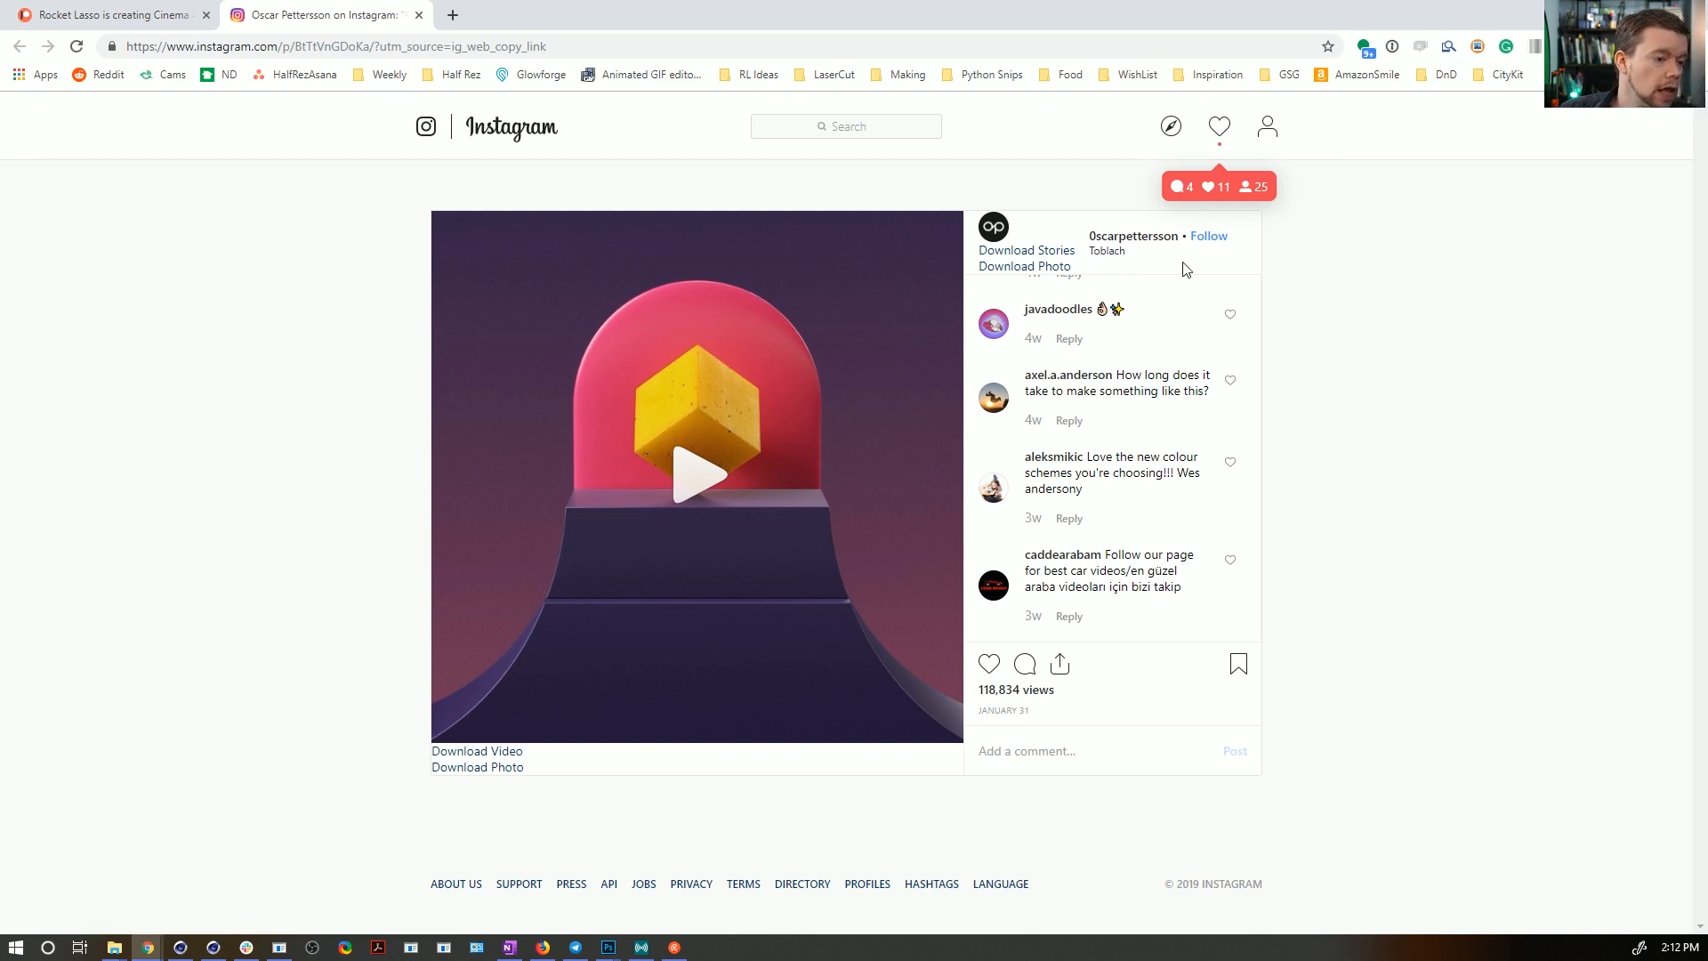
- Play the reference clip of the yellow cube rolling over the pedestal in the Instagram post
{"action": "left_click", "coordinate": [699, 482]}
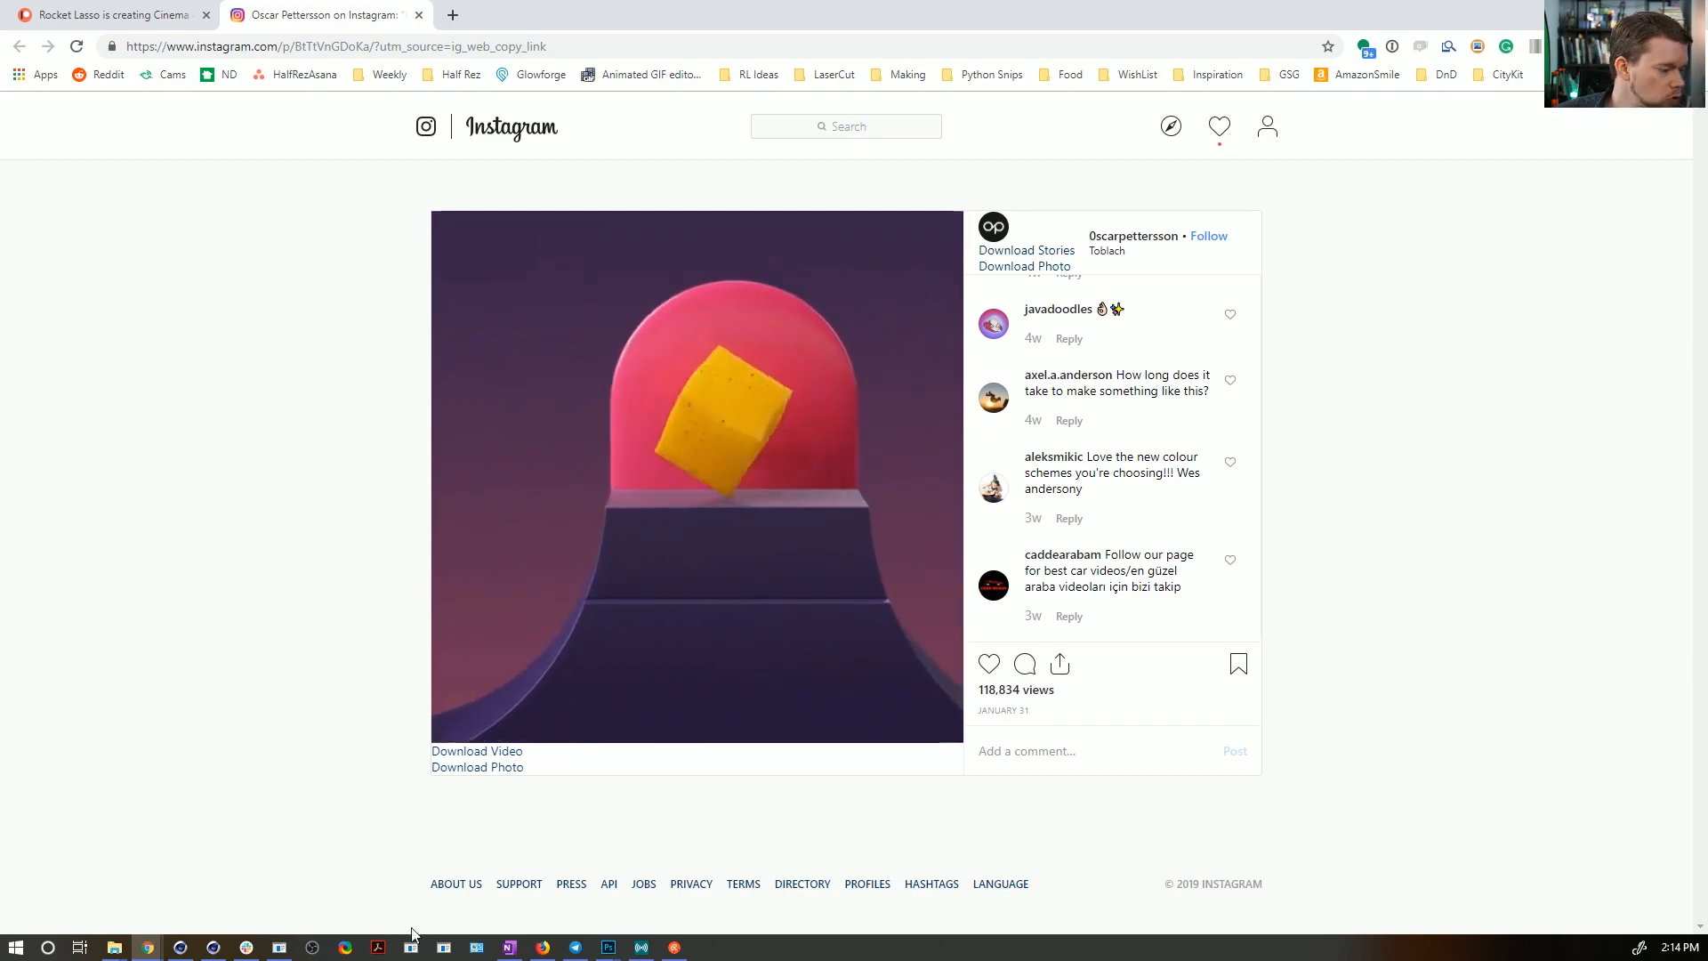
- Switch to Cinema 4D and add a Pyramid primitive to the empty scene
{"action": "left_click", "coordinate": [218, 949]}
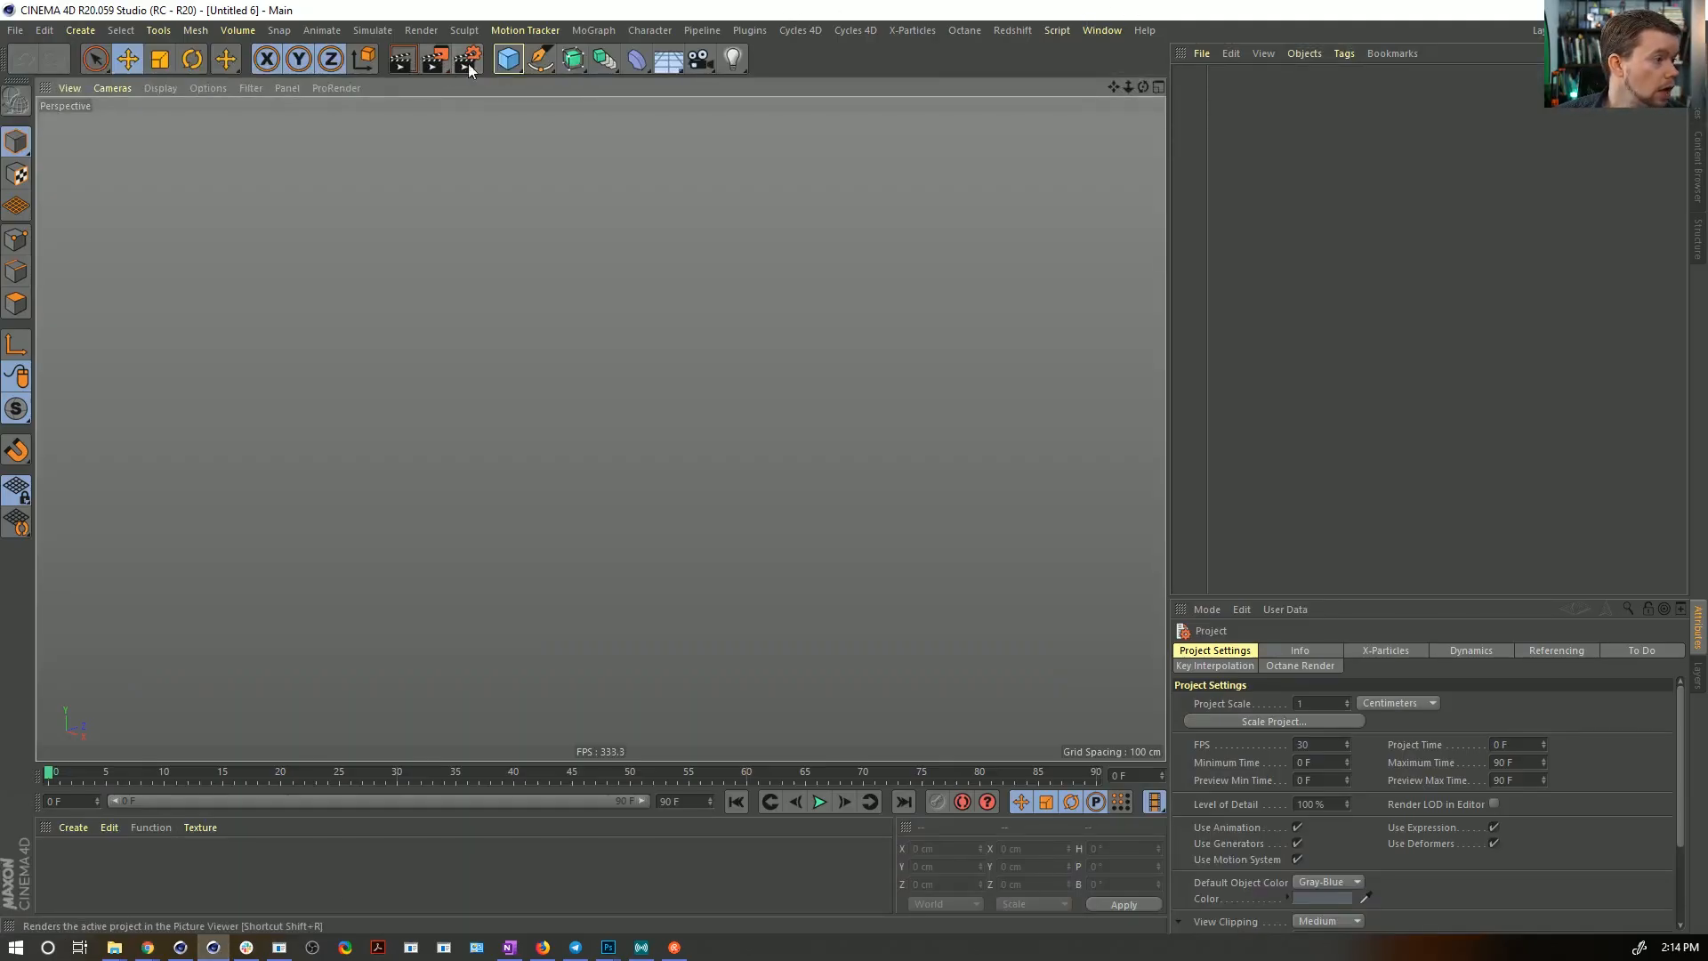
{"action": "left_click", "coordinate": [505, 59]}
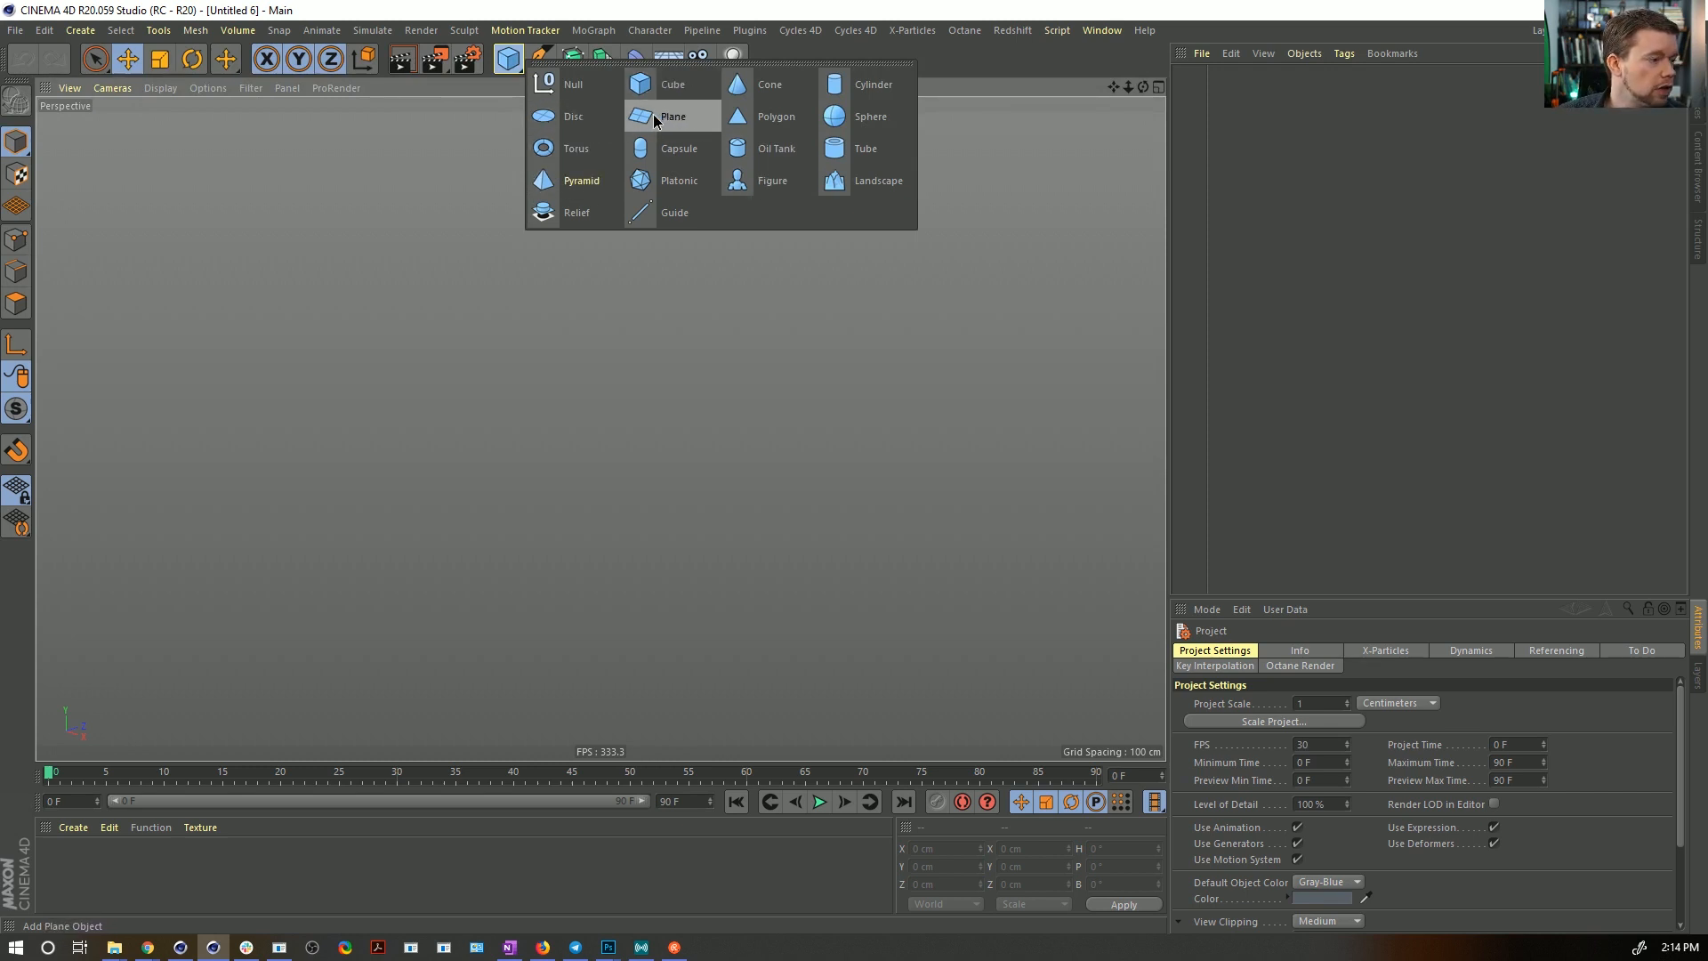
{"action": "left_click", "coordinate": [563, 179]}
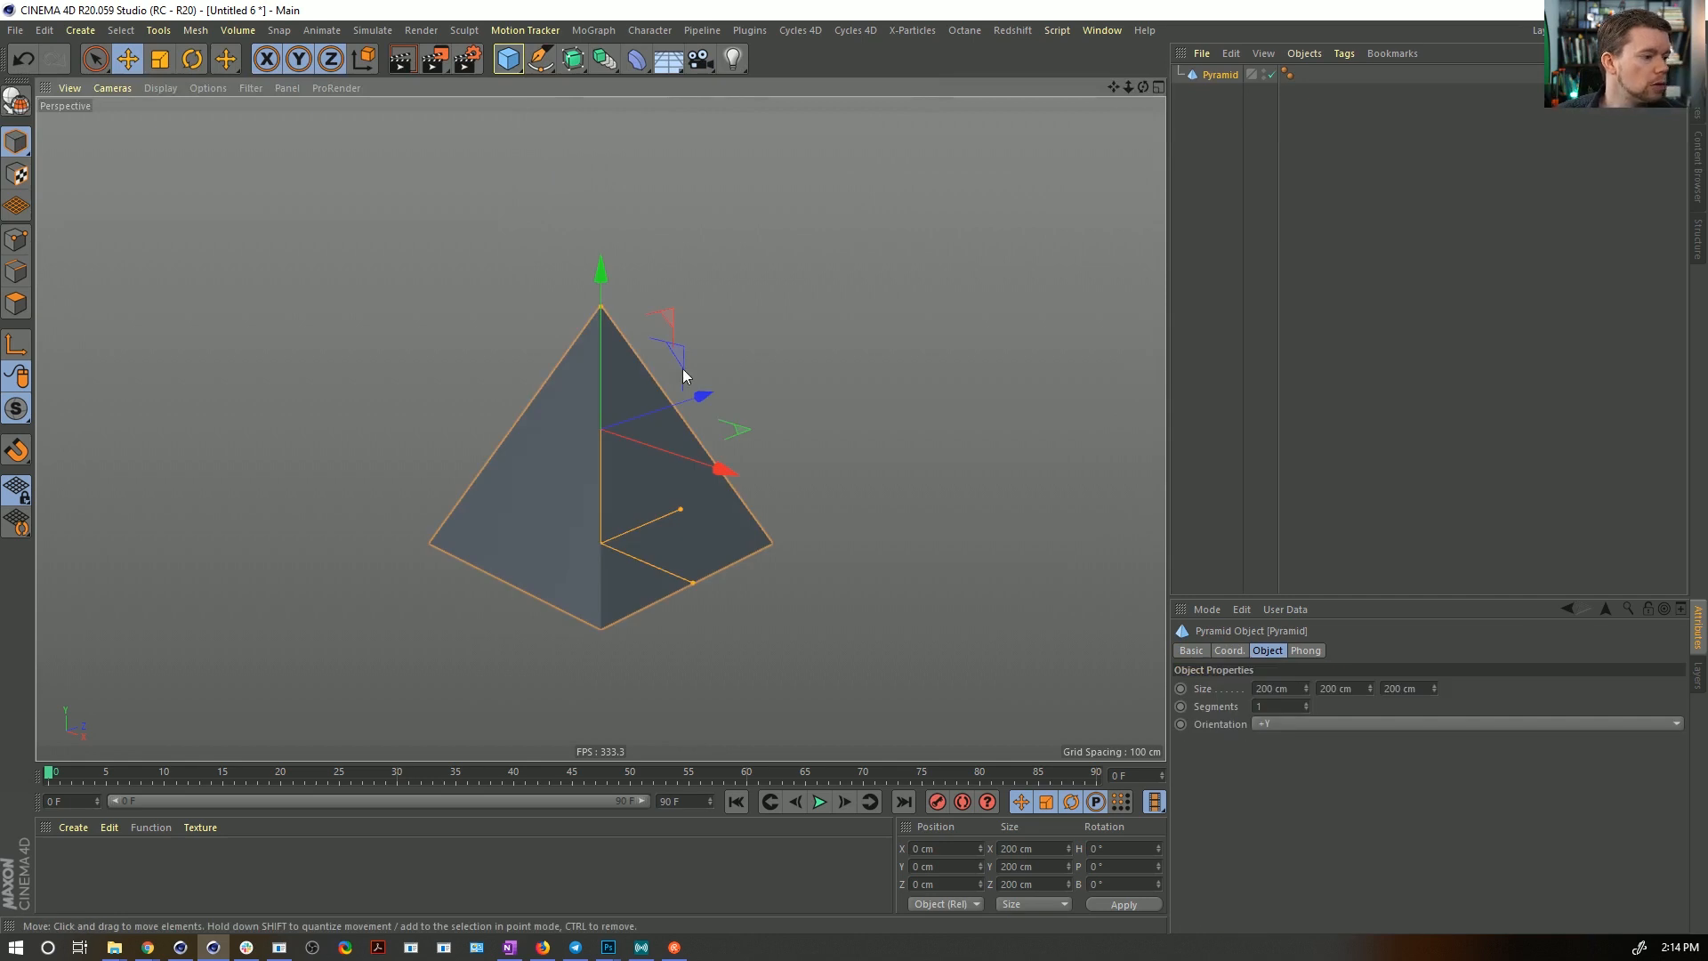
- Raise the pyramid's segments to 18 for a denser mesh
{"action": "left_click_drag", "start_coordinate": [681, 368], "coordinate": [638, 442], "text": "alt"}
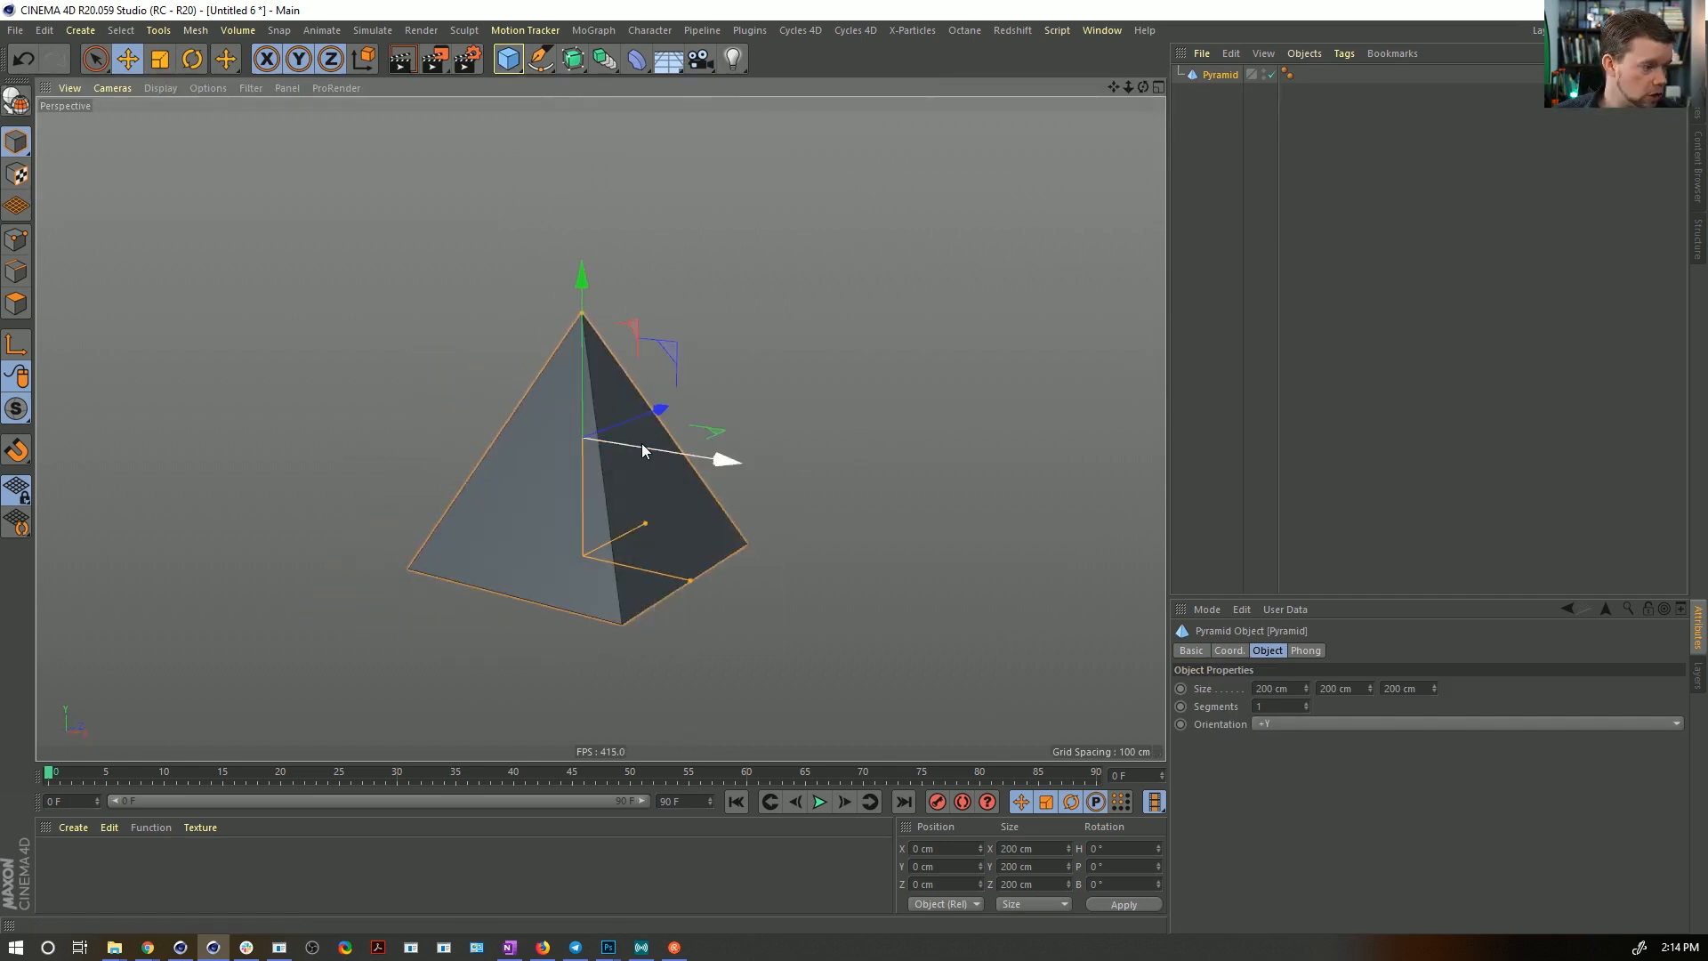
{"action": "middle_click_drag", "start_coordinate": [614, 492], "coordinate": [738, 421], "text": "alt"}
{"action": "left_click_drag", "start_coordinate": [724, 427], "coordinate": [879, 444], "text": "alt"}
{"action": "left_click_drag", "start_coordinate": [724, 461], "coordinate": [872, 500], "text": "alt"}
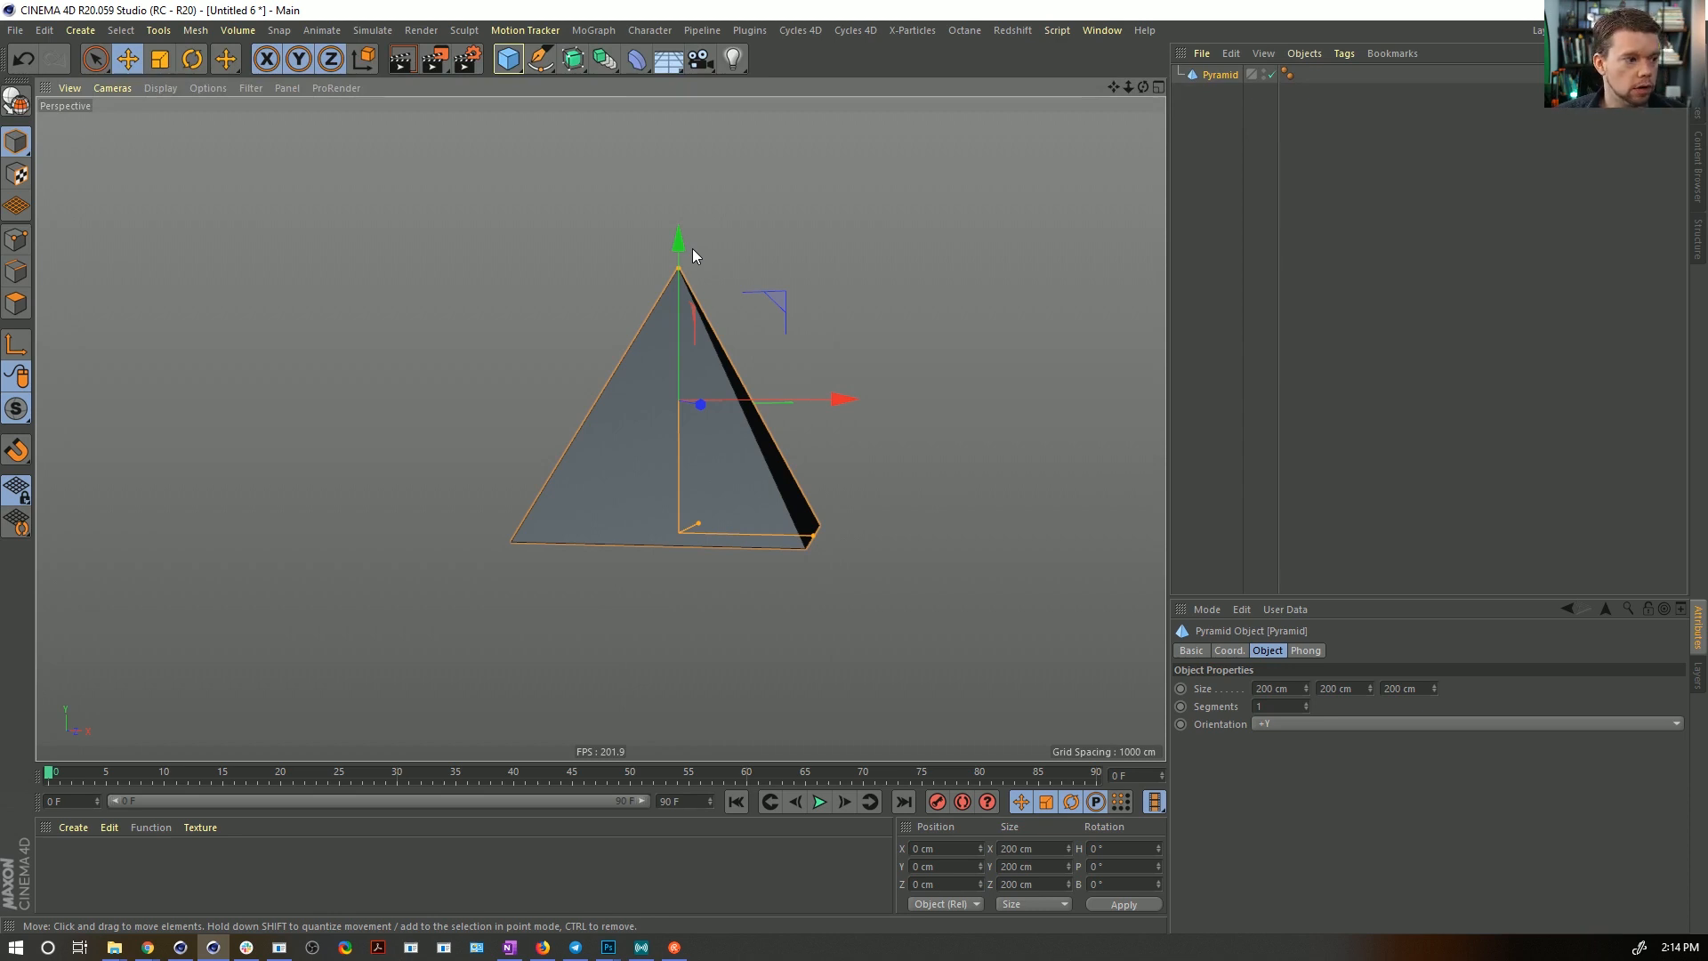
{"action": "left_click_drag", "start_coordinate": [680, 370], "coordinate": [663, 436], "text": "alt"}
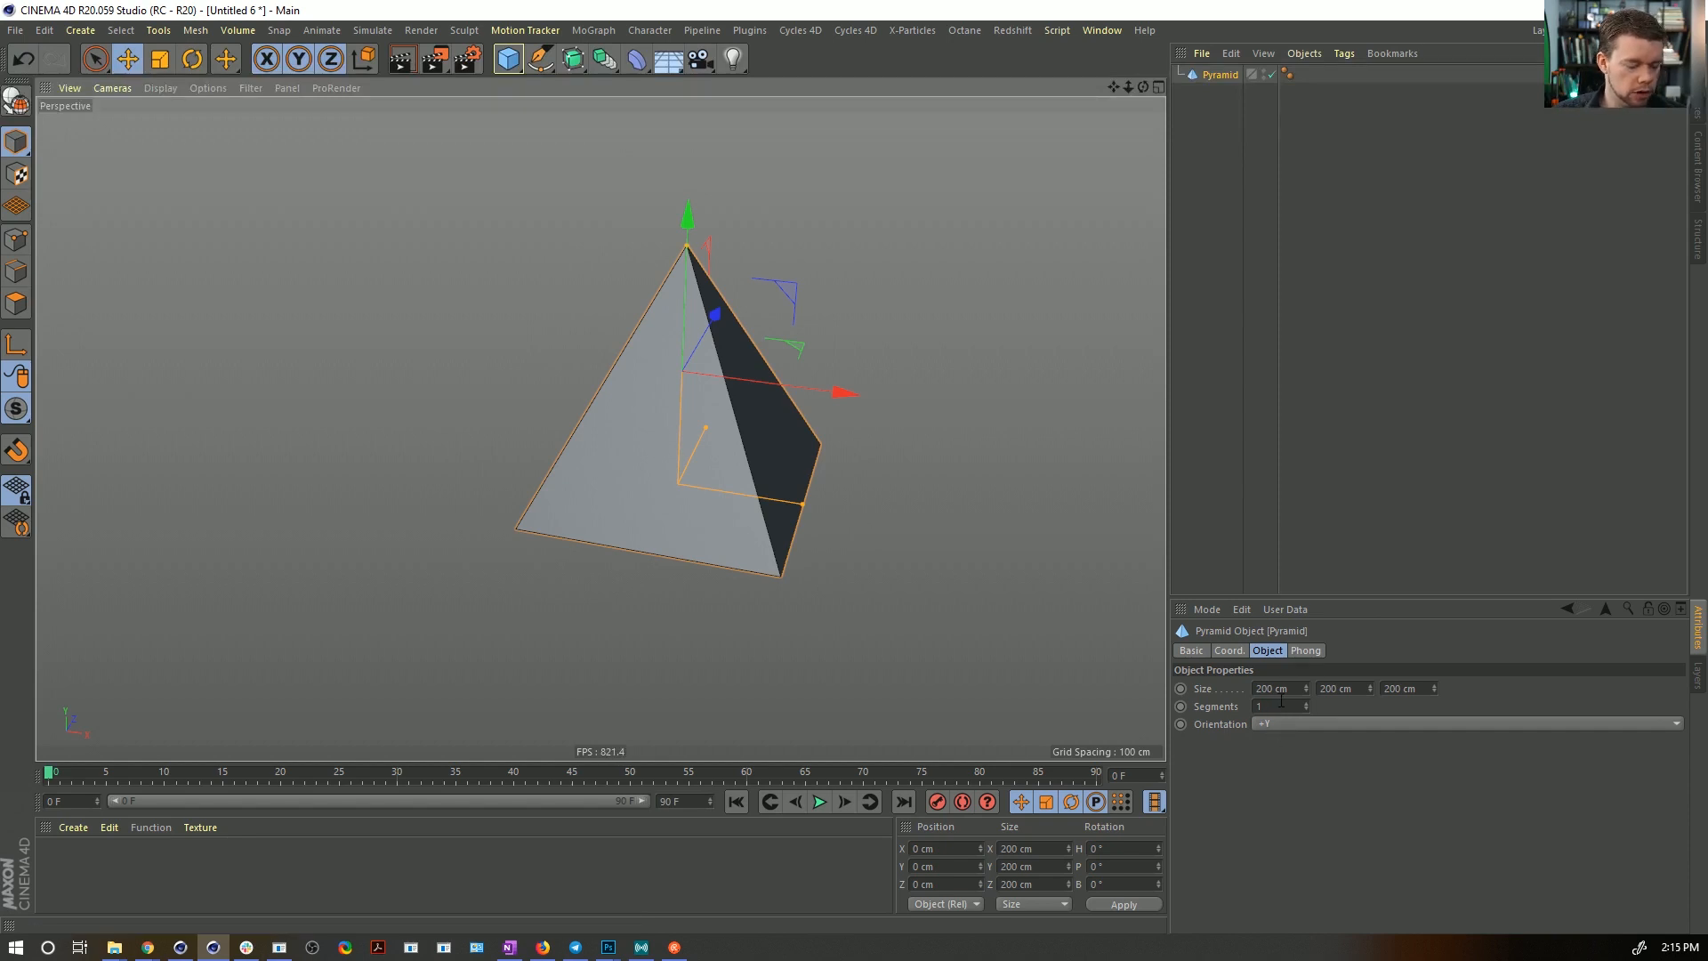
{"action": "left_click_drag", "start_coordinate": [824, 530], "coordinate": [762, 553], "text": "alt"}
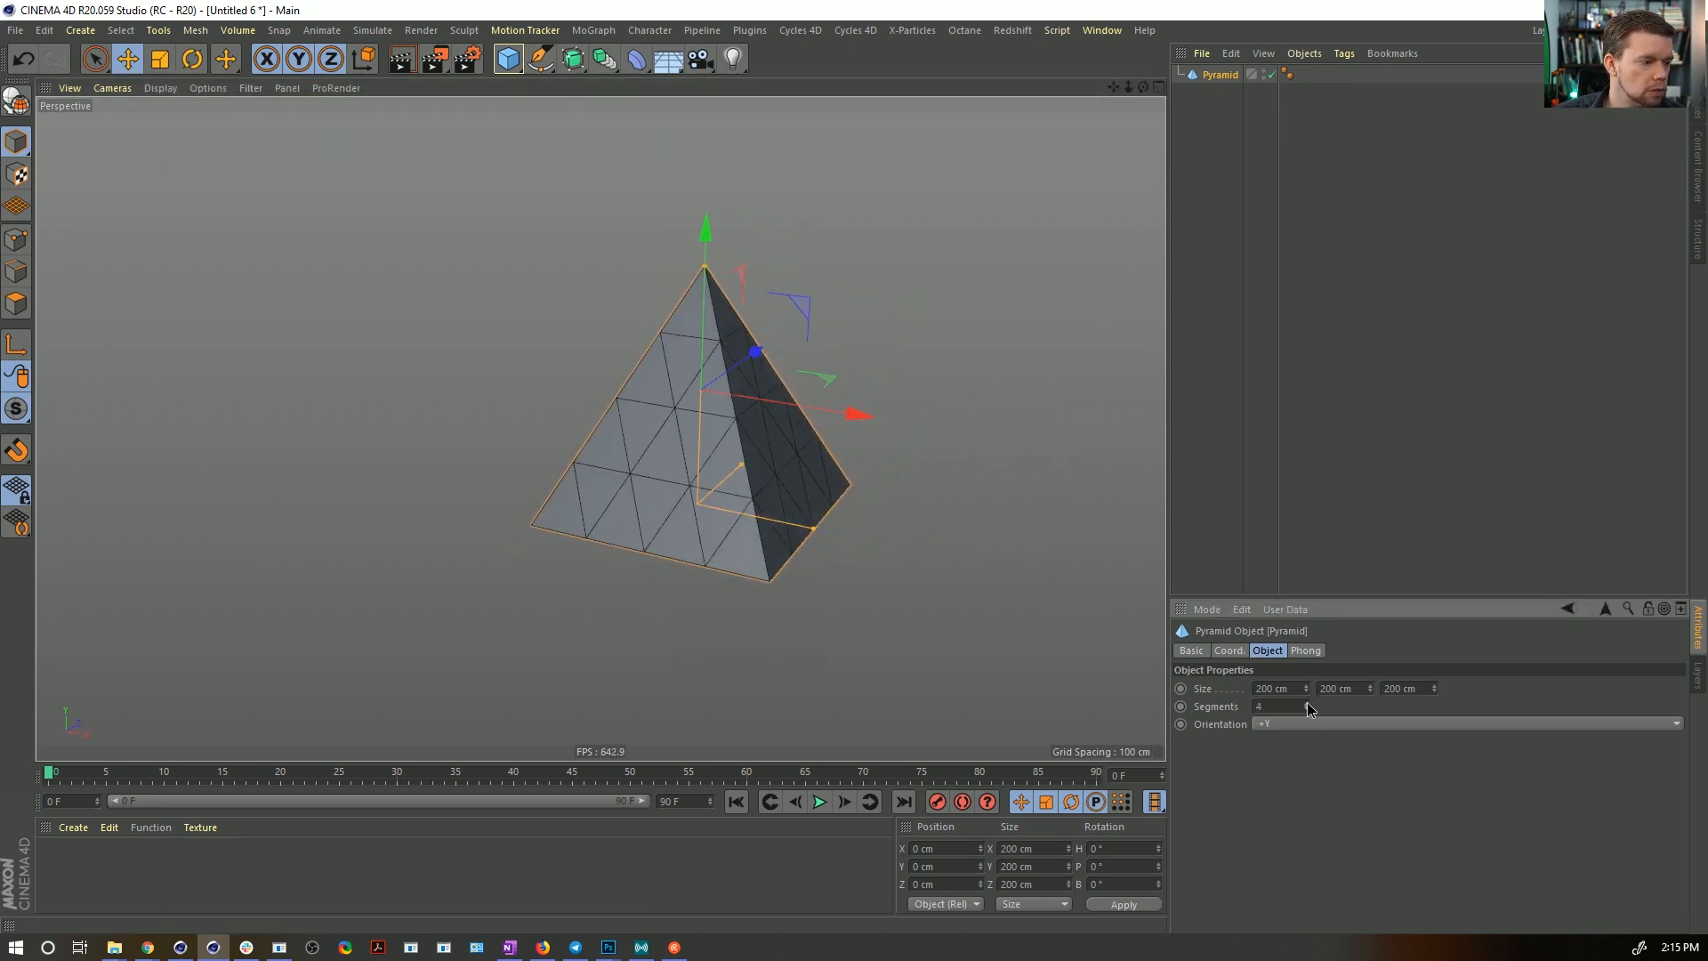
{"action": "left_click_drag", "start_coordinate": [1308, 707], "coordinate": [1308, 707]}
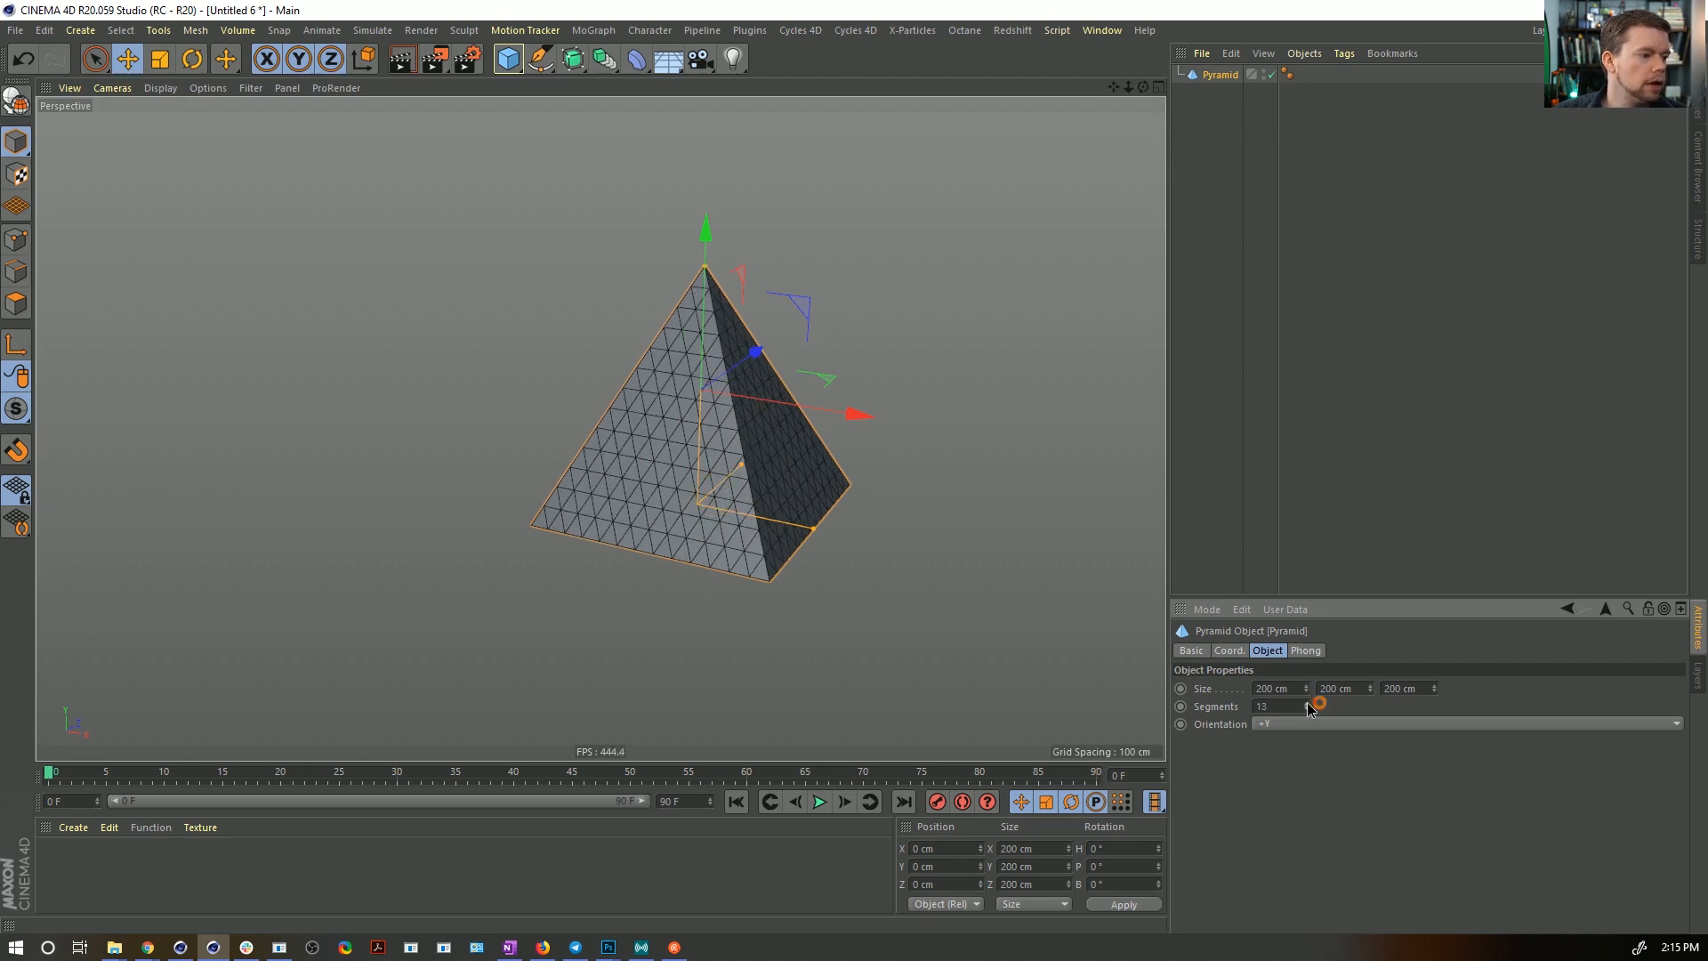
{"action": "left_click", "coordinate": [1308, 700]}
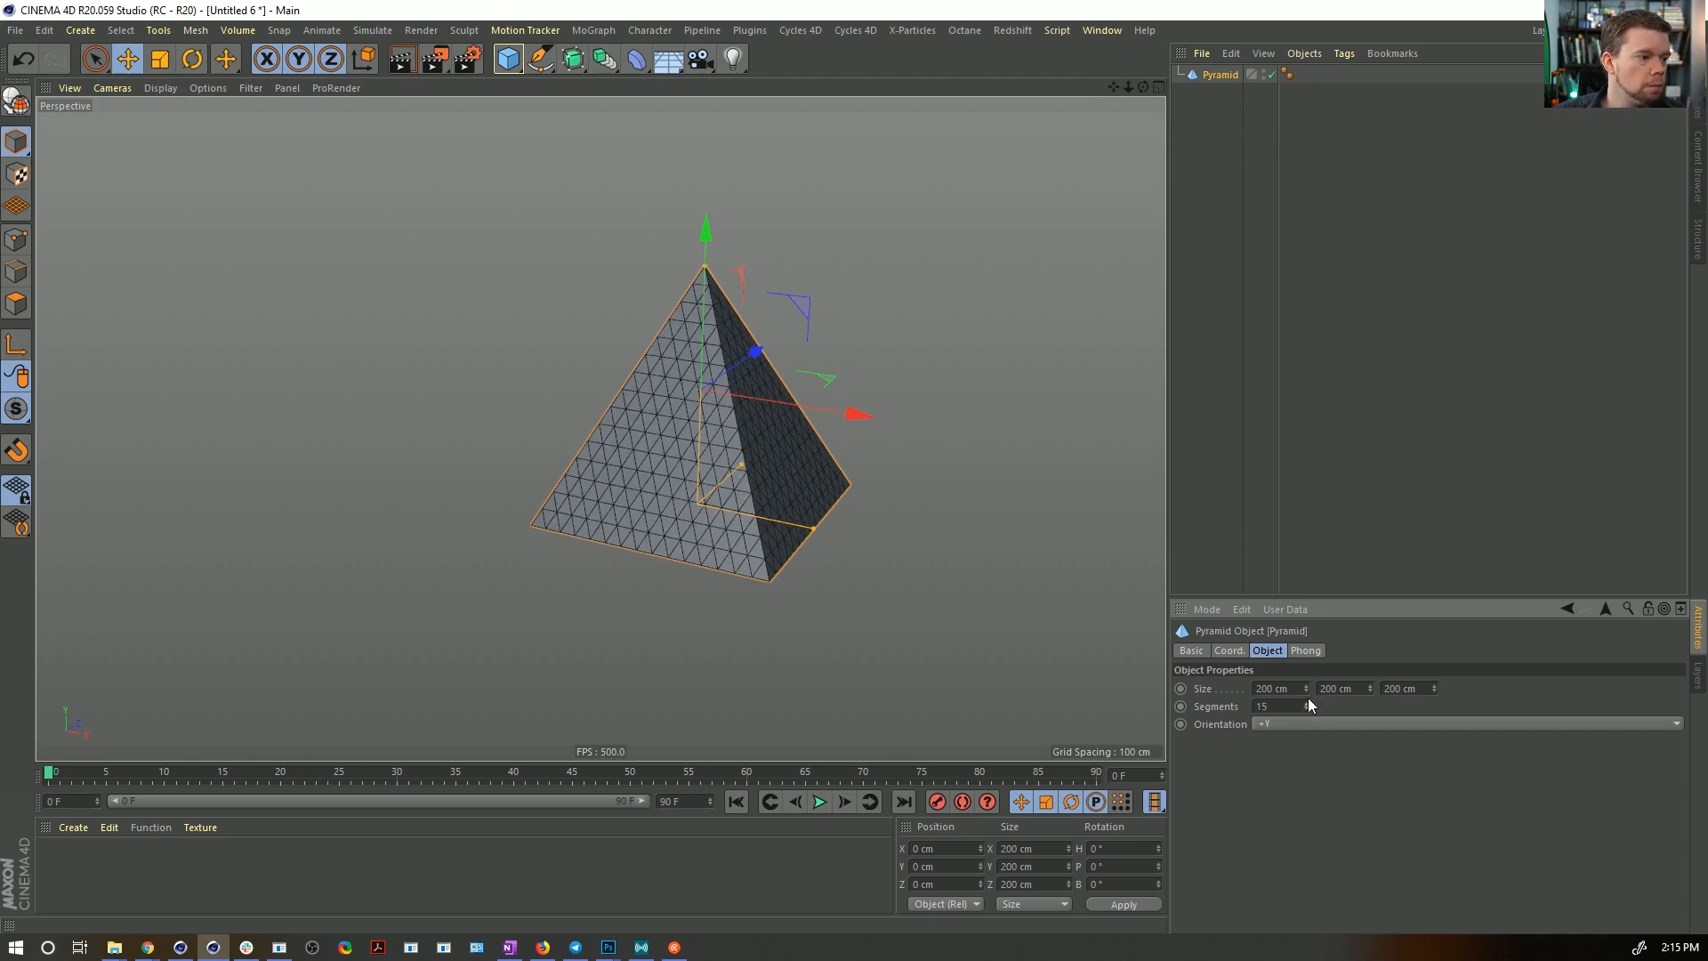
{"action": "left_click", "coordinate": [1308, 700]}
{"action": "left_click", "coordinate": [1307, 700]}
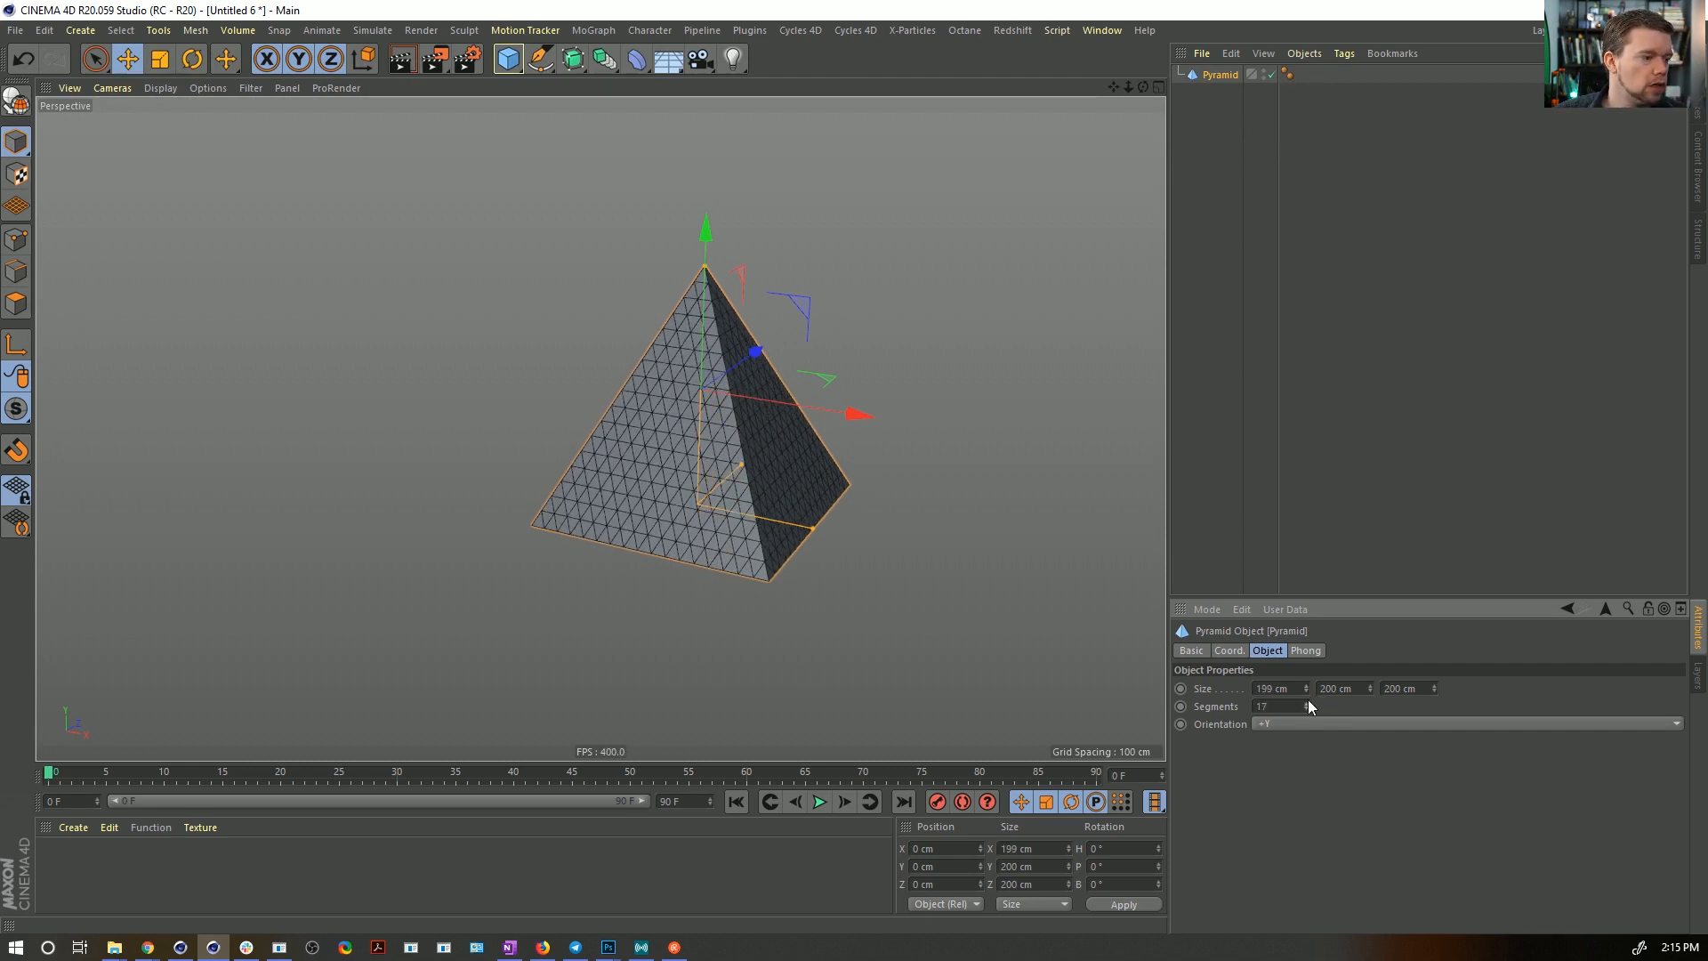
{"action": "left_click", "coordinate": [1307, 700]}
- Add a Spherify deformer and make it a child of the Pyramid
{"action": "left_click_drag", "start_coordinate": [706, 475], "coordinate": [613, 486], "text": "alt"}
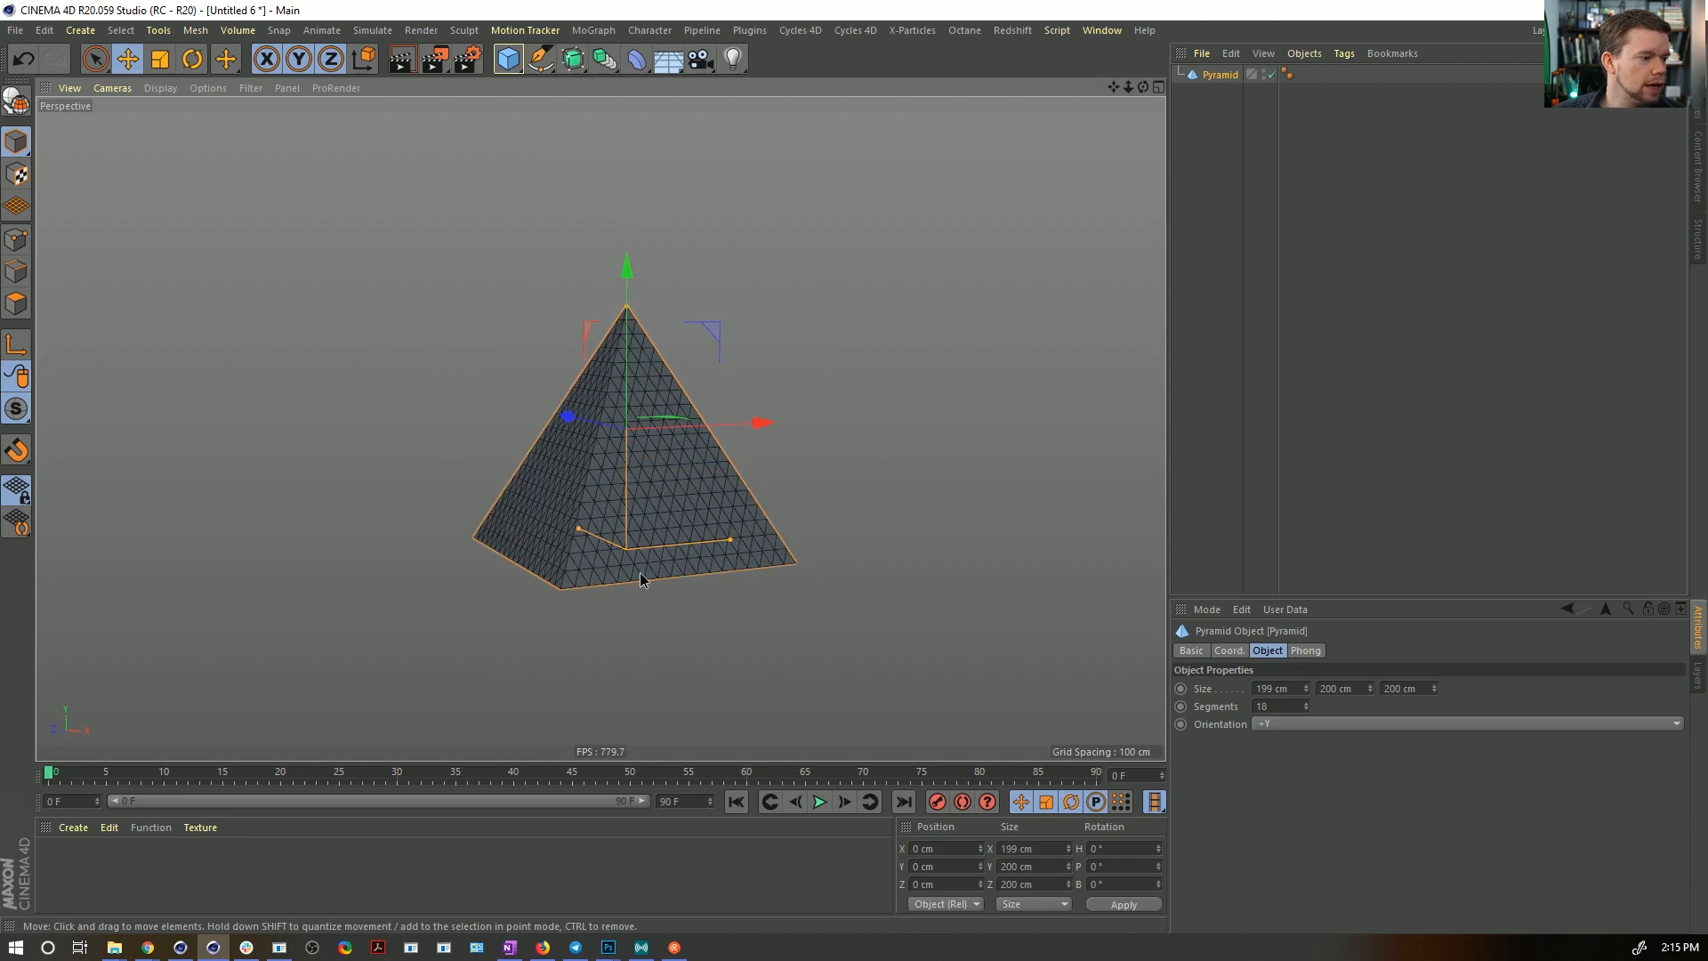
{"action": "left_click_drag", "start_coordinate": [640, 580], "coordinate": [729, 480], "text": "alt"}
{"action": "right_click_drag", "start_coordinate": [729, 480], "coordinate": [810, 440], "text": "alt"}
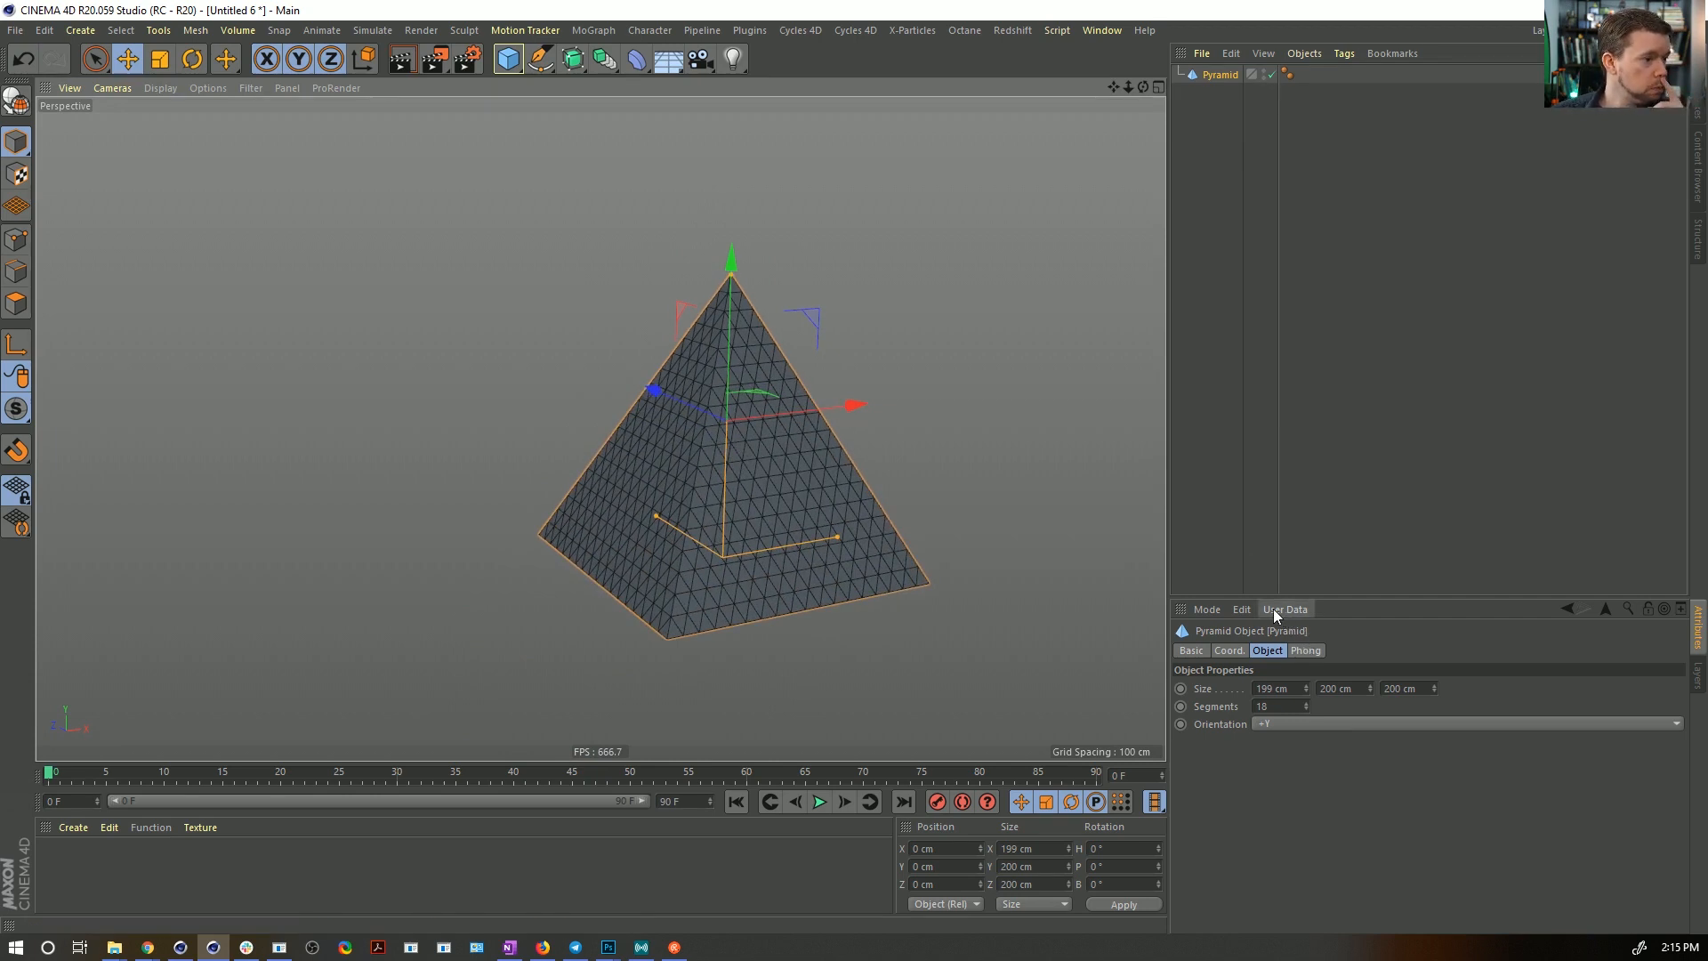
{"action": "left_click", "coordinate": [650, 71]}
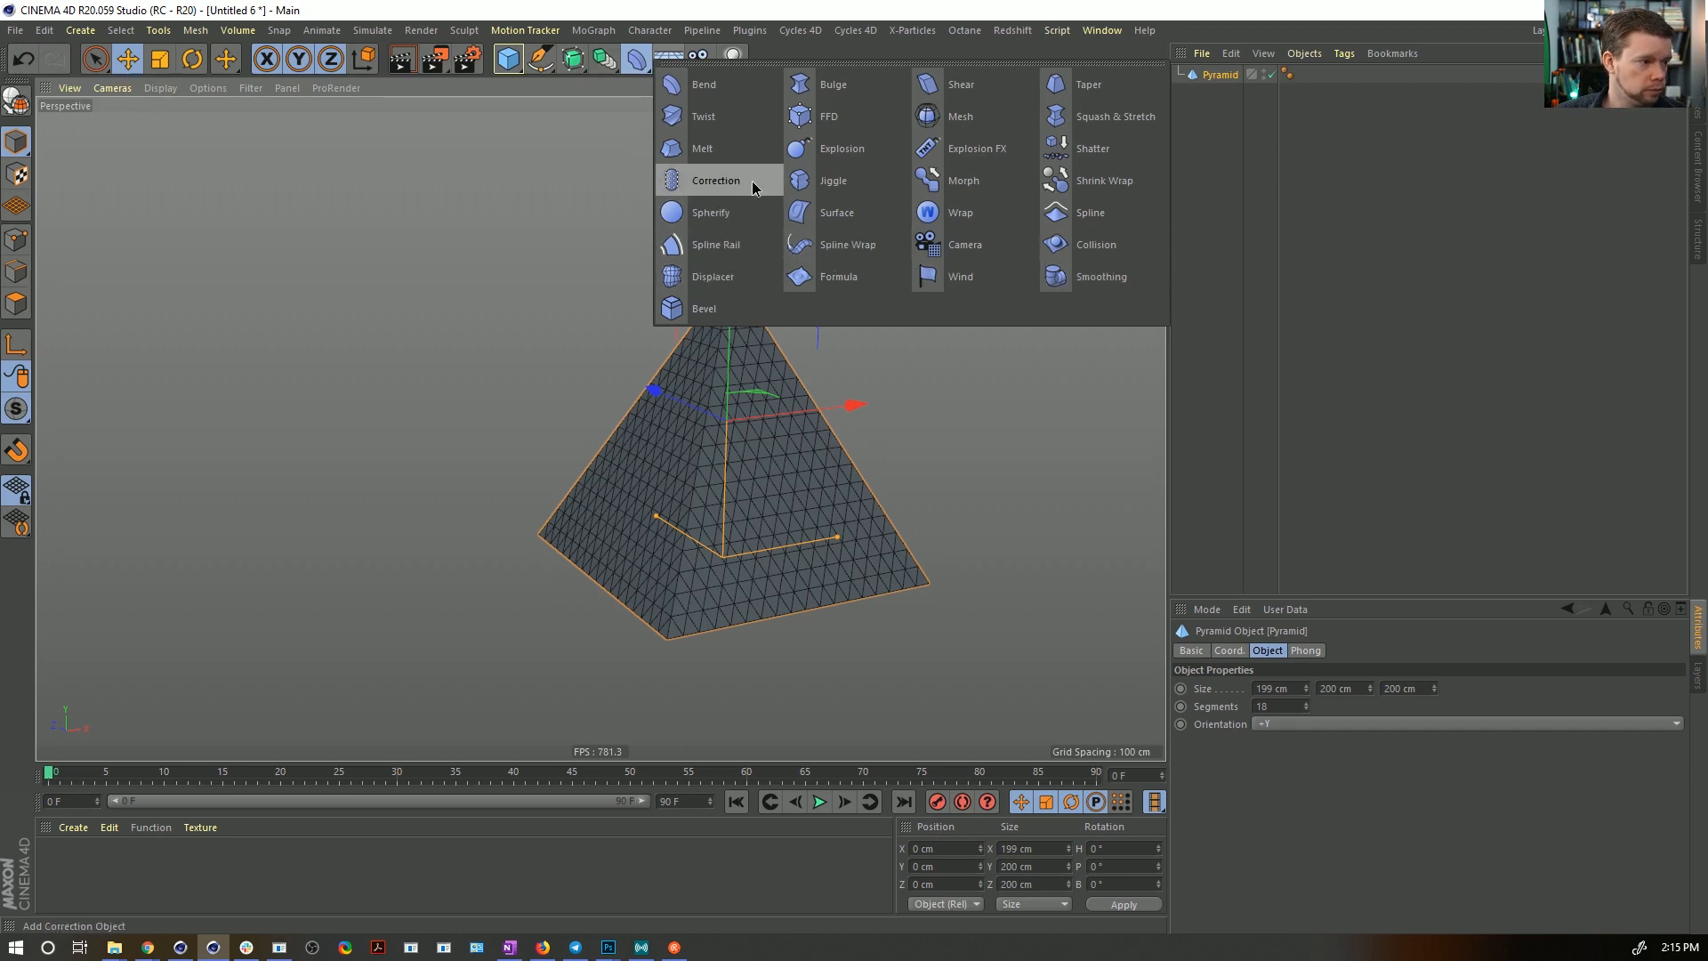
{"action": "left_click", "coordinate": [717, 217]}
{"action": "left_click_drag", "start_coordinate": [820, 344], "coordinate": [820, 393], "text": "alt"}
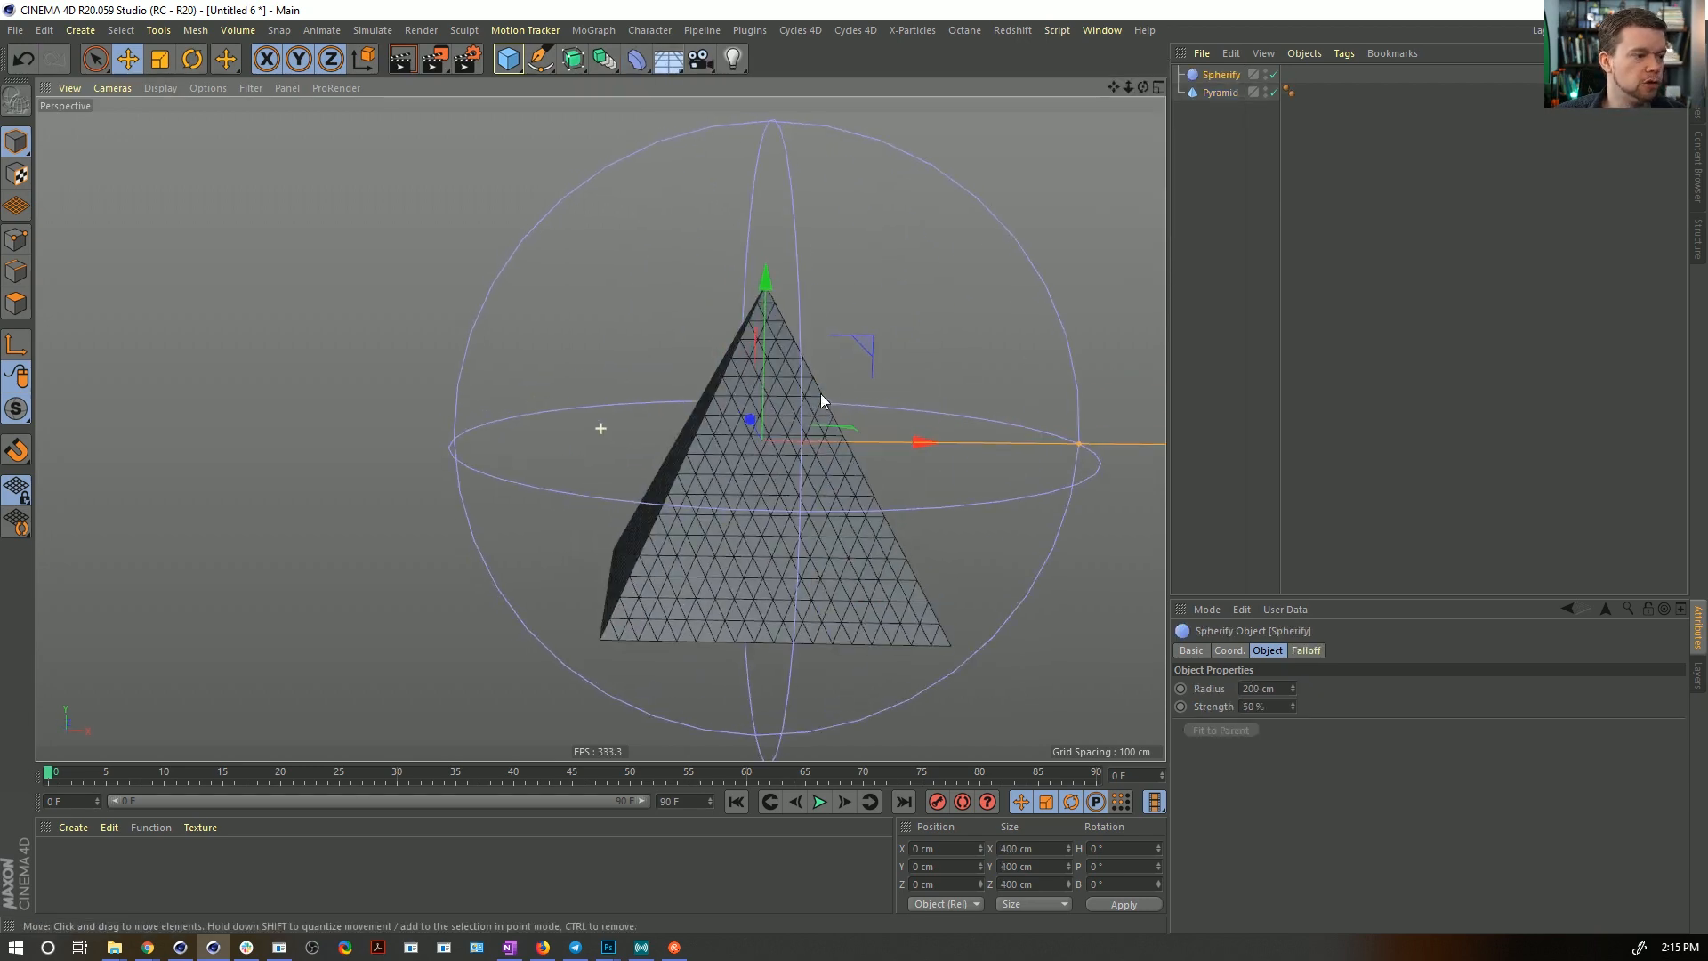
{"action": "left_click_drag", "start_coordinate": [1220, 74], "coordinate": [1218, 92]}
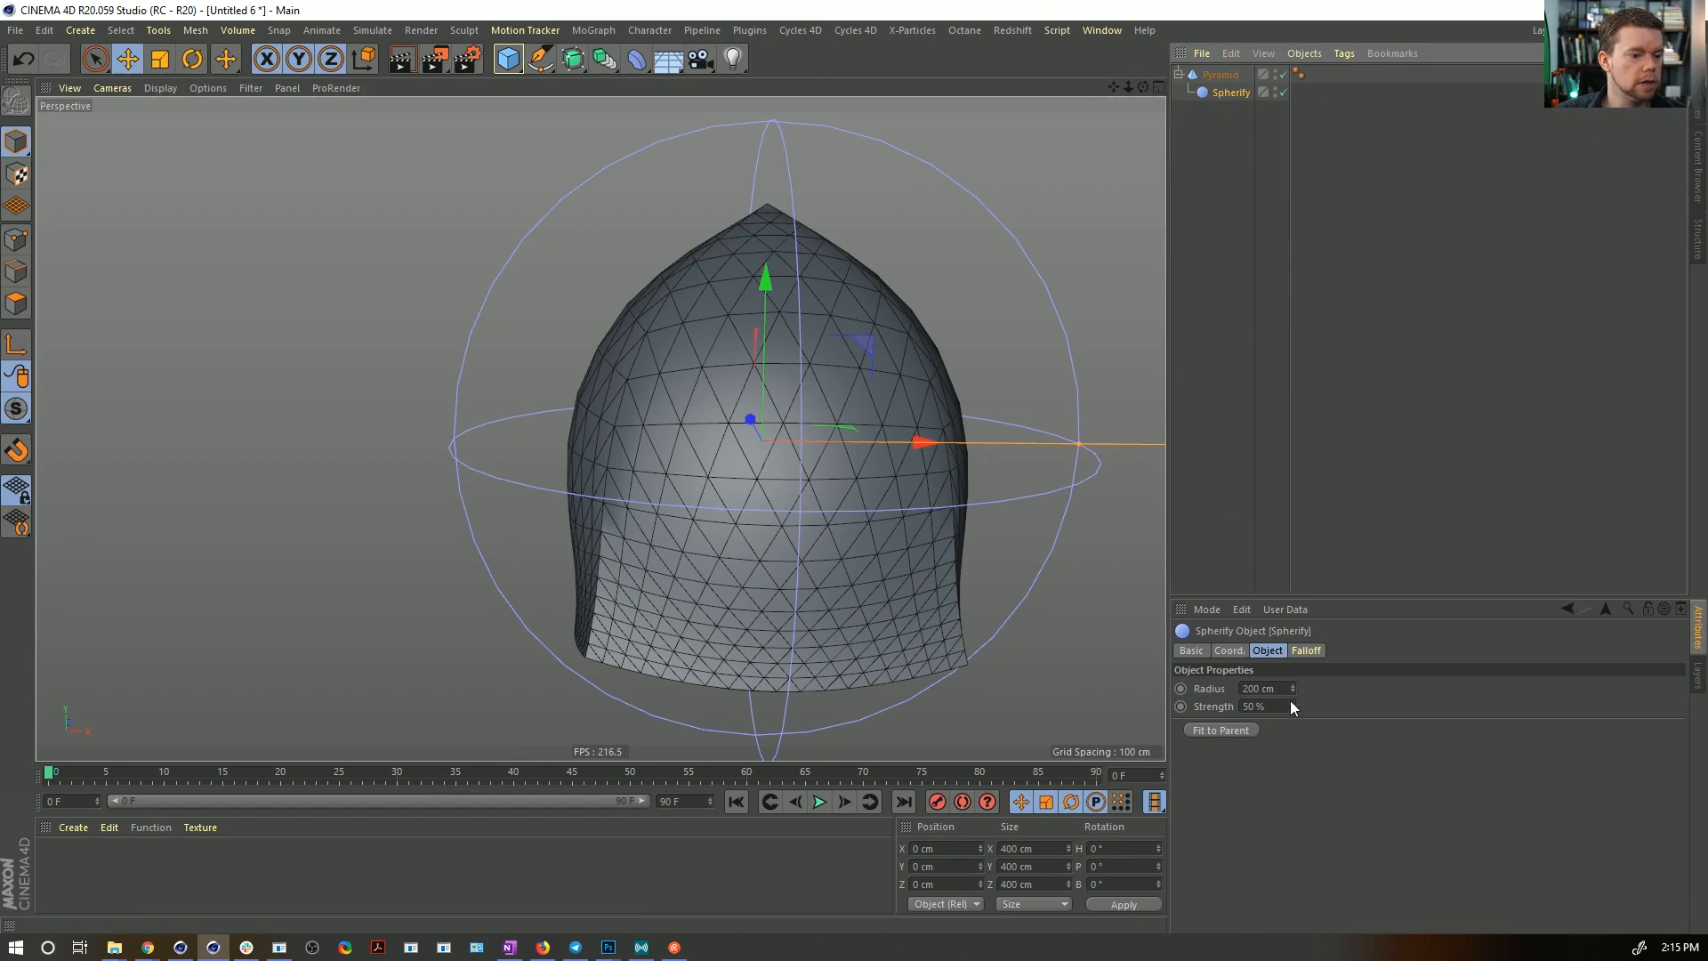
- Set the Spherify deformer's strength to 100% and its radius to 100 cm
{"action": "mouse_move", "coordinate": [1291, 706]}
{"action": "left_mouse_down"}
{"action": "mouse_move", "coordinate": [1292, 685]}
{"action": "mouse_move", "coordinate": [1291, 707]}
{"action": "left_mouse_up"}
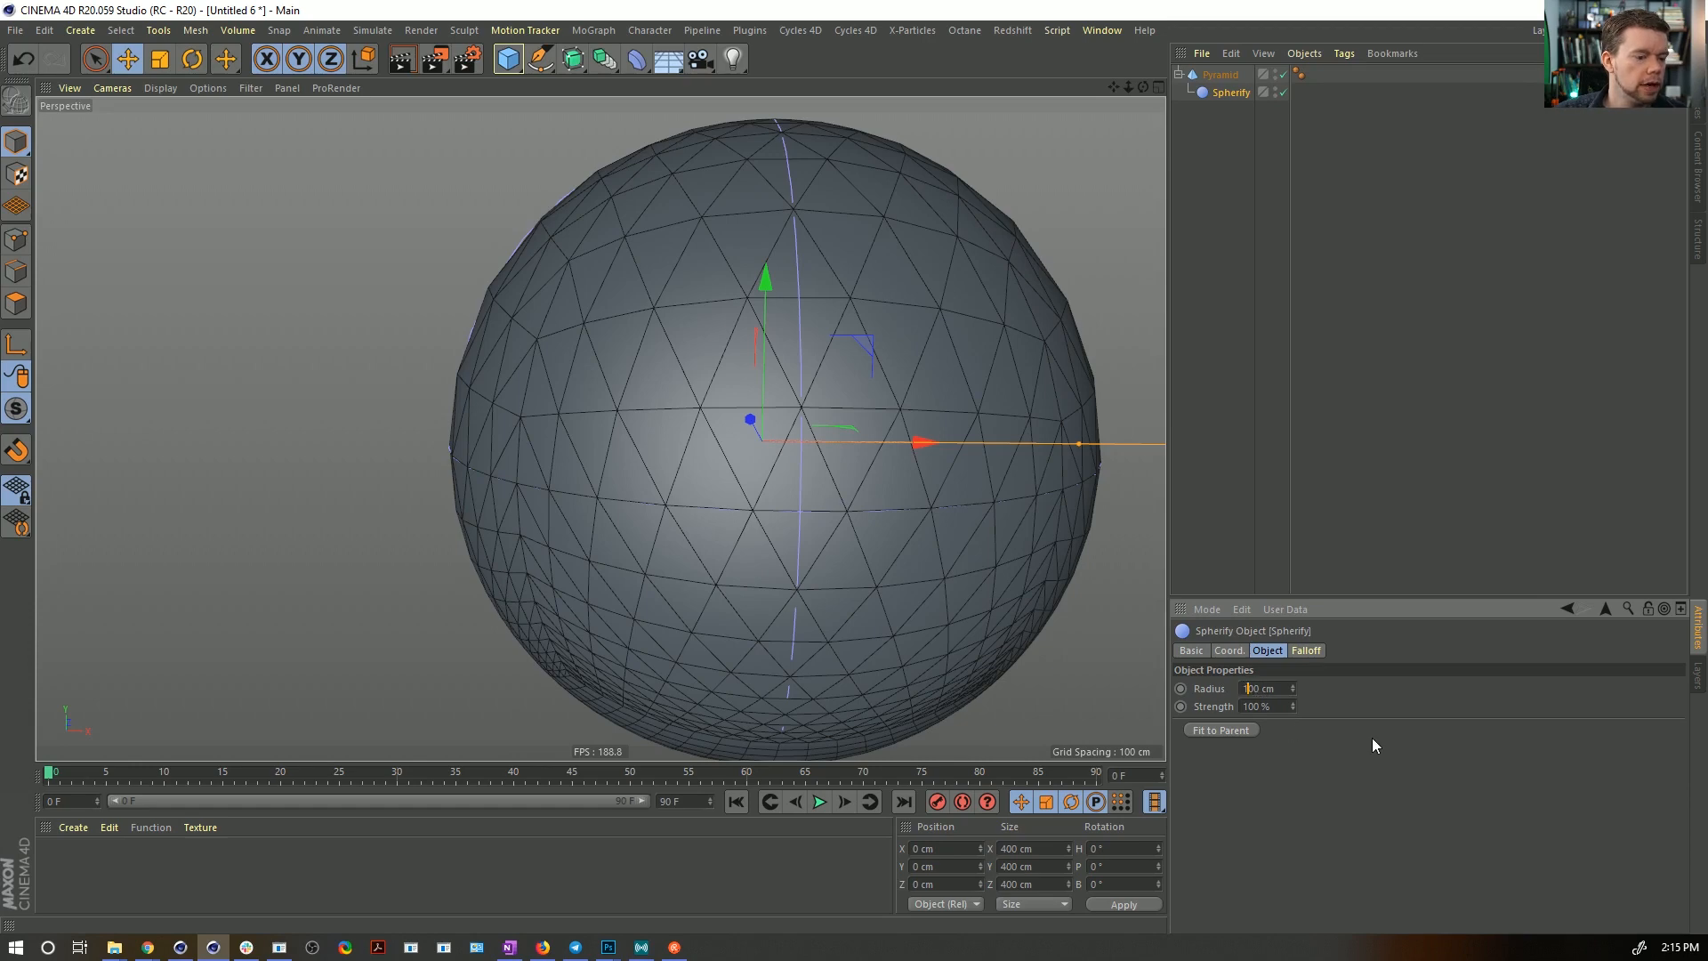
{"action": "key", "text": "Return"}
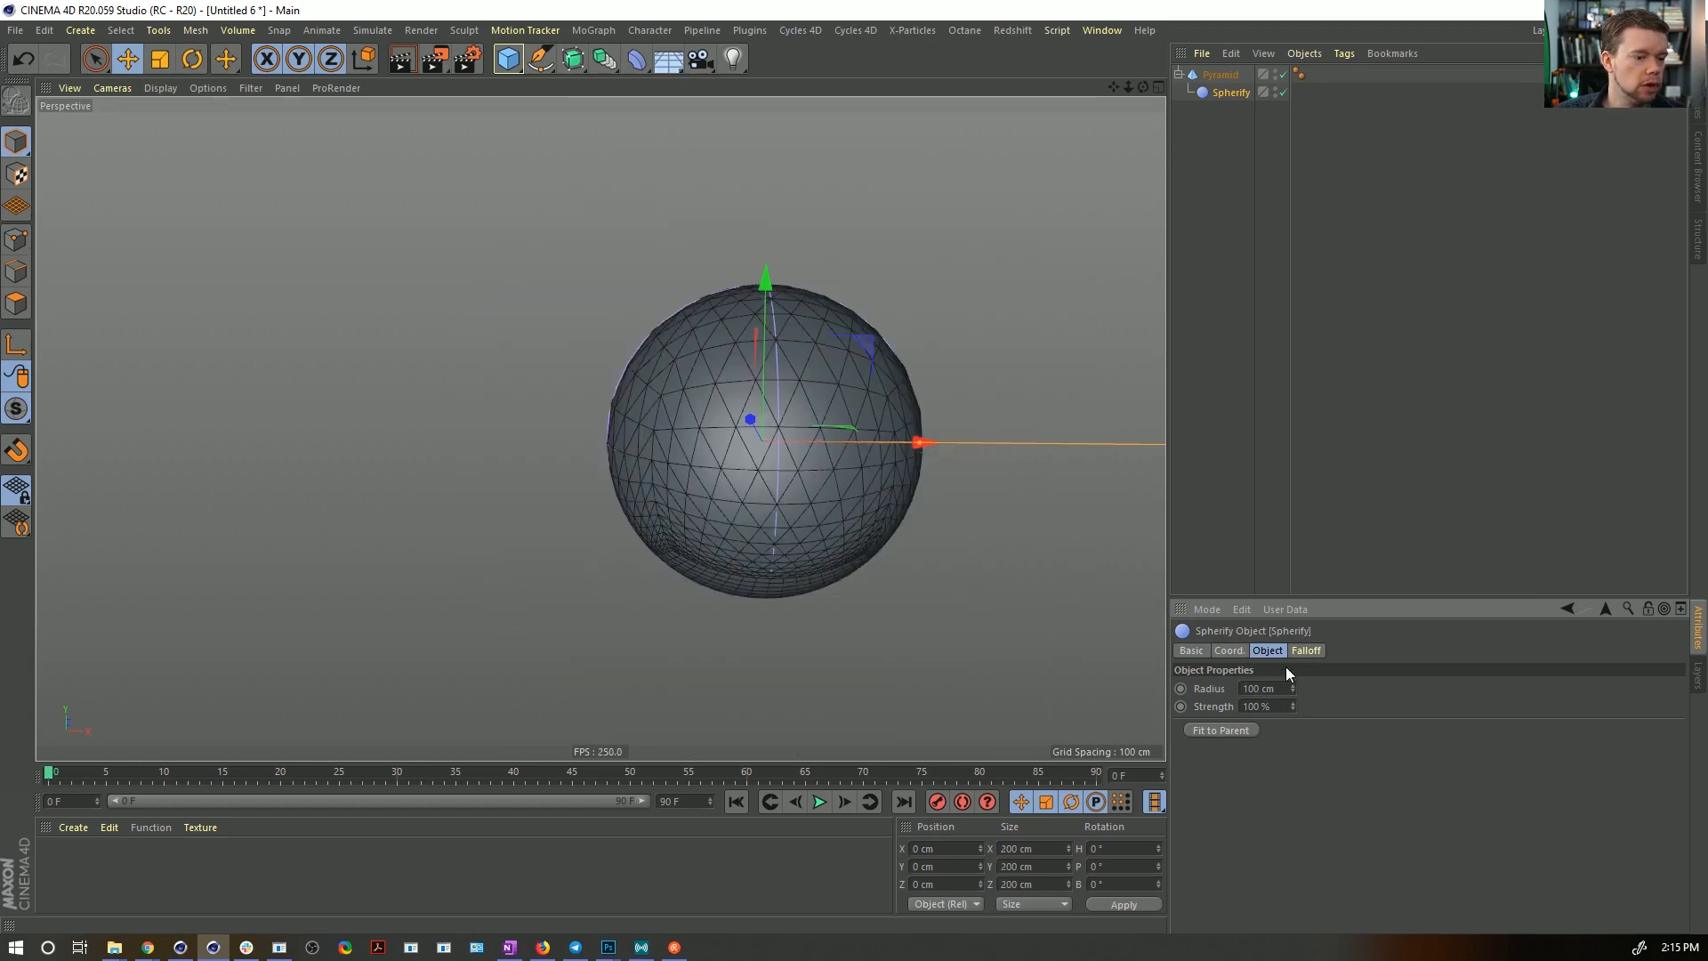
{"action": "mouse_move", "coordinate": [1293, 704]}
{"action": "left_mouse_down"}
{"action": "mouse_move", "coordinate": [1293, 792]}
{"action": "mouse_move", "coordinate": [1293, 704]}
{"action": "left_mouse_up"}
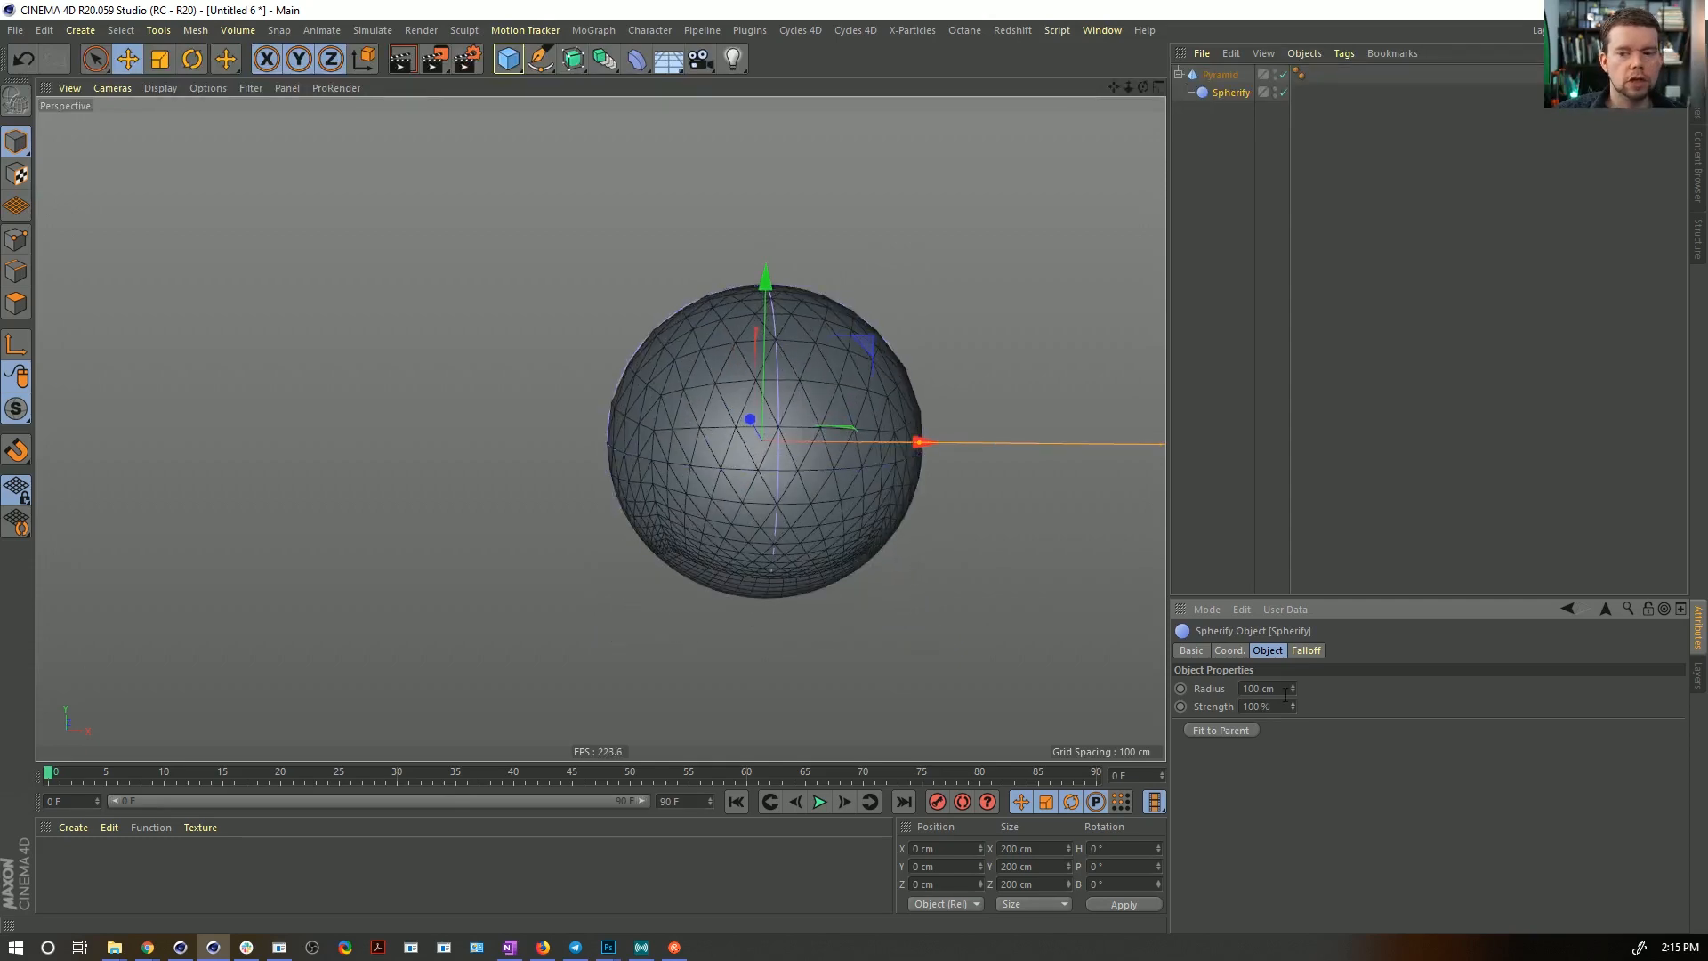
- Move the Spherify deformer down along Y to about -43 cm to even out the sphere's mesh
{"action": "mouse_move", "coordinate": [881, 555]}
{"action": "left_mouse_down", "text": "alt"}
{"action": "mouse_move", "coordinate": [873, 372]}
{"action": "mouse_move", "coordinate": [919, 496]}
{"action": "mouse_move", "coordinate": [907, 623]}
{"action": "mouse_move", "coordinate": [919, 507]}
{"action": "mouse_move", "coordinate": [854, 480]}
{"action": "mouse_move", "coordinate": [834, 499]}
{"action": "left_mouse_up", "text": "alt"}
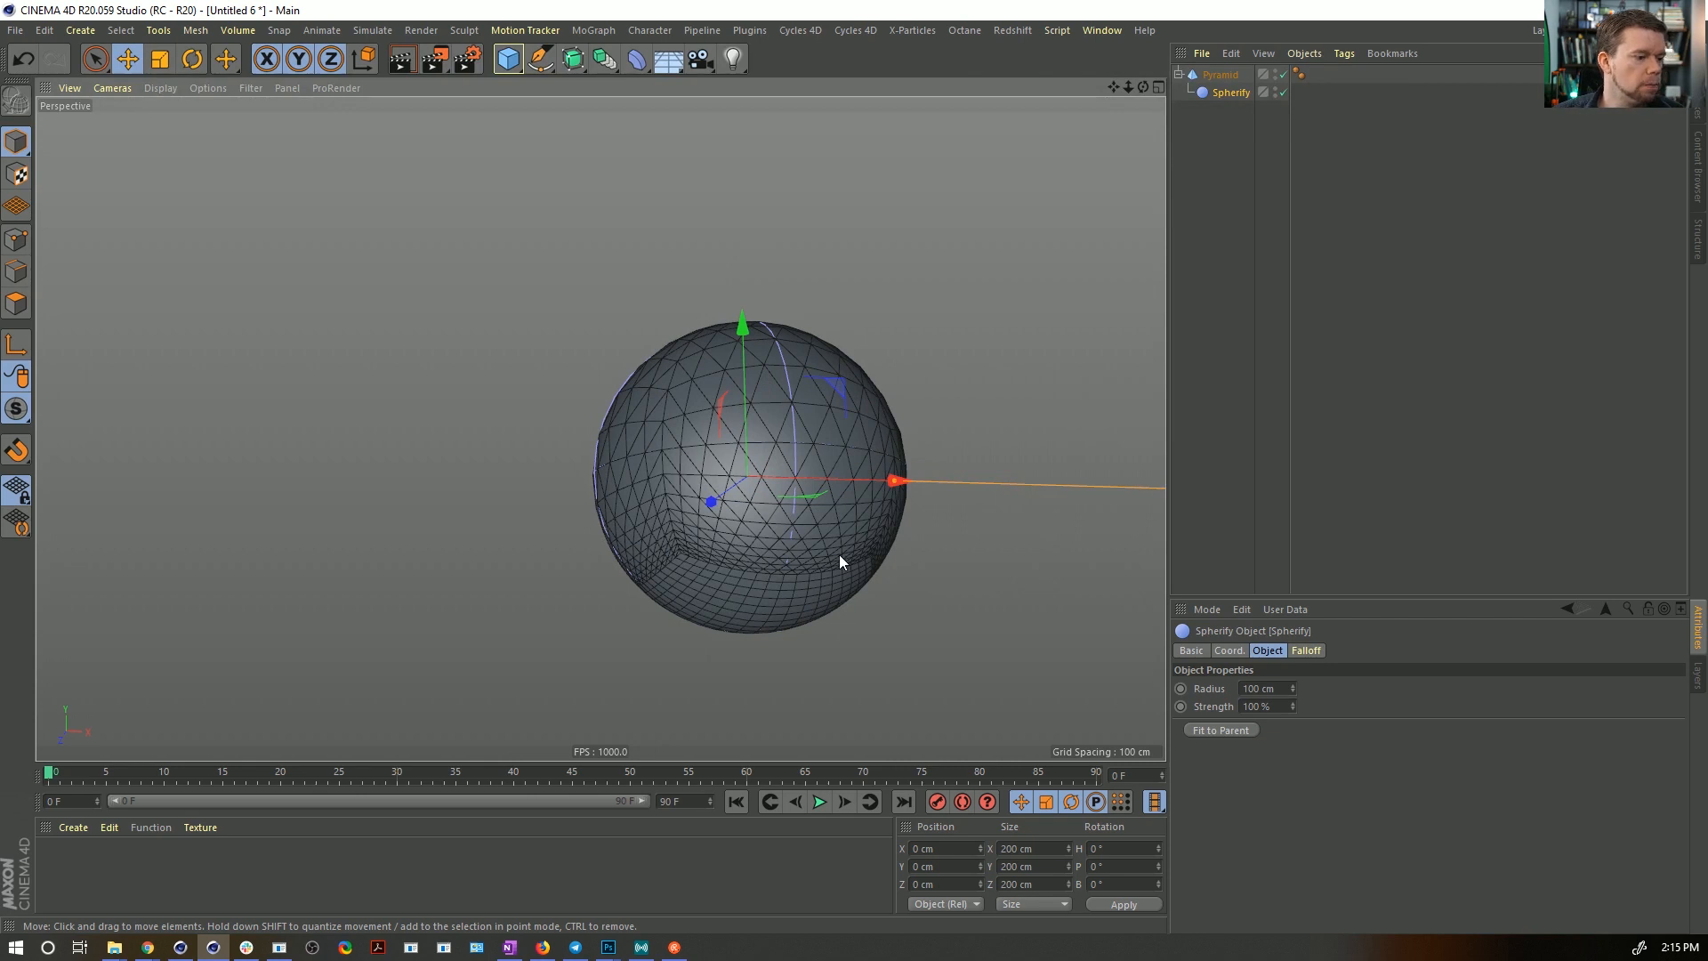
{"action": "left_click_drag", "start_coordinate": [840, 554], "coordinate": [673, 533], "text": "alt"}
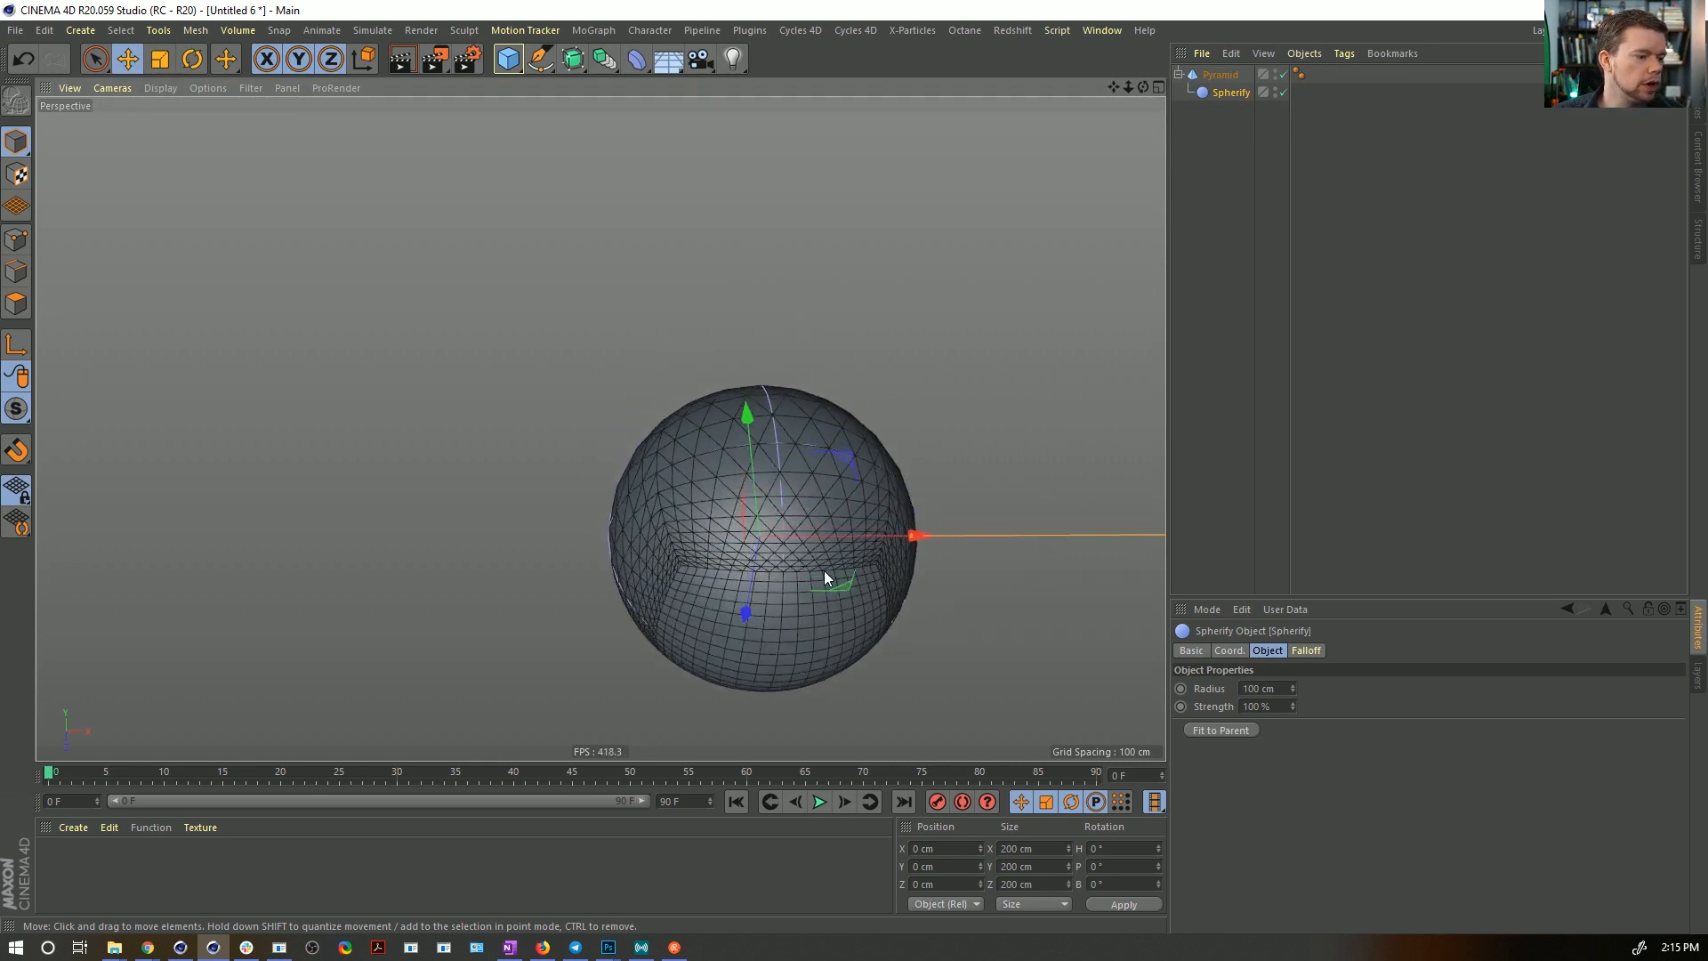
{"action": "left_click_drag", "start_coordinate": [827, 573], "coordinate": [726, 587], "text": "alt"}
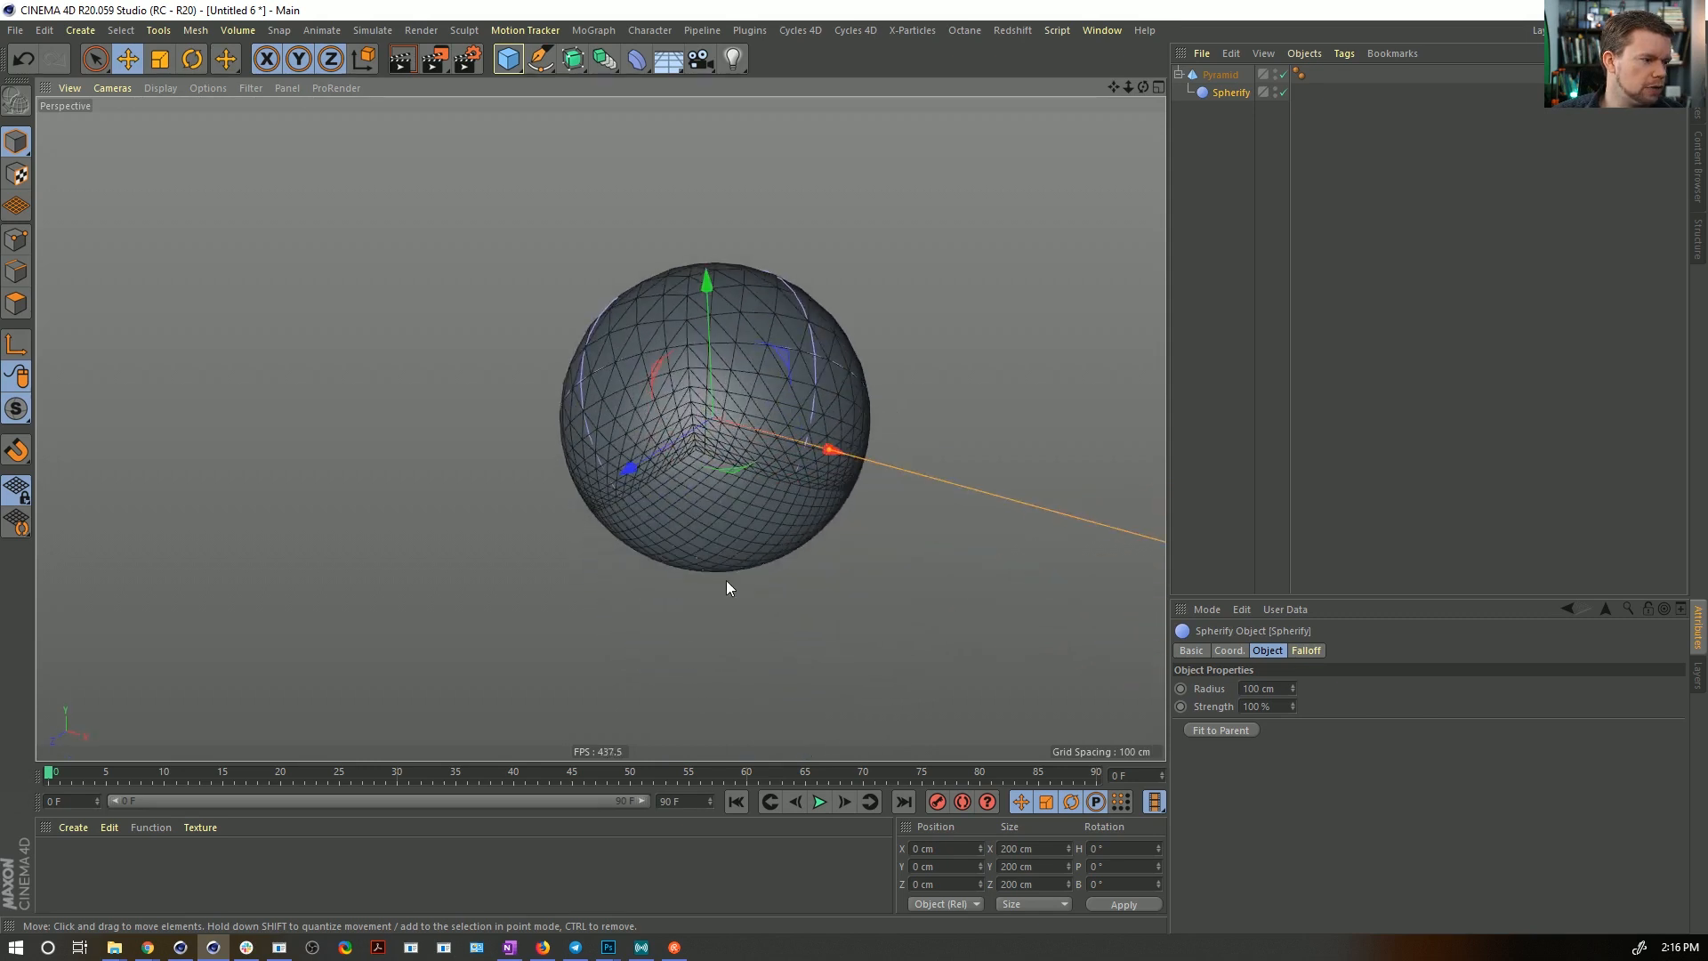
{"action": "left_click_drag", "start_coordinate": [708, 285], "coordinate": [745, 401]}
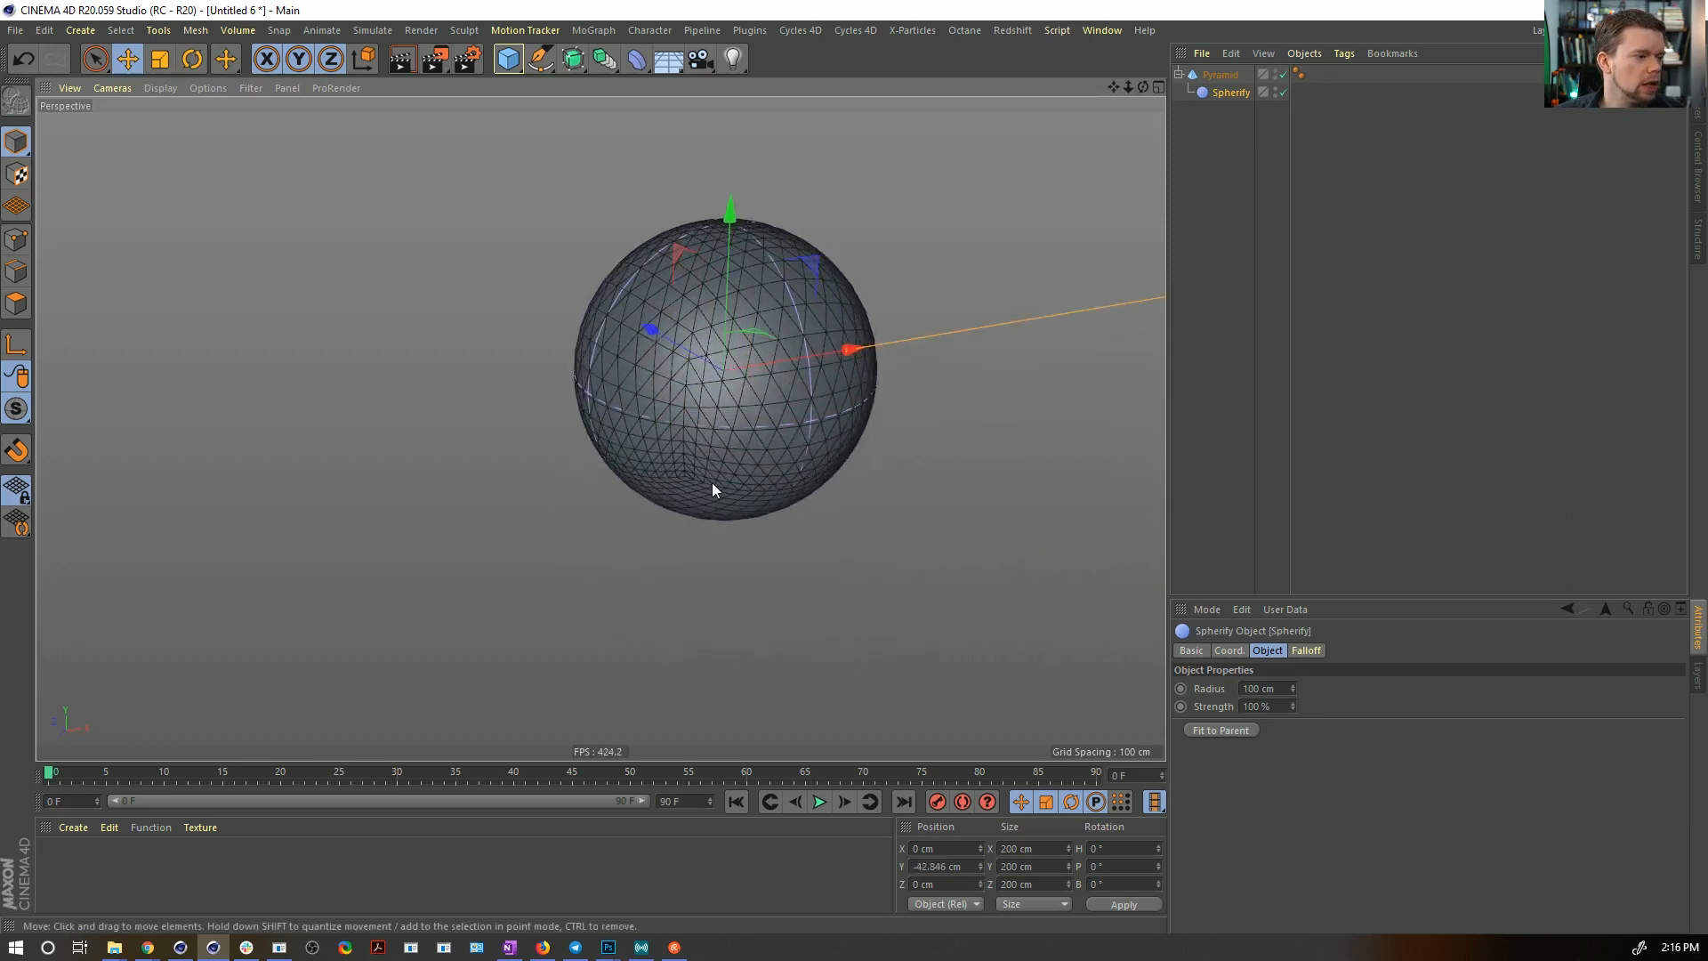
- Switch the viewport display to Gouraud shading without mesh lines
{"action": "left_click_drag", "start_coordinate": [659, 292], "coordinate": [784, 352], "text": "alt"}
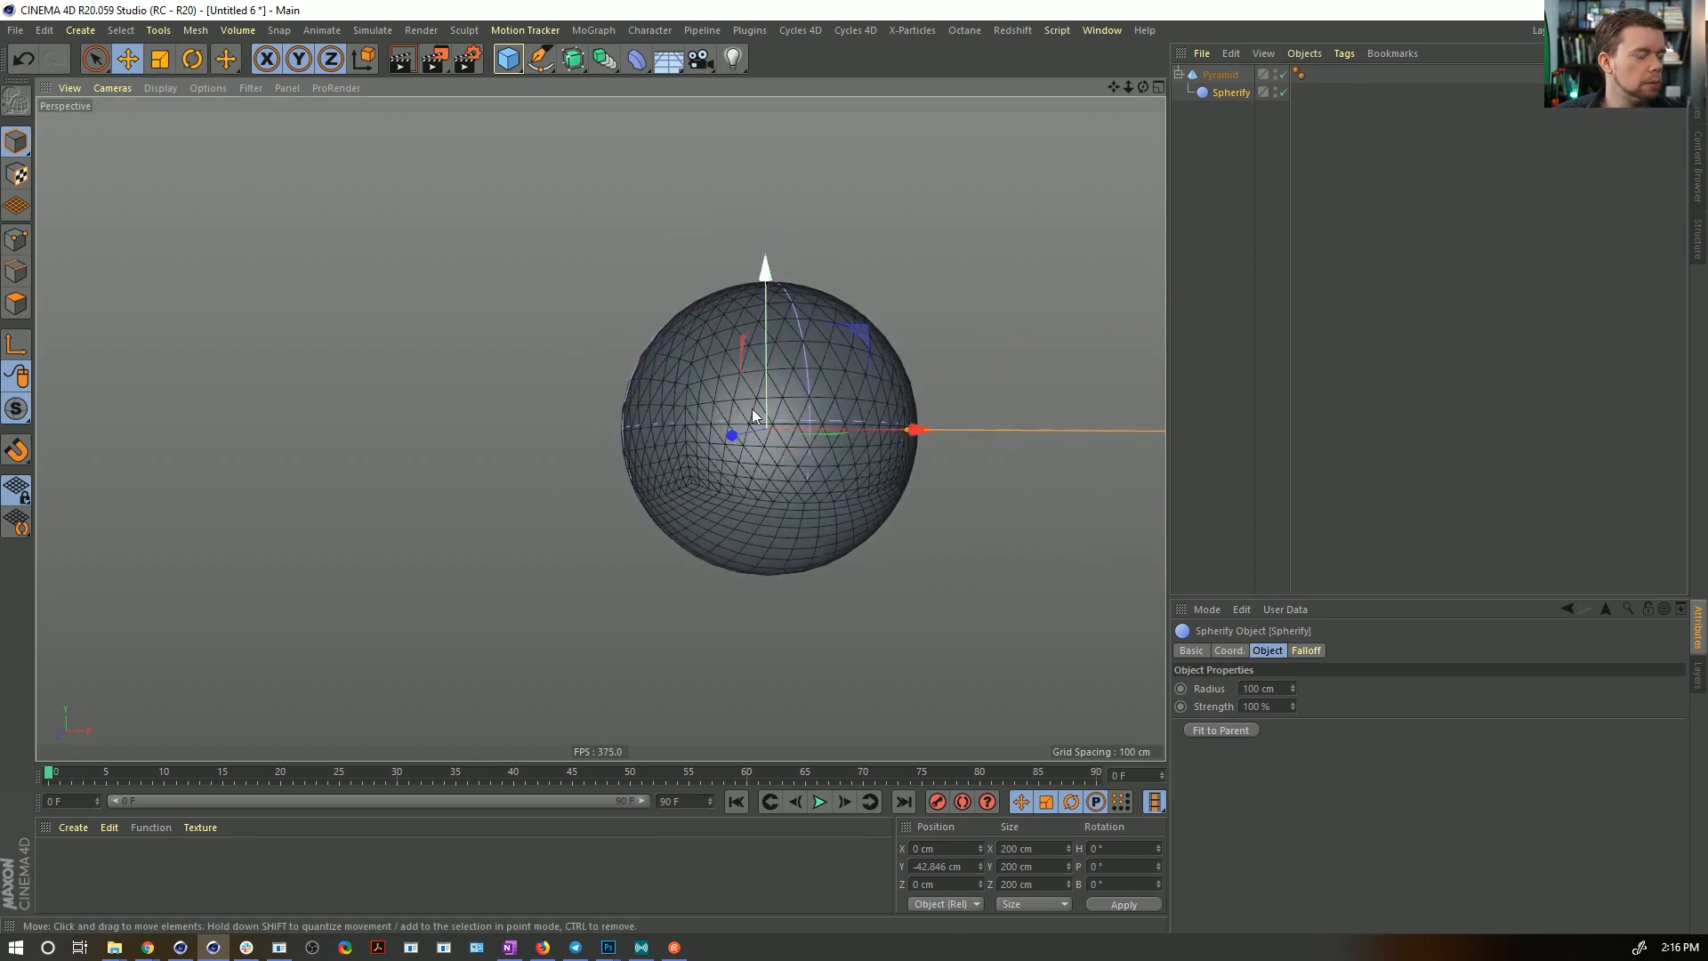
{"action": "left_click_drag", "start_coordinate": [811, 467], "coordinate": [739, 460], "text": "alt"}
{"action": "key", "text": "n"}
{"action": "key", "text": "a"}
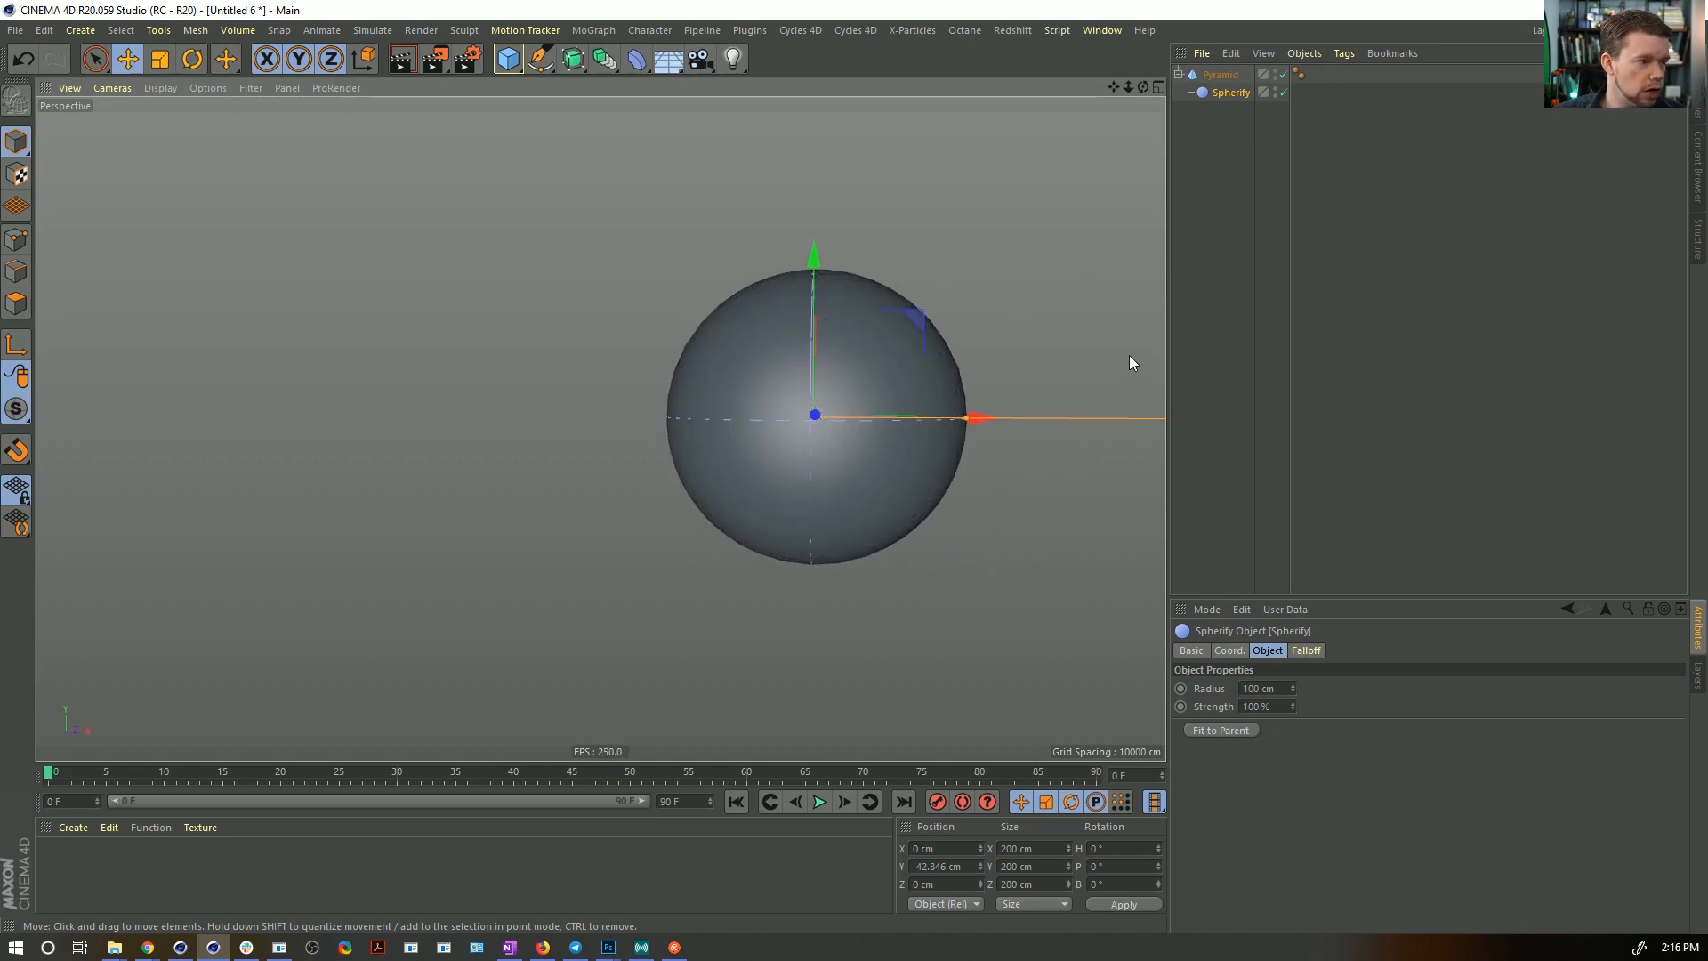
- Vary the Spherify strength to preview the morph between pyramid and sphere, ending at 100%
{"action": "left_click_drag", "start_coordinate": [1129, 360], "coordinate": [827, 360], "text": "alt"}
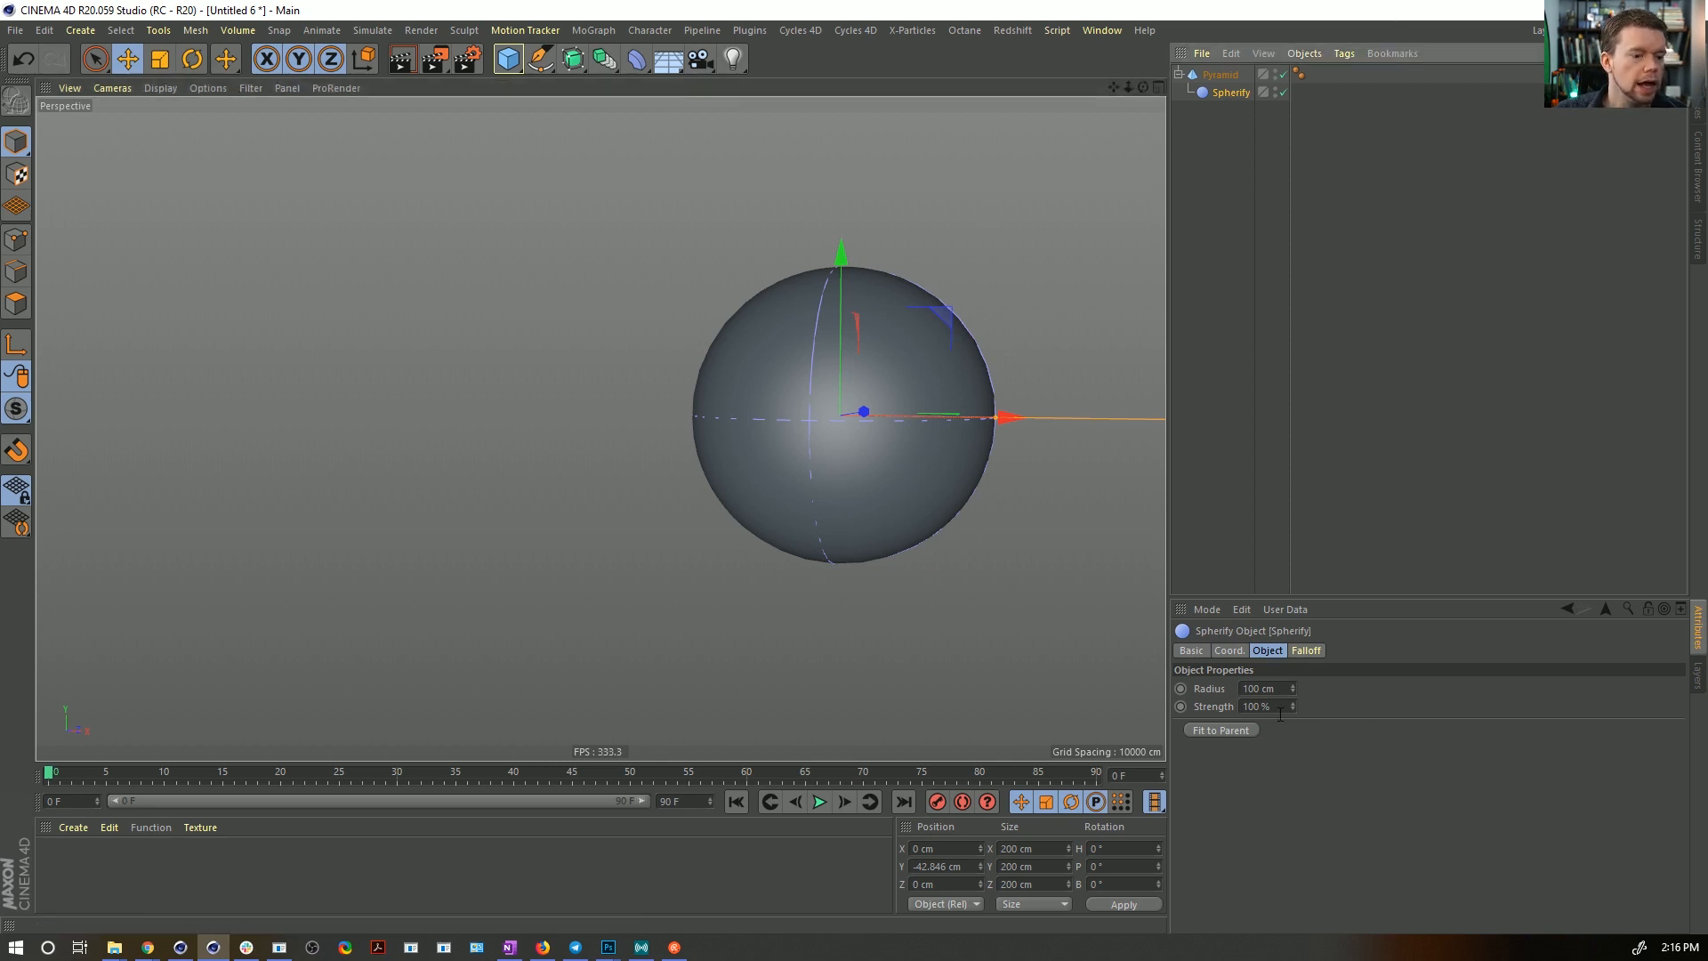
{"action": "mouse_move", "coordinate": [1292, 706]}
{"action": "left_mouse_down"}
{"action": "mouse_move", "coordinate": [1196, 707]}
{"action": "mouse_move", "coordinate": [1292, 707]}
{"action": "left_mouse_up"}
{"action": "left_click_drag", "start_coordinate": [781, 374], "coordinate": [858, 511], "text": "alt"}
{"action": "left_click_drag", "start_coordinate": [730, 409], "coordinate": [705, 434], "text": "alt"}
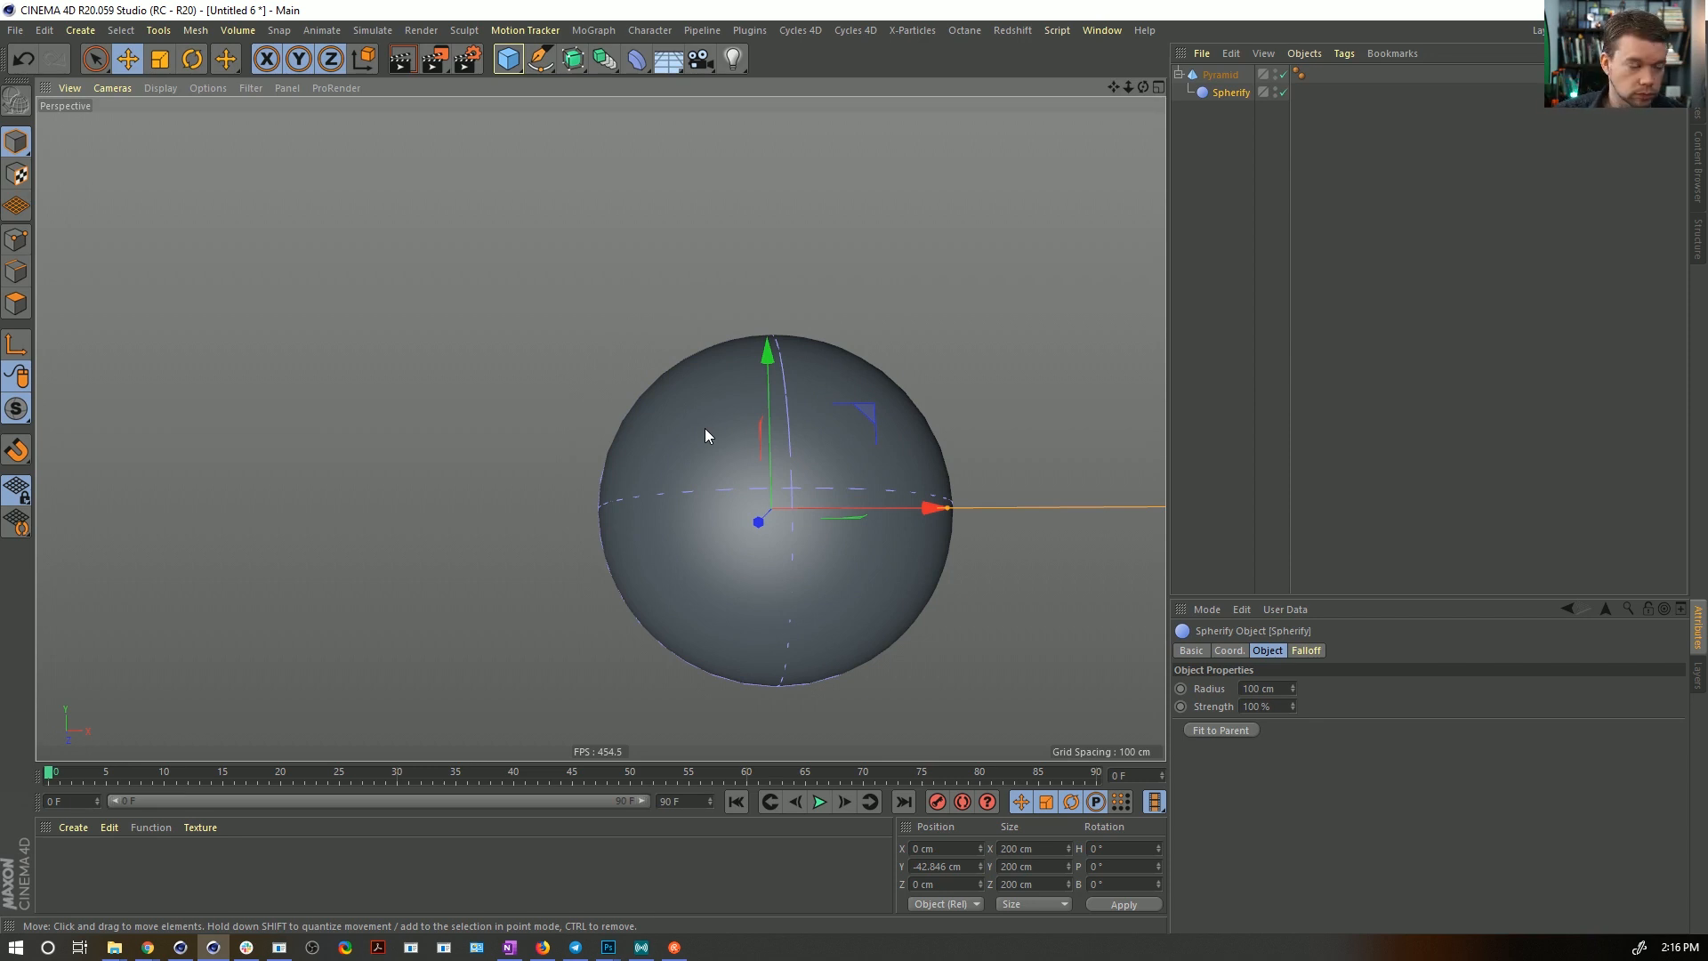
{"action": "left_click_drag", "start_coordinate": [767, 472], "coordinate": [696, 489], "text": "alt"}
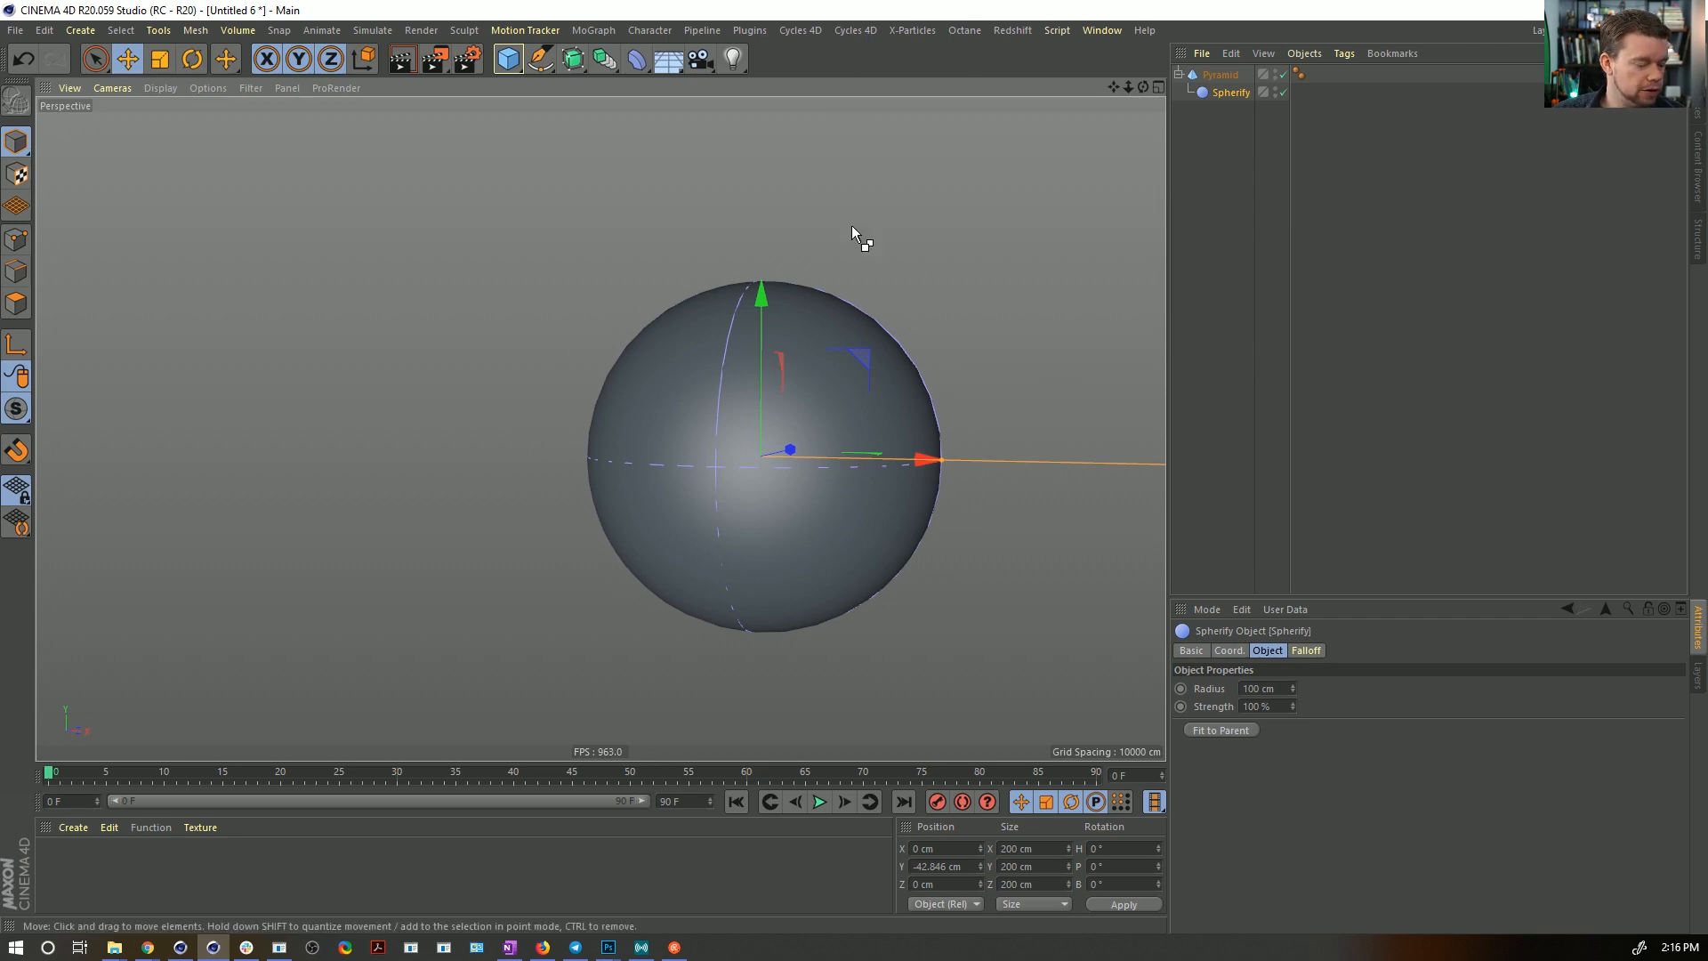
- Start saving the scene and browse to the SceneFiles folder inside Episode5
{"action": "key", "text": "ctrl+s"}
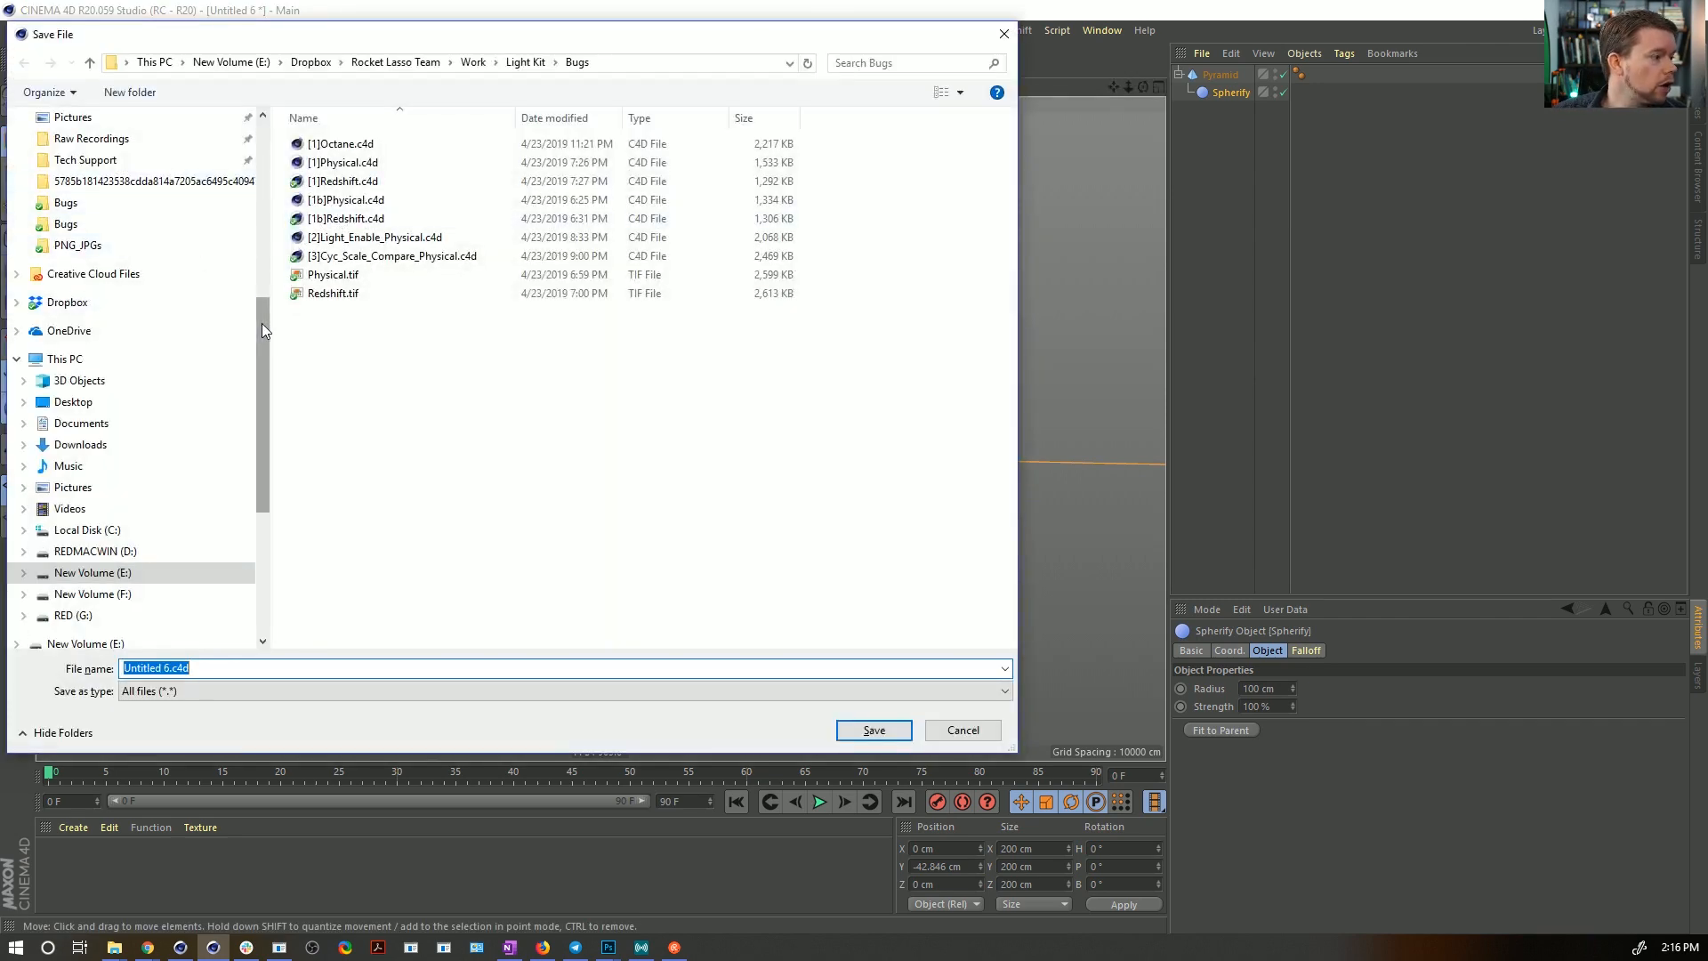
{"action": "scroll", "coordinate": [262, 323], "scroll_direction": "up", "scroll_amount": 7}
{"action": "left_click", "coordinate": [144, 164]}
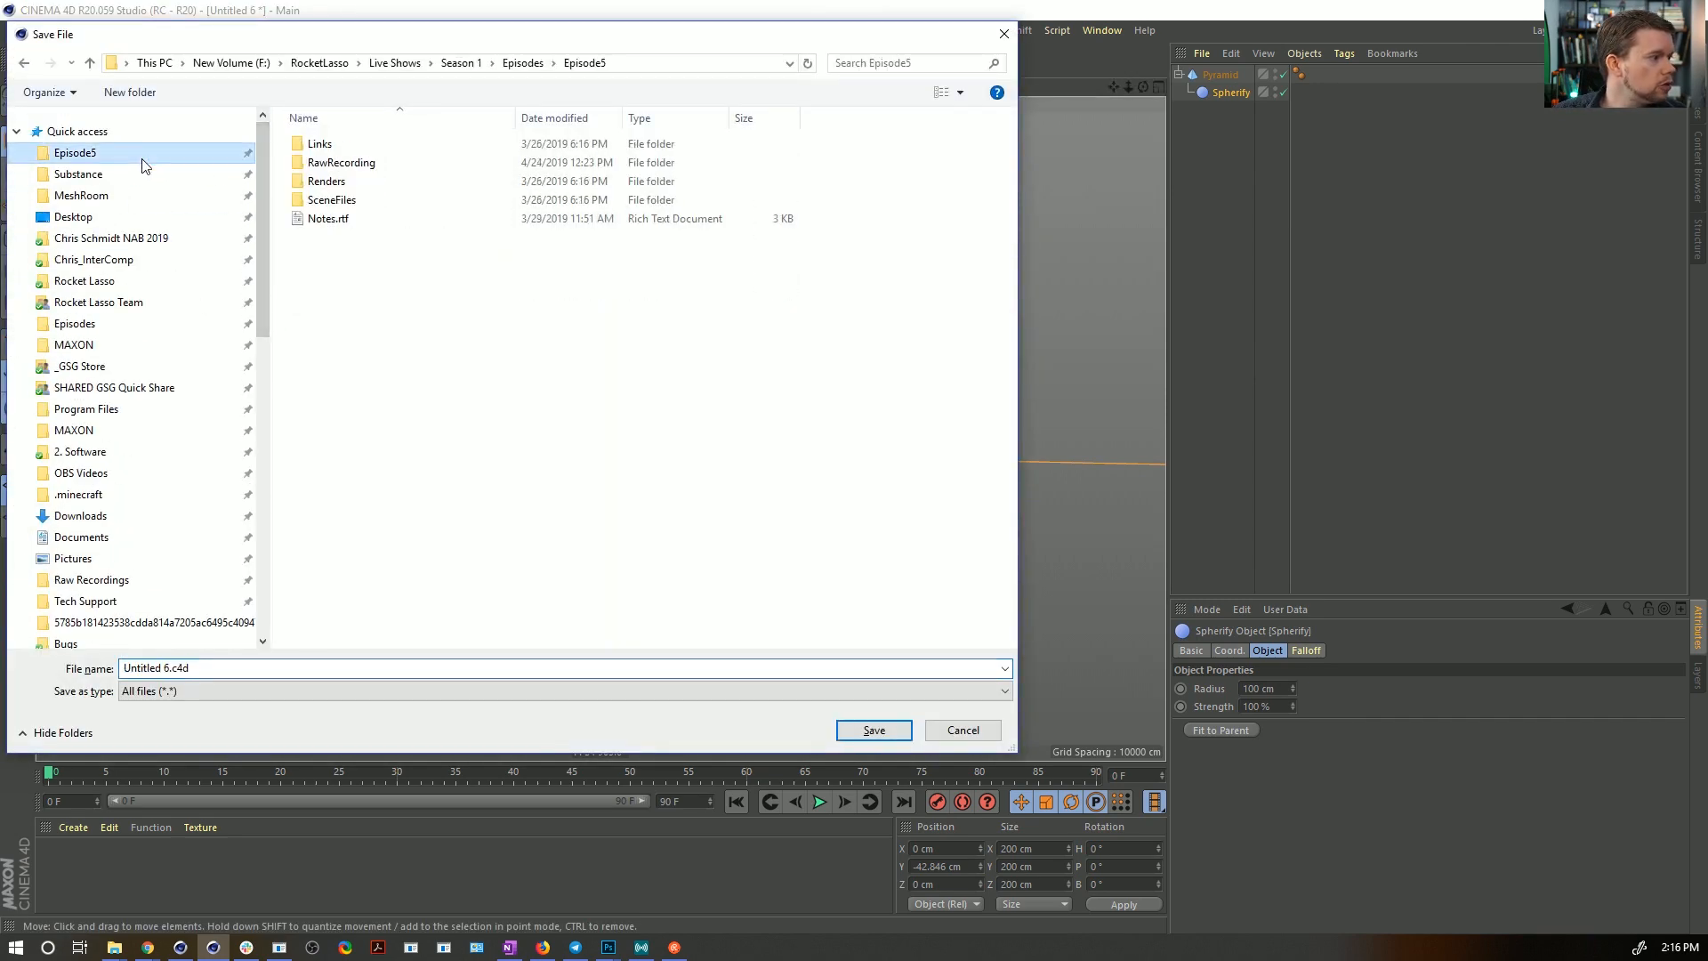
{"action": "left_click", "coordinate": [341, 205]}
{"action": "double_click", "coordinate": [340, 203]}
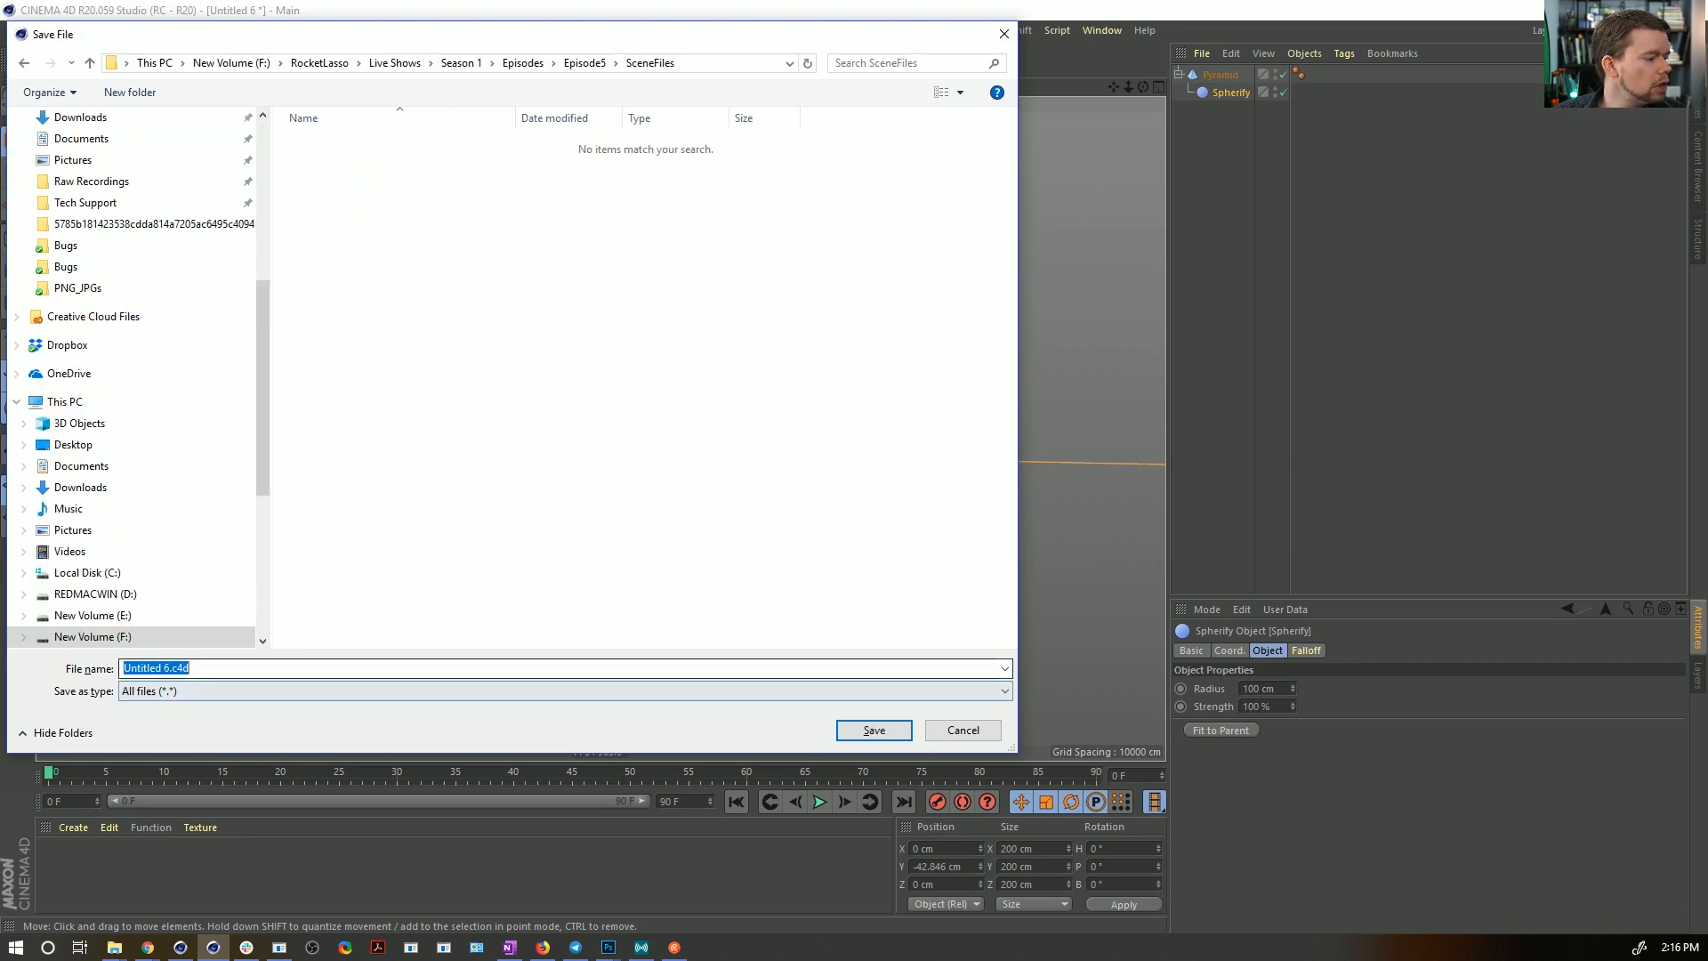
- Name the scene file [1]PyramidToSphereLoop.c4d and save it
{"action": "type", "text": "[1]"}
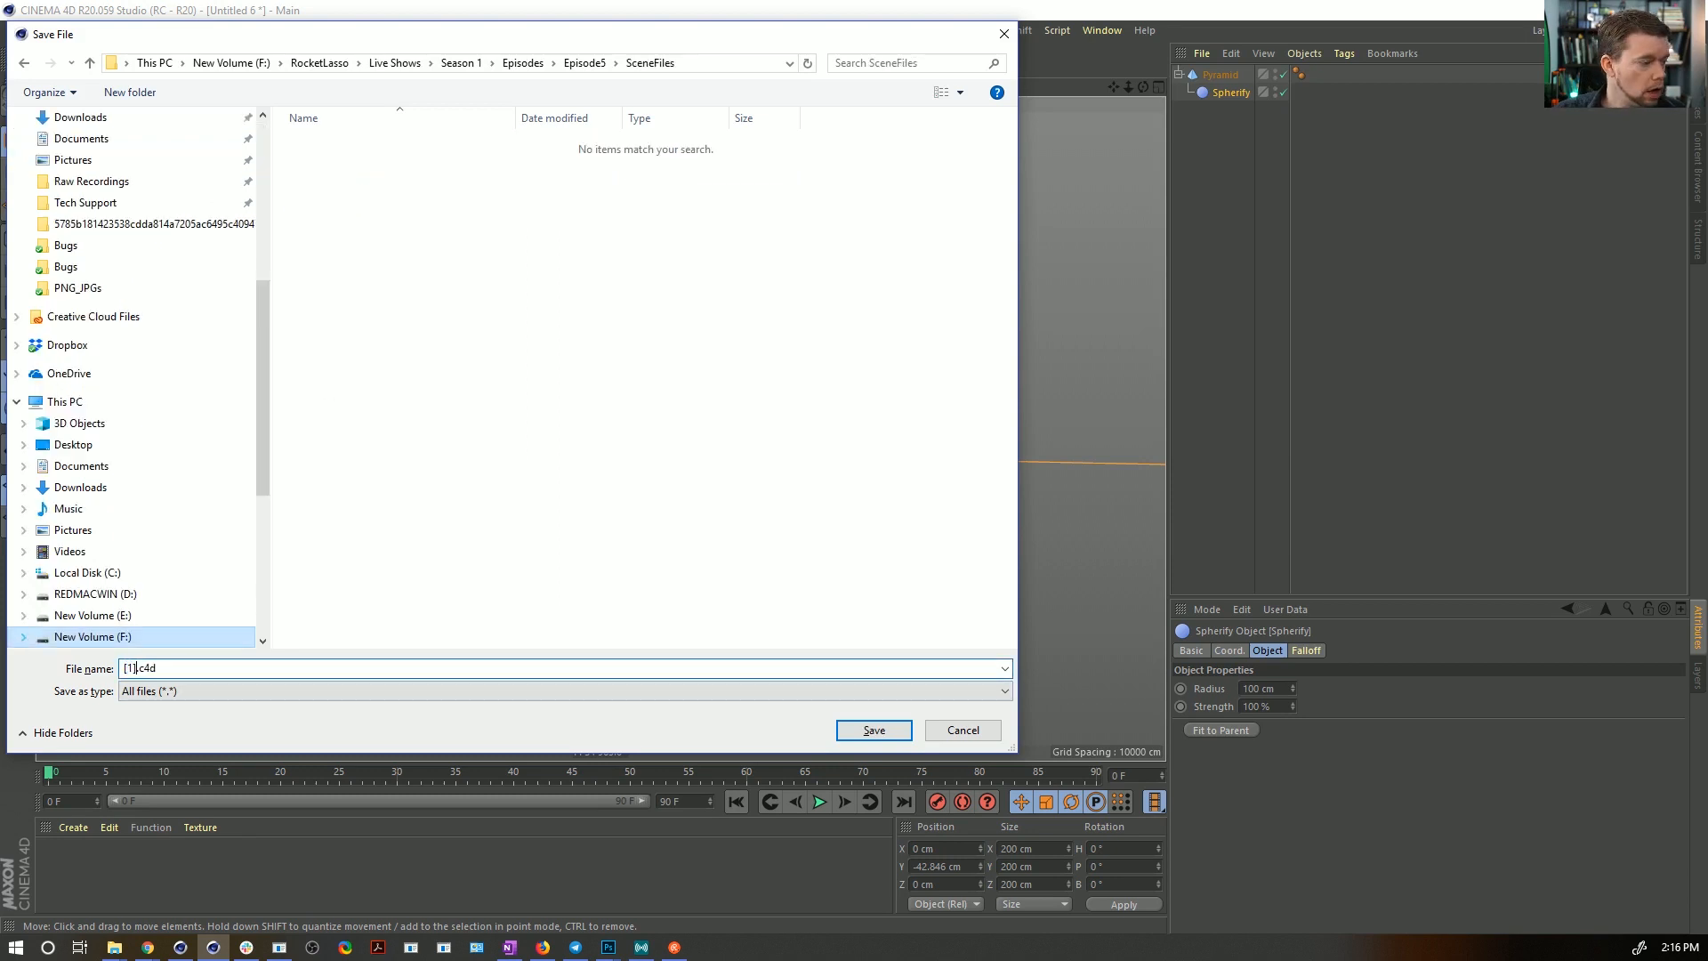
{"action": "type", "text": "Py"}
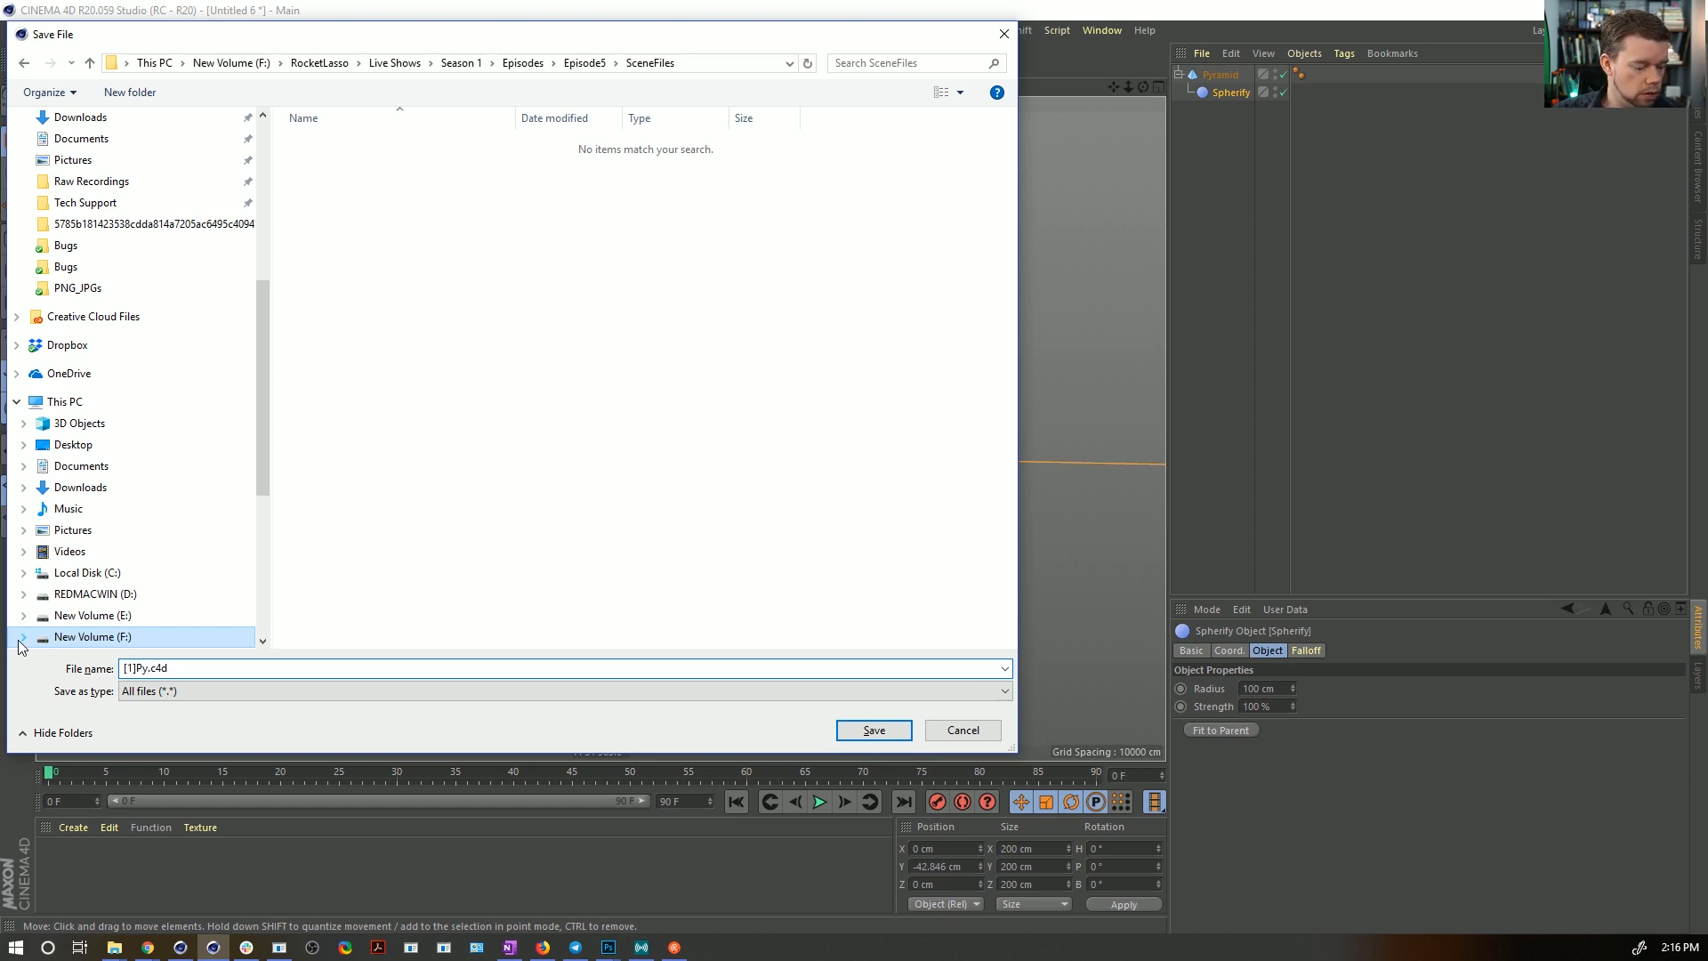
{"action": "type", "text": "rami"}
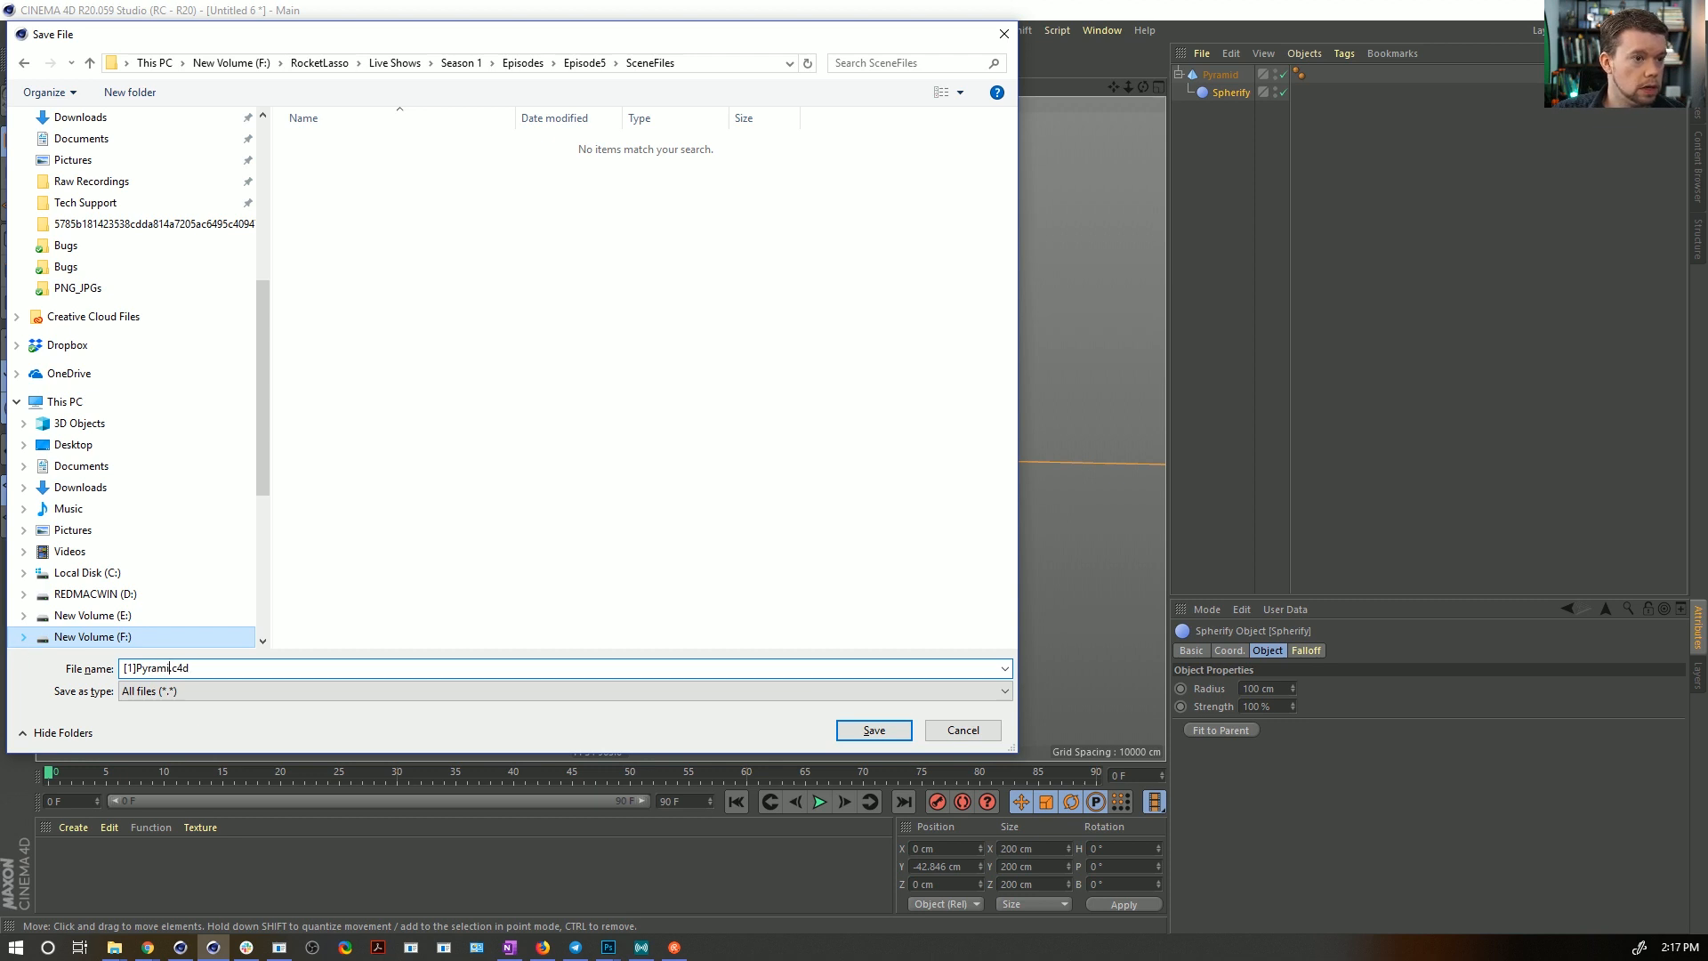
{"action": "type", "text": "d"}
{"action": "type", "text": "TOSphere"}
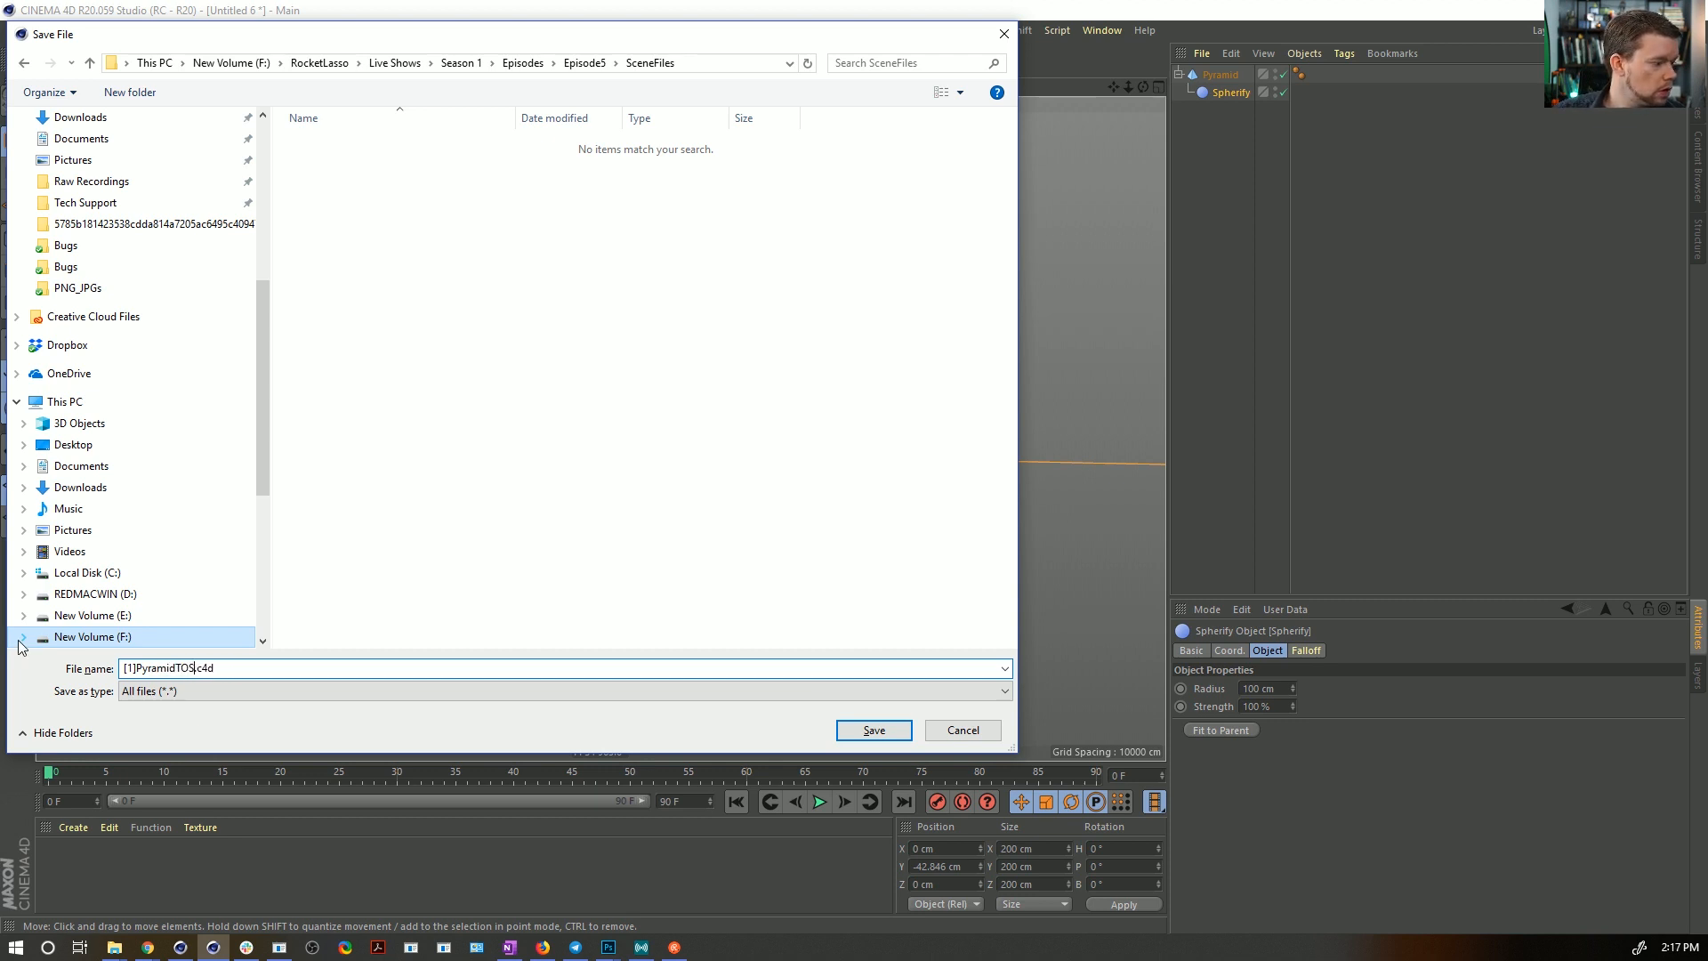
{"action": "type", "text": "Spher"}
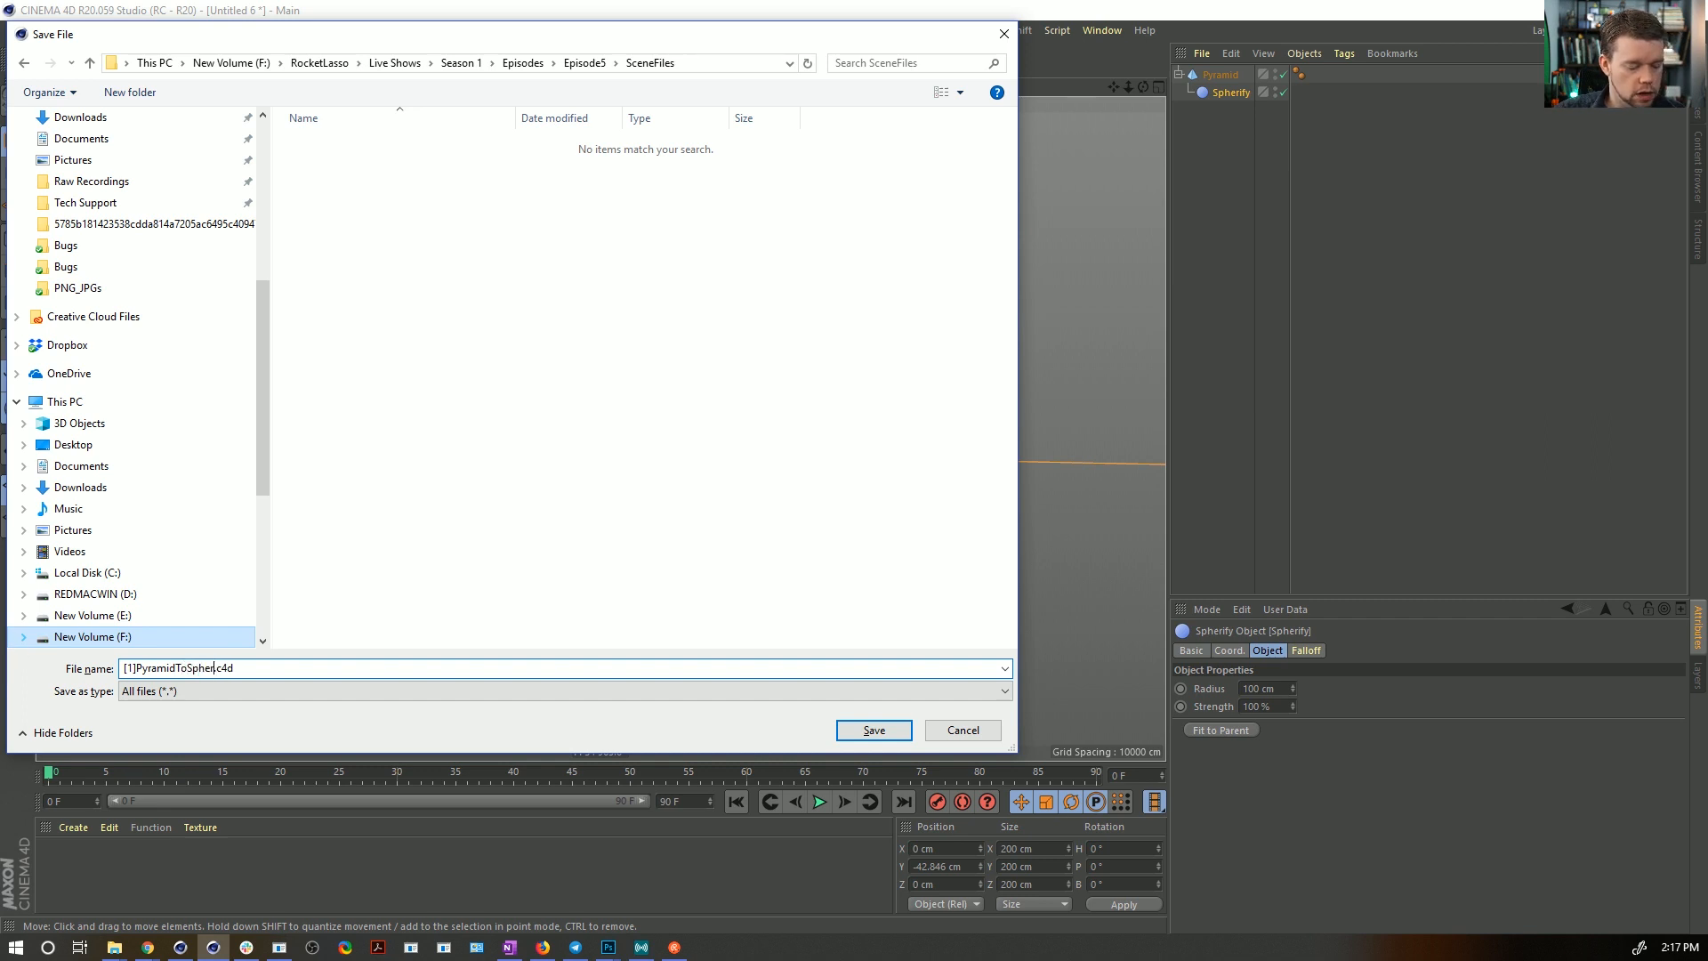
{"action": "type", "text": "eLoop"}
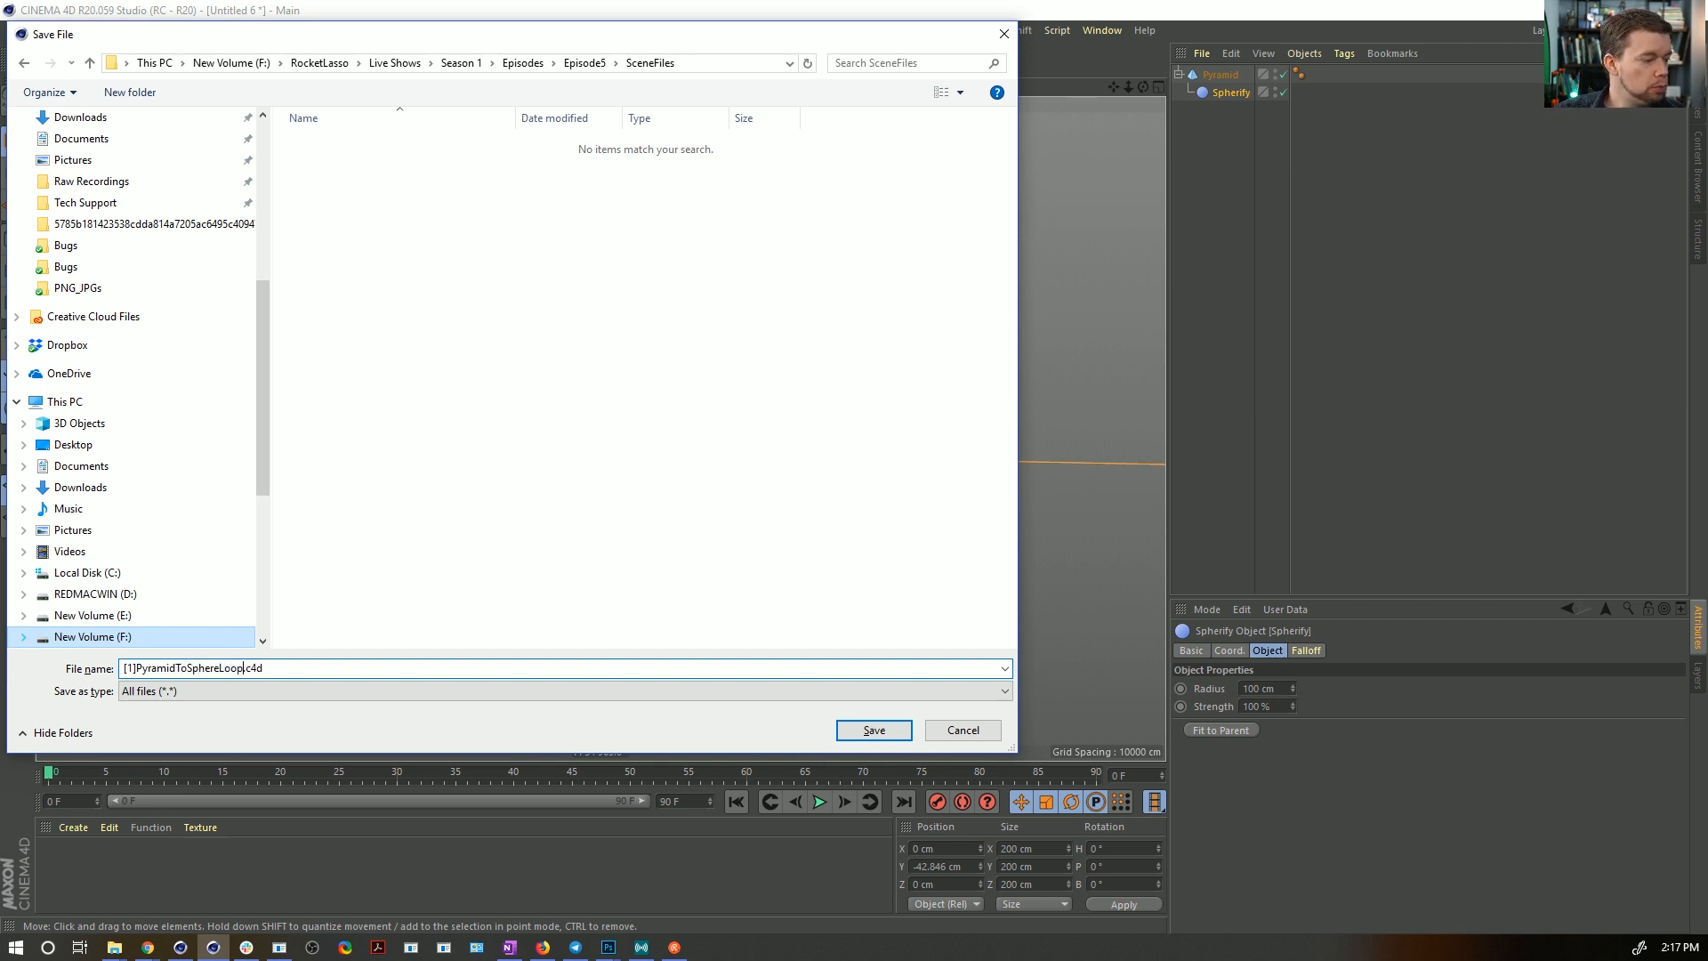
{"action": "key", "text": "Return"}
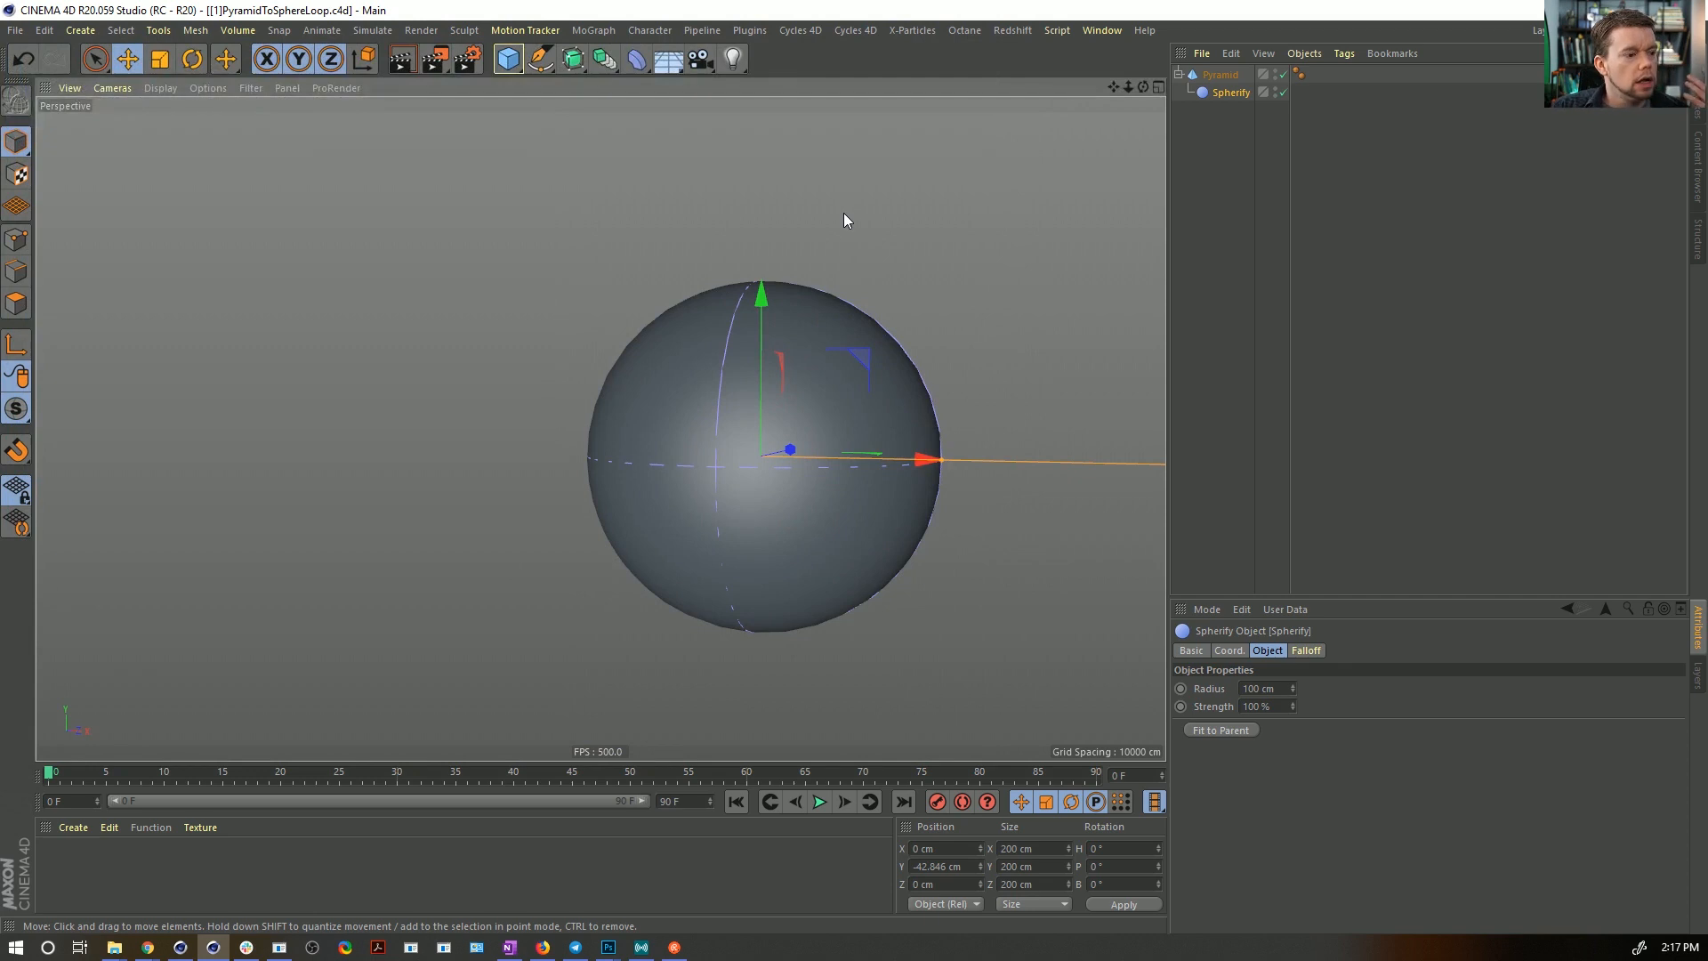
- Disable the Spherify deformer so the object returns to its plain pyramid shape
{"action": "left_click", "coordinate": [1219, 74]}
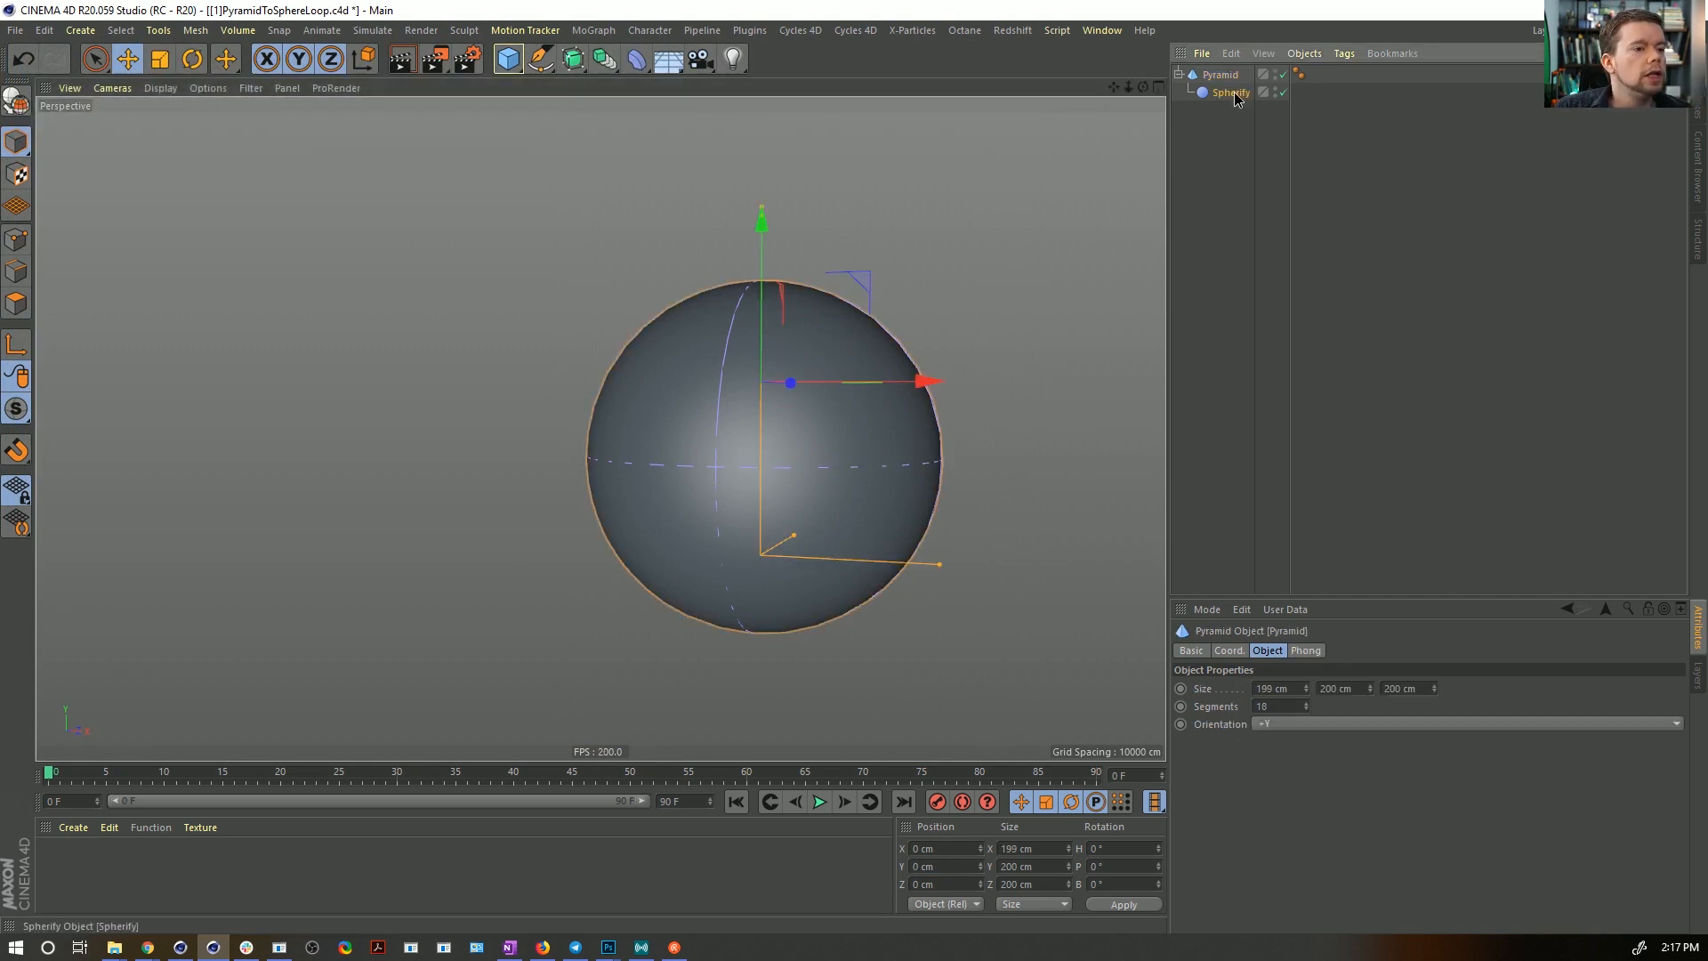
{"action": "left_click", "coordinate": [1231, 92]}
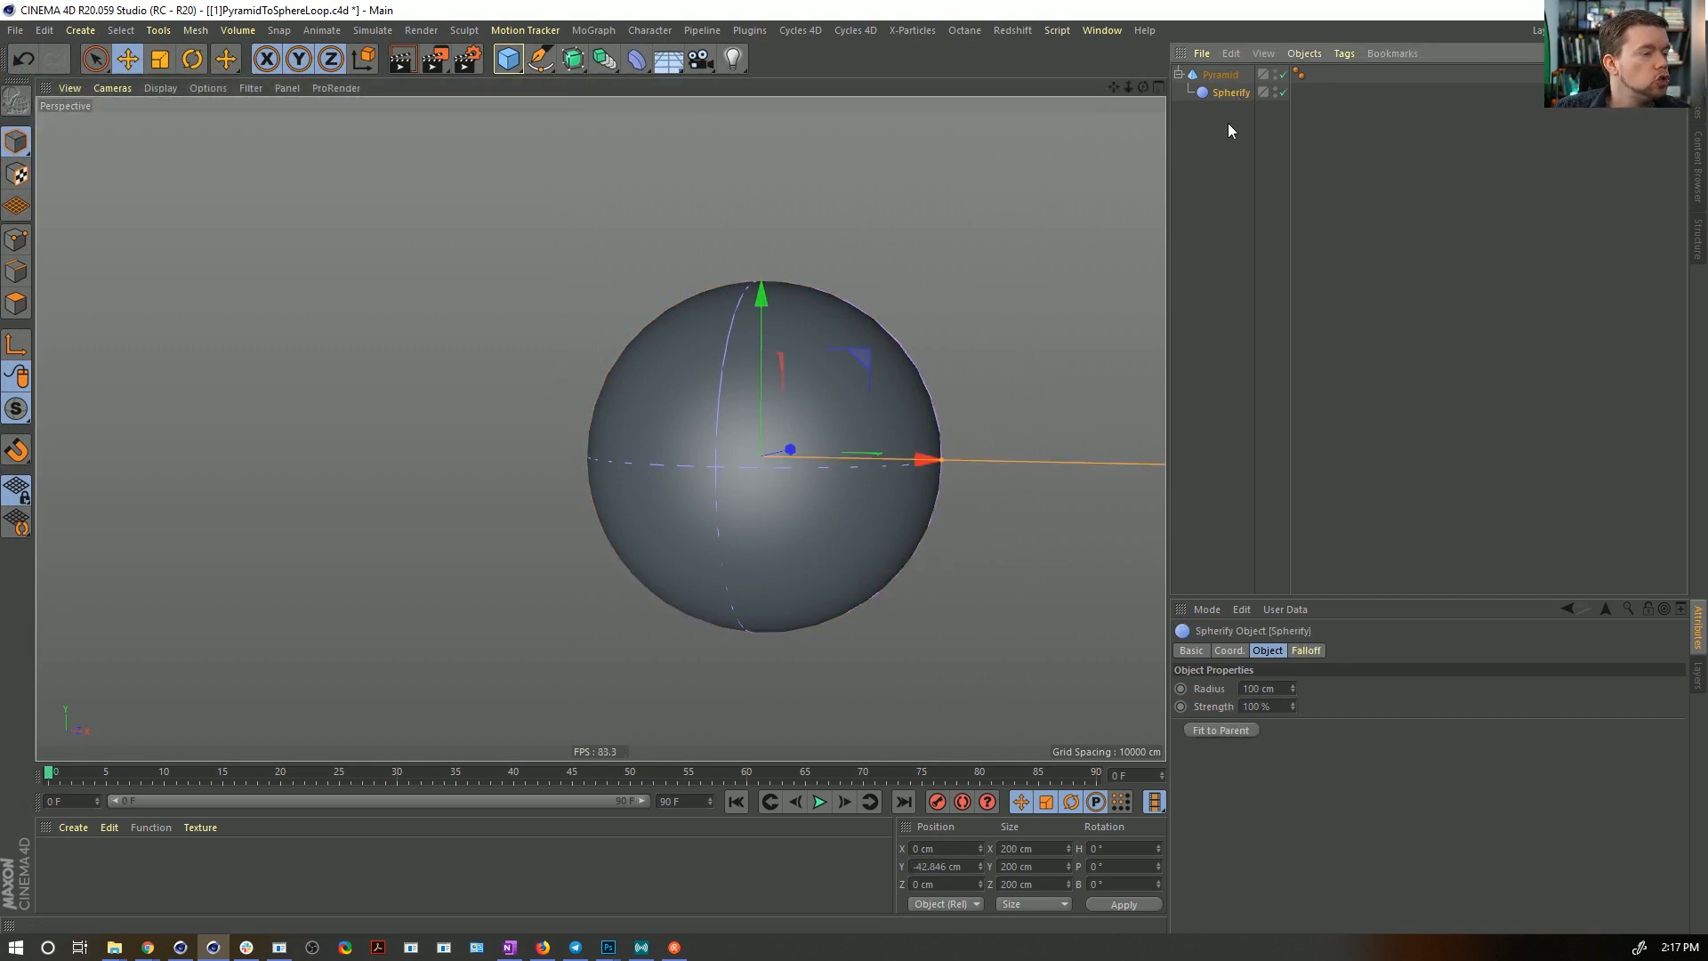
{"action": "left_click", "coordinate": [1219, 74]}
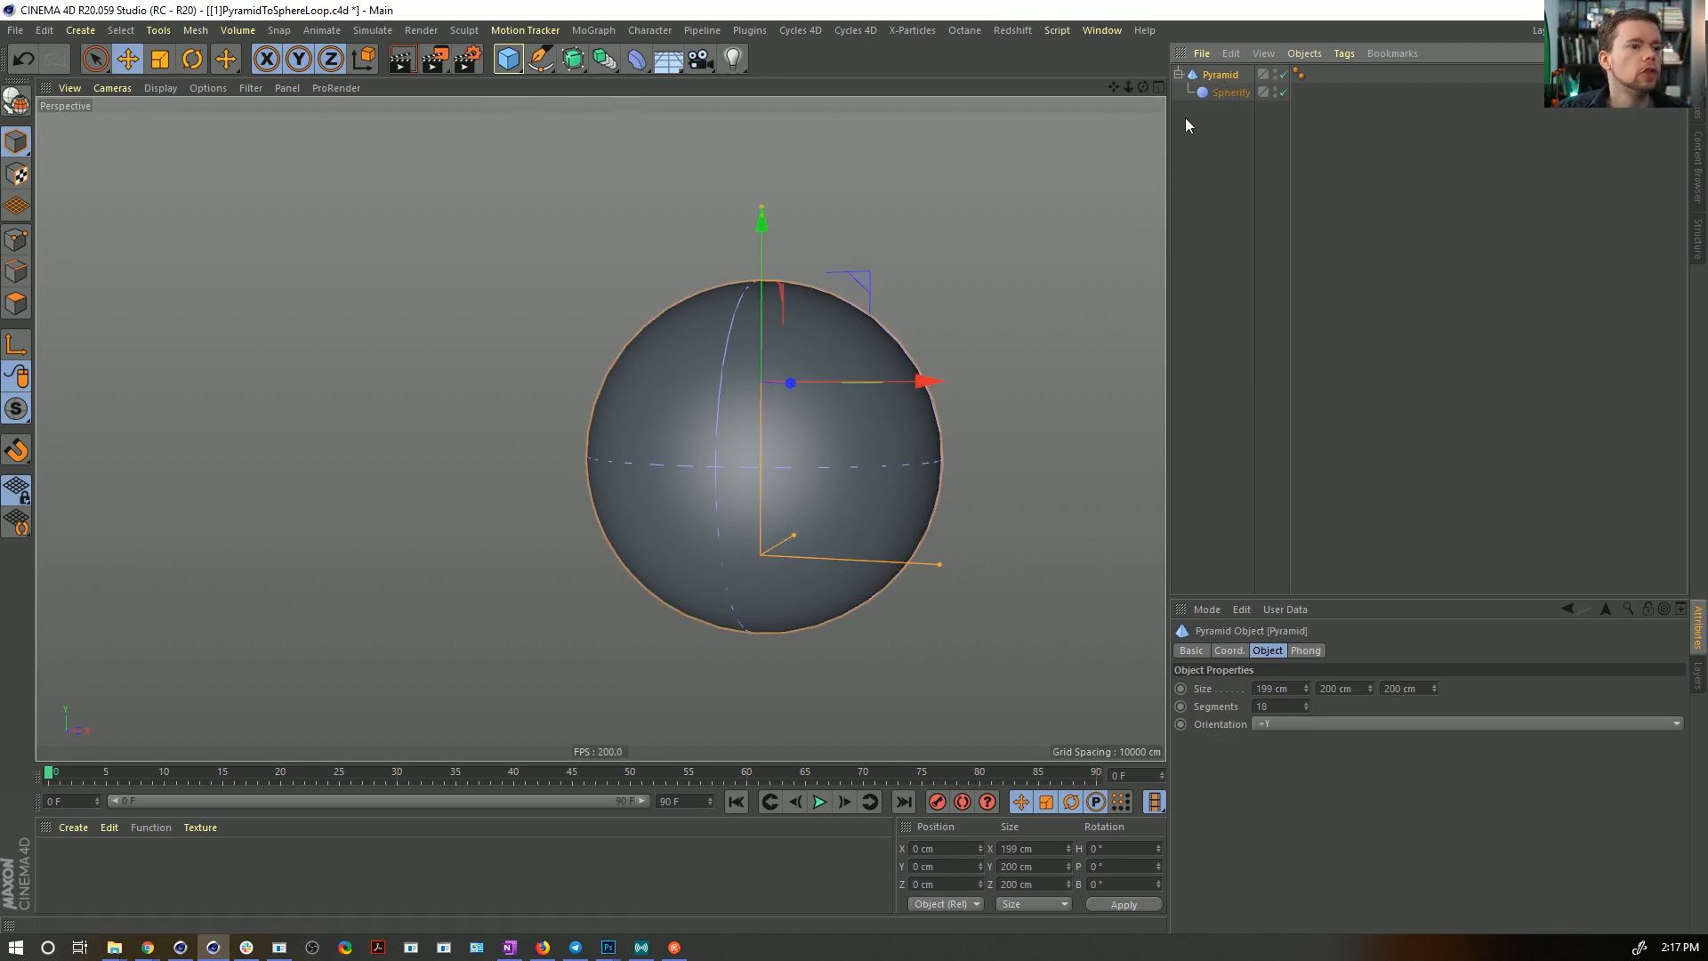
{"action": "left_click", "coordinate": [1283, 92]}
{"action": "left_click", "coordinate": [1229, 95]}
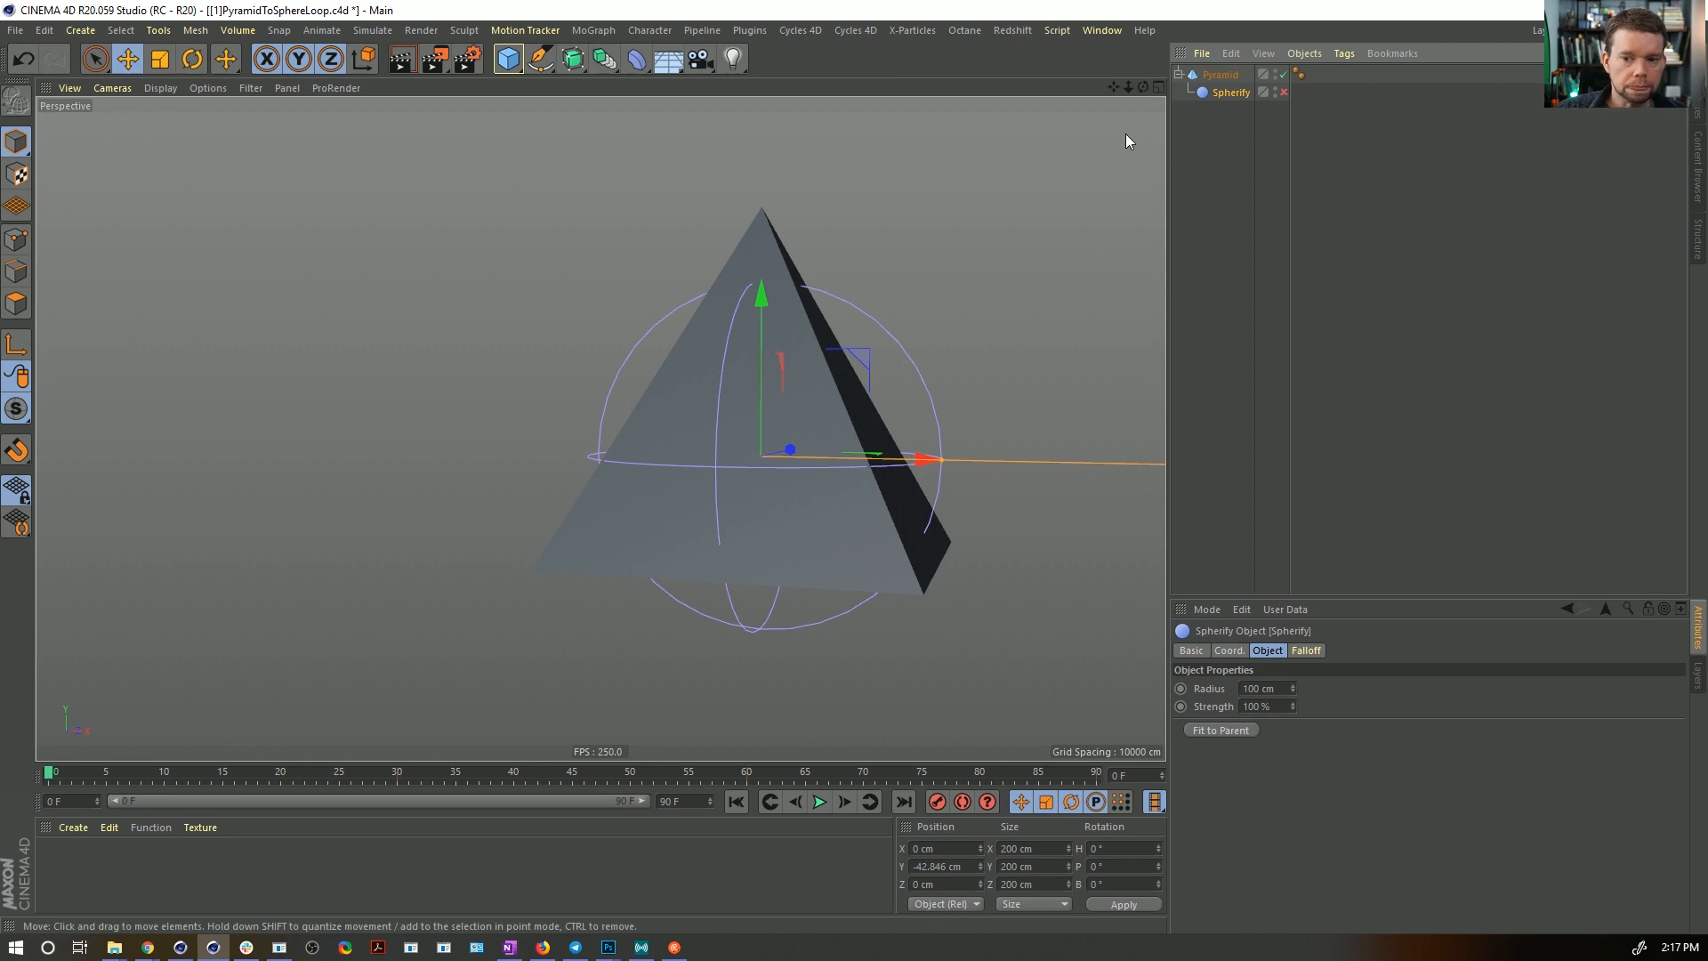
- Add a null object at the scene origin to serve as a rotation pivot for the pyramid
{"action": "left_click", "coordinate": [1196, 73]}
{"action": "left_click_drag", "start_coordinate": [589, 482], "coordinate": [776, 452], "text": "alt"}
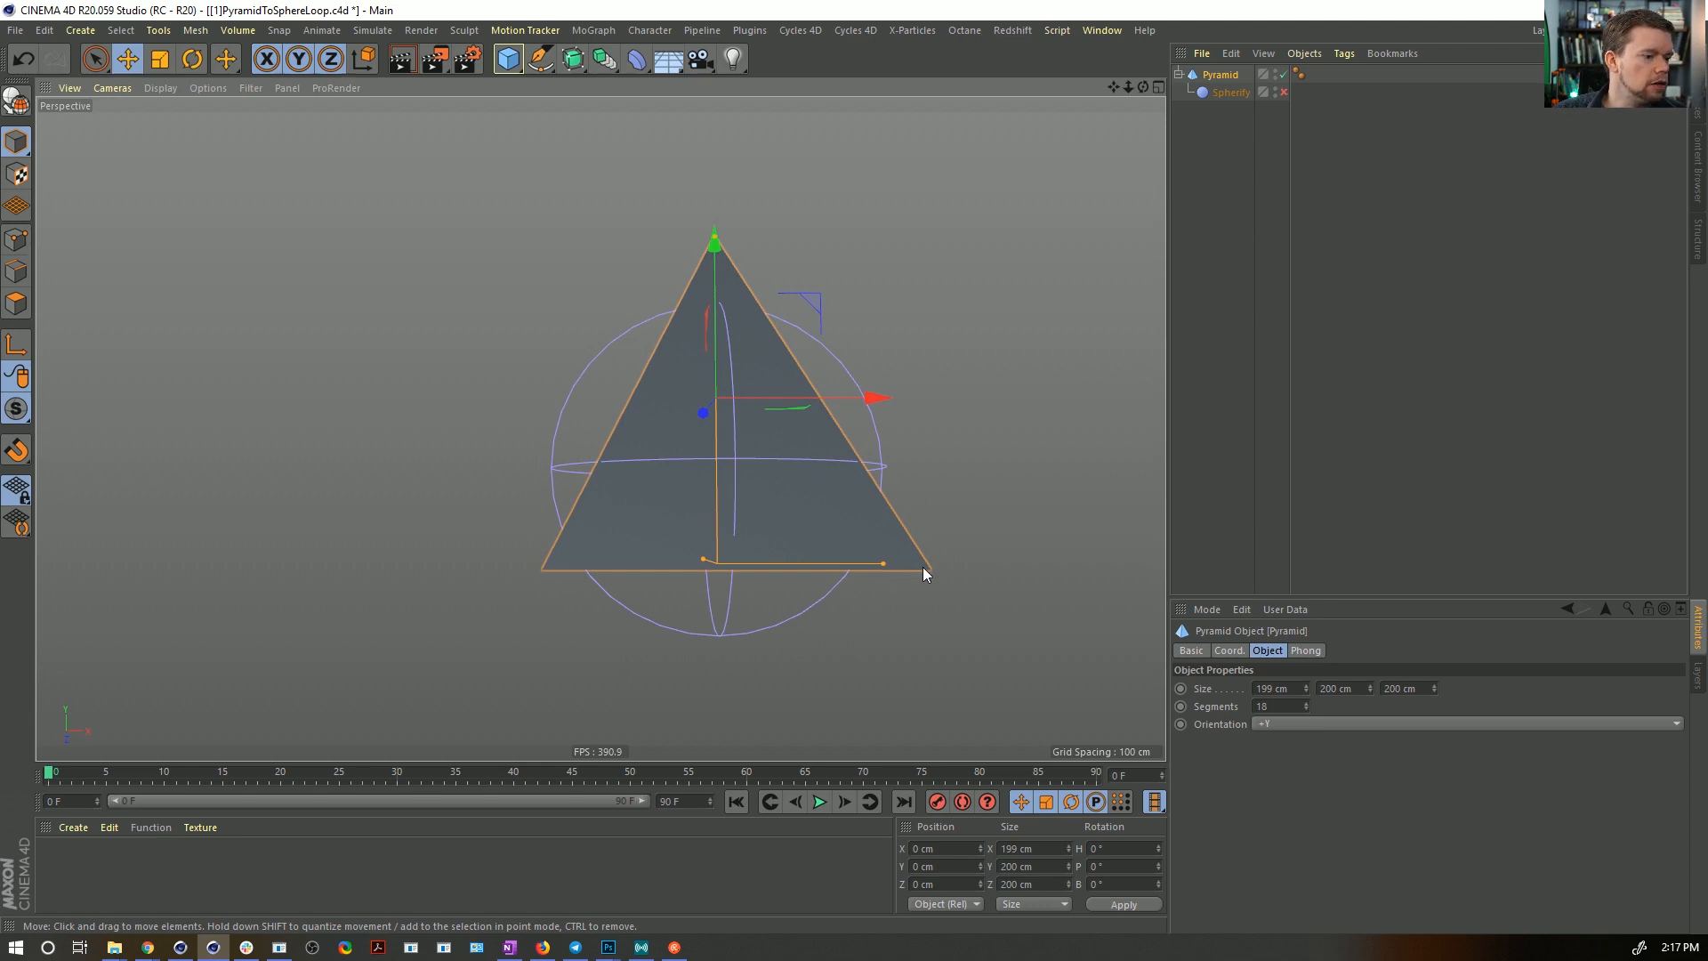
{"action": "left_click_drag", "start_coordinate": [550, 586], "coordinate": [920, 594], "text": "alt"}
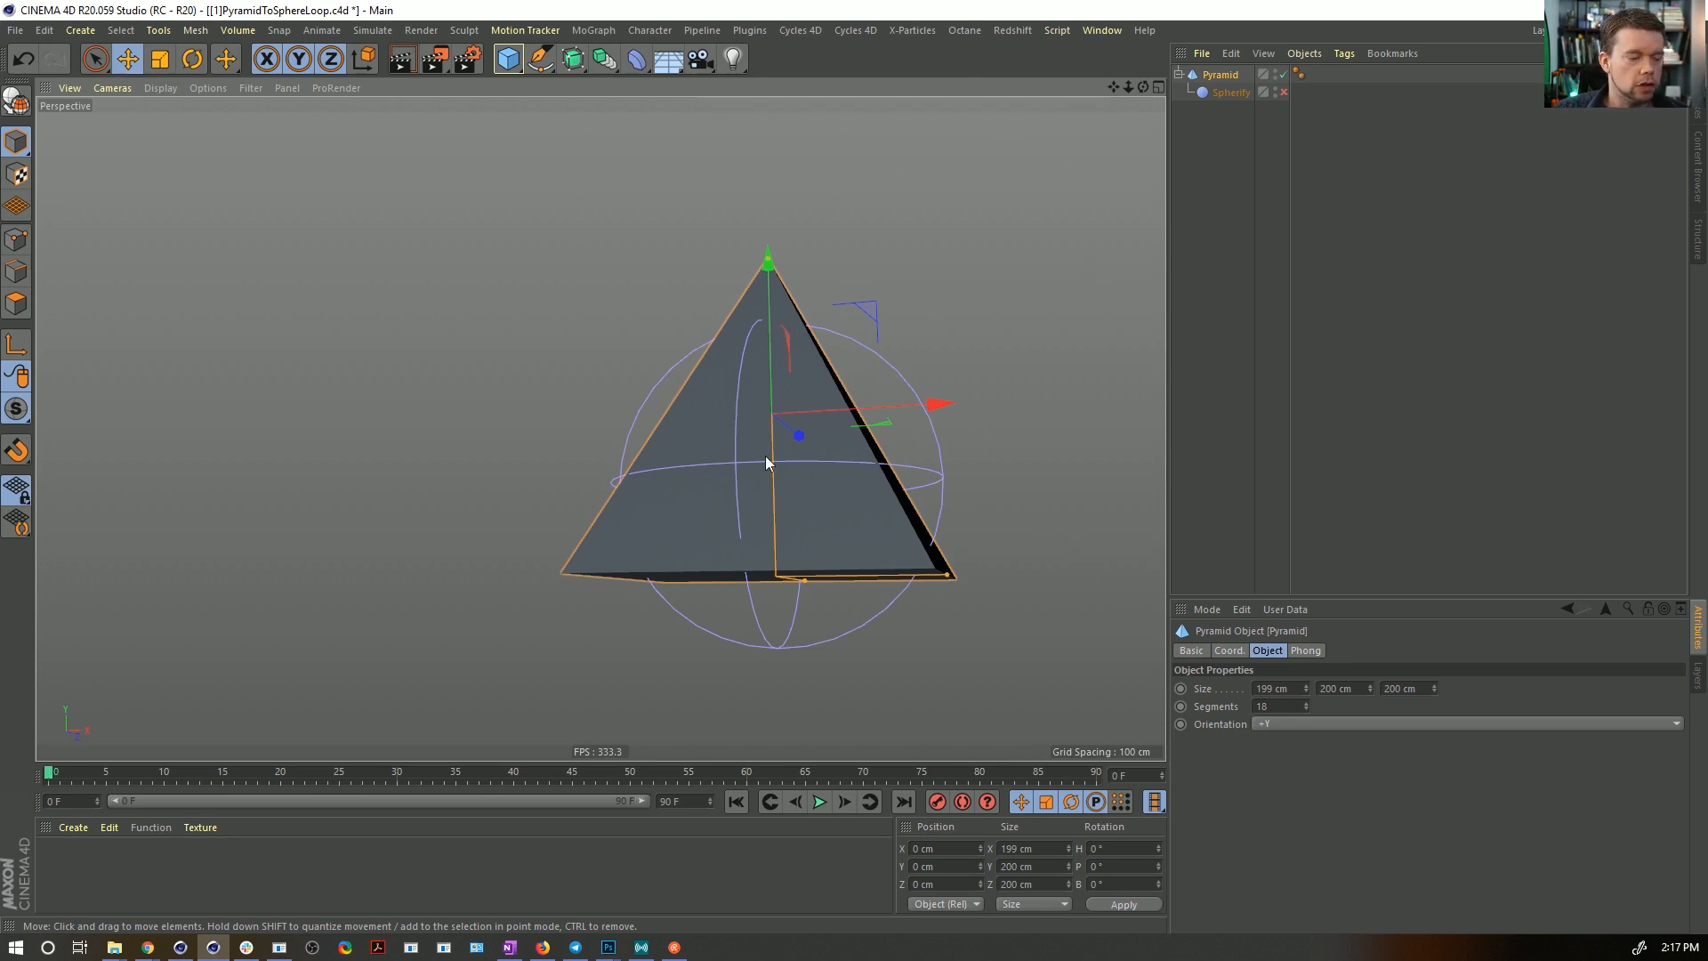
{"action": "left_click_drag", "start_coordinate": [765, 458], "coordinate": [623, 107], "text": "alt"}
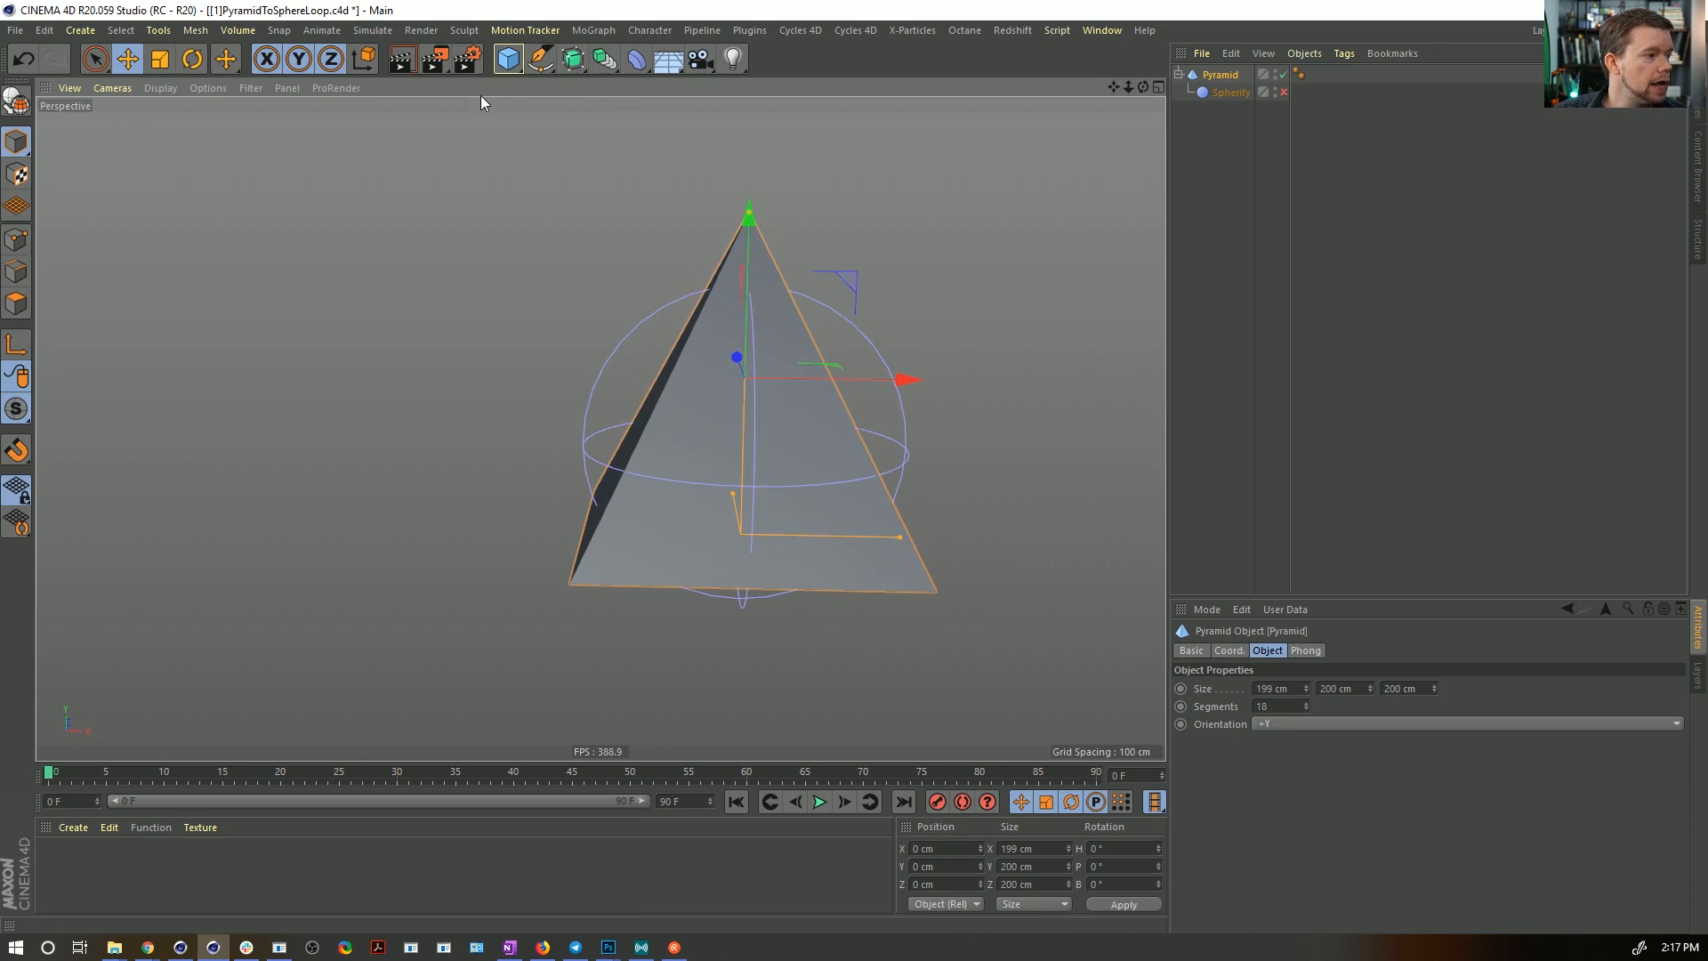
{"action": "left_click", "coordinate": [80, 30]}
{"action": "mouse_move", "coordinate": [114, 57]}
{"action": "left_click", "coordinate": [176, 69]}
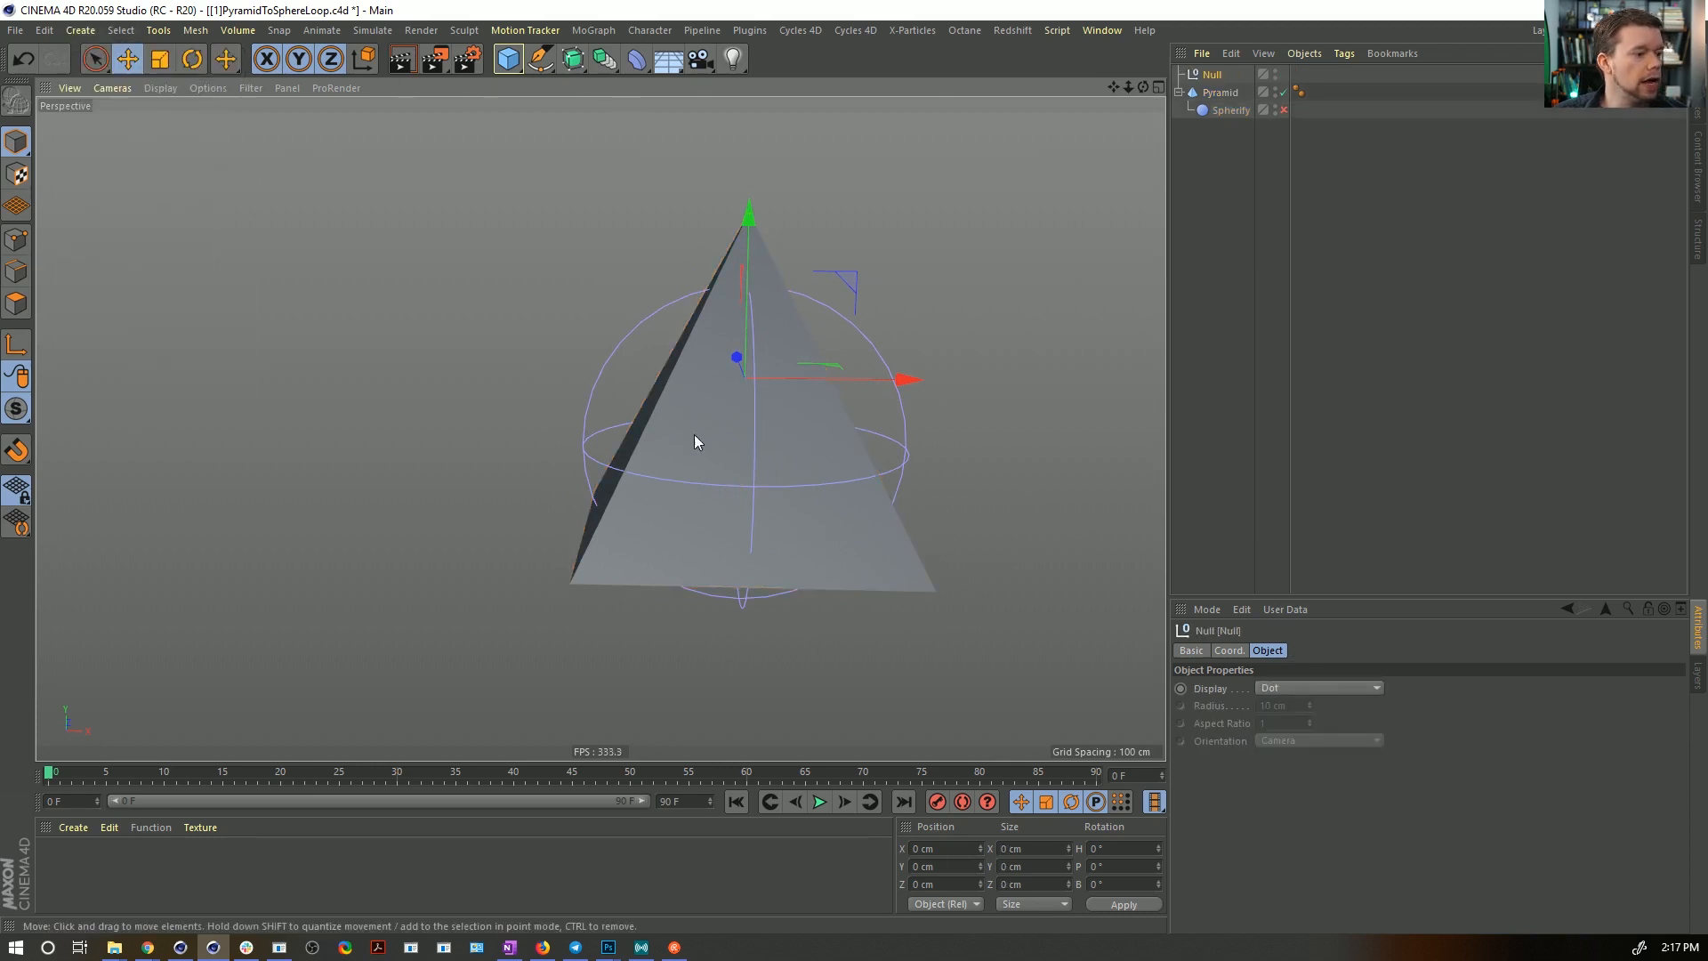
- Set the pyramid's Y position to 100 cm so its base rests at the origin level
{"action": "left_click_drag", "start_coordinate": [694, 434], "coordinate": [692, 373], "text": "alt"}
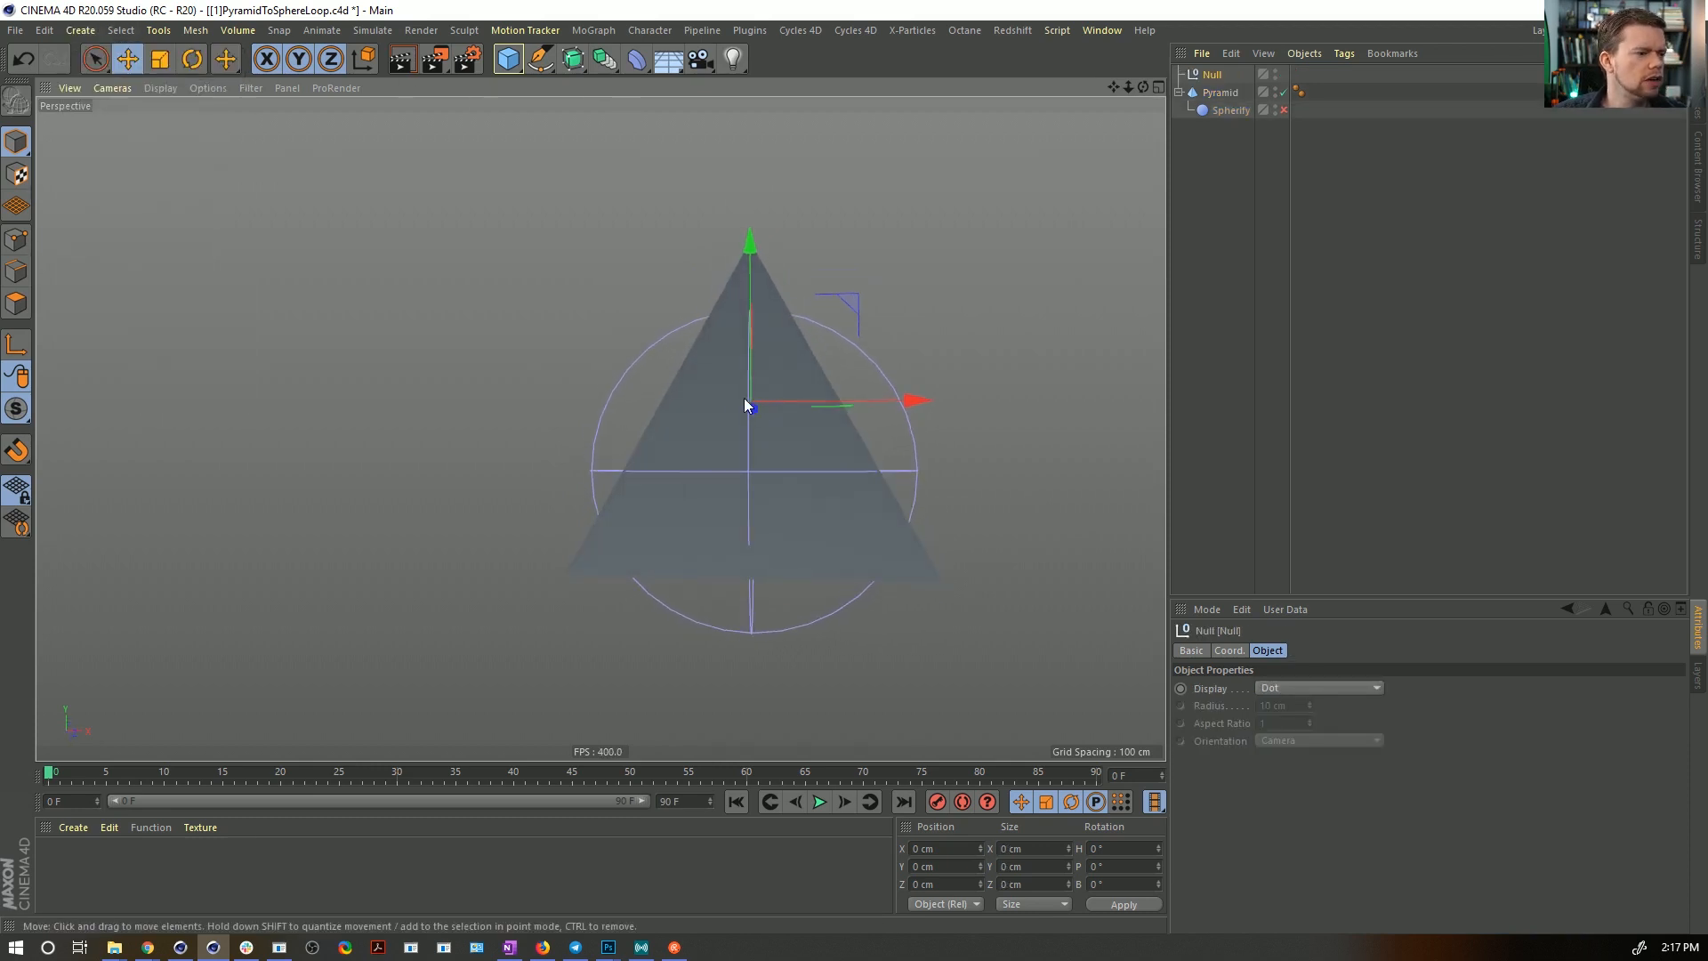
{"action": "left_click_drag", "start_coordinate": [820, 515], "coordinate": [815, 479], "text": "alt"}
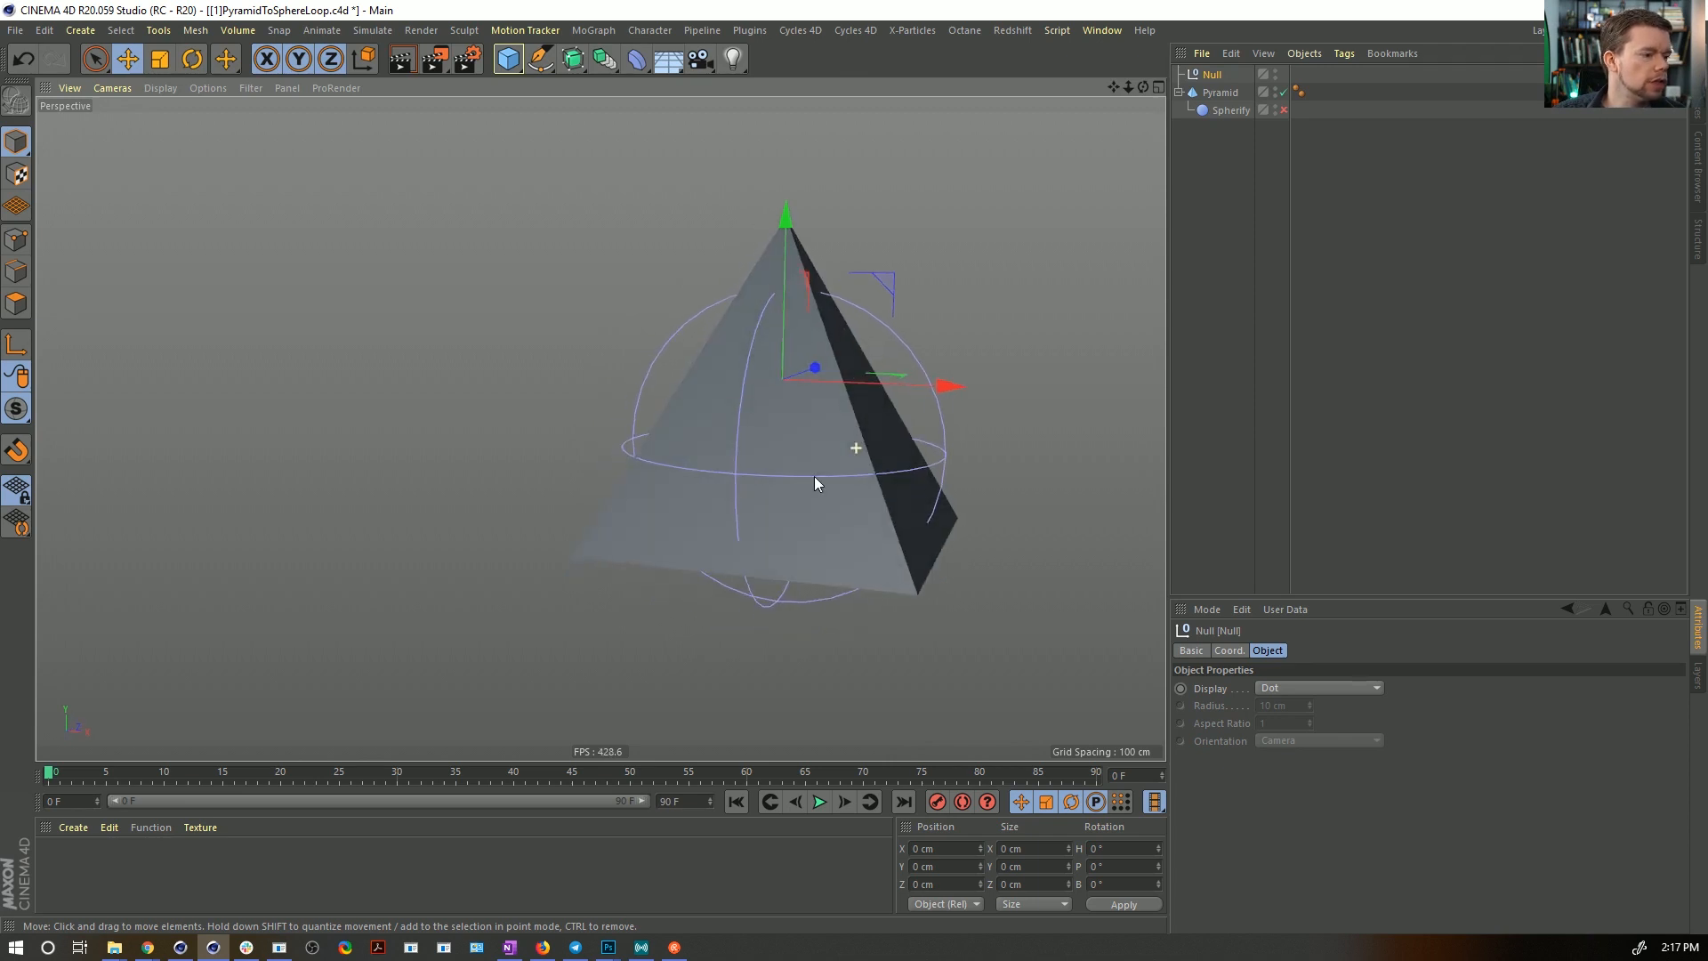
{"action": "left_click", "coordinate": [1219, 93]}
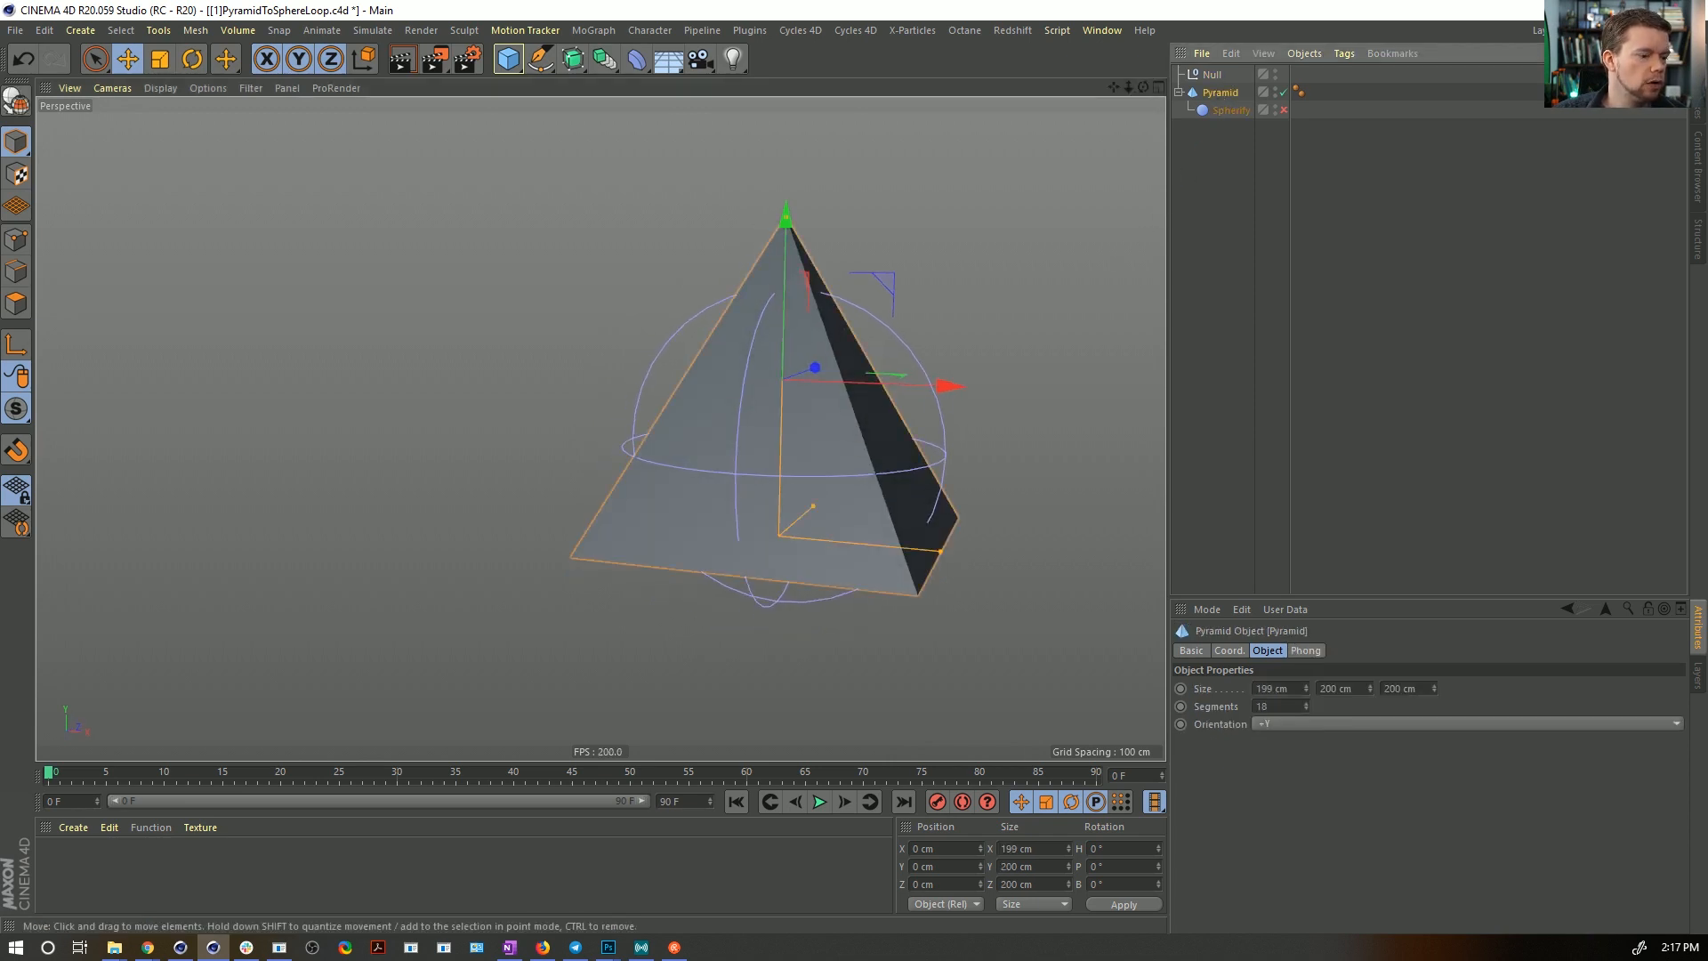
{"action": "double_click", "coordinate": [966, 868]}
{"action": "type", "text": "100"}
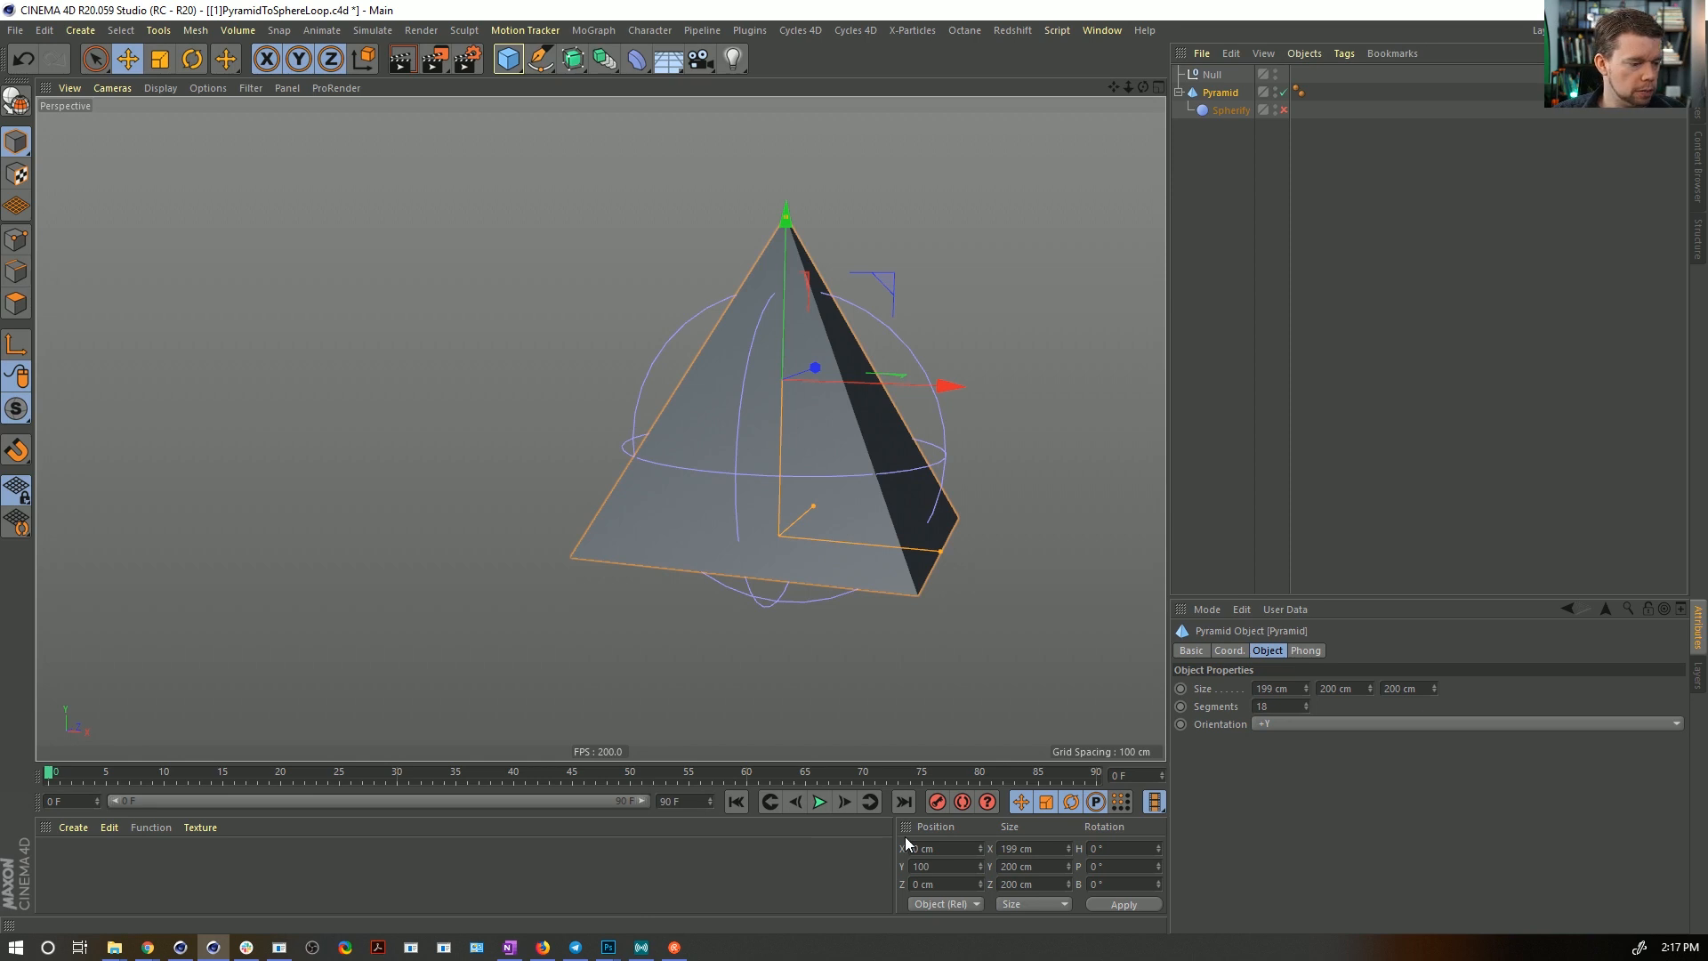
{"action": "key", "text": "Return"}
{"action": "left_click_drag", "start_coordinate": [798, 366], "coordinate": [790, 464], "text": "alt"}
- Move the null to X -100 cm, onto one base edge of the pyramid
{"action": "left_click", "coordinate": [1181, 144]}
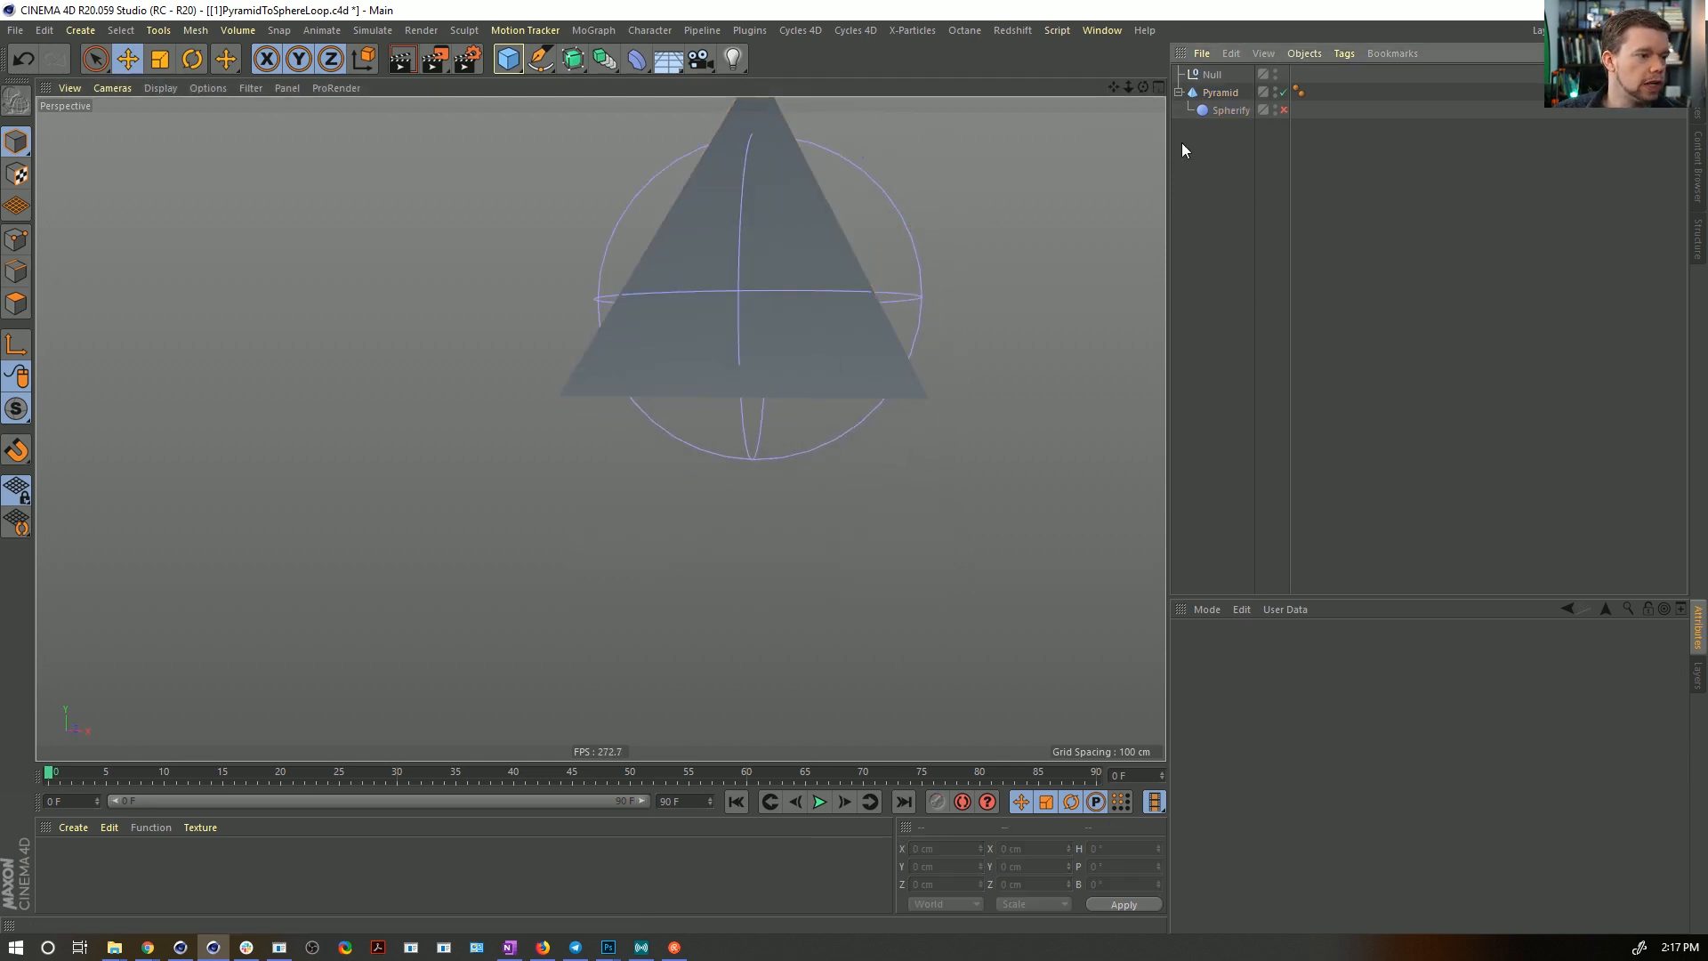
{"action": "left_click", "coordinate": [1217, 75]}
{"action": "left_click_drag", "start_coordinate": [902, 380], "coordinate": [825, 401], "text": "alt"}
- Duplicate the null and move the copy to X 100 cm, onto the pyramid's opposite base edge
{"action": "key", "text": "ctrl+c"}
{"action": "key", "text": "ctrl+v"}
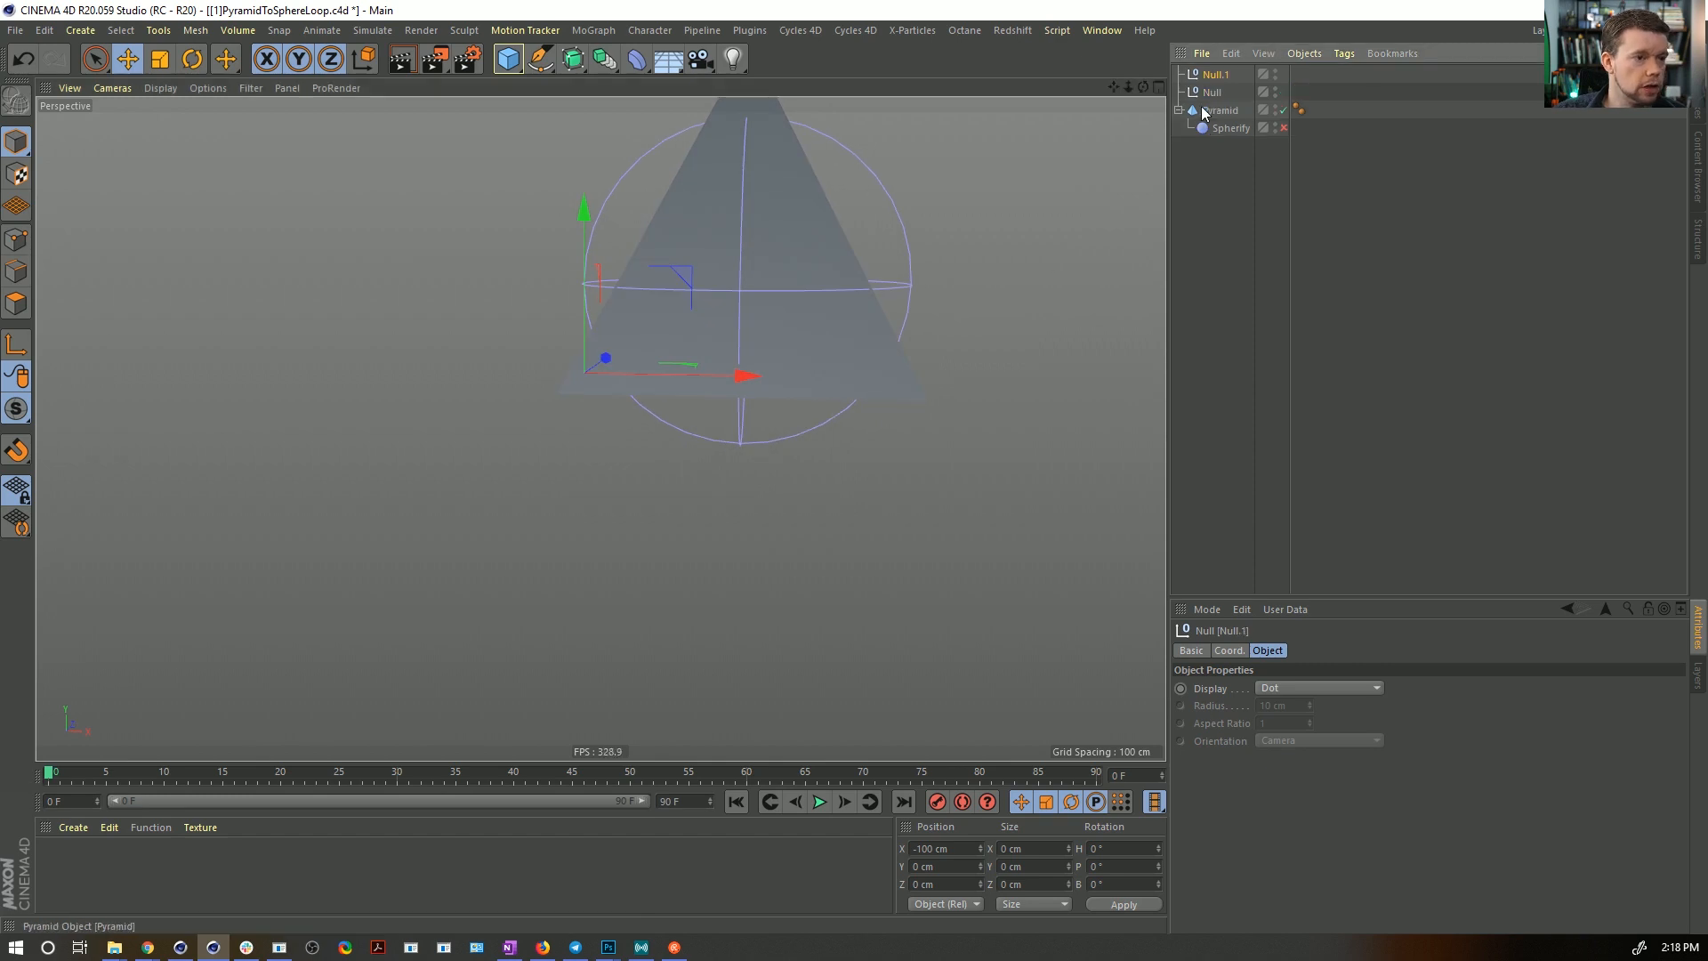
{"action": "left_click_drag", "start_coordinate": [745, 374], "coordinate": [1076, 388]}
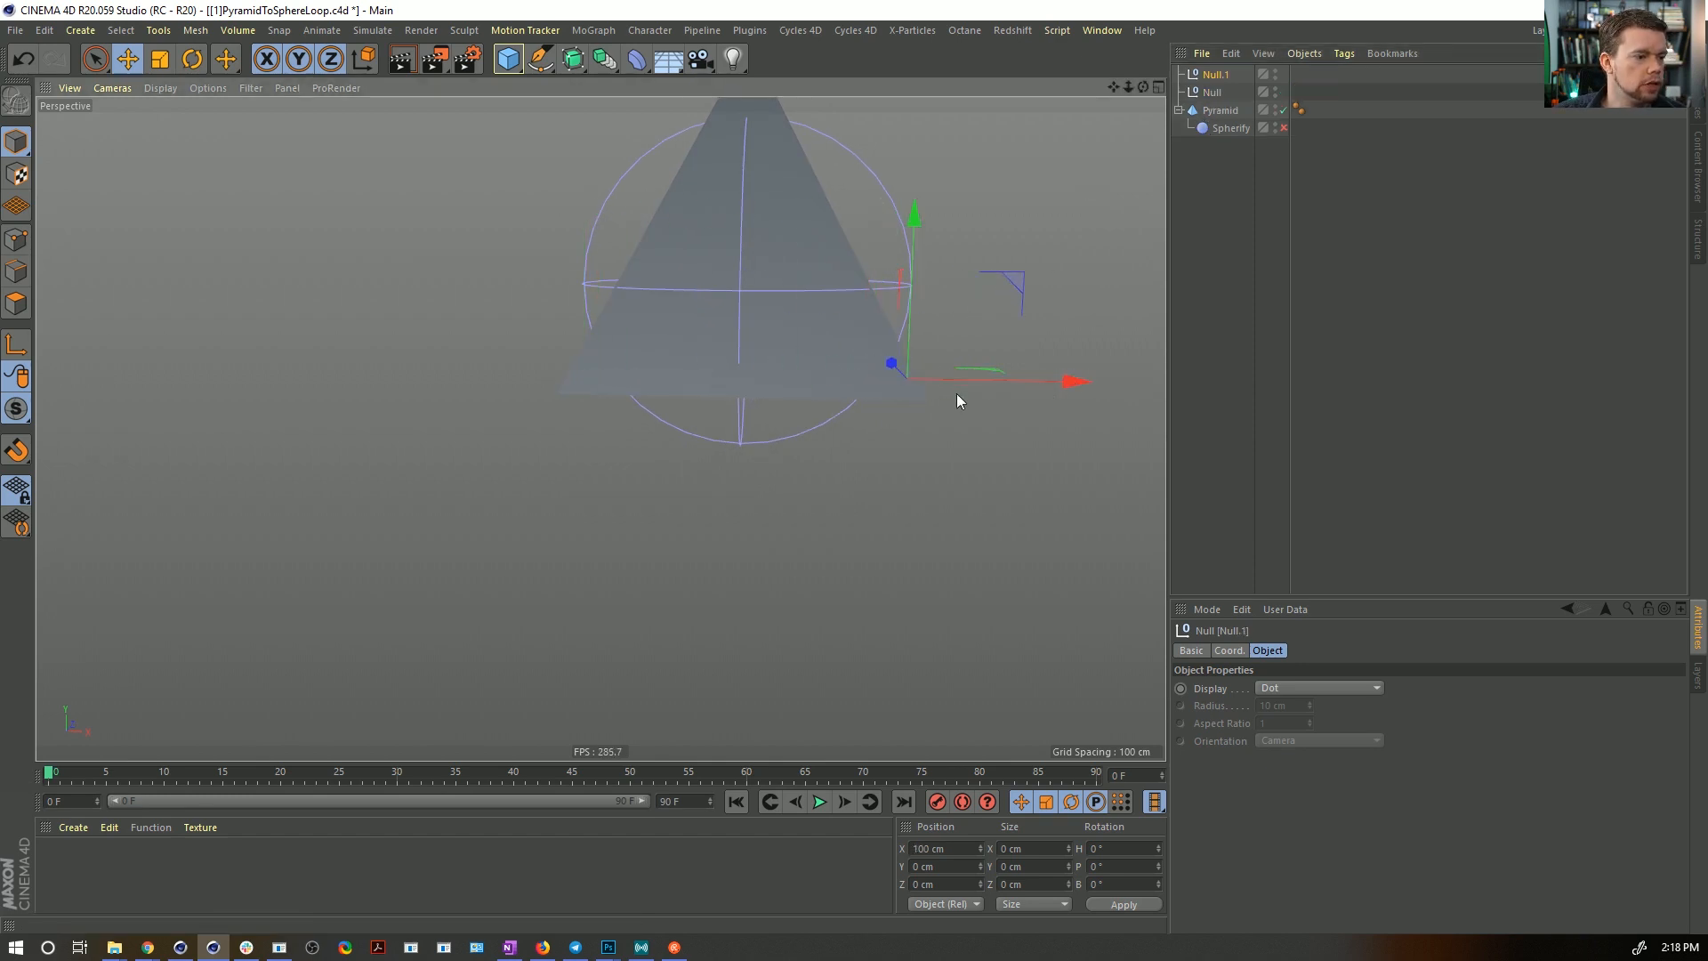
{"action": "left_click_drag", "start_coordinate": [957, 396], "coordinate": [852, 309], "text": "alt"}
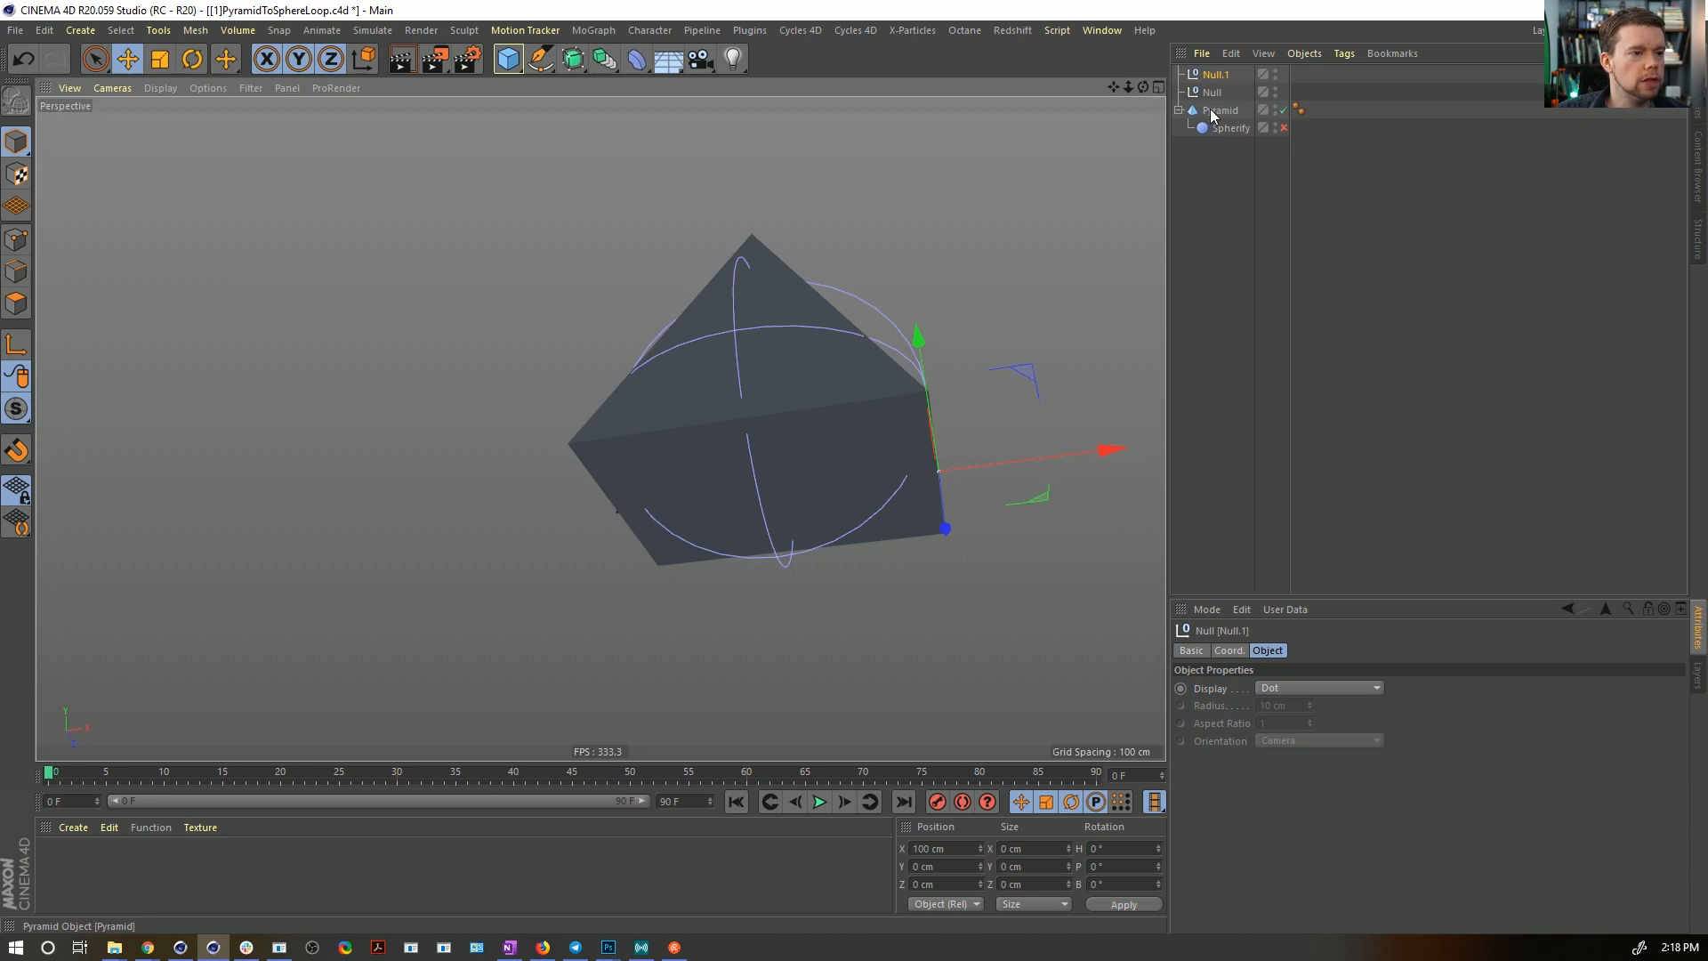
- Nest the pyramid under the first null, and that null under its copy
{"action": "left_click_drag", "start_coordinate": [1219, 110], "coordinate": [1218, 71]}
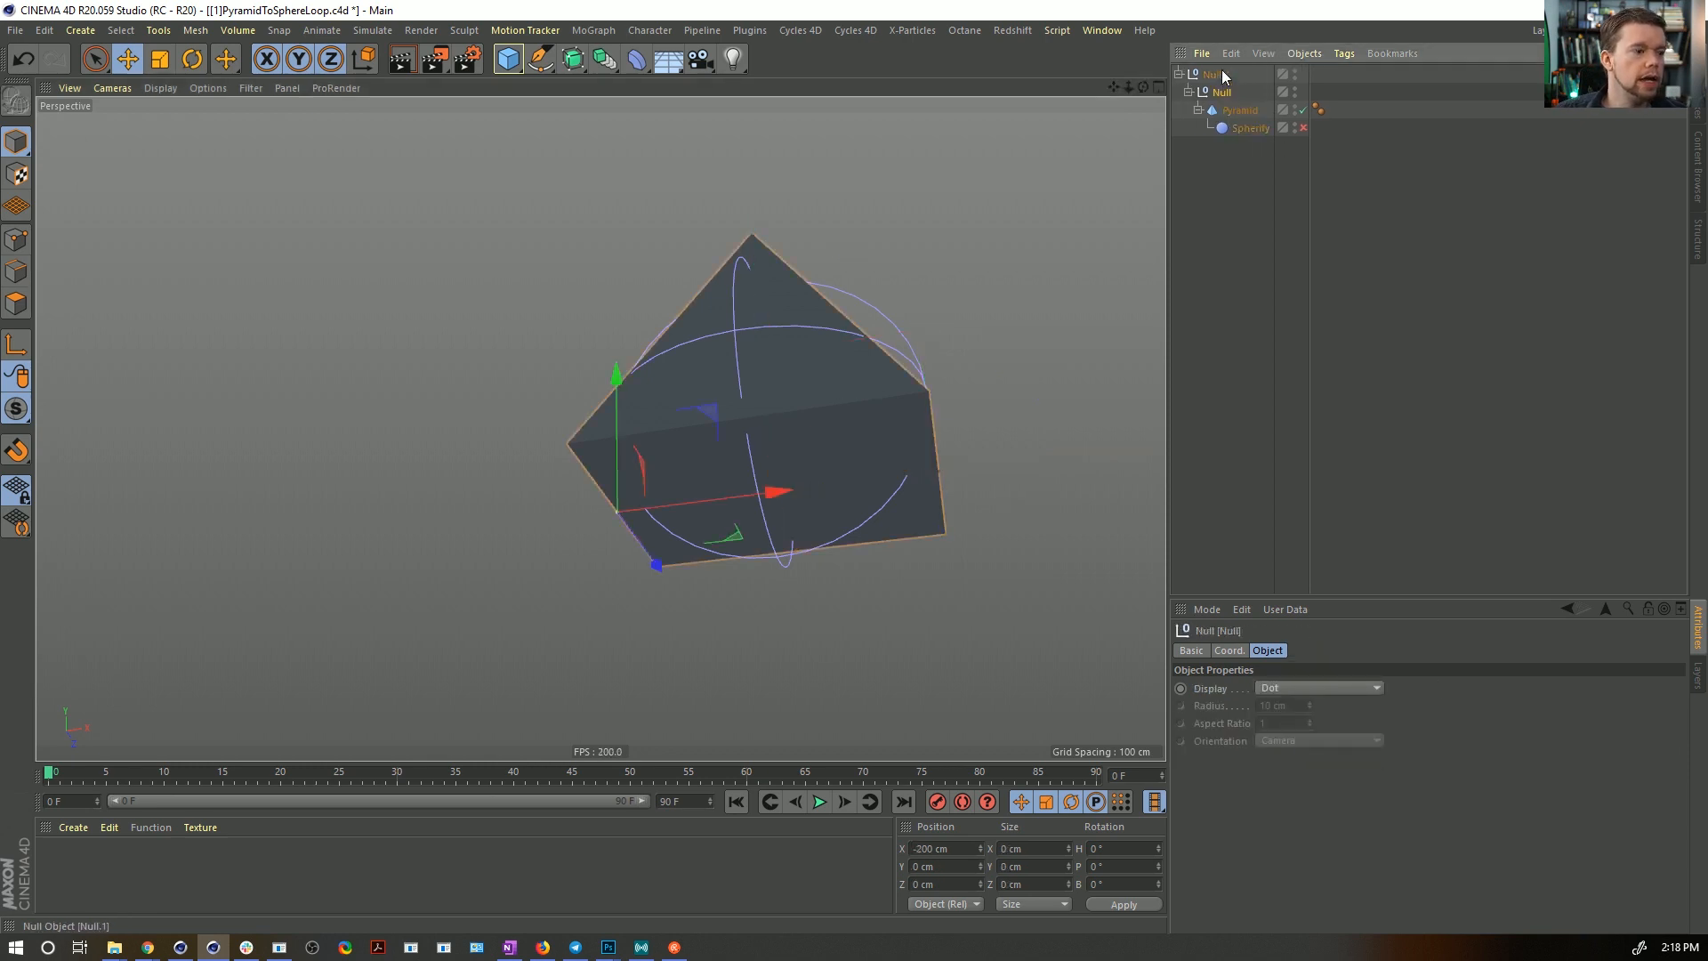
{"action": "left_click_drag", "start_coordinate": [793, 424], "coordinate": [815, 516], "text": "alt"}
- Add a floor object beneath the pyramid
{"action": "middle_click_drag", "start_coordinate": [747, 323], "coordinate": [731, 428], "text": "alt"}
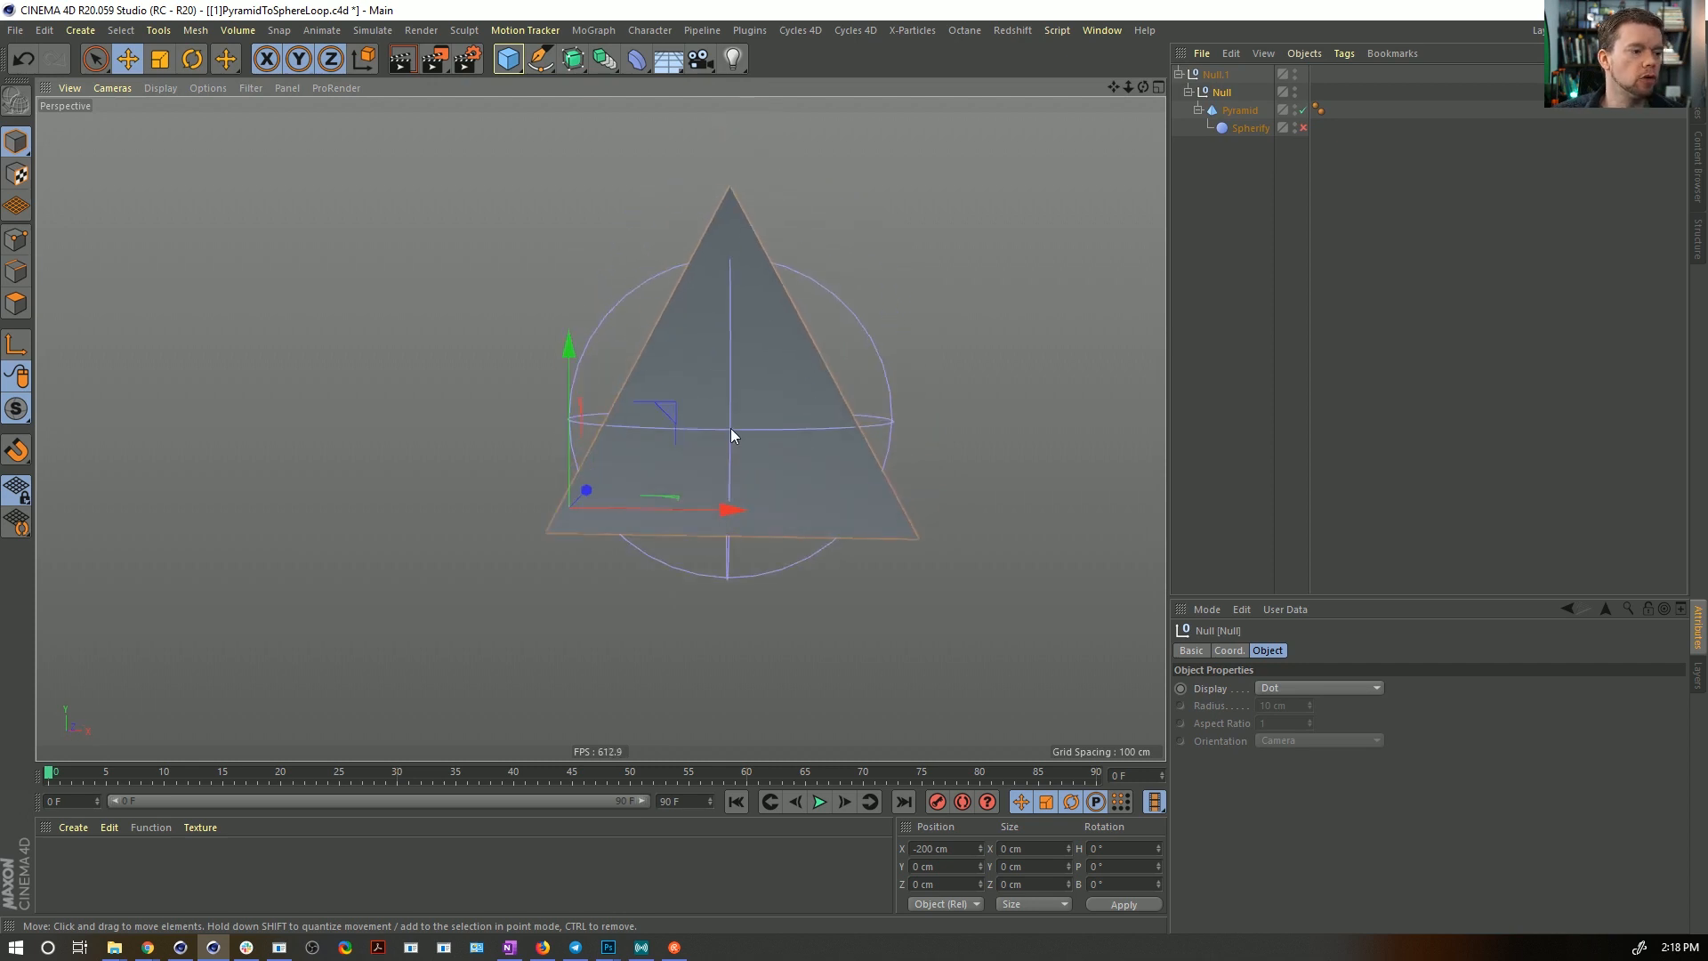
{"action": "left_click_drag", "start_coordinate": [729, 428], "coordinate": [576, 674], "text": "alt"}
{"action": "left_click", "coordinate": [669, 59]}
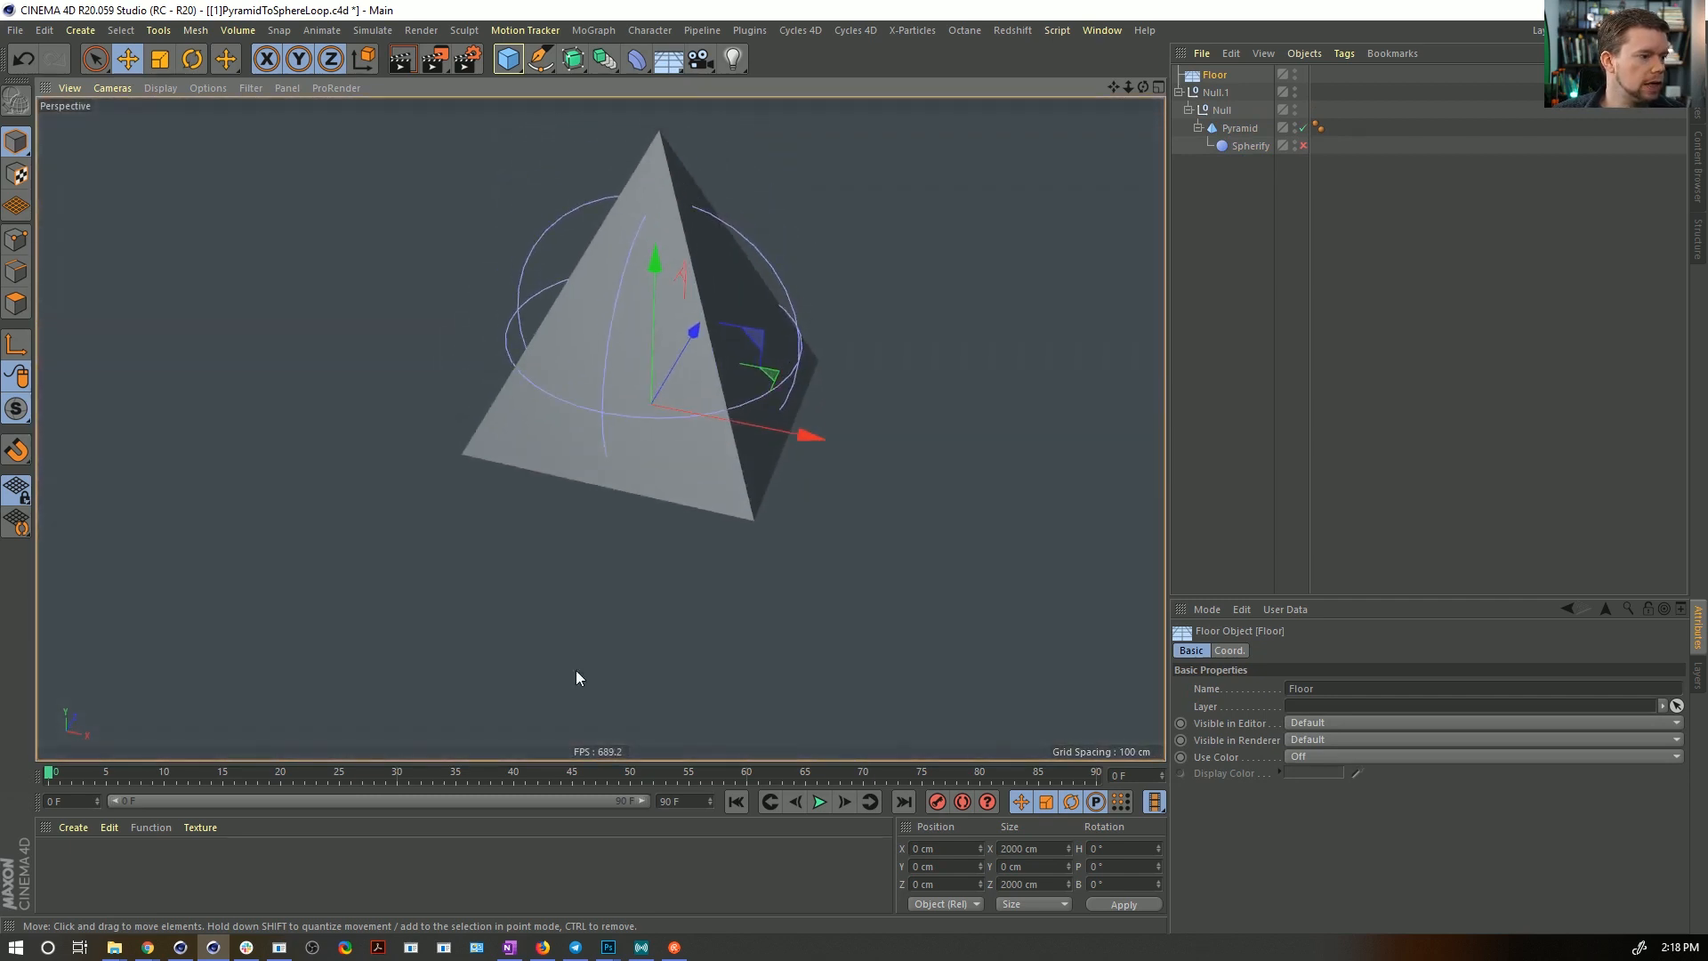
- Apply a new material to the pyramid and set its color to H 42°, S 100%, V 100%
{"action": "left_click", "coordinate": [157, 850]}
{"action": "left_click_drag", "start_coordinate": [56, 856], "coordinate": [630, 421]}
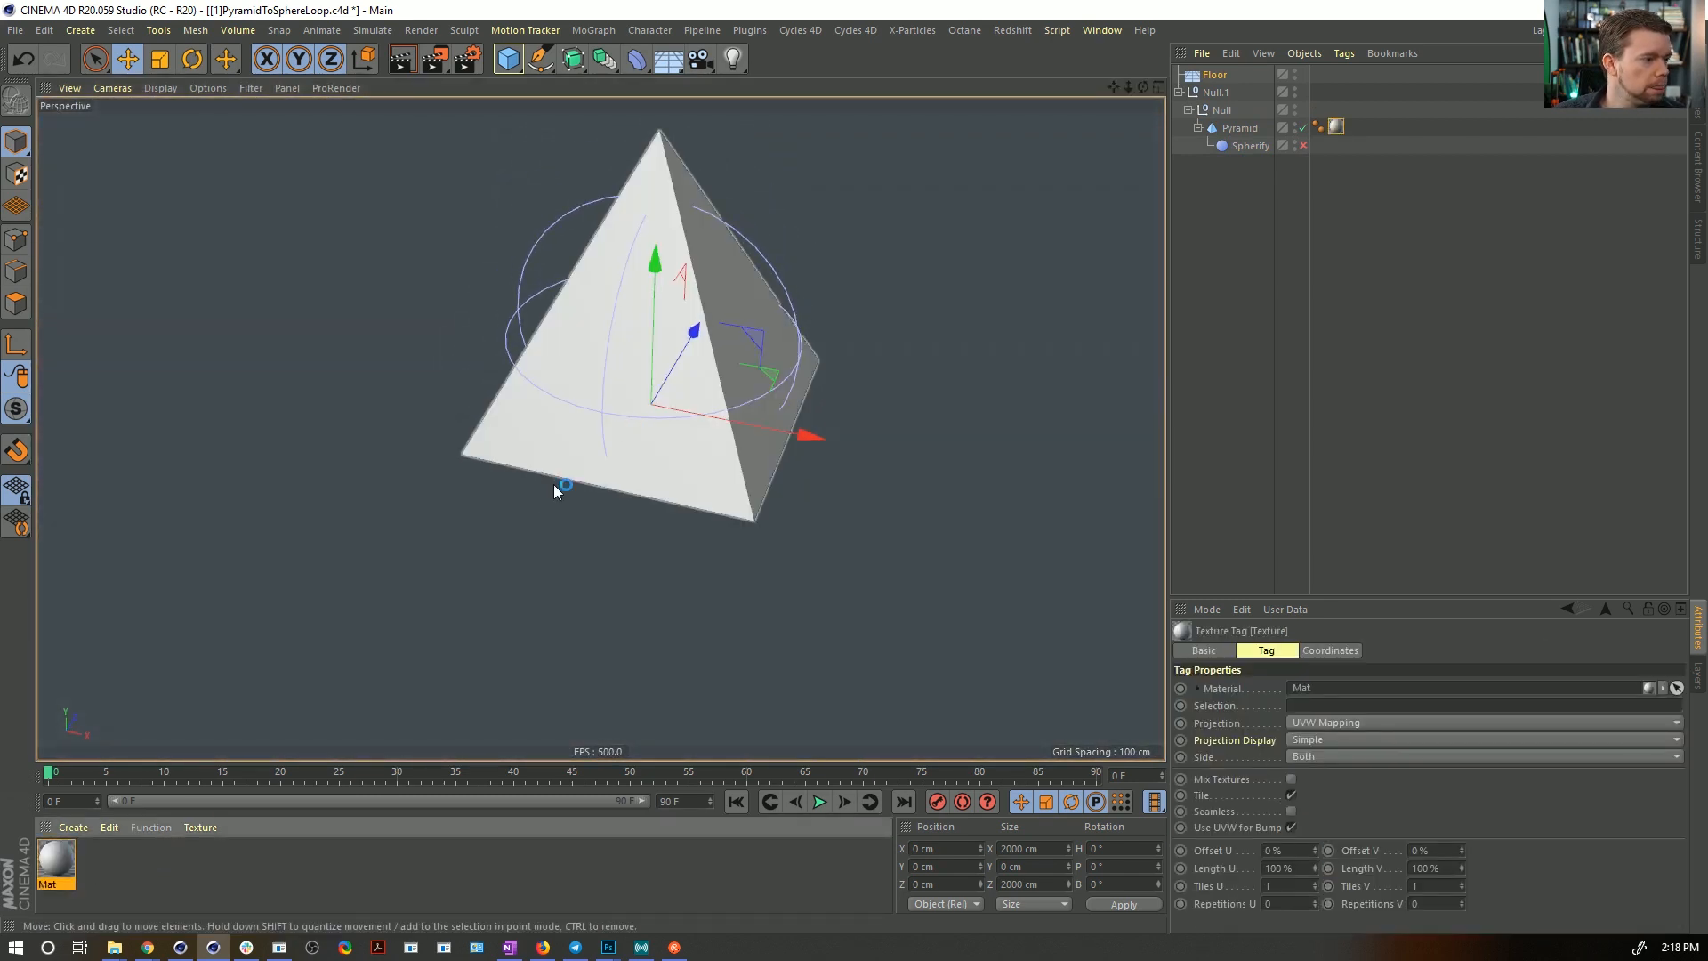
{"action": "left_click", "coordinate": [53, 861]}
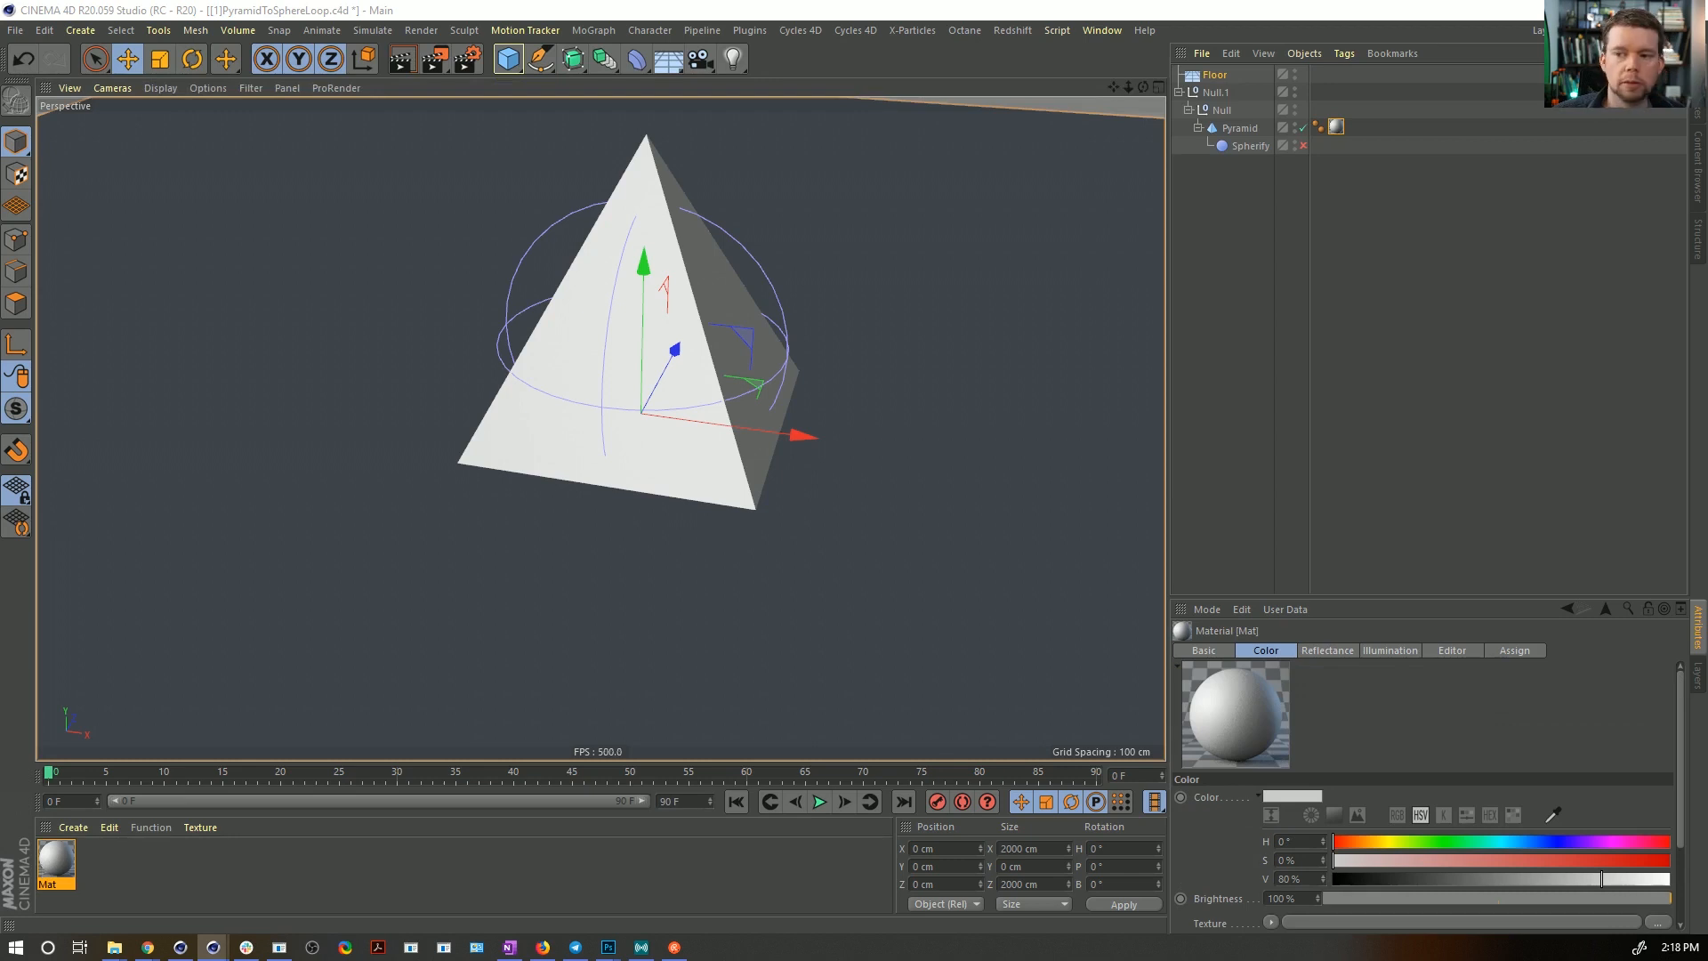
{"action": "left_click", "coordinate": [1372, 842]}
{"action": "left_click", "coordinate": [1667, 860]}
{"action": "left_click", "coordinate": [1667, 879]}
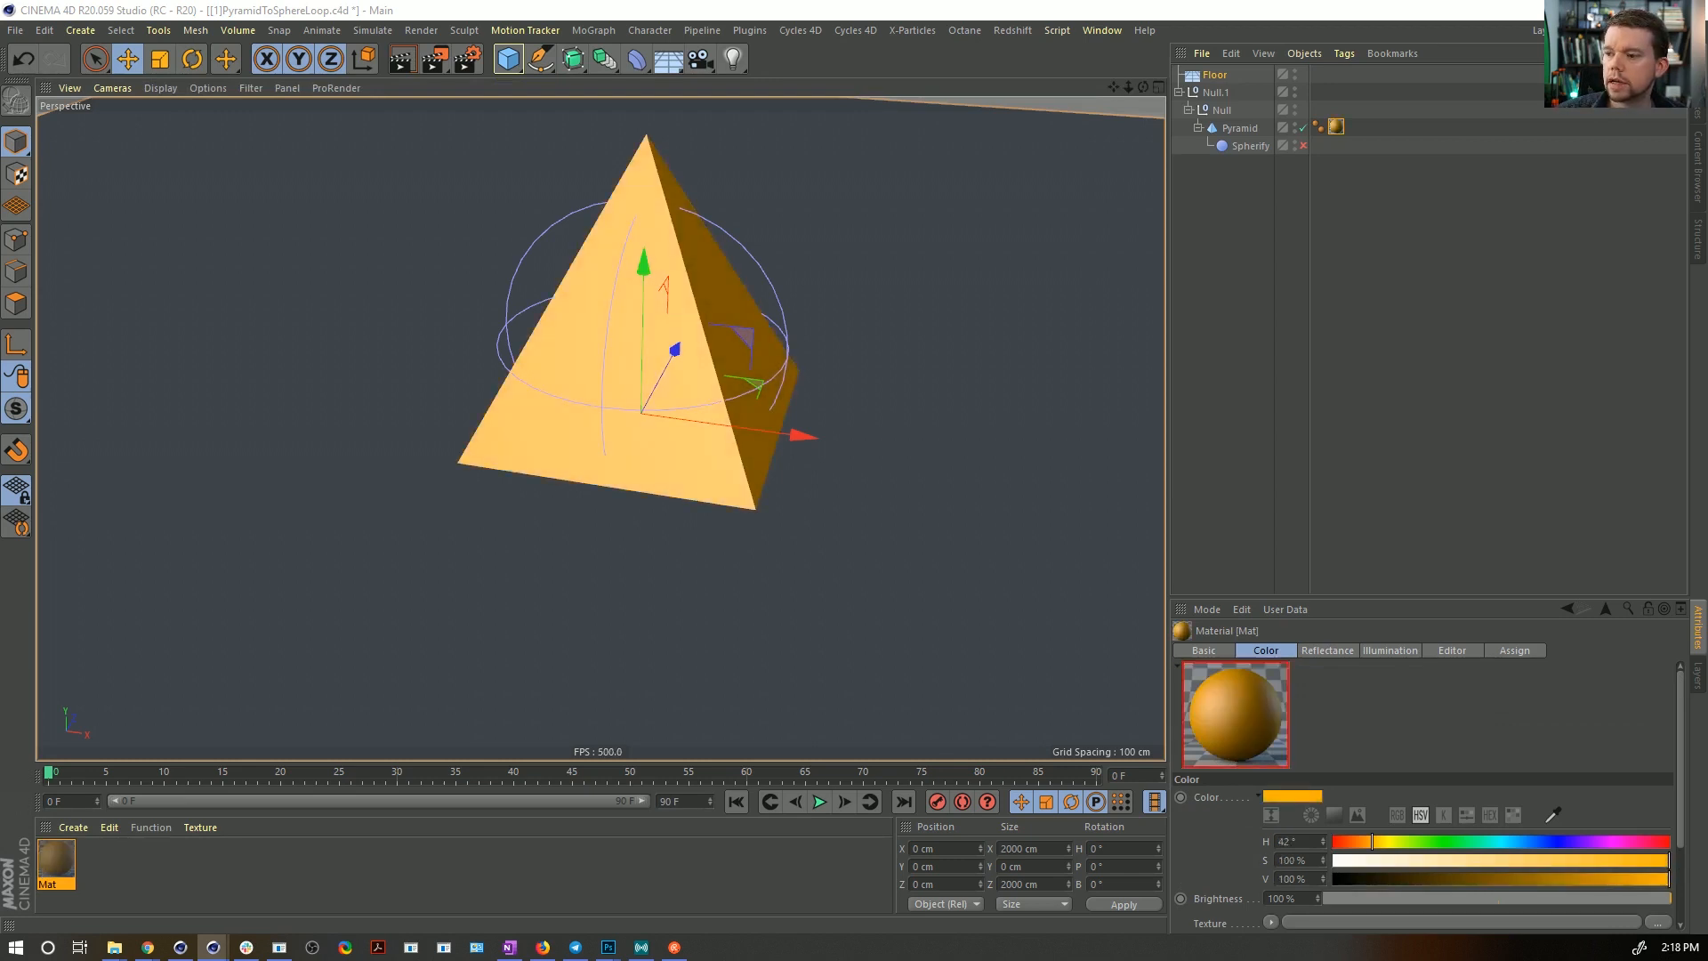
- Turn on SSAO in the viewport display and view the pyramid on the floor
{"action": "left_click_drag", "start_coordinate": [669, 374], "coordinate": [717, 293], "text": "alt"}
{"action": "middle_click_drag", "start_coordinate": [717, 293], "coordinate": [774, 458], "text": "alt"}
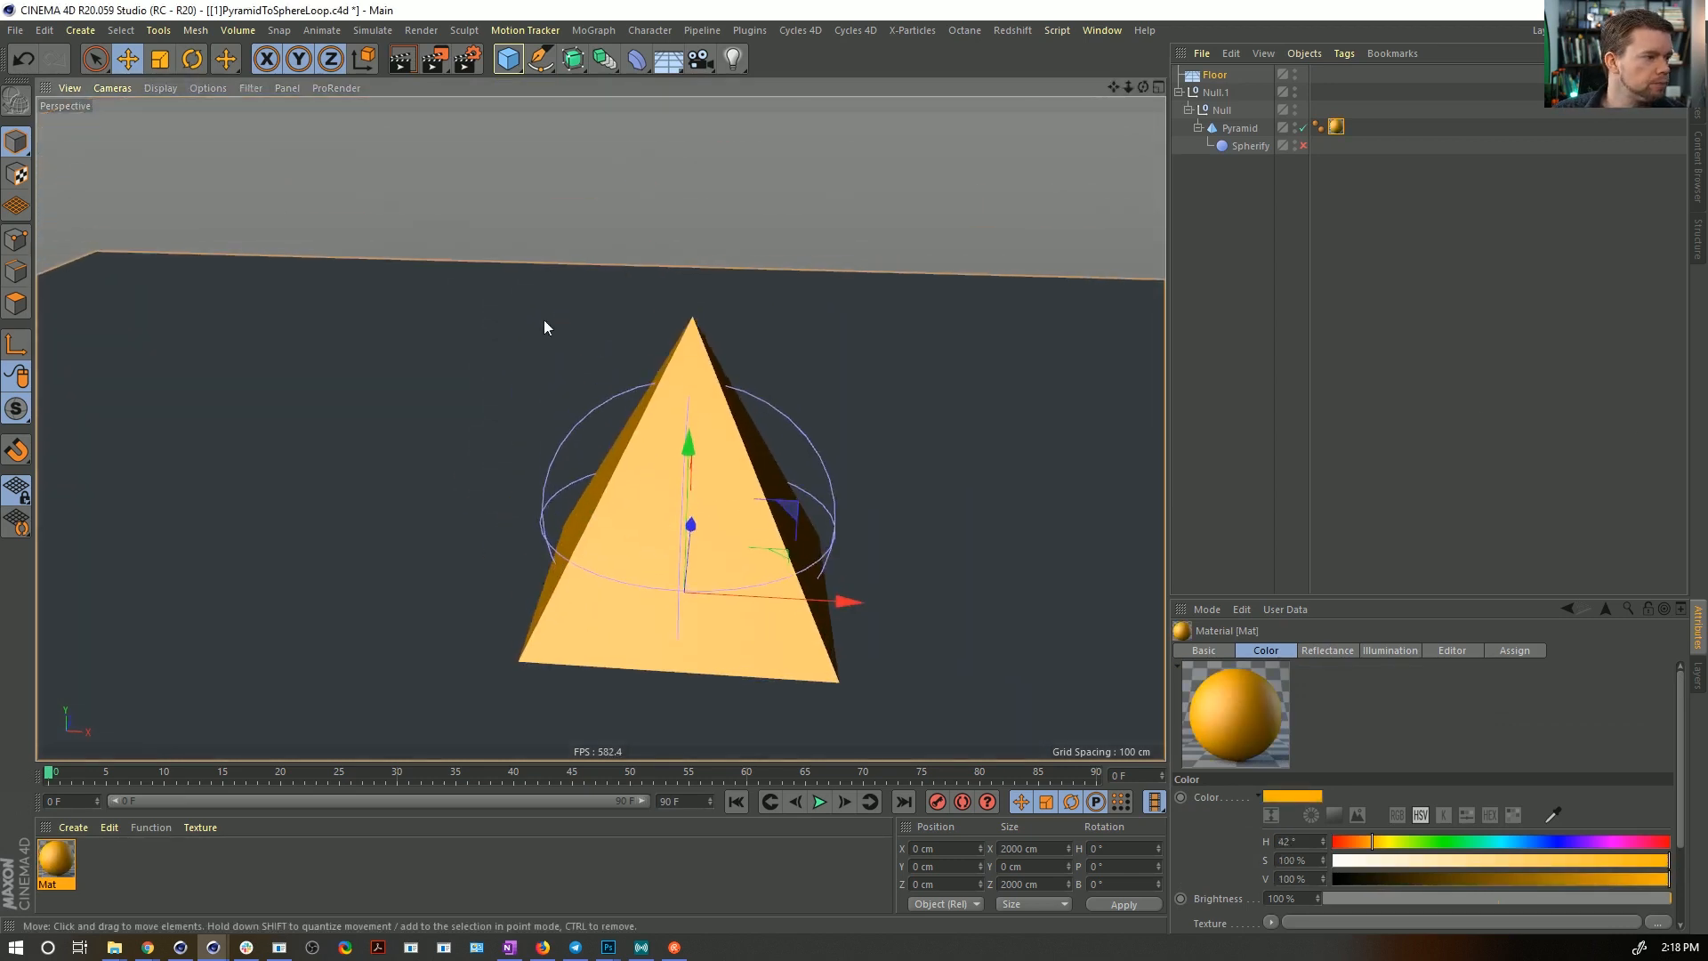
{"action": "left_click", "coordinate": [204, 89]}
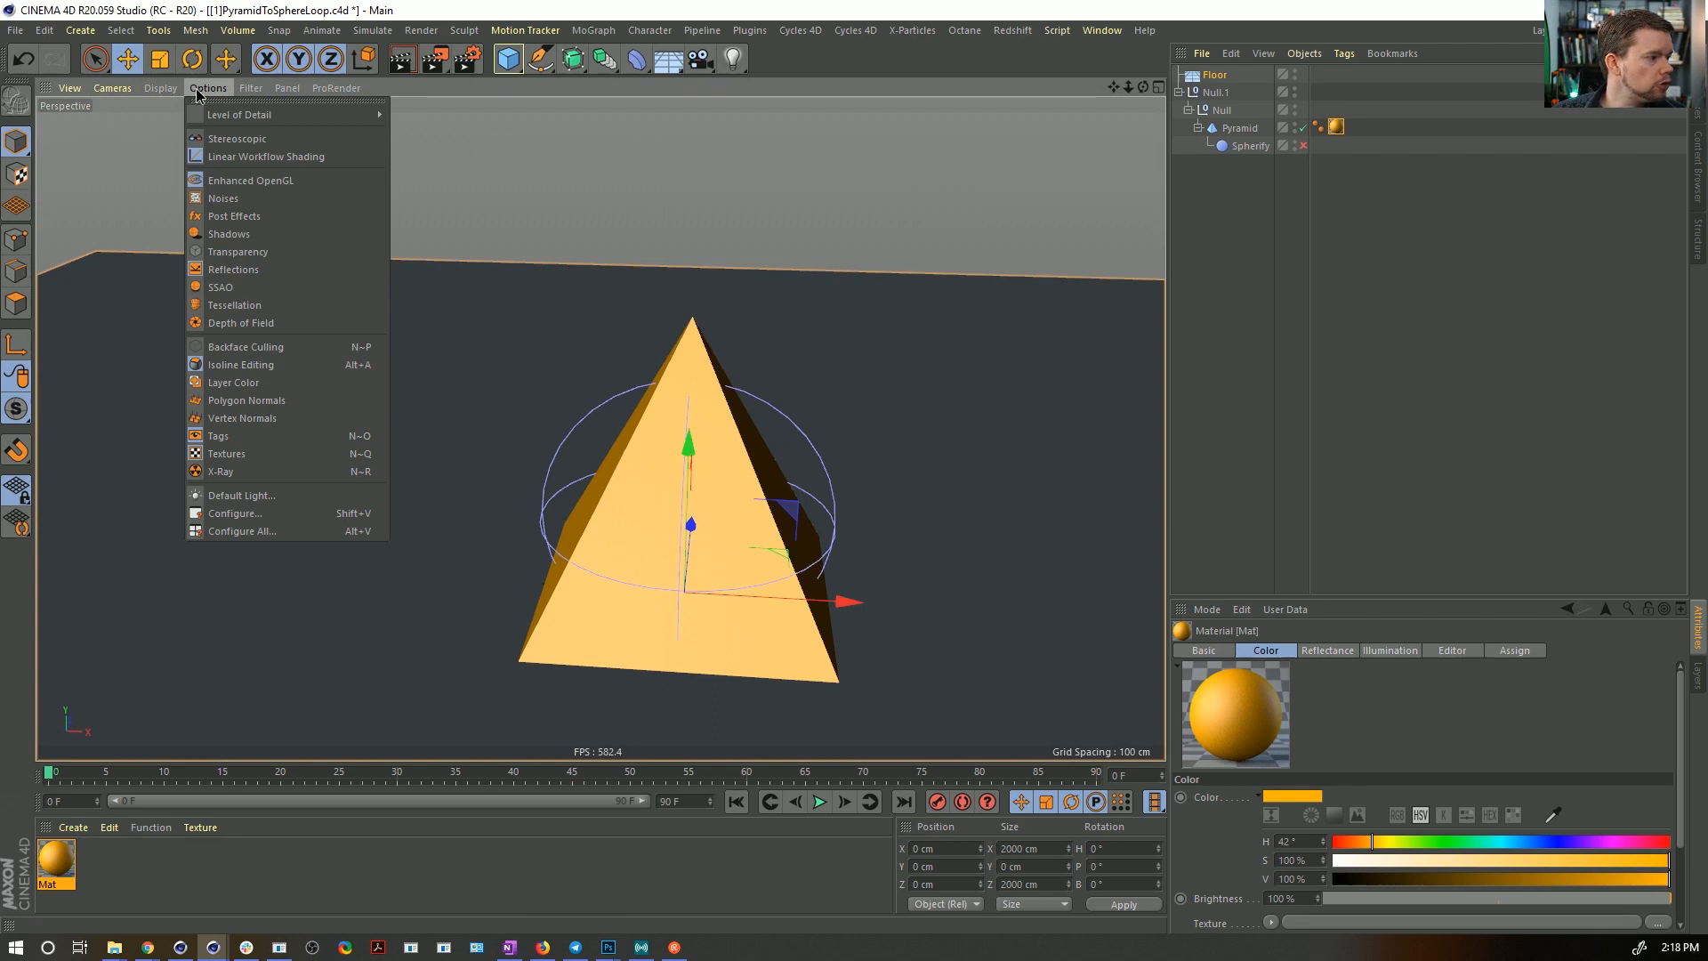
{"action": "left_click", "coordinate": [264, 289]}
{"action": "left_click_drag", "start_coordinate": [880, 571], "coordinate": [734, 498], "text": "alt"}
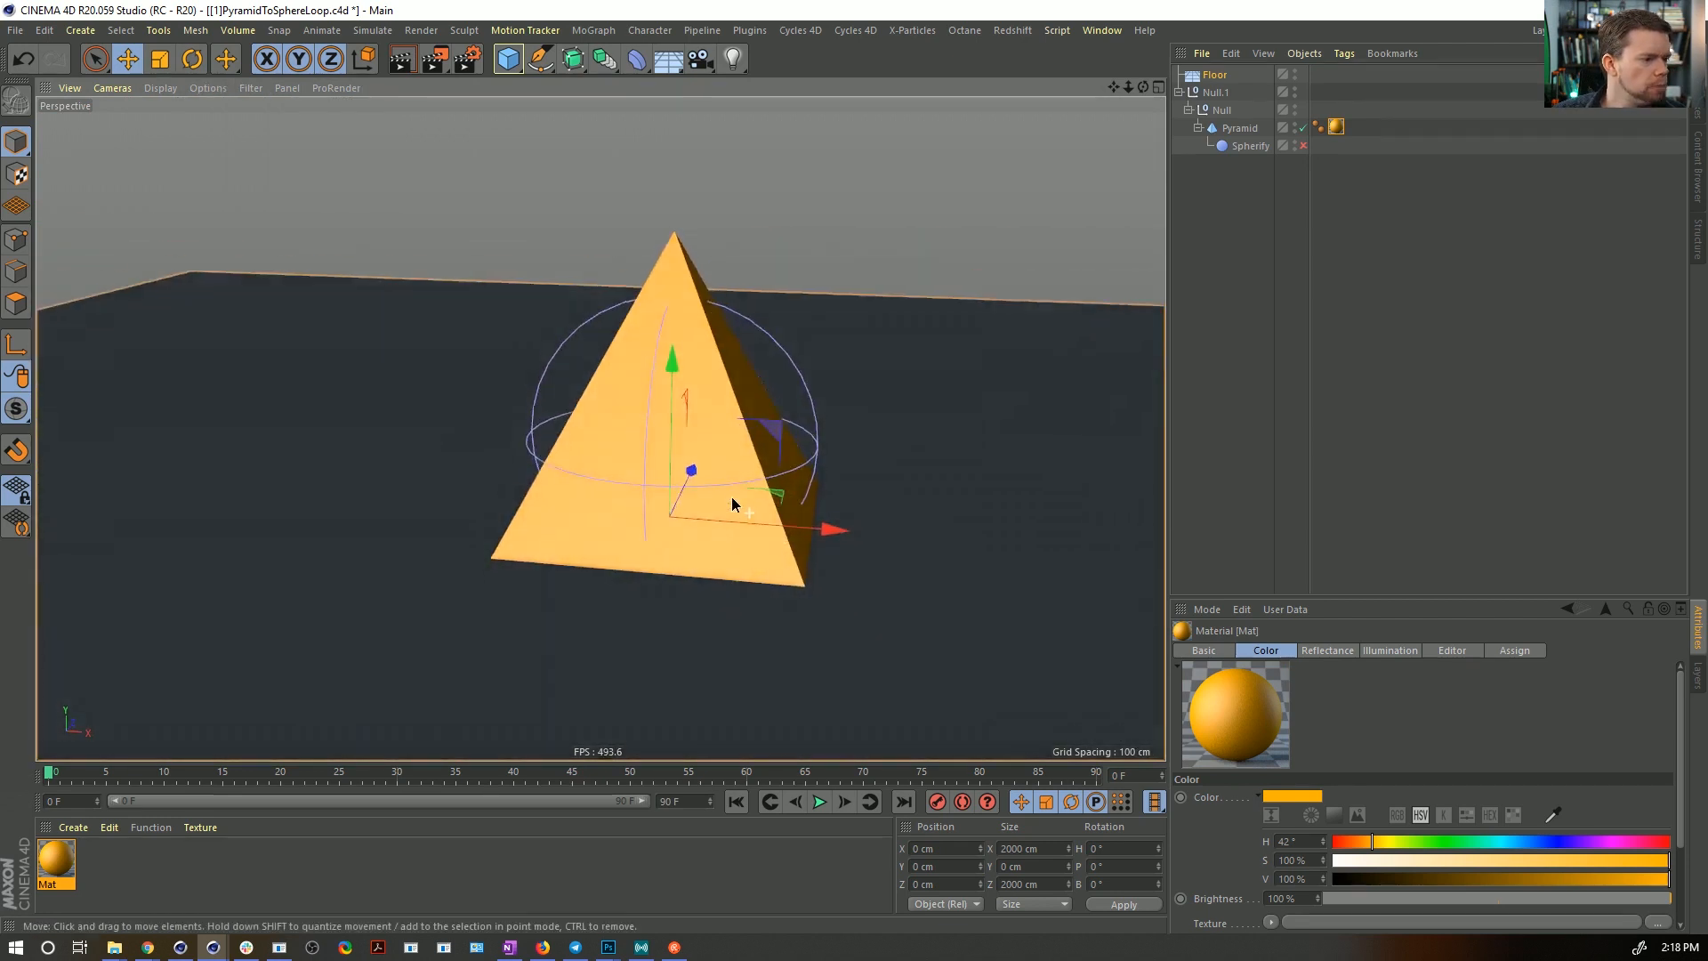
{"action": "left_click", "coordinate": [1294, 142]}
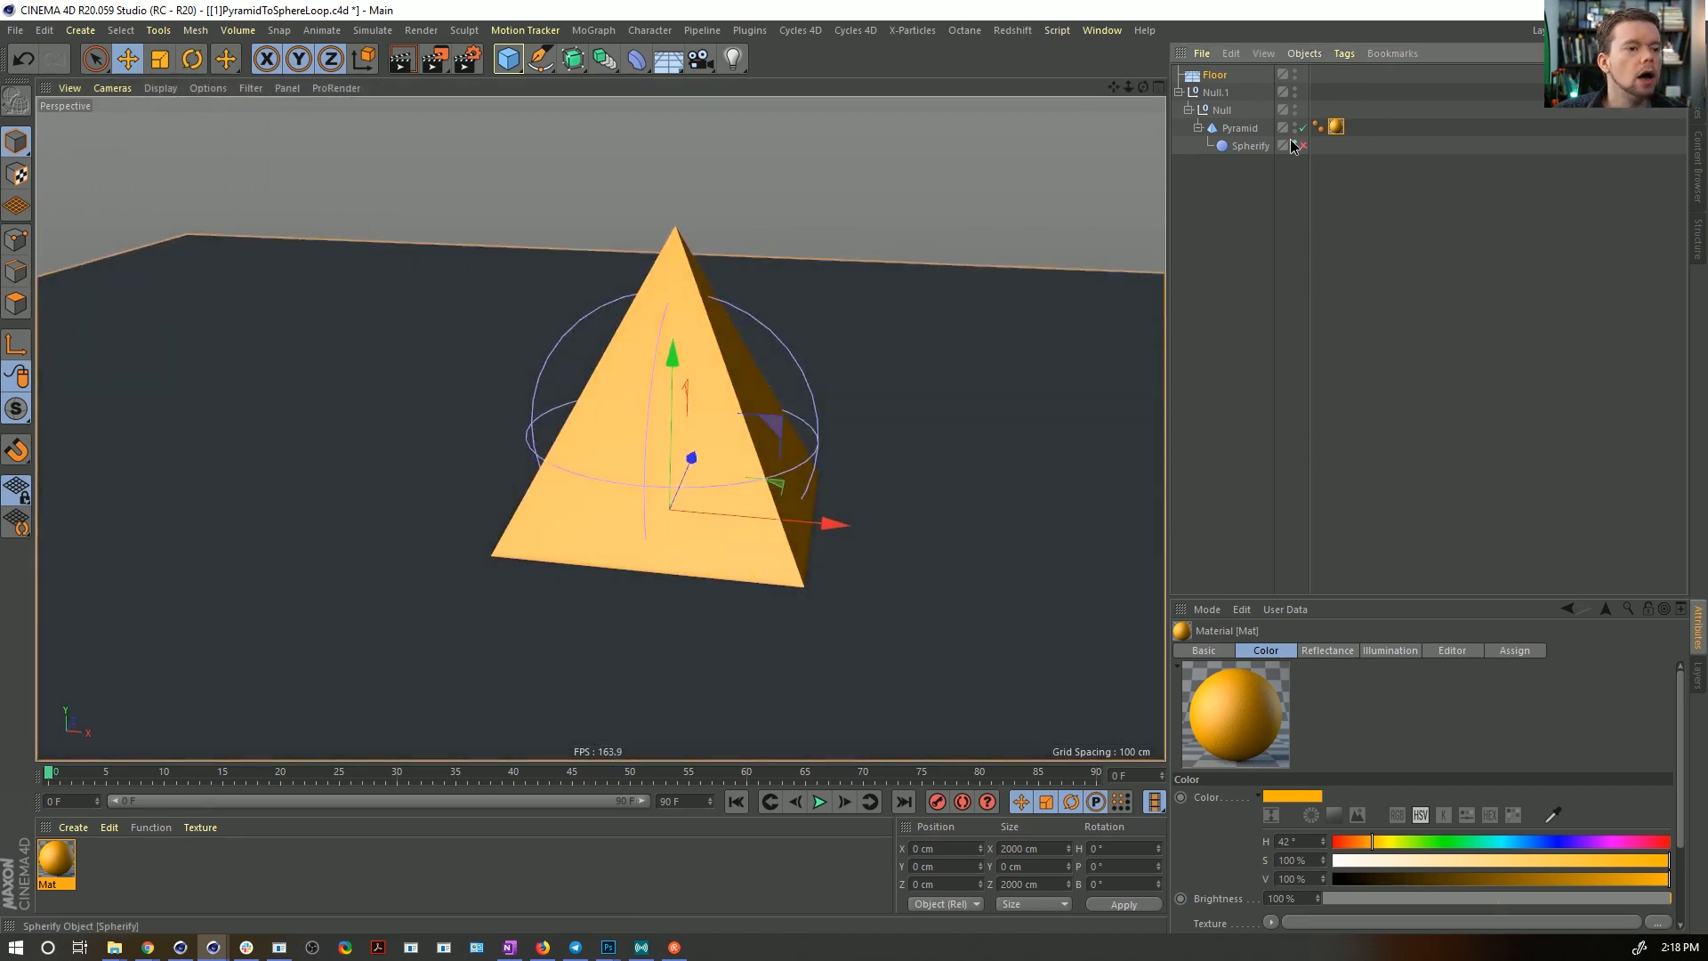
{"action": "left_click", "coordinate": [1245, 222]}
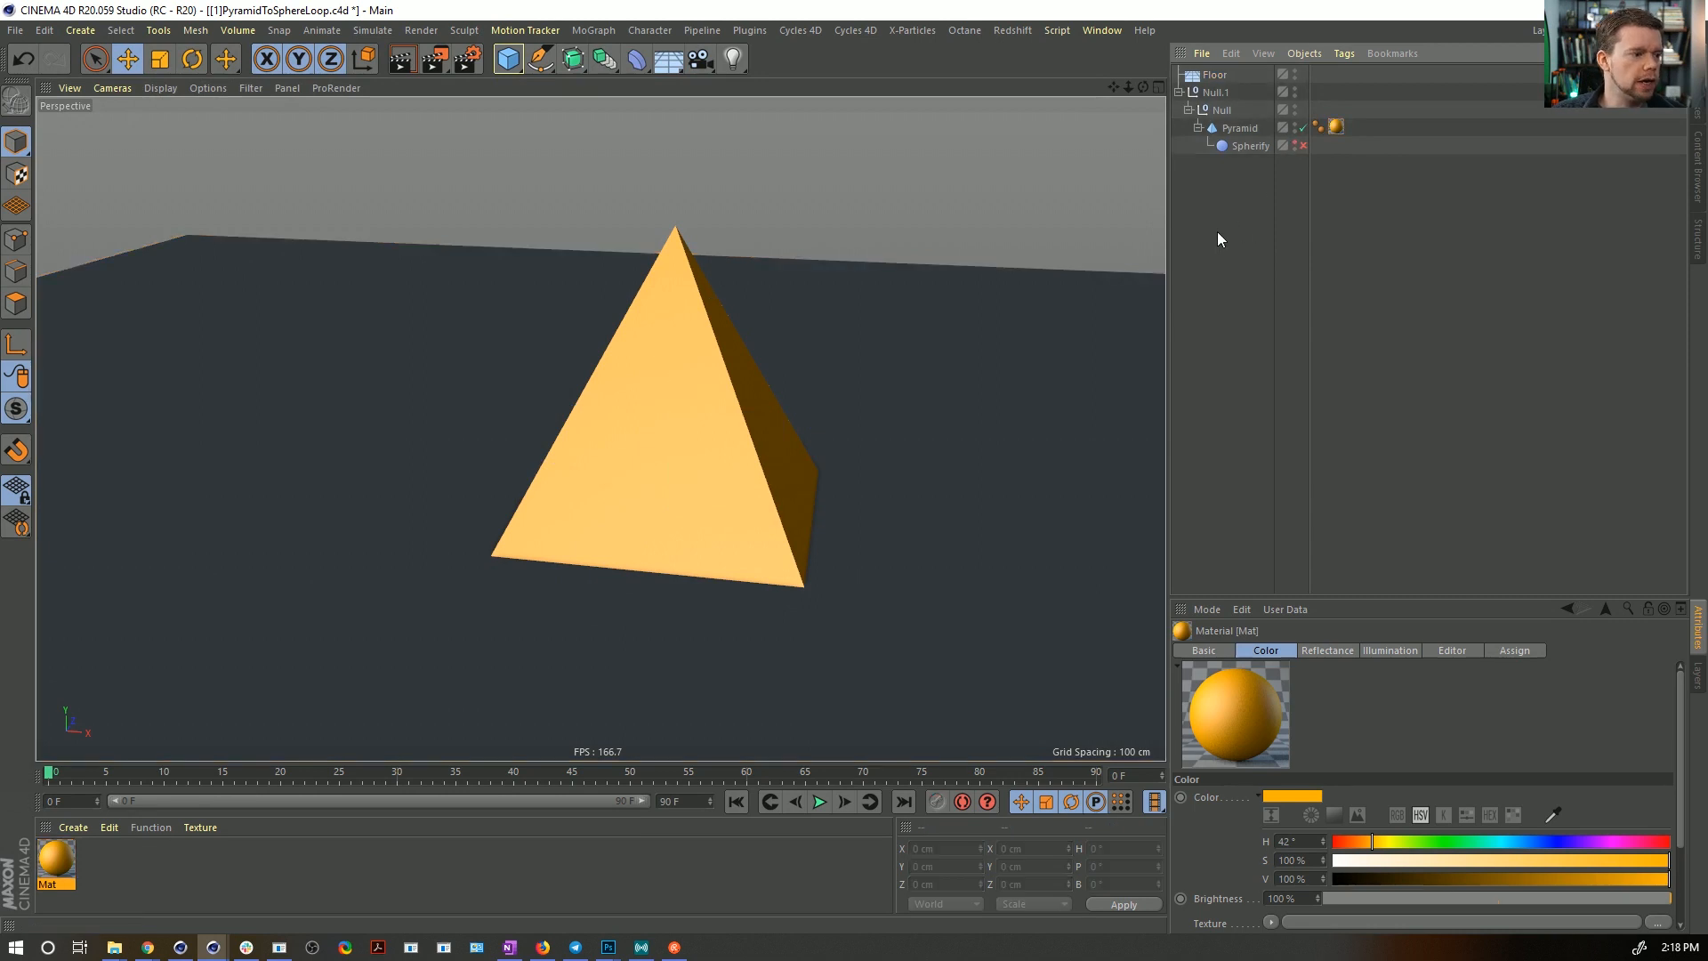
{"action": "left_click", "coordinate": [1239, 127]}
{"action": "left_click_drag", "start_coordinate": [1067, 267], "coordinate": [1022, 320], "text": "alt"}
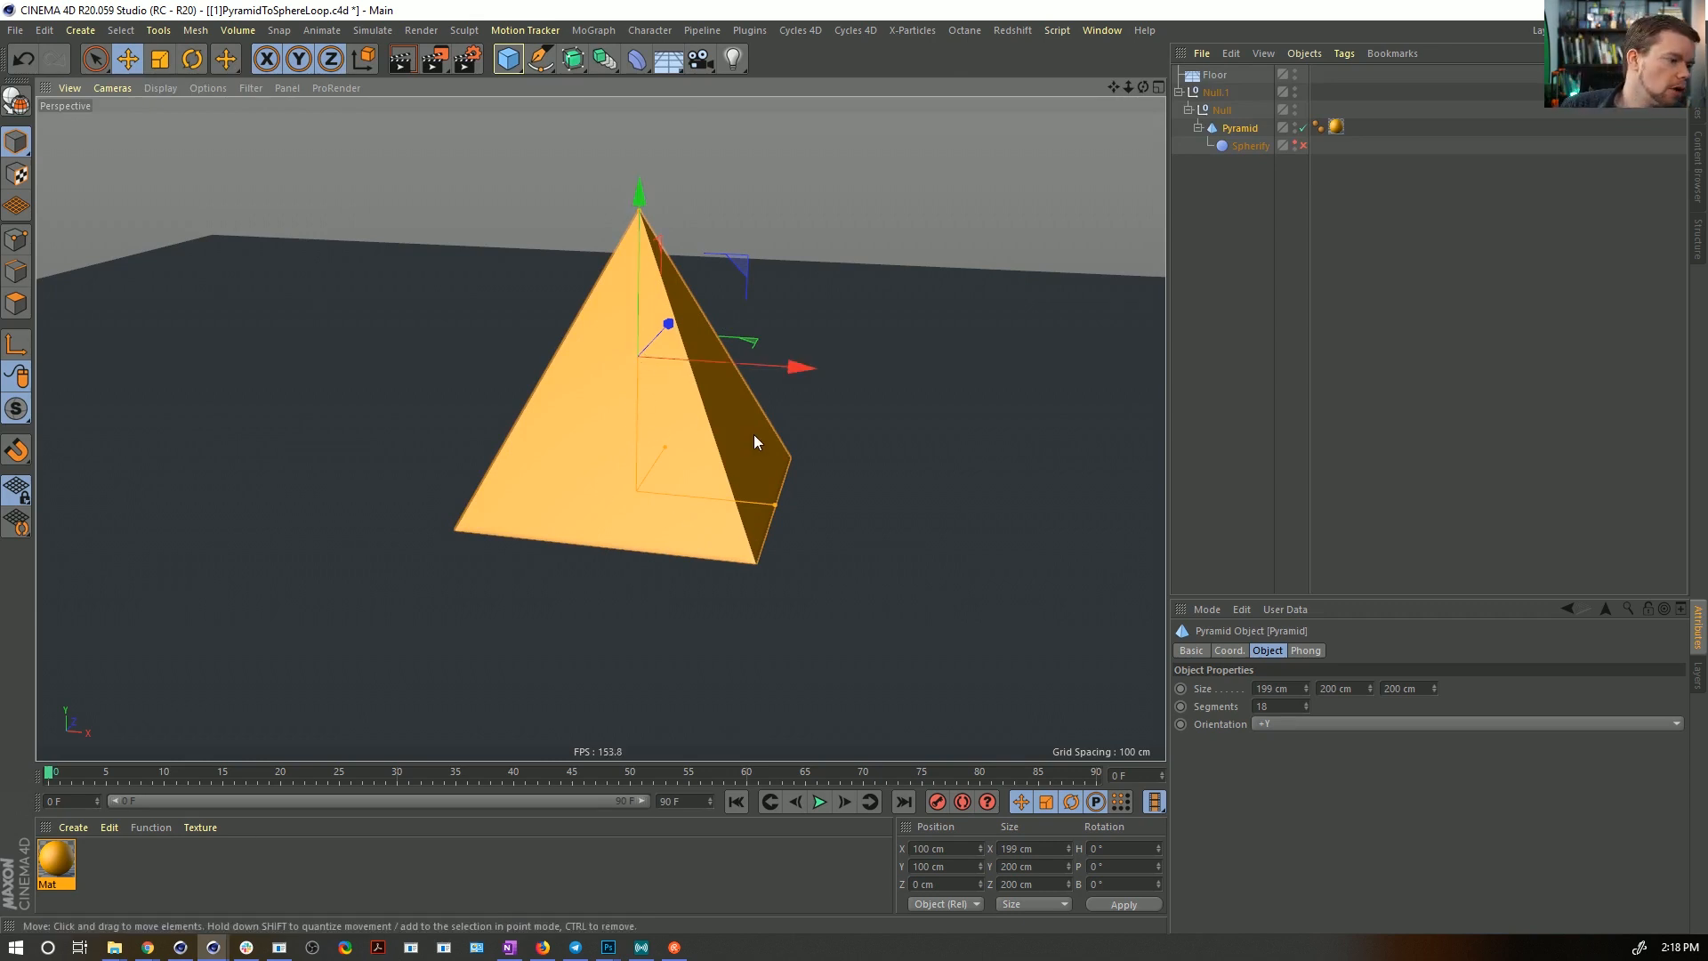
- Rename the null directly above the pyramid as Left and its parent null as Right
{"action": "left_click", "coordinate": [1221, 110]}
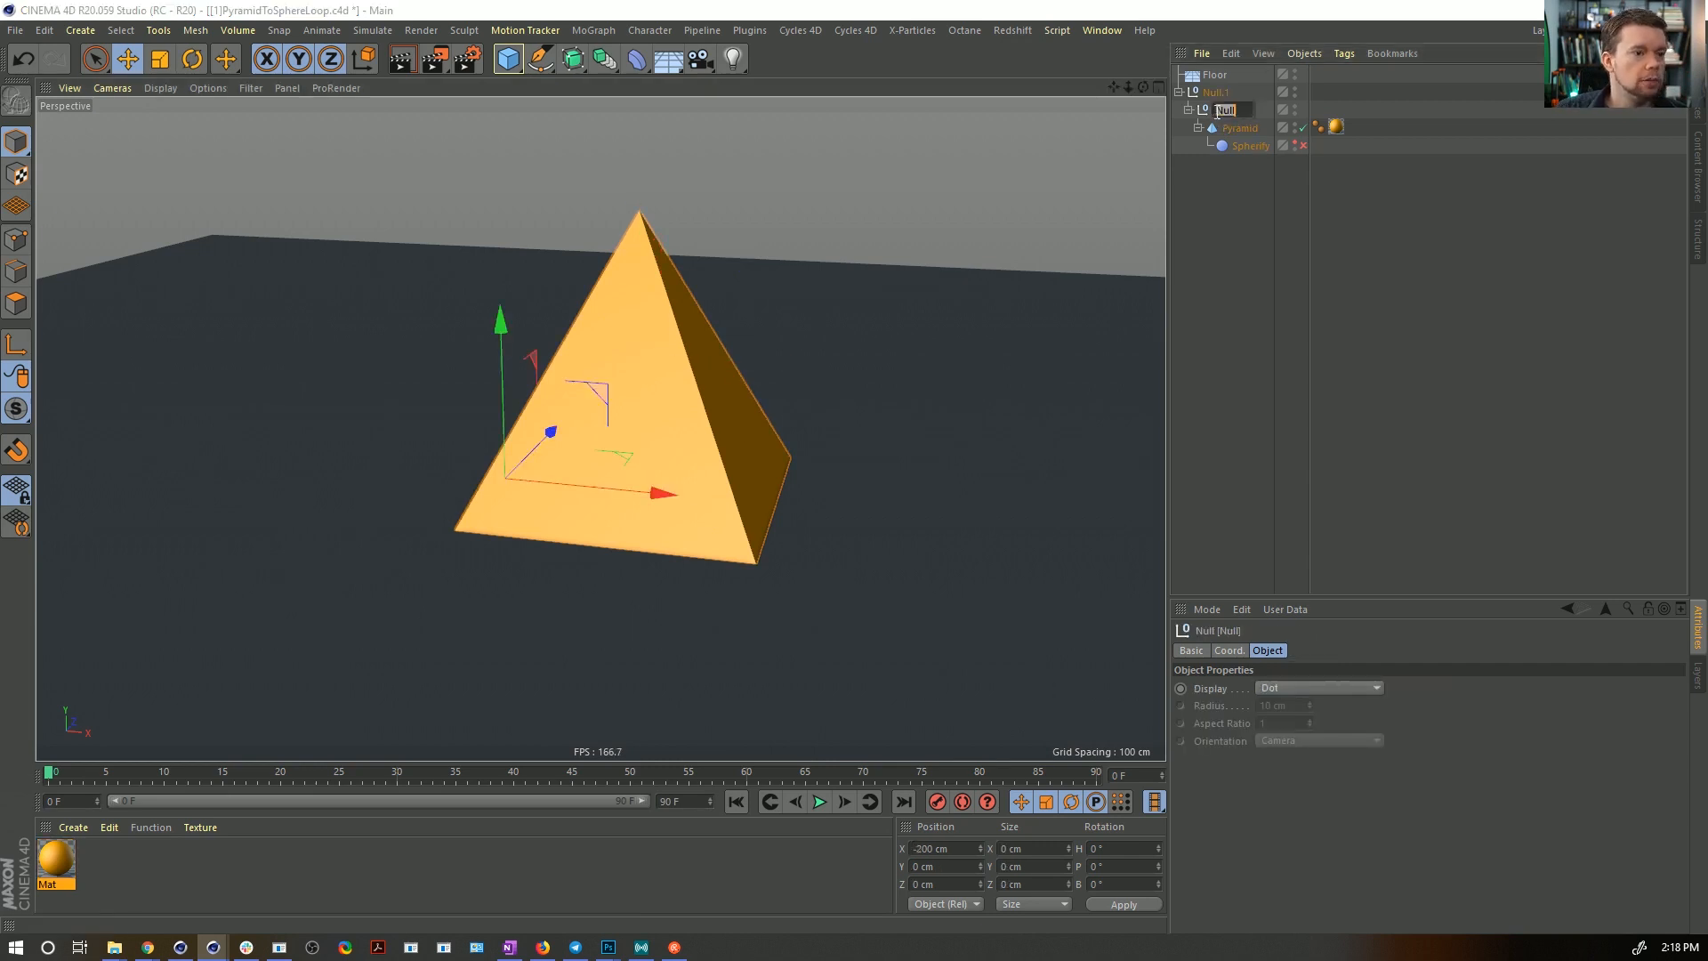
{"action": "double_click", "coordinate": [1216, 111]}
{"action": "type", "text": "Left"}
{"action": "key", "text": "shift+Tab"}
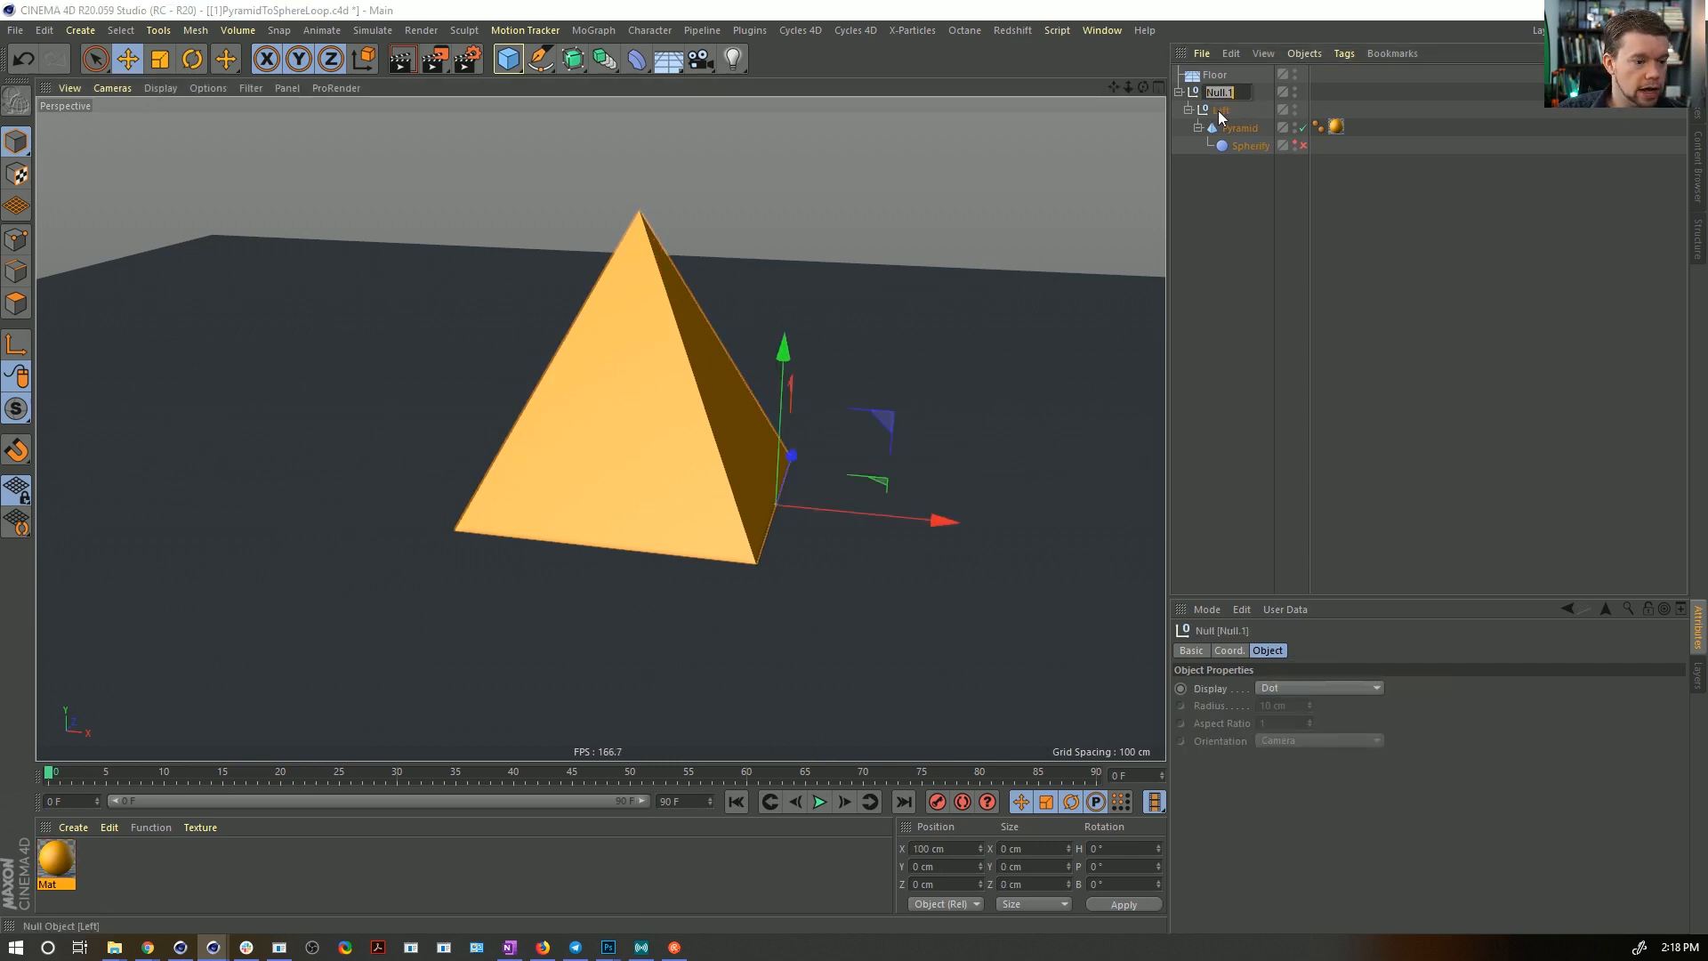
{"action": "type", "text": "Right"}
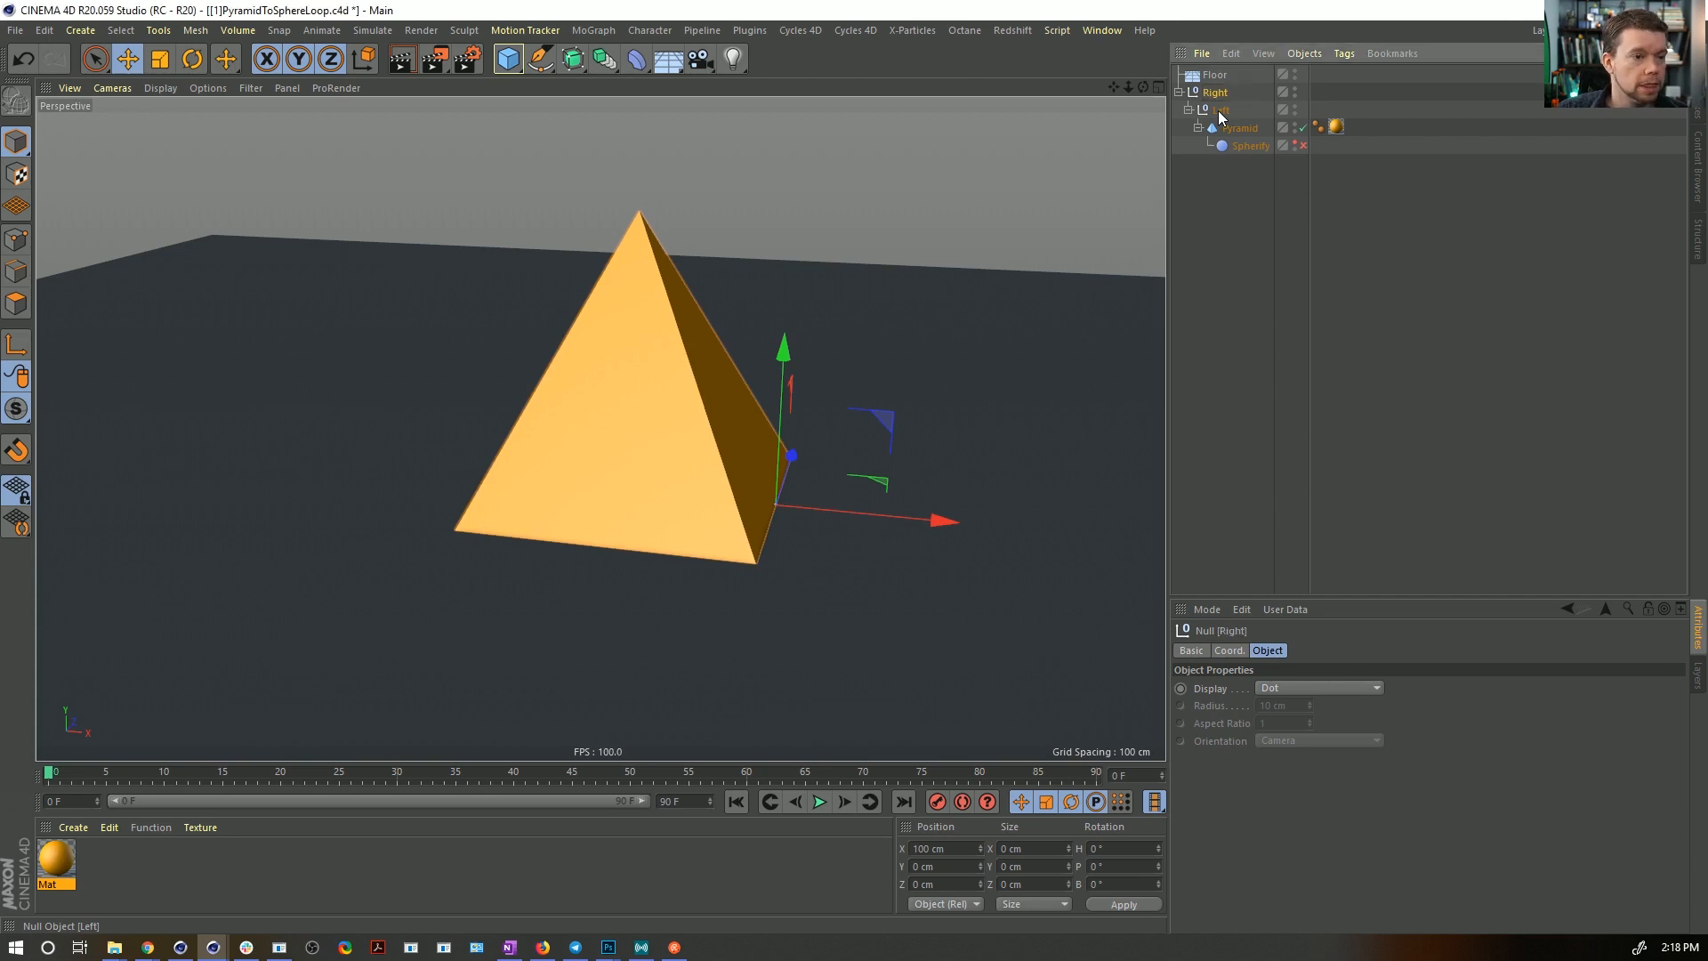
{"action": "key", "text": "Return"}
- Try rotating the pyramid around the Left null and around the Right null, and undo the test rotation
{"action": "left_click", "coordinate": [1217, 112]}
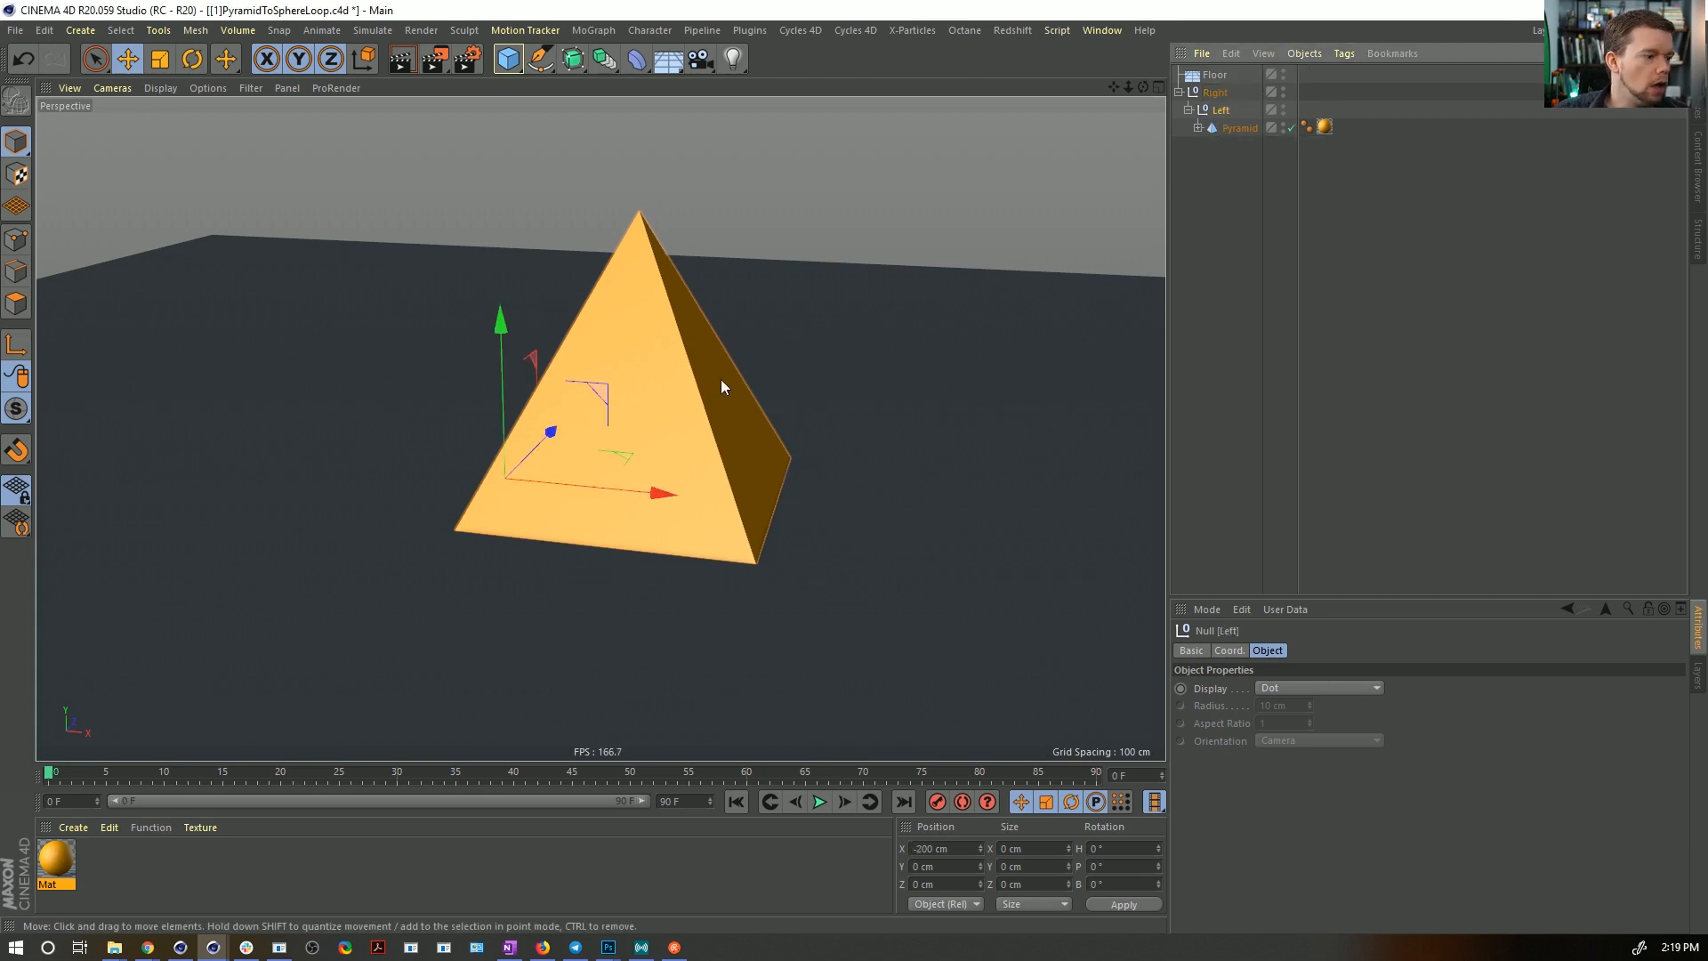
{"action": "key", "text": "r"}
{"action": "mouse_move", "coordinate": [576, 424]}
{"action": "left_mouse_down"}
{"action": "mouse_move", "coordinate": [568, 393]}
{"action": "mouse_move", "coordinate": [503, 394]}
{"action": "mouse_move", "coordinate": [560, 396]}
{"action": "mouse_move", "coordinate": [580, 418]}
{"action": "left_mouse_up"}
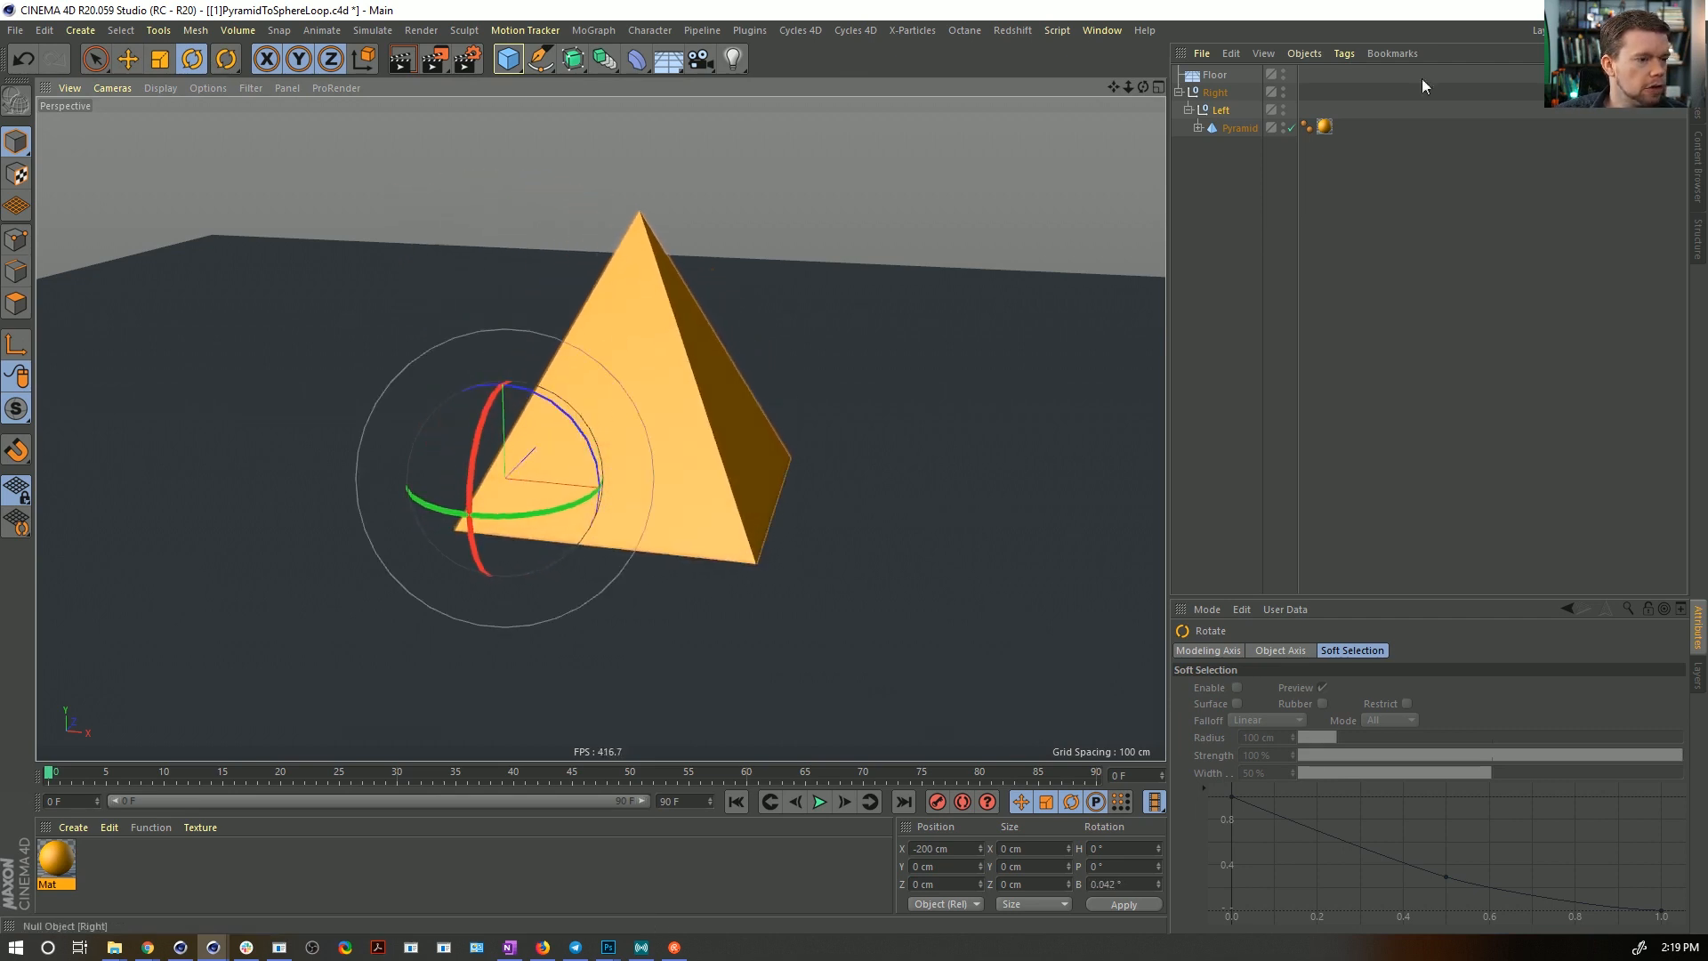
{"action": "left_click", "coordinate": [1215, 93]}
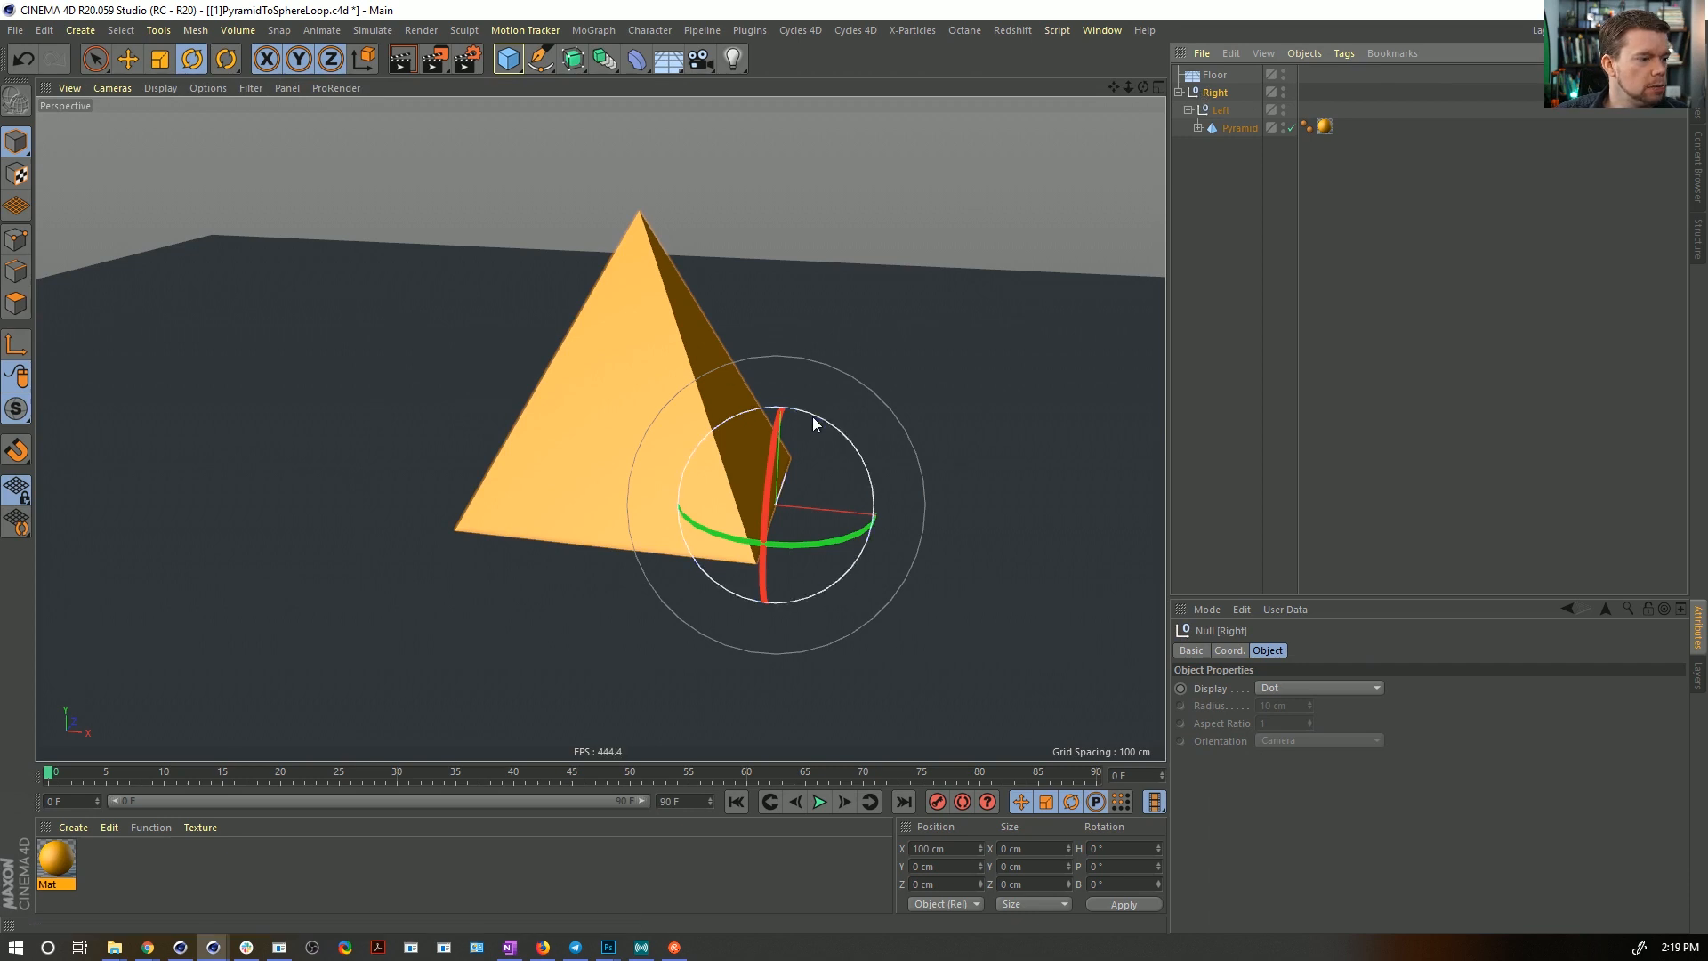
{"action": "mouse_move", "coordinate": [813, 416]}
{"action": "left_mouse_down"}
{"action": "mouse_move", "coordinate": [870, 444]}
{"action": "mouse_move", "coordinate": [787, 429]}
{"action": "mouse_move", "coordinate": [925, 480]}
{"action": "mouse_move", "coordinate": [822, 445]}
{"action": "left_mouse_up"}
{"action": "key", "text": "ctrl+z"}
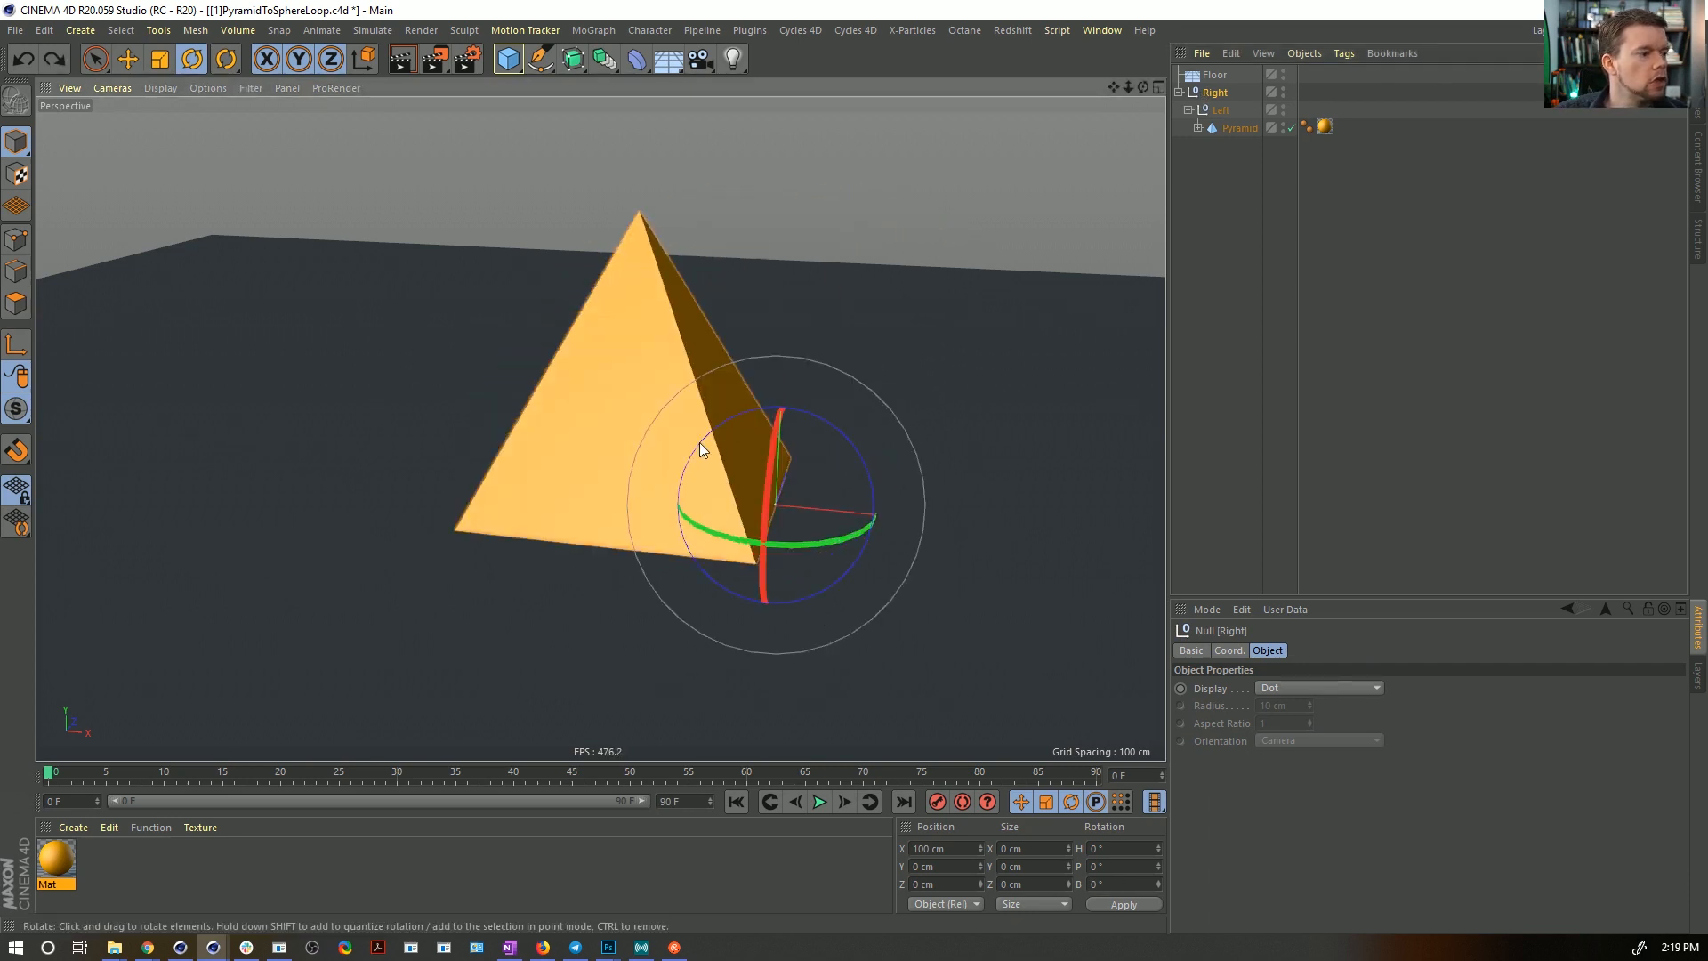
- Add a Bend deformer under the pyramid, above Spherify, and fit it to its parent
{"action": "left_click_drag", "start_coordinate": [699, 442], "coordinate": [932, 455], "text": "alt"}
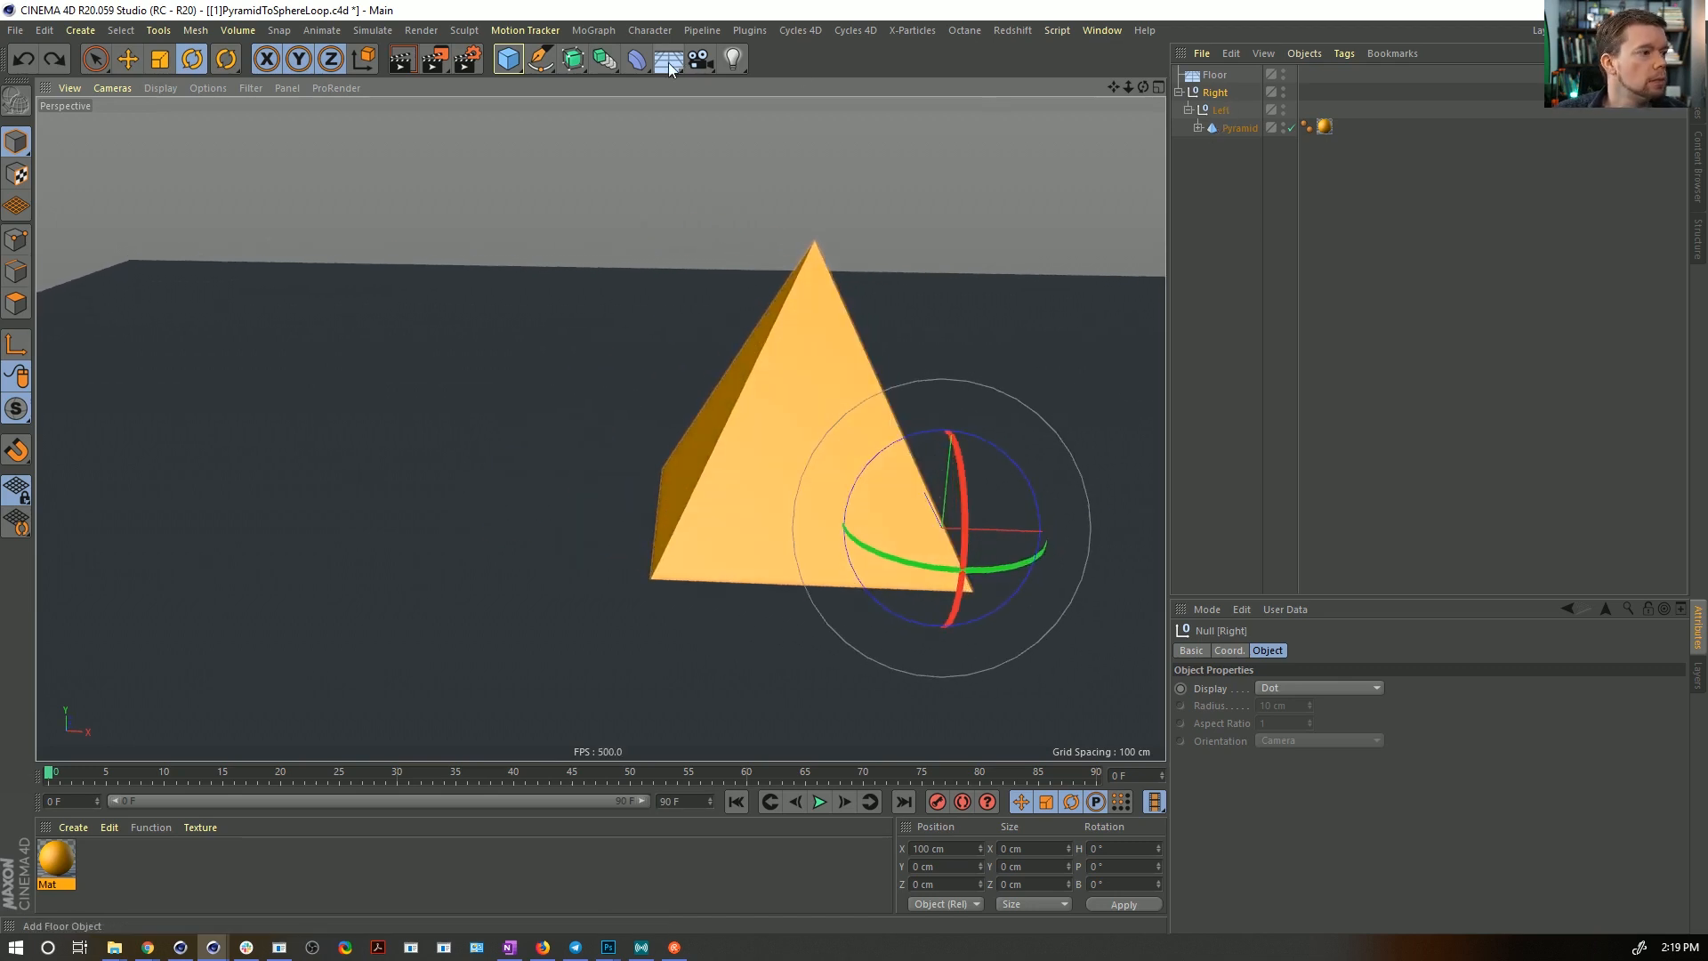
{"action": "left_click", "coordinate": [638, 69]}
{"action": "left_click_drag", "start_coordinate": [1217, 77], "coordinate": [1242, 165]}
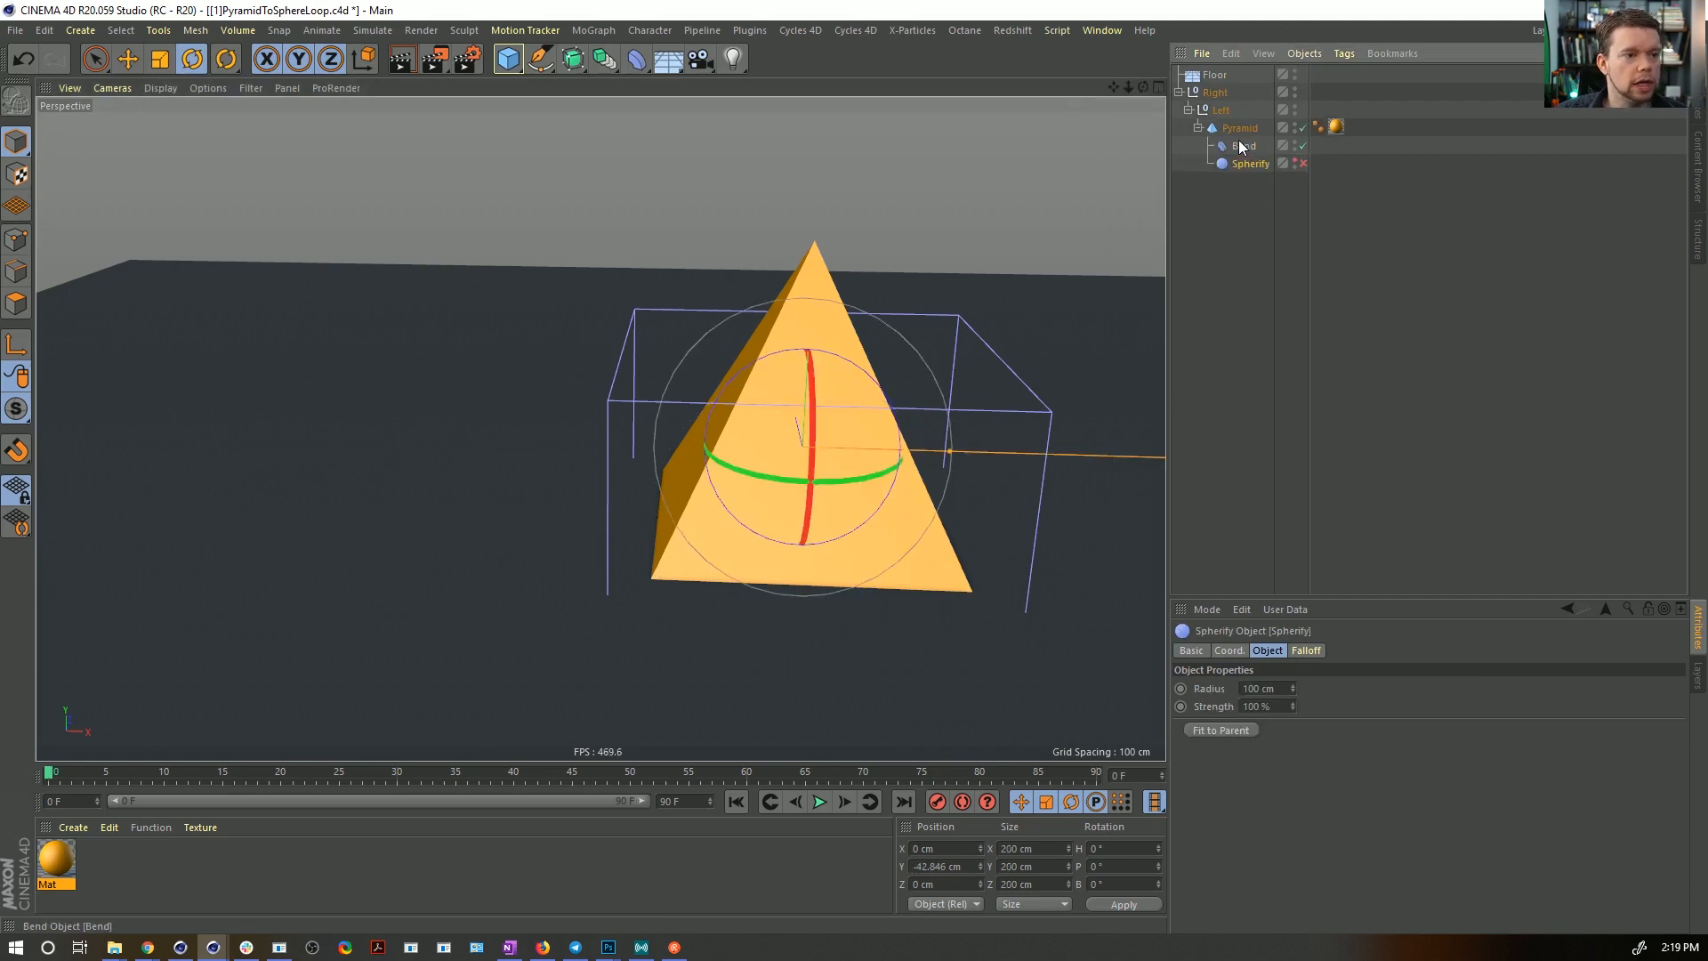
{"action": "left_click", "coordinate": [1245, 782]}
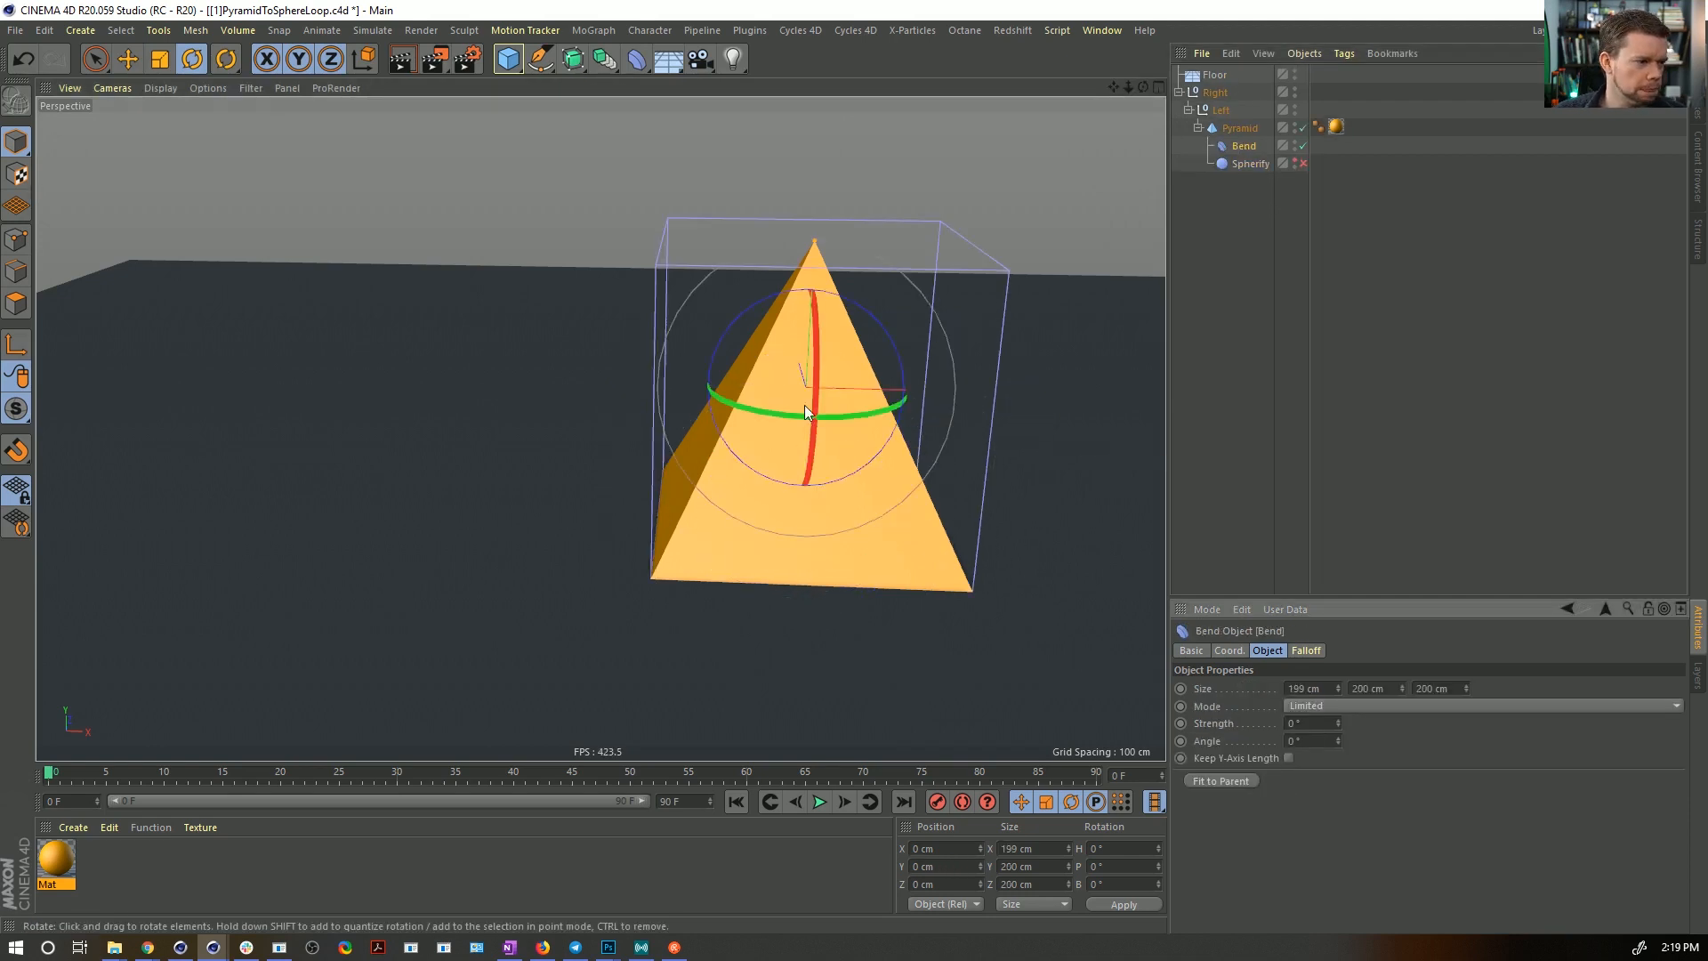
- Bend the pyramid with a strength of 64° and enable Keep Y-Axis Length on the deformer
{"action": "mouse_move", "coordinate": [804, 404]}
{"action": "left_mouse_down", "text": "alt"}
{"action": "mouse_move", "coordinate": [936, 371]}
{"action": "mouse_move", "coordinate": [788, 377]}
{"action": "left_mouse_up", "text": "alt"}
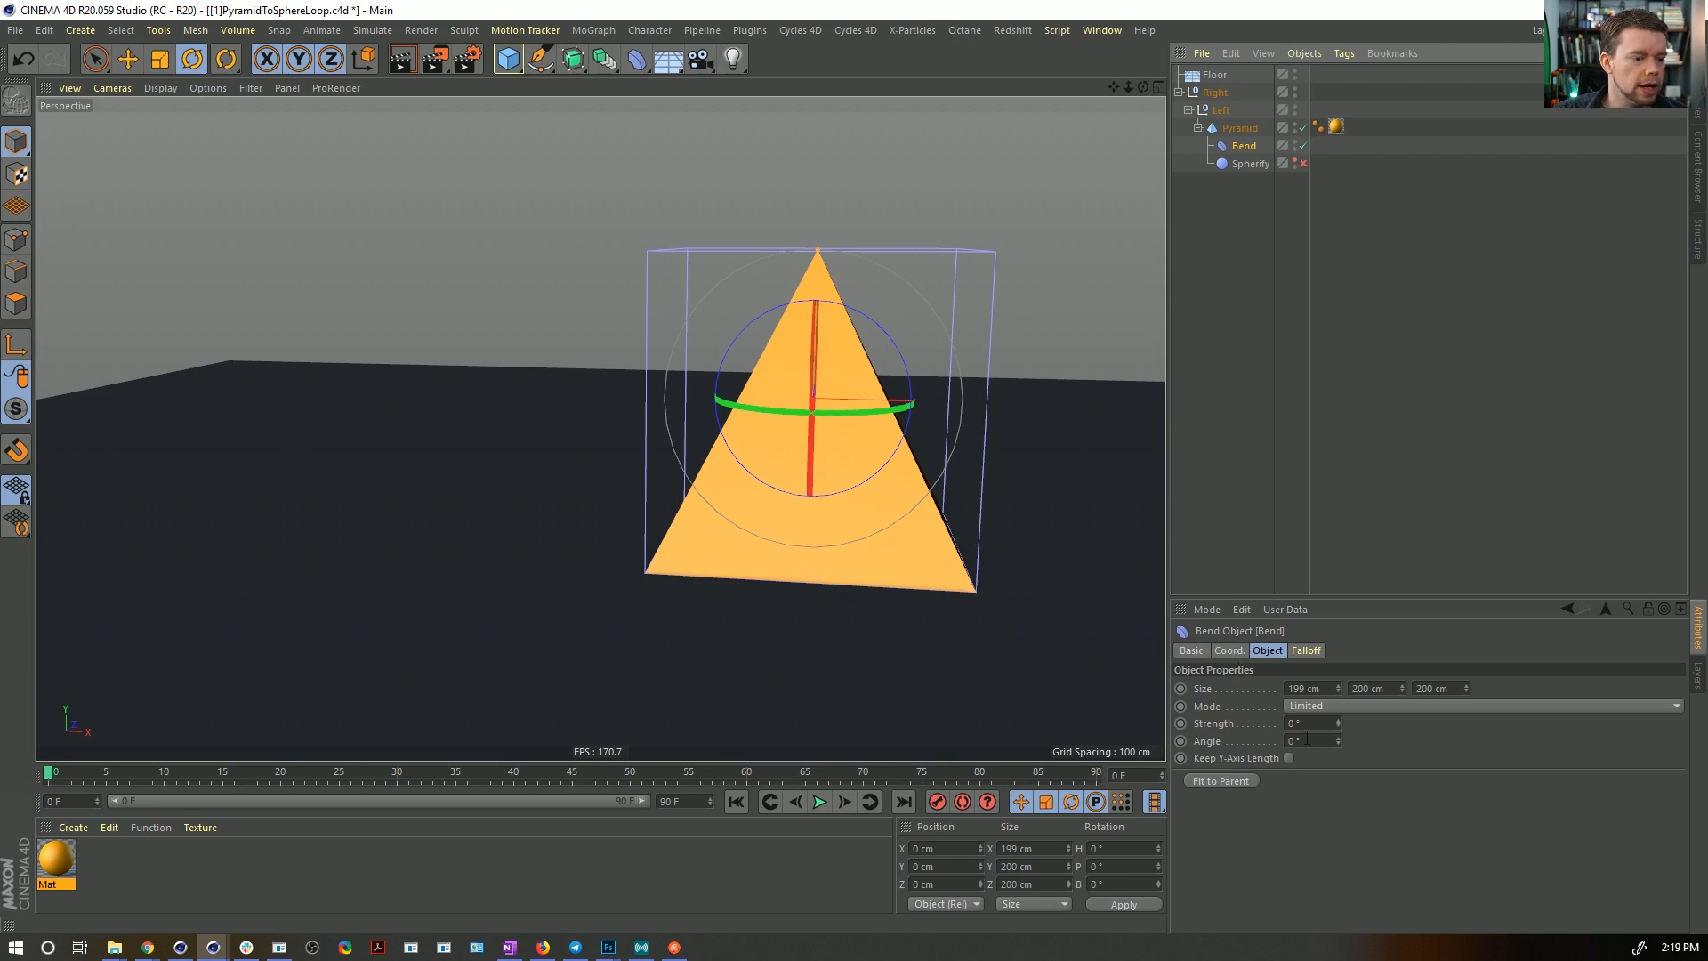
{"action": "left_click_drag", "start_coordinate": [1337, 722], "coordinate": [1395, 722]}
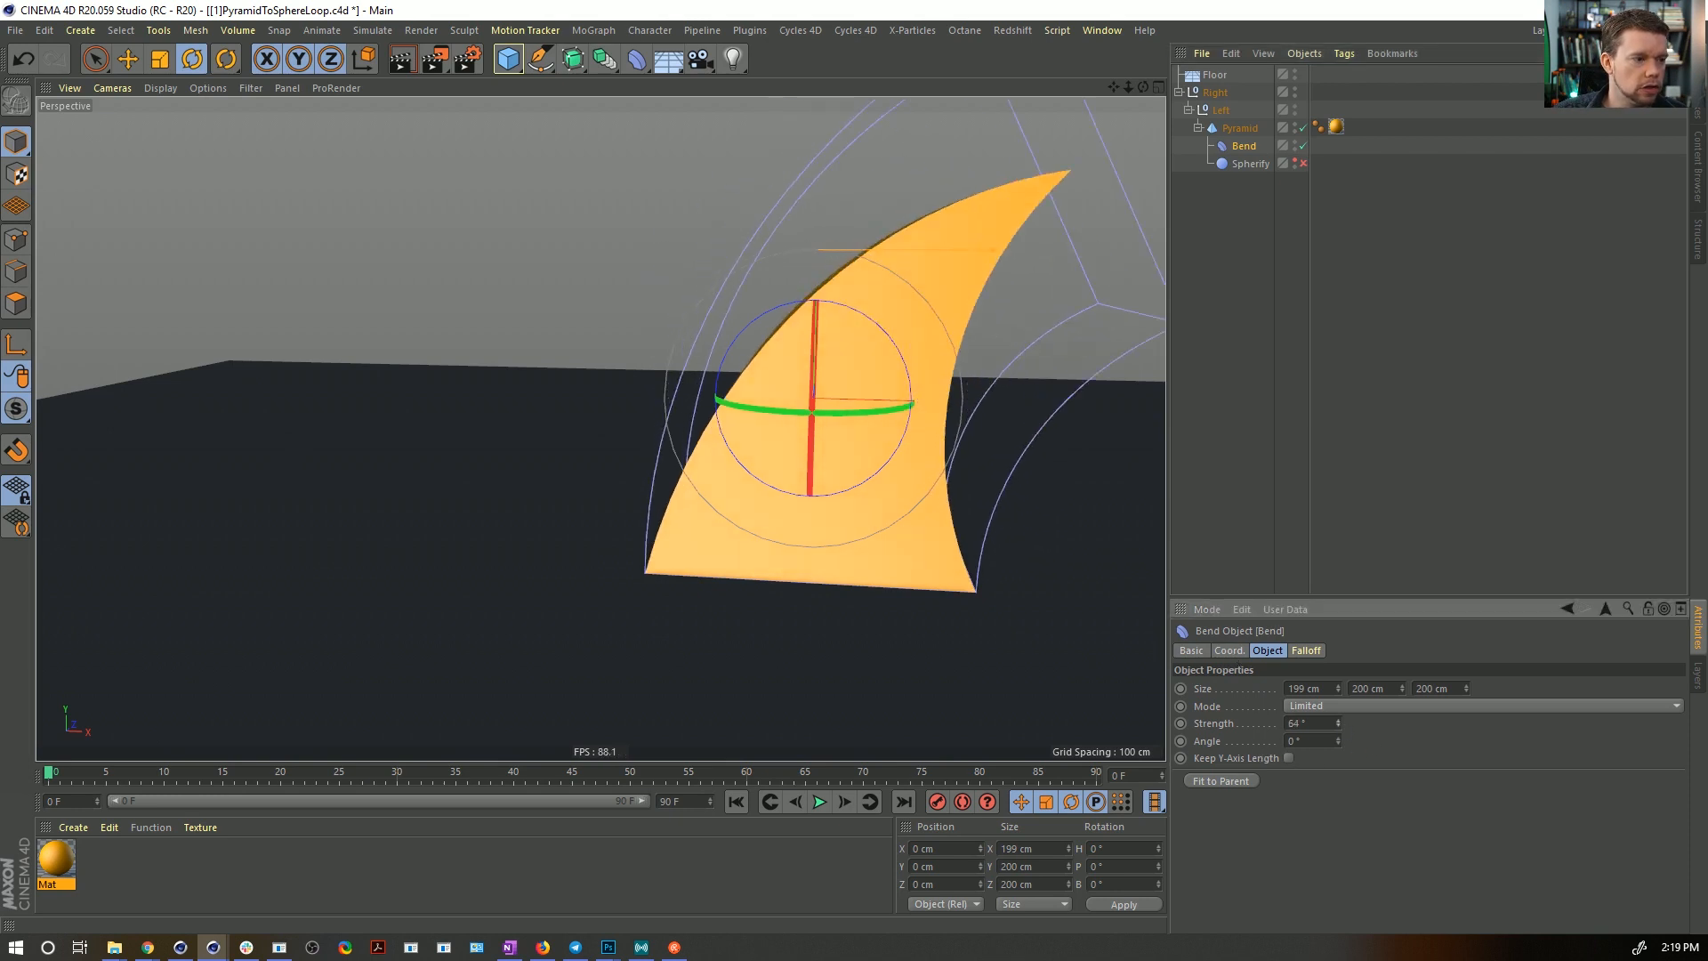
{"action": "left_click", "coordinate": [1288, 758]}
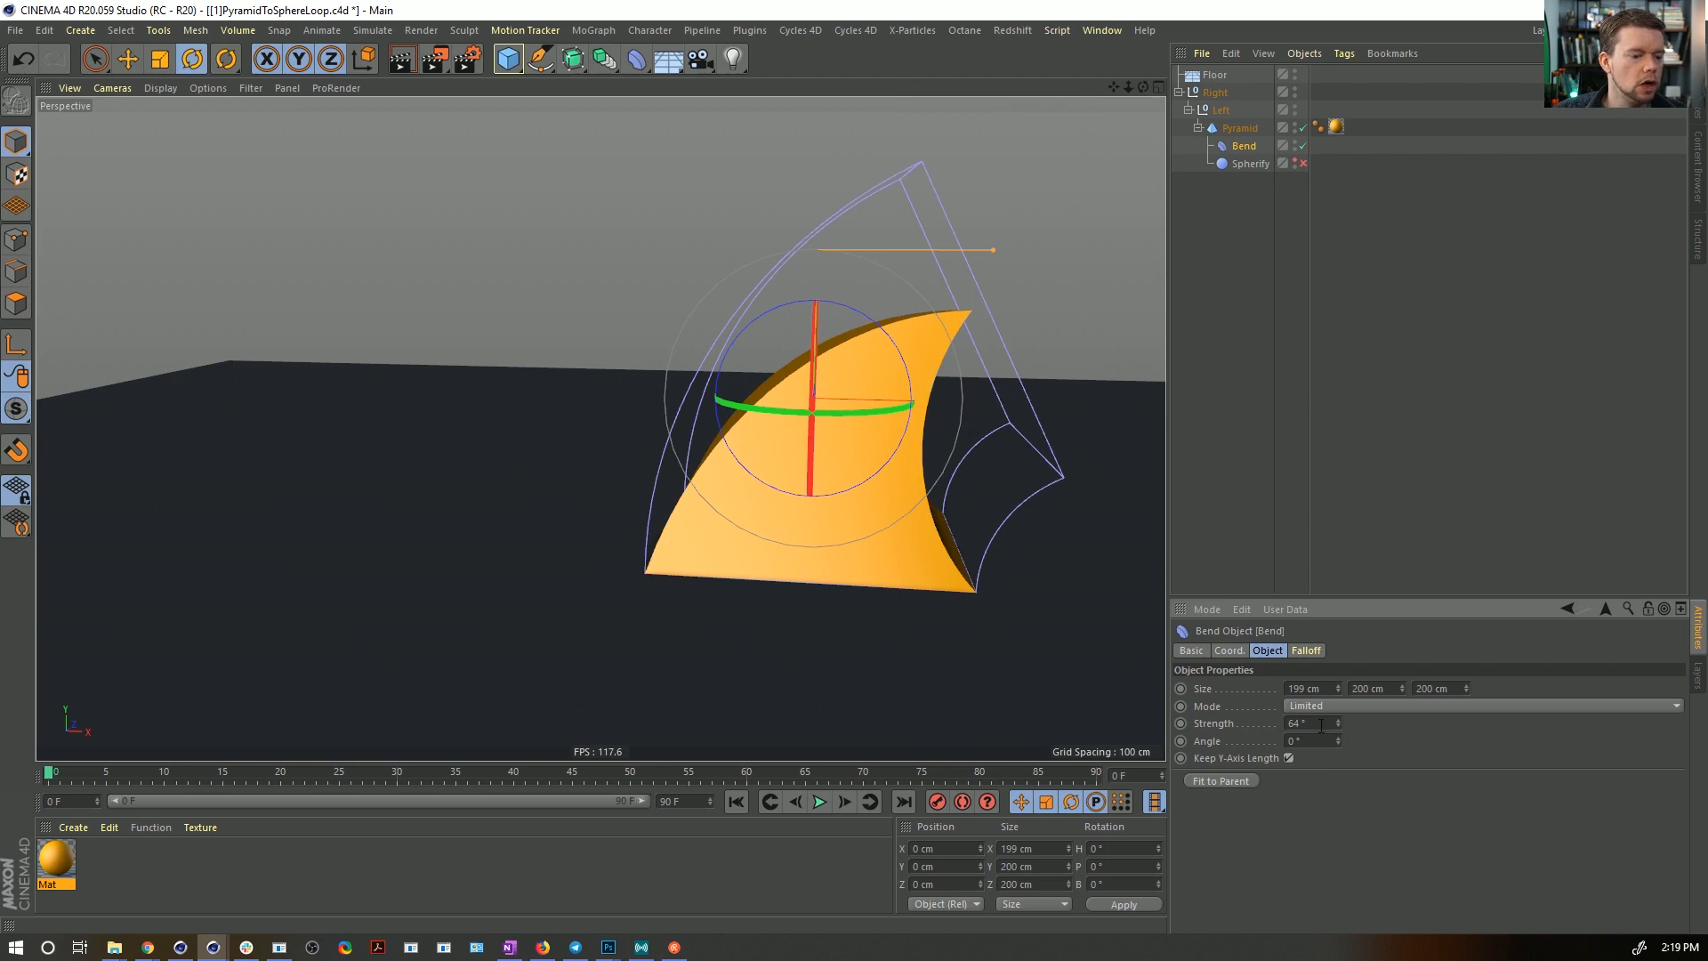
- Set the Bend strength to 0° and keyframe it at frame 0
{"action": "double_click", "coordinate": [1300, 723]}
{"action": "type", "text": "0"}
{"action": "key", "text": "Return"}
{"action": "left_click", "coordinate": [1180, 724], "text": "ctrl"}
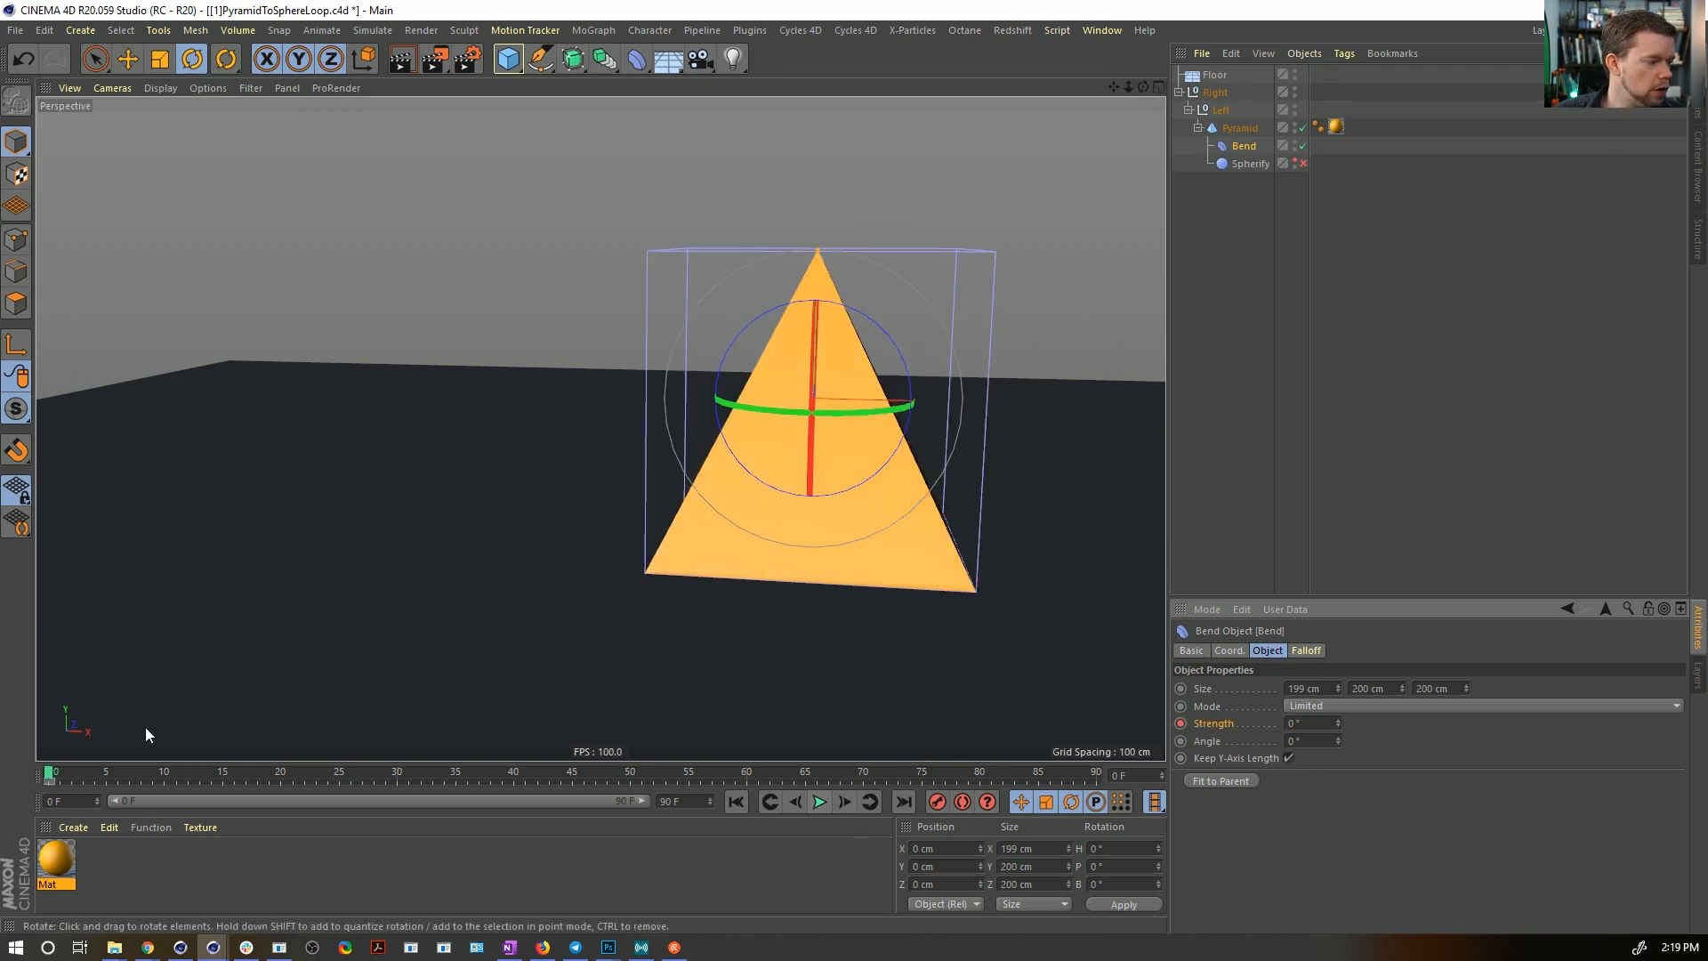
- Set the Bend strength to 20° at frame 10 and keyframe it
{"action": "left_click", "coordinate": [103, 773]}
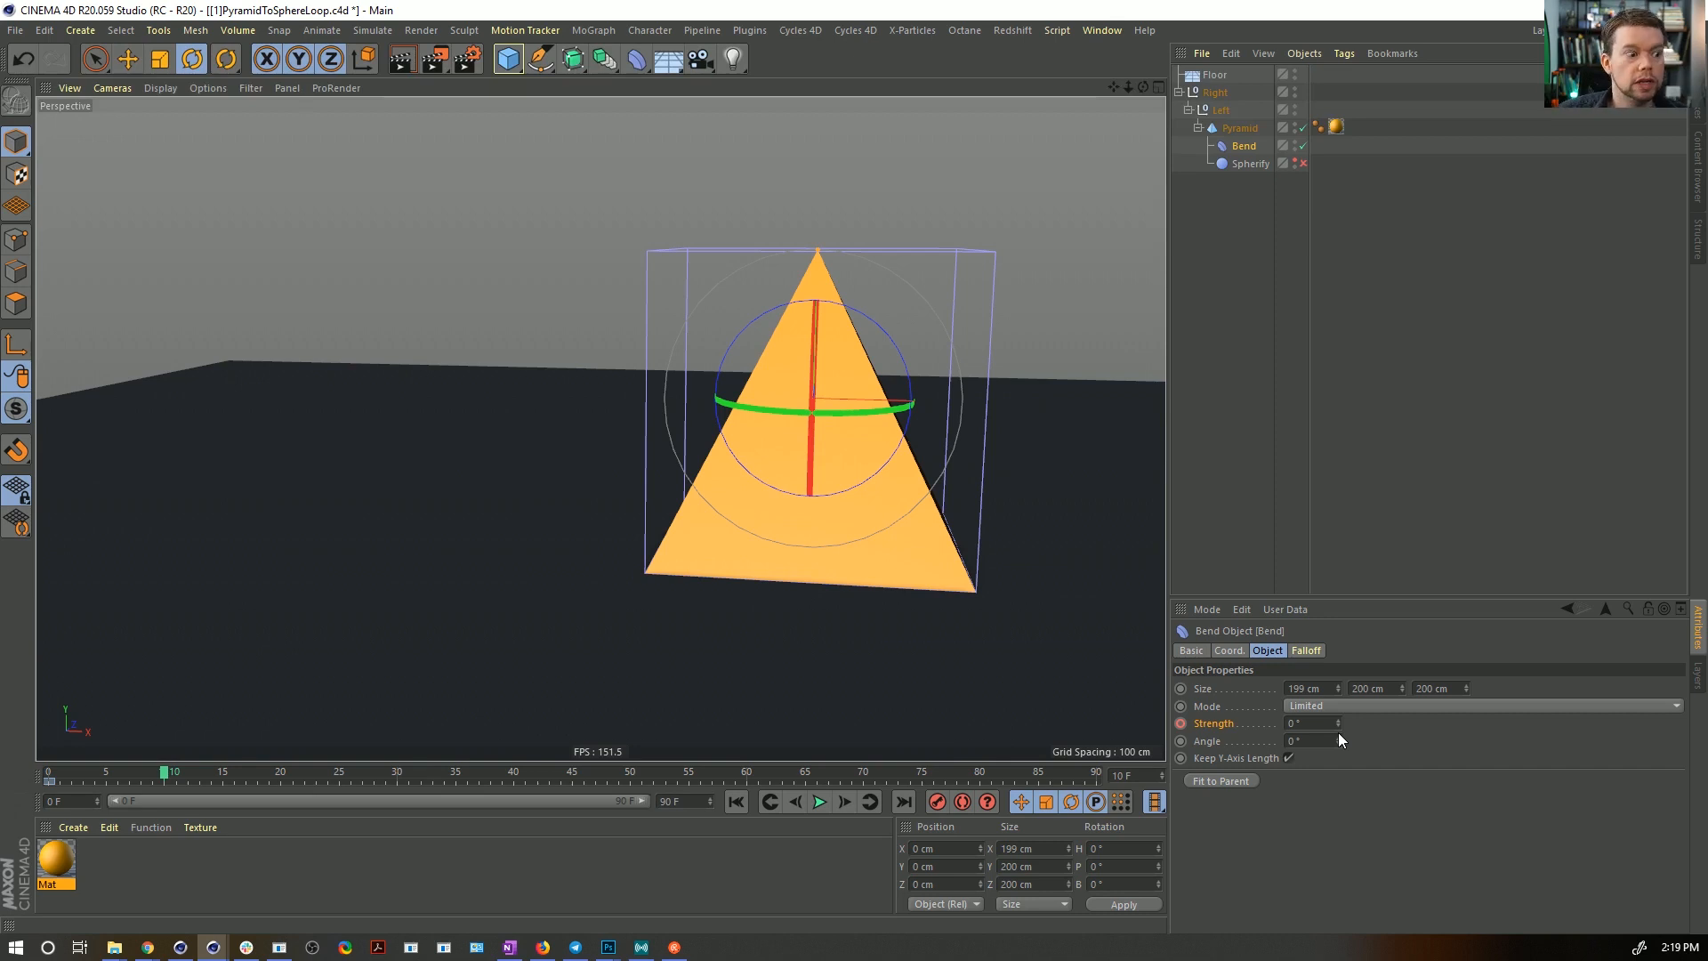
{"action": "mouse_move", "coordinate": [1340, 723]}
{"action": "left_mouse_down"}
{"action": "mouse_move", "coordinate": [1339, 707]}
{"action": "mouse_move", "coordinate": [1341, 722]}
{"action": "left_mouse_up"}
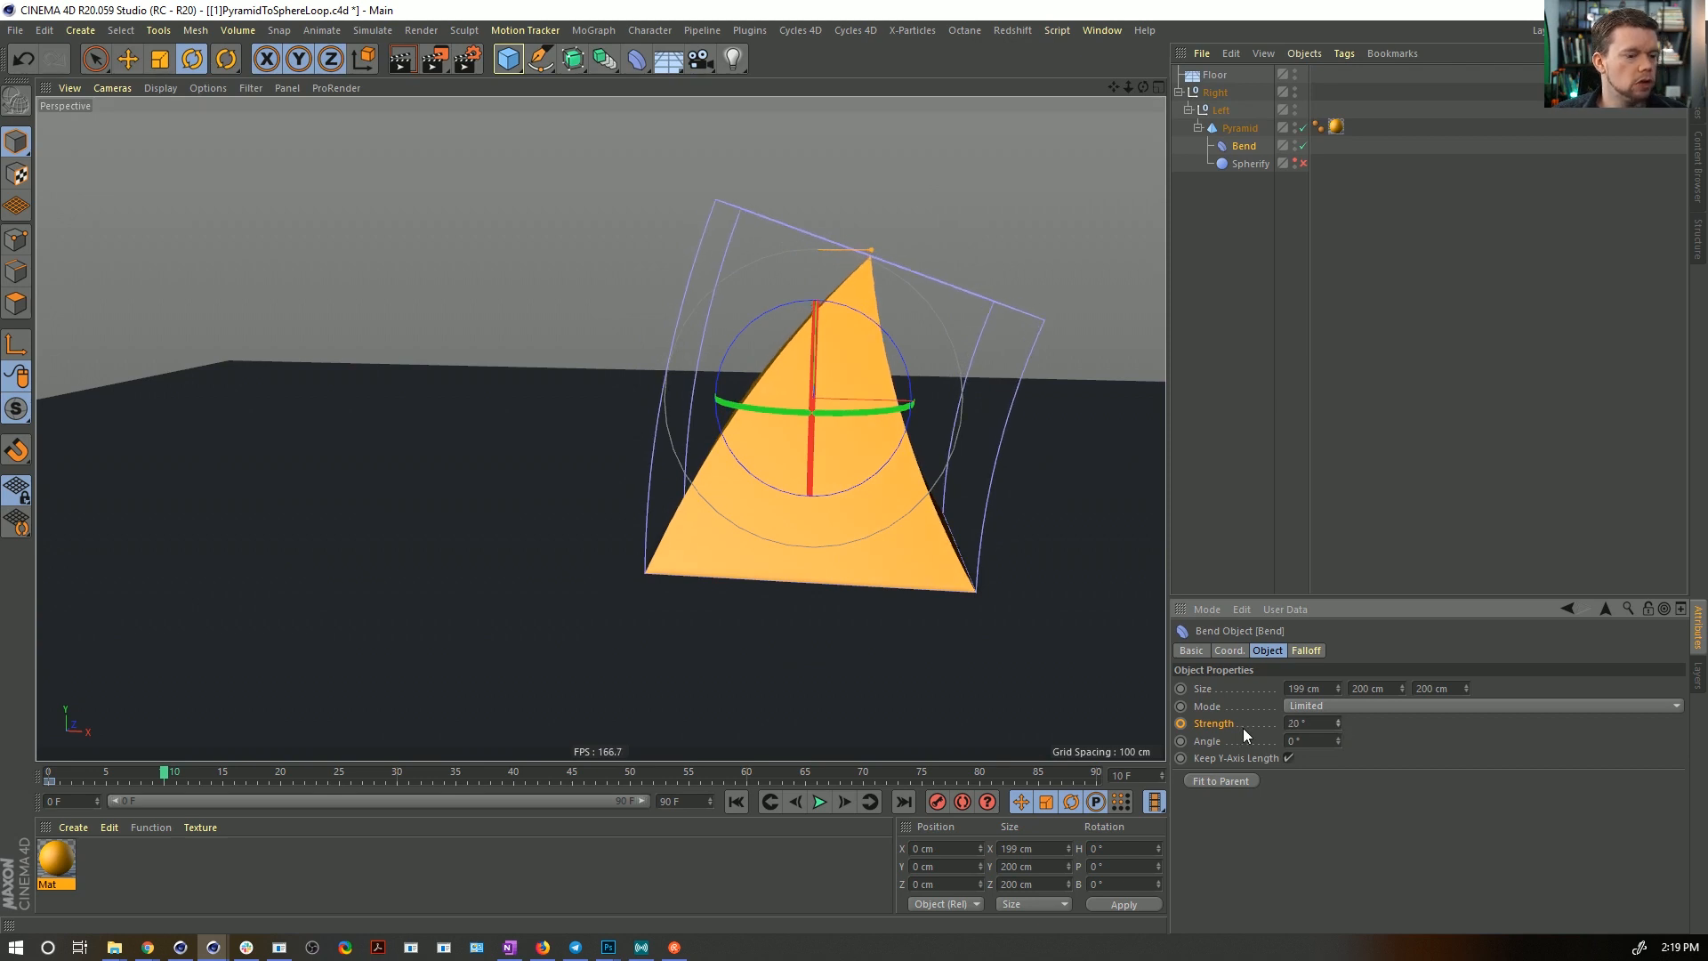
{"action": "left_click", "coordinate": [1180, 723]}
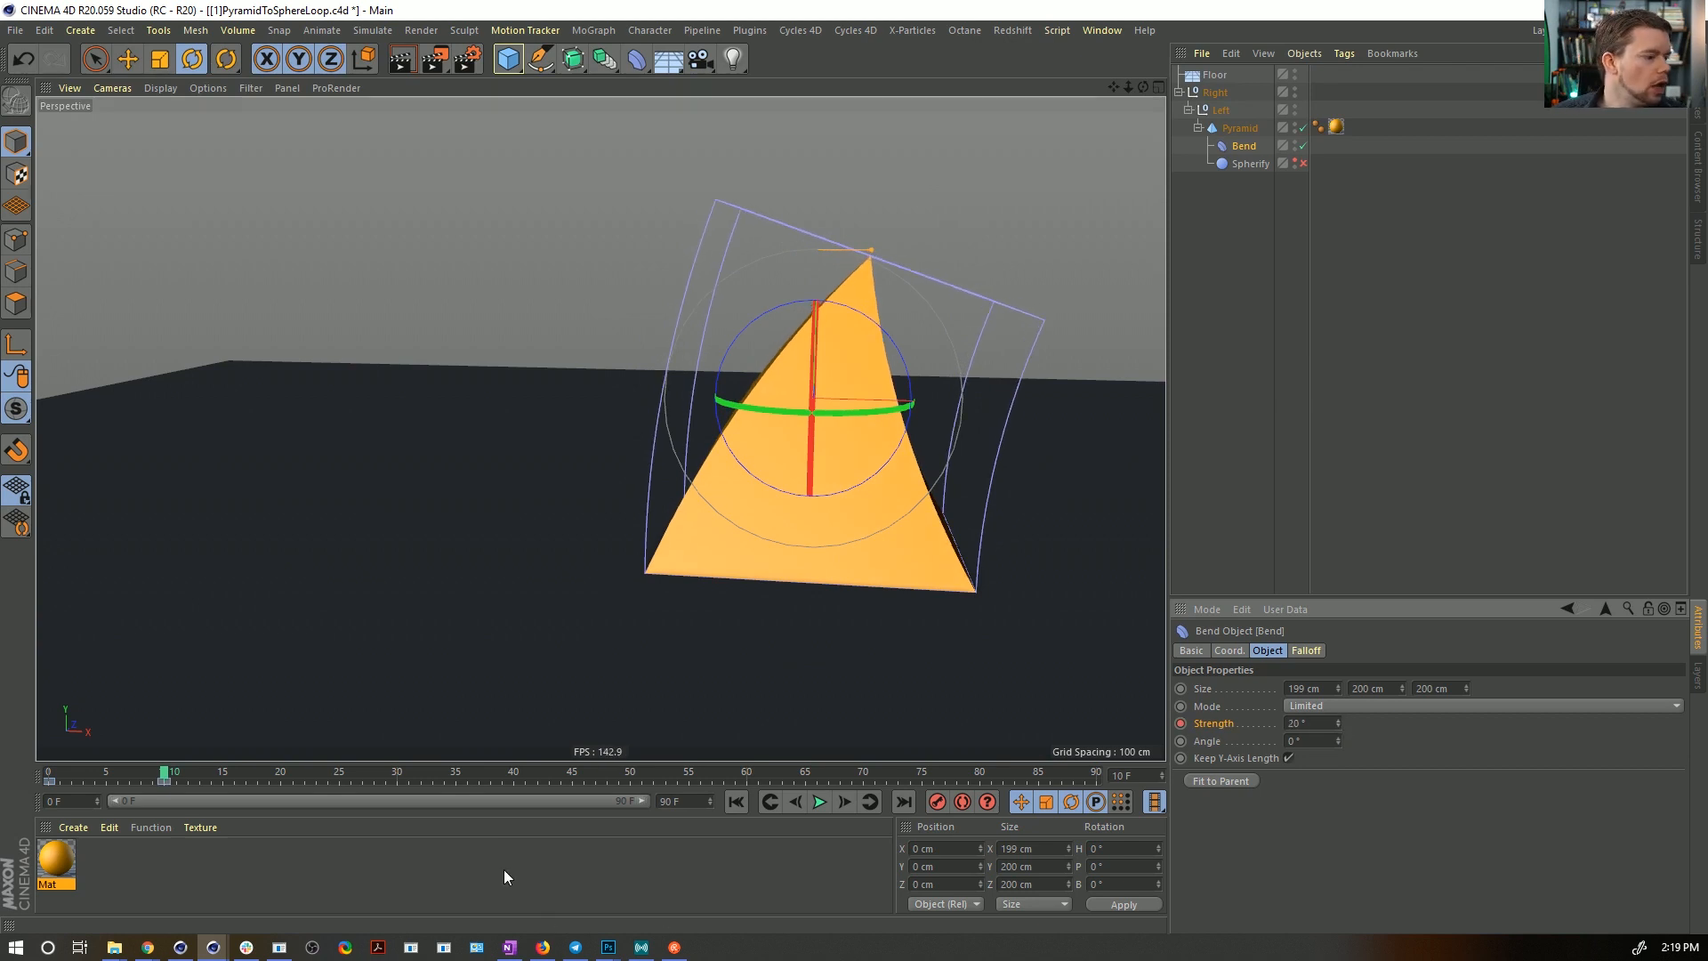
- Set the Bend strength to -52° at frame 20 and keyframe it
{"action": "left_click_drag", "start_coordinate": [178, 776], "coordinate": [277, 777]}
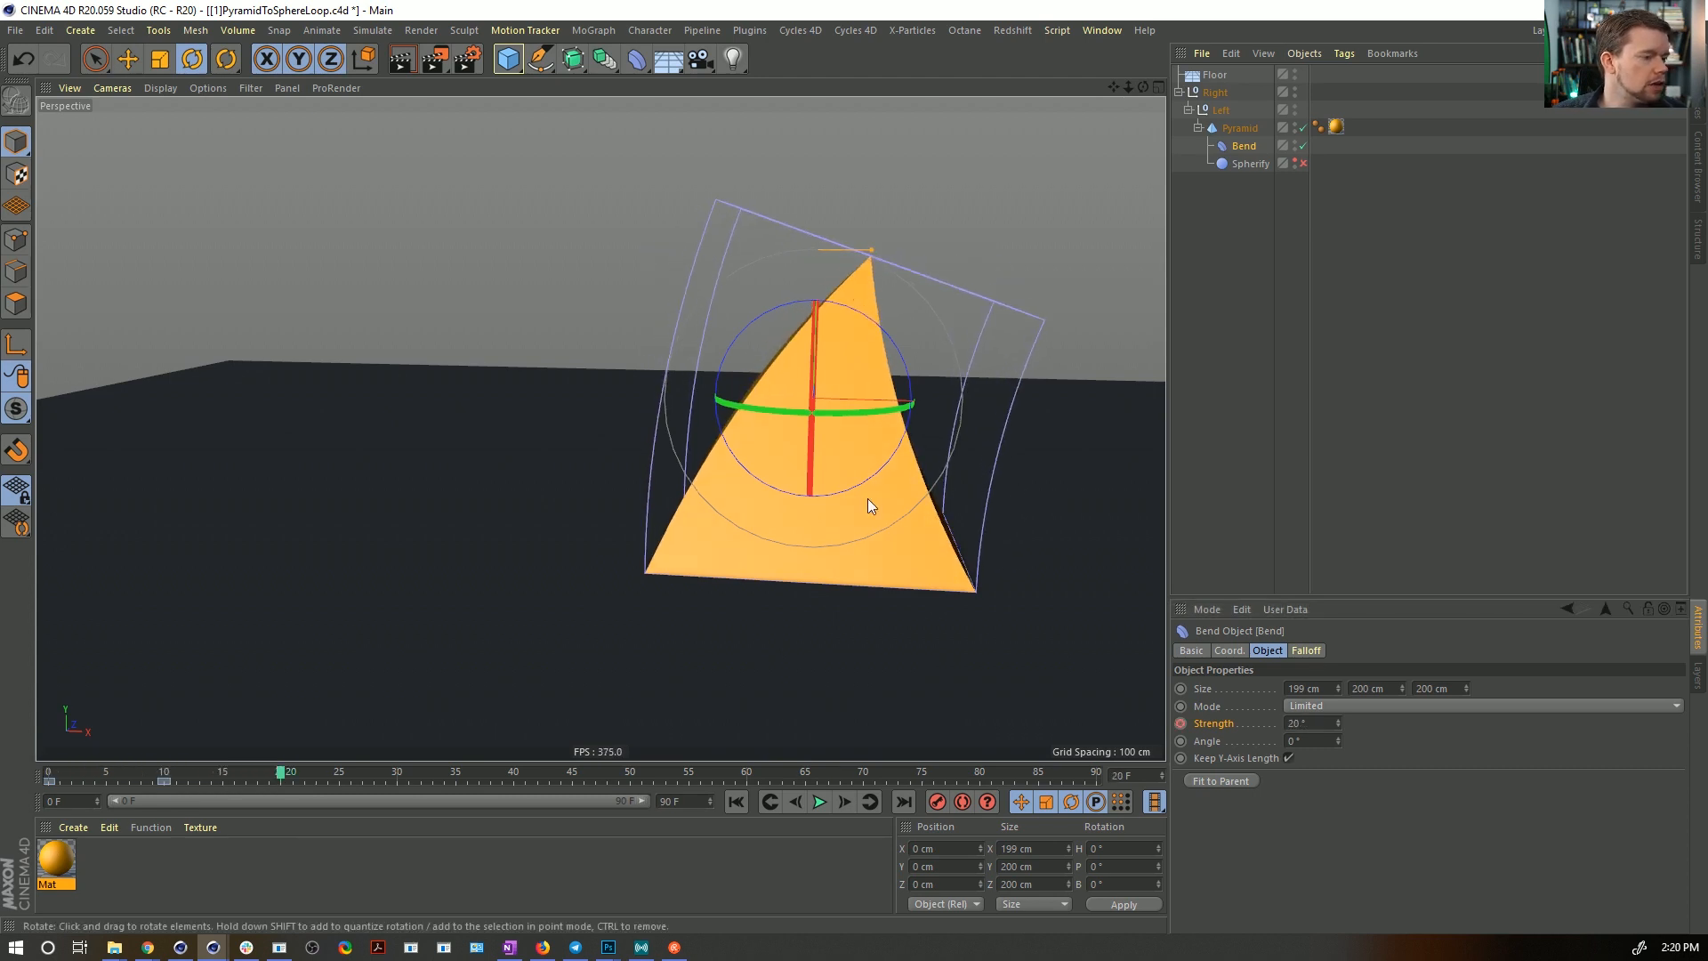
{"action": "left_click_drag", "start_coordinate": [1337, 724], "coordinate": [1274, 724]}
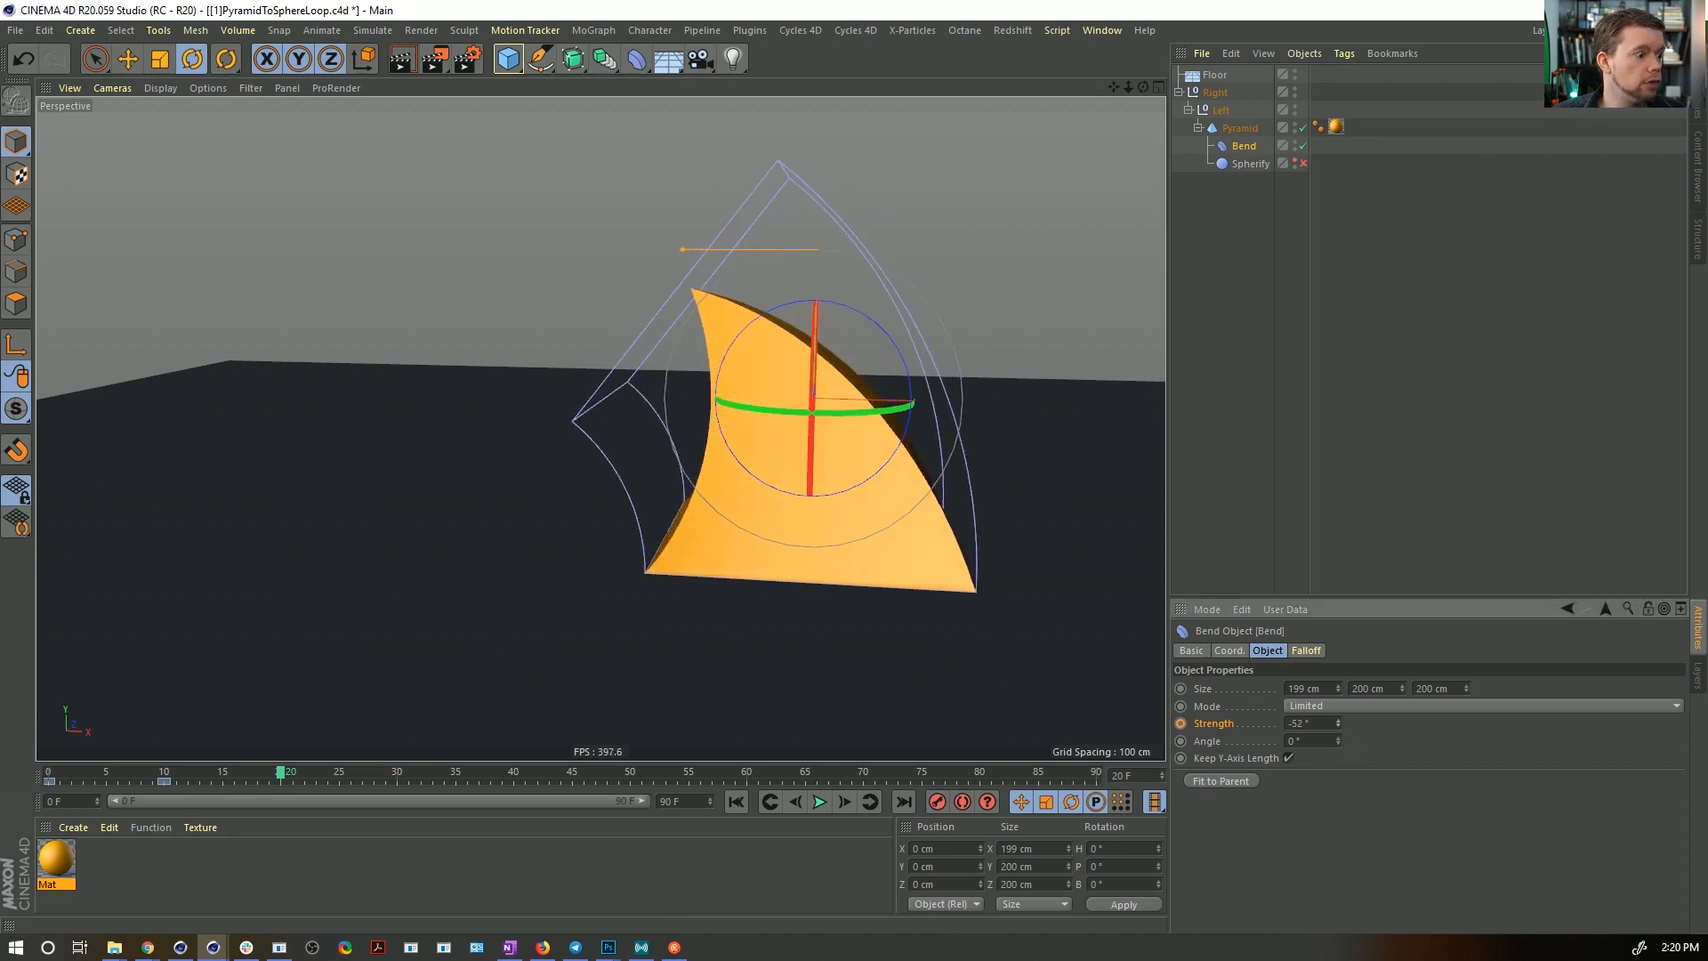
{"action": "left_click", "coordinate": [1181, 723]}
- Keyframe the Left null's bank rotation (R.B) at 0° on frame 15, undoing a test rotation first
{"action": "left_click_drag", "start_coordinate": [264, 772], "coordinate": [228, 773]}
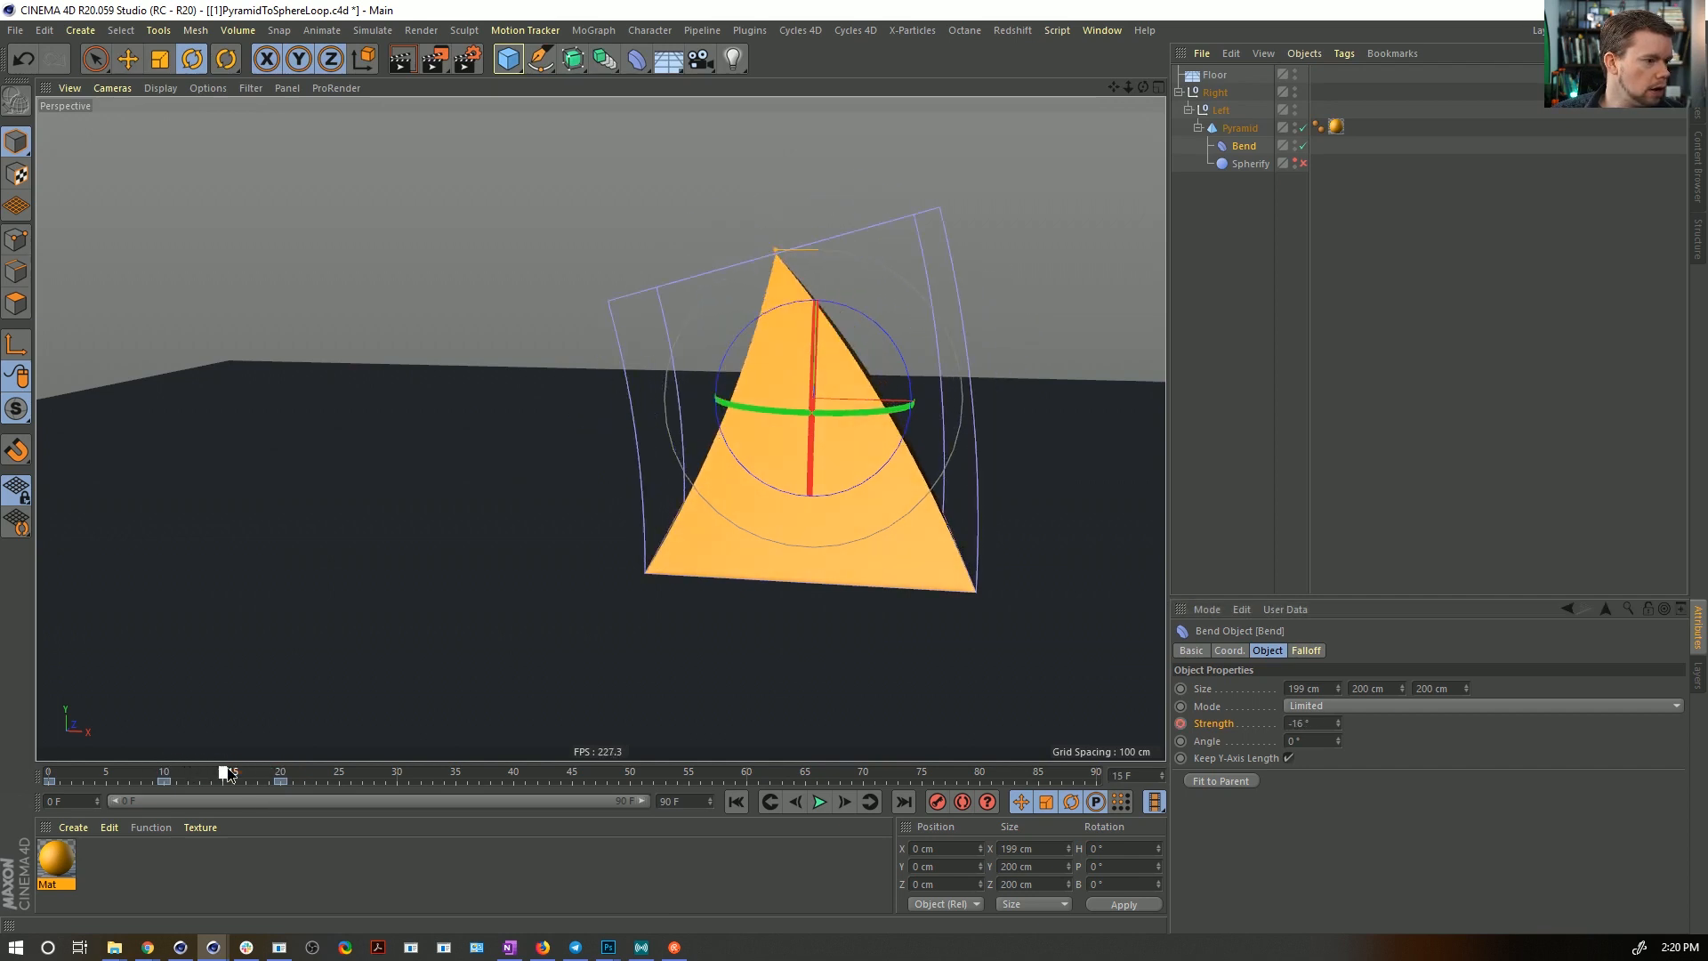
{"action": "left_click", "coordinate": [1220, 109]}
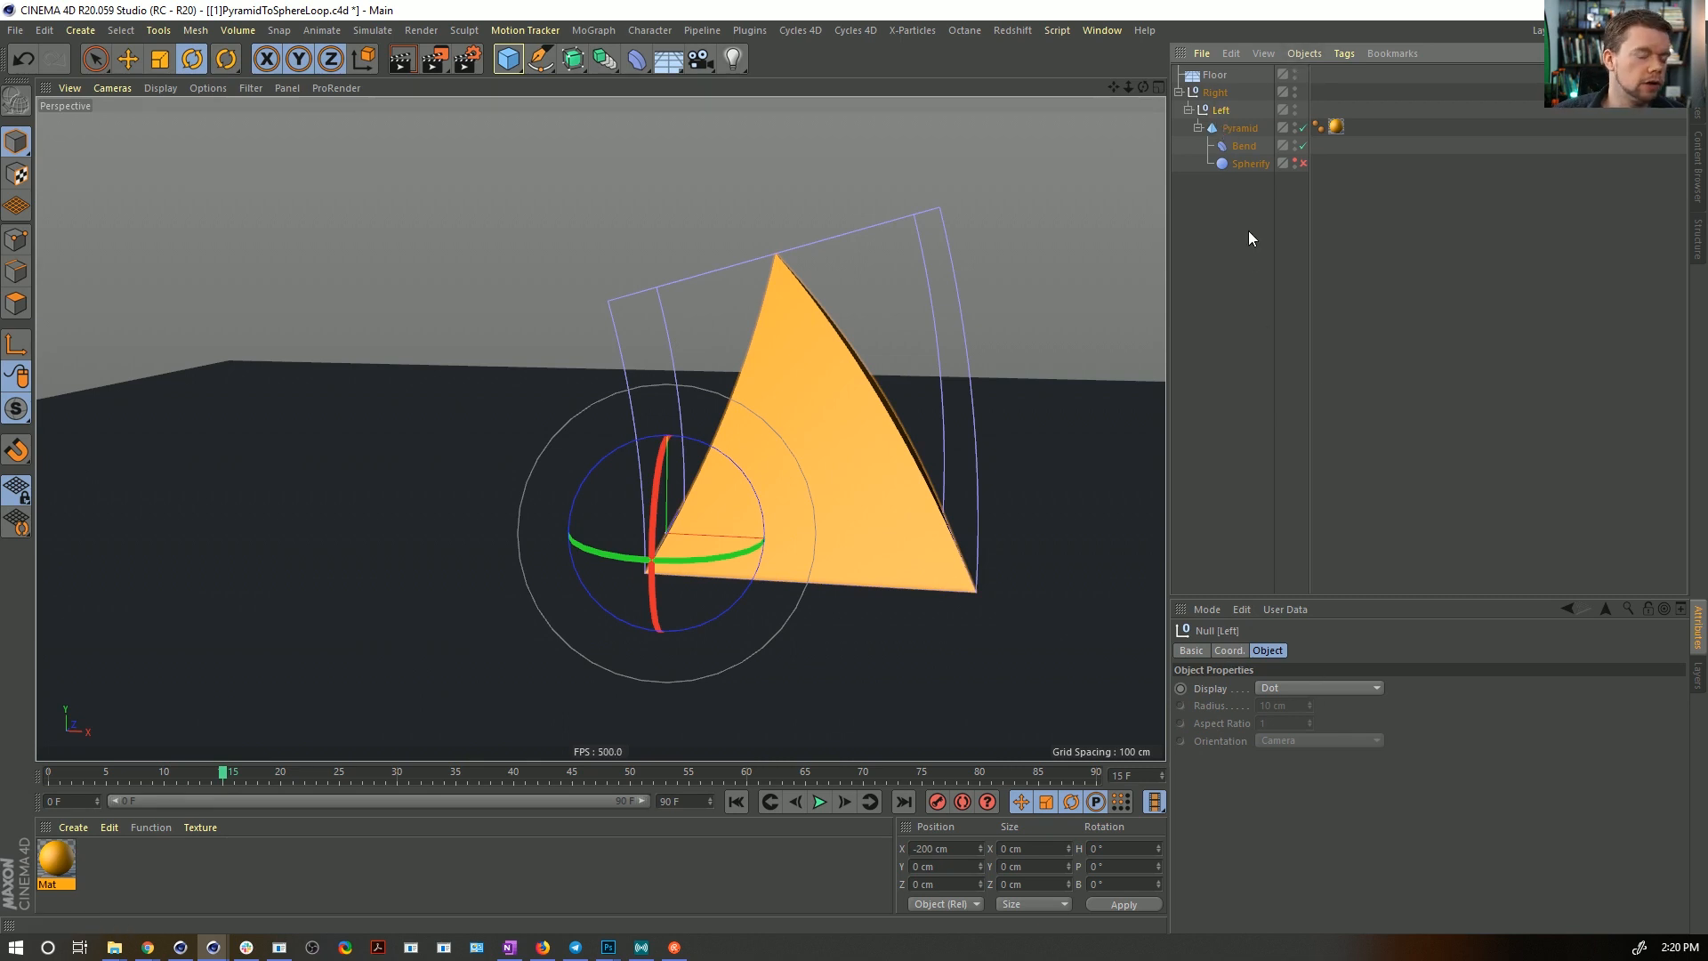
{"action": "left_click", "coordinate": [1235, 649]}
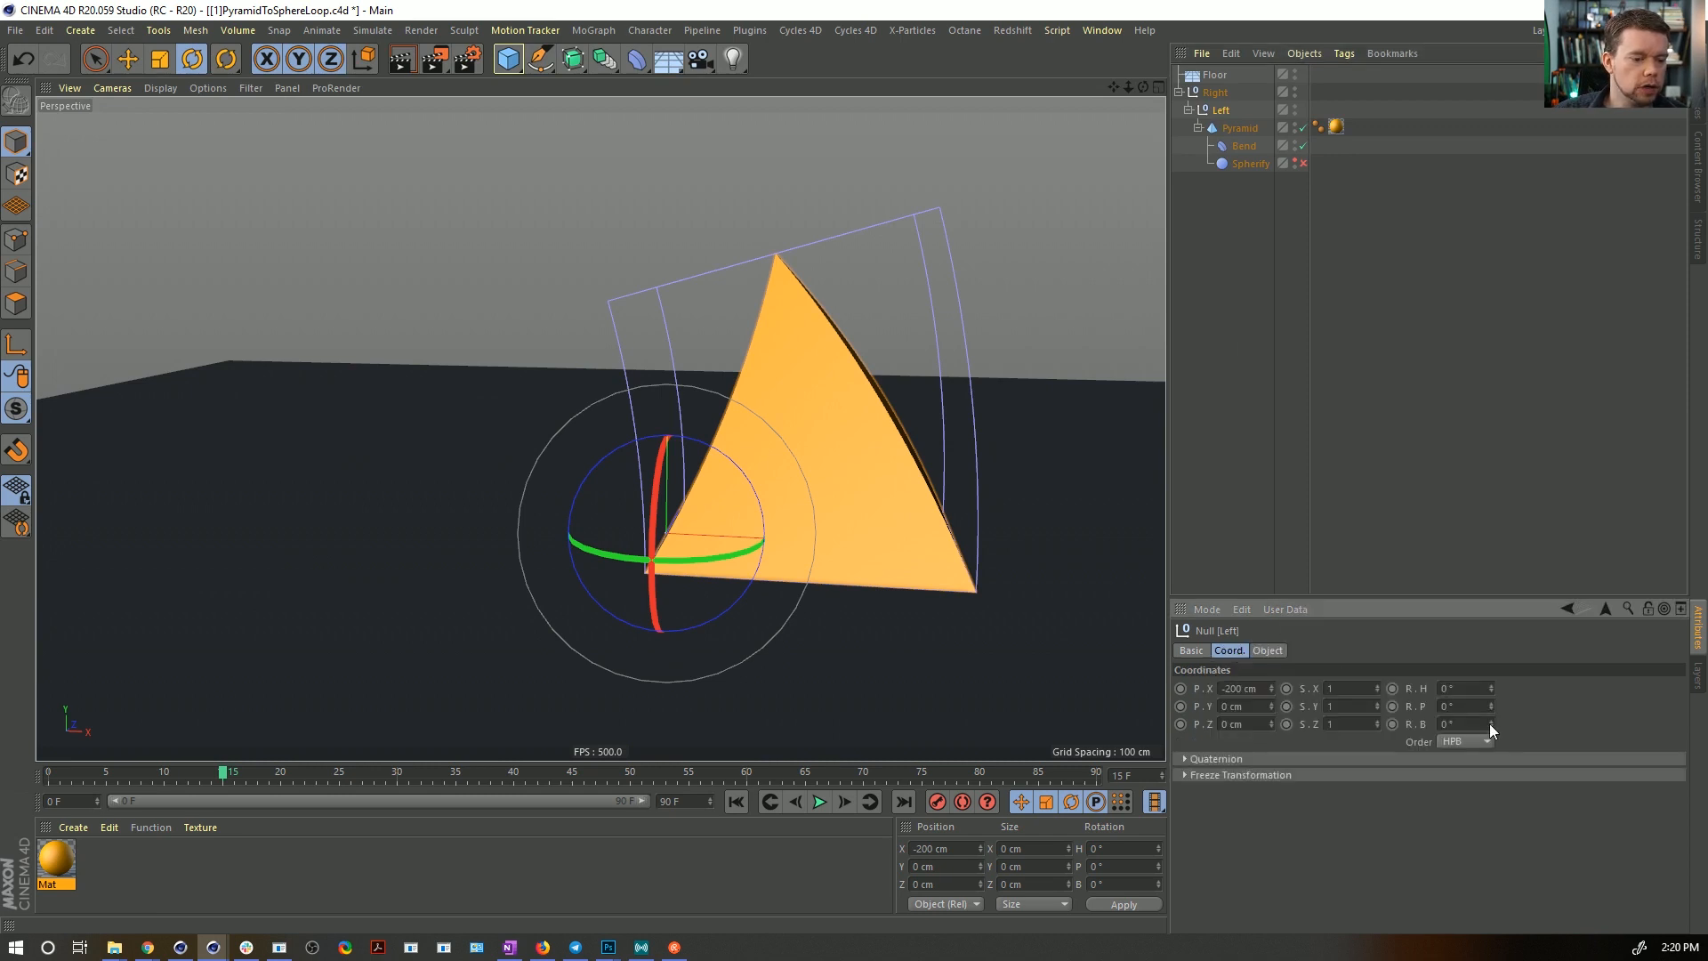
{"action": "left_click_drag", "start_coordinate": [1491, 723], "coordinate": [1491, 703]}
{"action": "key", "text": "ctrl+z"}
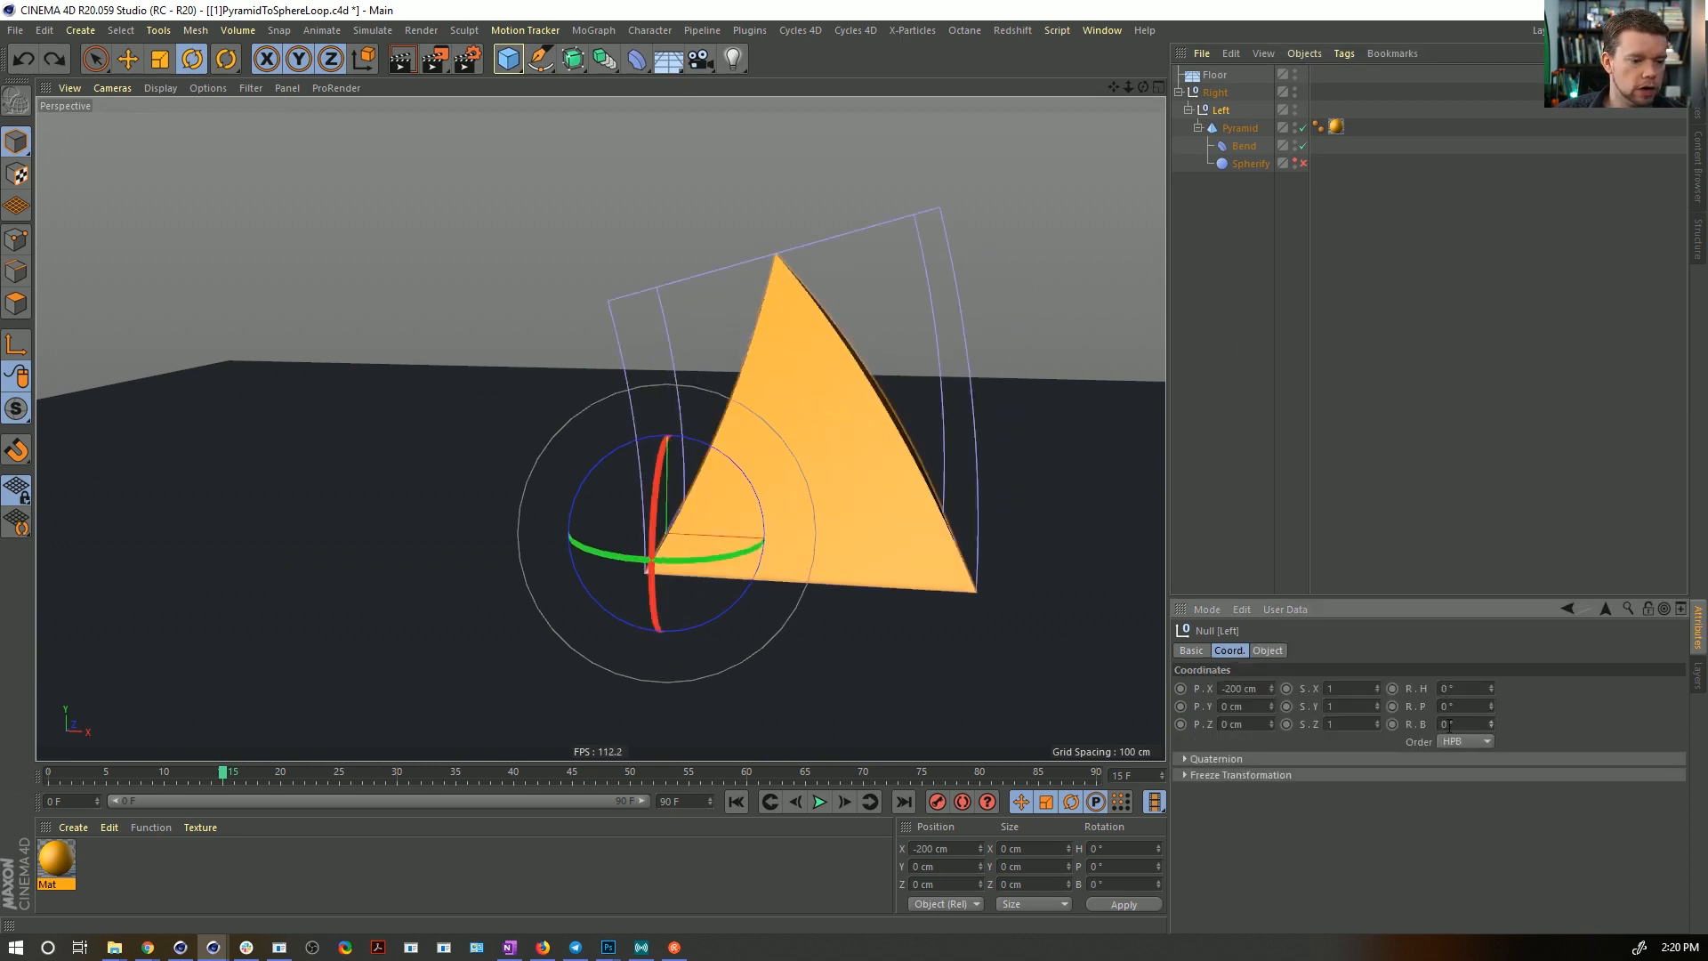
{"action": "left_click", "coordinate": [1391, 724], "text": "ctrl"}
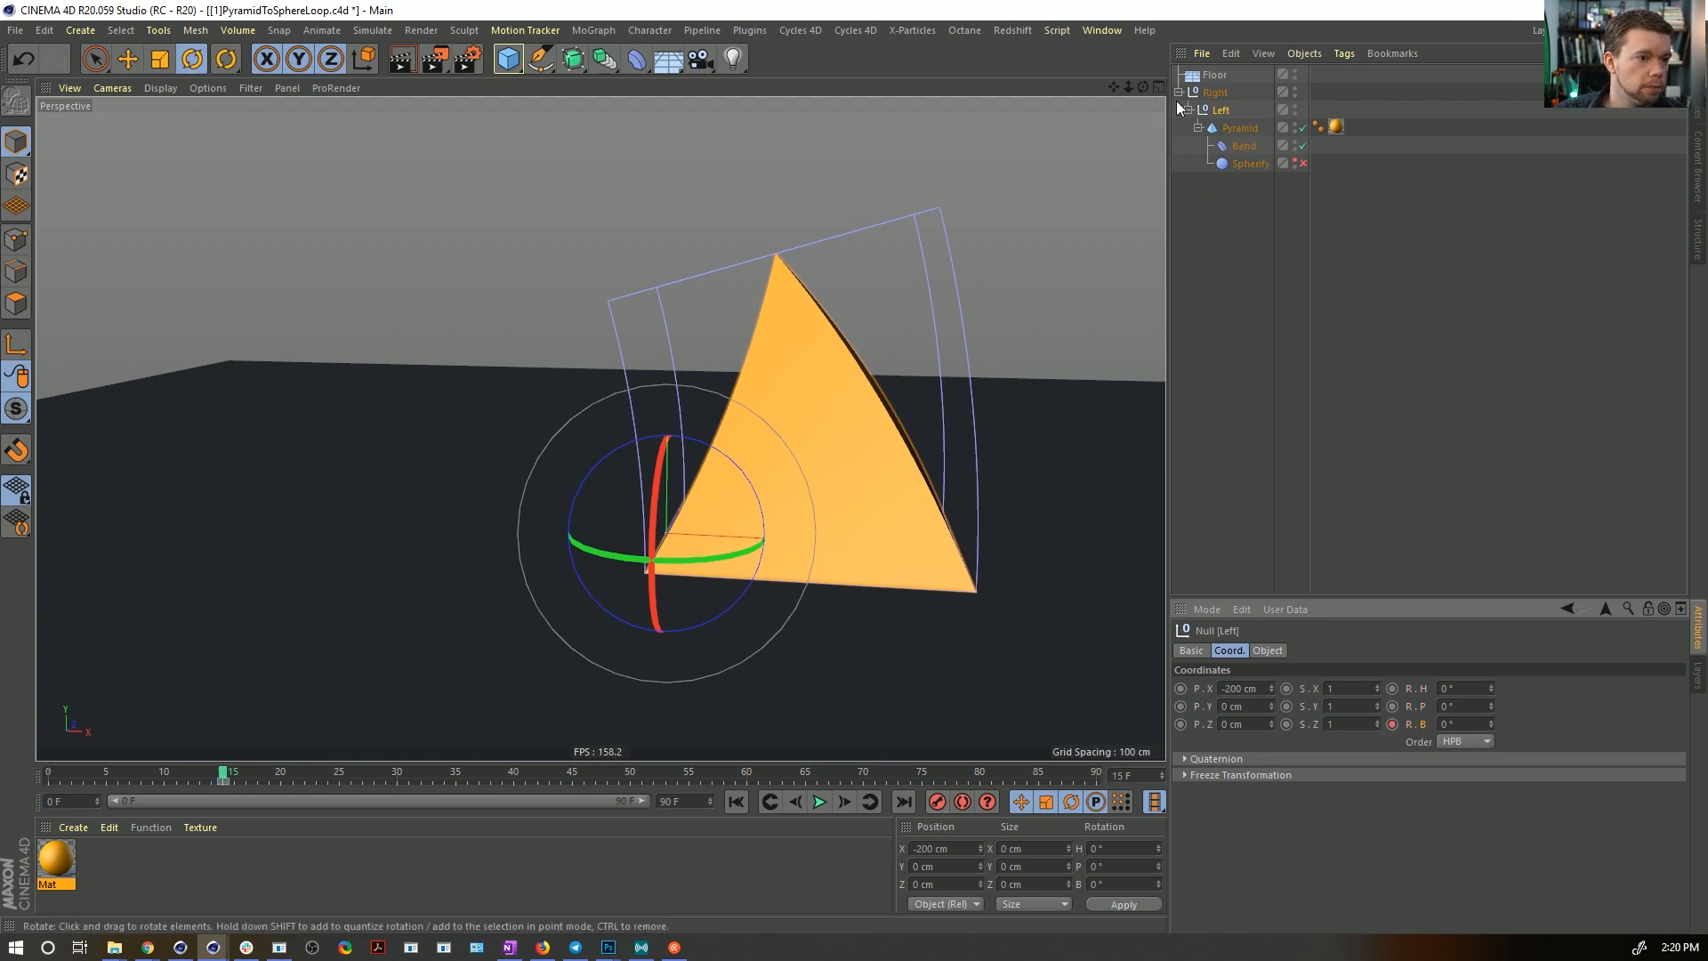
- Keyframe the Left null's bank rotation at frame 25 and adjust it to -50°
{"action": "left_click", "coordinate": [1243, 145], "text": "ctrl"}
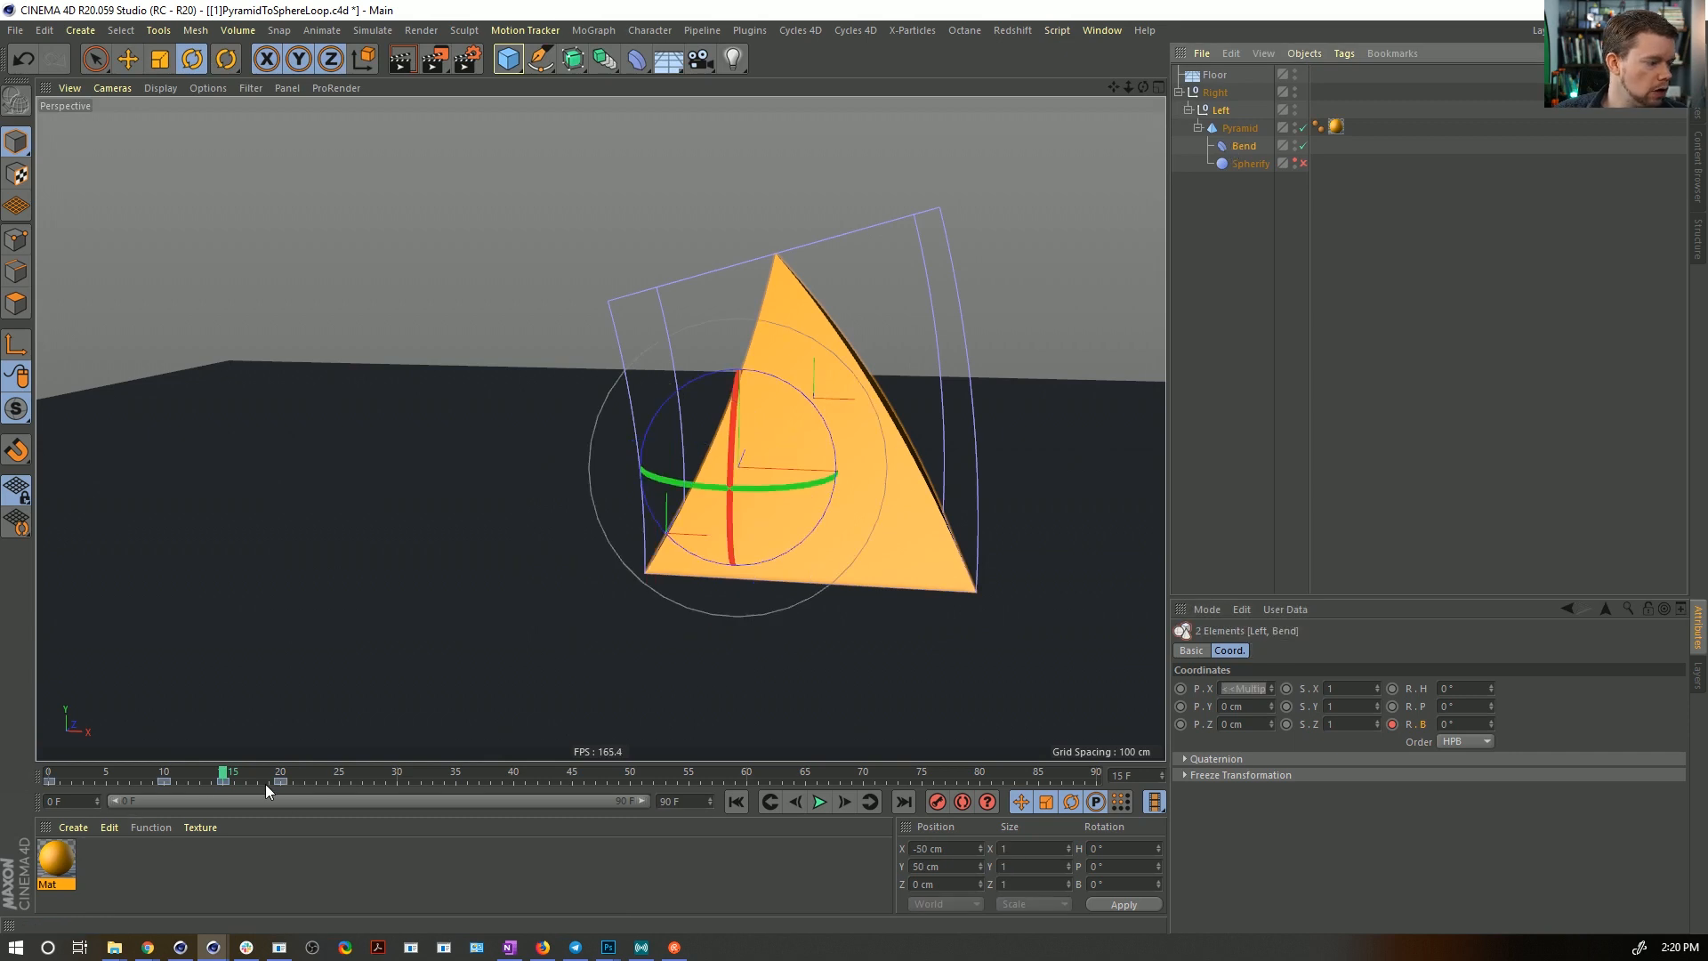
{"action": "left_click_drag", "start_coordinate": [233, 776], "coordinate": [306, 783]}
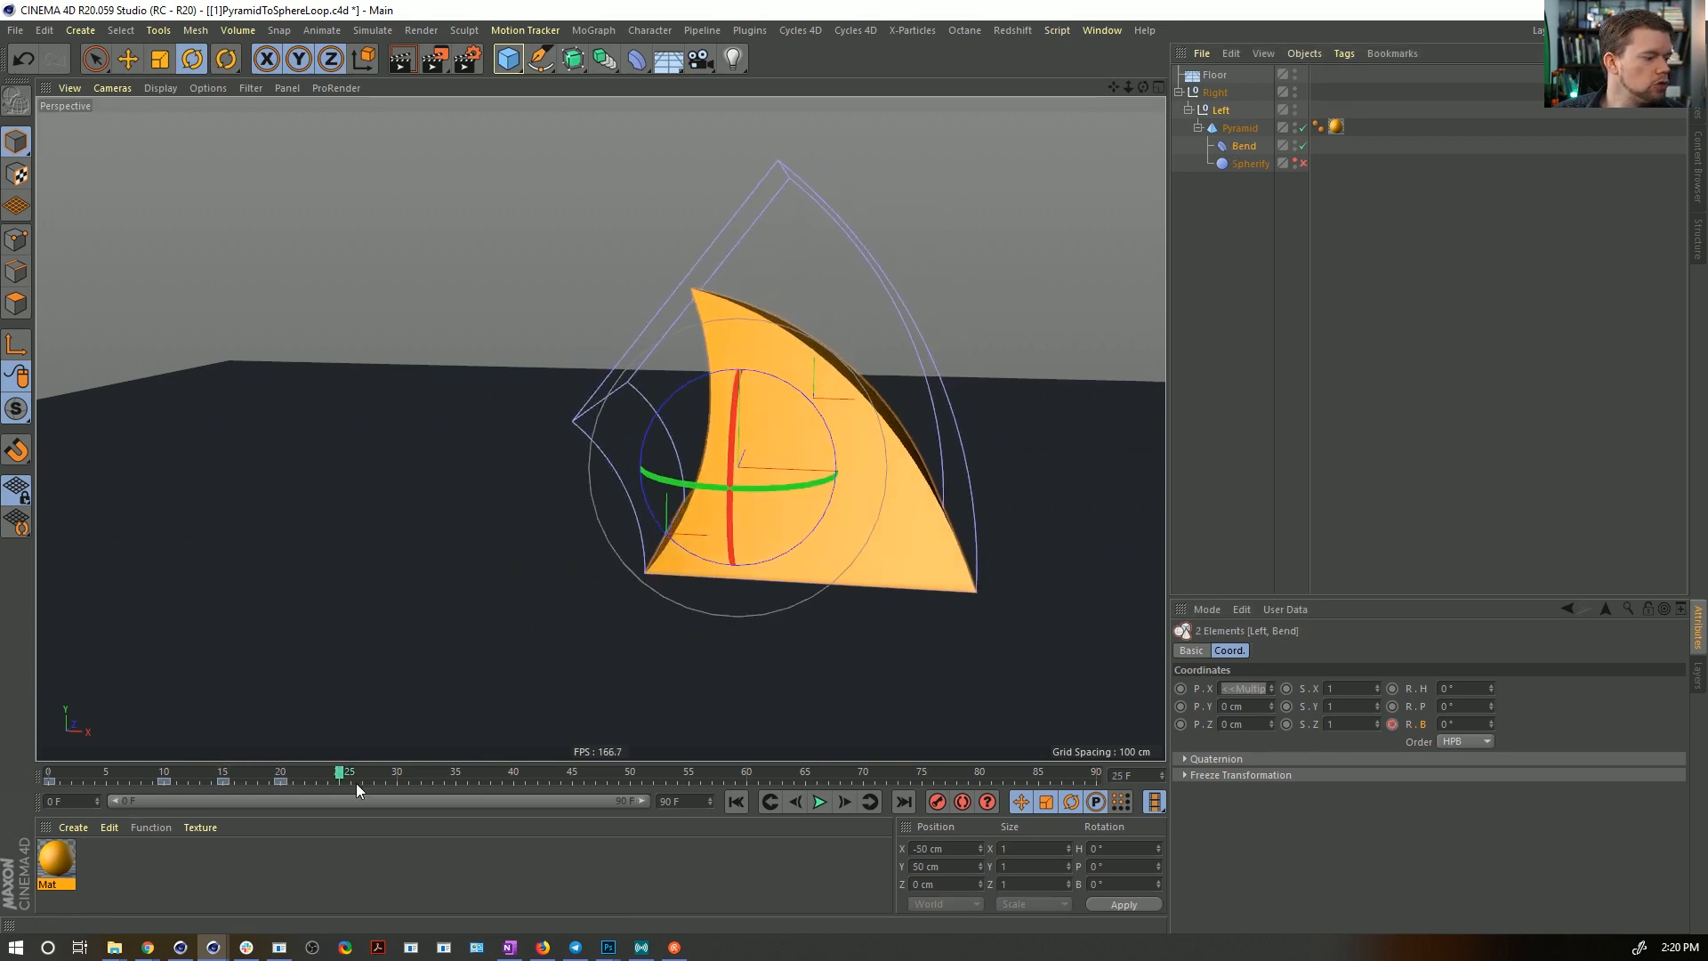
{"action": "left_click", "coordinate": [1220, 110]}
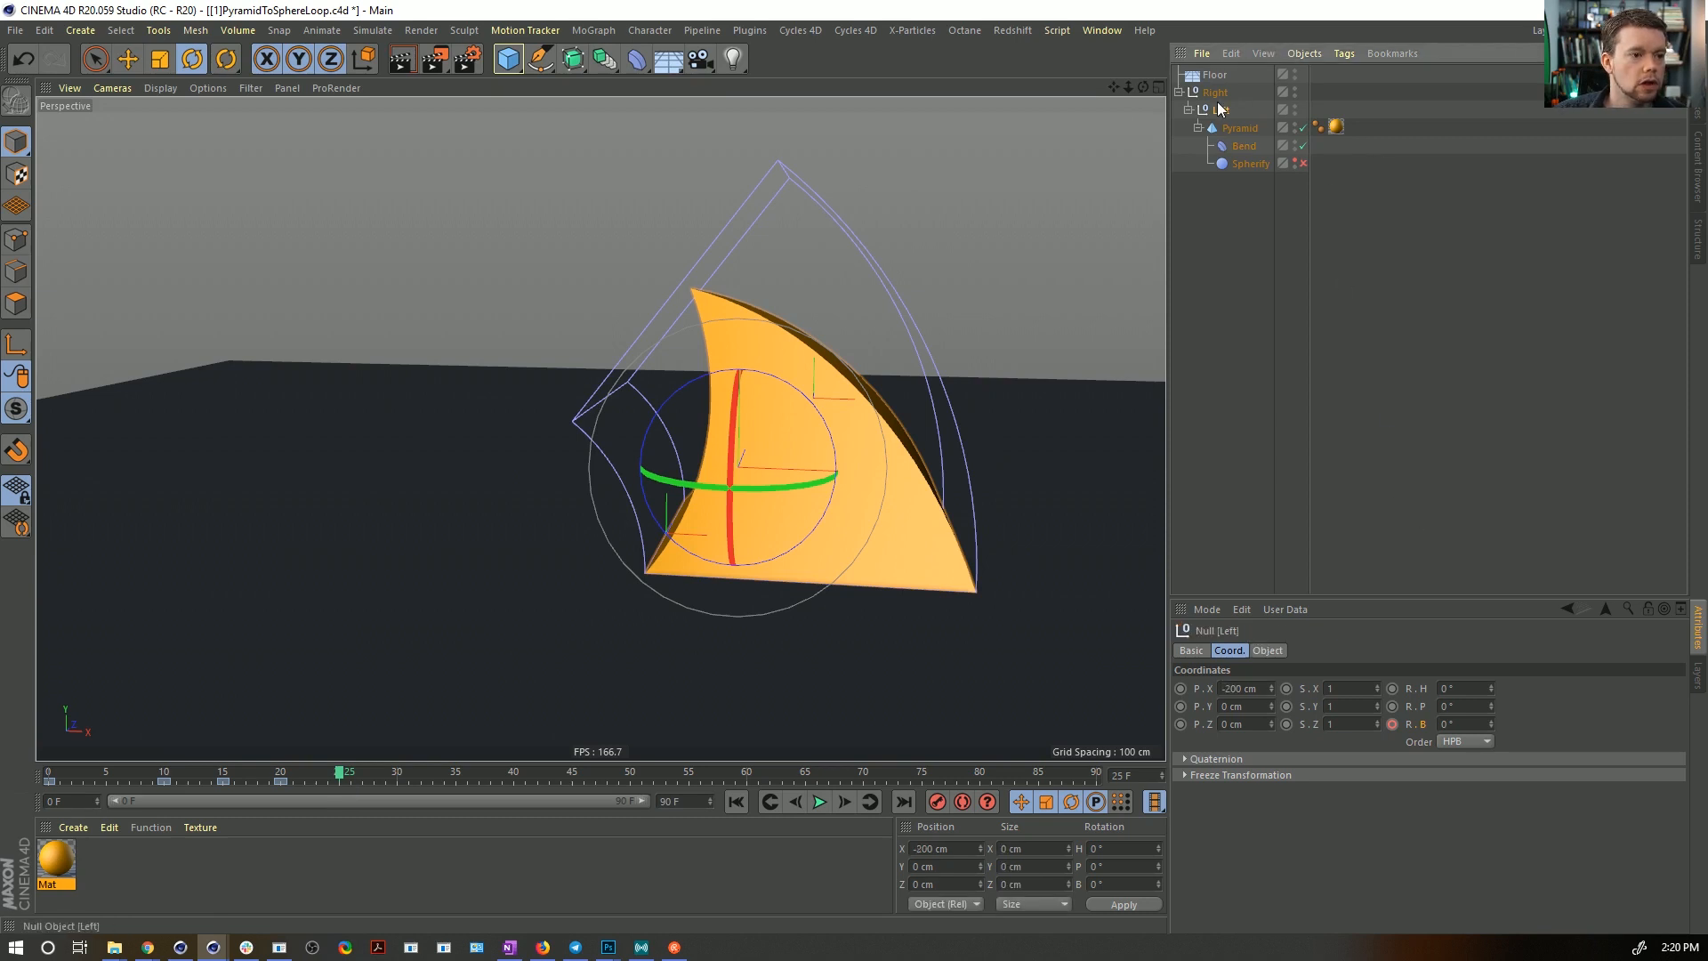
{"action": "left_click_drag", "start_coordinate": [1491, 724], "coordinate": [1490, 774]}
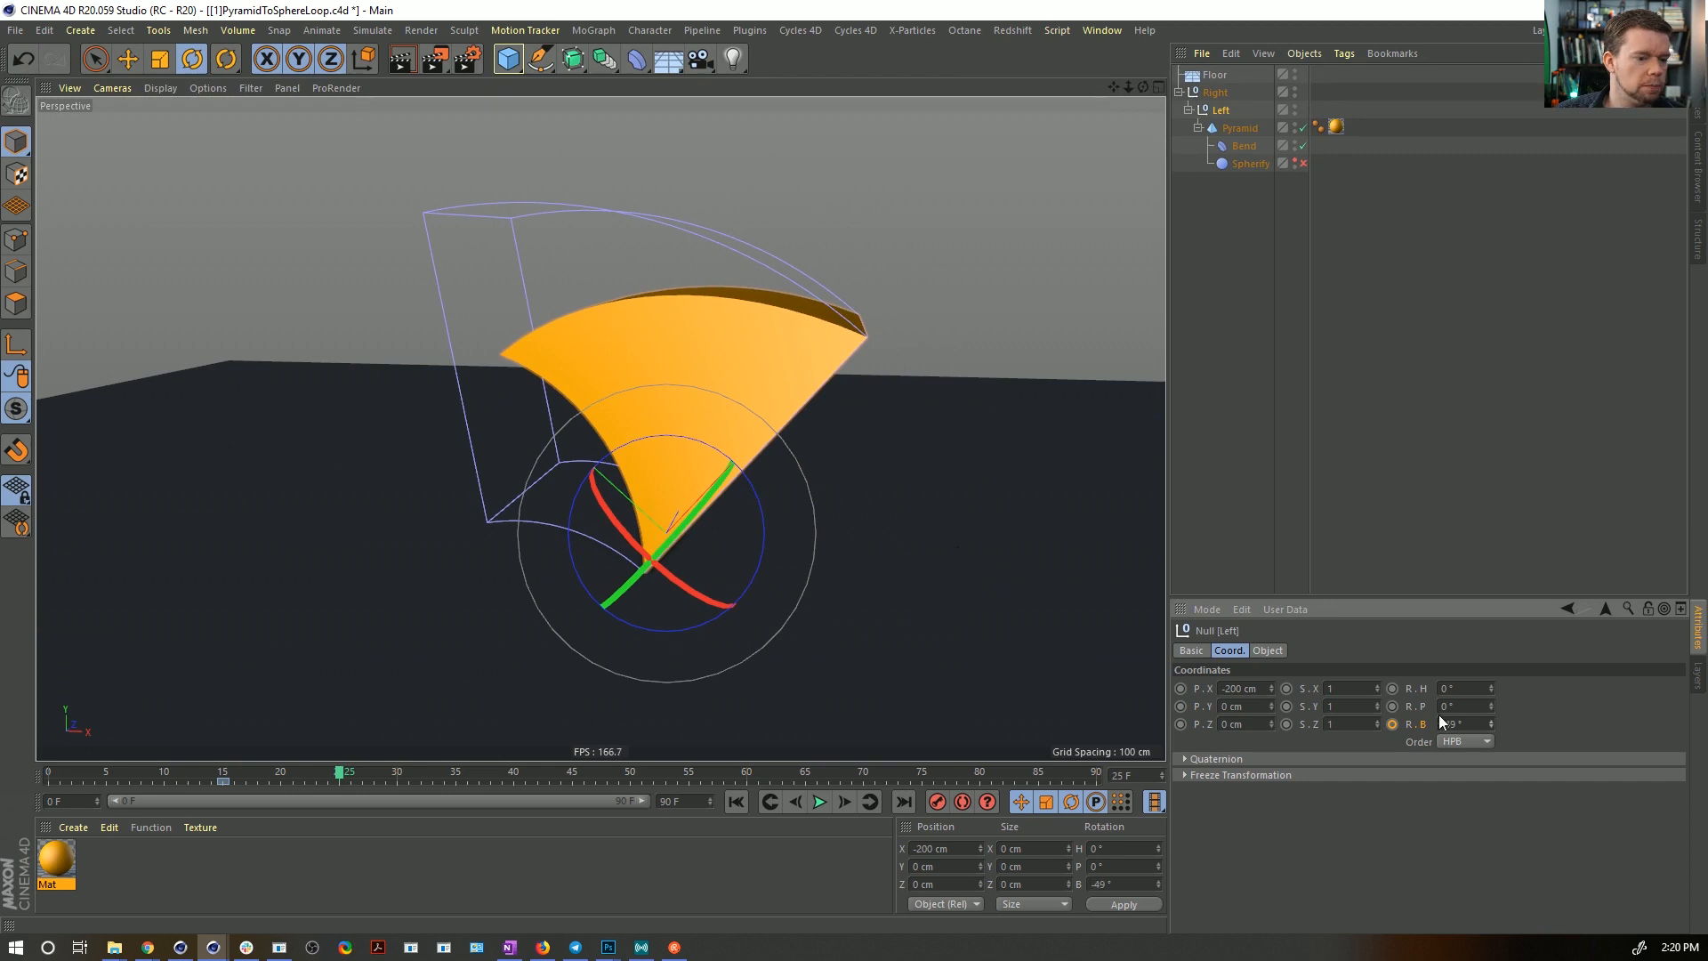
{"action": "left_click", "coordinate": [1392, 724]}
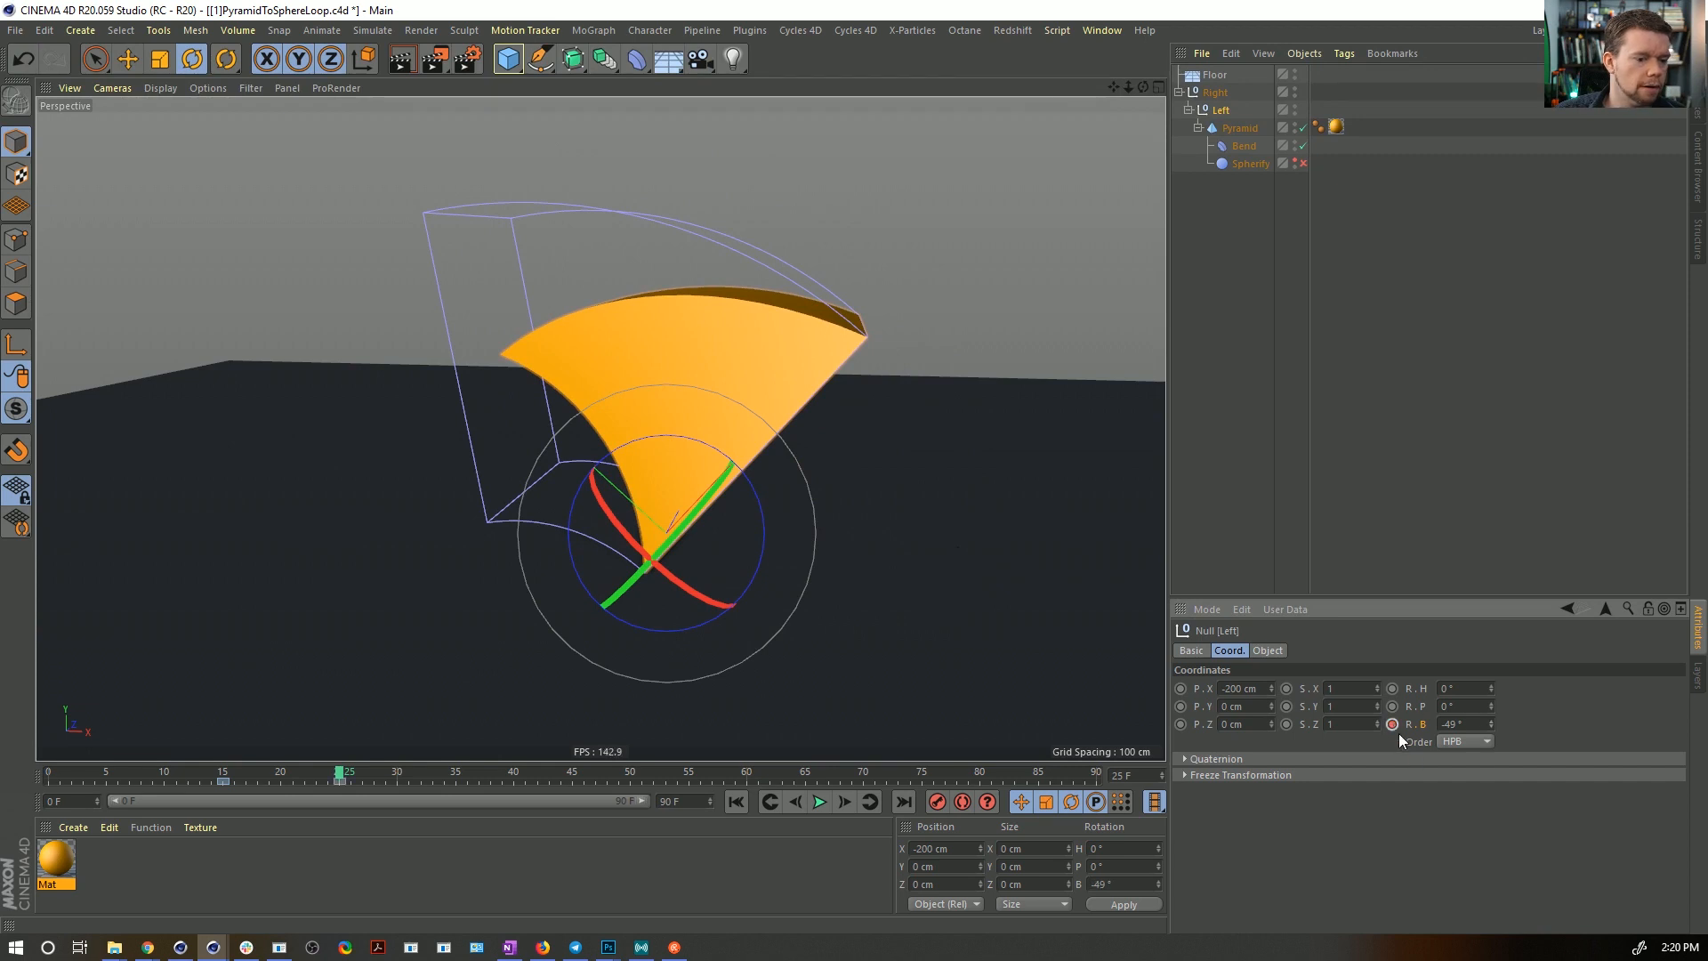
{"action": "left_click", "coordinate": [1492, 726]}
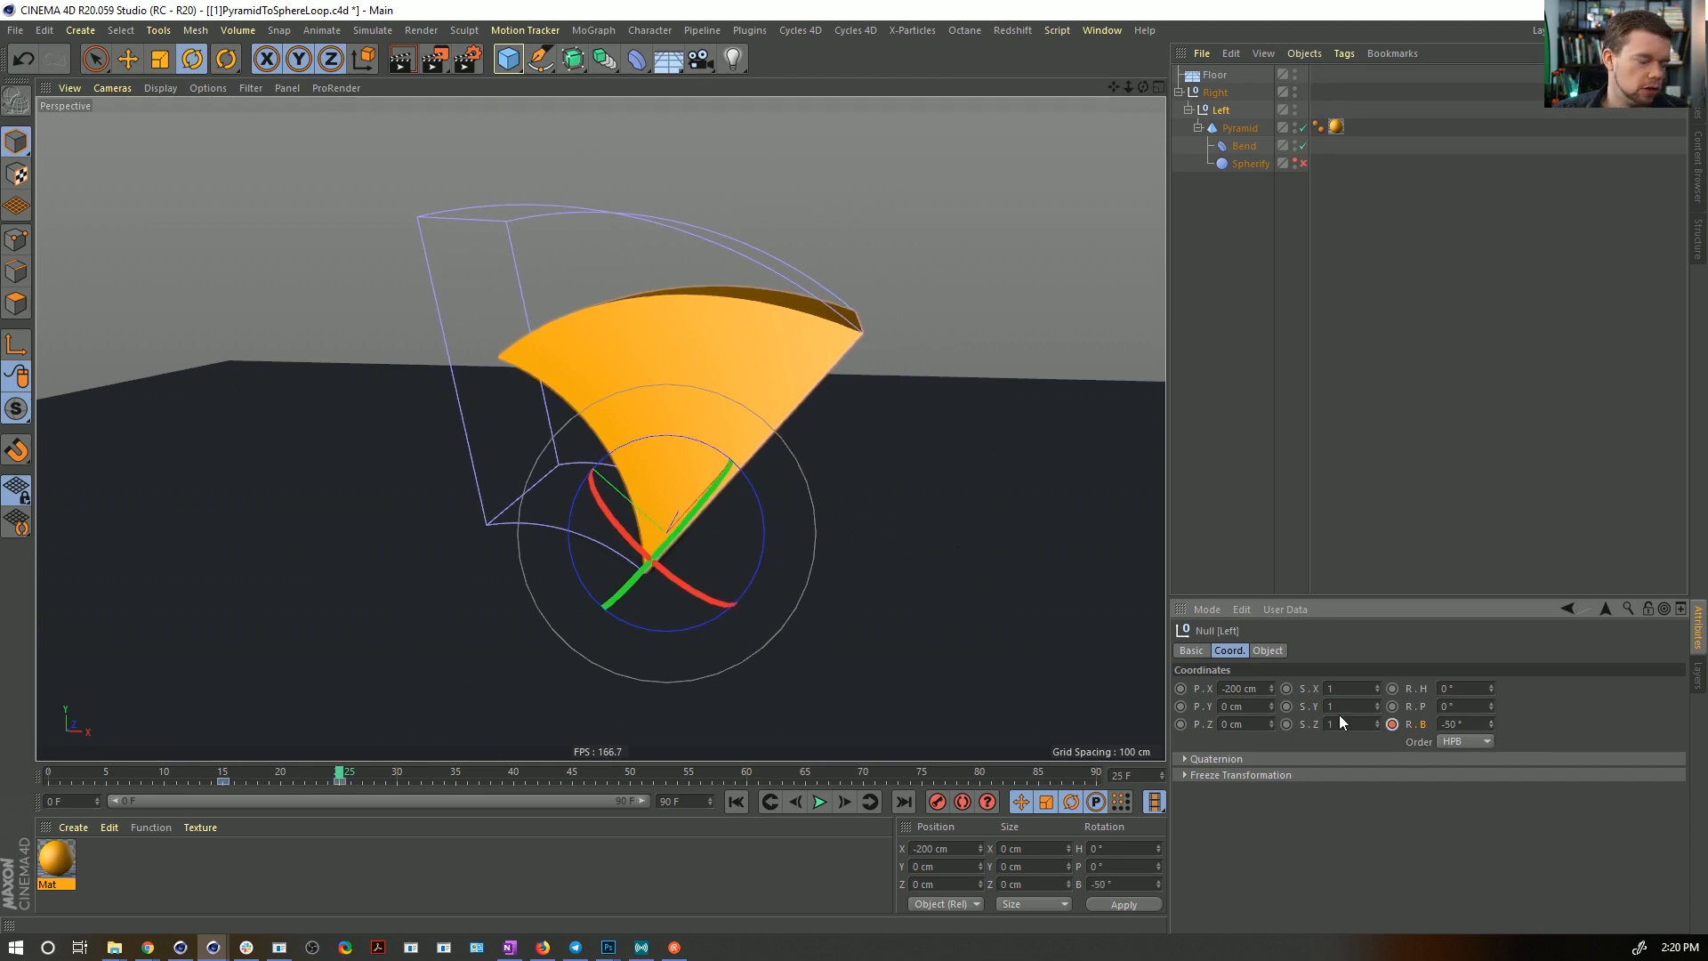
- Keyframe the Bend deformer's strength at -52° on frame 25 to hold the bend
{"action": "left_click", "coordinate": [1241, 148]}
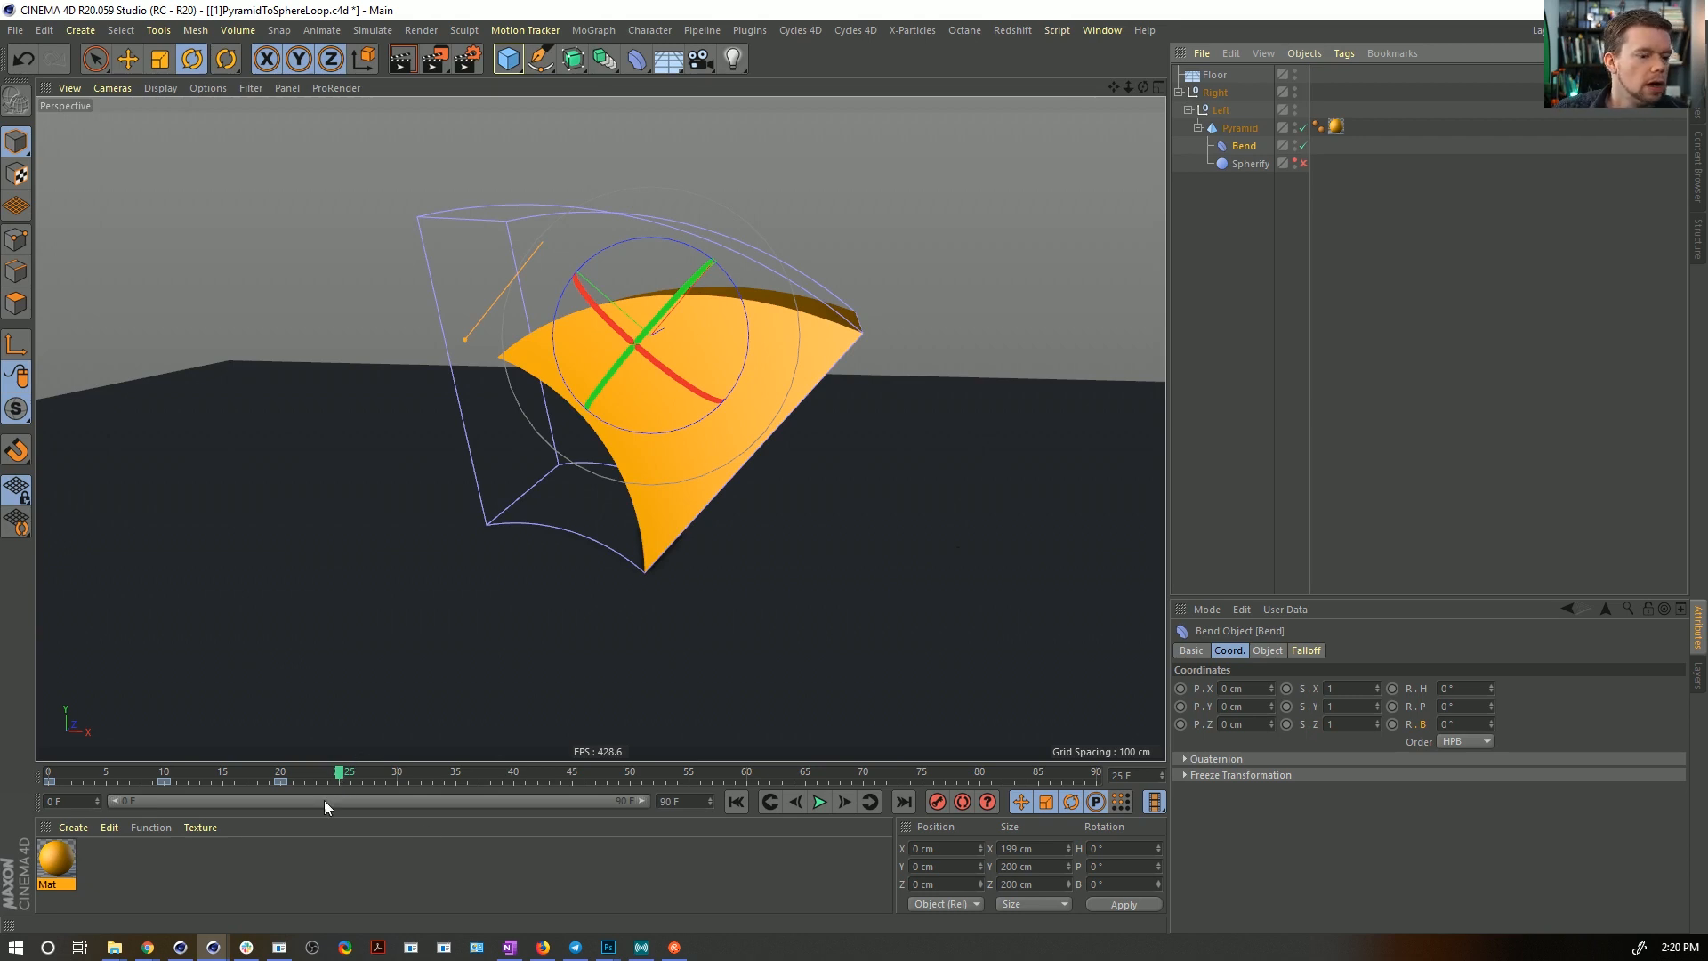
{"action": "left_click", "coordinate": [1269, 652]}
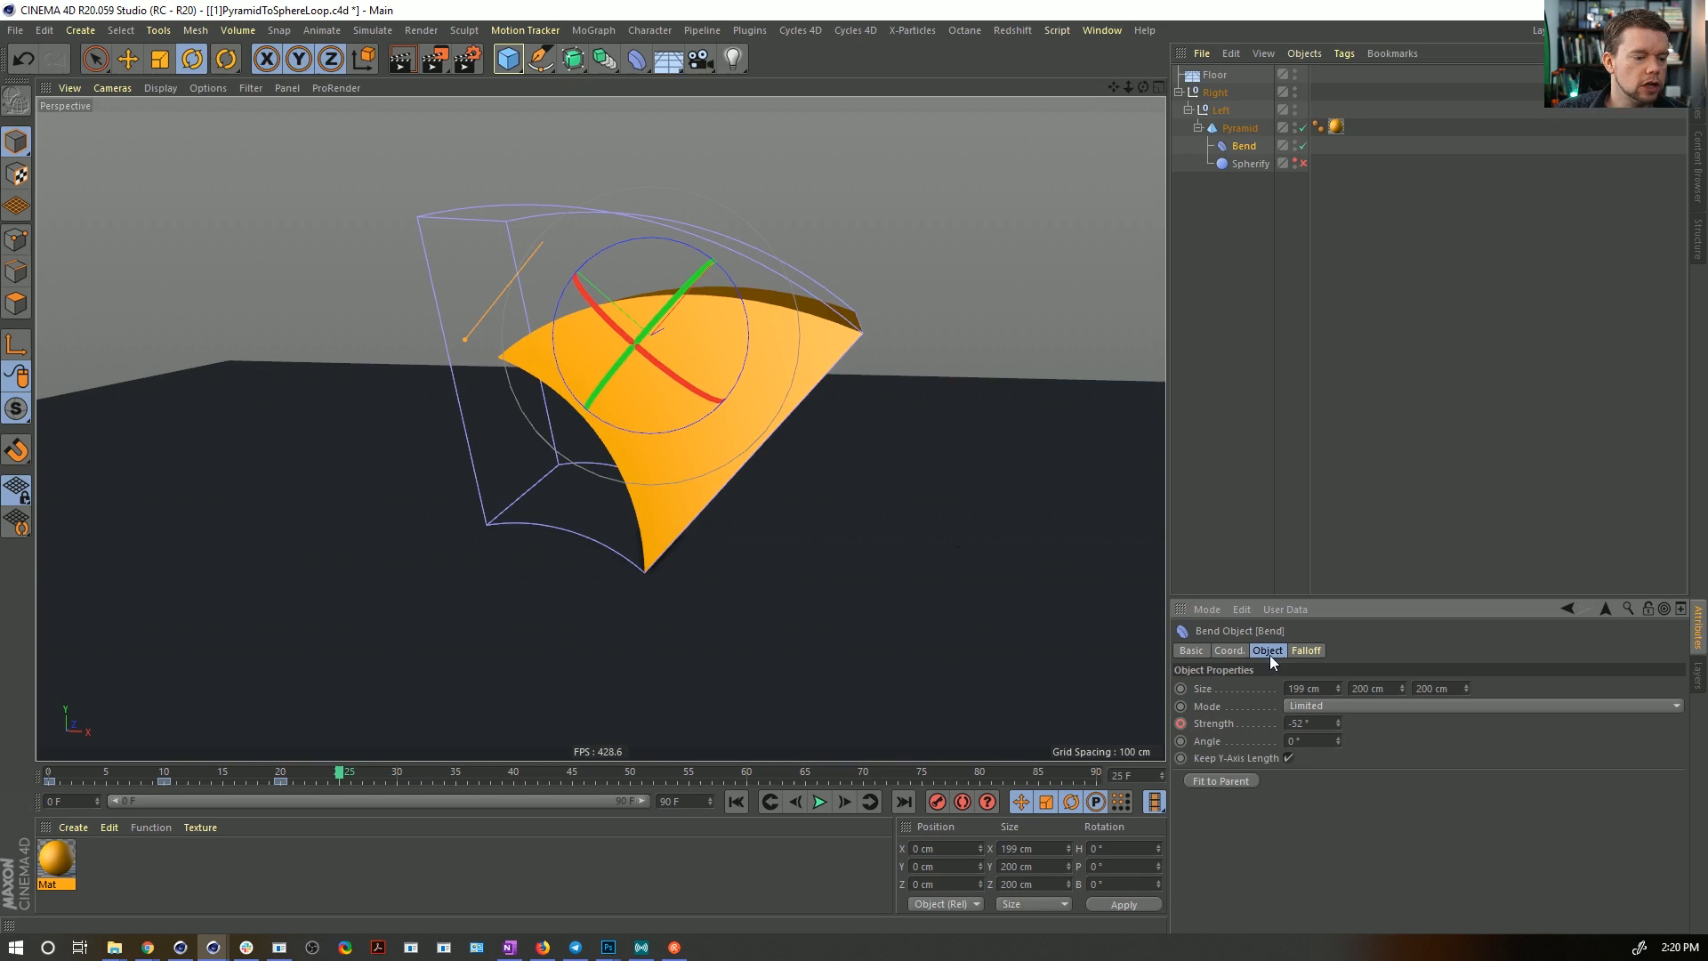
{"action": "left_click", "coordinate": [1180, 723]}
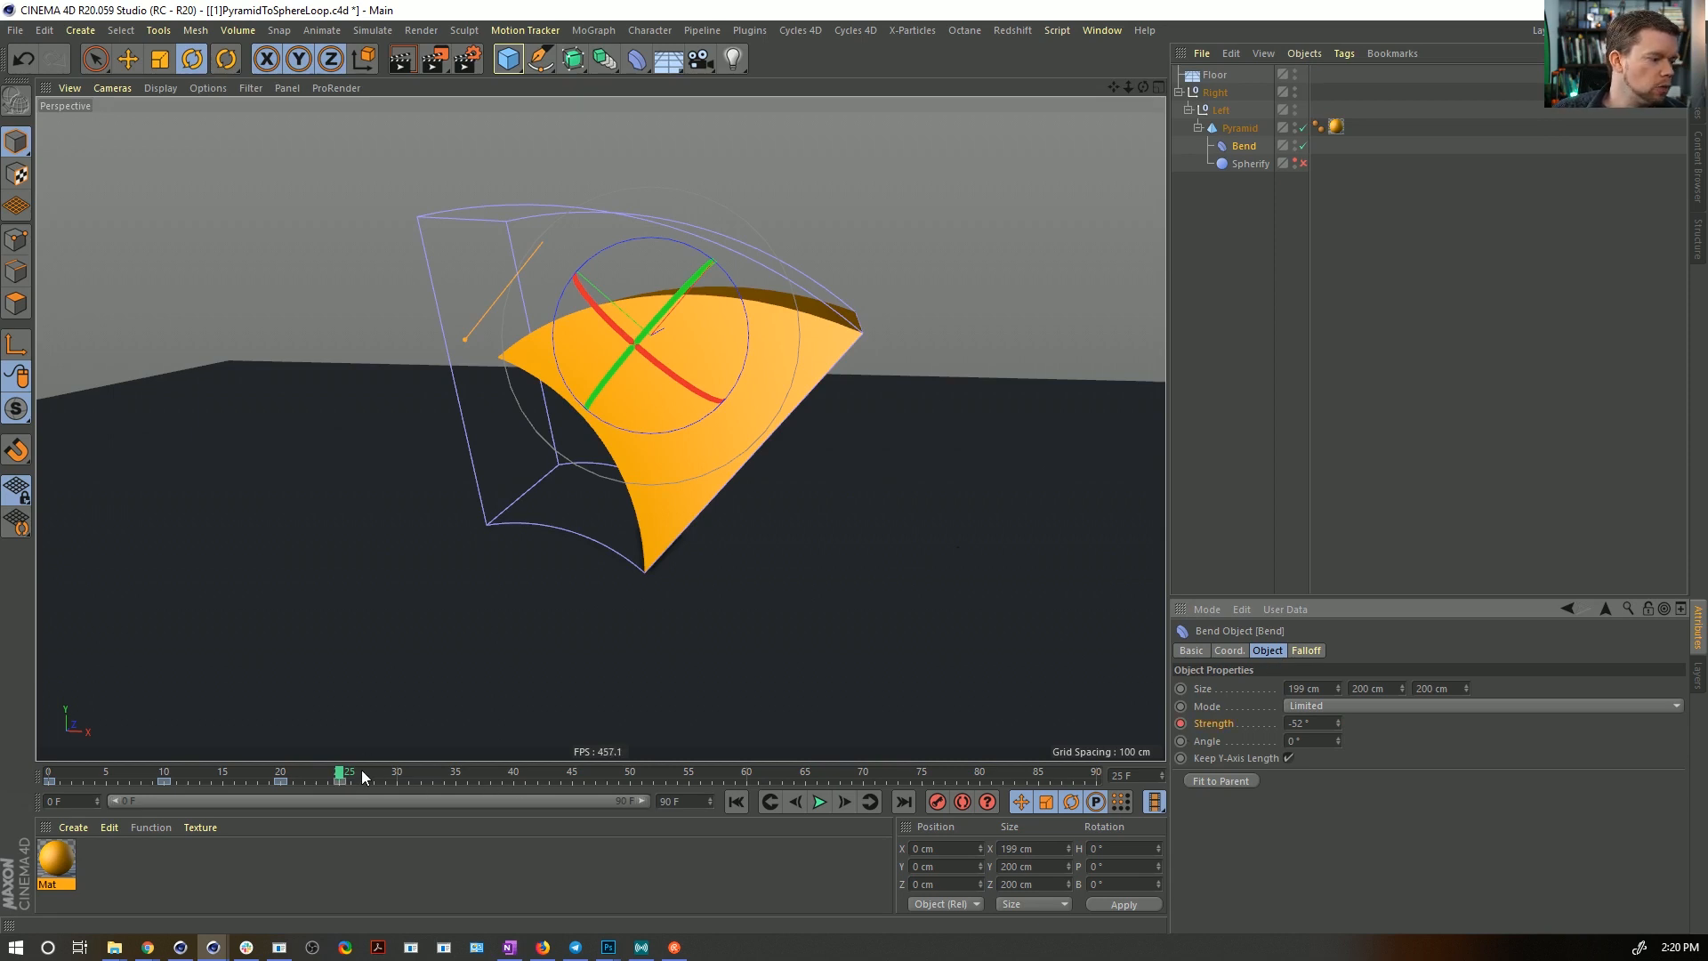
- Set the Bend strength to 74° at frame 35, keyframe it, and move that key to frame 30
{"action": "left_click_drag", "start_coordinate": [361, 770], "coordinate": [455, 772]}
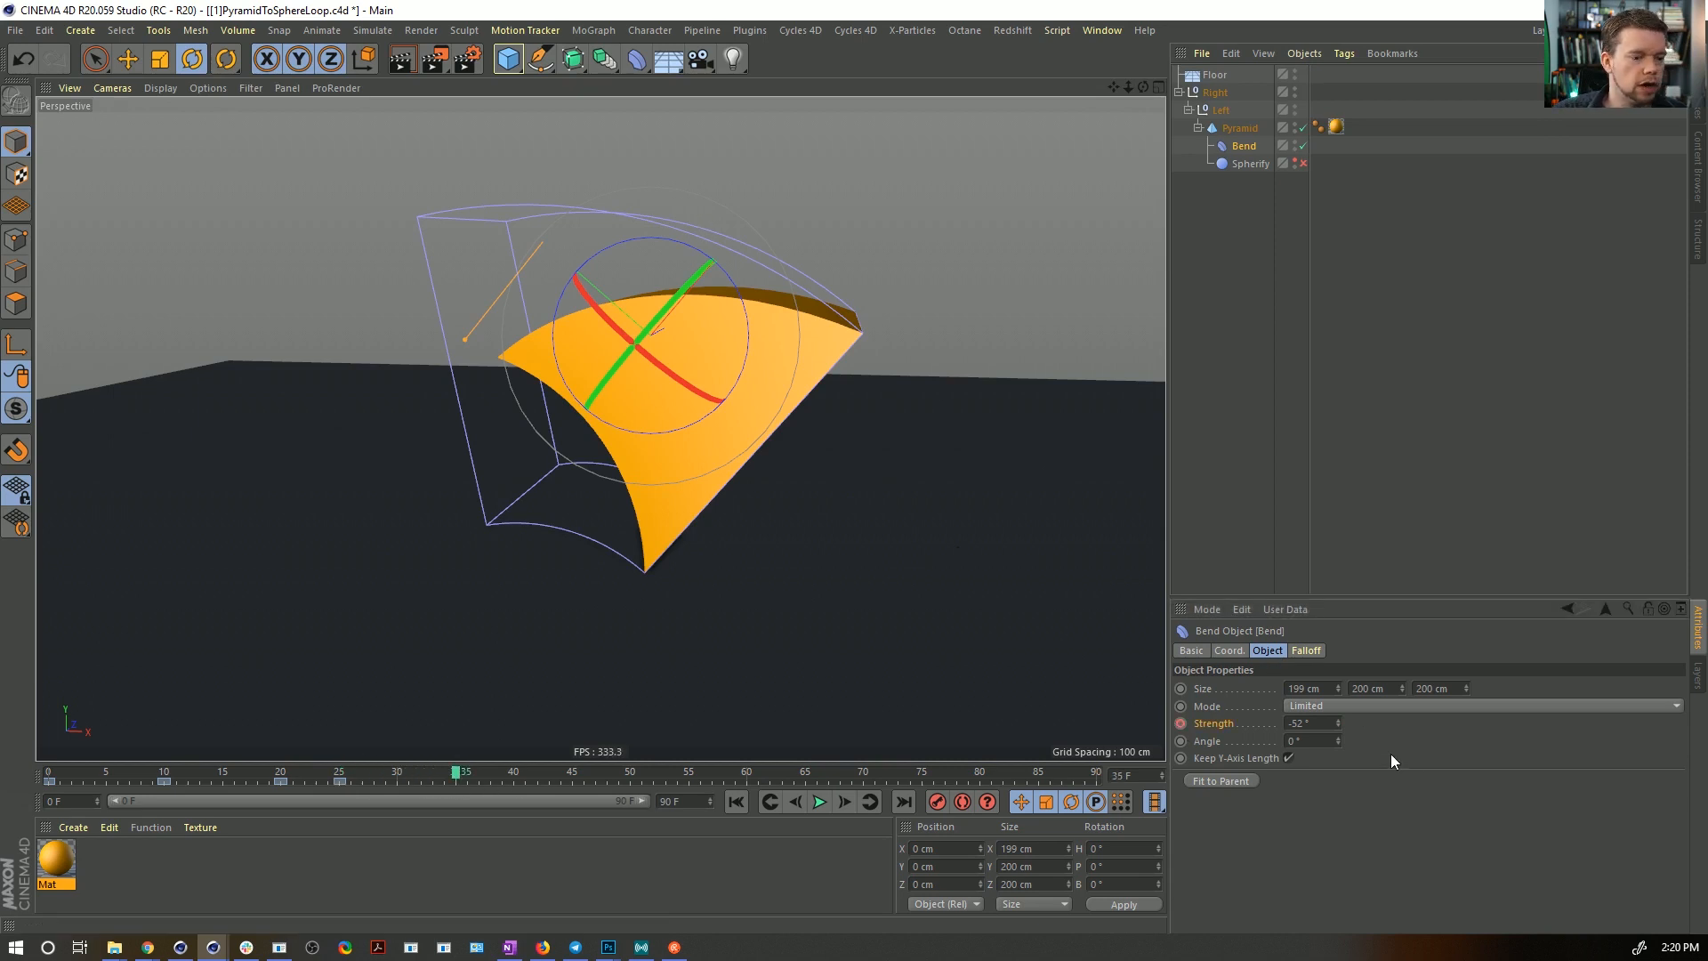
{"action": "left_click_drag", "start_coordinate": [1337, 723], "coordinate": [1395, 720]}
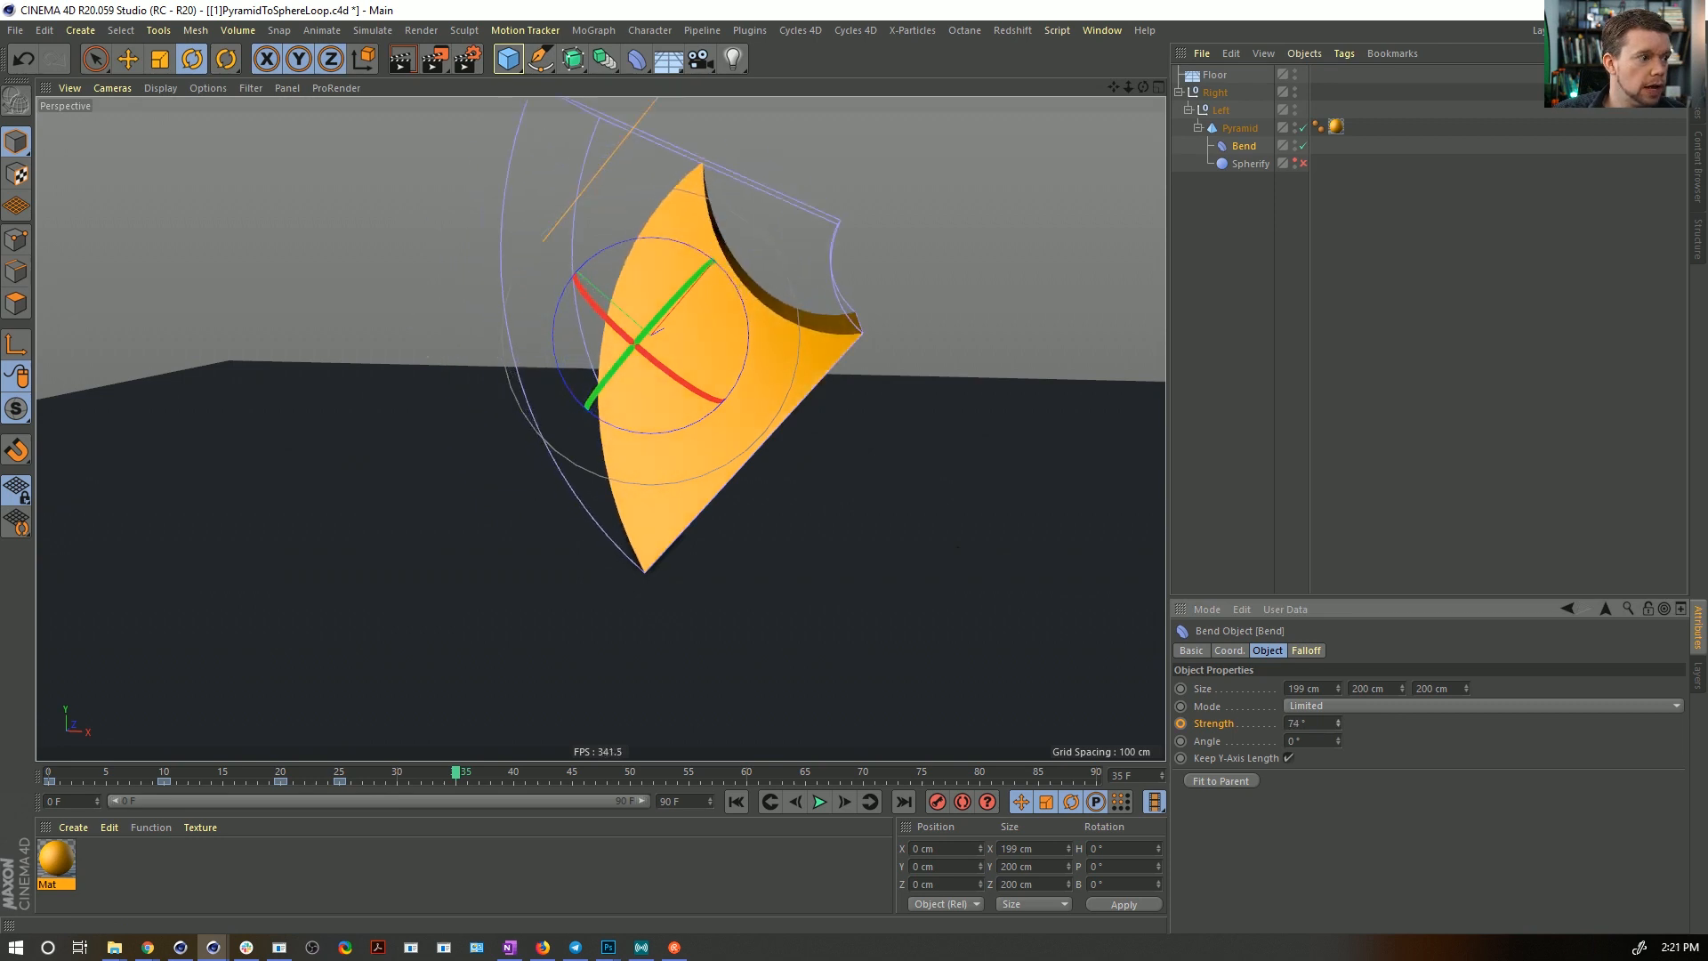
{"action": "left_click", "coordinate": [1180, 723]}
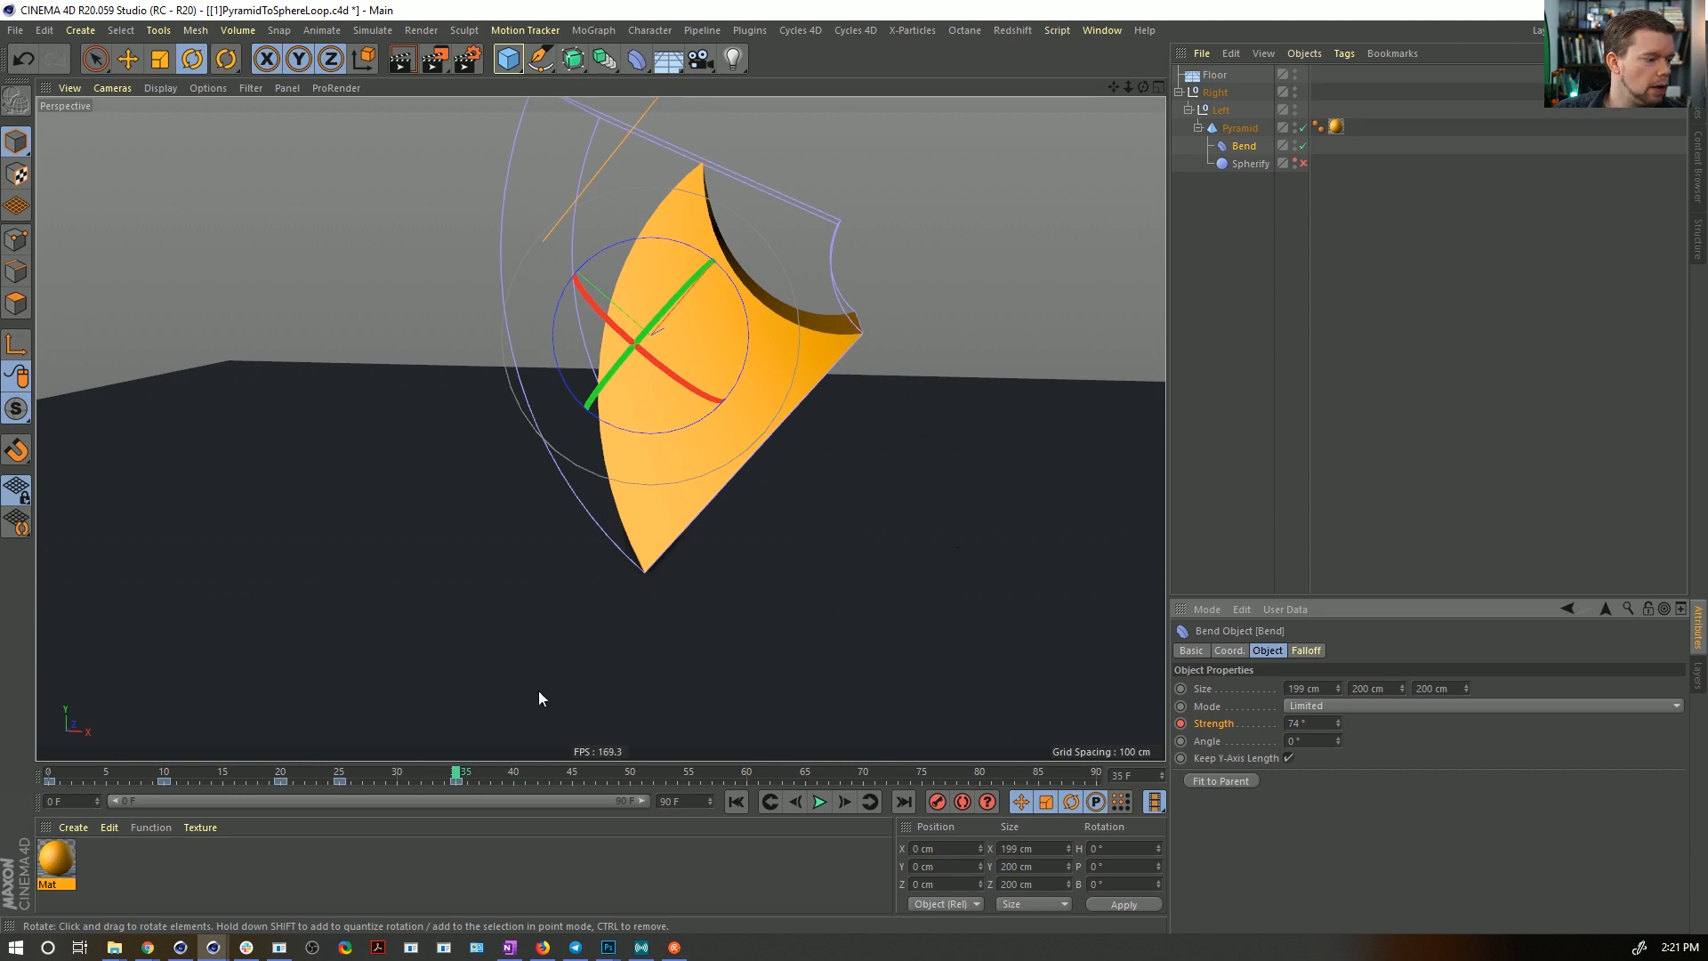
{"action": "left_click_drag", "start_coordinate": [456, 782], "coordinate": [398, 767]}
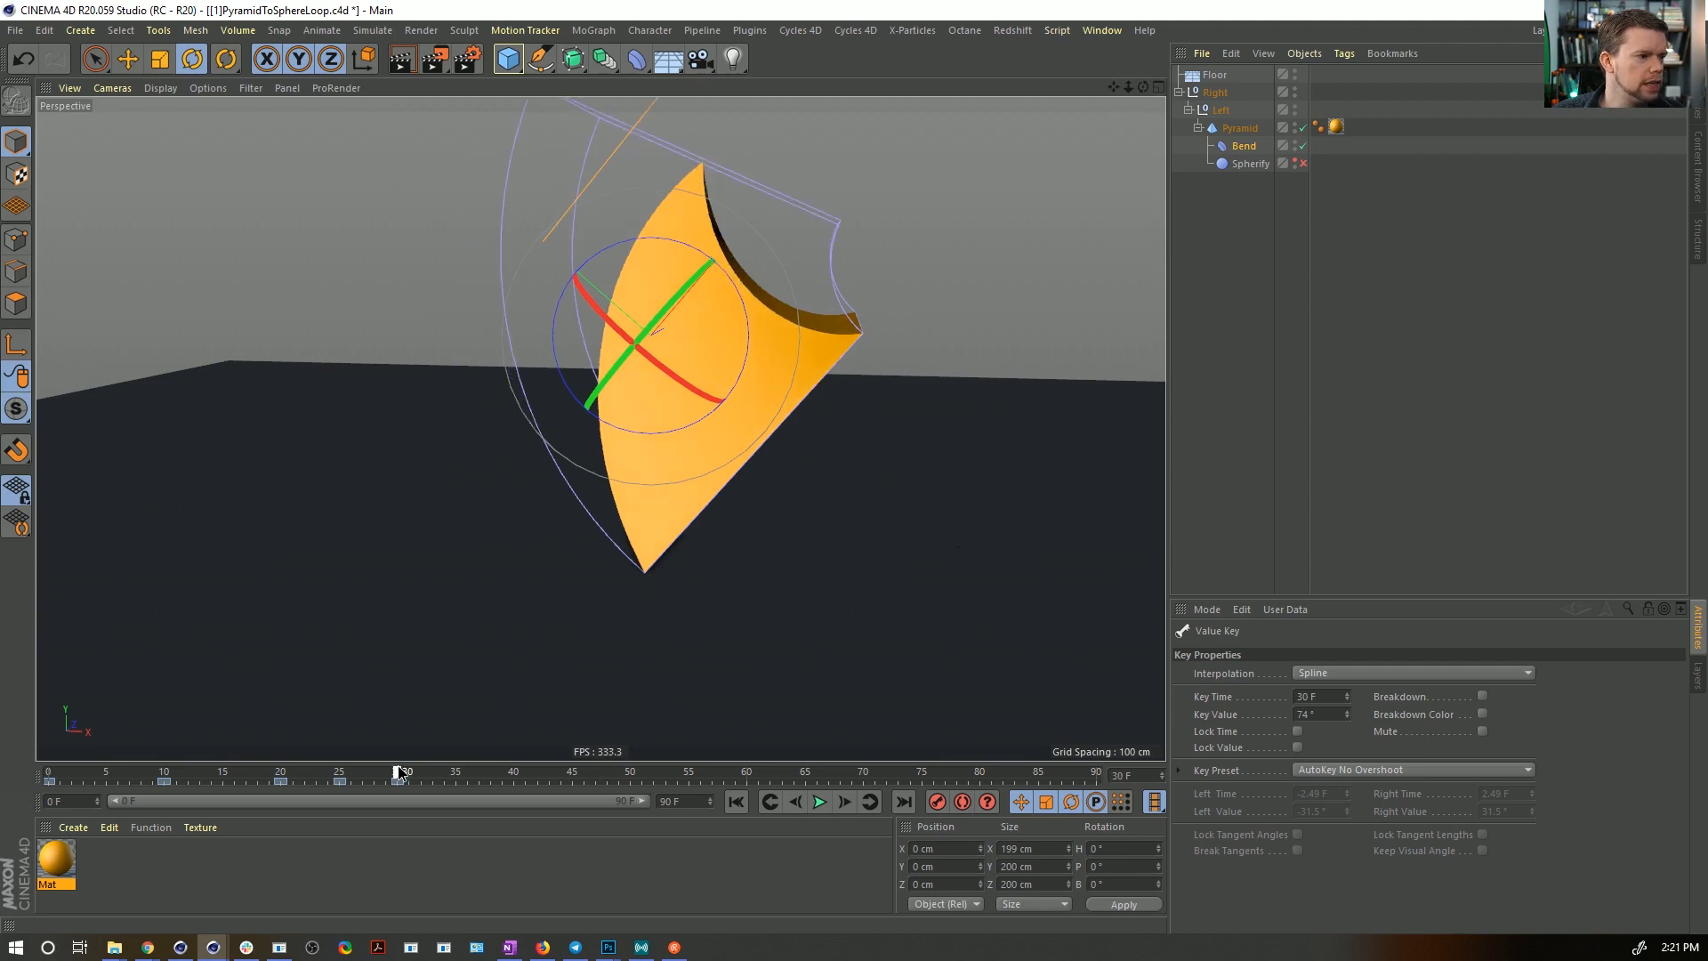
- Set the Left null's bank rotation (R.B) to 0° at frame 35 and keyframe it
{"action": "left_click", "coordinate": [1219, 110]}
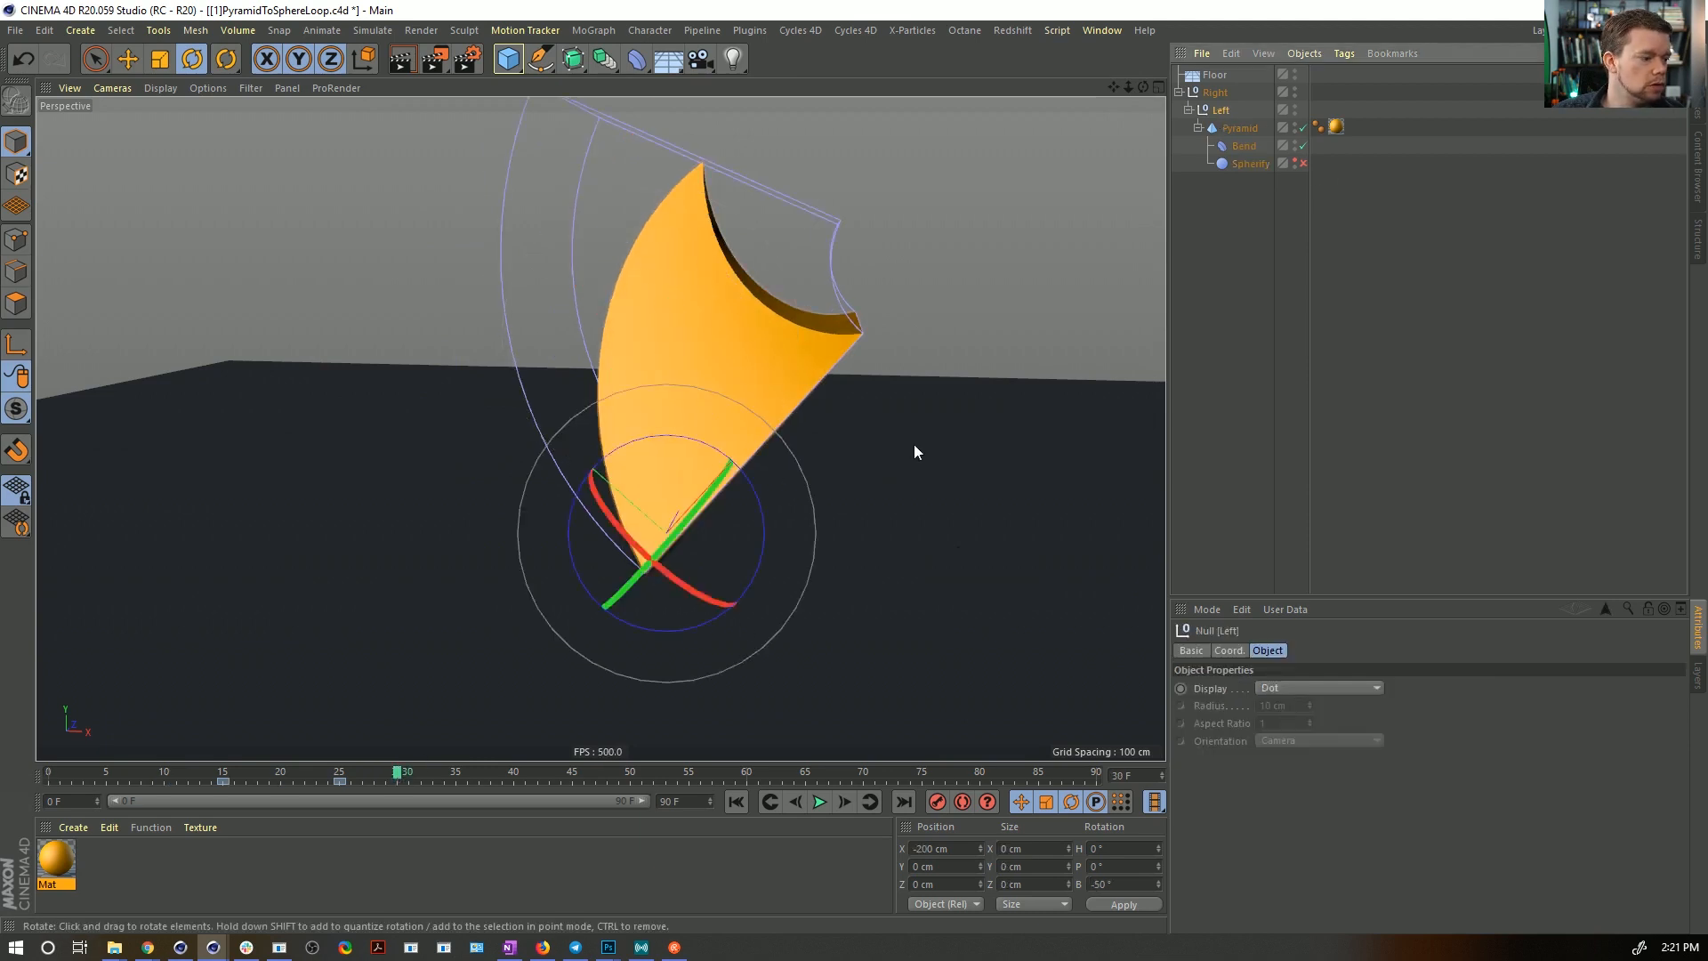
{"action": "left_click", "coordinate": [454, 773]}
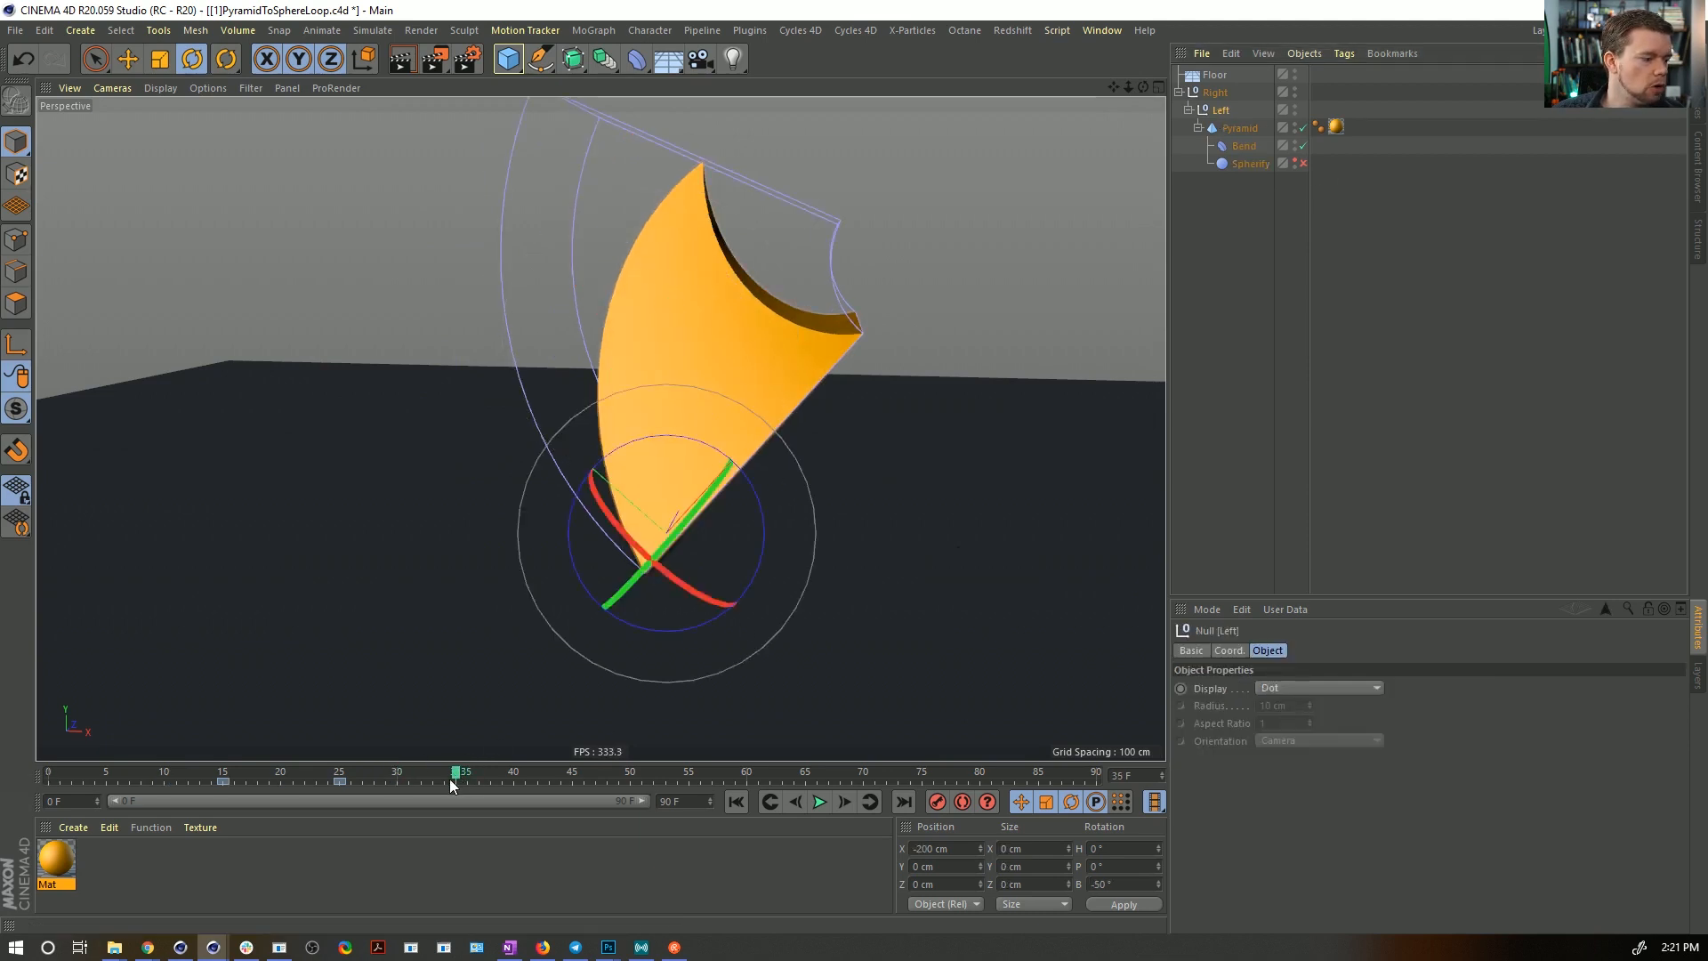
{"action": "left_click", "coordinate": [1230, 650]}
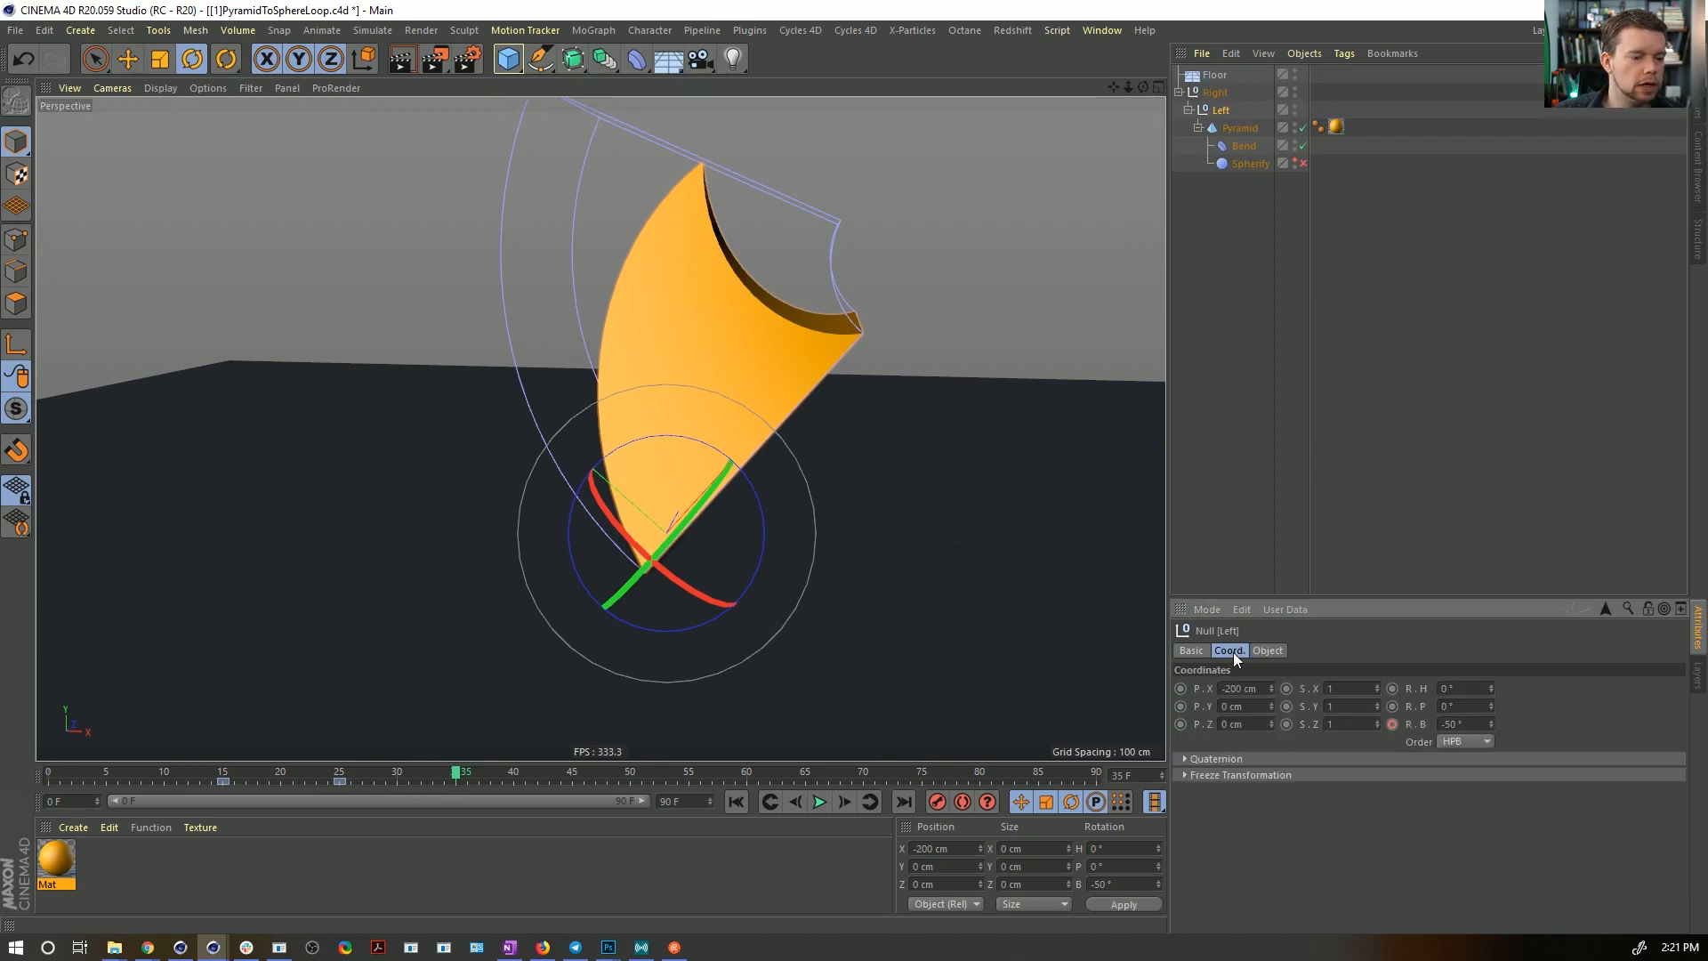
{"action": "double_click", "coordinate": [1472, 725]}
{"action": "type", "text": "0"}
{"action": "key", "text": "Return"}
{"action": "left_click", "coordinate": [1379, 722]}
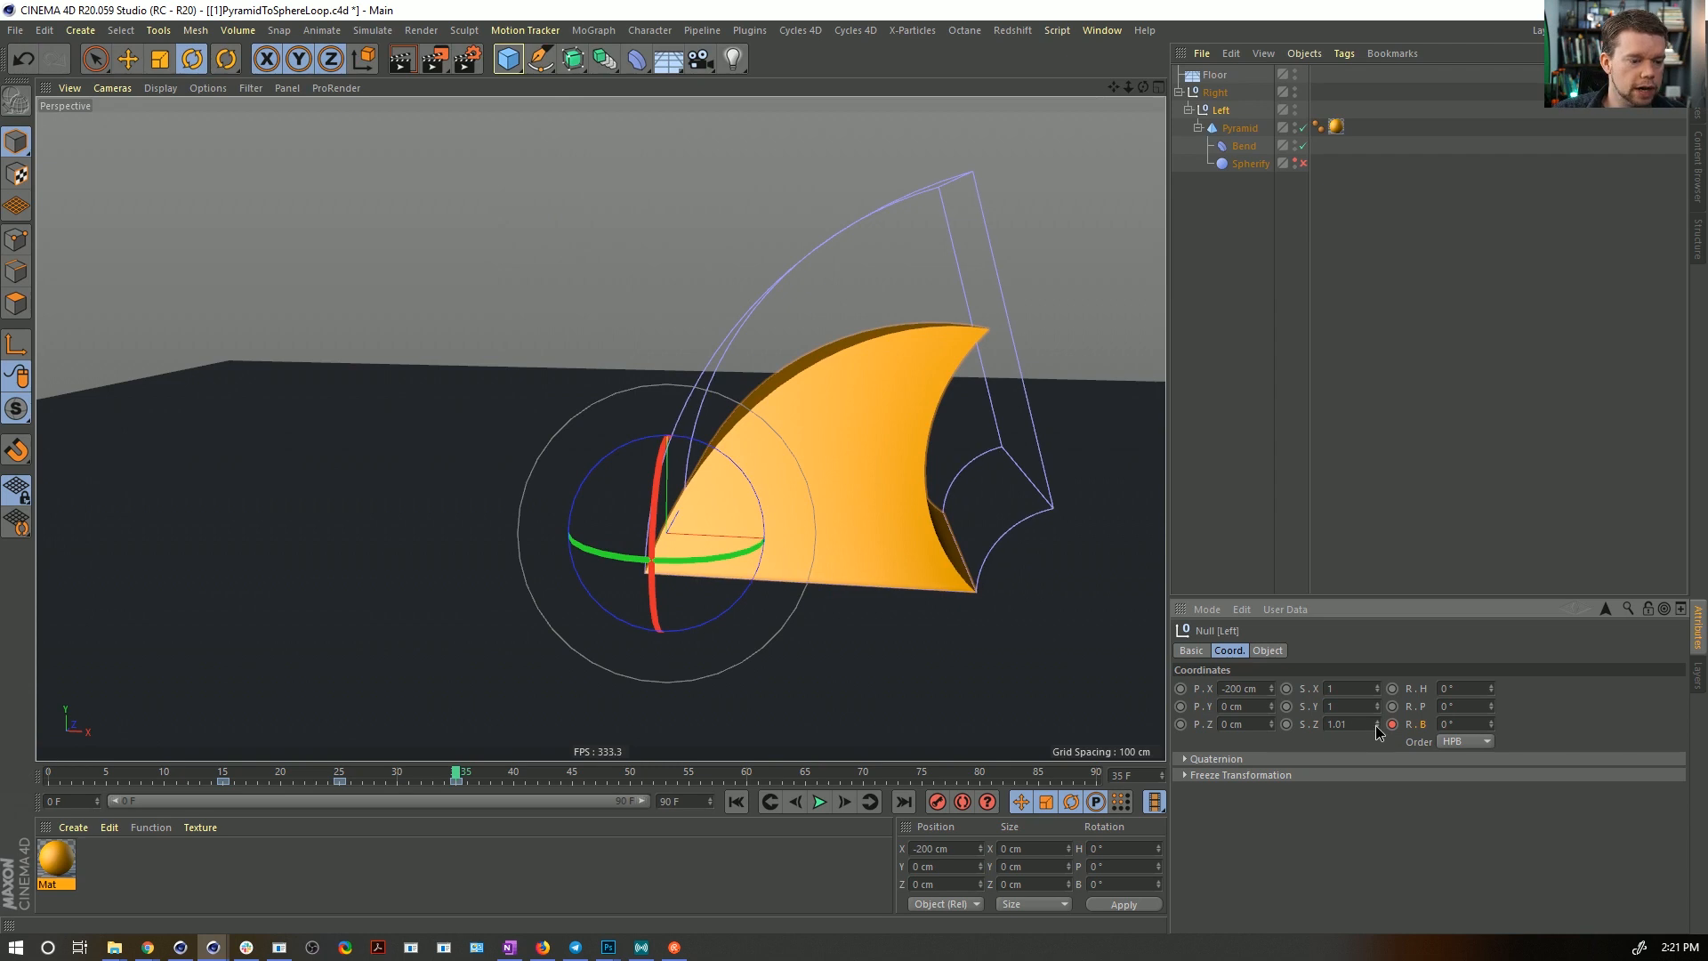
- Keyframe the Right null's bank rotation at 0° on frame 35 and at about 56.4° on frame 40
{"action": "left_click", "coordinate": [1215, 92]}
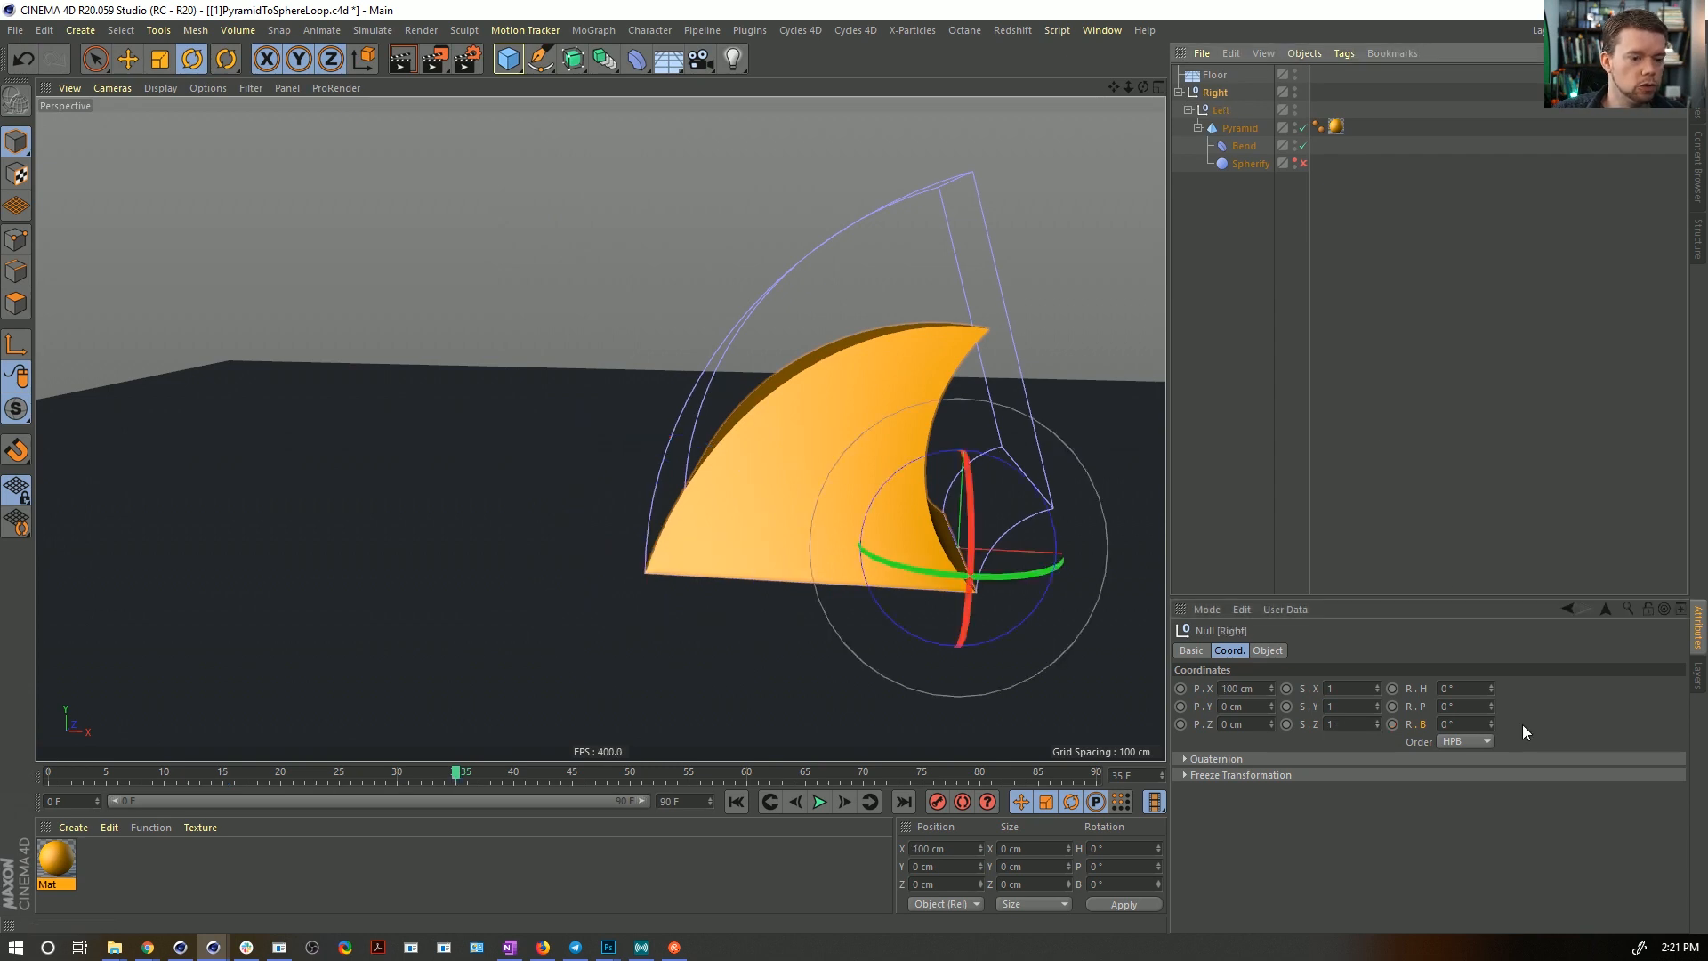
{"action": "left_click", "coordinate": [1392, 723]}
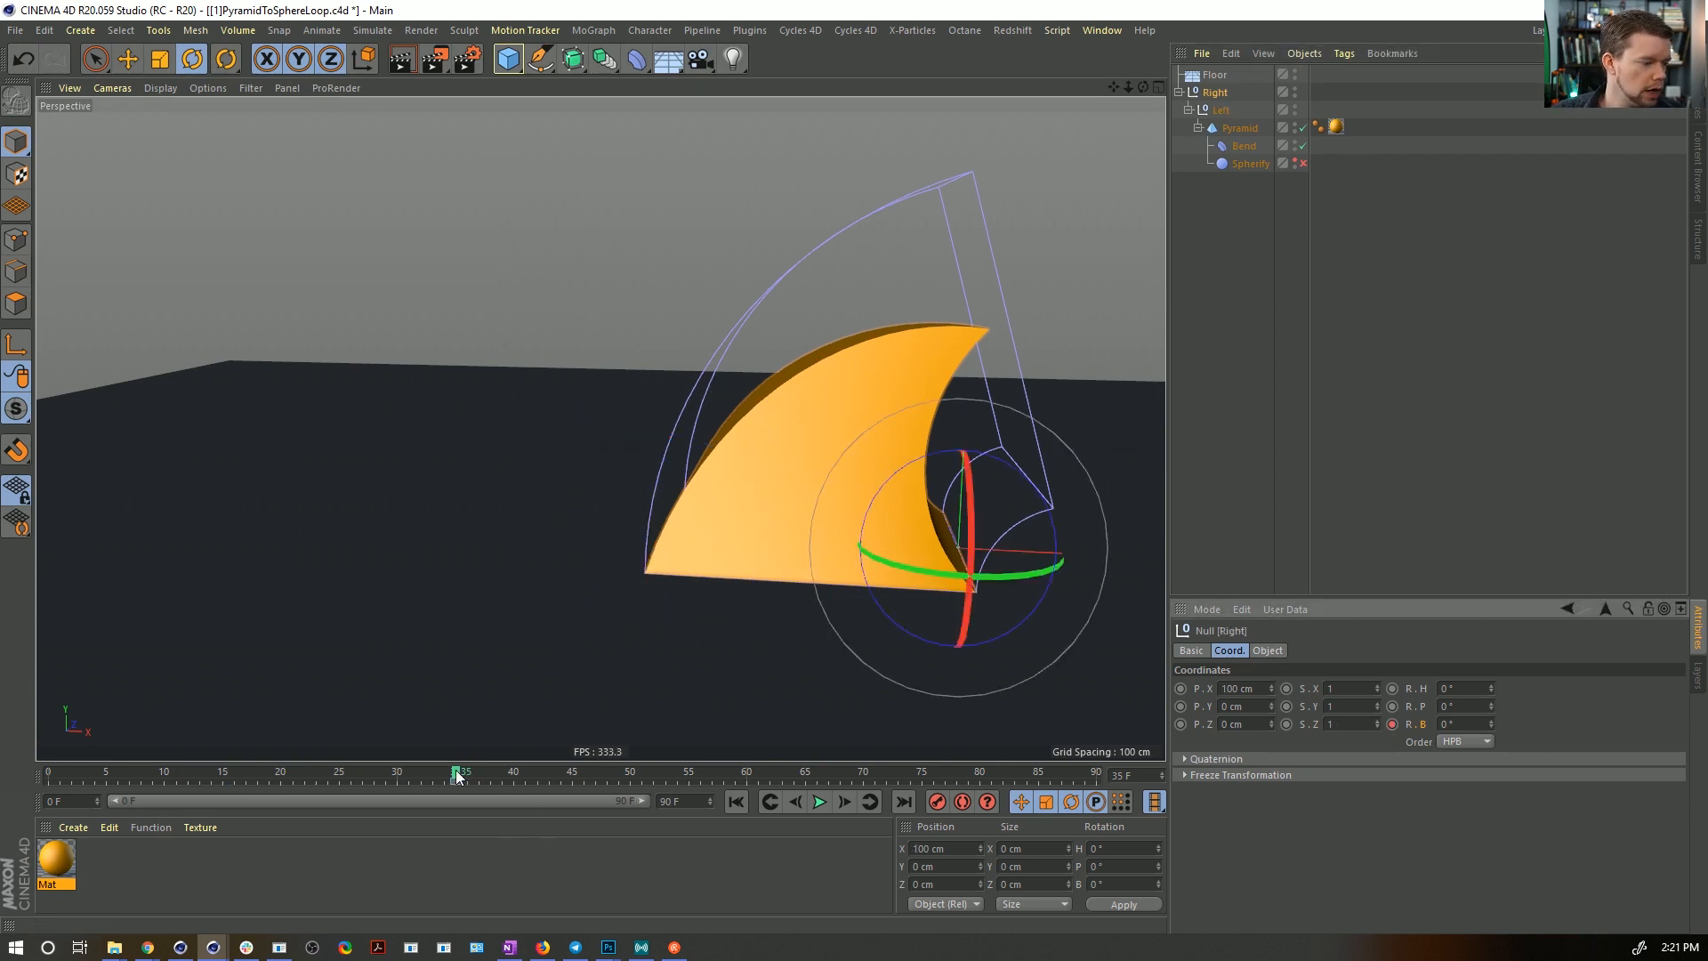
{"action": "left_click_drag", "start_coordinate": [458, 777], "coordinate": [509, 783]}
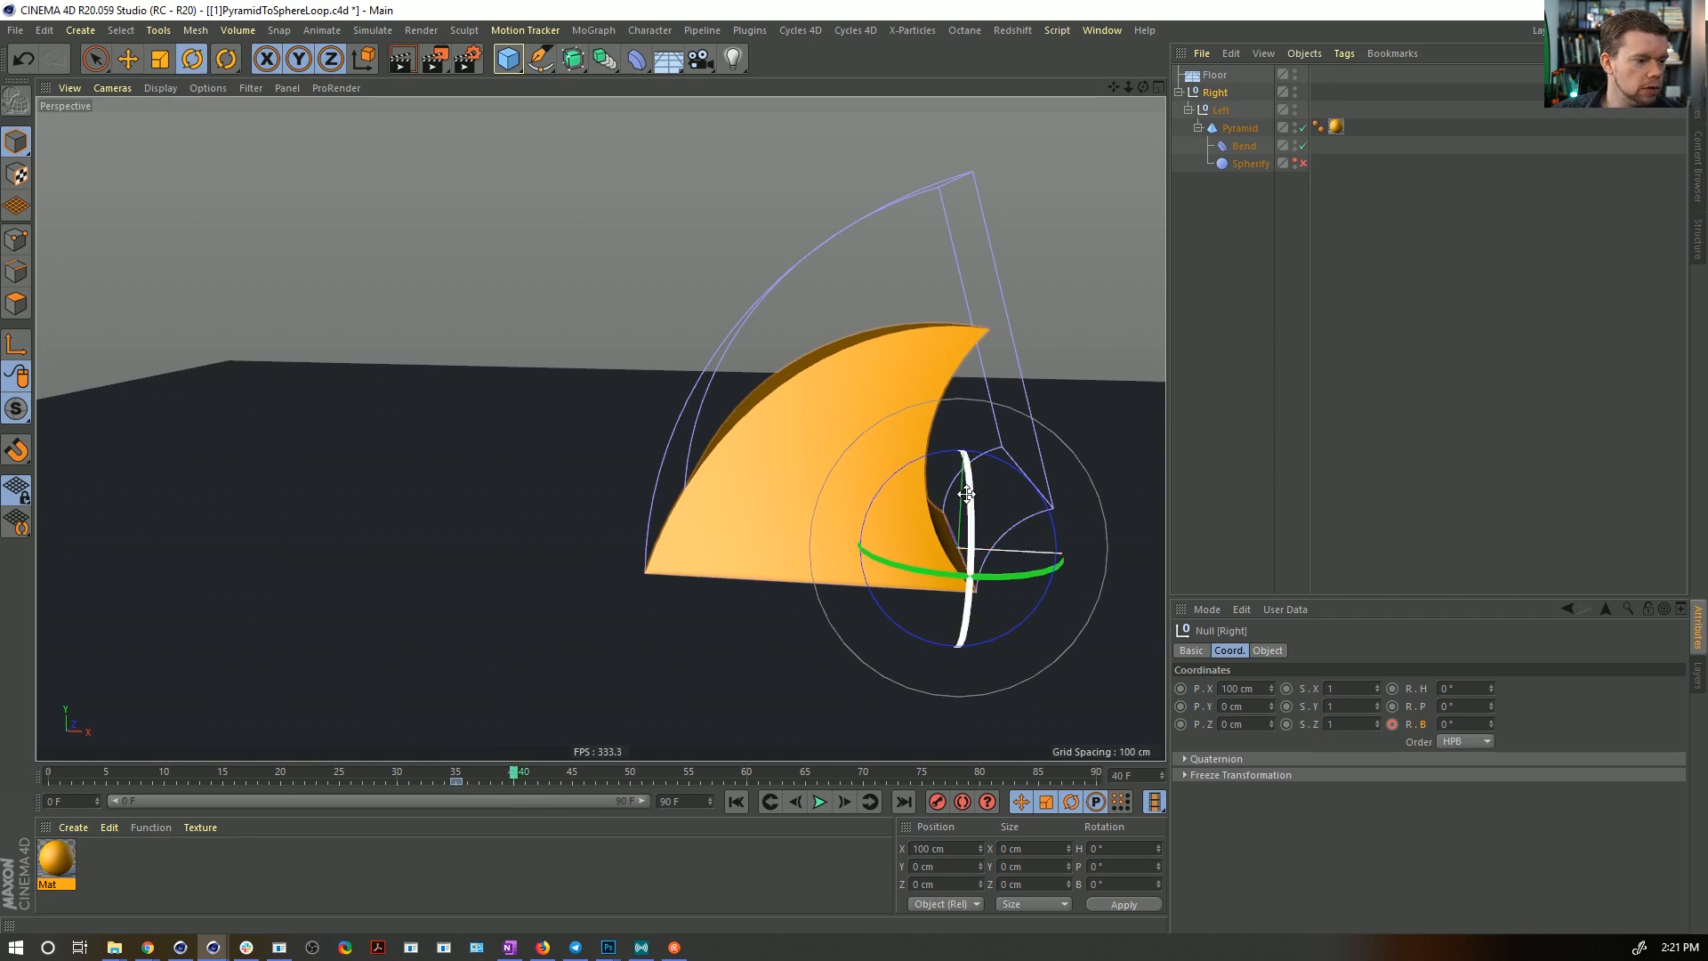
{"action": "left_click_drag", "start_coordinate": [932, 461], "coordinate": [1034, 487]}
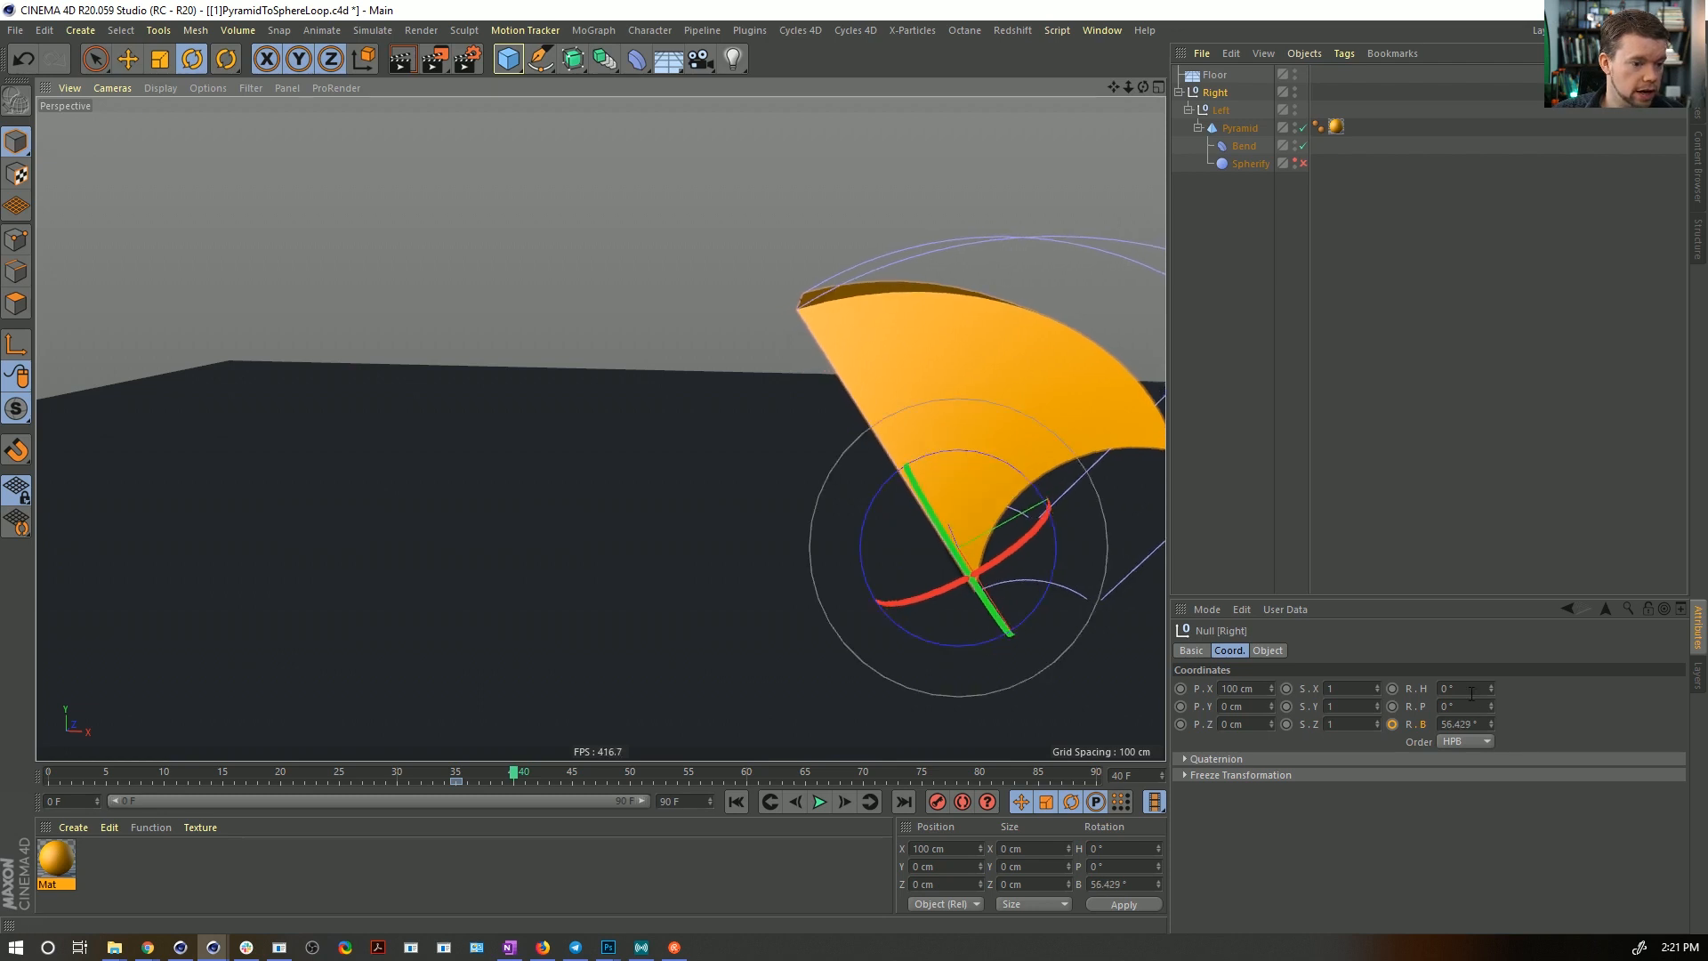
{"action": "left_click", "coordinate": [1392, 723], "text": "ctrl"}
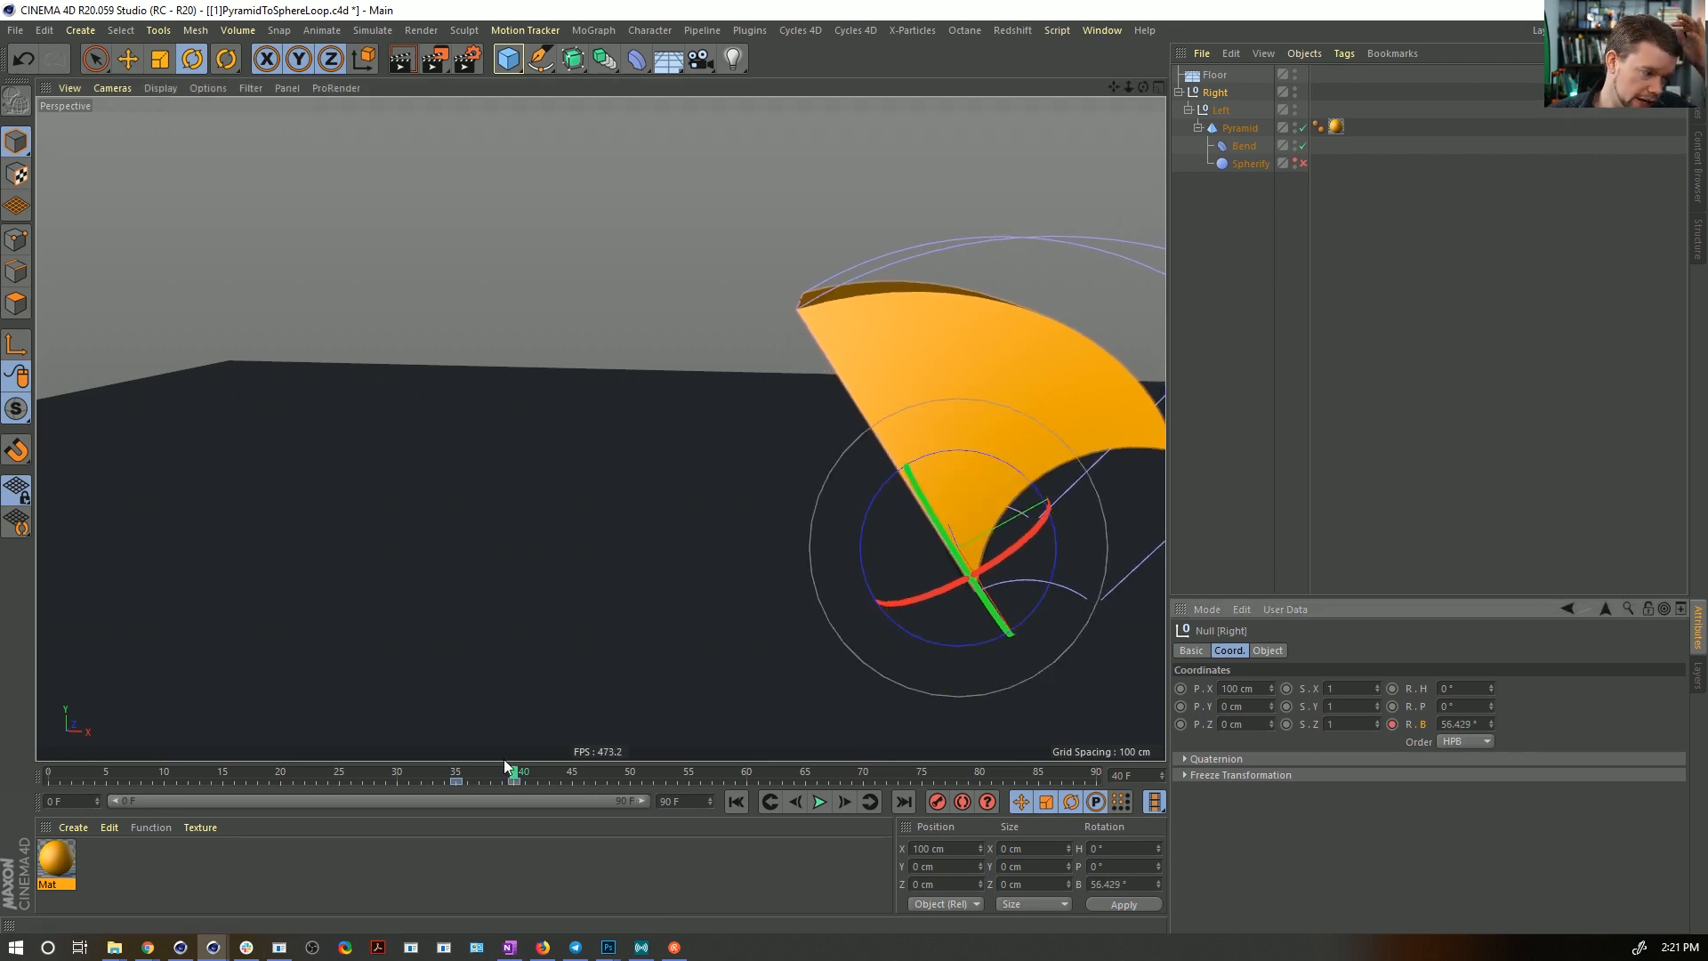
- Shift all Right, Left and Bend keys beyond frame 10 forward by five frames, and copy the Bend's frame 10 key to frame 15
{"action": "left_click_drag", "start_coordinate": [520, 776], "coordinate": [103, 777]}
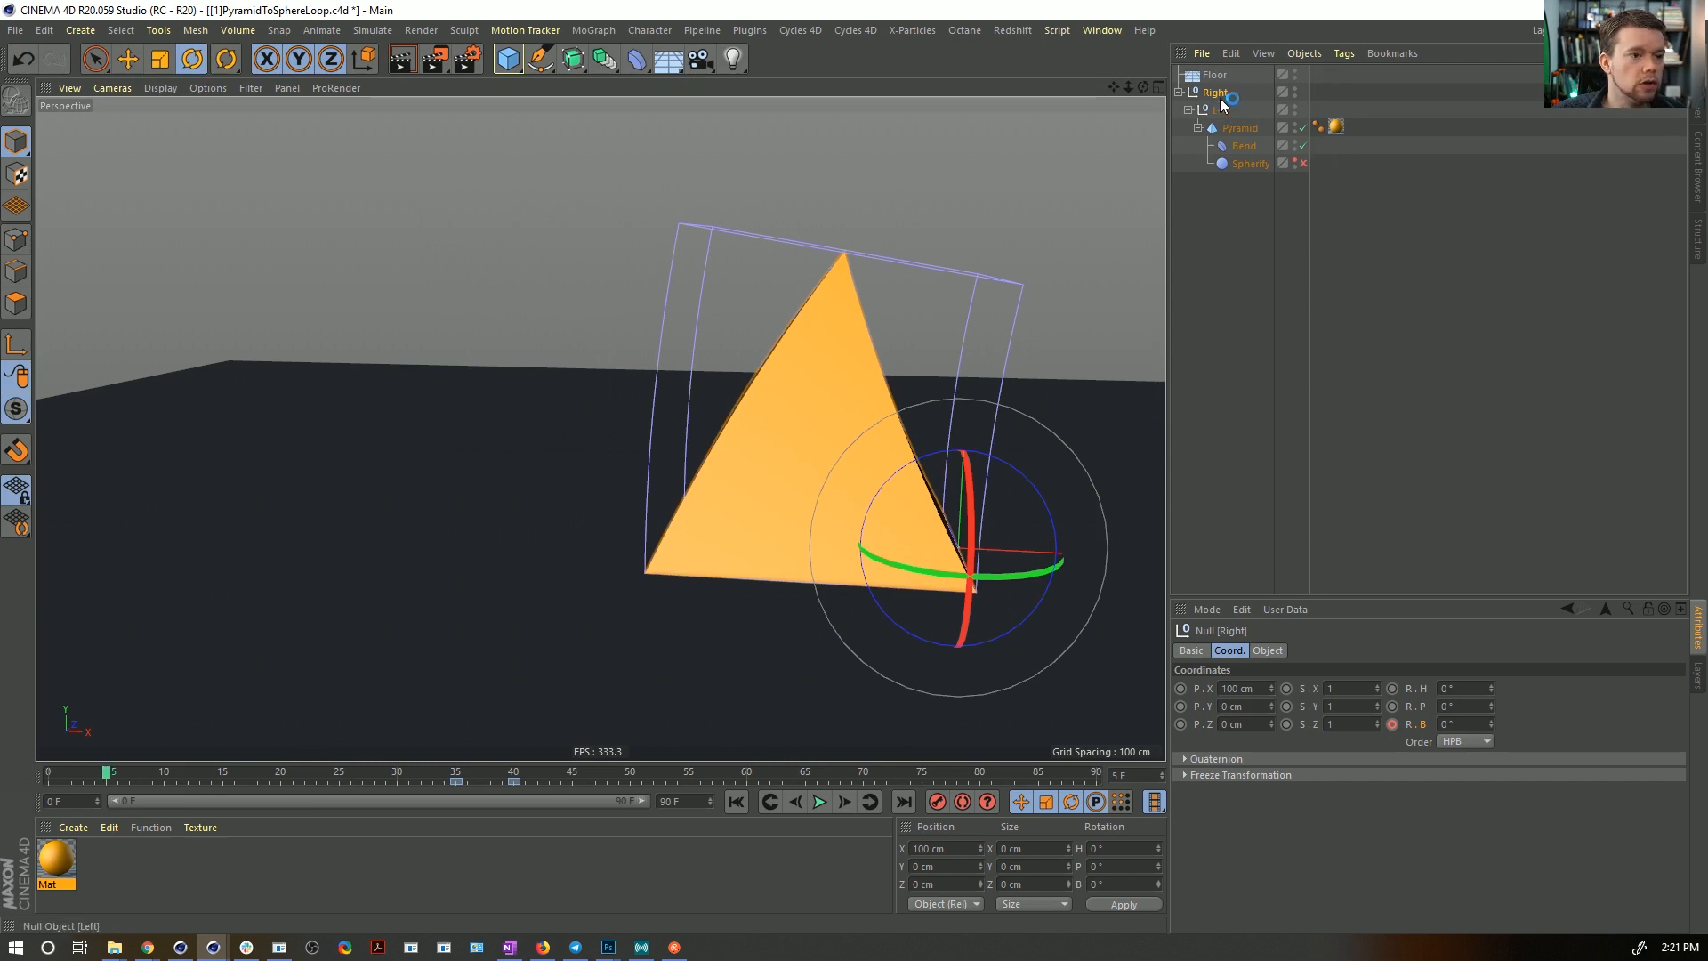
{"action": "left_click", "coordinate": [1232, 129], "text": "shift"}
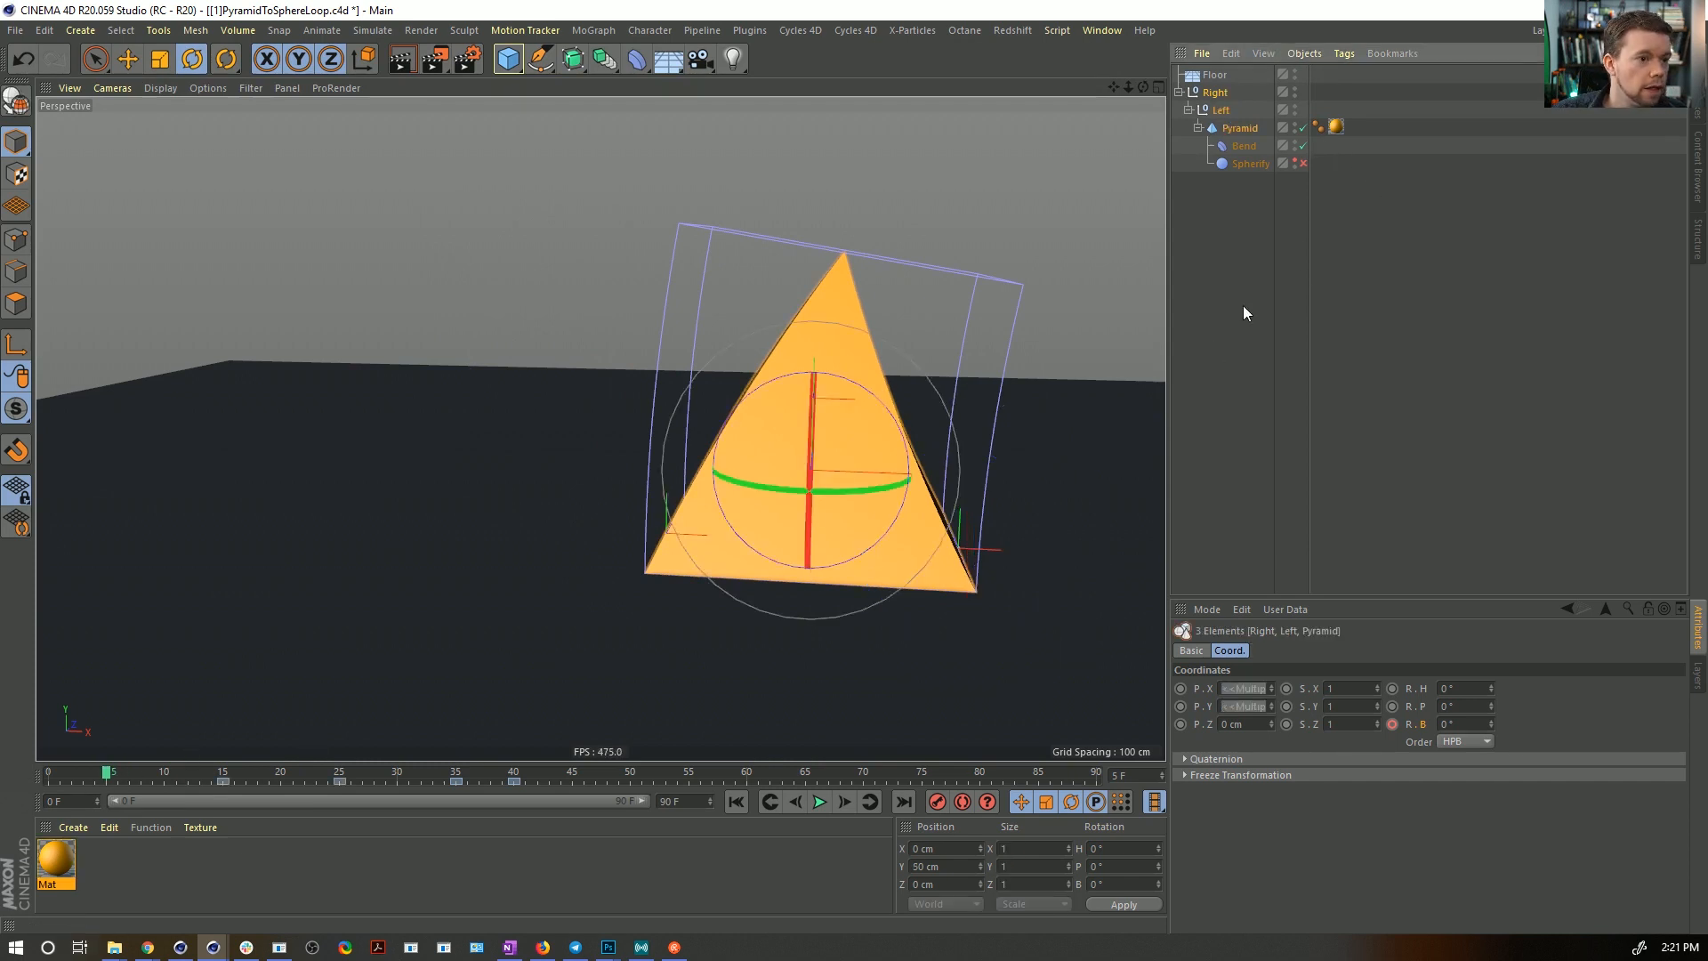
{"action": "left_click", "coordinate": [1245, 147], "text": "shift"}
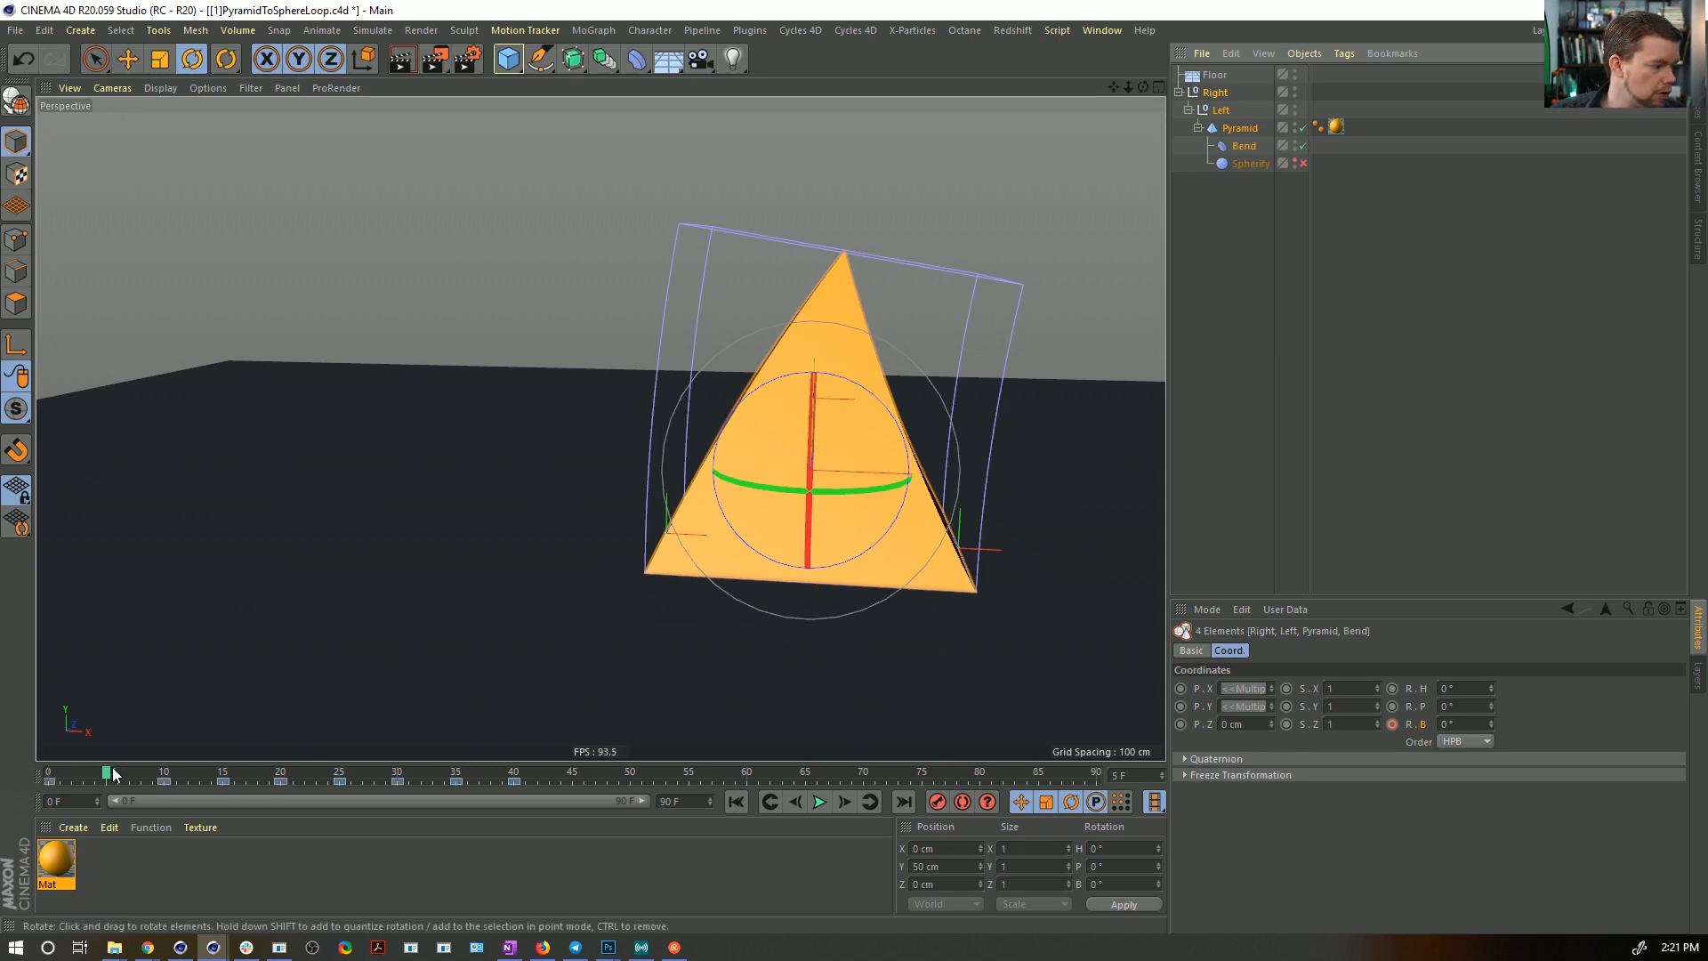
{"action": "left_click", "coordinate": [46, 774]}
{"action": "left_click_drag", "start_coordinate": [47, 773], "coordinate": [164, 794]}
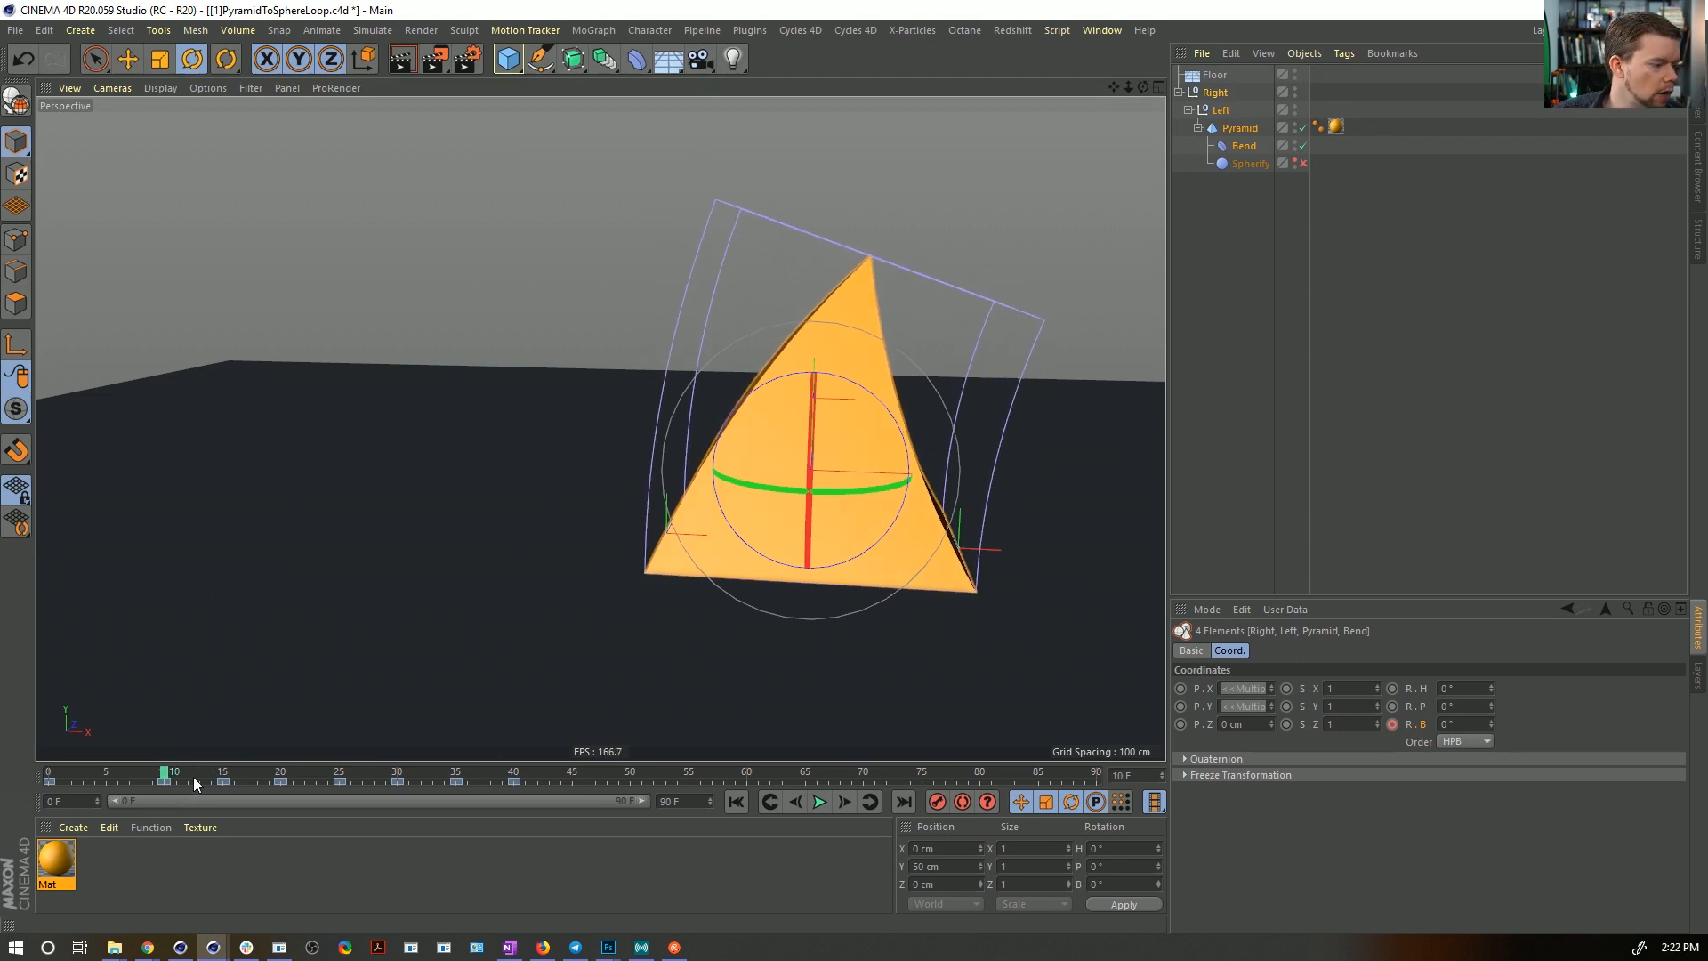
{"action": "left_click_drag", "start_coordinate": [194, 776], "coordinate": [685, 794]}
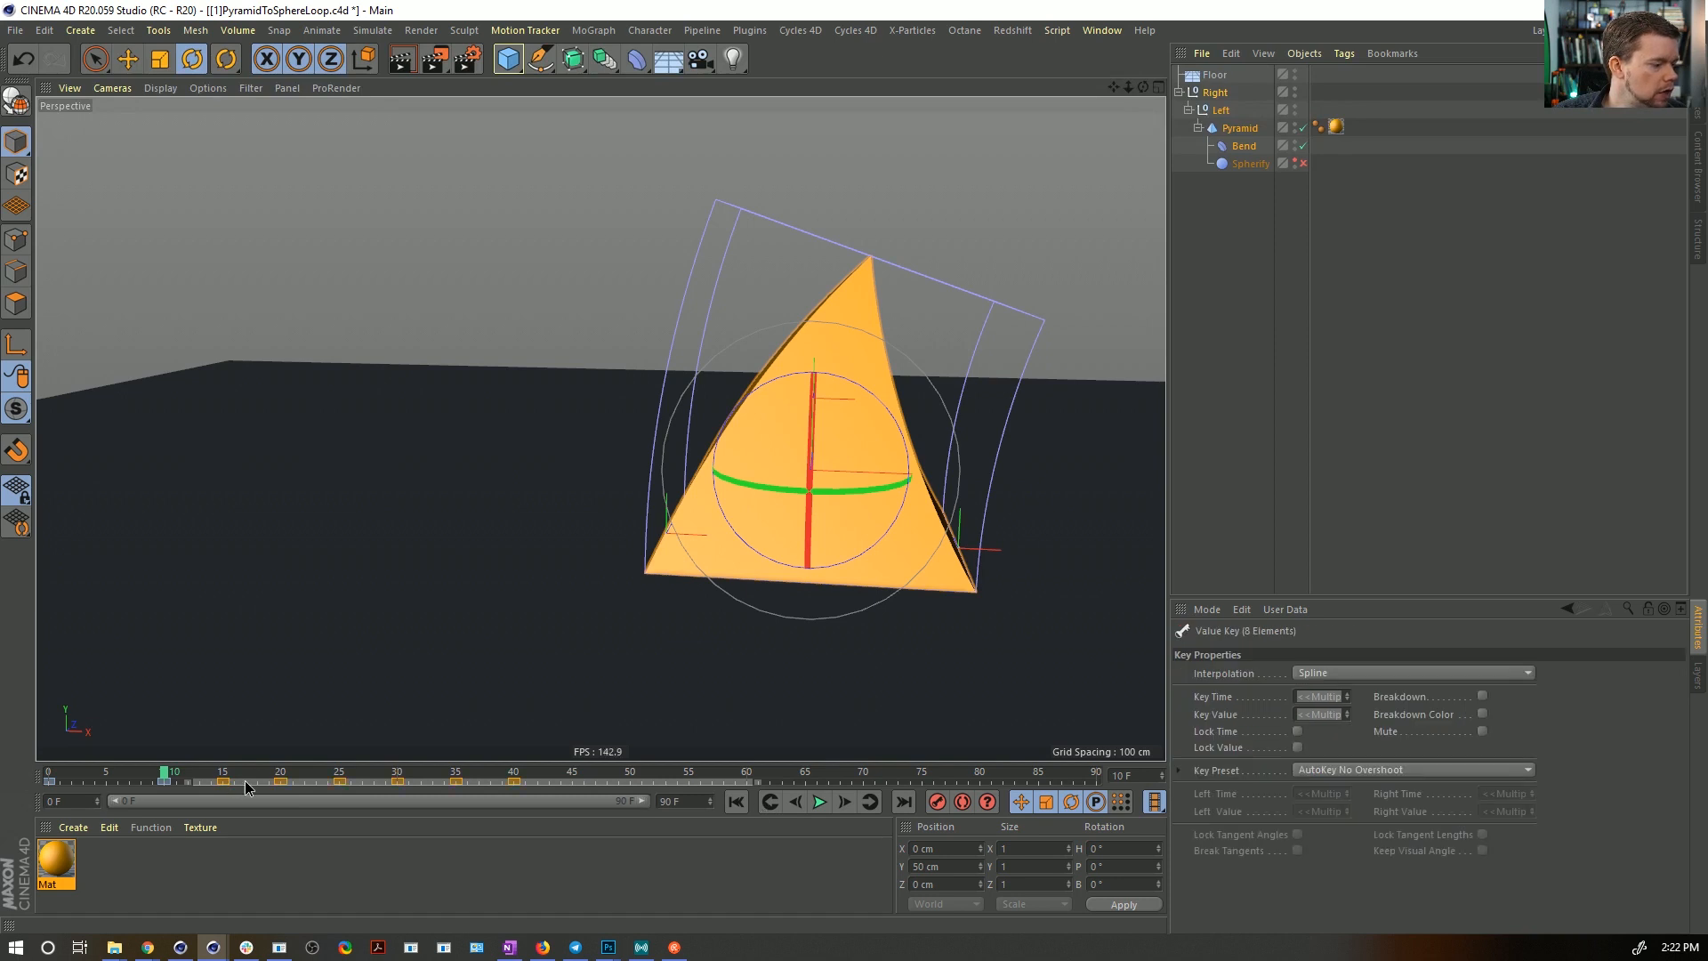
{"action": "left_click_drag", "start_coordinate": [247, 786], "coordinate": [306, 783]}
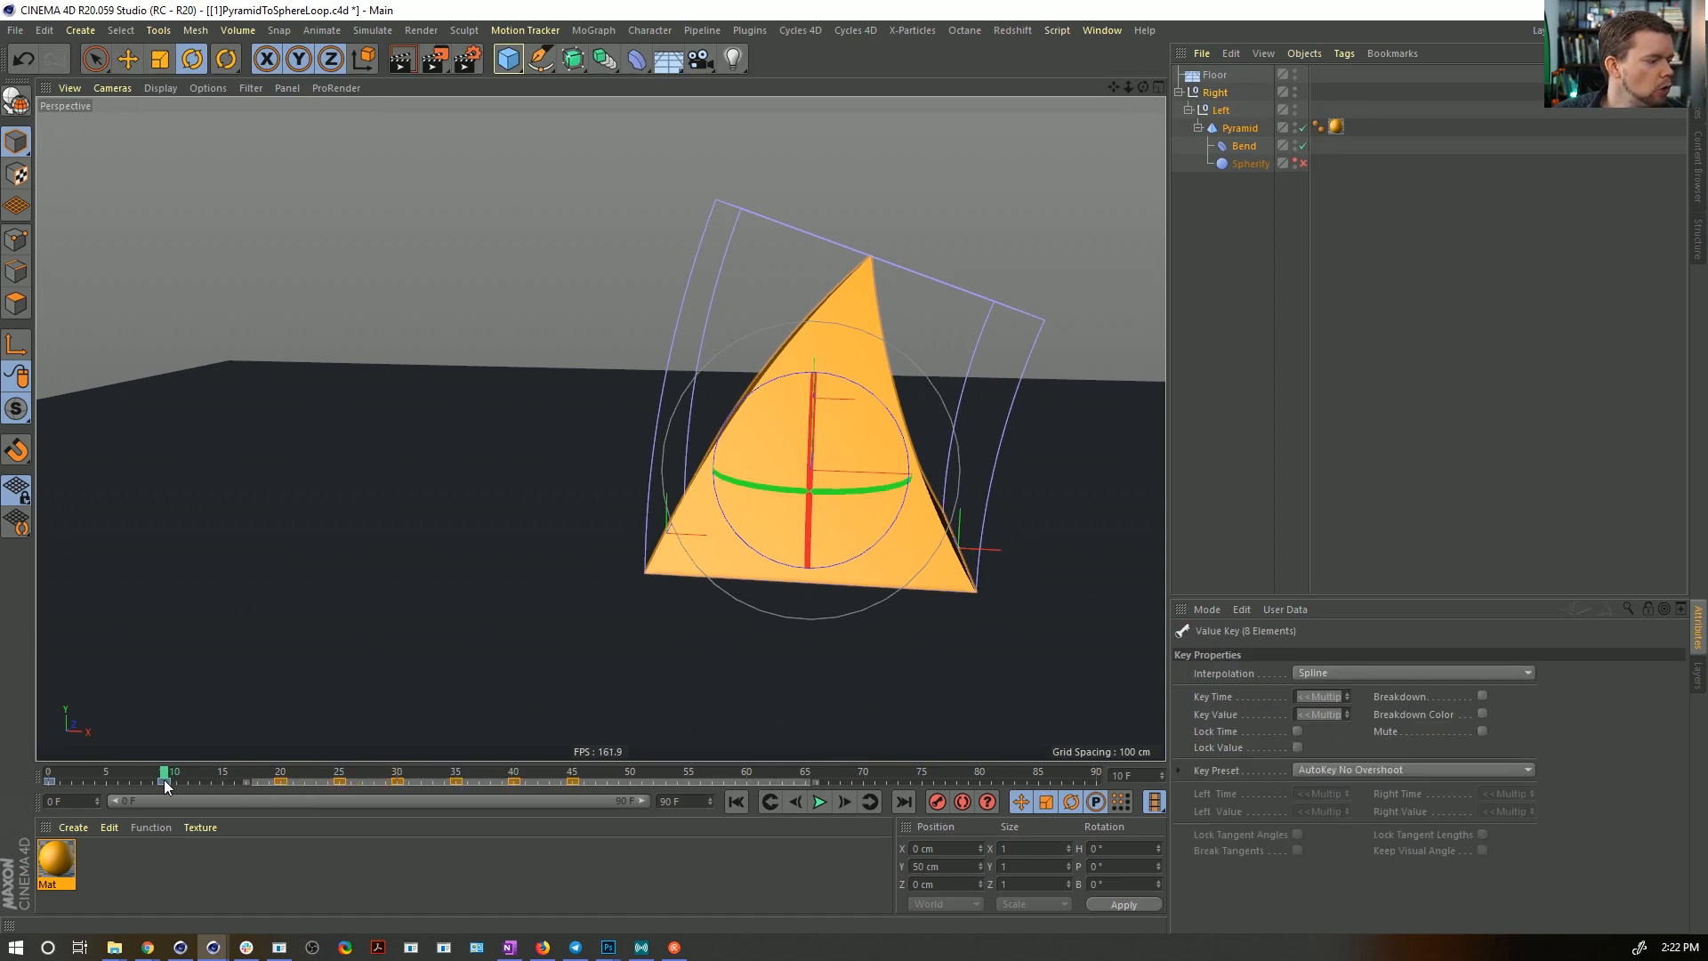
{"action": "left_click_drag", "start_coordinate": [164, 786], "coordinate": [452, 813], "text": "ctrl"}
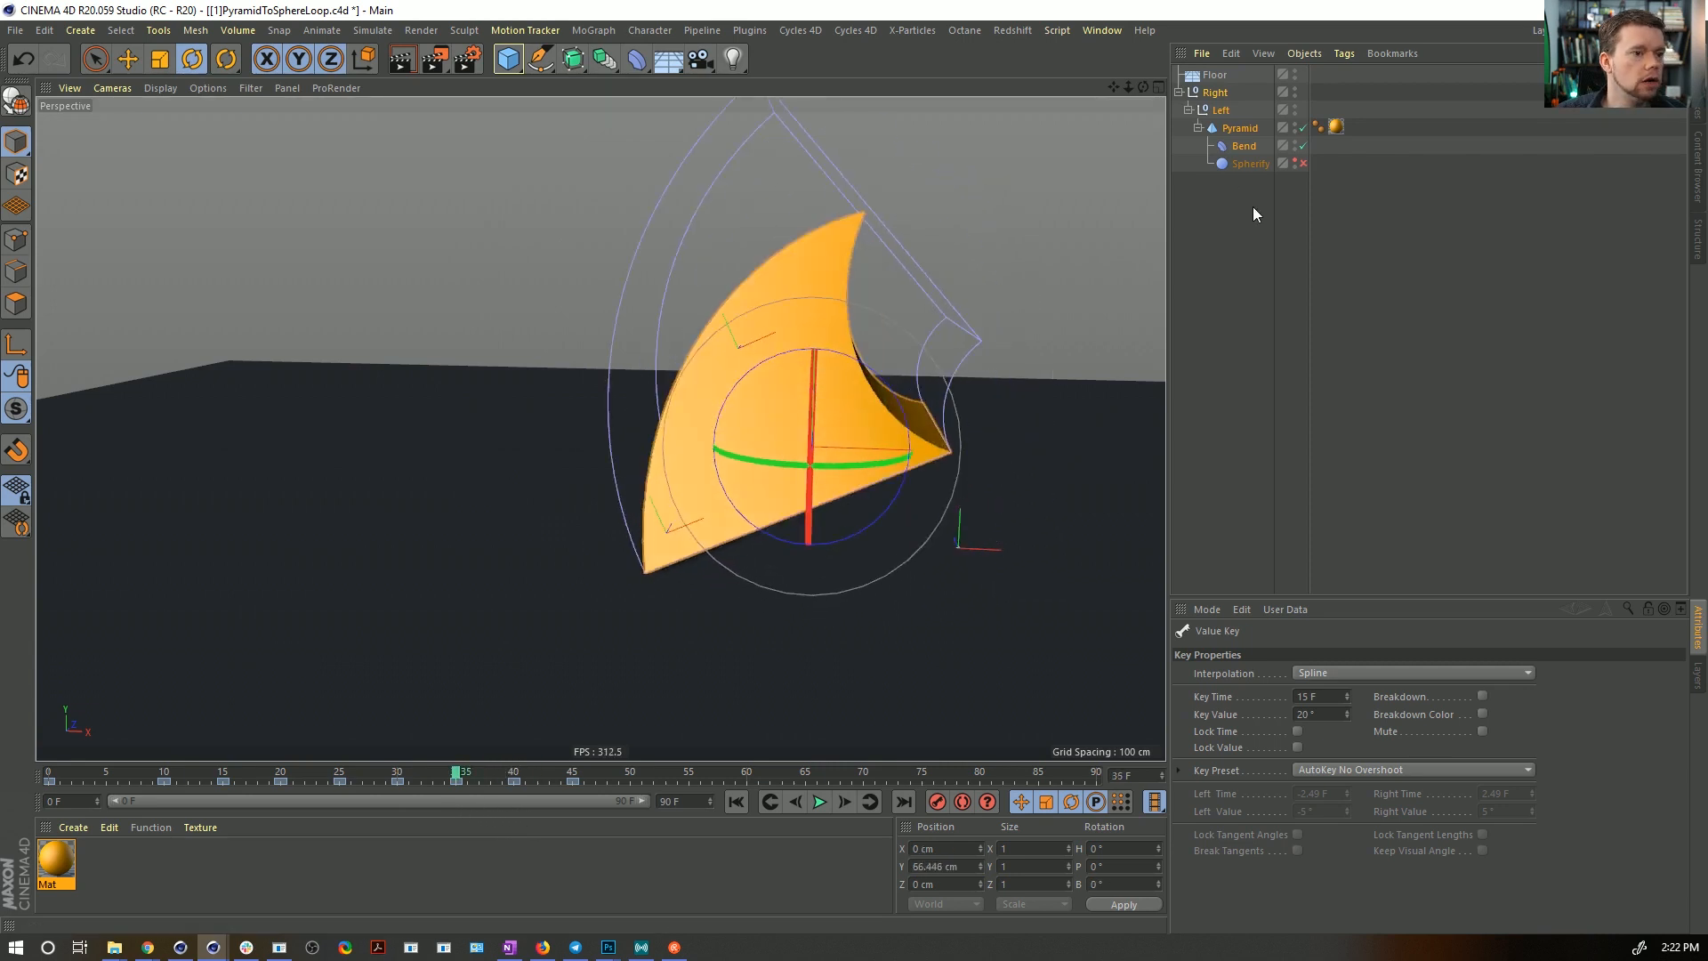
- Move the Bend deformer's 74° strength key from frame 35 to frame 45 and scrub back to frame 30
{"action": "left_click", "coordinate": [1245, 146]}
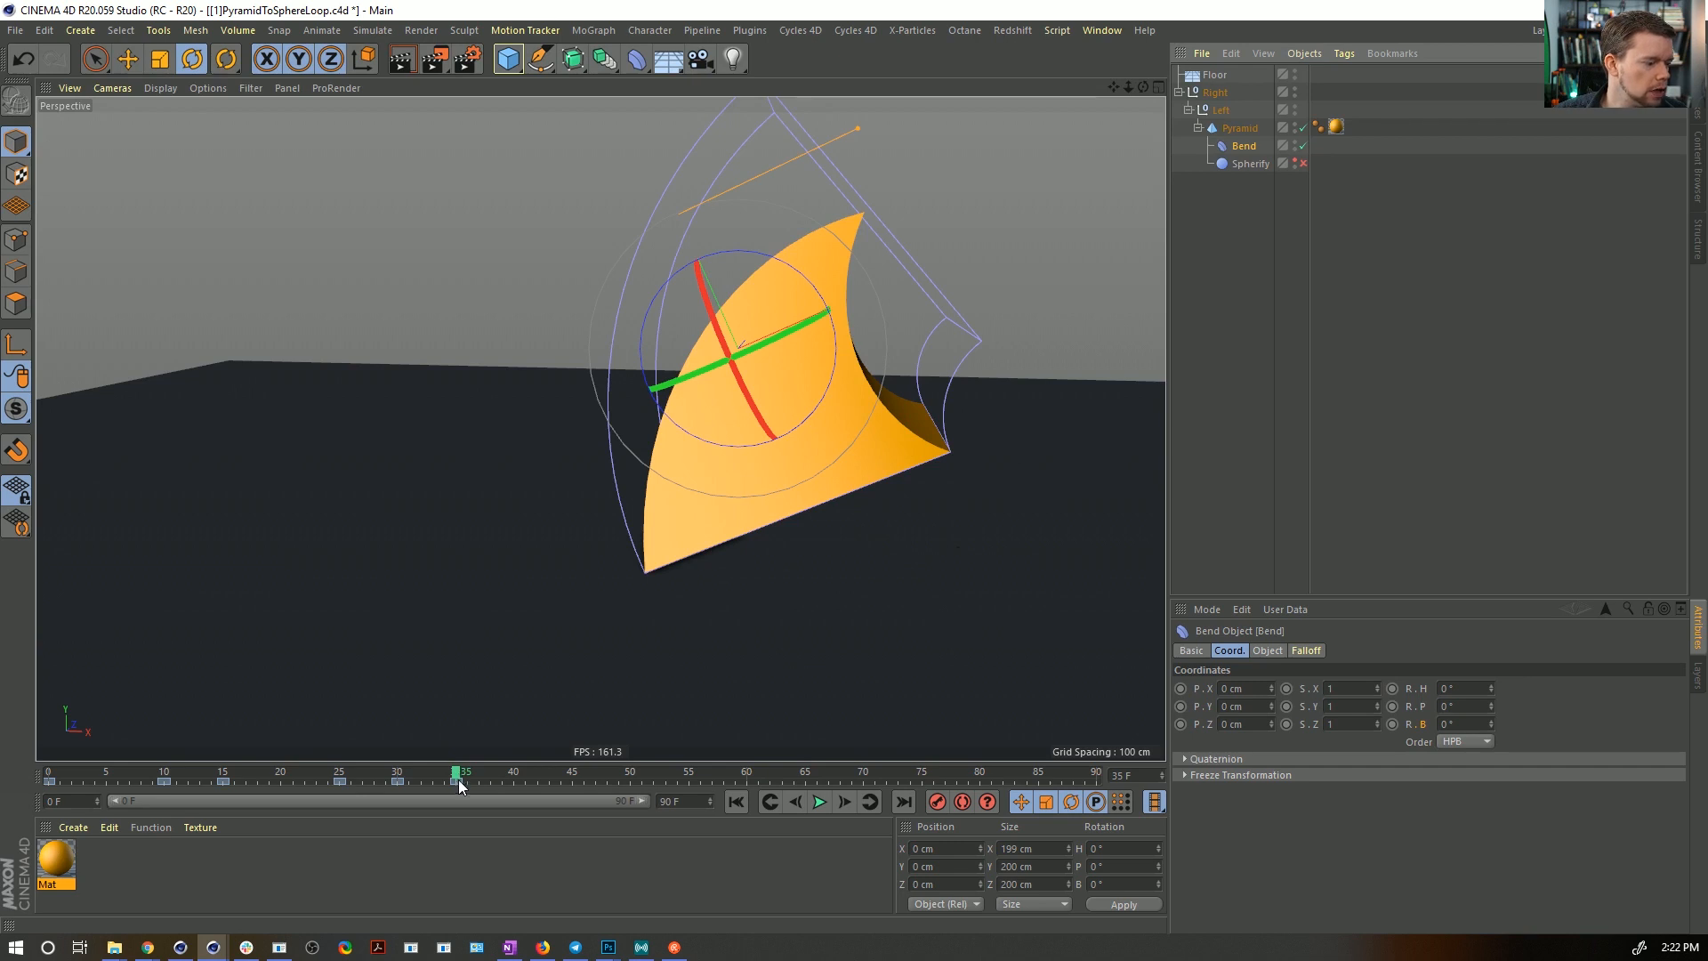
{"action": "left_click_drag", "start_coordinate": [457, 779], "coordinate": [517, 774]}
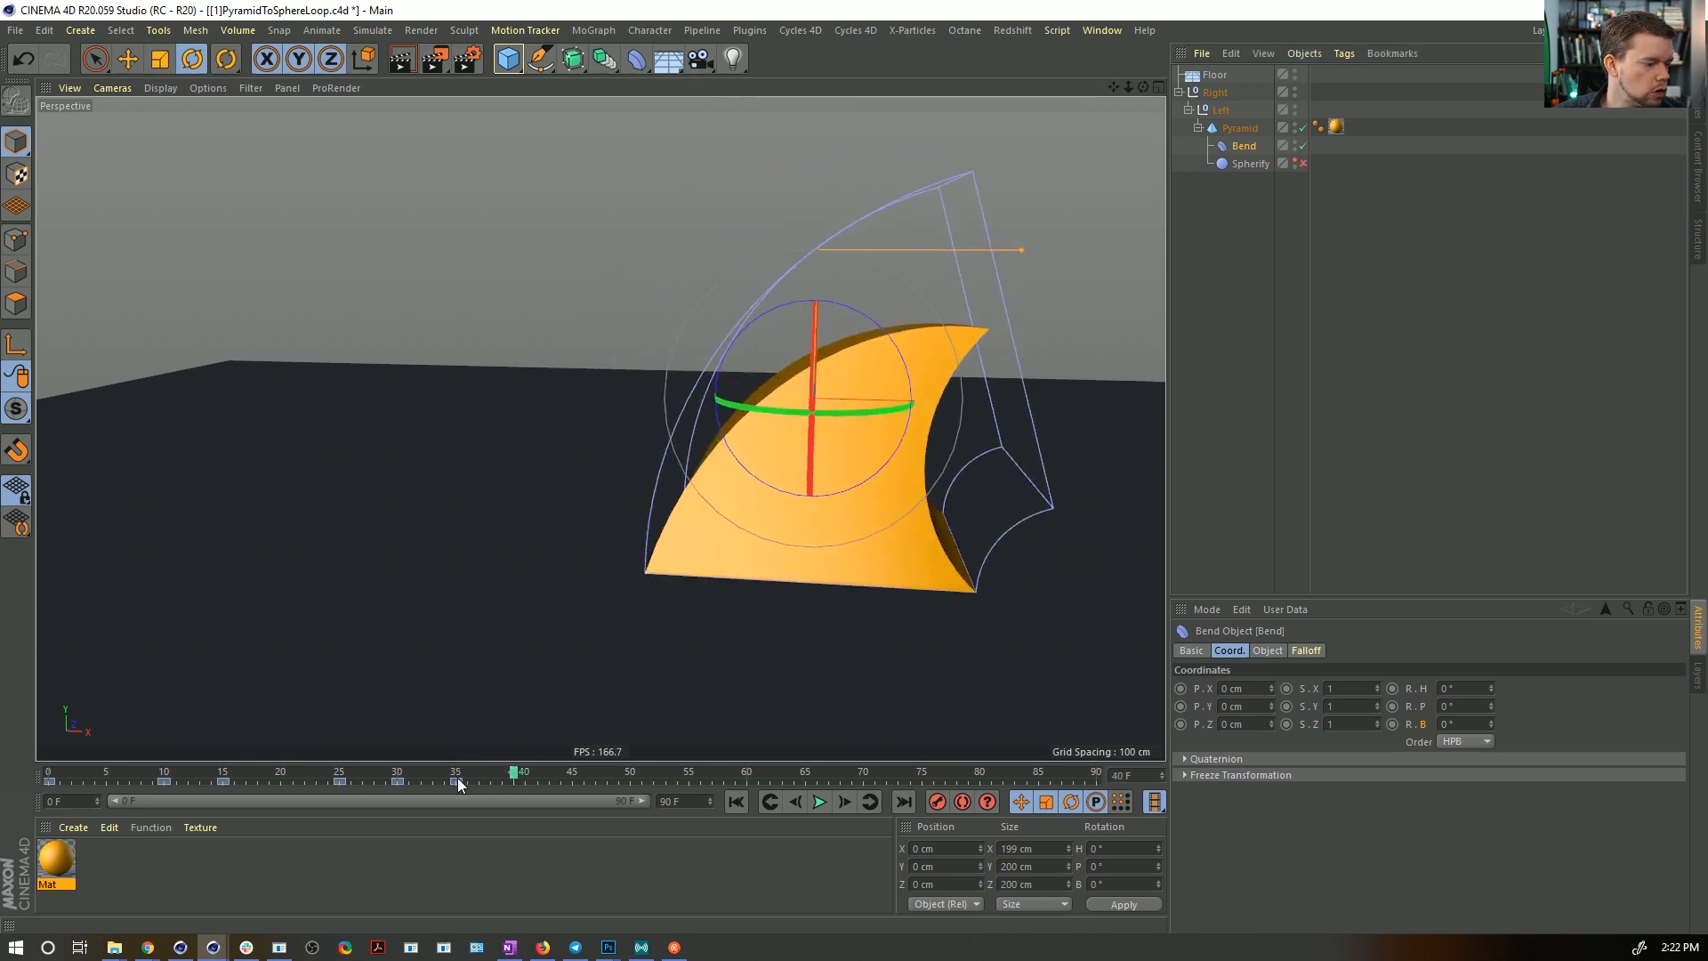
{"action": "left_click_drag", "start_coordinate": [515, 779], "coordinate": [578, 783]}
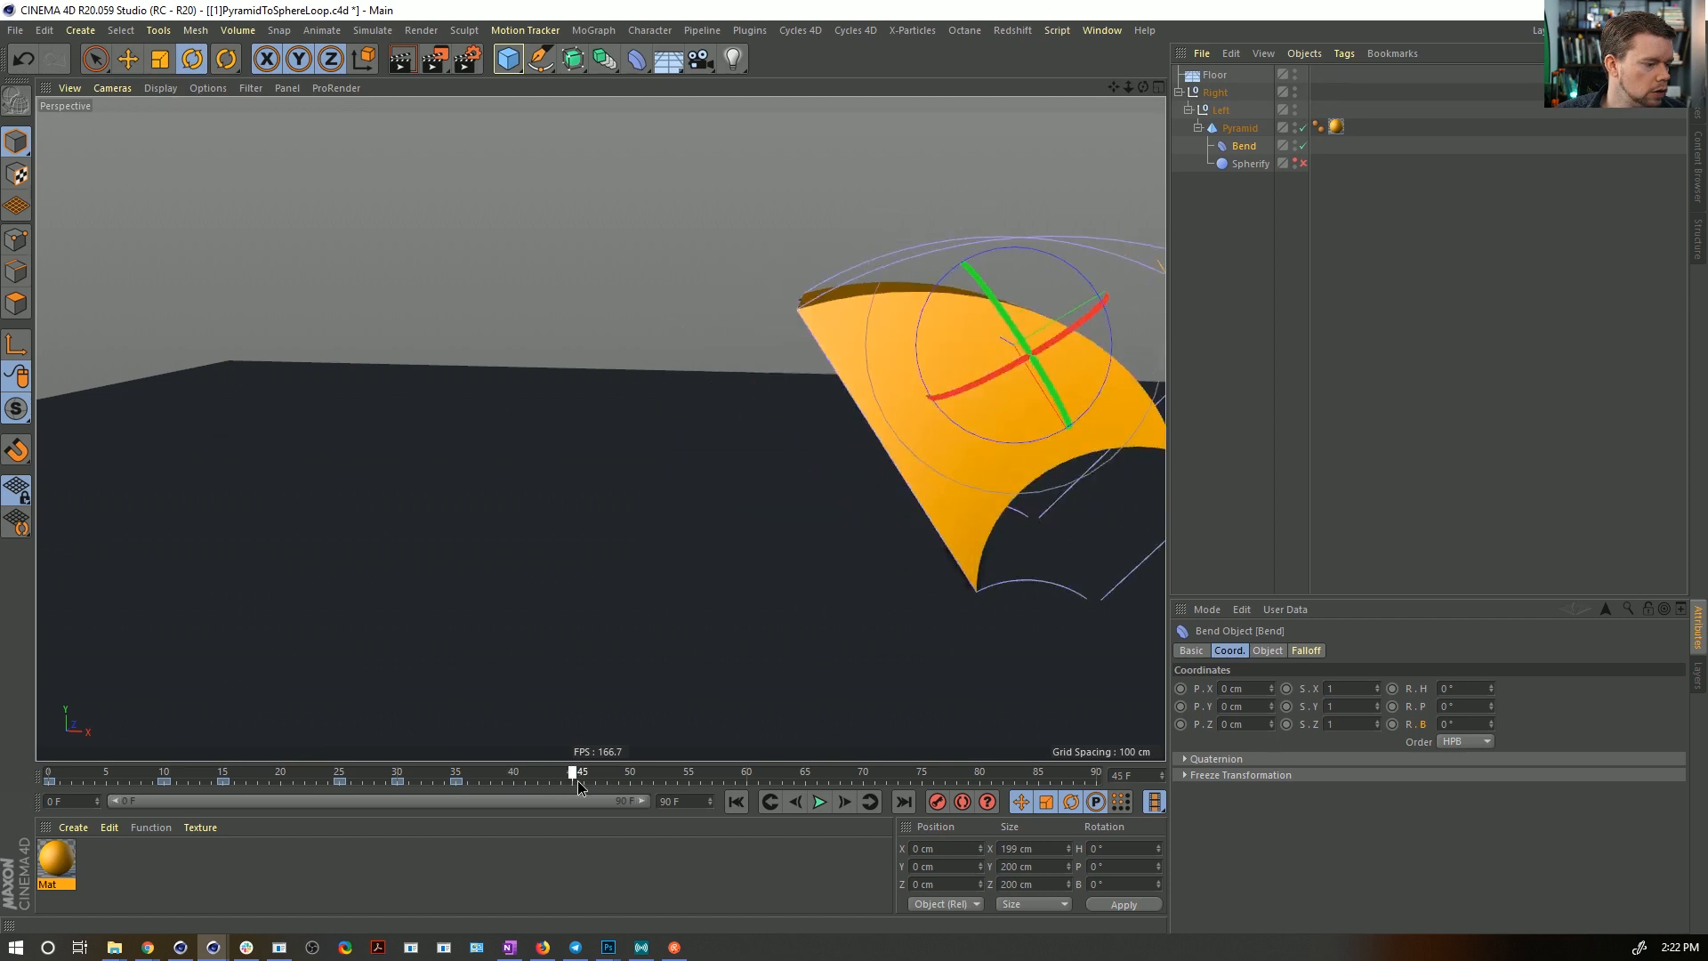
{"action": "left_click_drag", "start_coordinate": [461, 782], "coordinate": [575, 794]}
{"action": "left_click_drag", "start_coordinate": [455, 782], "coordinate": [574, 814]}
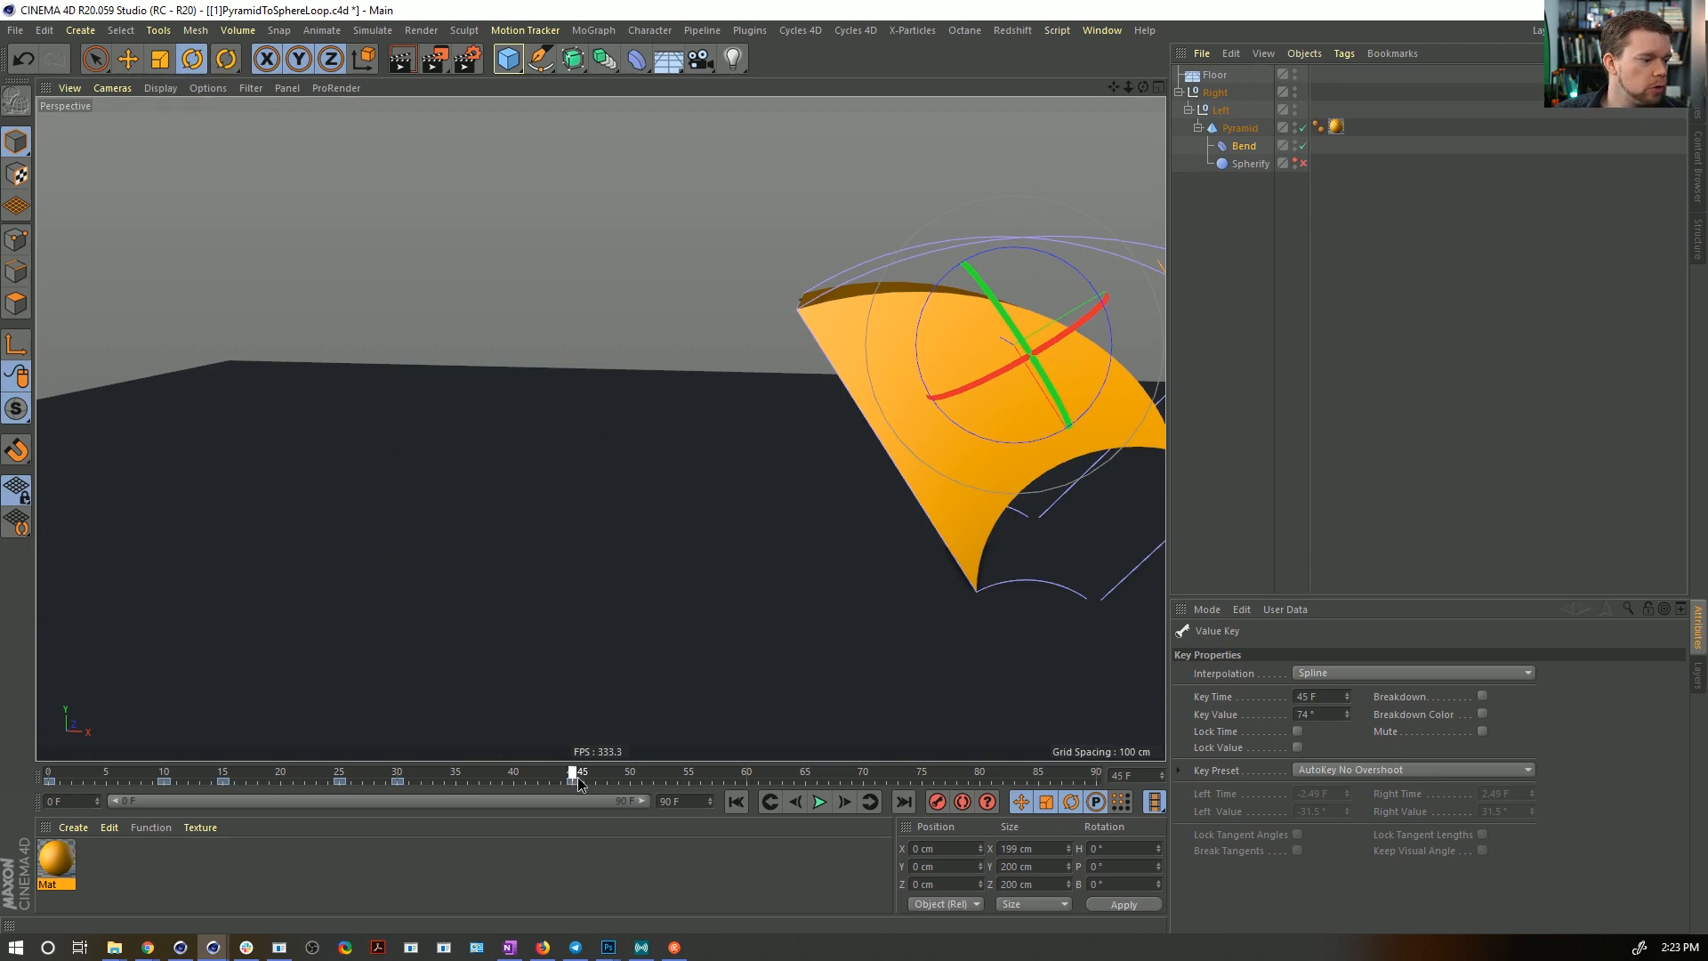
{"action": "left_click_drag", "start_coordinate": [578, 776], "coordinate": [395, 797]}
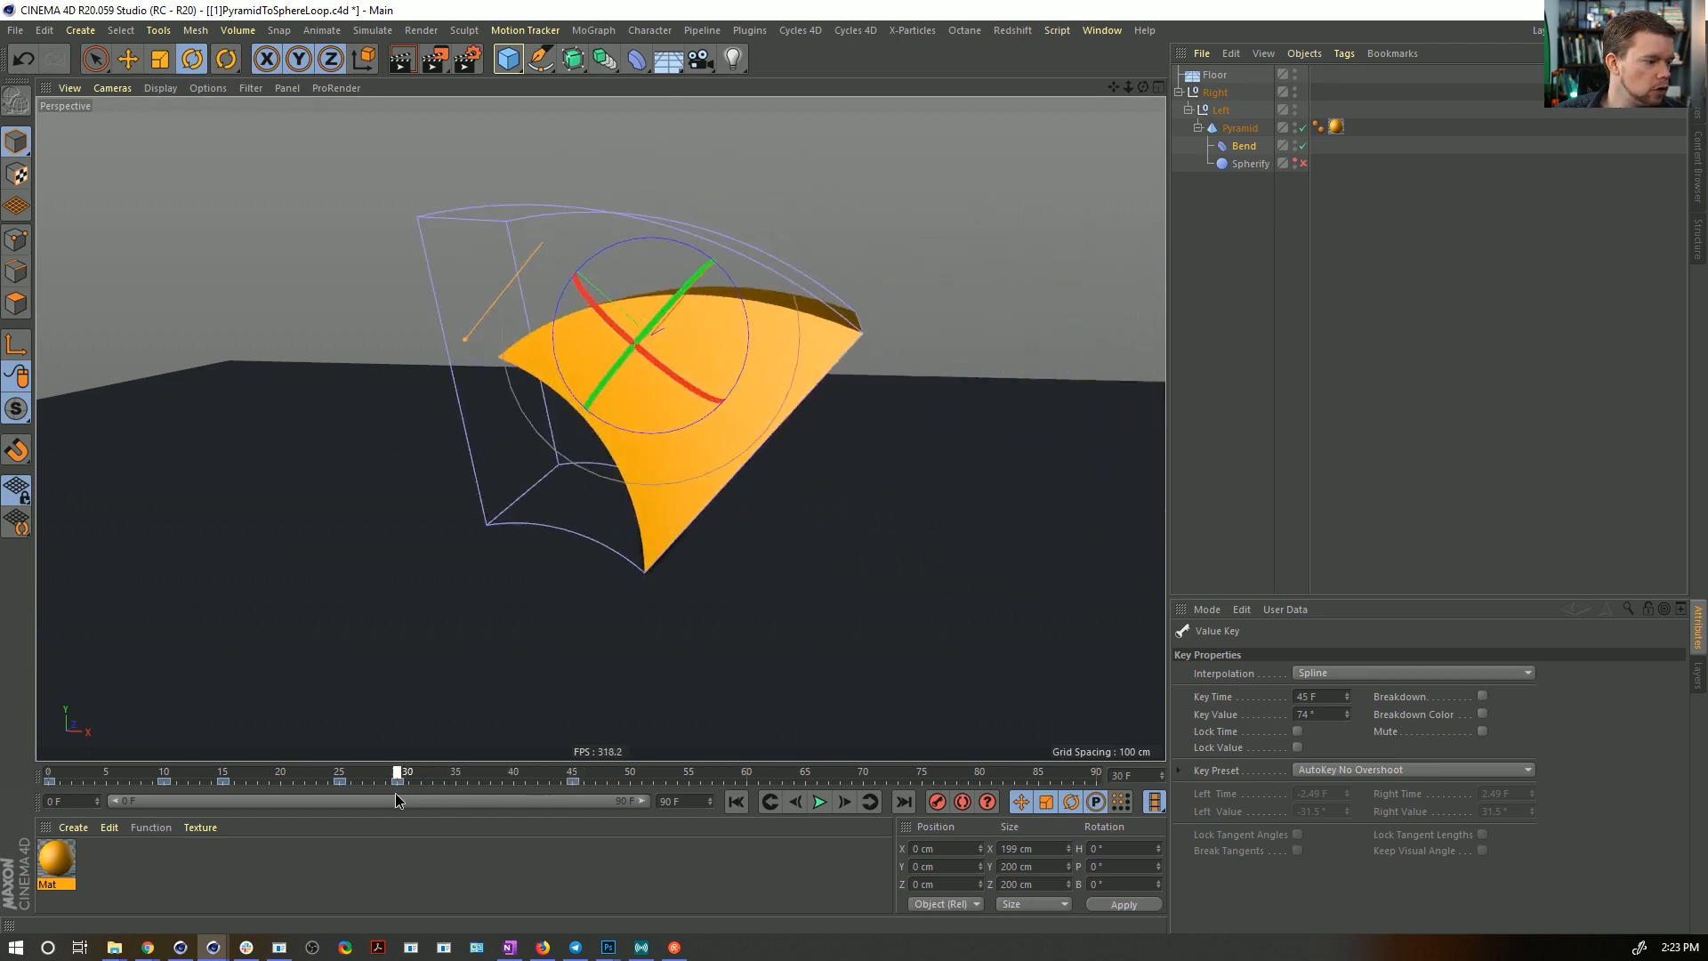
- Keyframe the bank rotation (R.B) of Right, Left and Bend at 0° on frame 55, holding the pose from about frame 40
{"action": "left_click", "coordinate": [1211, 93]}
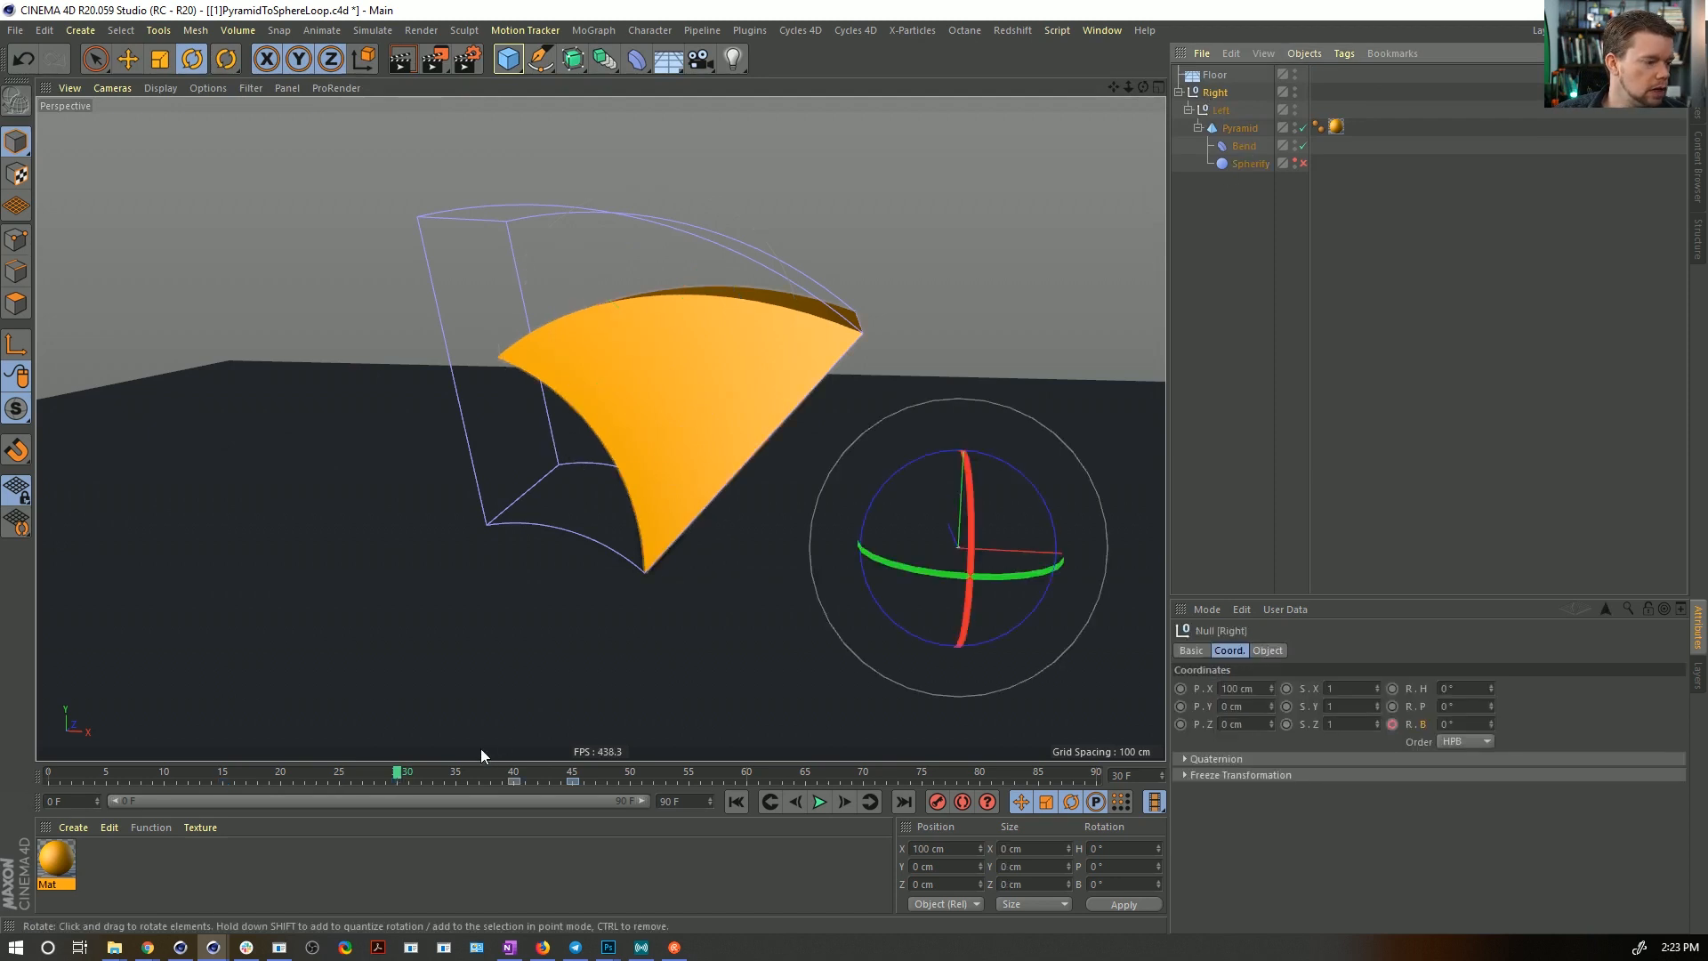
{"action": "left_click_drag", "start_coordinate": [573, 776], "coordinate": [513, 785]}
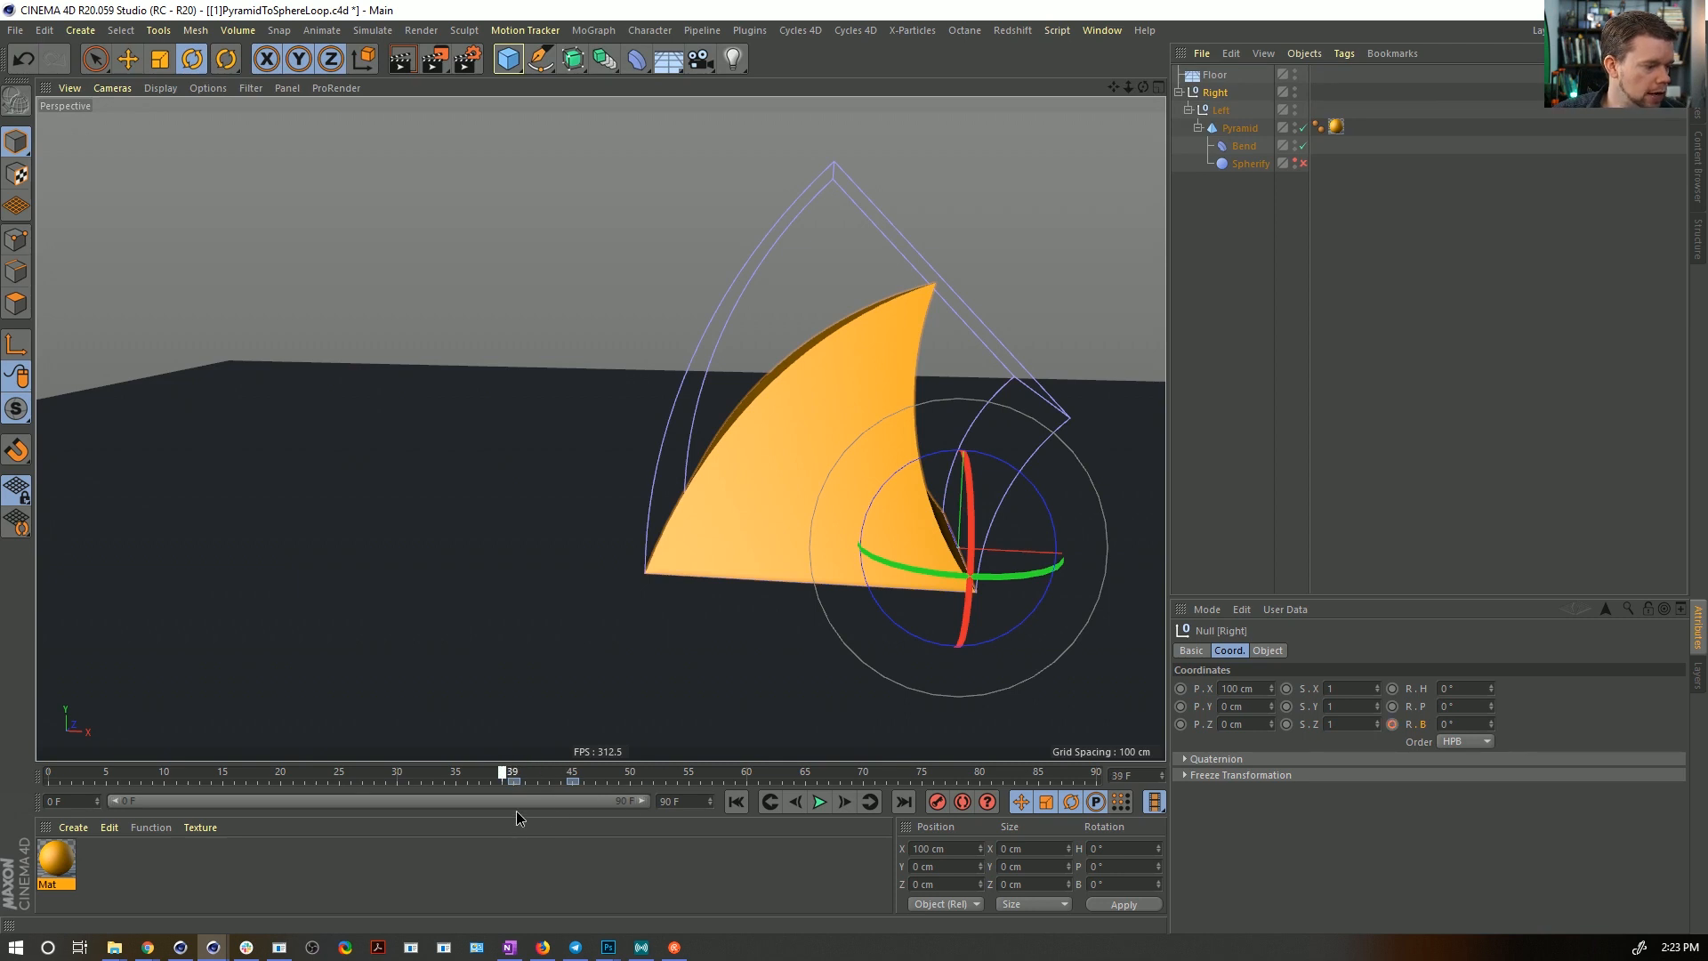
{"action": "left_click_drag", "start_coordinate": [600, 776], "coordinate": [513, 777]}
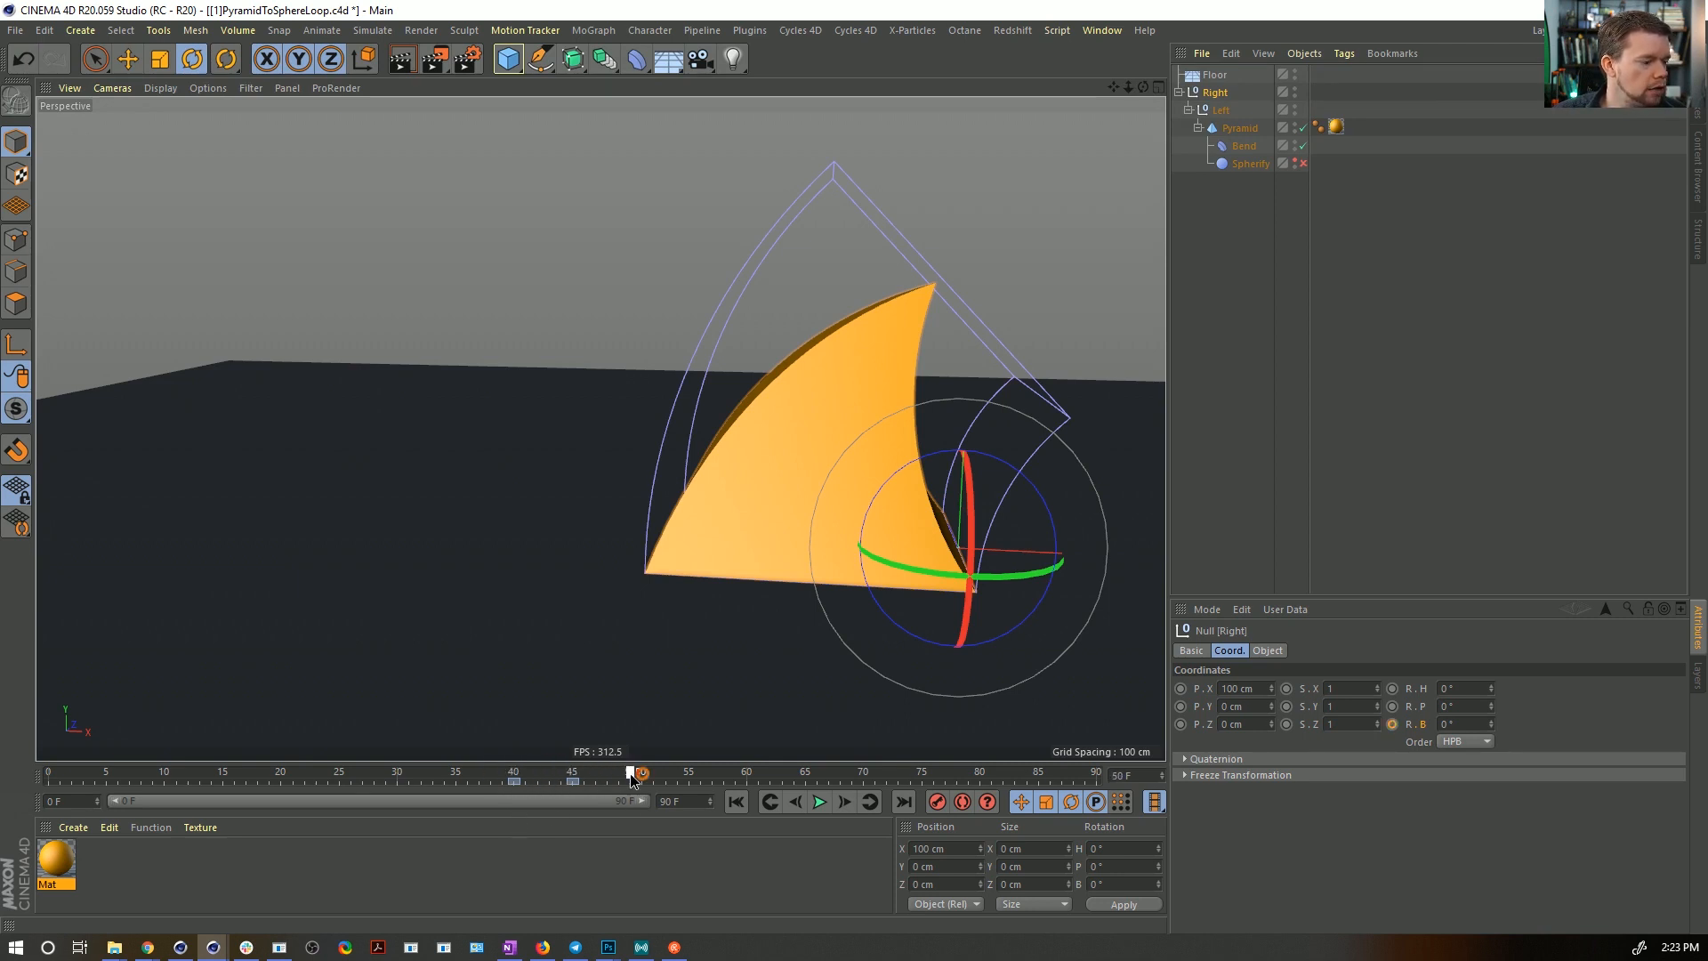
{"action": "left_click_drag", "start_coordinate": [668, 776], "coordinate": [577, 781]}
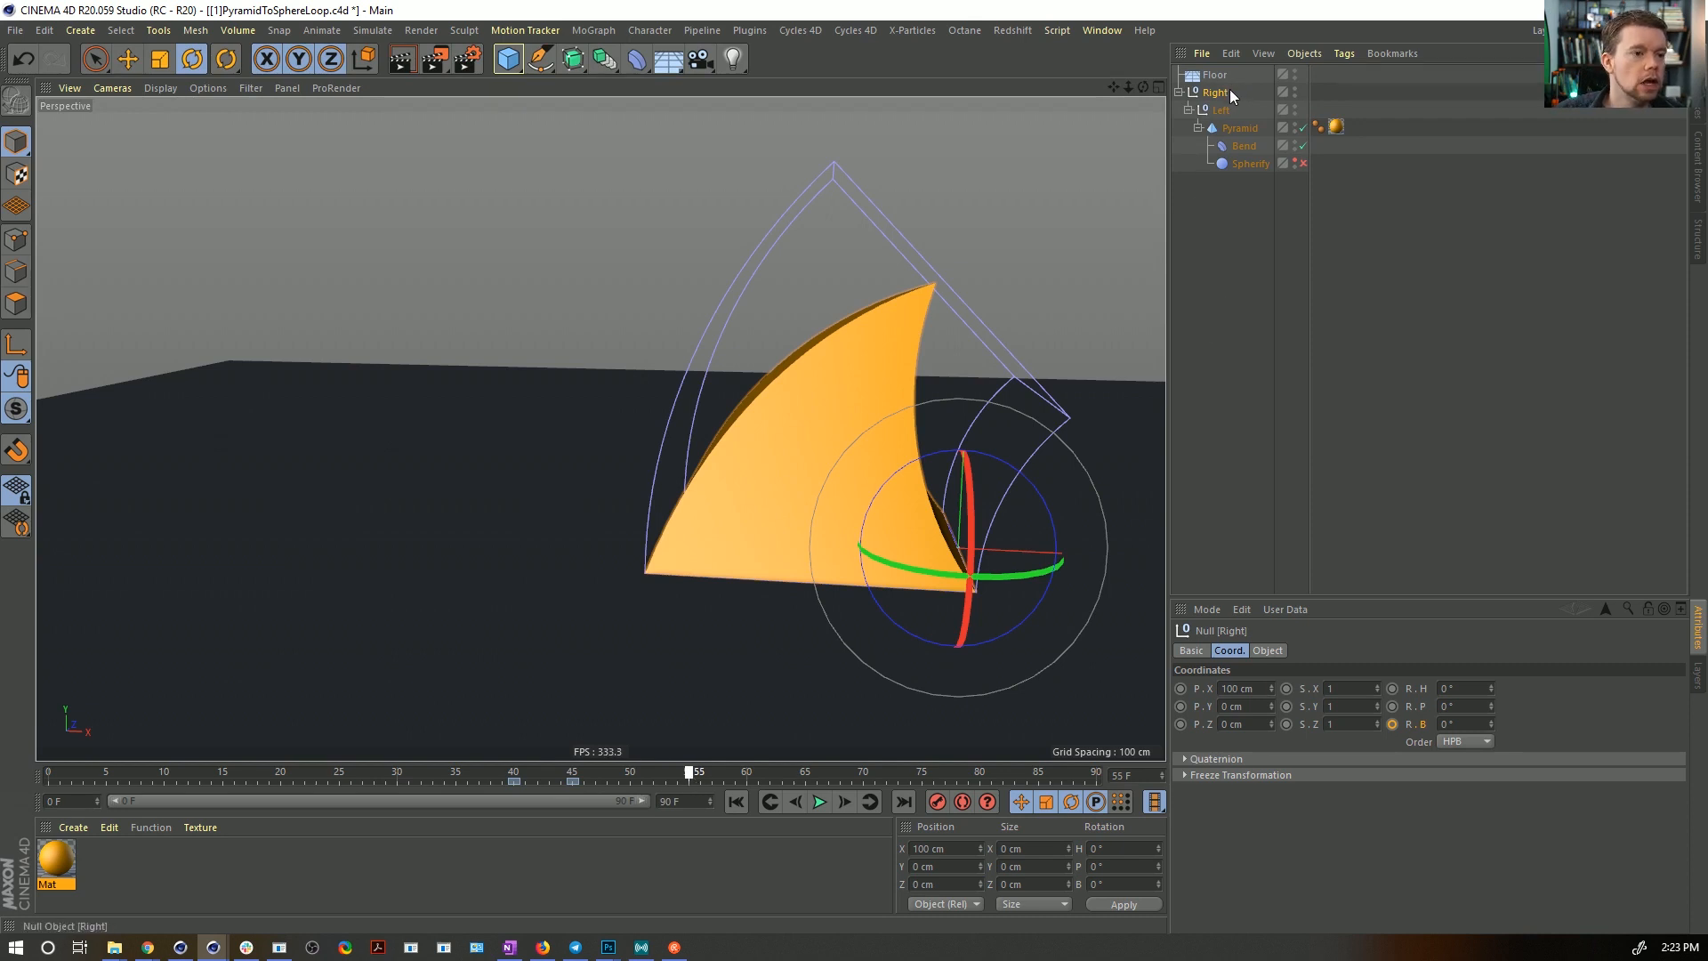
{"action": "left_click", "coordinate": [1216, 109], "text": "ctrl"}
{"action": "left_click", "coordinate": [1243, 146], "text": "ctrl"}
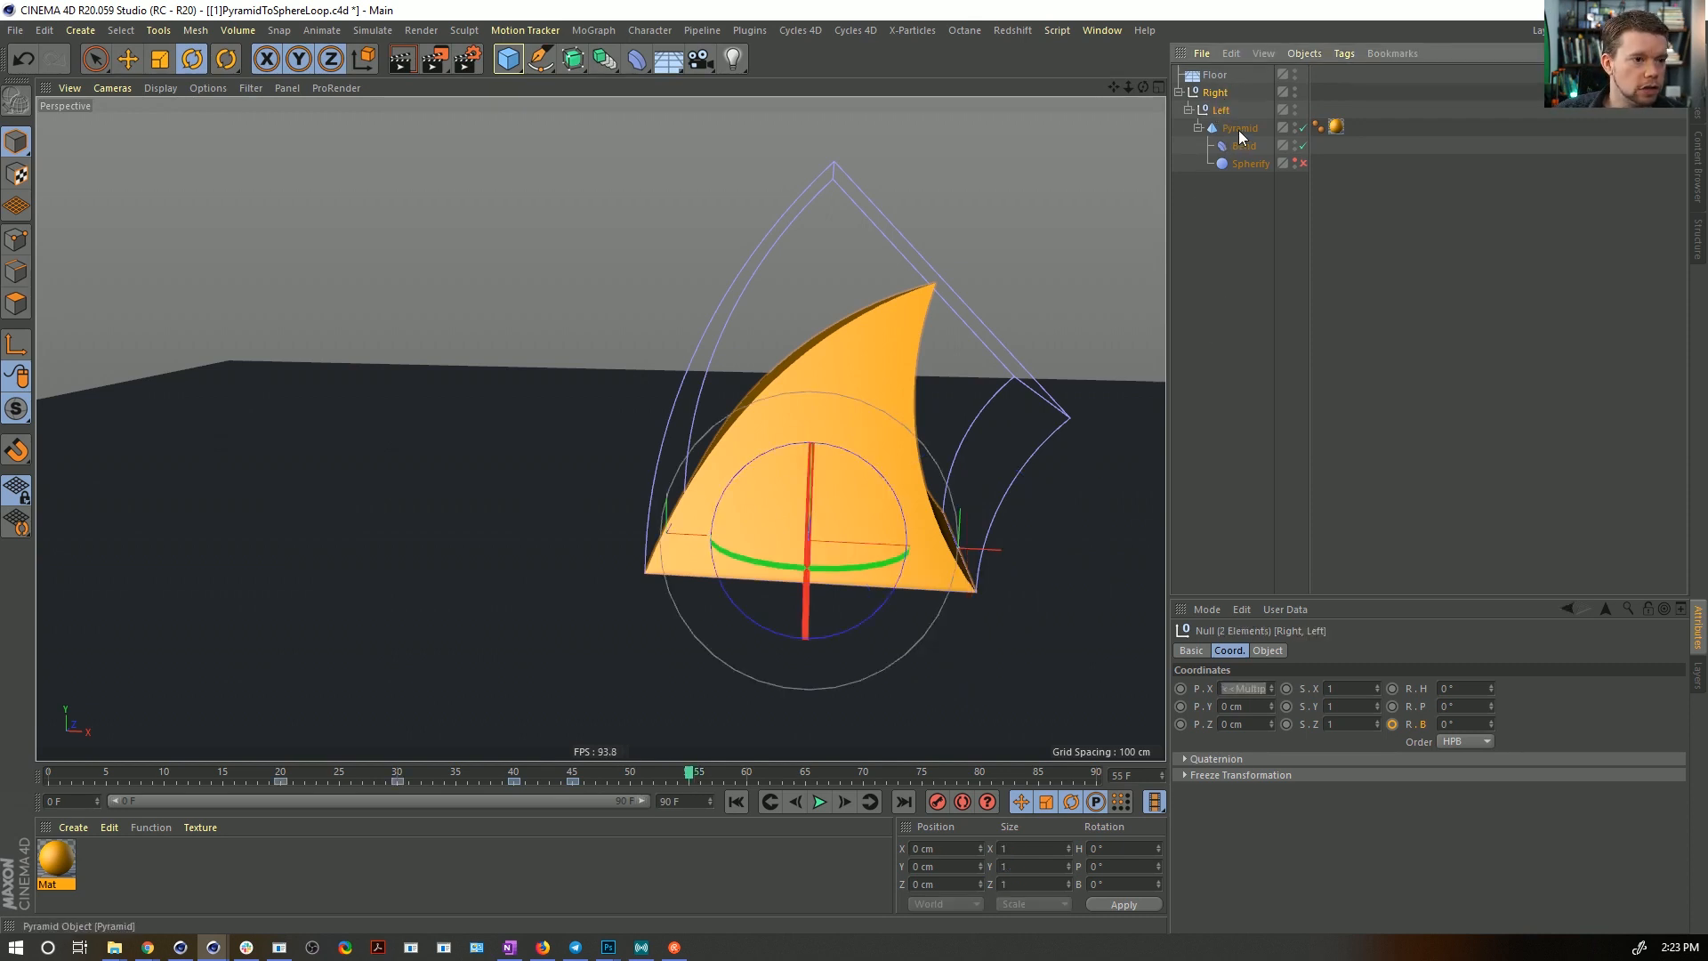
{"action": "left_click", "coordinate": [1392, 724]}
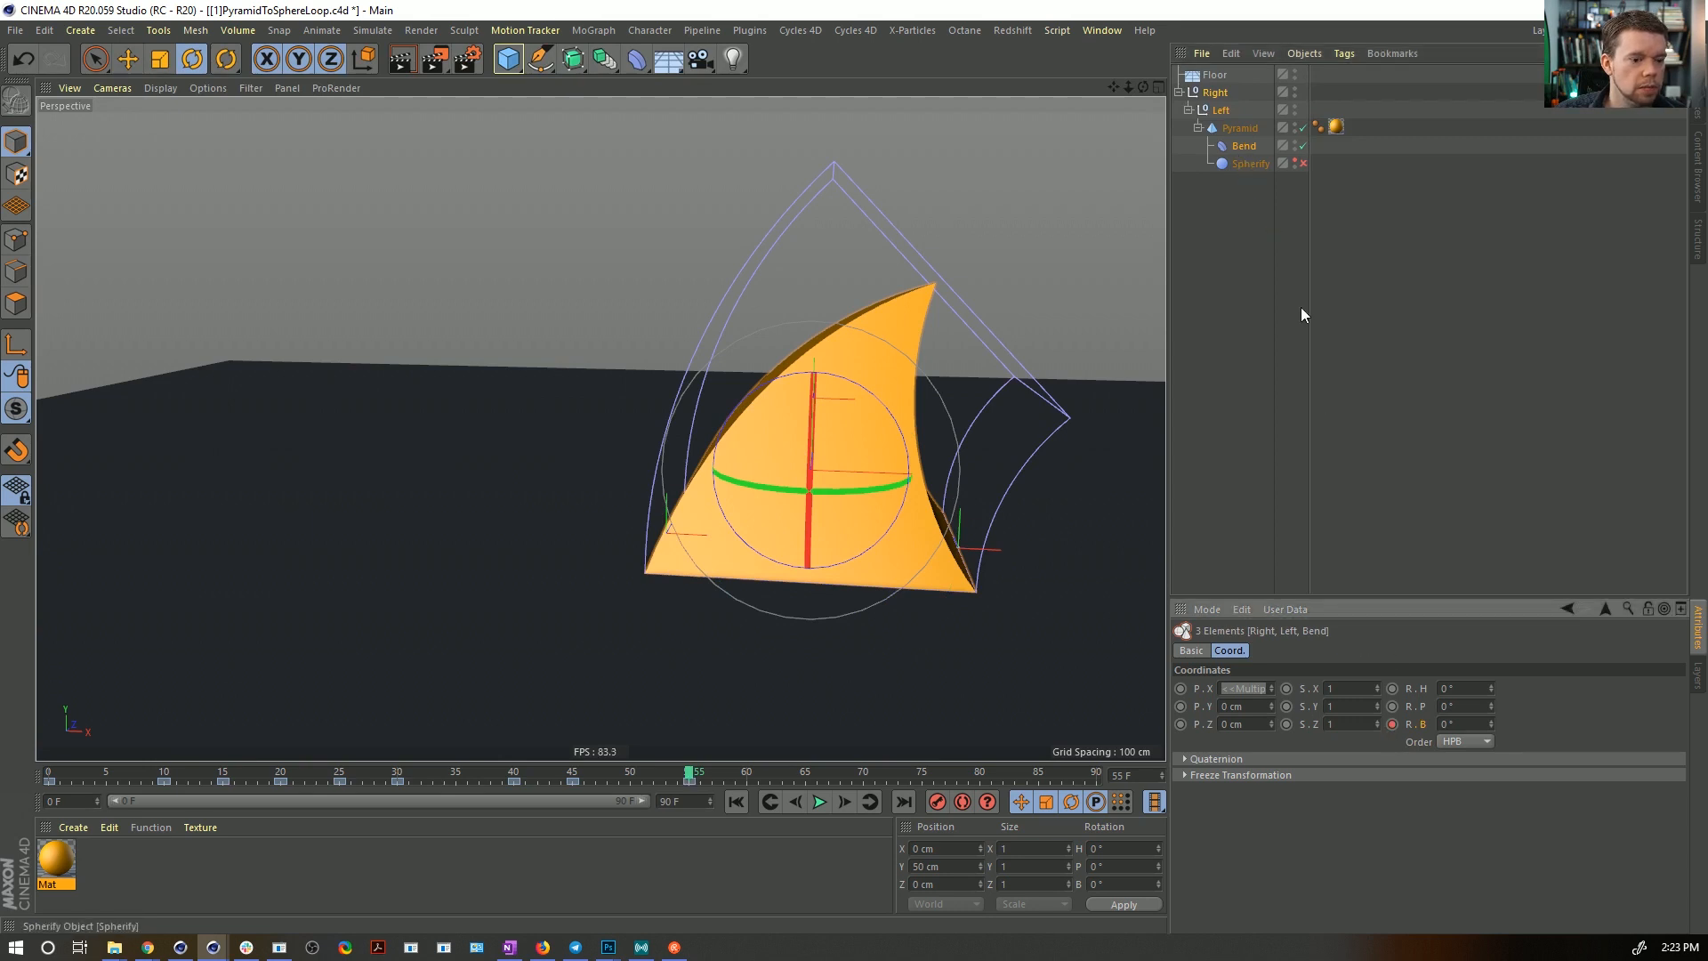
- Keyframe the Bend deformer's strength of 46.568° at frame 55
{"action": "left_click", "coordinate": [1244, 146]}
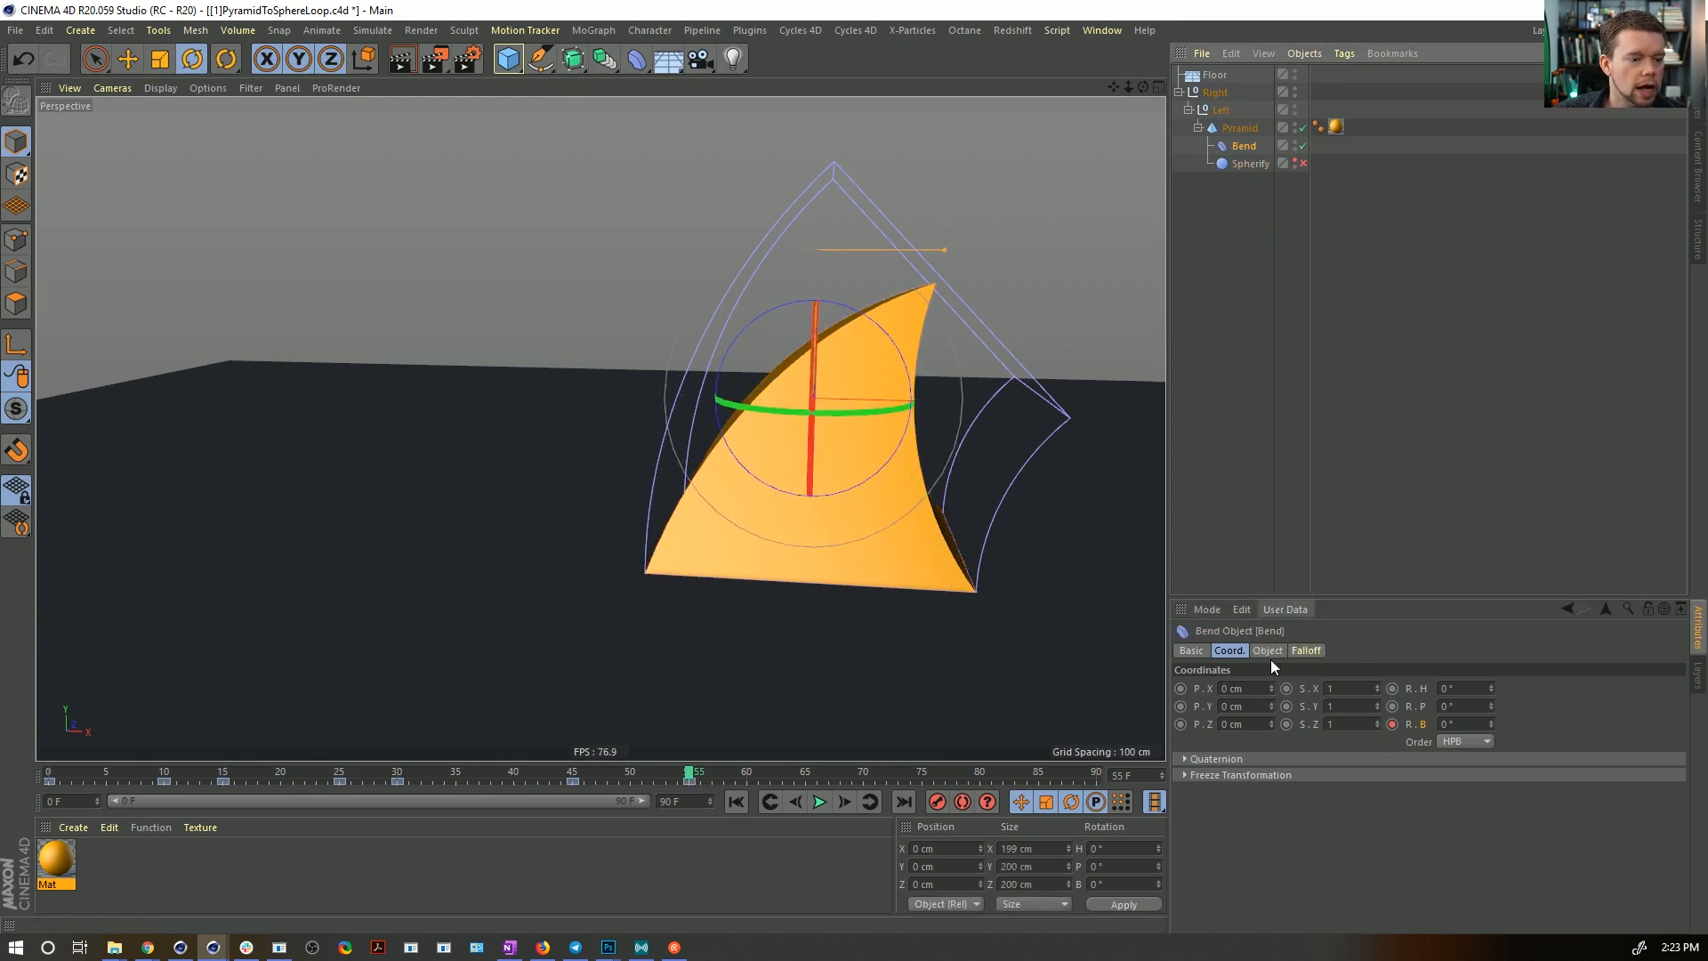
{"action": "left_click", "coordinate": [1267, 651]}
{"action": "left_click", "coordinate": [1180, 723]}
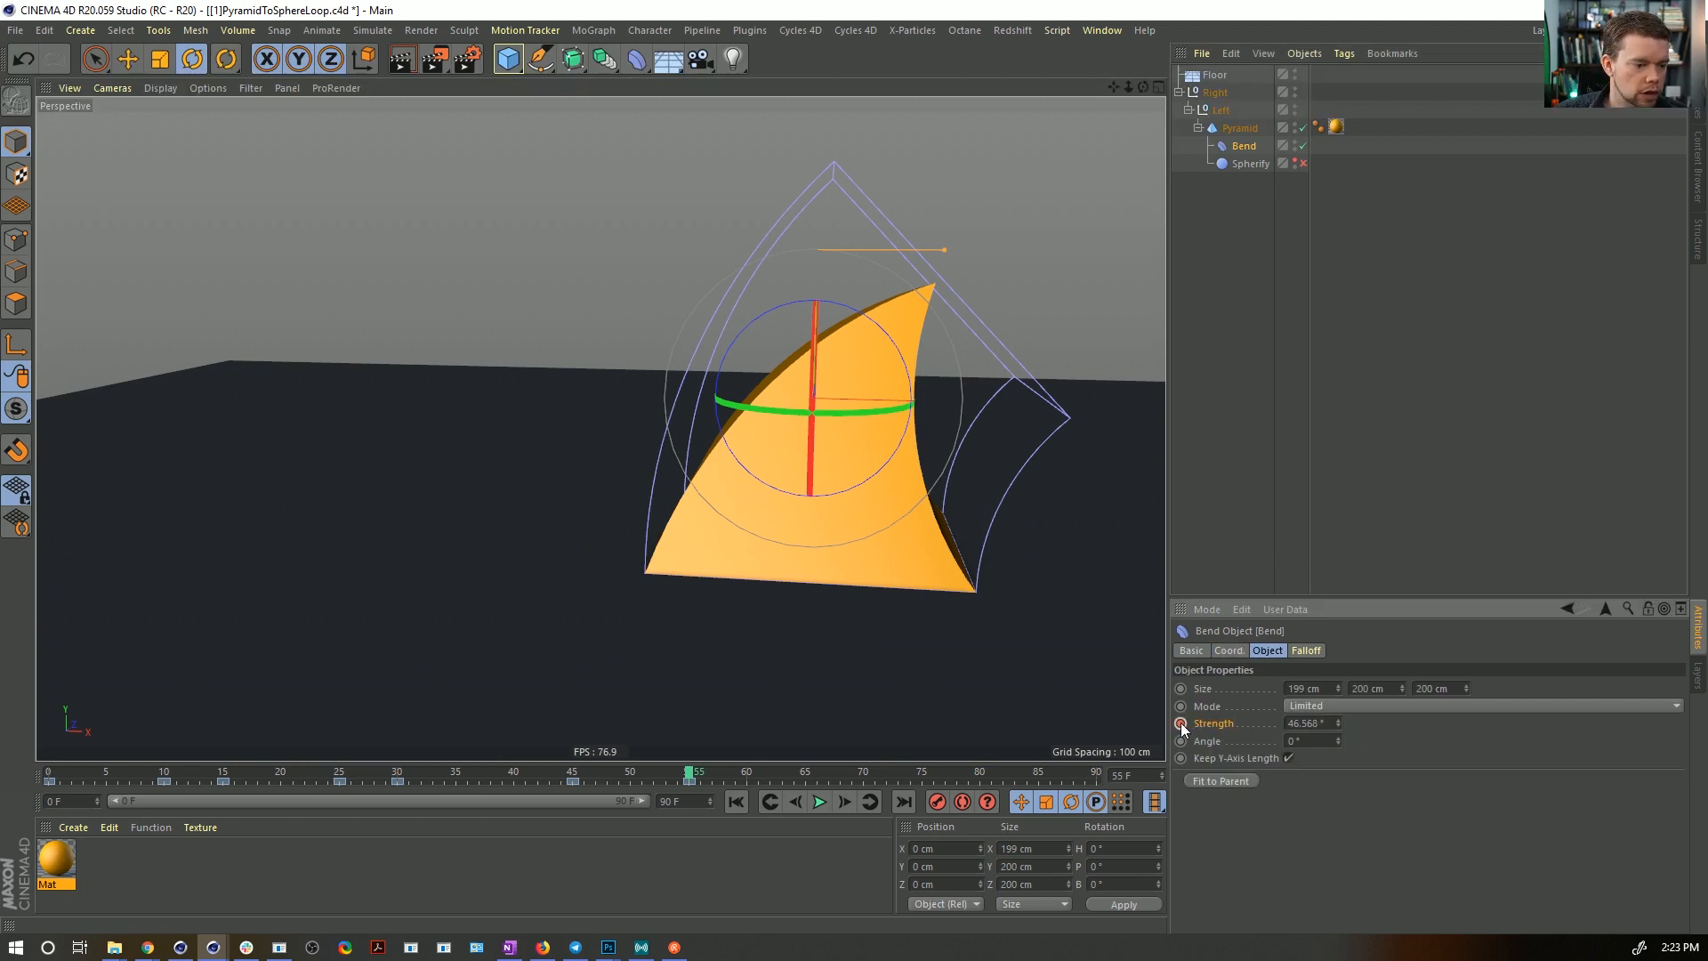
- Carry the frame 30 pose to frame 60, keyframing the Bend's -52° strength and the bank rotation (R.B) of the Right and Left nulls
{"action": "left_click_drag", "start_coordinate": [559, 779], "coordinate": [401, 797]}
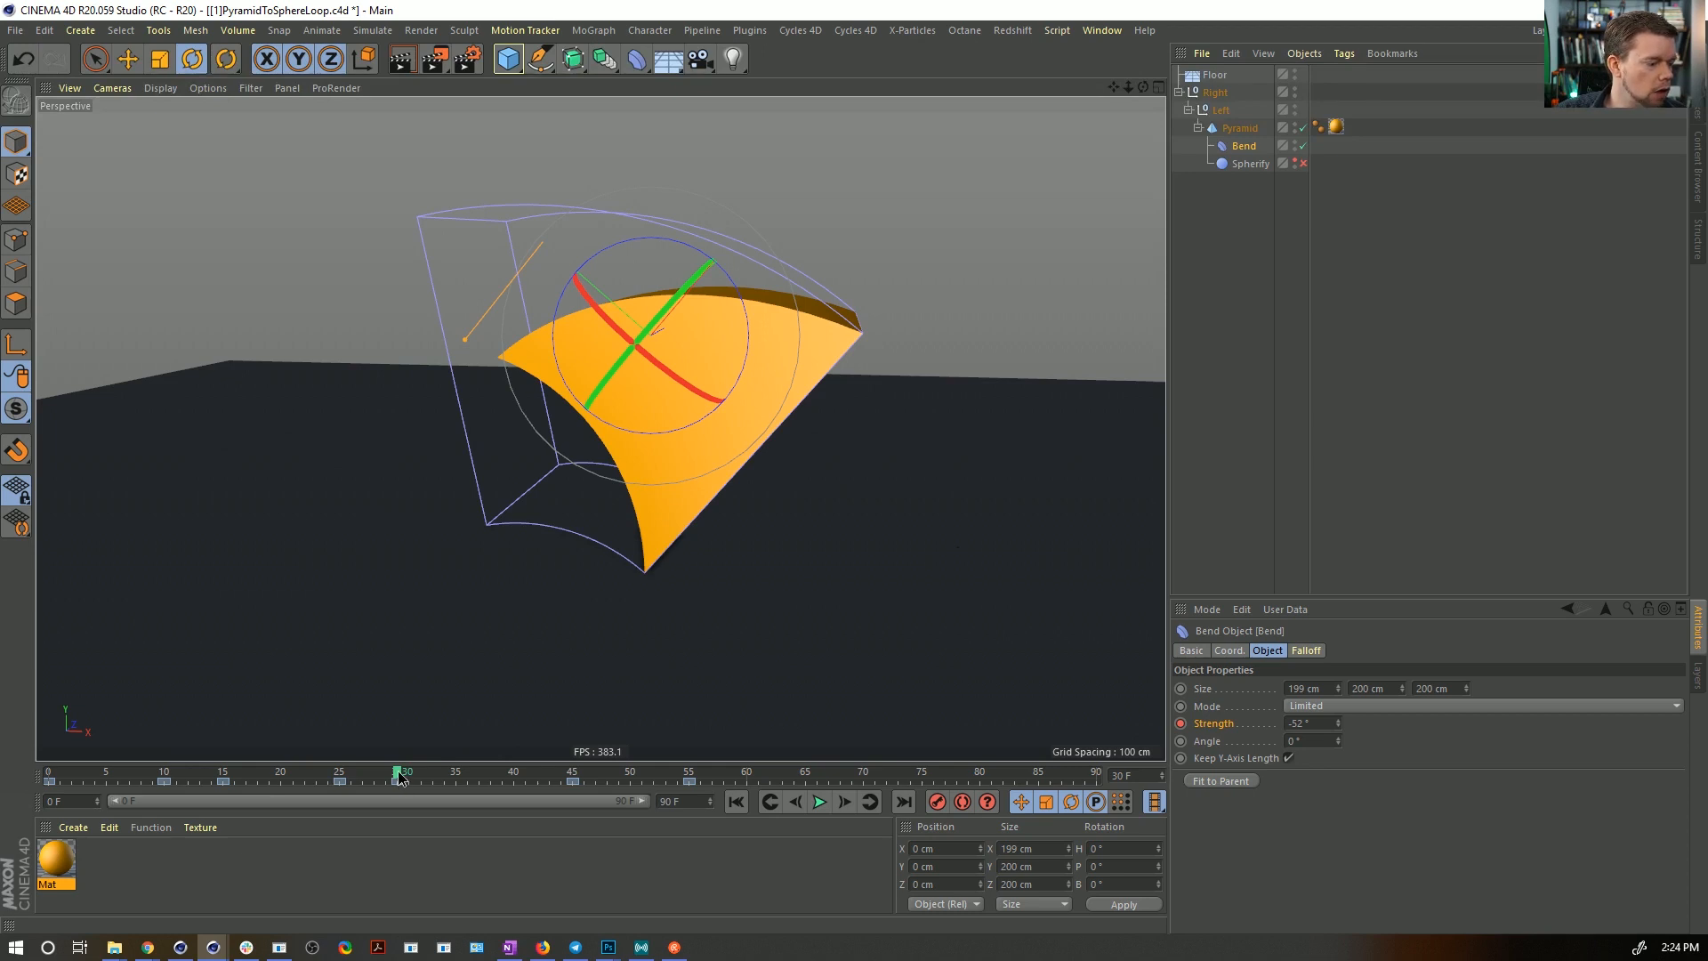
{"action": "left_click_drag", "start_coordinate": [399, 776], "coordinate": [752, 818]}
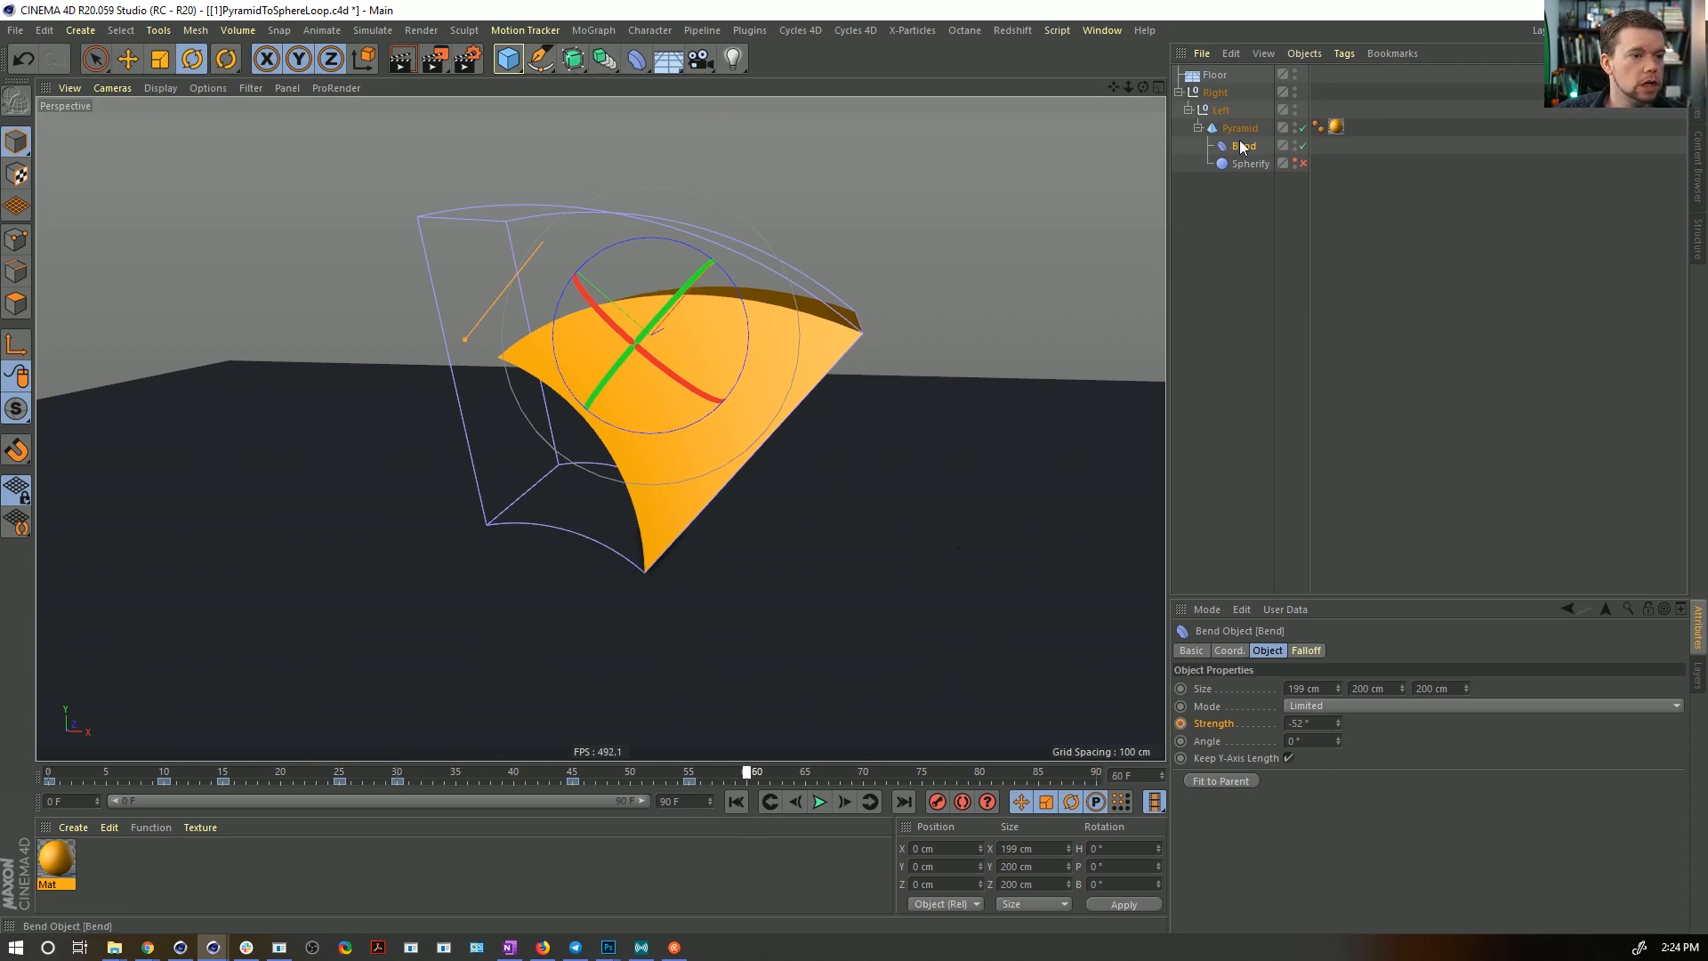
{"action": "left_click", "coordinate": [1181, 723]}
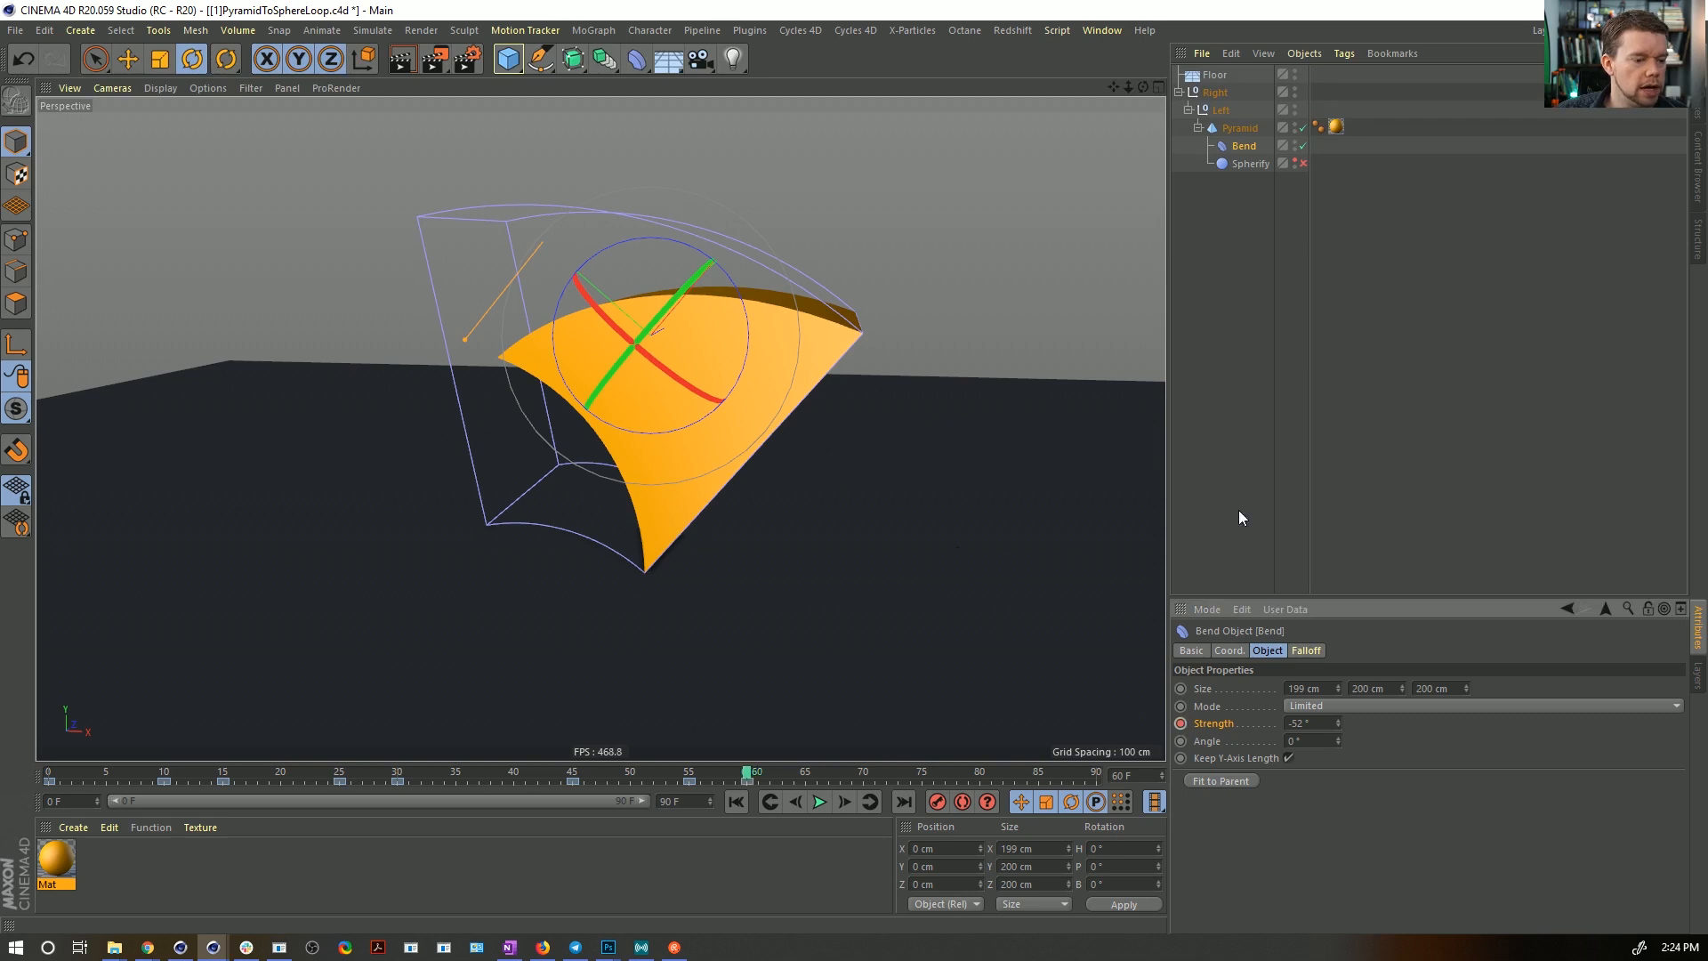
{"action": "left_click", "coordinate": [1221, 110], "text": "ctrl"}
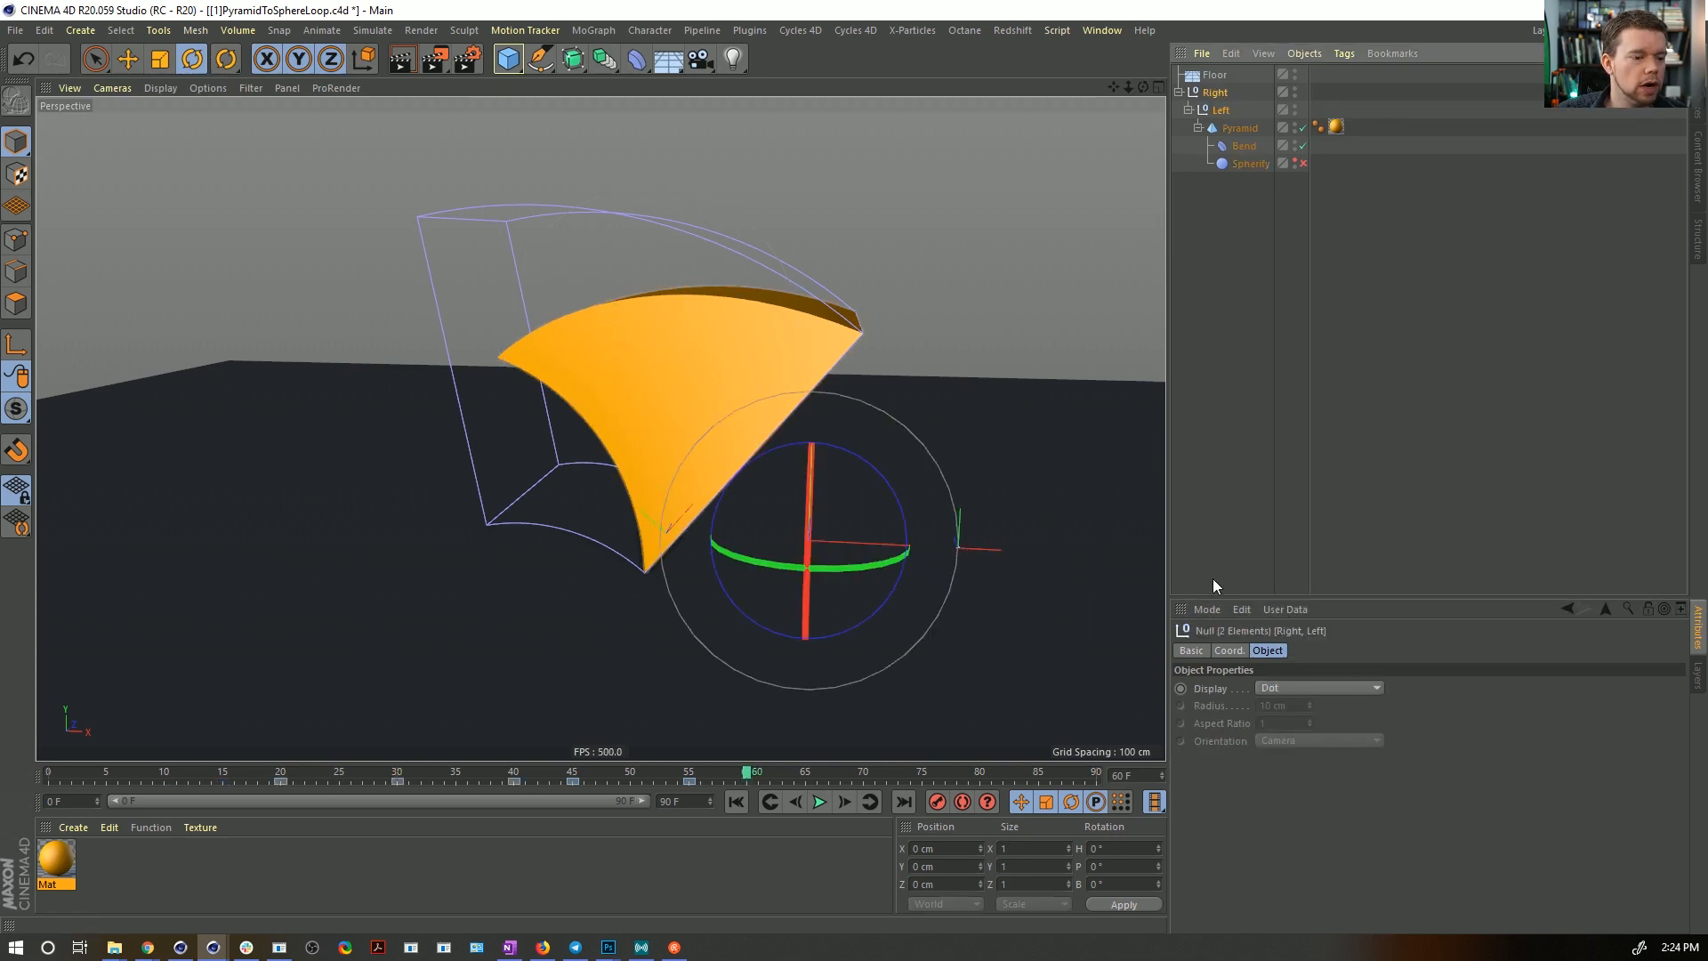
{"action": "left_click", "coordinate": [1229, 650]}
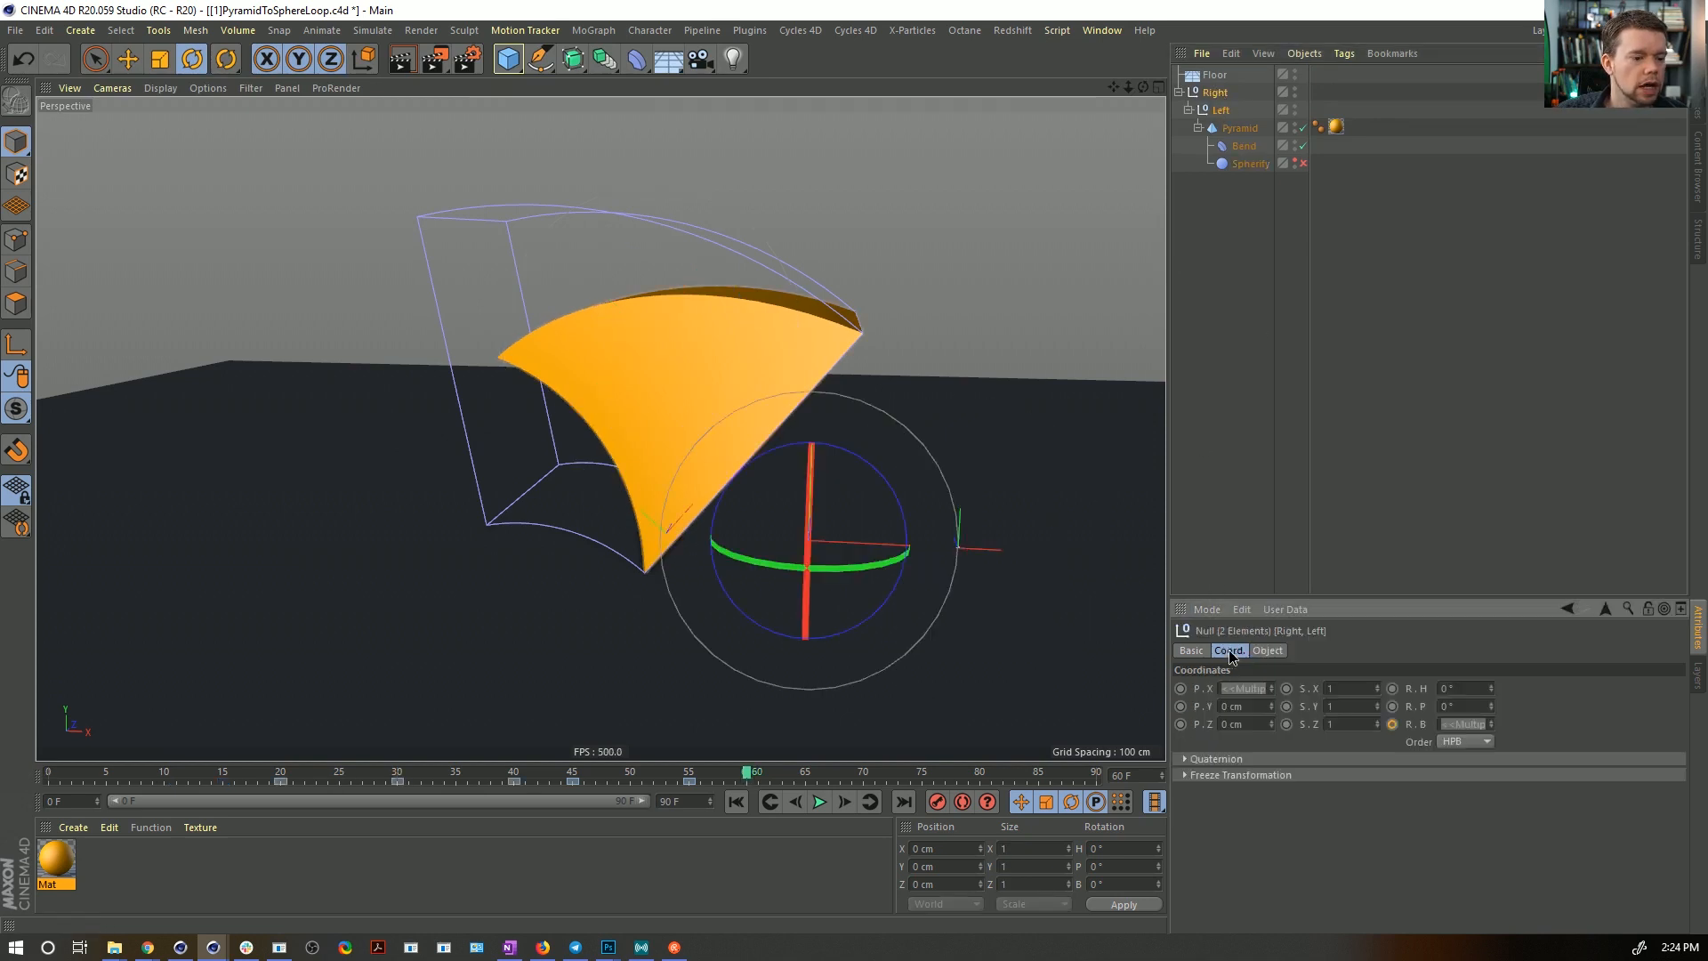
{"action": "left_click", "coordinate": [1392, 724]}
- Remove the bank rotation (R.B) keyframing from the Bend deformer
{"action": "left_click", "coordinate": [1244, 145]}
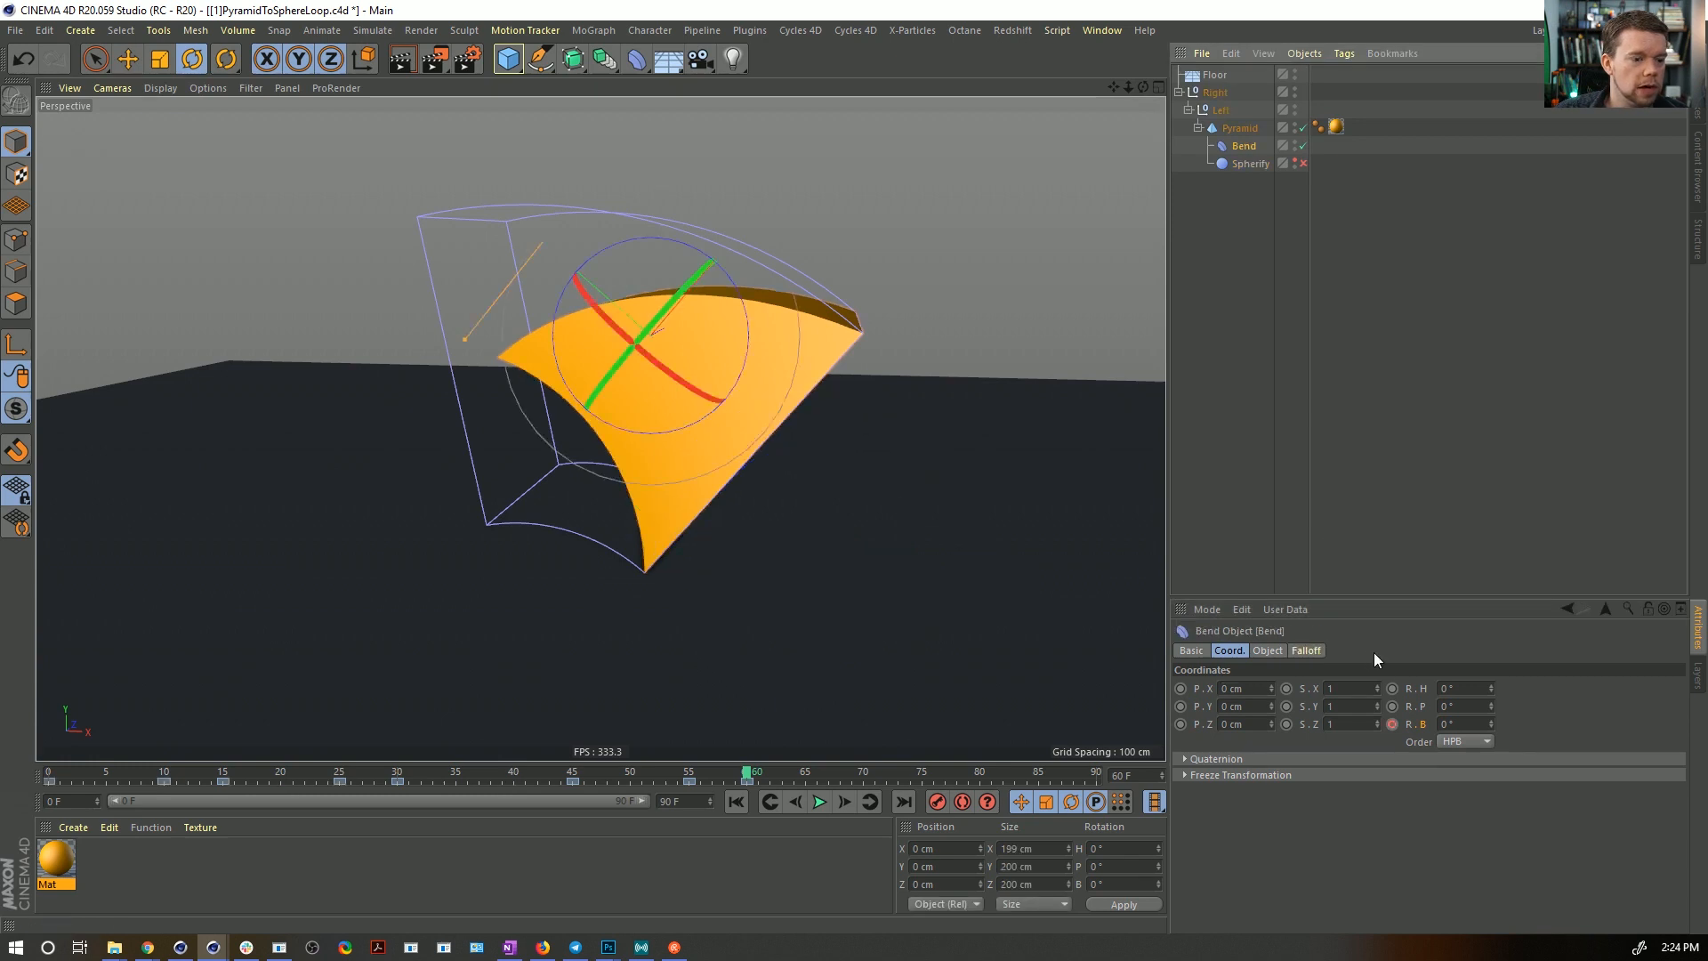
{"action": "left_click", "coordinate": [1393, 724]}
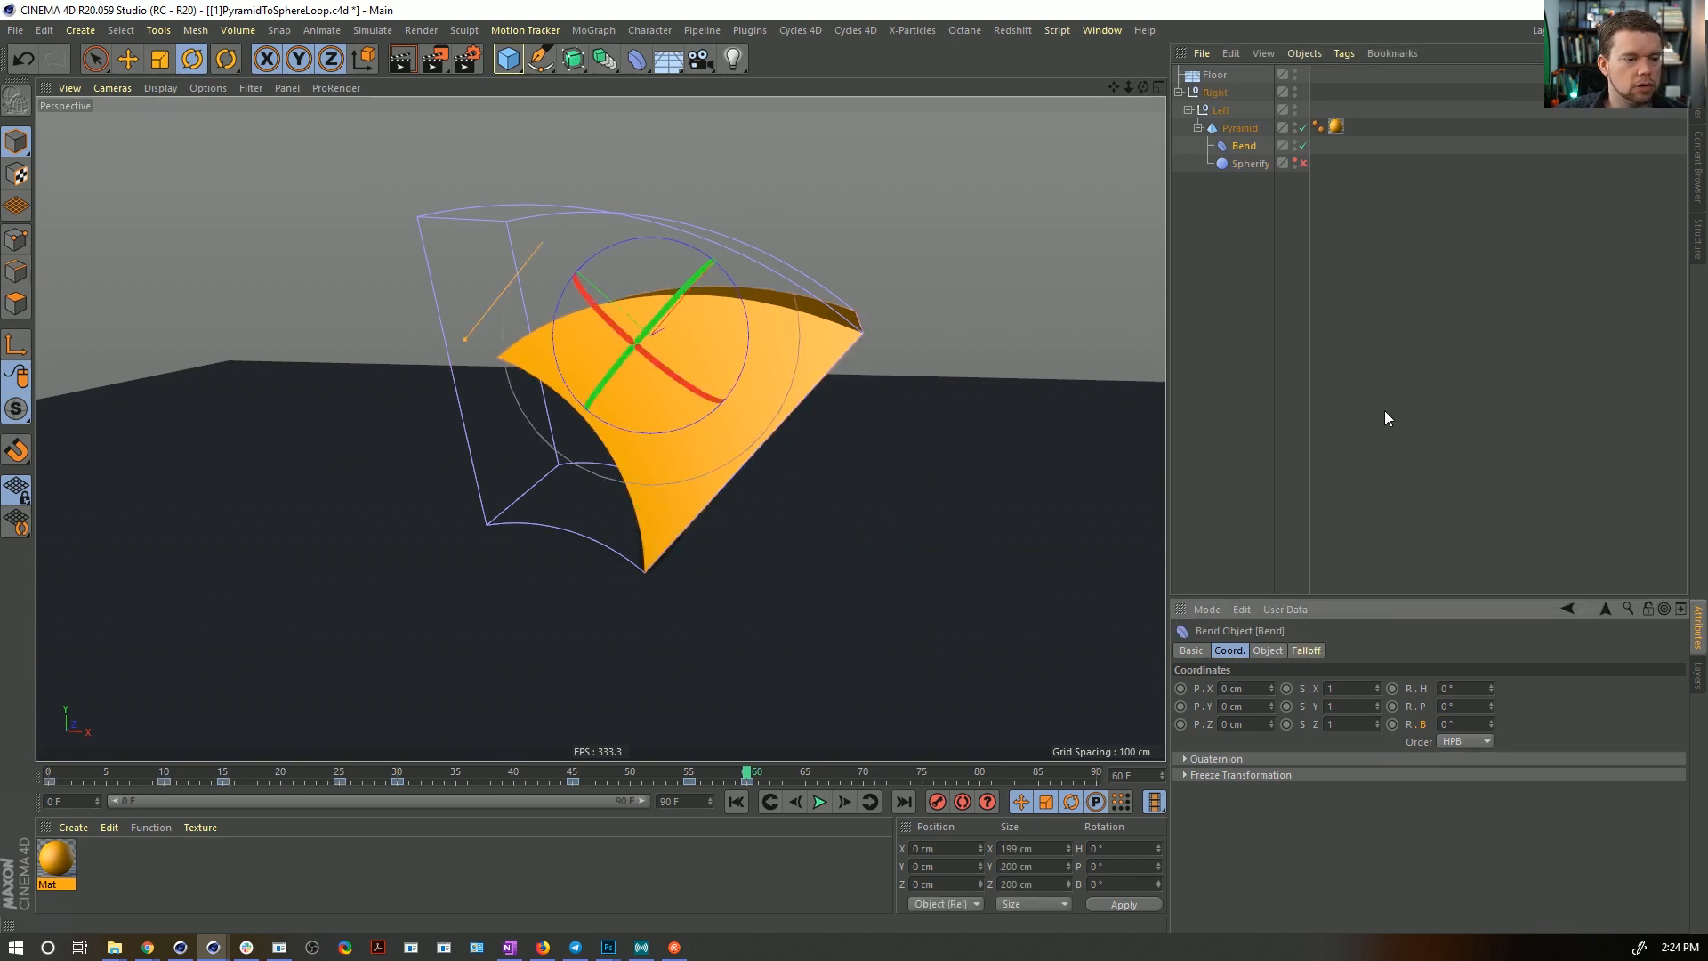
{"action": "left_click", "coordinate": [1346, 382]}
- Delete the Bend deformer's strength key at frame 55 and play the animation from frame 0
{"action": "left_click_drag", "start_coordinate": [584, 772], "coordinate": [735, 801]}
{"action": "left_click", "coordinate": [1242, 147]}
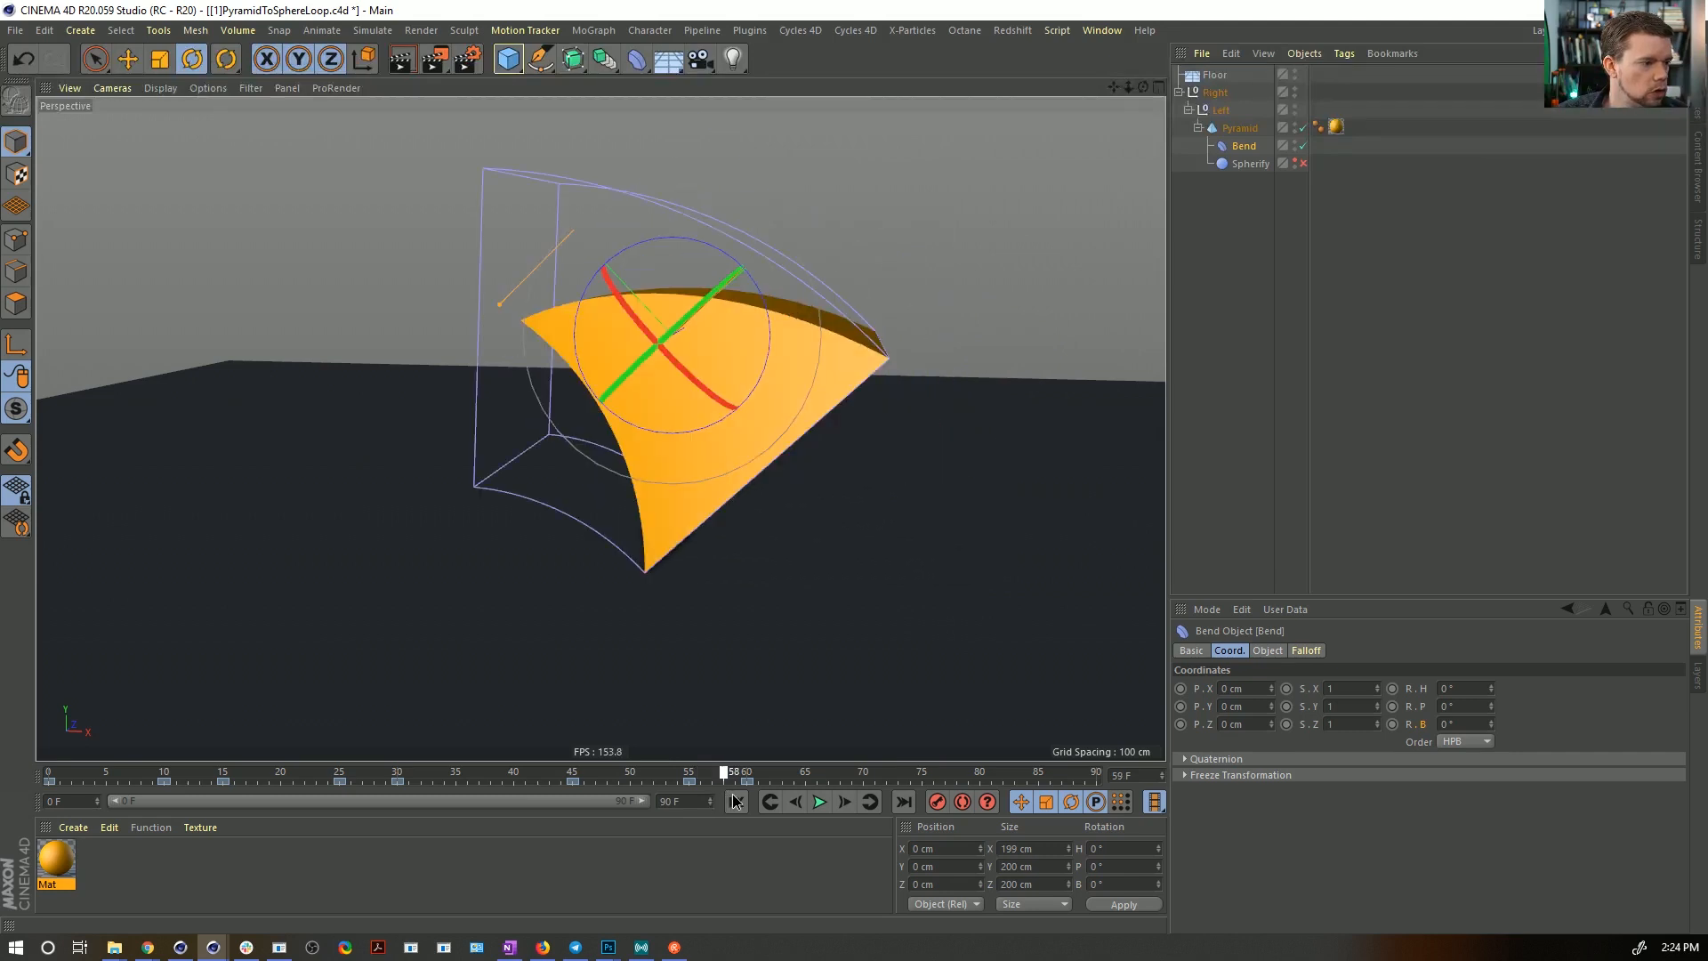
{"action": "left_click", "coordinate": [692, 780]}
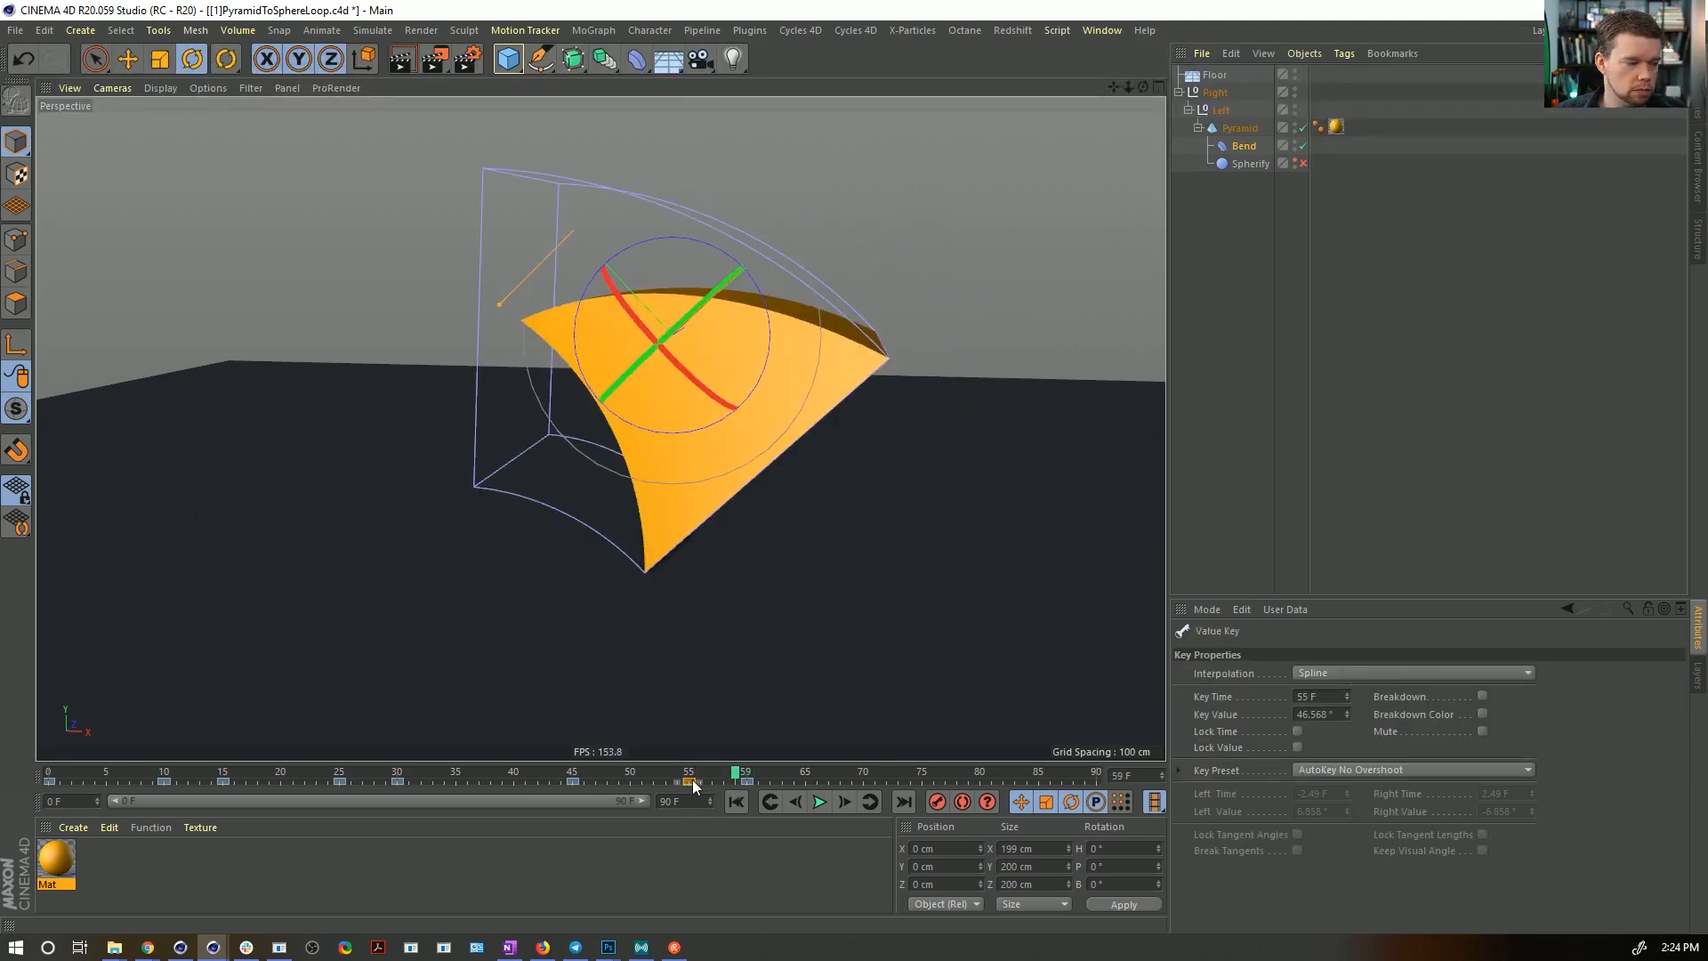
{"action": "key", "text": "Delete"}
{"action": "left_click_drag", "start_coordinate": [573, 771], "coordinate": [49, 775]}
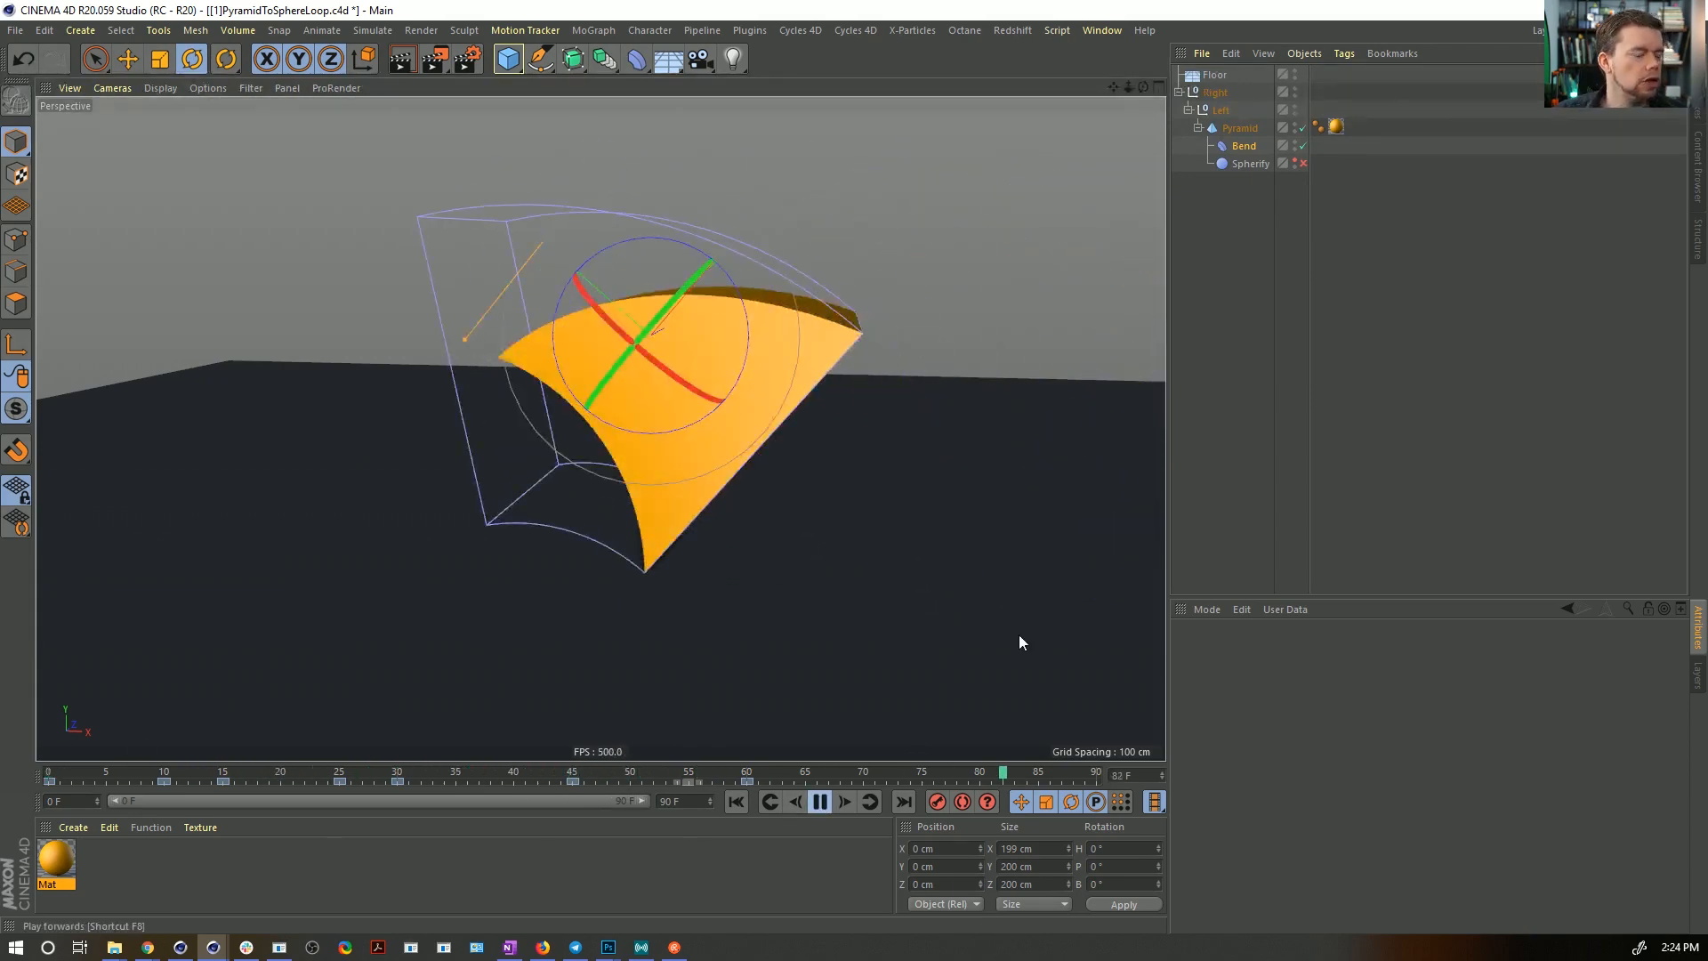
- Select Right, Left, Pyramid and Bend together and replay the animation from frame 0 to check the timing of the first roll
{"action": "left_click", "coordinate": [1244, 148], "text": "ctrl"}
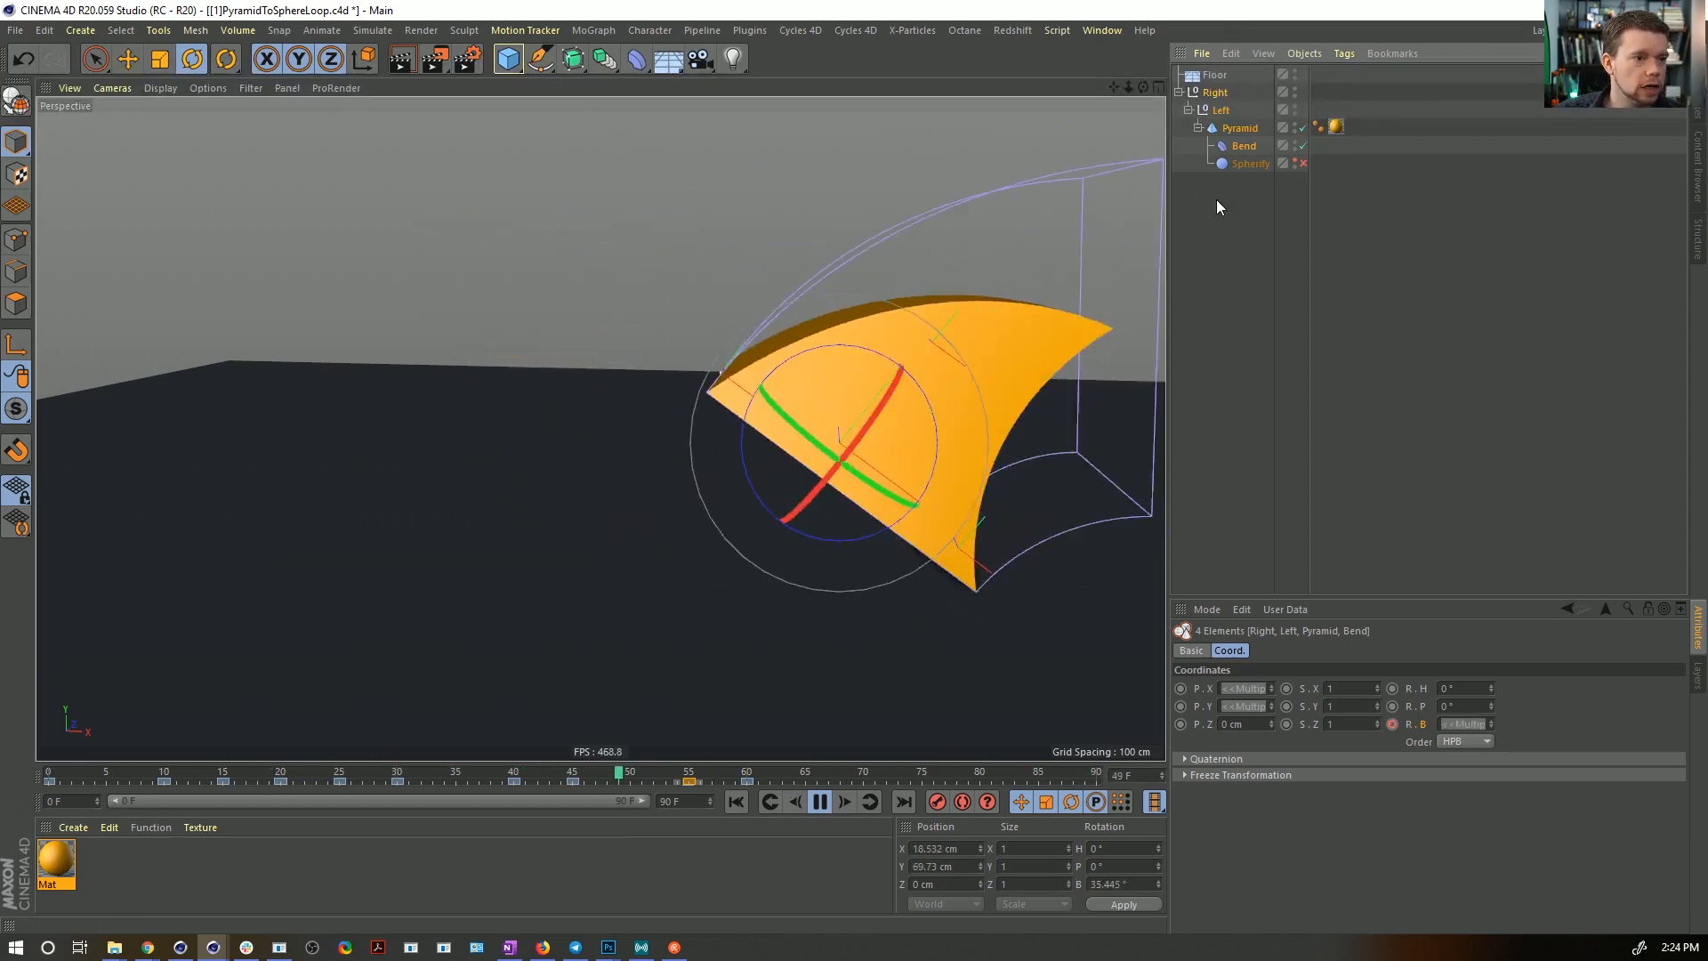
{"action": "left_click", "coordinate": [818, 802]}
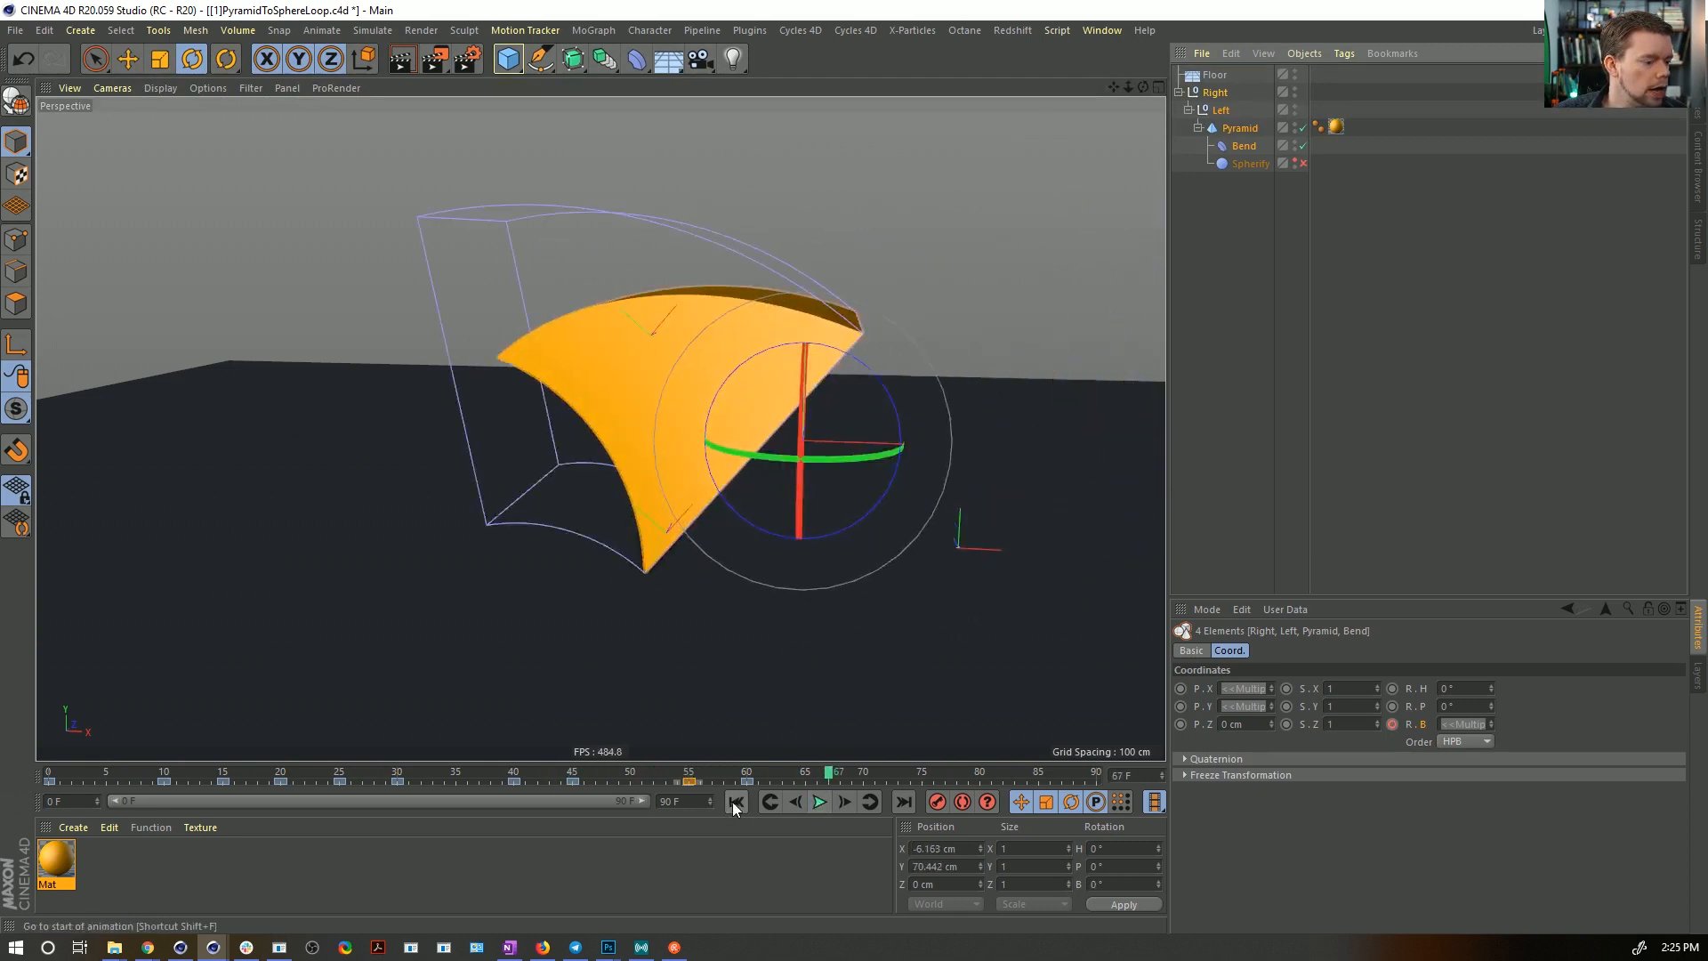
{"action": "left_click", "coordinate": [735, 802]}
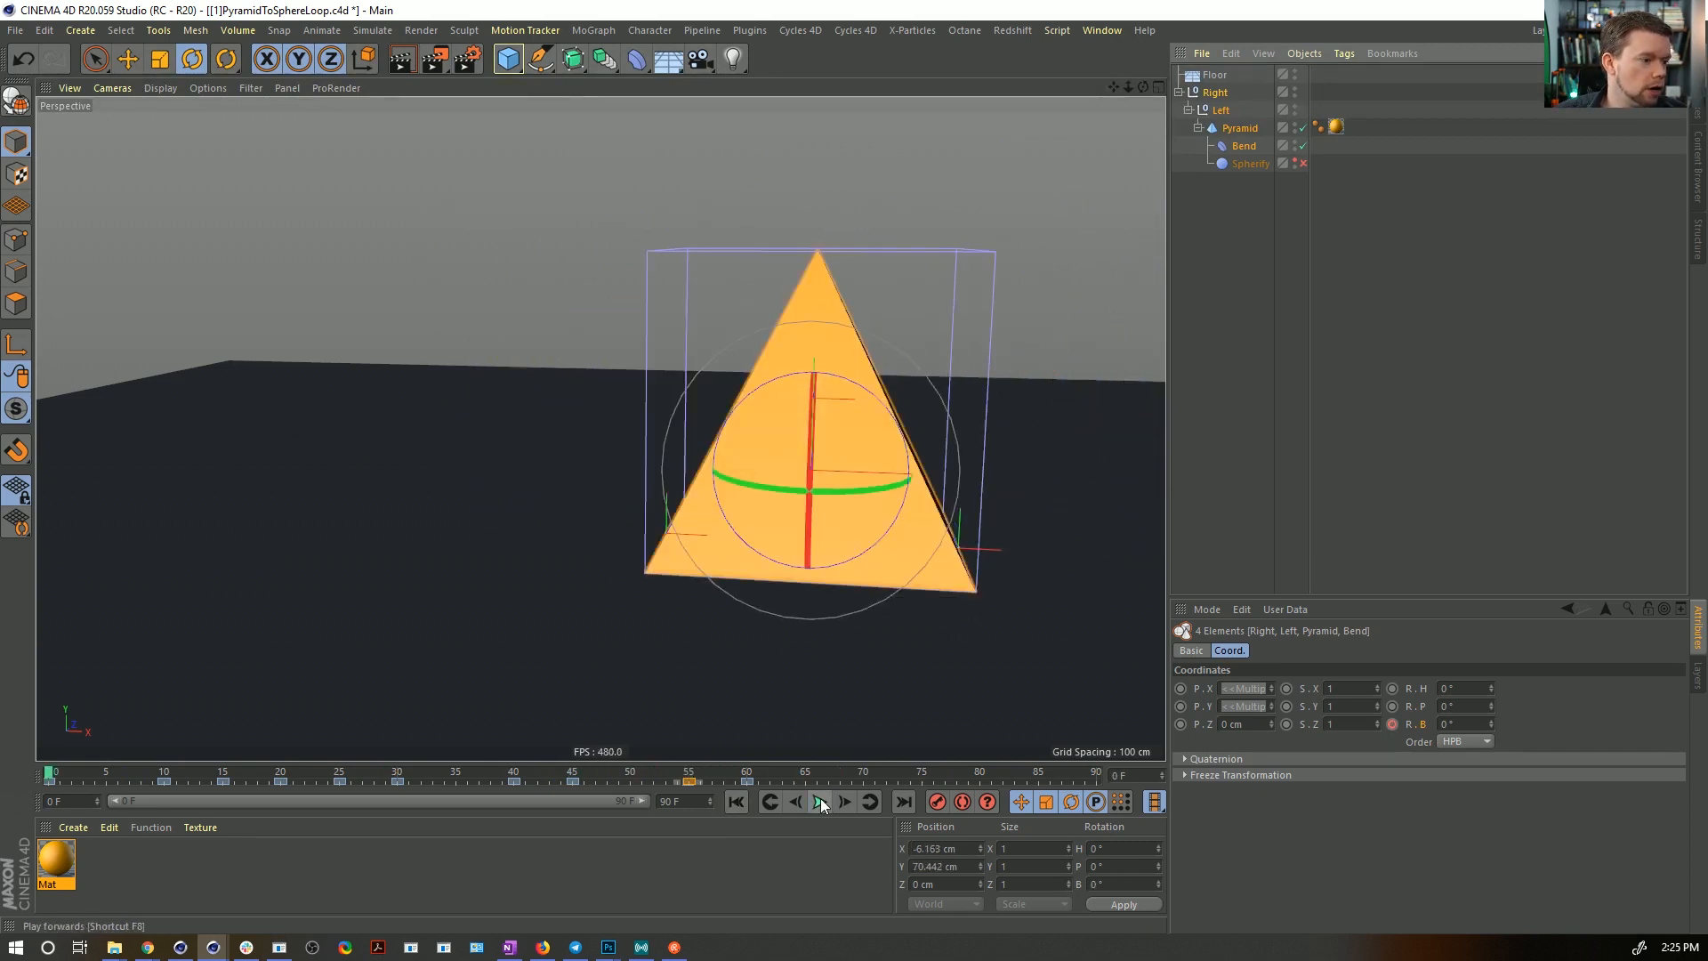
{"action": "left_click", "coordinate": [820, 802]}
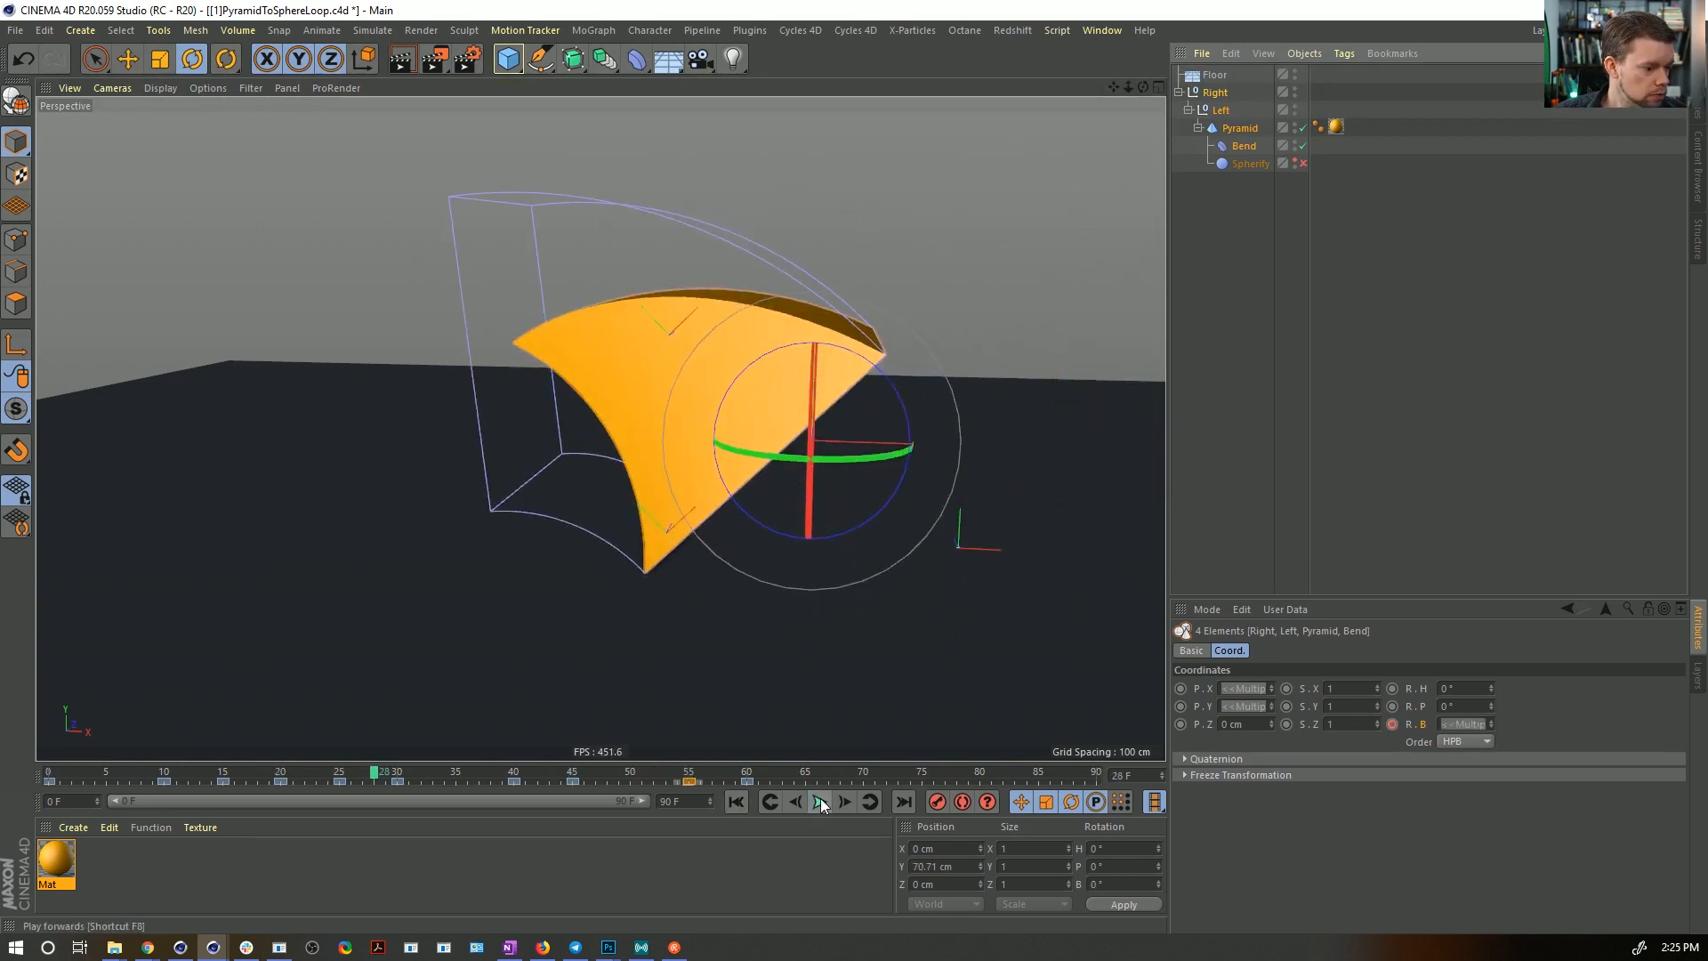
{"action": "left_click", "coordinate": [820, 801]}
{"action": "left_click", "coordinate": [62, 774]}
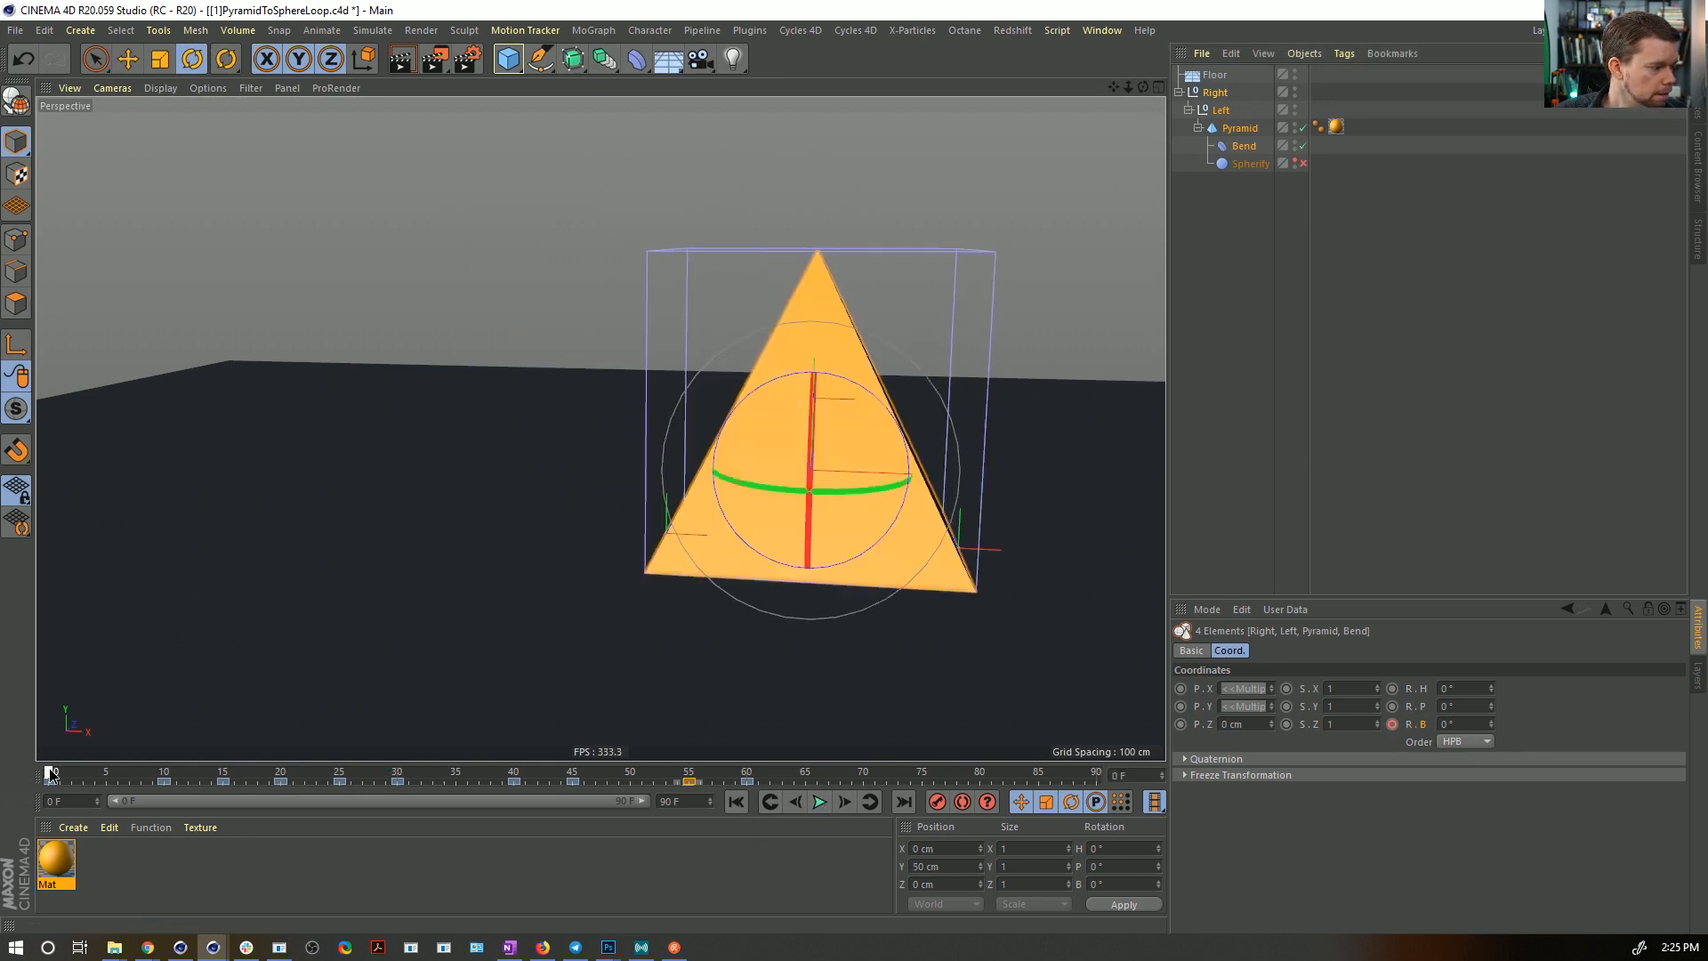
{"action": "mouse_move", "coordinate": [68, 774]}
{"action": "left_mouse_down"}
{"action": "mouse_move", "coordinate": [107, 774]}
{"action": "mouse_move", "coordinate": [49, 774]}
{"action": "left_mouse_up"}
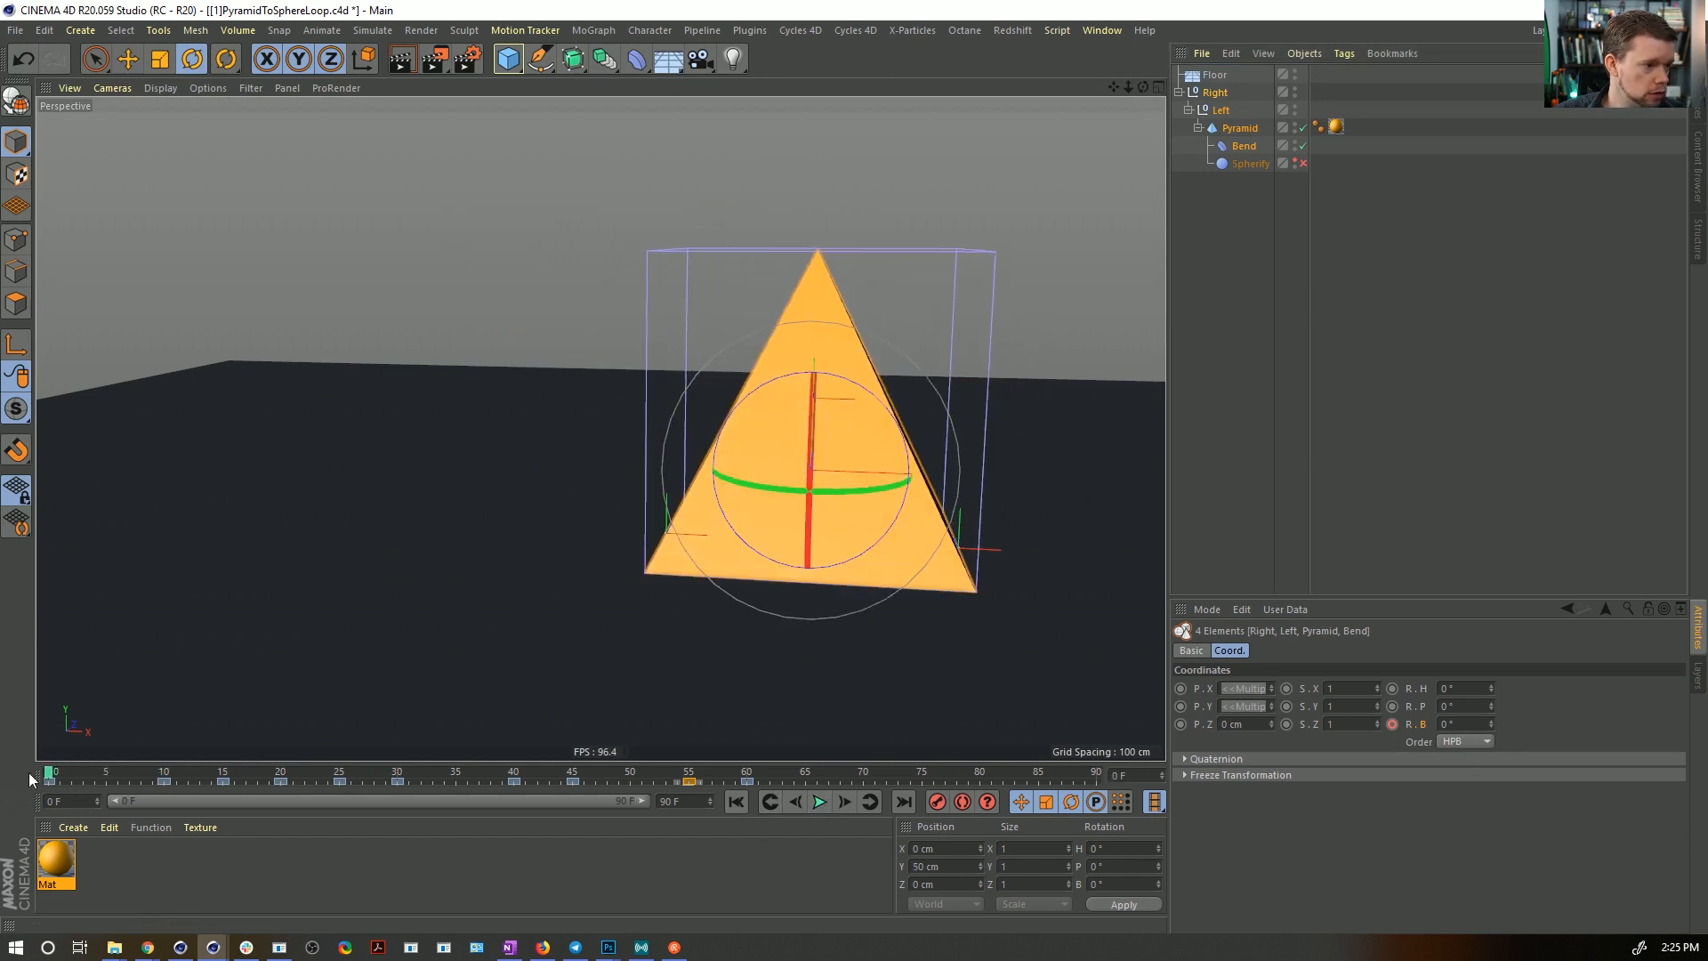
{"action": "left_click", "coordinate": [820, 802]}
{"action": "left_click", "coordinate": [820, 802]}
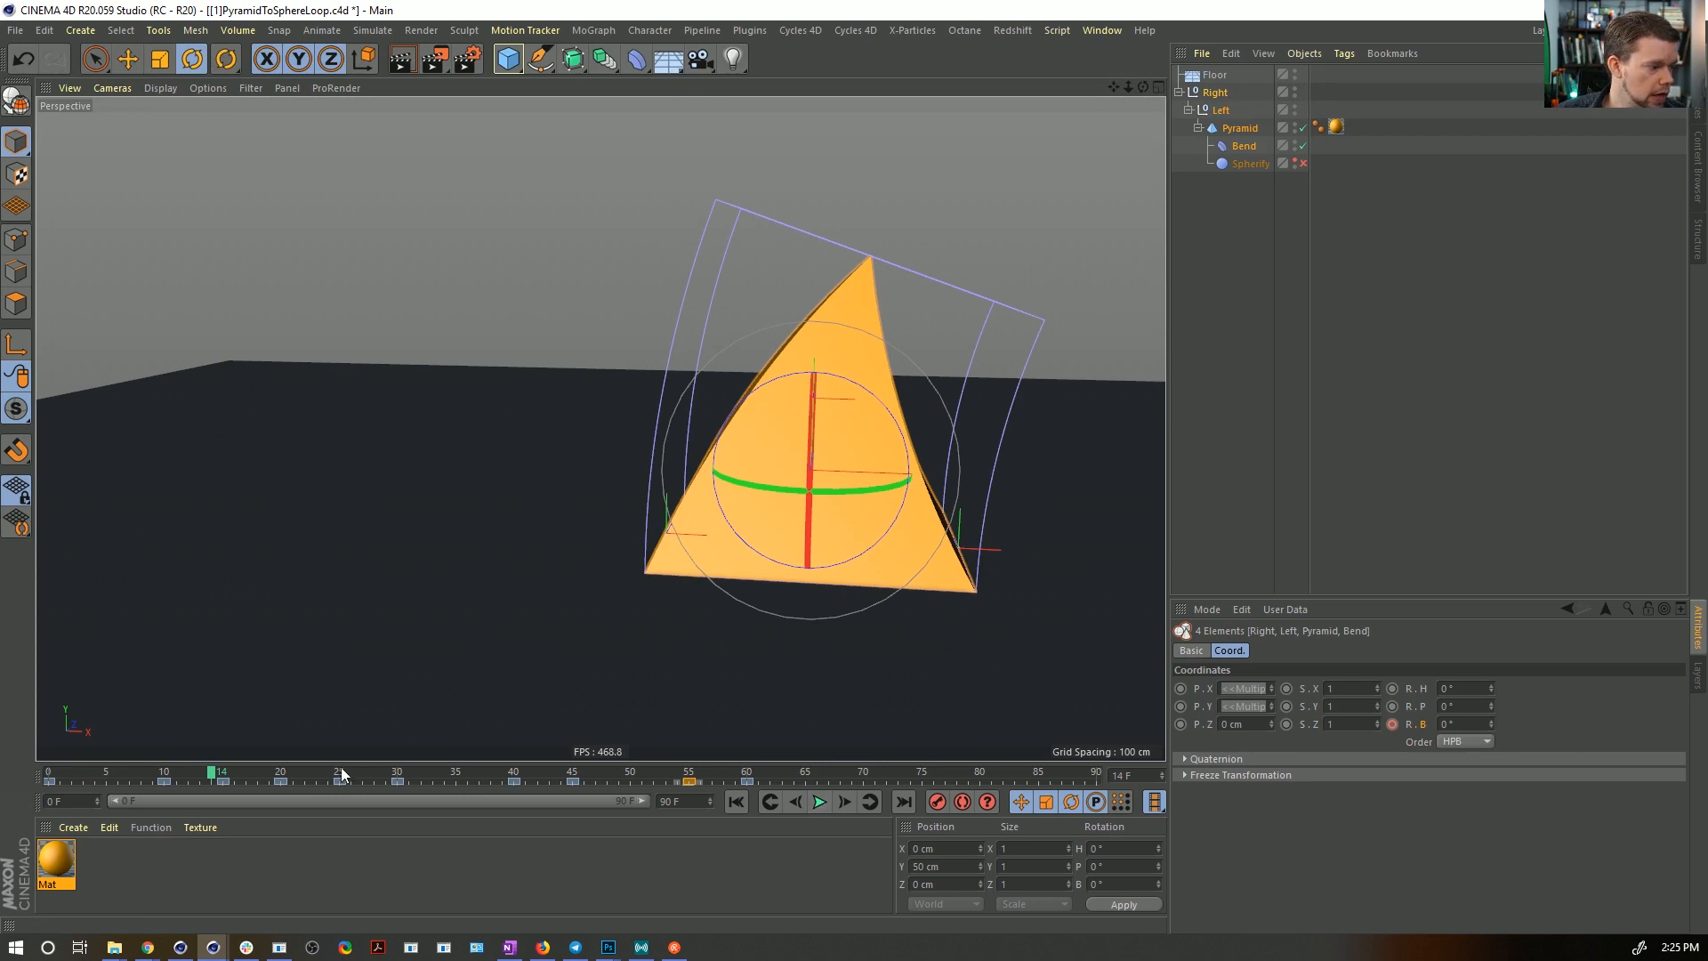
- Shift all keys from frame 15 through frame 60 forward by five frames and replay the animation from the start
{"action": "left_click_drag", "start_coordinate": [201, 778], "coordinate": [787, 782], "text": "ctrl"}
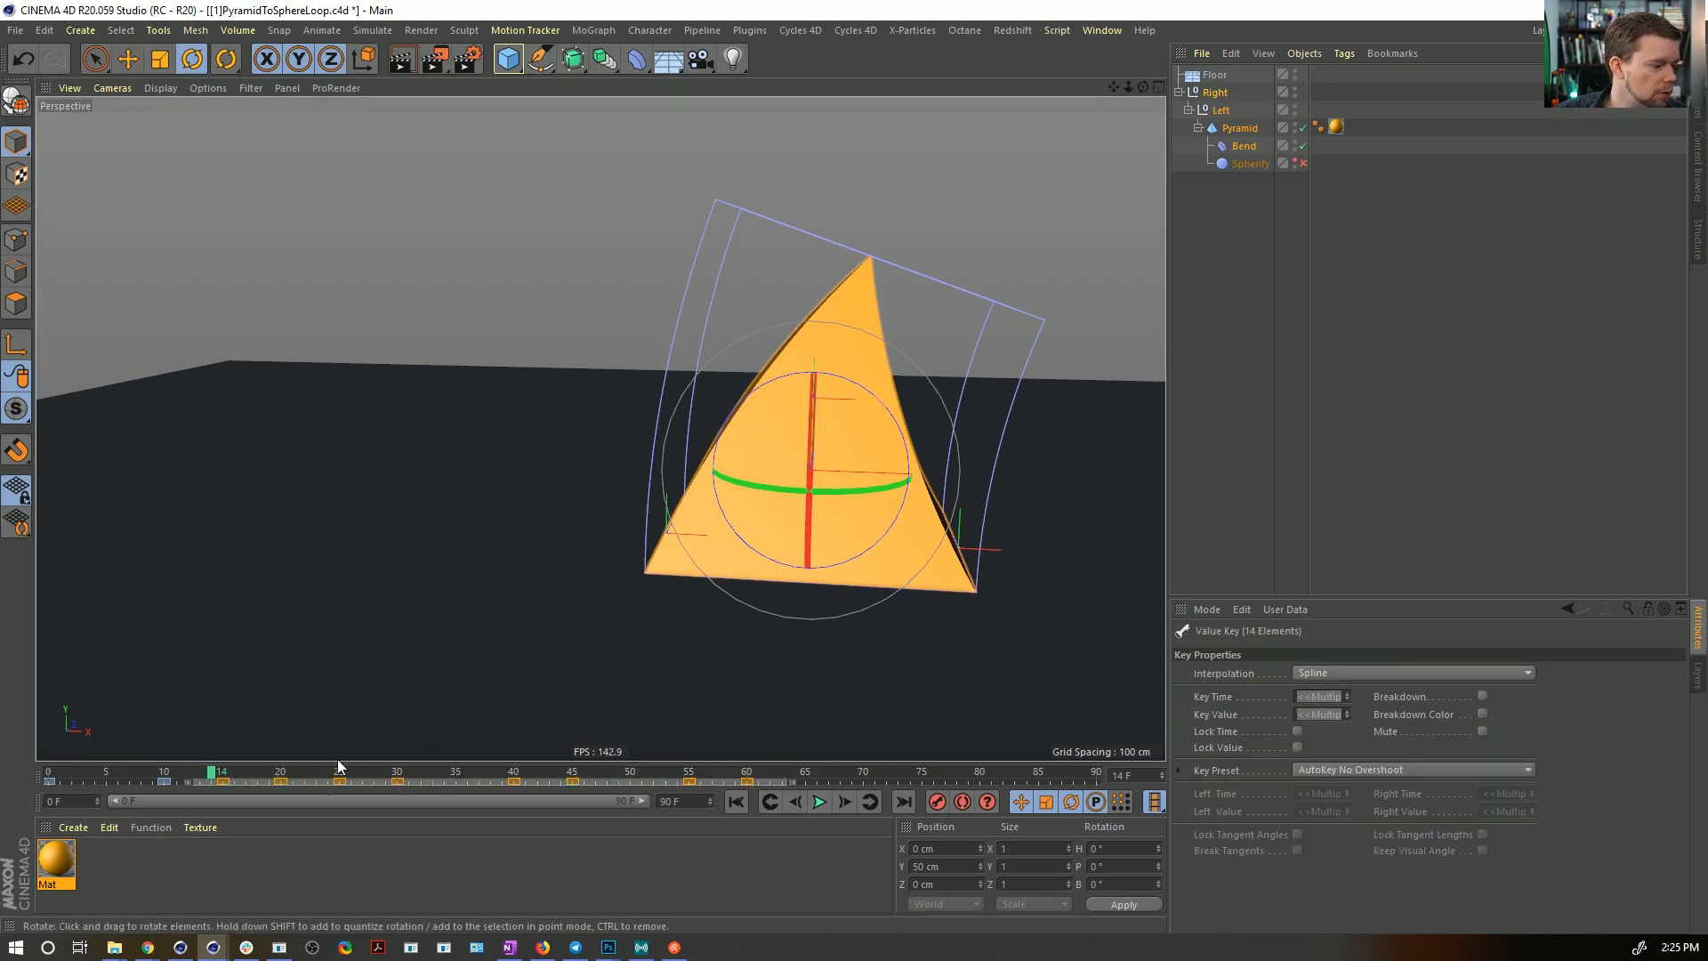
{"action": "left_click_drag", "start_coordinate": [250, 784], "coordinate": [312, 786]}
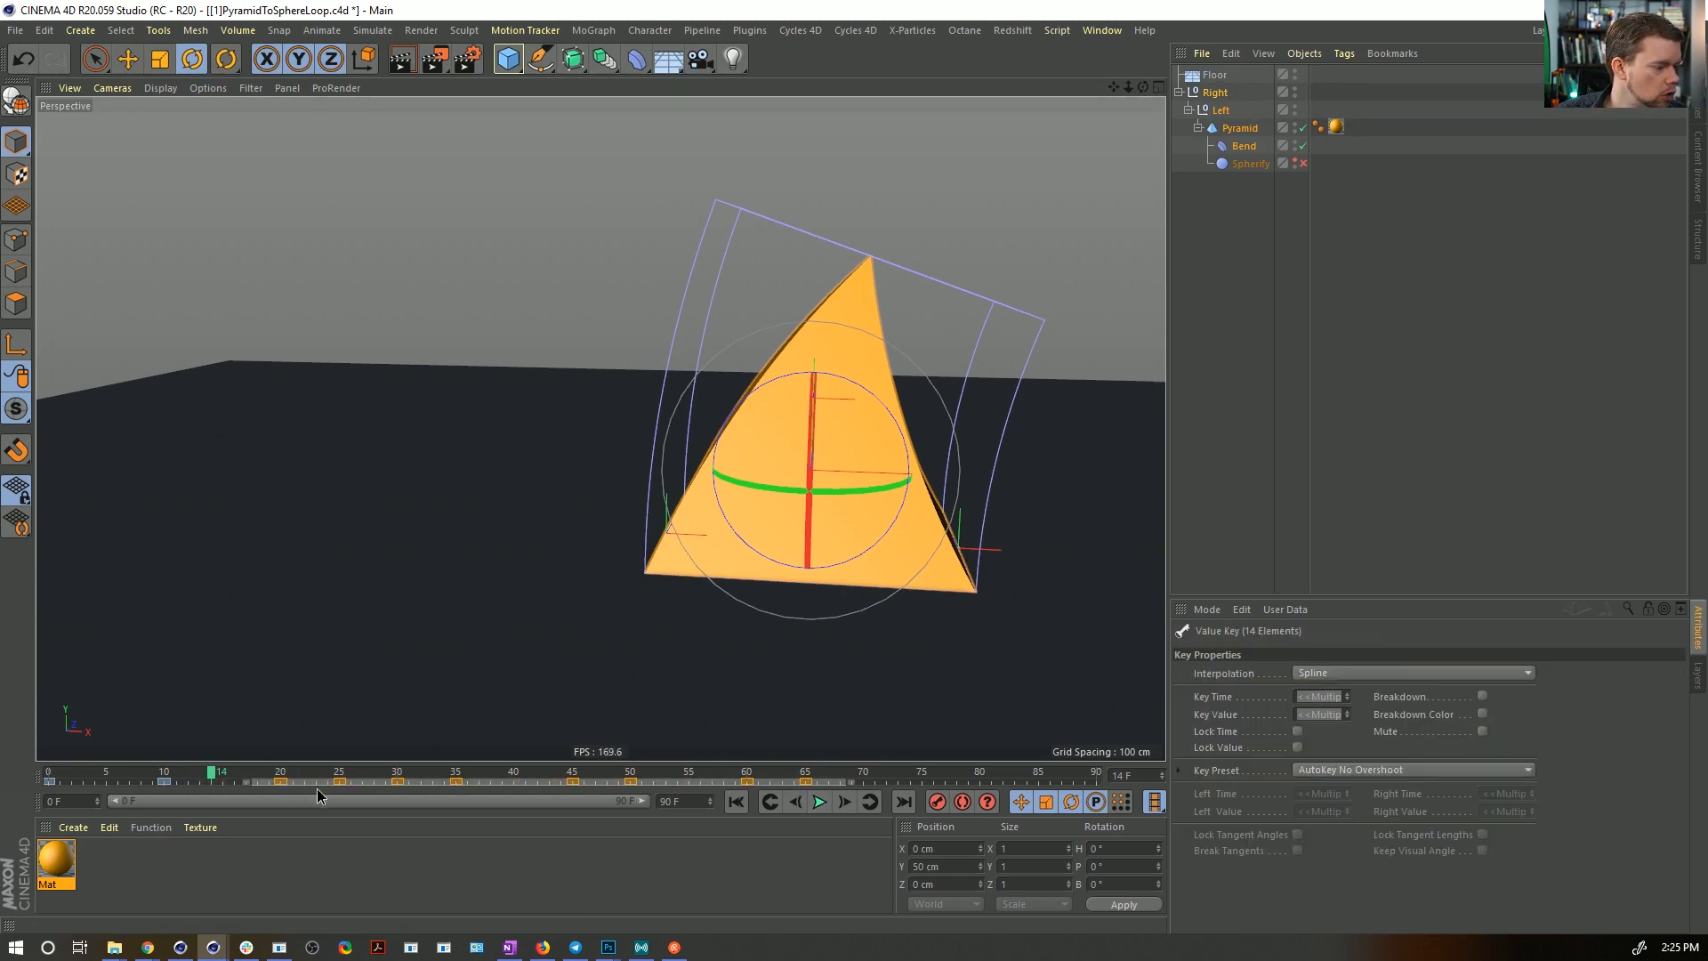
{"action": "left_click", "coordinate": [742, 802]}
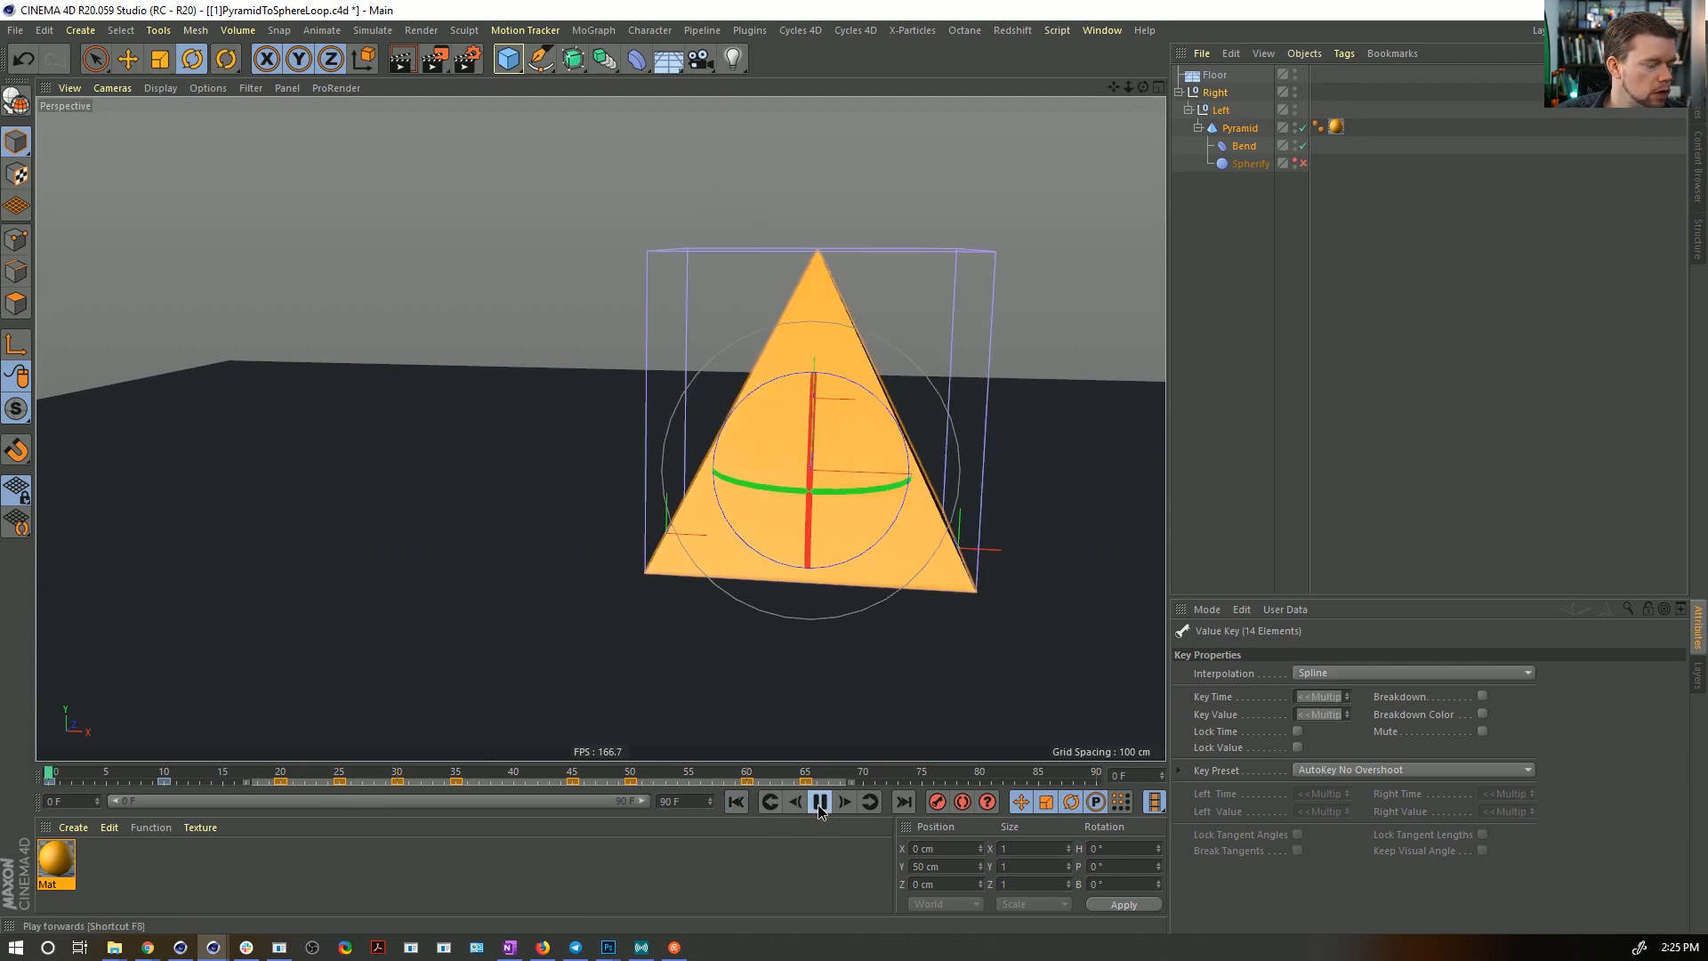
{"action": "left_click", "coordinate": [819, 801]}
{"action": "left_click", "coordinate": [818, 803]}
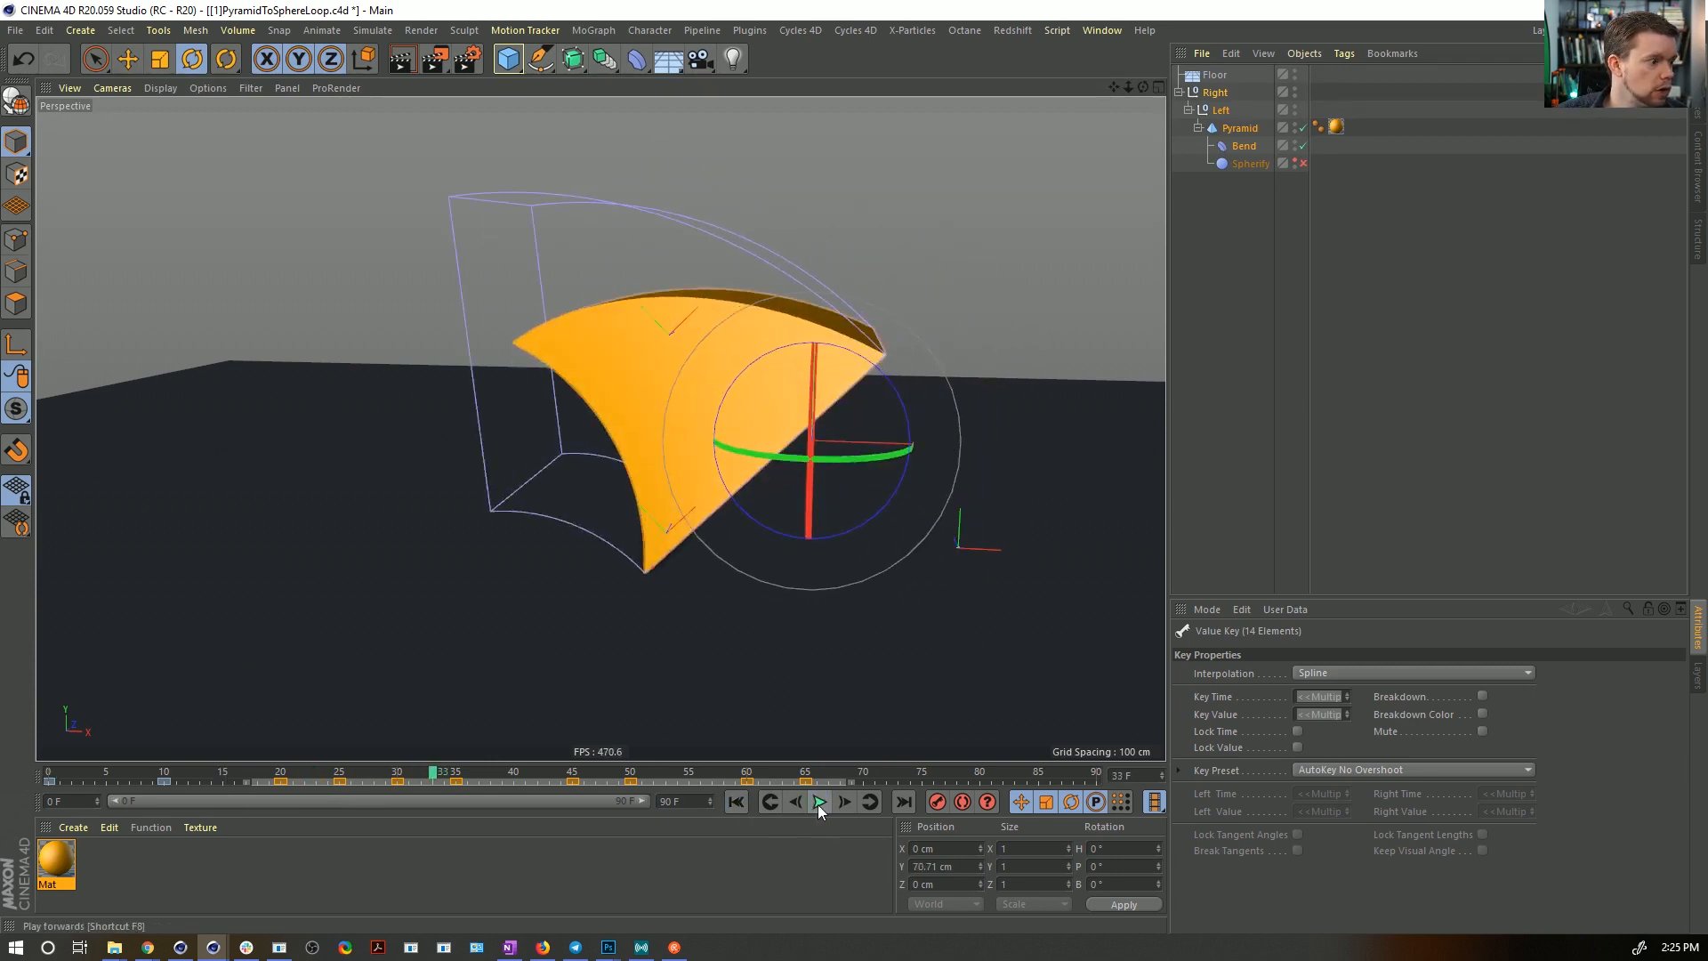
- Keyframe the Bend deformer's strength at 51° on frame 20 and replay the animation from the start
{"action": "left_click", "coordinate": [212, 774]}
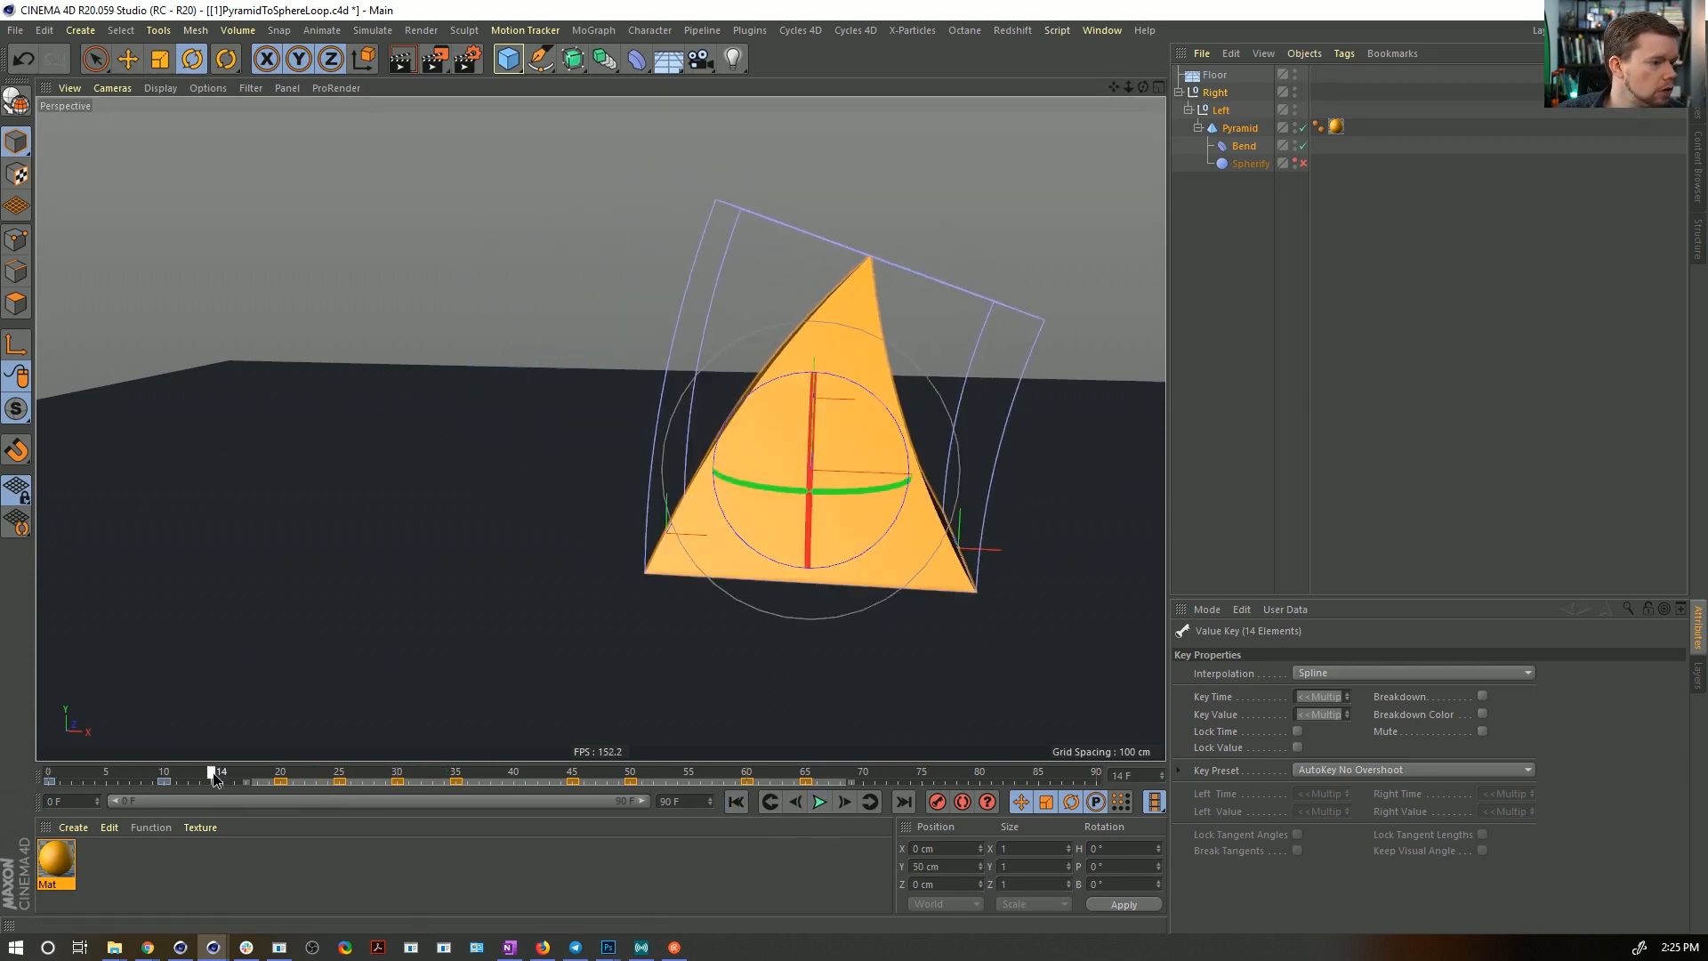
{"action": "left_click_drag", "start_coordinate": [214, 779], "coordinate": [280, 788]}
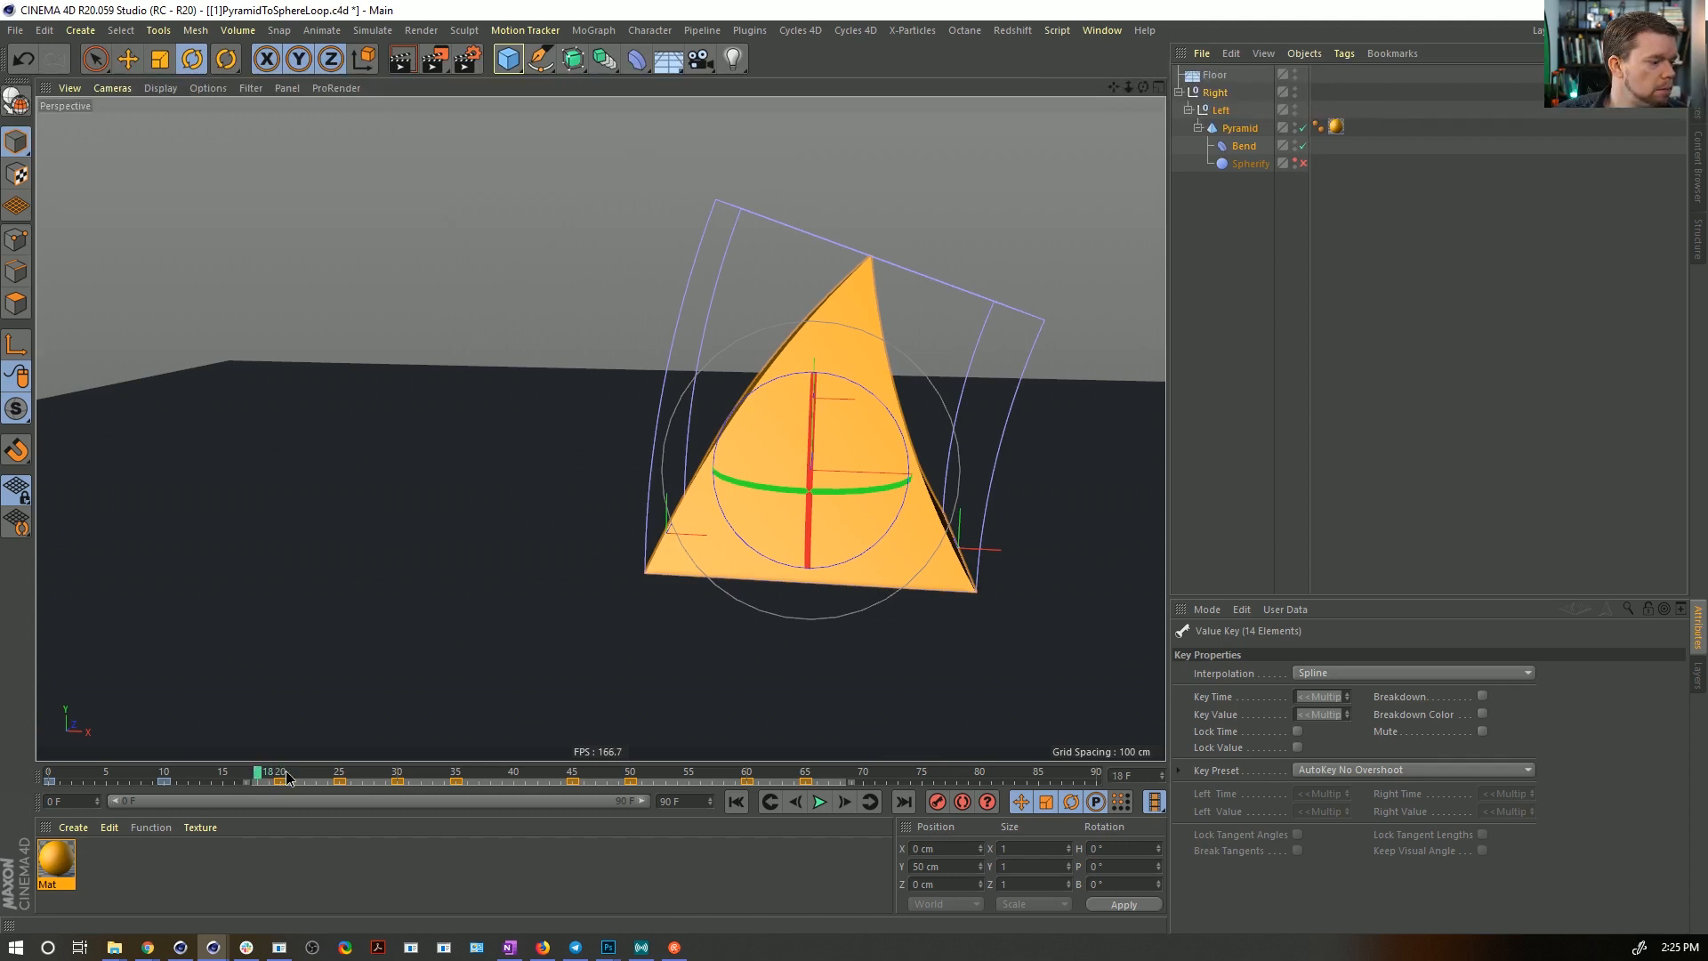
{"action": "left_click", "coordinate": [1243, 145]}
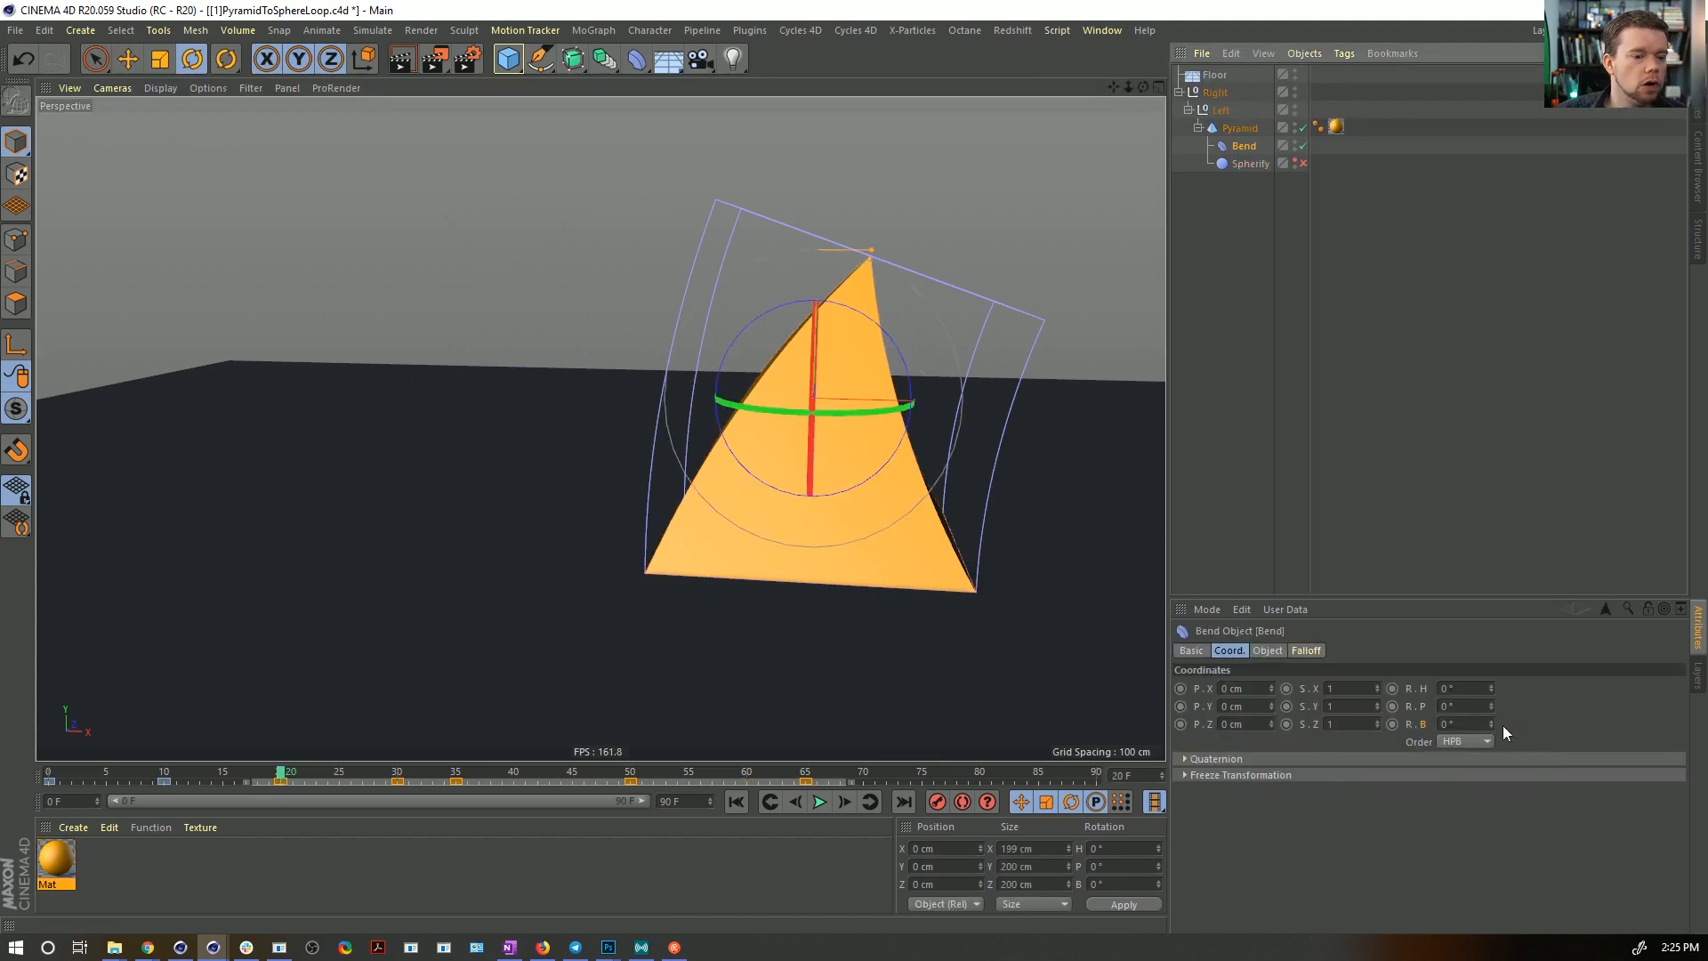
{"action": "left_click", "coordinate": [1267, 650]}
{"action": "left_click_drag", "start_coordinate": [1336, 722], "coordinate": [1336, 695]}
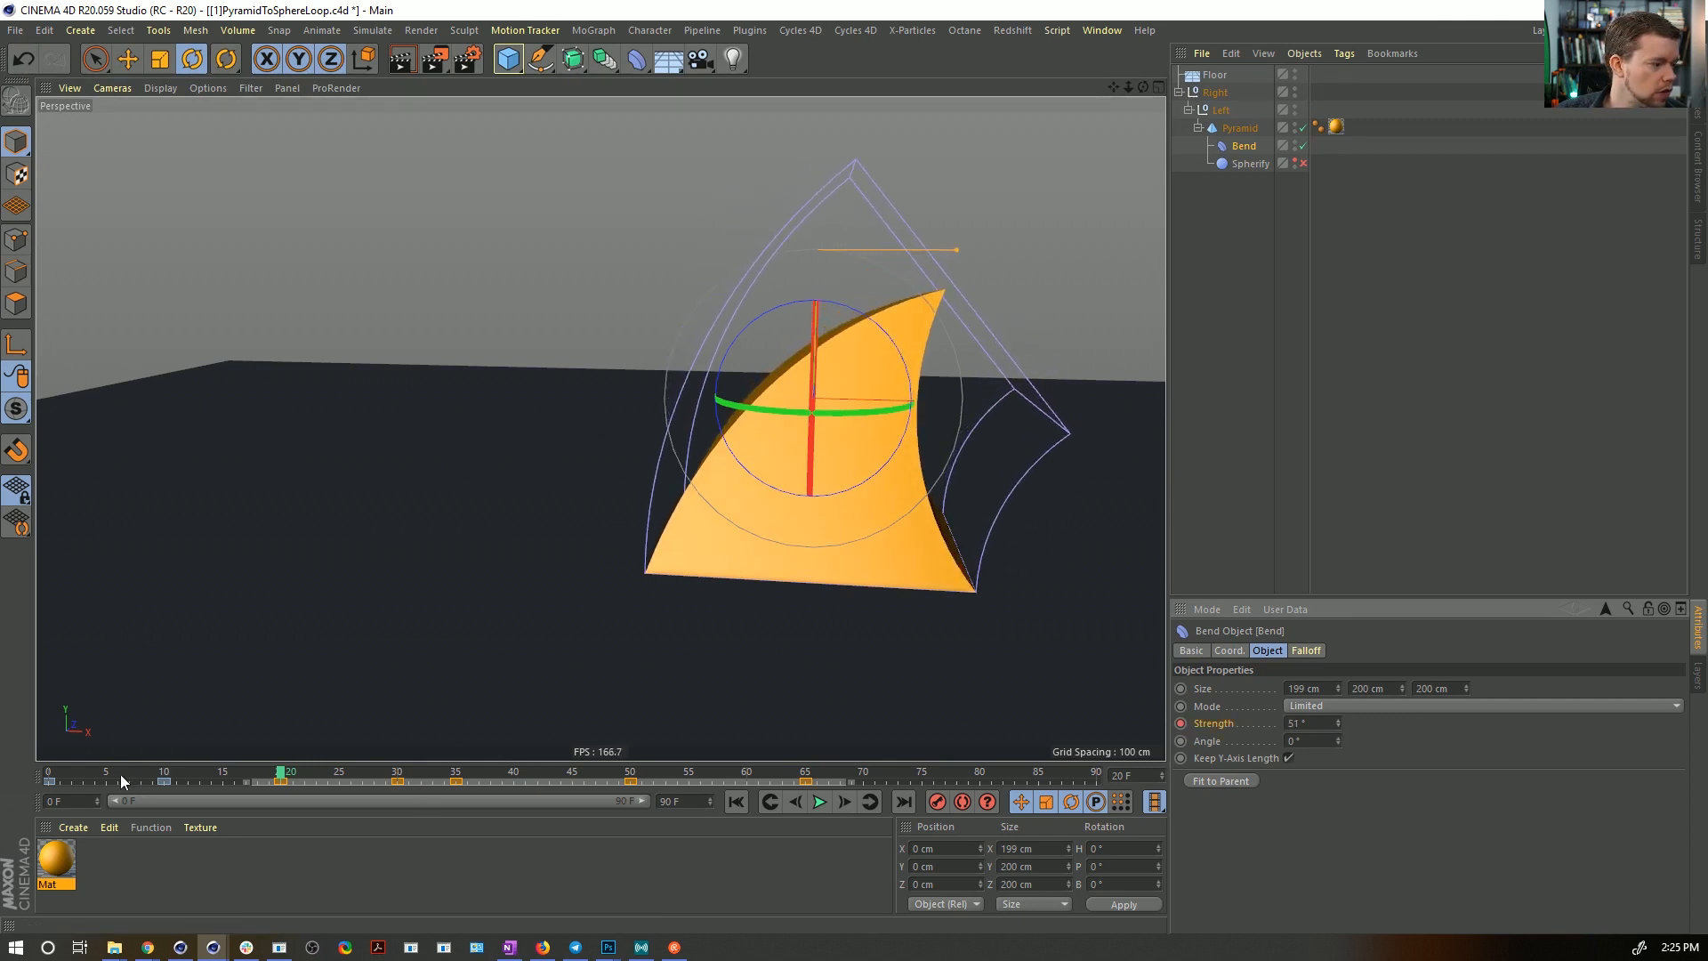
{"action": "left_click_drag", "start_coordinate": [120, 773], "coordinate": [44, 785]}
{"action": "left_click", "coordinate": [815, 805]}
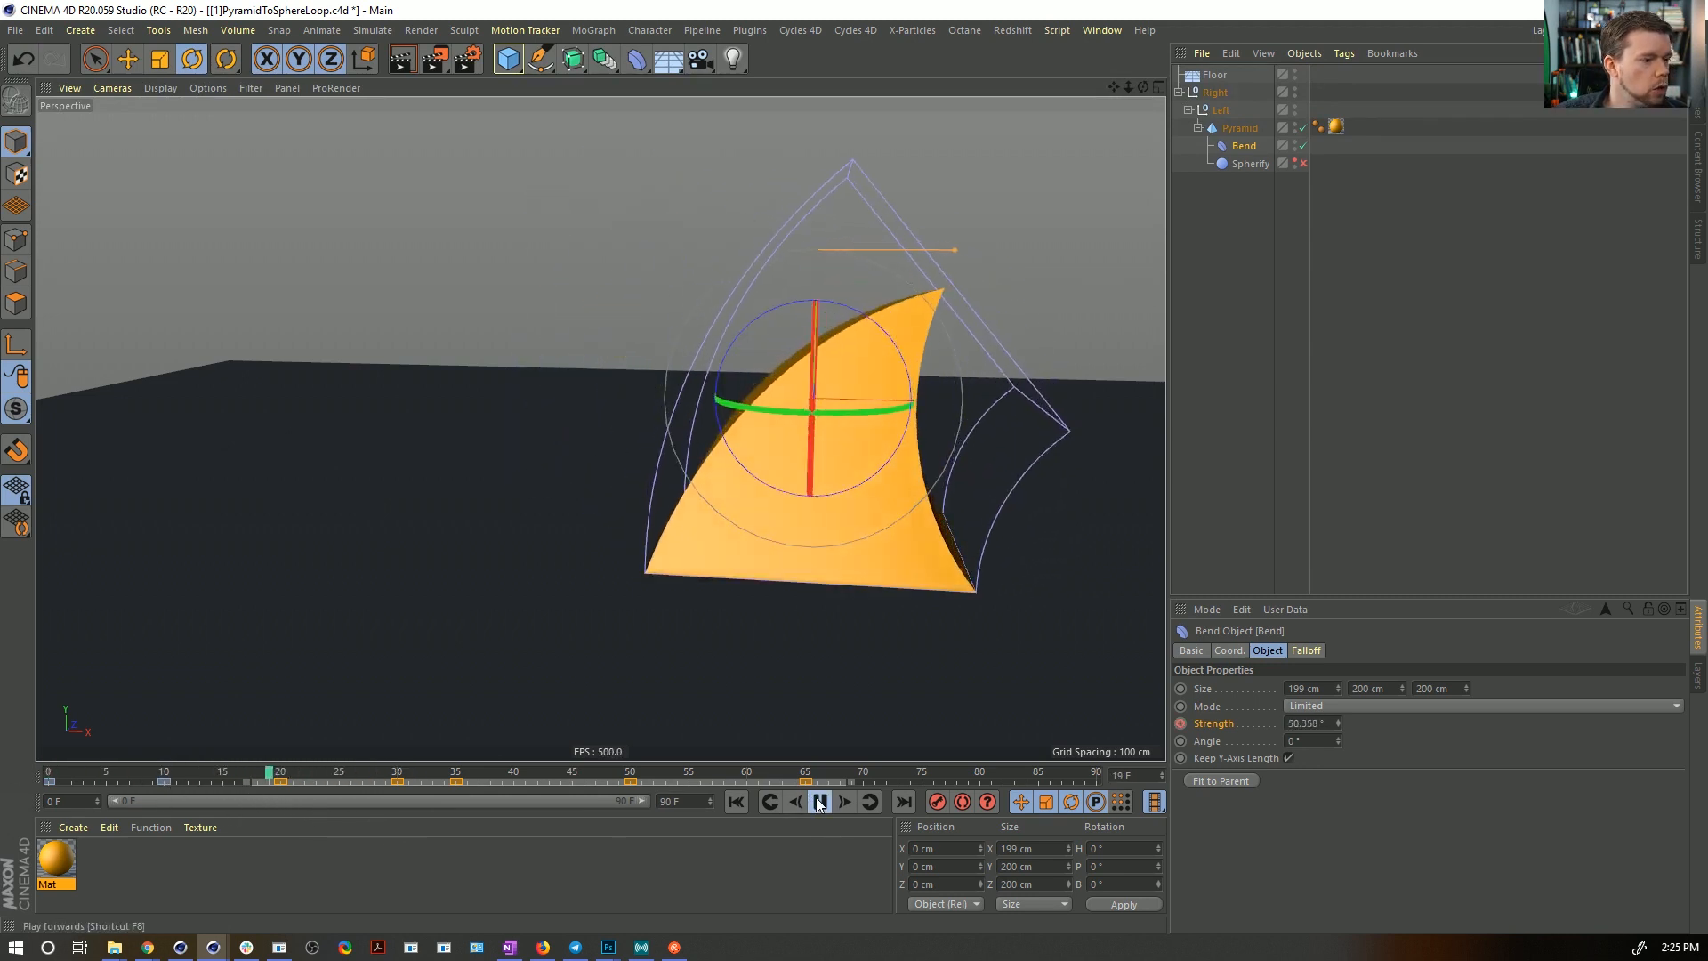
{"action": "left_click", "coordinate": [818, 803]}
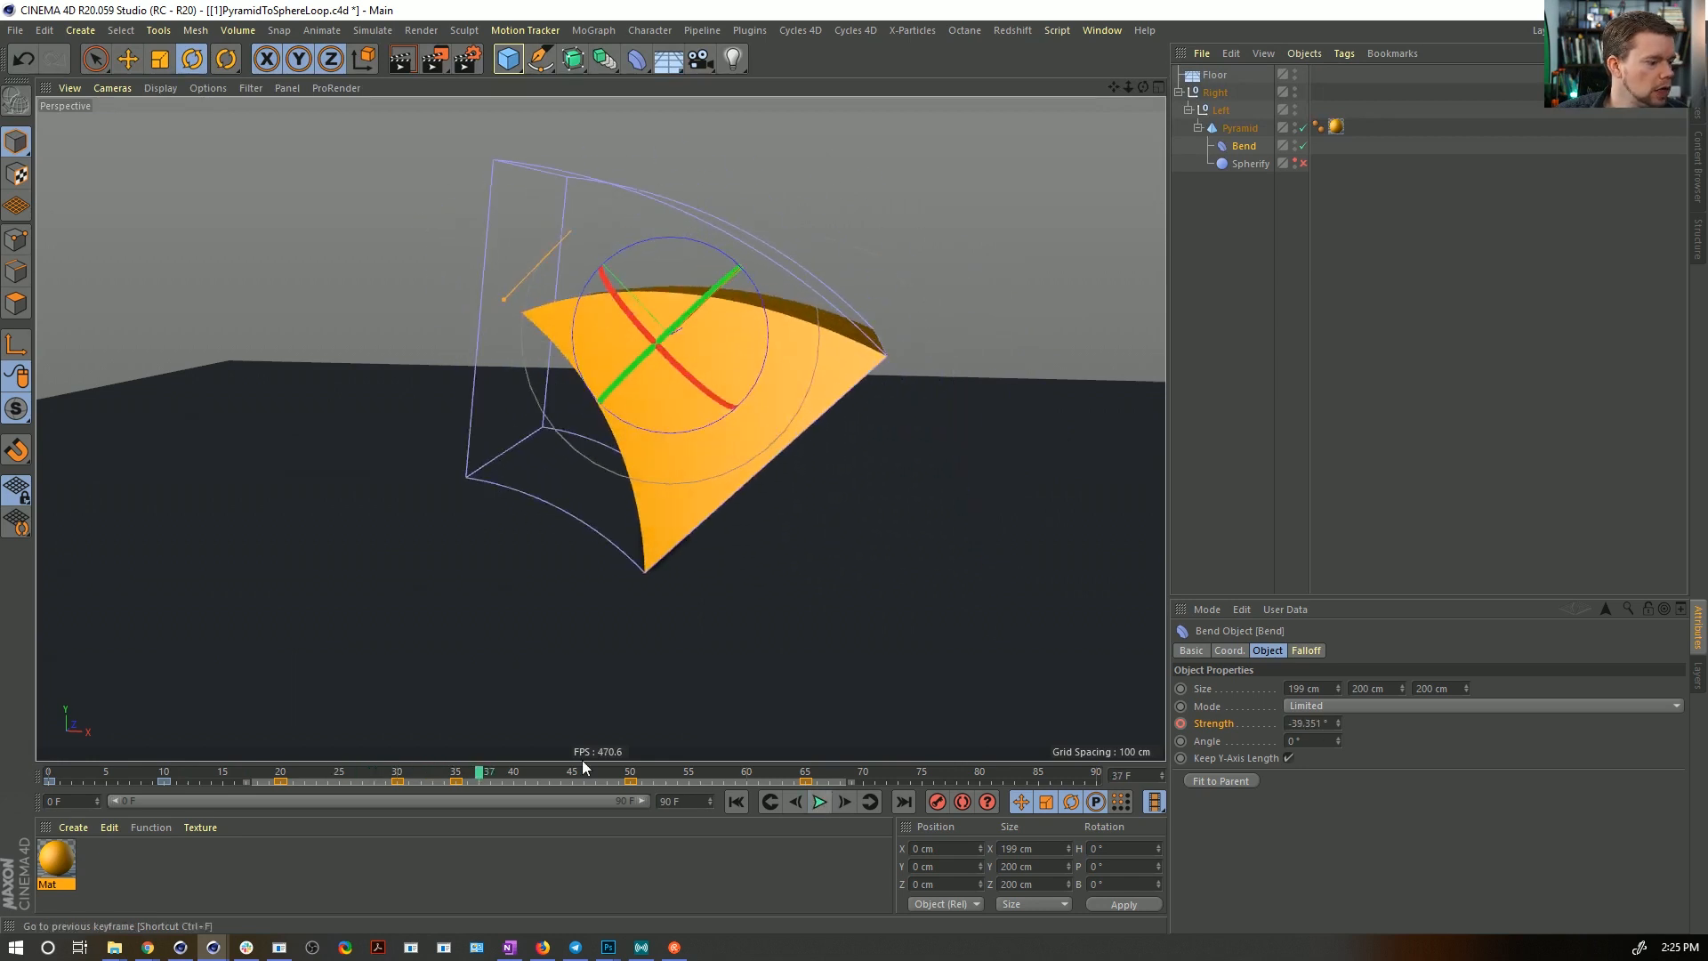
- Shift all Right, Left, Pyramid and Bend keys from frame 35 through frame 65 forward by five frames and replay the animation from the start
{"action": "mouse_move", "coordinate": [445, 770]}
{"action": "left_mouse_down"}
{"action": "mouse_move", "coordinate": [329, 770]}
{"action": "mouse_move", "coordinate": [503, 772]}
{"action": "mouse_move", "coordinate": [426, 781]}
{"action": "left_mouse_up"}
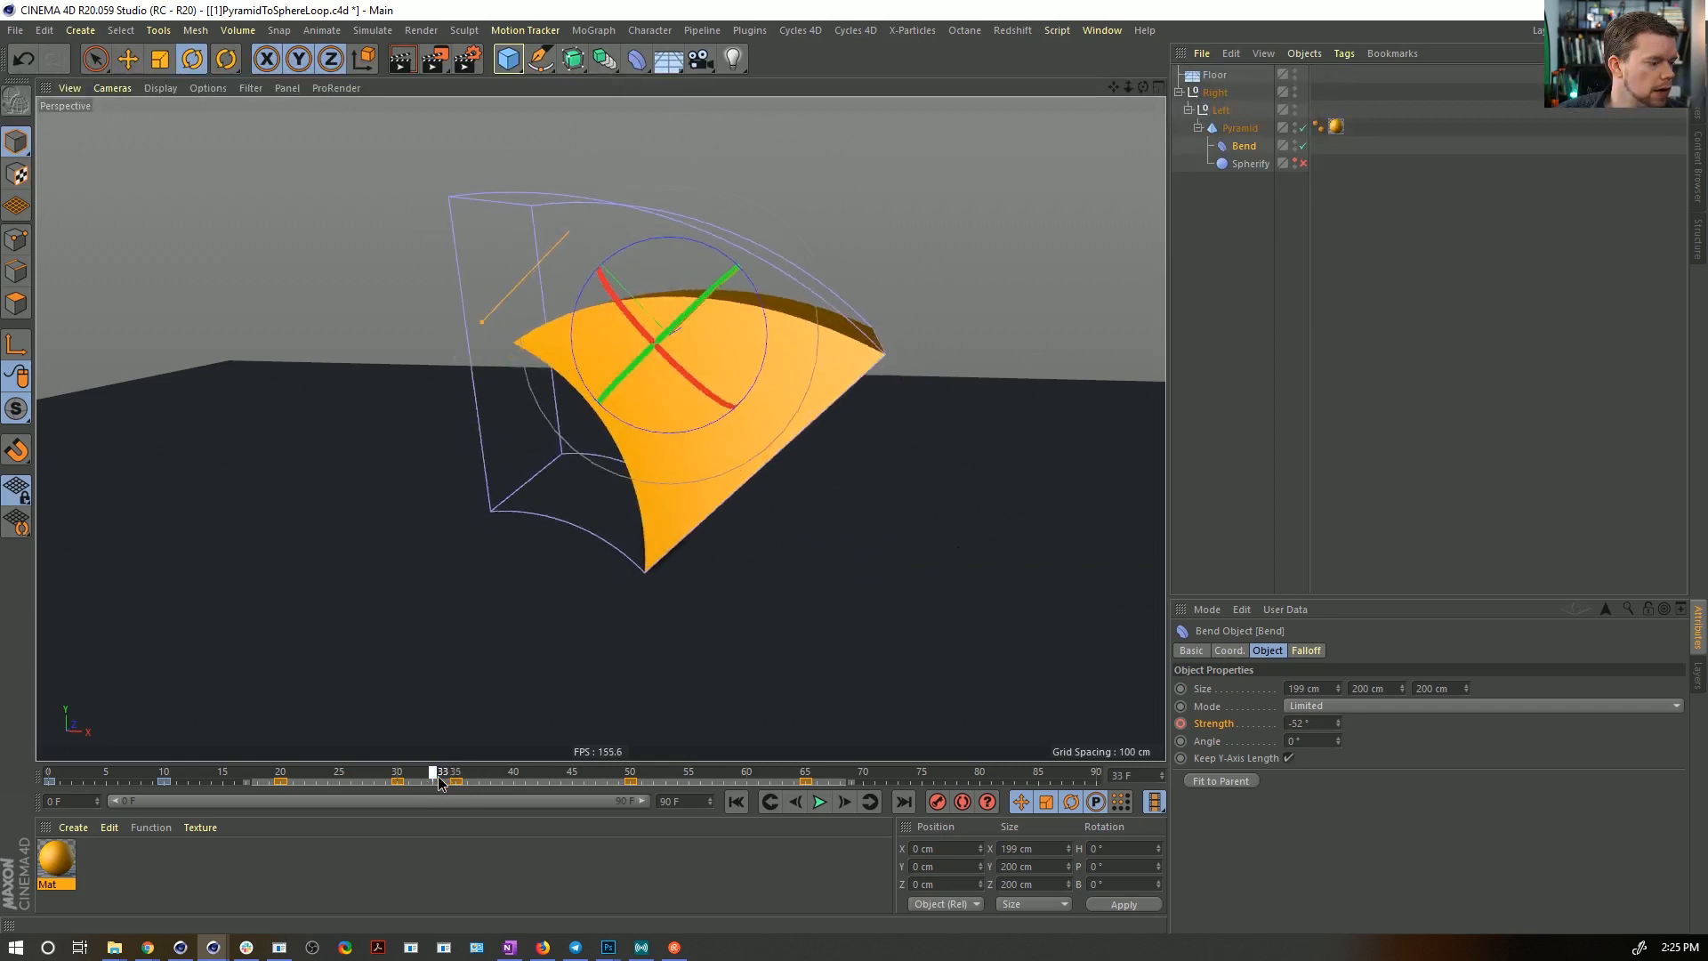
{"action": "left_click", "coordinate": [1216, 93]}
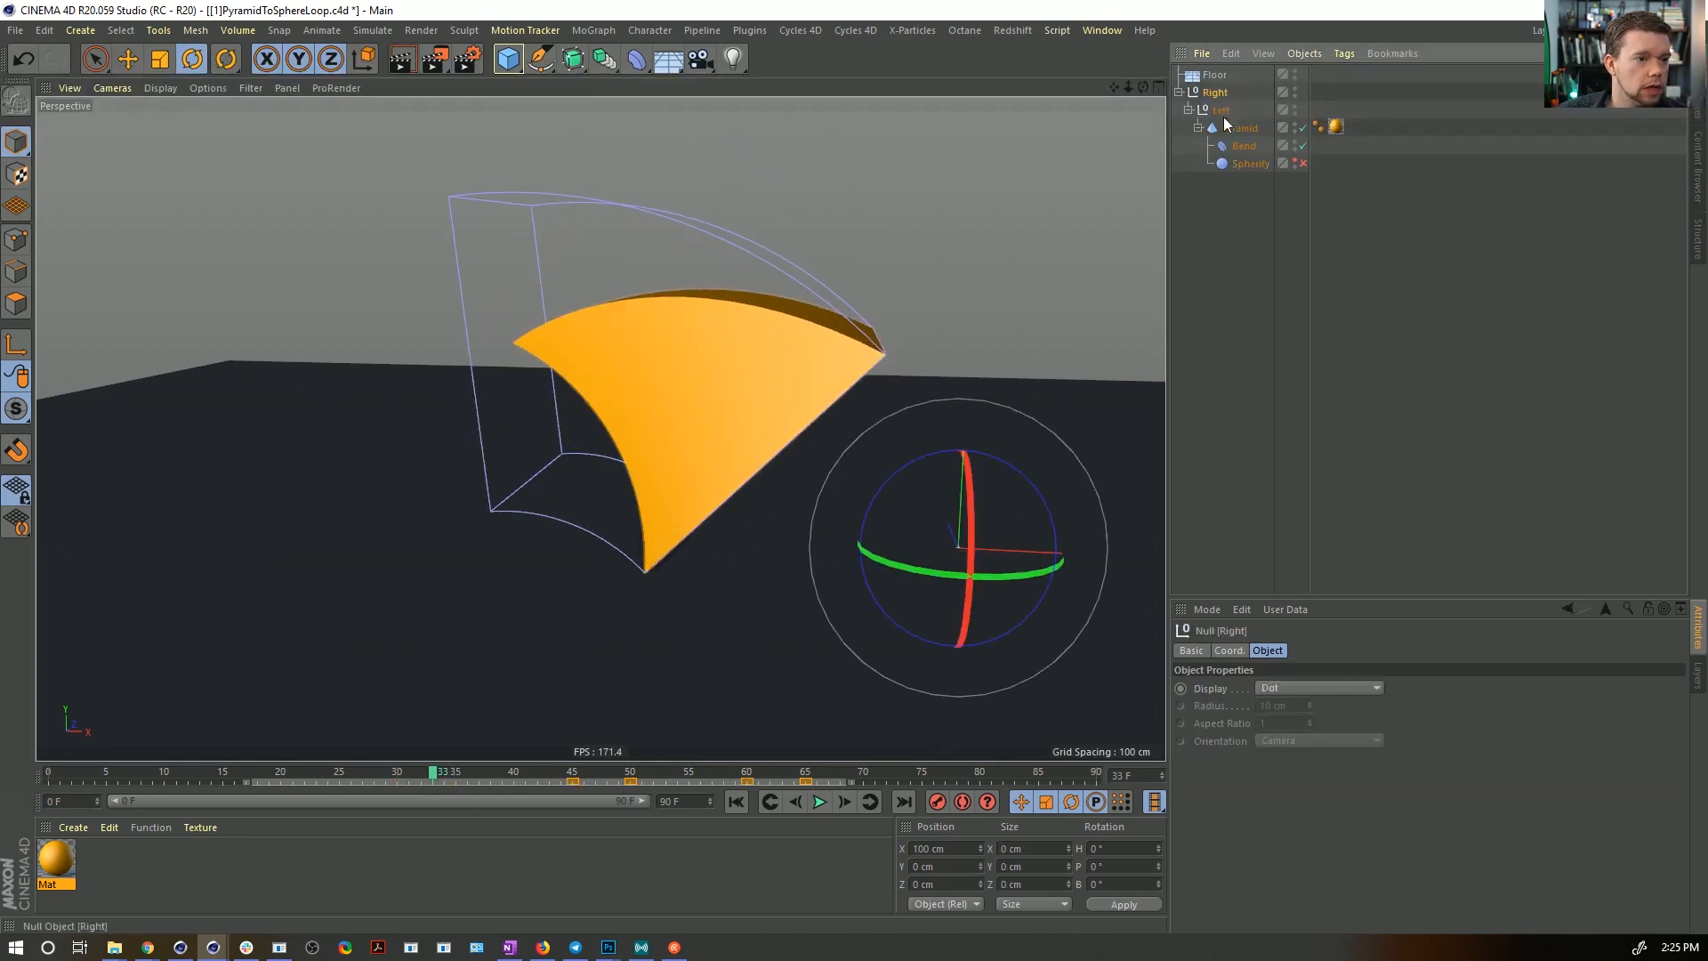
{"action": "left_click", "coordinate": [1233, 147], "text": "shift"}
{"action": "left_click", "coordinate": [442, 781]}
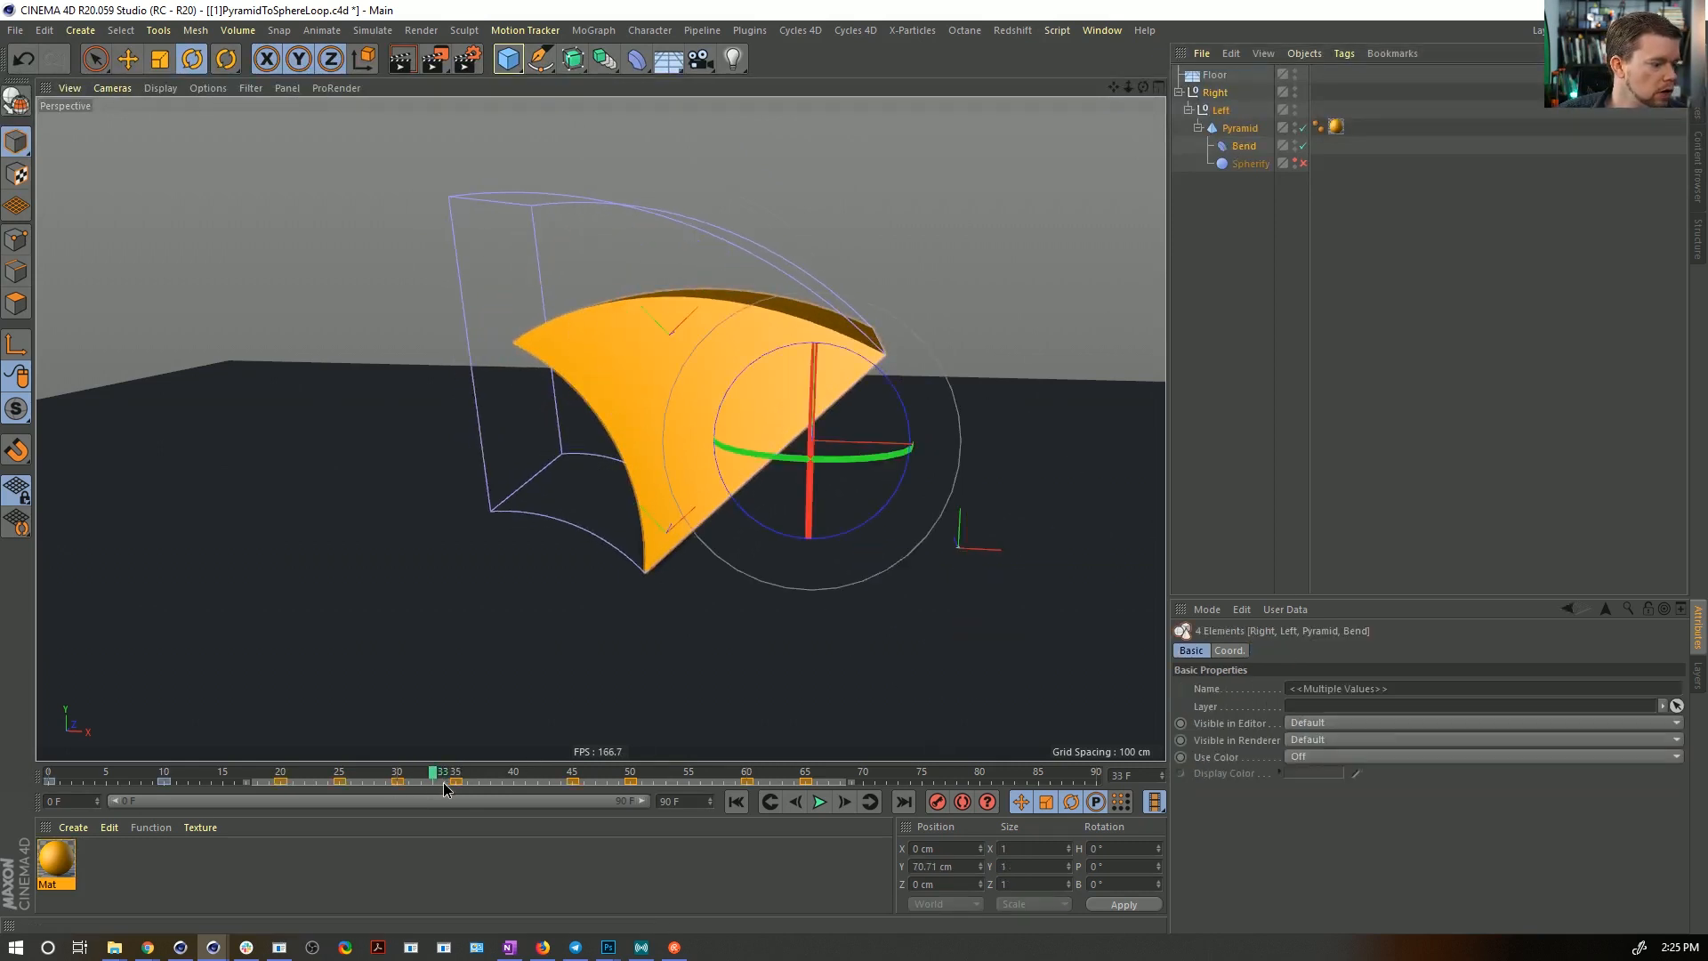
{"action": "left_click_drag", "start_coordinate": [420, 781], "coordinate": [845, 782]}
{"action": "left_click_drag", "start_coordinate": [482, 786], "coordinate": [294, 776]}
{"action": "left_click", "coordinate": [736, 802]}
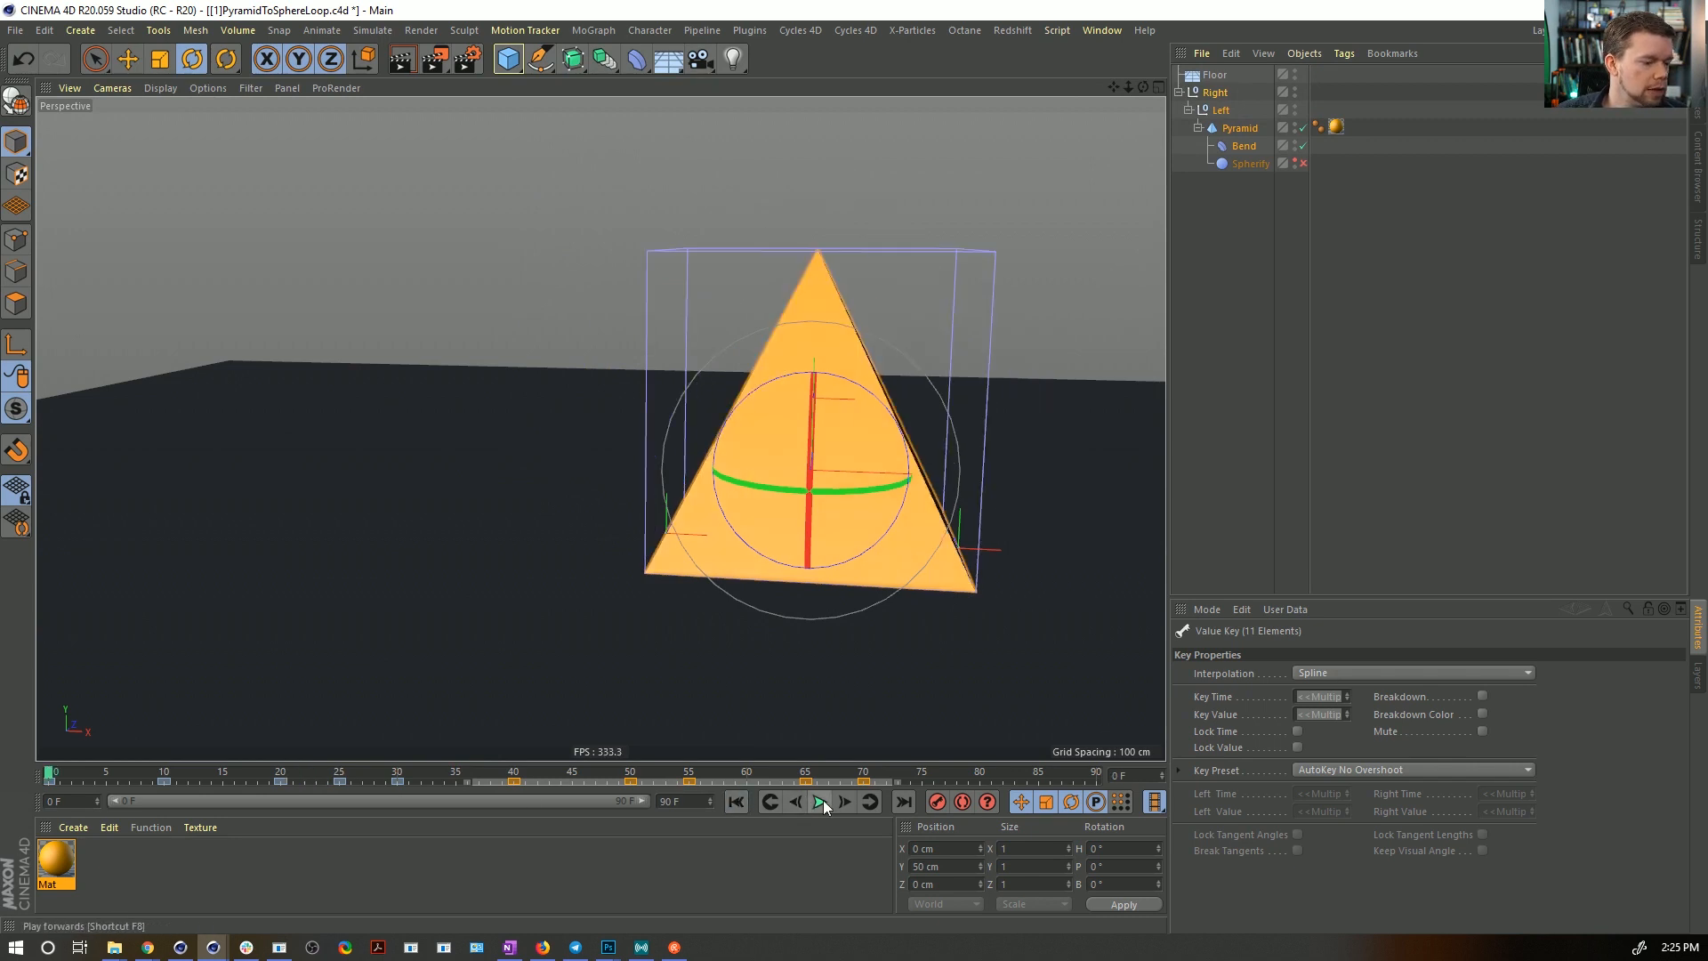
{"action": "left_click", "coordinate": [819, 801]}
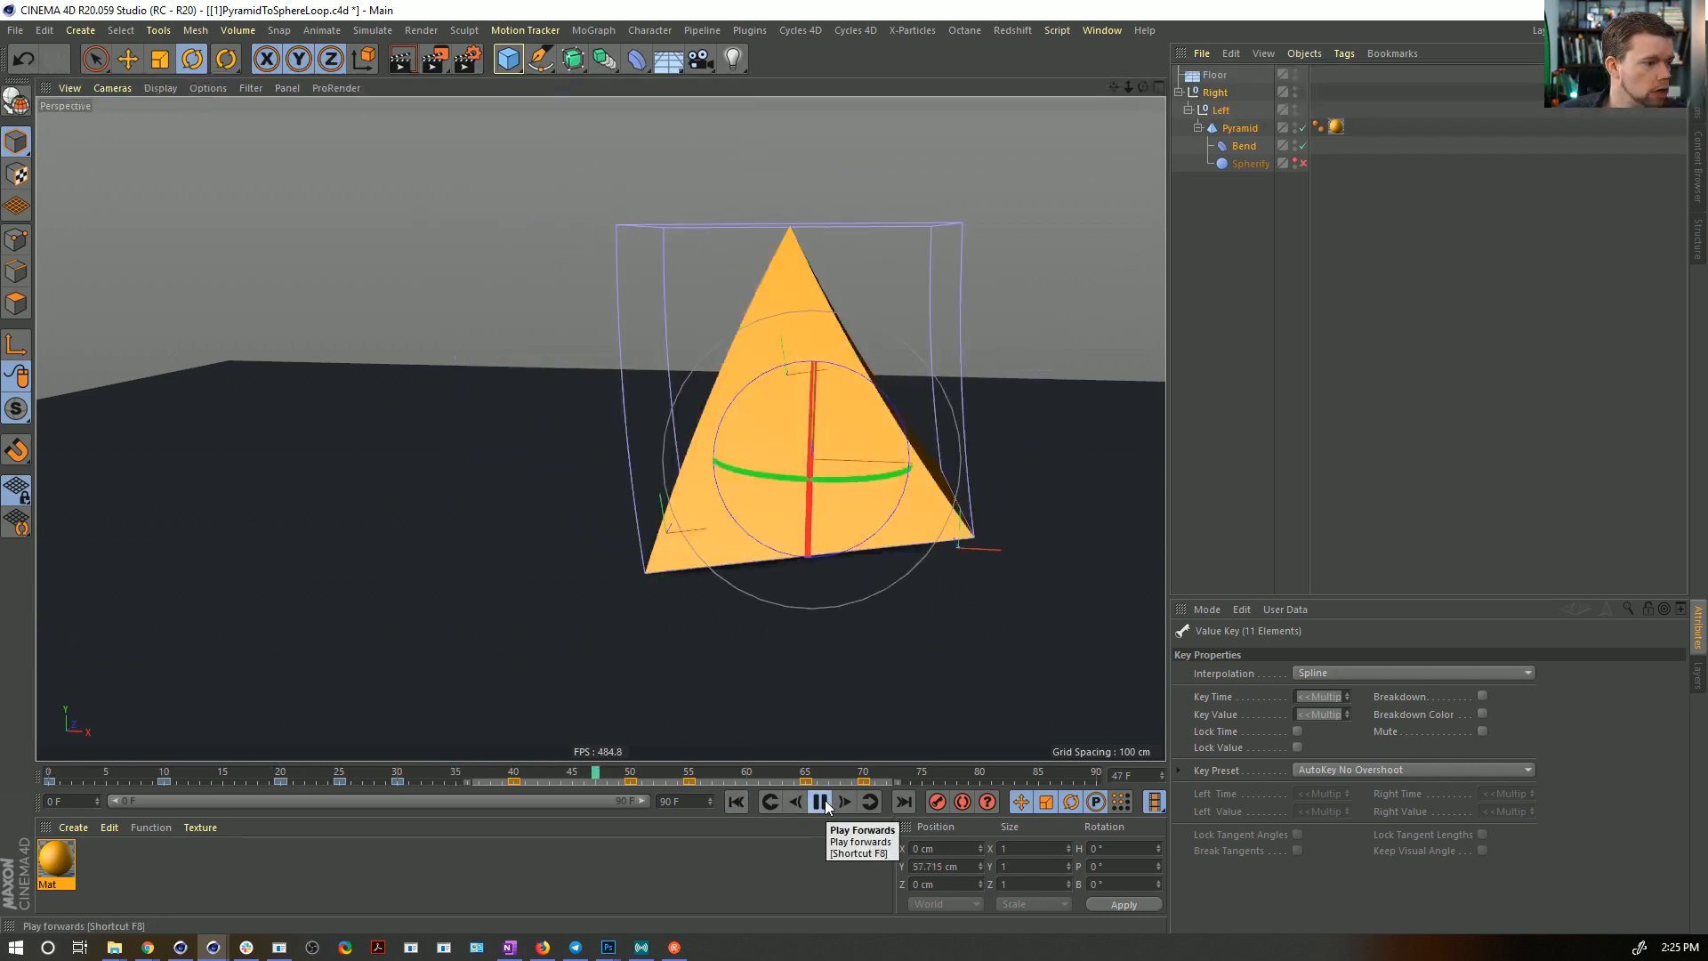
{"action": "left_click", "coordinate": [819, 802]}
- Shift all keys from frame 40 through frame 70 forward by five frames
{"action": "left_click_drag", "start_coordinate": [349, 783], "coordinate": [517, 797]}
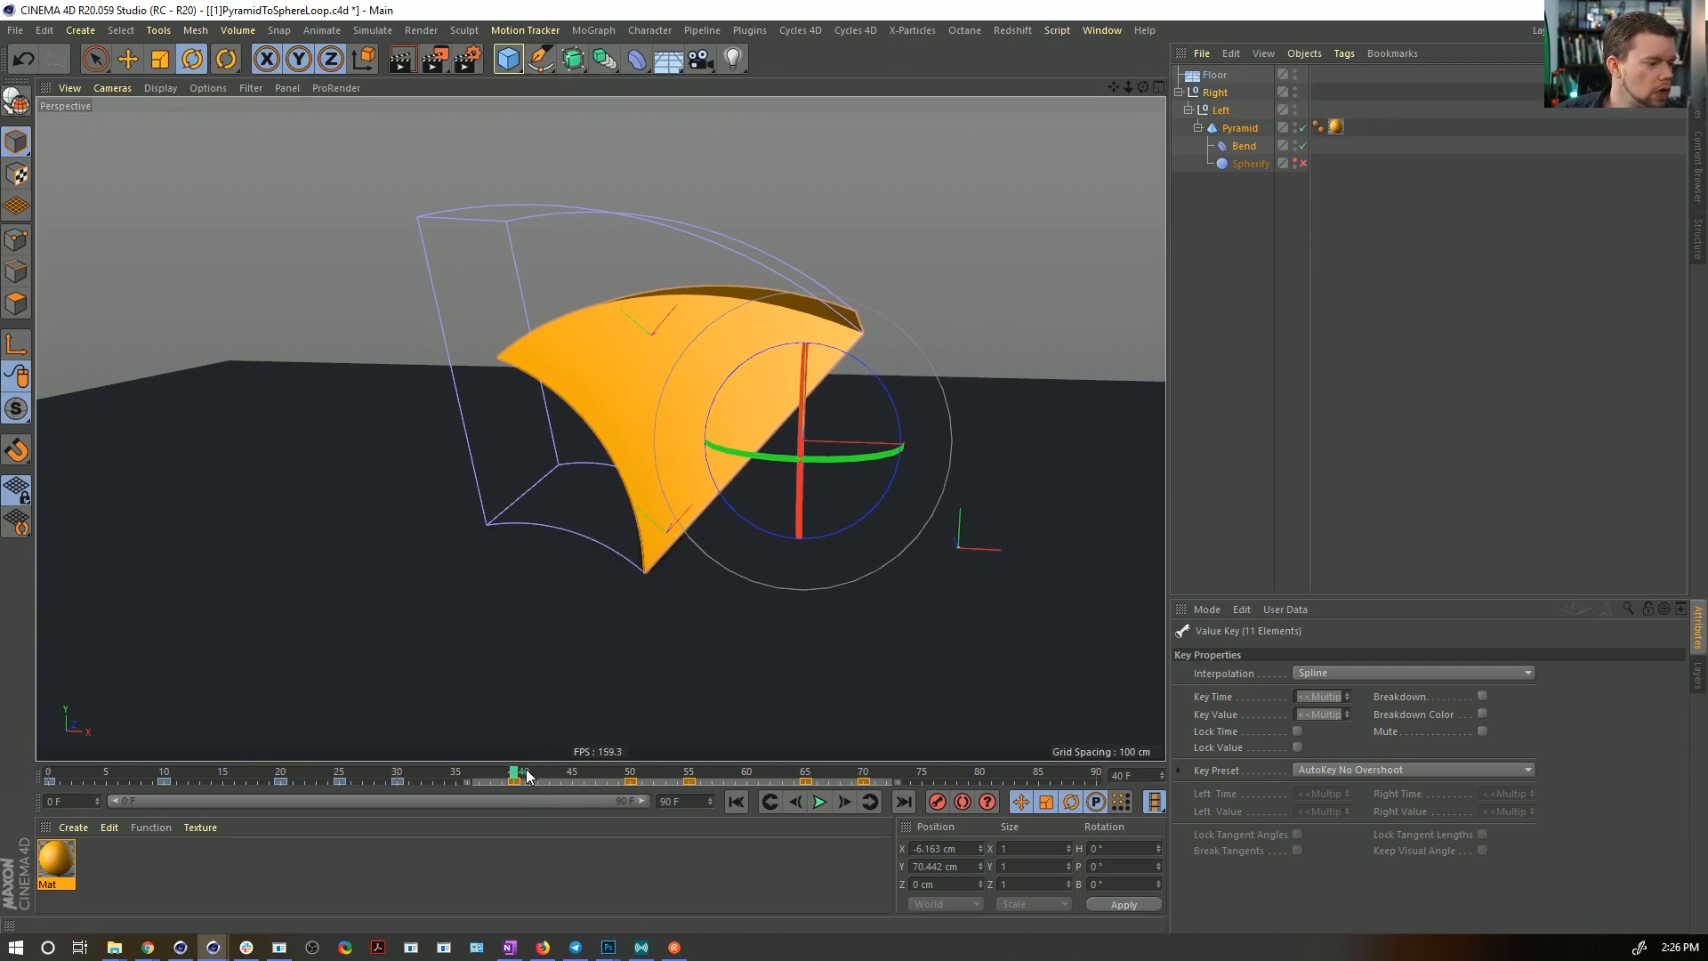
{"action": "left_click", "coordinate": [541, 781]}
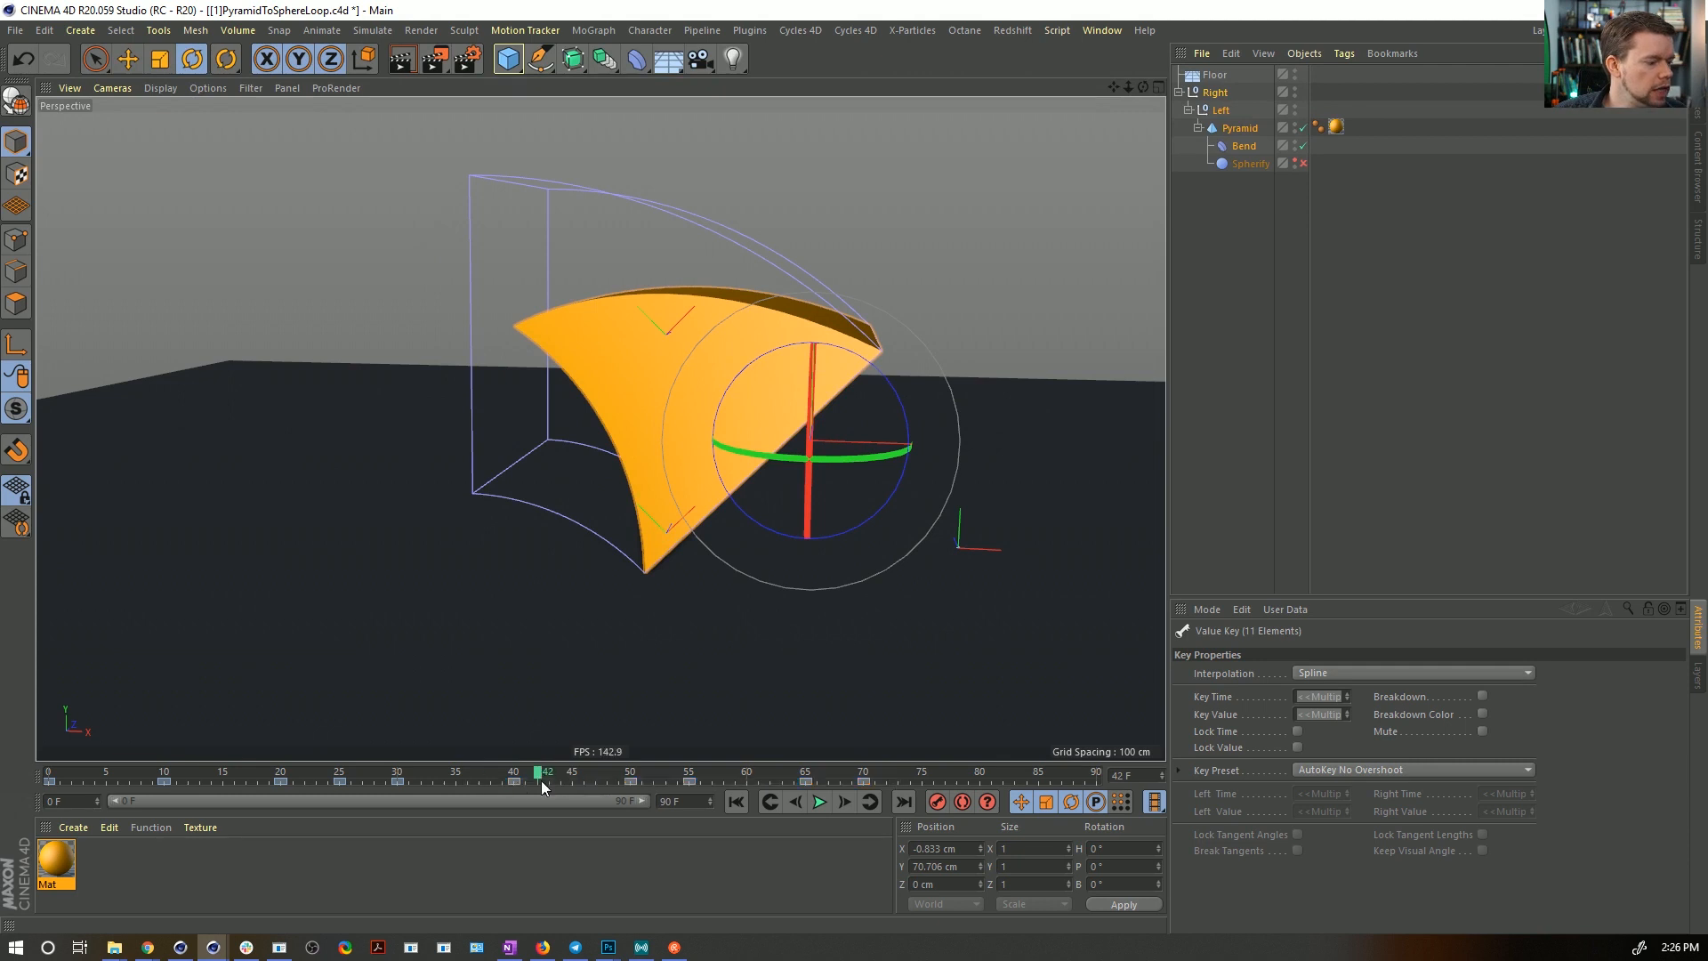
{"action": "left_click", "coordinate": [512, 781]}
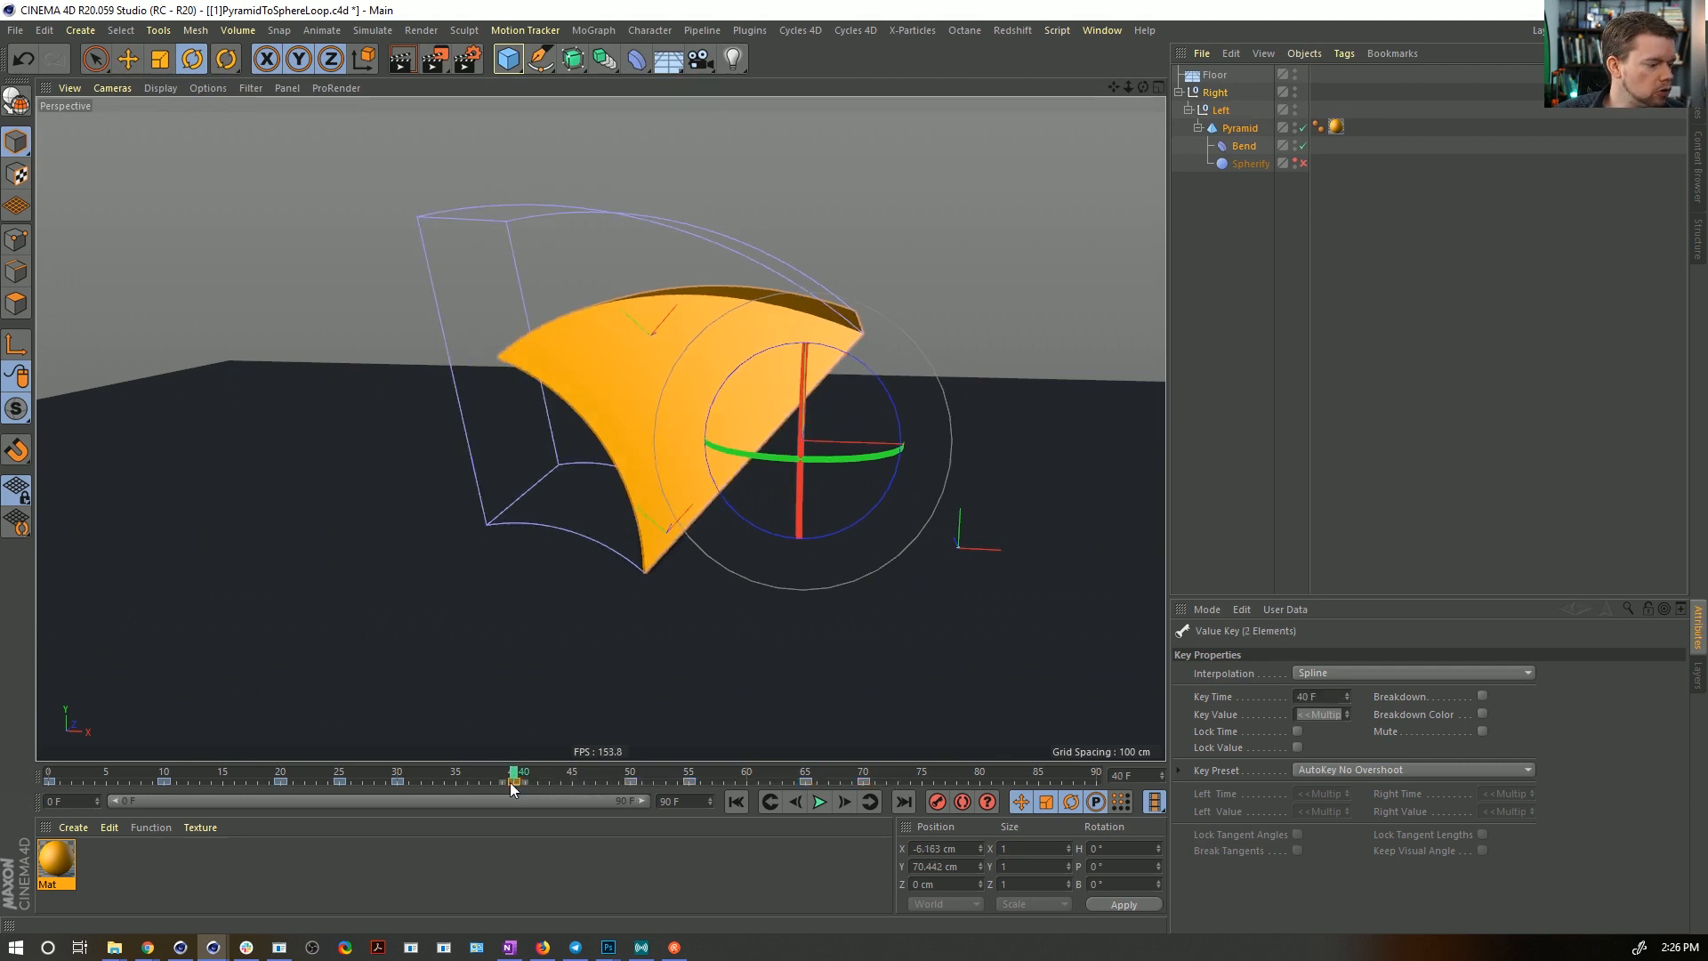
{"action": "left_click_drag", "start_coordinate": [512, 782], "coordinate": [925, 781]}
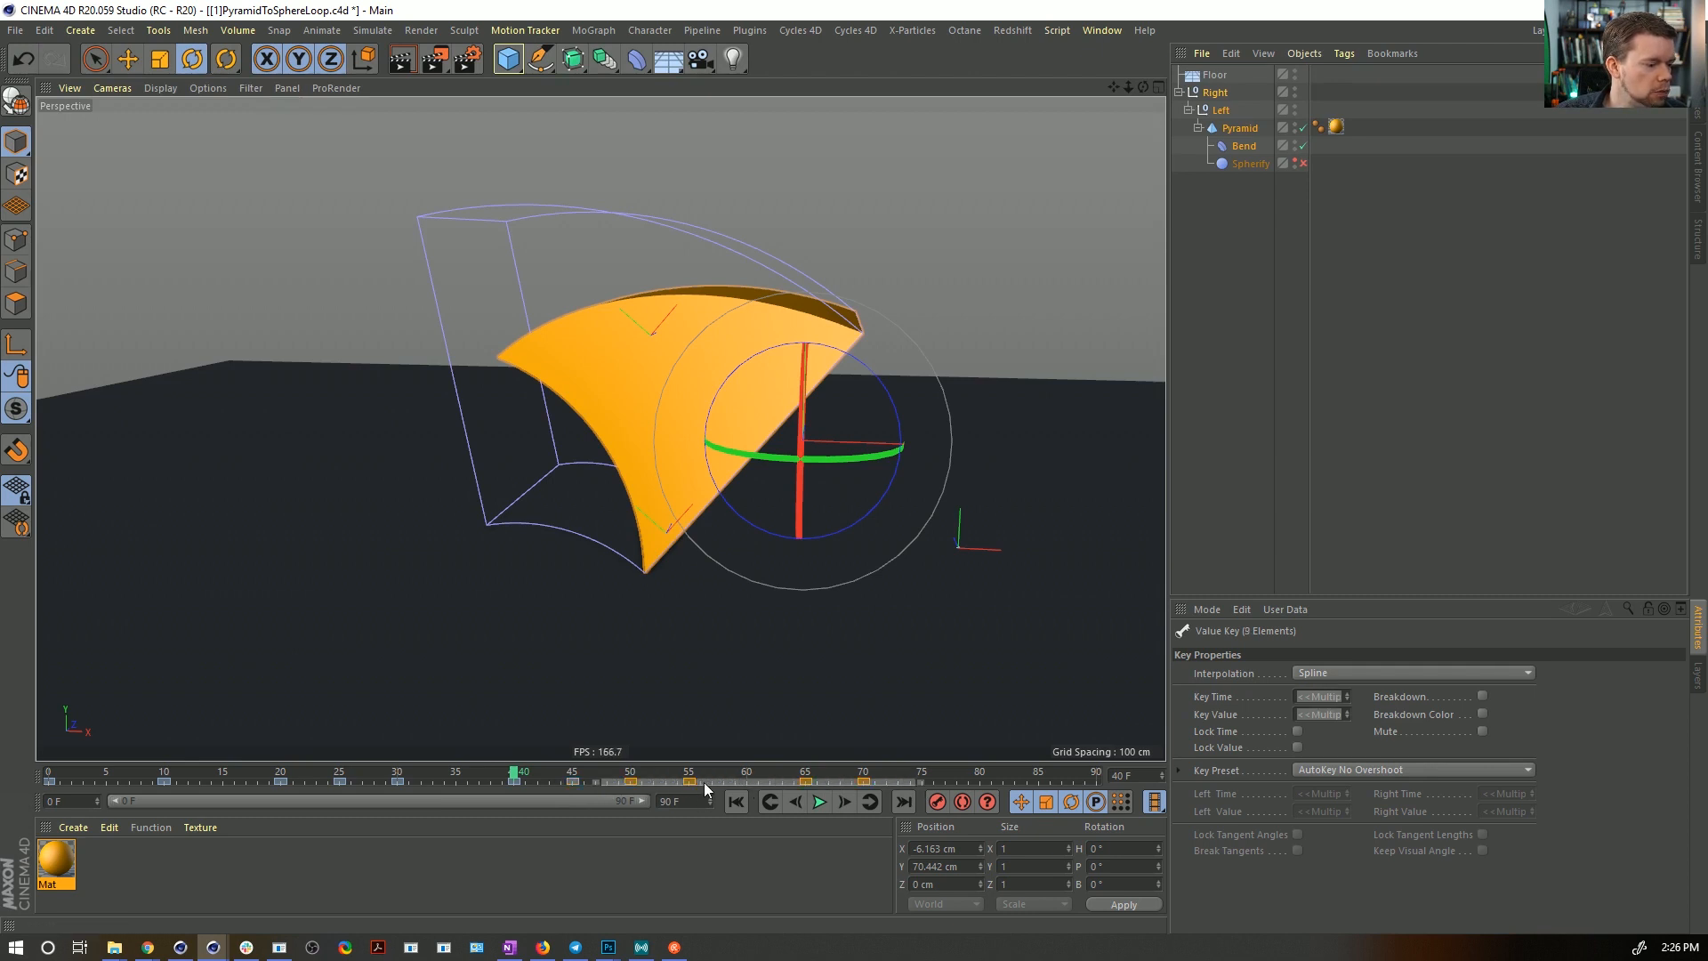
{"action": "left_click_drag", "start_coordinate": [656, 779], "coordinate": [722, 781]}
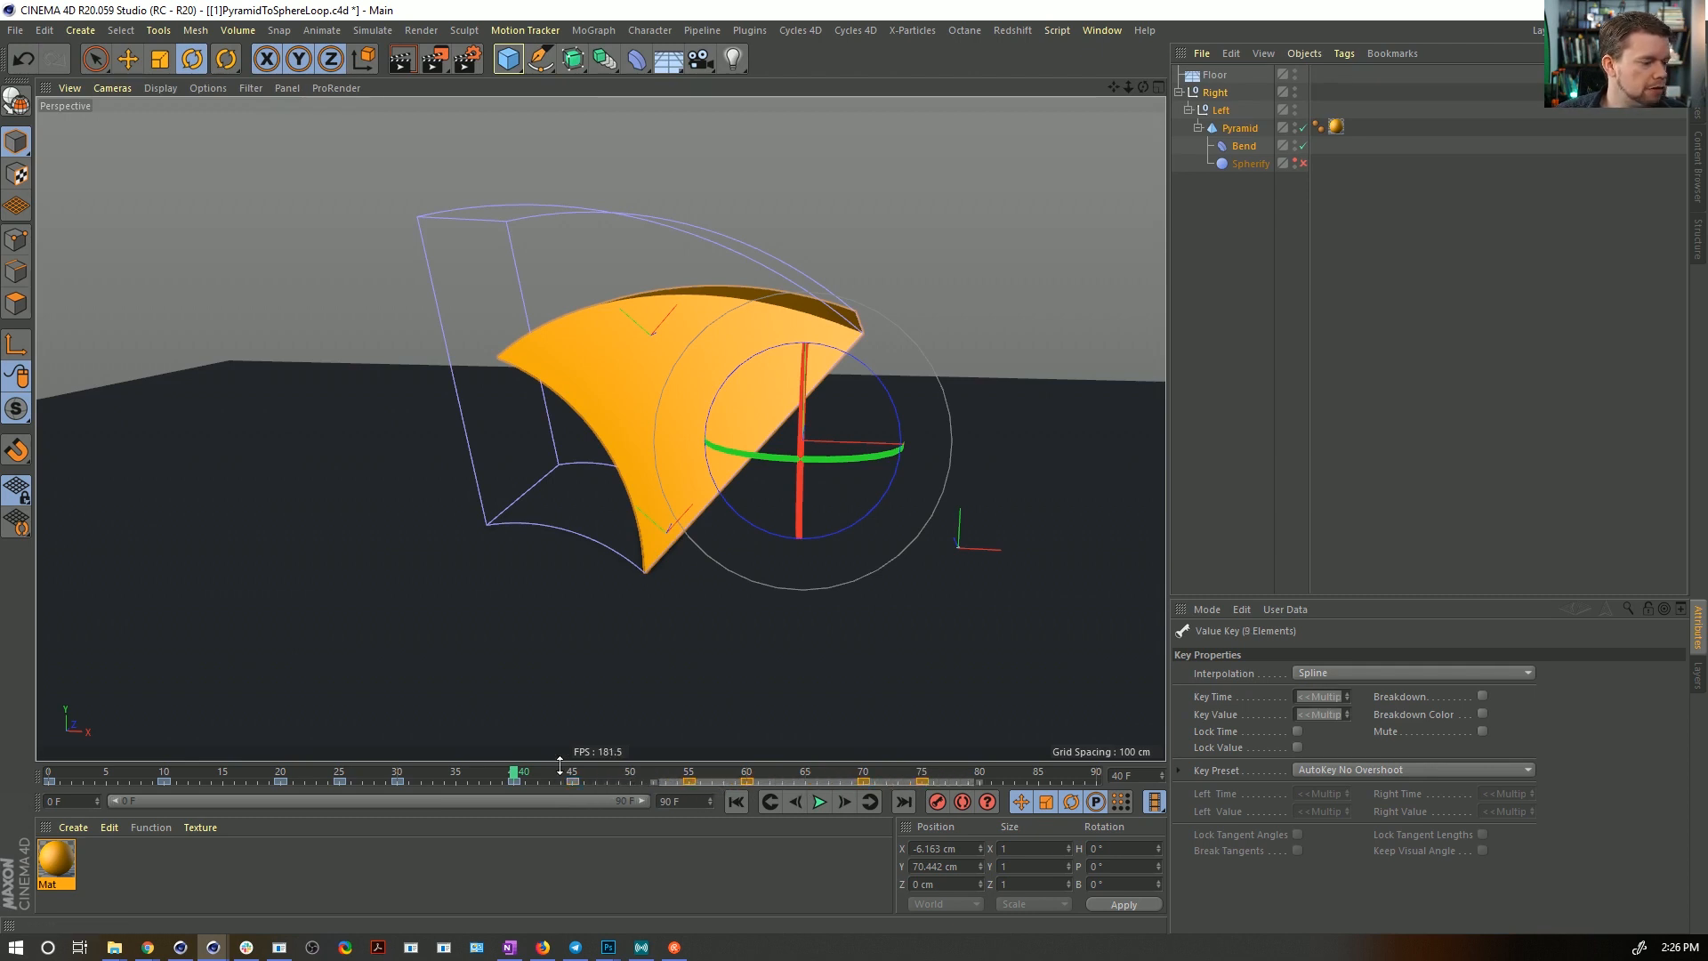
- Keyframe the bank rotation of the Right and Left nulls and the Bend deformer's strength at -52° on frame 38
{"action": "mouse_move", "coordinate": [520, 779]}
{"action": "left_mouse_down"}
{"action": "mouse_move", "coordinate": [573, 780]}
{"action": "mouse_move", "coordinate": [393, 778]}
{"action": "mouse_move", "coordinate": [561, 778]}
{"action": "mouse_move", "coordinate": [455, 779]}
{"action": "mouse_move", "coordinate": [522, 779]}
{"action": "mouse_move", "coordinate": [491, 779]}
{"action": "left_mouse_up"}
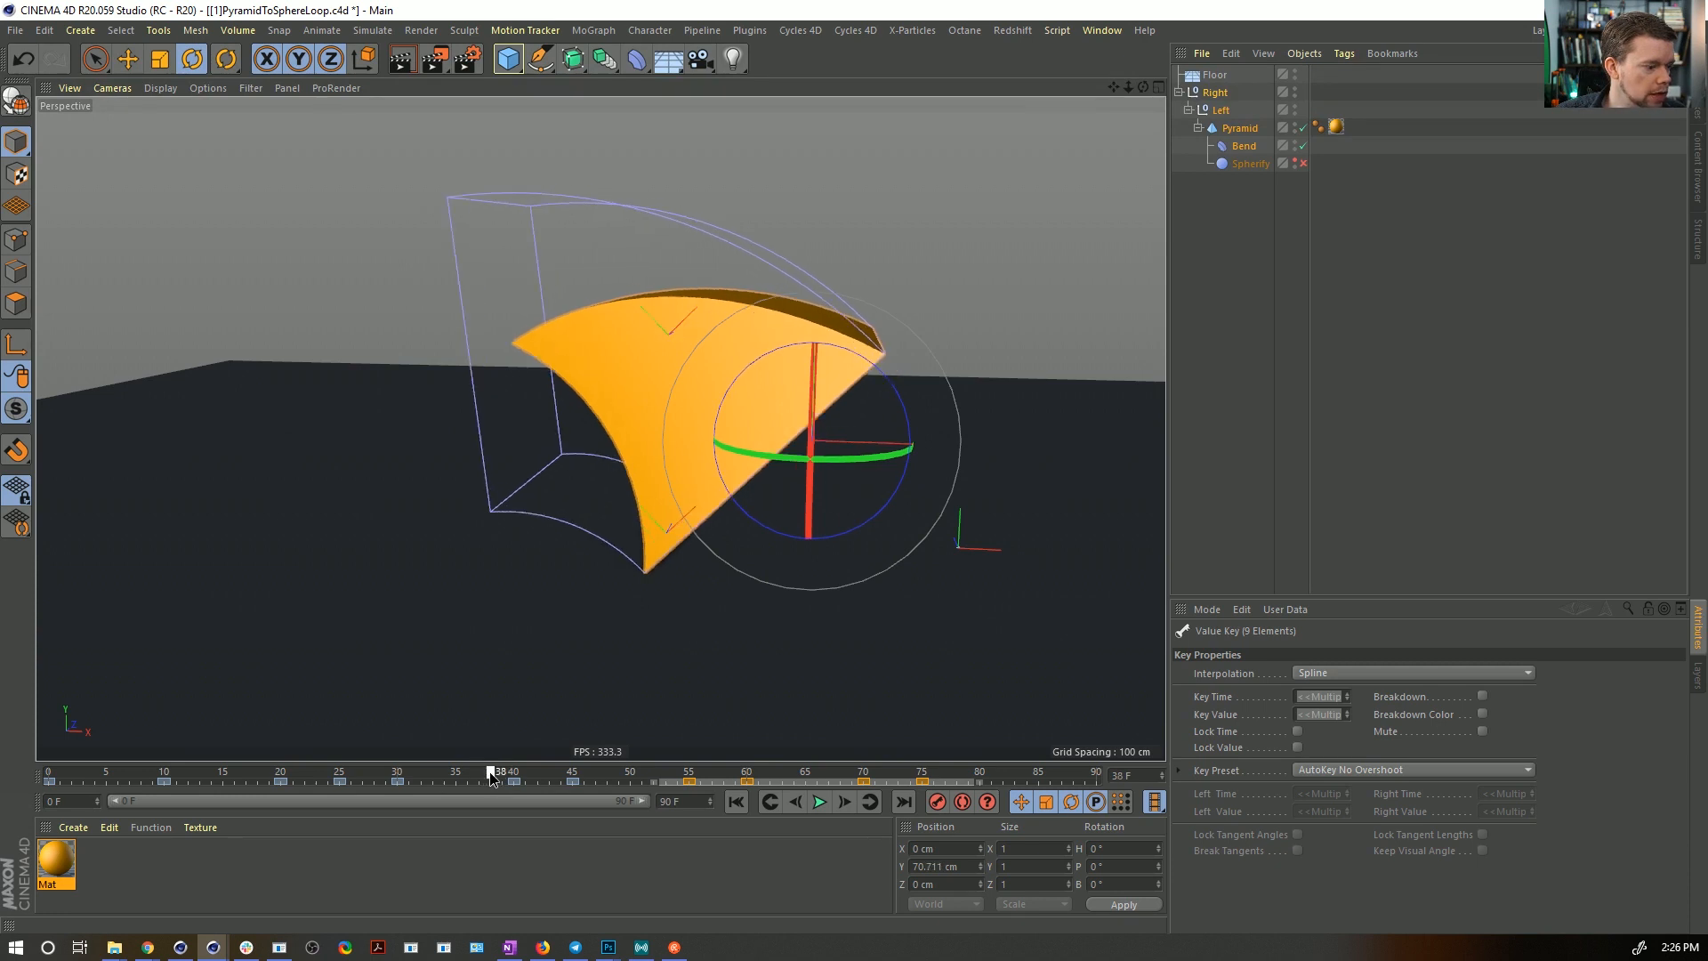
{"action": "left_click", "coordinate": [1220, 108], "text": "shift"}
{"action": "left_click", "coordinate": [1227, 650]}
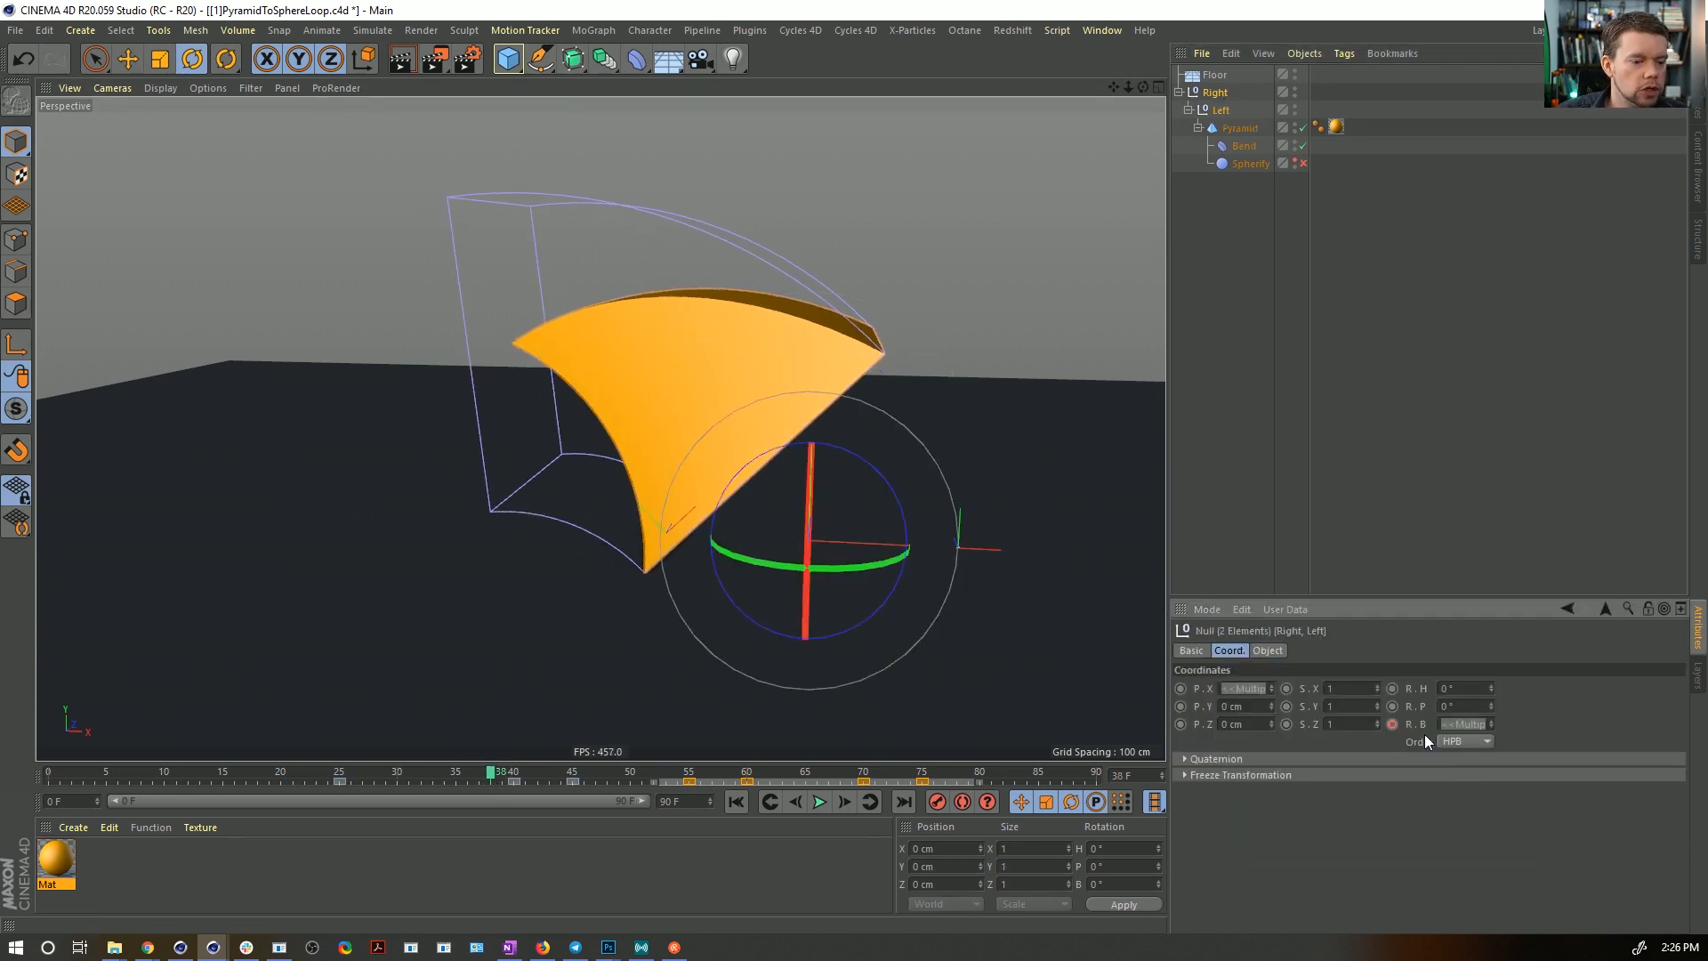
{"action": "left_click", "coordinate": [1232, 143]}
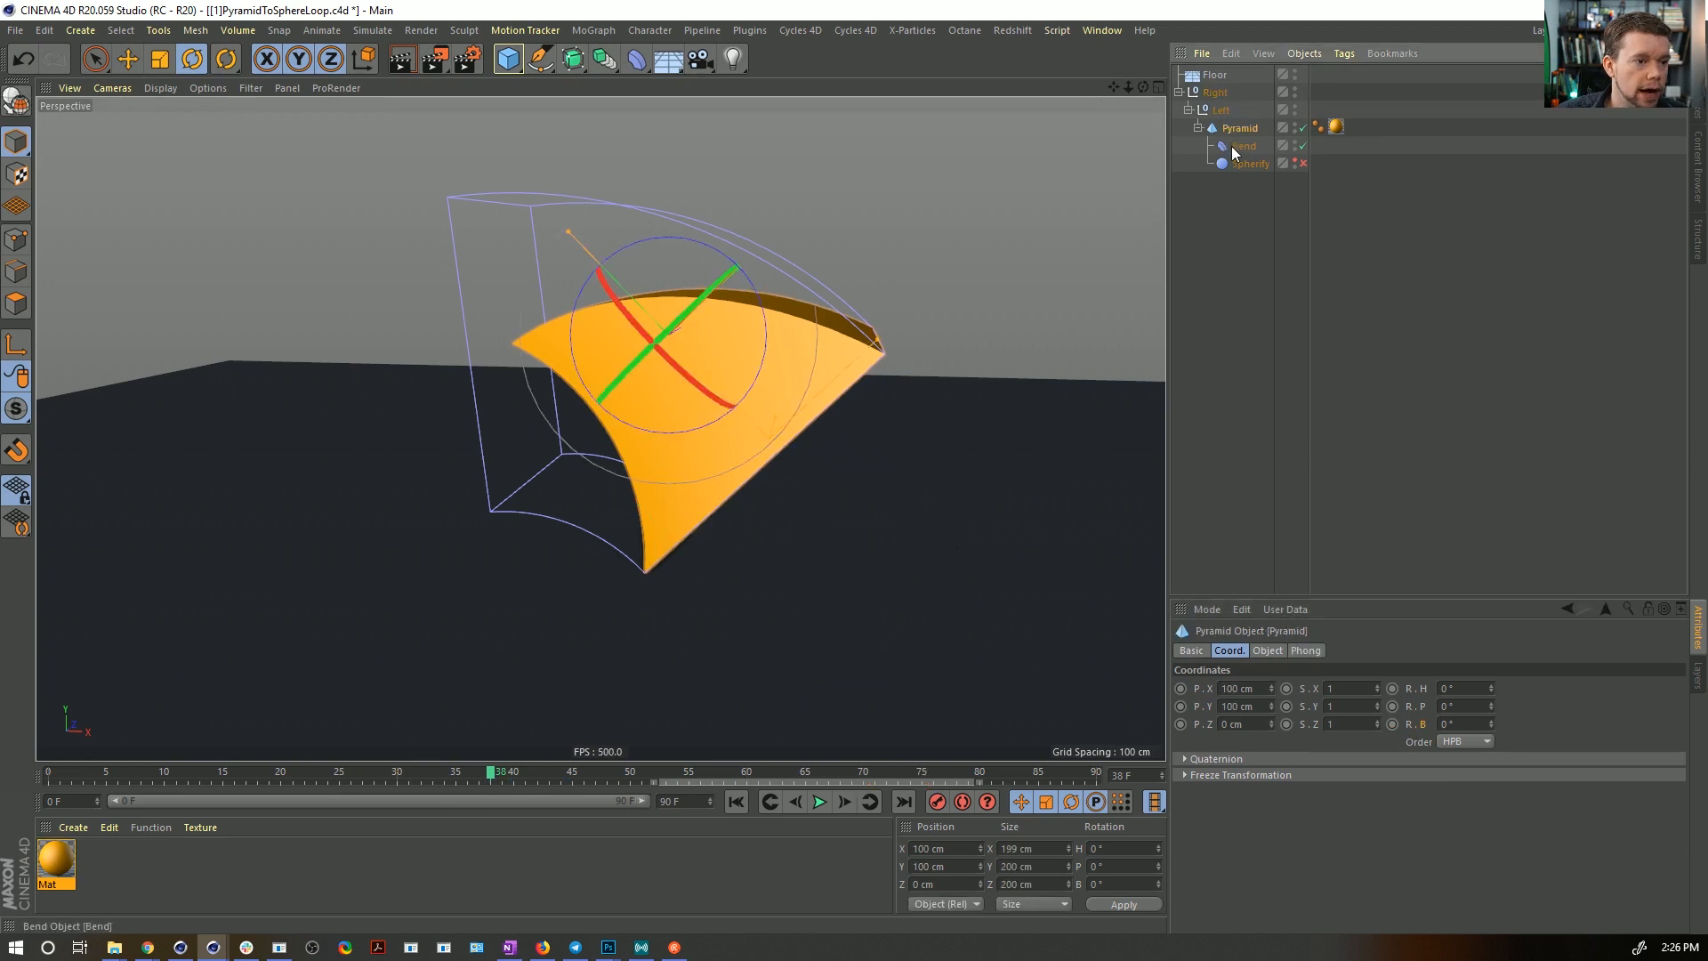
{"action": "left_click", "coordinate": [1268, 650]}
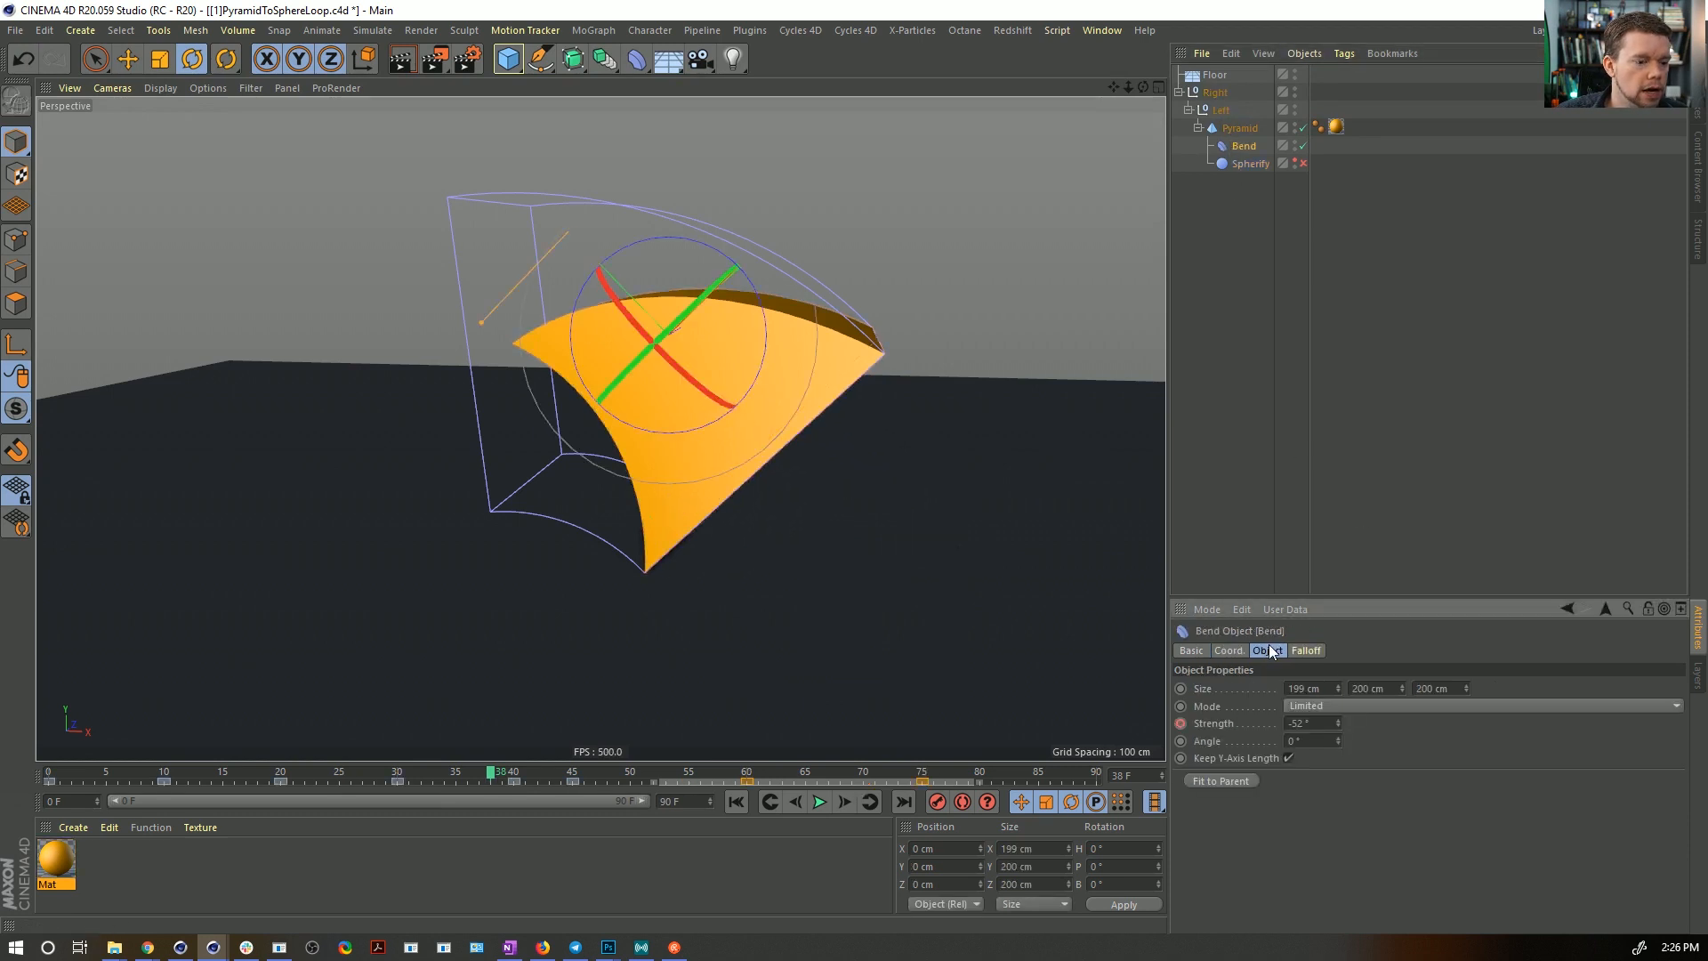
{"action": "left_click", "coordinate": [1183, 728]}
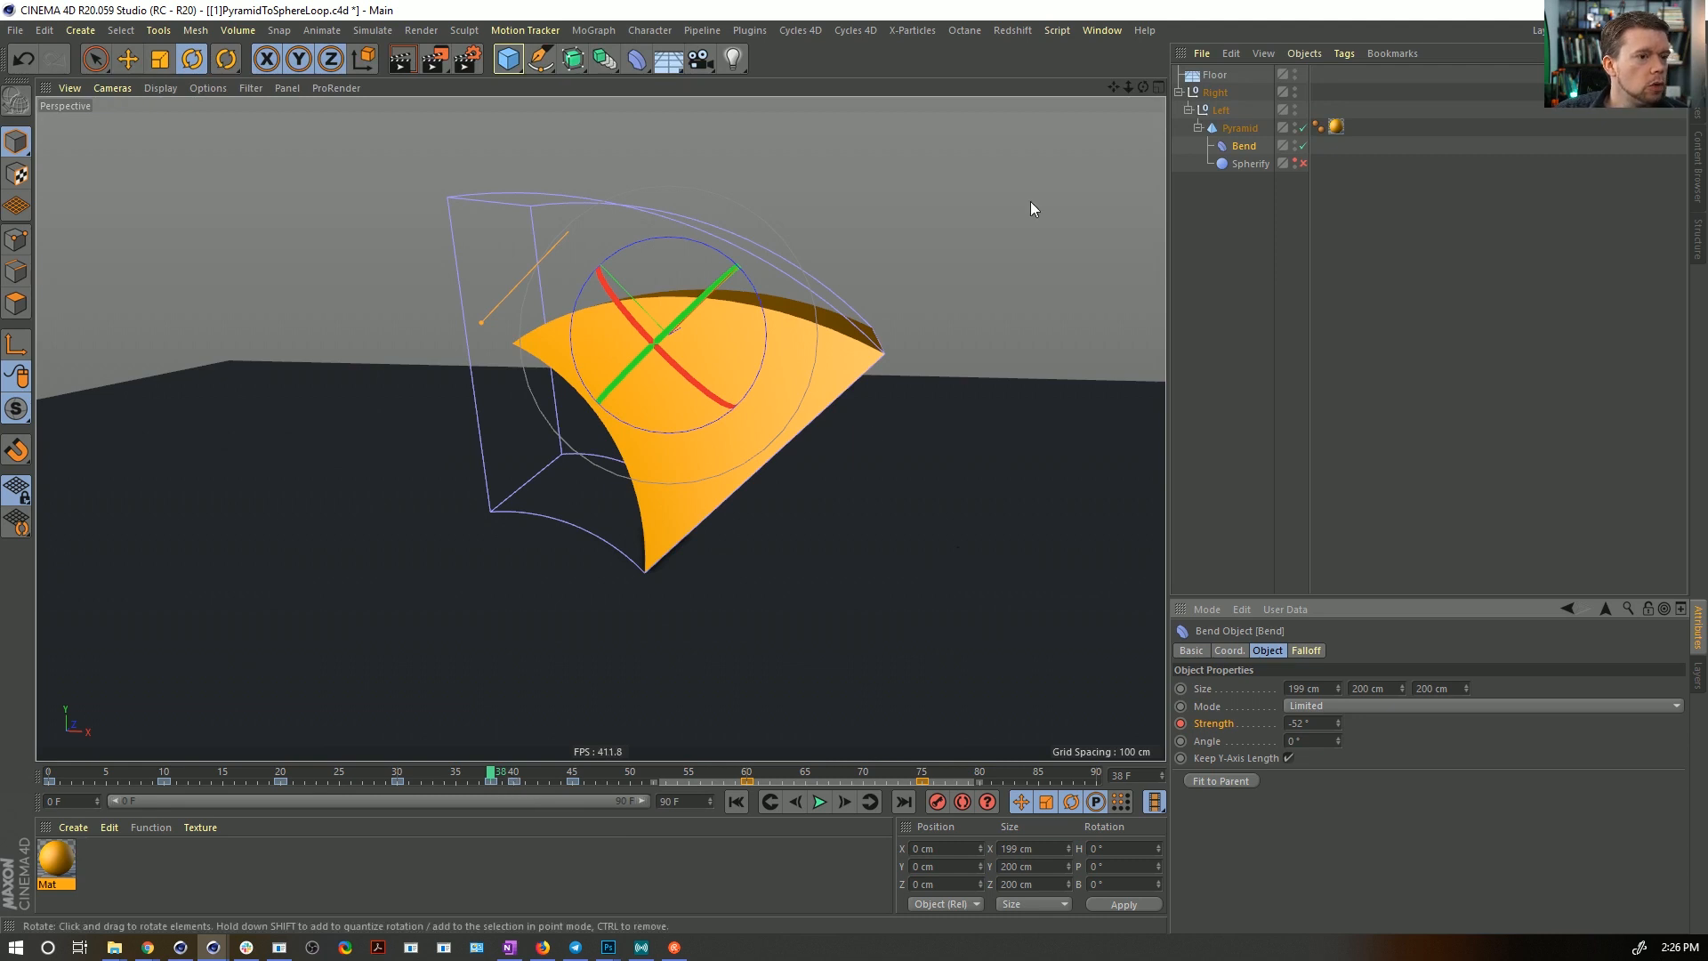
- Select Right, Left, Pyramid and Bend together, move their frame 38 keys to frame 40 and replay the animation from frame 0
{"action": "left_click", "coordinate": [1215, 92]}
{"action": "left_click", "coordinate": [1245, 146], "text": "shift"}
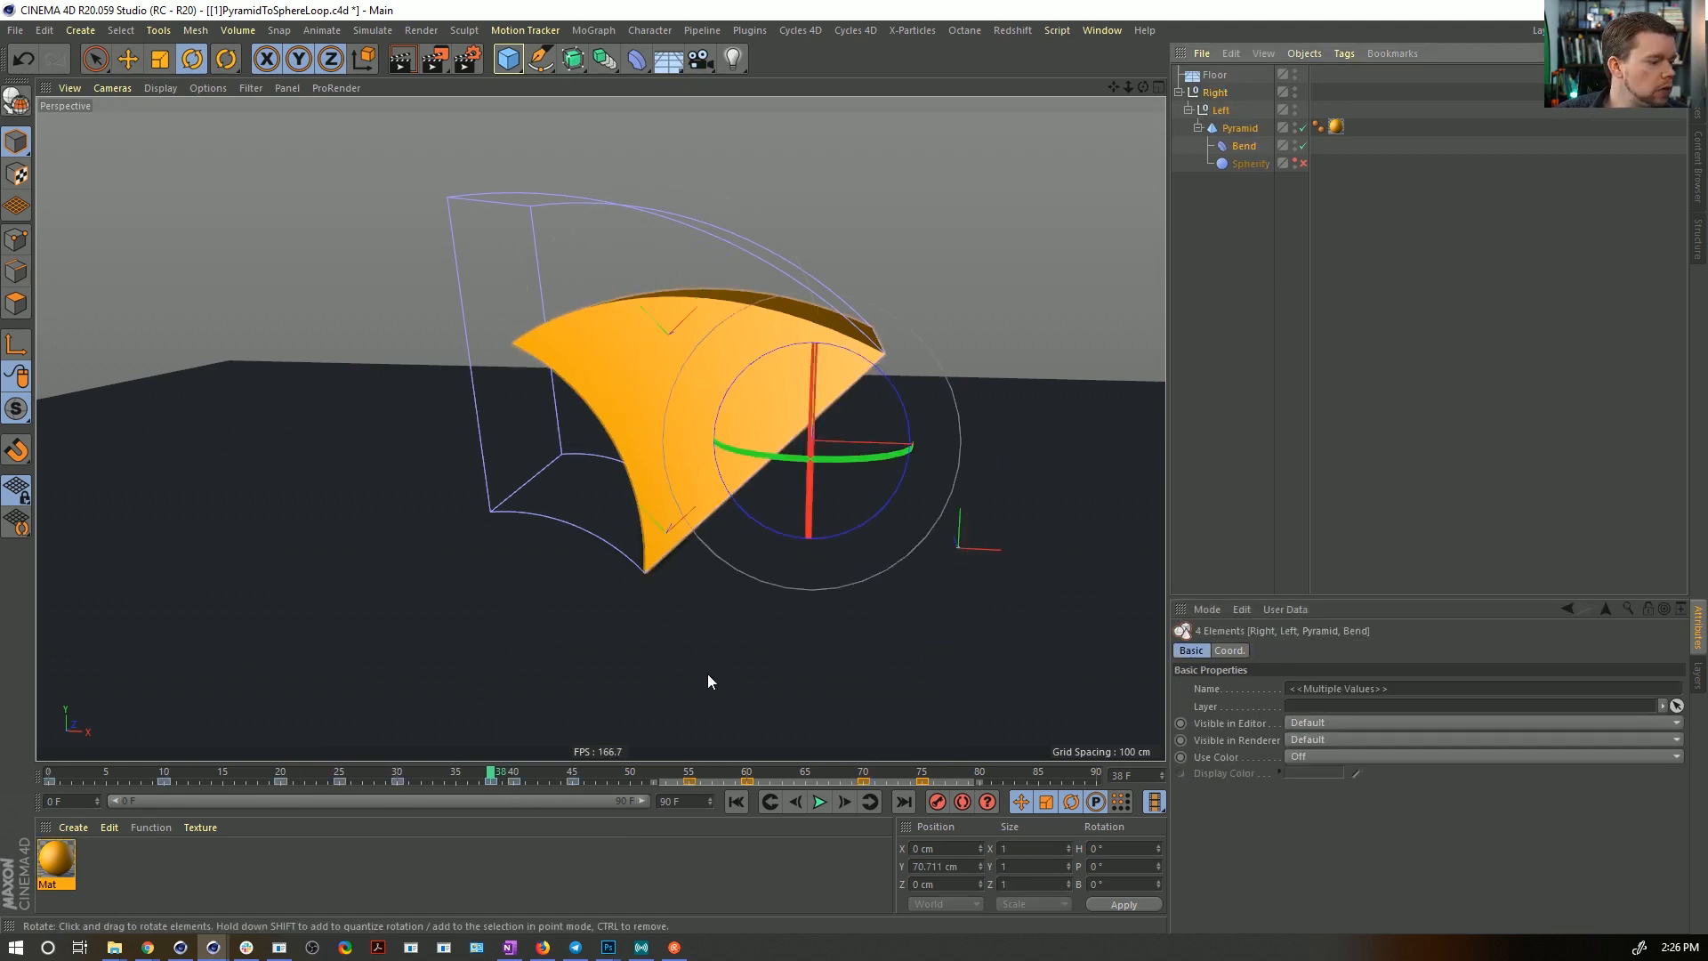
{"action": "left_click", "coordinate": [514, 780]}
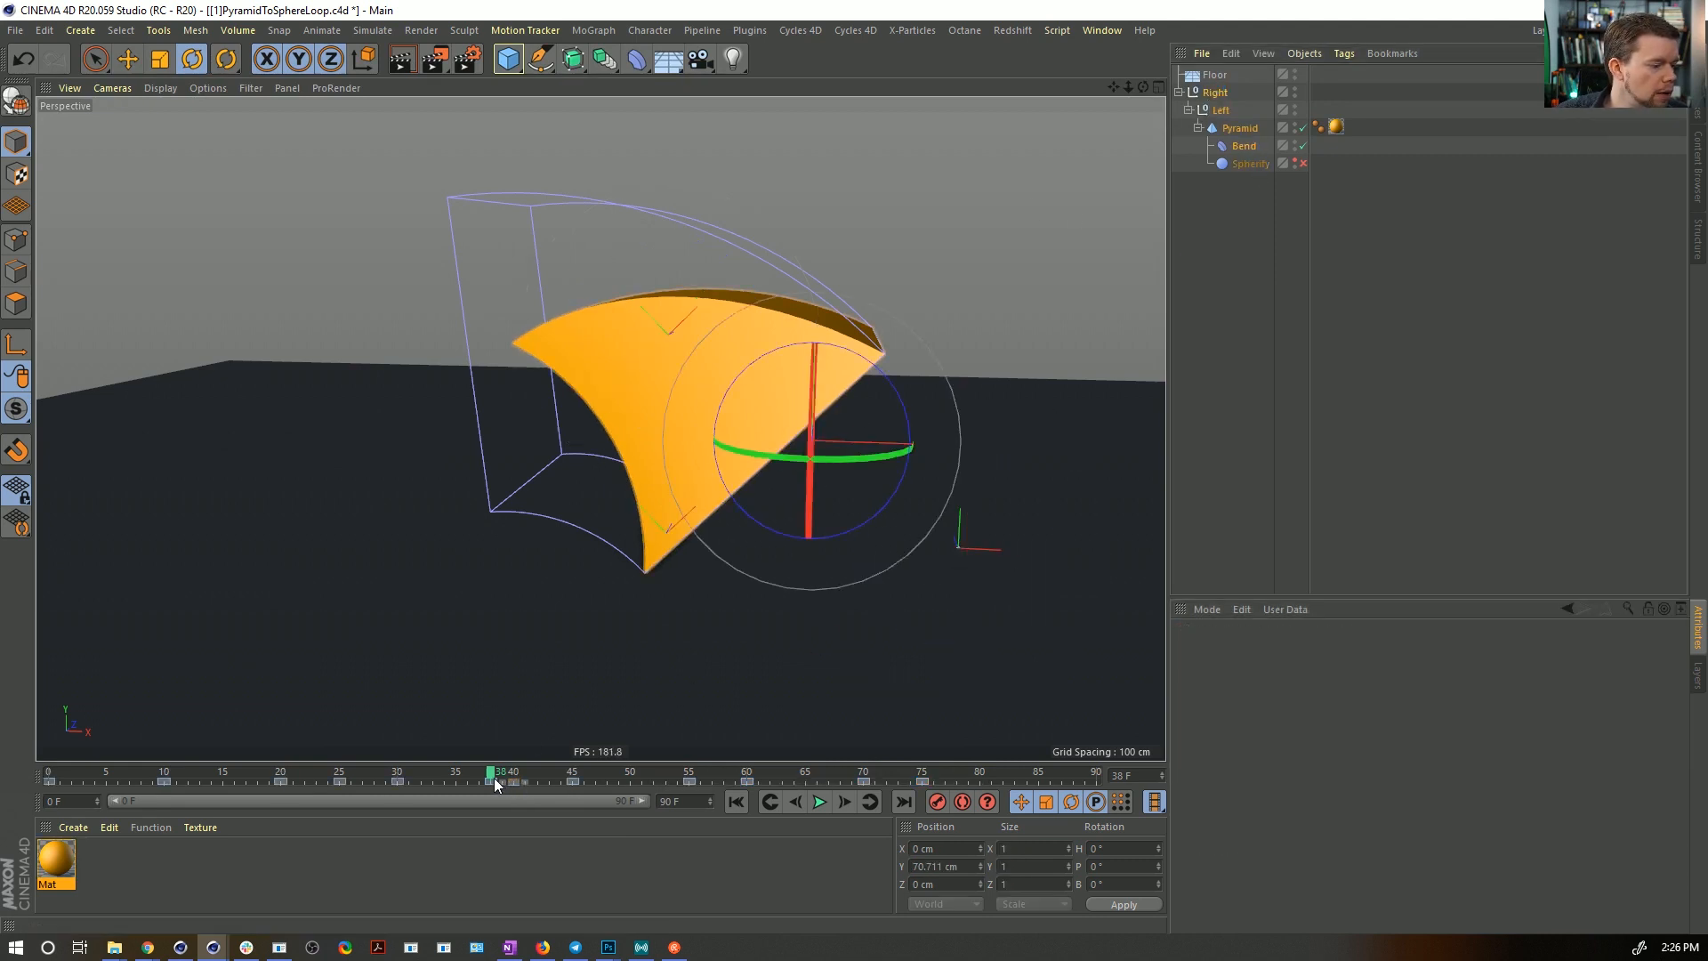
{"action": "mouse_move", "coordinate": [494, 780]}
{"action": "left_mouse_down"}
{"action": "mouse_move", "coordinate": [577, 777]}
{"action": "mouse_move", "coordinate": [458, 779]}
{"action": "mouse_move", "coordinate": [749, 779]}
{"action": "mouse_move", "coordinate": [49, 780]}
{"action": "left_mouse_up"}
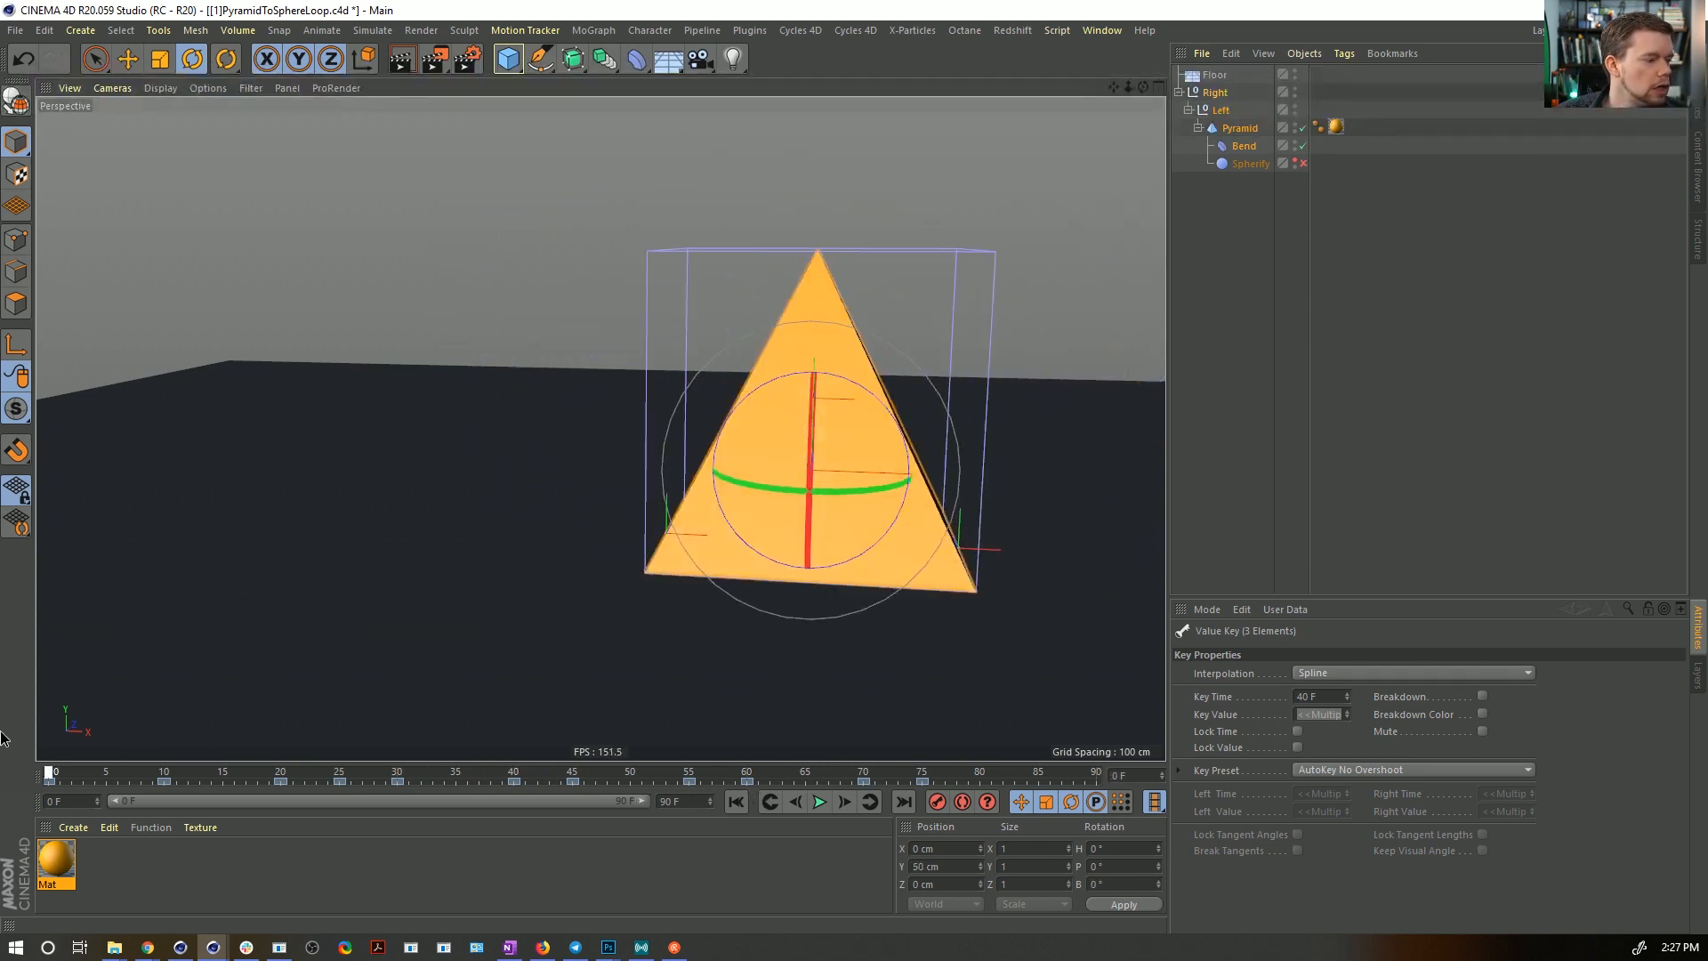
{"action": "left_click", "coordinate": [819, 801]}
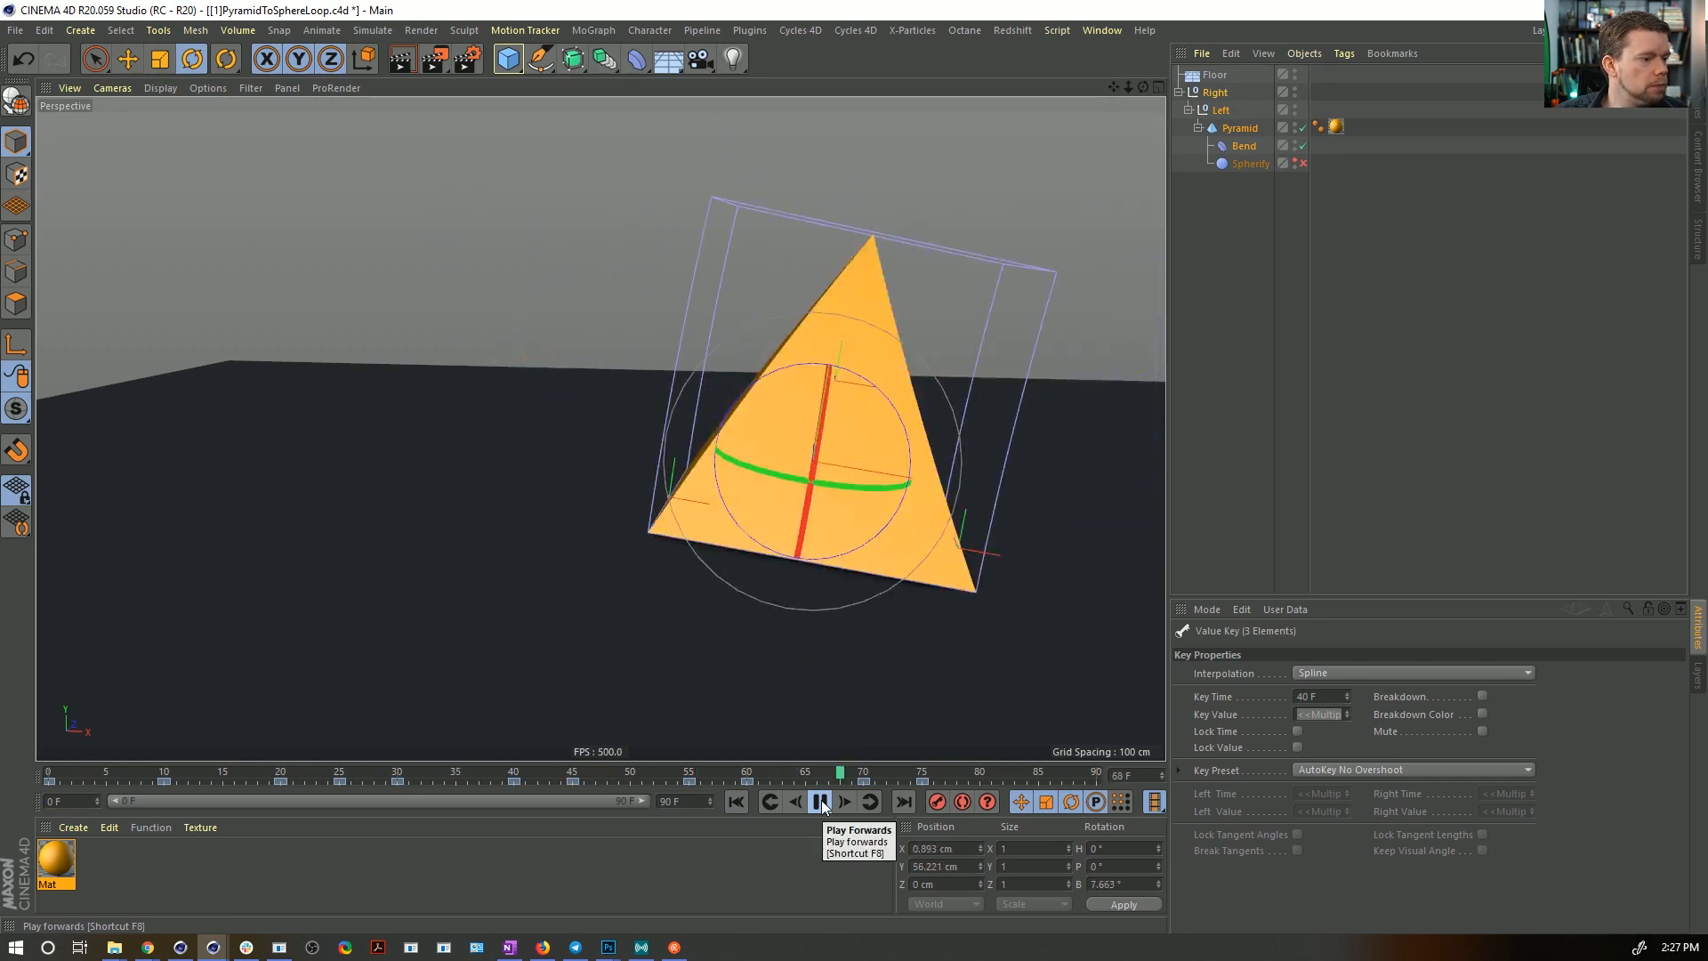
{"action": "left_click", "coordinate": [819, 801]}
- Shift all keys from frame 60 through frame 75 forward by five frames and replay the animation from the start
{"action": "mouse_move", "coordinate": [499, 772]}
{"action": "left_mouse_down"}
{"action": "mouse_move", "coordinate": [757, 795]}
{"action": "mouse_move", "coordinate": [720, 792]}
{"action": "mouse_move", "coordinate": [1085, 784]}
{"action": "left_mouse_up"}
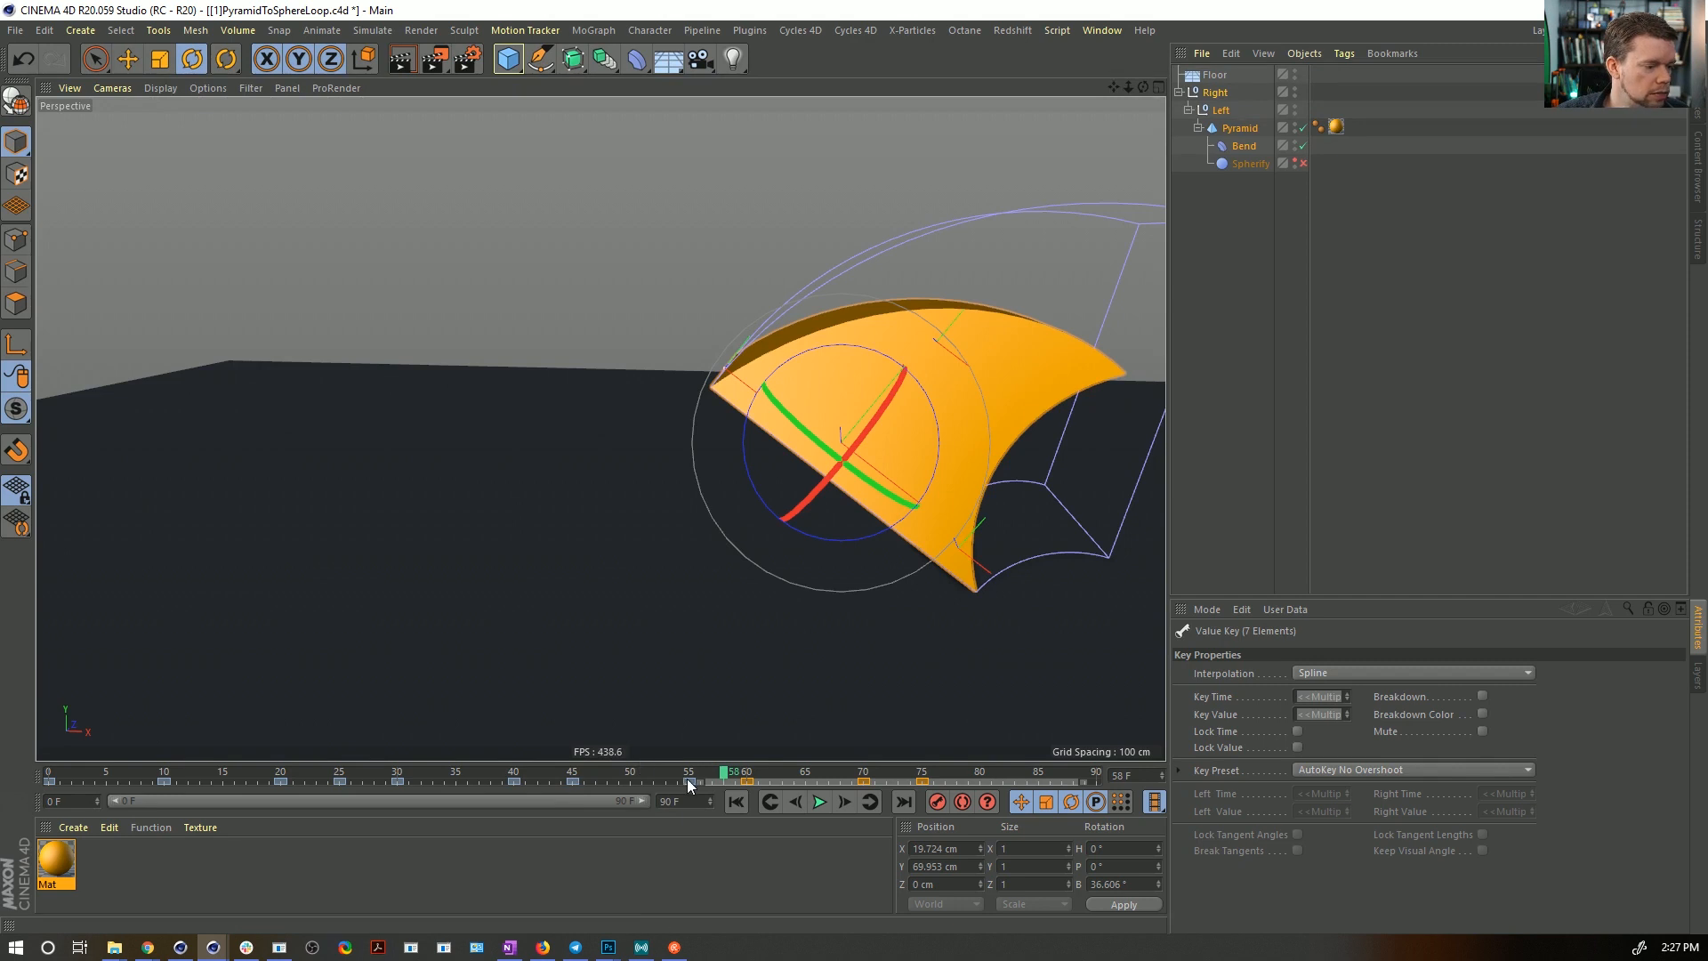
{"action": "left_click_drag", "start_coordinate": [760, 781], "coordinate": [801, 778]}
{"action": "left_click", "coordinate": [737, 802]}
{"action": "left_click", "coordinate": [818, 801]}
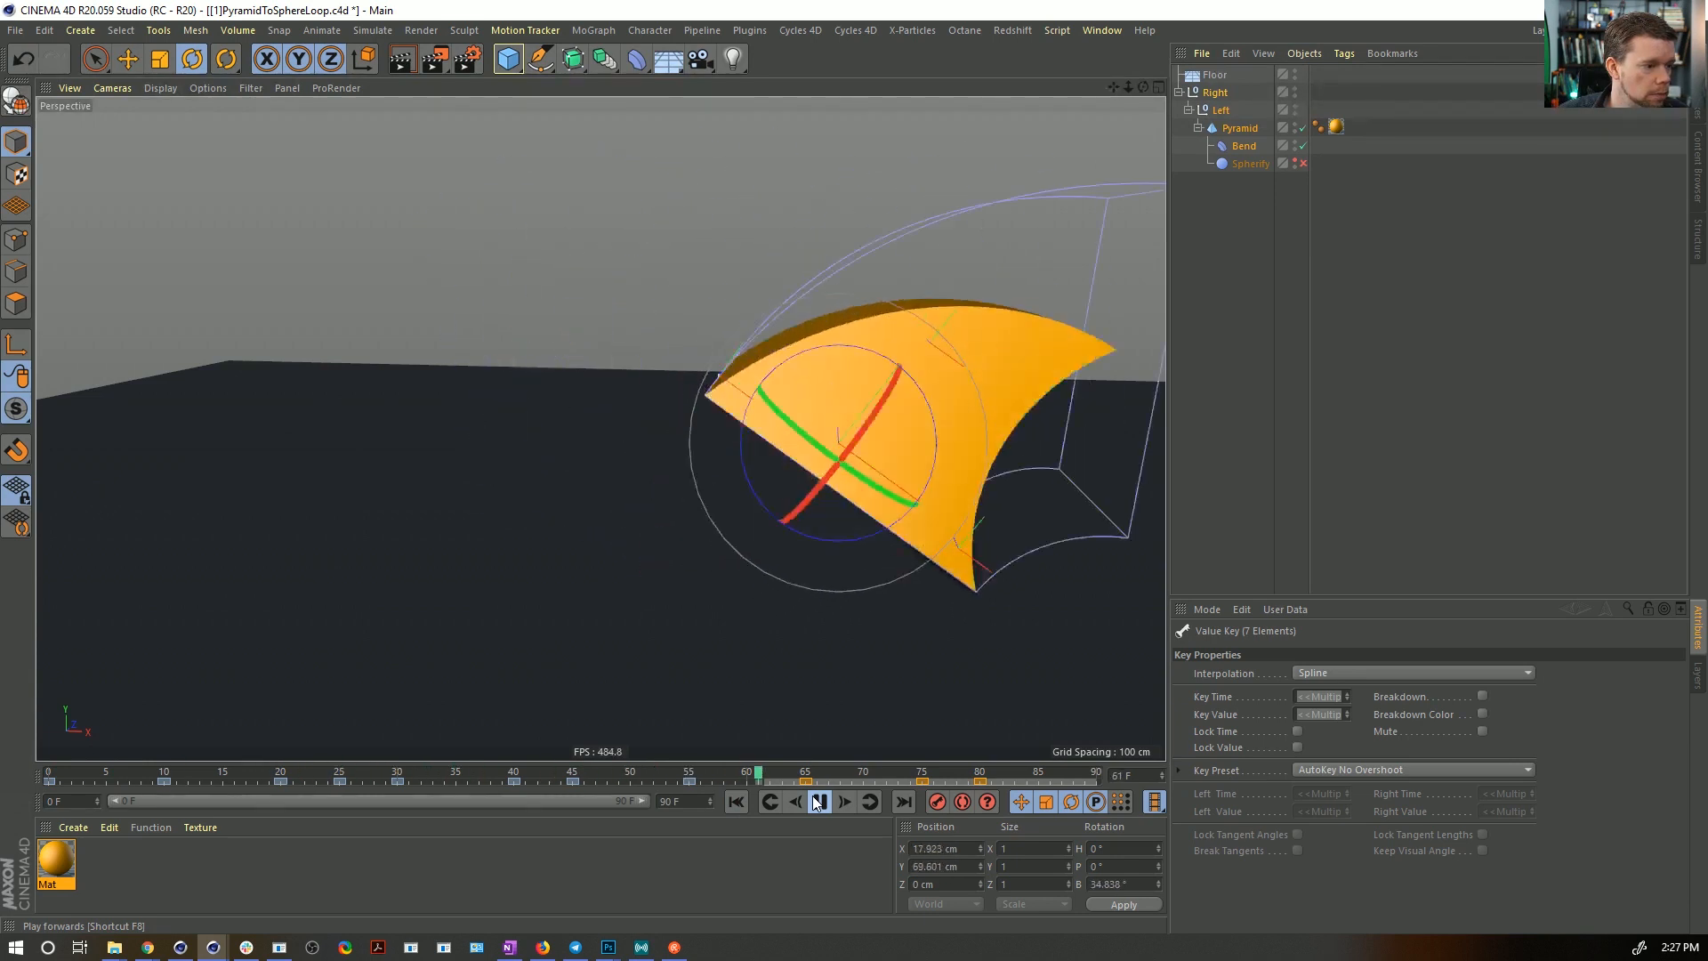
{"action": "left_click", "coordinate": [818, 801]}
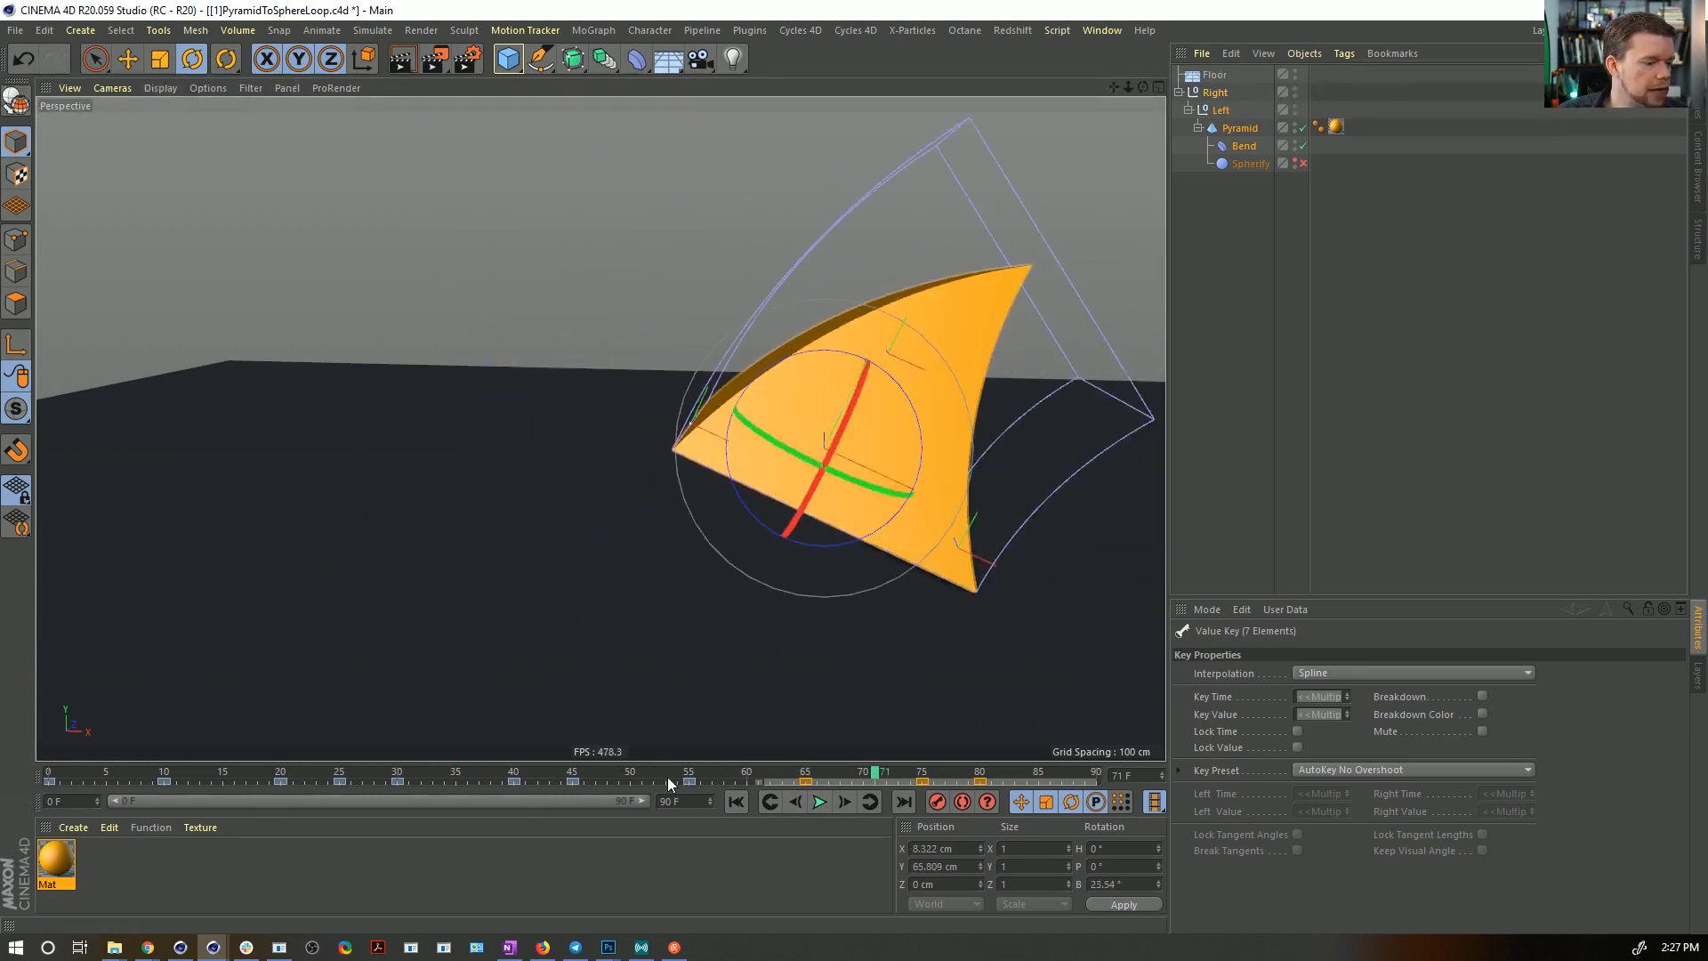
- Try shifting the keys from frame 55 onward back by three frames, and those from frame 62 onward back by another three
{"action": "left_click", "coordinate": [984, 780]}
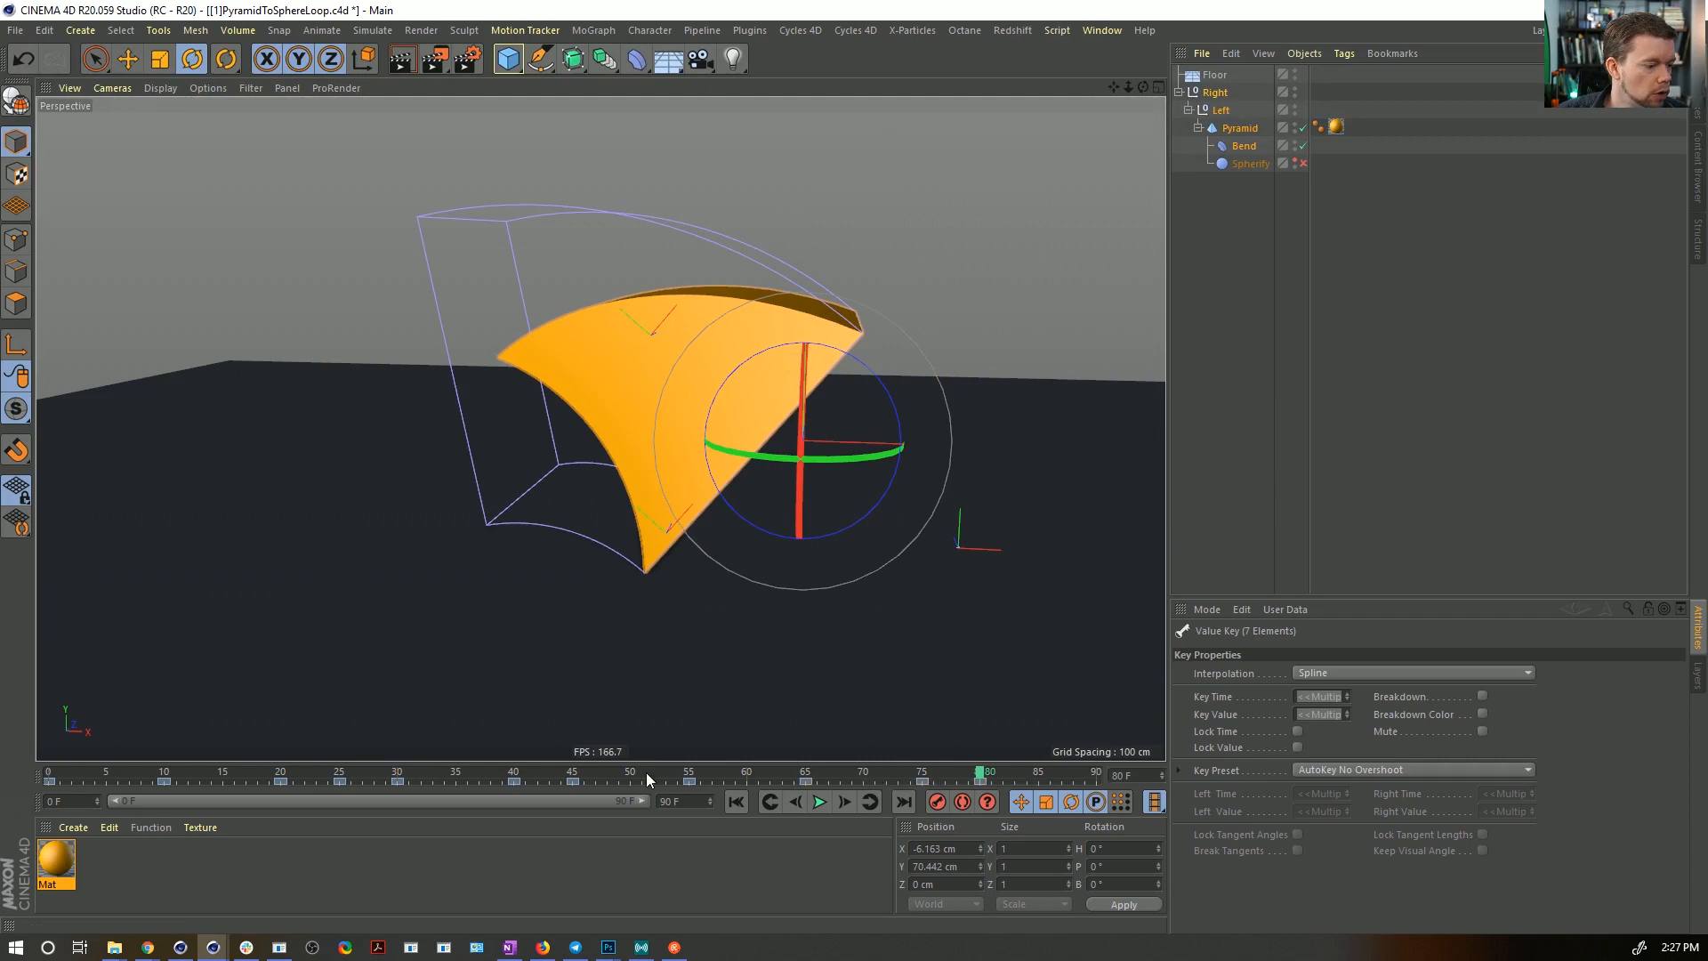
{"action": "left_click_drag", "start_coordinate": [643, 782], "coordinate": [1037, 782]}
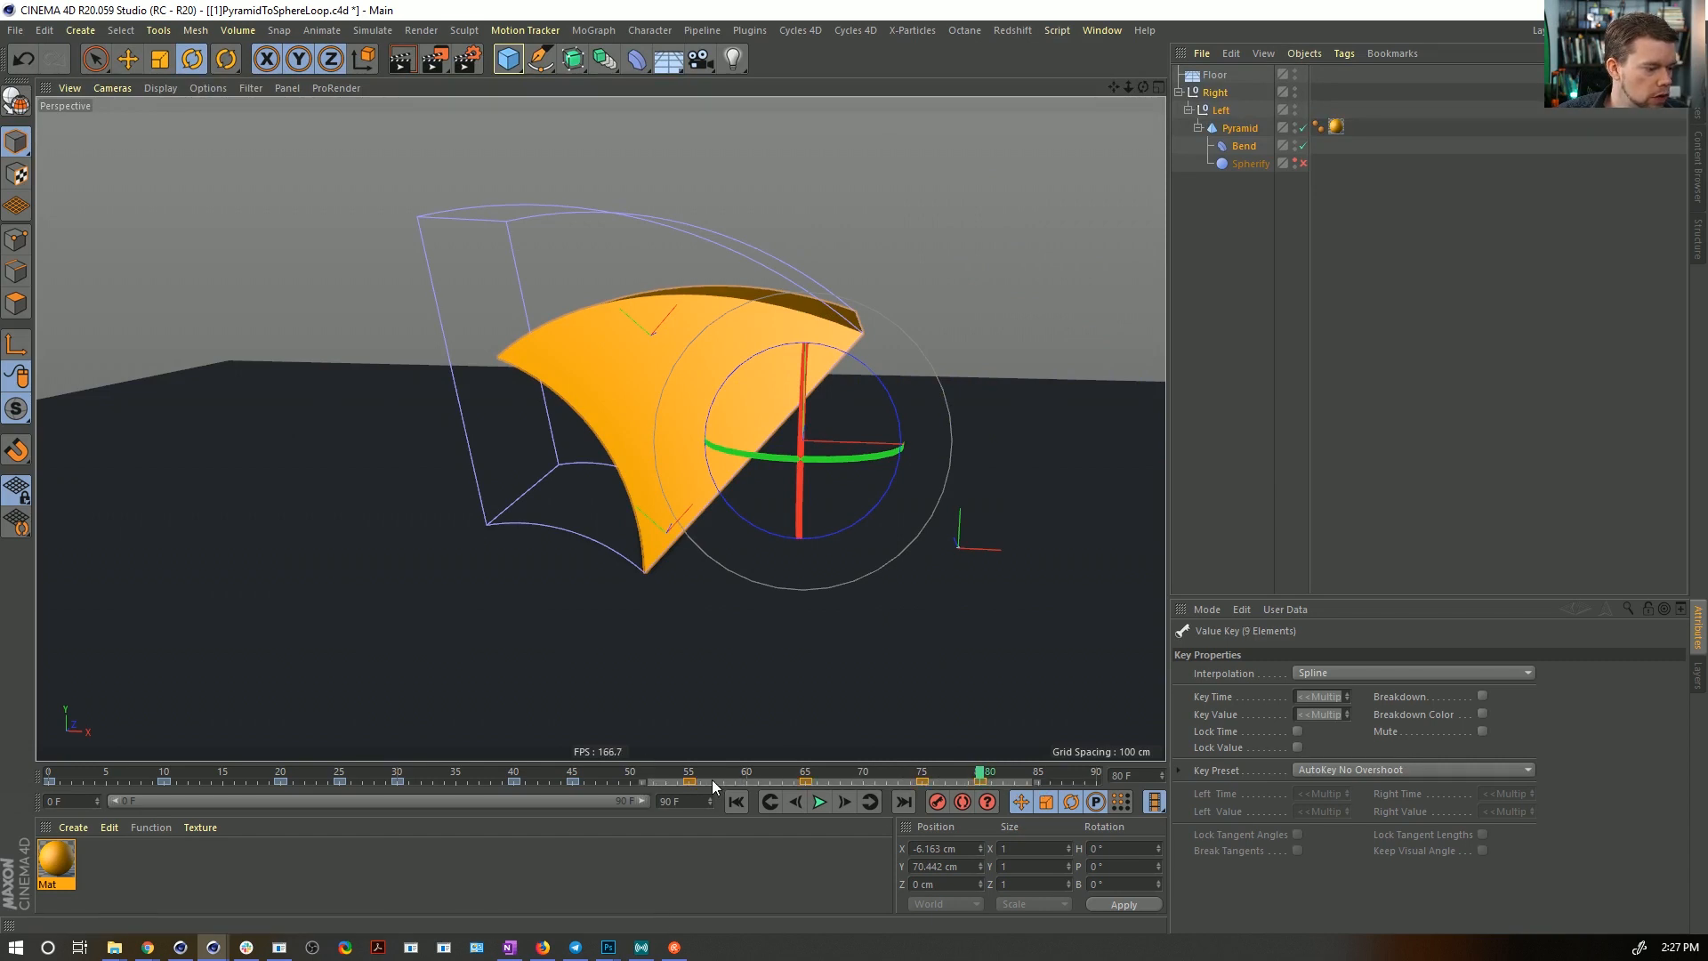
{"action": "left_click_drag", "start_coordinate": [711, 779], "coordinate": [688, 779]}
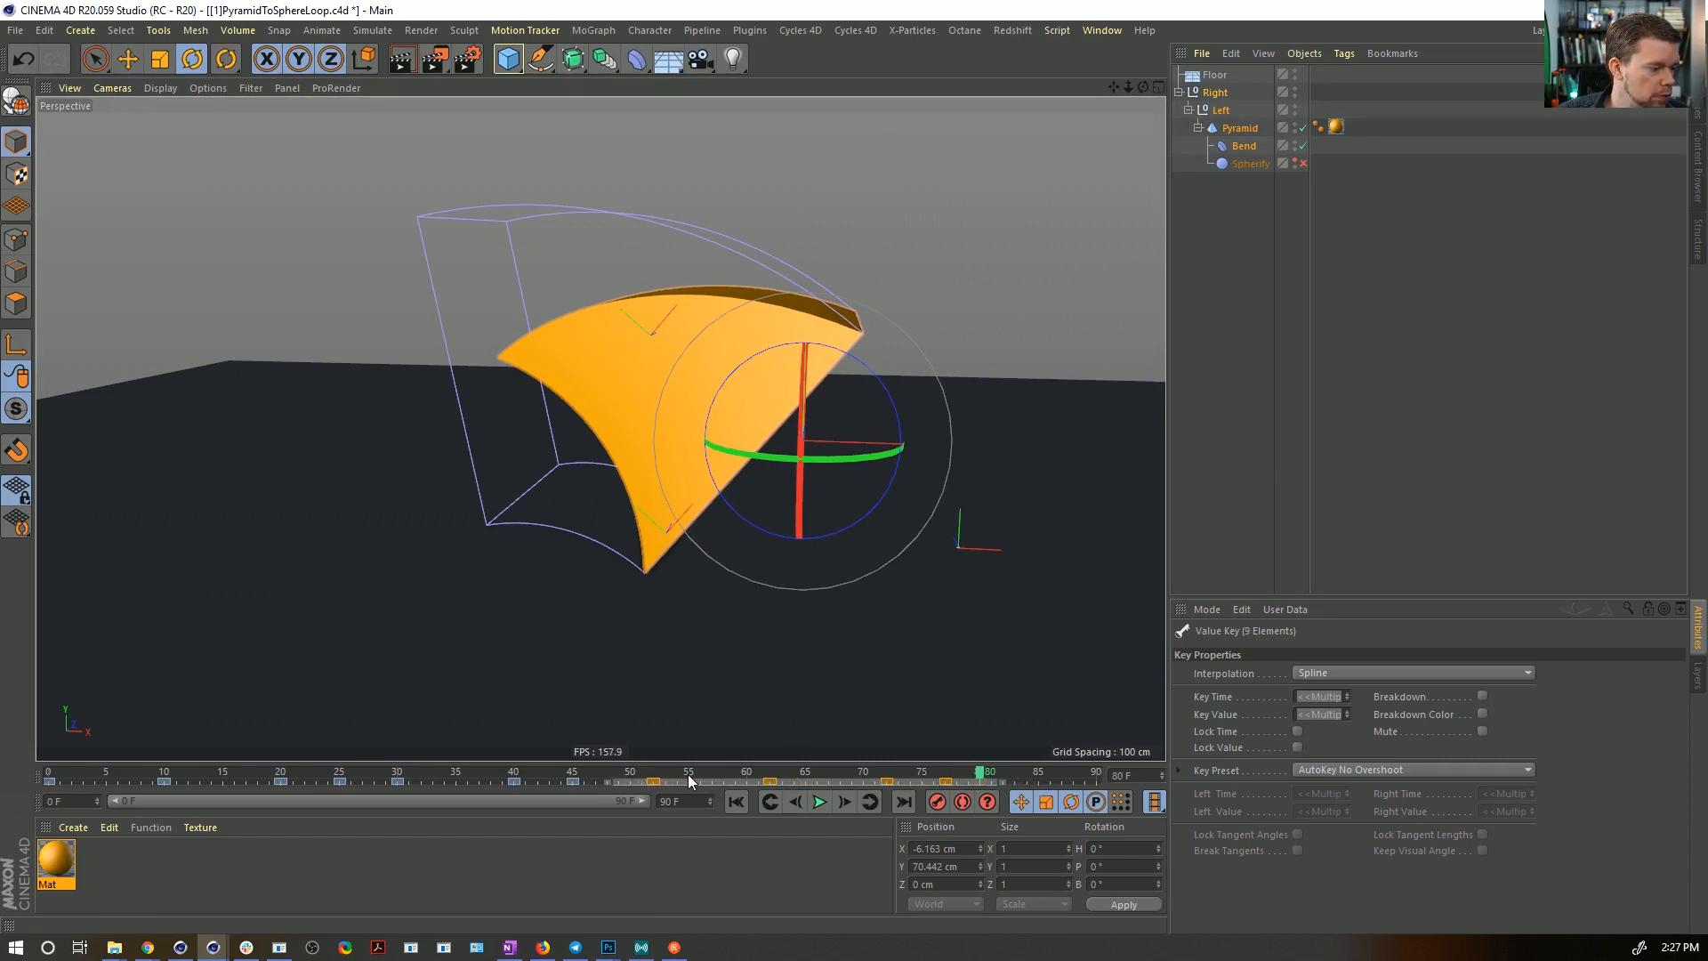
{"action": "left_click", "coordinate": [687, 781]}
{"action": "left_click_drag", "start_coordinate": [1012, 779], "coordinate": [693, 775]}
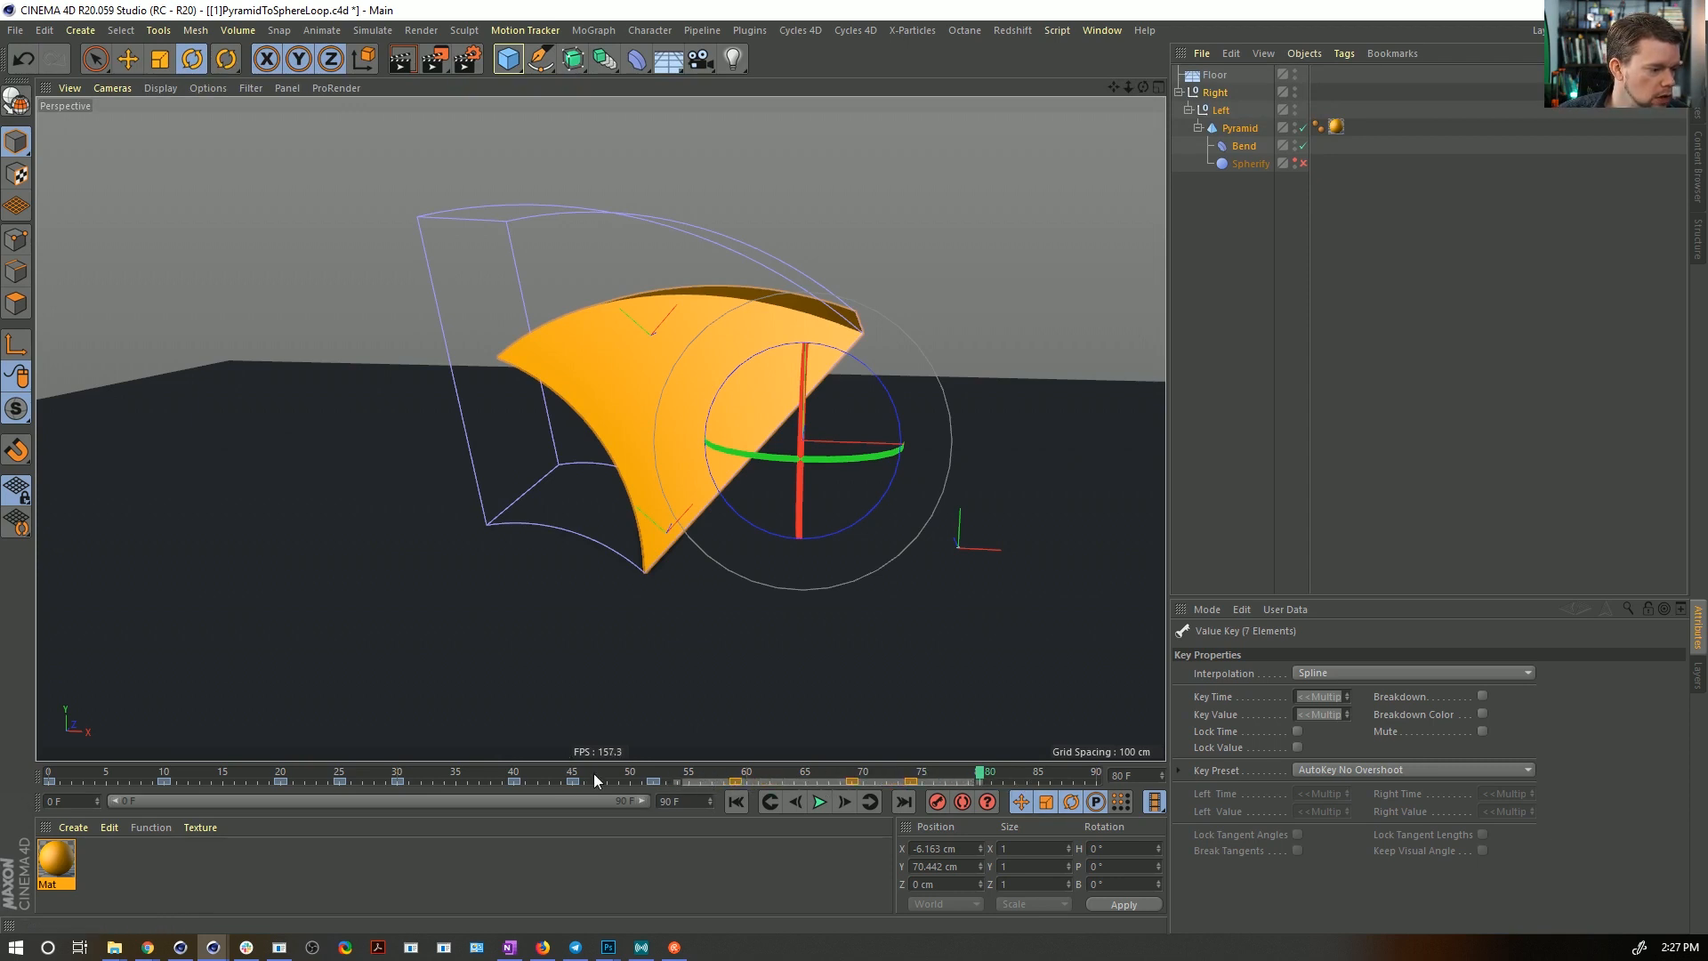
{"action": "left_click", "coordinate": [774, 779]}
{"action": "left_click", "coordinate": [748, 771]}
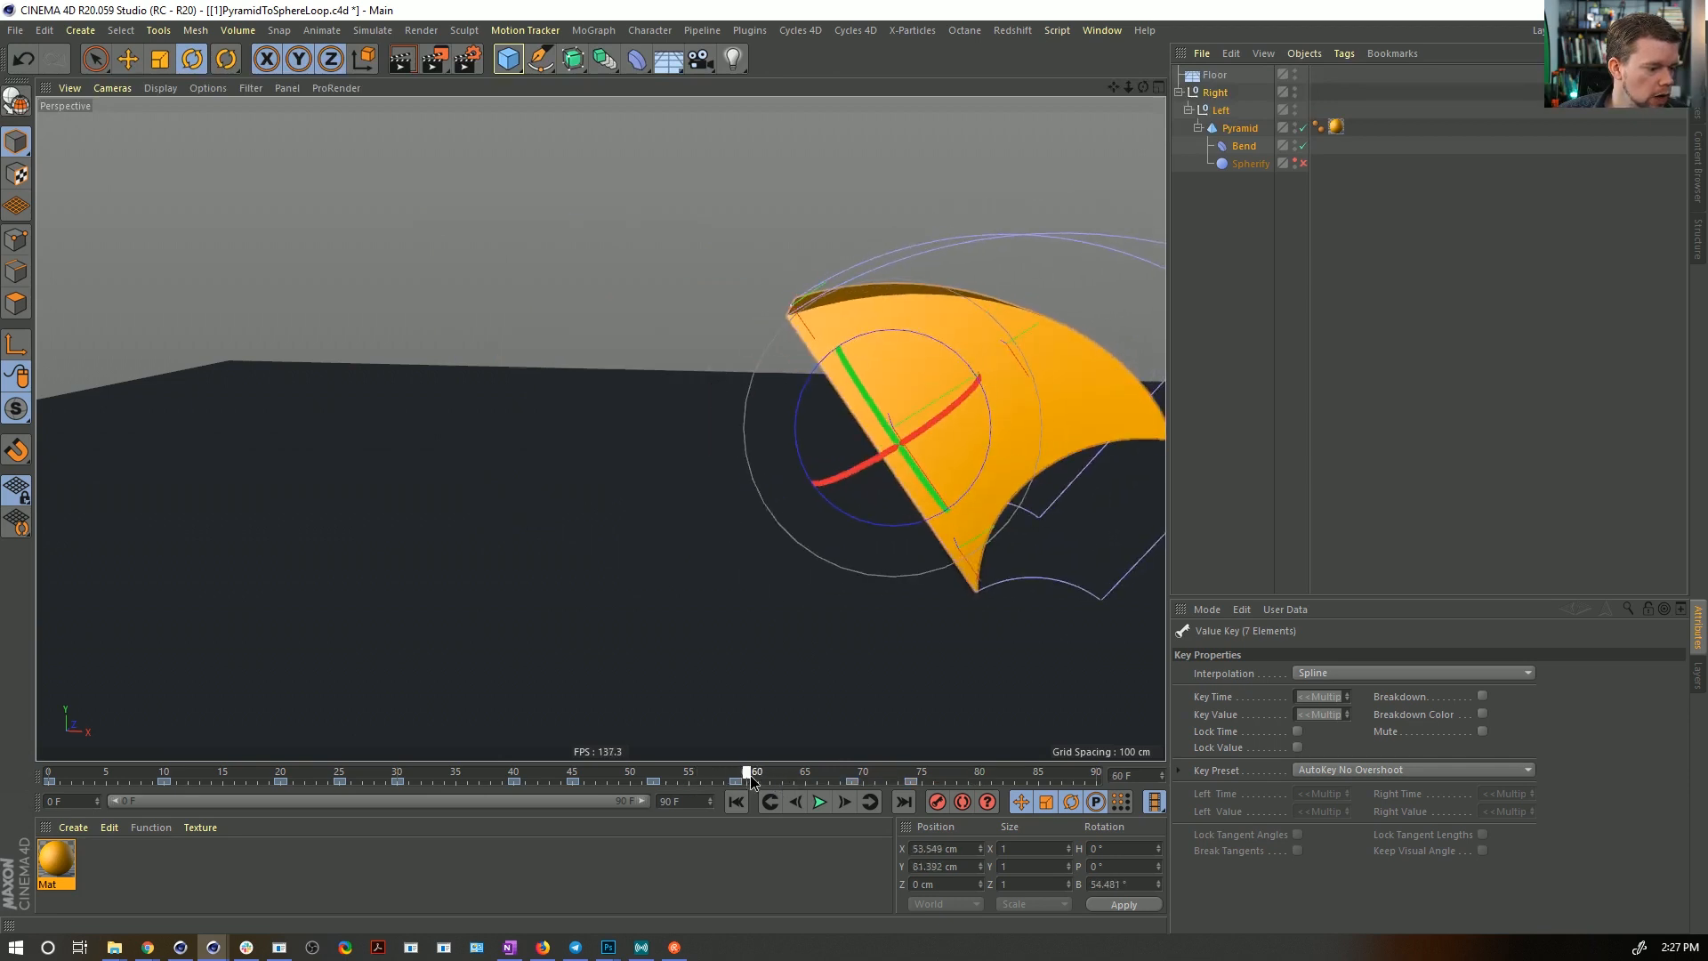
- Replay the animation from the start to judge the tighter timing, and undo the backward key shifts
{"action": "left_click", "coordinate": [738, 801]}
{"action": "left_click", "coordinate": [820, 802]}
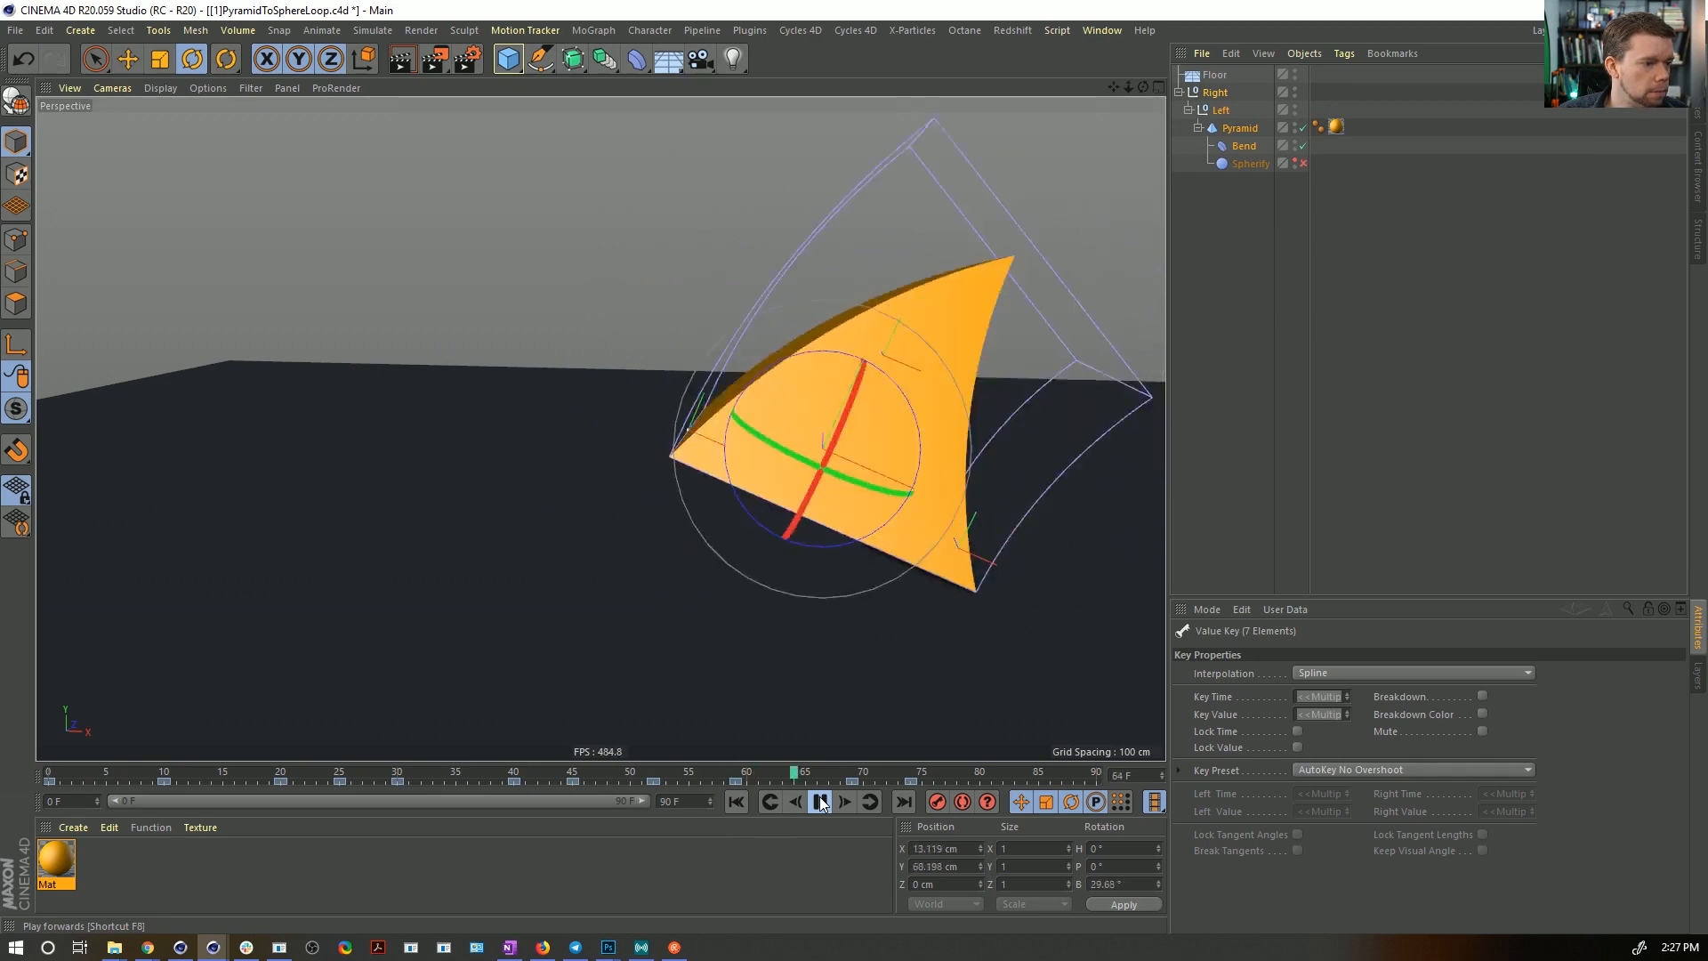
{"action": "left_click", "coordinate": [819, 802]}
{"action": "left_click_drag", "start_coordinate": [683, 776], "coordinate": [623, 778]}
{"action": "key", "text": "ctrl+z"}
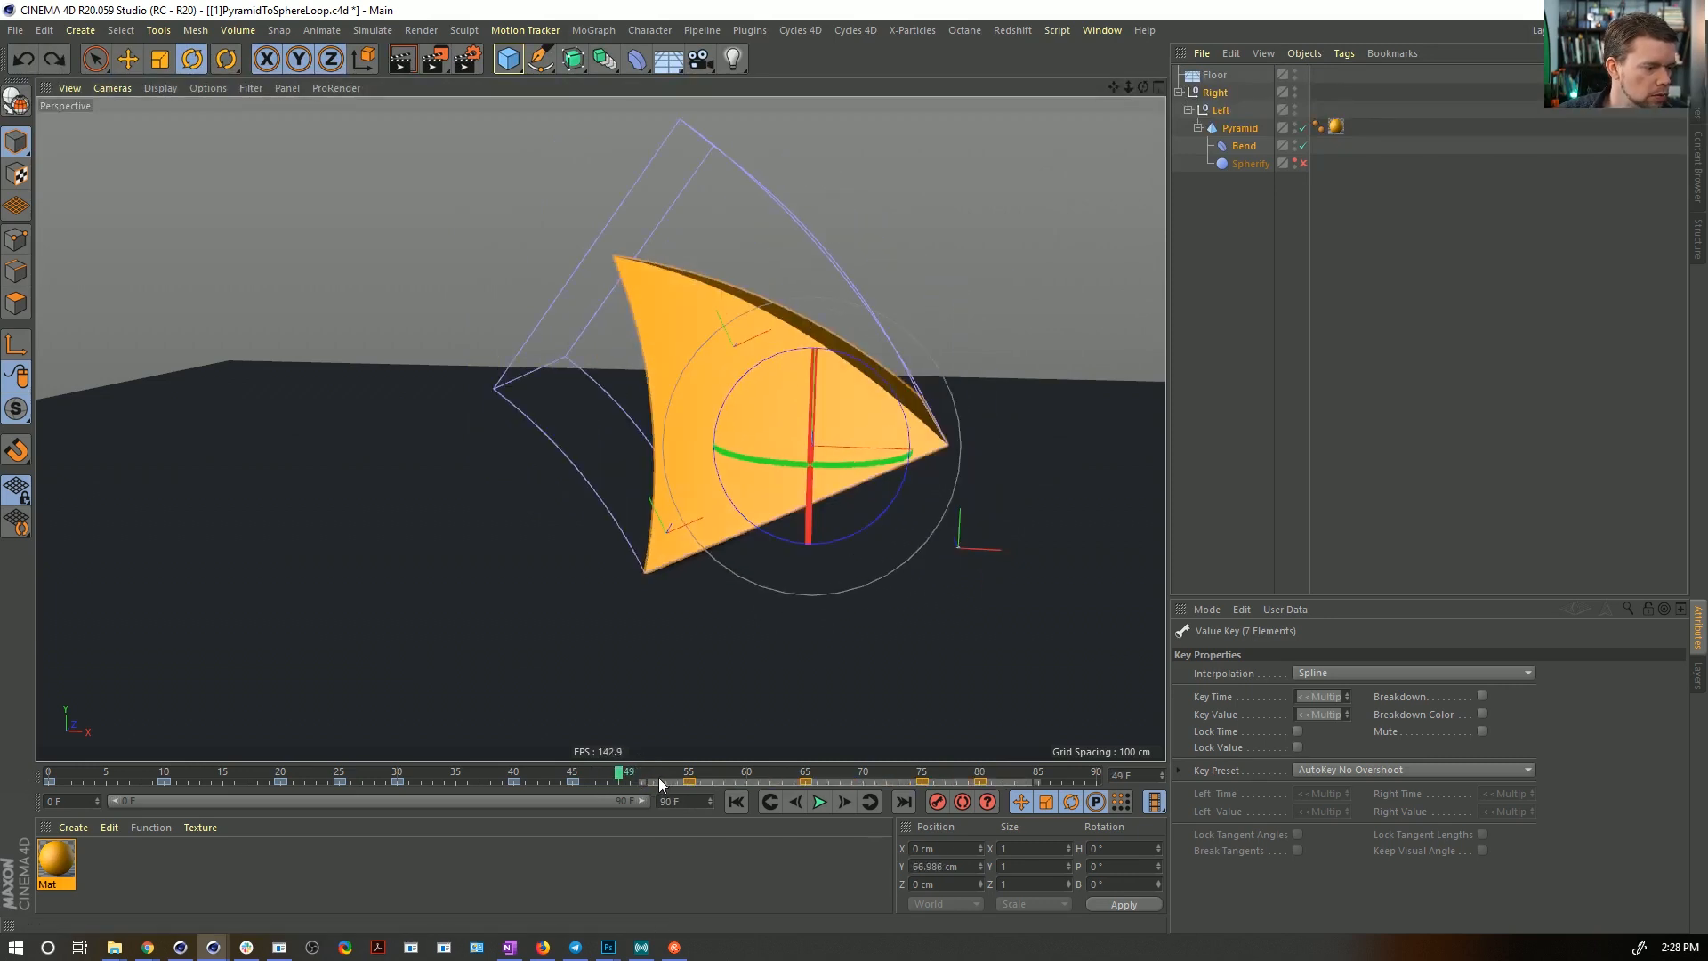
- Shift the frame 55 keys forward by five frames and the keys from frame 65 through frame 80 forward by ten, and replay the animation
{"action": "left_click_drag", "start_coordinate": [660, 780], "coordinate": [894, 786]}
{"action": "left_click", "coordinate": [481, 766]}
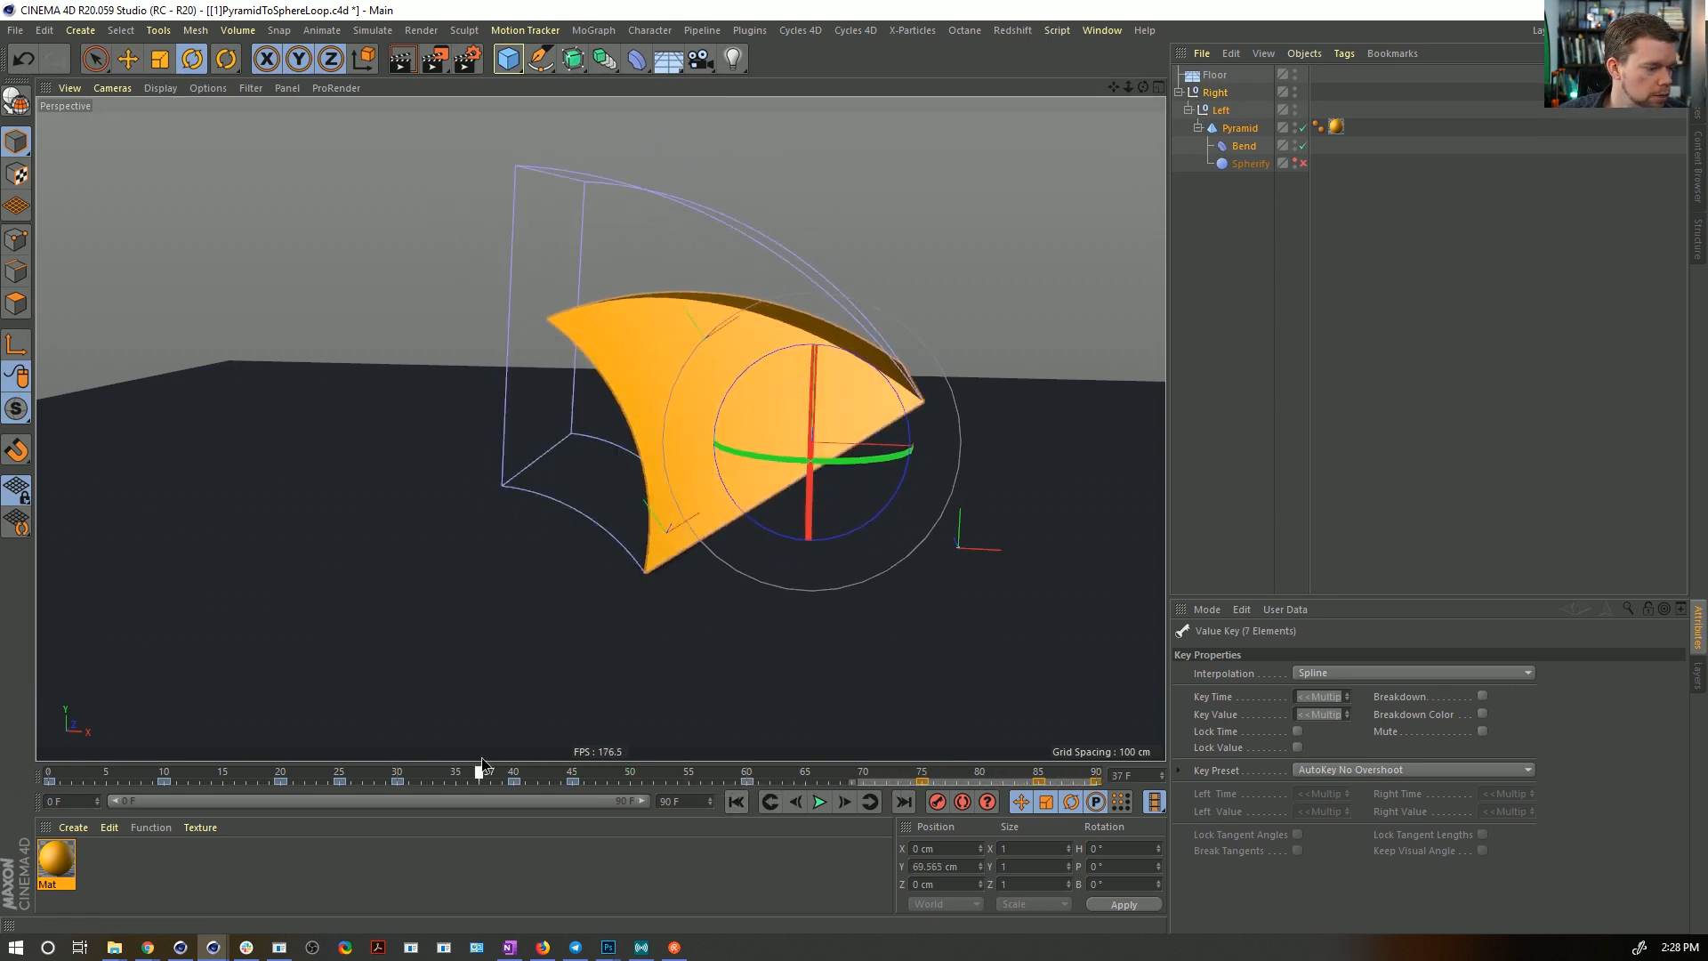
{"action": "left_click", "coordinate": [818, 804]}
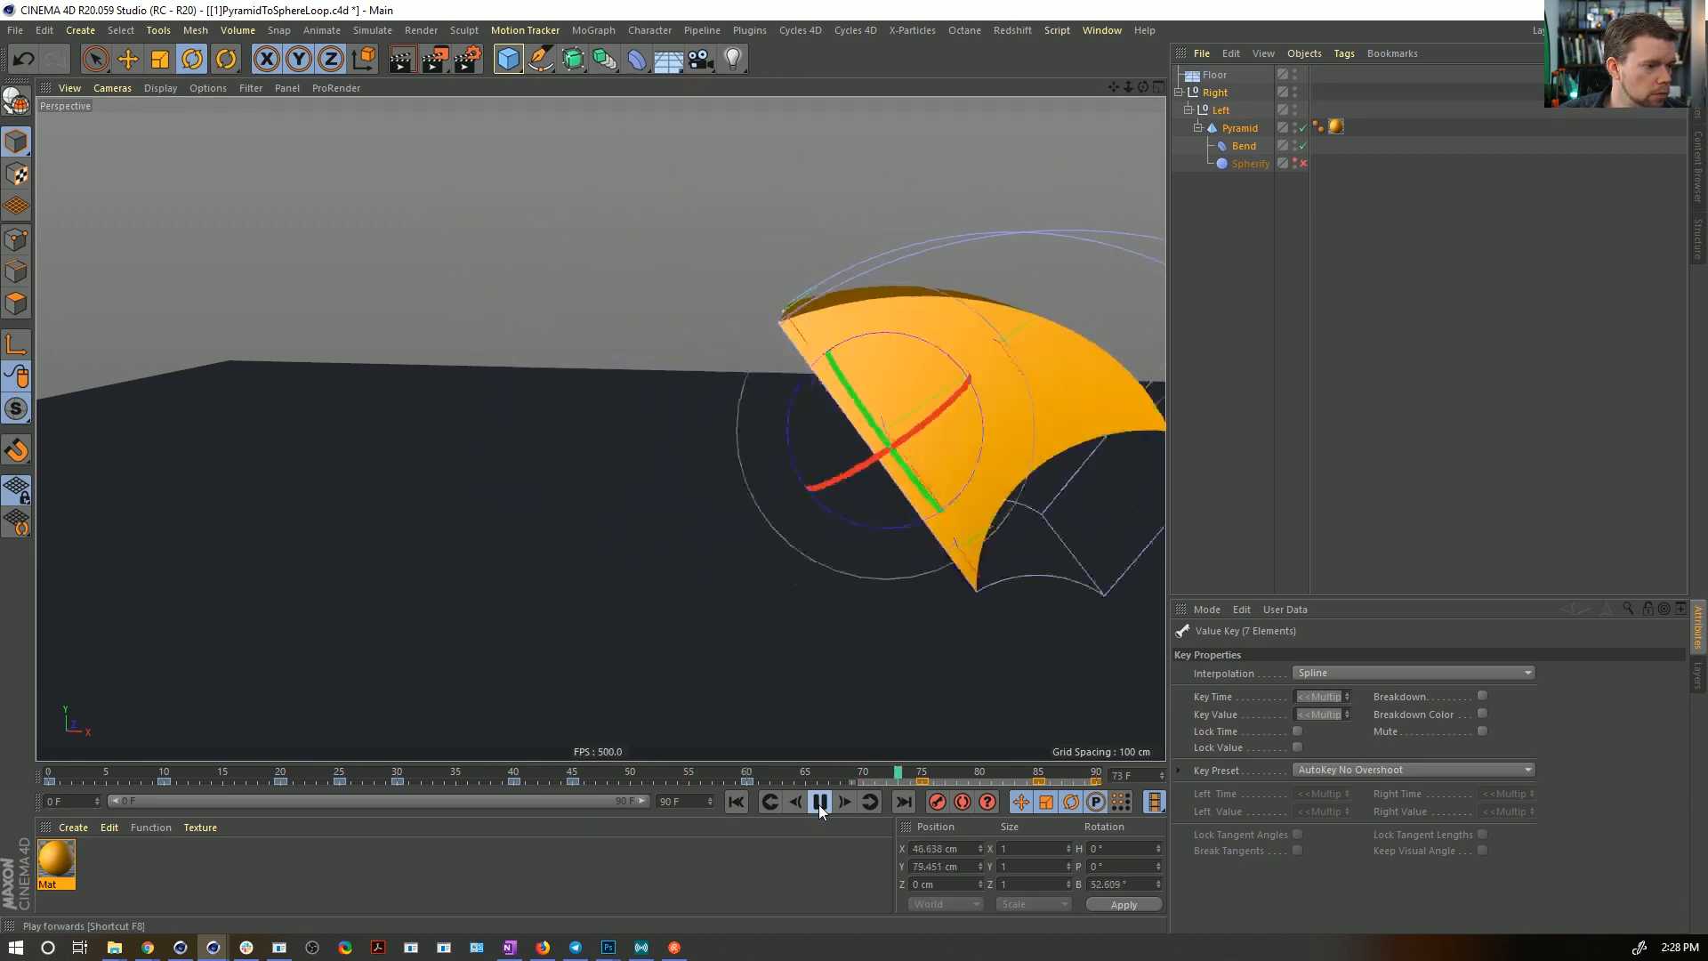
{"action": "left_click", "coordinate": [818, 804]}
- At frame 48, add a keyframe selection for the bank rotation (R.B) of both the Right and Left nulls
{"action": "left_click_drag", "start_coordinate": [742, 775], "coordinate": [607, 776]}
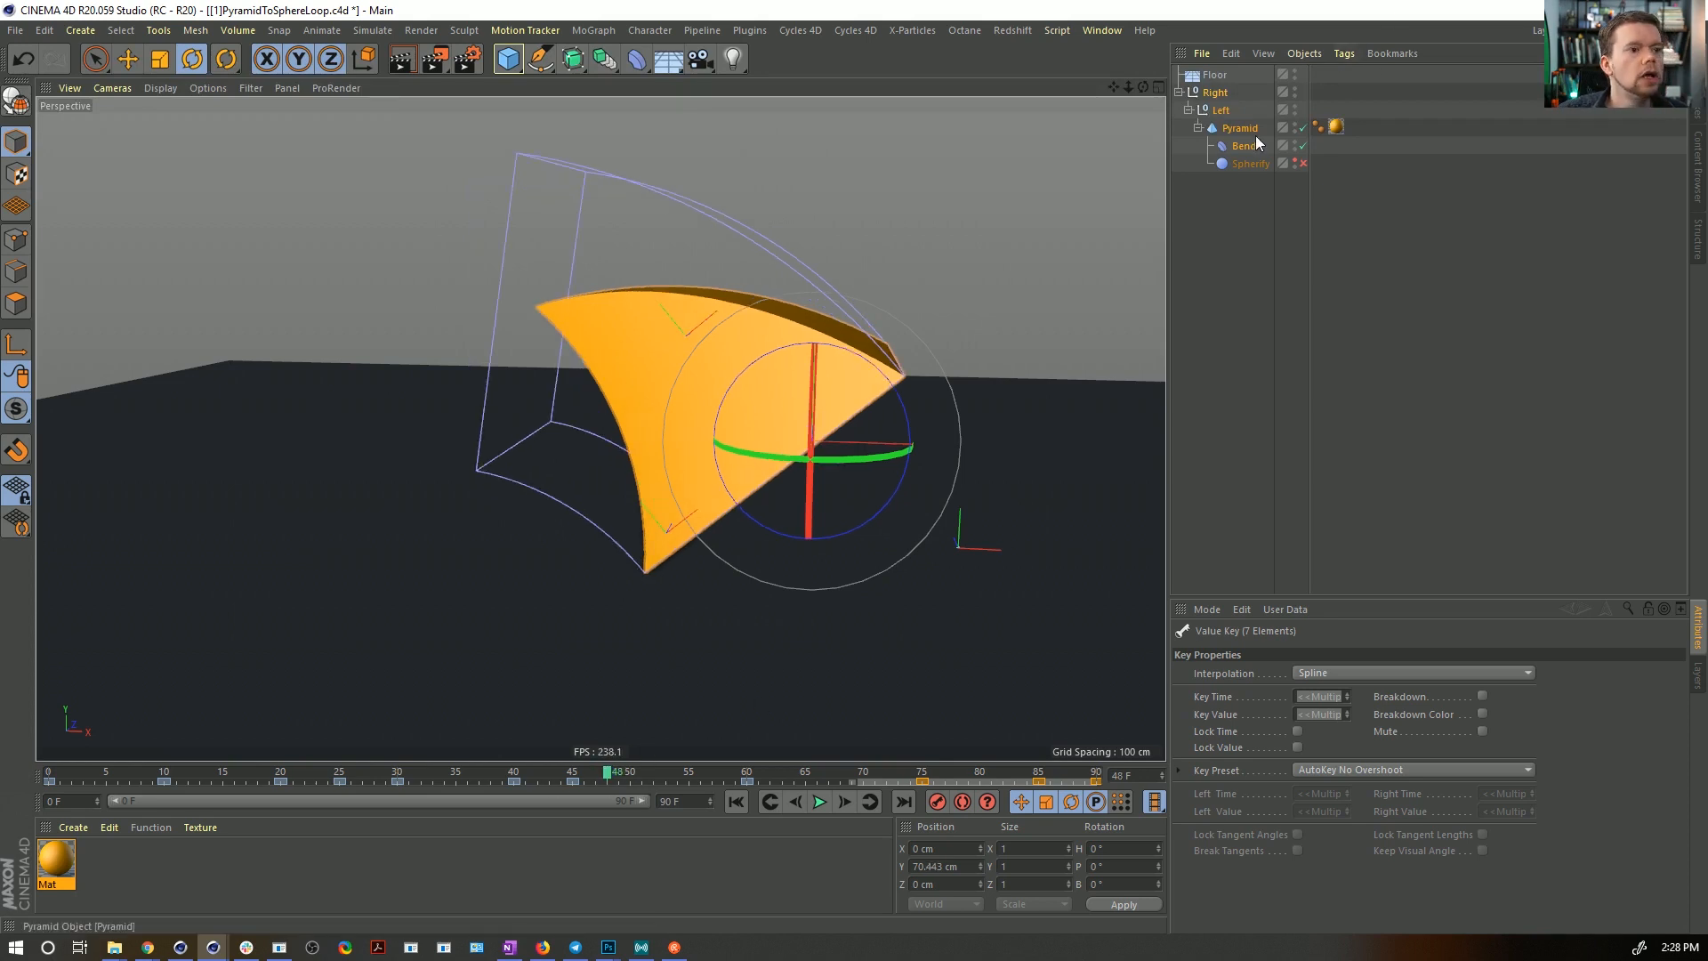
{"action": "left_click", "coordinate": [1221, 93]}
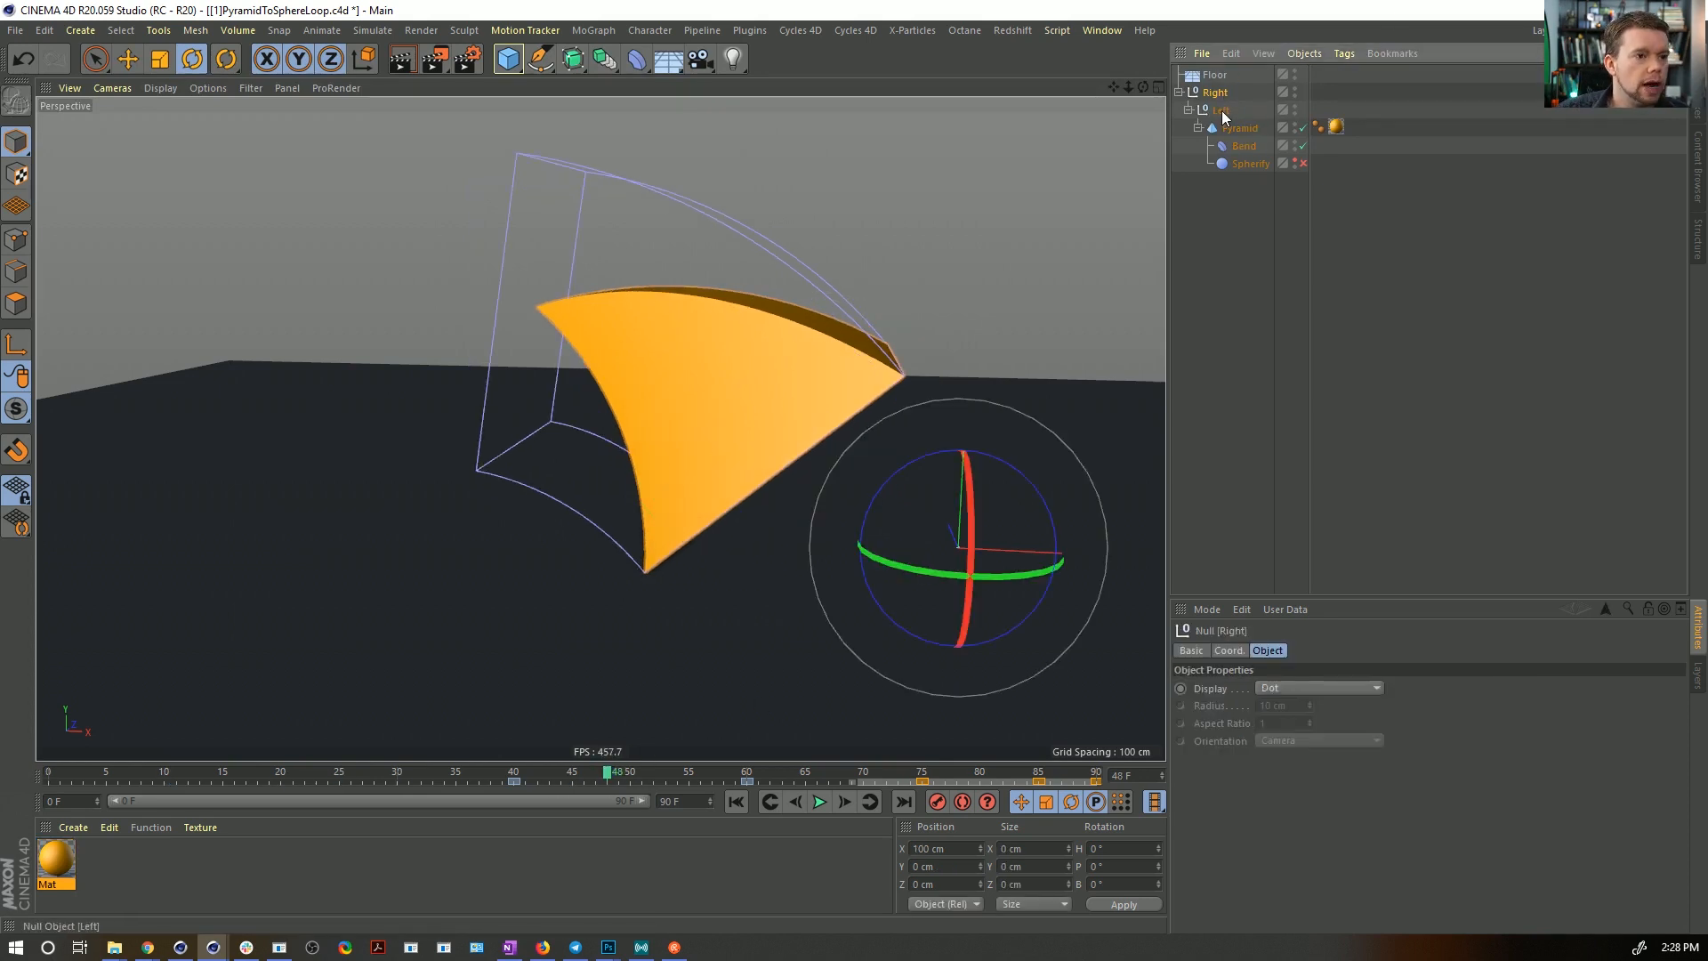
{"action": "left_click", "coordinate": [1221, 112], "text": "ctrl"}
{"action": "left_click", "coordinate": [1216, 97]}
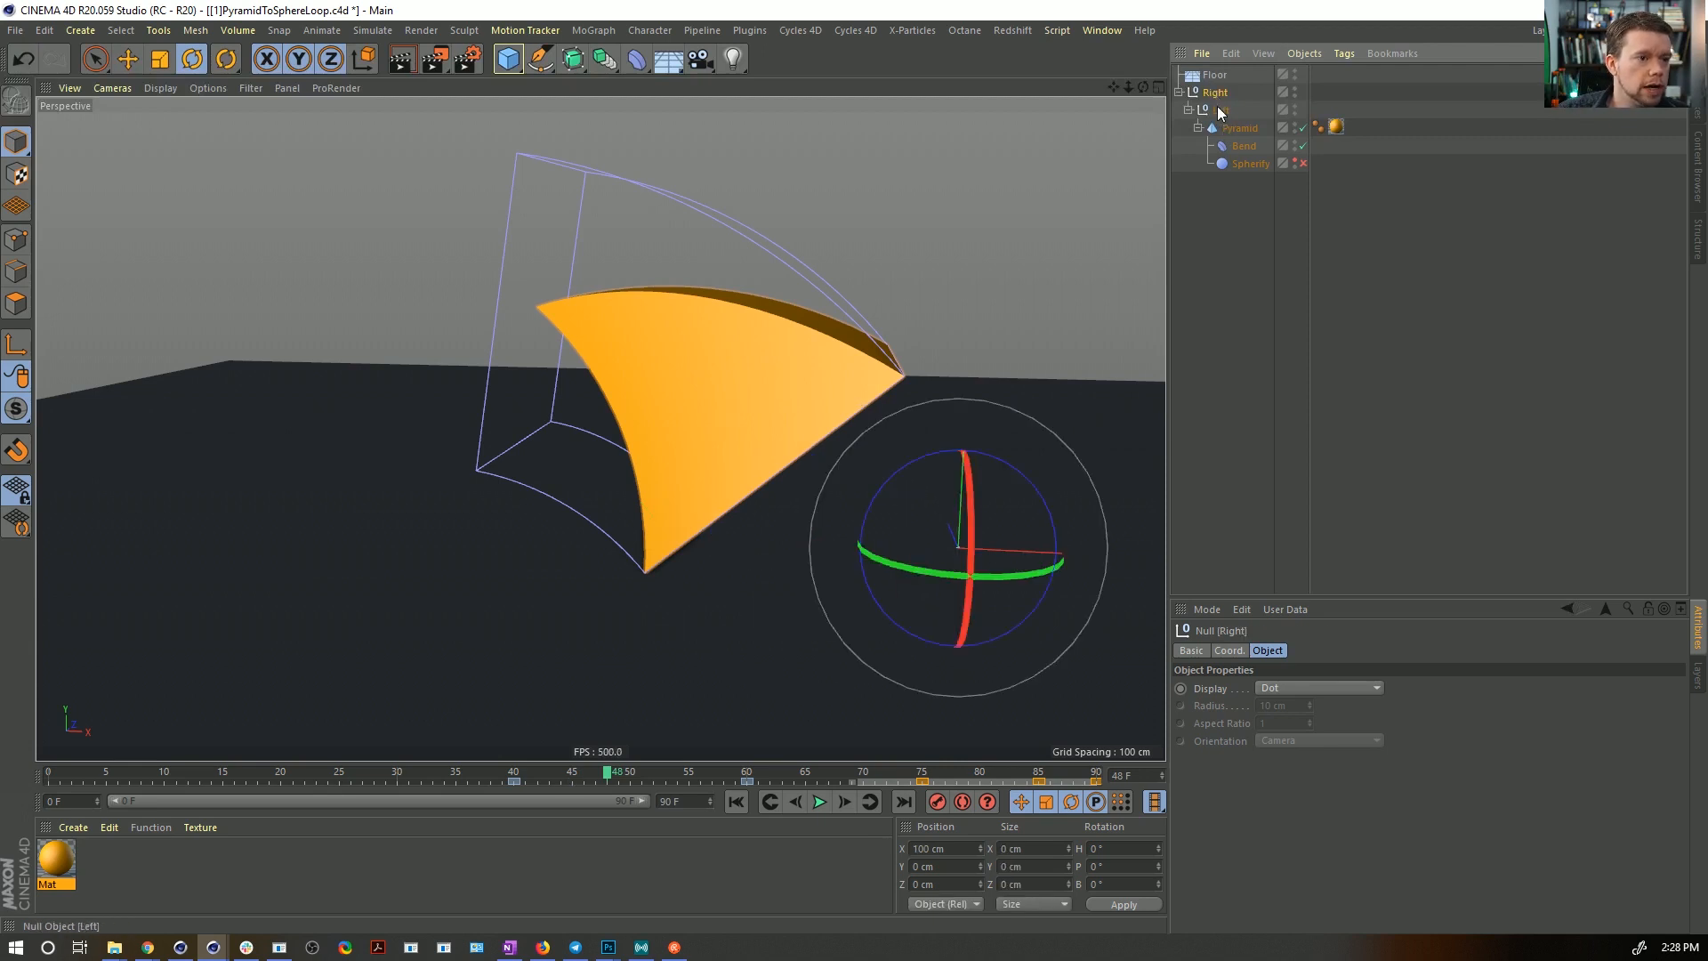
{"action": "left_click", "coordinate": [1217, 107]}
{"action": "left_click", "coordinate": [1245, 144]}
{"action": "left_click", "coordinate": [1213, 94]}
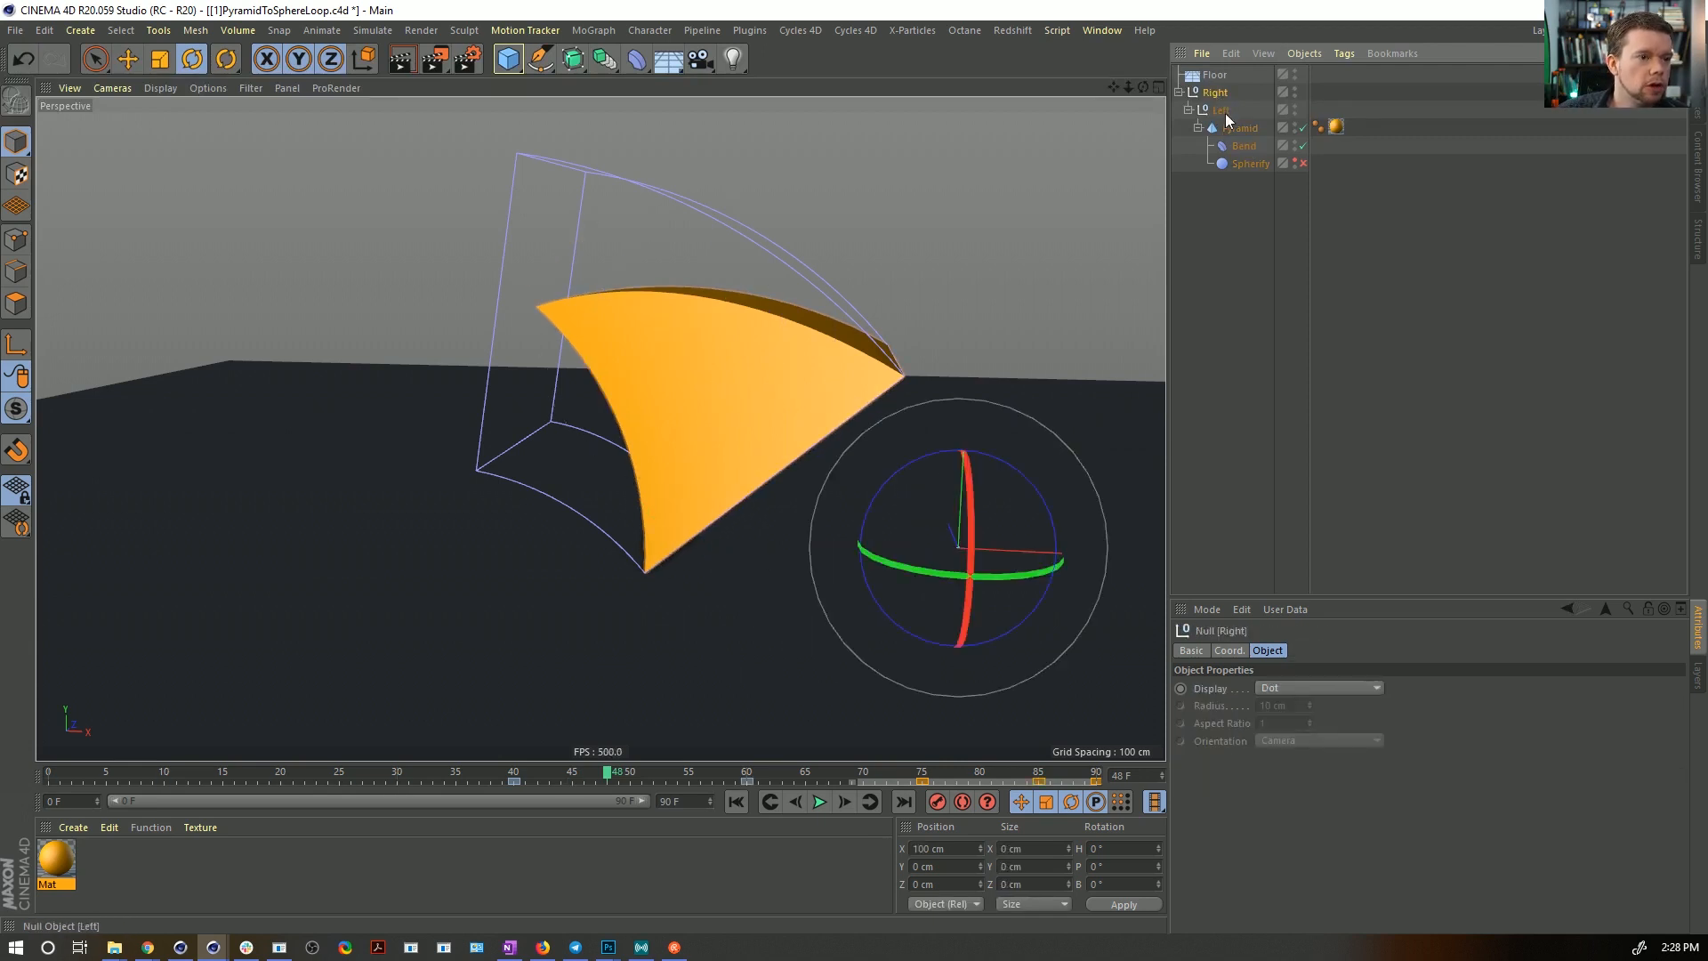
{"action": "left_click", "coordinate": [1224, 112], "text": "ctrl"}
{"action": "left_click", "coordinate": [1230, 650]}
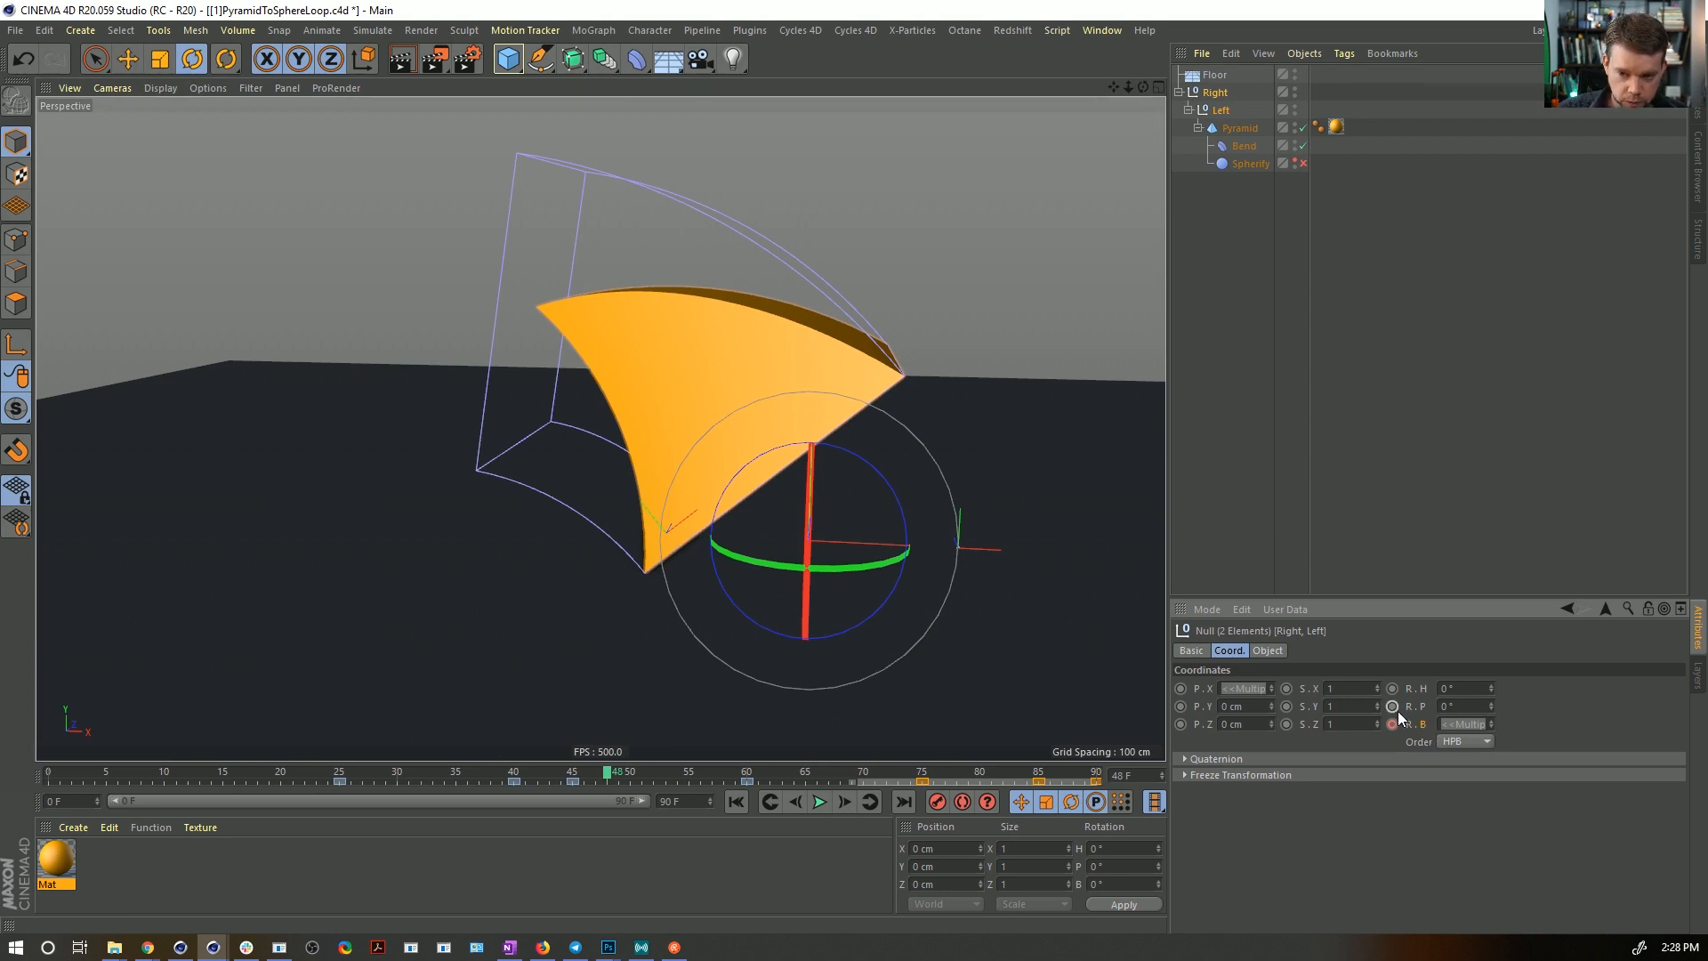
{"action": "right_click", "coordinate": [1423, 723]}
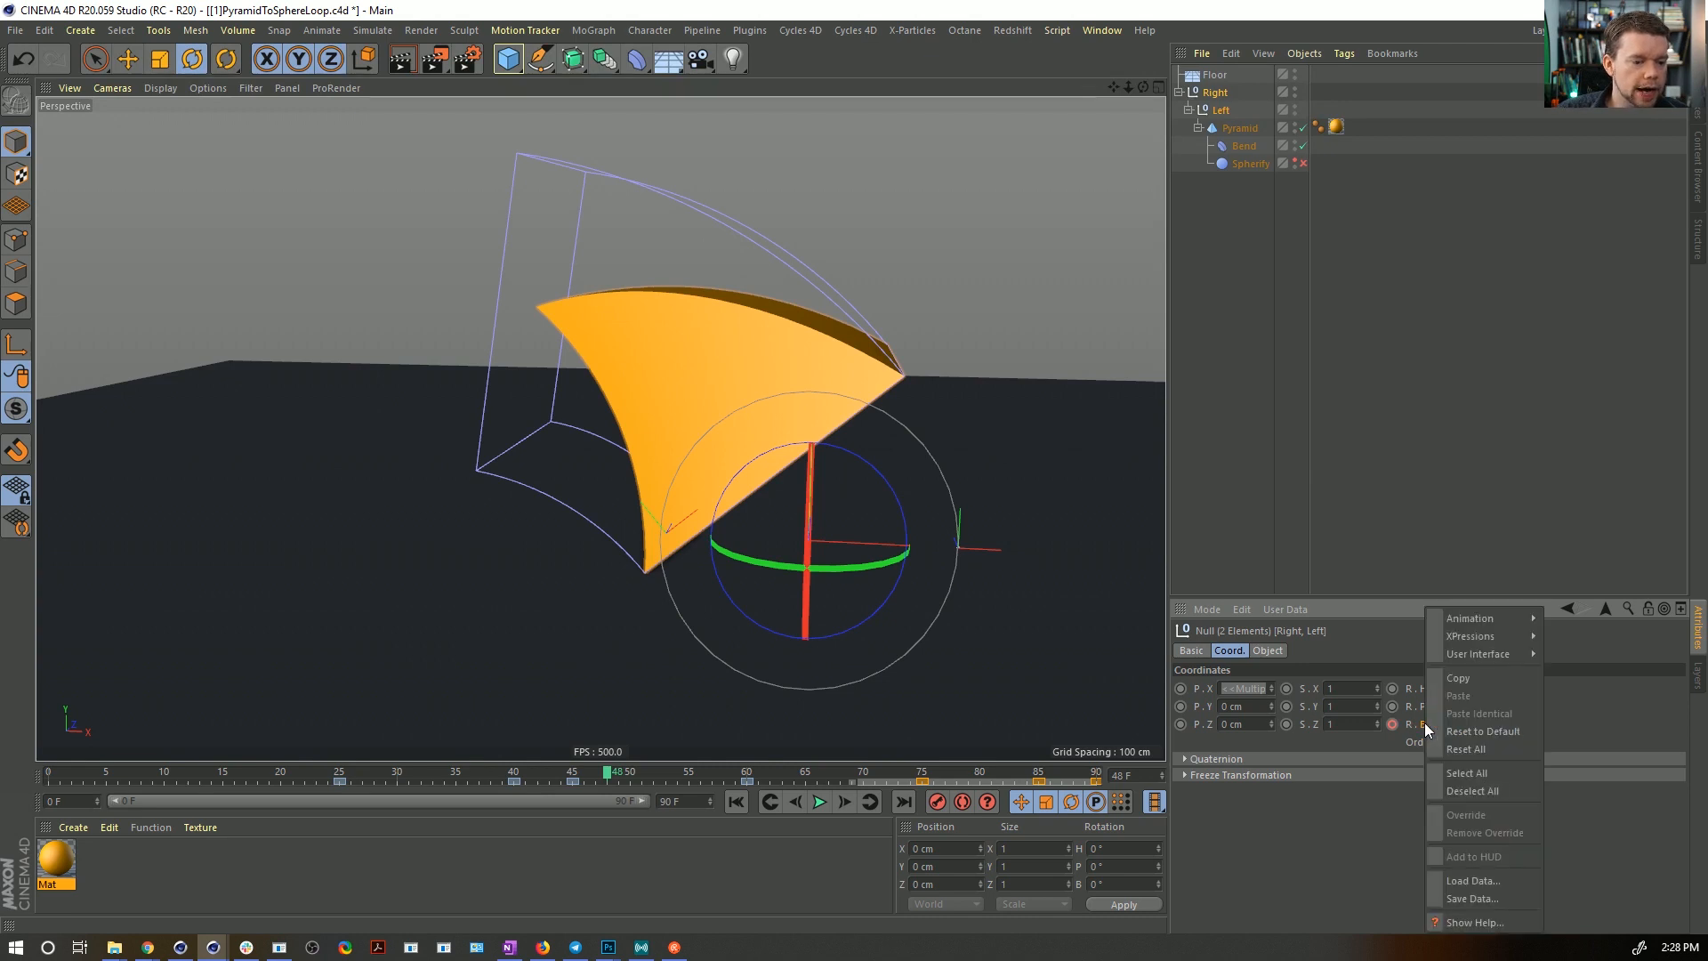
{"action": "mouse_move", "coordinate": [1466, 620]}
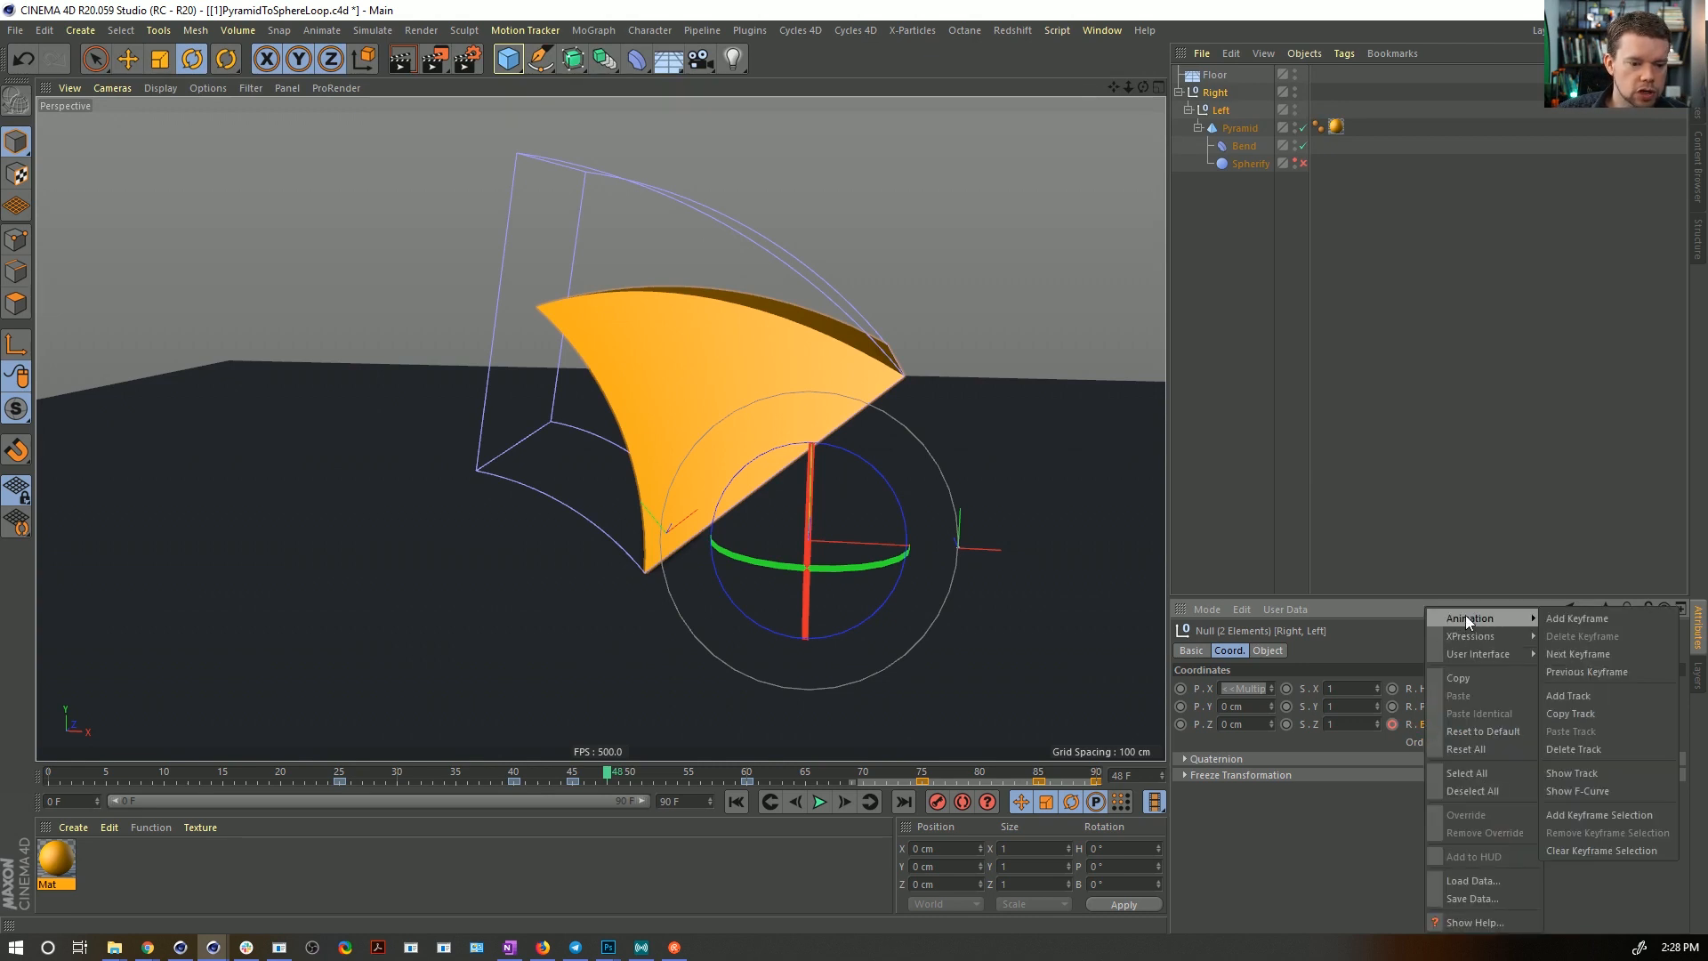
{"action": "left_click", "coordinate": [1598, 814]}
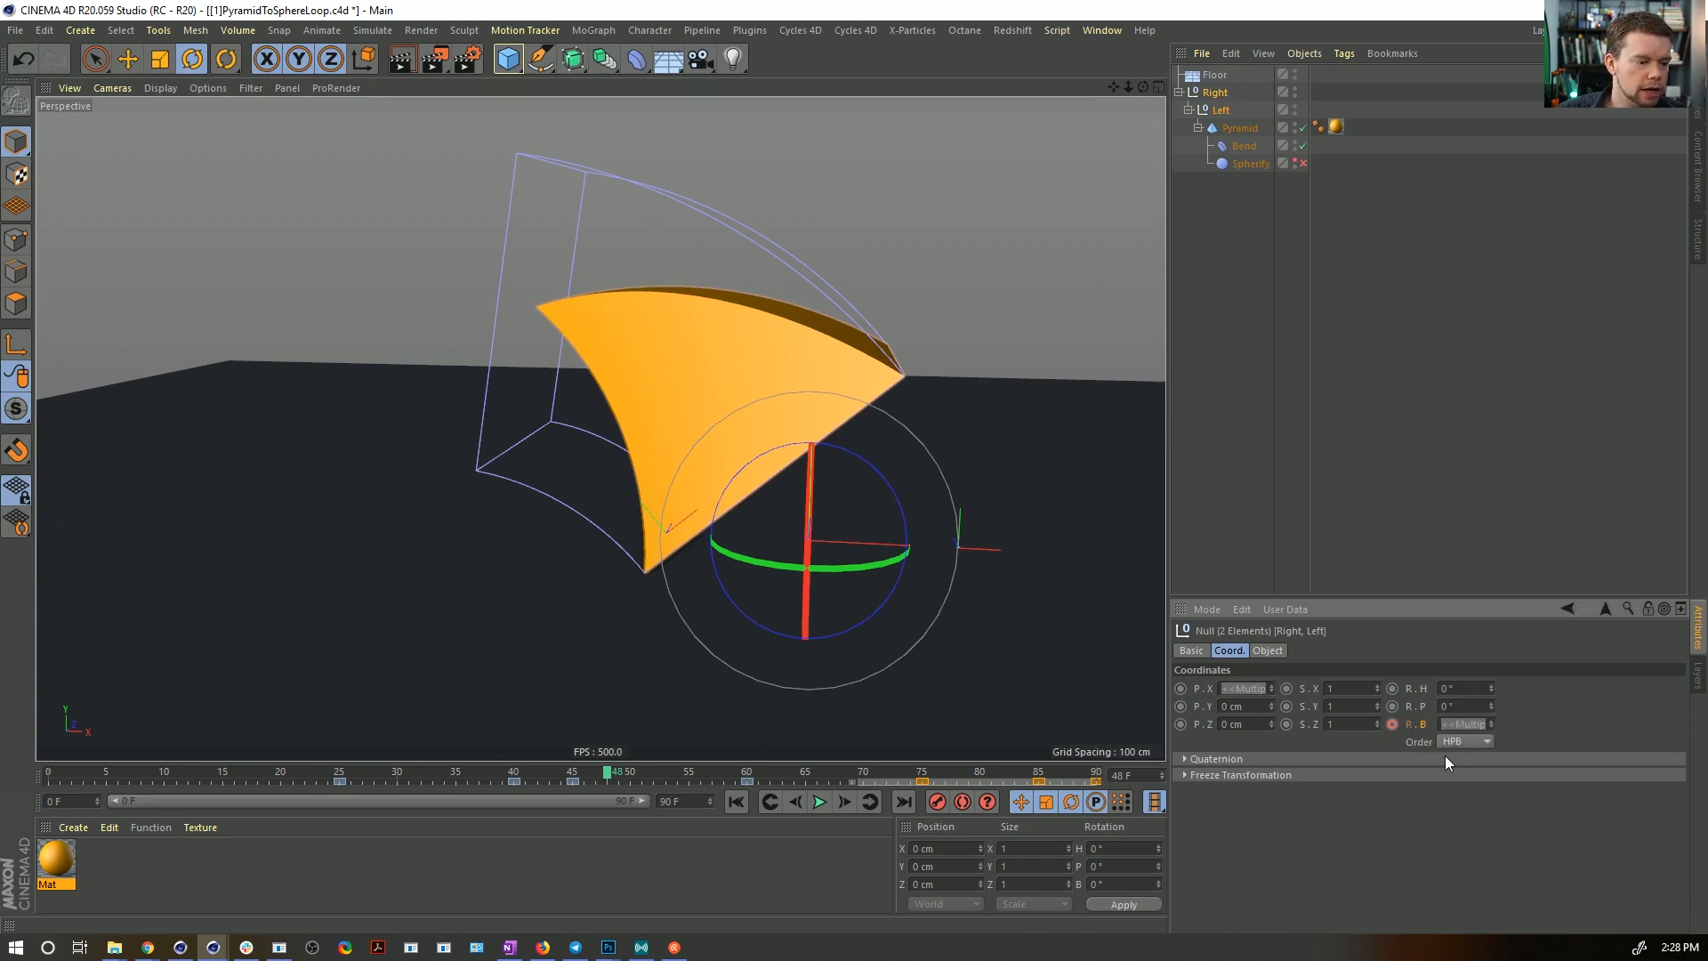
- Add a keyframe selection for the Bend deformer's Strength parameter
{"action": "left_click", "coordinate": [1238, 147]}
{"action": "left_click", "coordinate": [1267, 650]}
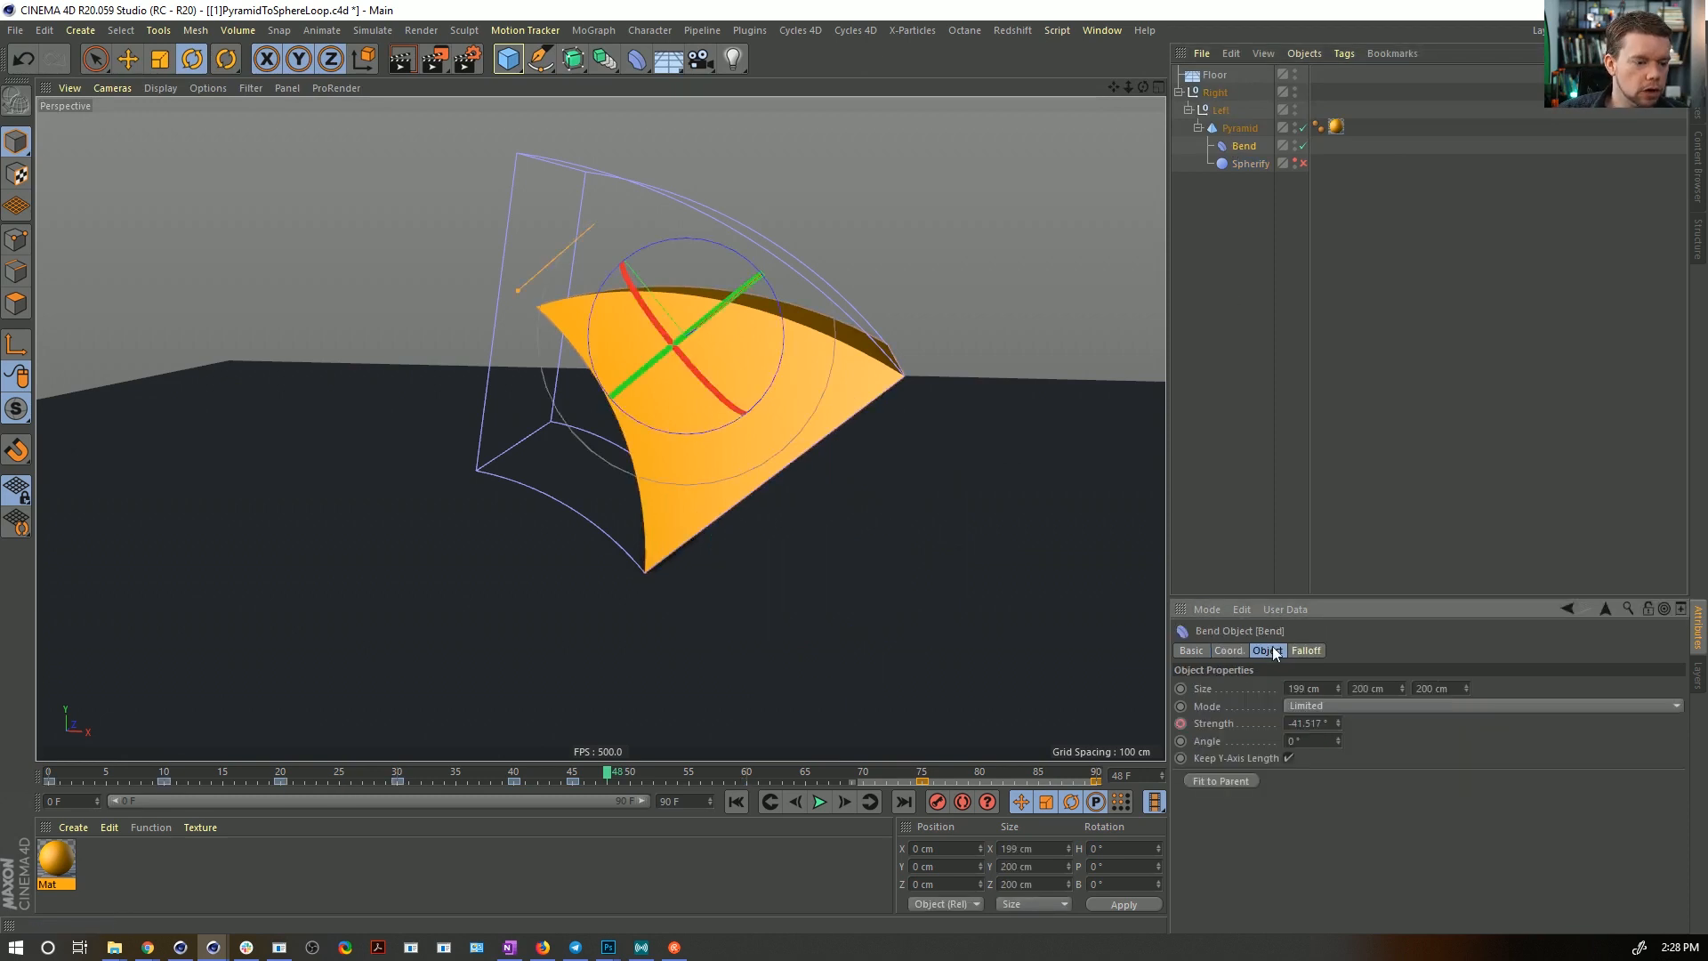
{"action": "right_click", "coordinate": [1211, 723]}
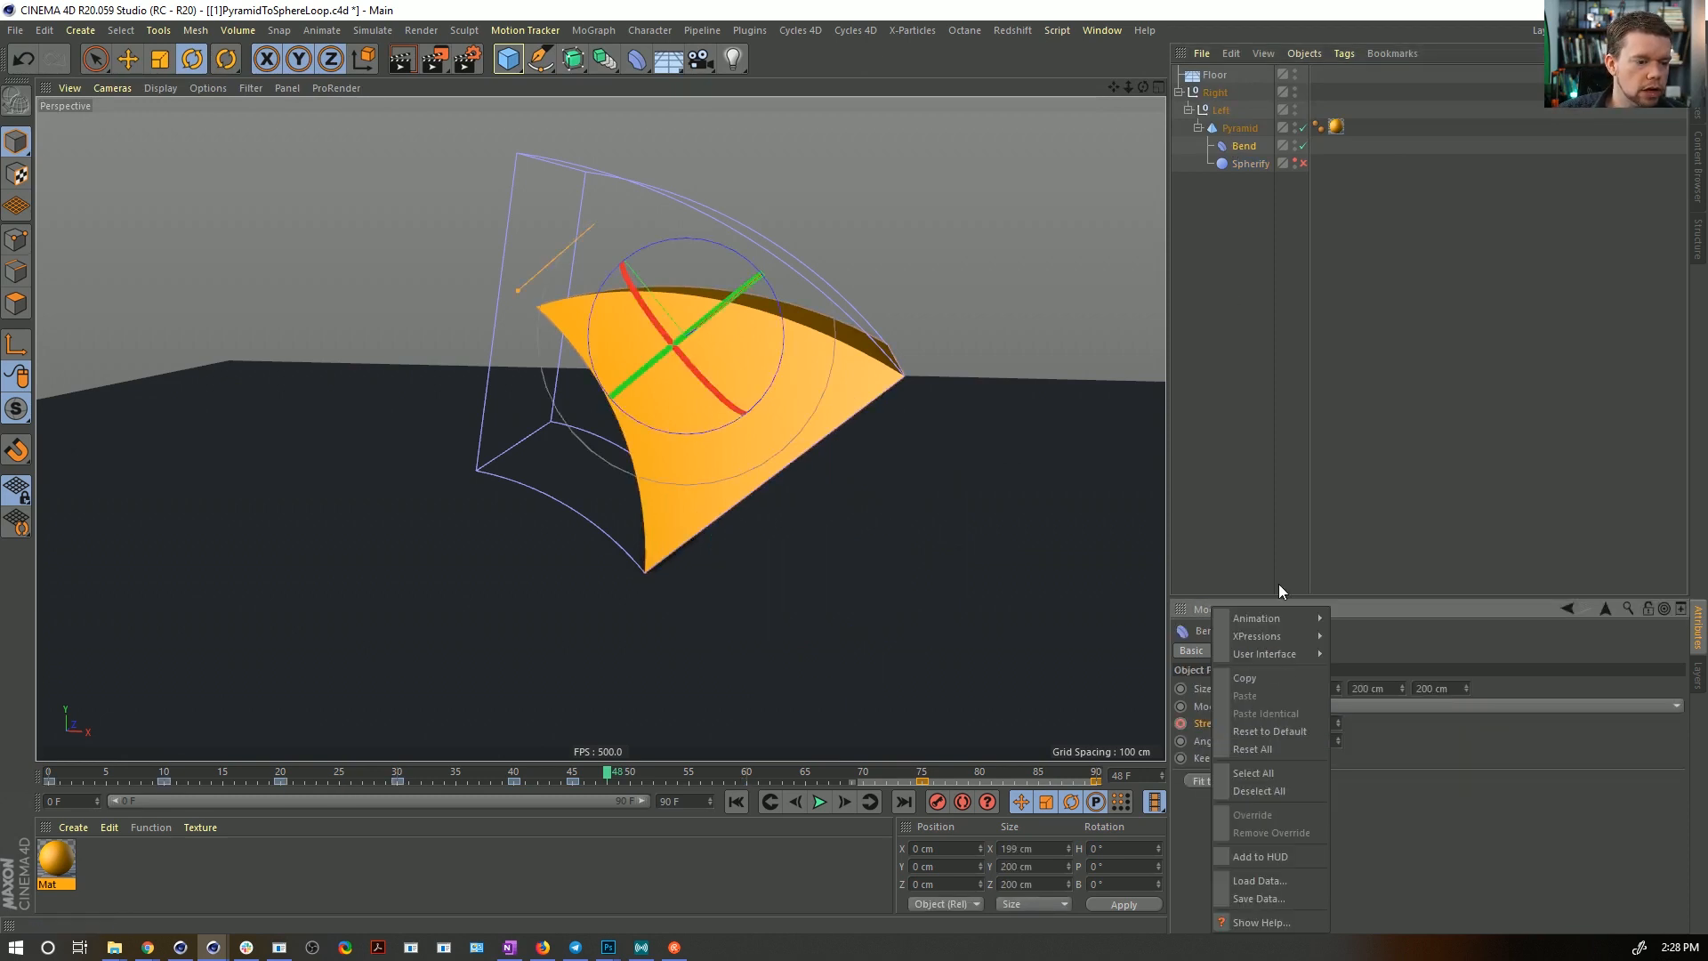
{"action": "mouse_move", "coordinate": [1274, 617]}
{"action": "left_click", "coordinate": [1416, 815]}
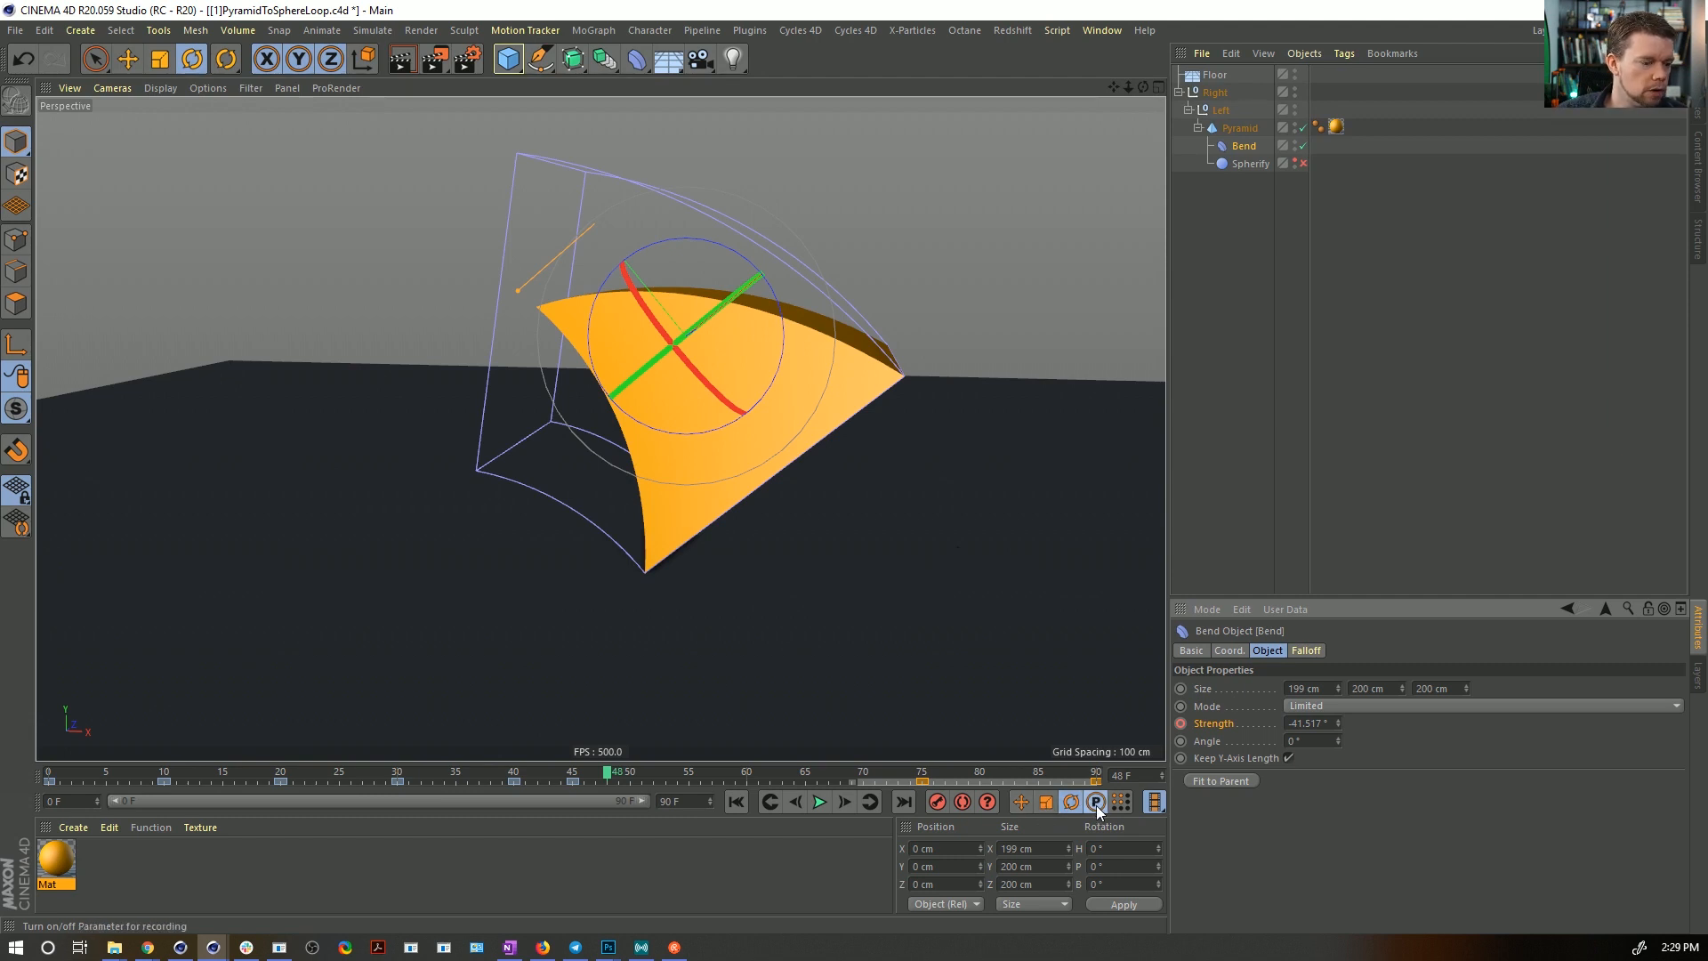
- Record keys for the Right null, Left null and Bend deformer at frame 48, and check their keyed parameters
{"action": "left_click", "coordinate": [1215, 93]}
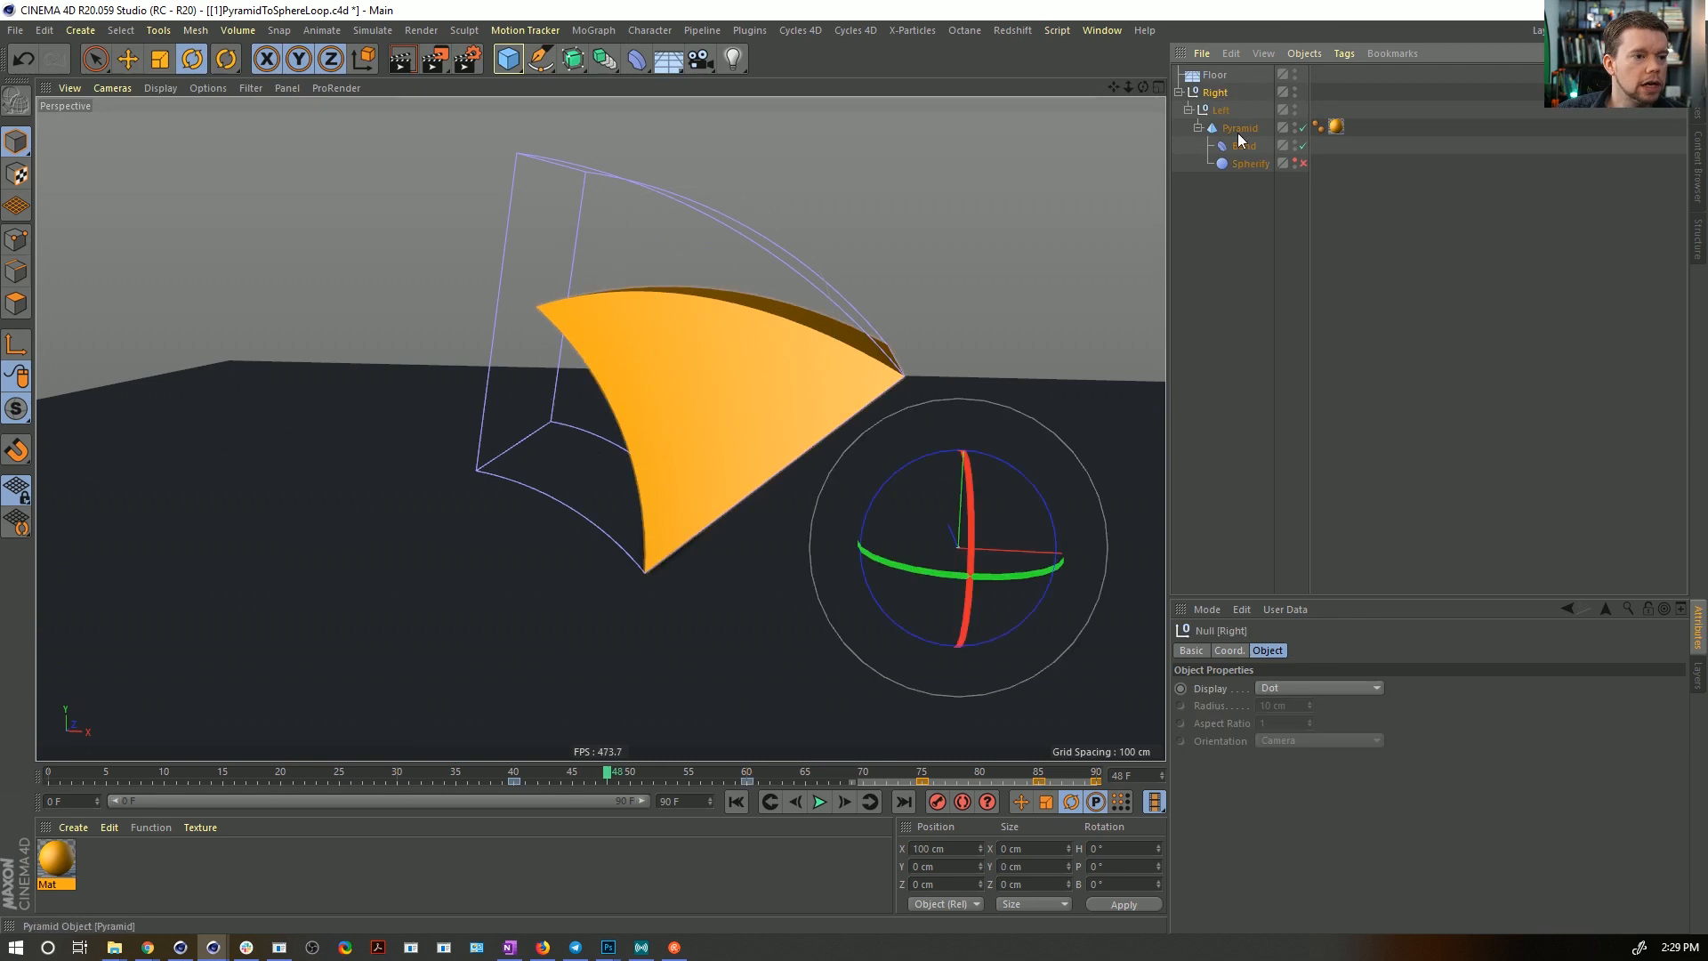
{"action": "left_click", "coordinate": [1231, 112], "text": "ctrl"}
{"action": "left_click", "coordinate": [1243, 145], "text": "ctrl"}
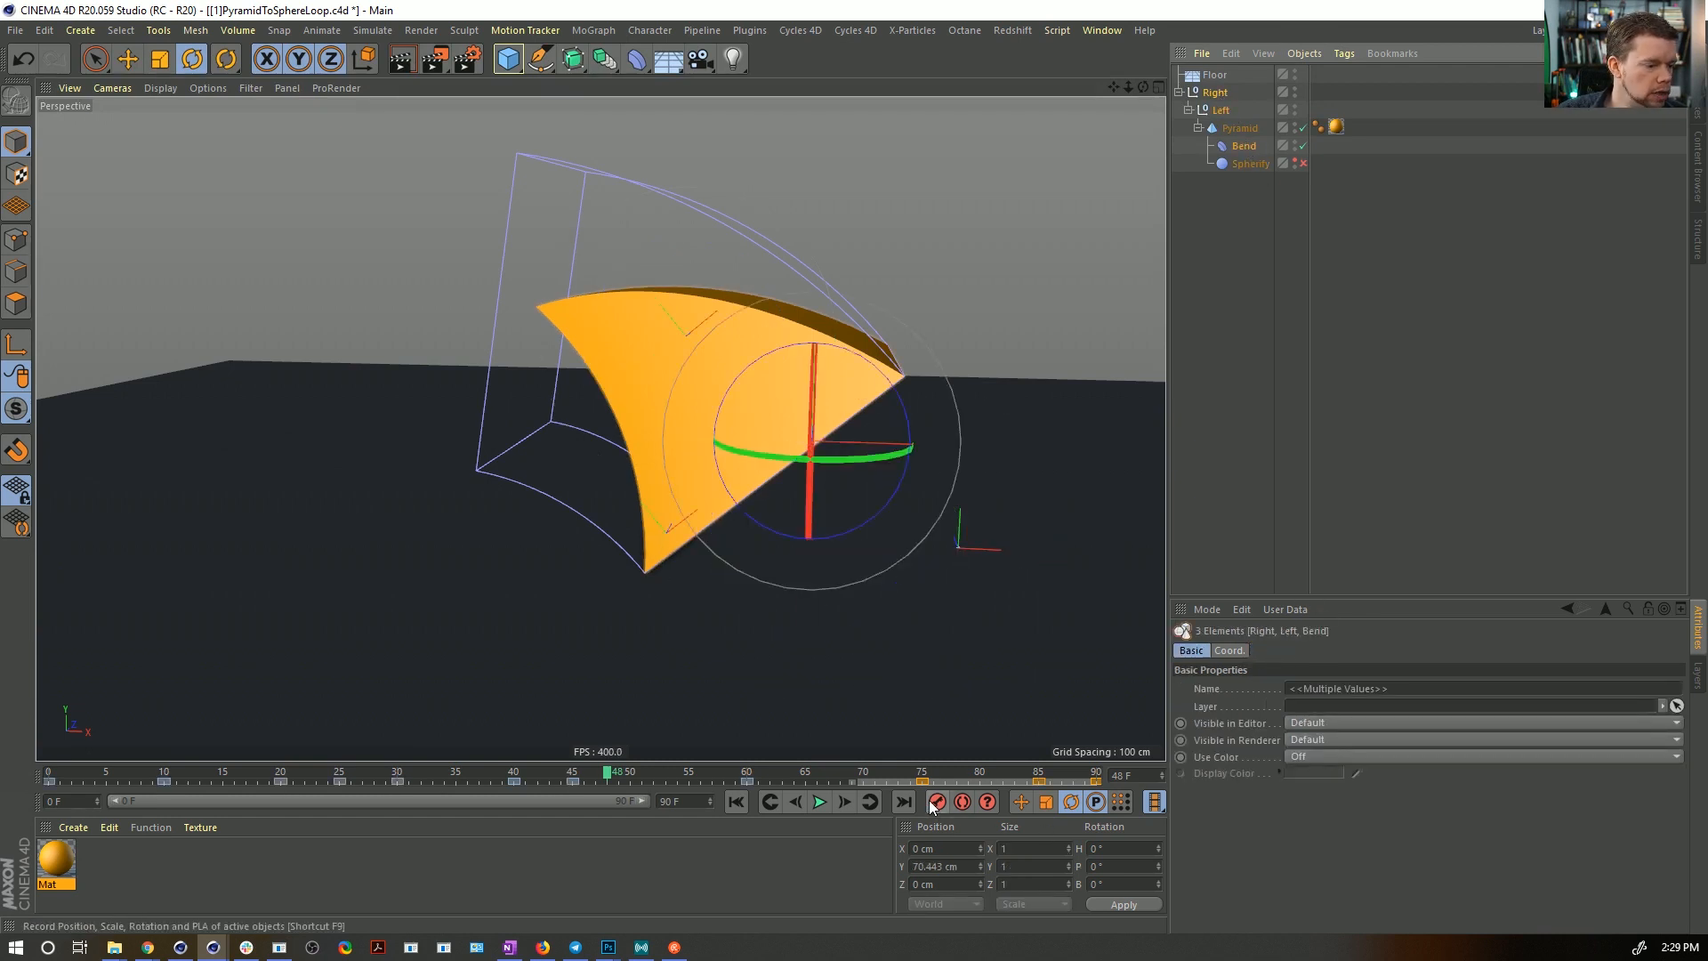
{"action": "left_click", "coordinate": [1217, 92]}
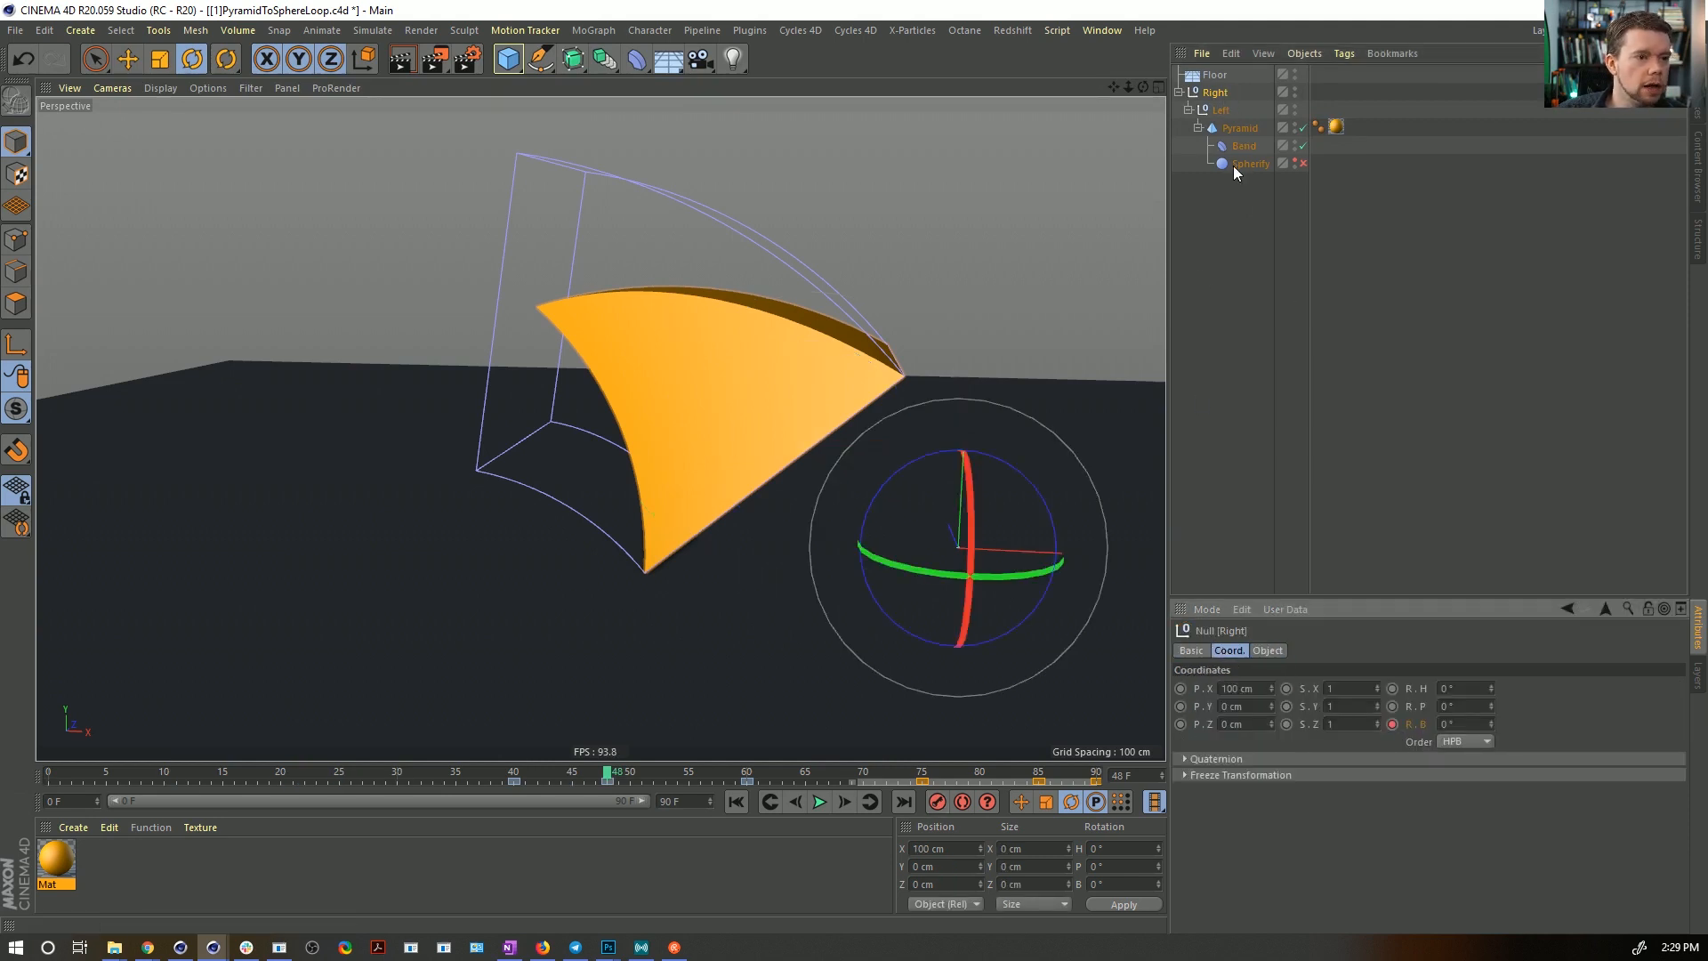
{"action": "left_click", "coordinate": [1243, 146]}
{"action": "left_click", "coordinate": [1267, 651]}
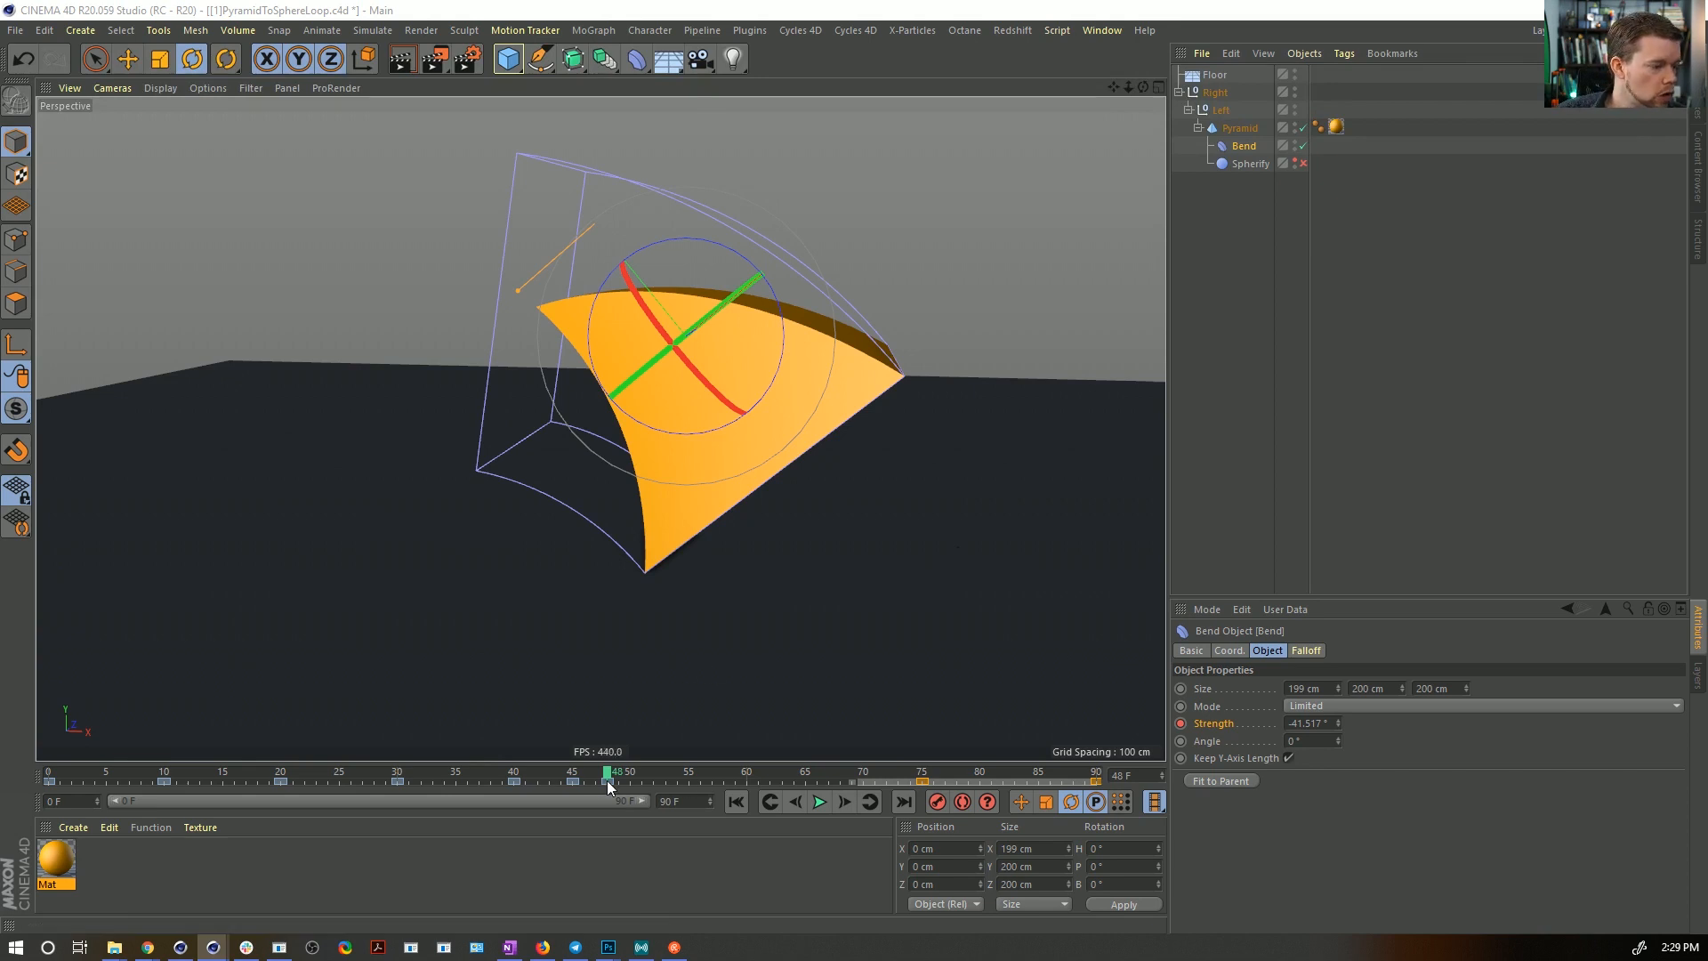
- With Right, Left and Bend selected together, move their frame 48 keys to frame 54 and scrub to frame 60
{"action": "mouse_move", "coordinate": [608, 777]}
{"action": "left_mouse_down"}
{"action": "mouse_move", "coordinate": [531, 777]}
{"action": "mouse_move", "coordinate": [608, 778]}
{"action": "left_mouse_up"}
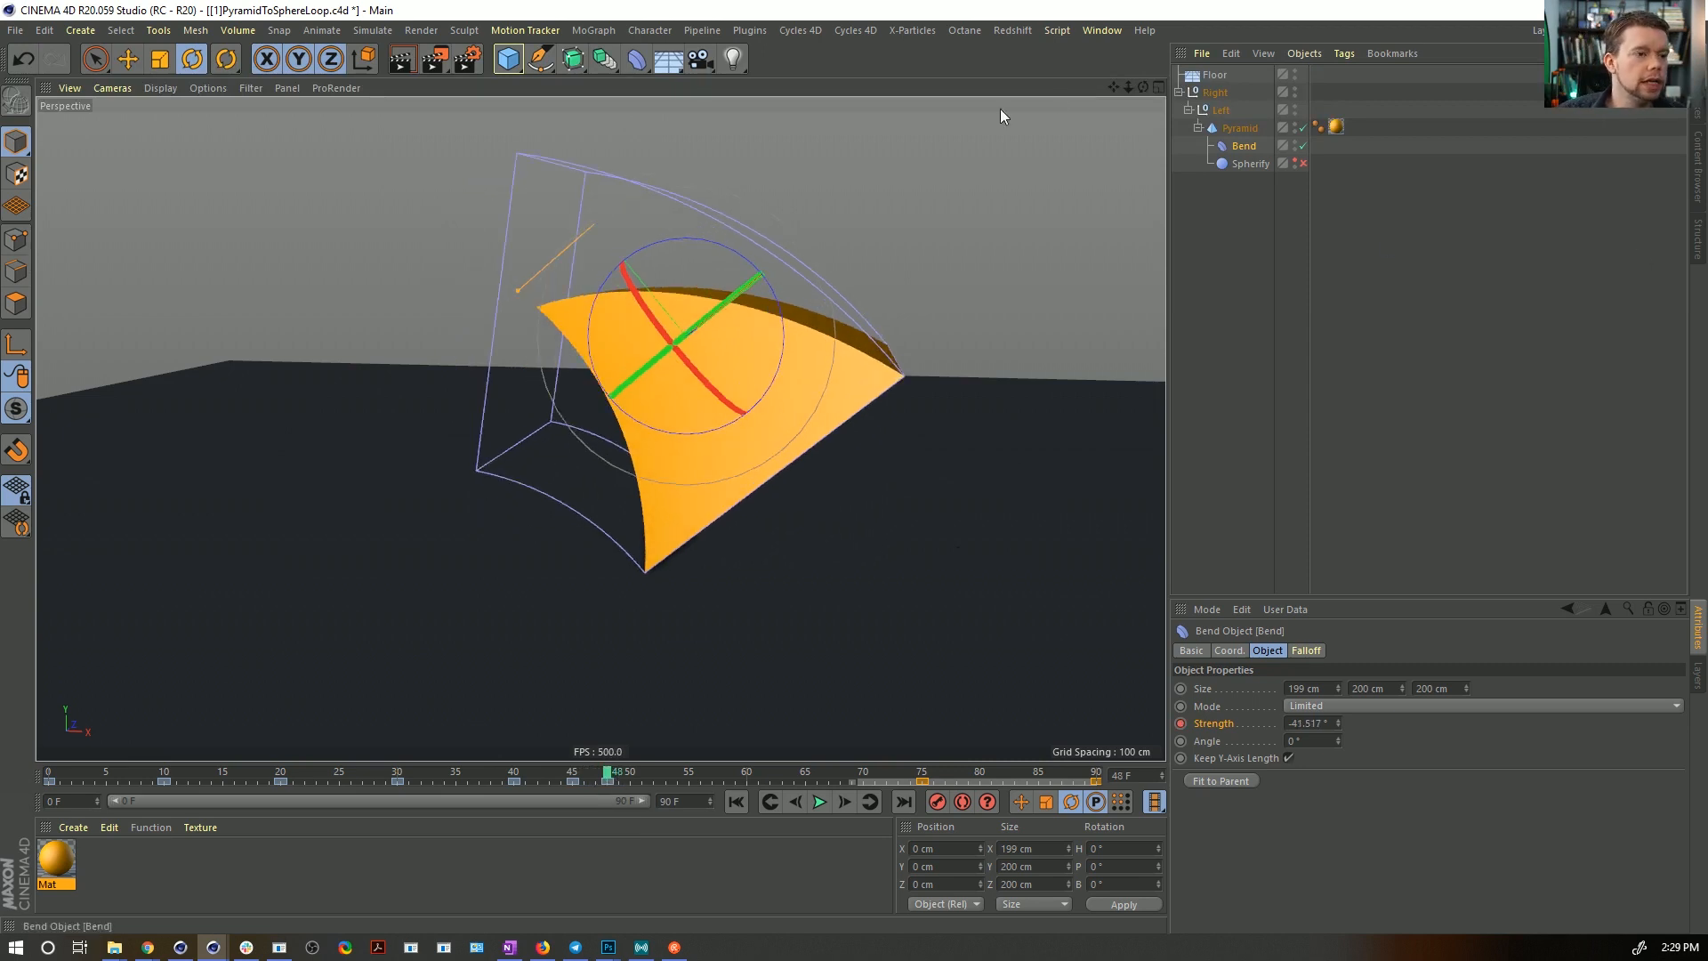
{"action": "left_click", "coordinate": [1215, 92], "text": "ctrl"}
{"action": "left_click", "coordinate": [1220, 110], "text": "ctrl"}
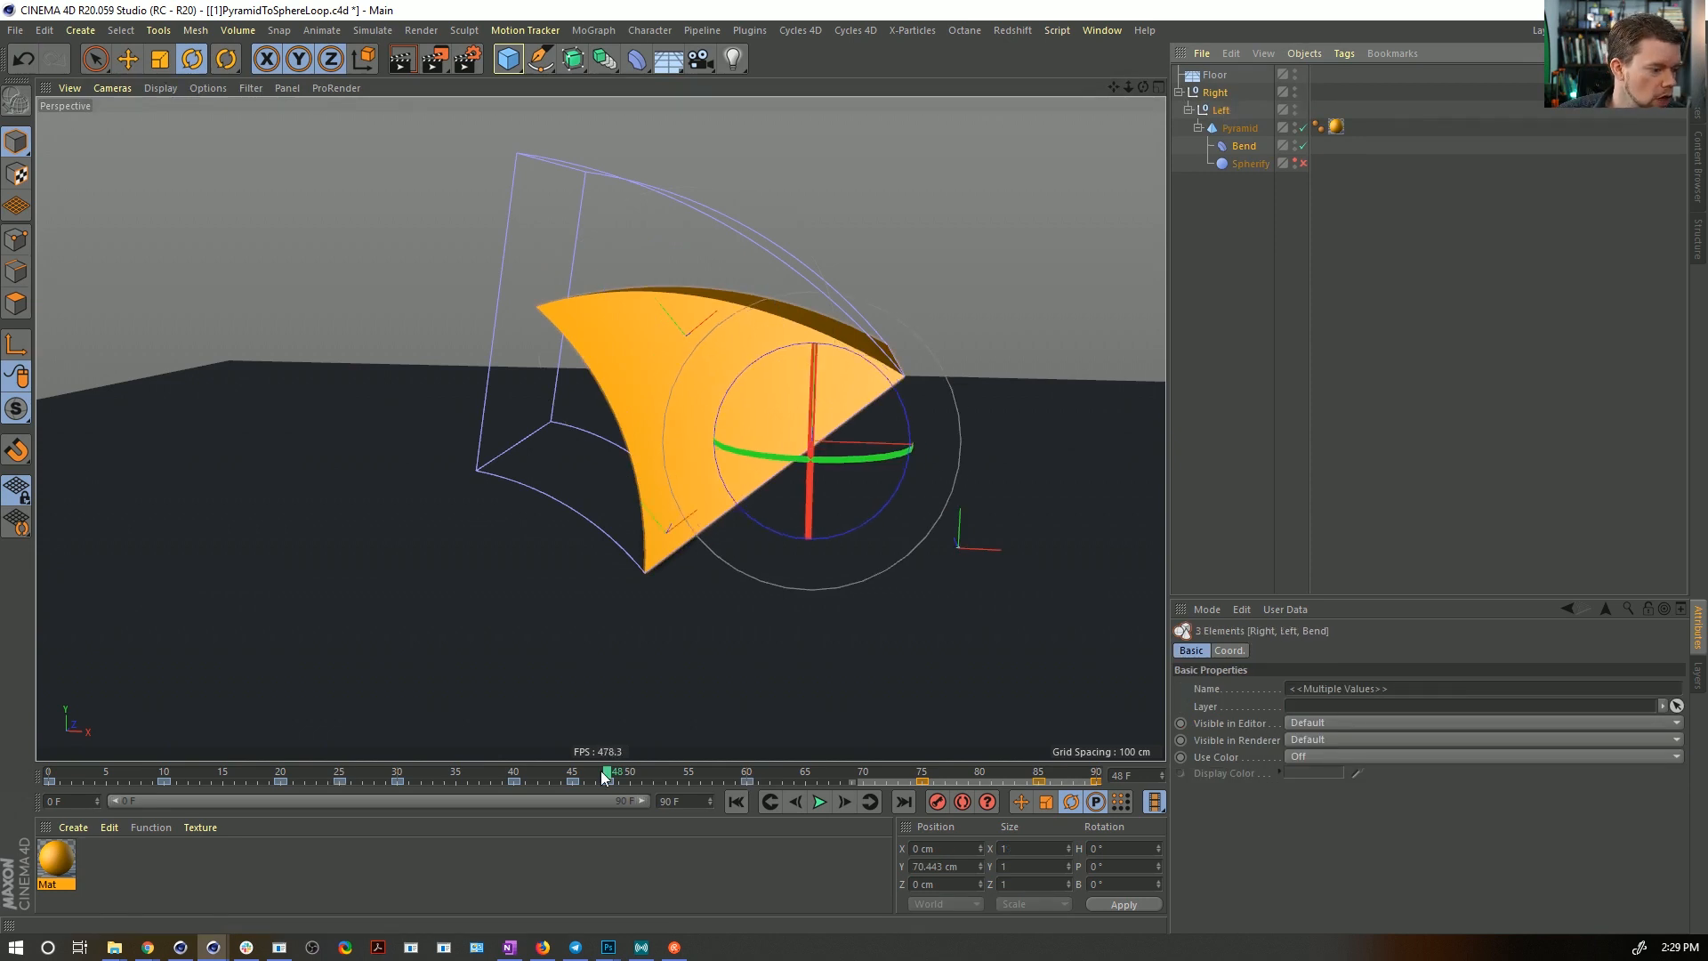
{"action": "left_click_drag", "start_coordinate": [608, 778], "coordinate": [747, 787]}
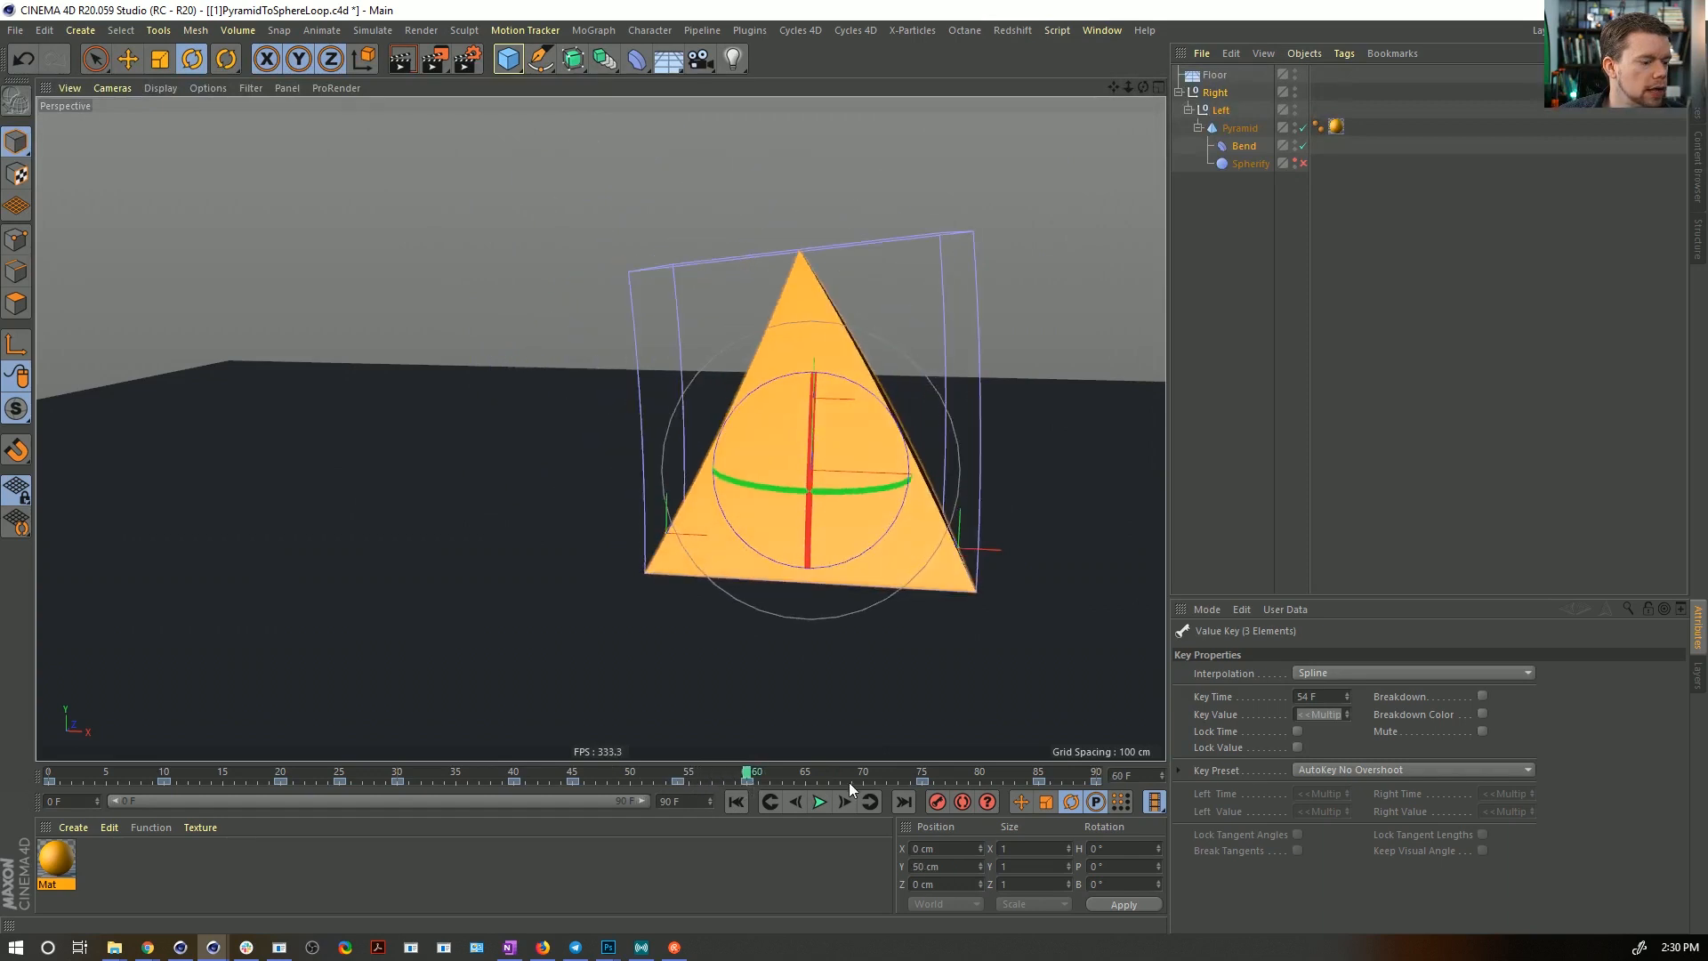
- Select the keys from frame 75 onward, set the project end to 180 F and extend the preview range past frame 125
{"action": "left_click_drag", "start_coordinate": [876, 785], "coordinate": [1102, 785]}
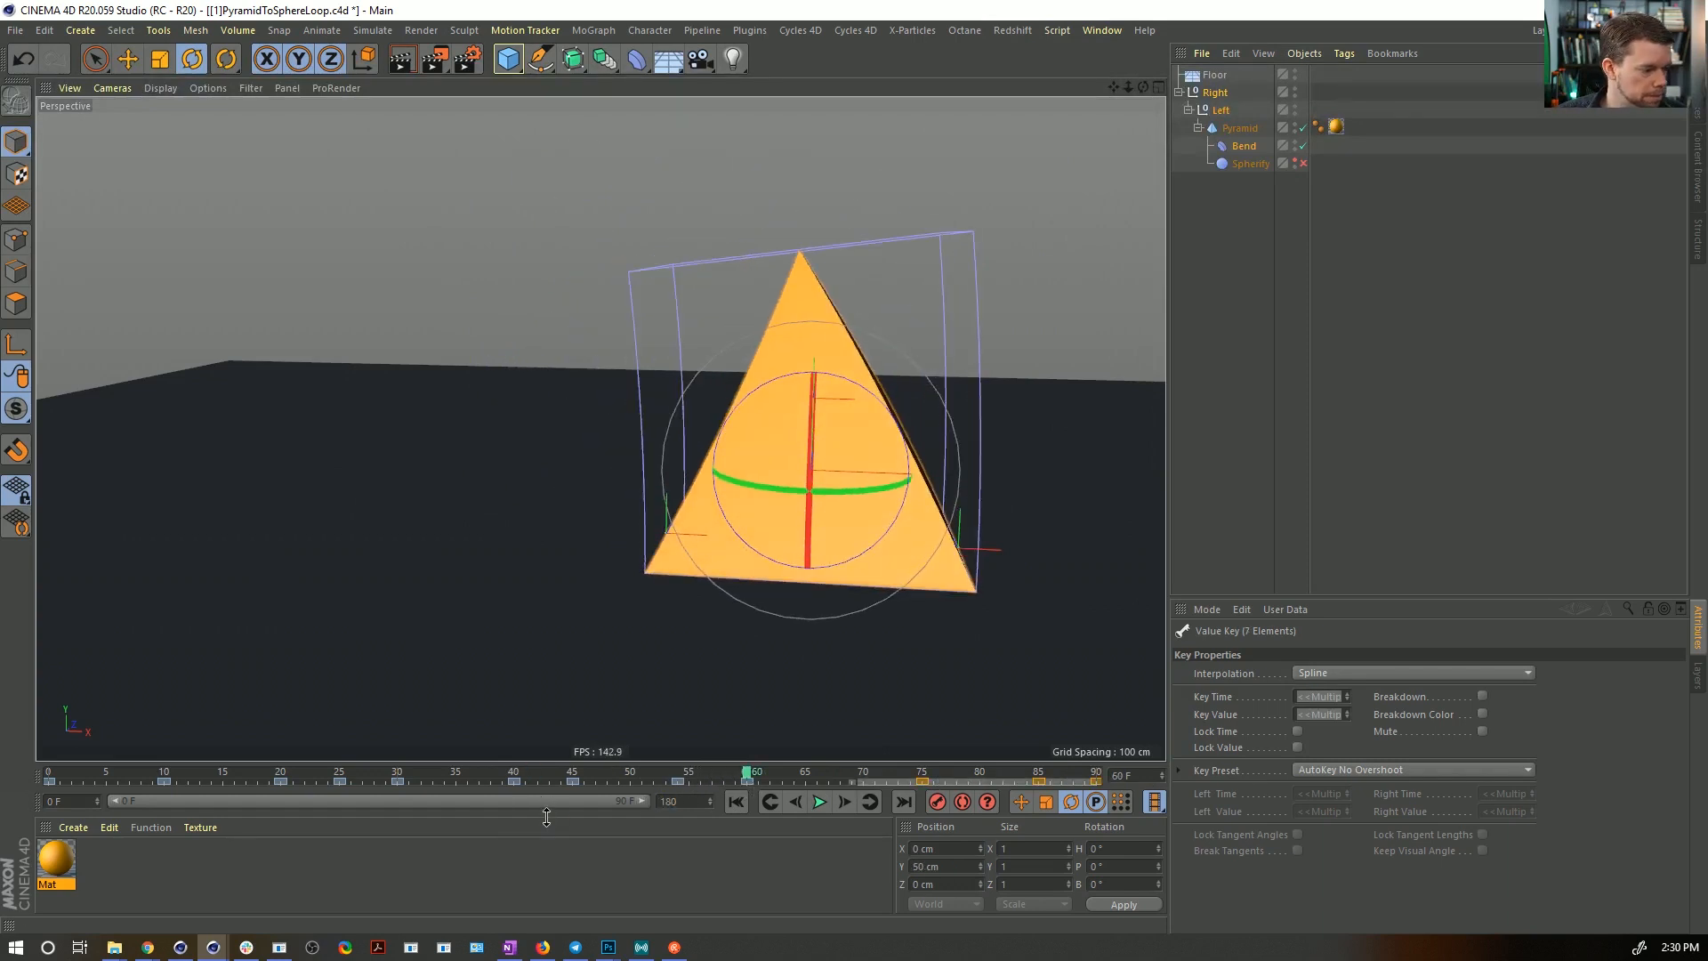
{"action": "key", "text": "Return"}
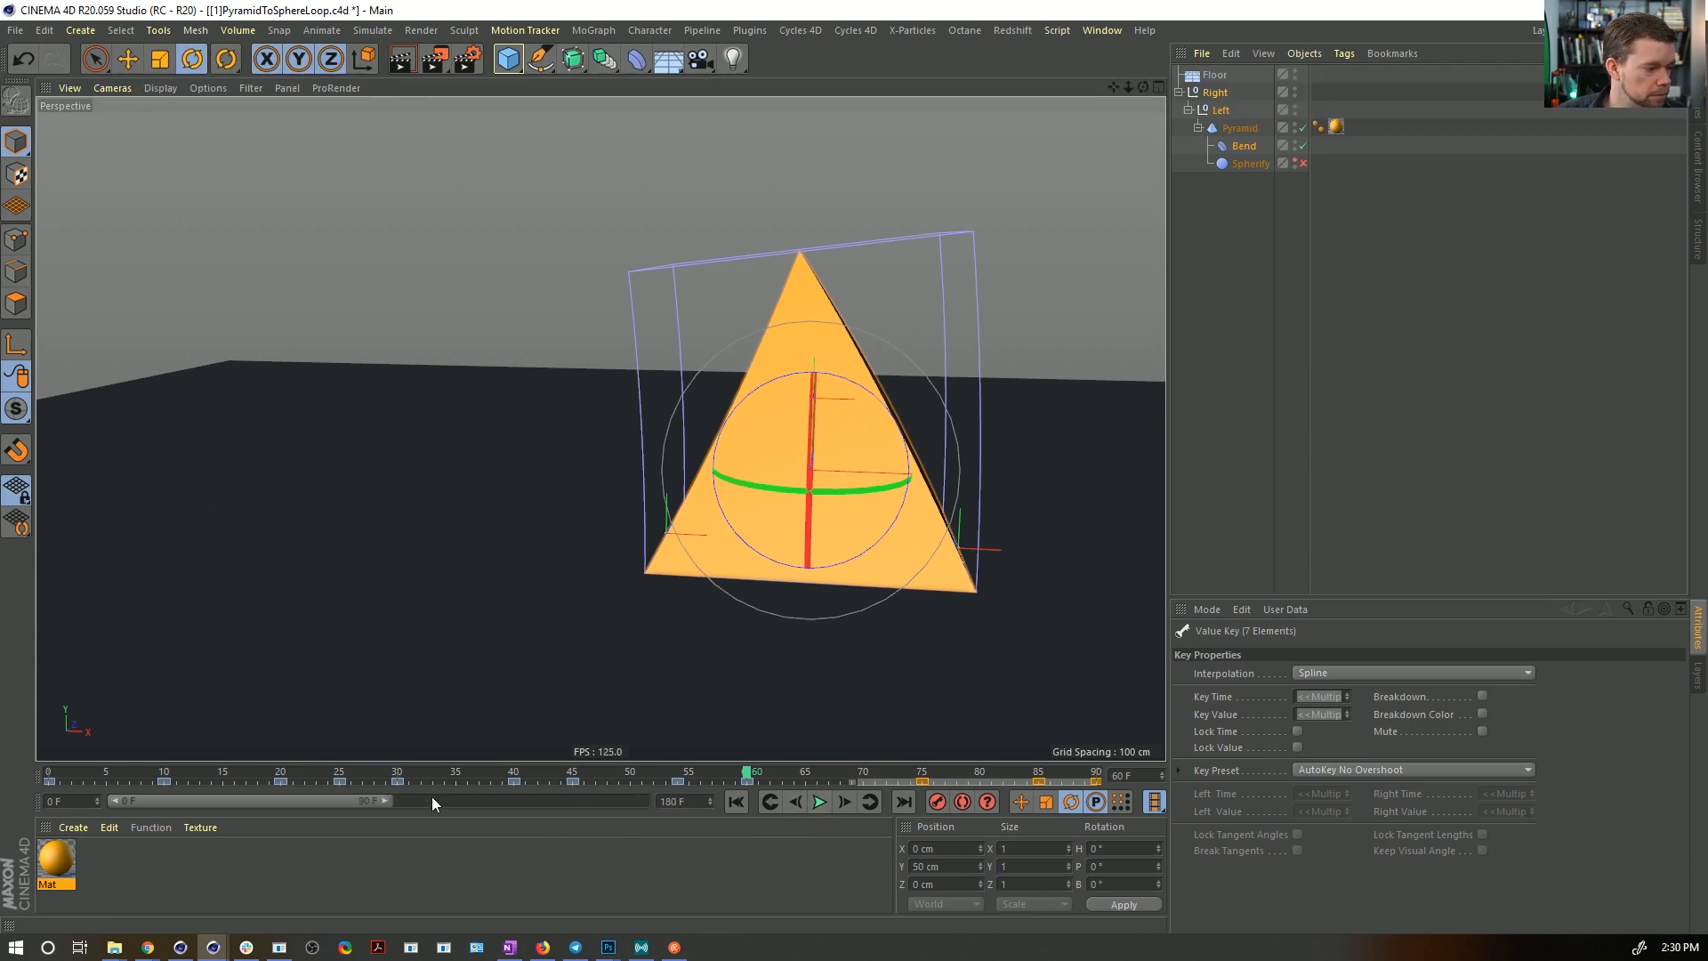
{"action": "left_click_drag", "start_coordinate": [393, 799], "coordinate": [488, 800]}
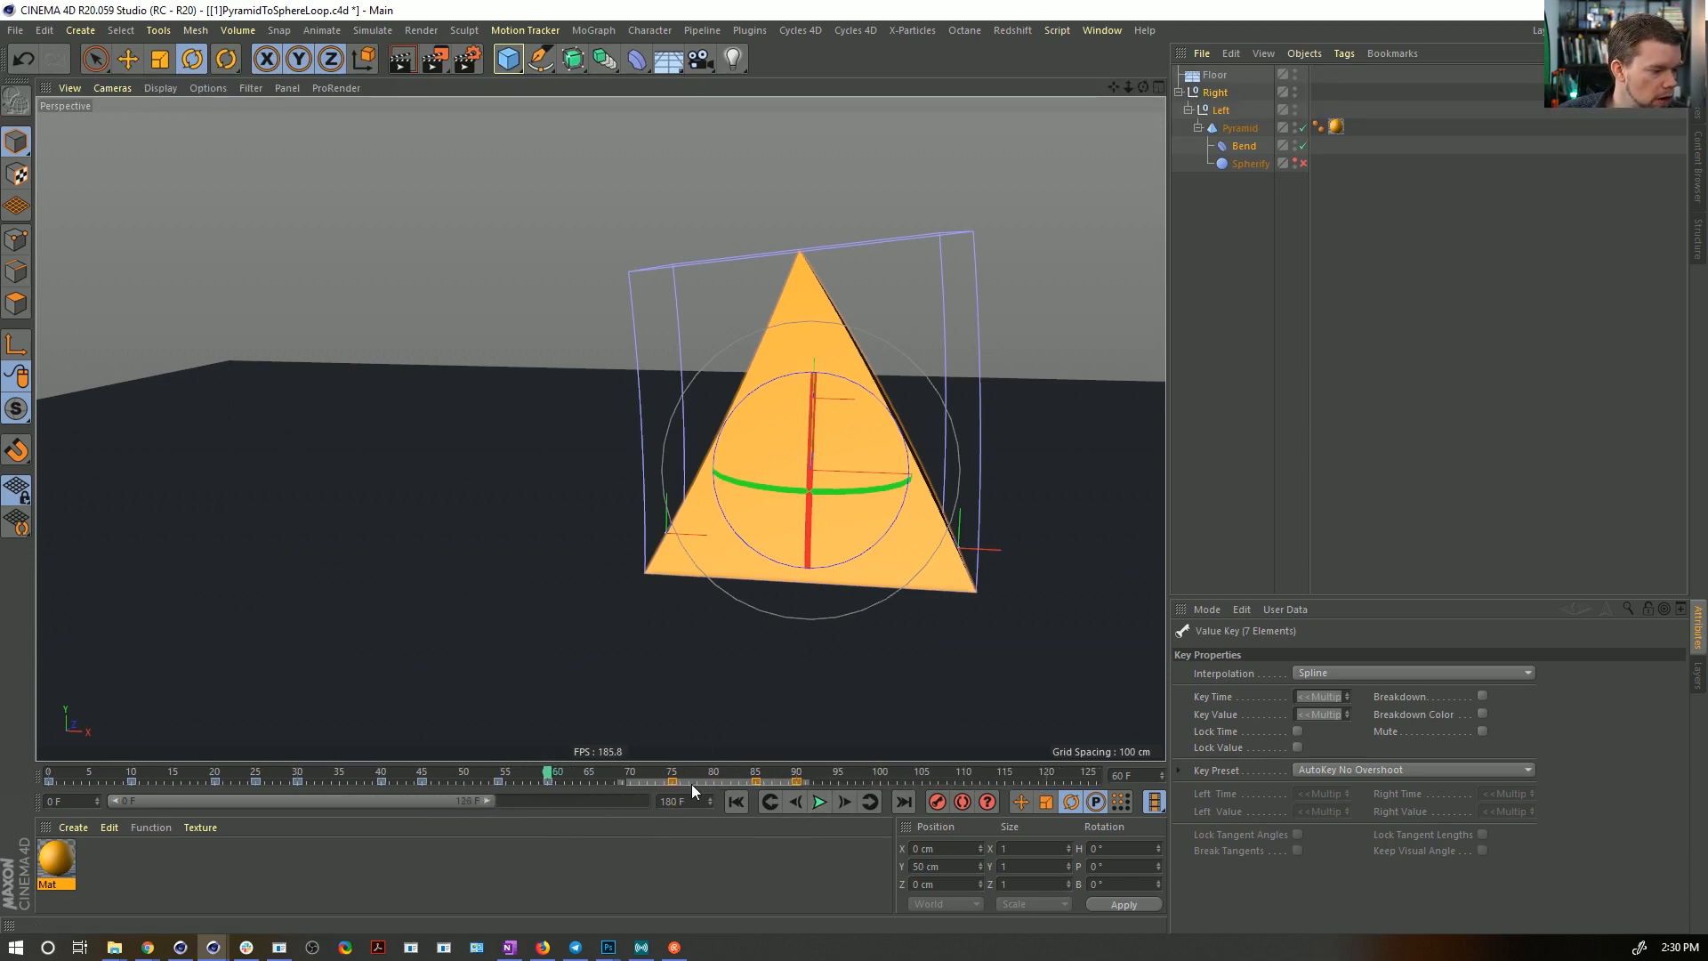
- Pull the selected later keys back to start at frame 67 and record keys for the three objects at frame 64
{"action": "left_click_drag", "start_coordinate": [692, 779], "coordinate": [617, 787]}
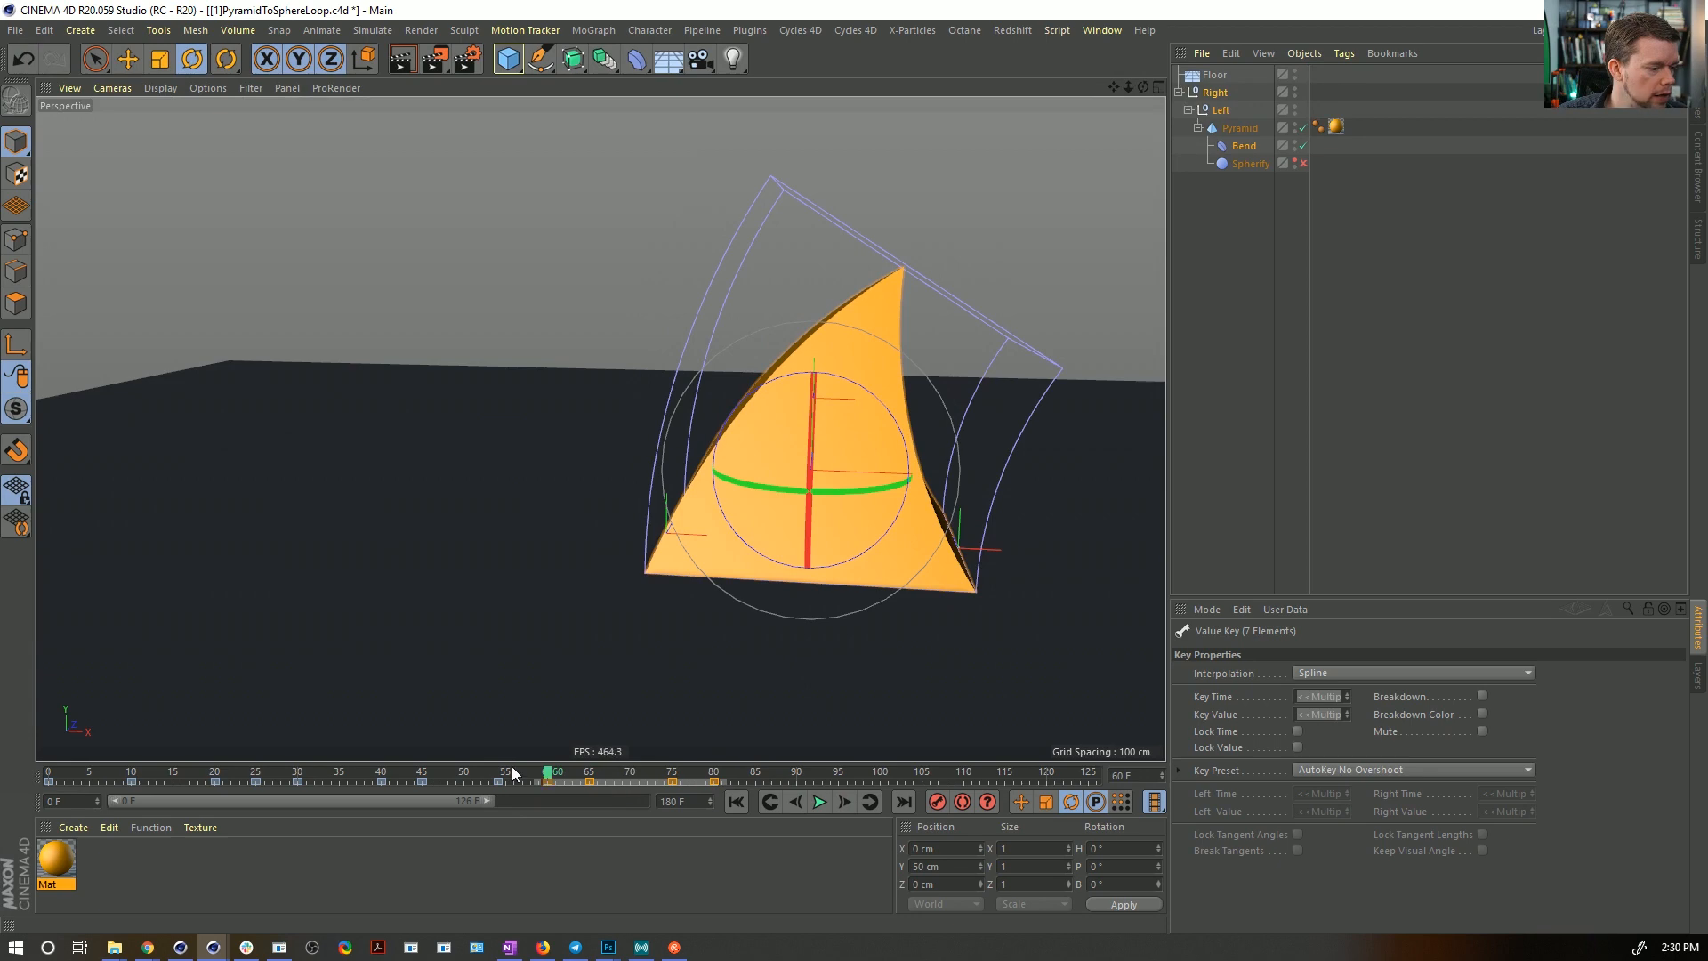
{"action": "mouse_move", "coordinate": [512, 772]}
{"action": "left_mouse_down"}
{"action": "mouse_move", "coordinate": [569, 774]}
{"action": "mouse_move", "coordinate": [485, 776]}
{"action": "mouse_move", "coordinate": [623, 798]}
{"action": "mouse_move", "coordinate": [543, 797]}
{"action": "mouse_move", "coordinate": [584, 796]}
{"action": "mouse_move", "coordinate": [567, 782]}
{"action": "mouse_move", "coordinate": [782, 782]}
{"action": "mouse_move", "coordinate": [549, 776]}
{"action": "mouse_move", "coordinate": [604, 772]}
{"action": "mouse_move", "coordinate": [586, 780]}
{"action": "left_mouse_up"}
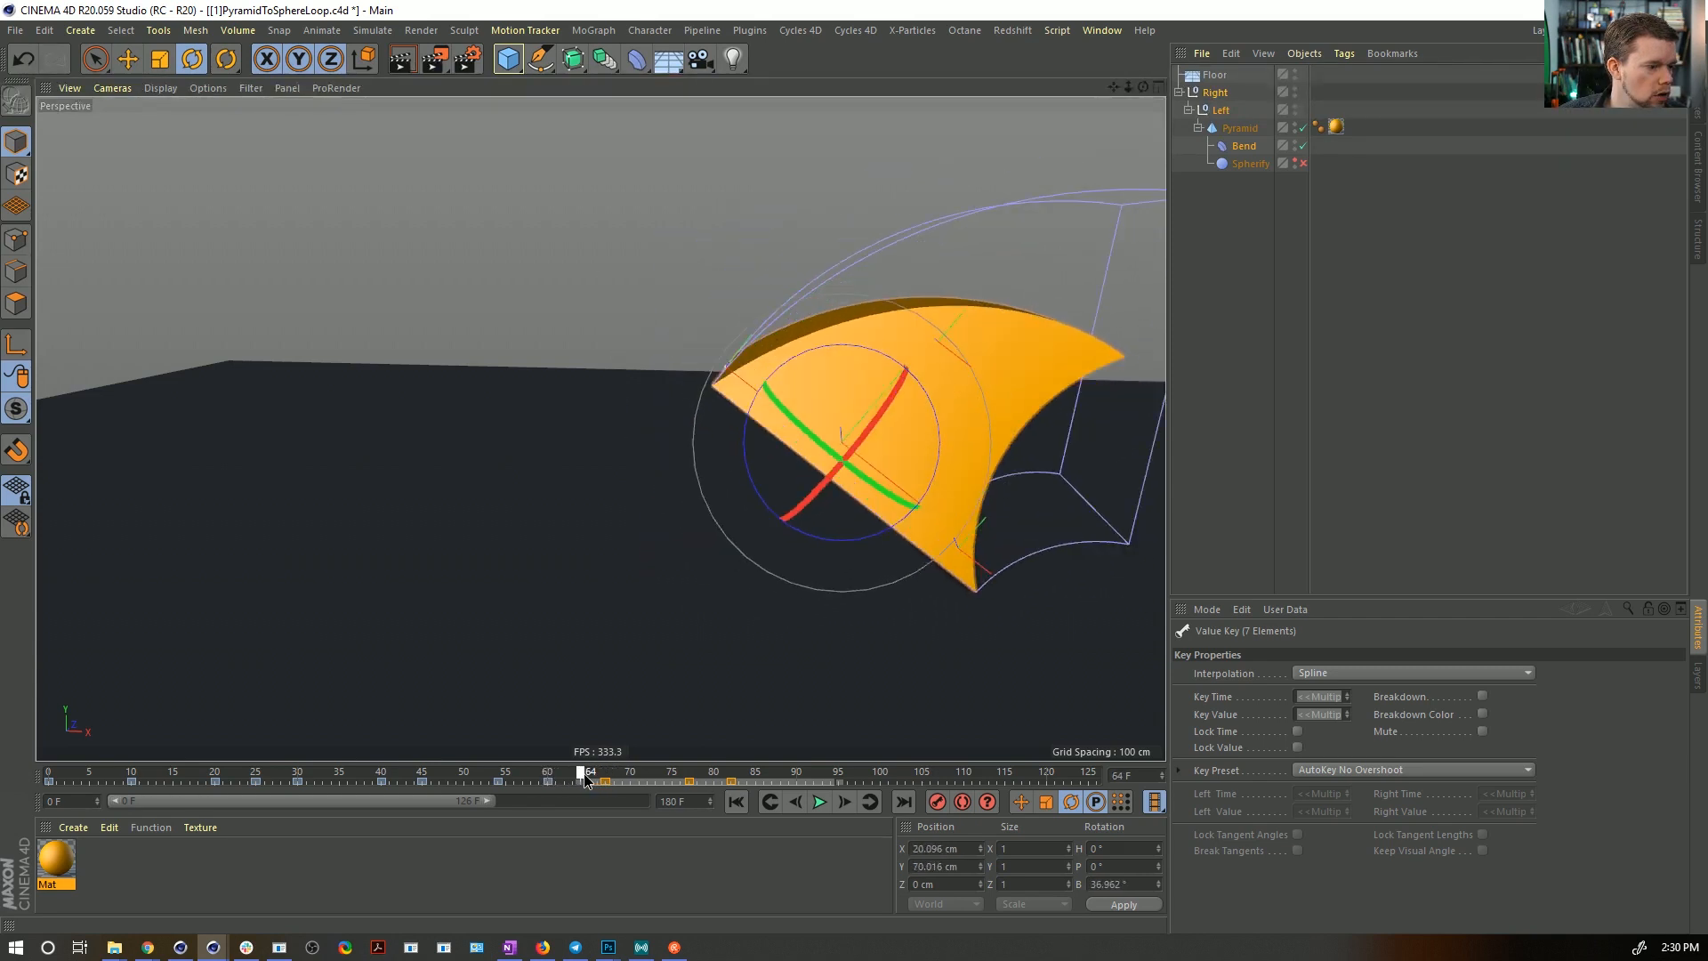
{"action": "left_click", "coordinate": [934, 804]}
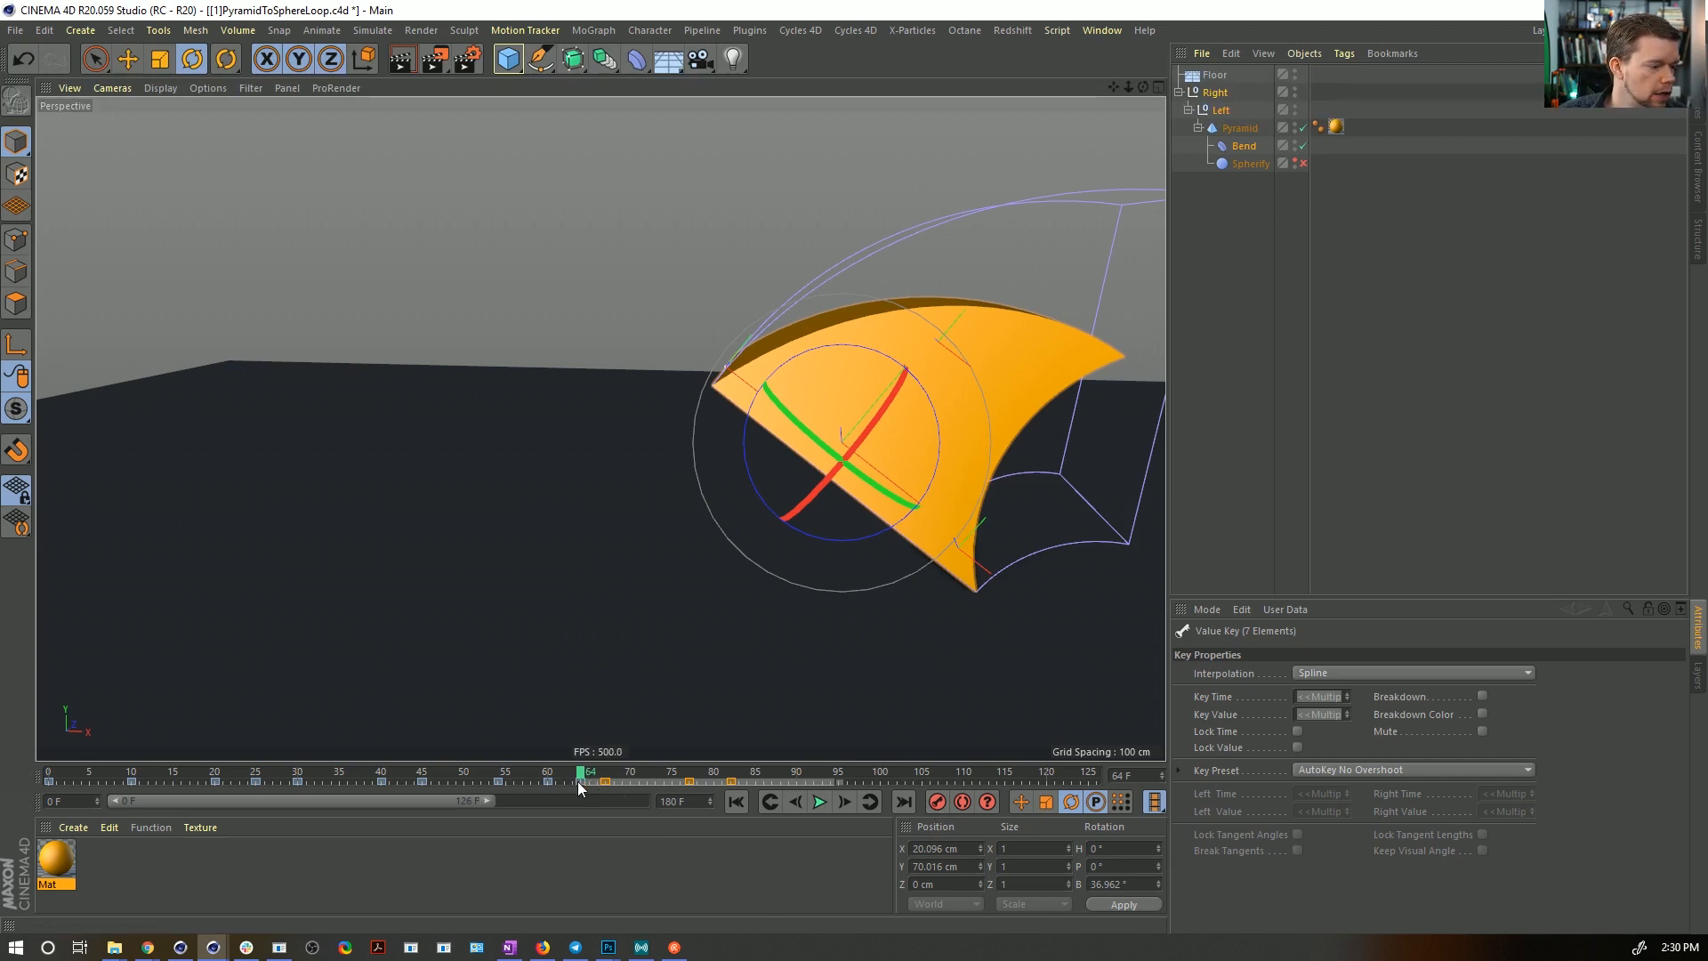
- Push the later keys forward to start at frame 75, move the frame 64 keys to frame 65, and replay from the start
{"action": "left_click_drag", "start_coordinate": [642, 779], "coordinate": [691, 782]}
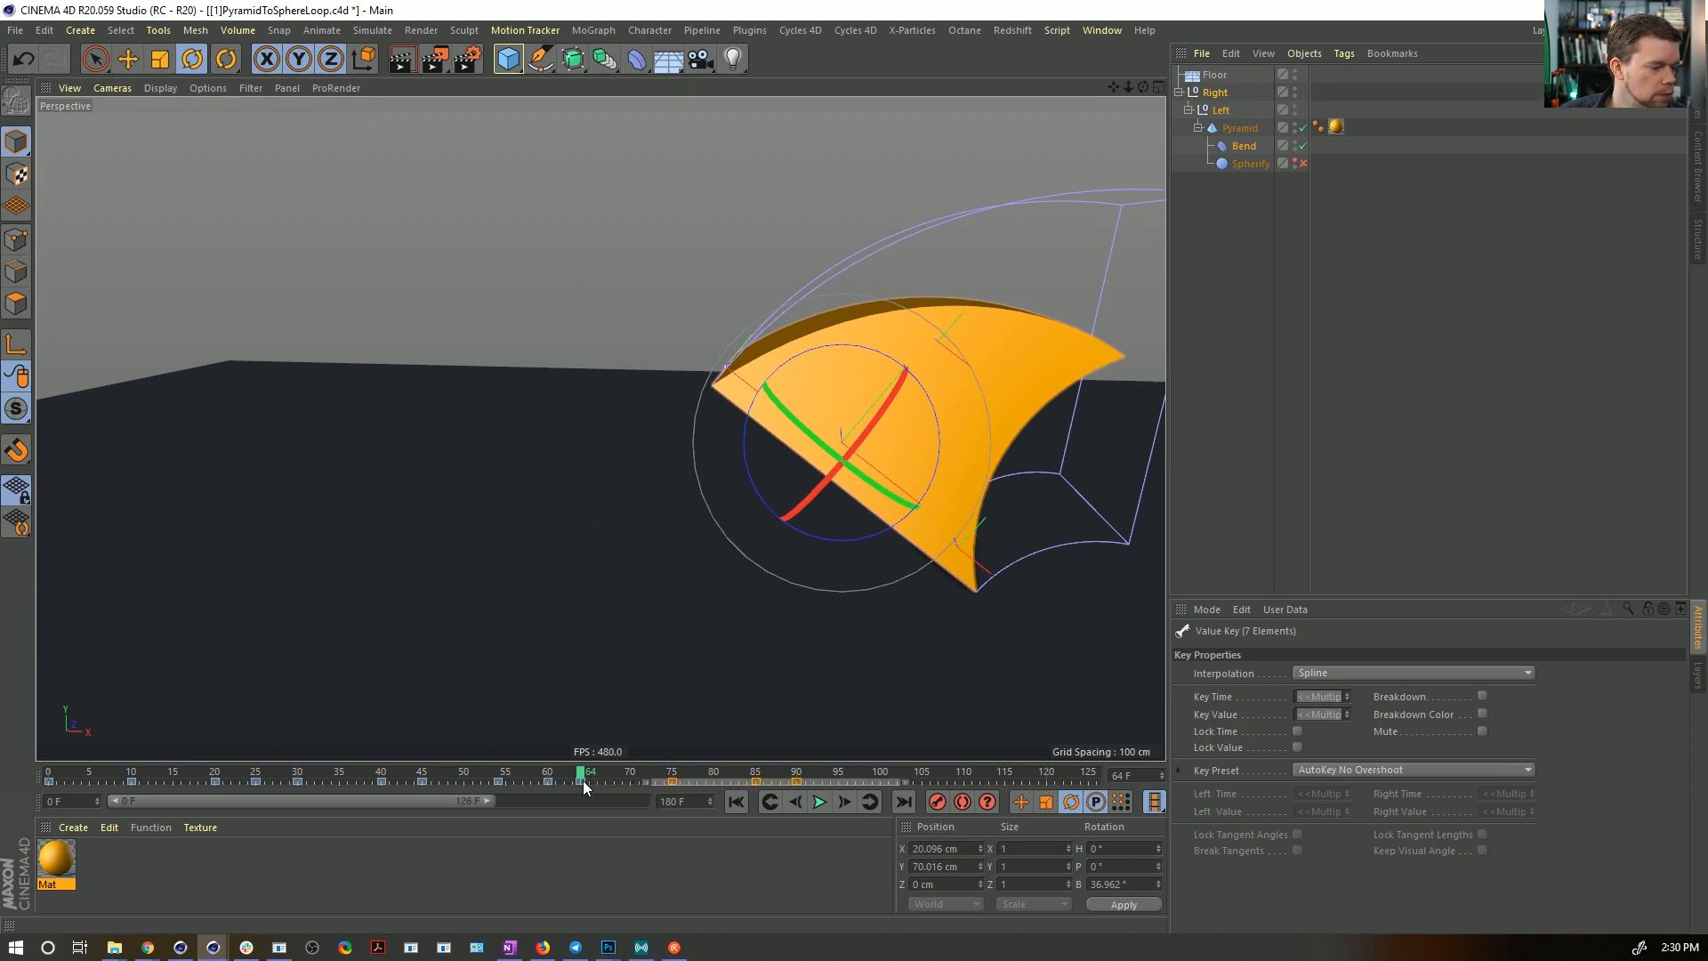
{"action": "left_click_drag", "start_coordinate": [582, 781], "coordinate": [49, 805]}
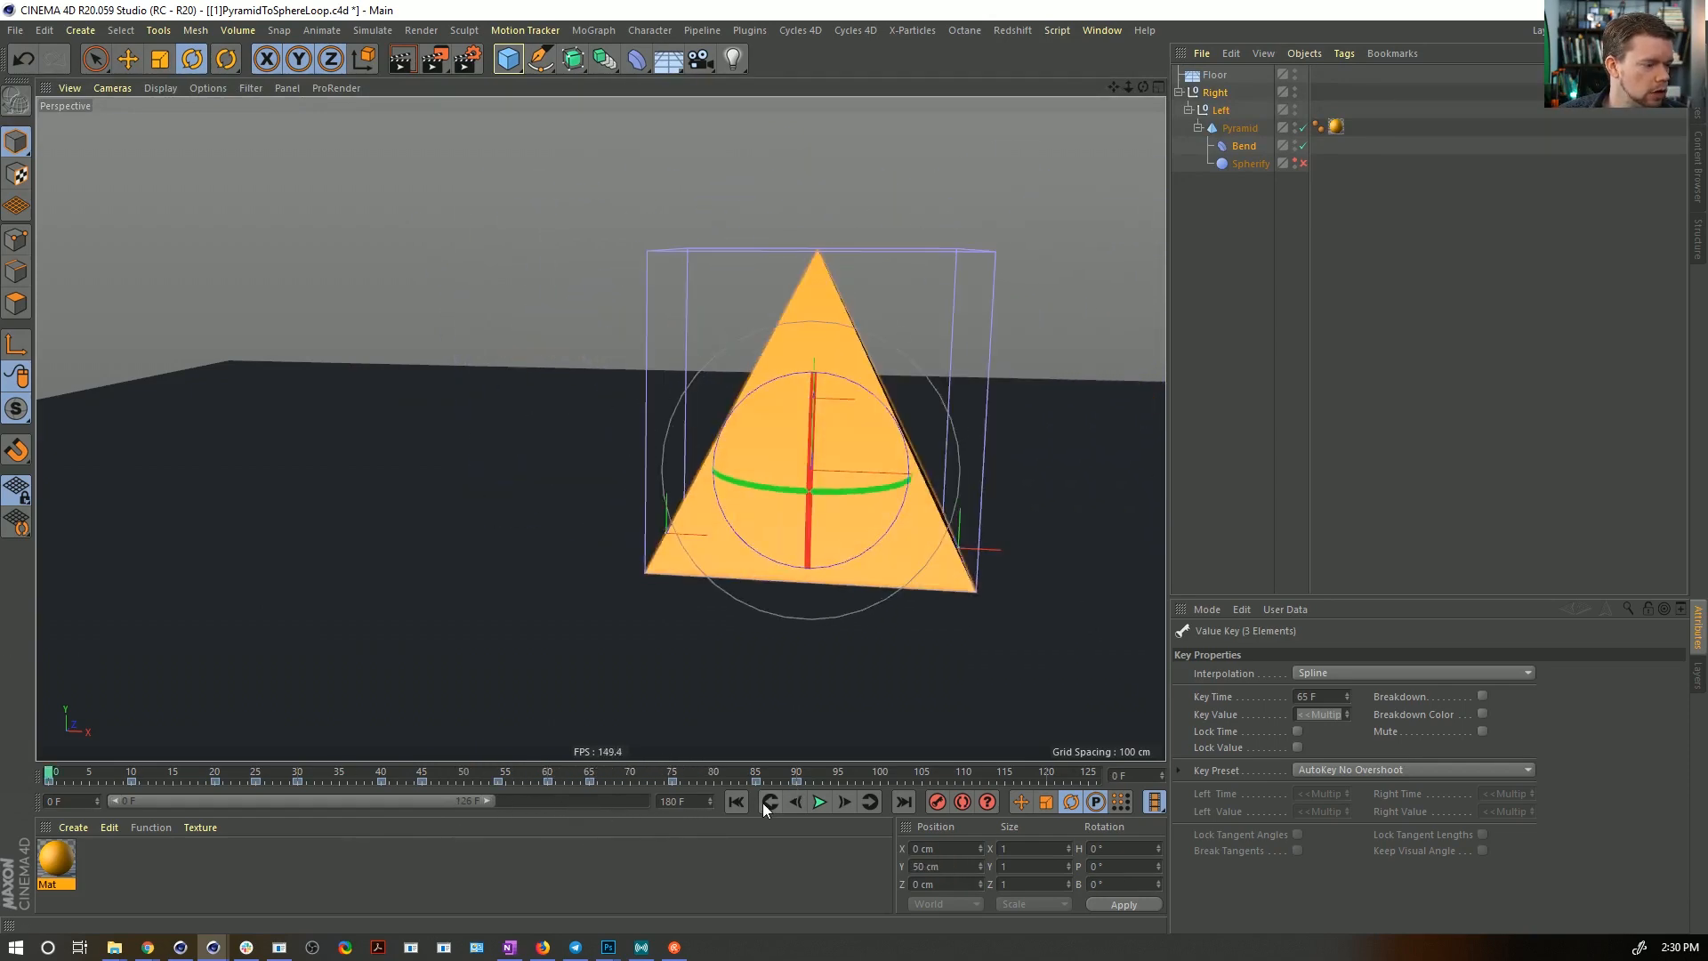
{"action": "left_click", "coordinate": [819, 802]}
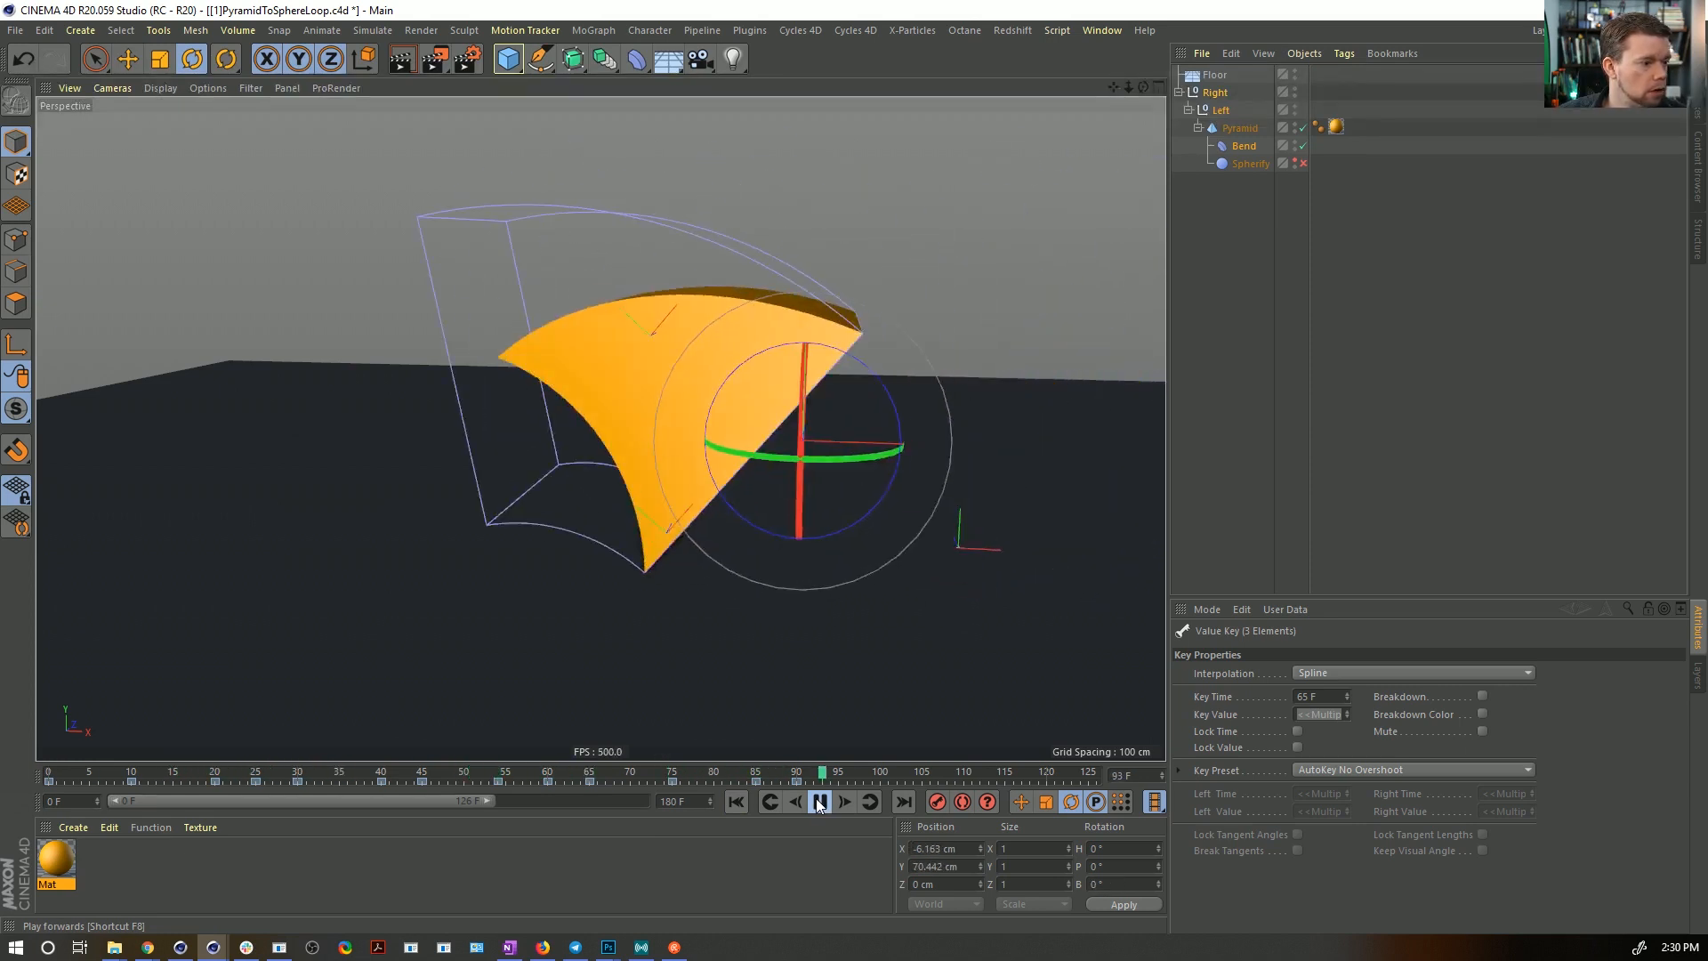
{"action": "left_click", "coordinate": [819, 802]}
- Record keys at frame 78, move them forward to about frame 83, and shift the keys at frames 85 and 90 forward by two frames
{"action": "left_click_drag", "start_coordinate": [496, 779], "coordinate": [702, 806]}
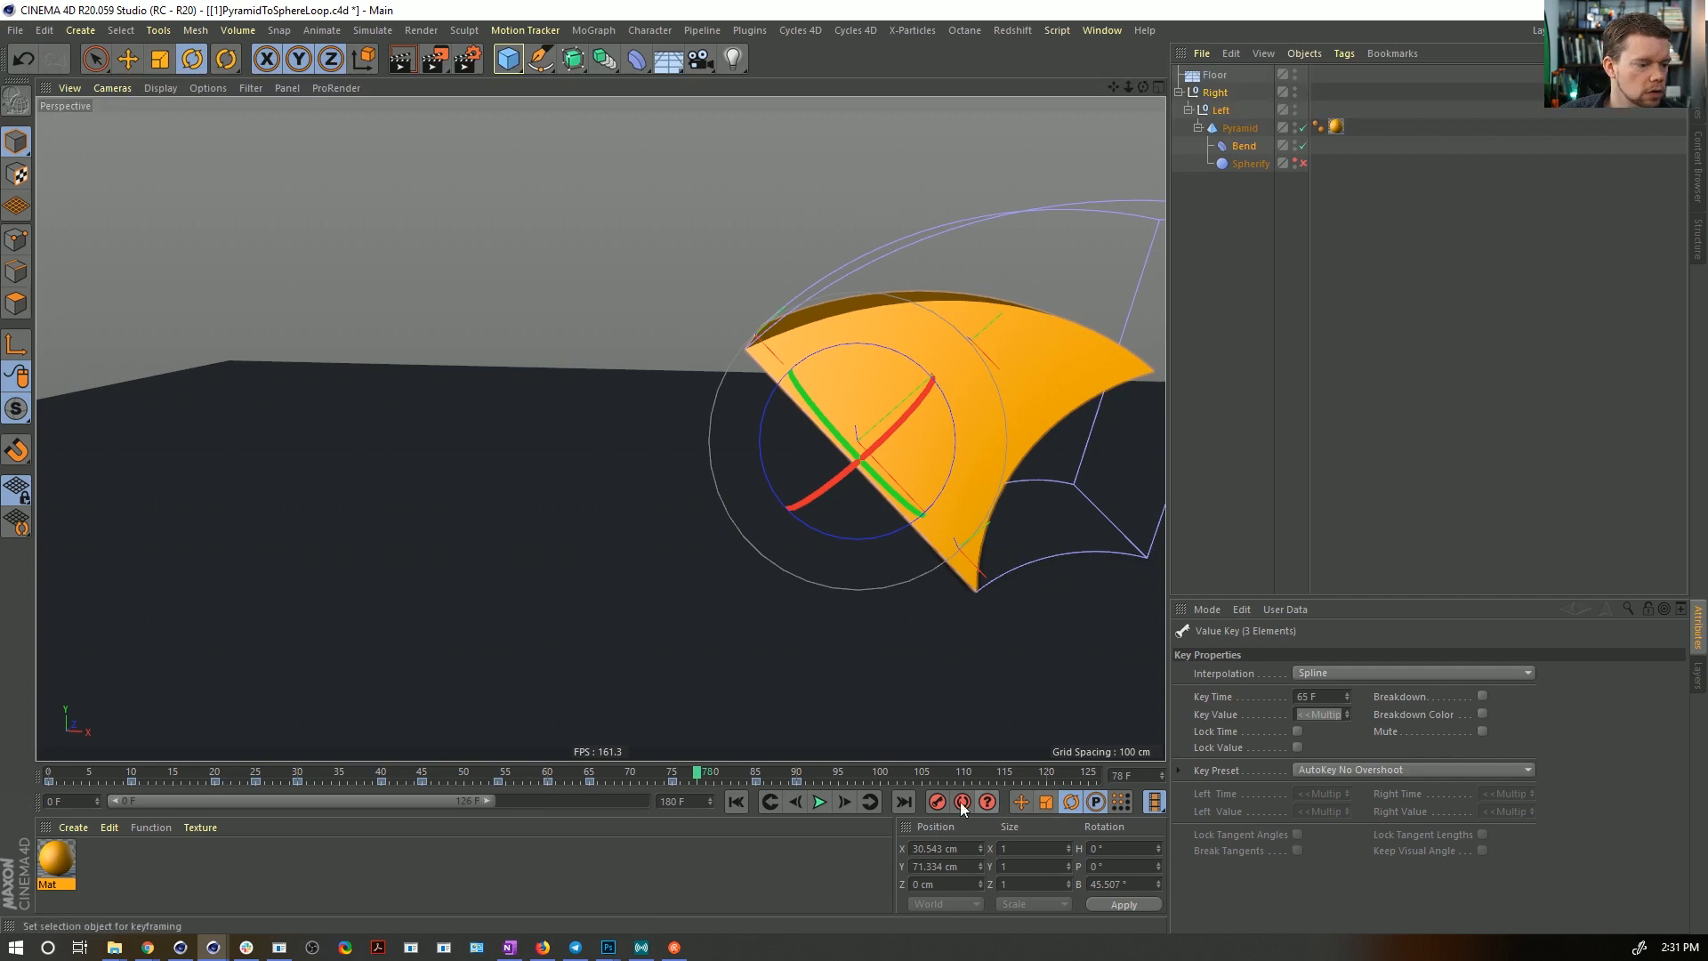
{"action": "left_click", "coordinate": [695, 781]}
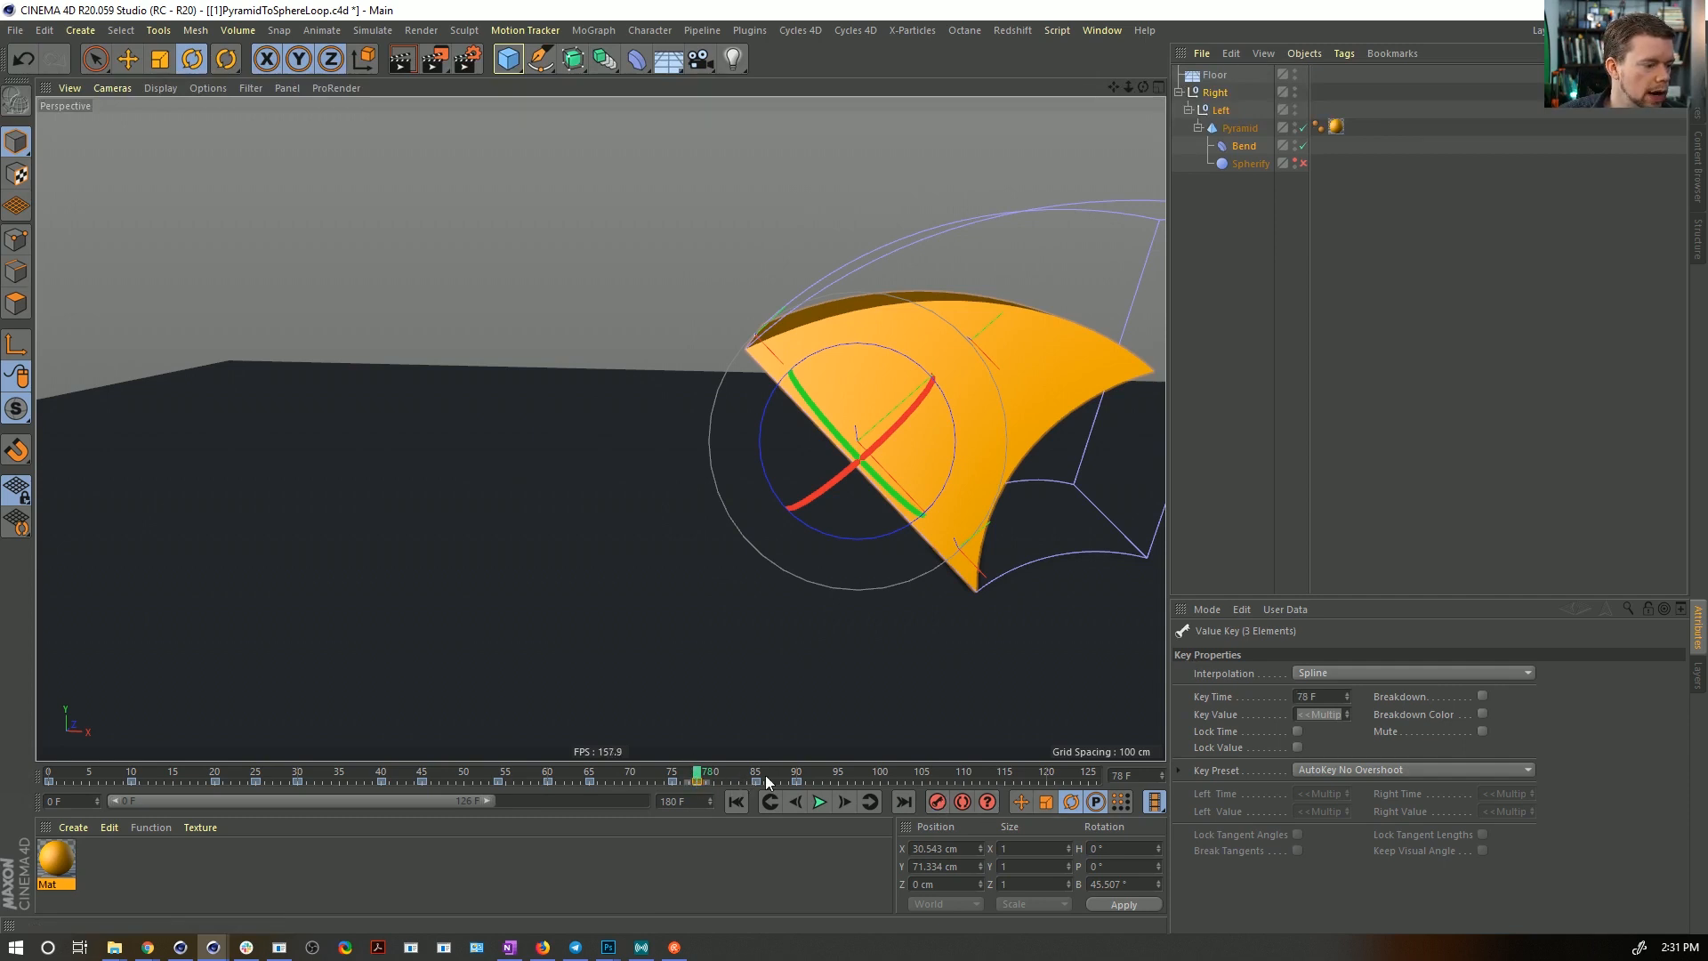
{"action": "left_click_drag", "start_coordinate": [696, 780], "coordinate": [690, 779]}
{"action": "mouse_move", "coordinate": [821, 782]}
{"action": "left_mouse_down"}
{"action": "mouse_move", "coordinate": [678, 782]}
{"action": "mouse_move", "coordinate": [878, 786]}
{"action": "mouse_move", "coordinate": [741, 777]}
{"action": "mouse_move", "coordinate": [812, 790]}
{"action": "left_mouse_up"}
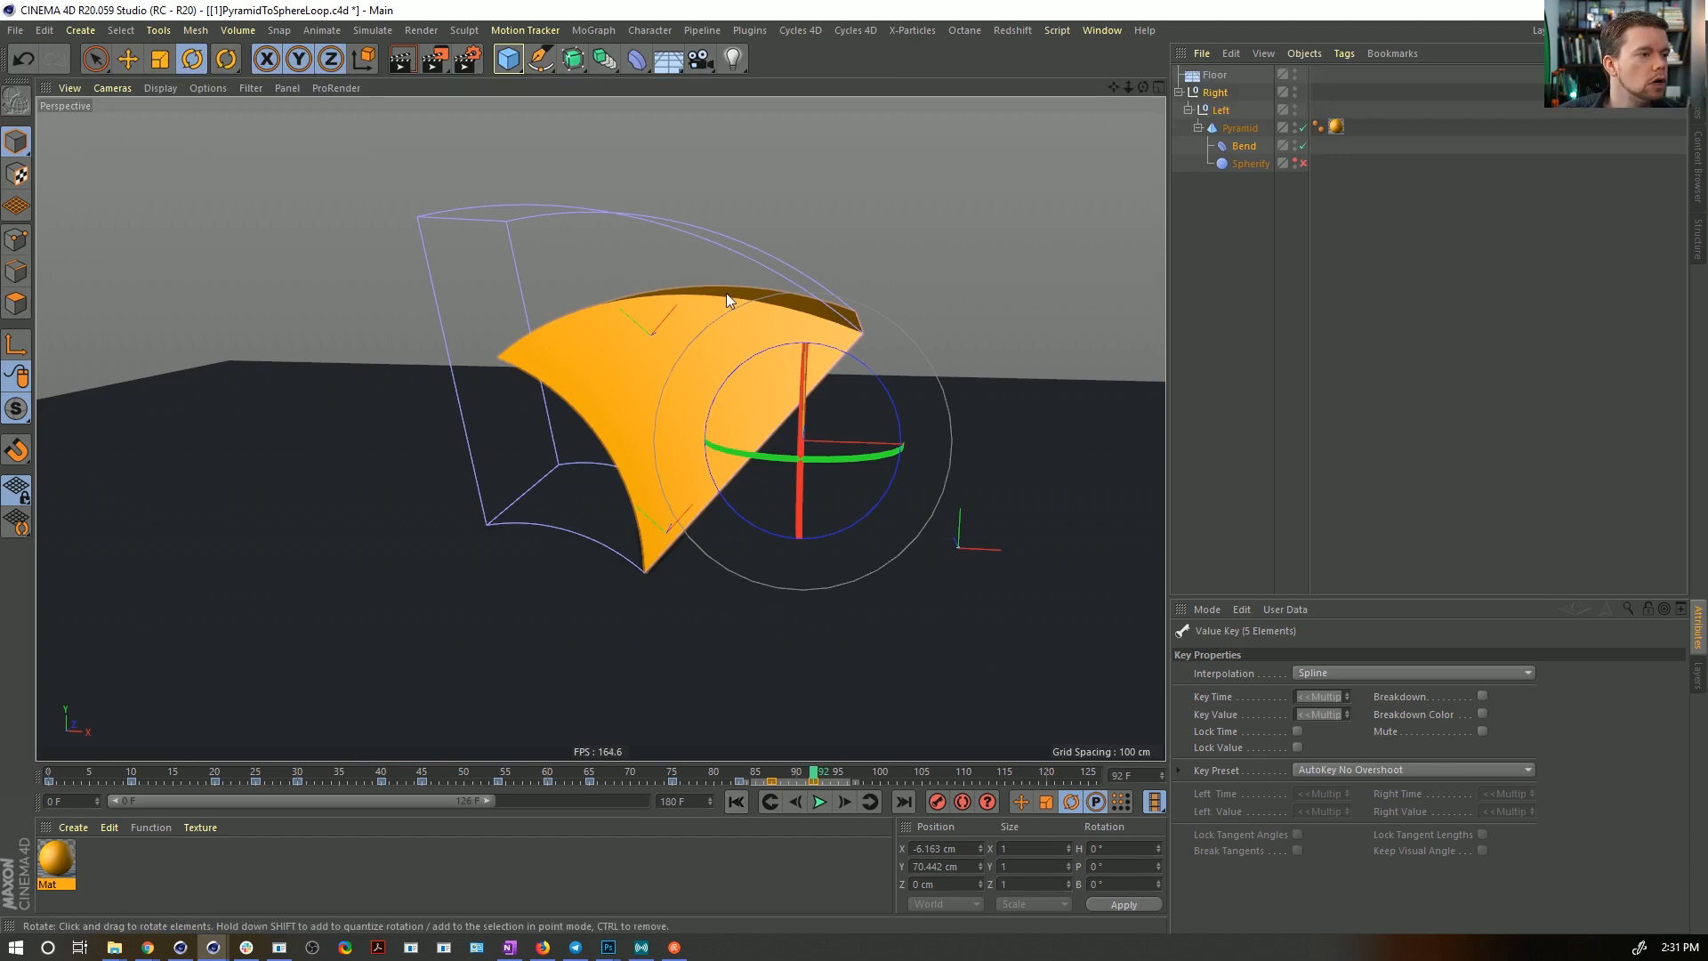
- Save the scene as a new file named [1b]PyramidToSphereLoop.c4d and scrub to frame 75
{"action": "left_click", "coordinate": [646, 67]}
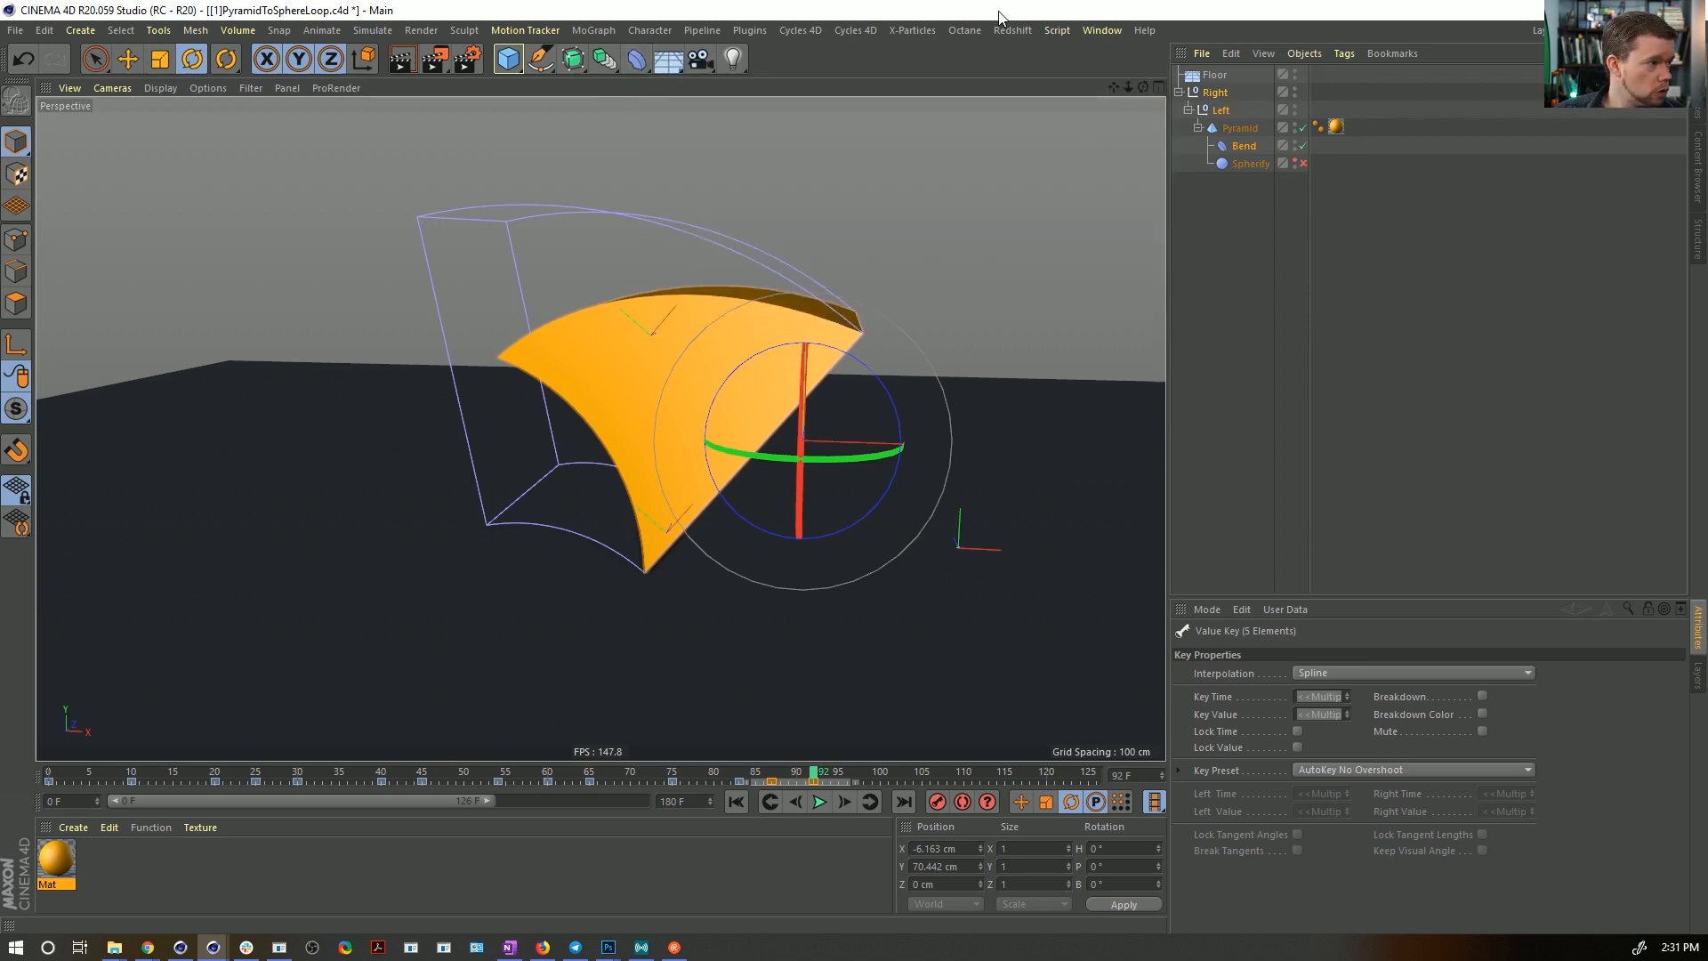
{"action": "key", "text": "ctrl+shift+s"}
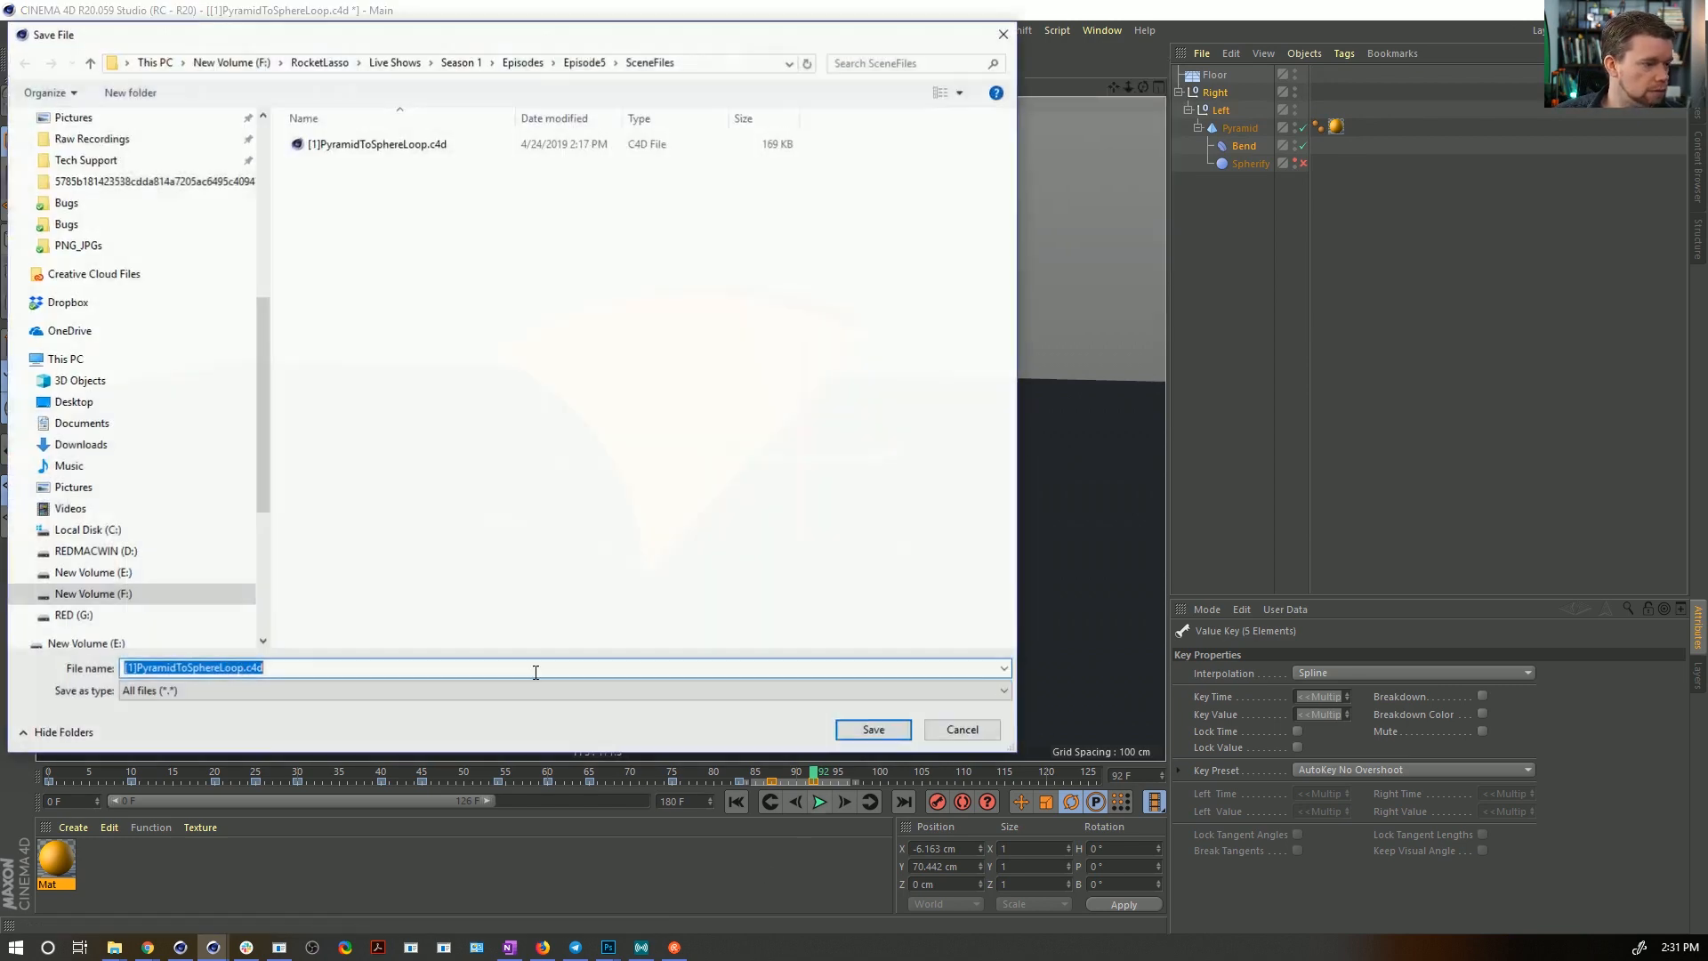
{"action": "left_click", "coordinate": [132, 671]}
{"action": "key", "text": "BackSpace"}
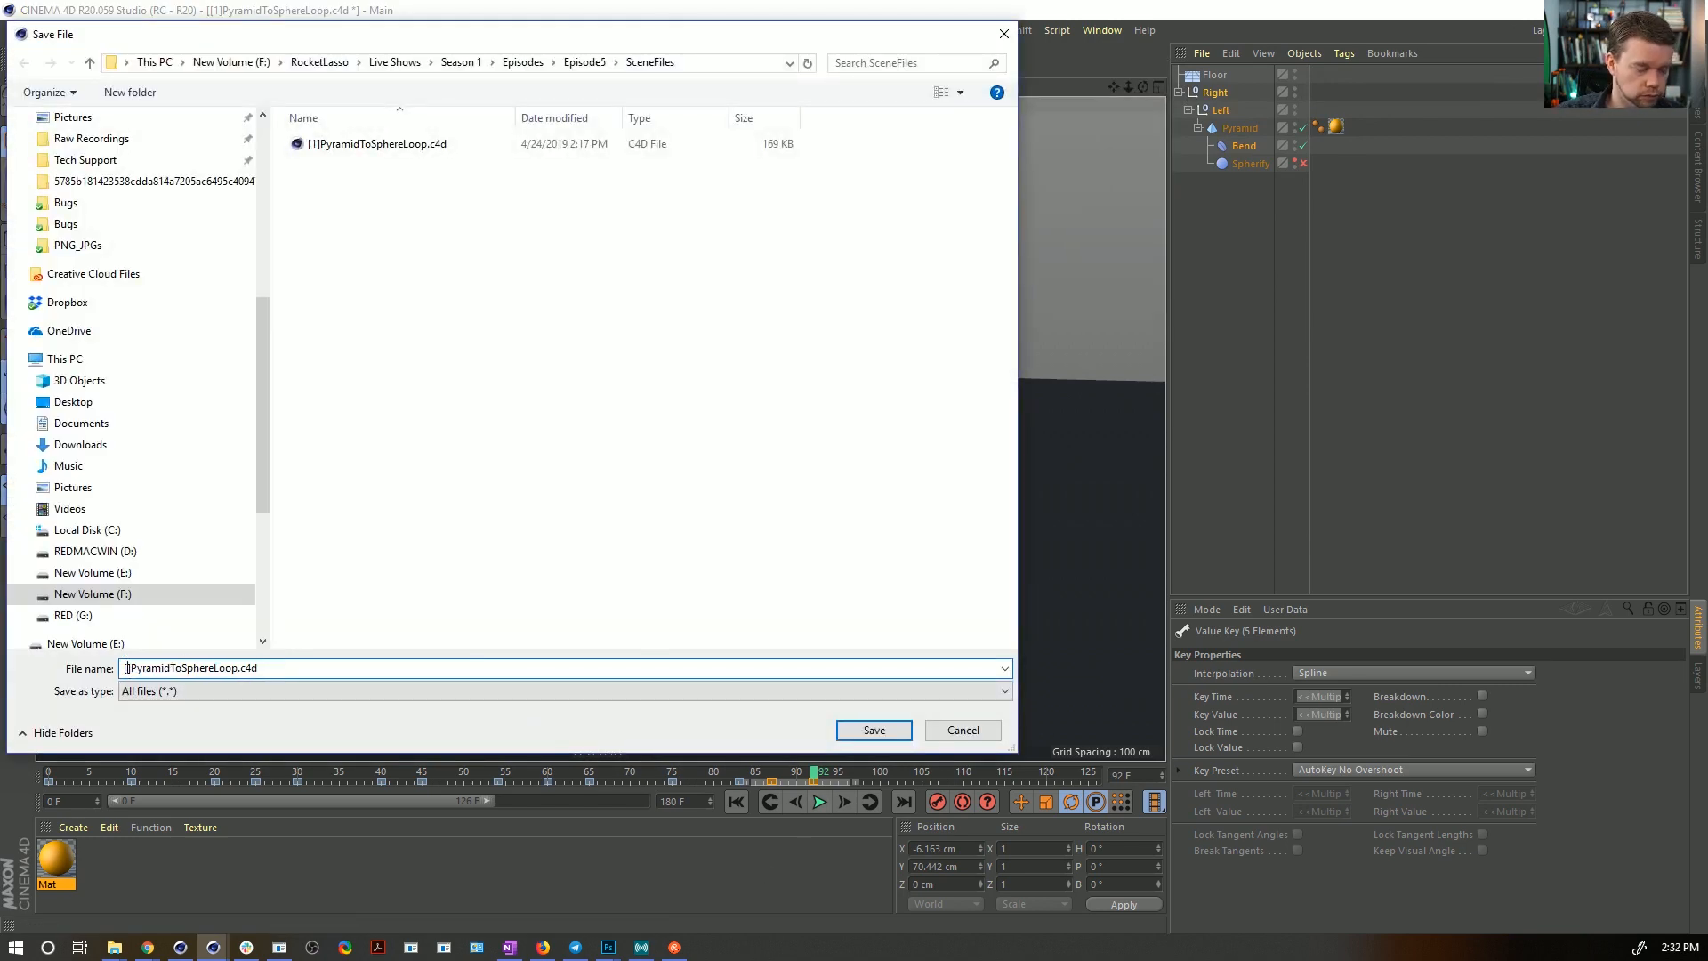
{"action": "type", "text": "1b"}
{"action": "key", "text": "Return"}
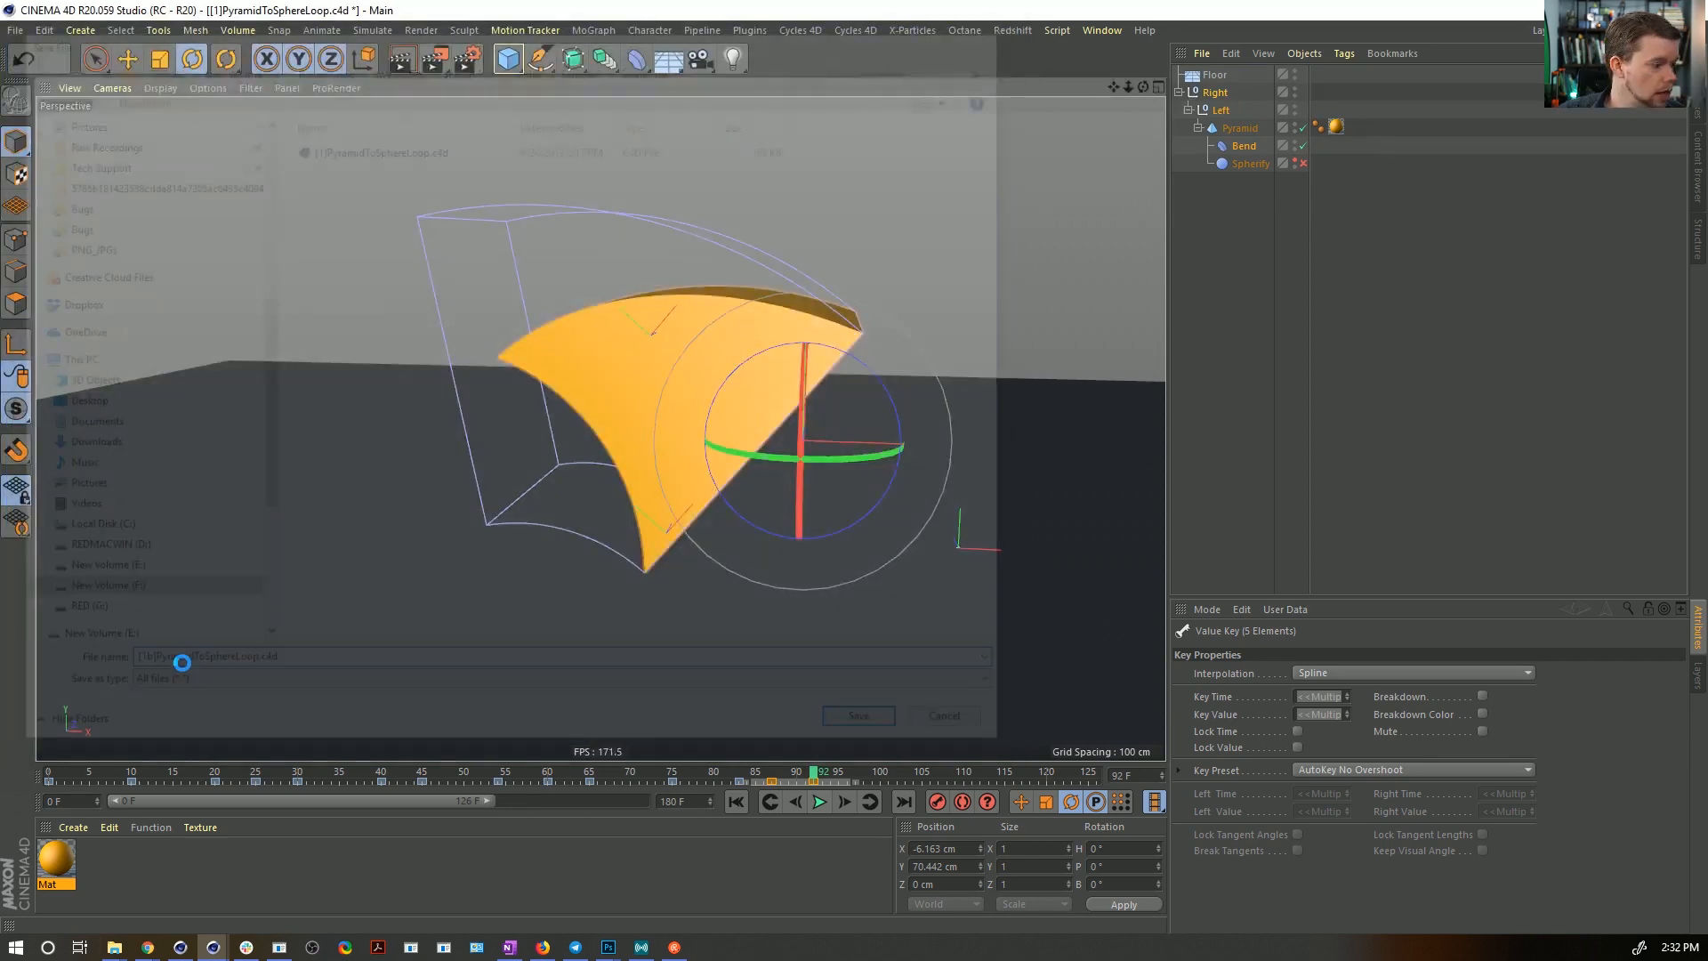
{"action": "left_click_drag", "start_coordinate": [594, 765], "coordinate": [674, 790]}
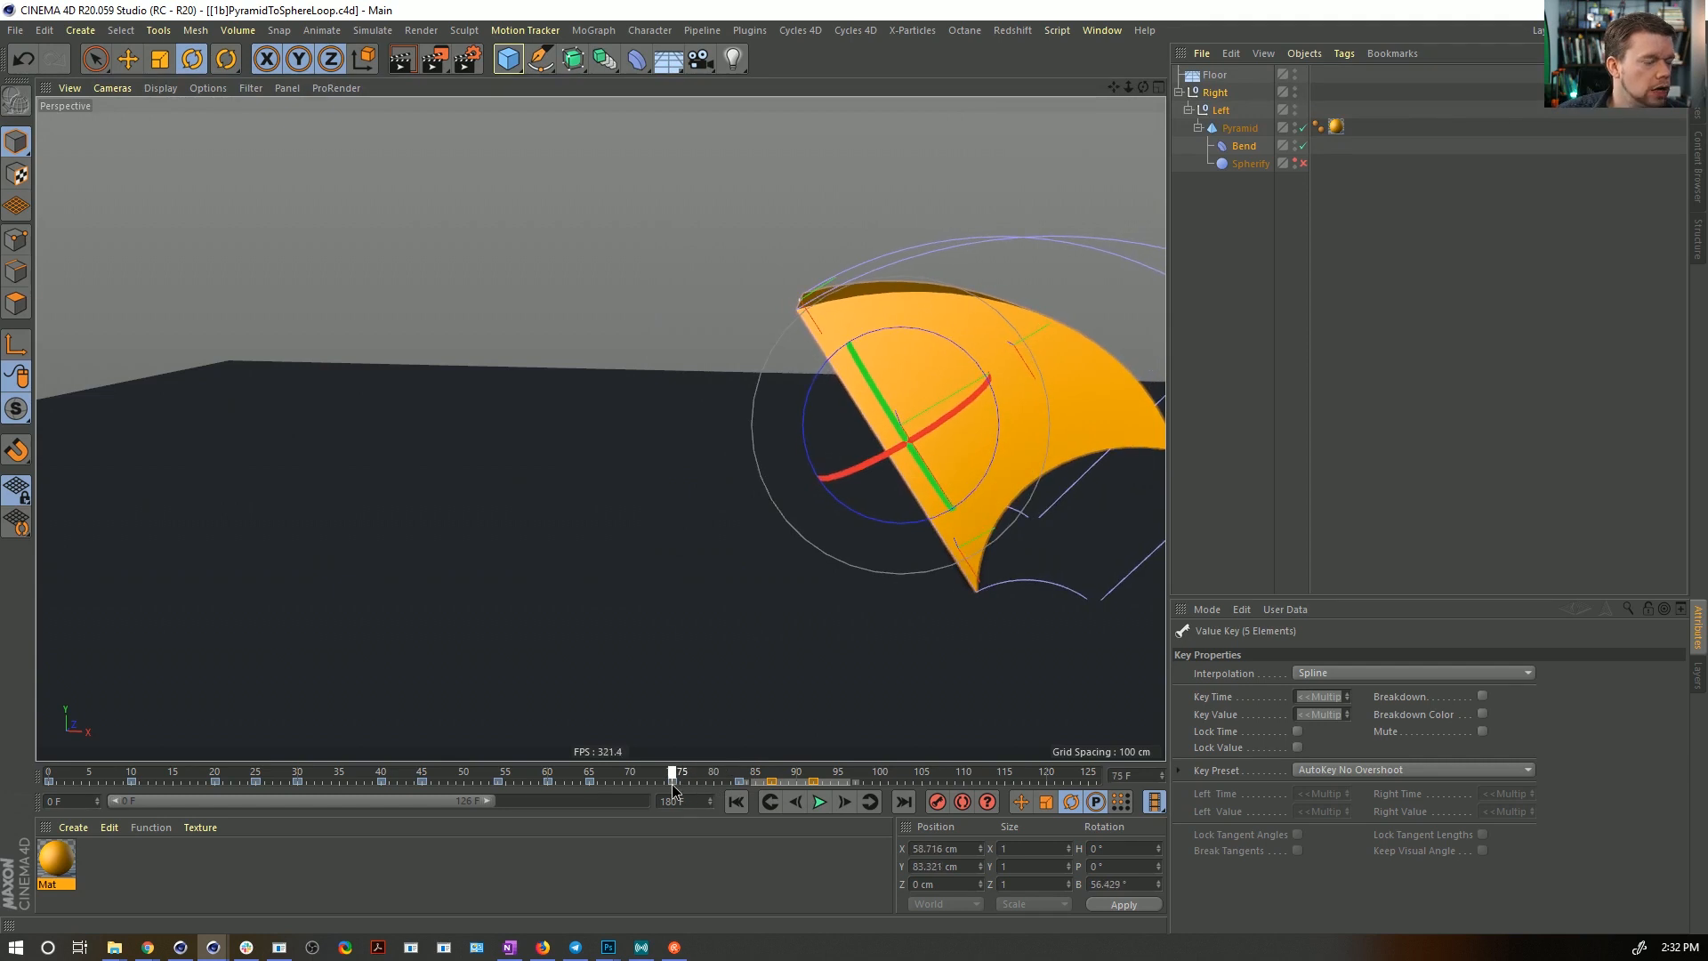
- At frame 87, add a Squash & Stretch deformer under the Pyramid above Bend and fit it to its parent
{"action": "left_click", "coordinate": [635, 59]}
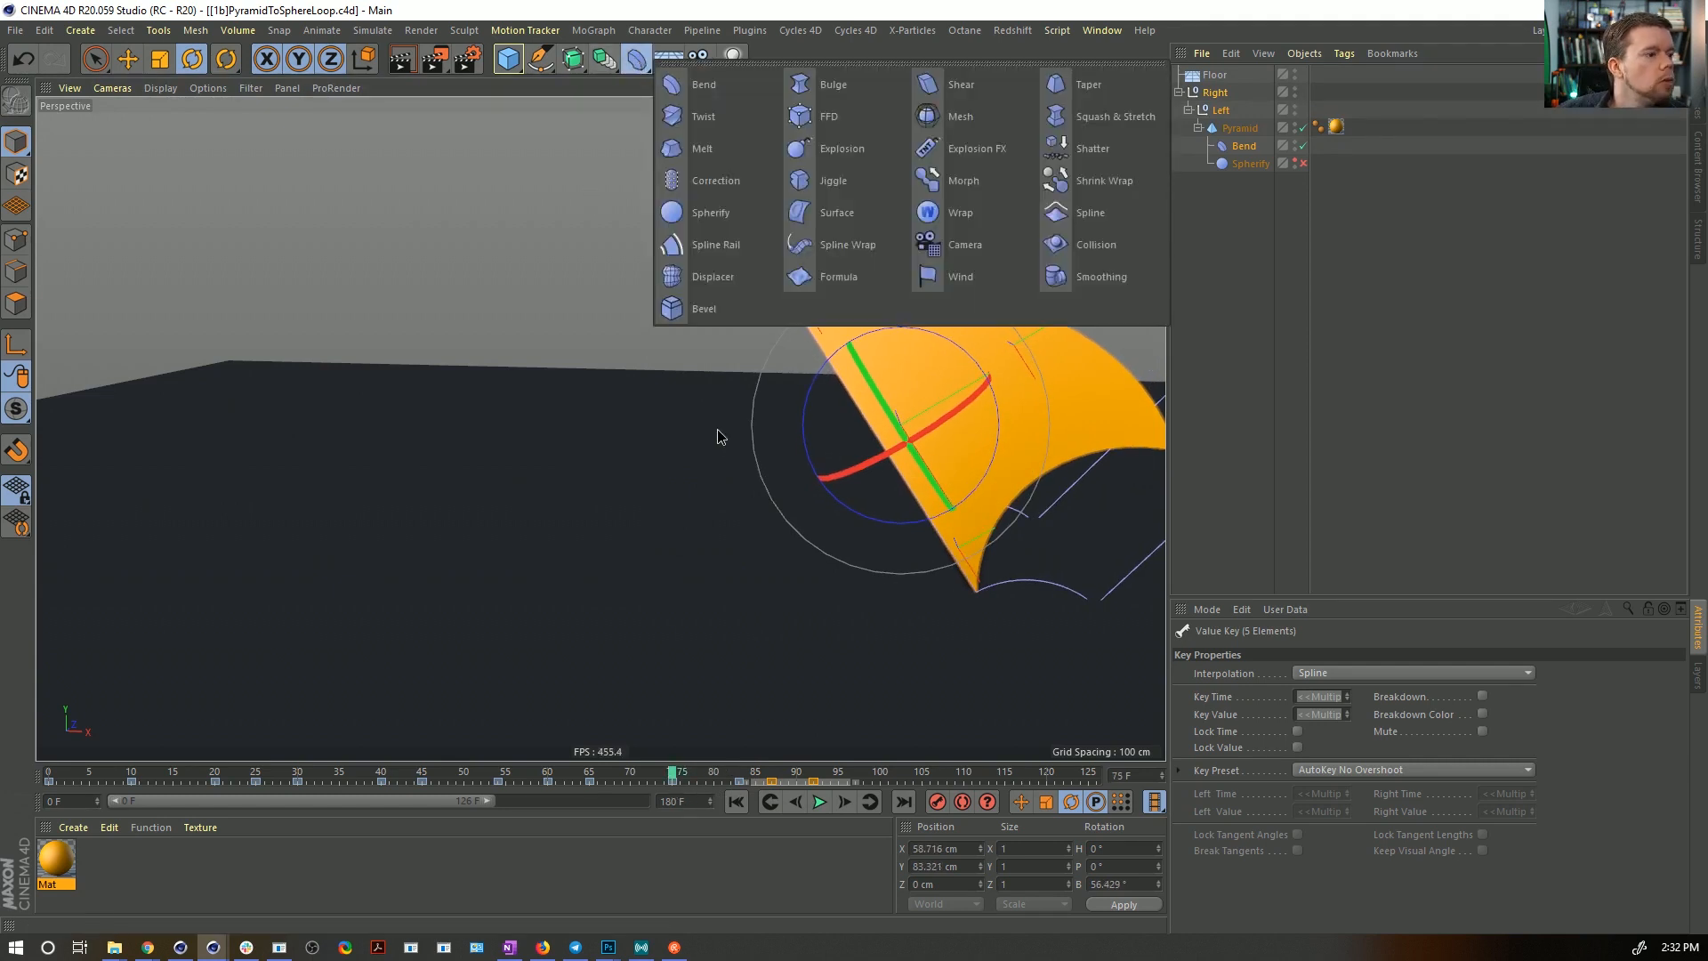
{"action": "left_click", "coordinate": [696, 893]}
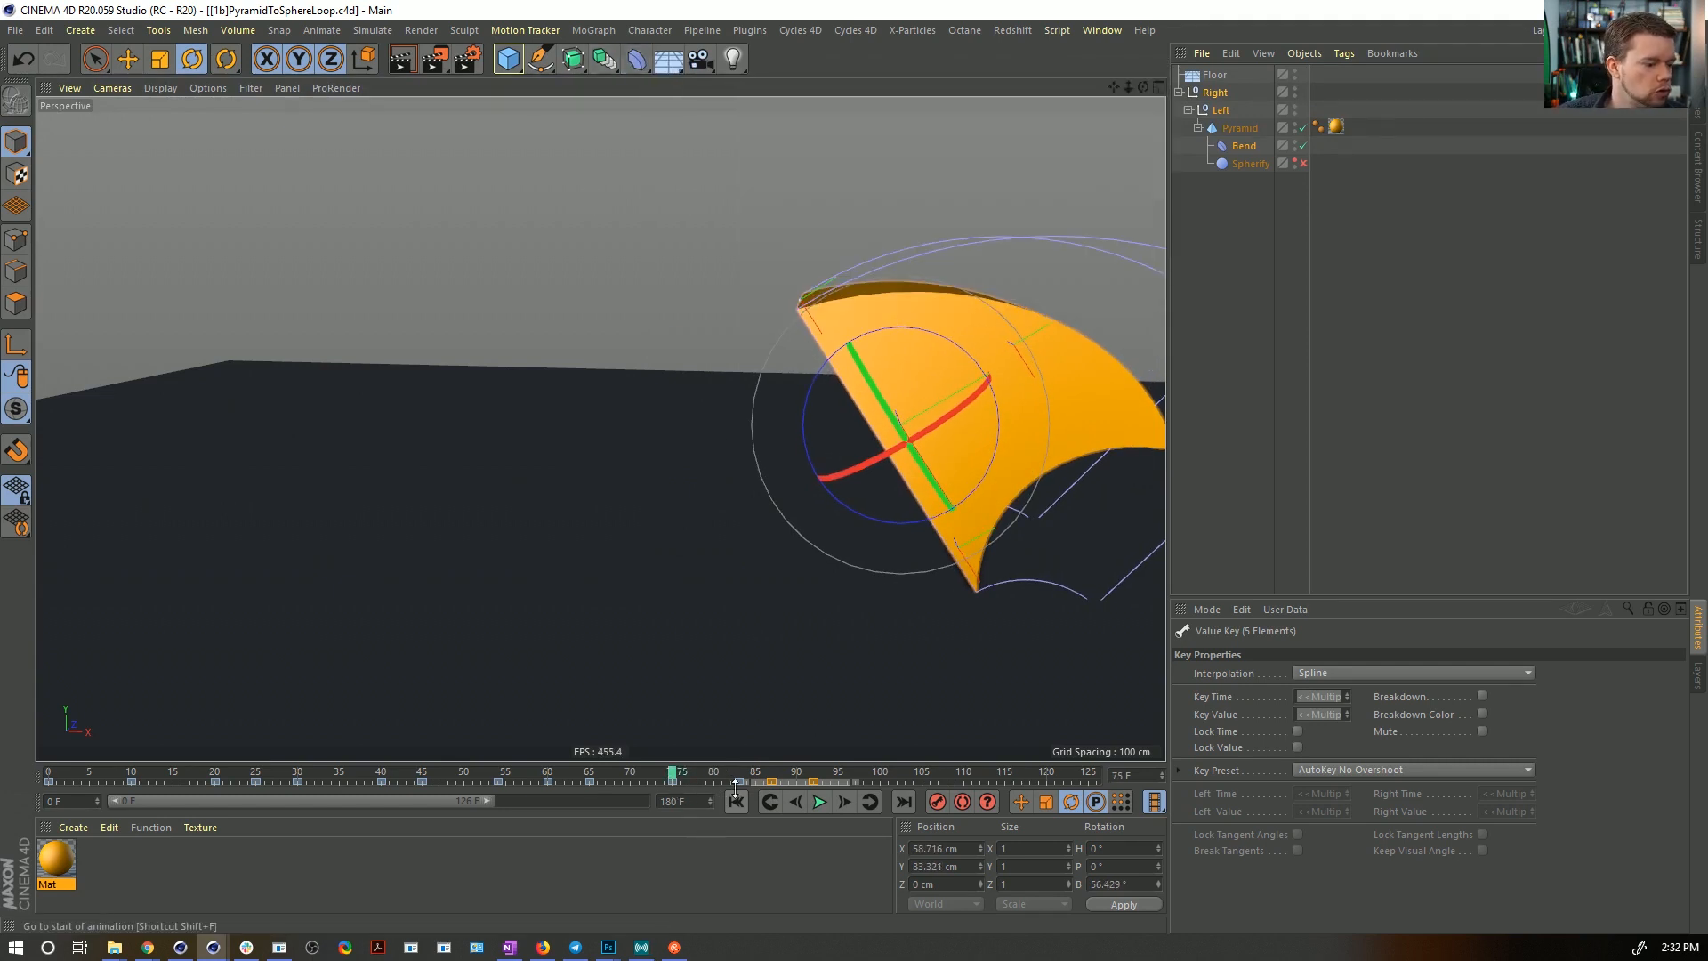
{"action": "left_click", "coordinate": [743, 774]}
{"action": "left_click_drag", "start_coordinate": [743, 777], "coordinate": [776, 776]}
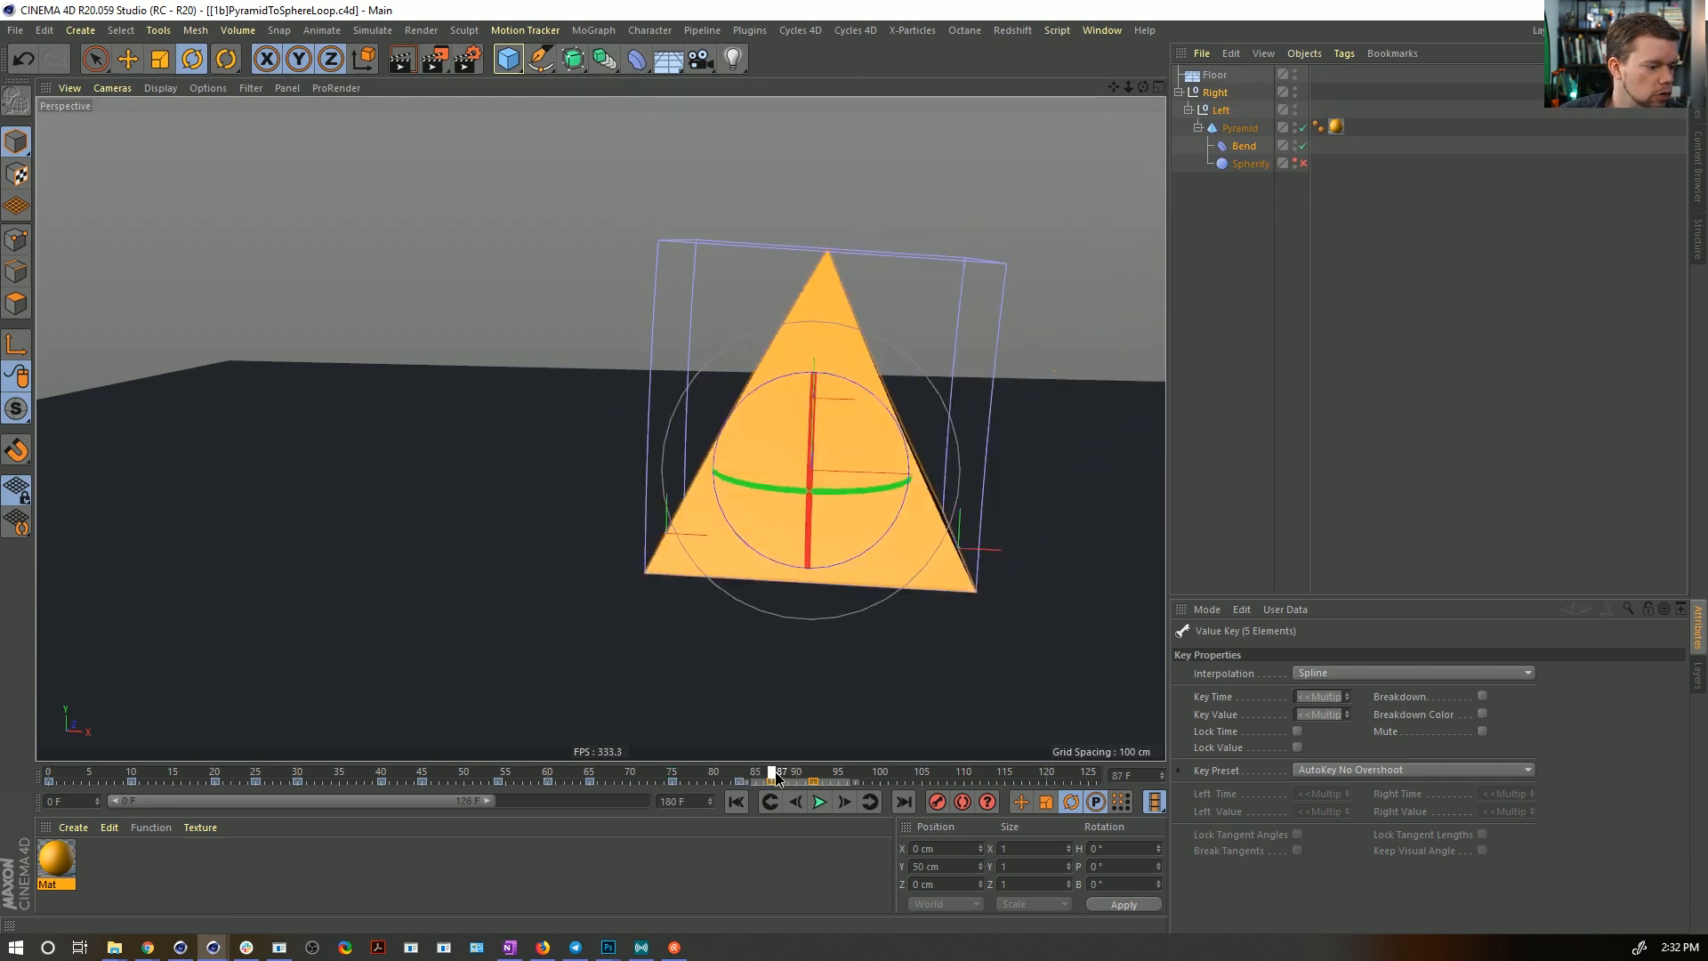
{"action": "left_click", "coordinate": [636, 58]}
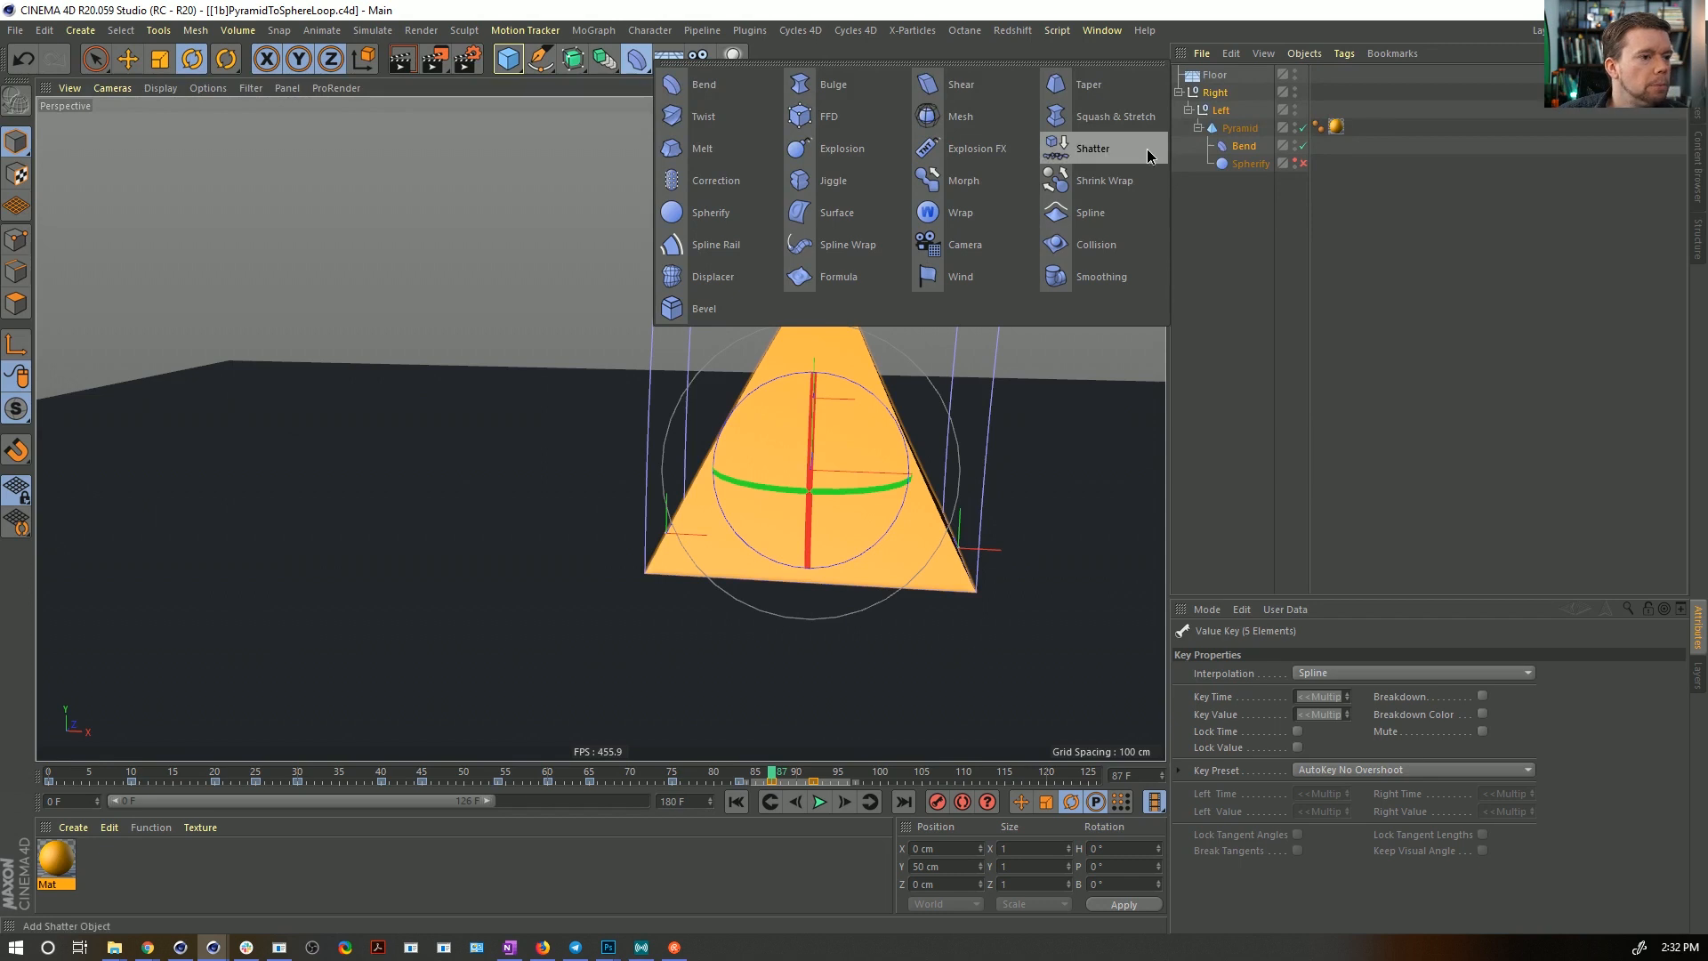
{"action": "left_click", "coordinate": [1117, 124]}
{"action": "left_click_drag", "start_coordinate": [1239, 75], "coordinate": [1249, 158]}
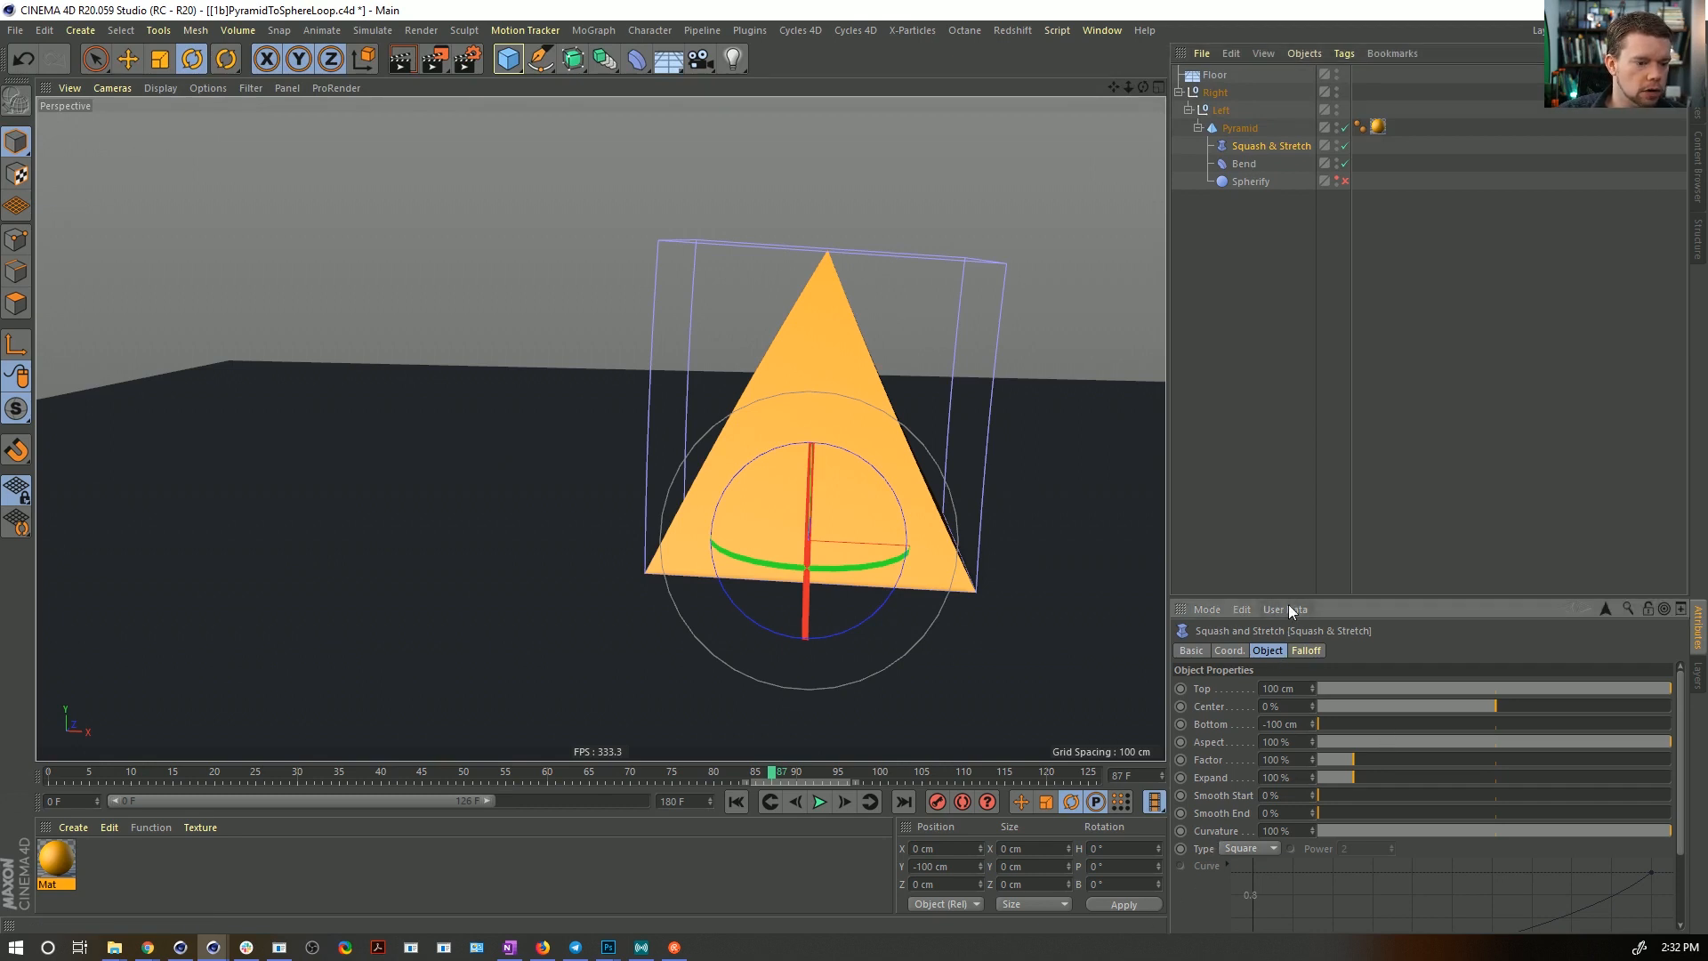
{"action": "left_click_drag", "start_coordinate": [1288, 602], "coordinate": [1295, 420]}
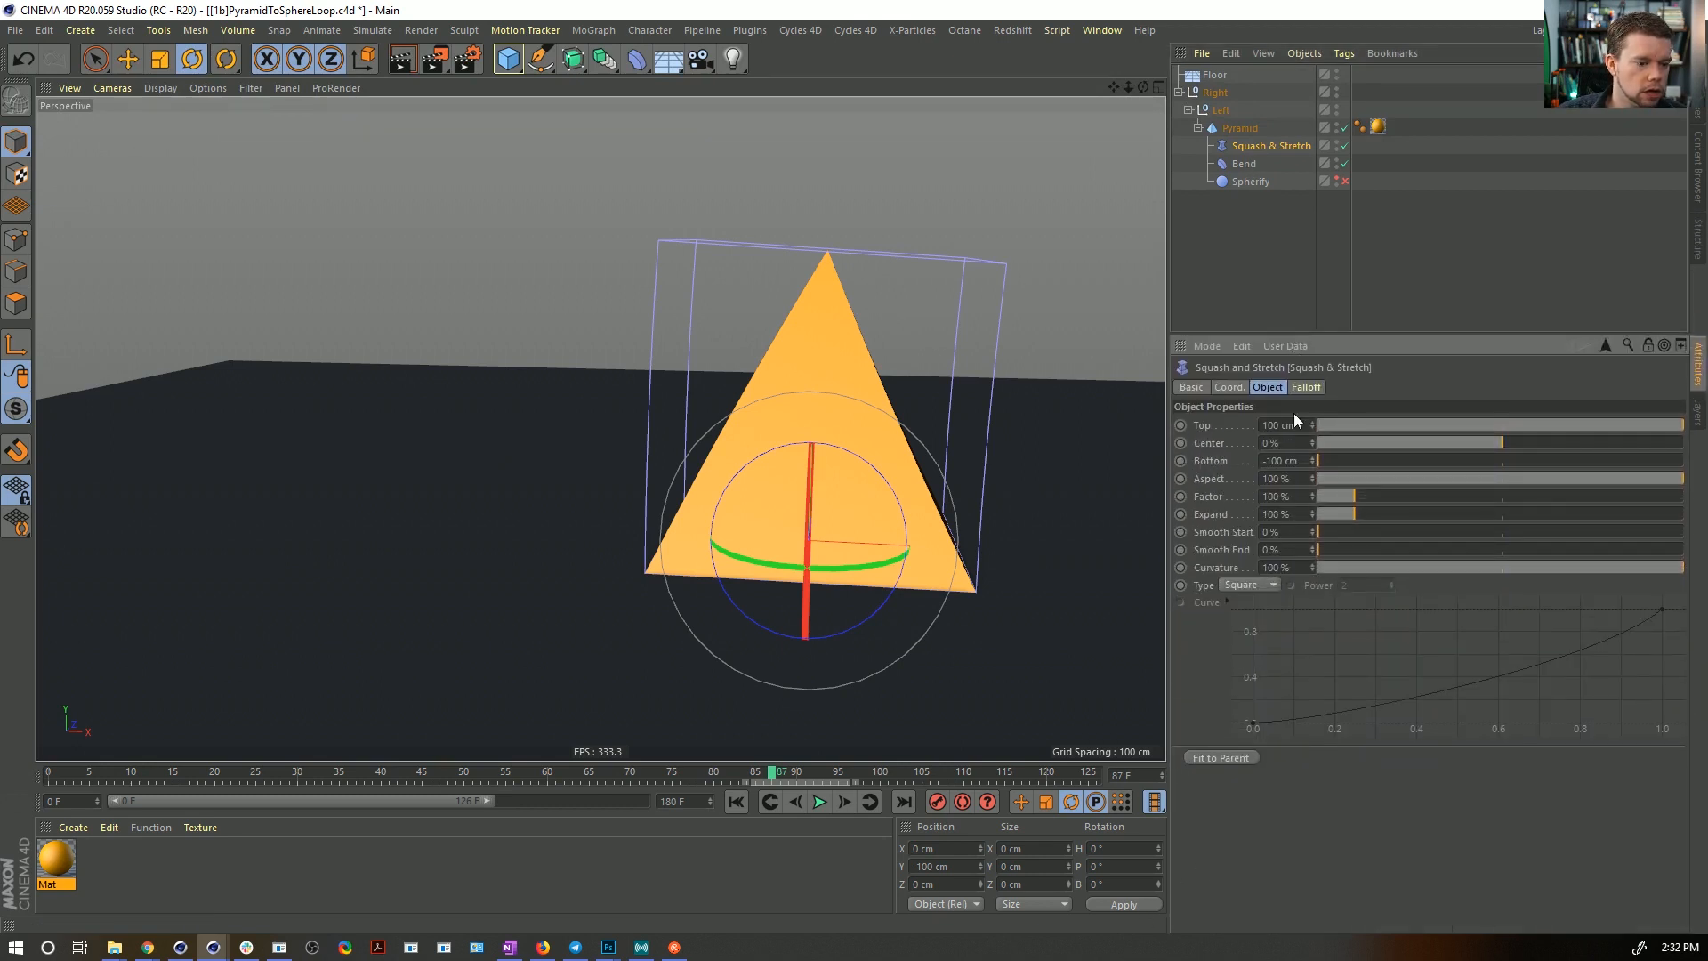
{"action": "left_click", "coordinate": [1231, 757]}
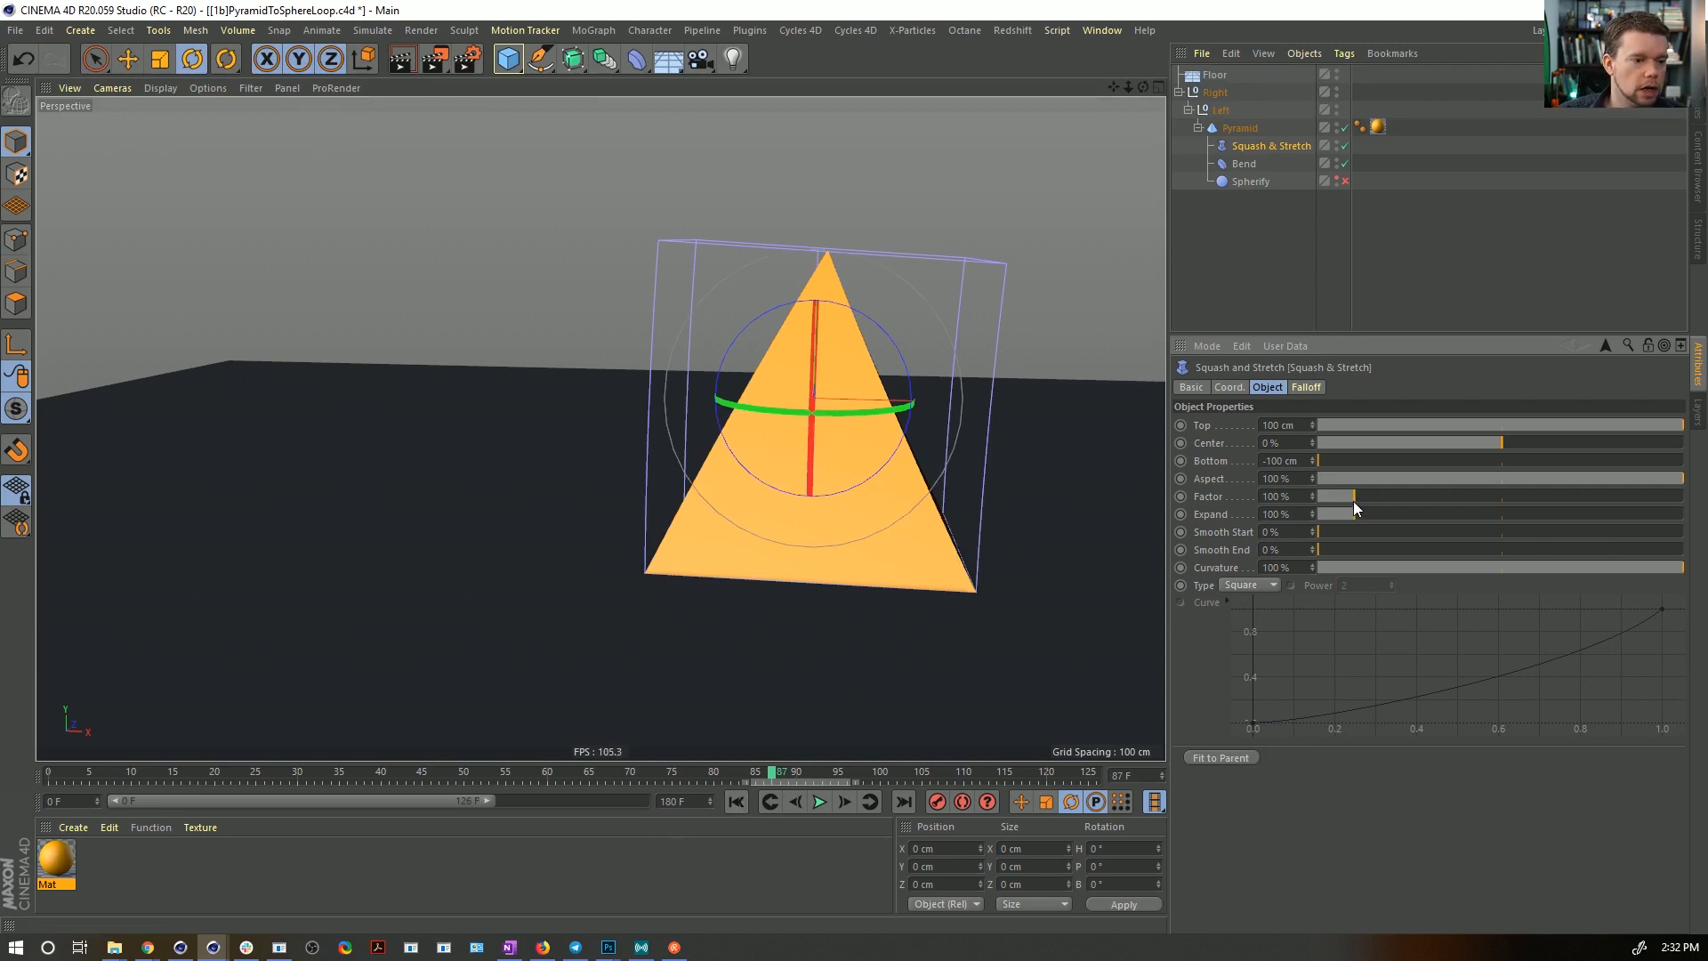
- Try changing the Squash & Stretch Factor on the pyramid and undo the change
{"action": "left_click_drag", "start_coordinate": [1354, 501], "coordinate": [1403, 498]}
{"action": "mouse_move", "coordinate": [1392, 508]}
{"action": "left_mouse_down"}
{"action": "mouse_move", "coordinate": [1338, 515]}
{"action": "mouse_move", "coordinate": [1392, 516]}
{"action": "left_mouse_up"}
{"action": "key", "text": "ctrl+z"}
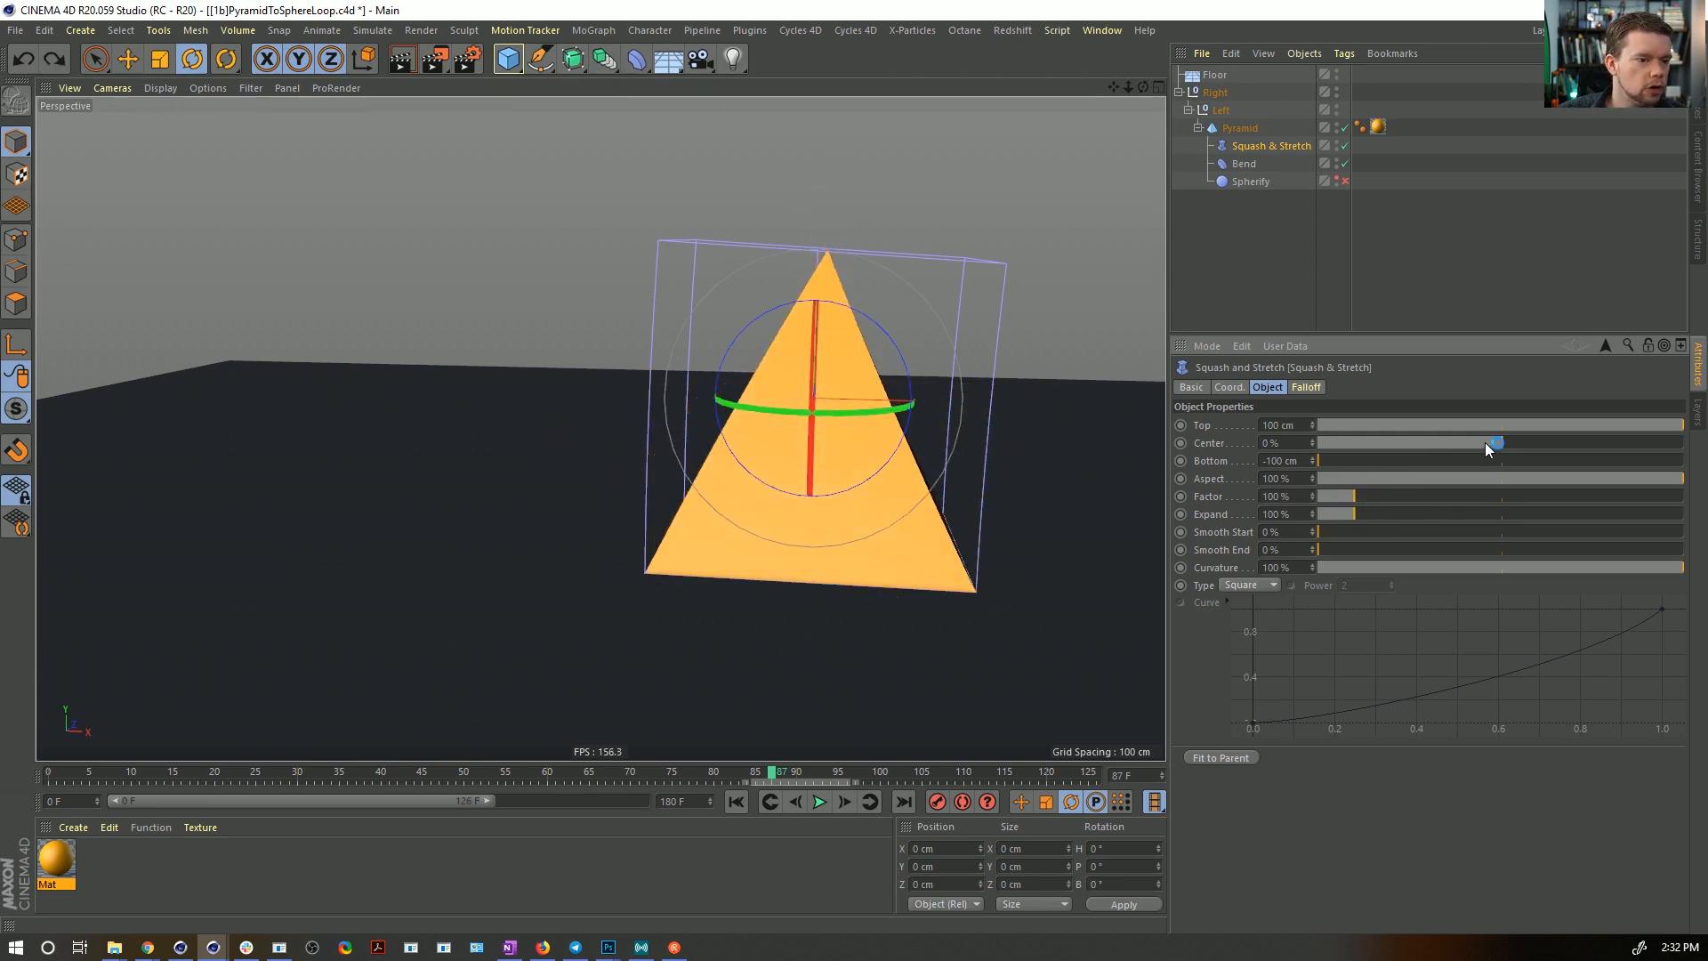
- Set the Squash & Stretch Center to -100% and the Factor to 69%, and try adjusting its Bottom value
{"action": "left_click_drag", "start_coordinate": [1487, 447], "coordinate": [1311, 570]}
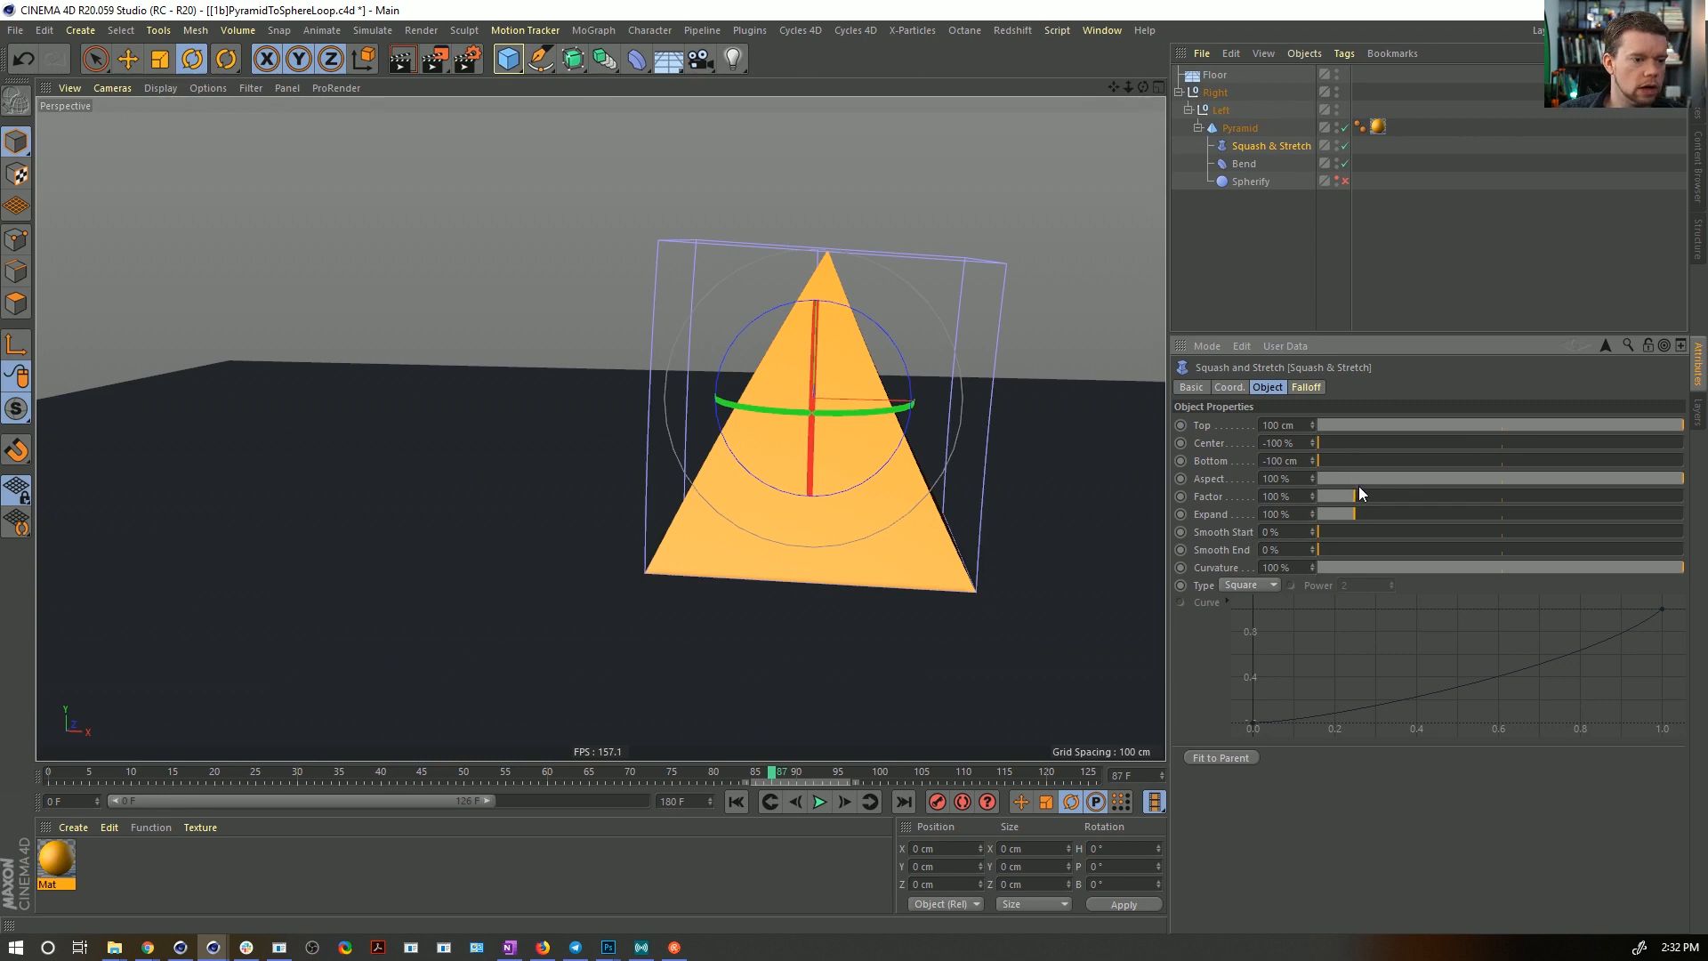
{"action": "mouse_move", "coordinate": [1353, 497]}
{"action": "left_mouse_down"}
{"action": "mouse_move", "coordinate": [1416, 498]}
{"action": "mouse_move", "coordinate": [1342, 496]}
{"action": "left_mouse_up"}
{"action": "left_click_drag", "start_coordinate": [943, 498], "coordinate": [969, 516], "text": "alt"}
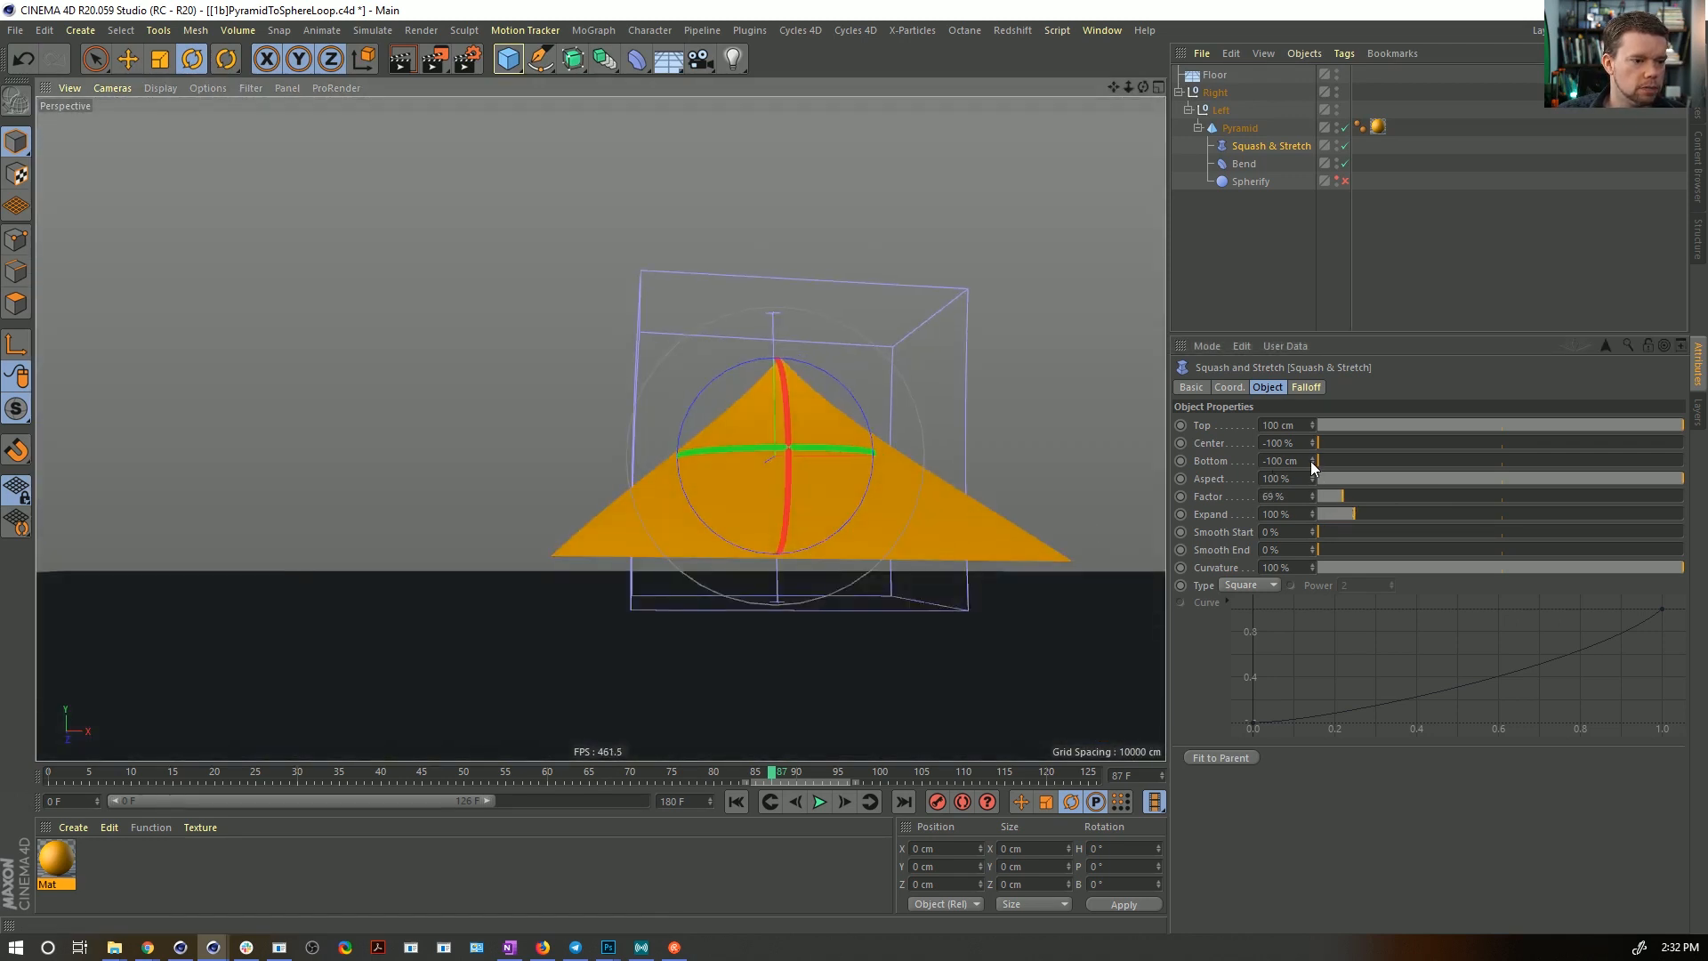
{"action": "mouse_move", "coordinate": [1311, 466]}
{"action": "left_mouse_down"}
{"action": "mouse_move", "coordinate": [1347, 458]}
{"action": "mouse_move", "coordinate": [1284, 469]}
{"action": "left_mouse_up"}
{"action": "left_click_drag", "start_coordinate": [908, 578], "coordinate": [930, 600], "text": "alt"}
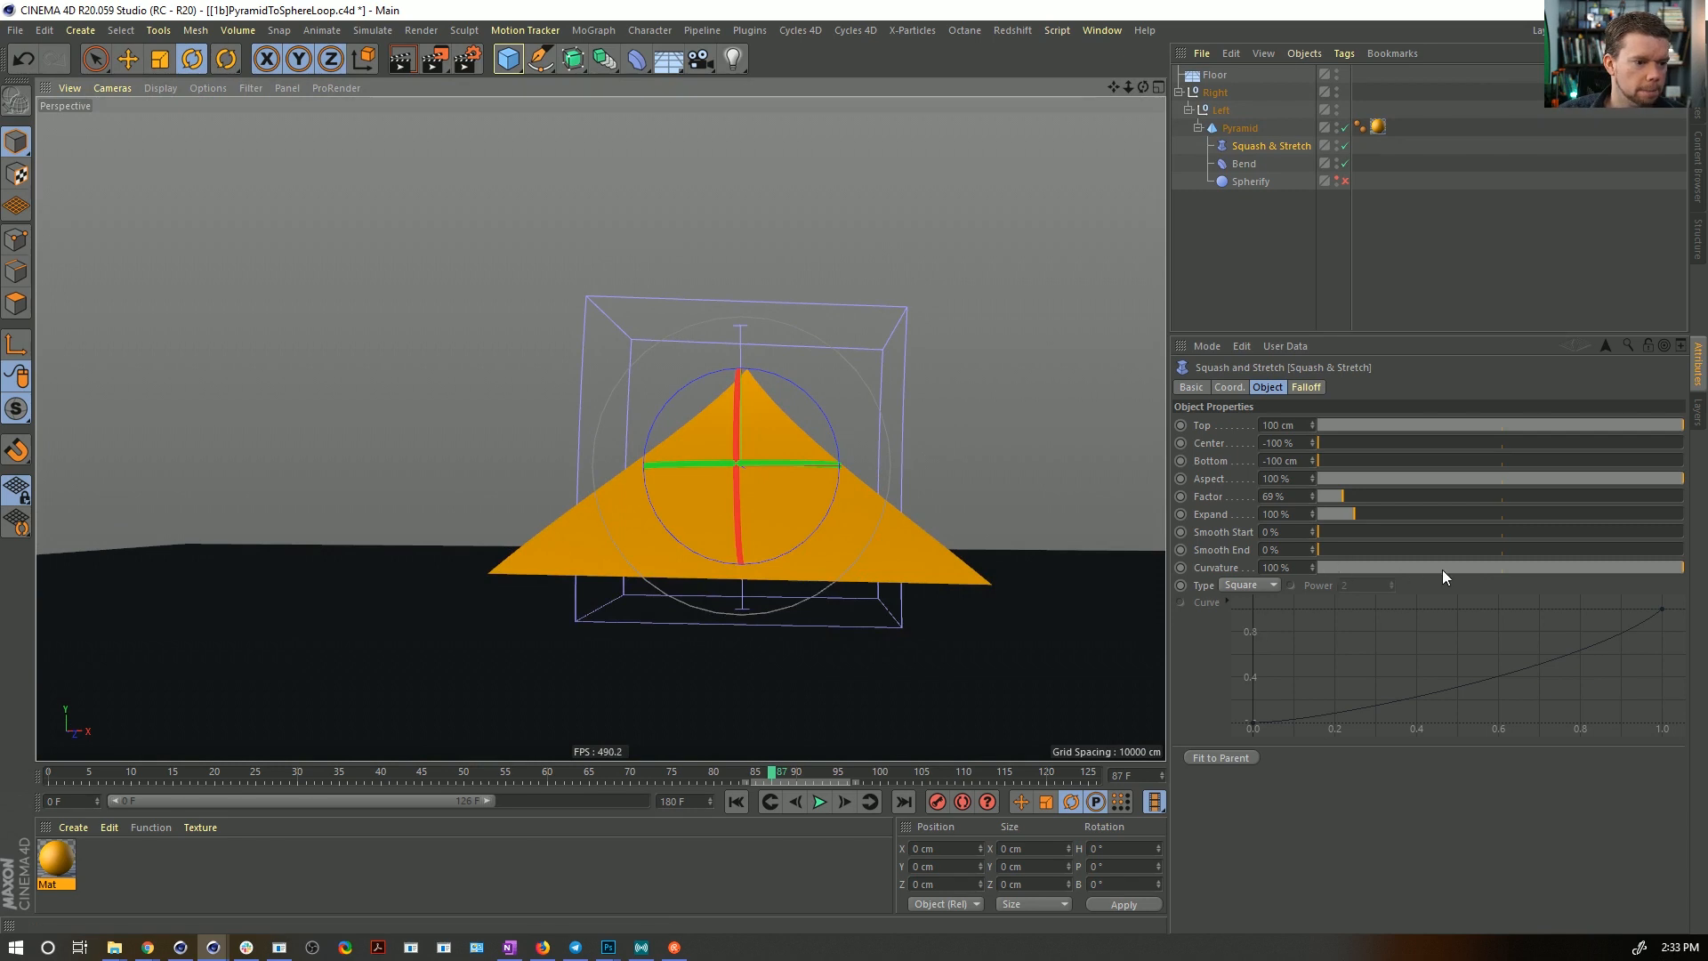
- Set the Squash & Stretch Curvature to 0% and try out the Top and Aspect values
{"action": "left_click_drag", "start_coordinate": [1423, 569], "coordinate": [1271, 583]}
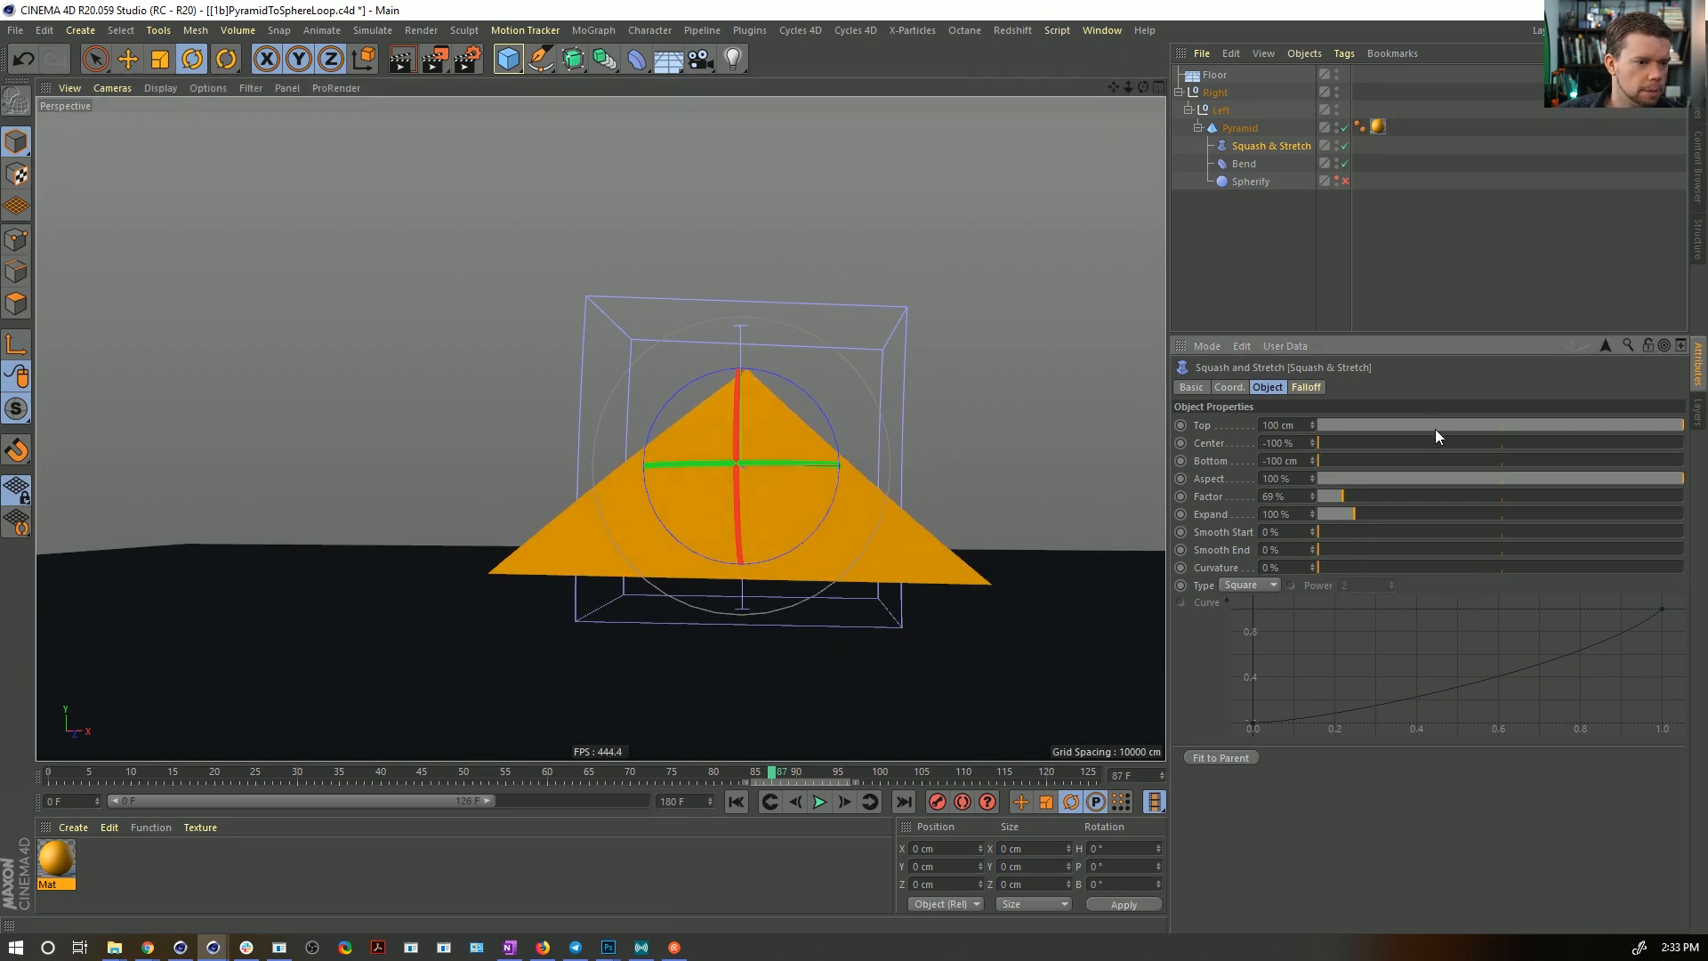
{"action": "left_click_drag", "start_coordinate": [1365, 425], "coordinate": [1681, 425]}
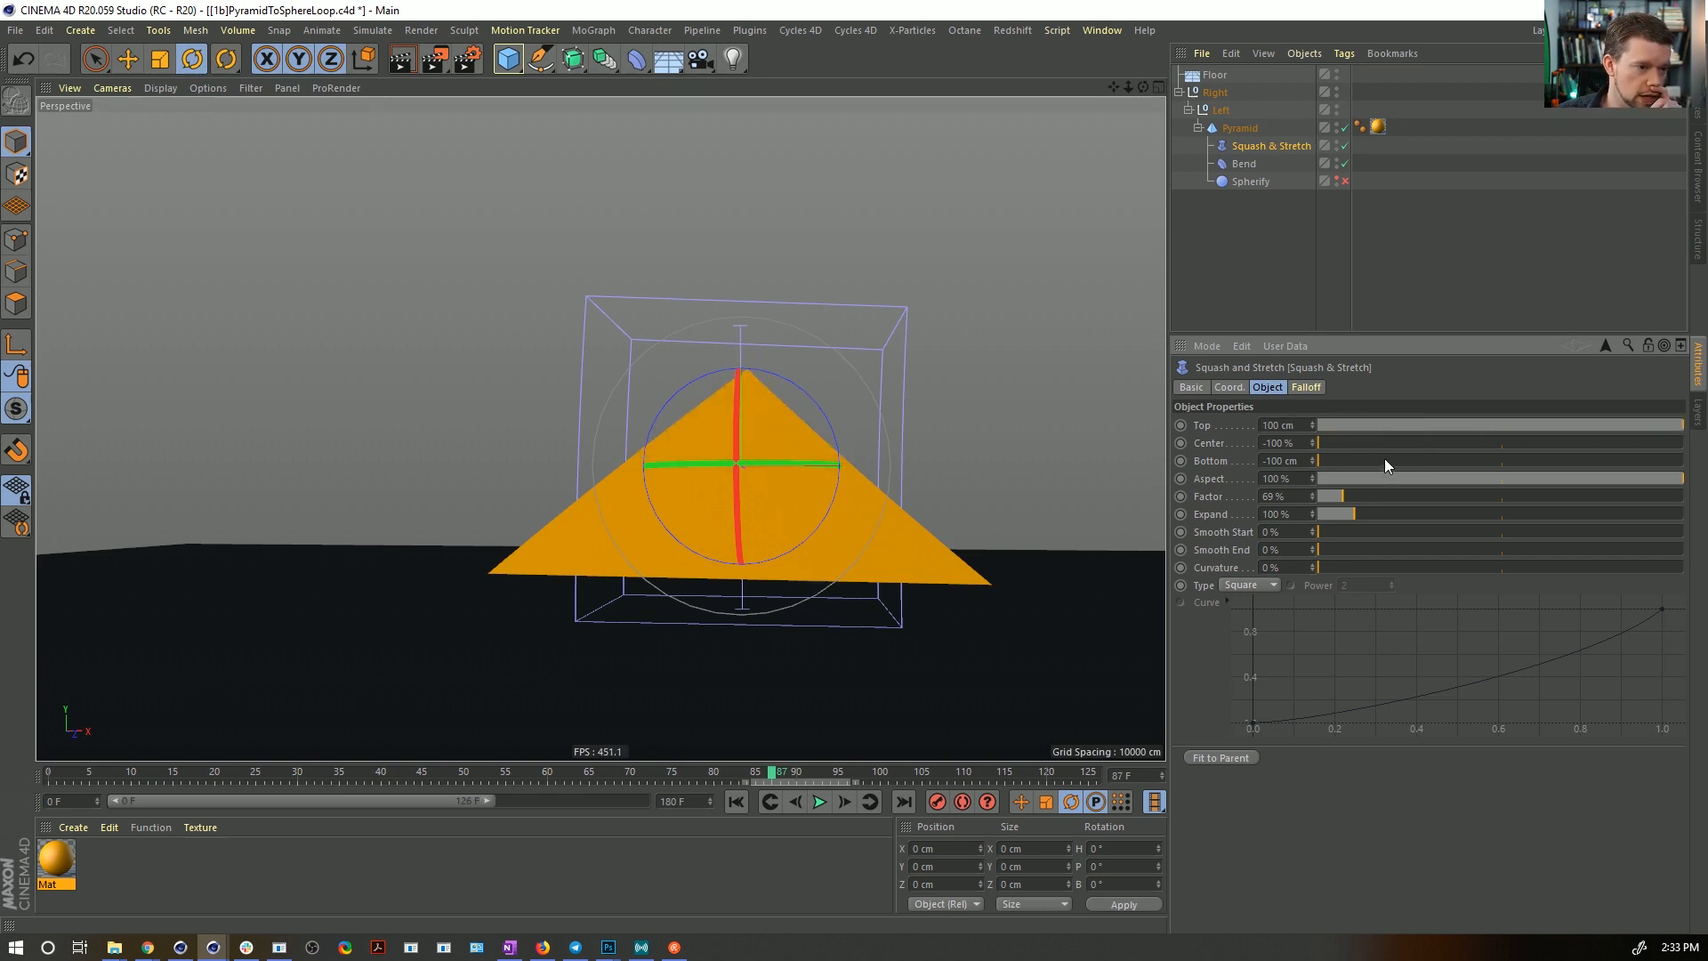
{"action": "left_click_drag", "start_coordinate": [1384, 481], "coordinate": [1601, 480]}
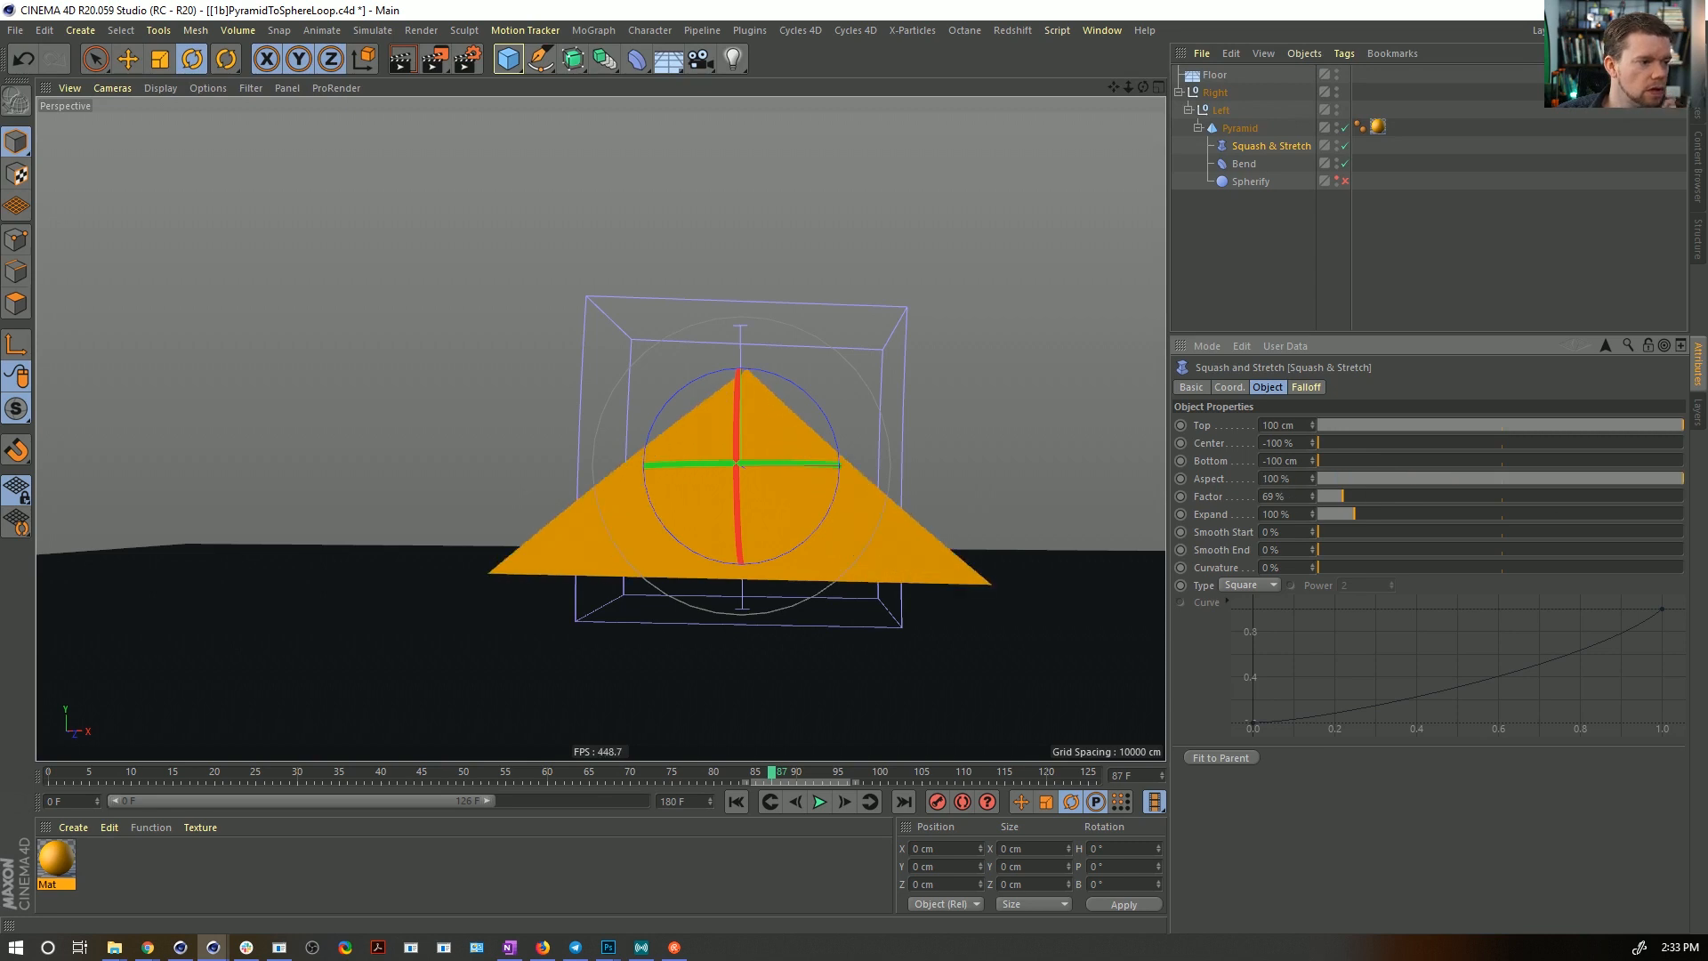
- Try the Squash & Stretch Factor at 0%, restore it to 100%, and test different Expand and Factor amounts
{"action": "left_click_drag", "start_coordinate": [1347, 496], "coordinate": [1295, 498]}
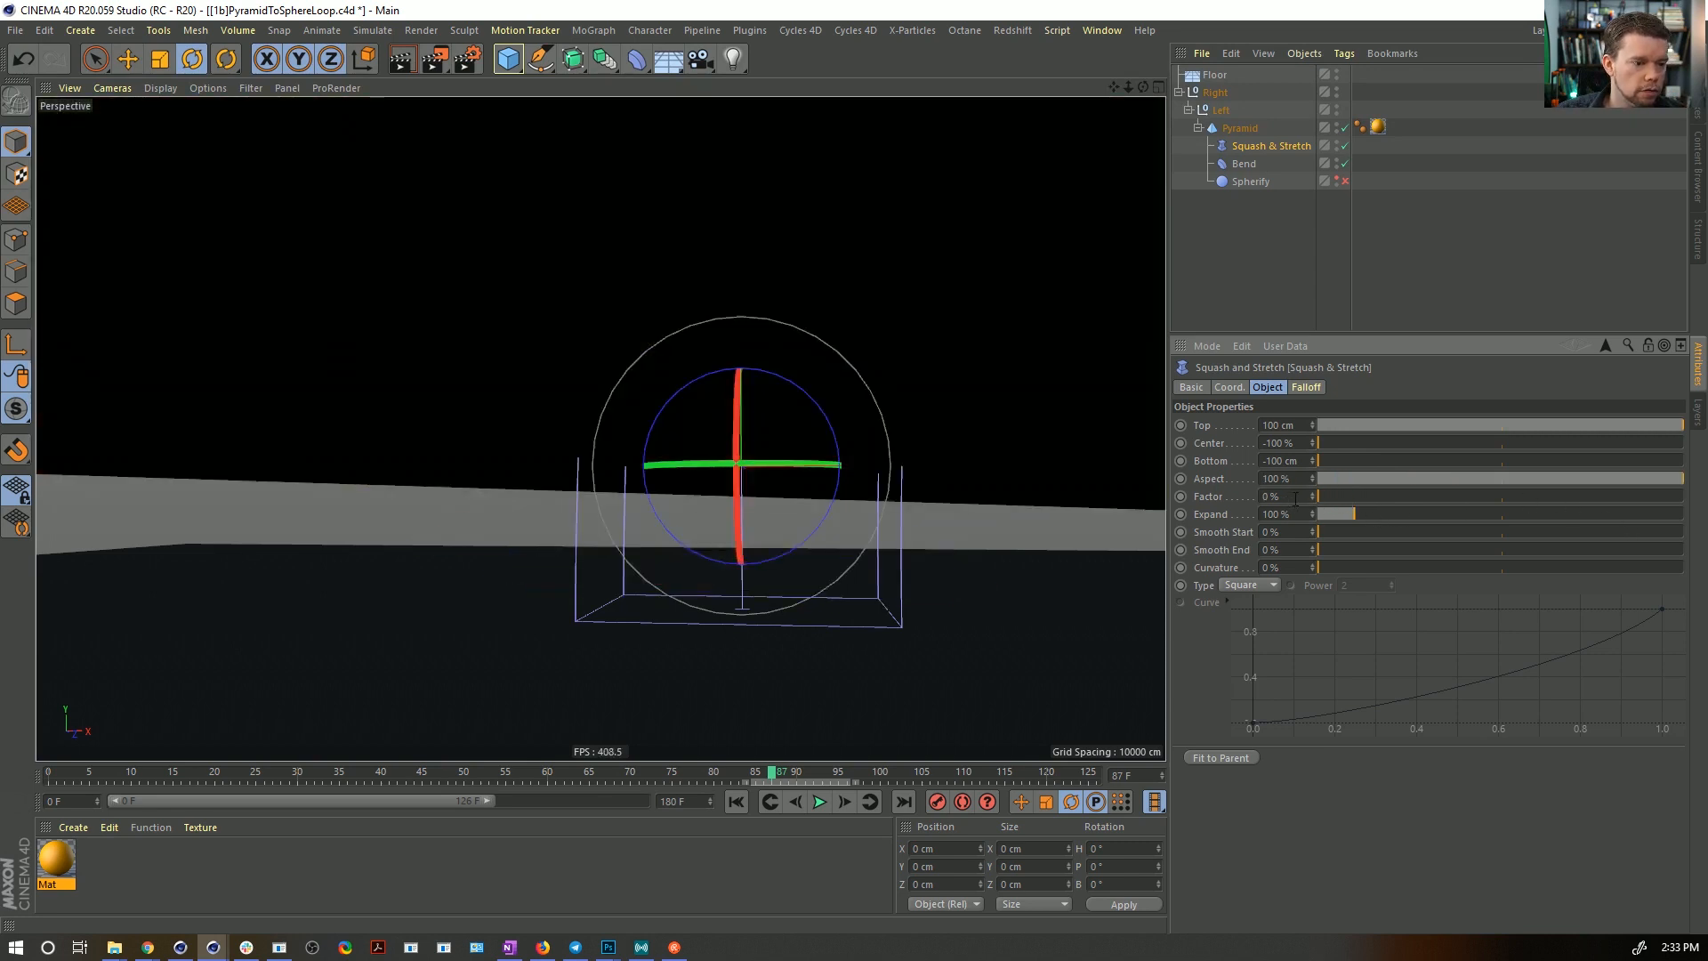
{"action": "key", "text": "Return"}
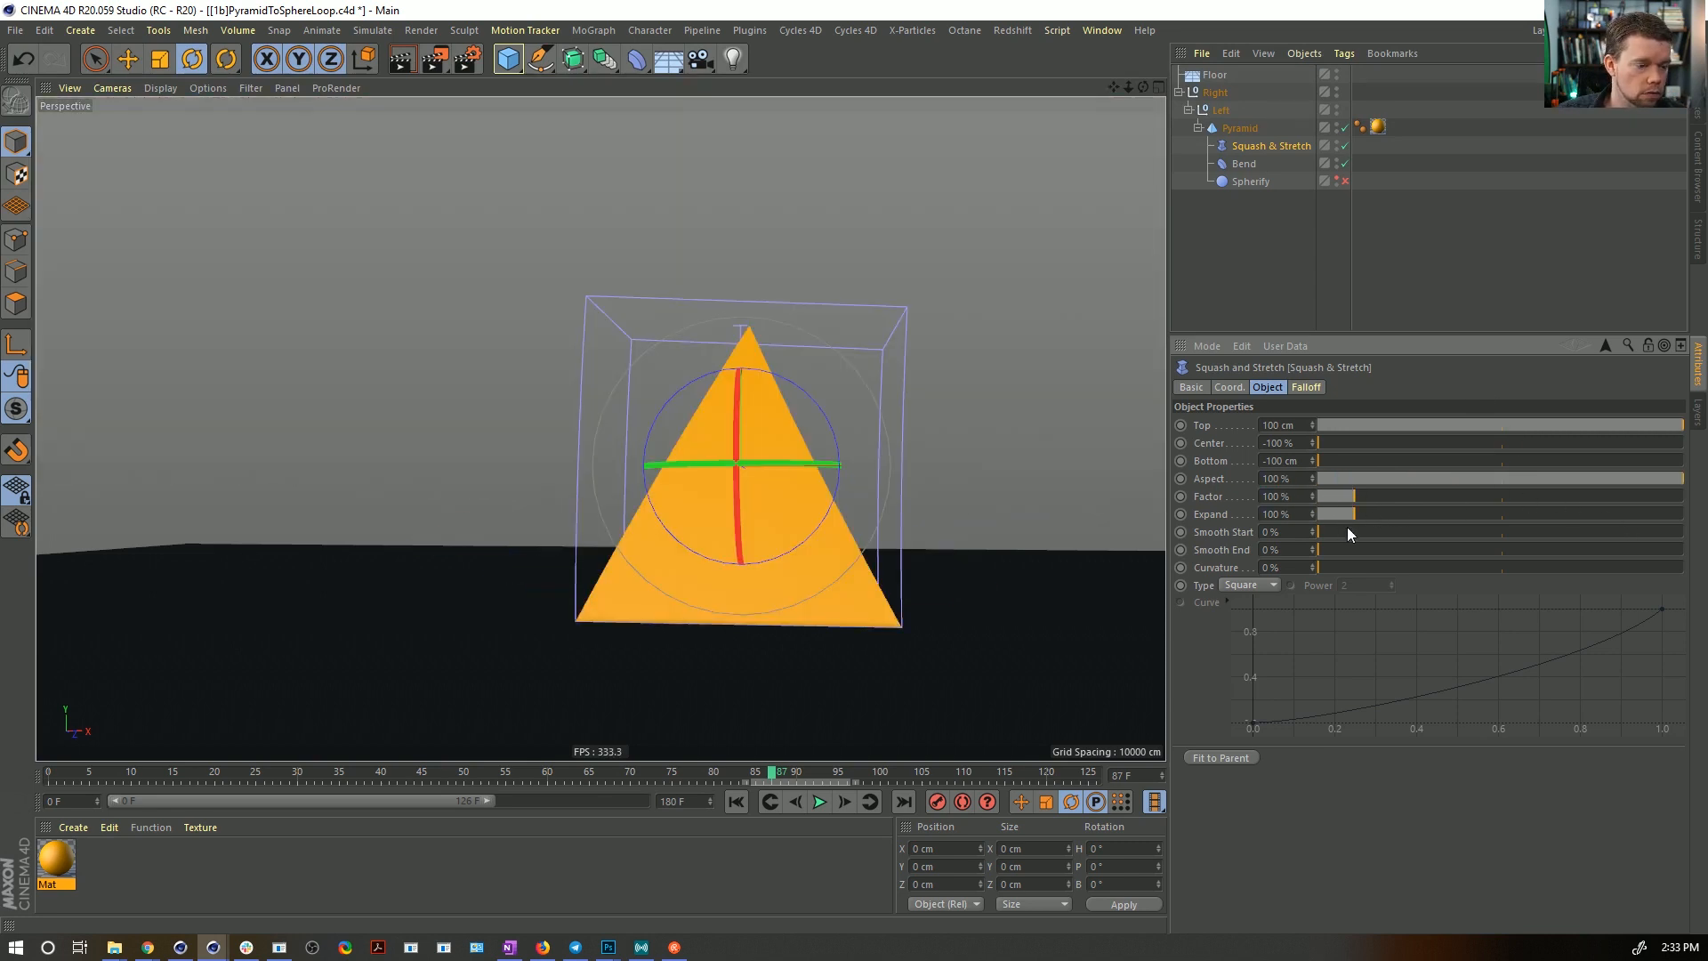
{"action": "left_click_drag", "start_coordinate": [1359, 513], "coordinate": [1288, 526]}
{"action": "key", "text": "ctrl+z"}
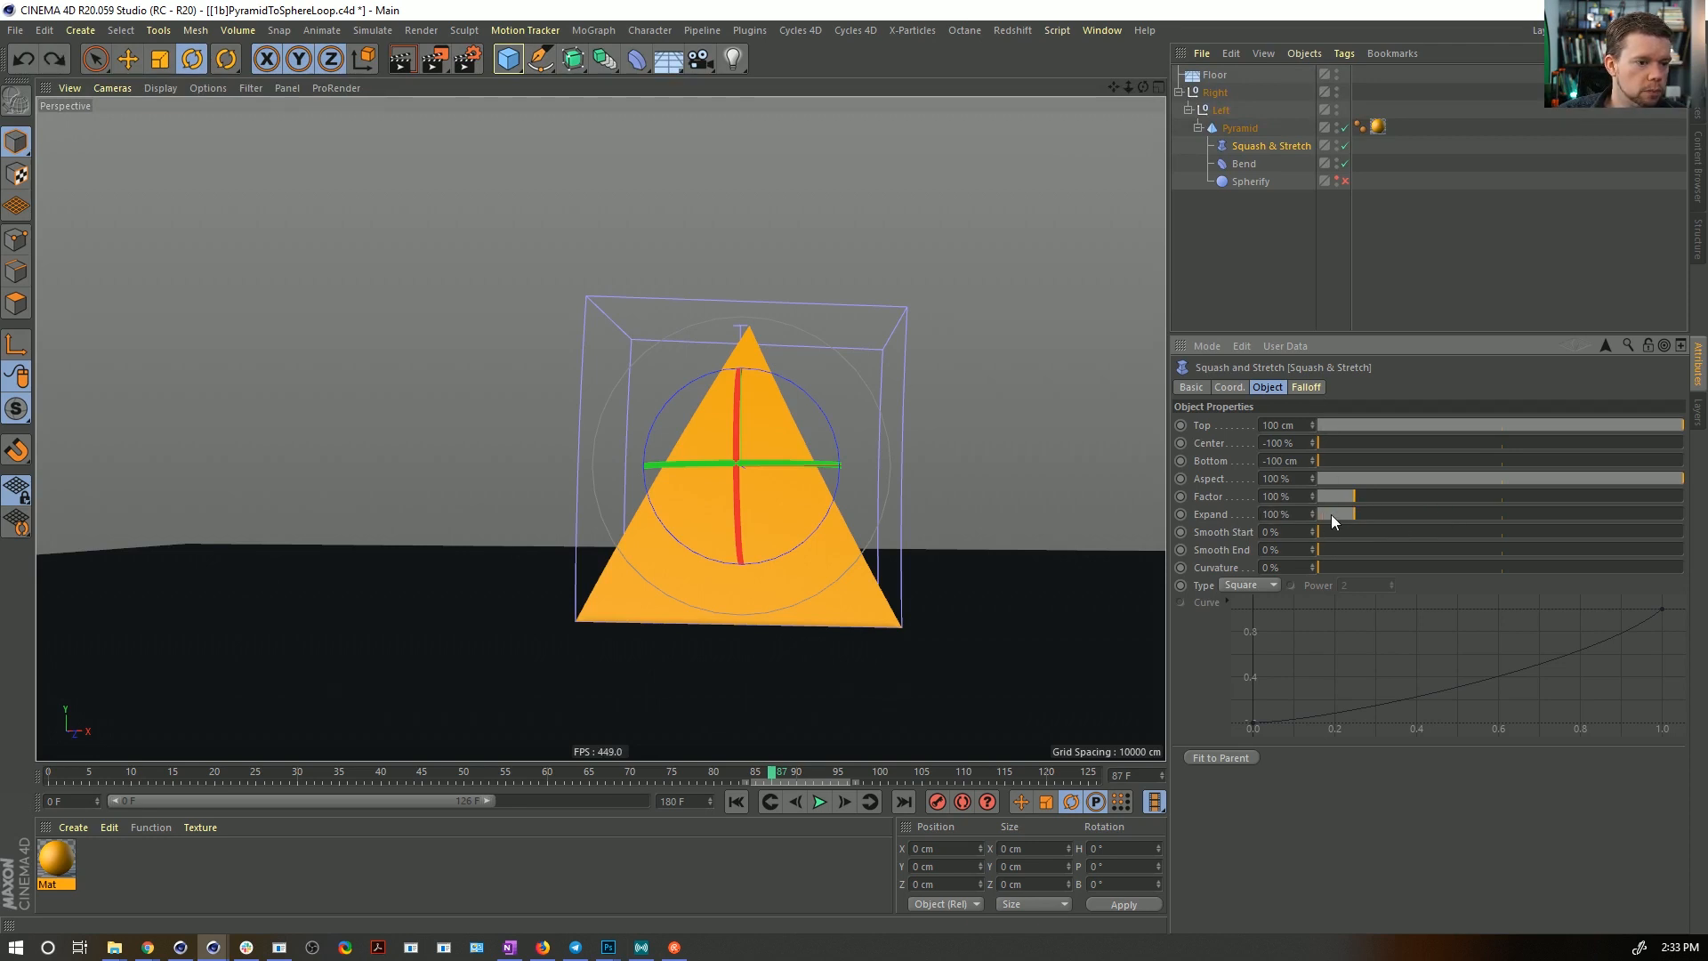
{"action": "left_click_drag", "start_coordinate": [1350, 493], "coordinate": [1397, 505]}
- Move the Squash & Stretch deformer down to Y -100 cm and set its Center to 0% and Top to 200 cm
{"action": "key", "text": "e"}
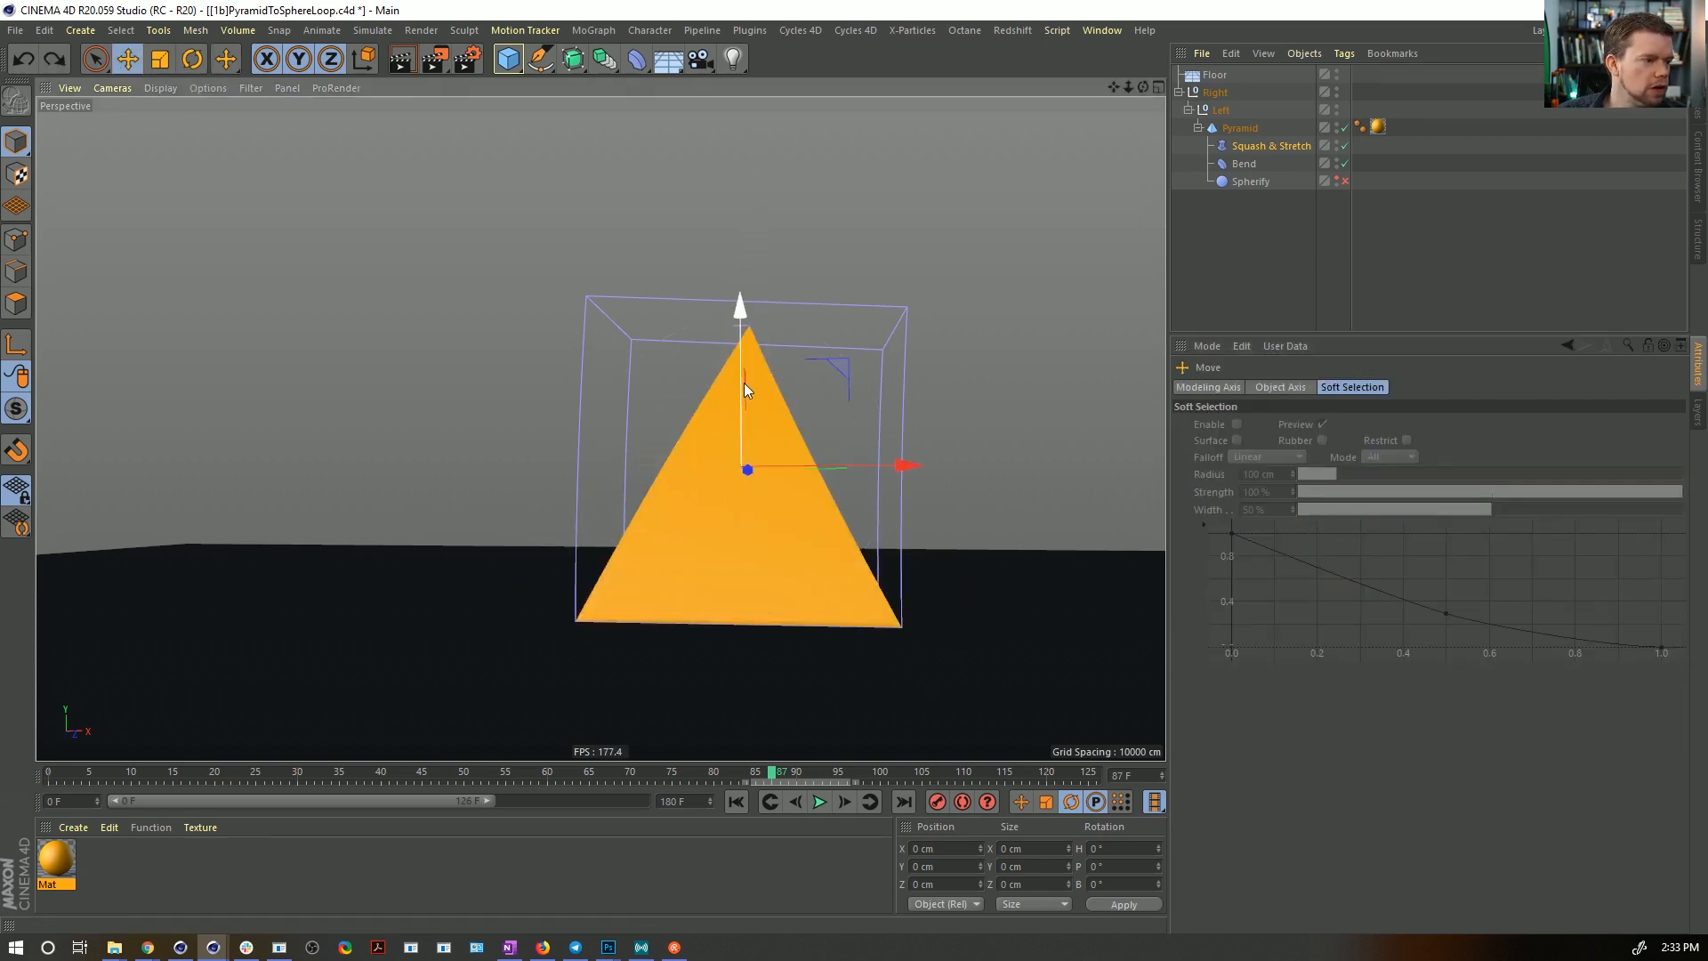
{"action": "left_click_drag", "start_coordinate": [743, 335], "coordinate": [749, 478]}
{"action": "left_click", "coordinate": [1245, 145]}
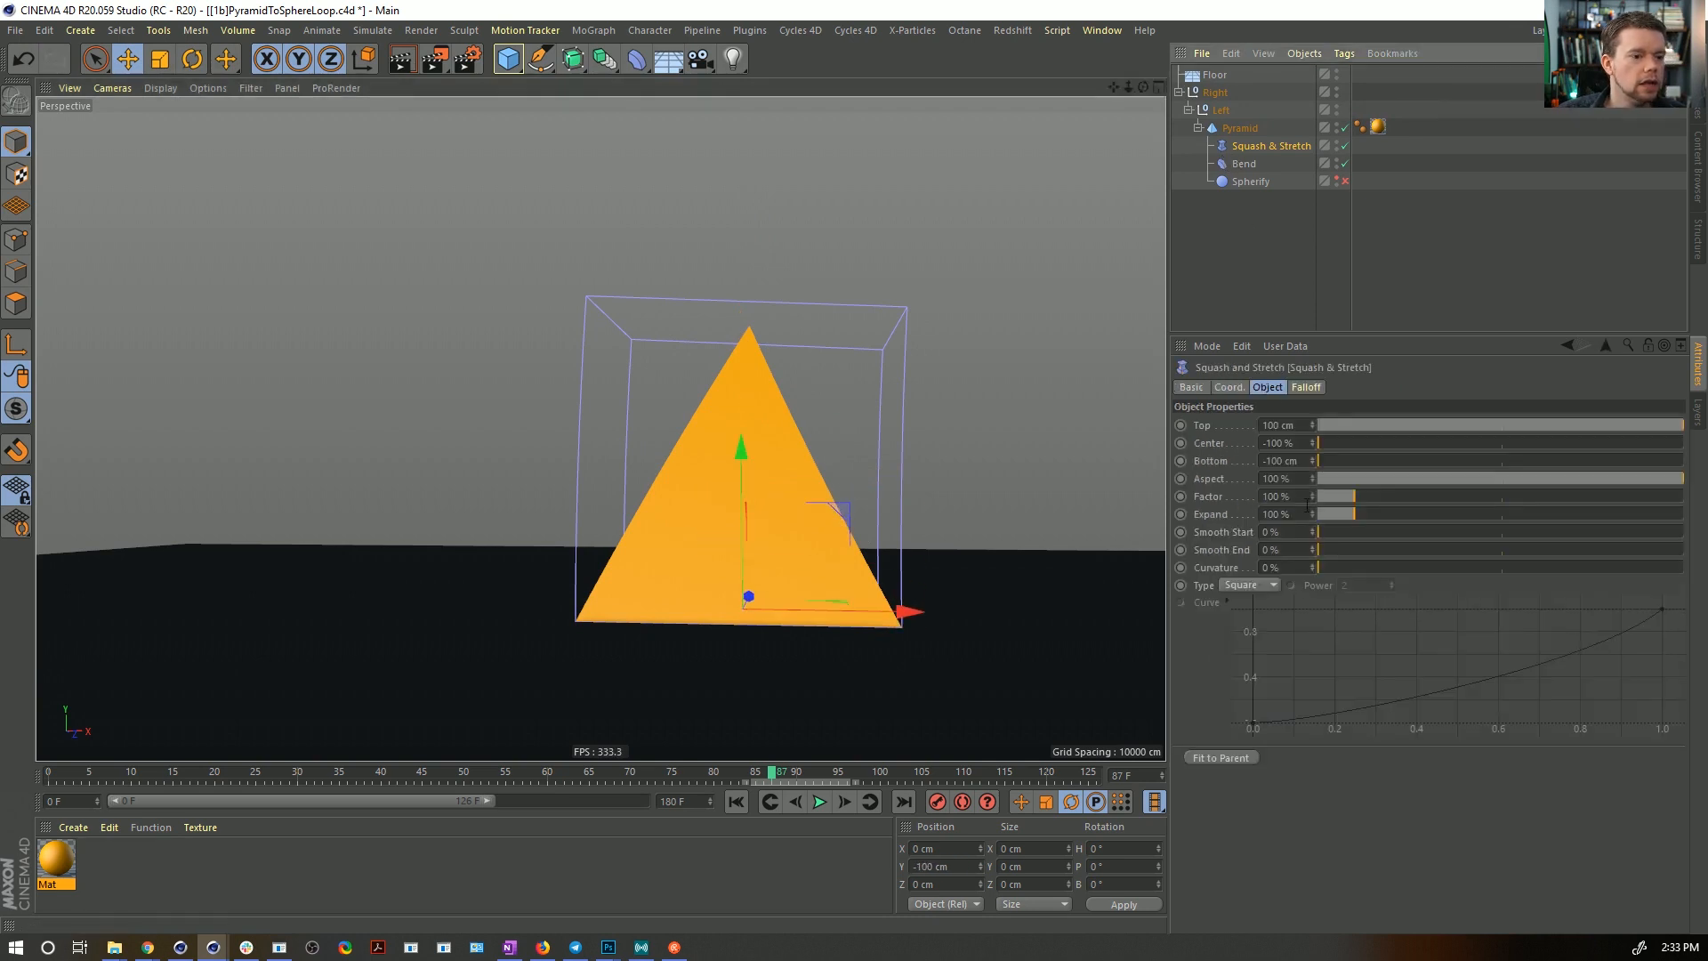
{"action": "left_click", "coordinate": [1307, 443]}
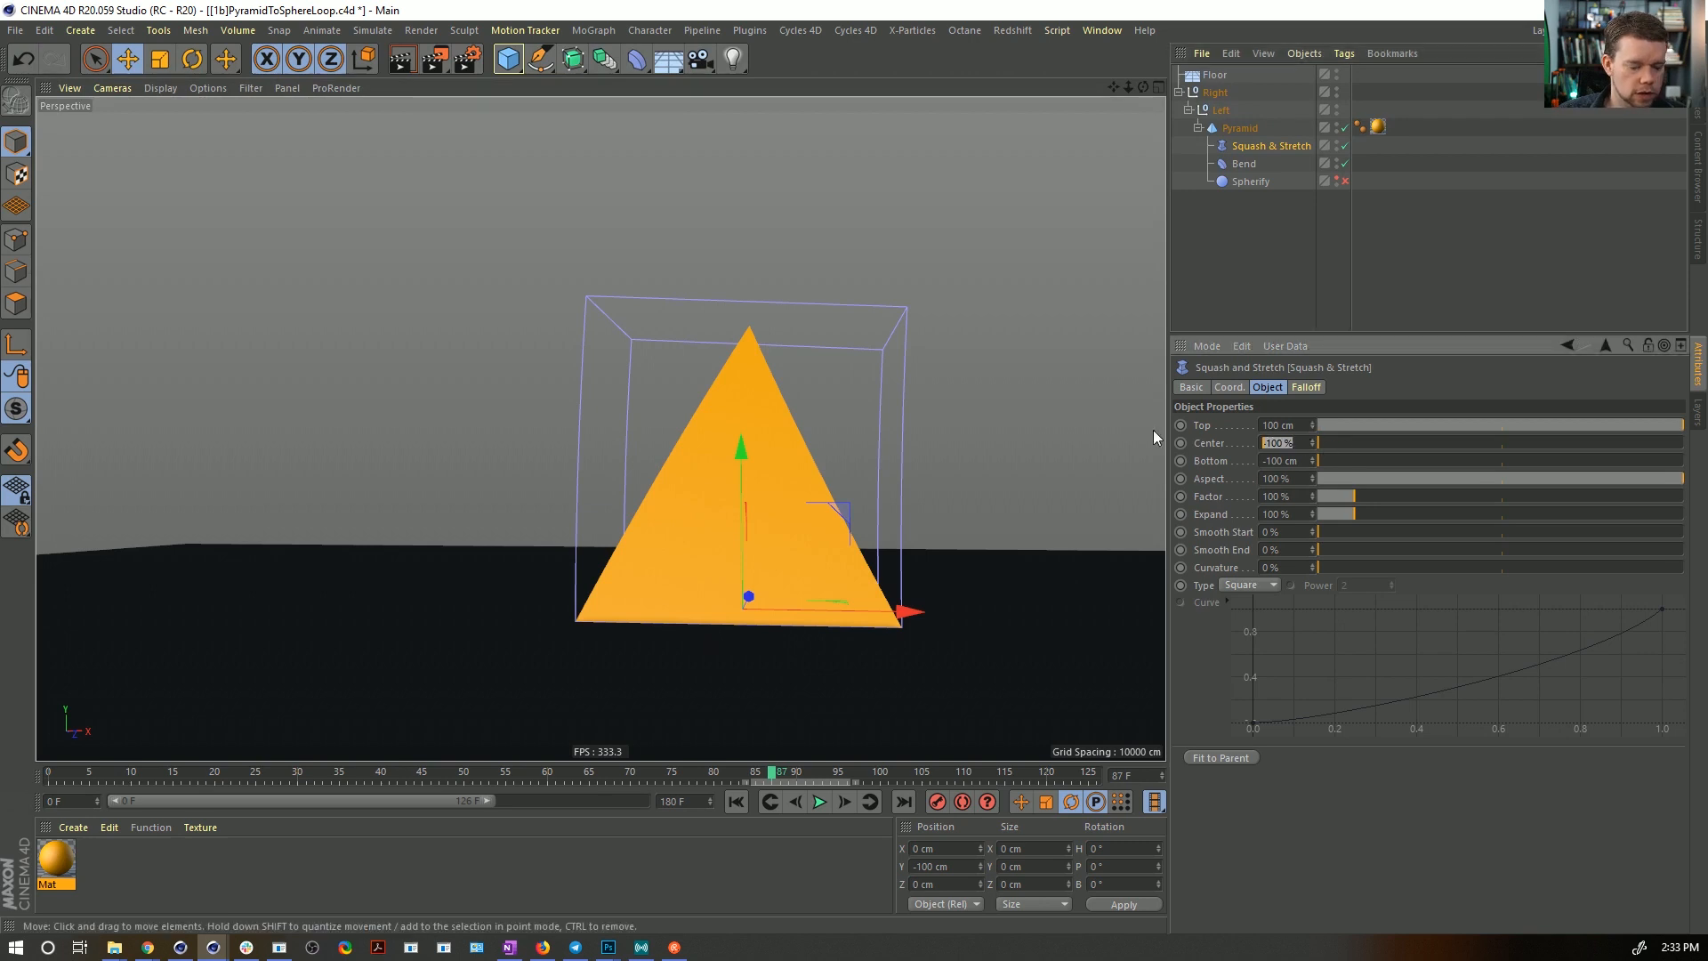
{"action": "type", "text": "0"}
{"action": "key", "text": "Return"}
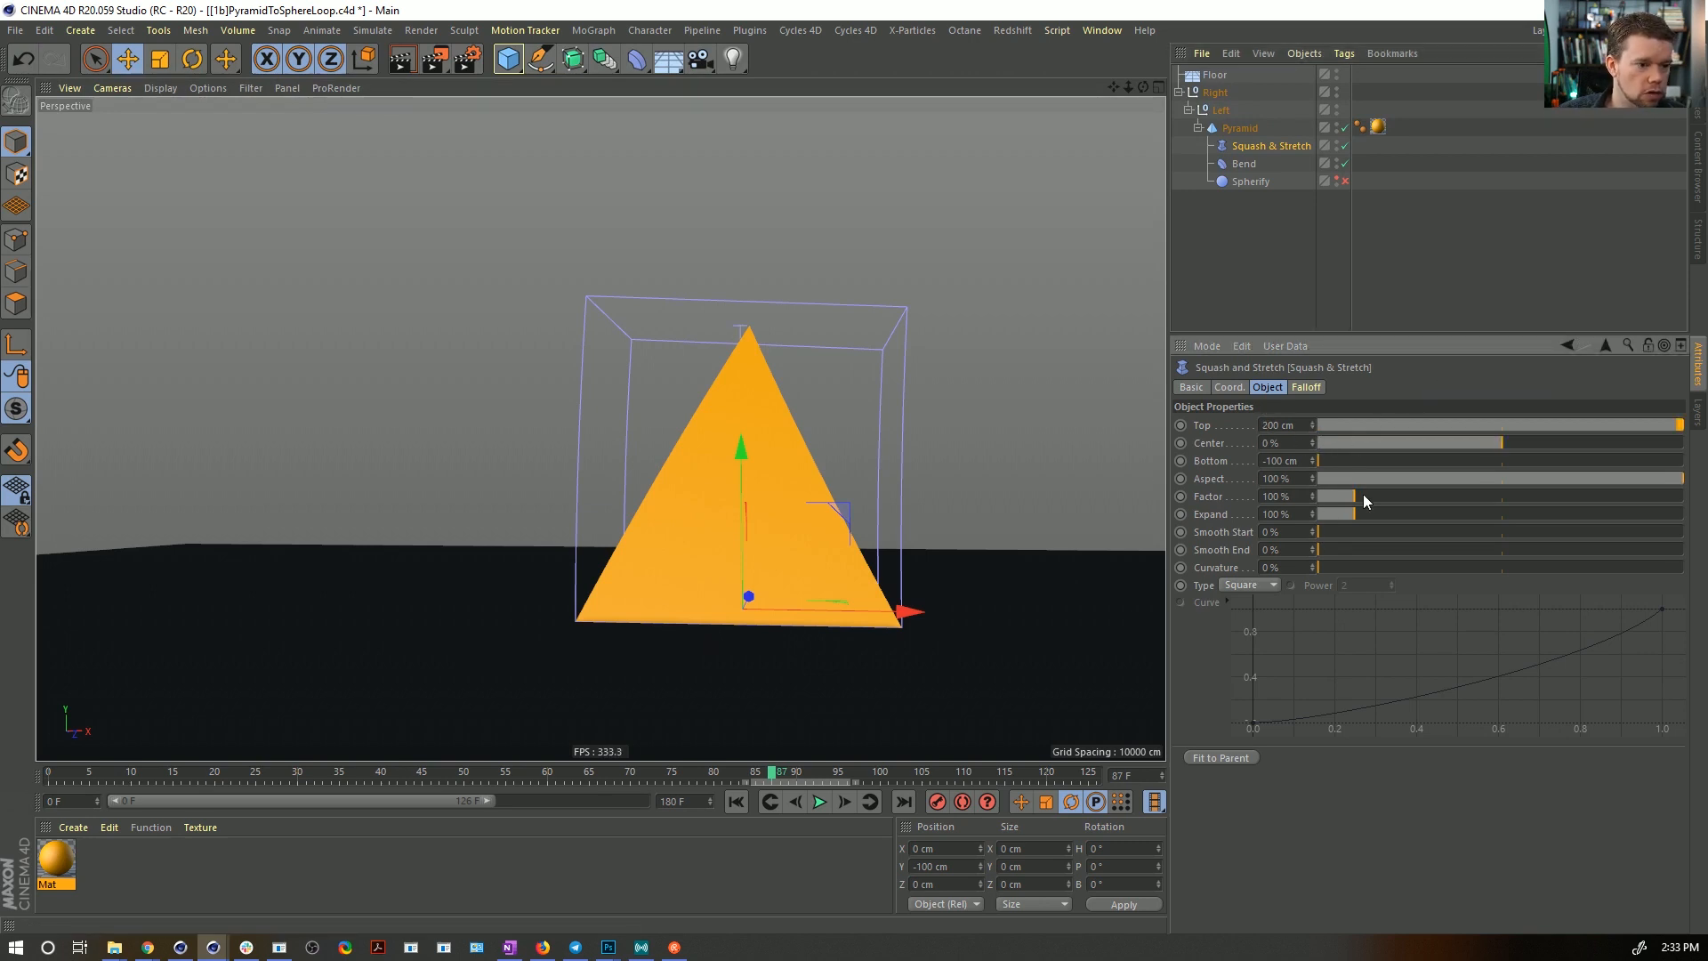
- Test the Squash & Stretch Factor at 38% and 117%, and return it to 100%
{"action": "left_click_drag", "start_coordinate": [1362, 495], "coordinate": [1331, 511]}
{"action": "left_click_drag", "start_coordinate": [839, 692], "coordinate": [815, 569], "text": "alt"}
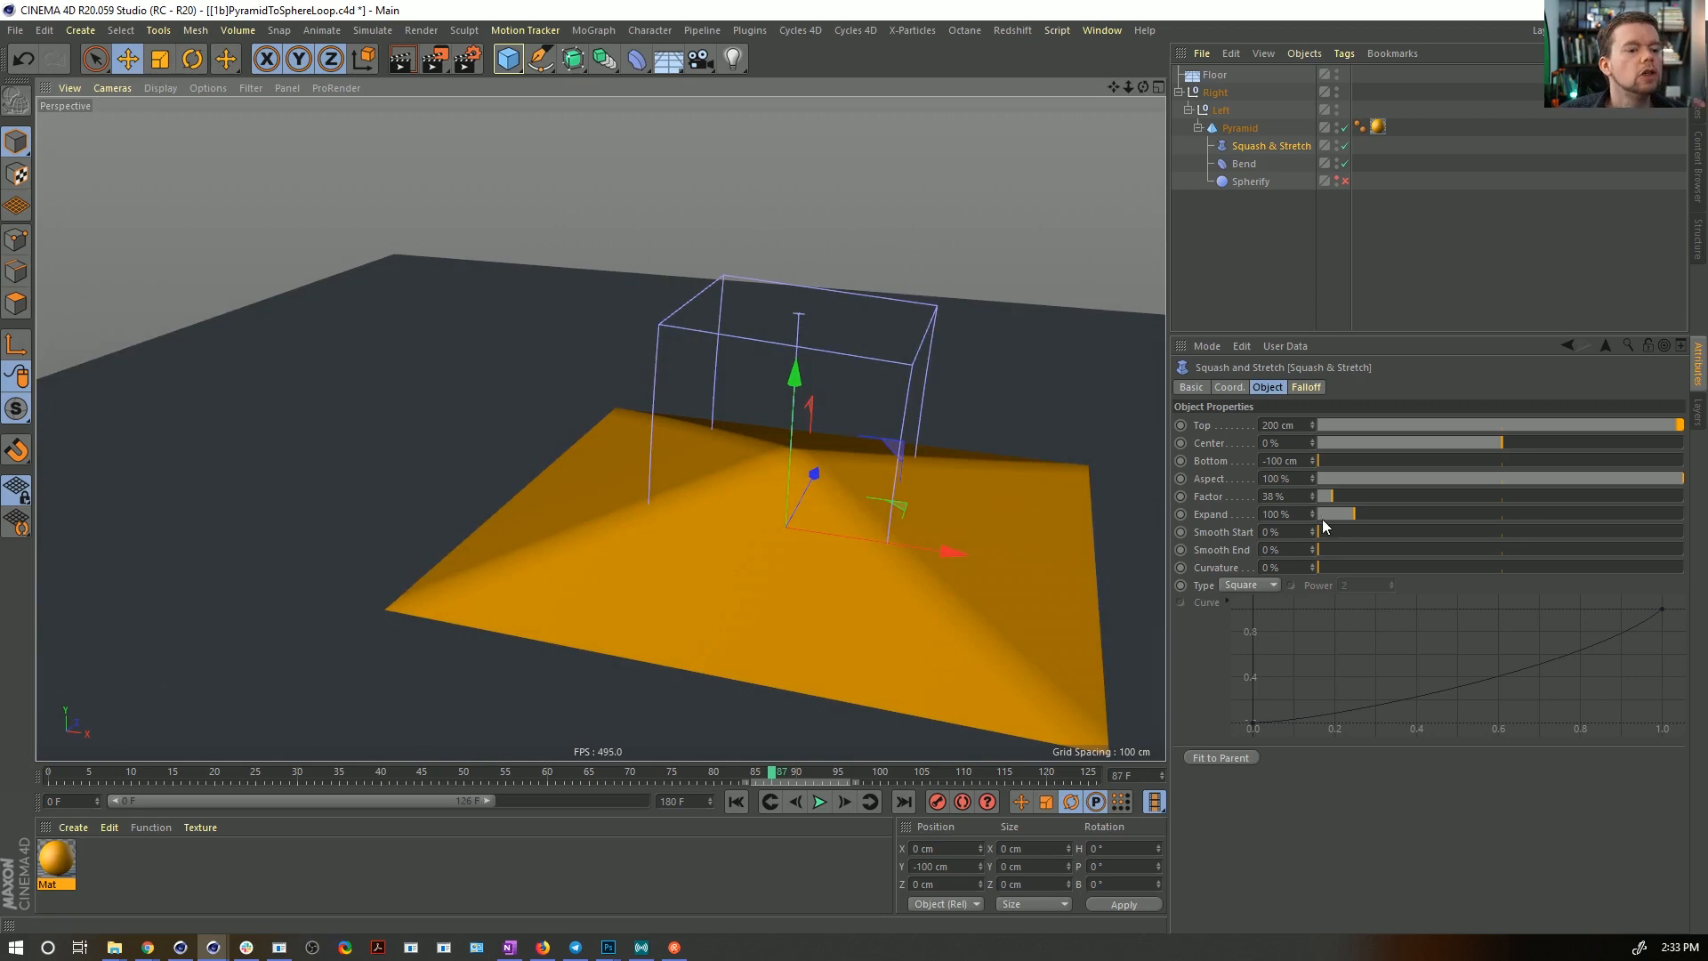
{"action": "mouse_move", "coordinate": [1331, 492]}
{"action": "left_mouse_down"}
{"action": "mouse_move", "coordinate": [1391, 484]}
{"action": "mouse_move", "coordinate": [1325, 503]}
{"action": "mouse_move", "coordinate": [1360, 496]}
{"action": "left_mouse_up"}
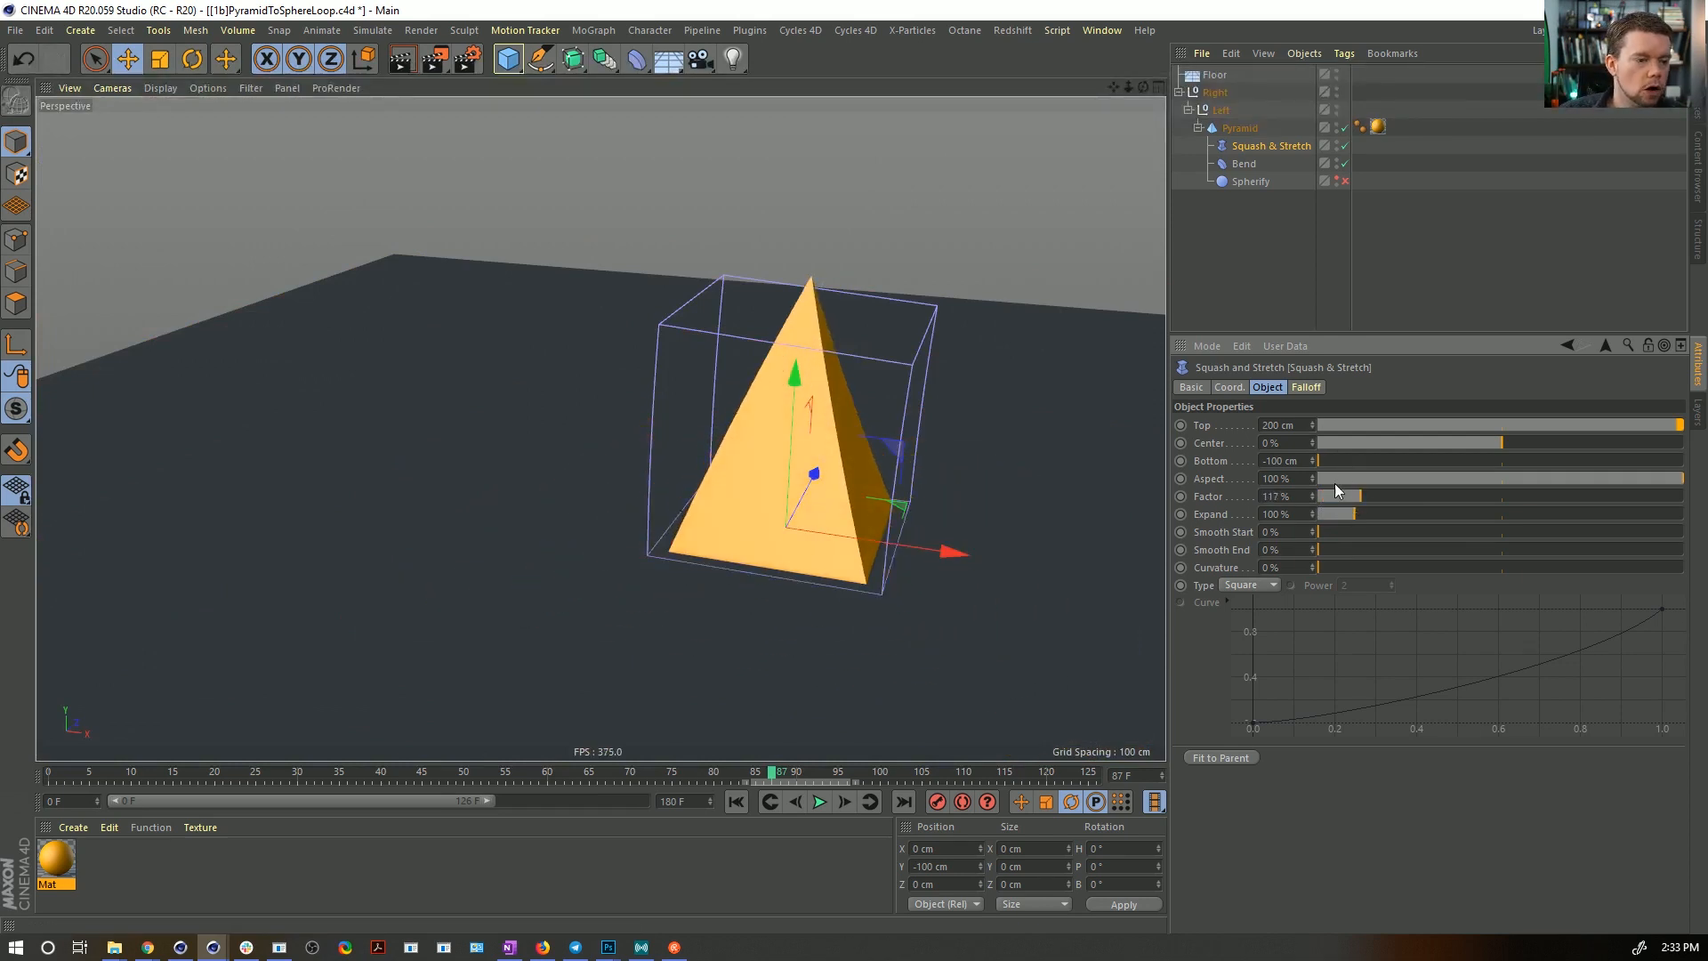
{"action": "double_click", "coordinate": [1281, 496]}
{"action": "type", "text": "100"}
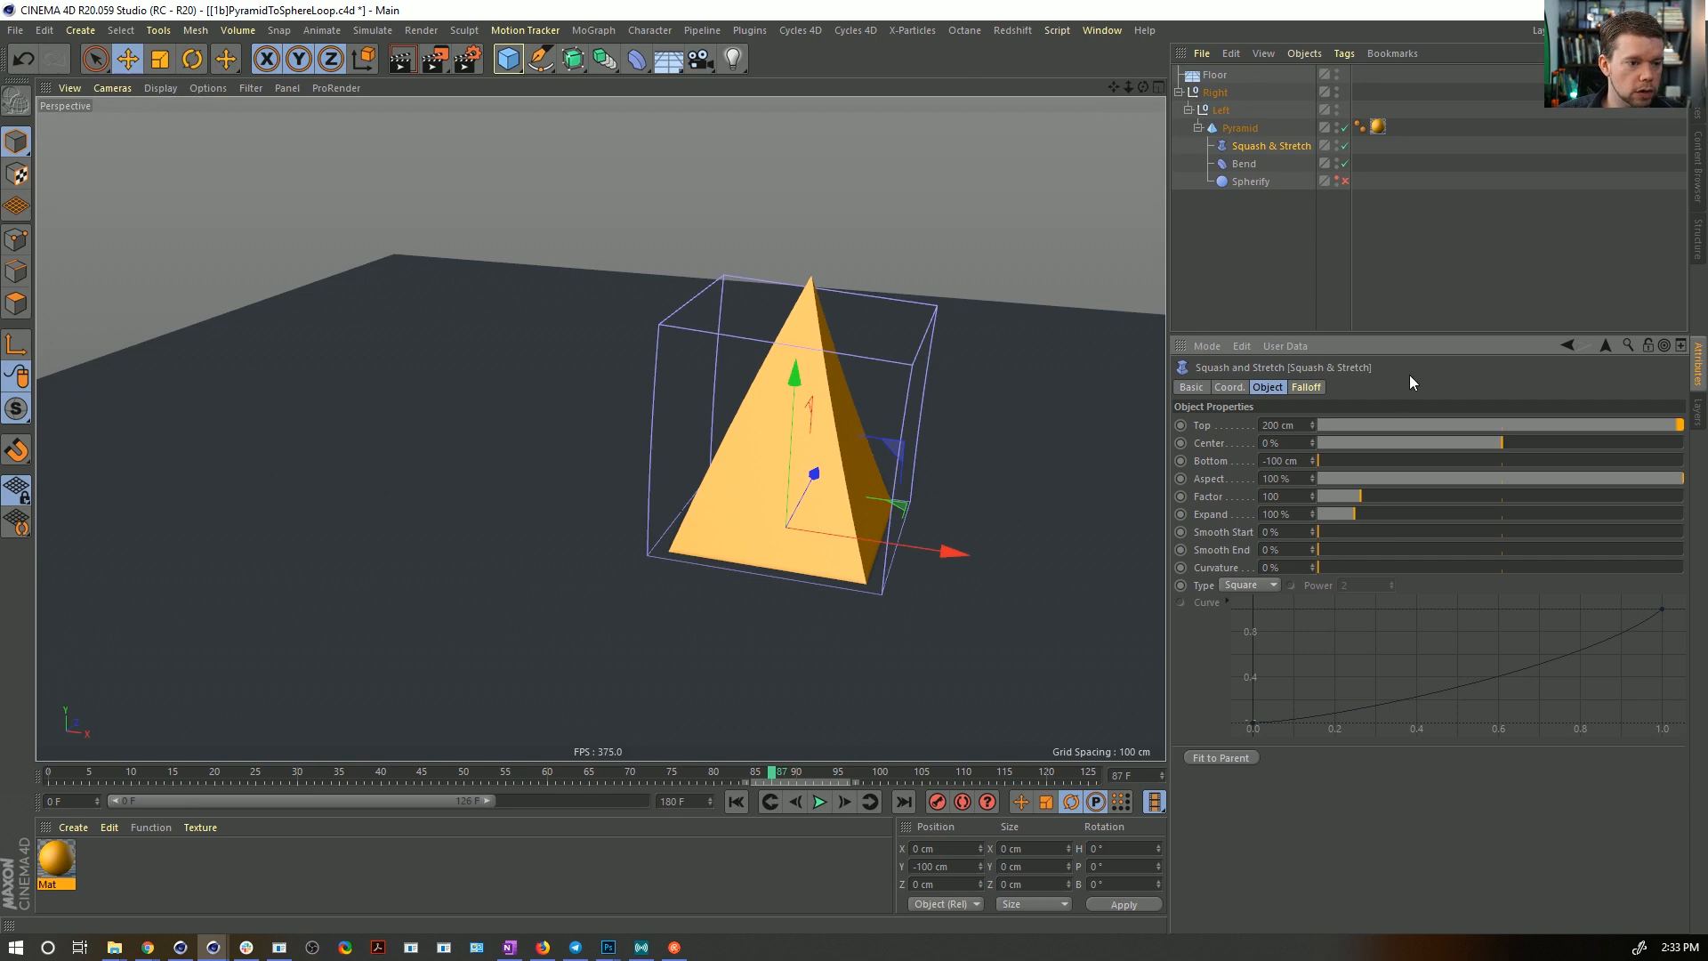
{"action": "key", "text": "Return"}
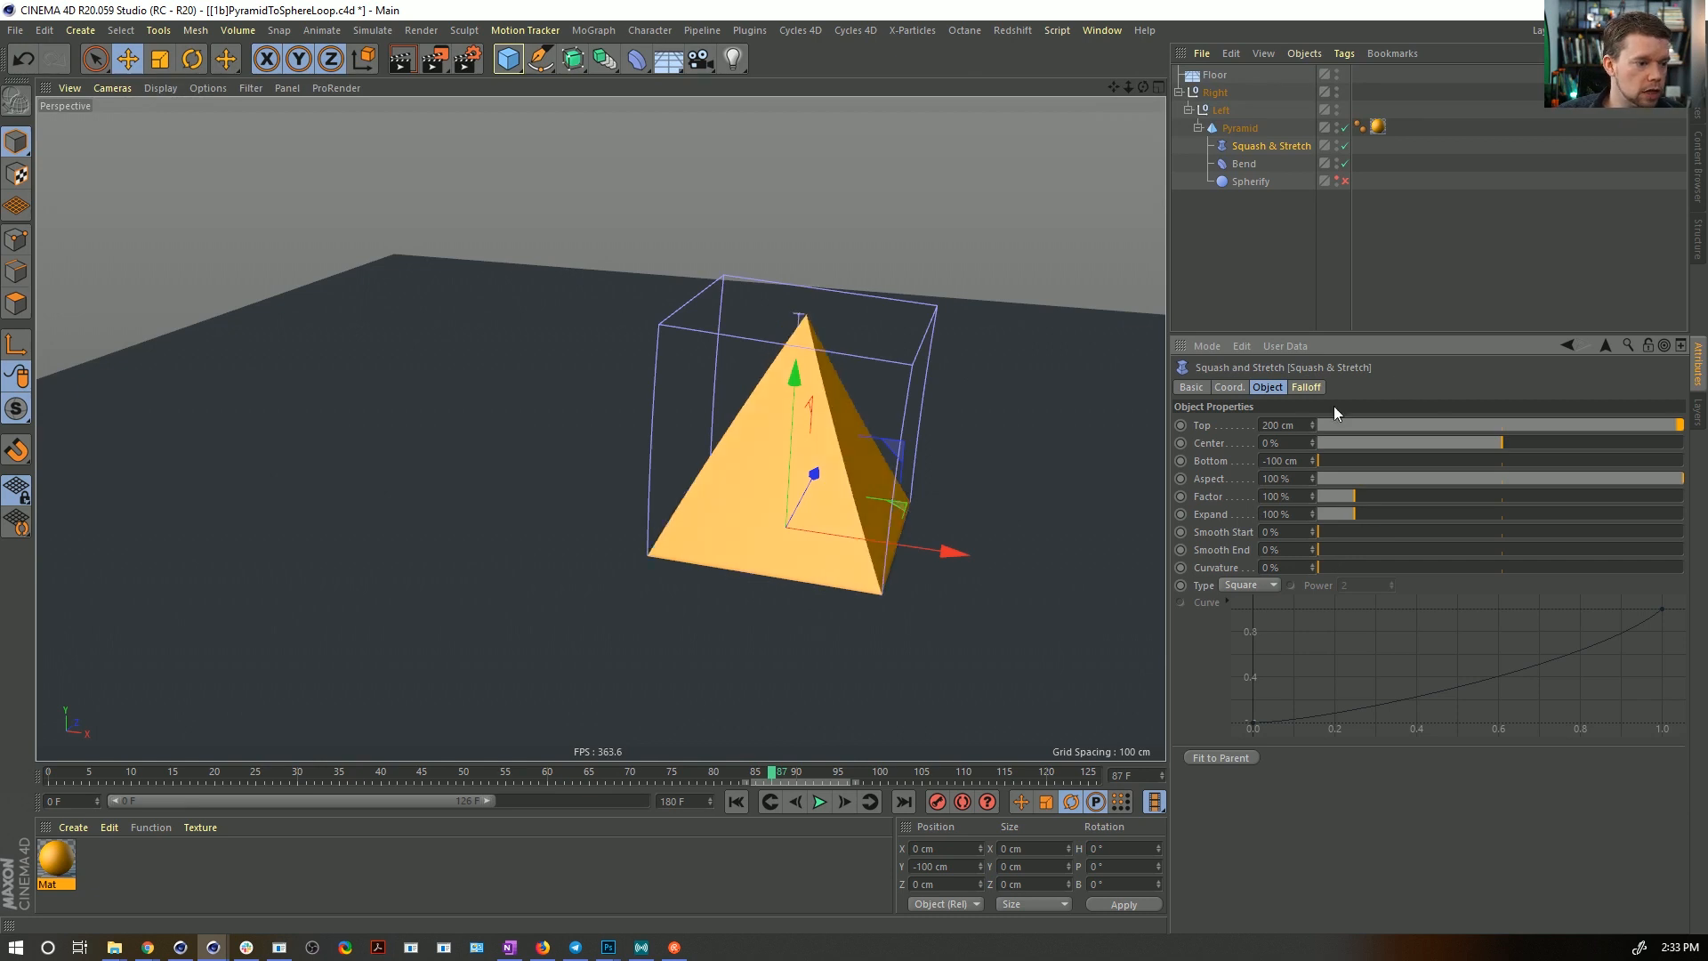
- Add the Squash & Stretch Factor parameter to the keyframe selection
{"action": "right_click", "coordinate": [1208, 496]}
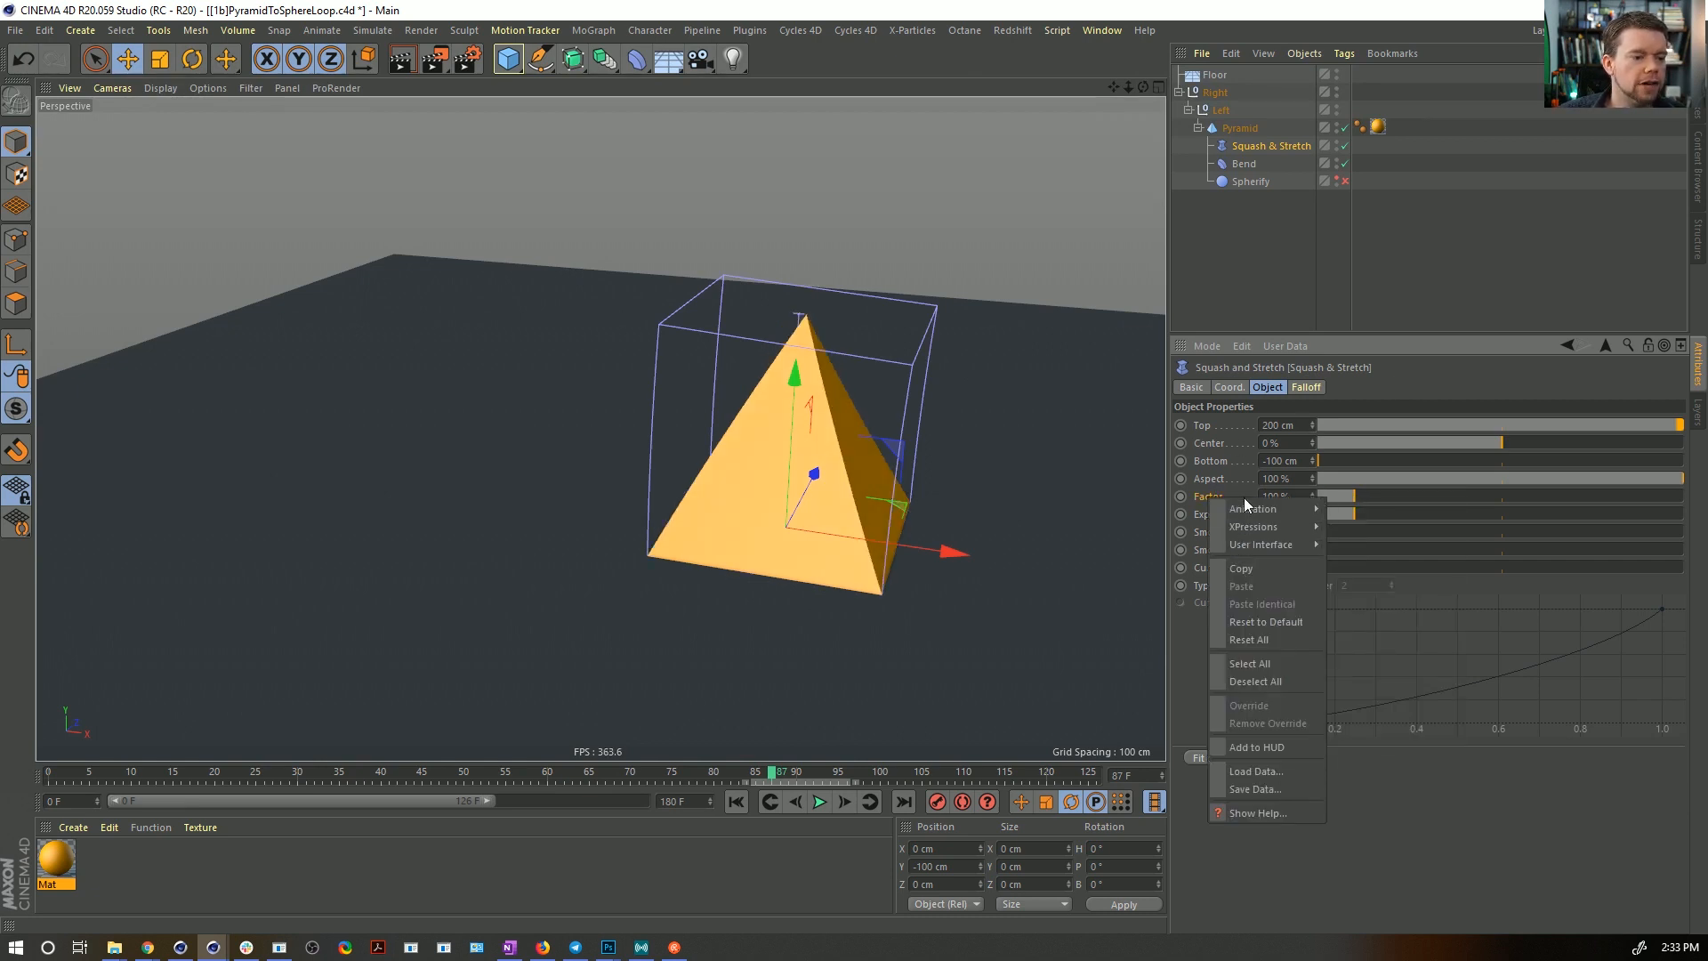
{"action": "mouse_move", "coordinate": [1300, 506]}
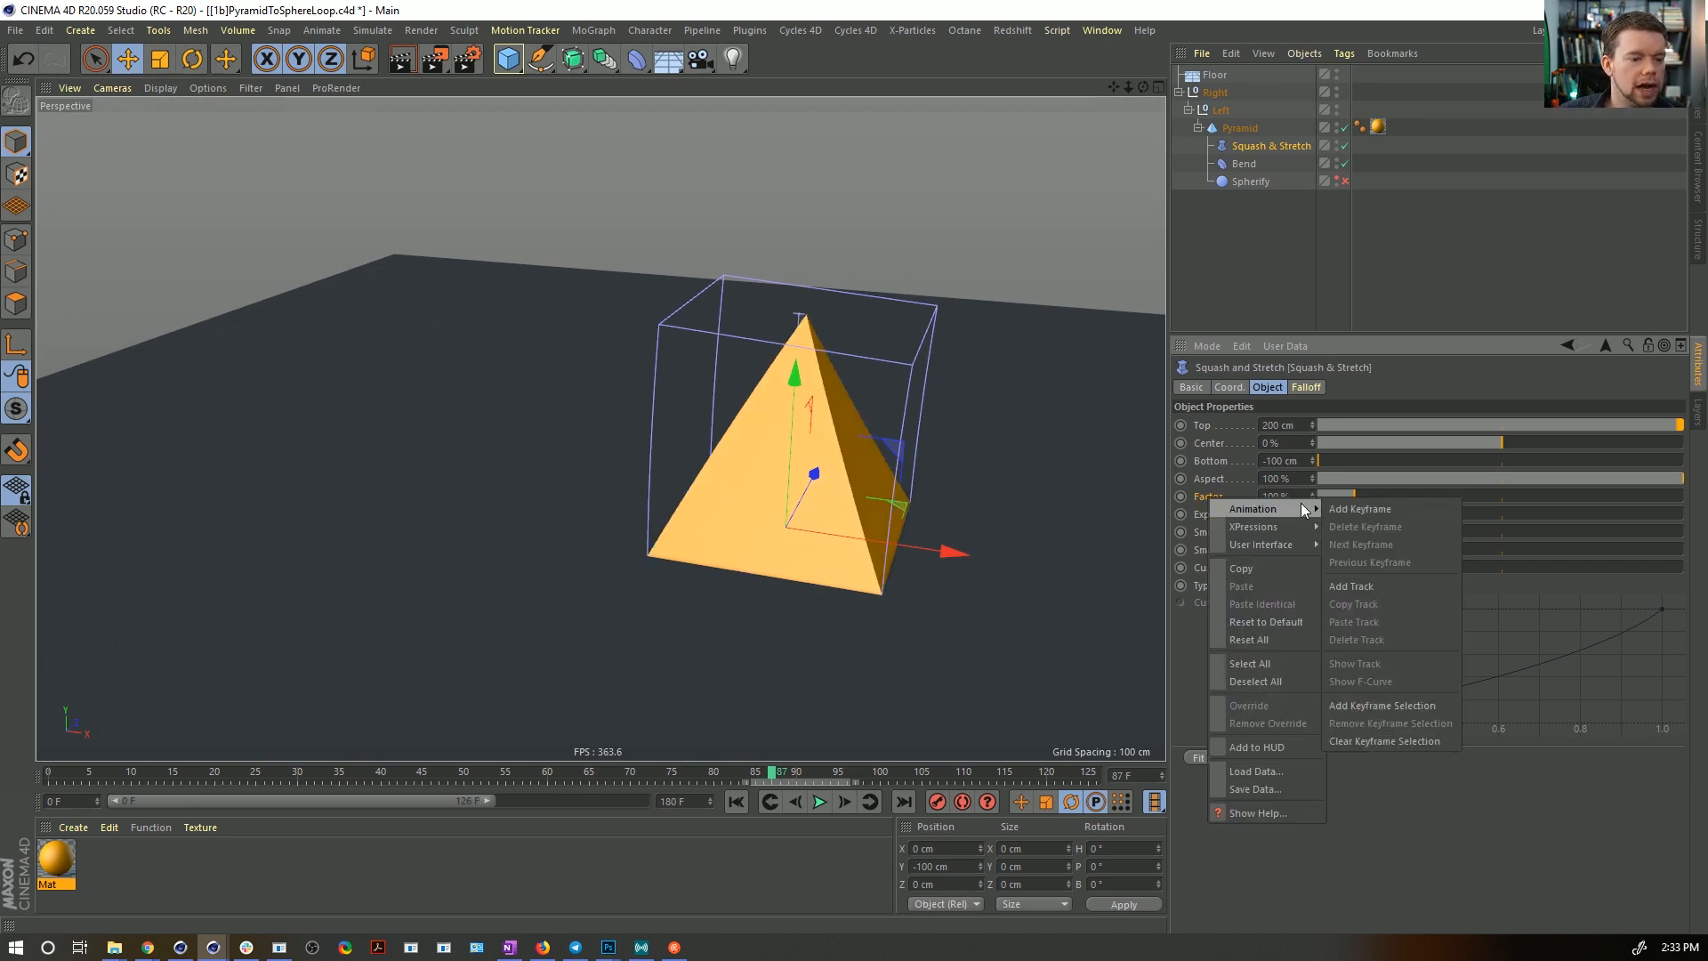
{"action": "left_click", "coordinate": [1407, 706]}
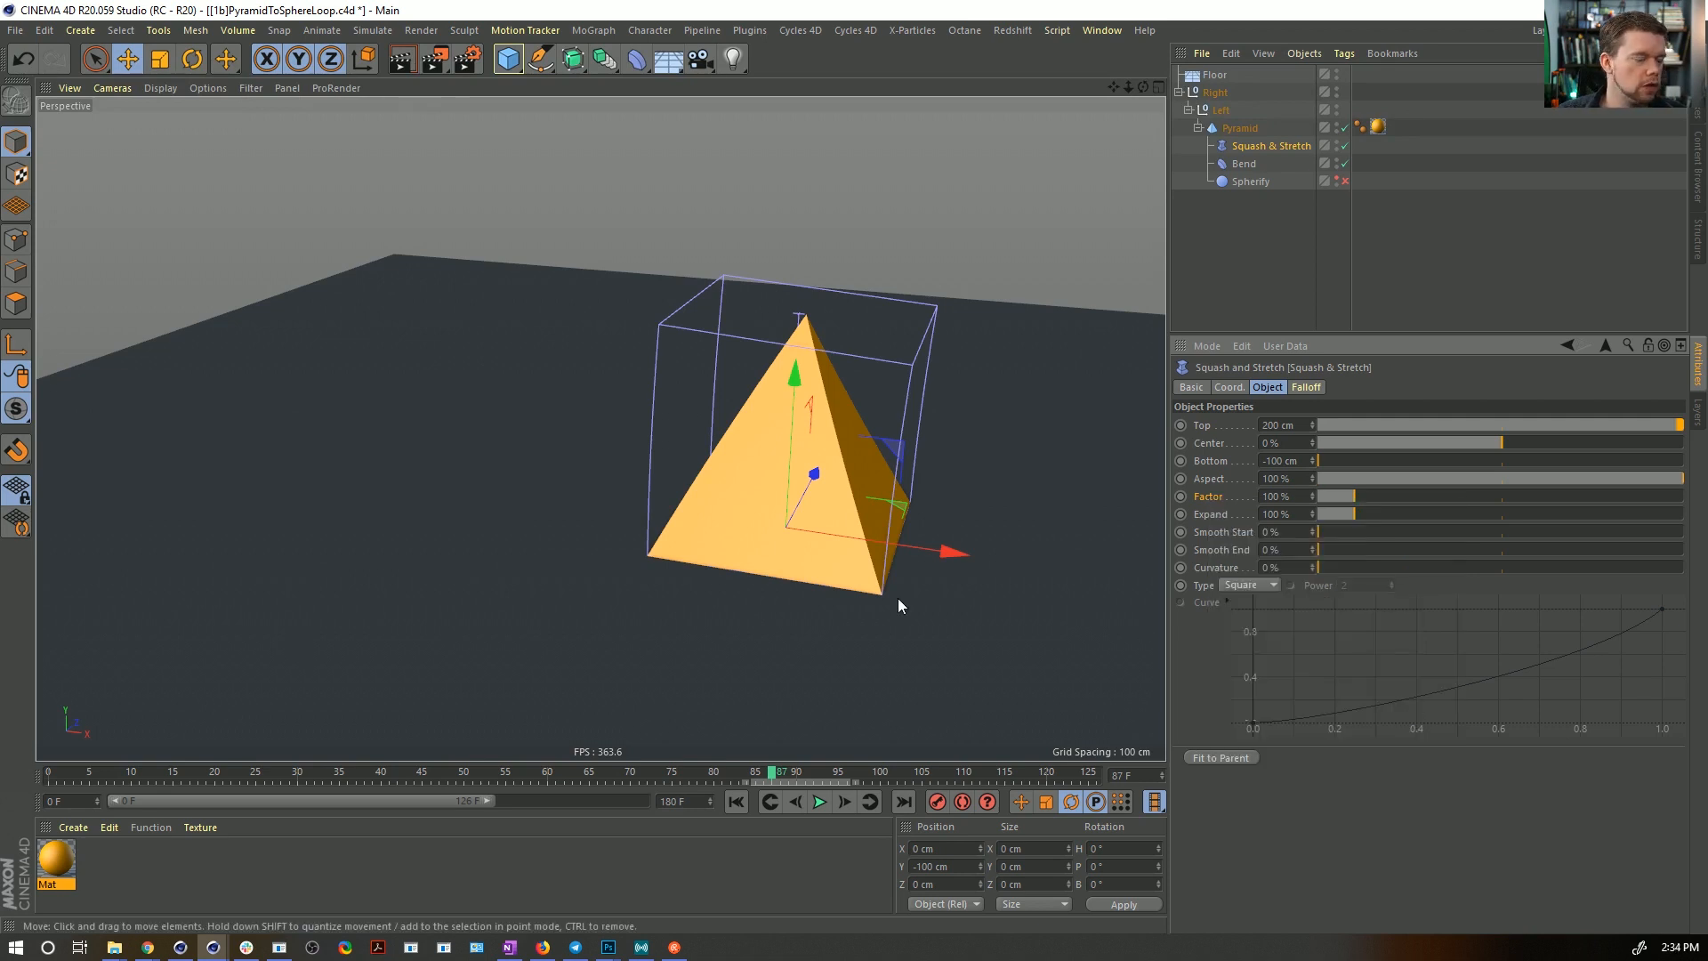
- Scrub to frame 75 using the Right, Left and Bend keys as reference, and key the Squash & Stretch Factor at 100%
{"action": "left_click_drag", "start_coordinate": [950, 466], "coordinate": [973, 482], "text": "alt"}
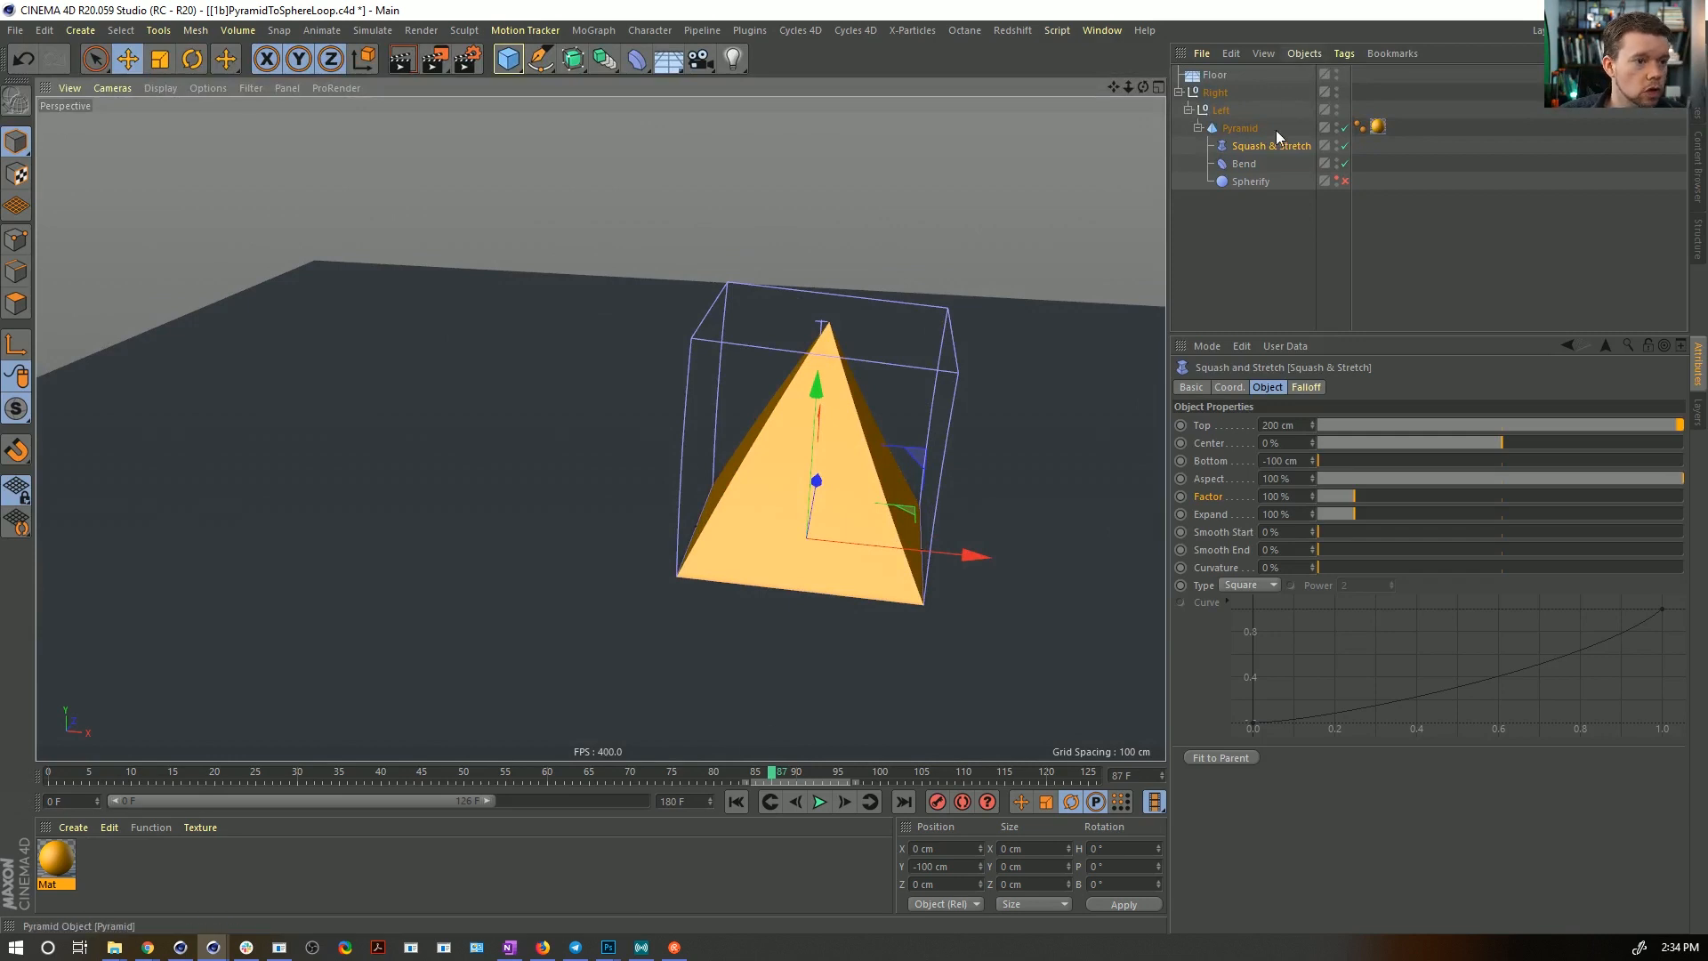
{"action": "left_click", "coordinate": [1244, 164], "text": "ctrl"}
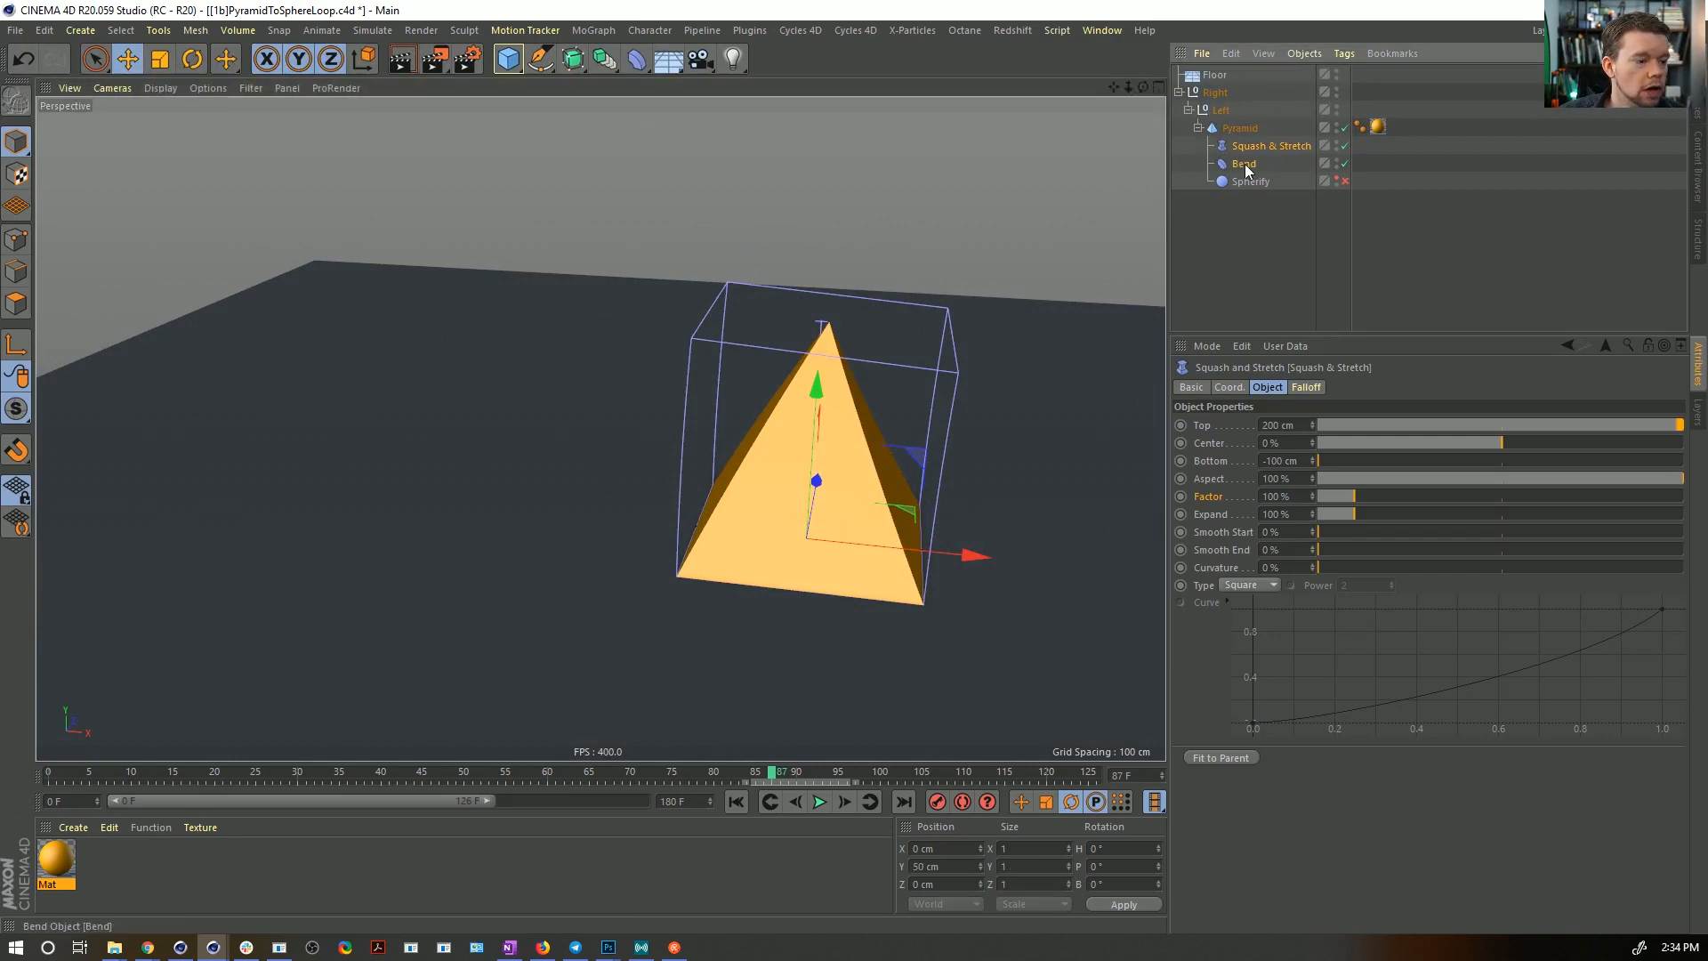
{"action": "left_click", "coordinate": [746, 772]}
{"action": "left_click", "coordinate": [1223, 110], "text": "ctrl"}
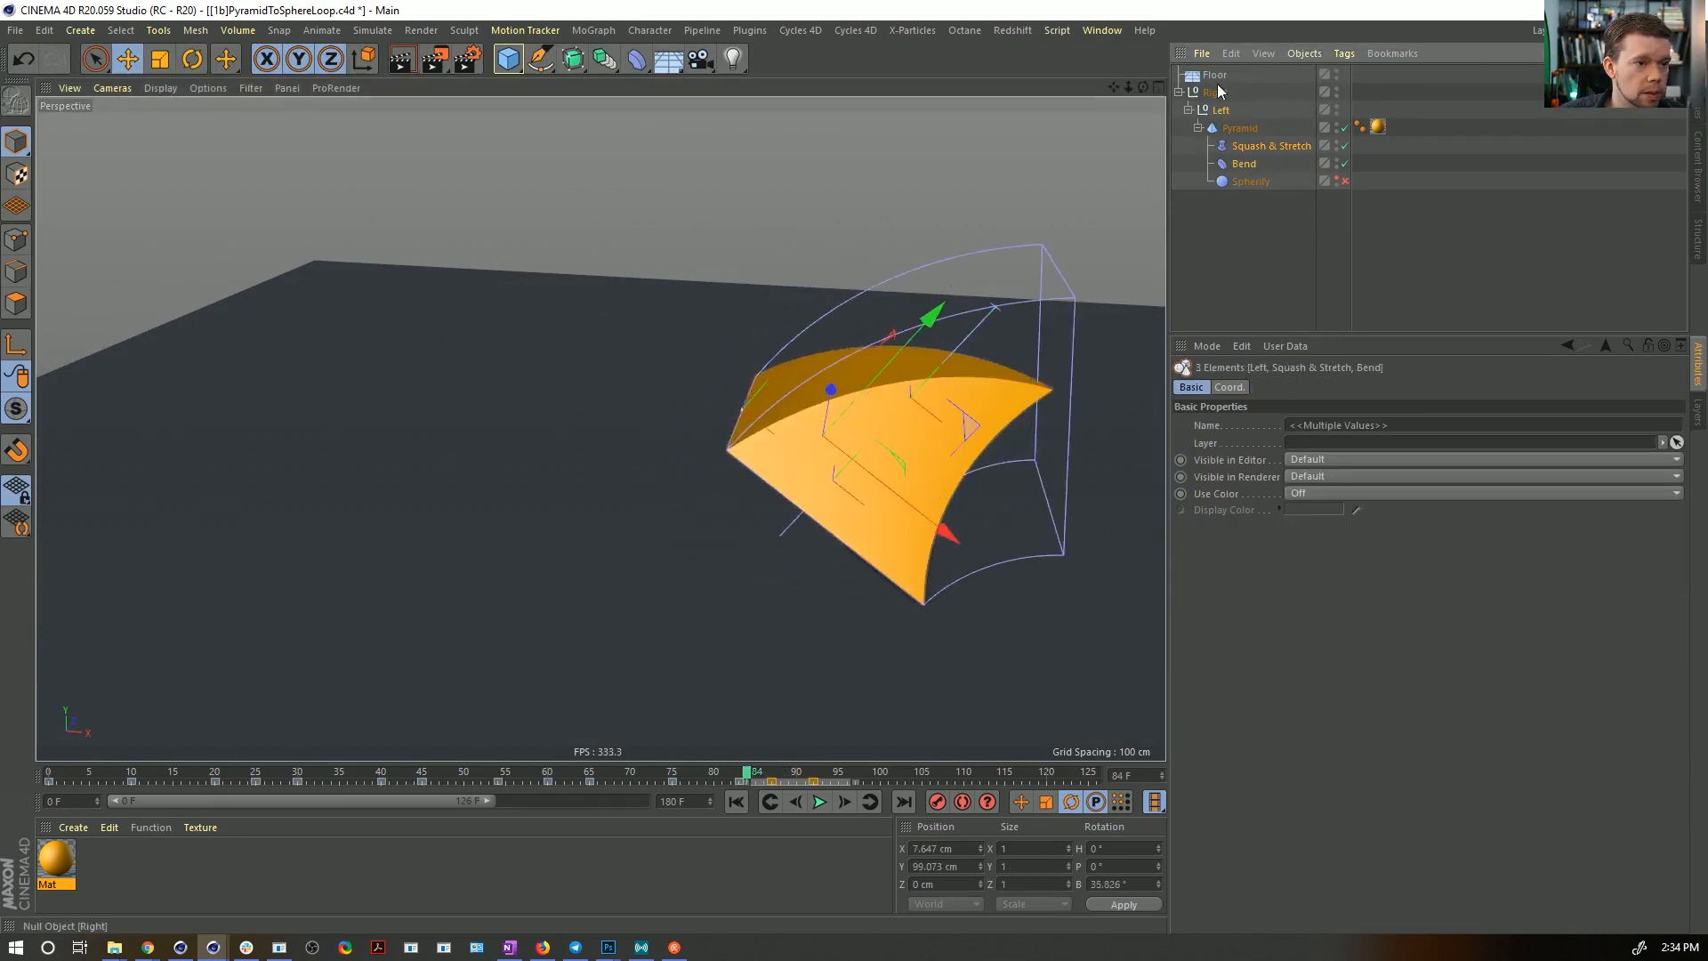
{"action": "left_click", "coordinate": [1218, 93], "text": "ctrl"}
{"action": "left_click_drag", "start_coordinate": [743, 774], "coordinate": [673, 783]}
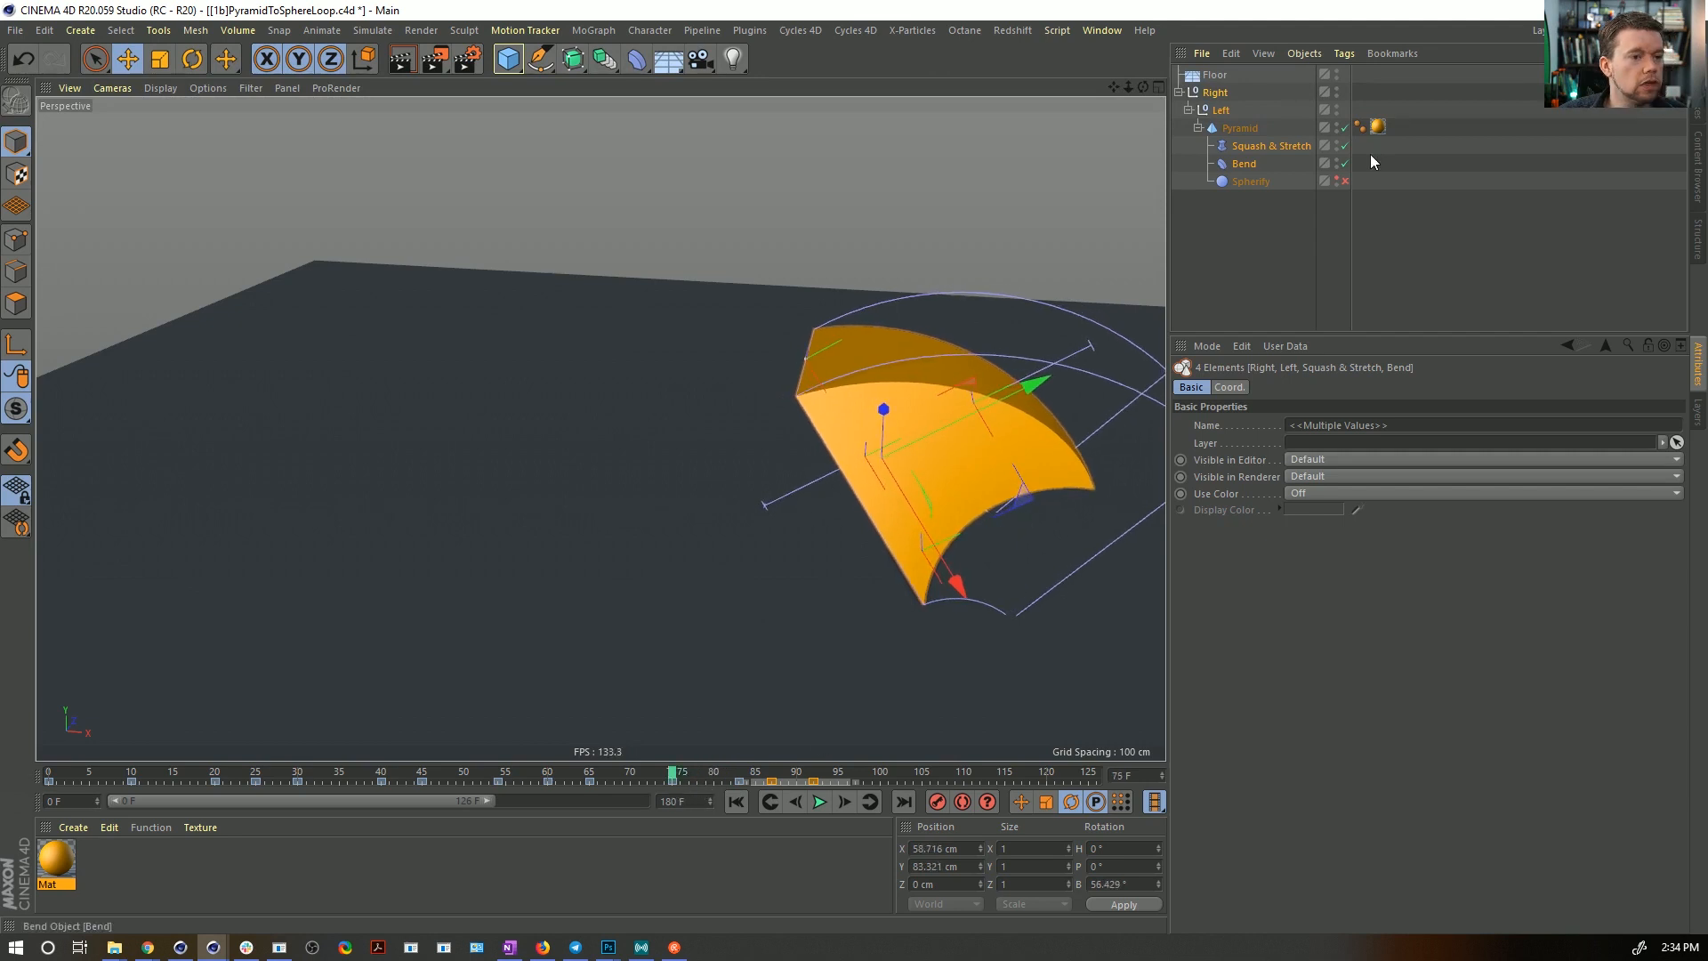
{"action": "left_click", "coordinate": [1258, 144]}
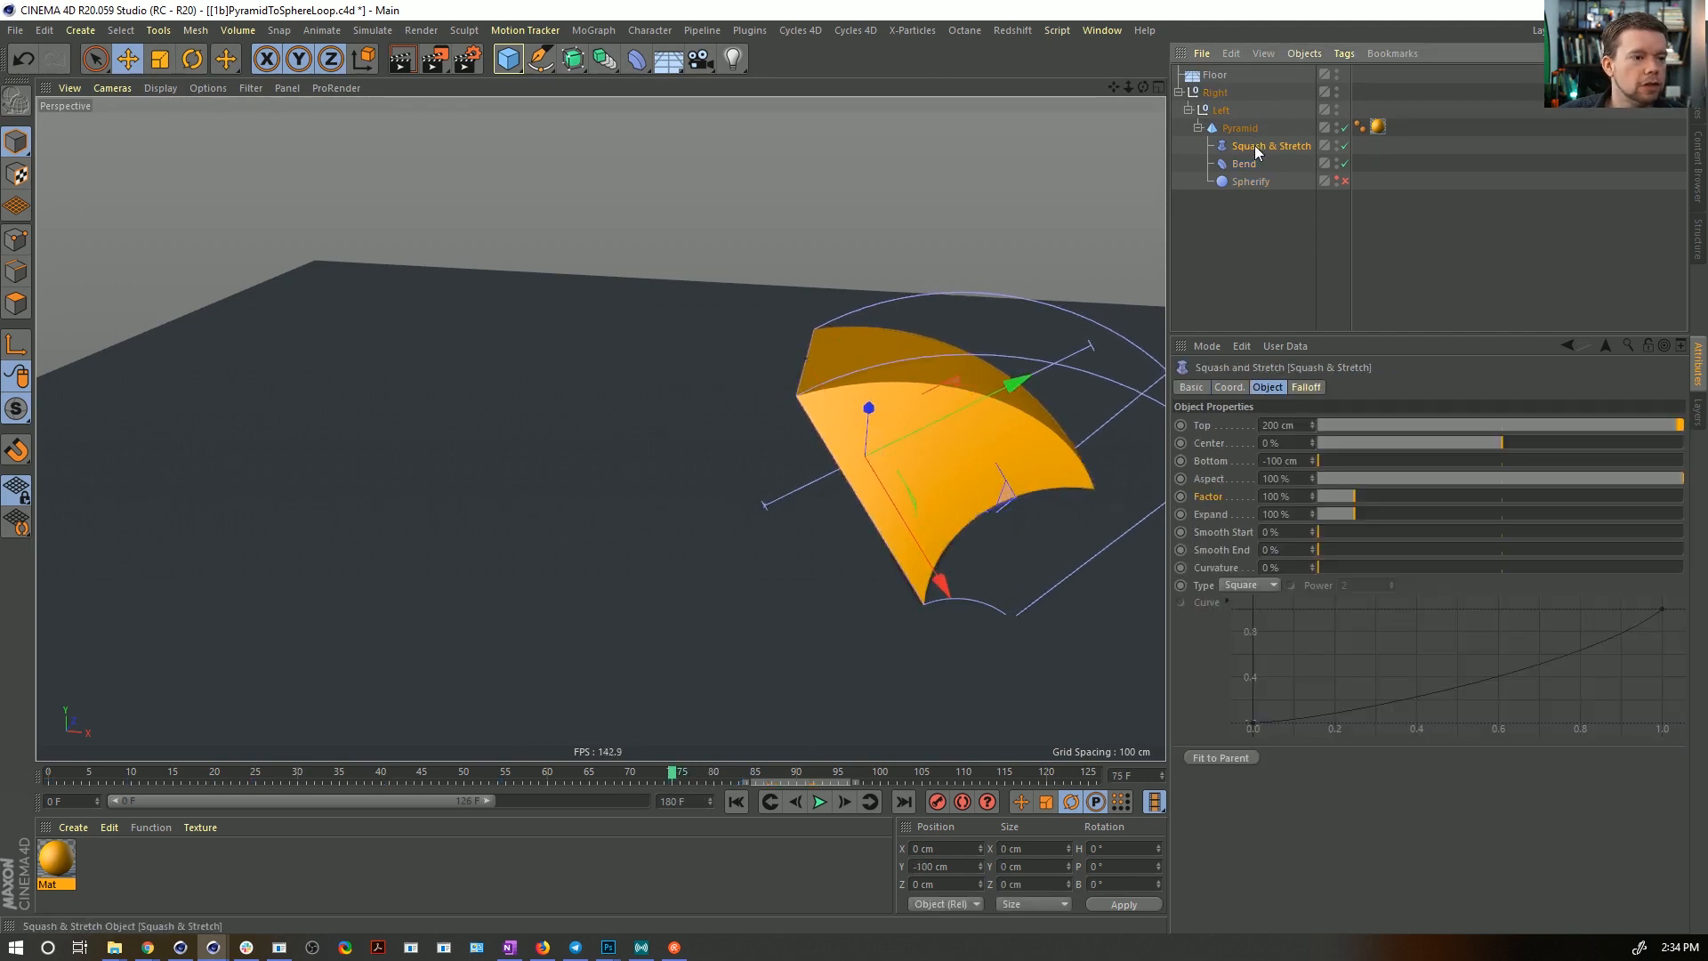
{"action": "left_click", "coordinate": [1180, 497], "text": "ctrl"}
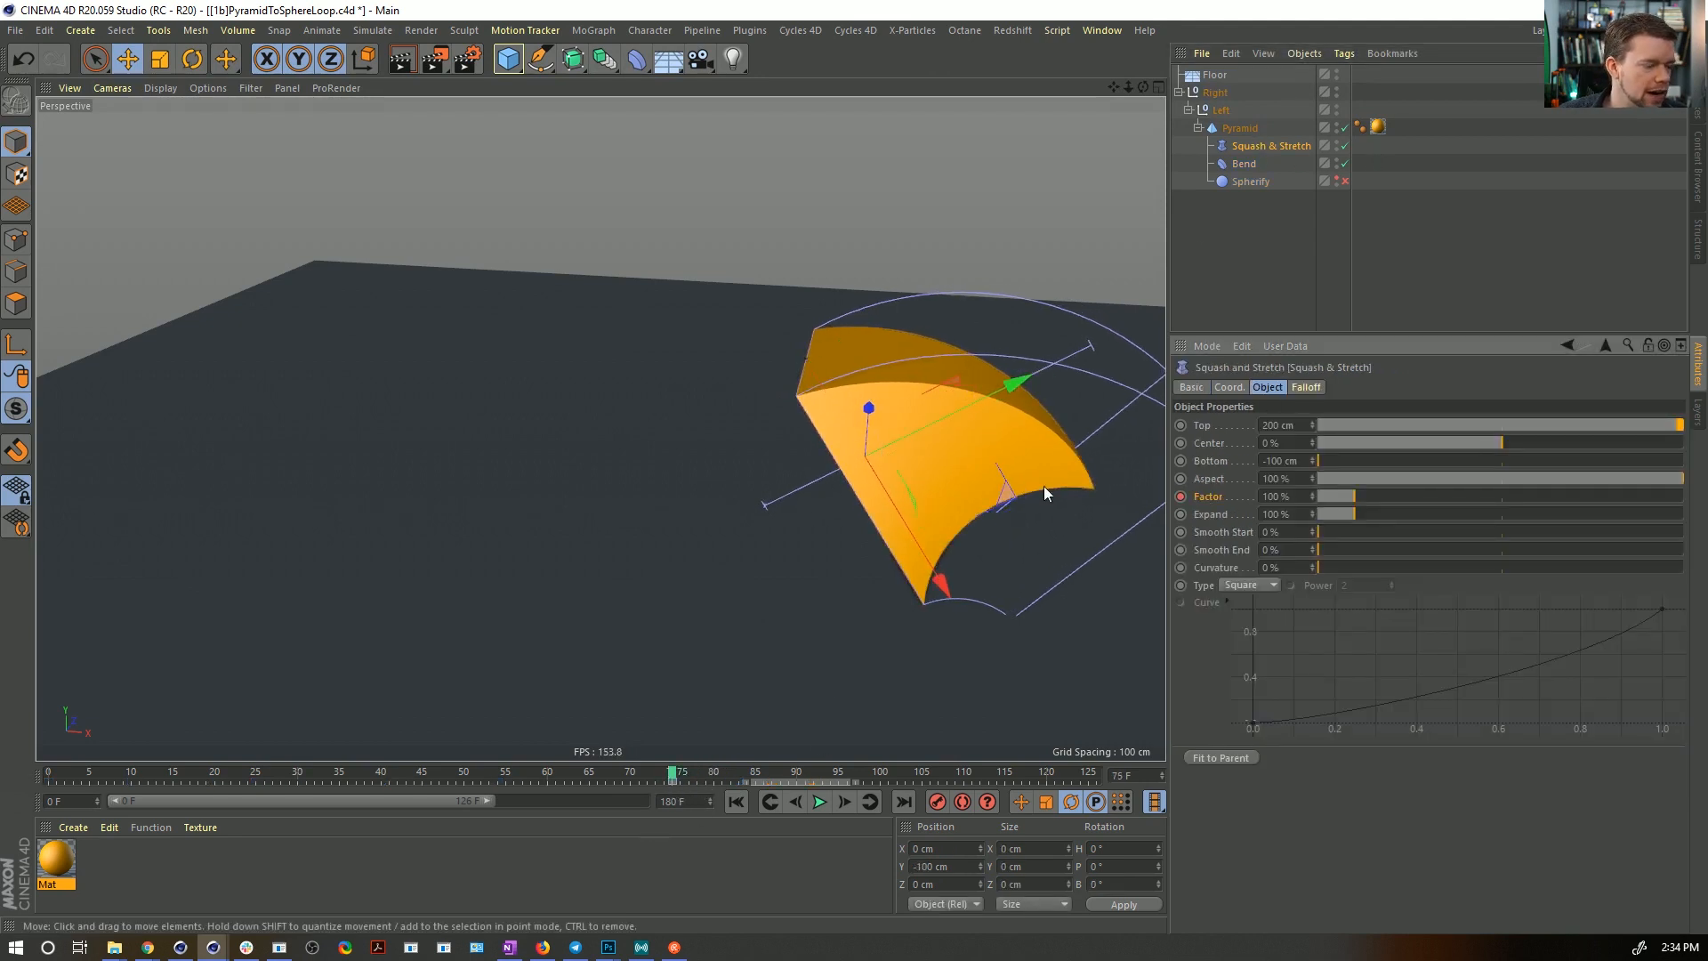
- Scrub to frame 65 using the Left null's keys as reference, and key the Squash & Stretch Factor at 100%
{"action": "left_click", "coordinate": [1227, 111], "text": "ctrl"}
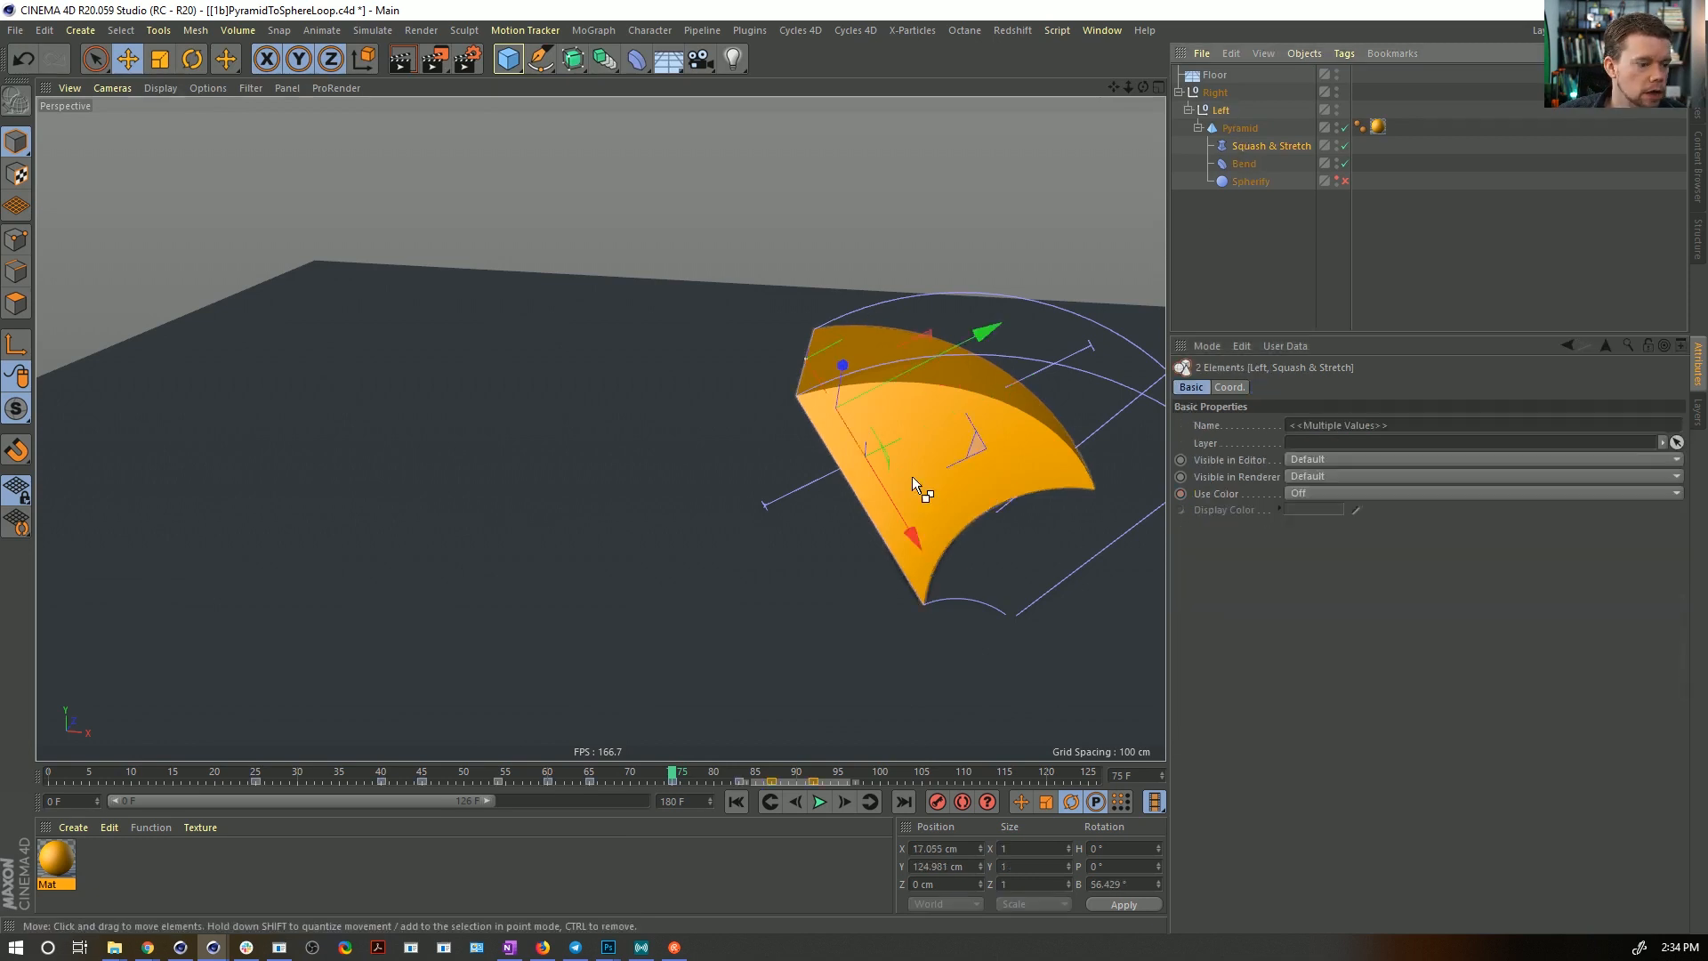
{"action": "left_click_drag", "start_coordinate": [683, 770], "coordinate": [589, 785]}
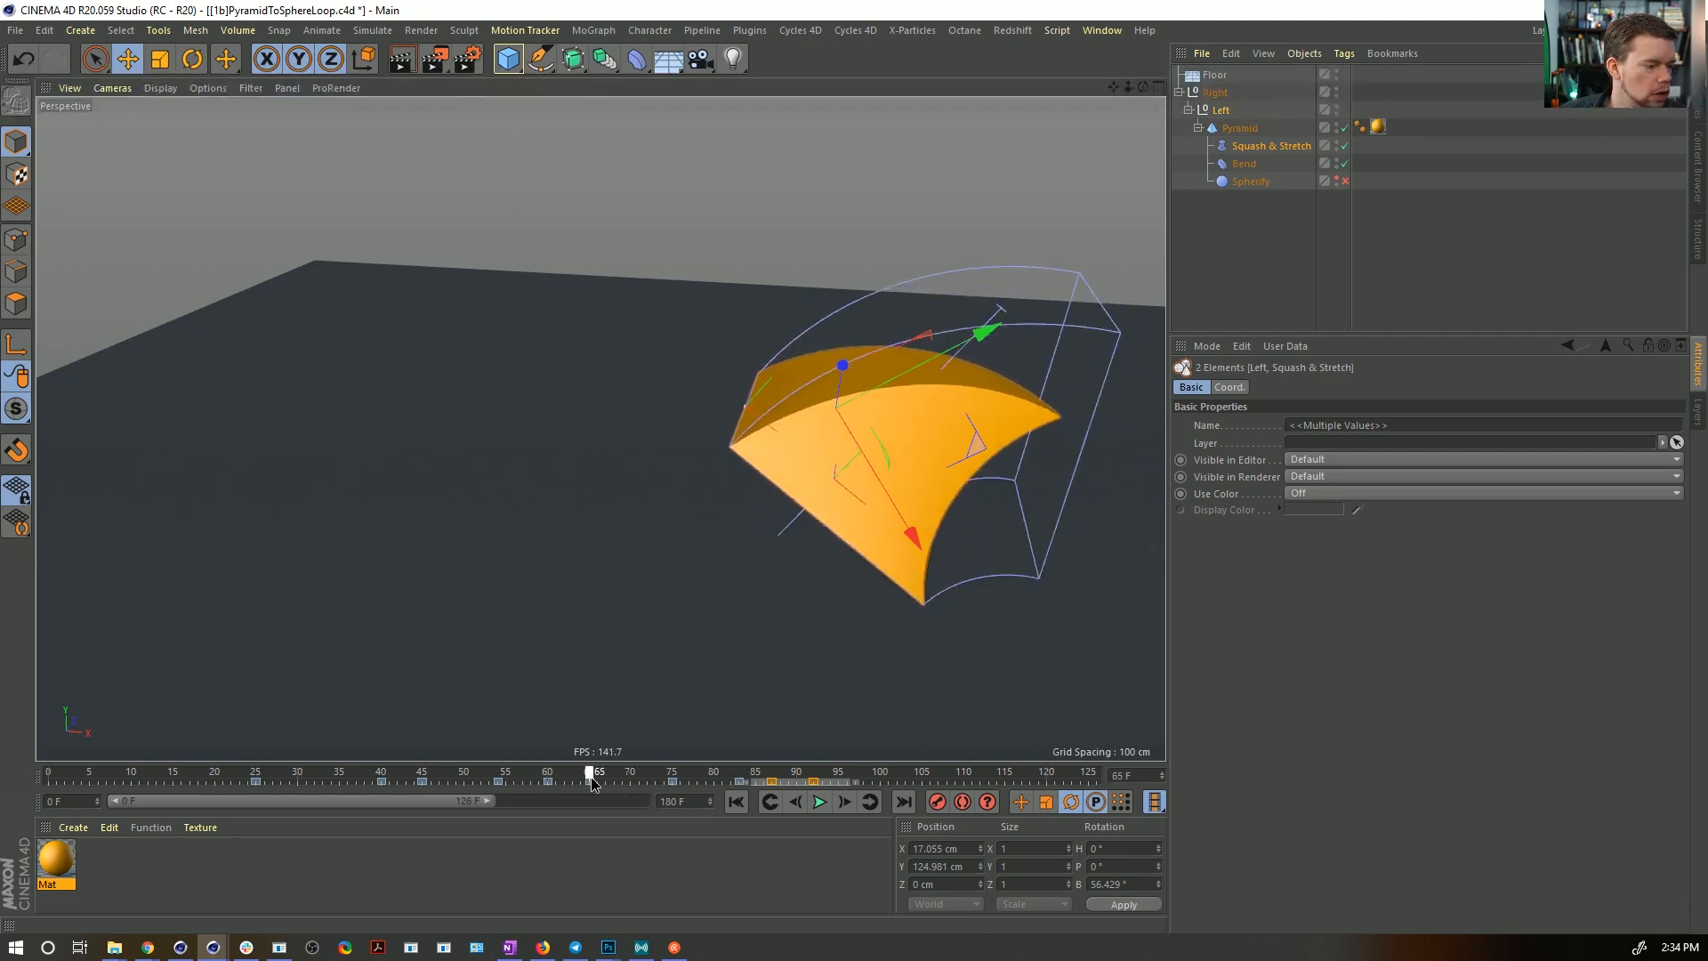
{"action": "left_click", "coordinate": [1253, 145]}
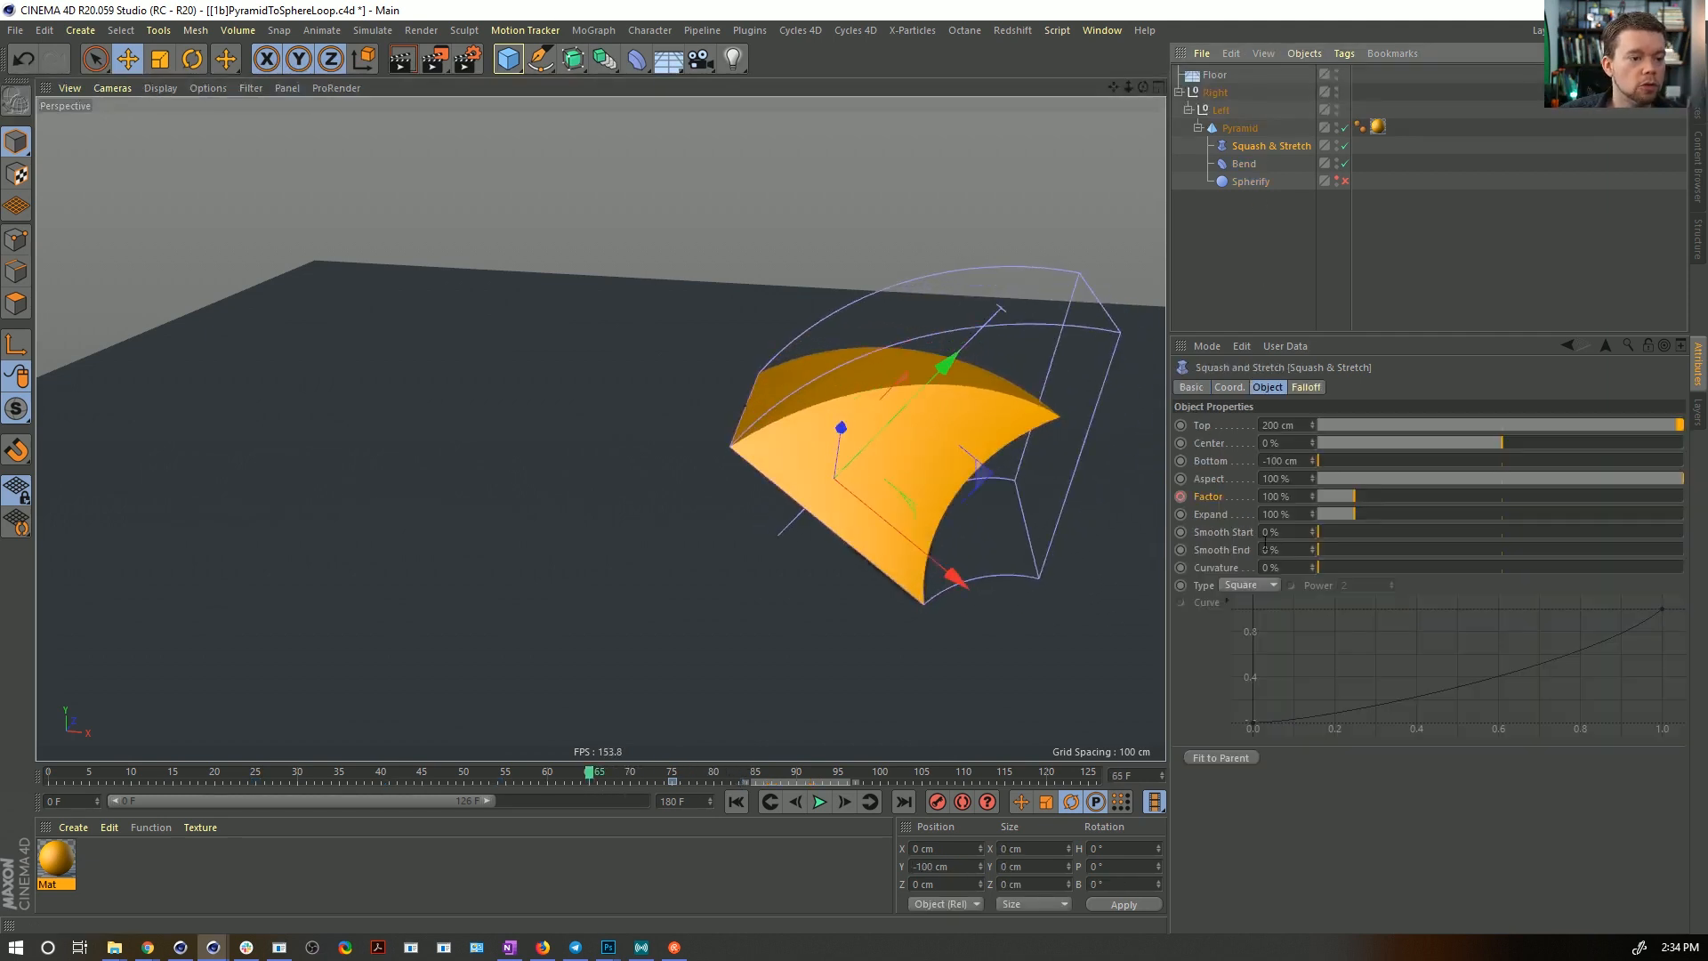
{"action": "left_click", "coordinate": [1181, 495]}
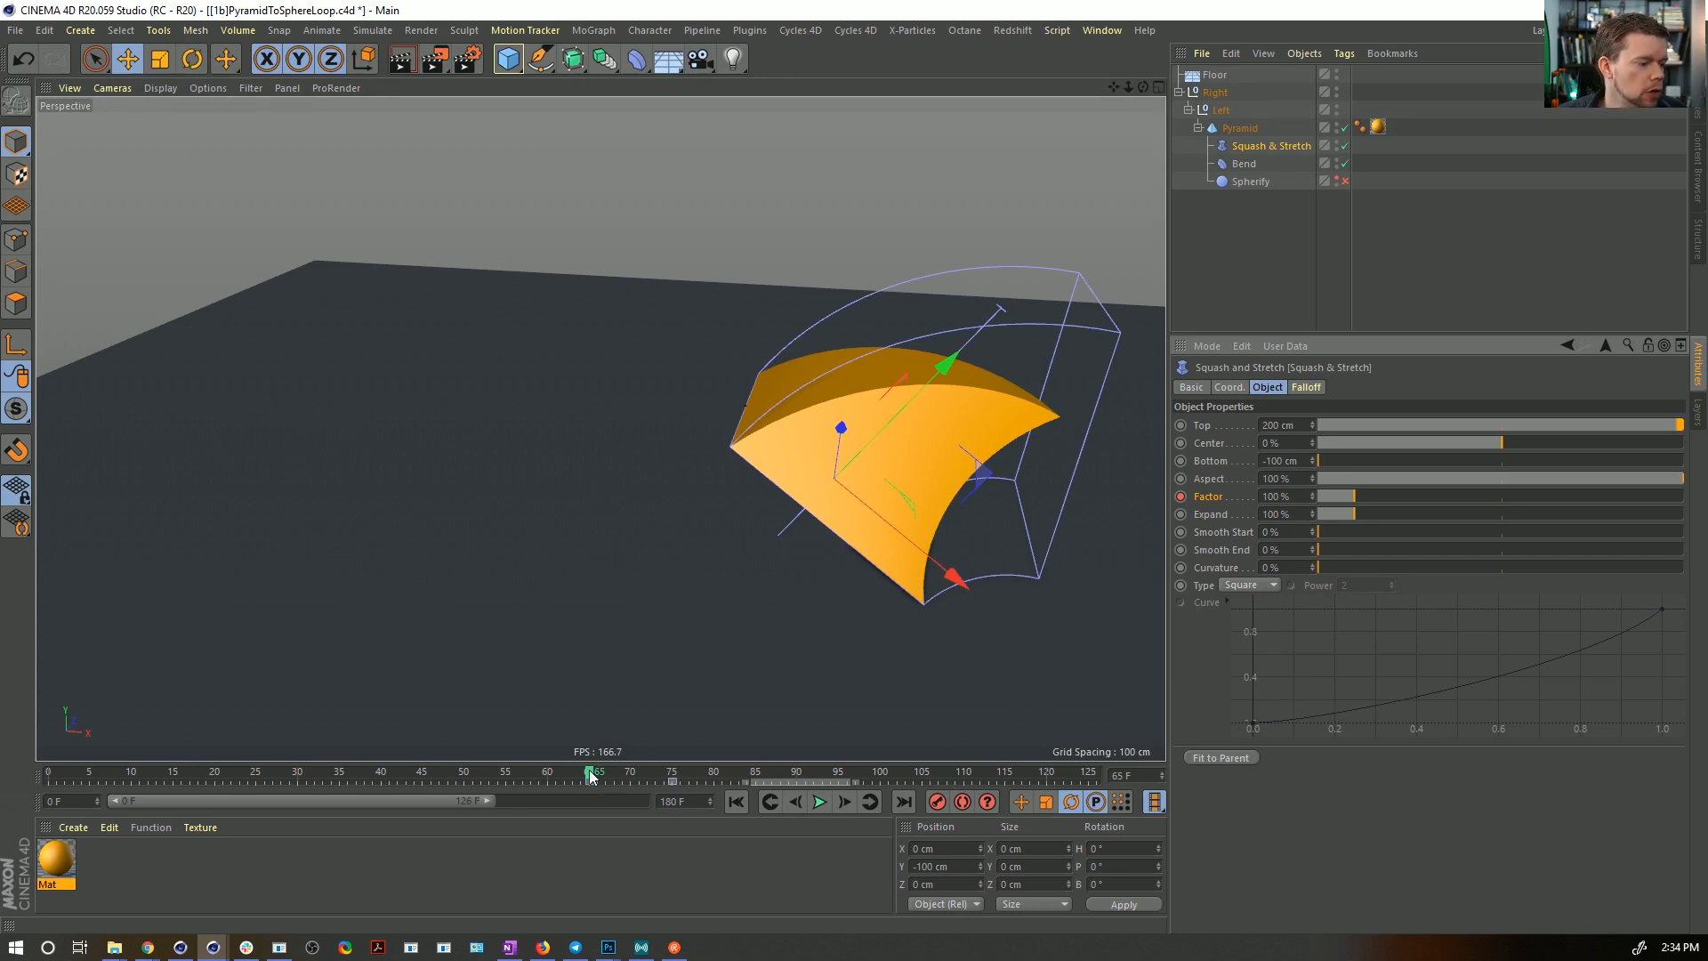
- Go to frame 75, try stronger Squash & Stretch Factor values including 142%, and key the Factor at 125%
{"action": "left_click_drag", "start_coordinate": [589, 776], "coordinate": [673, 776]}
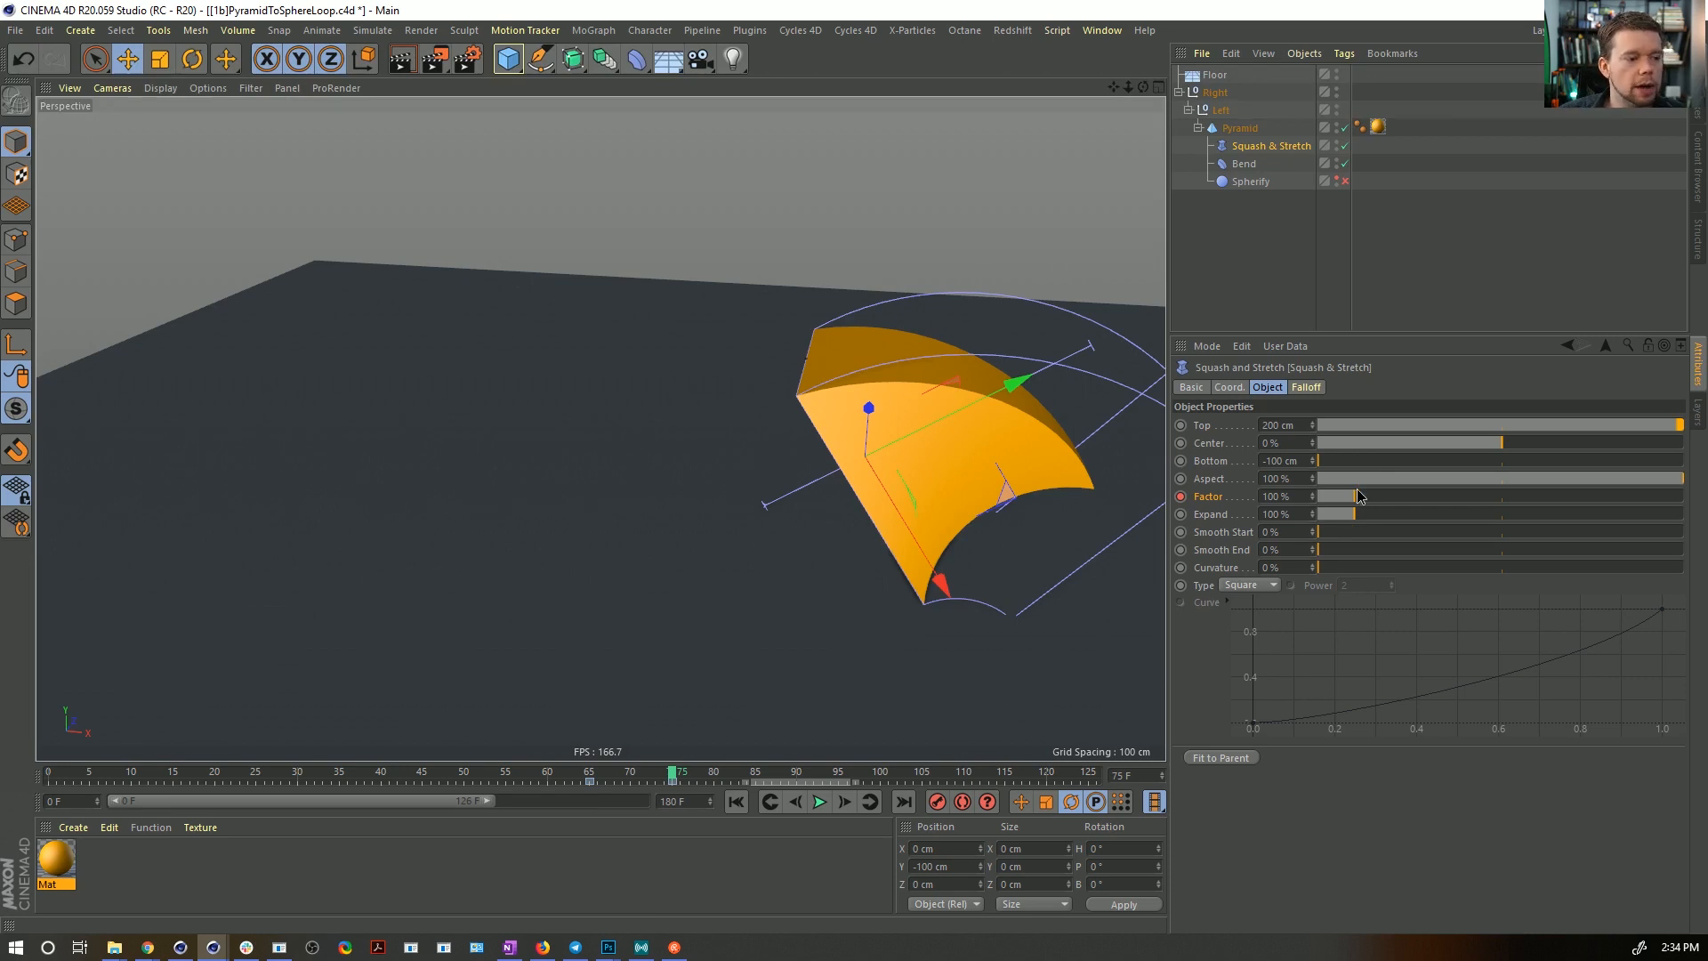
{"action": "left_click_drag", "start_coordinate": [1357, 490], "coordinate": [1371, 489]}
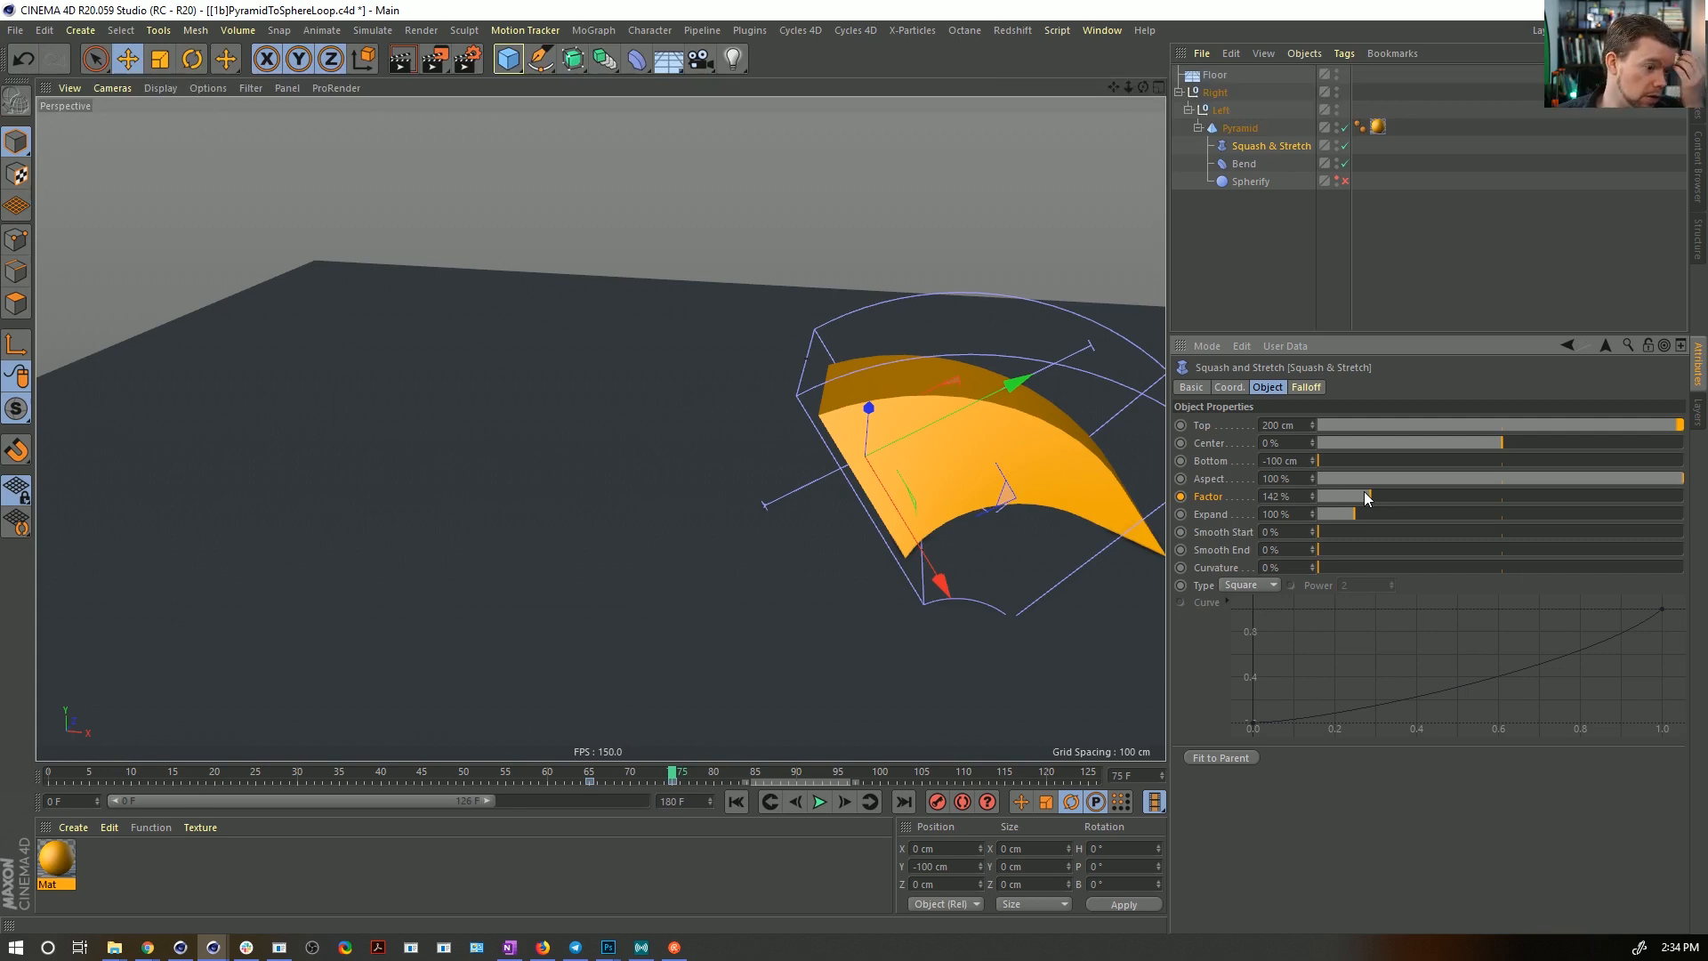
{"action": "left_click_drag", "start_coordinate": [904, 566], "coordinate": [997, 698], "text": "alt"}
{"action": "key", "text": "ctrl+z"}
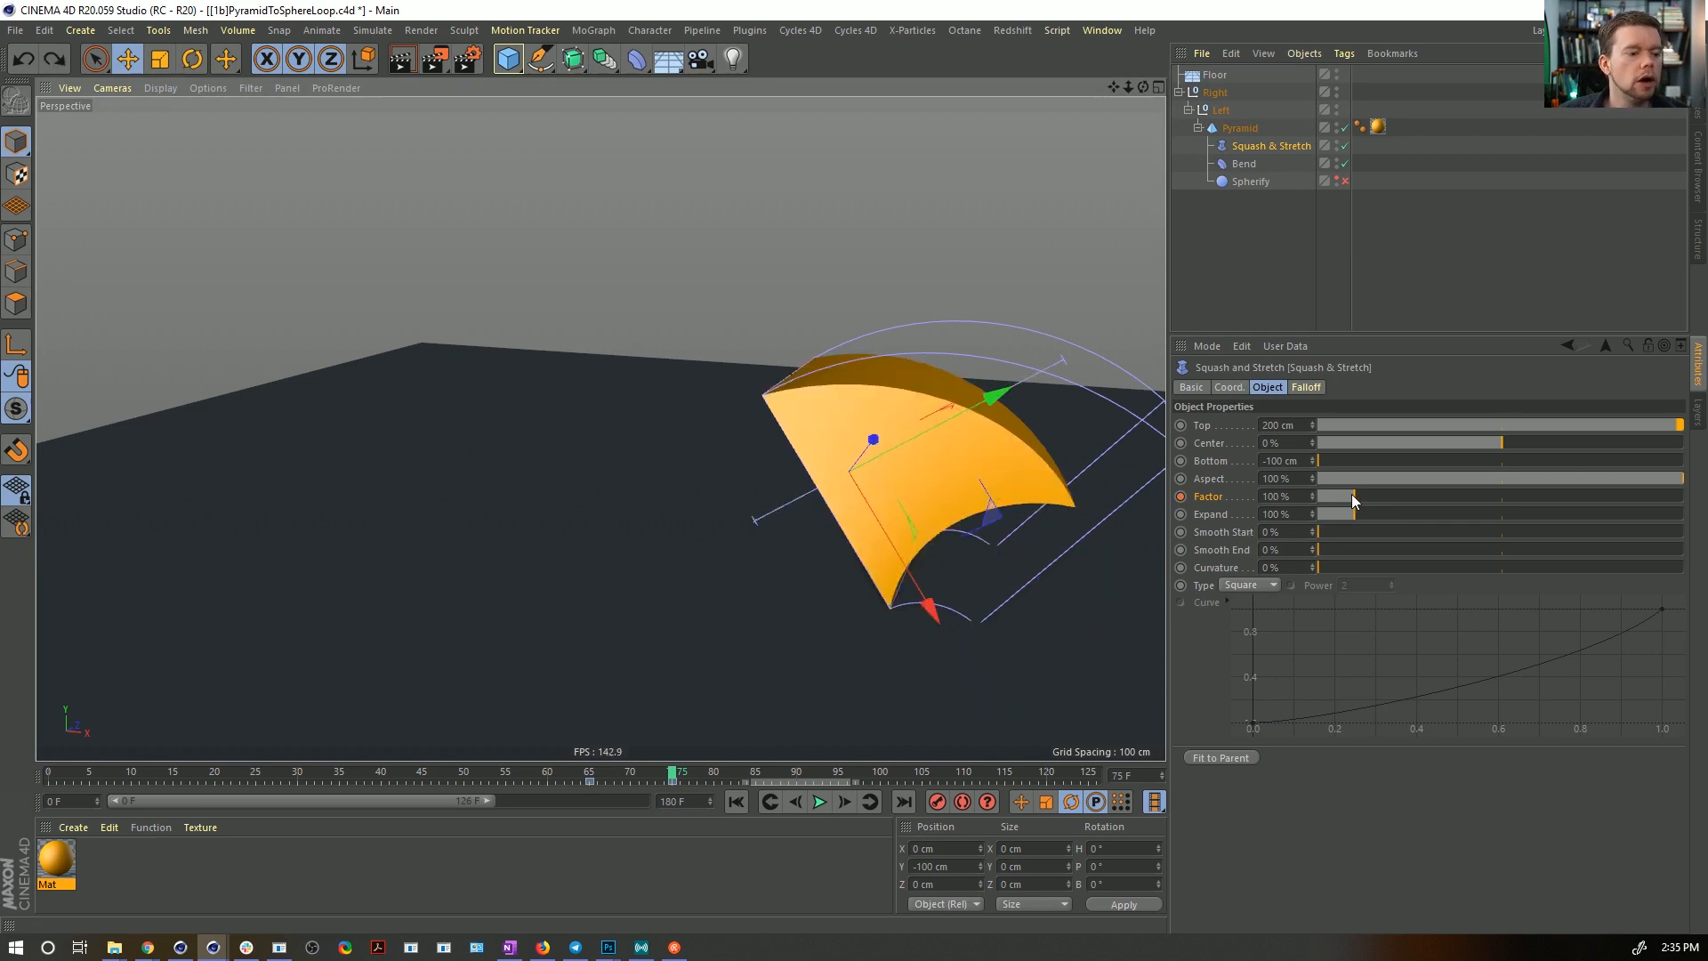
{"action": "left_click_drag", "start_coordinate": [1353, 495], "coordinate": [1273, 504]}
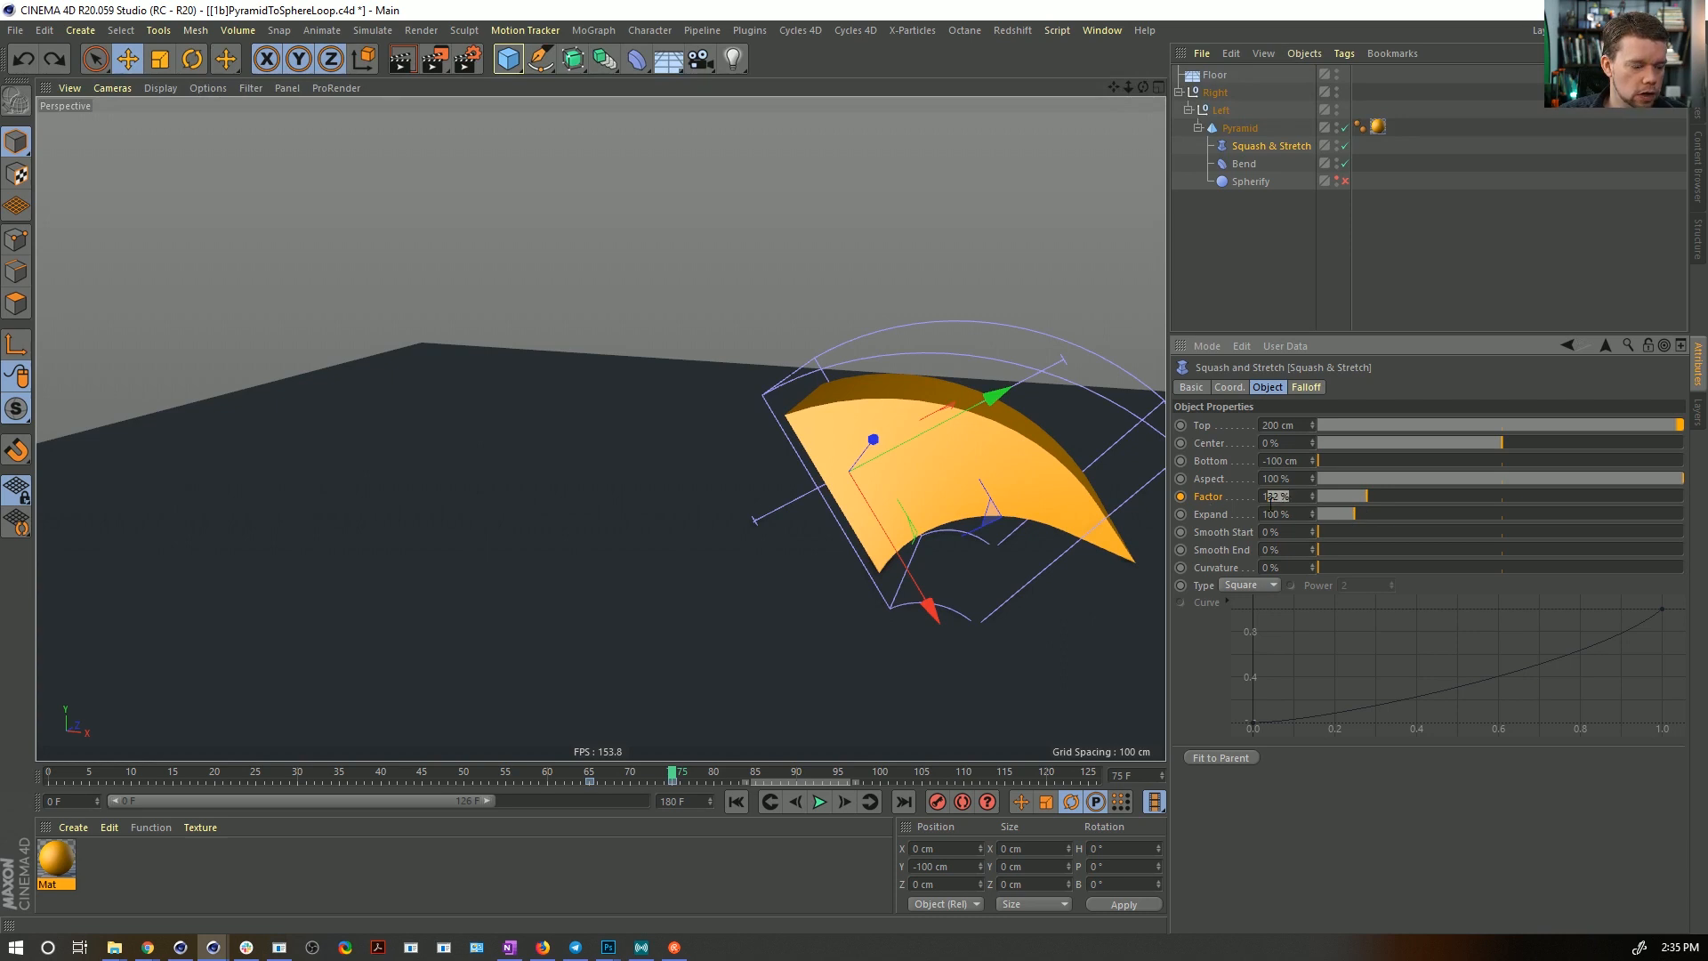
{"action": "type", "text": "25"}
{"action": "key", "text": "Return"}
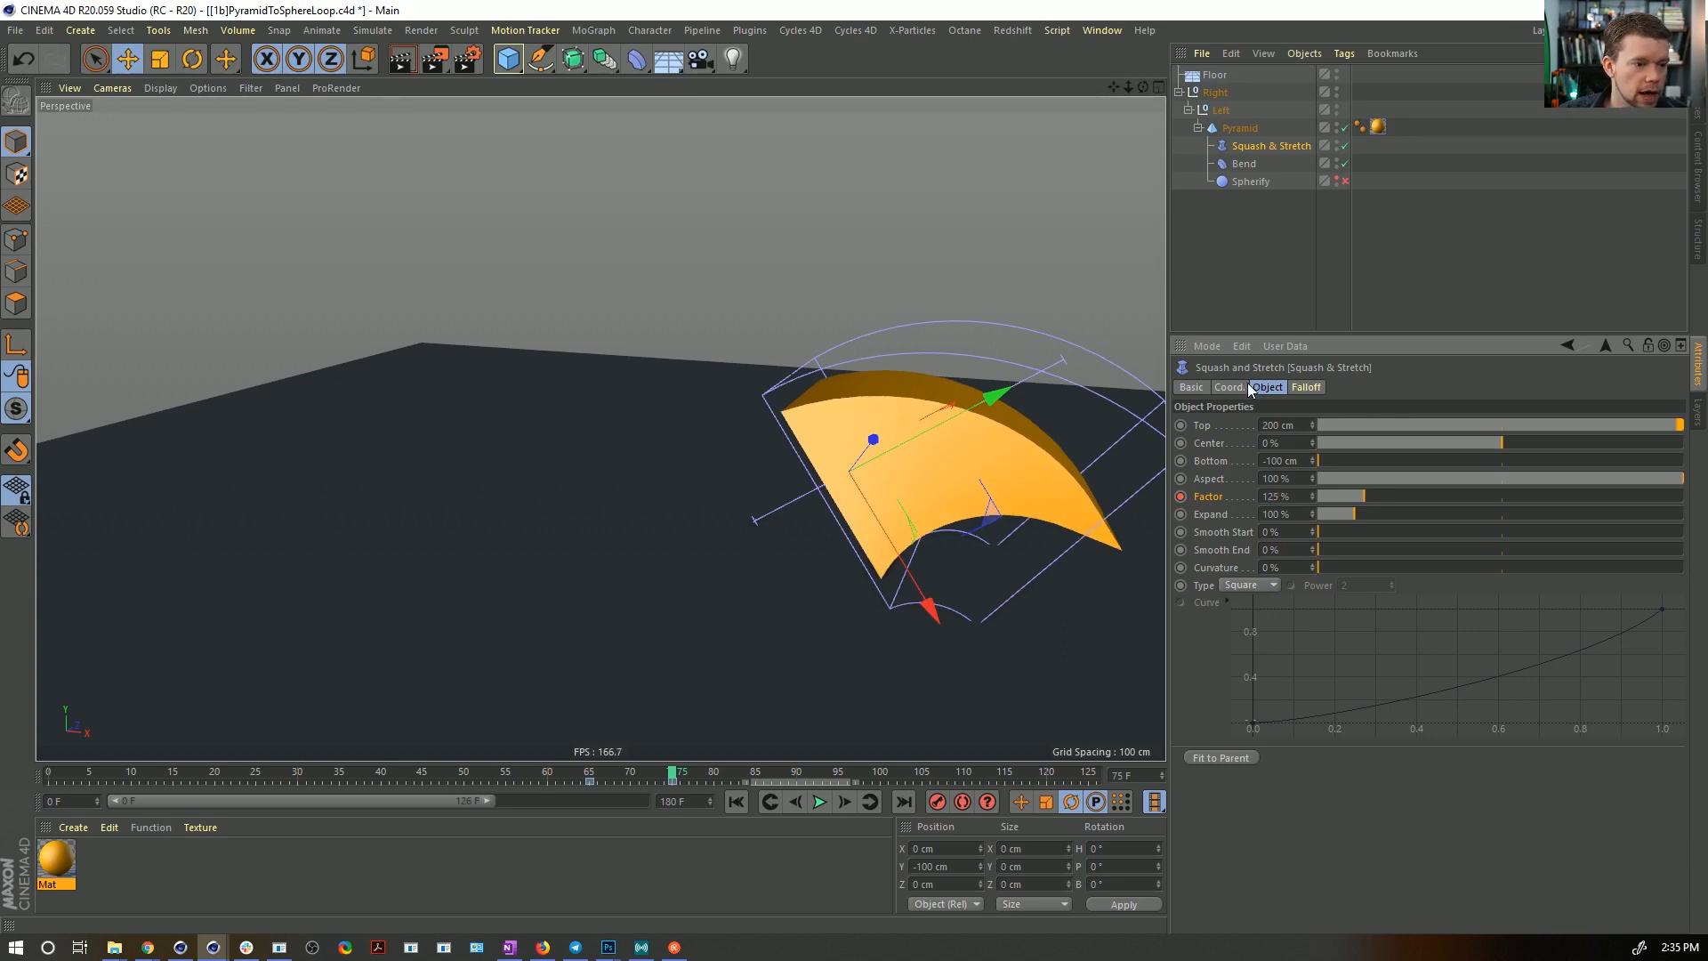
- Move the Squash & Stretch deformer along X to the pyramid's pivot corner, setting its X position to 100 cm
{"action": "left_click", "coordinate": [1233, 390]}
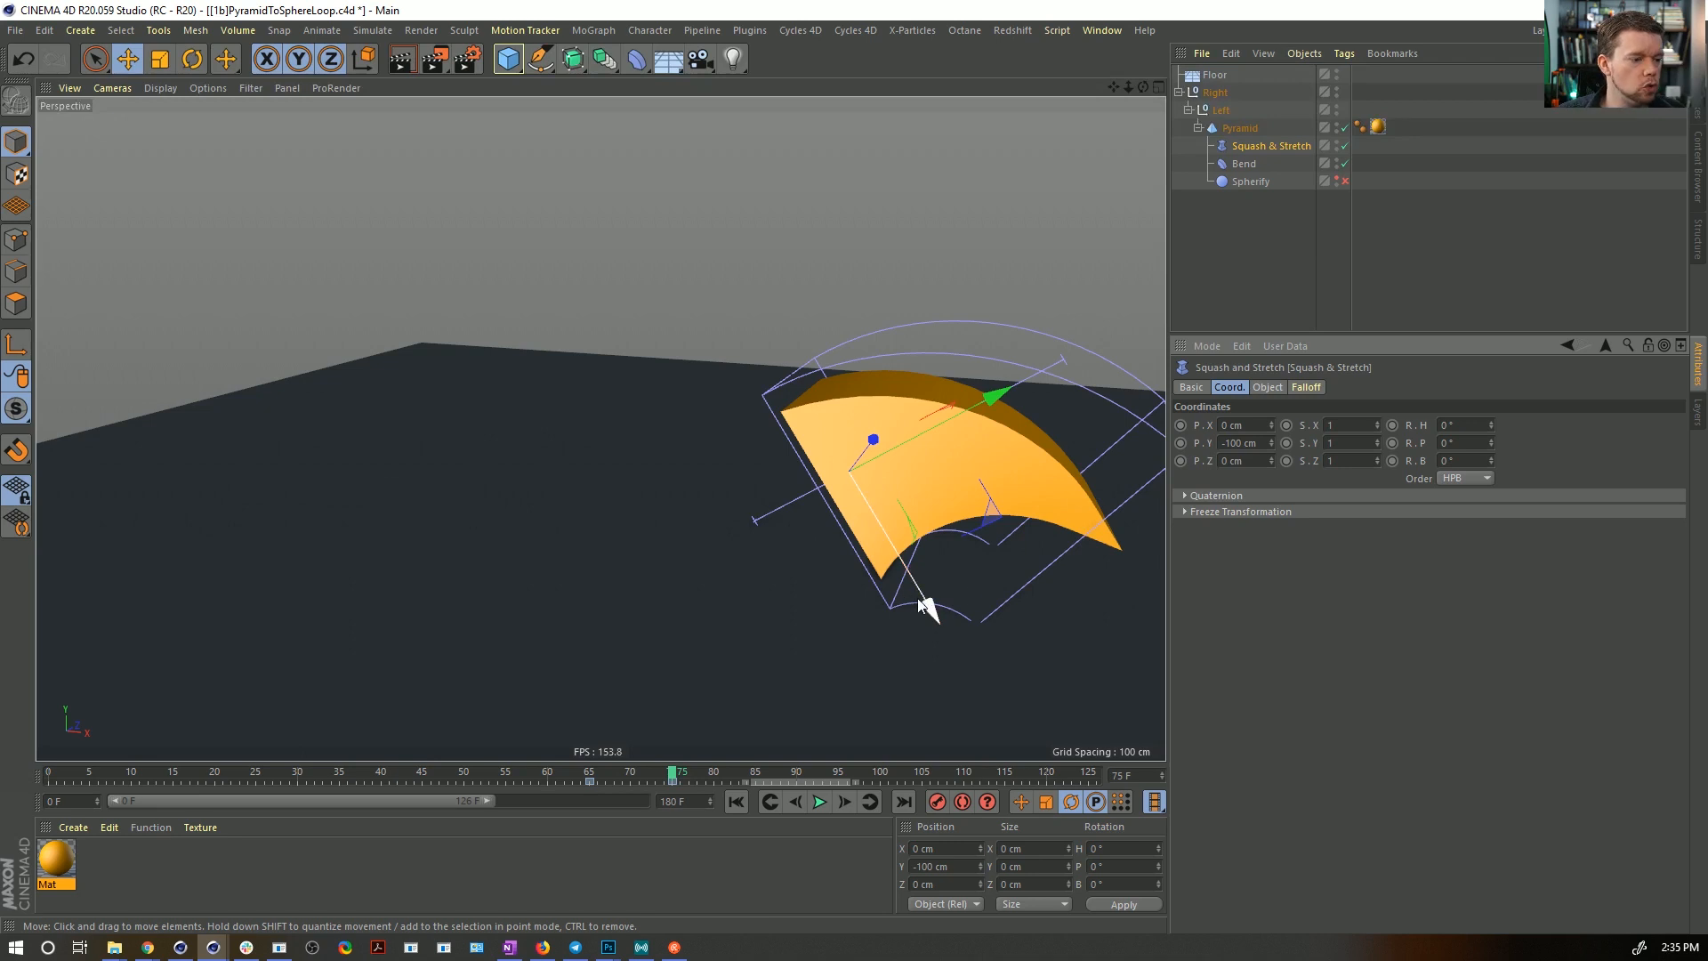
{"action": "left_click_drag", "start_coordinate": [941, 627], "coordinate": [1006, 612]}
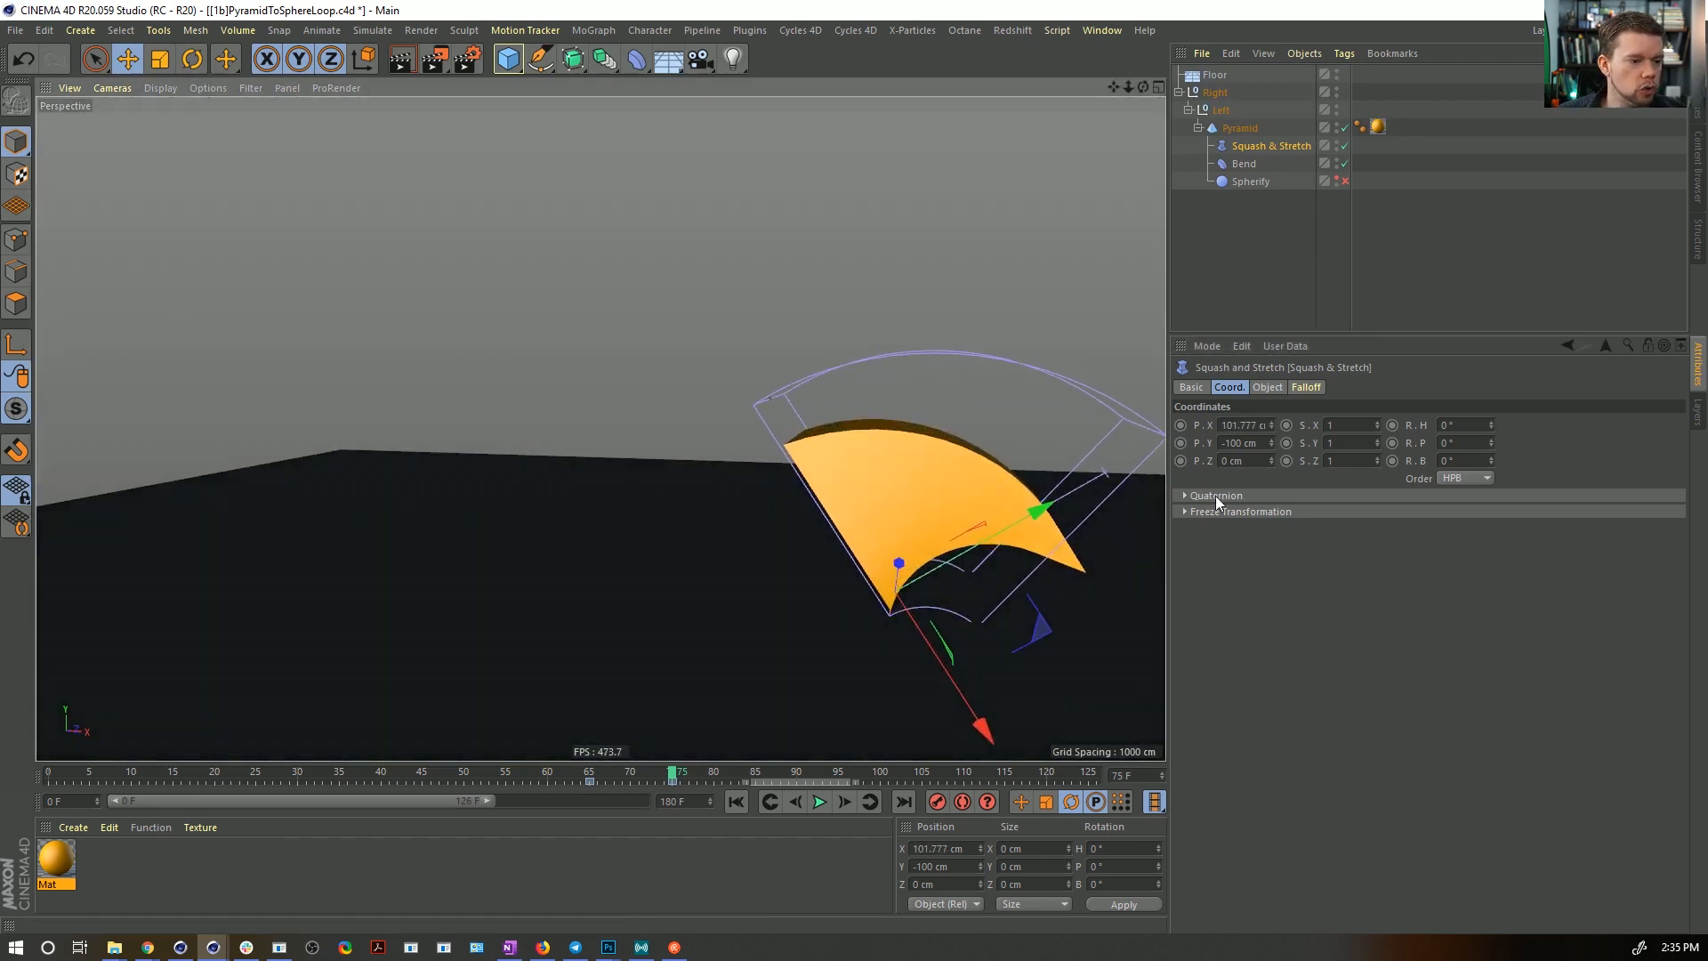
{"action": "double_click", "coordinate": [1230, 425]}
{"action": "type", "text": "100"}
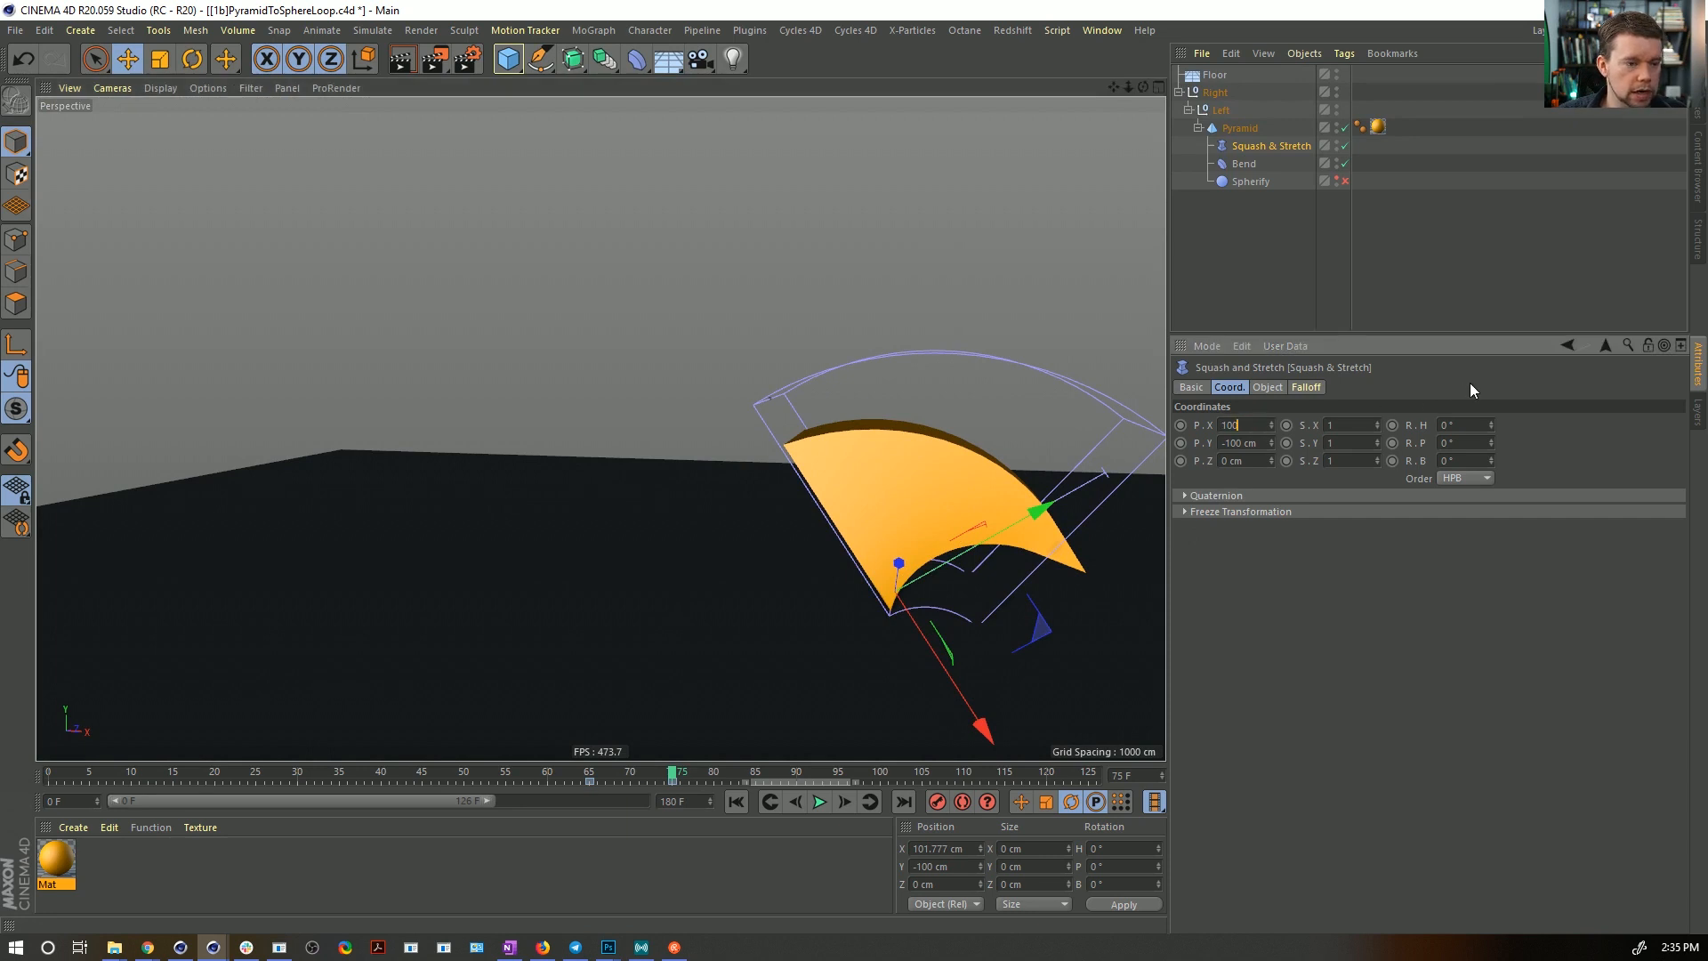
{"action": "key", "text": "Return"}
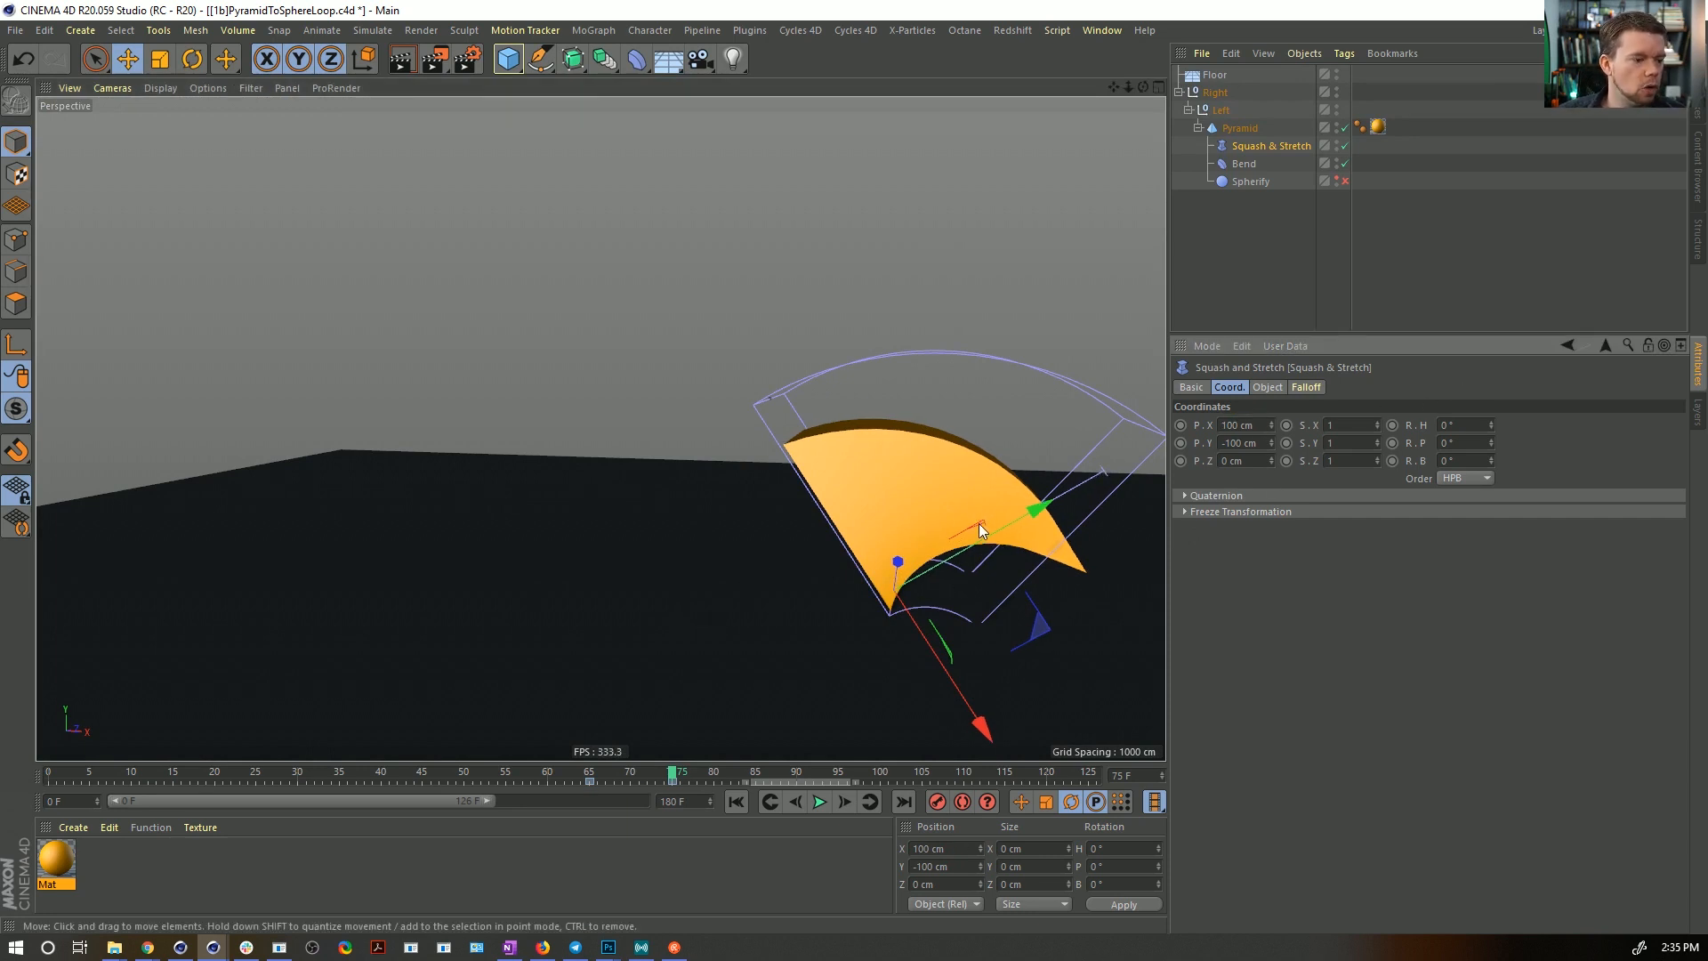
- Scrub to frame 87 using the Right, Left and Bend keys as reference, and test the Squash & Stretch Factor at 52%
{"action": "left_click_drag", "start_coordinate": [654, 778], "coordinate": [772, 793]}
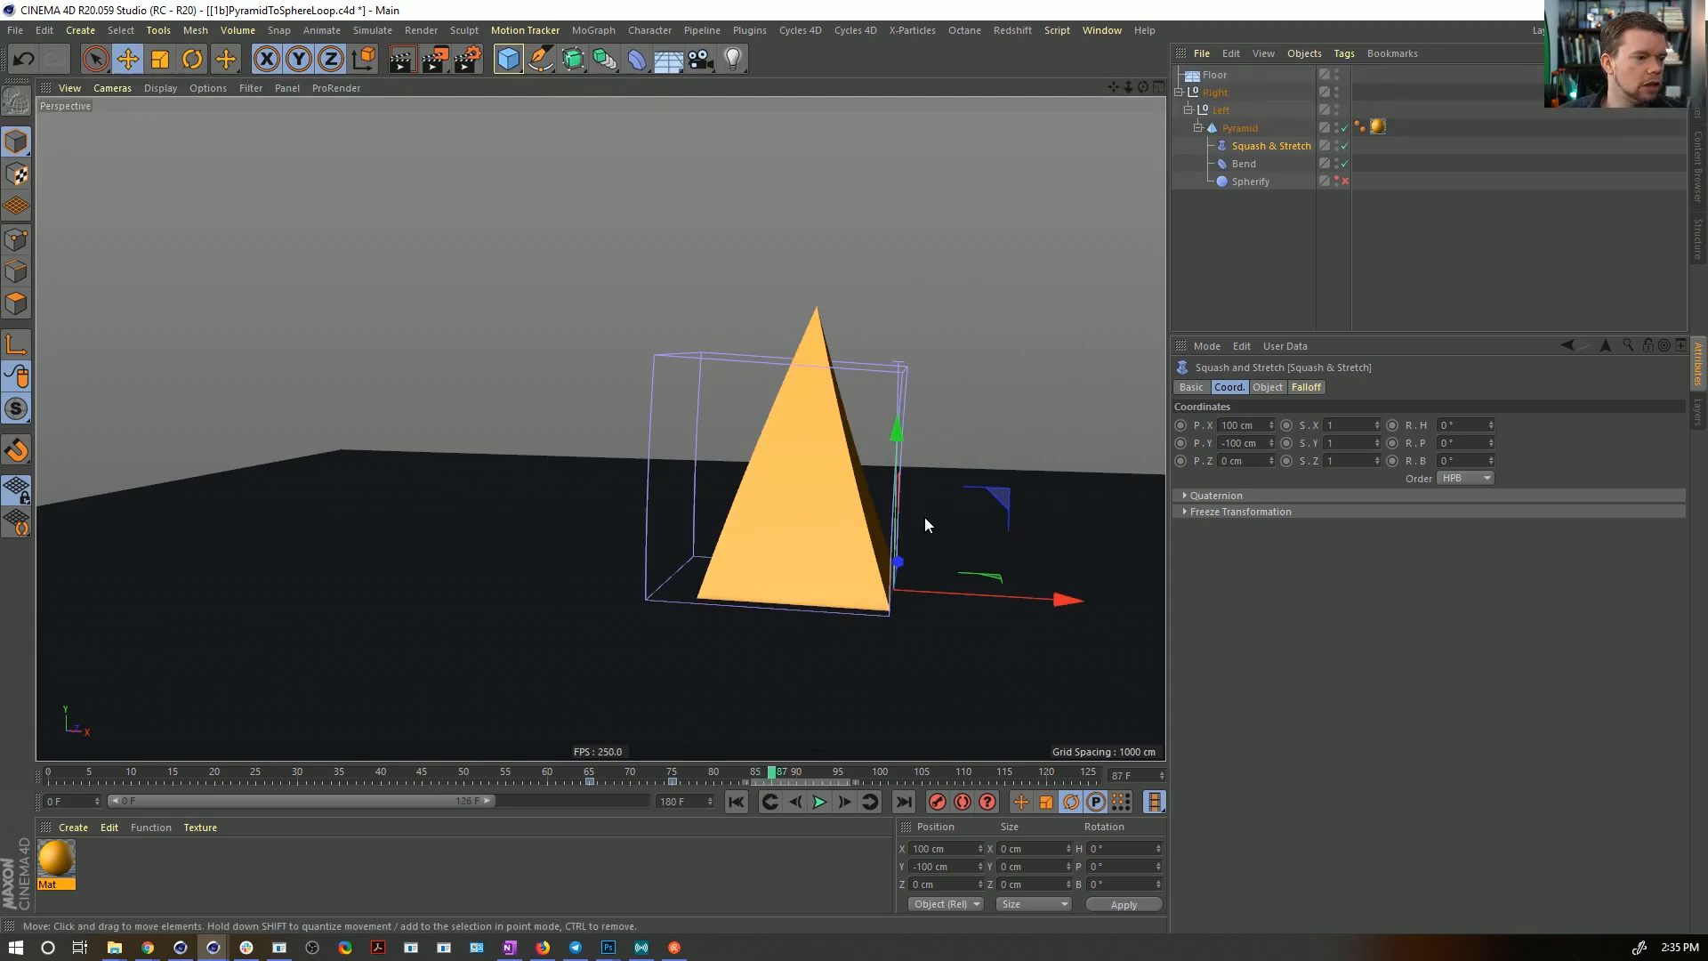
{"action": "left_click", "coordinate": [1218, 109]}
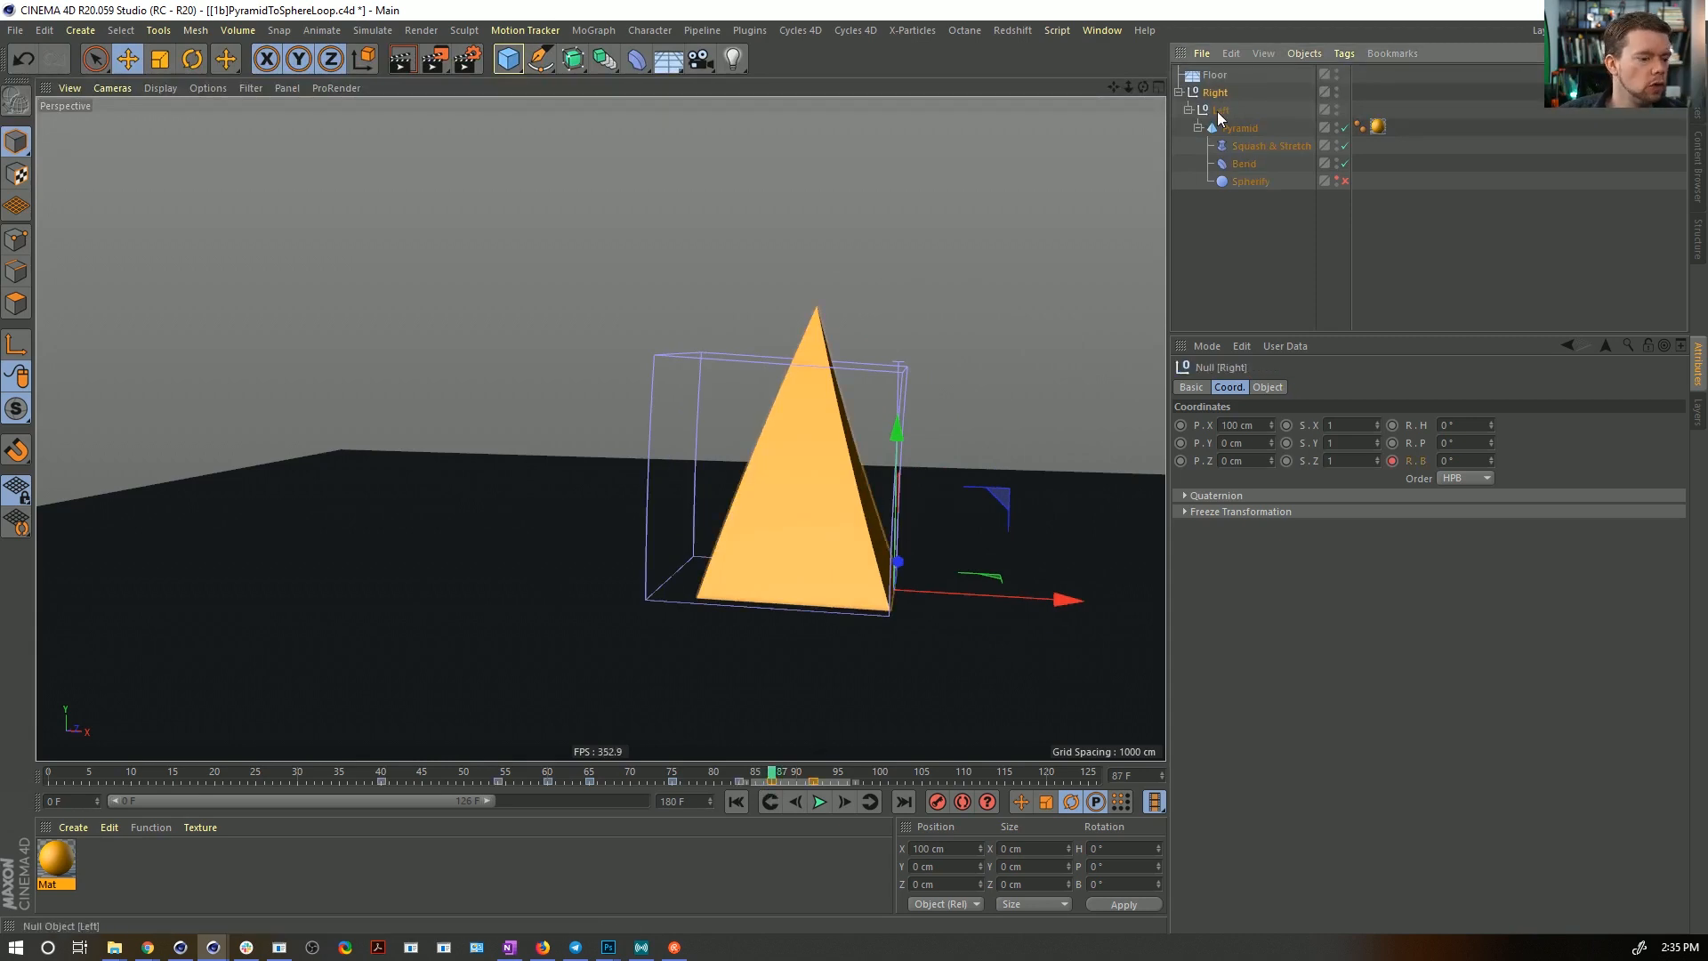
{"action": "left_click", "coordinate": [1211, 96]}
{"action": "left_click", "coordinate": [1213, 107]}
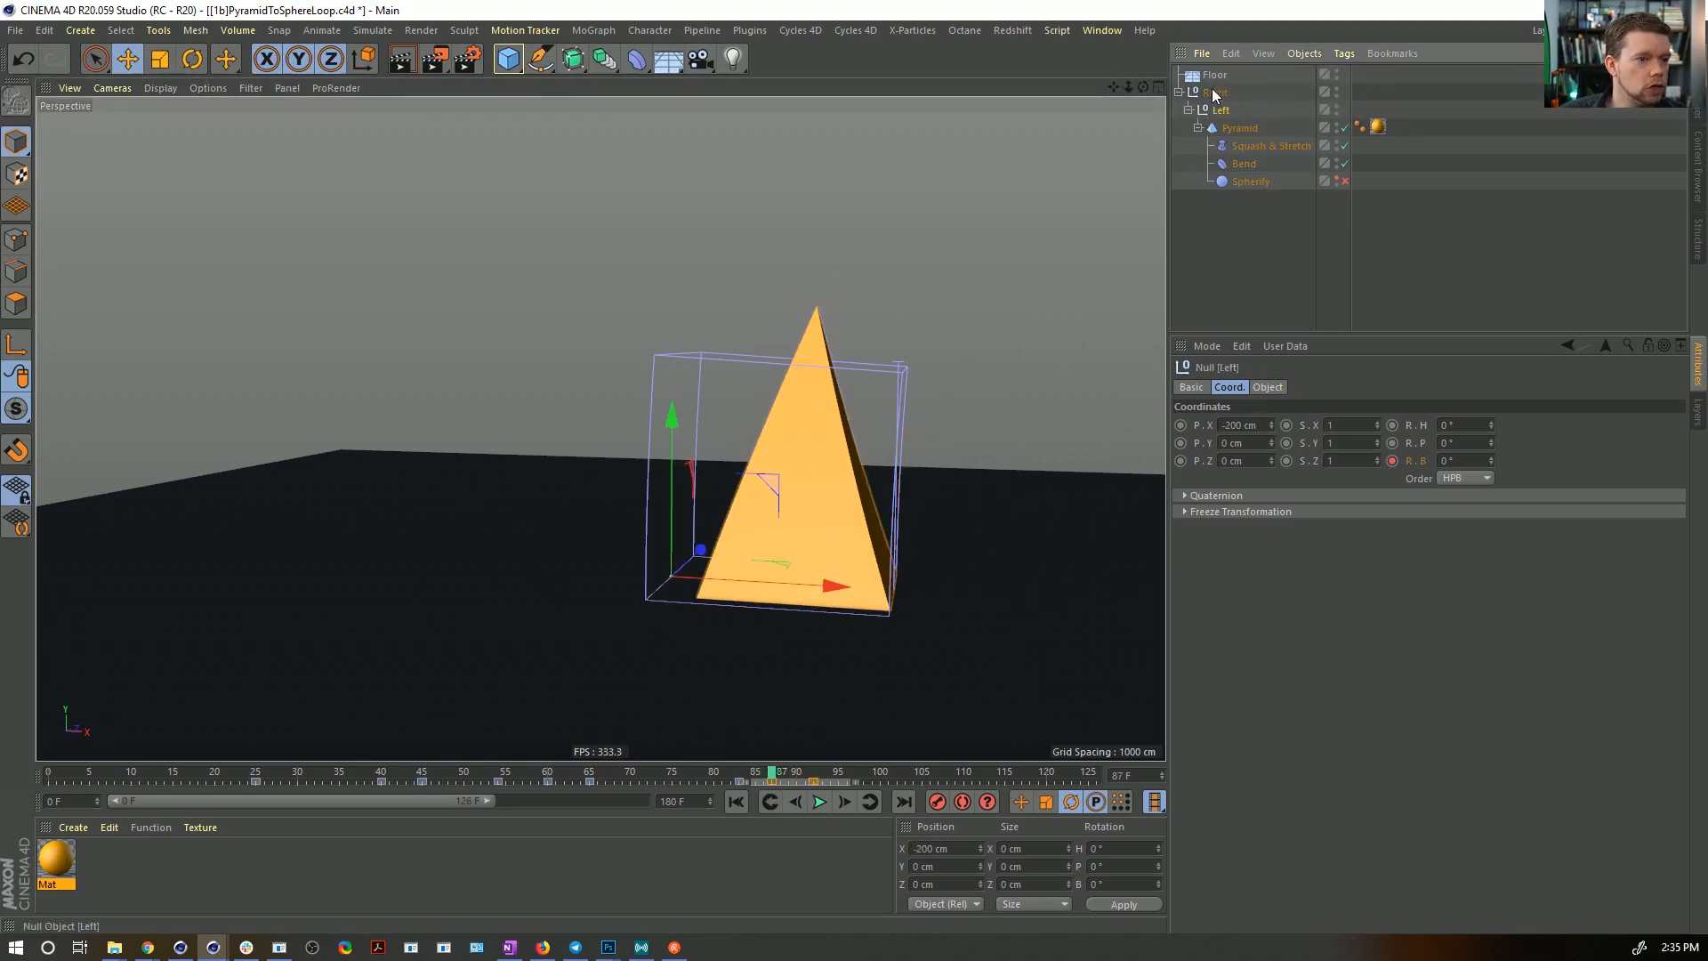
{"action": "left_click", "coordinate": [1214, 94]}
{"action": "left_click", "coordinate": [1247, 148]}
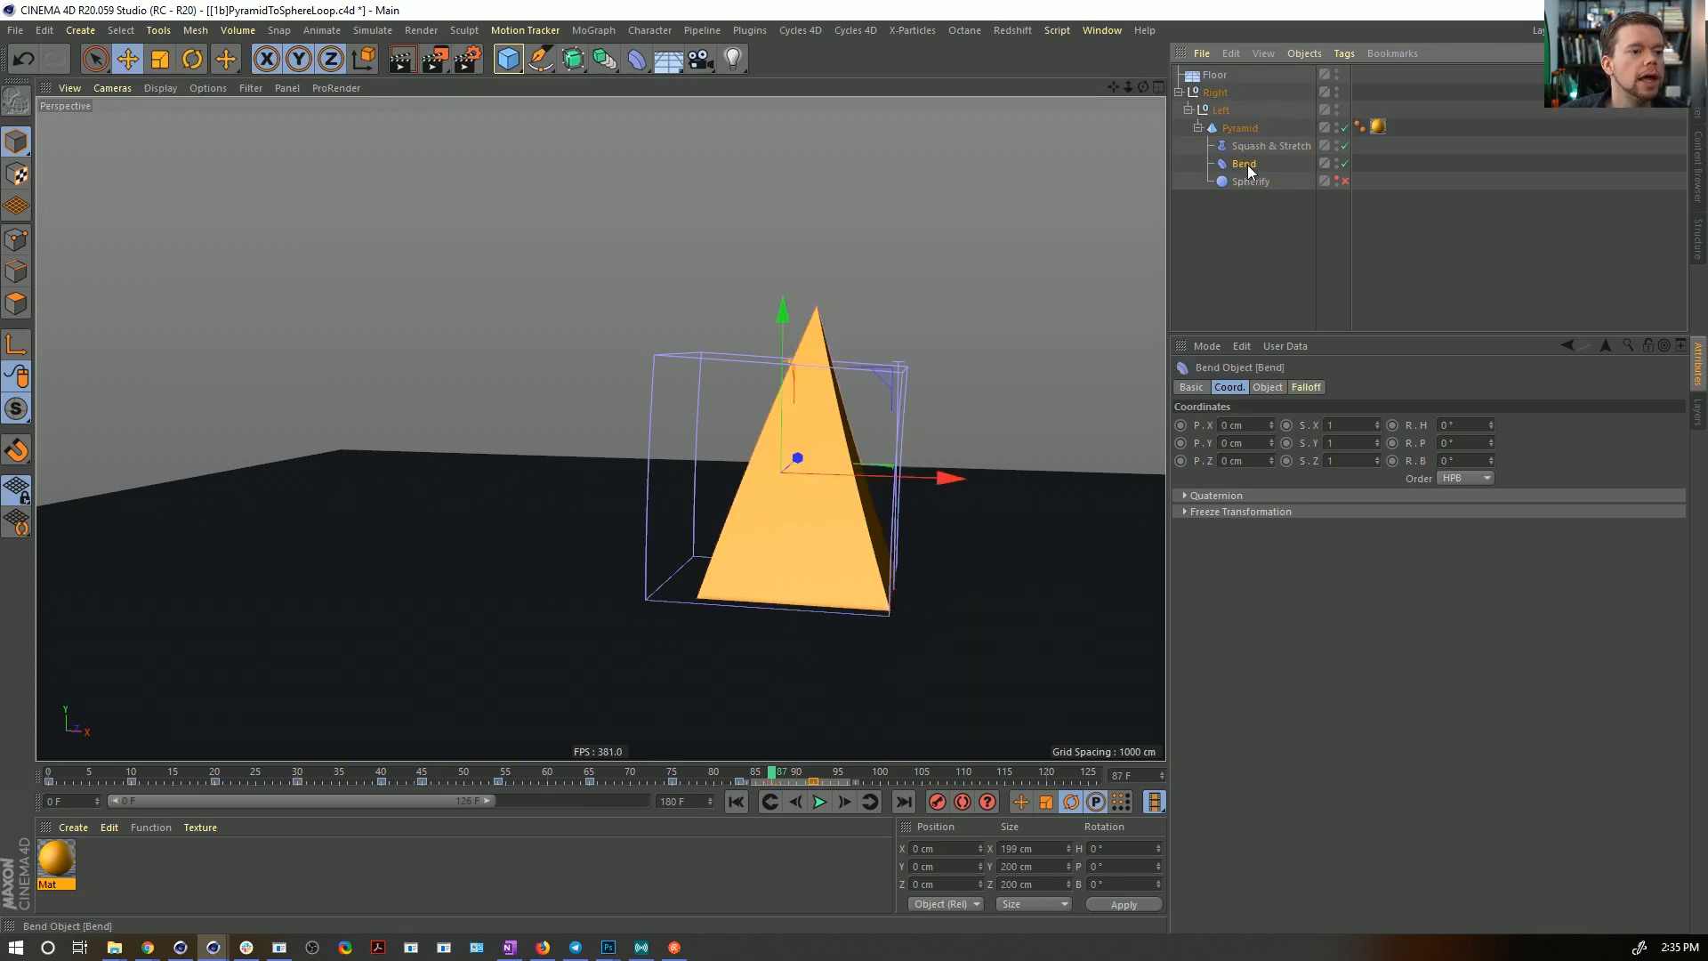
{"action": "left_click", "coordinate": [1268, 388]}
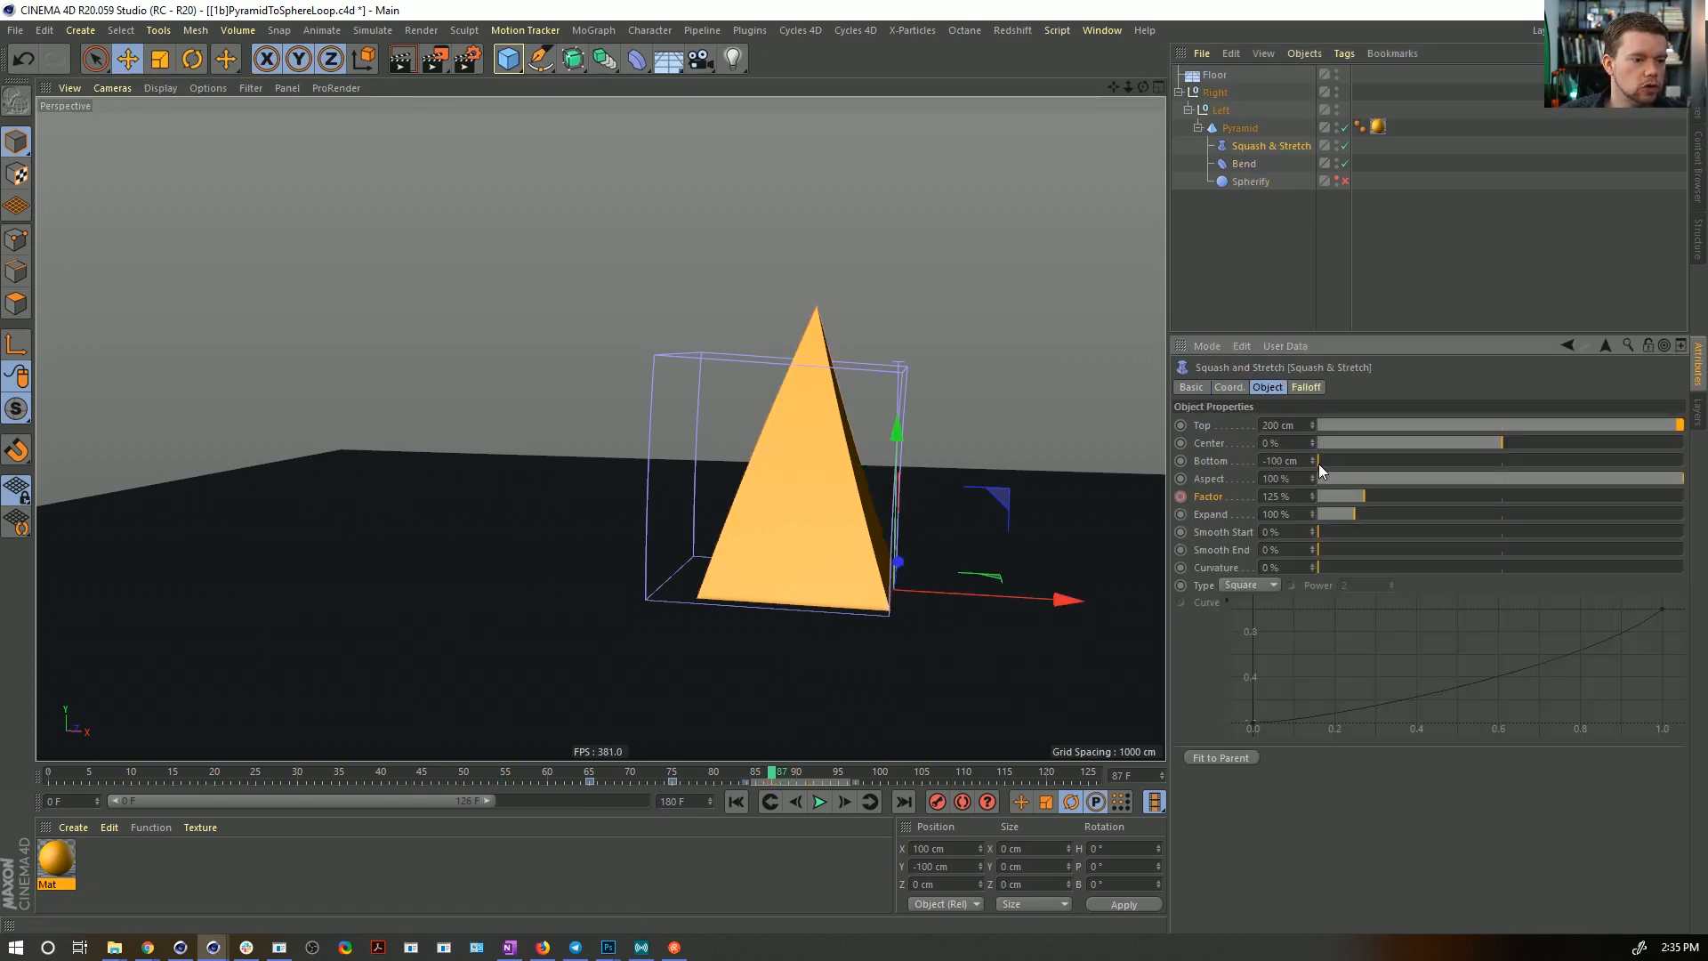
{"action": "left_click_drag", "start_coordinate": [1347, 486], "coordinate": [1337, 500]}
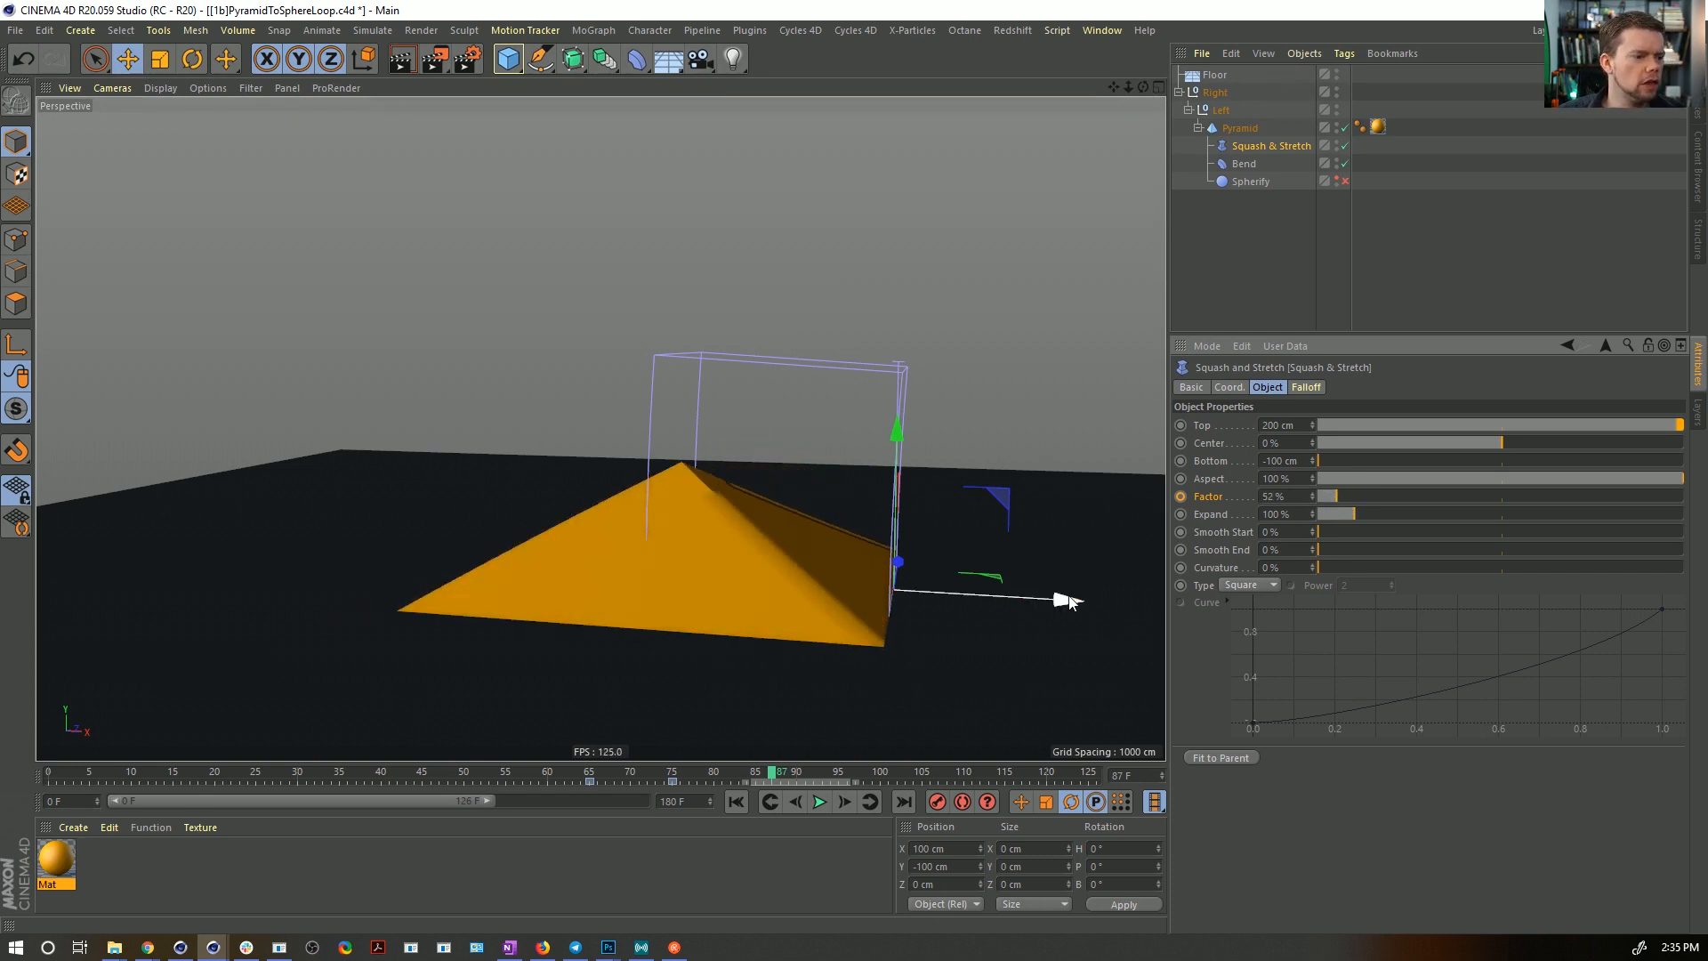
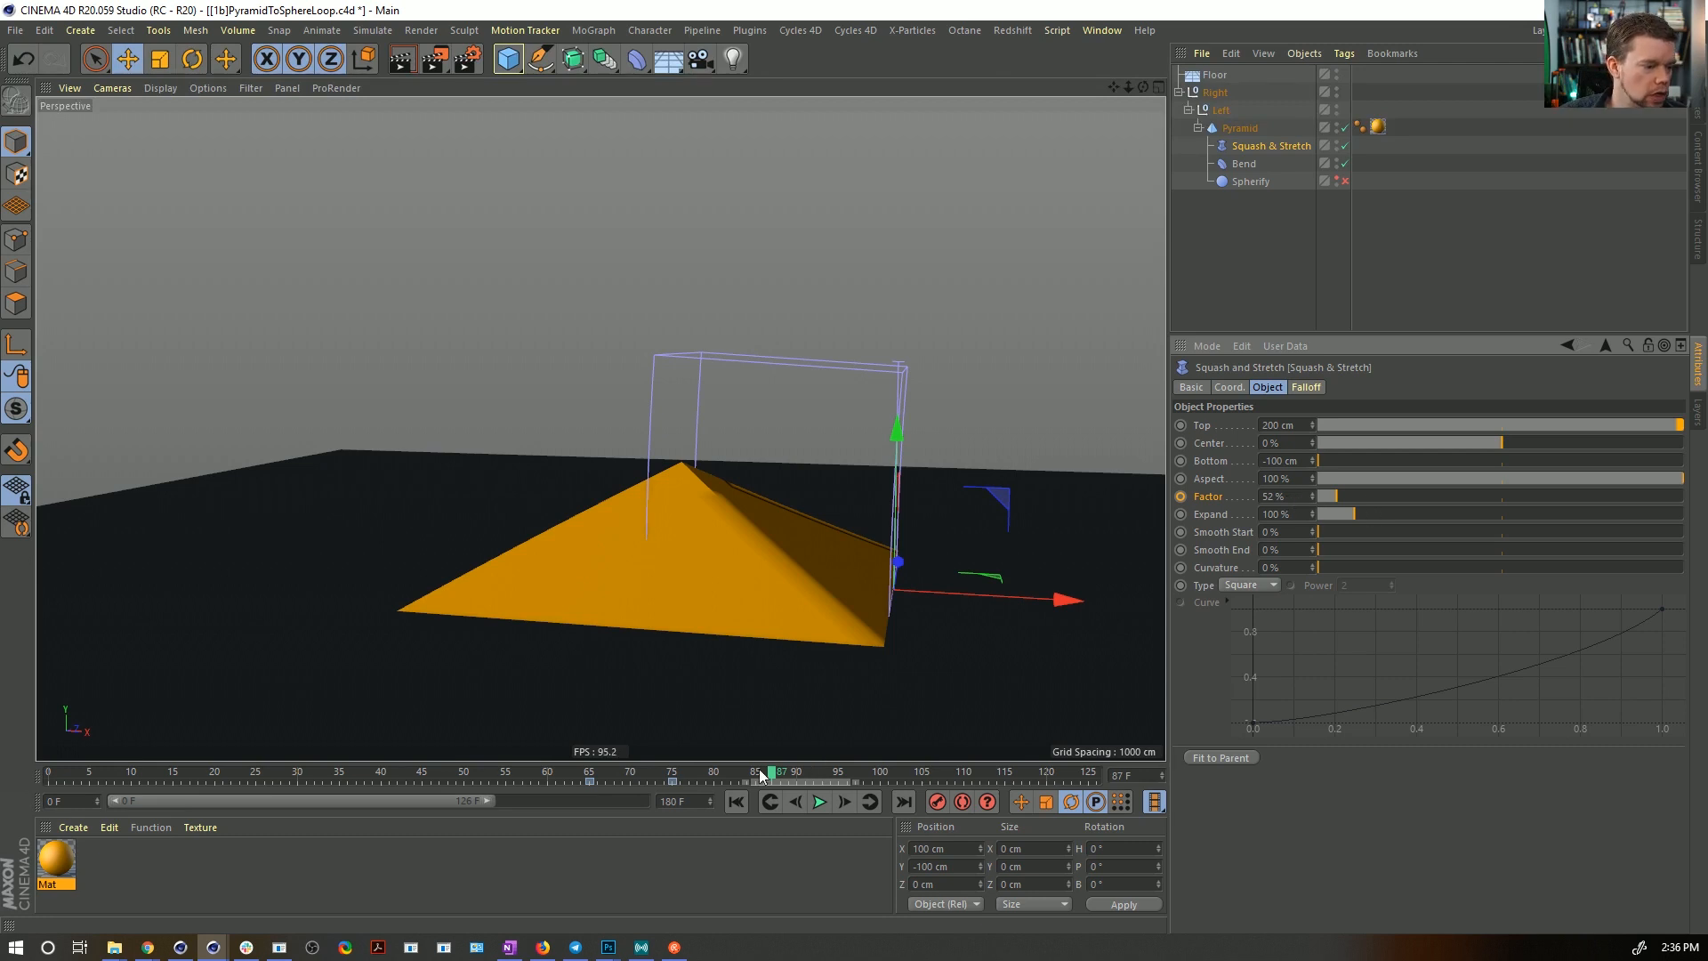
{"action": "mouse_move", "coordinate": [760, 776]}
{"action": "left_mouse_down"}
{"action": "mouse_move", "coordinate": [659, 774]}
{"action": "mouse_move", "coordinate": [805, 781]}
{"action": "mouse_move", "coordinate": [777, 804]}
{"action": "mouse_move", "coordinate": [840, 805]}
{"action": "mouse_move", "coordinate": [716, 803]}
{"action": "mouse_move", "coordinate": [781, 804]}
{"action": "left_mouse_up"}
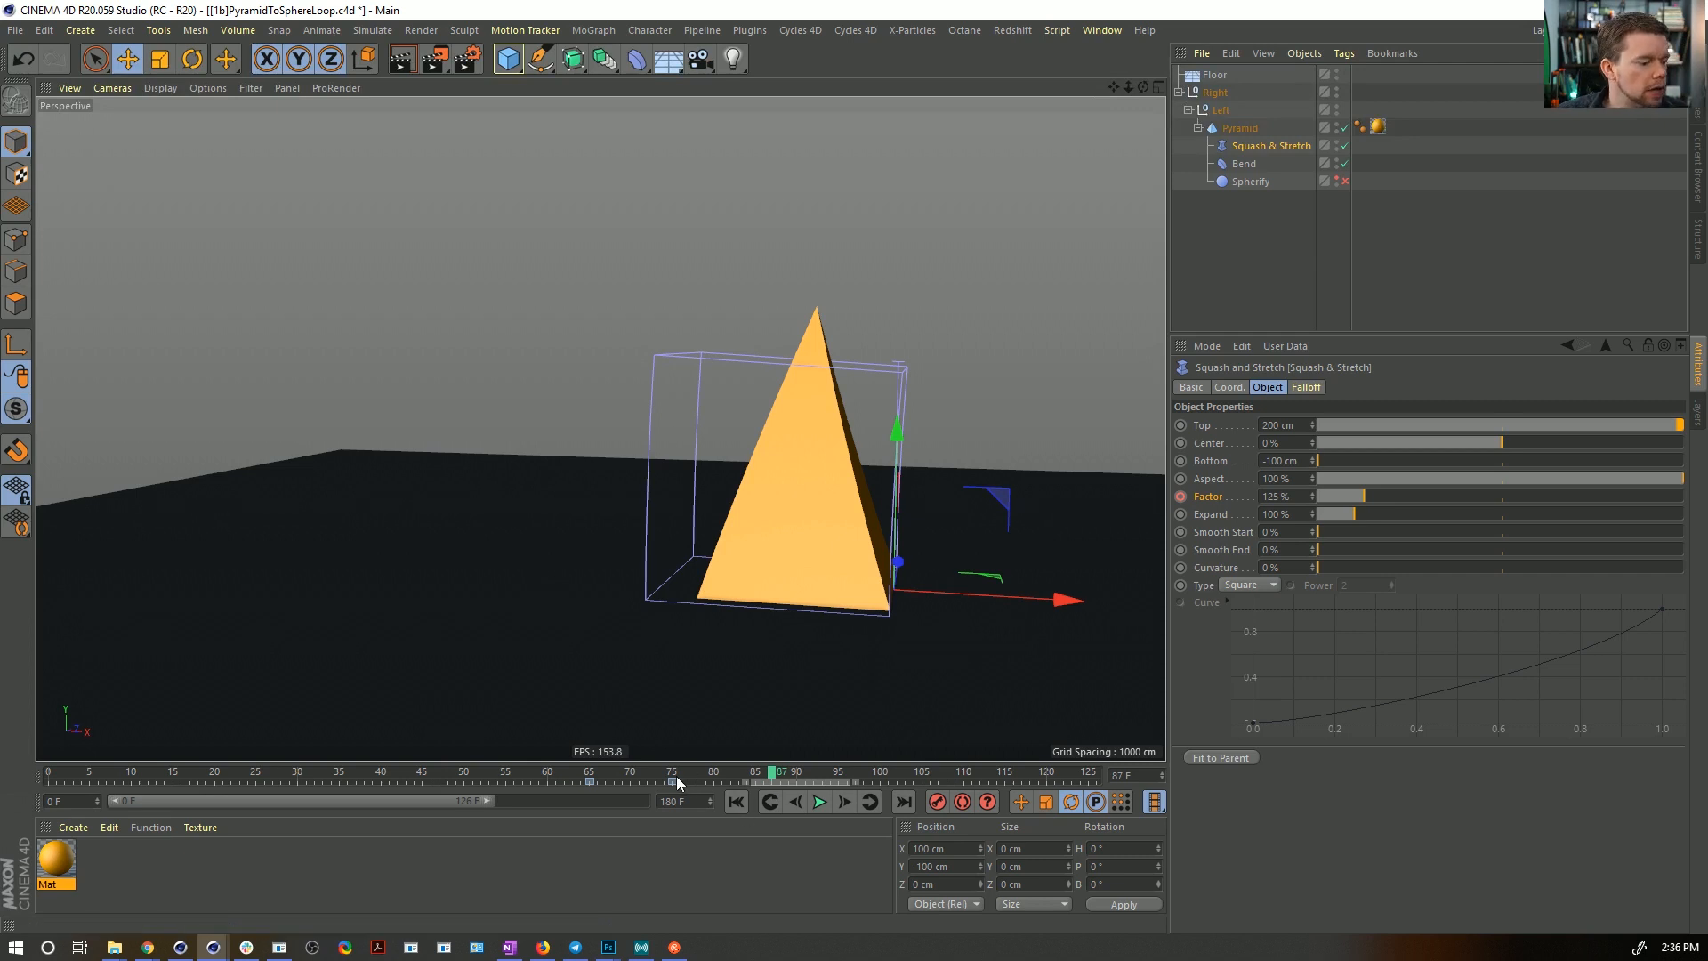
- Scrub from frame 75 to frame 87 and key the Squash & Stretch Factor there at 100%
{"action": "left_click_drag", "start_coordinate": [676, 776], "coordinate": [774, 788]}
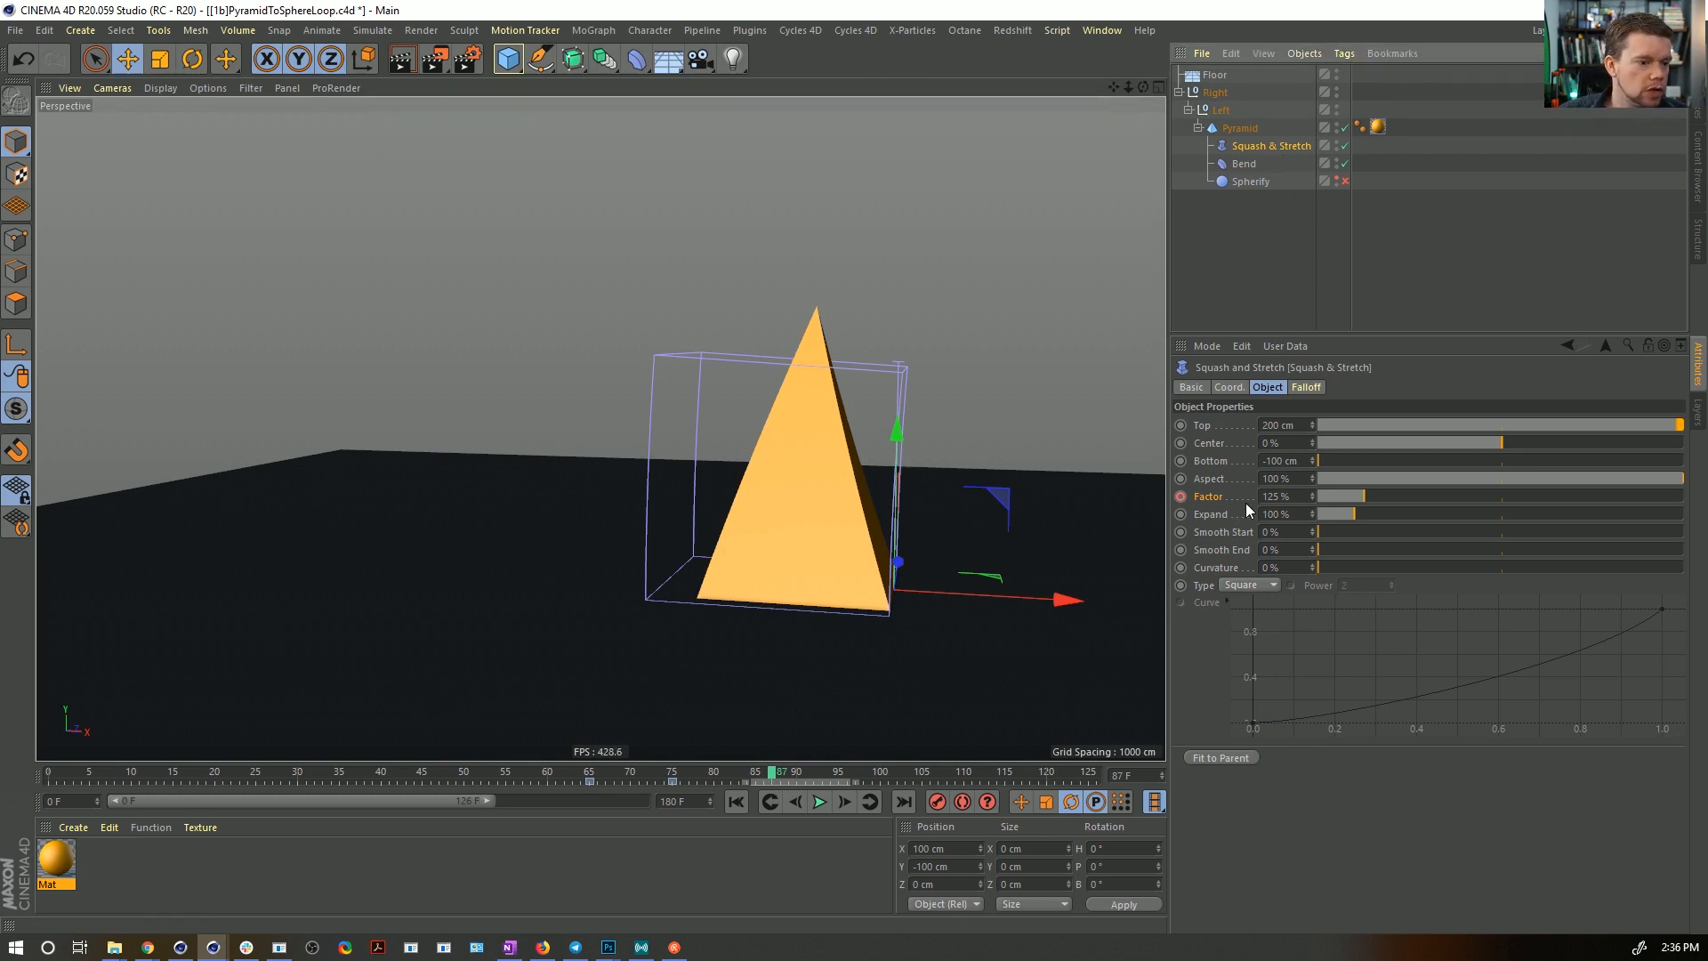
{"action": "left_click", "coordinate": [1302, 498]}
{"action": "type", "text": "100"}
{"action": "key", "text": "Return"}
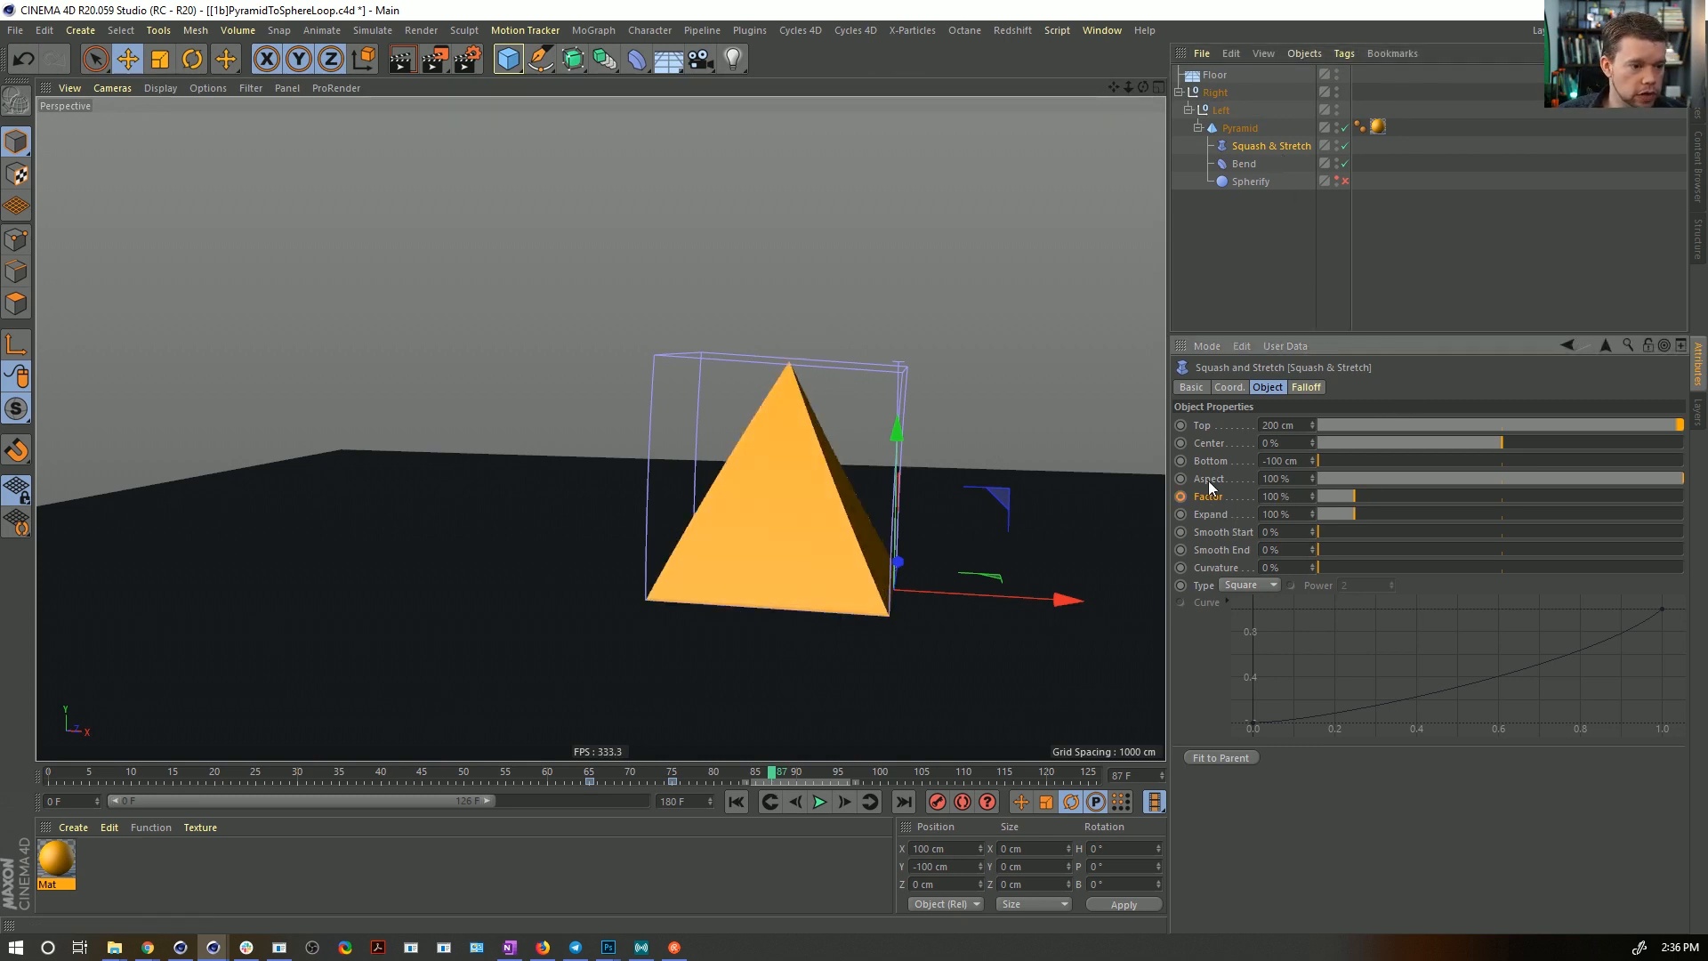
- Duplicate the Squash & Stretch deformer and set the copy's X position to -100 cm
{"action": "key", "text": "ctrl+c"}
{"action": "key", "text": "ctrl+v"}
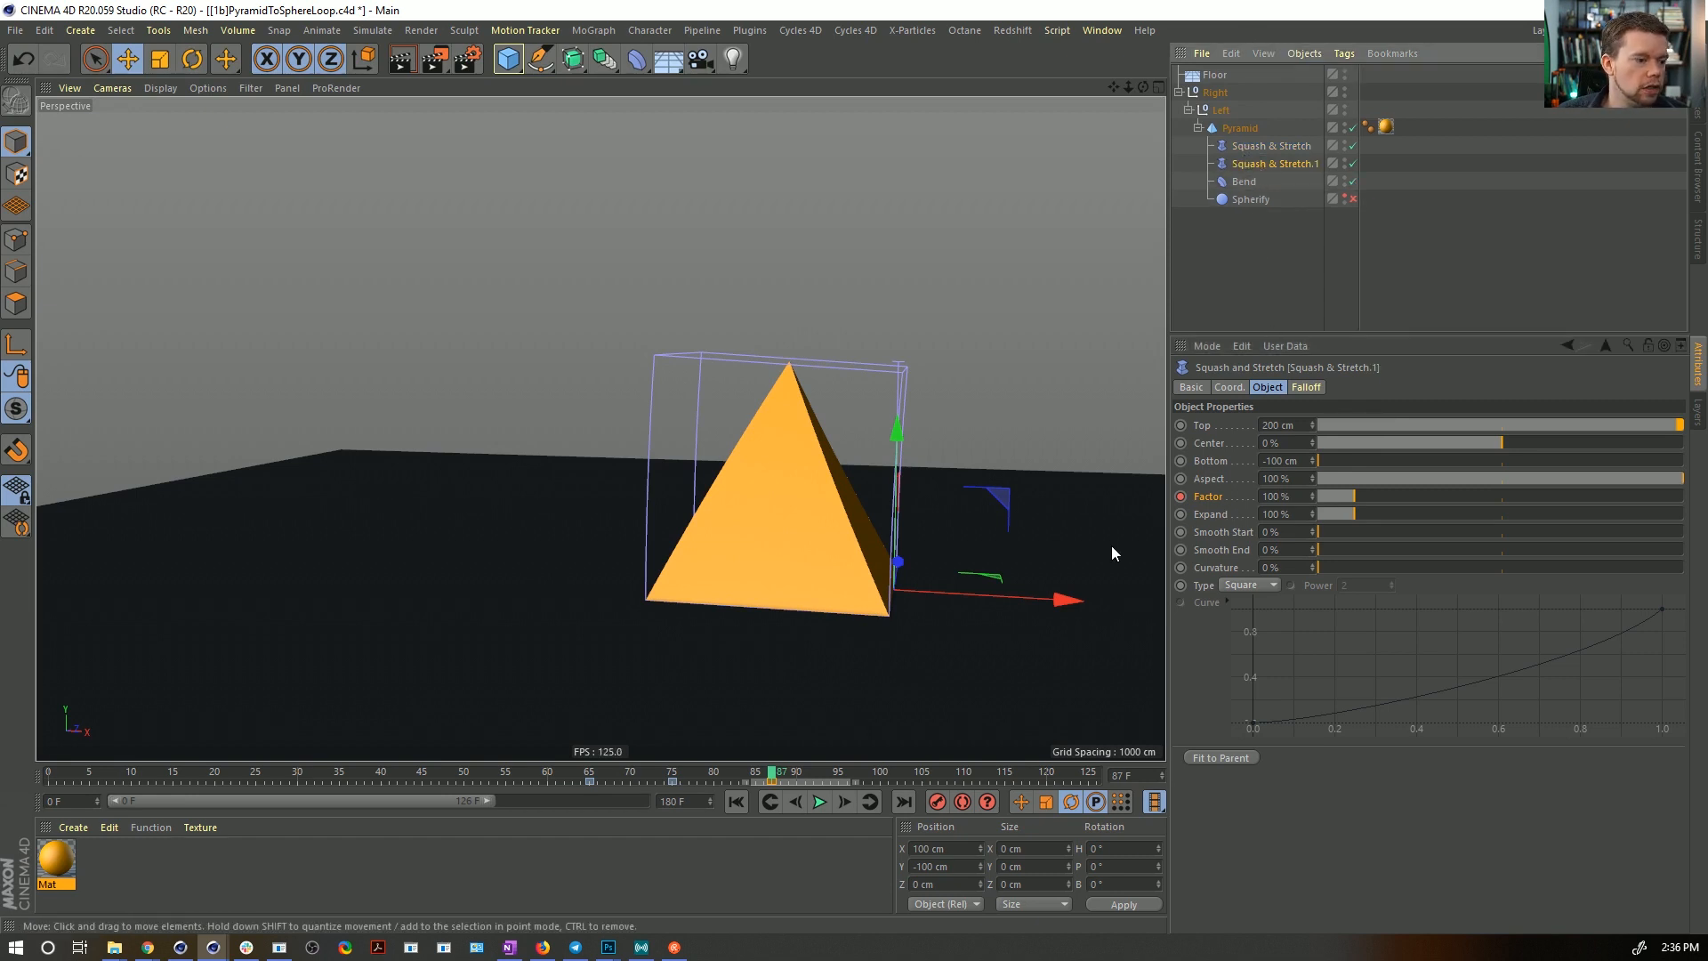
{"action": "left_click", "coordinate": [1235, 388]}
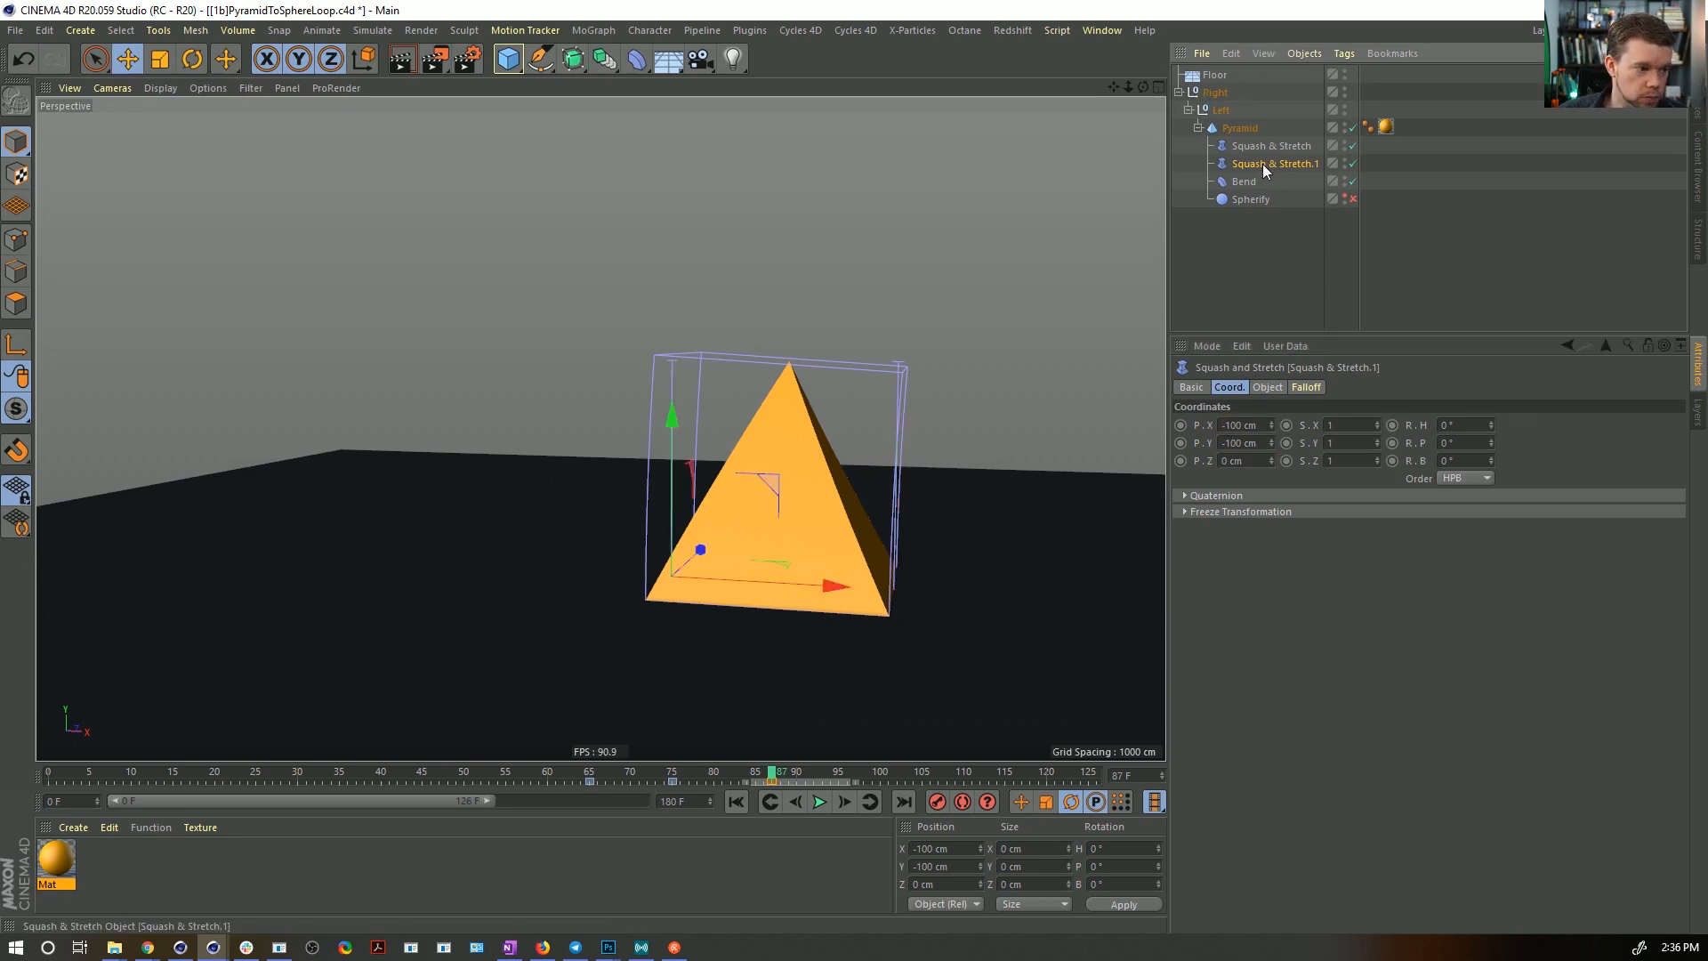
- Clear the copied Factor animation on the second Squash & Stretch deformer and key its Factor at 100% on frame 87
{"action": "left_click", "coordinate": [1266, 387]}
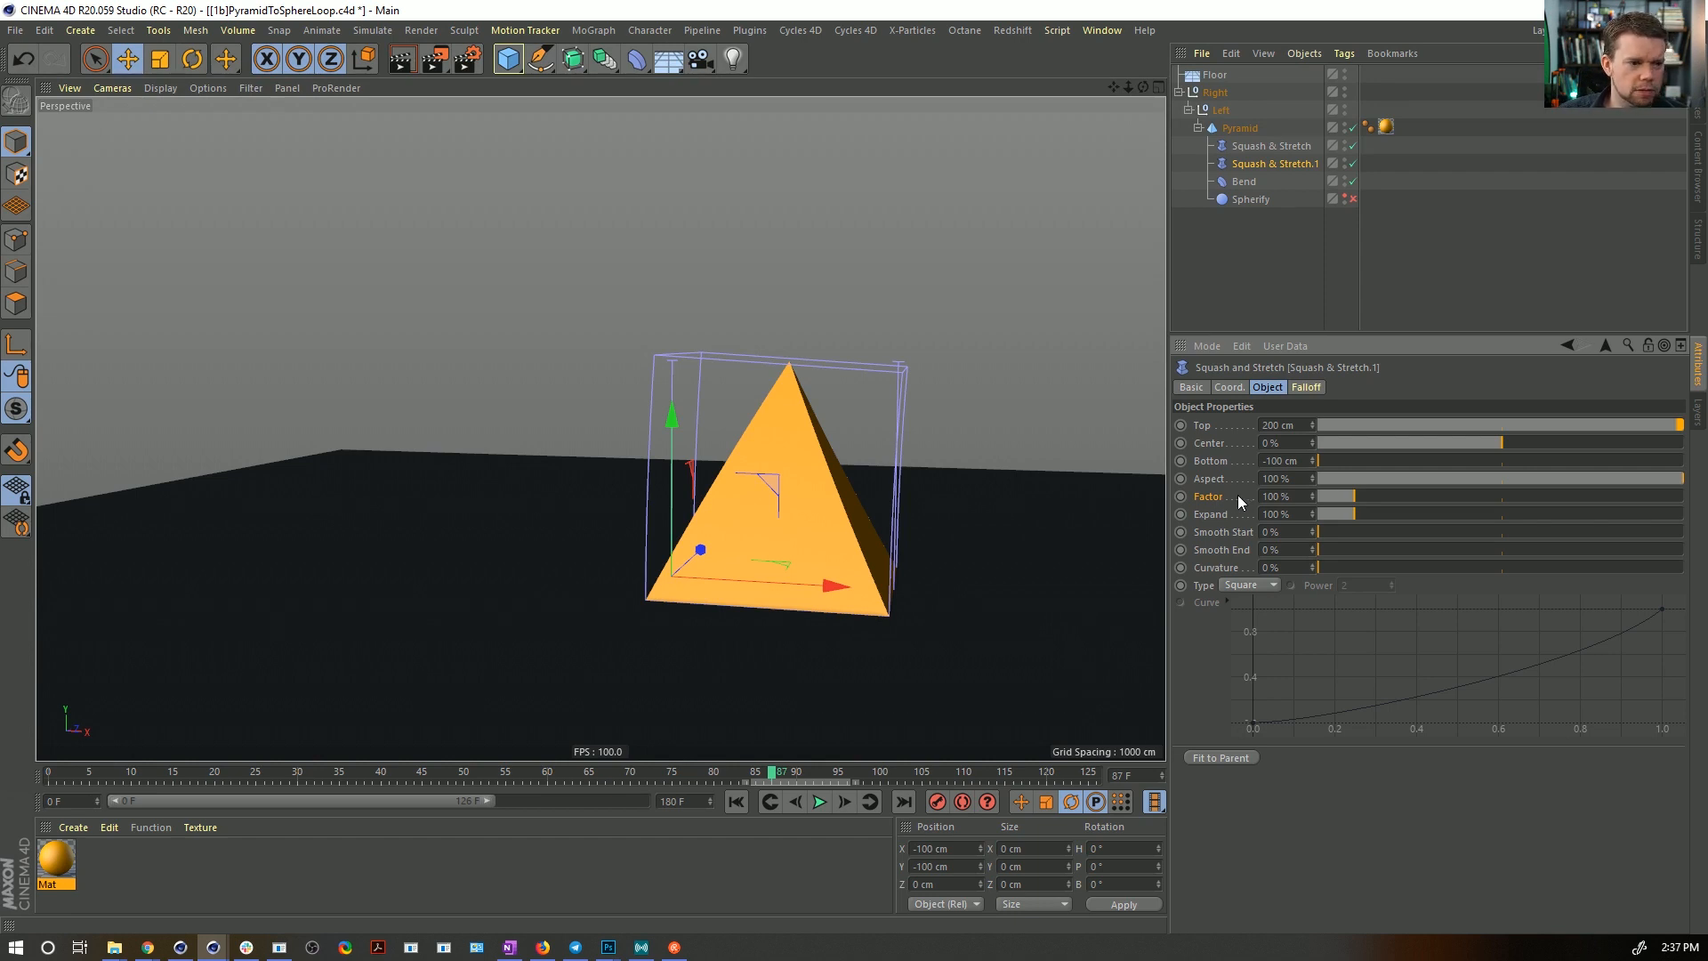
{"action": "left_click", "coordinate": [1181, 496], "text": "ctrl"}
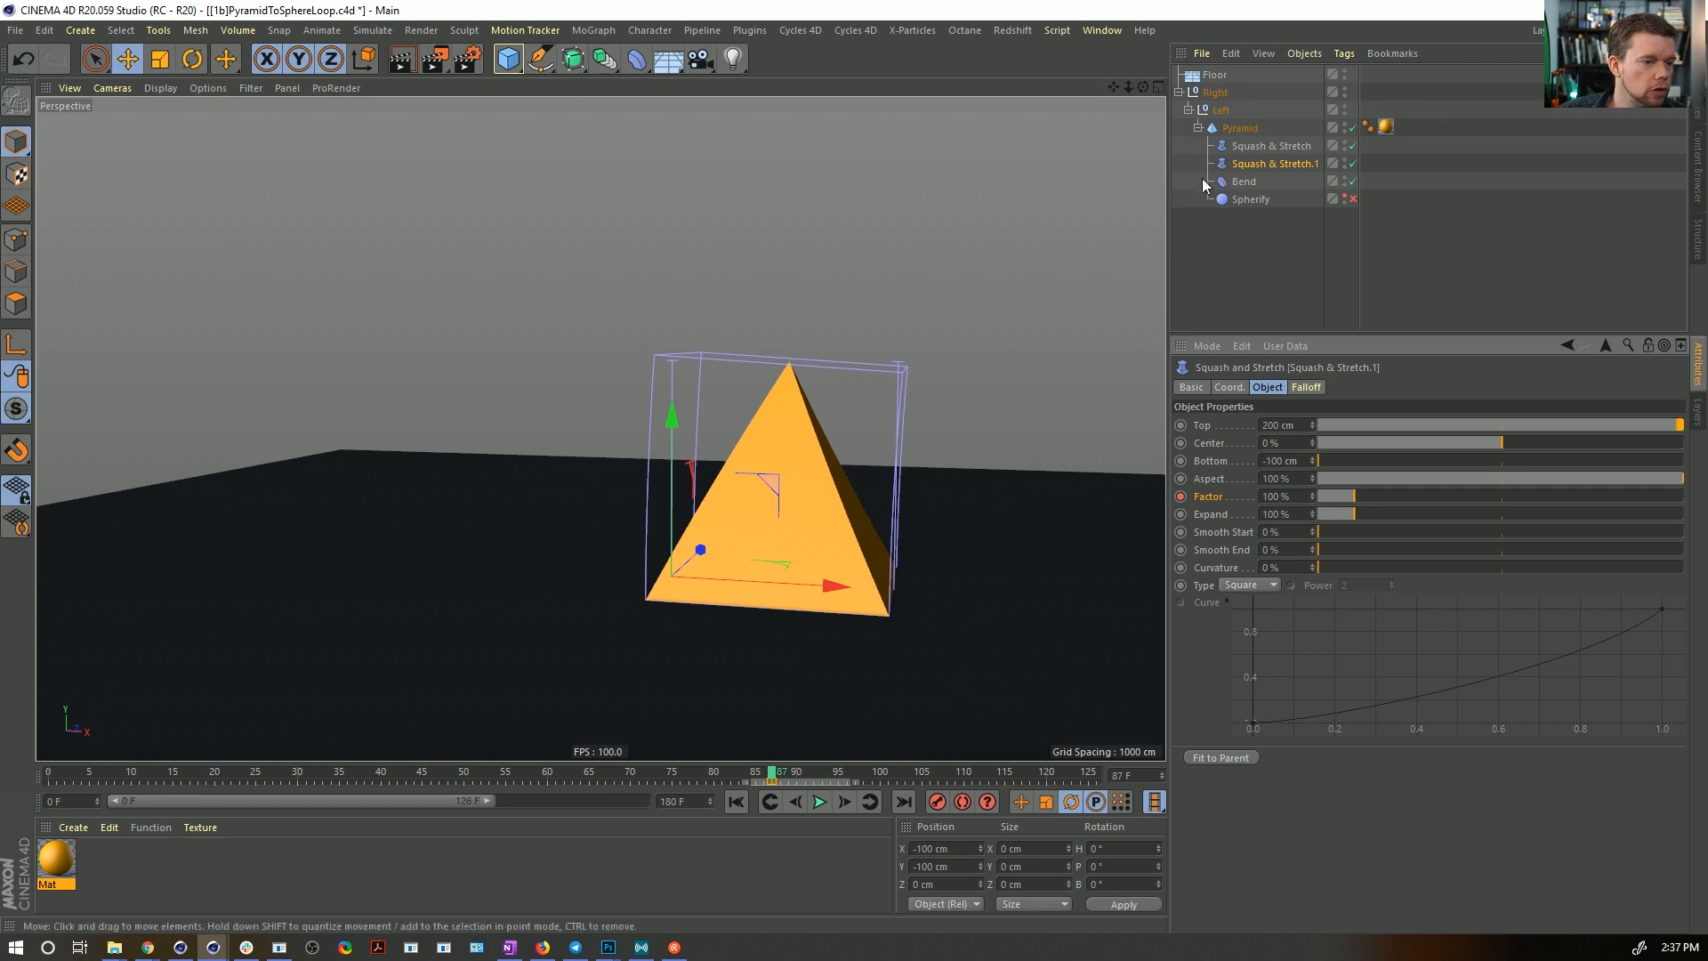
- Scrub to frame 83 using the Left null and pyramid keys as reference, and key the second Squash & Stretch Factor at 100%
{"action": "left_click", "coordinate": [1270, 146], "text": "ctrl"}
{"action": "left_click", "coordinate": [1244, 127], "text": "ctrl"}
{"action": "left_click", "coordinate": [1233, 110], "text": "ctrl"}
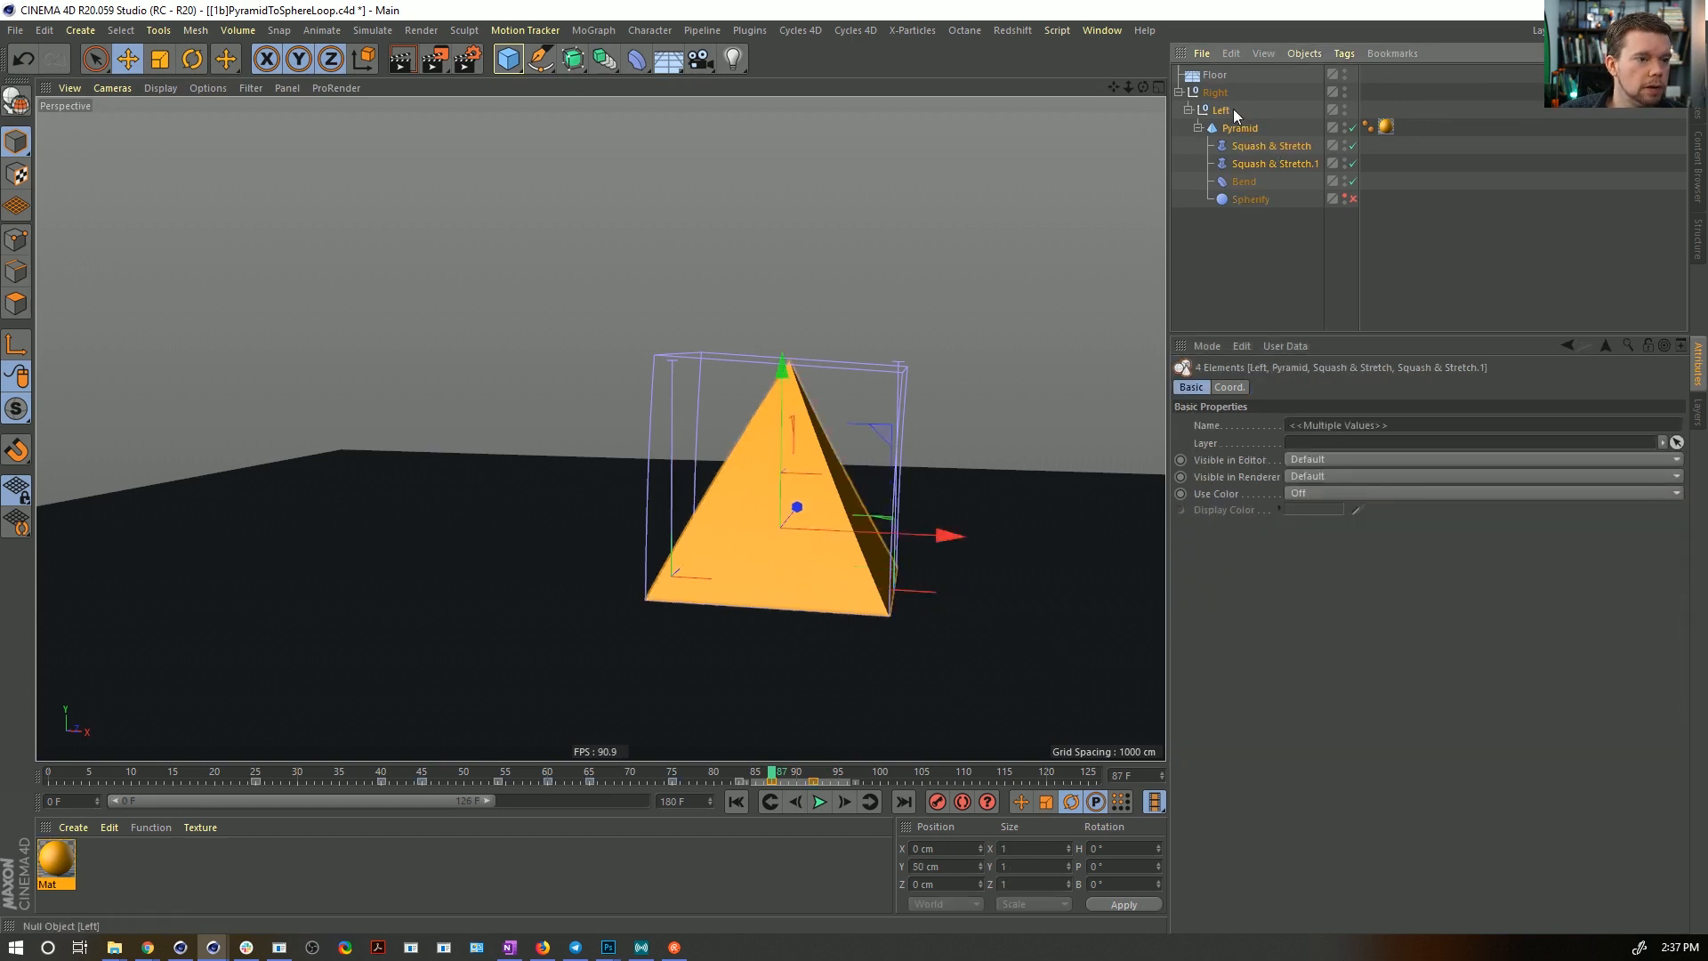
{"action": "left_click_drag", "start_coordinate": [756, 773], "coordinate": [738, 775]}
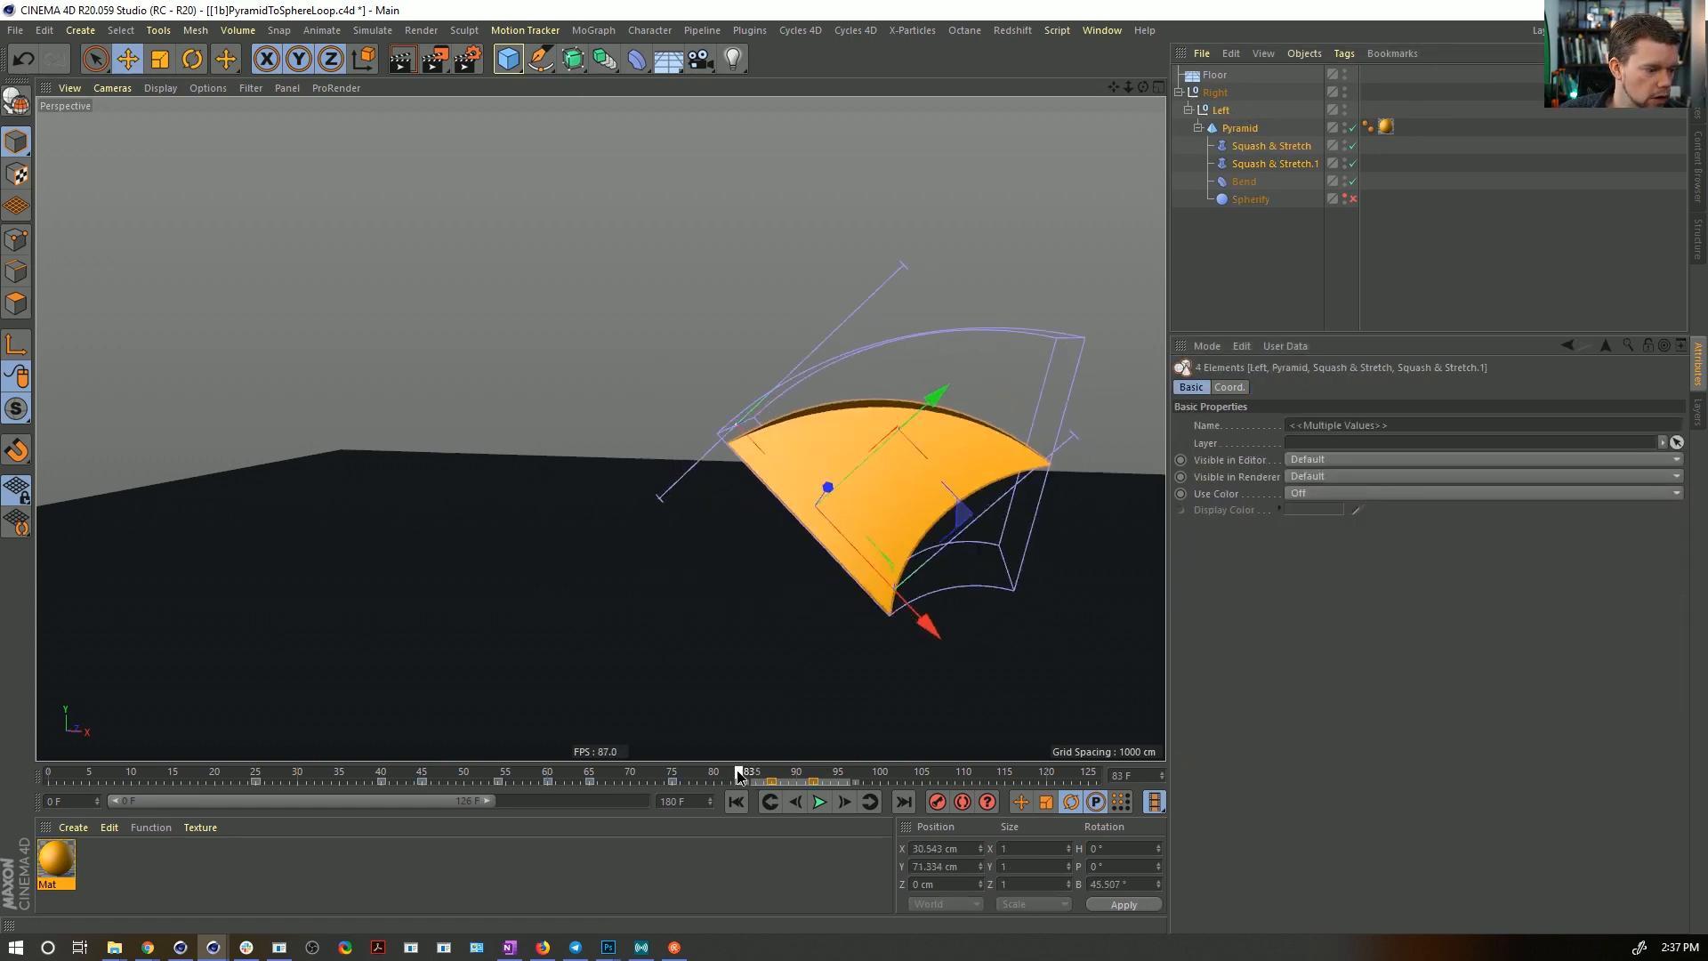
{"action": "left_click", "coordinate": [1268, 148]}
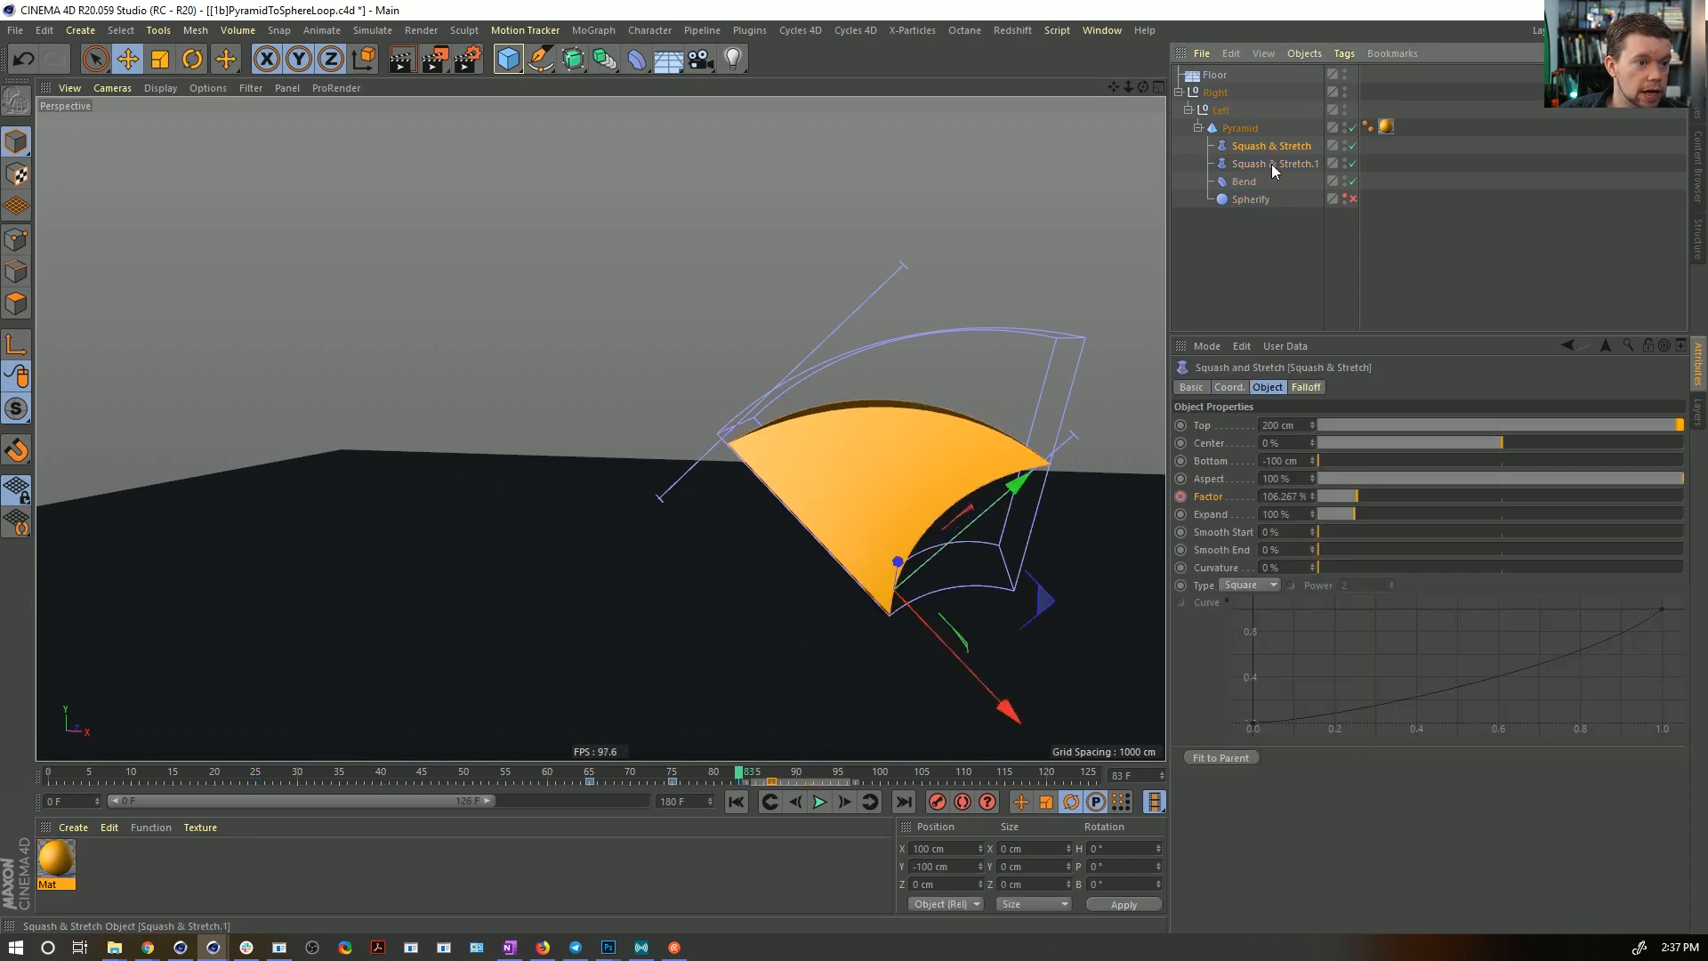
{"action": "left_click", "coordinate": [1274, 165]}
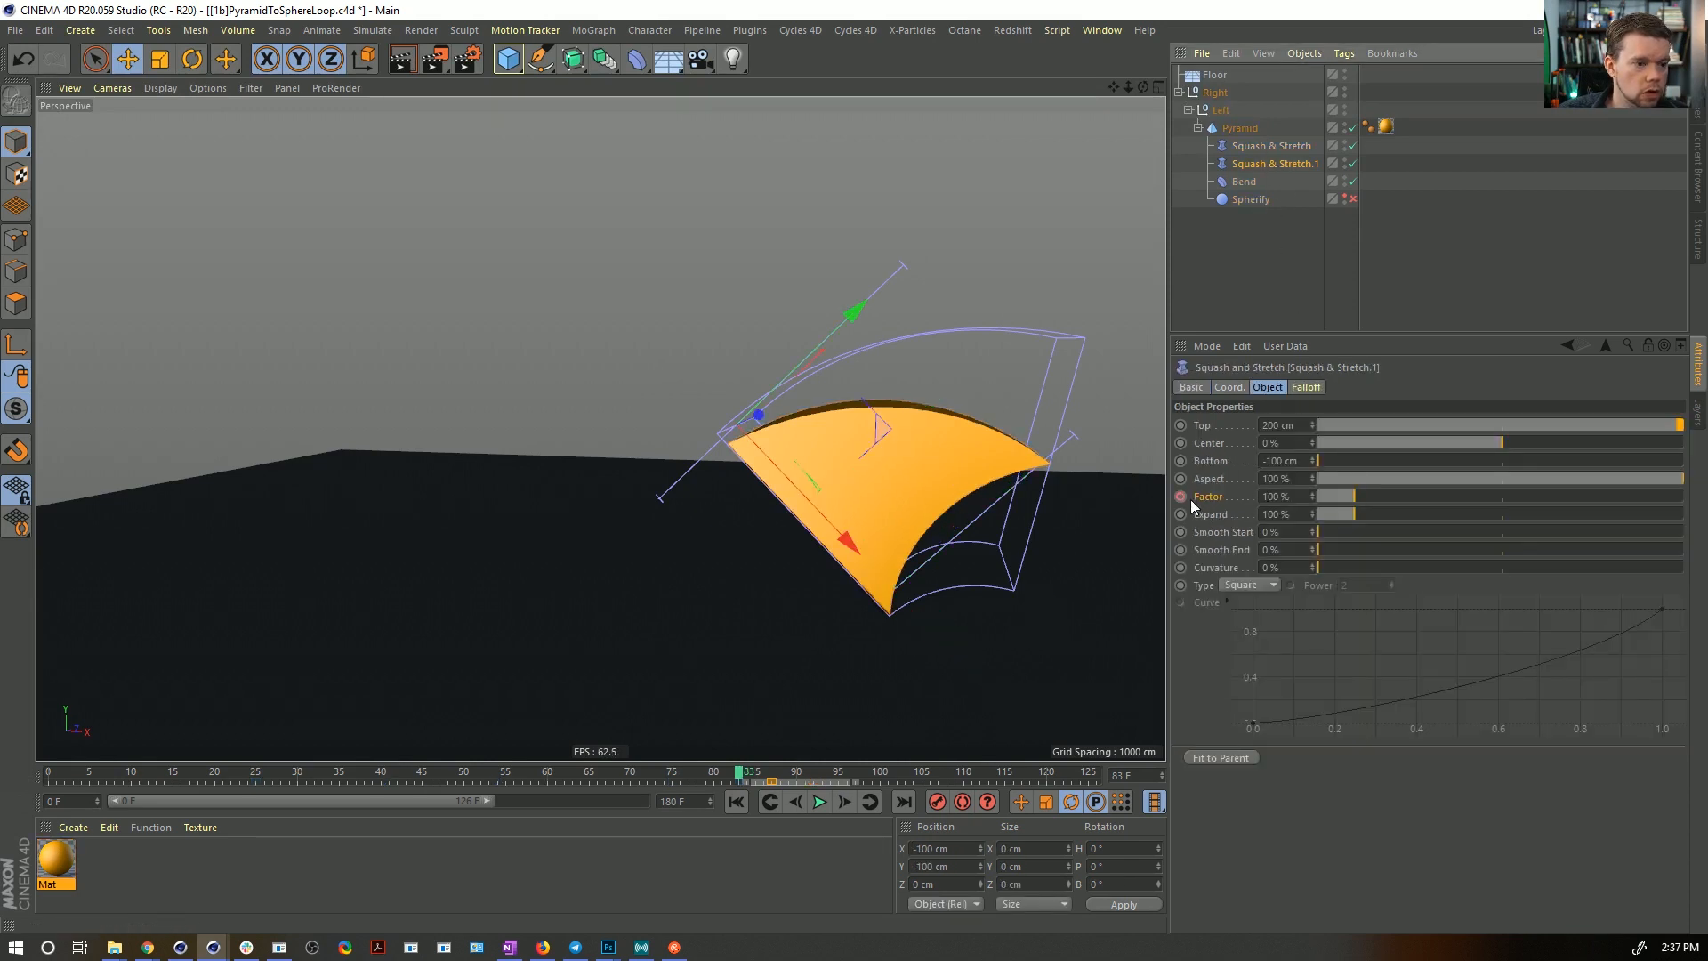
- Key the second Squash & Stretch Factor at 50% on frame 87, and scrub back to frame 83 to review the squash
{"action": "left_click", "coordinate": [770, 774]}
{"action": "left_click_drag", "start_coordinate": [1334, 499], "coordinate": [1337, 492]}
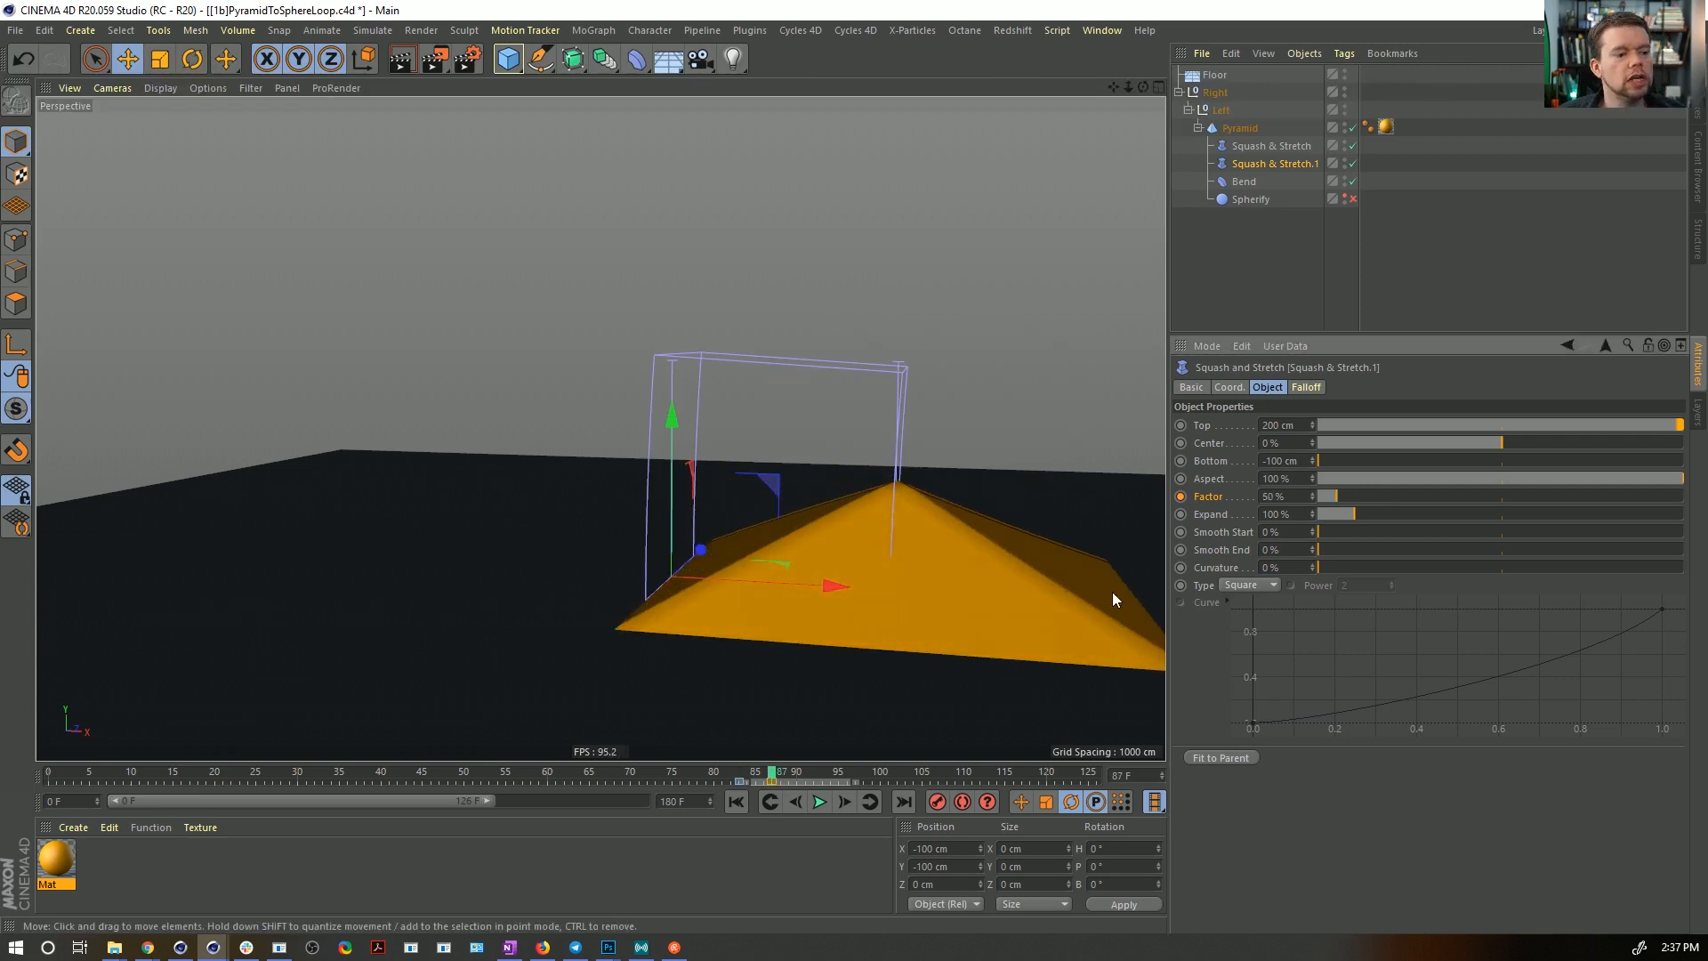
{"action": "left_click", "coordinate": [1181, 496]}
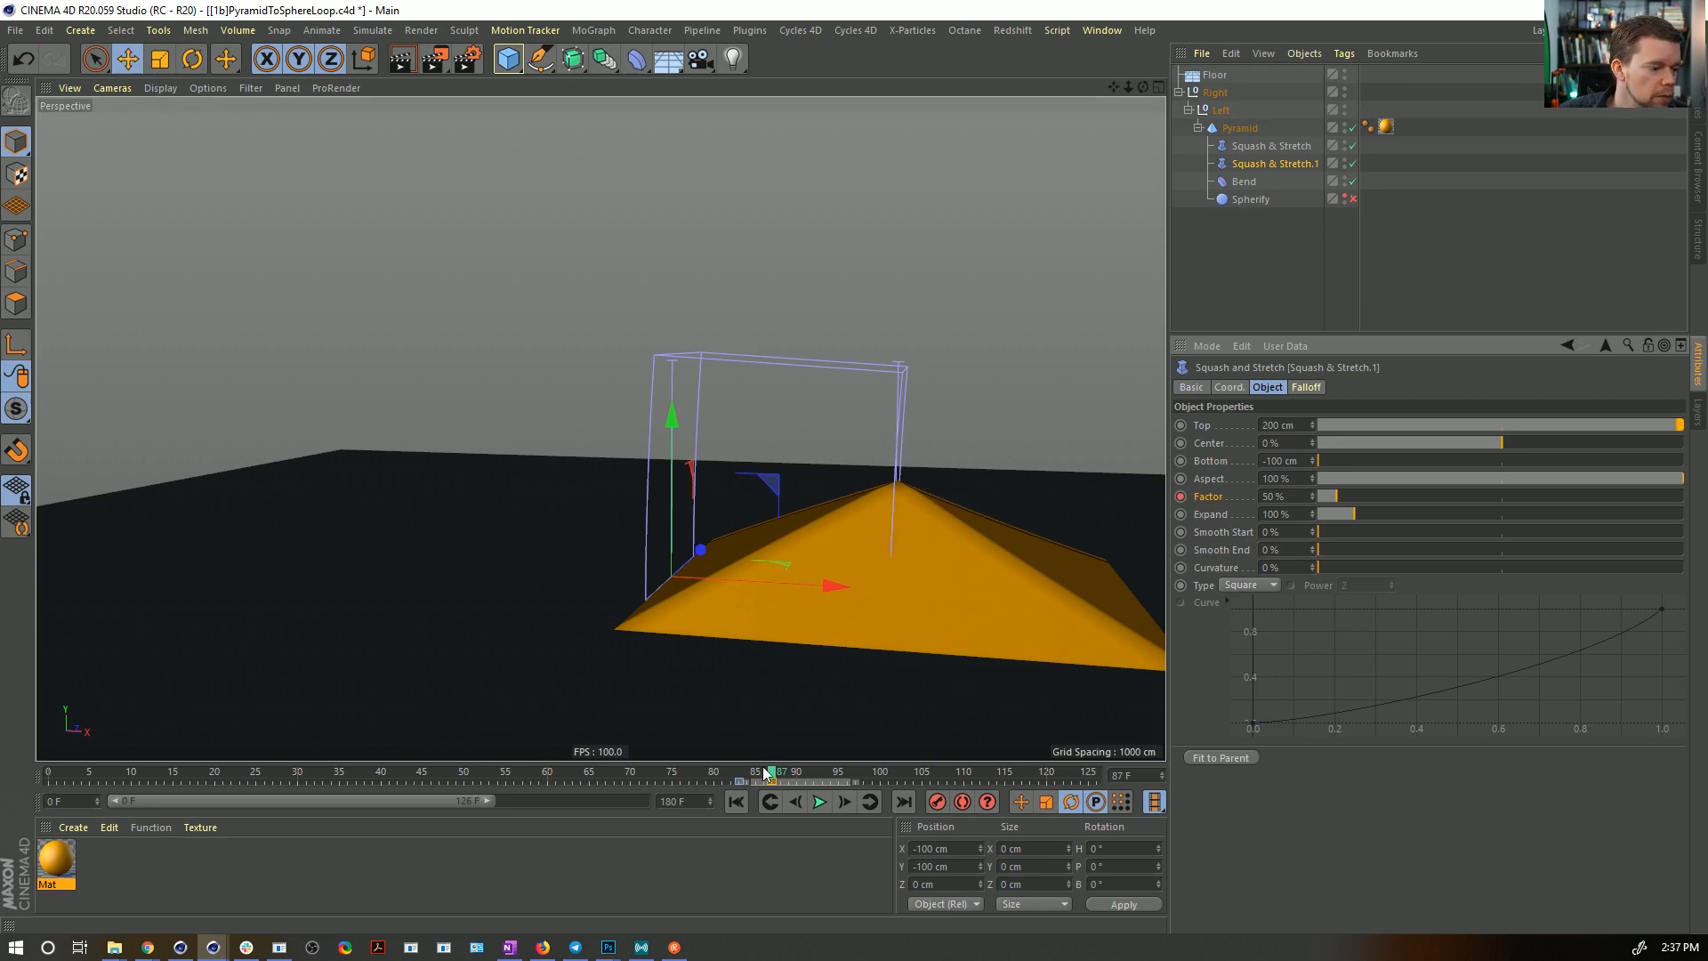
{"action": "mouse_move", "coordinate": [770, 773]}
{"action": "left_mouse_down"}
{"action": "mouse_move", "coordinate": [737, 779]}
{"action": "mouse_move", "coordinate": [813, 776]}
{"action": "mouse_move", "coordinate": [716, 775]}
{"action": "mouse_move", "coordinate": [843, 775]}
{"action": "mouse_move", "coordinate": [747, 779]}
{"action": "left_mouse_up"}
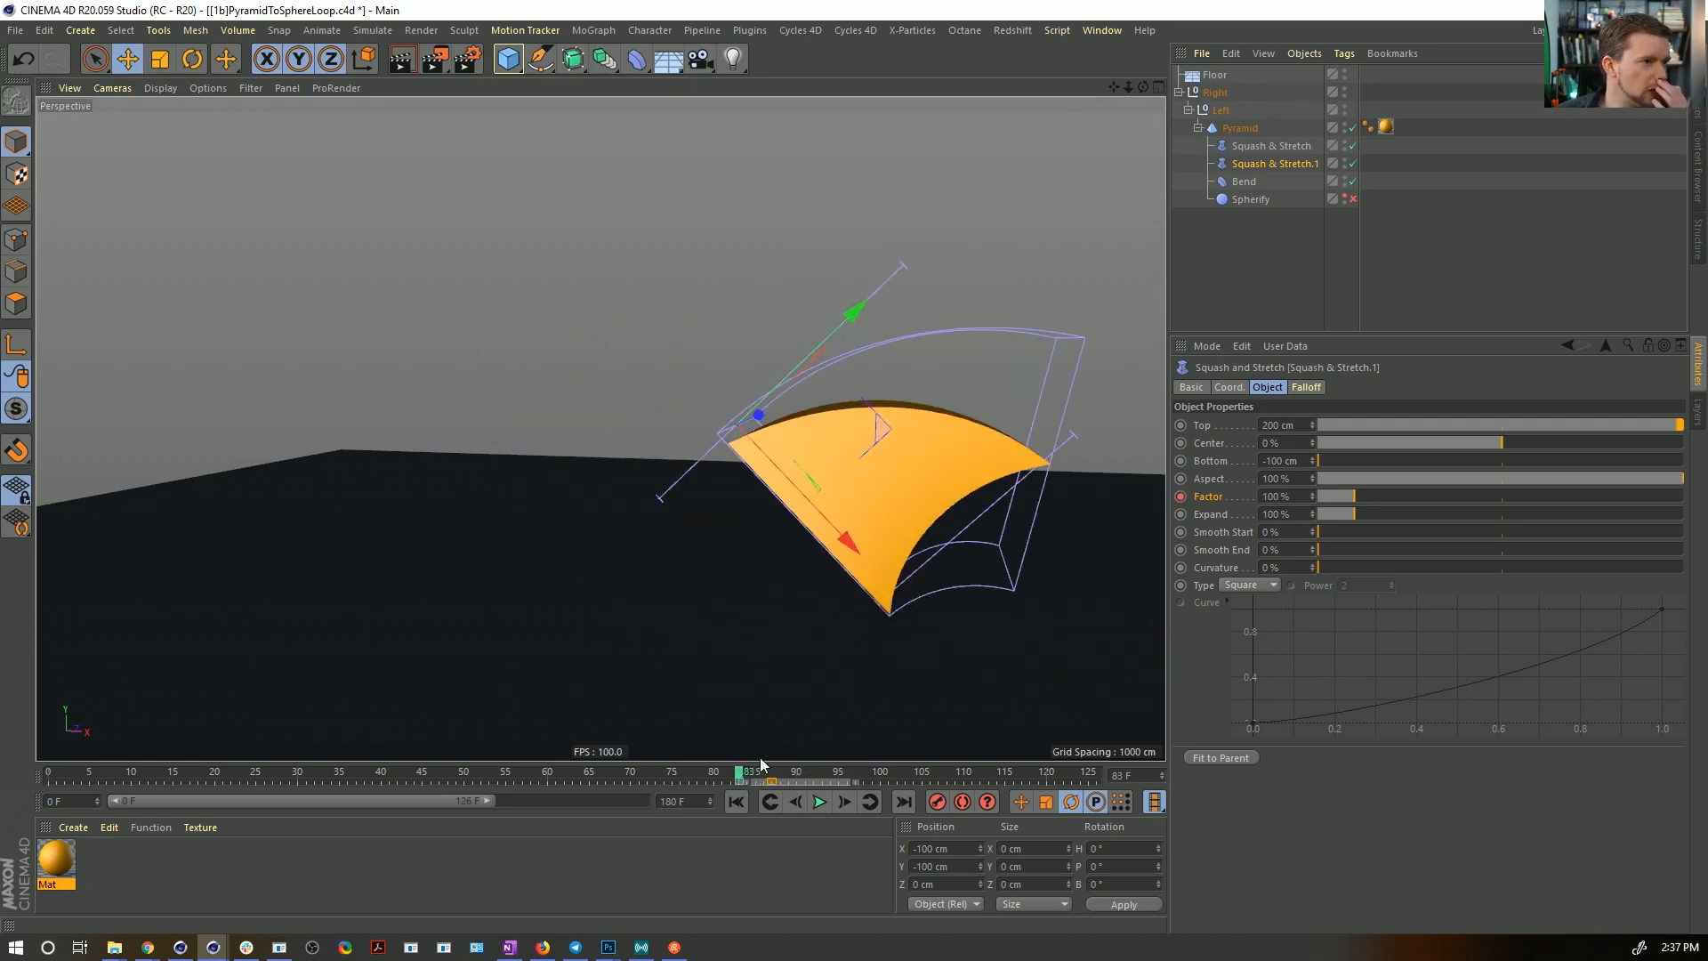
{"action": "left_click", "coordinate": [761, 756]}
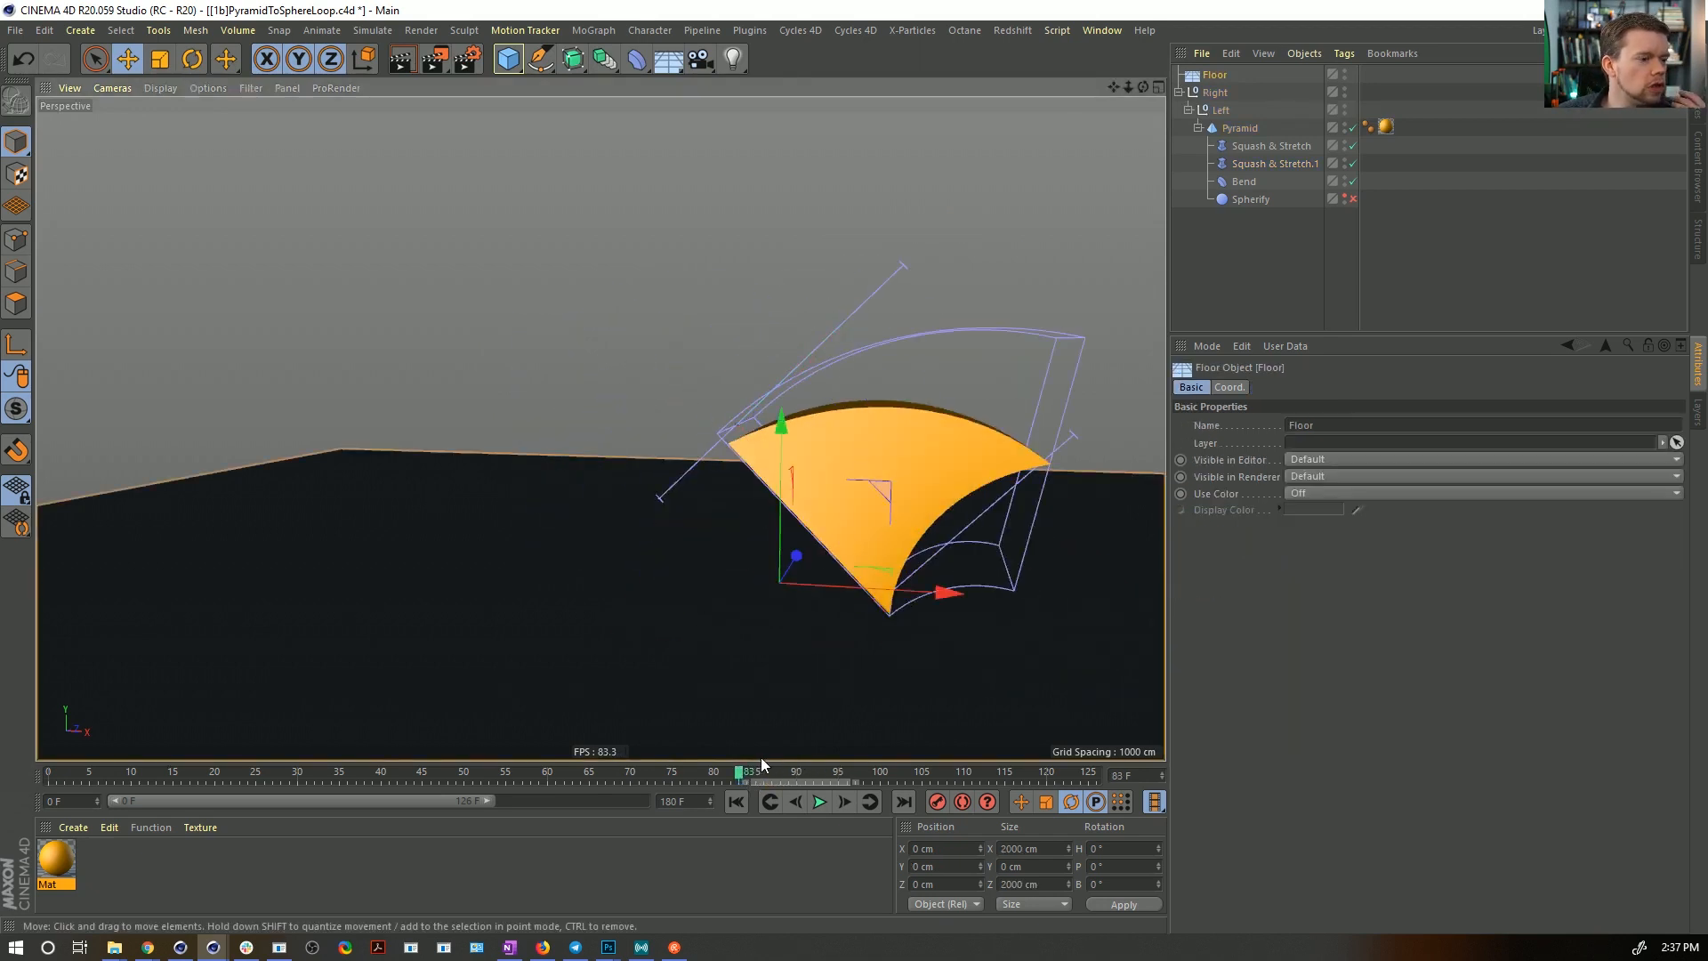
- Remove the 50% key from the second Squash & Stretch Factor, leaving only a 100% key on frame 87
{"action": "left_click", "coordinate": [1290, 165]}
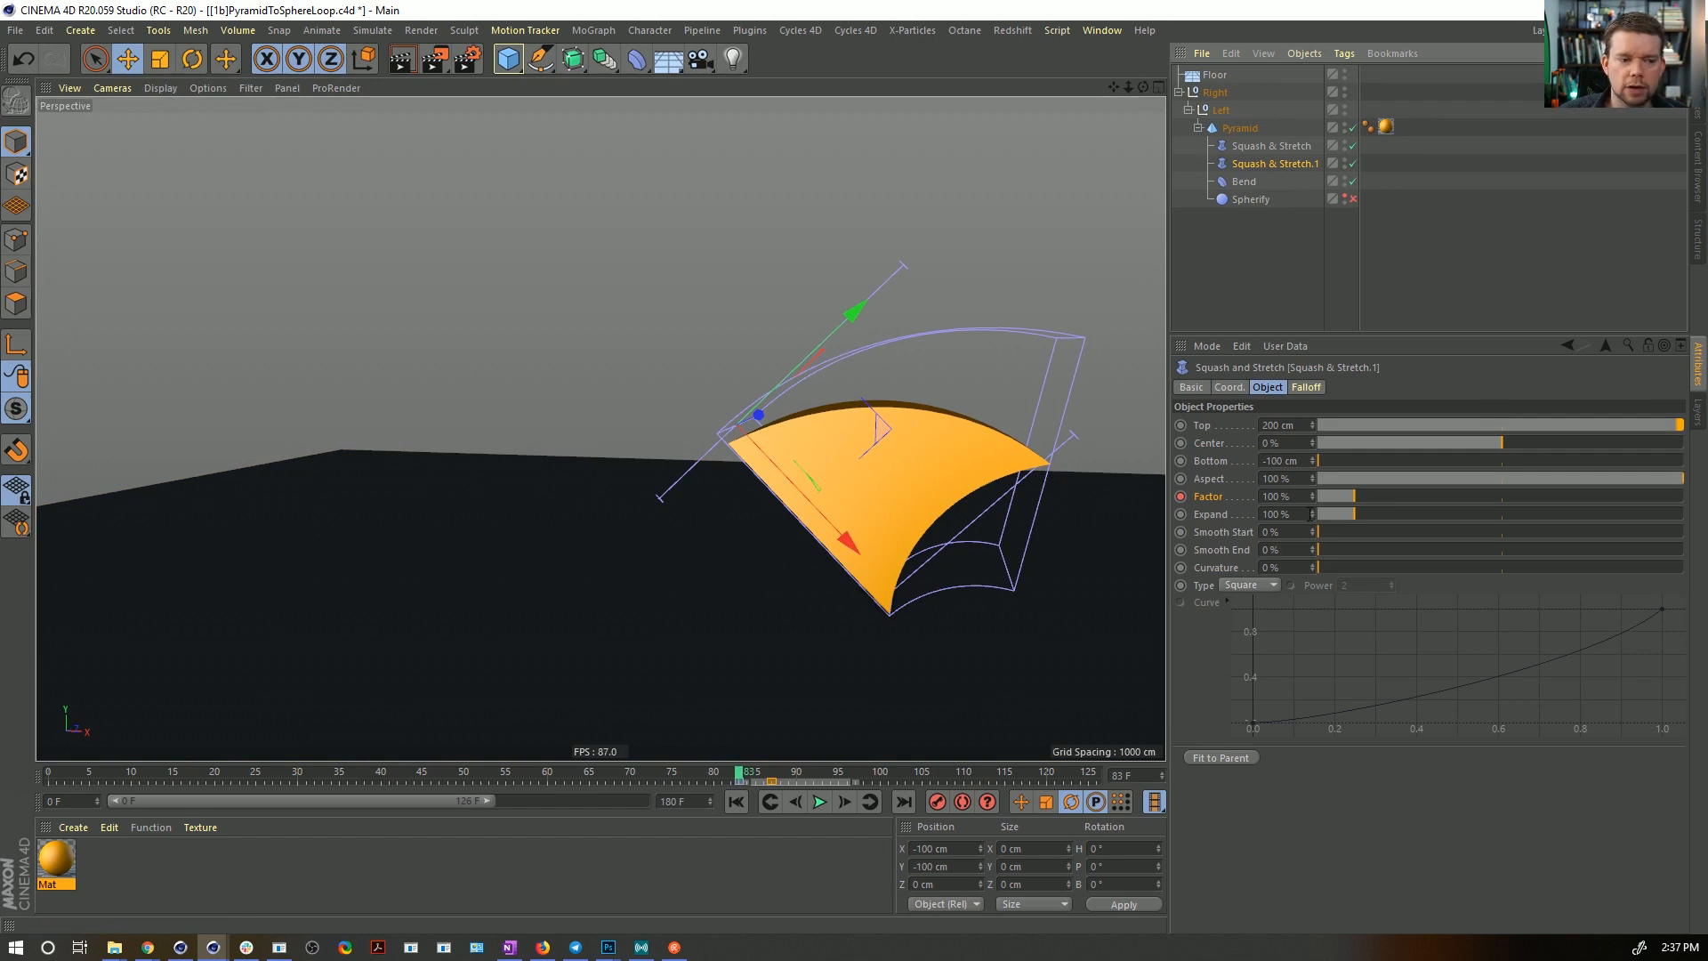
{"action": "mouse_move", "coordinate": [742, 781]}
{"action": "left_mouse_down"}
{"action": "mouse_move", "coordinate": [776, 777]}
{"action": "mouse_move", "coordinate": [702, 781]}
{"action": "mouse_move", "coordinate": [772, 777]}
{"action": "left_mouse_up"}
{"action": "left_click", "coordinate": [739, 782]}
{"action": "left_click", "coordinate": [771, 782]}
{"action": "key", "text": "Delete"}
{"action": "left_click", "coordinate": [1273, 164]}
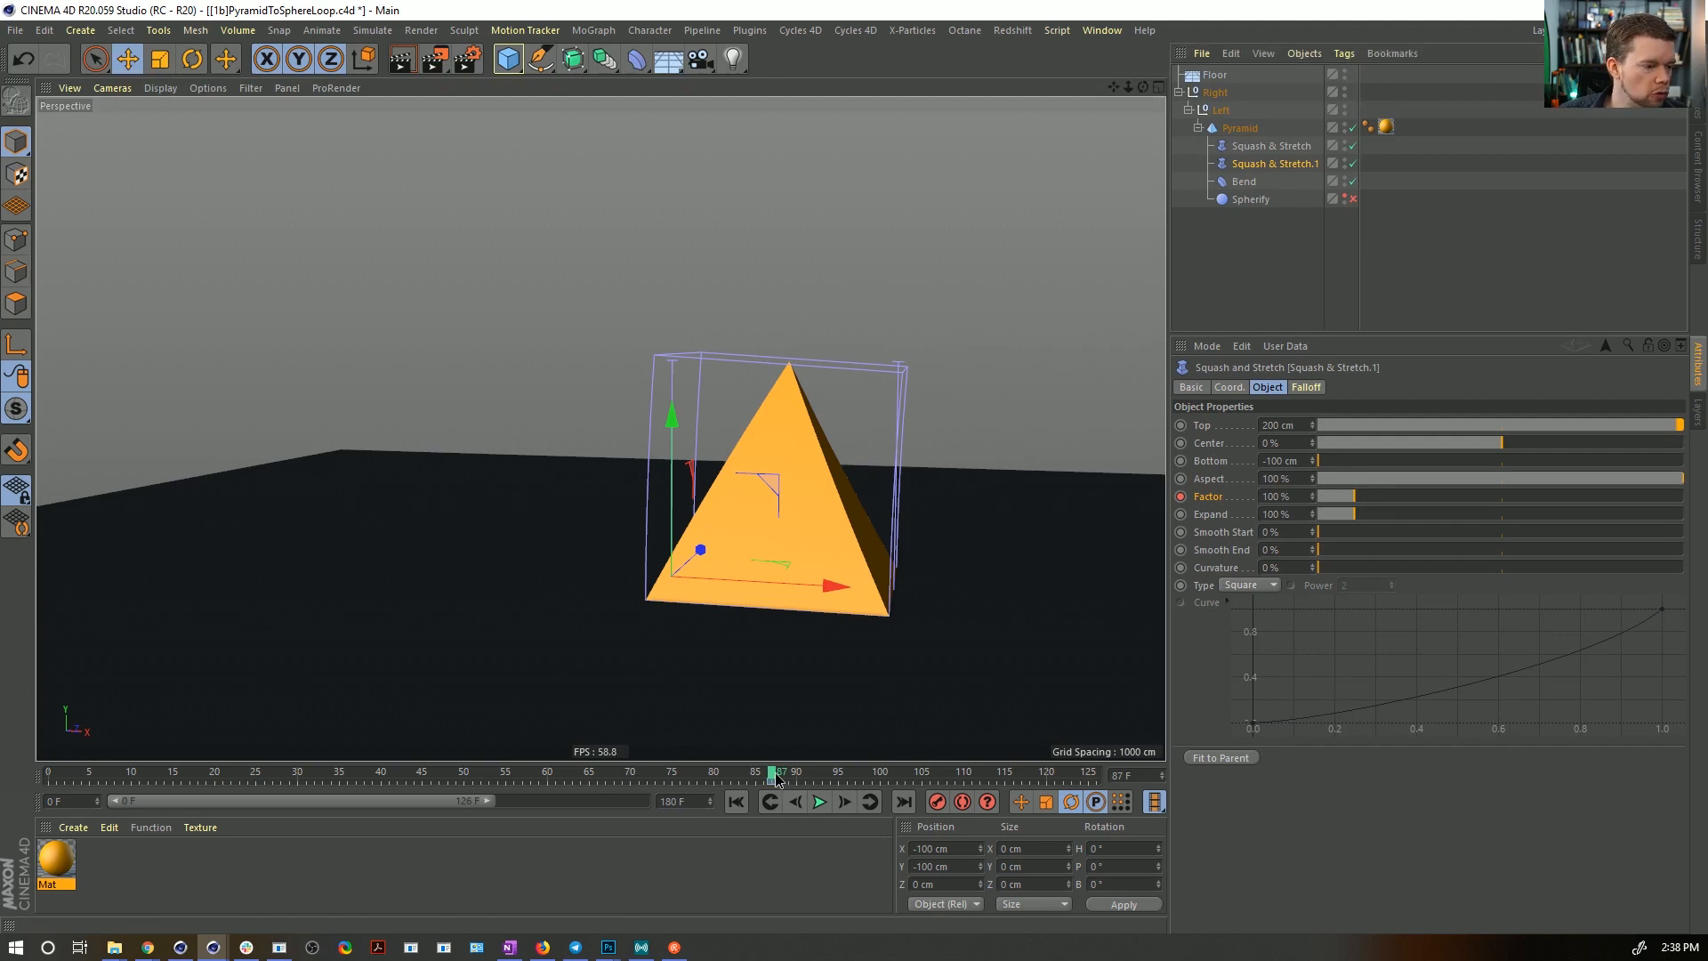
- Try the second Squash & Stretch Factor at 59% on frame 92, and step back to frame 87
{"action": "left_click_drag", "start_coordinate": [772, 778], "coordinate": [804, 779]}
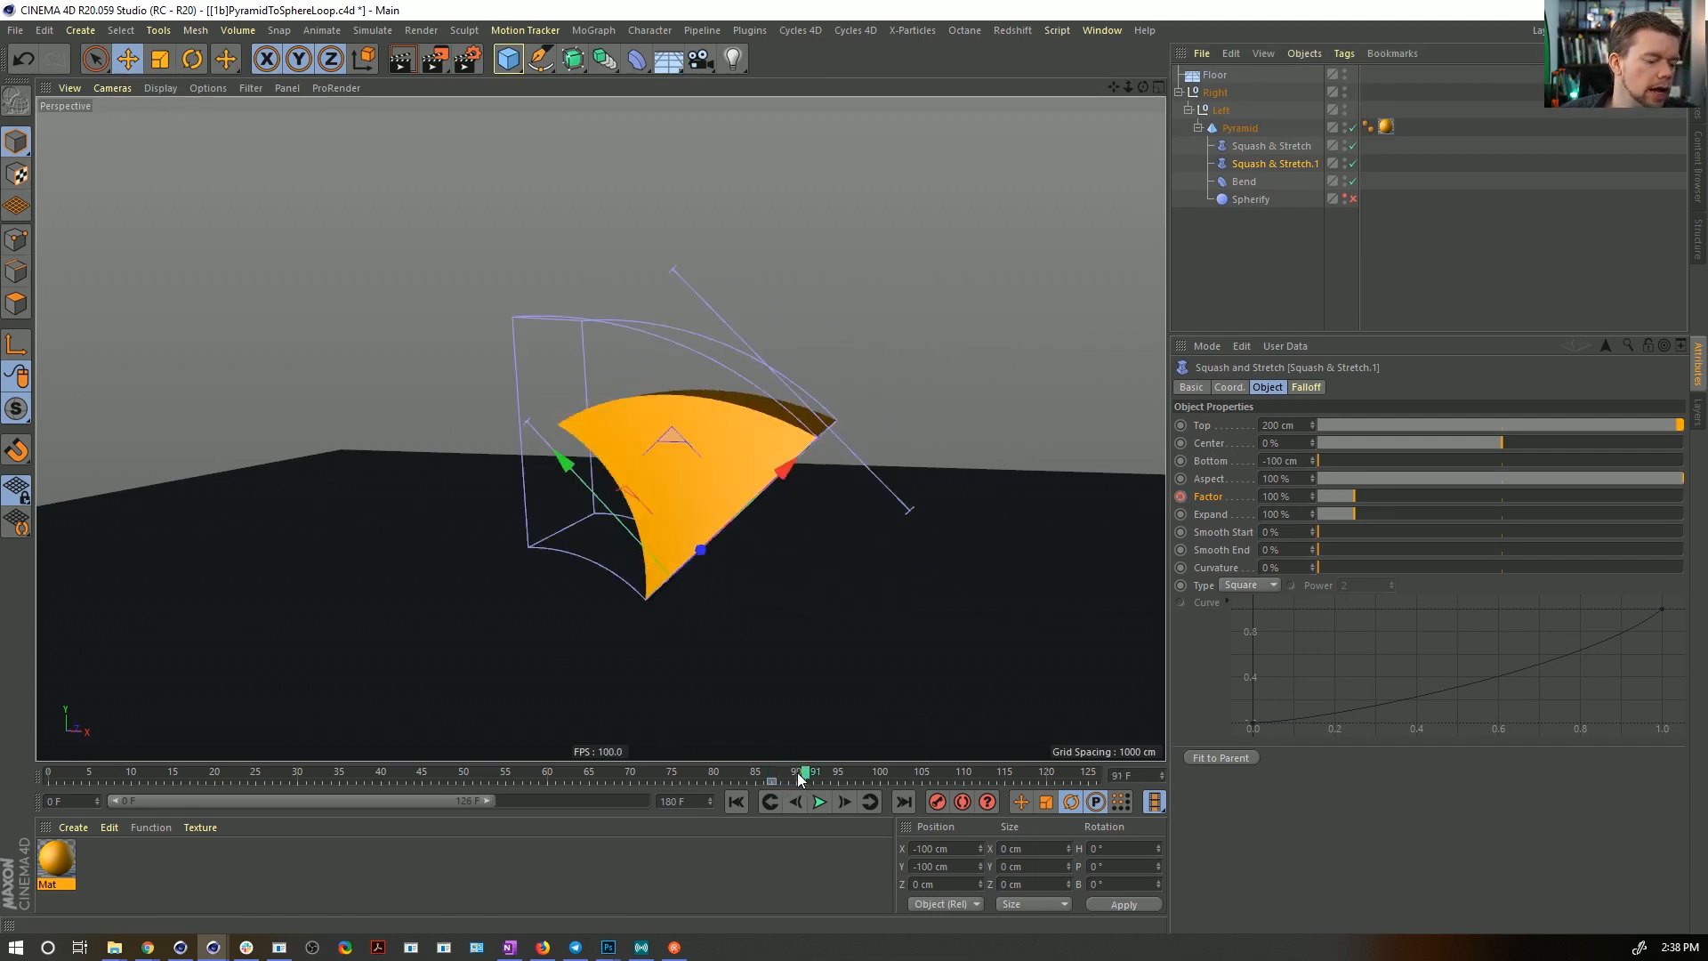
{"action": "mouse_move", "coordinate": [806, 776]}
{"action": "left_mouse_down"}
{"action": "mouse_move", "coordinate": [773, 777]}
{"action": "mouse_move", "coordinate": [814, 780]}
{"action": "left_mouse_up"}
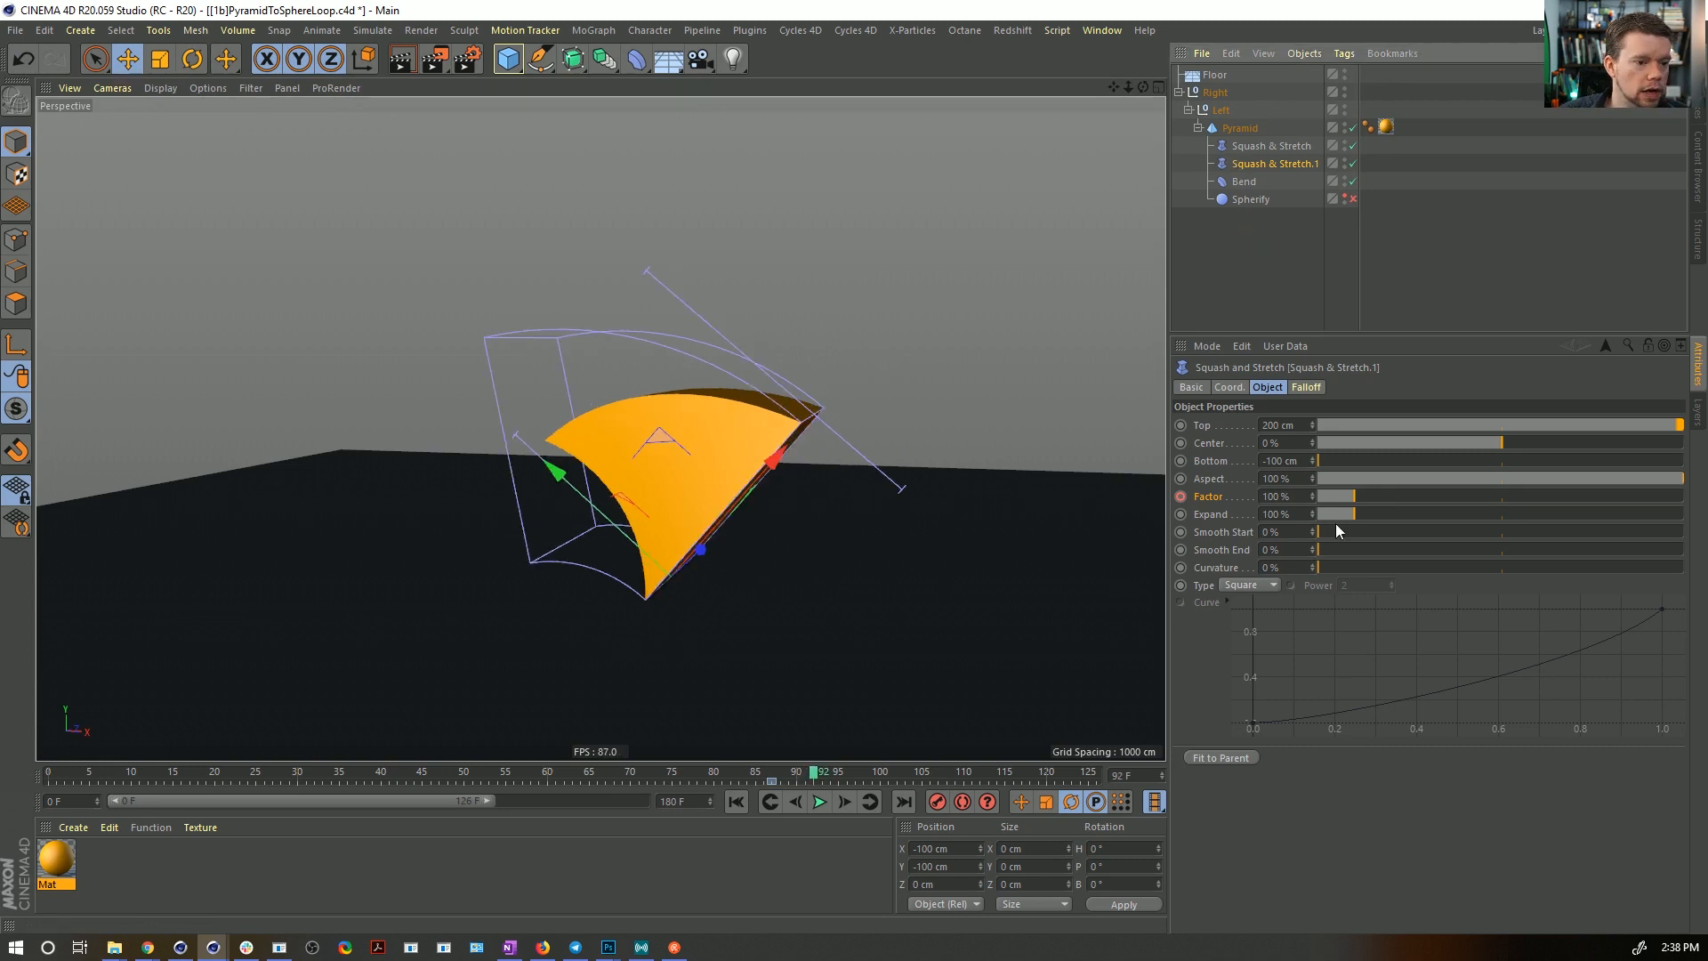
{"action": "left_click_drag", "start_coordinate": [1352, 503], "coordinate": [1339, 502]}
{"action": "left_click_drag", "start_coordinate": [712, 551], "coordinate": [685, 589], "text": "alt"}
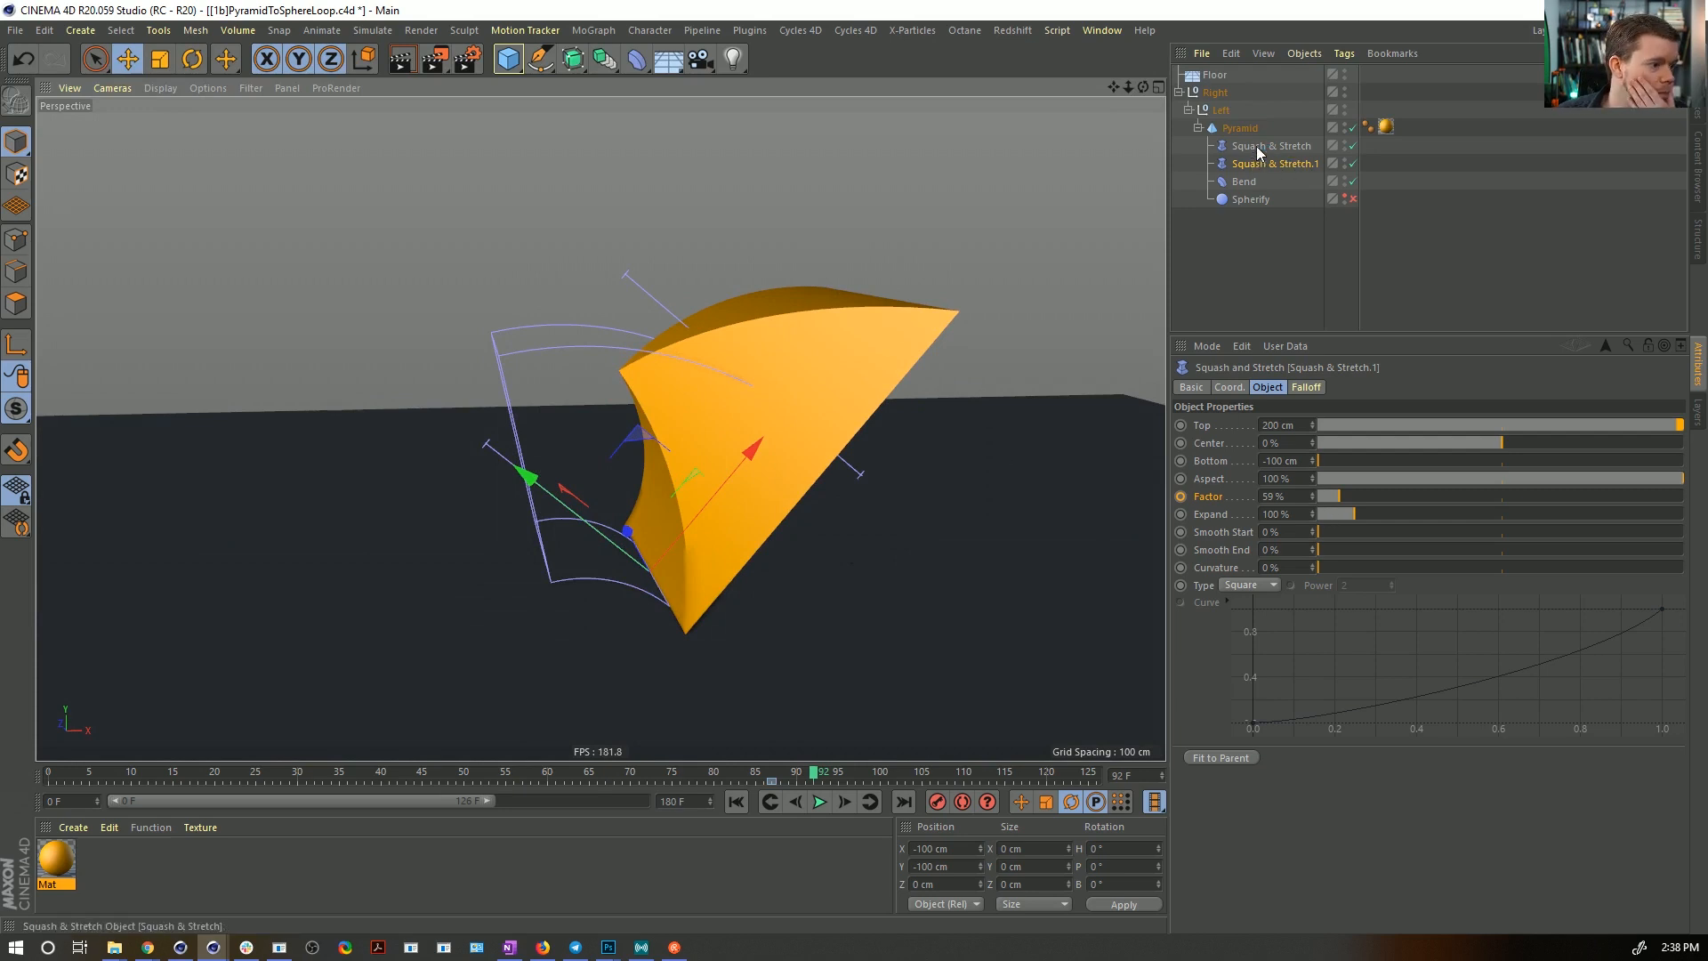
{"action": "left_click", "coordinate": [796, 801]}
{"action": "left_click", "coordinate": [796, 802]}
{"action": "left_click", "coordinate": [796, 801]}
{"action": "left_click", "coordinate": [796, 801]}
{"action": "left_click", "coordinate": [796, 802]}
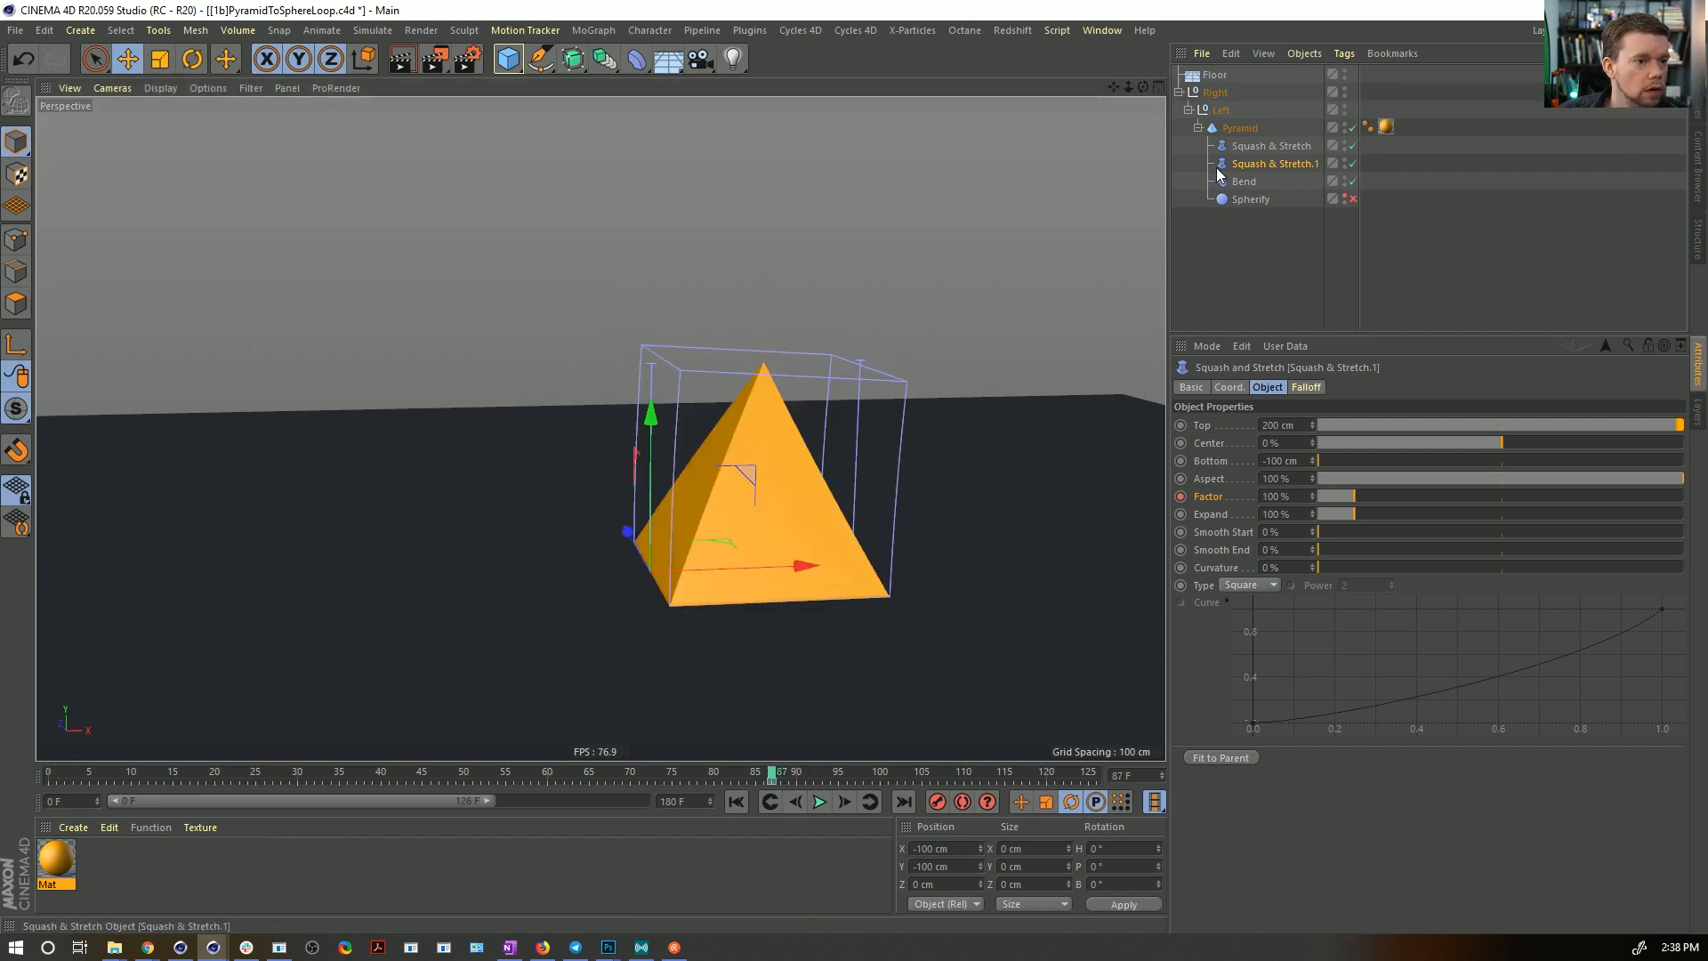
- Take Squash & Stretch.1 out of the pyramid hierarchy and group it with the Right null under a new null
{"action": "left_click_drag", "start_coordinate": [1261, 168], "coordinate": [1231, 85]}
{"action": "left_click_drag", "start_coordinate": [822, 412], "coordinate": [786, 452], "text": "alt"}
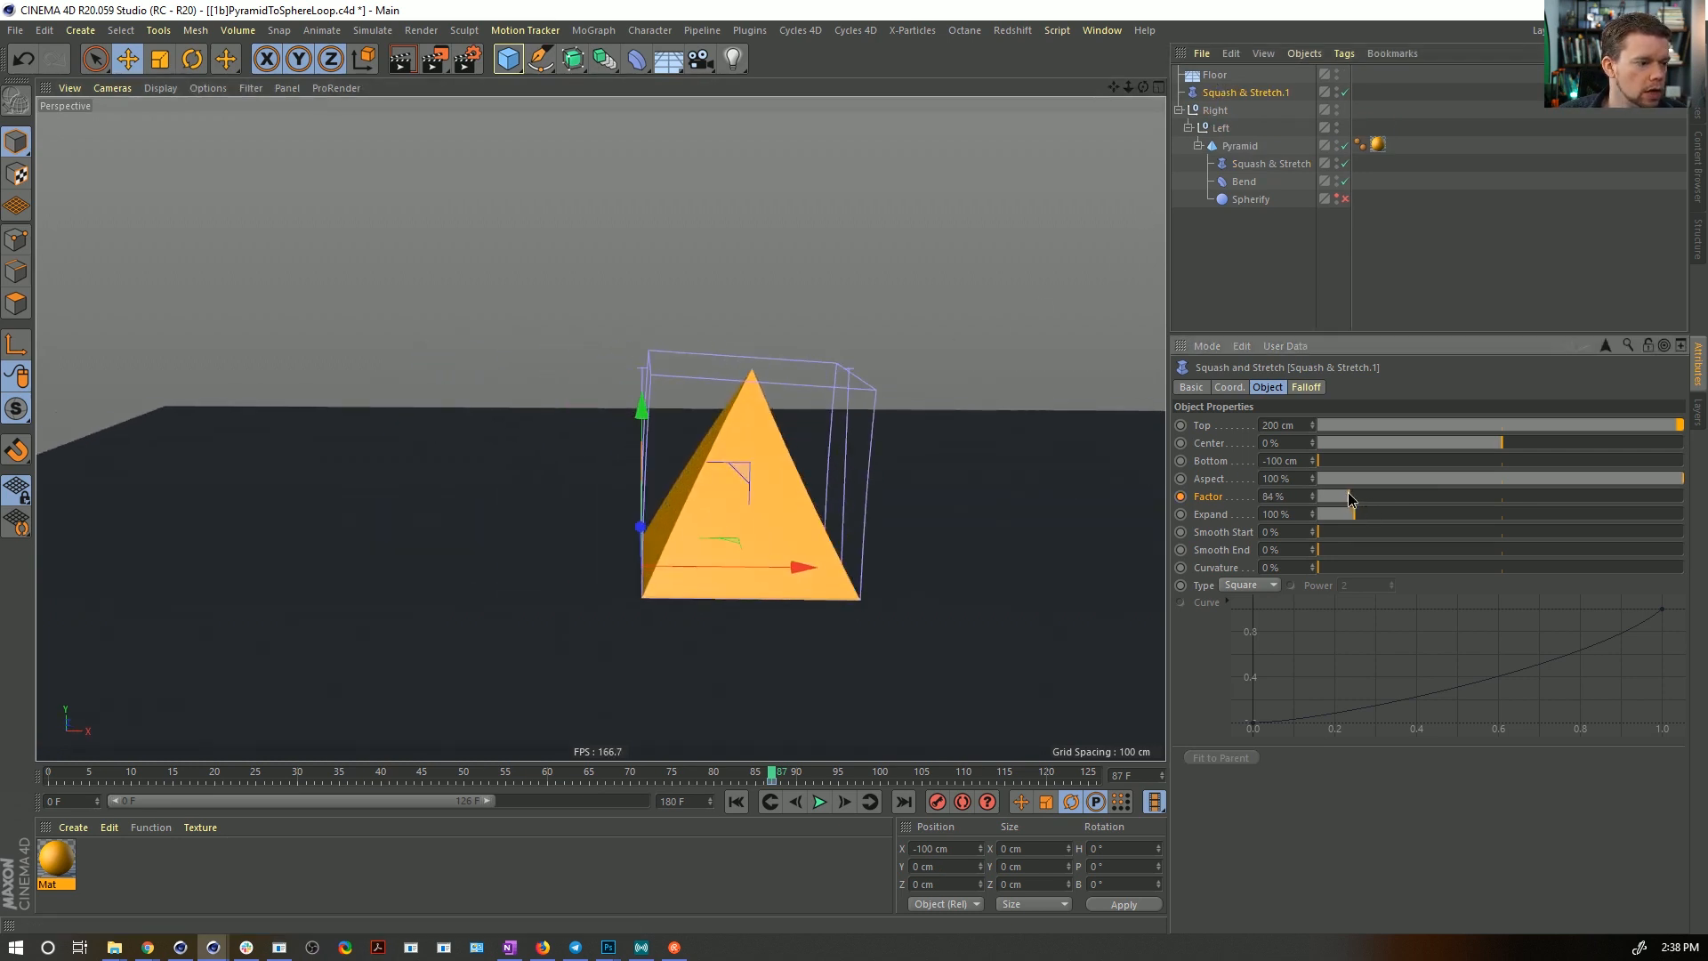
{"action": "left_click", "coordinate": [1214, 110]}
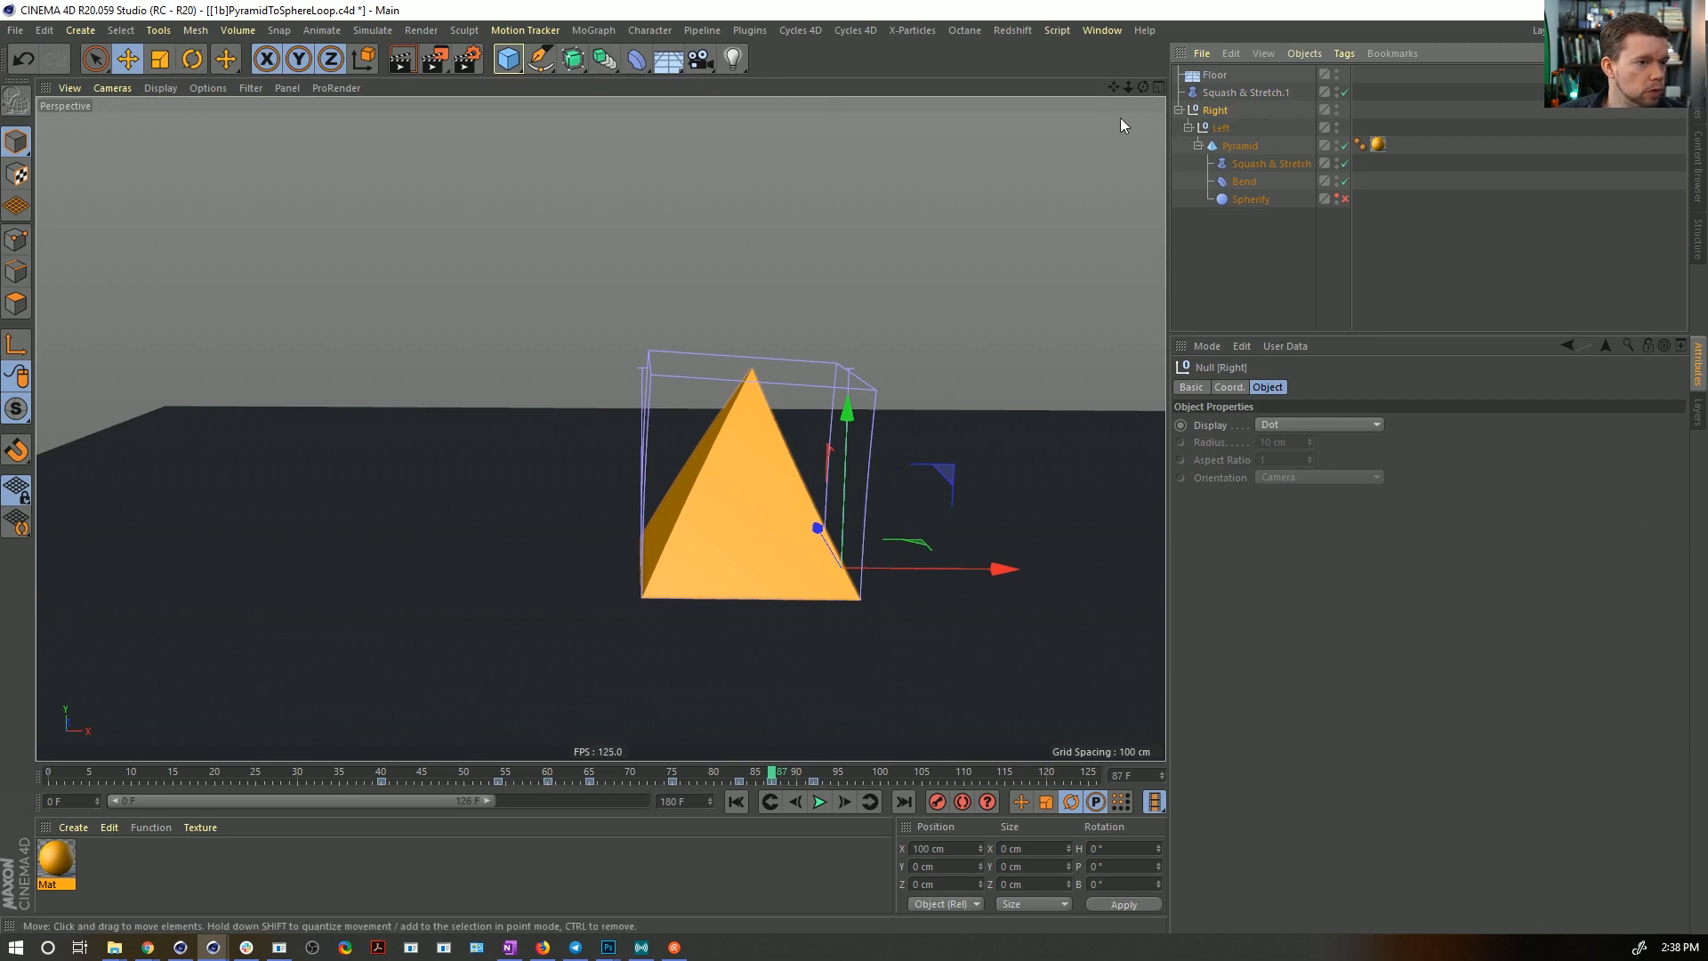
{"action": "left_click", "coordinate": [80, 30]}
{"action": "left_click", "coordinate": [175, 63]}
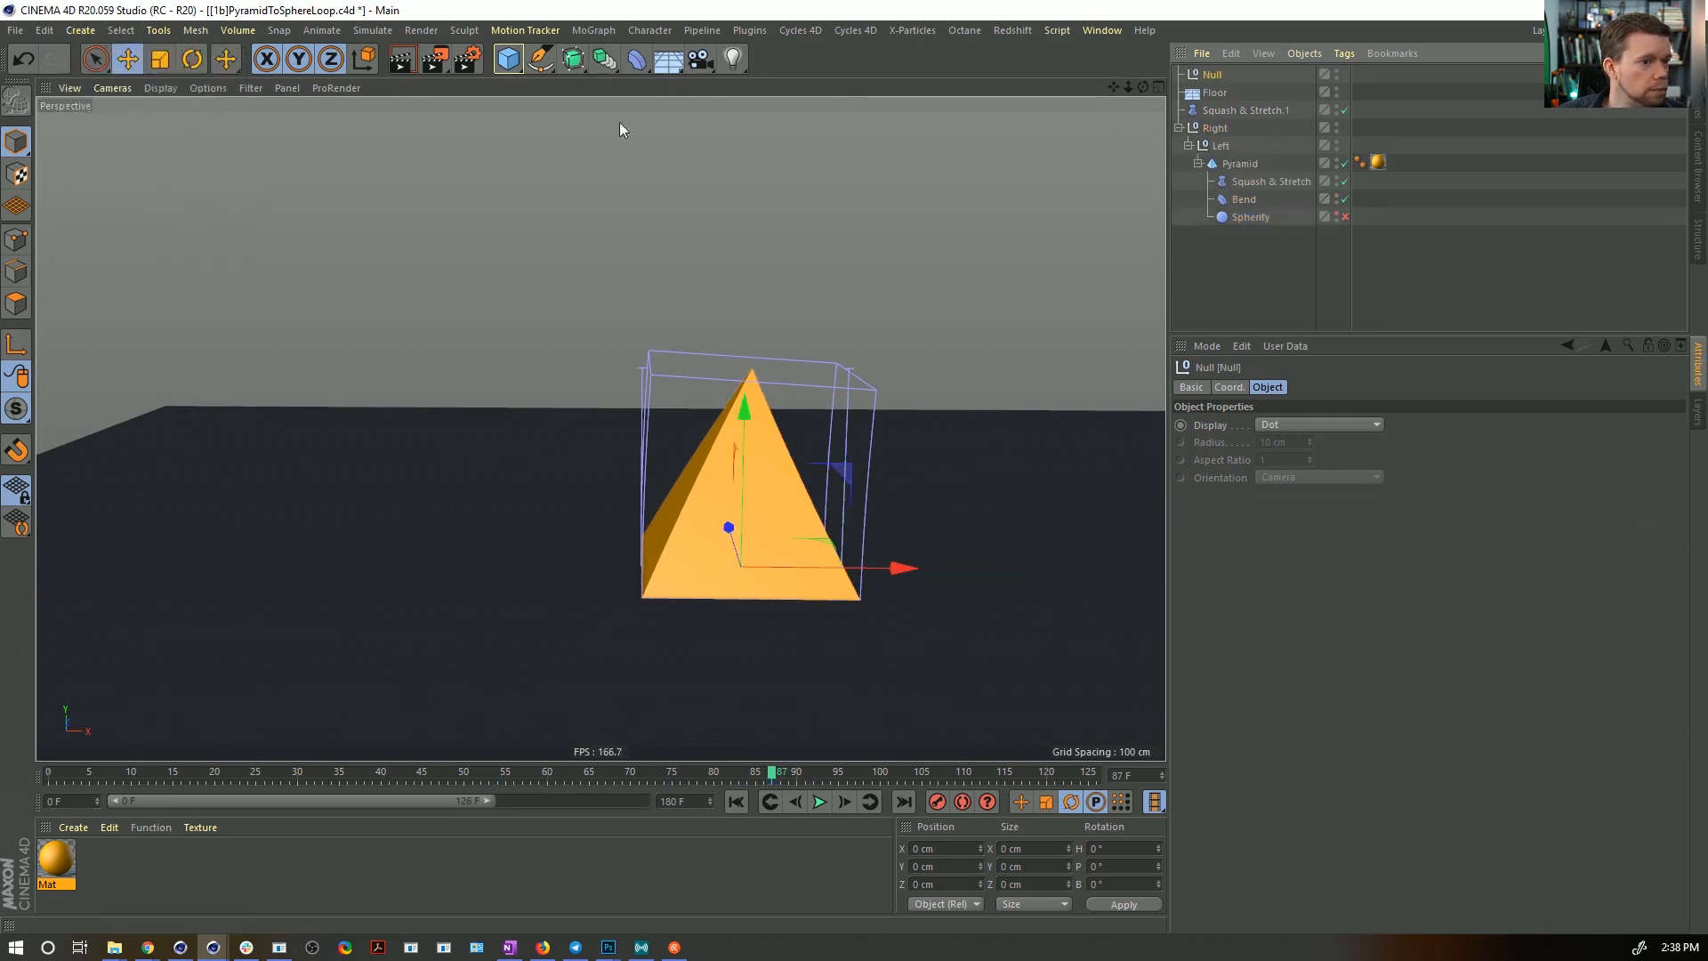
{"action": "left_click", "coordinate": [1212, 128]}
{"action": "left_click", "coordinate": [1226, 111], "text": "ctrl"}
{"action": "left_click_drag", "start_coordinate": [1226, 111], "coordinate": [1215, 75]}
- Try the Squash & Stretch.1 Factor at 79% on frame 87 and 69% on frame 86, and scrub to frame 85
{"action": "left_click", "coordinate": [1224, 94]}
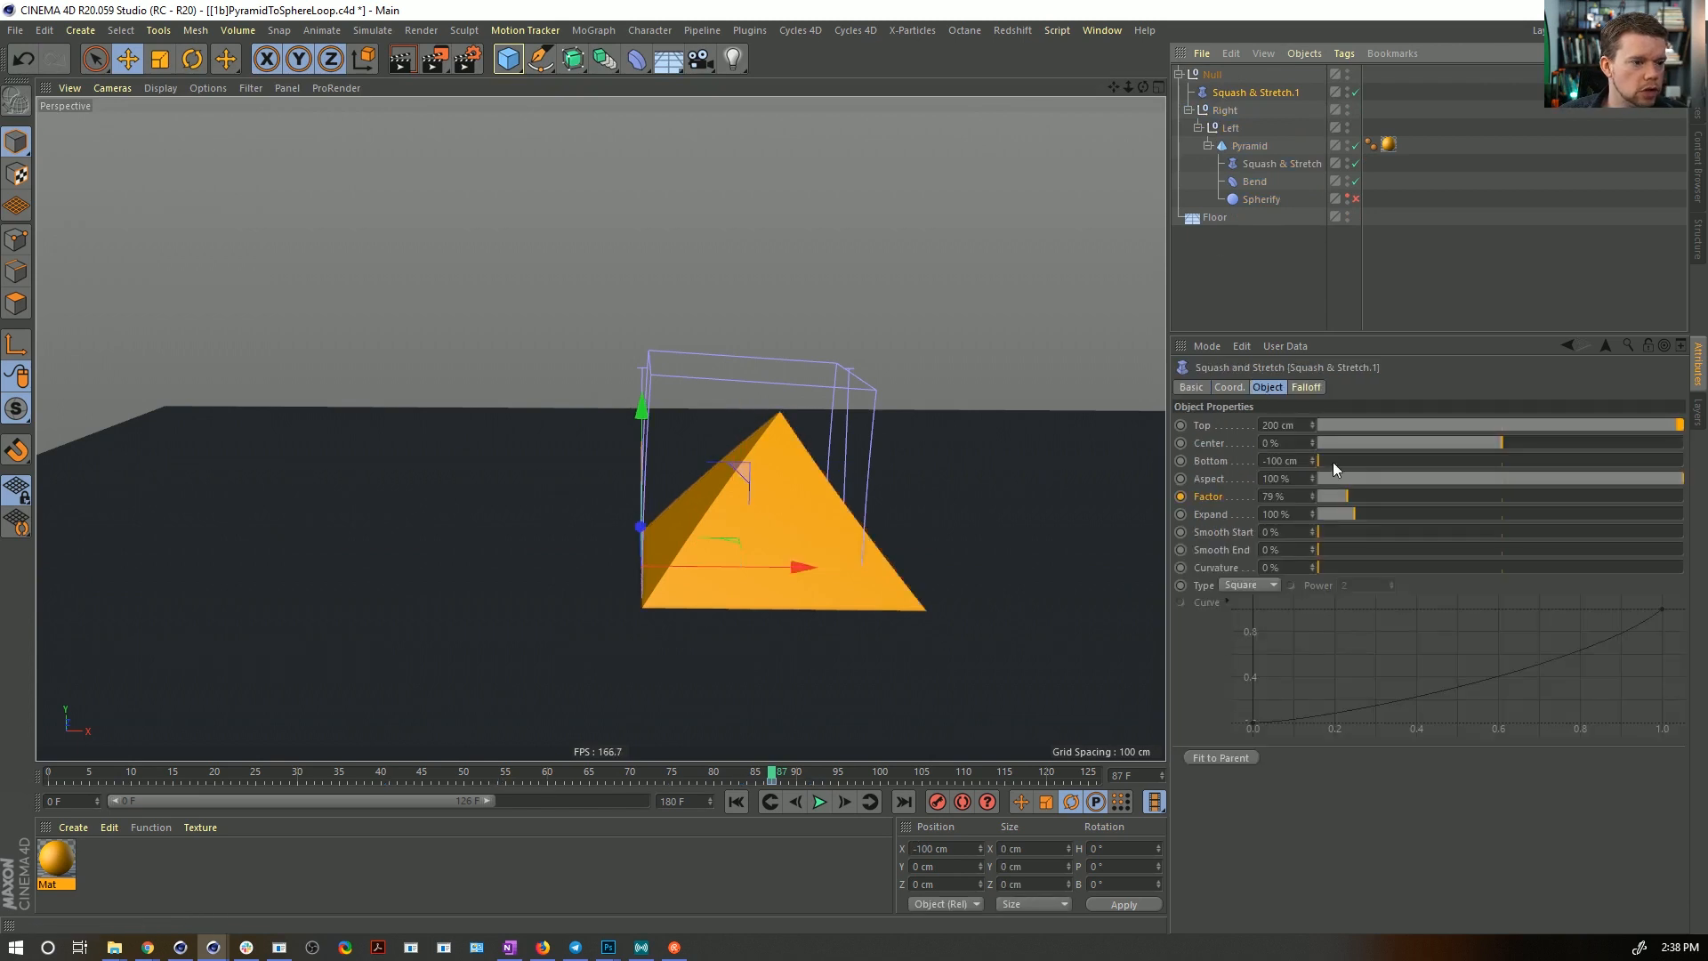
{"action": "left_click_drag", "start_coordinate": [756, 541], "coordinate": [731, 553], "text": "alt"}
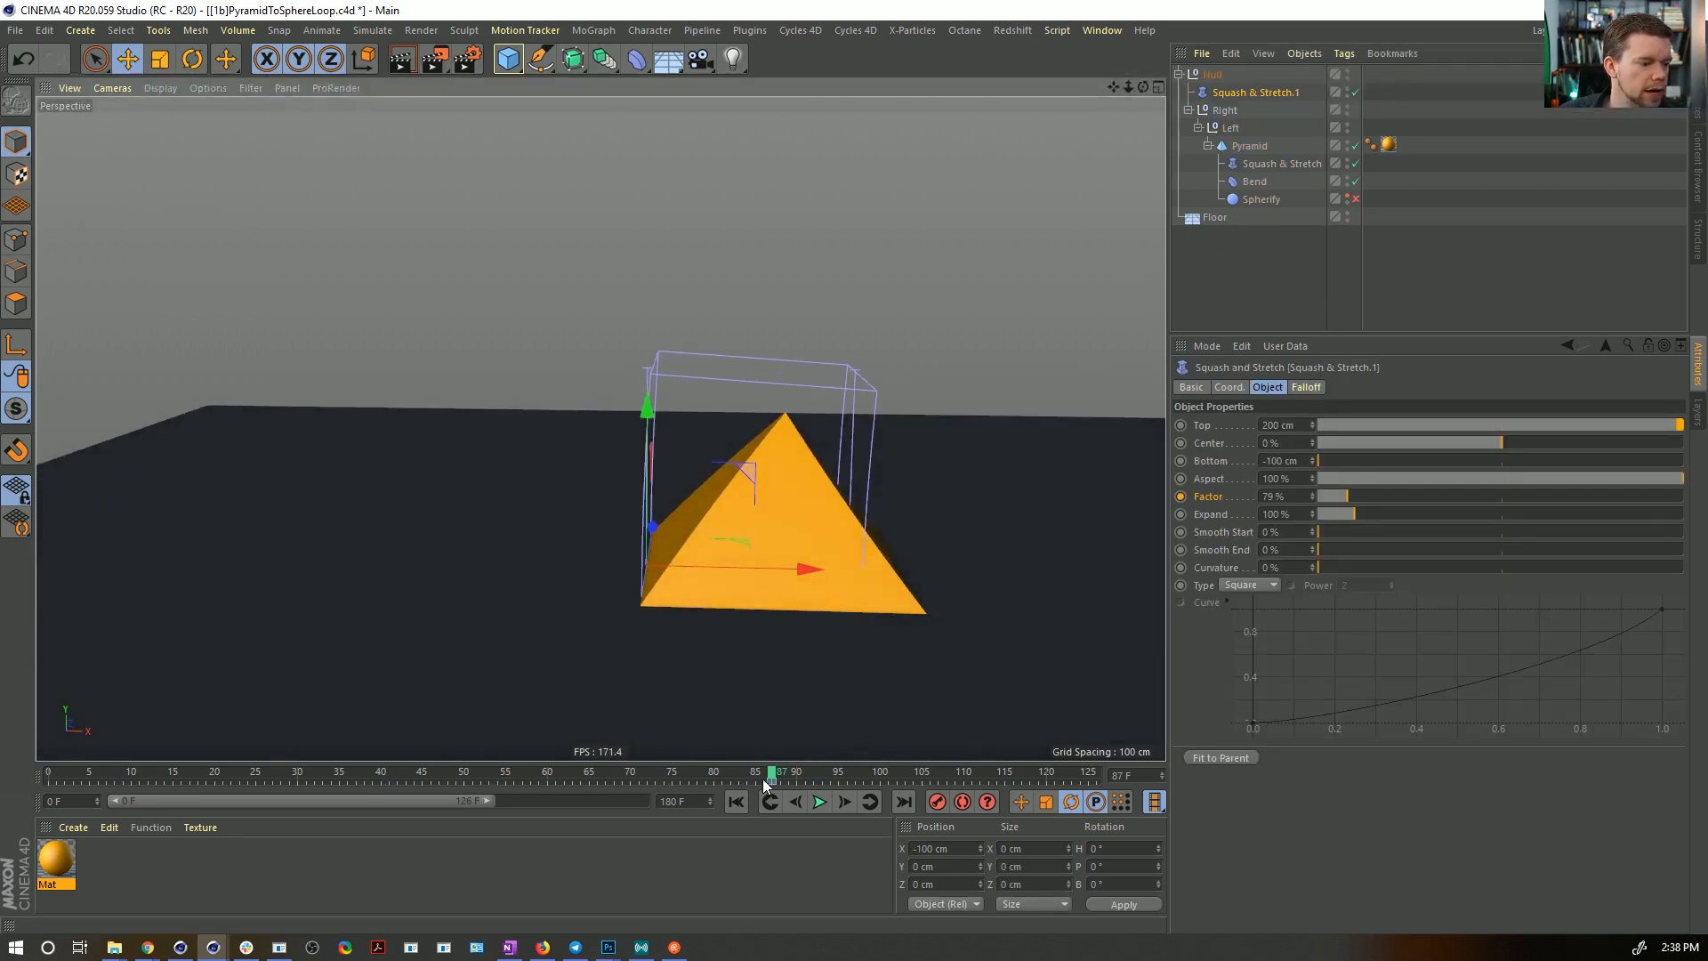
{"action": "mouse_move", "coordinate": [761, 777]}
{"action": "left_mouse_down"}
{"action": "mouse_move", "coordinate": [745, 778]}
{"action": "mouse_move", "coordinate": [783, 778]}
{"action": "mouse_move", "coordinate": [750, 780]}
{"action": "mouse_move", "coordinate": [763, 778]}
{"action": "left_mouse_up"}
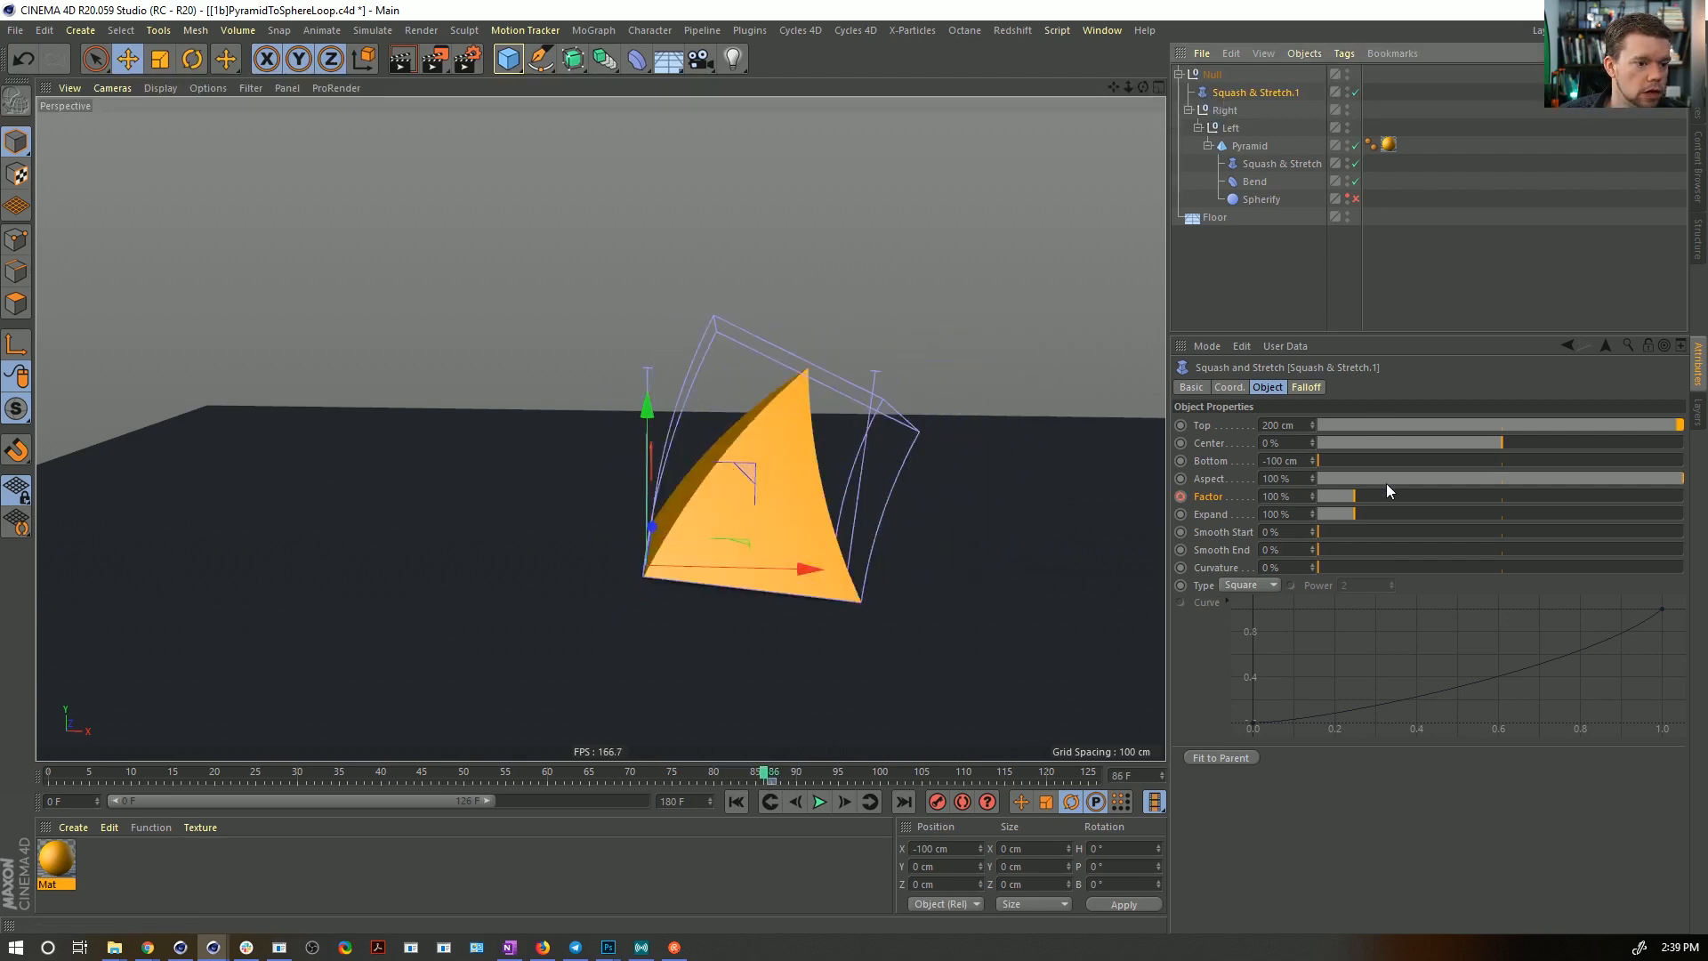
{"action": "left_click_drag", "start_coordinate": [1353, 501], "coordinate": [1343, 501]}
{"action": "mouse_move", "coordinate": [935, 600]}
{"action": "left_mouse_down", "text": "alt"}
{"action": "mouse_move", "coordinate": [874, 532]}
{"action": "mouse_move", "coordinate": [932, 585]}
{"action": "mouse_move", "coordinate": [952, 556]}
{"action": "mouse_move", "coordinate": [921, 620]}
{"action": "left_mouse_up", "text": "alt"}
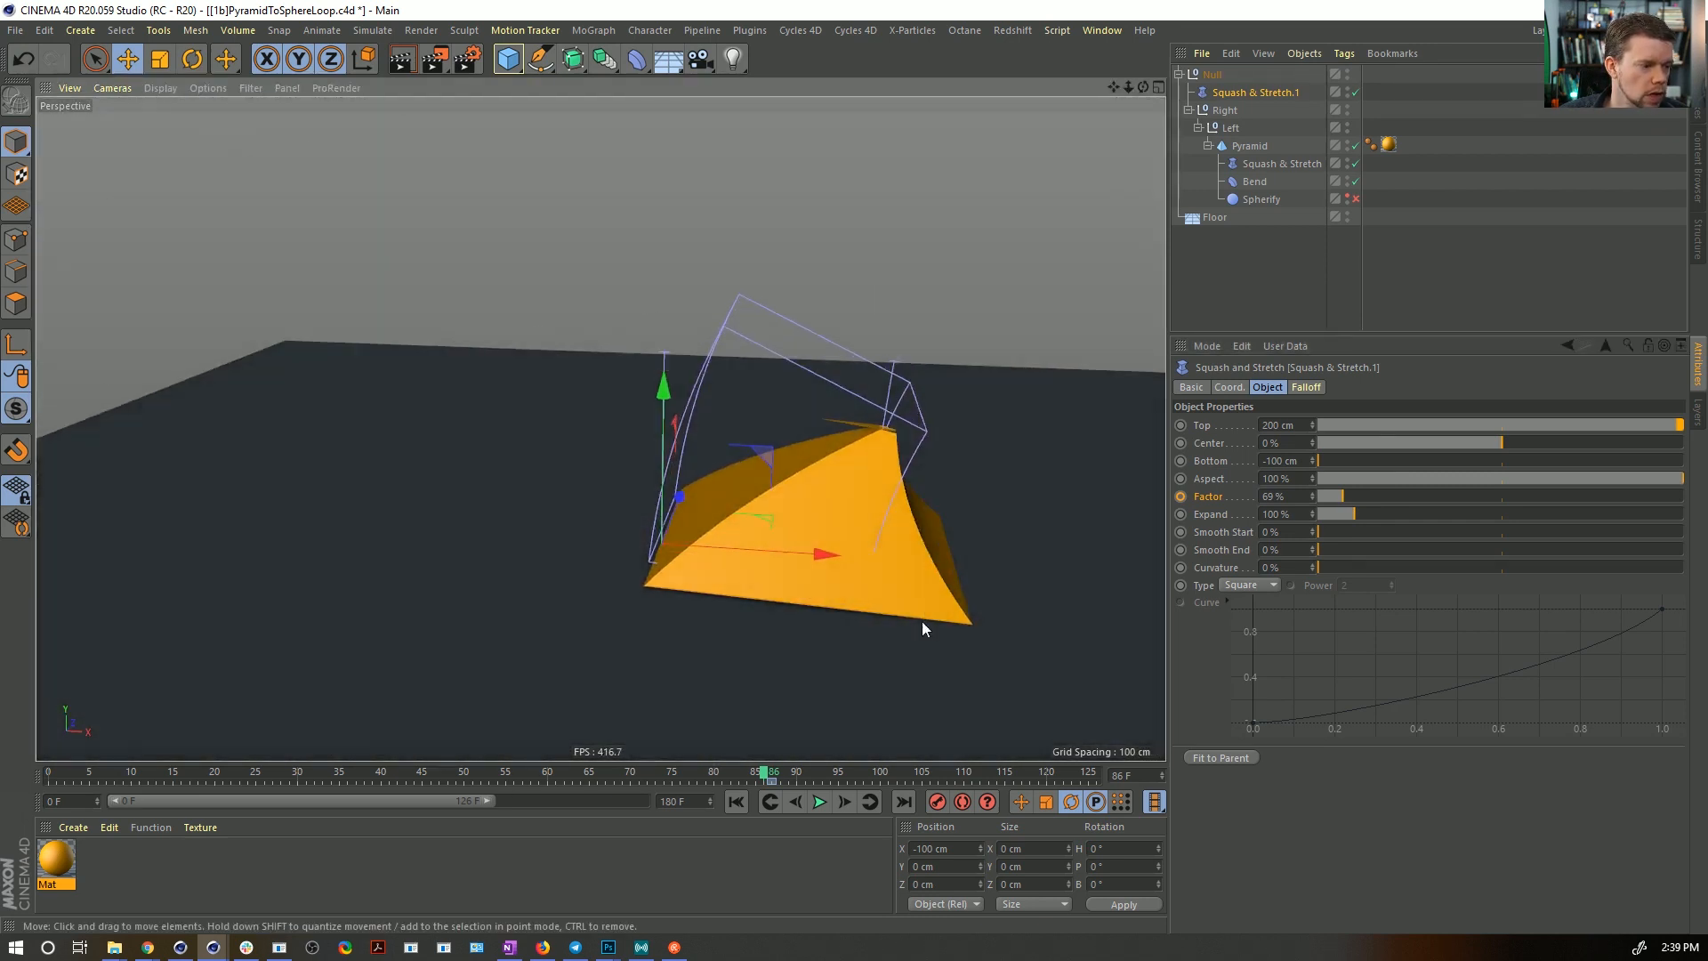
{"action": "mouse_move", "coordinate": [775, 780]}
{"action": "left_mouse_down"}
{"action": "mouse_move", "coordinate": [751, 775]}
{"action": "mouse_move", "coordinate": [809, 766]}
{"action": "mouse_move", "coordinate": [757, 774]}
{"action": "left_mouse_up"}
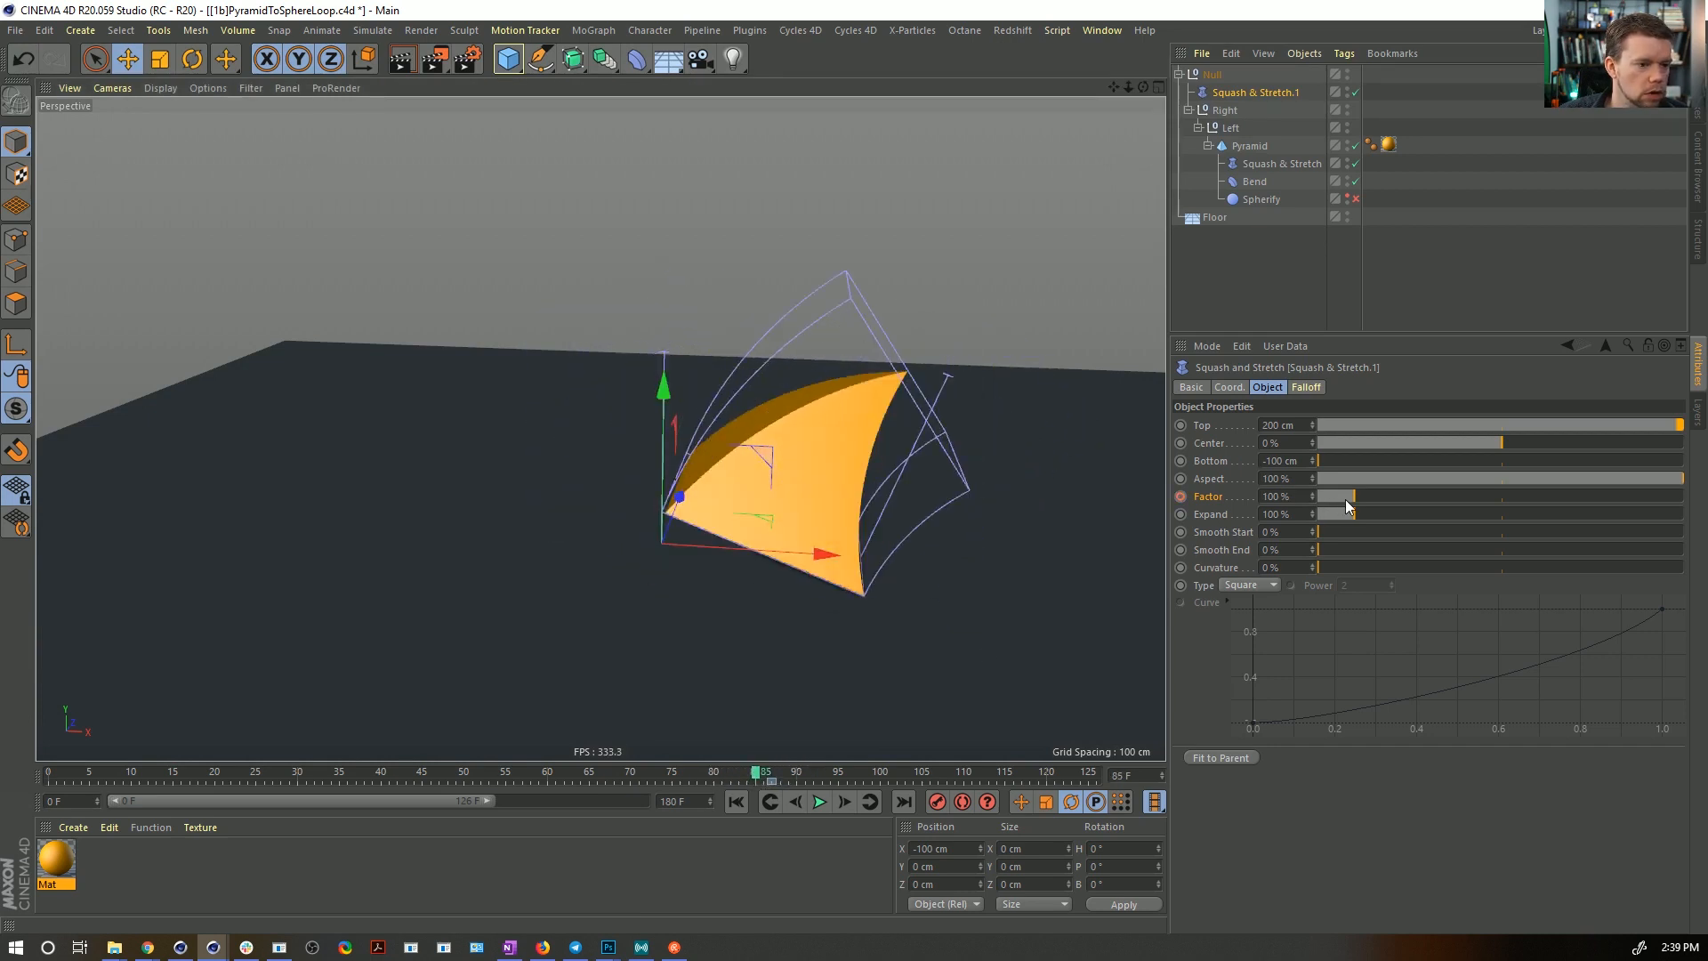
- Clear the Squash & Stretch.1 Factor animation, set the Factor to 59%, and scrub back to frame 68 to check the squash
{"action": "left_click", "coordinate": [771, 773]}
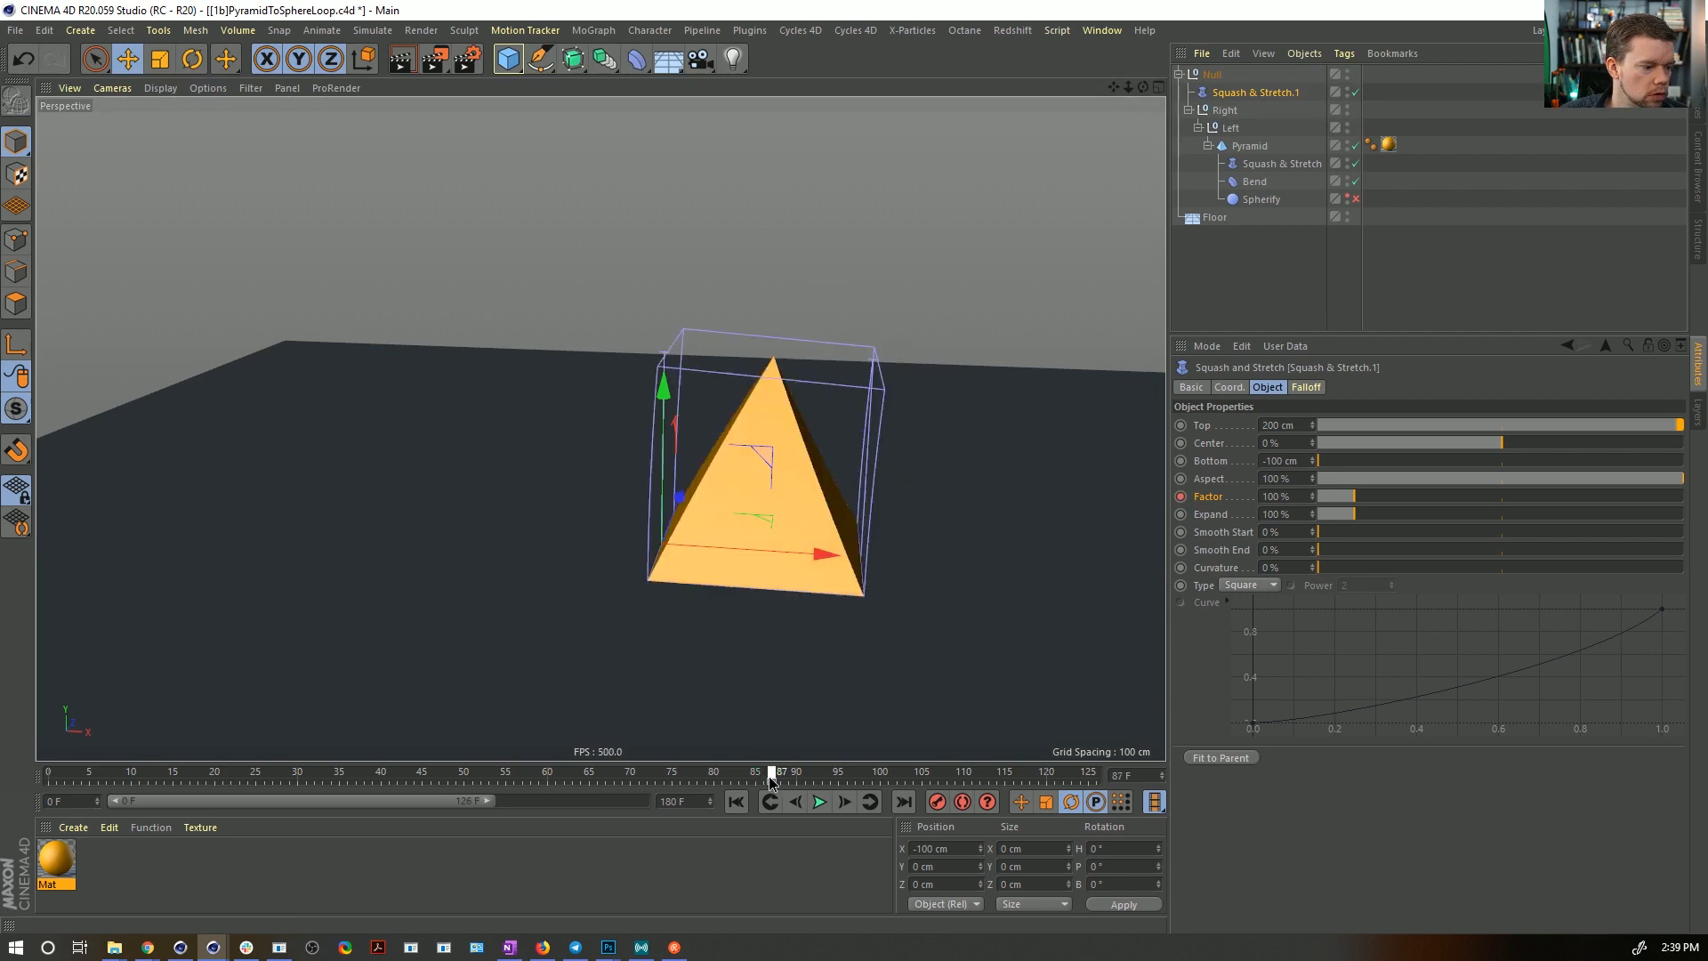
{"action": "left_click", "coordinate": [1339, 496]}
{"action": "left_click_drag", "start_coordinate": [771, 774], "coordinate": [731, 773]}
{"action": "scroll", "coordinate": [995, 546], "scroll_direction": "down", "scroll_amount": 5}
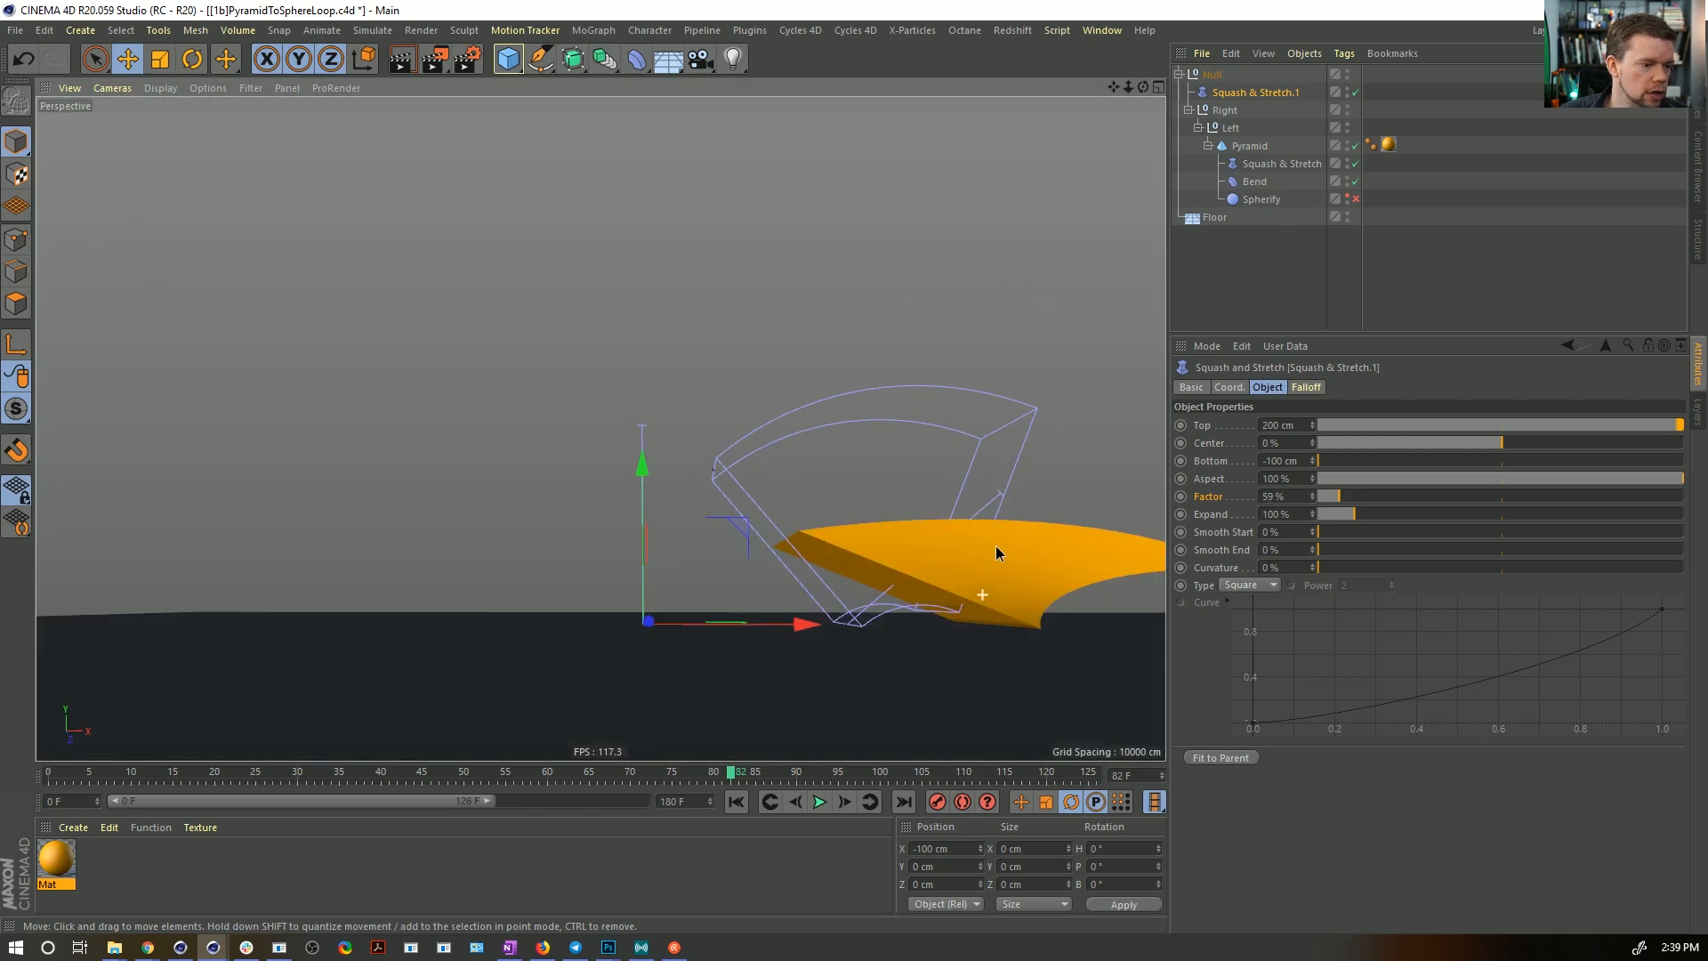
{"action": "left_click_drag", "start_coordinate": [996, 546], "coordinate": [895, 642], "text": "alt"}
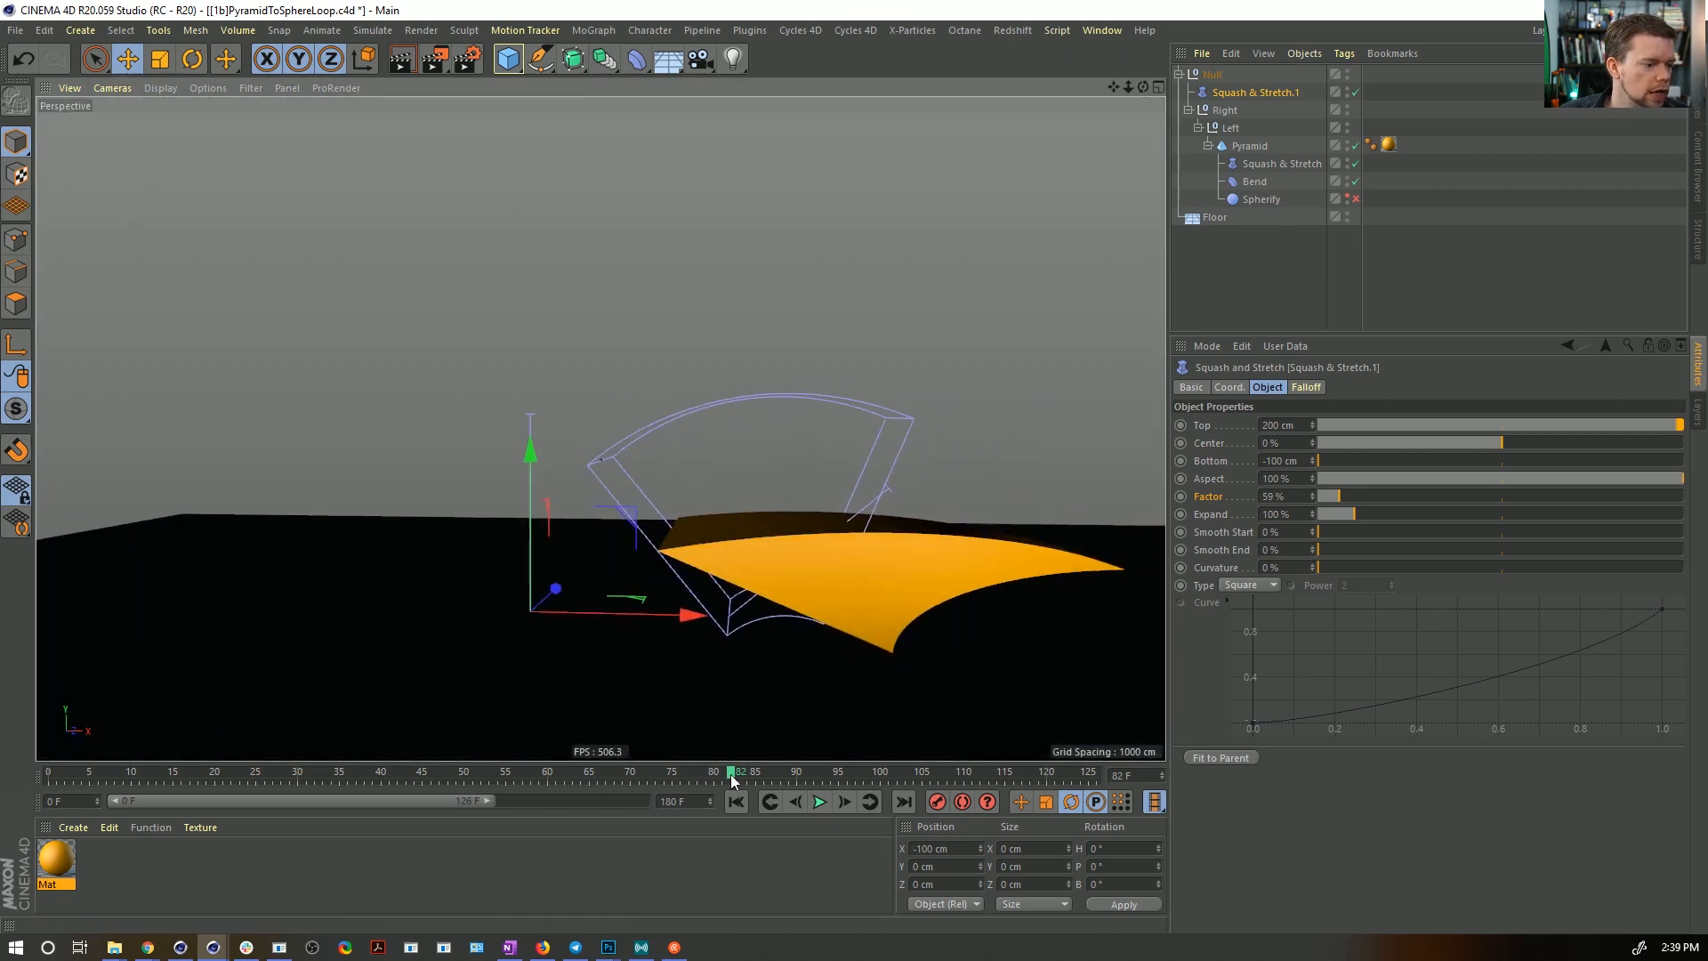
{"action": "left_click_drag", "start_coordinate": [734, 780], "coordinate": [614, 770]}
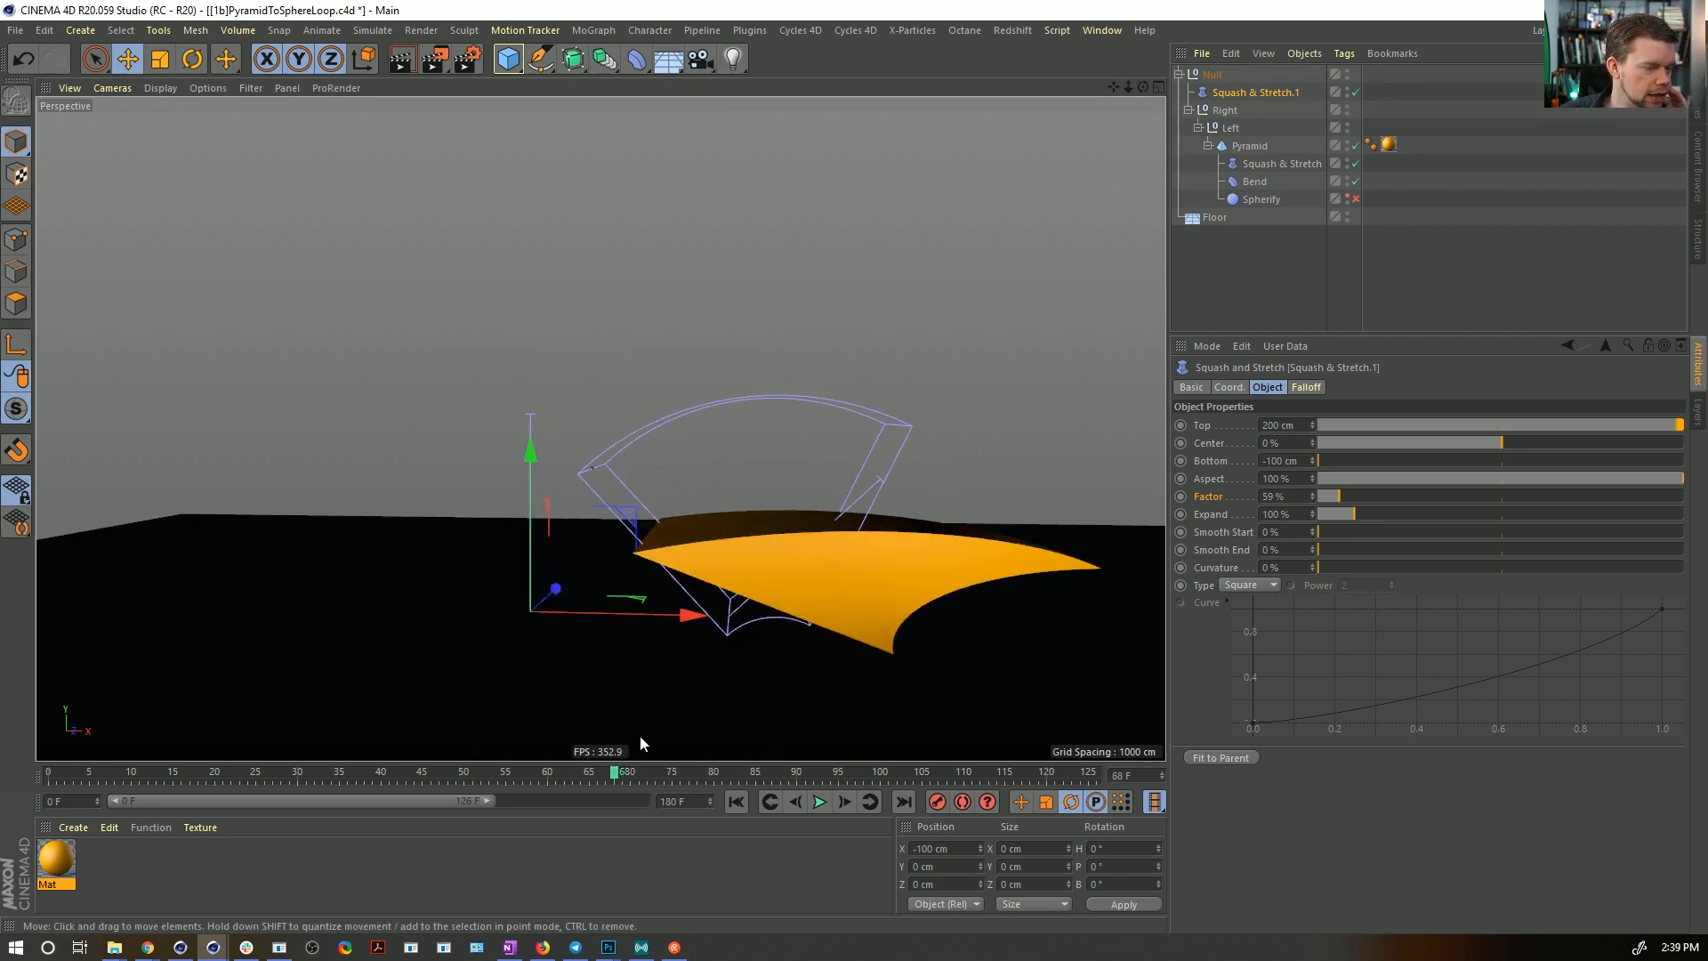
- Using the Right null and original Squash & Stretch keys as reference, key the Squash & Stretch.1 Factor at 100% on frame 83
{"action": "left_click", "coordinate": [1258, 165], "text": "ctrl"}
{"action": "left_click", "coordinate": [1226, 111], "text": "ctrl"}
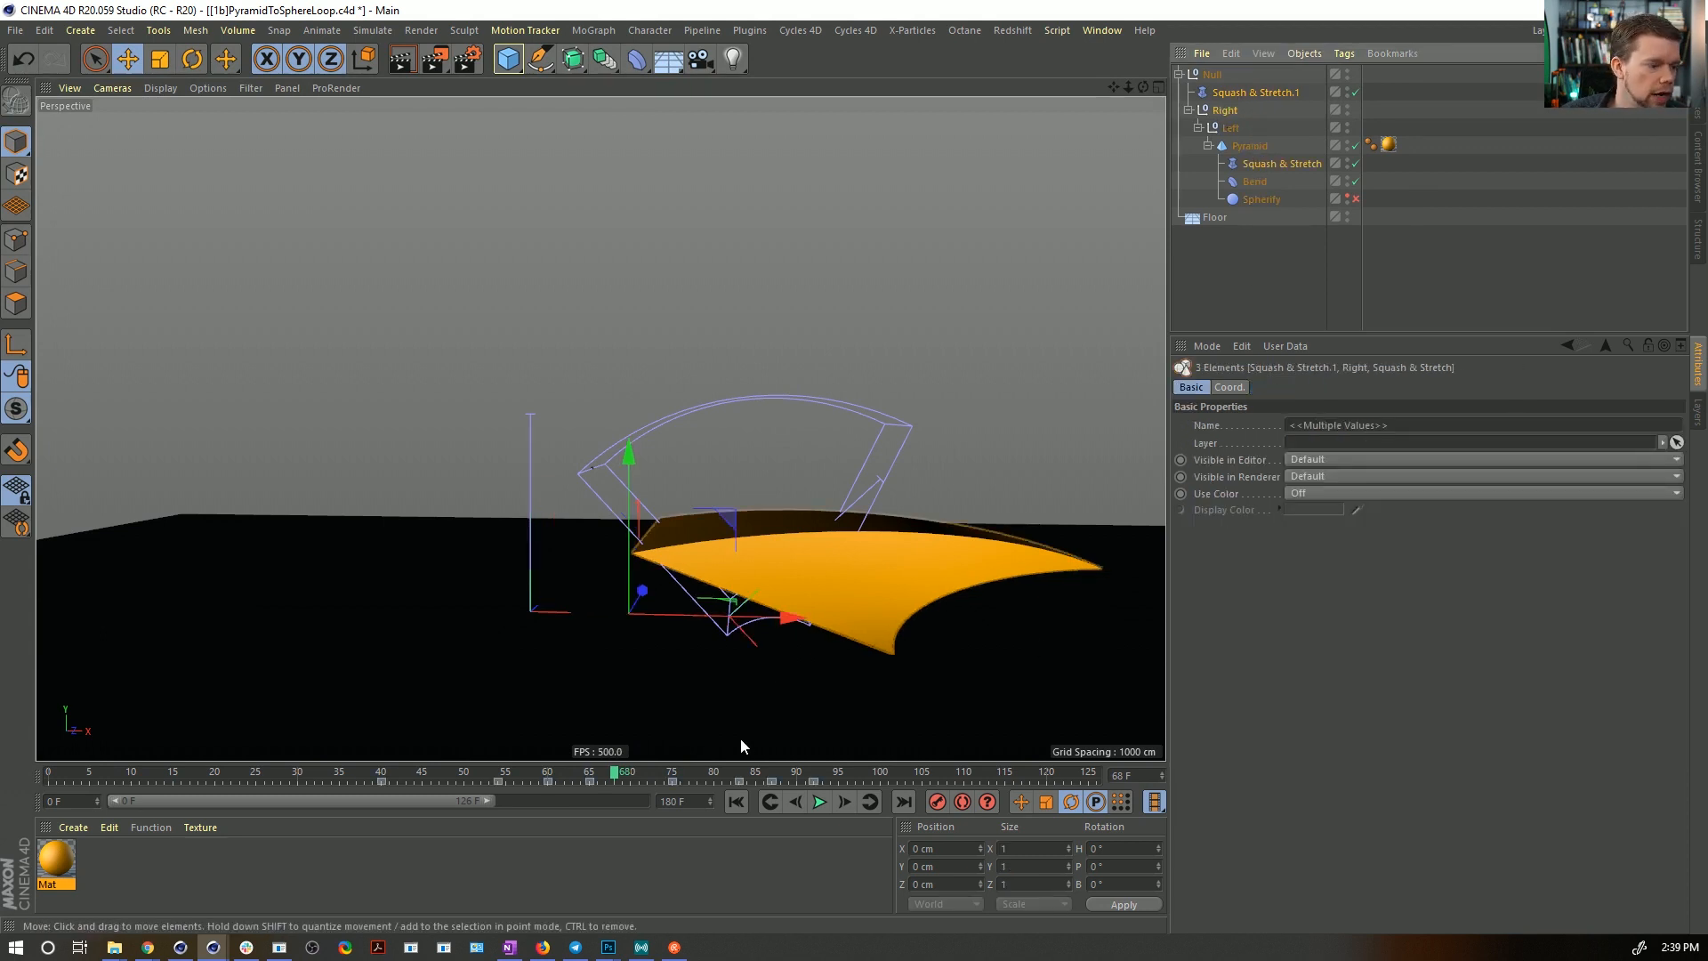
{"action": "left_click_drag", "start_coordinate": [627, 770], "coordinate": [735, 775]}
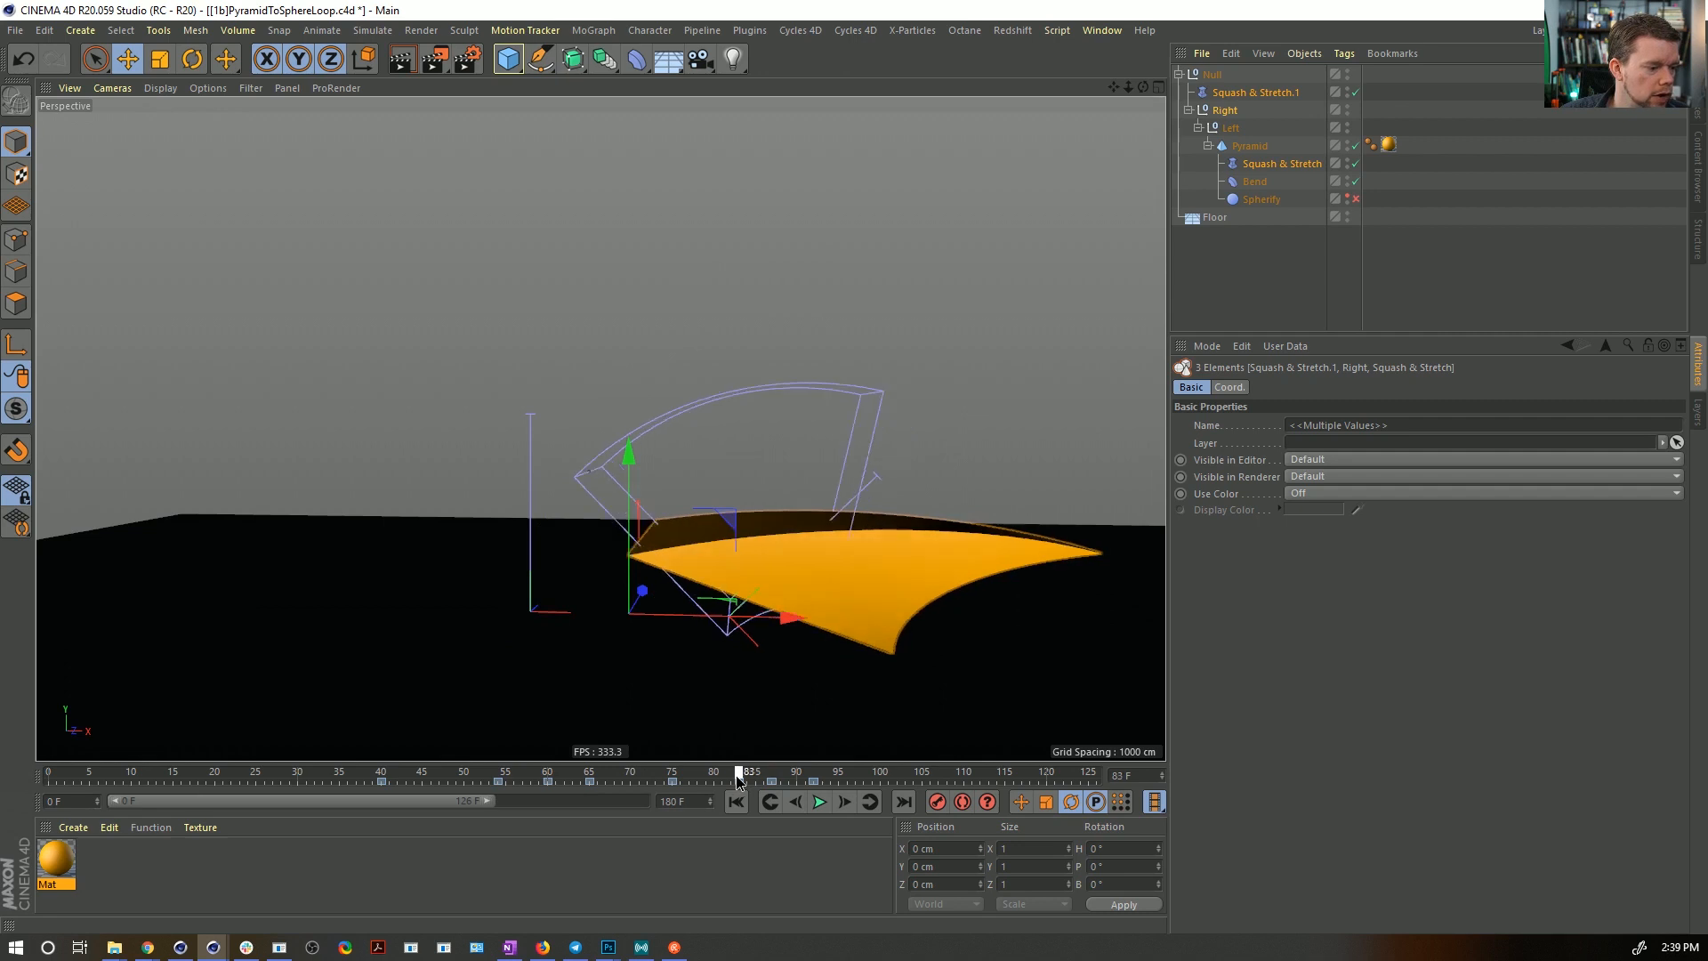
{"action": "left_click", "coordinate": [1292, 96]}
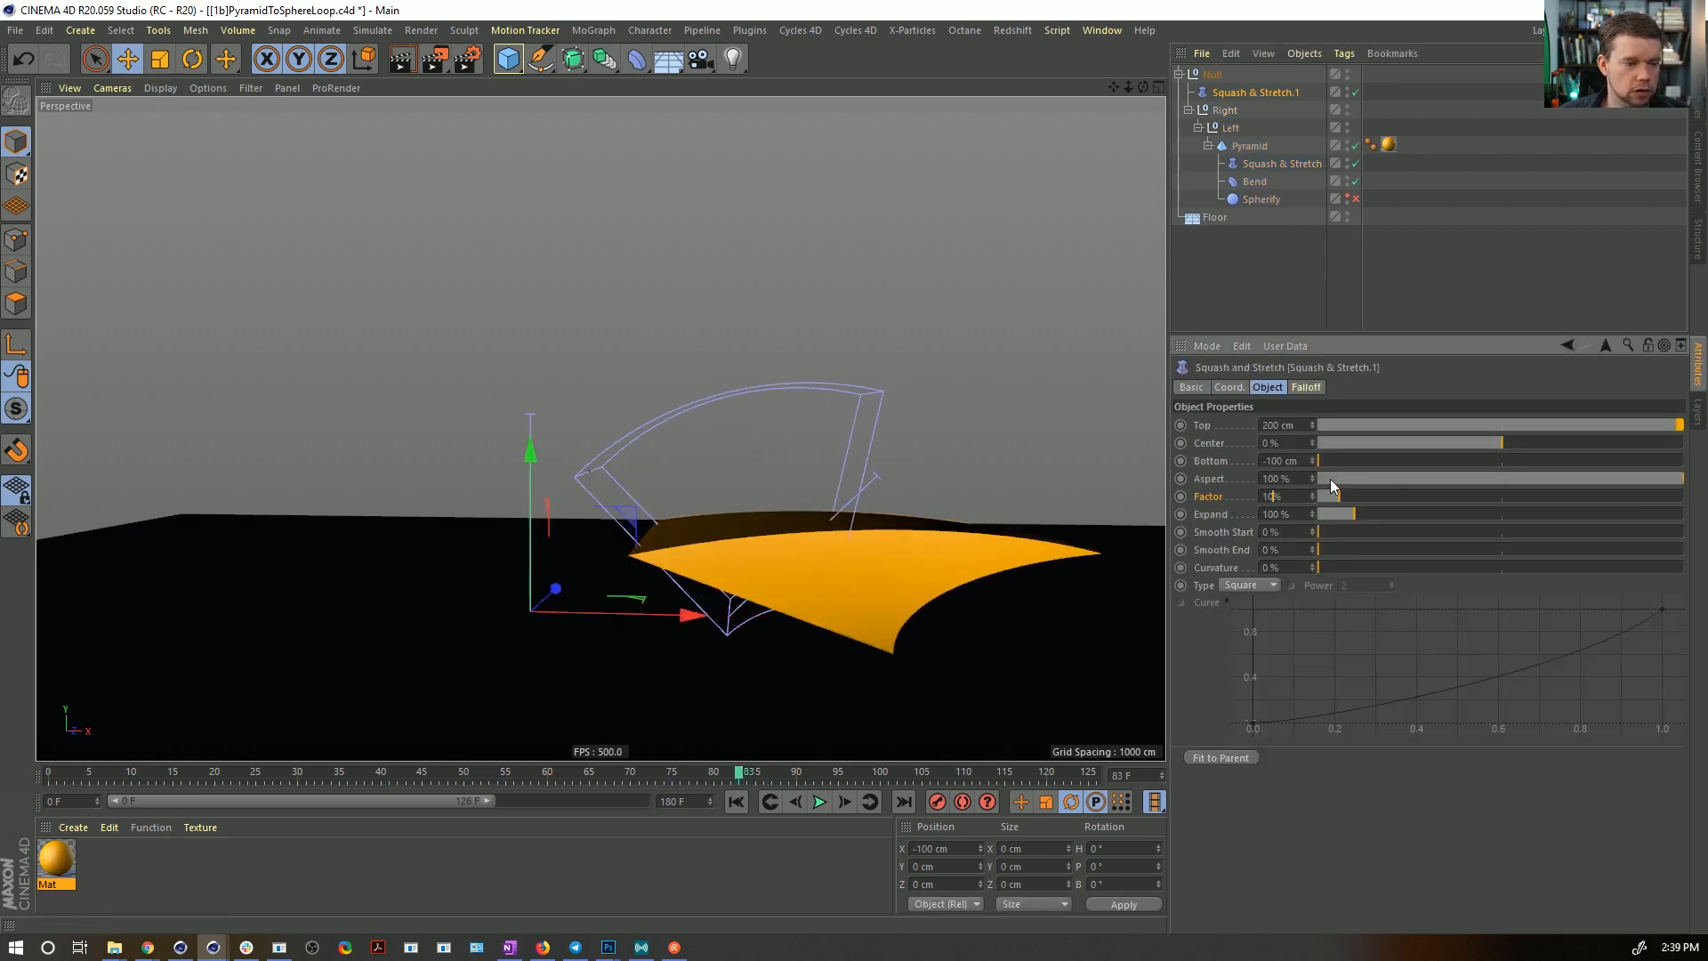
{"action": "type", "text": "100%"}
{"action": "left_click", "coordinate": [1180, 497], "text": "ctrl"}
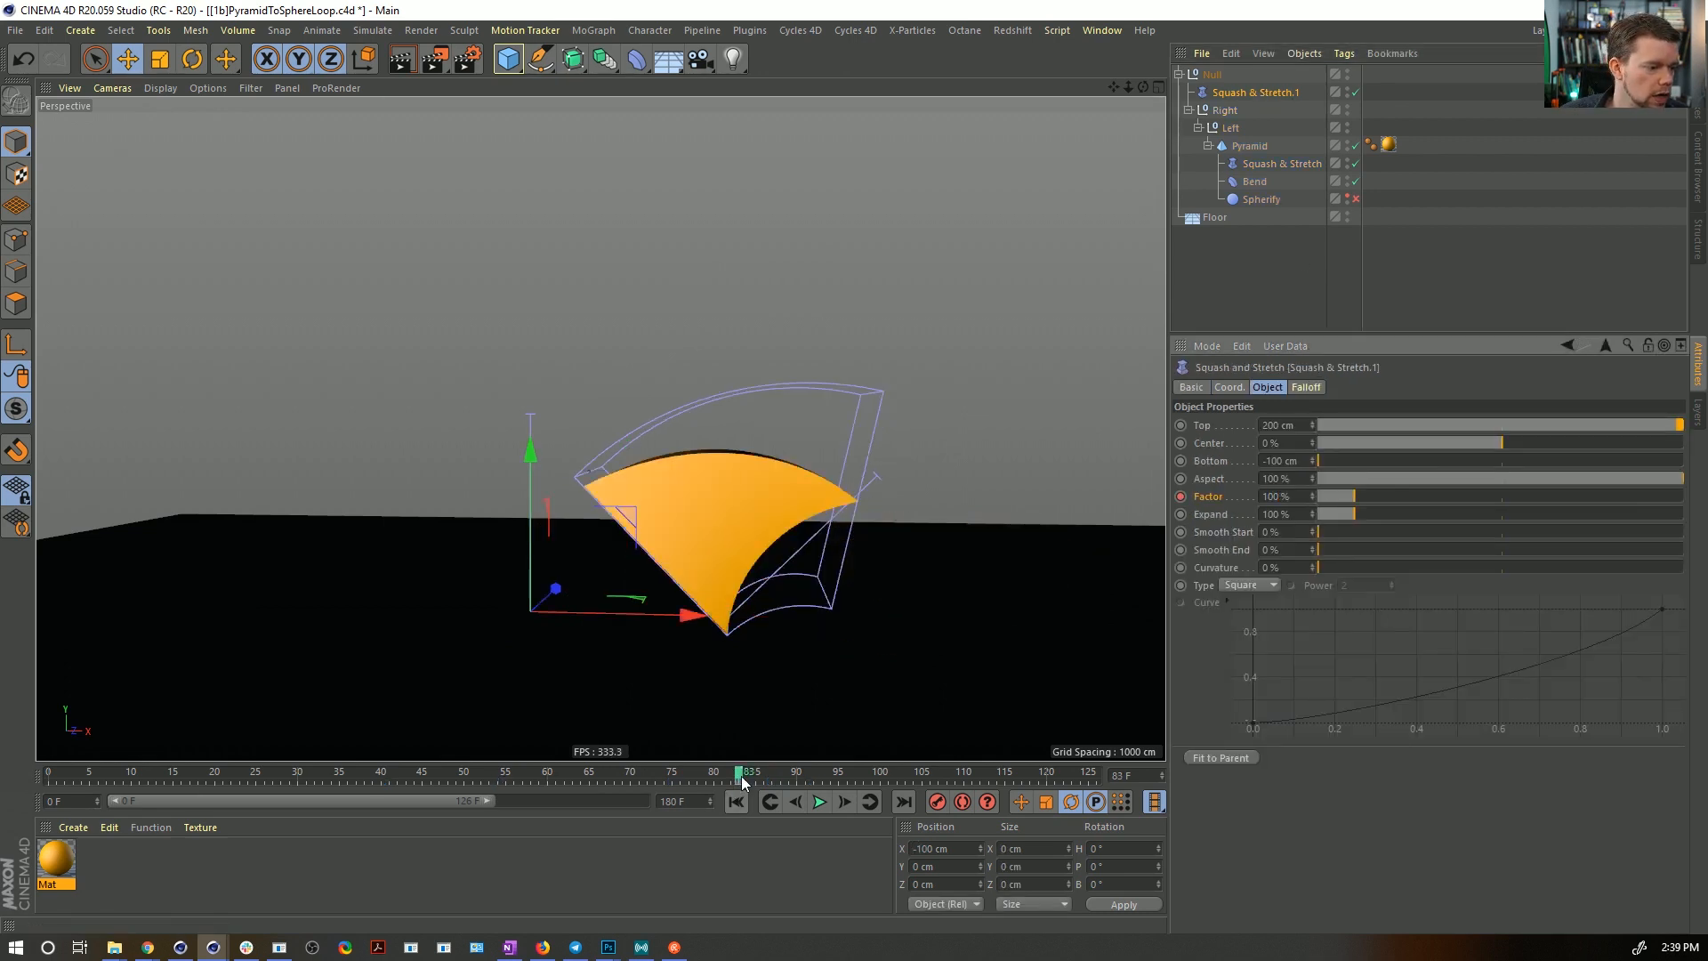
- Key the Squash & Stretch.1 Factor at 69% on frame 87, and scrub between frames 81 and 89 to review the squash
{"action": "mouse_move", "coordinate": [740, 774]}
{"action": "left_mouse_down"}
{"action": "mouse_move", "coordinate": [796, 775]}
{"action": "mouse_move", "coordinate": [743, 779]}
{"action": "mouse_move", "coordinate": [772, 780]}
{"action": "left_mouse_up"}
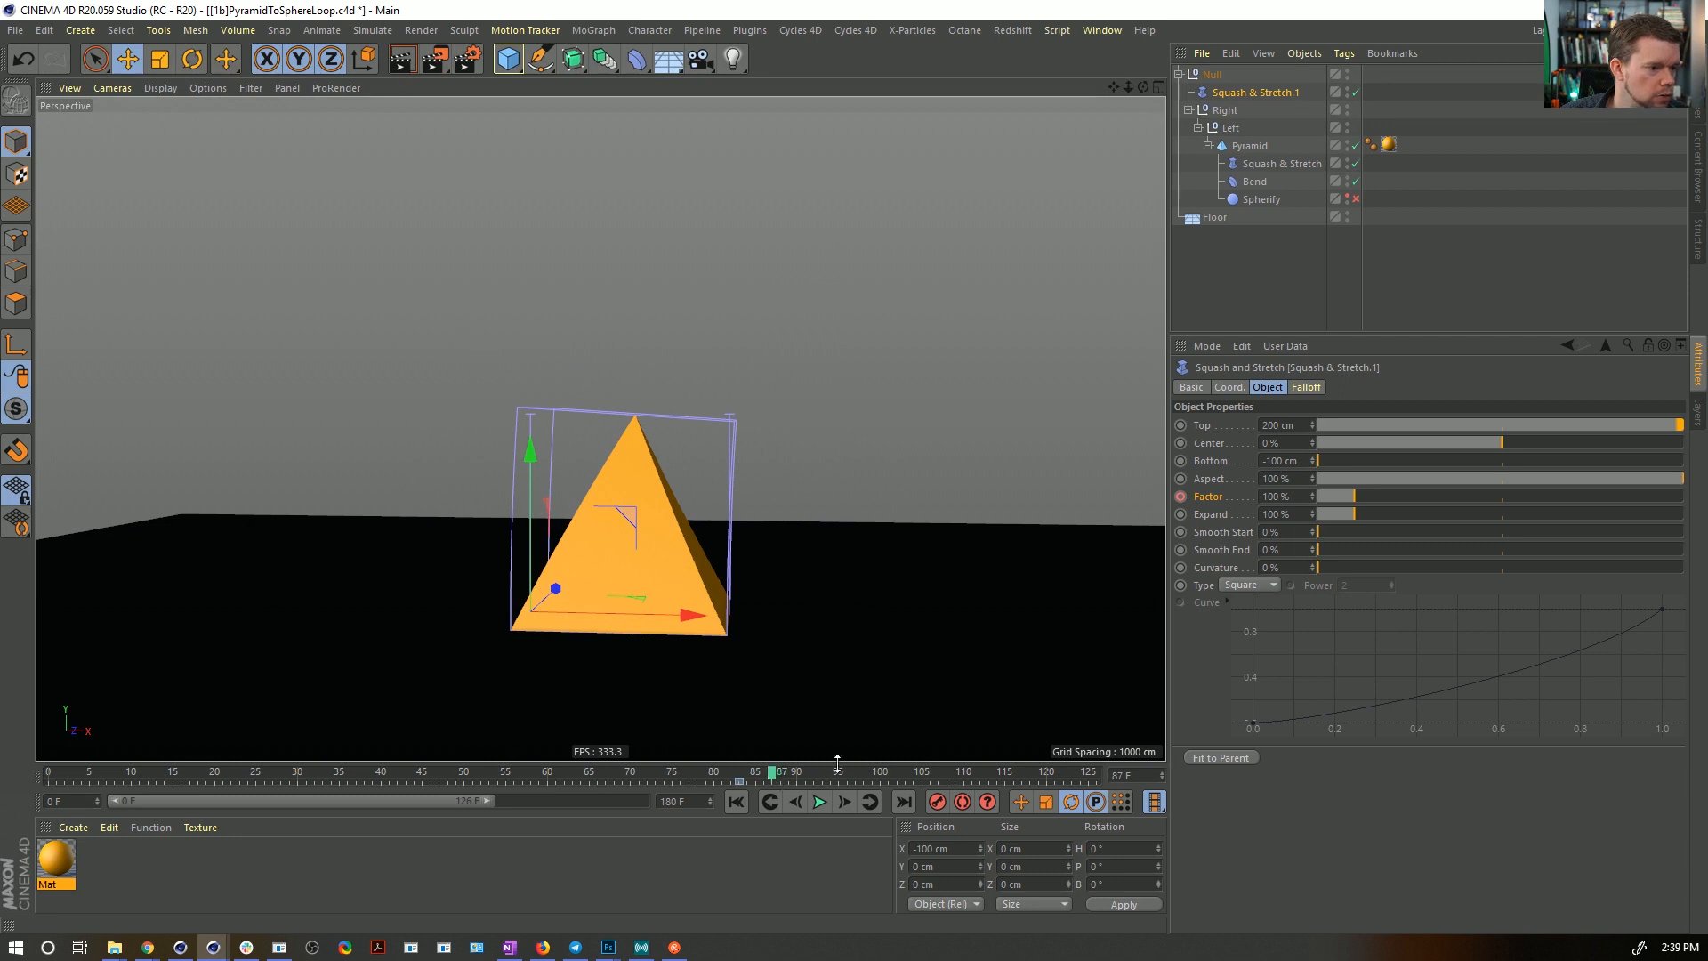
{"action": "left_click_drag", "start_coordinate": [1349, 501], "coordinate": [1345, 495]}
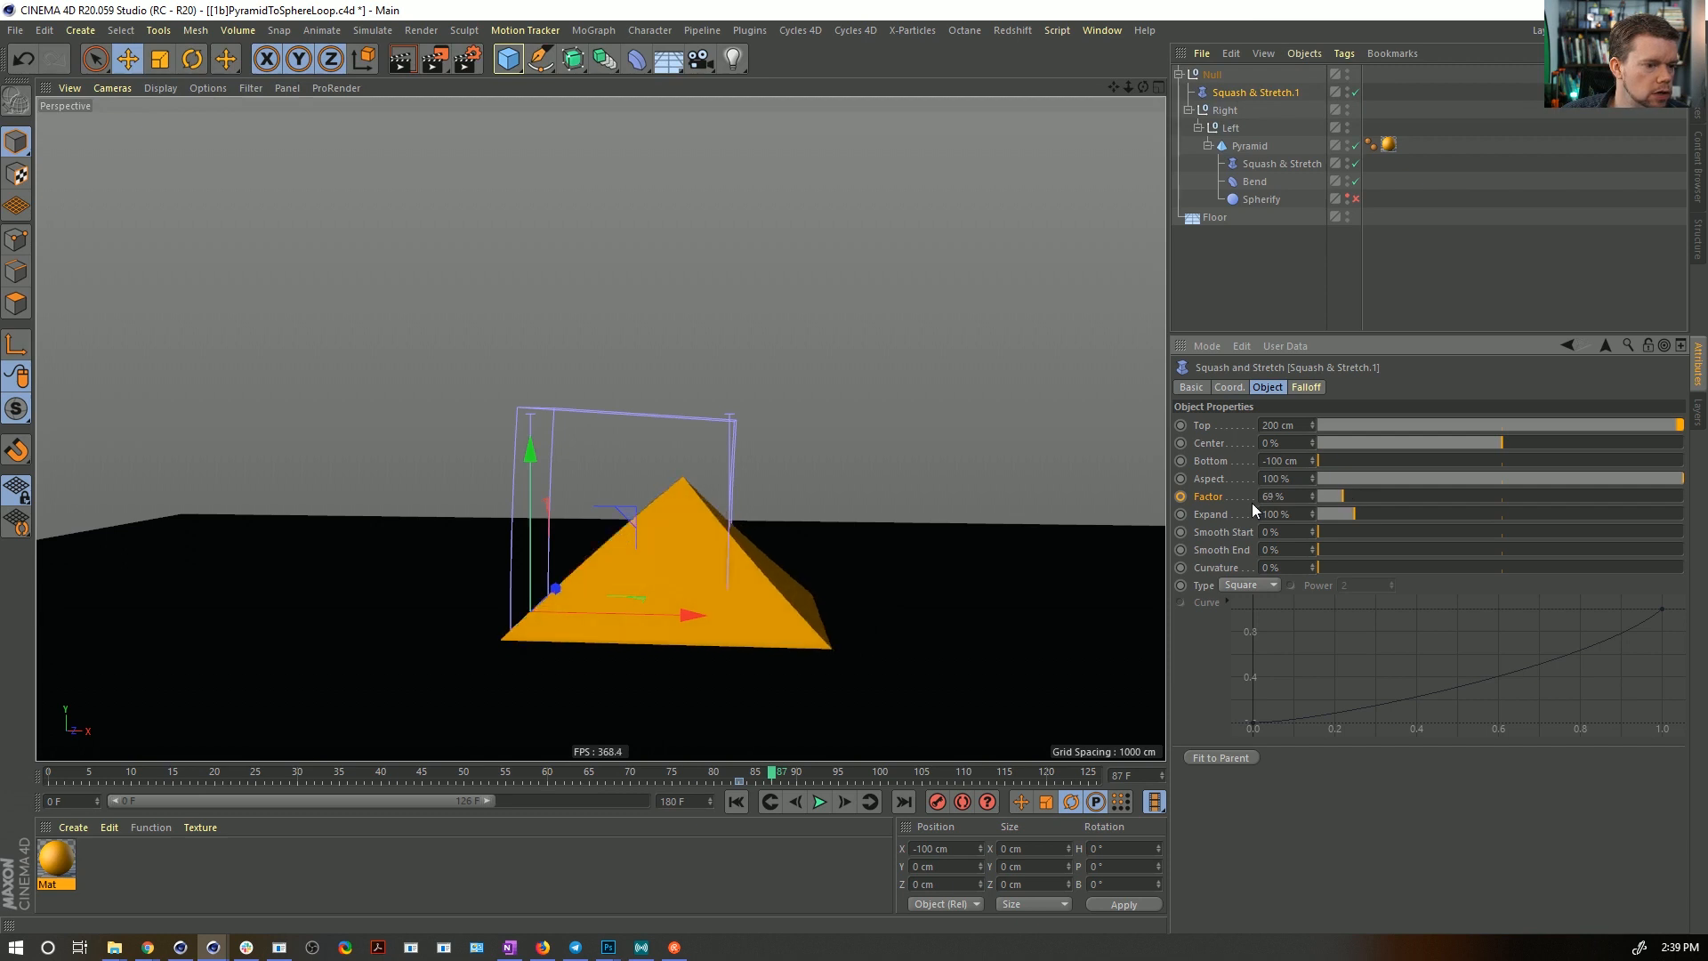
{"action": "left_click", "coordinate": [732, 773]}
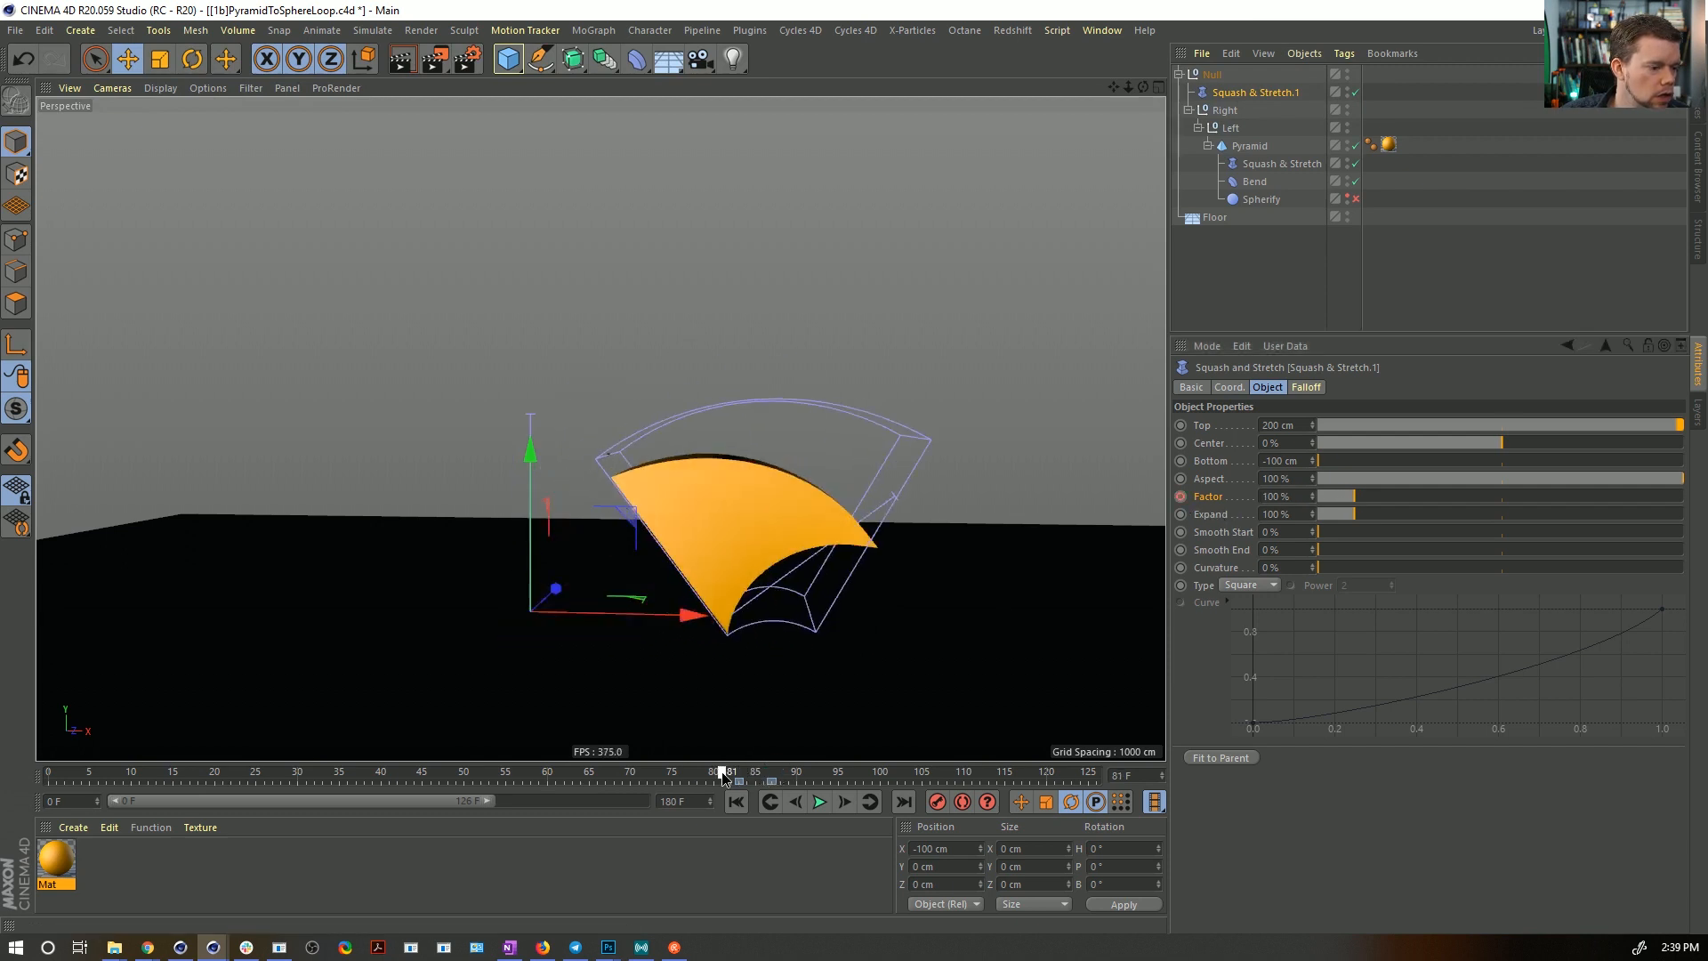
{"action": "left_click_drag", "start_coordinate": [735, 776], "coordinate": [794, 752]}
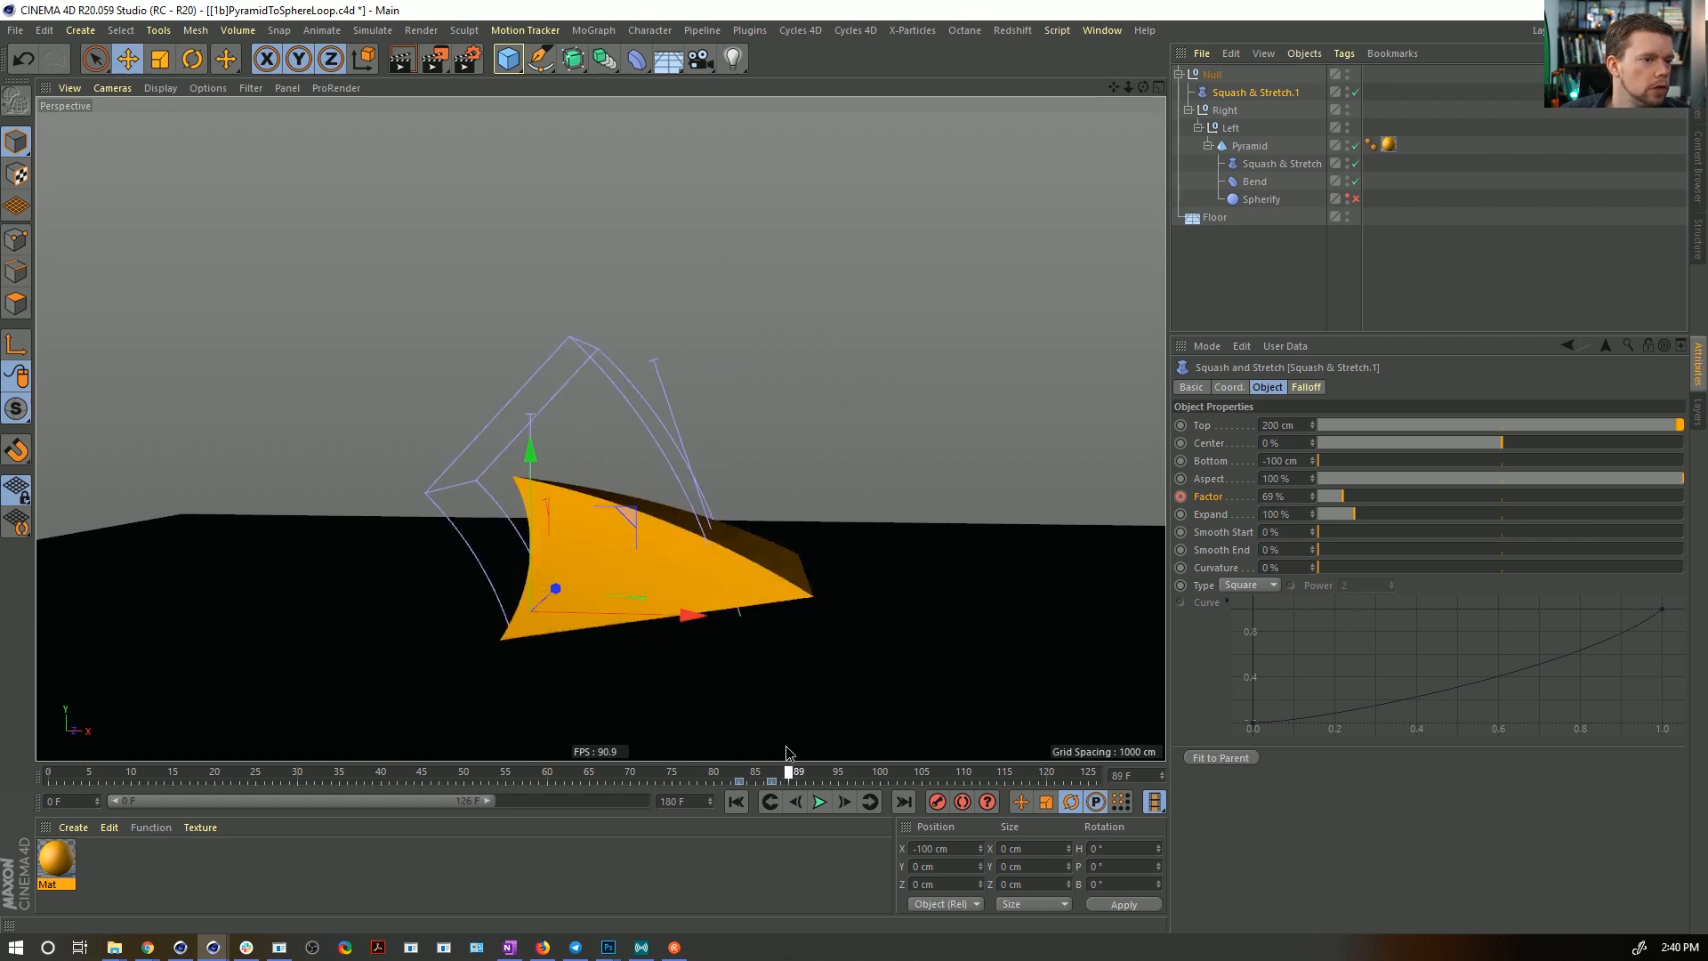
{"action": "left_click_drag", "start_coordinate": [628, 502], "coordinate": [637, 598], "text": "alt"}
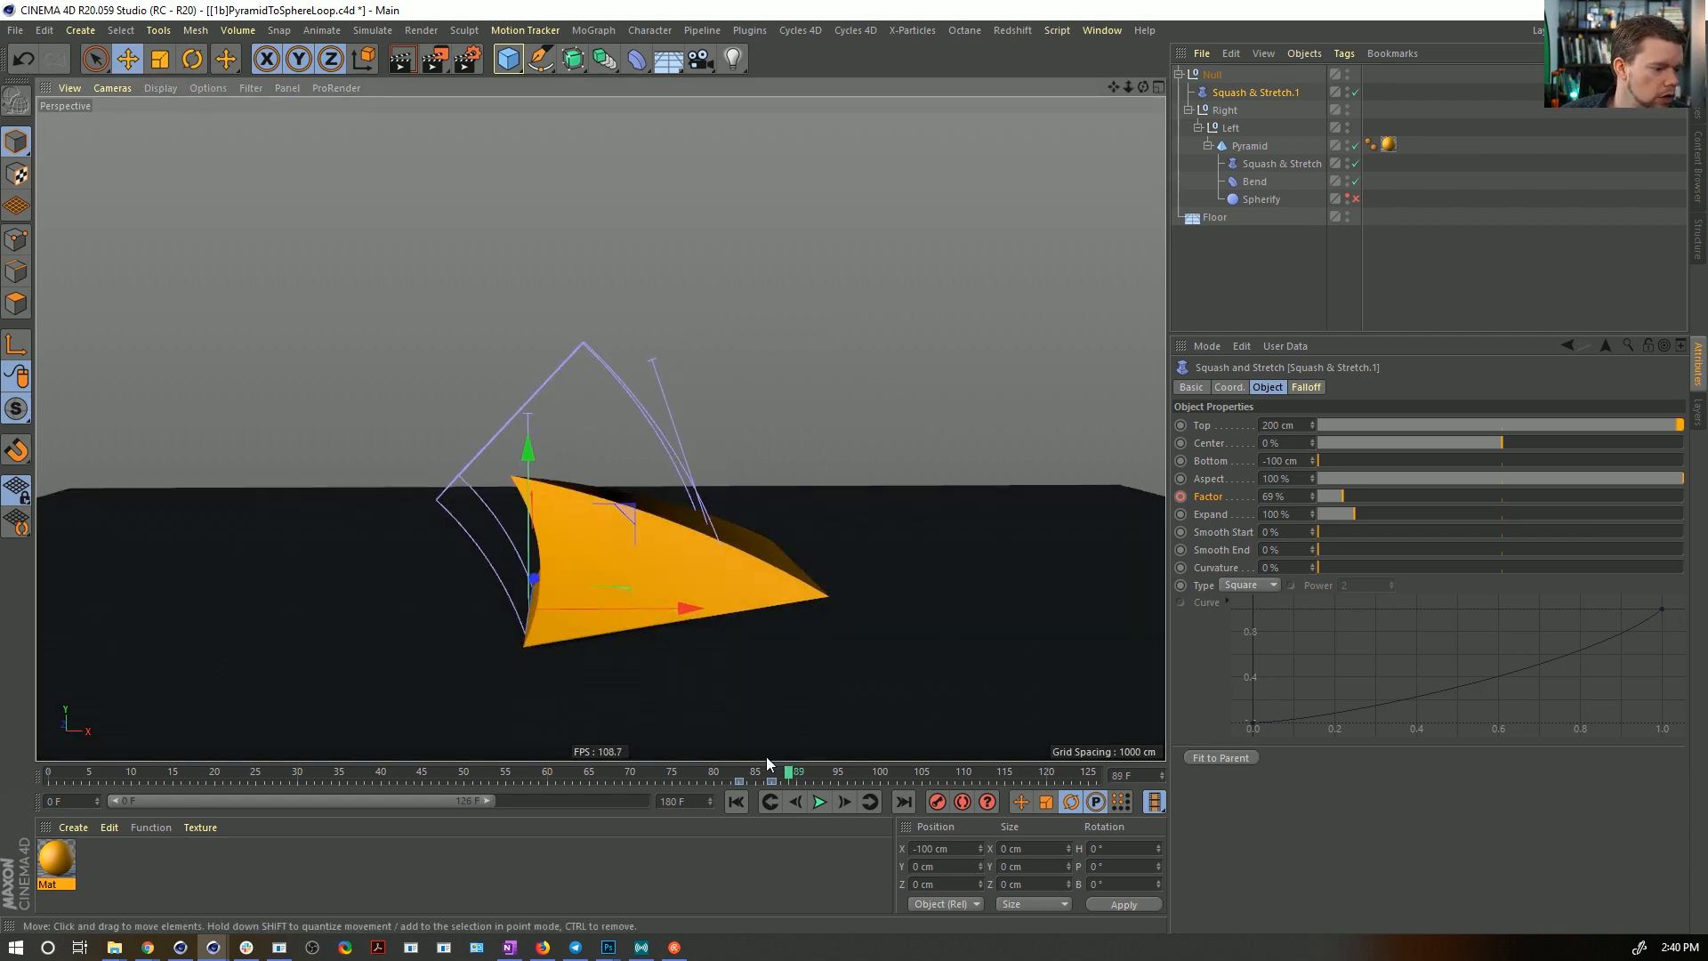
{"action": "left_click_drag", "start_coordinate": [770, 765], "coordinate": [785, 804]}
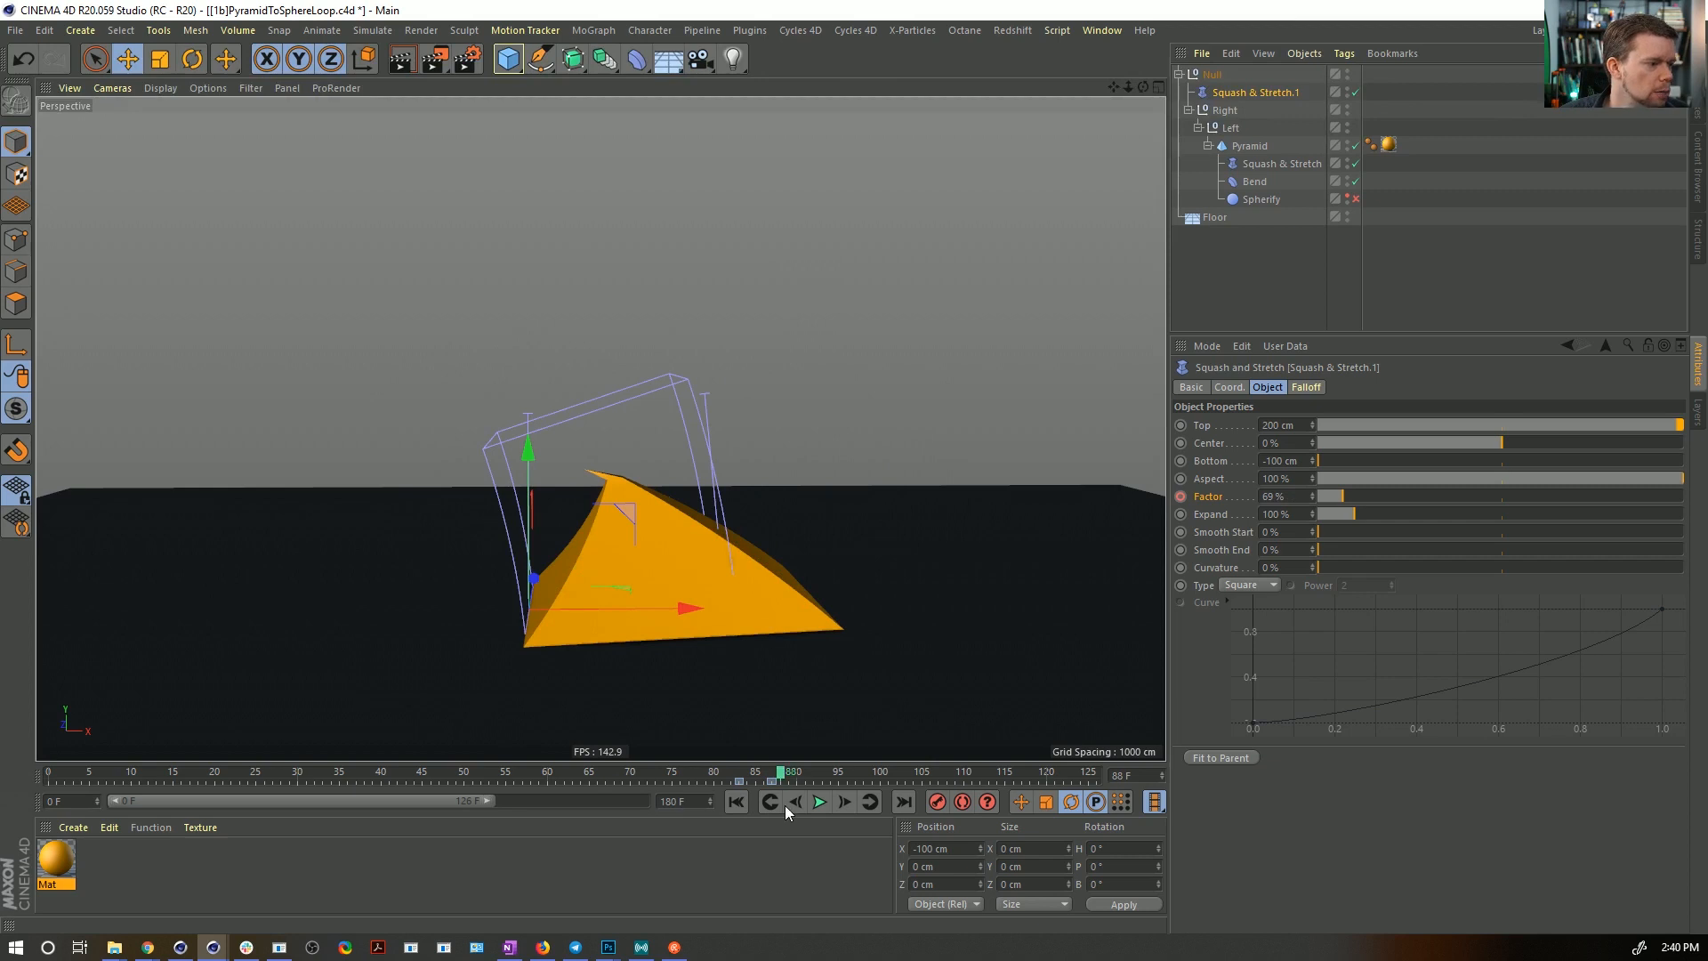
- Disable Squash & Stretch.1 and rename the pyramid's own Squash & Stretch deformer to Stretch
{"action": "left_click", "coordinate": [1355, 91]}
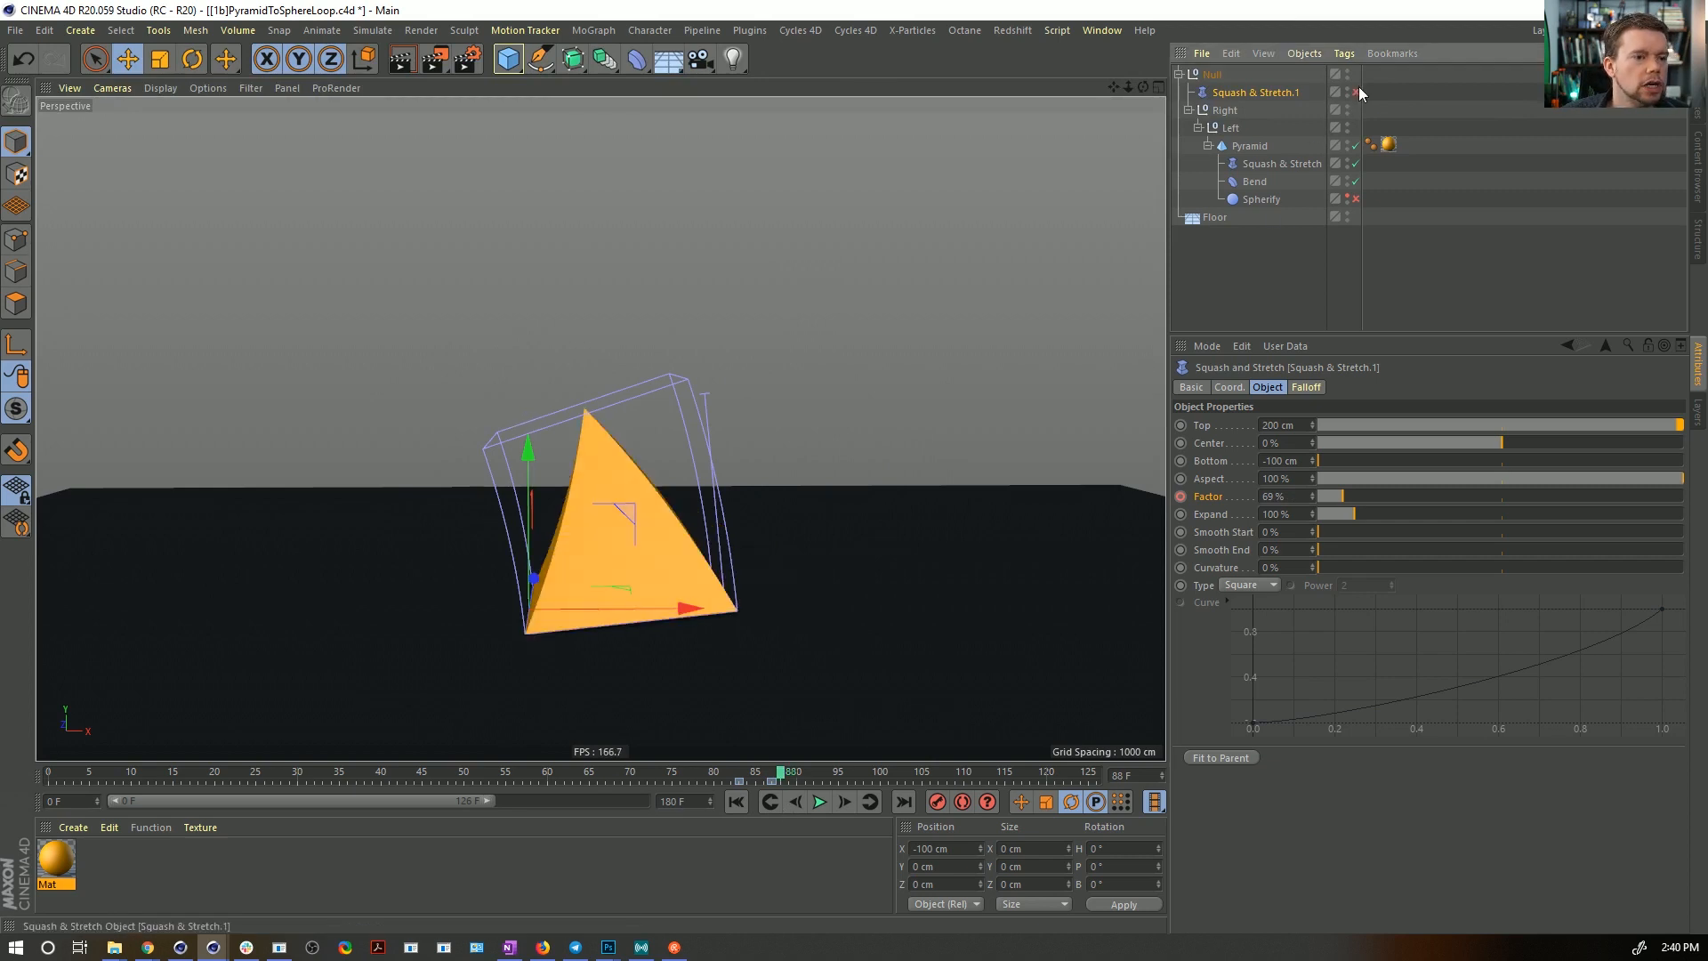
{"action": "double_click", "coordinate": [1288, 167]}
{"action": "type", "text": "Stretch"}
{"action": "key", "text": "Return"}
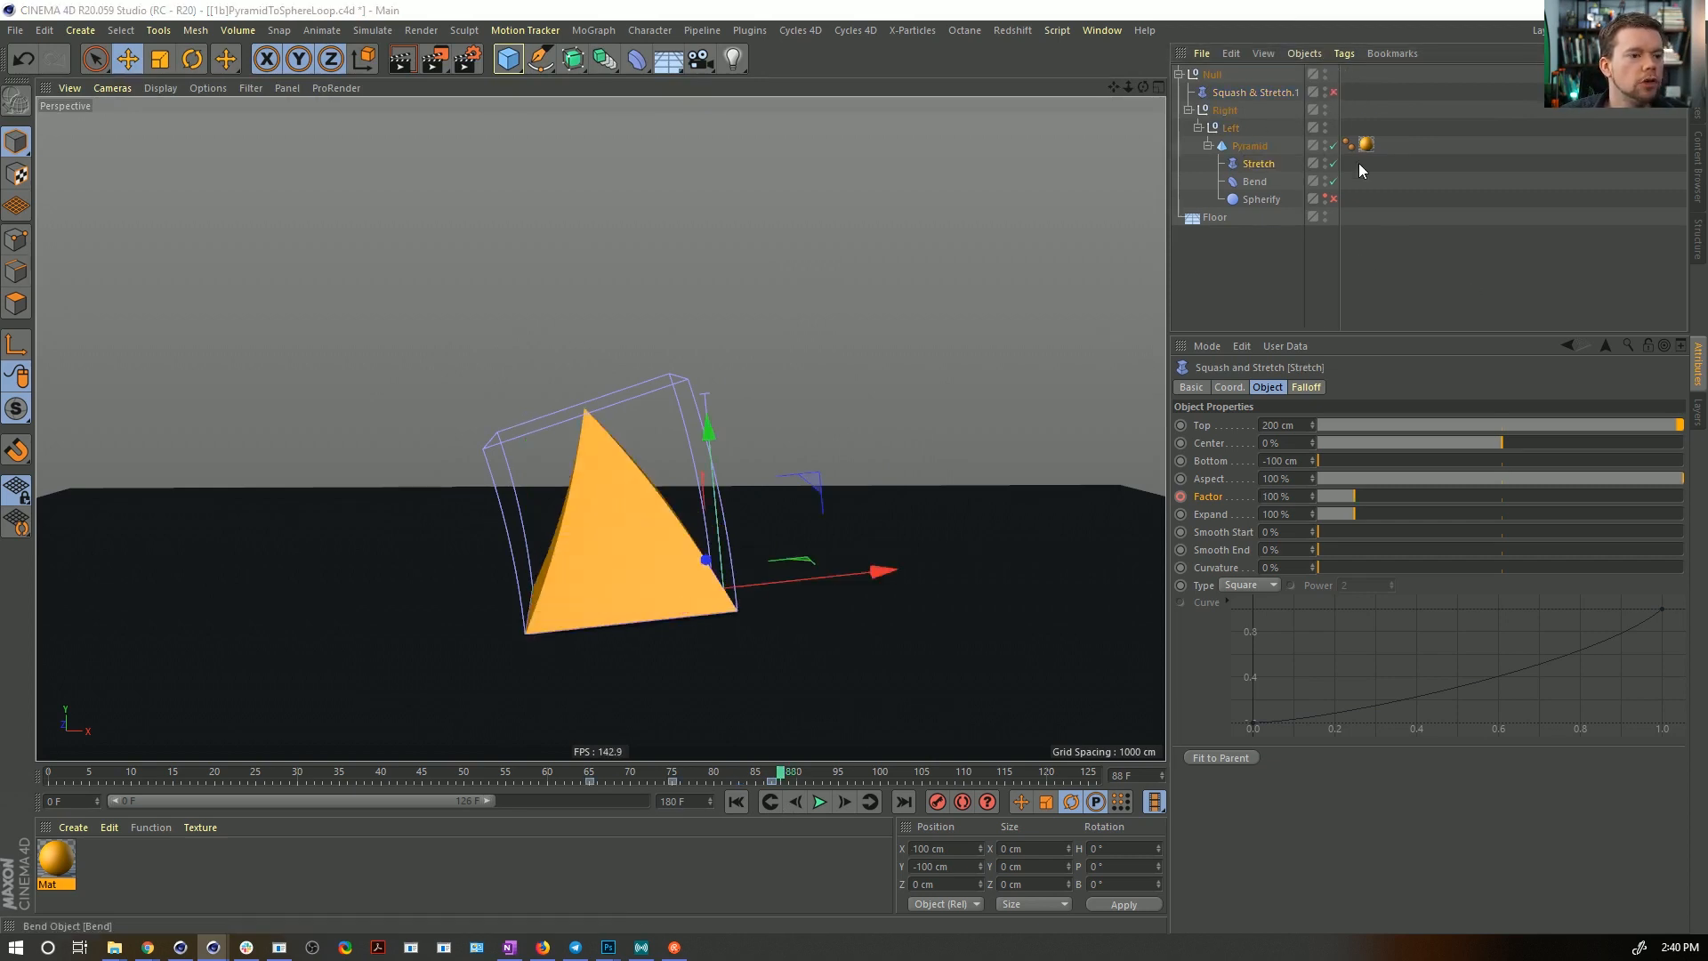
- Scrub to frame 91 and examine the pyramid's tilt against the pivots and keys of the Right and Left nulls
{"action": "left_click", "coordinate": [1273, 92]}
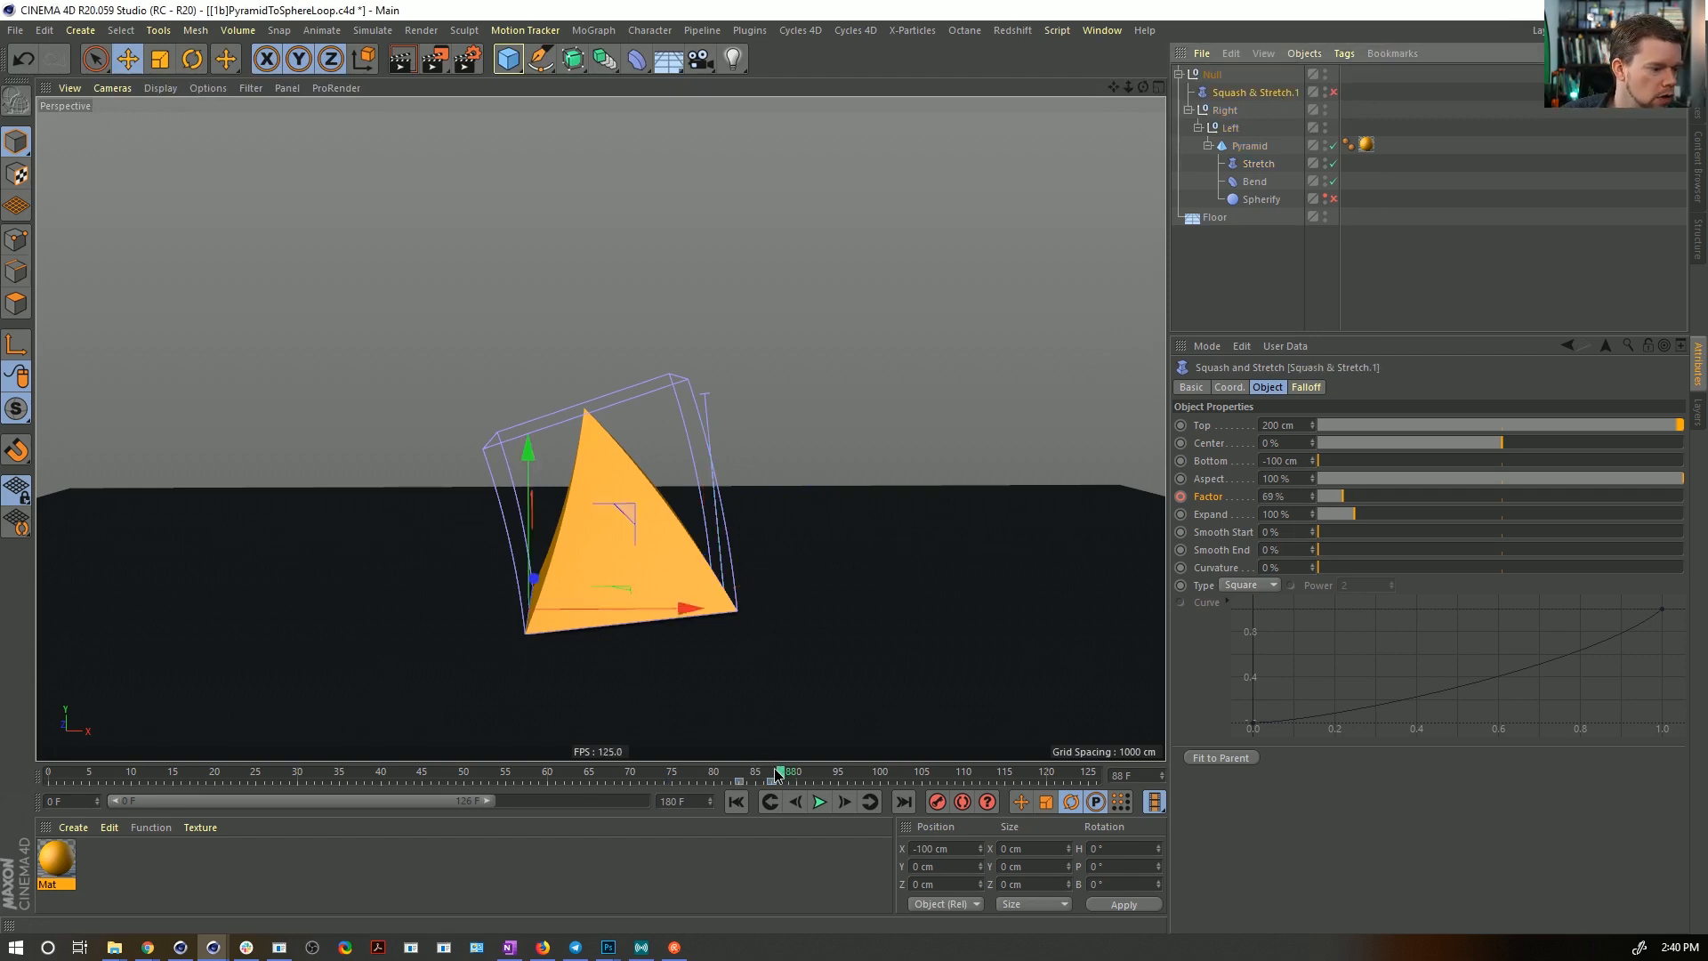
{"action": "mouse_move", "coordinate": [778, 774]}
{"action": "left_mouse_down"}
{"action": "mouse_move", "coordinate": [707, 774]}
{"action": "mouse_move", "coordinate": [805, 789]}
{"action": "left_mouse_up"}
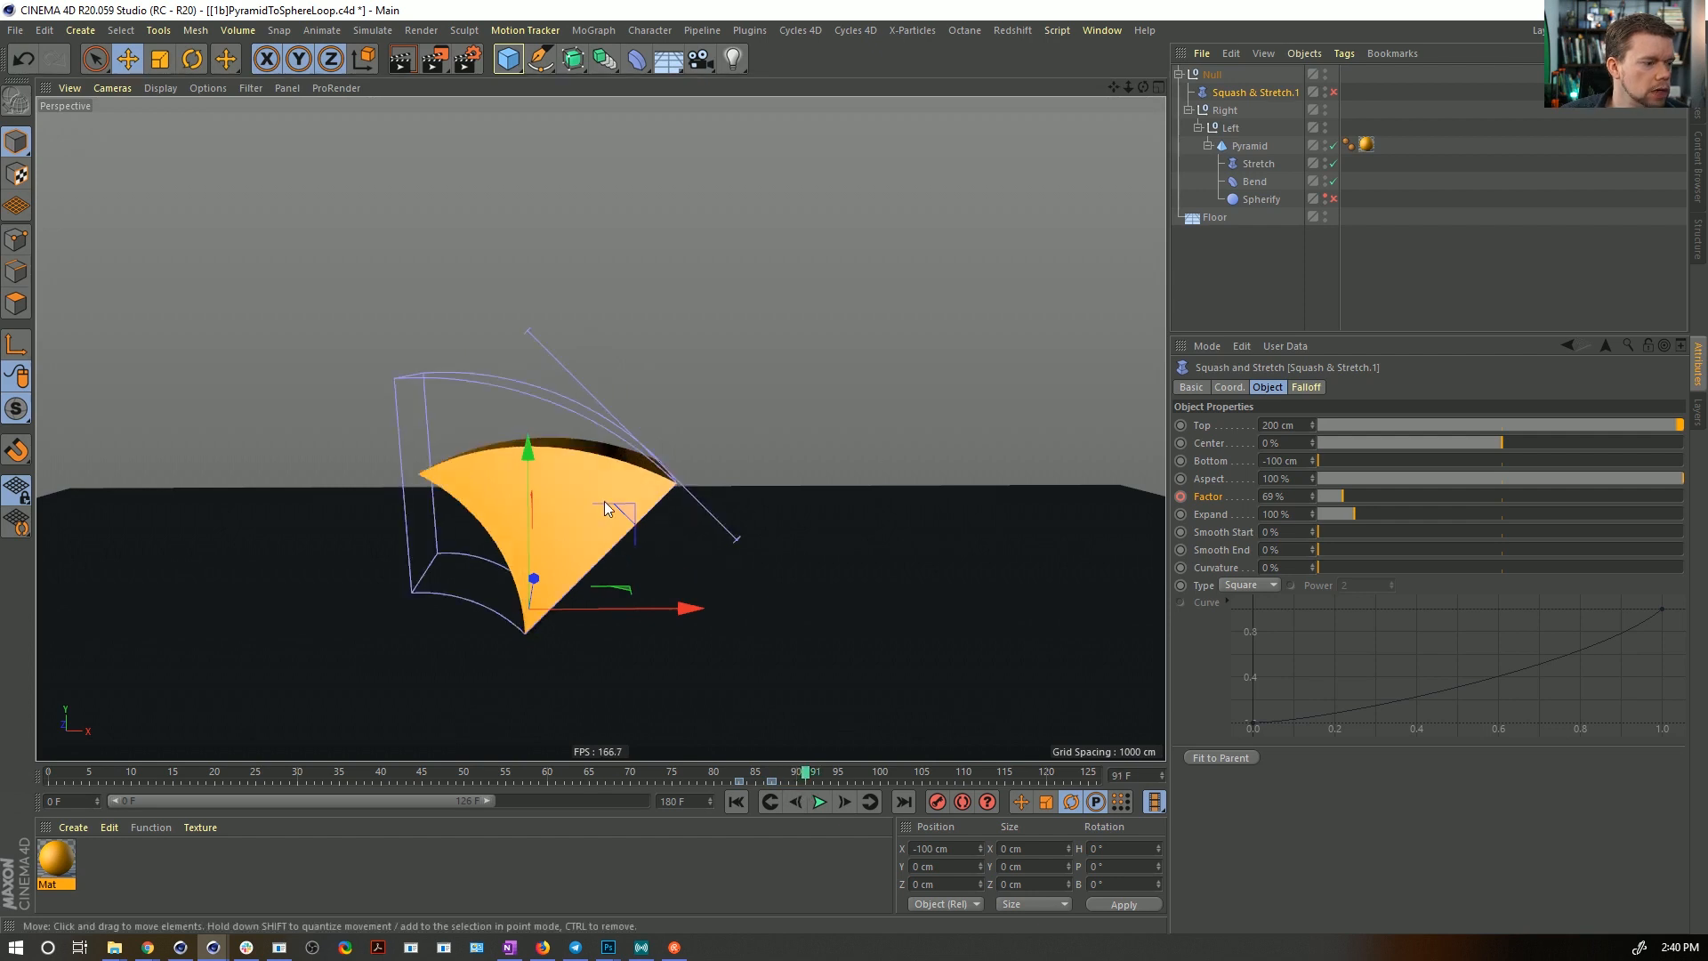
{"action": "middle_click_drag", "start_coordinate": [608, 540], "coordinate": [741, 589], "text": "alt"}
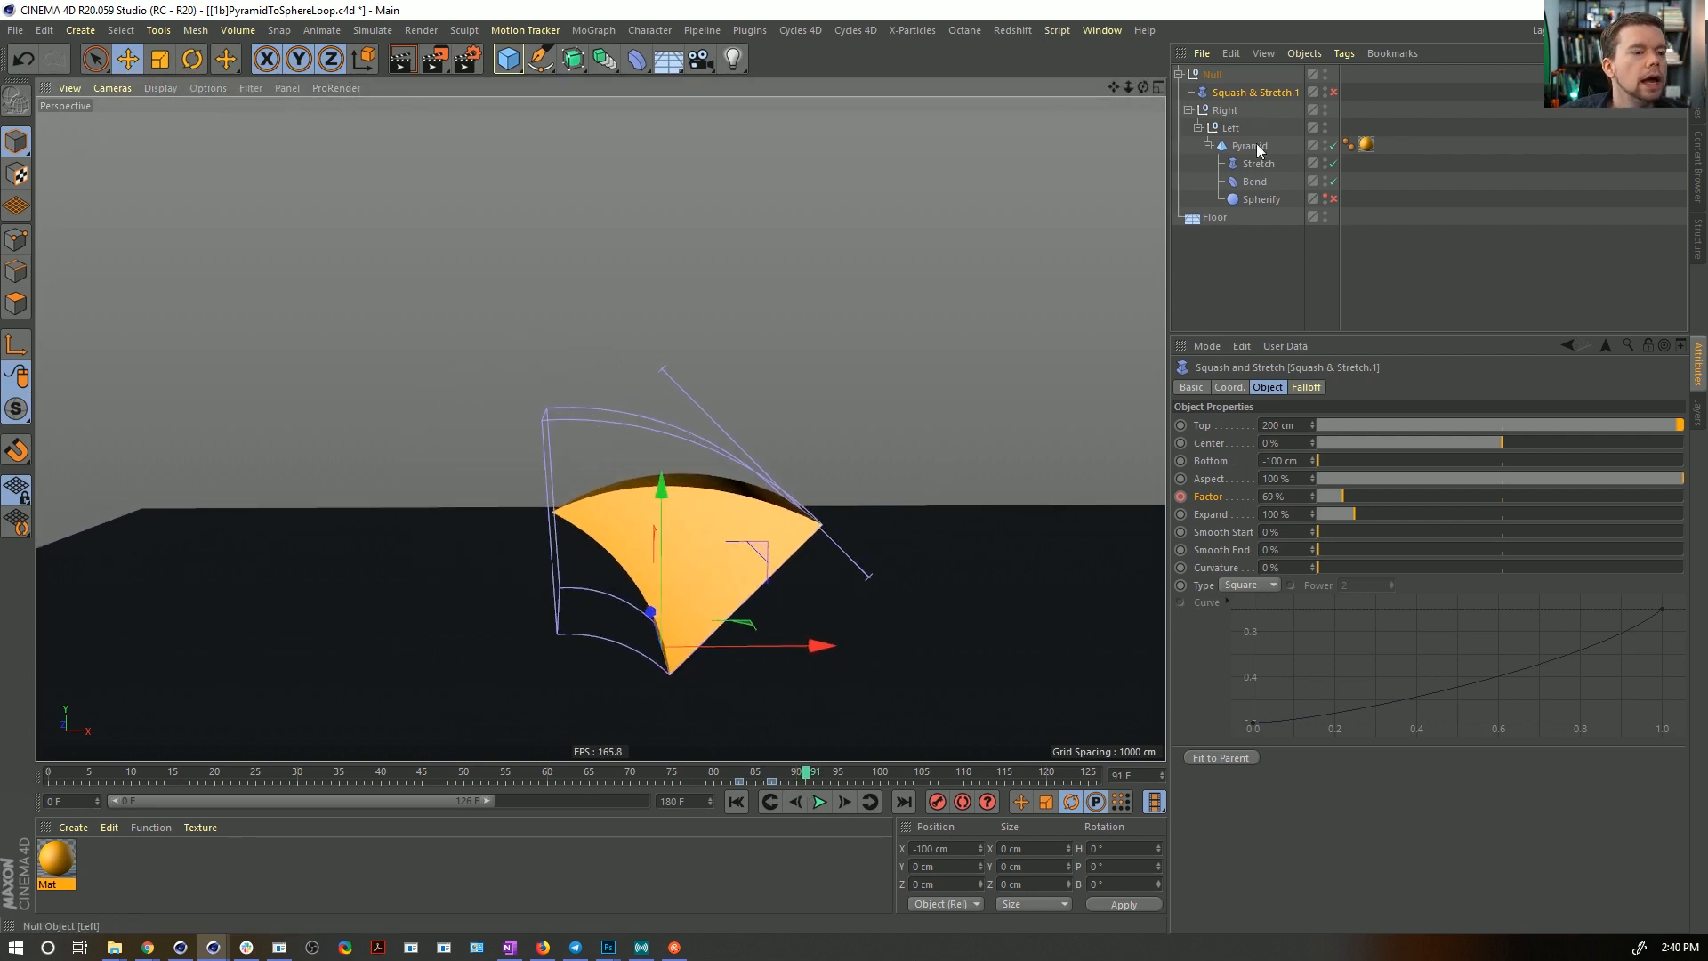
{"action": "left_click", "coordinate": [1225, 110]}
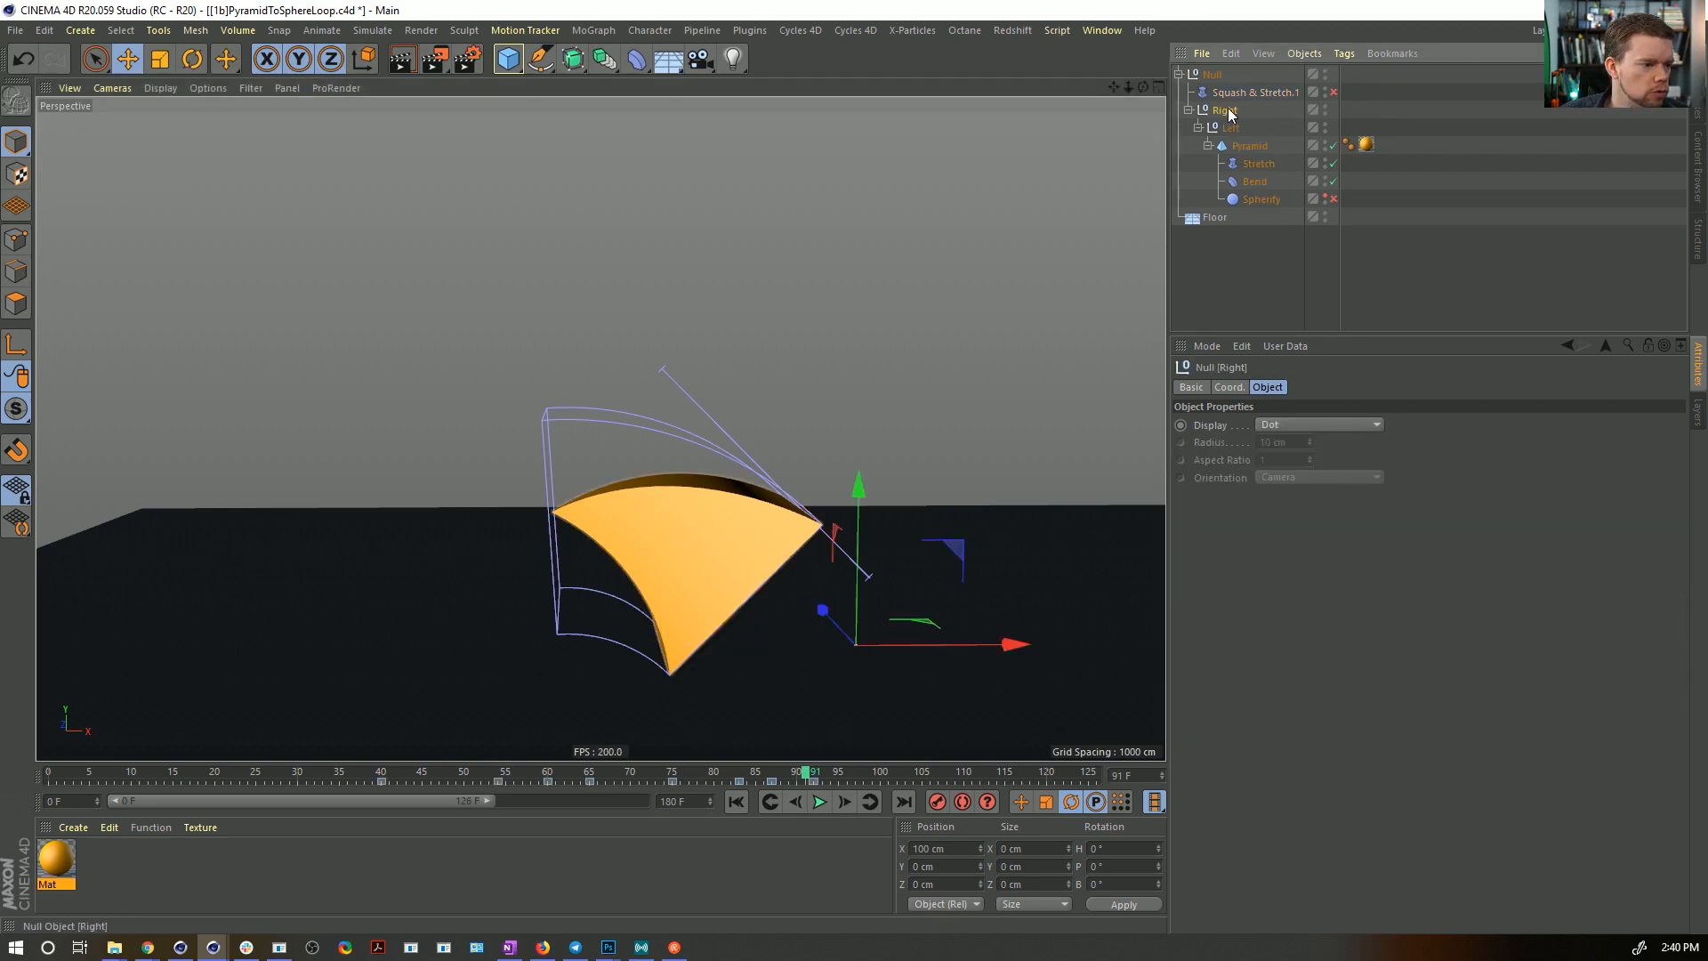
{"action": "left_click", "coordinate": [1229, 128]}
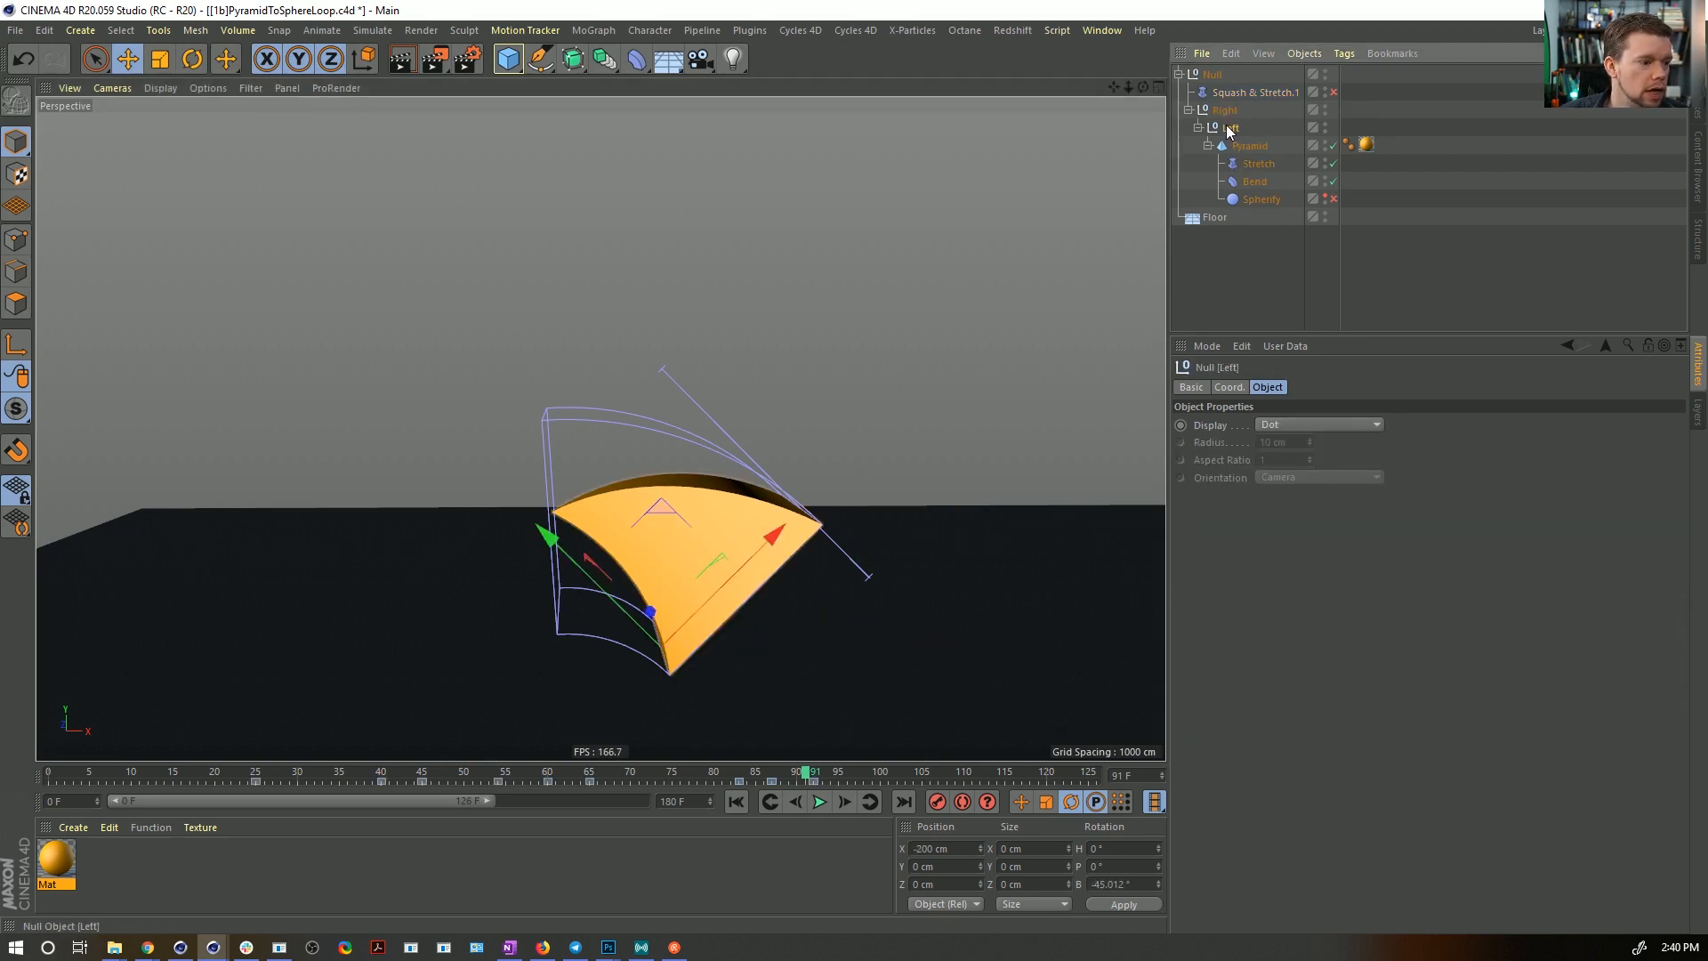
{"action": "left_click_drag", "start_coordinate": [701, 669], "coordinate": [670, 659], "text": "alt"}
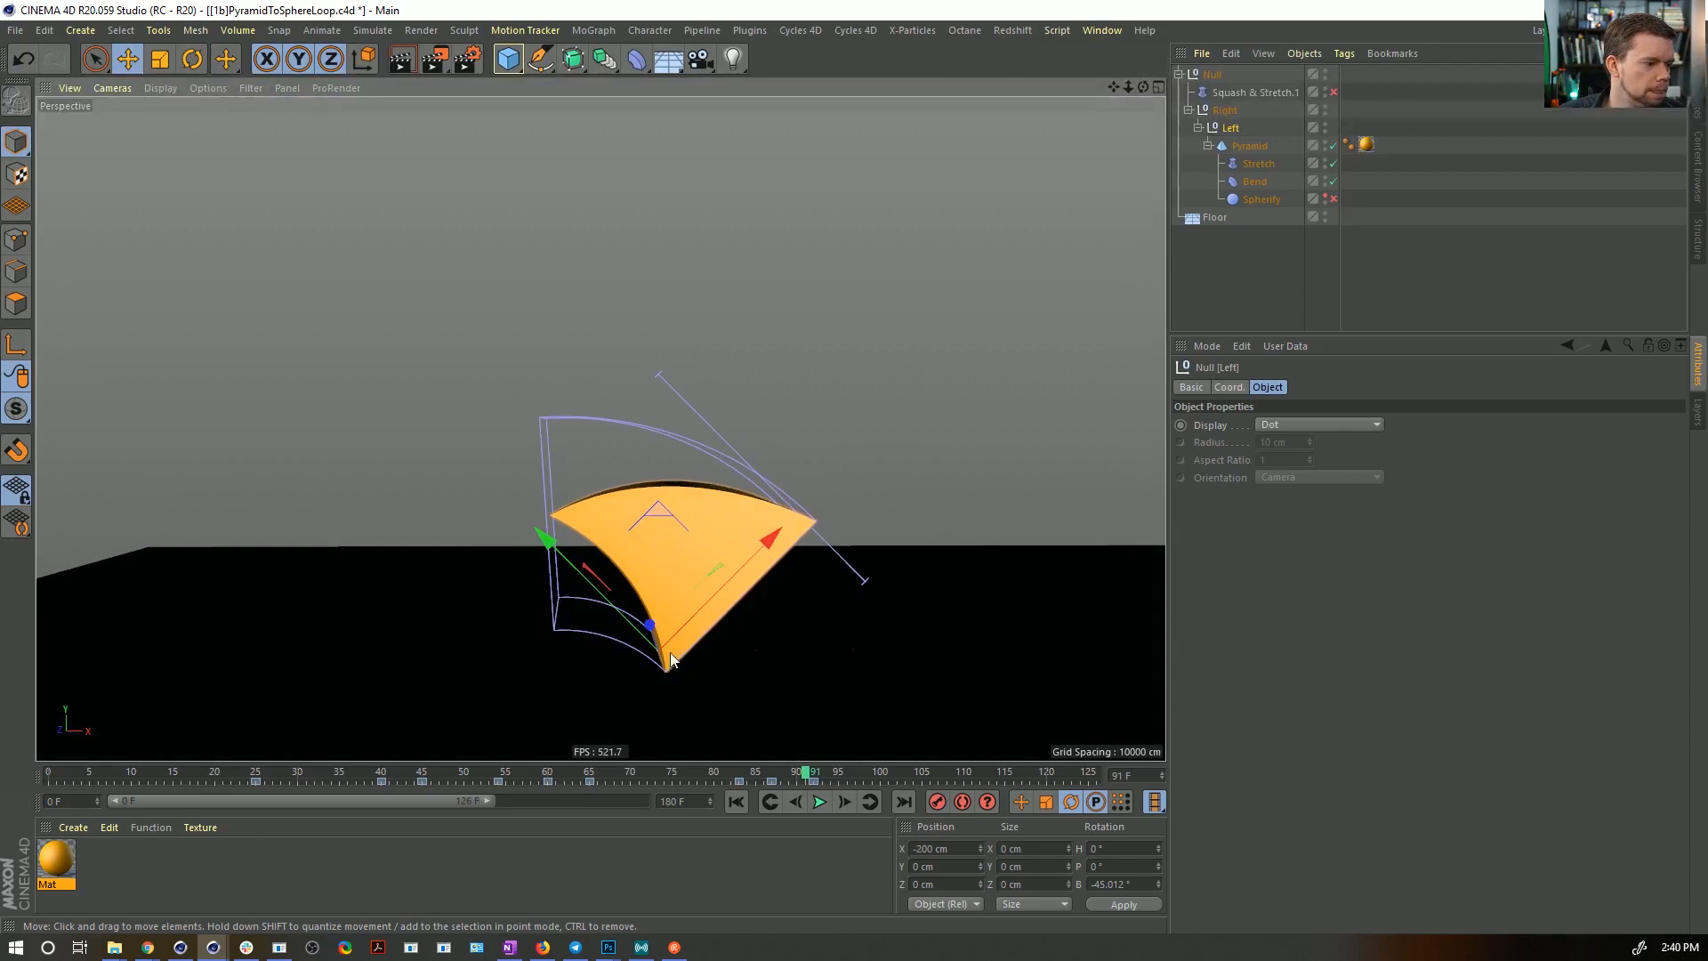
- Examine the pyramid's motion around frames 87 to 92, the Left null's coordinates and the Bend deformer's strength
{"action": "left_click", "coordinate": [1228, 388]}
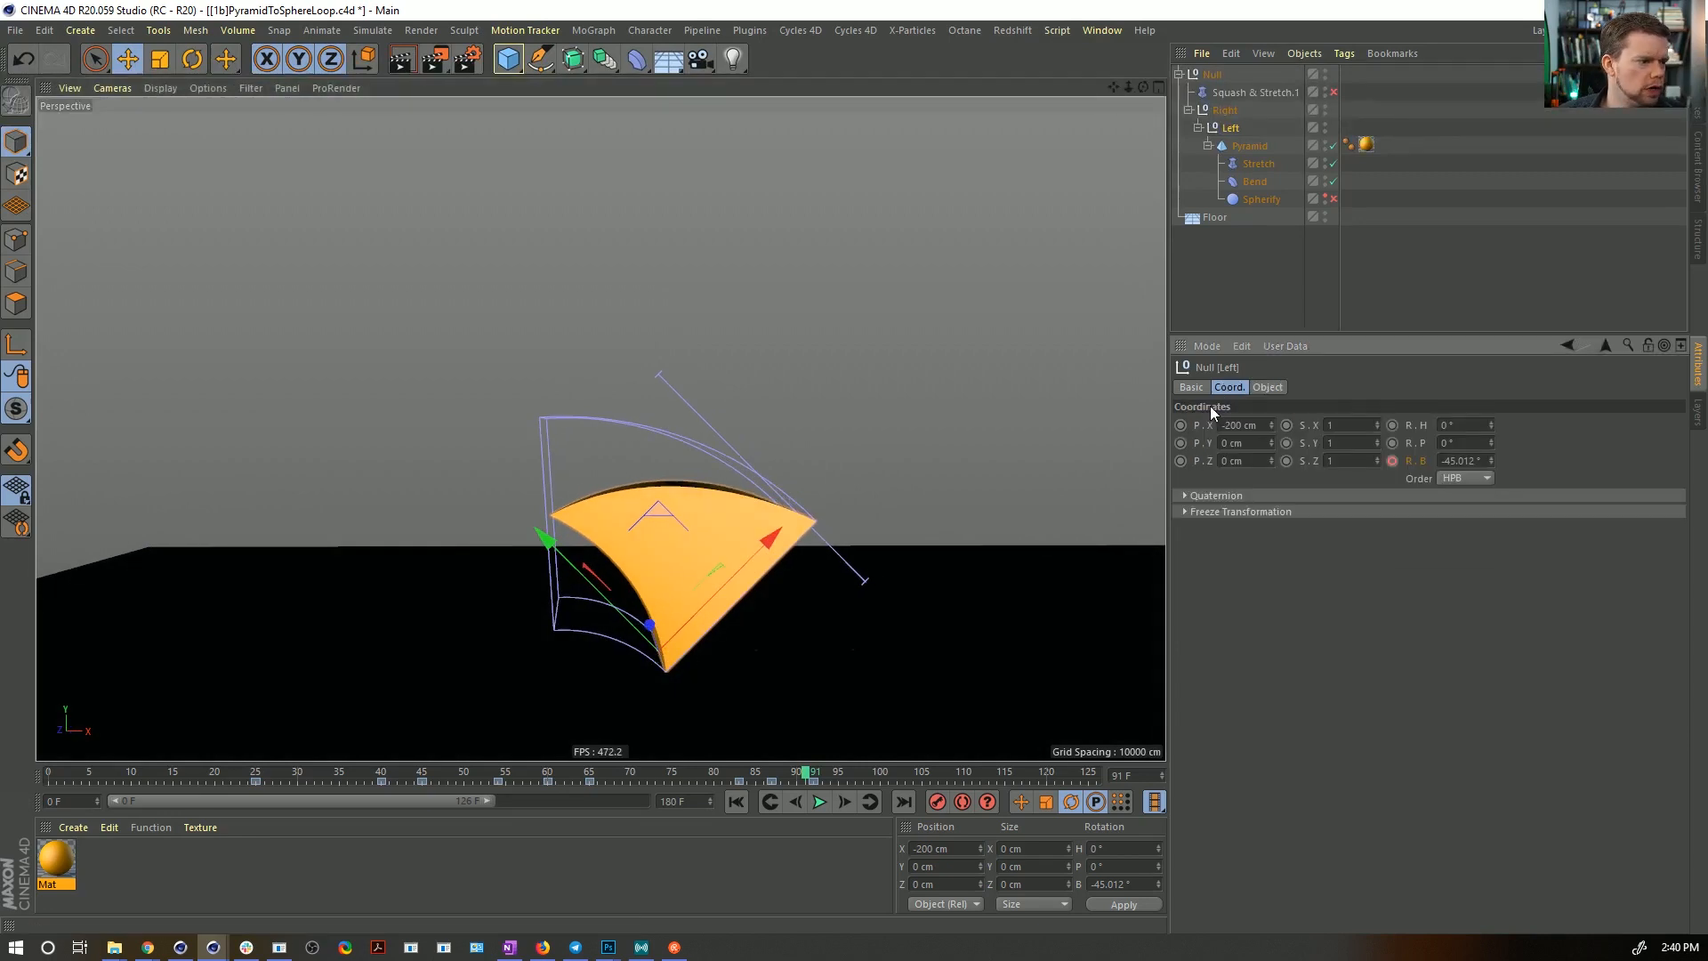
{"action": "left_click", "coordinate": [1247, 146]}
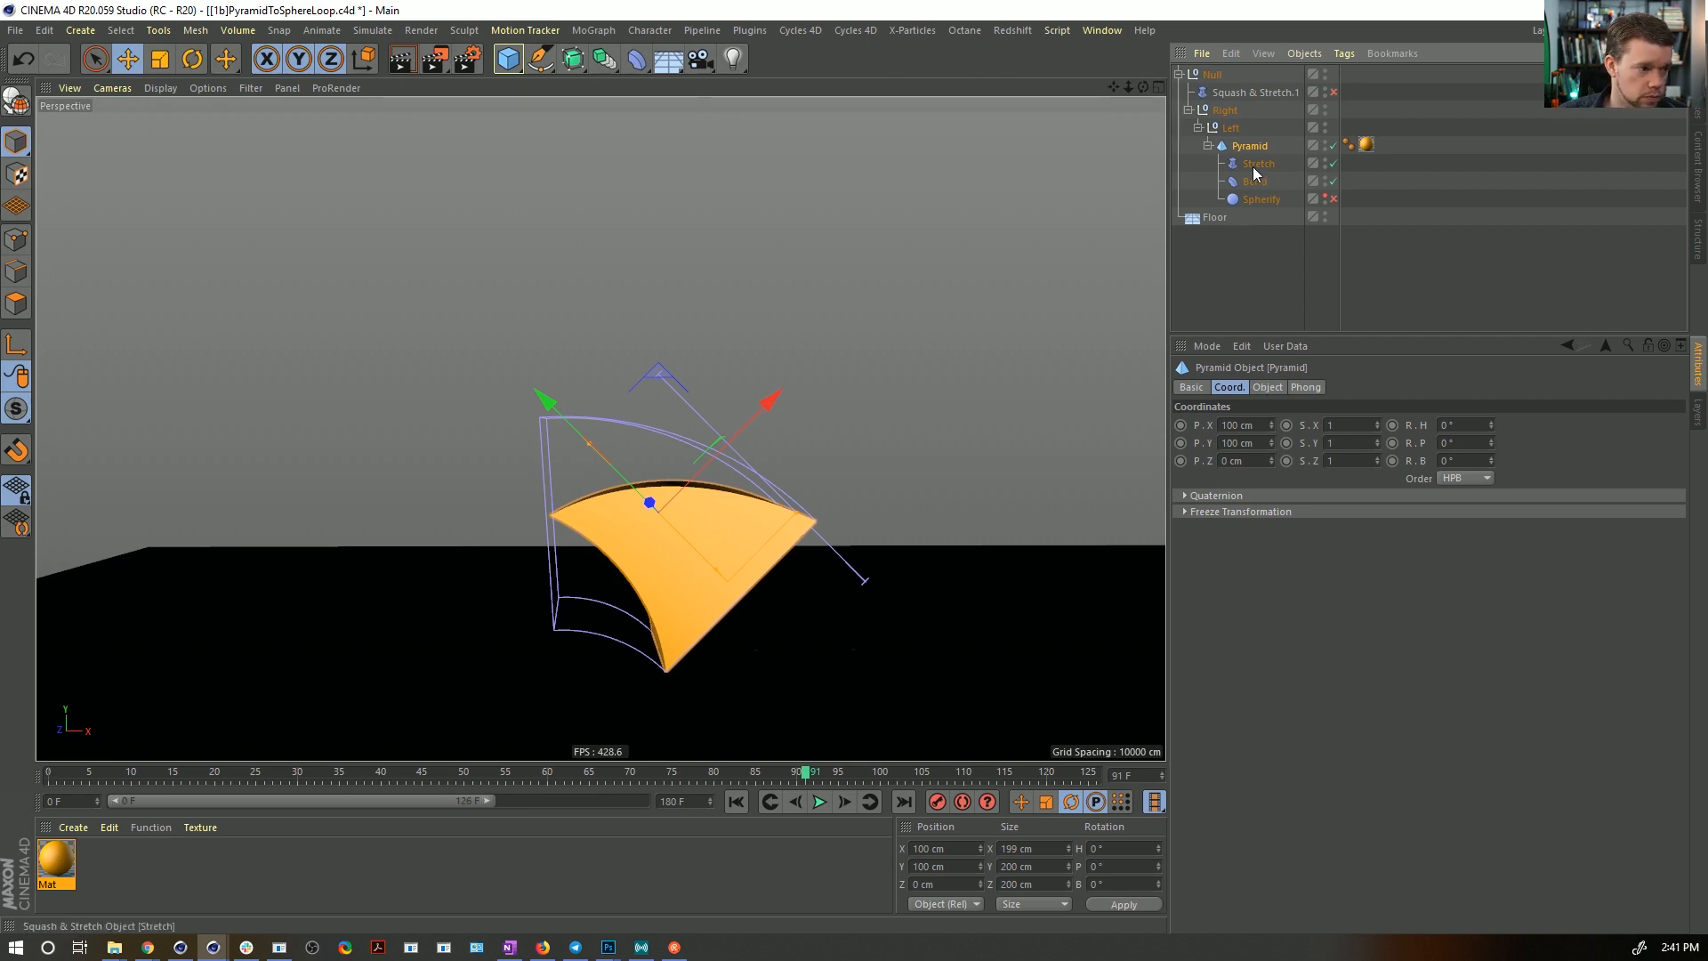
{"action": "left_click_drag", "start_coordinate": [714, 770], "coordinate": [772, 770]}
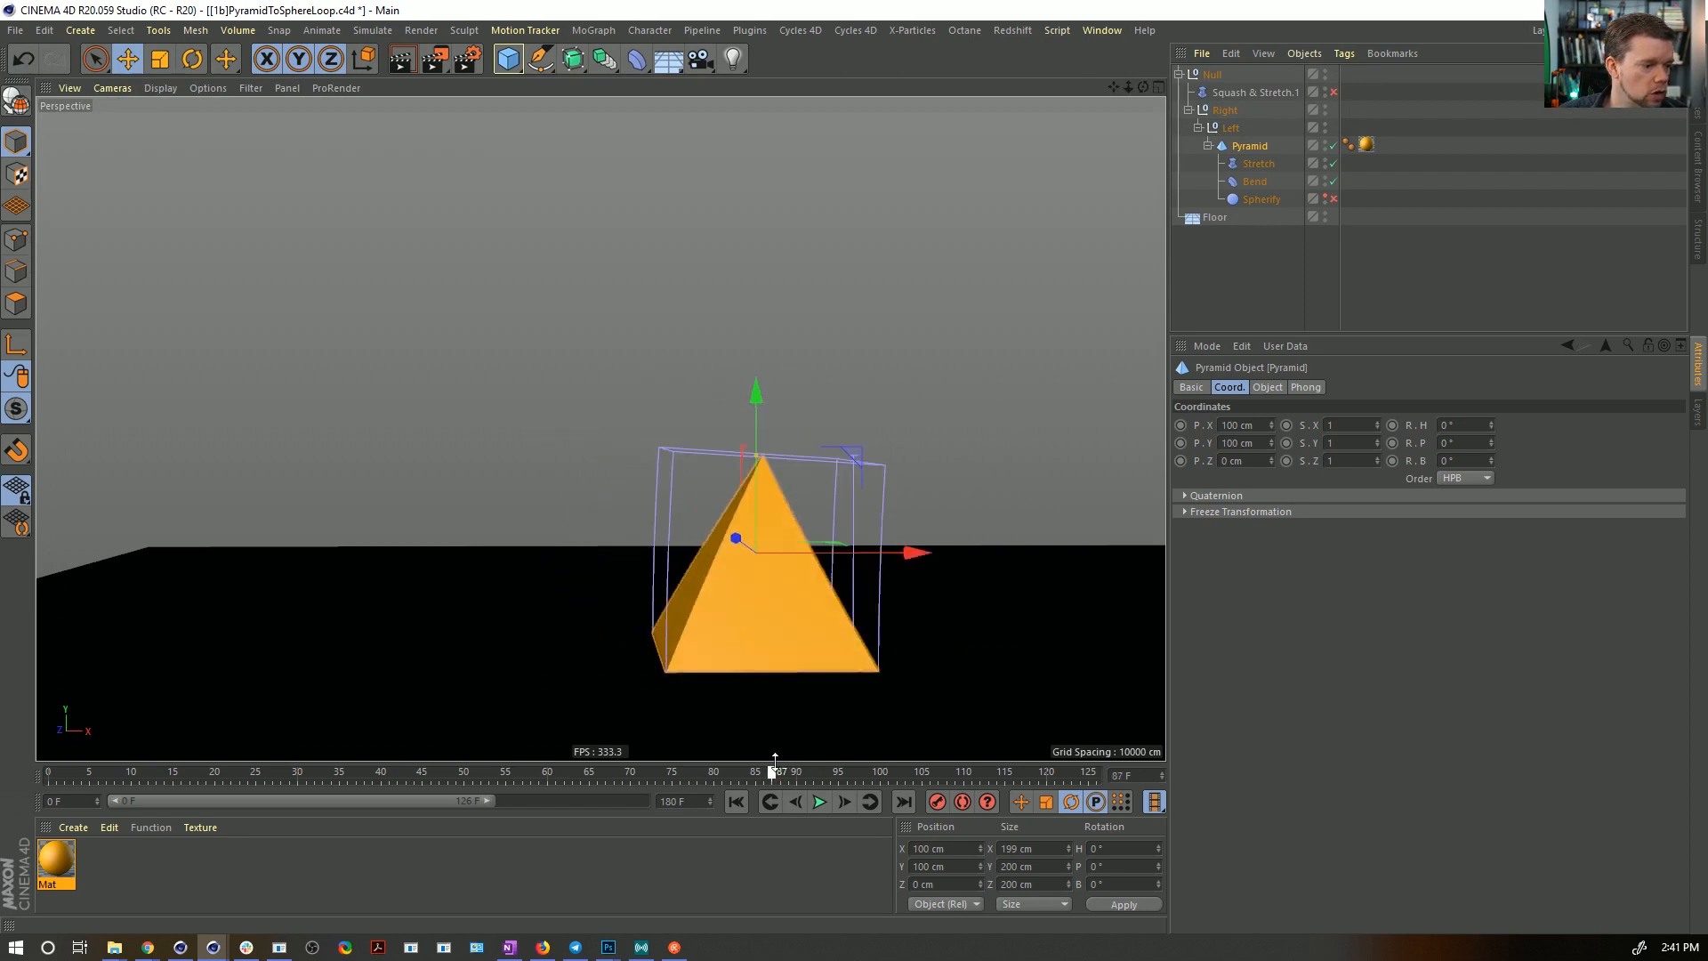
{"action": "left_click", "coordinate": [1255, 181]}
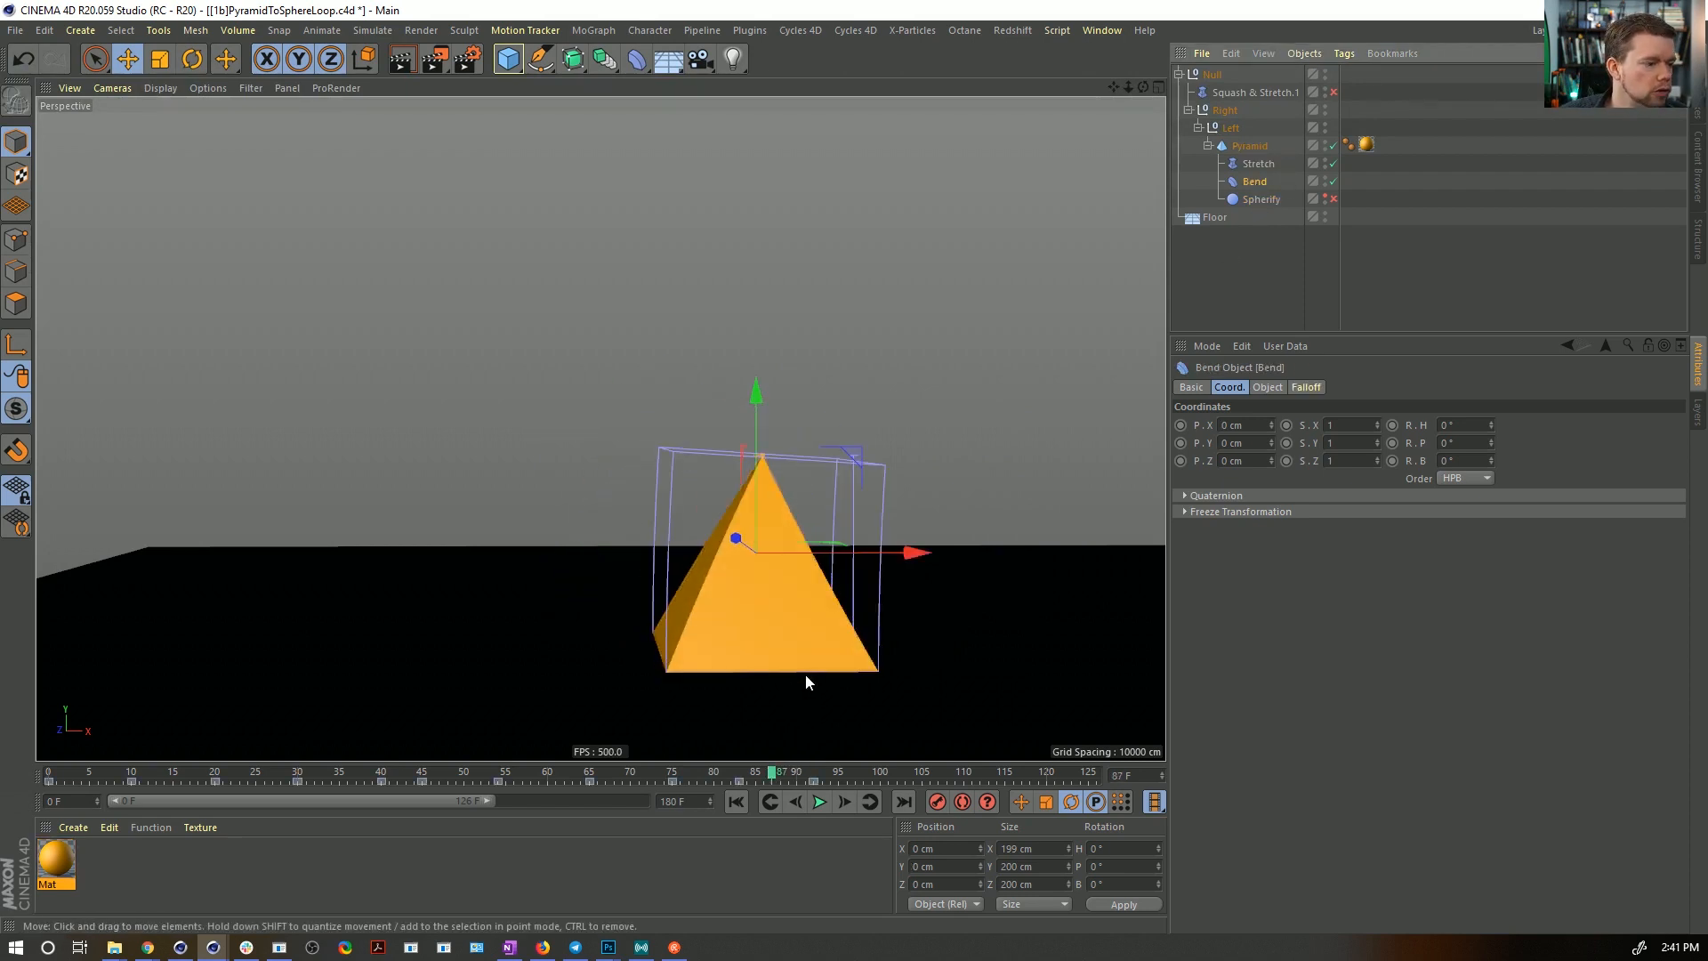
{"action": "left_click", "coordinate": [737, 773]}
{"action": "left_click_drag", "start_coordinate": [737, 773], "coordinate": [813, 780]}
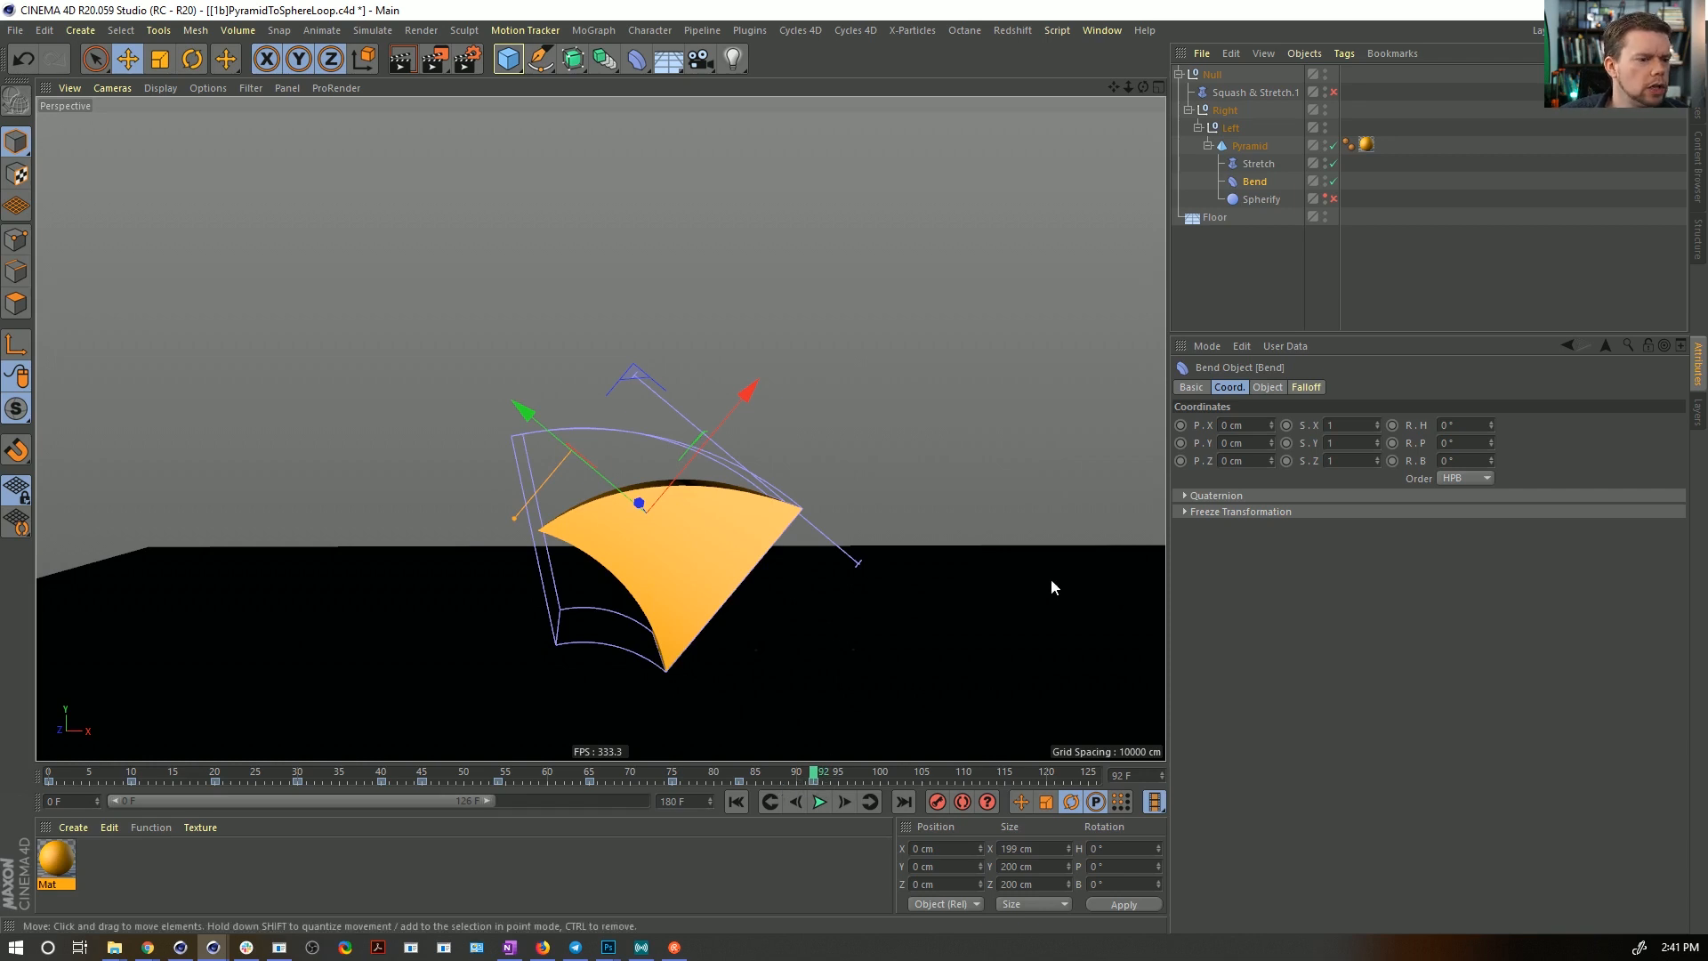
{"action": "left_click", "coordinate": [1272, 390]}
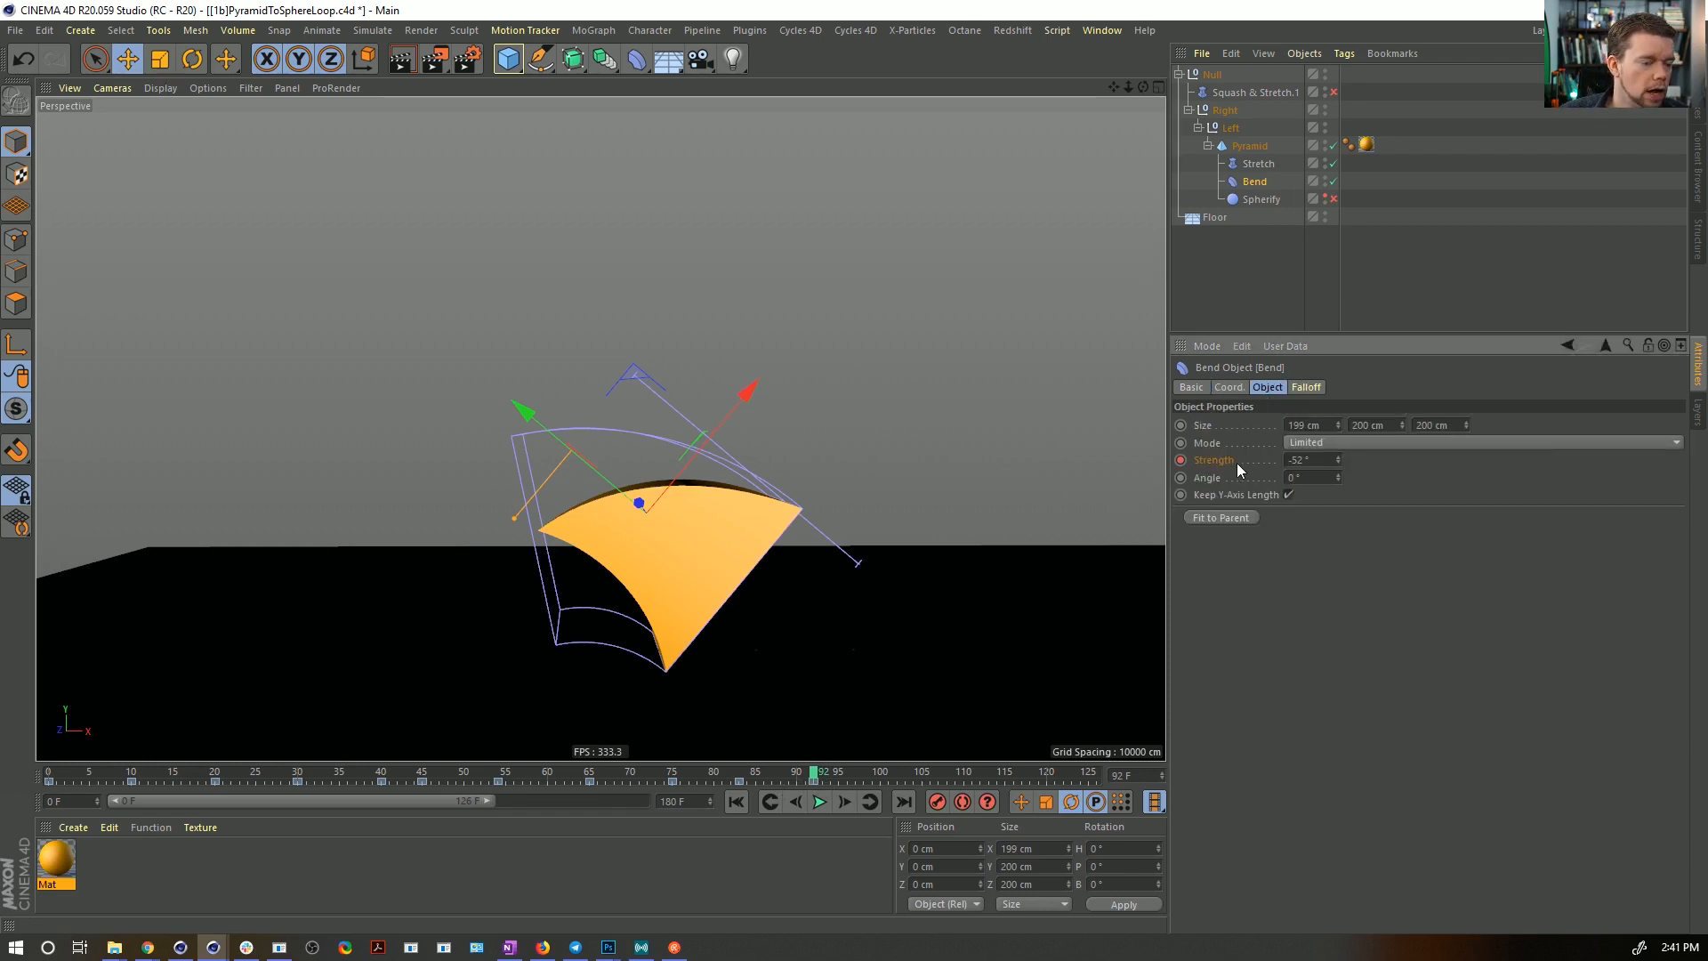
{"action": "left_click", "coordinate": [1239, 125]}
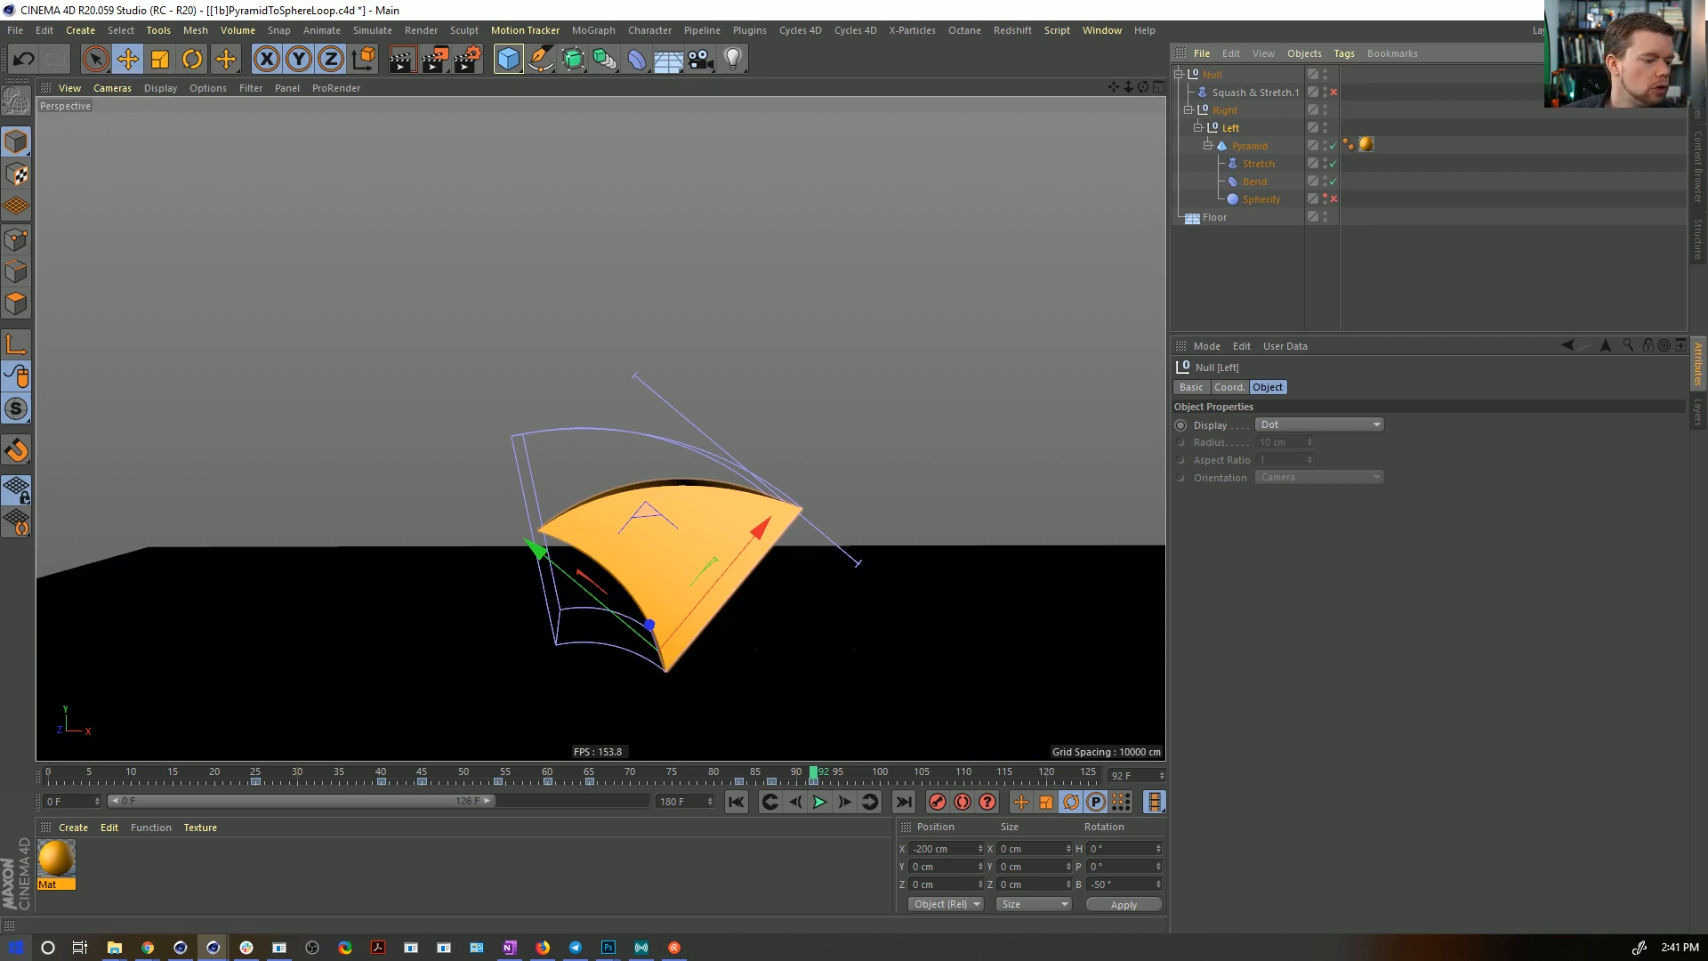
{"action": "left_click_drag", "start_coordinate": [776, 772], "coordinate": [813, 774]}
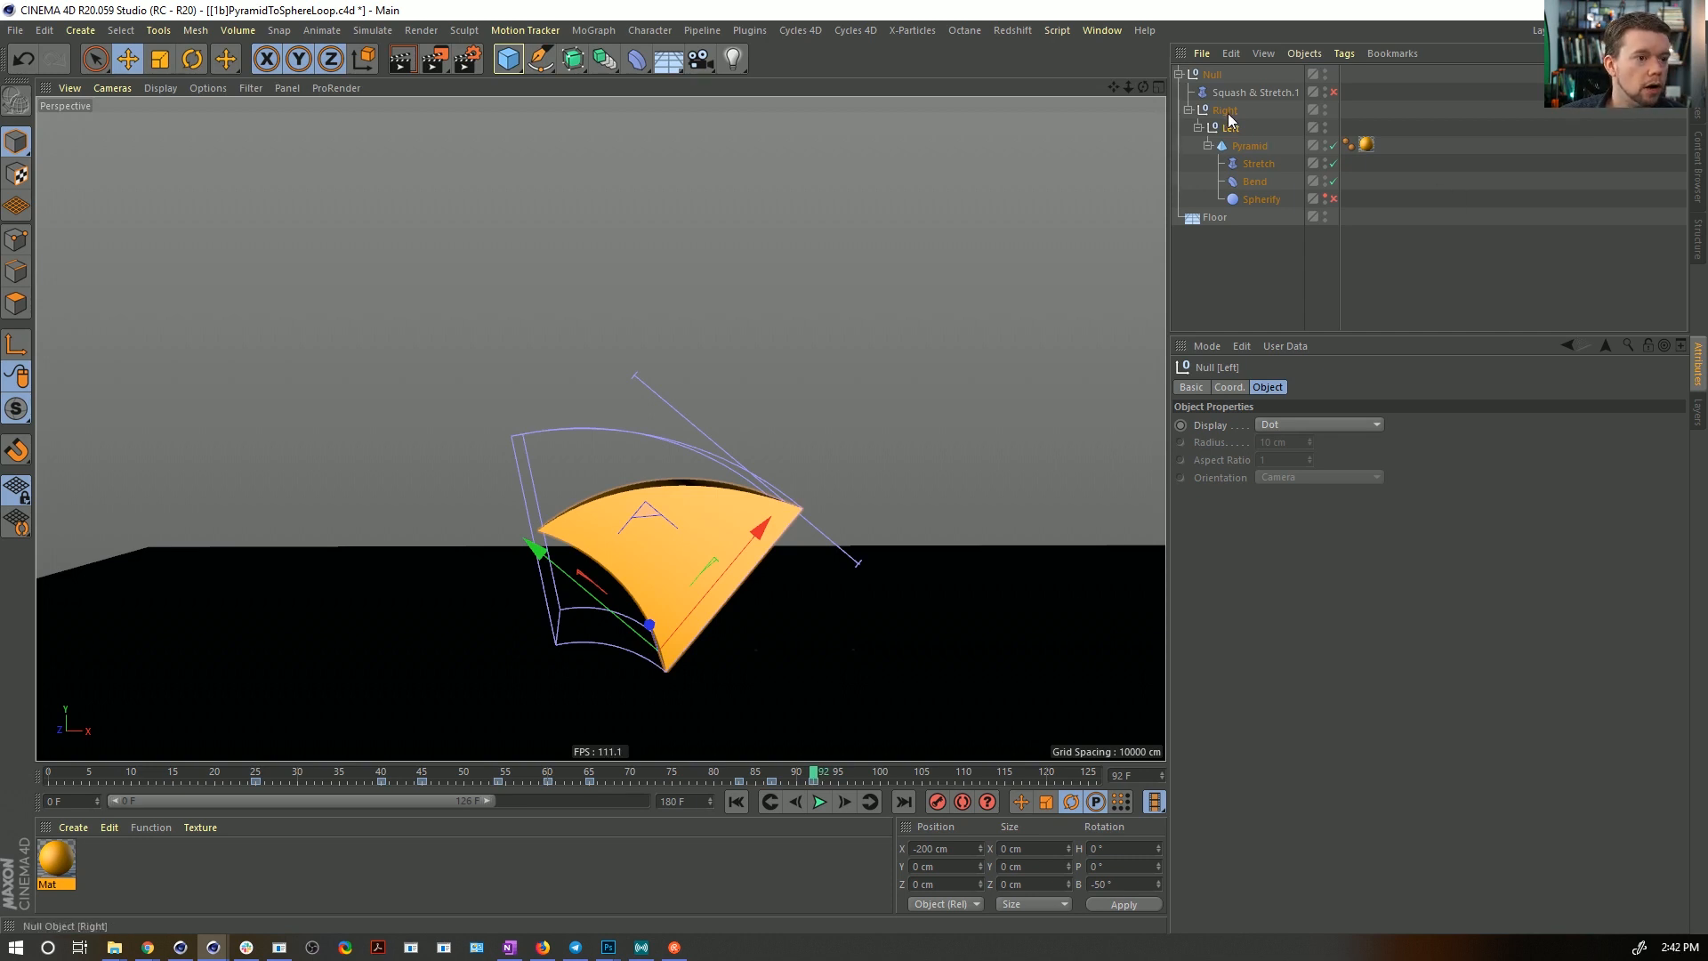
- Duplicate the pyramid with its deformers and material outside the null hierarchy, keeping the pose at frame 92
{"action": "left_click", "coordinate": [1252, 148]}
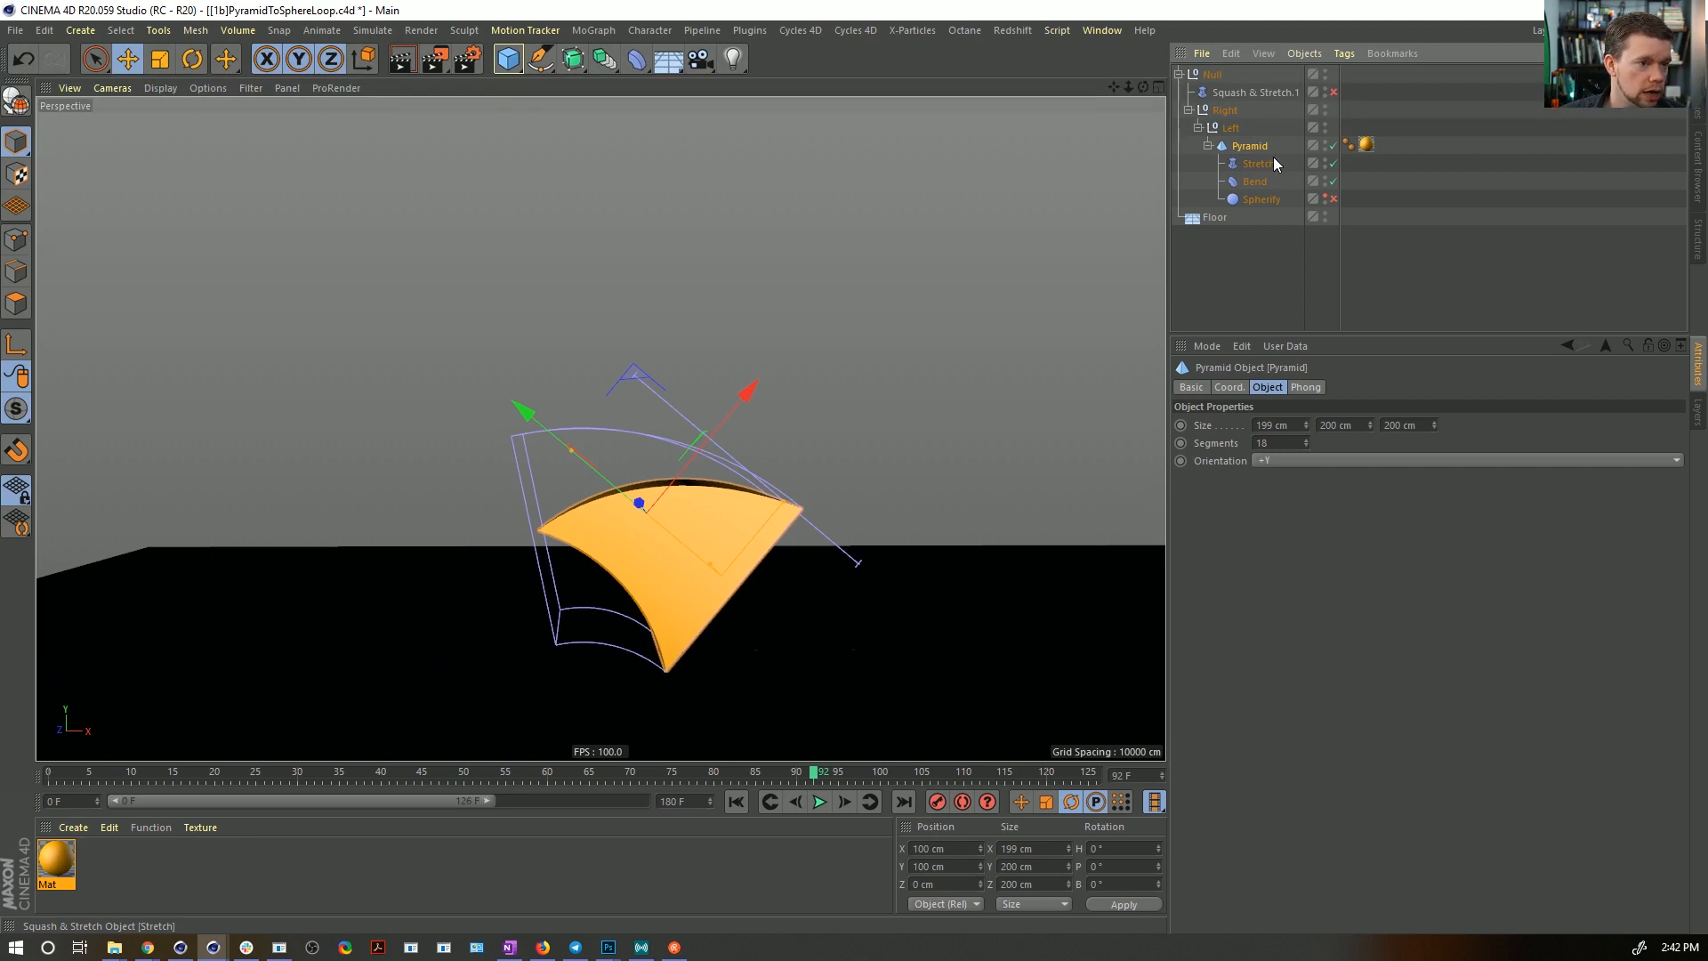
{"action": "key", "text": "ctrl+v"}
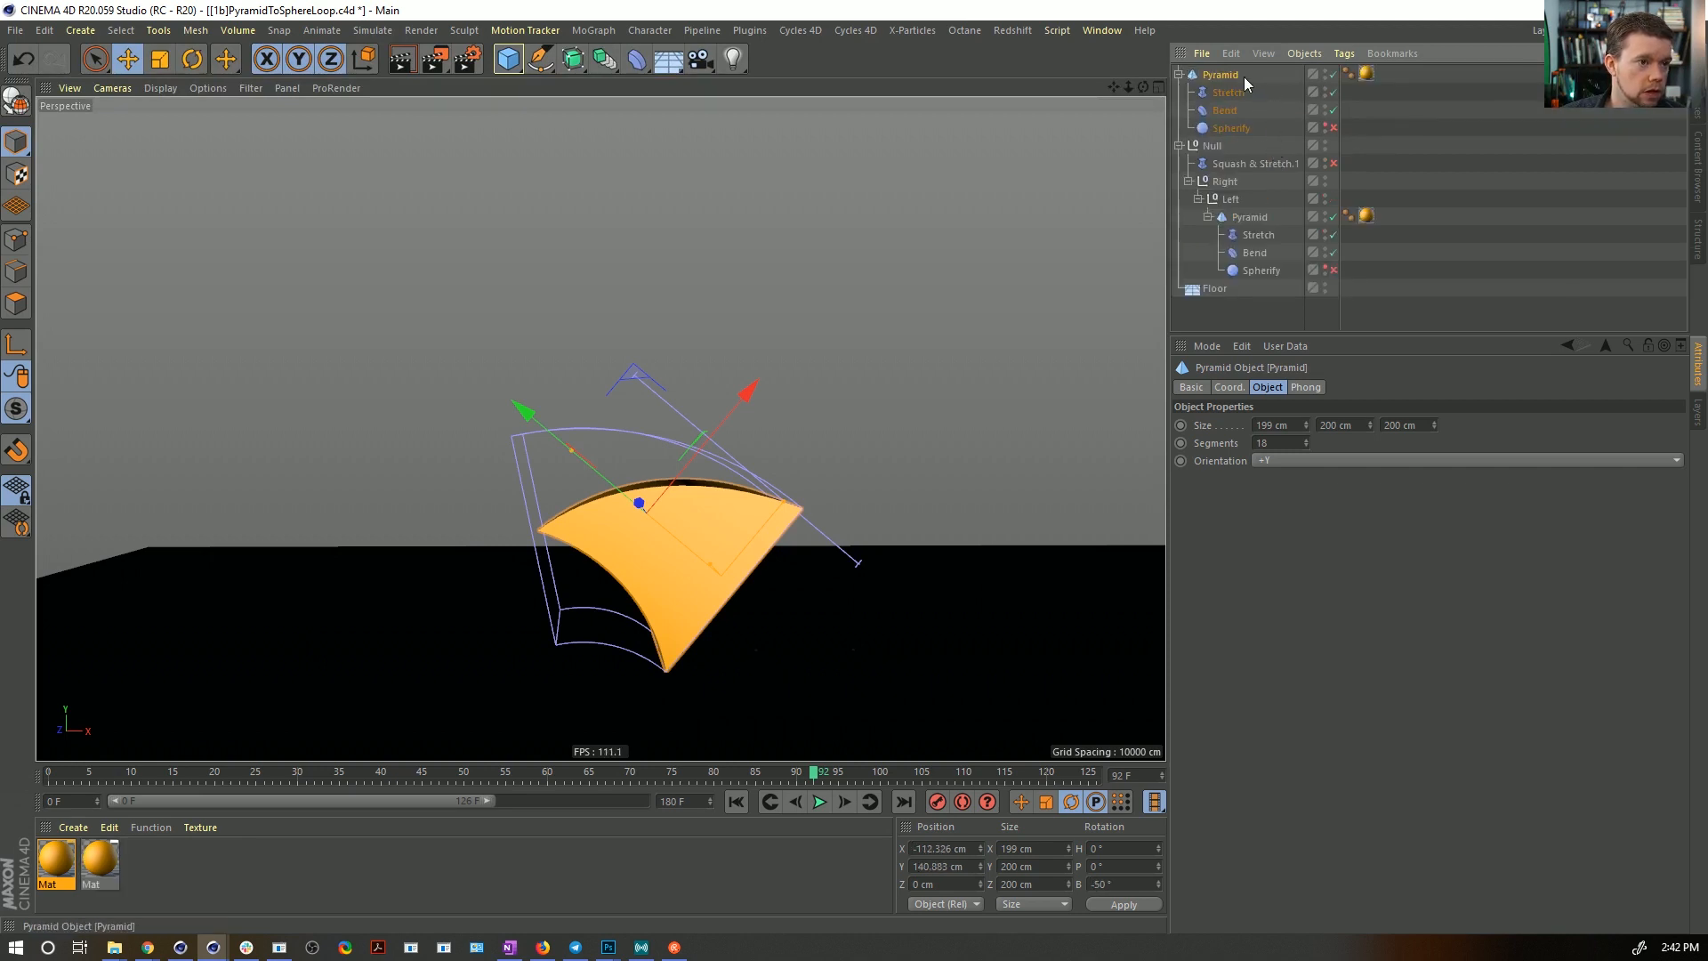
{"action": "left_click", "coordinate": [1238, 165]}
- Set the Left null's bank rotation to 0° at frame 92
{"action": "left_click", "coordinate": [1230, 198]}
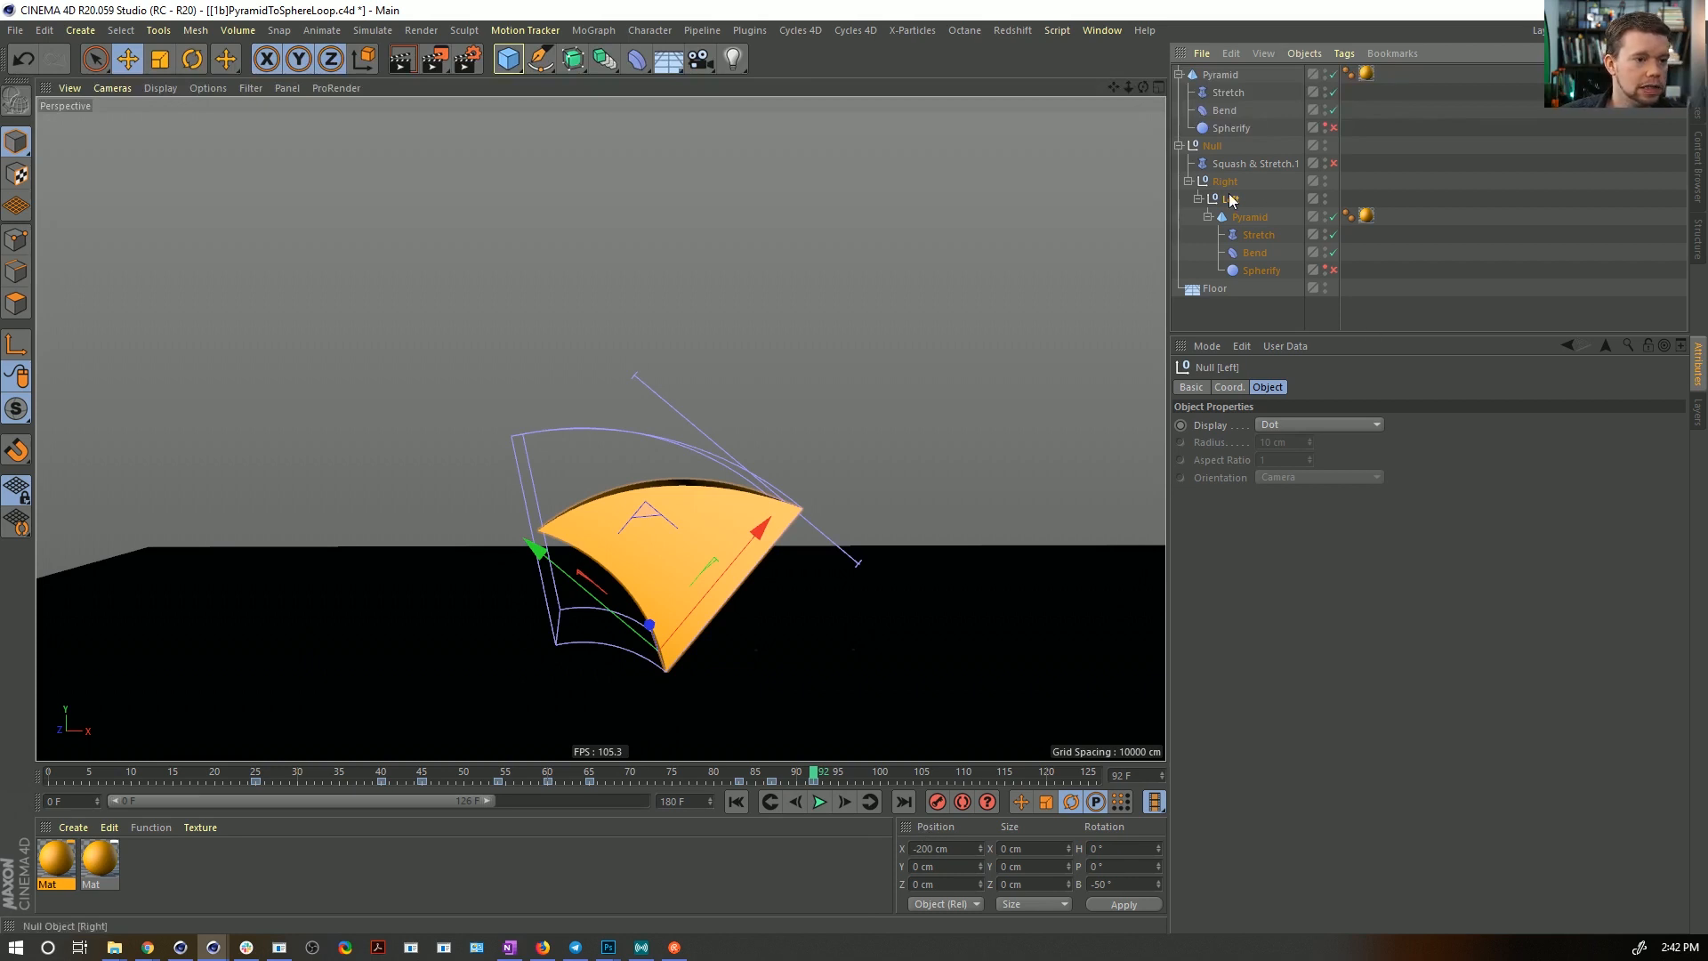
{"action": "left_click", "coordinate": [1229, 387]}
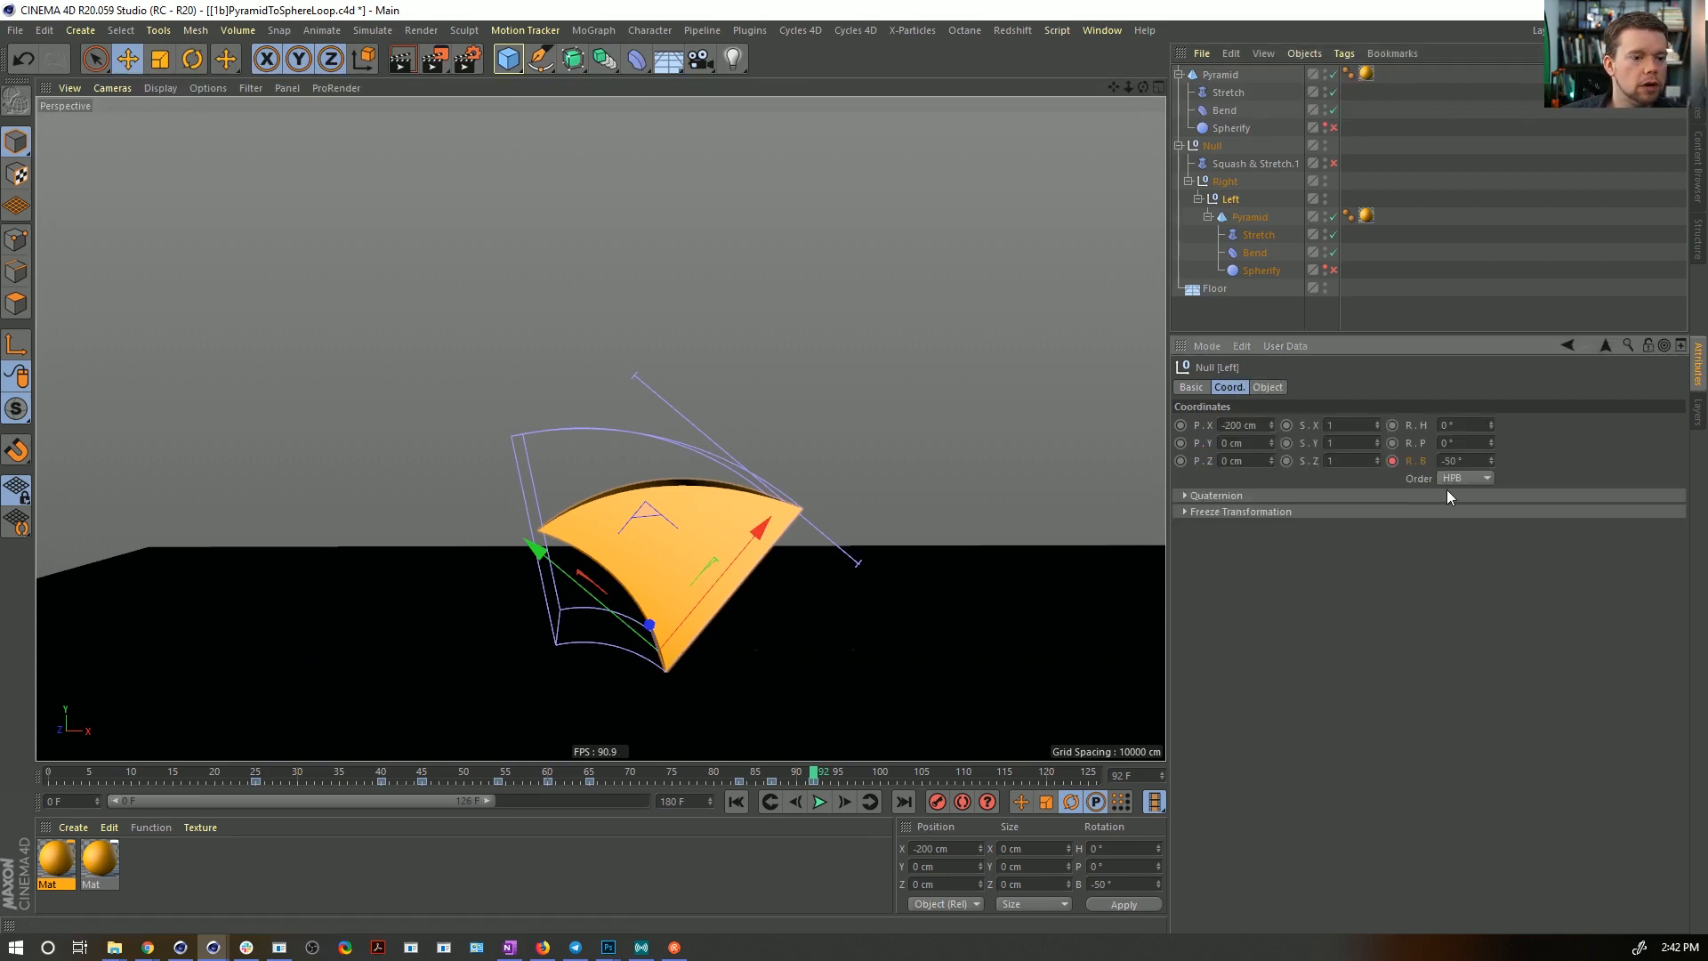
{"action": "left_click", "coordinate": [1452, 460]}
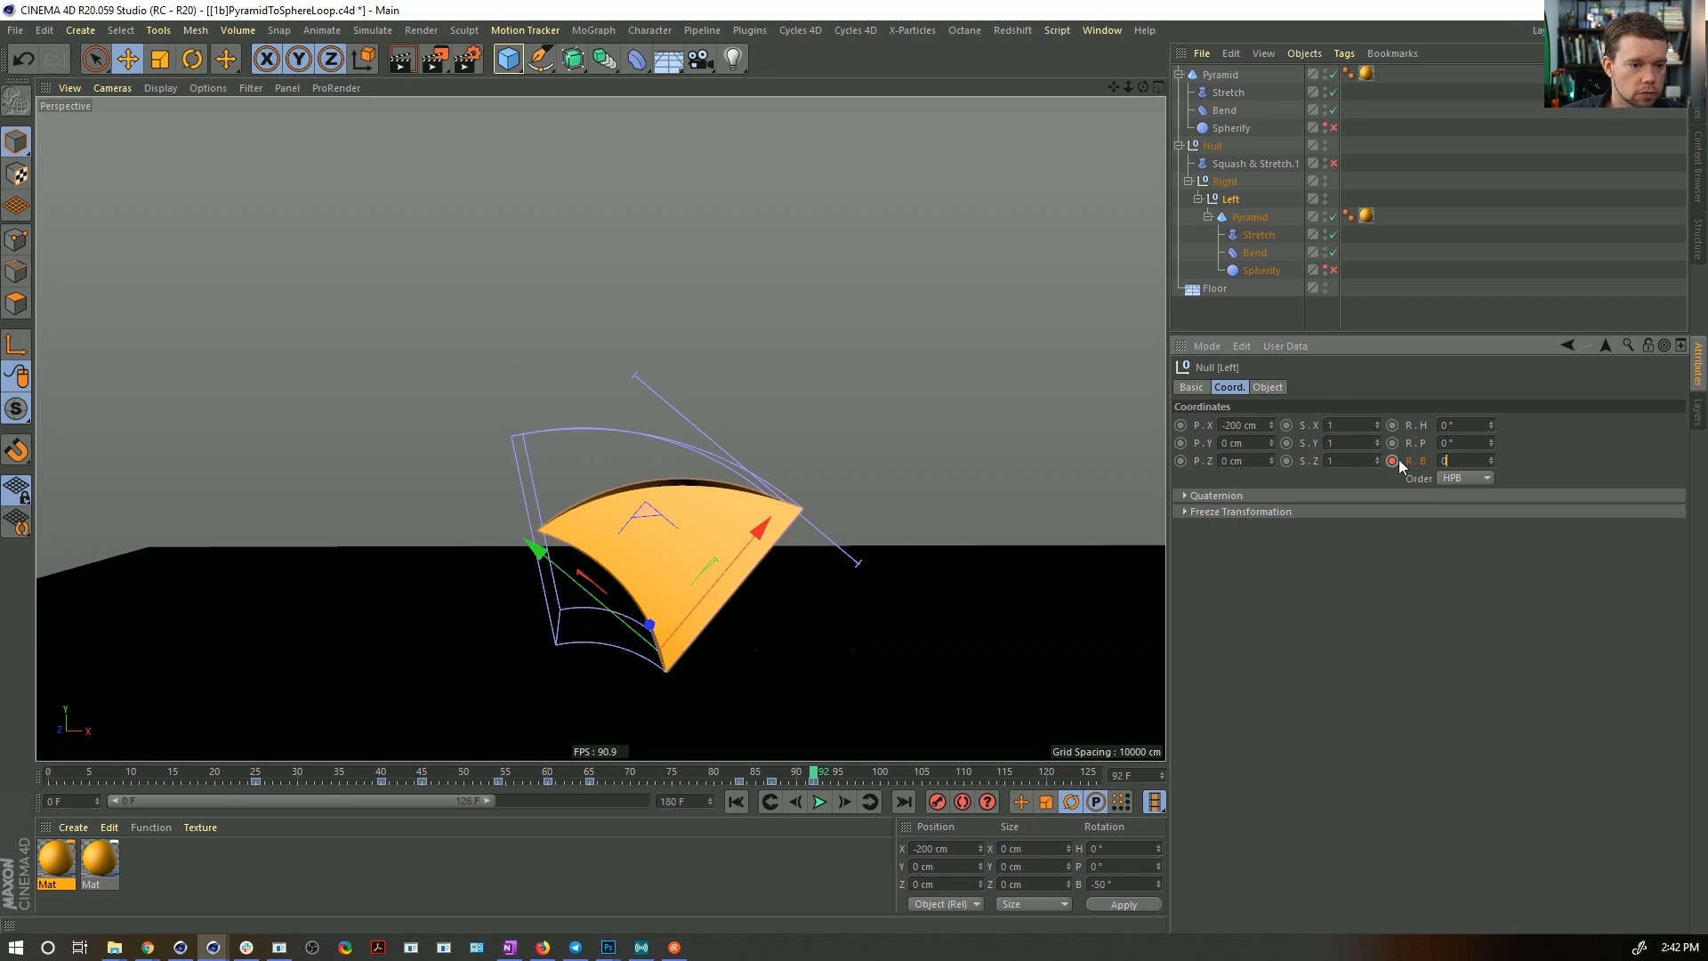
{"action": "key", "text": "Return"}
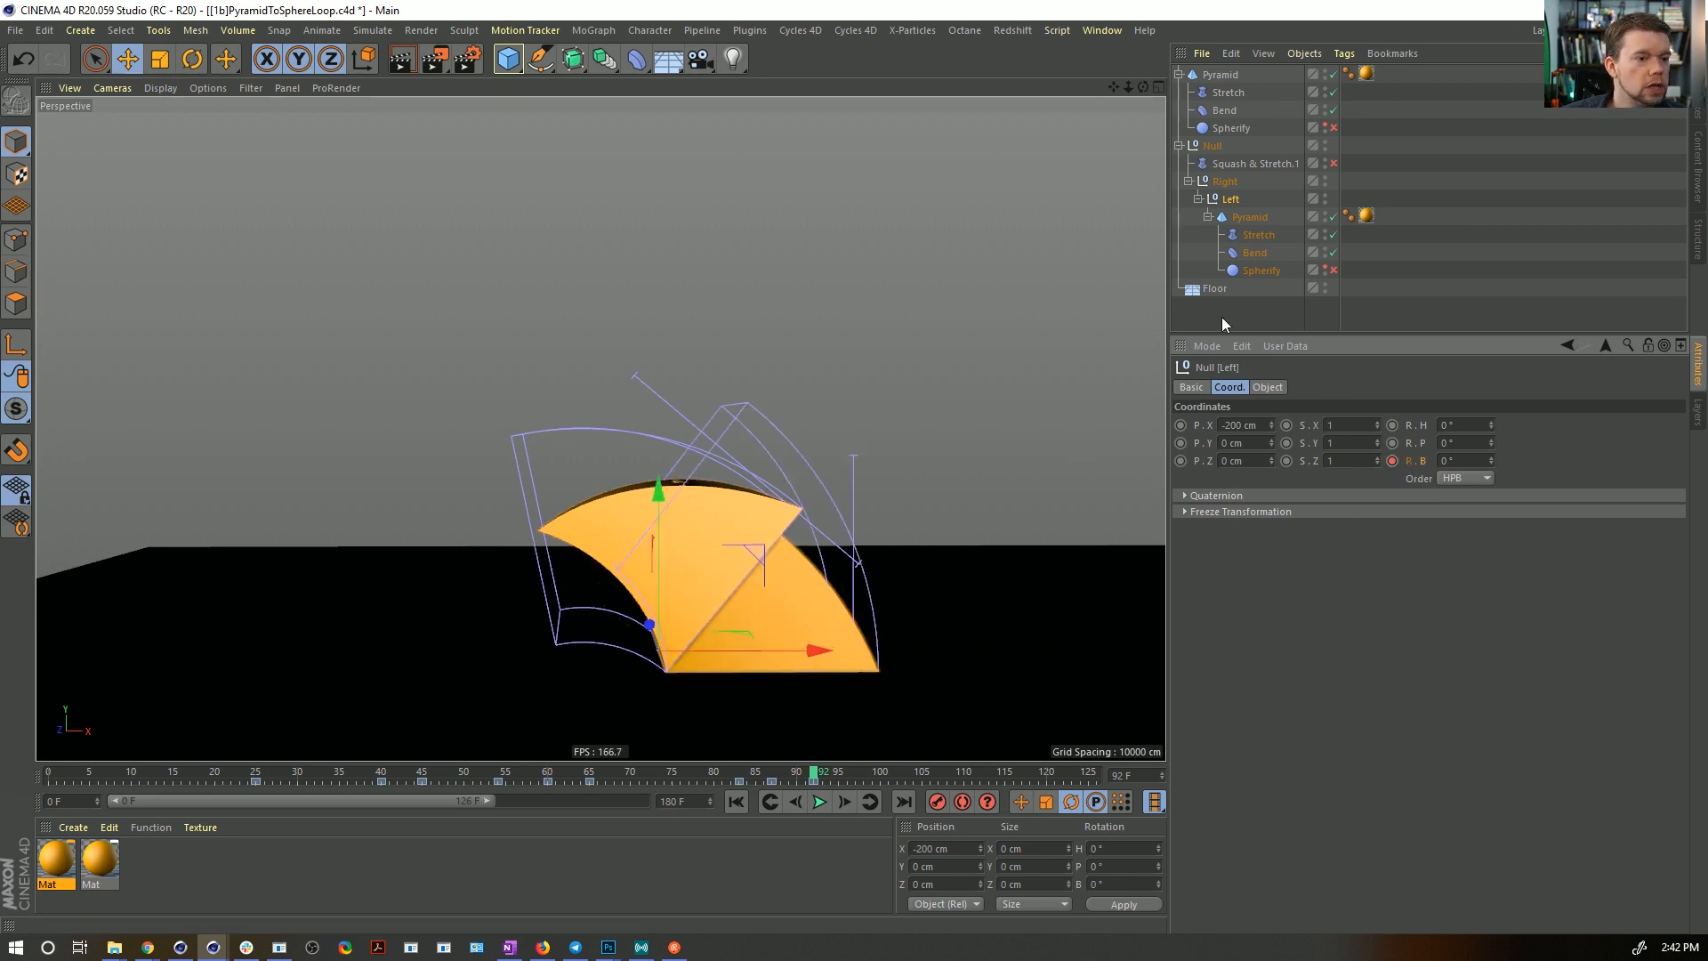
- Add the nested pyramid's X position, Y position and bank rotation to the keyframe selection
{"action": "left_click", "coordinate": [1263, 219]}
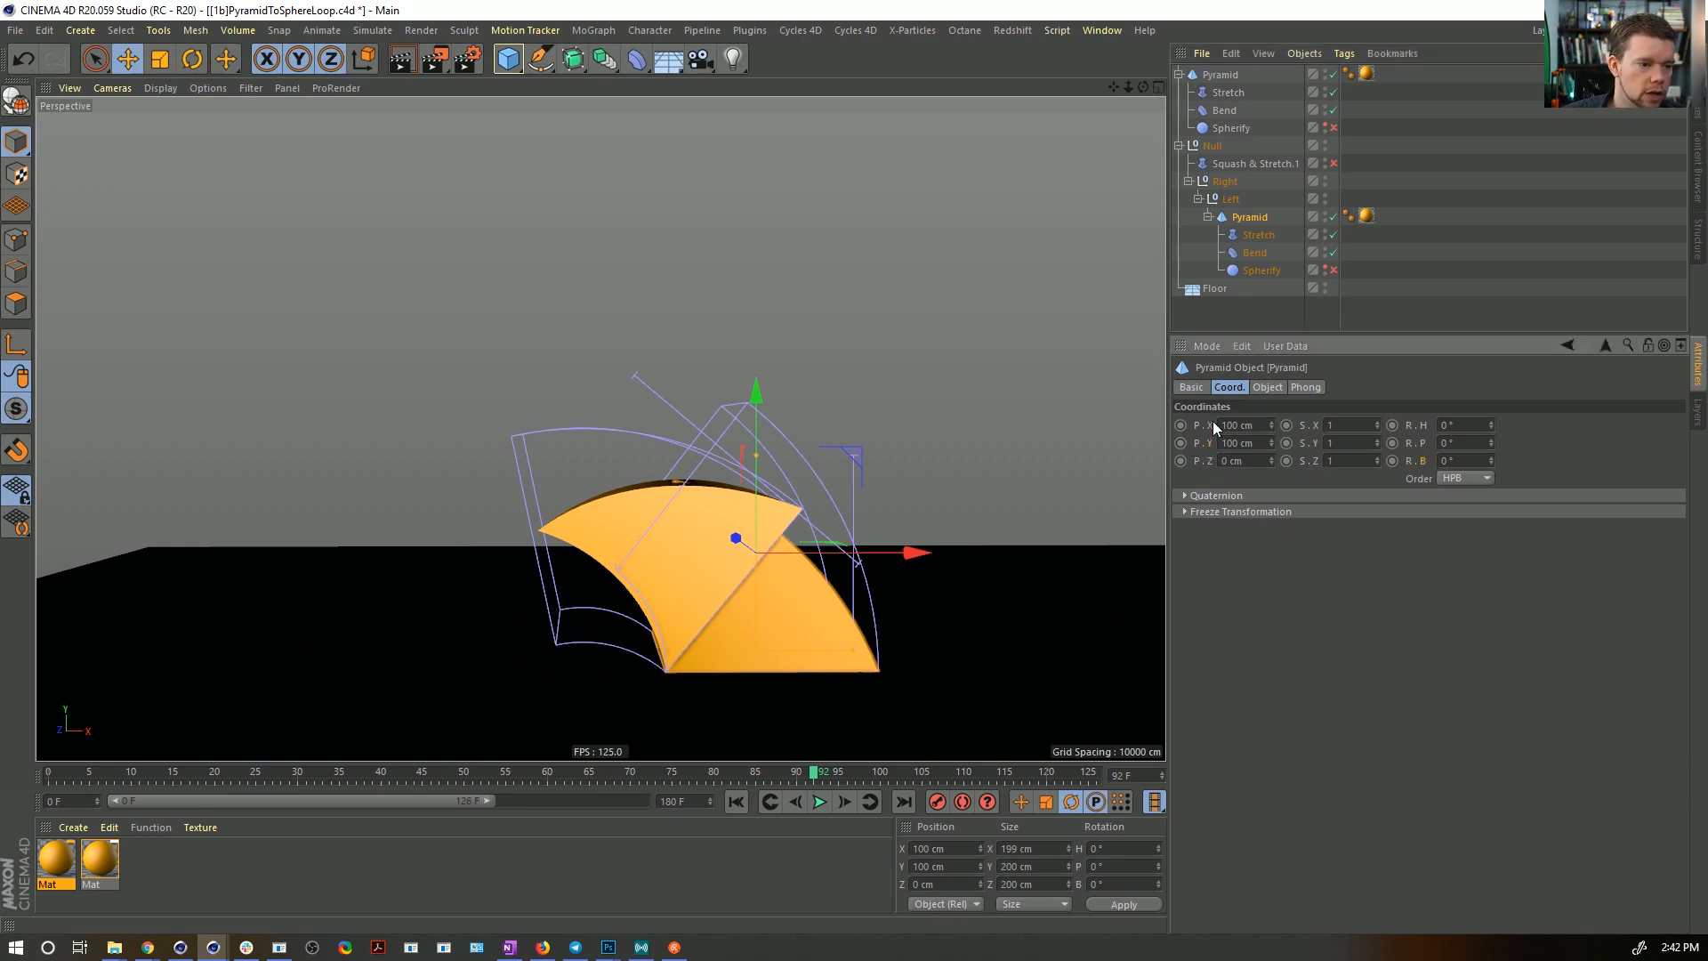
{"action": "right_click", "coordinate": [1424, 463]}
{"action": "mouse_move", "coordinate": [1494, 469]}
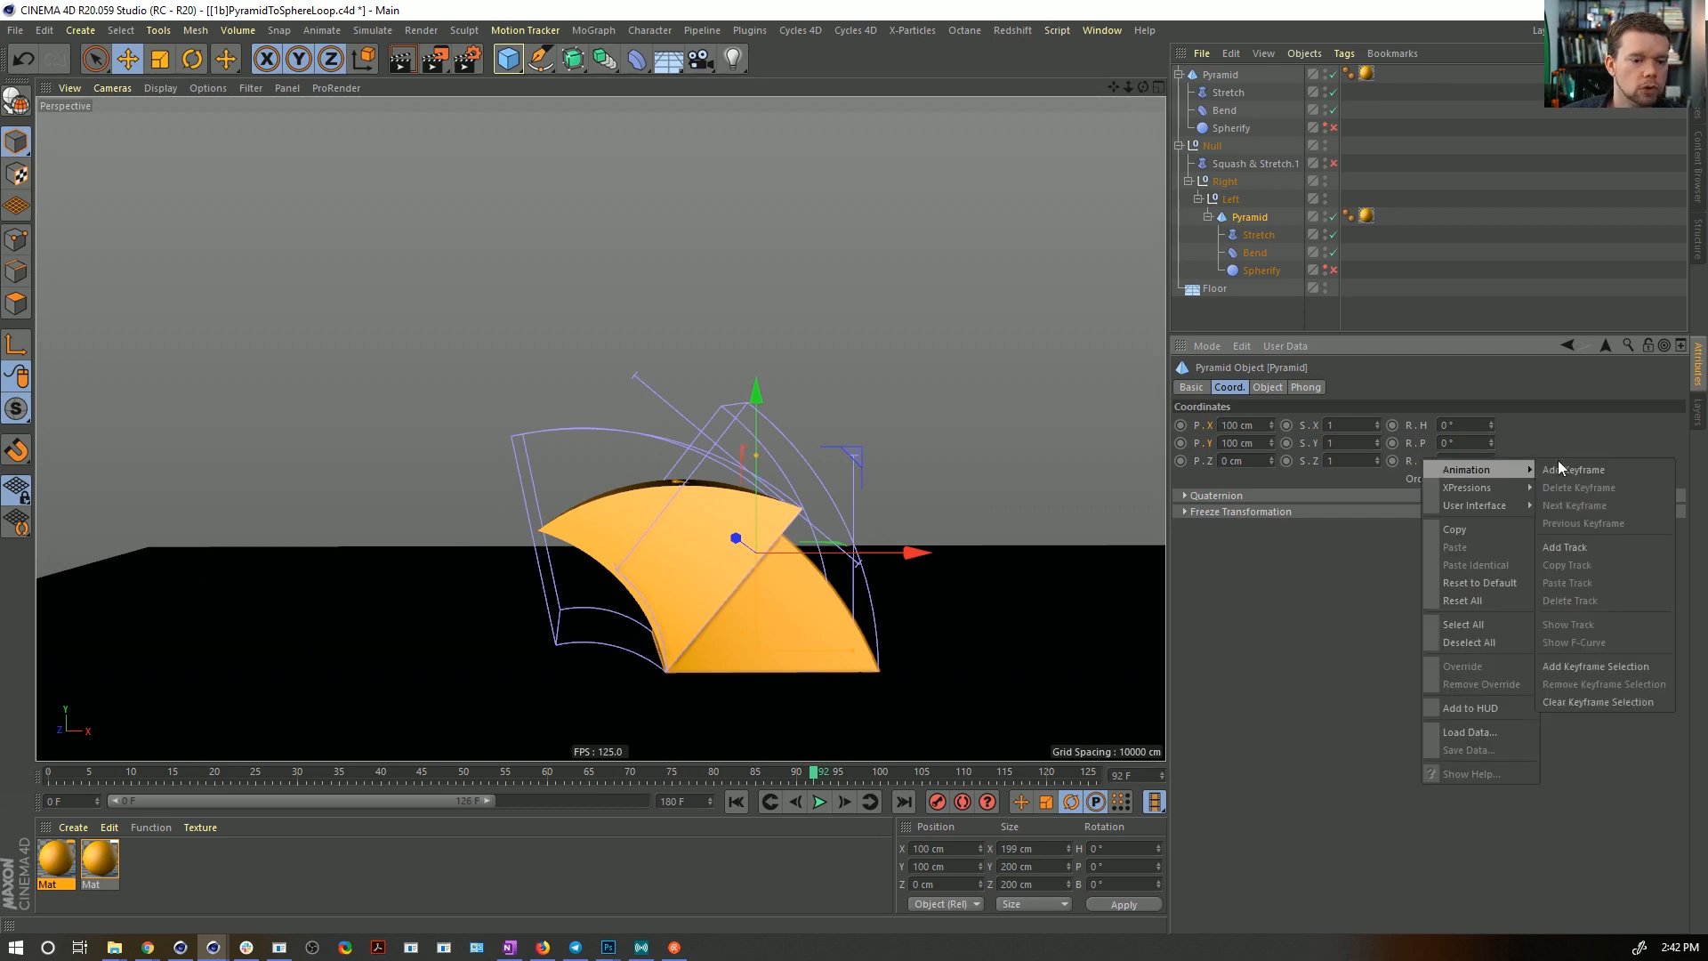
{"action": "left_click", "coordinate": [1611, 665]}
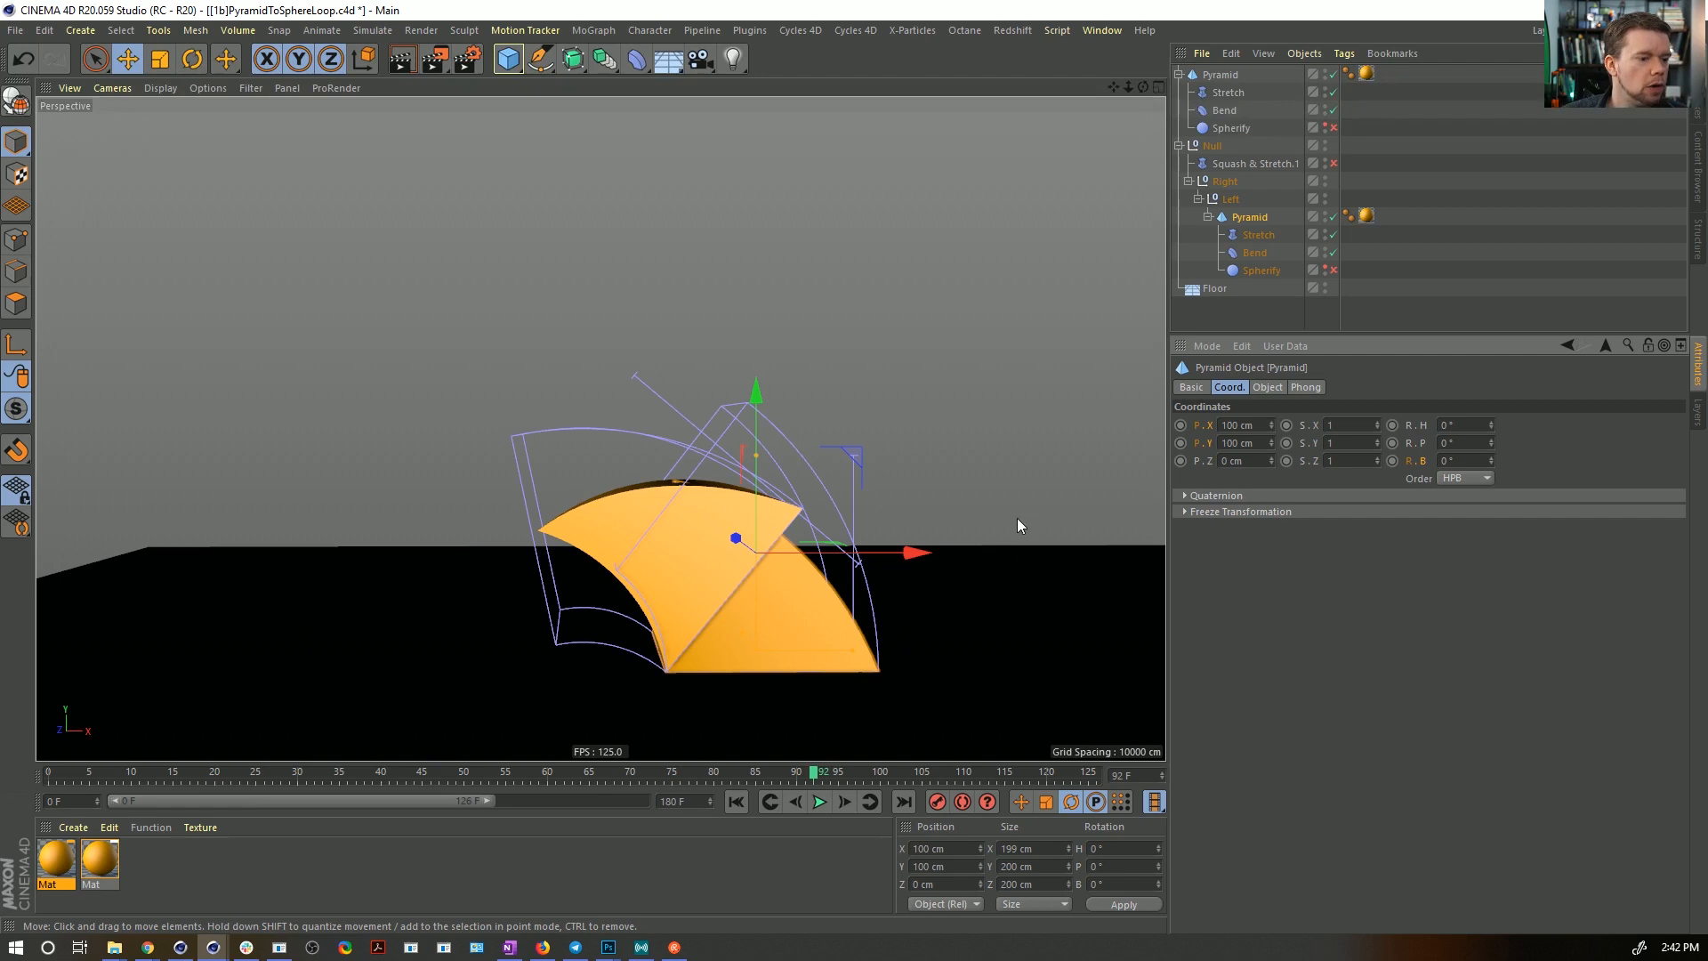
- Rotate the nested pyramid to about -54° bank and move it to about X -22 cm, Y 139 cm, aligning it with the duplicate
{"action": "key", "text": "r"}
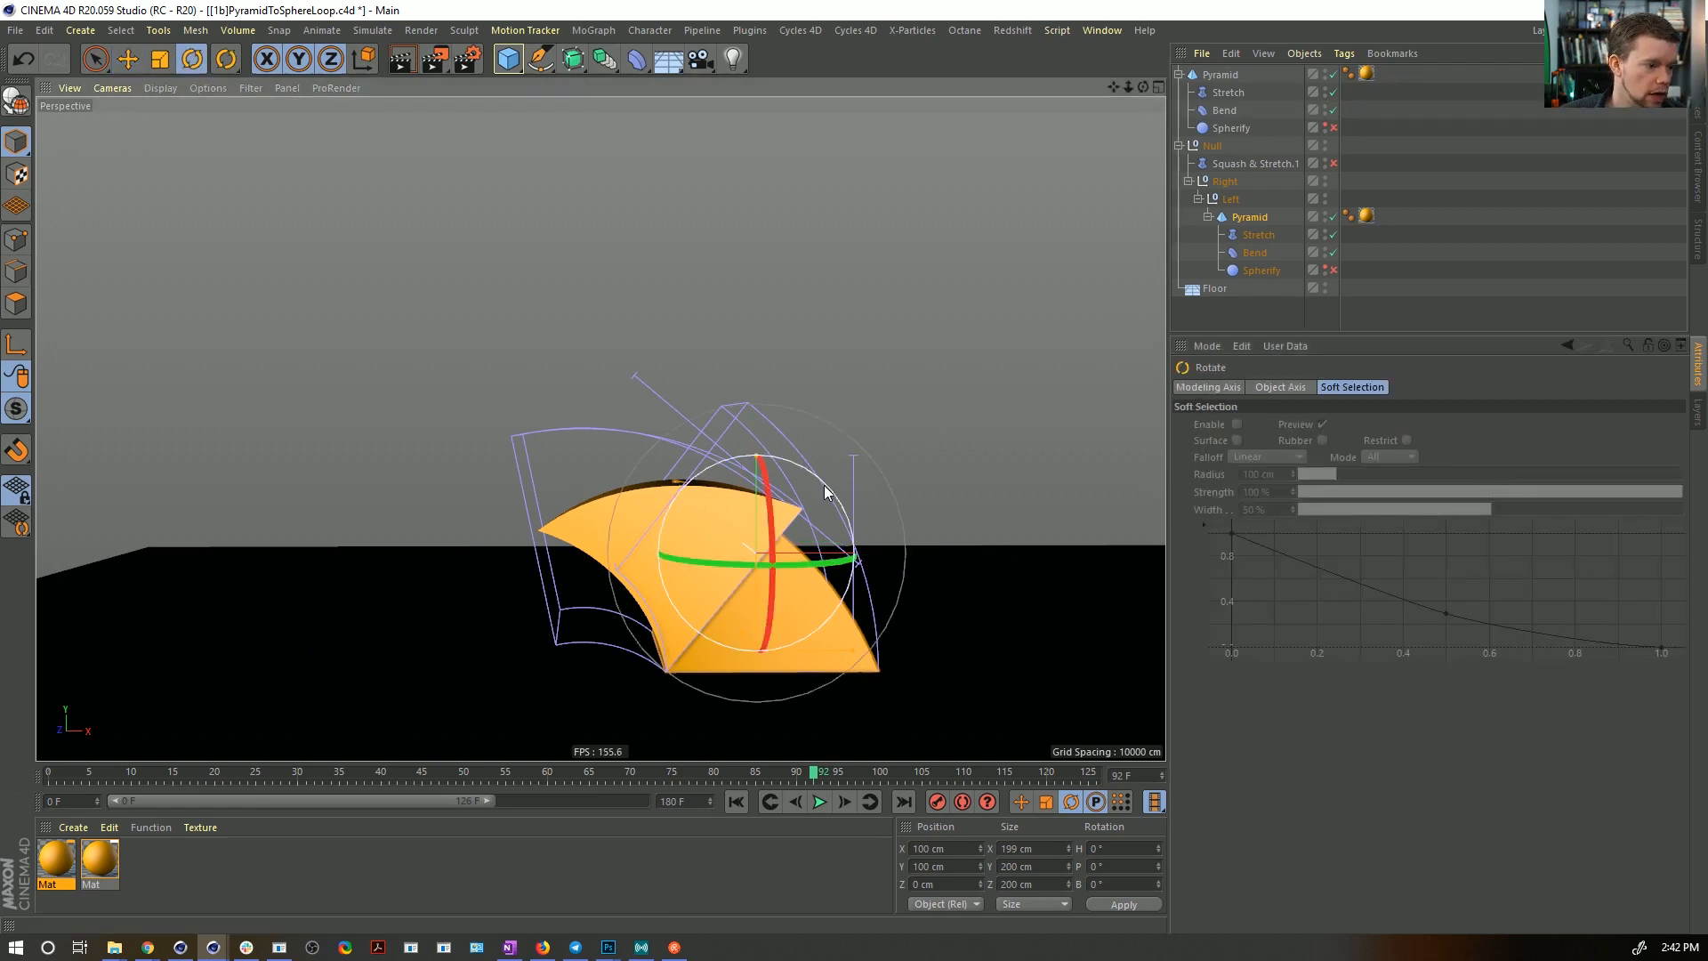
{"action": "left_click_drag", "start_coordinate": [824, 484], "coordinate": [756, 468]}
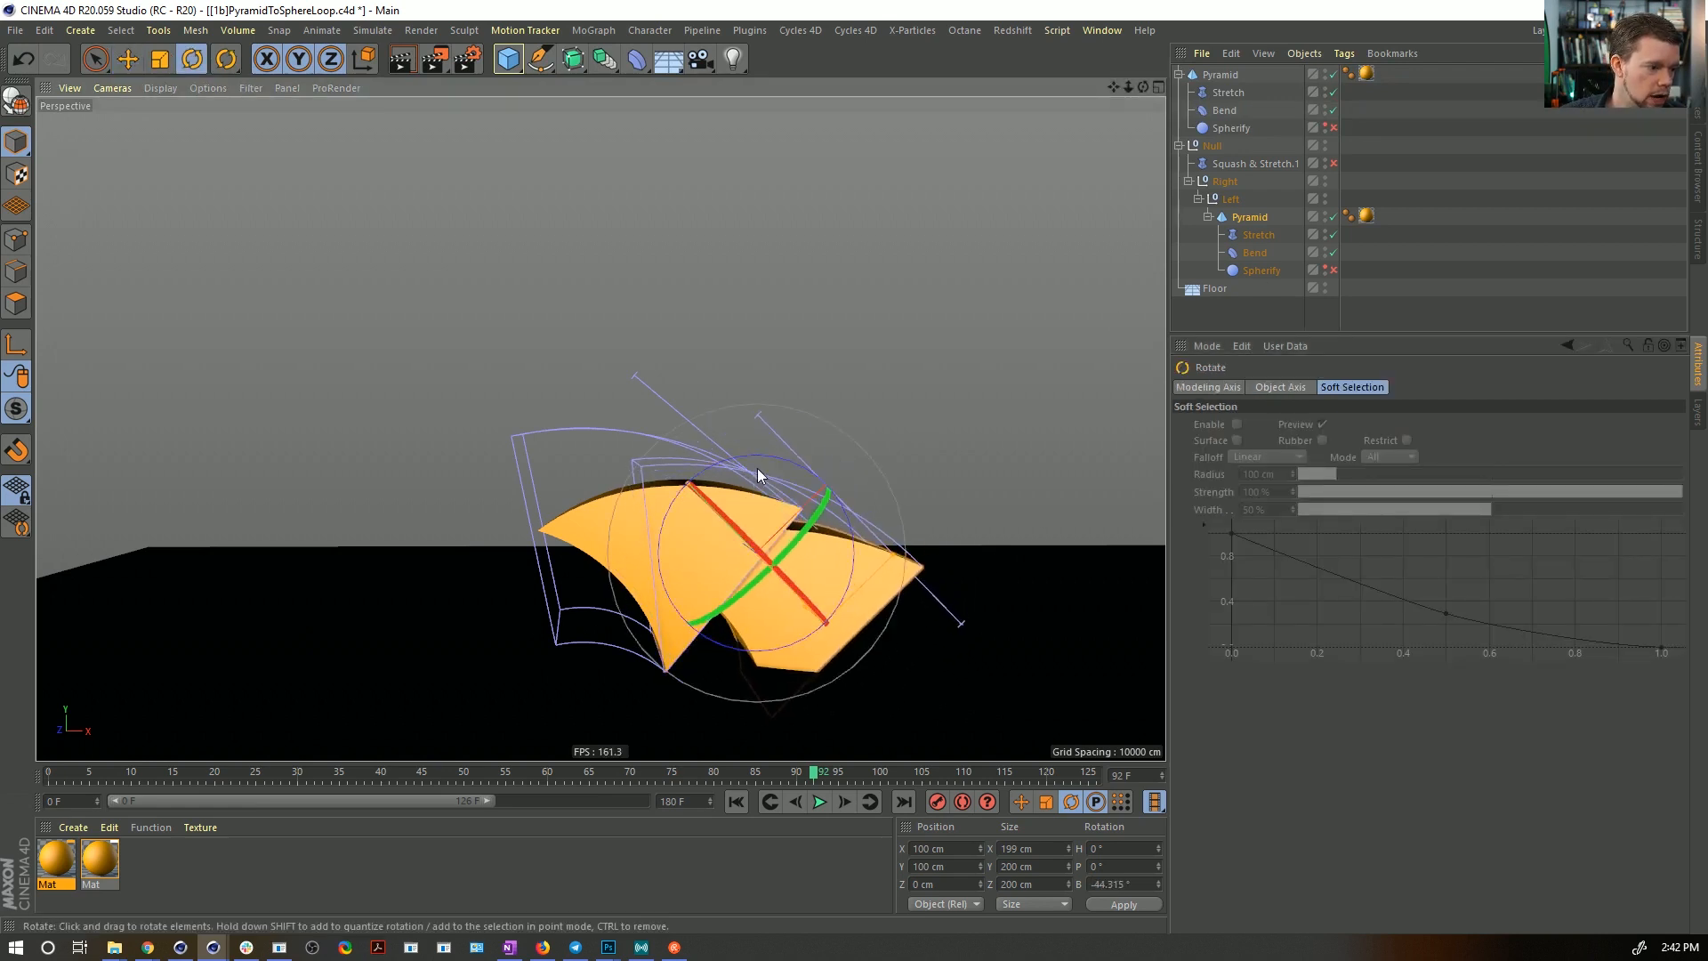
{"action": "key", "text": "e"}
{"action": "left_click_drag", "start_coordinate": [751, 408], "coordinate": [666, 370]}
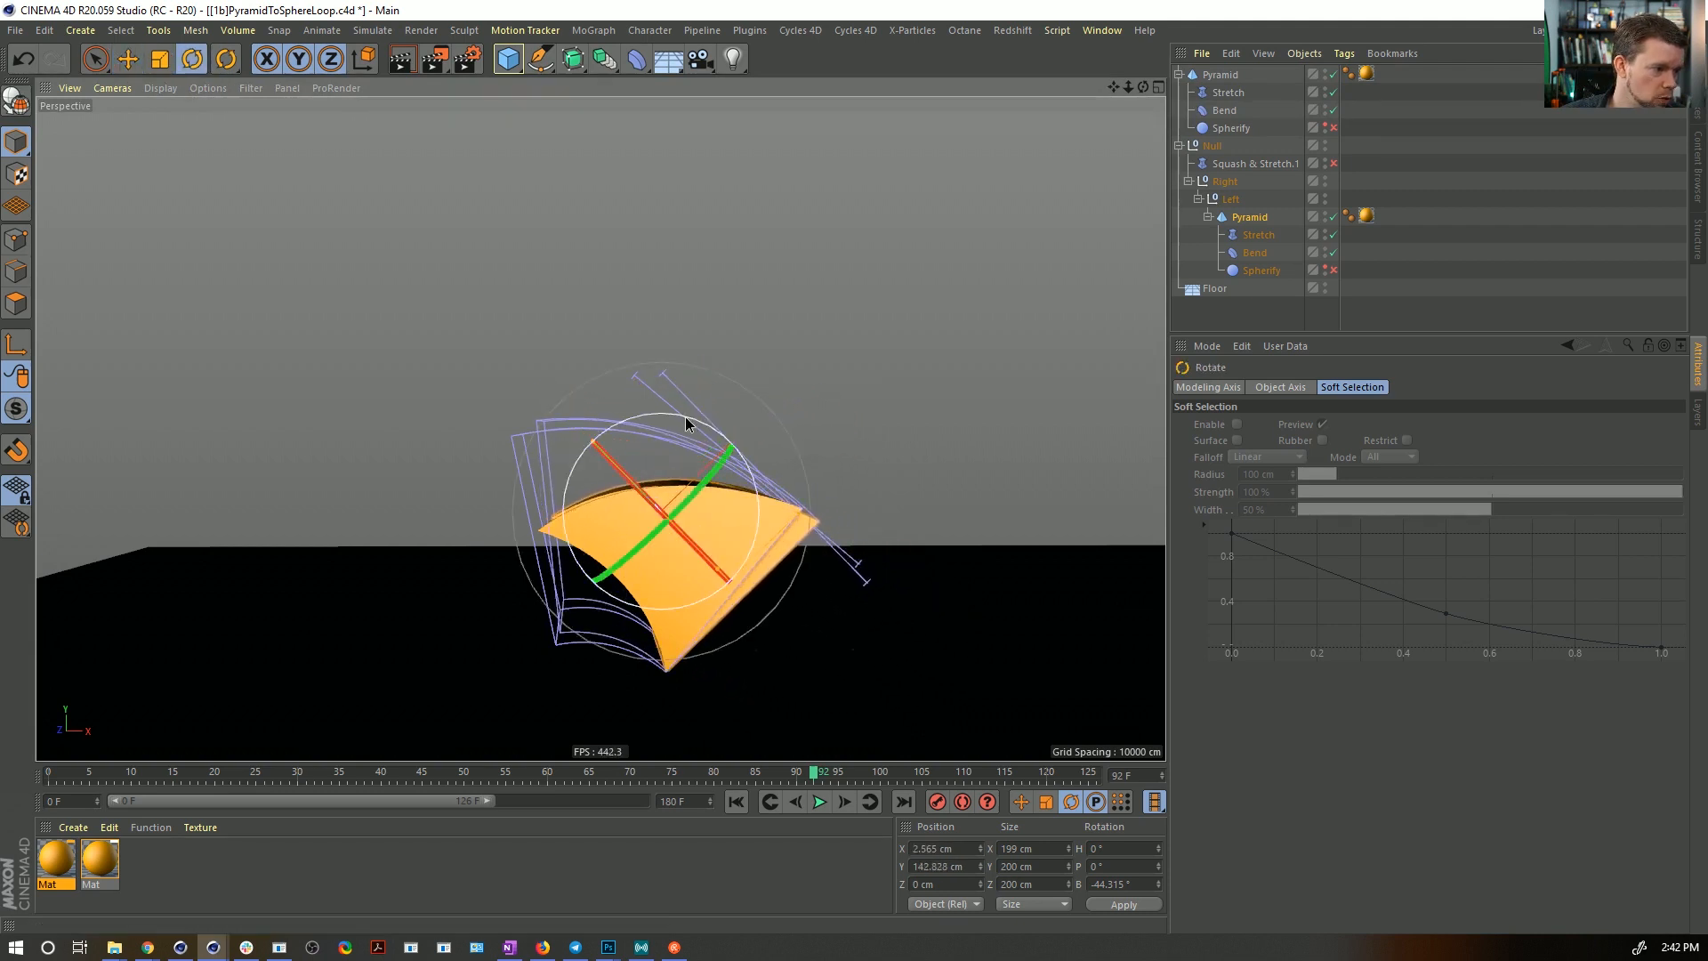
{"action": "left_click_drag", "start_coordinate": [685, 416], "coordinate": [617, 383]}
{"action": "key", "text": "e"}
{"action": "key", "text": "r"}
{"action": "key", "text": "e"}
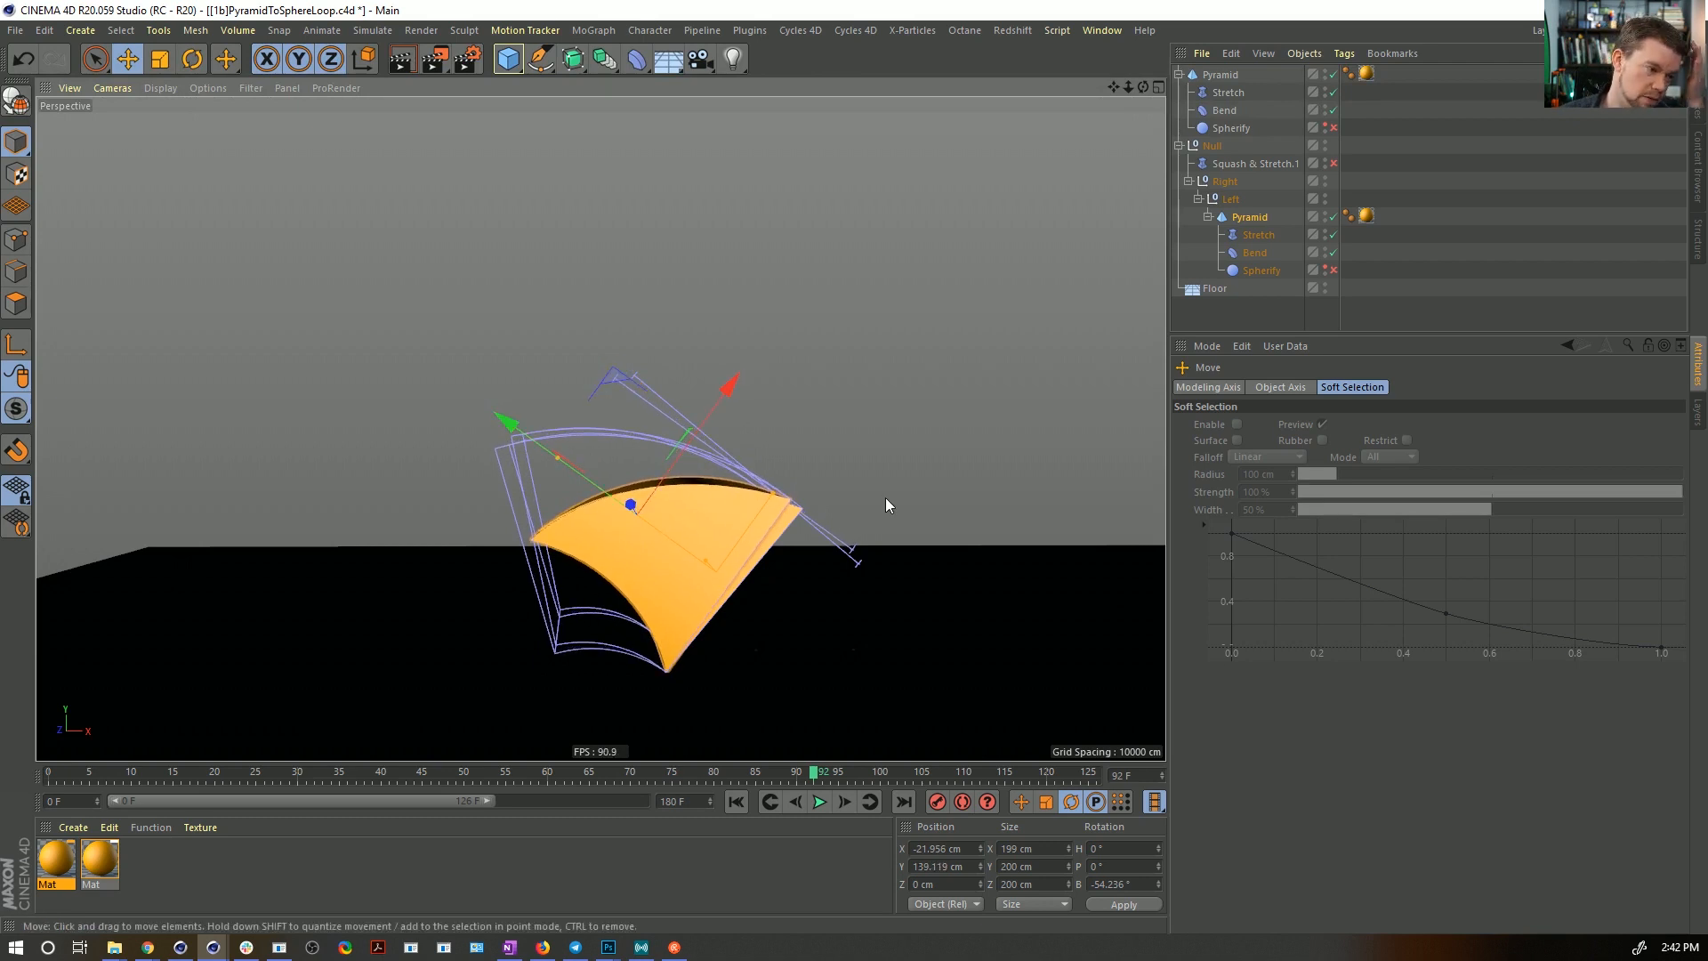
- Enable position recording and keyframe the nested pyramid's X and Y position at frame 92
{"action": "left_click", "coordinate": [1257, 214]}
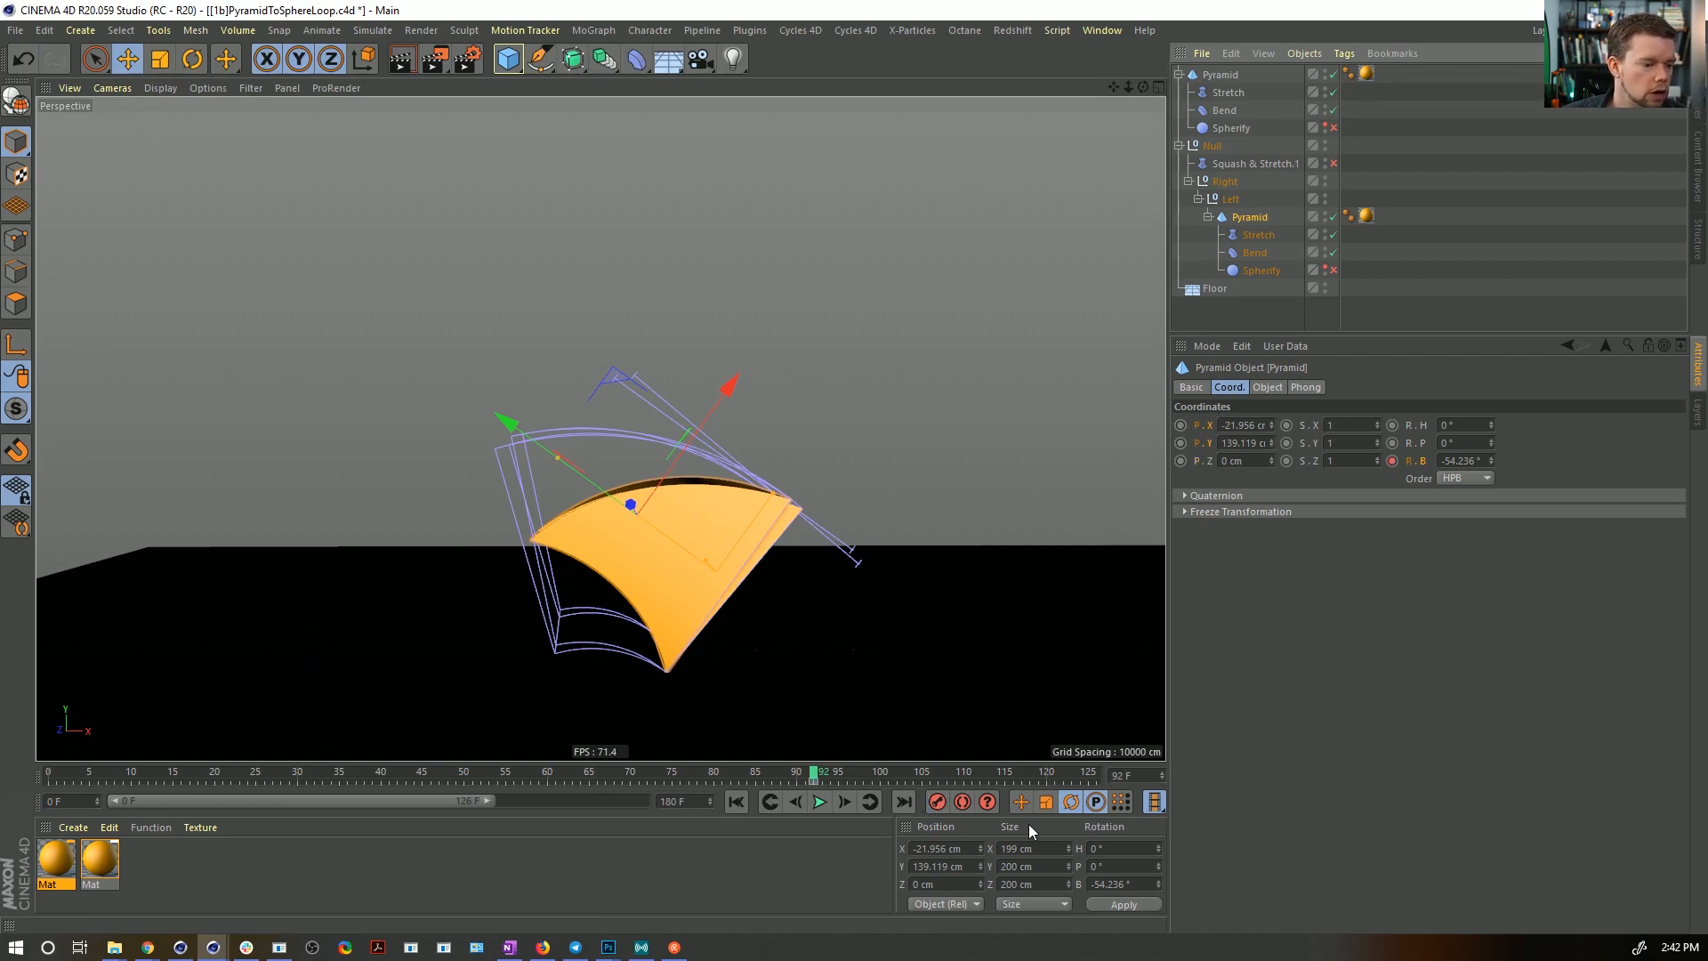
{"action": "left_click", "coordinate": [1020, 801]}
{"action": "left_click", "coordinate": [1180, 425]}
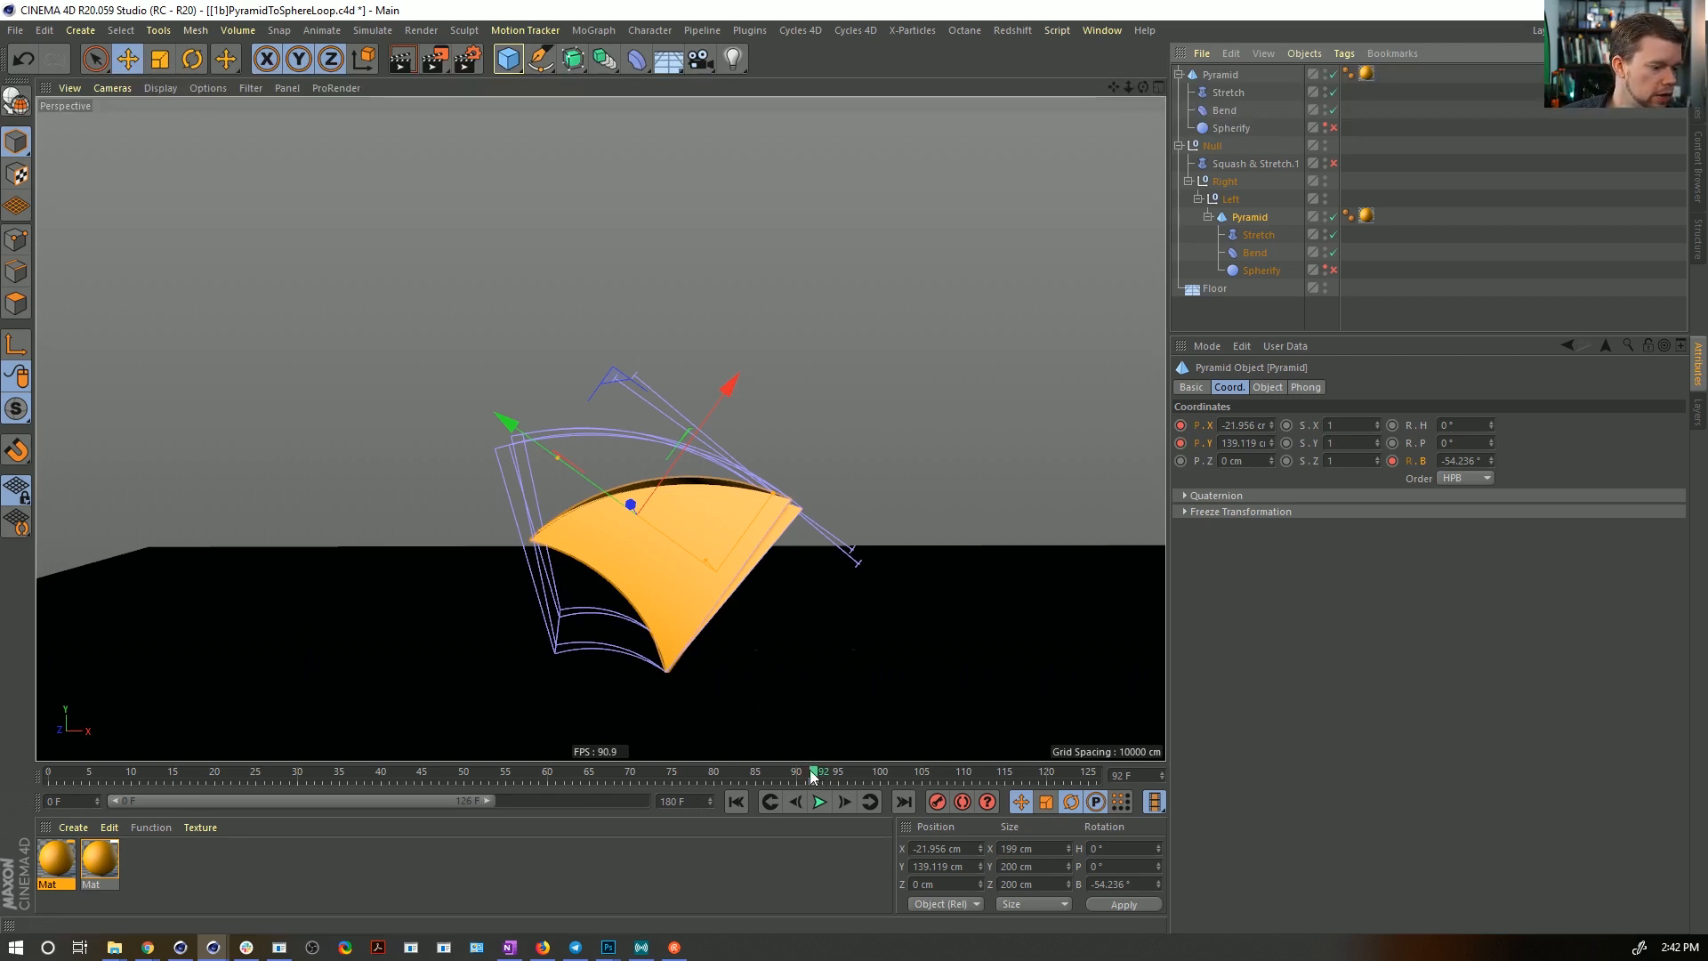
- At frame 91, set the nested pyramid's X position, Y position and bank rotation to 0
{"action": "mouse_move", "coordinate": [812, 776]}
{"action": "left_mouse_down"}
{"action": "mouse_move", "coordinate": [691, 772]}
{"action": "mouse_move", "coordinate": [808, 779]}
{"action": "left_mouse_up"}
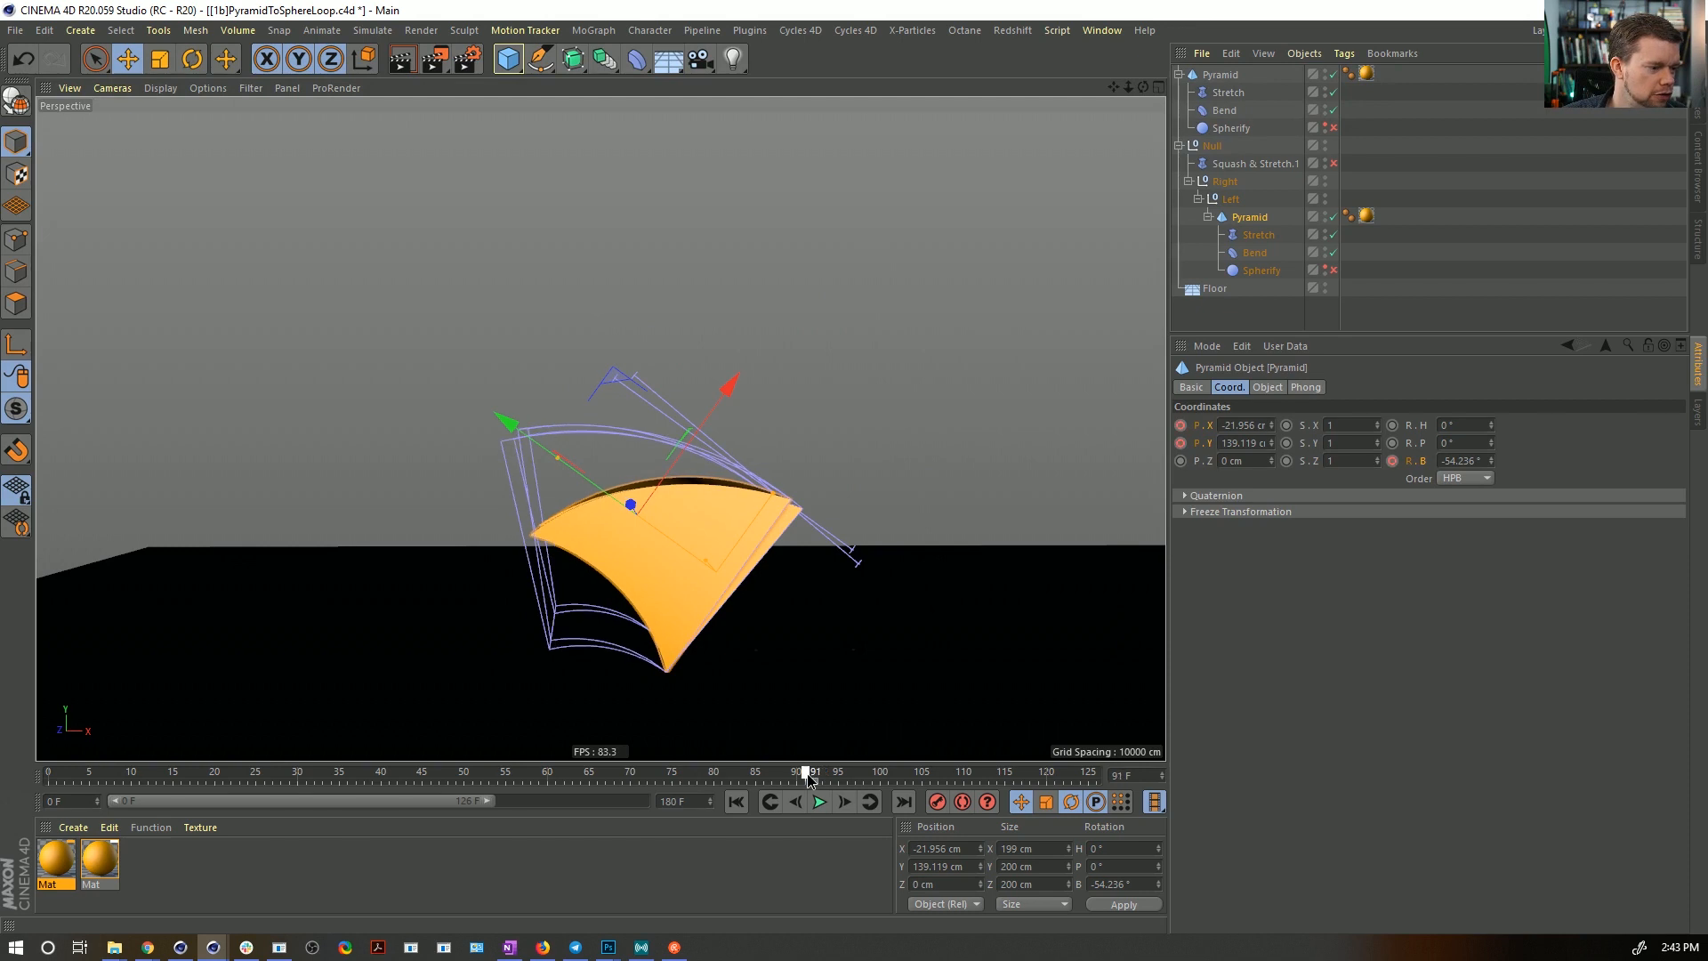
{"action": "left_click", "coordinate": [1250, 442]}
{"action": "type", "text": "0"}
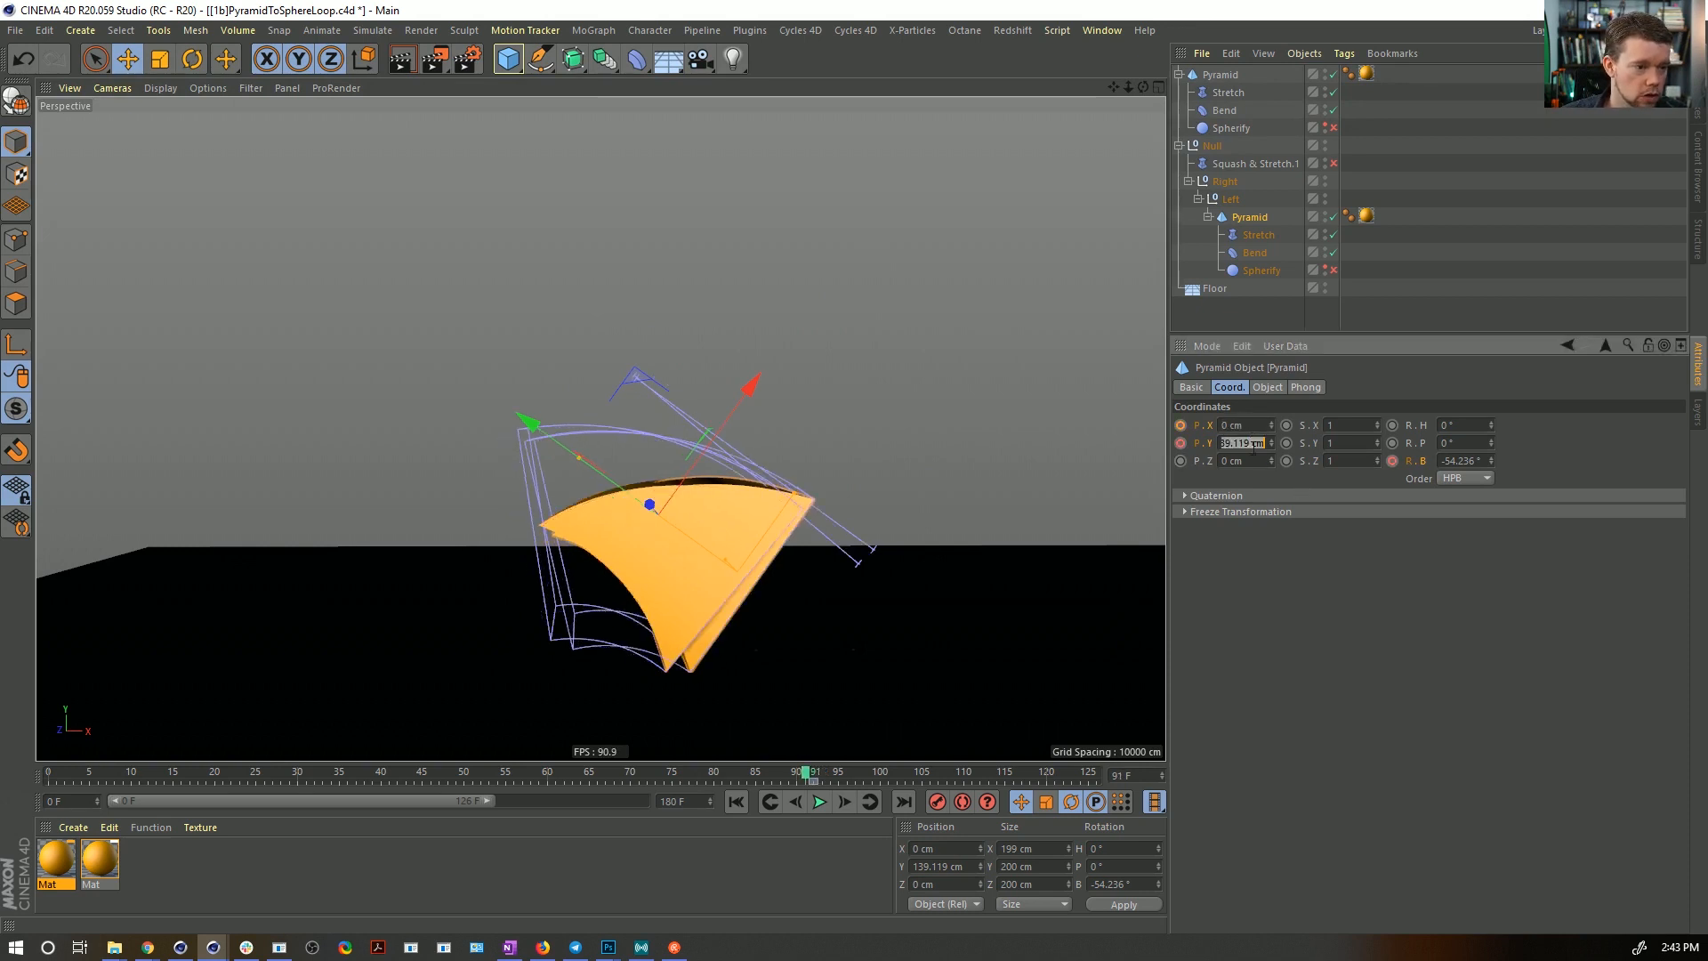
{"action": "key", "text": "Return"}
{"action": "type", "text": "0"}
{"action": "key", "text": "Return"}
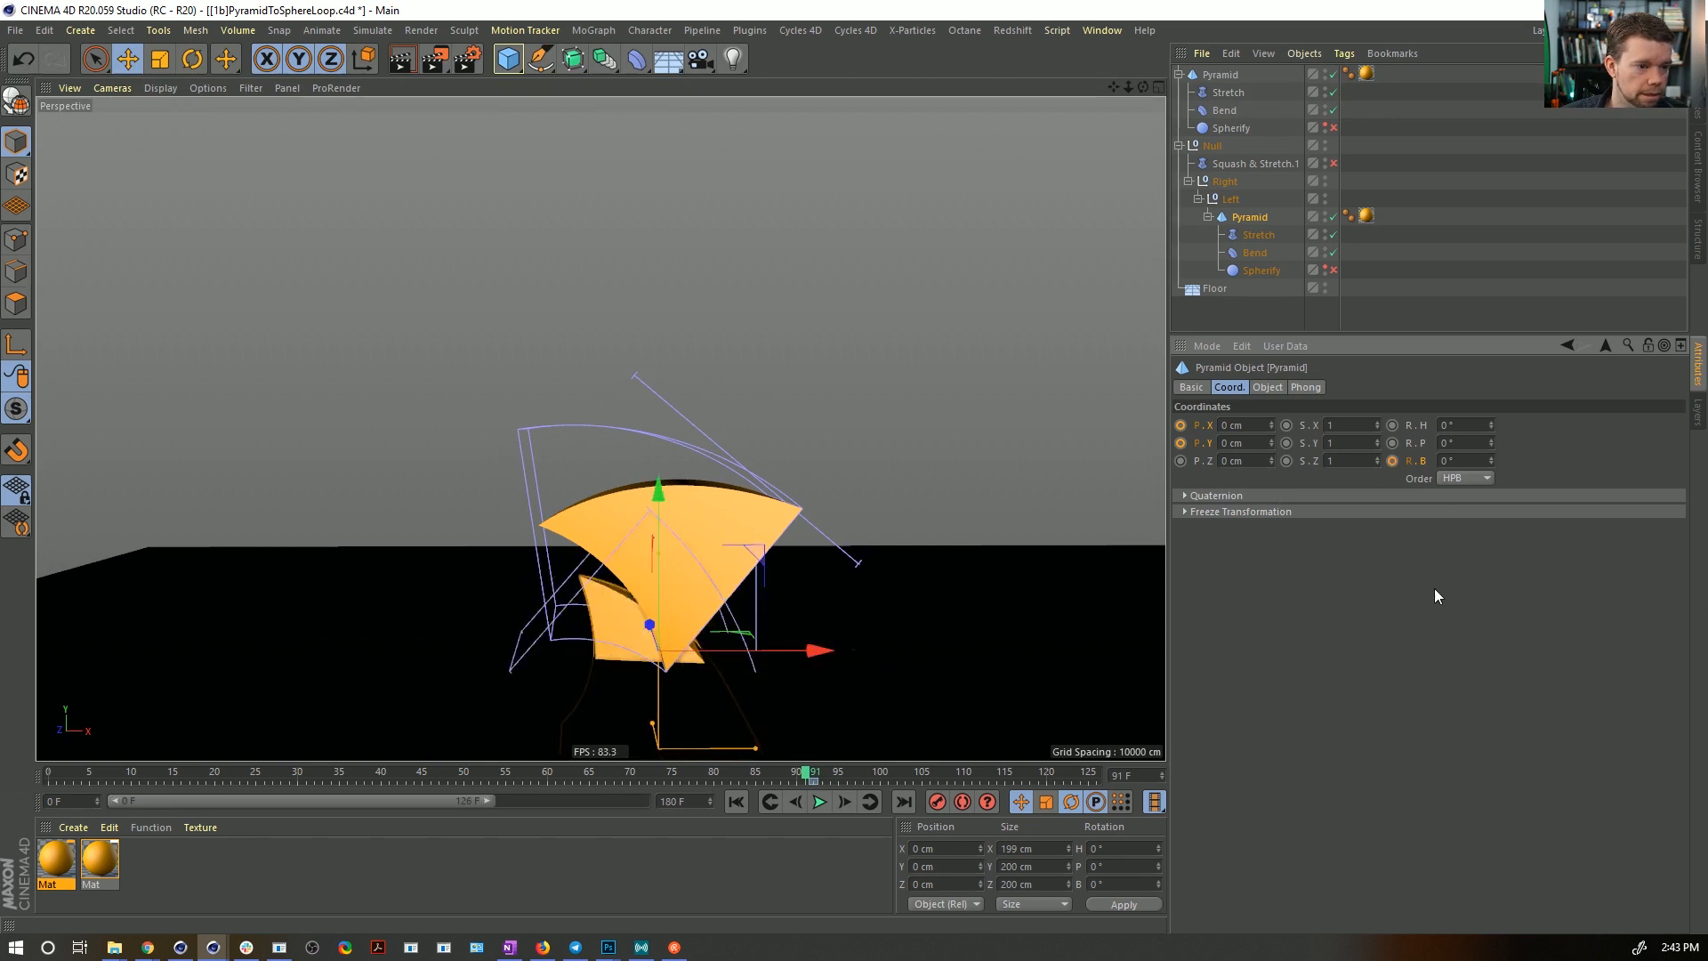
- Set the nested pyramid's Y and X position to 100 cm and keyframe both positions and the bank rotation at frame 91
{"action": "left_click", "coordinate": [1246, 442]}
{"action": "type", "text": "100"}
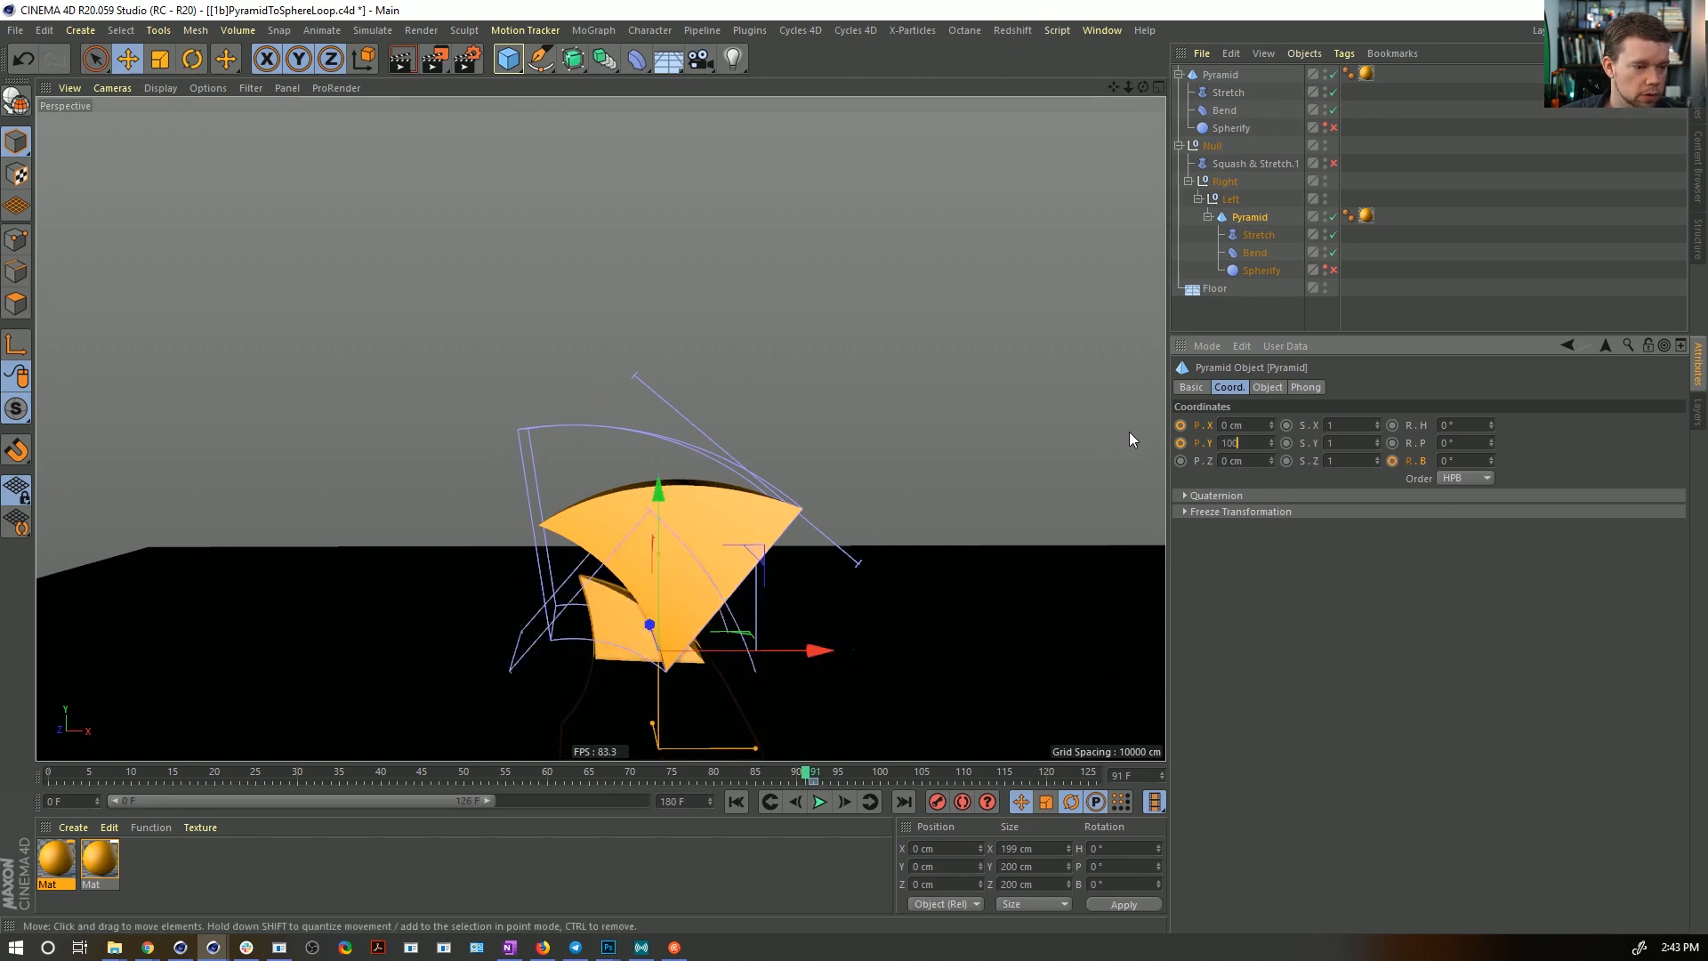
{"action": "key", "text": "Return"}
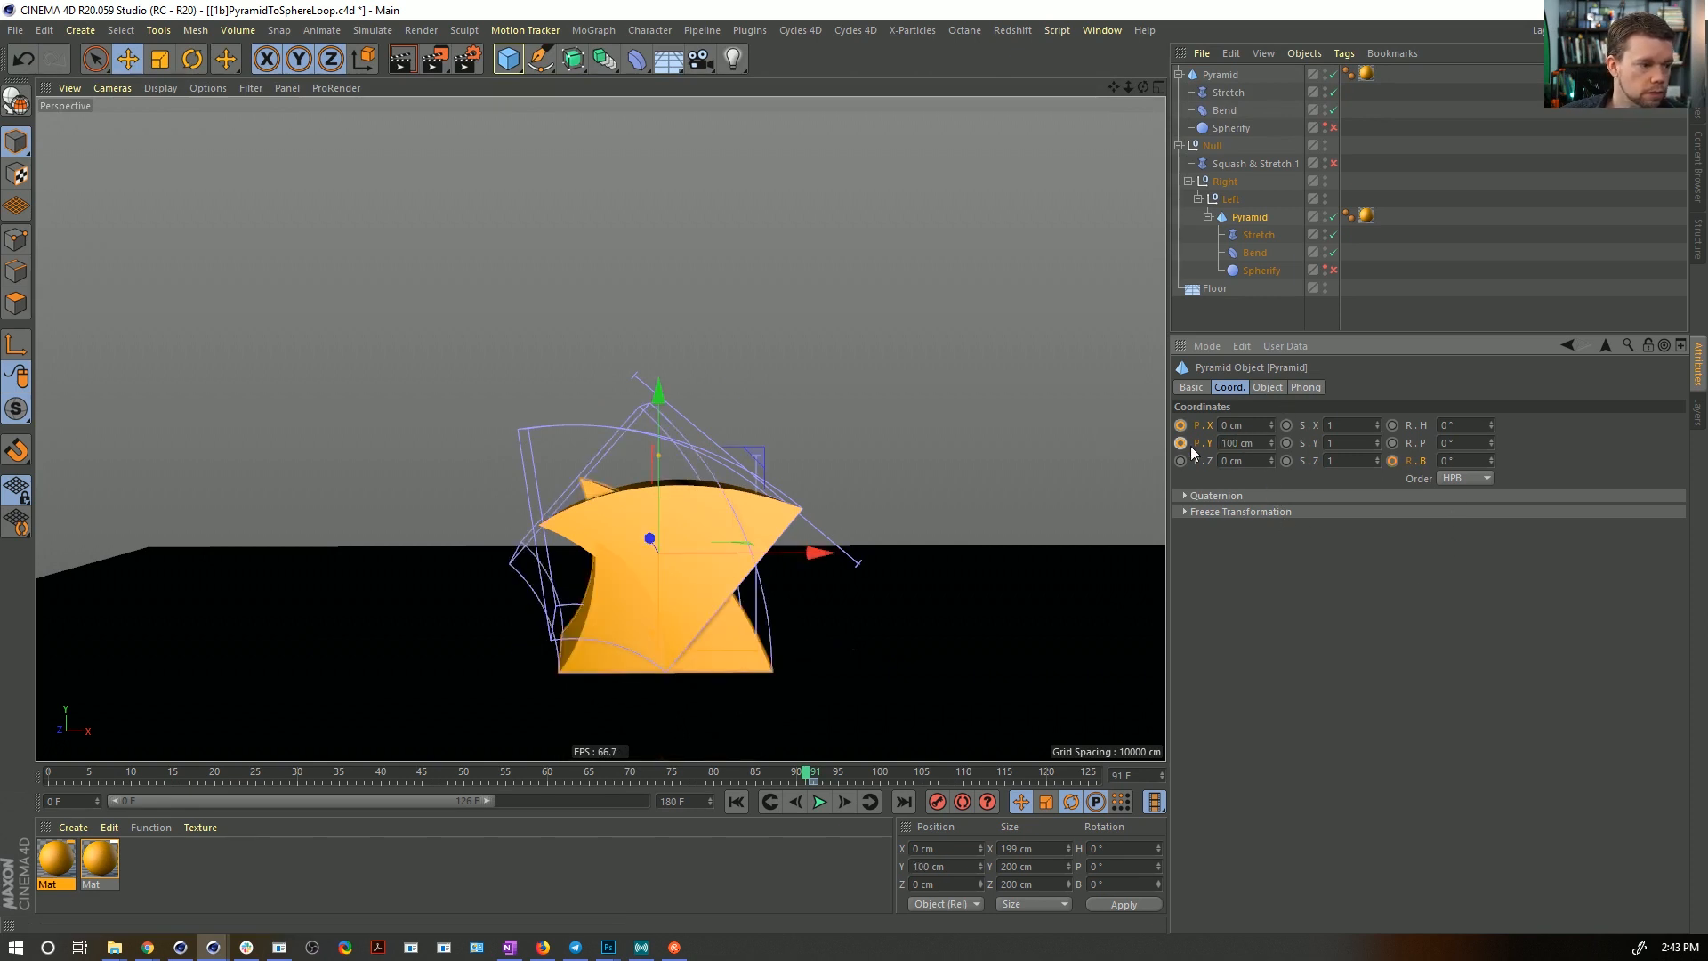
{"action": "left_click", "coordinate": [1392, 460]}
{"action": "left_click", "coordinate": [1268, 425]}
{"action": "type", "text": "100"}
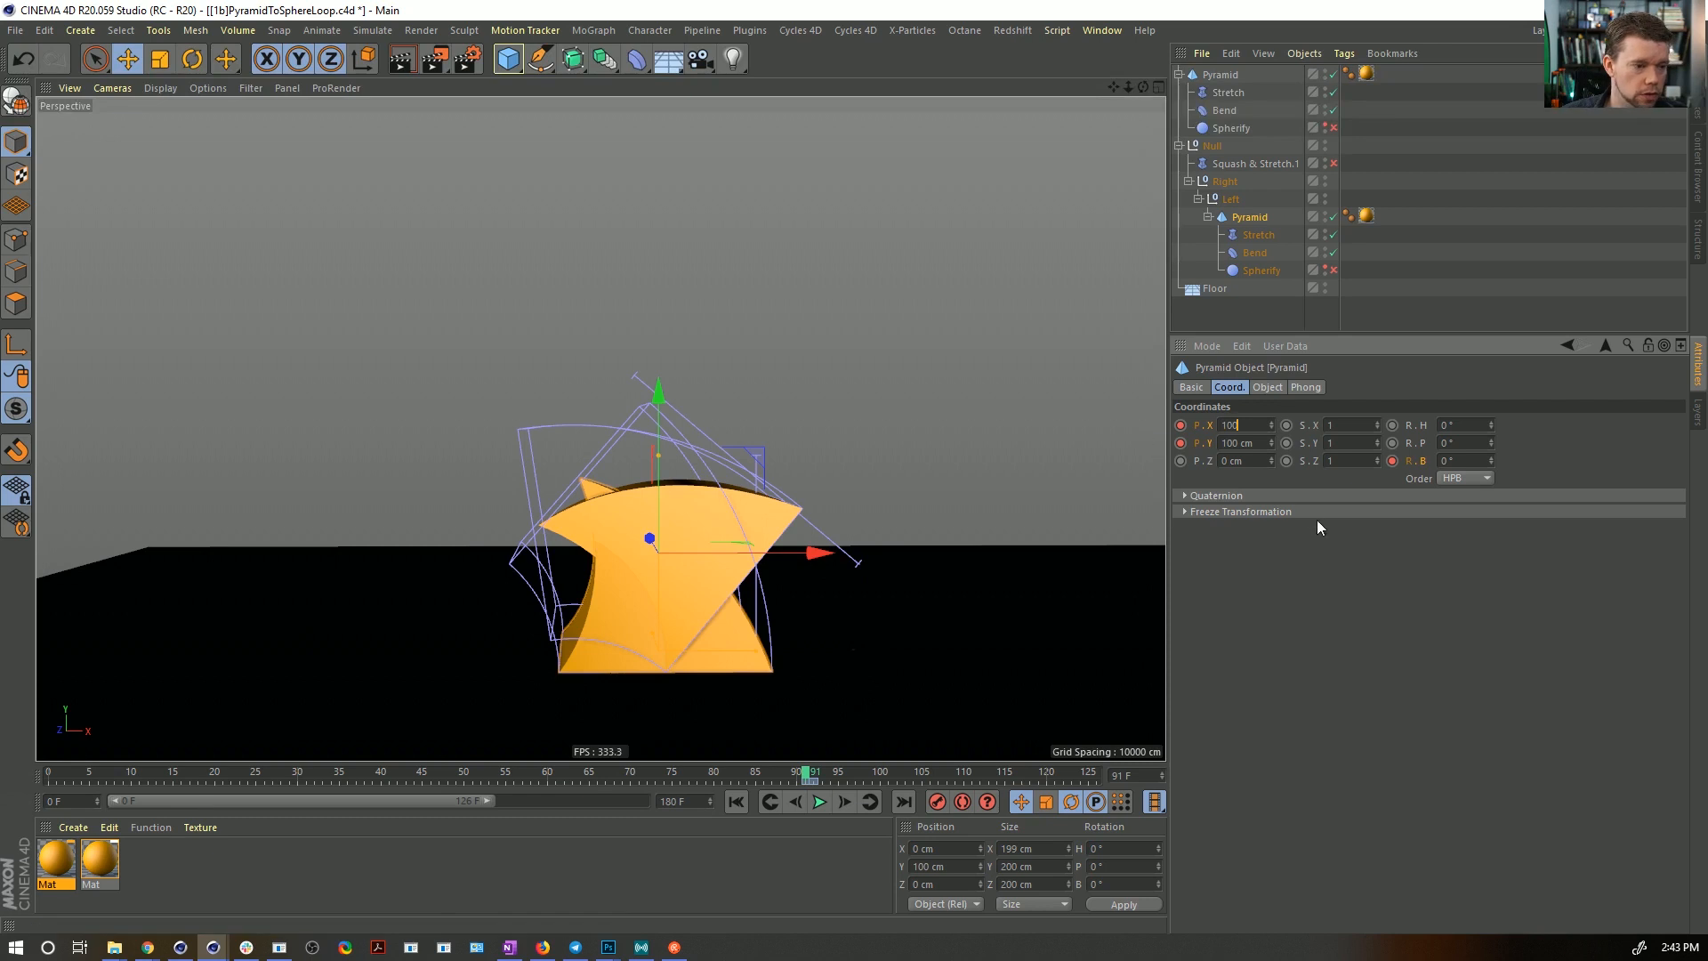
{"action": "key", "text": "Return"}
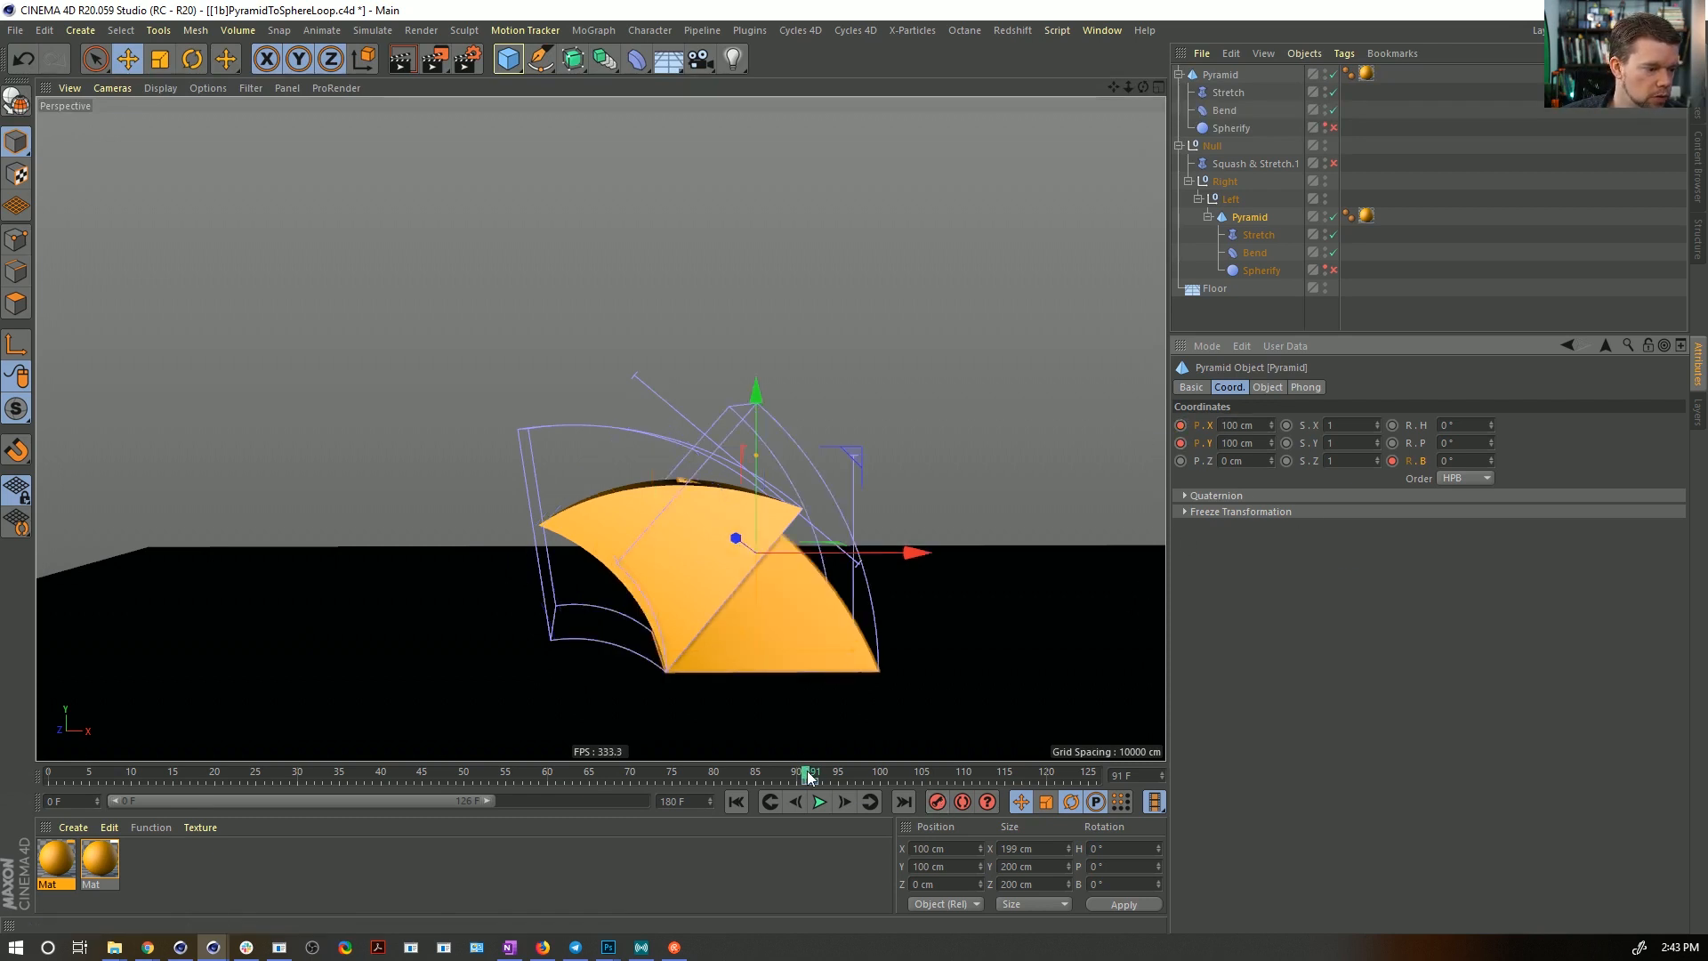
- Scrub between frames 91 and 92 with the Left null selected to compare the nested pyramid's pose with the duplicate
{"action": "mouse_move", "coordinate": [807, 778]}
{"action": "left_mouse_down"}
{"action": "mouse_move", "coordinate": [752, 778]}
{"action": "mouse_move", "coordinate": [813, 778]}
{"action": "left_mouse_up"}
{"action": "left_click", "coordinate": [1231, 199]}
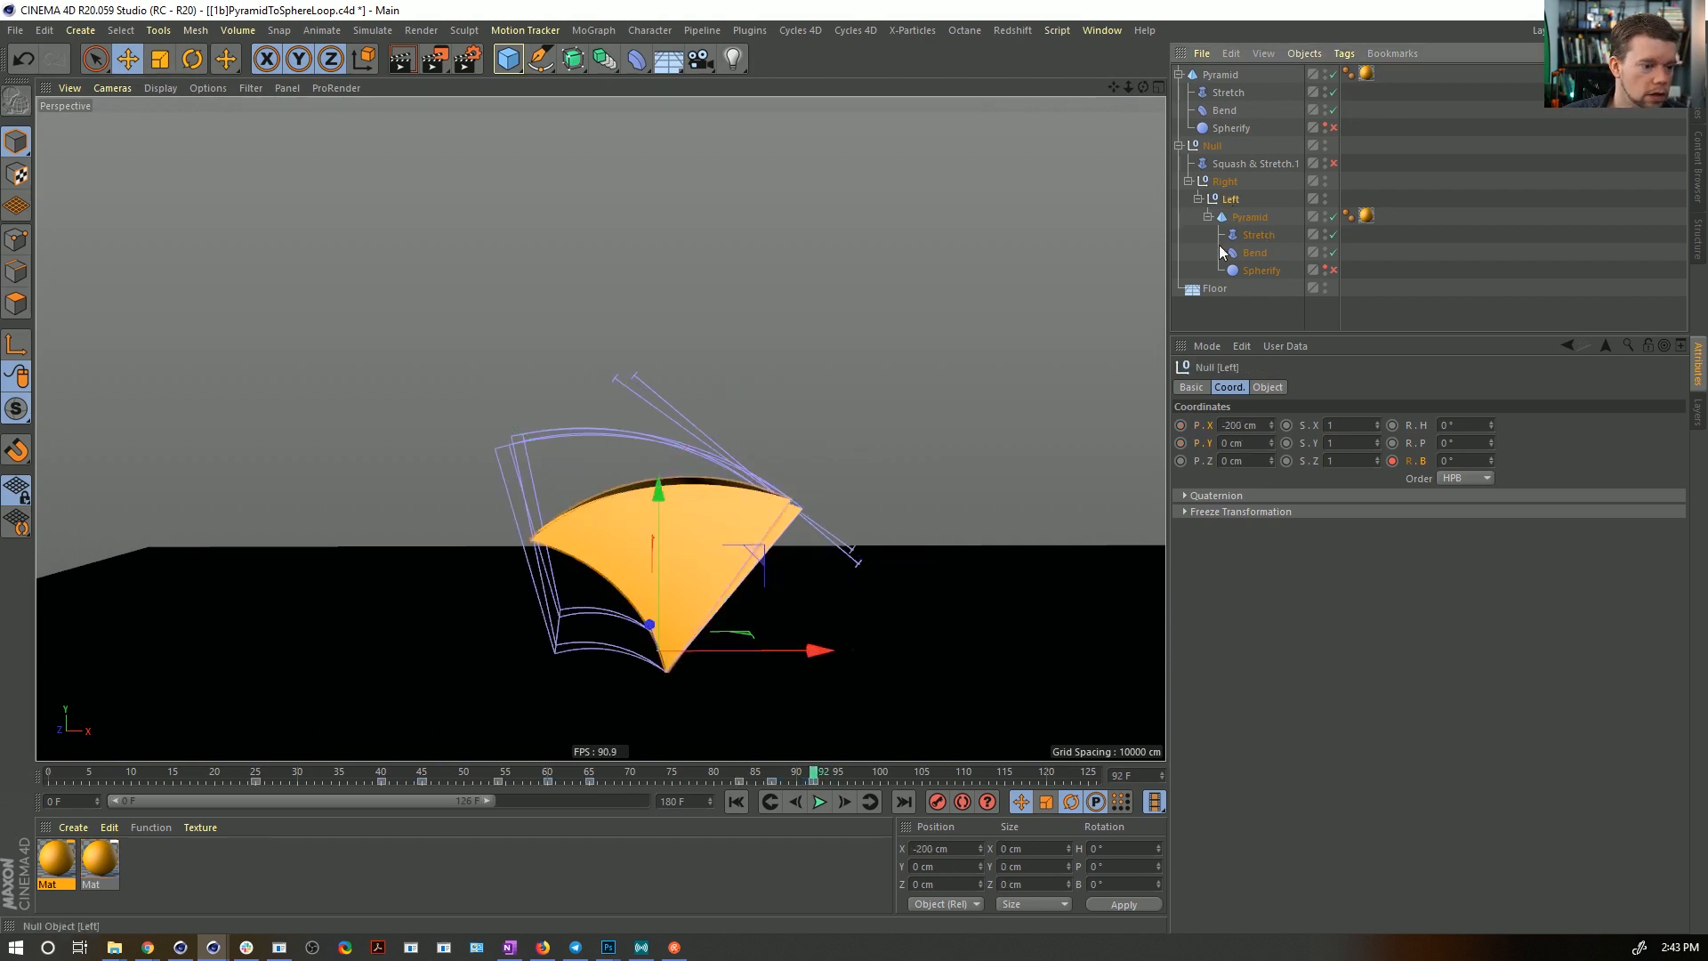
{"action": "mouse_move", "coordinate": [816, 779]}
{"action": "left_mouse_down"}
{"action": "mouse_move", "coordinate": [745, 775]}
{"action": "mouse_move", "coordinate": [805, 776]}
{"action": "left_mouse_up"}
{"action": "left_click", "coordinate": [822, 784]}
{"action": "key", "text": "ctrl+z"}
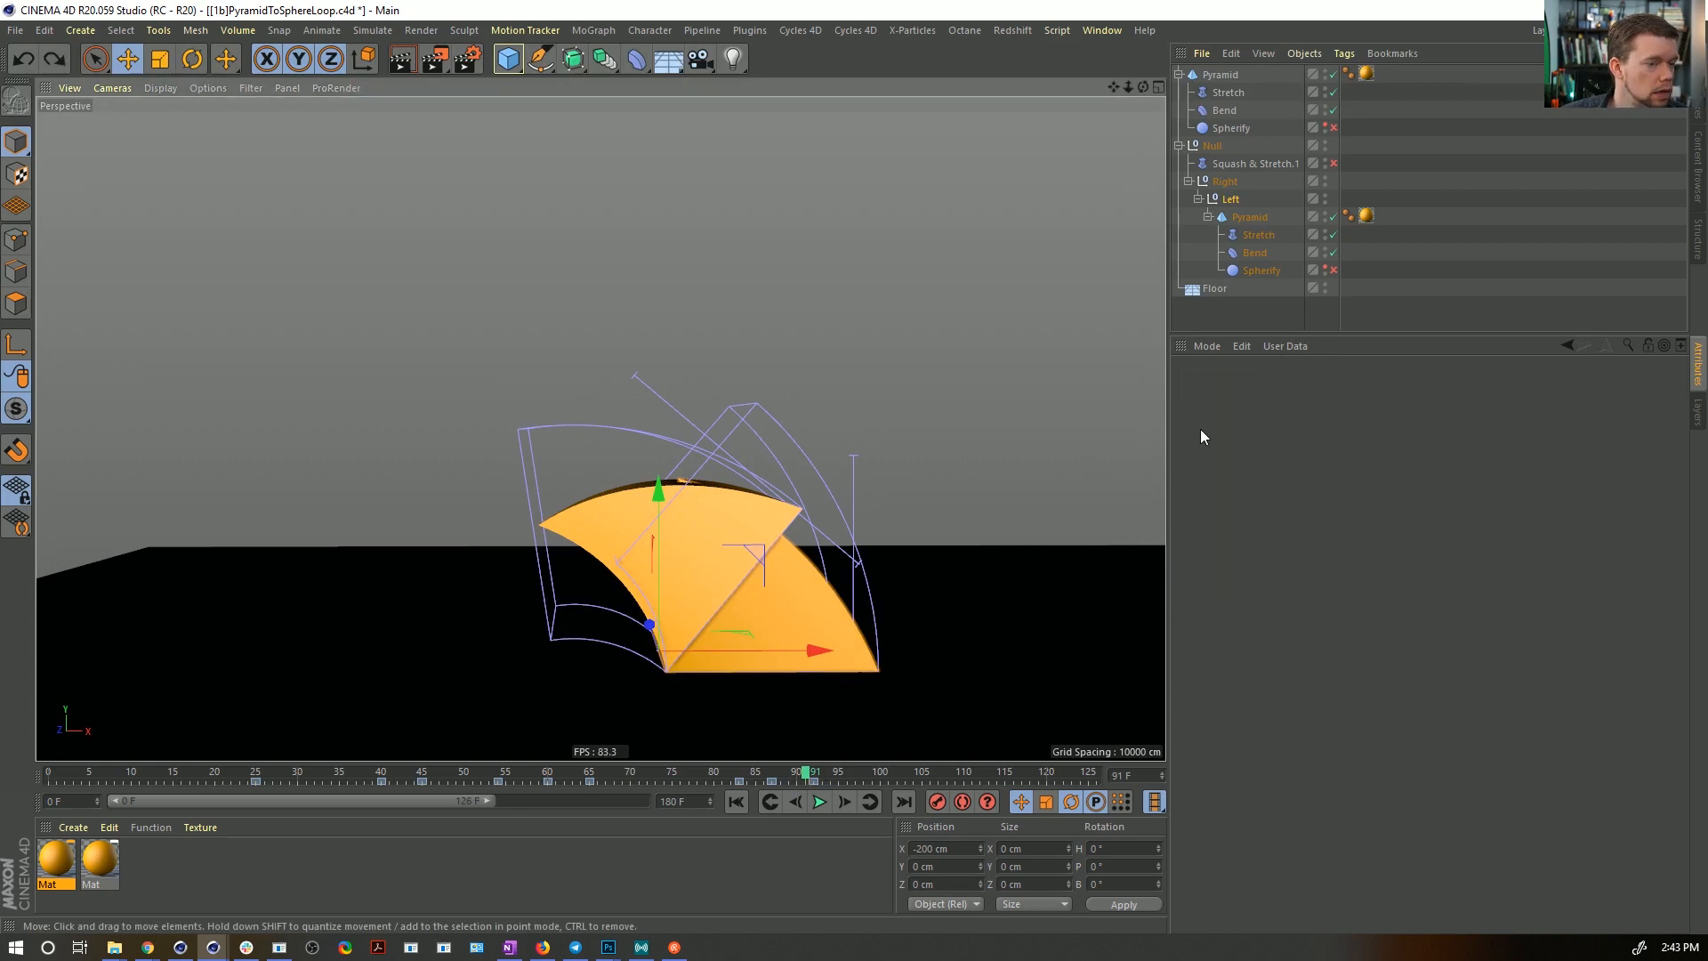
{"action": "left_click", "coordinate": [1230, 198]}
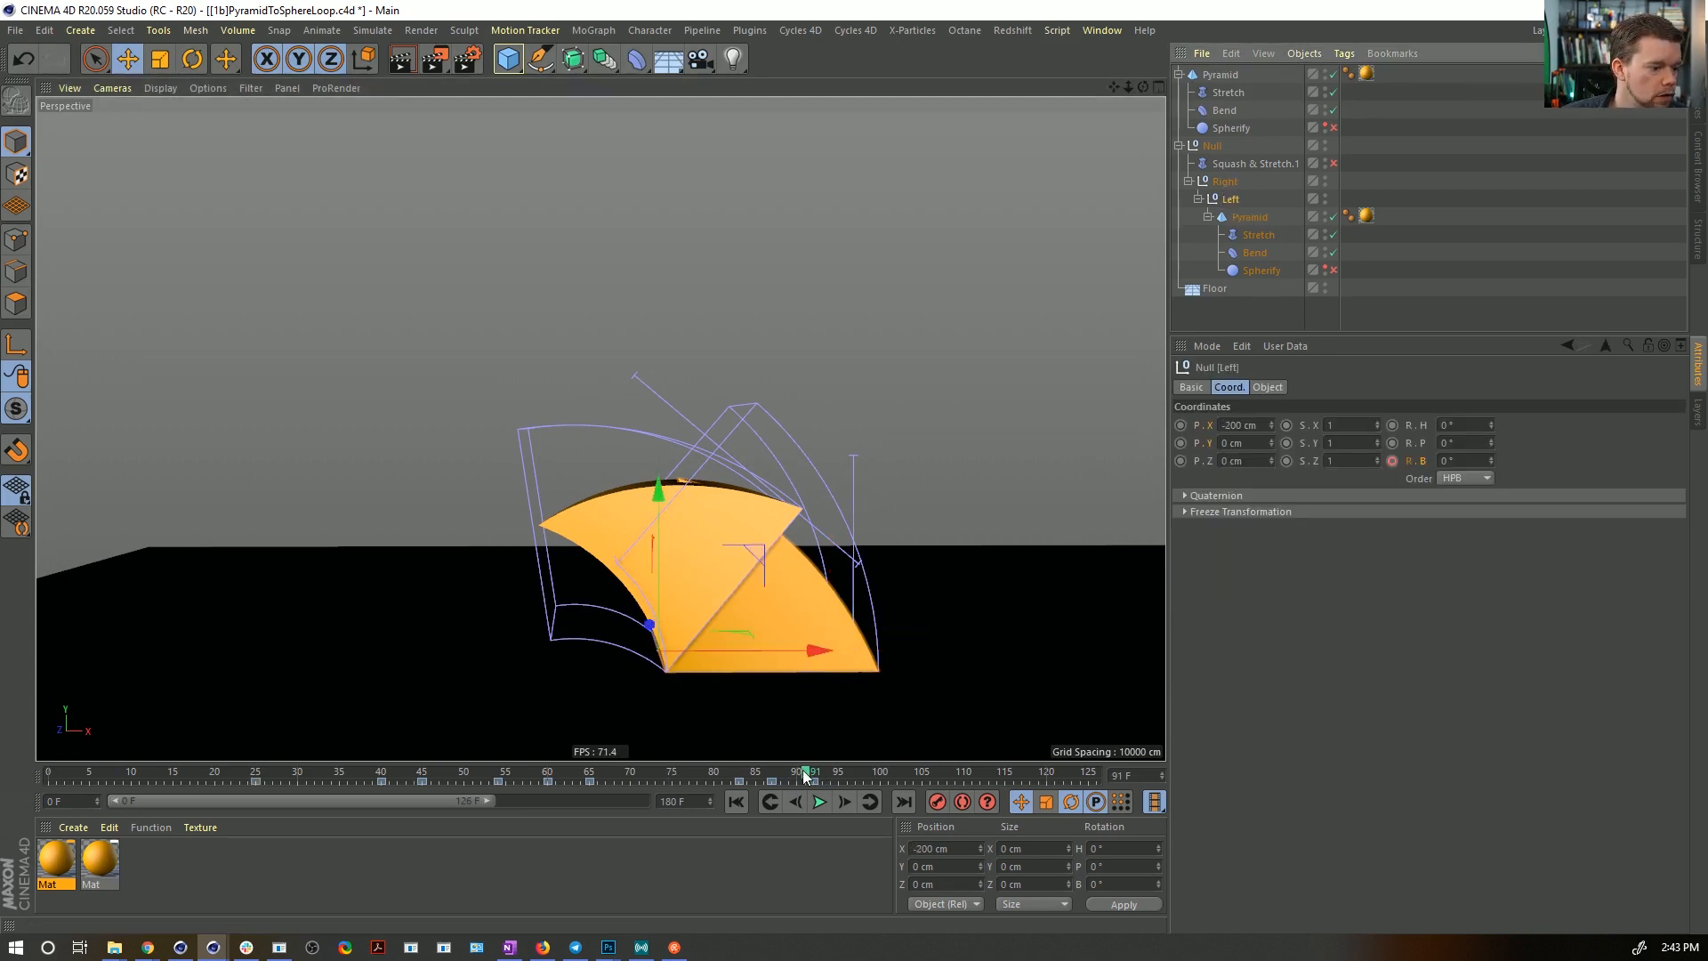
{"action": "mouse_move", "coordinate": [802, 774]}
{"action": "left_mouse_down"}
{"action": "mouse_move", "coordinate": [756, 777]}
{"action": "mouse_move", "coordinate": [821, 785]}
{"action": "left_mouse_up"}
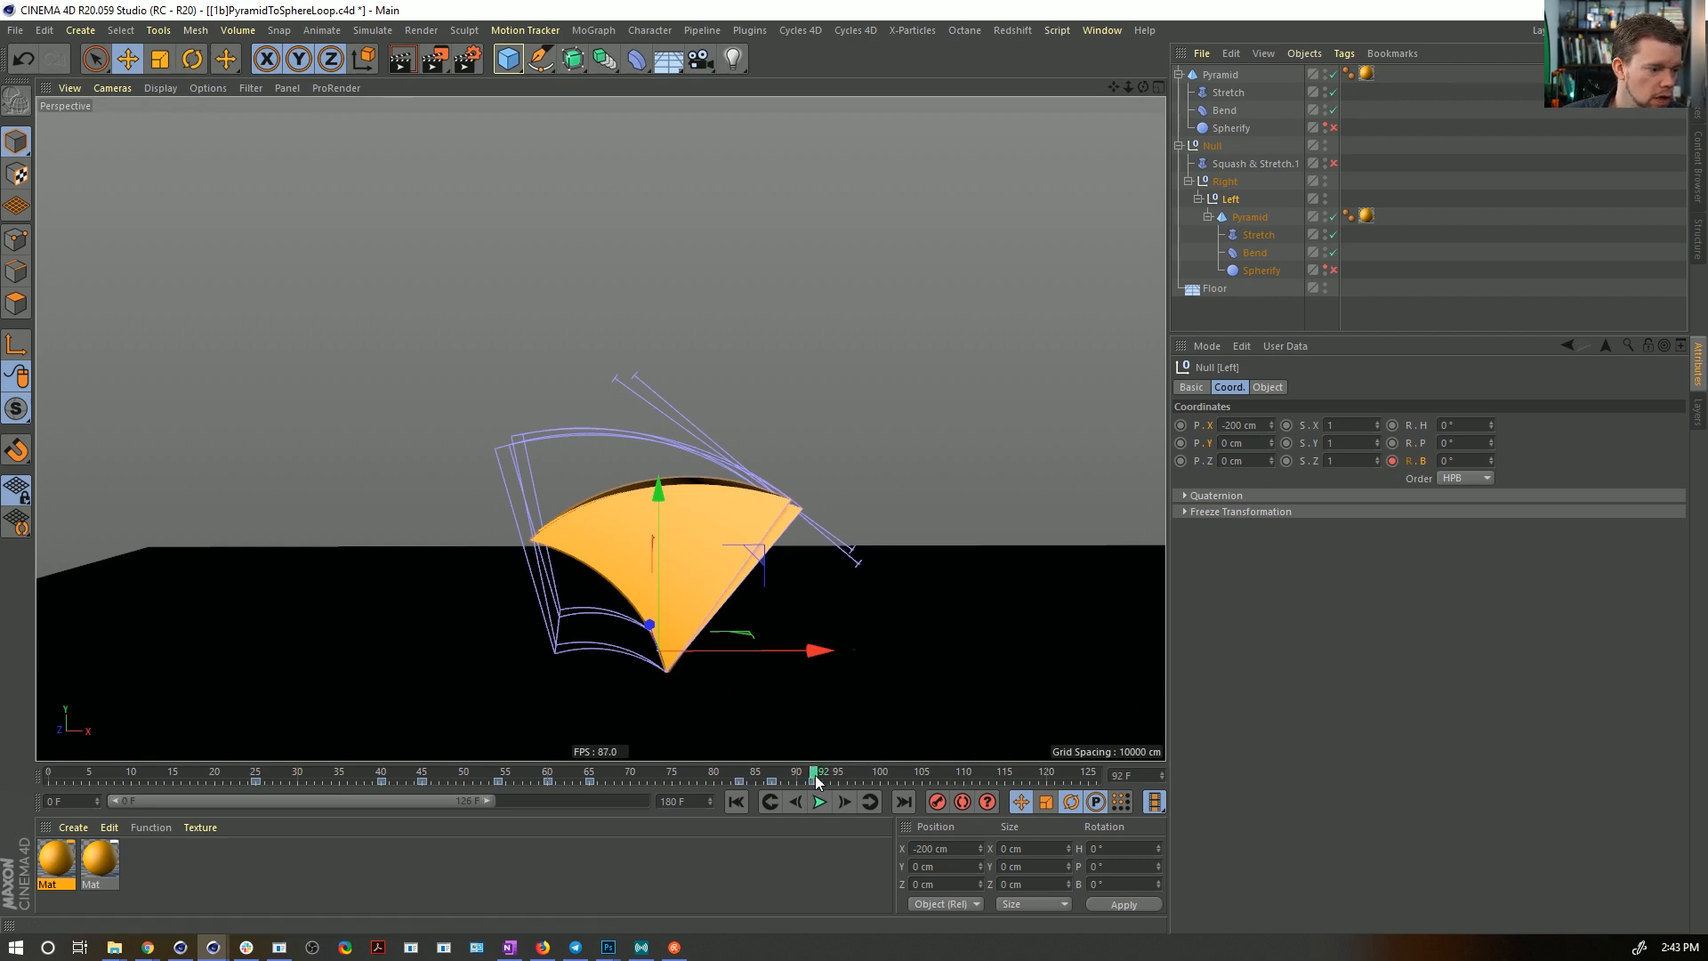
{"action": "left_click_drag", "start_coordinate": [815, 781], "coordinate": [810, 782]}
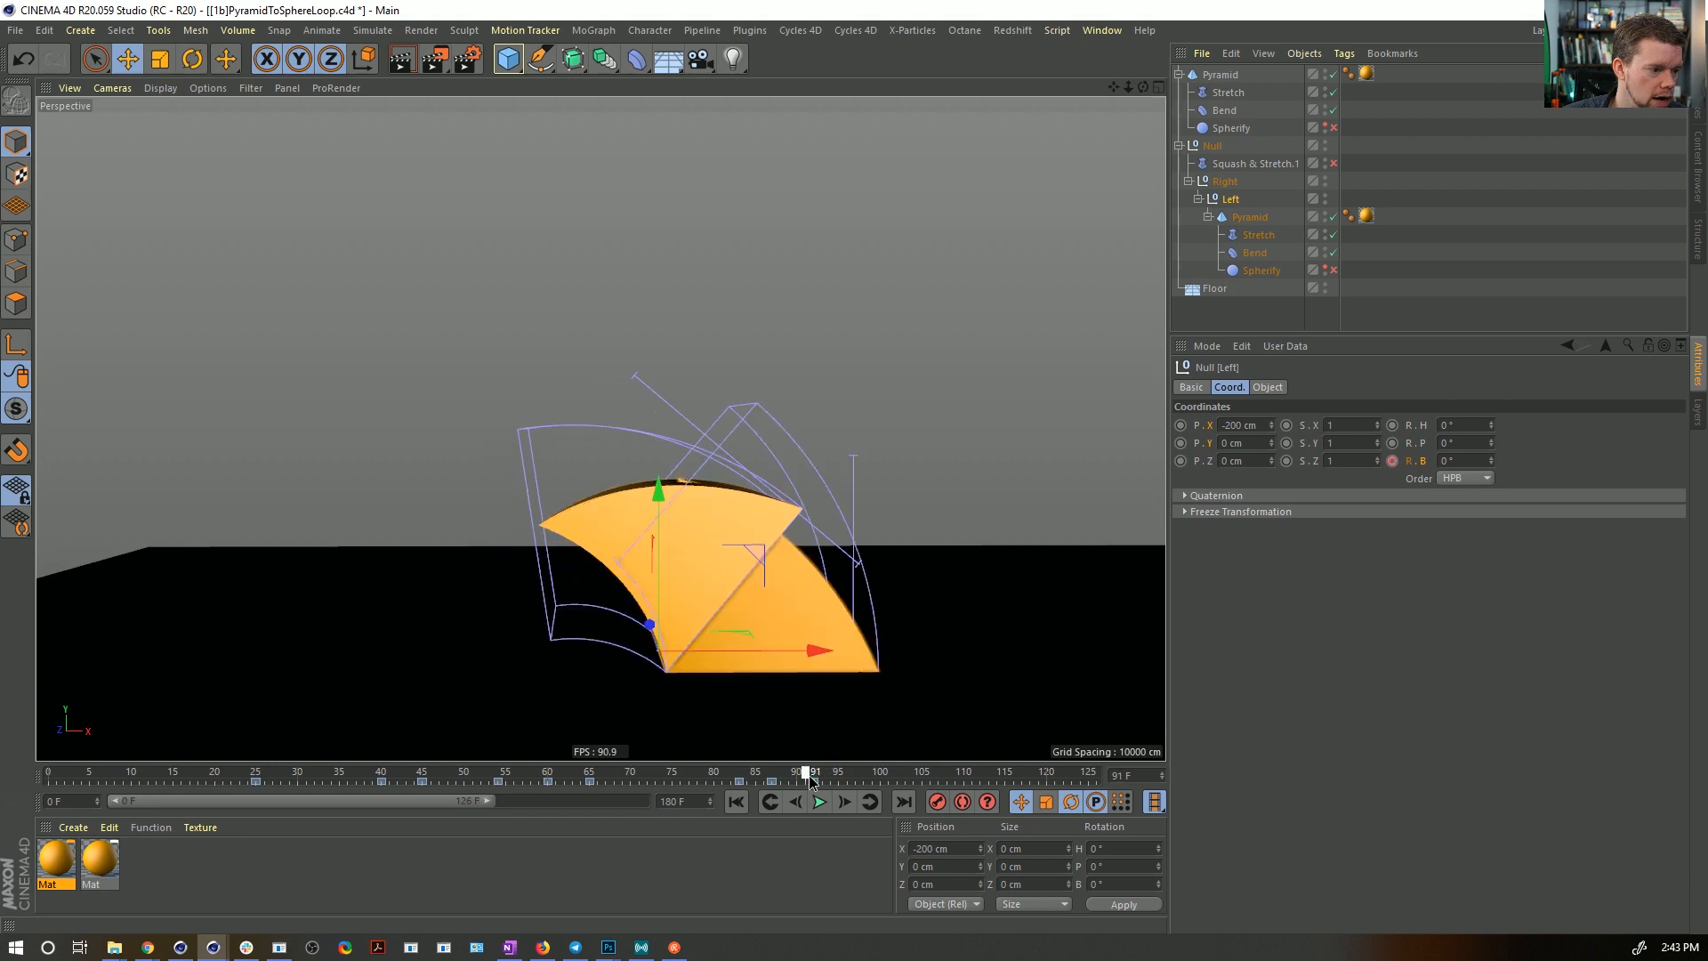
- Set the Left null's bank rotation to -50° and keyframe it at frame 91, checking the transition into frame 92
{"action": "left_click", "coordinate": [1472, 460]}
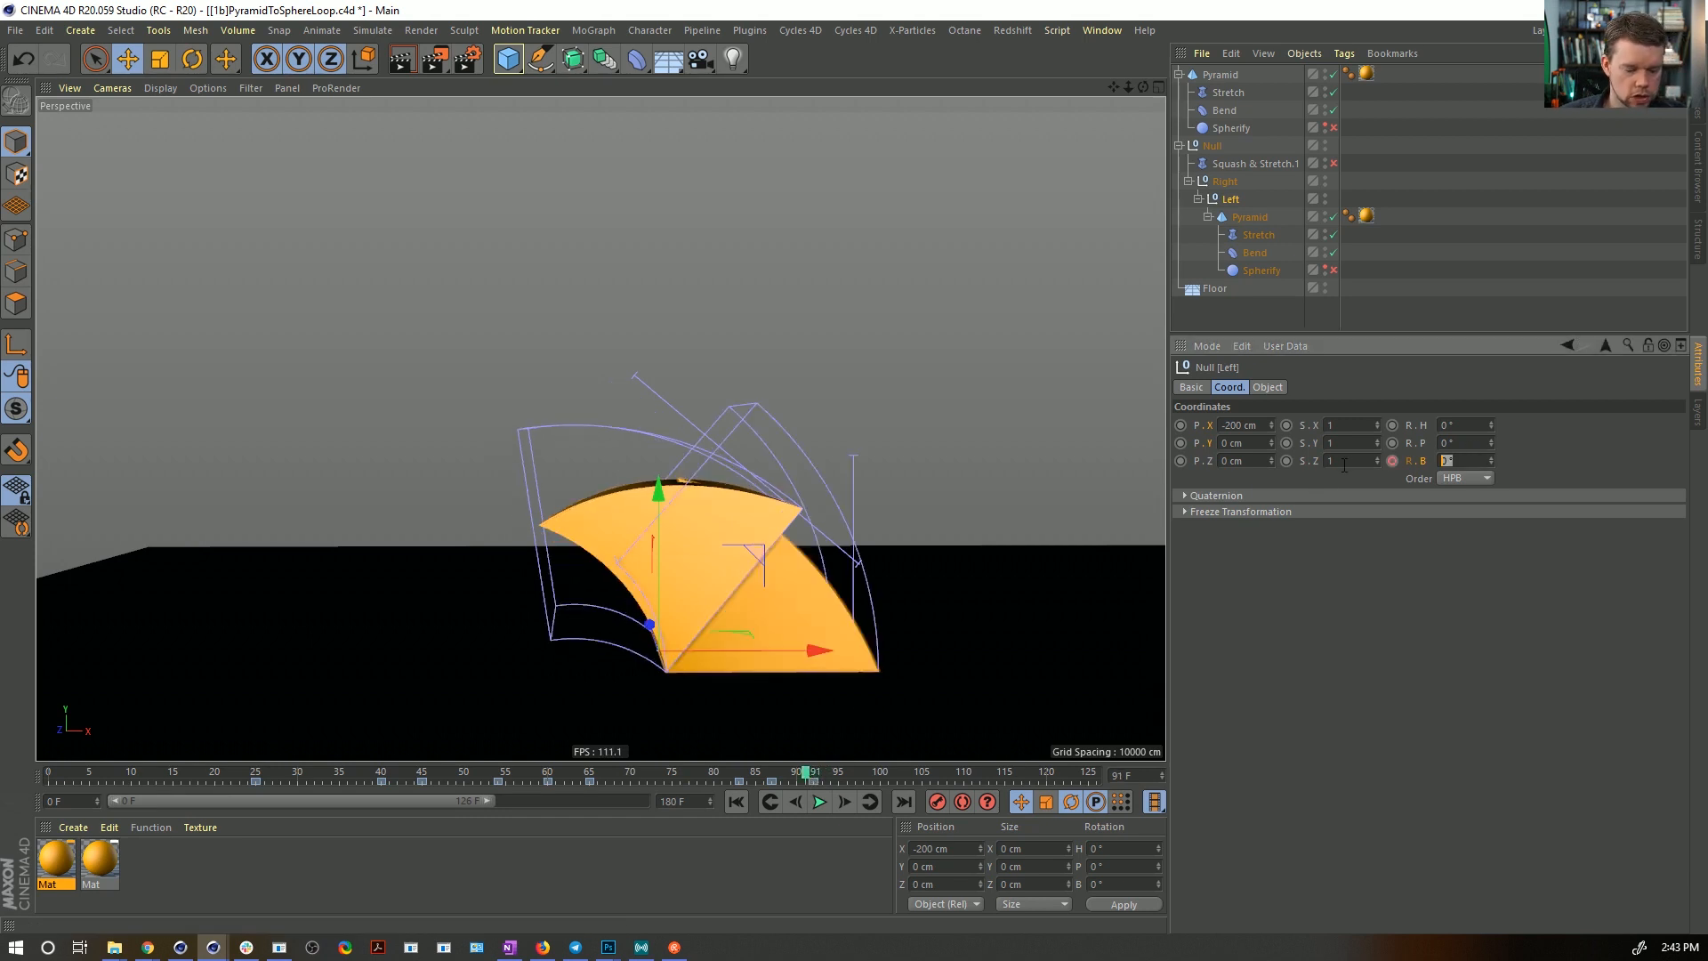
{"action": "left_click_drag", "start_coordinate": [1491, 459], "coordinate": [1453, 459]}
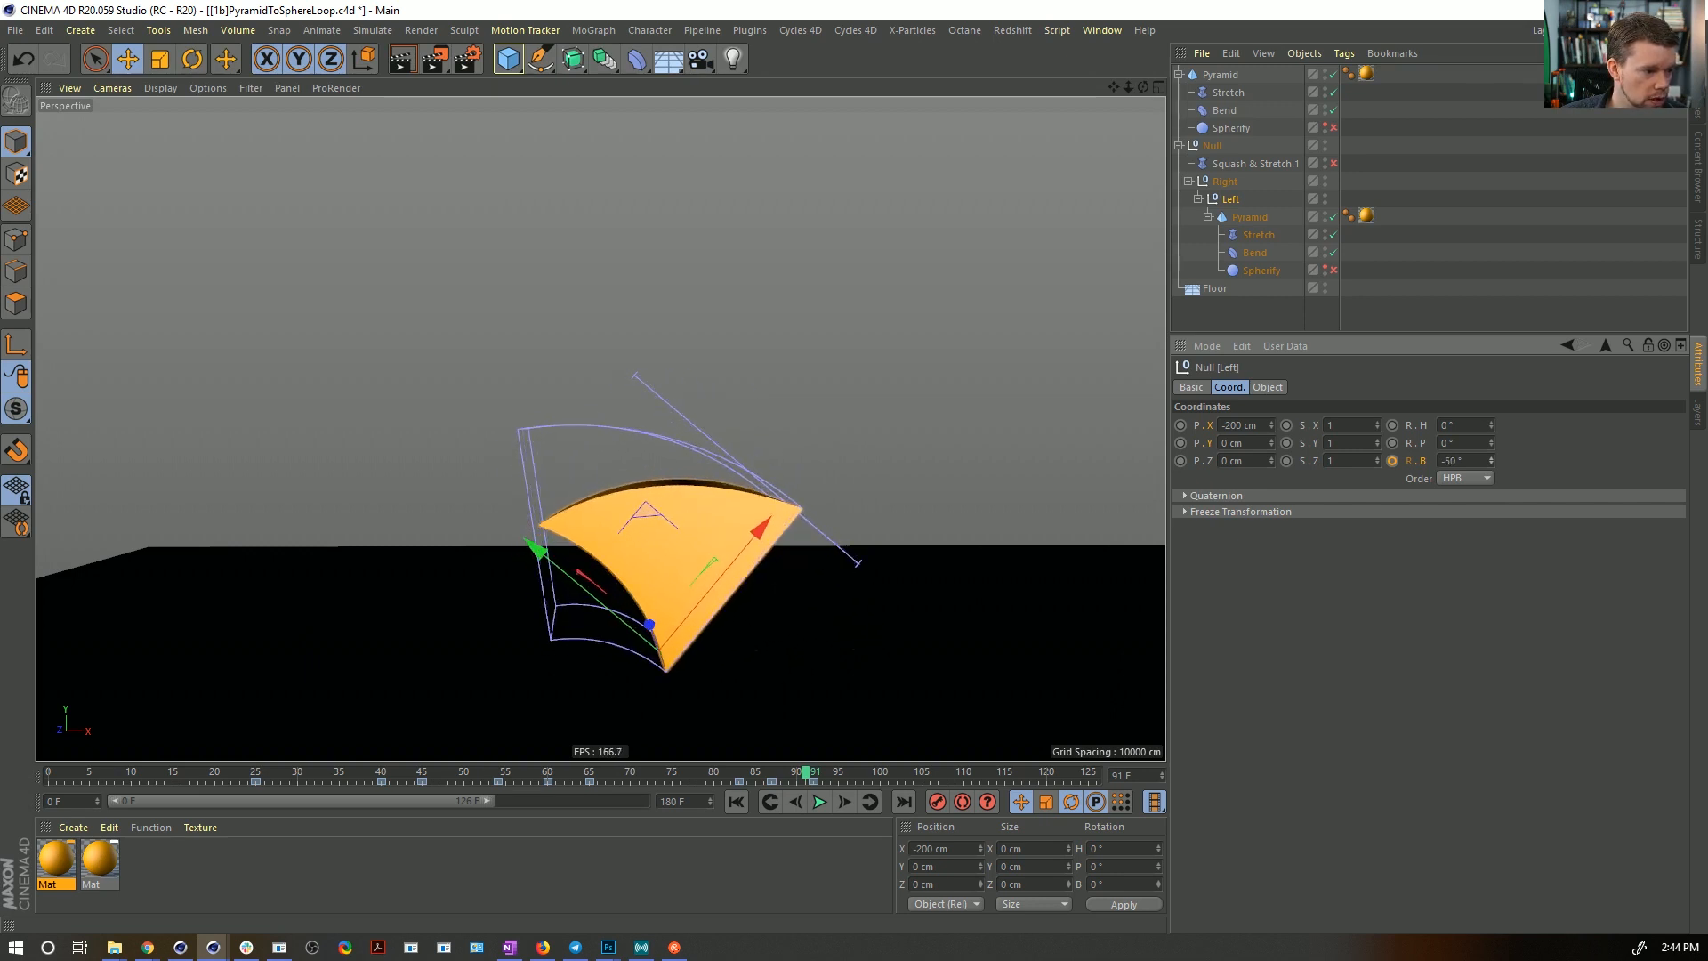
{"action": "left_click", "coordinate": [1393, 460]}
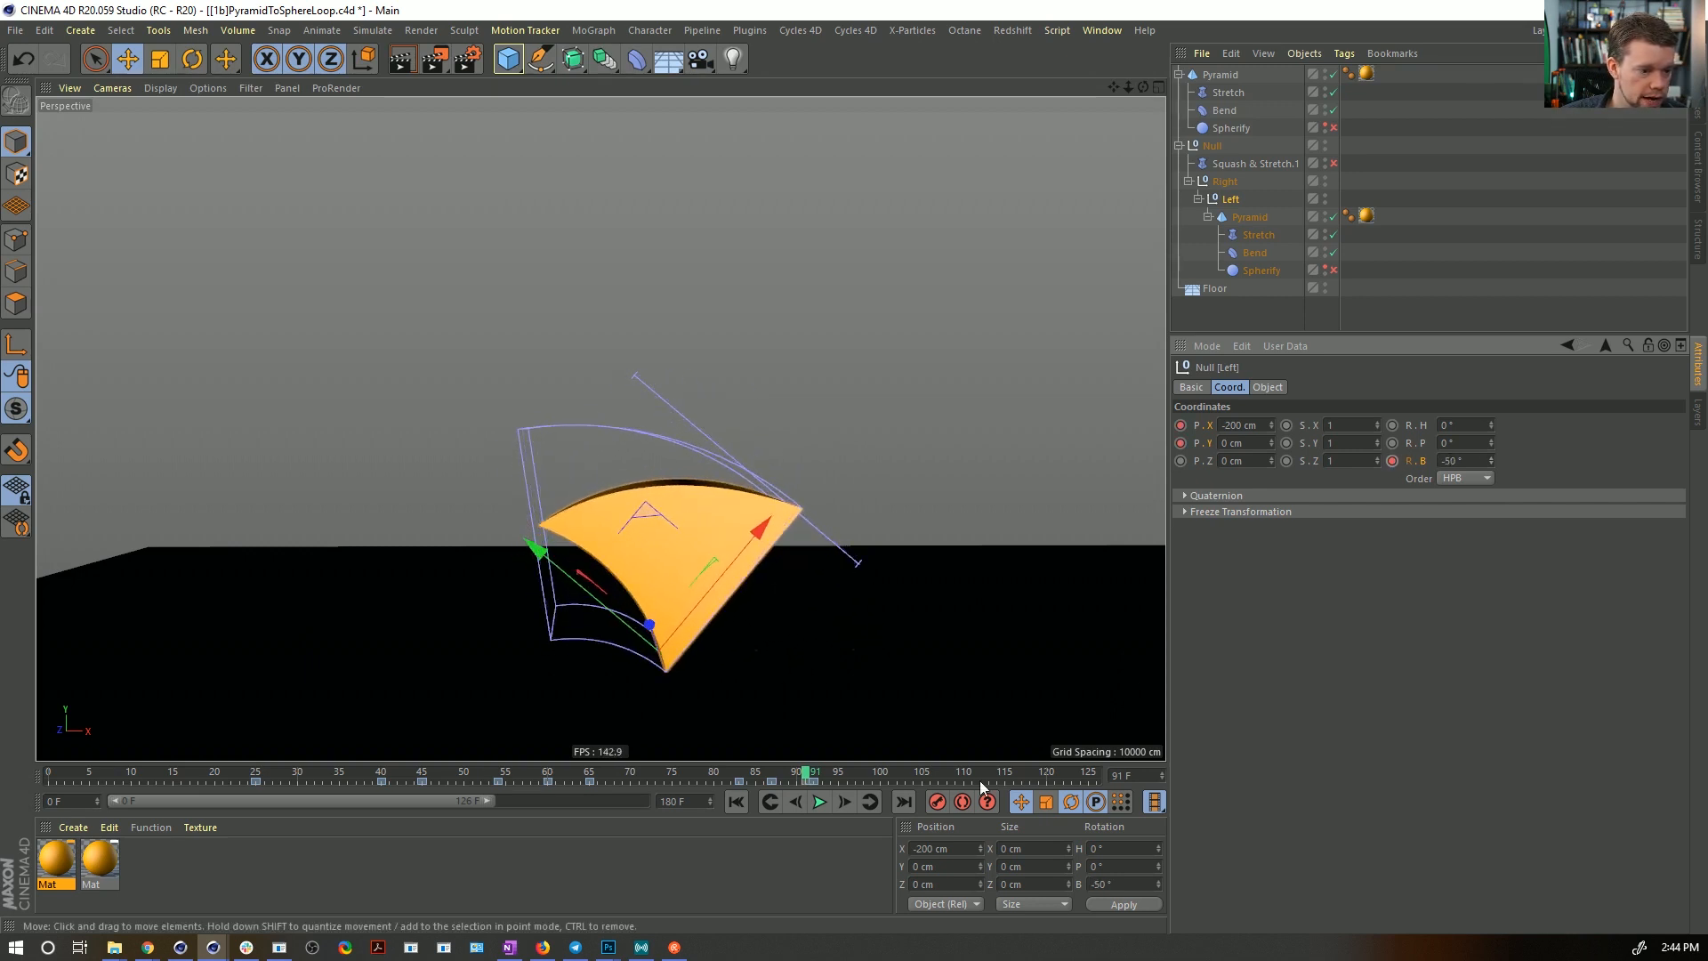
{"action": "left_click", "coordinate": [843, 802]}
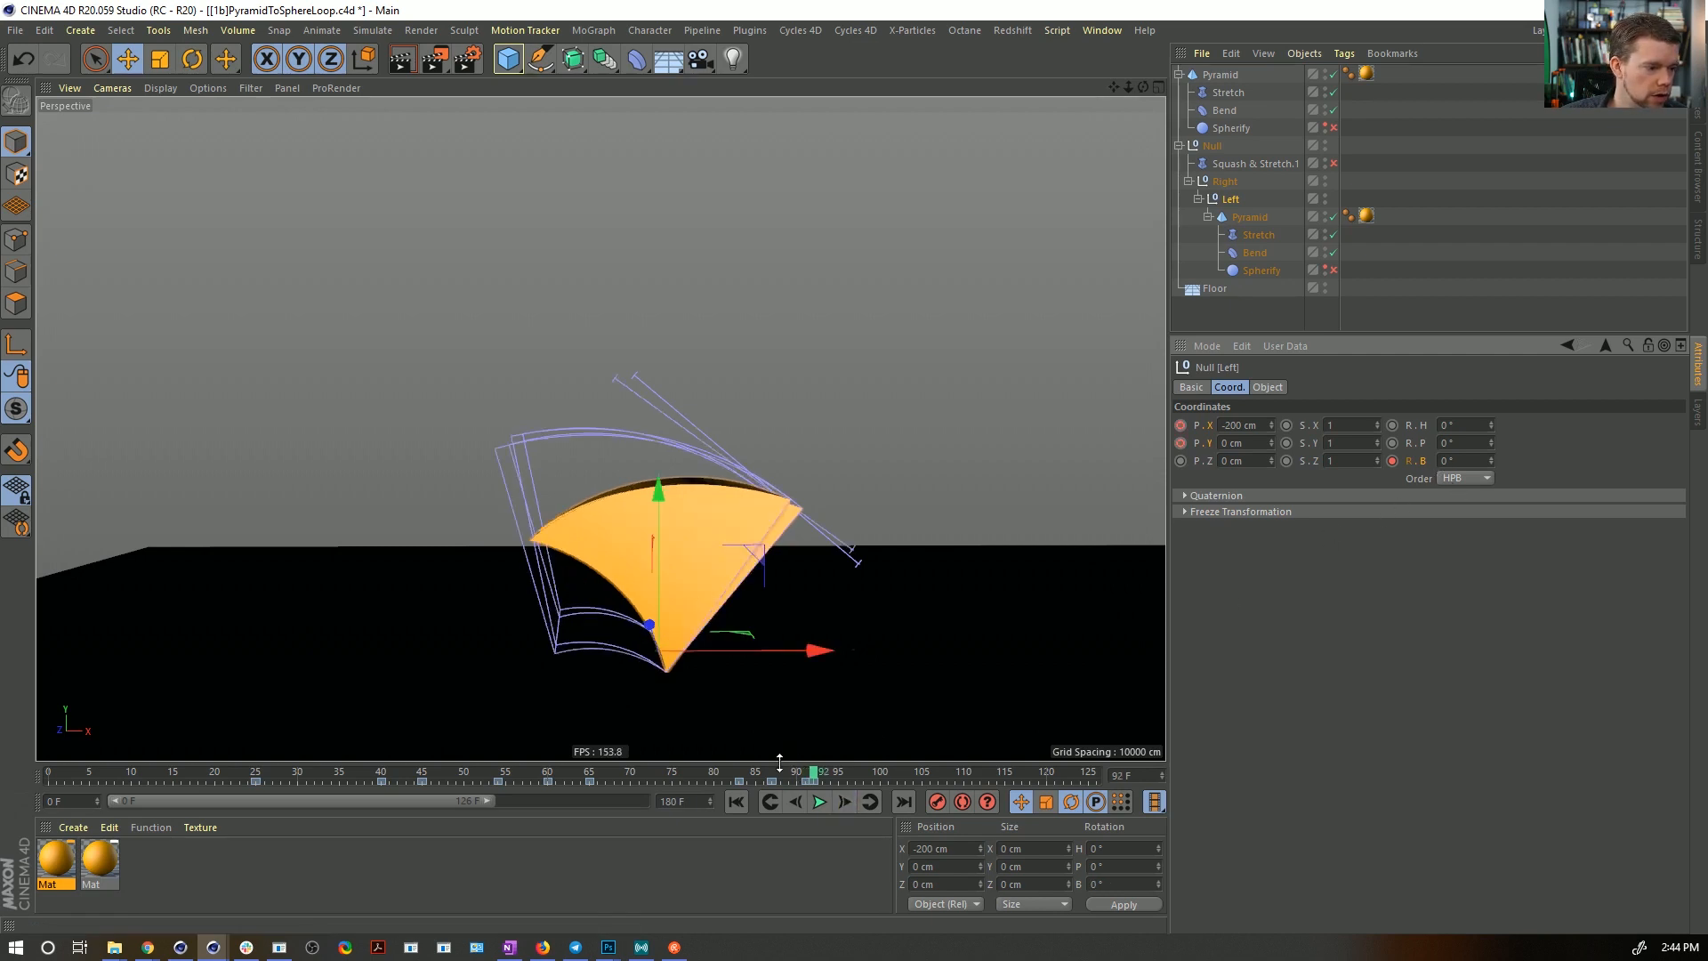
{"action": "mouse_move", "coordinate": [807, 777]}
{"action": "left_mouse_down"}
{"action": "mouse_move", "coordinate": [782, 776]}
{"action": "mouse_move", "coordinate": [836, 775]}
{"action": "mouse_move", "coordinate": [753, 776]}
{"action": "mouse_move", "coordinate": [823, 774]}
{"action": "left_mouse_up"}
- At frame 100, rotate the nested pyramid and set its bank rotation to -360°
{"action": "left_click", "coordinate": [1232, 219]}
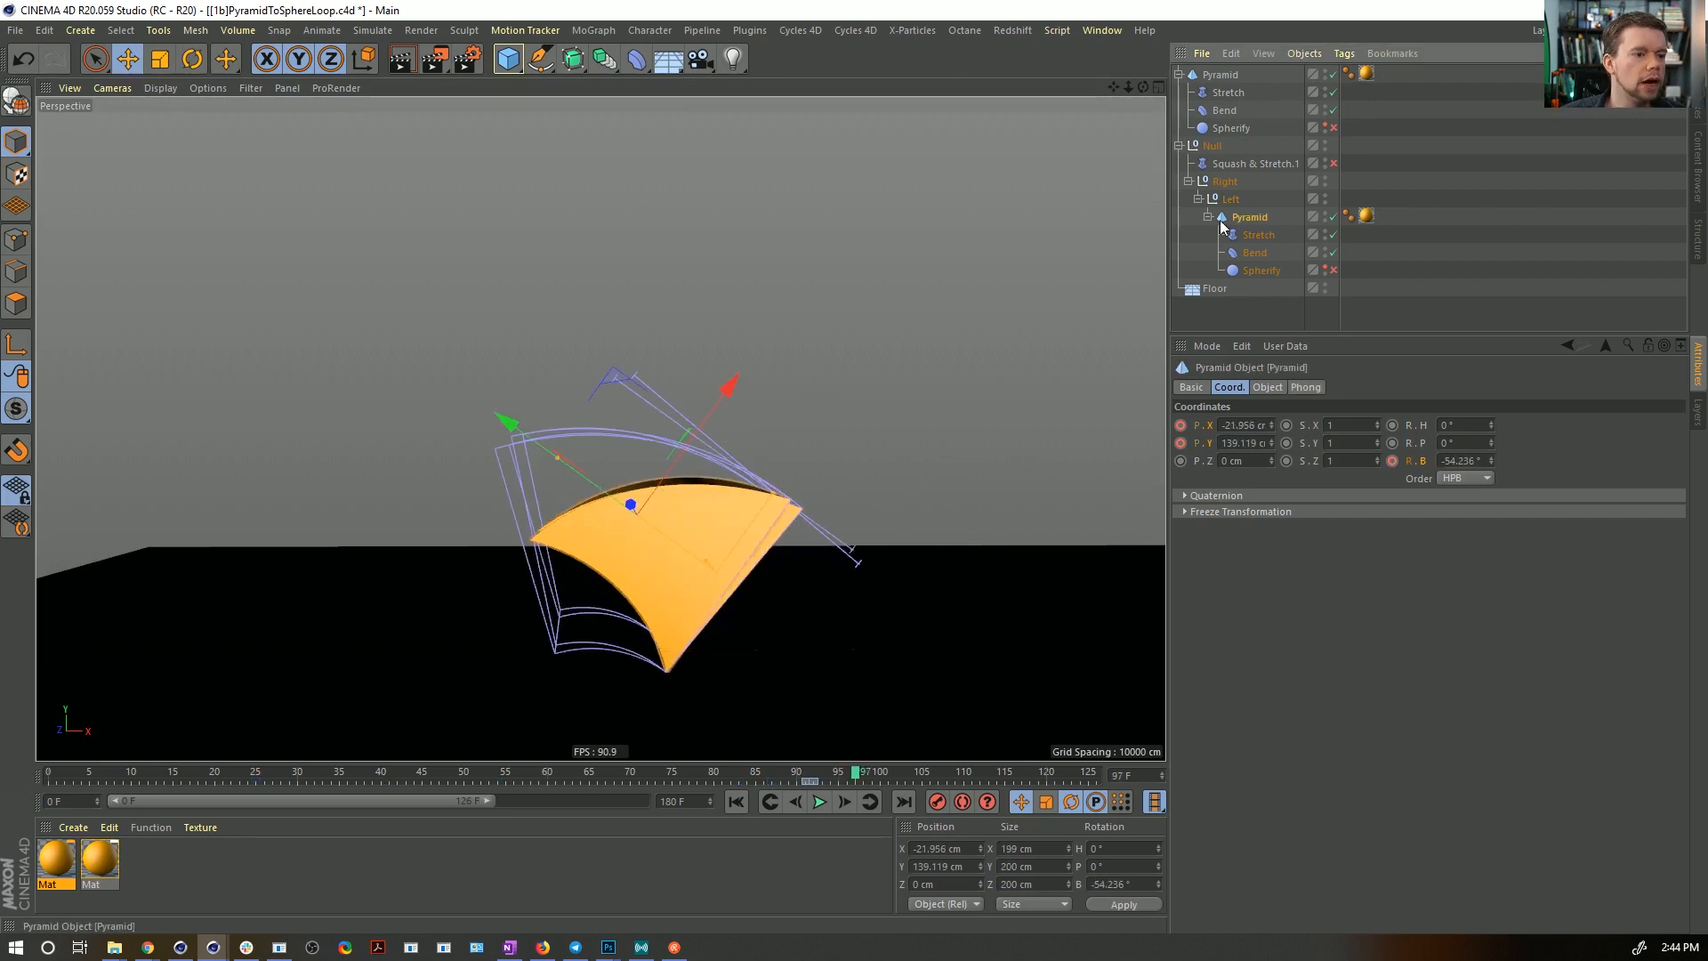
{"action": "left_click", "coordinate": [814, 775]}
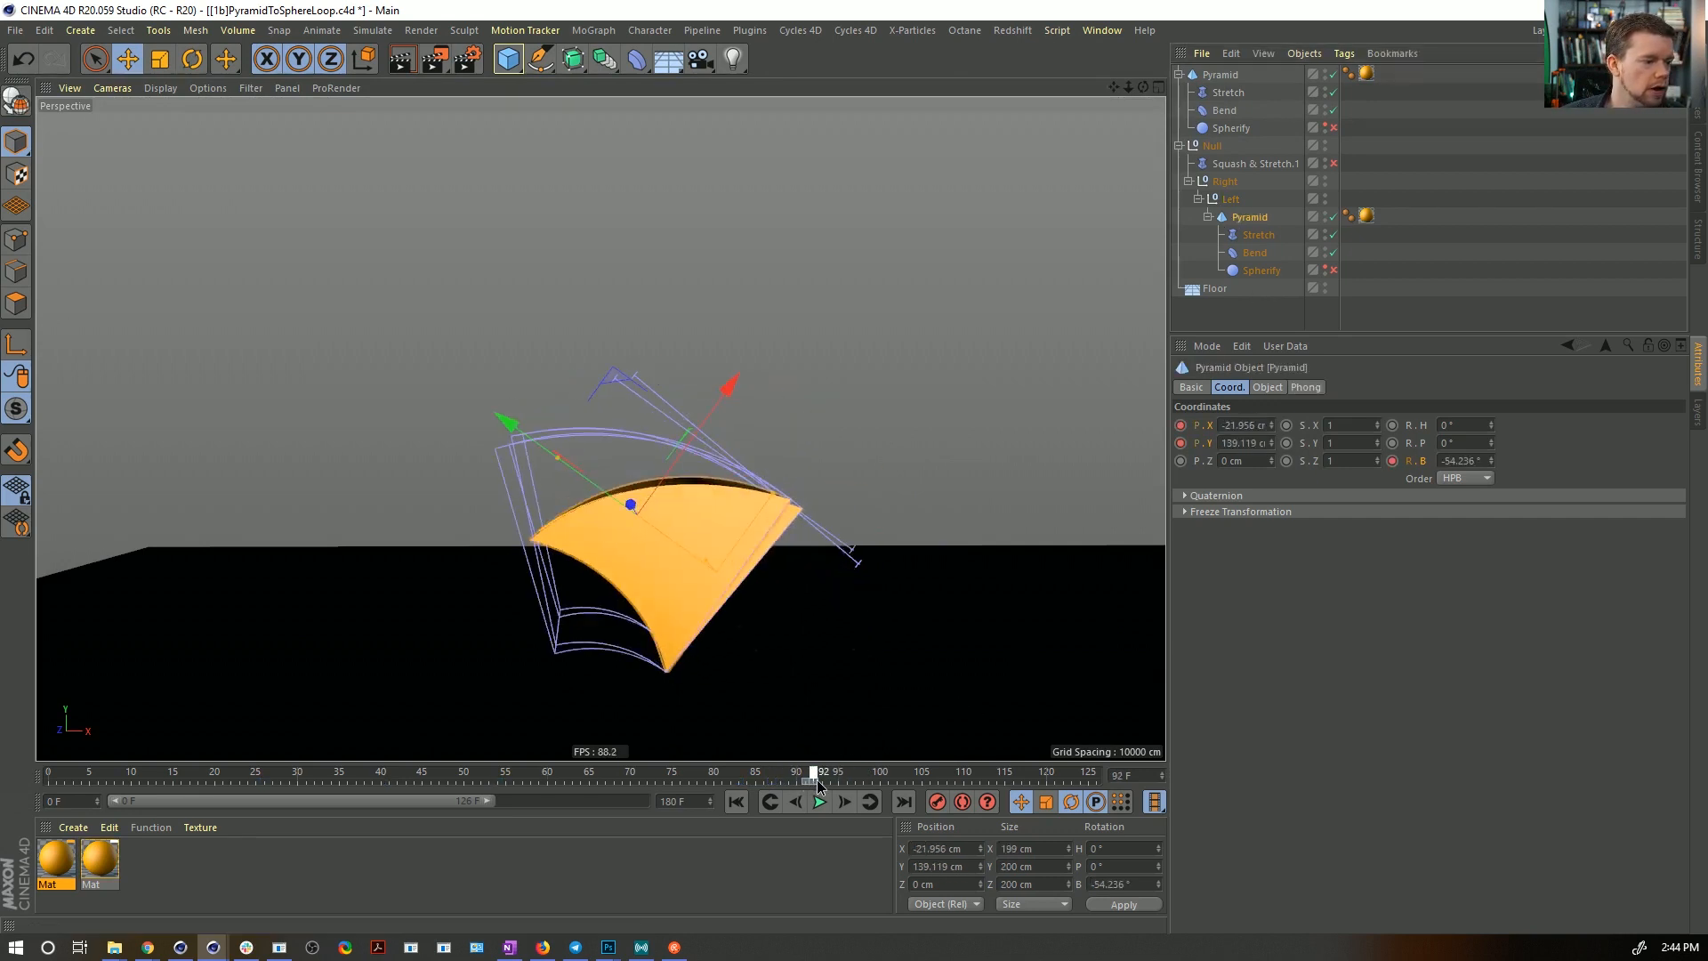
{"action": "left_click_drag", "start_coordinate": [820, 785], "coordinate": [887, 779]}
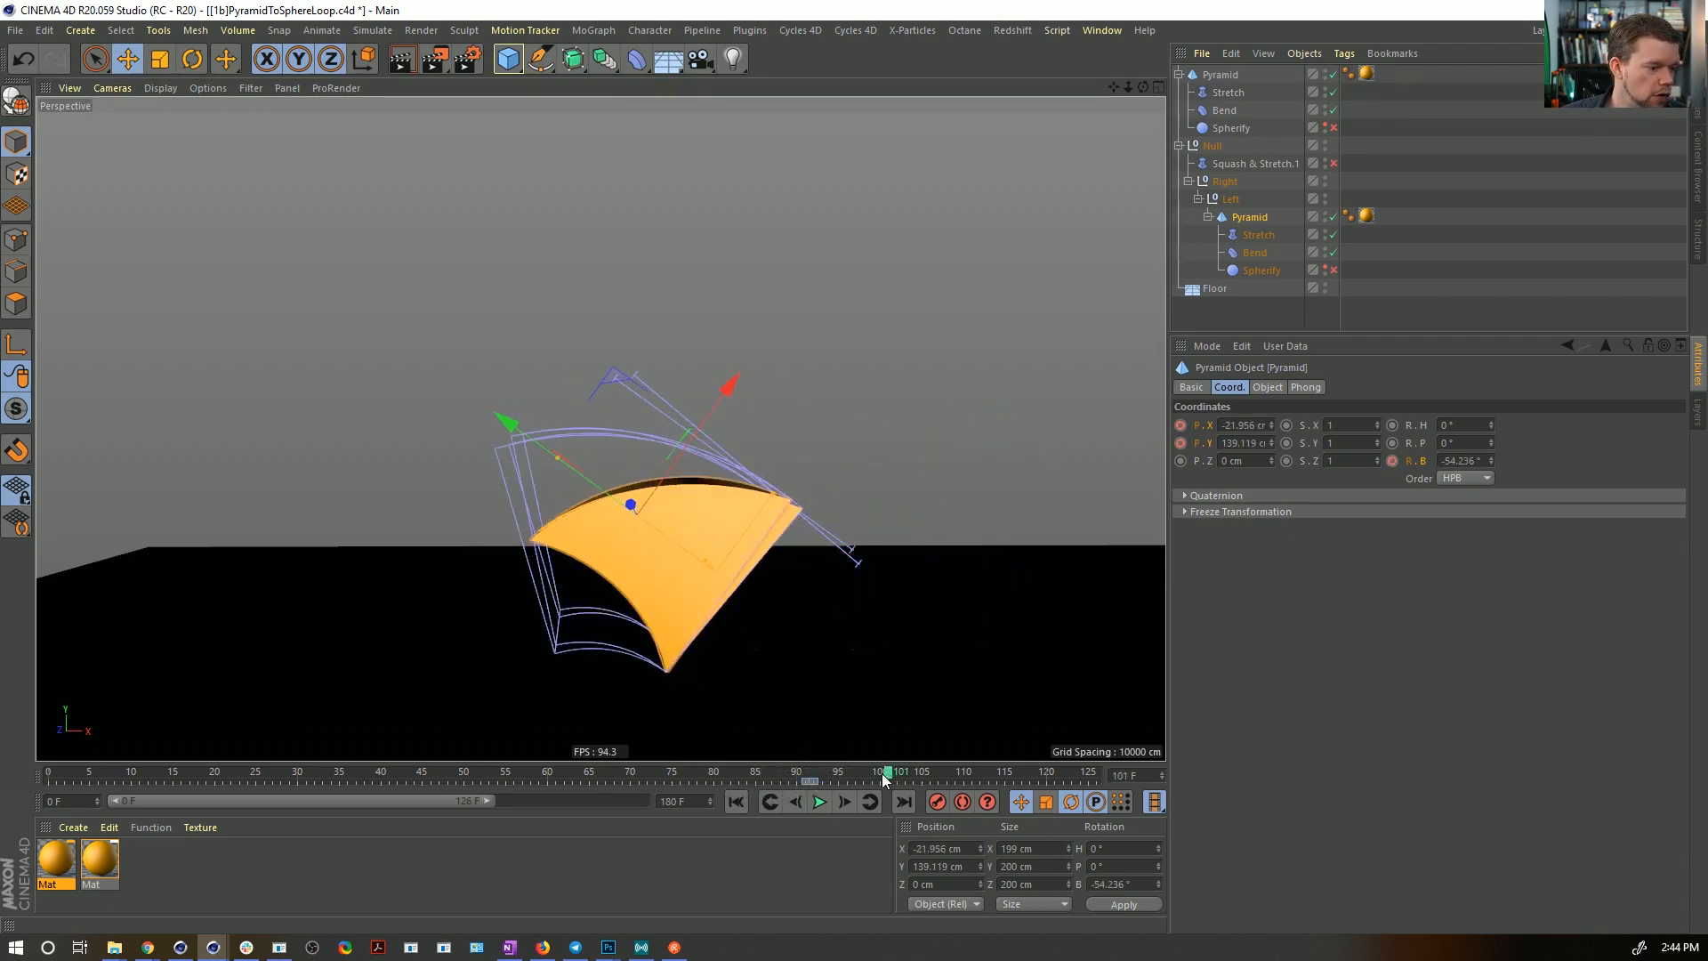
{"action": "key", "text": "r"}
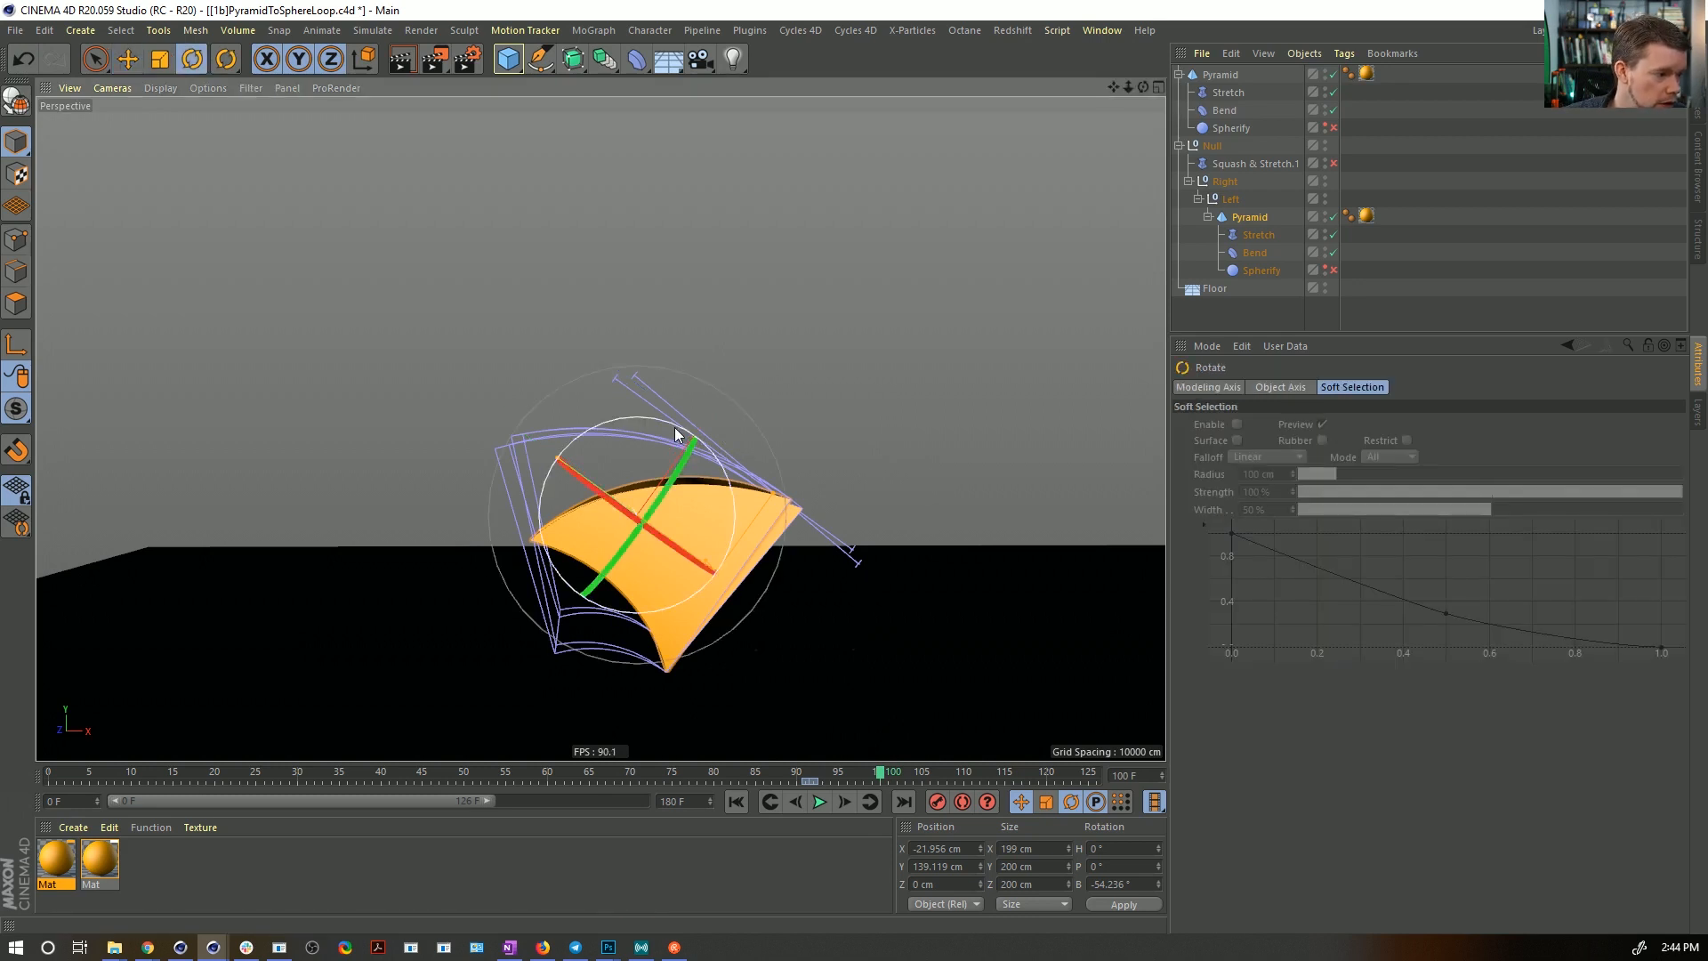
{"action": "left_click_drag", "start_coordinate": [675, 427], "coordinate": [747, 498]}
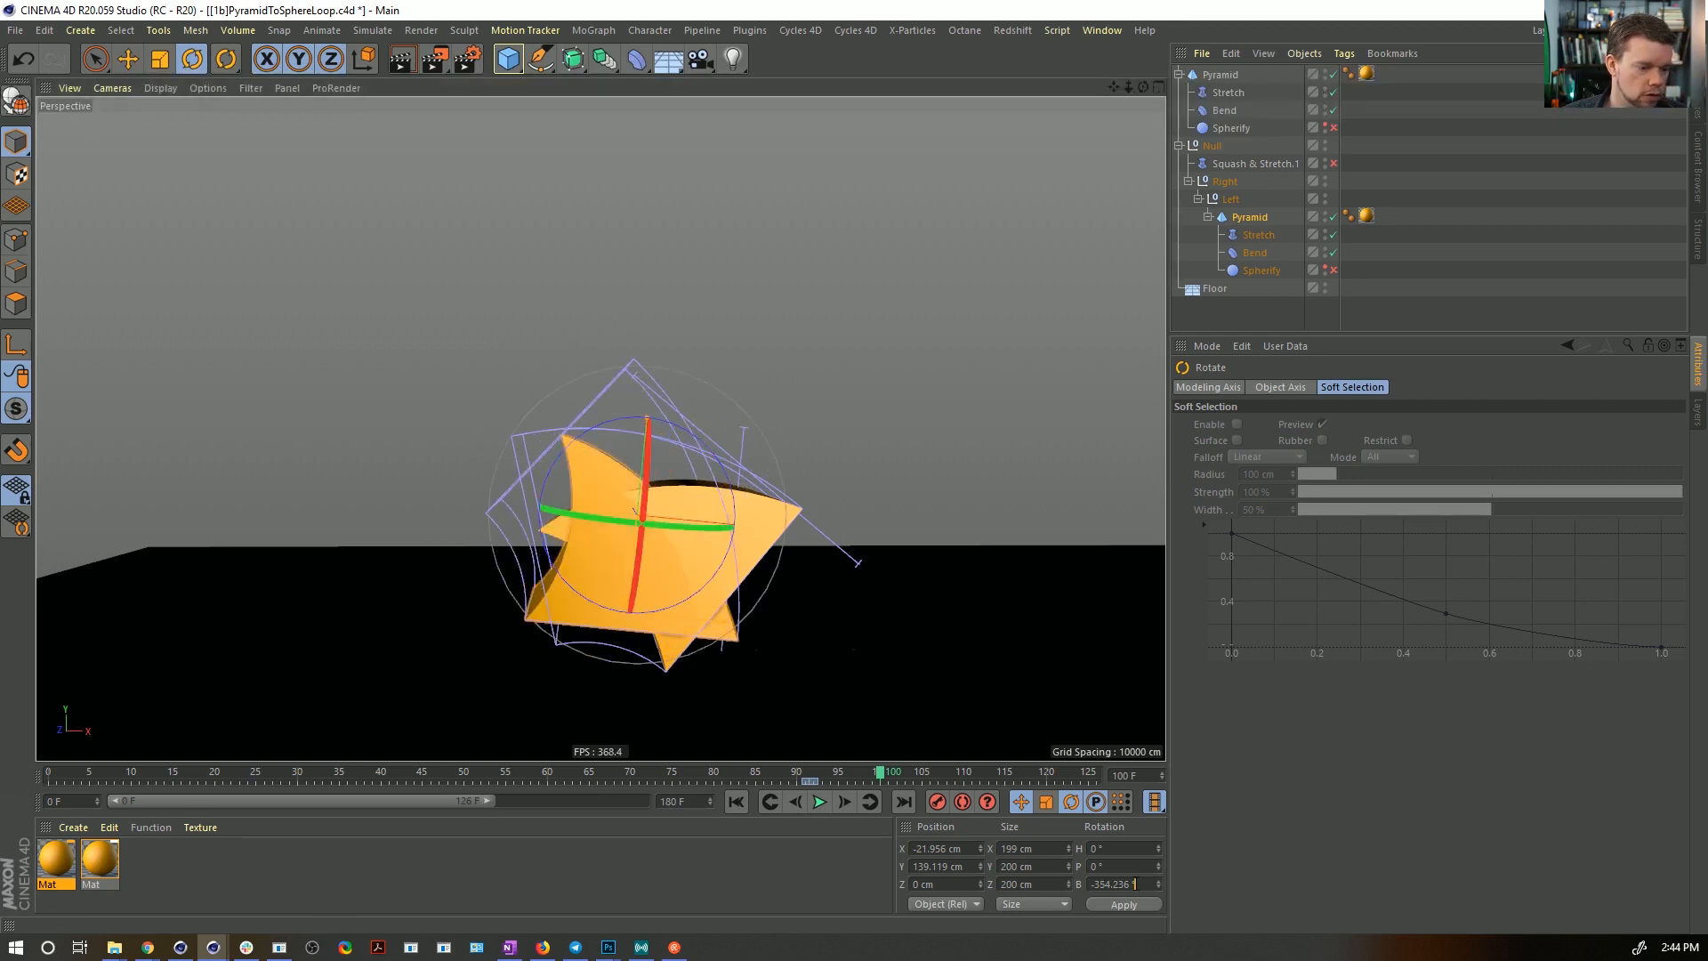
{"action": "left_click", "coordinate": [1122, 883]}
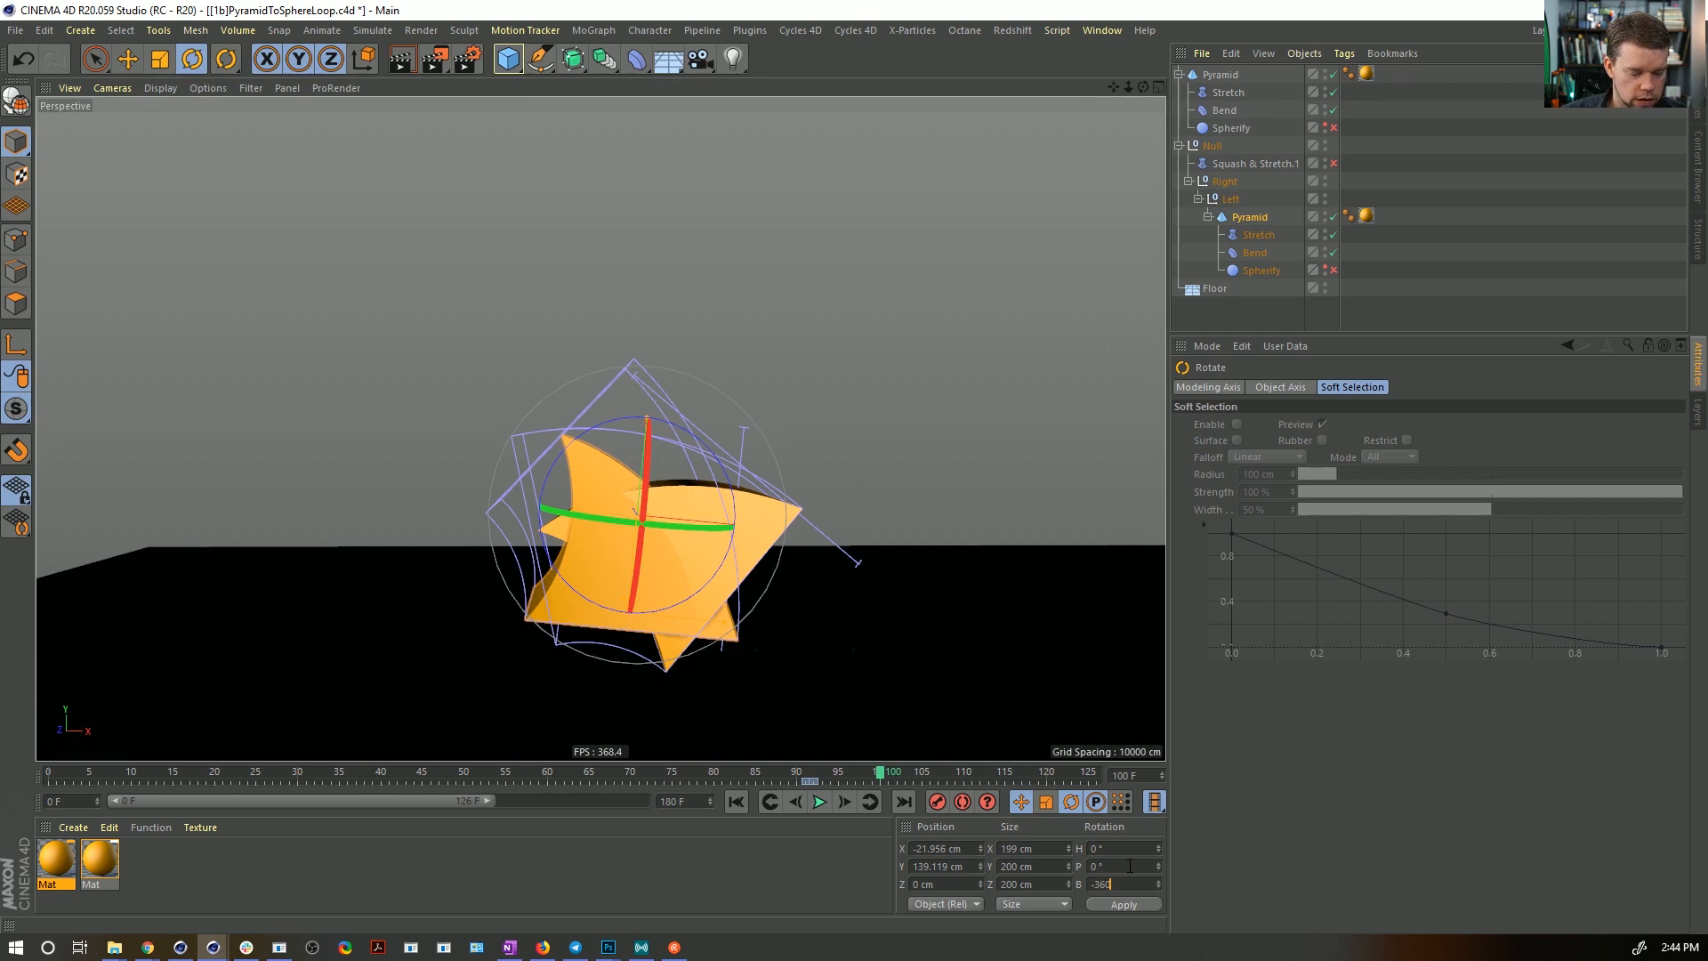
{"action": "type", "text": "-360"}
{"action": "key", "text": "Return"}
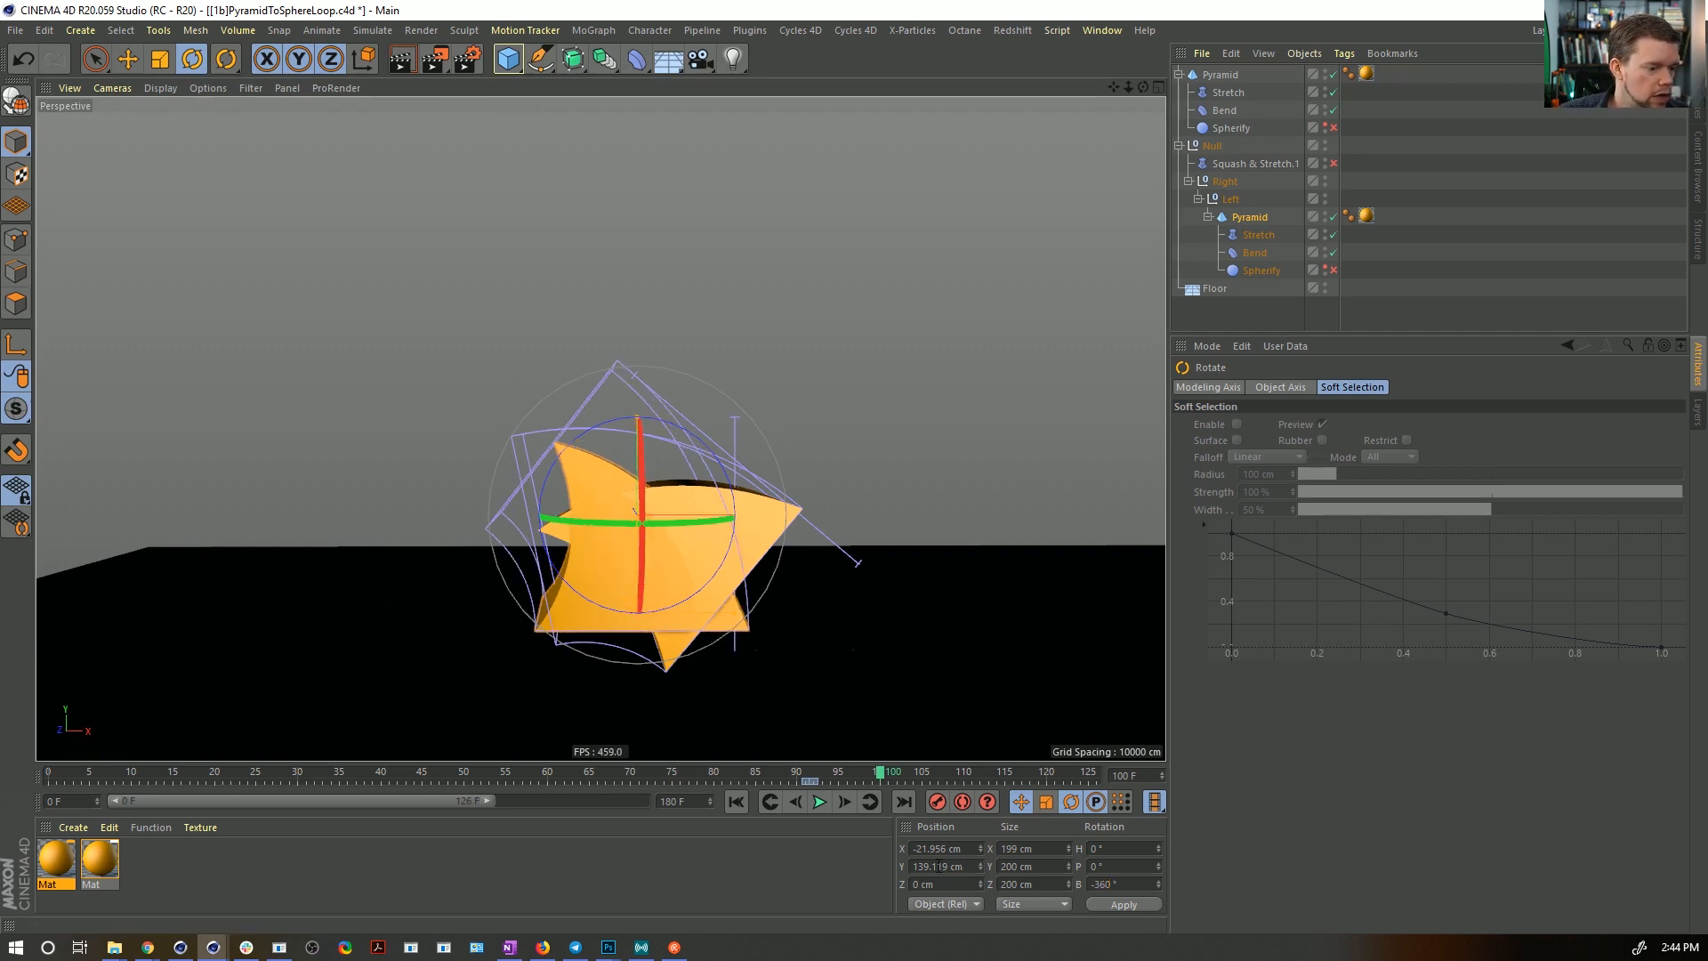
- Position the nested pyramid at Y 100 cm and X -300 cm
{"action": "type", "text": "100"}
{"action": "key", "text": "Return"}
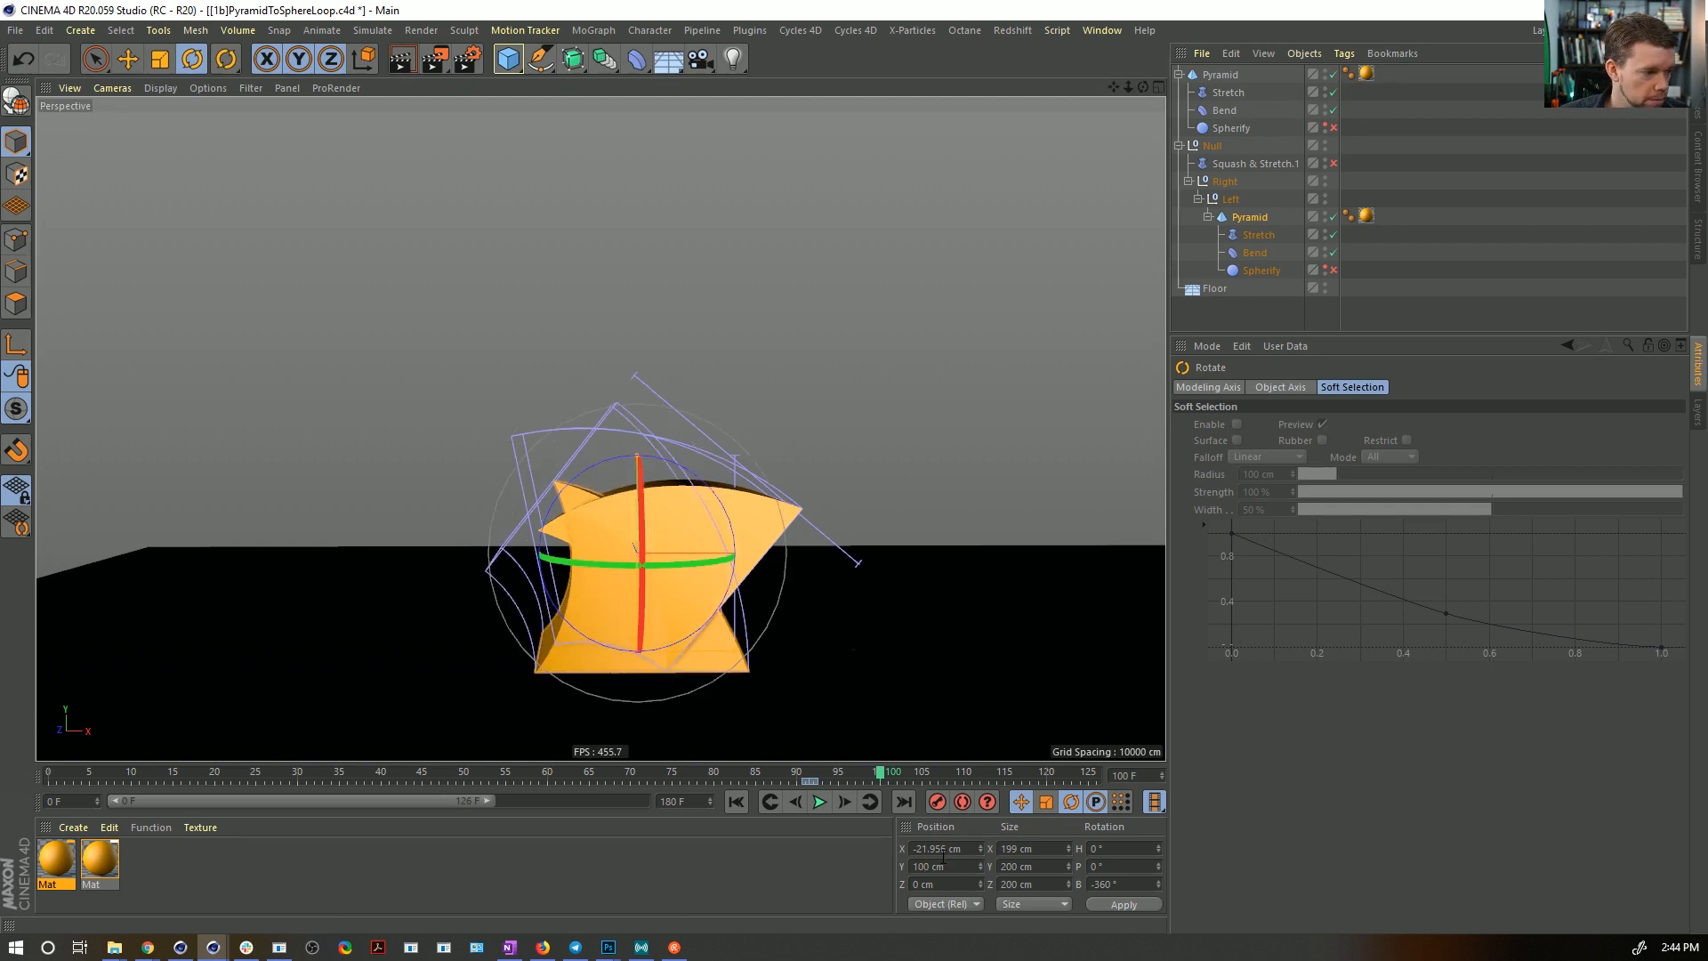
{"action": "key", "text": "e"}
{"action": "left_click_drag", "start_coordinate": [783, 554], "coordinate": [490, 592]}
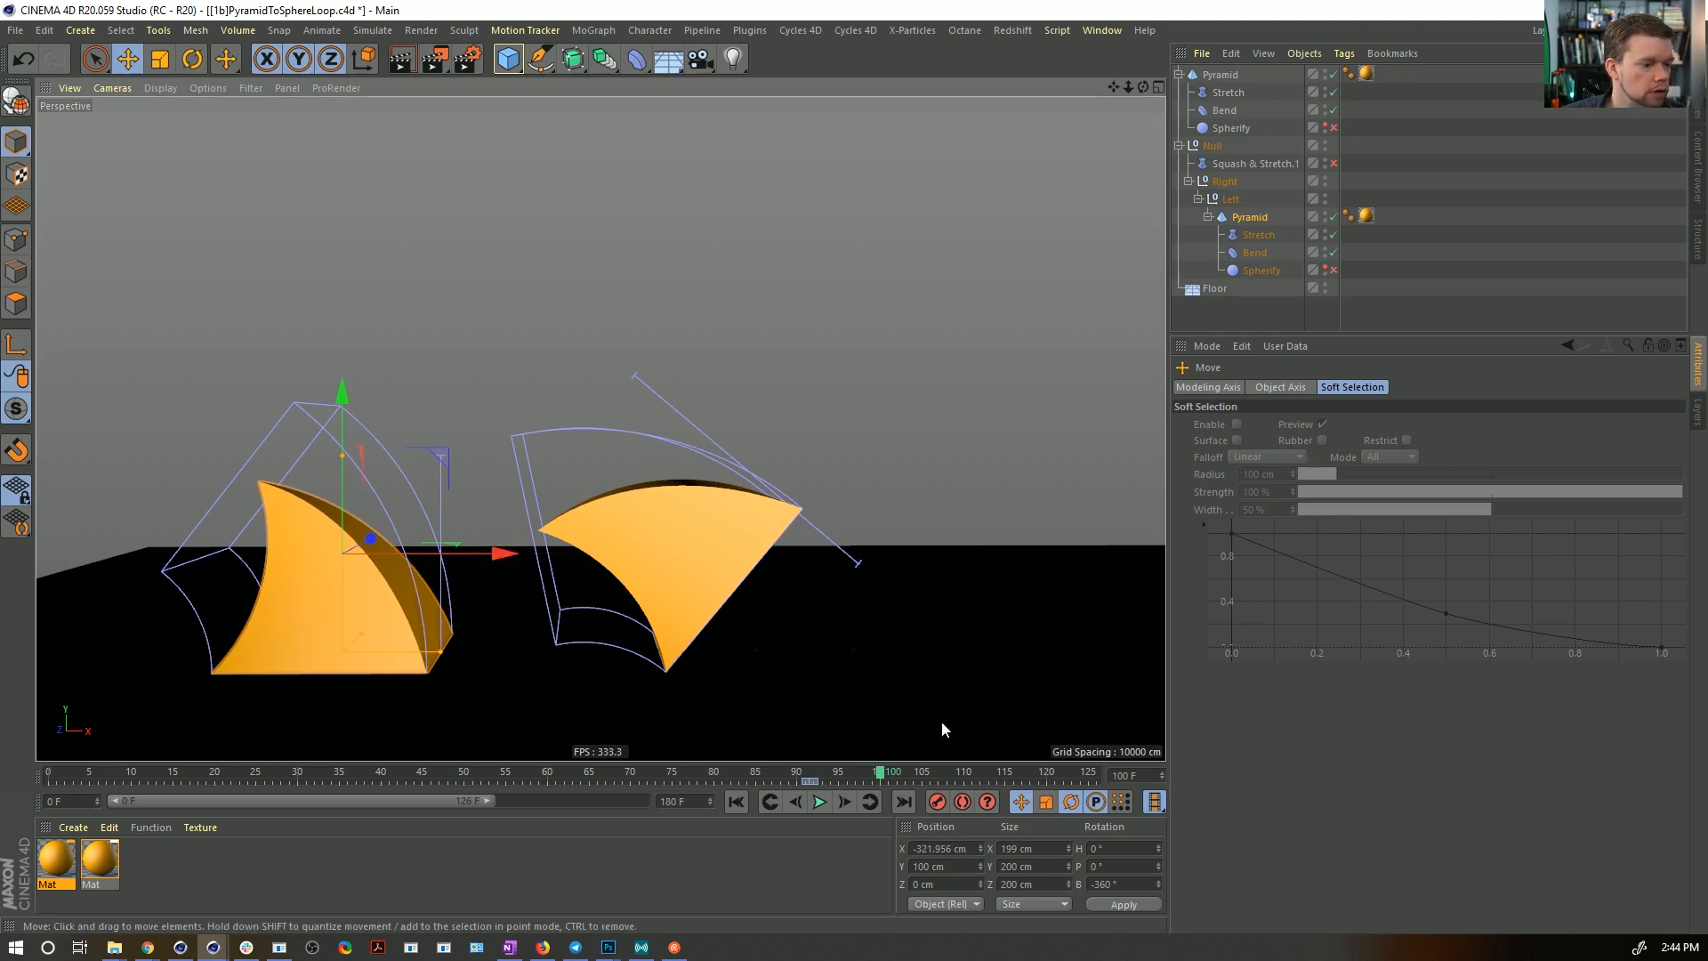
{"action": "left_click", "coordinate": [925, 851]}
{"action": "type", "text": "-300"}
{"action": "key", "text": "Return"}
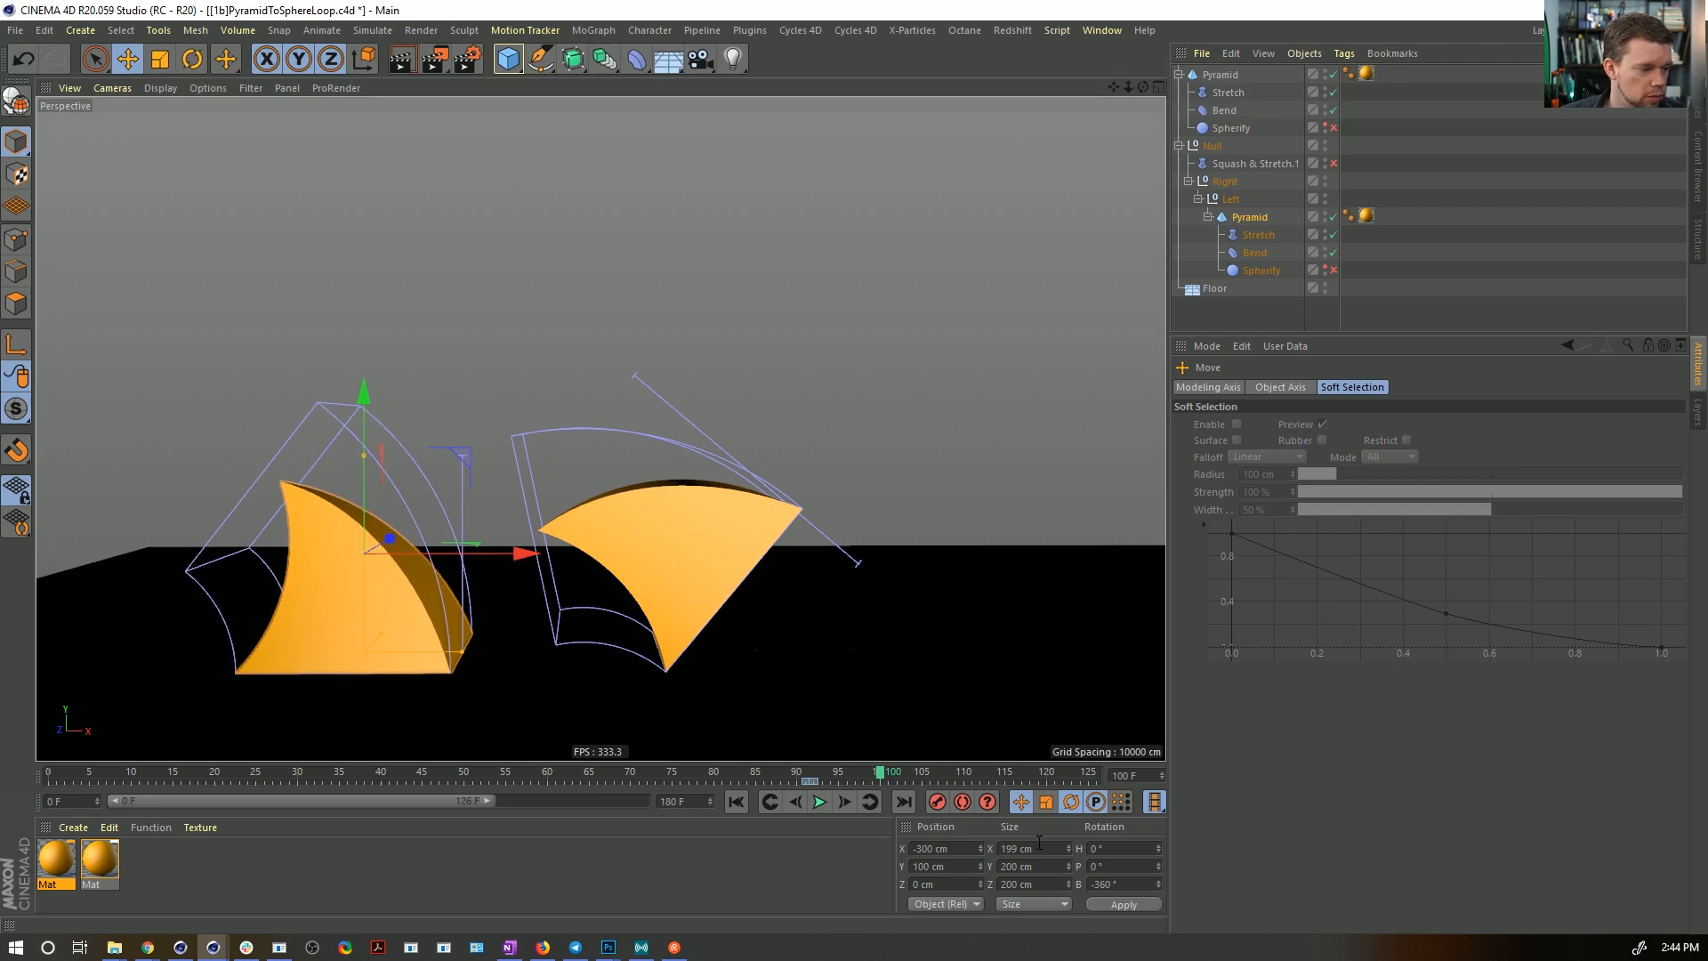
- Record the nested pyramid's position and rotation keyframes at frame 100 and move these keys to frame 110
{"action": "left_click", "coordinate": [1249, 218]}
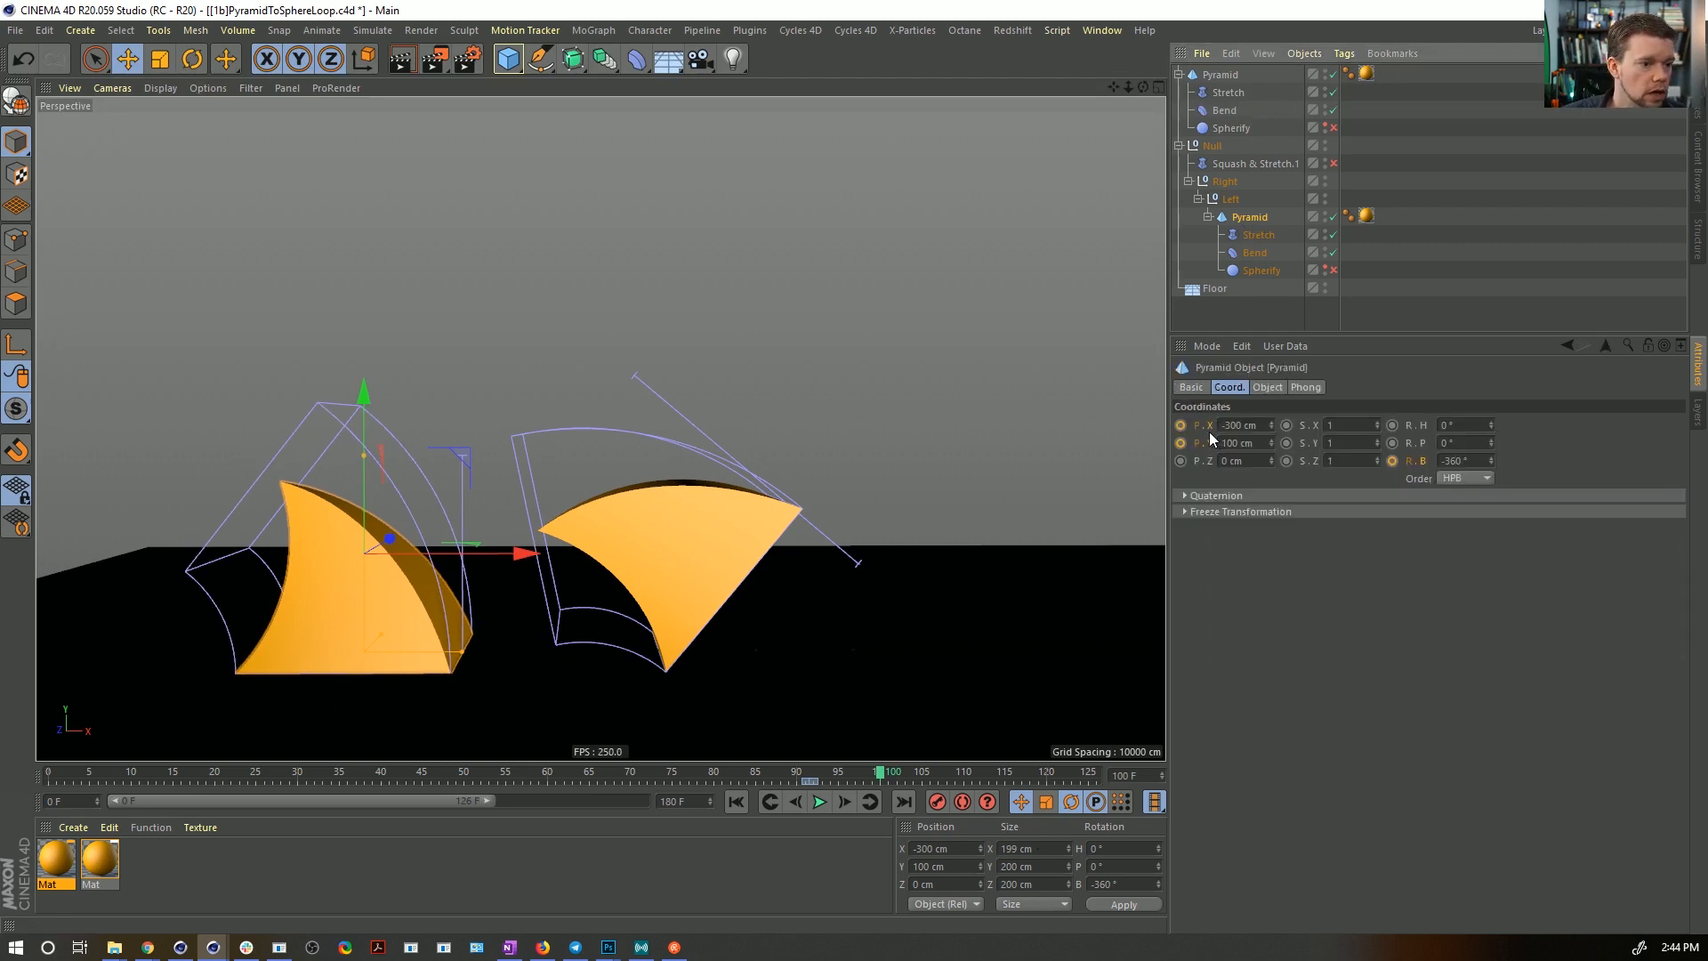
{"action": "left_click", "coordinate": [938, 802]}
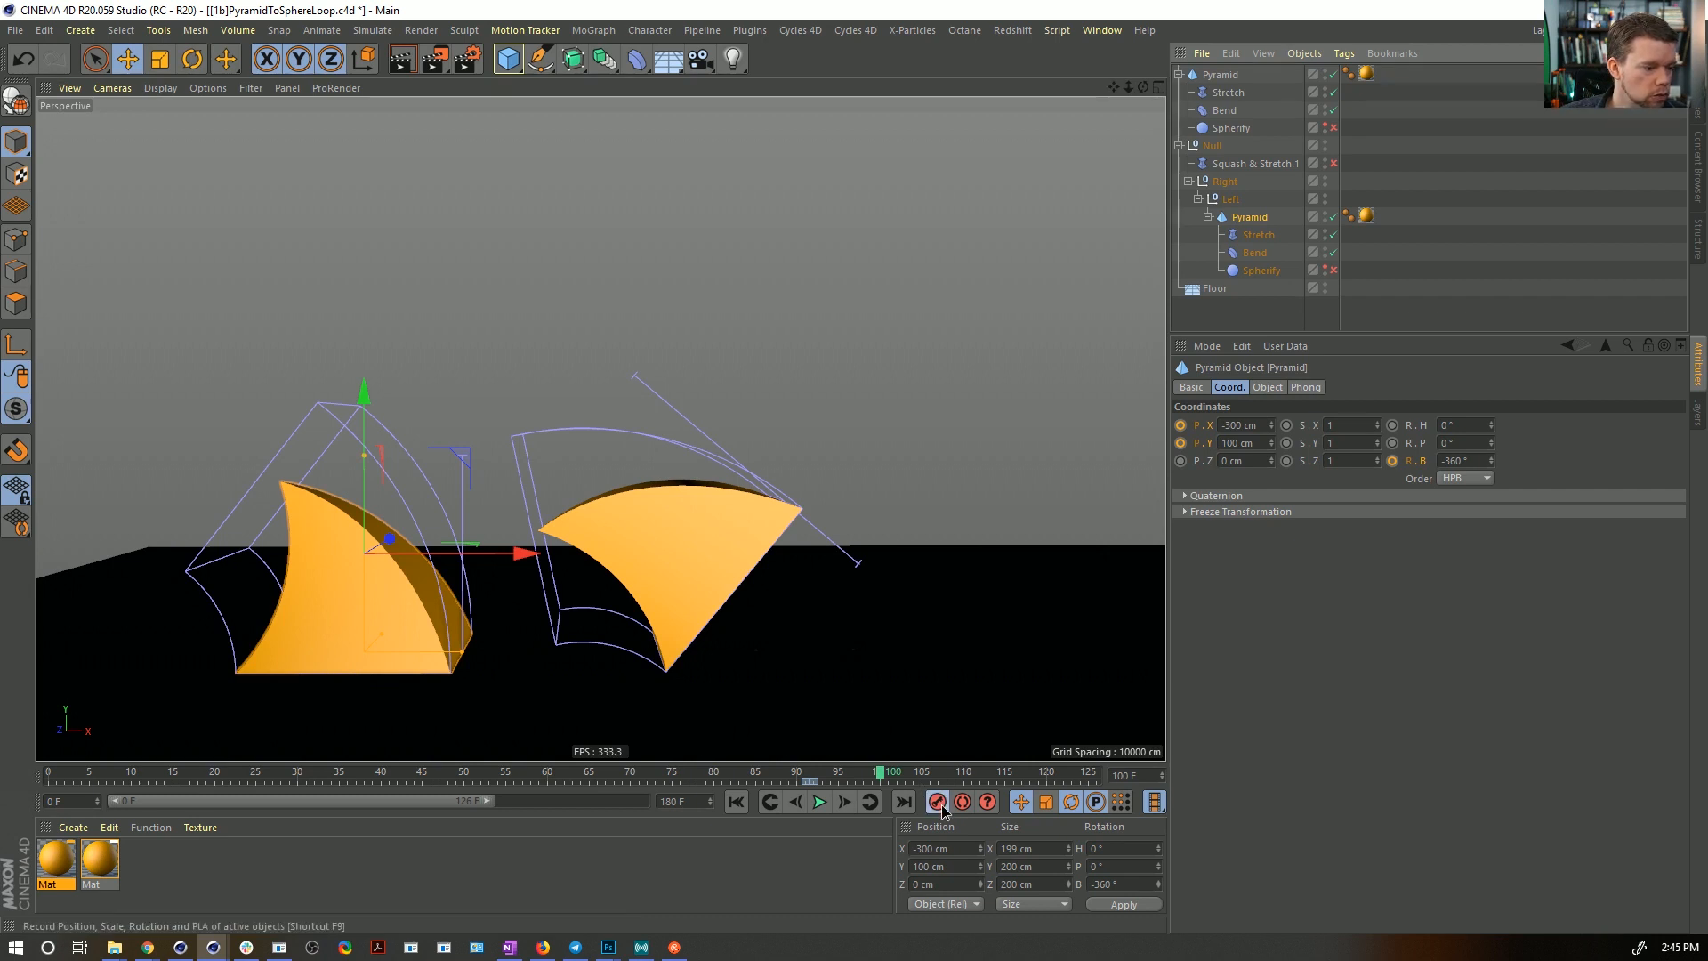
{"action": "left_click_drag", "start_coordinate": [812, 776], "coordinate": [880, 795]}
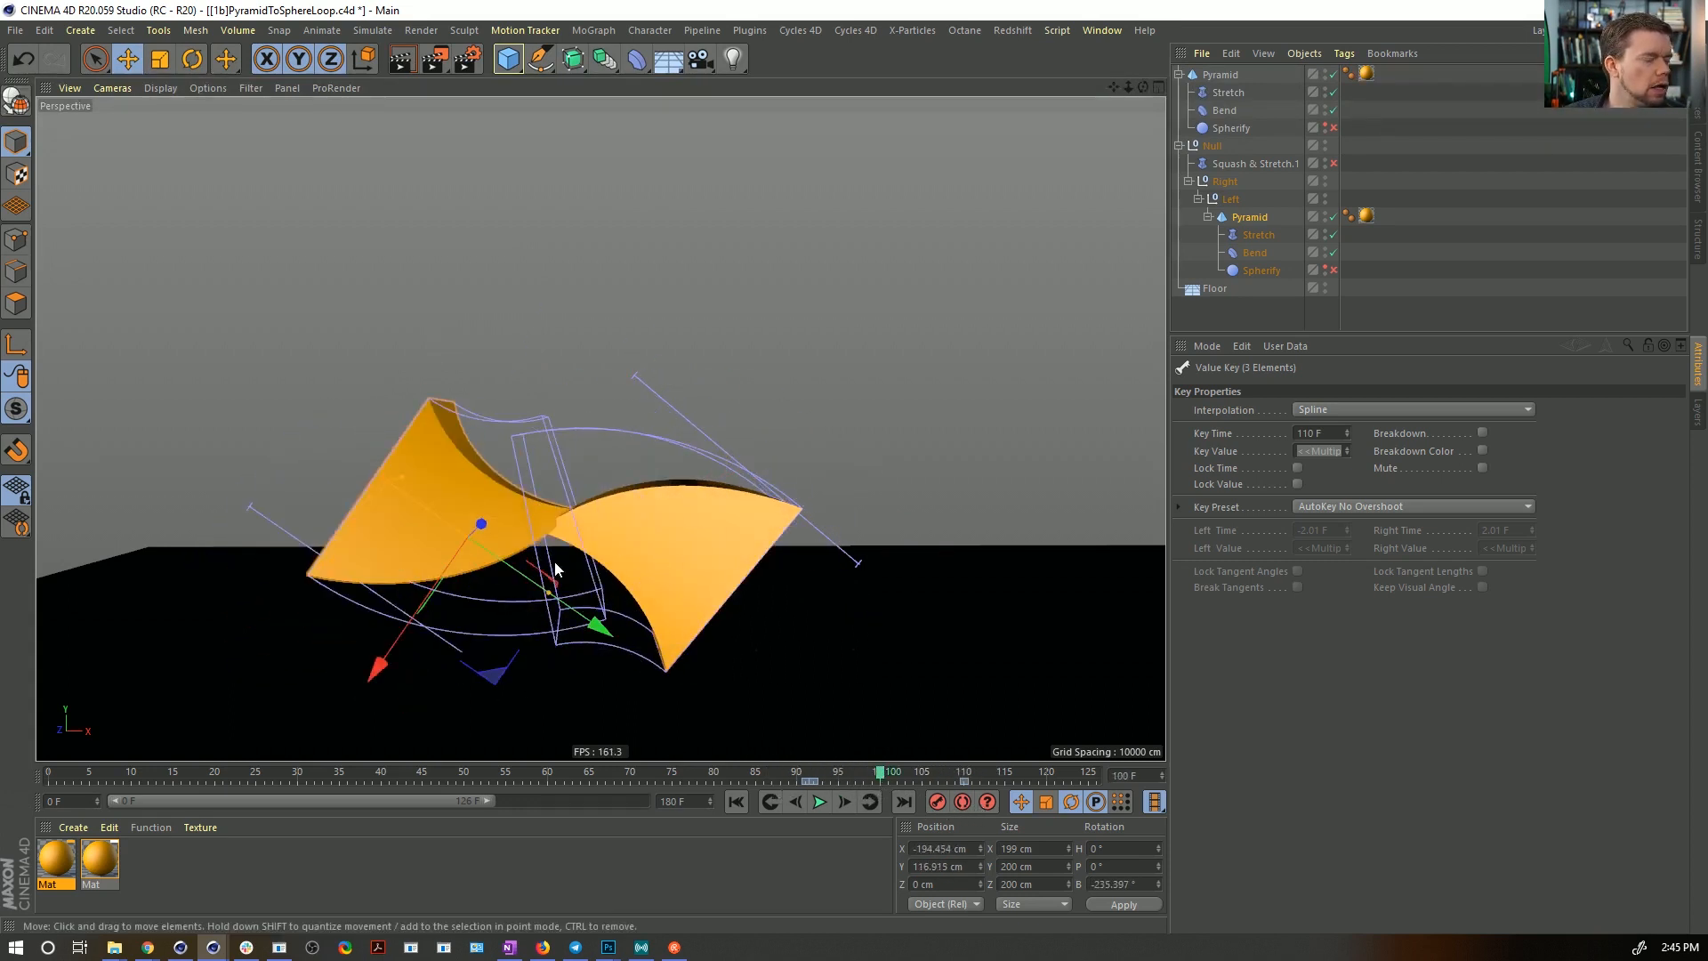
- At frame 100, raise the nested pyramid to about X -185 cm and Y 256 cm and keyframe it as the jump's peak
{"action": "left_click_drag", "start_coordinate": [495, 675], "coordinate": [498, 550]}
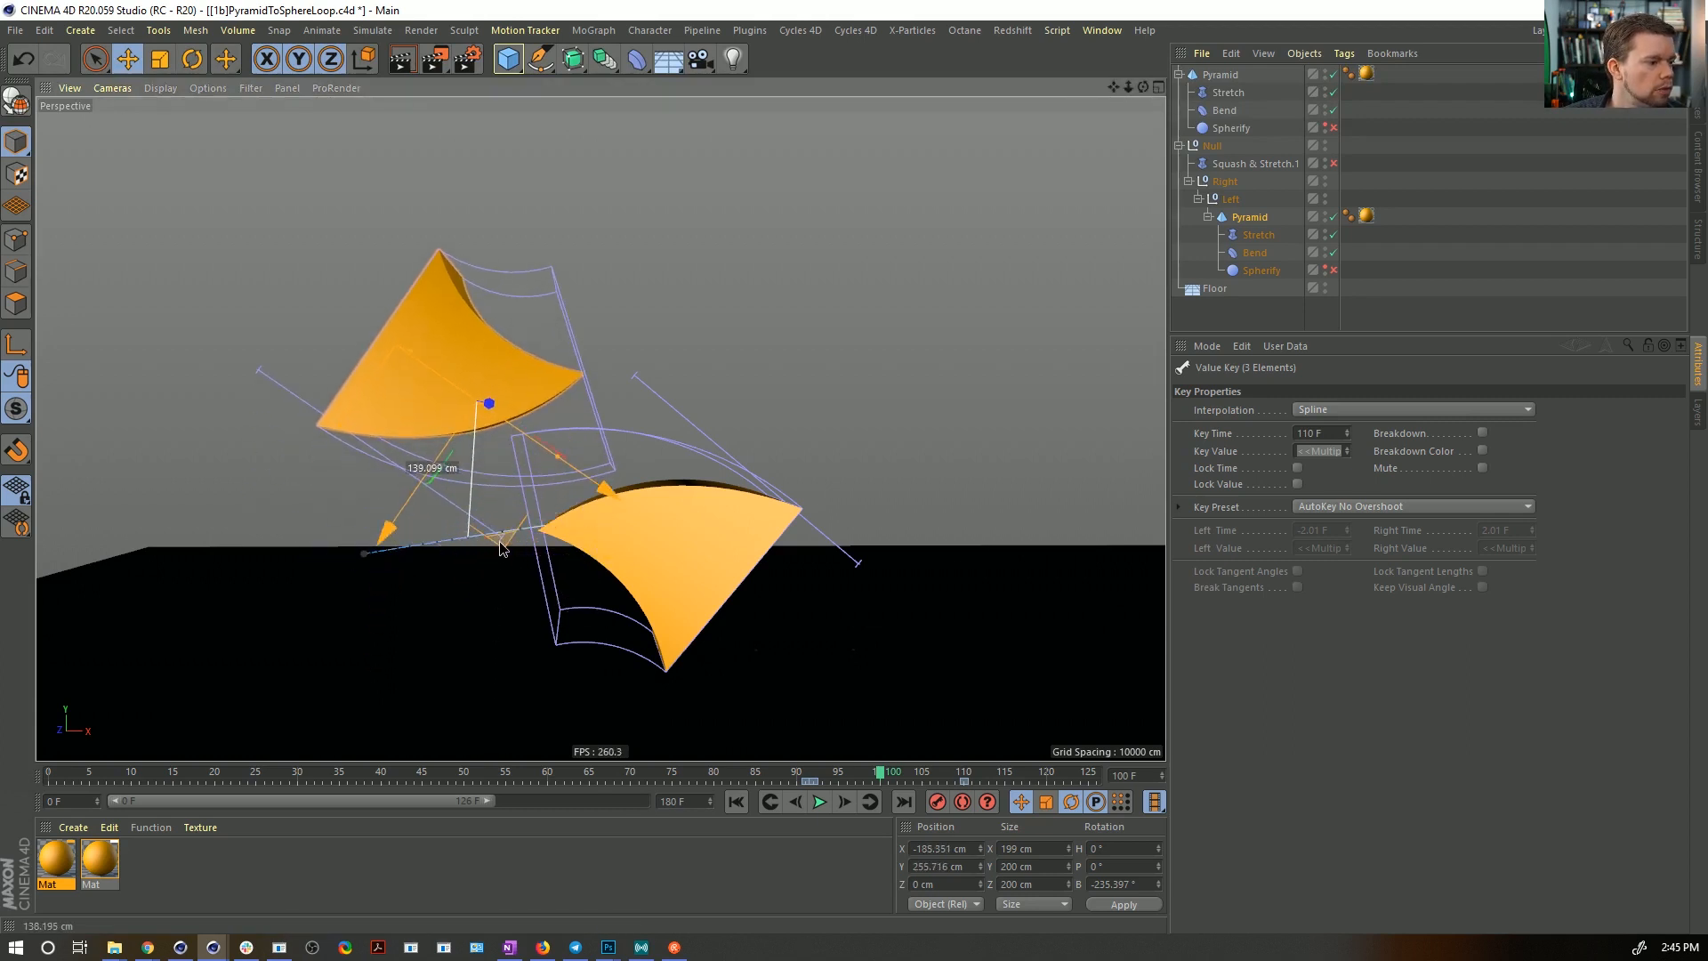
{"action": "left_click", "coordinate": [1259, 218]}
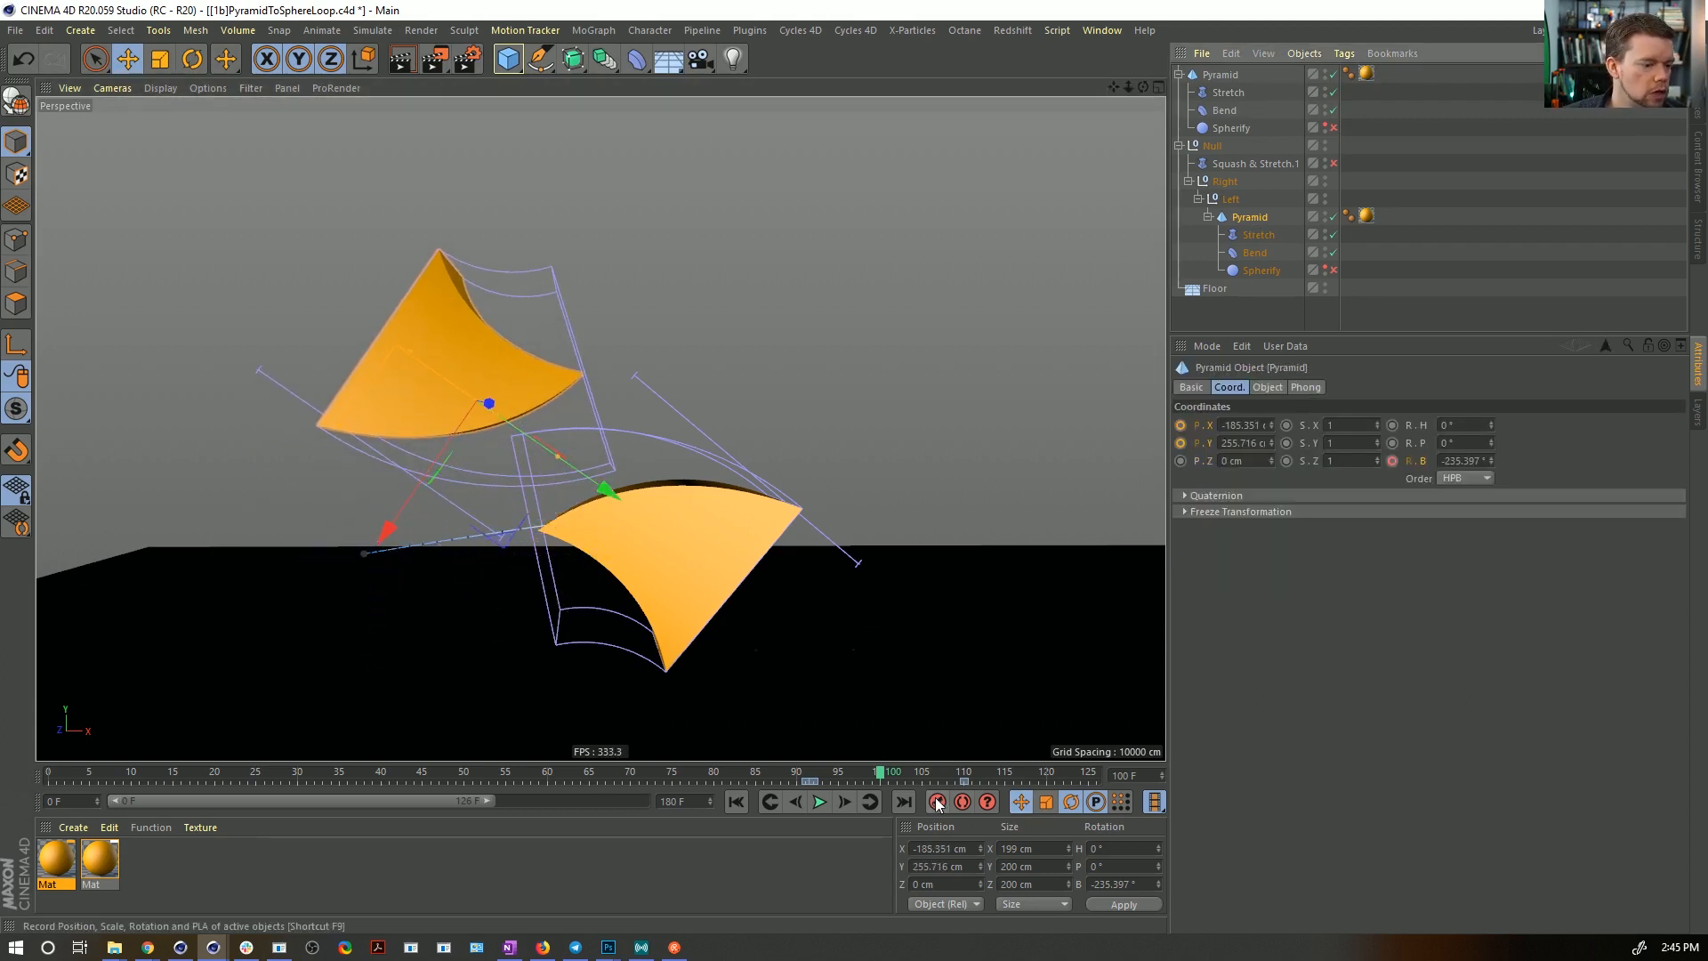
{"action": "key", "text": "F9"}
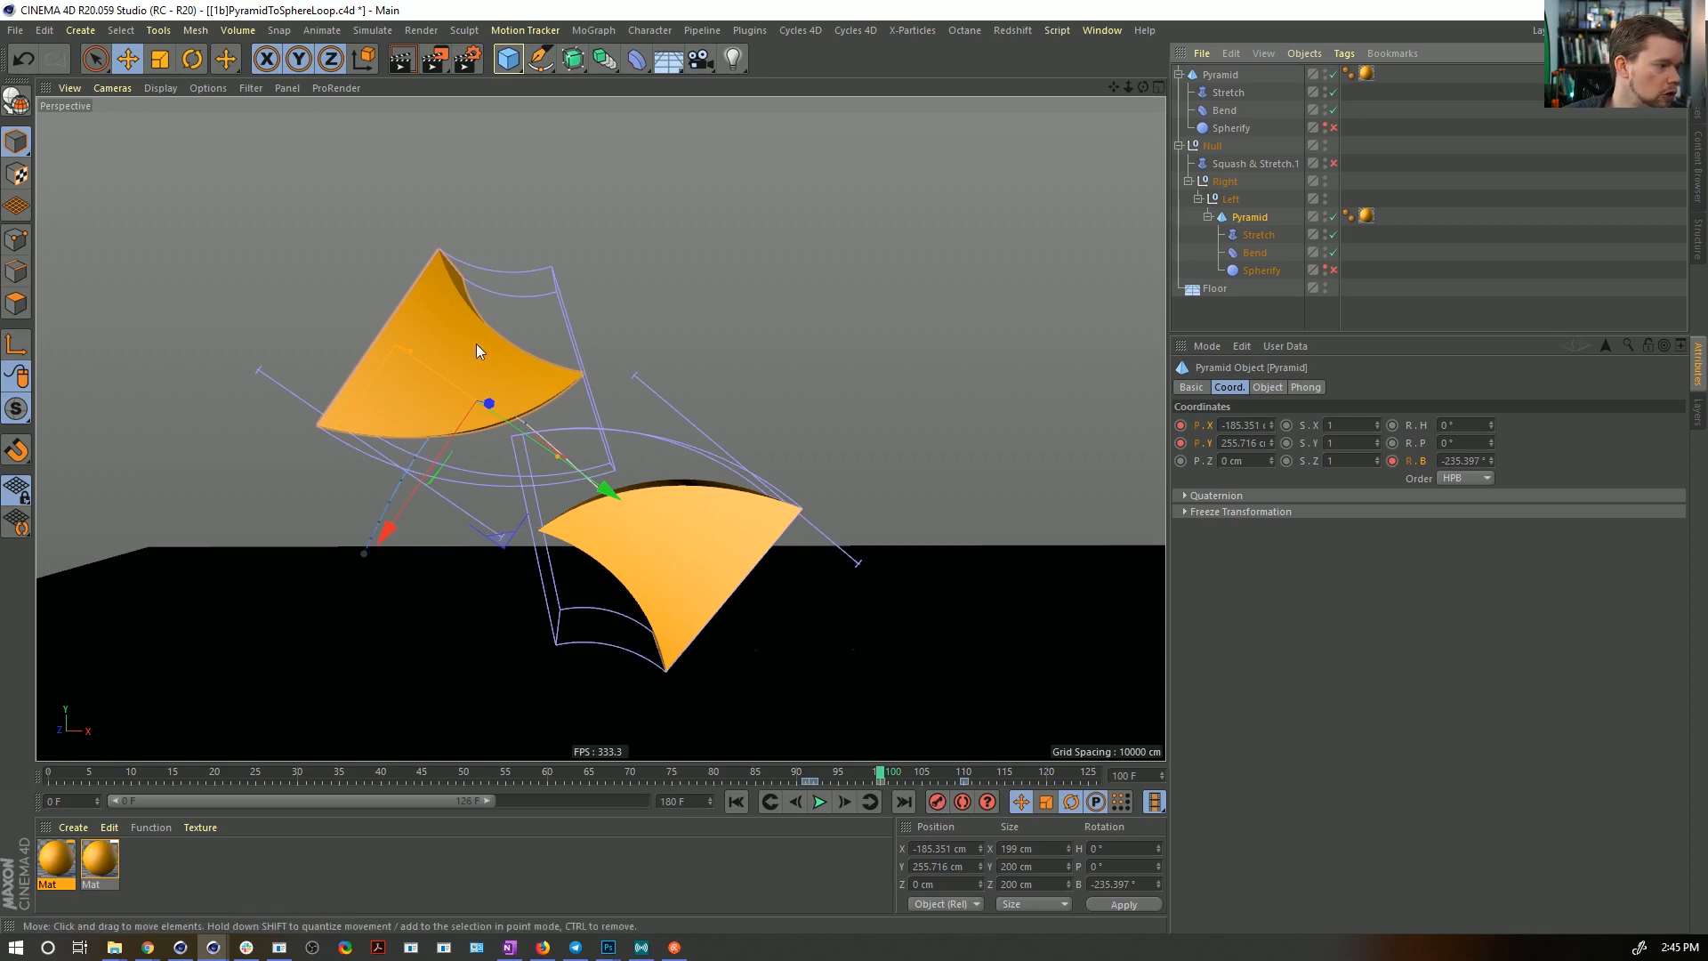
{"action": "left_click_drag", "start_coordinate": [725, 782], "coordinate": [830, 781]}
- Disable the duplicate pyramid with its Stretch and Bend deformers, and enable its Spherify deformer
{"action": "left_click", "coordinate": [1333, 75]}
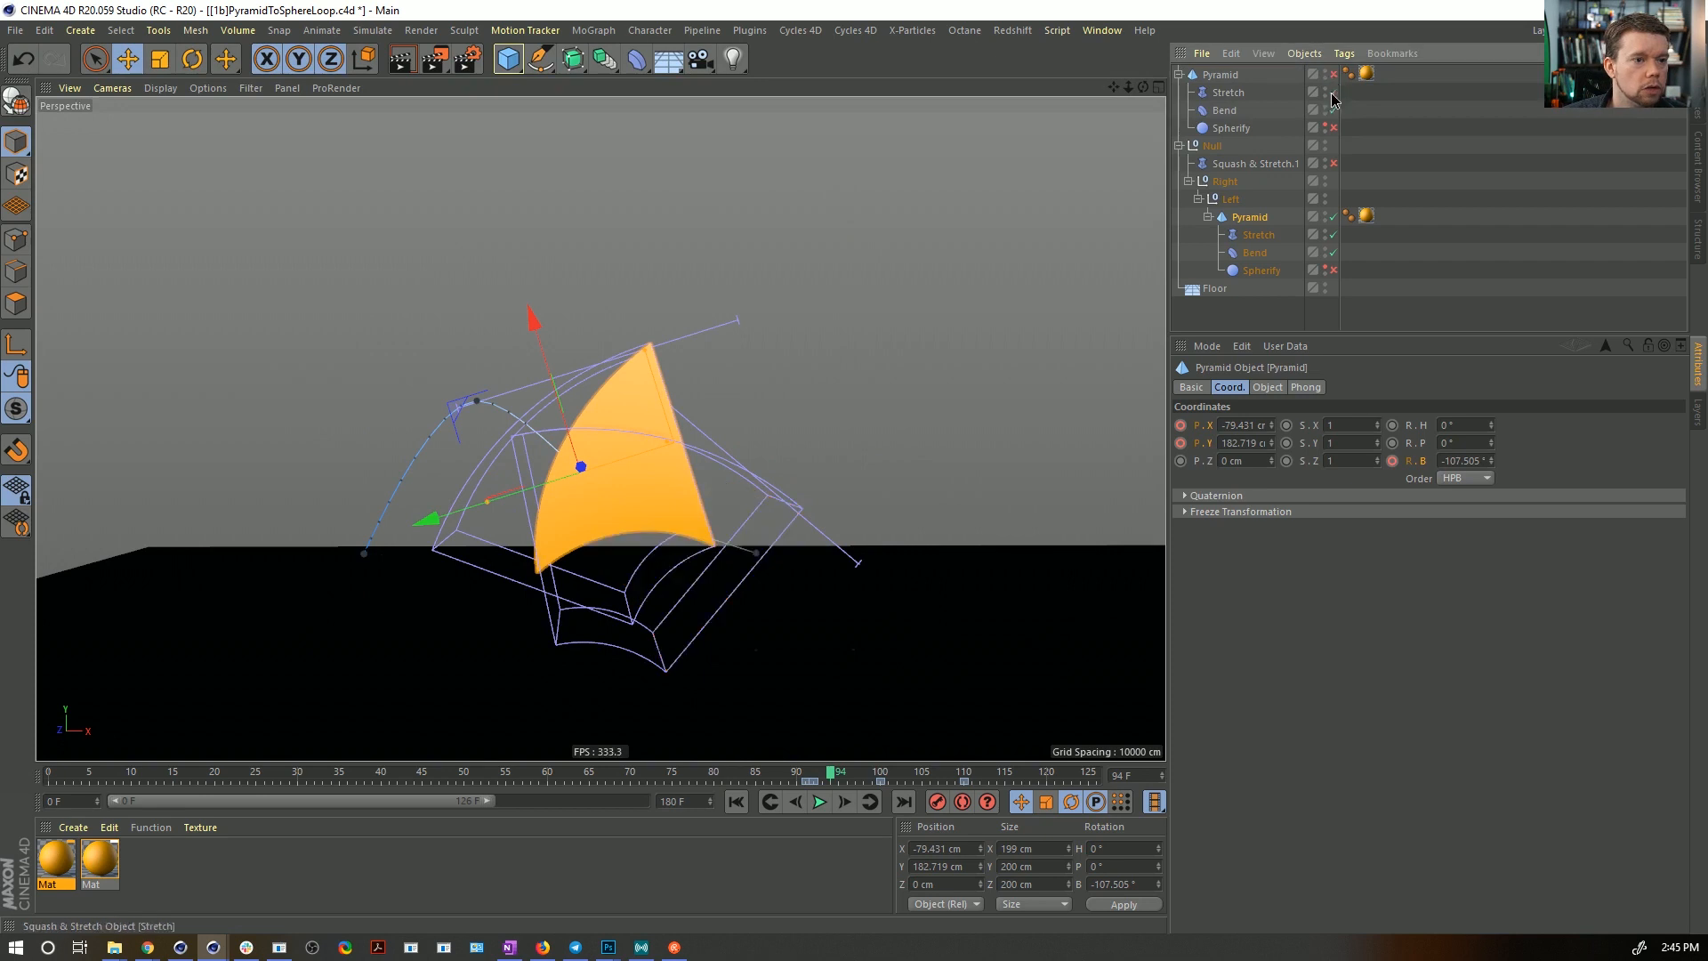
{"action": "left_click", "coordinate": [1333, 92]}
{"action": "left_click", "coordinate": [1334, 126]}
{"action": "left_click", "coordinate": [1332, 112]}
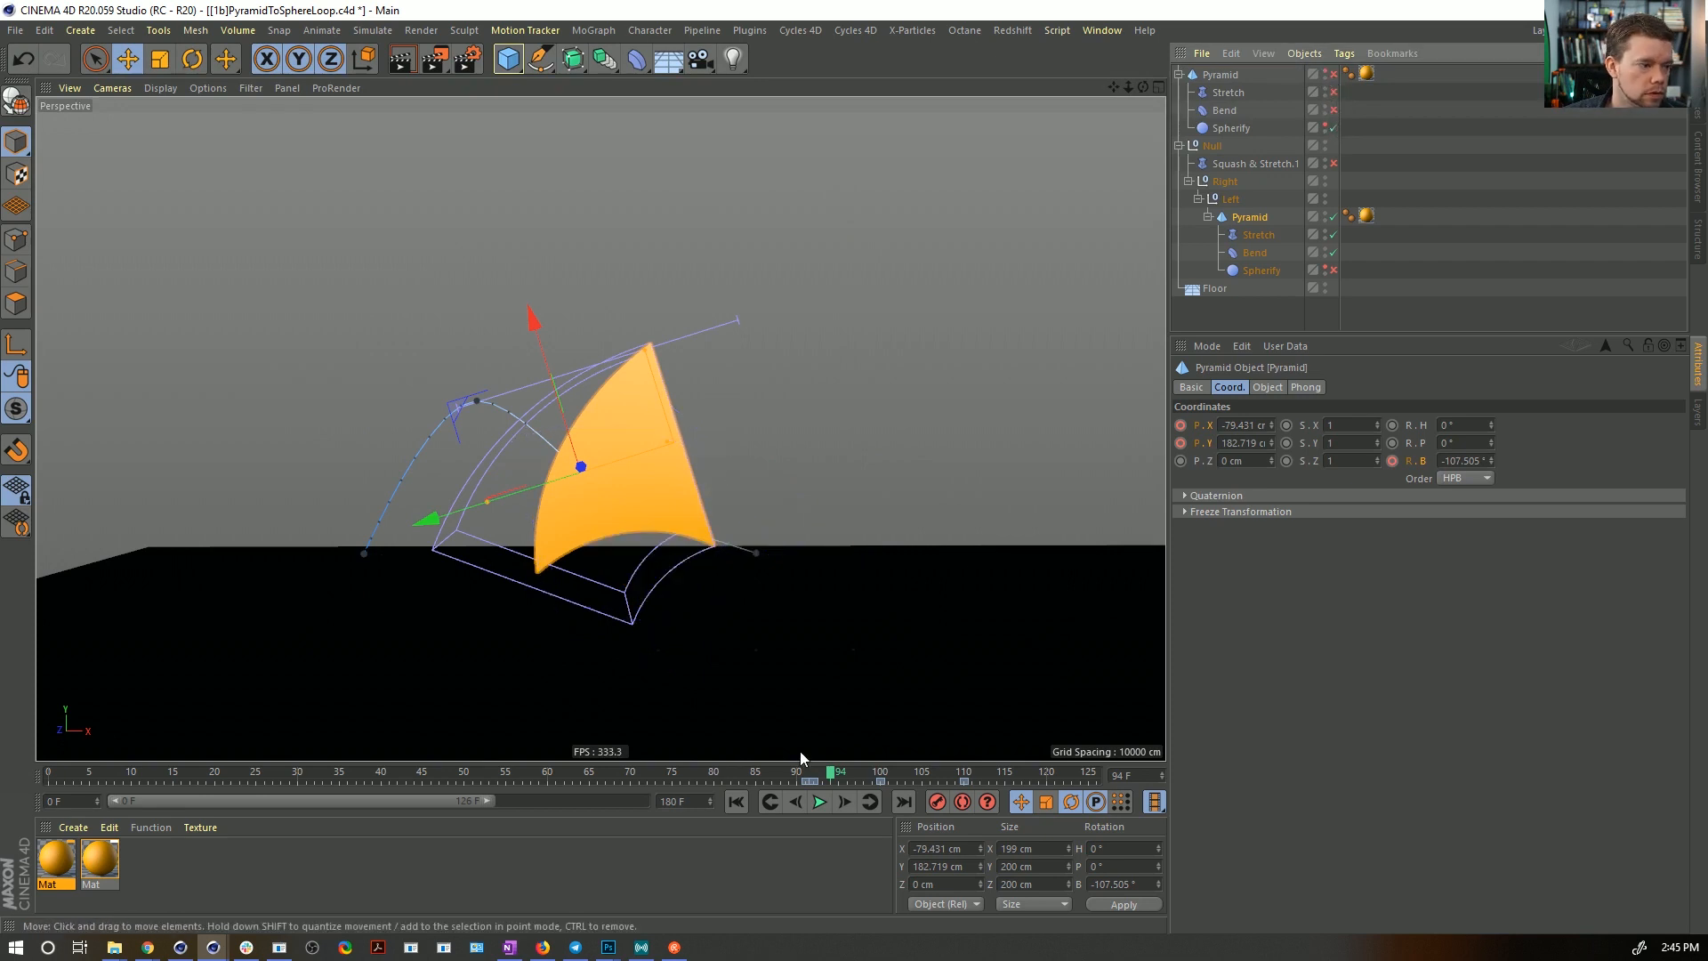
- Scrub the timeline from frame 0 to 110 to review the nested pyramid's roll and jump
{"action": "left_click_drag", "start_coordinate": [748, 772], "coordinate": [848, 882]}
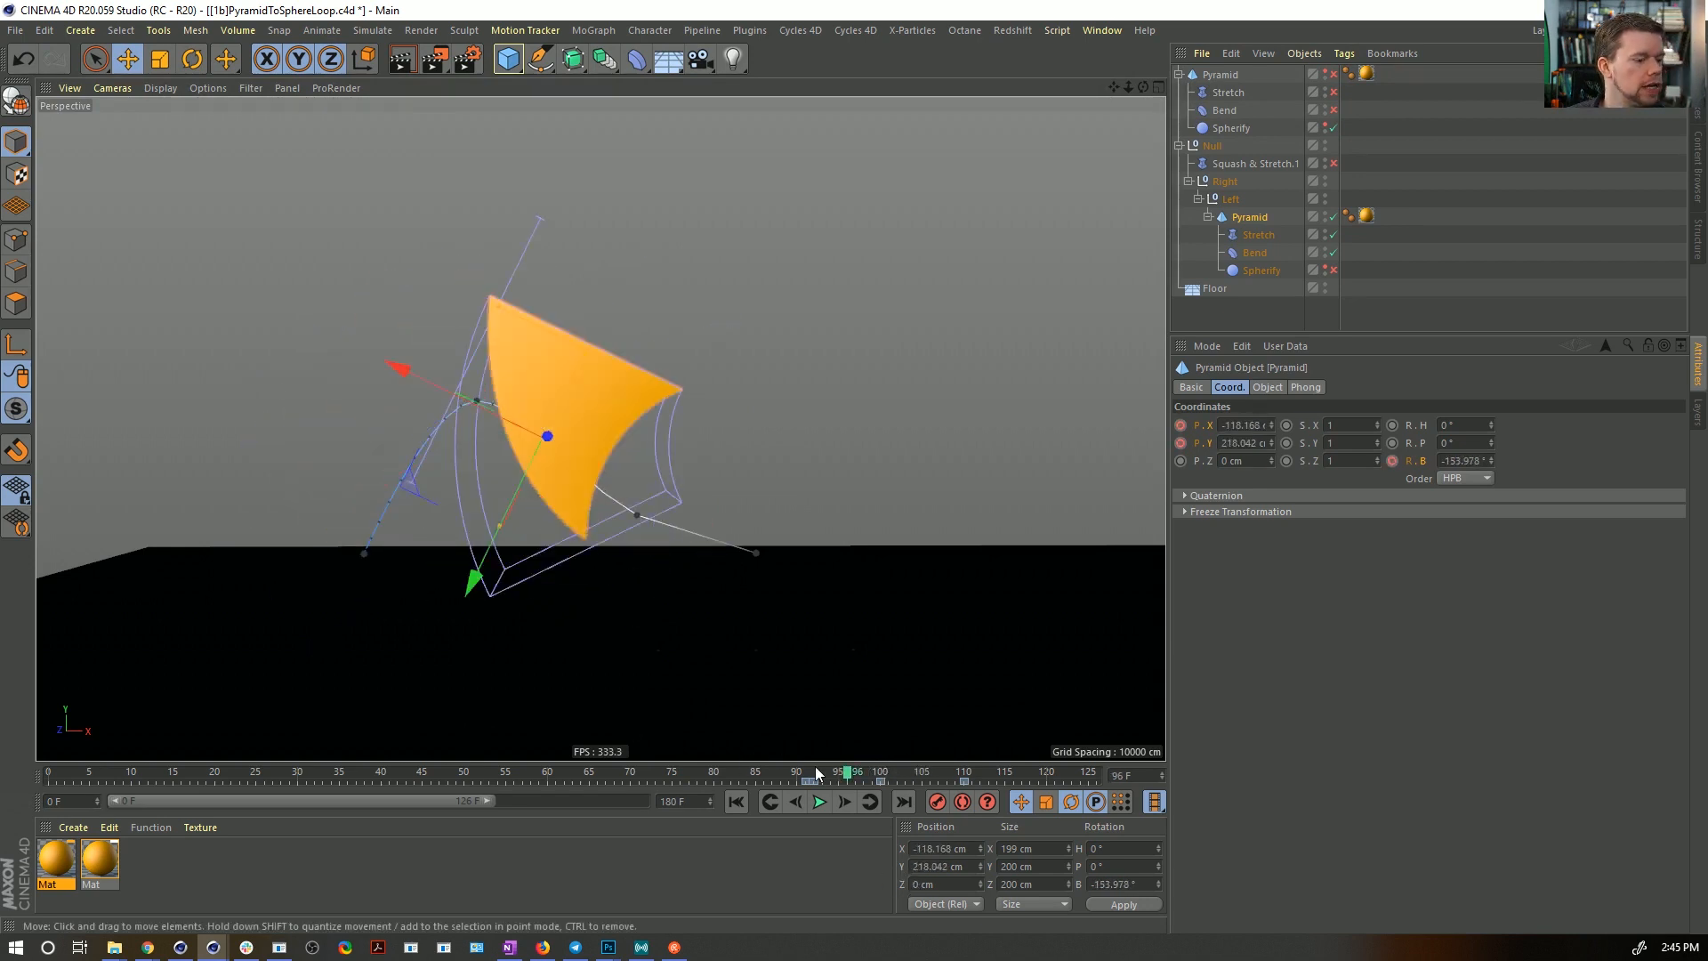
{"action": "left_click_drag", "start_coordinate": [817, 774], "coordinate": [968, 780]}
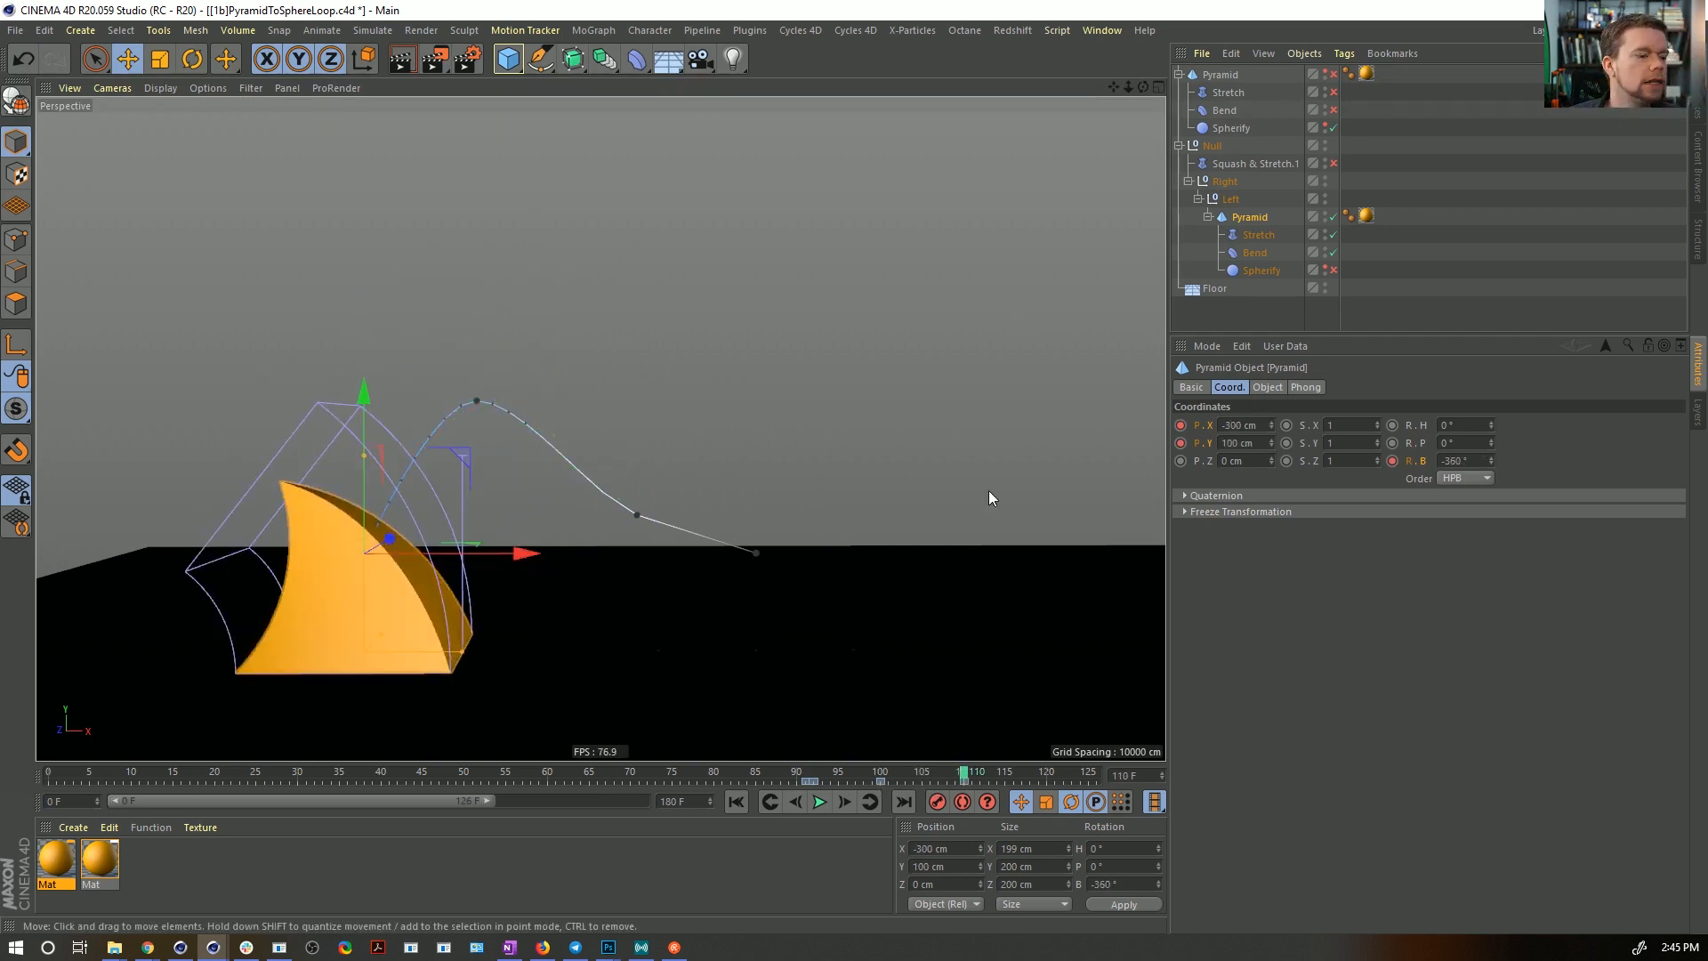
{"action": "left_click_drag", "start_coordinate": [653, 775], "coordinate": [3, 772]}
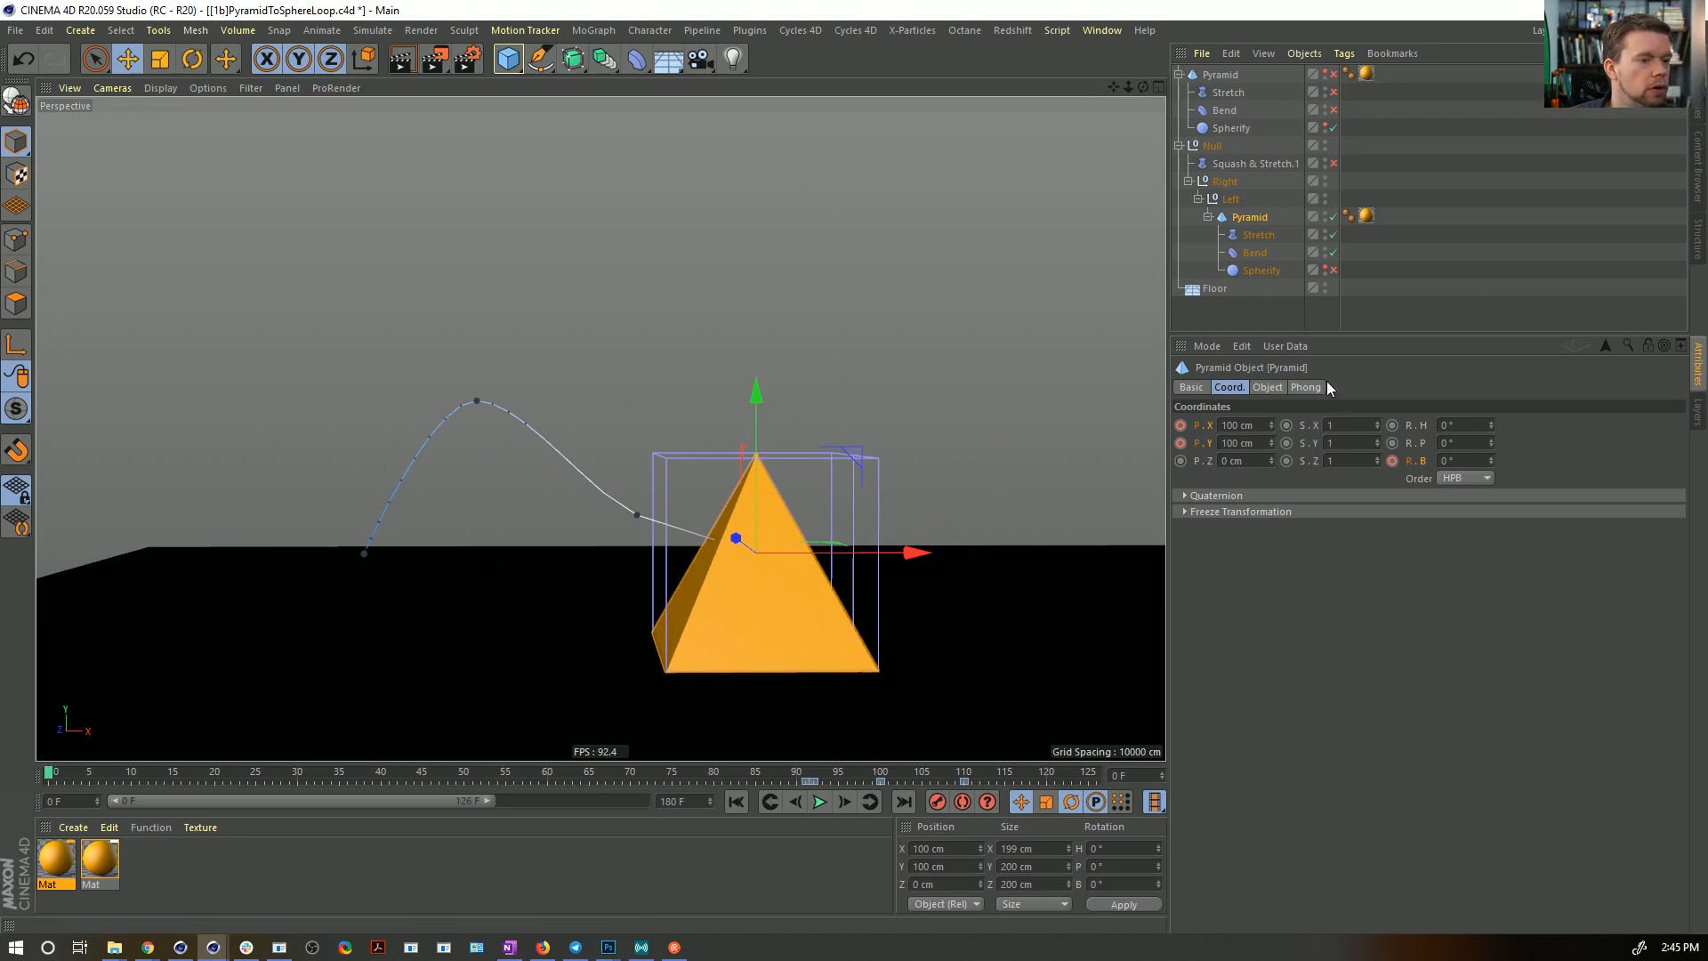
{"action": "left_click", "coordinate": [963, 774]}
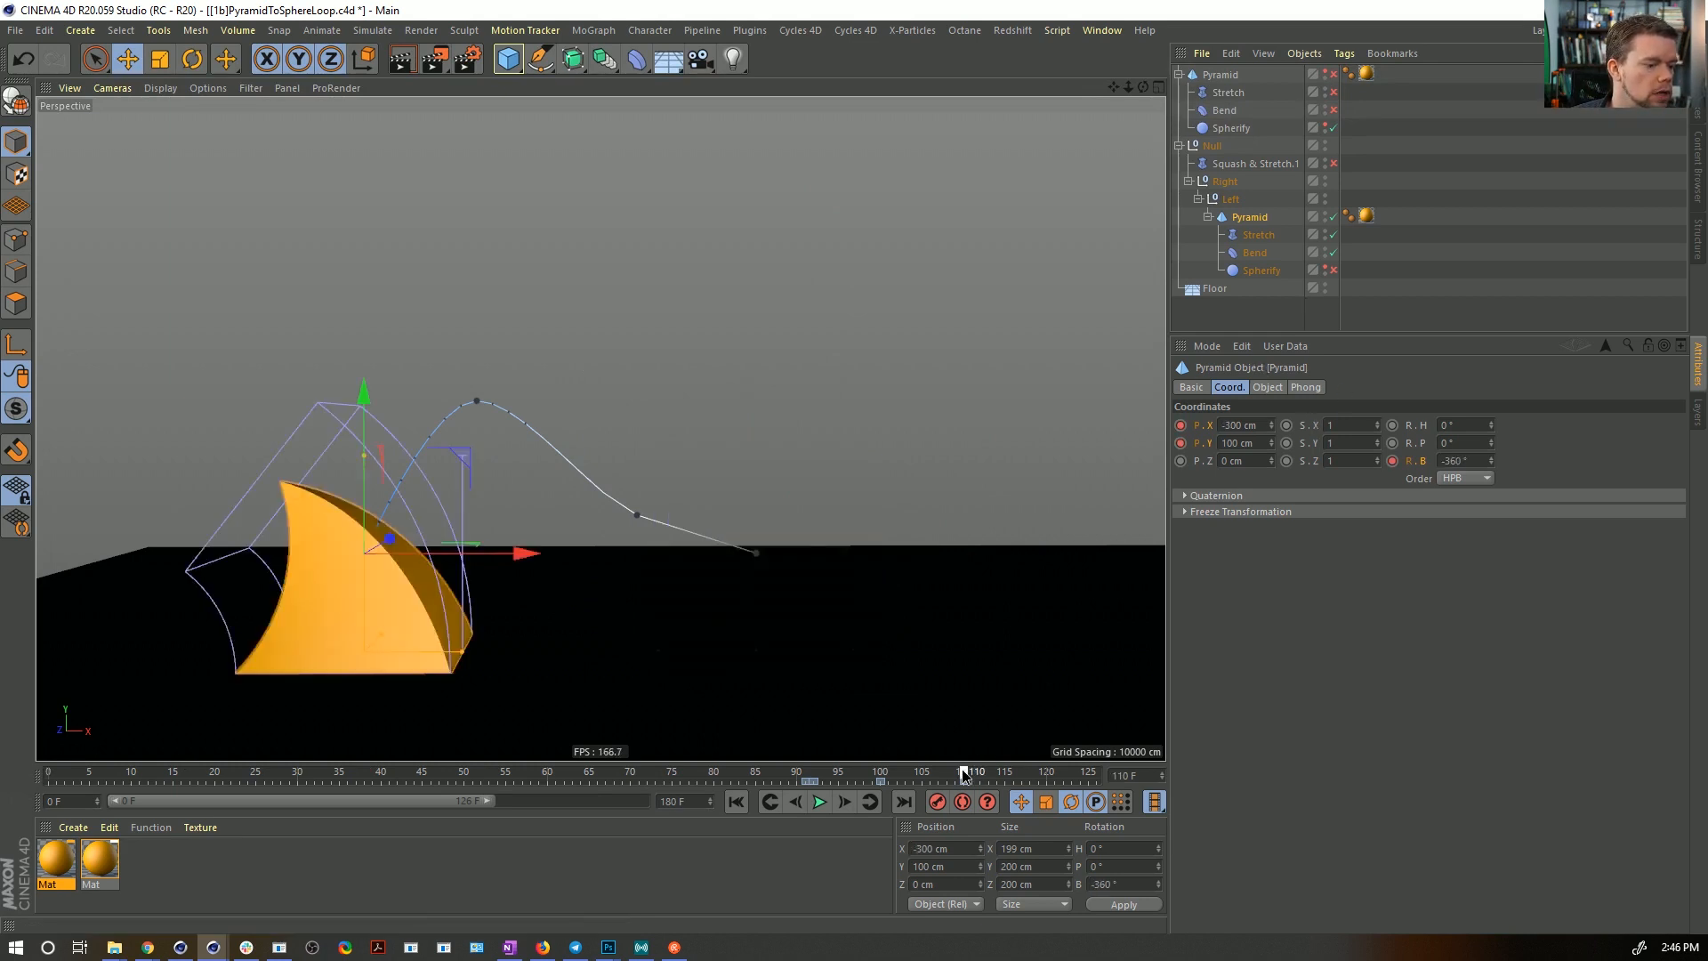
- At frame 120, set the nested pyramid's Bend strength to 0° and keyframe it
{"action": "mouse_move", "coordinate": [1019, 780]}
{"action": "left_mouse_down"}
{"action": "mouse_move", "coordinate": [909, 781]}
{"action": "mouse_move", "coordinate": [1031, 789]}
{"action": "left_mouse_up"}
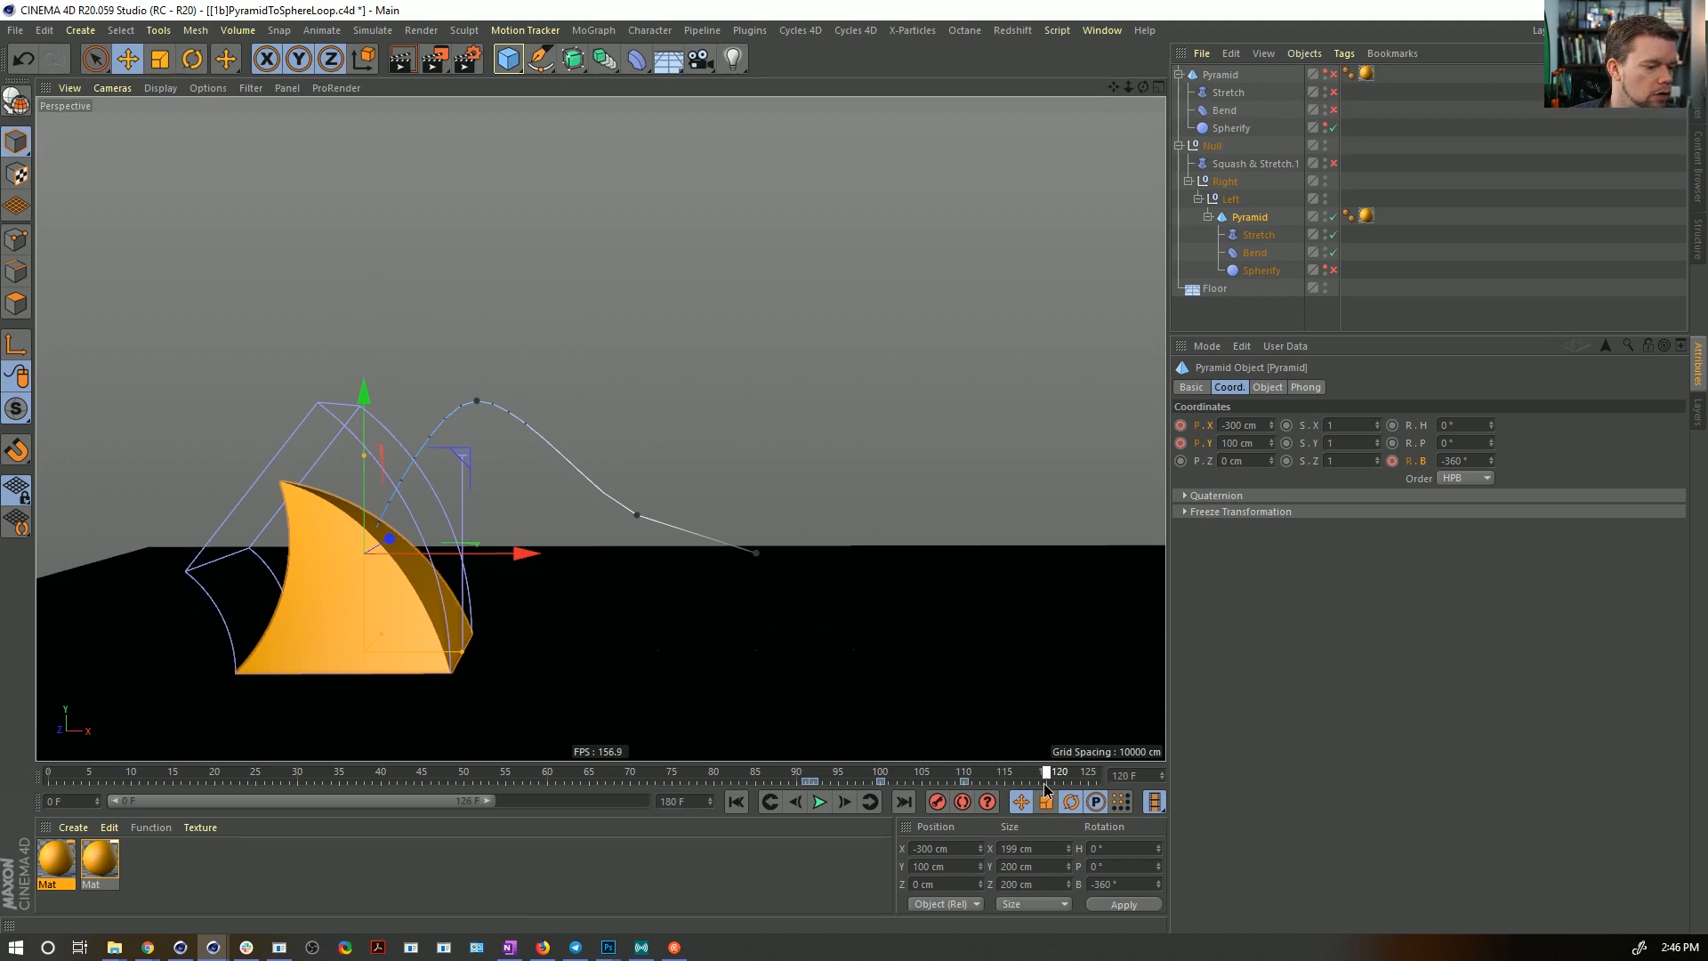
{"action": "left_click", "coordinate": [1251, 251]}
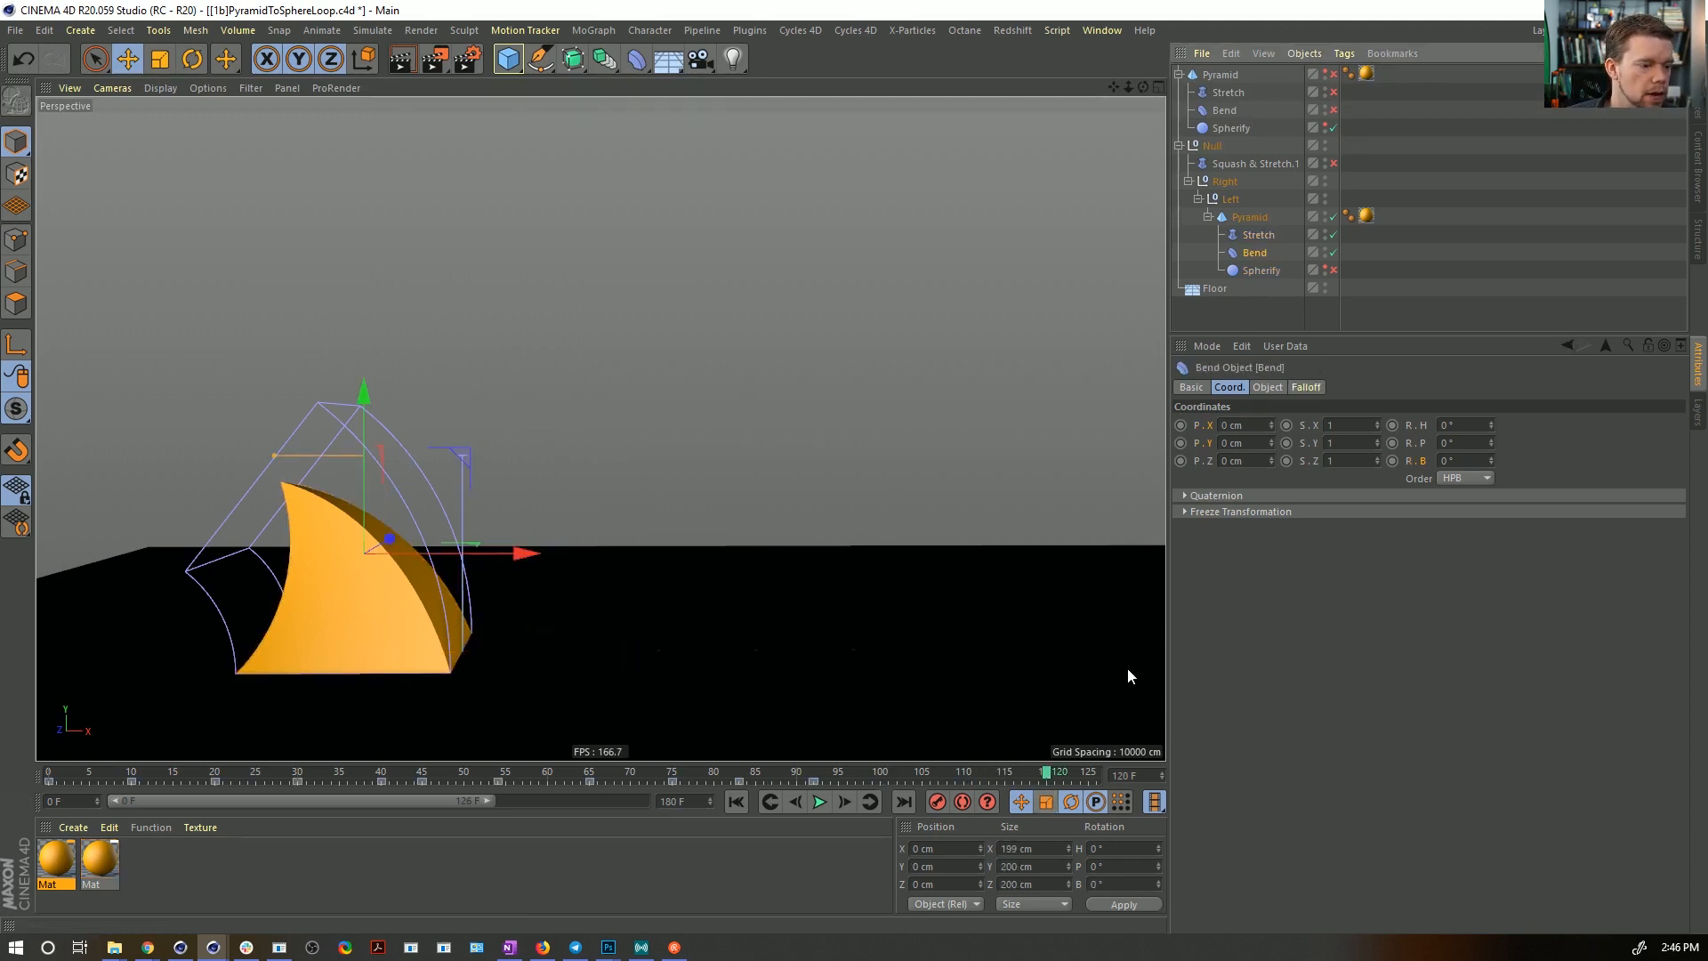
{"action": "left_click", "coordinate": [1267, 387]}
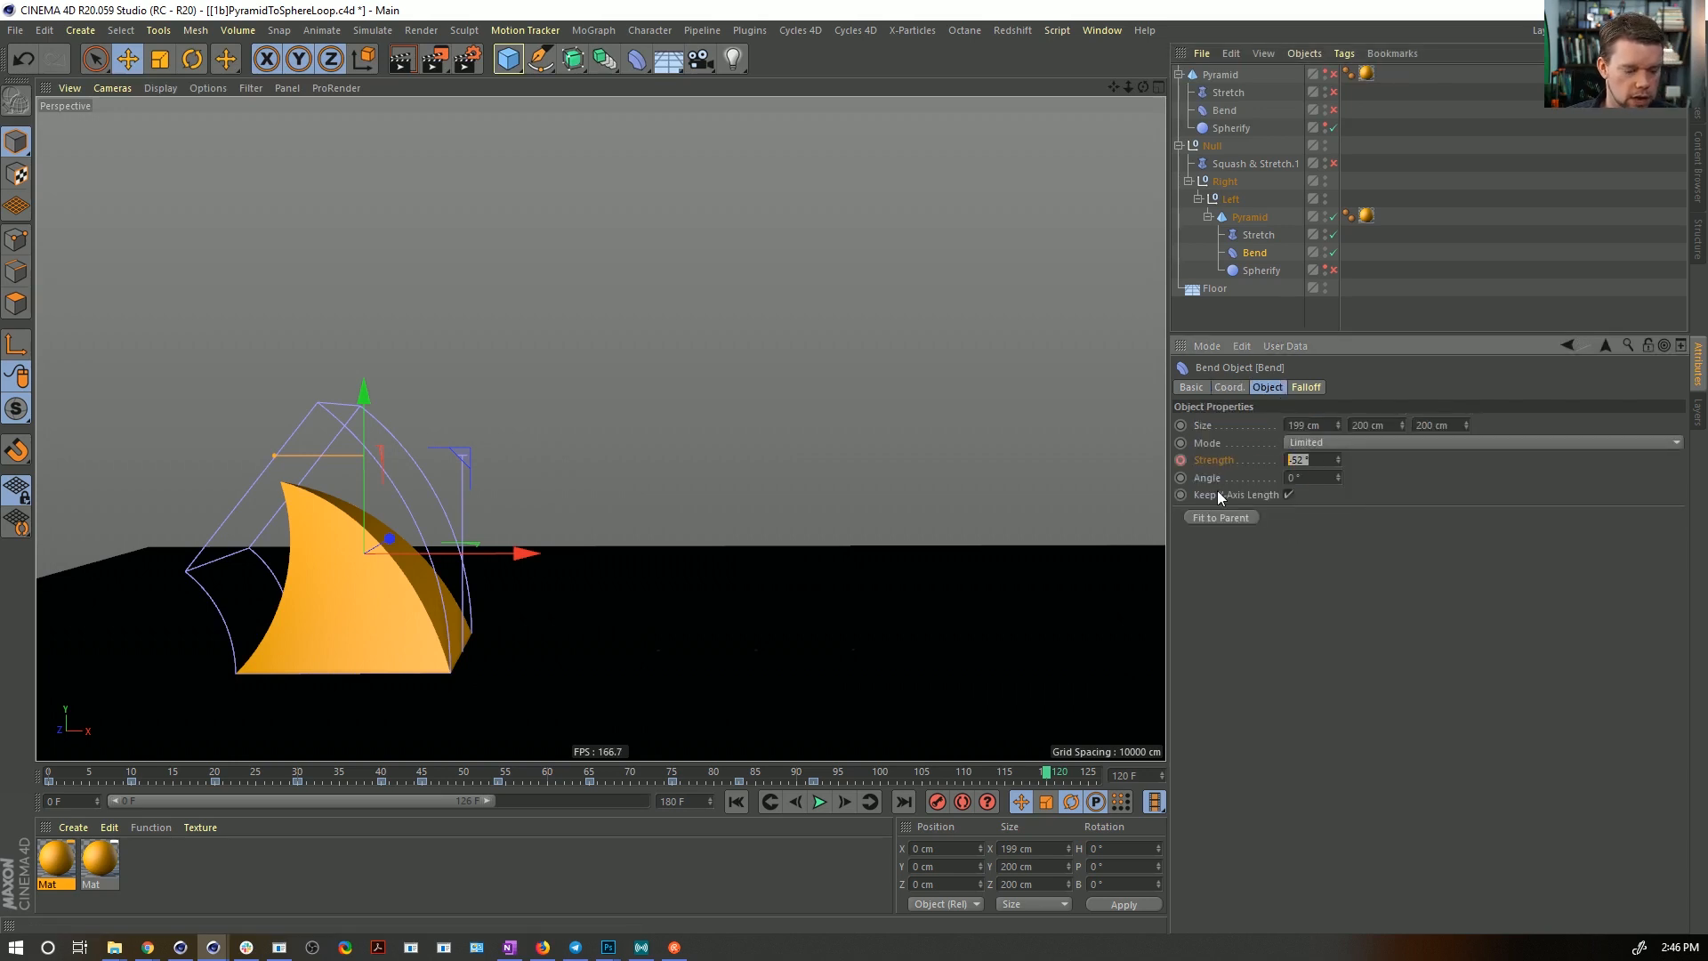
{"action": "type", "text": "0"}
{"action": "key", "text": "Return"}
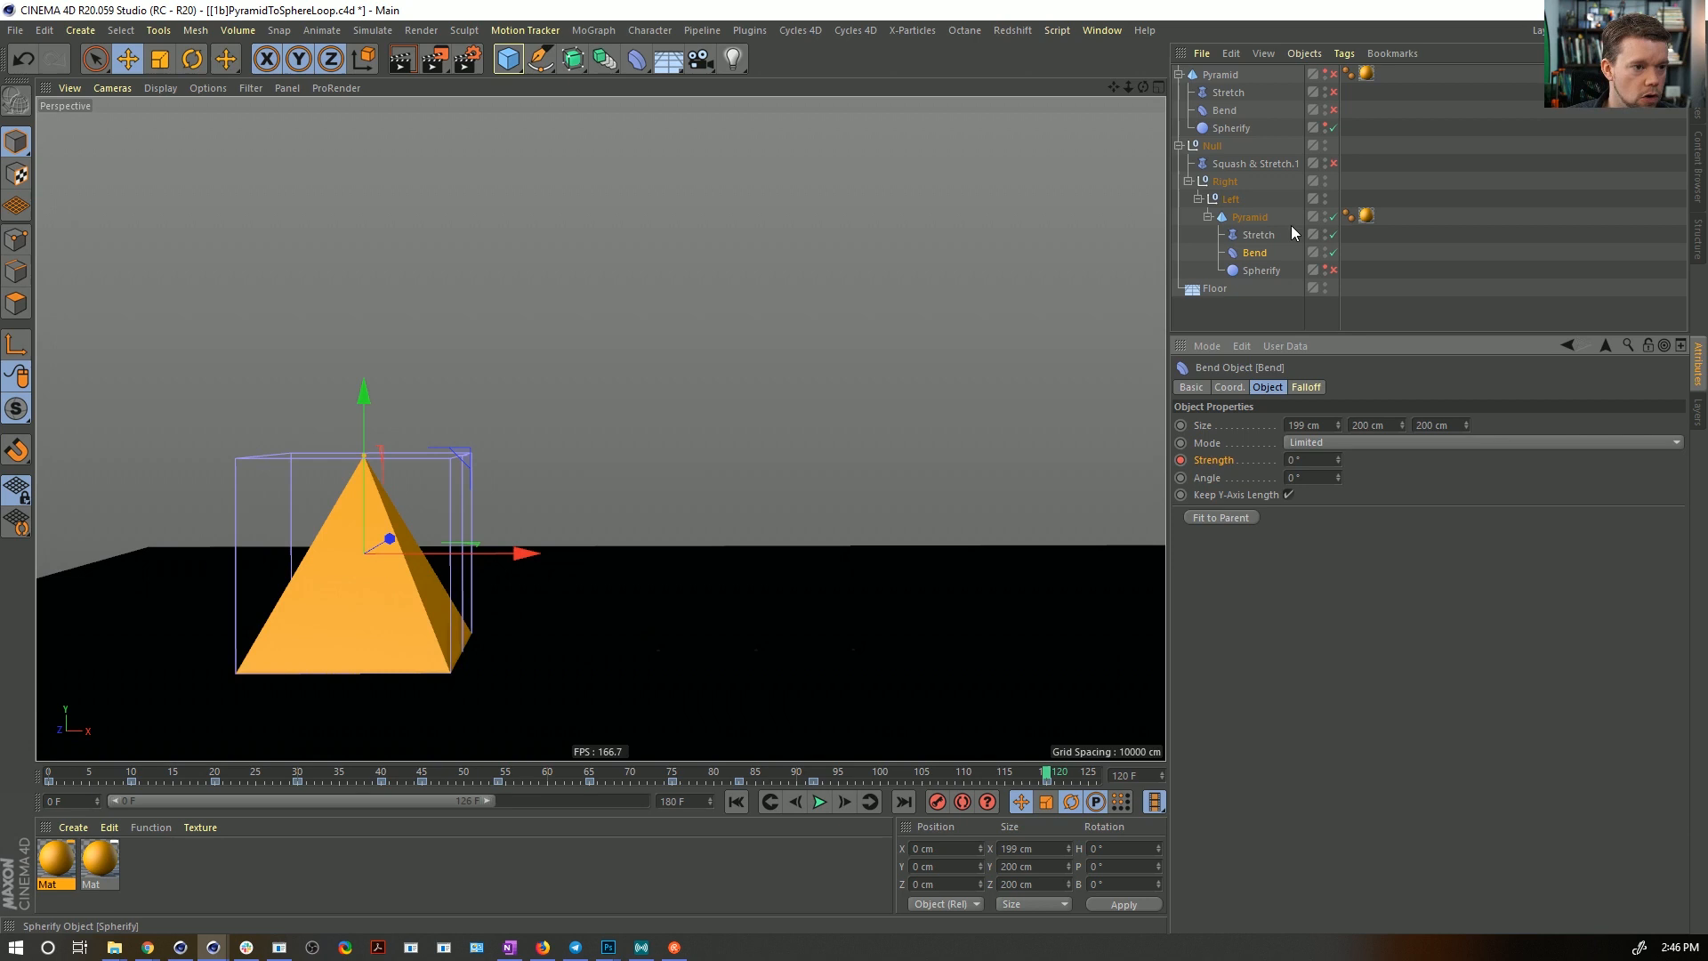
- Examine the coordinate keyframes of the Right and Left nulls while scrubbing from about frame 94 to 120
{"action": "left_click", "coordinate": [1230, 201]}
{"action": "left_click", "coordinate": [1230, 182], "text": "ctrl"}
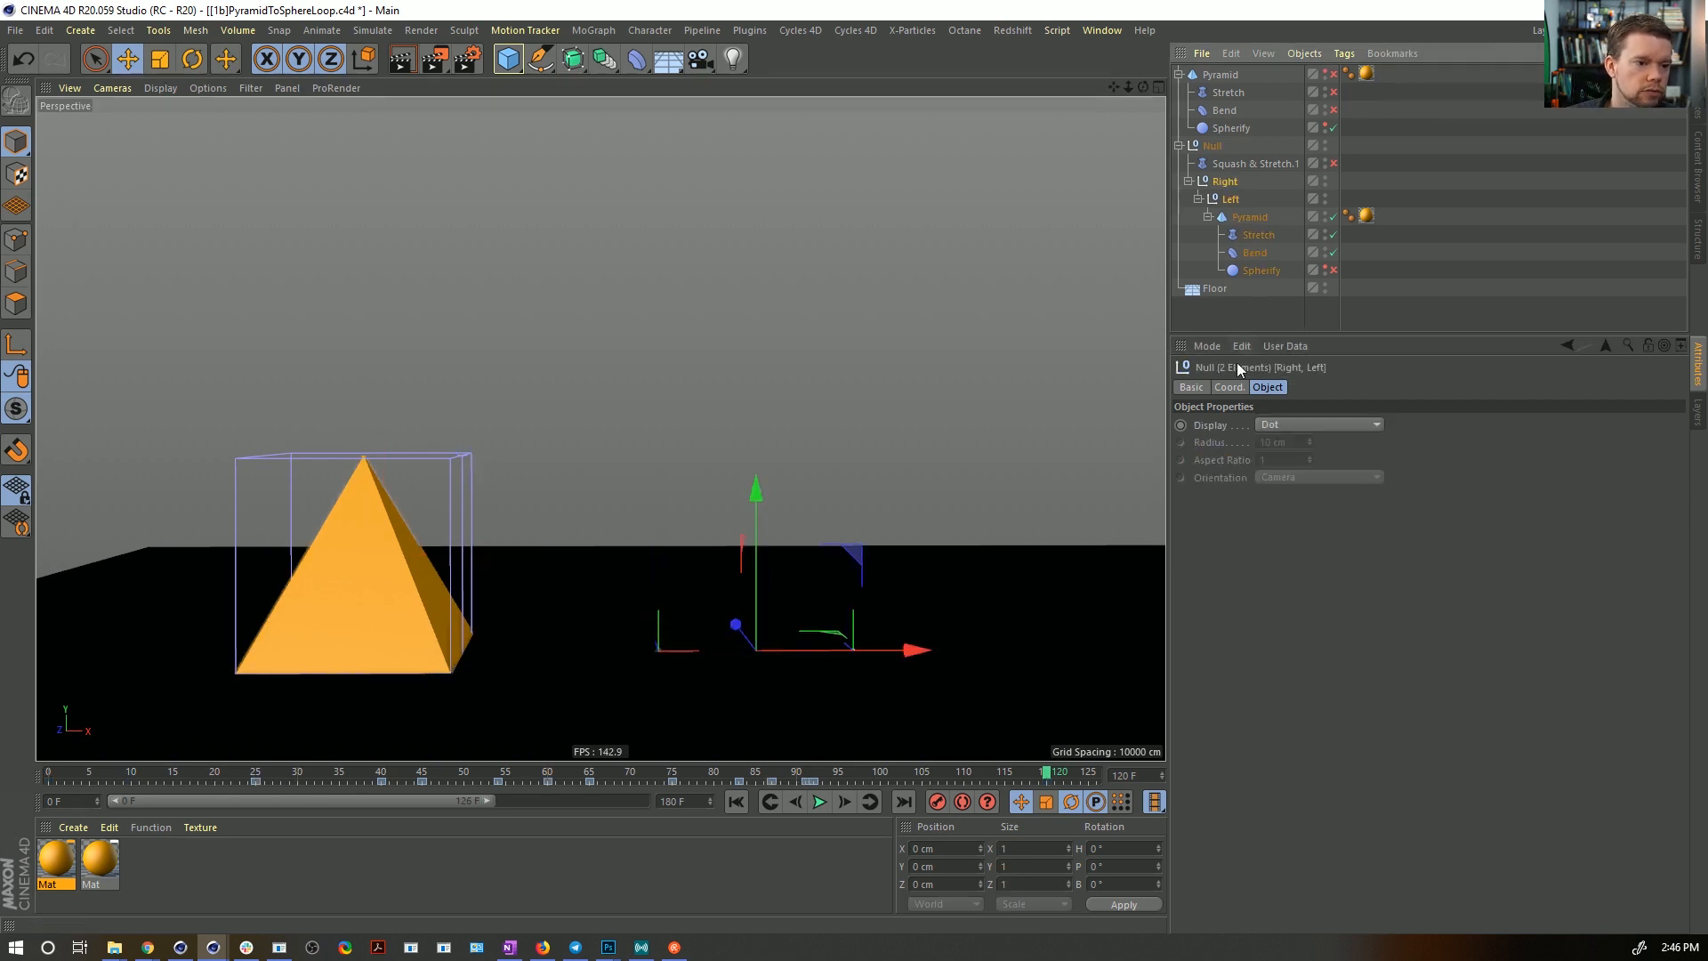
{"action": "left_click", "coordinate": [1231, 389]}
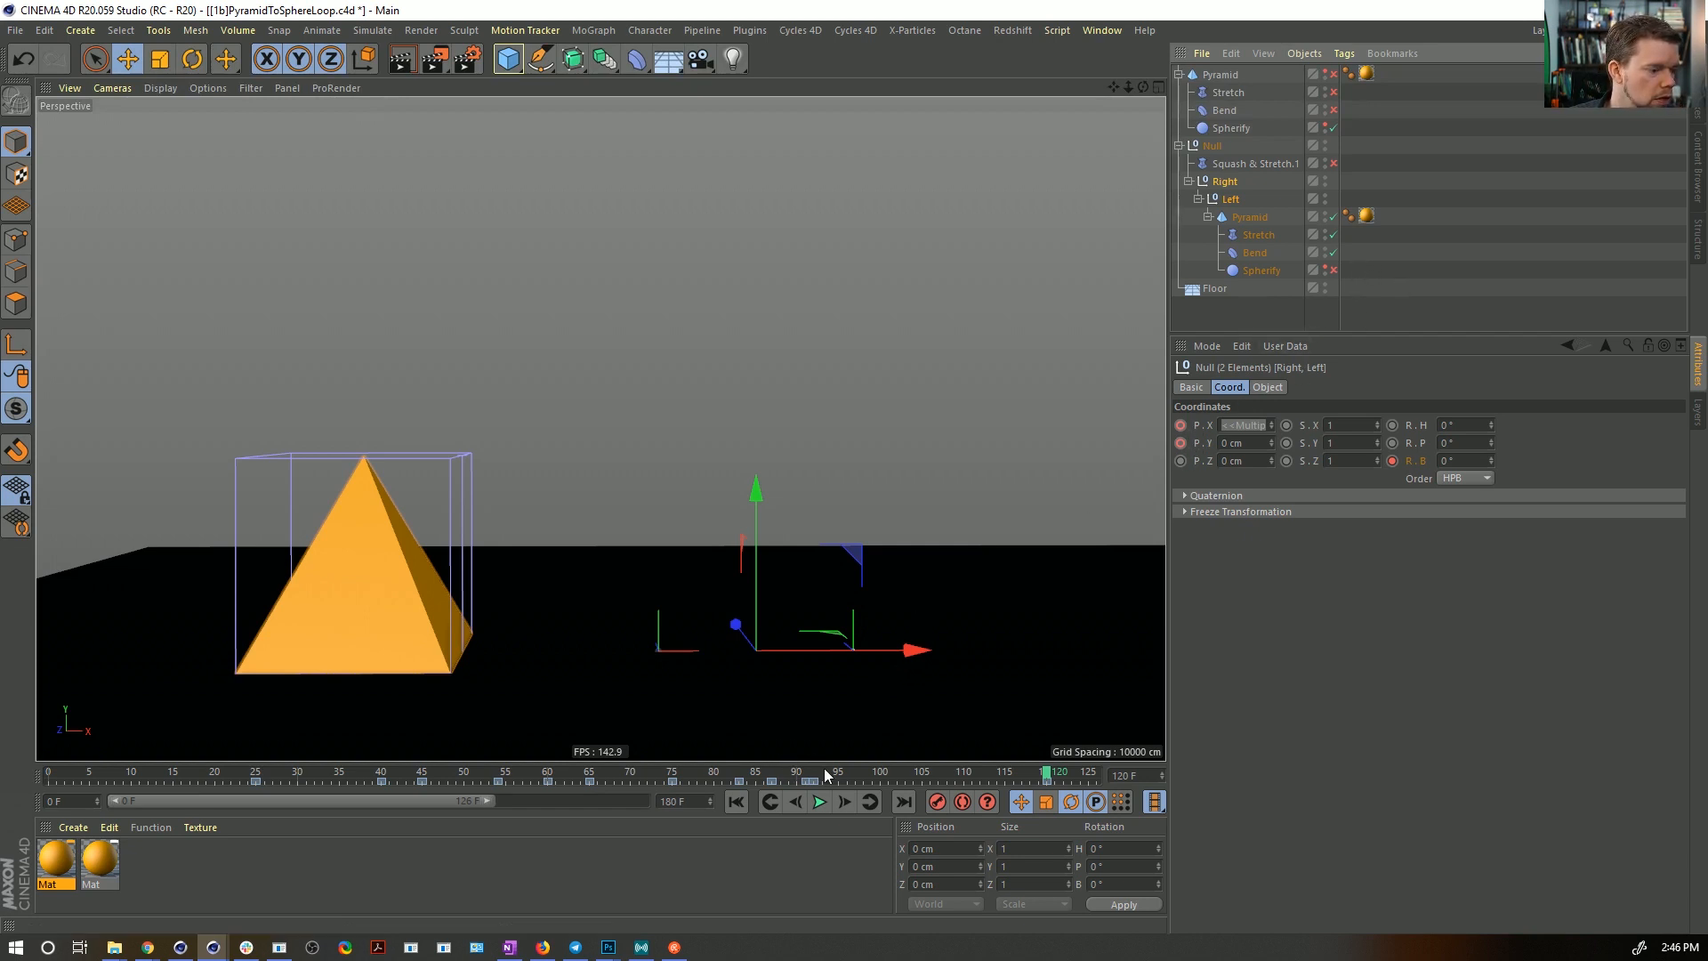
{"action": "left_click_drag", "start_coordinate": [827, 775], "coordinate": [1048, 818]}
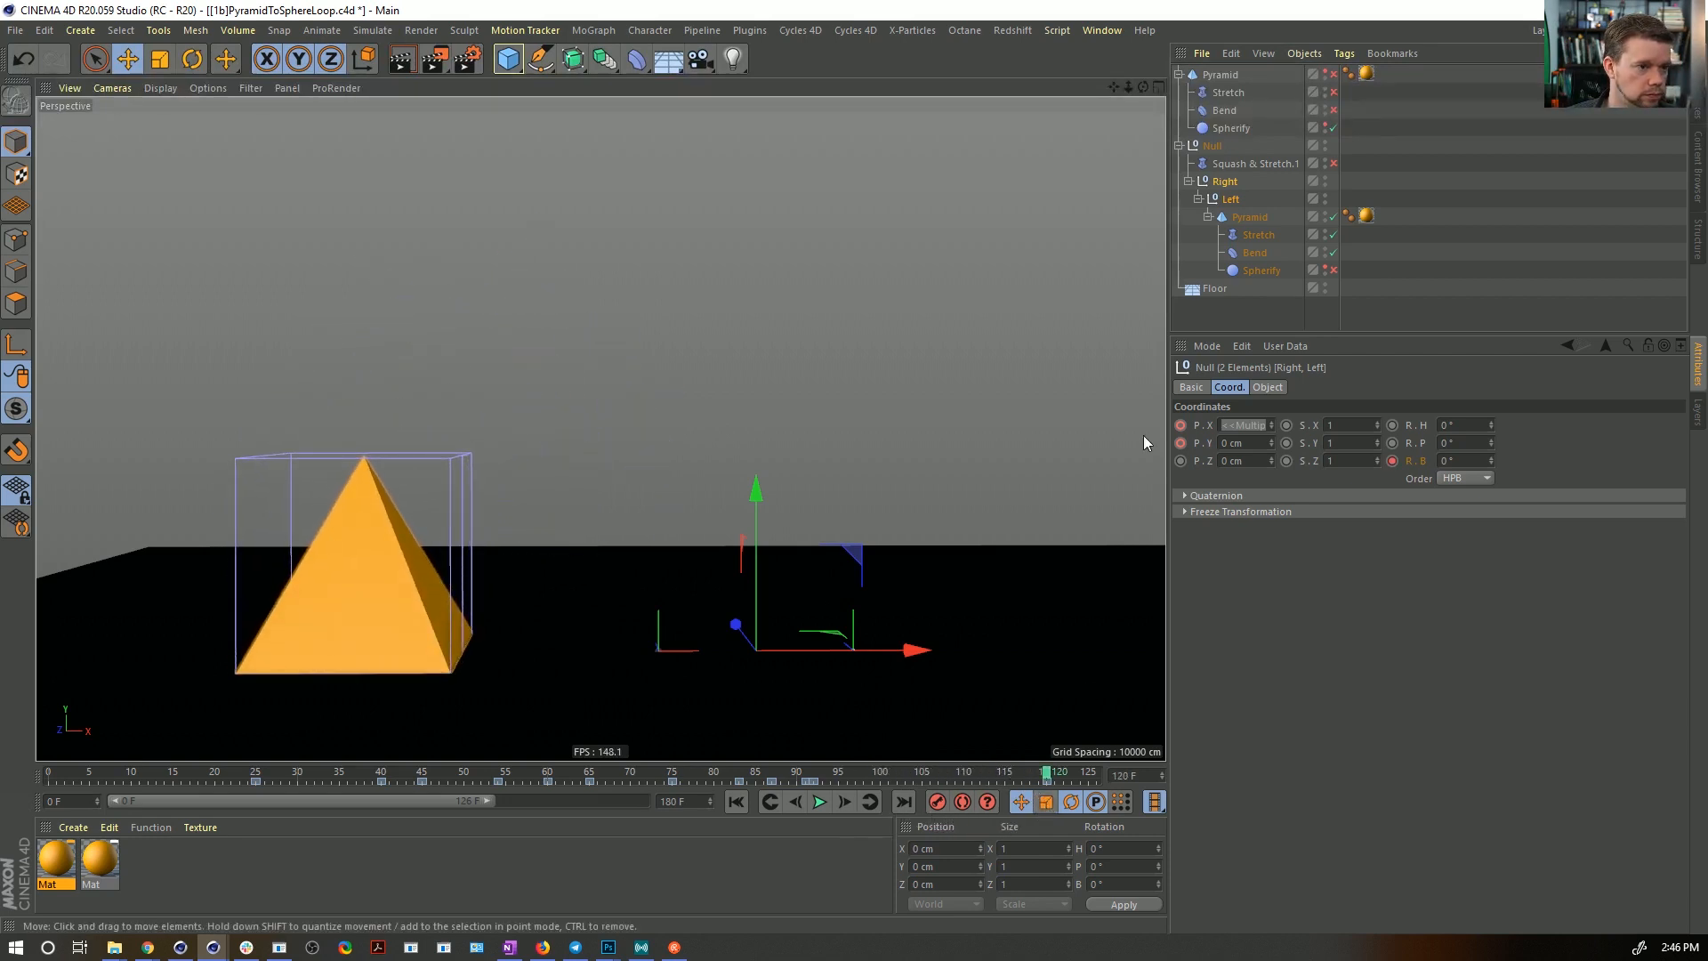
- At frame 110, set the nested pyramid's Bend strength to -65.668° and keyframe it
{"action": "left_click", "coordinate": [1250, 217]}
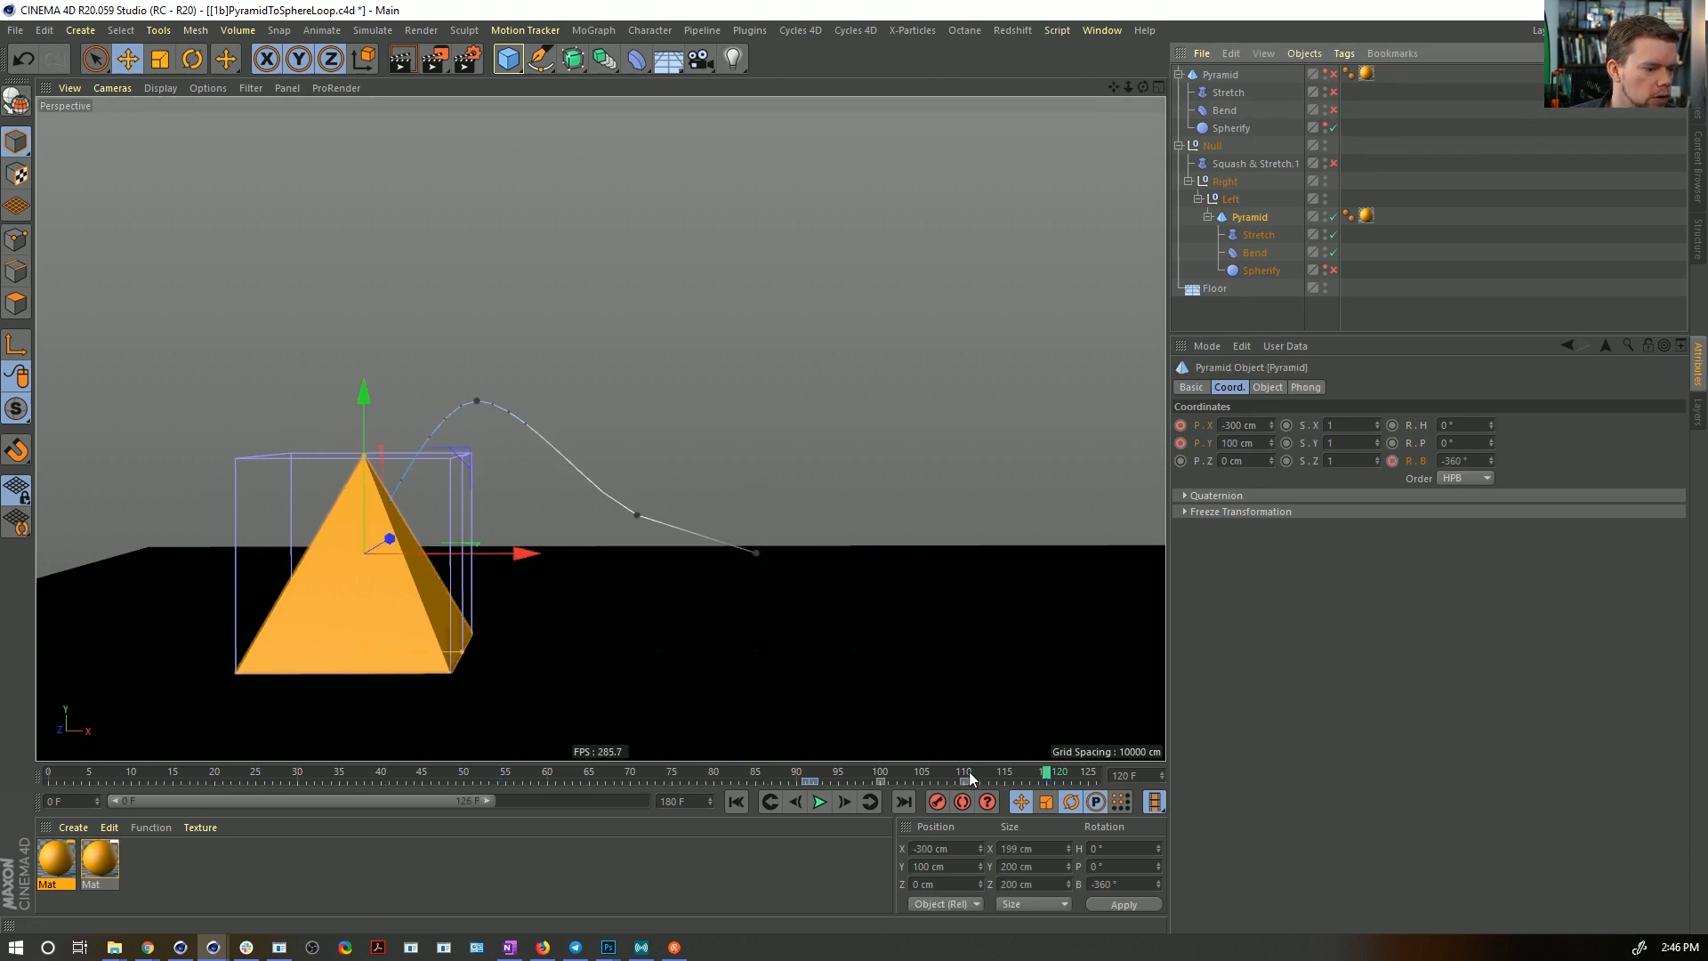
{"action": "mouse_move", "coordinate": [965, 781]}
{"action": "left_mouse_down"}
{"action": "mouse_move", "coordinate": [990, 783]}
{"action": "mouse_move", "coordinate": [809, 777]}
{"action": "mouse_move", "coordinate": [966, 783]}
{"action": "left_mouse_up"}
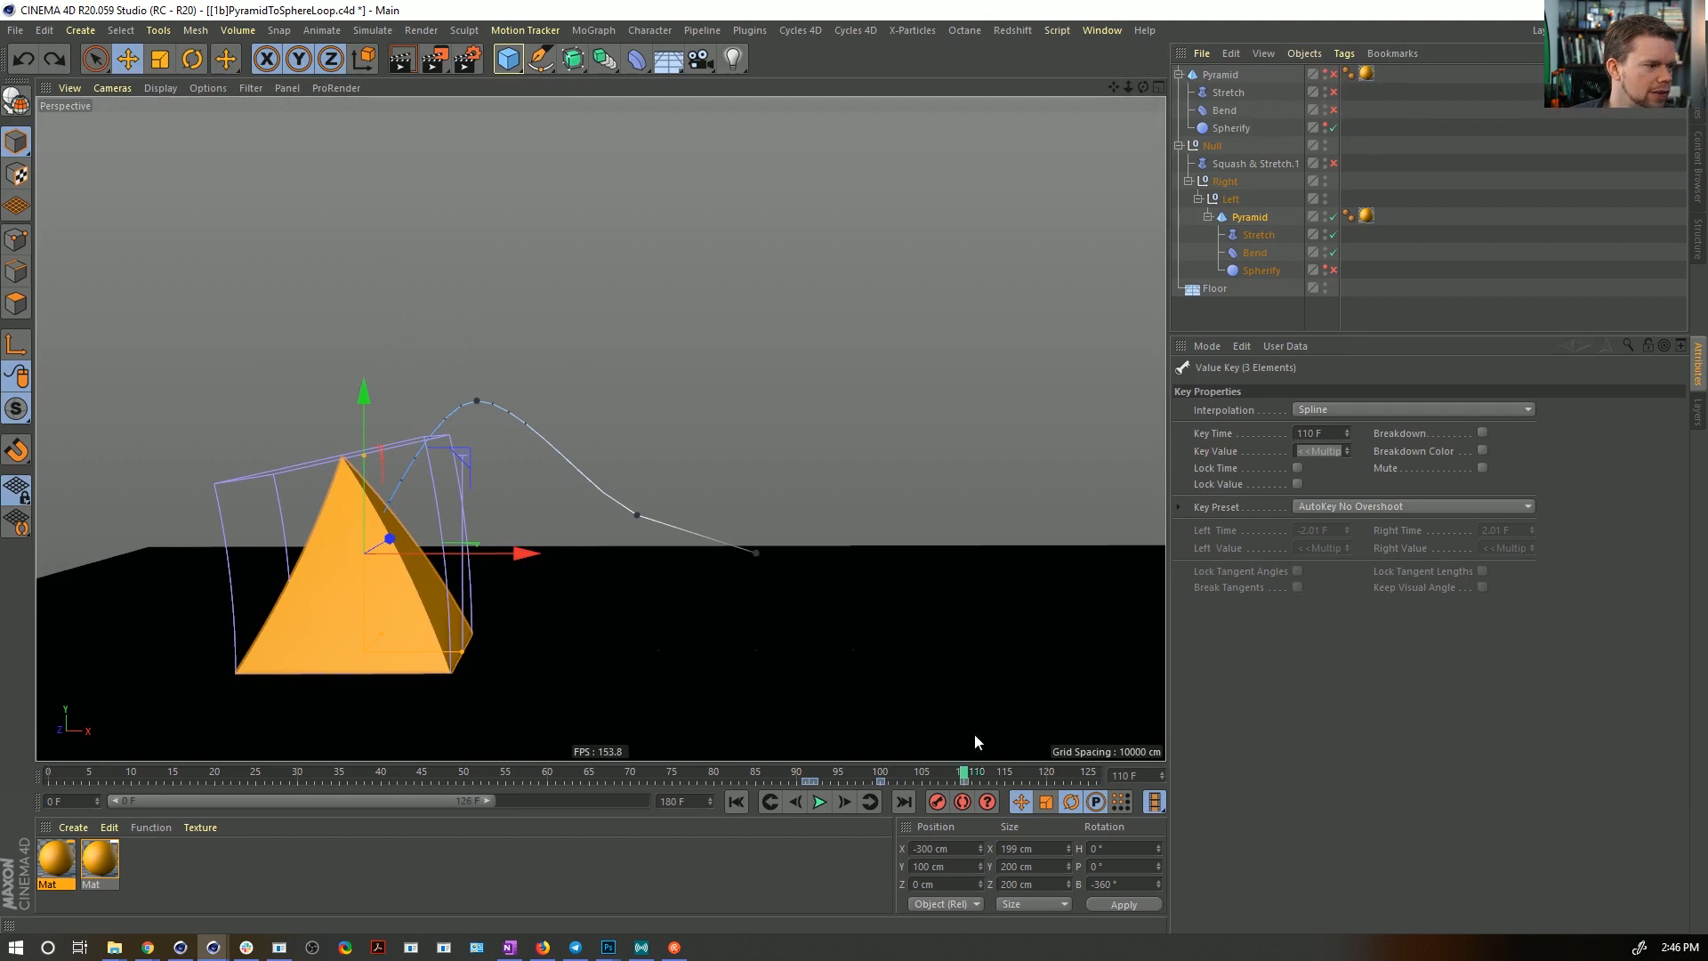
{"action": "left_click", "coordinate": [1266, 253]}
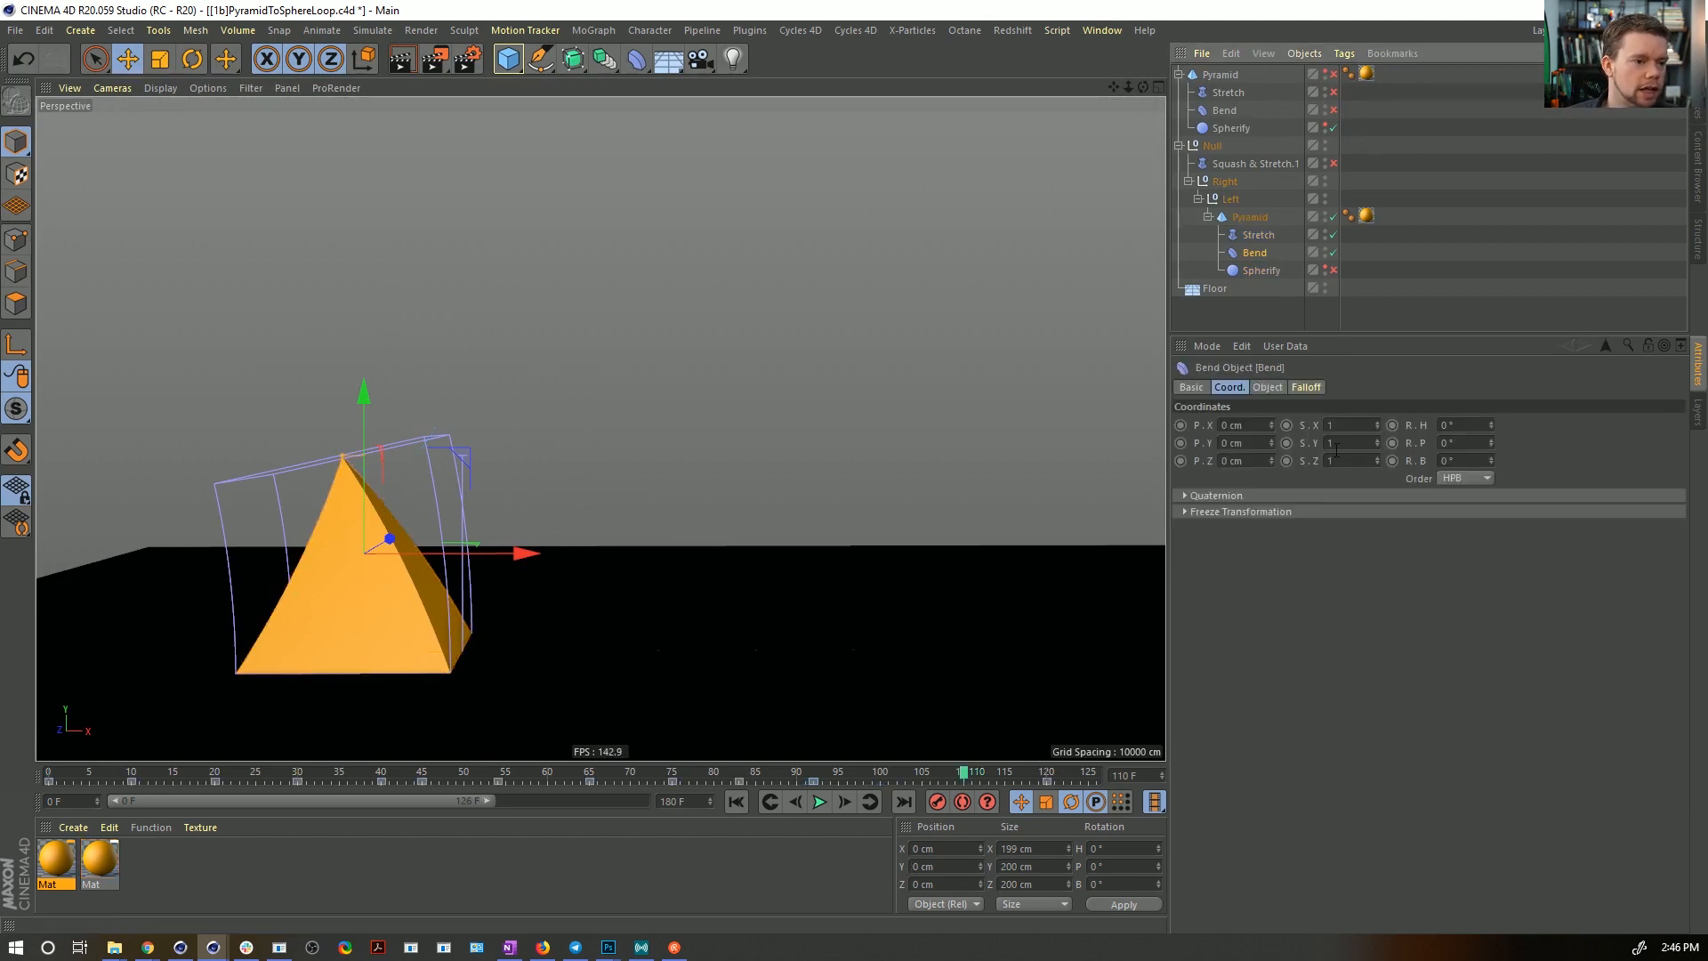
{"action": "left_click", "coordinate": [1267, 387]}
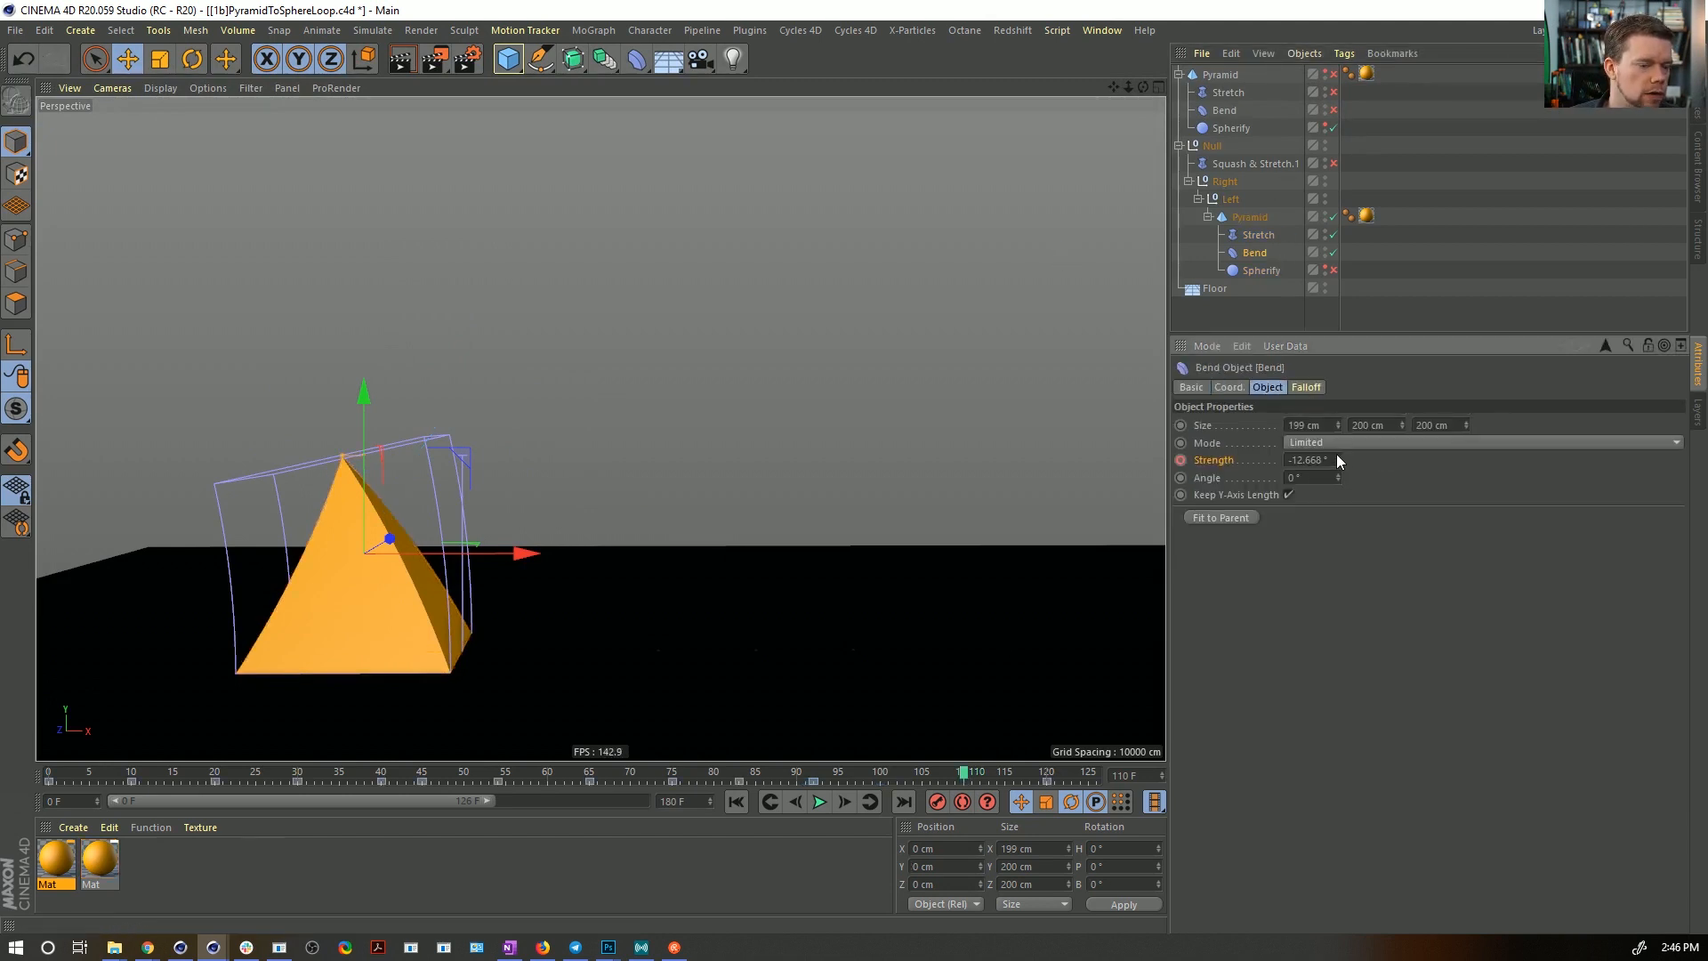
{"action": "left_click_drag", "start_coordinate": [1336, 454], "coordinate": [1250, 468]}
{"action": "left_click", "coordinate": [1181, 459]}
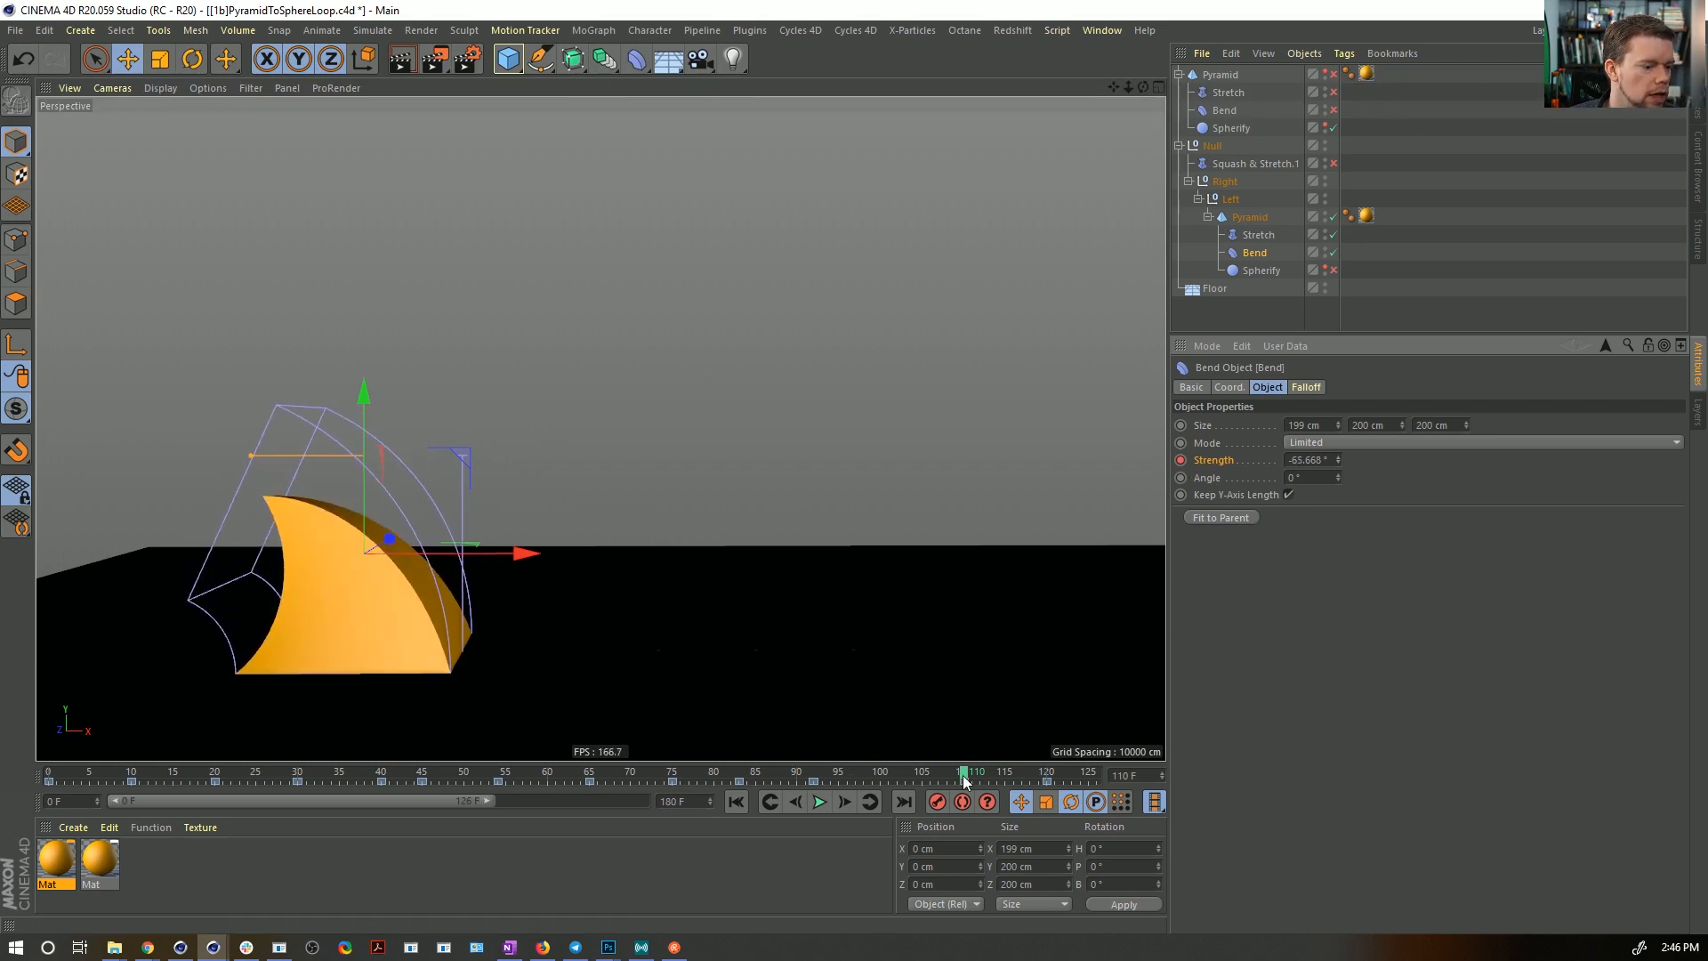
- Move the Bend's final 0° strength key to frame 125, and keyframe a strength of 16.384° at frame 120
{"action": "left_click_drag", "start_coordinate": [963, 776], "coordinate": [1050, 780]}
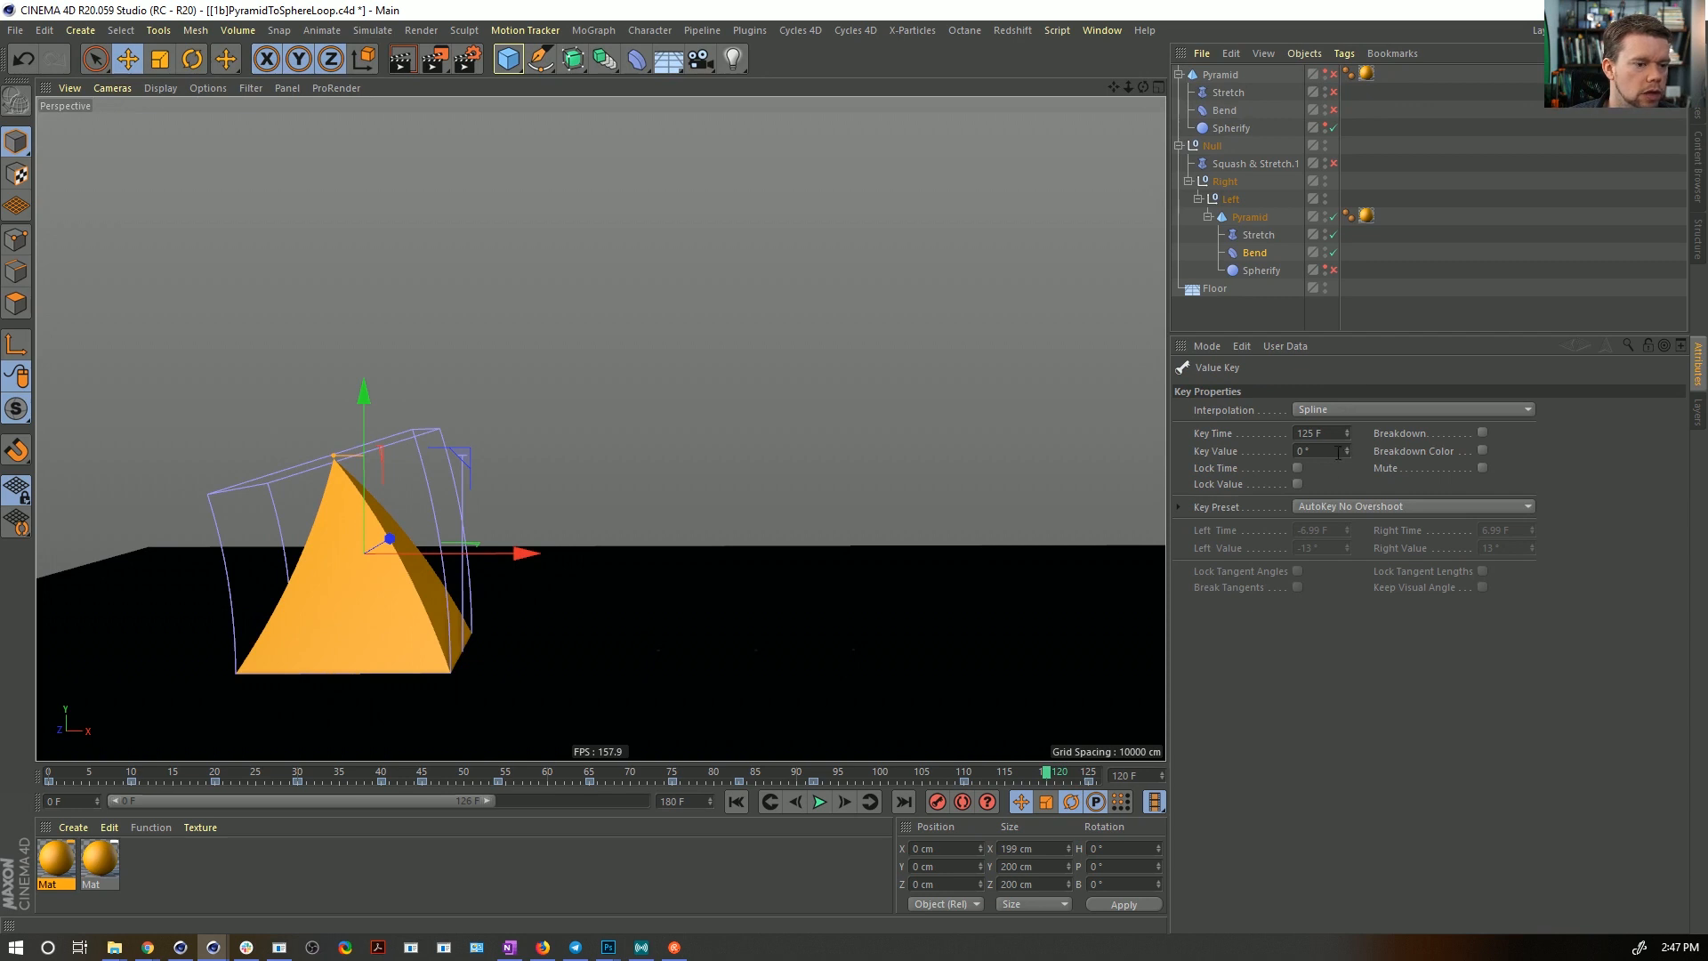
{"action": "left_click", "coordinate": [1359, 127]}
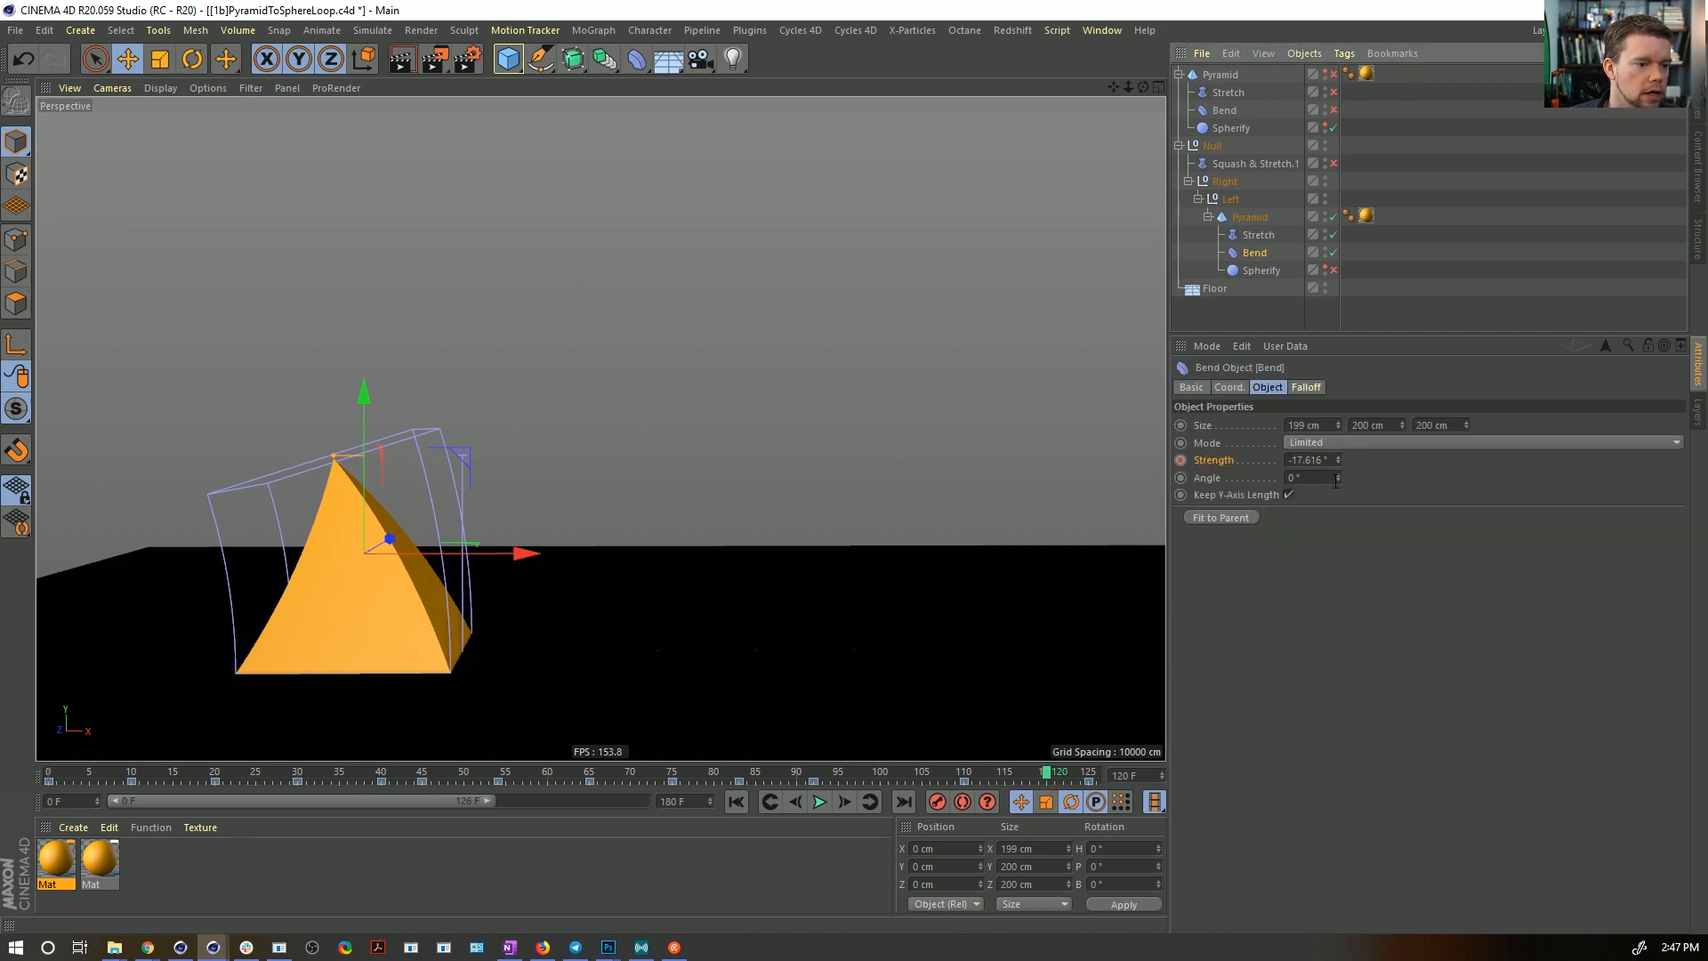
{"action": "left_click_drag", "start_coordinate": [1335, 464], "coordinate": [1414, 463]}
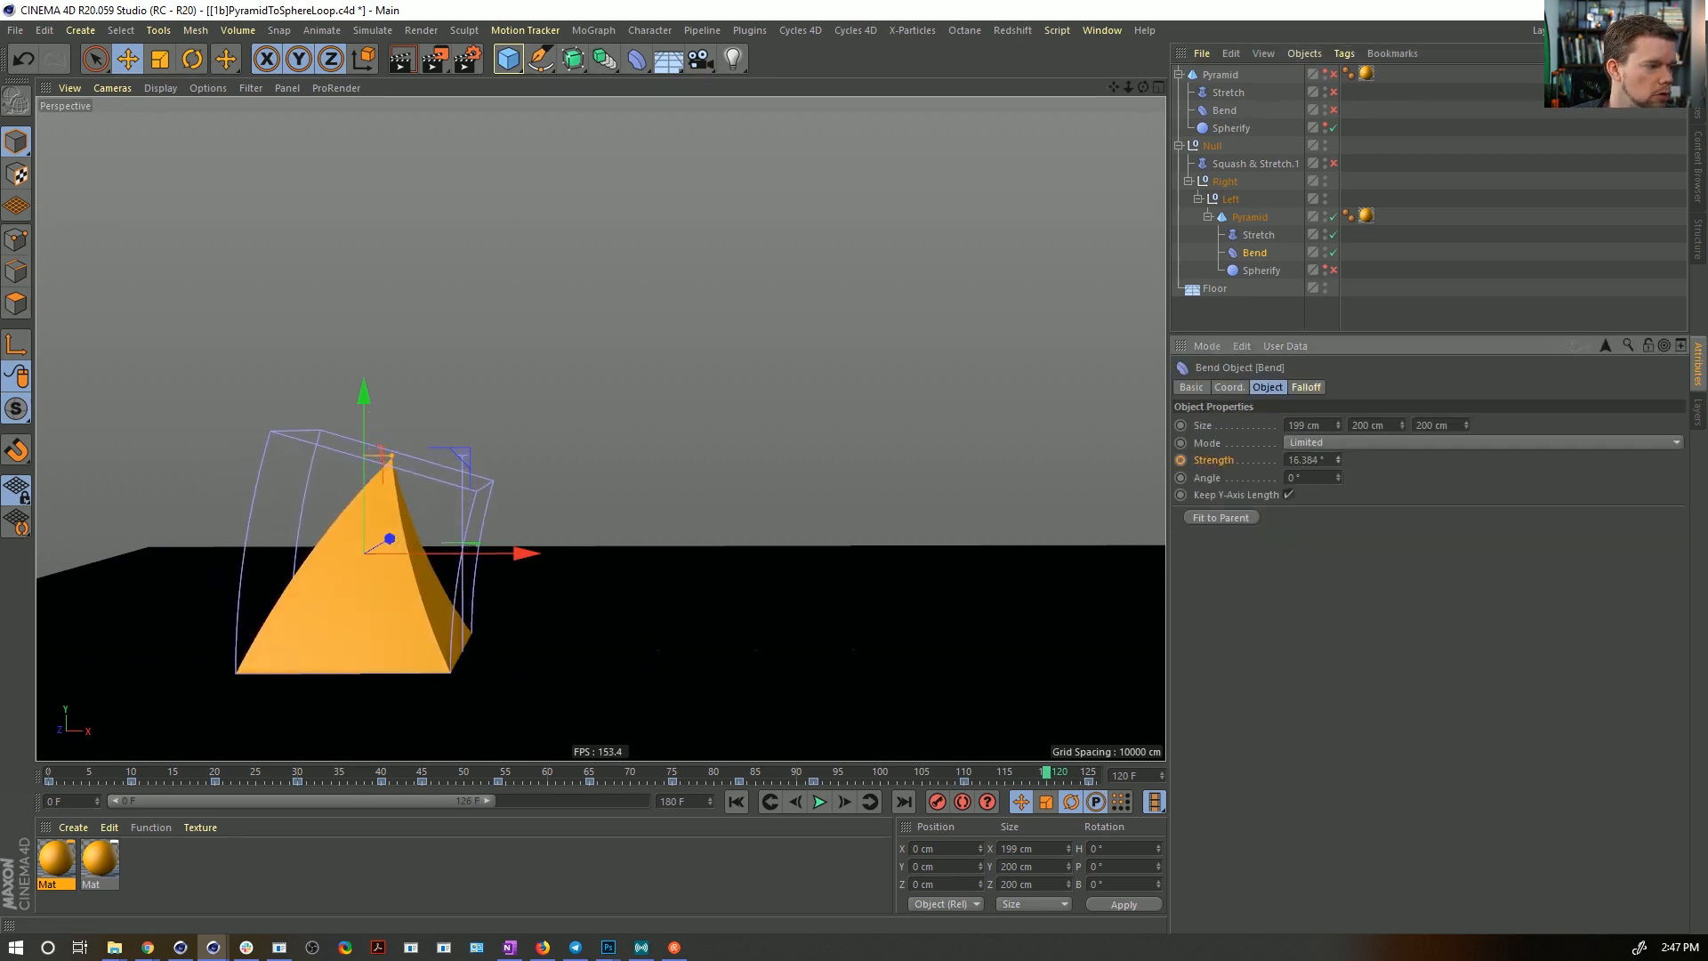
{"action": "left_click", "coordinate": [1181, 460]}
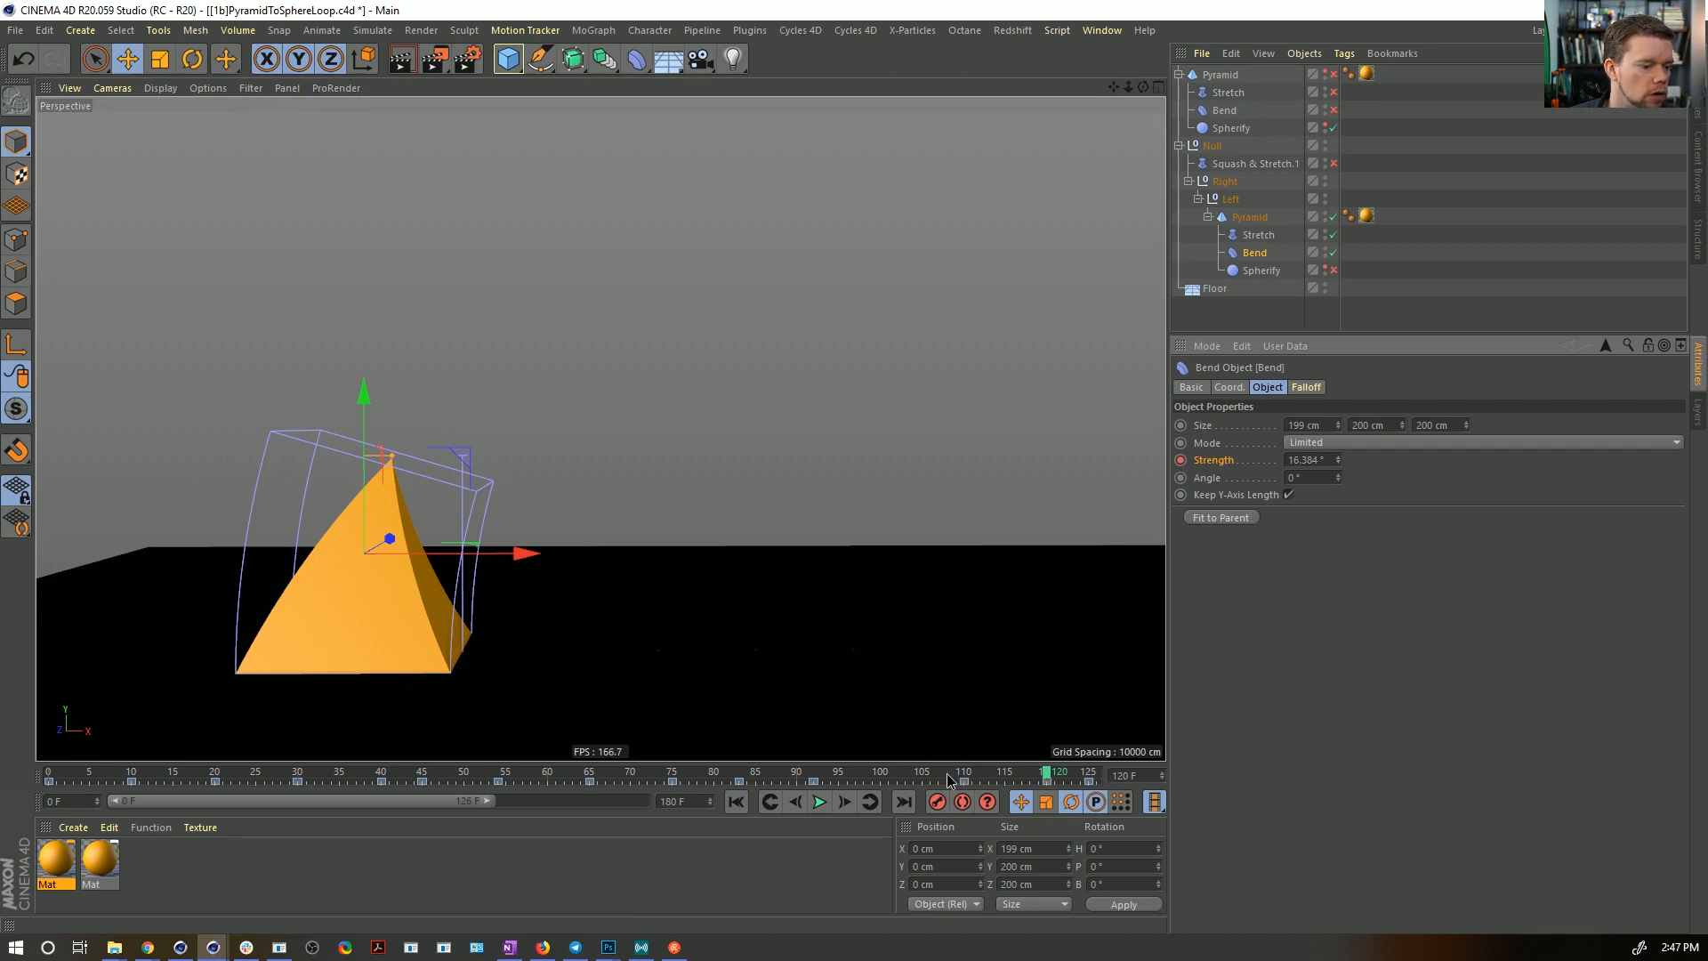
- Move the Bend's -65.668° key to frame 115, and keyframe a strength of 89.591° at frame 110
{"action": "mouse_move", "coordinate": [976, 780]}
{"action": "left_mouse_down"}
{"action": "mouse_move", "coordinate": [1009, 782]}
{"action": "mouse_move", "coordinate": [800, 776]}
{"action": "mouse_move", "coordinate": [1095, 802]}
{"action": "mouse_move", "coordinate": [820, 802]}
{"action": "mouse_move", "coordinate": [965, 798]}
{"action": "left_mouse_up"}
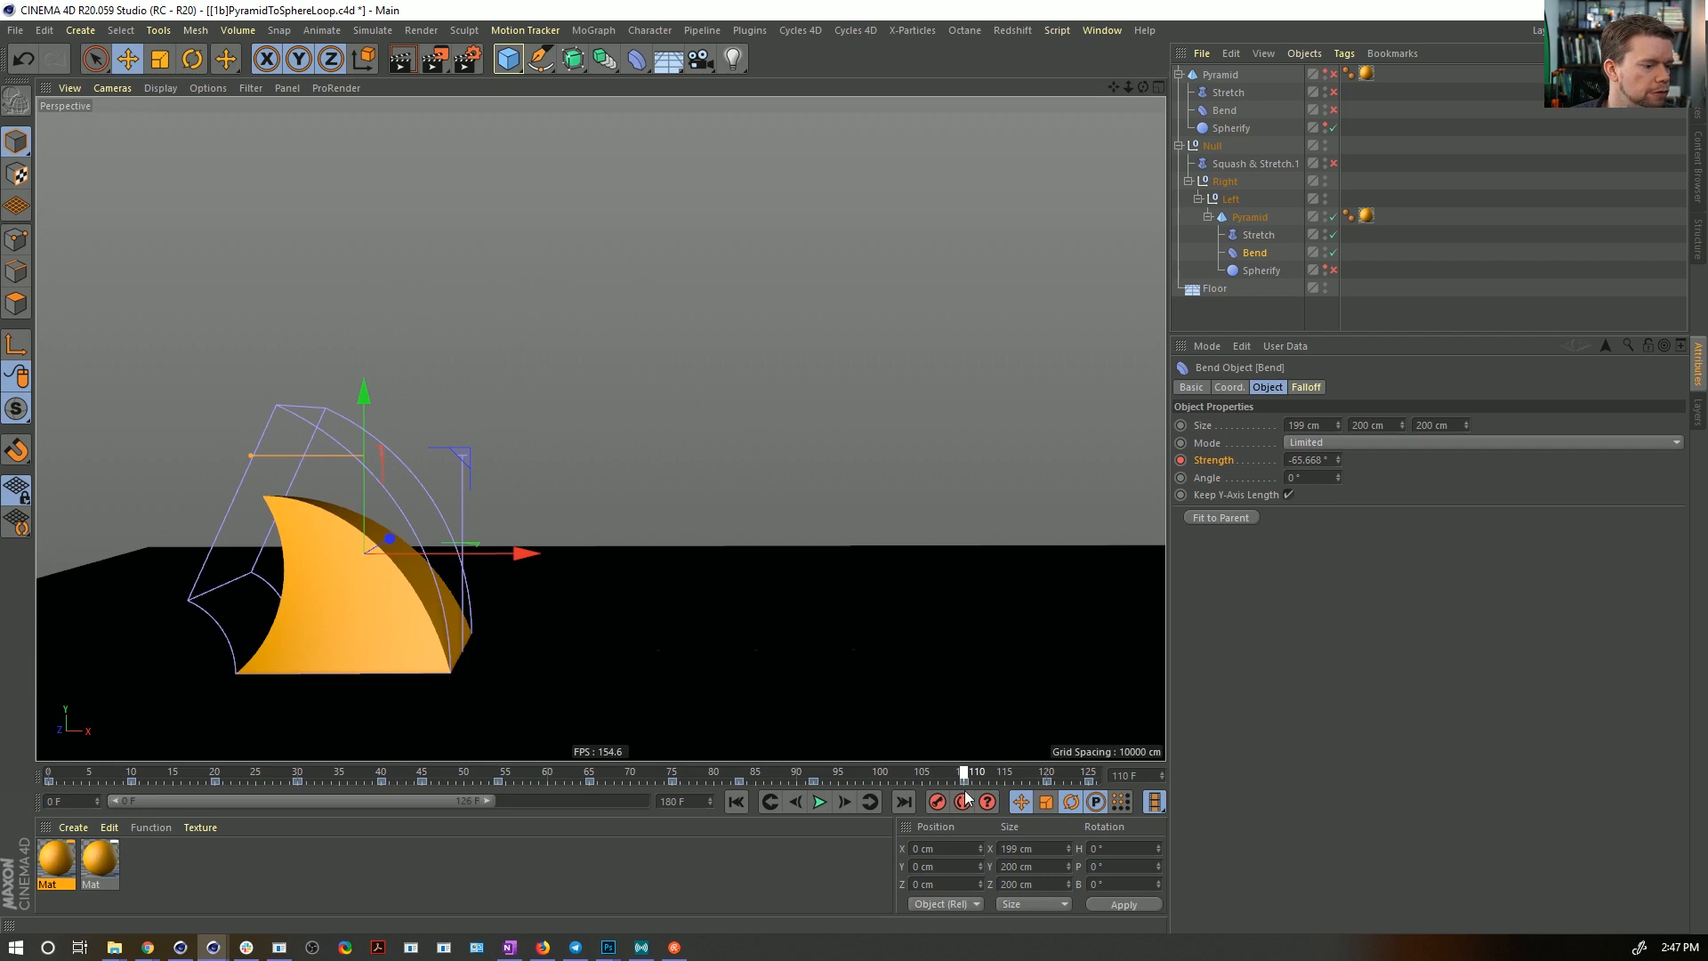
{"action": "mouse_move", "coordinate": [968, 776]}
{"action": "left_mouse_down"}
{"action": "mouse_move", "coordinate": [1021, 775]}
{"action": "mouse_move", "coordinate": [941, 776]}
{"action": "mouse_move", "coordinate": [963, 780]}
{"action": "left_mouse_up"}
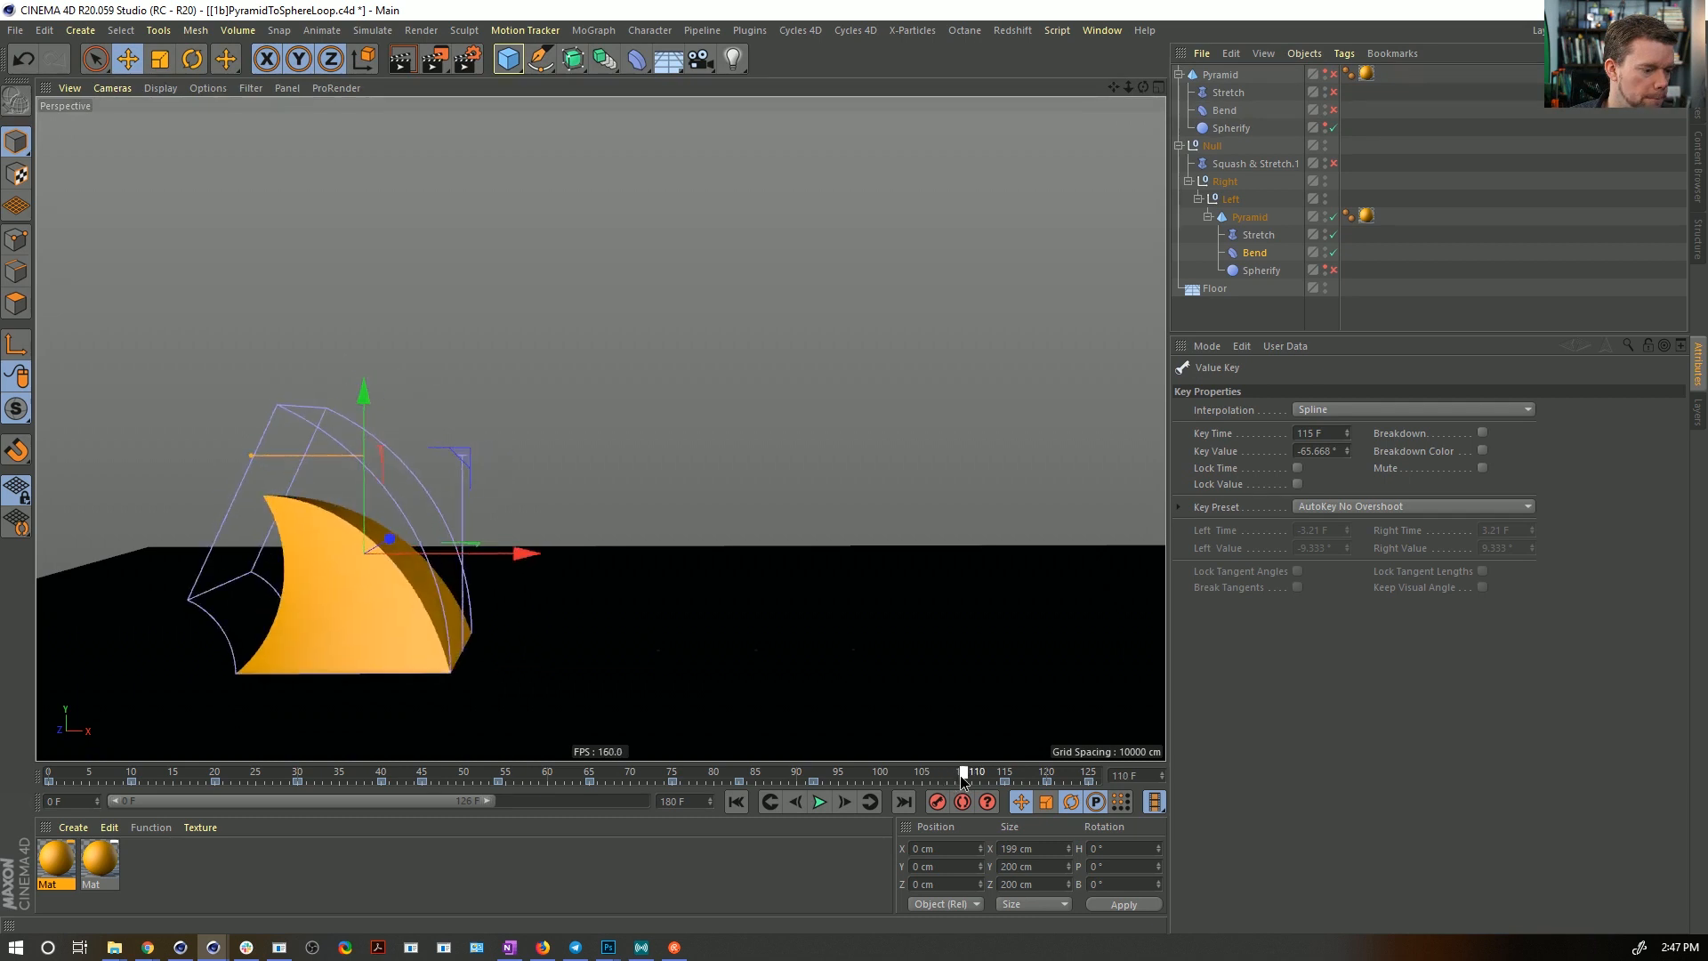
{"action": "left_click", "coordinate": [1254, 252]}
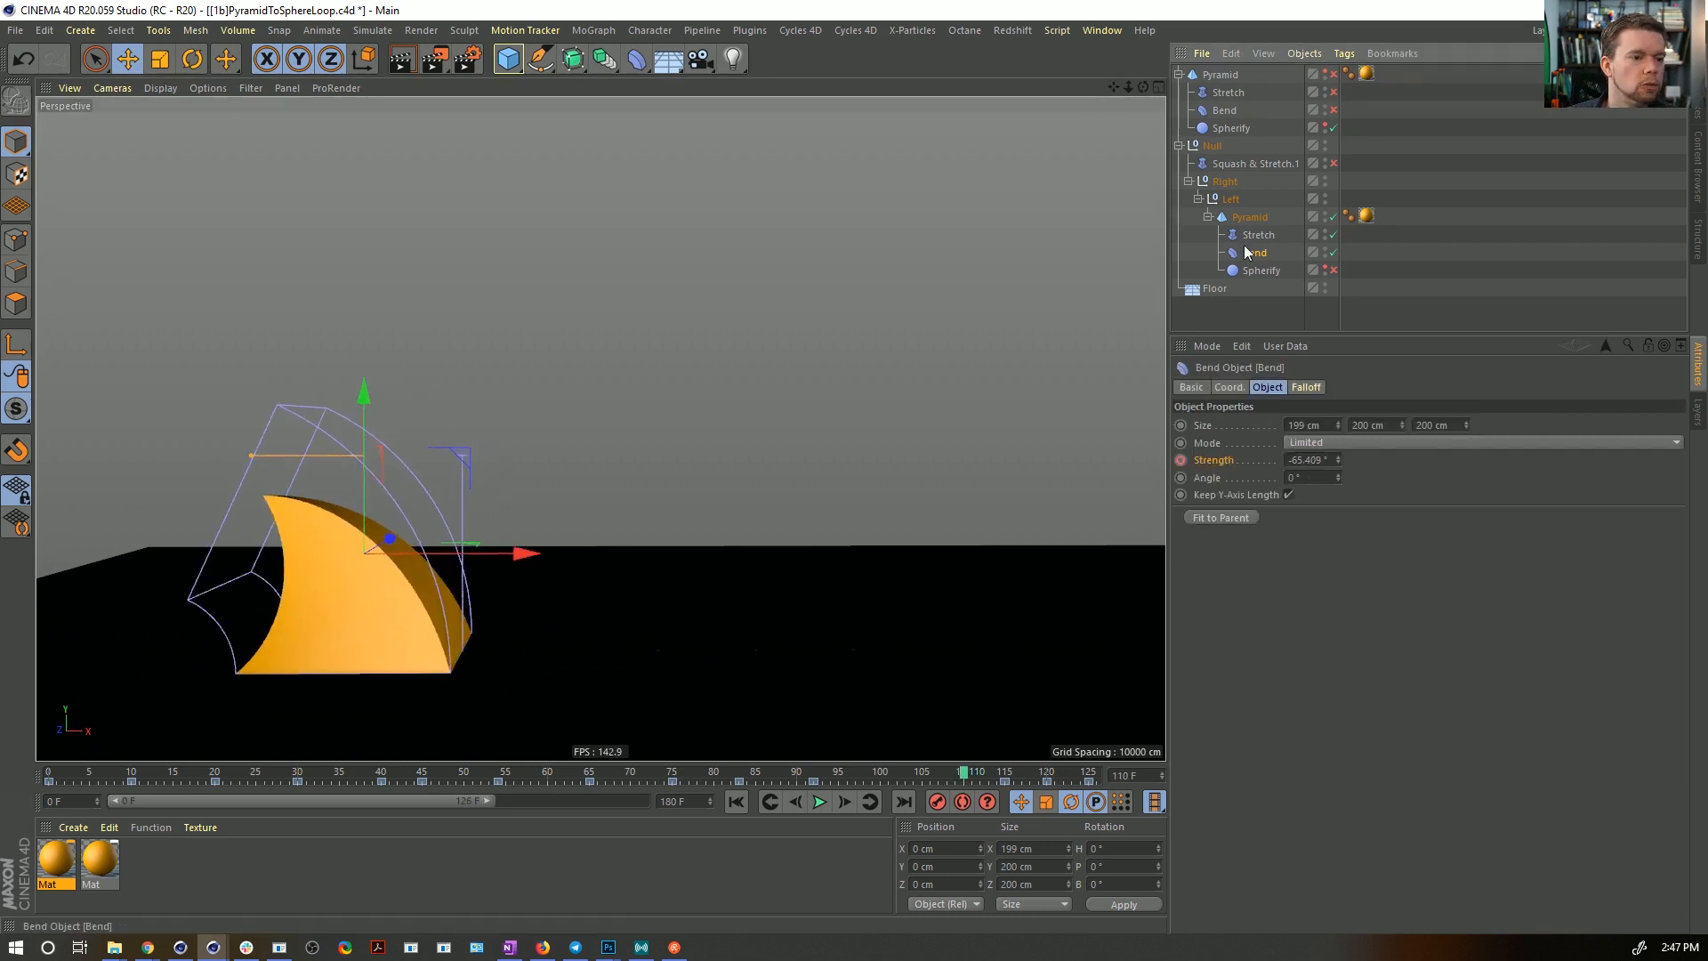
{"action": "left_click_drag", "start_coordinate": [1339, 462], "coordinate": [1339, 343]}
{"action": "left_click", "coordinate": [1180, 460]}
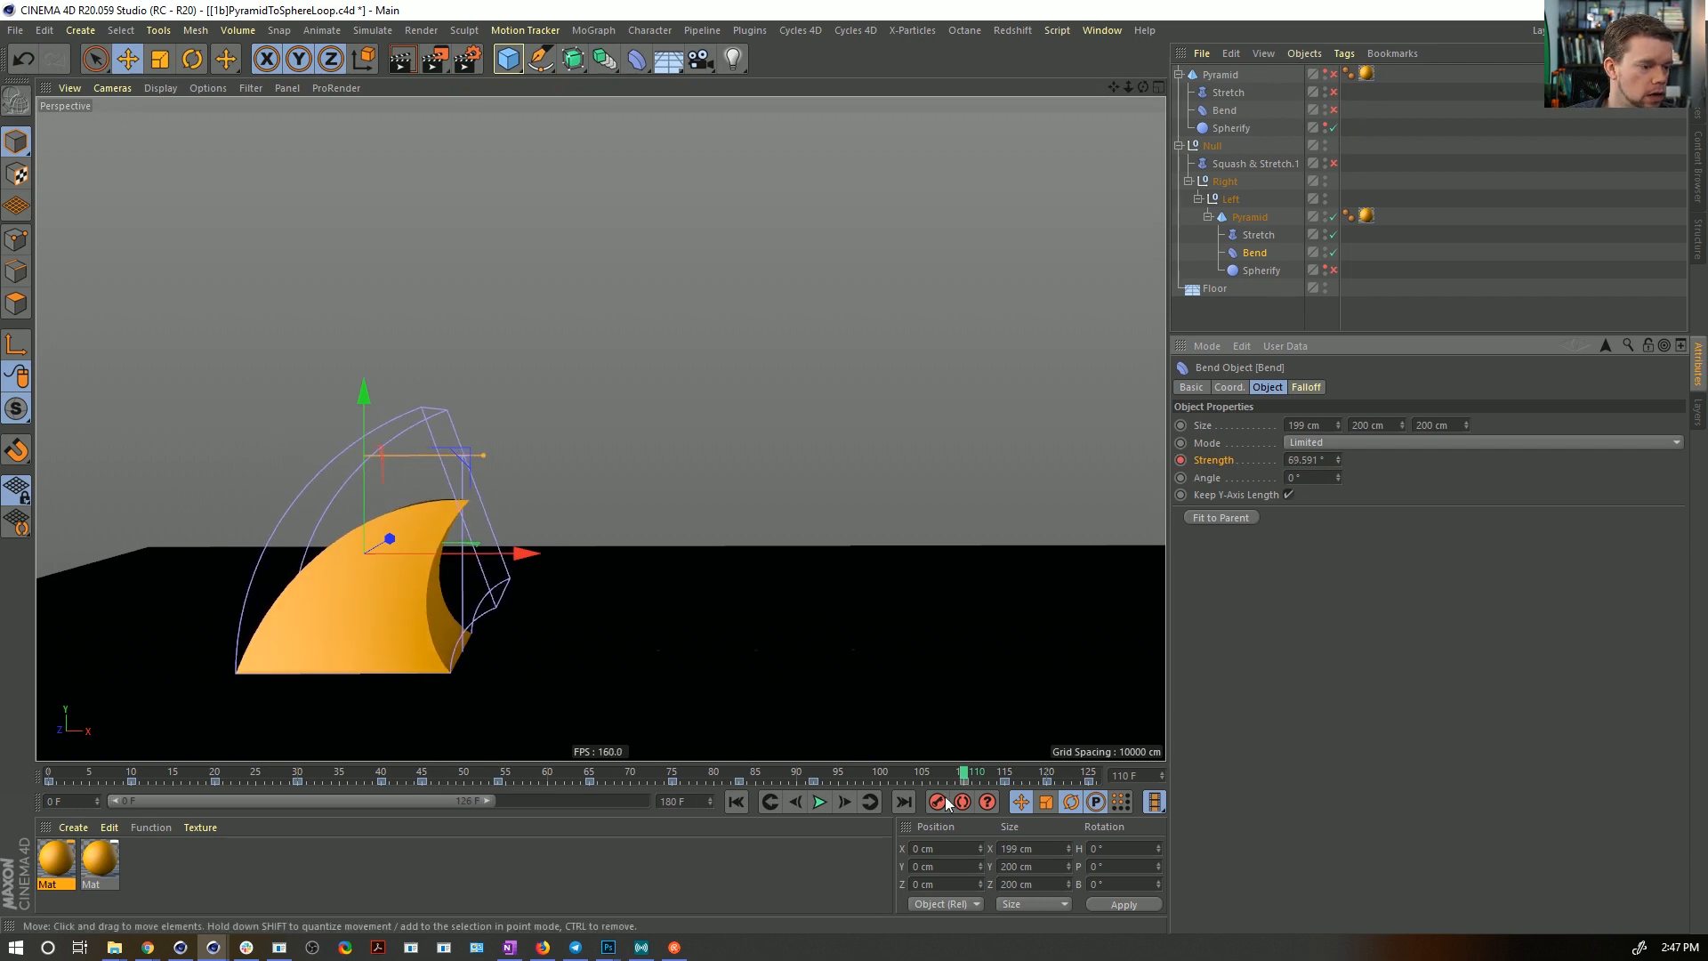
- Set the Bend strength keyframe at frame 110 to 40°
{"action": "left_click_drag", "start_coordinate": [904, 779], "coordinate": [965, 781]}
{"action": "left_click", "coordinate": [1317, 473]}
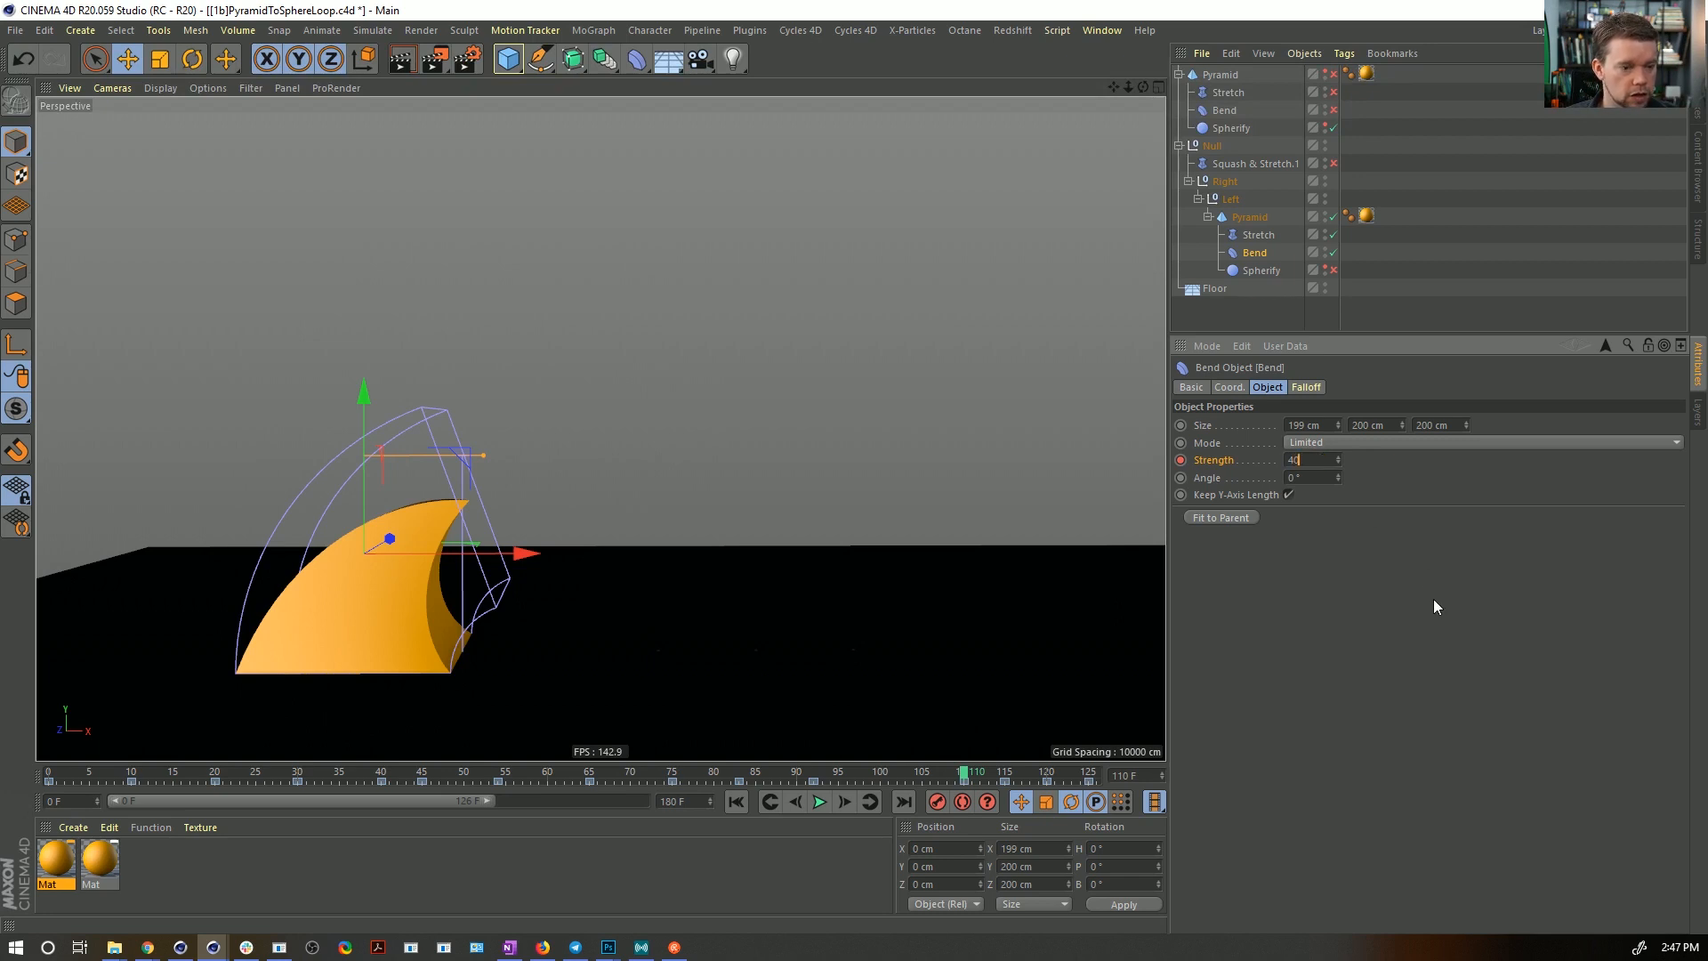
{"action": "key", "text": "Return"}
{"action": "left_click", "coordinate": [1181, 461]}
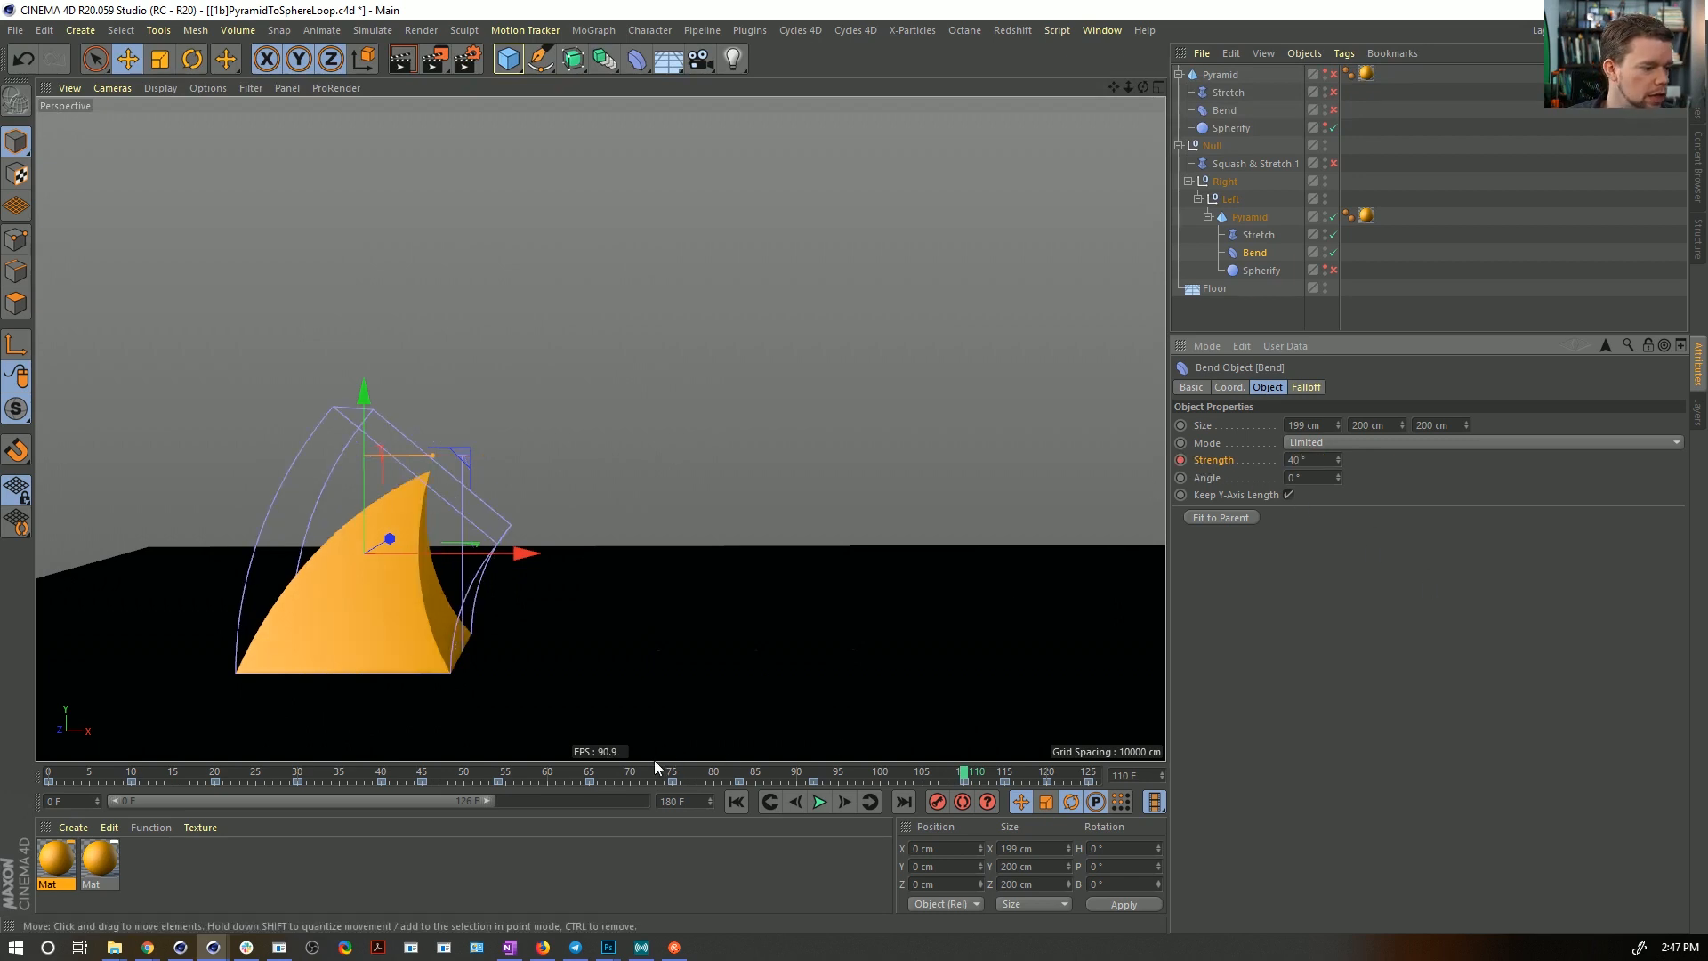
- At frame 101, keyframe the nested pyramid's Bend strength at 85.723° and scrub back to frame 95 to check the bend
{"action": "left_click_drag", "start_coordinate": [768, 774], "coordinate": [895, 783]}
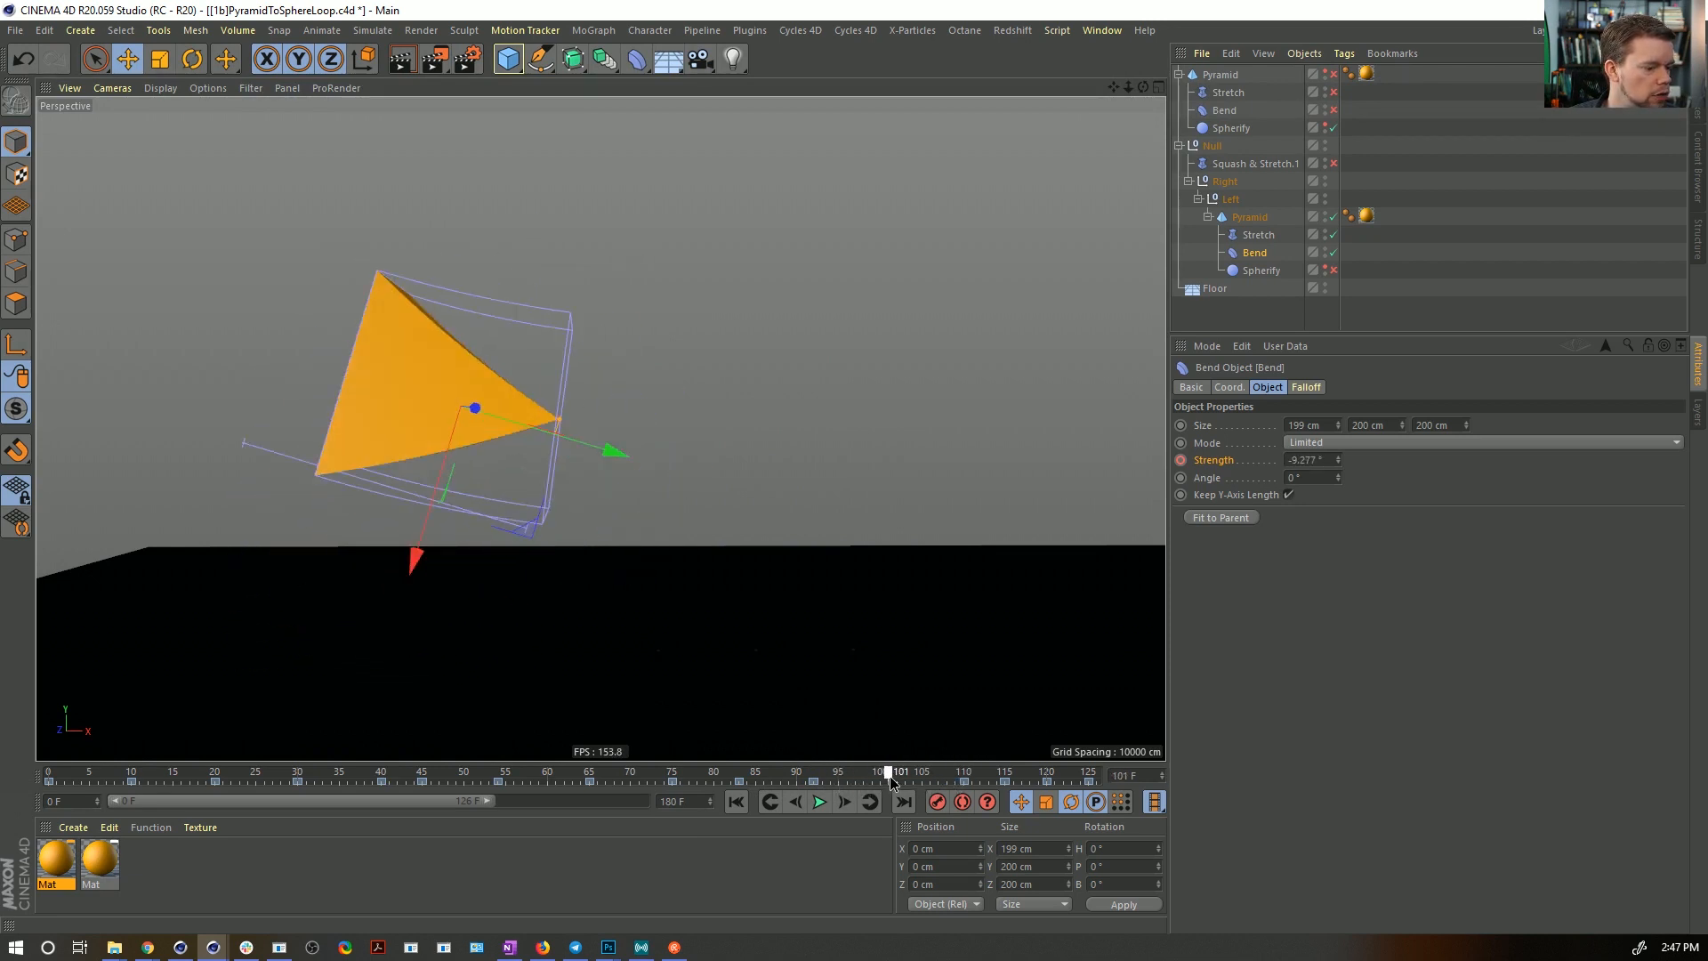
{"action": "left_click_drag", "start_coordinate": [1337, 459], "coordinate": [1337, 422]}
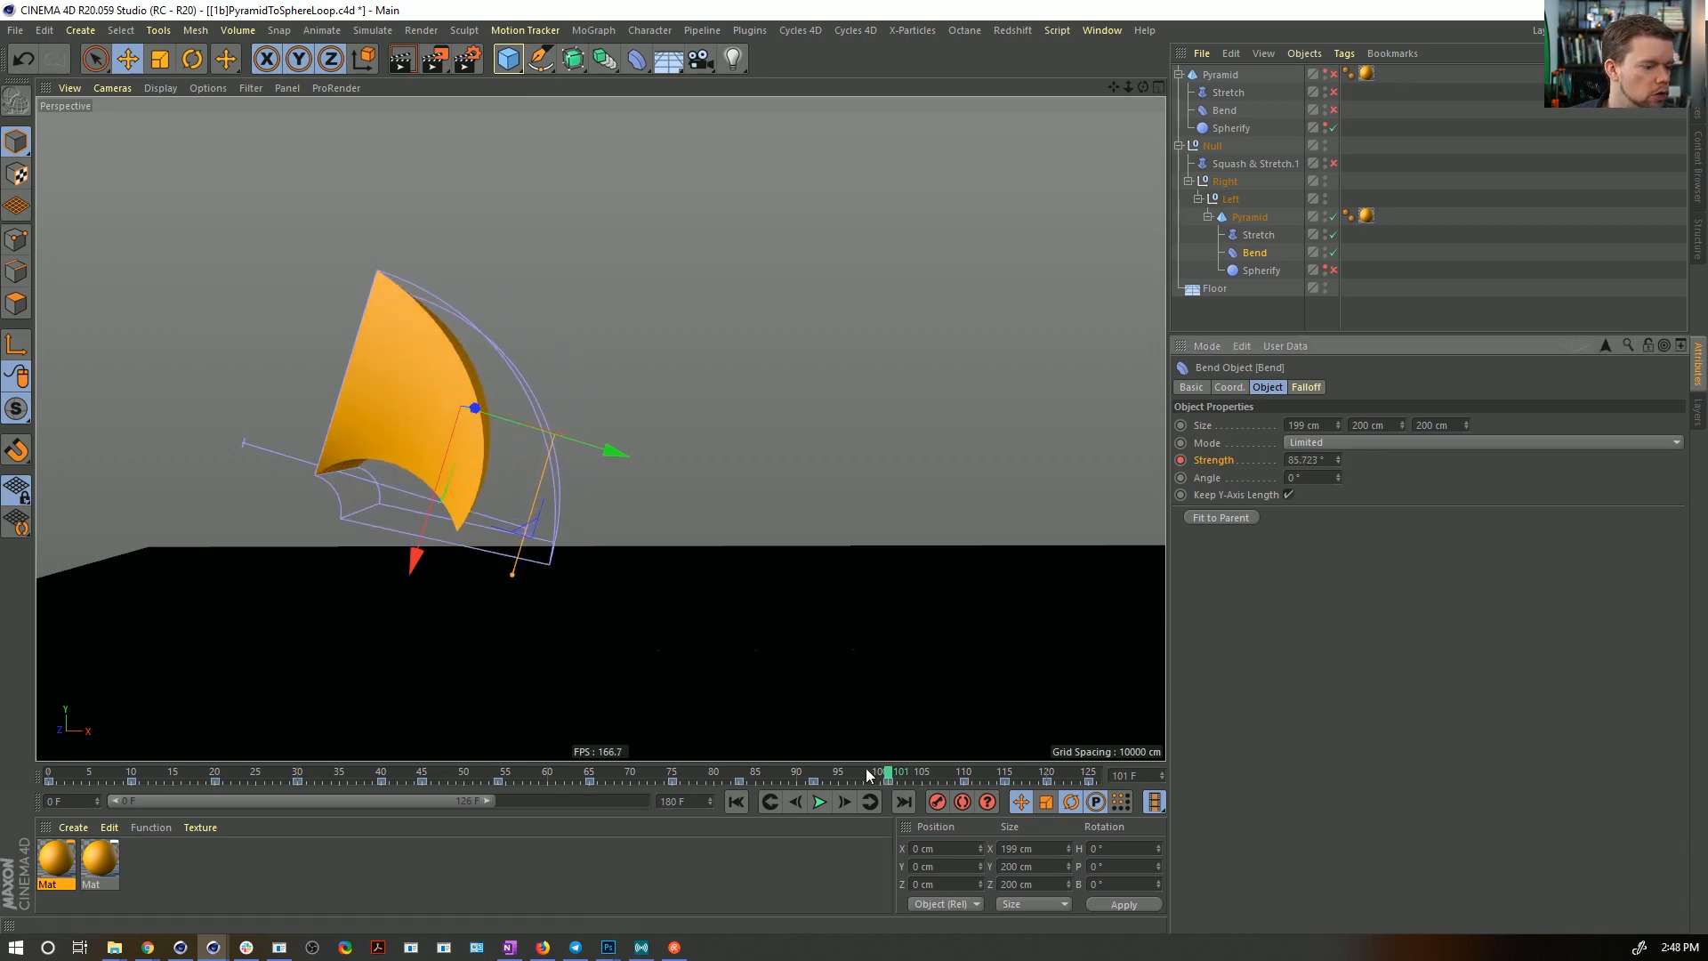
{"action": "left_click_drag", "start_coordinate": [867, 772], "coordinate": [838, 740]}
- Move the frame 100 point on the nested pyramid's motion path slightly higher and closer to the take-off side
{"action": "left_click", "coordinate": [1248, 217]}
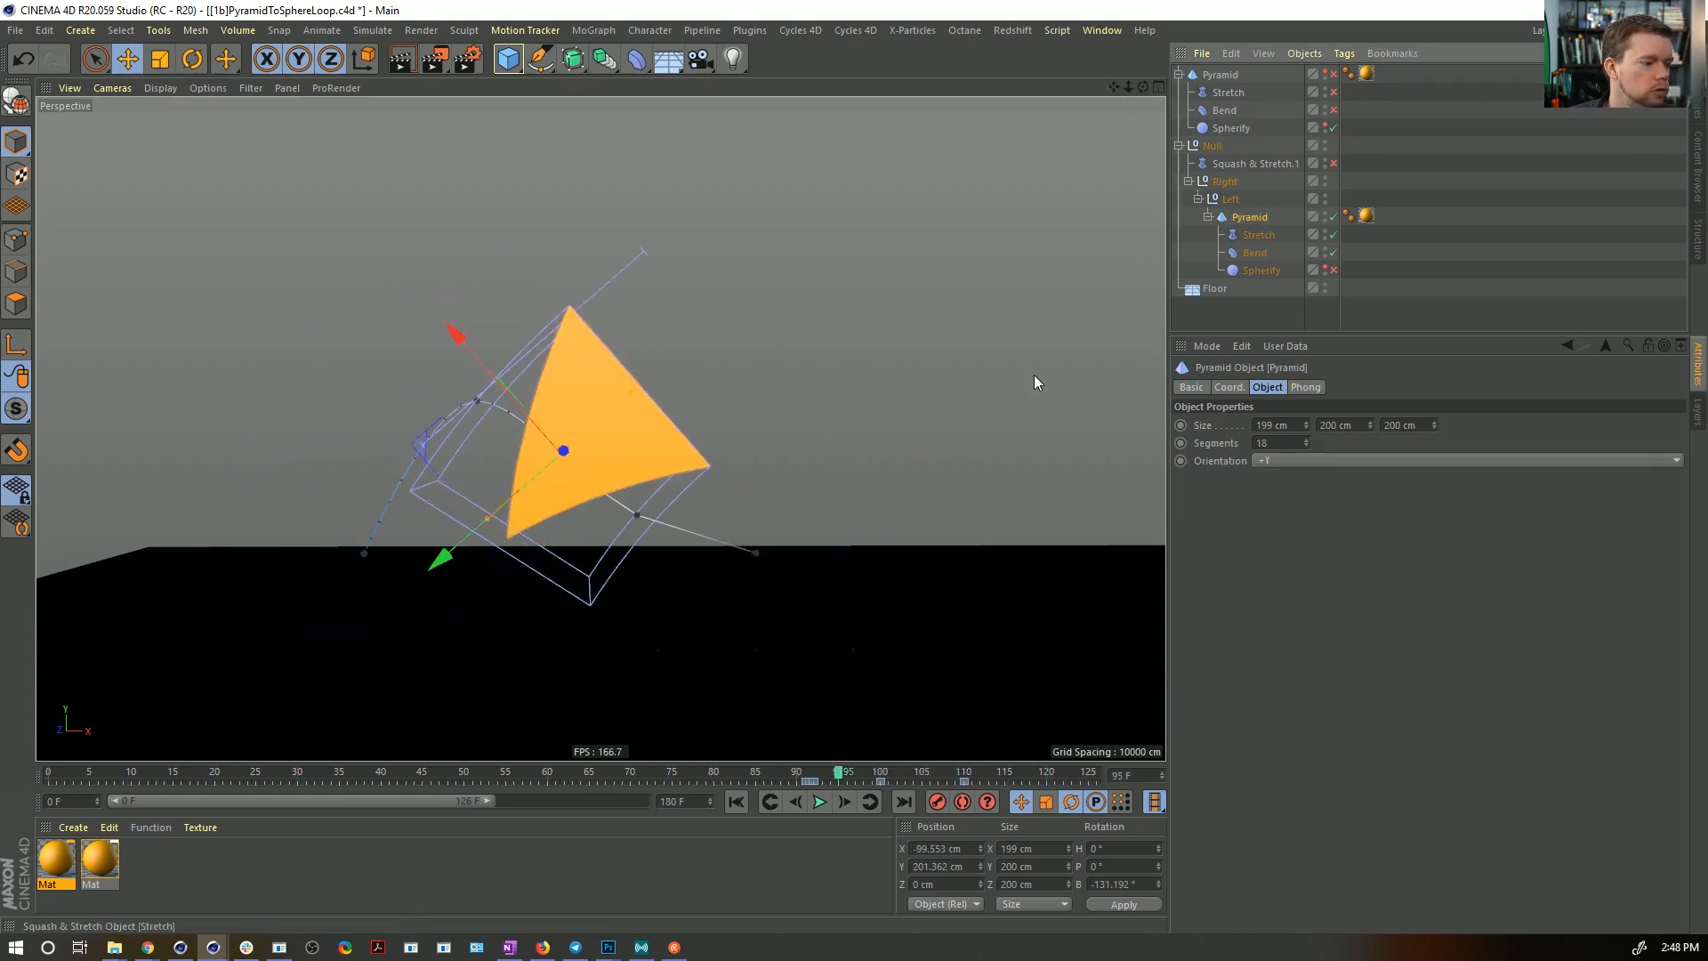
{"action": "left_click", "coordinate": [821, 781]}
{"action": "mouse_move", "coordinate": [822, 781]}
{"action": "left_mouse_down"}
{"action": "mouse_move", "coordinate": [836, 776]}
{"action": "mouse_move", "coordinate": [805, 775]}
{"action": "mouse_move", "coordinate": [837, 772]}
{"action": "left_mouse_up"}
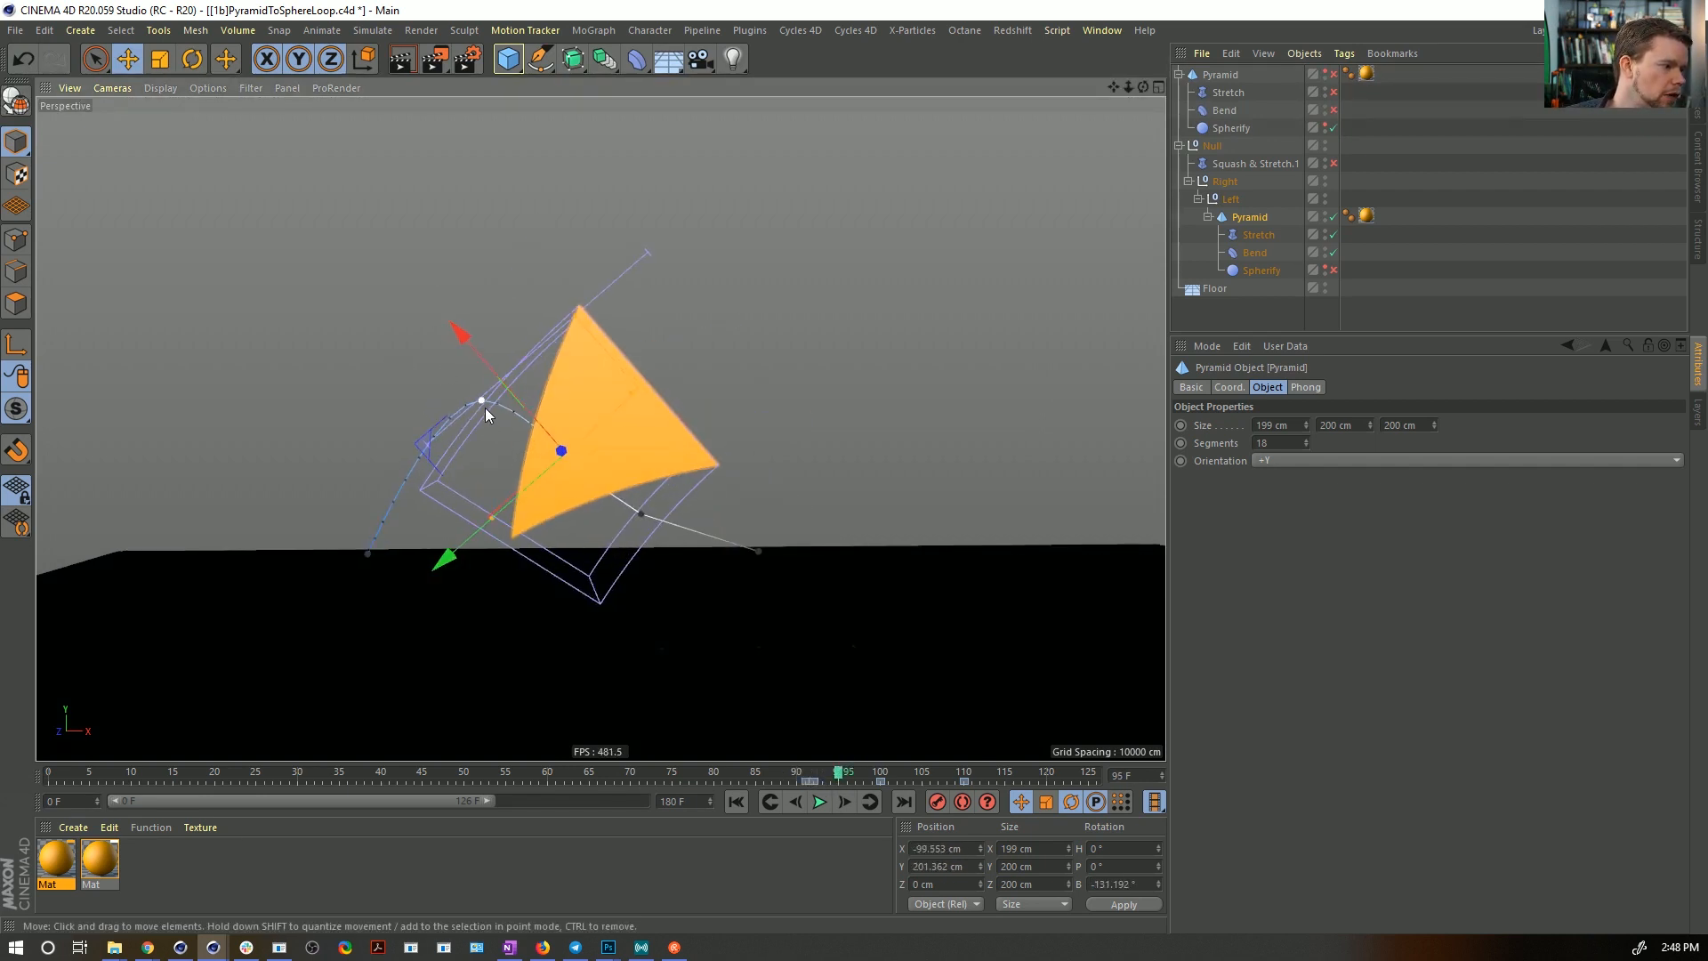
{"action": "left_click_drag", "start_coordinate": [484, 405], "coordinate": [505, 391]}
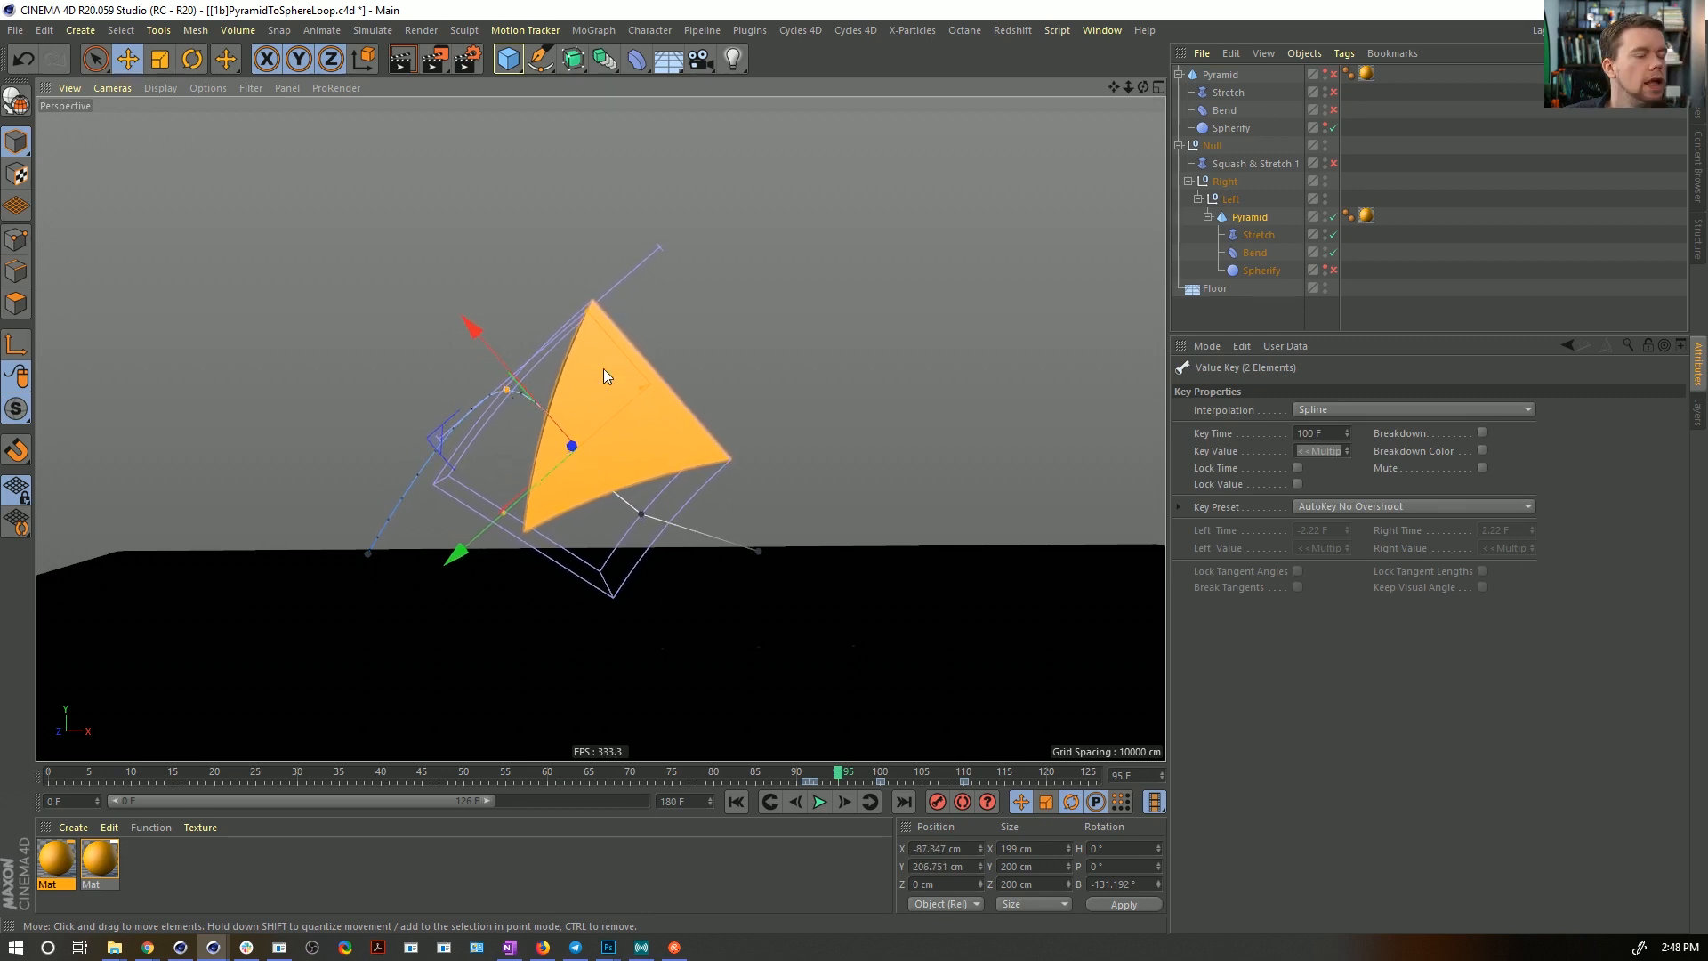
- Show the F-Curves of the nested pyramid's position and rotation tracks, keeping the pyramid's motion path visible beside them
{"action": "left_click", "coordinate": [1254, 218]}
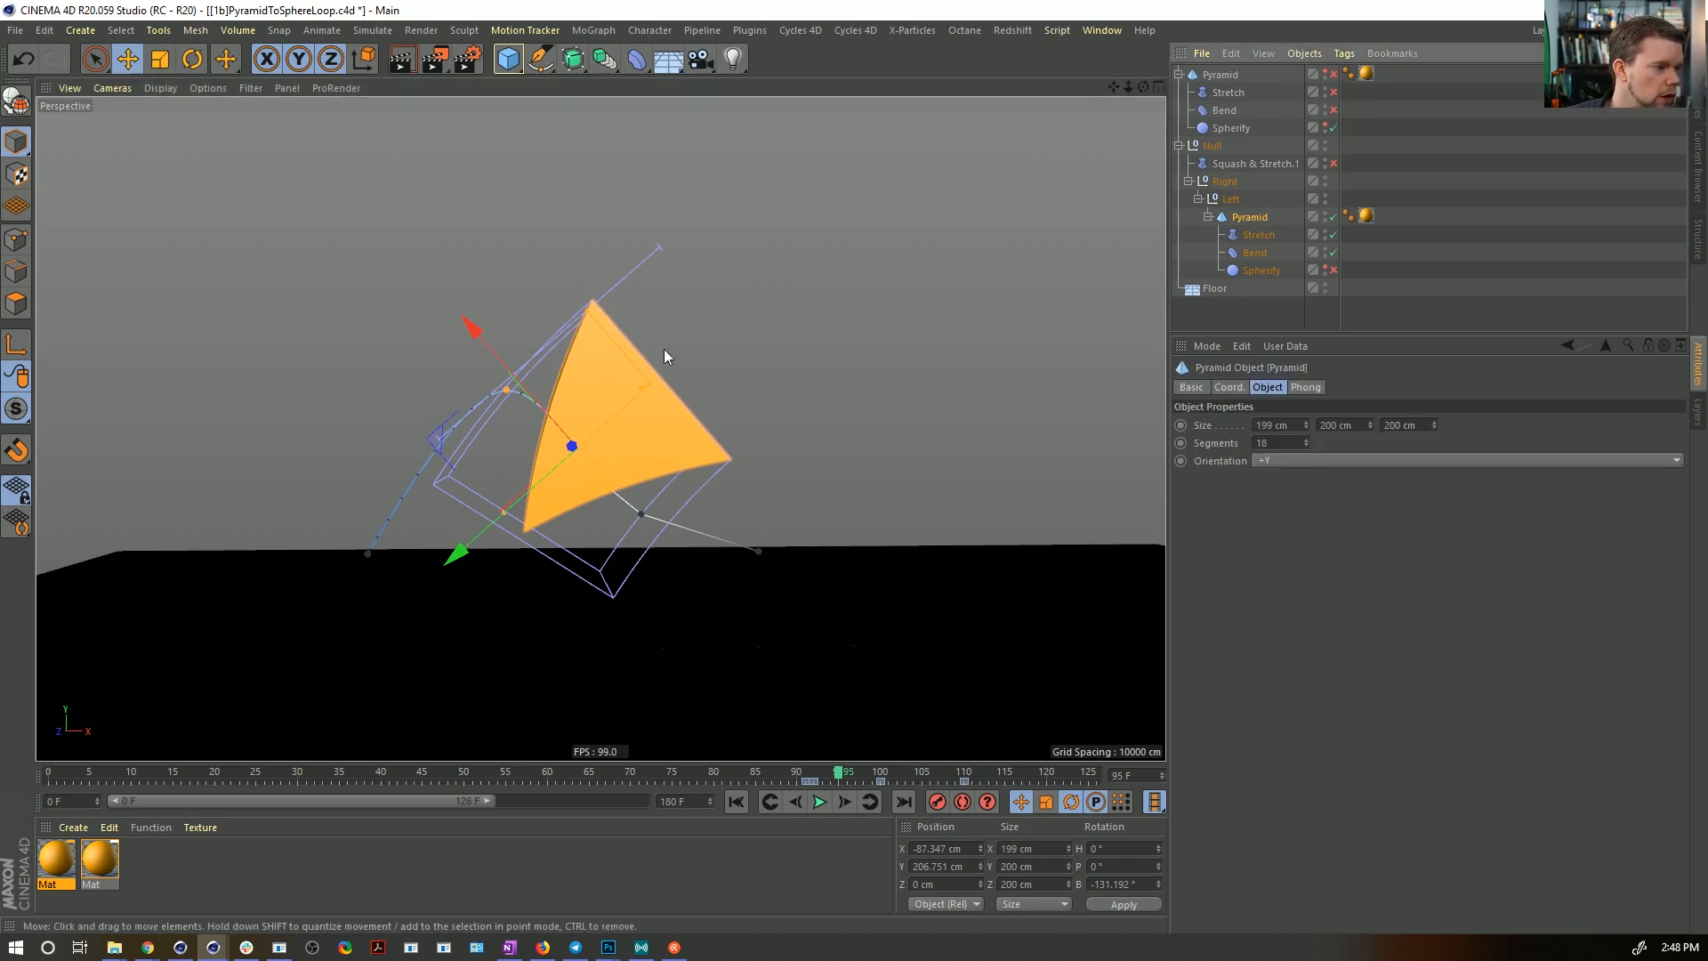
{"action": "left_click", "coordinate": [1238, 387]}
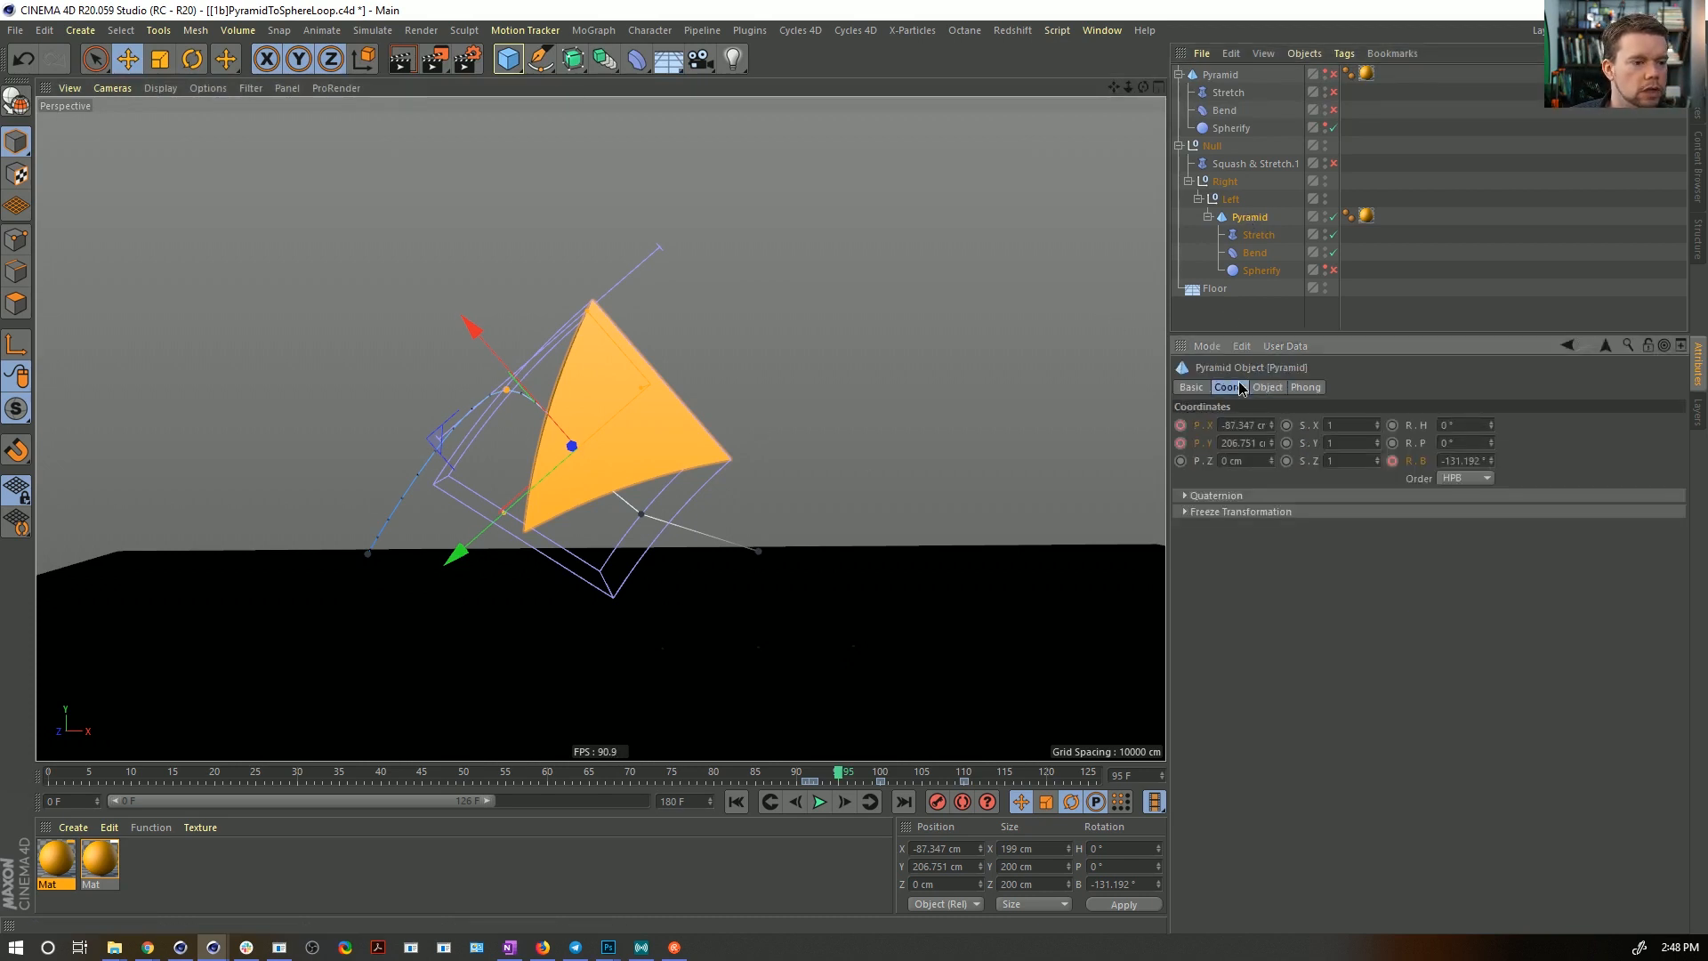
{"action": "right_click", "coordinate": [1210, 426]}
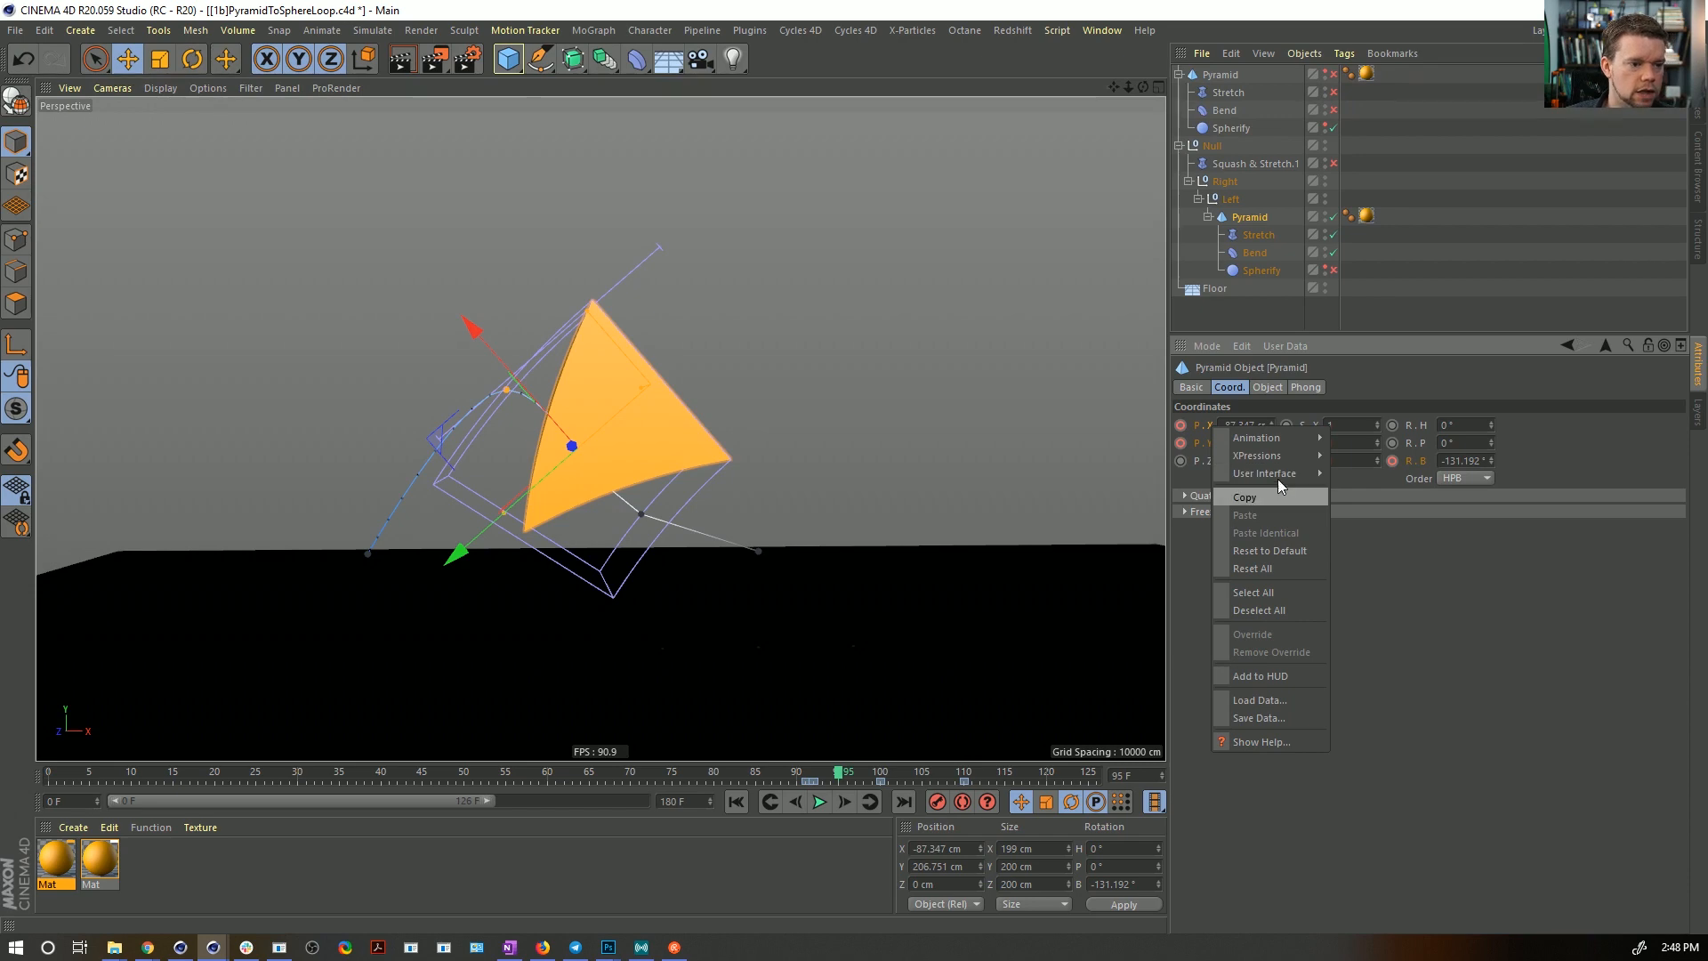
{"action": "mouse_move", "coordinate": [1275, 448]}
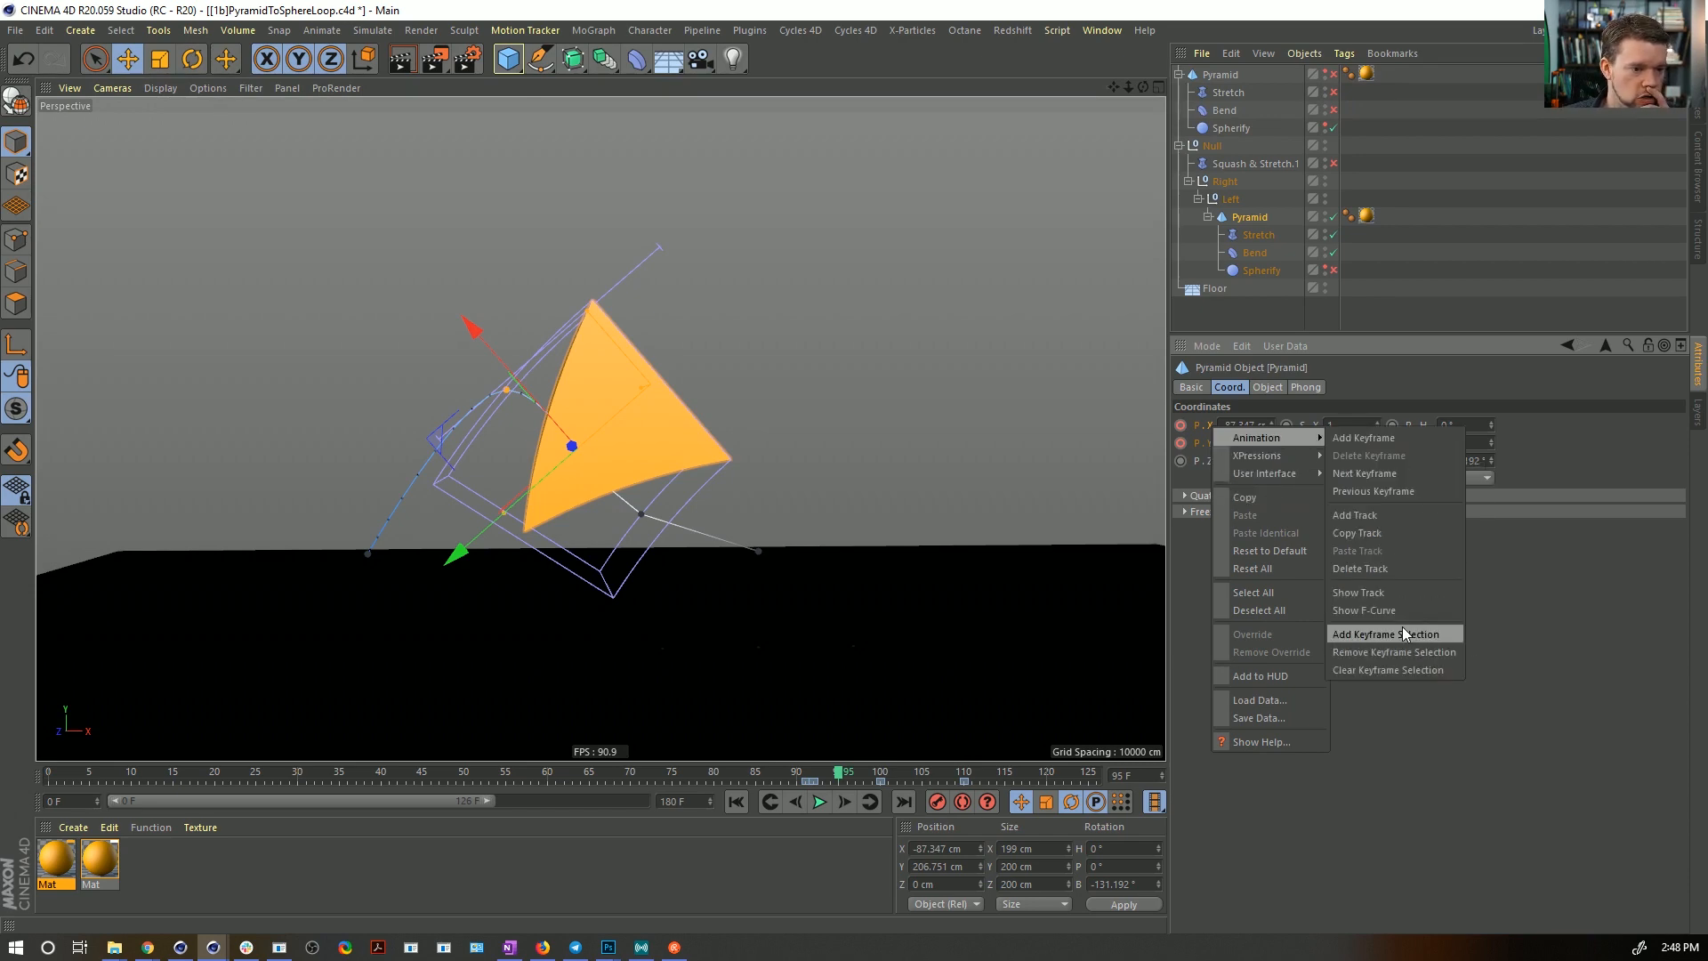
{"action": "left_click", "coordinate": [1364, 611]}
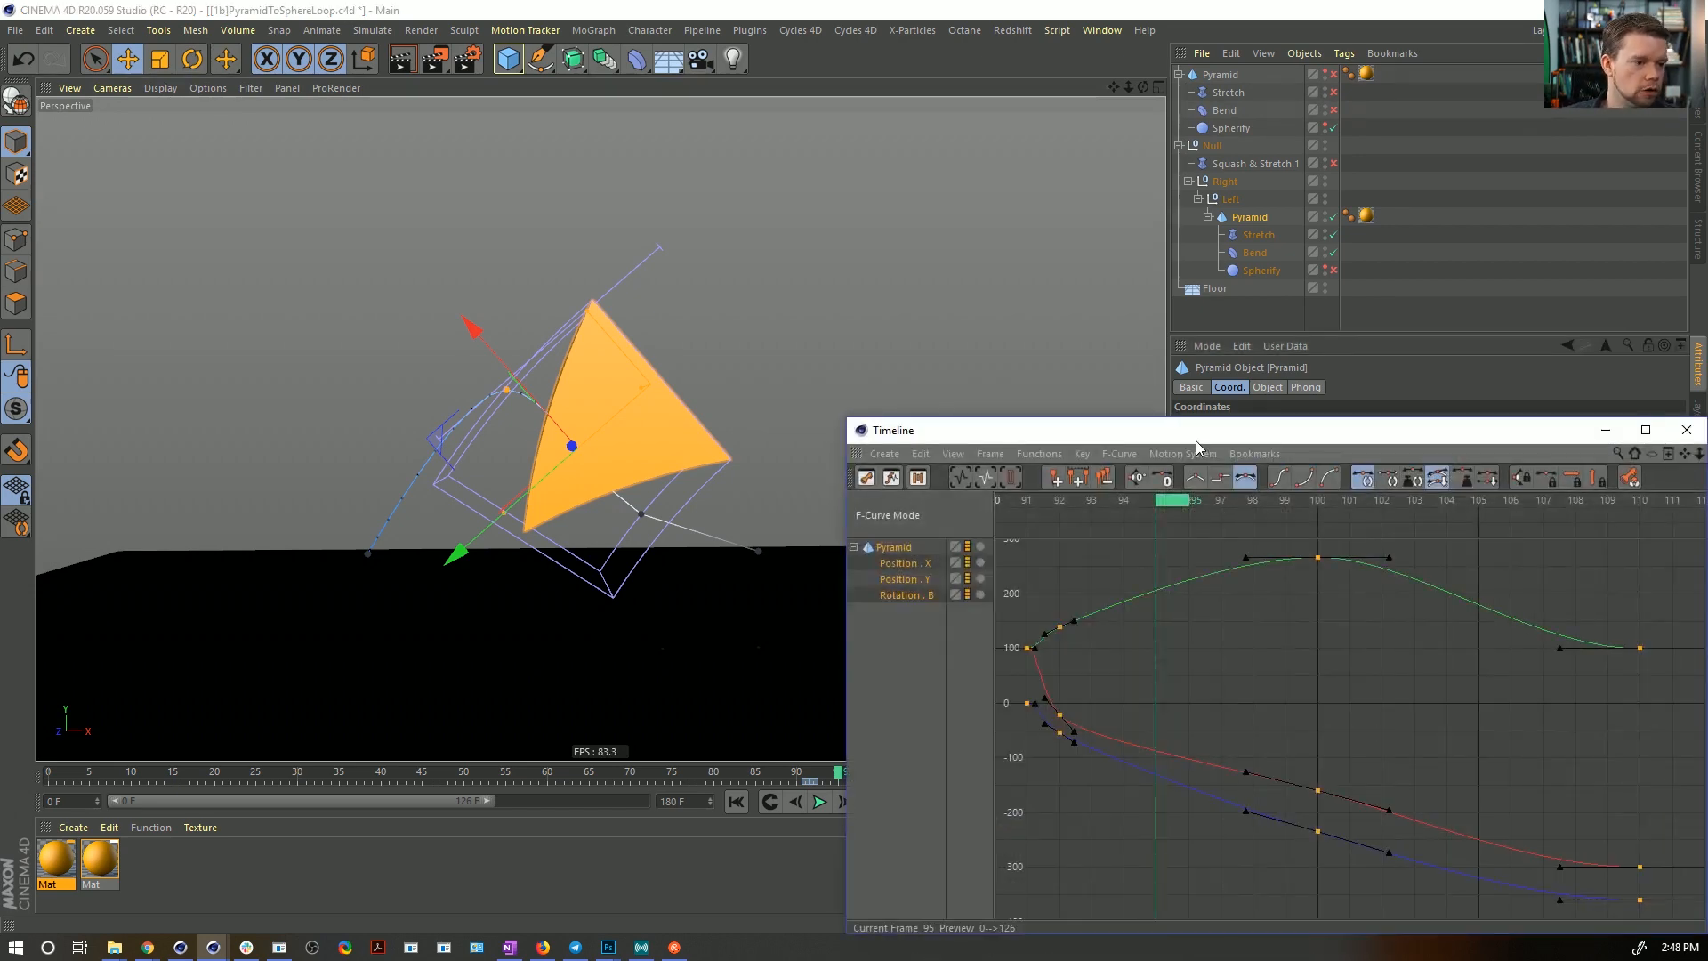
{"action": "left_click_drag", "start_coordinate": [1197, 443], "coordinate": [737, 203]}
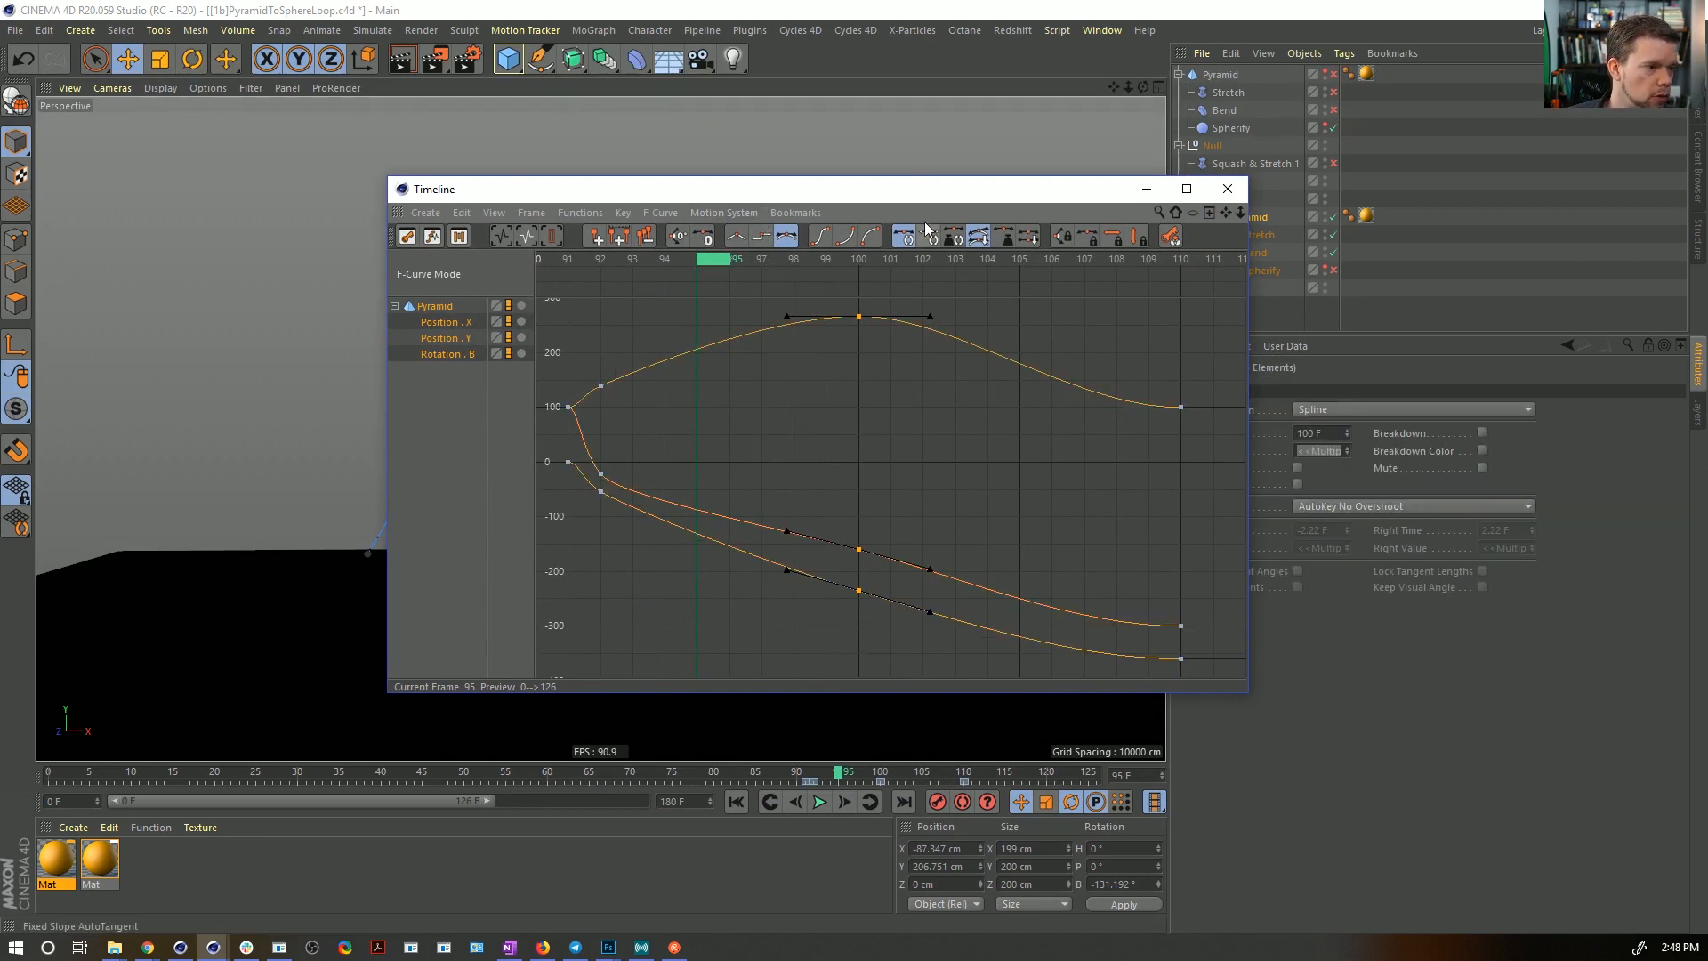
{"action": "left_click_drag", "start_coordinate": [930, 191], "coordinate": [1244, 157]}
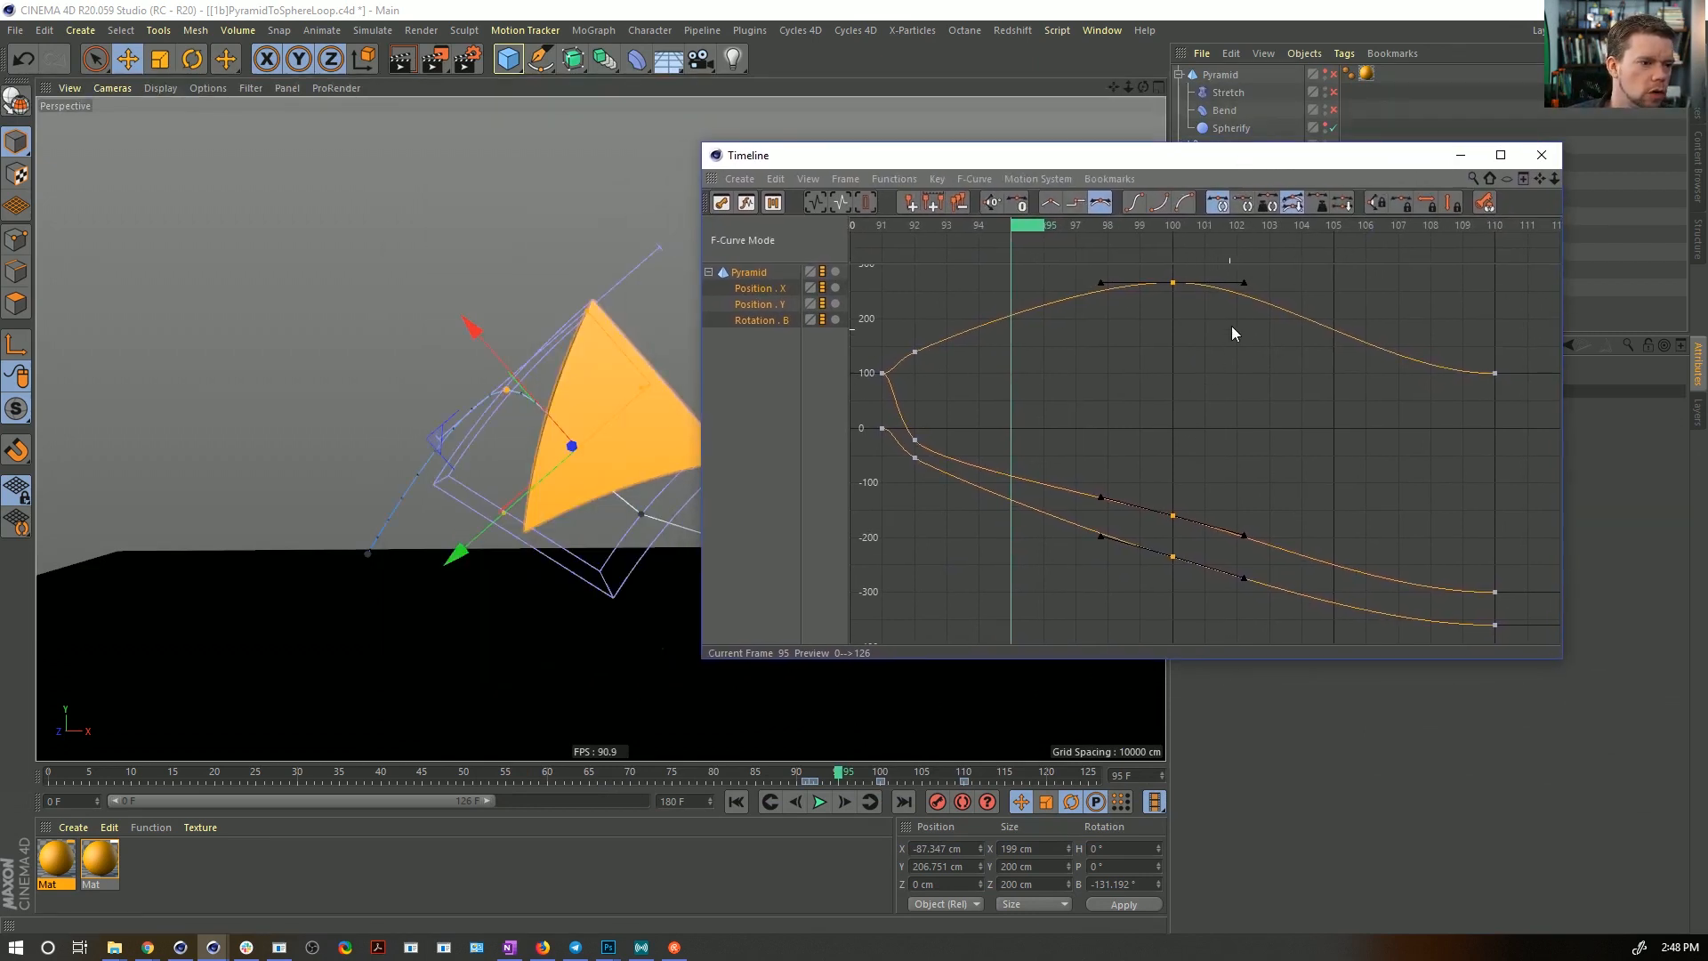
{"action": "left_click_drag", "start_coordinate": [1245, 287], "coordinate": [1293, 285]}
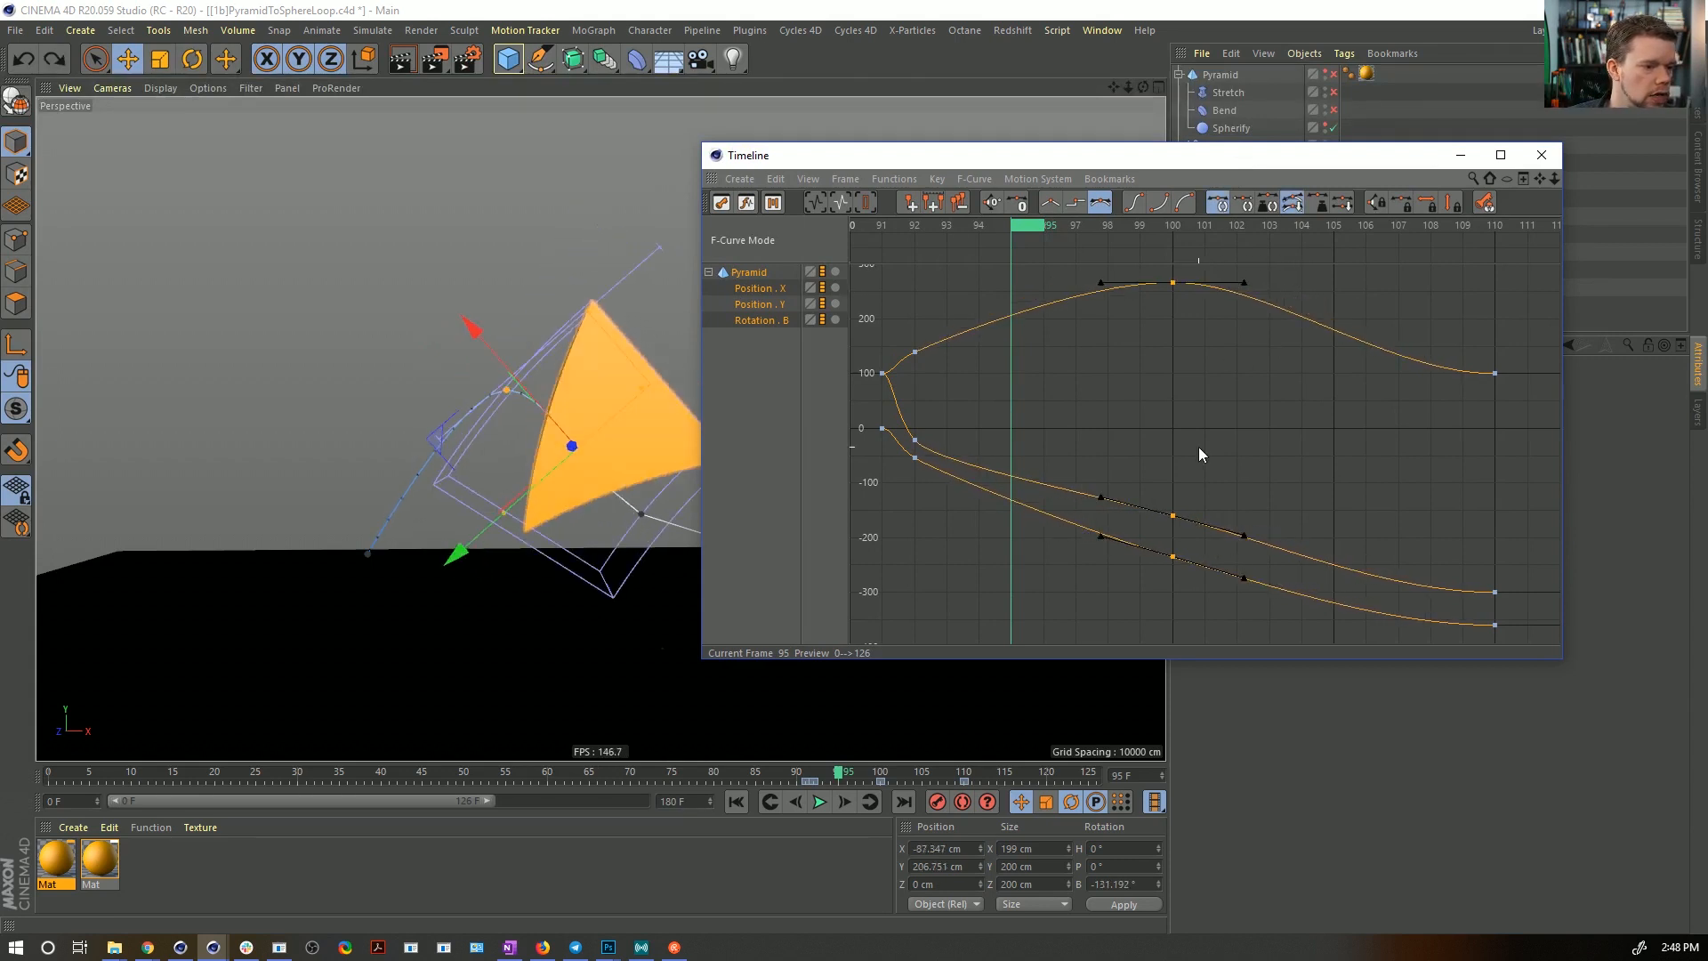
{"action": "left_click", "coordinate": [1173, 516]}
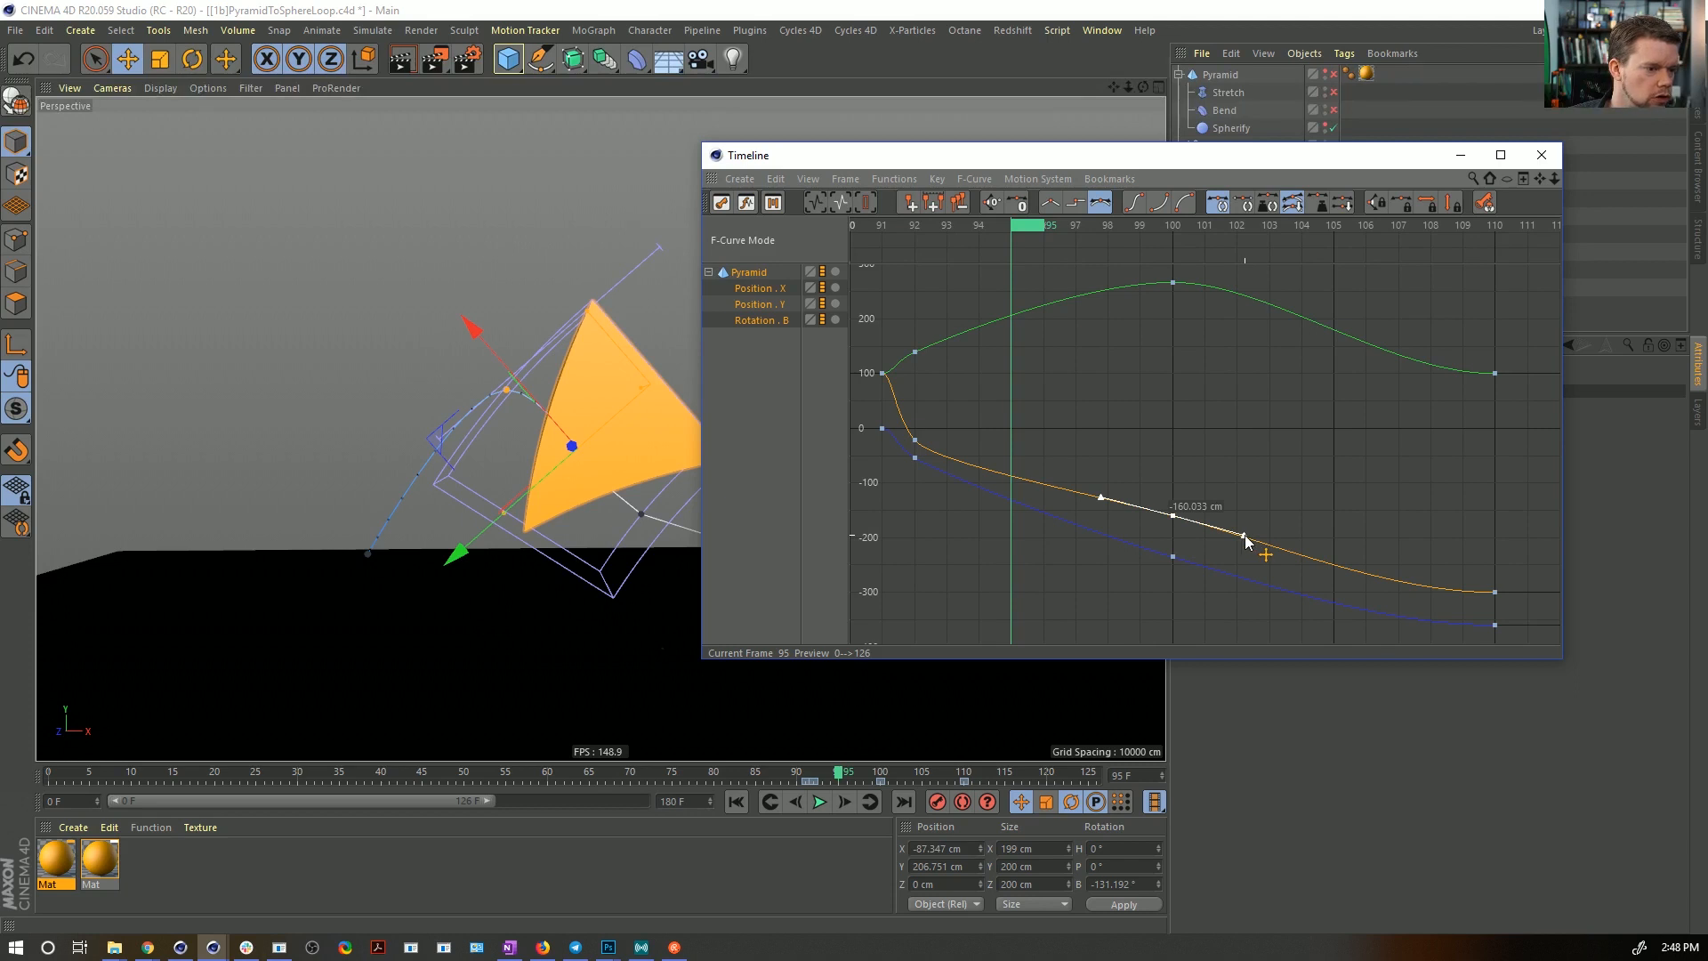
{"action": "left_click_drag", "start_coordinate": [1172, 516], "coordinate": [1174, 479]}
{"action": "key", "text": "ctrl+z"}
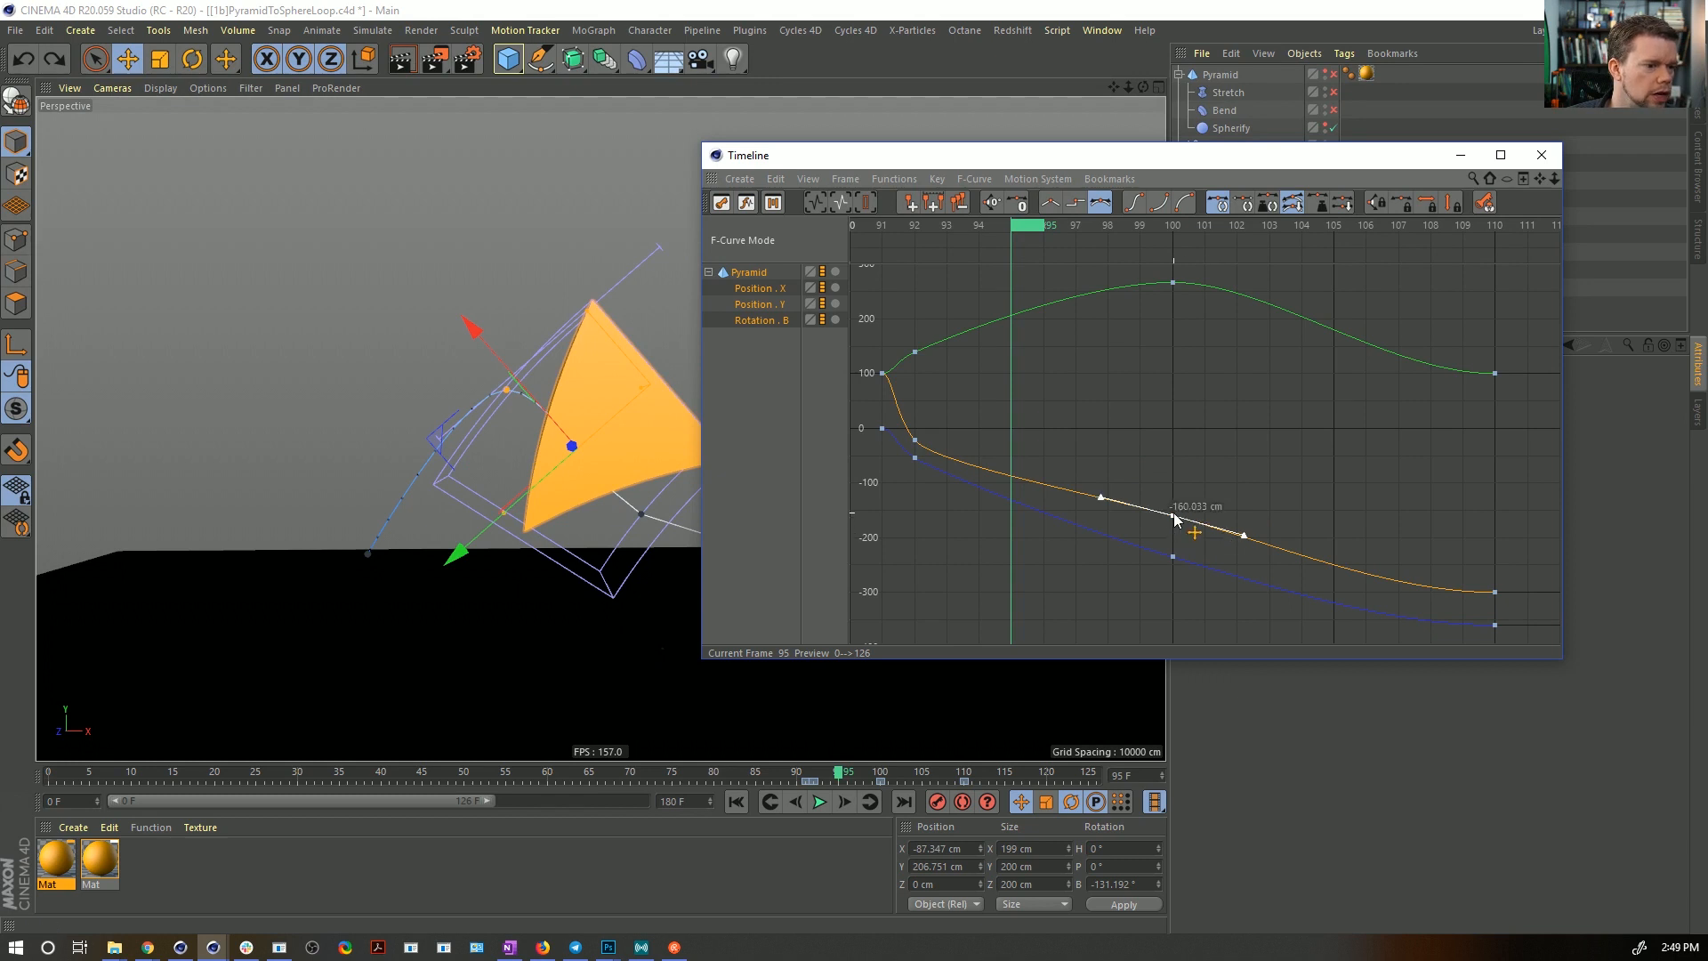
- Lengthen the Position Y tangents at frame 100, and angle the incoming tangents of the frame 110 position and rotation keys upward for a steeper landing
{"action": "left_click", "coordinate": [1171, 284]}
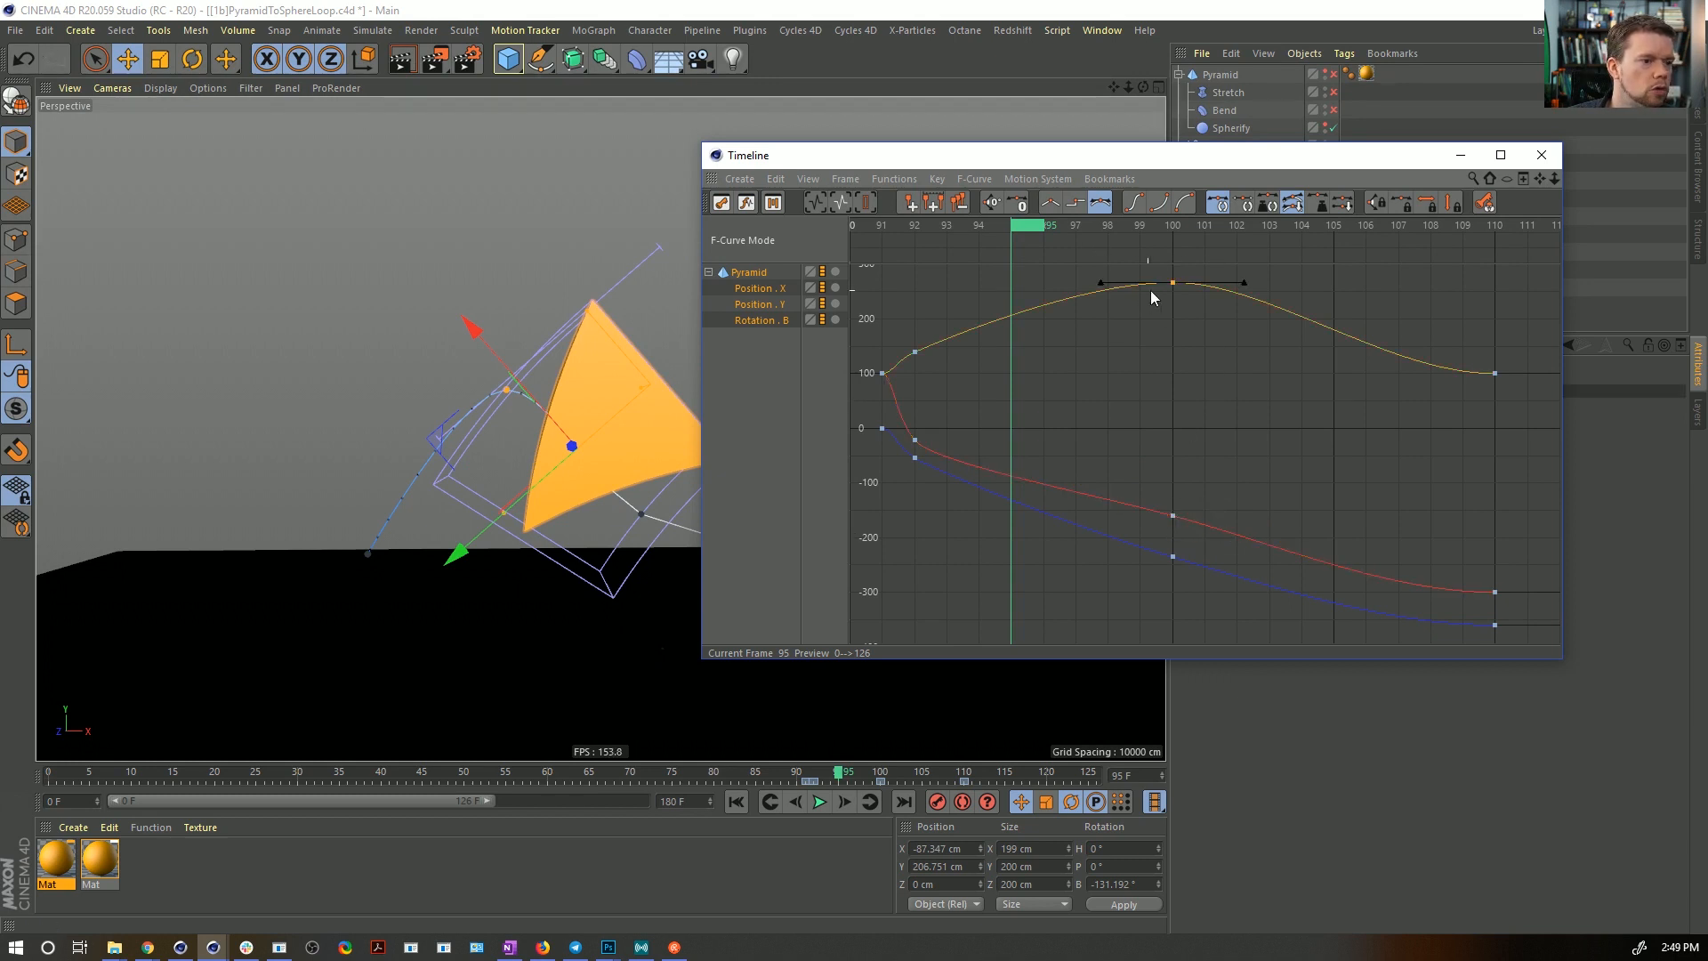
{"action": "mouse_move", "coordinate": [1252, 287]}
{"action": "left_mouse_down"}
{"action": "mouse_move", "coordinate": [1306, 300]}
{"action": "mouse_move", "coordinate": [1256, 292]}
{"action": "mouse_move", "coordinate": [1300, 298]}
{"action": "mouse_move", "coordinate": [1275, 282]}
{"action": "left_mouse_up"}
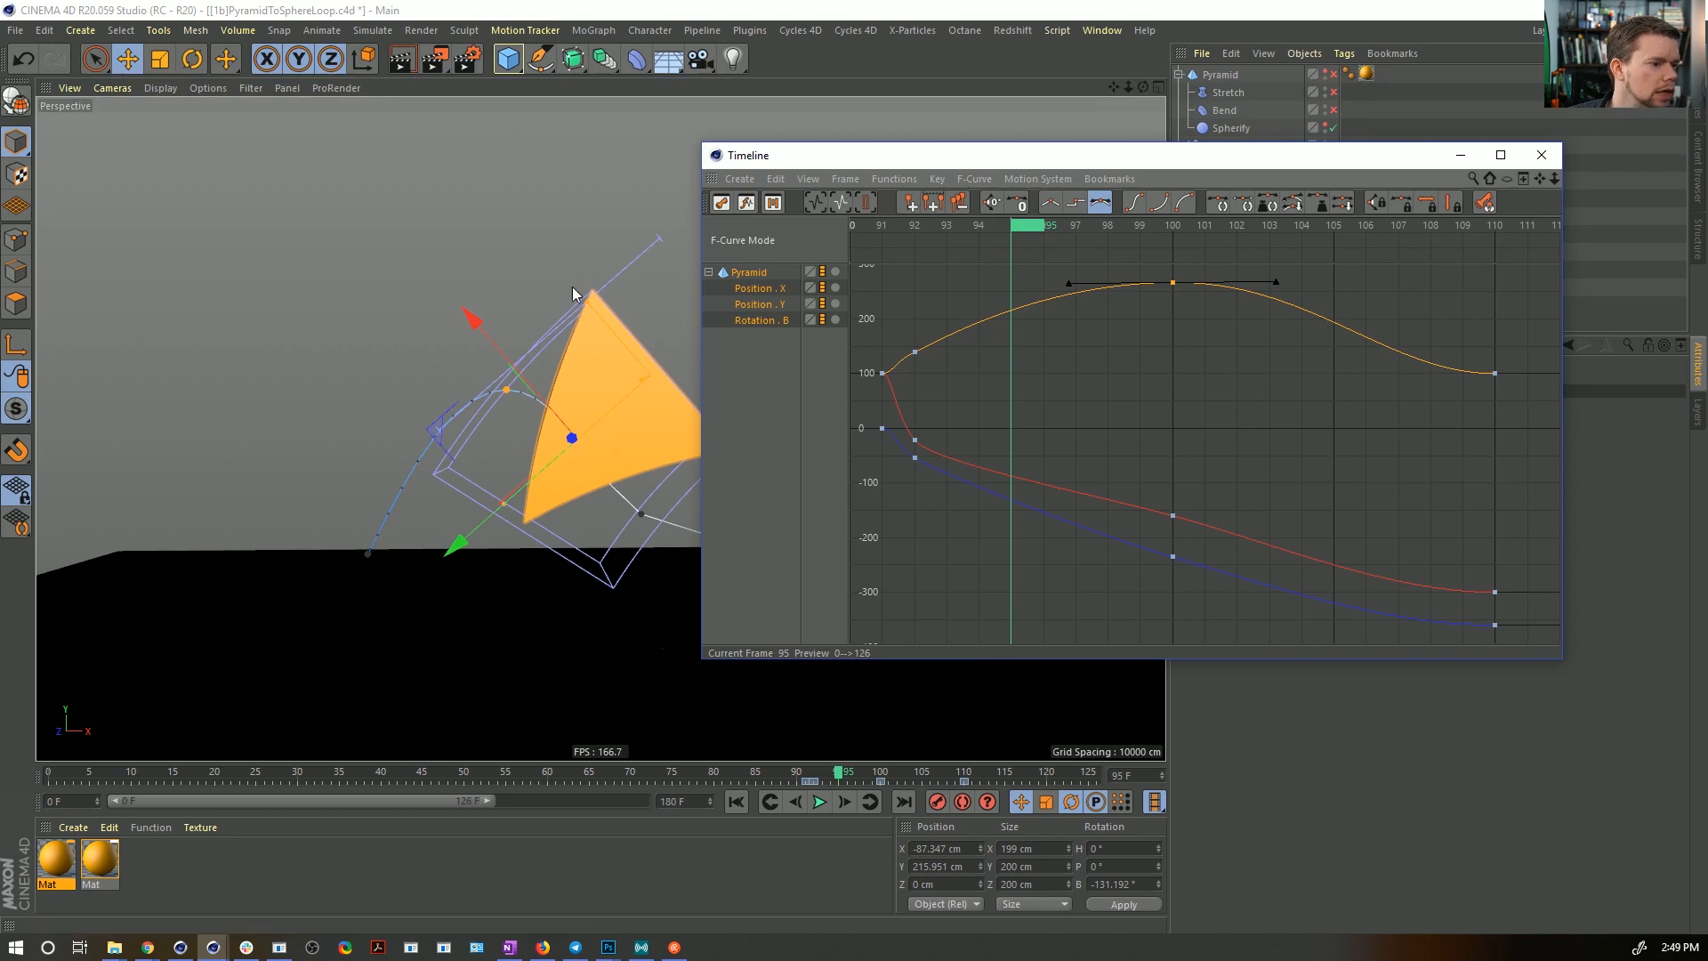
{"action": "left_click", "coordinate": [1494, 372]}
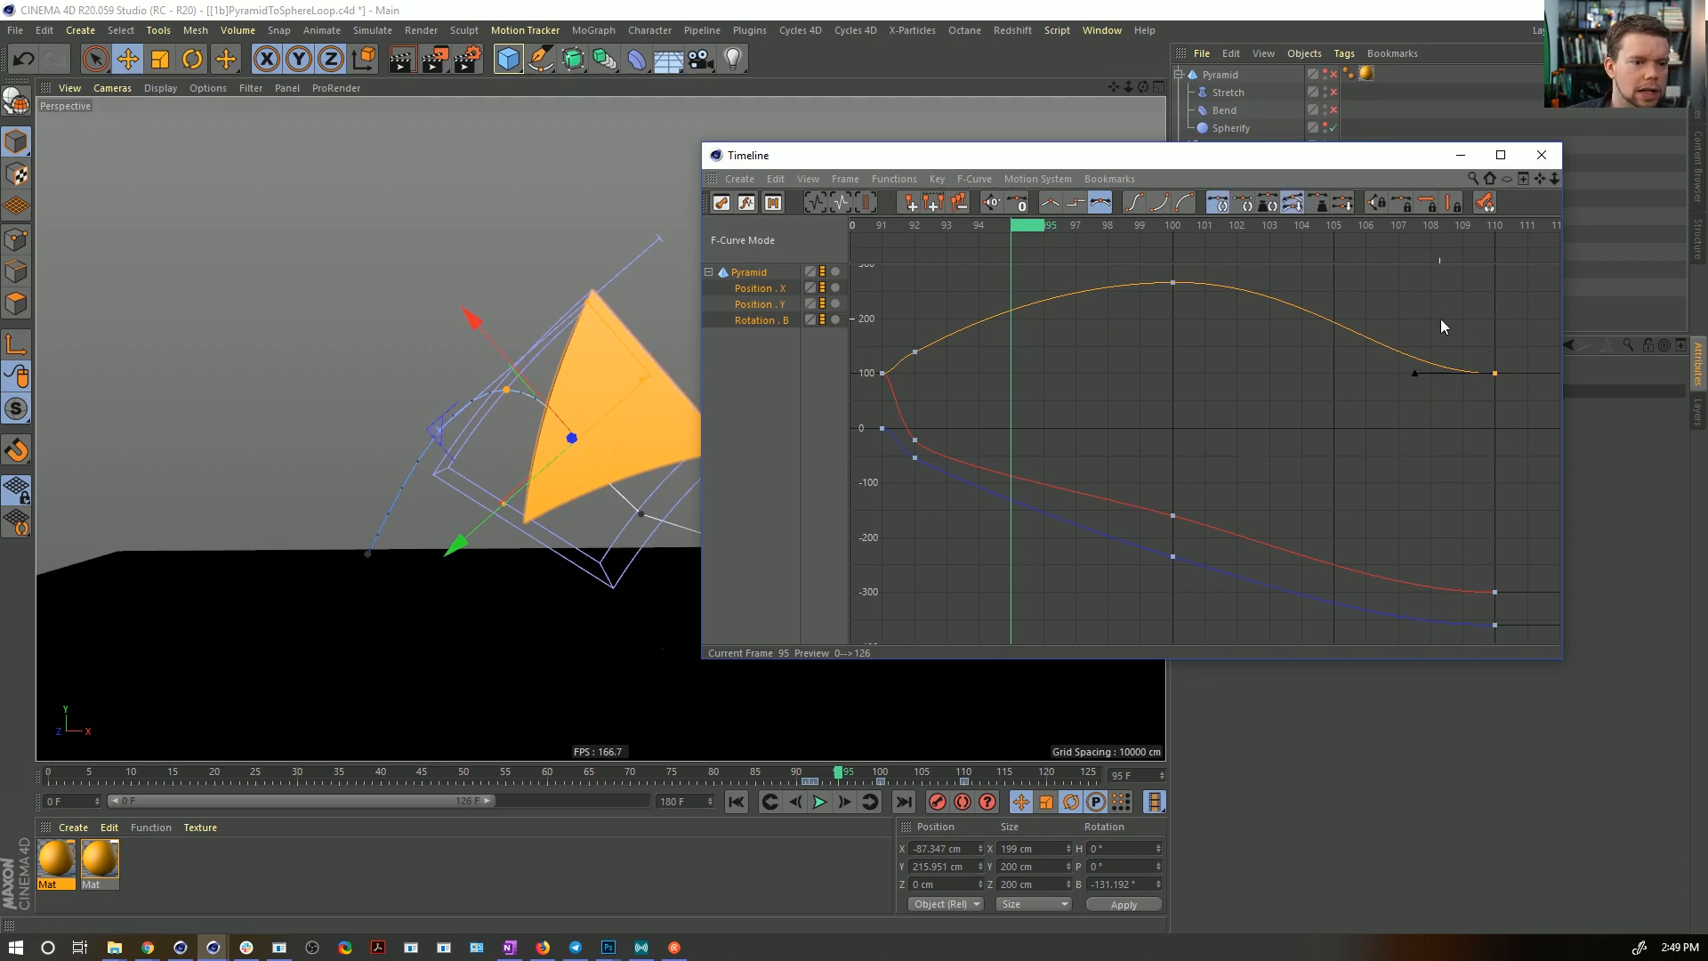
{"action": "left_click_drag", "start_coordinate": [1442, 326], "coordinate": [1548, 640]}
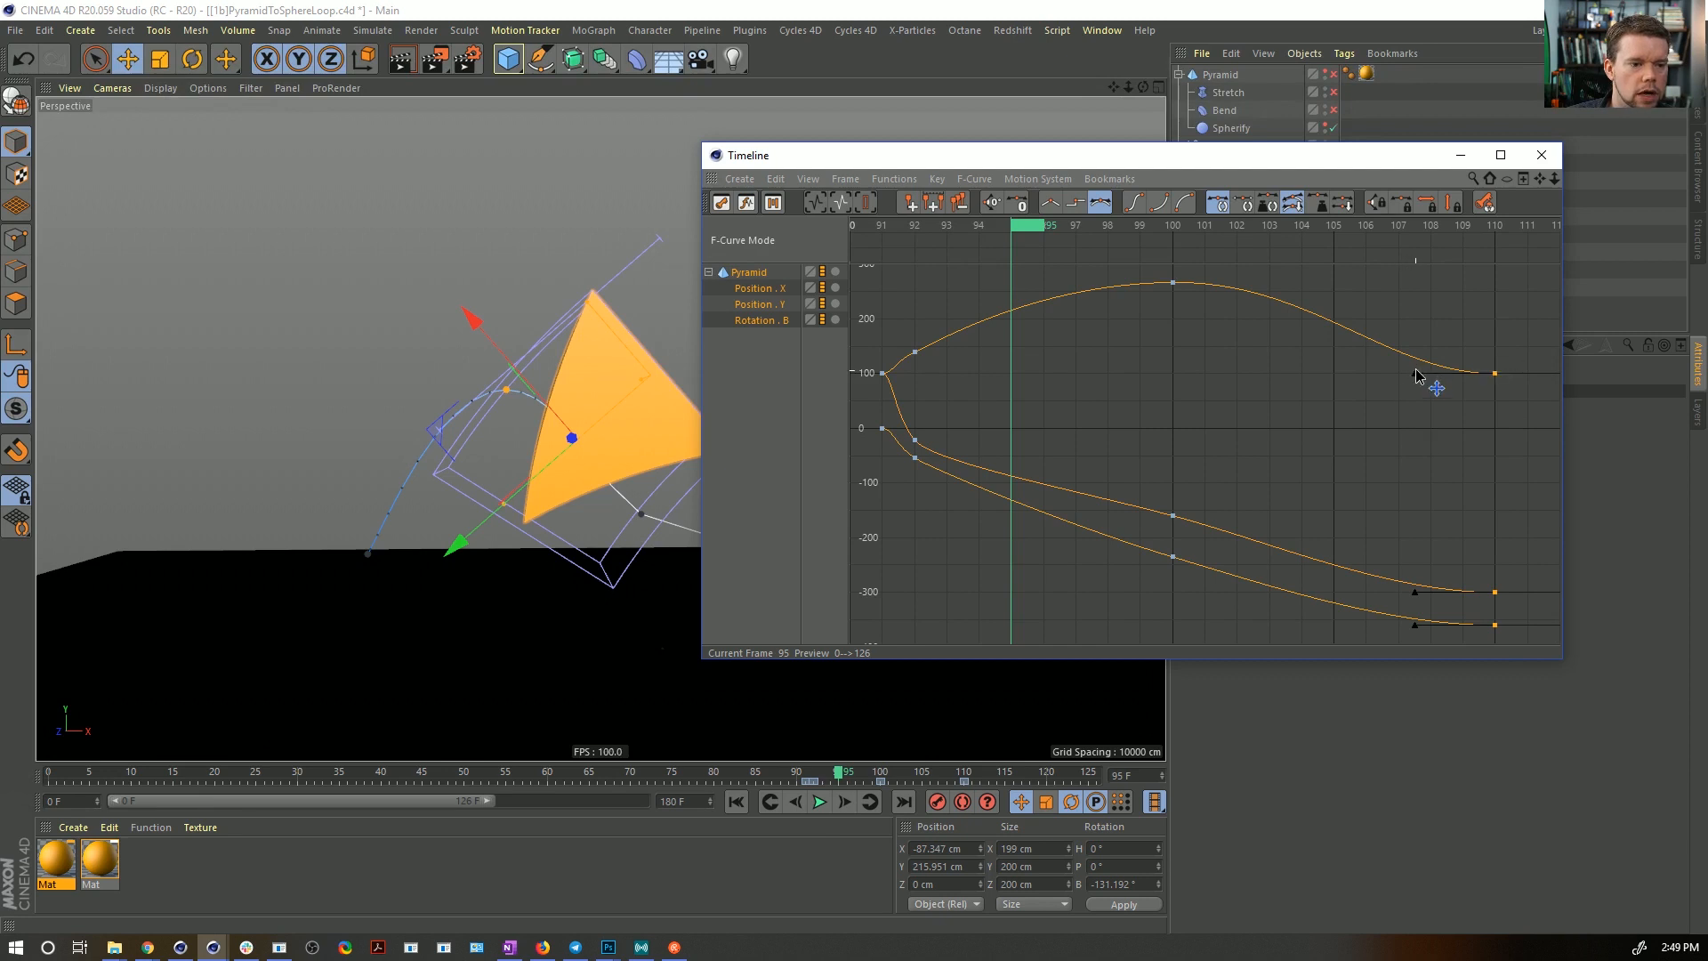
{"action": "left_click_drag", "start_coordinate": [1415, 372], "coordinate": [1424, 360]}
{"action": "left_click_drag", "start_coordinate": [1432, 344], "coordinate": [1435, 340]}
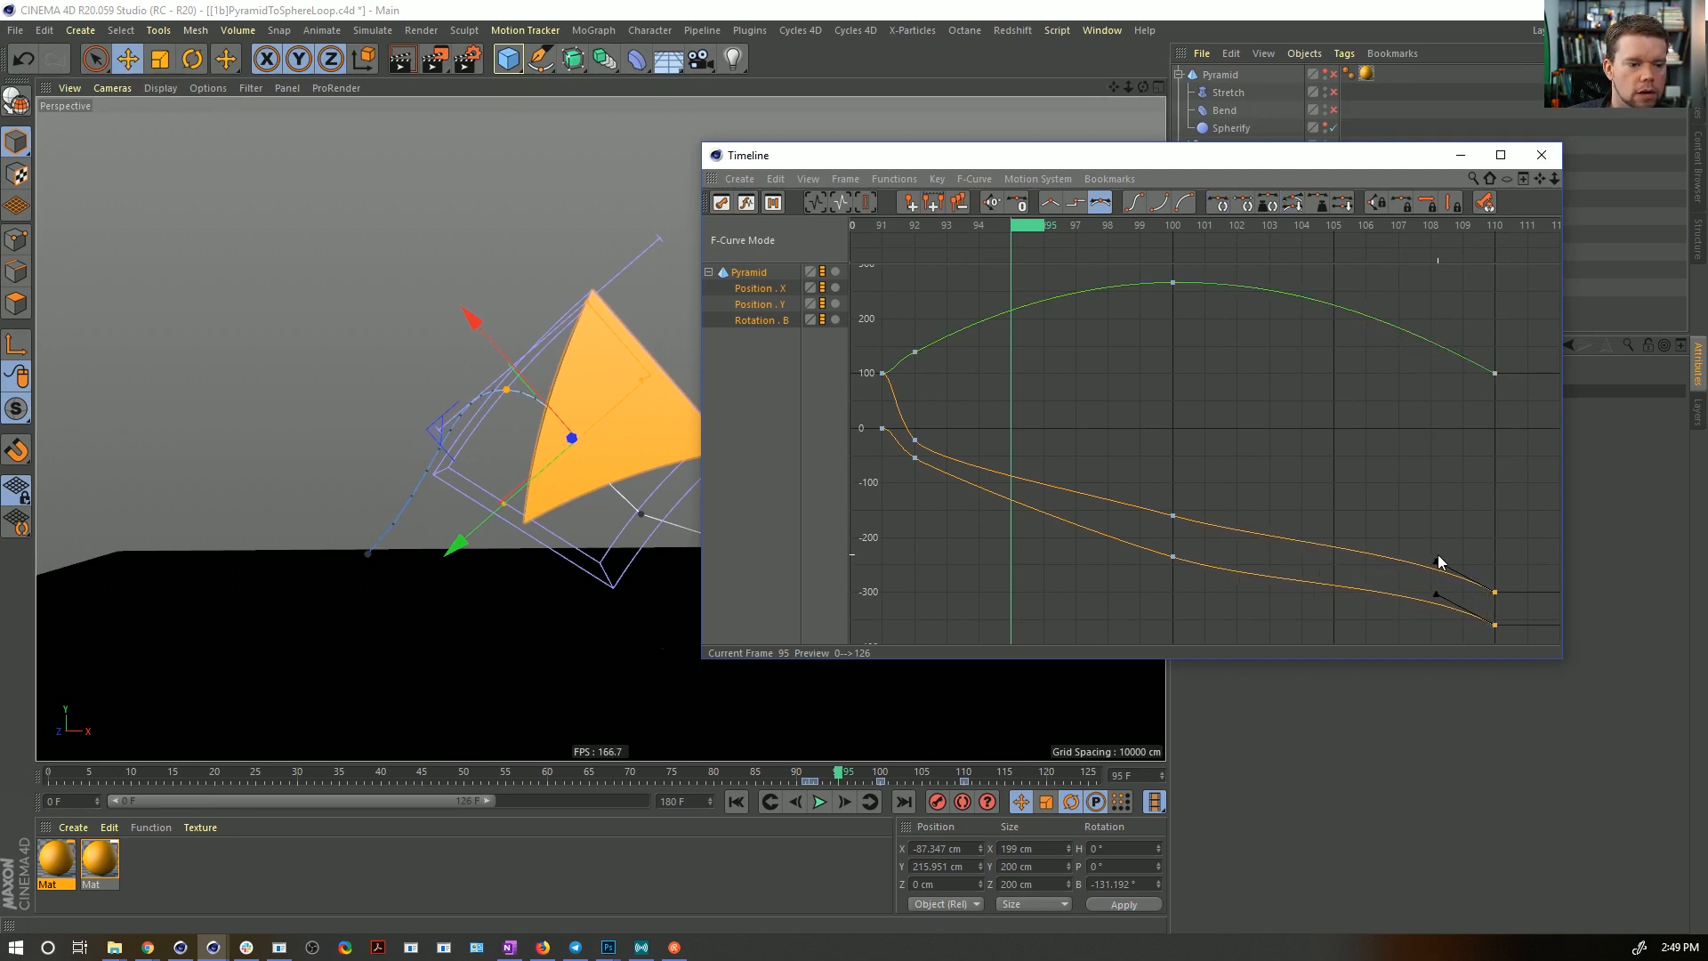
- Straighten the incoming tangents of the frame 110 Position X and Rotation B keys, select their frame 92 keys and play back the jump
{"action": "left_click_drag", "start_coordinate": [1437, 556], "coordinate": [1432, 576]}
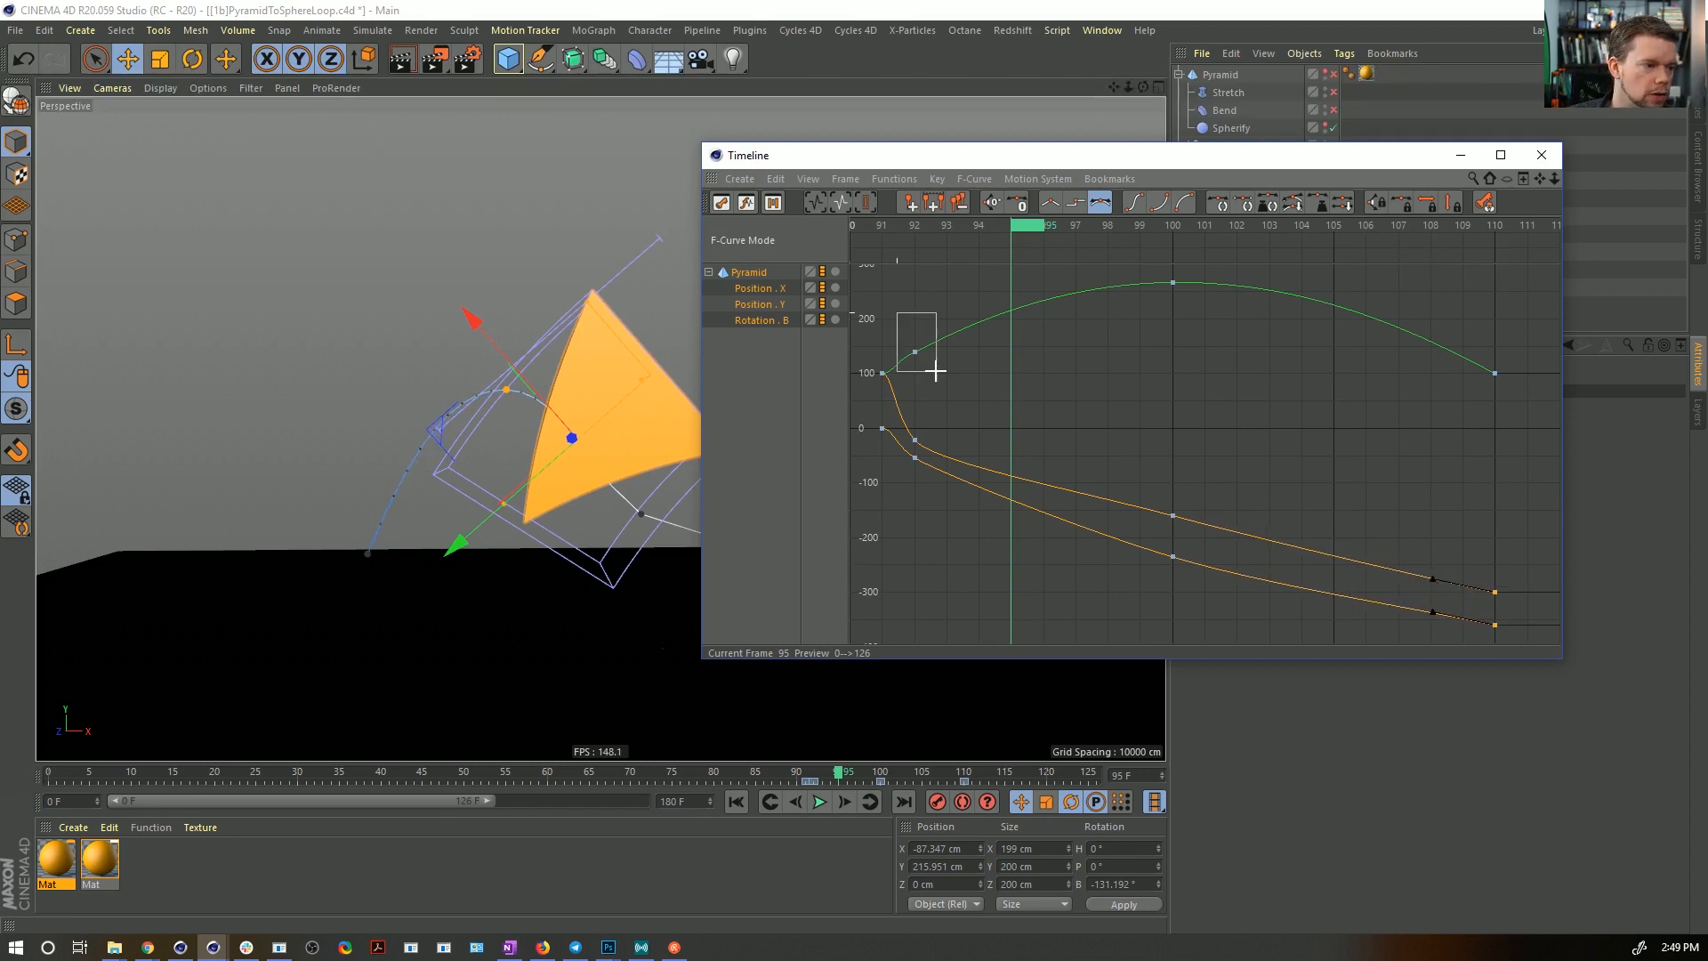
{"action": "left_click_drag", "start_coordinate": [935, 371], "coordinate": [893, 531]}
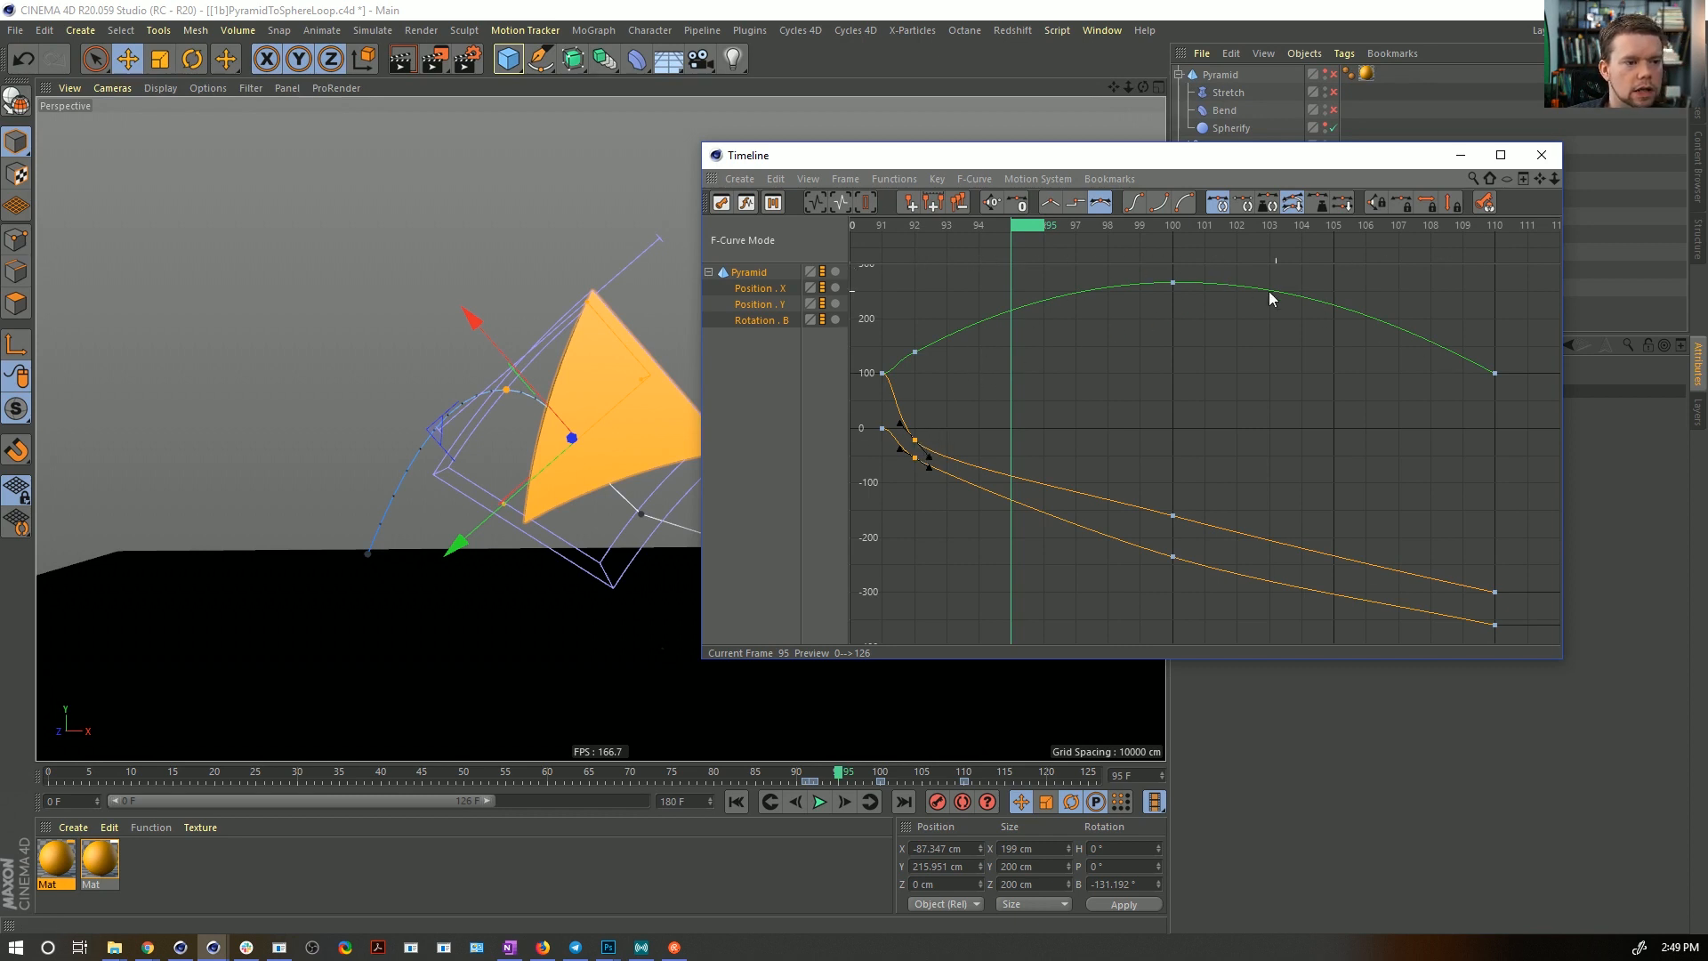
{"action": "left_click_drag", "start_coordinate": [1080, 162], "coordinate": [1256, 148]}
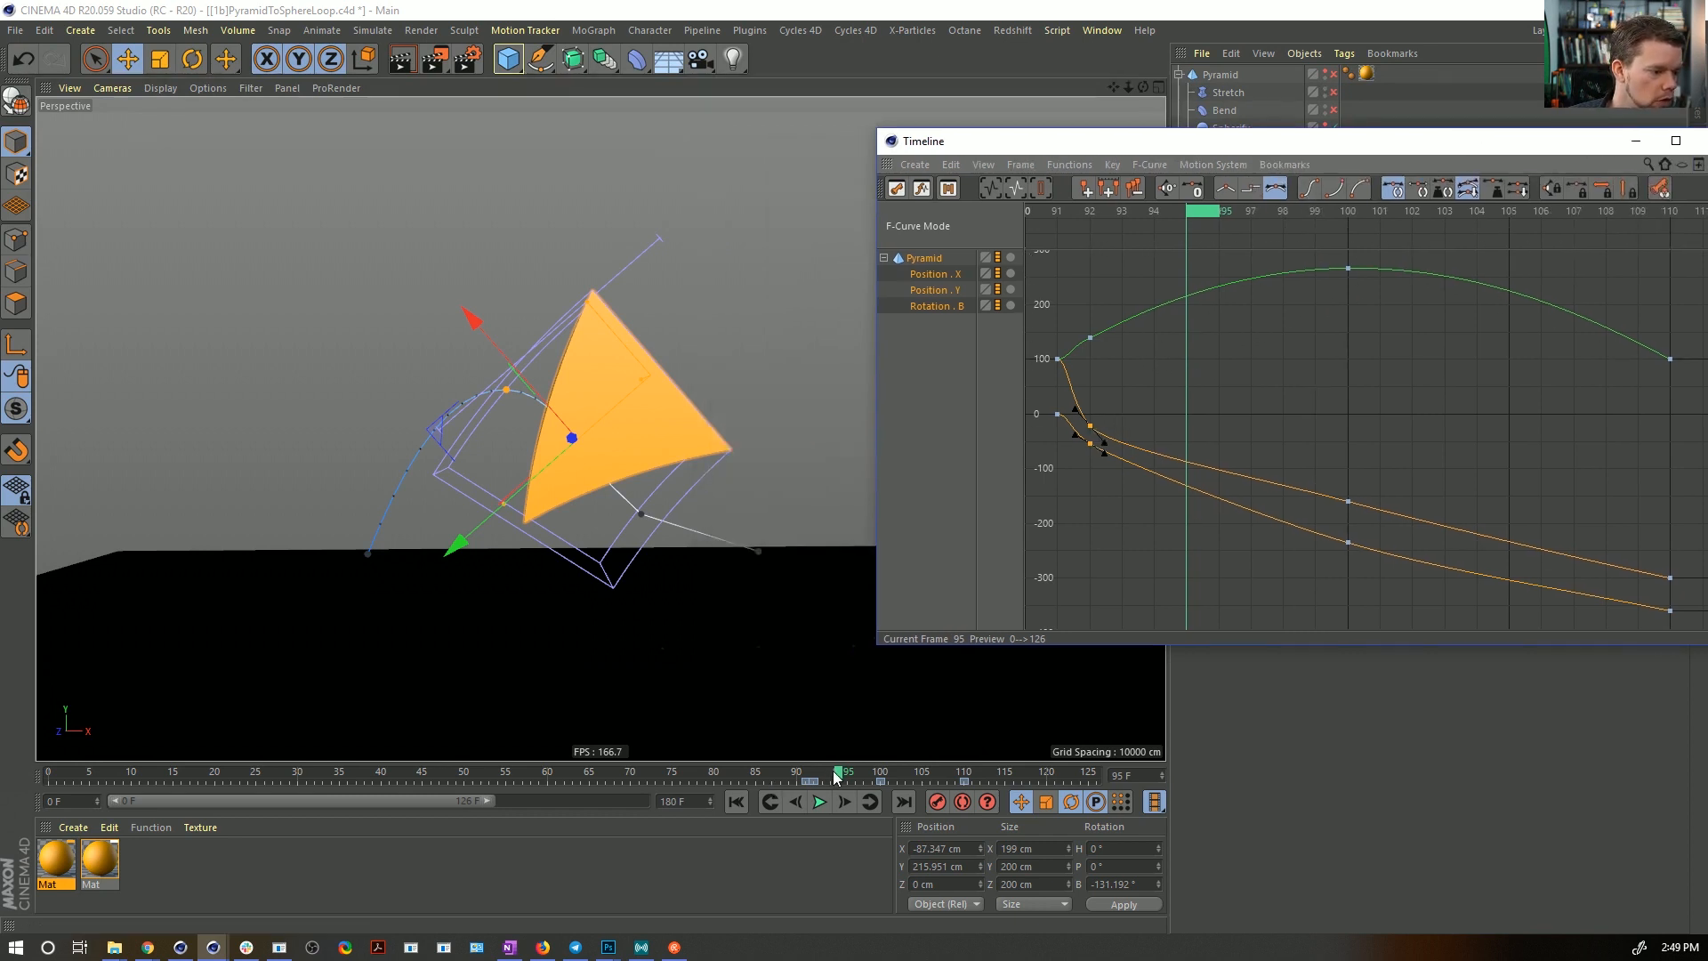
{"action": "left_click_drag", "start_coordinate": [837, 777], "coordinate": [1012, 779]}
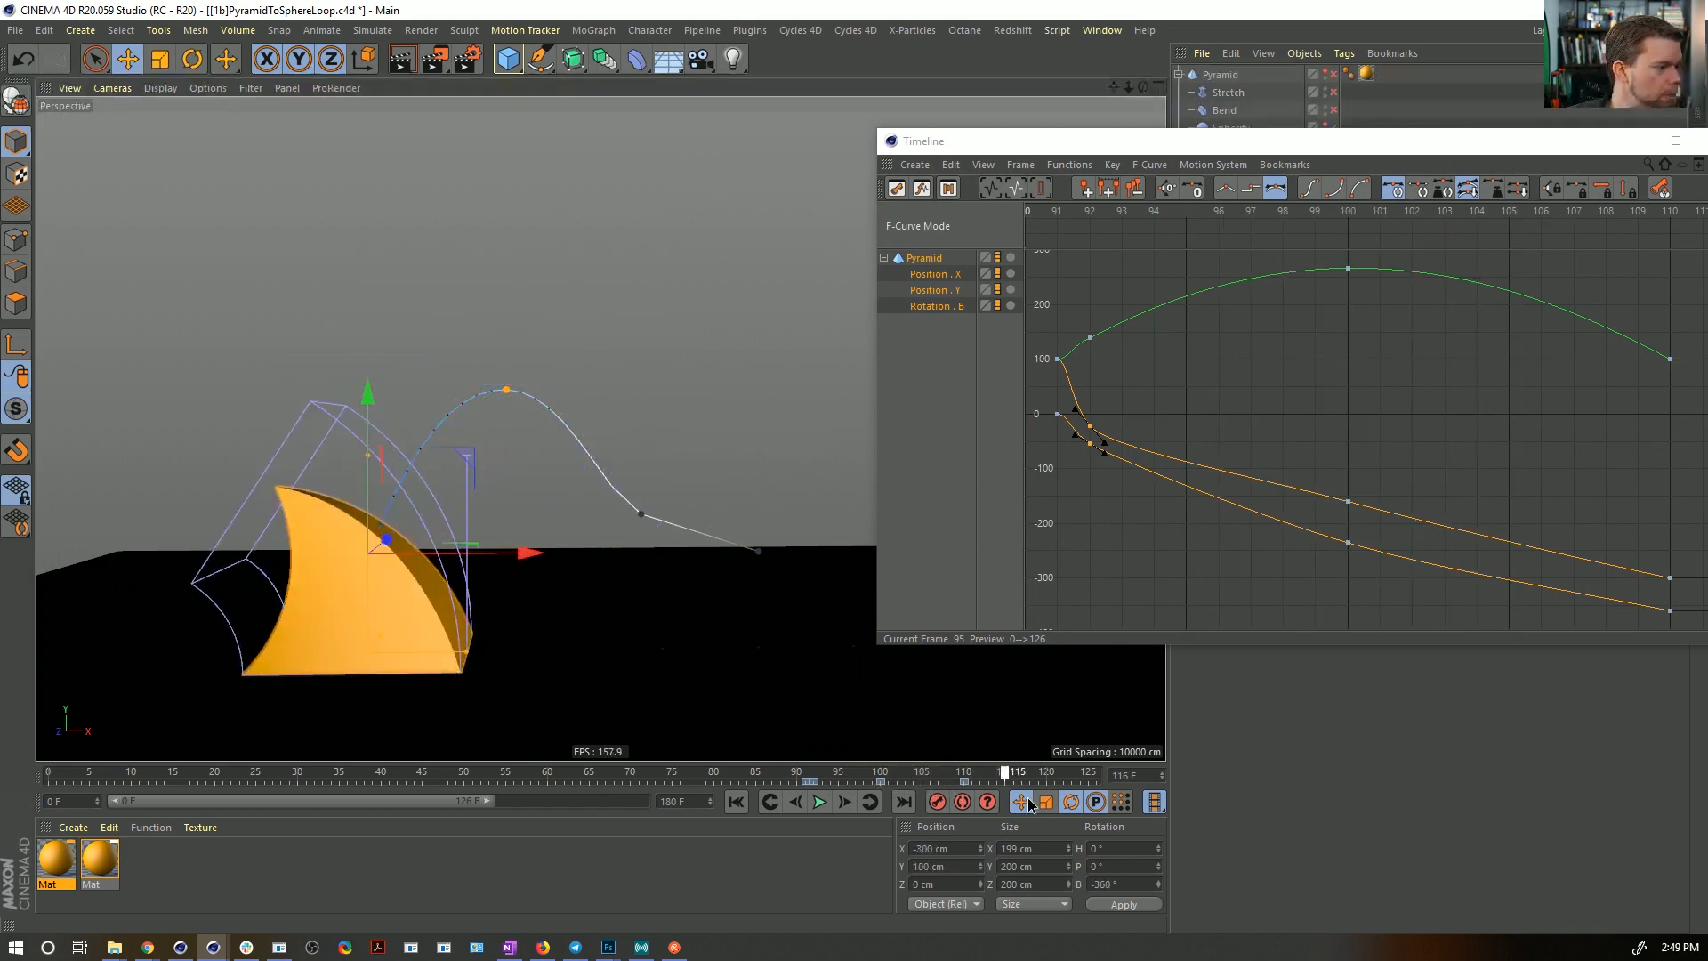
{"action": "key", "text": "F8"}
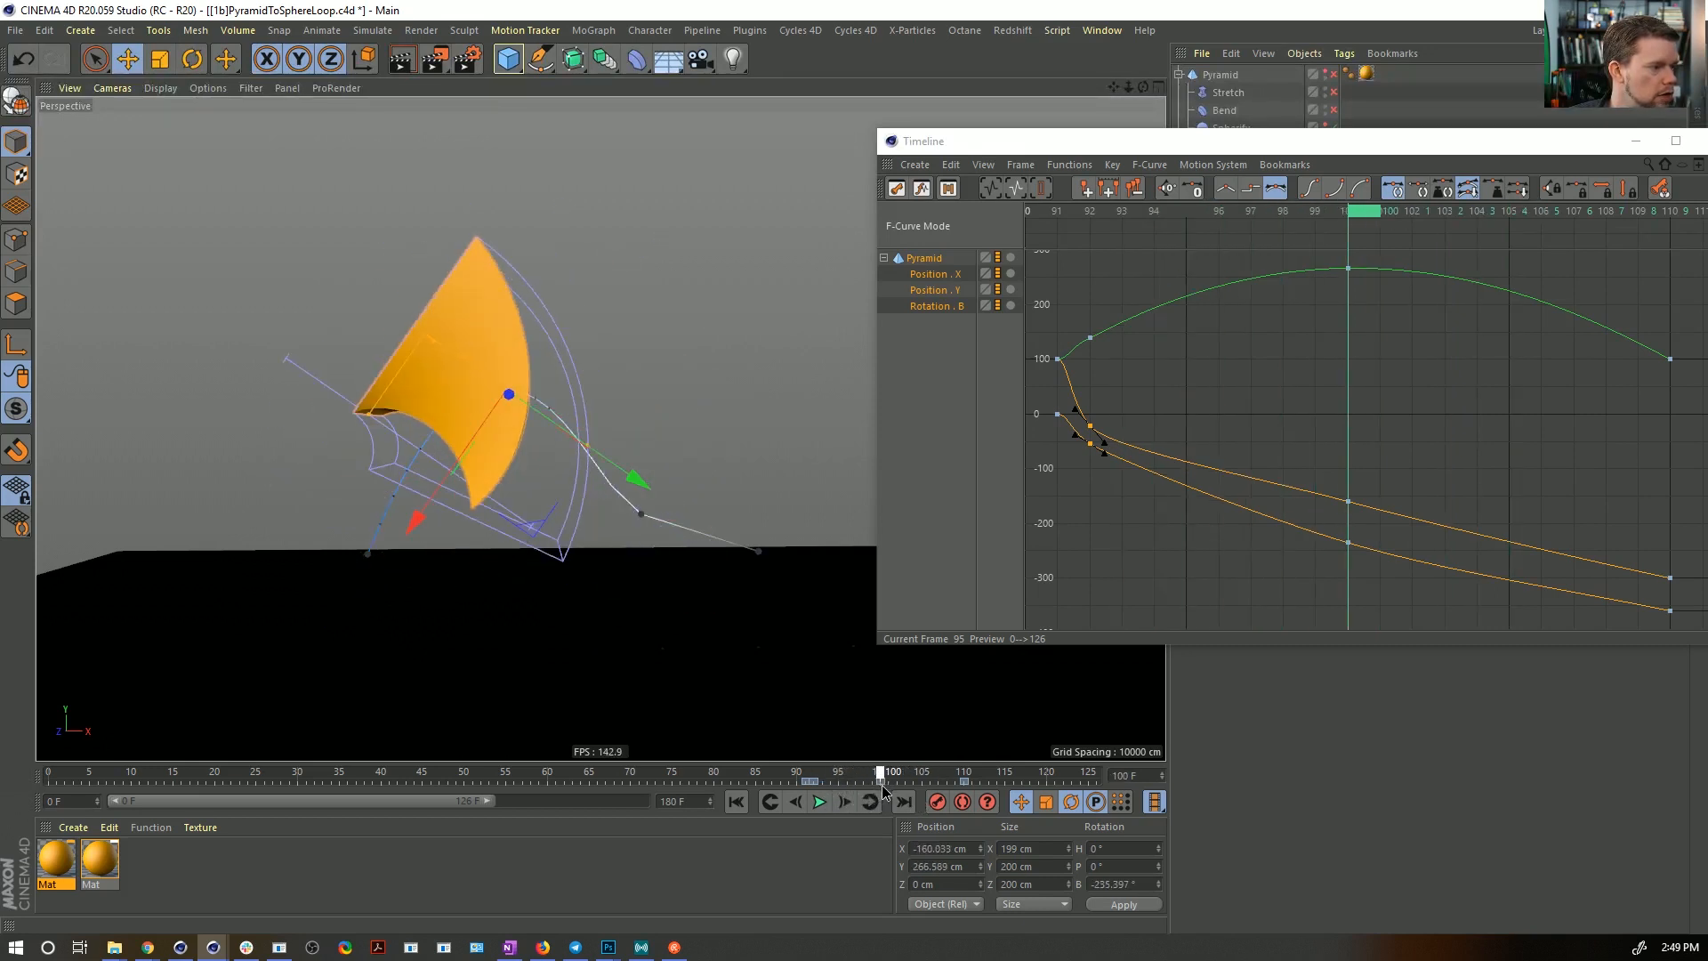
{"action": "key", "text": "F8"}
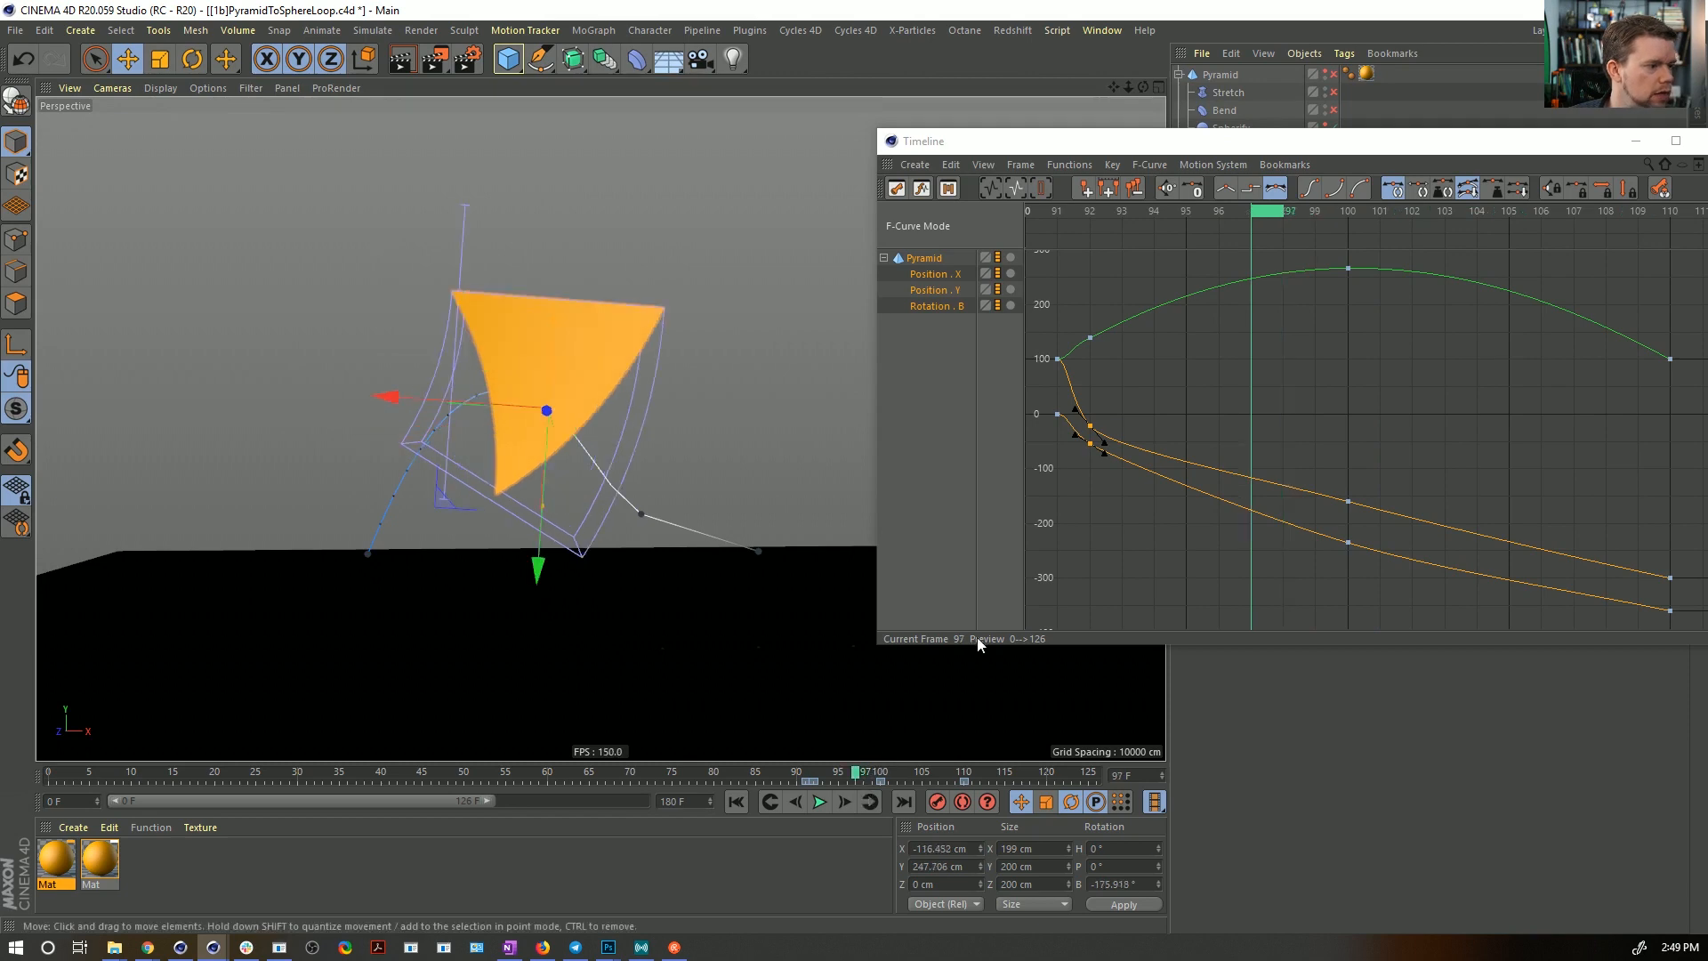
- Move the nested pyramid's mid-jump Bend strength key of 85.723° to frame 98 and set its value to 0°
{"action": "left_click_drag", "start_coordinate": [1361, 140], "coordinate": [770, 248]}
{"action": "left_click", "coordinate": [1122, 249]}
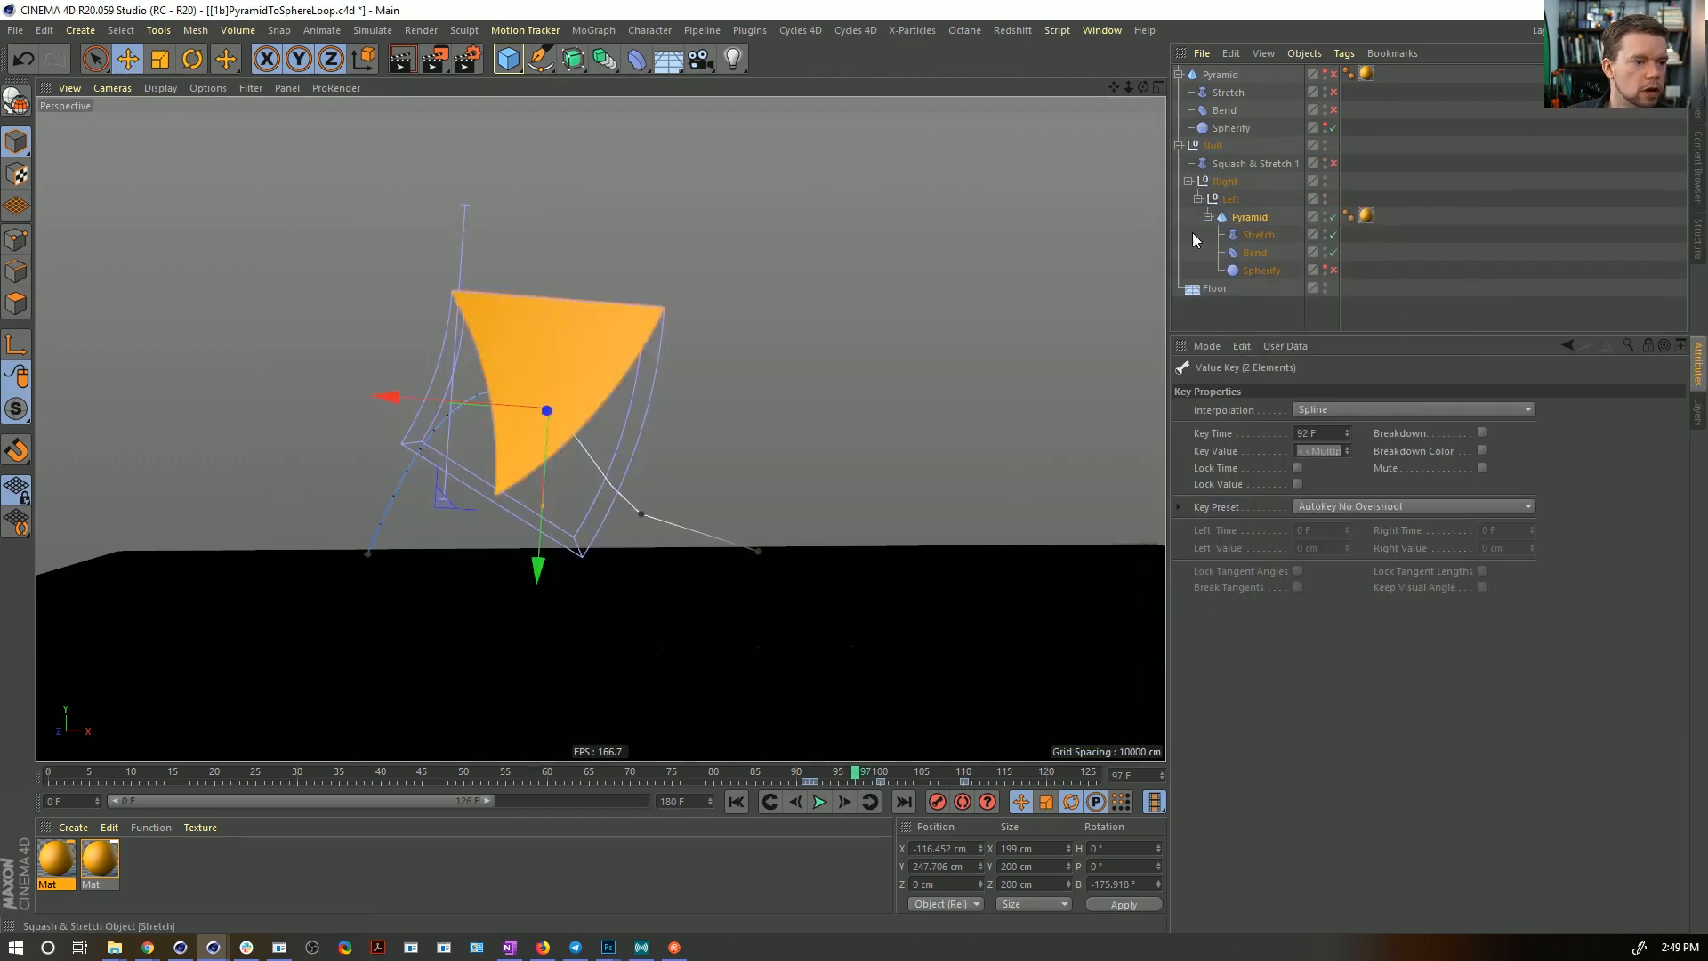
{"action": "left_click", "coordinate": [1257, 253]}
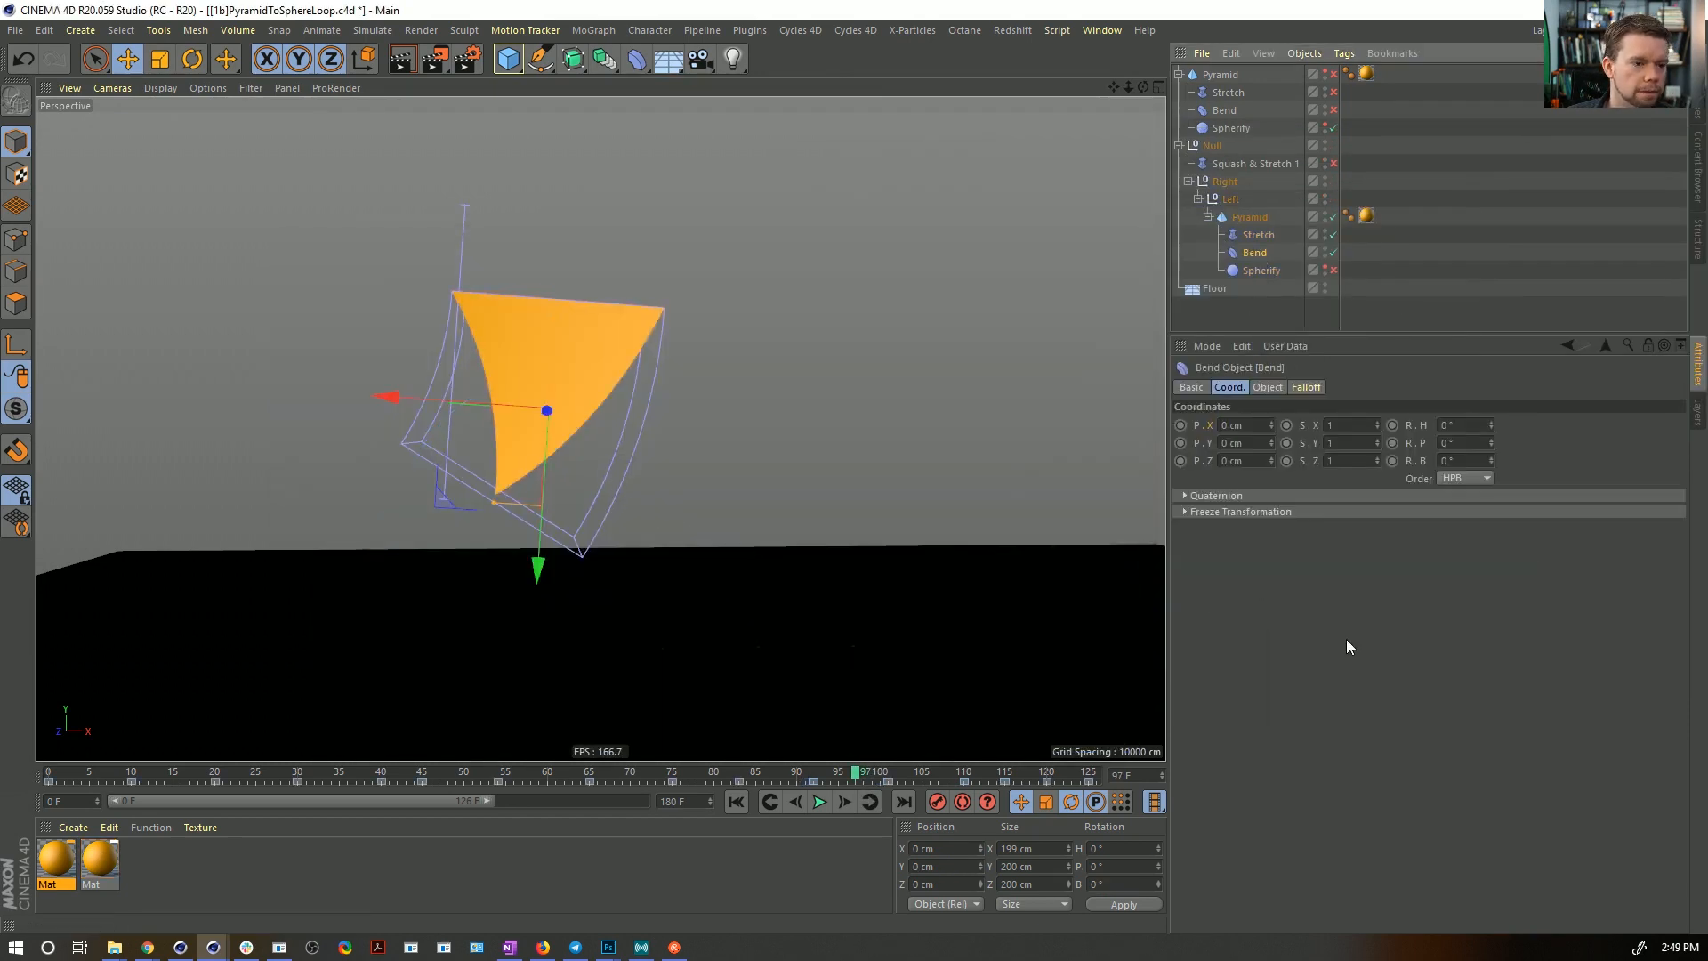
{"action": "left_click", "coordinate": [845, 775]}
{"action": "mouse_move", "coordinate": [845, 776]}
{"action": "left_mouse_down"}
{"action": "mouse_move", "coordinate": [756, 778]}
{"action": "mouse_move", "coordinate": [971, 775]}
{"action": "mouse_move", "coordinate": [841, 781]}
{"action": "mouse_move", "coordinate": [863, 785]}
{"action": "left_mouse_up"}
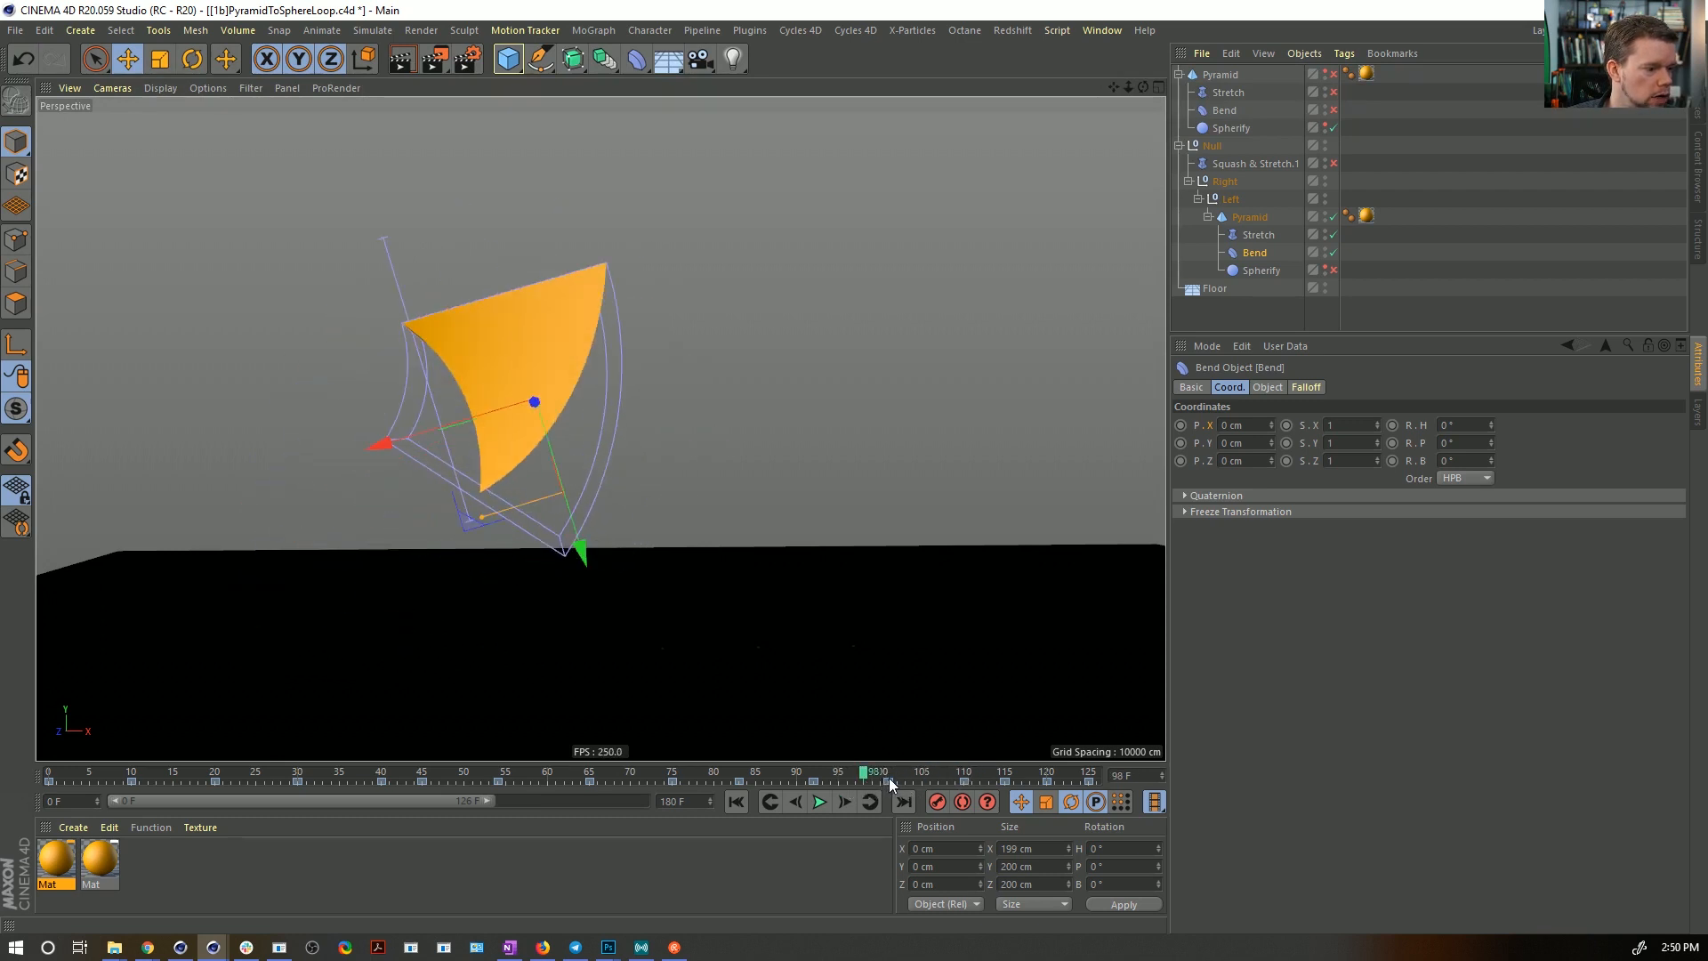
{"action": "left_click", "coordinate": [856, 780]}
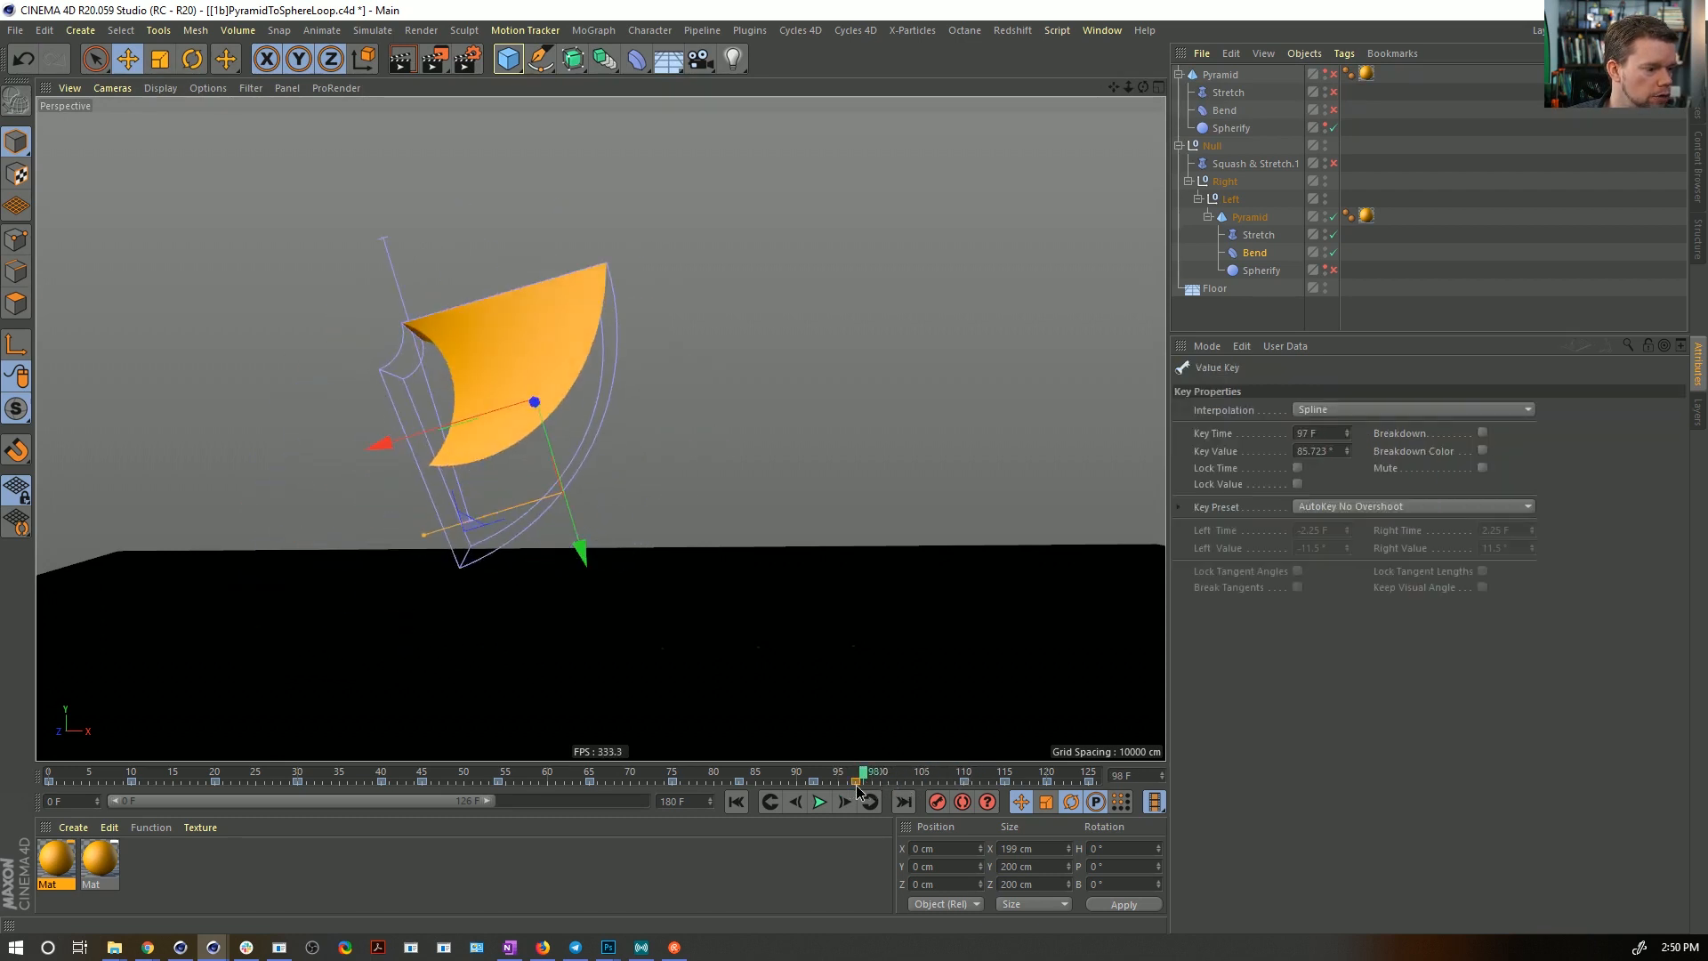
{"action": "left_click", "coordinate": [1315, 450]}
{"action": "type", "text": "0"}
{"action": "key", "text": "Return"}
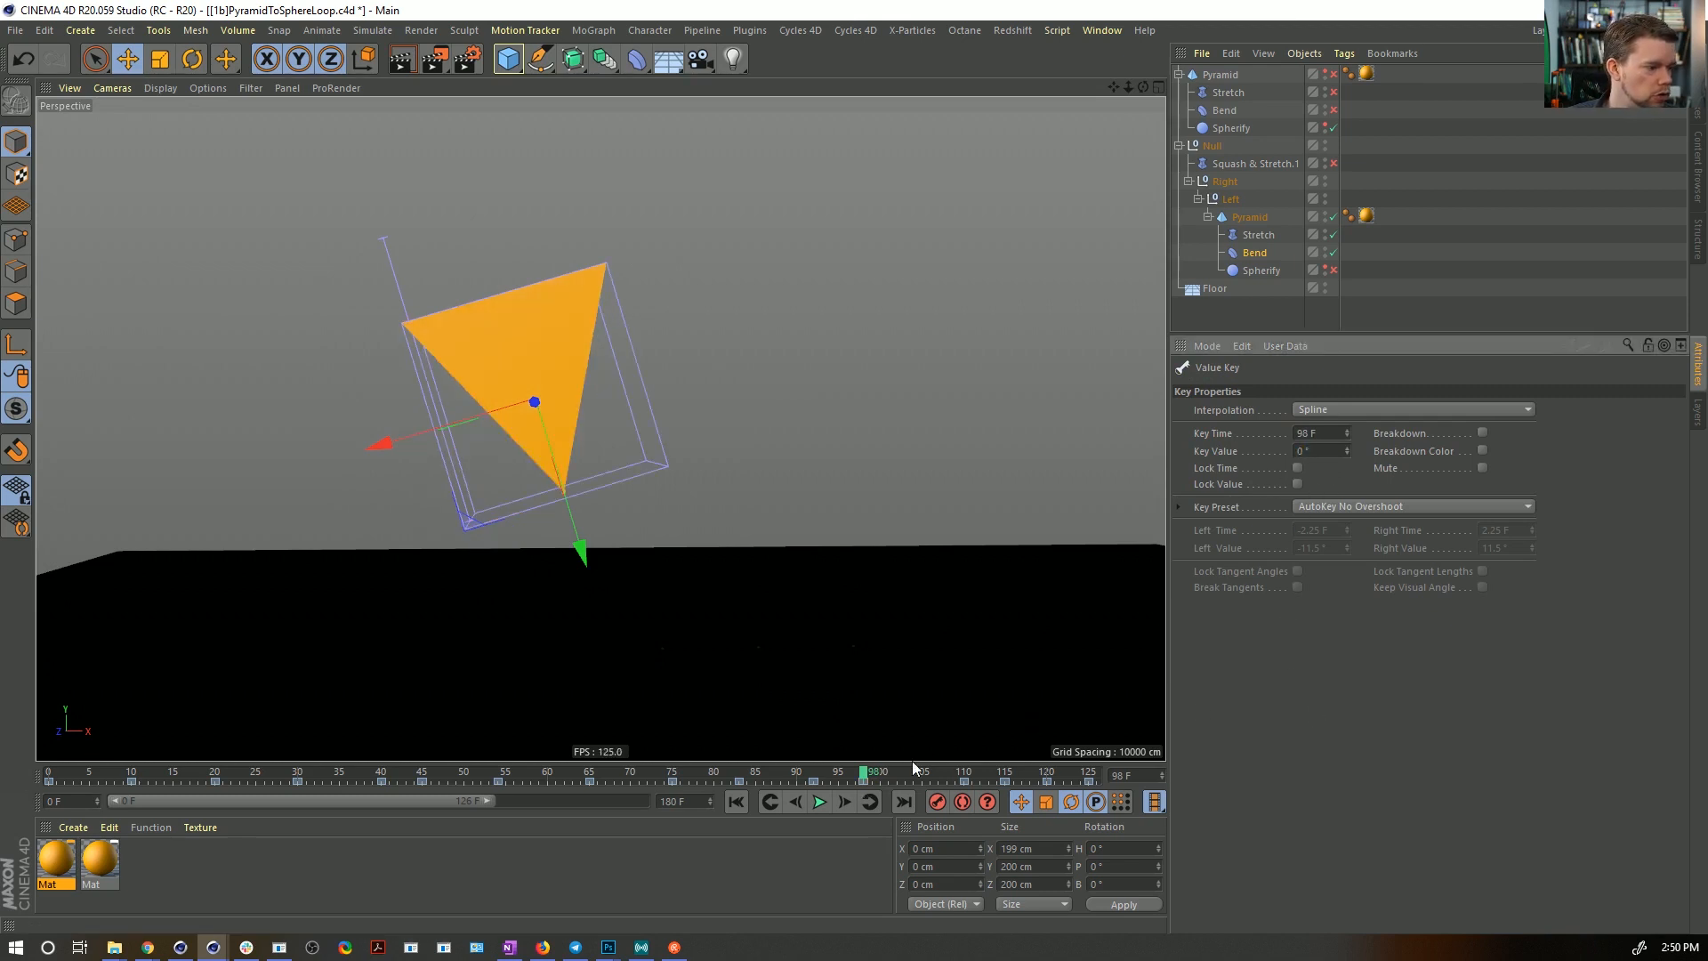
- Deselect everything at frame 0, save the scene, play the animation back and scrub to frame 89
{"action": "left_click_drag", "start_coordinate": [802, 781], "coordinate": [97, 772]}
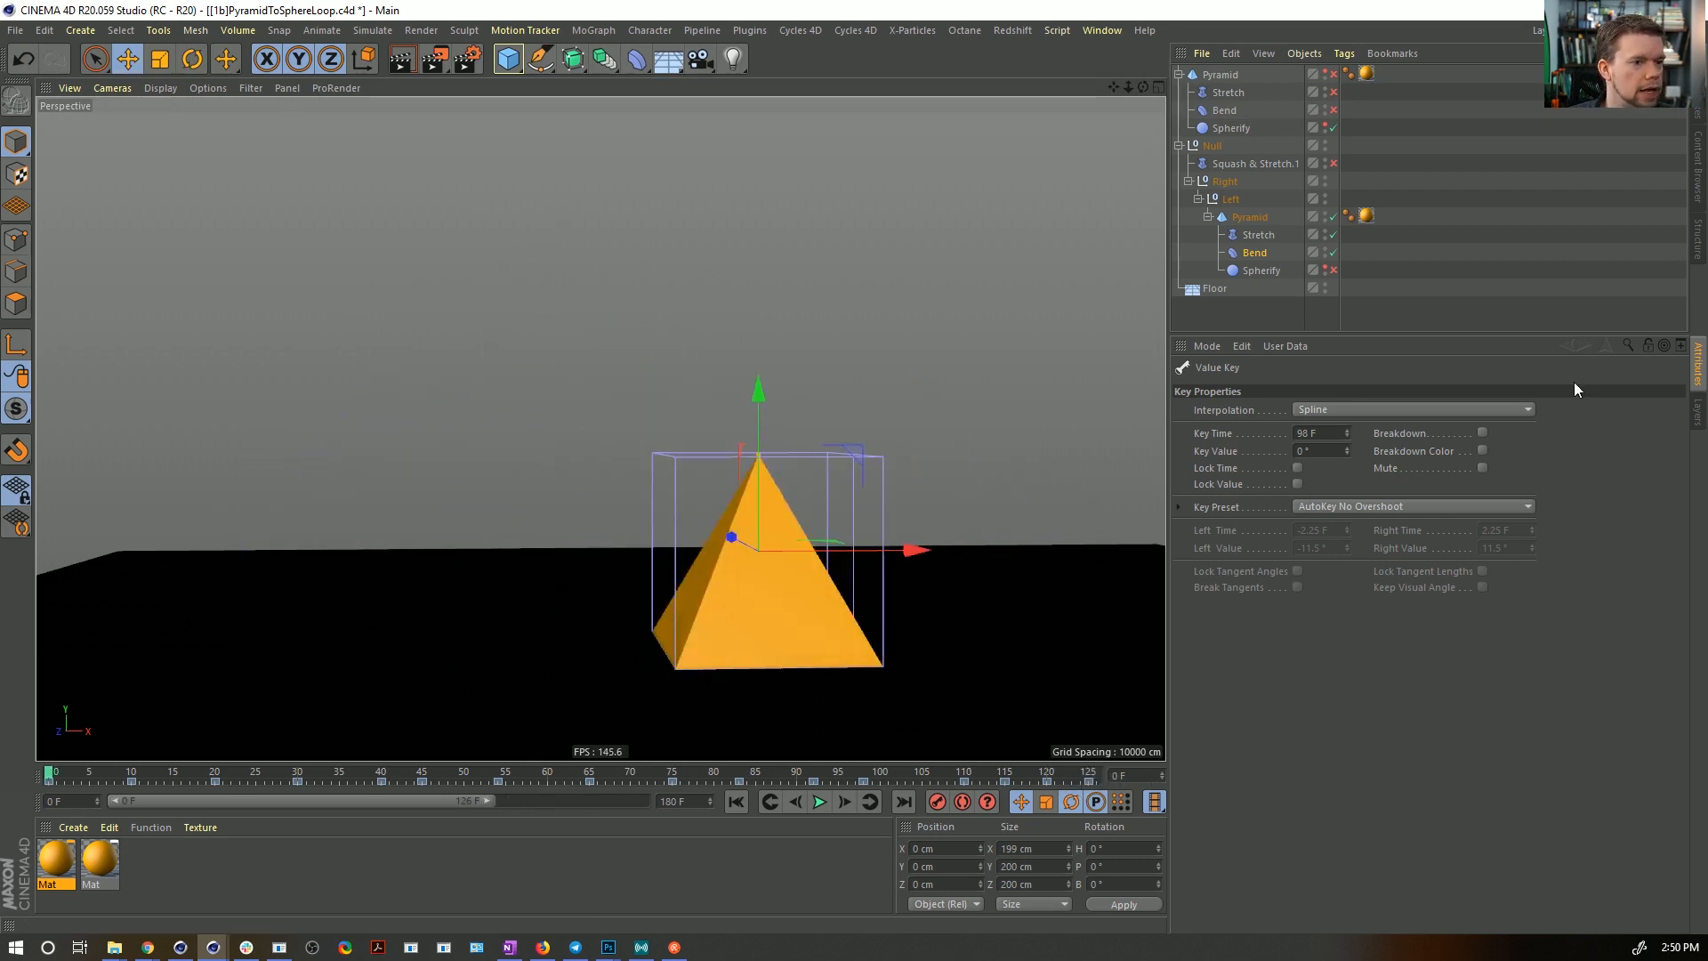
{"action": "key", "text": "ctrl+shift+a"}
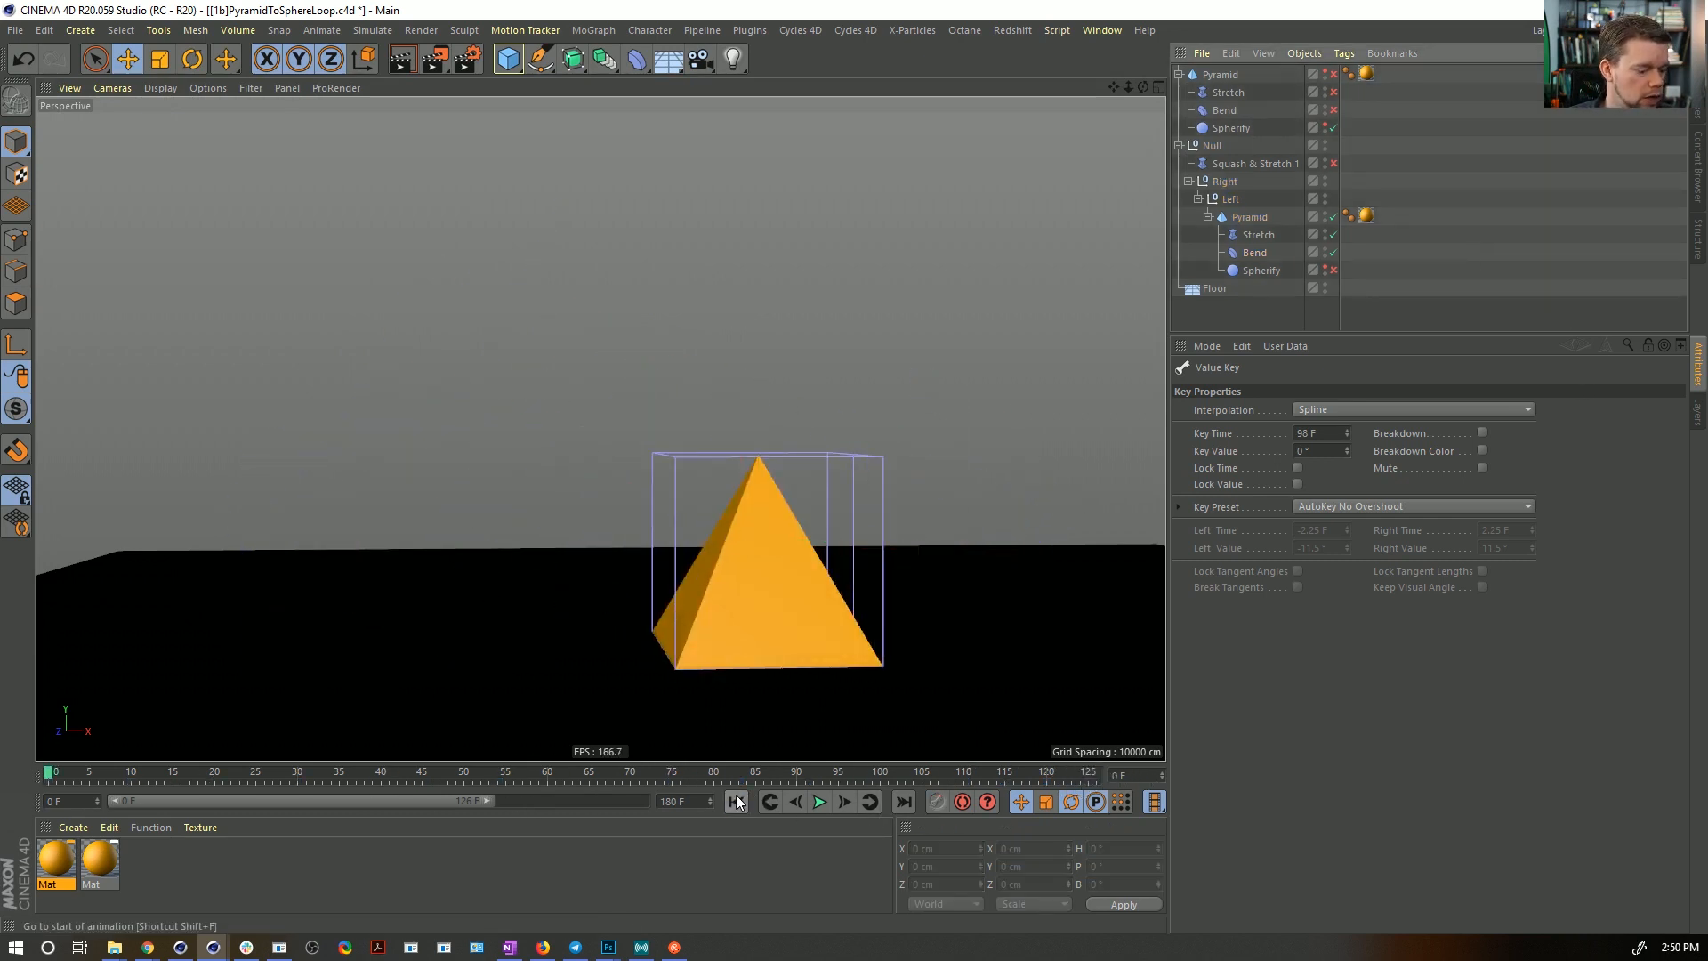
{"action": "key", "text": "ctrl+s"}
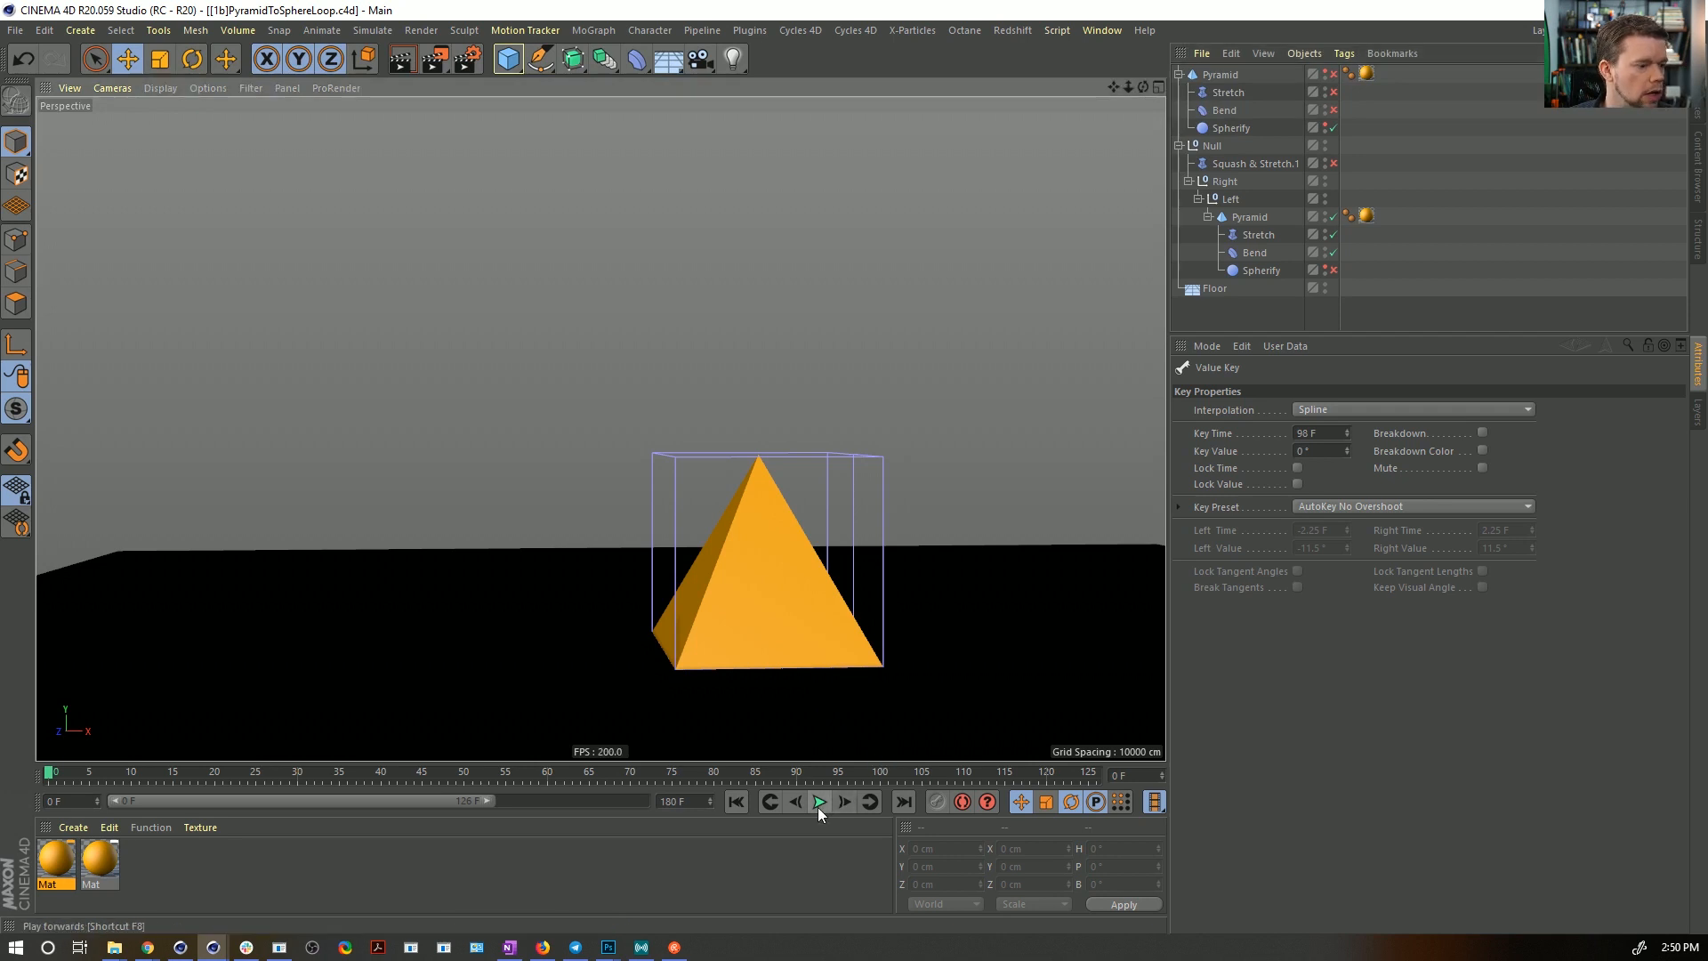
{"action": "left_click", "coordinate": [818, 808]}
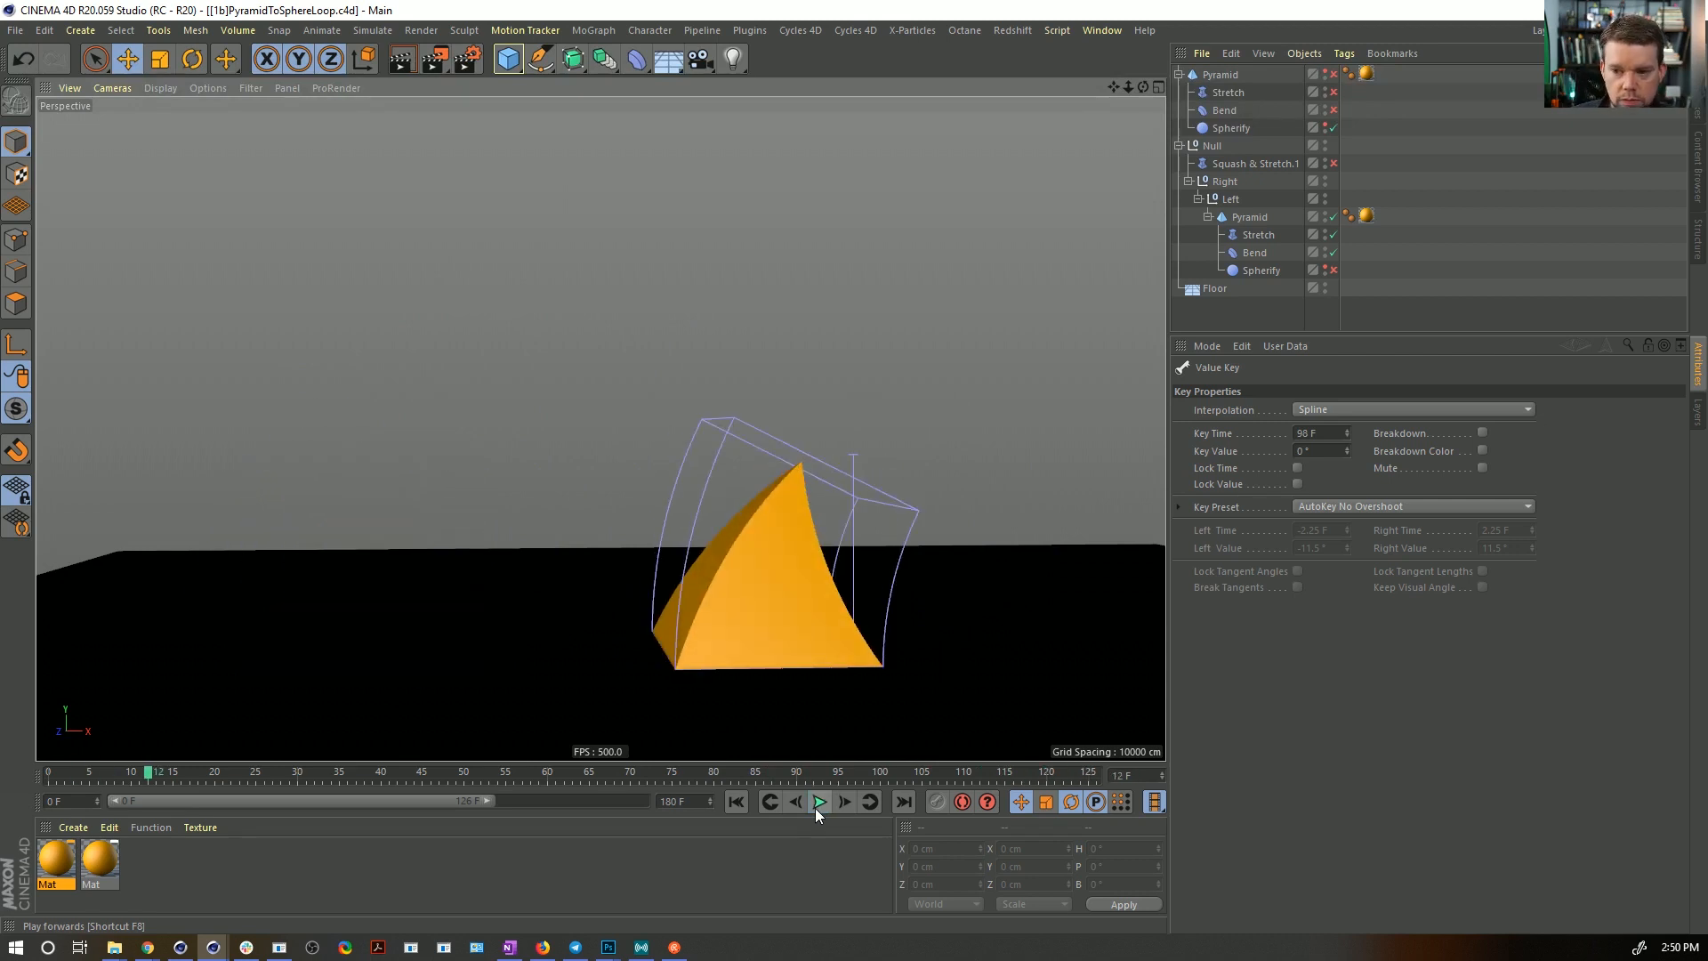
{"action": "left_click", "coordinate": [513, 774]}
{"action": "left_click_drag", "start_coordinate": [513, 775], "coordinate": [788, 774]}
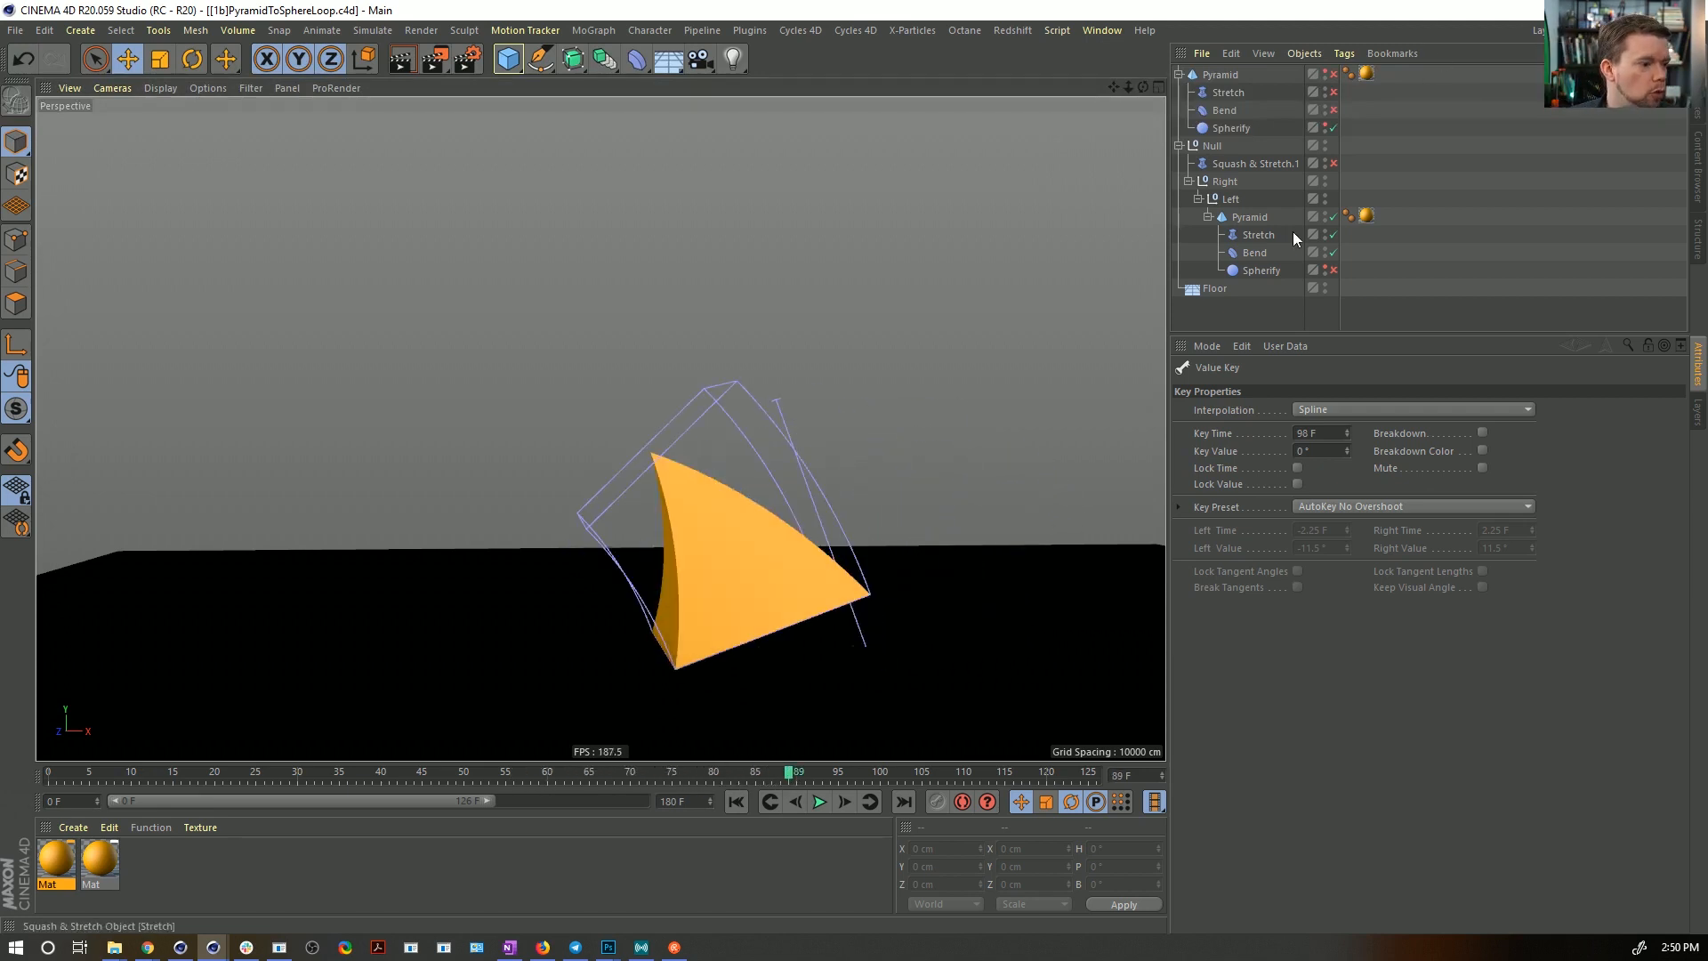
- Examine the nested pyramid's jump and landing up to frame 110 from a slightly higher angle, with its Bend keys also shown
{"action": "left_click_drag", "start_coordinate": [768, 564], "coordinate": [807, 537], "text": "alt"}
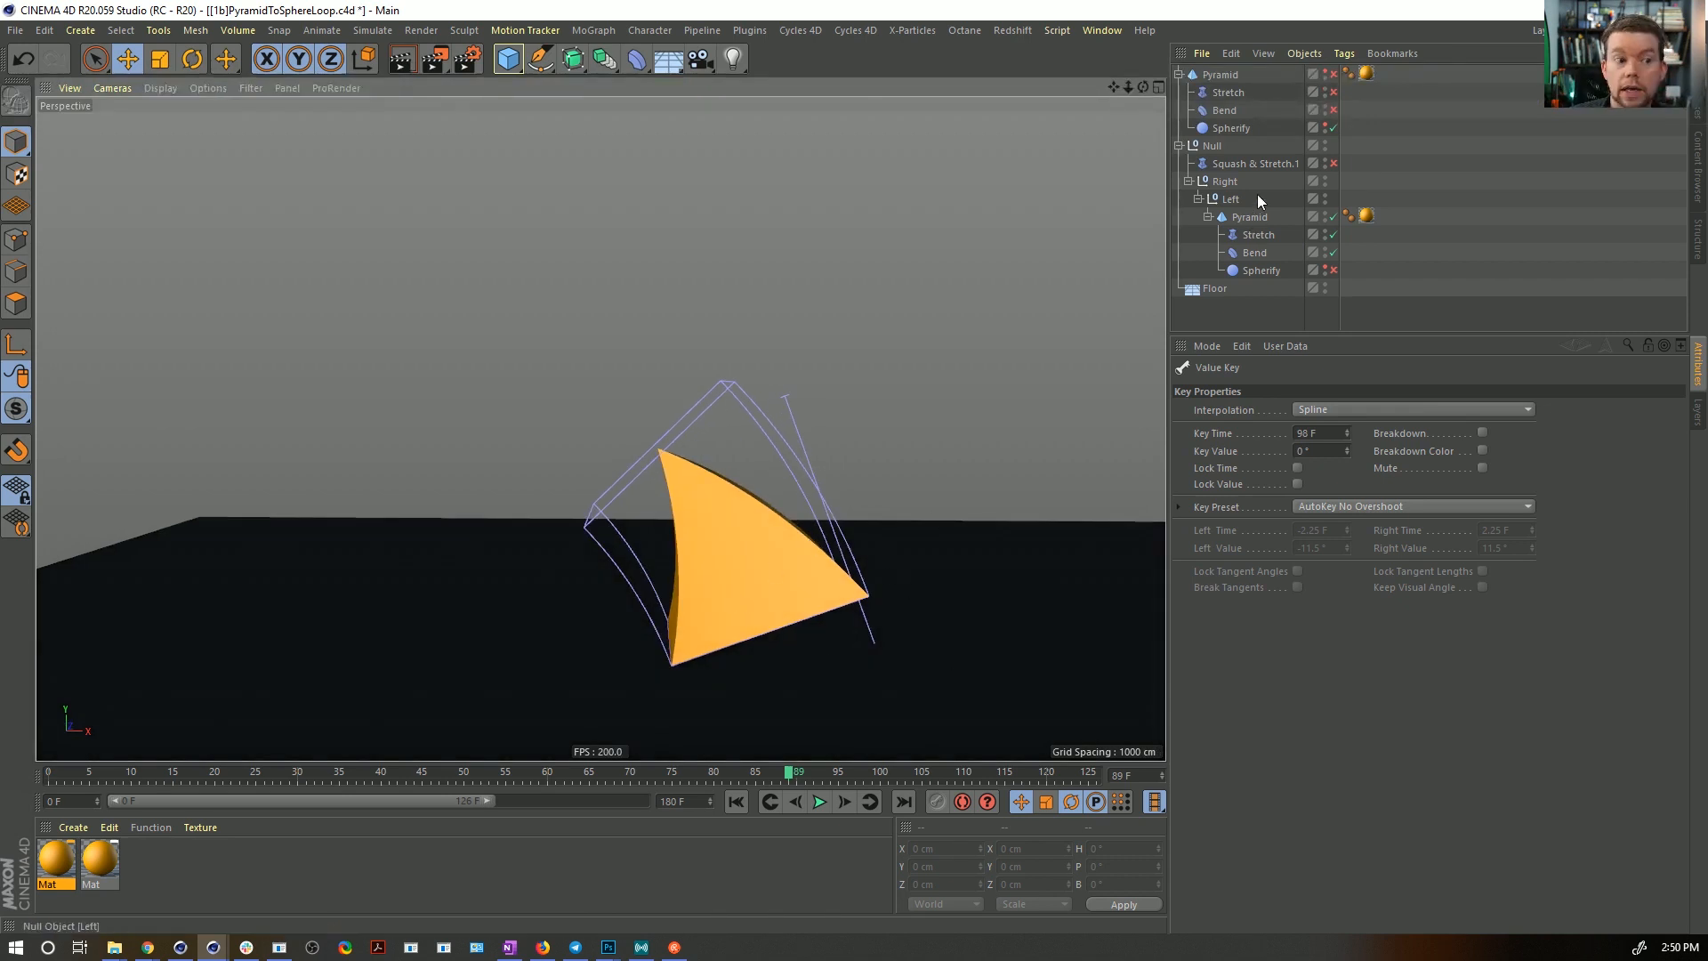
{"action": "left_click", "coordinate": [1241, 220]}
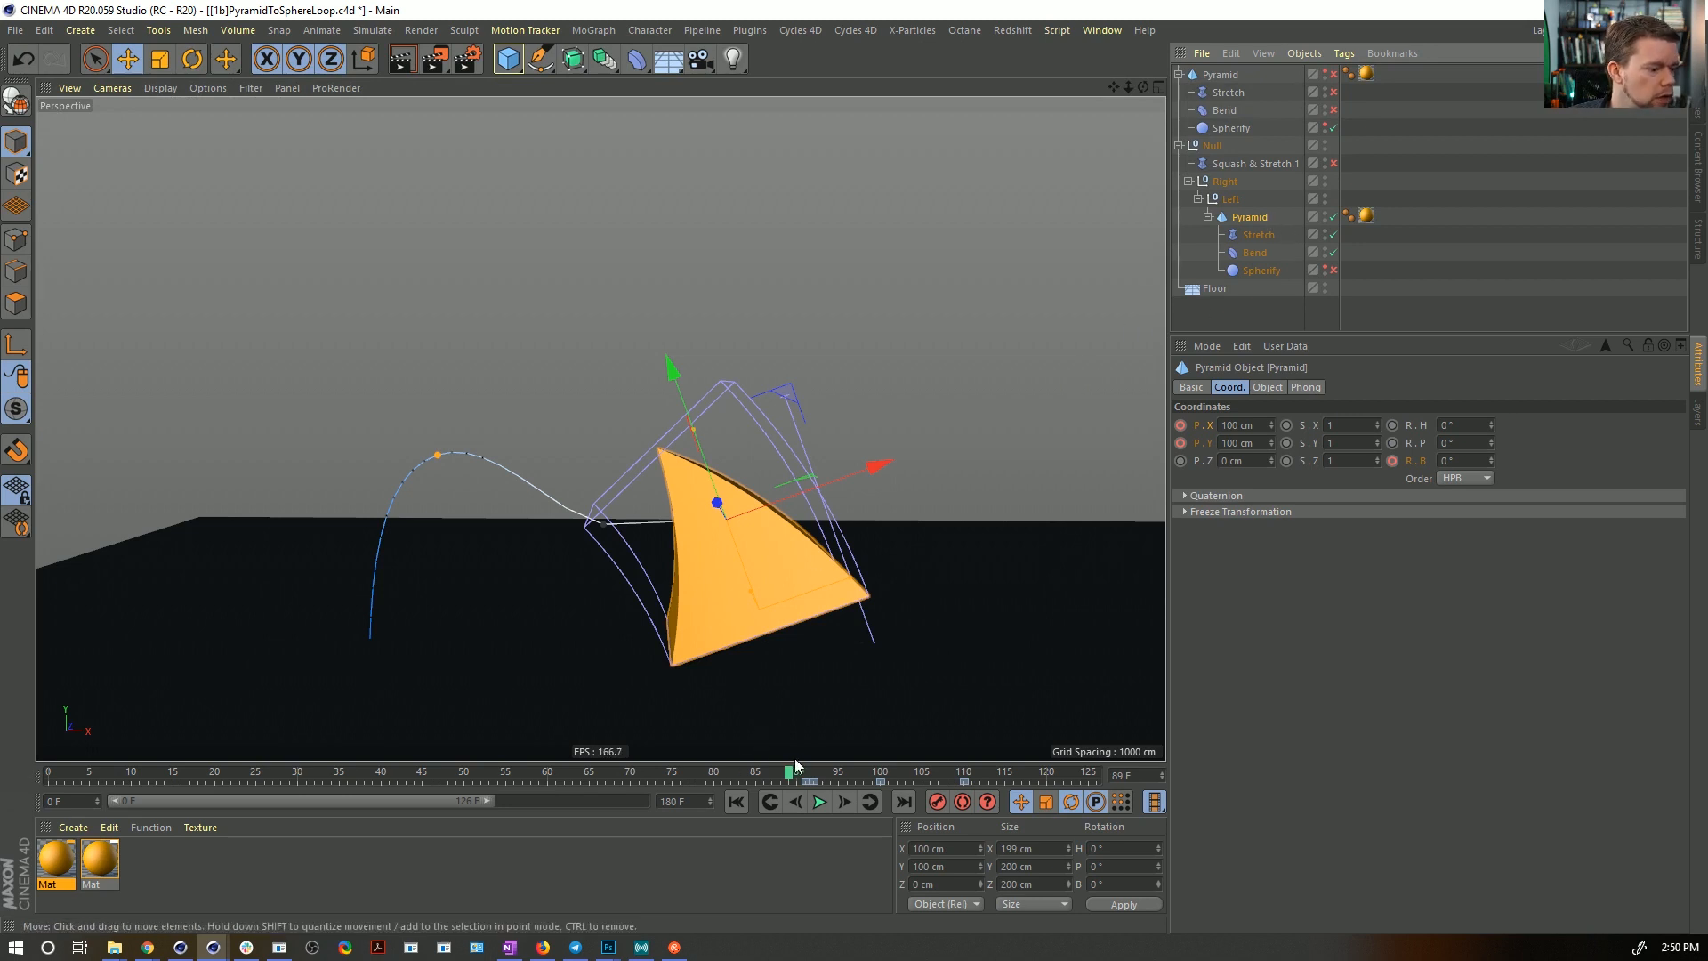
{"action": "left_click_drag", "start_coordinate": [796, 767], "coordinate": [665, 775]}
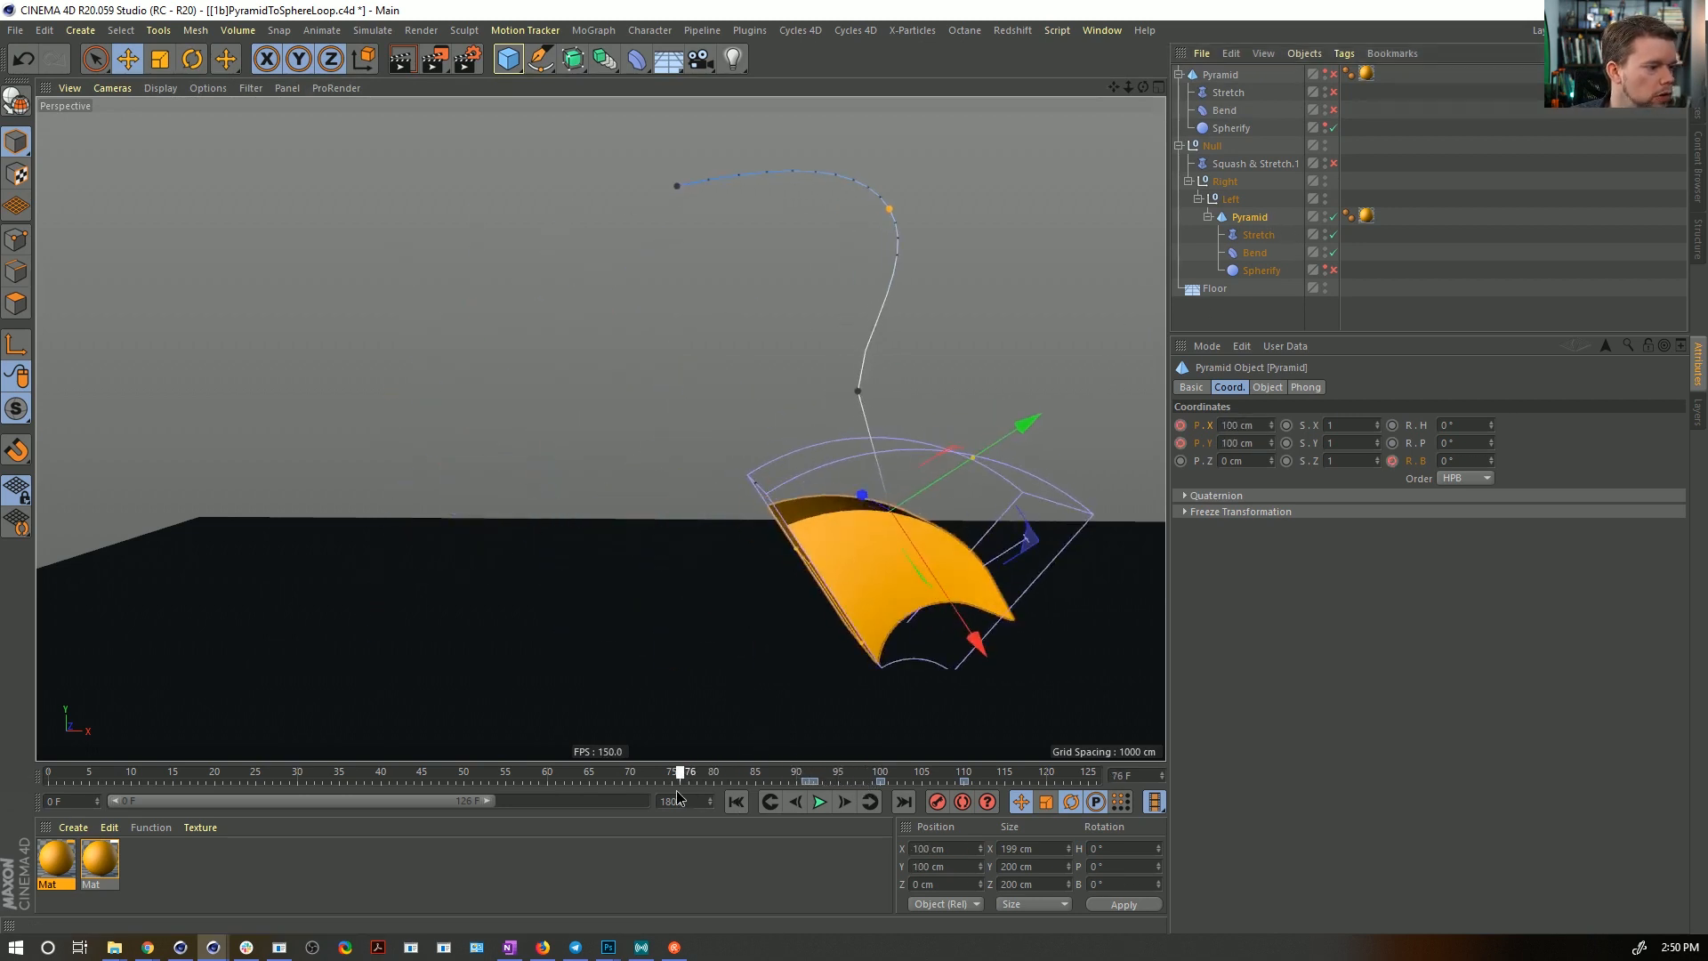
{"action": "left_click", "coordinate": [818, 801]}
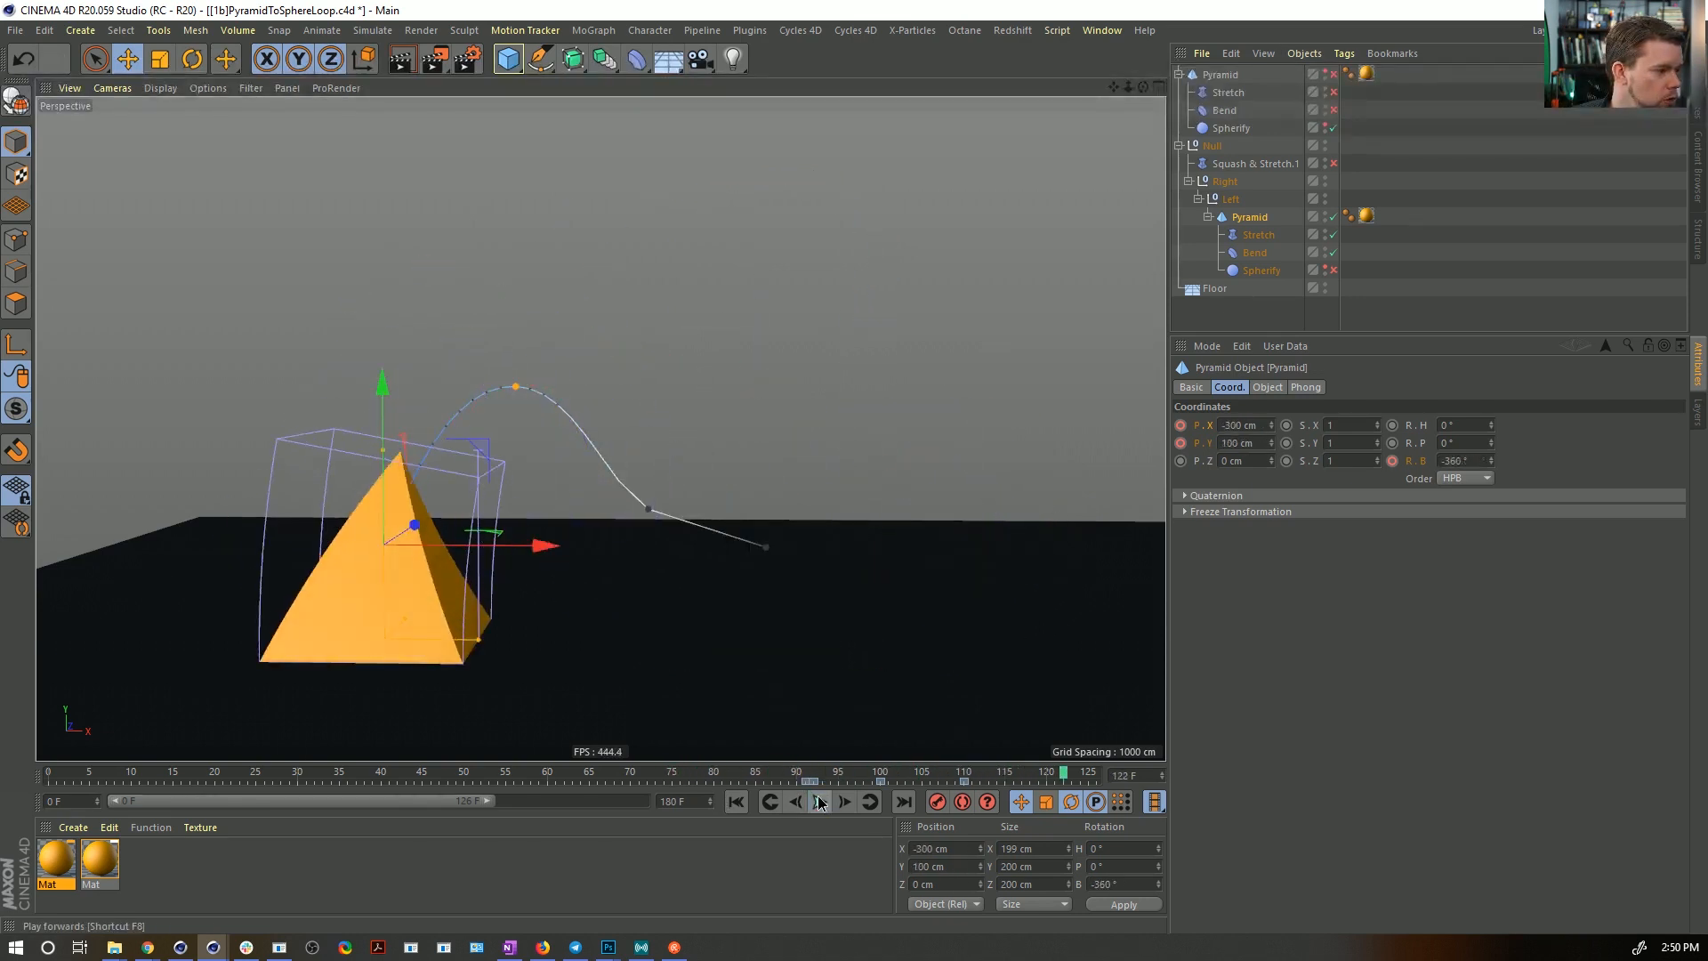
{"action": "left_click_drag", "start_coordinate": [899, 776], "coordinate": [963, 775]}
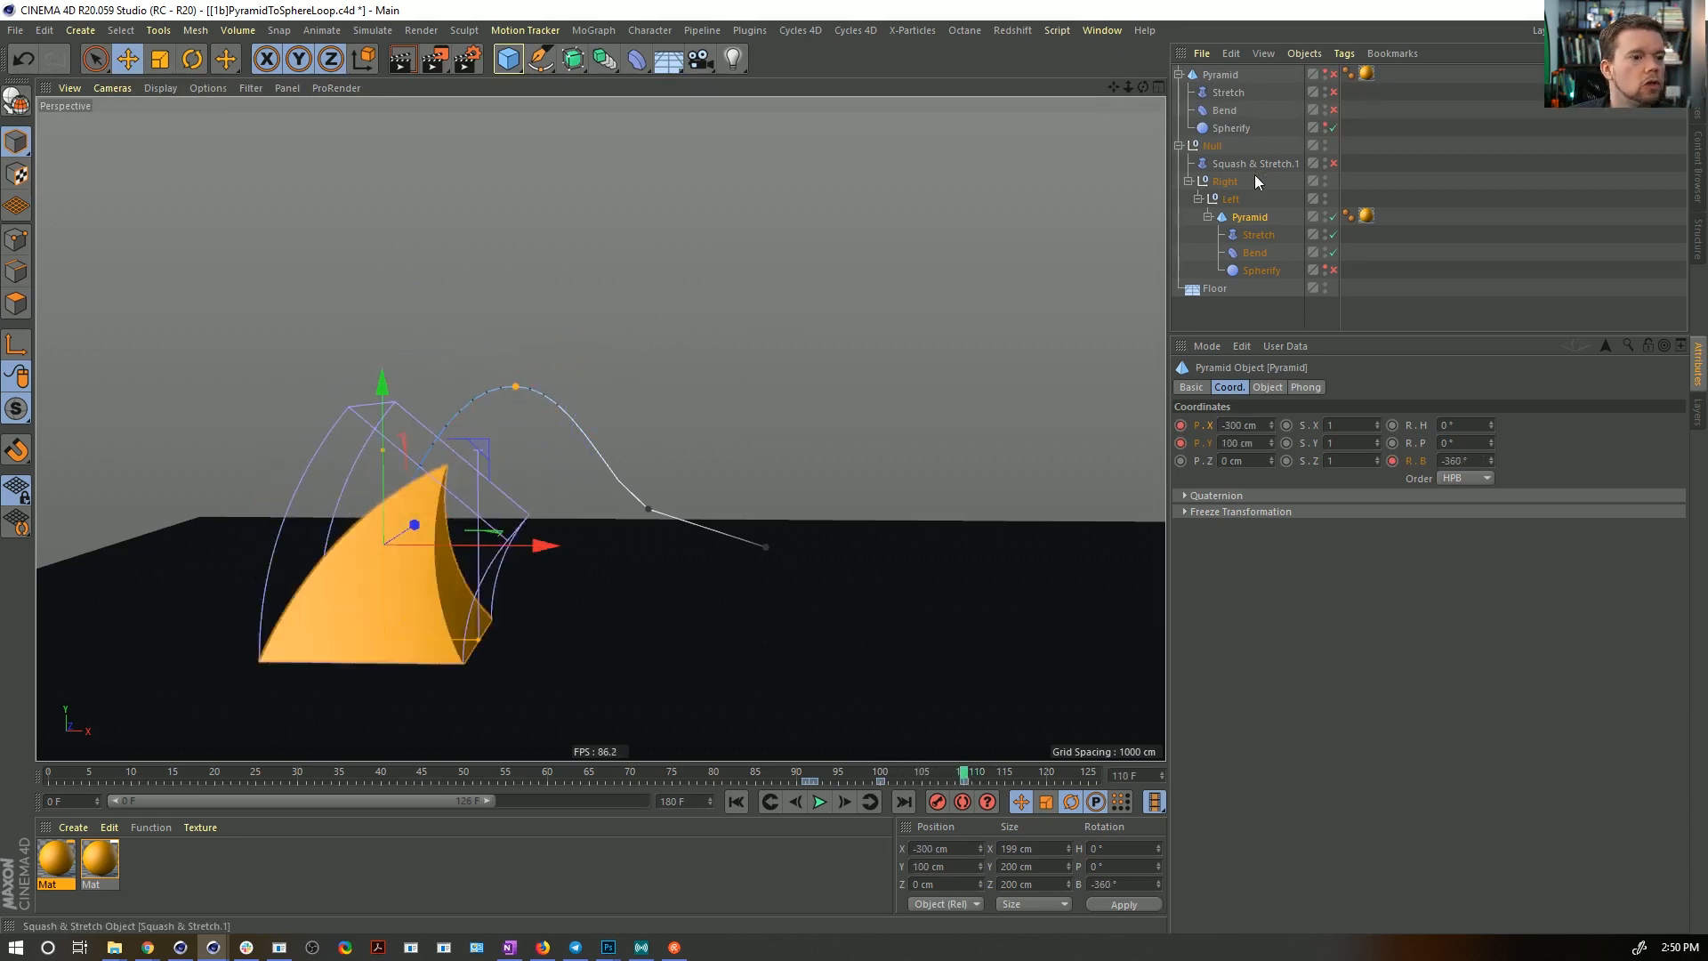
{"action": "left_click", "coordinate": [1257, 254], "text": "ctrl"}
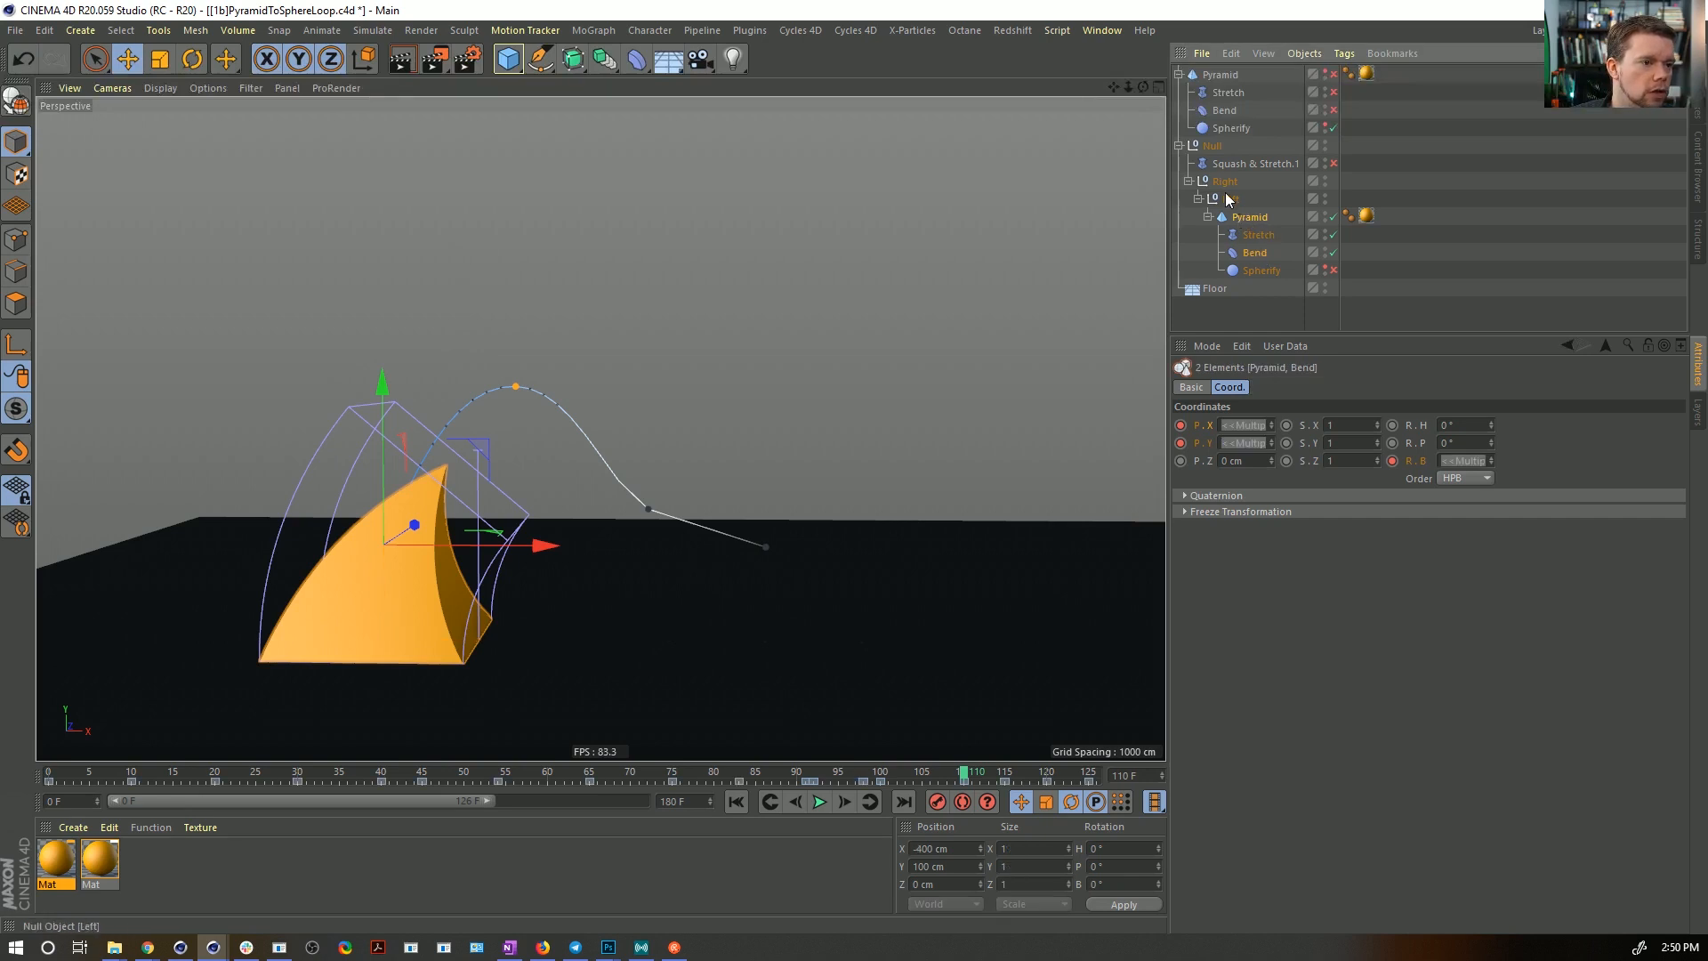
{"action": "mouse_move", "coordinate": [963, 775]}
{"action": "left_mouse_down"}
{"action": "mouse_move", "coordinate": [925, 778]}
{"action": "mouse_move", "coordinate": [987, 777]}
{"action": "mouse_move", "coordinate": [913, 777]}
{"action": "mouse_move", "coordinate": [960, 775]}
{"action": "left_mouse_up"}
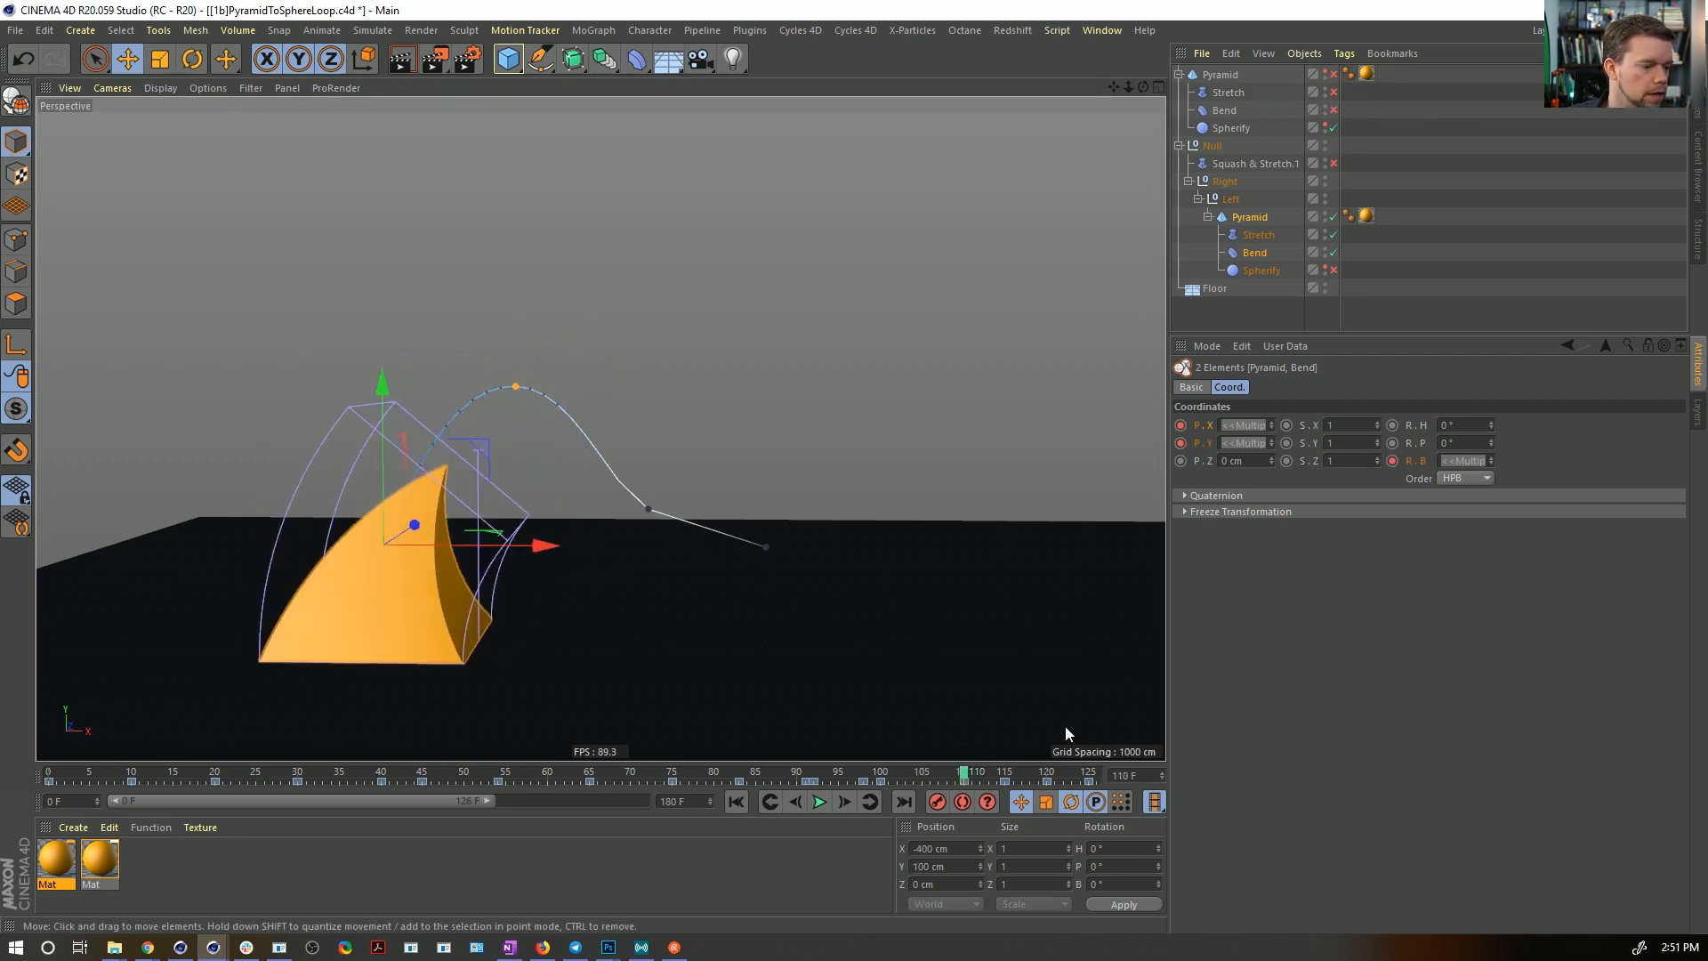
{"action": "left_click_drag", "start_coordinate": [937, 774], "coordinate": [963, 774]}
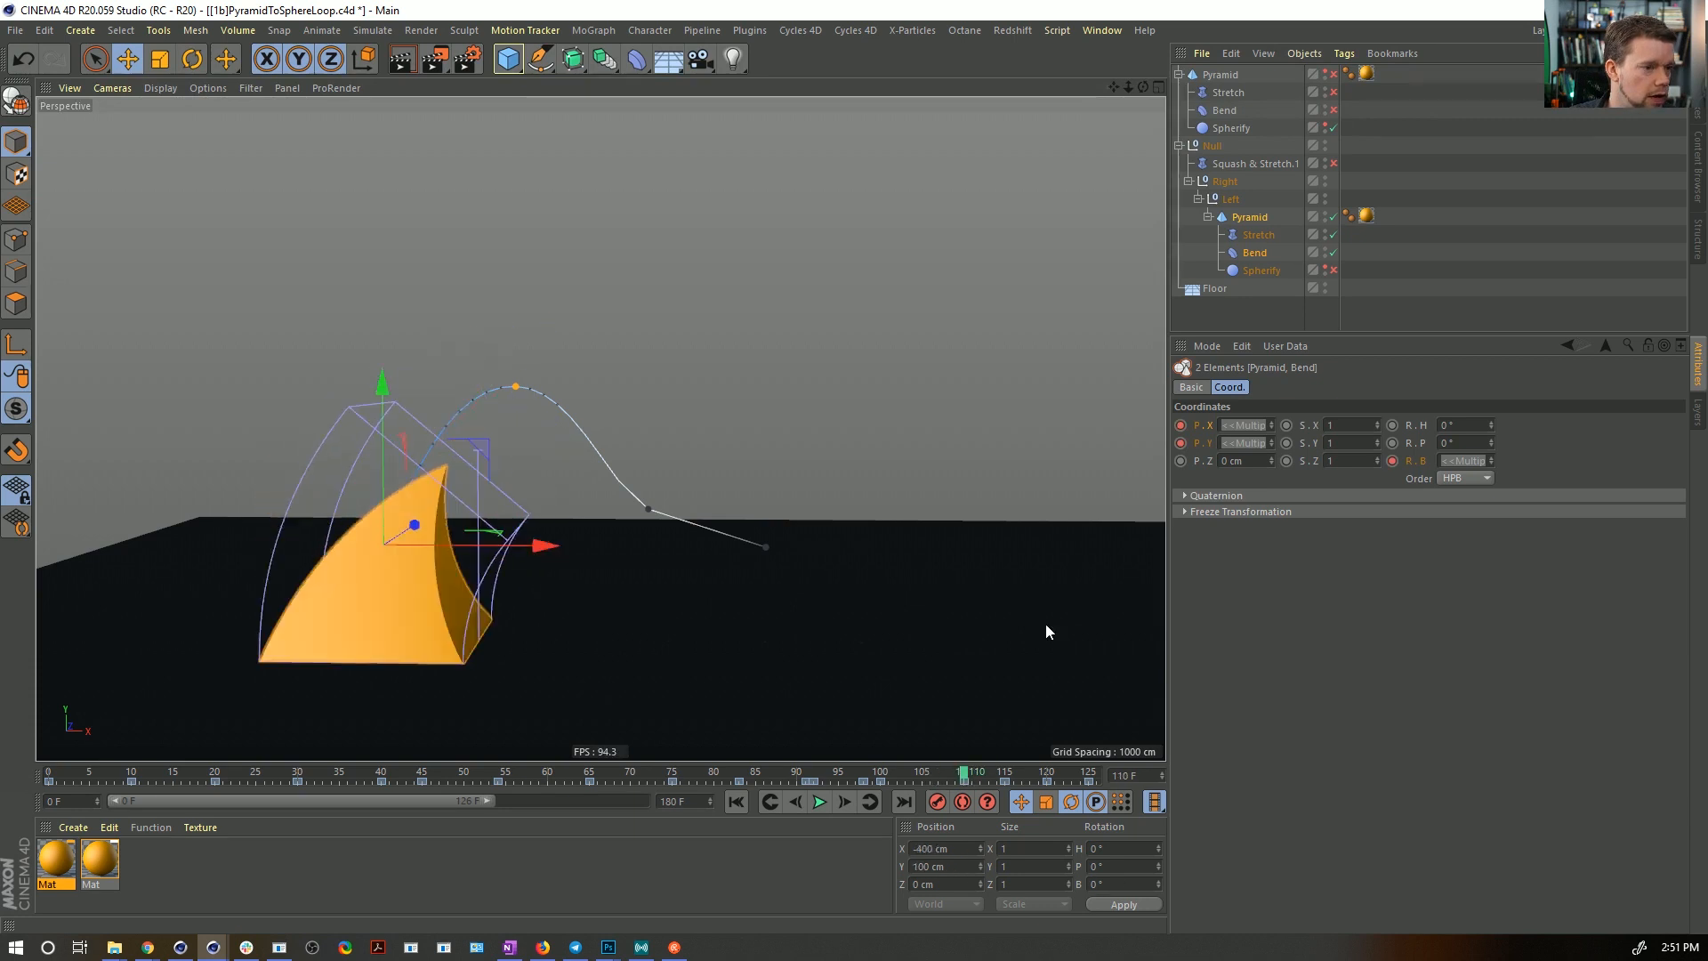
- Create a new null object and rename it LEFT LEFT
{"action": "left_click", "coordinate": [1228, 201]}
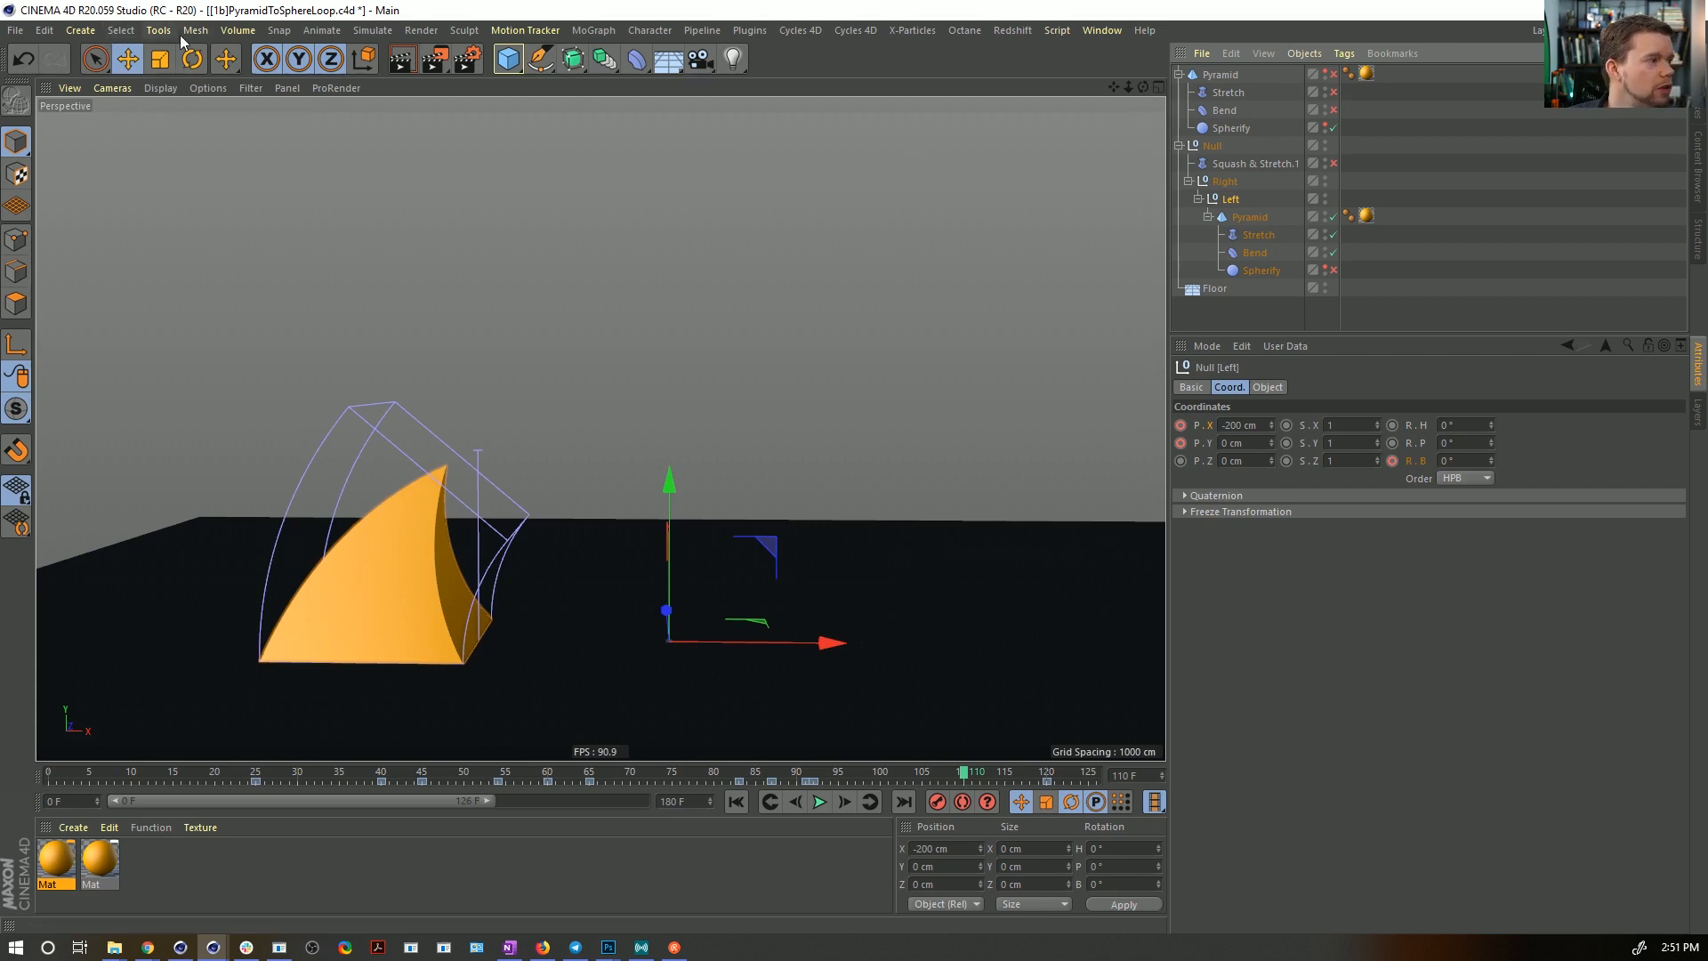
{"action": "left_click", "coordinate": [117, 31]}
{"action": "mouse_move", "coordinate": [85, 33]}
{"action": "mouse_move", "coordinate": [99, 63]}
{"action": "left_click", "coordinate": [162, 63]}
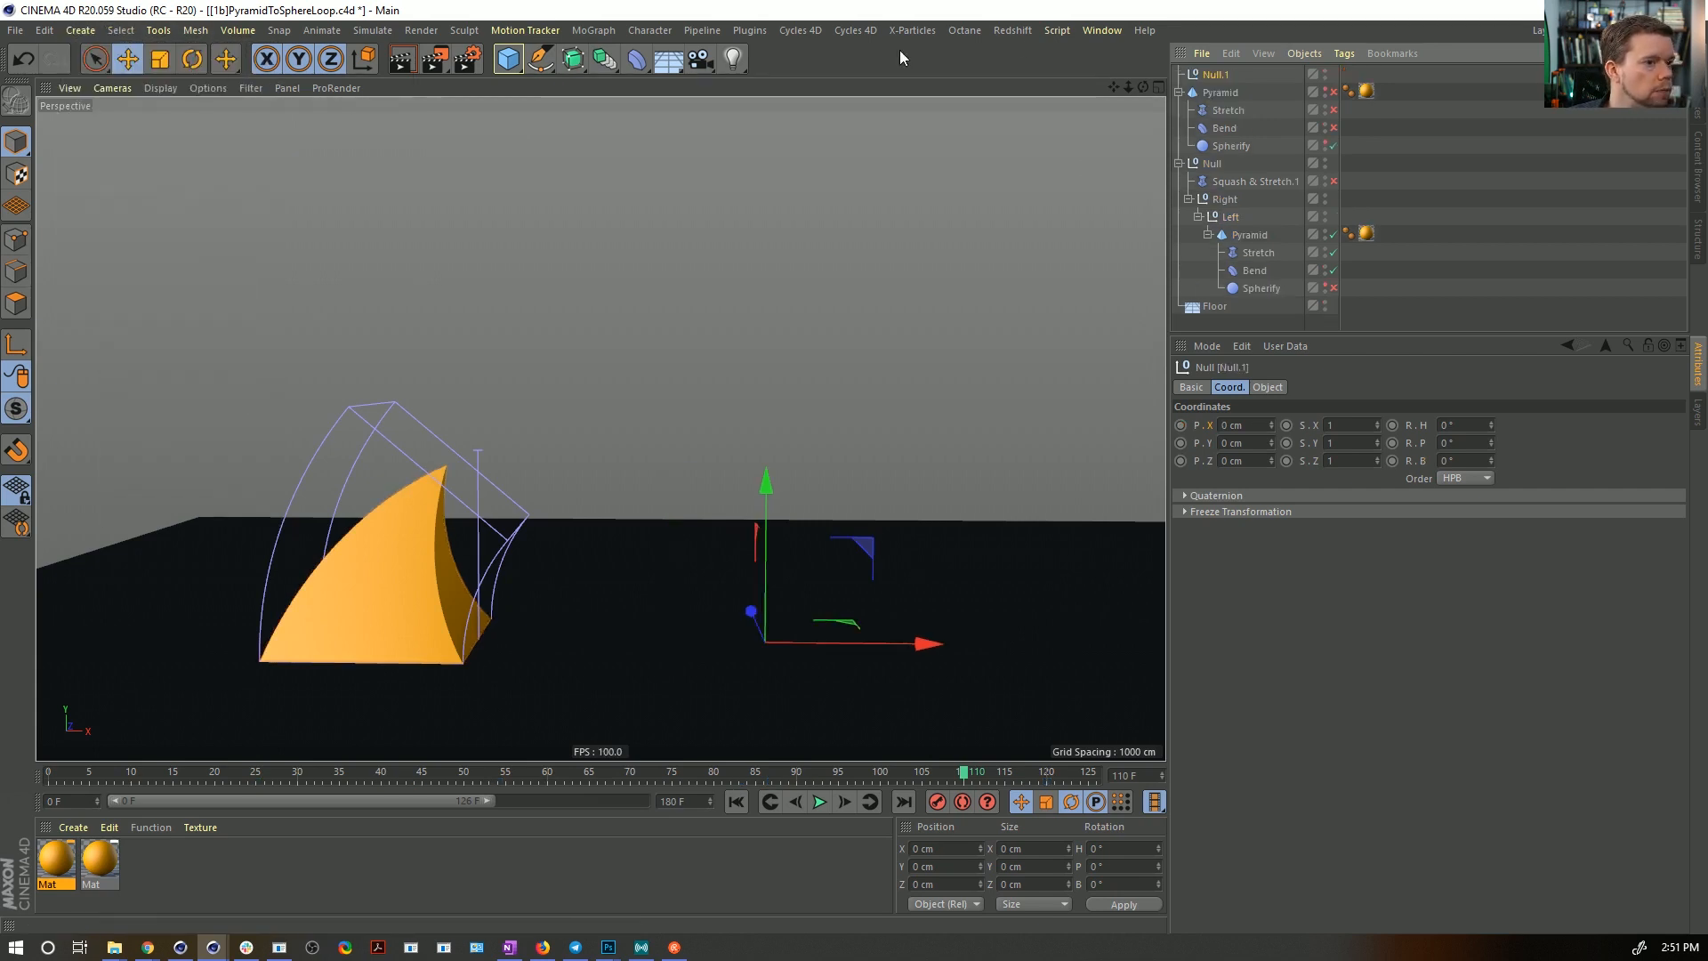
{"action": "double_click", "coordinate": [1215, 74]}
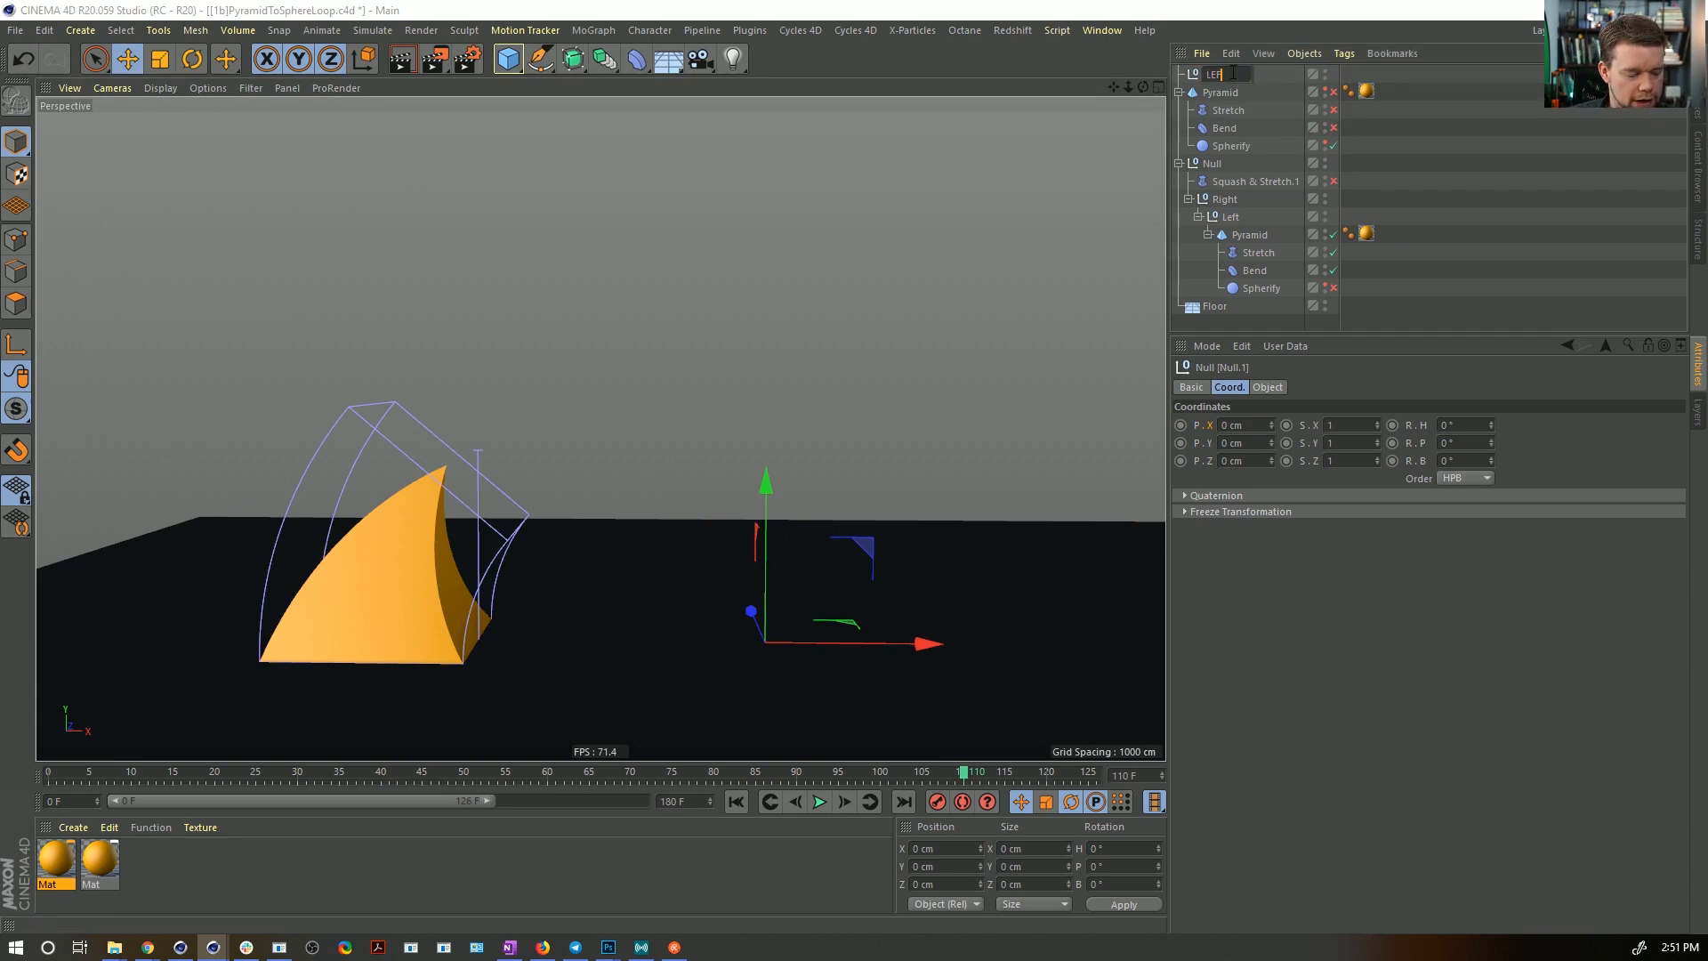
{"action": "type", "text": "LEFT LEFT"}
{"action": "key", "text": "Return"}
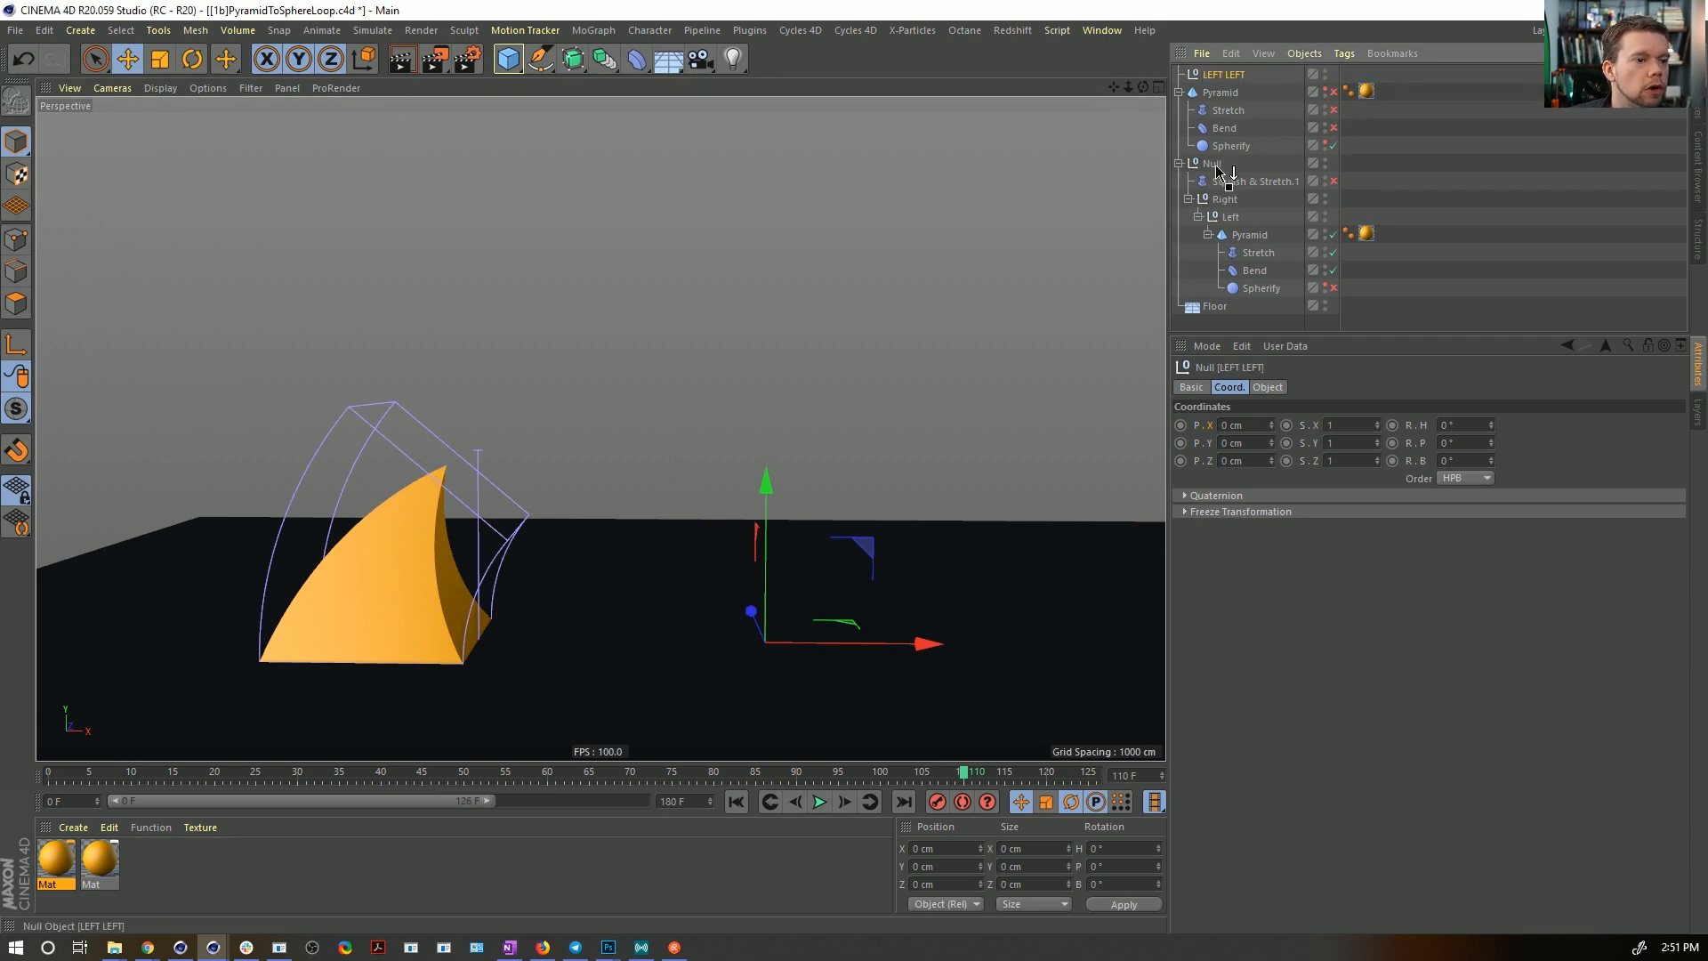
- Nest the LEFT LEFT null under Null, move it to X -300 cm at the landed pyramid's edge, and parent the Right null to it
{"action": "left_click_drag", "start_coordinate": [1222, 199], "coordinate": [1222, 191]}
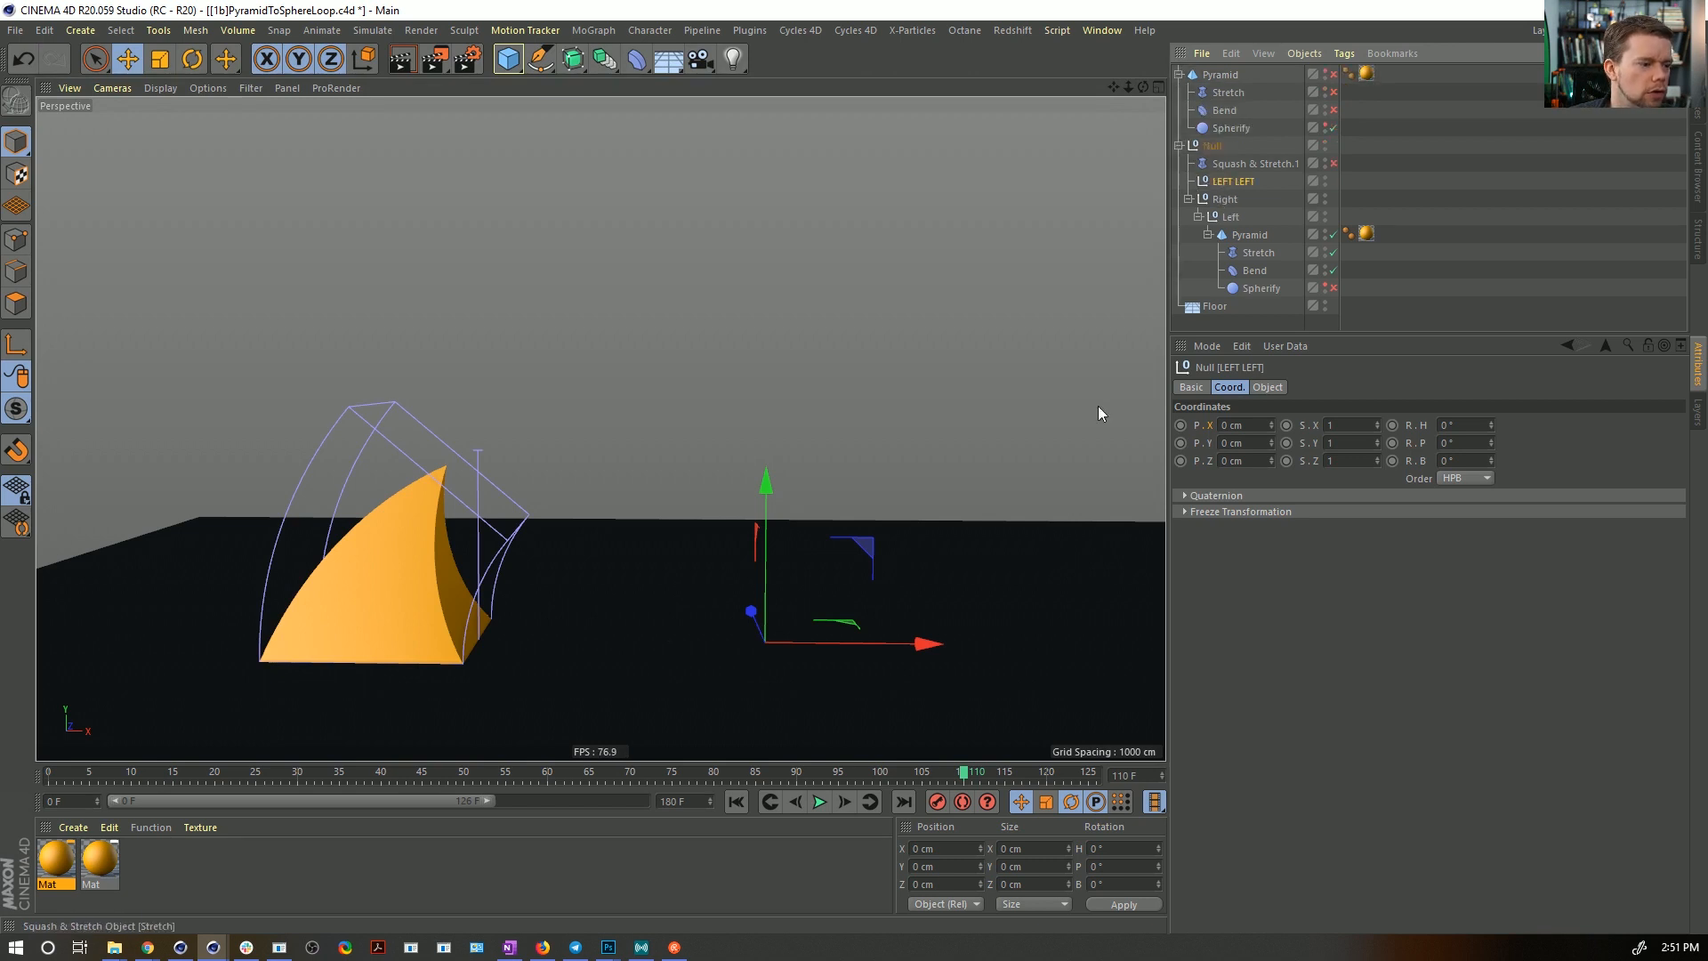
{"action": "left_click_drag", "start_coordinate": [931, 654], "coordinate": [645, 652]}
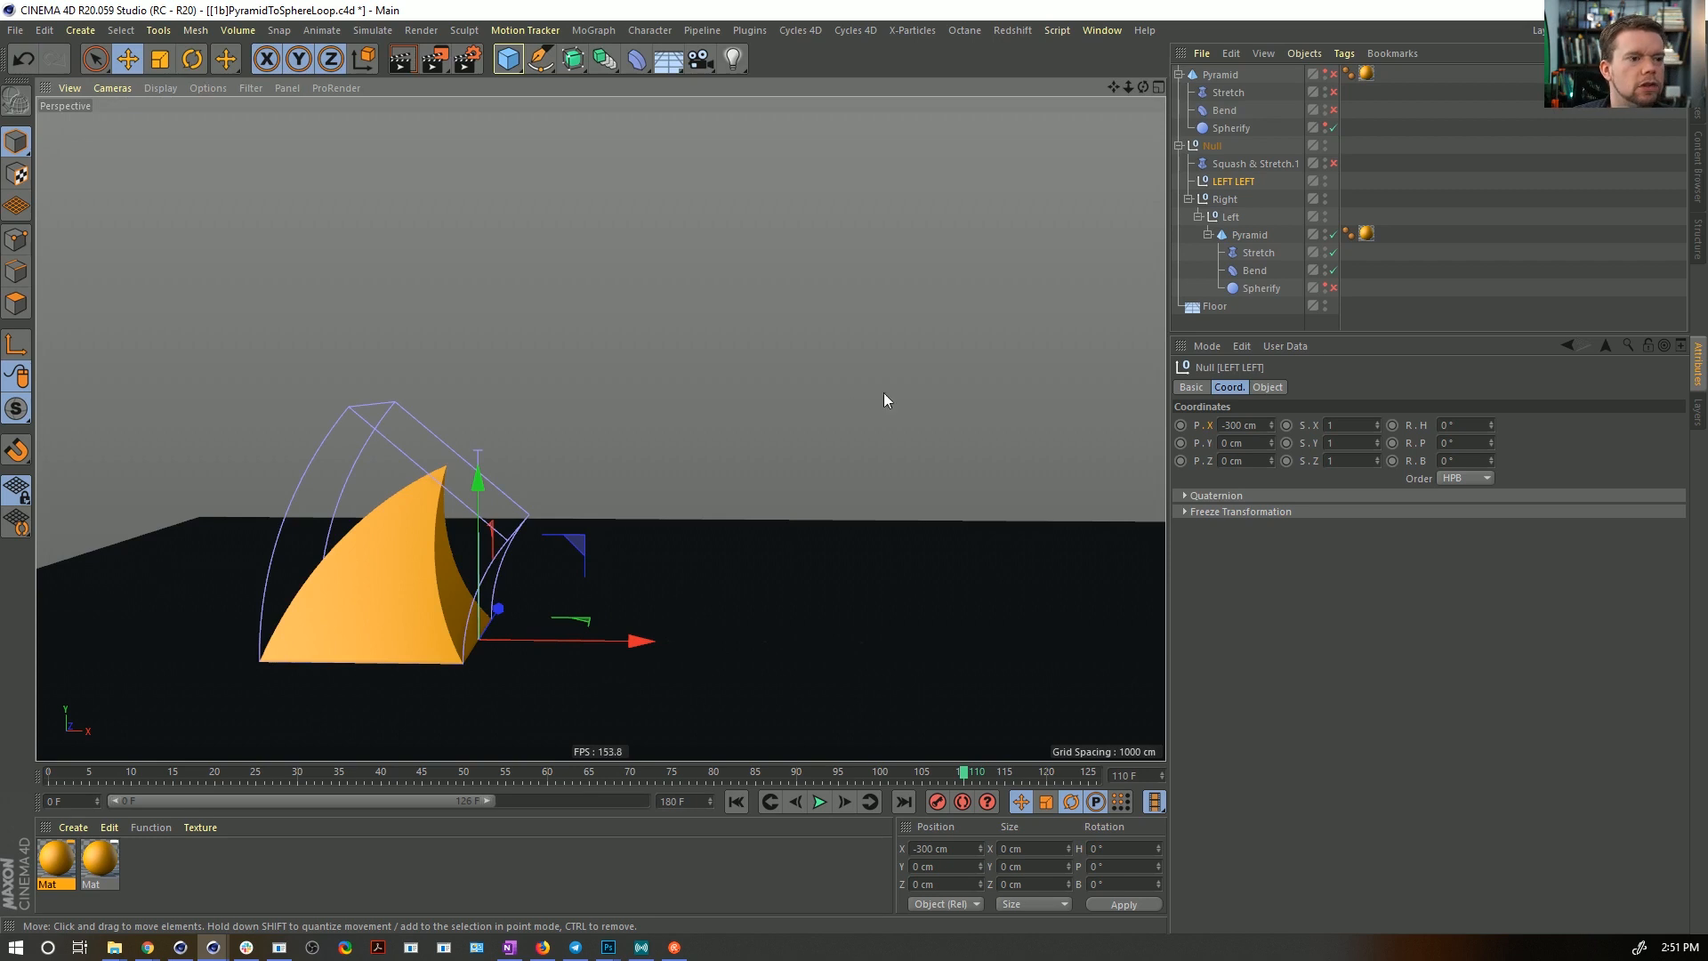
{"action": "left_click_drag", "start_coordinate": [1224, 199], "coordinate": [1233, 181]}
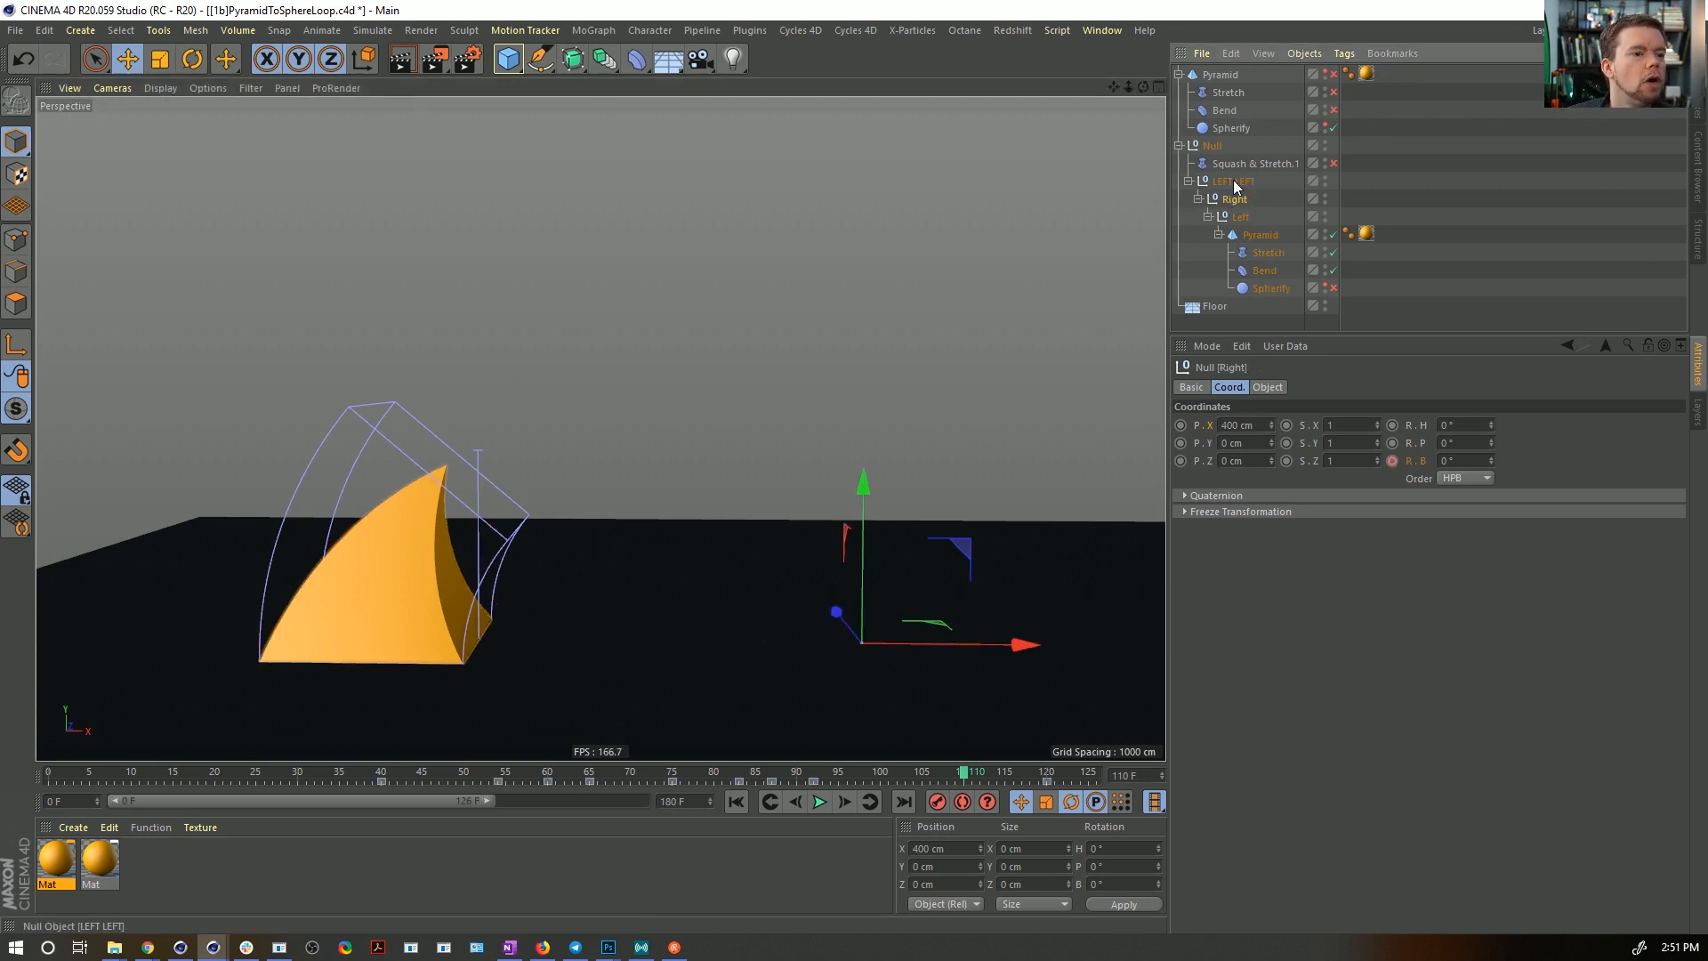
- Examine the landing around frames 105 to 110 together with the keys of the LEFT LEFT null, Right null and nested pyramid
{"action": "left_click", "coordinate": [1233, 181]}
{"action": "left_click", "coordinate": [1238, 201]}
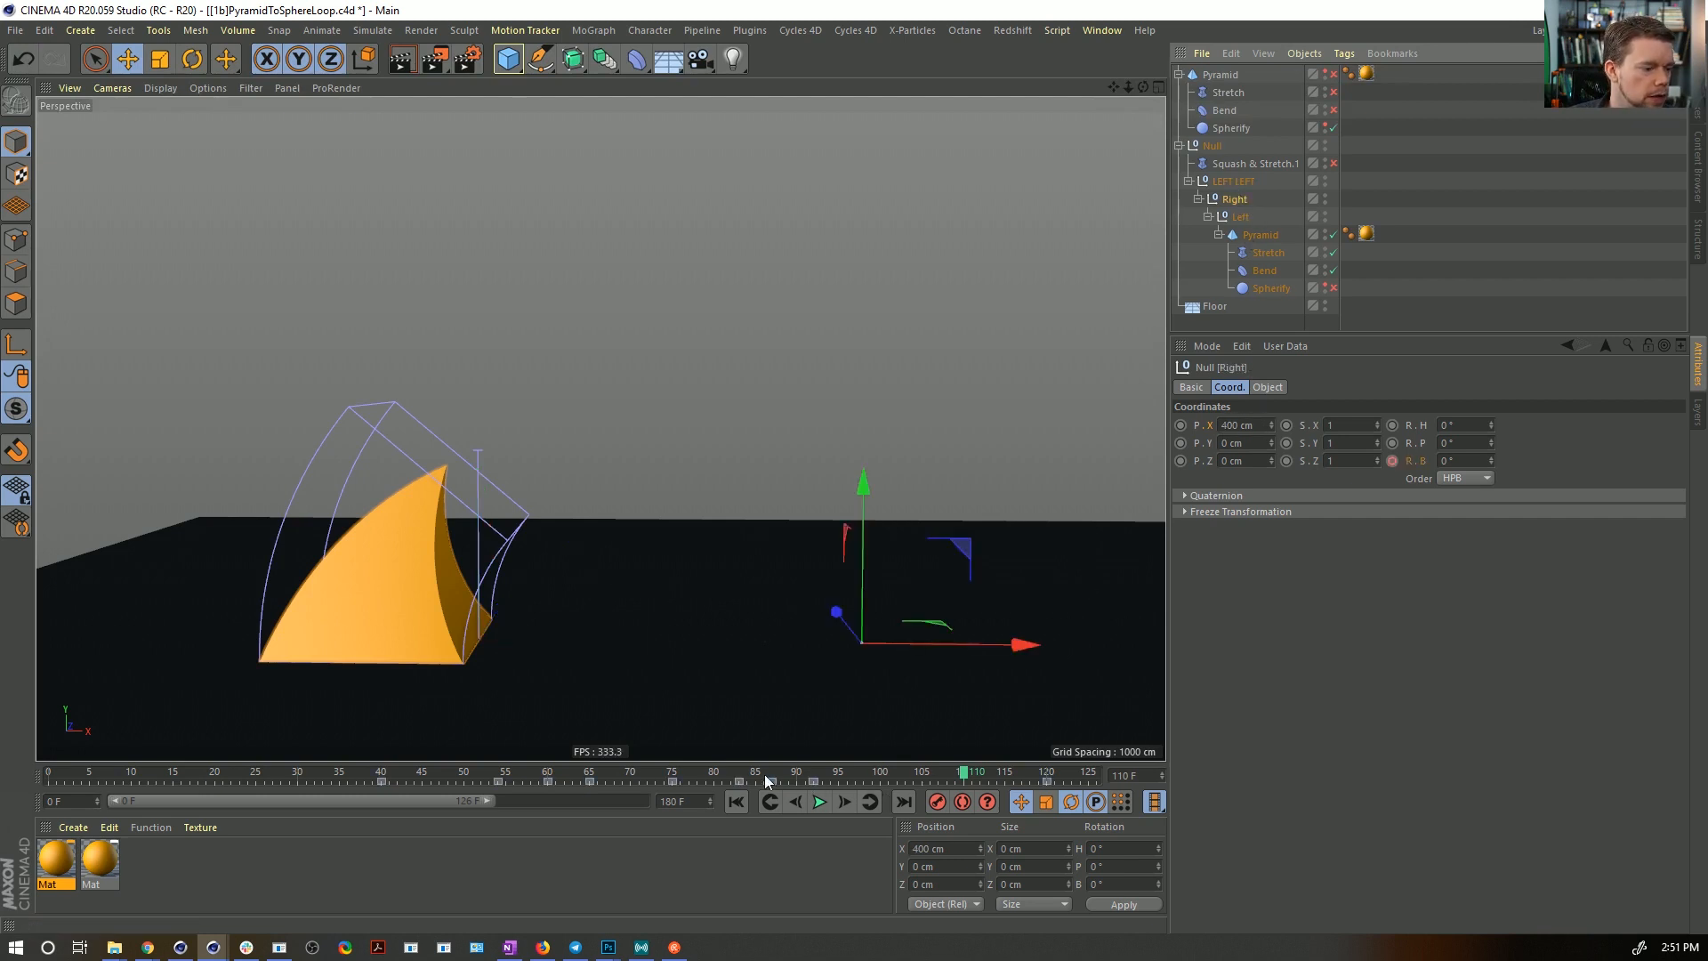
{"action": "left_click_drag", "start_coordinate": [766, 781], "coordinate": [963, 780]}
{"action": "left_click", "coordinate": [1230, 183]}
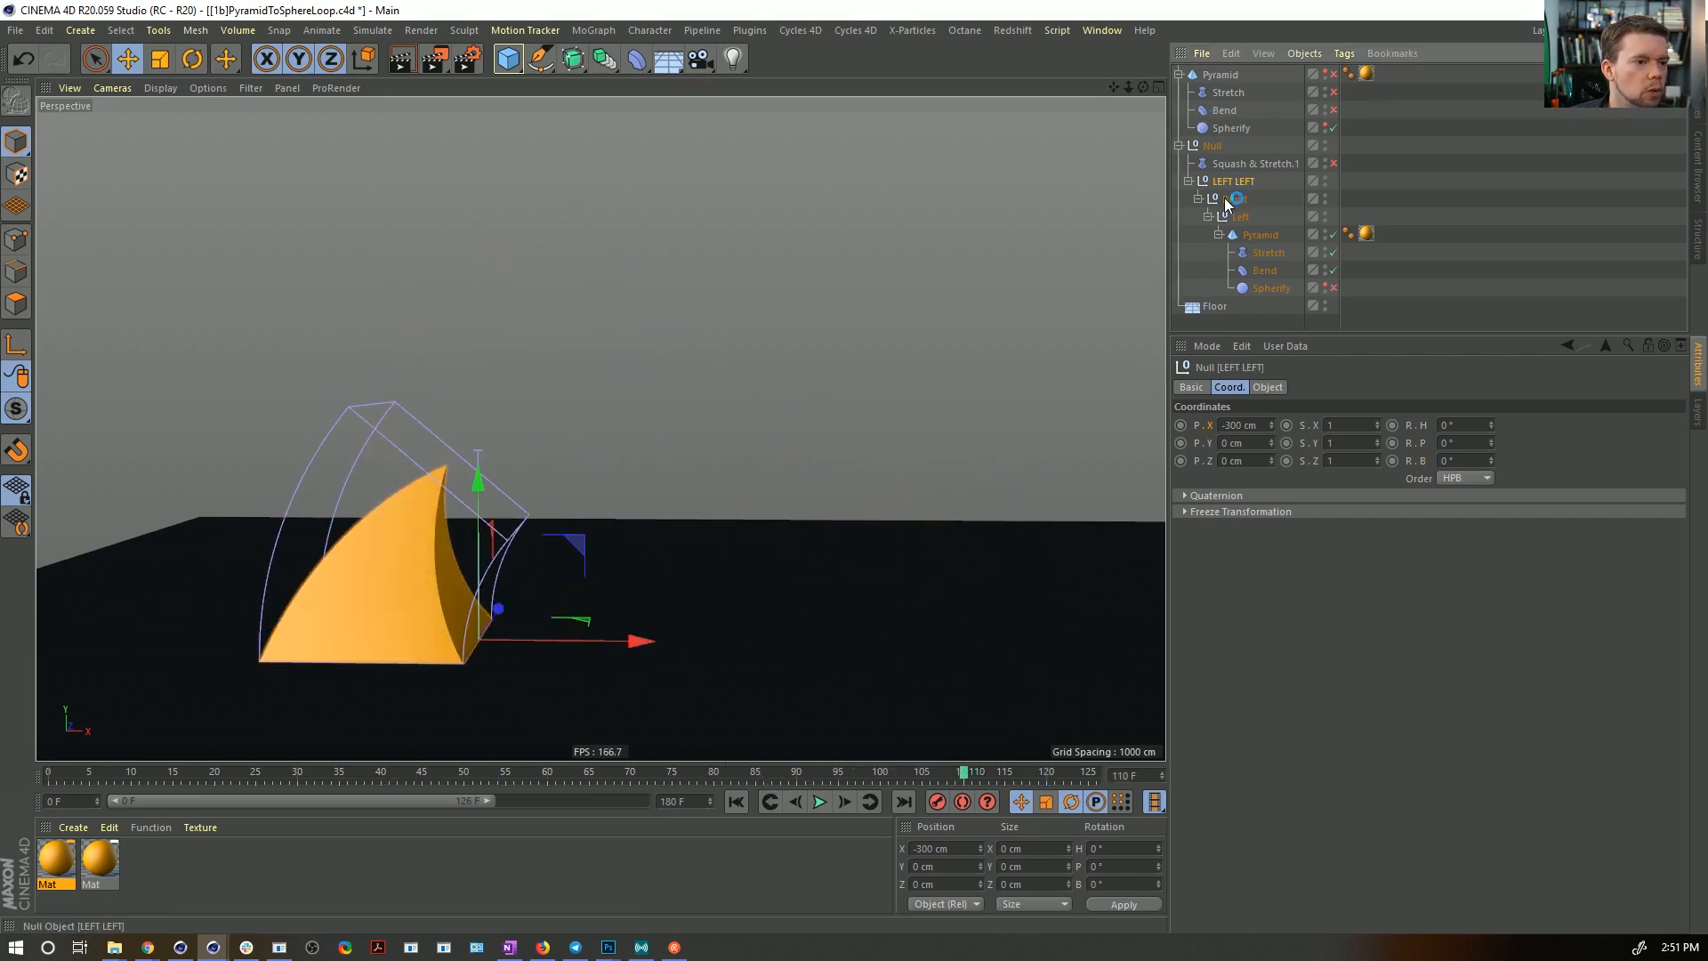
{"action": "mouse_move", "coordinate": [921, 772]}
{"action": "left_mouse_down"}
{"action": "mouse_move", "coordinate": [881, 773]}
{"action": "mouse_move", "coordinate": [921, 772]}
{"action": "left_mouse_up"}
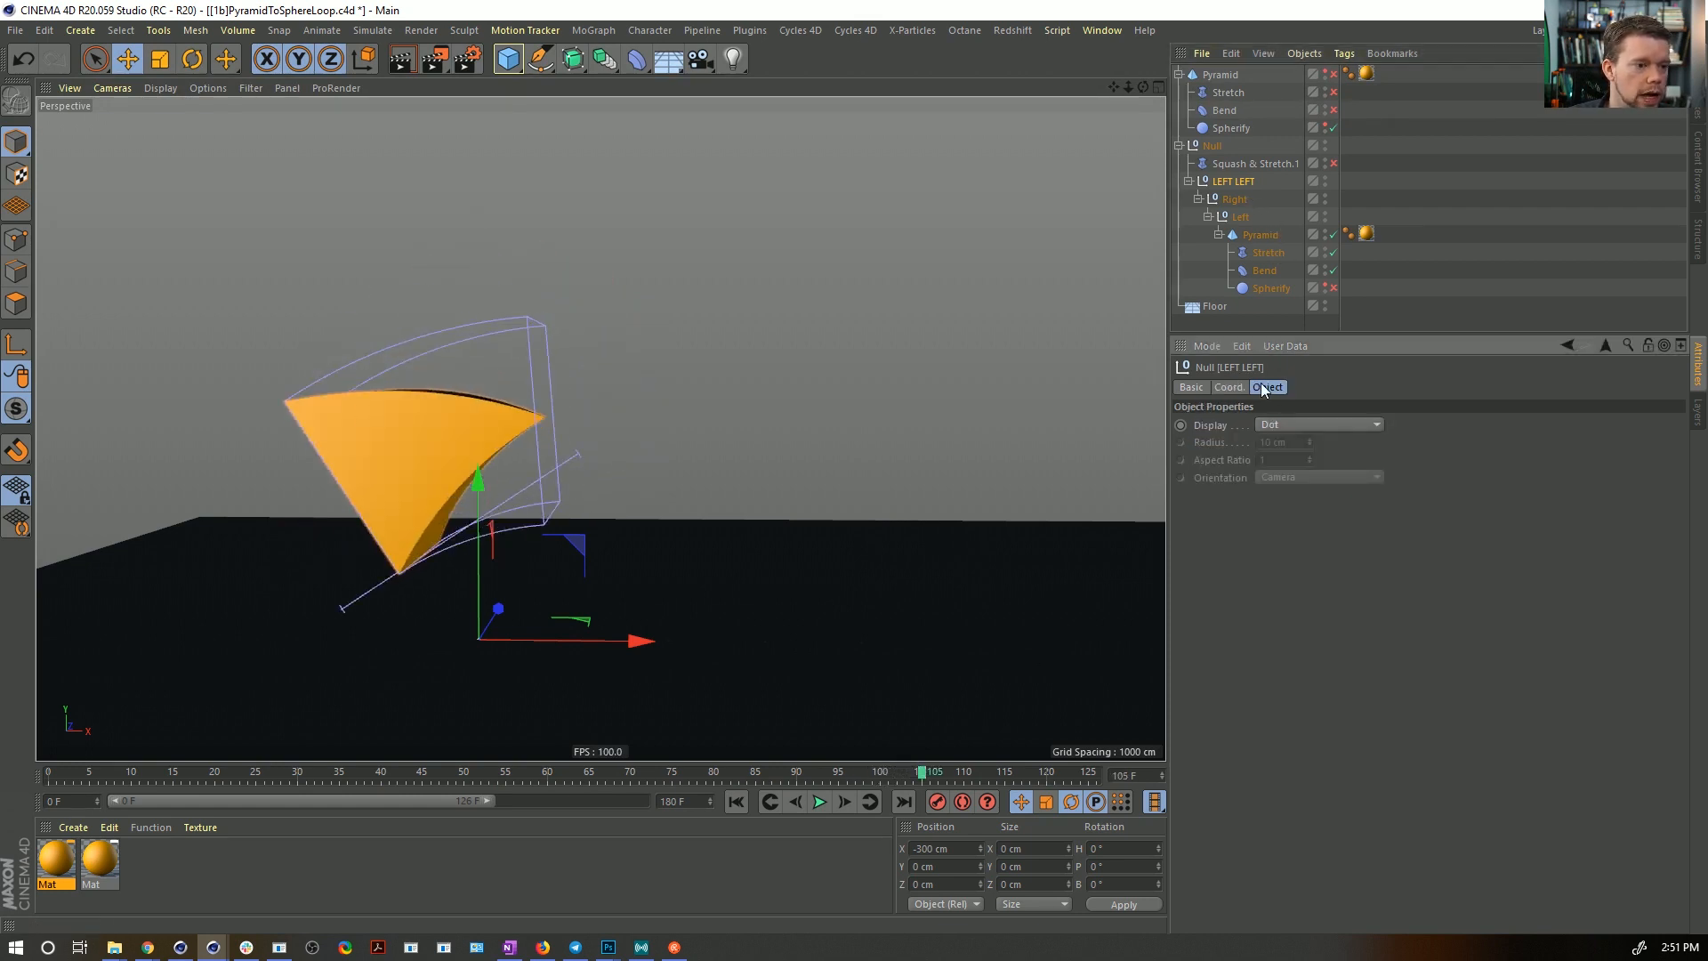
{"action": "right_click", "coordinate": [1404, 462]}
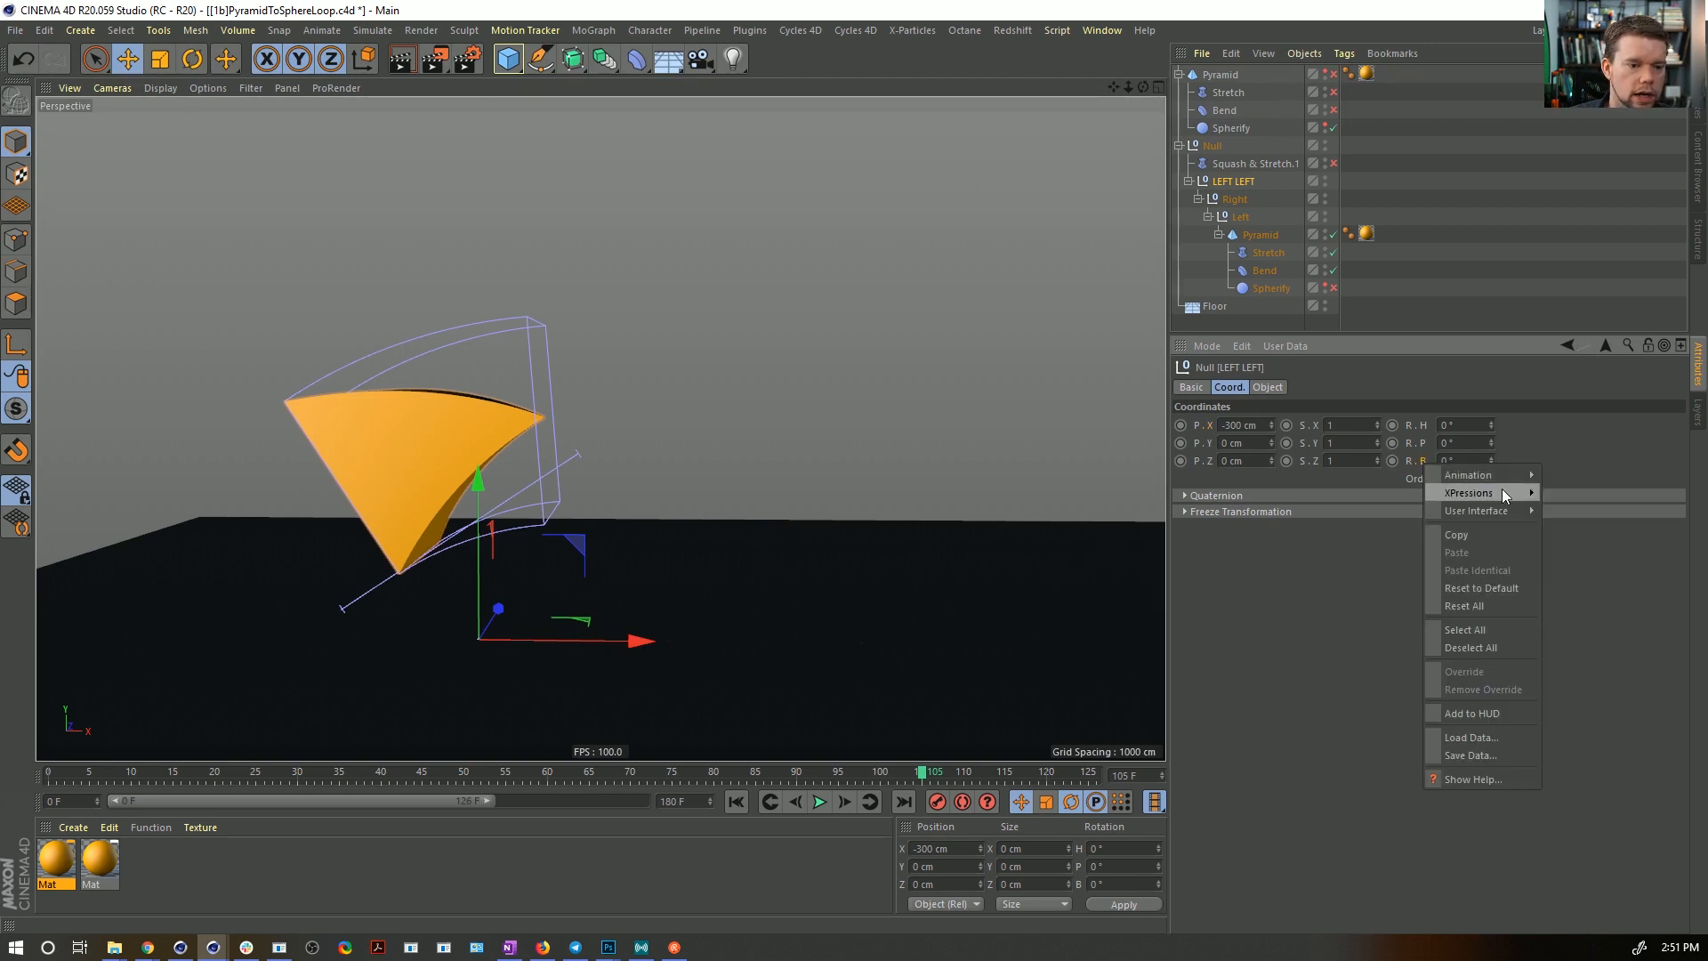
{"action": "mouse_move", "coordinate": [1481, 474]}
{"action": "left_click", "coordinate": [1604, 674]}
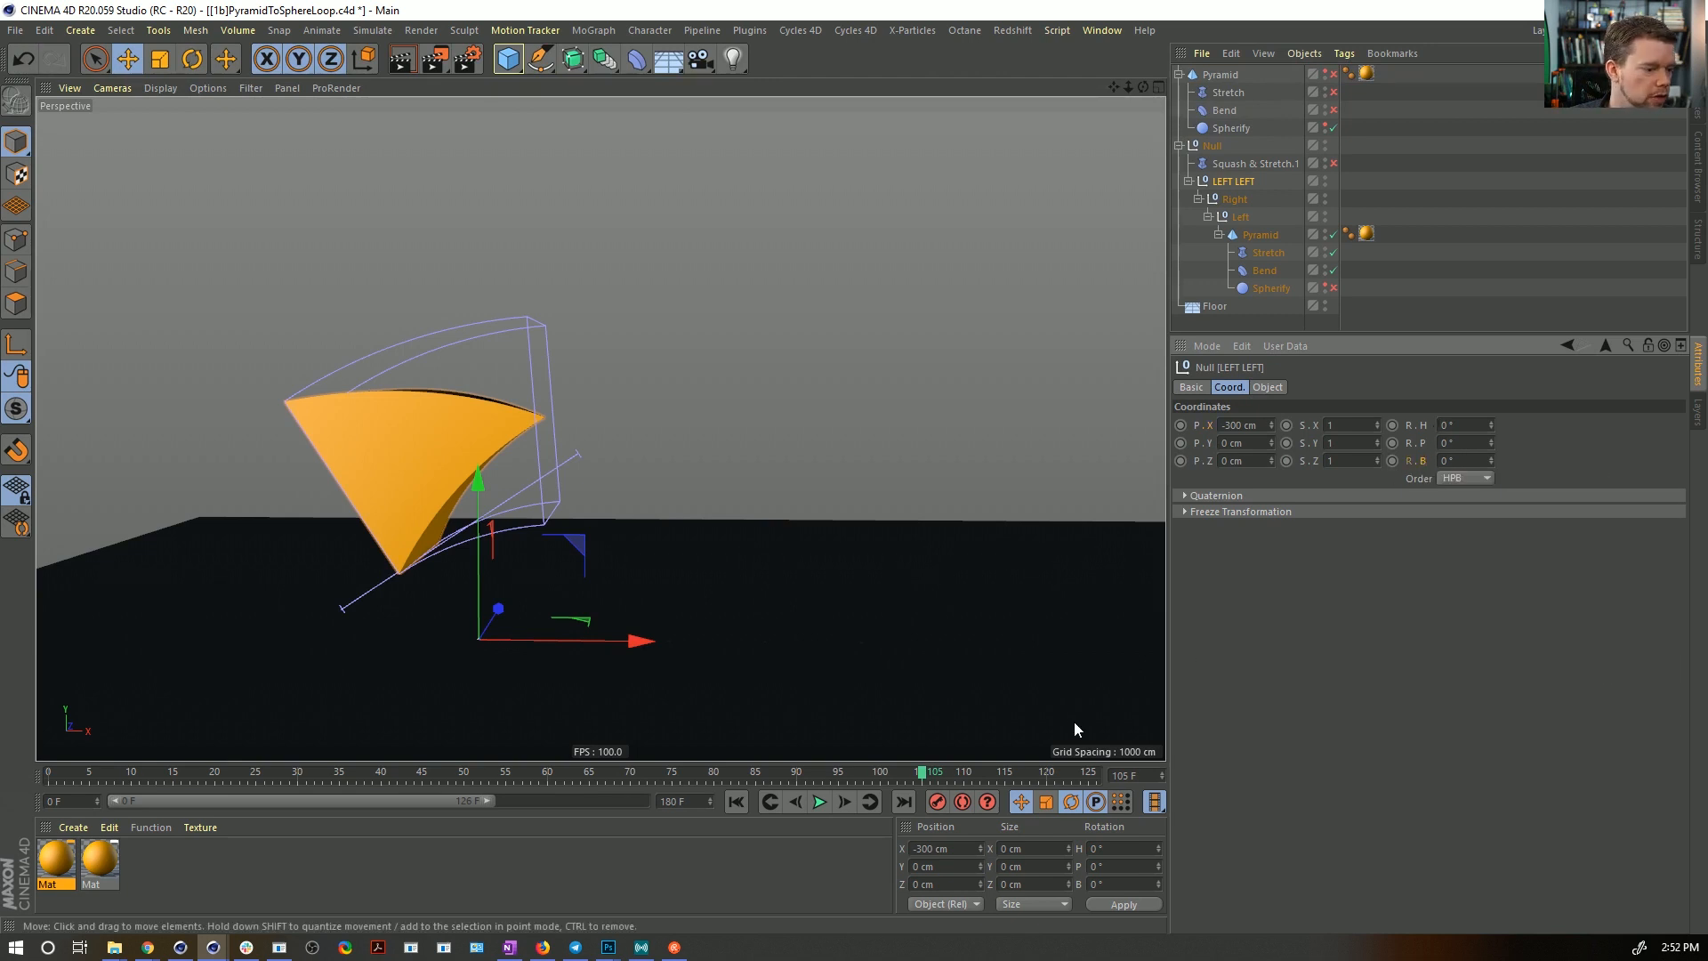
{"action": "left_click", "coordinate": [1260, 235], "text": "ctrl"}
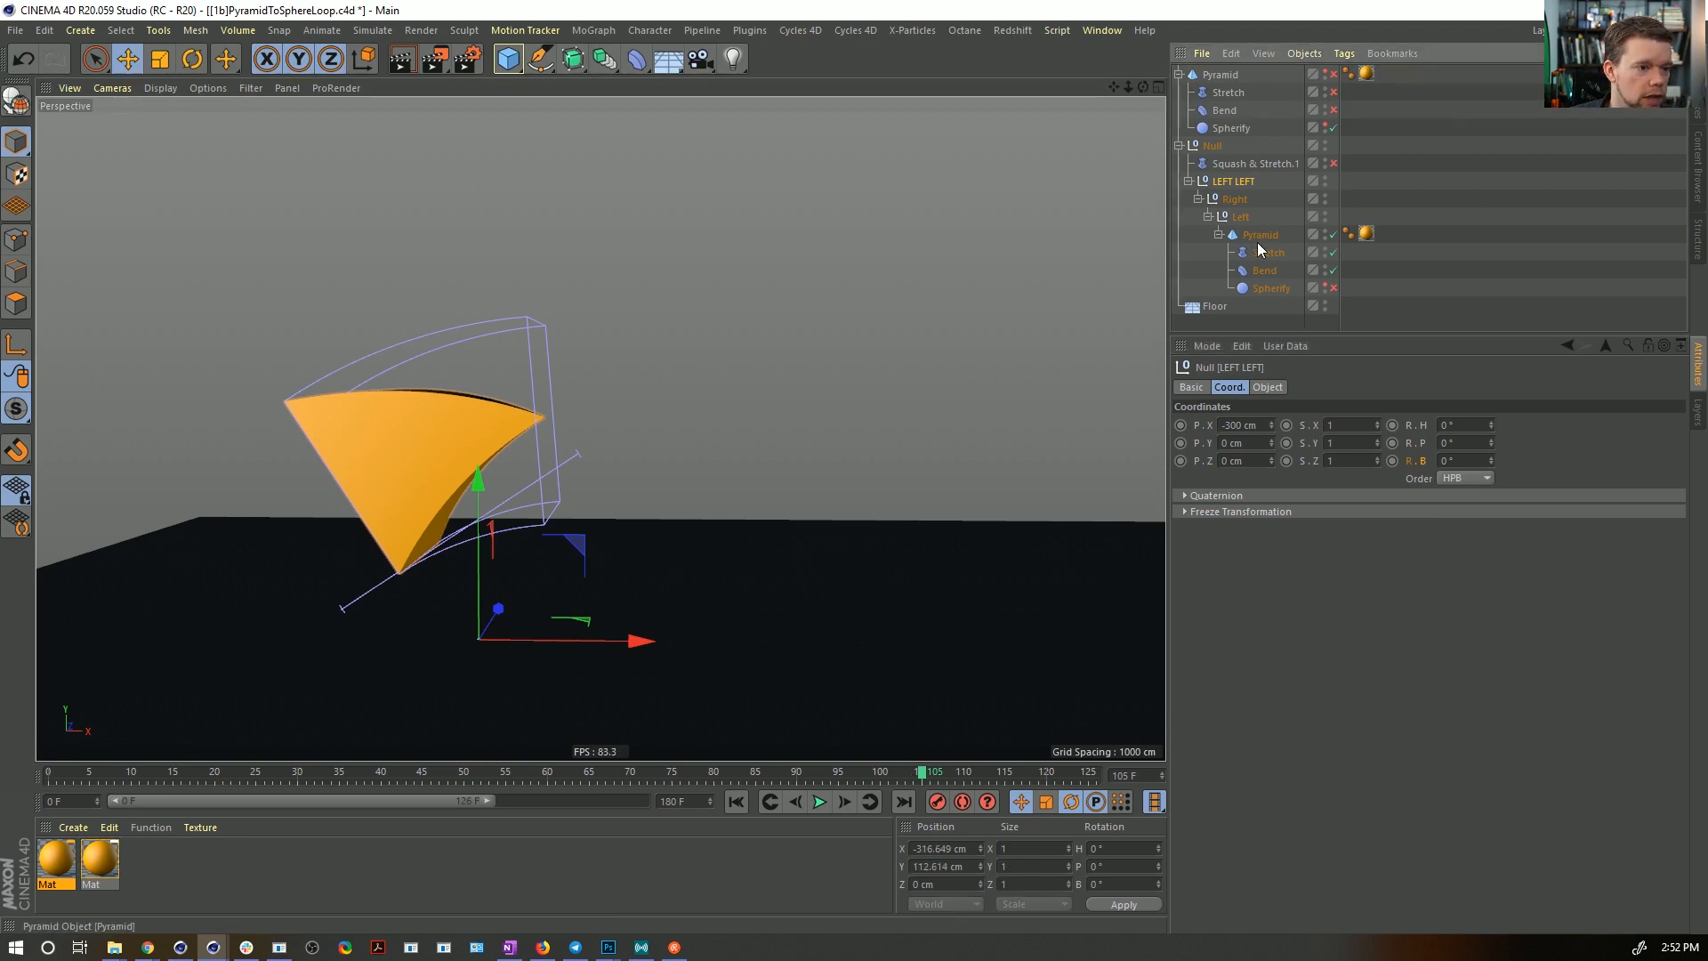
{"action": "left_click", "coordinate": [963, 771]}
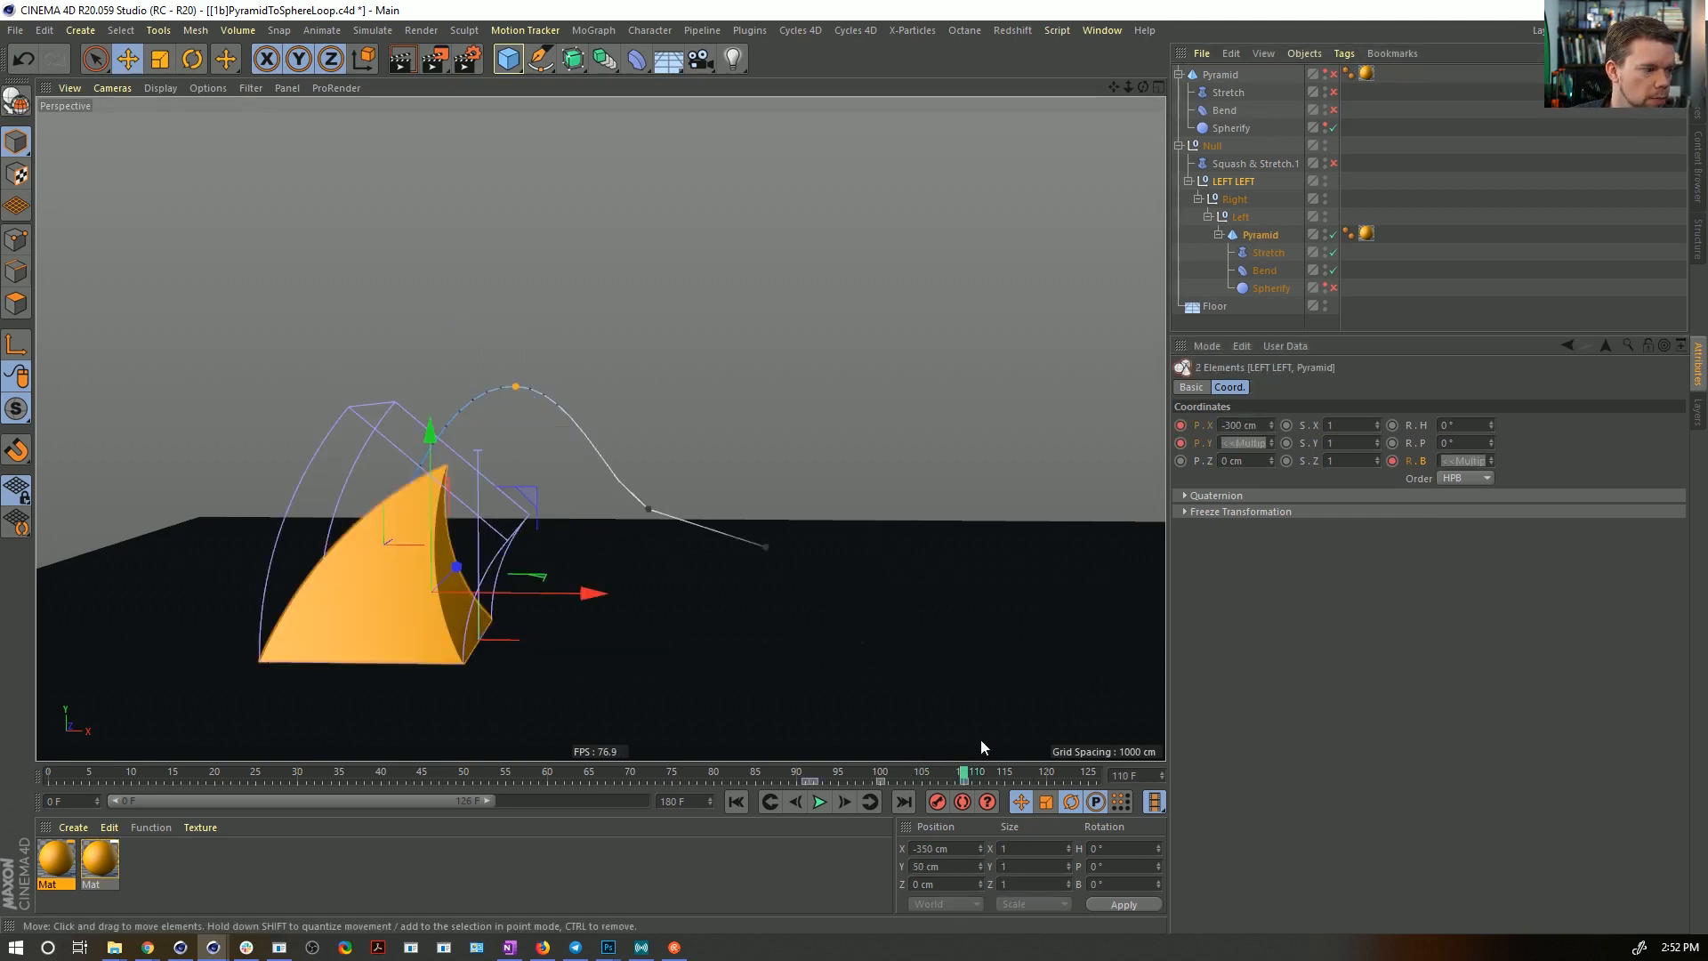
- Key the LEFT LEFT null's bank rotation at 50° on frame 110
{"action": "left_click", "coordinate": [1248, 183]}
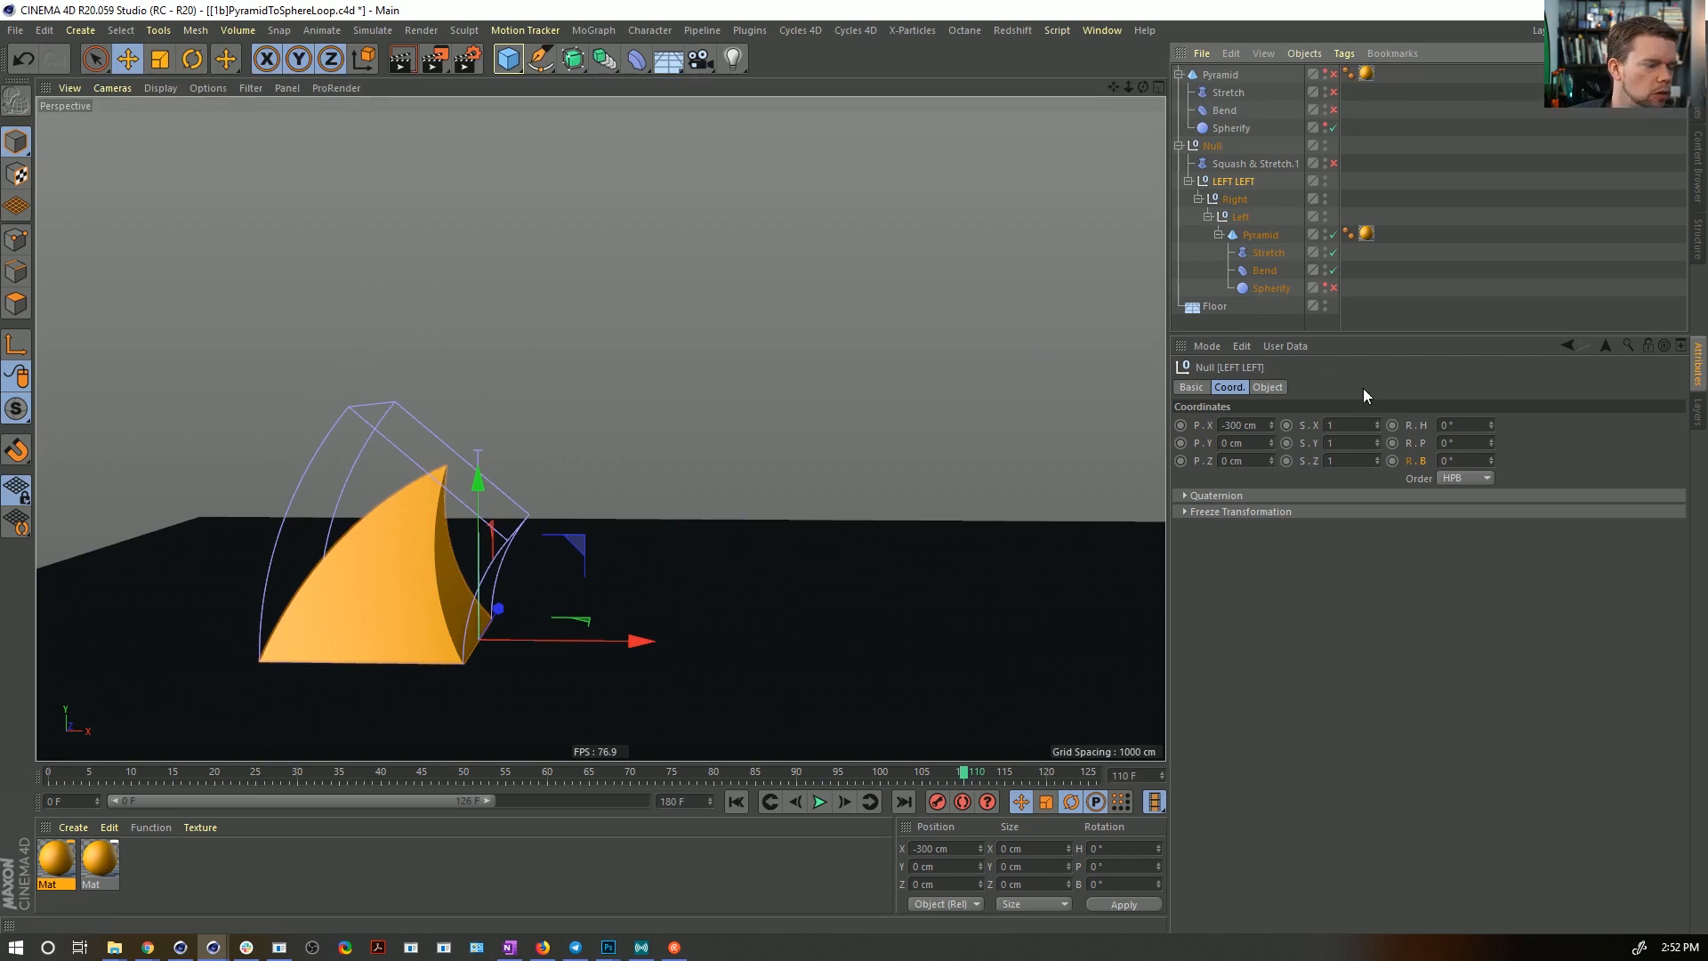
{"action": "left_click_drag", "start_coordinate": [1491, 462], "coordinate": [1499, 425]}
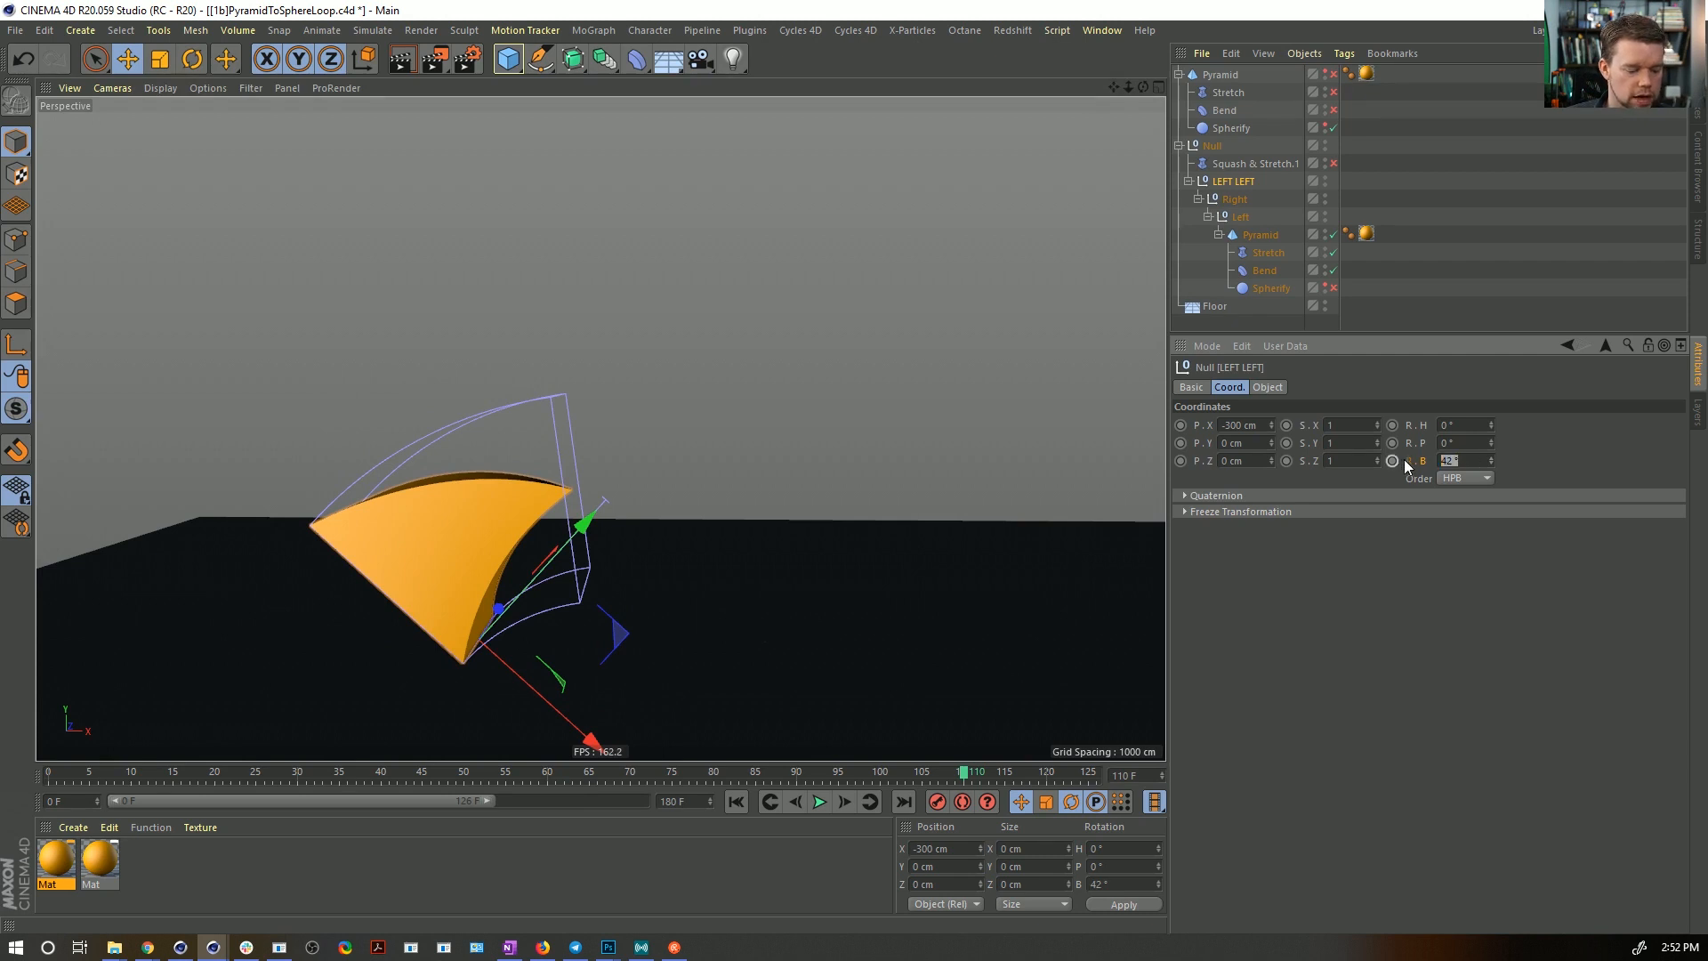
{"action": "type", "text": "50"}
{"action": "key", "text": "Return"}
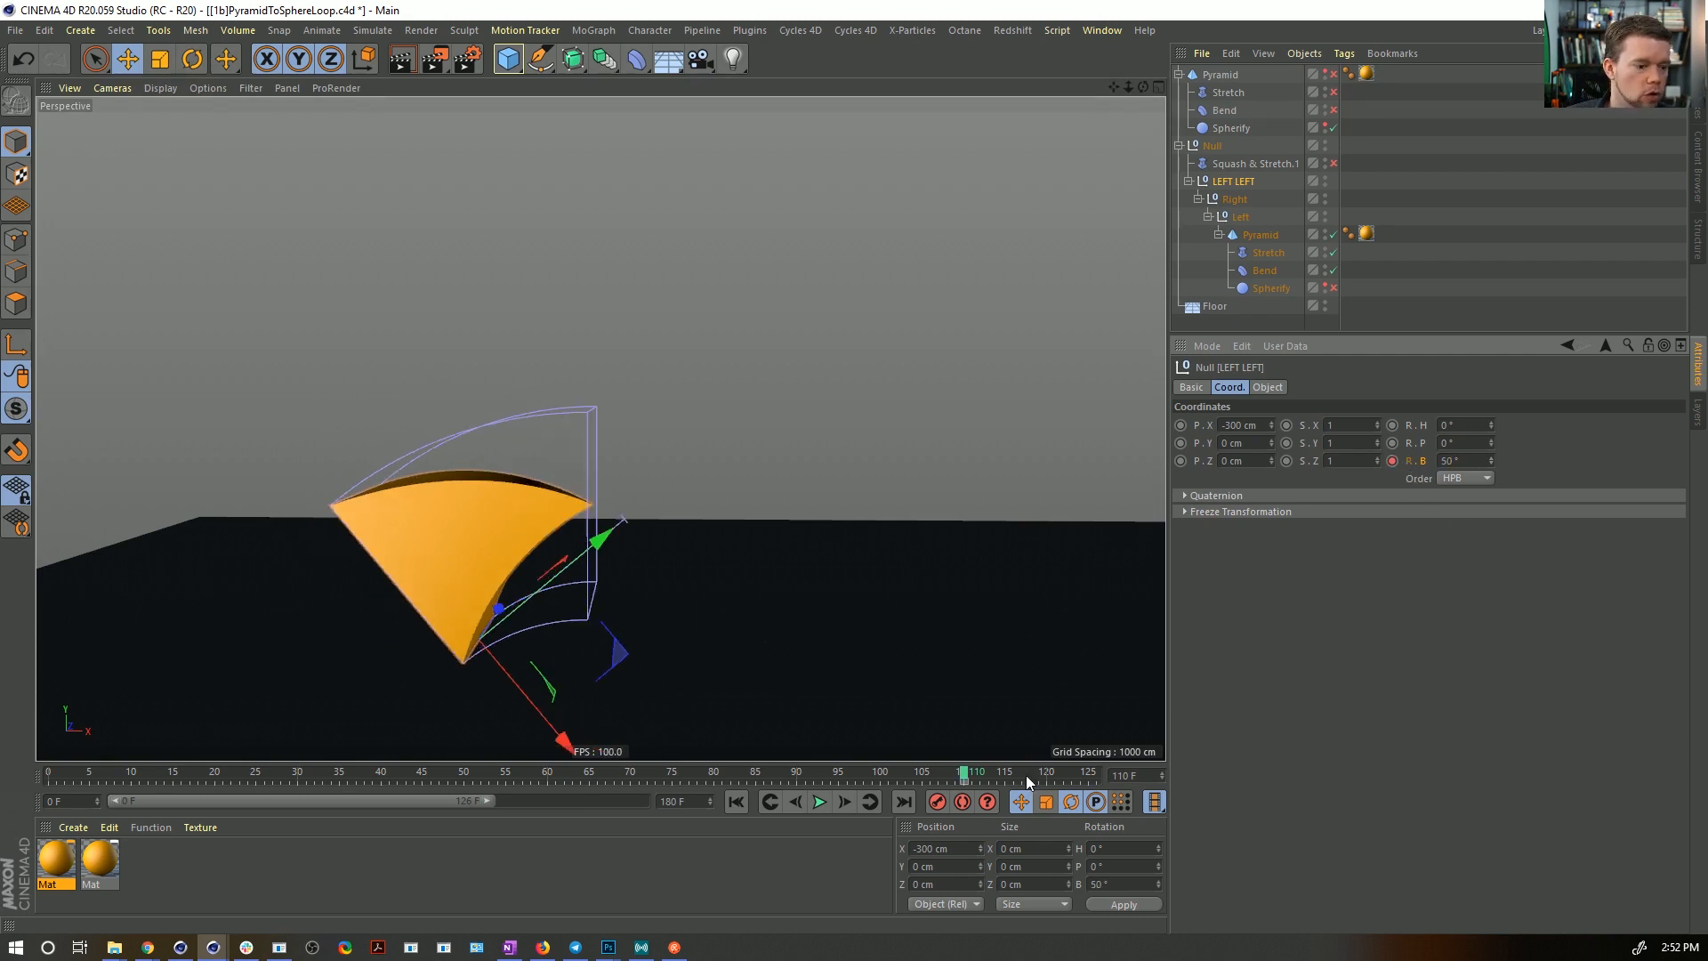
- Check the nested pyramid's jump keys and key the LEFT LEFT null's bank rotation at 0° on frame 100
{"action": "left_click_drag", "start_coordinate": [966, 773], "coordinate": [817, 779]}
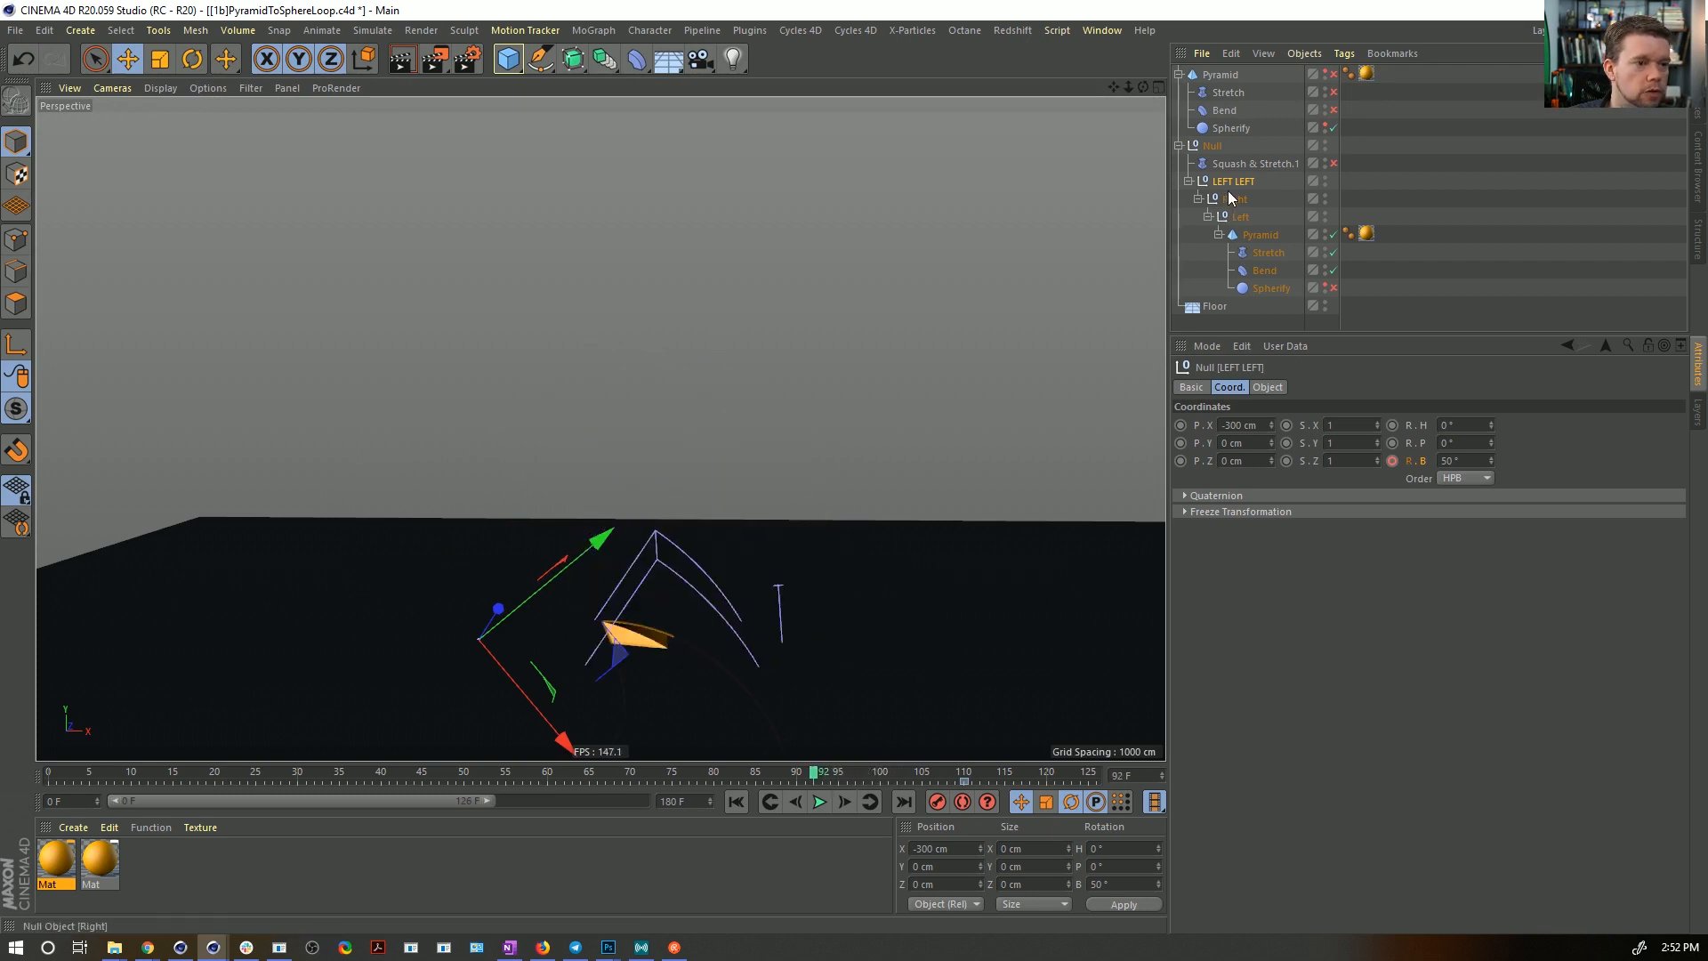
{"action": "left_click", "coordinate": [1257, 234]}
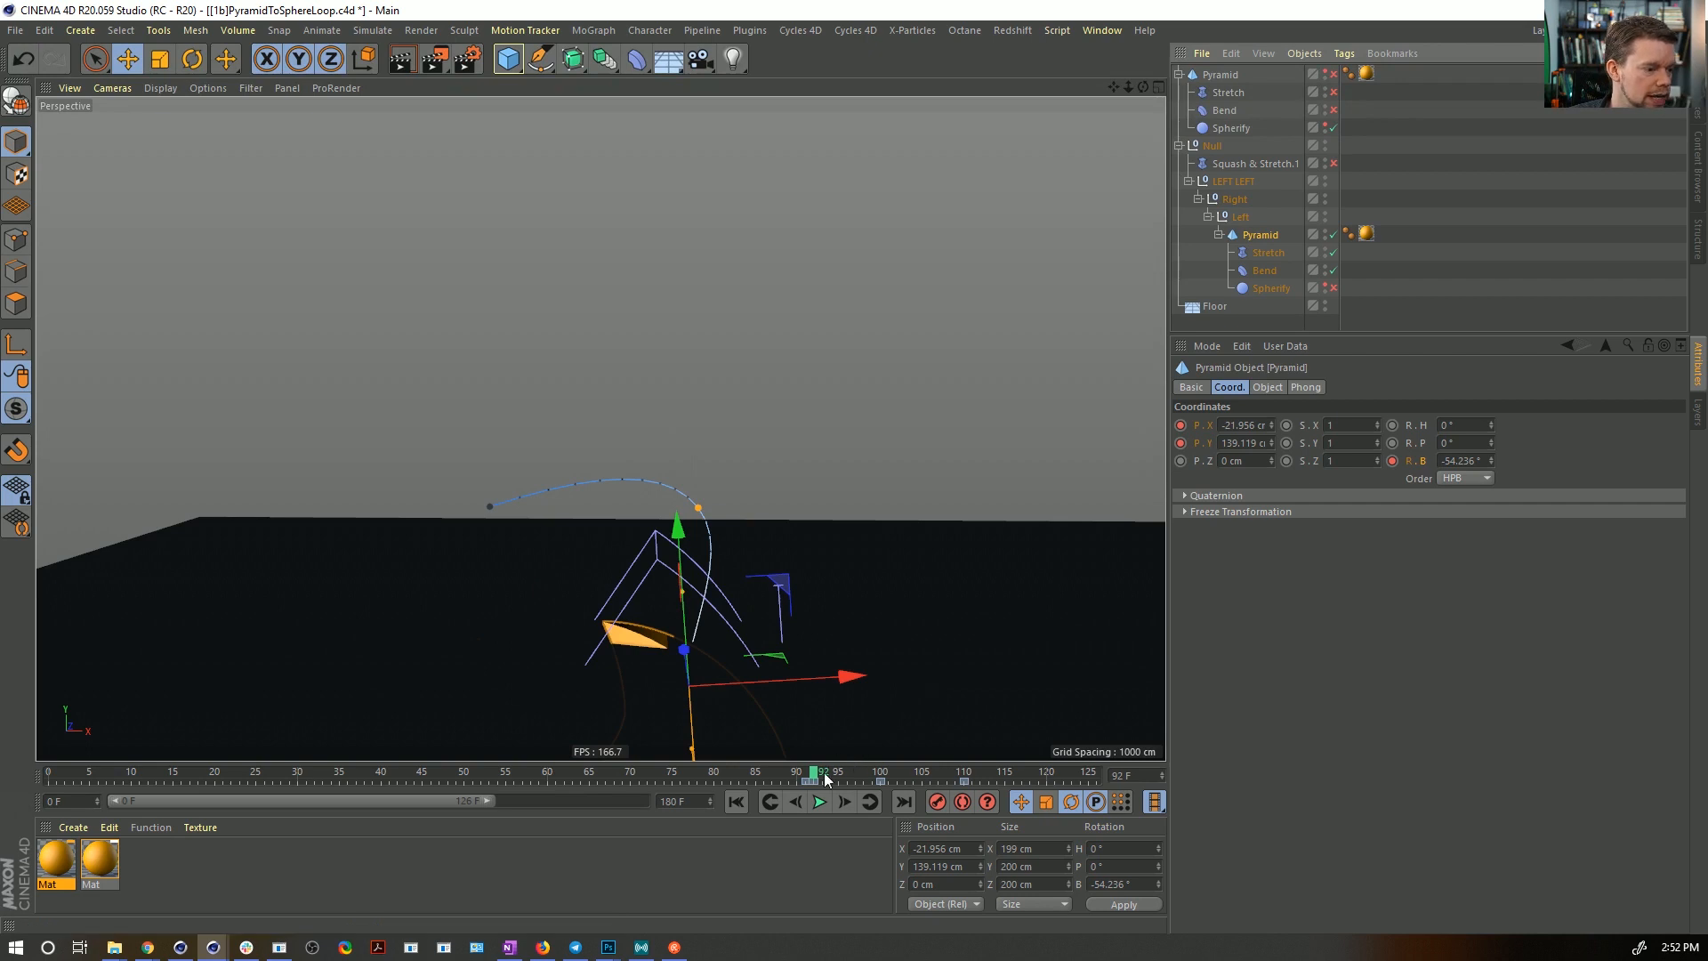
{"action": "left_click_drag", "start_coordinate": [811, 774], "coordinate": [883, 780]}
{"action": "left_click", "coordinate": [1233, 181]}
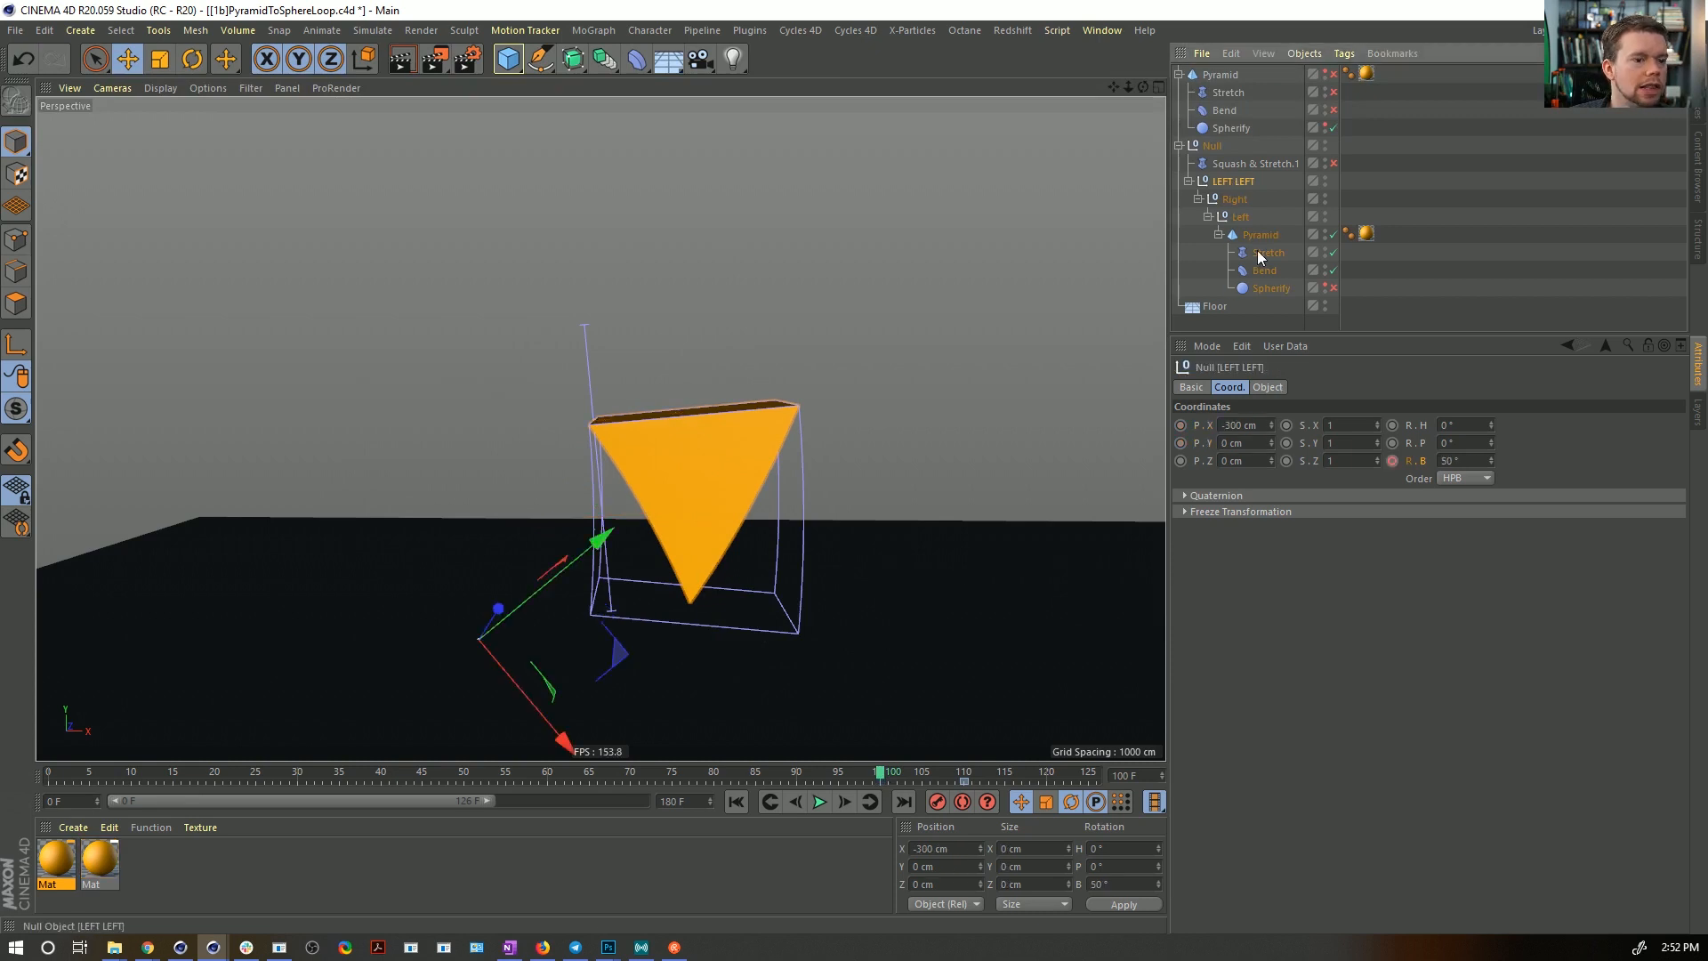
{"action": "left_click", "coordinate": [1464, 460]}
{"action": "type", "text": "0"}
{"action": "key", "text": "Return"}
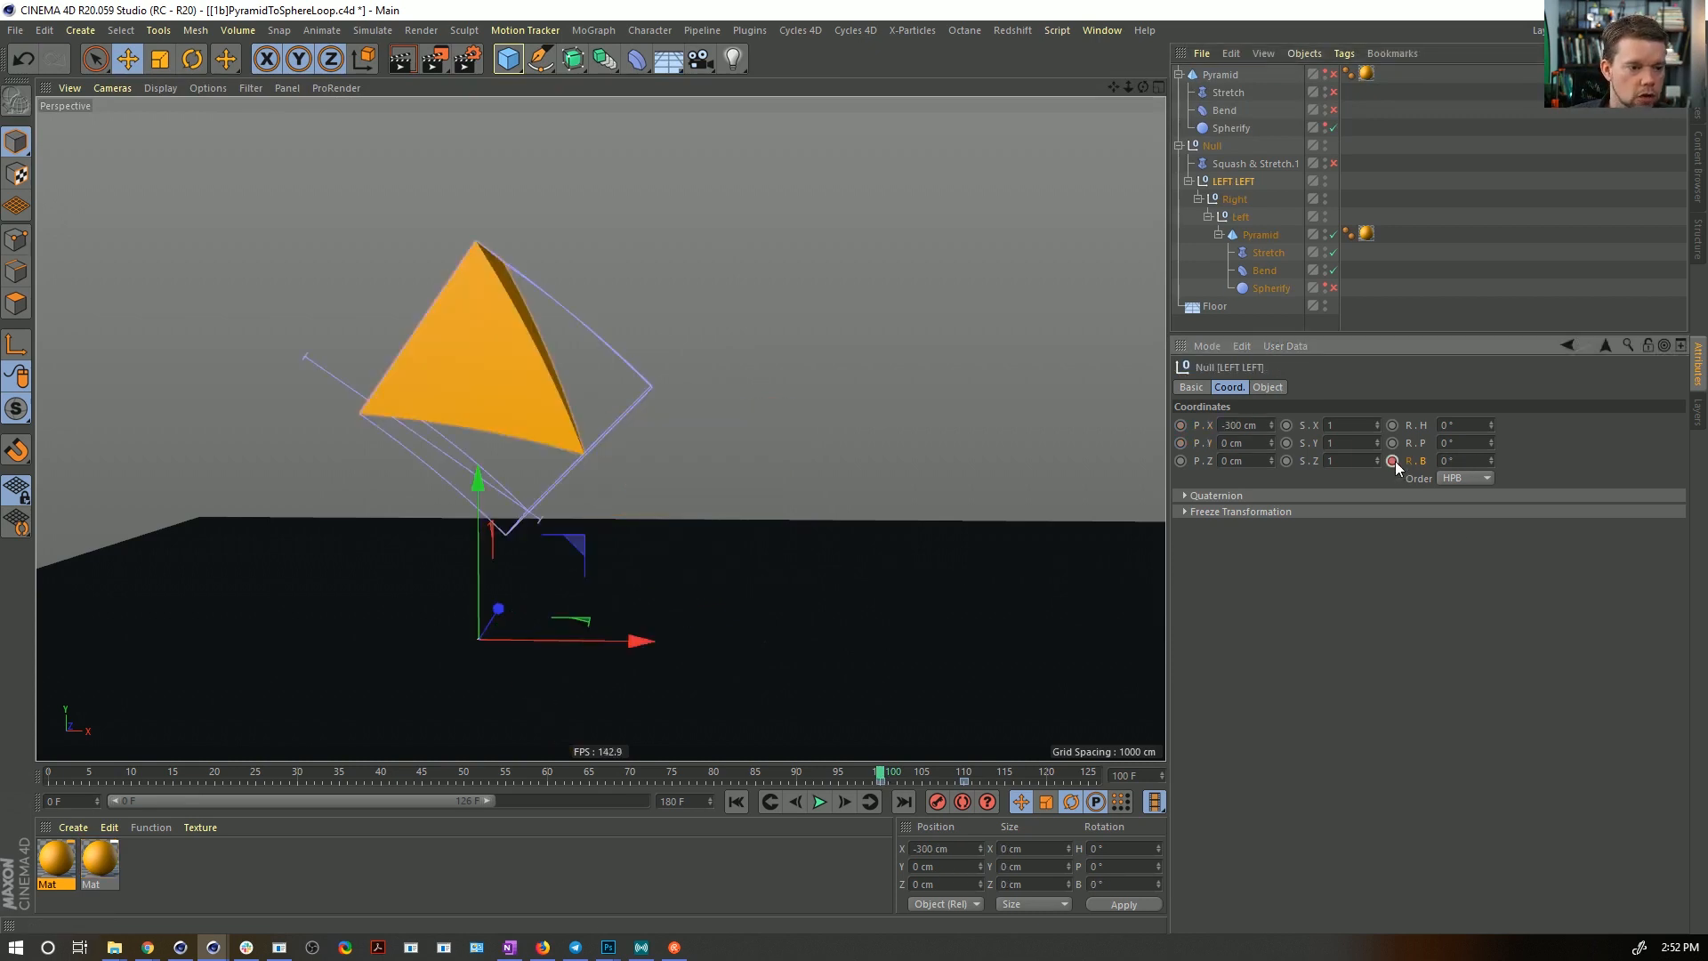
- Move the LEFT LEFT null's 0° bank key to frame 109 and scrub the landing between frames 99 and 112
{"action": "left_click_drag", "start_coordinate": [882, 775], "coordinate": [921, 775]}
{"action": "left_click_drag", "start_coordinate": [889, 776], "coordinate": [929, 720]}
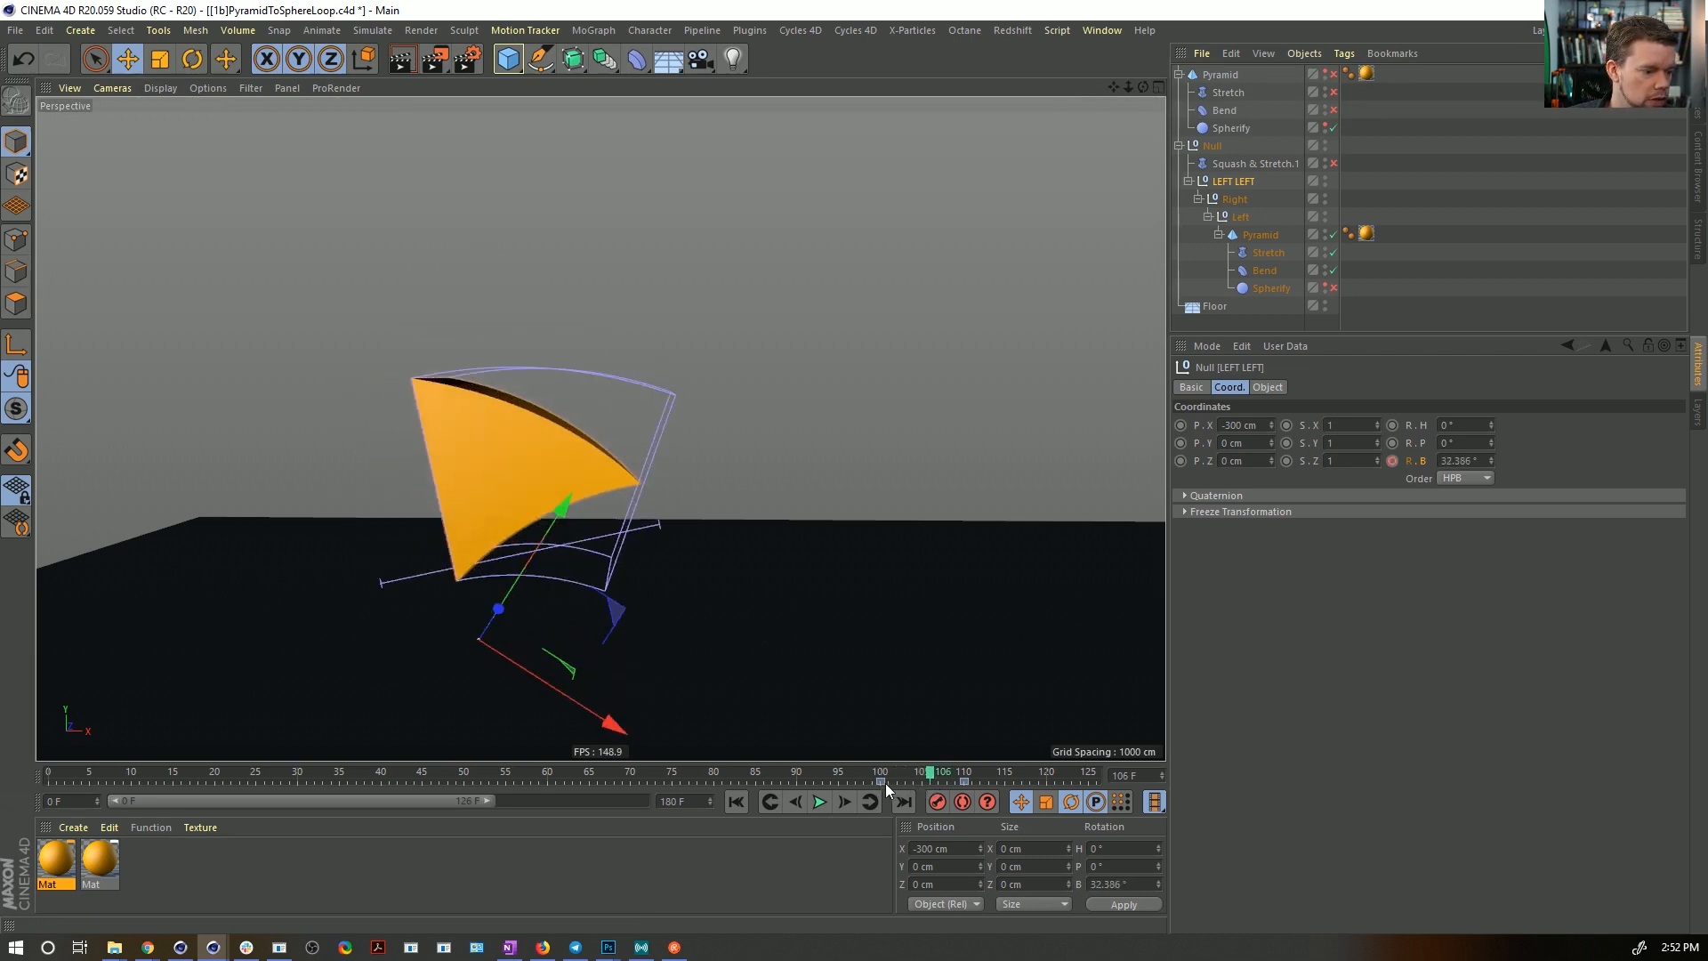
{"action": "left_click_drag", "start_coordinate": [881, 781], "coordinate": [980, 776]}
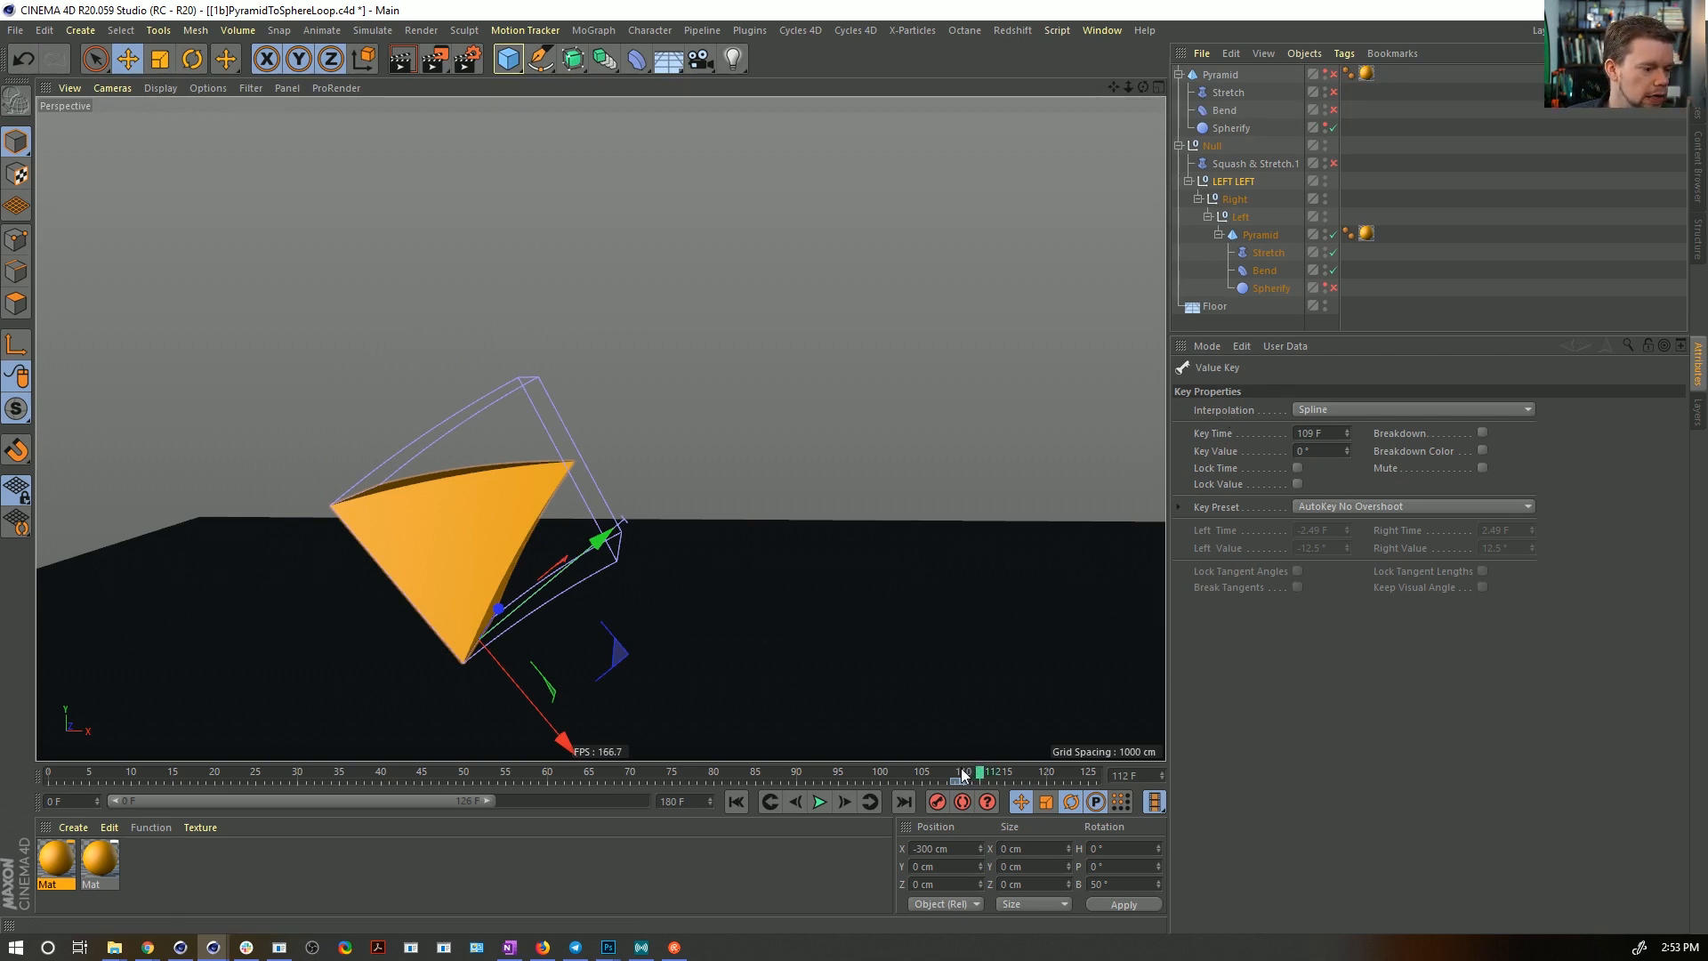
{"action": "left_click_drag", "start_coordinate": [966, 773], "coordinate": [871, 774]}
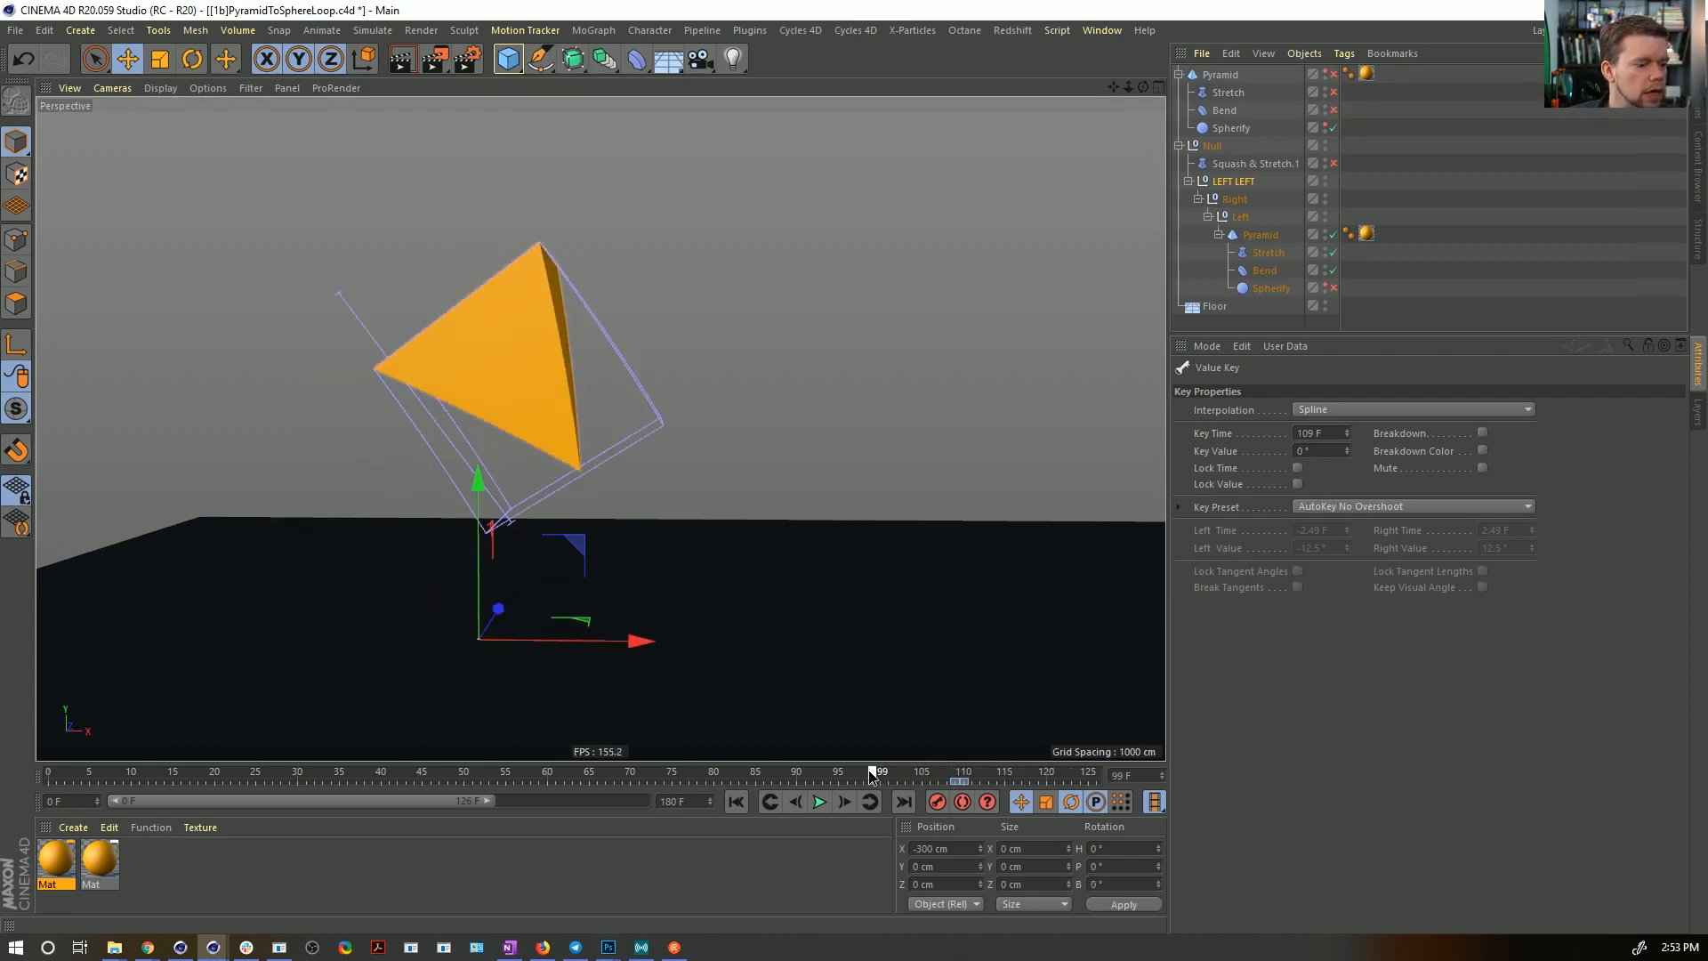
- Take the Right null out of LEFT LEFT so it sits directly under Null, and scrub the landing to frame 110
{"action": "left_click", "coordinate": [1243, 185]}
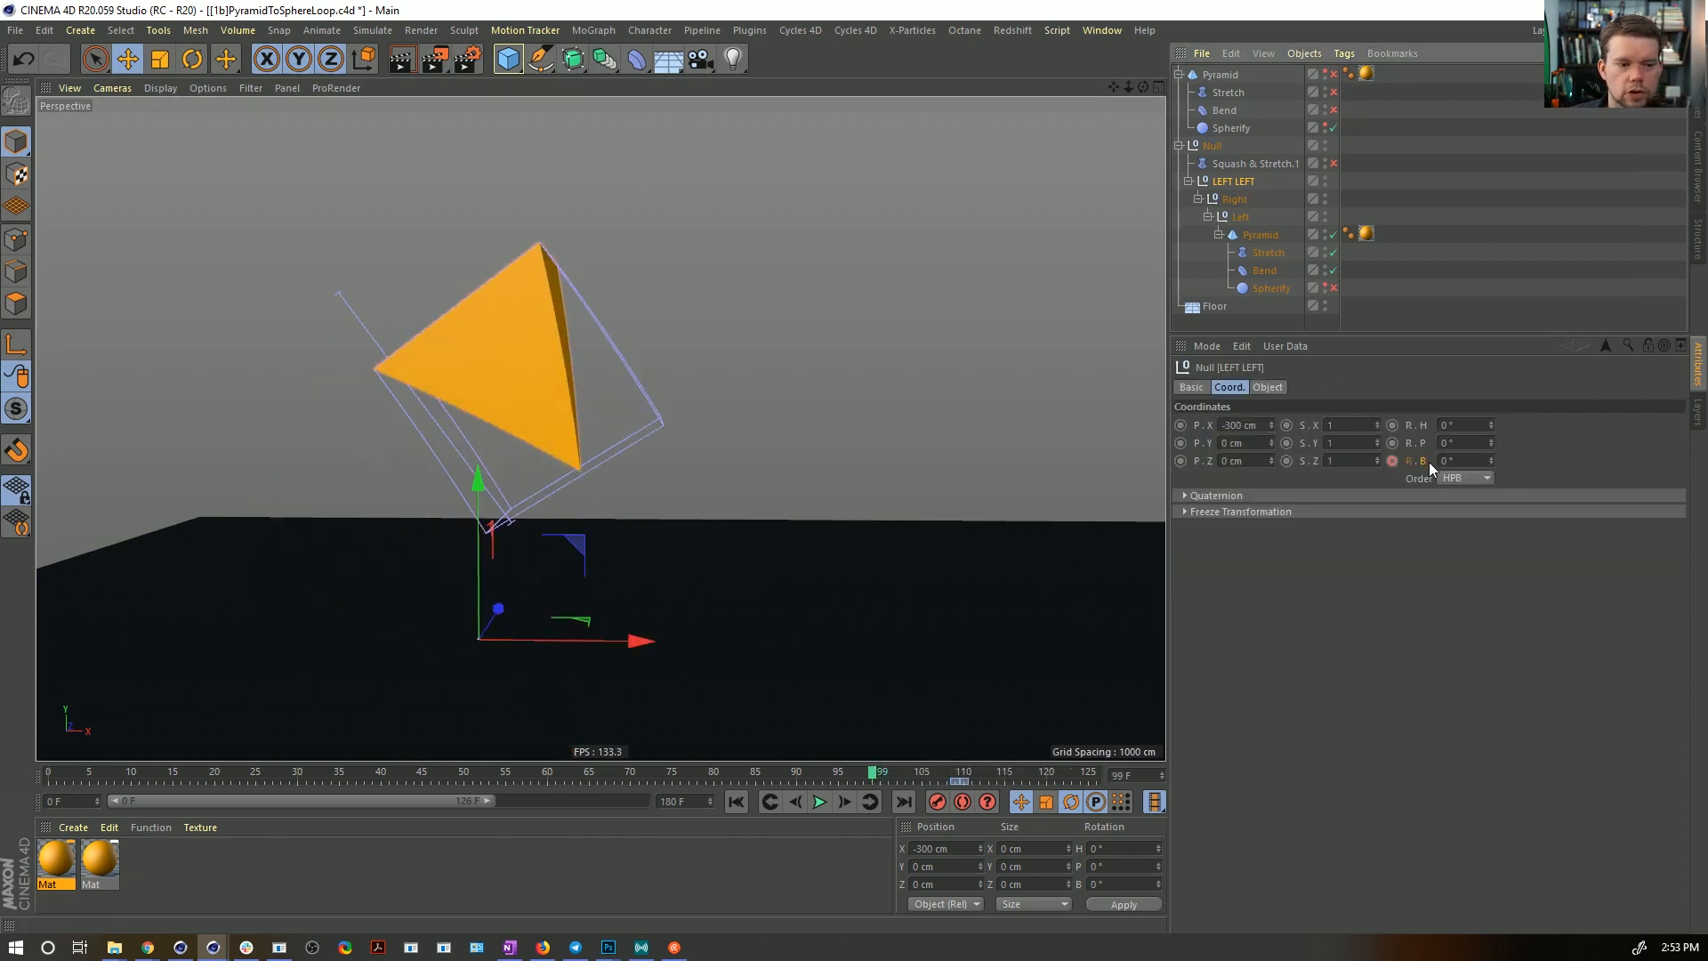
{"action": "left_click", "coordinate": [1235, 200]}
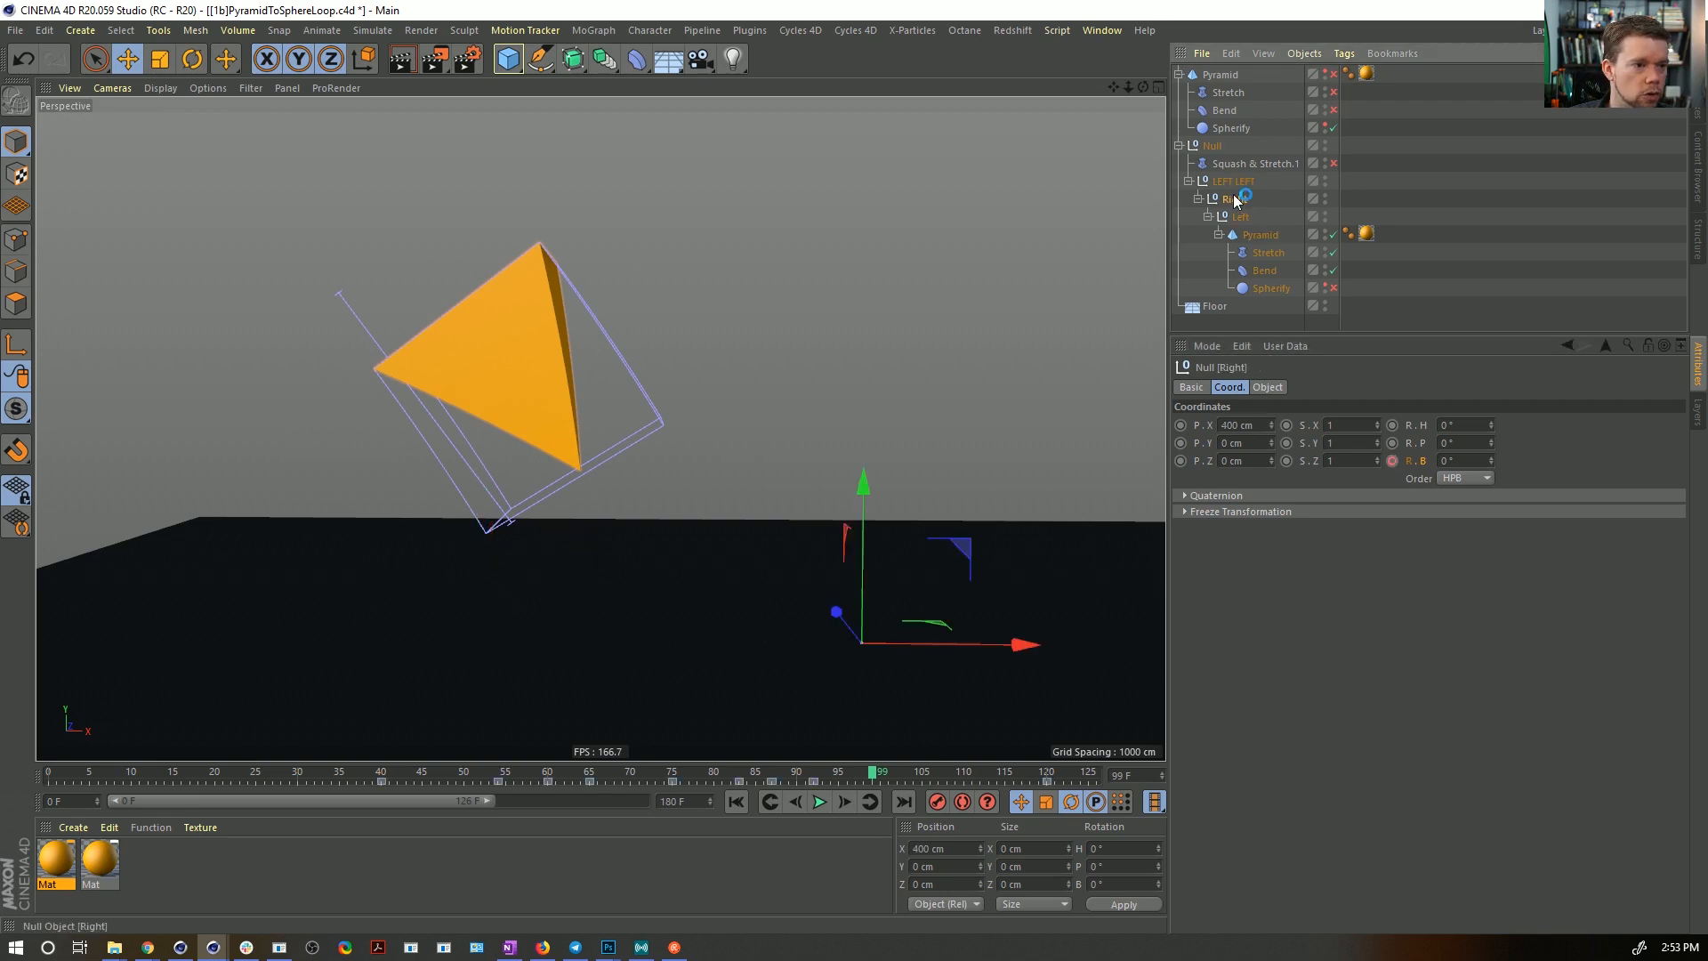
{"action": "left_click_drag", "start_coordinate": [1236, 178], "coordinate": [1235, 176]}
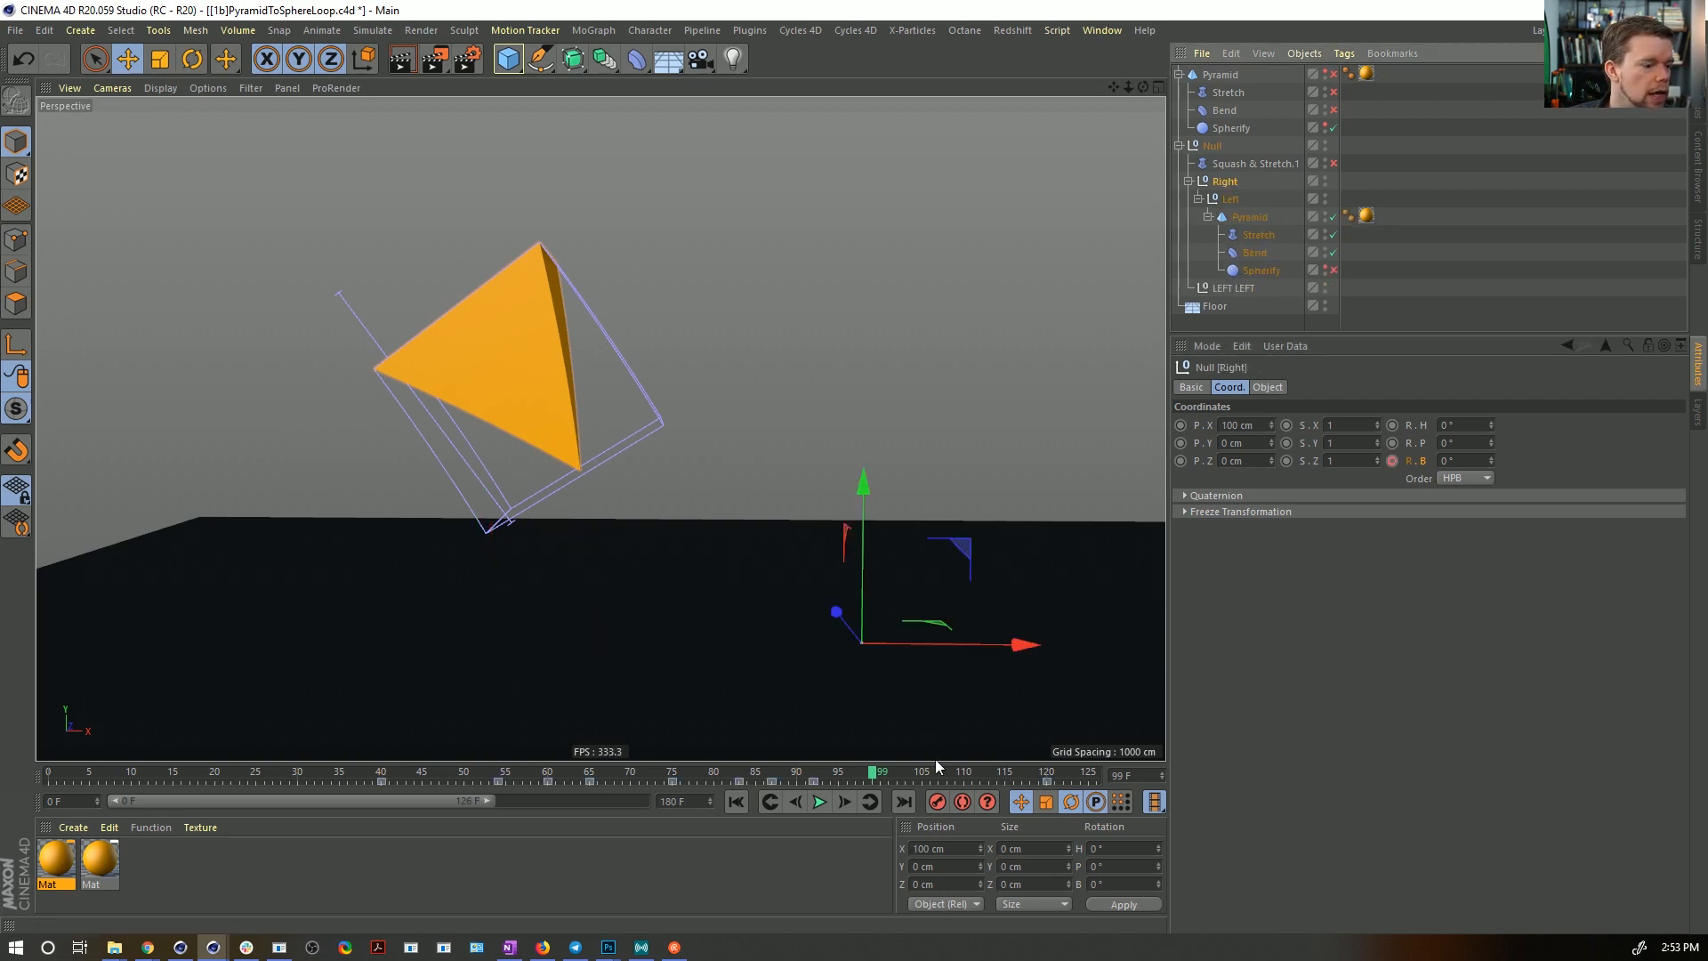
{"action": "left_click_drag", "start_coordinate": [850, 778], "coordinate": [965, 812]}
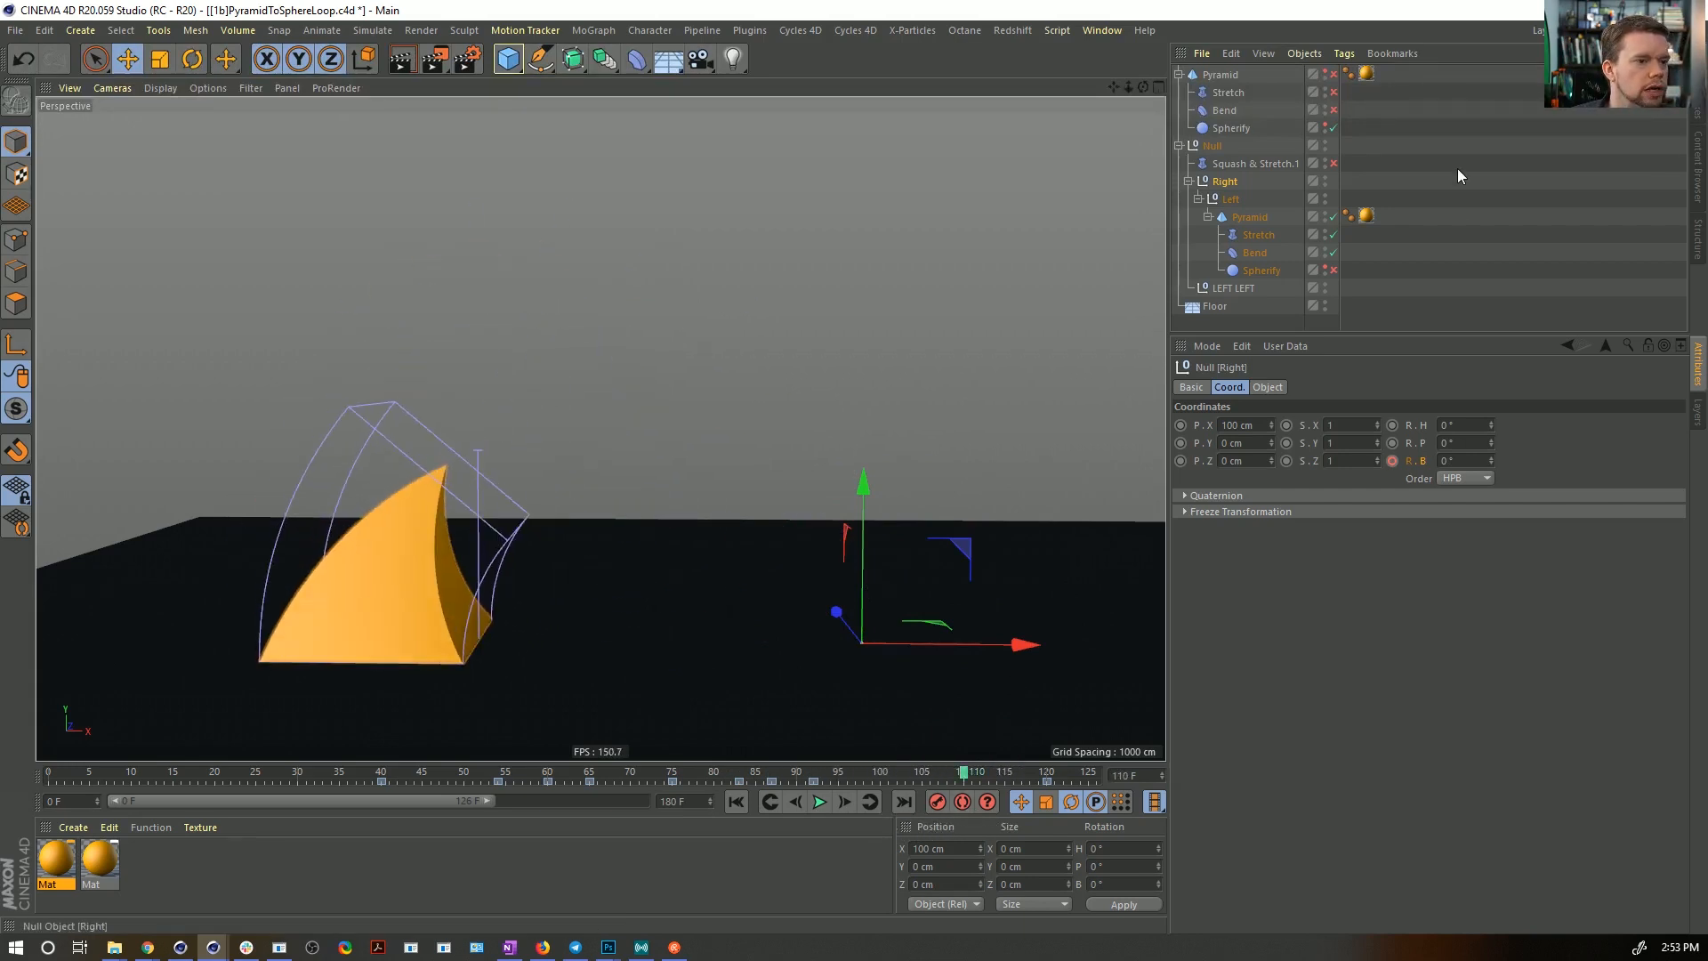
- Show the nested pyramid's position and Rotation B F-curves and inspect their end keys at frame 110
{"action": "left_click", "coordinate": [1250, 216]}
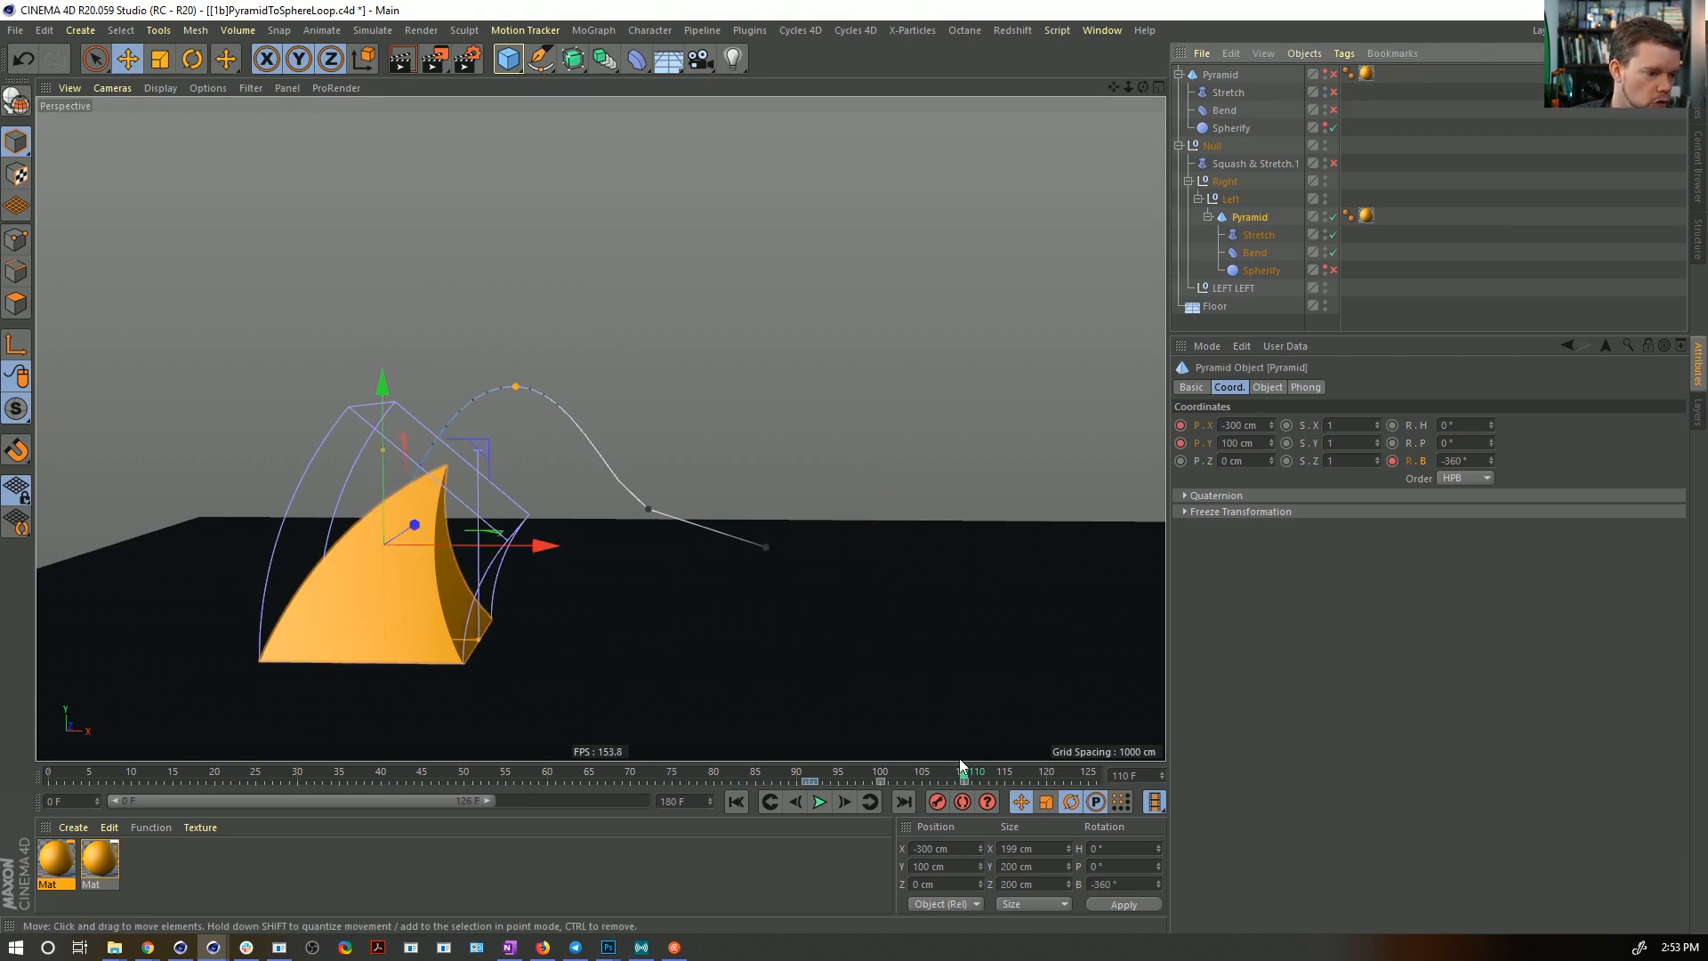
{"action": "right_click", "coordinate": [1194, 444]}
{"action": "mouse_move", "coordinate": [1234, 452]}
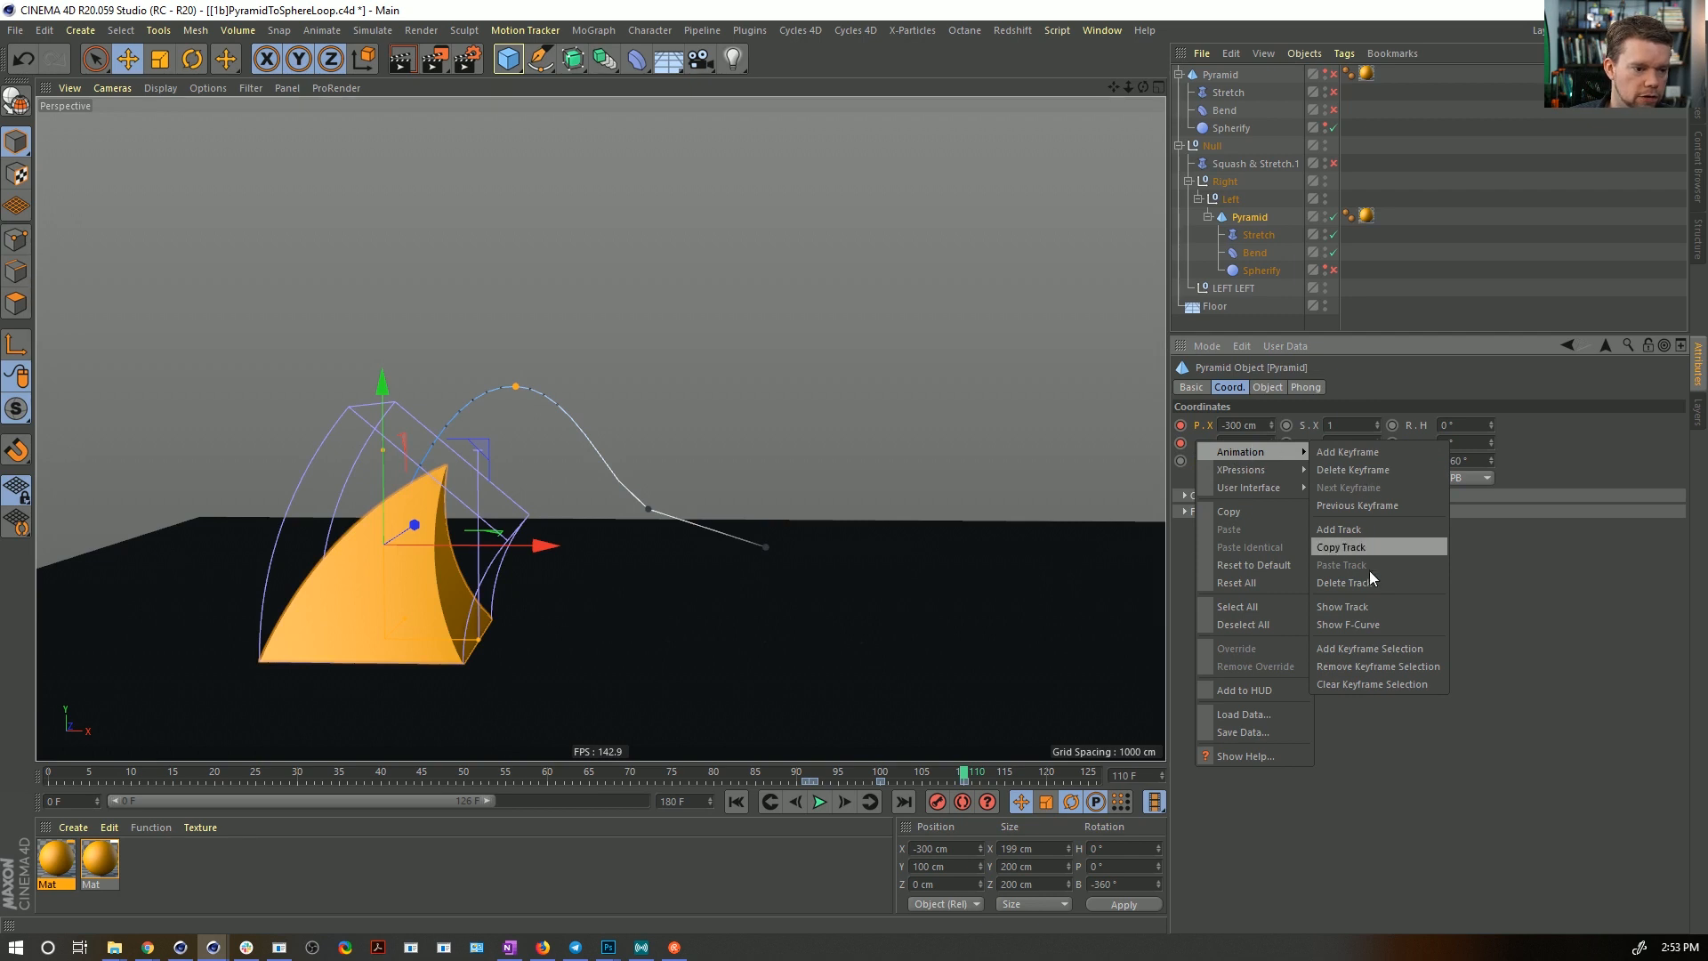
{"action": "left_click", "coordinate": [1367, 625]}
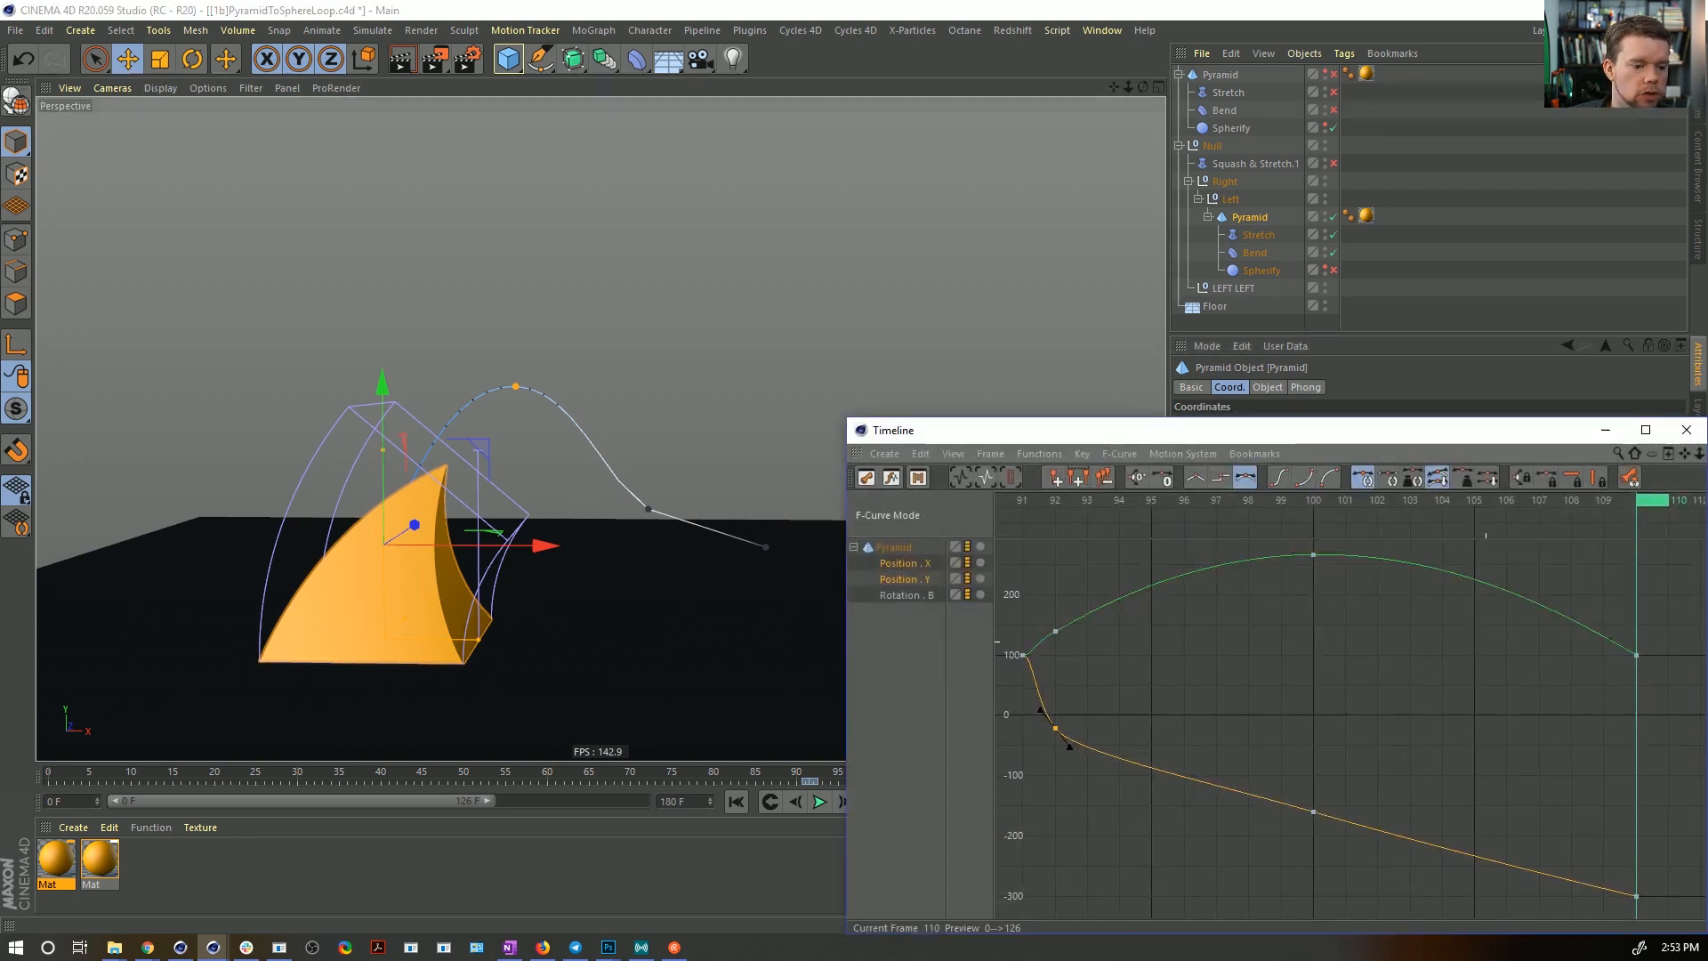
{"action": "scroll", "coordinate": [1468, 624], "scroll_direction": "down", "scroll_amount": 5}
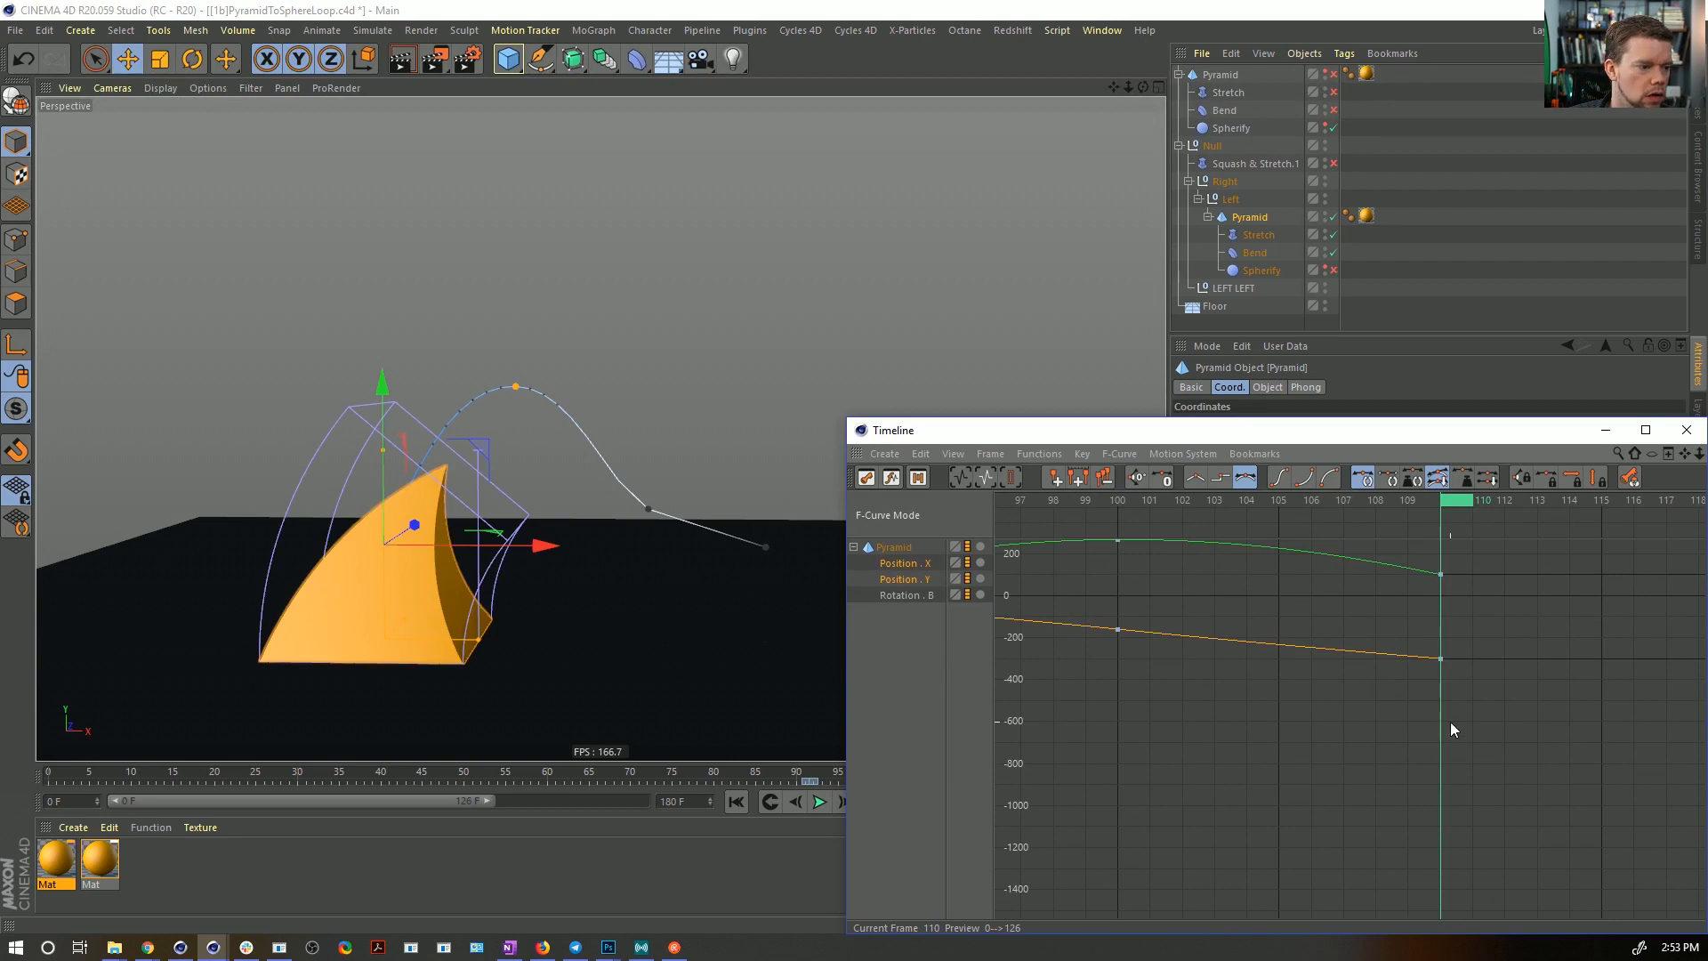
{"action": "left_click_drag", "start_coordinate": [914, 563], "coordinate": [916, 565]}
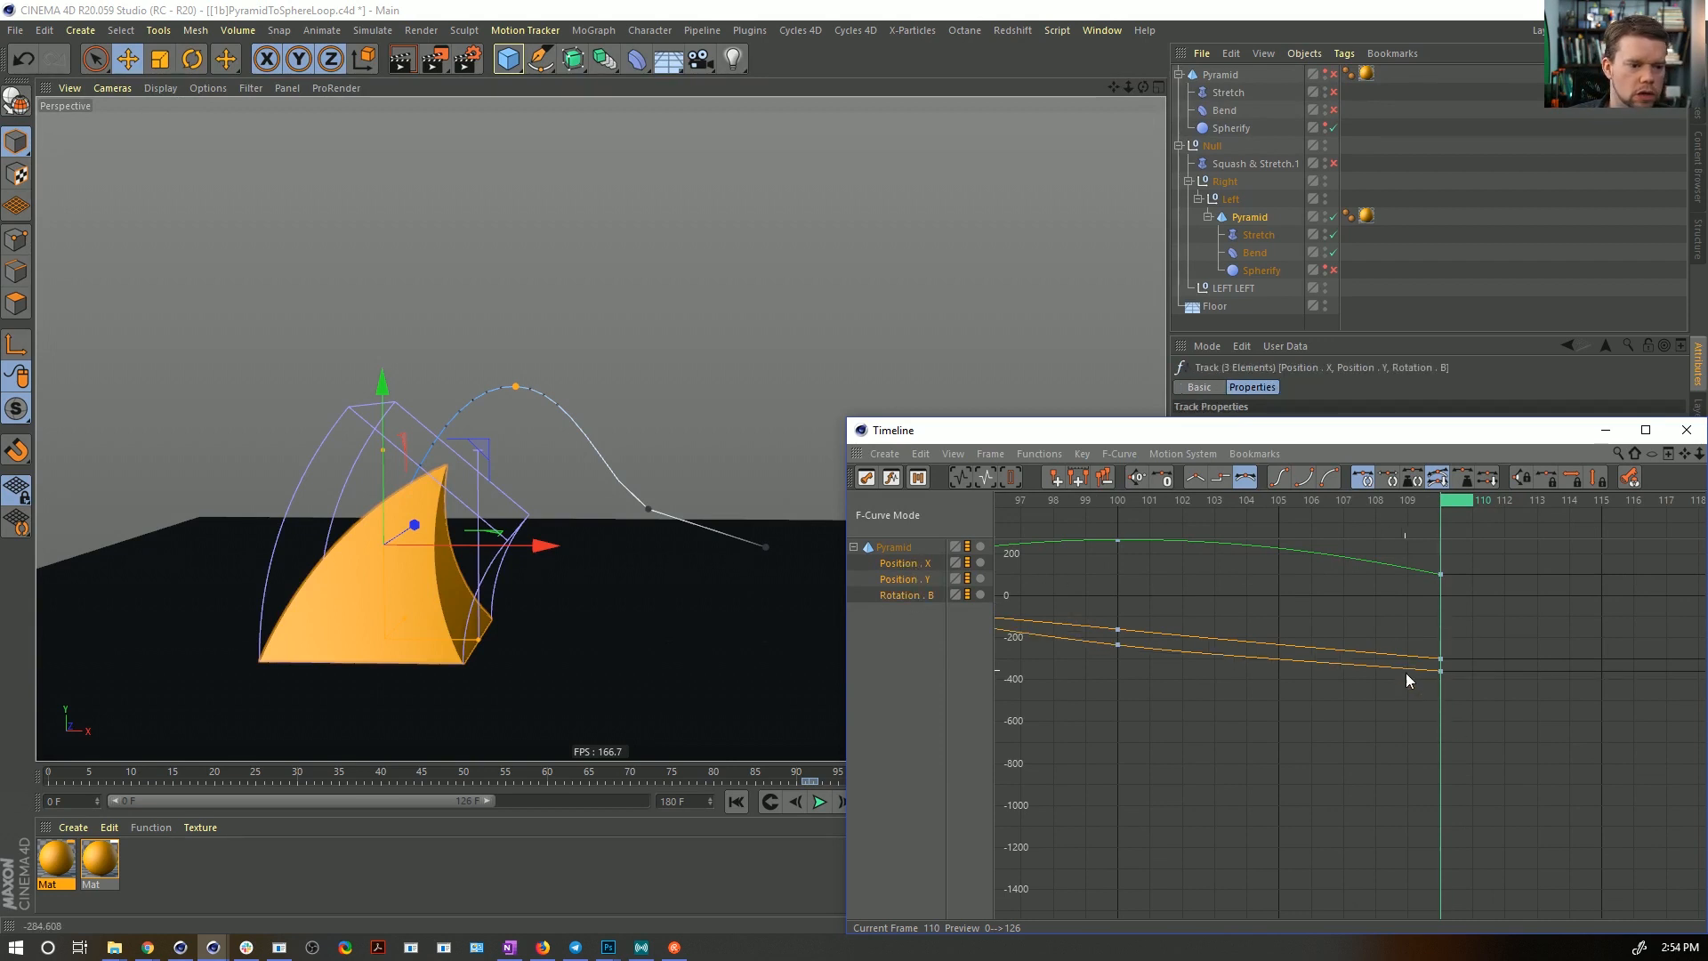
{"action": "left_click_drag", "start_coordinate": [1441, 607], "coordinate": [1440, 607]}
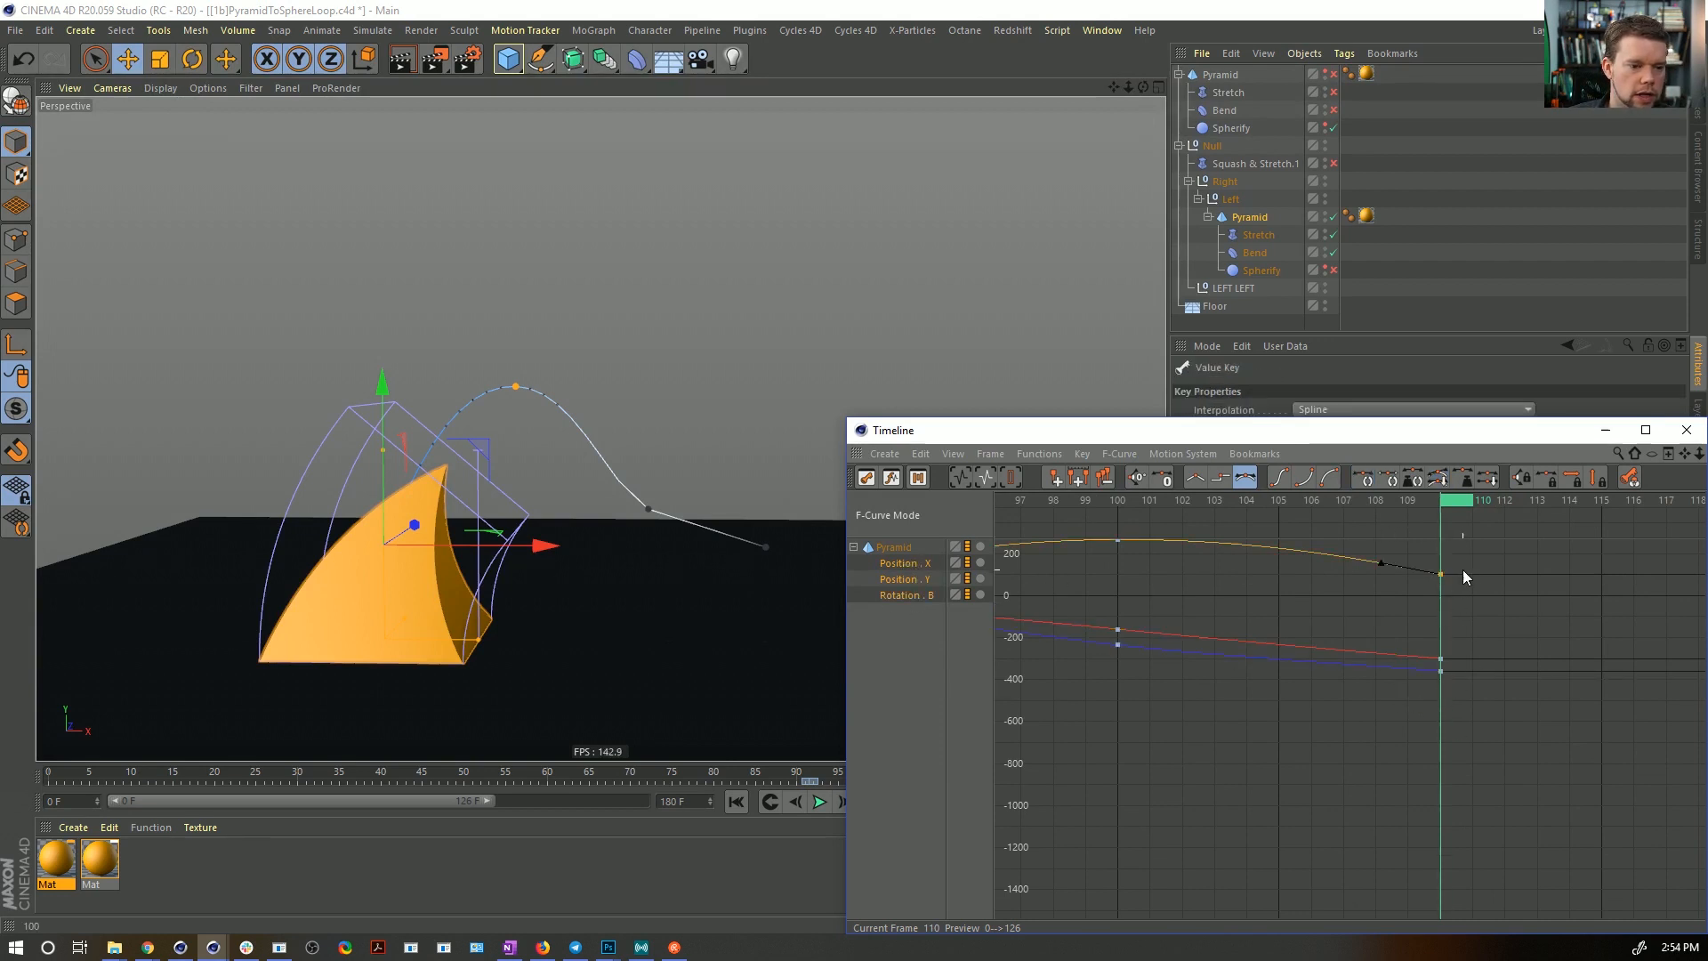
{"action": "left_click", "coordinate": [1440, 659]}
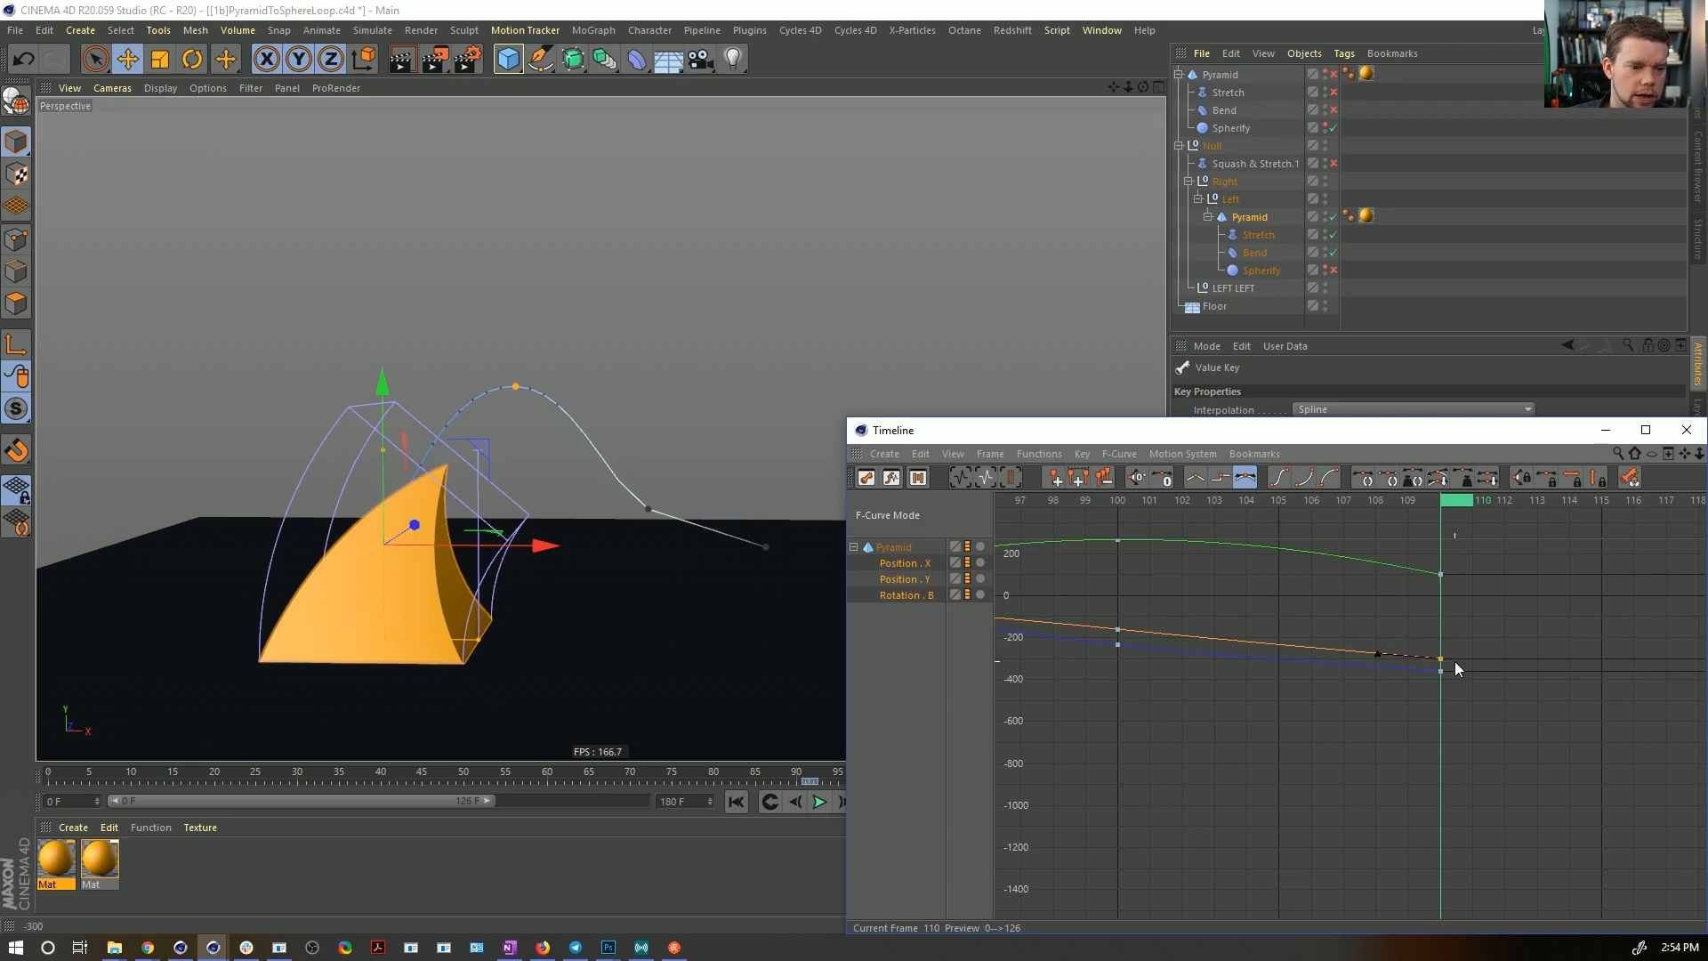
{"action": "left_click_drag", "start_coordinate": [1378, 654], "coordinate": [1381, 653]}
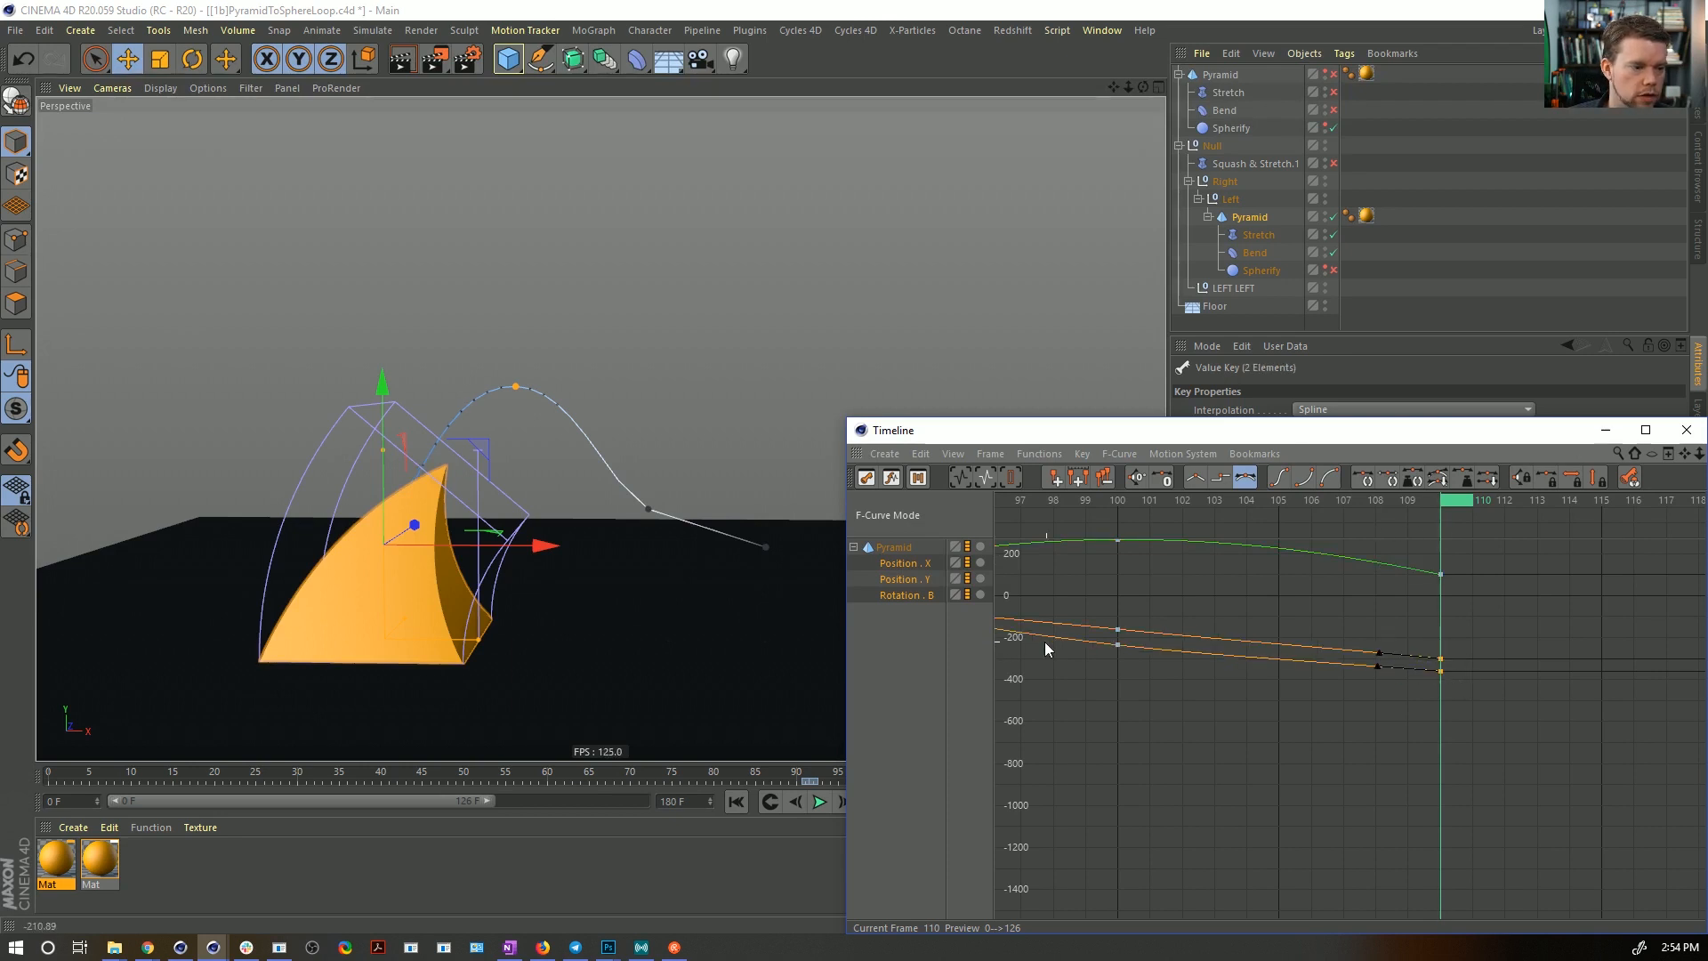
- Steepen the incoming tangent of the nested pyramid's Rotation B key at frame 110 to about -1.92 F and 43.1°, and scrub the landing
{"action": "left_click", "coordinate": [916, 595]}
{"action": "right_click_drag", "start_coordinate": [1289, 728], "coordinate": [1305, 655], "text": "alt"}
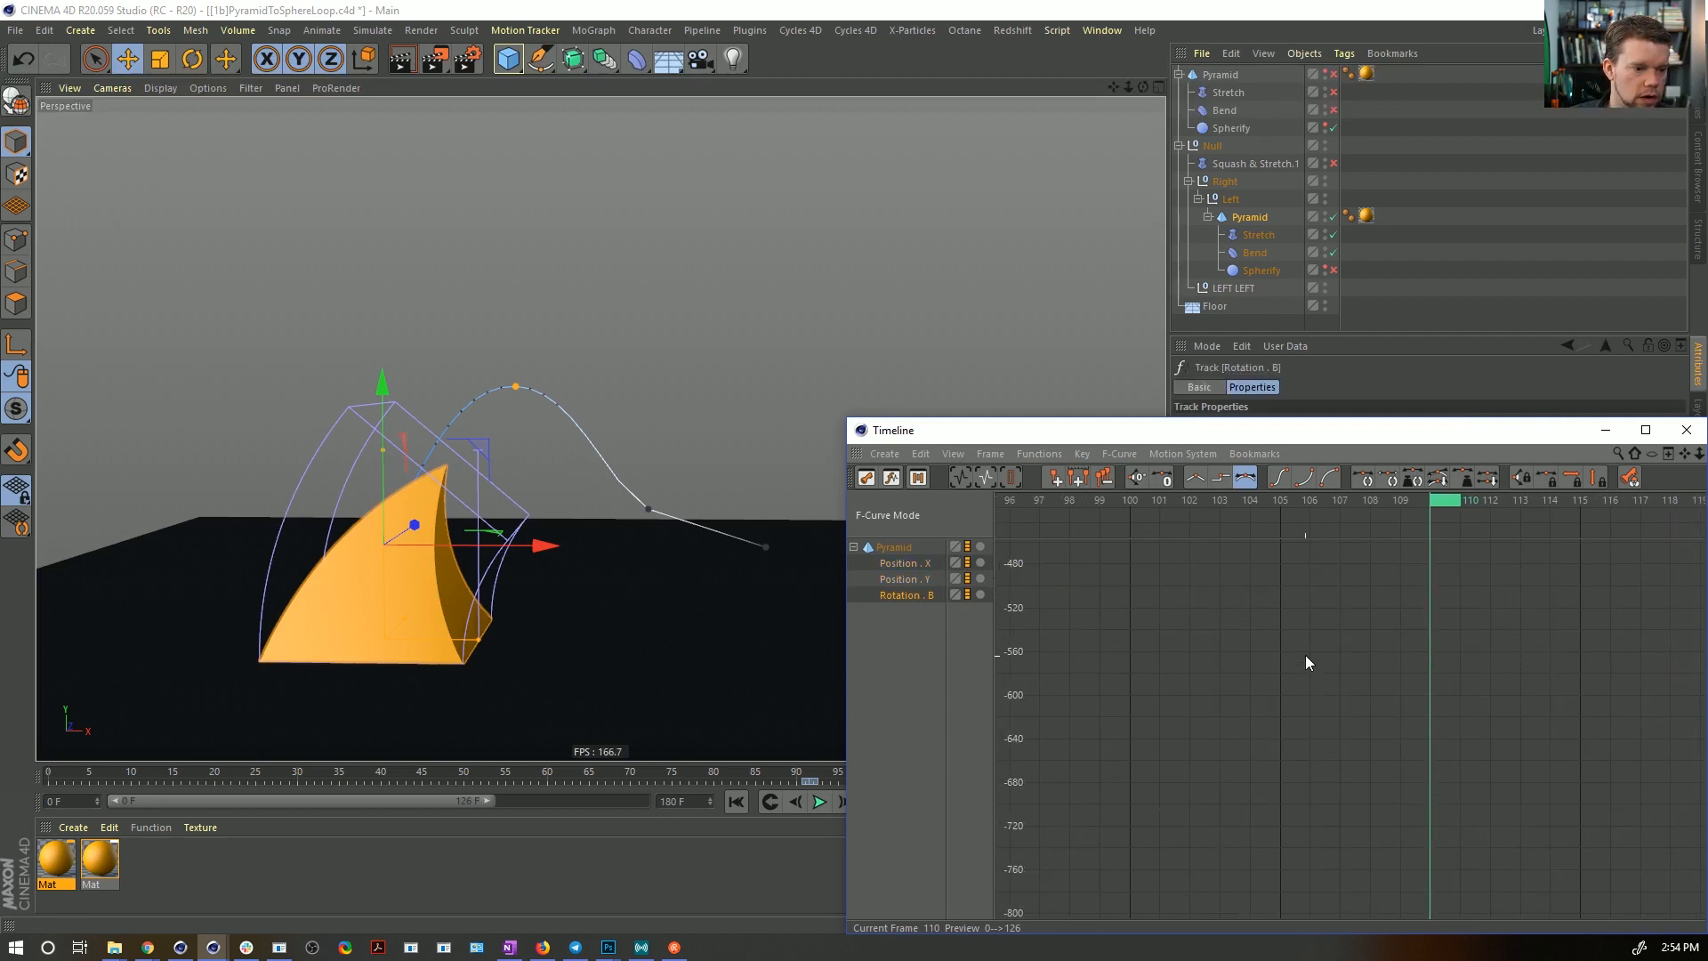
{"action": "middle_click_drag", "start_coordinate": [1304, 671], "coordinate": [1327, 959], "text": "alt"}
{"action": "right_click_drag", "start_coordinate": [1343, 615], "coordinate": [1314, 674], "text": "alt"}
{"action": "middle_click_drag", "start_coordinate": [1343, 614], "coordinate": [1335, 693], "text": "alt"}
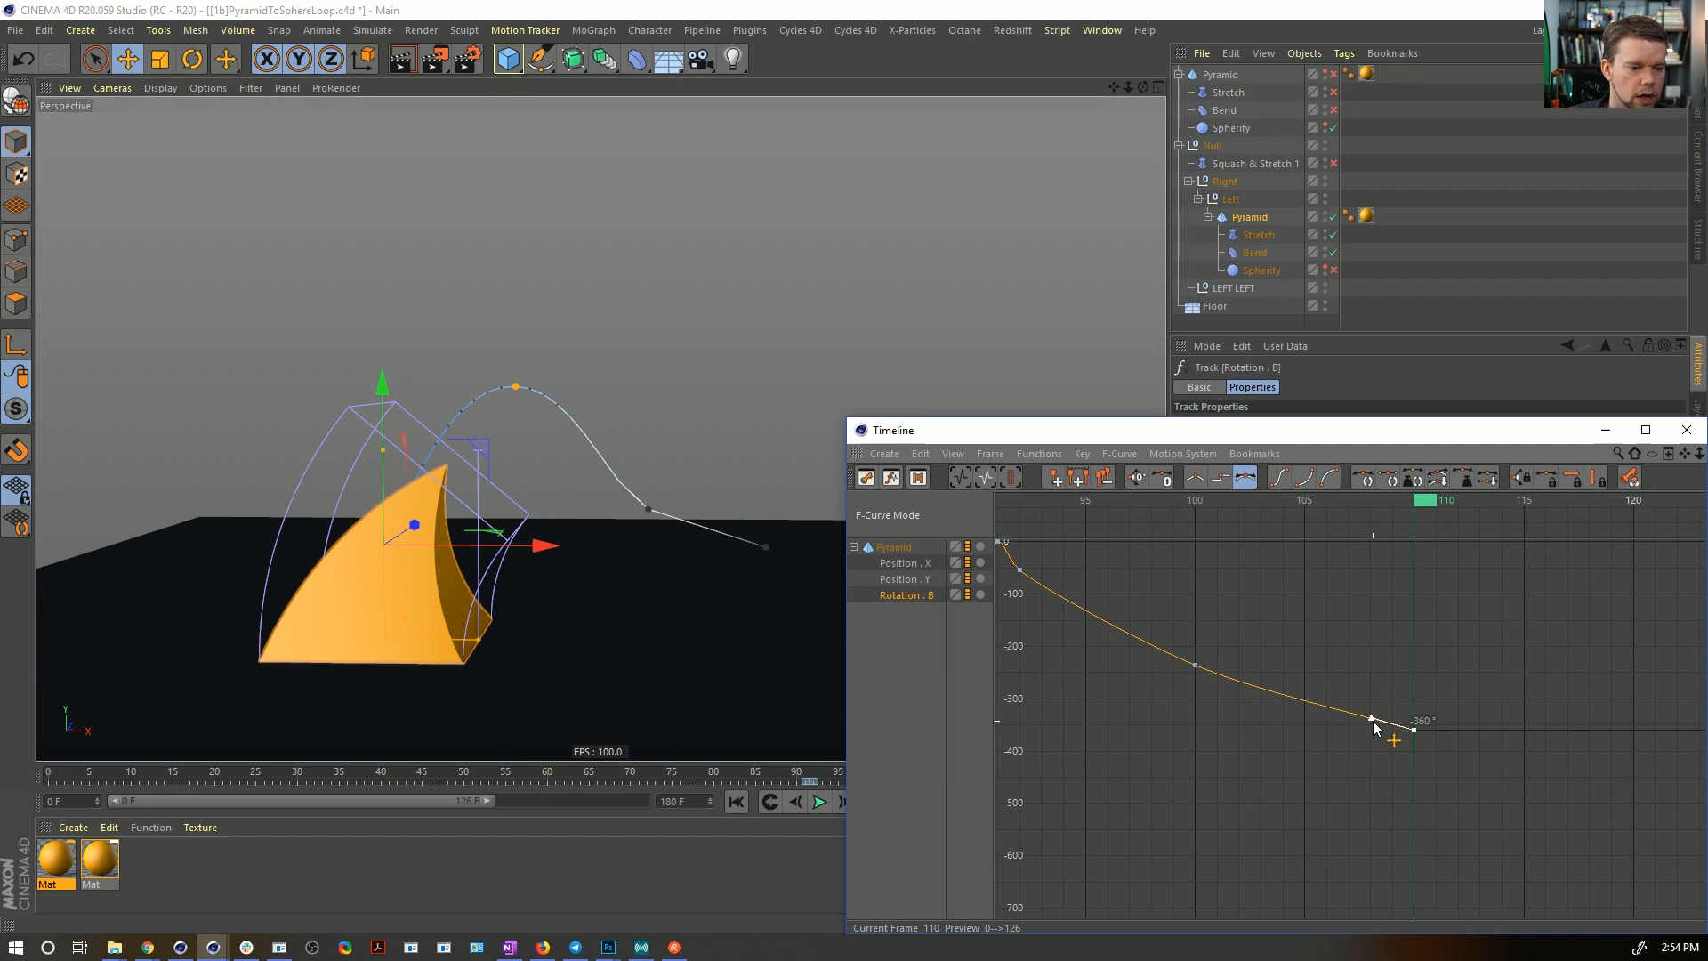
{"action": "left_click_drag", "start_coordinate": [1374, 719], "coordinate": [1371, 712]}
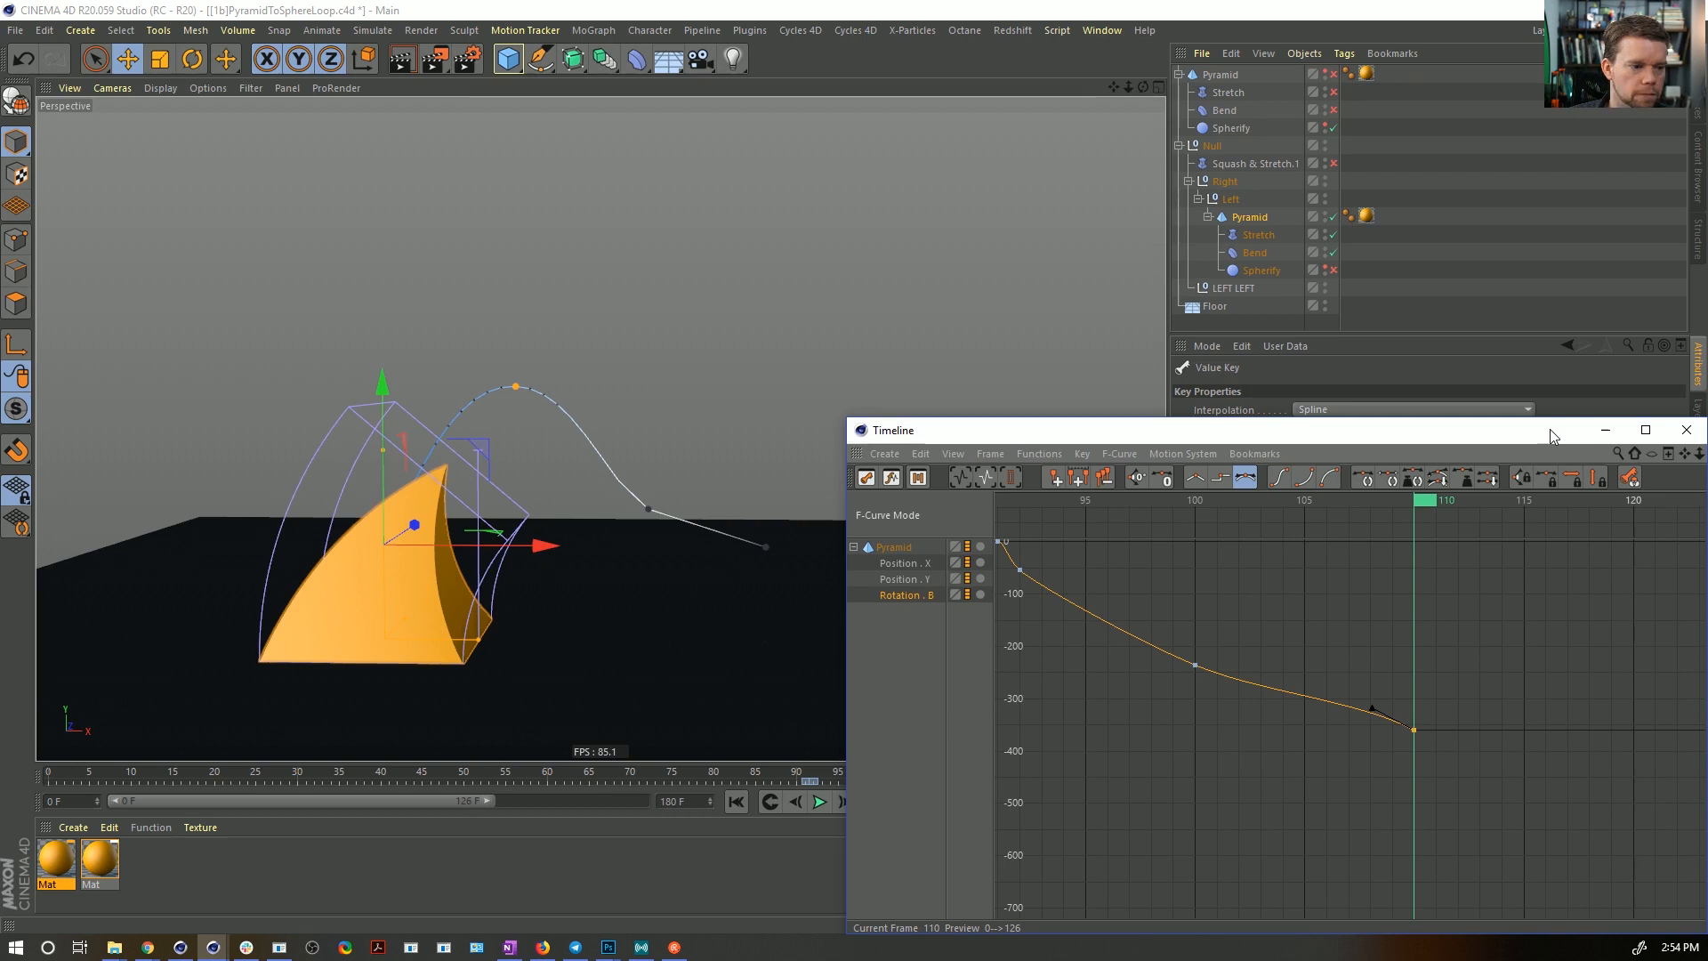
{"action": "middle_click_drag", "start_coordinate": [1031, 542], "coordinate": [1143, 633], "text": "alt"}
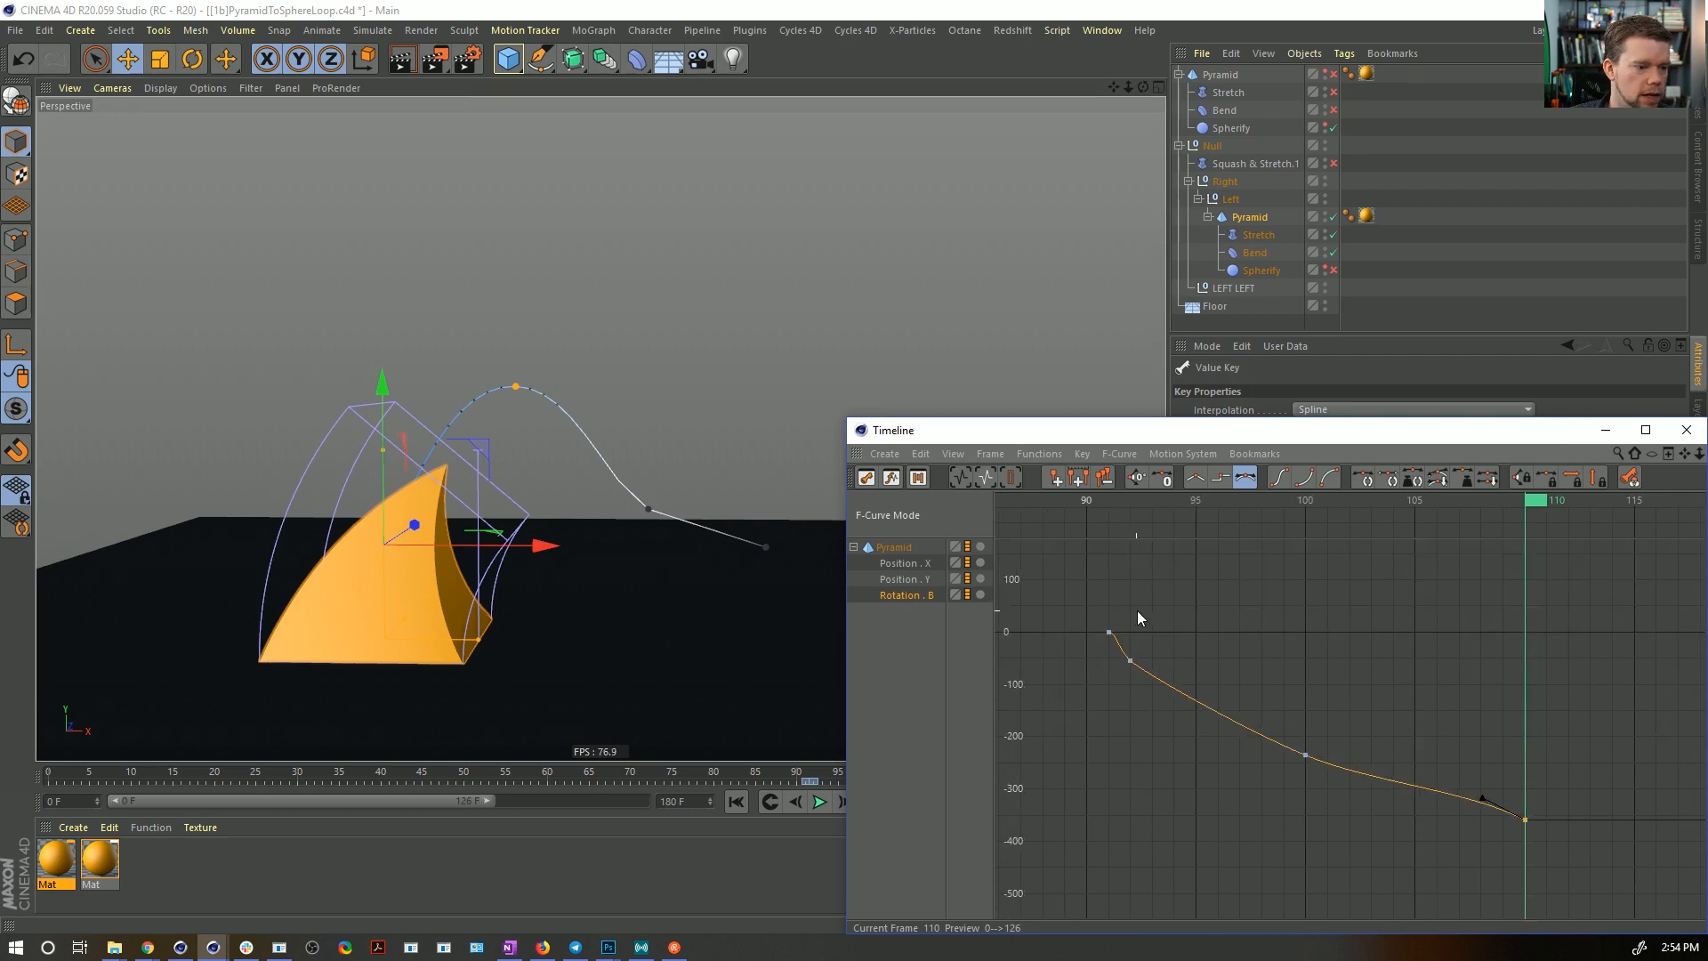
{"action": "left_click", "coordinate": [1605, 431]}
{"action": "left_click_drag", "start_coordinate": [807, 780], "coordinate": [941, 769]}
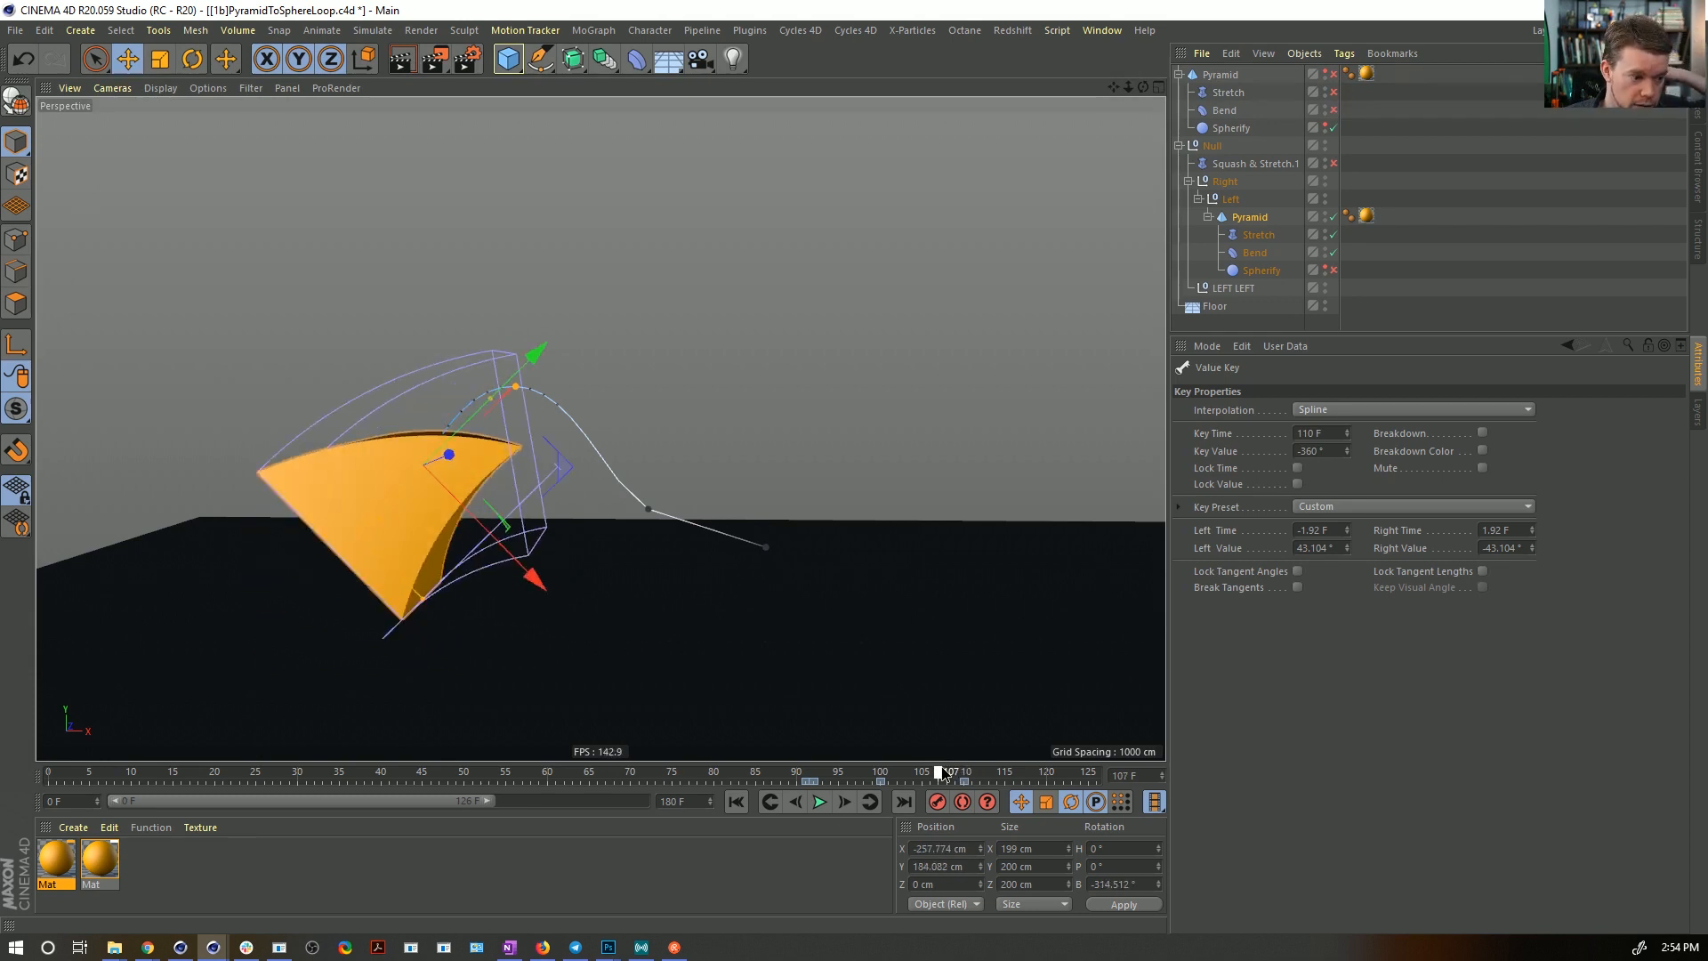
{"action": "left_click", "coordinate": [1249, 218]}
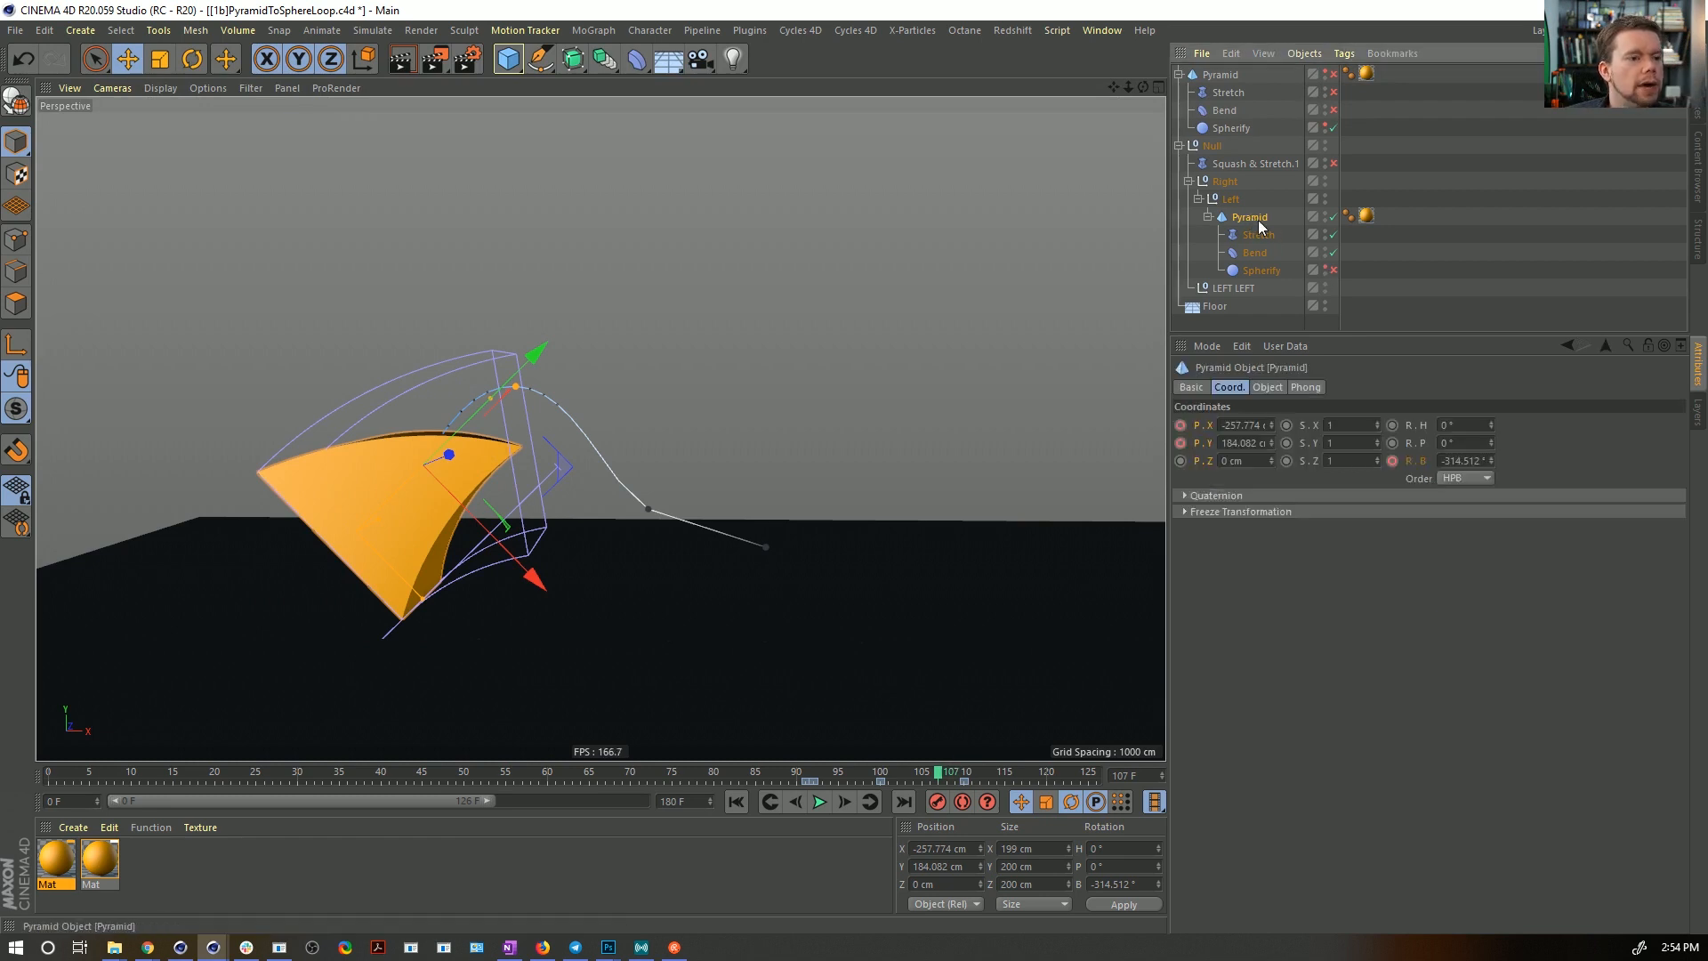
- Select the nested Pyramid and its Bend deformer with their keys at frame 108, and scrub the landing through frame 126
{"action": "left_click", "coordinate": [1255, 254], "text": "ctrl"}
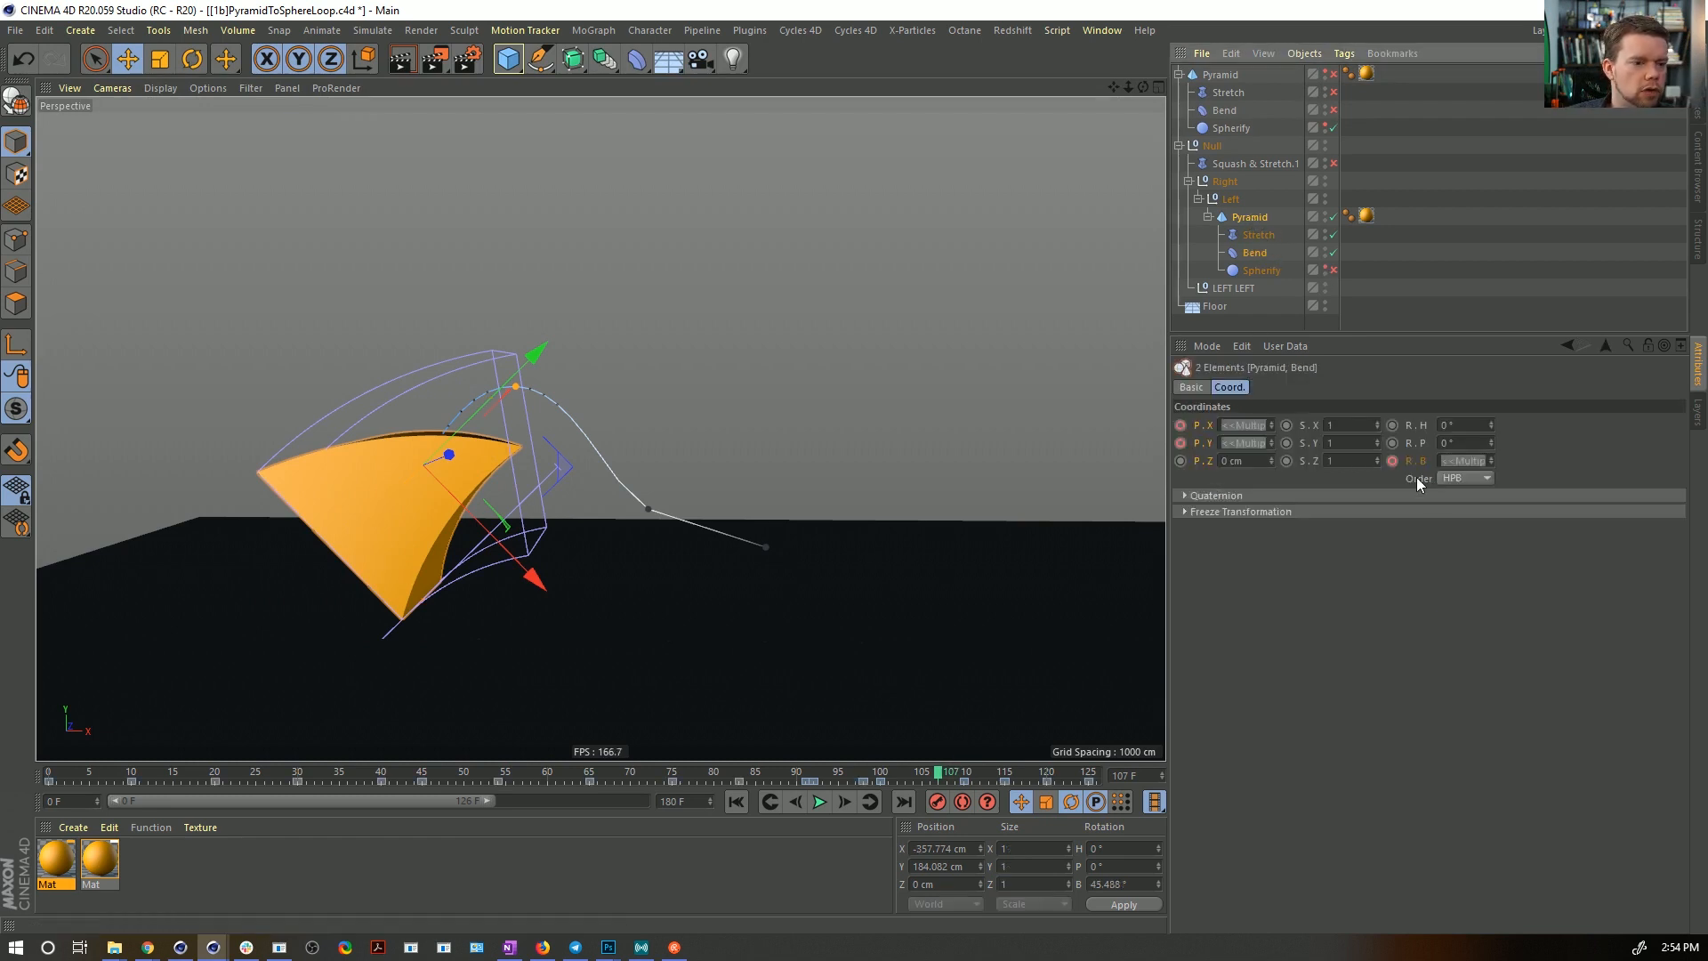
{"action": "left_click", "coordinate": [947, 781]}
{"action": "left_click_drag", "start_coordinate": [940, 777], "coordinate": [1115, 773]}
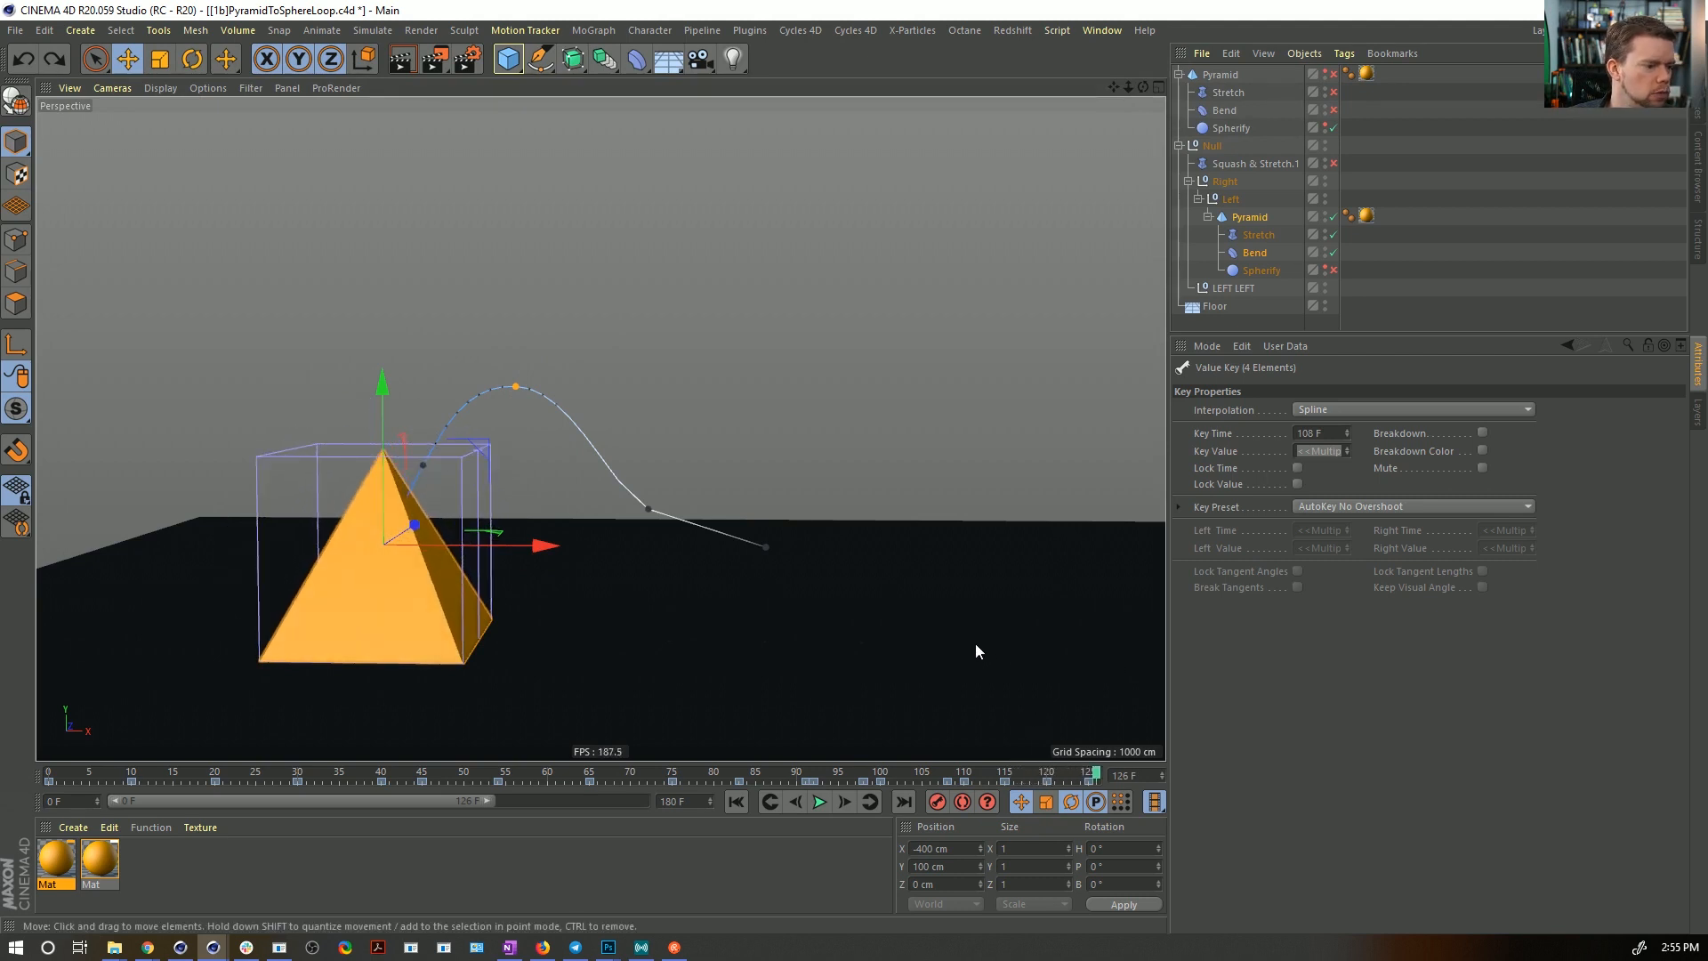
{"action": "left_click", "coordinate": [1416, 314]}
- Play the whole loop from the start to review the nested pyramid's jump and landing
{"action": "left_click", "coordinate": [736, 802]}
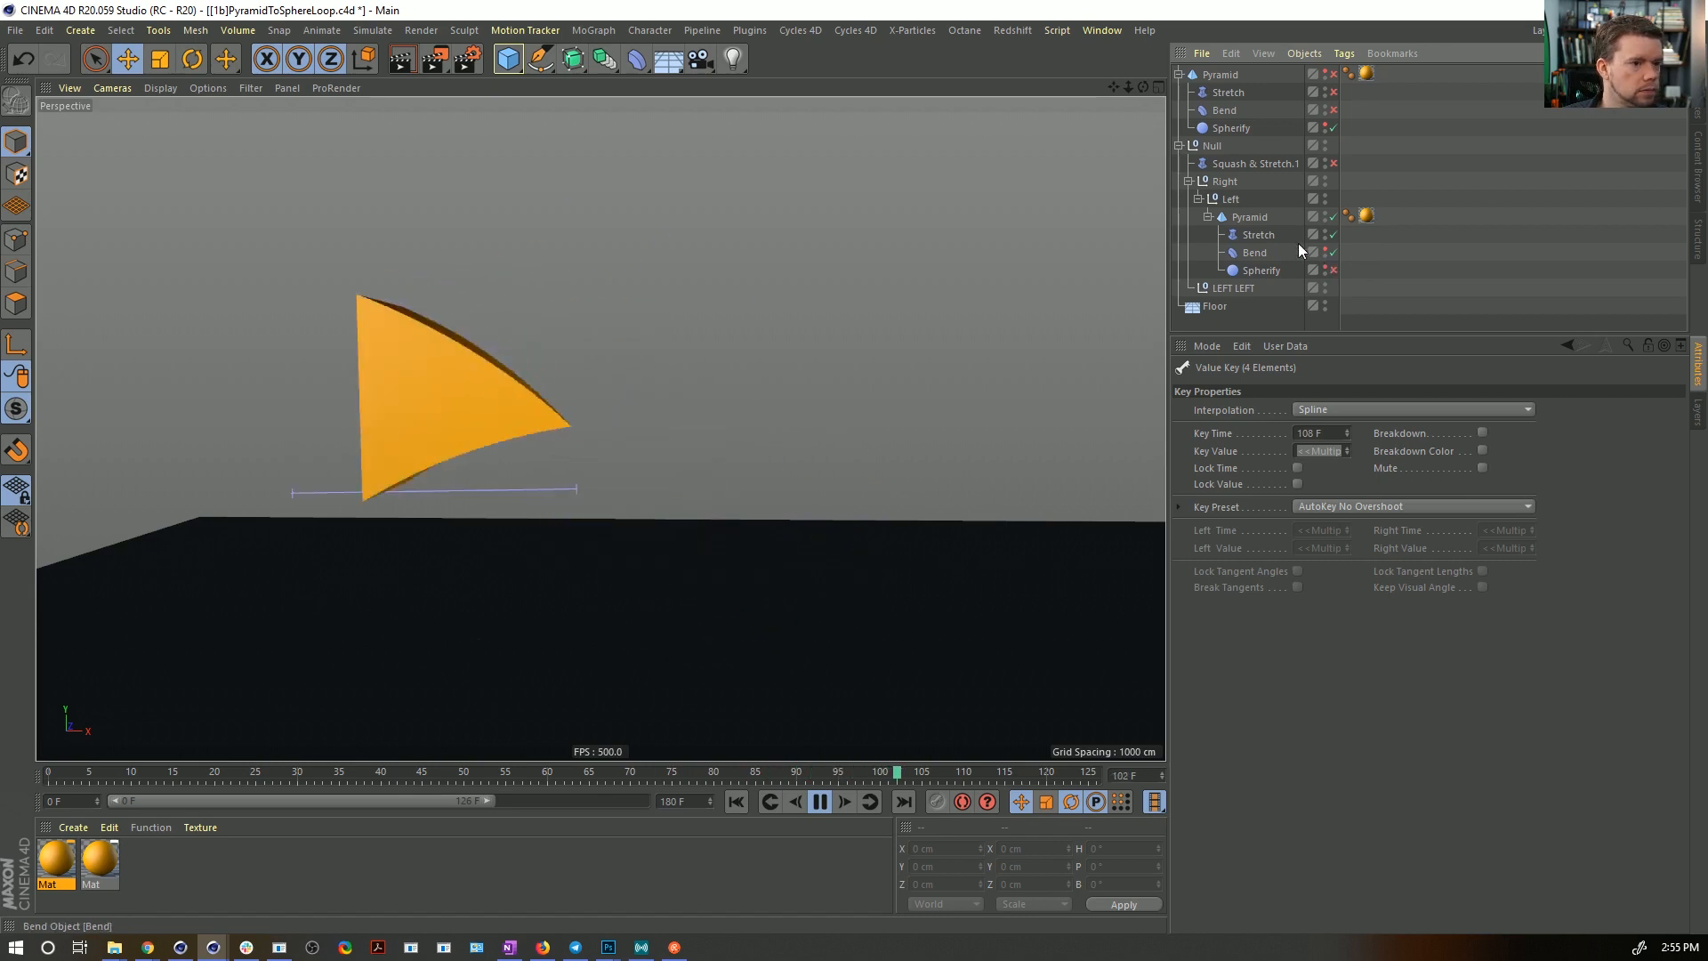
{"action": "left_click", "coordinate": [1326, 160]}
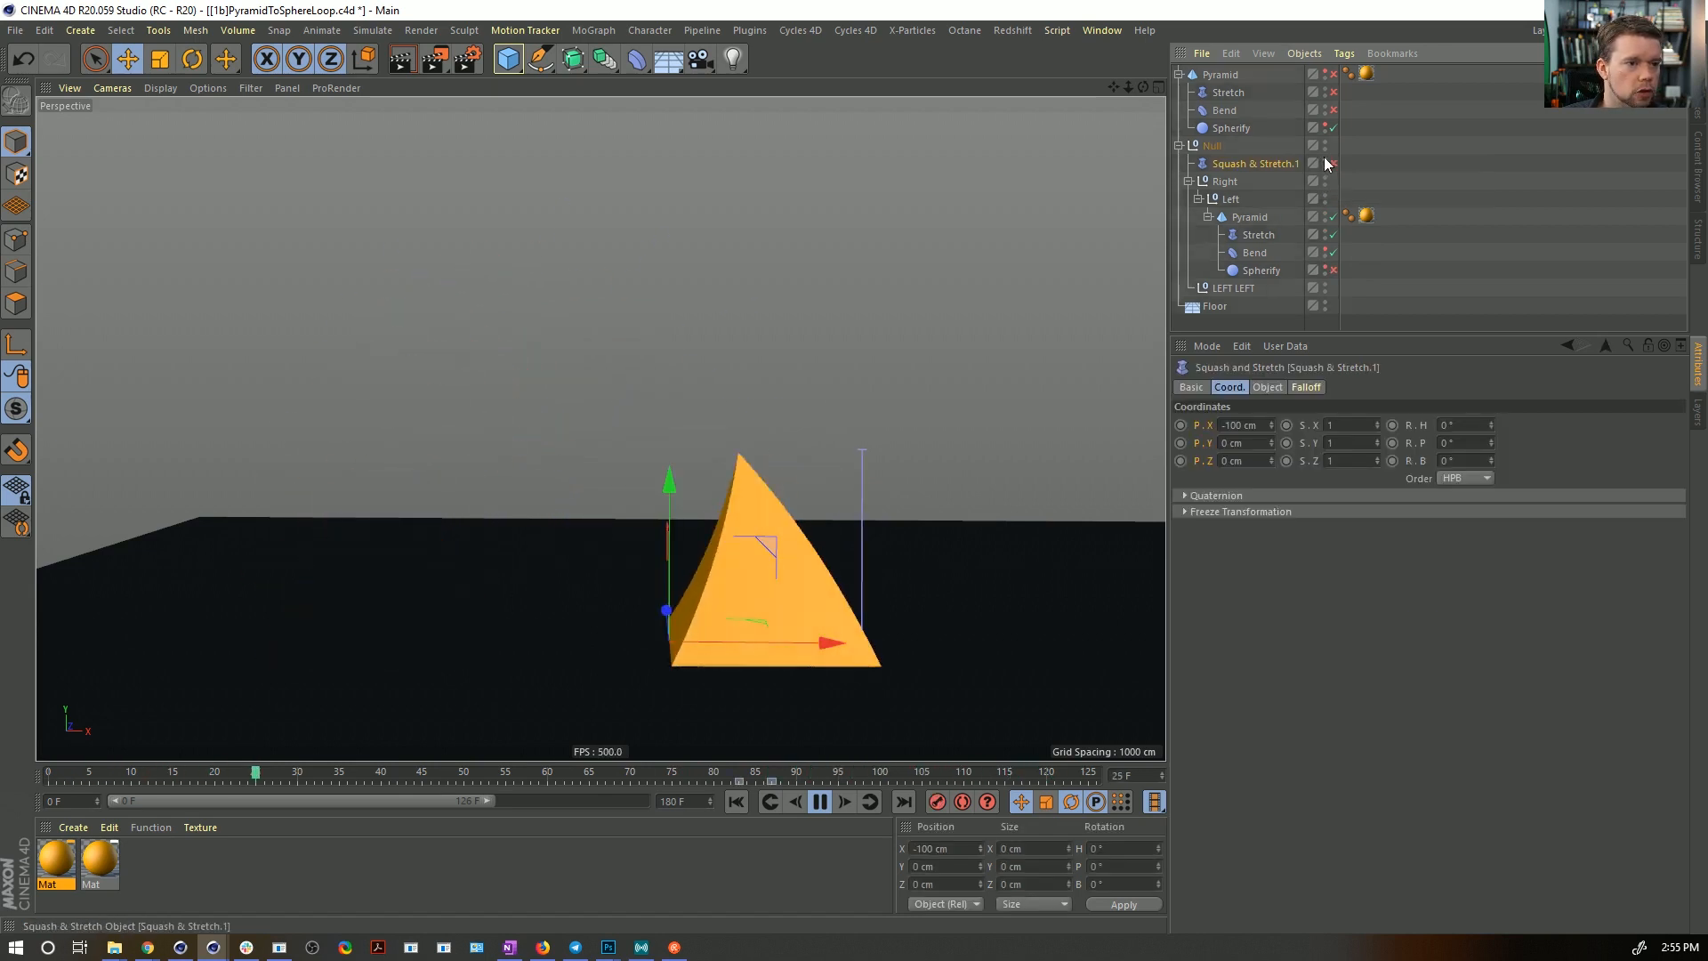
{"action": "left_click", "coordinate": [1441, 262]}
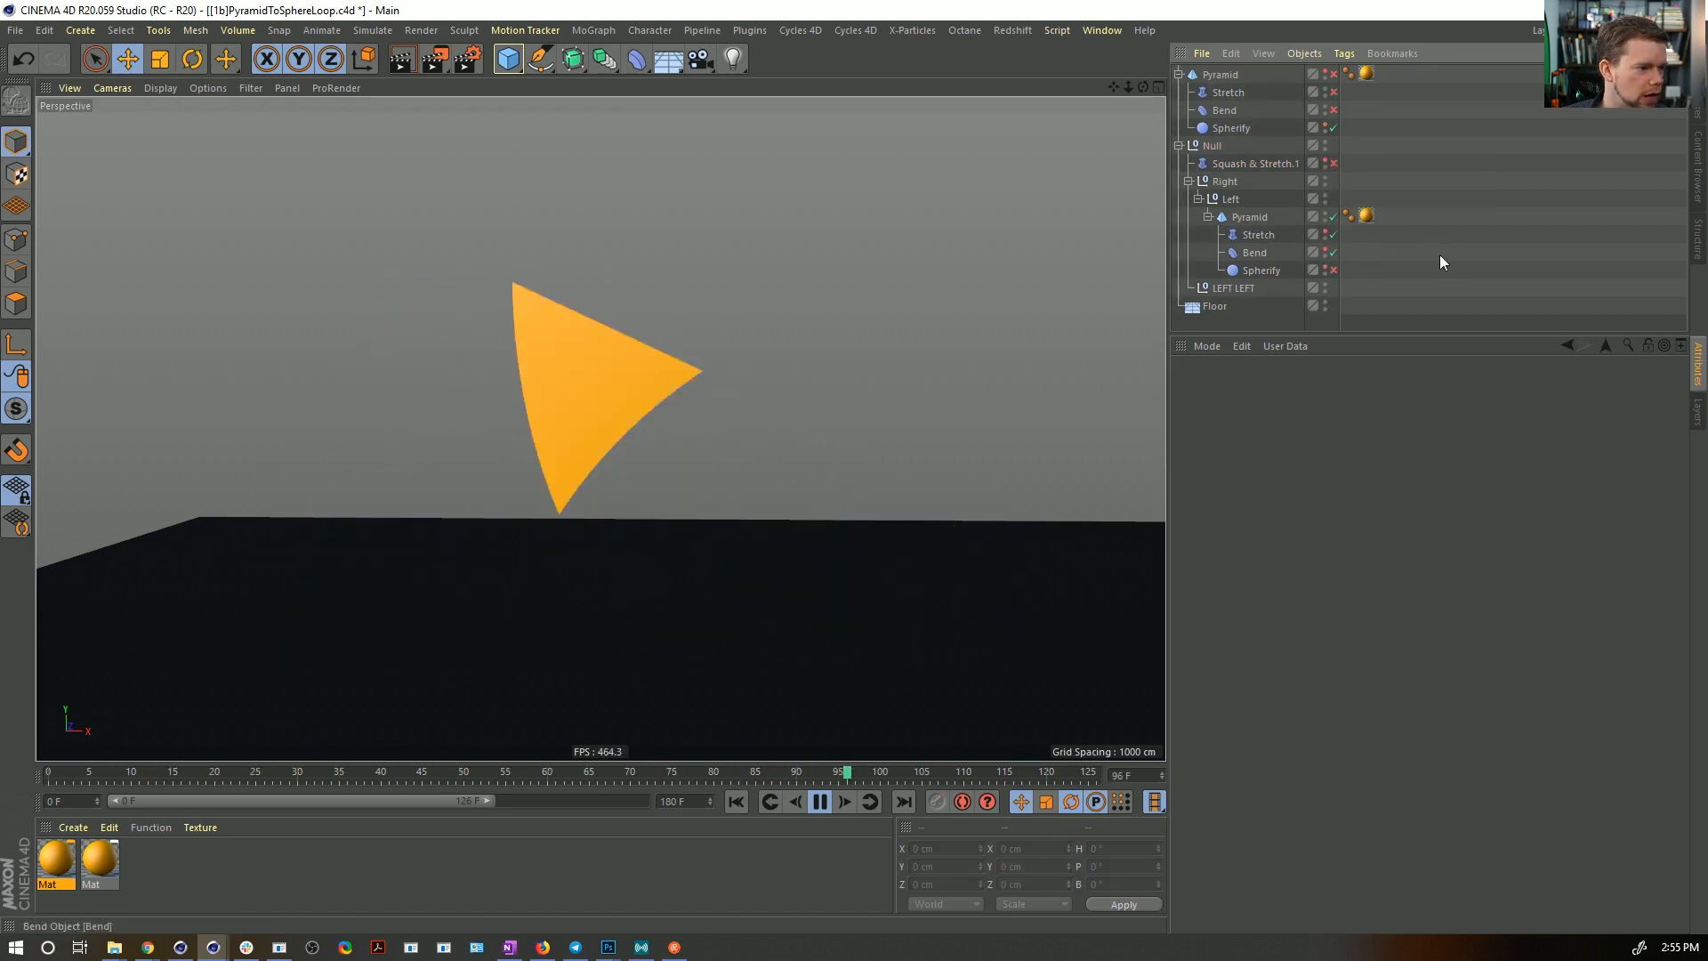
{"action": "left_click", "coordinate": [820, 804]}
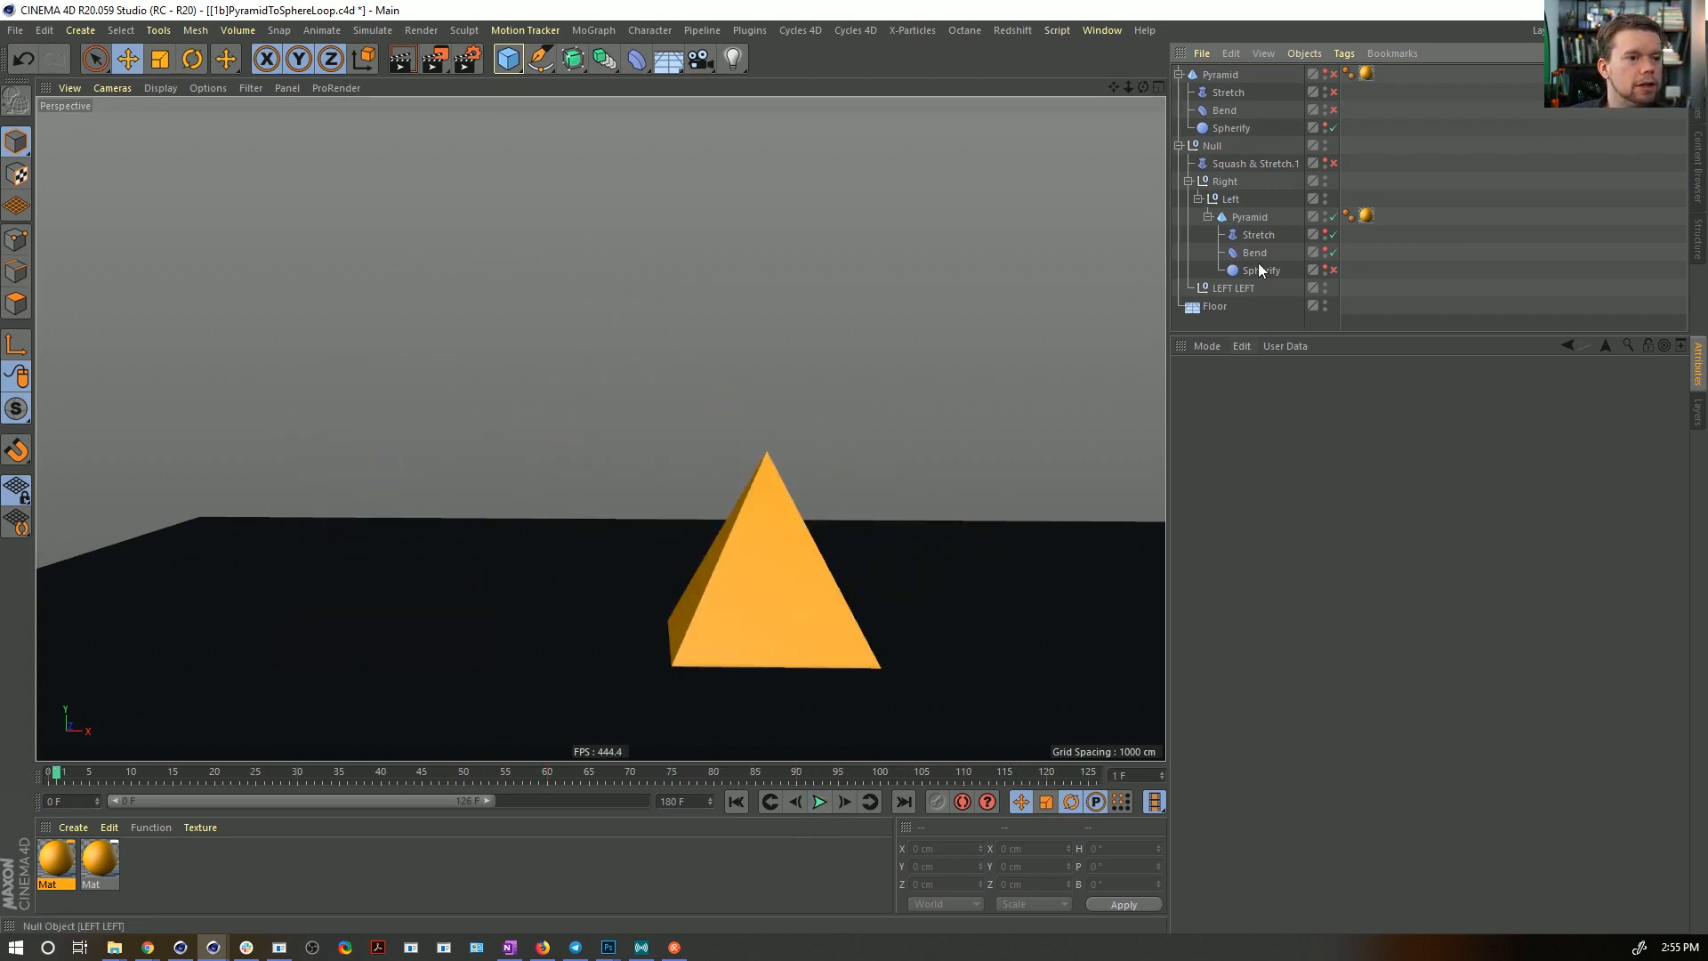
- Select everything from Squash & Stretch.1 to the nested Spherify, shift their landing keys earlier so the pyramid lands at frame 106, and scrub the landing
{"action": "left_click_drag", "start_coordinate": [1228, 168], "coordinate": [1250, 273]}
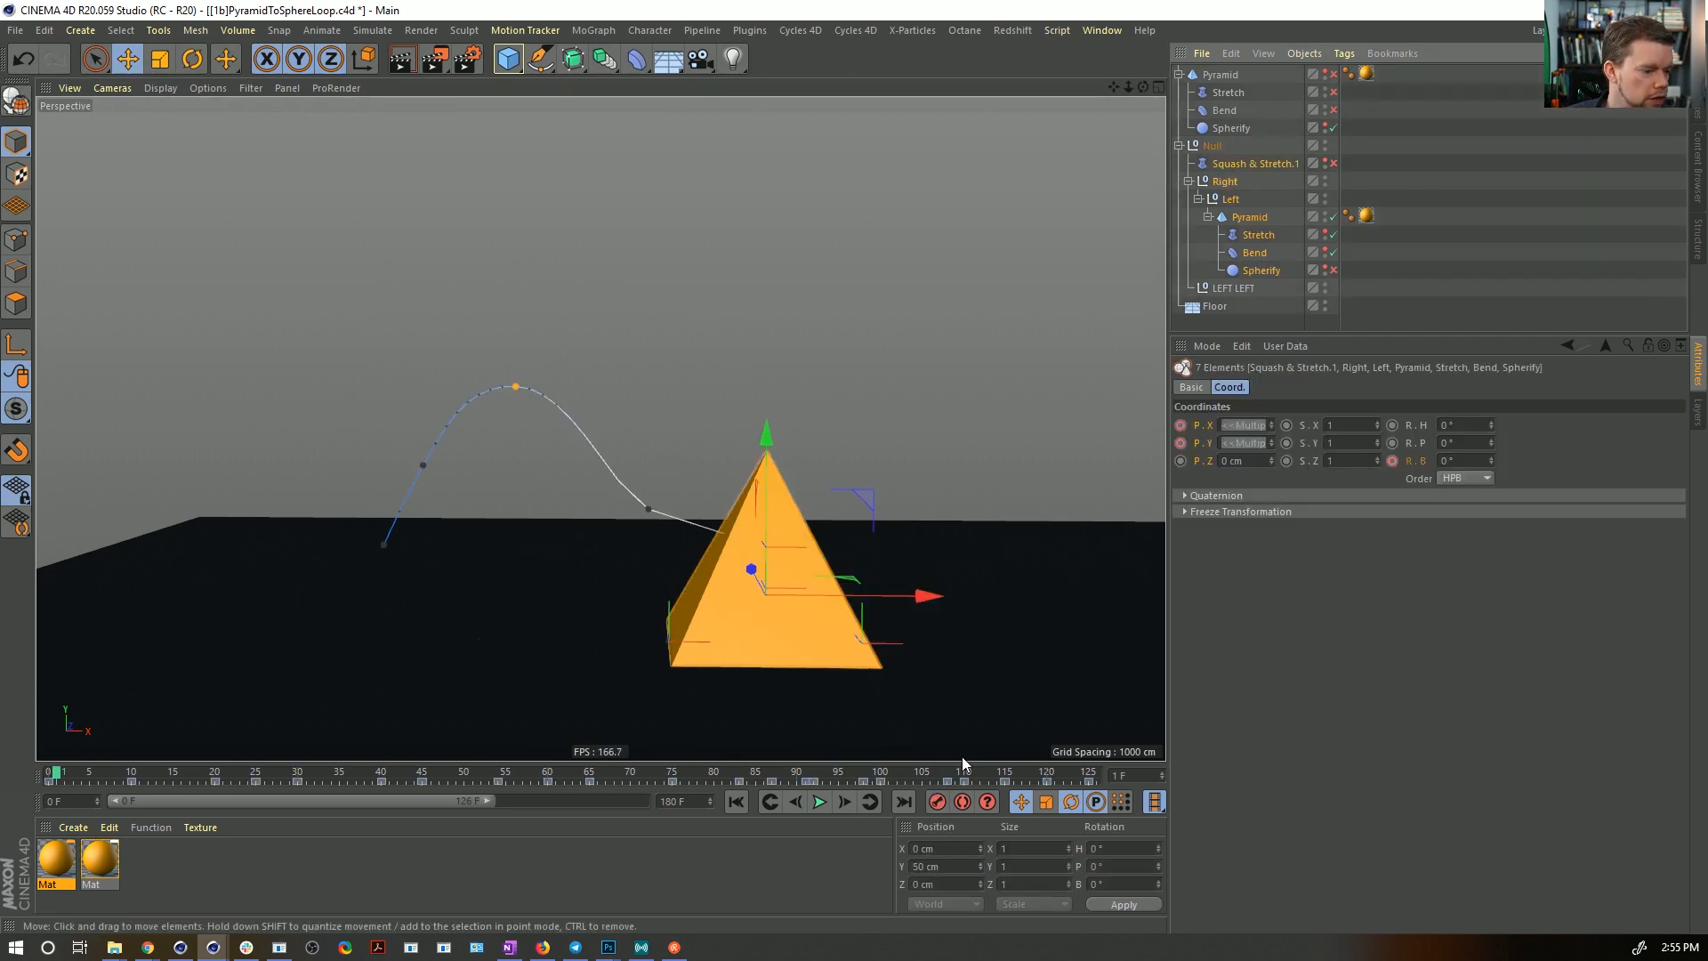
{"action": "mouse_move", "coordinate": [877, 776]}
{"action": "left_mouse_down"}
{"action": "mouse_move", "coordinate": [807, 775]}
{"action": "mouse_move", "coordinate": [857, 778]}
{"action": "left_mouse_up"}
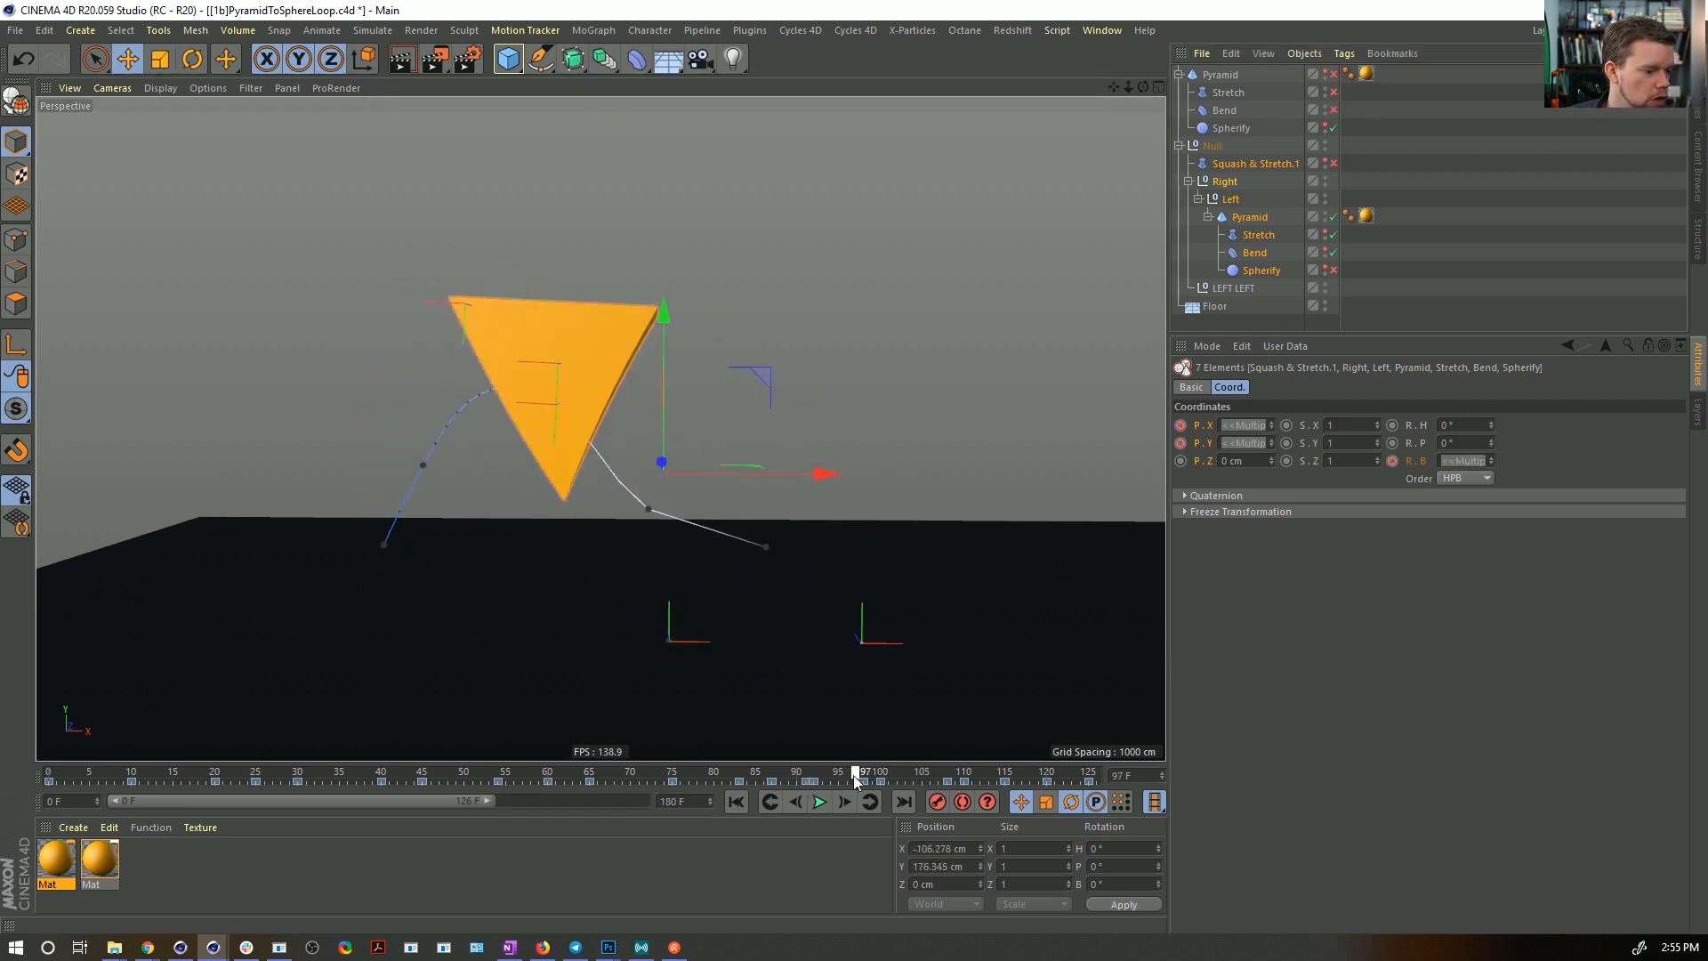
{"action": "left_click_drag", "start_coordinate": [1101, 769], "coordinate": [1118, 773]}
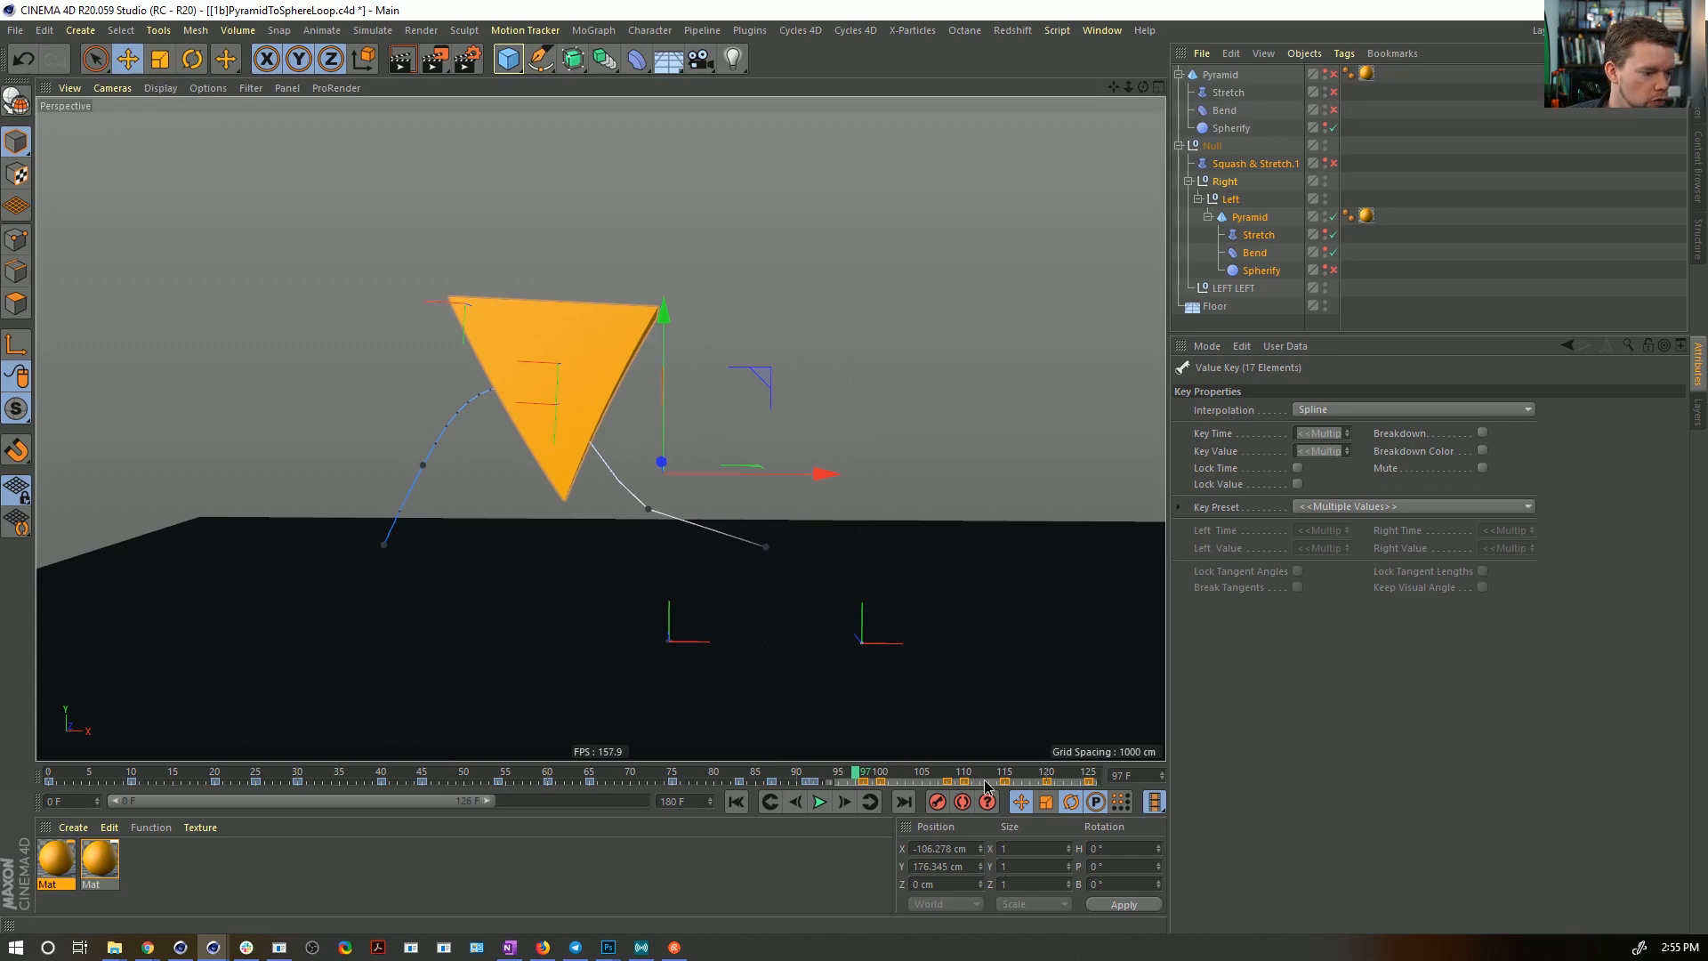
{"action": "left_click_drag", "start_coordinate": [984, 782], "coordinate": [973, 781]}
{"action": "left_click", "coordinate": [898, 781]}
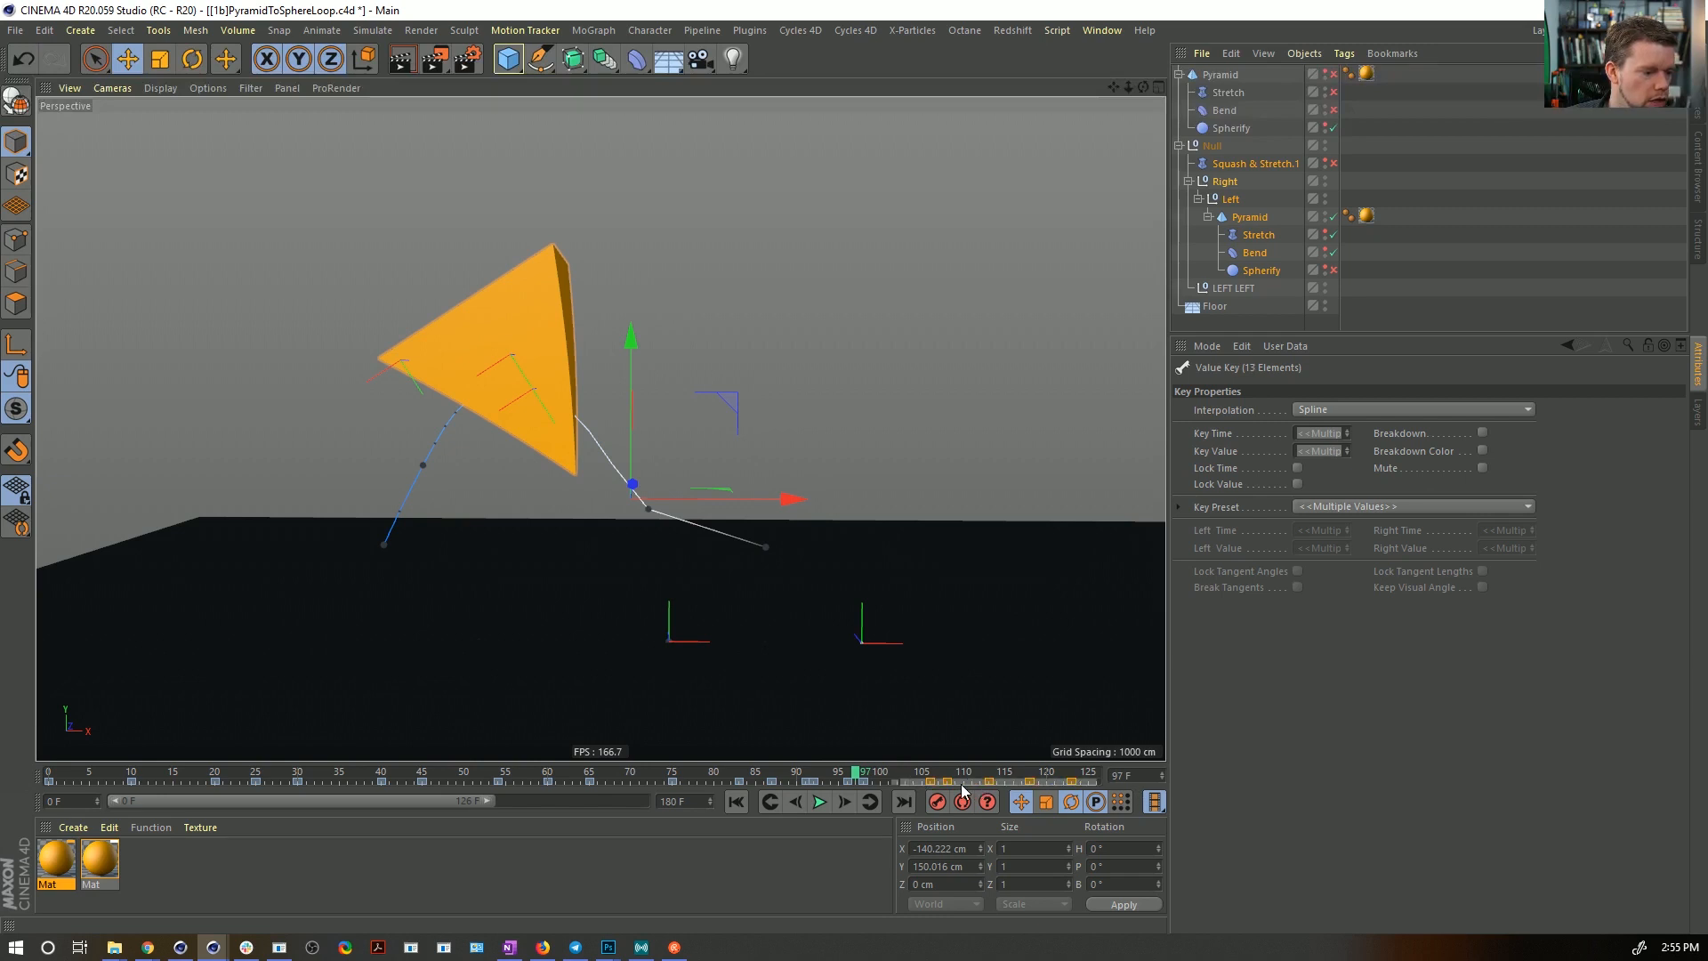
{"action": "mouse_move", "coordinate": [861, 776]}
{"action": "left_mouse_down"}
{"action": "mouse_move", "coordinate": [765, 776]}
{"action": "mouse_move", "coordinate": [965, 762]}
{"action": "mouse_move", "coordinate": [829, 772]}
{"action": "mouse_move", "coordinate": [947, 770]}
{"action": "mouse_move", "coordinate": [847, 770]}
{"action": "left_mouse_up"}
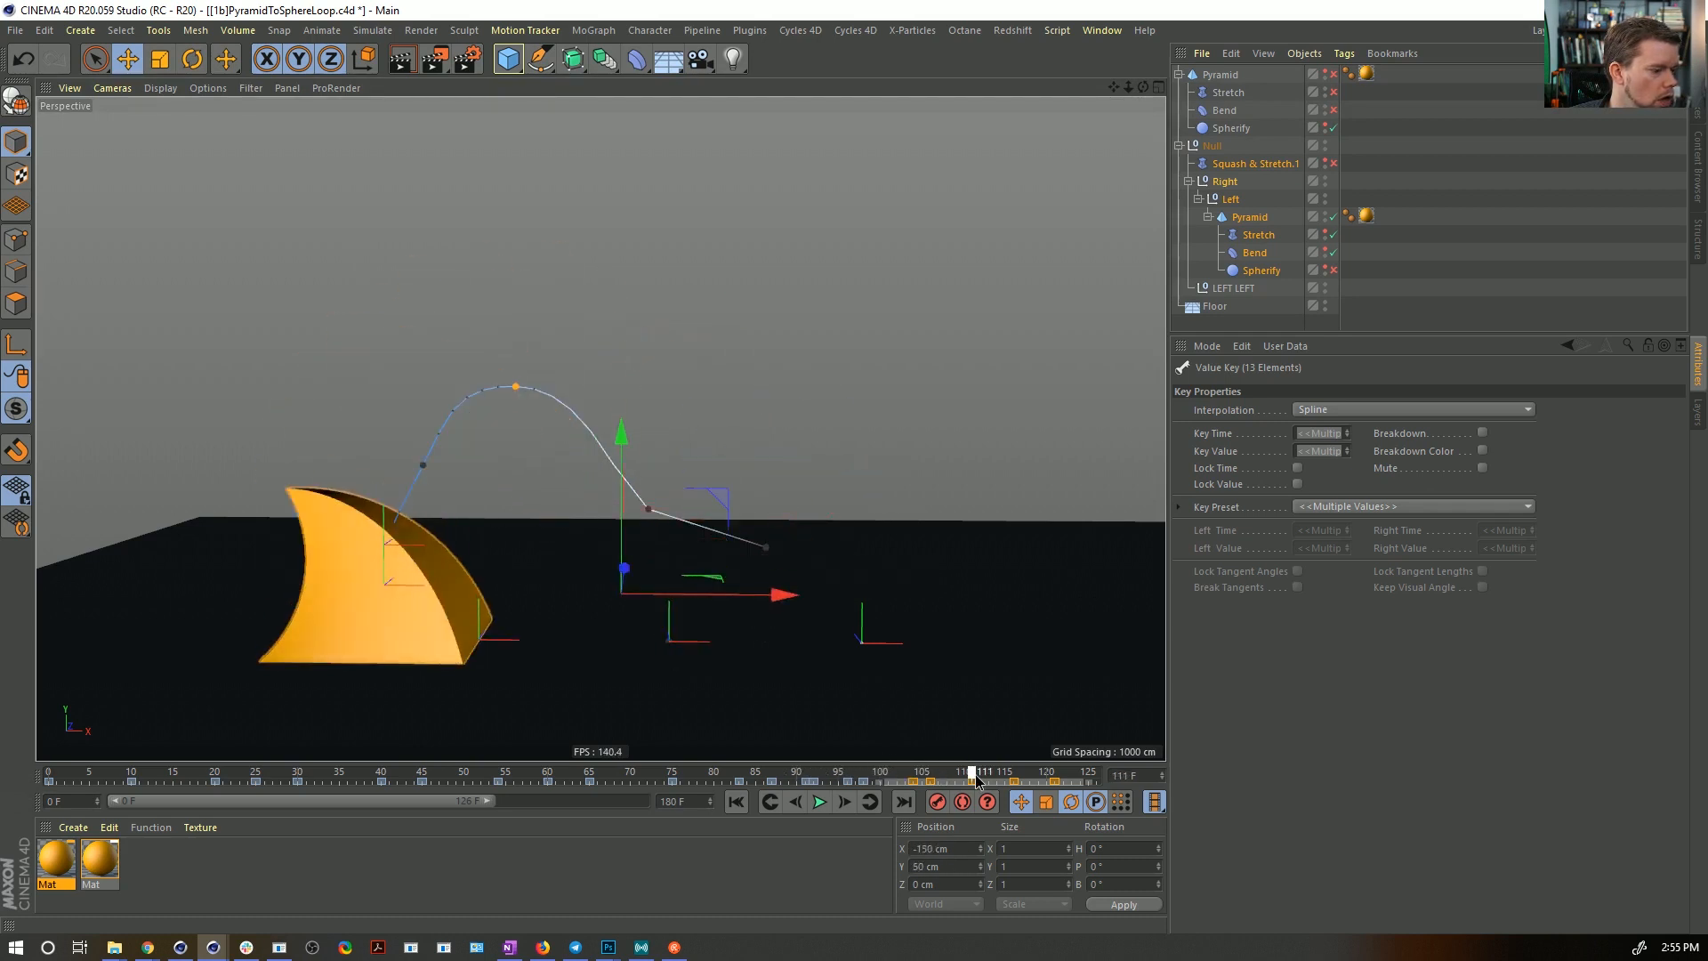
{"action": "left_click_drag", "start_coordinate": [976, 780], "coordinate": [936, 783]}
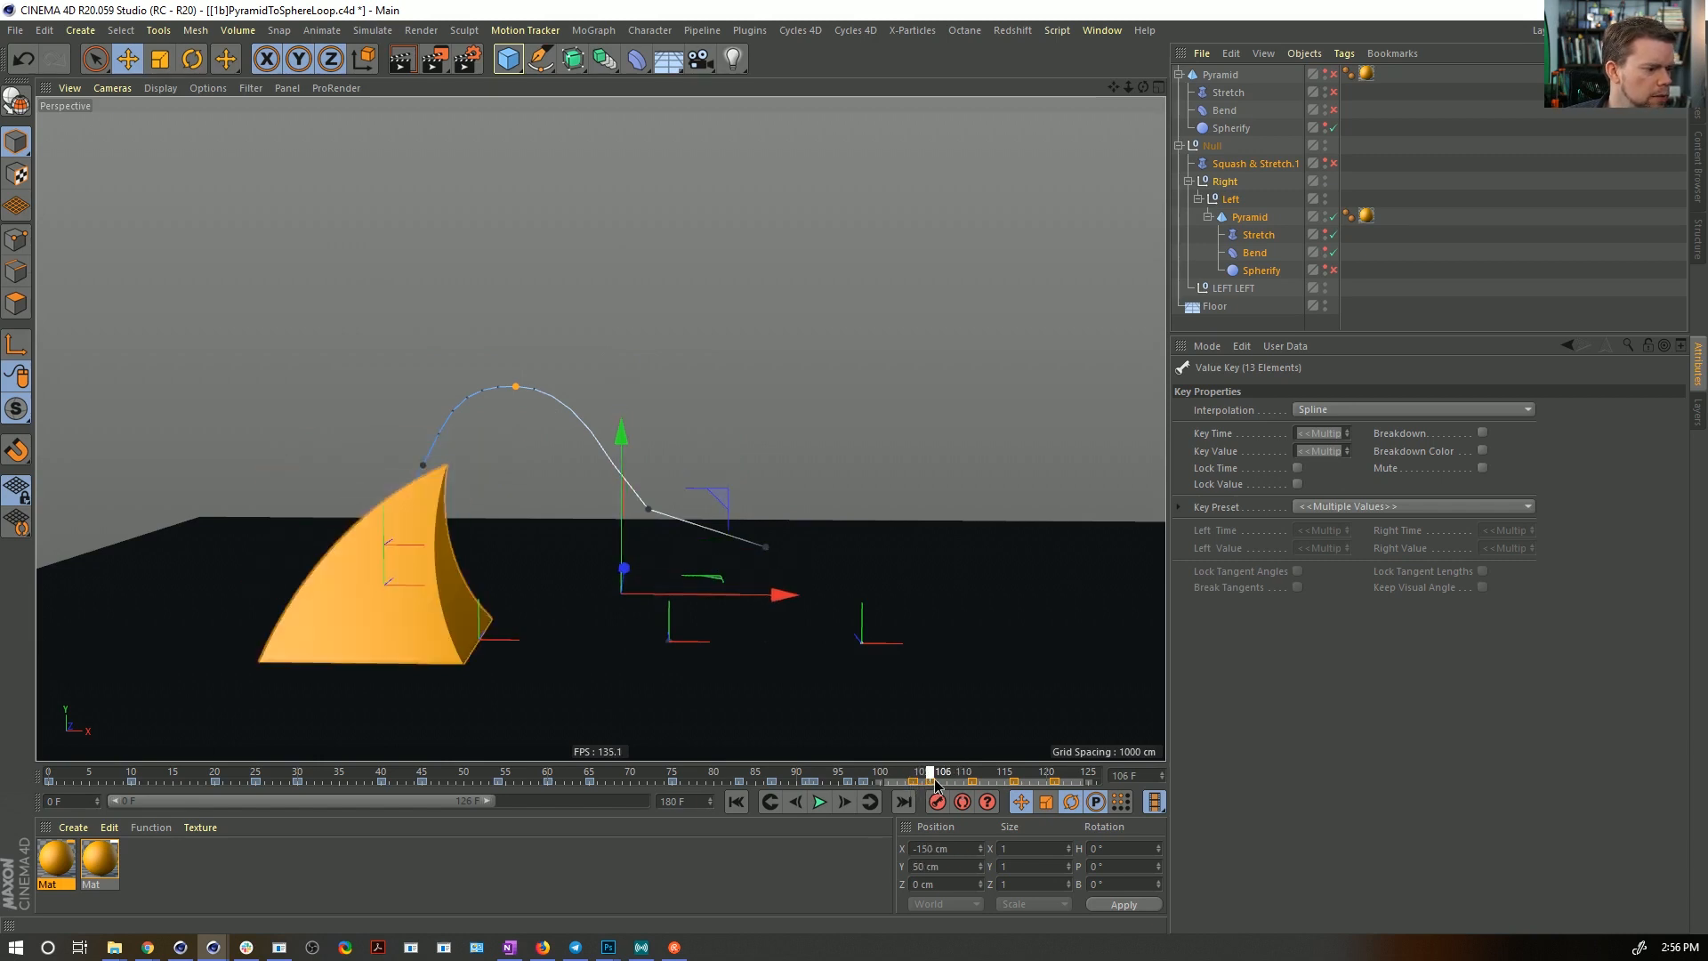
- Enable the Squash & Stretch.1 deformer and move it along X to -400 cm under the landed pyramid
{"action": "left_click", "coordinate": [1254, 164]}
{"action": "left_click", "coordinate": [1333, 163]}
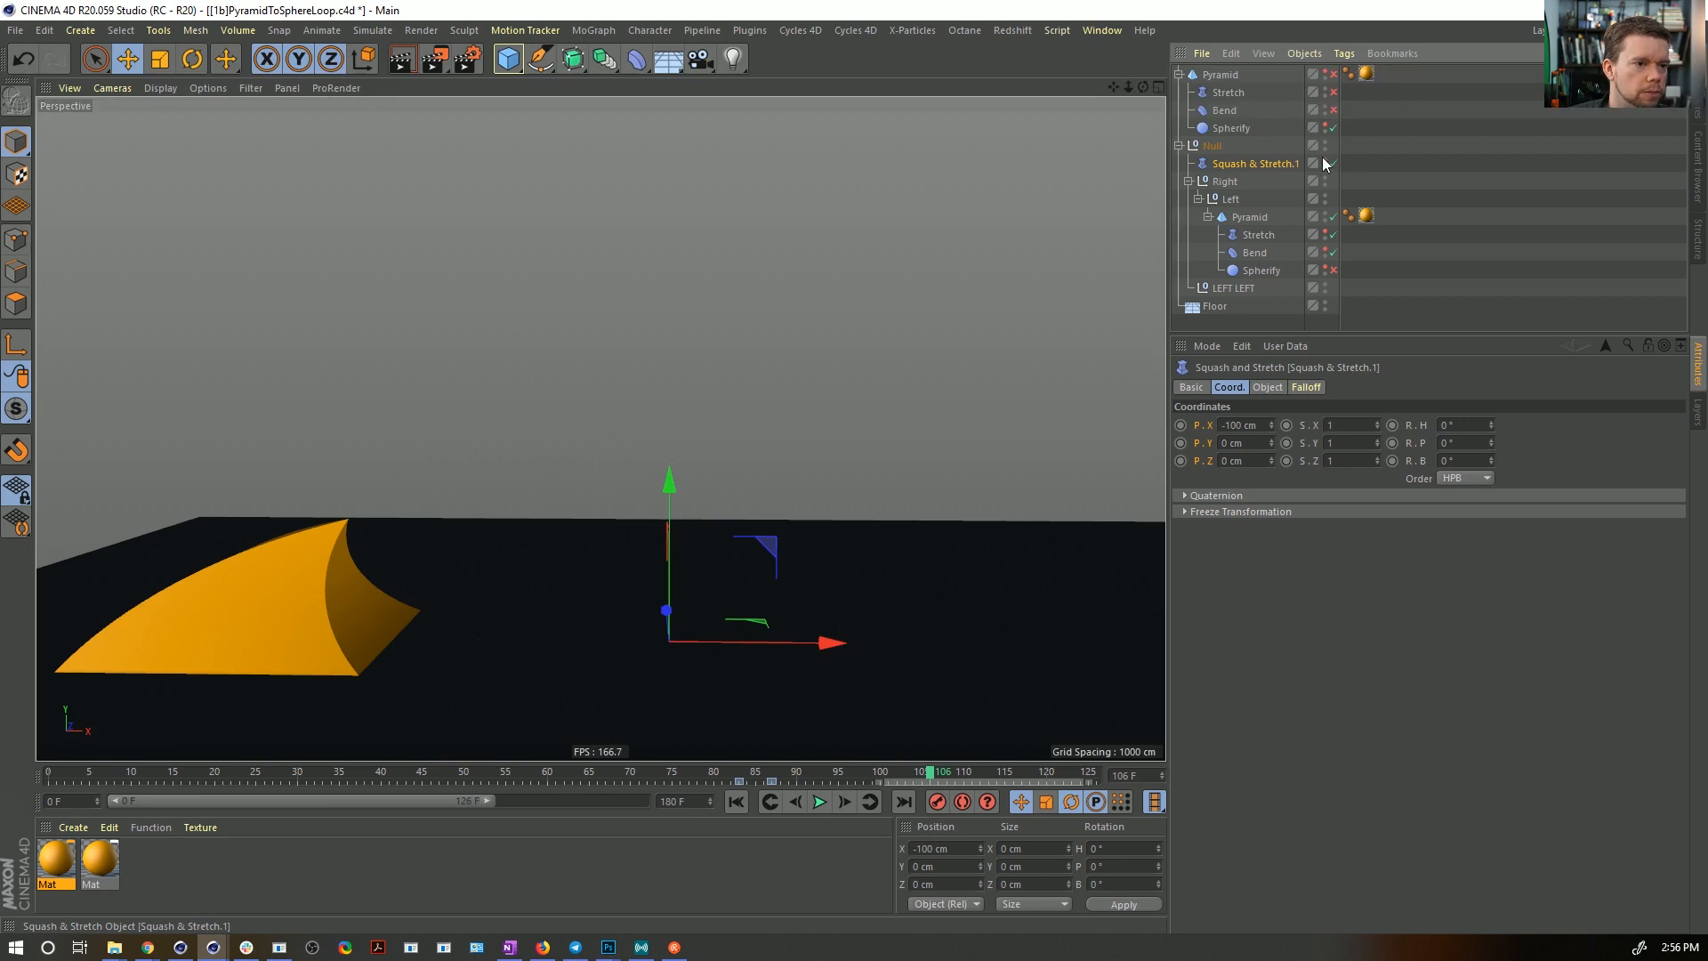
{"action": "left_click_drag", "start_coordinate": [859, 641], "coordinate": [554, 664]}
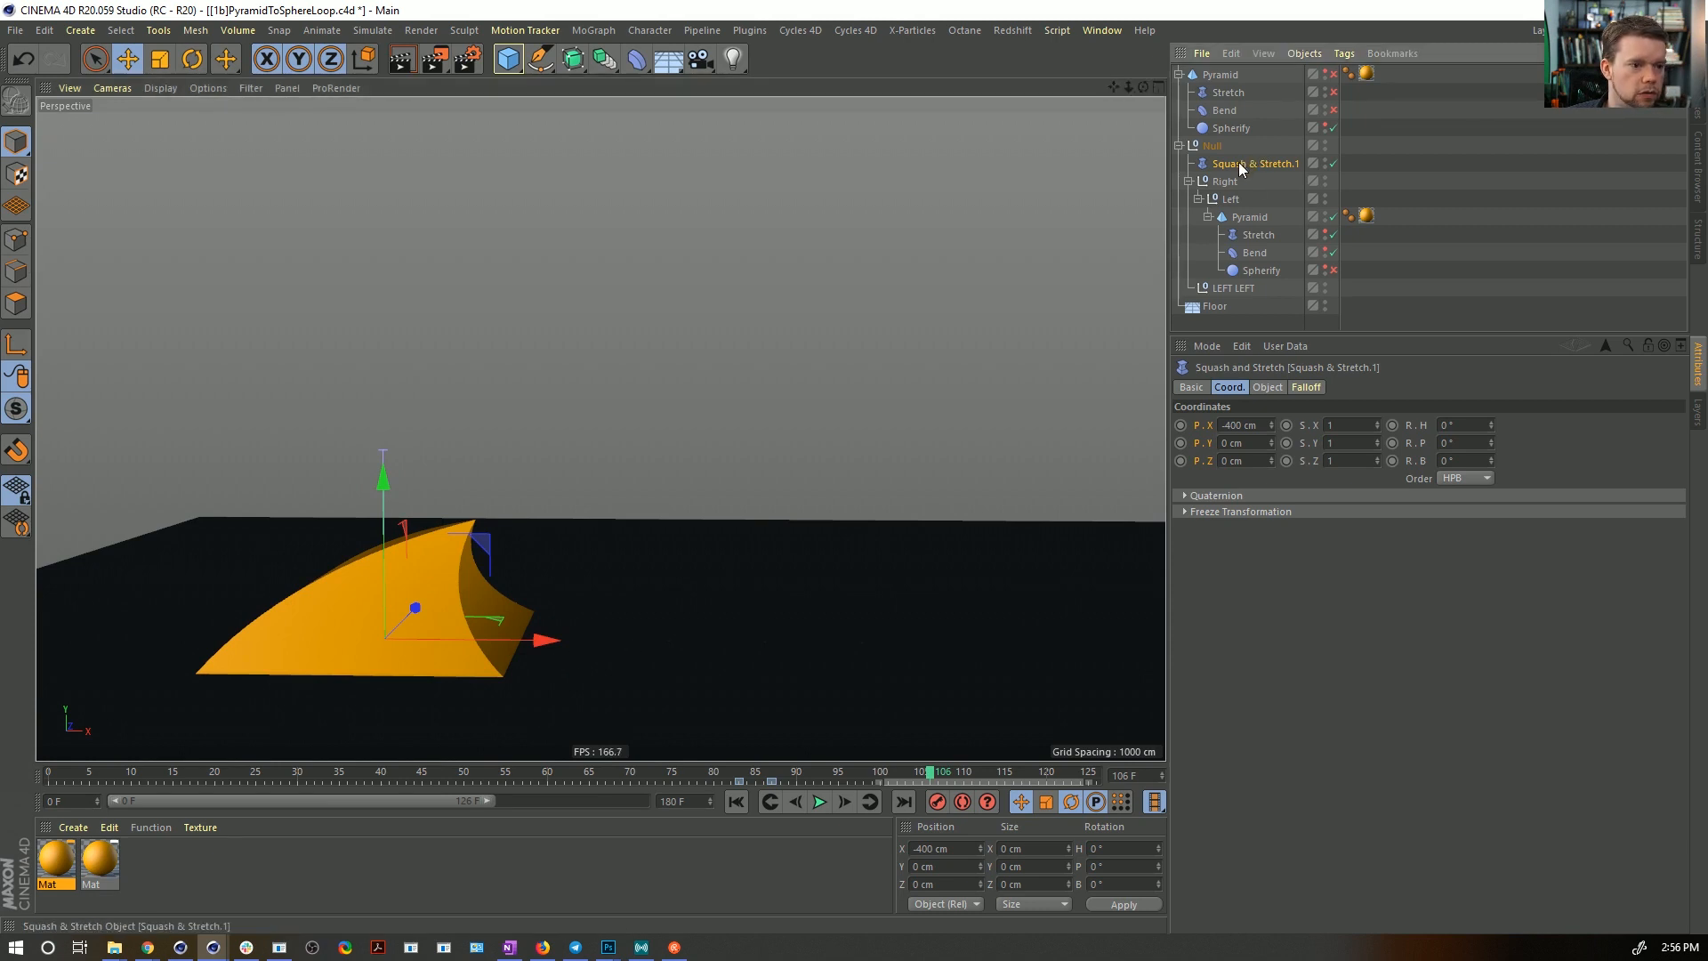
- Set the Squash & Stretch.1 Factor to 100% and keyframe it at frame 106
{"action": "left_click", "coordinate": [1268, 388]}
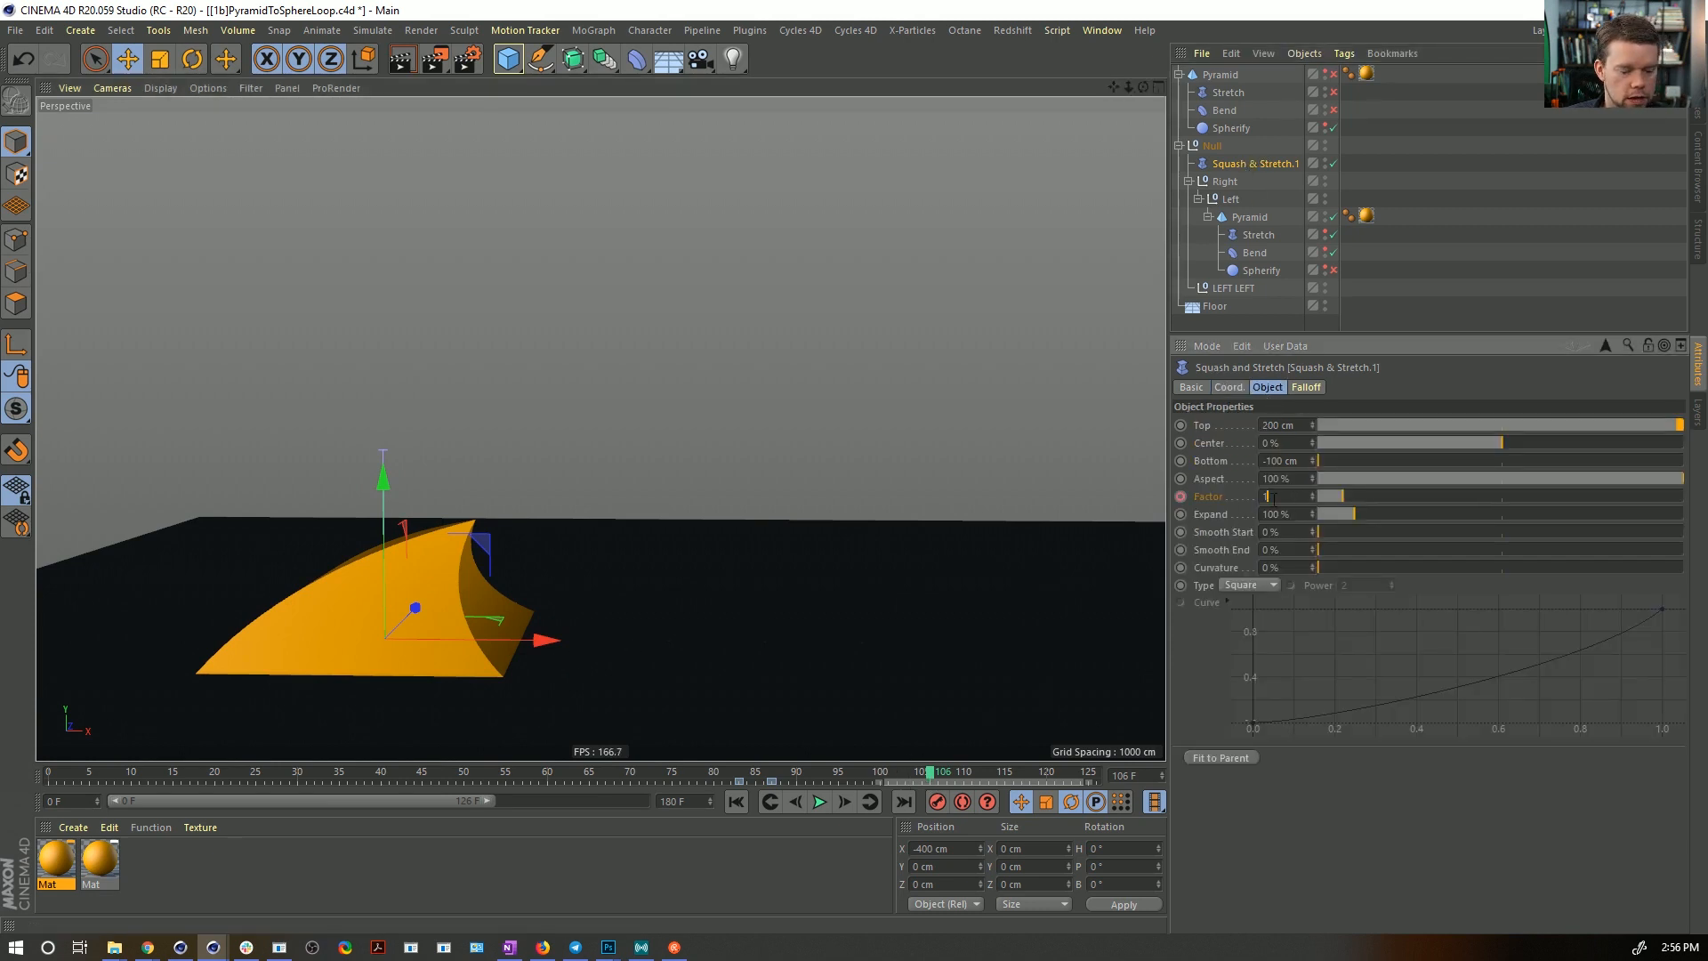
{"action": "key", "text": "Return"}
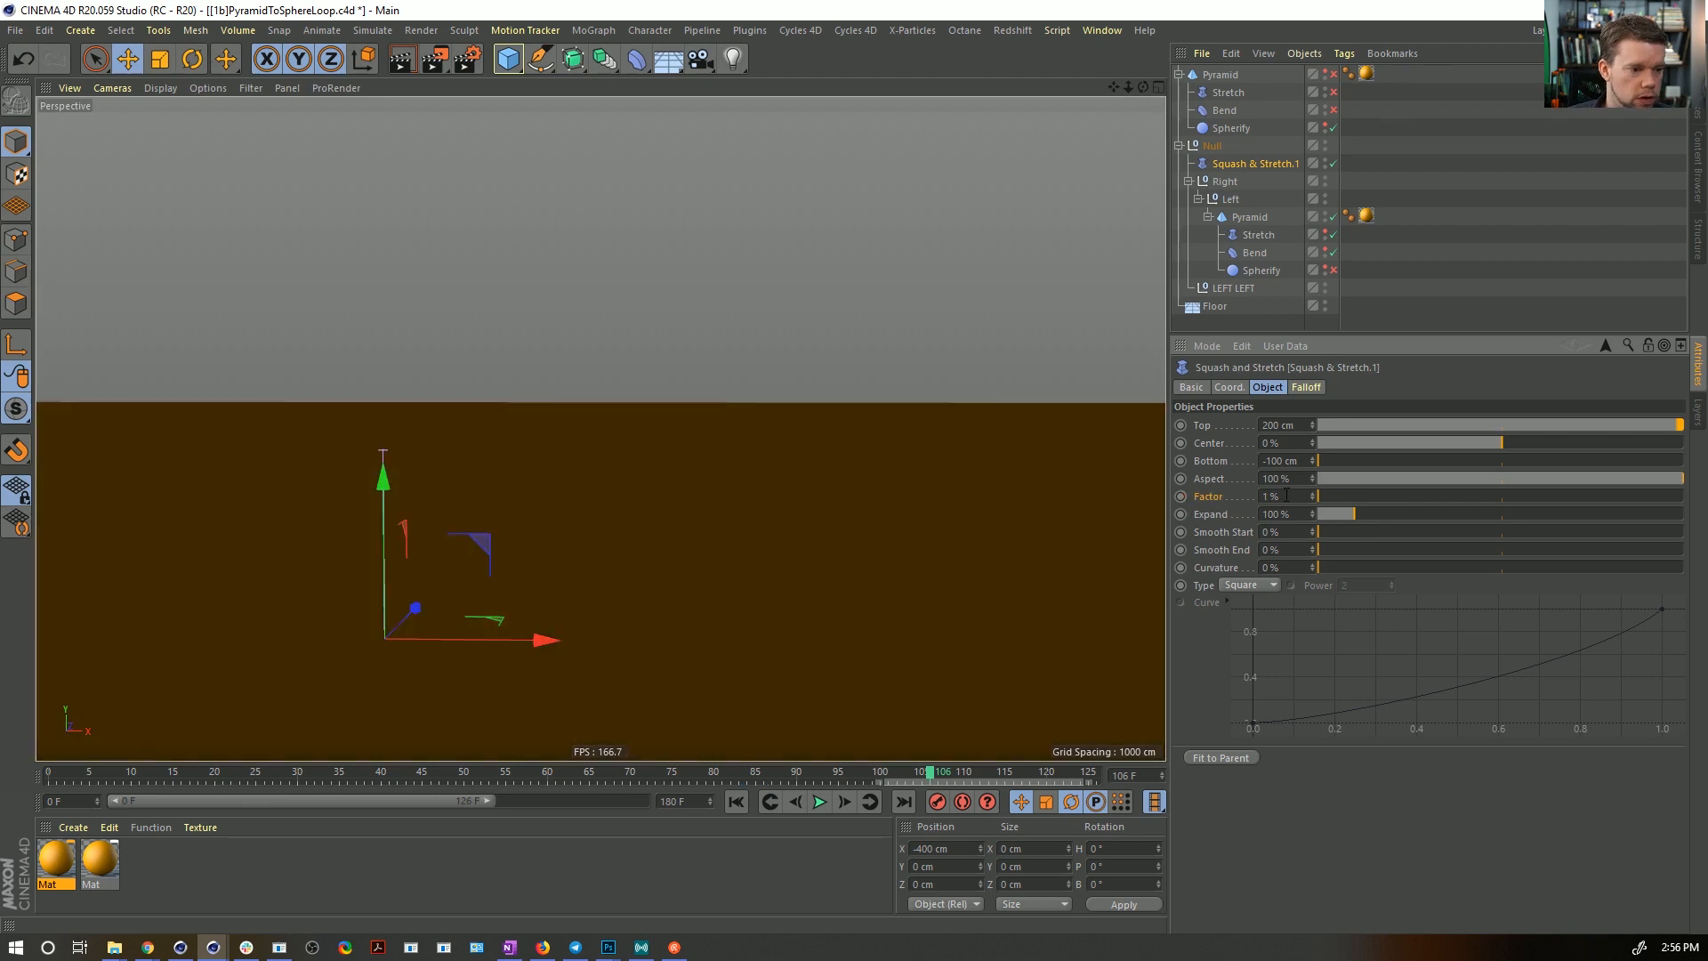
{"action": "key", "text": "Return"}
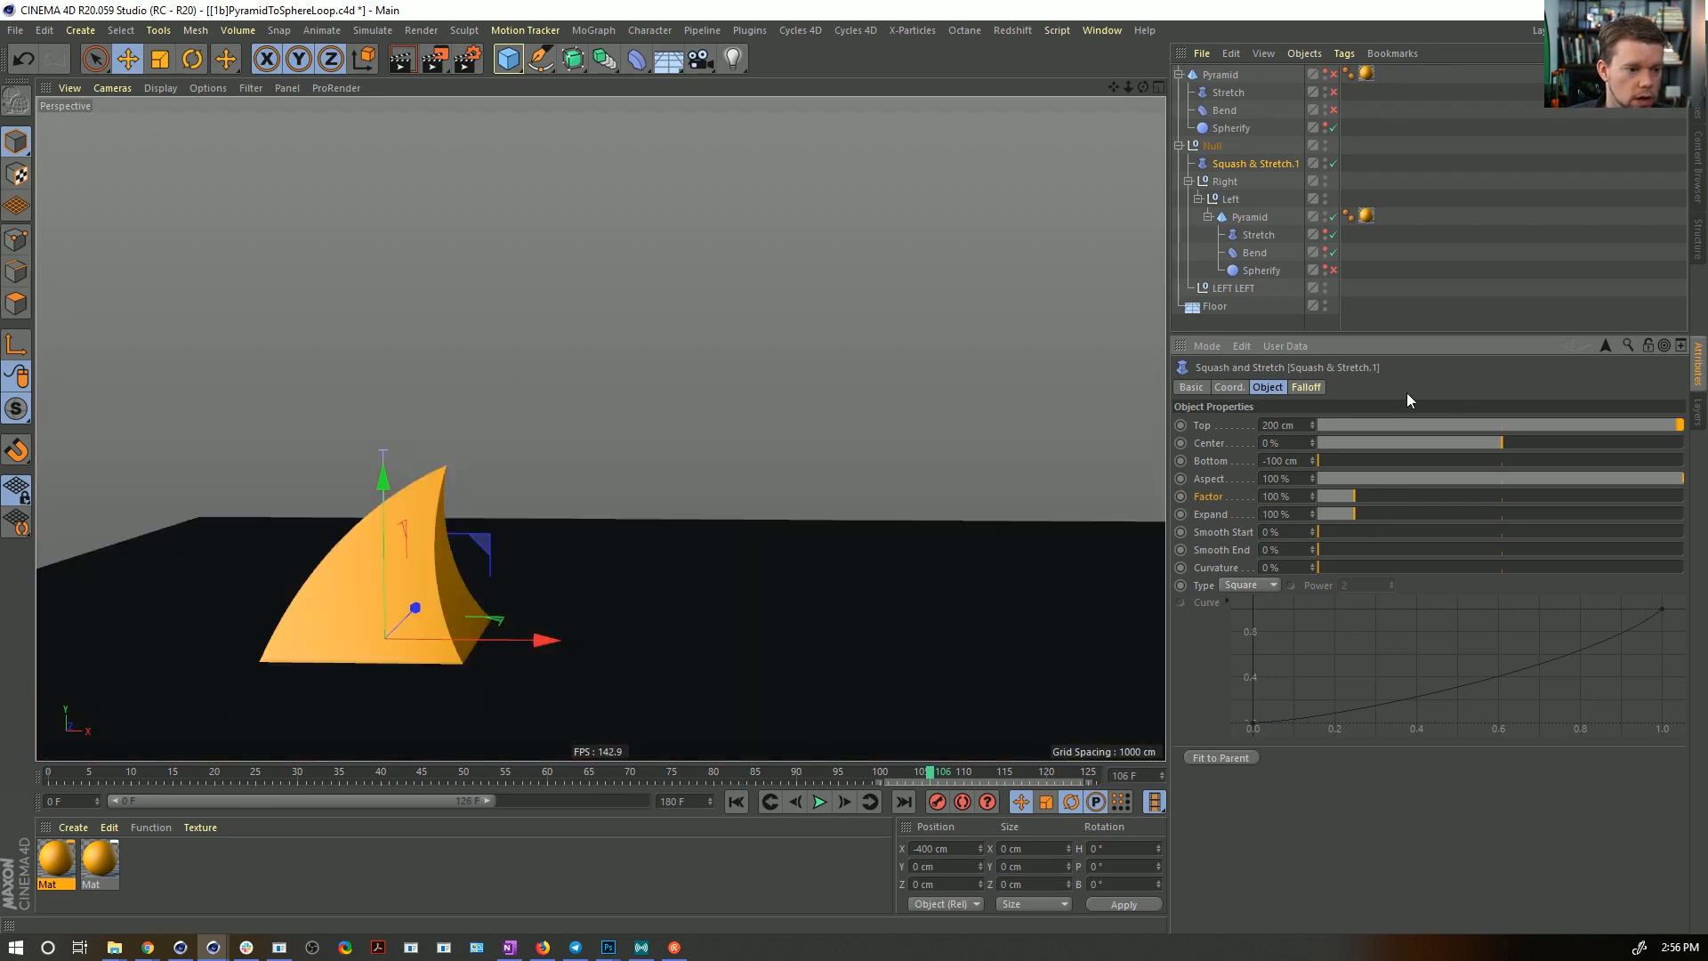
{"action": "left_click", "coordinate": [1180, 496]}
- Add Squash & Stretch.1 Factor keys at frame 115 and, with a value of 79%, at frame 110
{"action": "left_click", "coordinate": [859, 780]}
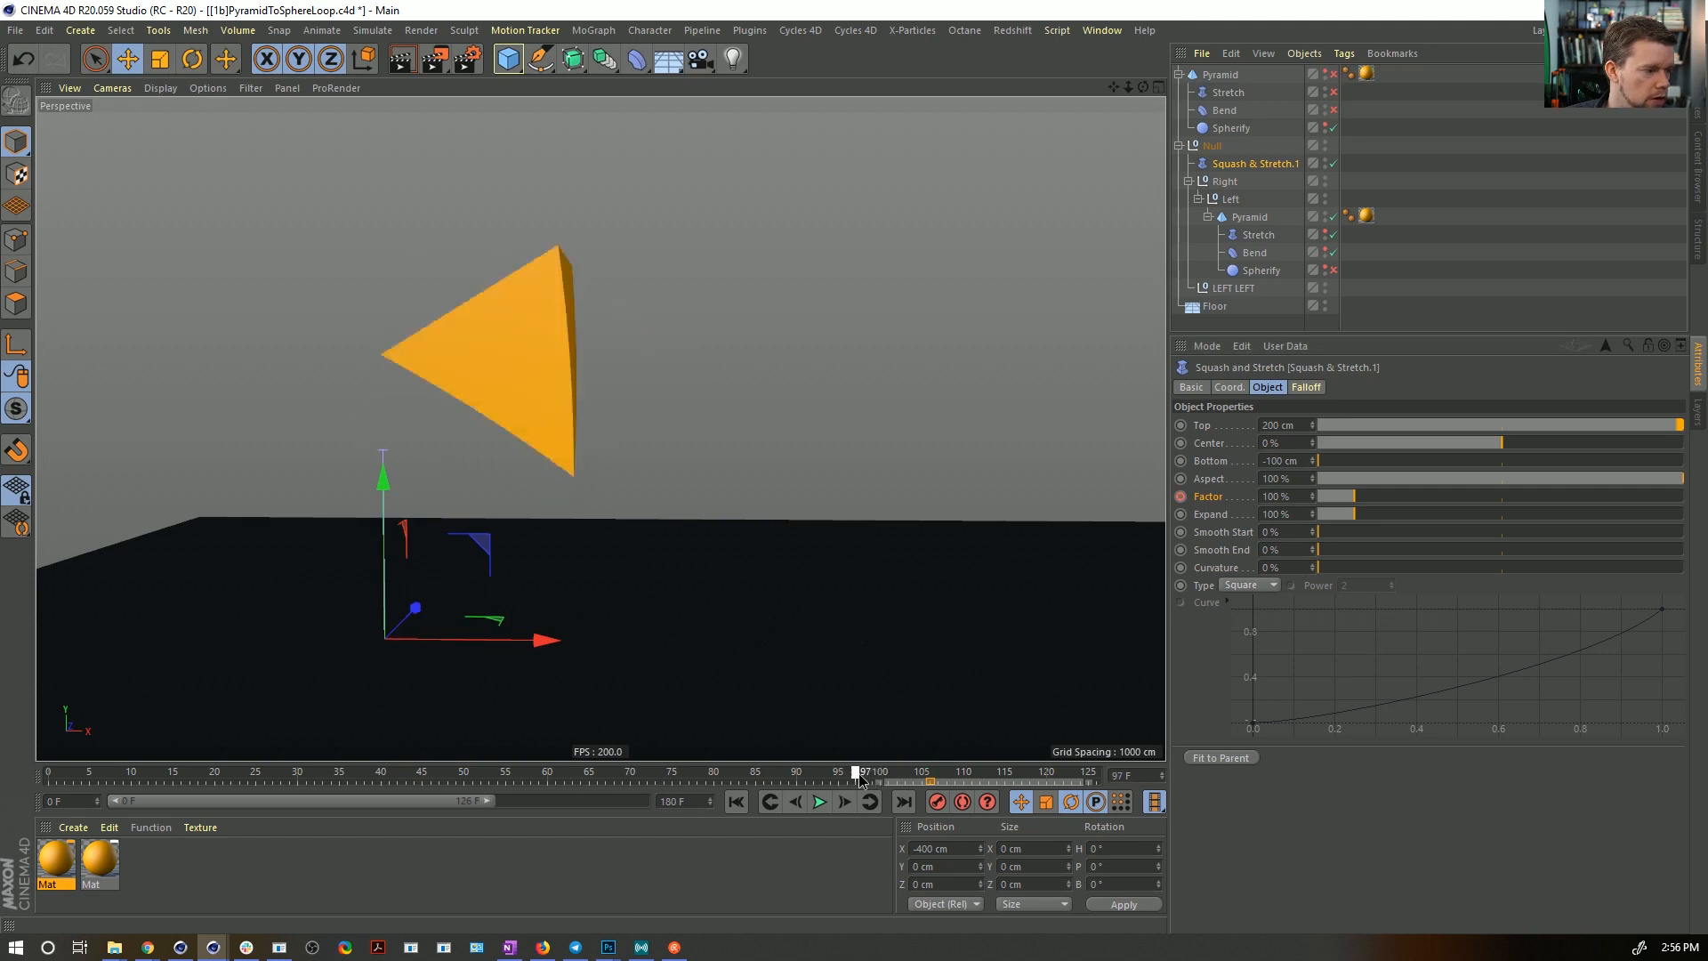
{"action": "left_click_drag", "start_coordinate": [859, 780], "coordinate": [962, 774]}
{"action": "left_click_drag", "start_coordinate": [1346, 508], "coordinate": [1349, 508]}
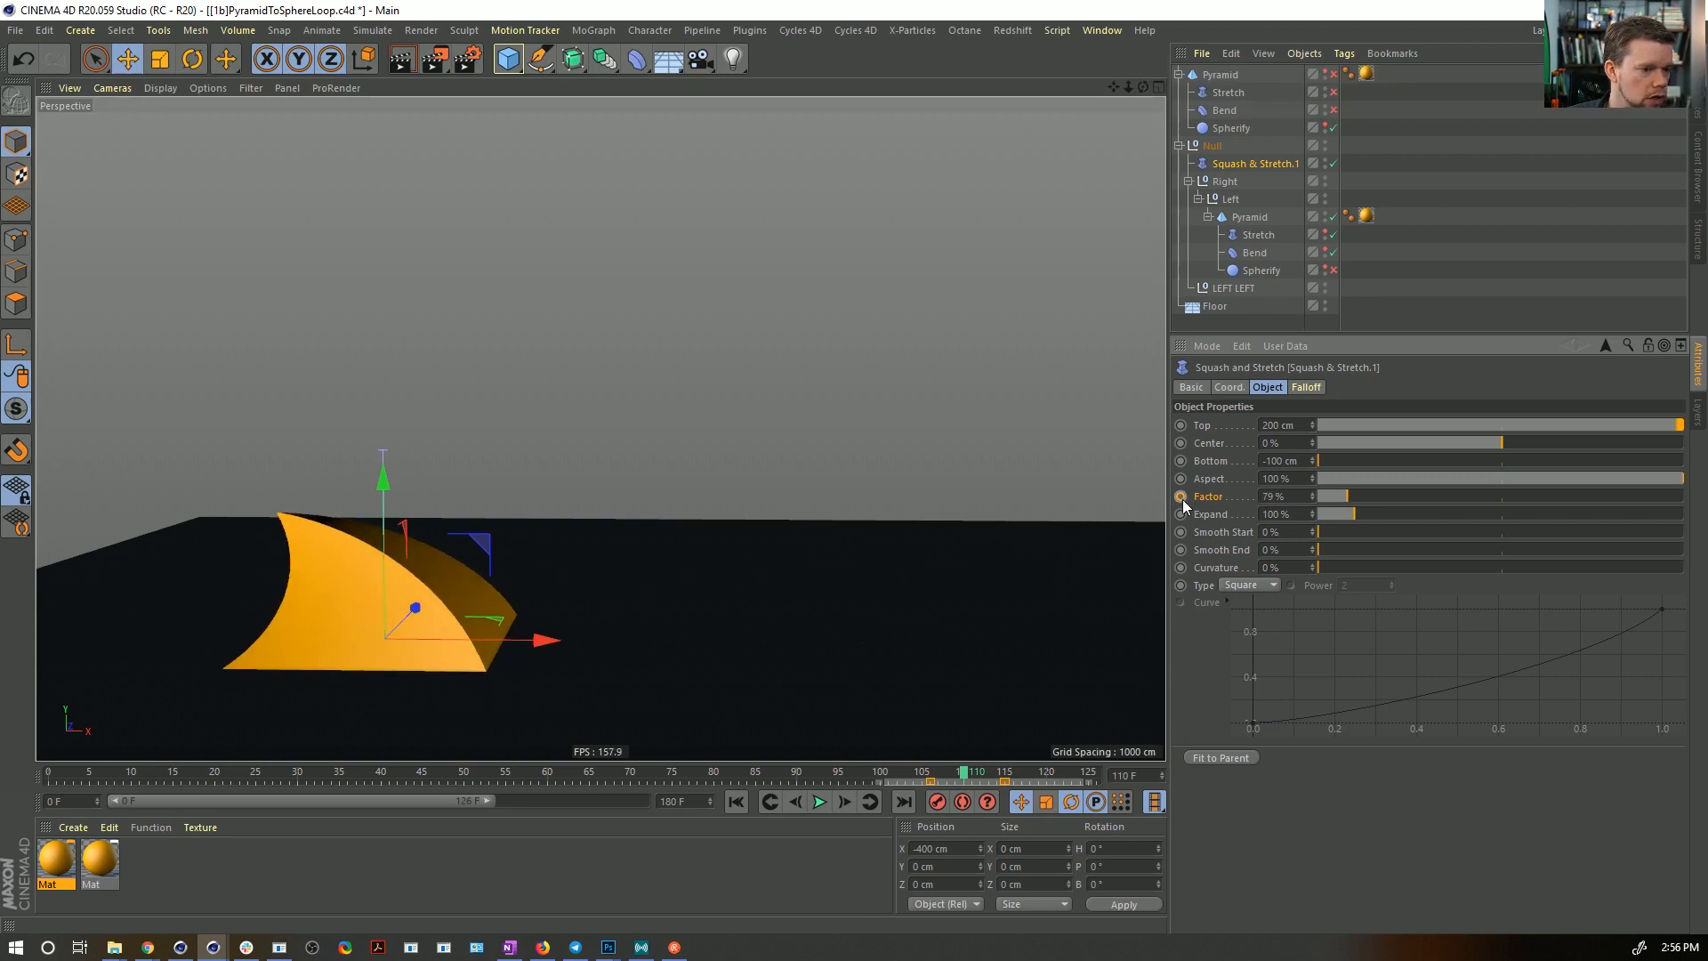
{"action": "left_click", "coordinate": [1470, 276]}
- Scrub the landing at frame 104 and play the loop to review the squash on impact
{"action": "left_click", "coordinate": [913, 774]}
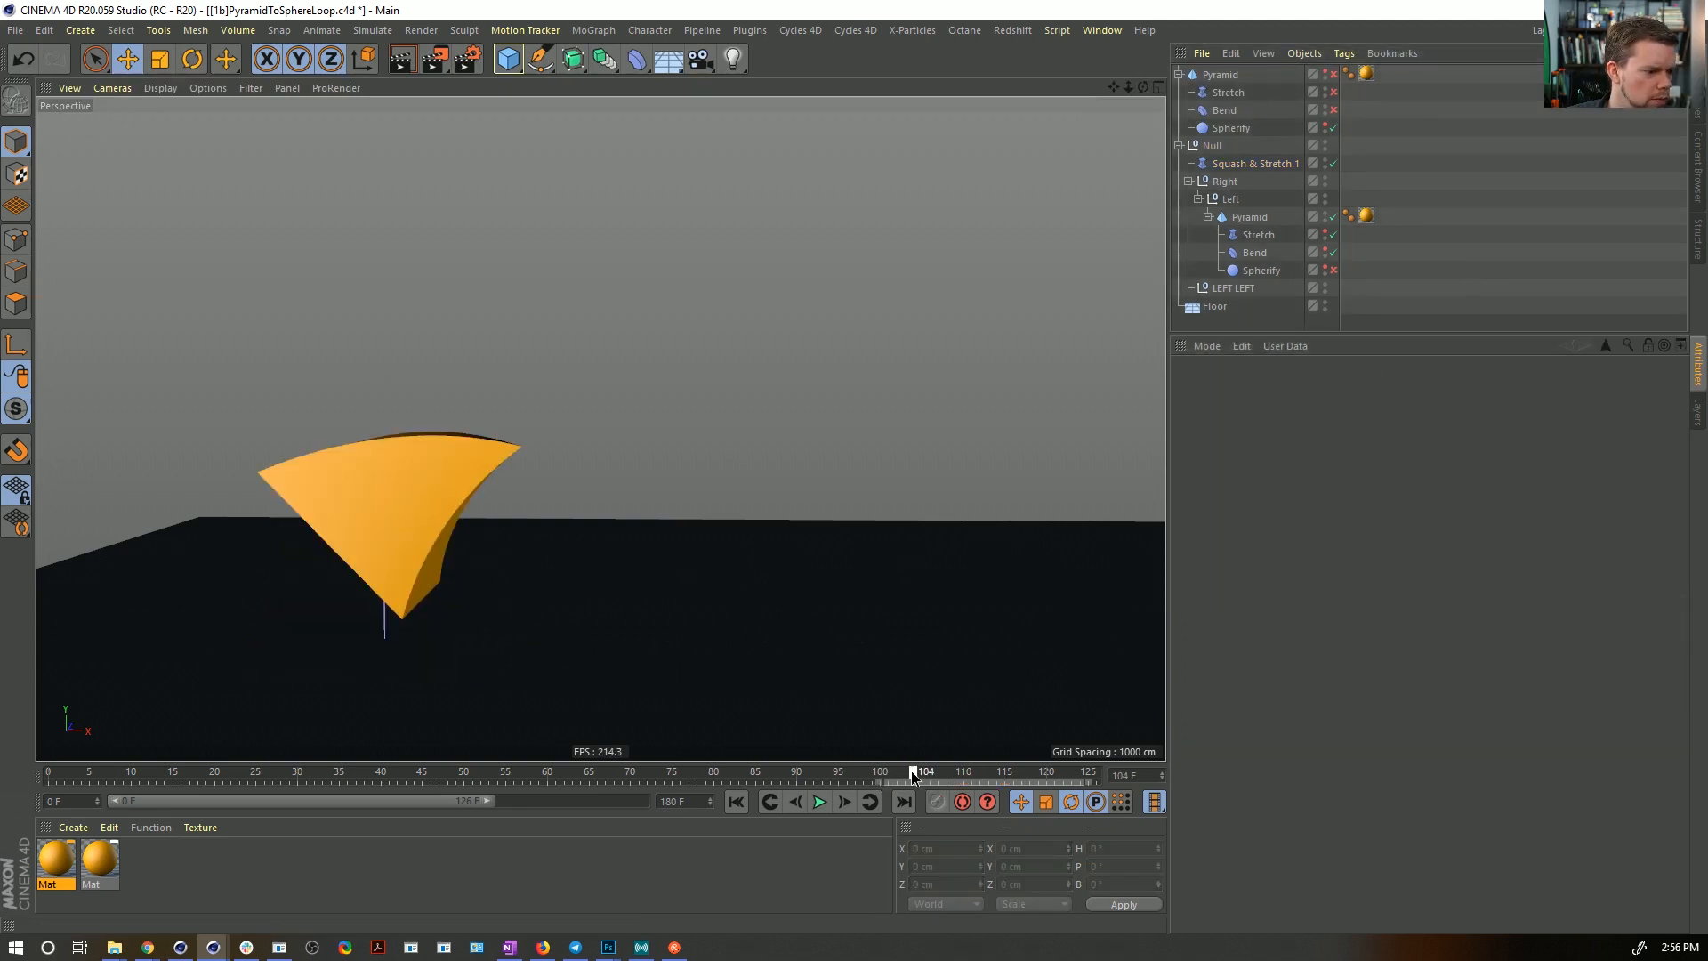
{"action": "left_click", "coordinate": [819, 803]}
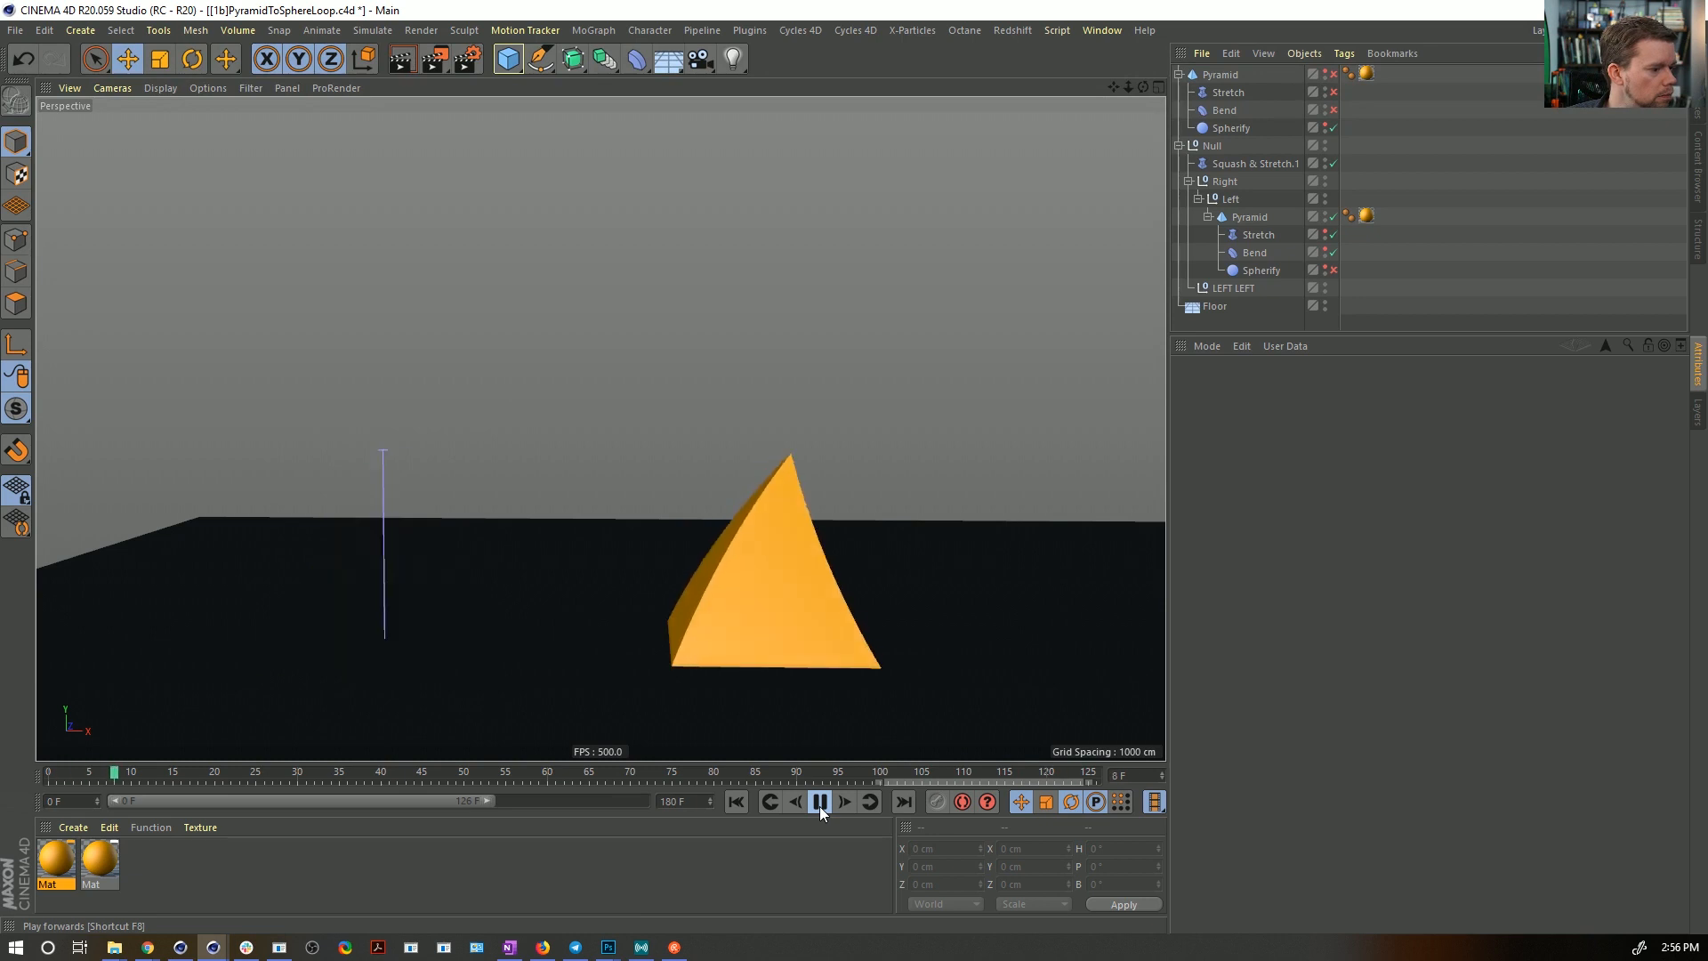
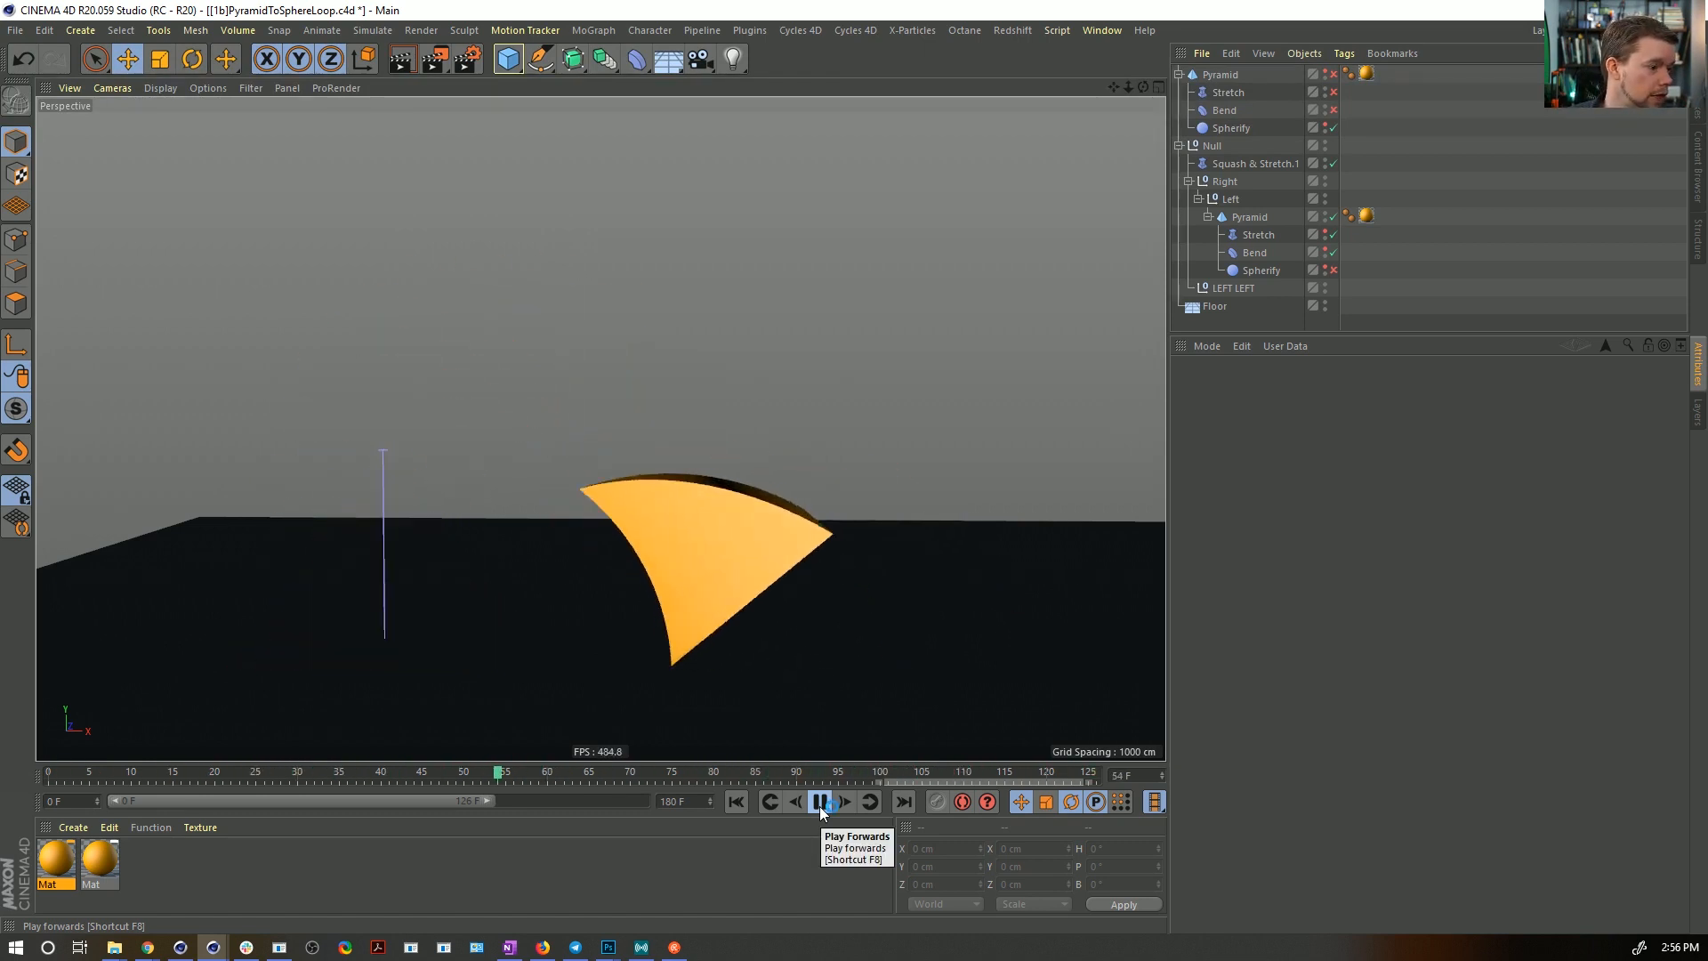
{"action": "left_click", "coordinate": [819, 803]}
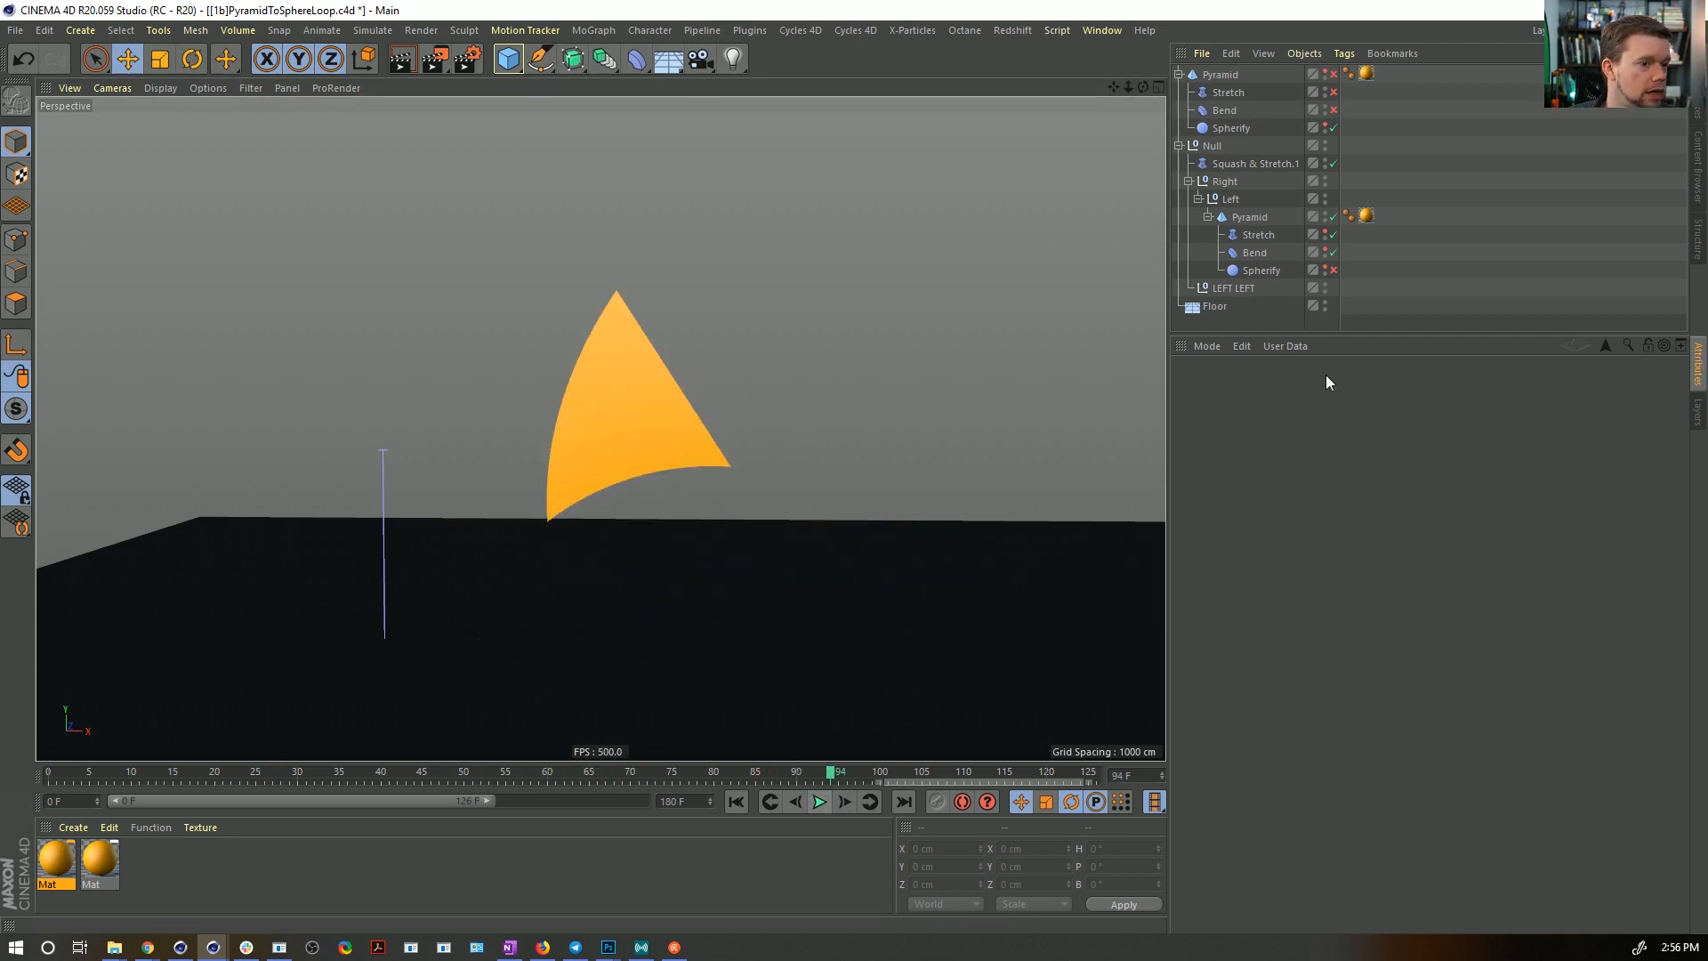
- Enable the nested pyramid's Spherify deformer and keyframe its Strength at 0% on frame 92
{"action": "left_click", "coordinate": [1261, 271]}
{"action": "left_click", "coordinate": [1333, 269]}
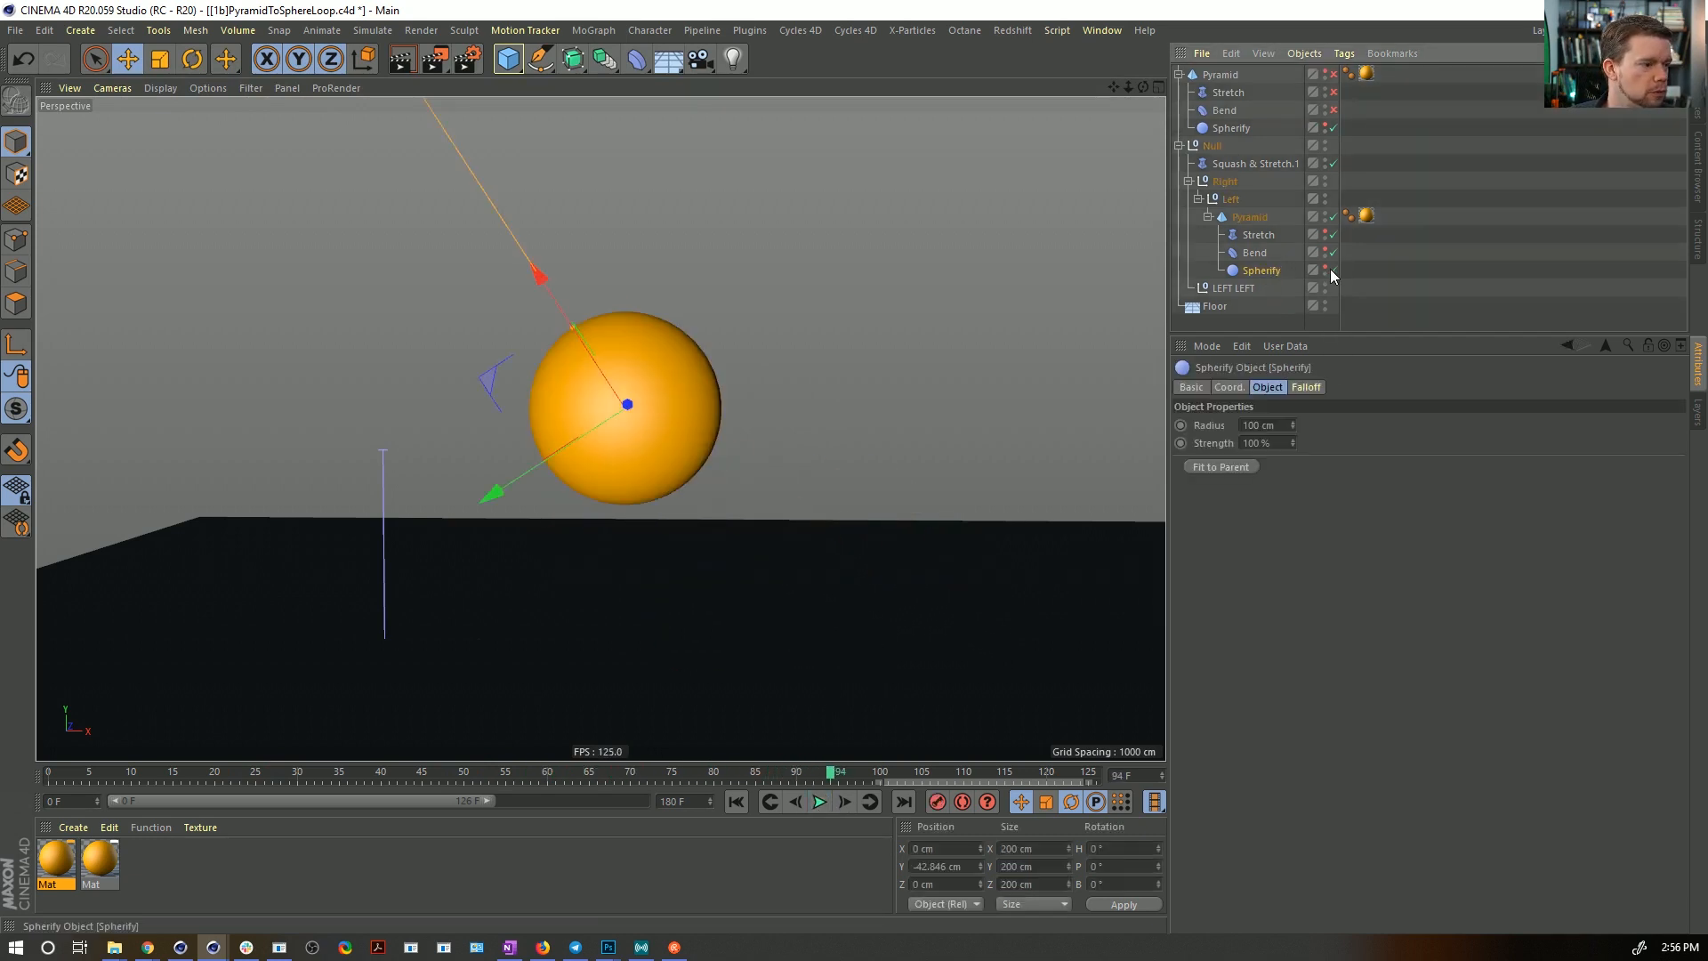
{"action": "mouse_move", "coordinate": [833, 773]}
{"action": "left_mouse_down"}
{"action": "mouse_move", "coordinate": [294, 783]}
{"action": "mouse_move", "coordinate": [913, 788]}
{"action": "mouse_move", "coordinate": [800, 785]}
{"action": "mouse_move", "coordinate": [818, 783]}
{"action": "left_mouse_up"}
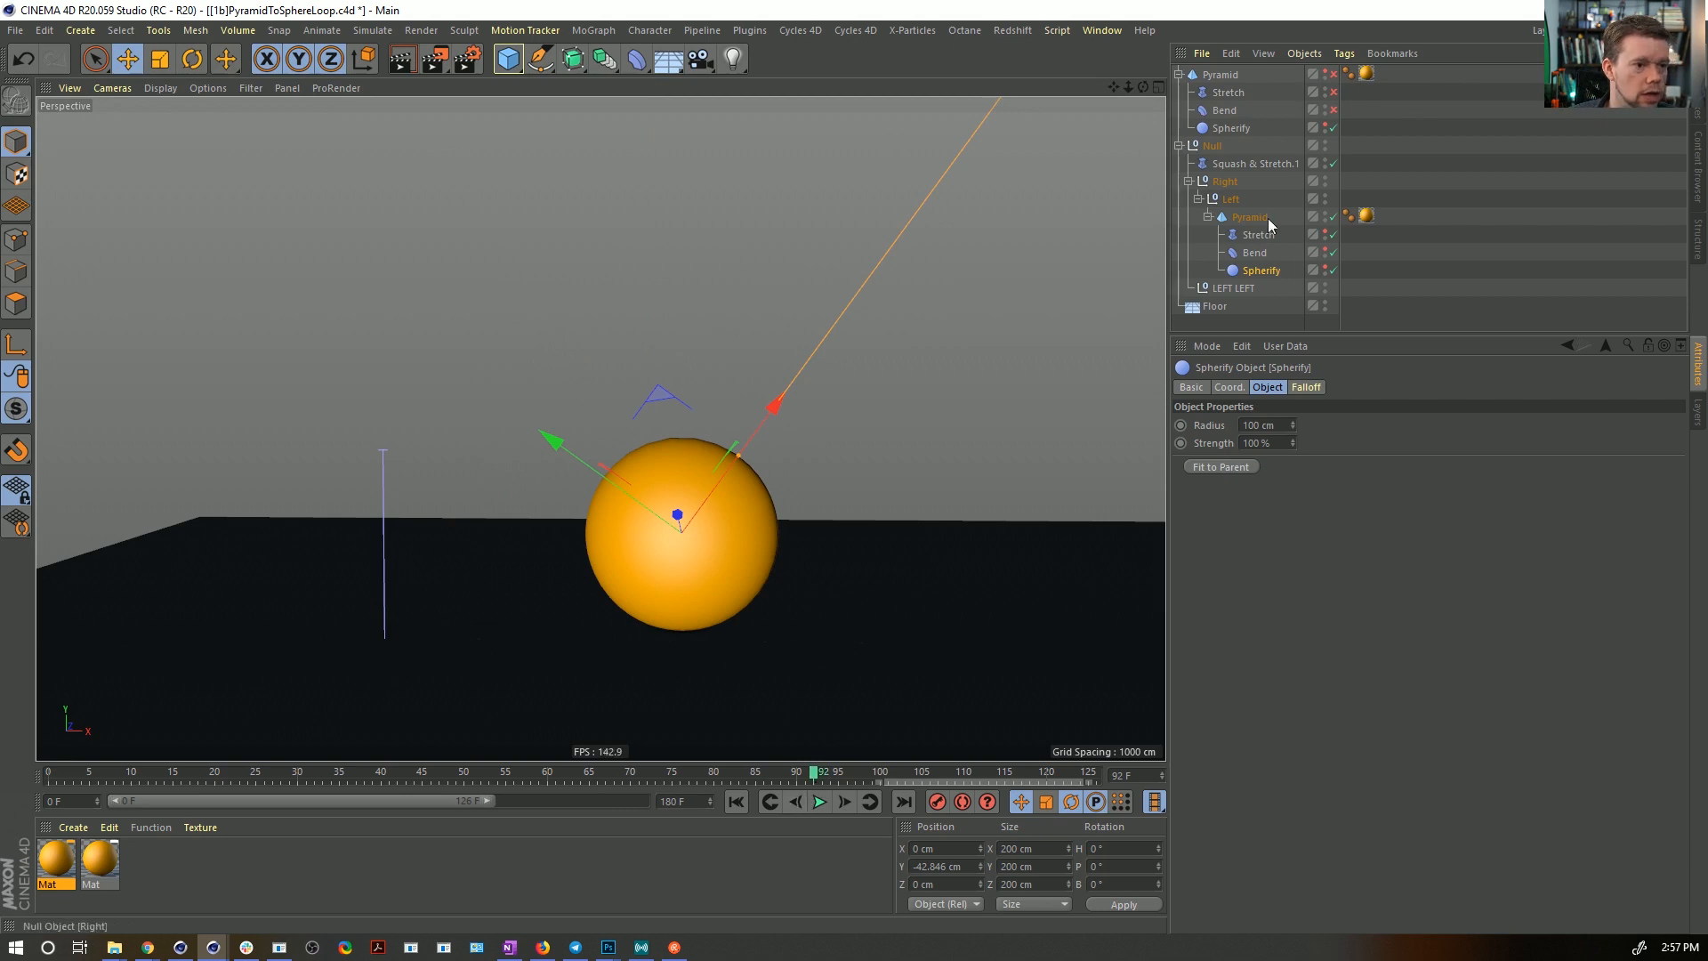
{"action": "left_click", "coordinate": [1261, 256]}
{"action": "left_click", "coordinate": [1261, 270]}
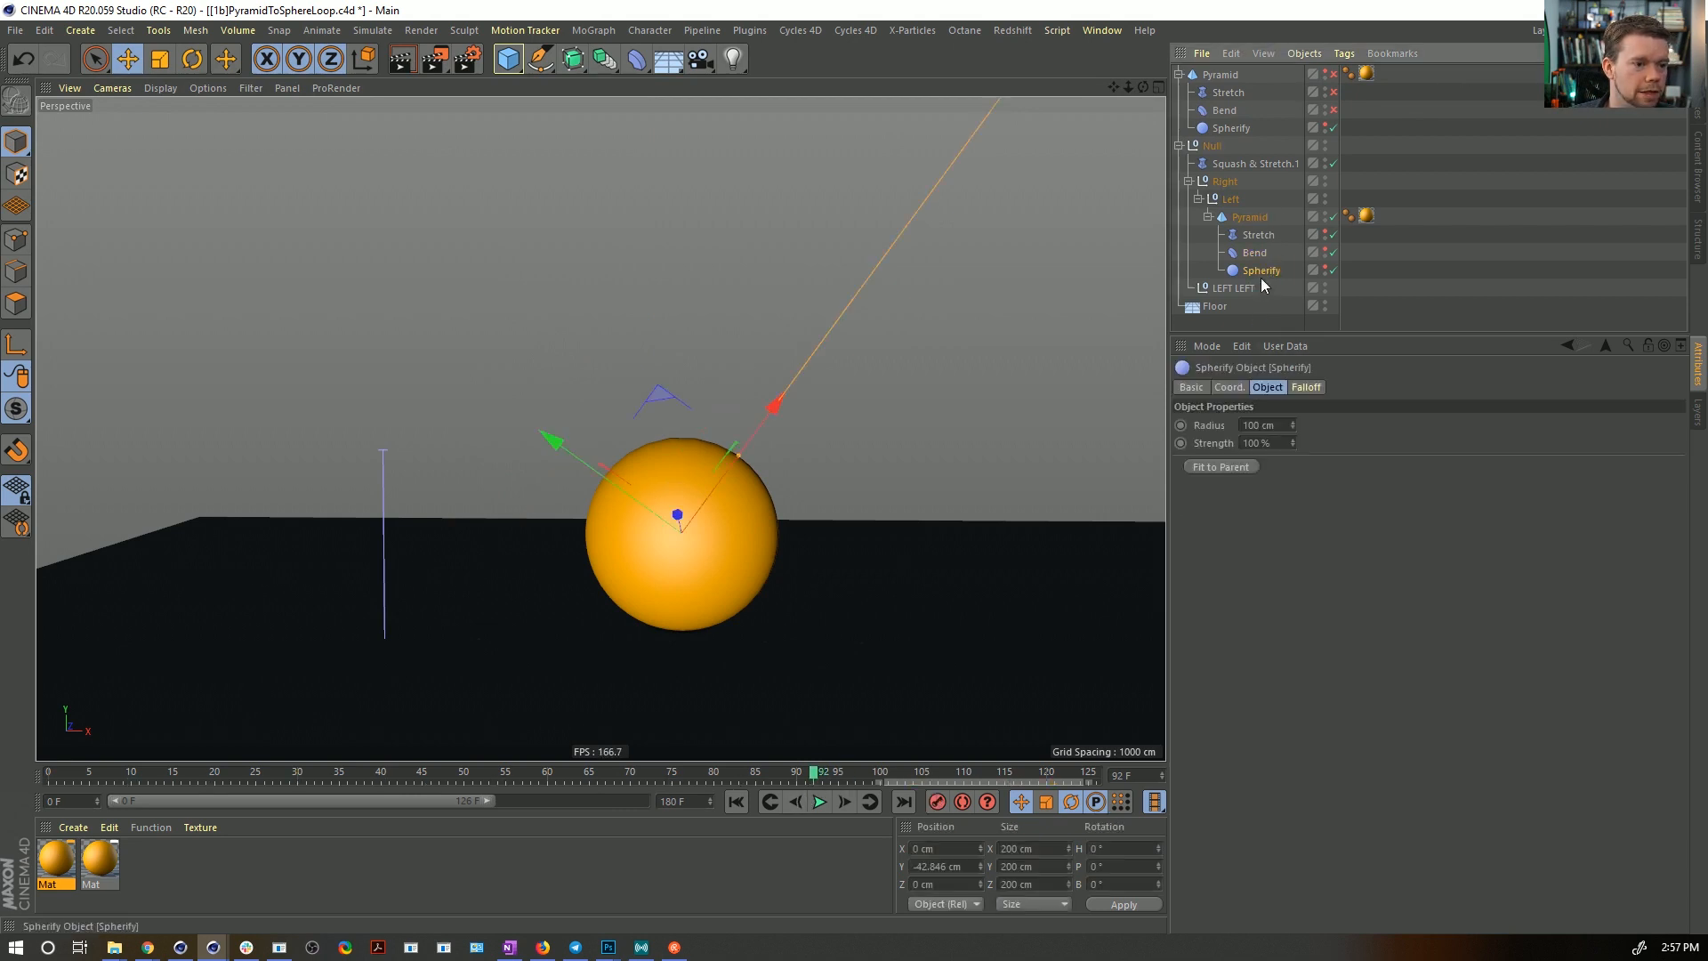
{"action": "left_click", "coordinate": [1254, 443]}
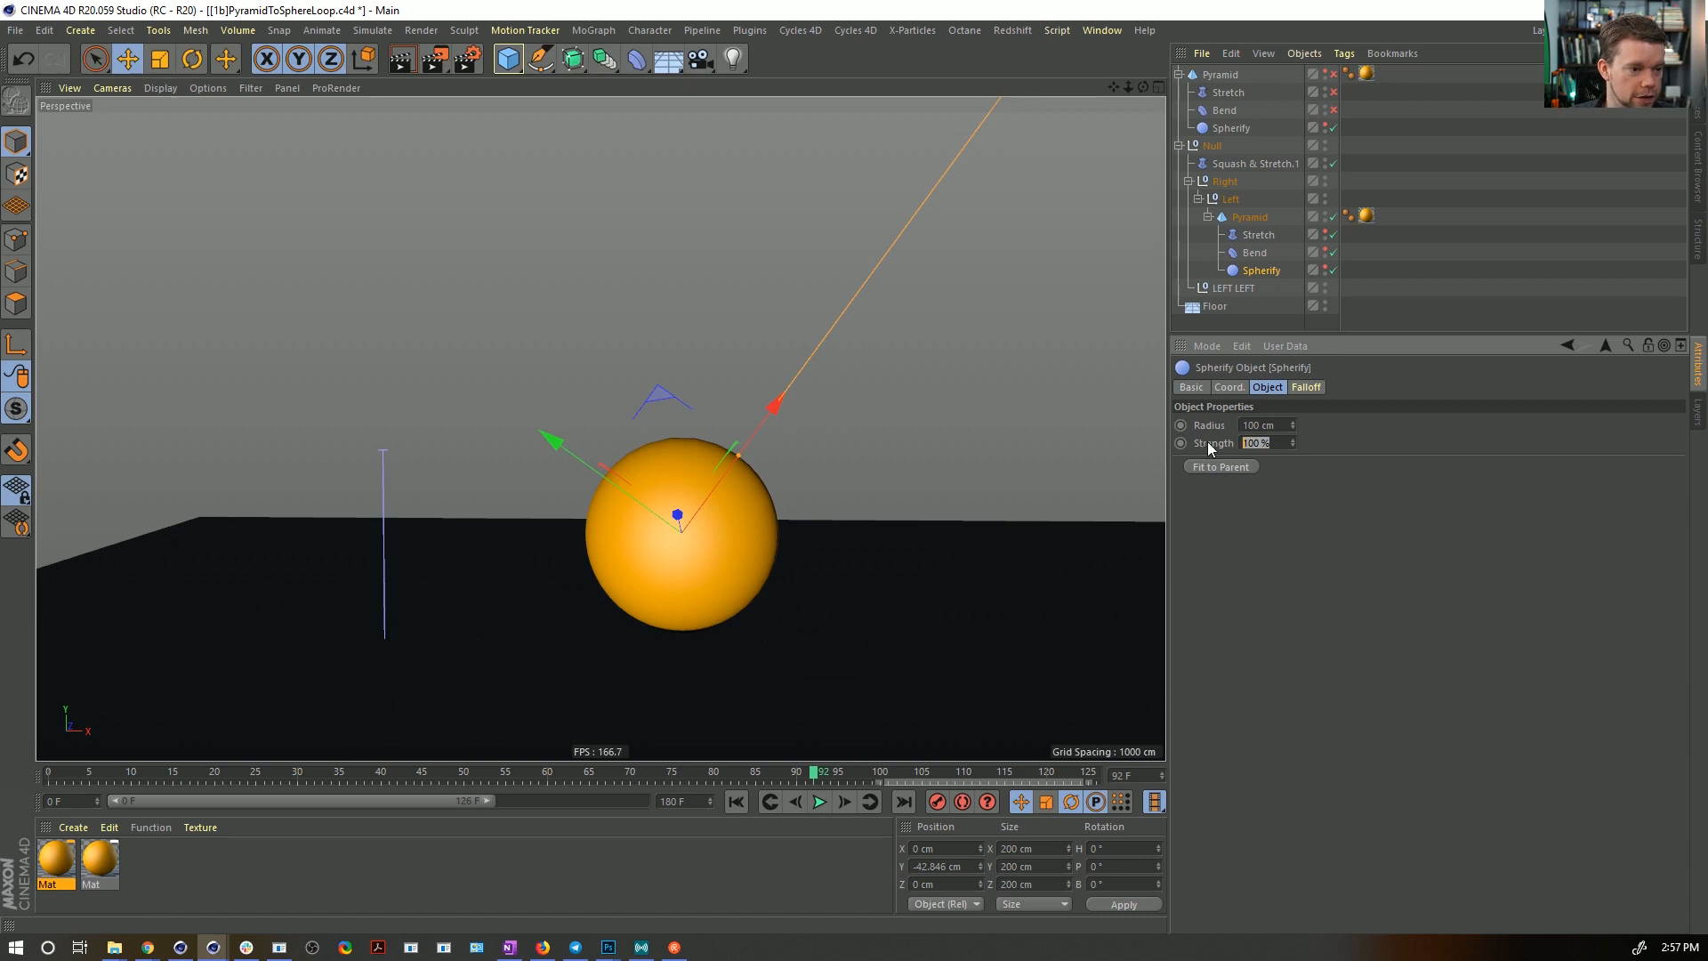
{"action": "left_click", "coordinate": [1180, 443]}
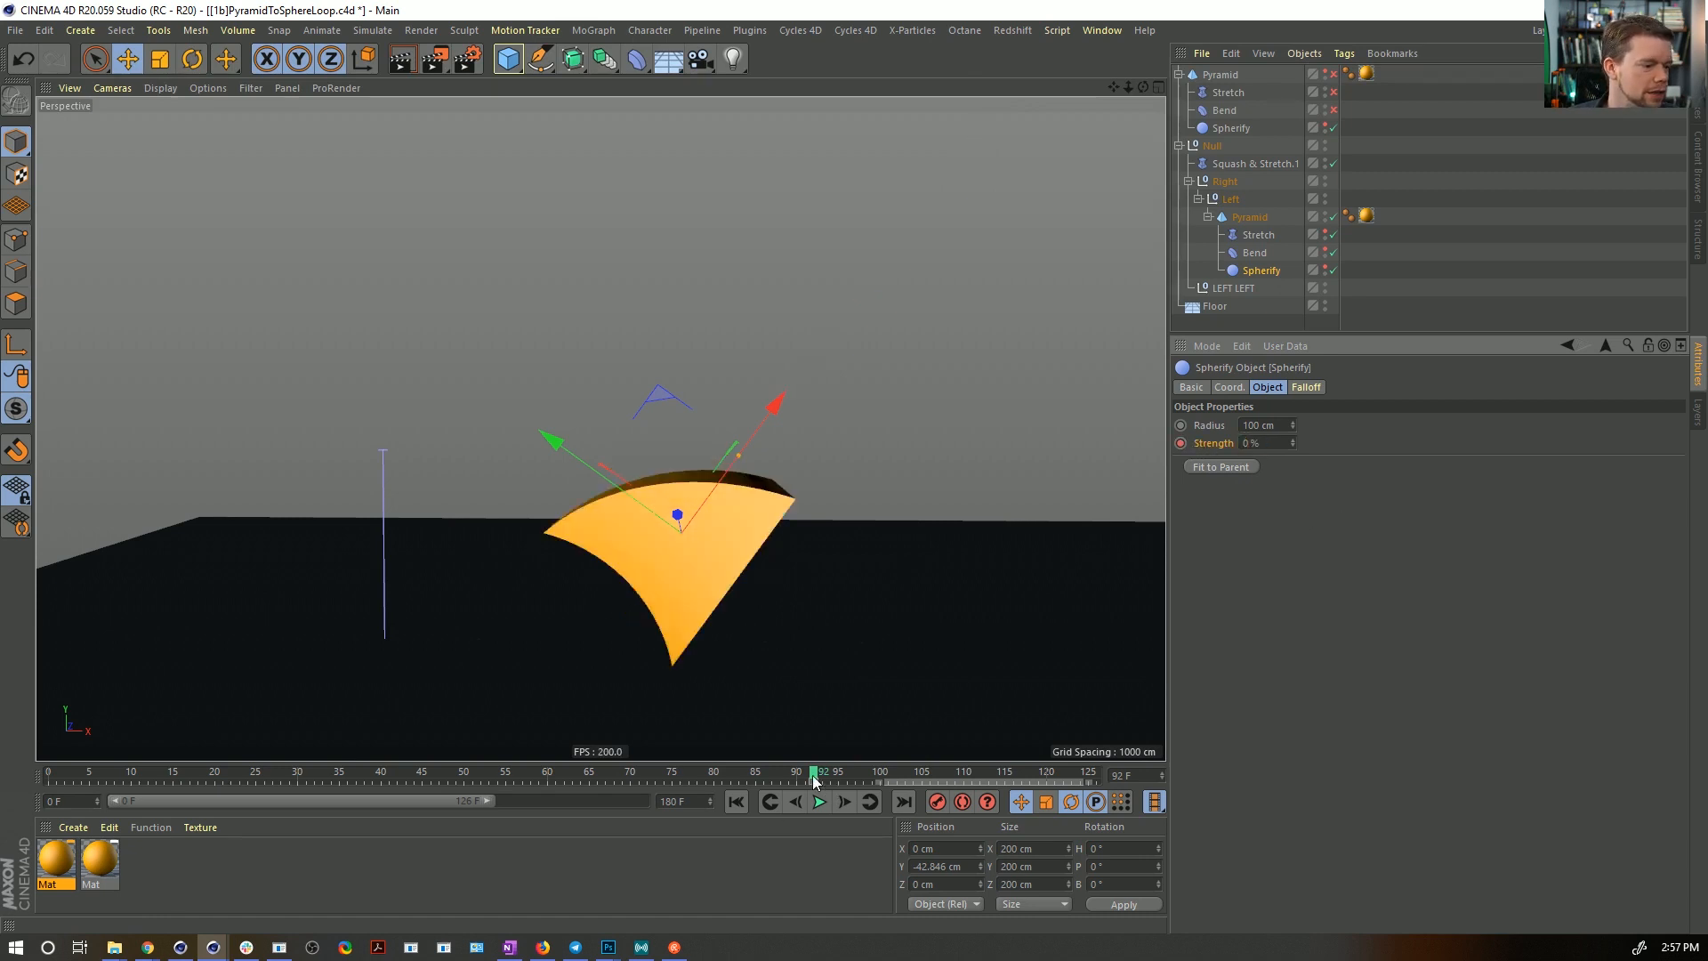
- Keyframe the nested Spherify's Strength at 0% on frame 105 and at 100% on frame 98
{"action": "left_click_drag", "start_coordinate": [819, 774], "coordinate": [925, 774]}
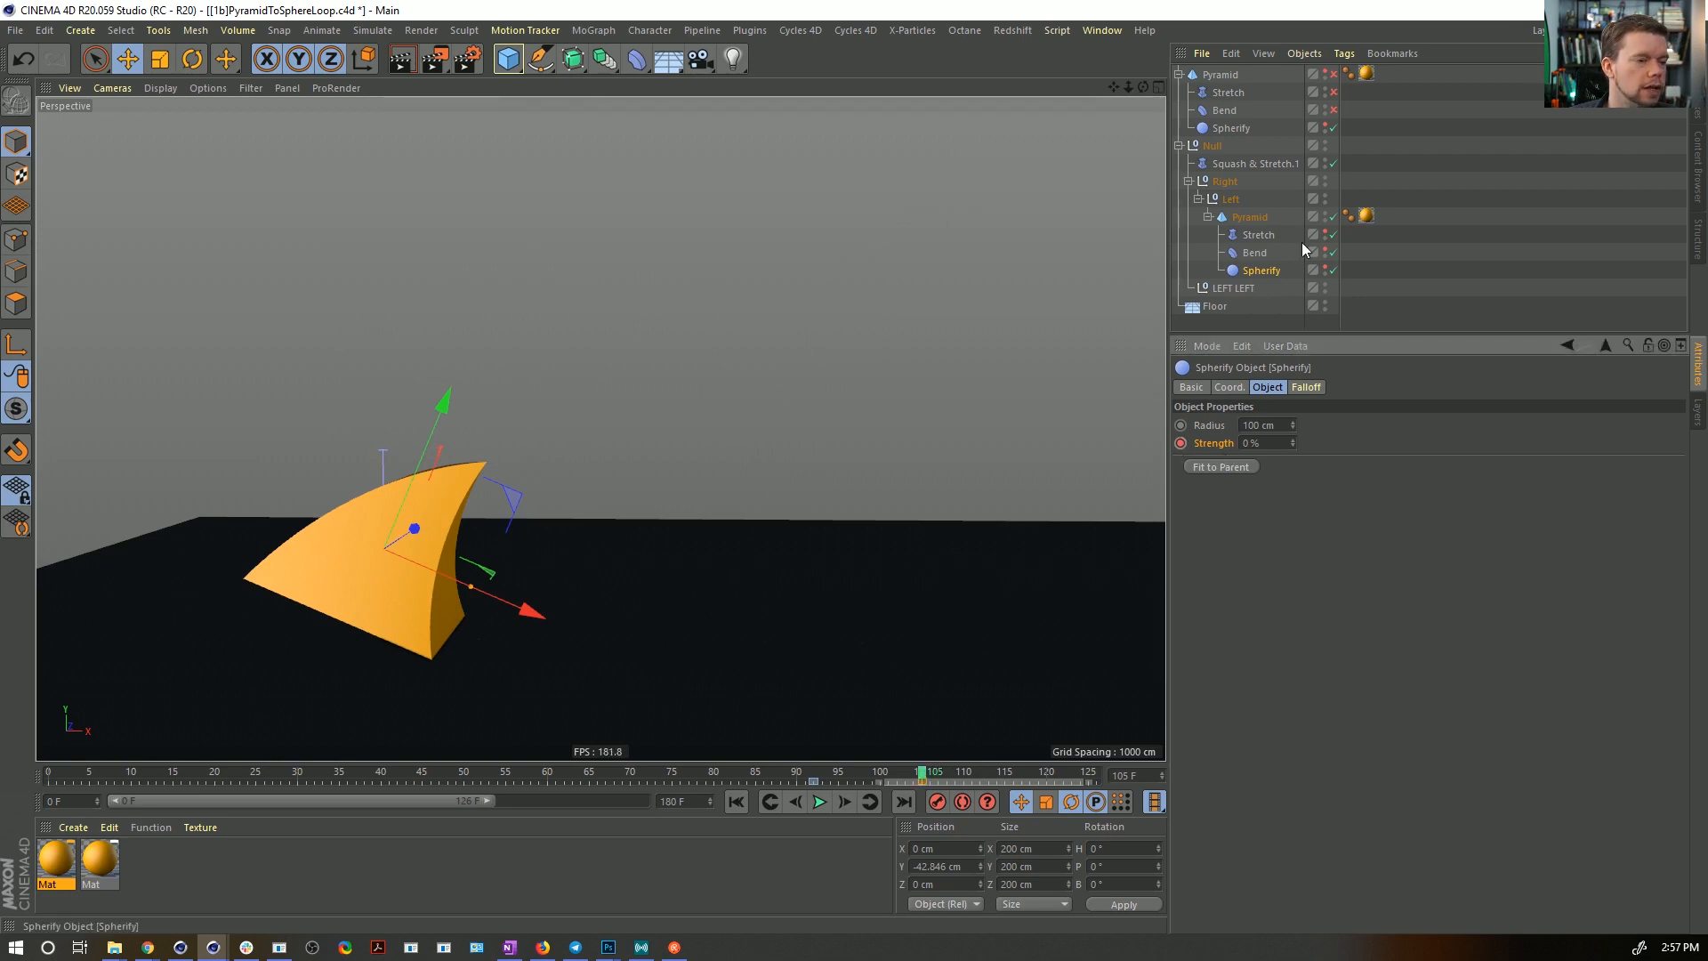
{"action": "left_click", "coordinate": [864, 776]}
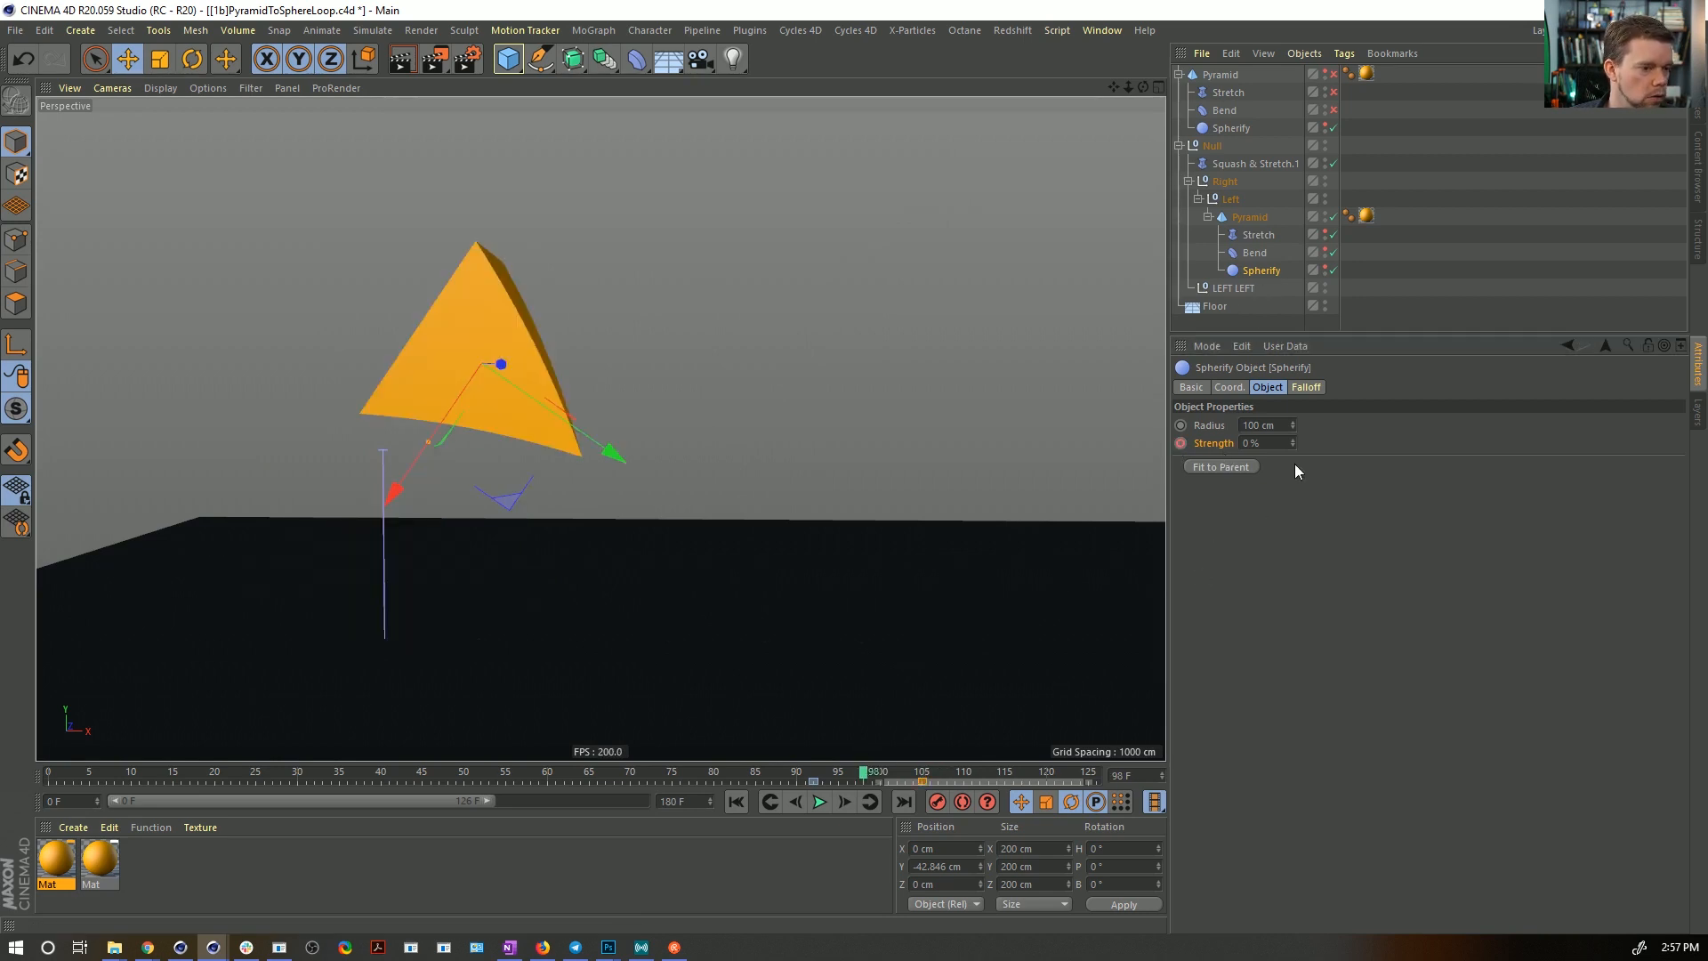
{"action": "double_click", "coordinate": [1281, 441]}
{"action": "type", "text": "100"}
{"action": "key", "text": "Return"}
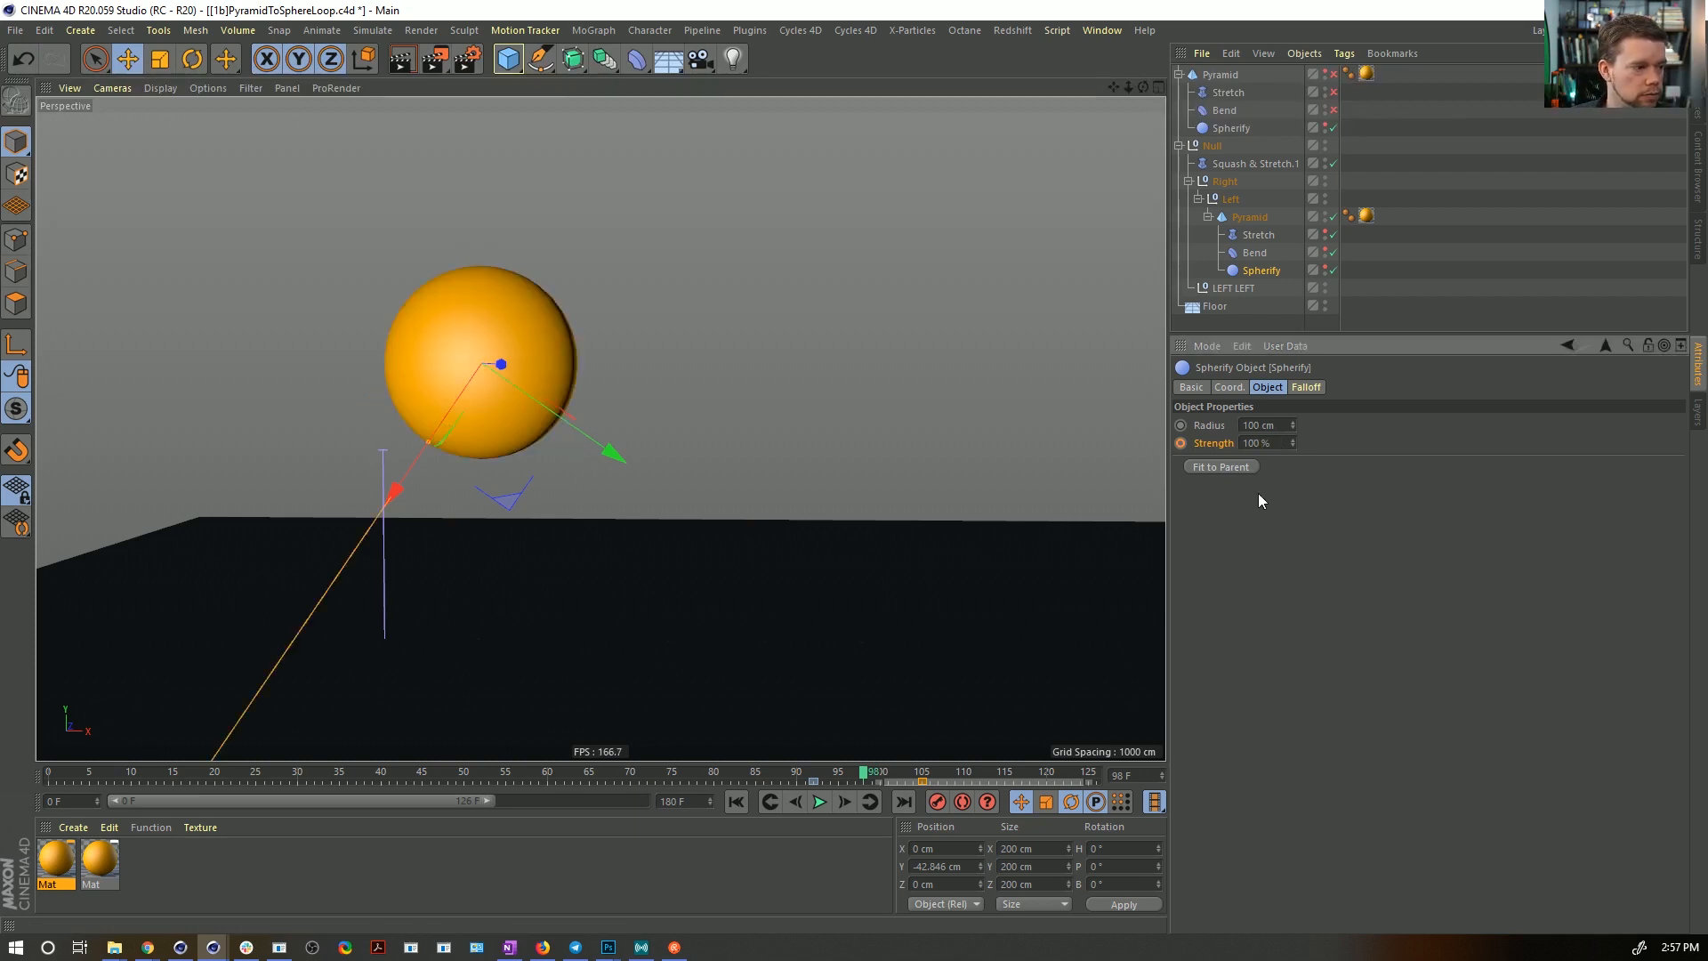
- Play the loop from around frame 70 to review the sphere morph, and disable the nested Spherify deformer
{"action": "left_click", "coordinate": [783, 775]}
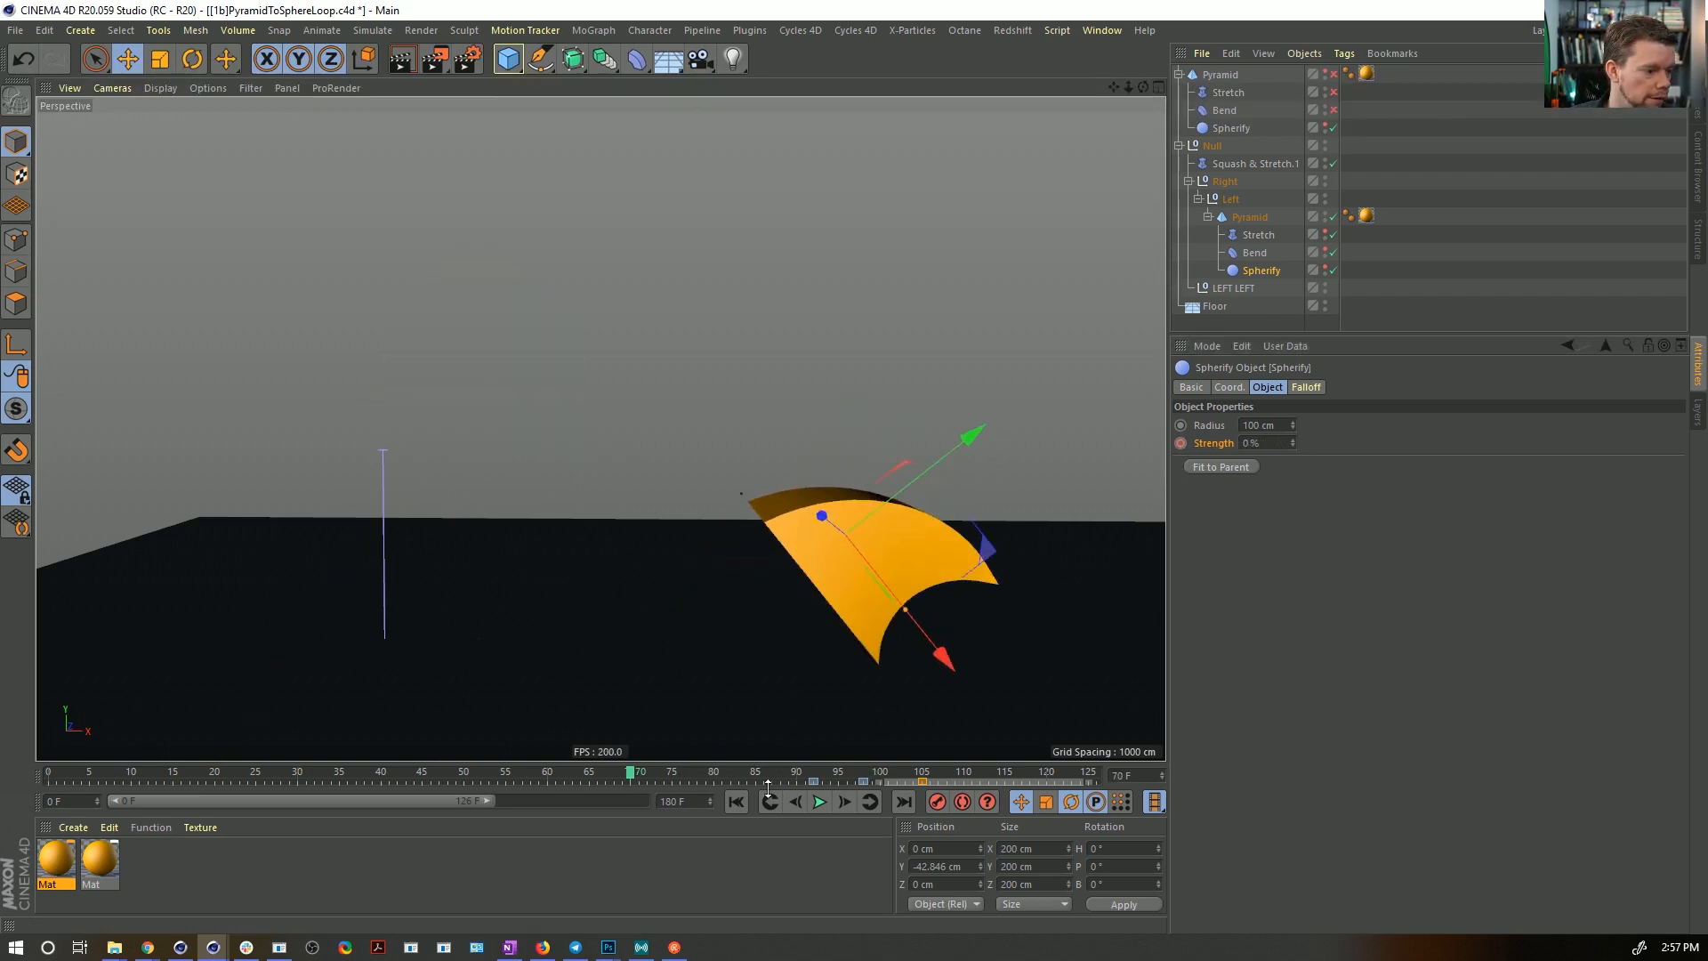
{"action": "left_click", "coordinate": [819, 802]}
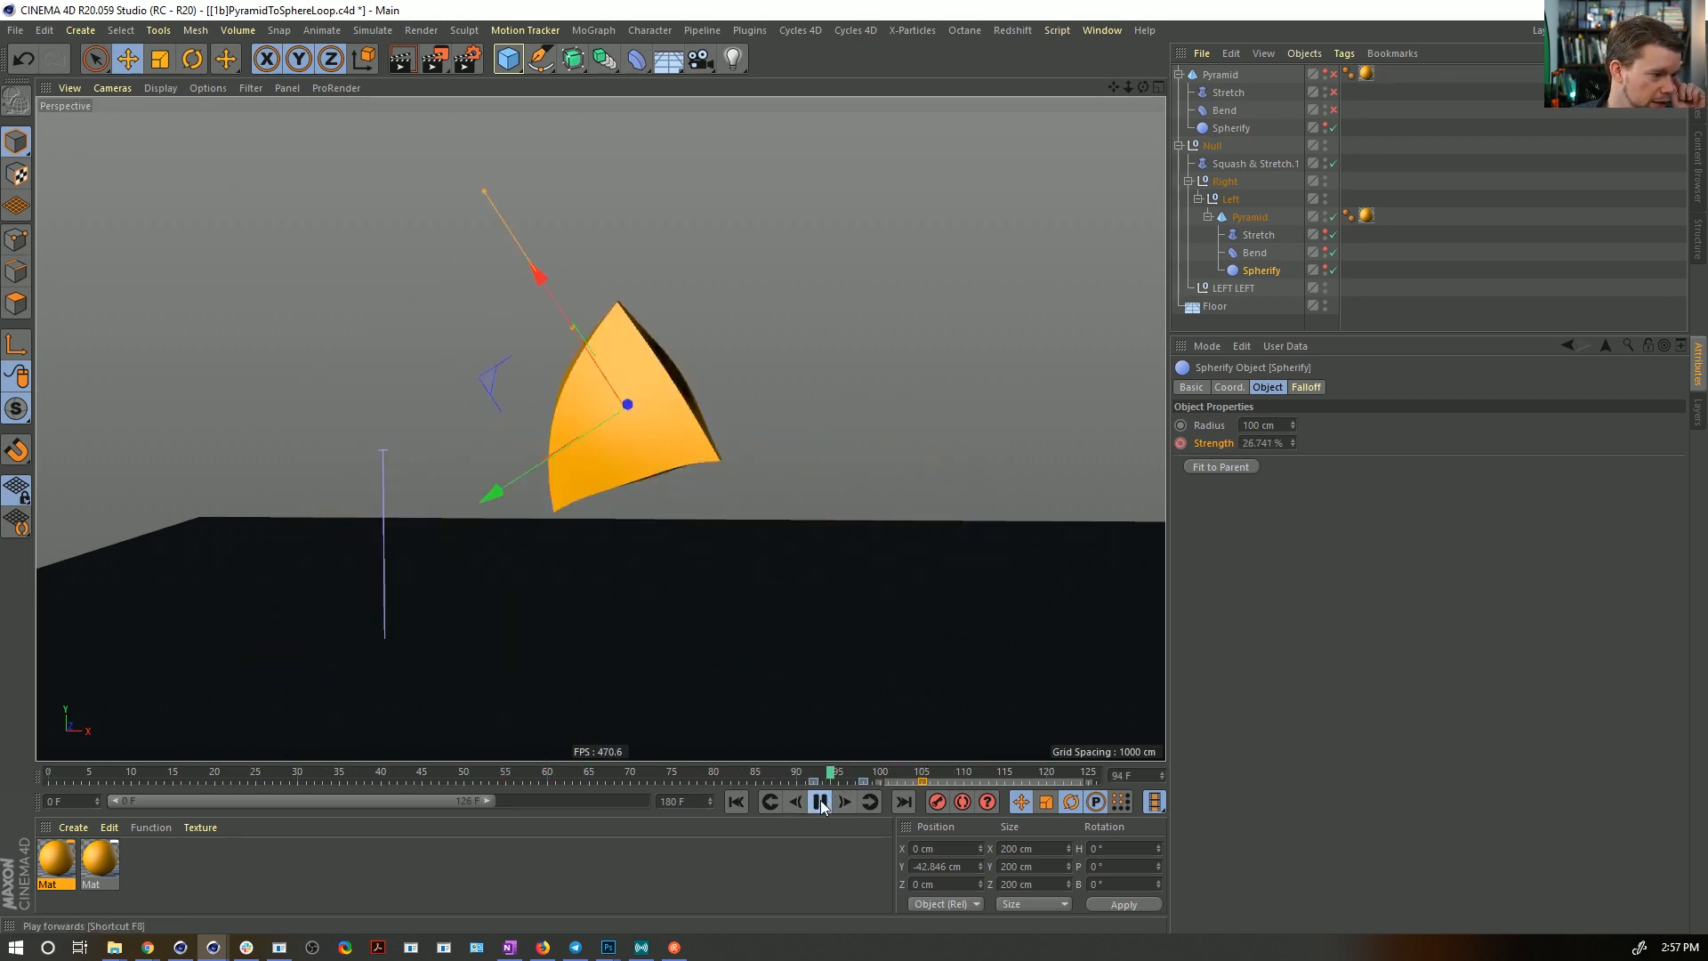
{"action": "left_click", "coordinate": [819, 801]}
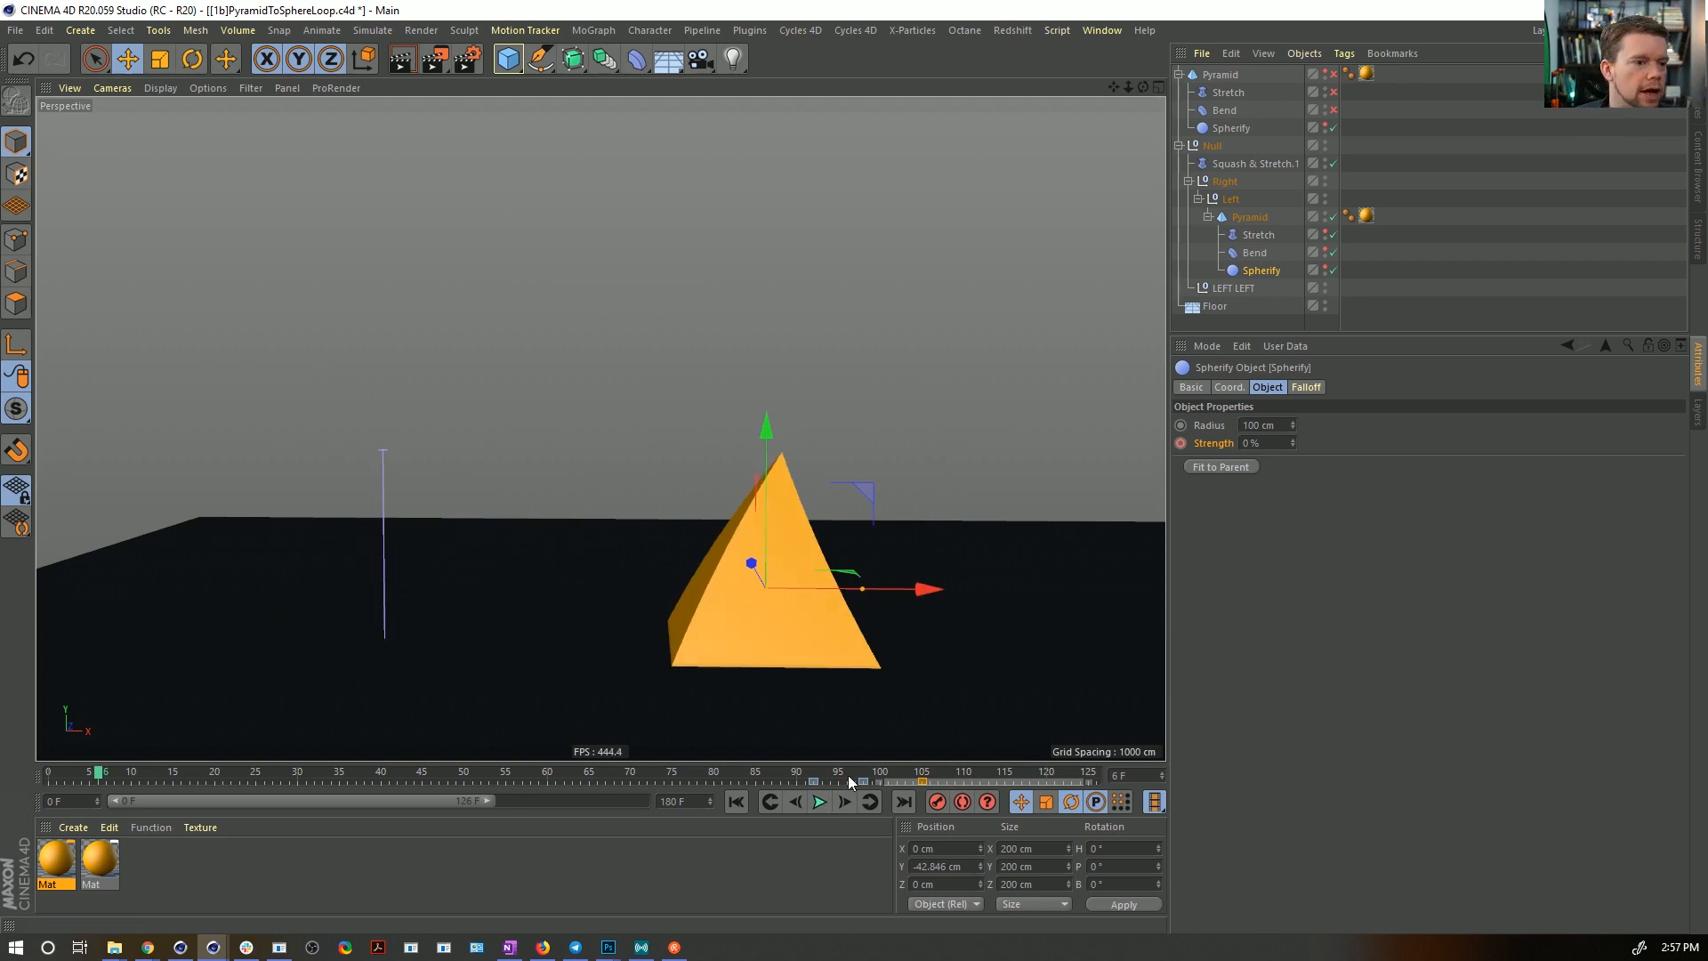
{"action": "left_click", "coordinate": [1333, 269]}
{"action": "left_click", "coordinate": [933, 620]}
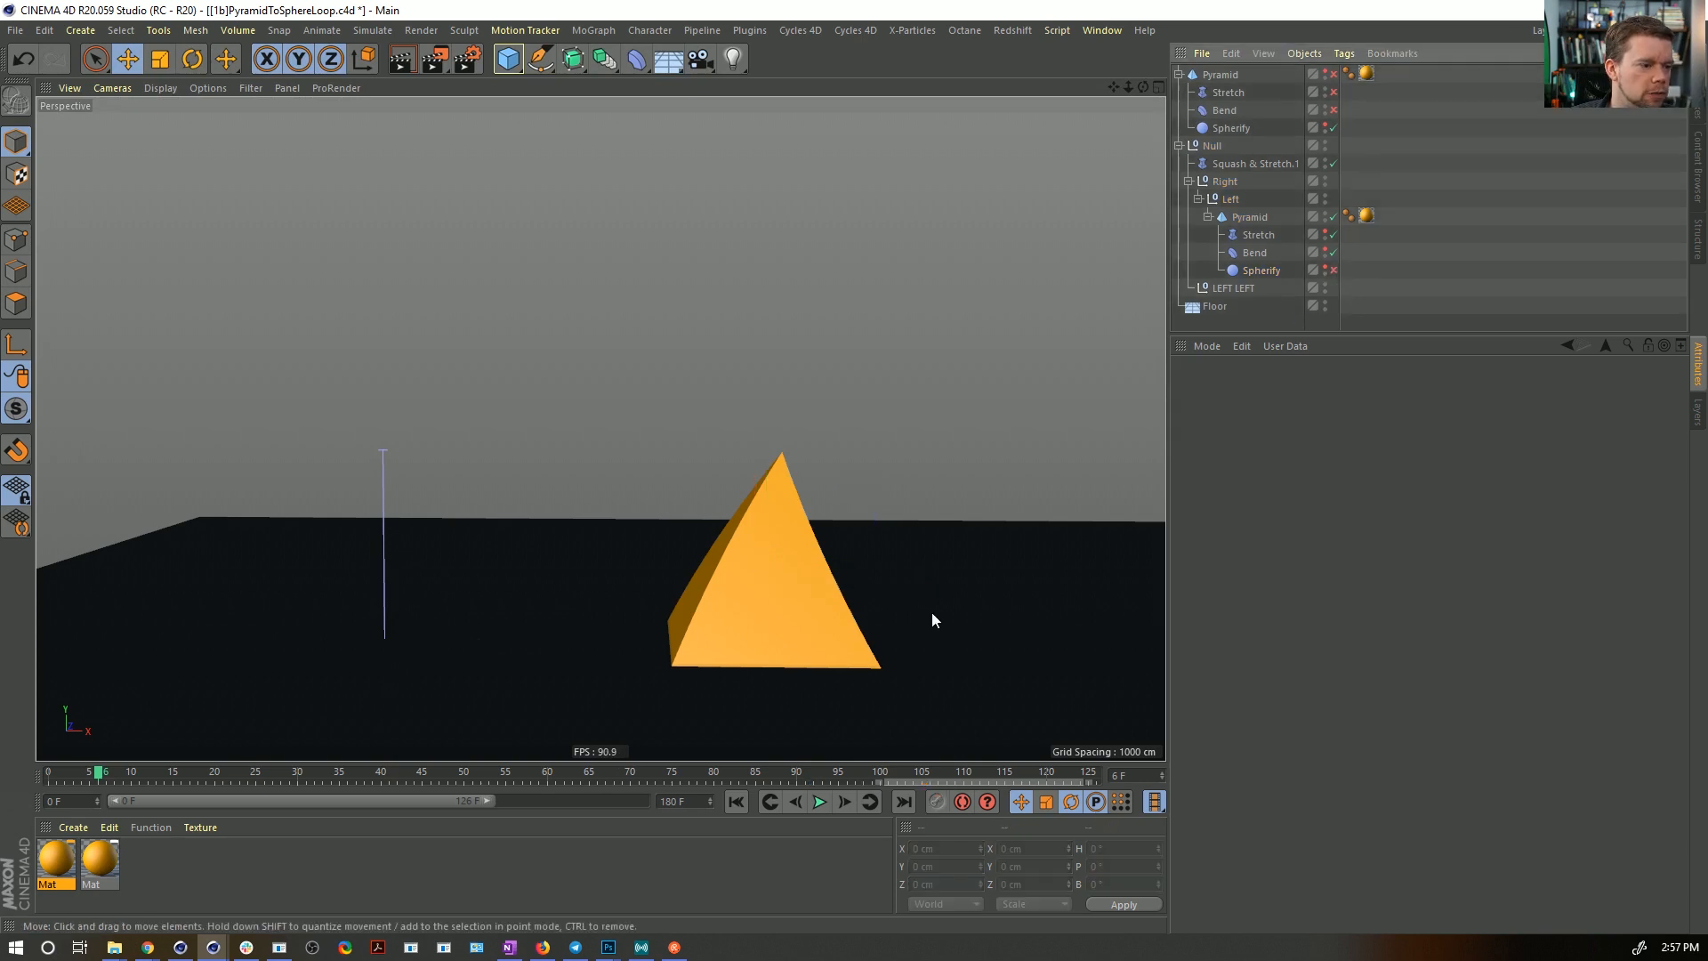
- Play the loop to review the pyramid's jump and landing with the nested Spherify disabled
{"action": "left_click", "coordinate": [819, 803]}
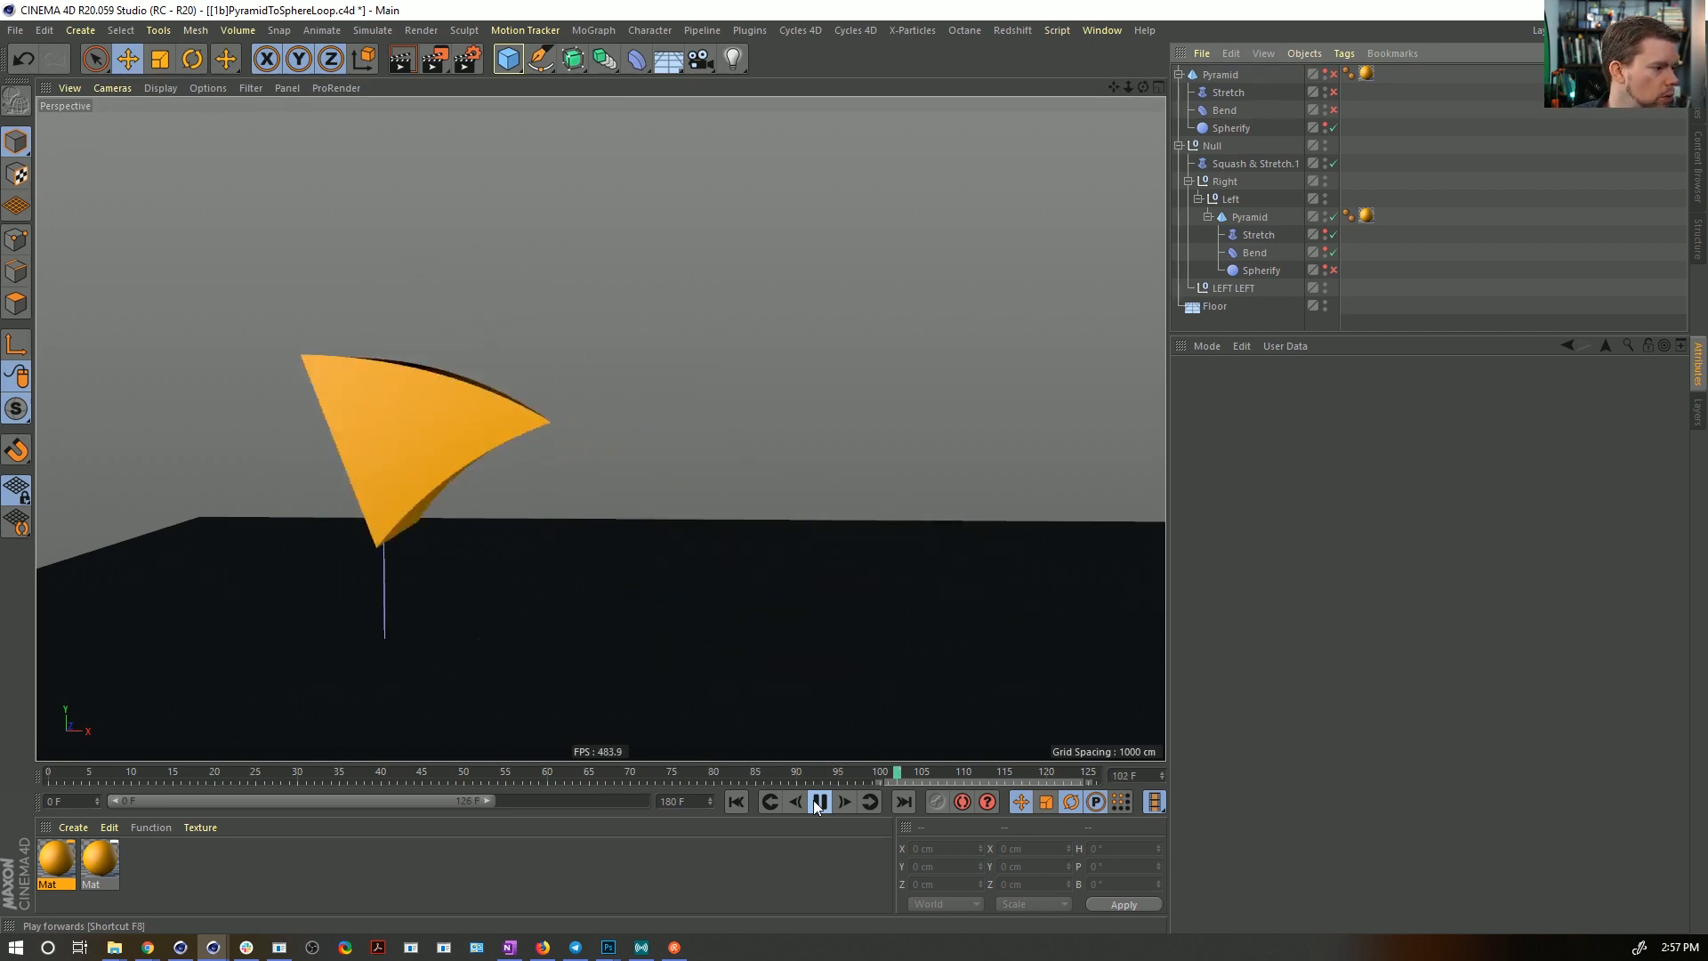
{"action": "left_click", "coordinate": [817, 803]}
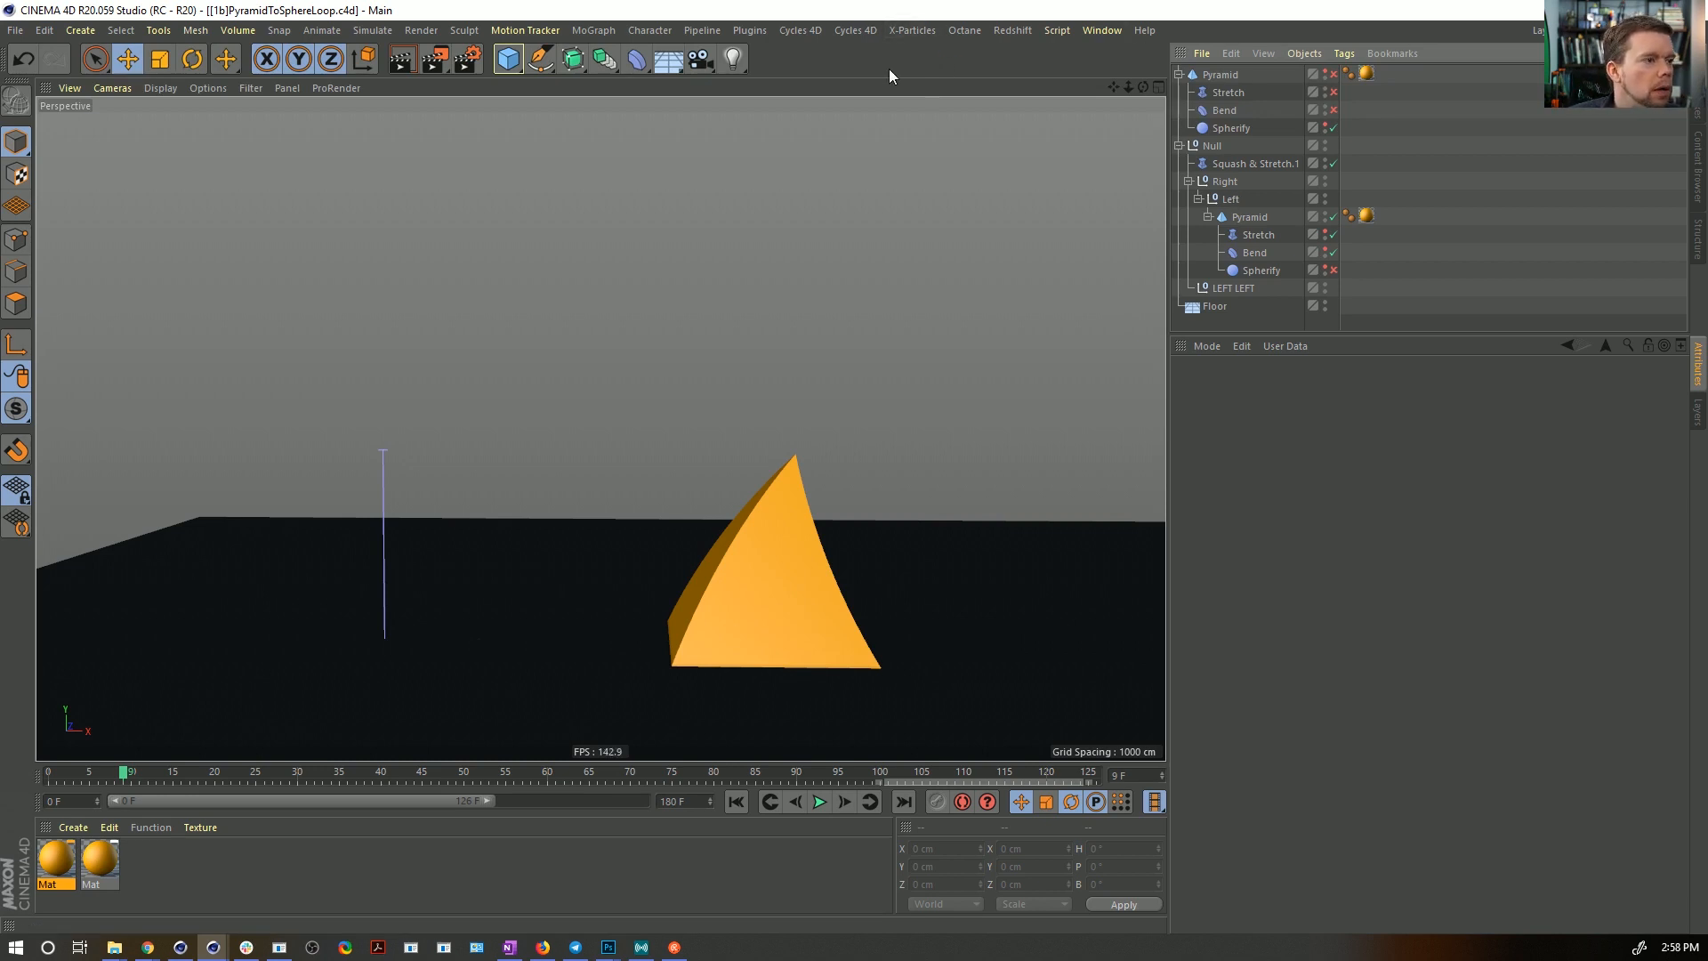
- Open an enlarged F-Curve timeline window showing the Squash & Stretch.1 factor curve, placed clear of the pyramid's landing spot
{"action": "left_click", "coordinate": [1087, 29]}
{"action": "left_click", "coordinate": [1177, 246]}
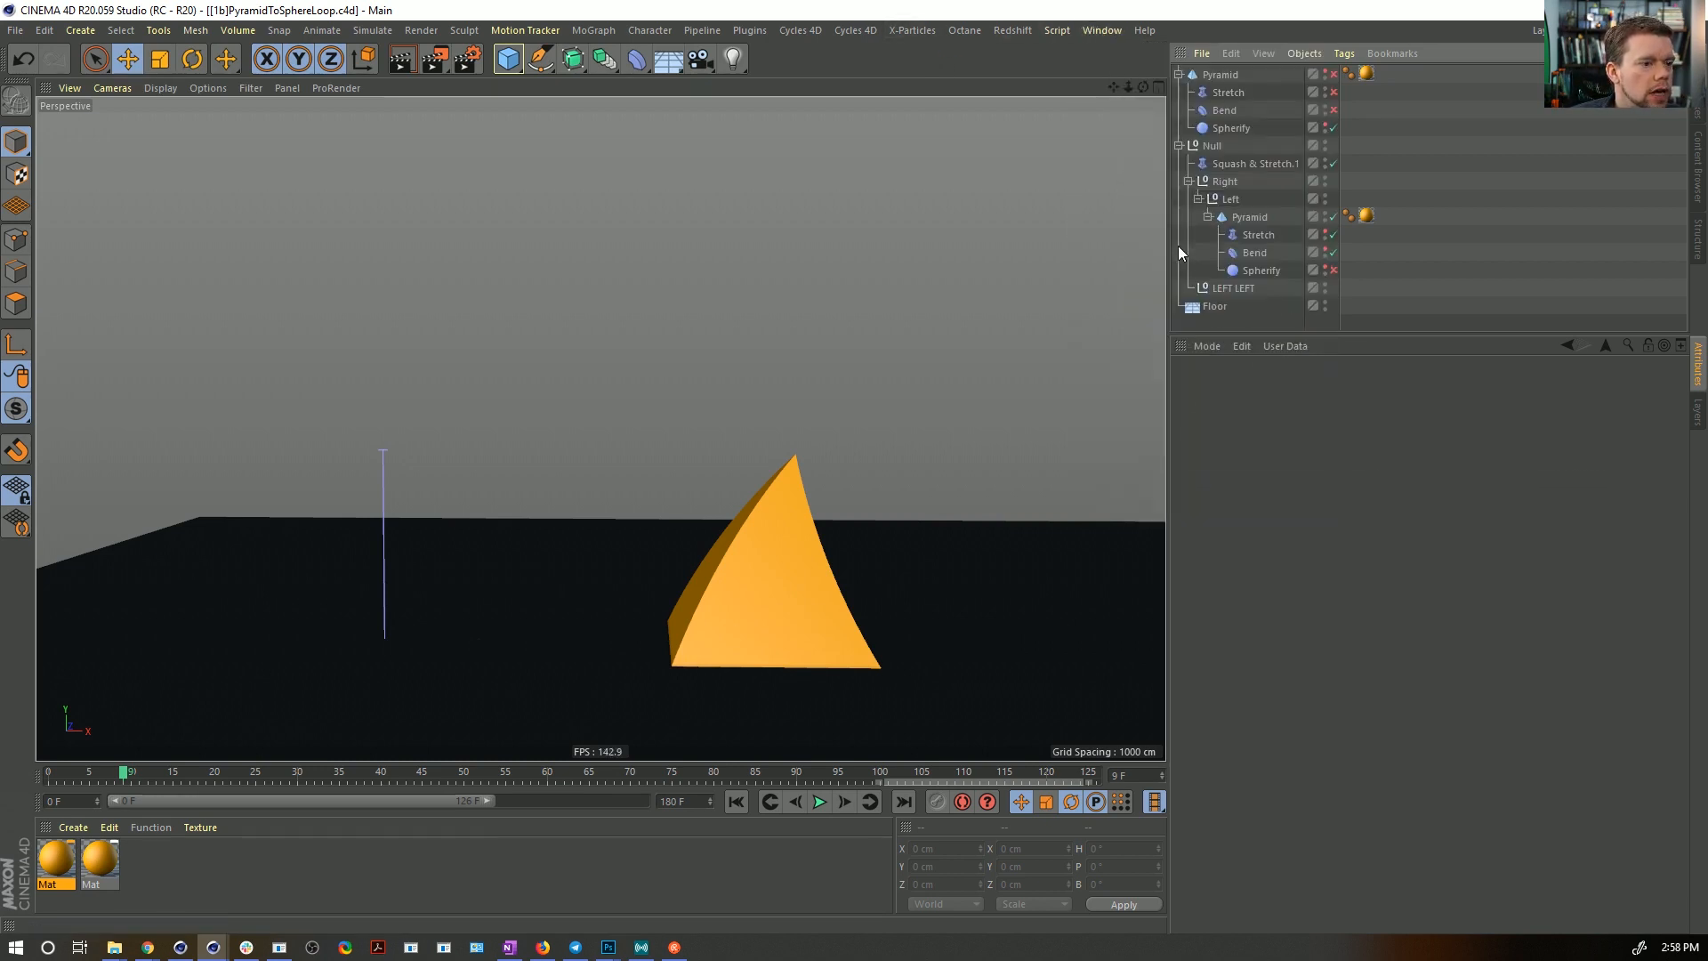
{"action": "left_click_drag", "start_coordinate": [1334, 230], "coordinate": [425, 37]}
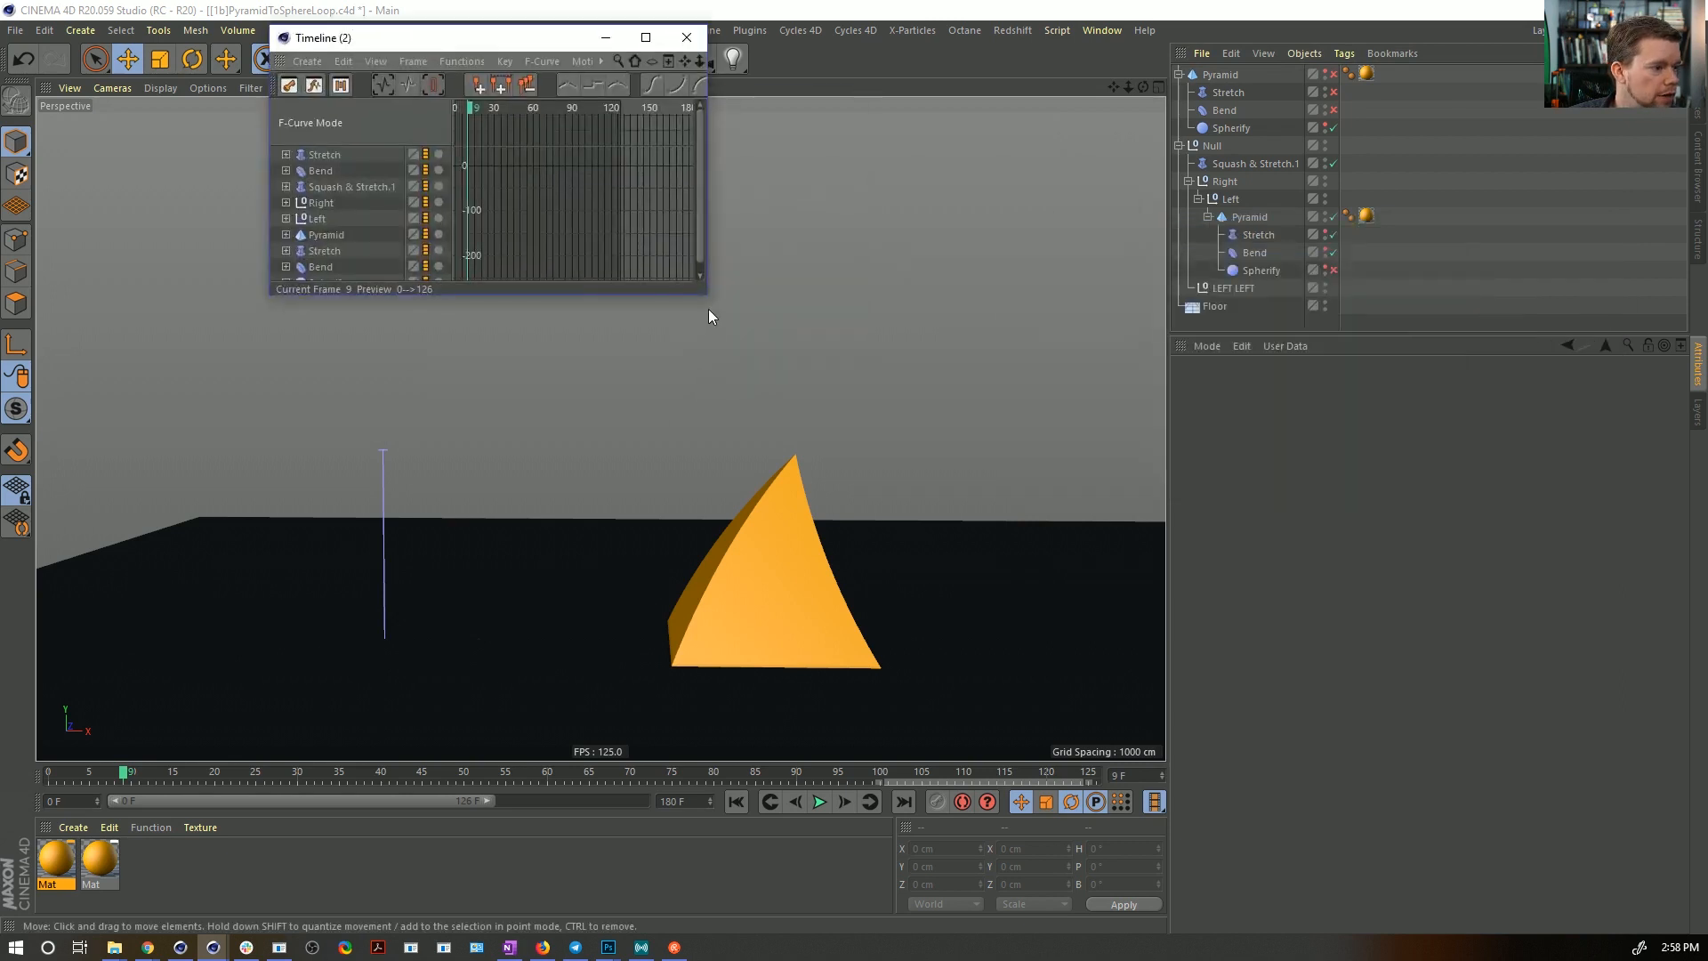
{"action": "left_click_drag", "start_coordinate": [722, 315], "coordinate": [1128, 721]}
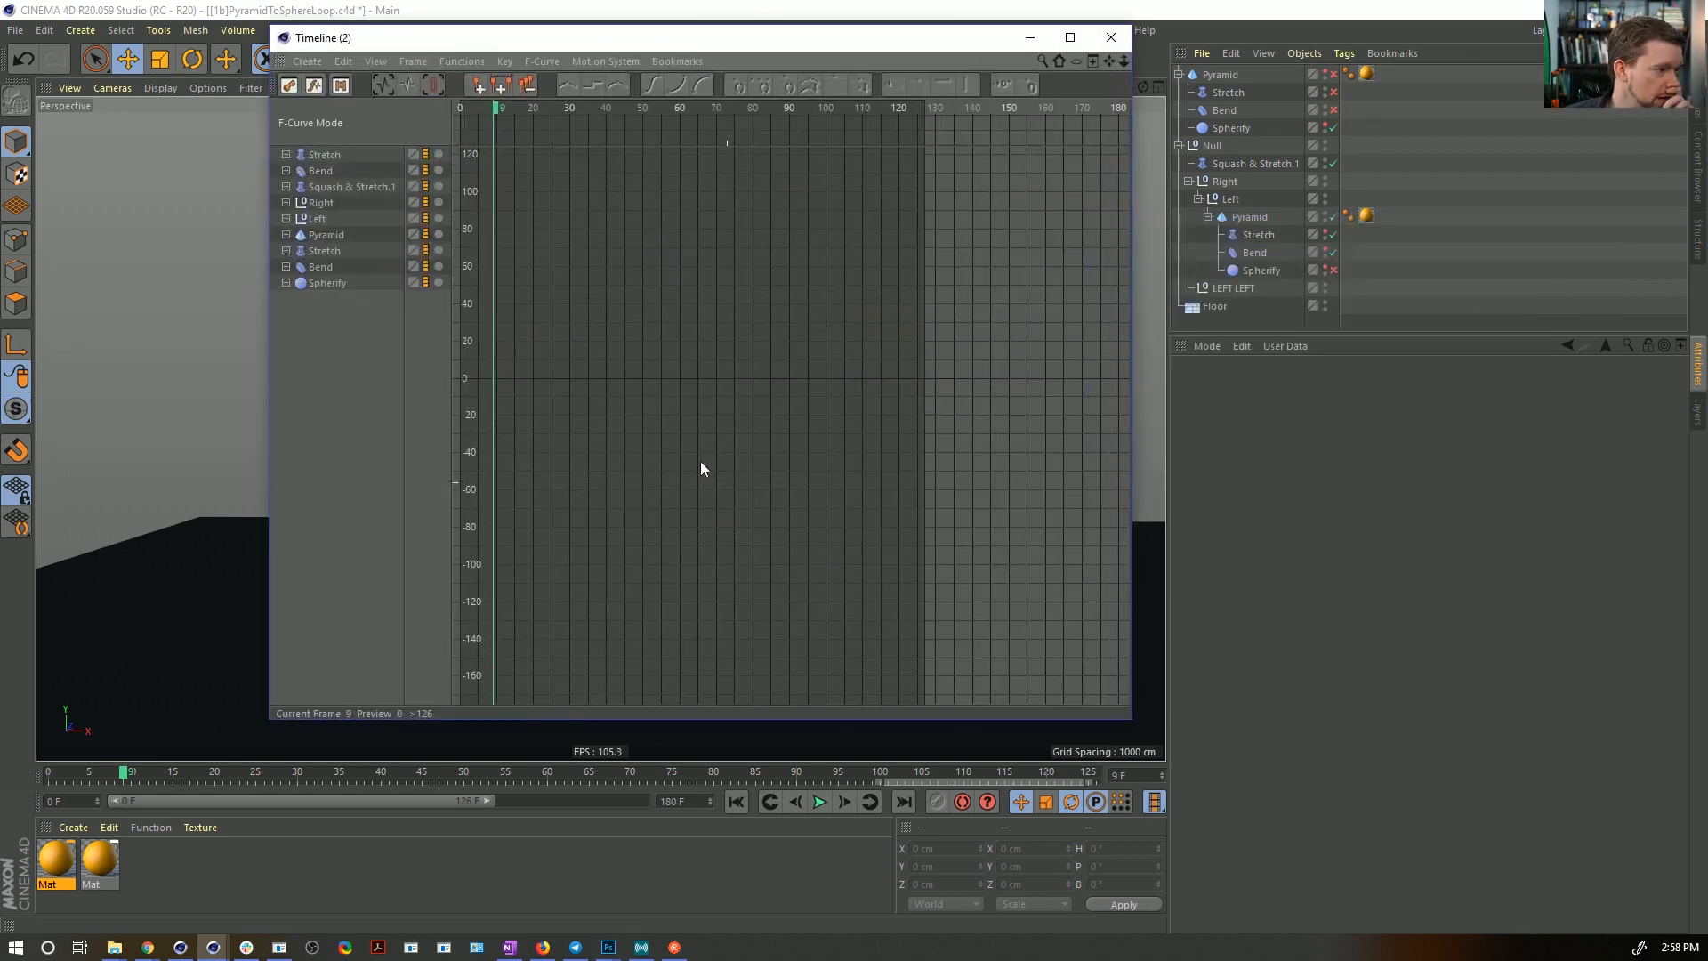
{"action": "left_click", "coordinate": [375, 188]}
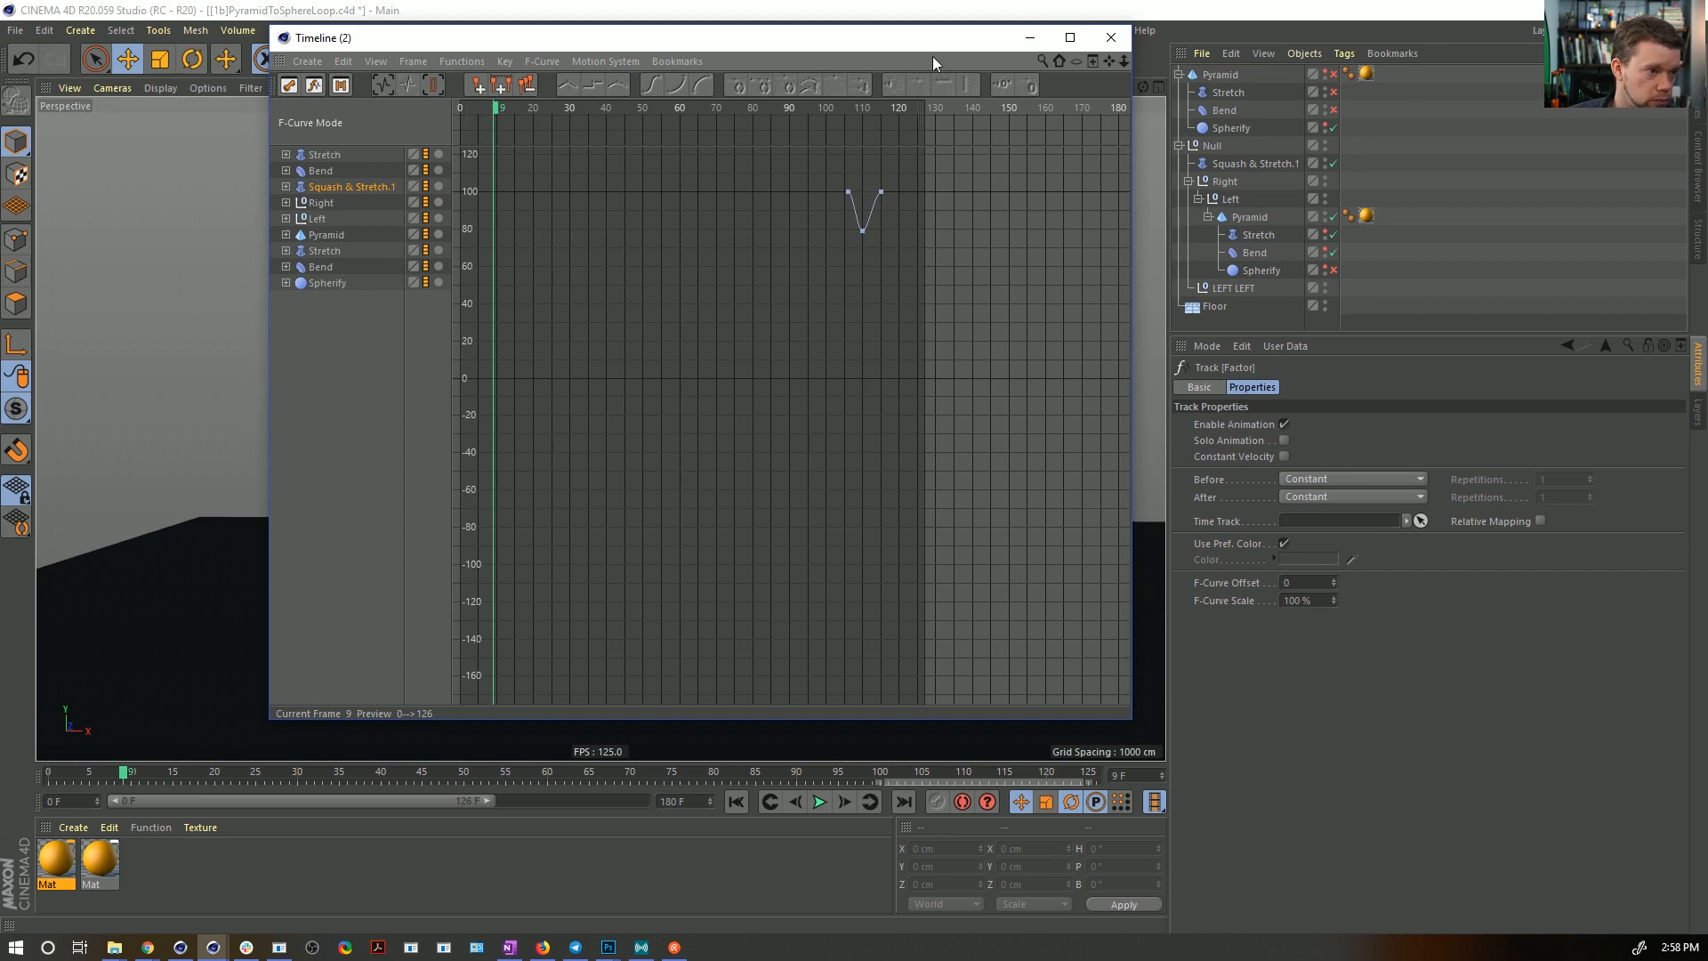
{"action": "left_click_drag", "start_coordinate": [925, 44], "coordinate": [1508, 169]}
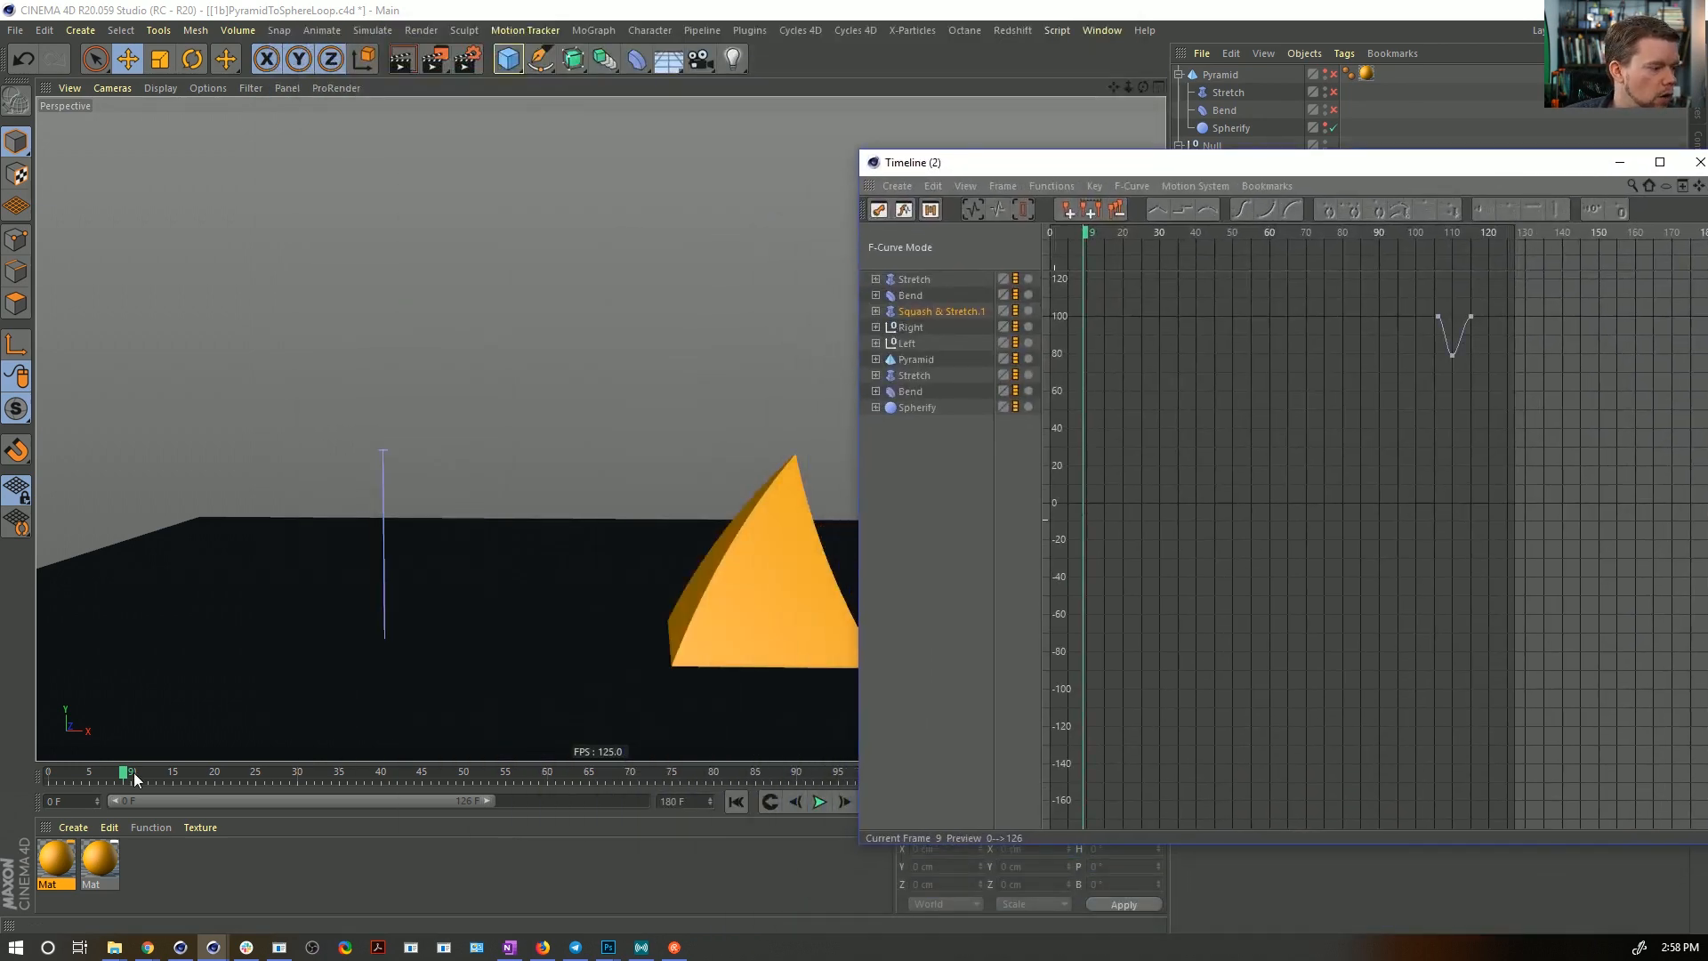
- Add a 100% key on frame 103 to the Squash & Stretch.1 factor curve, just before the landing
{"action": "left_click_drag", "start_coordinate": [125, 774], "coordinate": [516, 811]}
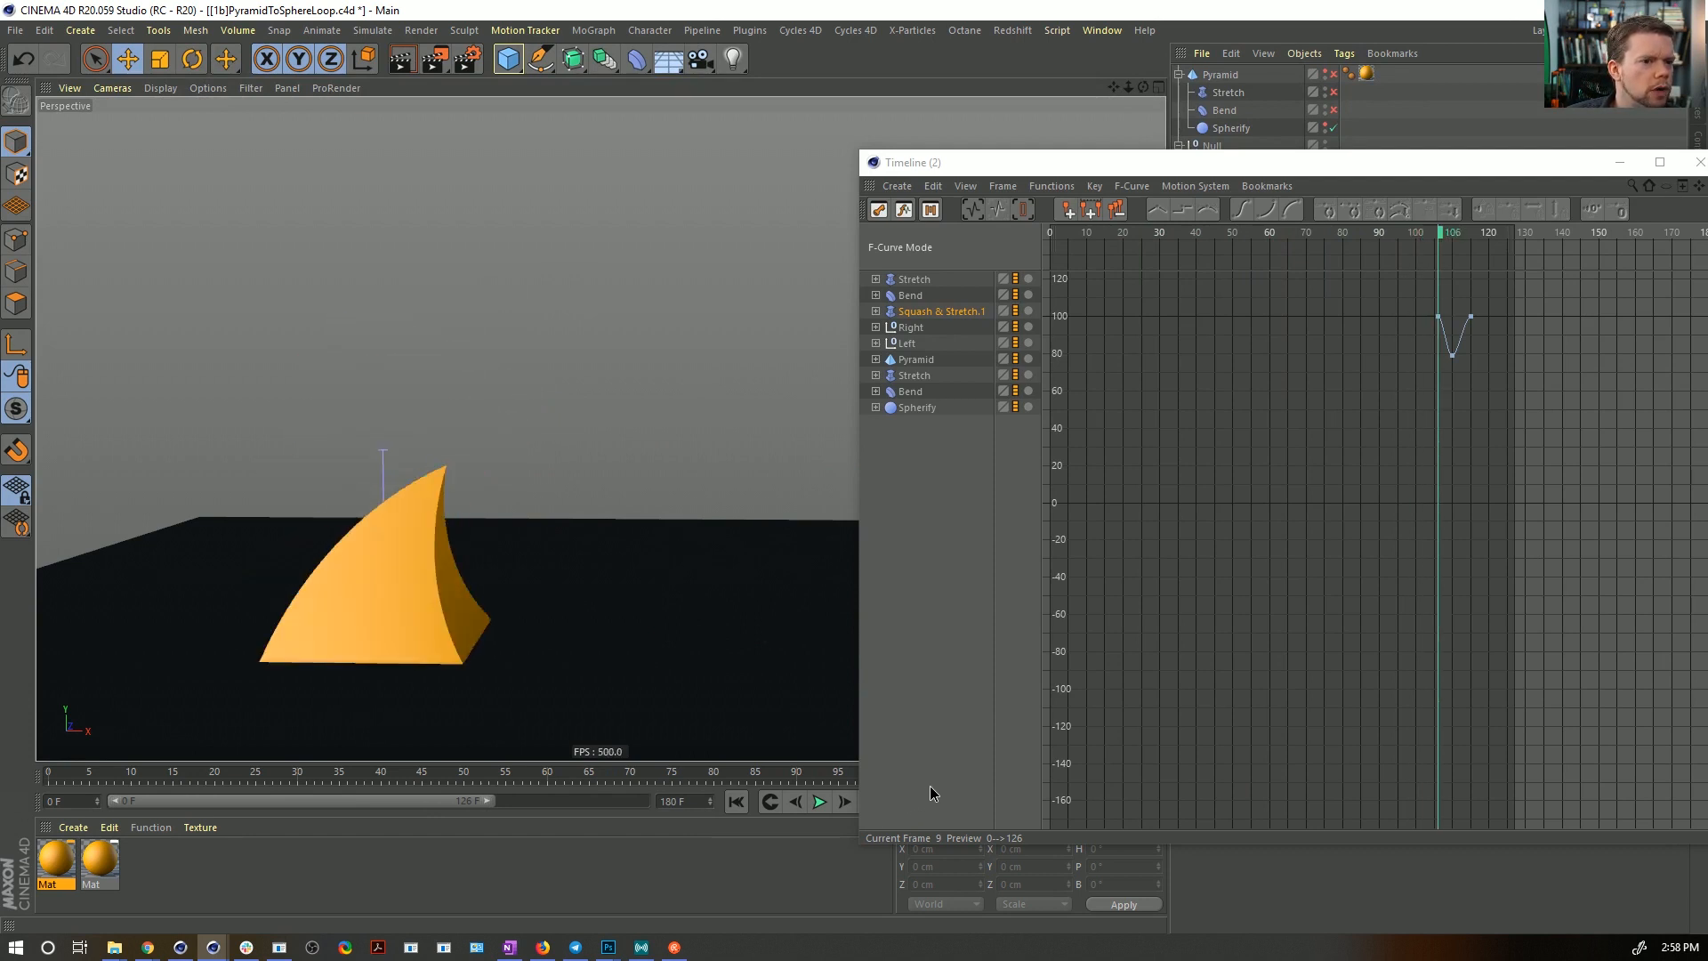
{"action": "left_click", "coordinate": [1427, 315]}
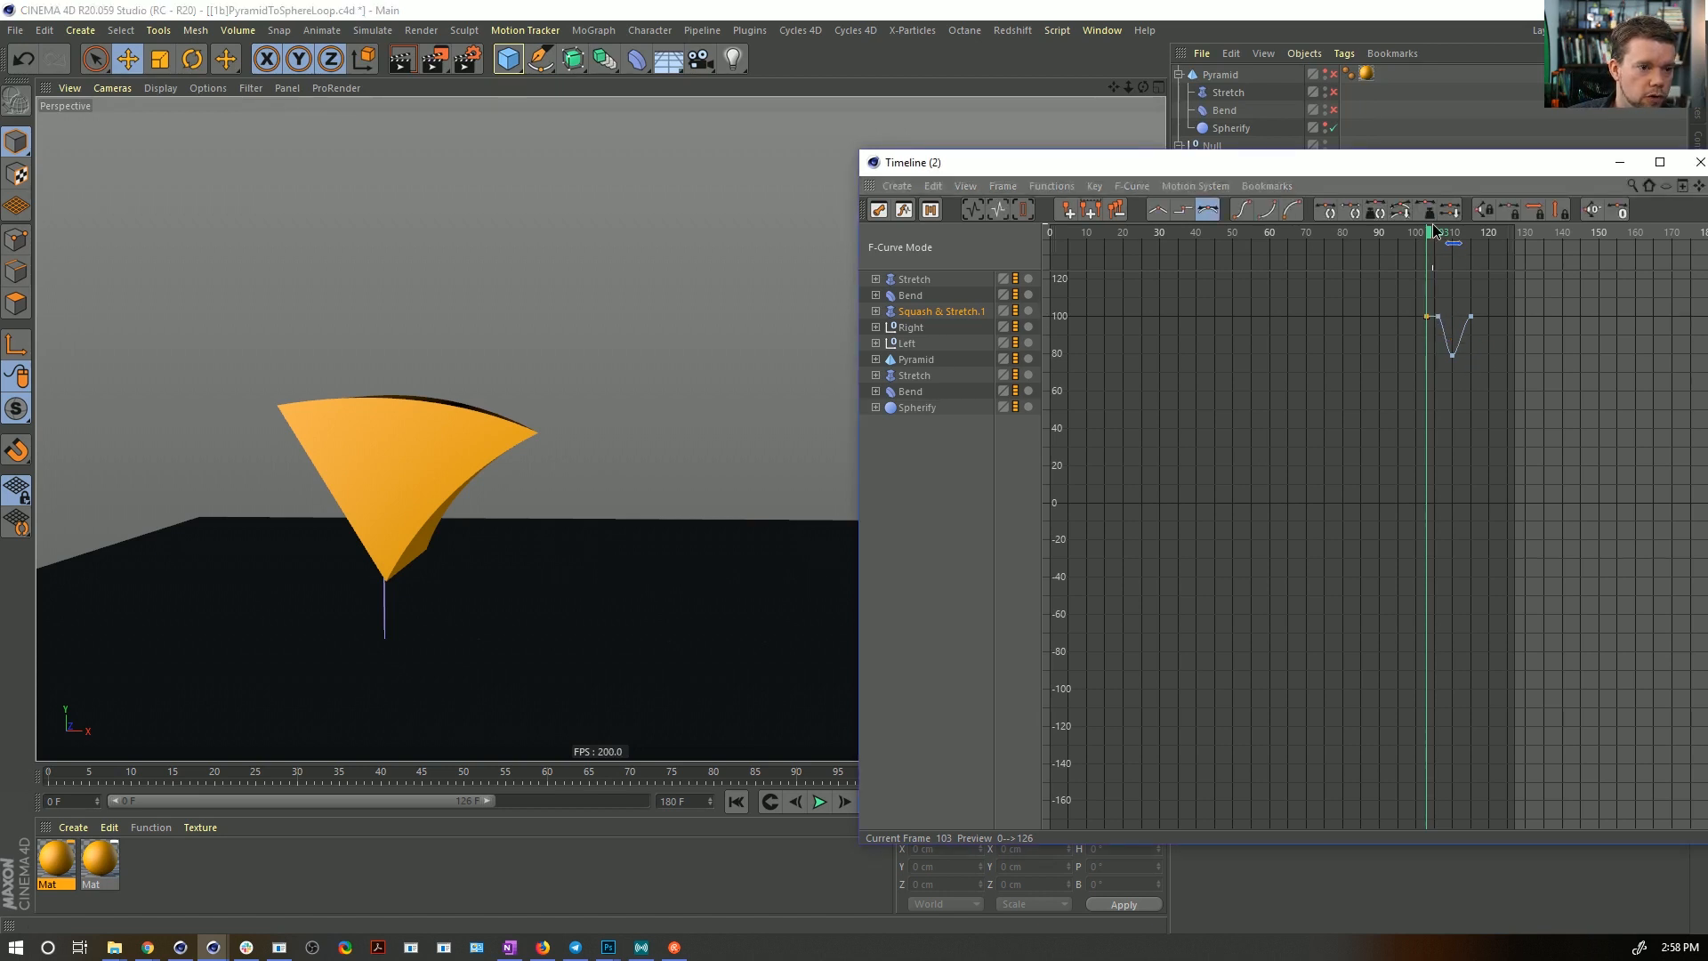
{"action": "left_click_drag", "start_coordinate": [1433, 232], "coordinate": [1445, 241]}
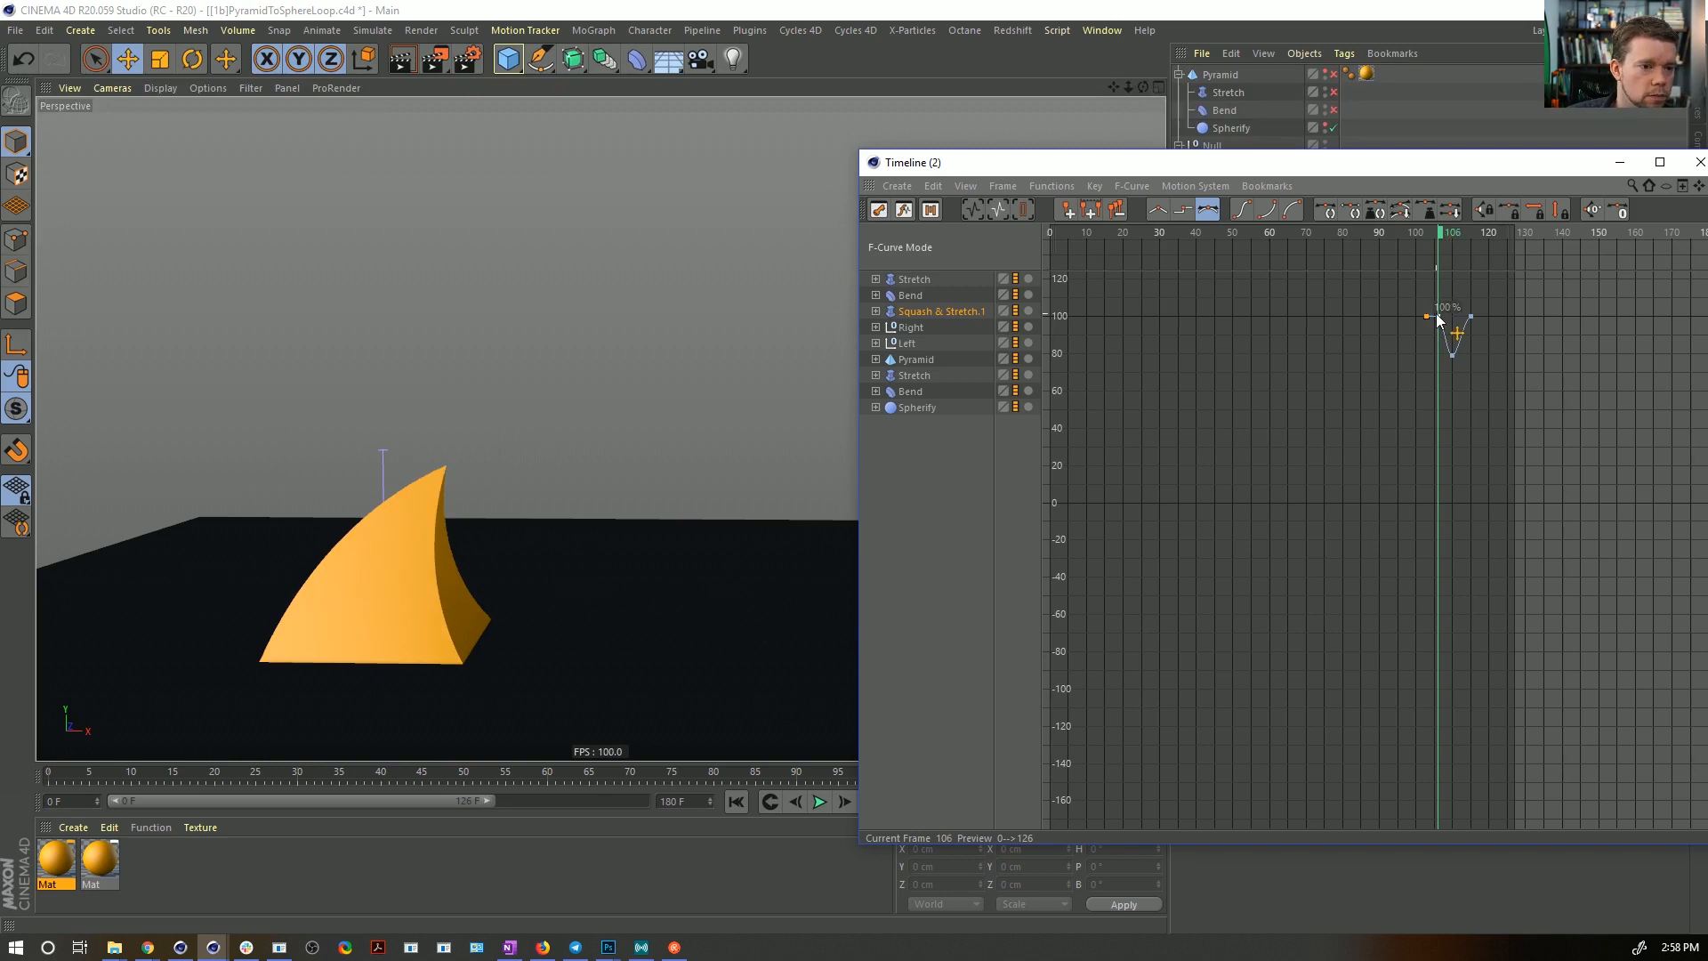
- Raise the Squash & Stretch.1 factor key on frame 106 to about 120% so the pyramid stretches before impact
{"action": "mouse_move", "coordinate": [1438, 318]}
{"action": "left_mouse_down"}
{"action": "mouse_move", "coordinate": [1443, 285]}
{"action": "mouse_move", "coordinate": [1441, 345]}
{"action": "left_mouse_up"}
{"action": "key", "text": "ctrl+z"}
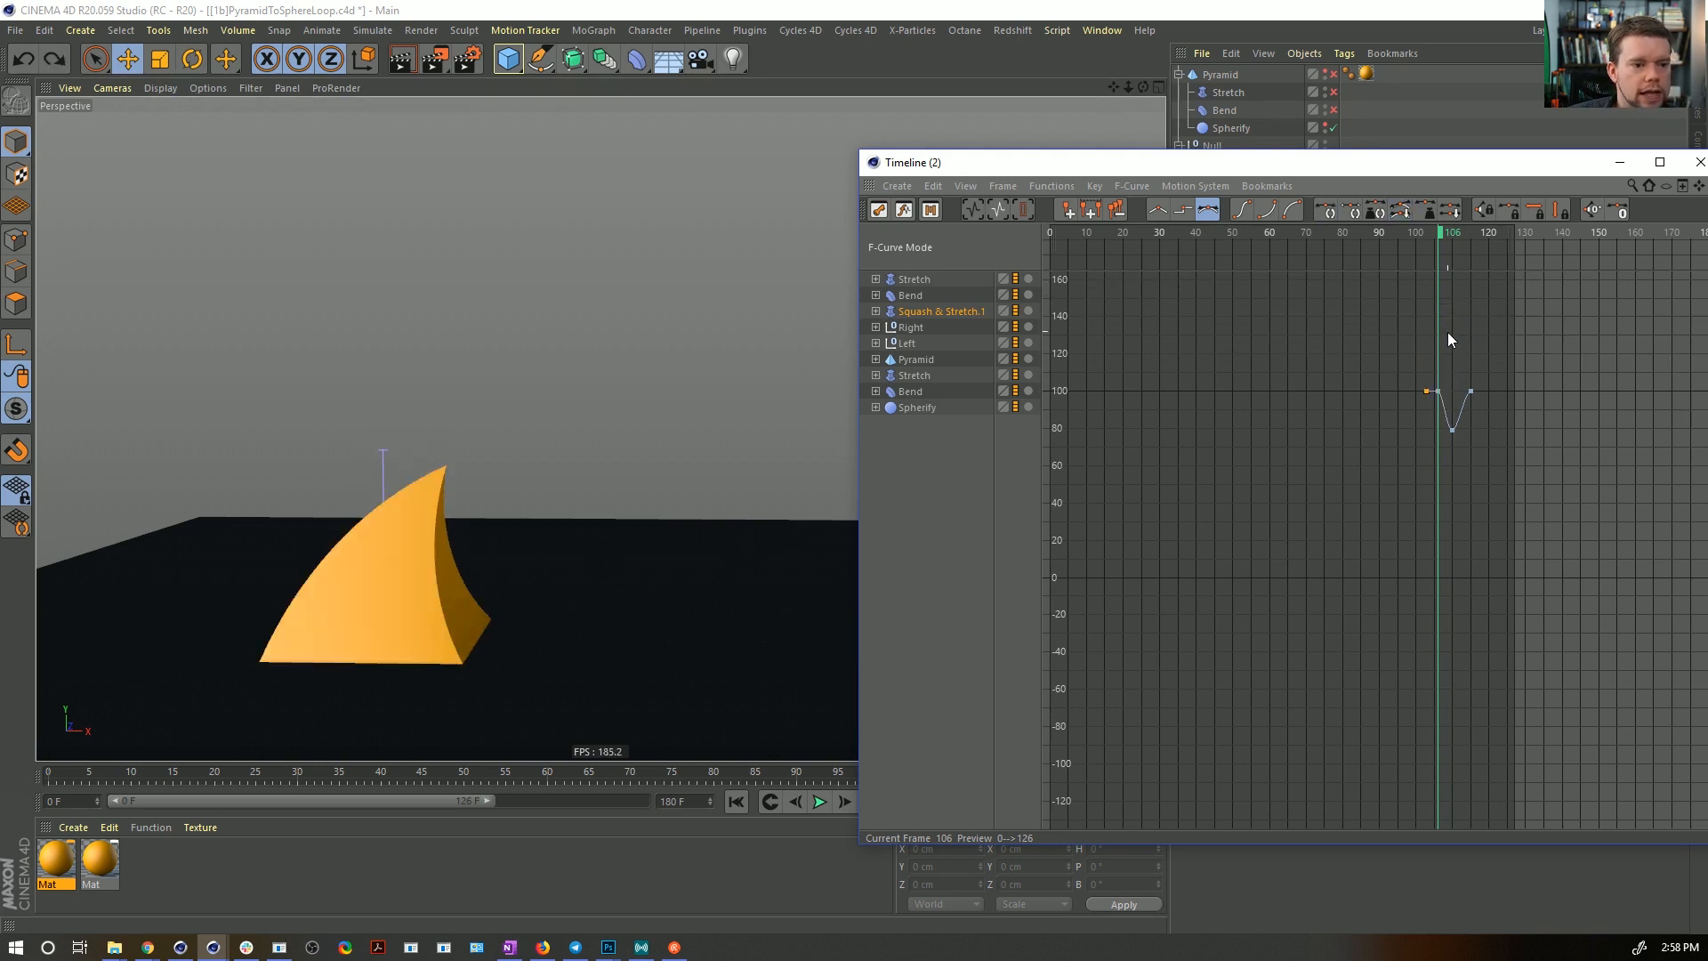
{"action": "key", "text": "h"}
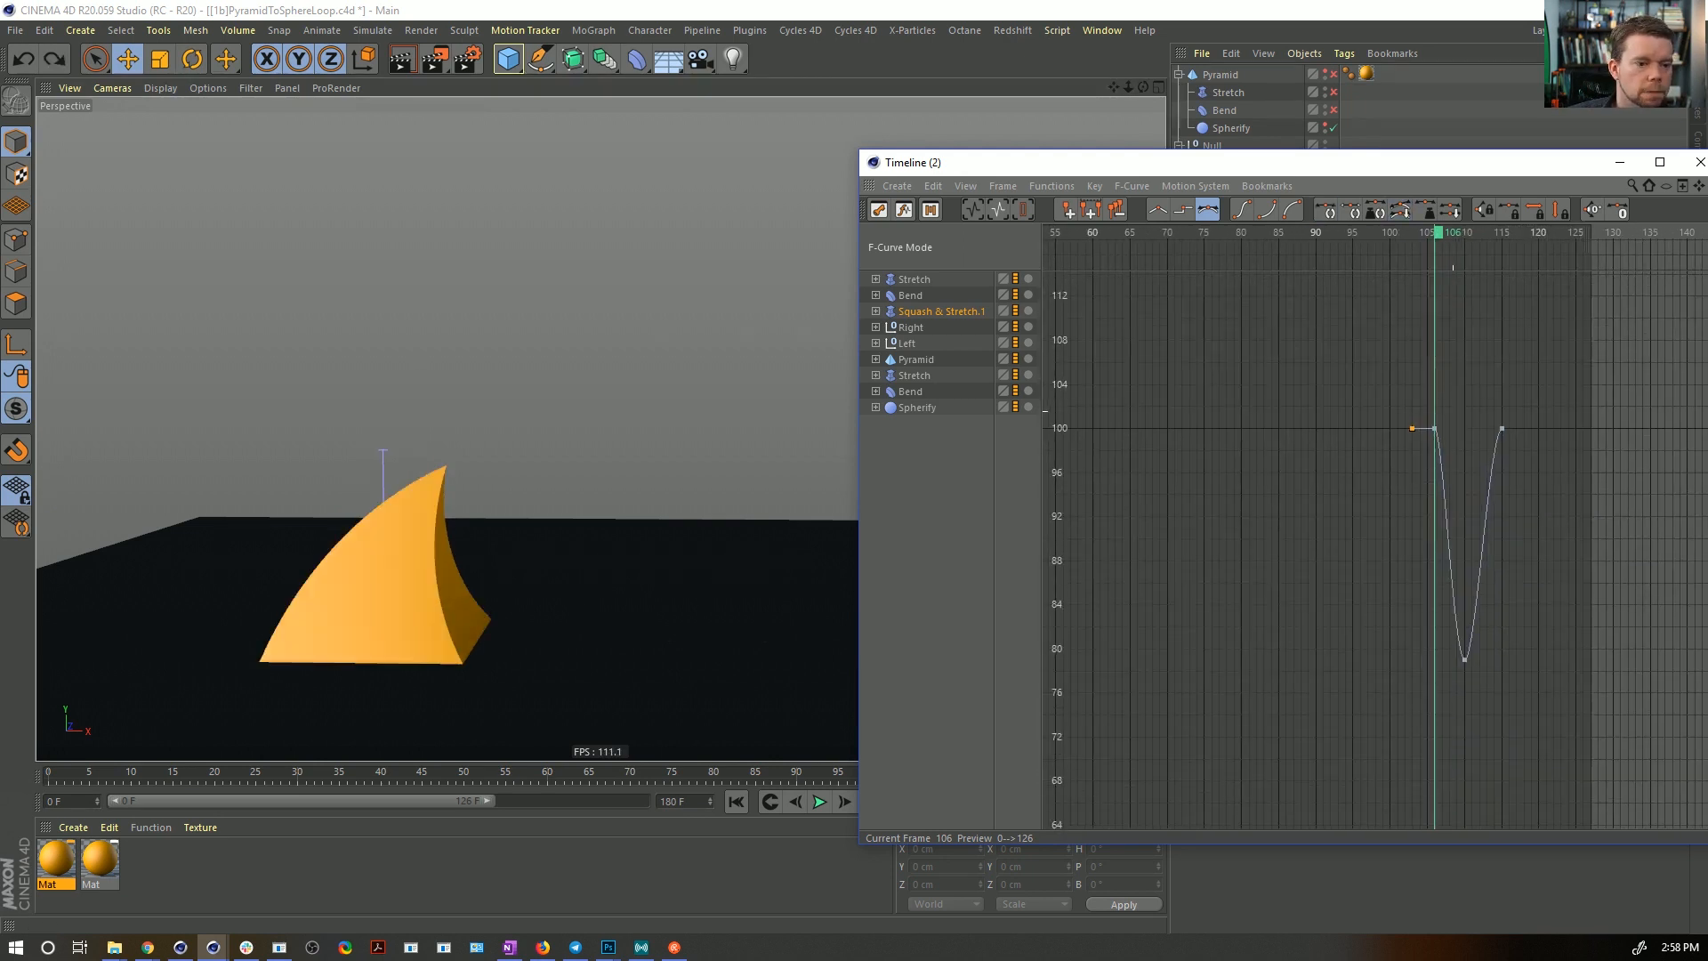
{"action": "left_click_drag", "start_coordinate": [1436, 428], "coordinate": [1435, 315]}
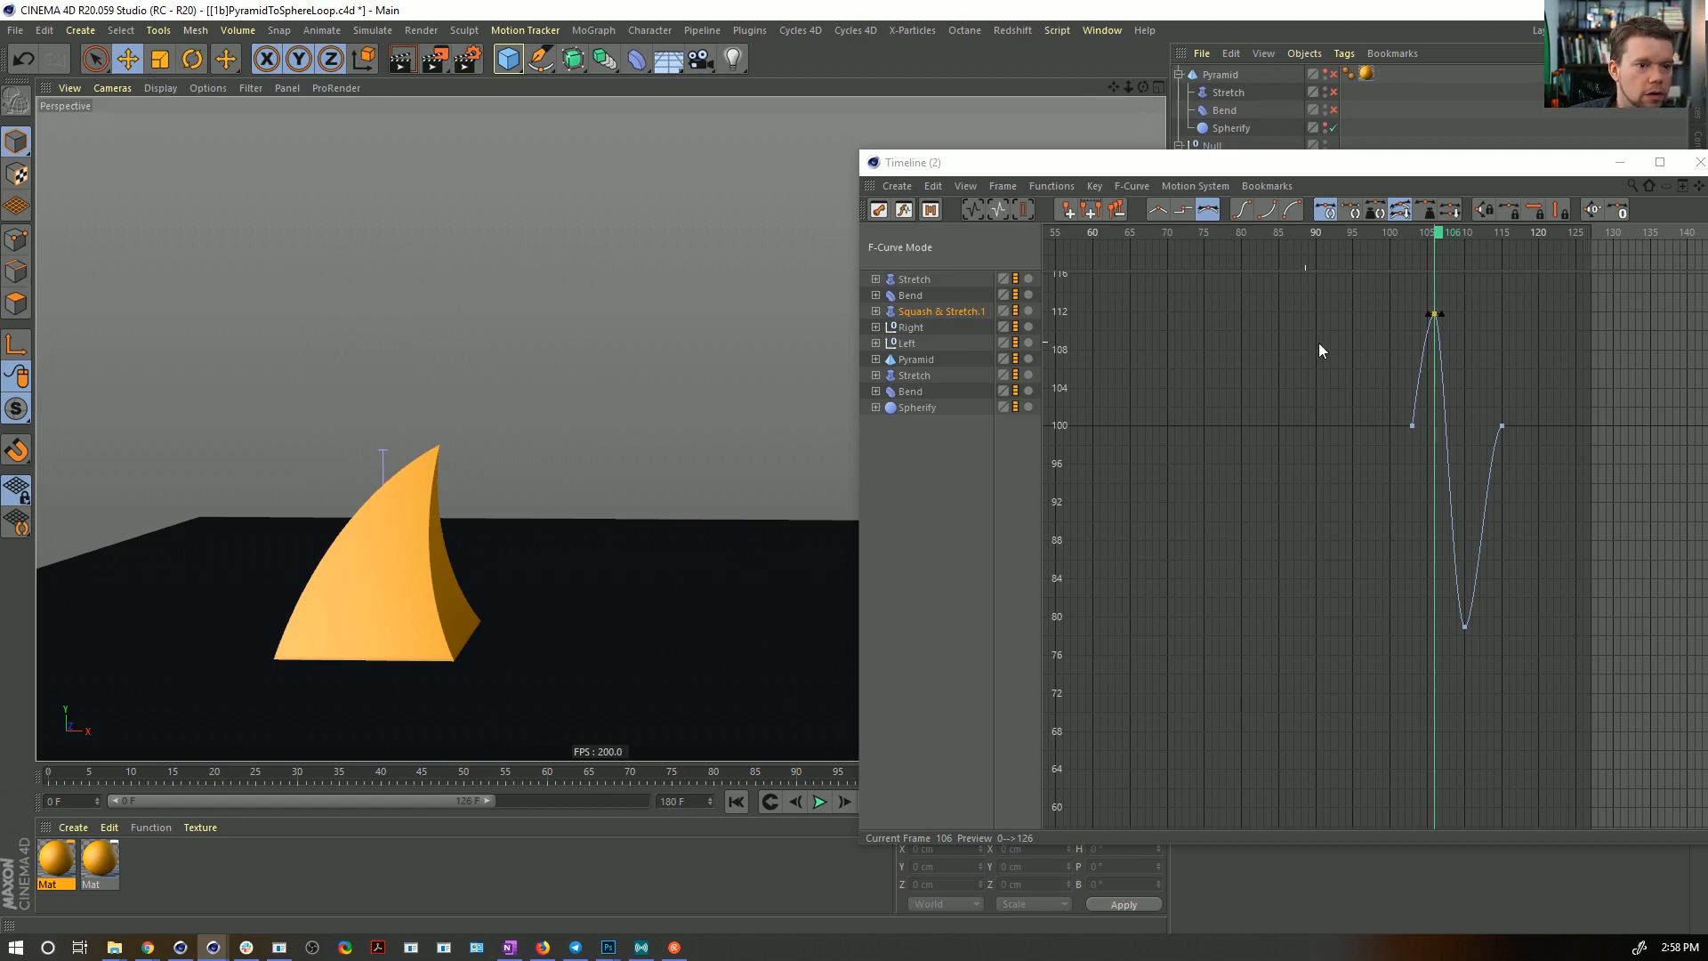
{"action": "mouse_move", "coordinate": [1434, 320]}
{"action": "left_mouse_down"}
{"action": "mouse_move", "coordinate": [1436, 267]}
{"action": "mouse_move", "coordinate": [1435, 293]}
{"action": "left_mouse_up"}
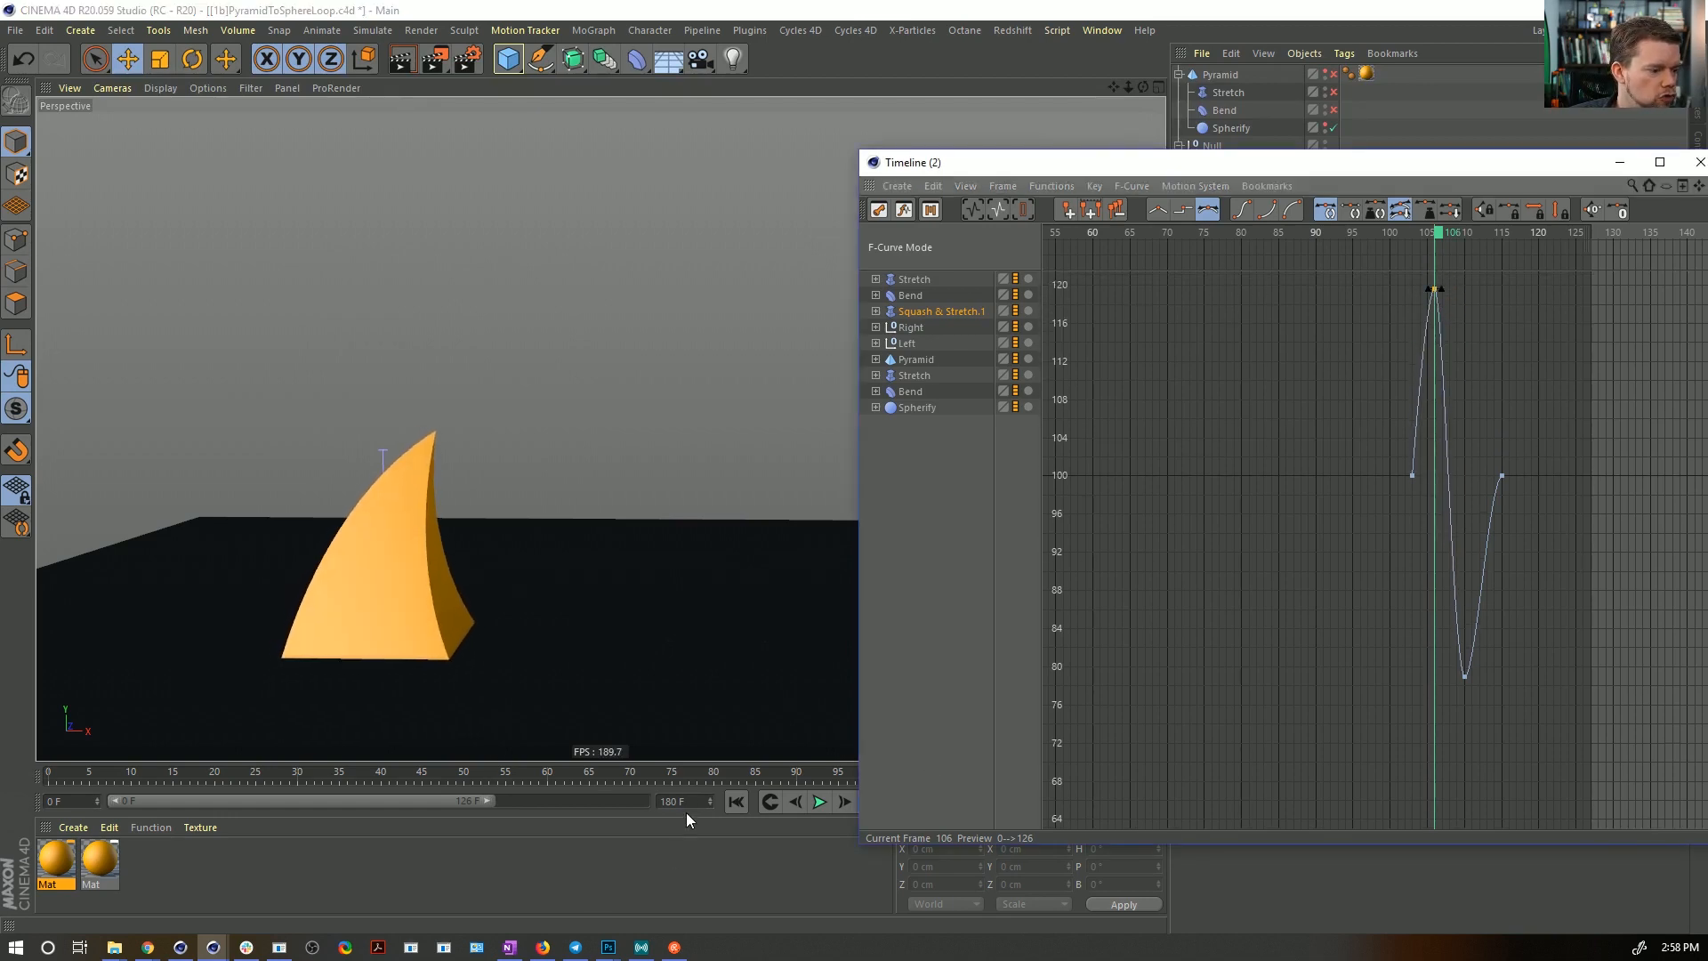
- Retime the Squash & Stretch.1 keys, moving the final 100% key to frame 120 and the squash key to frame 113
{"action": "left_click_drag", "start_coordinate": [636, 773], "coordinate": [1006, 680]}
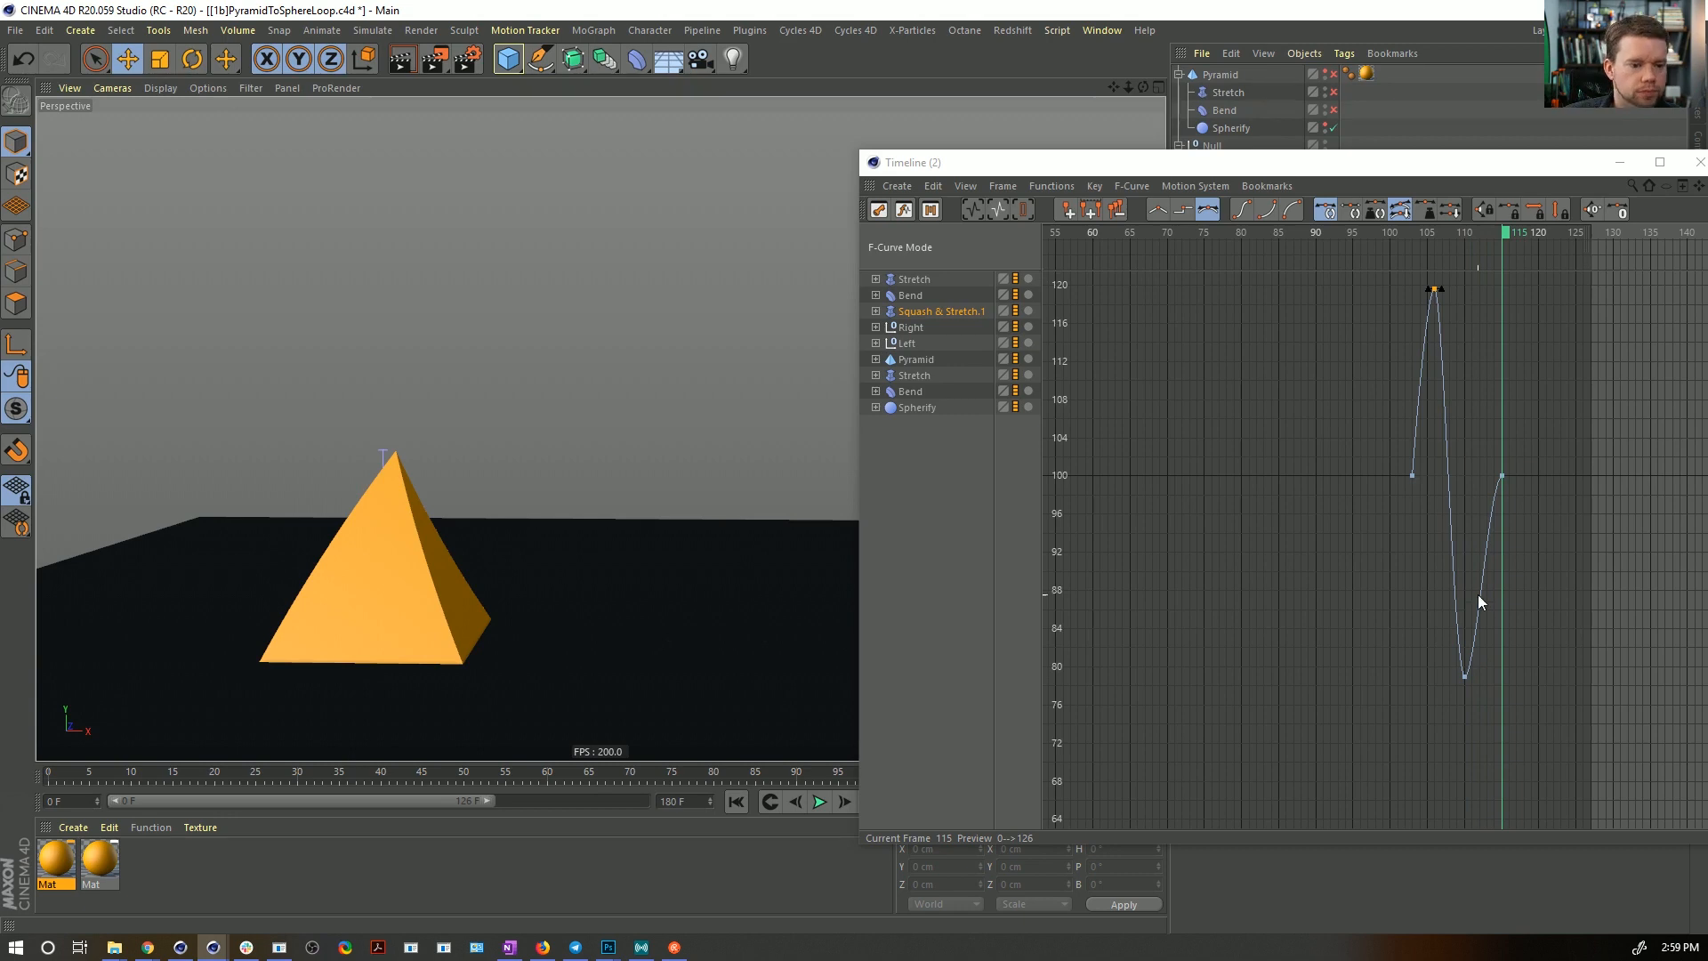
{"action": "mouse_move", "coordinate": [1531, 455]}
{"action": "left_mouse_down"}
{"action": "mouse_move", "coordinate": [1496, 485]}
{"action": "mouse_move", "coordinate": [1543, 480]}
{"action": "left_mouse_up"}
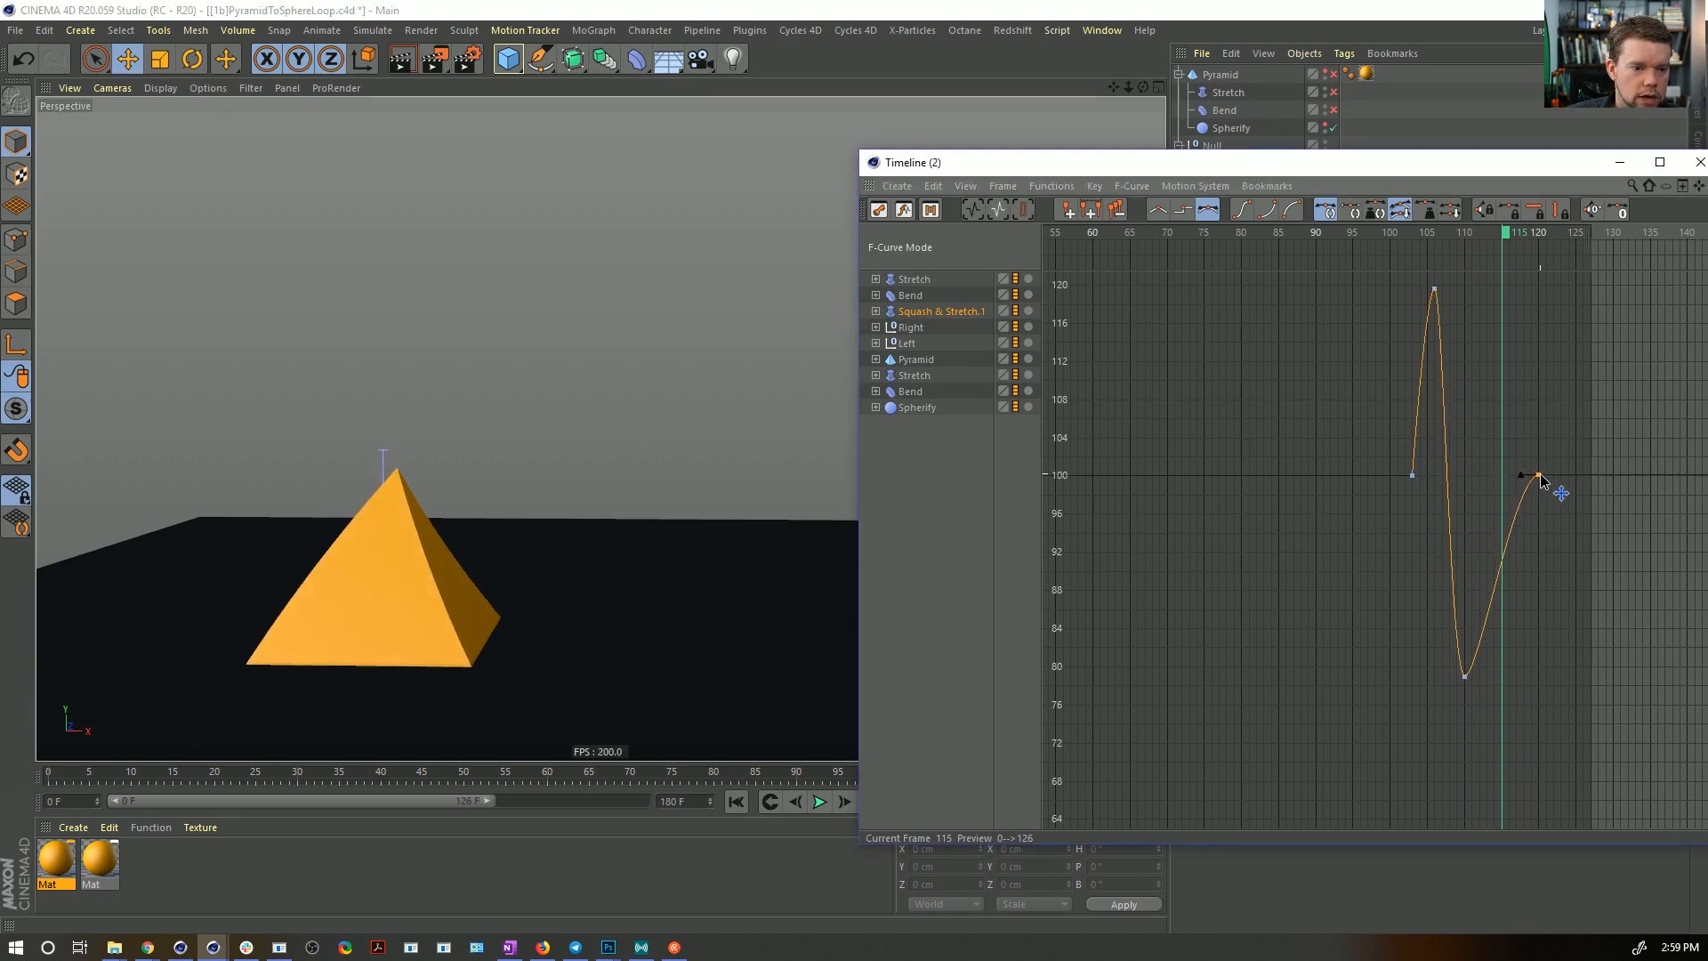
{"action": "left_click_drag", "start_coordinate": [1466, 683], "coordinate": [1487, 678]}
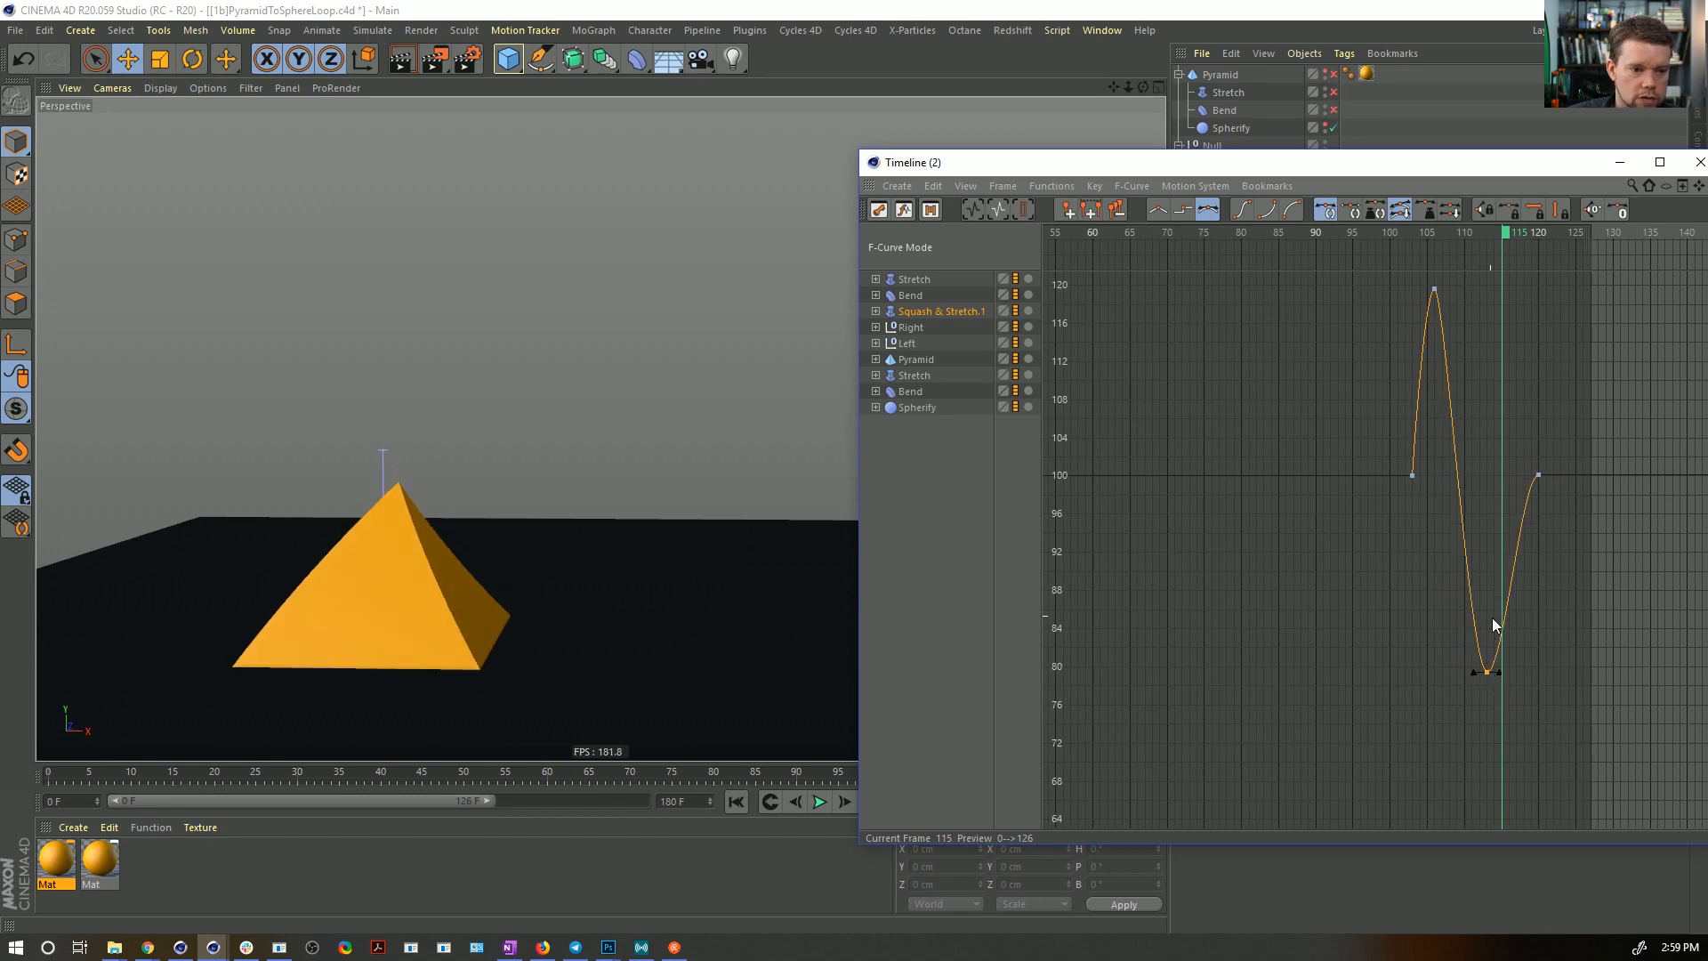
- Shape a settling bounce on the factor curve with keys at about 104% on frame 121, about 99% on frame 126 and 100% on frame 130
{"action": "middle_click_drag", "start_coordinate": [1548, 462], "coordinate": [1329, 495], "text": "alt"}
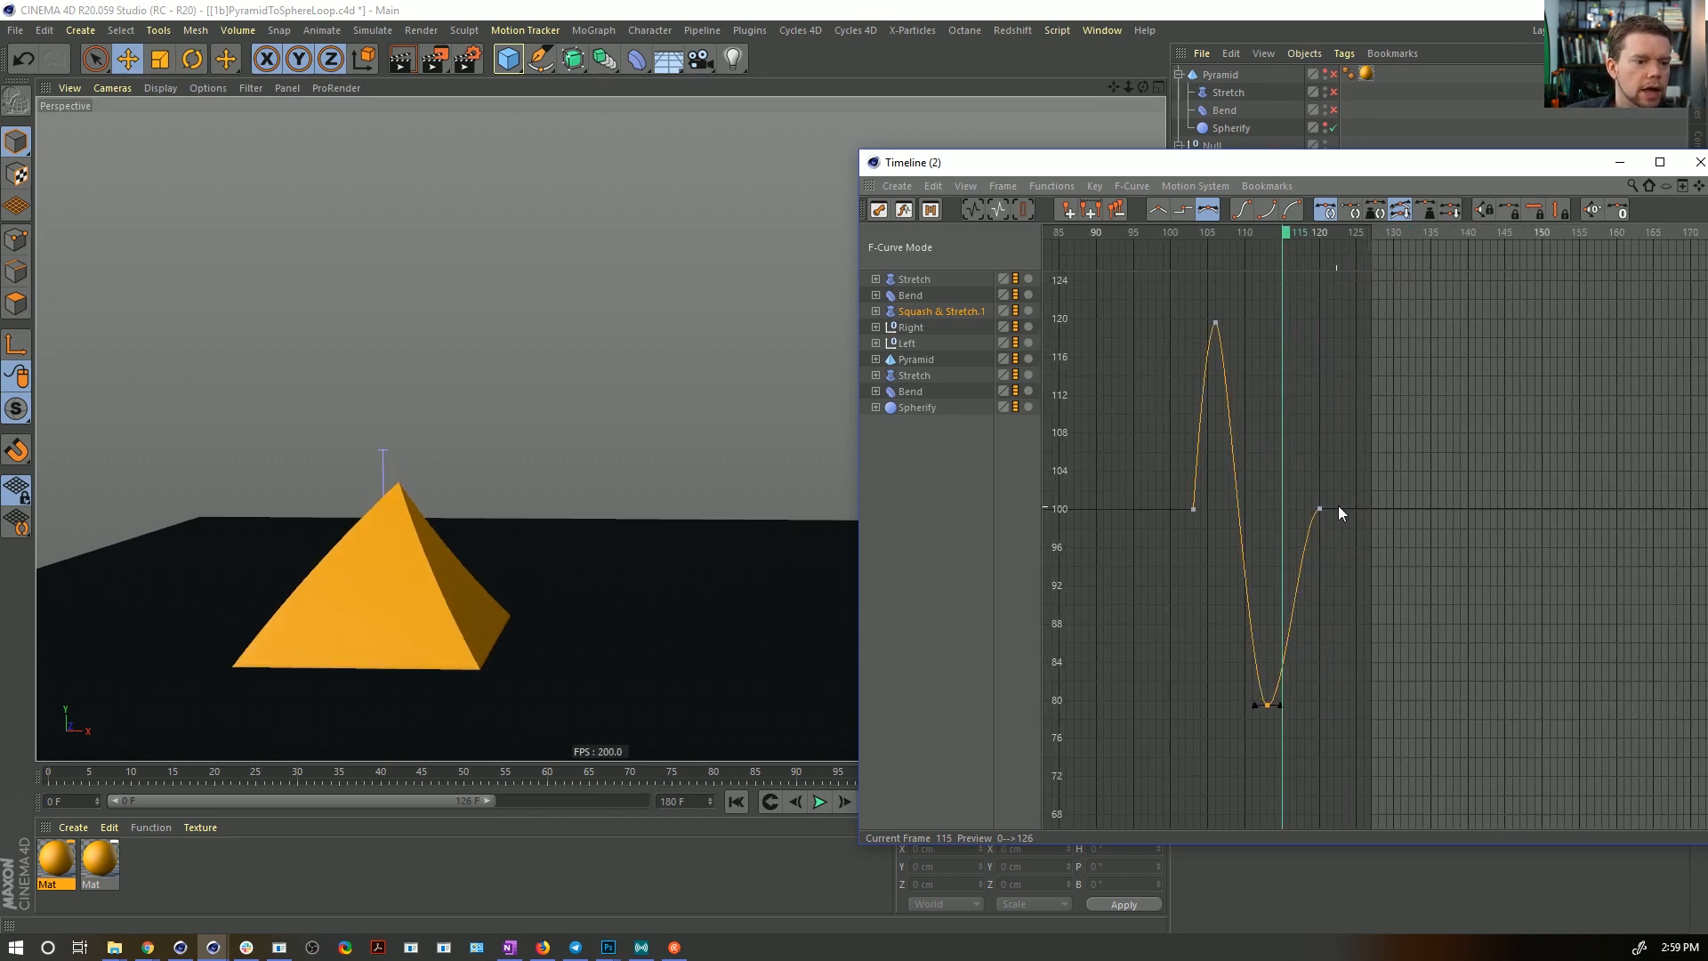
{"action": "left_click", "coordinate": [1393, 509], "text": "ctrl"}
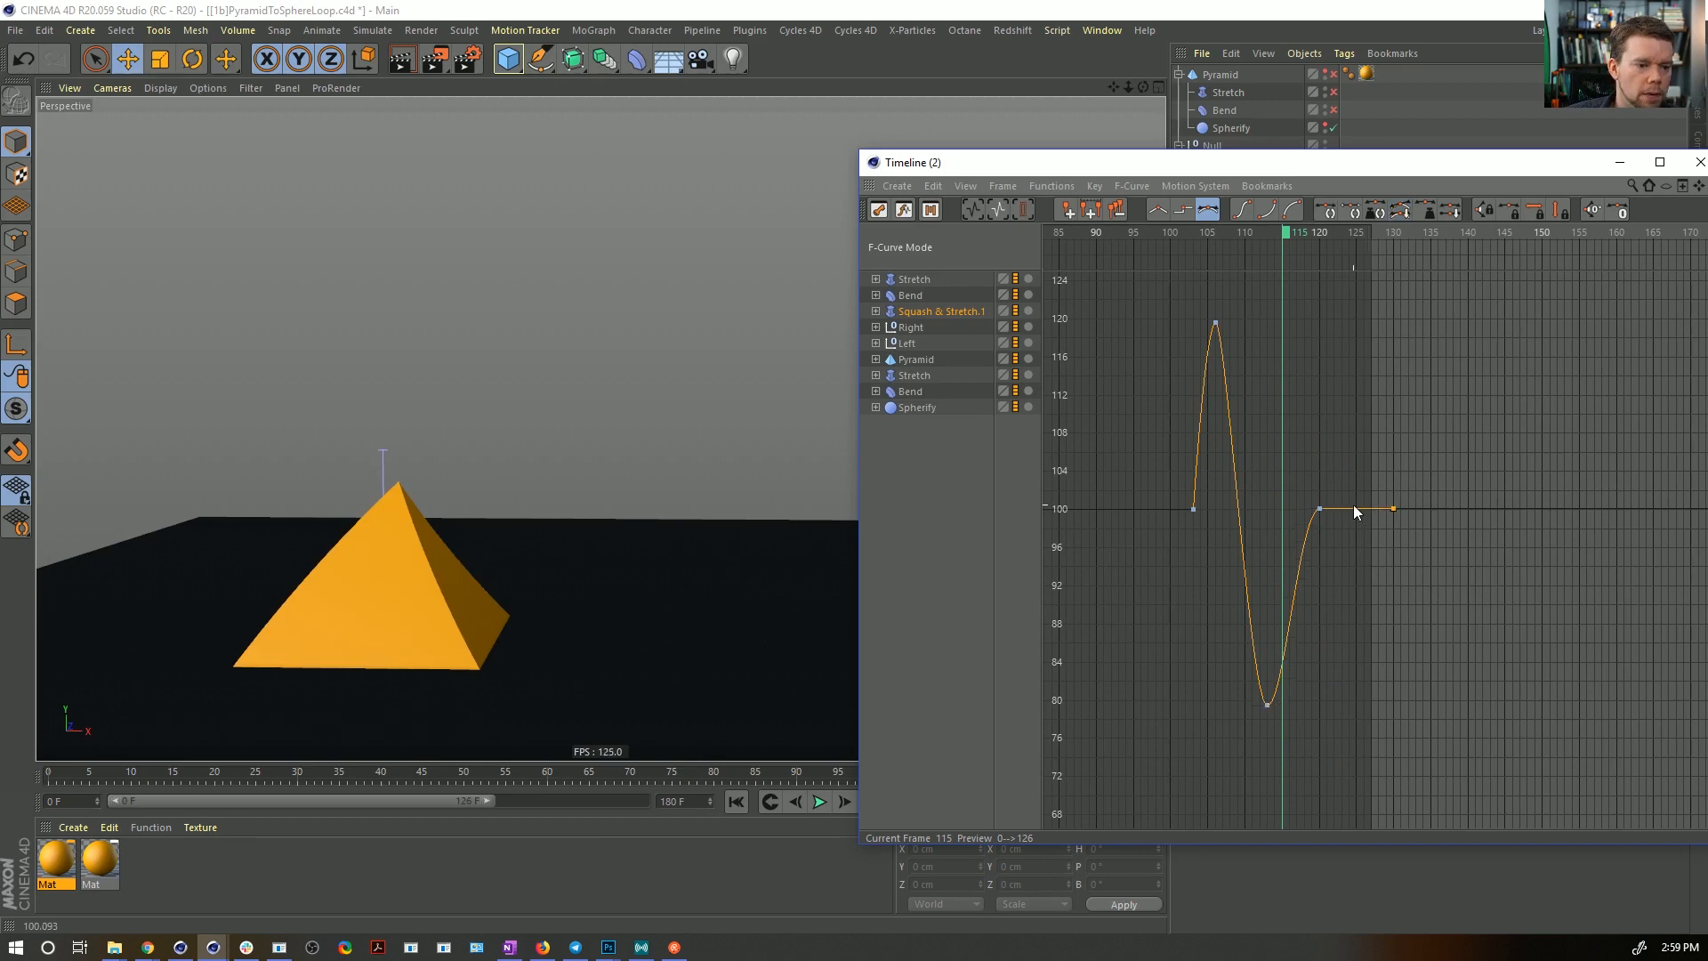
{"action": "left_click_drag", "start_coordinate": [1321, 511], "coordinate": [1324, 476]}
{"action": "left_click_drag", "start_coordinate": [1361, 492], "coordinate": [1361, 517], "text": "ctrl"}
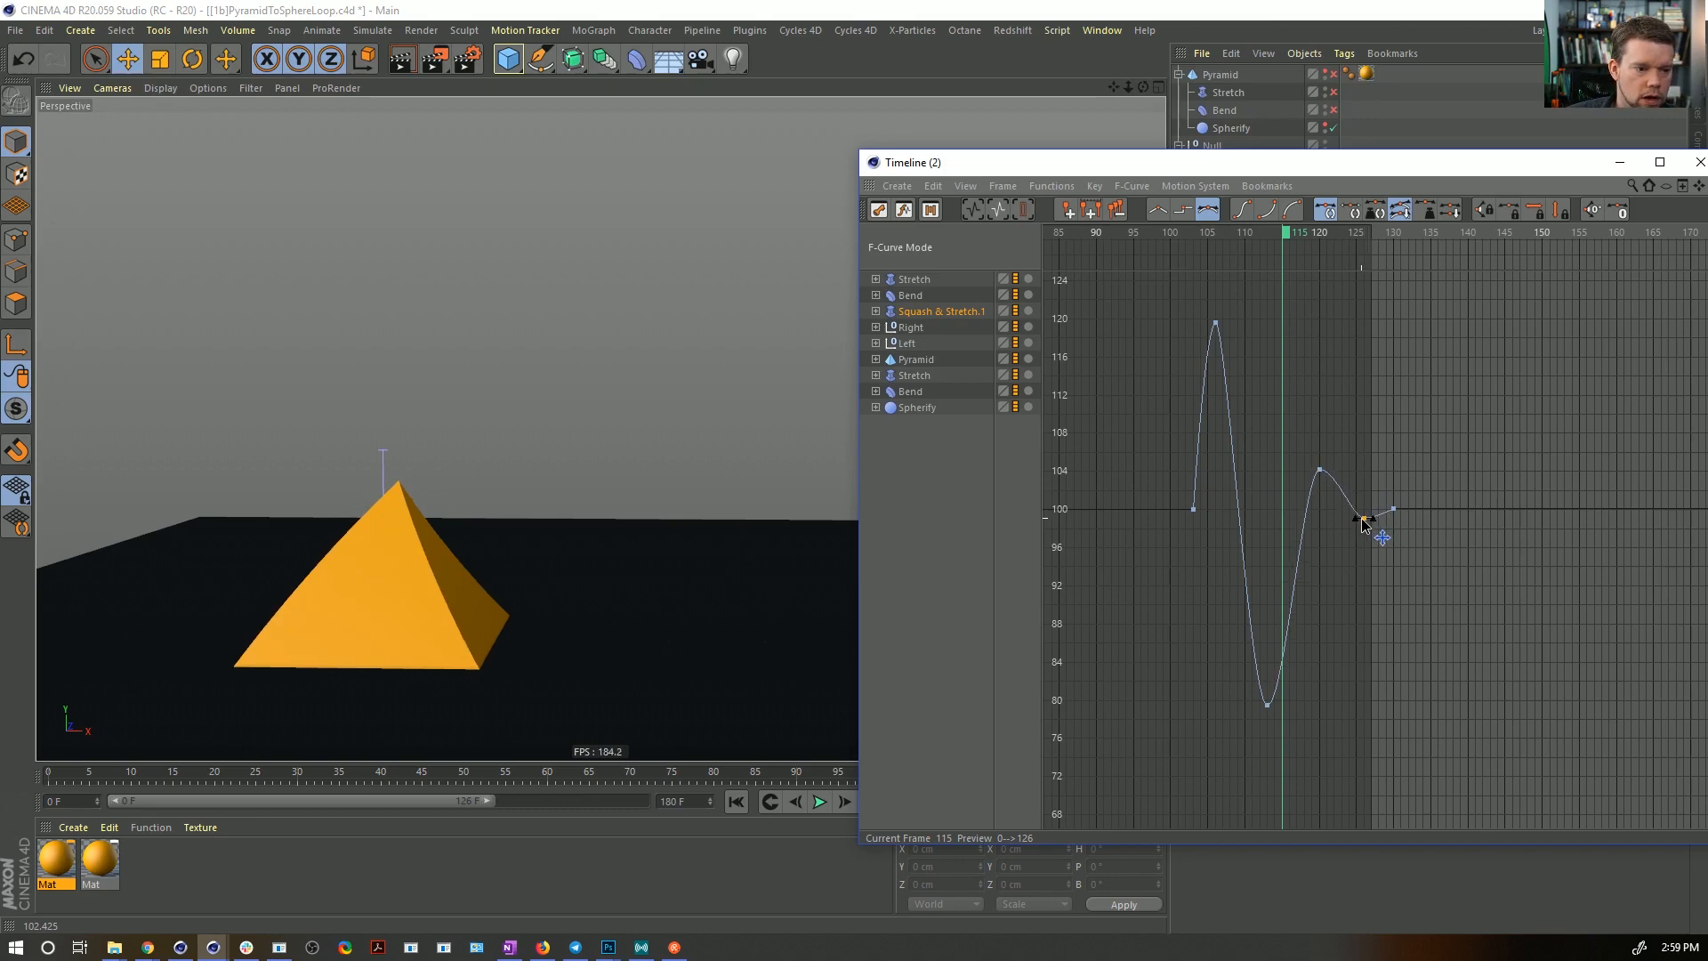
{"action": "mouse_move", "coordinate": [1322, 477]}
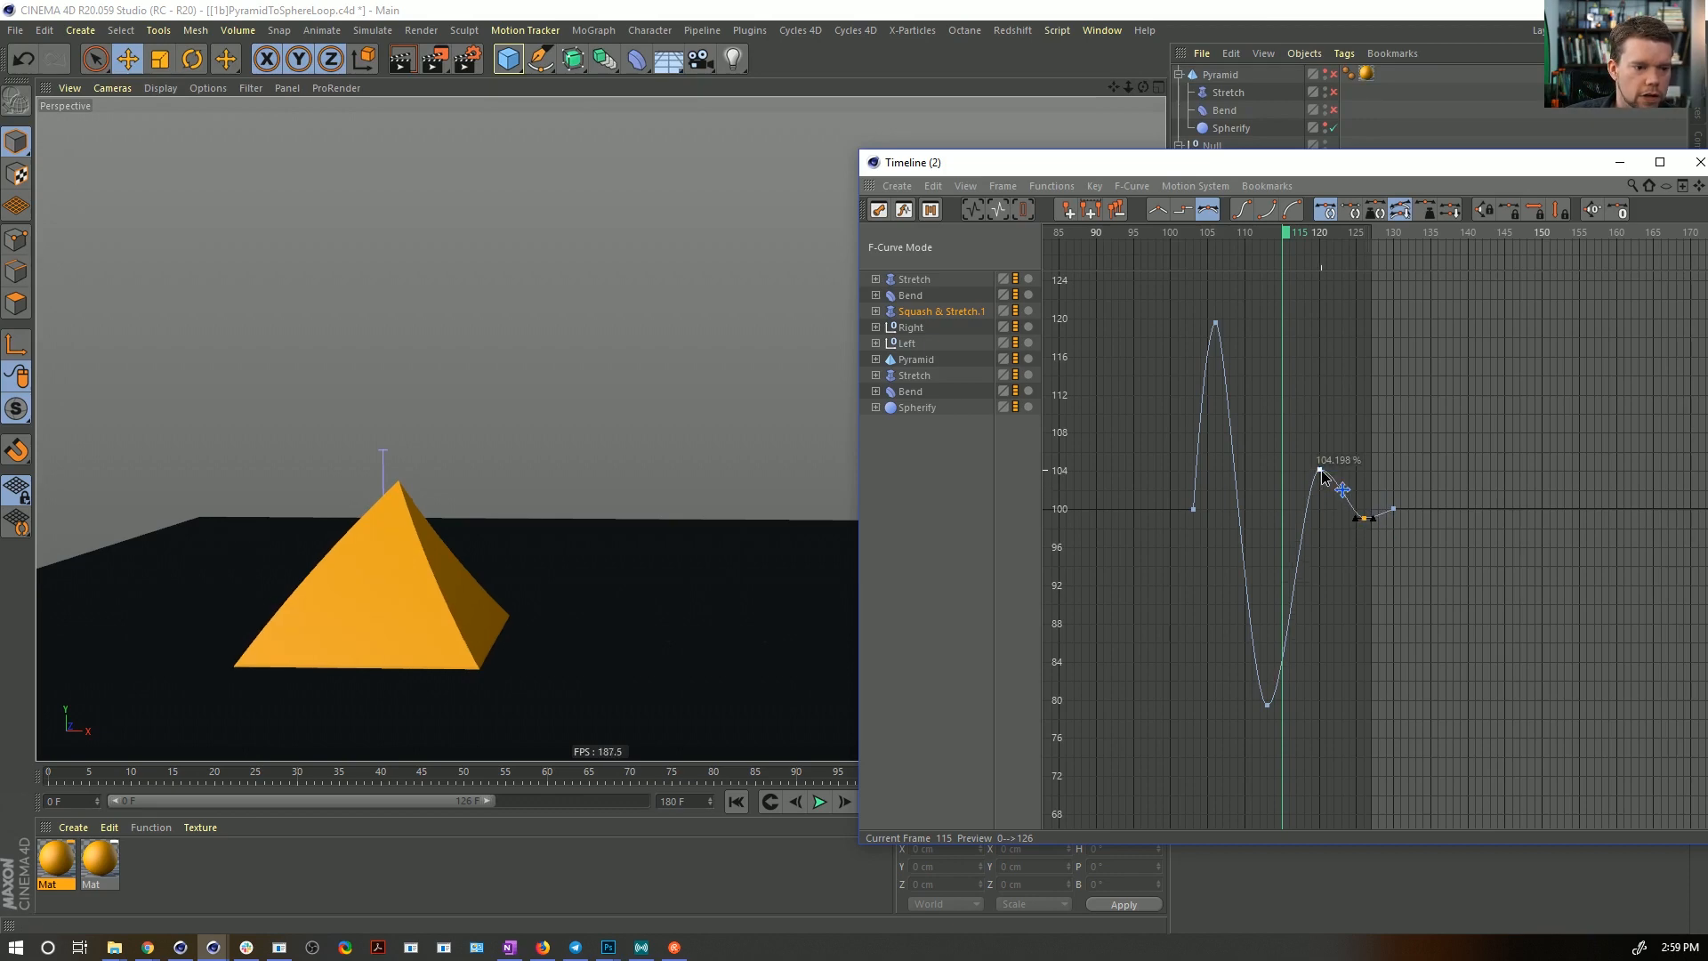
{"action": "left_click_drag", "start_coordinate": [1322, 477], "coordinate": [1322, 484]}
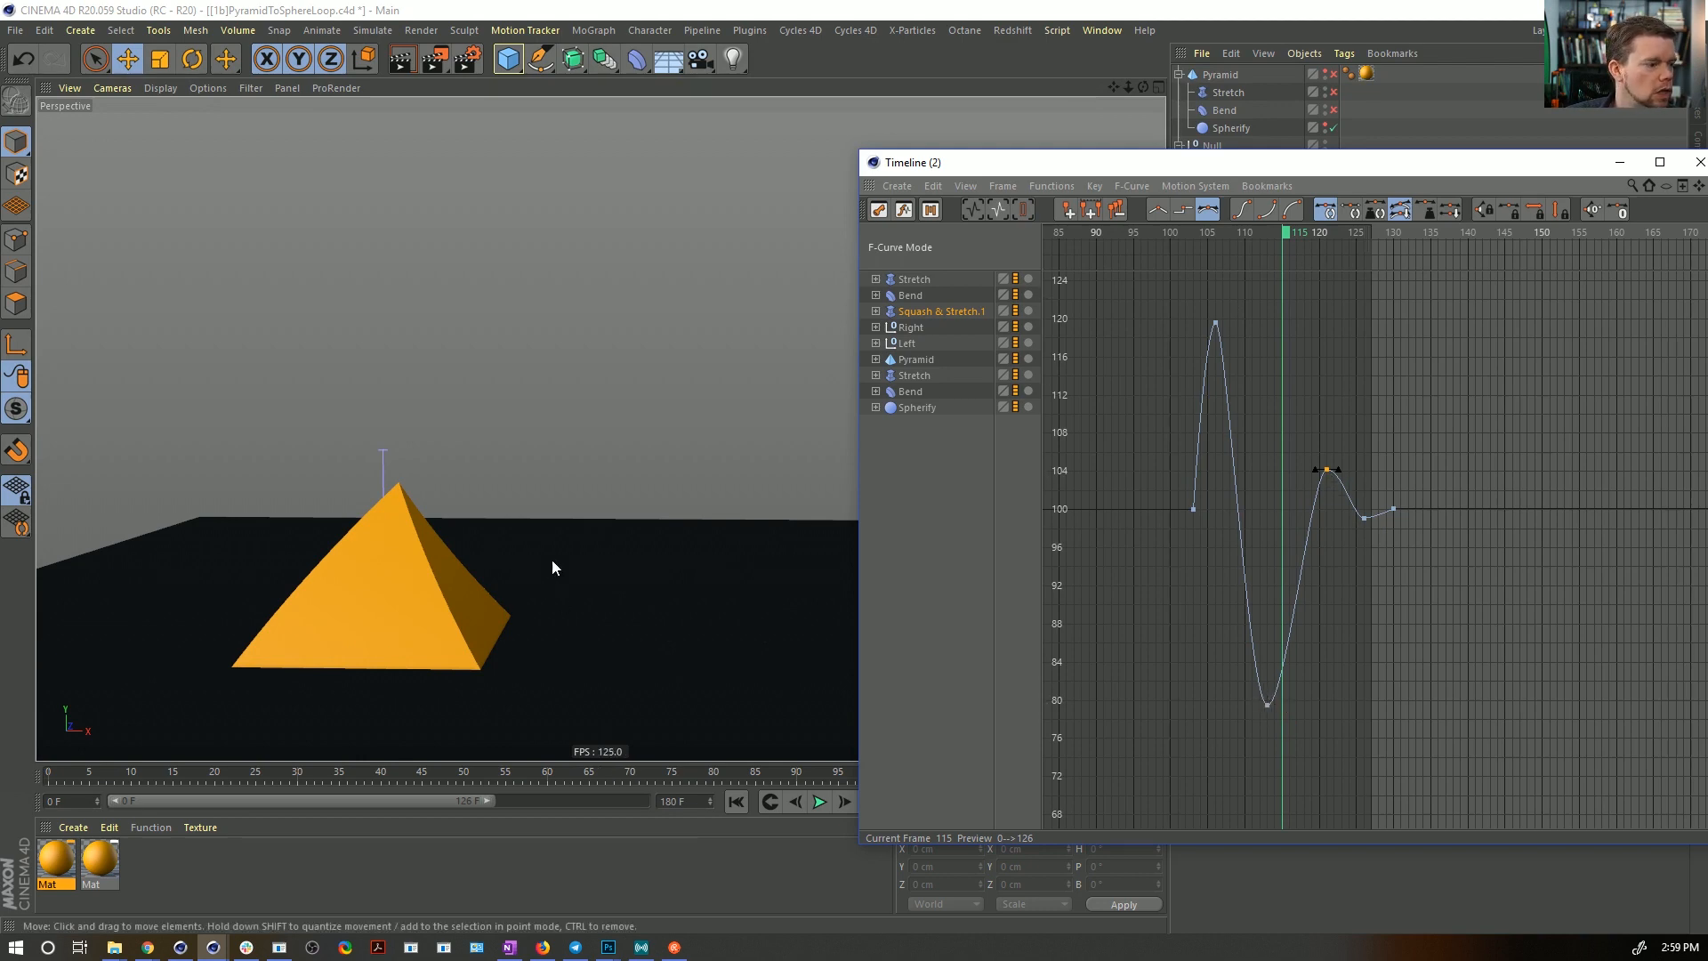
- Play the loop from around frame 71 to review the stretch, squash and settle on landing
{"action": "left_click_drag", "start_coordinate": [594, 777], "coordinate": [637, 781]}
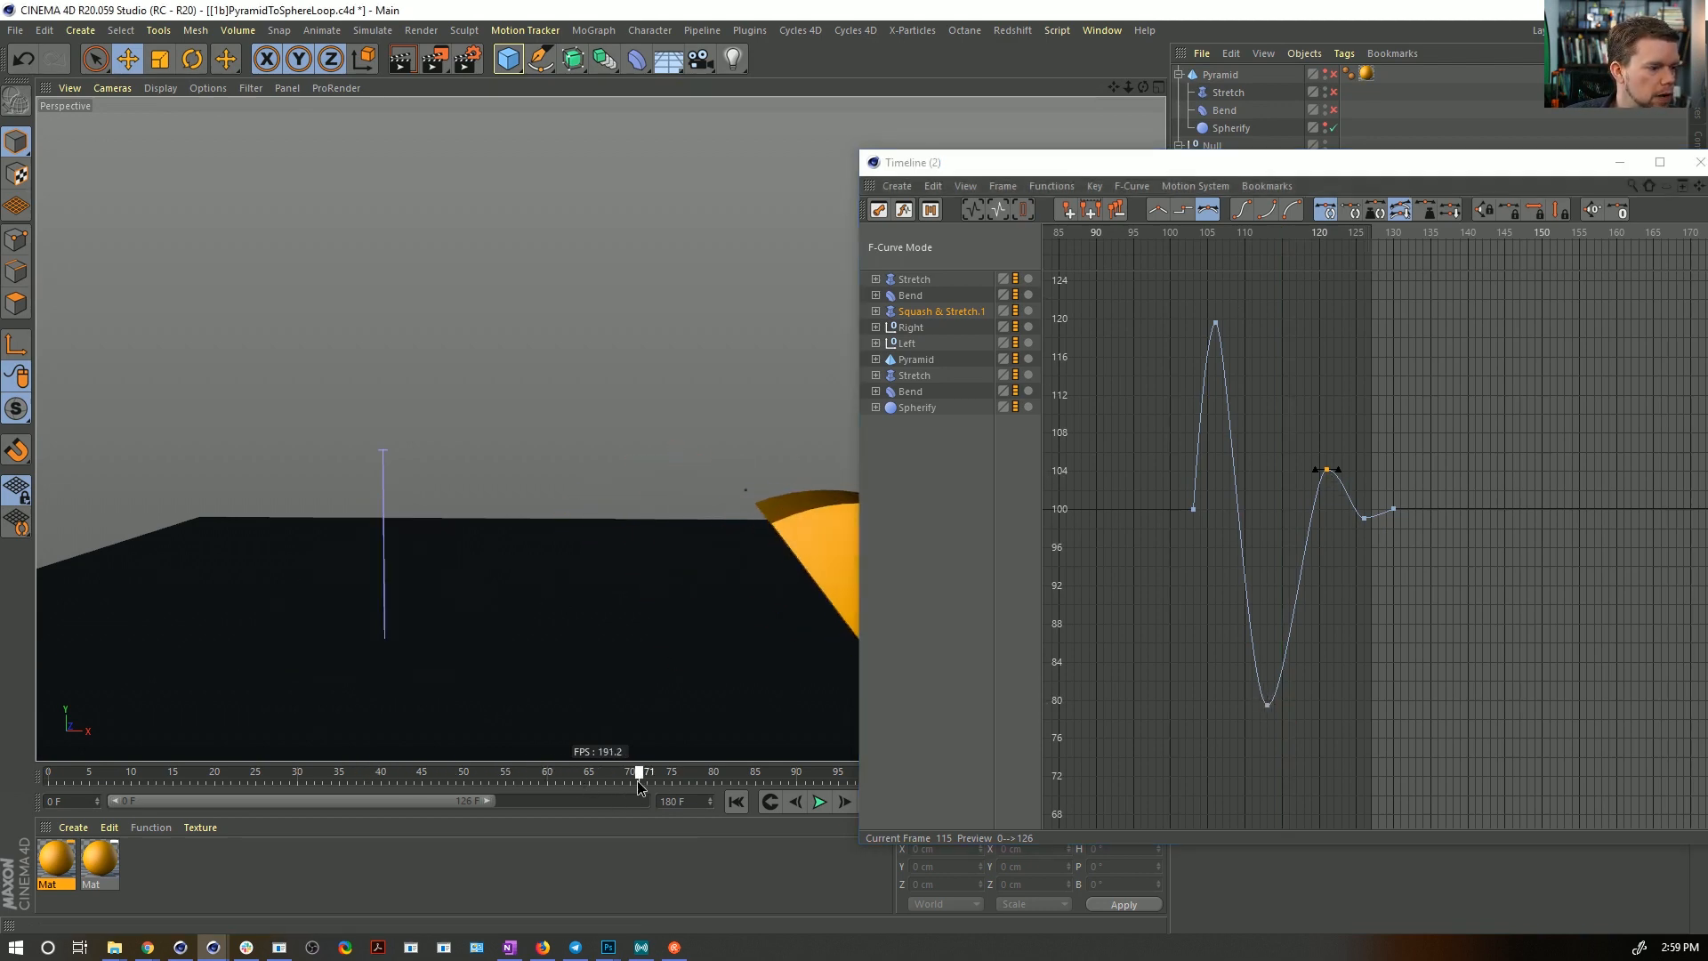
{"action": "left_click", "coordinate": [820, 802]}
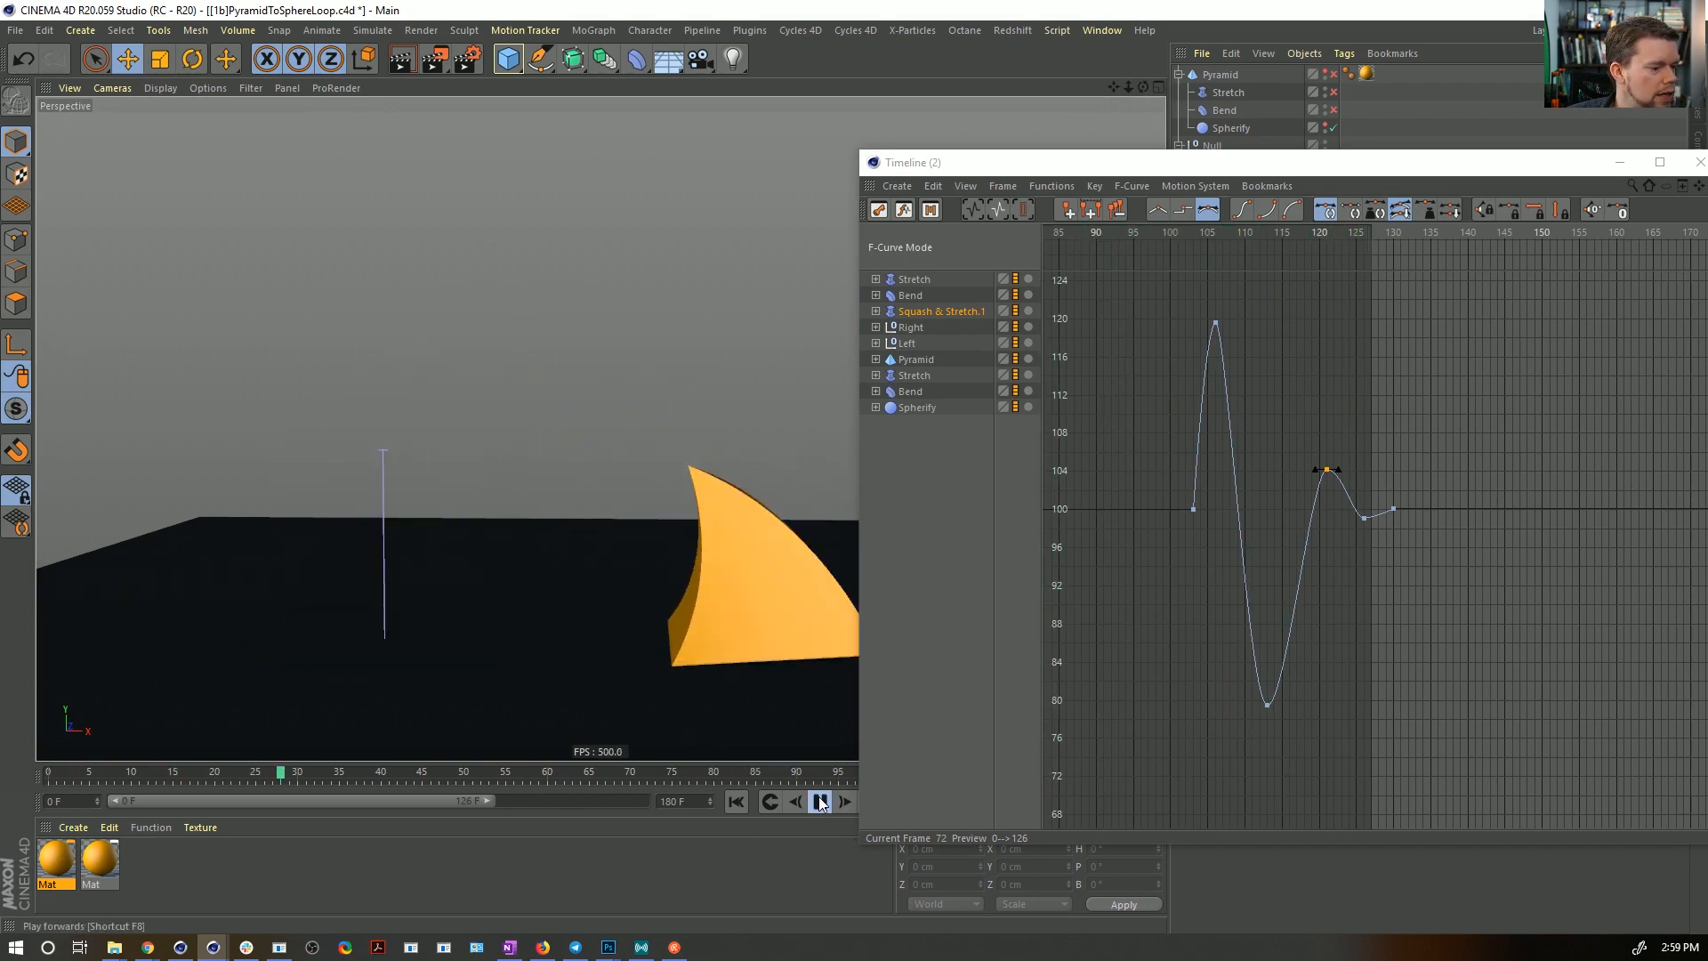
{"action": "left_click", "coordinate": [820, 801]}
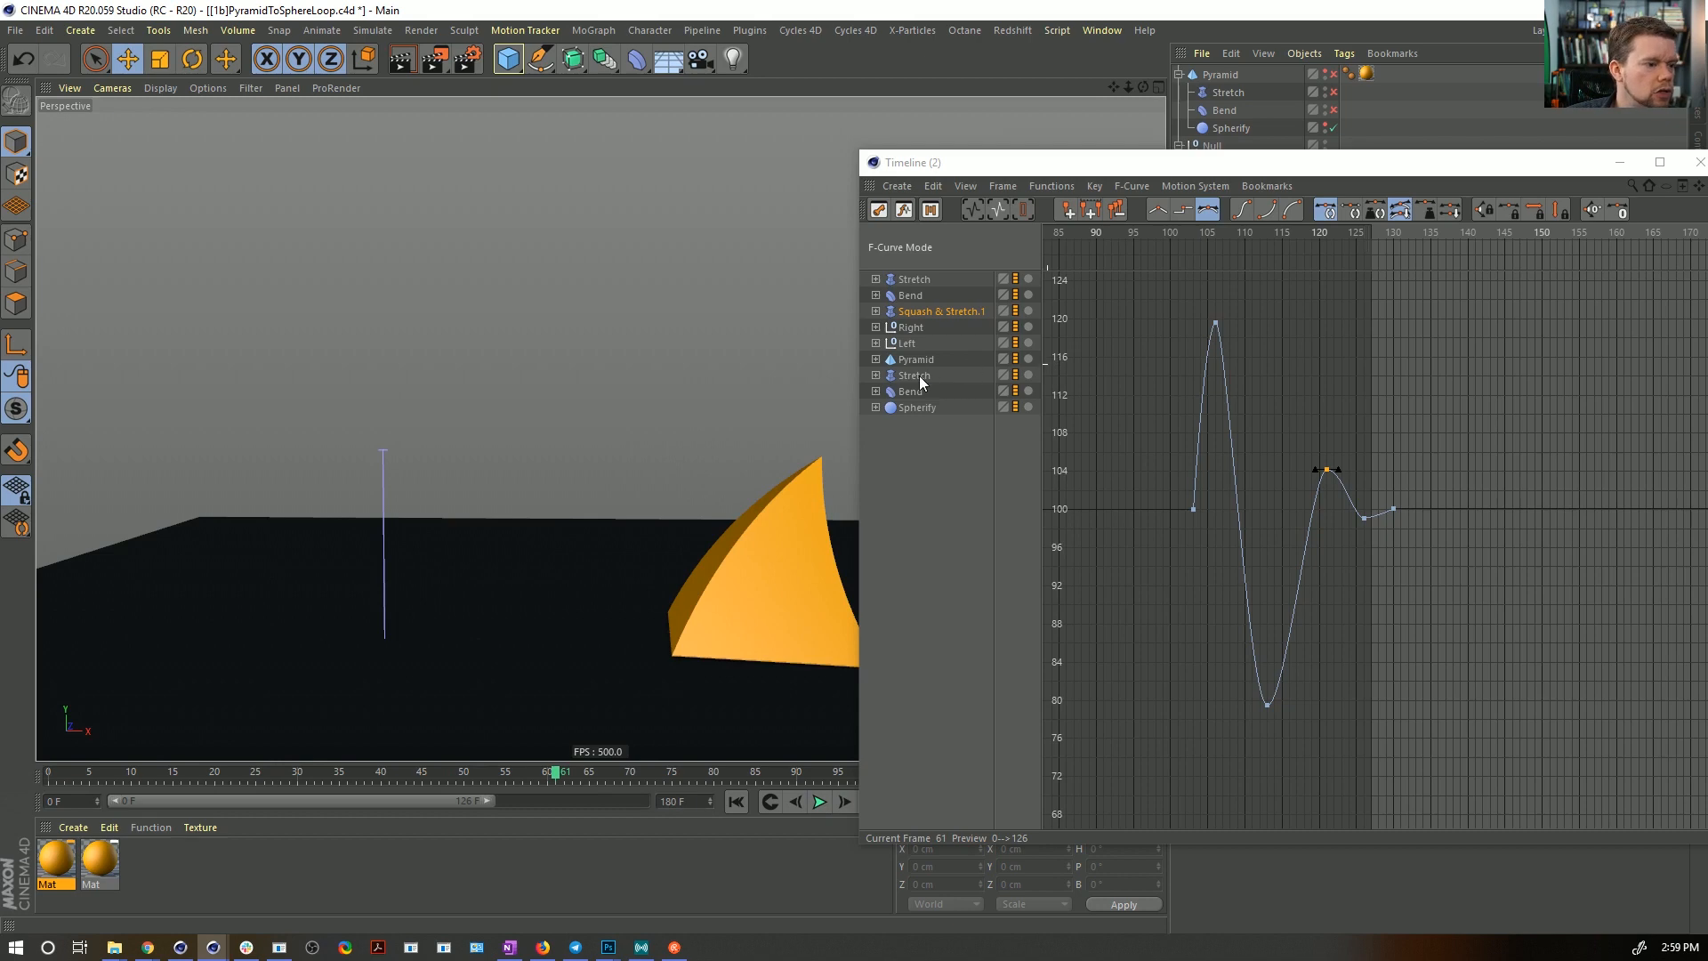
- Show the nested Bend's strength curve alongside the squash curve and inspect the landing at frame 104
{"action": "left_click", "coordinate": [962, 403]}
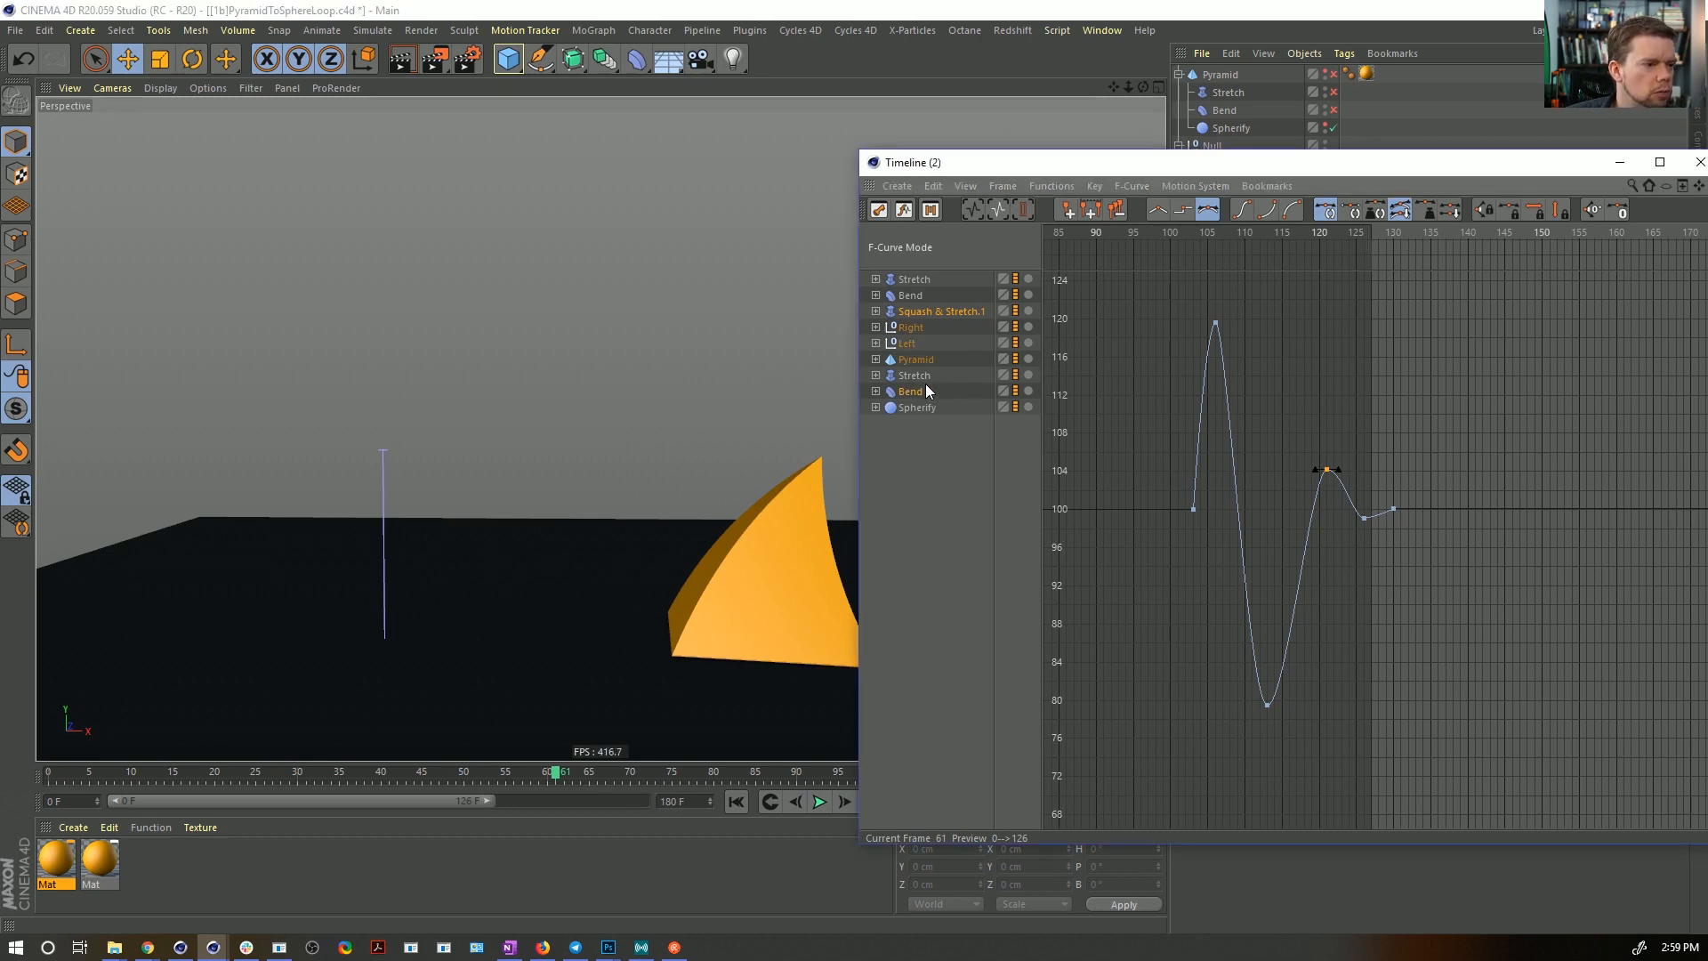
{"action": "key", "text": "h"}
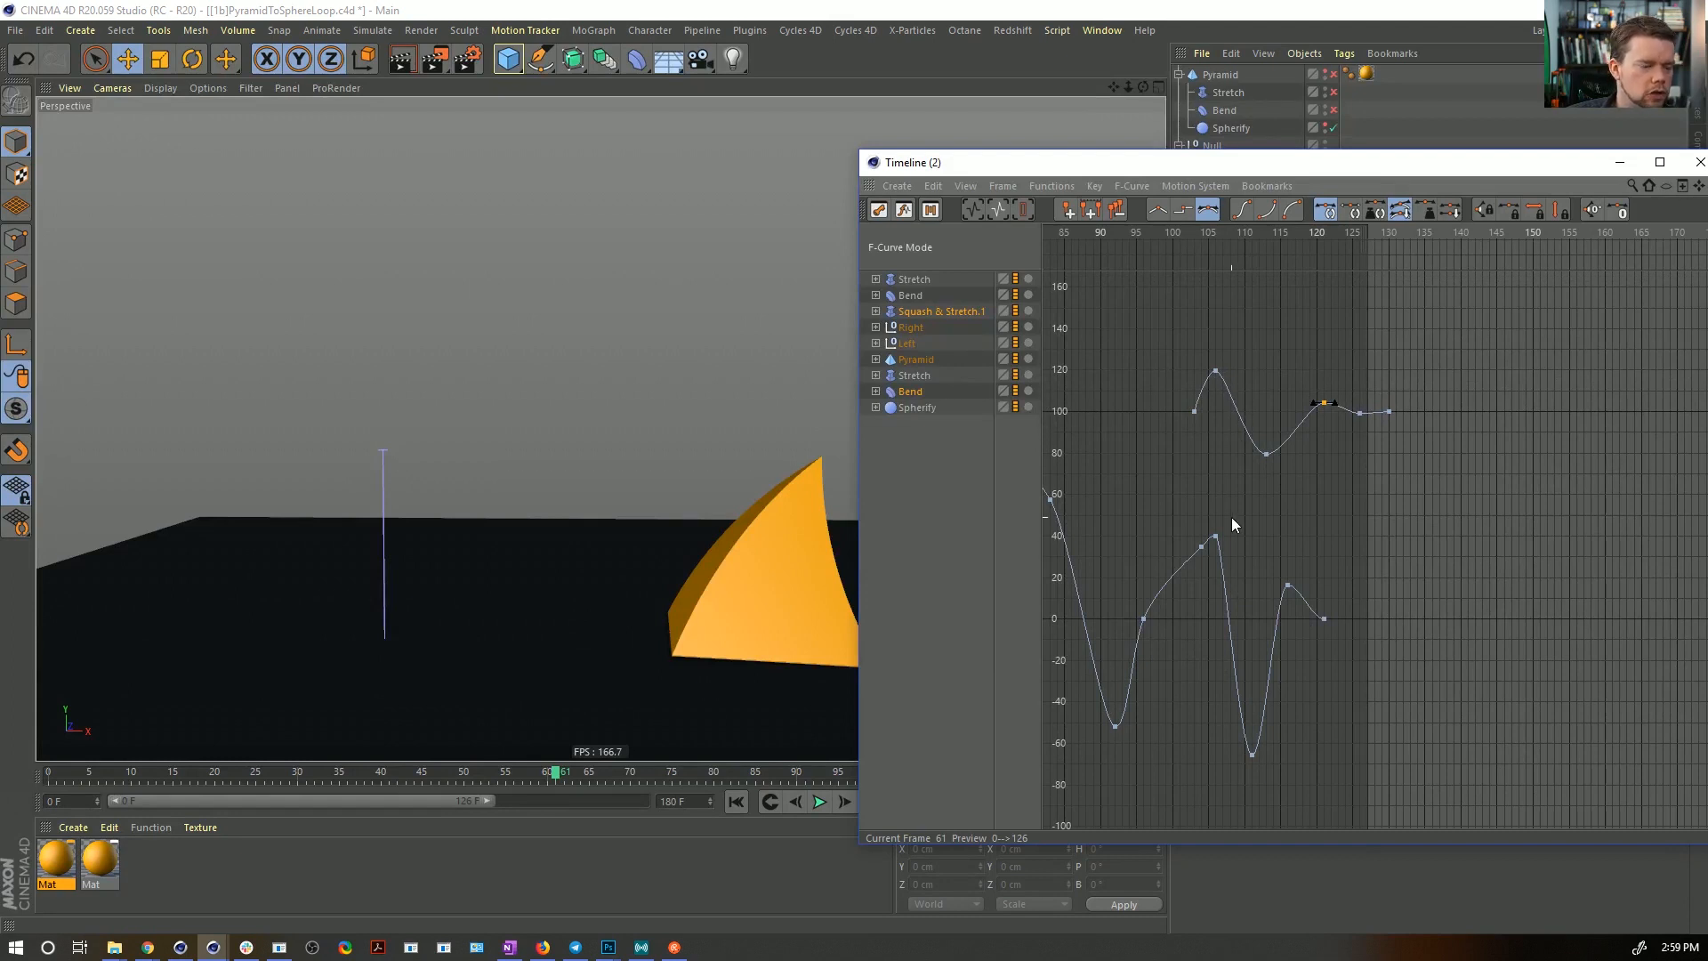
{"action": "left_click_drag", "start_coordinate": [504, 775], "coordinate": [912, 754]}
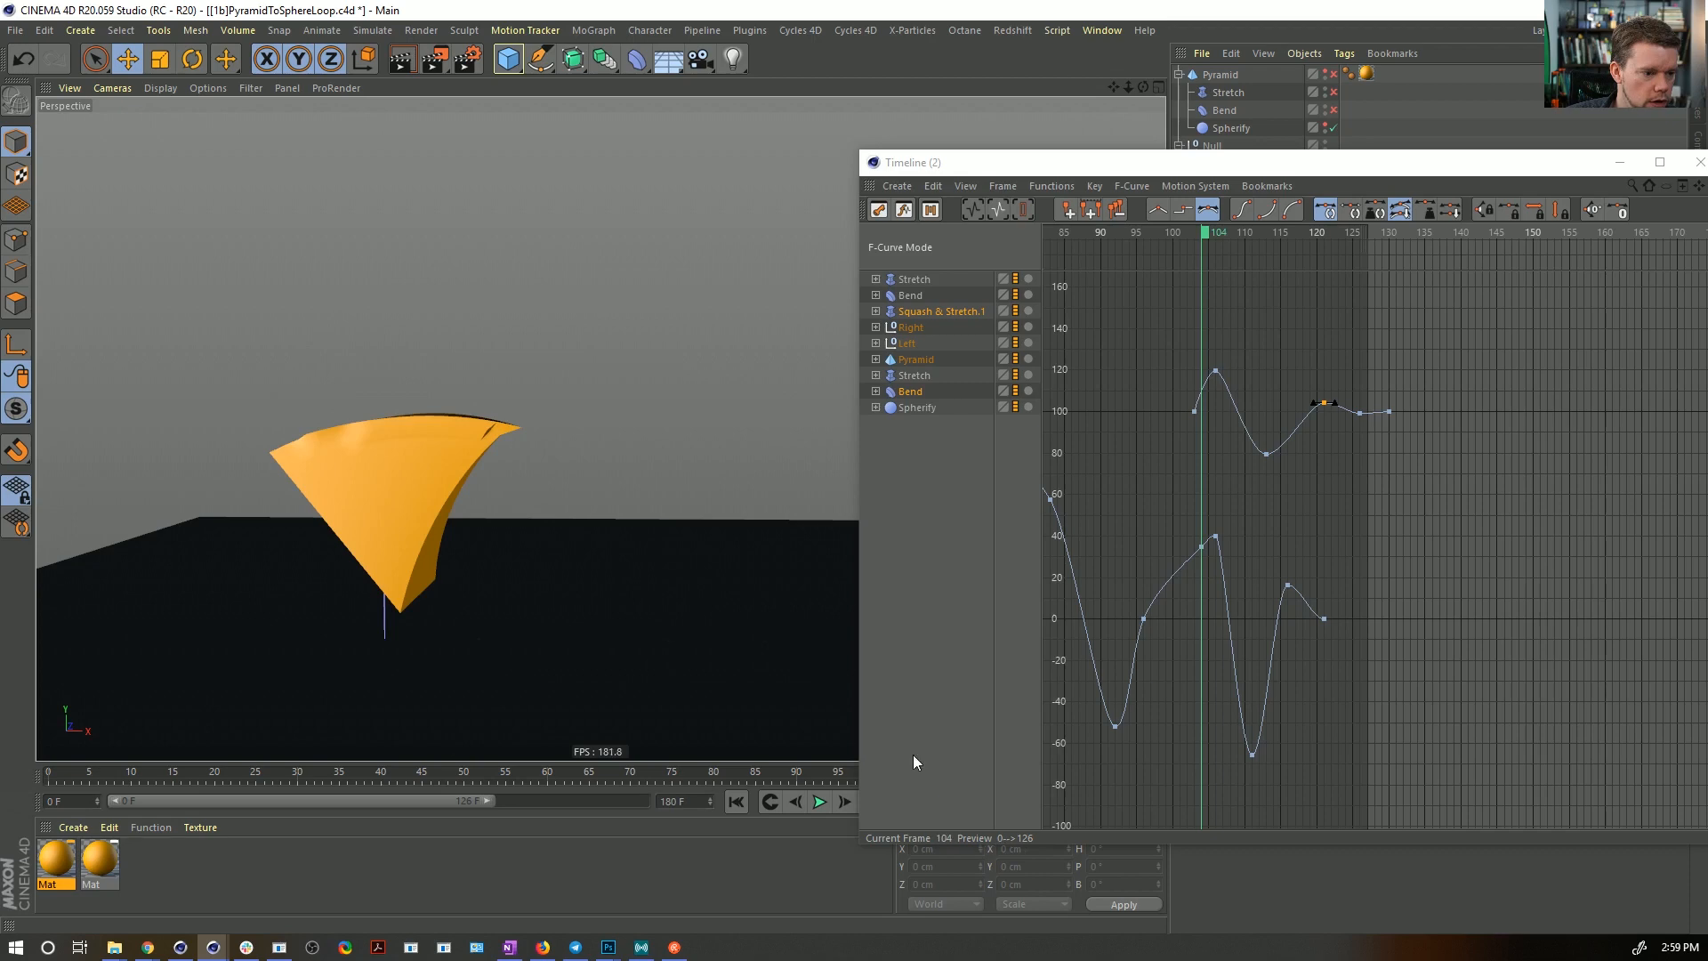
- Try adjusting the nested Bend's strength key on frame 104 while inspecting the dented pyramid from above, and undo the change
{"action": "left_click", "coordinate": [1201, 546]}
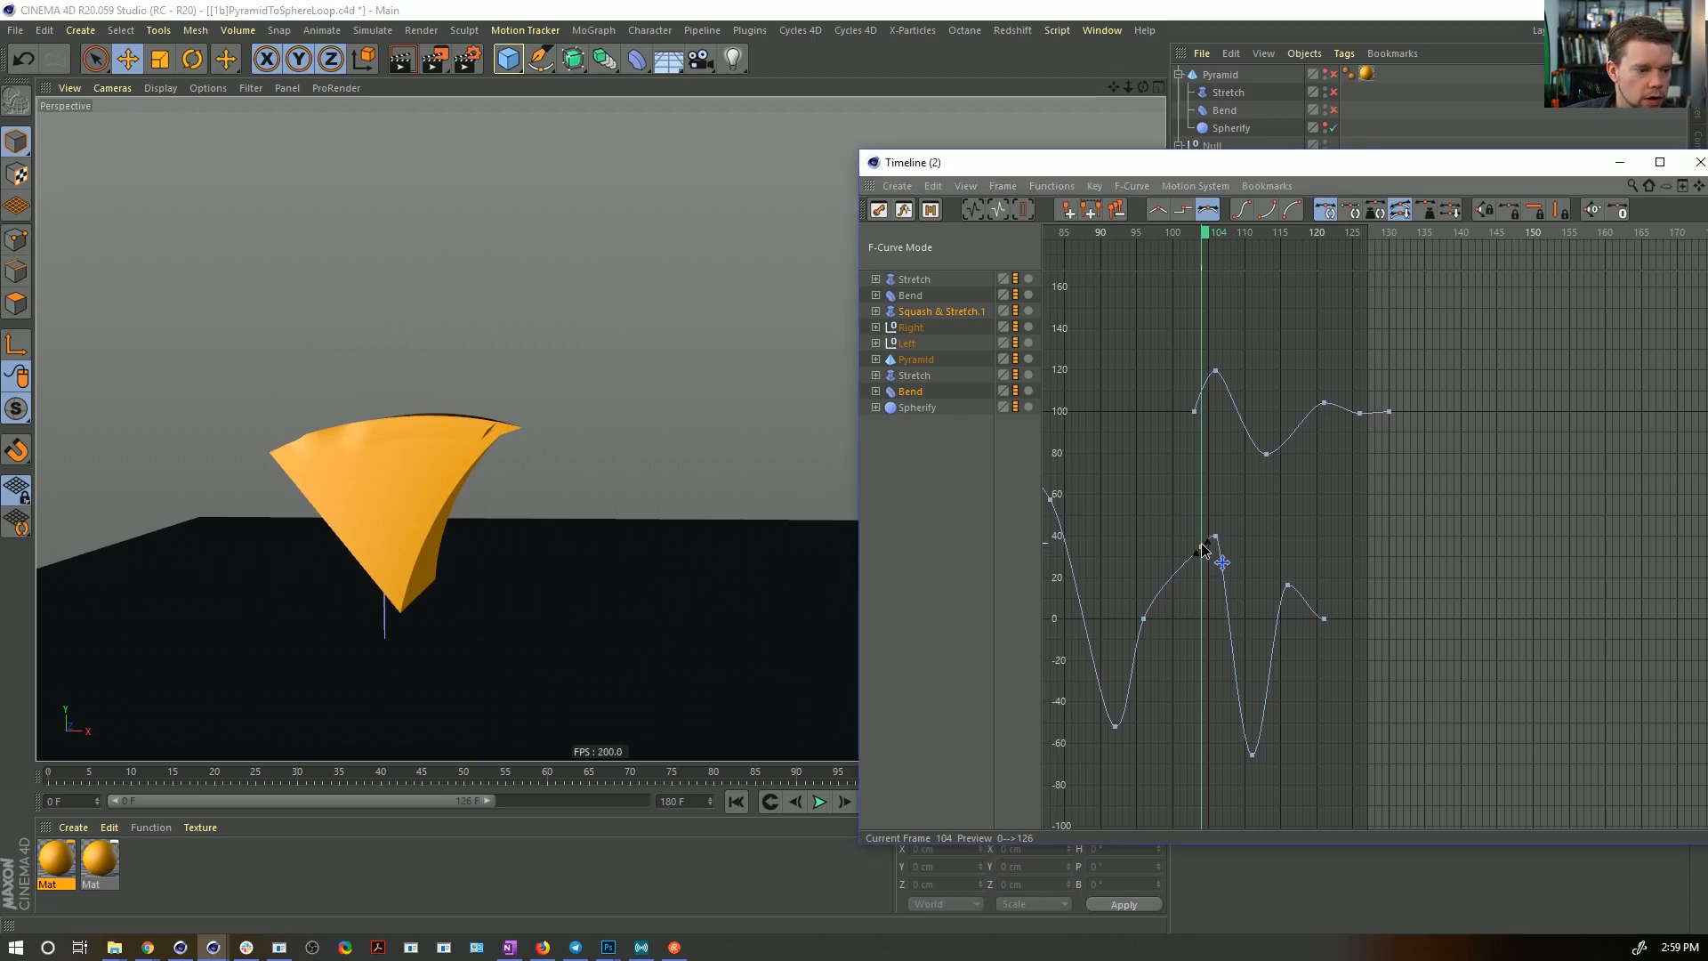
{"action": "left_click_drag", "start_coordinate": [1201, 552], "coordinate": [1203, 545]}
{"action": "left_click_drag", "start_coordinate": [785, 513], "coordinate": [564, 510], "text": "alt"}
{"action": "key", "text": "ctrl+z"}
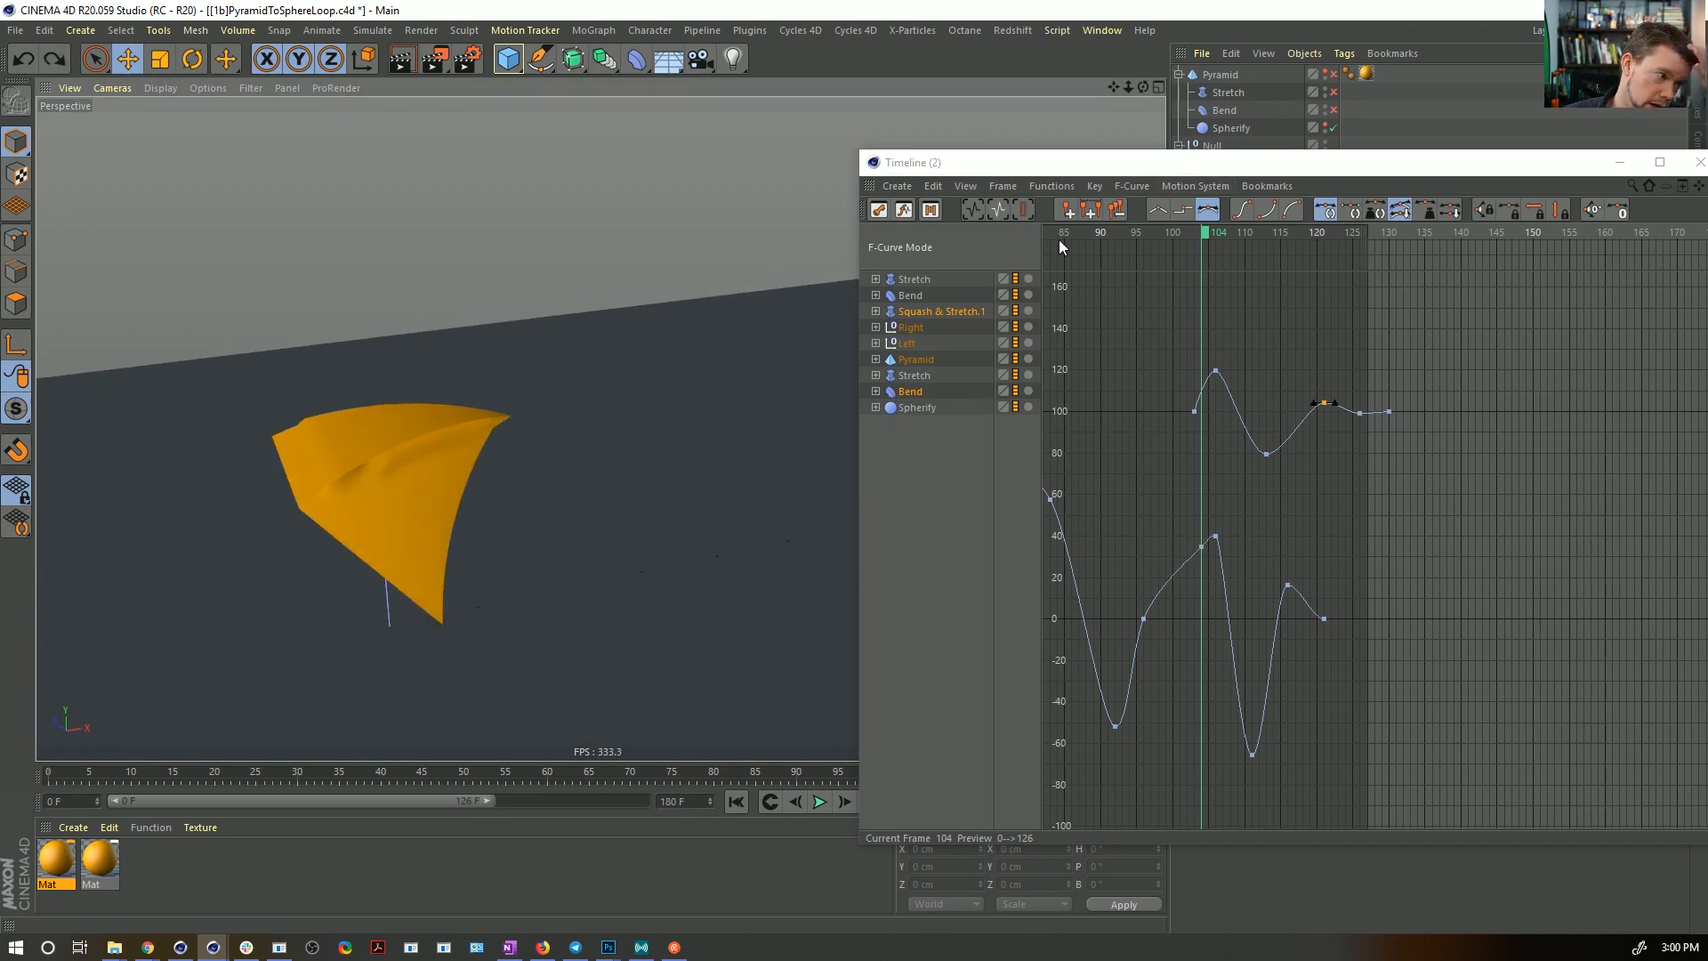
- Set the nested Bend deformer's mode to Unlimited, and test its Keep Y-Axis Length option off and on at frame 104
{"action": "left_click_drag", "start_coordinate": [1163, 164], "coordinate": [1004, 397]}
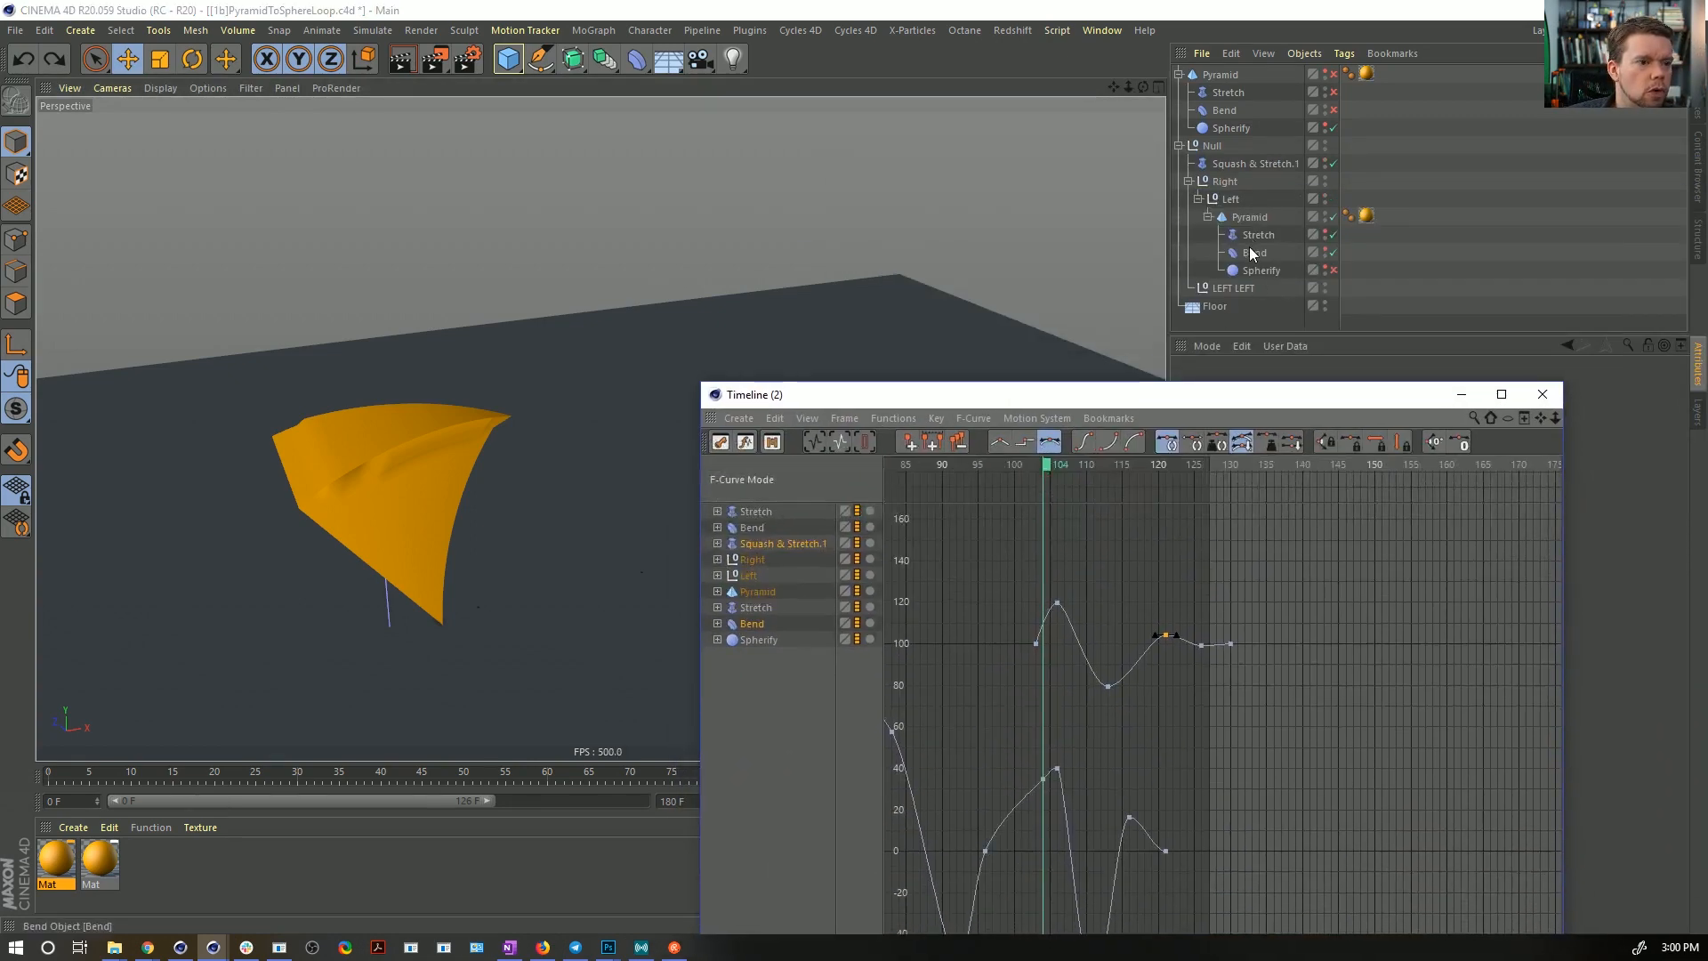
{"action": "left_click", "coordinate": [1253, 253]}
{"action": "left_click_drag", "start_coordinate": [1274, 398], "coordinate": [1050, 774]}
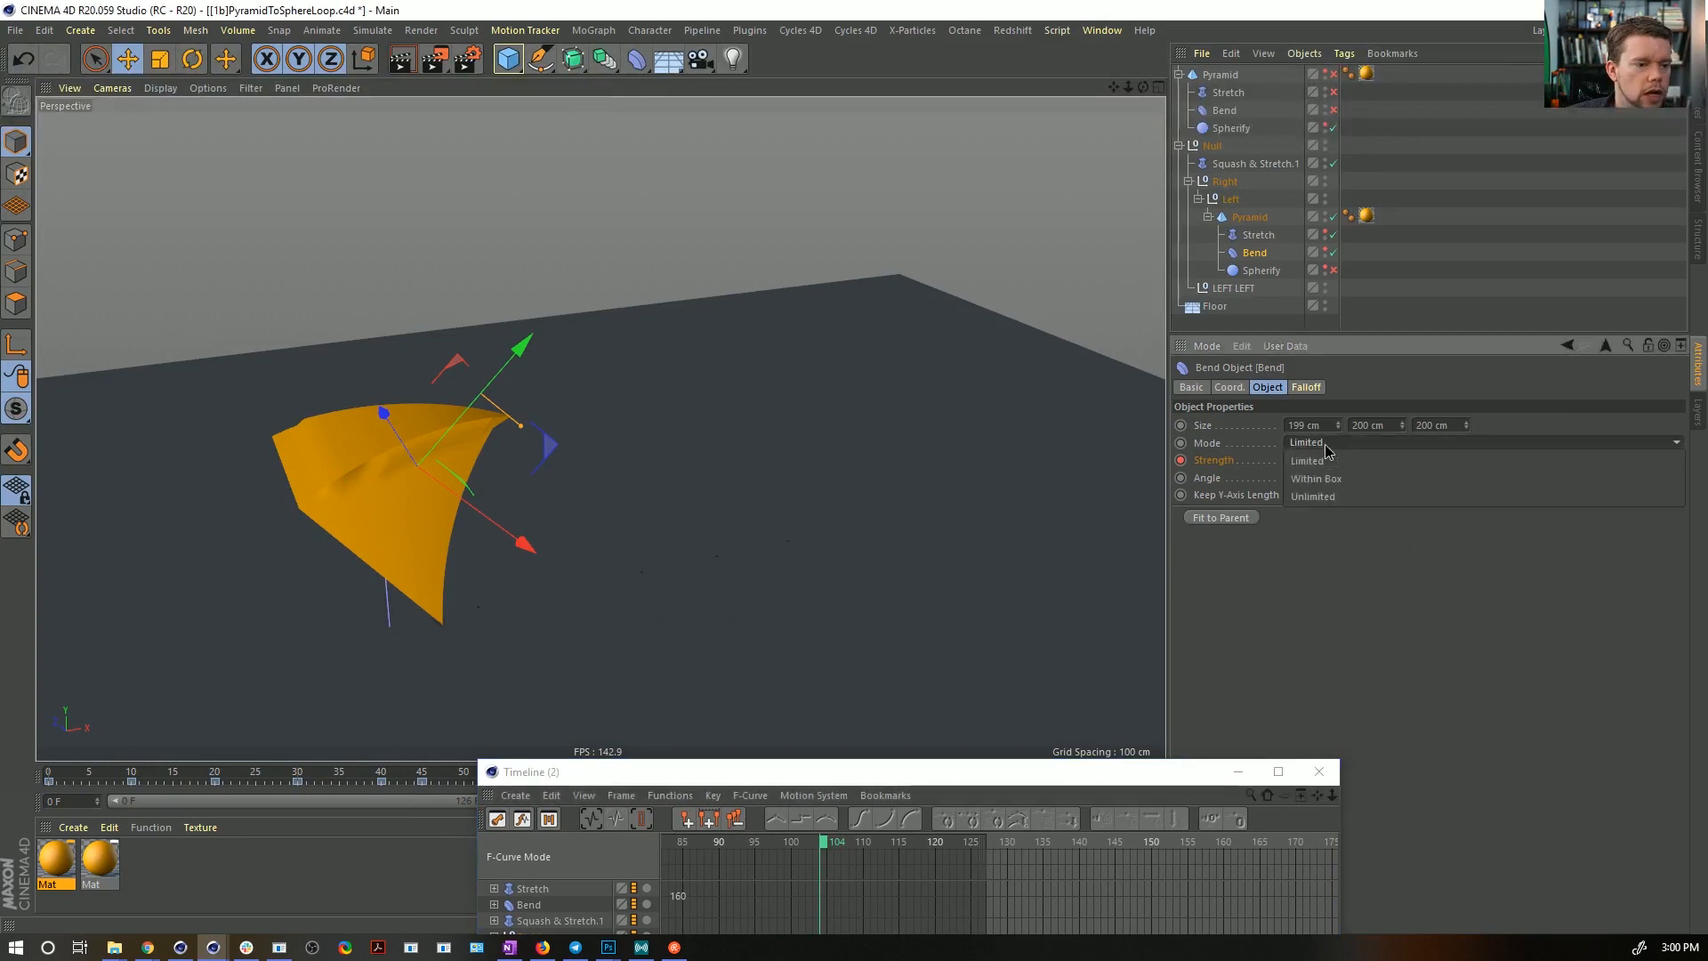
{"action": "left_click", "coordinate": [1327, 443]}
{"action": "left_click", "coordinate": [1313, 496]}
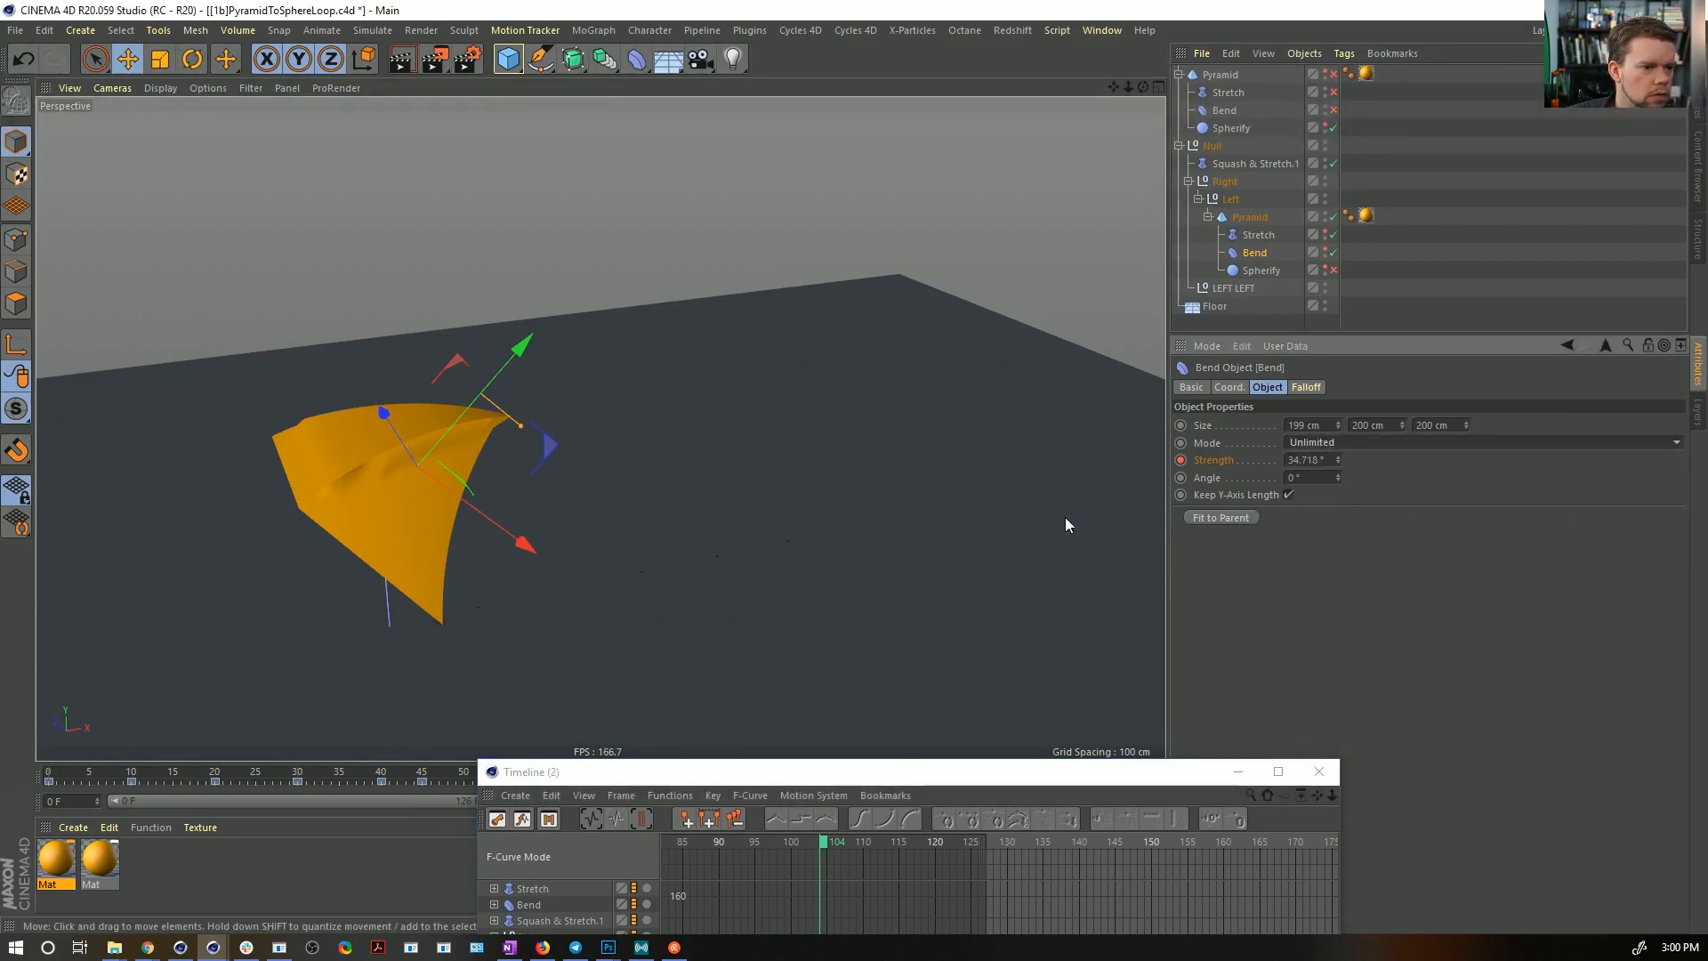
{"action": "left_click_drag", "start_coordinate": [1065, 516], "coordinate": [820, 490], "text": "alt"}
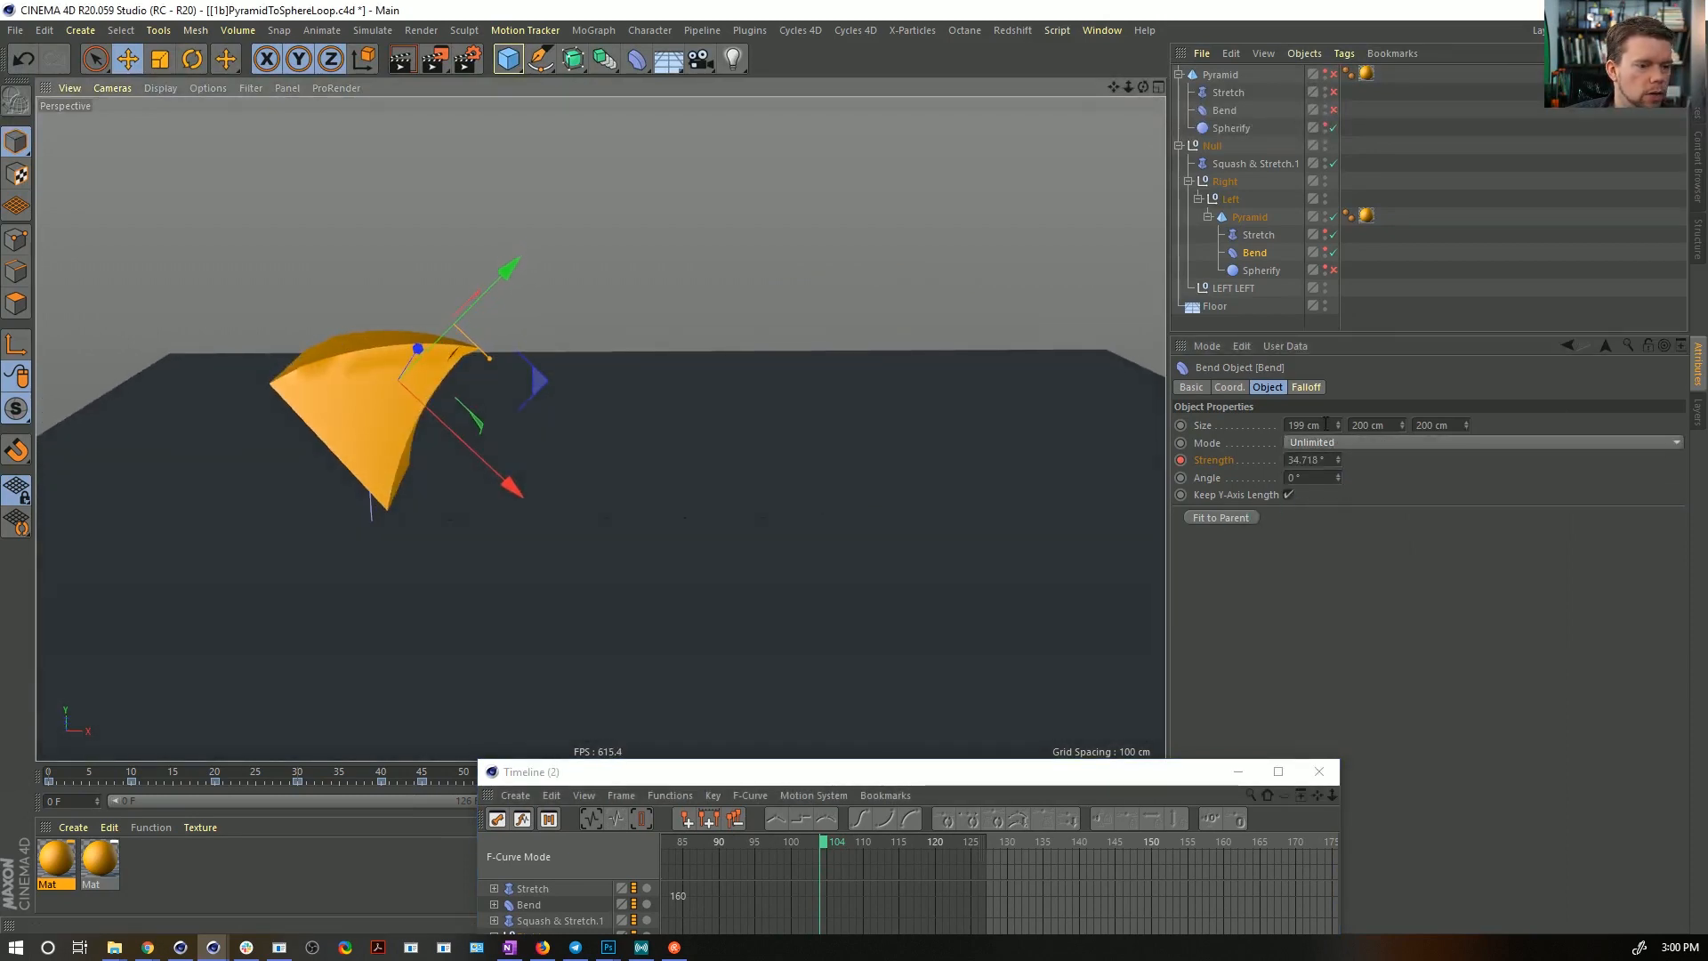
{"action": "left_click", "coordinate": [1288, 495]}
{"action": "left_click", "coordinate": [1289, 494]}
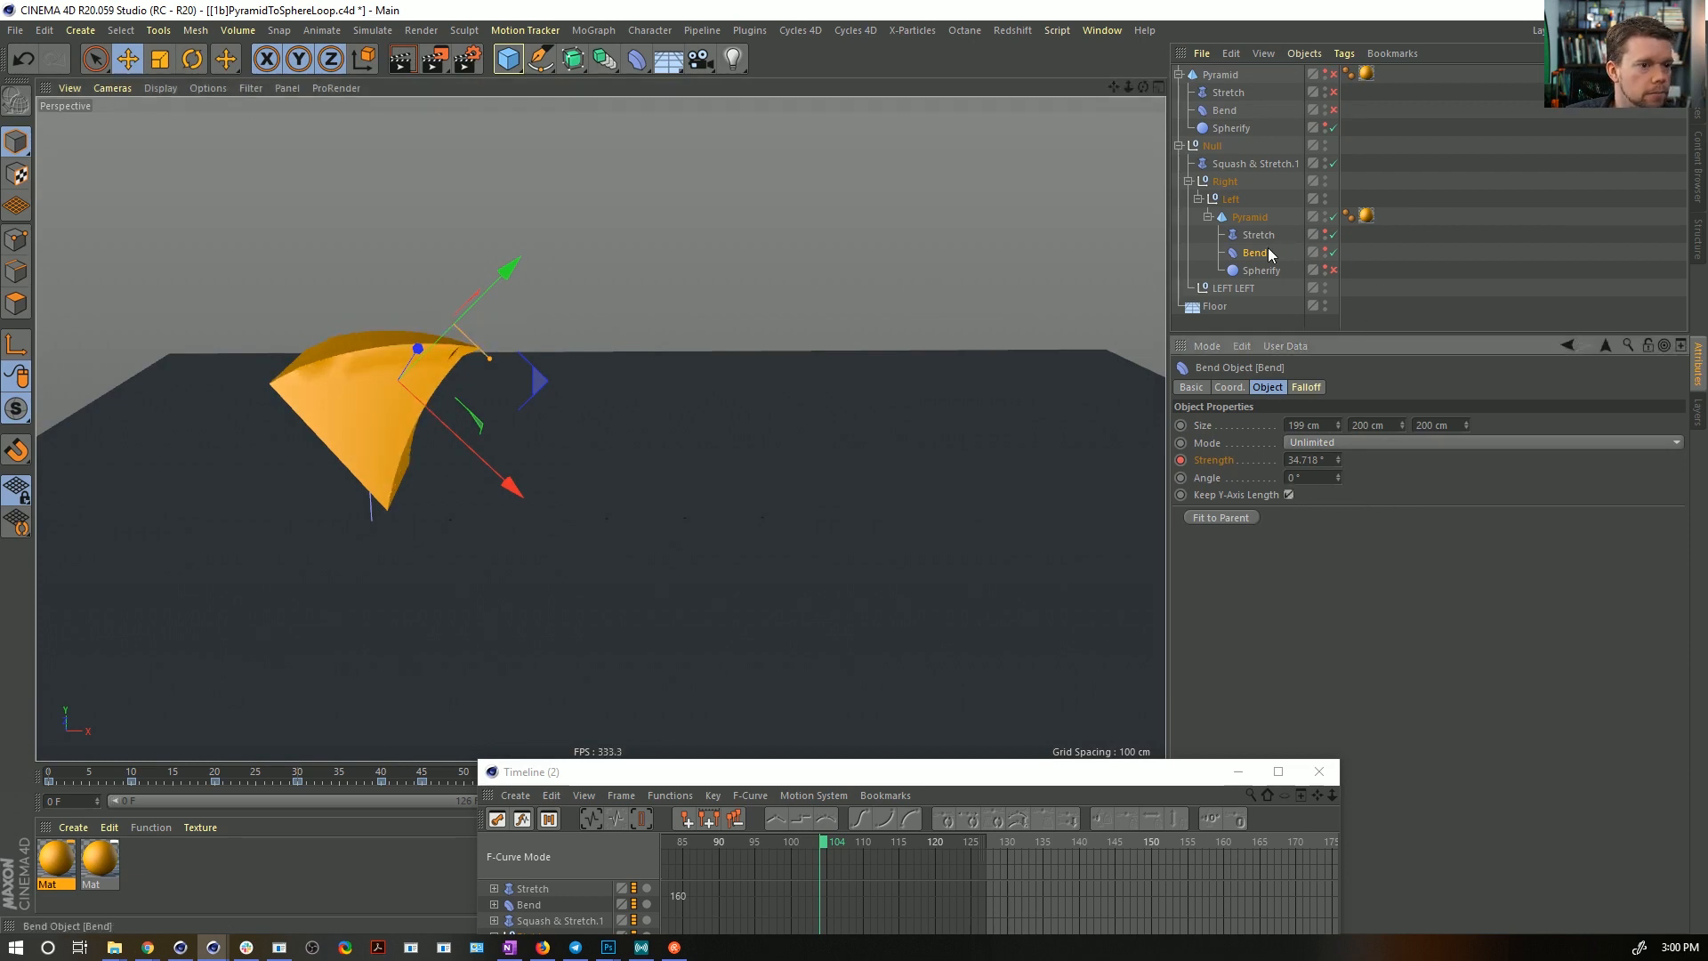
- Try raising the nested Bend's strength key on frame 104 while inspecting the dent from above, and undo the change
{"action": "left_click_drag", "start_coordinate": [1258, 249], "coordinate": [1256, 227]}
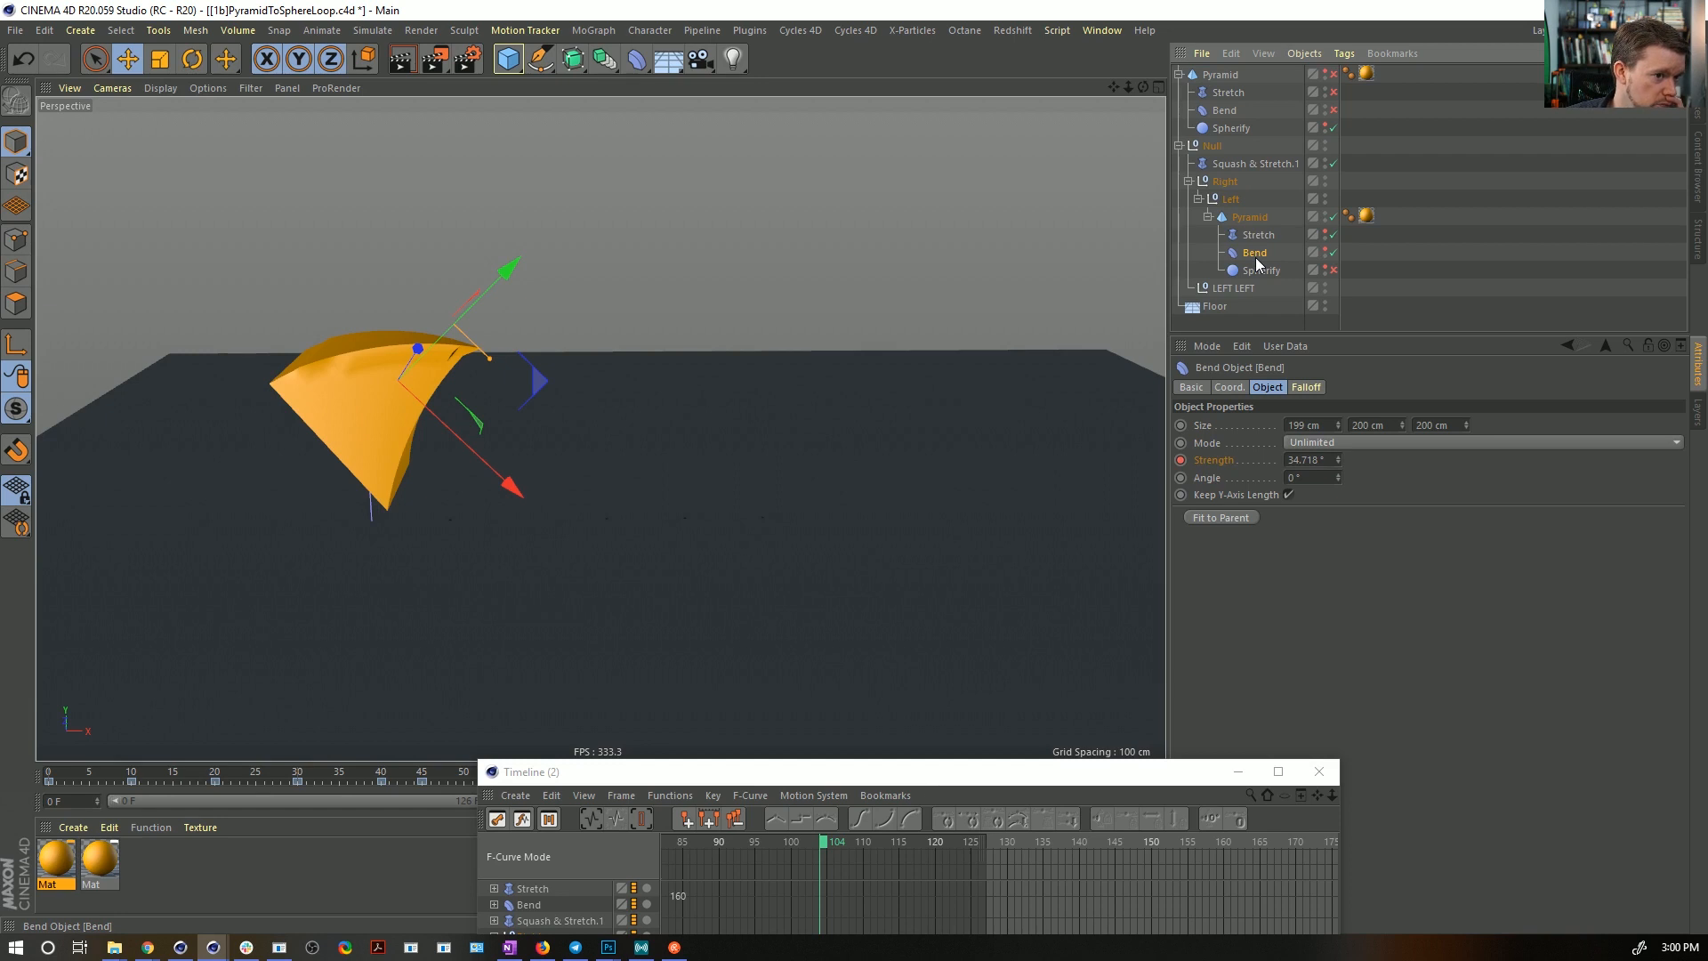
{"action": "left_click_drag", "start_coordinate": [949, 332], "coordinate": [794, 901], "text": "alt"}
{"action": "mouse_move", "coordinate": [908, 785]}
{"action": "left_mouse_down"}
{"action": "mouse_move", "coordinate": [861, 775]}
{"action": "mouse_move", "coordinate": [913, 775]}
{"action": "left_mouse_up"}
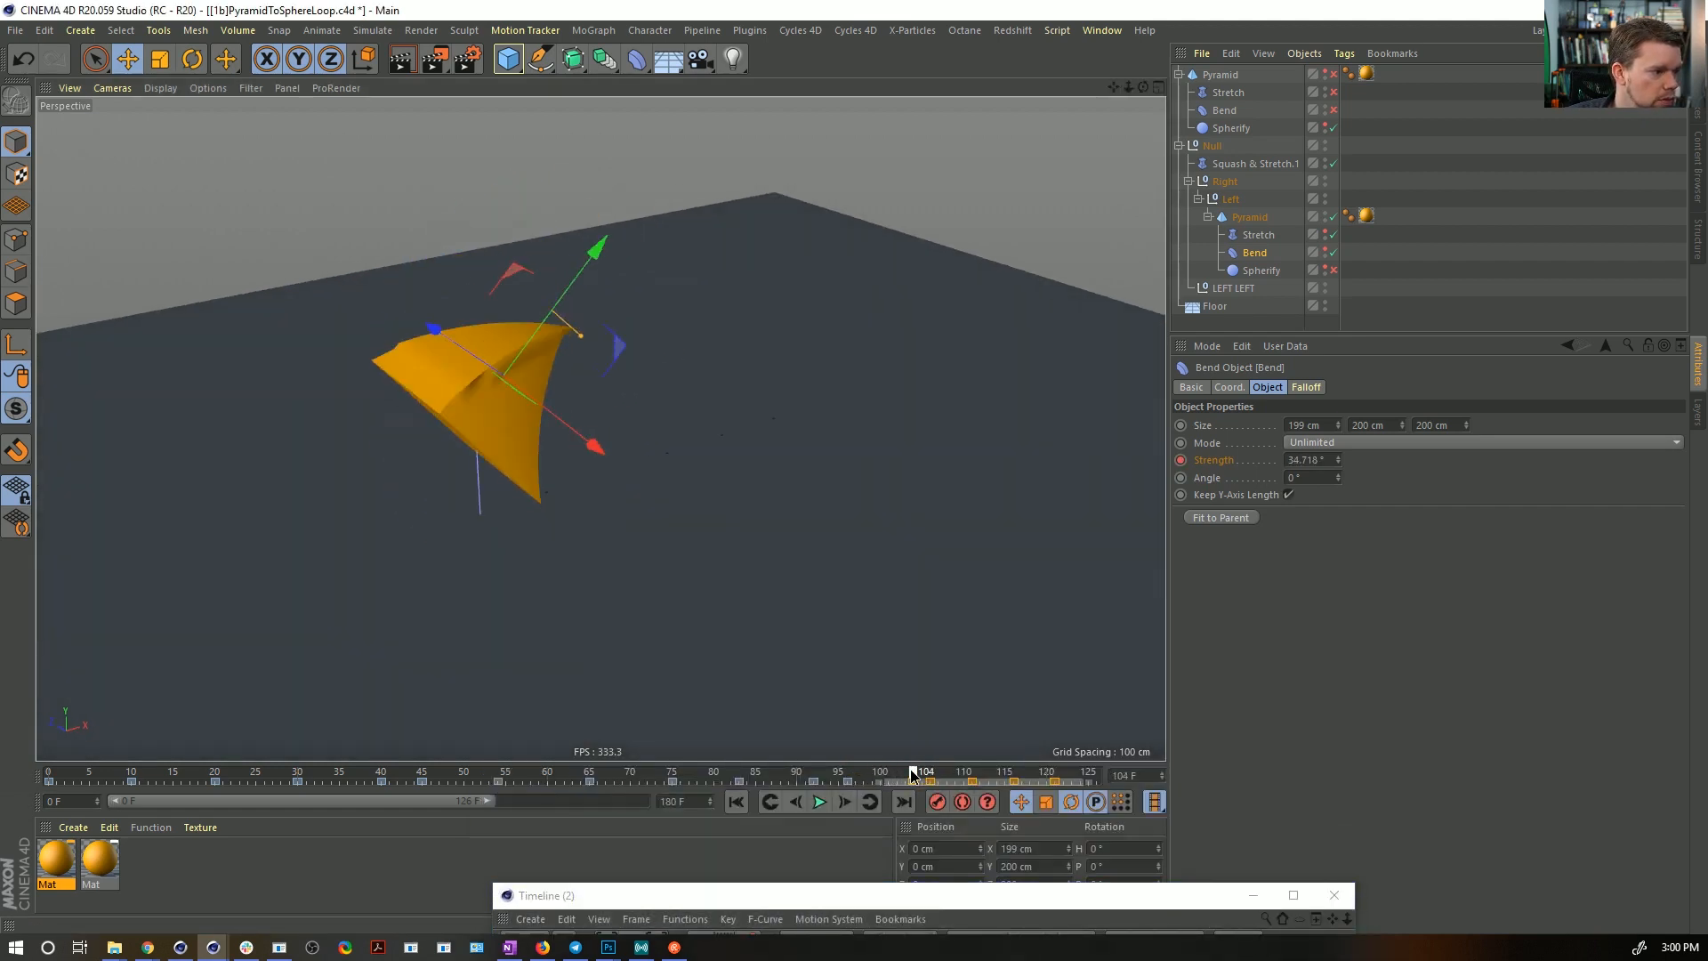
{"action": "left_click_drag", "start_coordinate": [1010, 896], "coordinate": [1260, 105]}
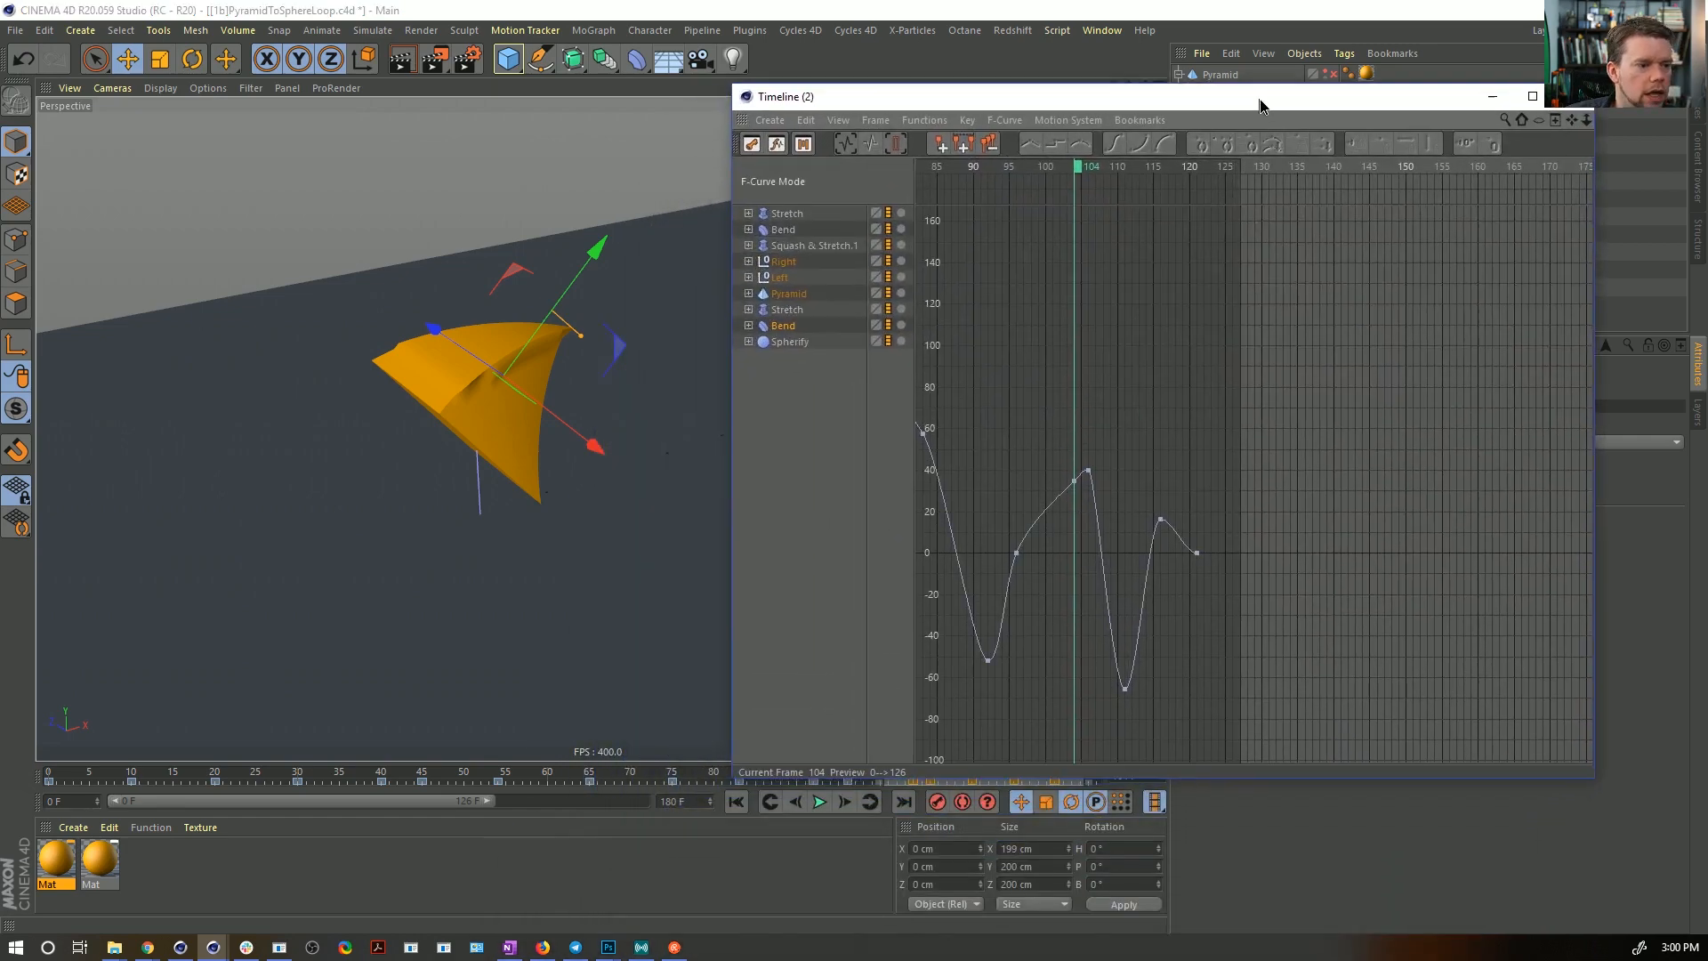
{"action": "left_click_drag", "start_coordinate": [1076, 481], "coordinate": [1076, 423]}
{"action": "key", "text": "ctrl+z"}
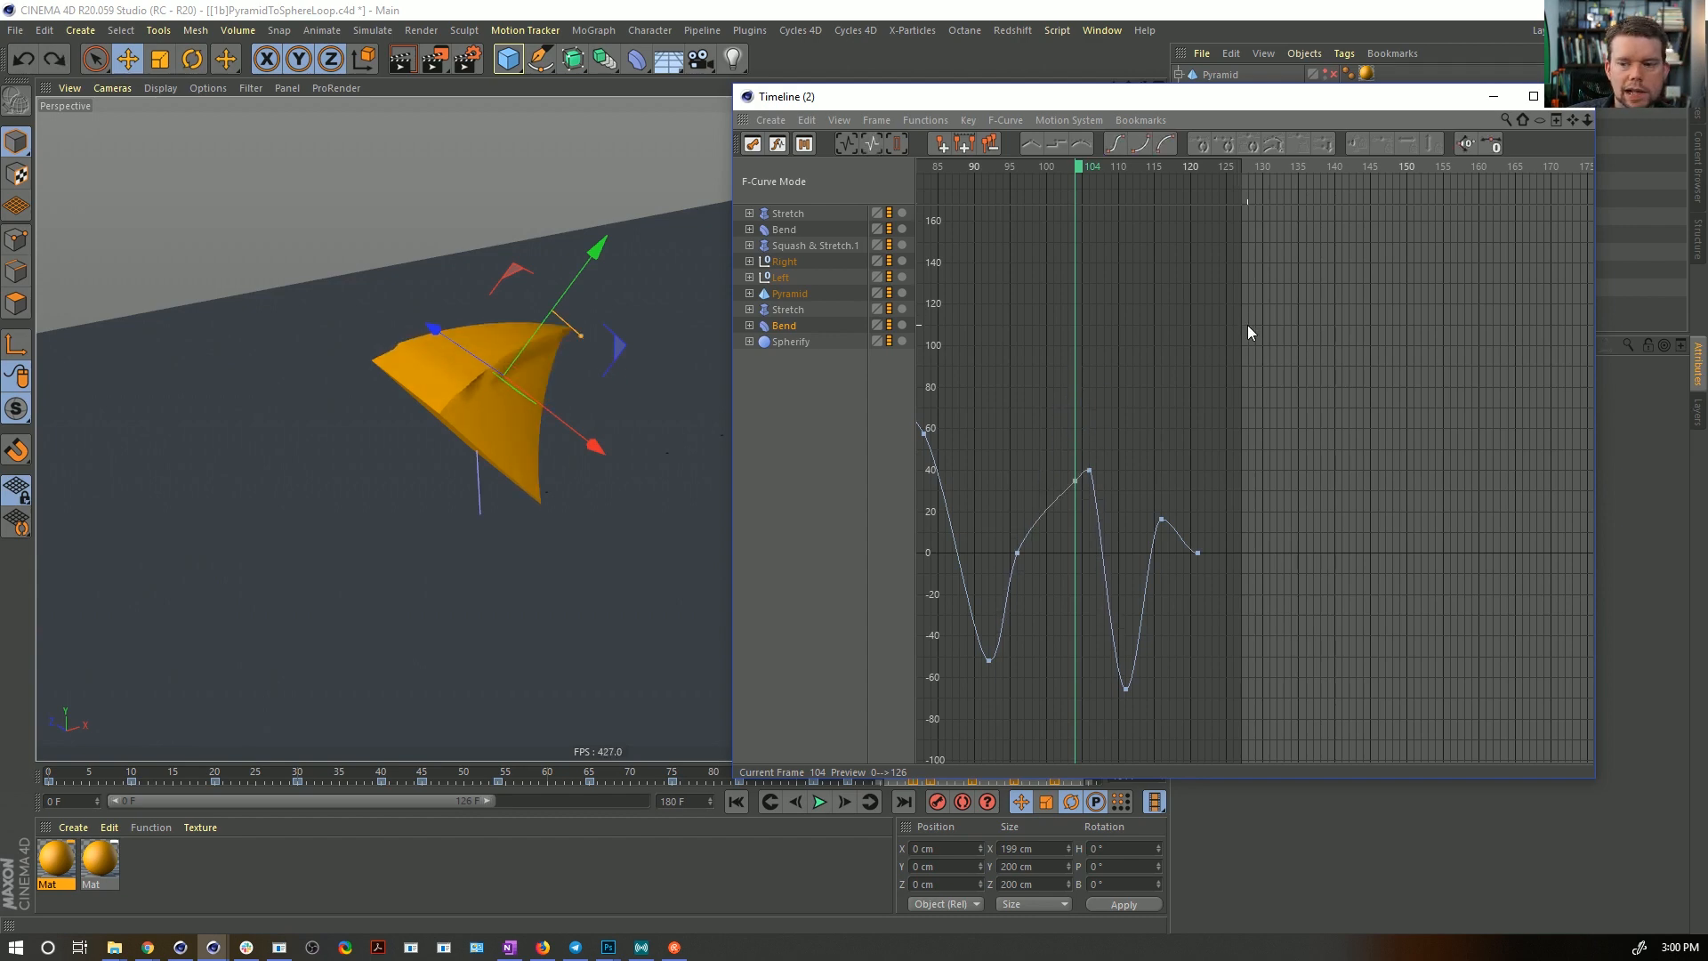
- Raise the nested Bend's strength key on frame 104 to 38.151° and inspect the deformed pyramid
{"action": "left_click_drag", "start_coordinate": [1075, 480], "coordinate": [1075, 474]}
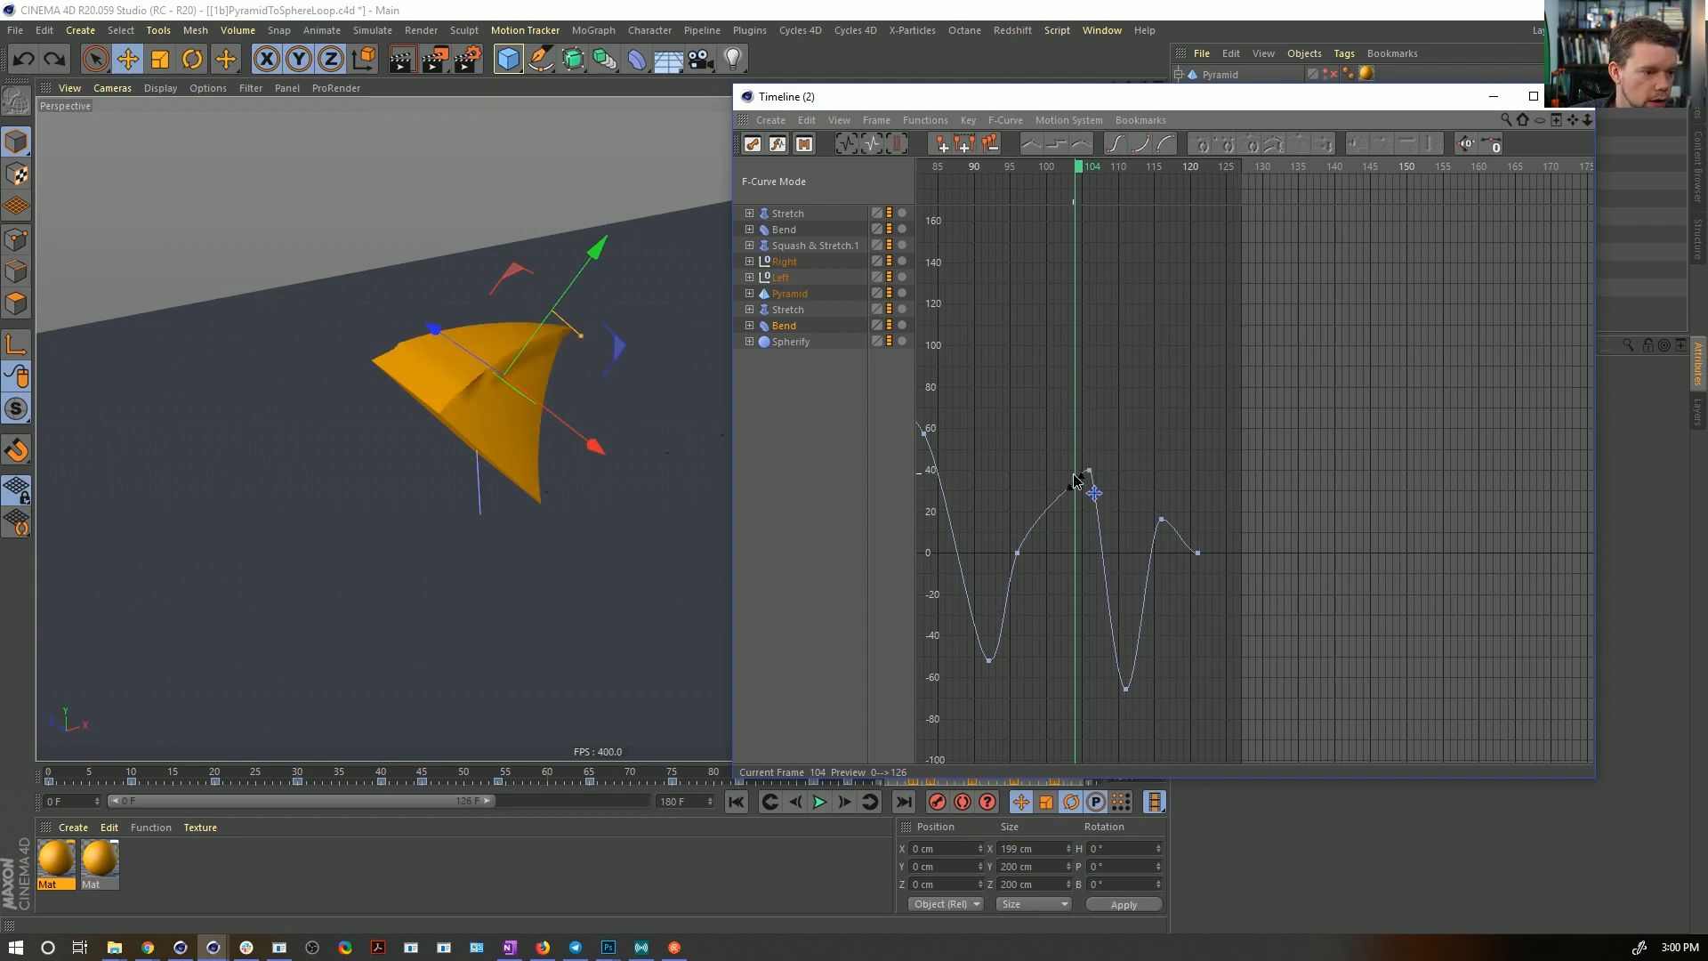
{"action": "mouse_move", "coordinate": [482, 395]}
{"action": "left_mouse_down", "text": "alt"}
{"action": "mouse_move", "coordinate": [425, 376]}
{"action": "mouse_move", "coordinate": [385, 329]}
{"action": "mouse_move", "coordinate": [567, 422]}
{"action": "mouse_move", "coordinate": [515, 436]}
{"action": "mouse_move", "coordinate": [499, 418]}
{"action": "left_mouse_up", "text": "alt"}
{"action": "left_click_drag", "start_coordinate": [865, 104], "coordinate": [839, 617]}
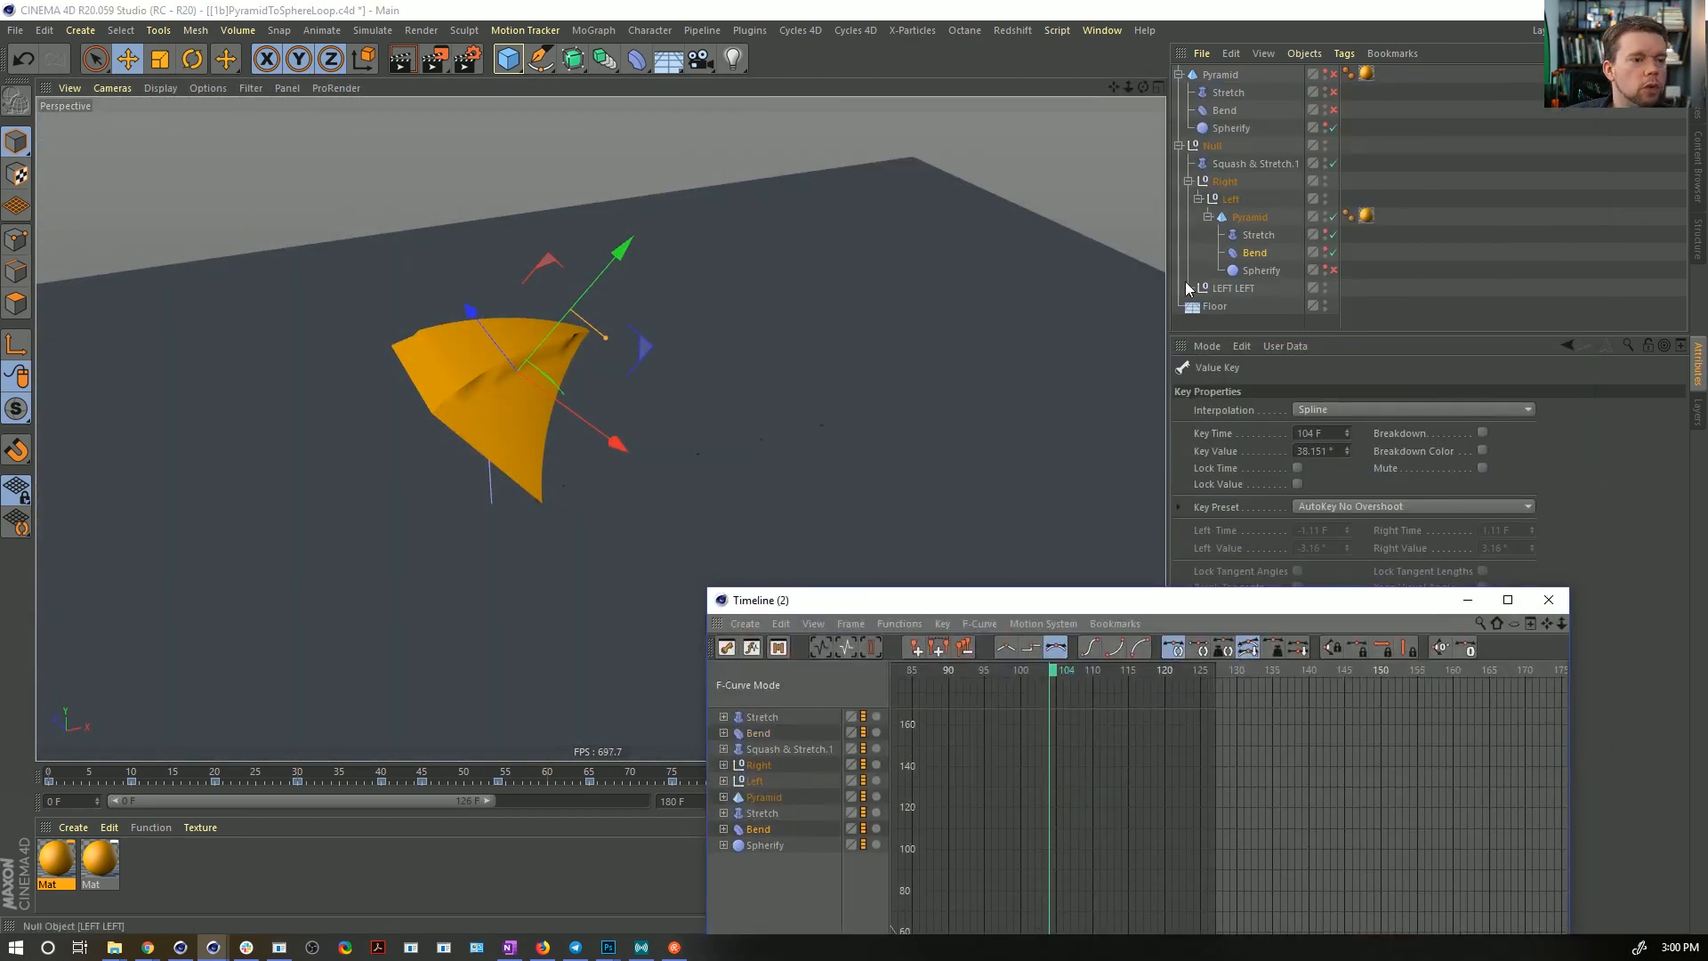
{"action": "left_click", "coordinate": [1253, 254]}
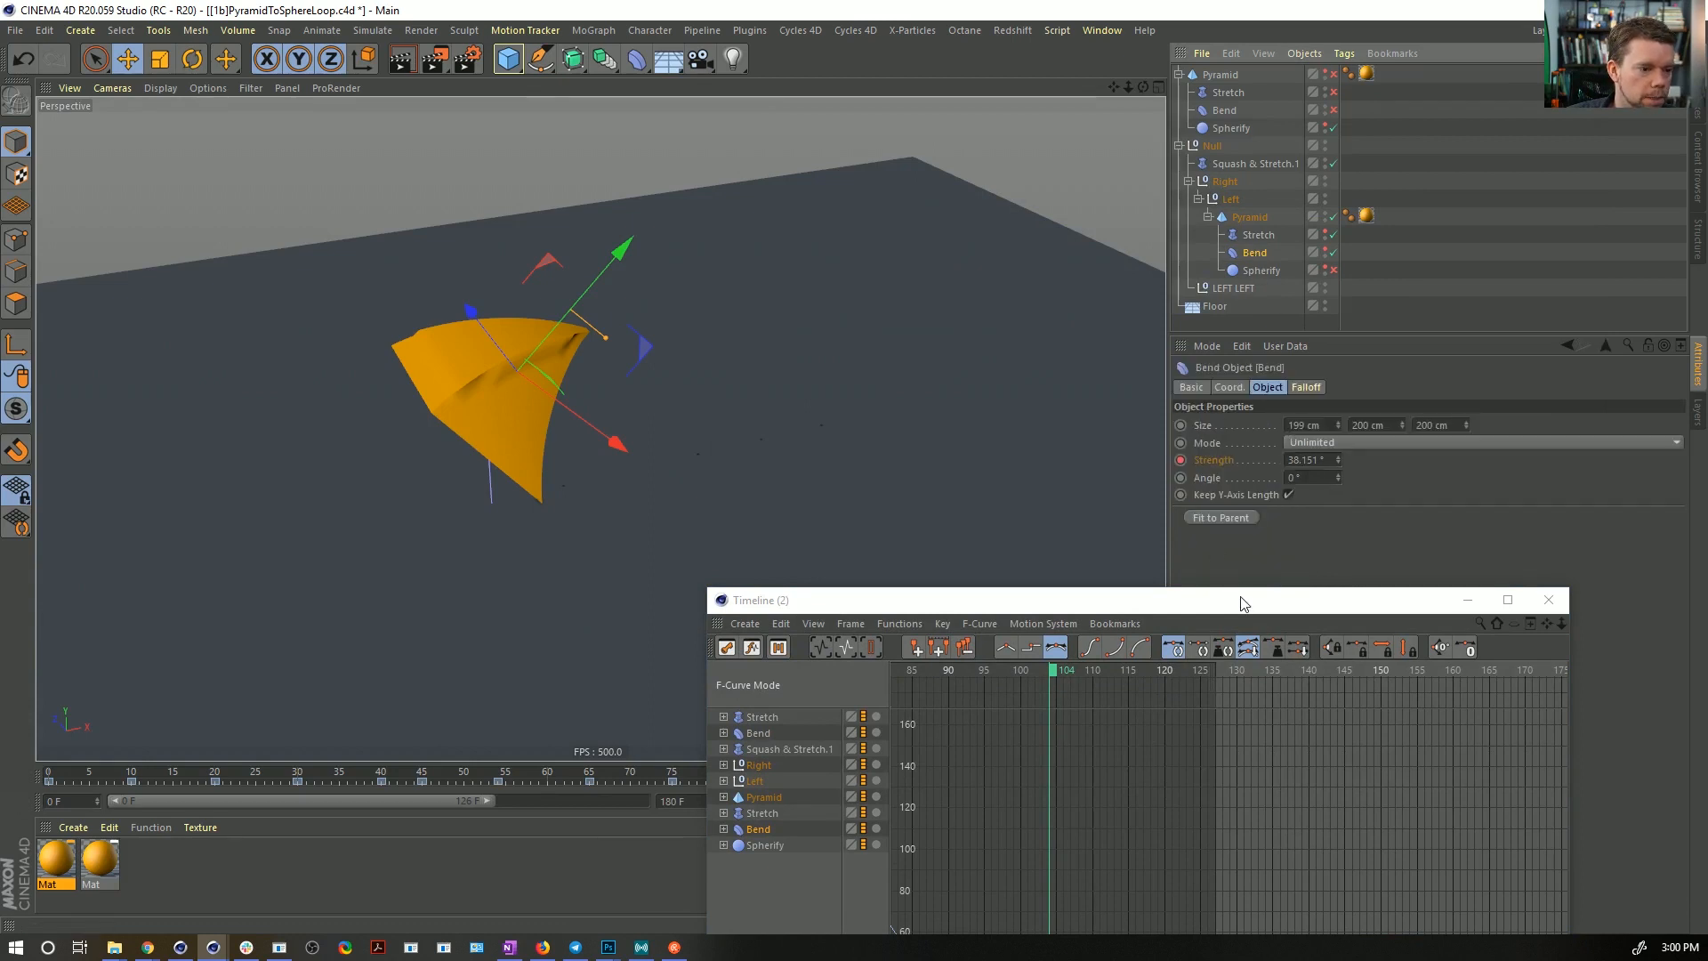
- Try placing the Right null hierarchy ahead of the Squash & Stretch.1 deformer to change the deformation order, and undo the move
{"action": "left_click", "coordinate": [1263, 162]}
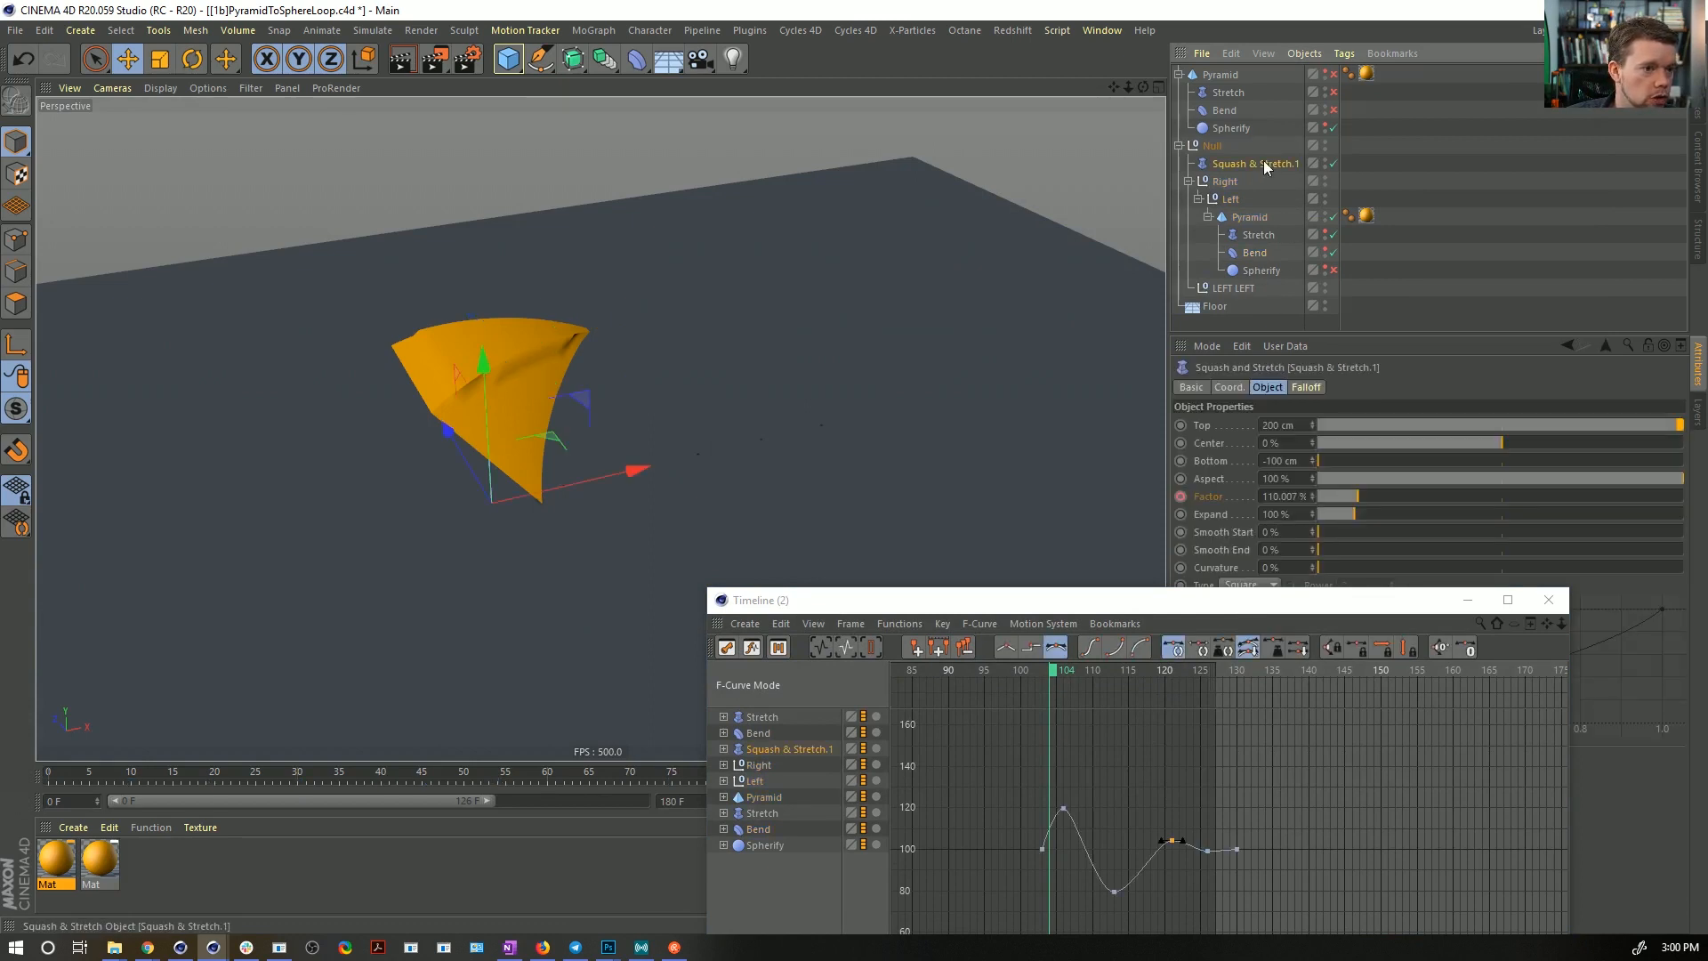
{"action": "left_click_drag", "start_coordinate": [566, 444], "coordinate": [504, 411], "text": "alt"}
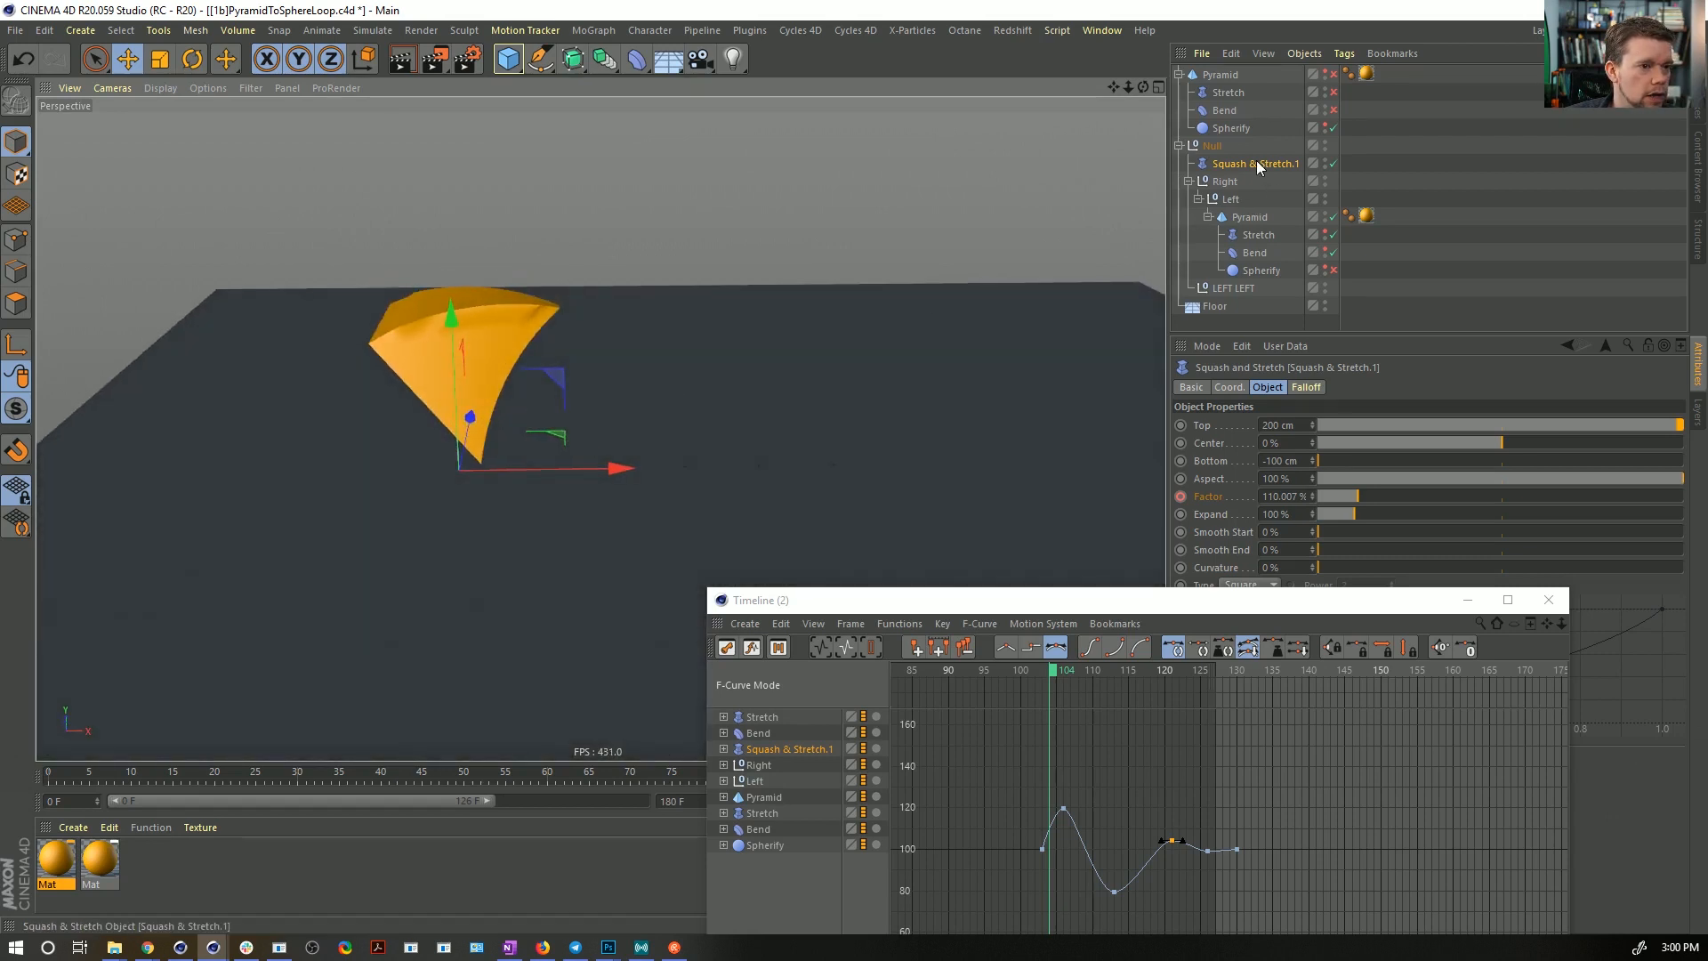
{"action": "left_click_drag", "start_coordinate": [1232, 183], "coordinate": [1224, 160]}
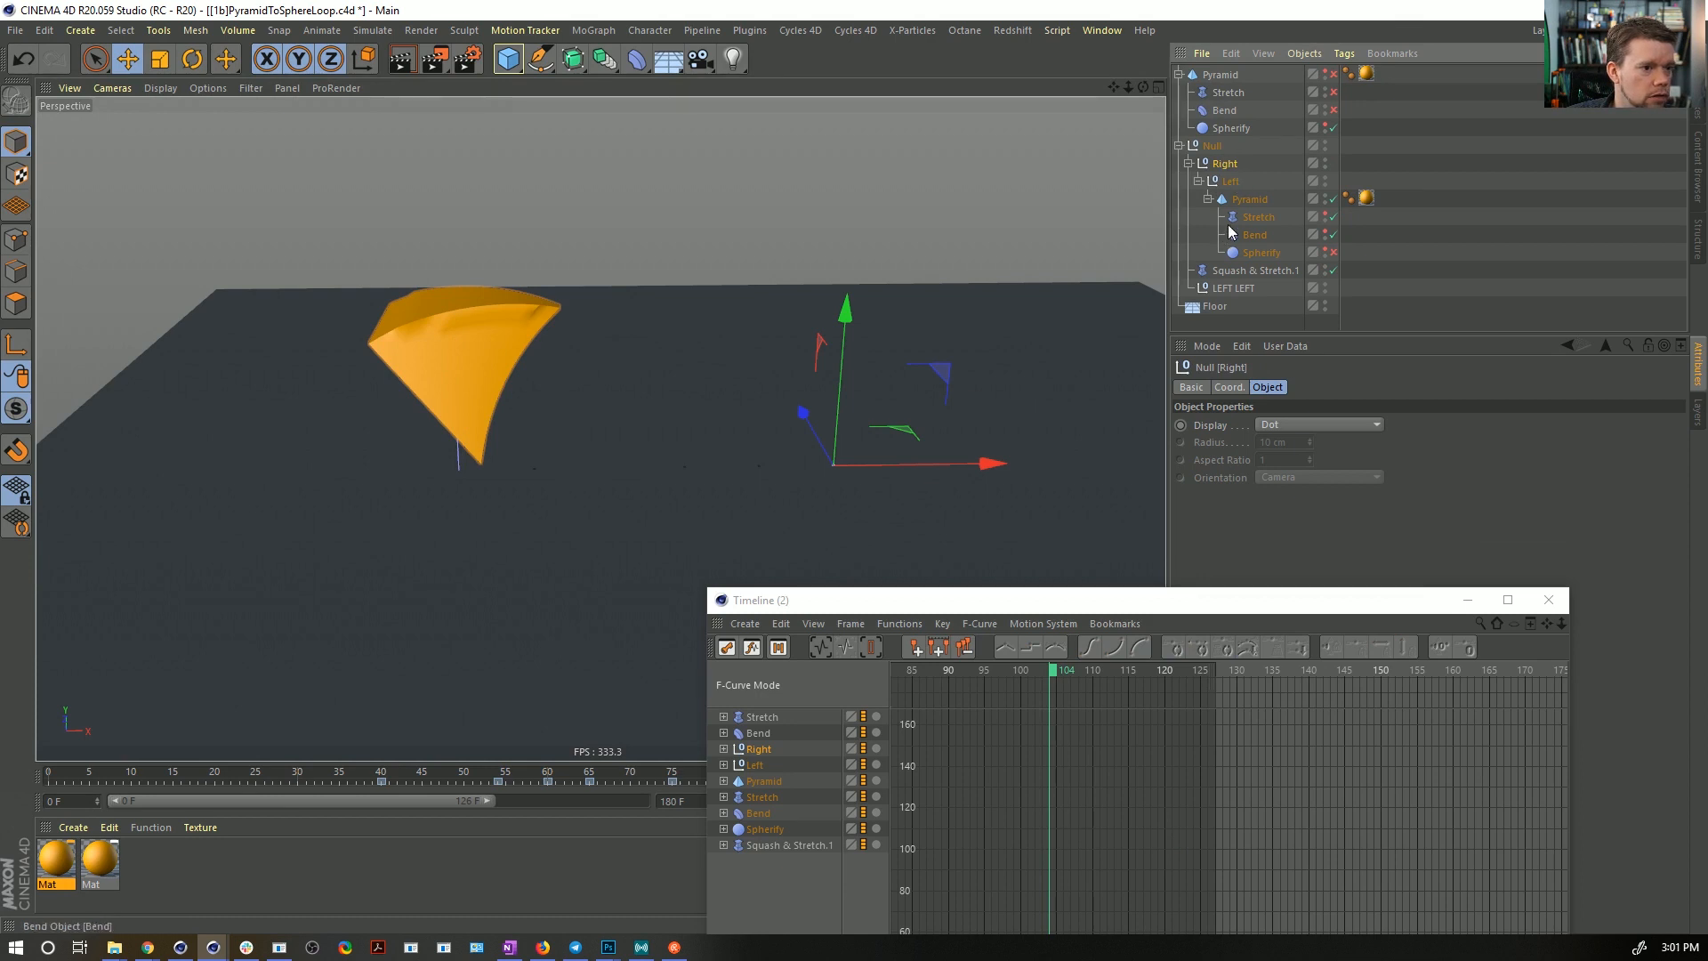
{"action": "key", "text": "ctrl+z"}
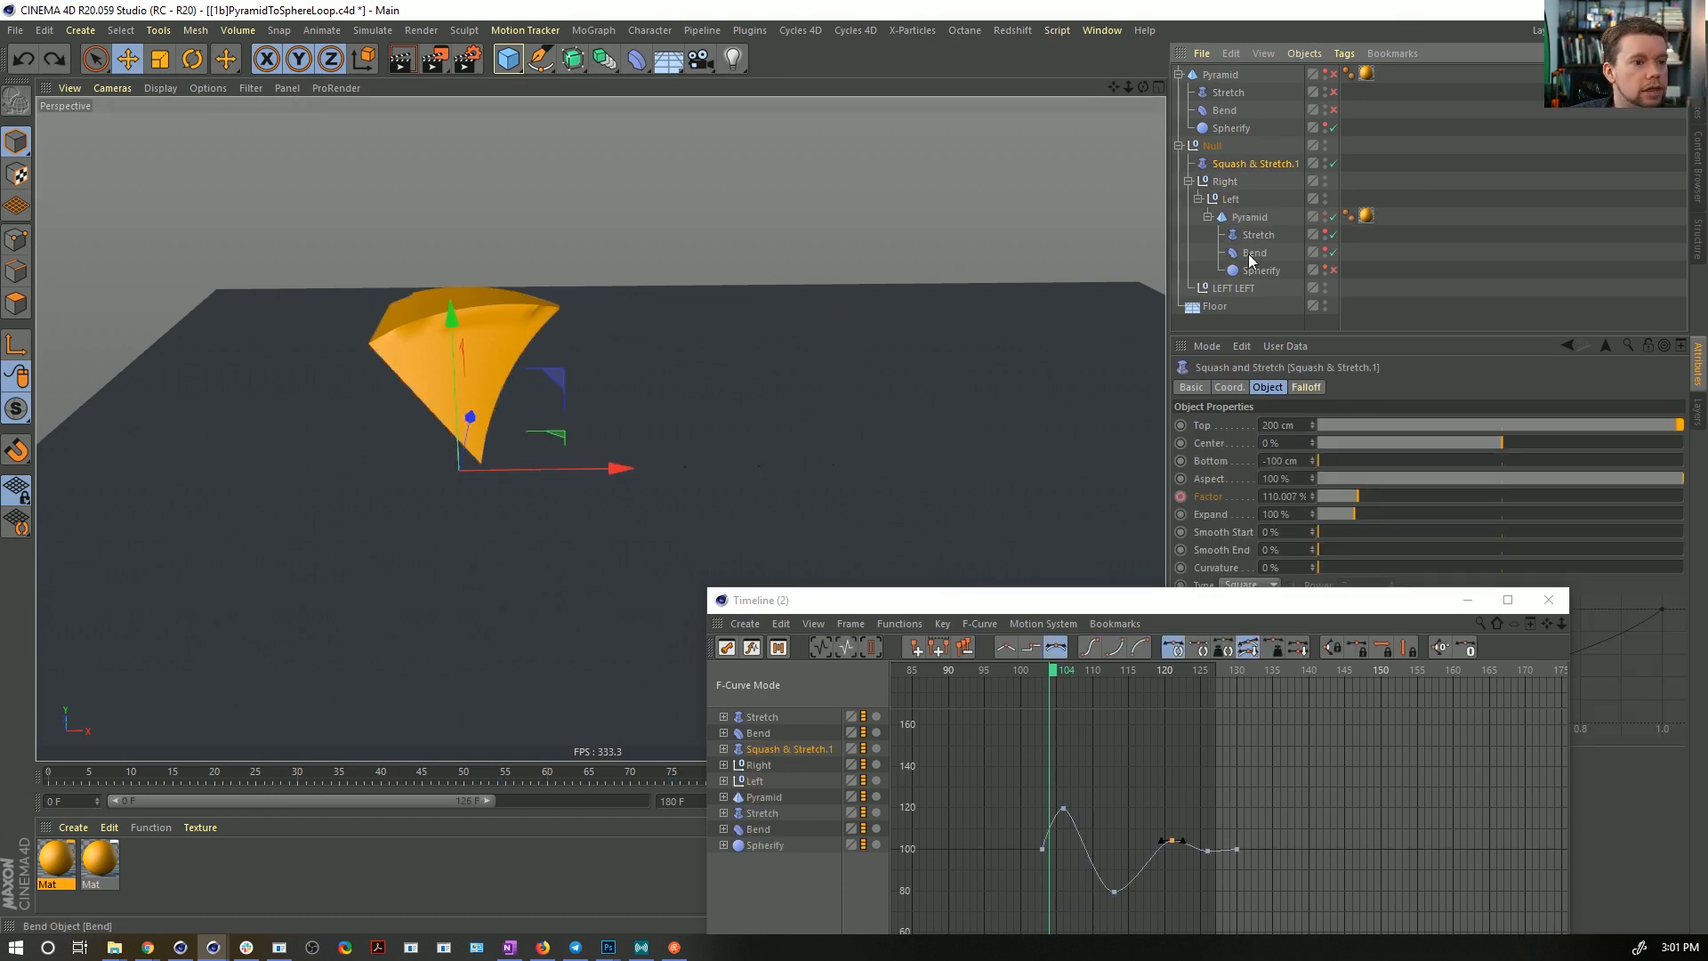
- Try grouping the Squash & Stretch.1 deformer in its own null, and name that null Null Squash & Stretch.1
{"action": "left_click", "coordinate": [1259, 171]}
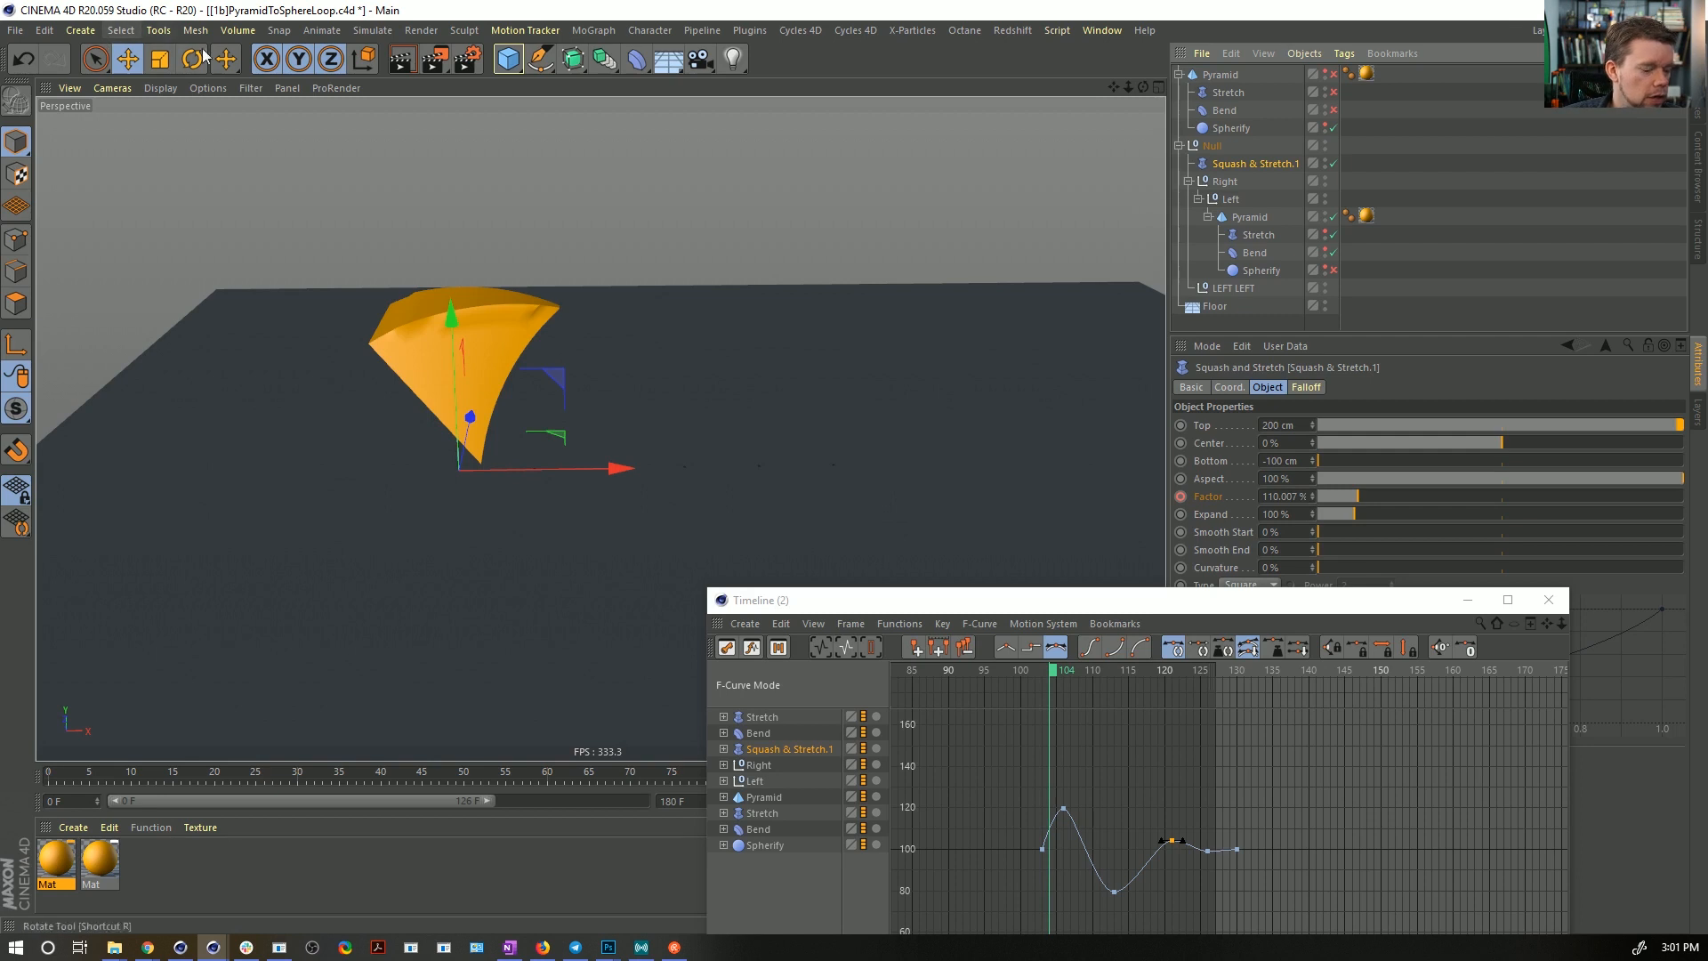
{"action": "key", "text": "alt+g"}
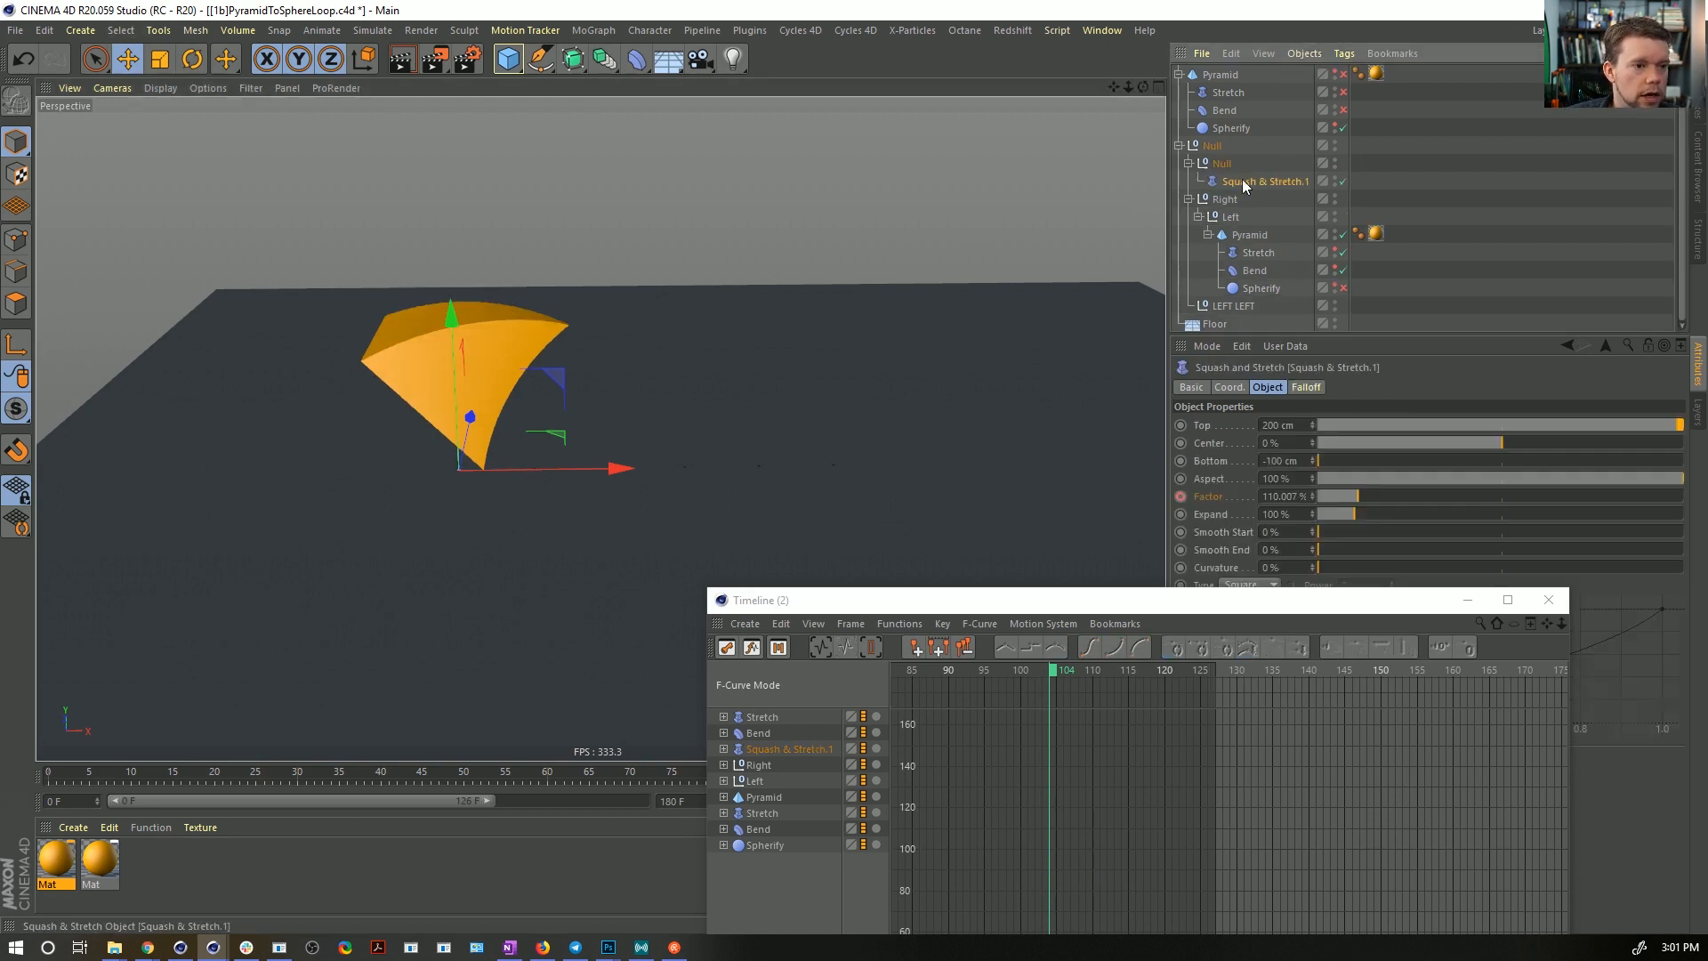
{"action": "left_click", "coordinate": [1223, 165]}
{"action": "double_click", "coordinate": [1223, 164]}
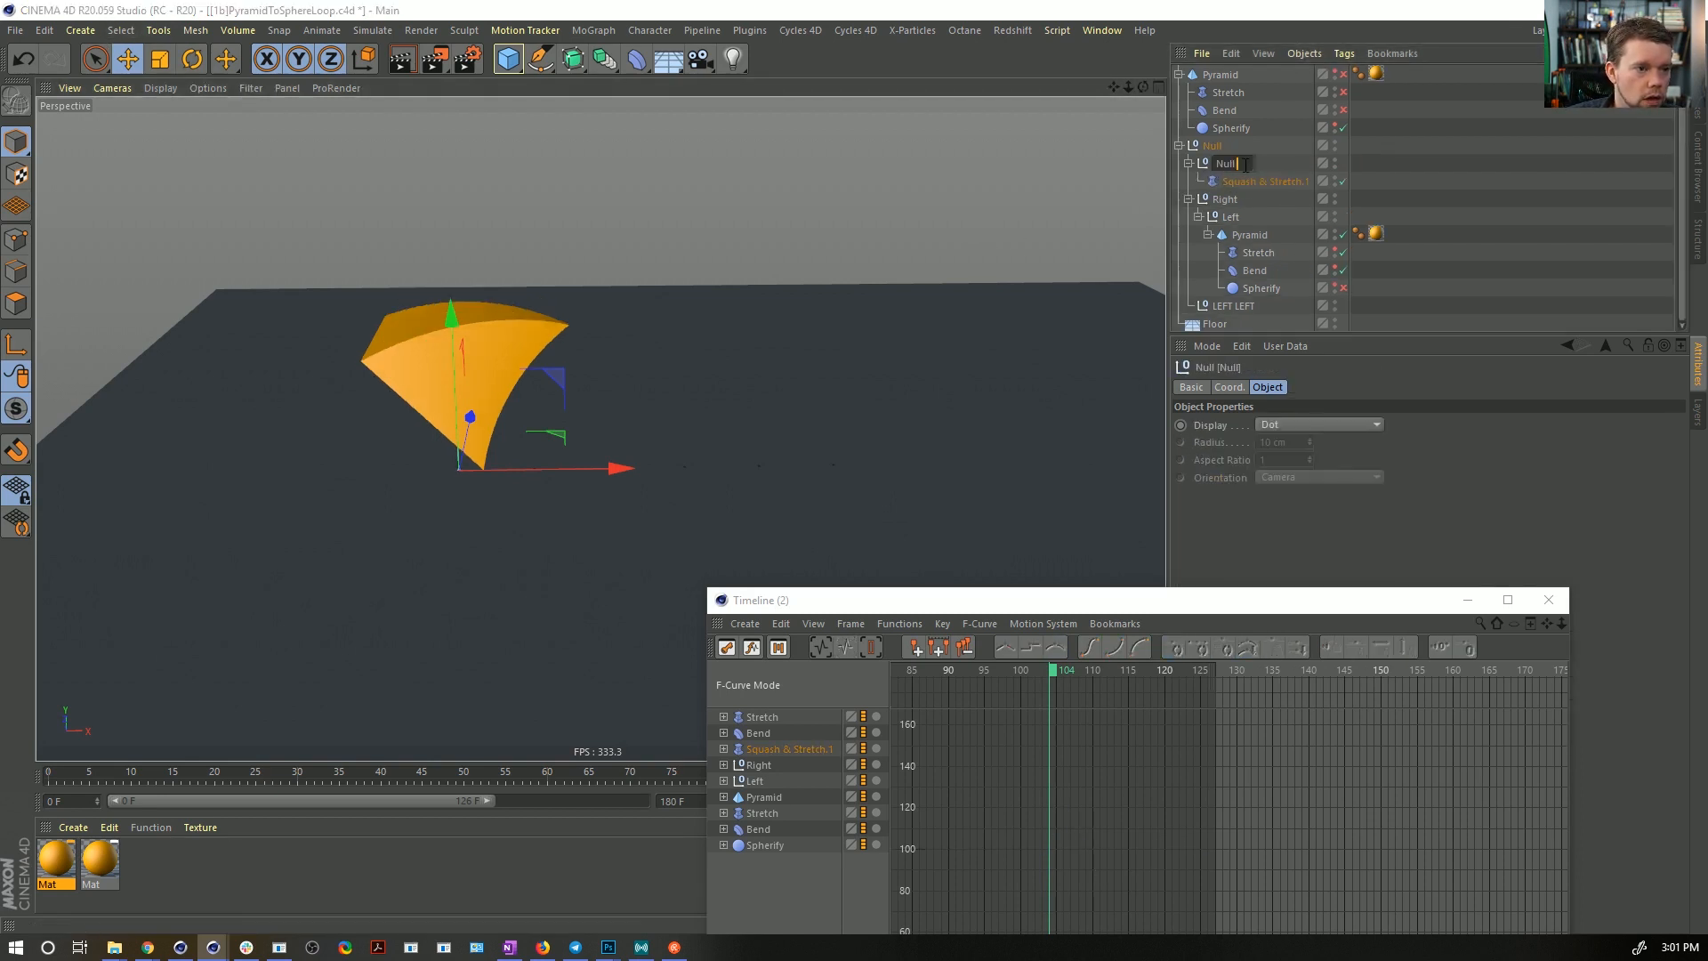
{"action": "type", "text": "Squash & Stretch.1"}
{"action": "key", "text": "Return"}
{"action": "double_click", "coordinate": [1245, 182]}
{"action": "key", "text": "Return"}
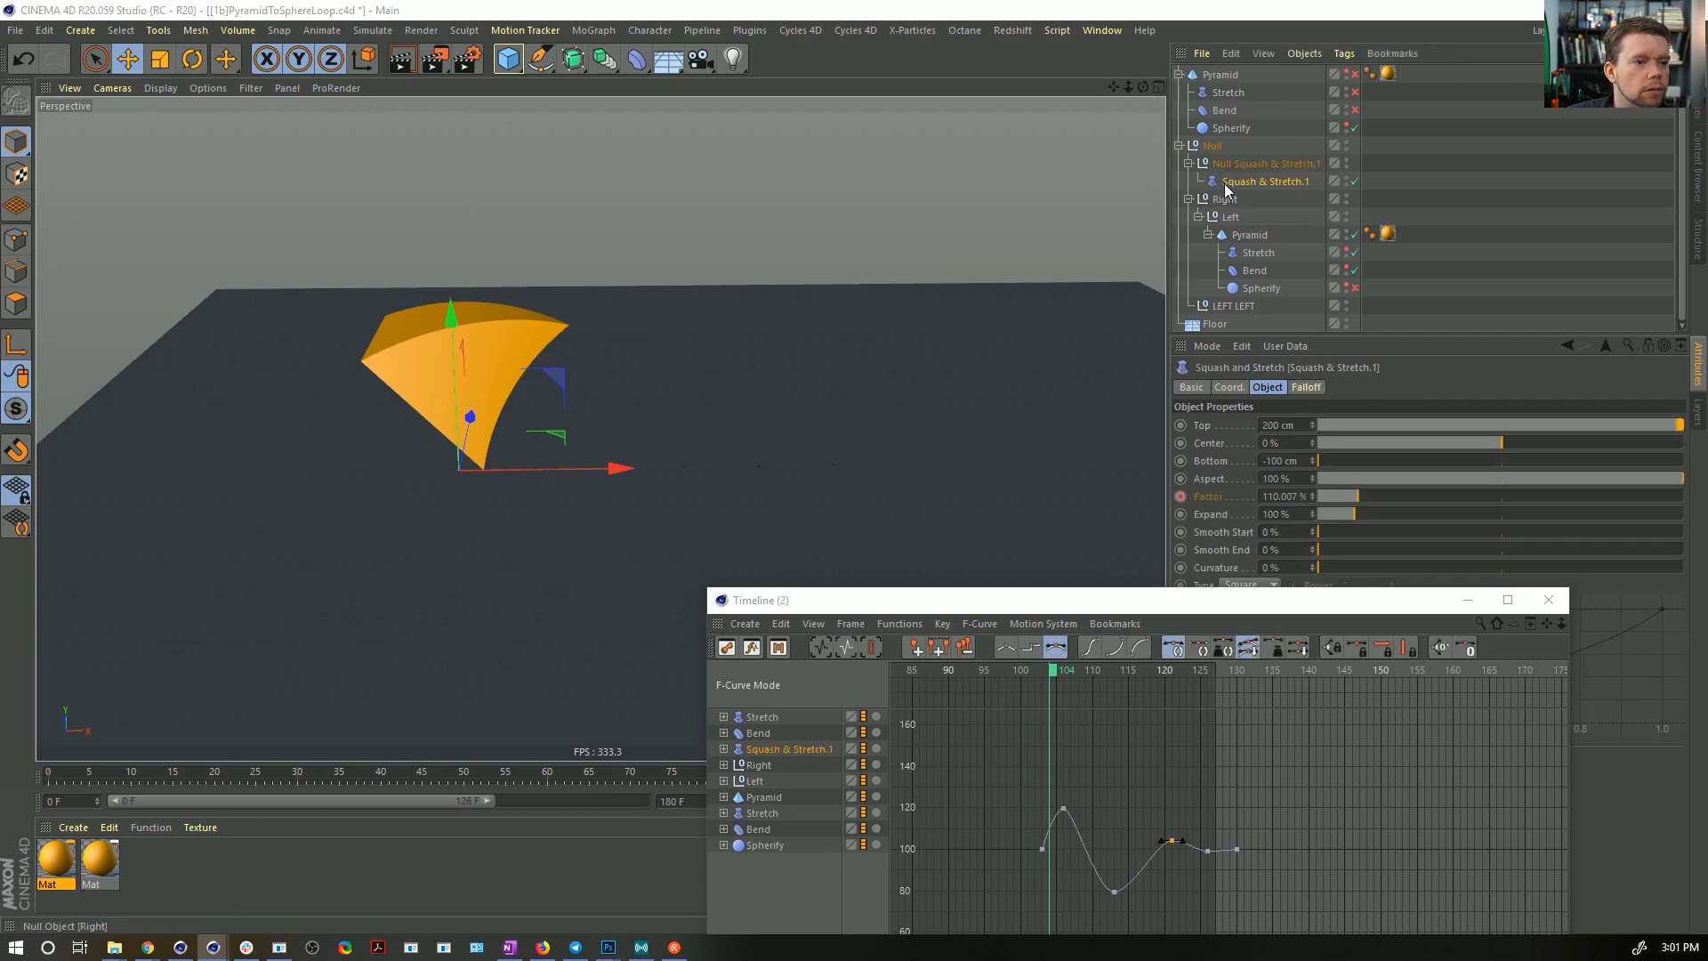
- Try moving Squash & Stretch.1 into the nested Pyramid, between its Bend and Spherify deformers
{"action": "left_click_drag", "start_coordinate": [1227, 183], "coordinate": [1223, 149]}
{"action": "left_click_drag", "start_coordinate": [1273, 209], "coordinate": [1265, 284]}
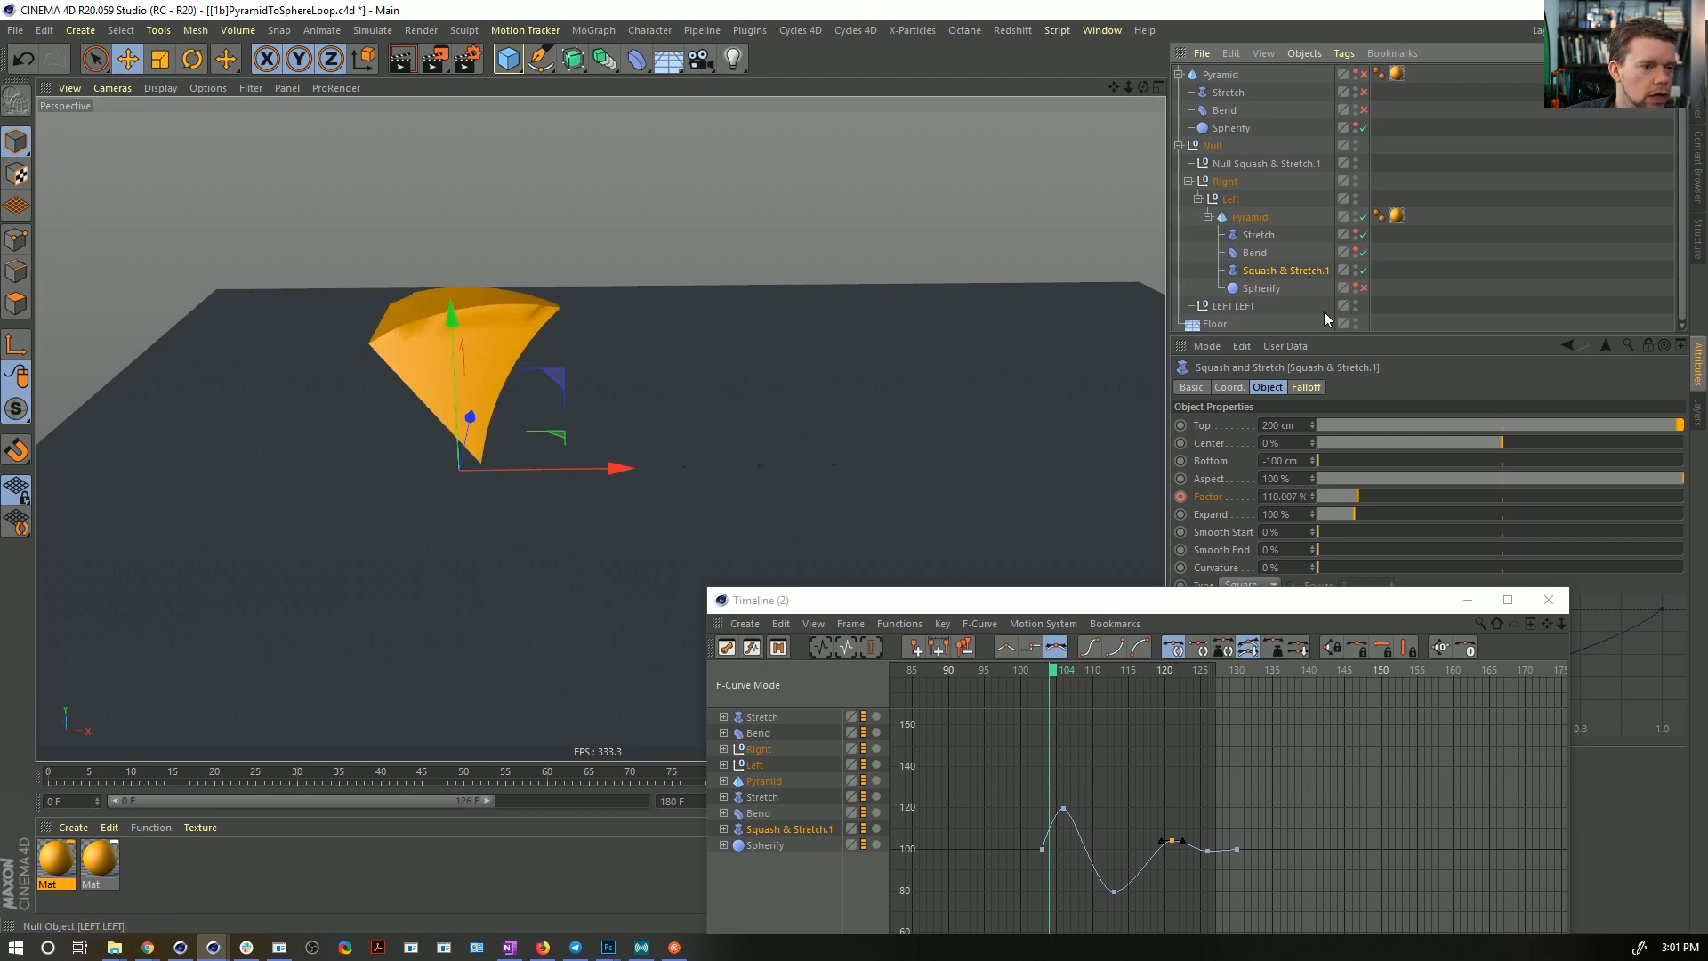
{"action": "mouse_move", "coordinate": [1259, 270]}
{"action": "left_mouse_down"}
{"action": "mouse_move", "coordinate": [1255, 249]}
{"action": "mouse_move", "coordinate": [1268, 279]}
{"action": "left_mouse_up"}
{"action": "key", "text": "ctrl+z"}
{"action": "key", "text": "ctrl+z"}
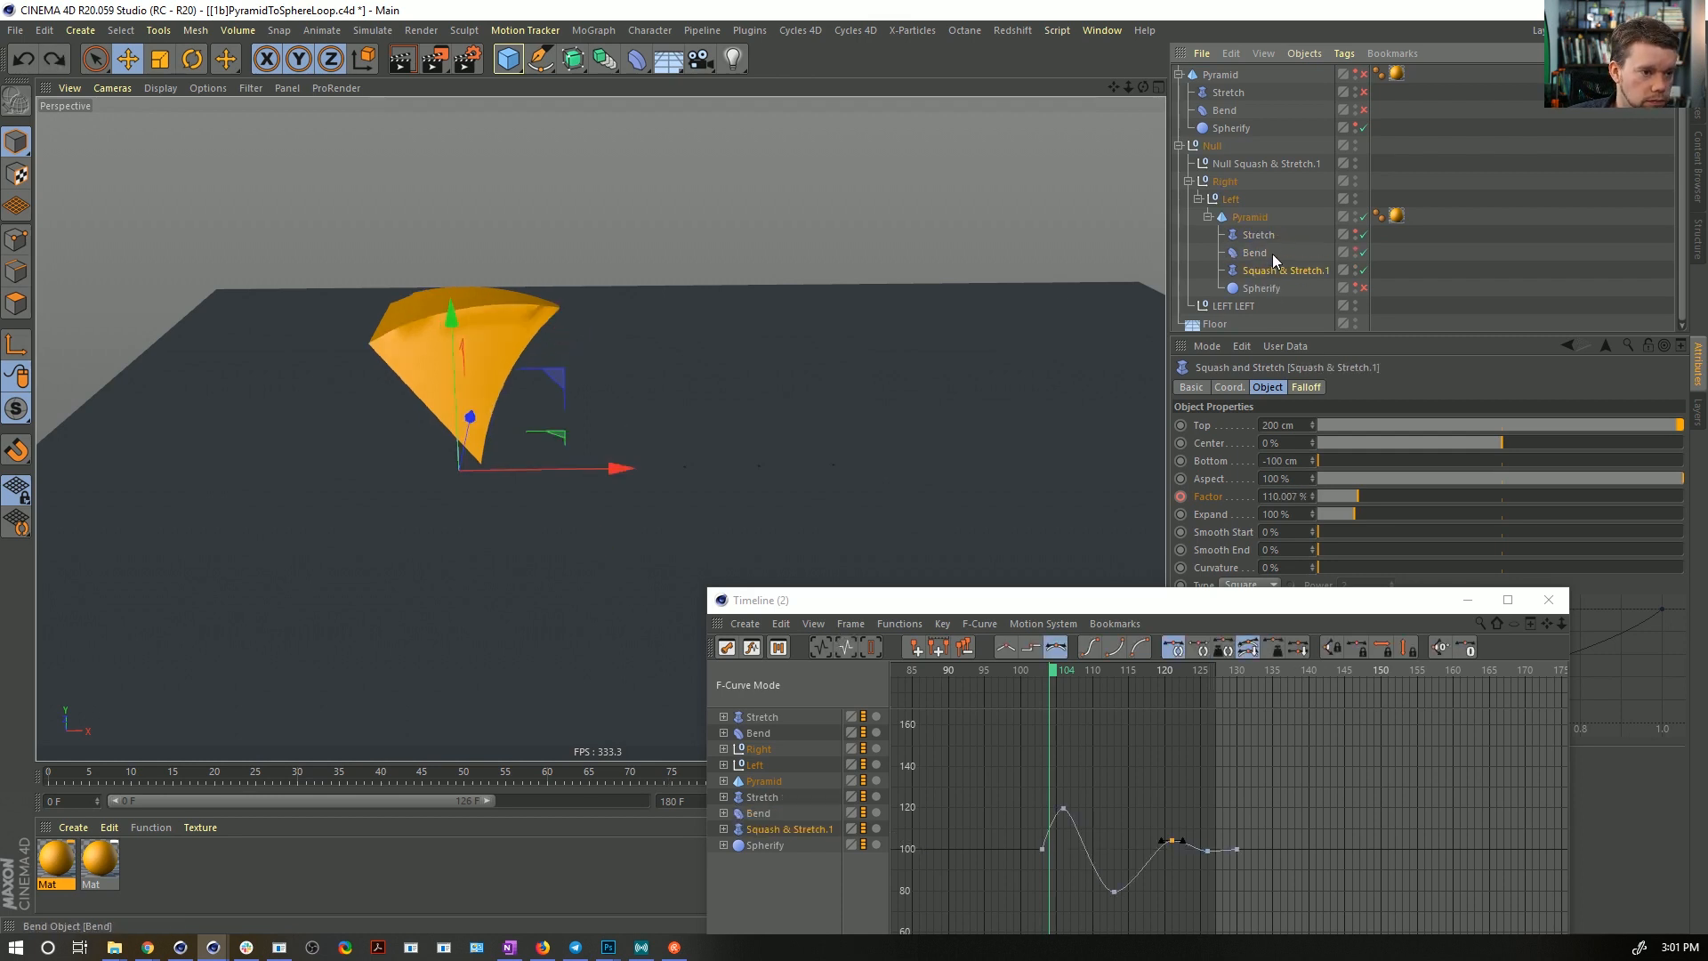
- Review the moved Squash & Stretch.1's object and falloff settings, and try raising its Top to 205 cm
{"action": "left_click_drag", "start_coordinate": [1277, 595], "coordinate": [739, 595]}
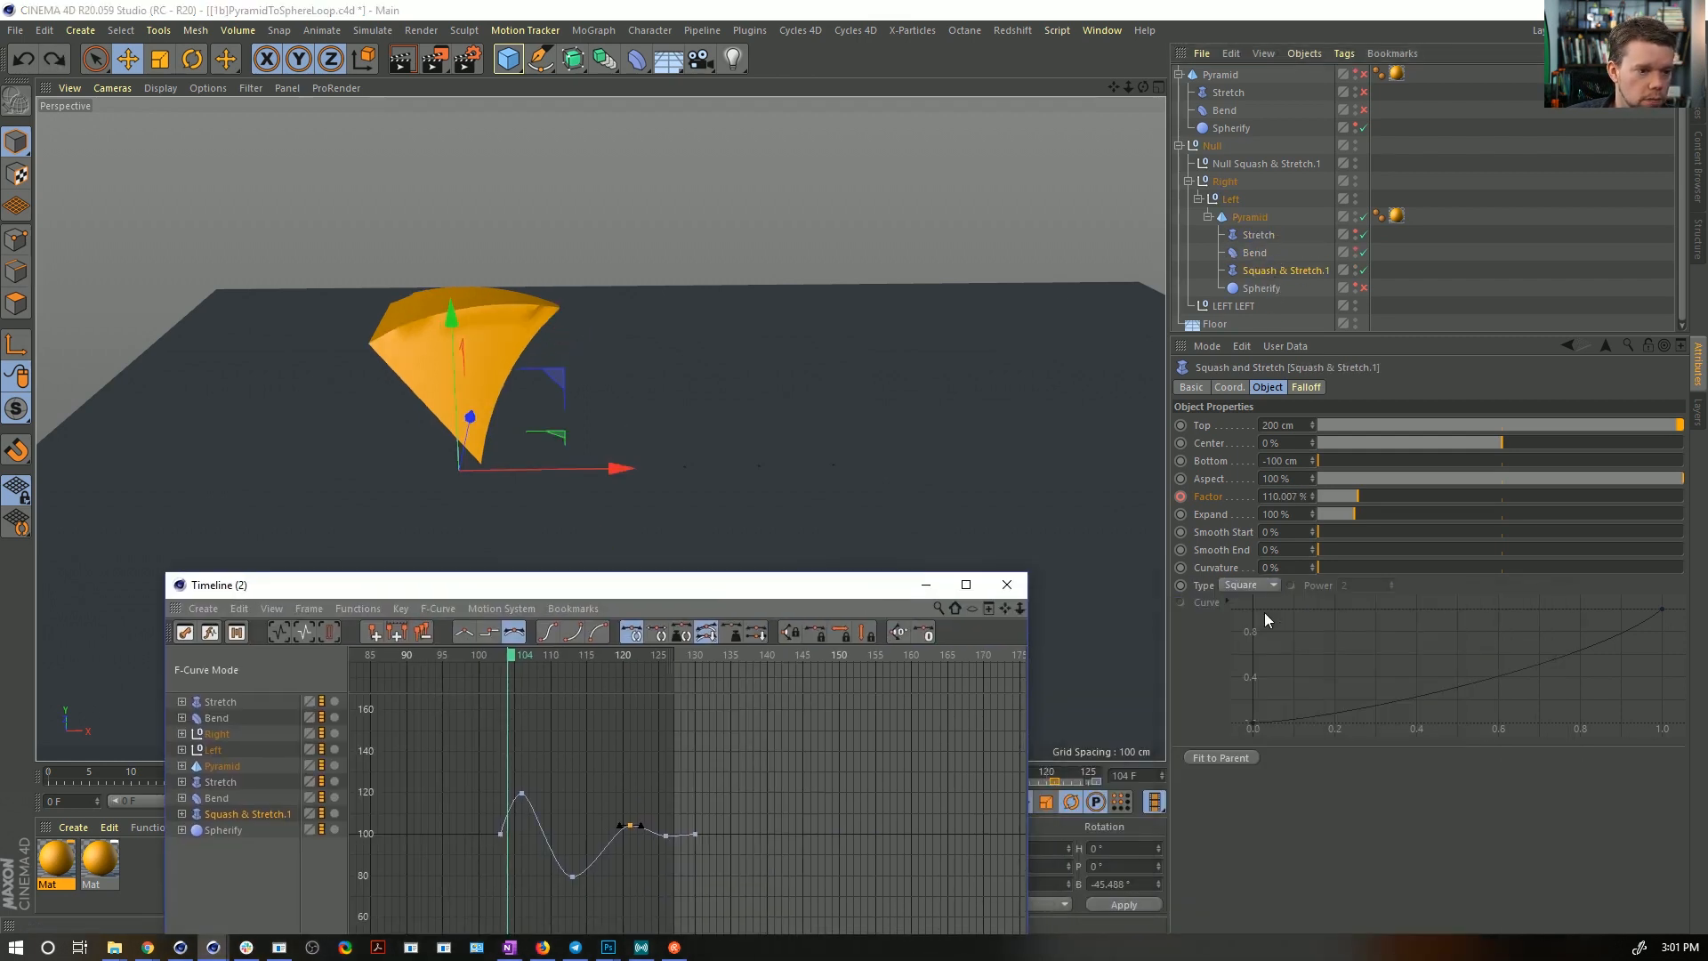
{"action": "left_click", "coordinate": [1266, 404]}
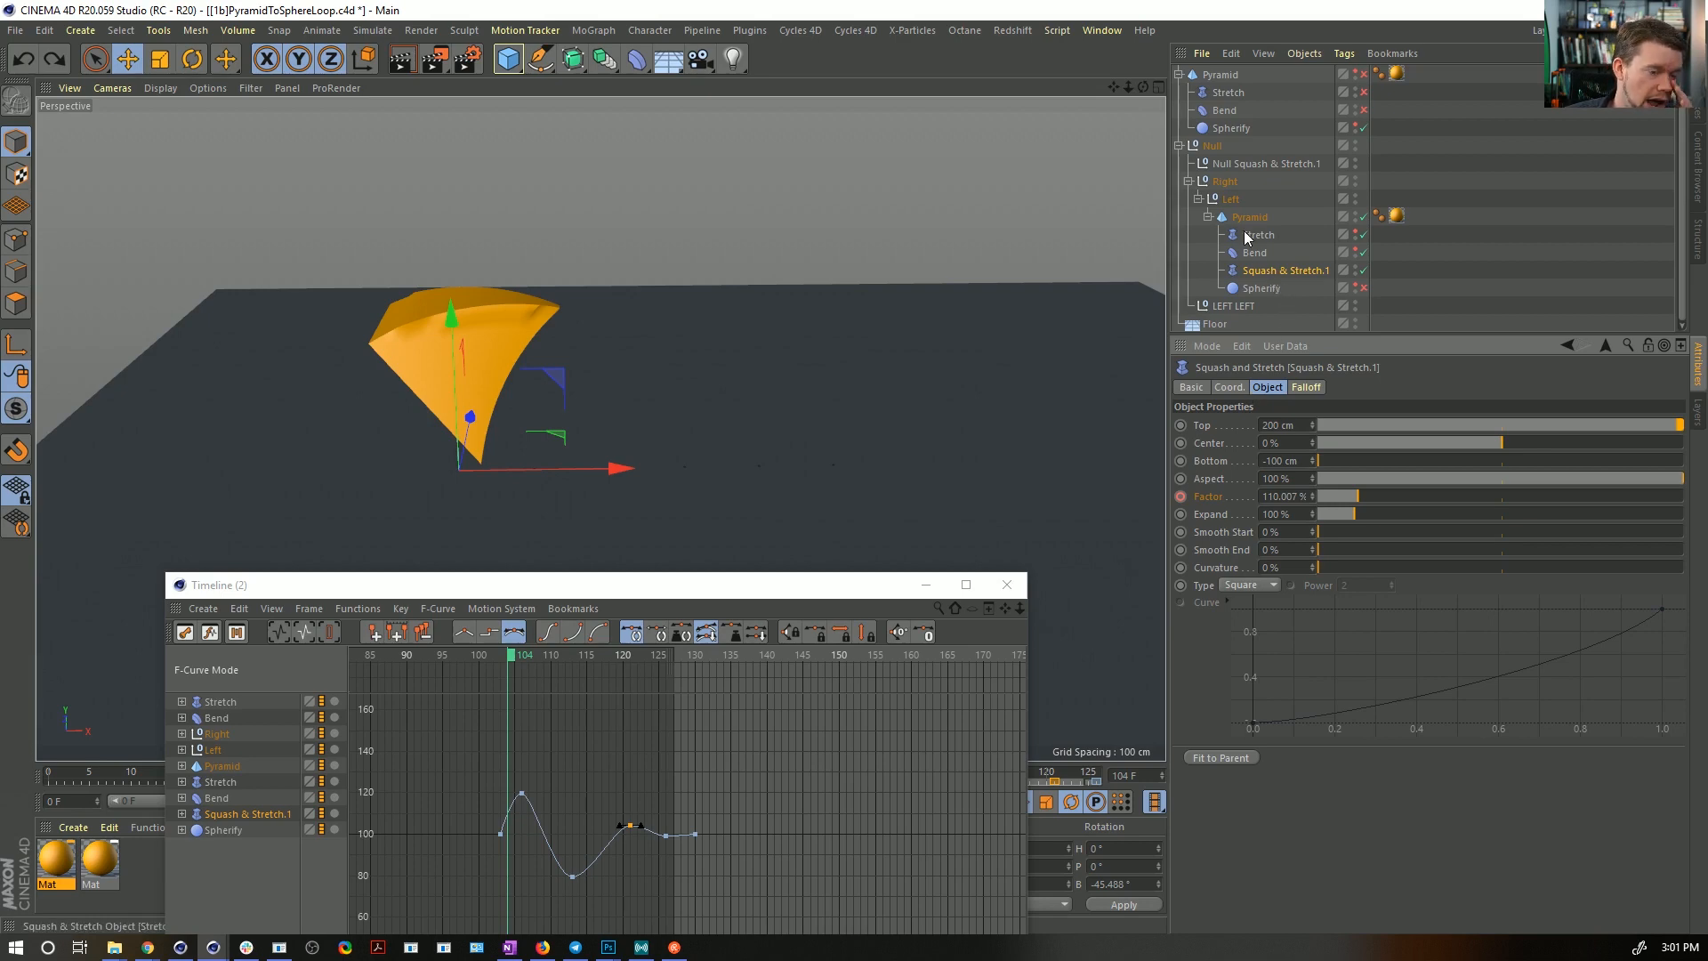
{"action": "left_click", "coordinate": [1269, 269]}
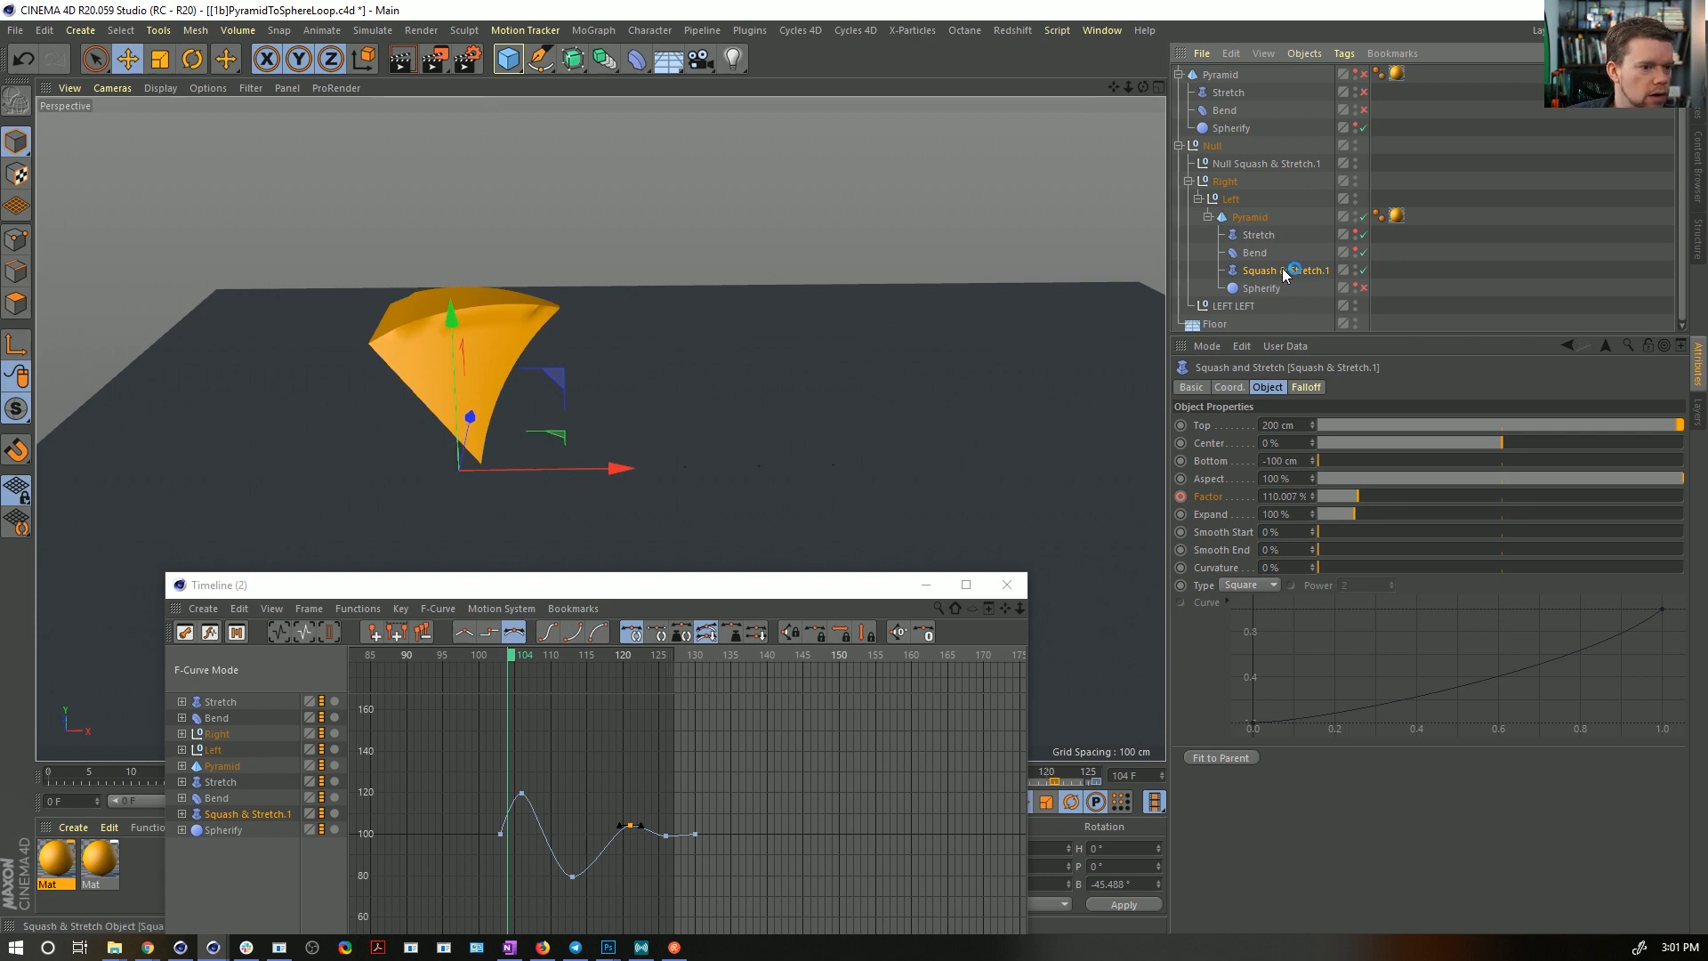
{"action": "left_click", "coordinate": [1305, 388]}
{"action": "left_click", "coordinate": [1267, 388]}
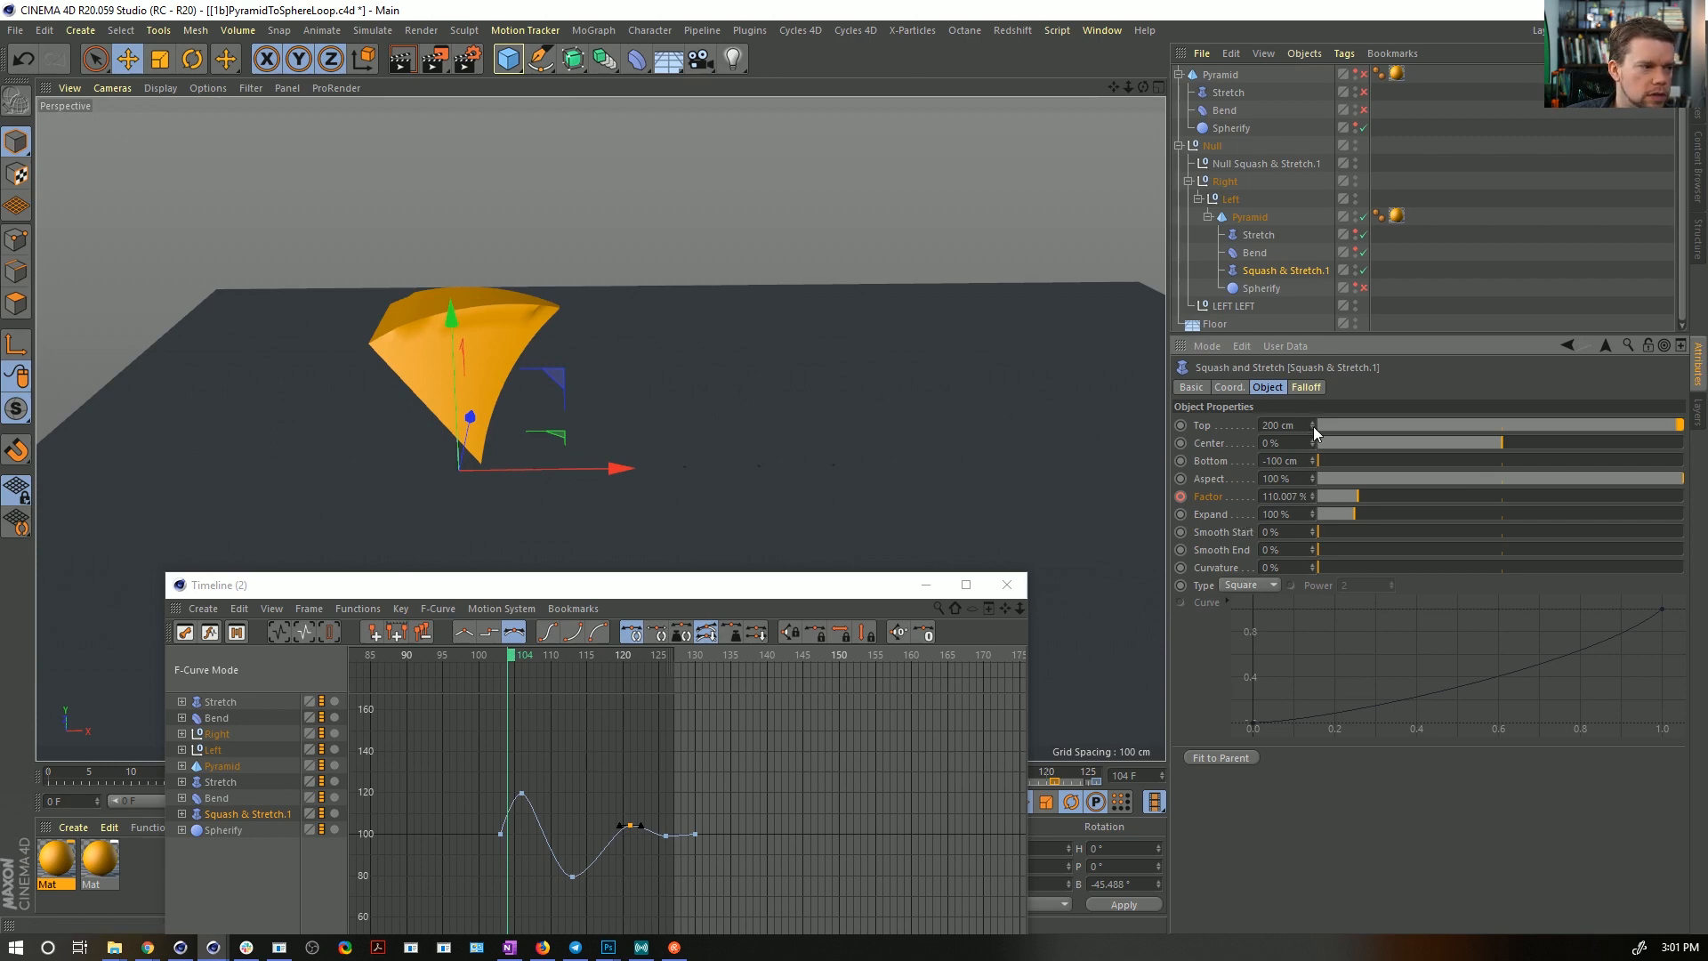
{"action": "left_click_drag", "start_coordinate": [1314, 427], "coordinate": [1315, 424]}
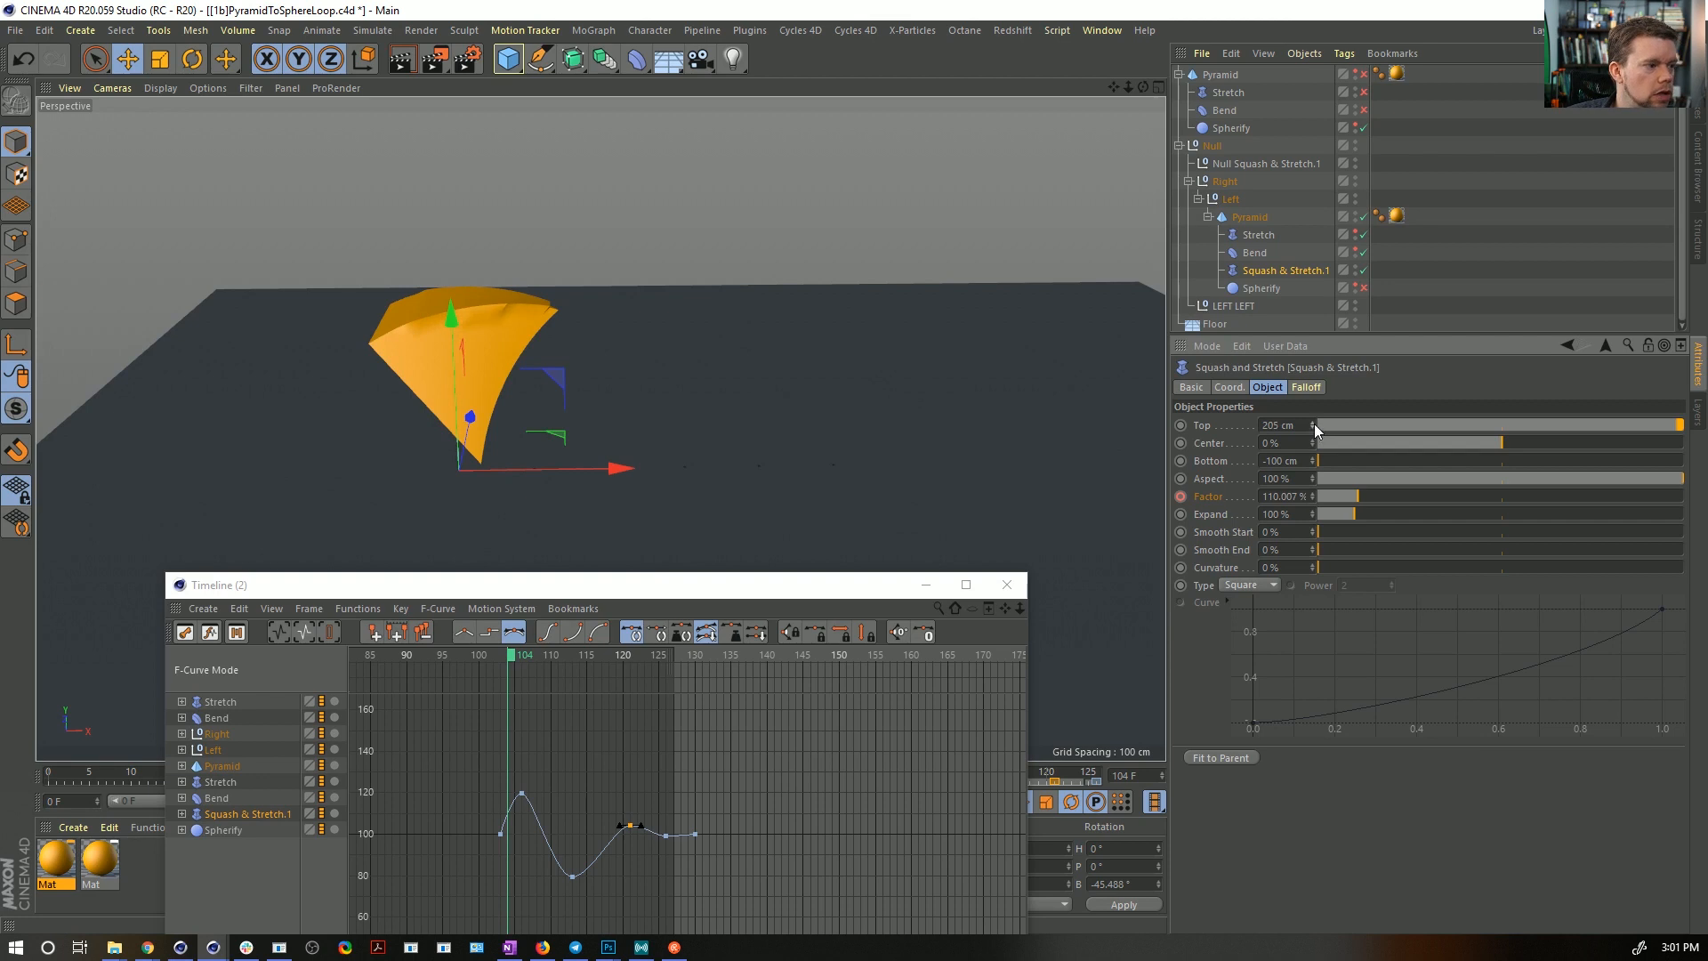
- Undo the Top change, the move into the Pyramid, and the renaming and grouping of the squash deformer
{"action": "key", "text": "ctrl+z"}
{"action": "key", "text": "ctrl+z"}
{"action": "key", "text": "ctrl+z"}
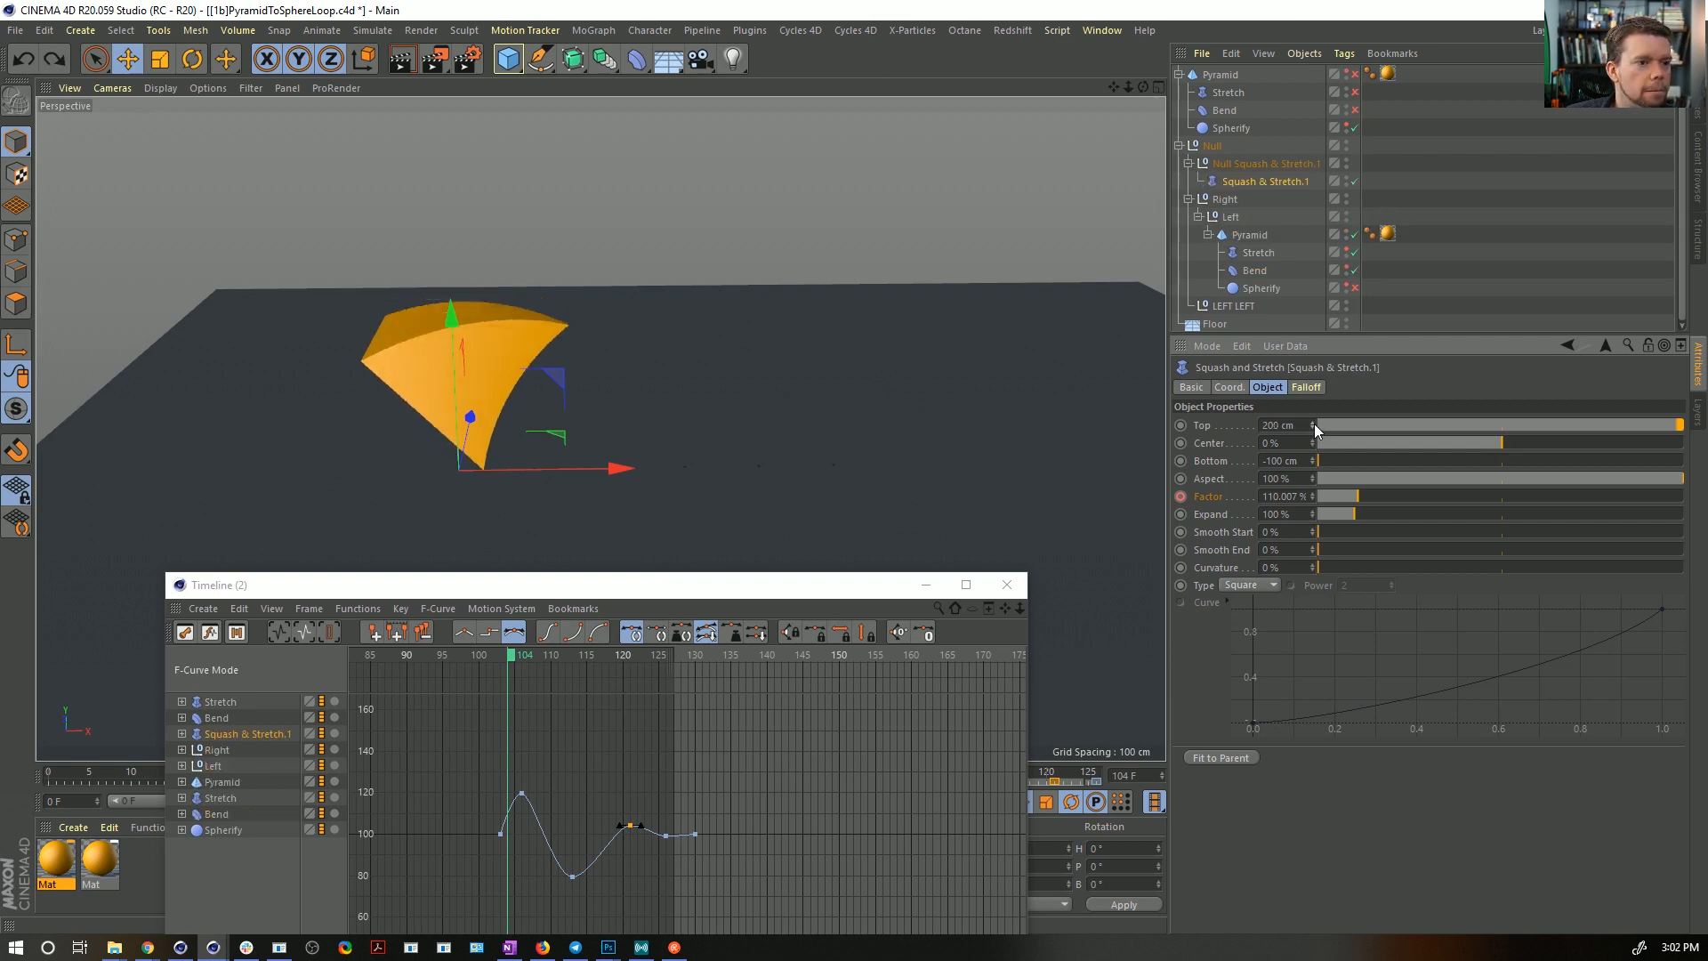
{"action": "key", "text": "ctrl+z"}
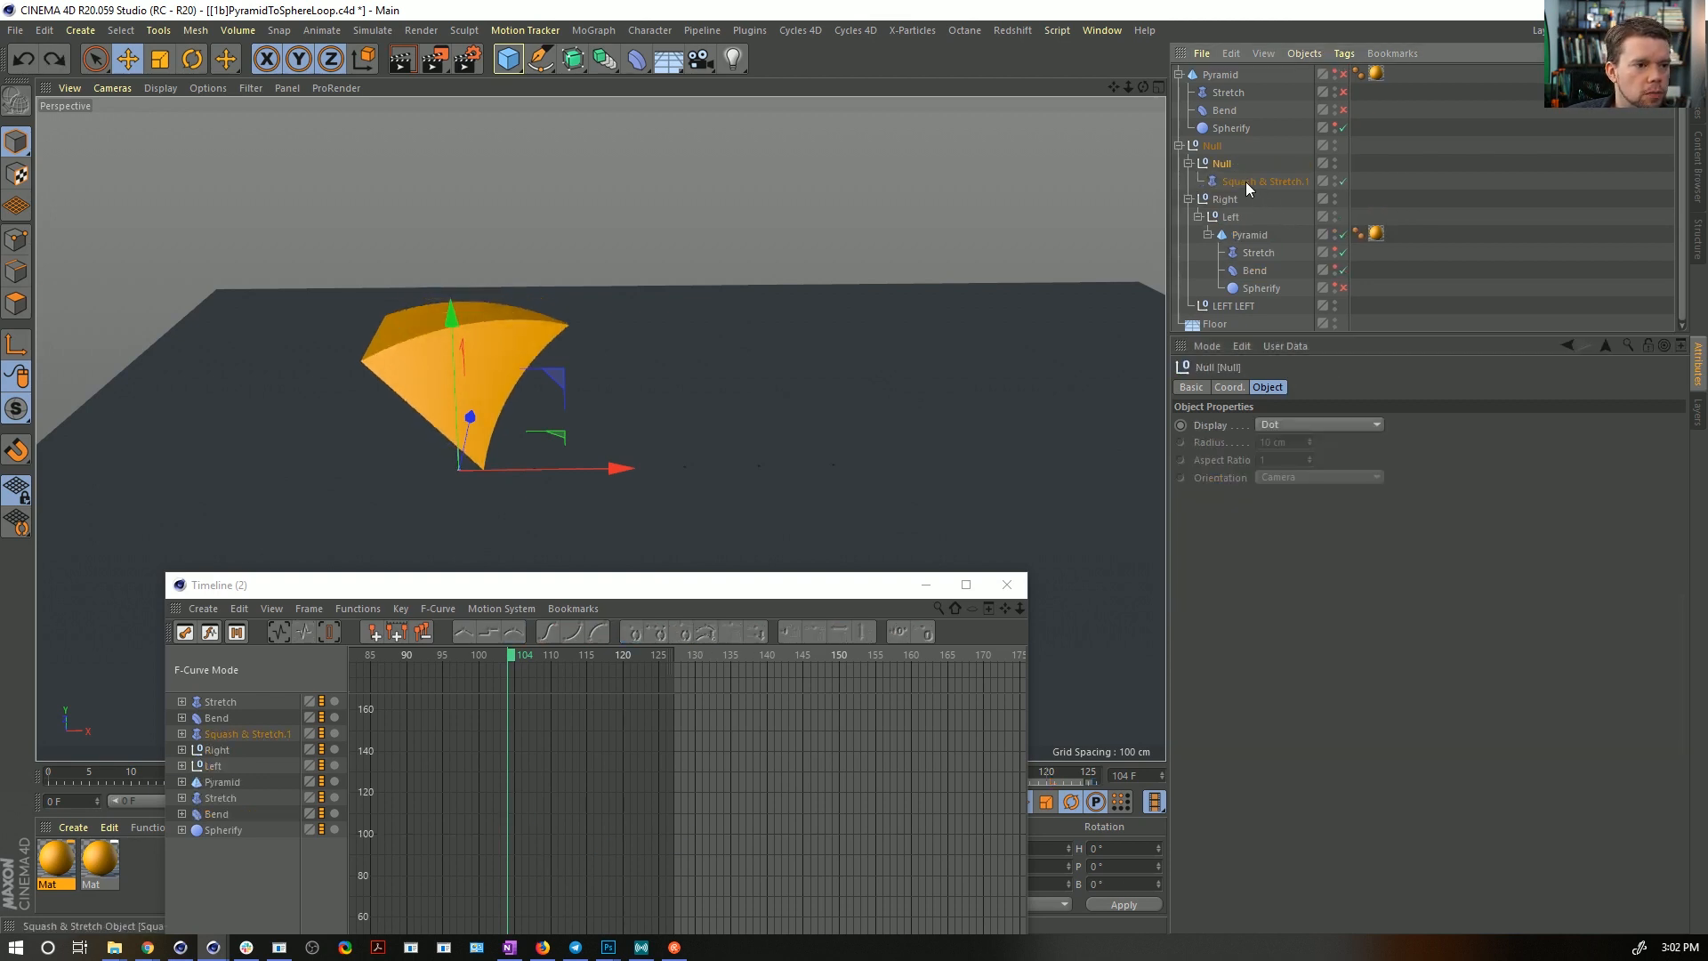
{"action": "key", "text": "ctrl+z"}
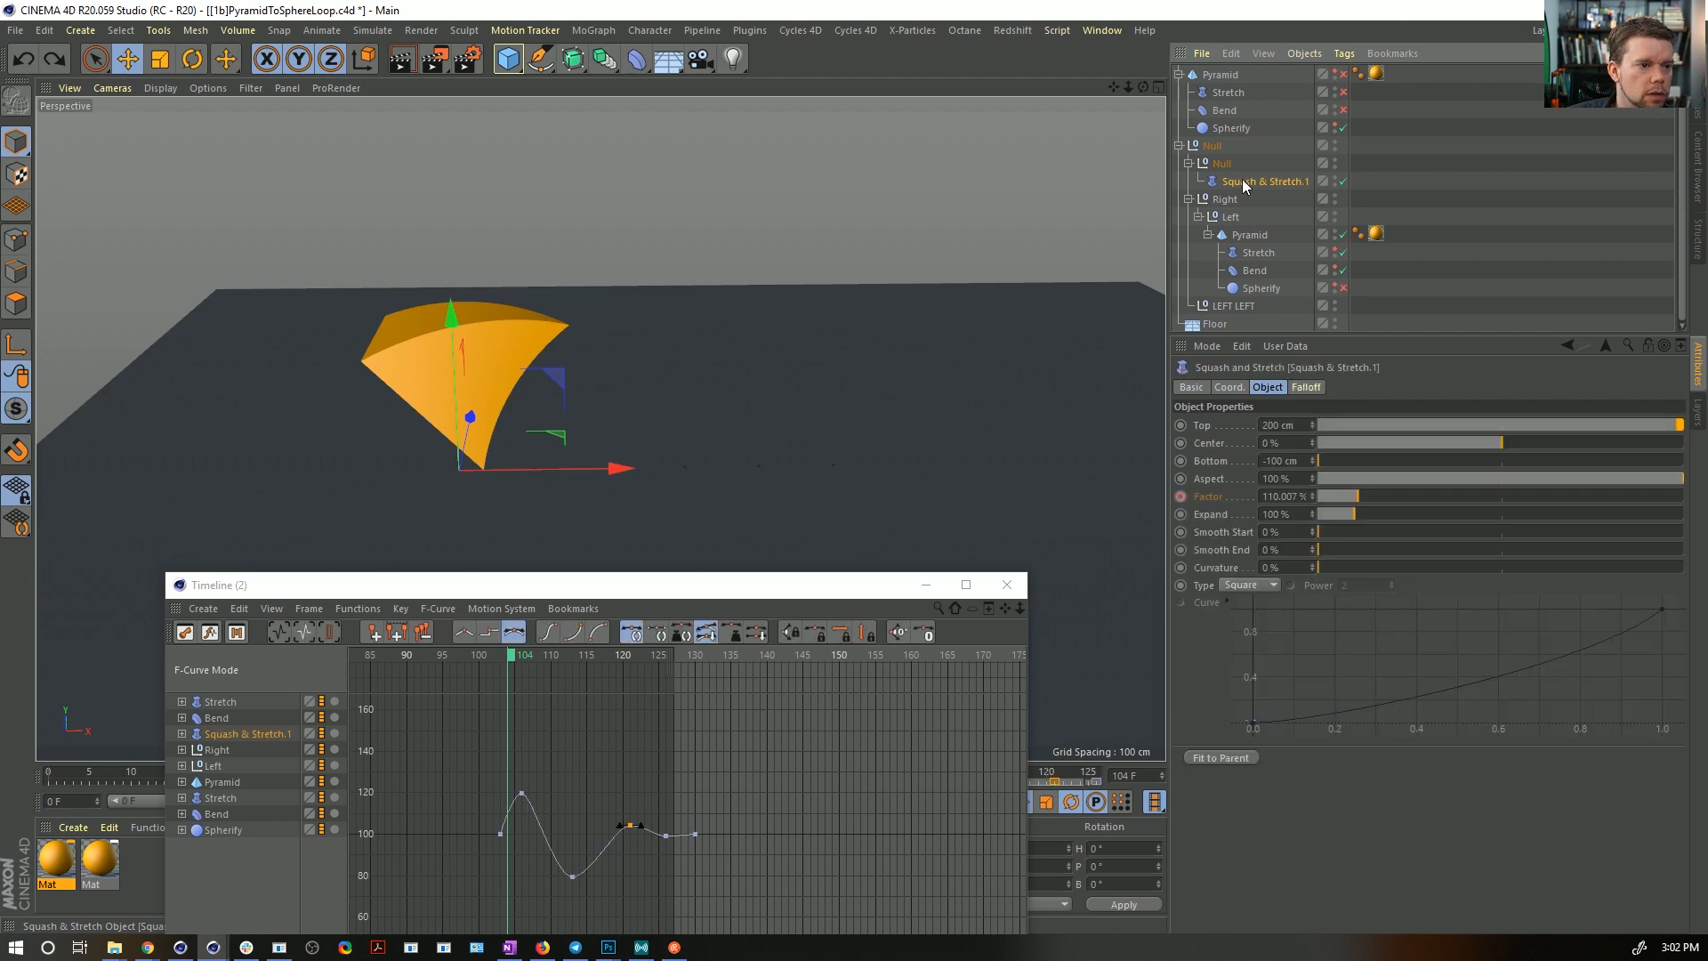
{"action": "key", "text": "ctrl+z"}
{"action": "key", "text": "ctrl+z"}
- Set Squash & Stretch.1's Top to 221 cm and scrub from frame 104 to 114 to check the landing
{"action": "left_click", "coordinate": [1240, 168]}
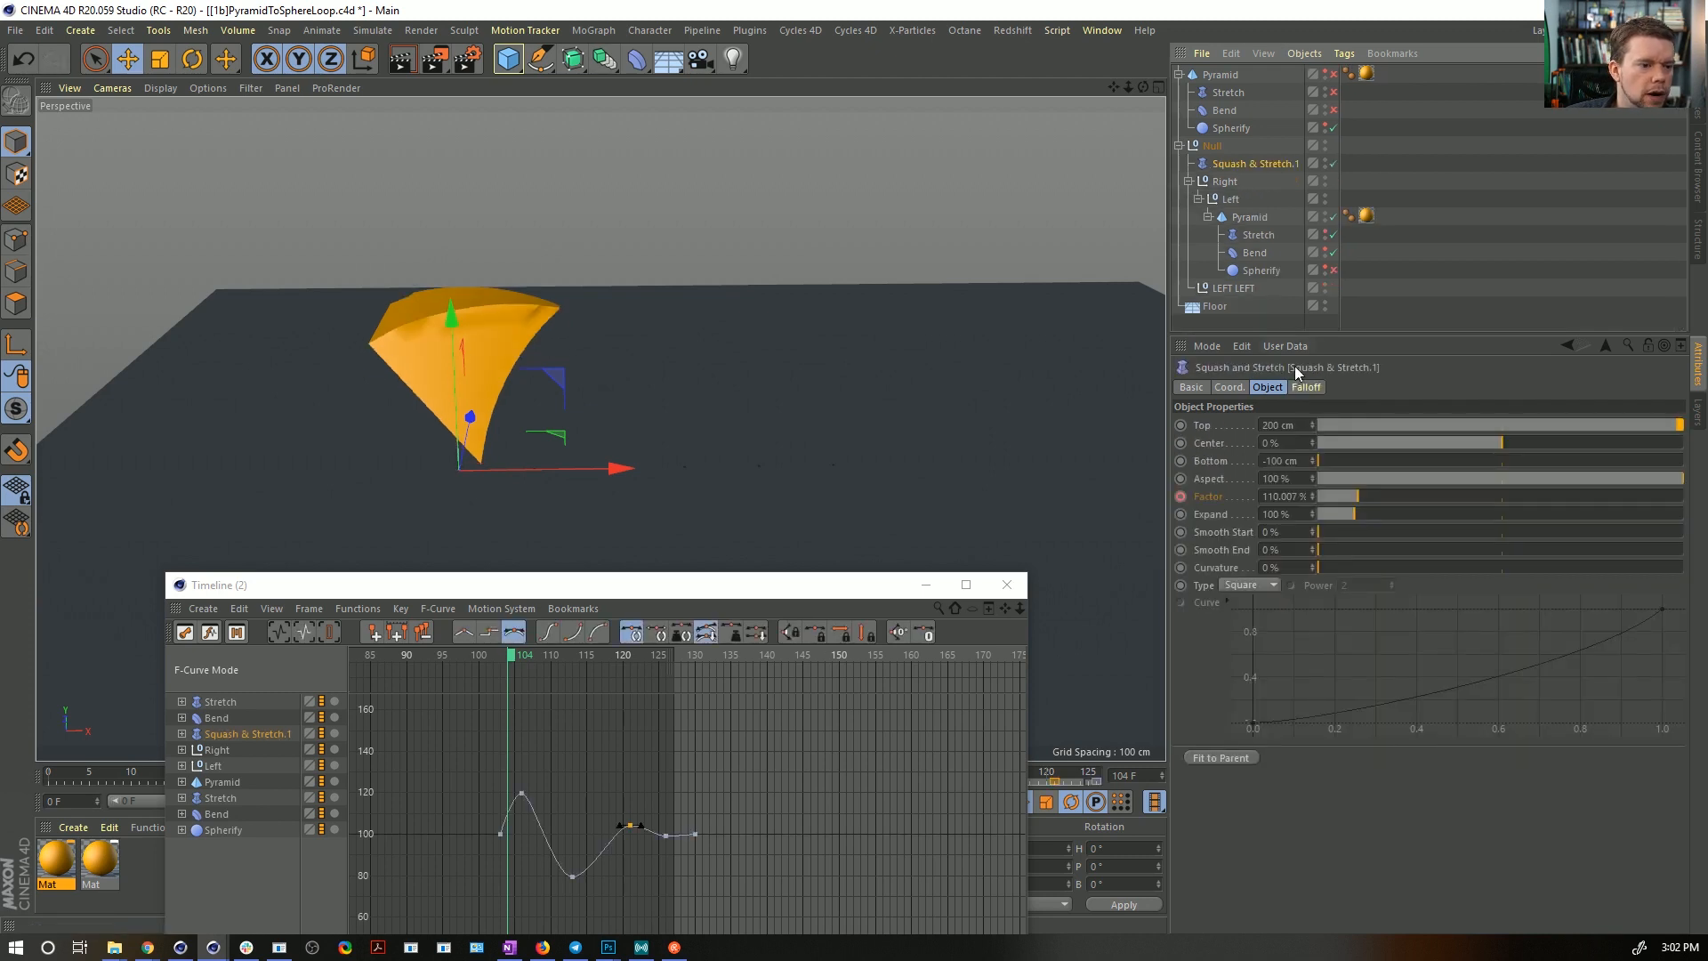
{"action": "left_click_drag", "start_coordinate": [1312, 424], "coordinate": [1316, 411]}
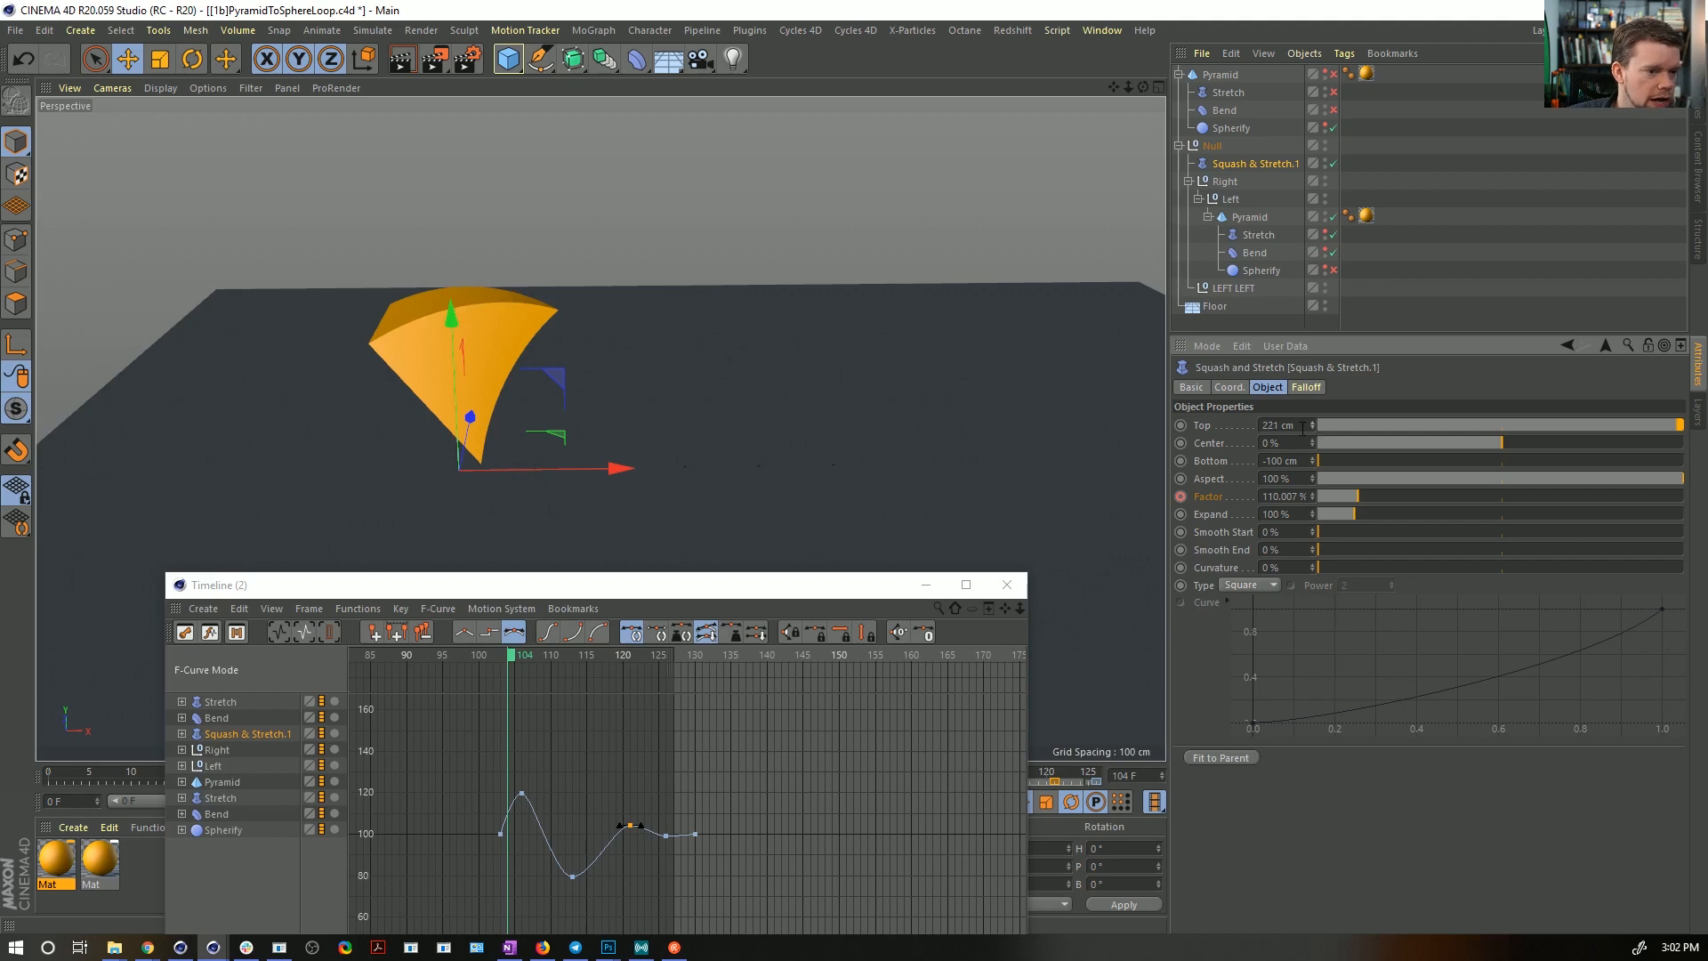
{"action": "left_click_drag", "start_coordinate": [873, 589], "coordinate": [982, 914]}
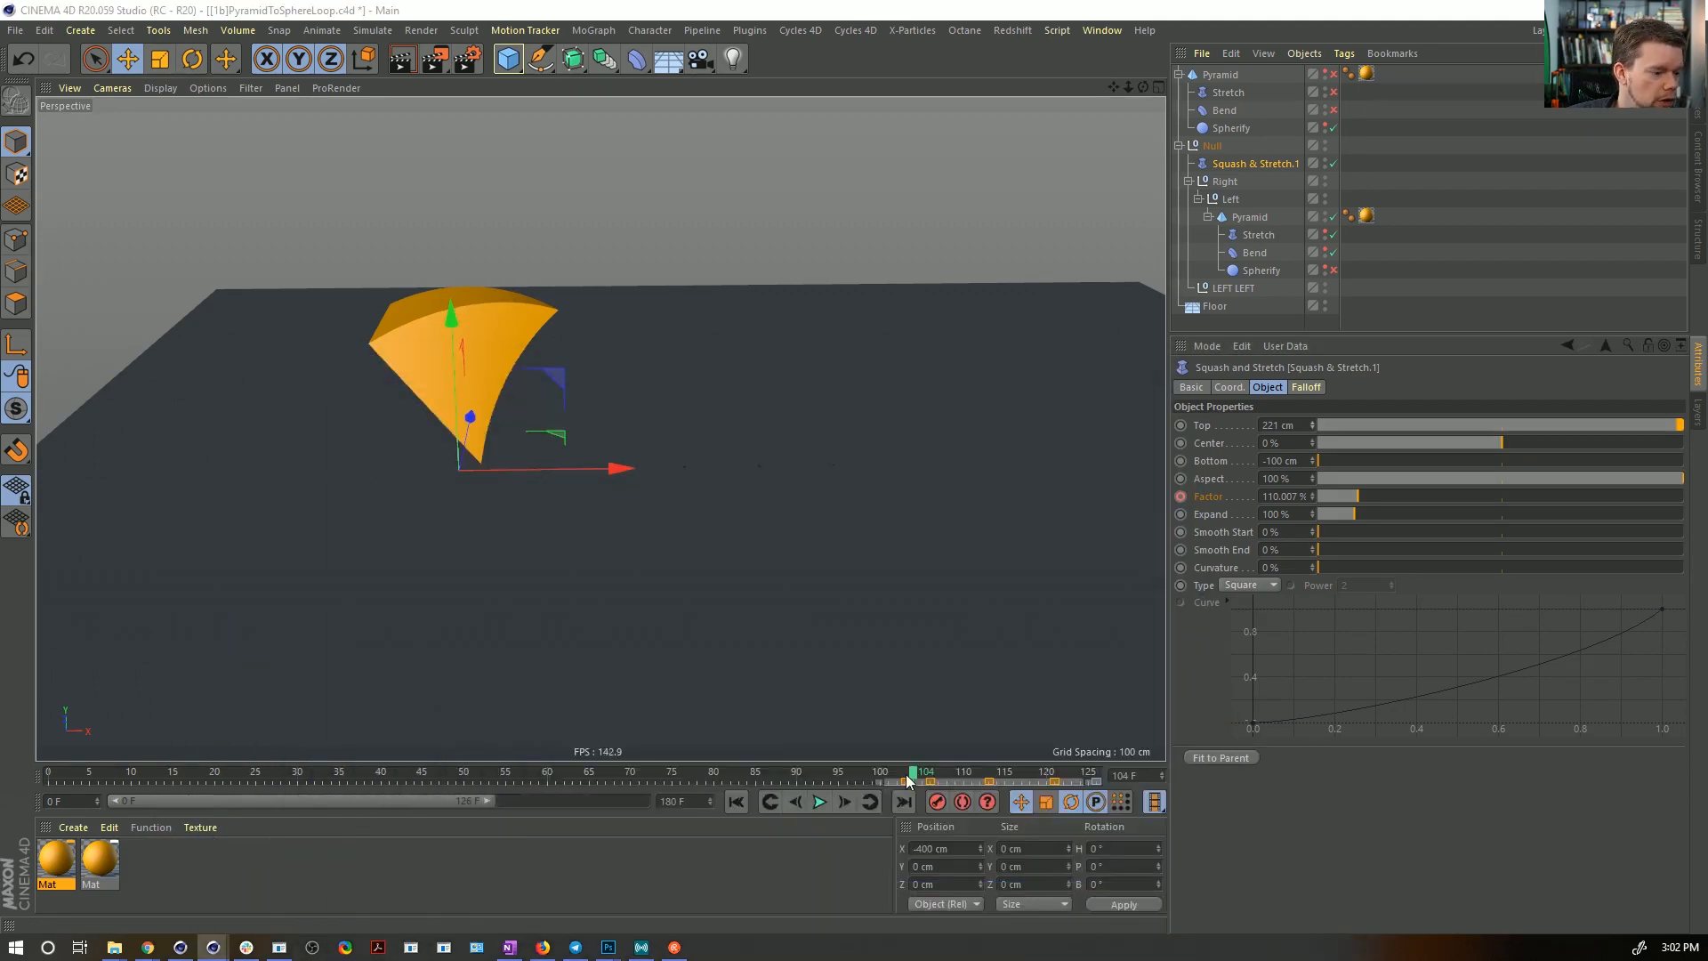
{"action": "left_click_drag", "start_coordinate": [907, 781], "coordinate": [998, 783]}
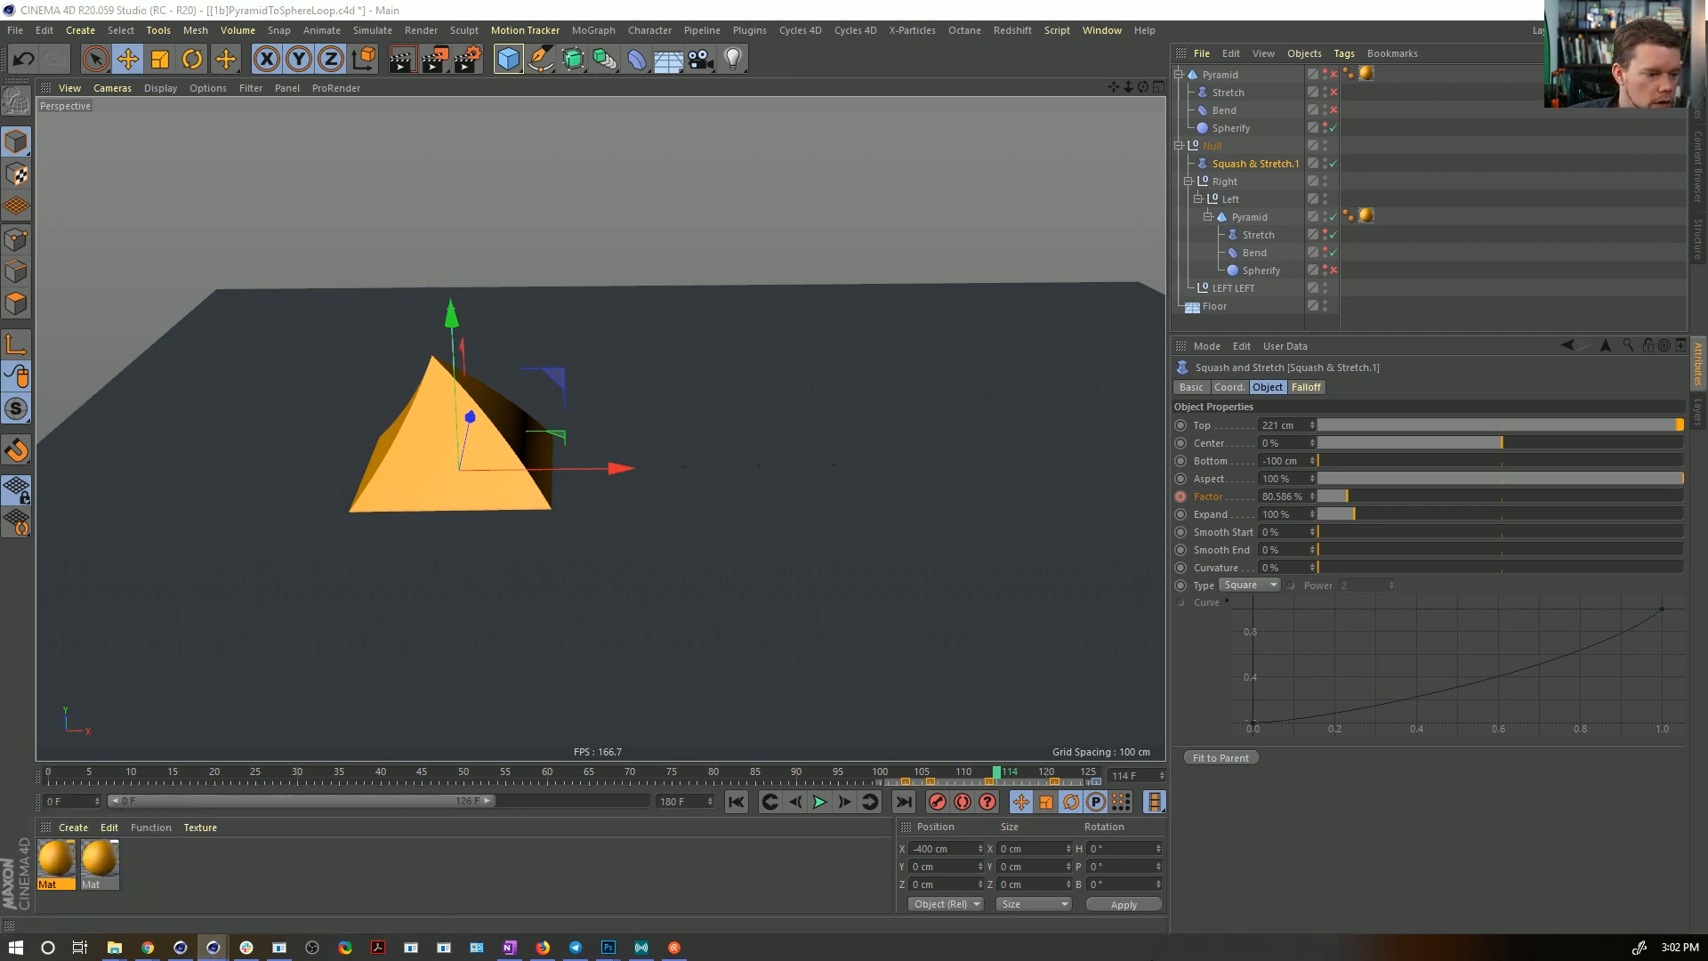
{"action": "left_click", "coordinate": [1101, 30]}
{"action": "left_click", "coordinate": [1167, 239]}
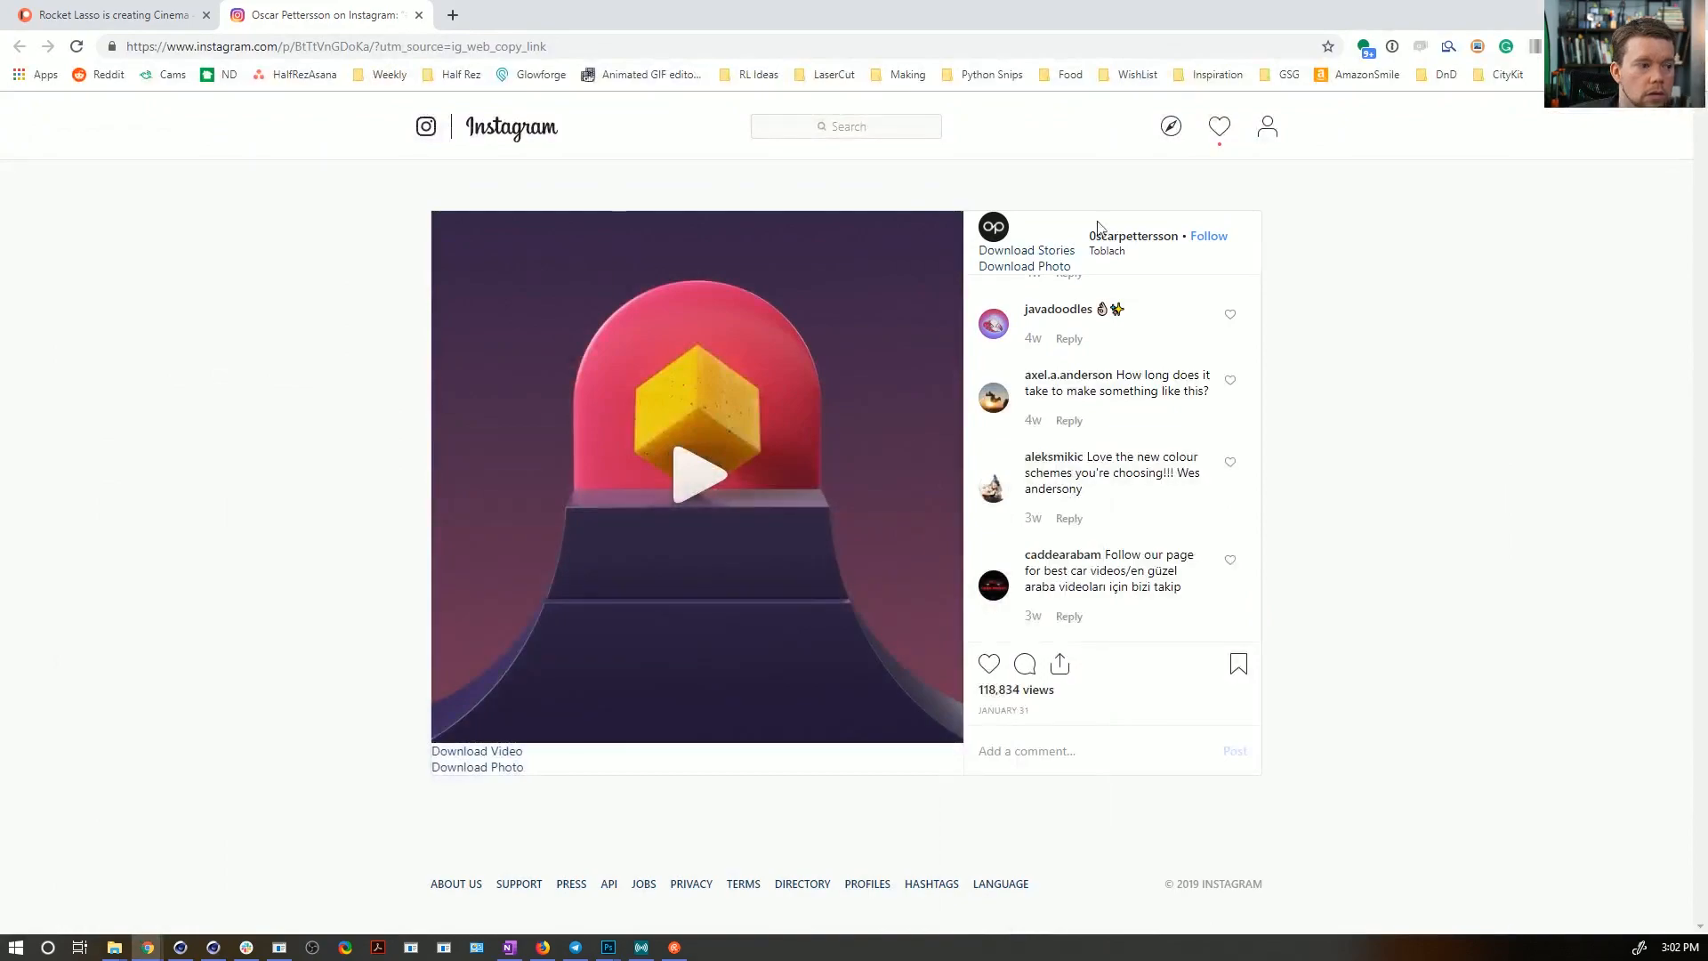
{"action": "left_click", "coordinate": [213, 946]}
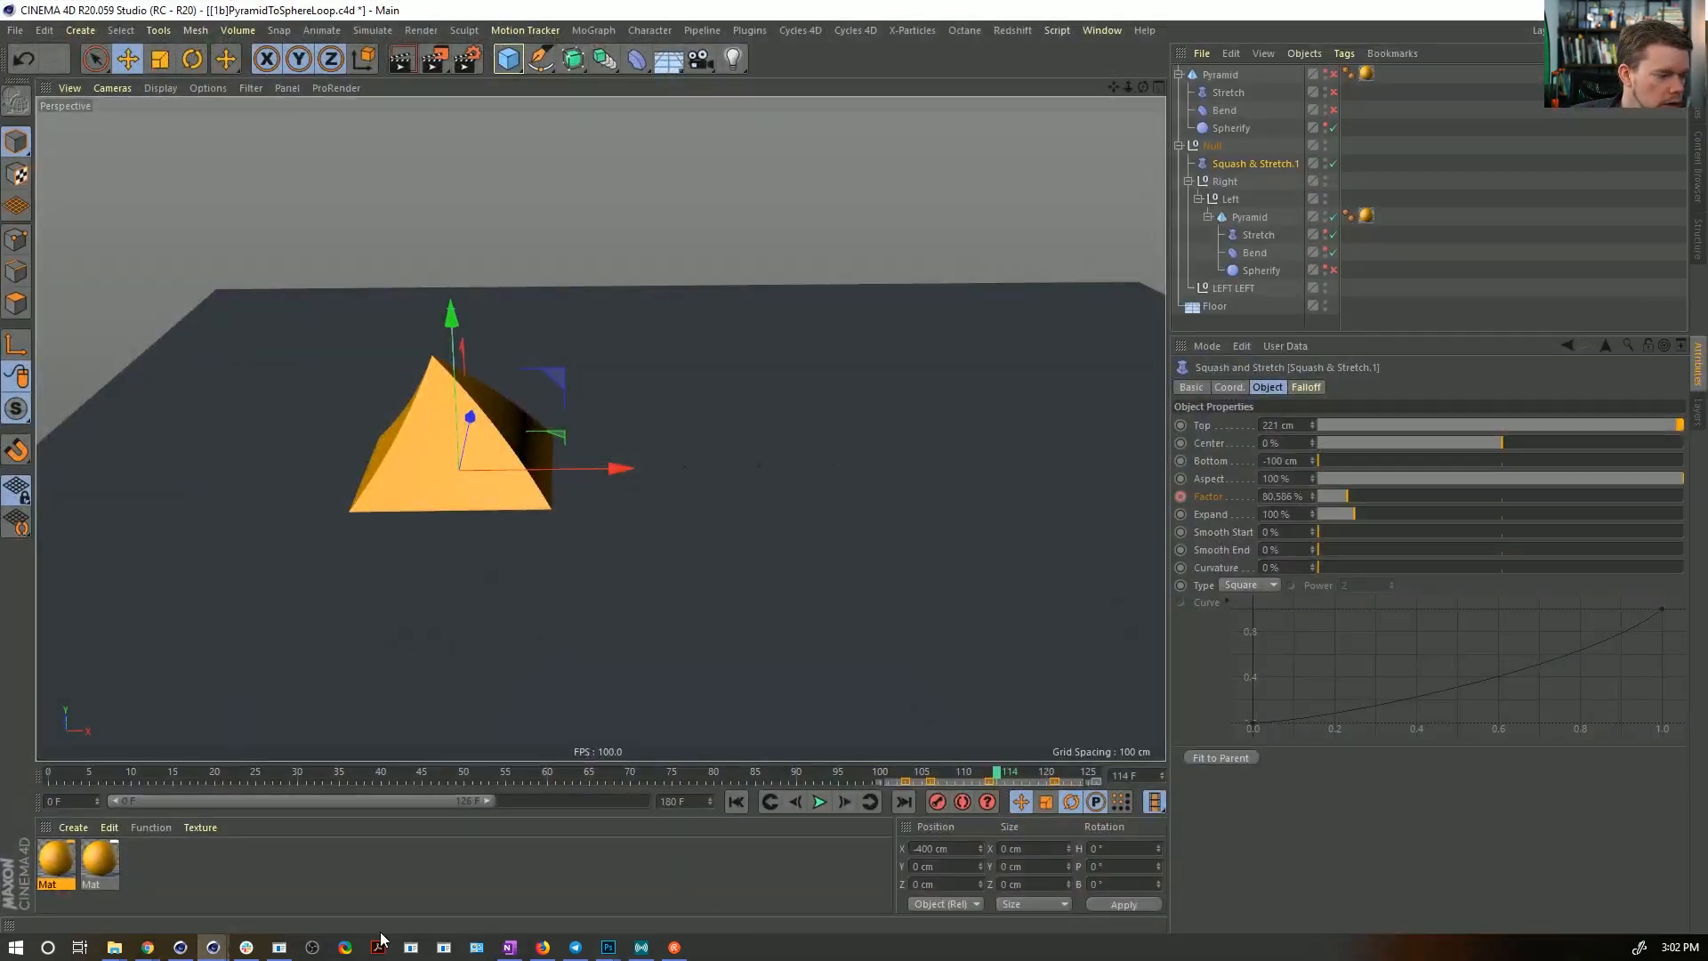
{"action": "left_click", "coordinate": [213, 946]}
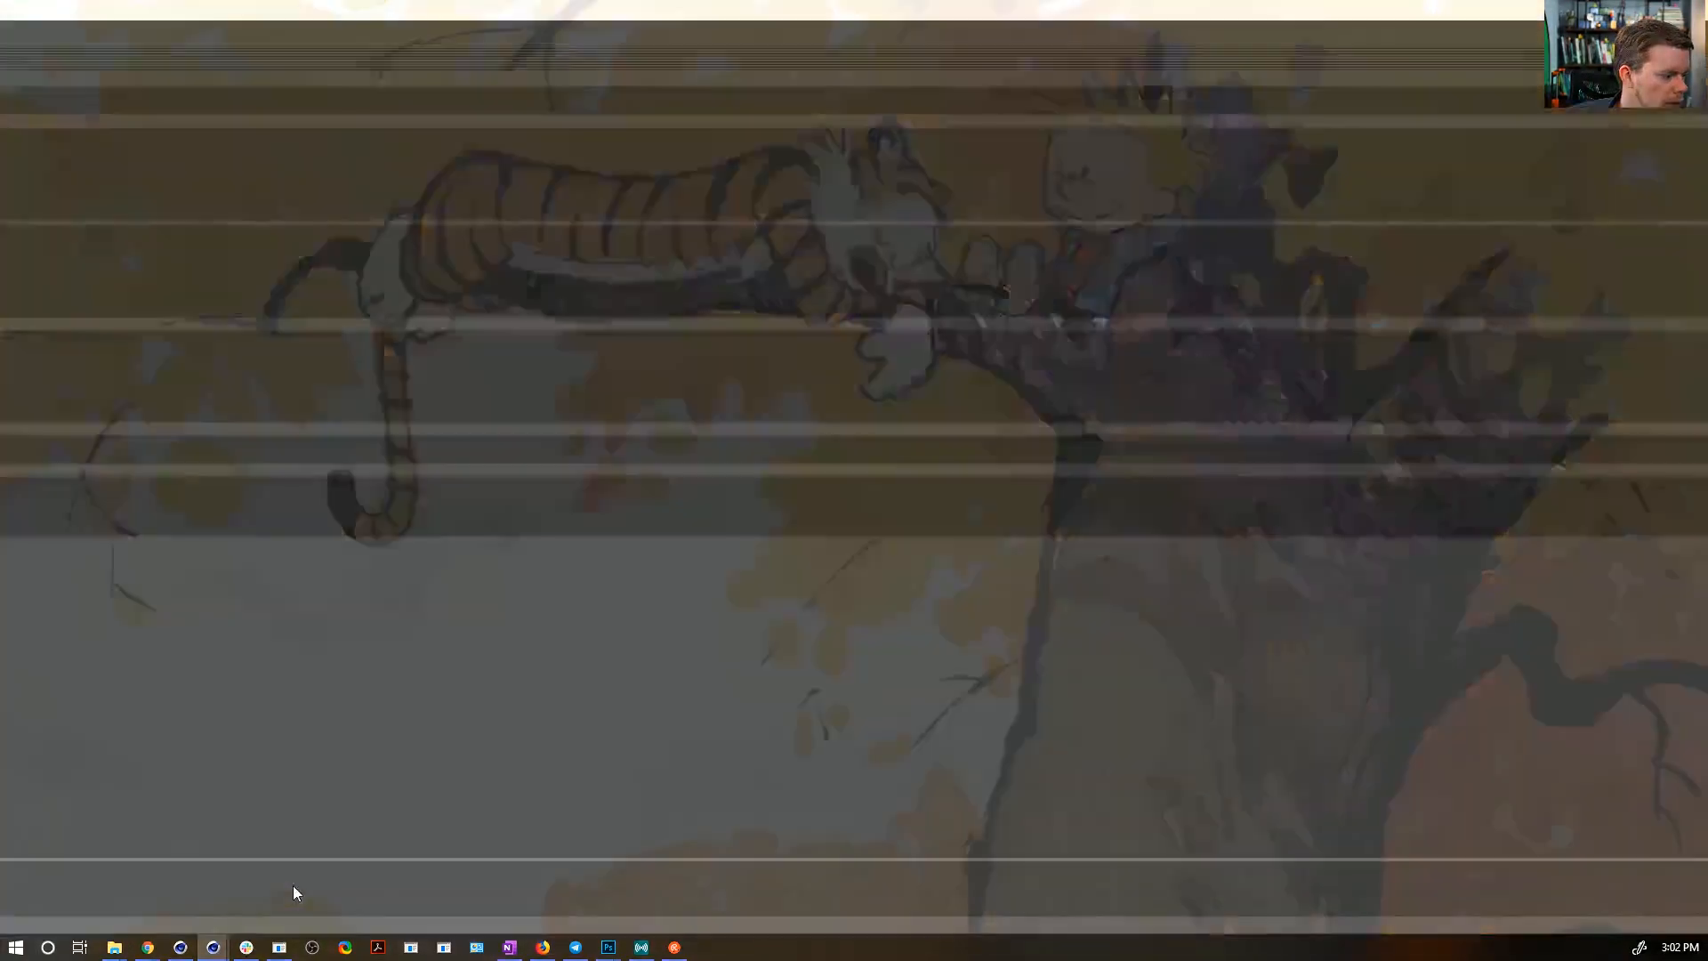
{"action": "left_click", "coordinate": [291, 884]}
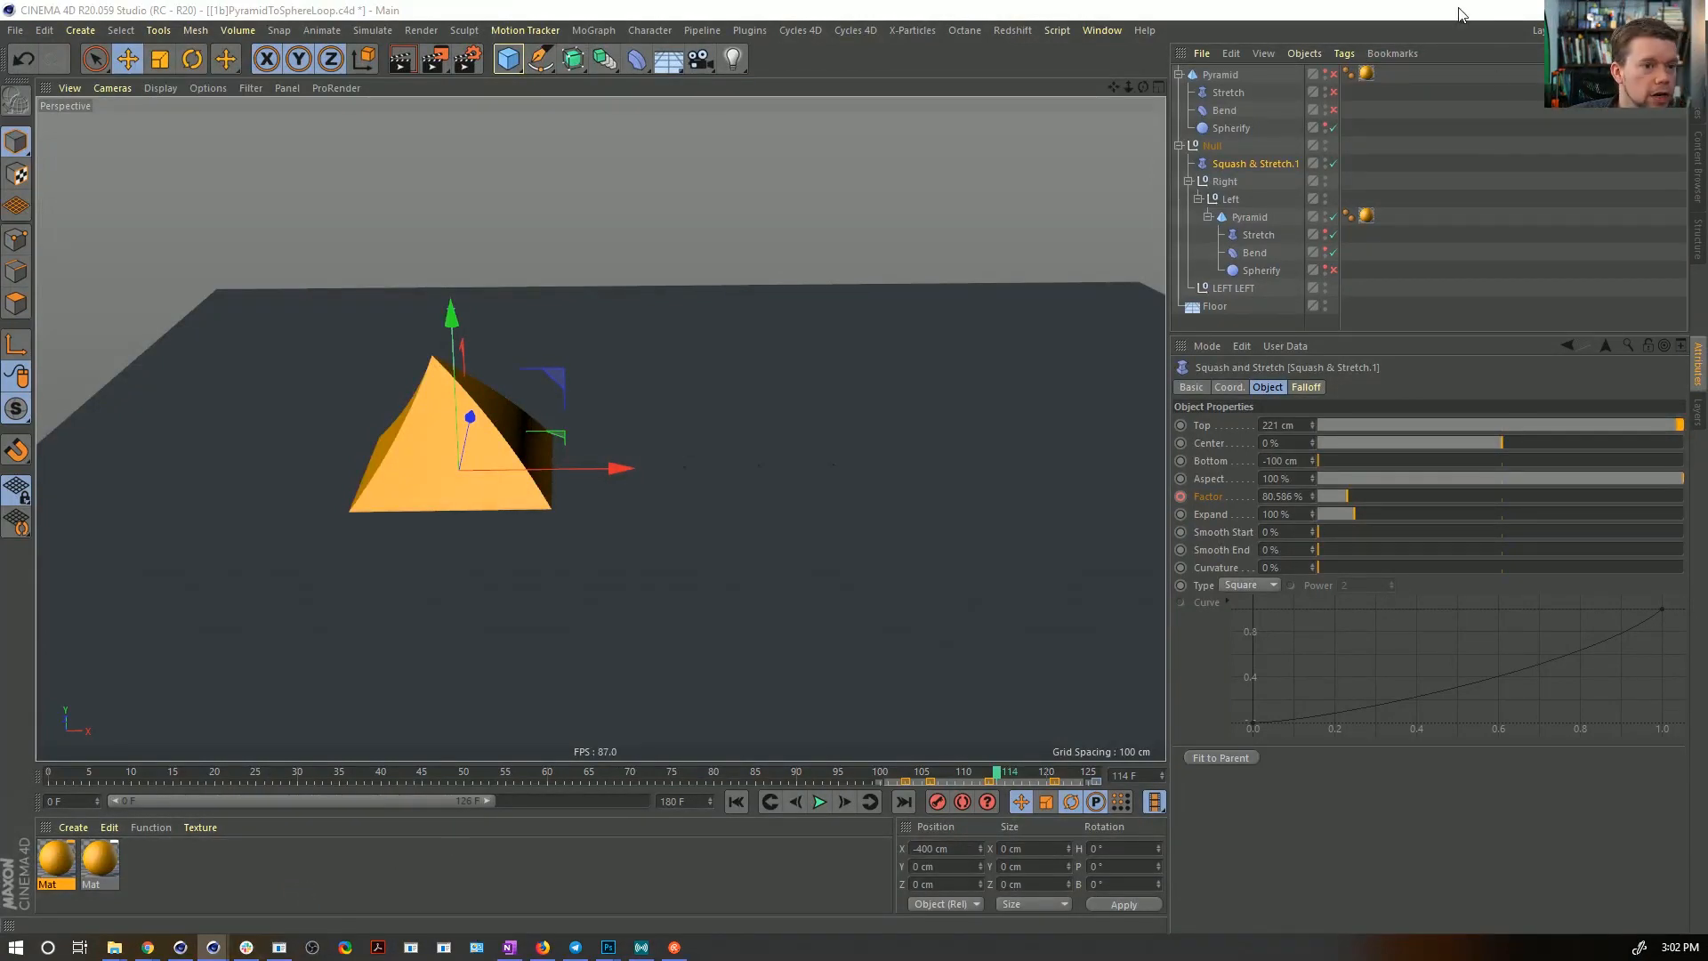
{"action": "left_click", "coordinate": [1618, 30]}
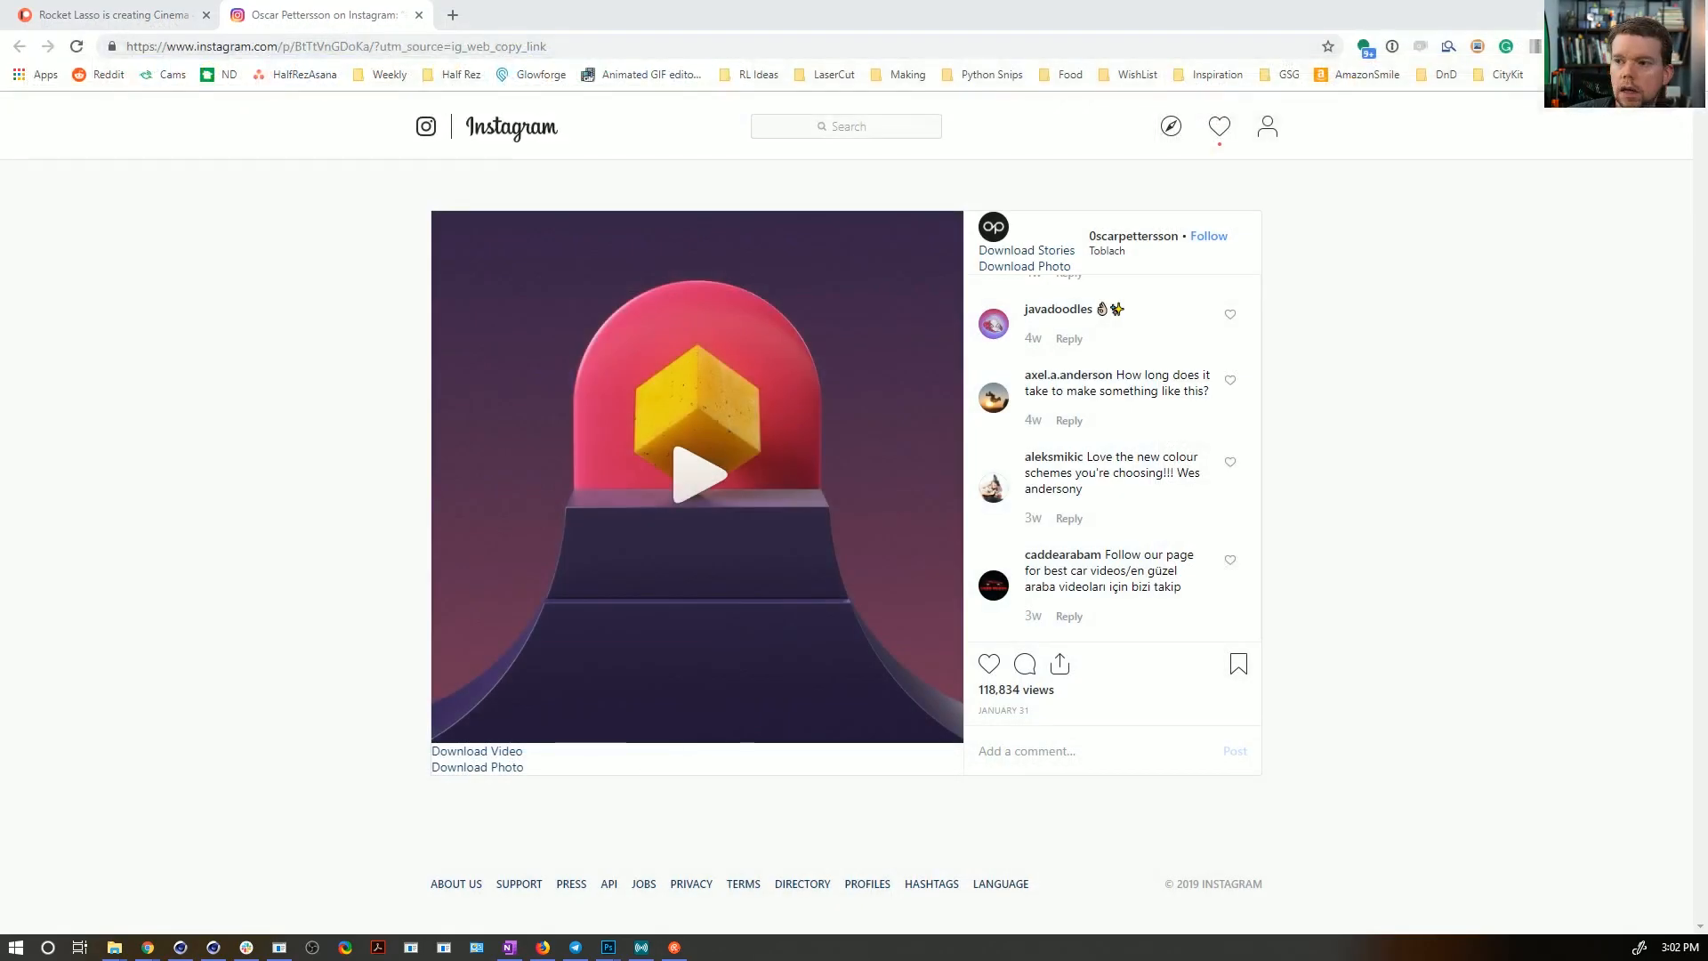
{"action": "key", "text": "alt+Tab"}
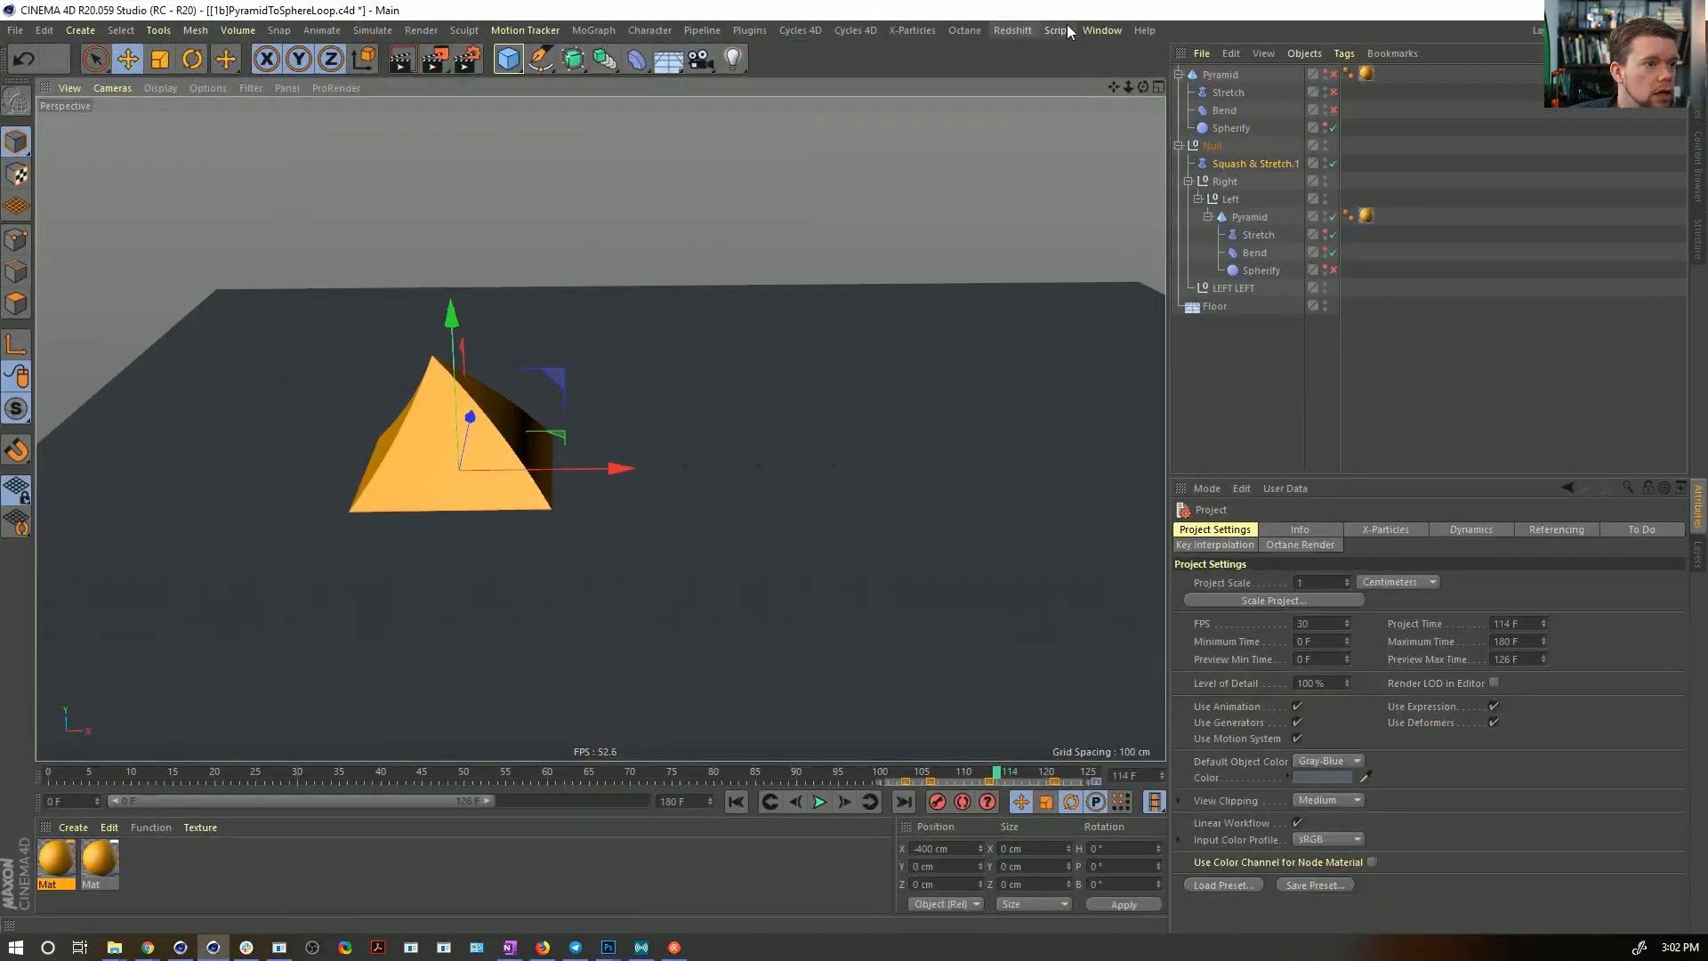
- Open an enlarged F-Curve timeline showing Squash & Stretch.1 and the nested Pyramid's Bend together, keeping the pyramid in view
{"action": "left_click", "coordinate": [1099, 30]}
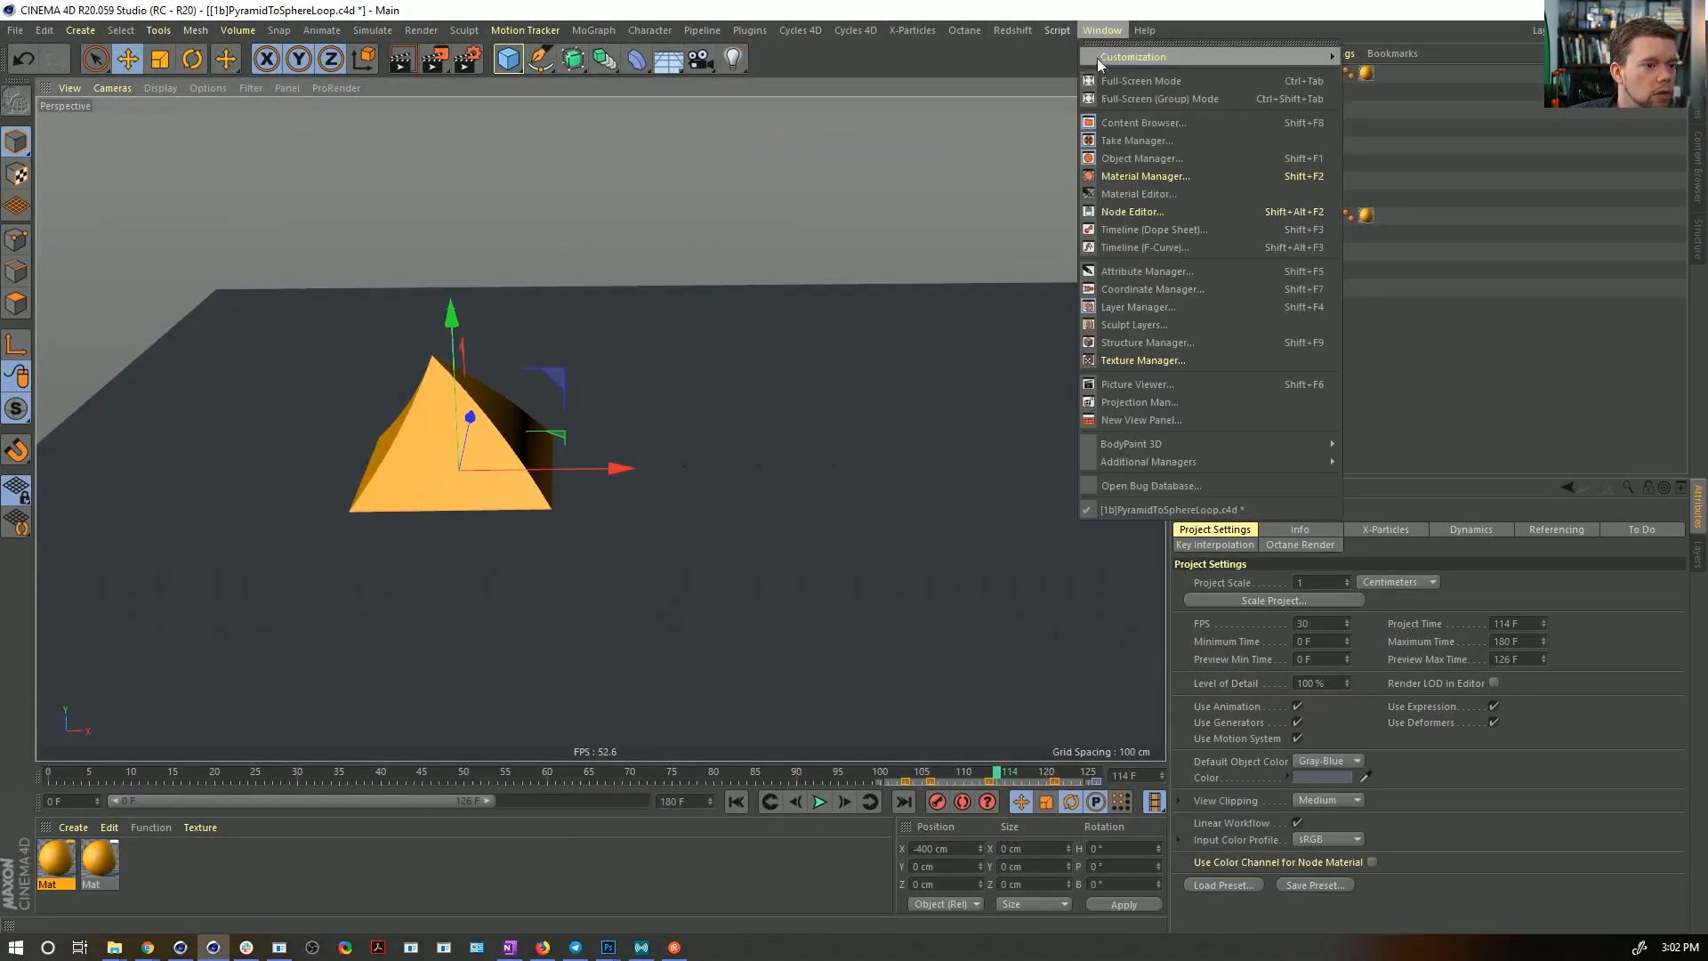
{"action": "left_click", "coordinate": [1171, 247]}
{"action": "left_click_drag", "start_coordinate": [1247, 233], "coordinate": [435, 104]}
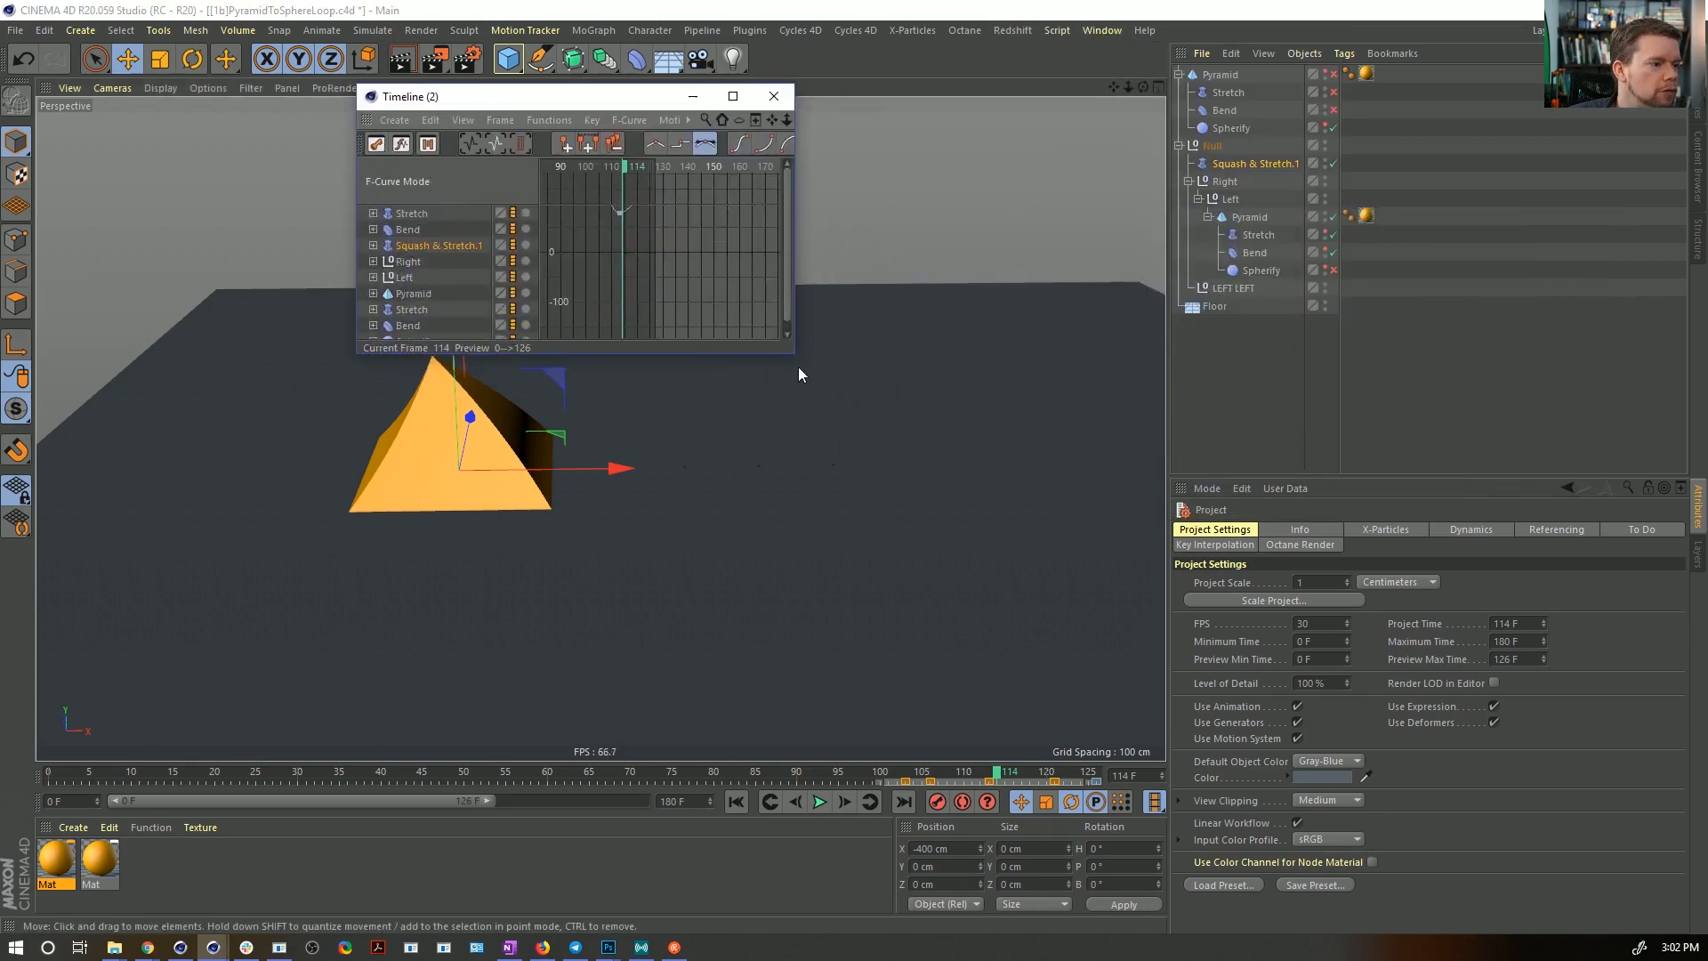
{"action": "left_click_drag", "start_coordinate": [794, 357], "coordinate": [1450, 859]}
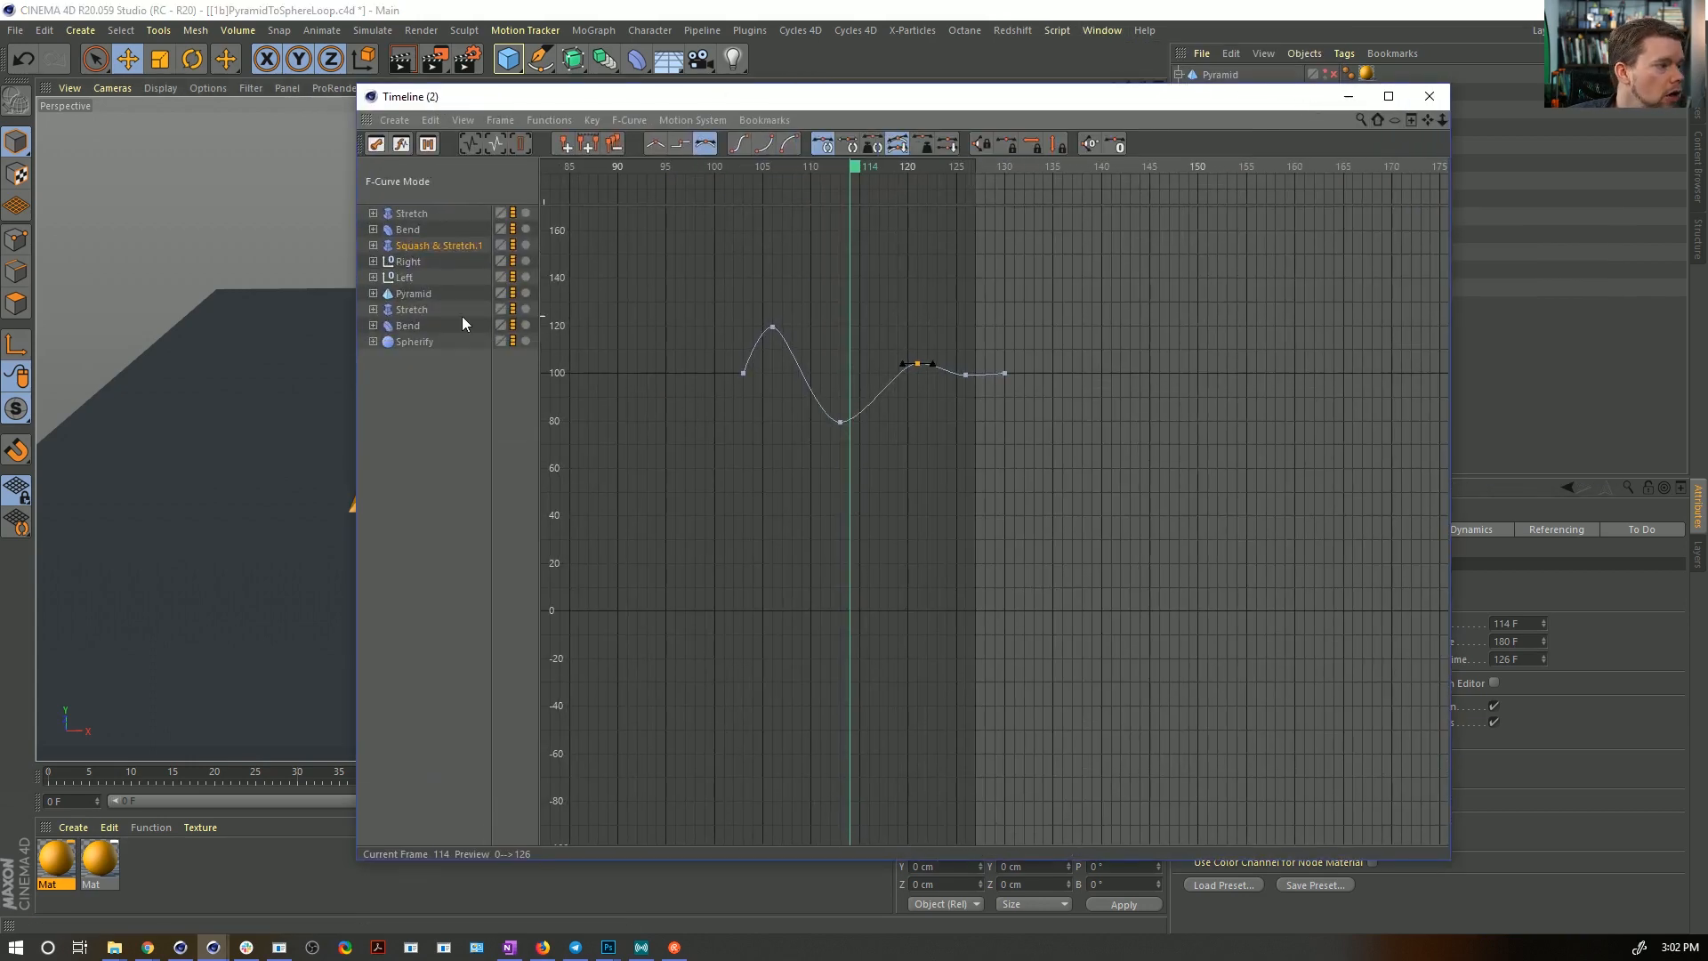
{"action": "left_click", "coordinate": [409, 325], "text": "ctrl"}
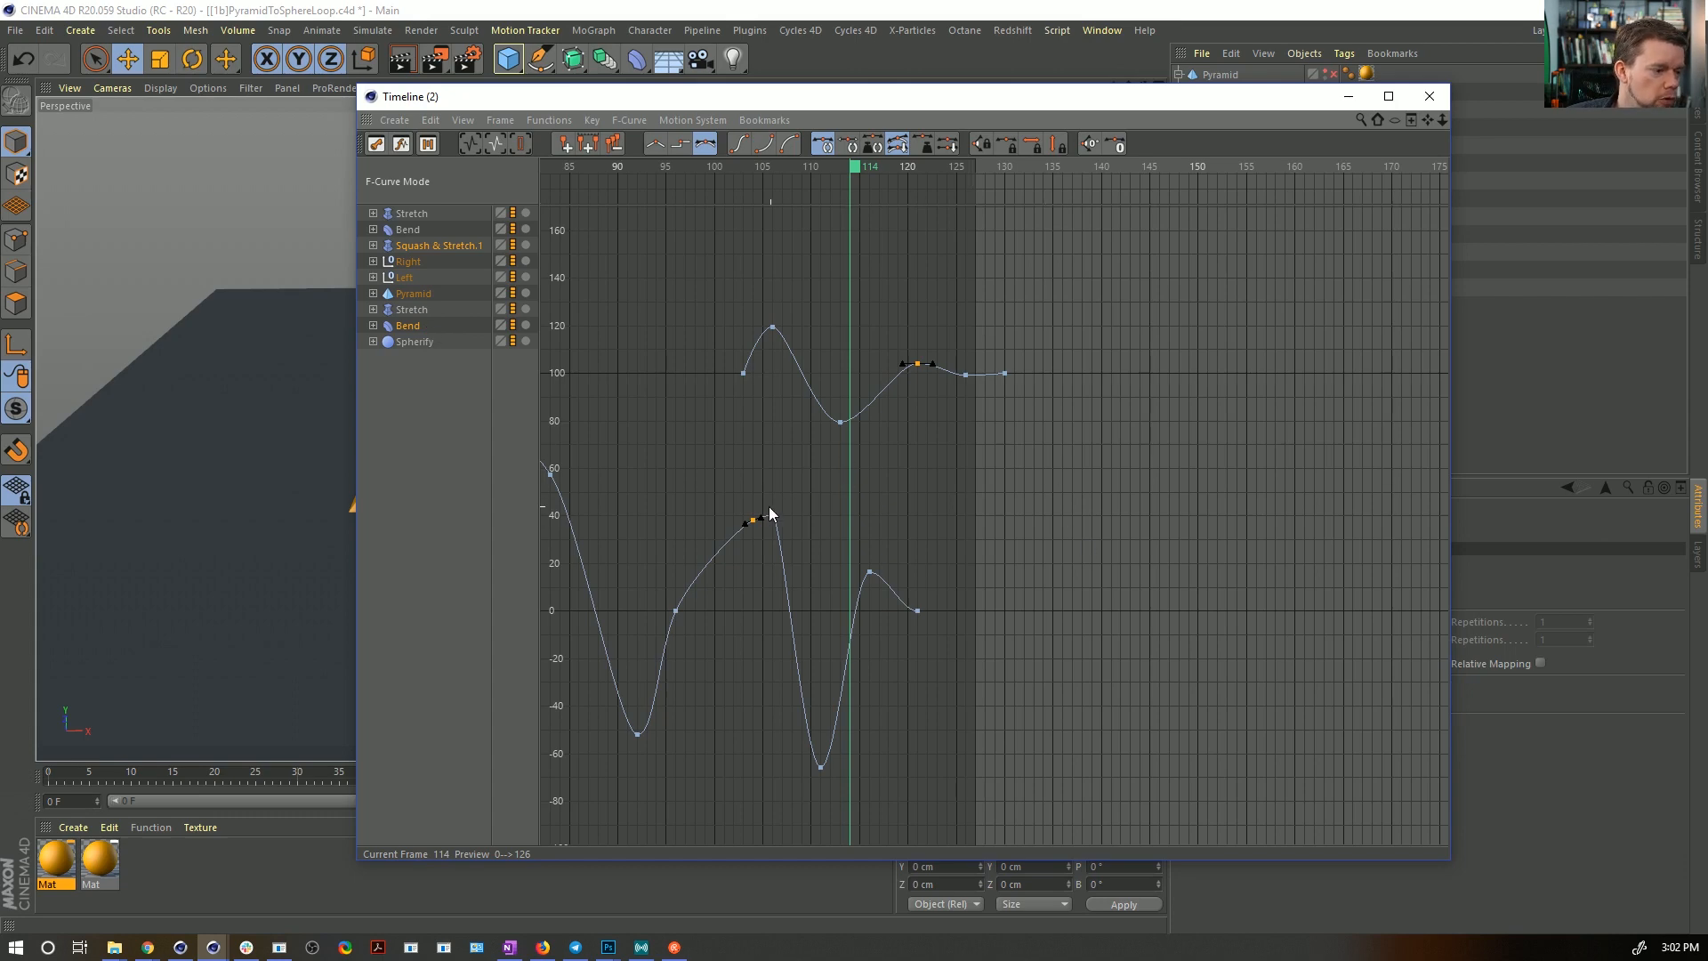
{"action": "left_click_drag", "start_coordinate": [902, 109], "coordinate": [1131, 89]}
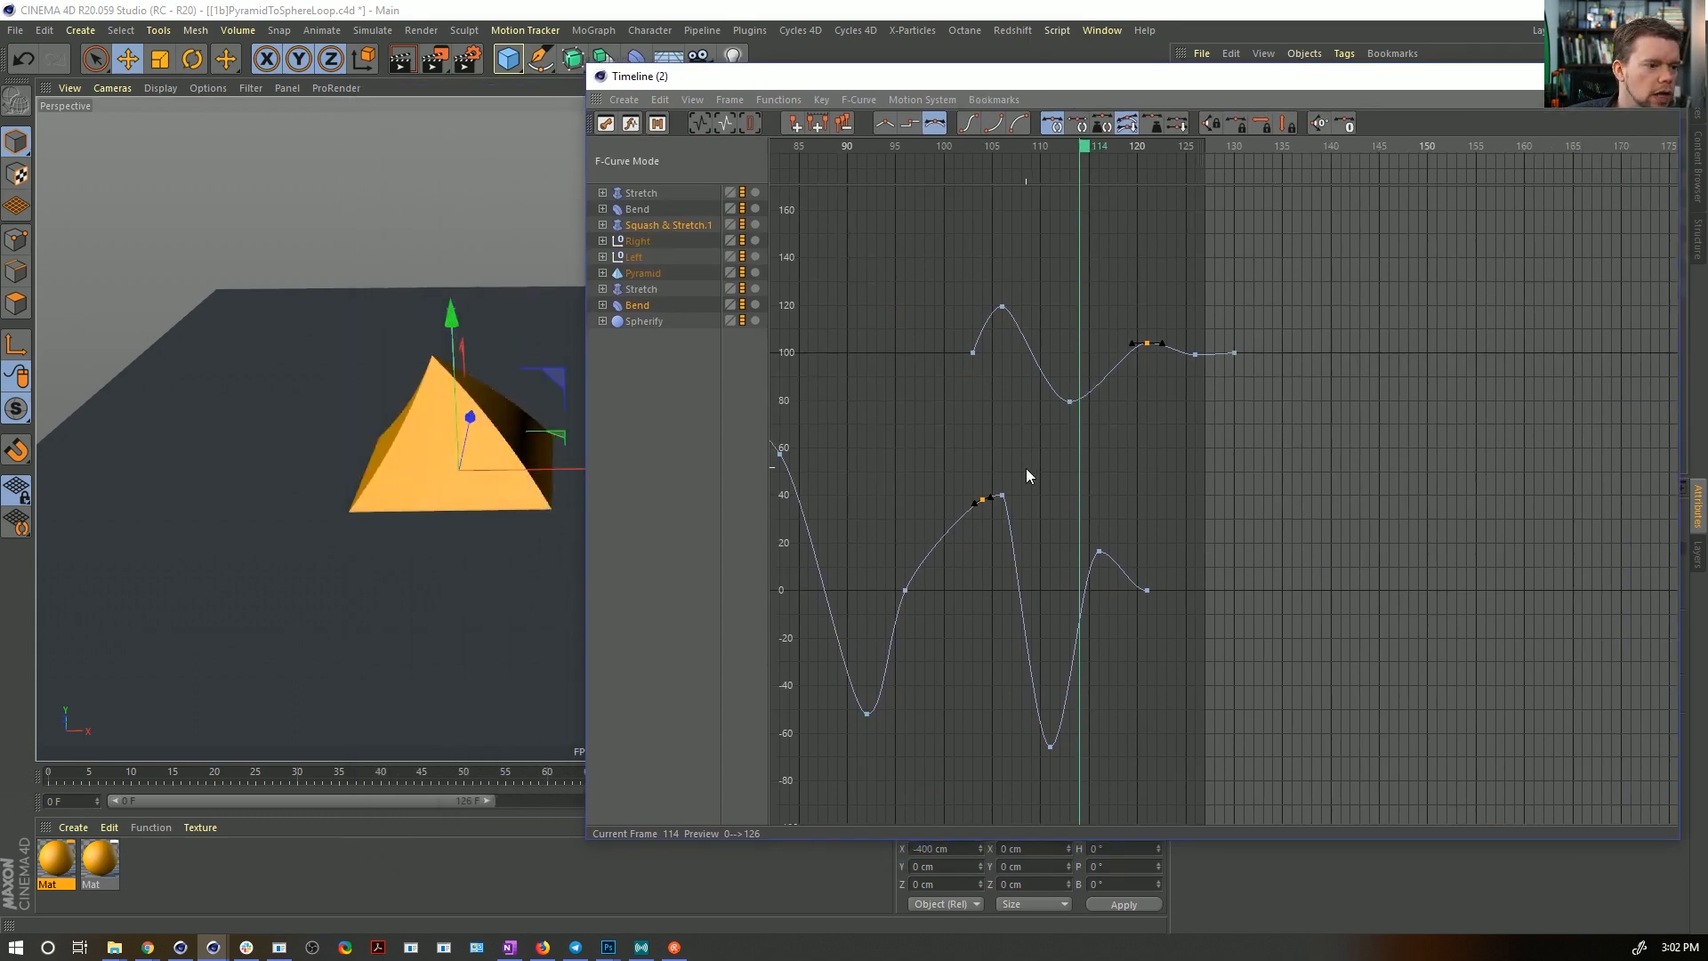
- Delete the Bend curve's extra key at frame 104 and select the 40° peak key at frame 106 with its tangents
{"action": "left_click_drag", "start_coordinate": [1027, 468], "coordinate": [1011, 500]}
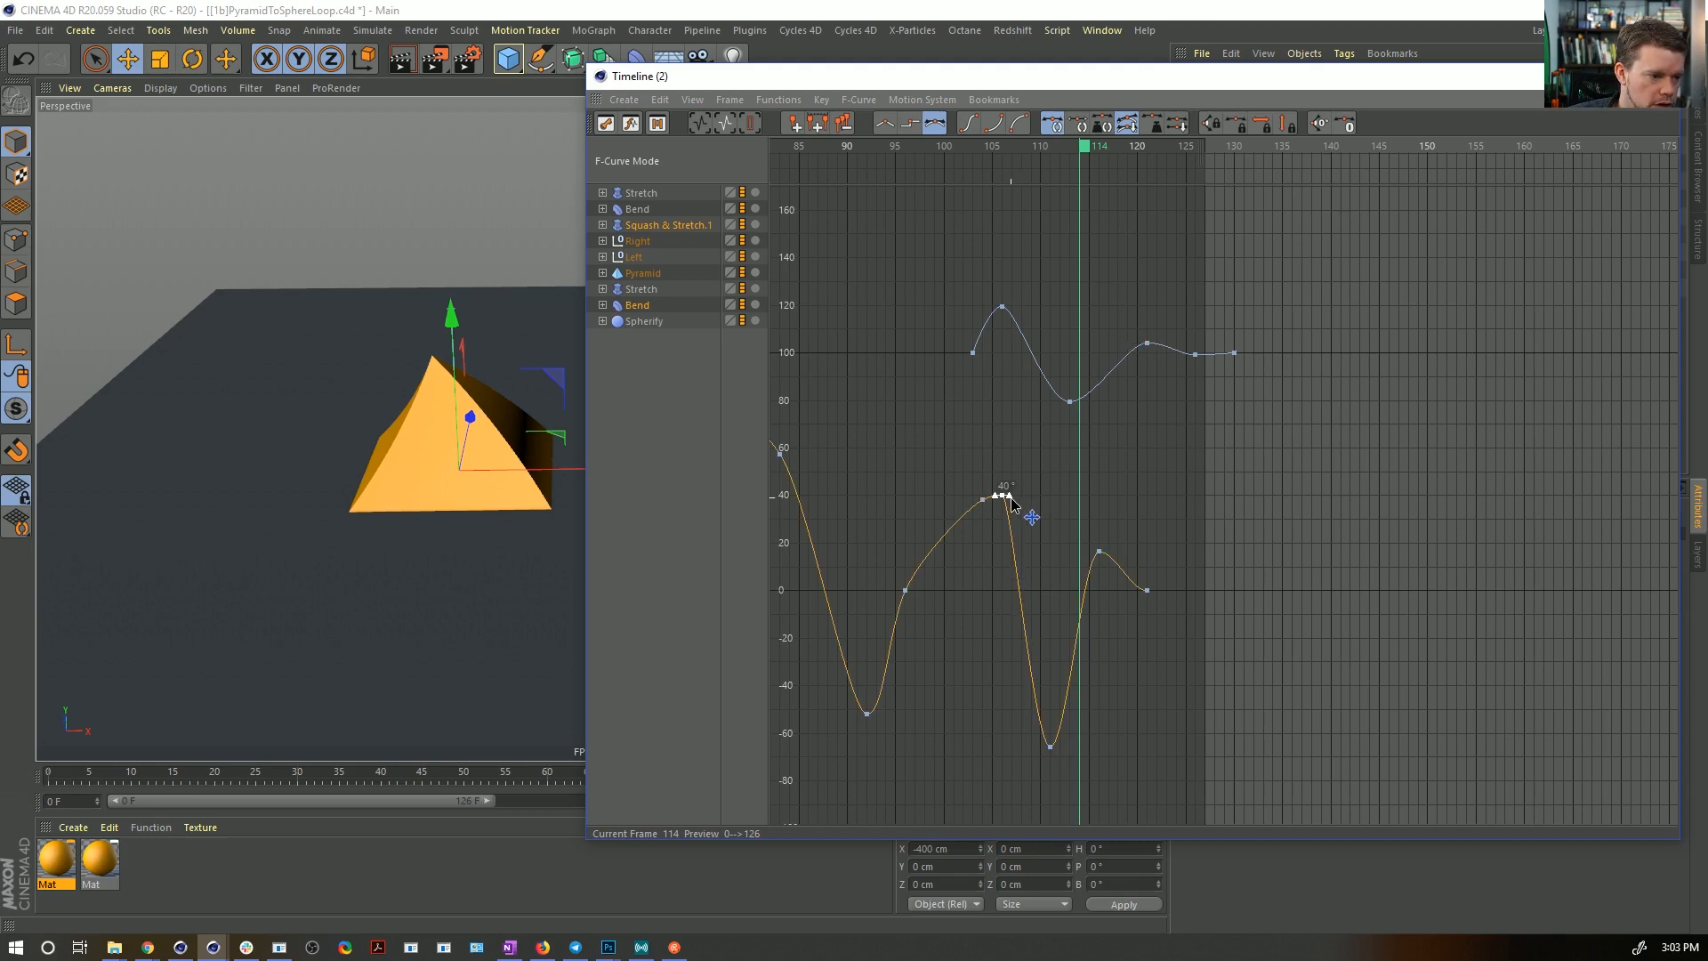
{"action": "left_click", "coordinate": [981, 488]}
{"action": "left_click", "coordinate": [980, 499]}
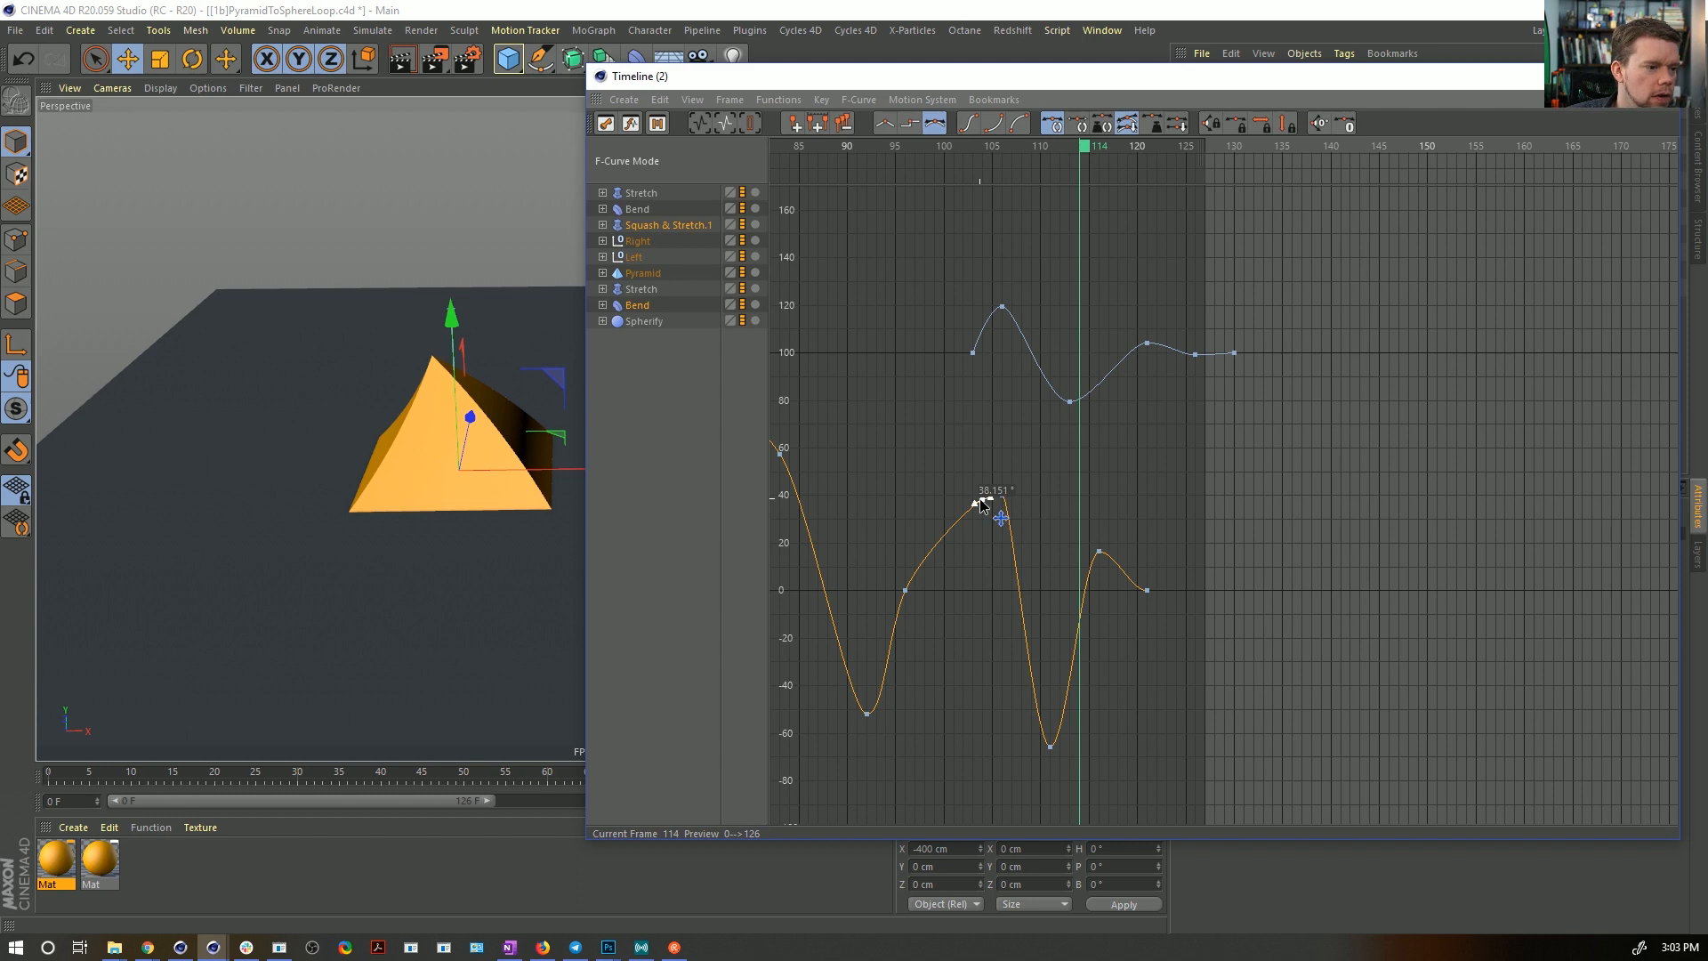
{"action": "left_click", "coordinate": [990, 514]}
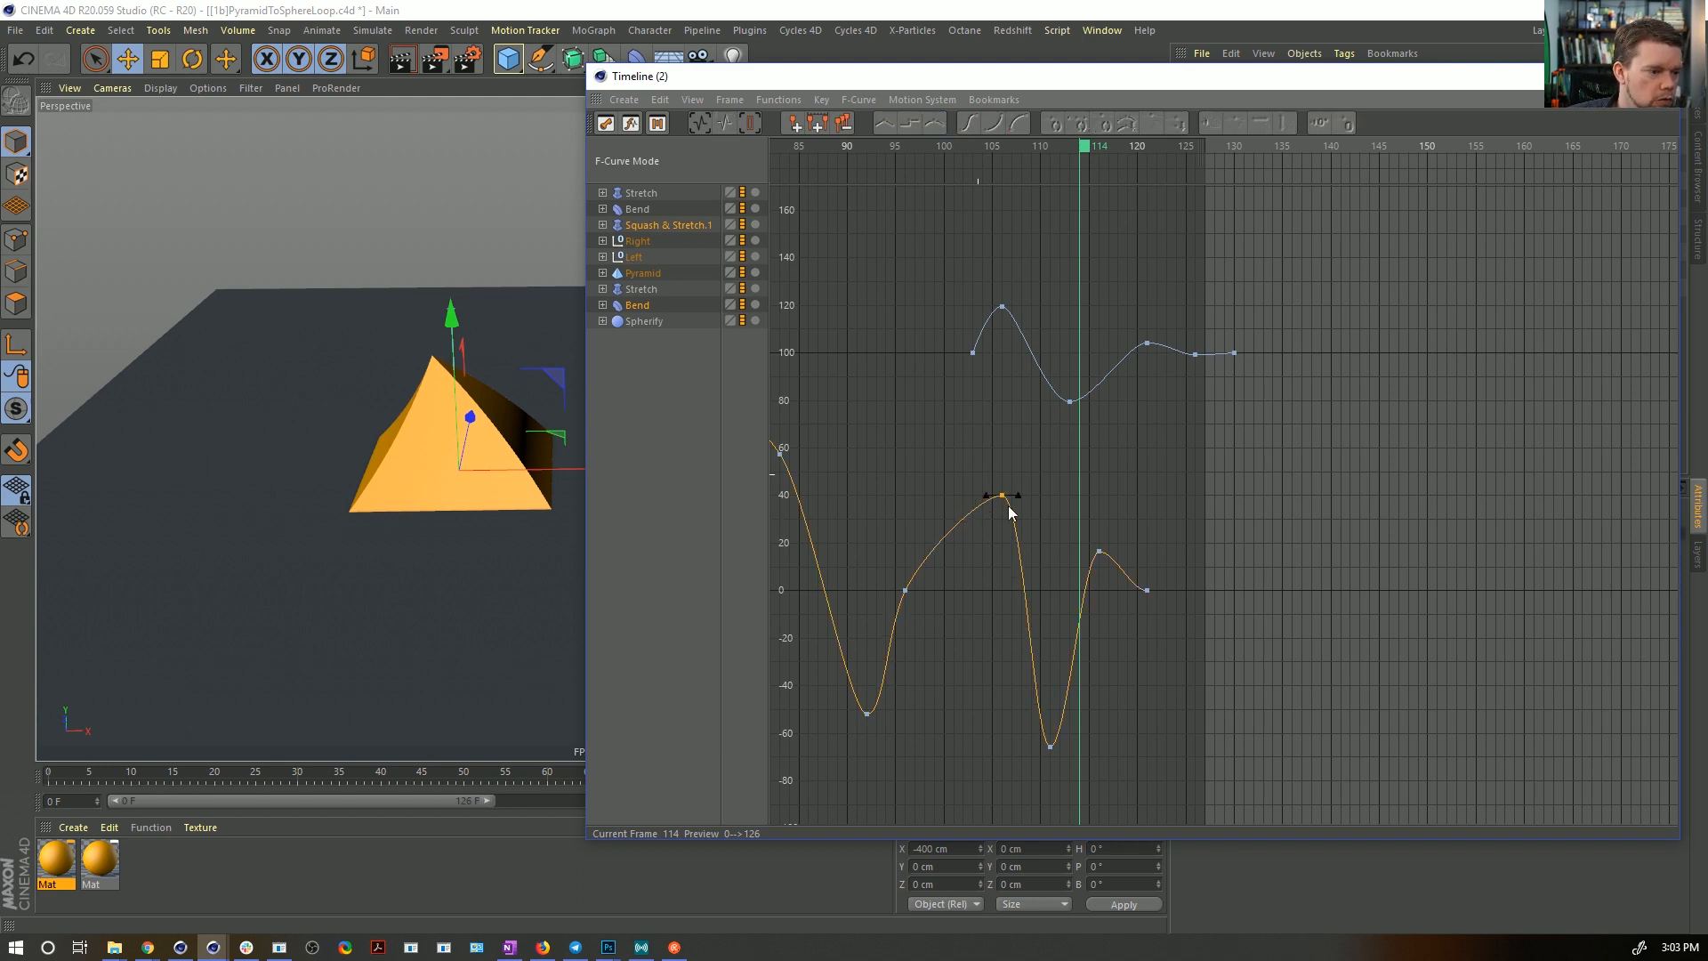
{"action": "left_click", "coordinate": [1001, 495]}
{"action": "left_click", "coordinate": [1020, 496]}
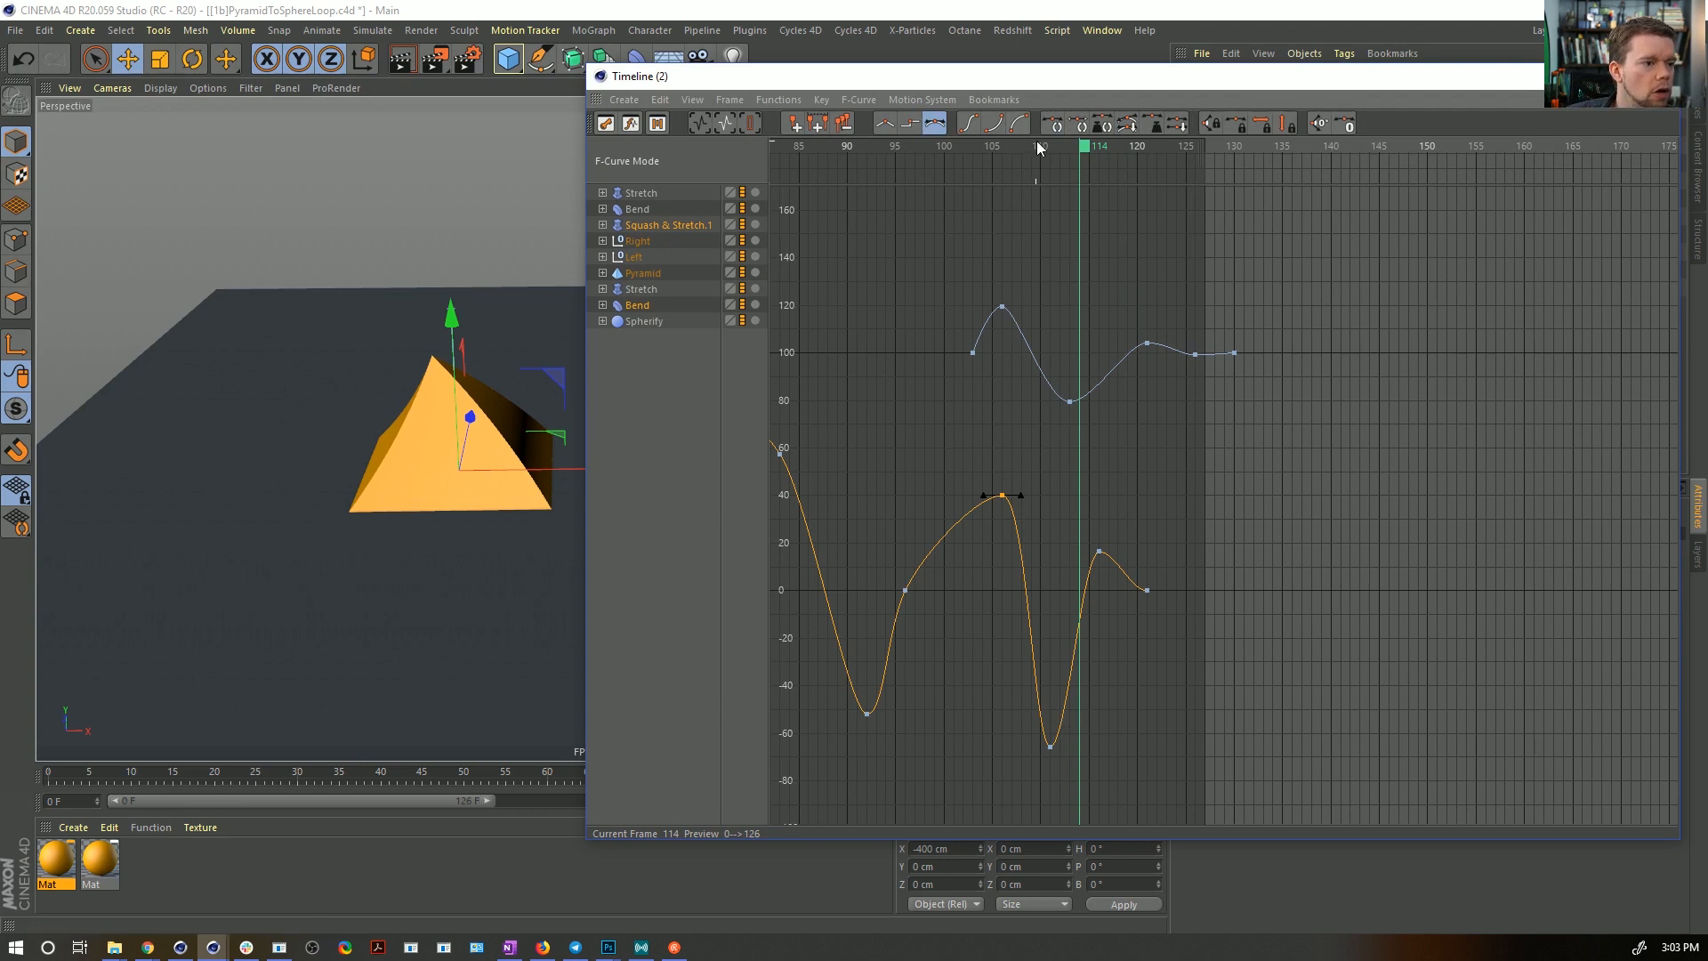
- Shorten the outgoing tangent of Bend's frame 106 key and angle it downward, checking the shape at frames 106 and 107
{"action": "left_click_drag", "start_coordinate": [1037, 141], "coordinate": [1015, 192]}
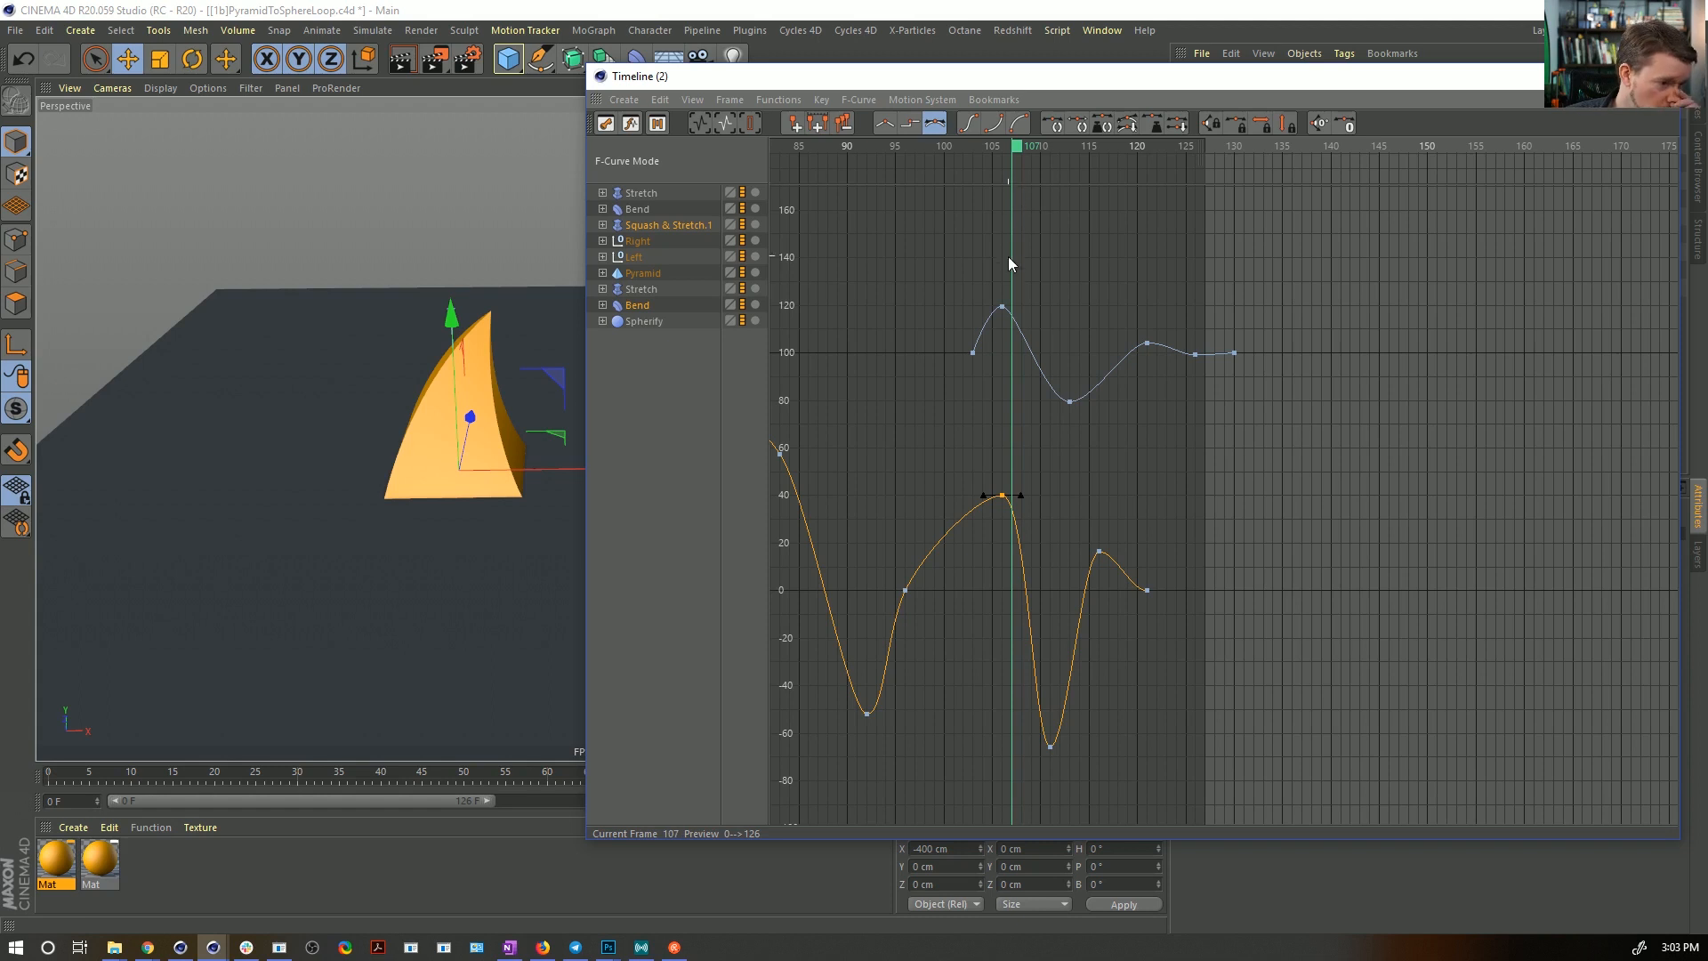
{"action": "left_click_drag", "start_coordinate": [1023, 491], "coordinate": [1008, 496]}
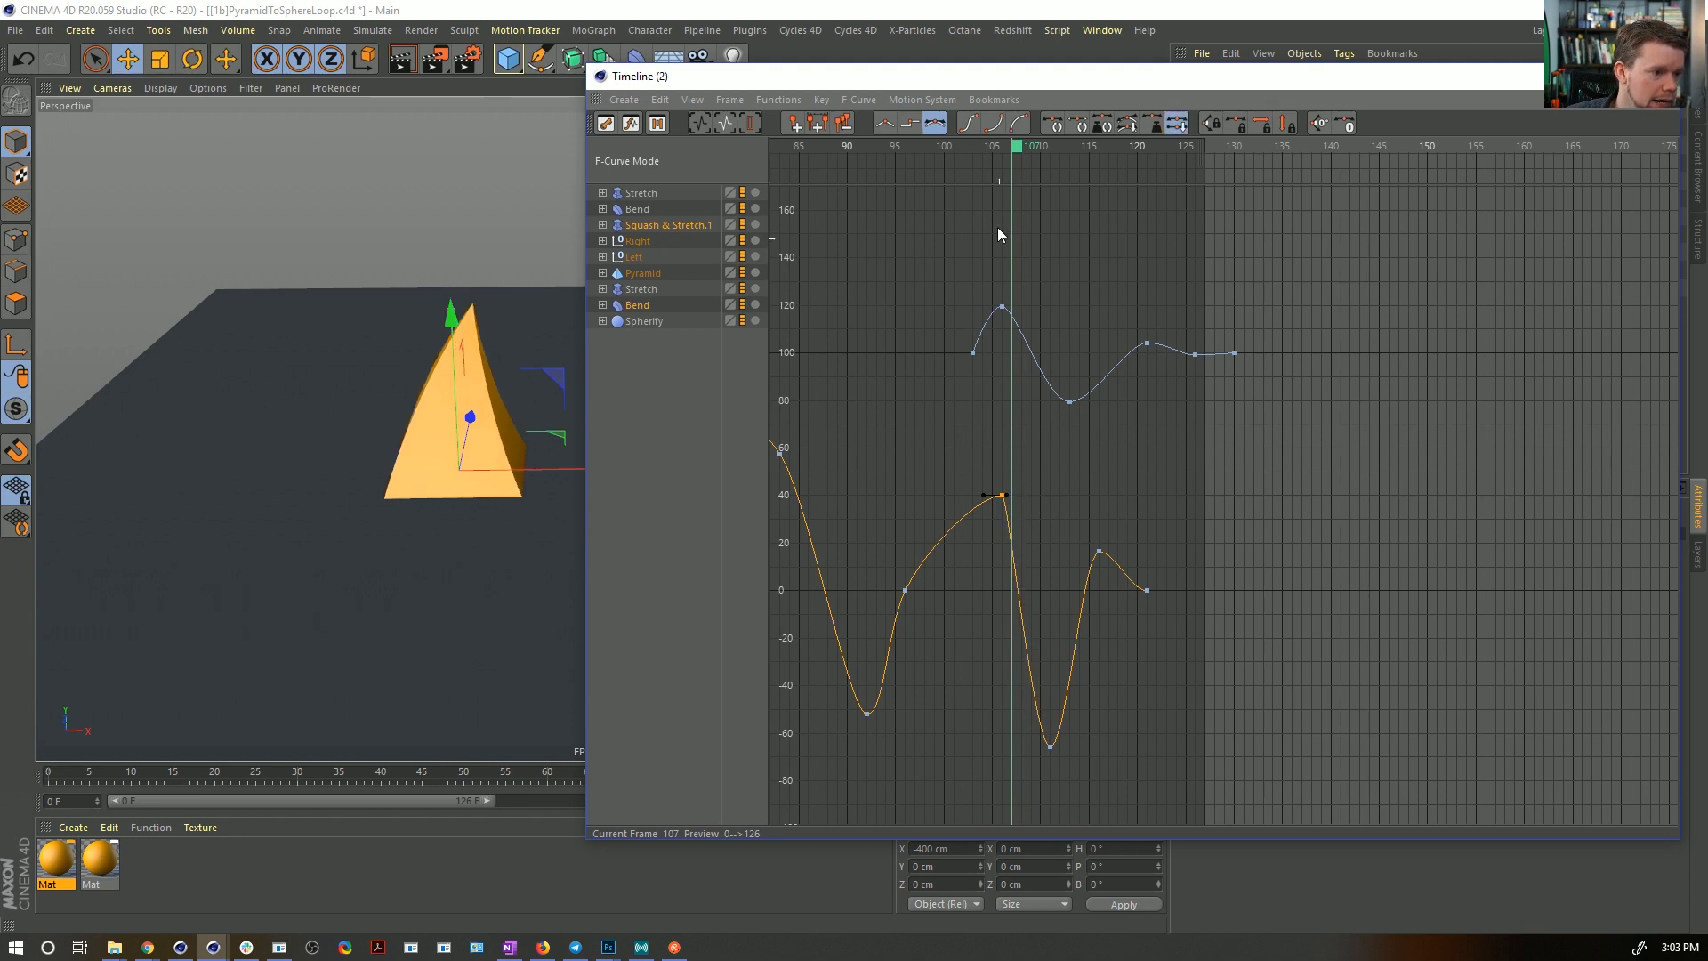
{"action": "mouse_move", "coordinate": [996, 165]}
{"action": "left_mouse_down"}
{"action": "mouse_move", "coordinate": [1051, 176]}
{"action": "mouse_move", "coordinate": [1001, 193]}
{"action": "left_mouse_up"}
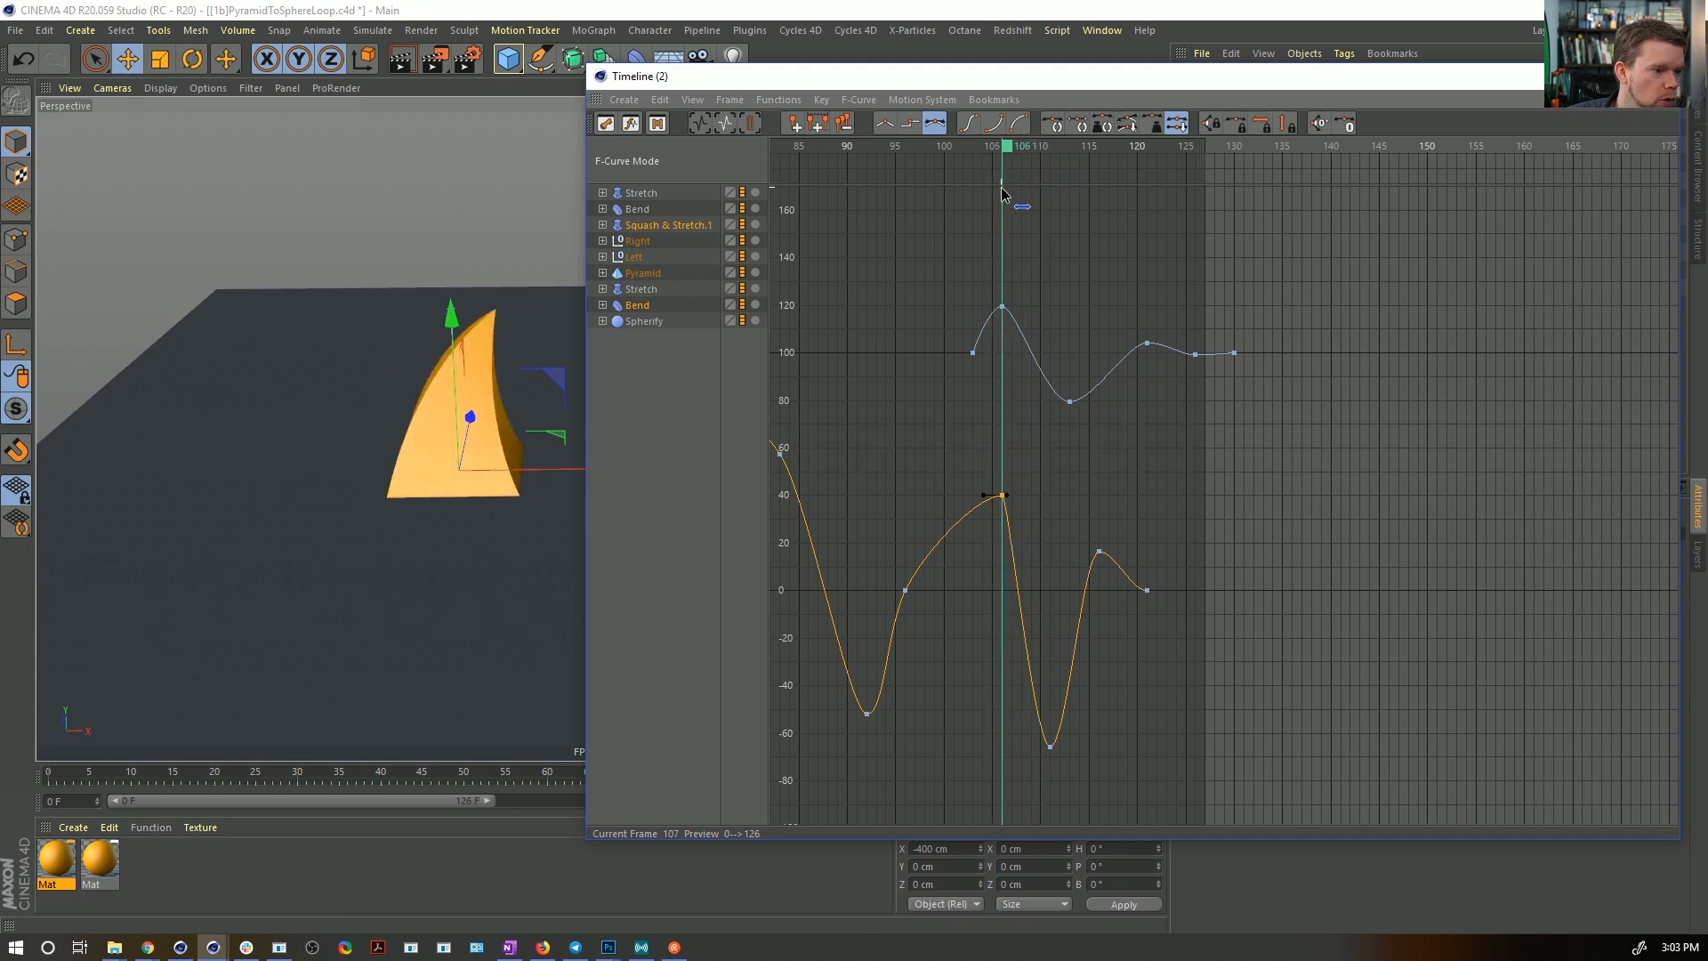
{"action": "left_click", "coordinate": [1008, 495]}
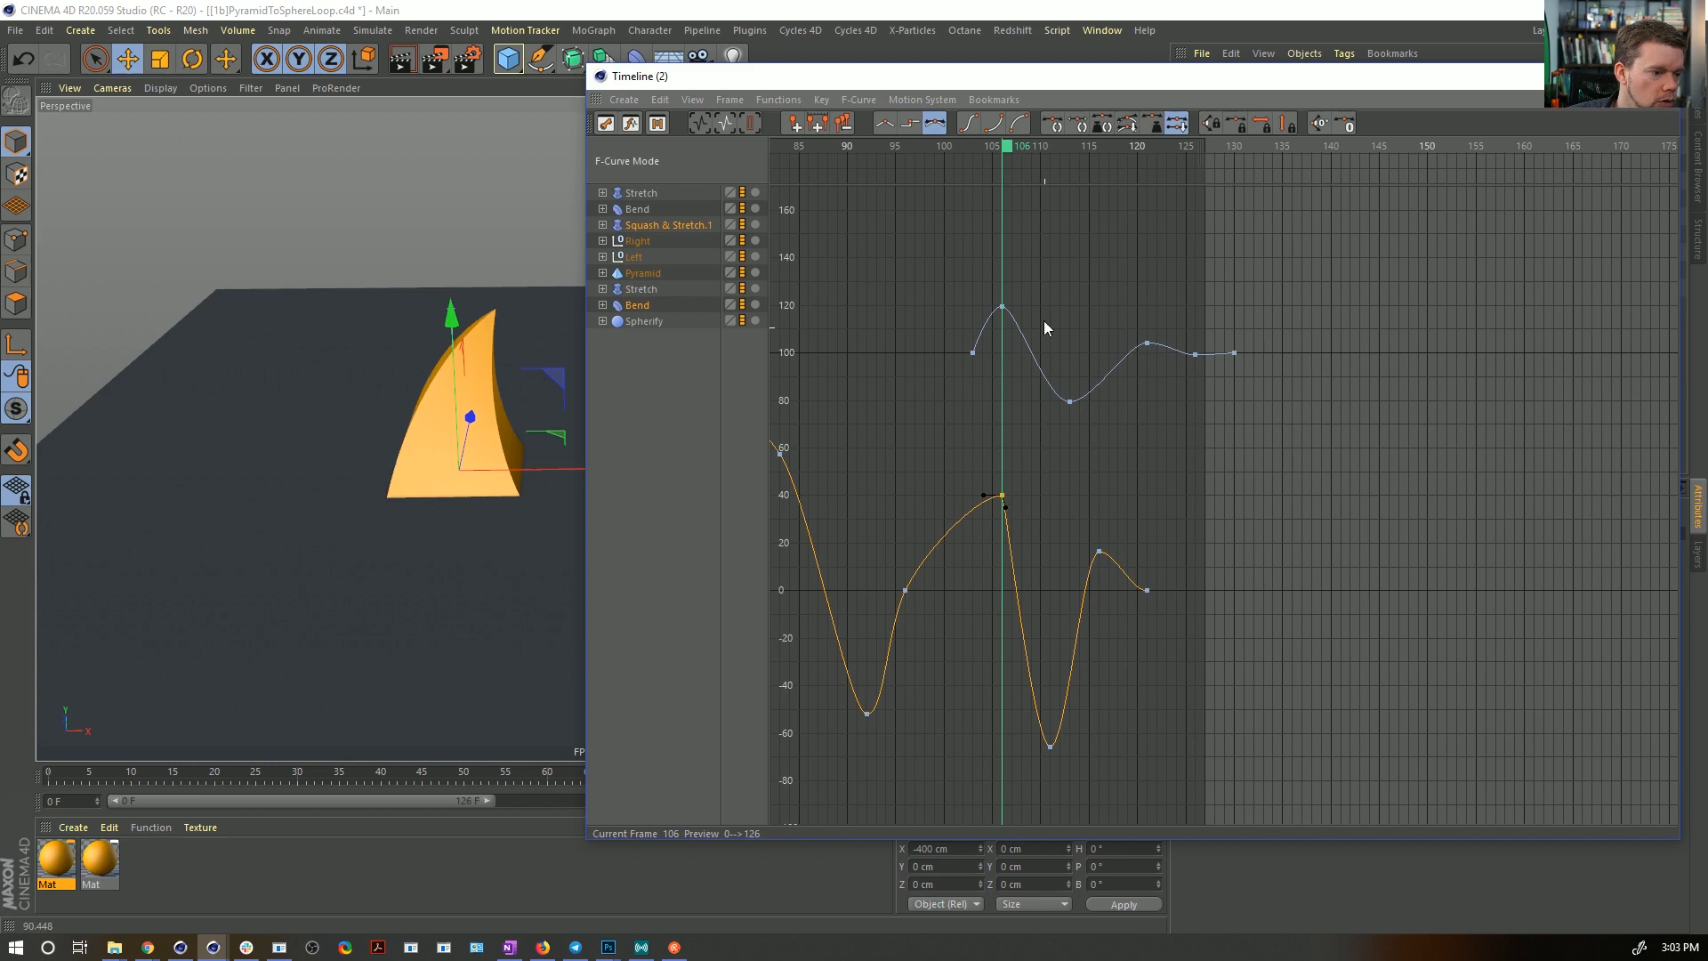
- Retime Bend's landing keys, placing the low key at frame 113, the rebound peak at 121 and the end key at 130
{"action": "left_click_drag", "start_coordinate": [1003, 145], "coordinate": [1069, 204]}
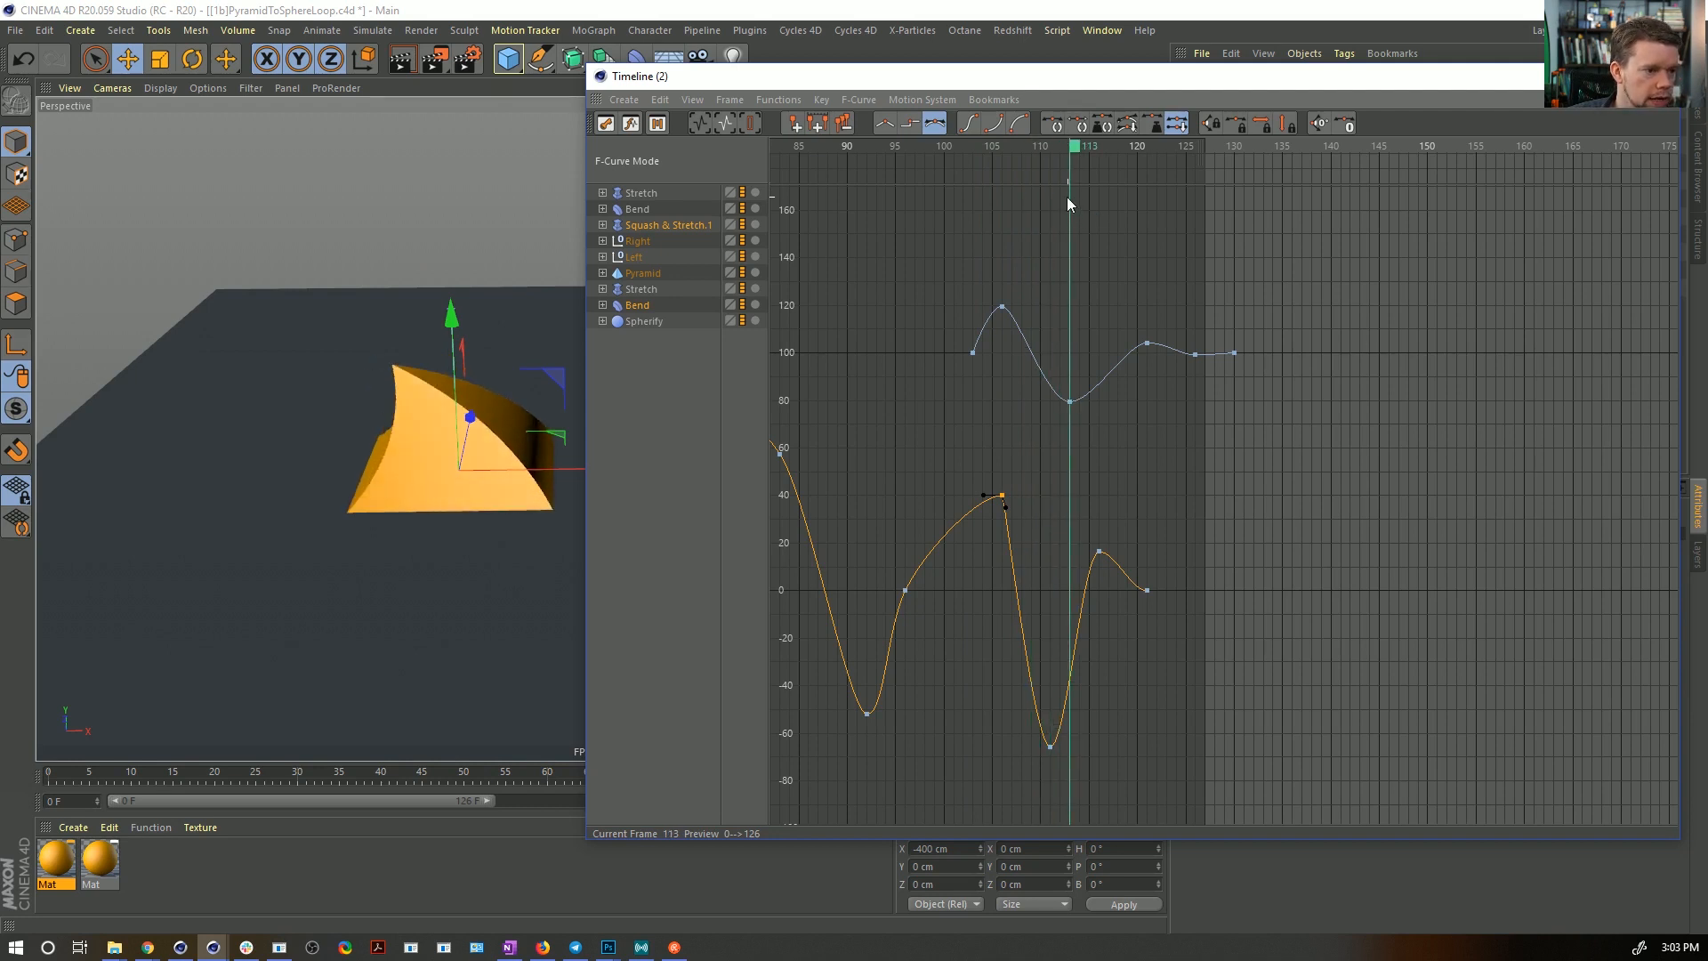
{"action": "left_click_drag", "start_coordinate": [1051, 745], "coordinate": [1071, 750]}
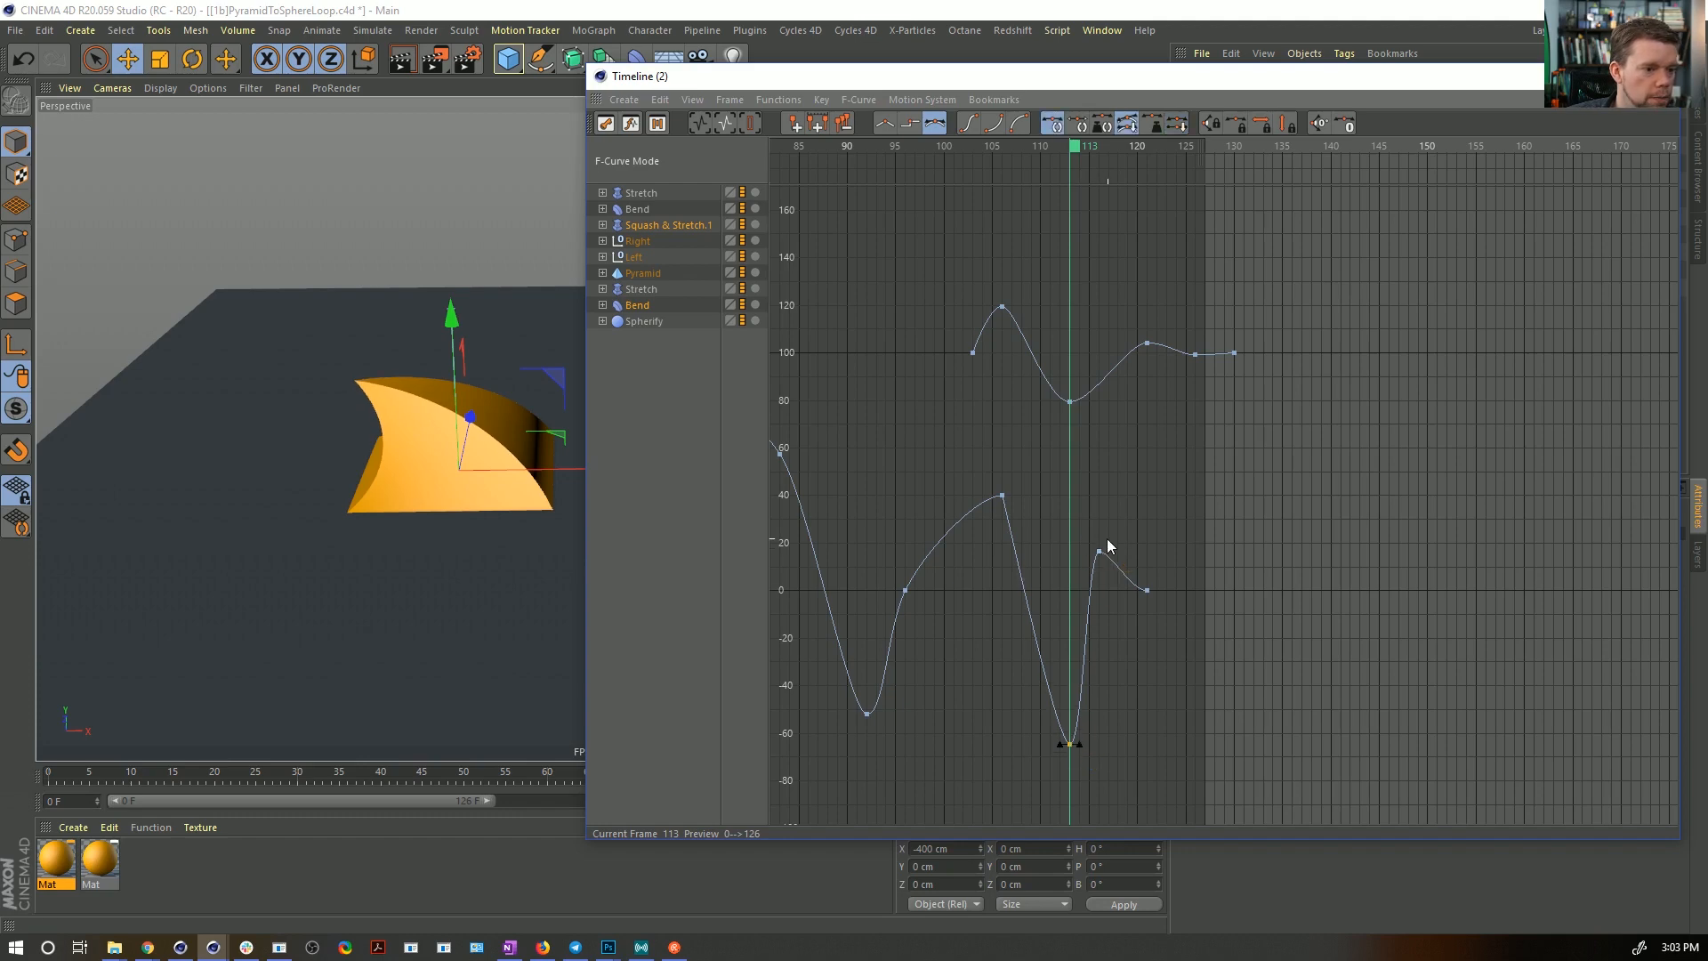
{"action": "left_click_drag", "start_coordinate": [1082, 527], "coordinate": [1195, 595]}
{"action": "left_click_drag", "start_coordinate": [1117, 512], "coordinate": [1237, 589]}
{"action": "left_click", "coordinate": [1194, 588]}
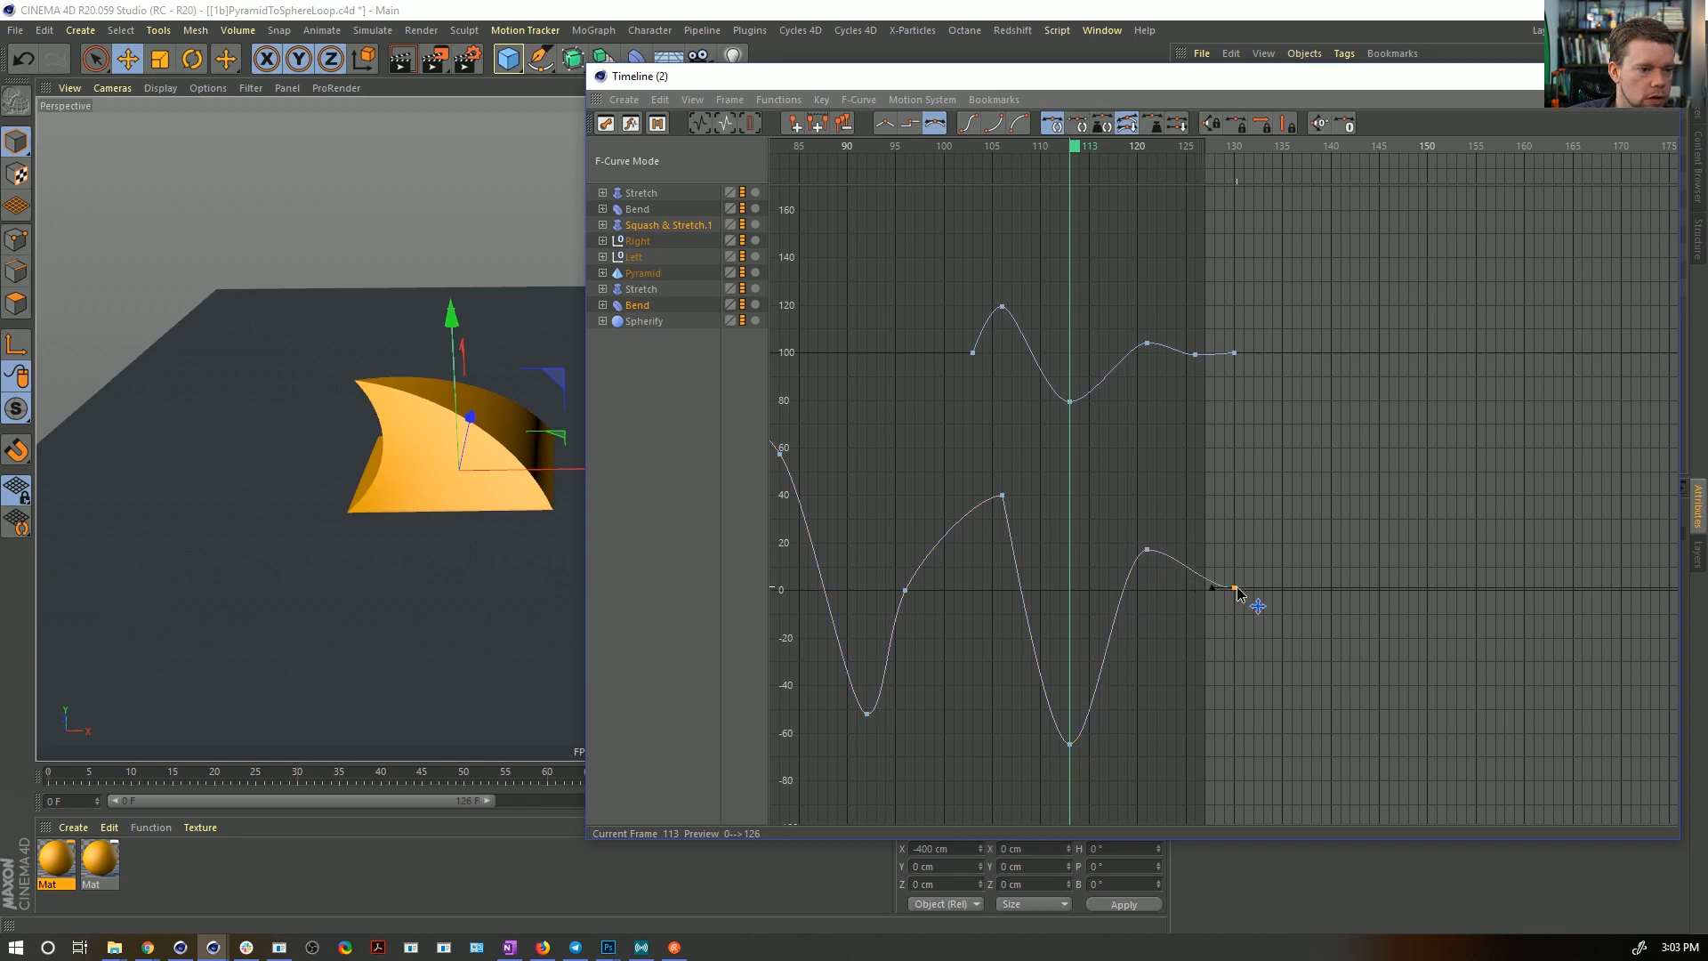
- Add a small settling bounce to both curves, ending Bend at frame 133 and Squash & Stretch.1 at frame 134
{"action": "left_click", "coordinate": [1201, 594], "text": "ctrl"}
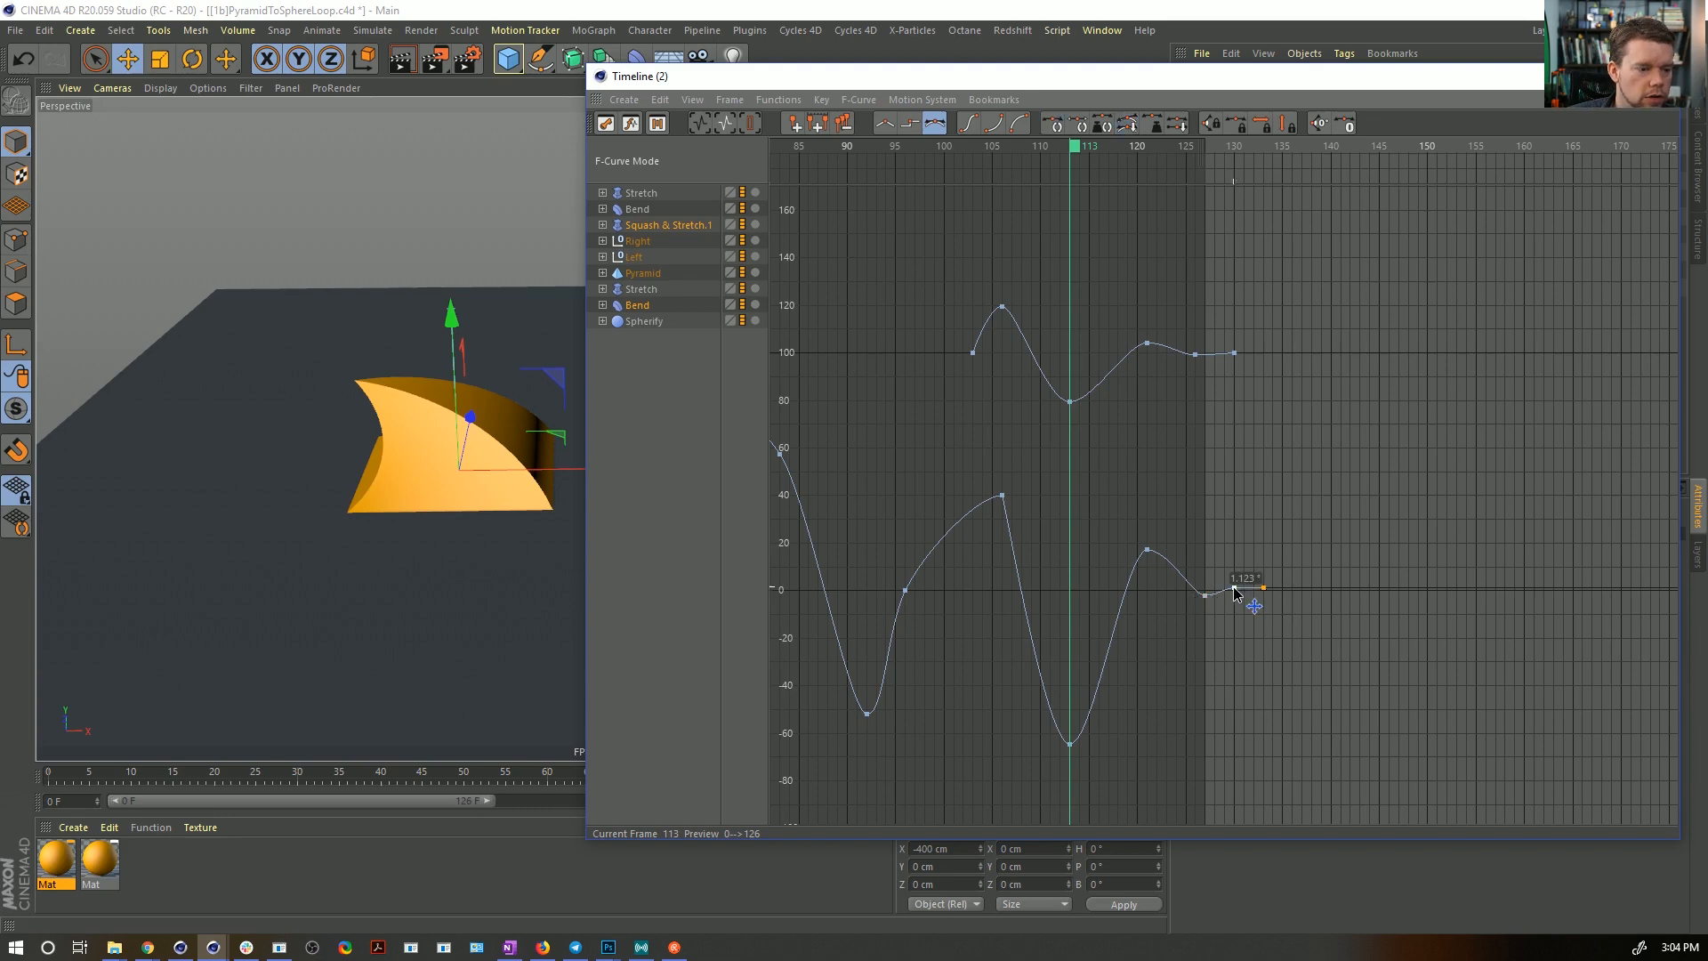
{"action": "left_click_drag", "start_coordinate": [1233, 588], "coordinate": [1235, 586]}
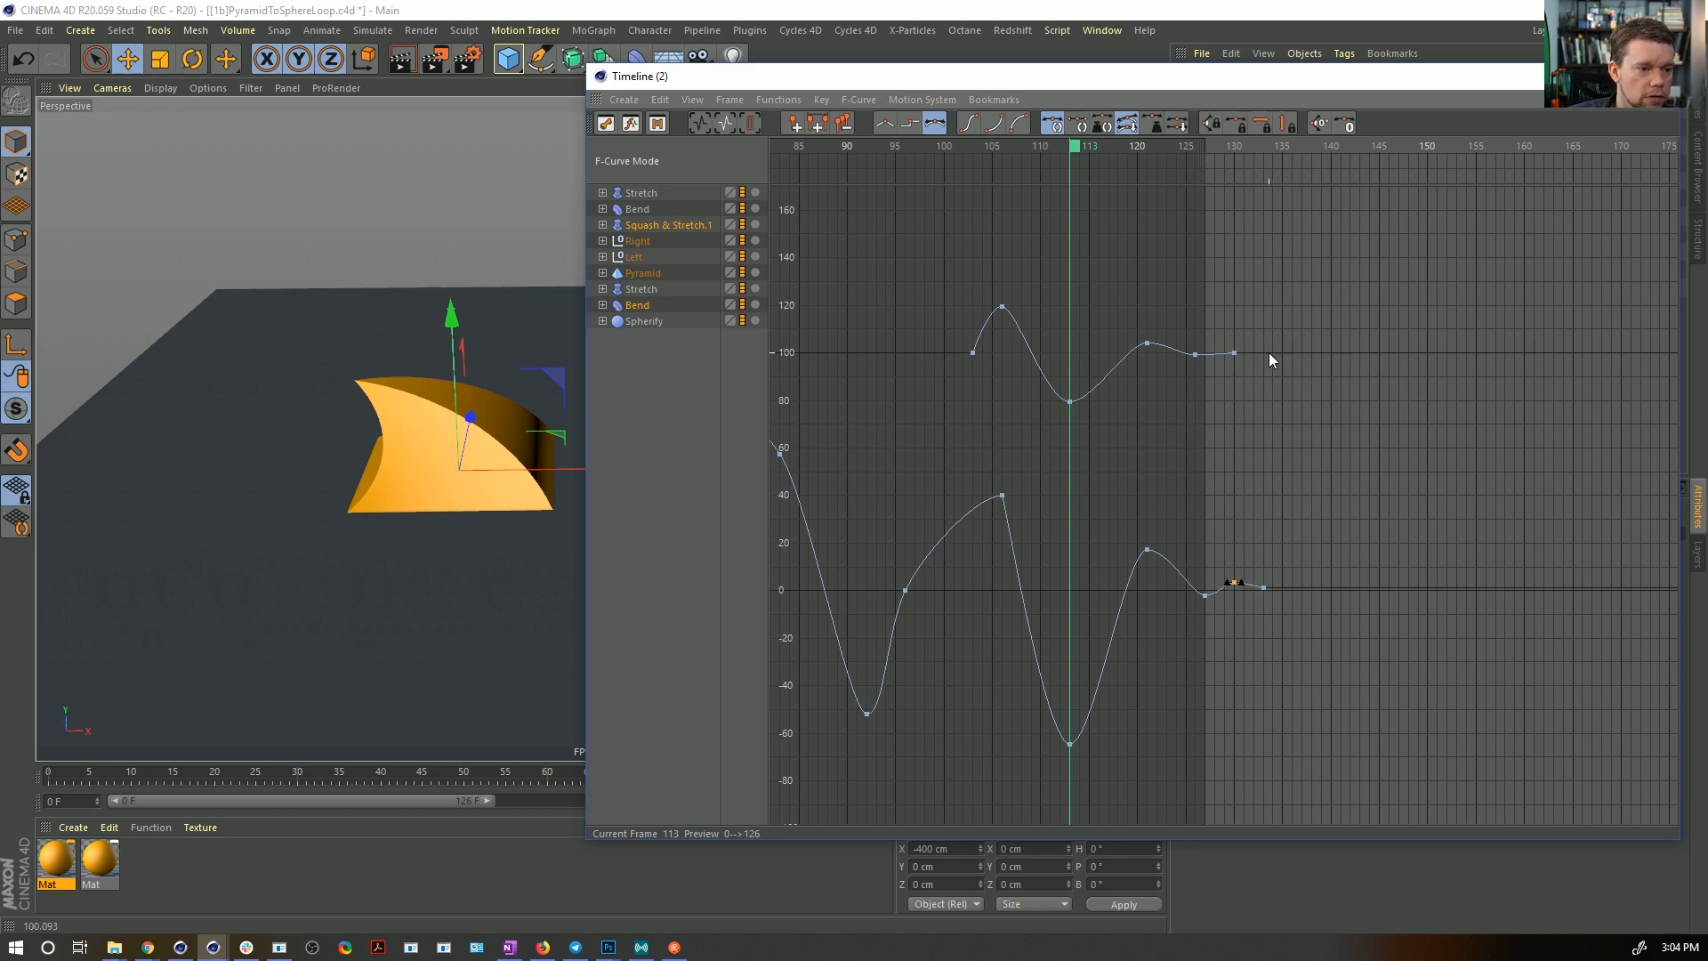
{"action": "left_click", "coordinate": [1271, 353], "text": "ctrl"}
{"action": "left_click", "coordinate": [1233, 354]}
{"action": "right_click_drag", "start_coordinate": [1235, 338], "coordinate": [1270, 504], "text": "alt"}
{"action": "left_click_drag", "start_coordinate": [1231, 598], "coordinate": [1226, 588]}
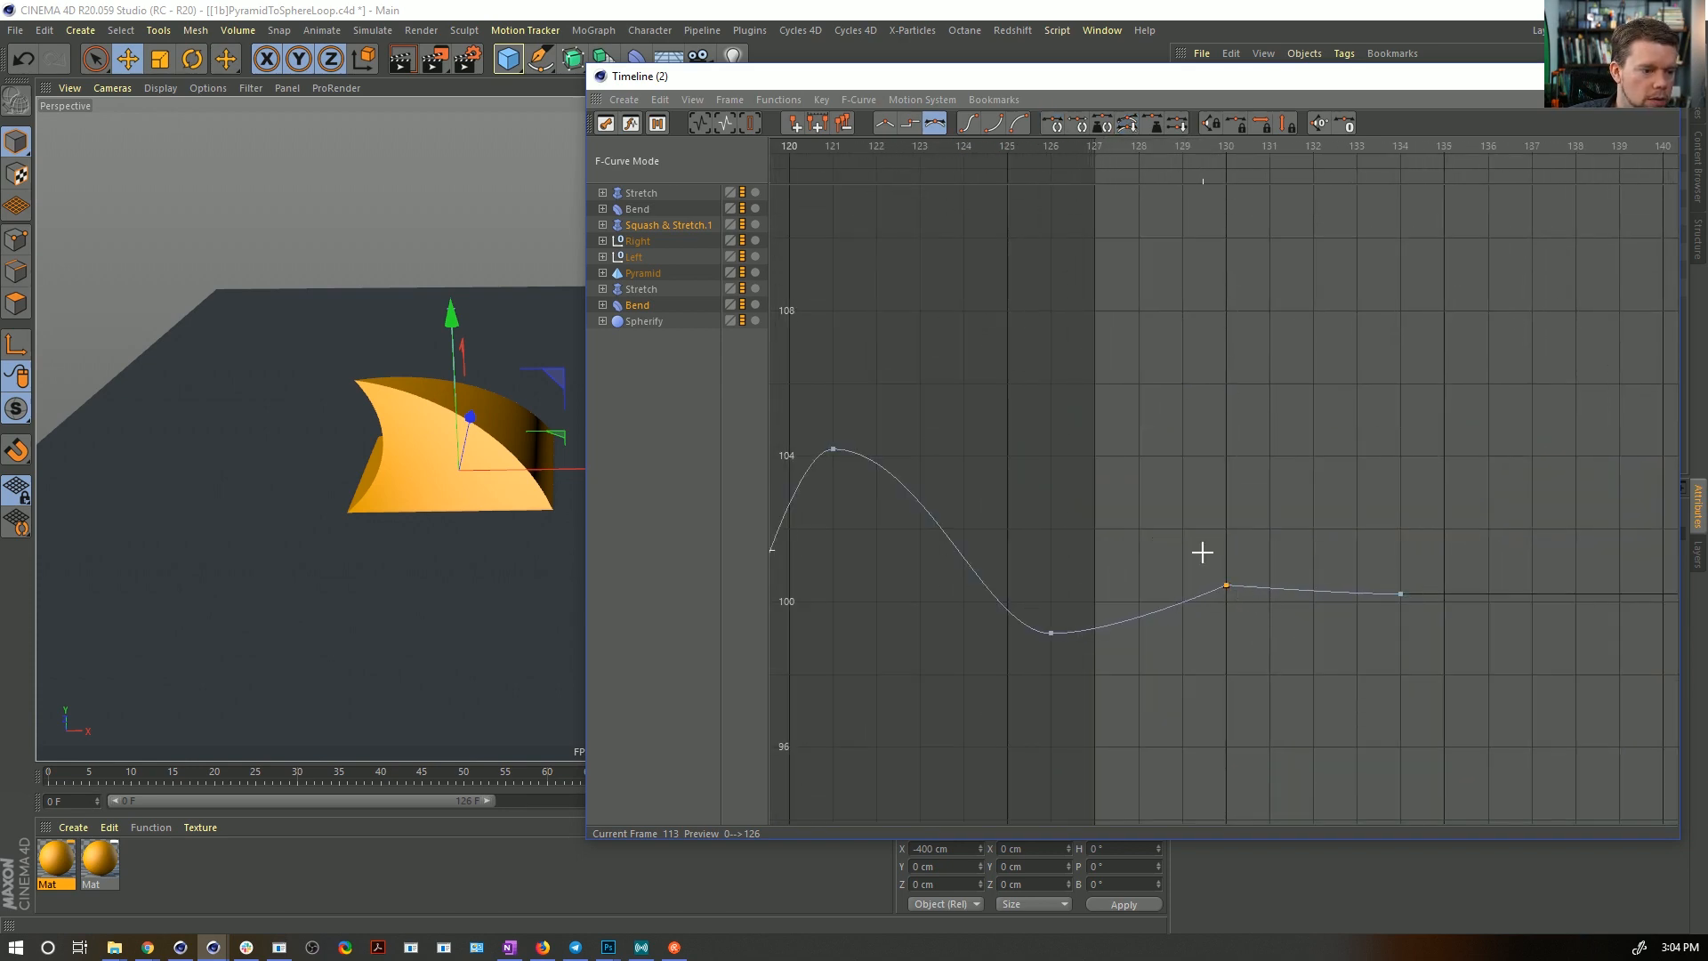
- Smooth Squash & Stretch.1's keys at frames 126, 130 and 134 with spline and Ease Ease interpolation
{"action": "left_click", "coordinate": [941, 127]}
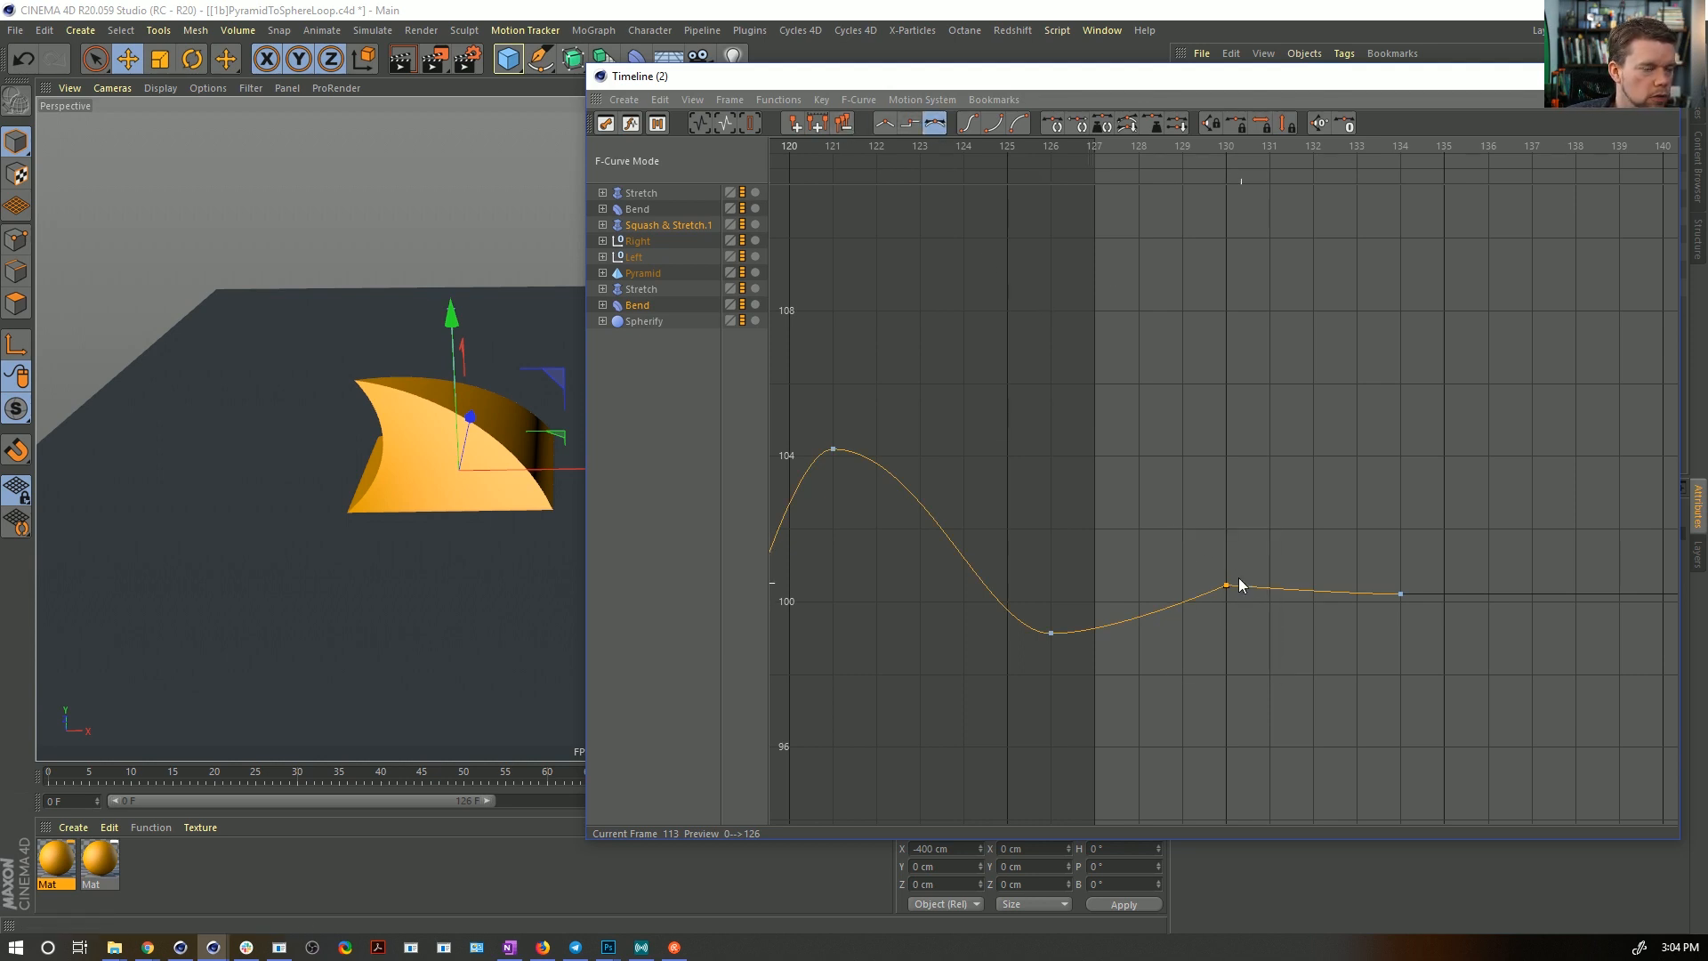
{"action": "left_click", "coordinate": [885, 124]}
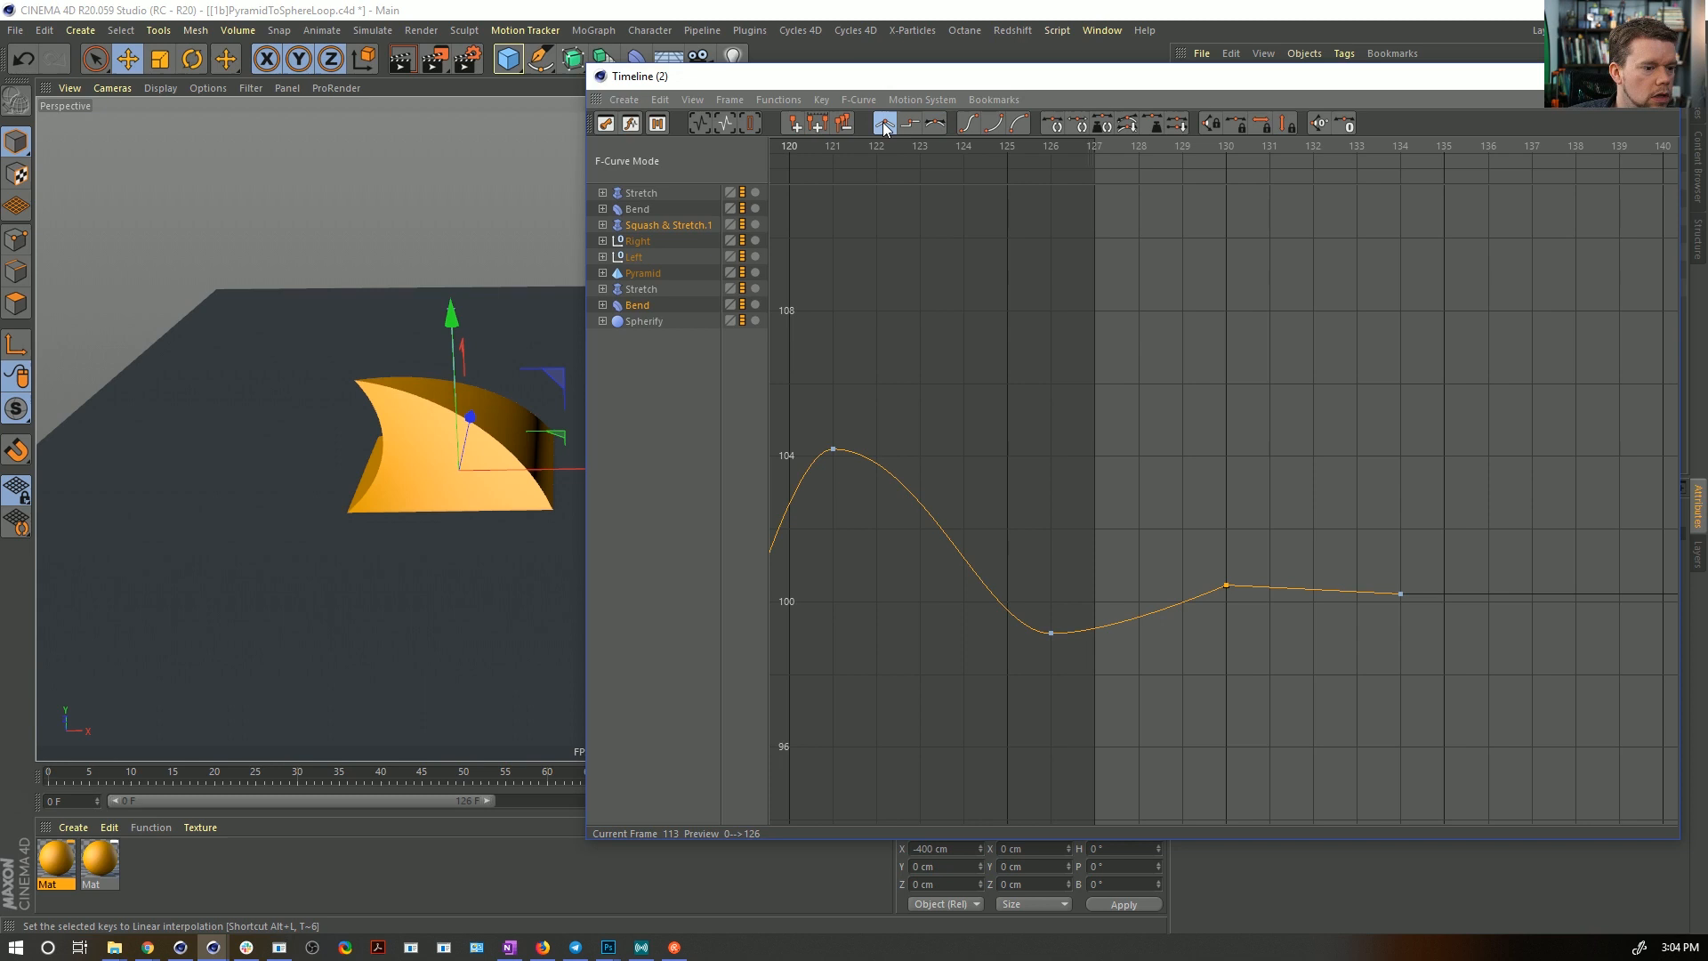
{"action": "left_click", "coordinate": [934, 122]}
{"action": "left_click_drag", "start_coordinate": [1011, 439], "coordinate": [1111, 658]}
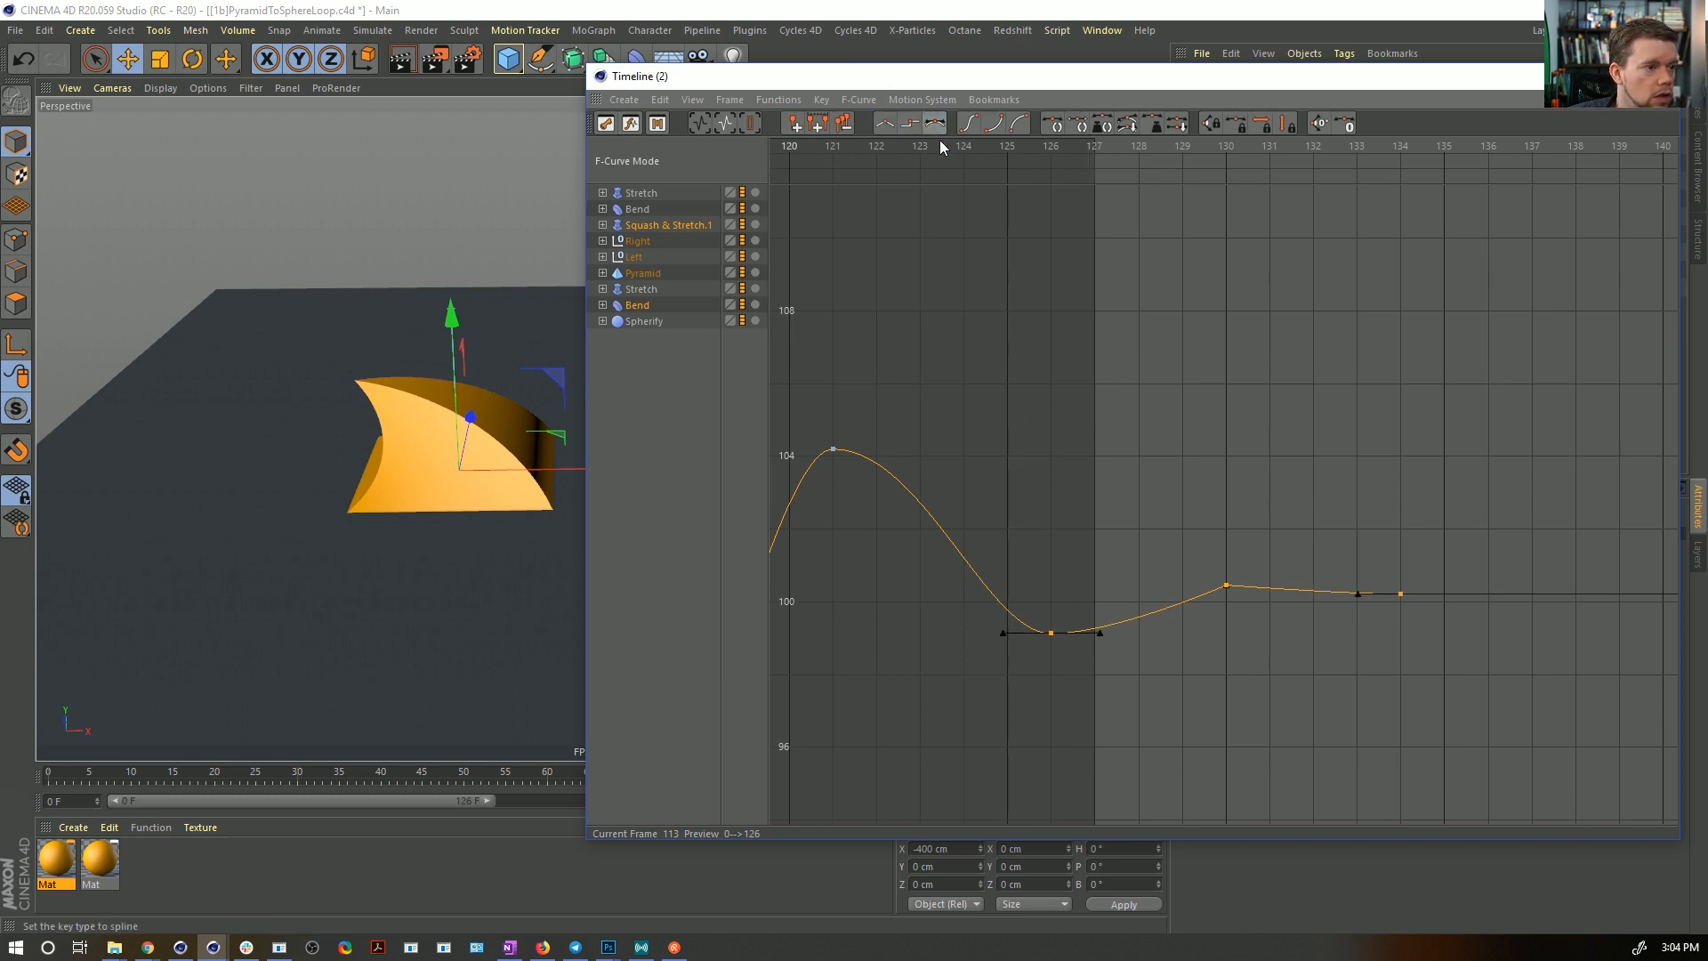
{"action": "left_click", "coordinate": [885, 123]}
{"action": "left_click", "coordinate": [934, 124]}
{"action": "left_click", "coordinate": [972, 124]}
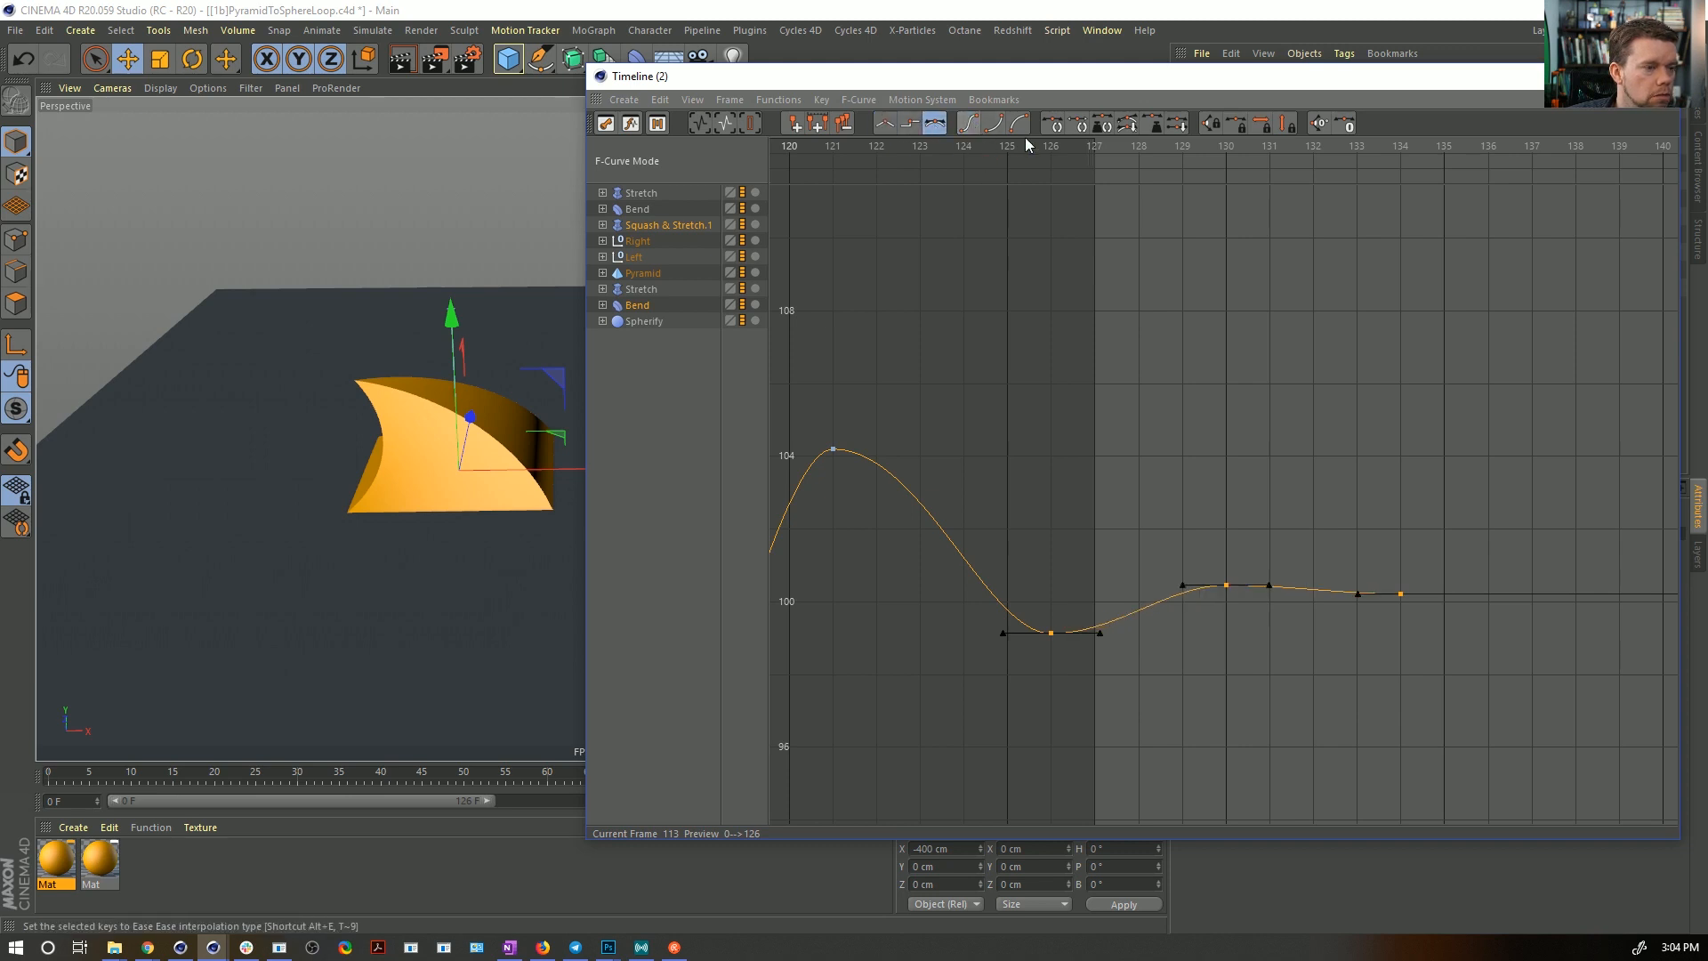
{"action": "left_click_drag", "start_coordinate": [1155, 507], "coordinate": [1258, 632]}
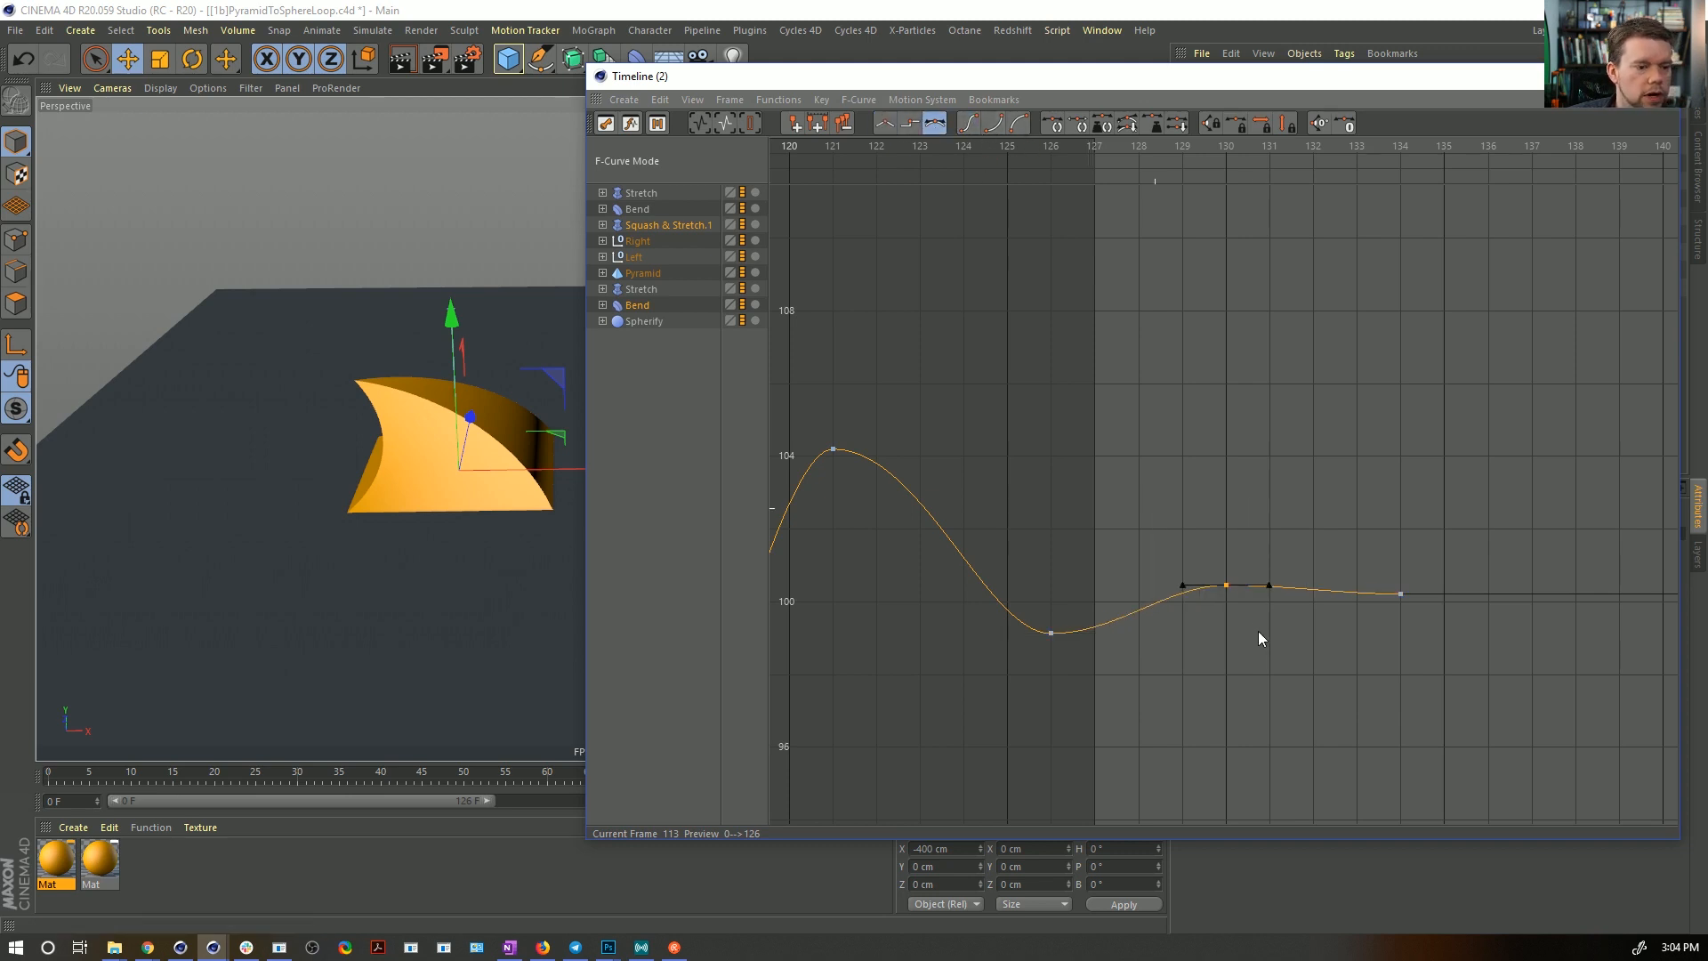
- Apply Ease Ease to Bend's keys at frames 127, 130 and 133, and lower the frame 130 key to about 2°
{"action": "middle_click_drag", "start_coordinate": [1343, 656], "coordinate": [1307, 505], "text": "alt"}
{"action": "right_click_drag", "start_coordinate": [1325, 507], "coordinate": [1328, 730], "text": "alt"}
{"action": "middle_click_drag", "start_coordinate": [1329, 730], "coordinate": [1325, 270], "text": "alt"}
{"action": "right_click_drag", "start_coordinate": [1318, 732], "coordinate": [1281, 614], "text": "alt"}
{"action": "middle_click_drag", "start_coordinate": [1223, 756], "coordinate": [1286, 800], "text": "alt"}
{"action": "middle_click_drag", "start_coordinate": [1236, 294], "coordinate": [1289, 800], "text": "alt"}
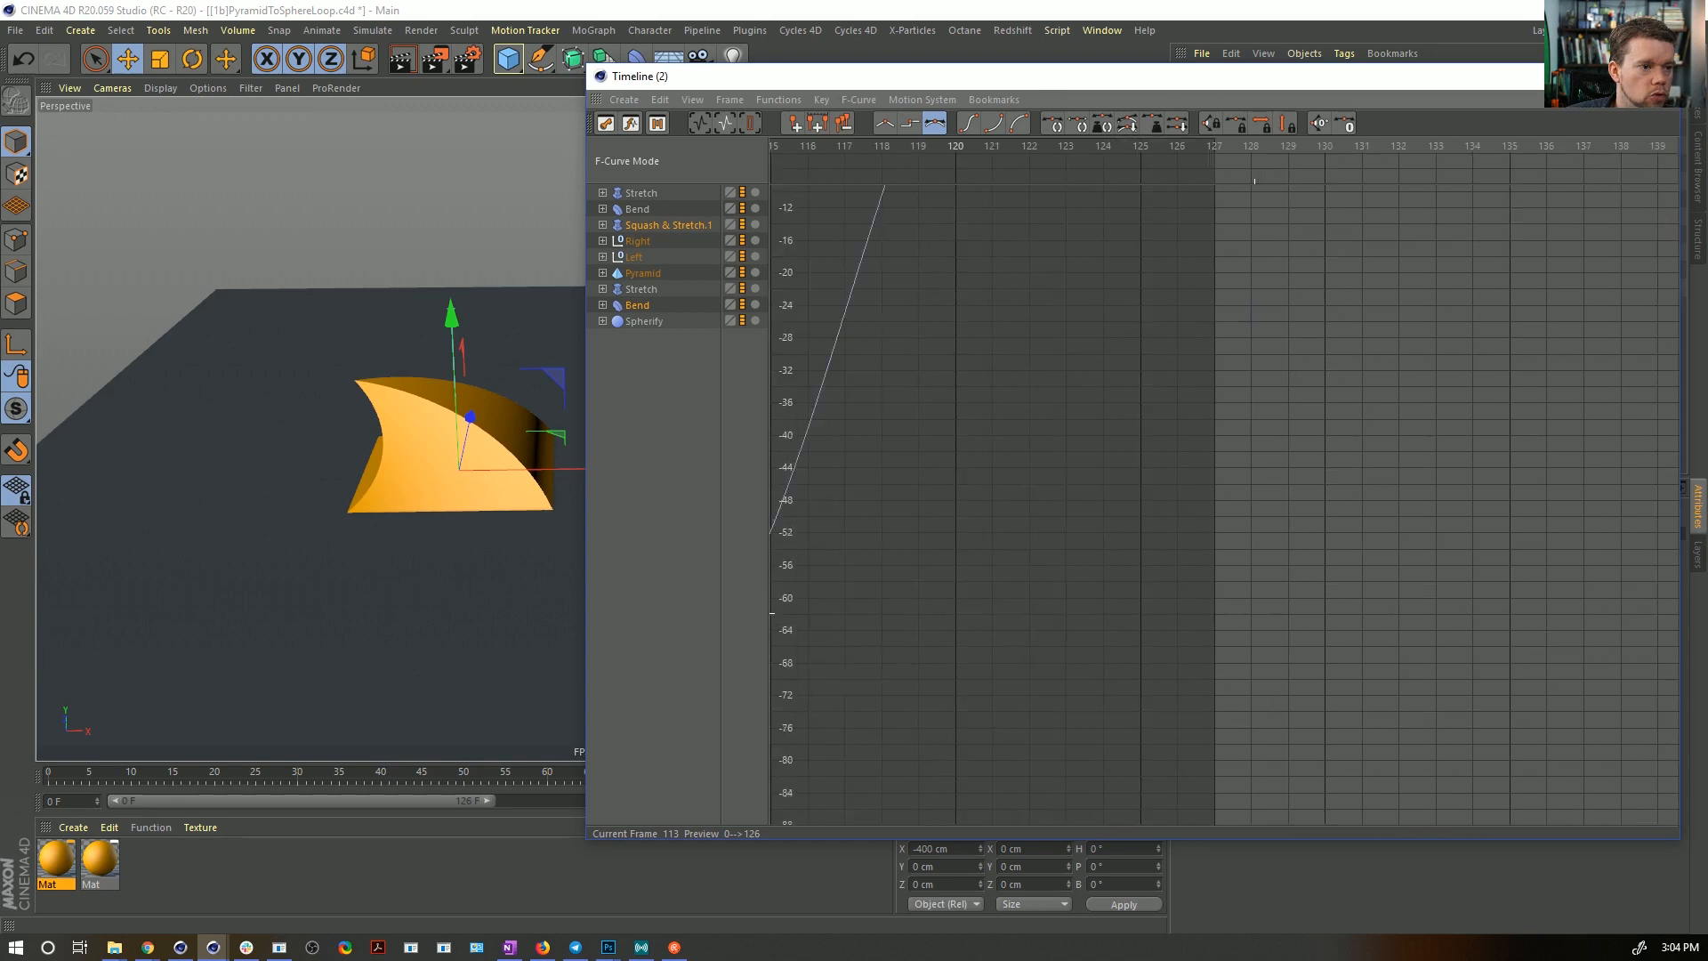
{"action": "middle_click_drag", "start_coordinate": [1263, 321], "coordinate": [1289, 579], "text": "alt"}
{"action": "middle_click_drag", "start_coordinate": [1501, 231], "coordinate": [1368, 459], "text": "alt"}
{"action": "left_click_drag", "start_coordinate": [1402, 509], "coordinate": [1238, 624]}
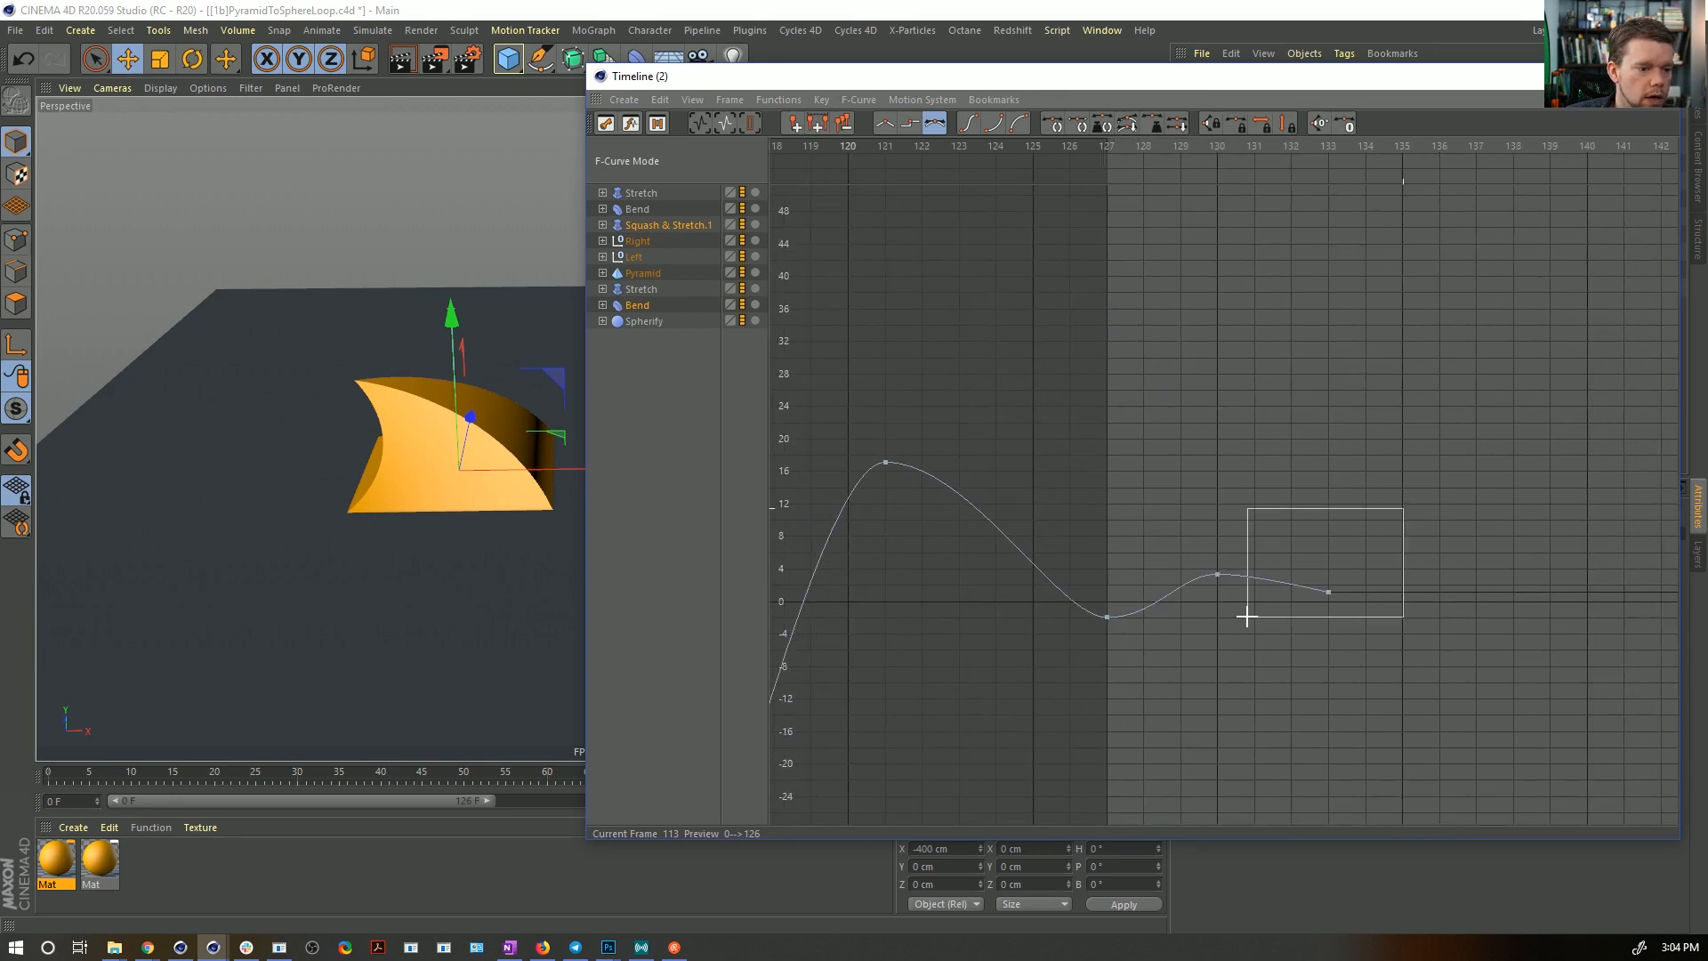
{"action": "left_click_drag", "start_coordinate": [1392, 496], "coordinate": [1101, 644]}
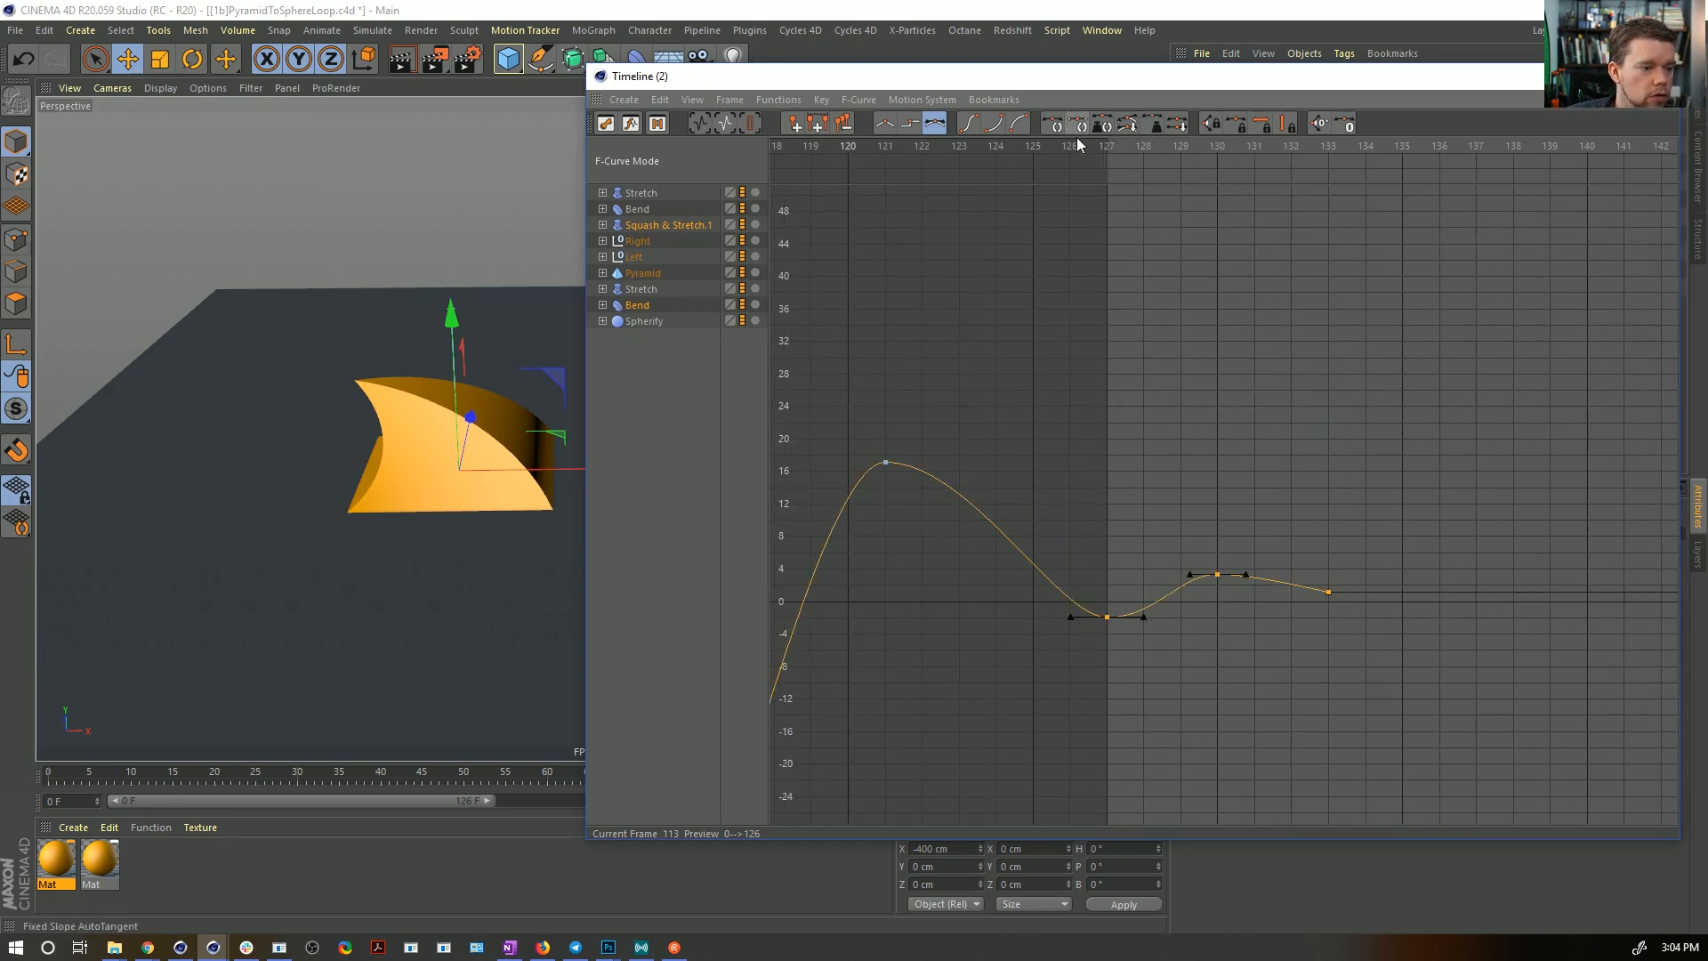
{"action": "left_click", "coordinate": [973, 128]}
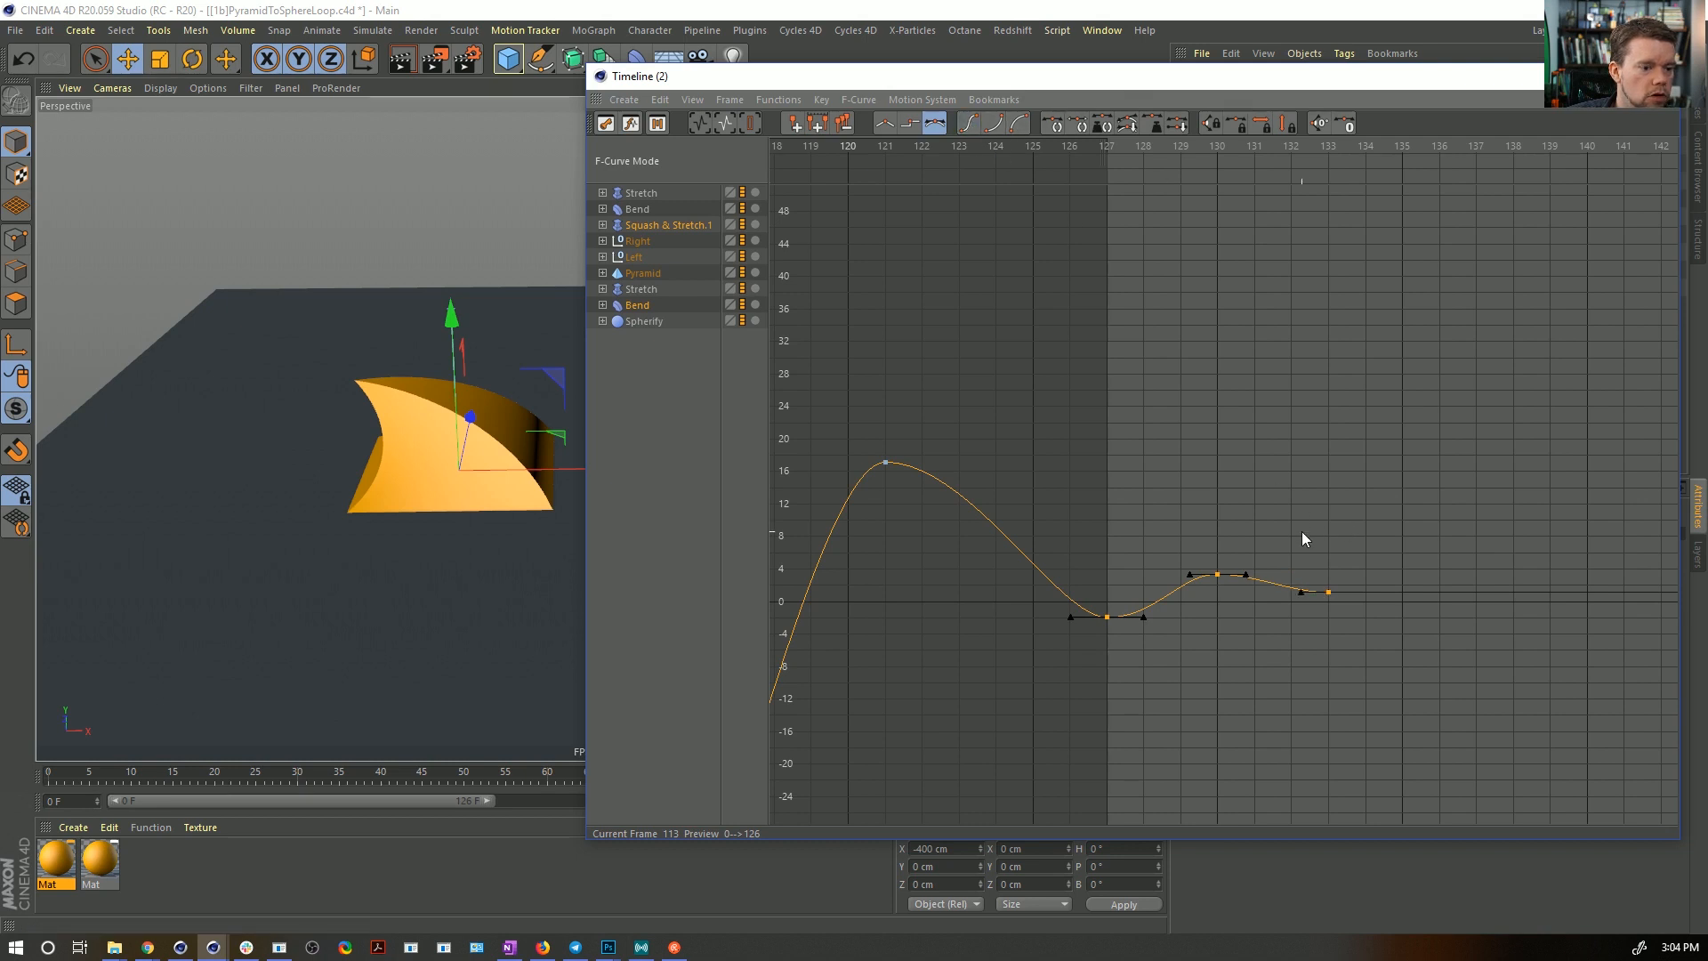
{"action": "left_click", "coordinate": [1327, 594]}
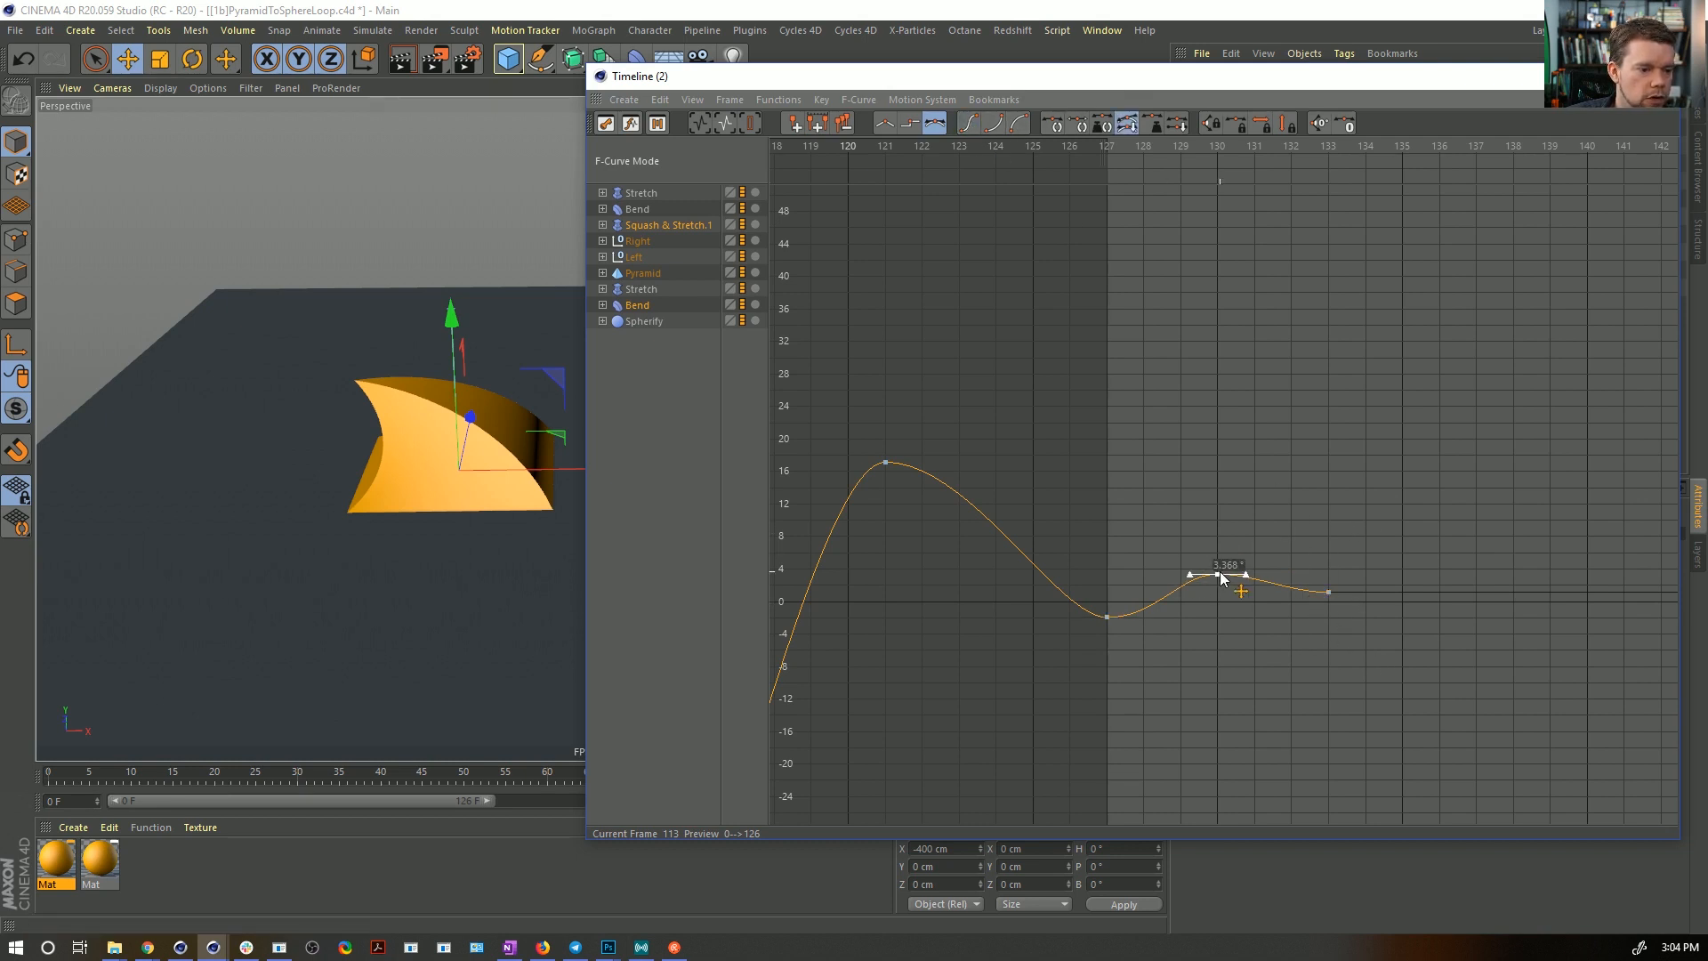
{"action": "left_click_drag", "start_coordinate": [1220, 575], "coordinate": [1217, 581]}
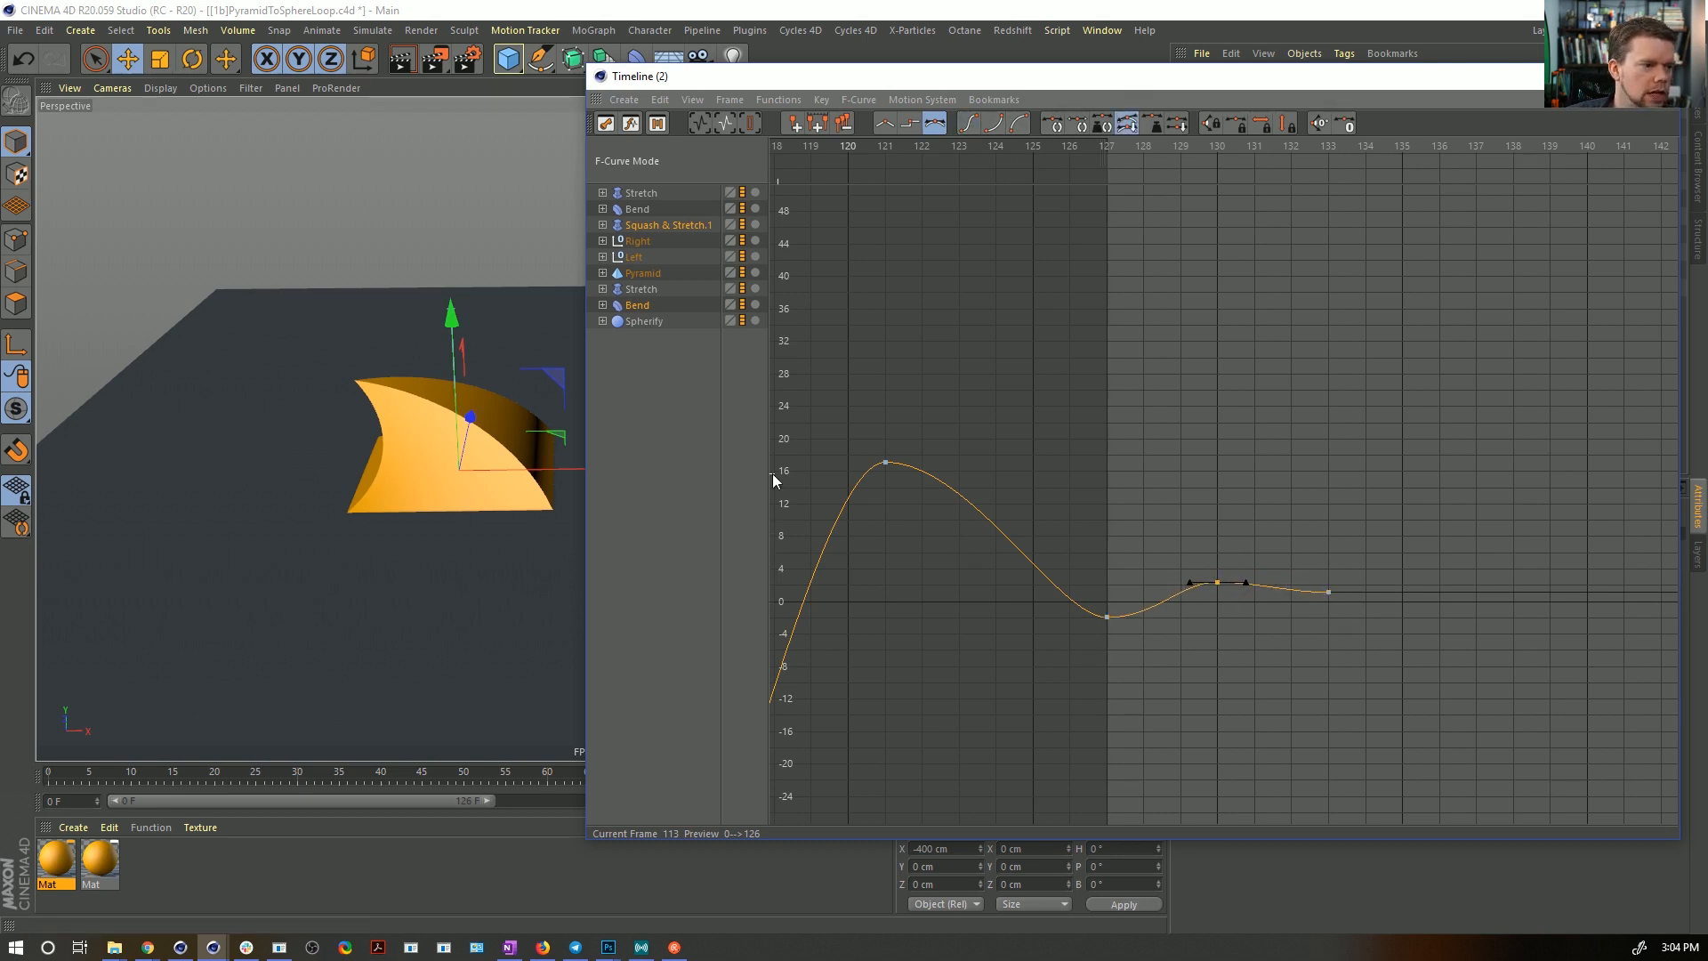
- Shift the last three keys of both curves two frames earlier and raise Bend's key at frame 125 slightly
{"action": "middle_click_drag", "start_coordinate": [886, 378], "coordinate": [1053, 305], "text": "alt"}
{"action": "mouse_move", "coordinate": [1108, 350]}
{"action": "right_mouse_down", "text": "alt"}
{"action": "mouse_move", "coordinate": [1058, 489]}
{"action": "mouse_move", "coordinate": [1106, 345]}
{"action": "right_mouse_up", "text": "alt"}
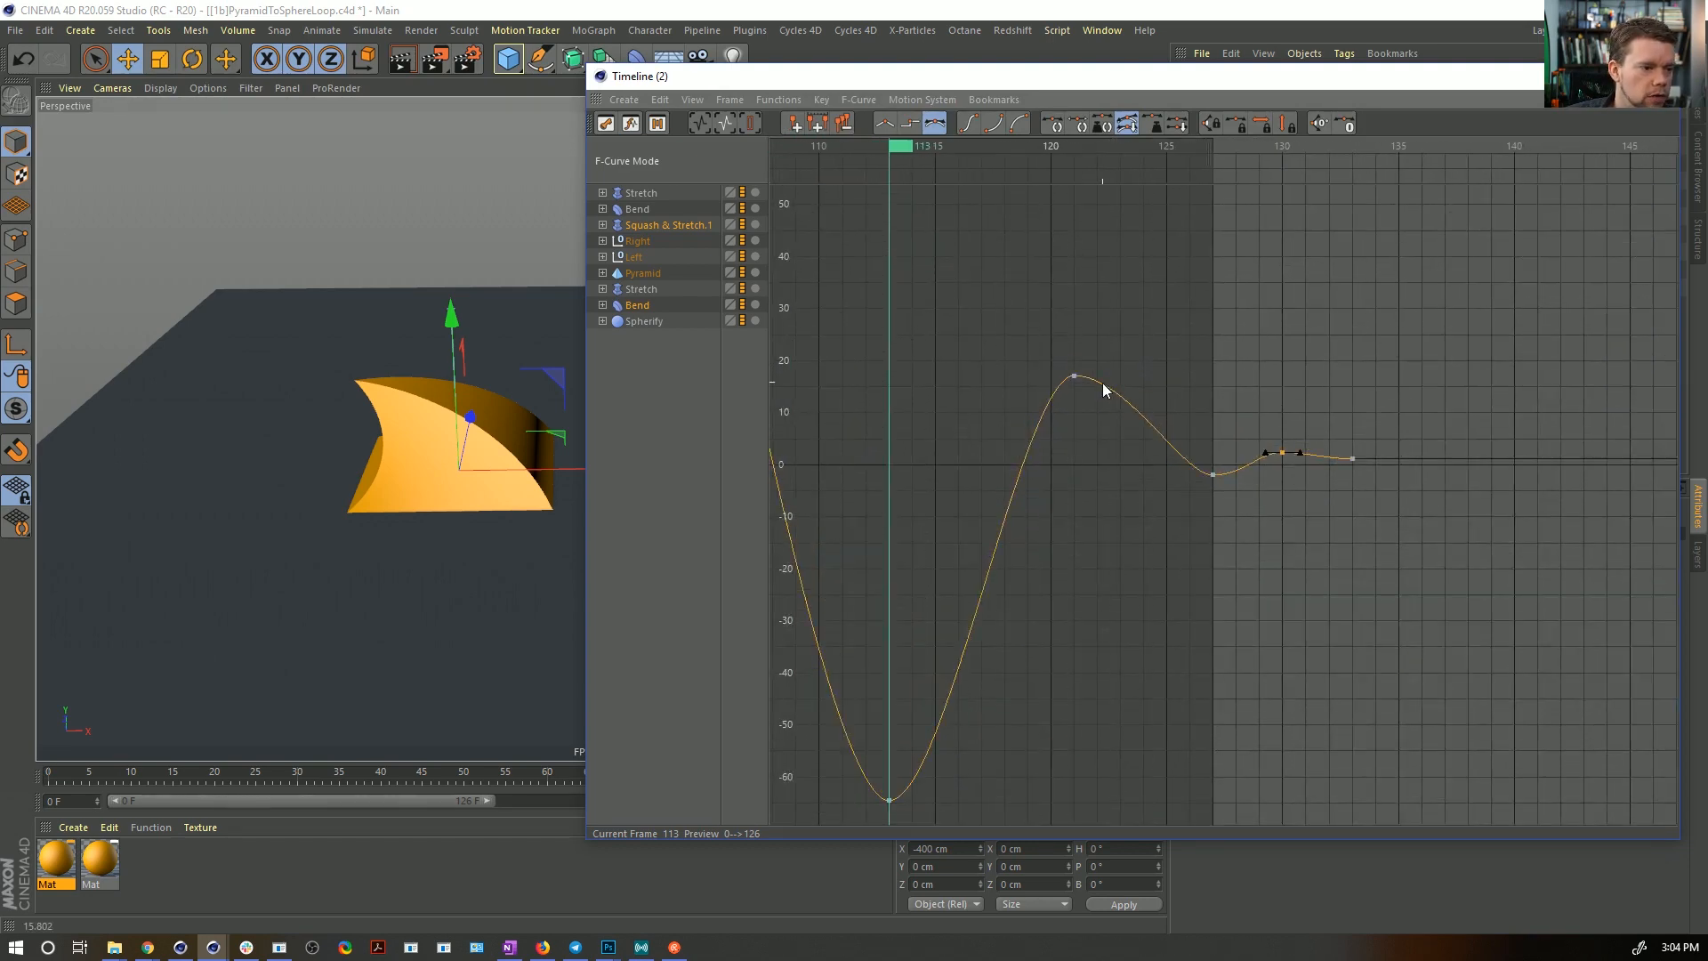
{"action": "left_click", "coordinate": [1033, 378]}
{"action": "left_click_drag", "start_coordinate": [1032, 377], "coordinate": [1027, 373]}
{"action": "right_click_drag", "start_coordinate": [1217, 267], "coordinate": [1147, 401], "text": "alt"}
{"action": "left_click_drag", "start_coordinate": [1105, 402], "coordinate": [1423, 807]}
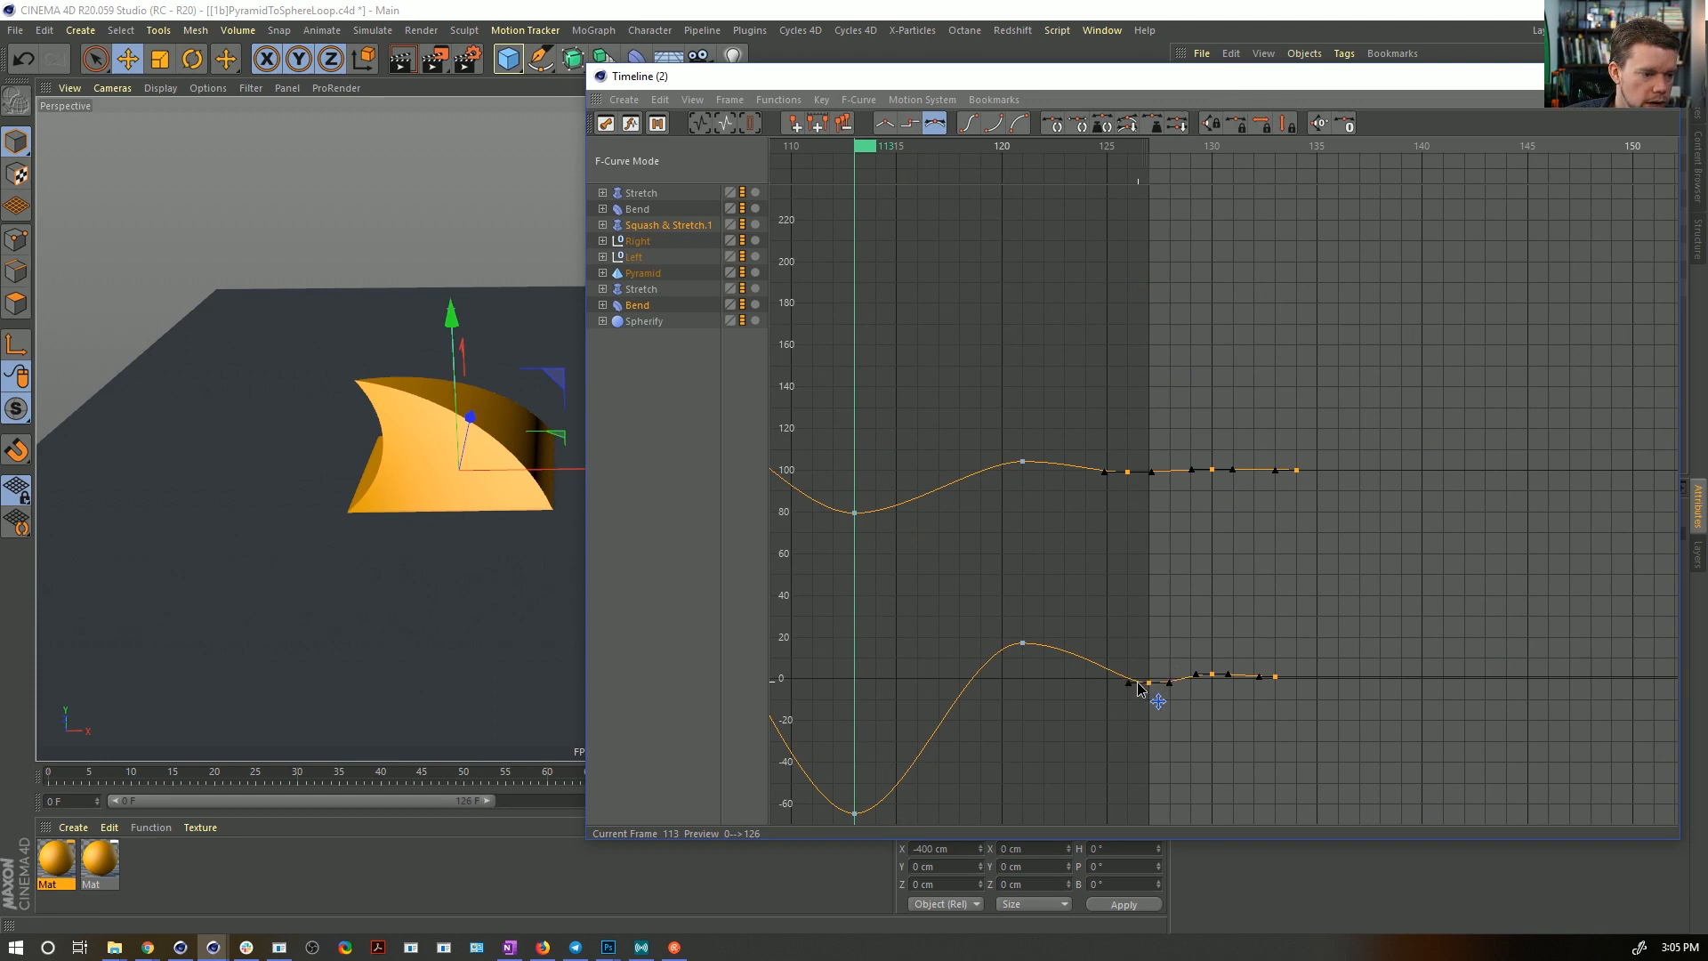
{"action": "left_click_drag", "start_coordinate": [1147, 684], "coordinate": [1085, 684]}
{"action": "left_click", "coordinate": [1103, 646]}
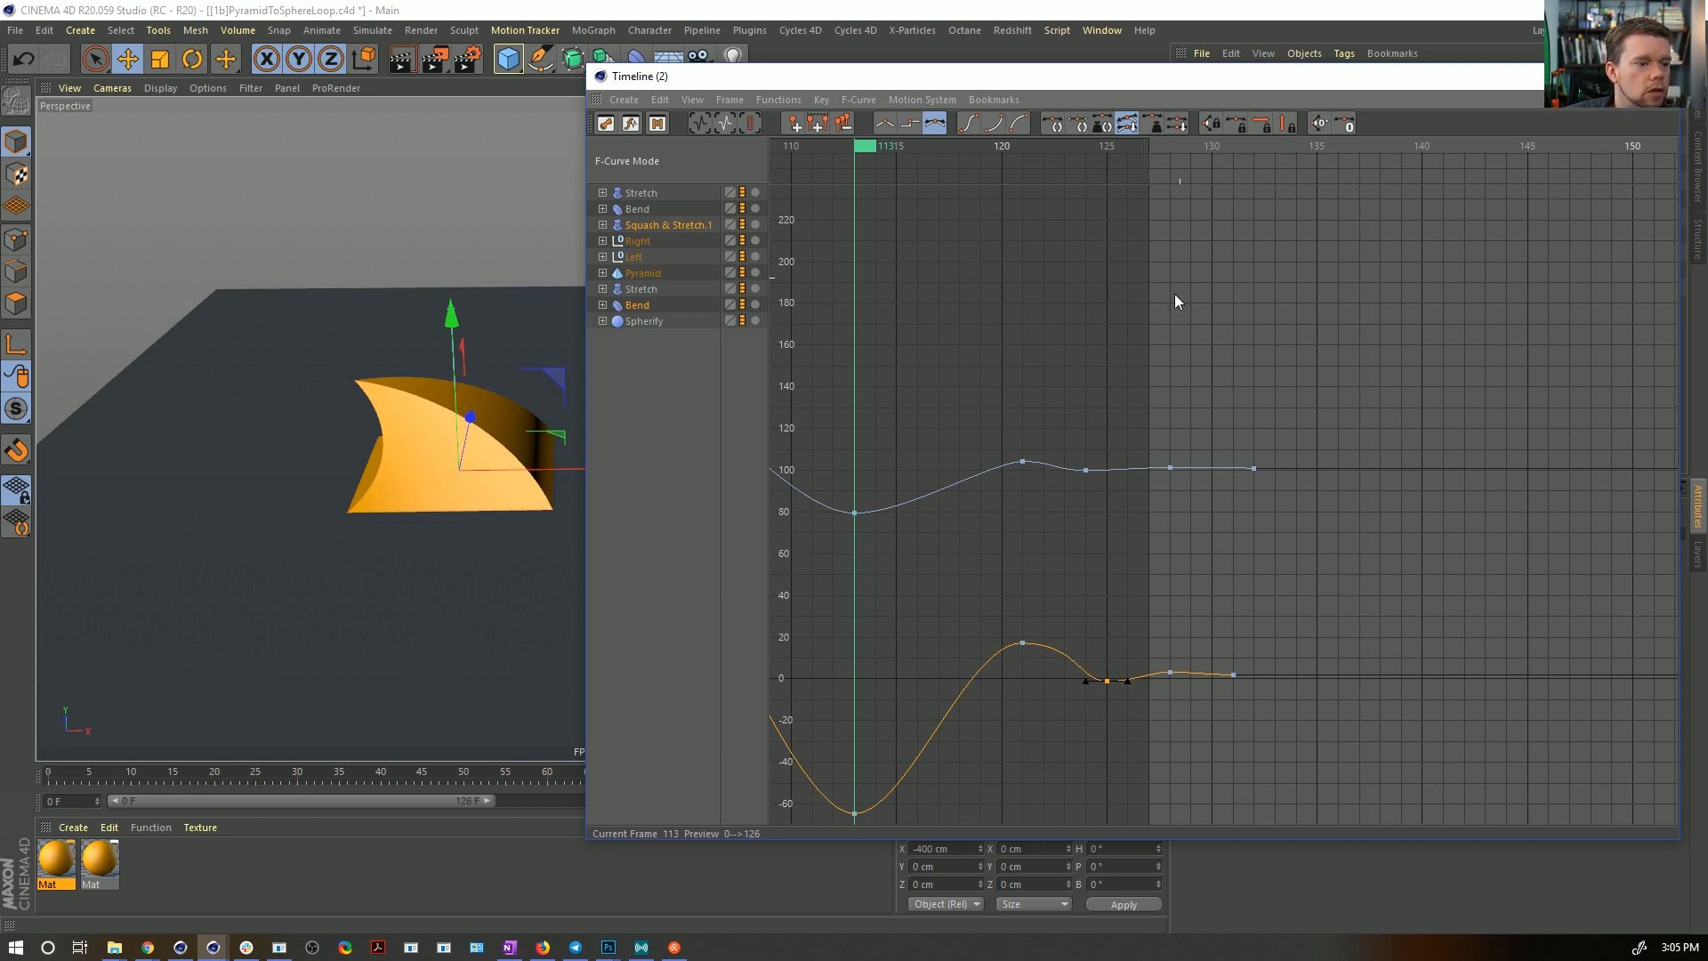
- Examine the shape of the Squash & Stretch.1 curve at its keys on frames 121 and 124
{"action": "left_click", "coordinate": [1022, 462]}
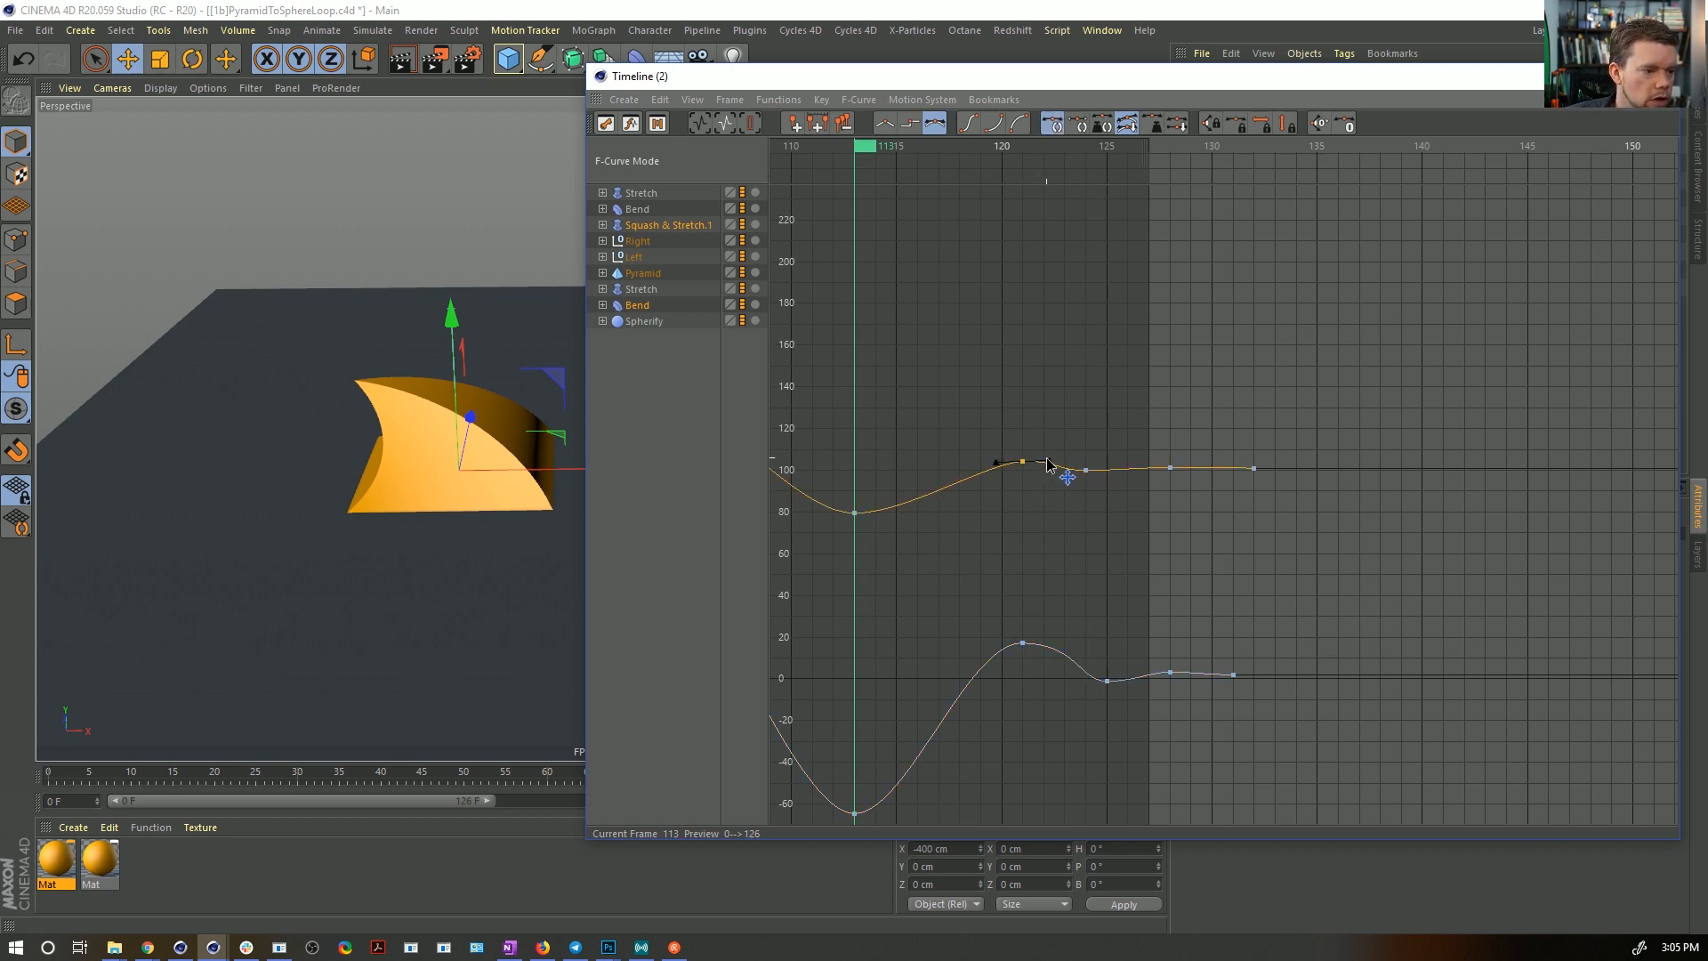
{"action": "left_click", "coordinate": [1048, 460]}
{"action": "left_click", "coordinate": [1084, 470]}
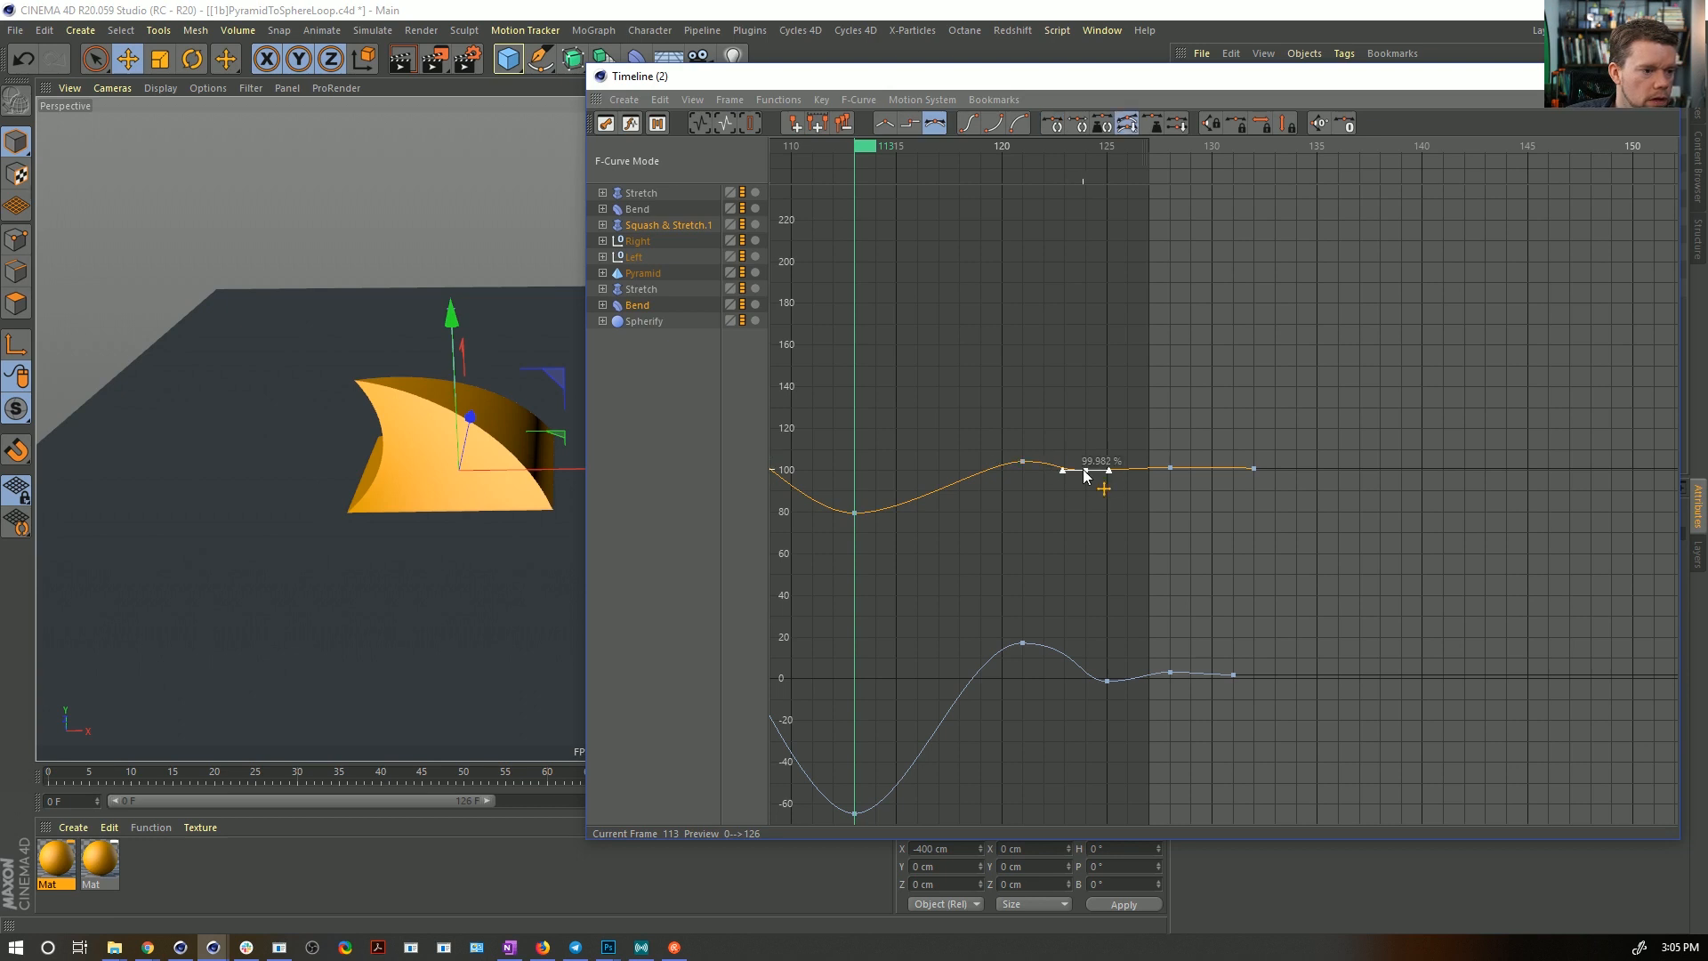
{"action": "right_click_drag", "start_coordinate": [1165, 455], "coordinate": [1186, 580], "text": "alt"}
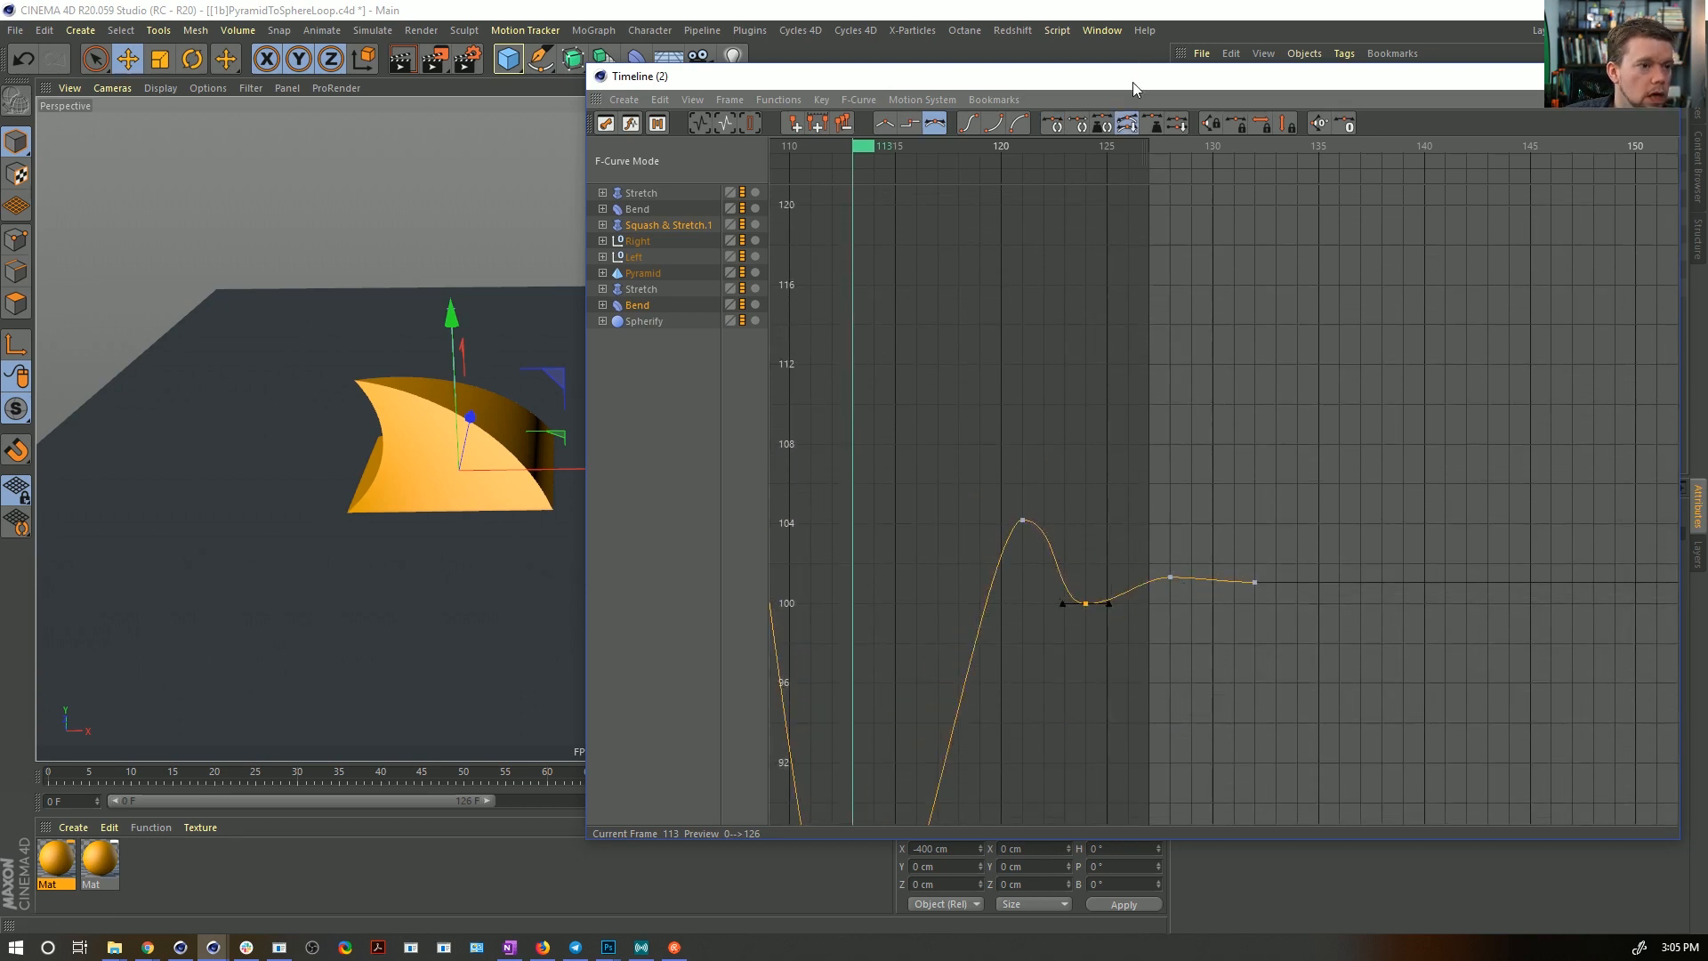
- Extend the preview range to frame 139 and play the animation from the start to check the landing
{"action": "left_click_drag", "start_coordinate": [1134, 89], "coordinate": [1706, 716]}
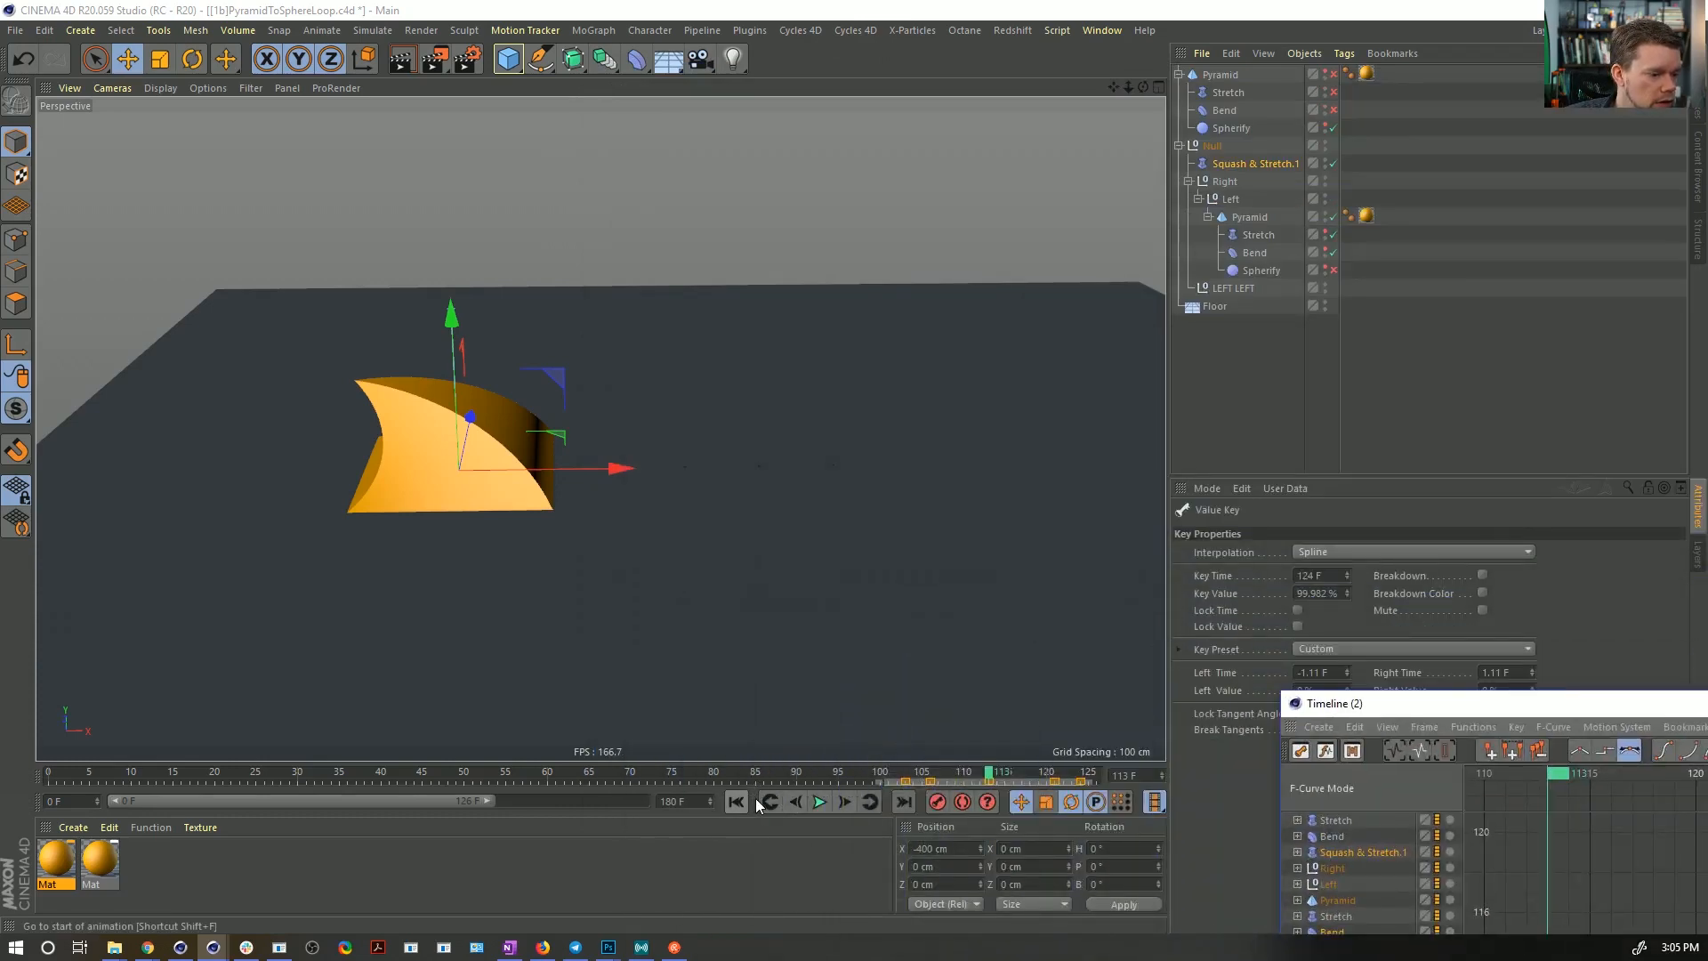
{"action": "left_click_drag", "start_coordinate": [1000, 779], "coordinate": [1103, 783]}
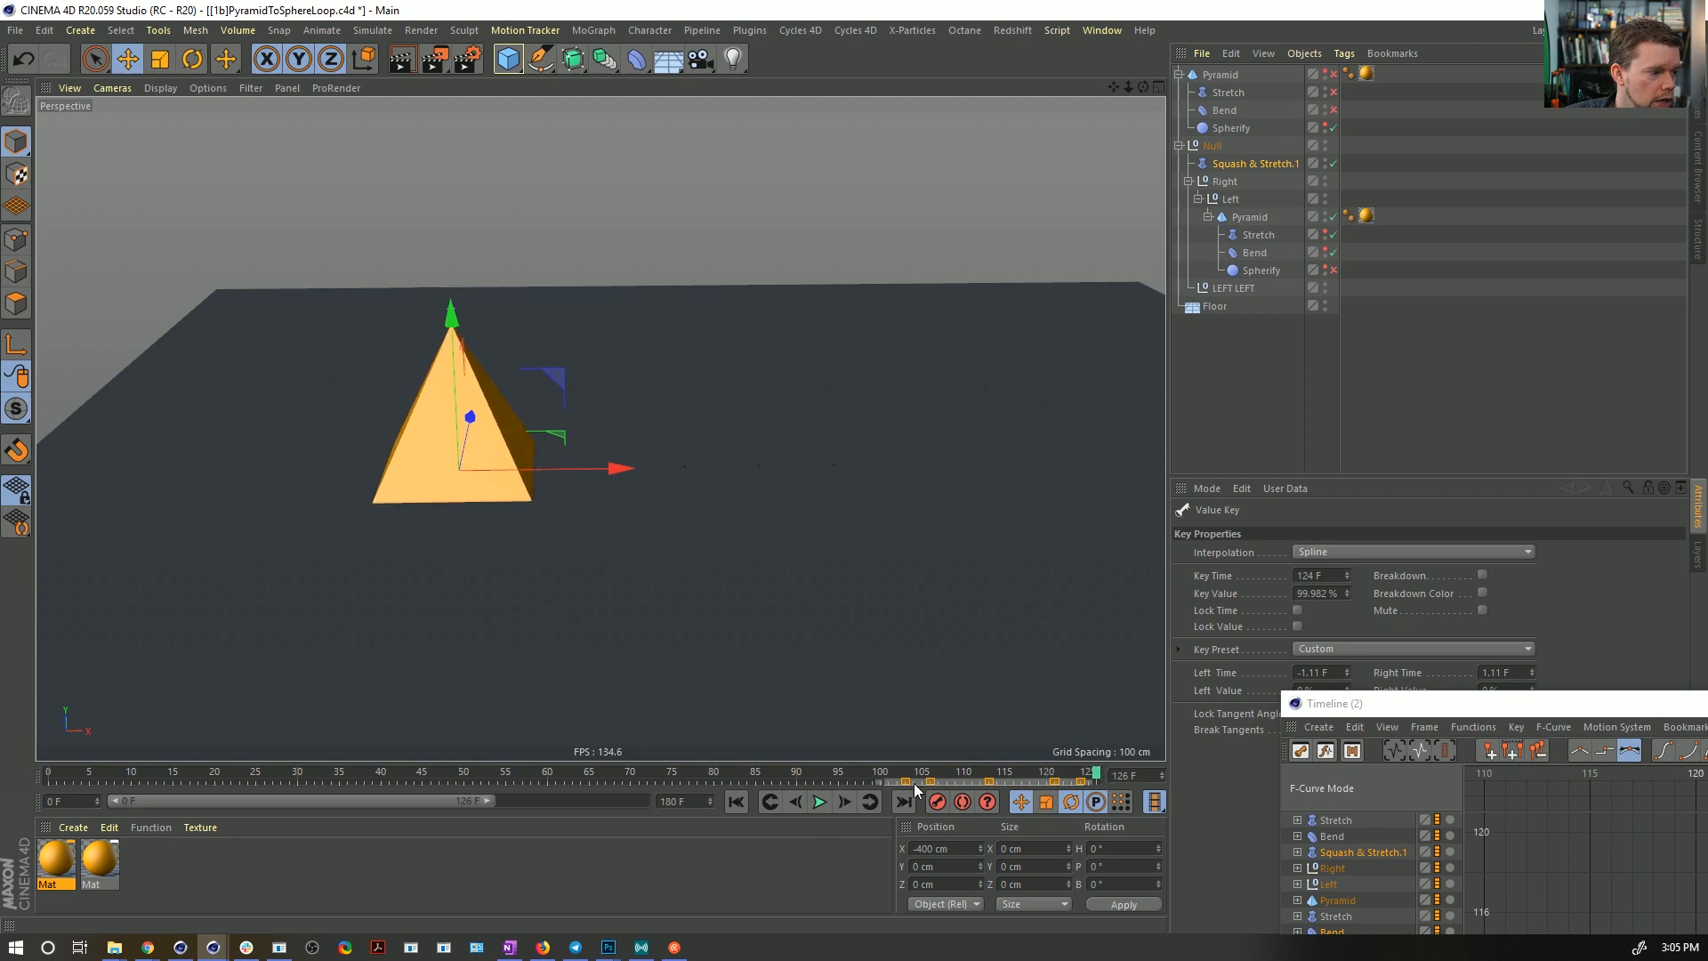
{"action": "left_click_drag", "start_coordinate": [482, 797], "coordinate": [528, 798]}
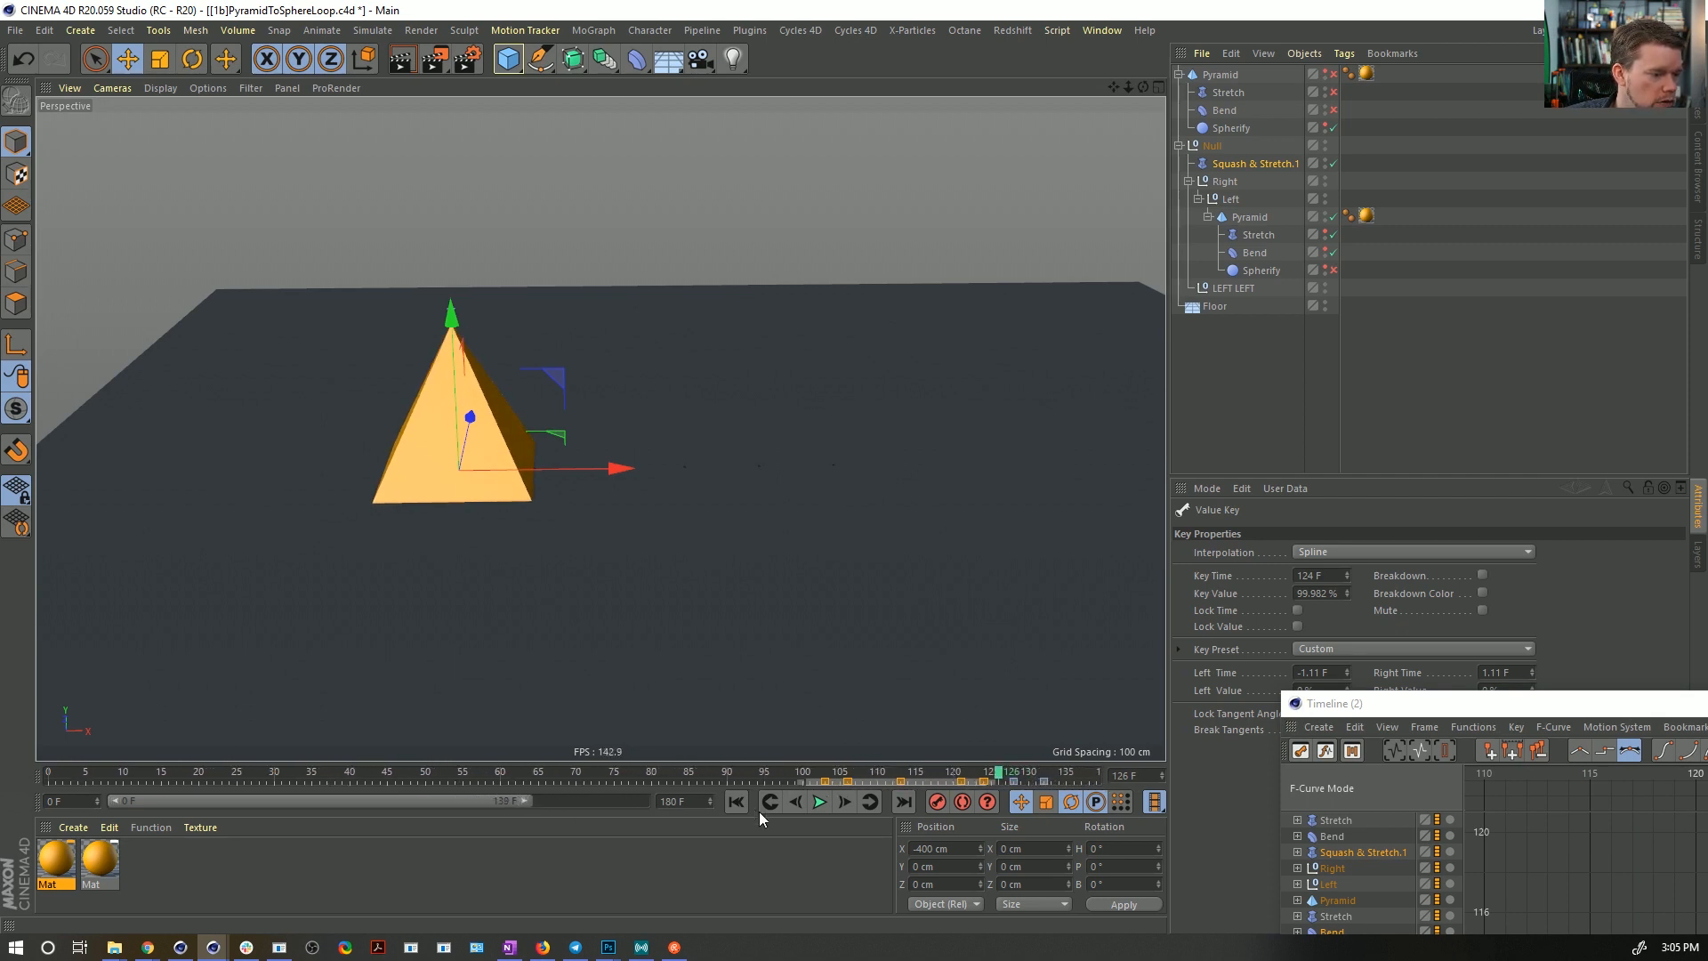
{"action": "left_click", "coordinate": [737, 801]}
{"action": "left_click", "coordinate": [814, 800]}
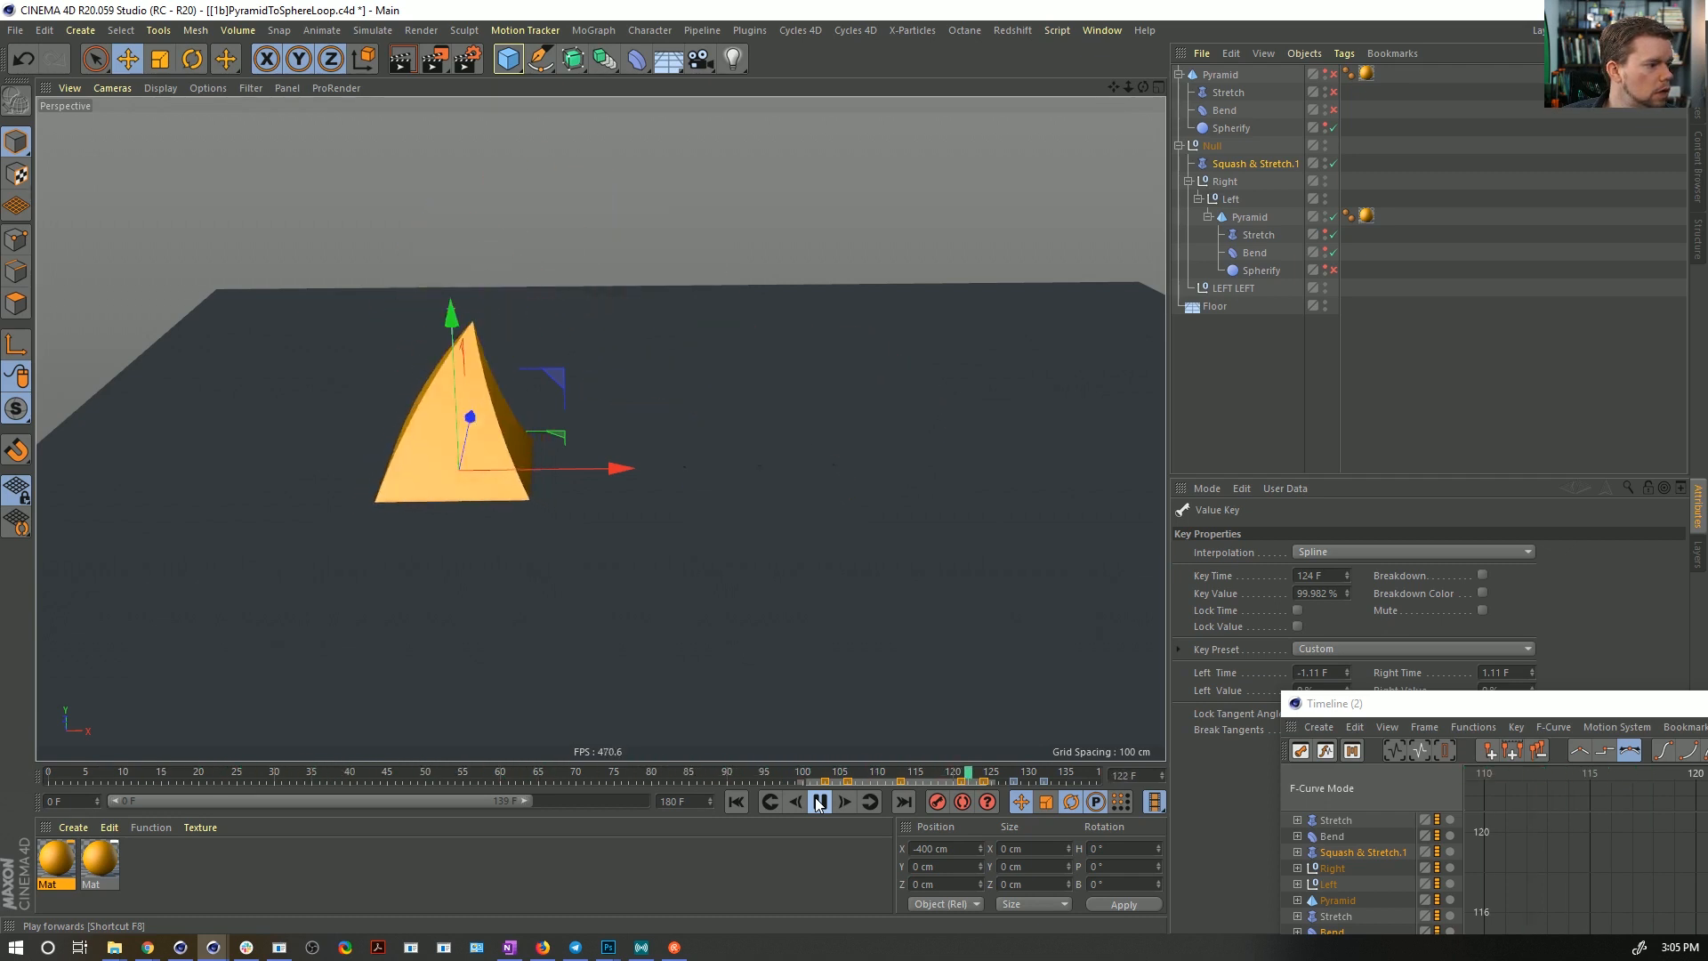
{"action": "left_click", "coordinate": [819, 802]}
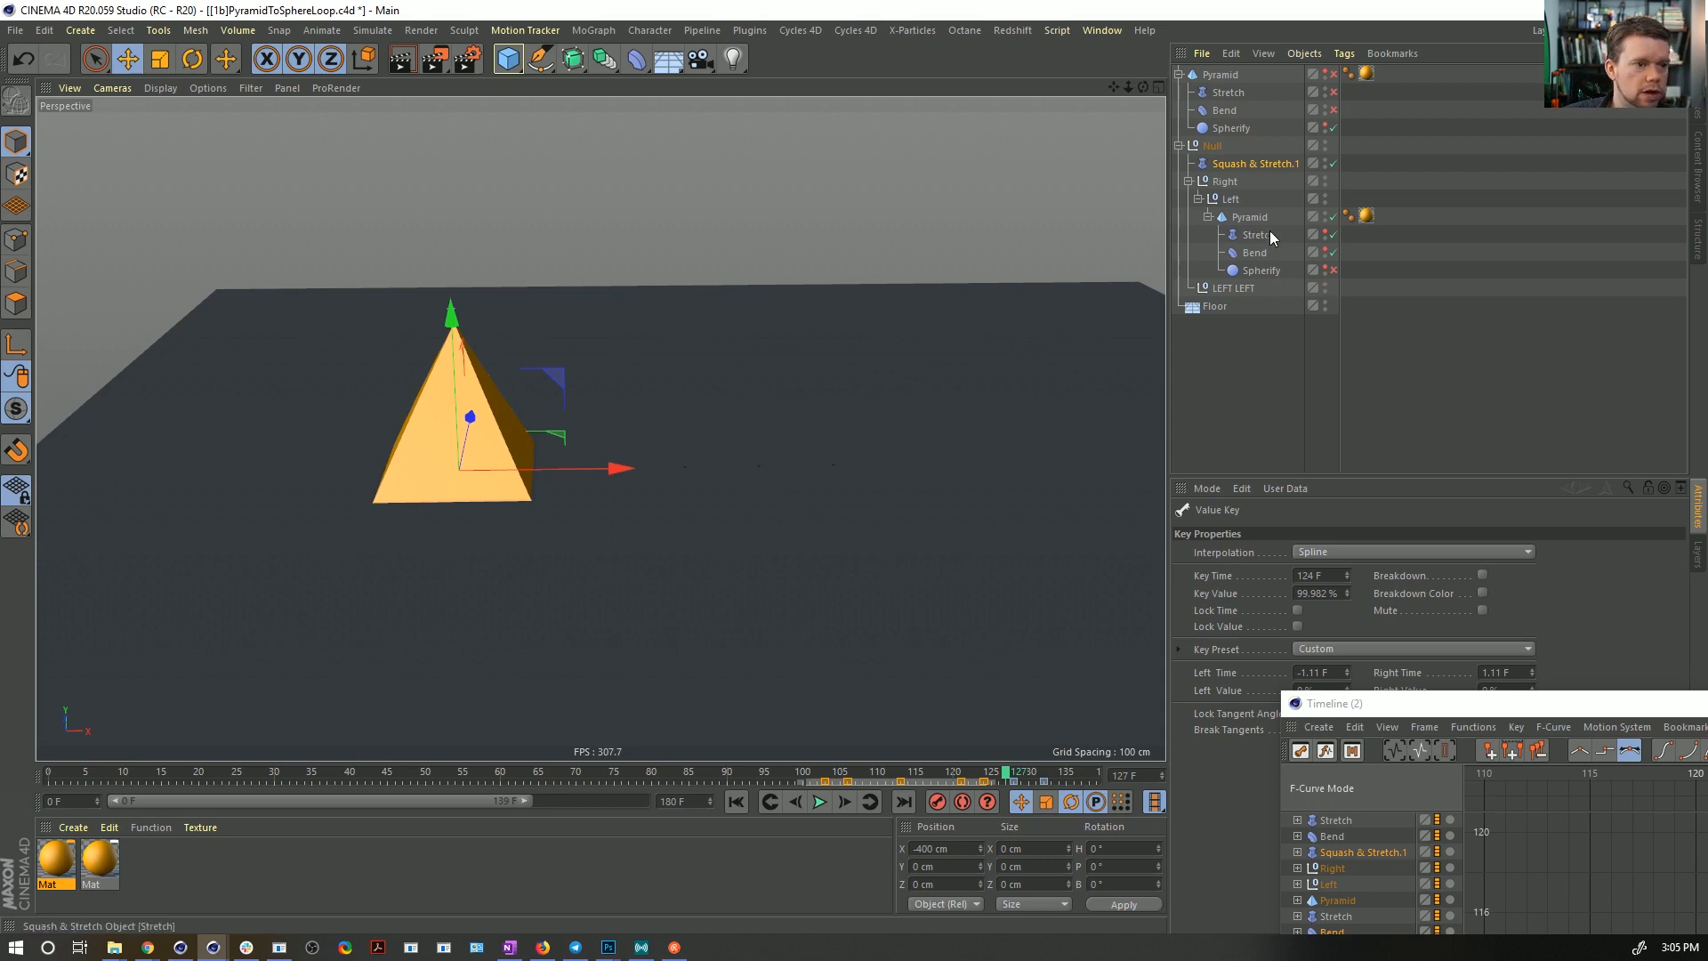
- Select the objects from Squash & Stretch.1 through the nested Spherify and shift their keys after frame 102 slightly later
{"action": "left_click", "coordinate": [1254, 165]}
{"action": "left_click", "coordinate": [1261, 268], "text": "shift"}
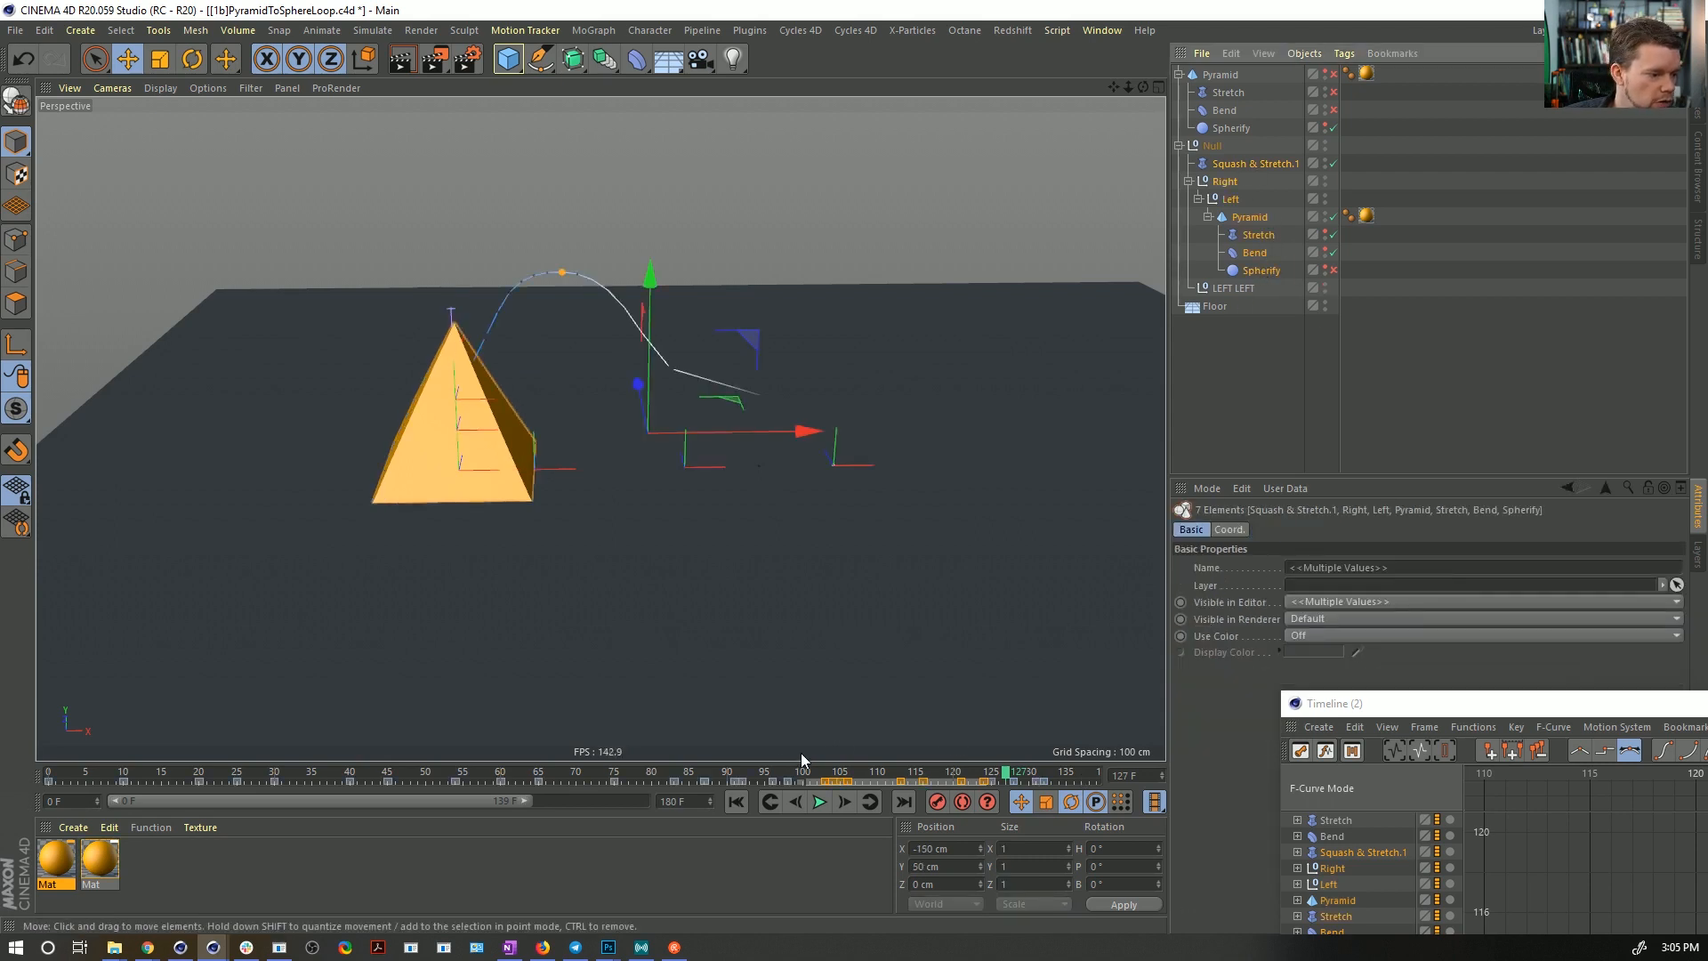
{"action": "left_click", "coordinate": [625, 774]}
{"action": "left_click_drag", "start_coordinate": [625, 773], "coordinate": [930, 786]}
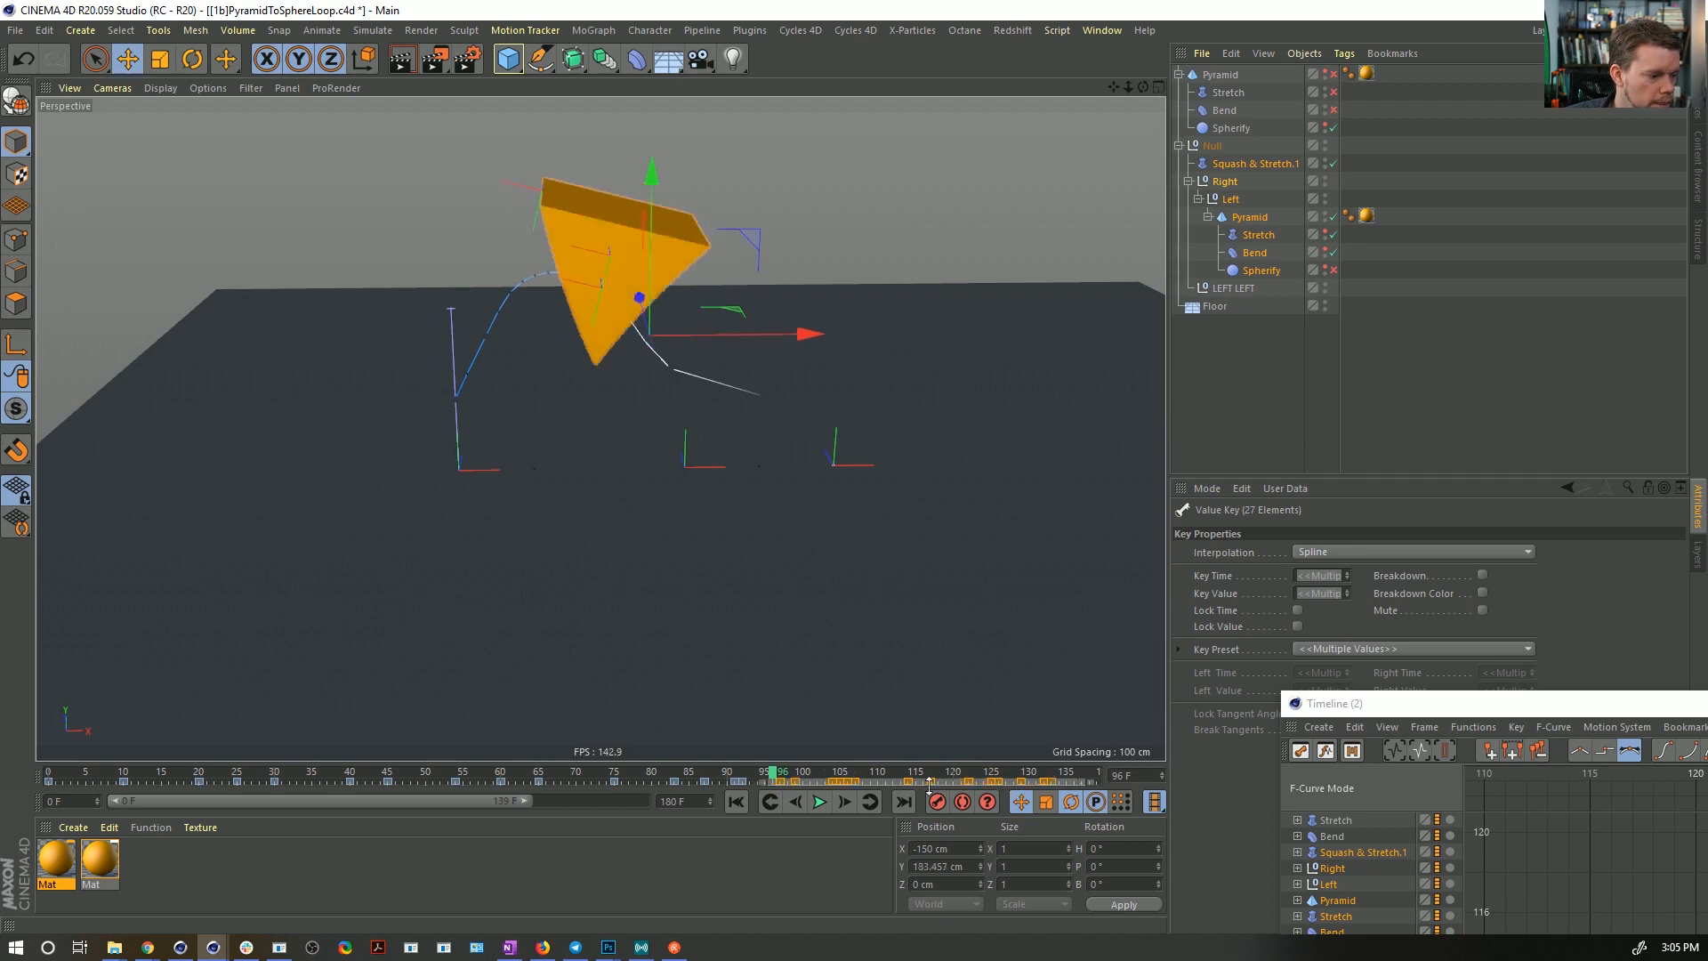
{"action": "left_click", "coordinate": [816, 779]}
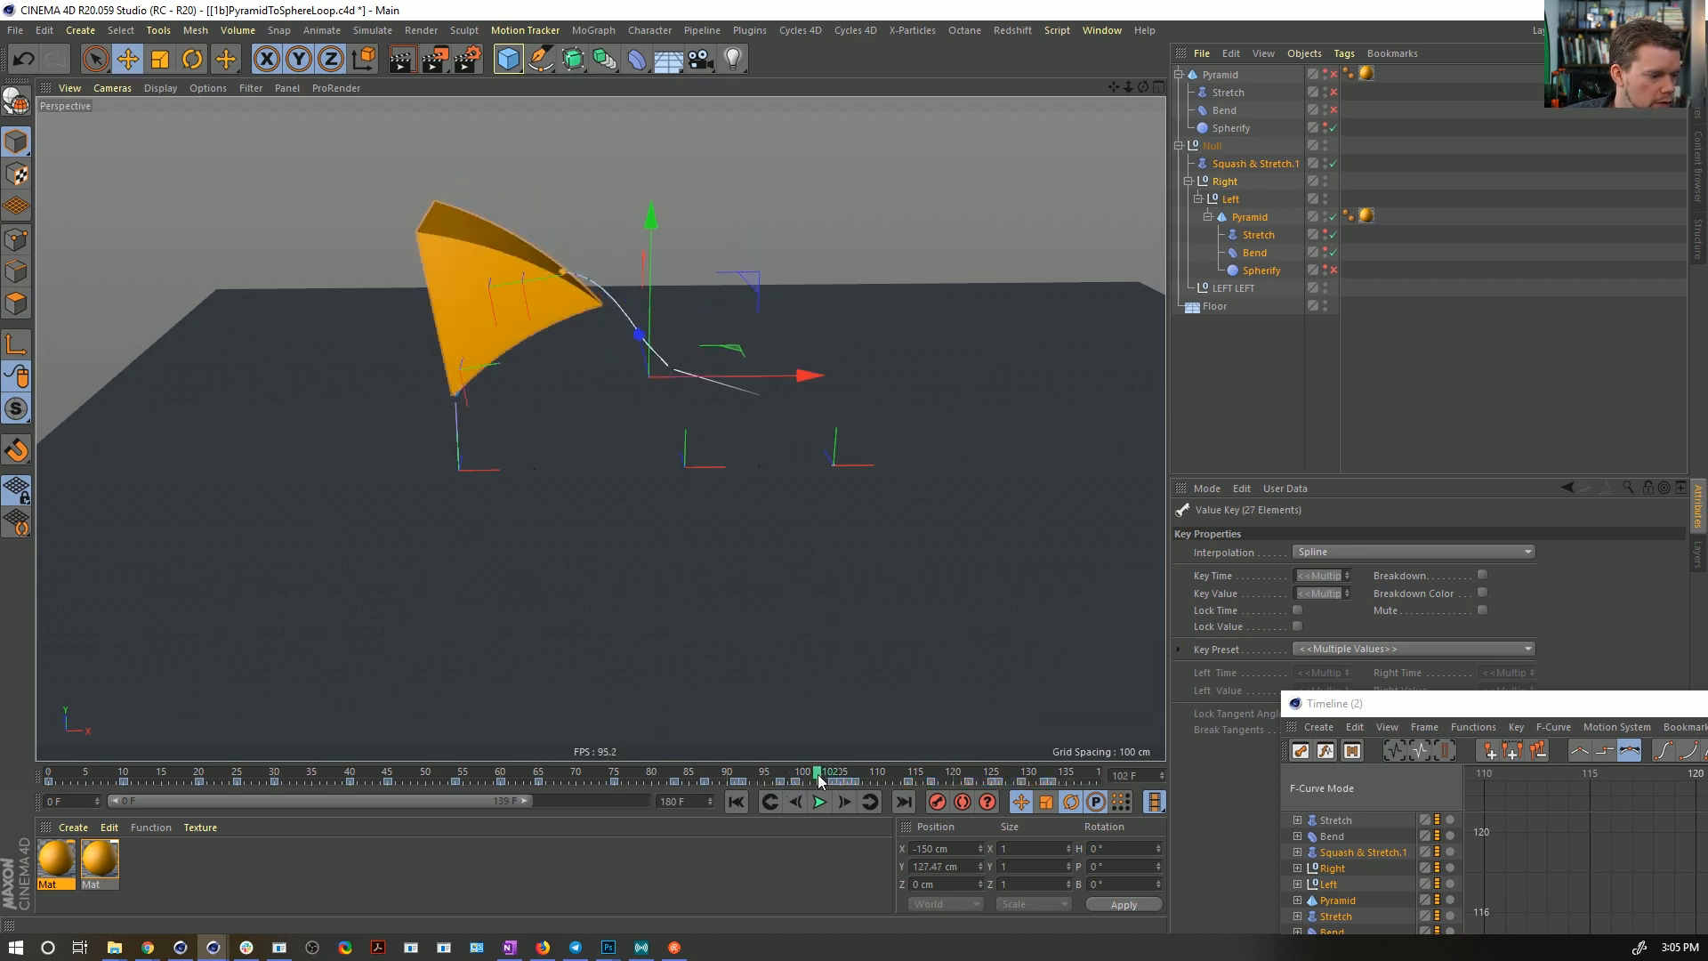
{"action": "left_click_drag", "start_coordinate": [878, 792], "coordinate": [1108, 780]}
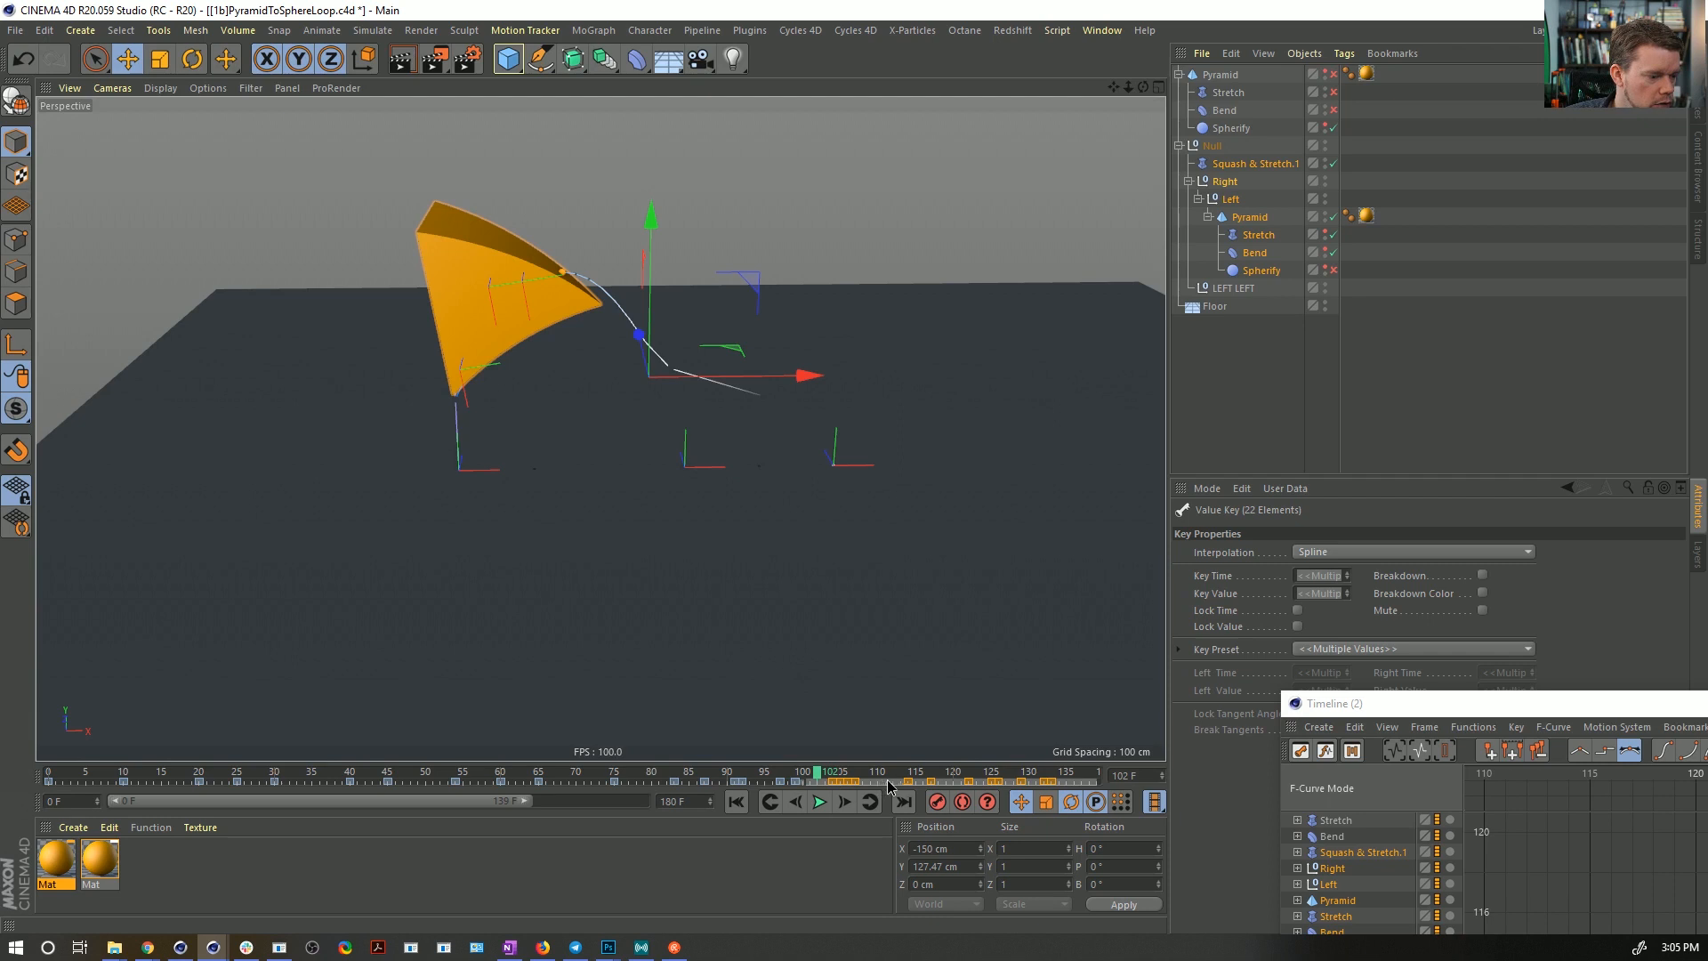
{"action": "left_click_drag", "start_coordinate": [889, 787], "coordinate": [681, 764]}
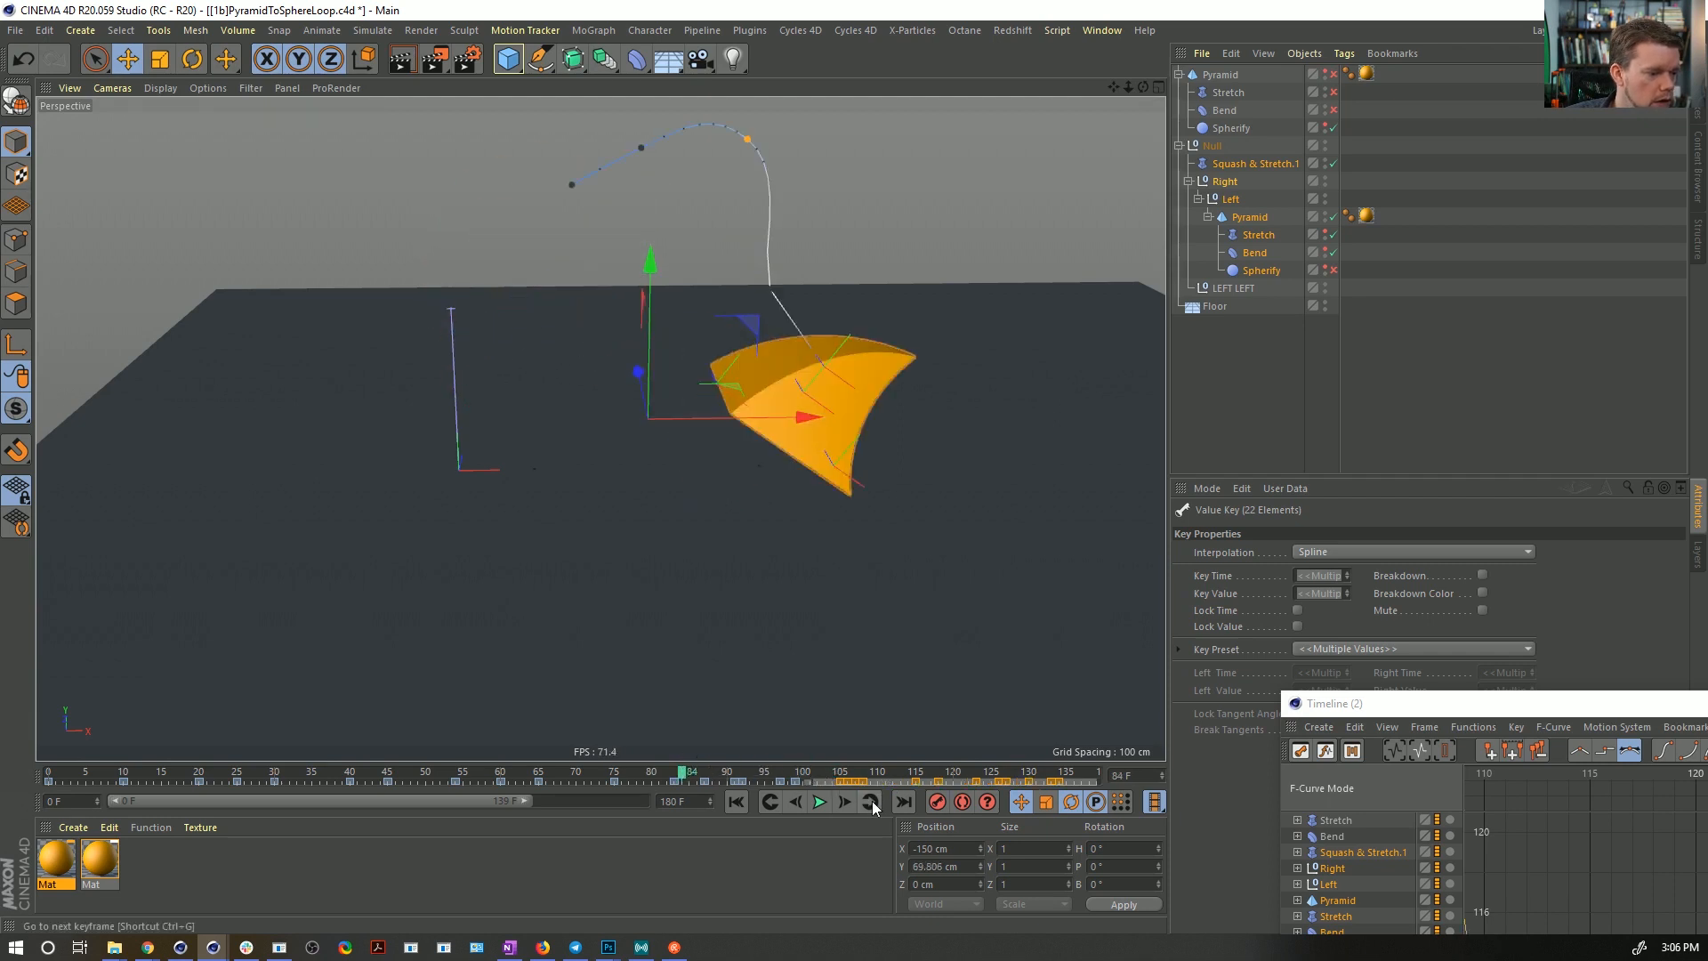
- Play the animation through the hop and landing to check the retimed keys
{"action": "left_click", "coordinate": [820, 801]}
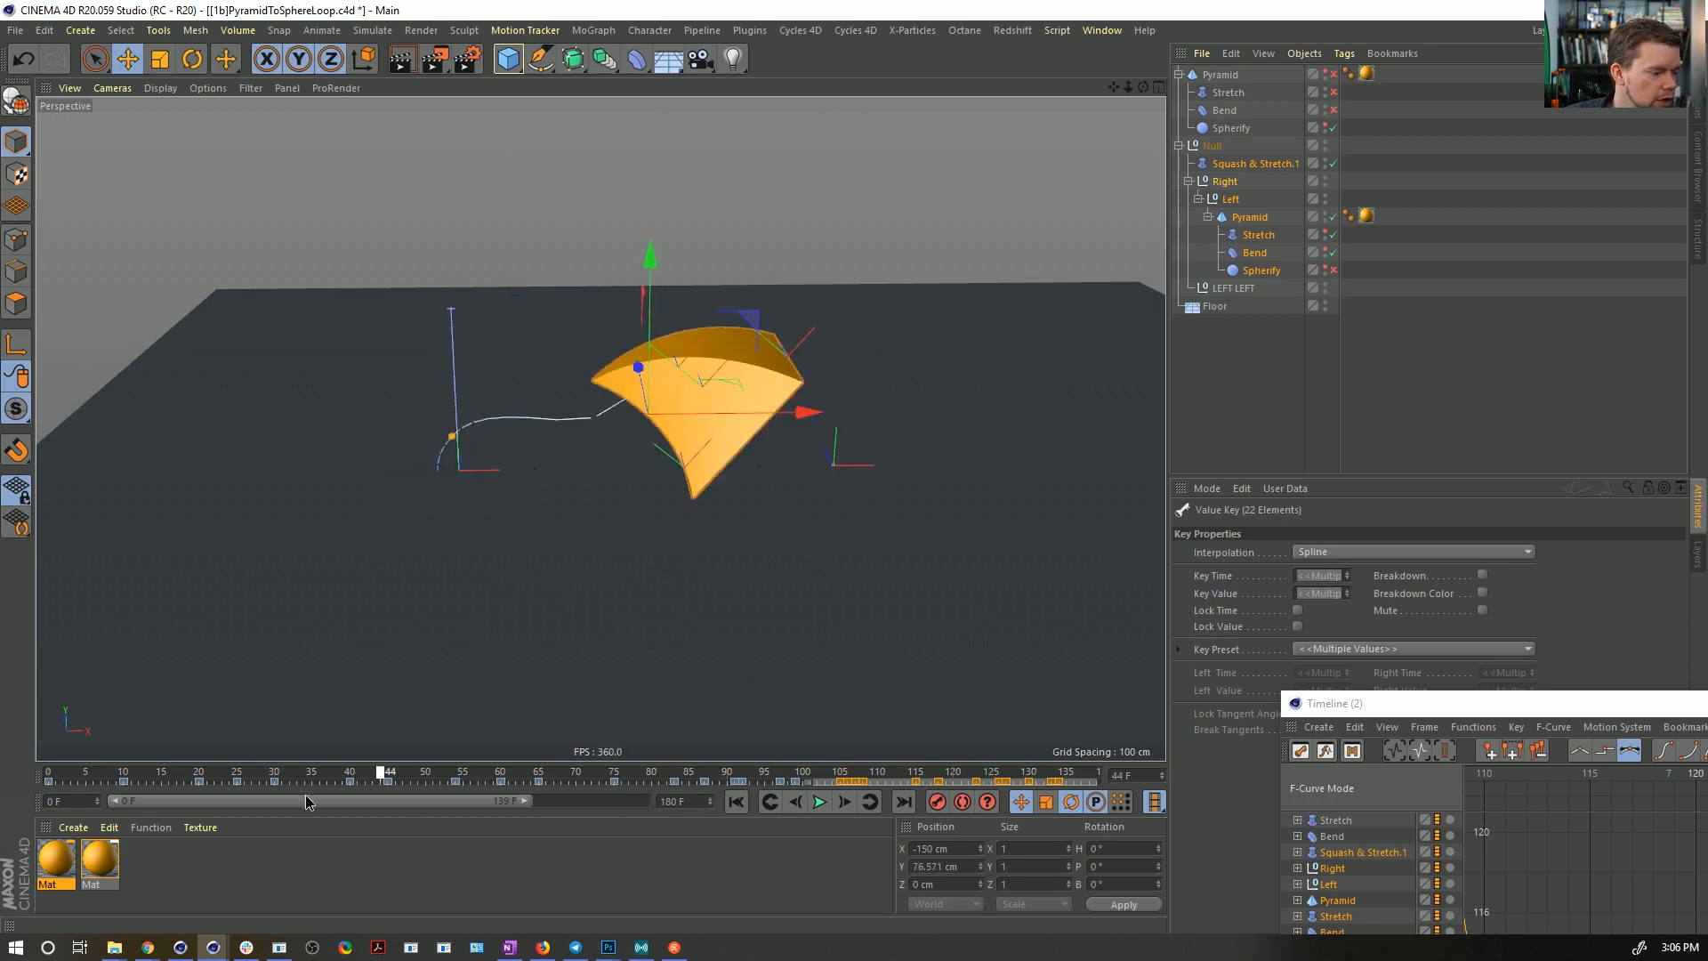
{"action": "left_click", "coordinate": [820, 802]}
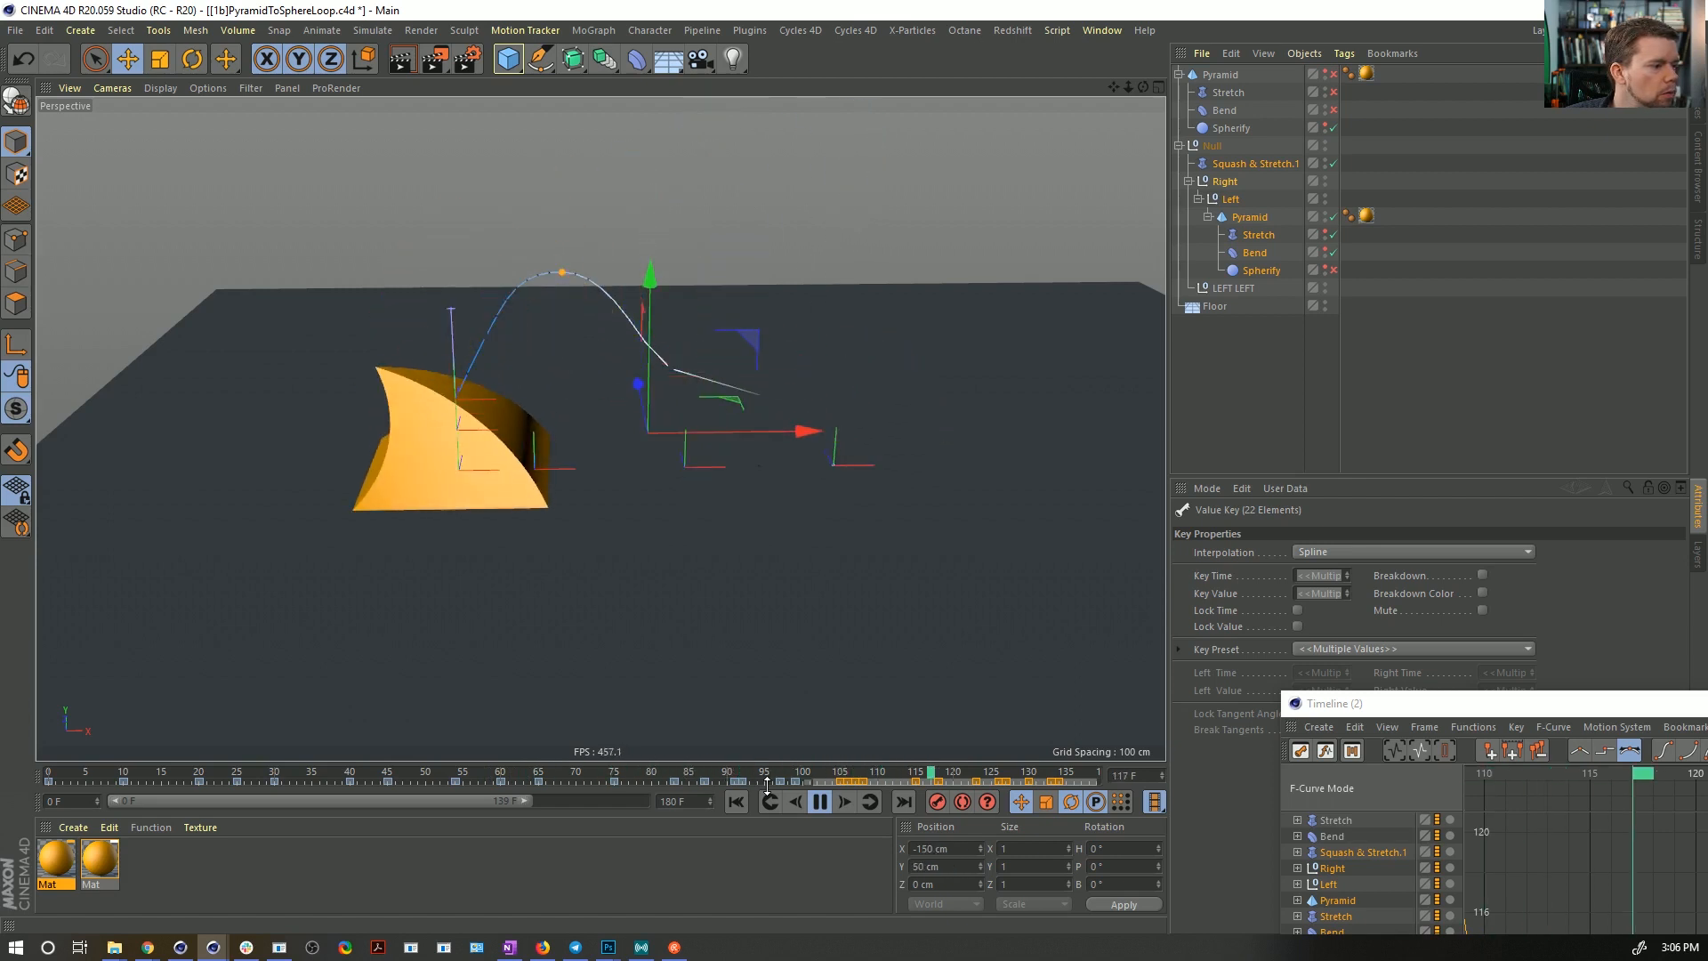
{"action": "left_click", "coordinate": [818, 801]}
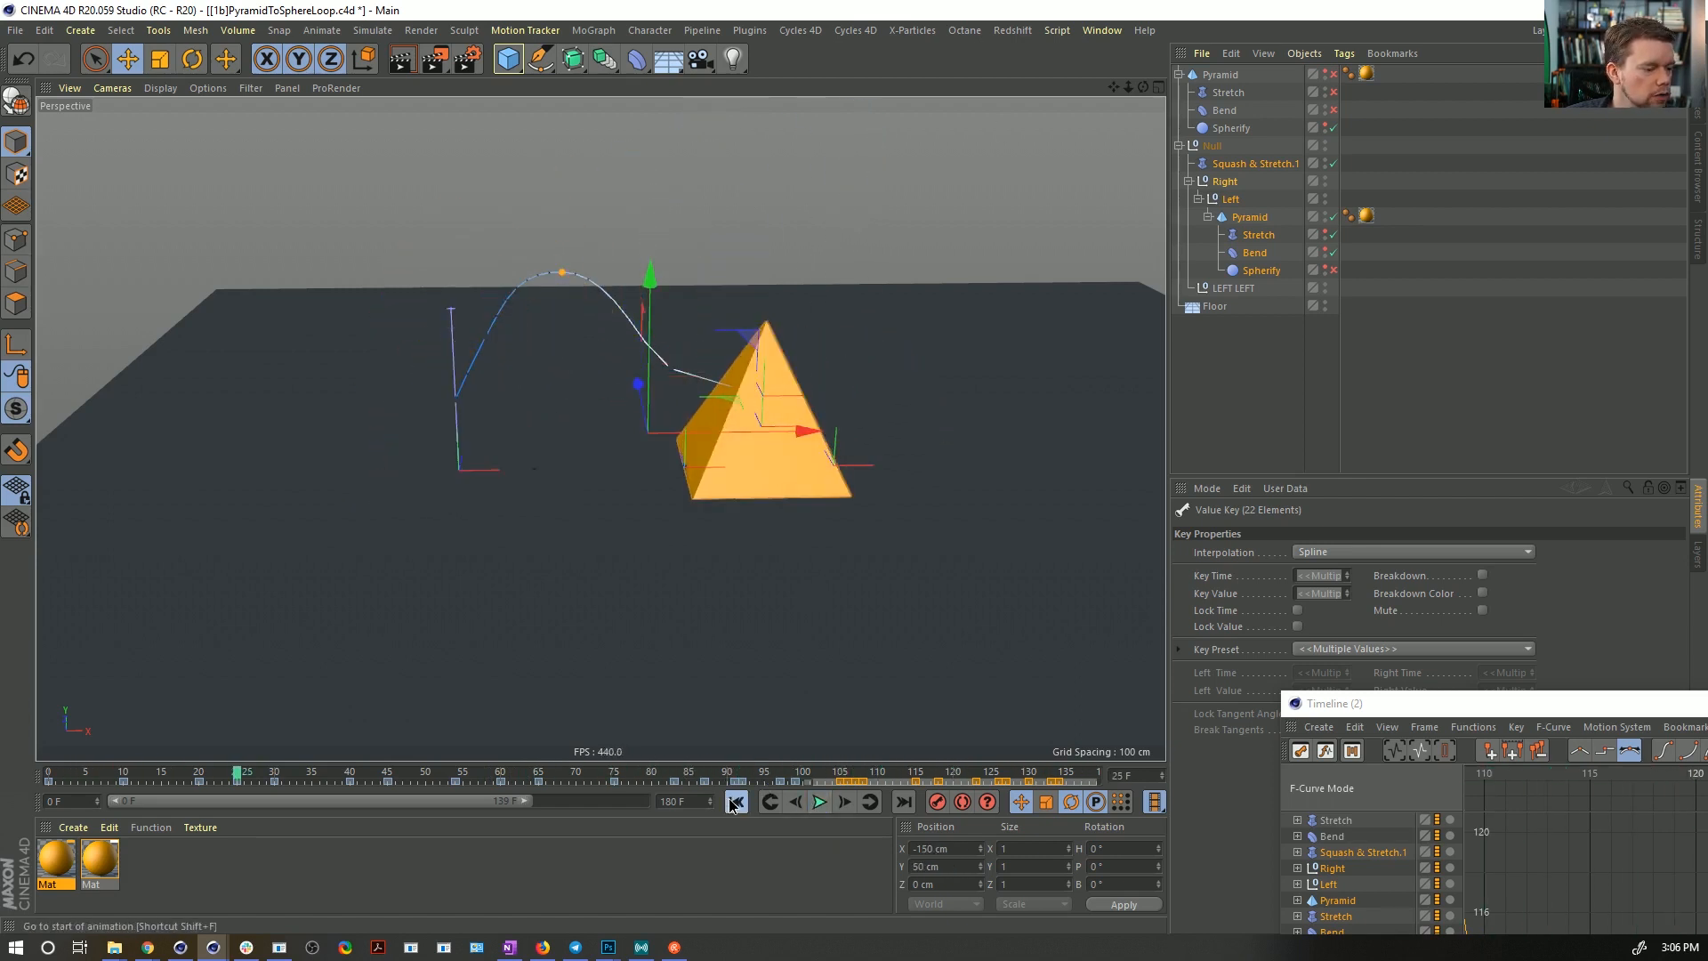
- Save the scene as a new version named [1c]PyramidToSphereLoop.c4d in the SceneFiles folder
{"action": "key", "text": "ctrl+shift+s"}
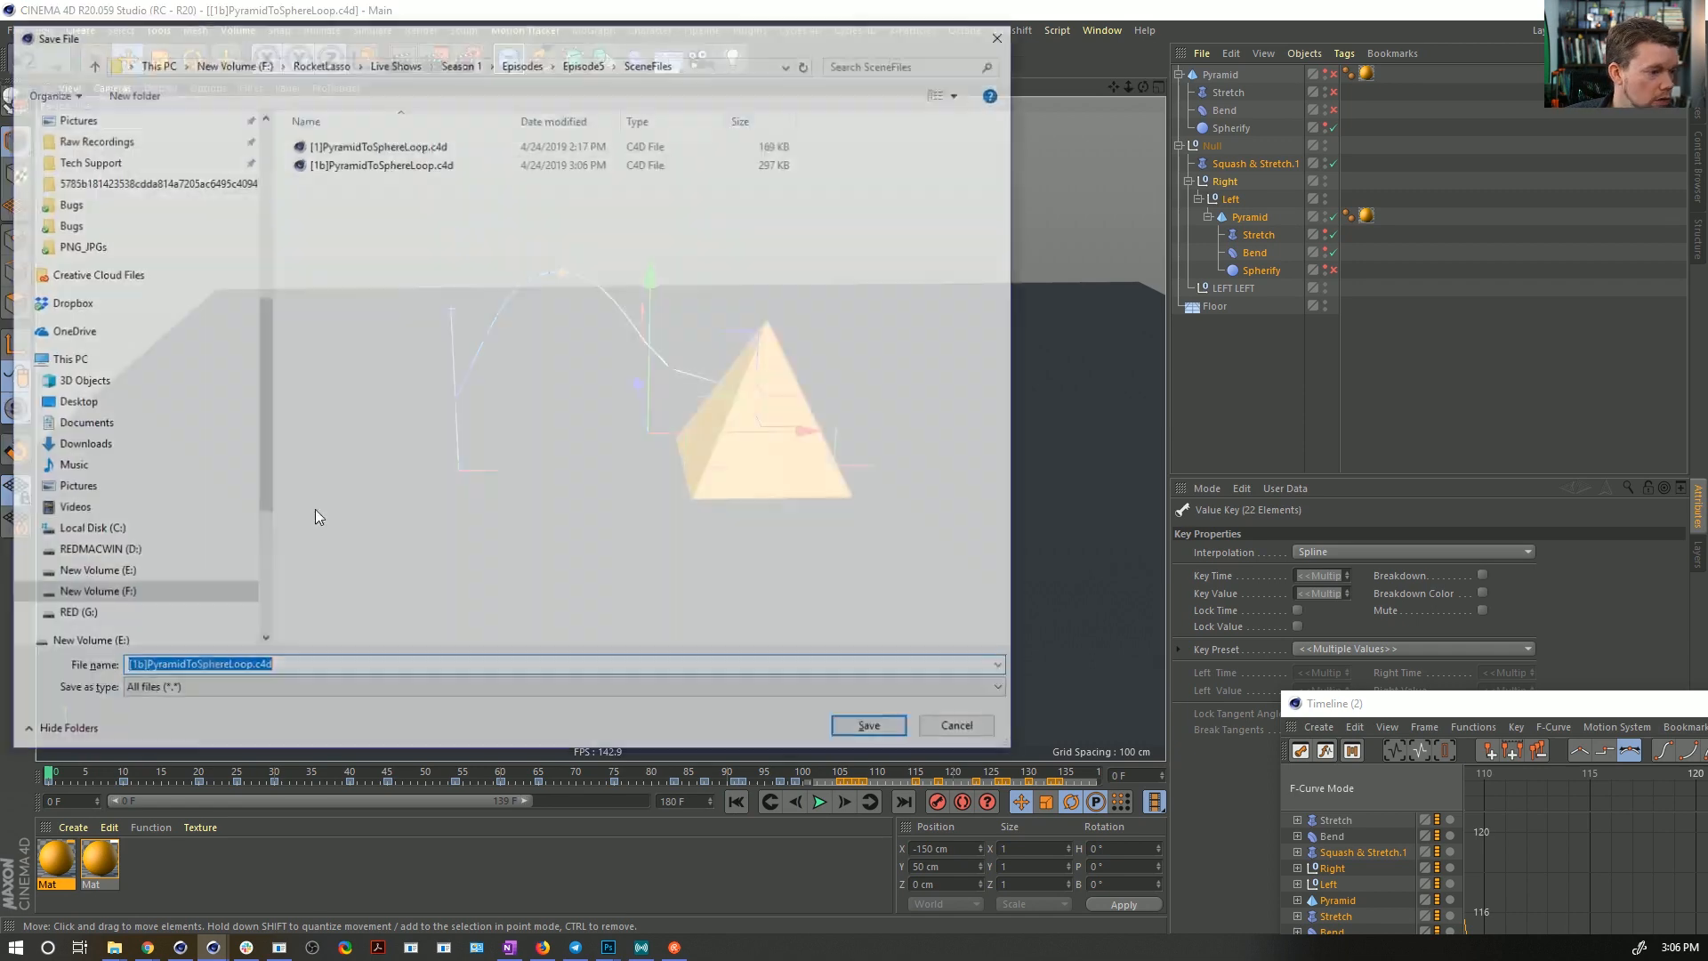
{"action": "left_click", "coordinate": [139, 667]}
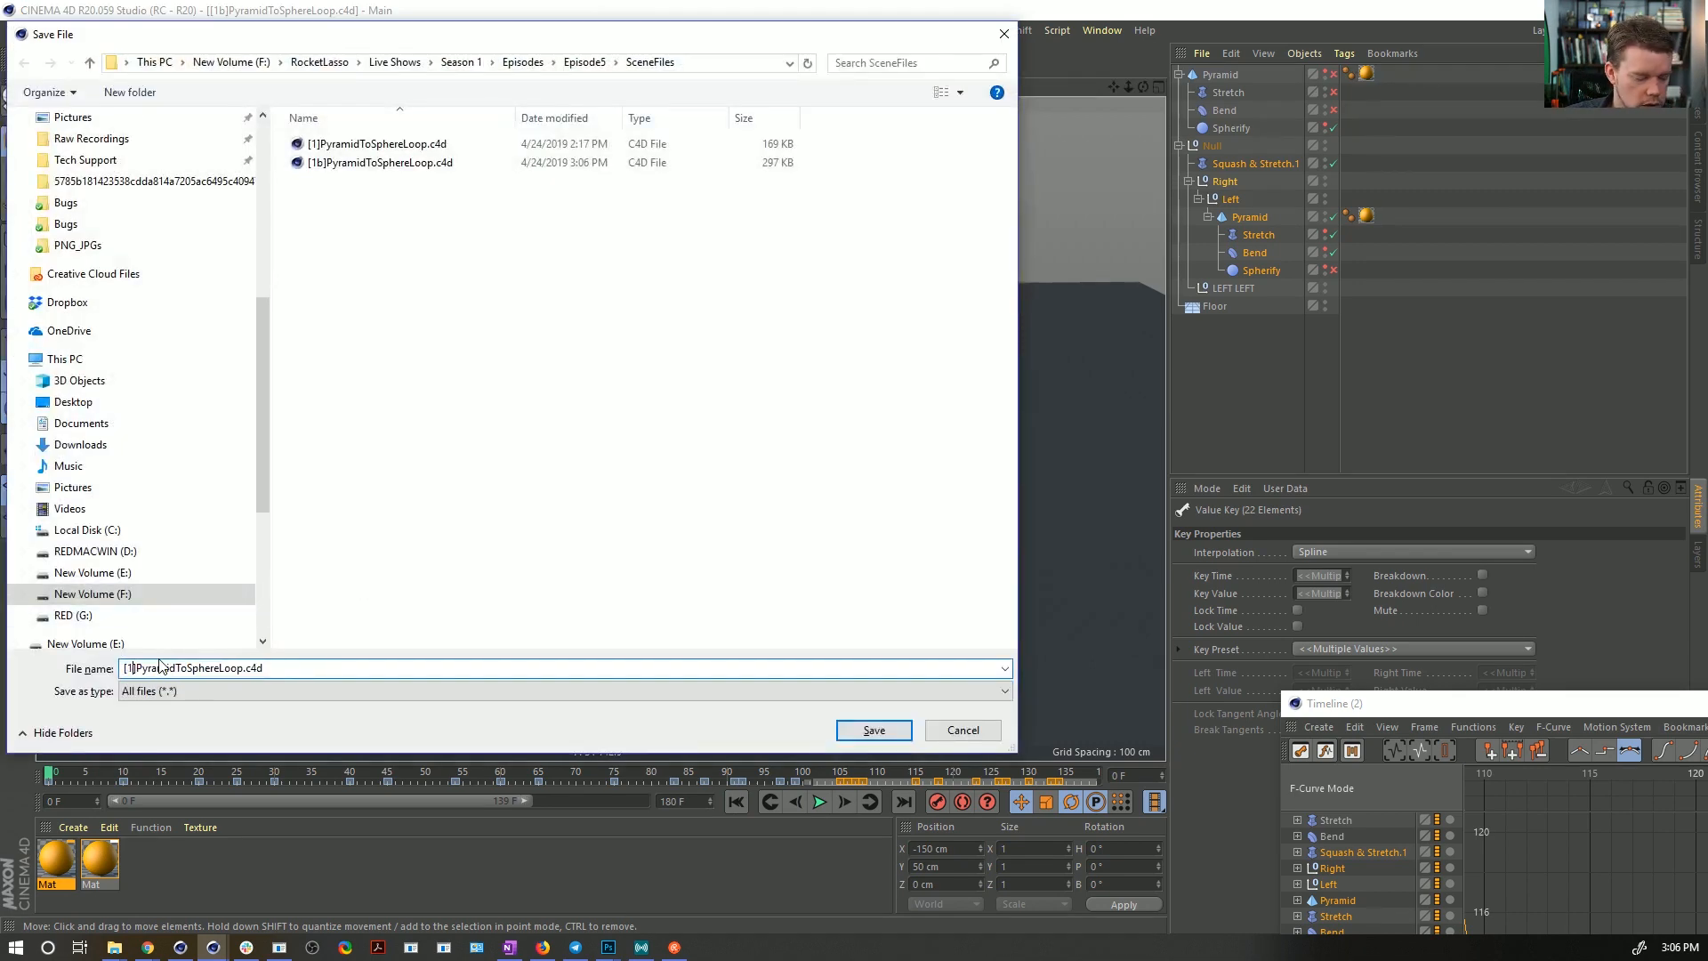
{"action": "type", "text": "c"}
{"action": "key", "text": "Return"}
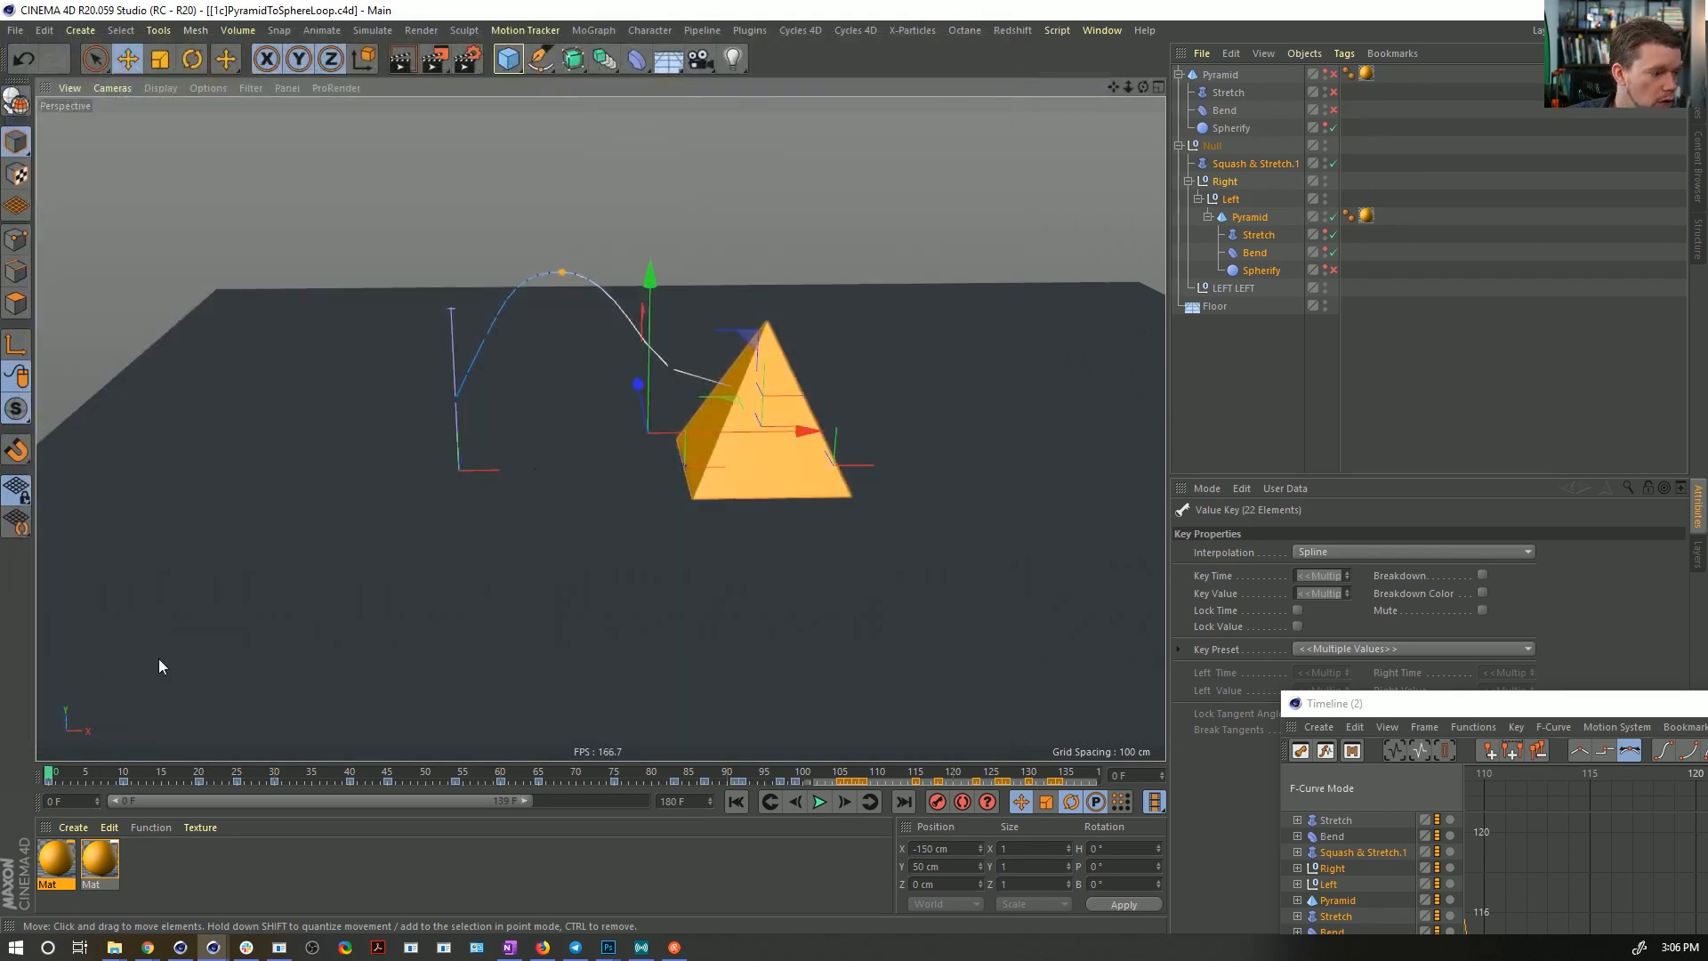
- Delete the standalone Pyramid with its Stretch, Bend and Spherify children, and select the LEFT LEFT null
{"action": "left_click", "coordinate": [1221, 74]}
{"action": "left_click", "coordinate": [1246, 290], "text": "shift"}
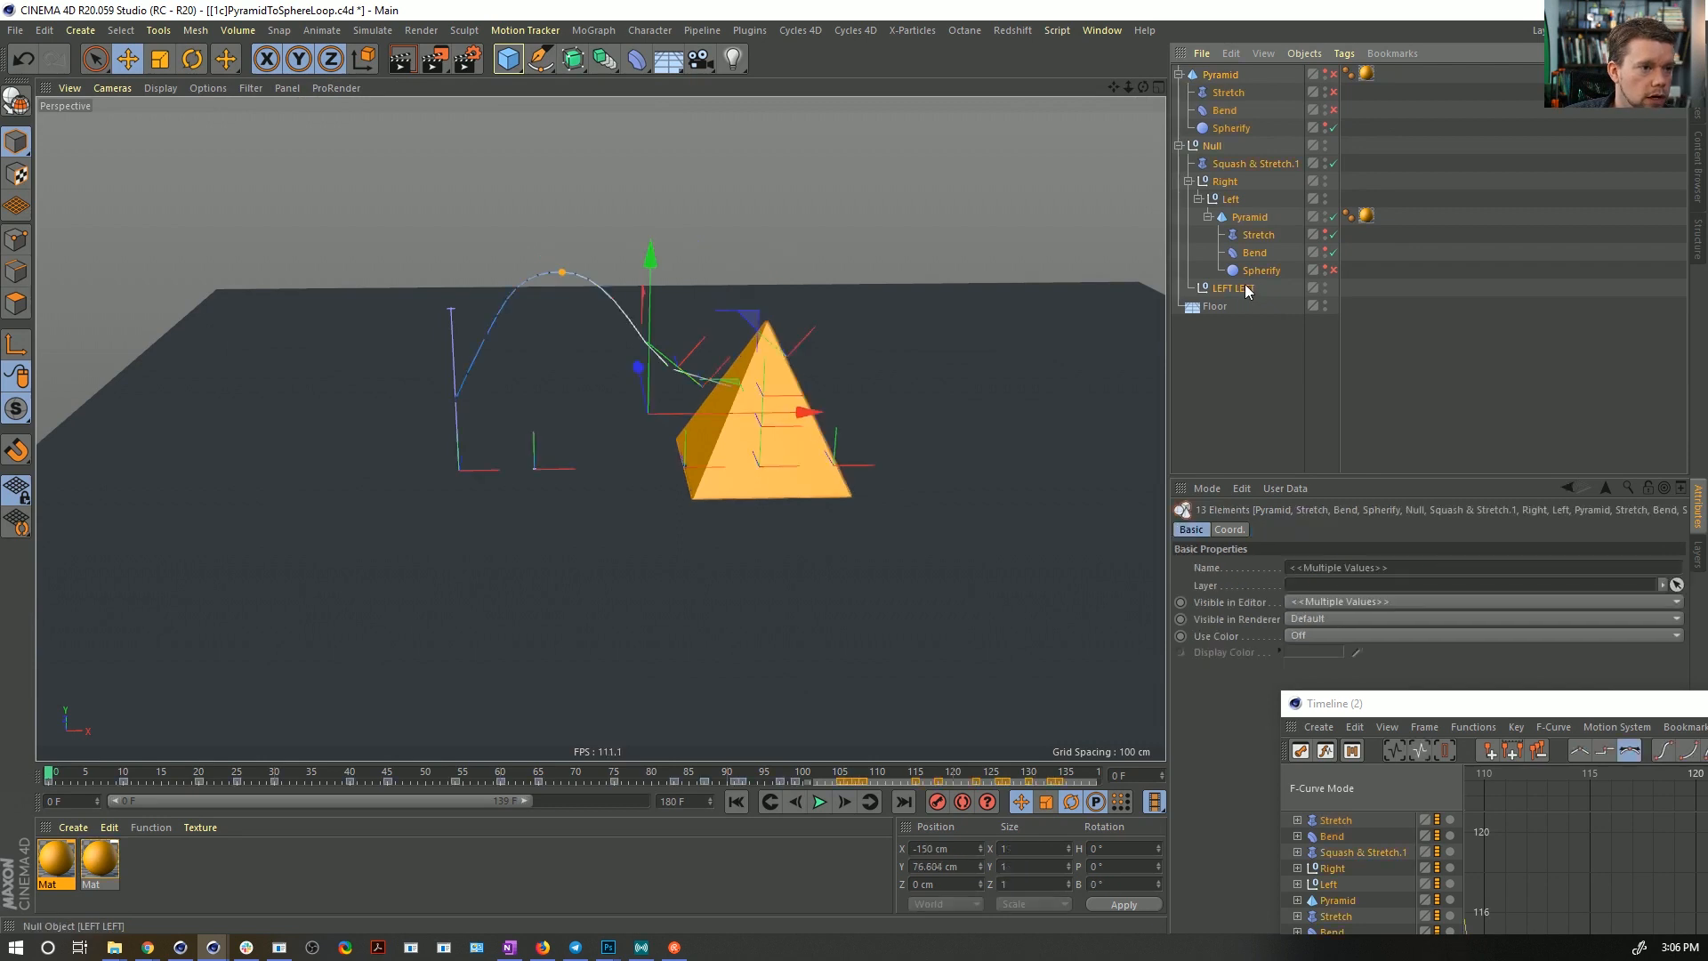
{"action": "left_click", "coordinate": [1225, 77]}
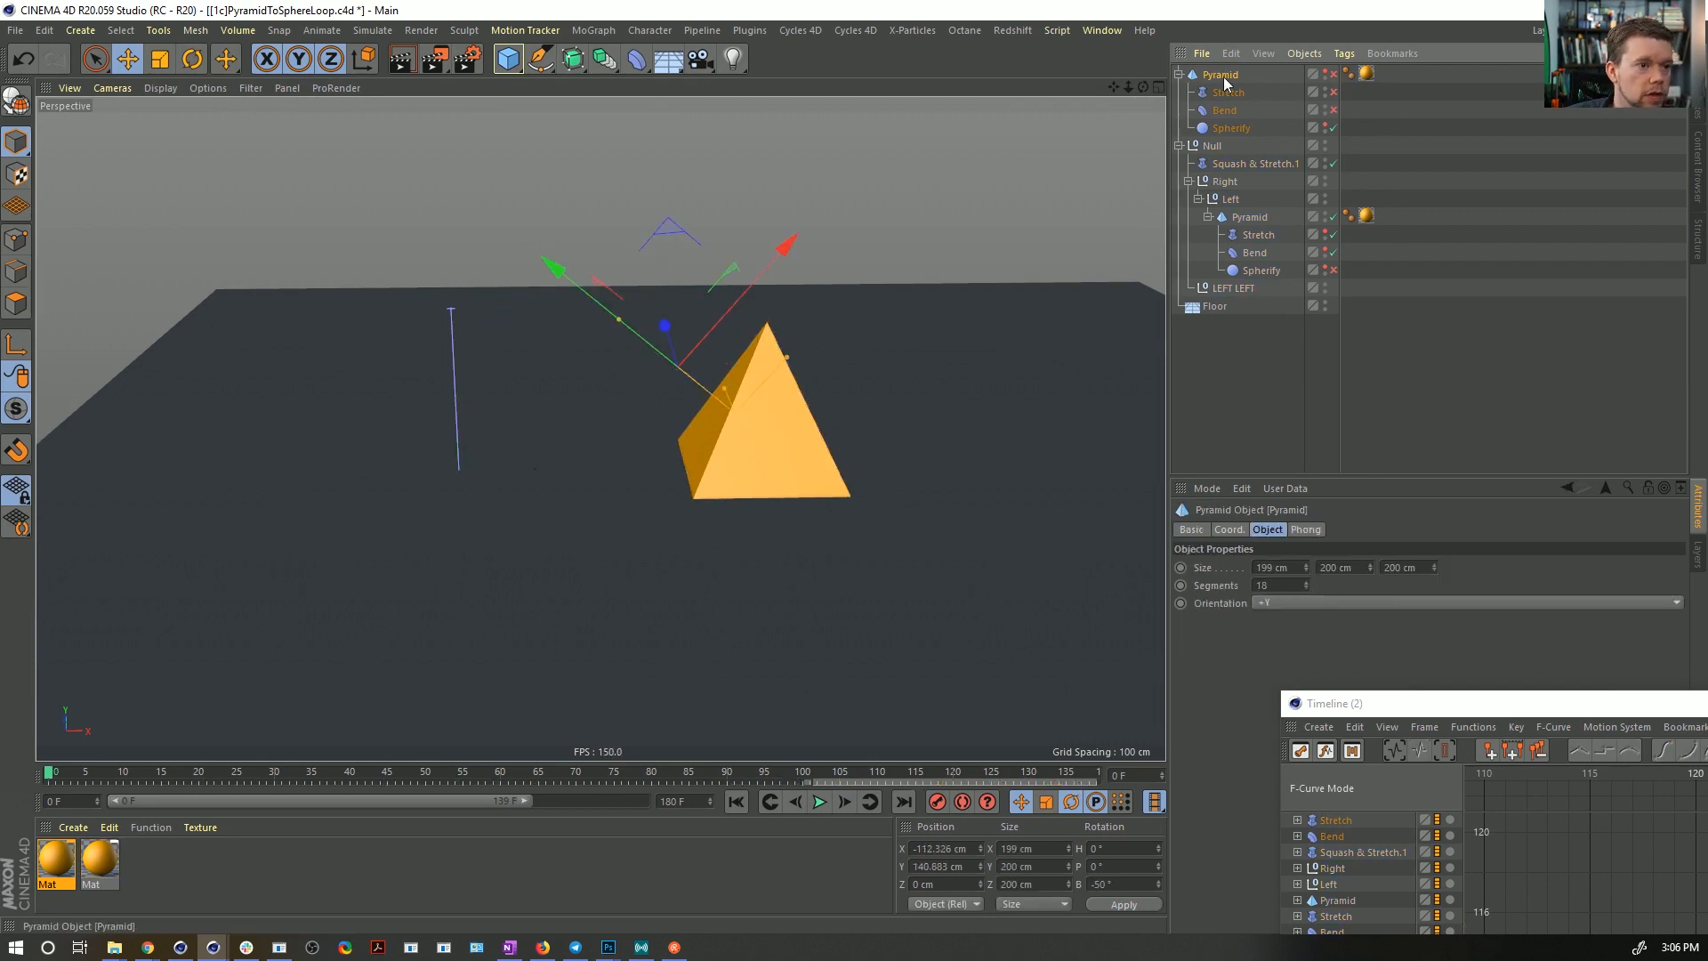
{"action": "key", "text": "Delete"}
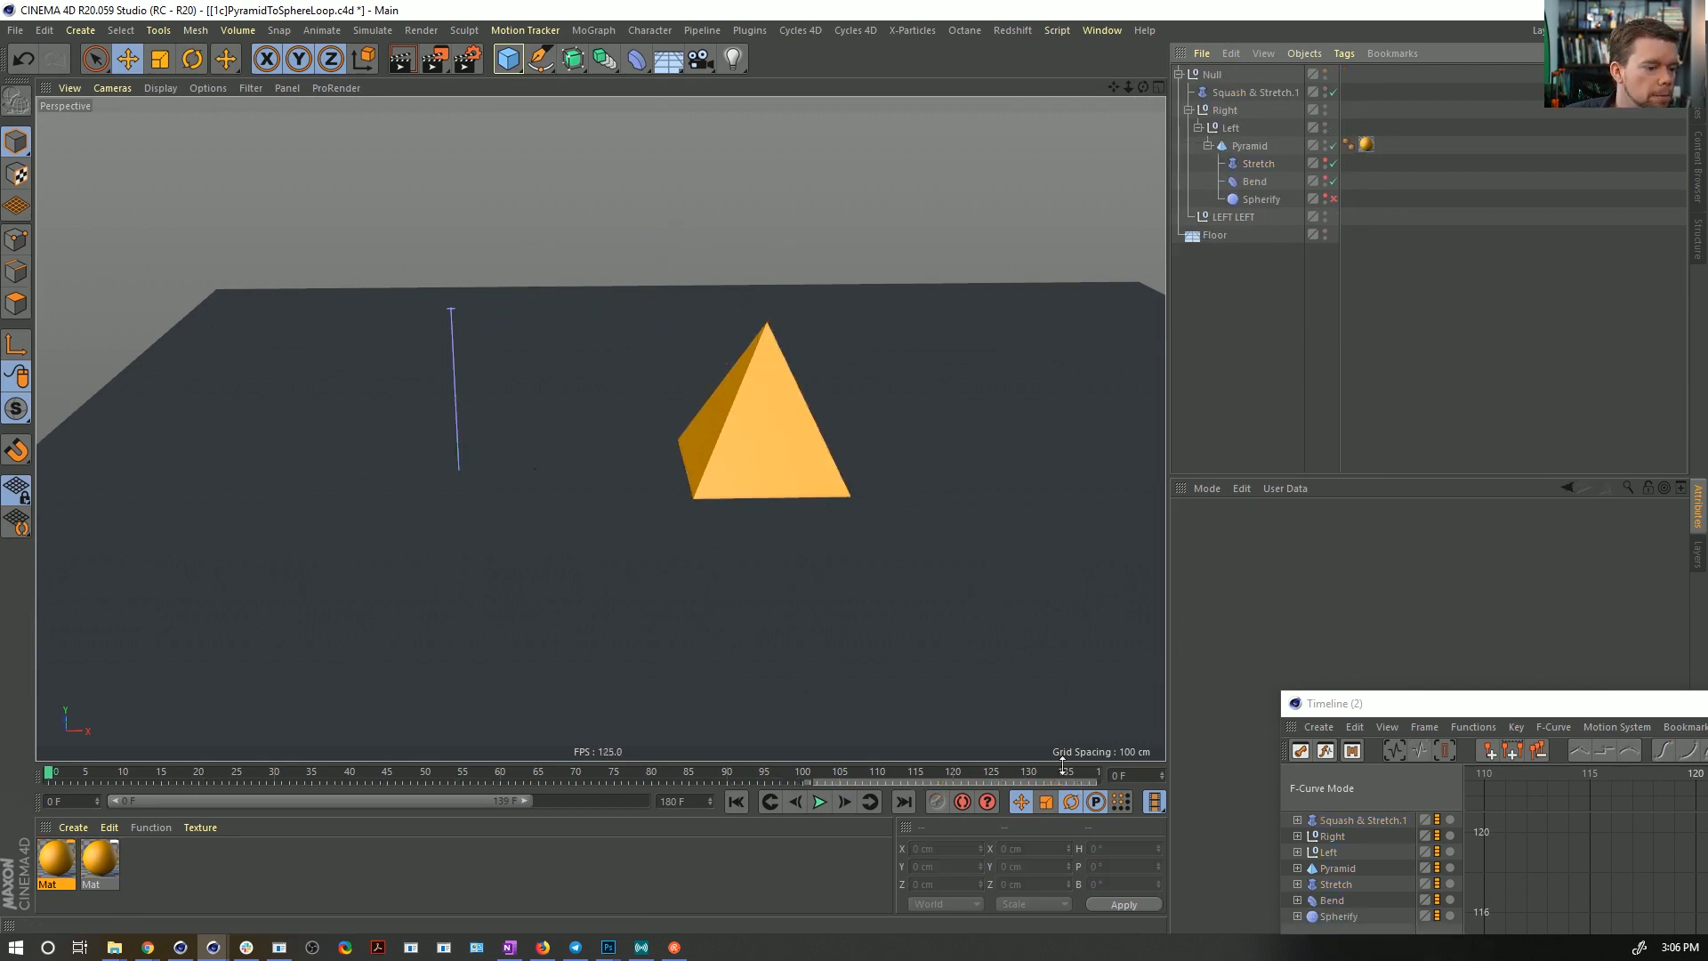
{"action": "left_click", "coordinate": [1250, 214]}
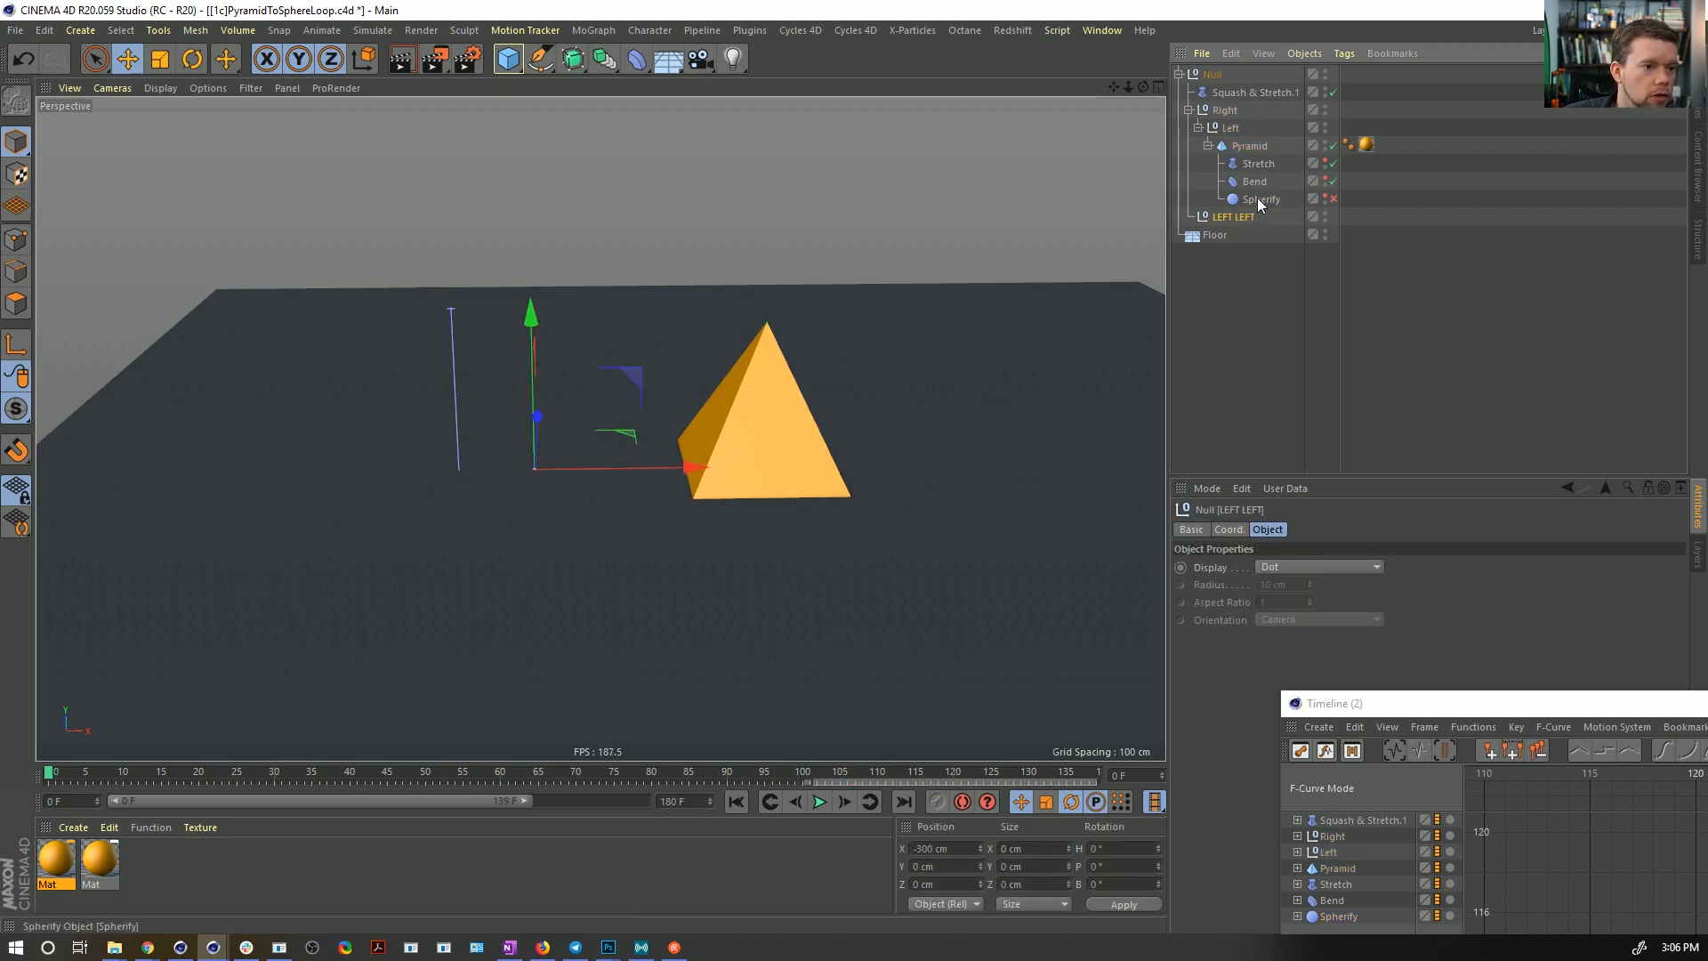
- Delete the LEFT LEFT null and compress all keyframes of the pyramid rig to end at about frame 112
{"action": "key", "text": "Delete"}
{"action": "left_click", "coordinate": [1256, 198]}
{"action": "left_click", "coordinate": [1231, 99], "text": "shift"}
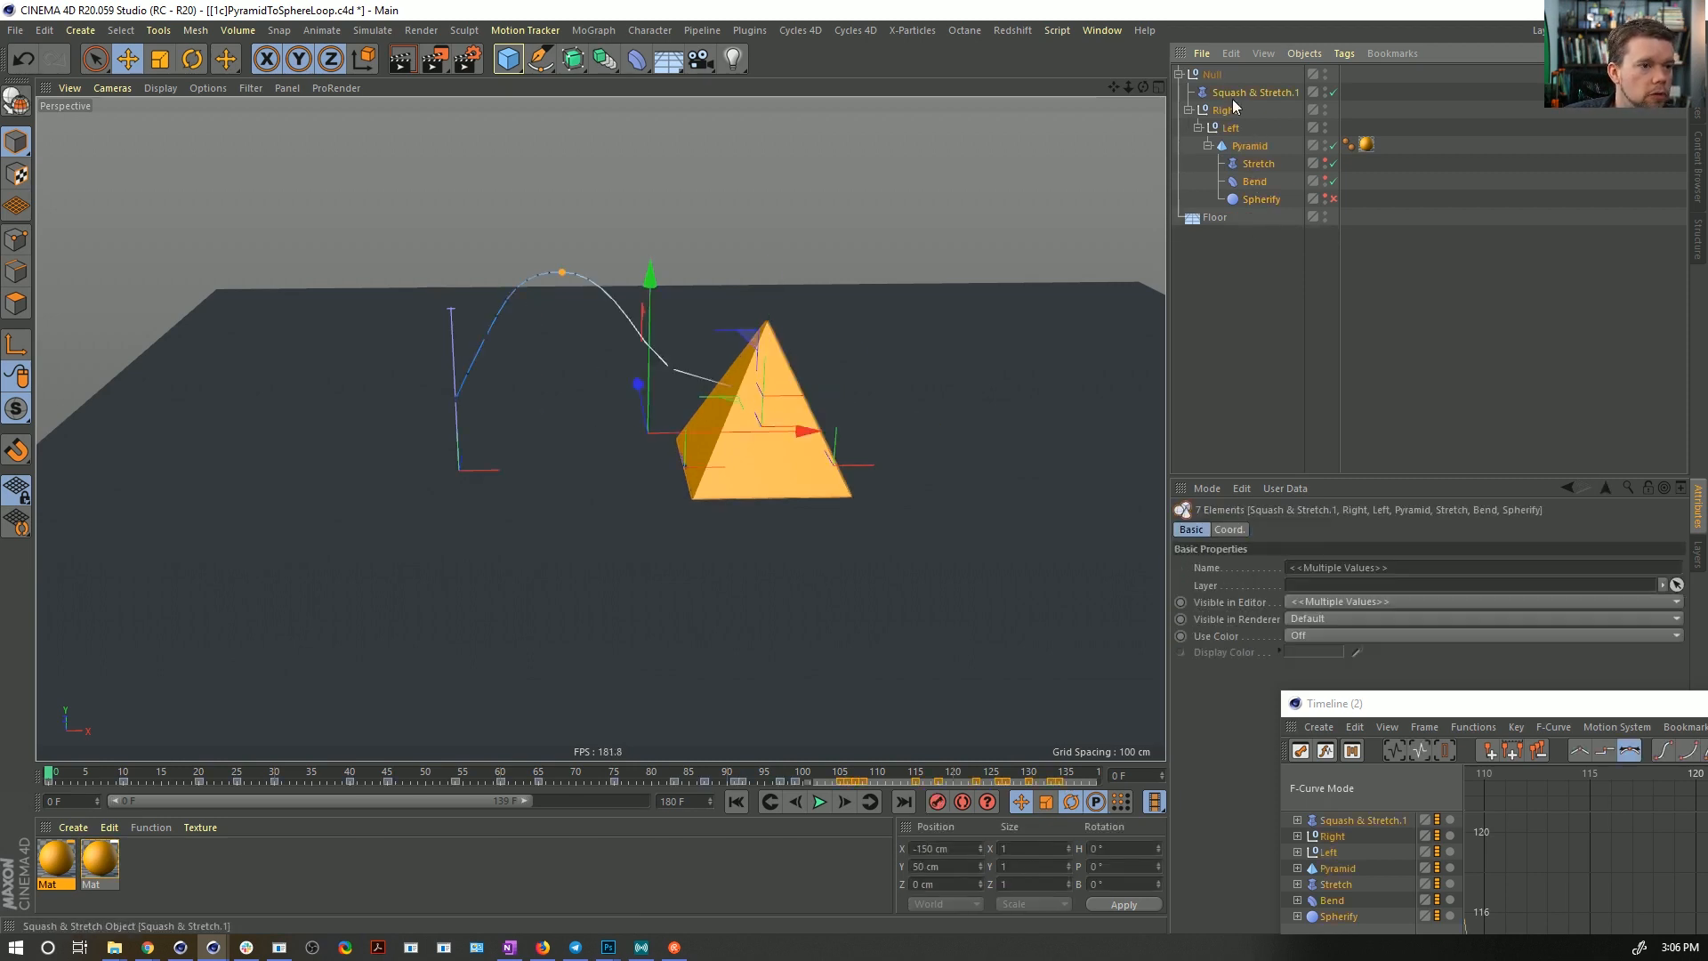
{"action": "left_click", "coordinate": [1072, 777]}
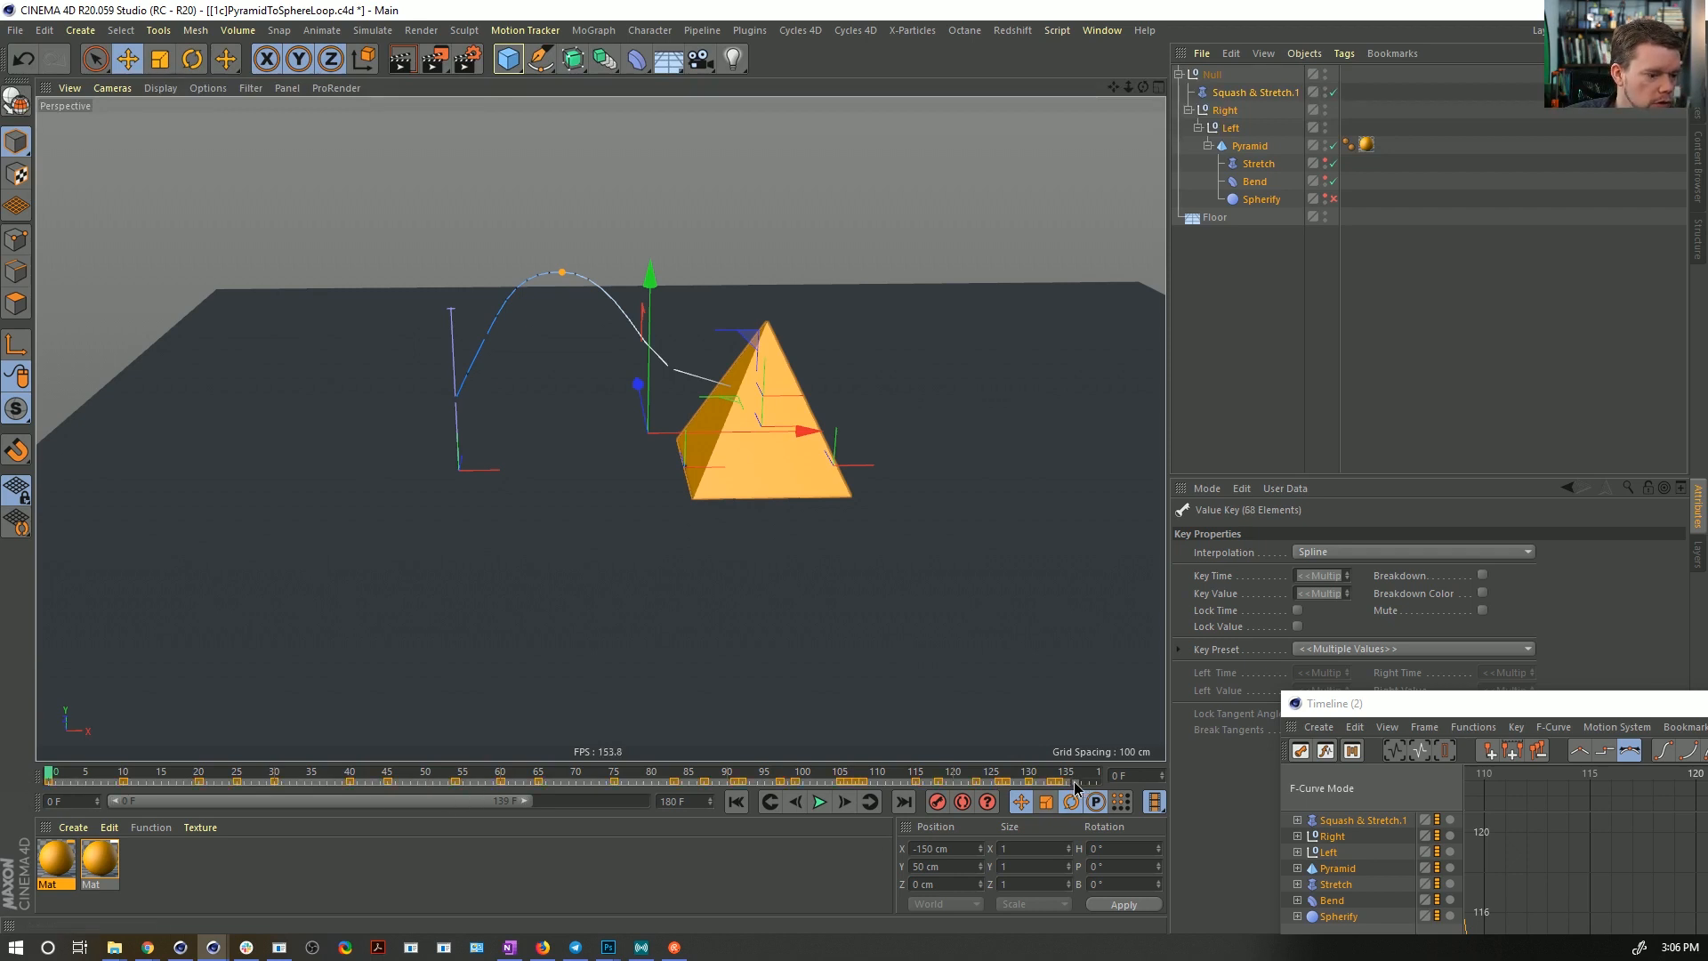
{"action": "left_click_drag", "start_coordinate": [1074, 781], "coordinate": [890, 782]}
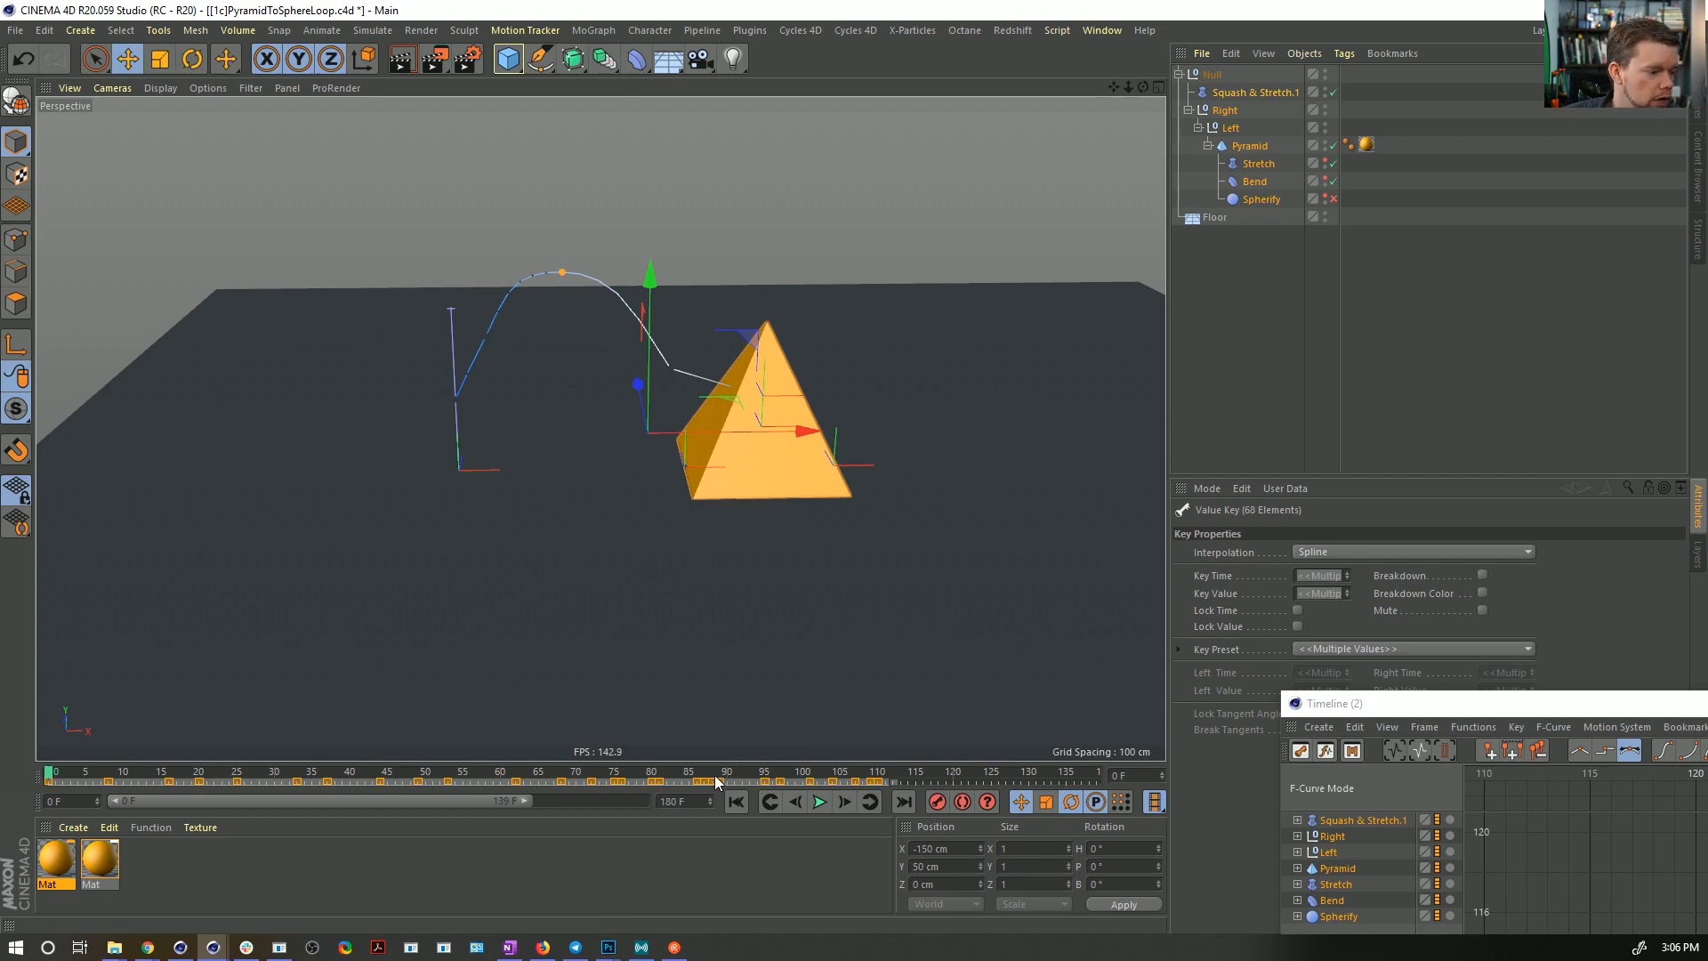
{"action": "left_click", "coordinate": [819, 803]}
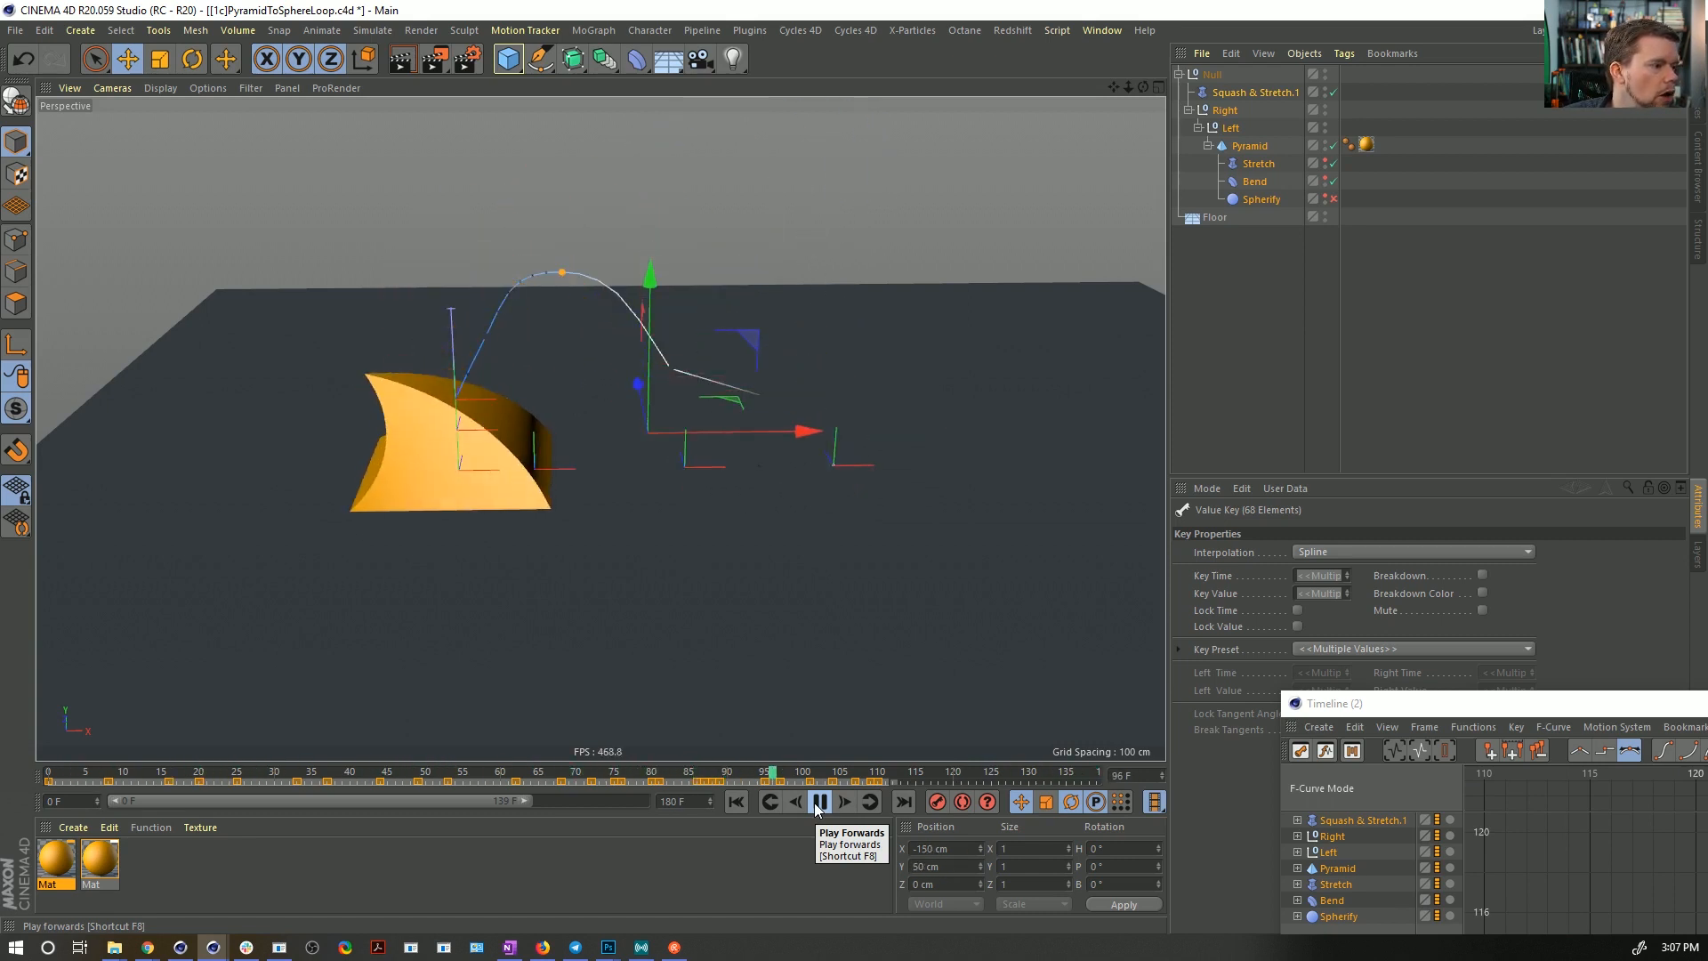
{"action": "left_click", "coordinate": [818, 803]}
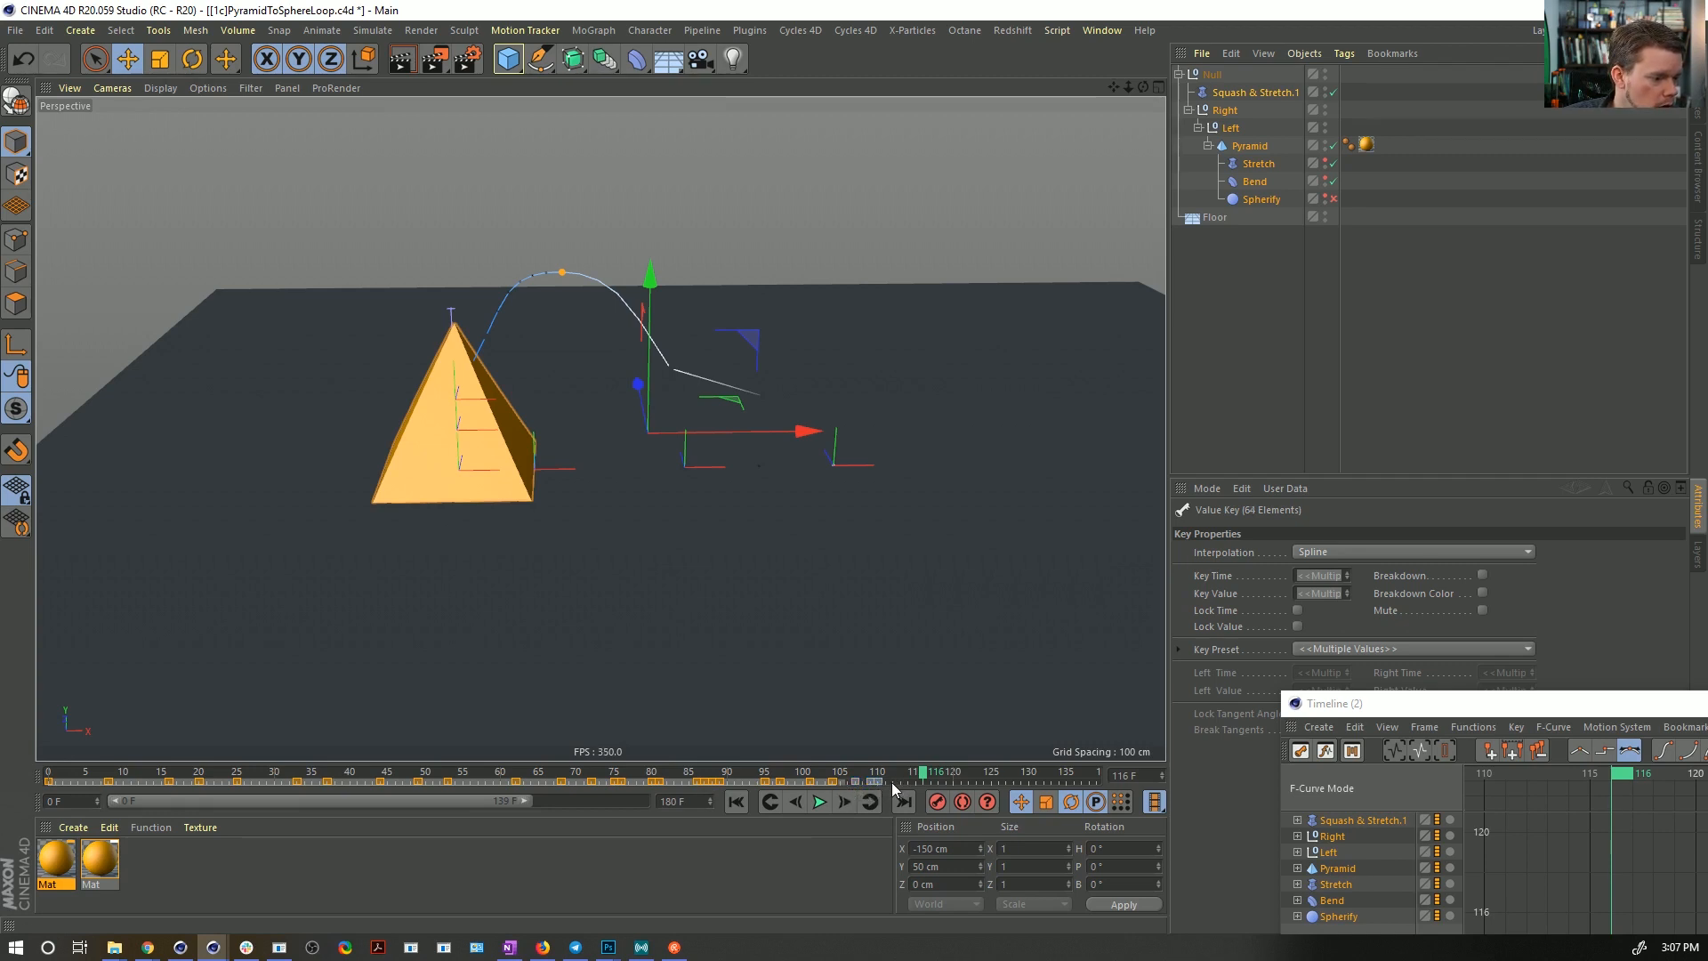
- Try compressing the rig's keyframes further to end at about frame 89
{"action": "left_click_drag", "start_coordinate": [899, 783], "coordinate": [3, 742]}
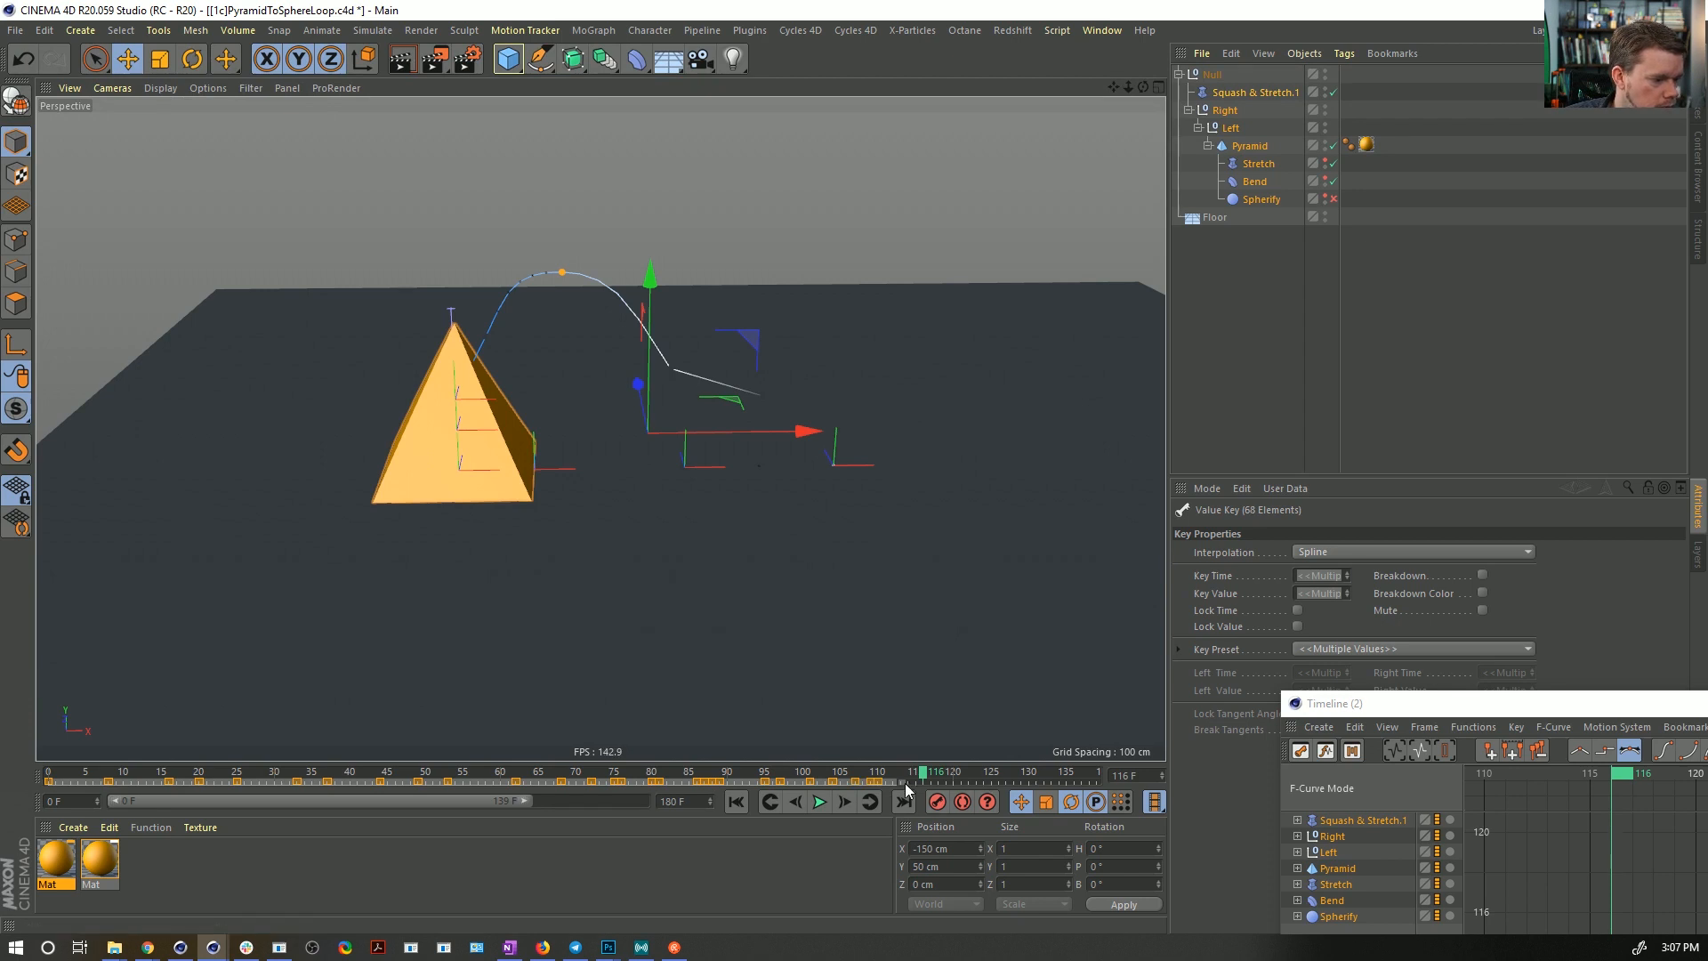
{"action": "left_click_drag", "start_coordinate": [904, 788], "coordinate": [723, 780]}
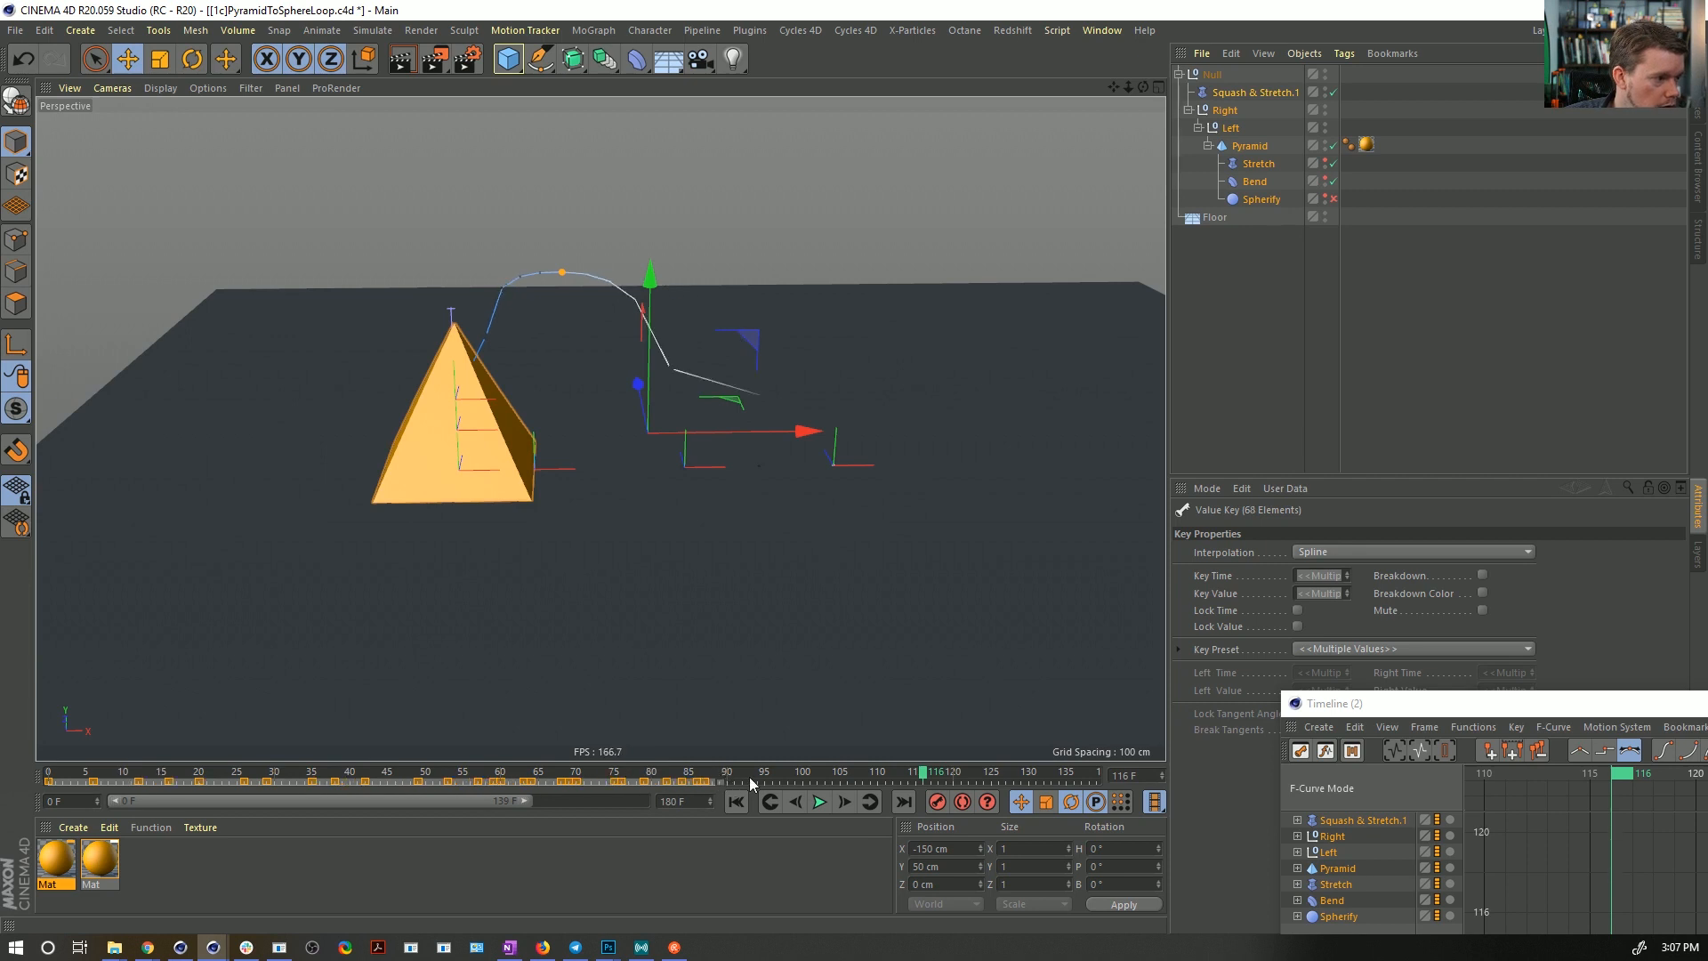
{"action": "left_click", "coordinate": [734, 801]}
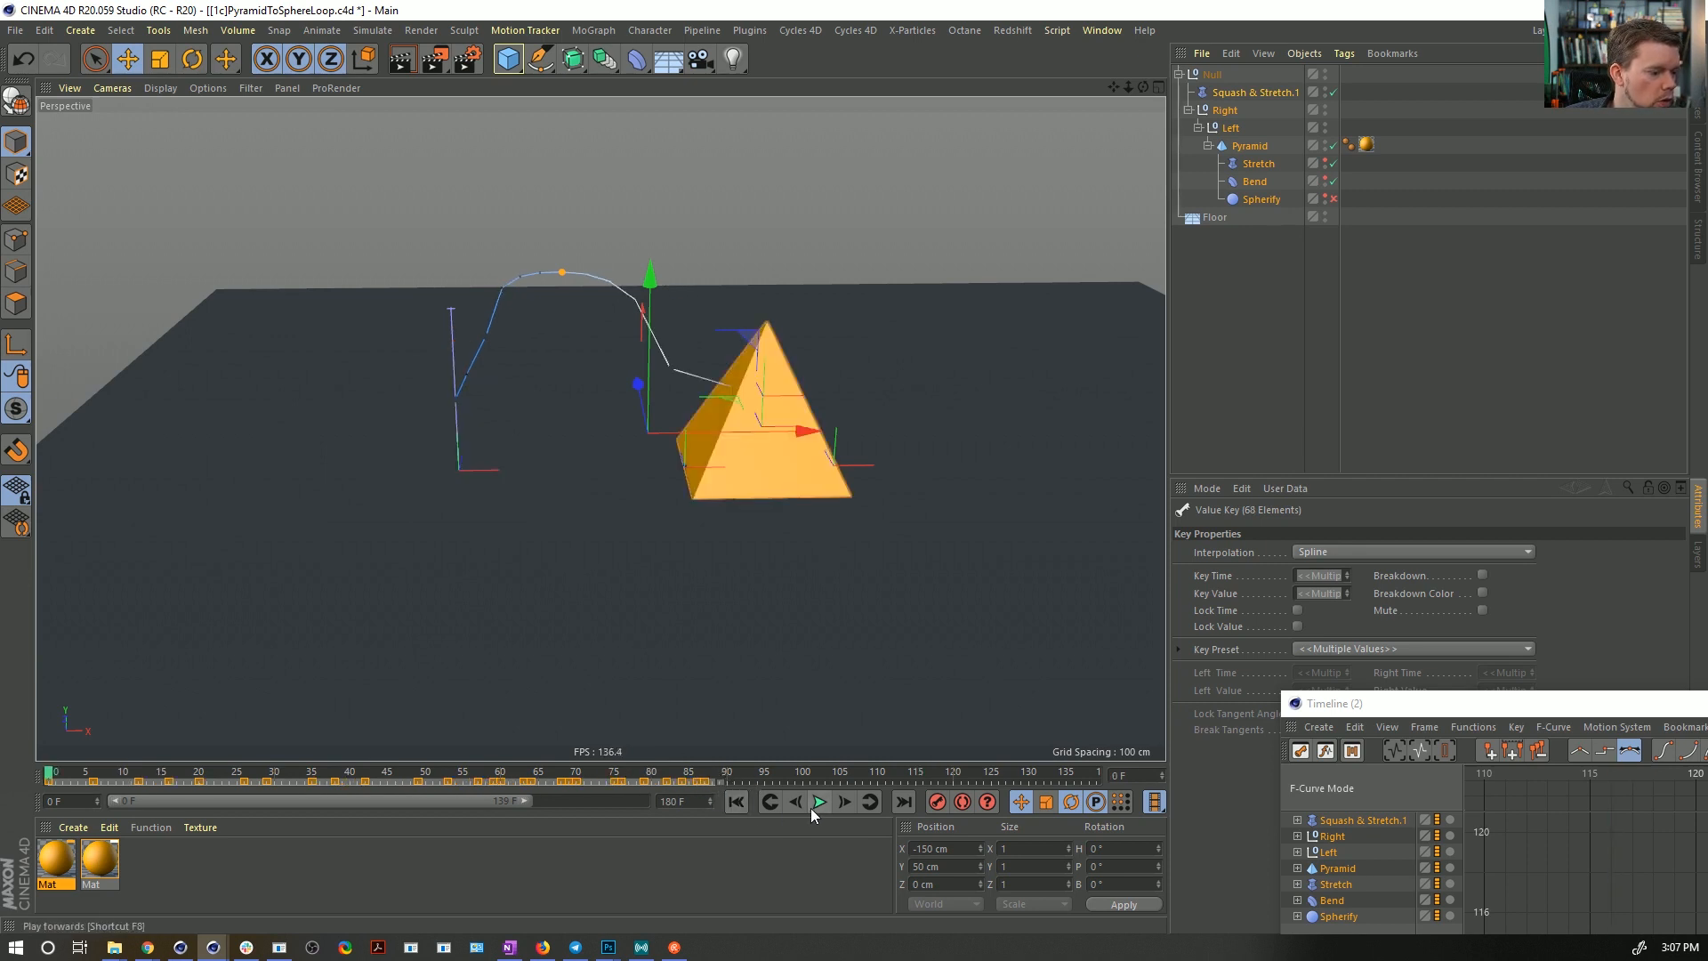
- Play the loop to judge its timing and scrub to the pose at frame 74
{"action": "left_click", "coordinate": [819, 801]}
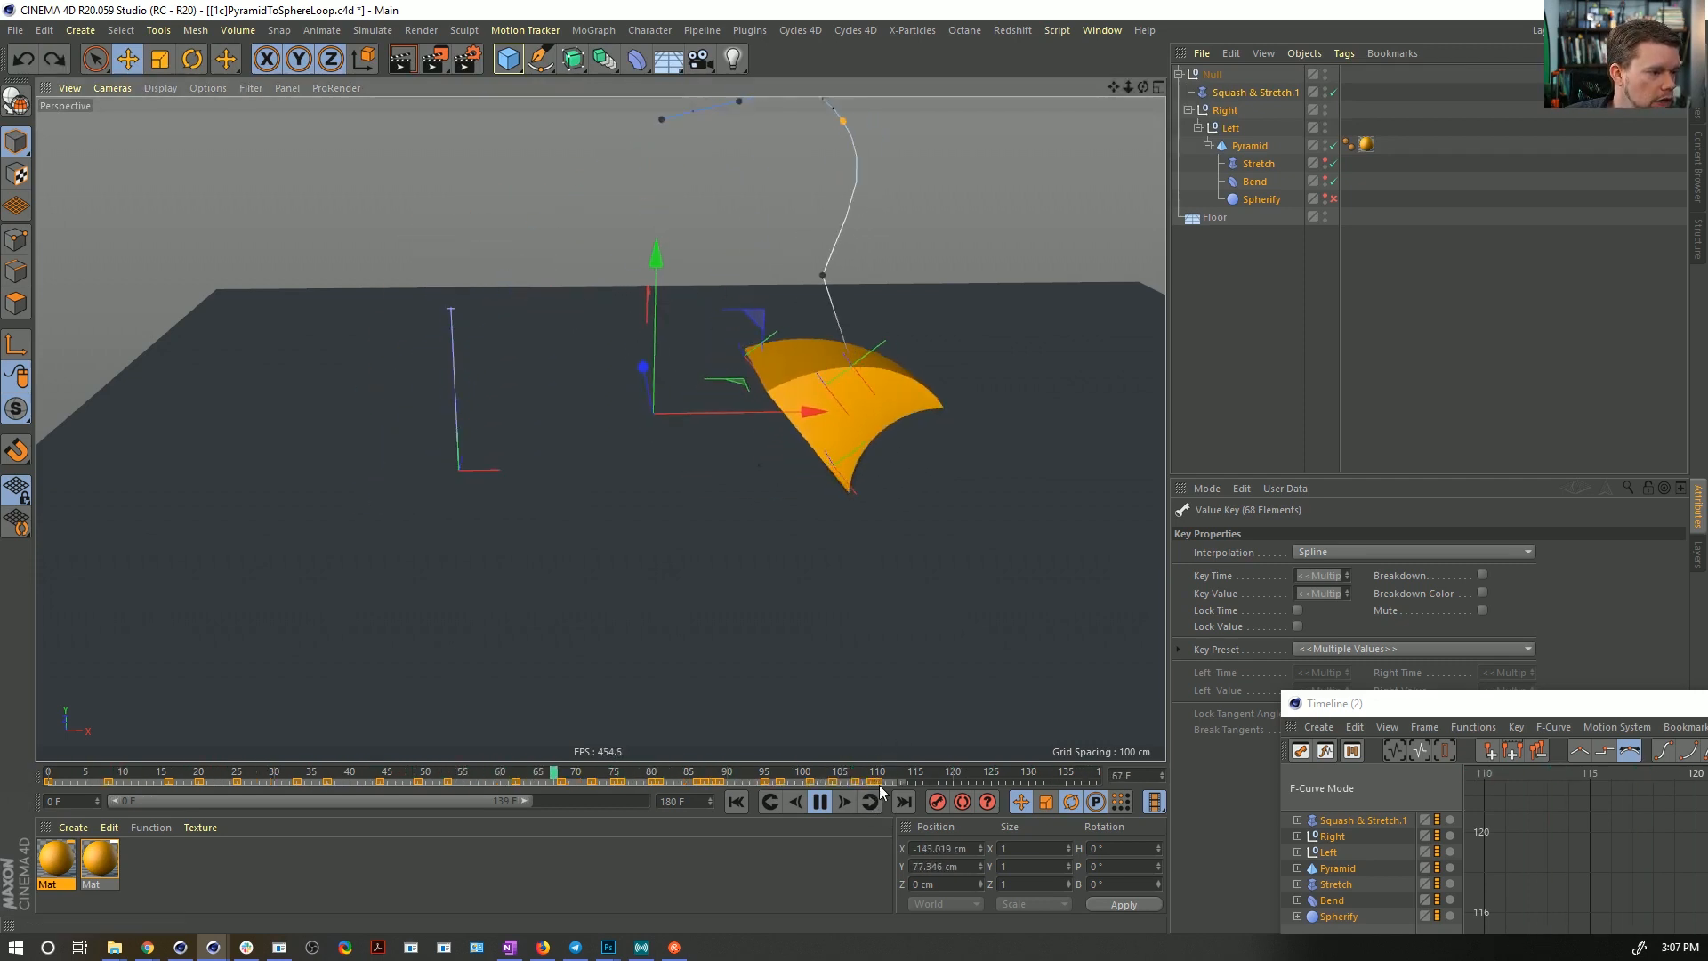
{"action": "left_click", "coordinate": [820, 804]}
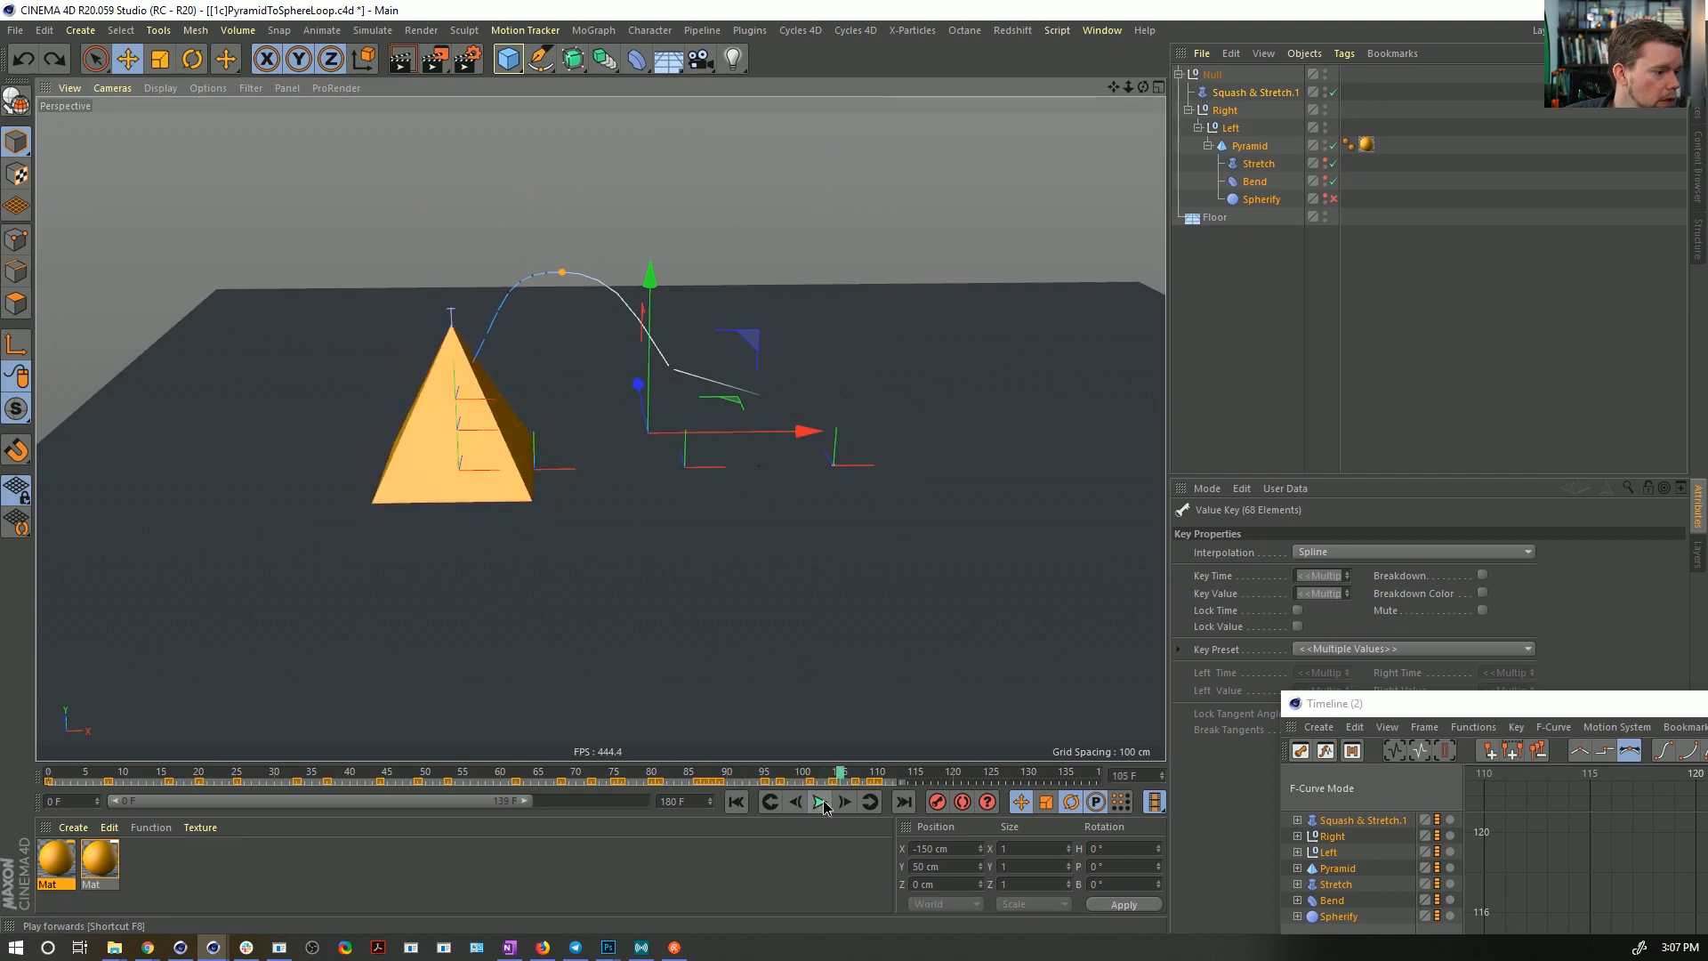
{"action": "mouse_move", "coordinate": [516, 774]}
{"action": "left_mouse_down"}
{"action": "mouse_move", "coordinate": [761, 794]}
{"action": "mouse_move", "coordinate": [814, 781]}
{"action": "mouse_move", "coordinate": [589, 777]}
{"action": "mouse_move", "coordinate": [610, 776]}
{"action": "left_mouse_up"}
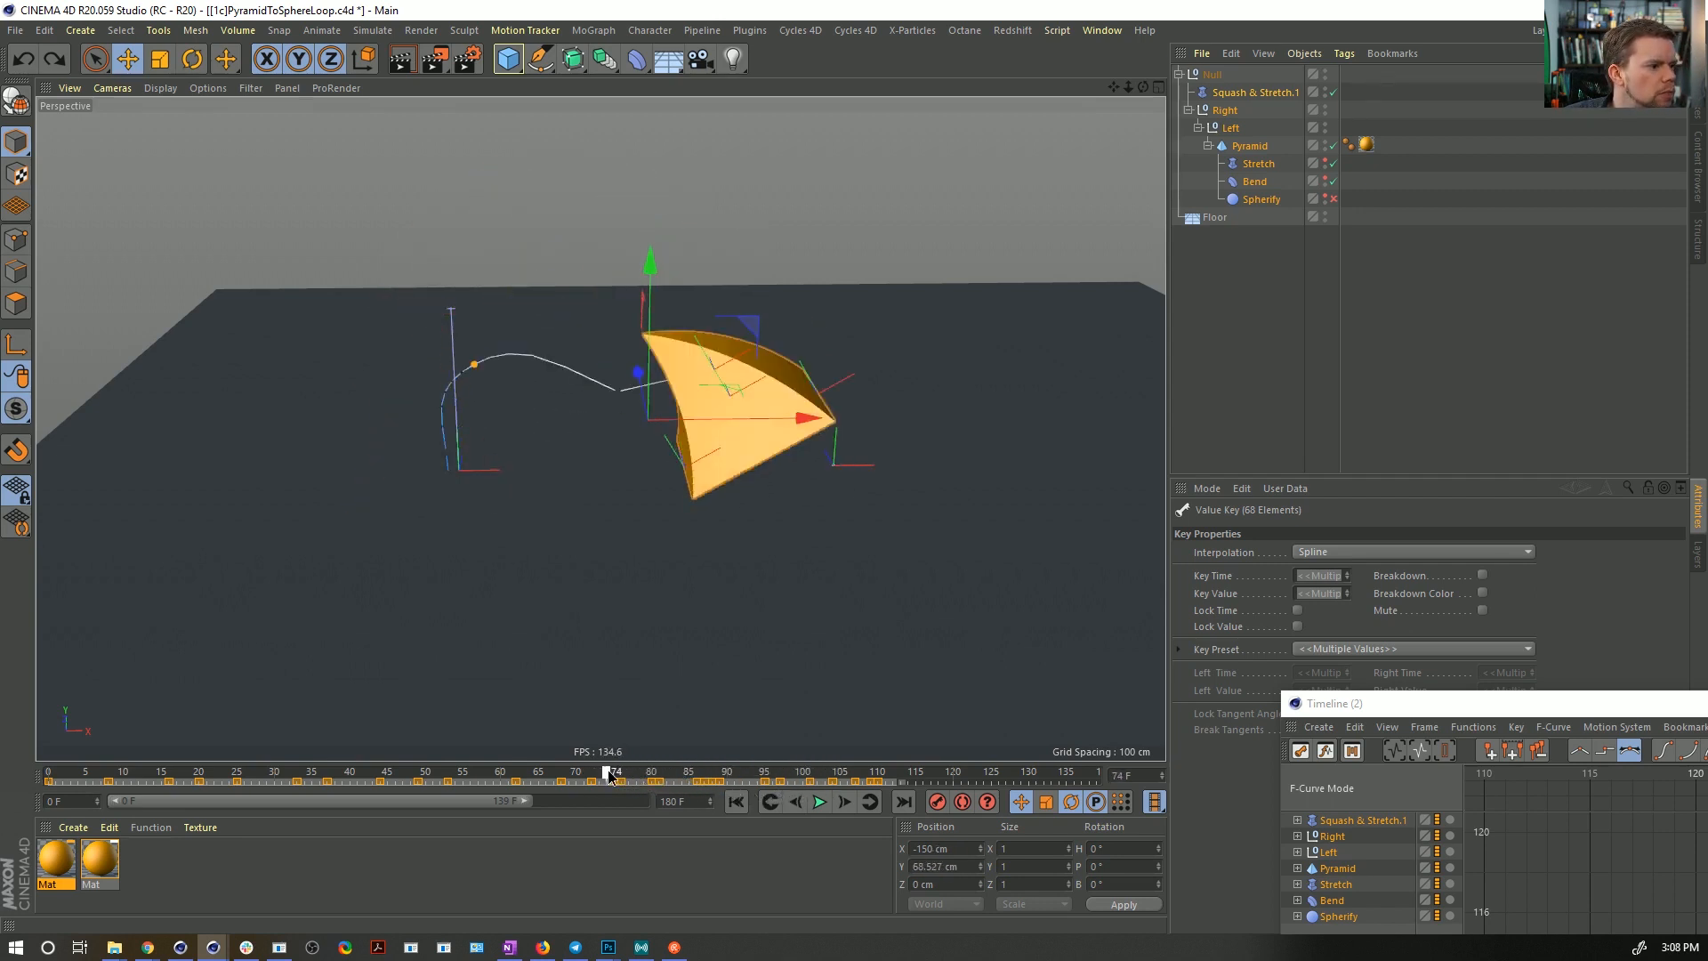
- Try lowering the Squash & Stretch.1 deformer's Factor to 30 % at frame 74
{"action": "left_click", "coordinate": [1201, 94]}
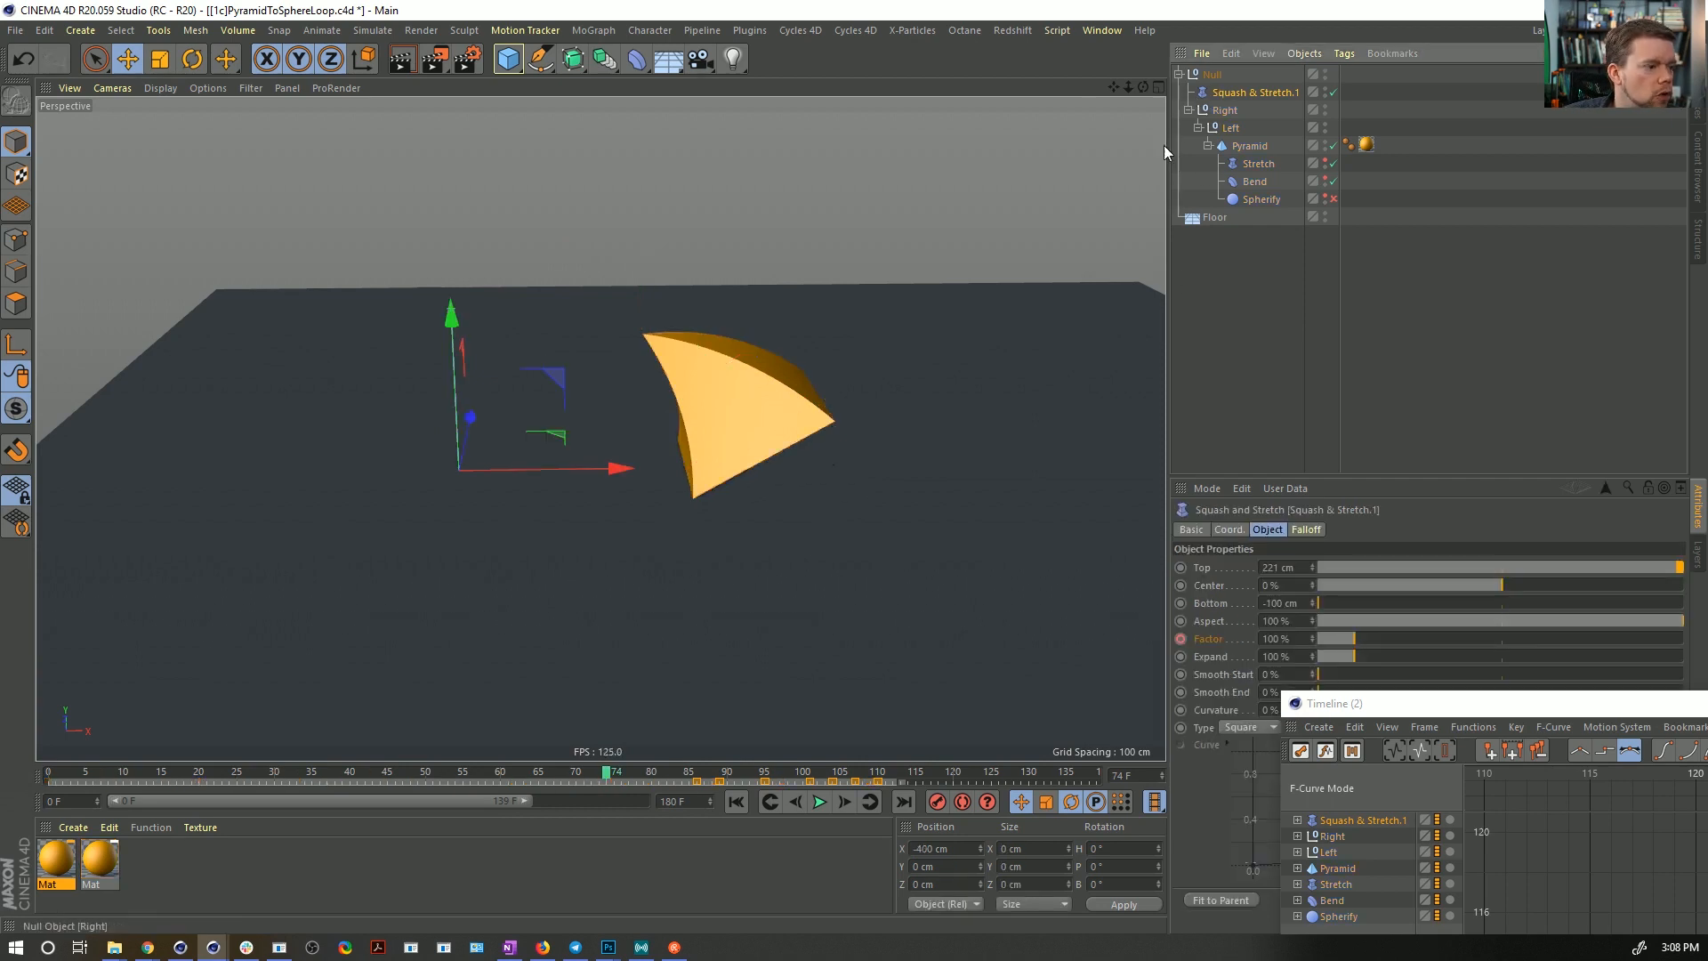
{"action": "left_click_drag", "start_coordinate": [1356, 646], "coordinate": [1331, 644]}
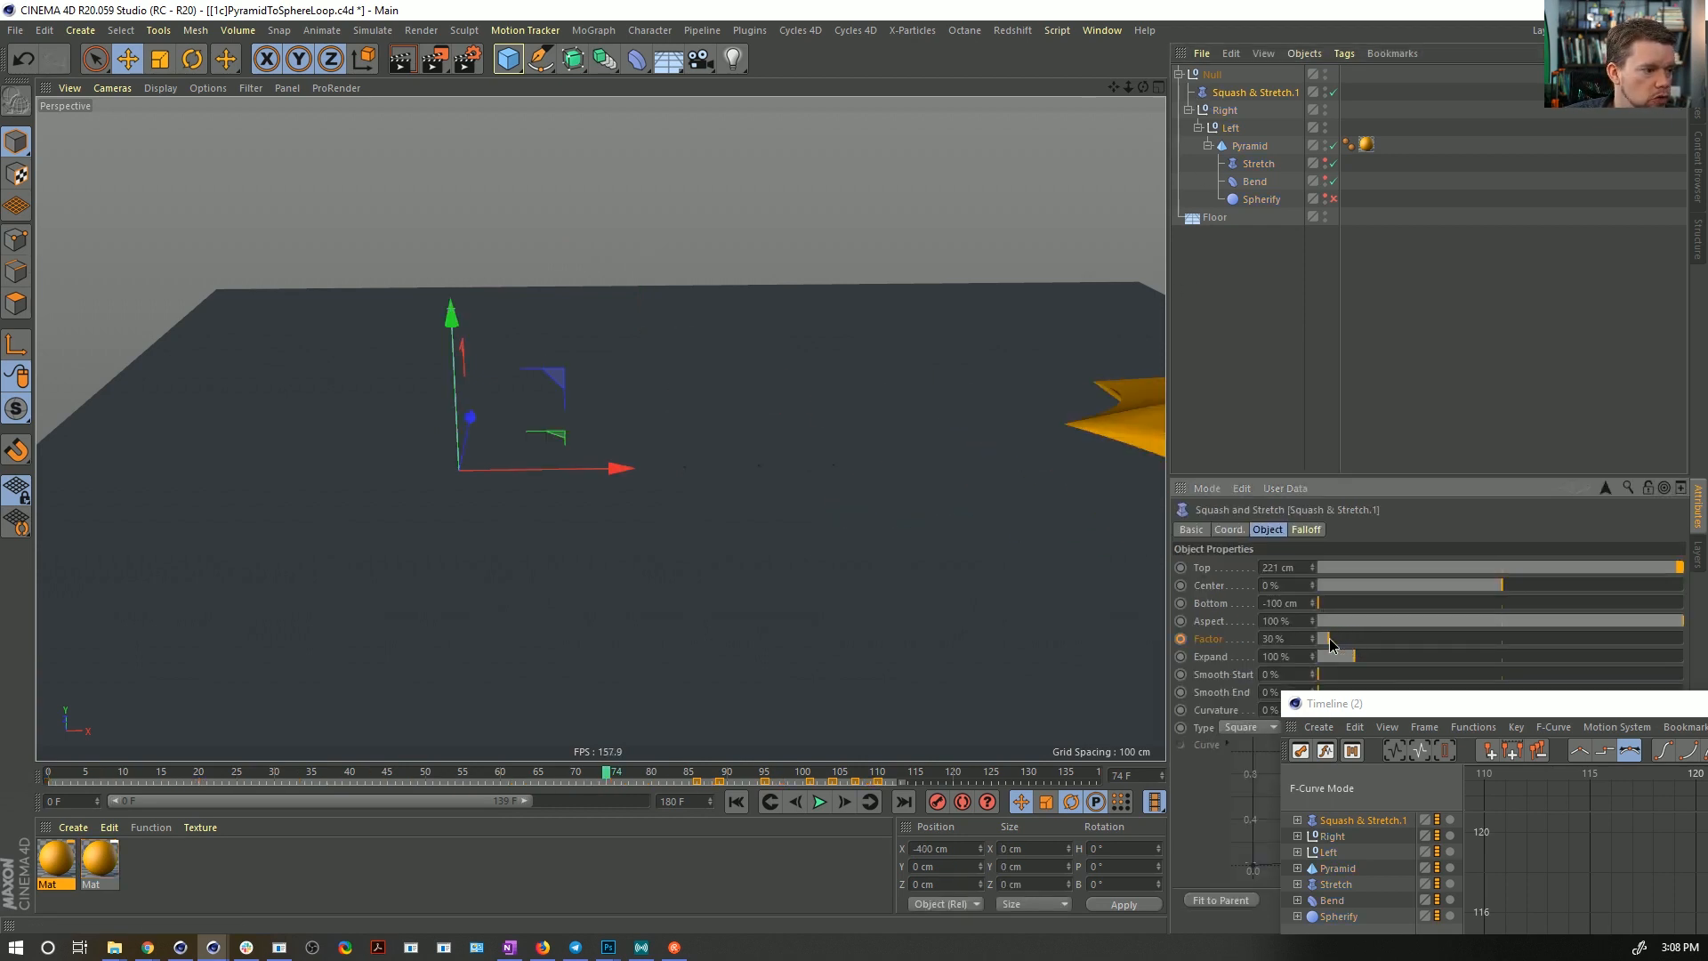
{"action": "key", "text": "ctrl+z"}
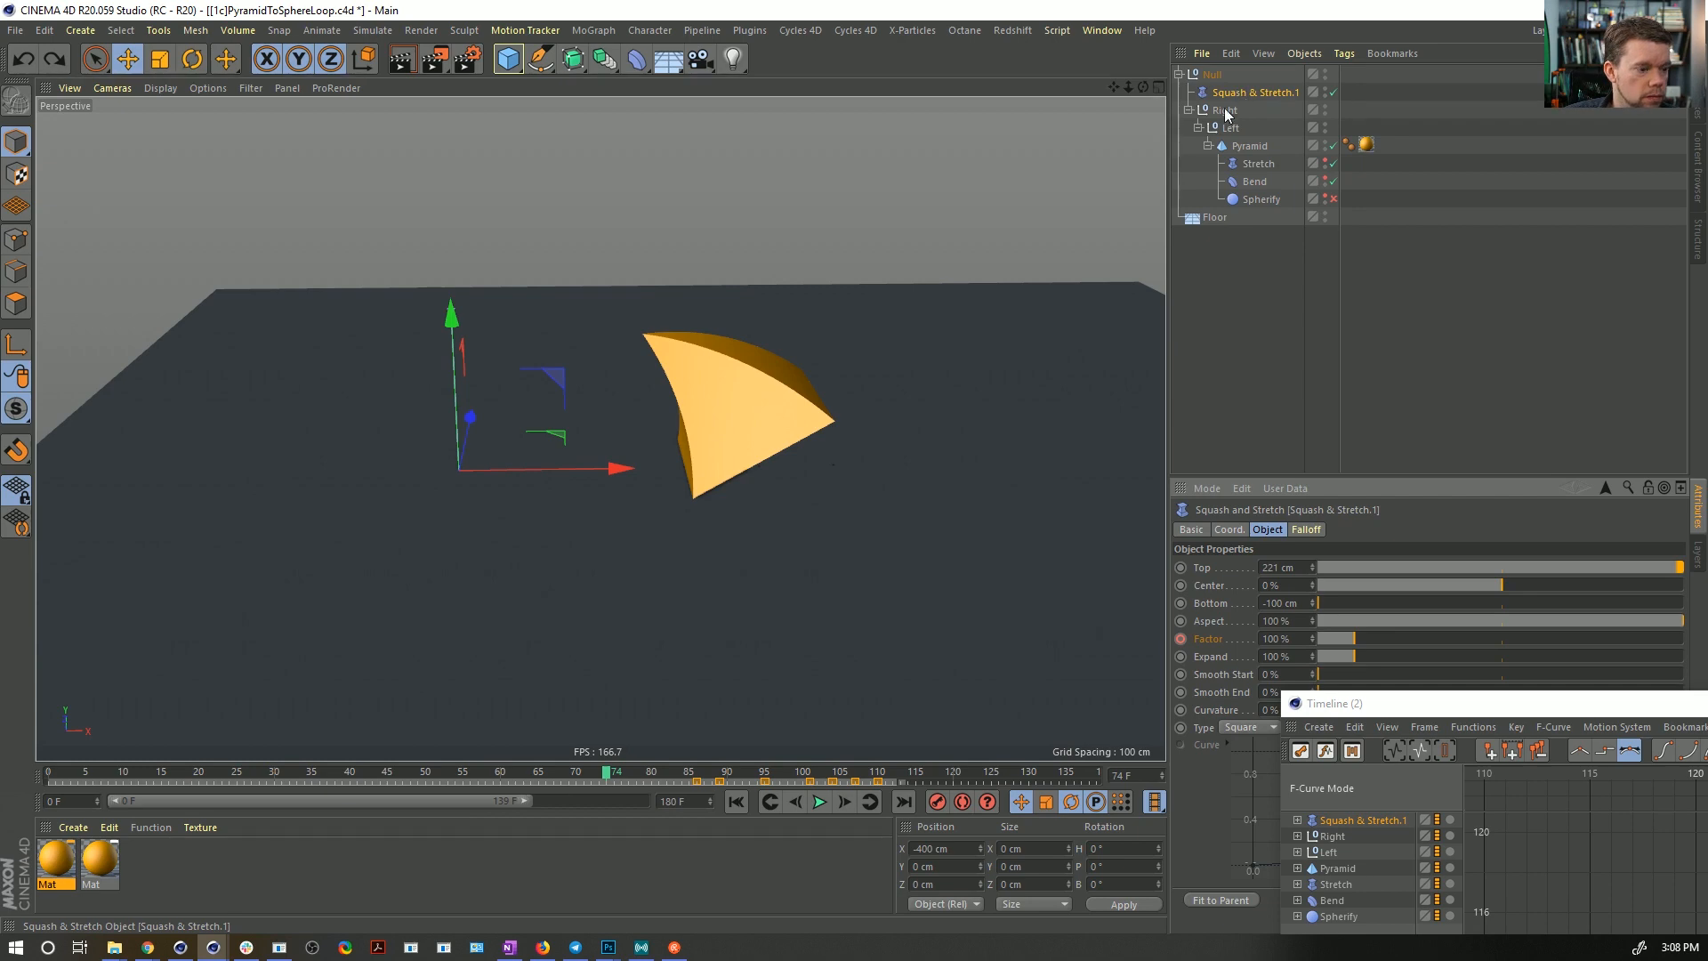
- Close the floating F-curve timeline window and save the scene at its first frame
{"action": "left_click_drag", "start_coordinate": [1372, 714], "coordinate": [703, 167]}
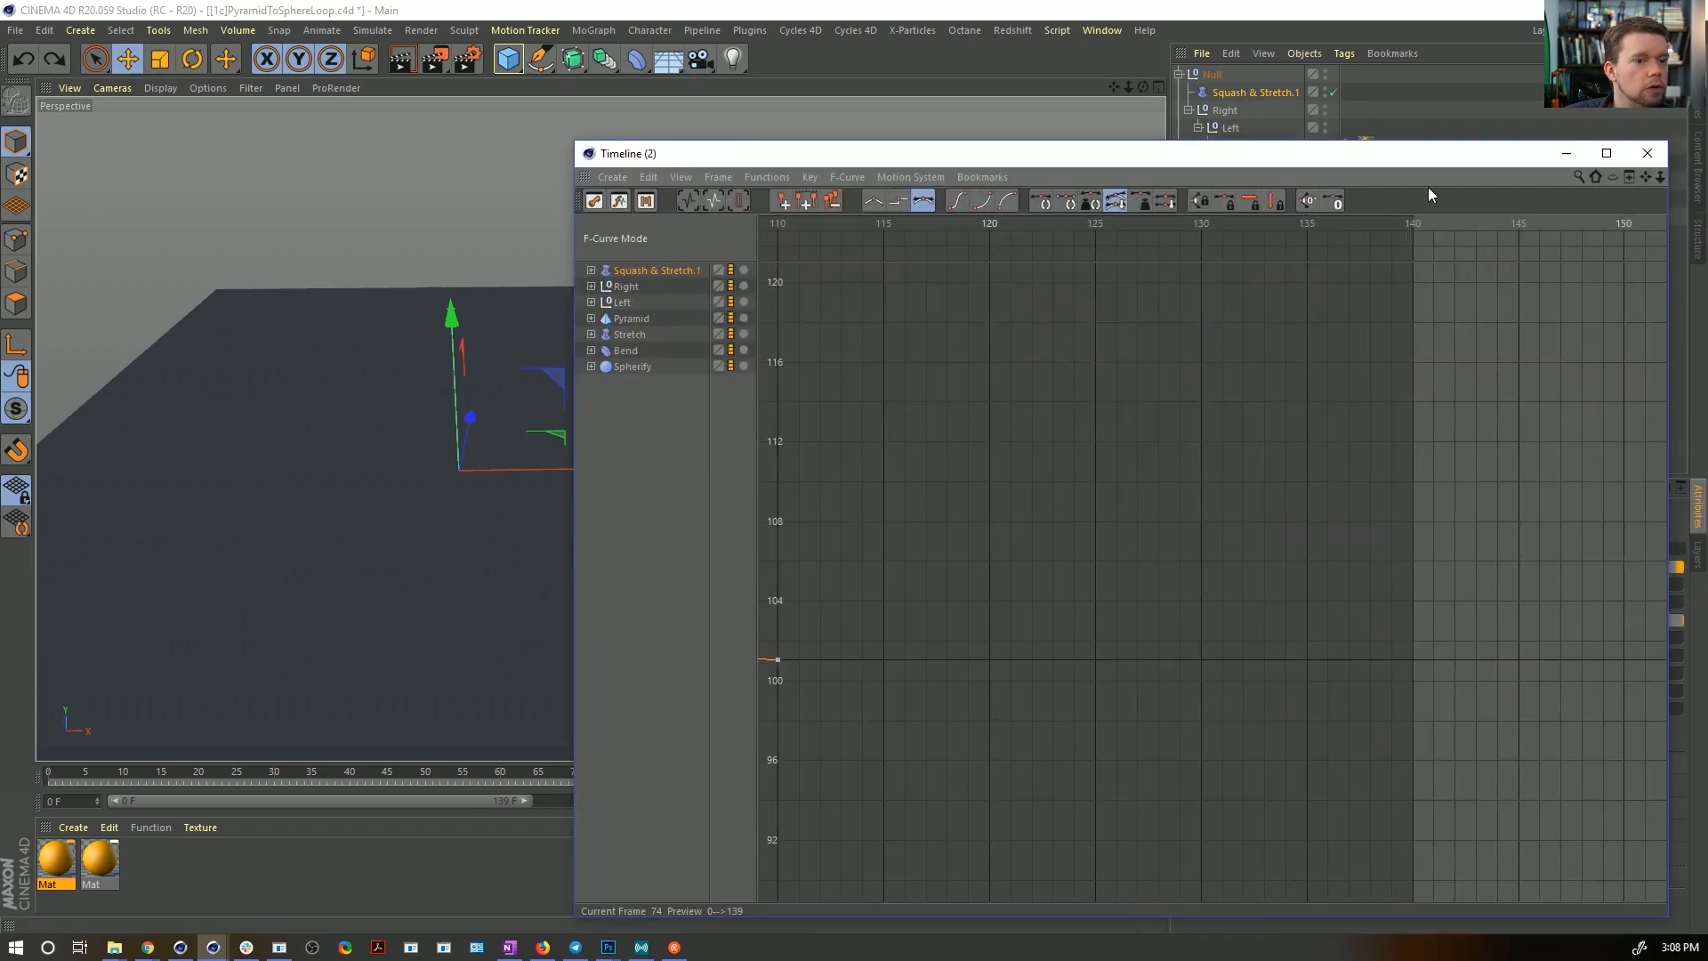
{"action": "left_click", "coordinate": [1647, 154]}
{"action": "left_click", "coordinate": [1245, 455]}
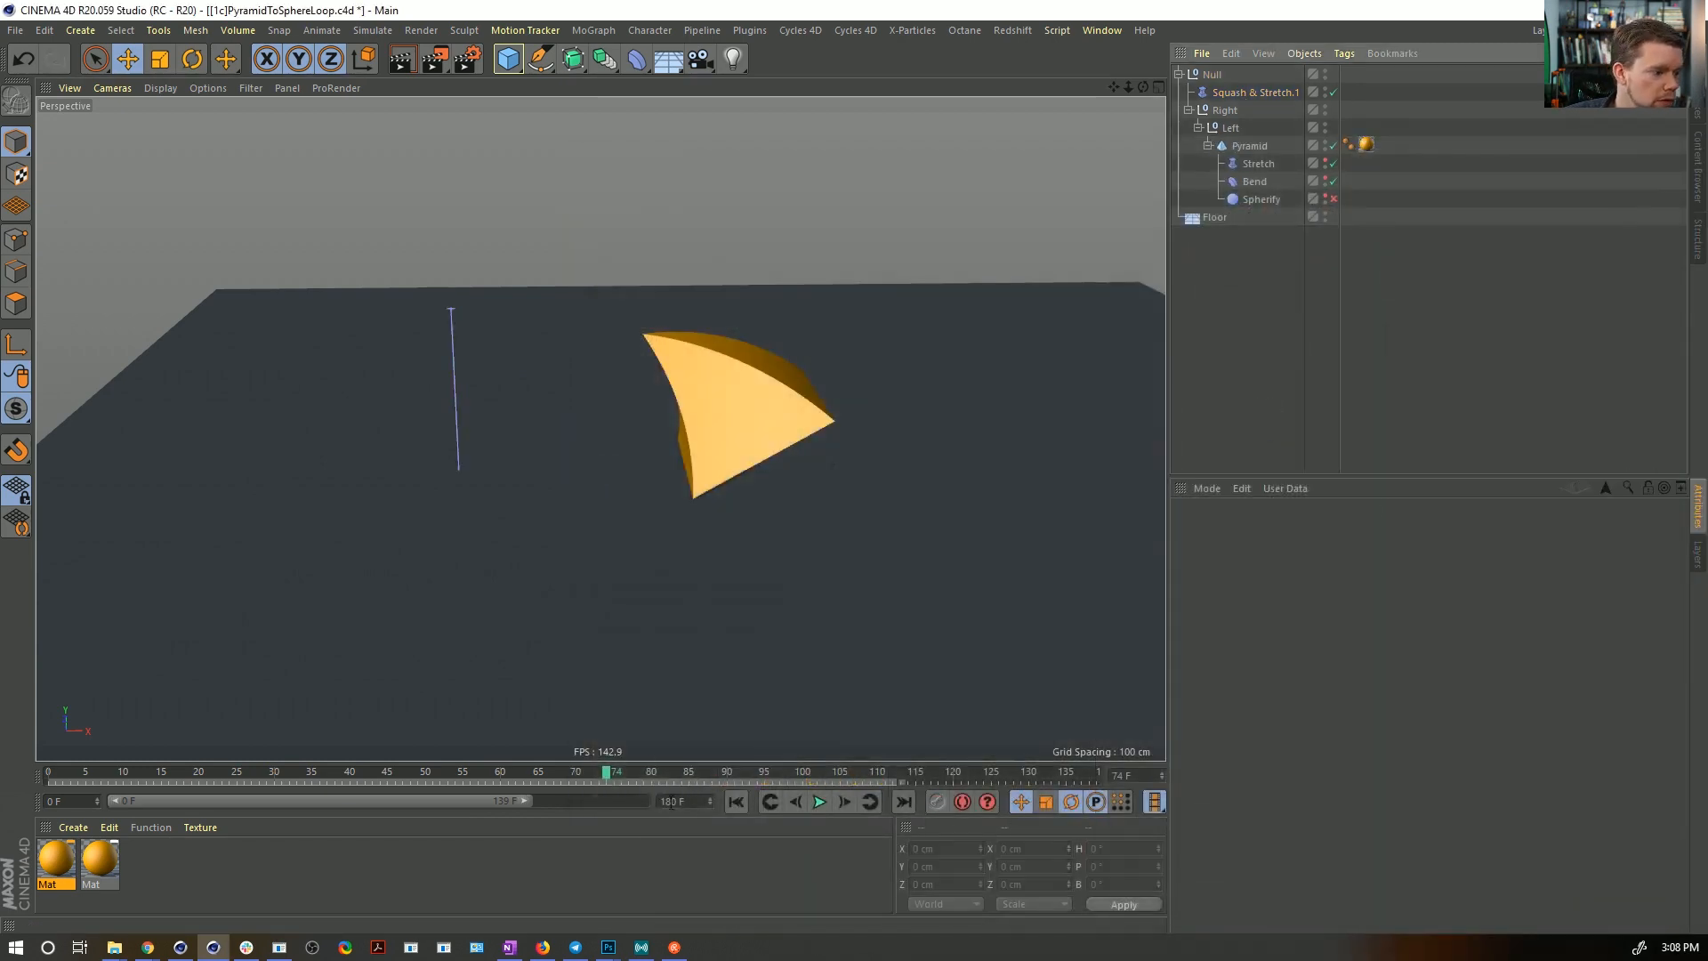
{"action": "left_click", "coordinate": [737, 801]}
{"action": "key", "text": "ctrl+s"}
- Play the whole loop once and hide the Squash & Stretch.1 deformer in the editor view
{"action": "left_click", "coordinate": [820, 801]}
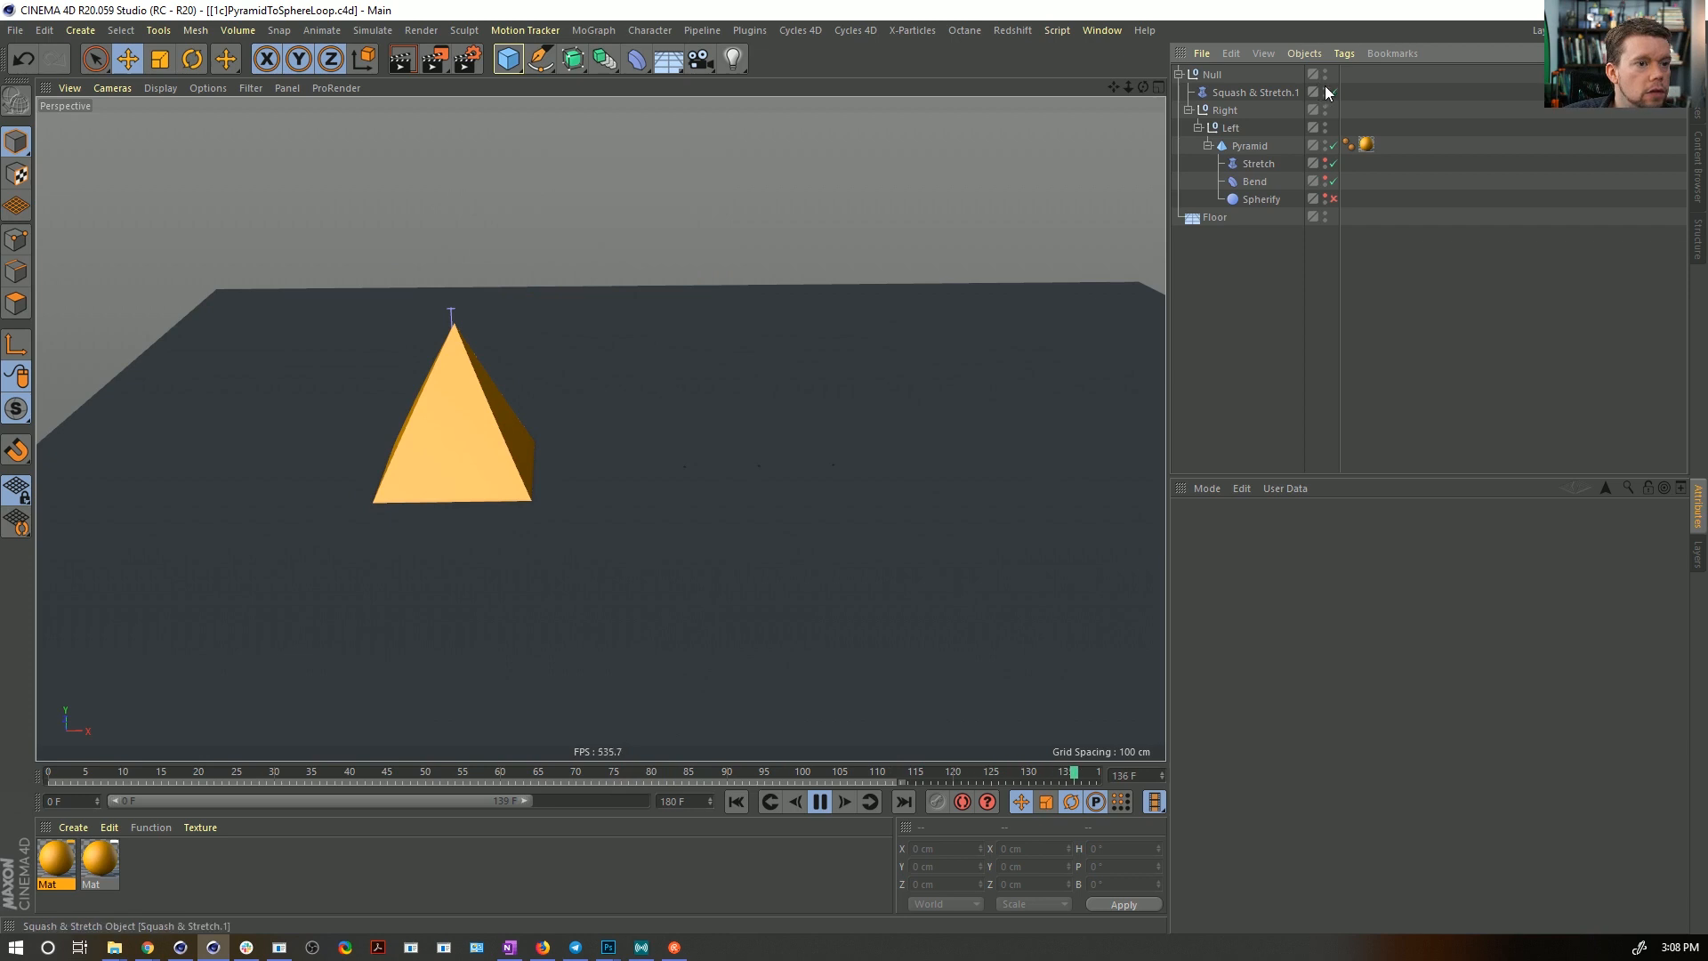
{"action": "left_click", "coordinate": [820, 801]}
{"action": "left_click", "coordinate": [730, 803]}
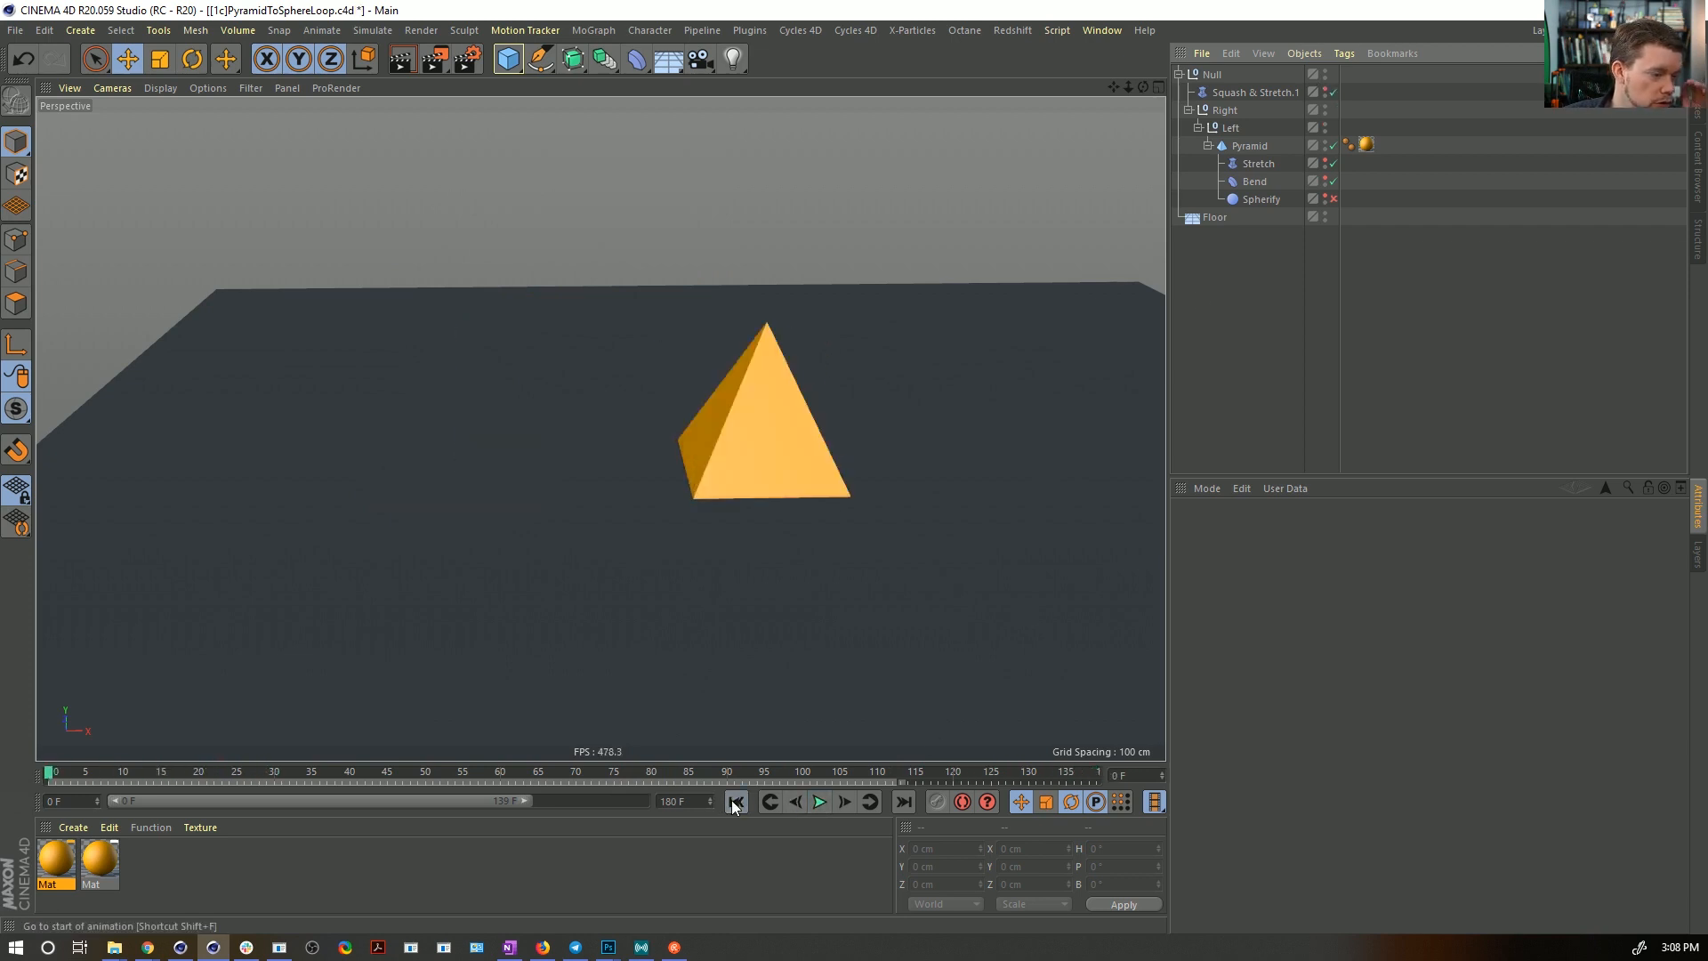
- Replace the floor with a 200 cm cube placed at Y -100 cm beneath the pyramid
{"action": "left_click", "coordinate": [508, 58]}
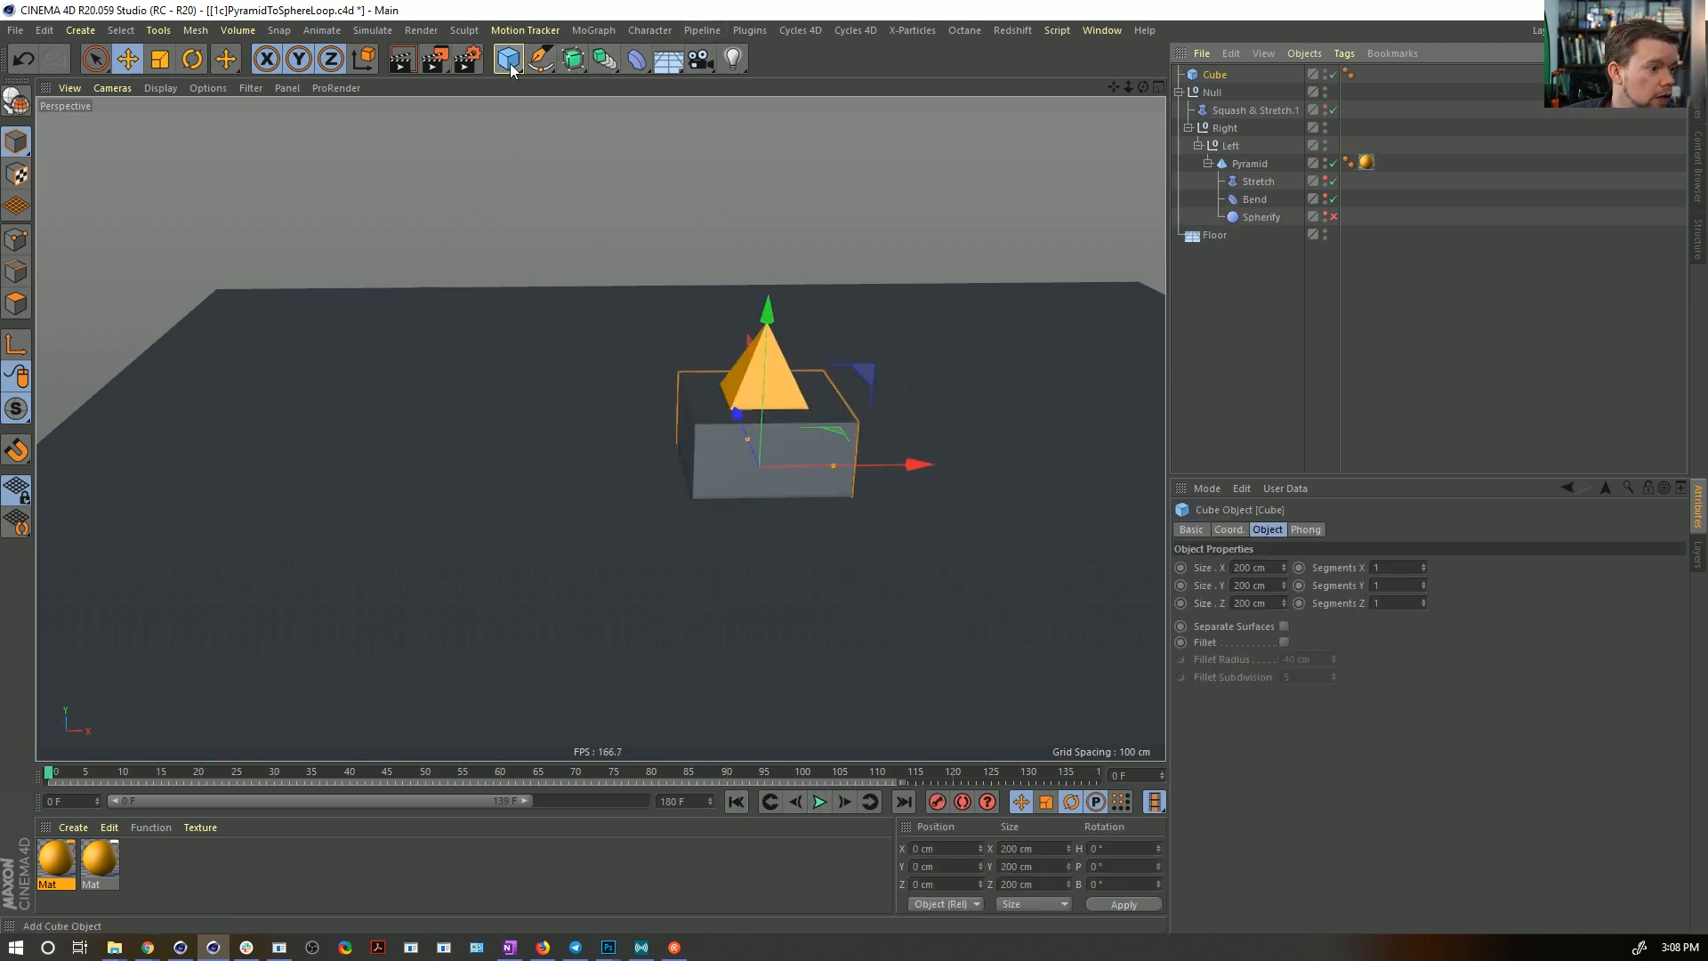
{"action": "left_click", "coordinate": [1215, 235]}
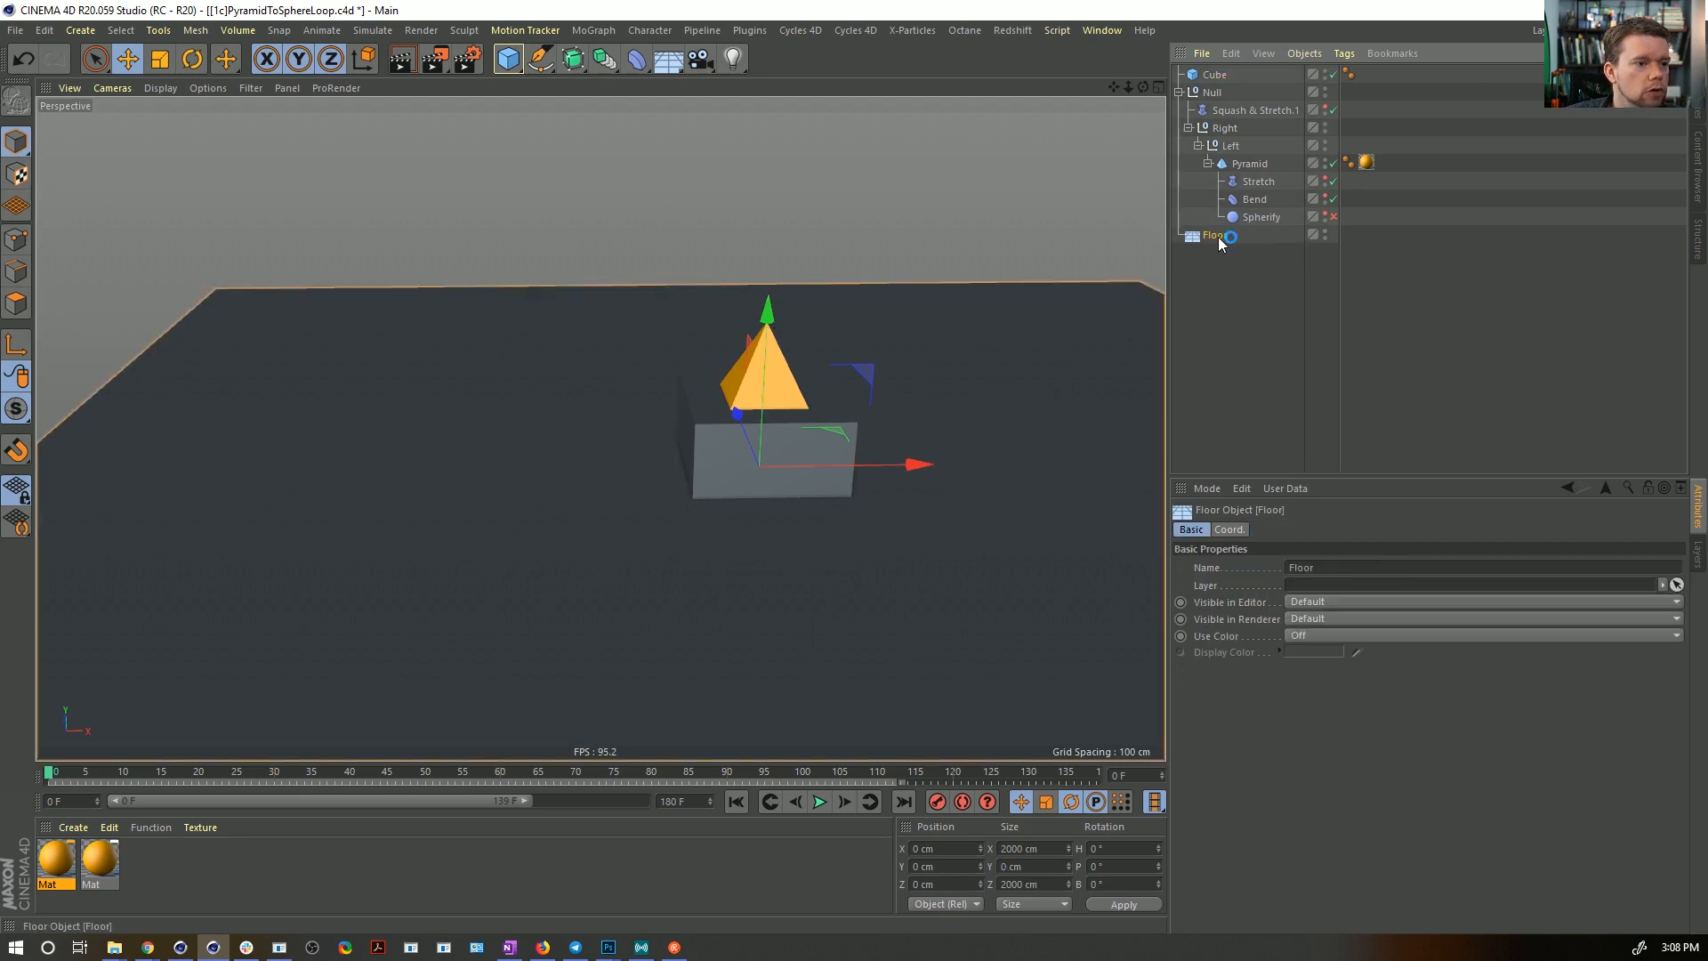
{"action": "key", "text": "Delete"}
{"action": "left_click", "coordinate": [1215, 74]}
{"action": "left_click_drag", "start_coordinate": [773, 329], "coordinate": [776, 393]}
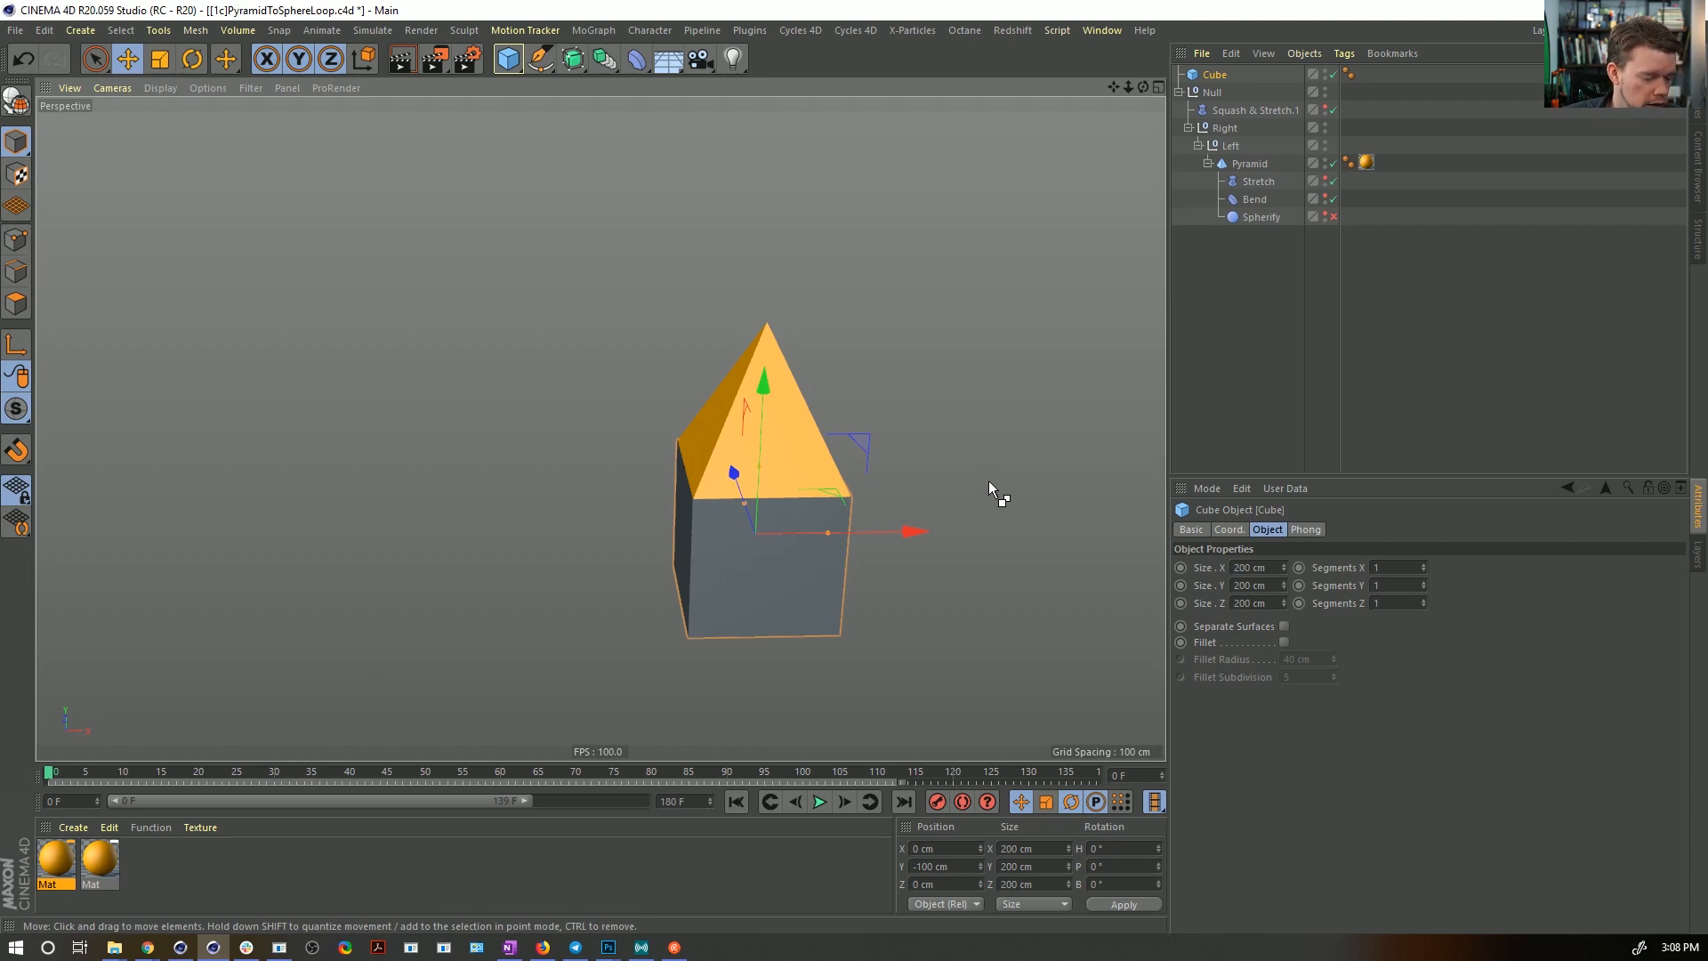
- Duplicate the cube to X -300 cm and play the loop to compare it with the pyramid's landing spot
{"action": "key", "text": "ctrl+c"}
{"action": "key", "text": "ctrl+v"}
{"action": "left_click_drag", "start_coordinate": [908, 531], "coordinate": [680, 533]}
{"action": "left_click", "coordinate": [820, 801]}
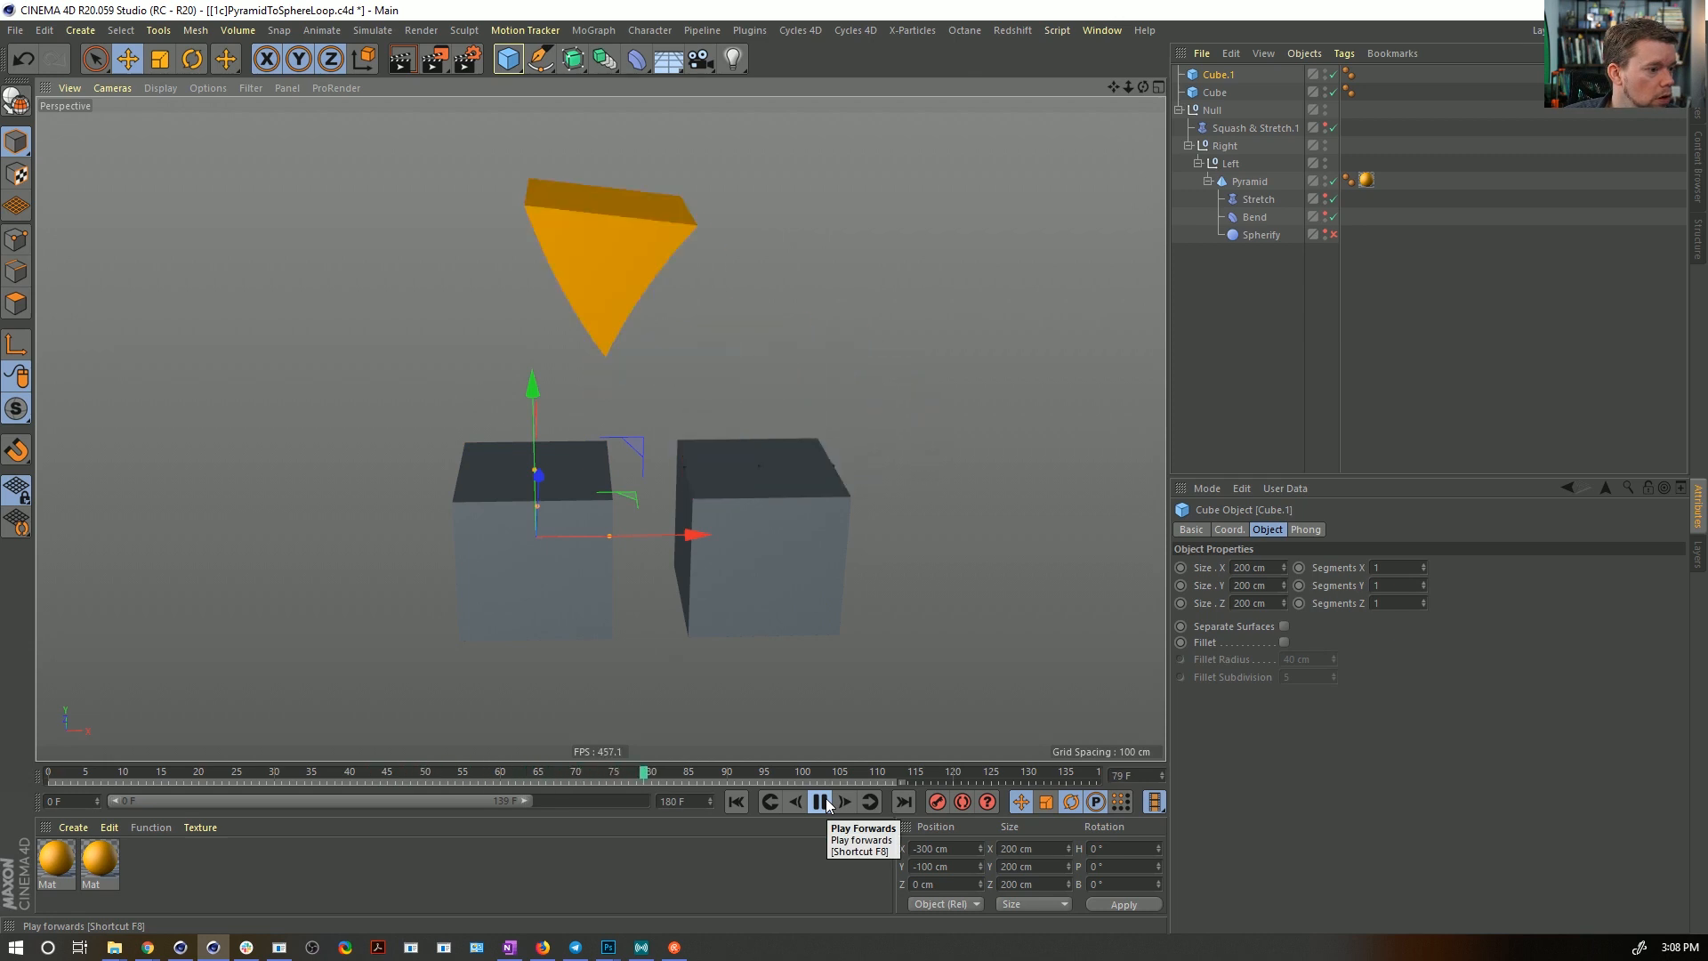
{"action": "left_click", "coordinate": [819, 802]}
- Reposition the duplicate cube at X -400 cm, directly under the landed pyramid
{"action": "left_click_drag", "start_coordinate": [698, 537], "coordinate": [638, 542]}
{"action": "key", "text": "ctrl+z"}
{"action": "key", "text": "ctrl+z"}
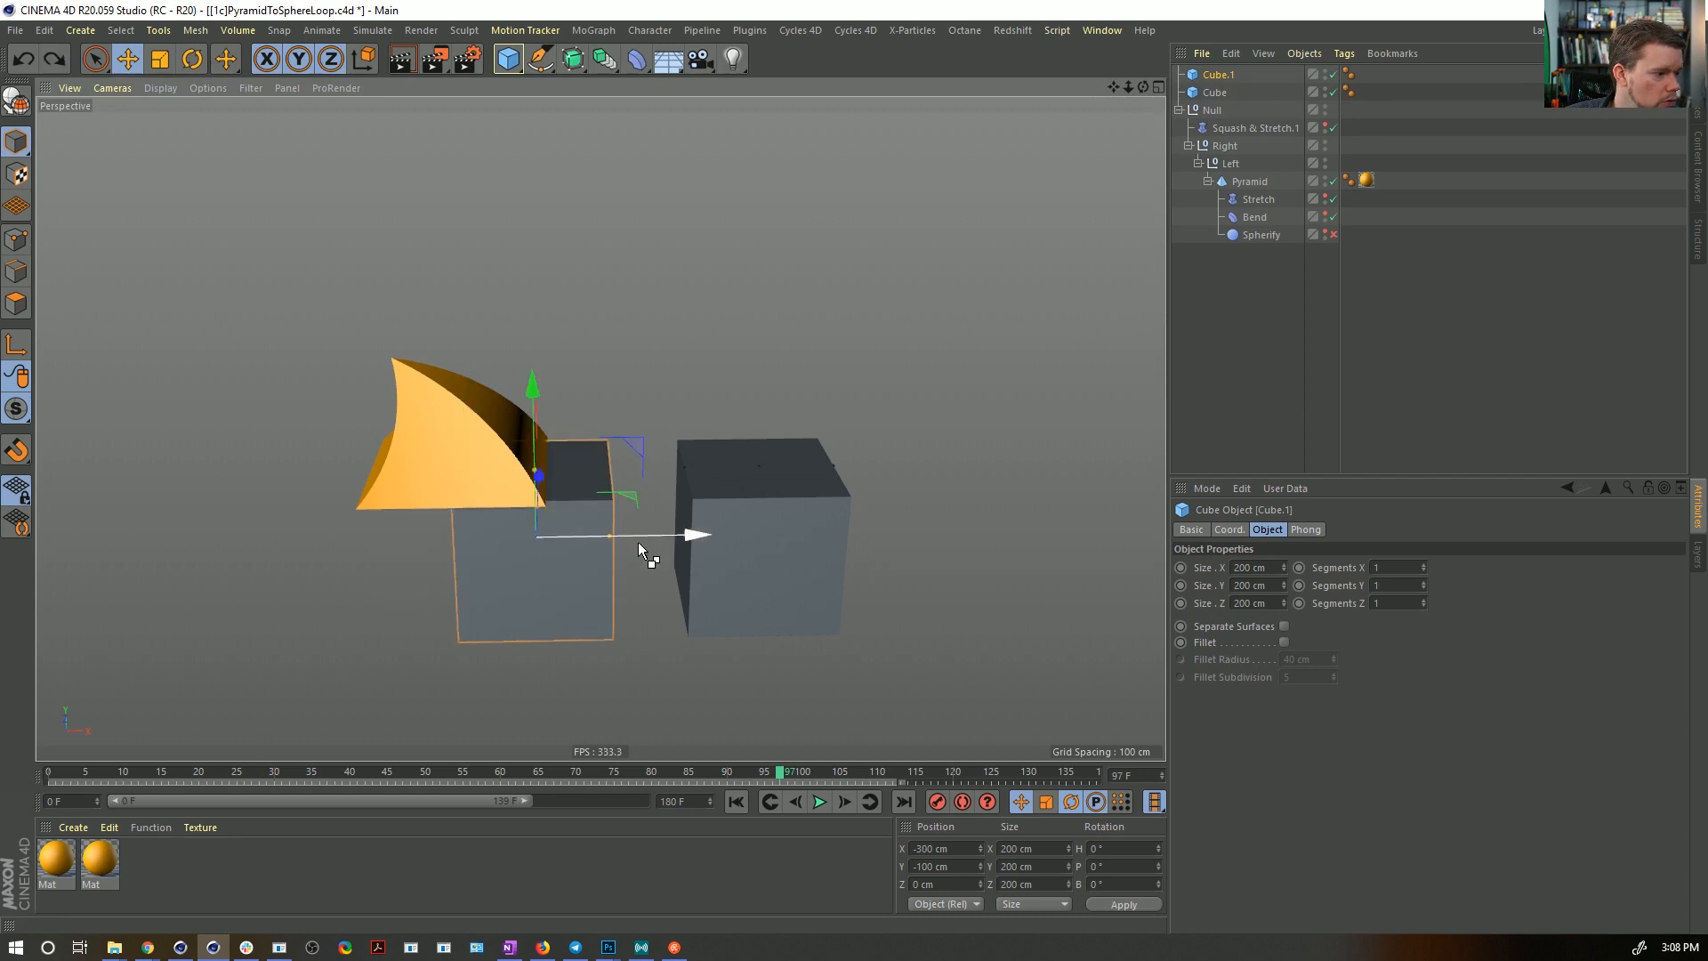
{"action": "left_click_drag", "start_coordinate": [900, 535], "coordinate": [614, 547]}
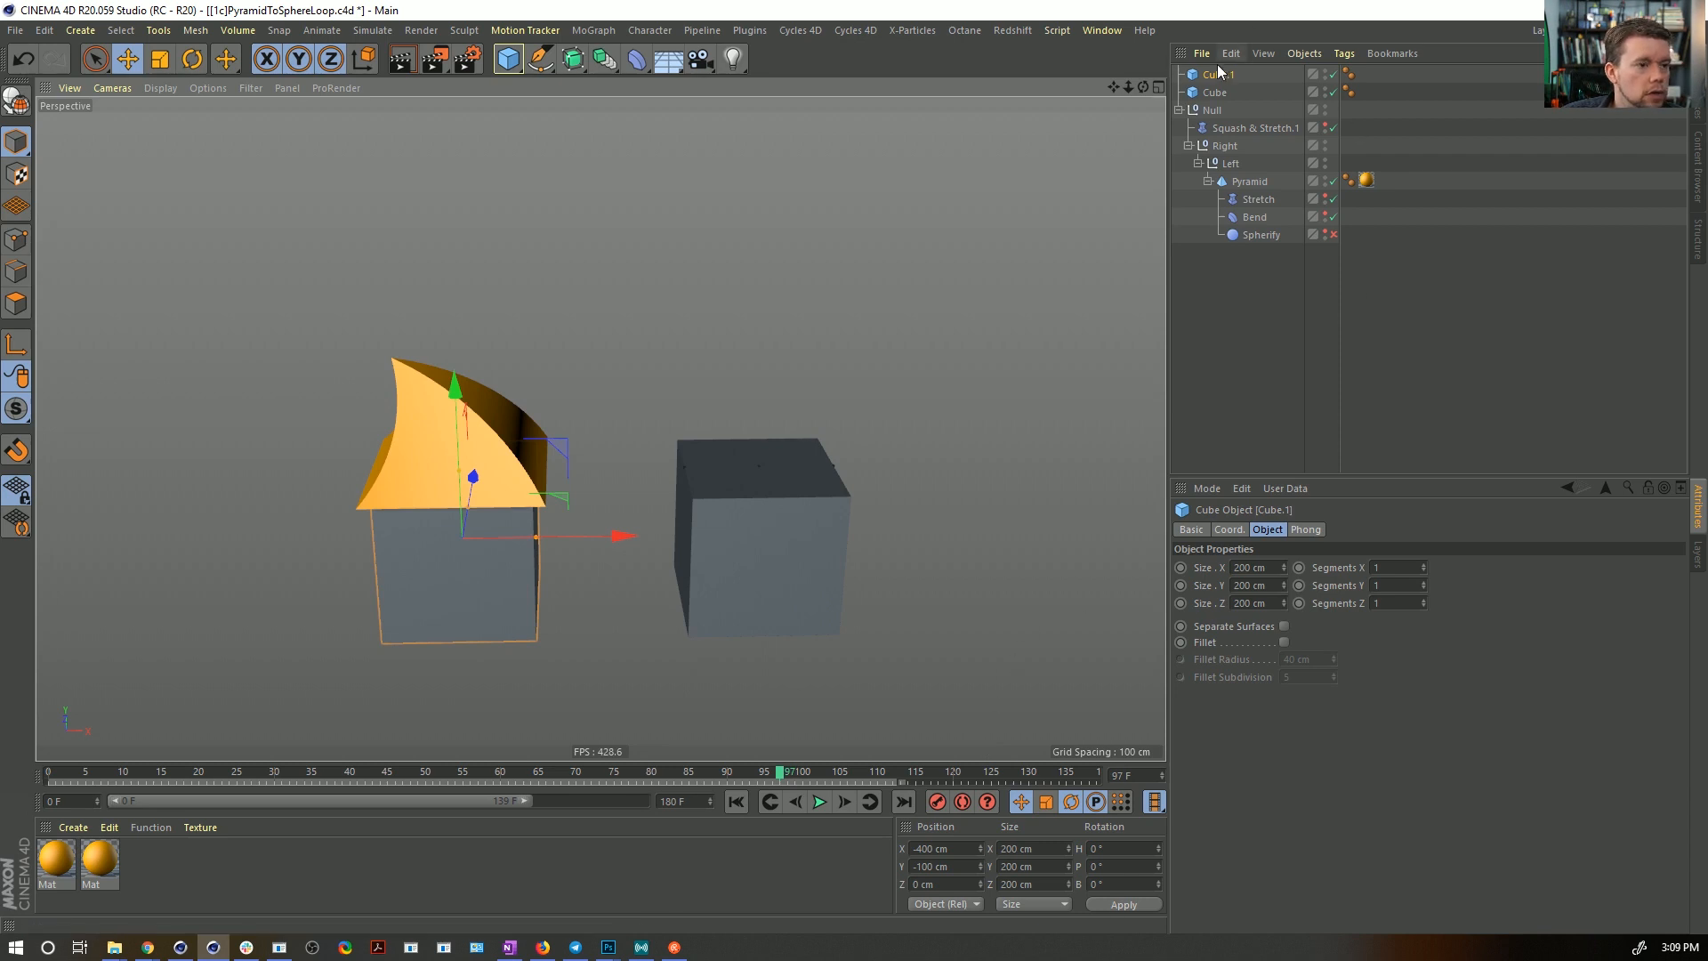
- Duplicate Cube.1 and place the copy at X -800 cm to continue the row of cubes
{"action": "key", "text": "ctrl+c"}
{"action": "key", "text": "ctrl+v"}
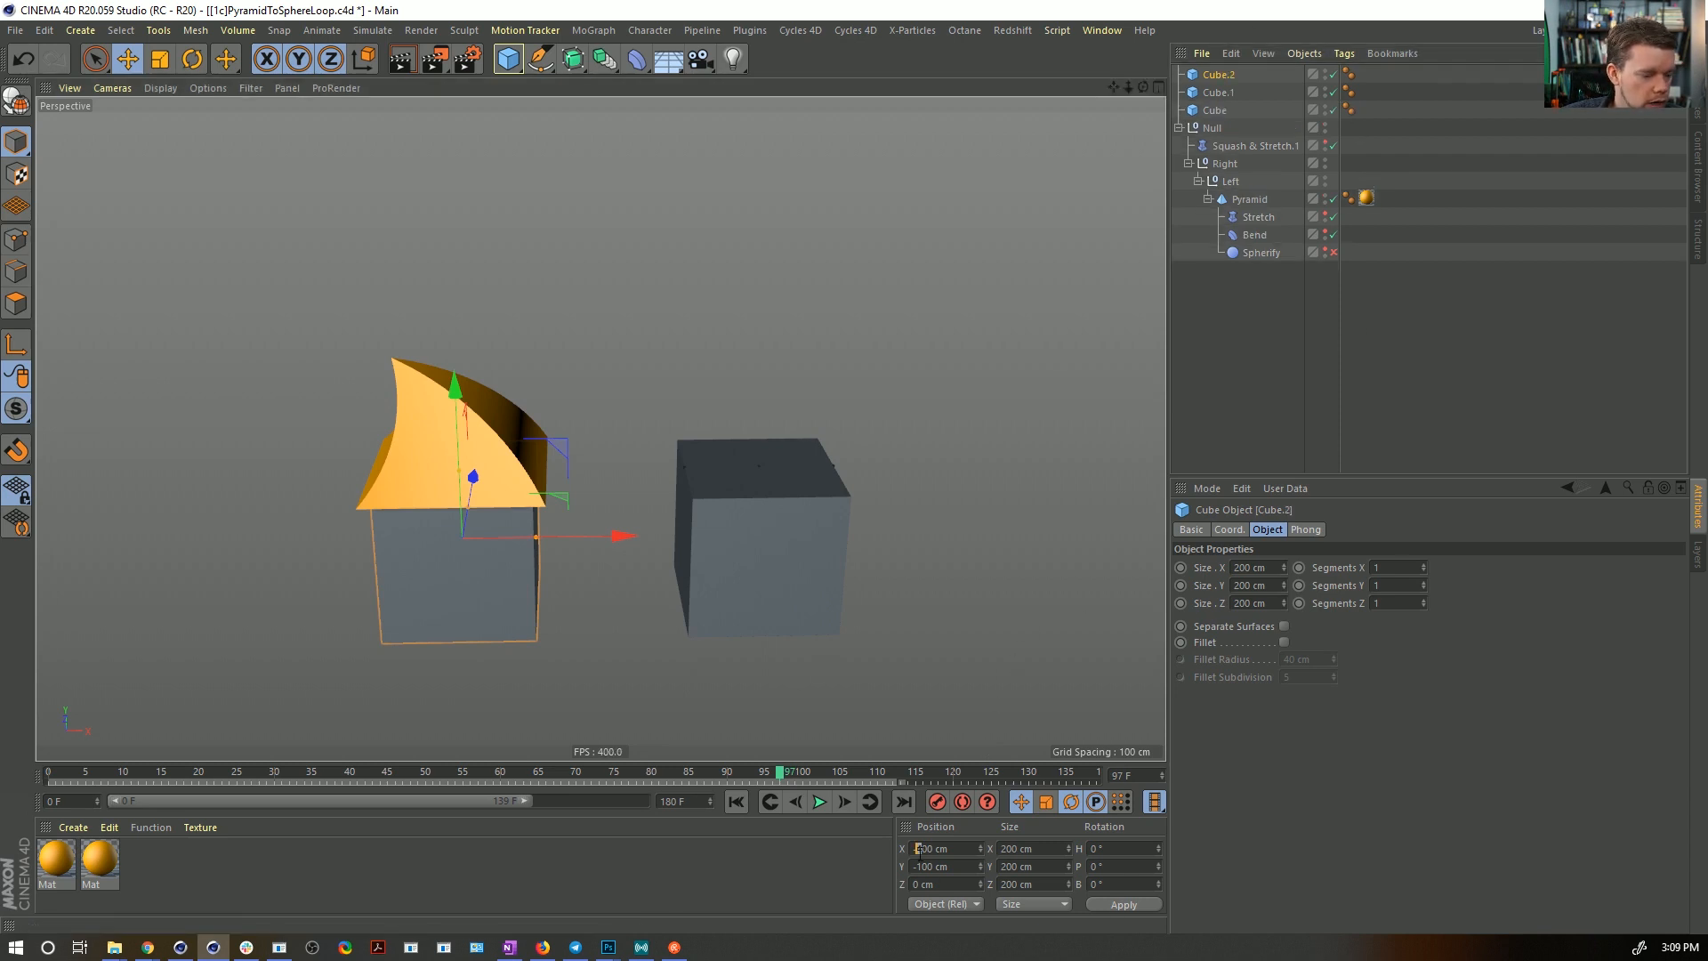
{"action": "key", "text": "Return"}
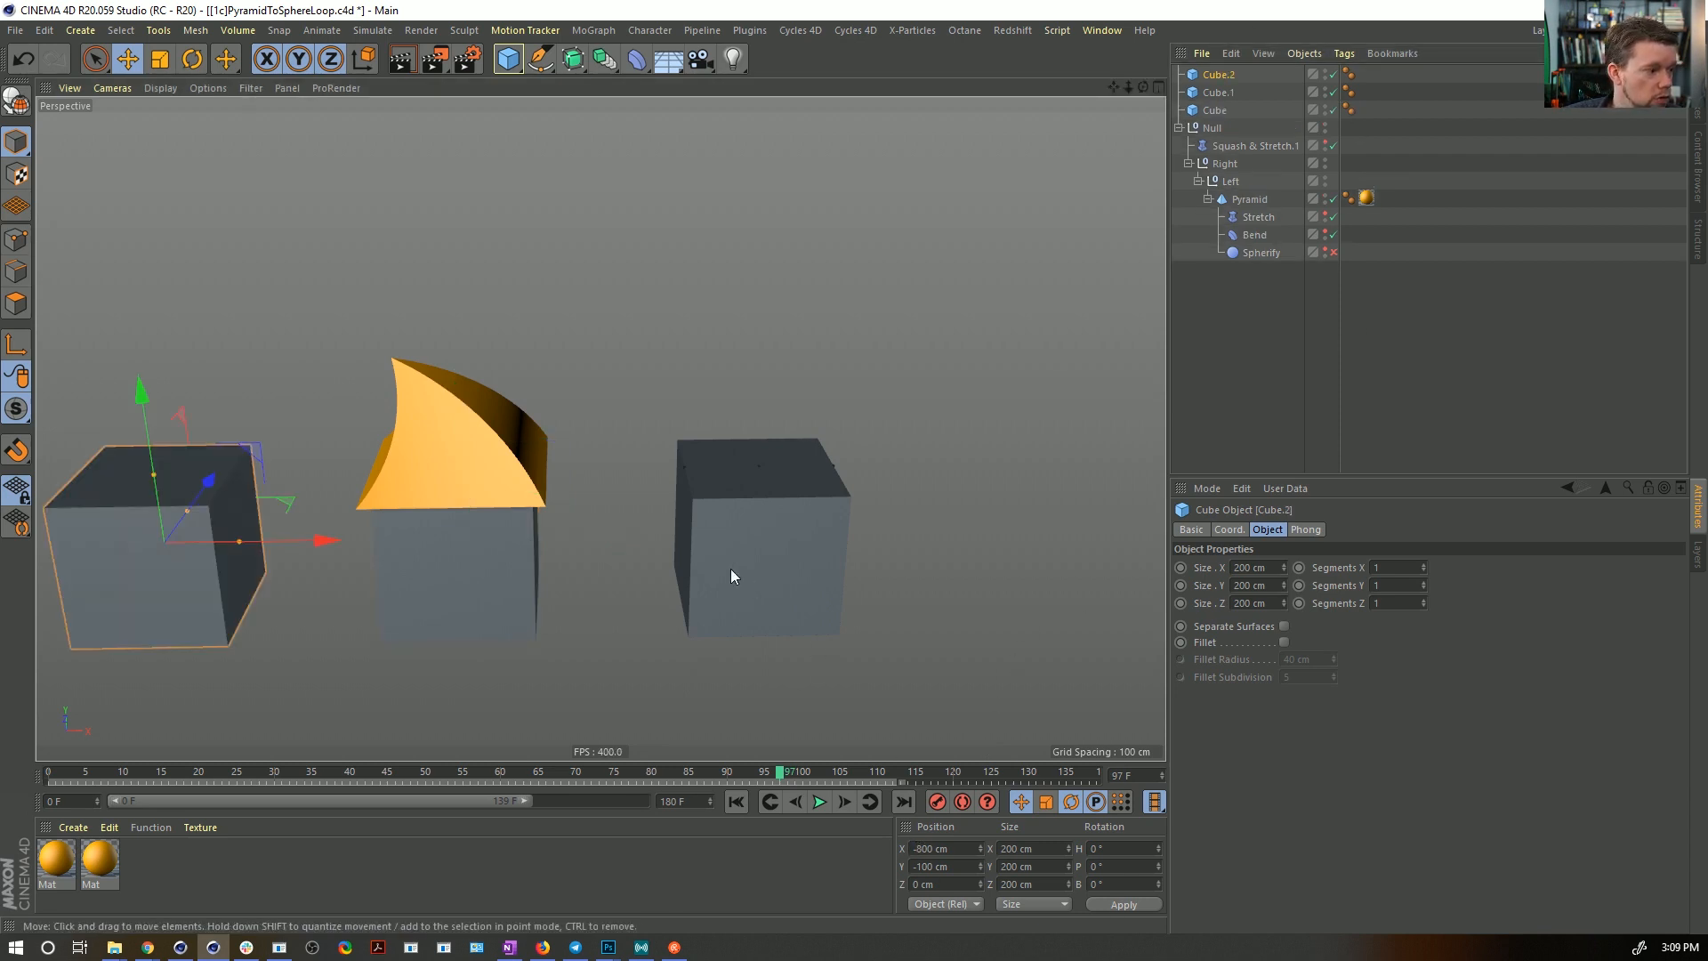
{"action": "left_click_drag", "start_coordinate": [562, 553], "coordinate": [547, 508], "text": "alt"}
{"action": "middle_click_drag", "start_coordinate": [542, 560], "coordinate": [689, 635], "text": "alt"}
{"action": "left_click_drag", "start_coordinate": [694, 639], "coordinate": [561, 568], "text": "alt"}
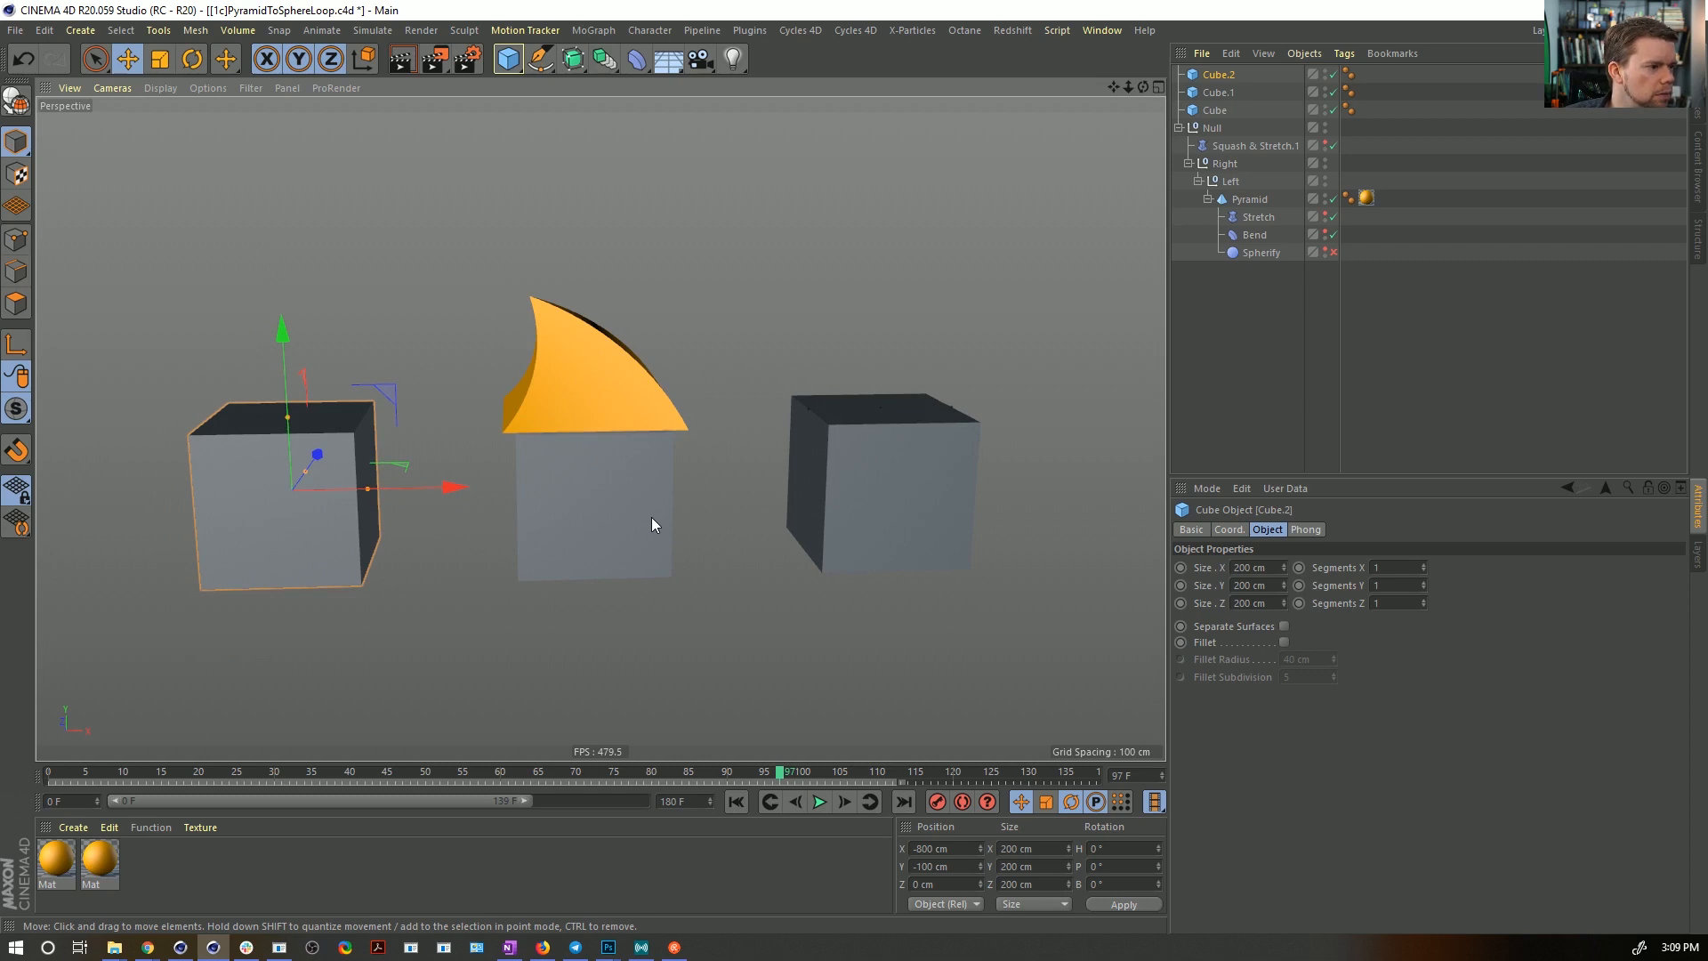
- Play the animation from the start to check the pyramid's jump between the cubes
{"action": "left_click", "coordinate": [736, 802]}
{"action": "left_click", "coordinate": [819, 802]}
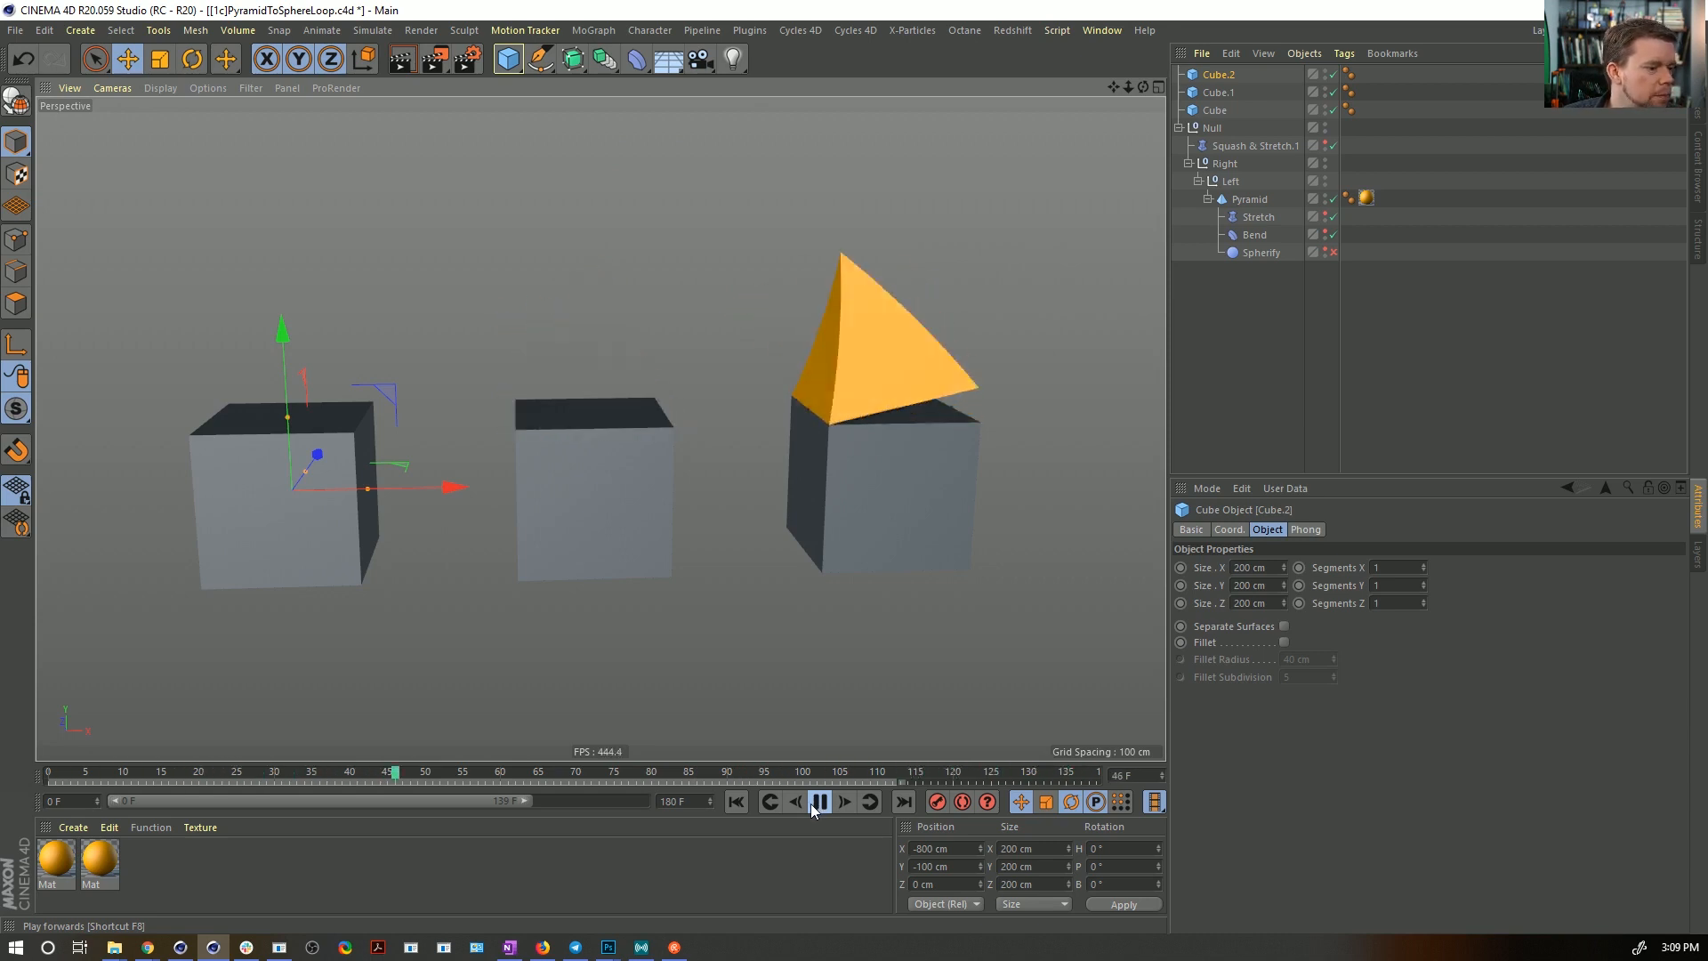
{"action": "left_click", "coordinate": [815, 803]}
{"action": "left_click", "coordinate": [737, 802]}
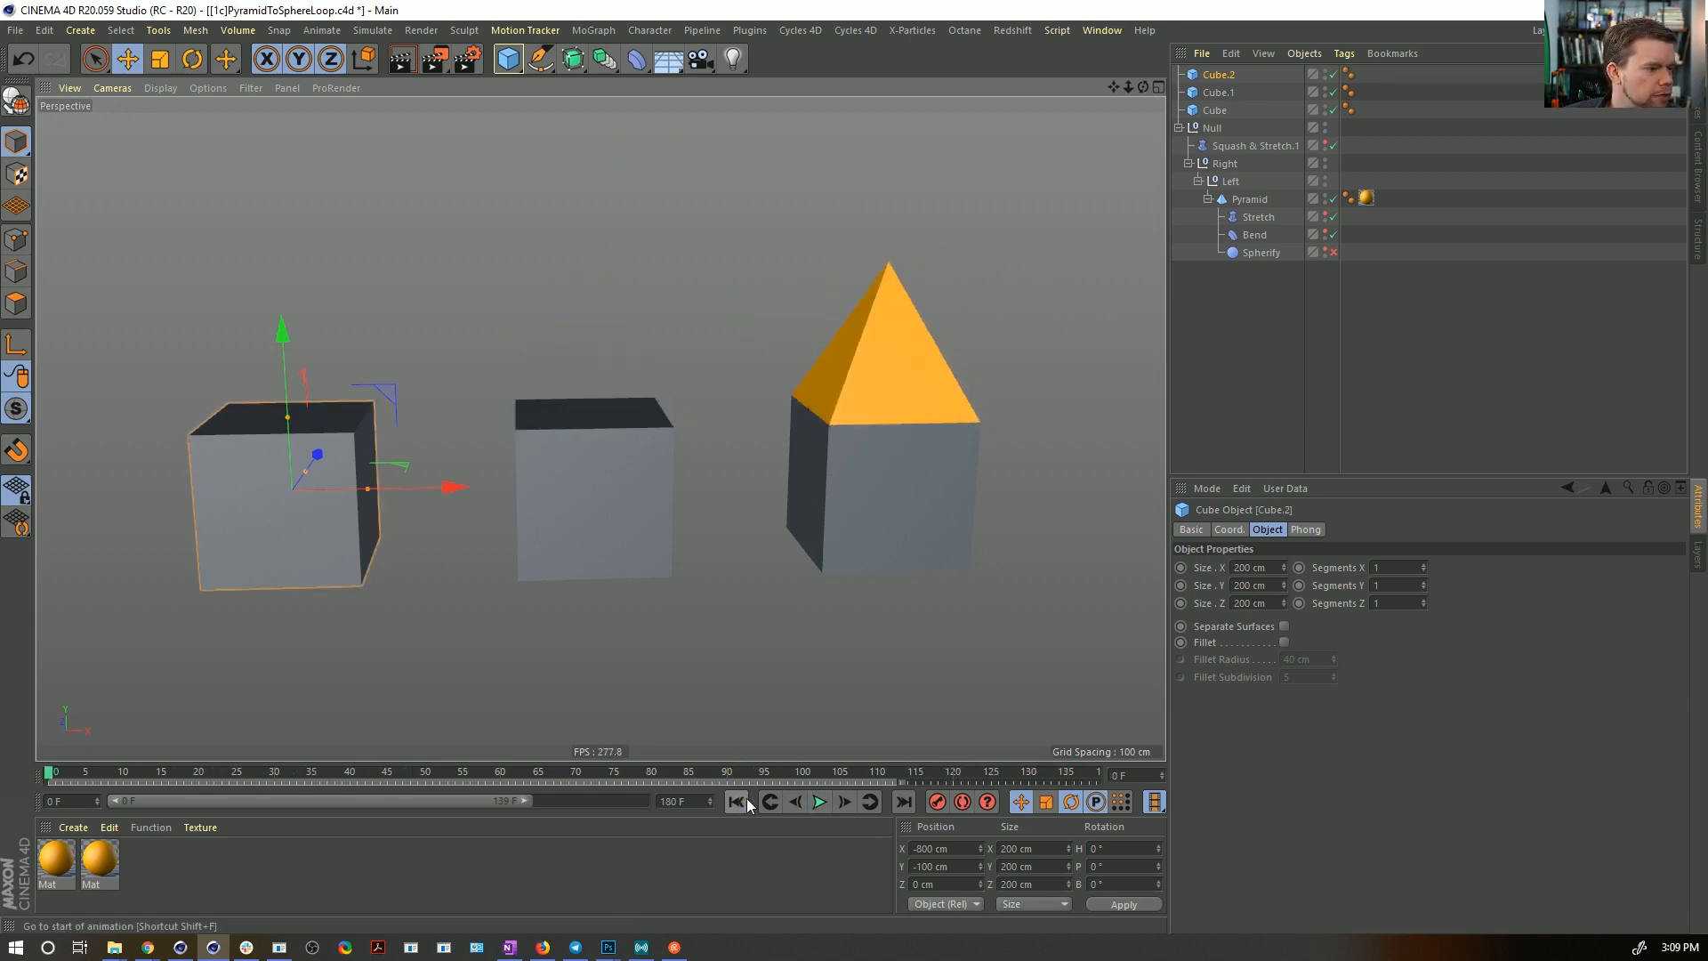
- Add a pyramid primitive and place a copy of it as a child of each of the three cubes
{"action": "left_click", "coordinate": [1212, 112]}
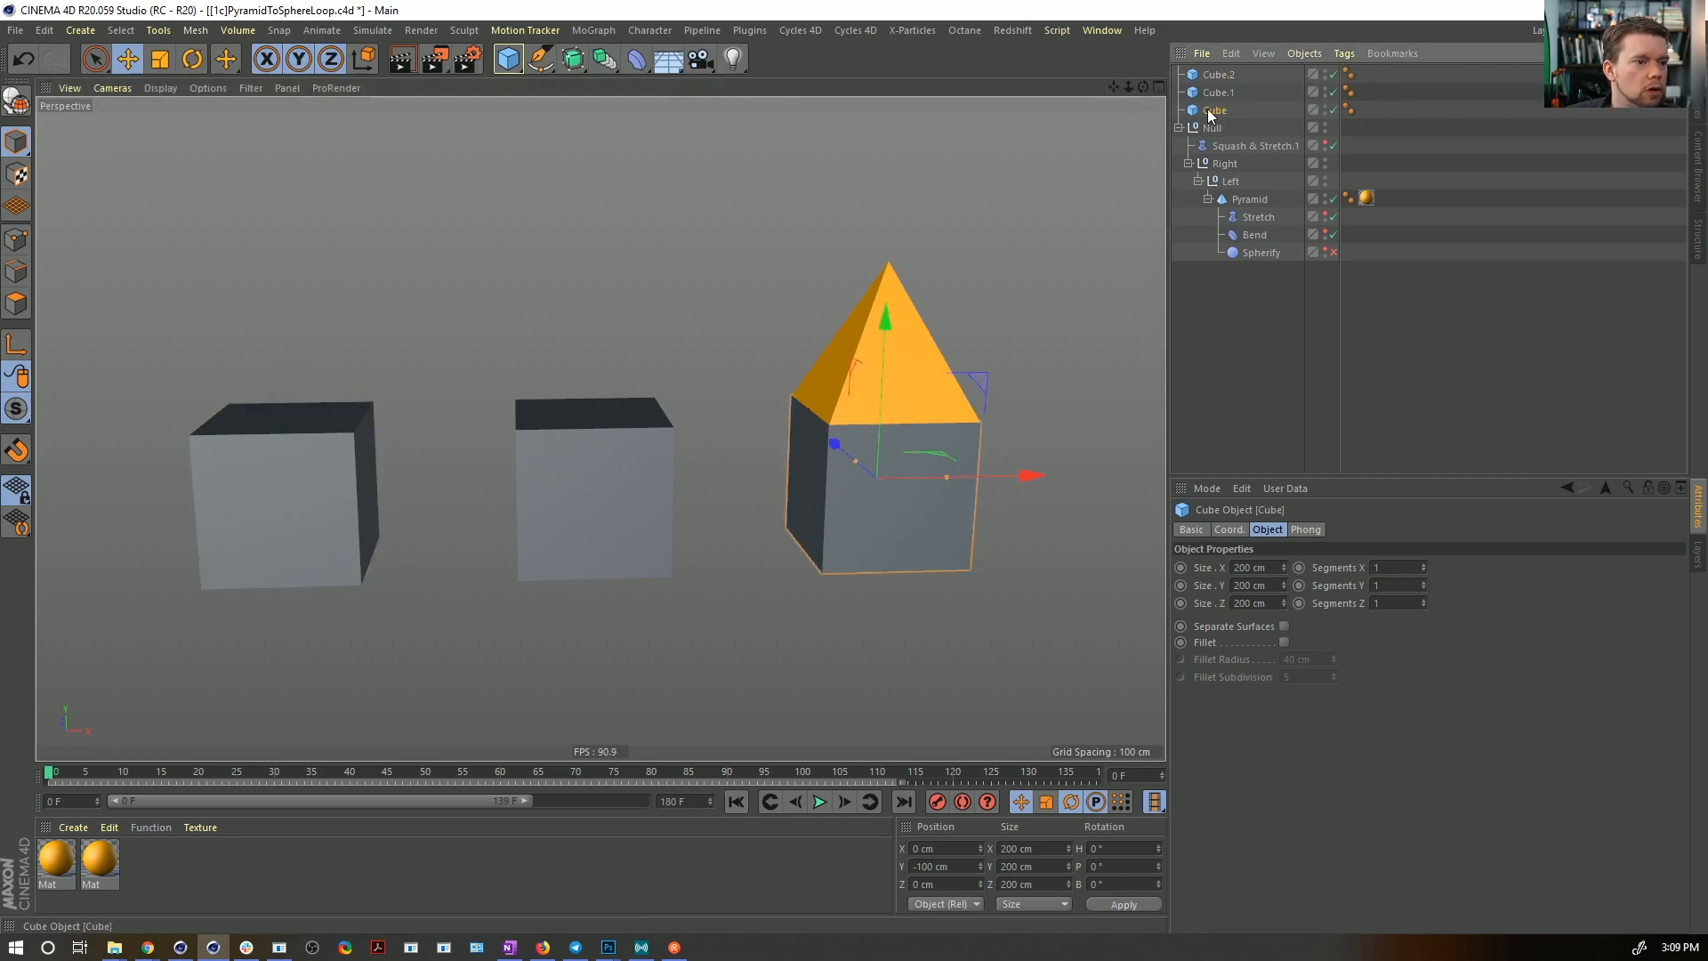
{"action": "left_click", "coordinate": [508, 59]}
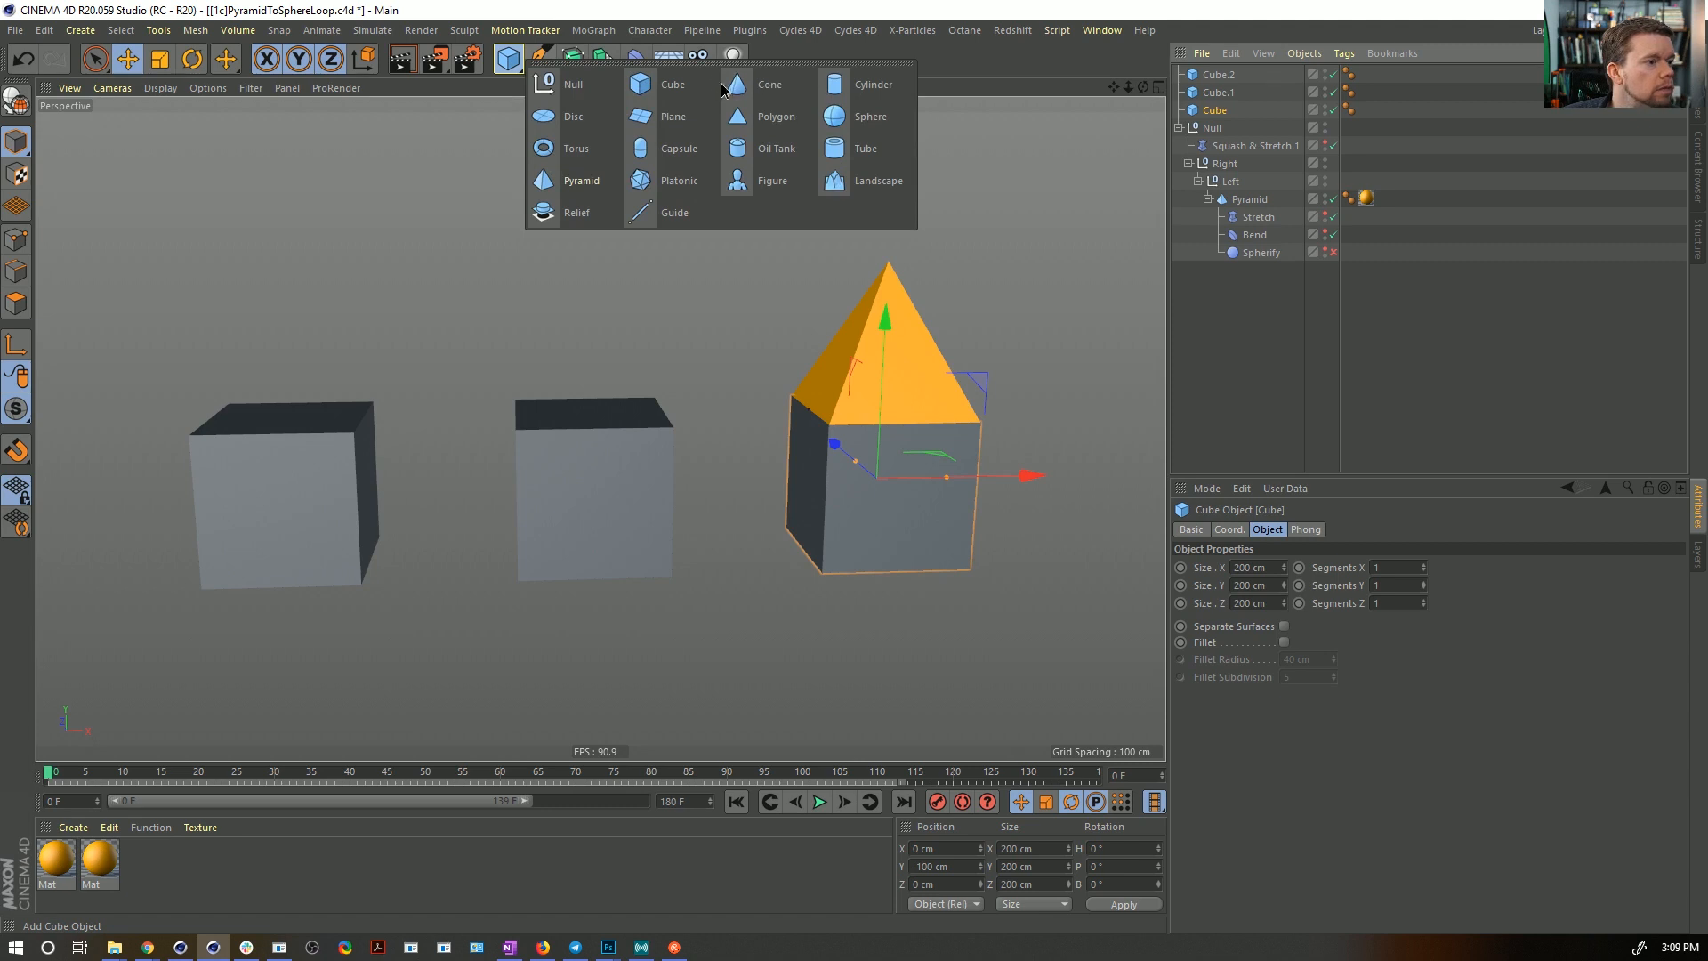
{"action": "left_click", "coordinate": [574, 180]}
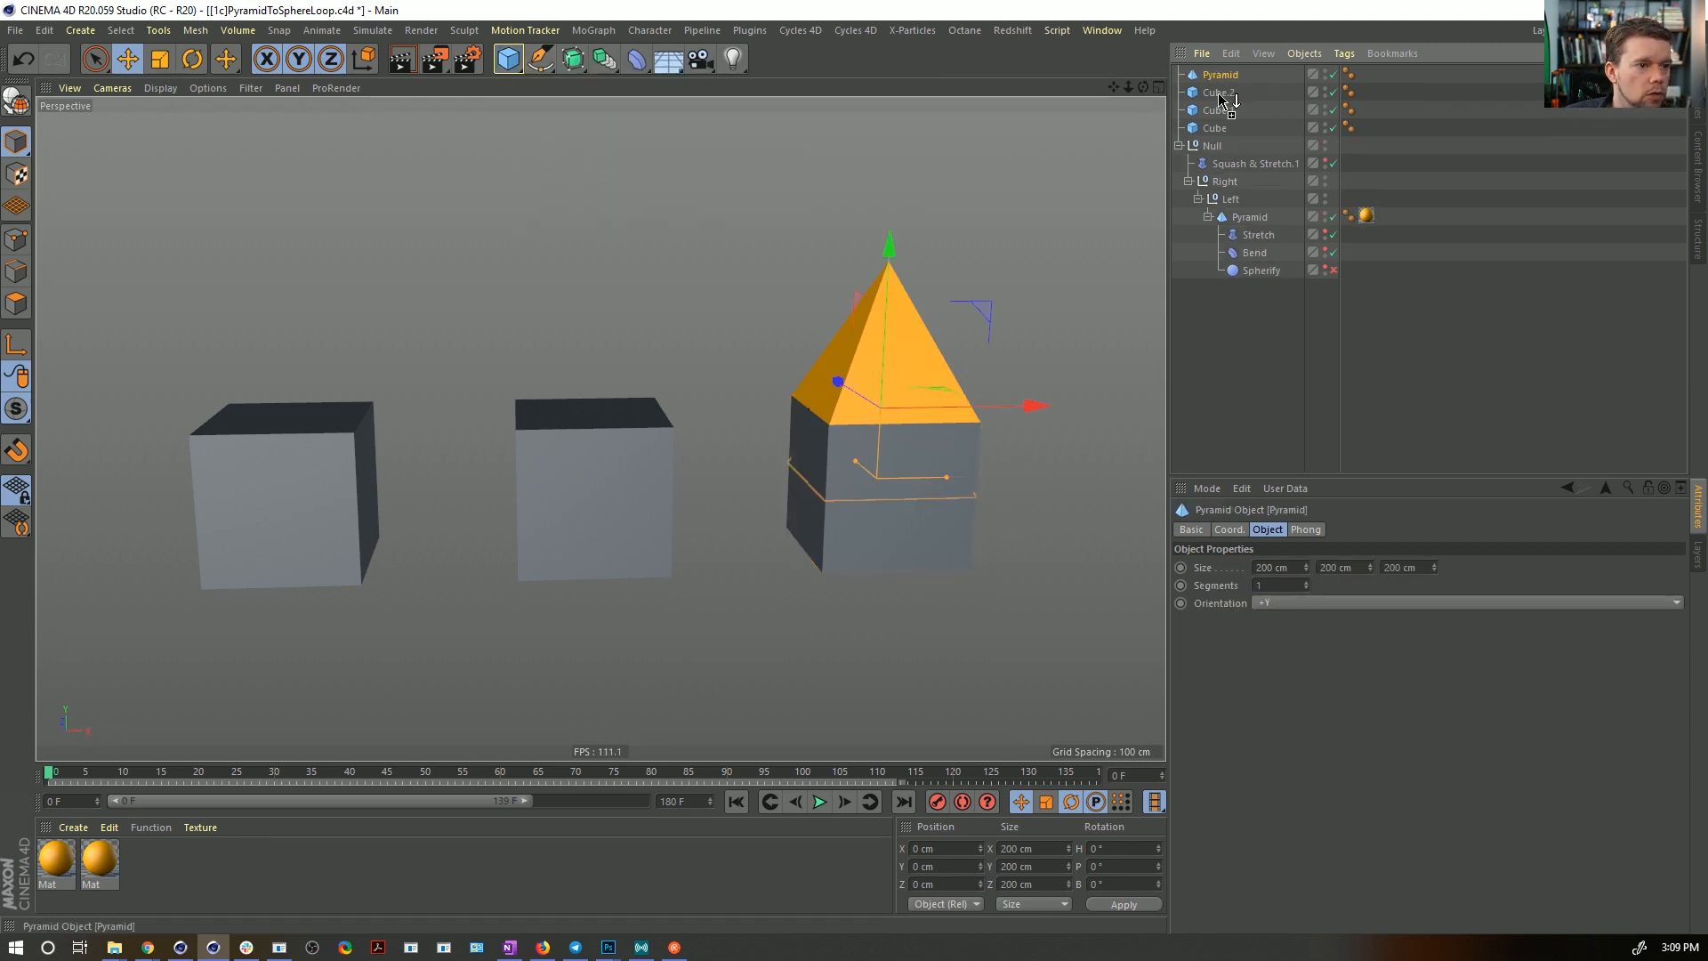
{"action": "left_click_drag", "start_coordinate": [1216, 100], "coordinate": [1216, 166], "text": "ctrl"}
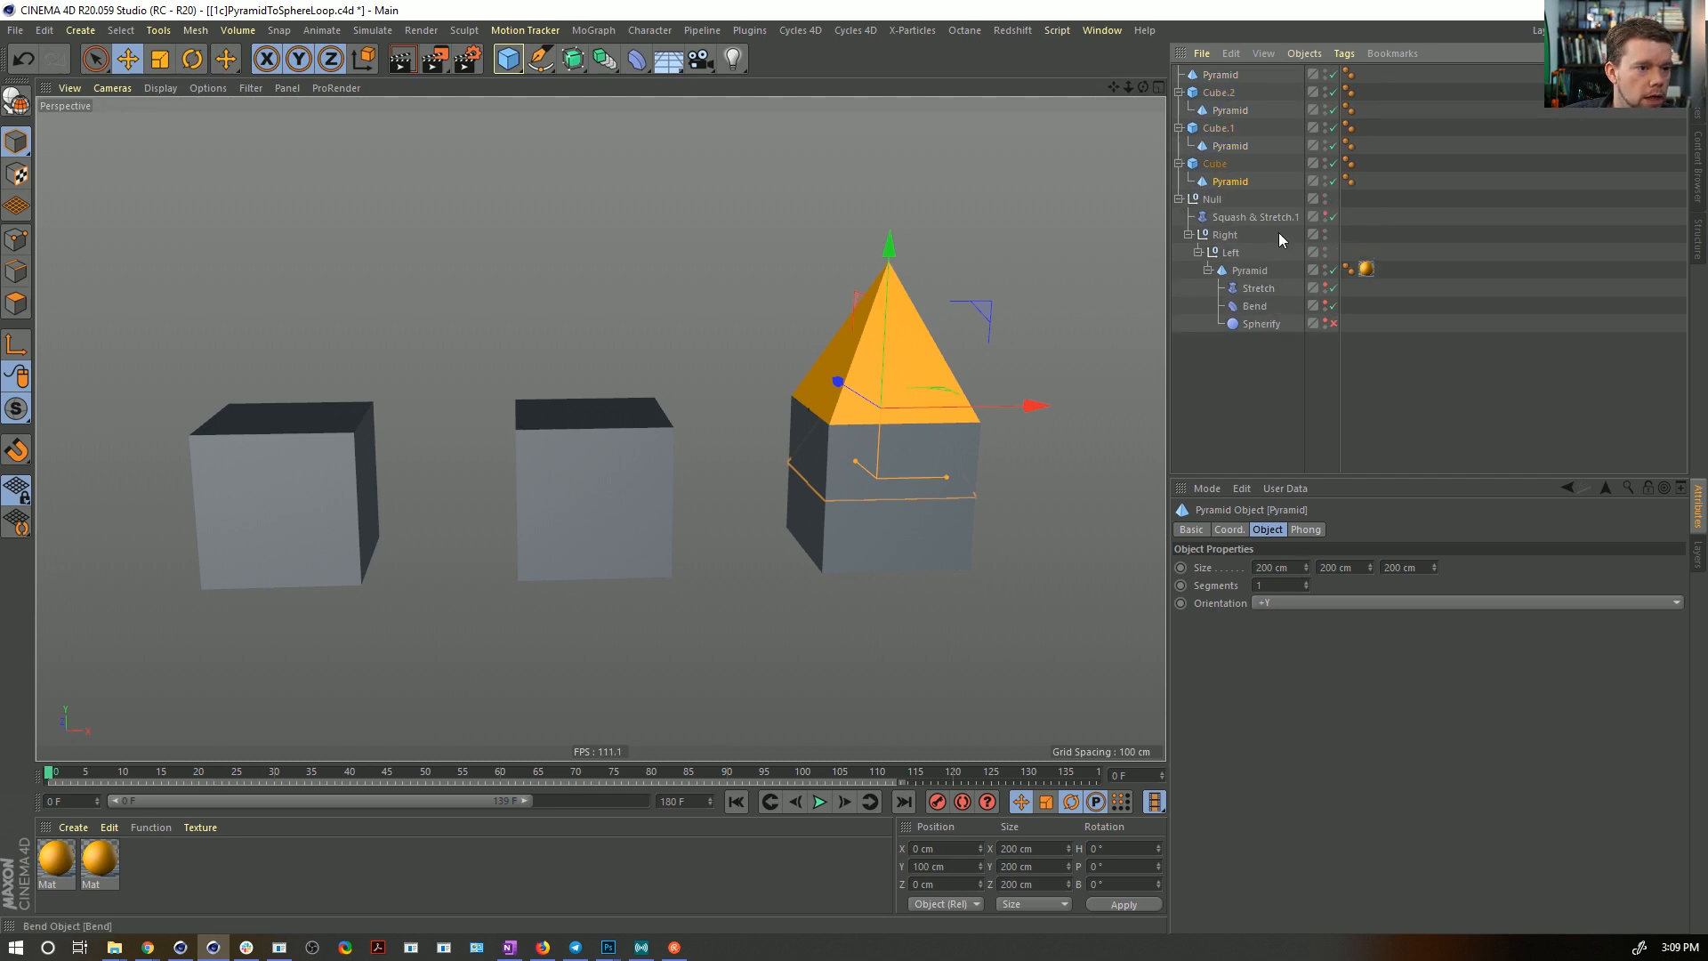
- Reset the position, scale and rotation of the three child pyramids with Reset PSR
{"action": "left_click", "coordinate": [1233, 144], "text": "ctrl"}
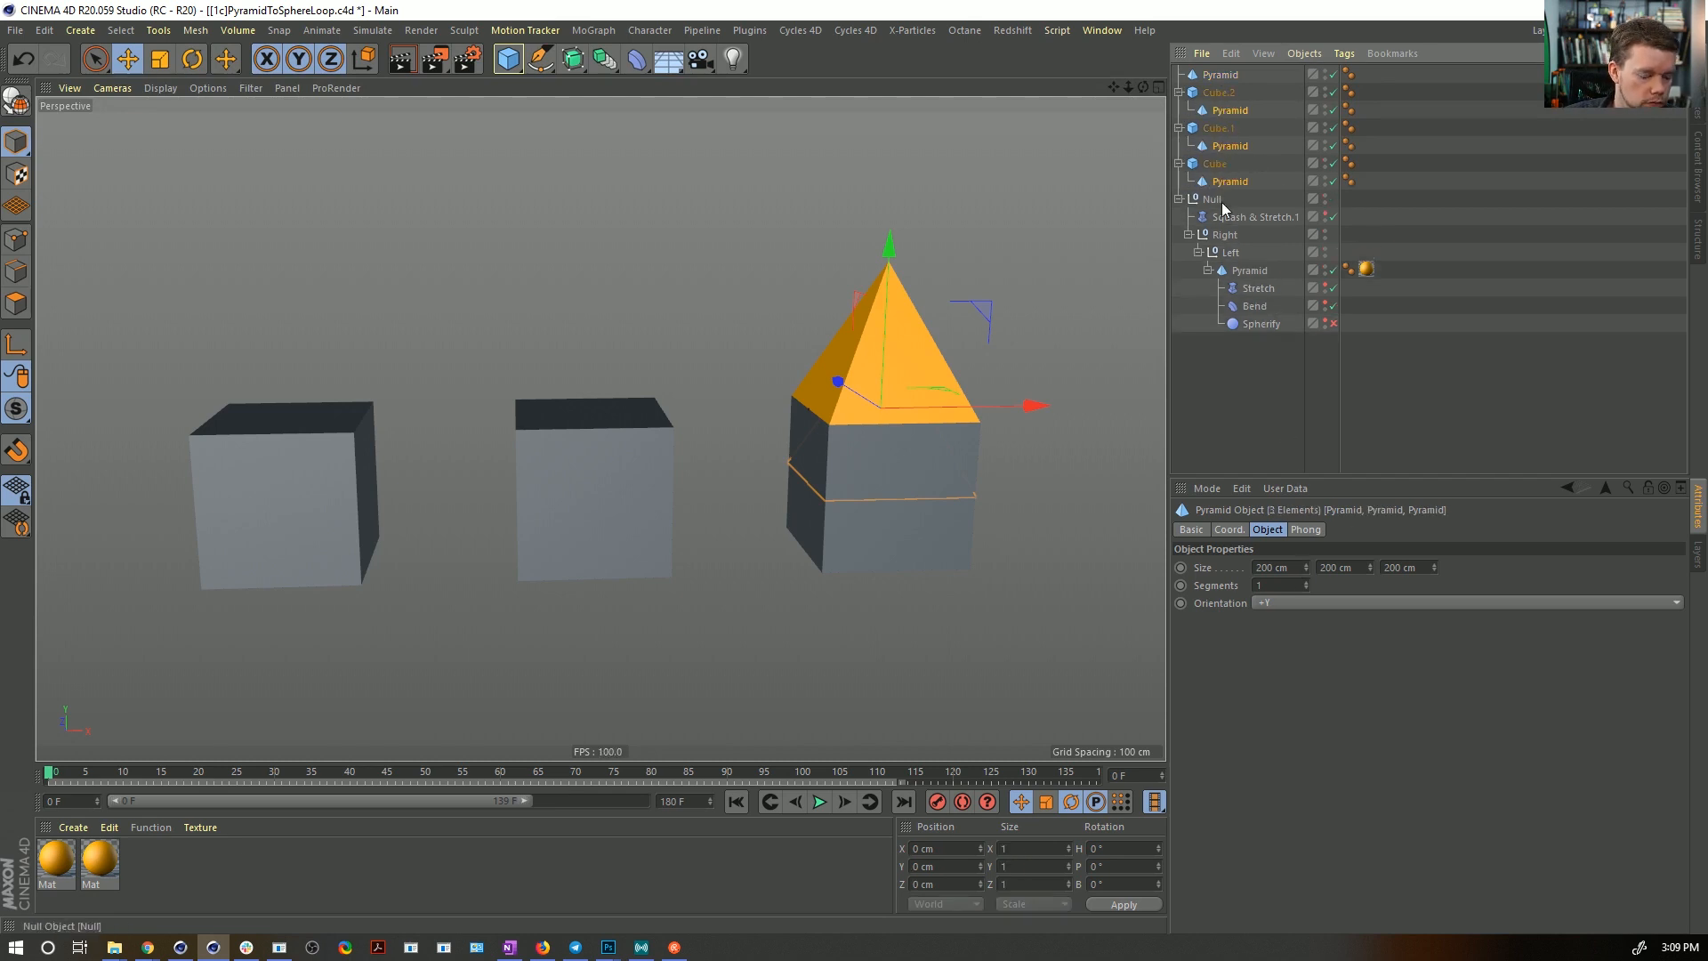
{"action": "key", "text": "shift+c"}
{"action": "type", "text": "psr"}
{"action": "key", "text": "Return"}
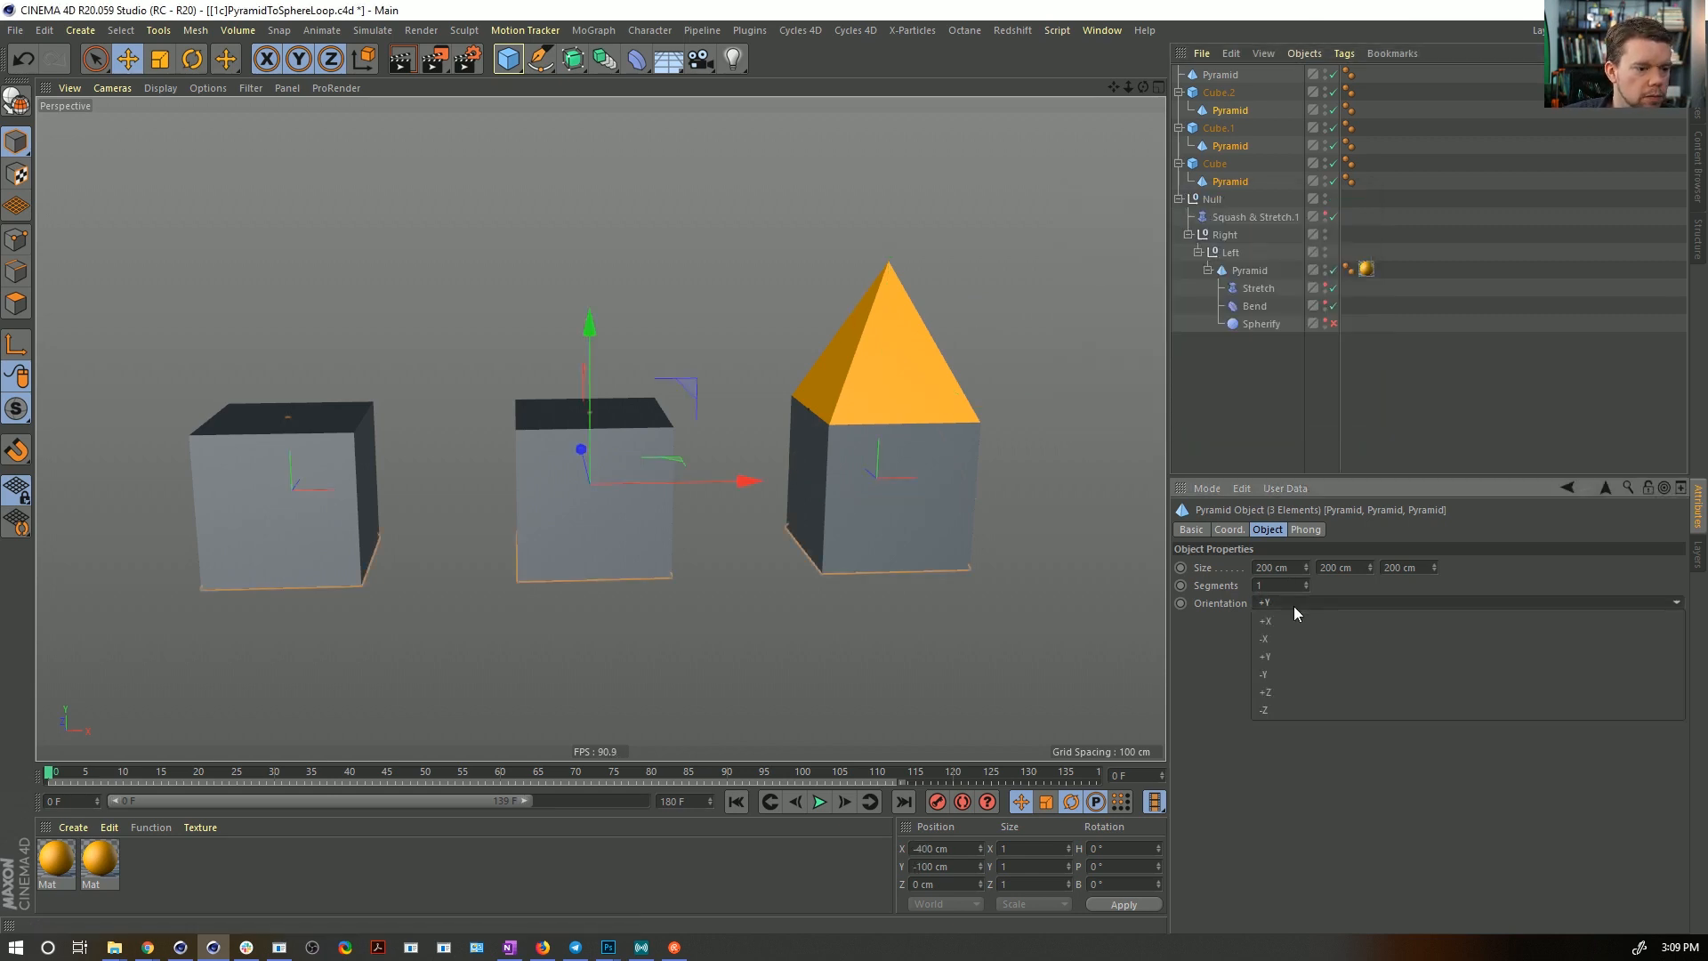
- Set the orientation of the three child pyramids to -Y and move them out of the cubes to the top hierarchy level
{"action": "left_click", "coordinate": [1293, 603]}
{"action": "left_click", "coordinate": [1294, 674]}
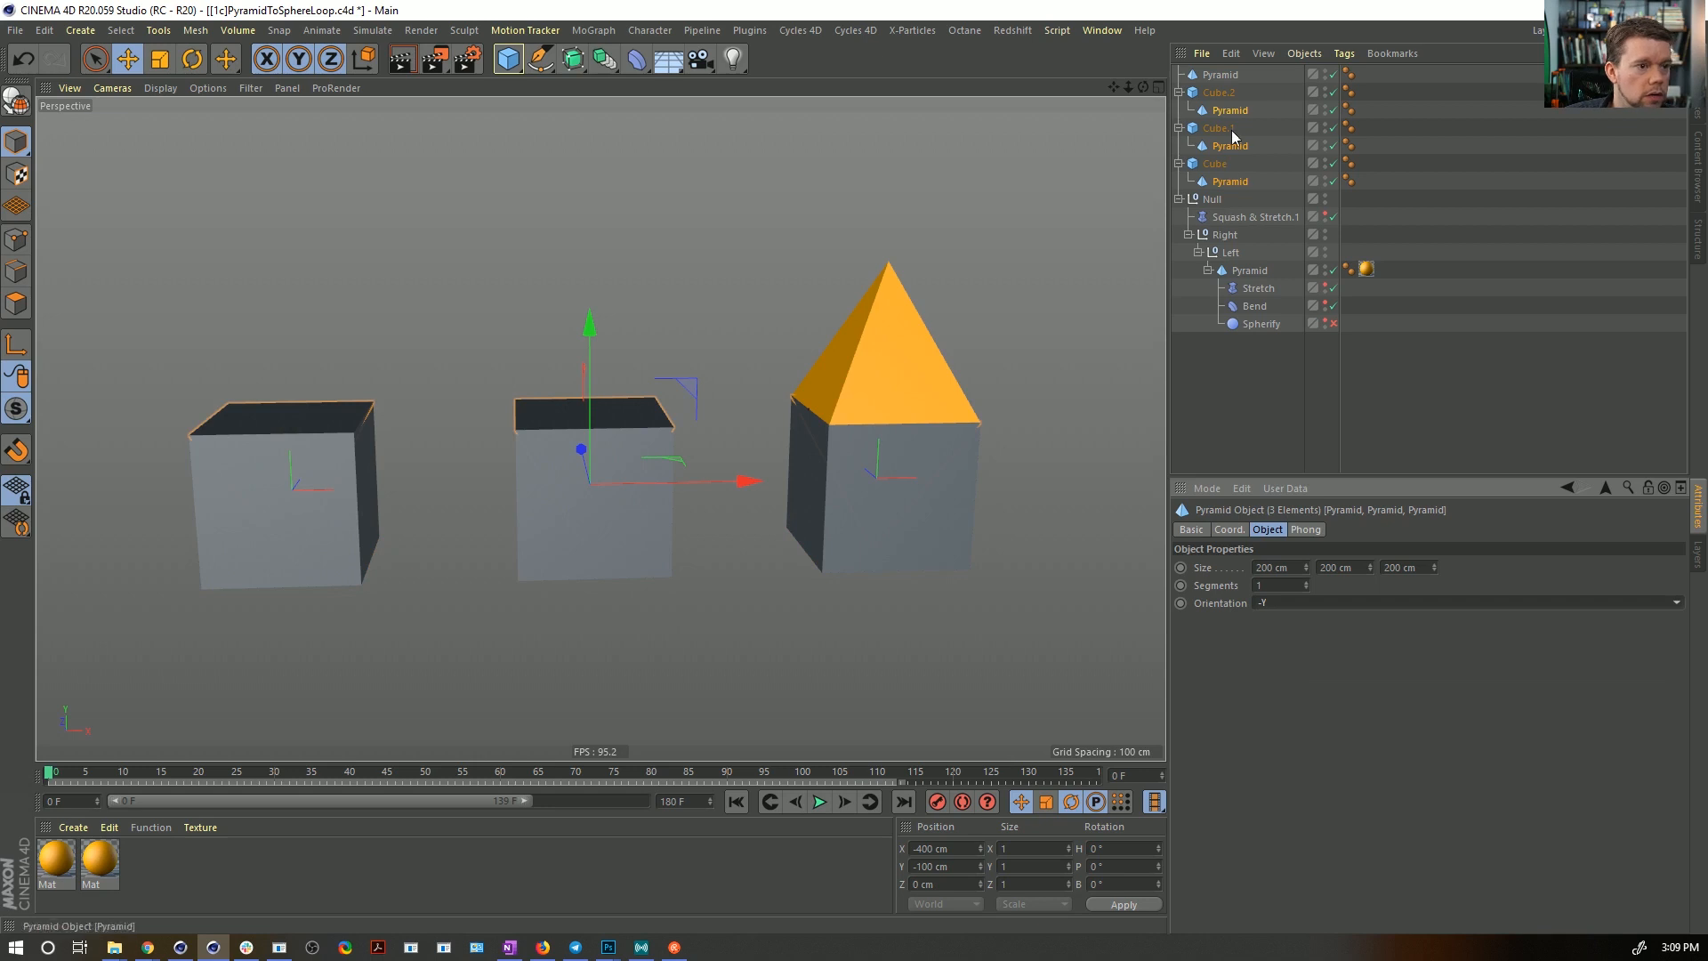
{"action": "left_click_drag", "start_coordinate": [1233, 135], "coordinate": [1226, 82]}
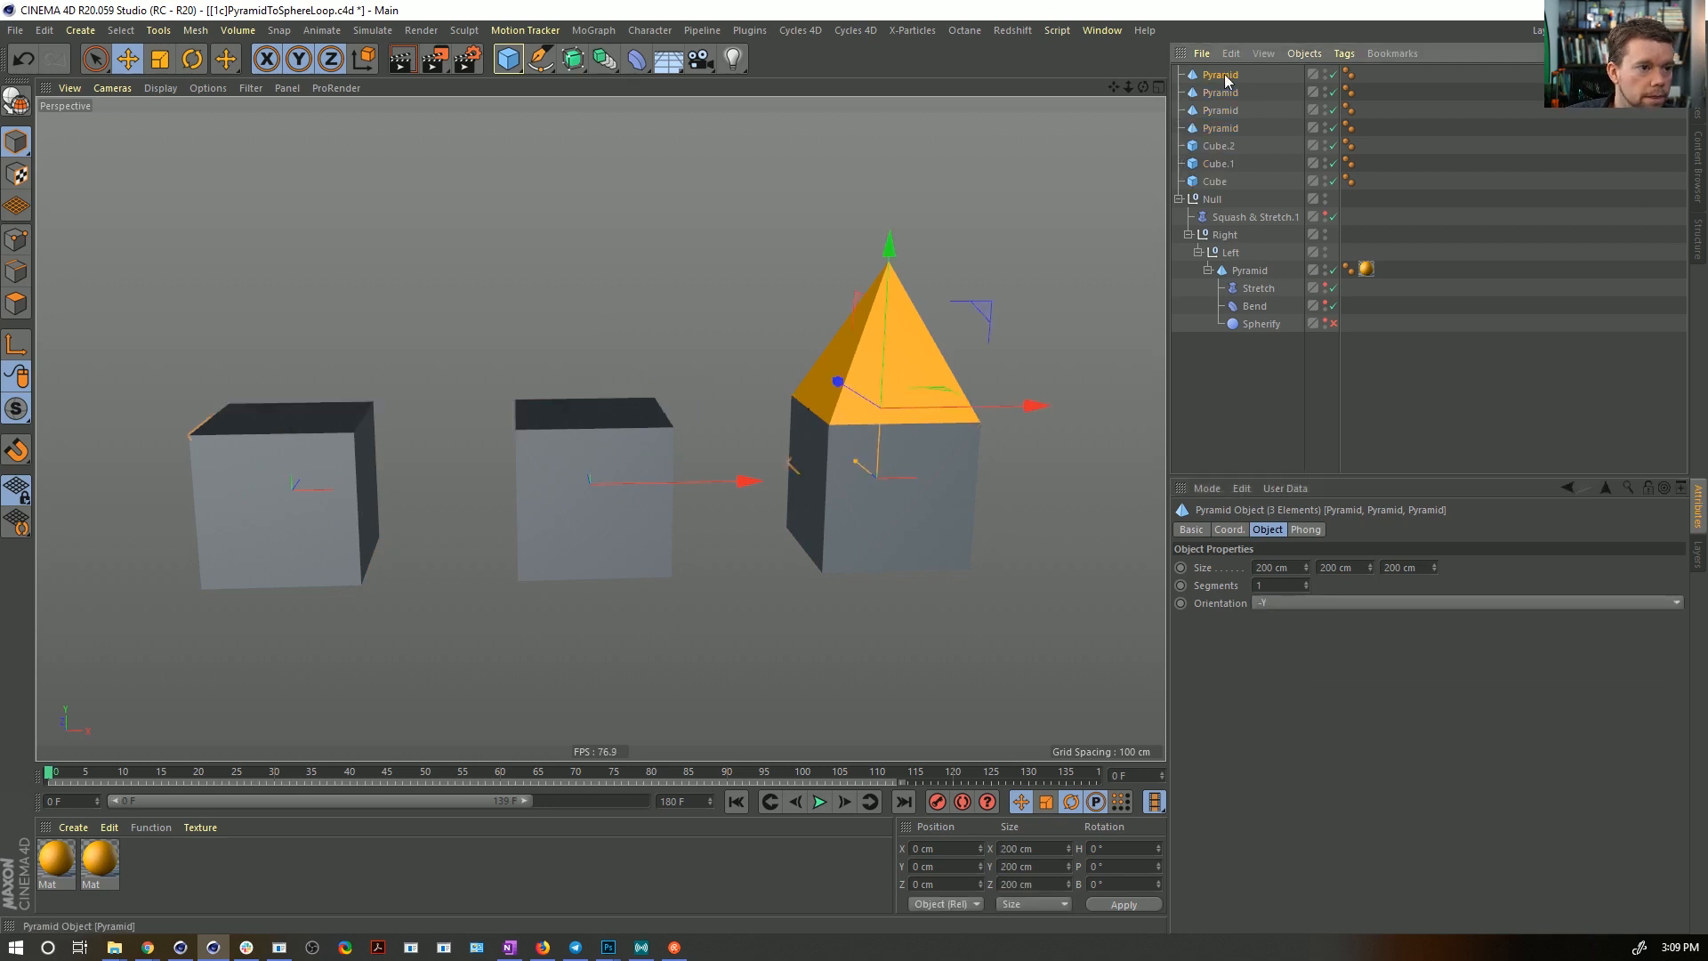
- Delete the extra top-level pyramid and the three cubes, keeping only the inverted pyramids as platforms
{"action": "left_click", "coordinate": [1223, 129]}
{"action": "key", "text": "Delete"}
{"action": "key", "text": "Delete"}
{"action": "key", "text": "Delete"}
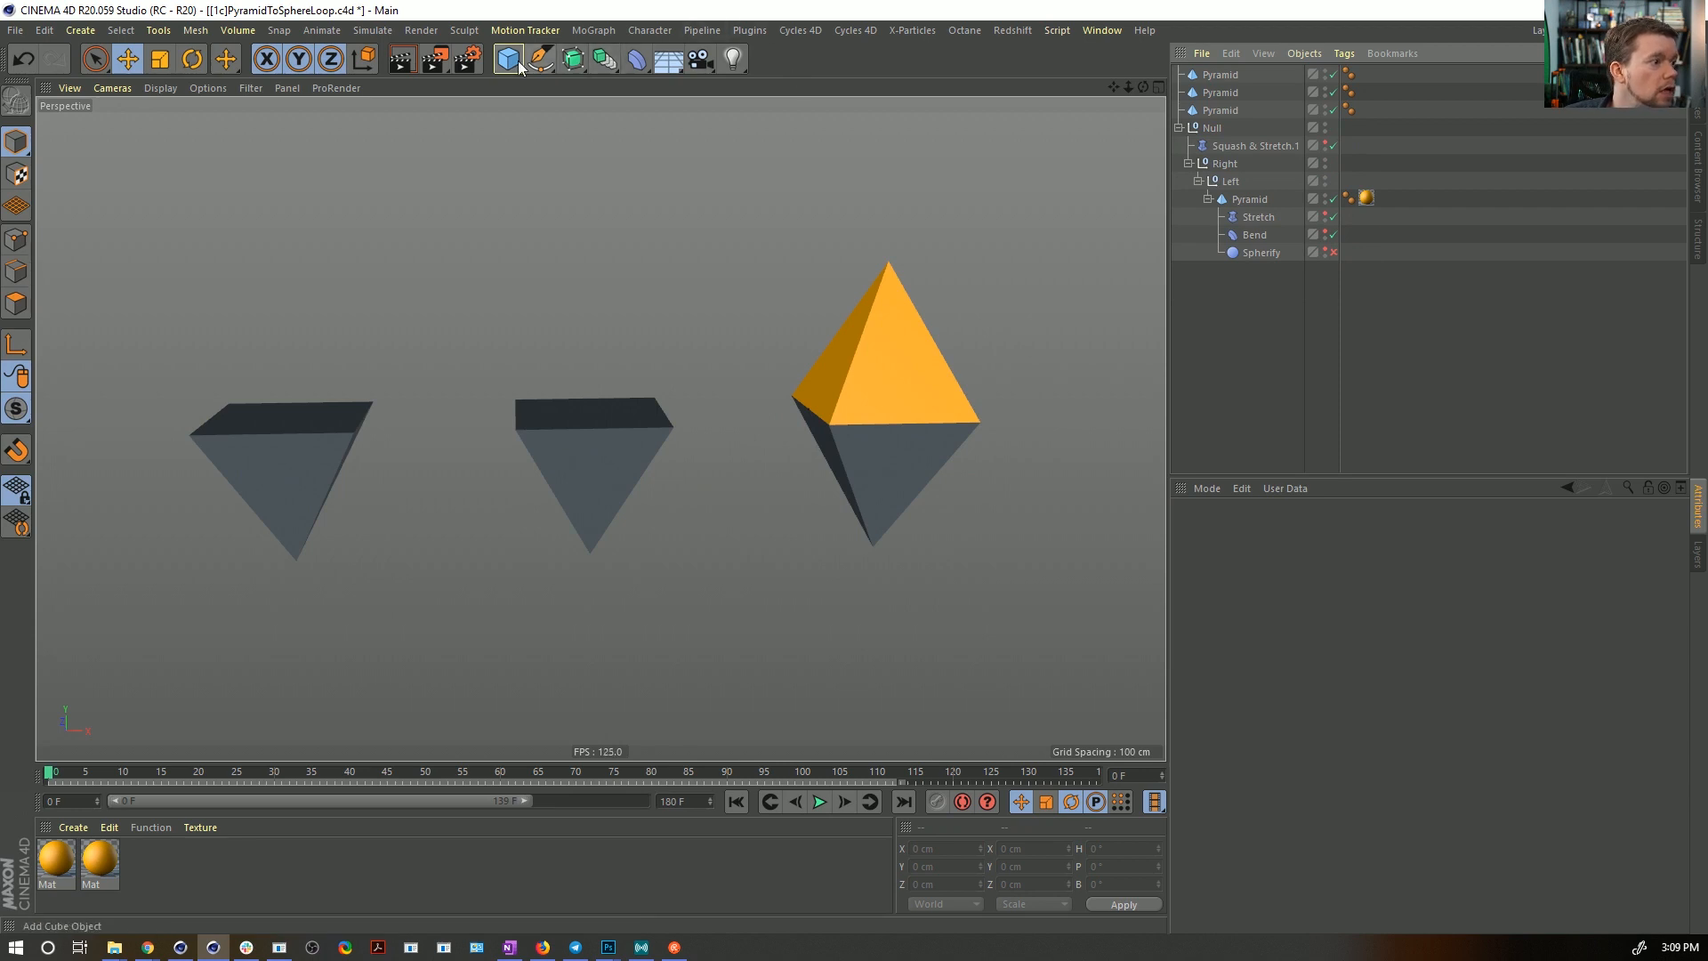
- Add a cube primitive, set its Y size to 10 cm and position it at Y -205 cm as a slab under the pyramids
{"action": "left_click_drag", "start_coordinate": [509, 60], "coordinate": [538, 110]}
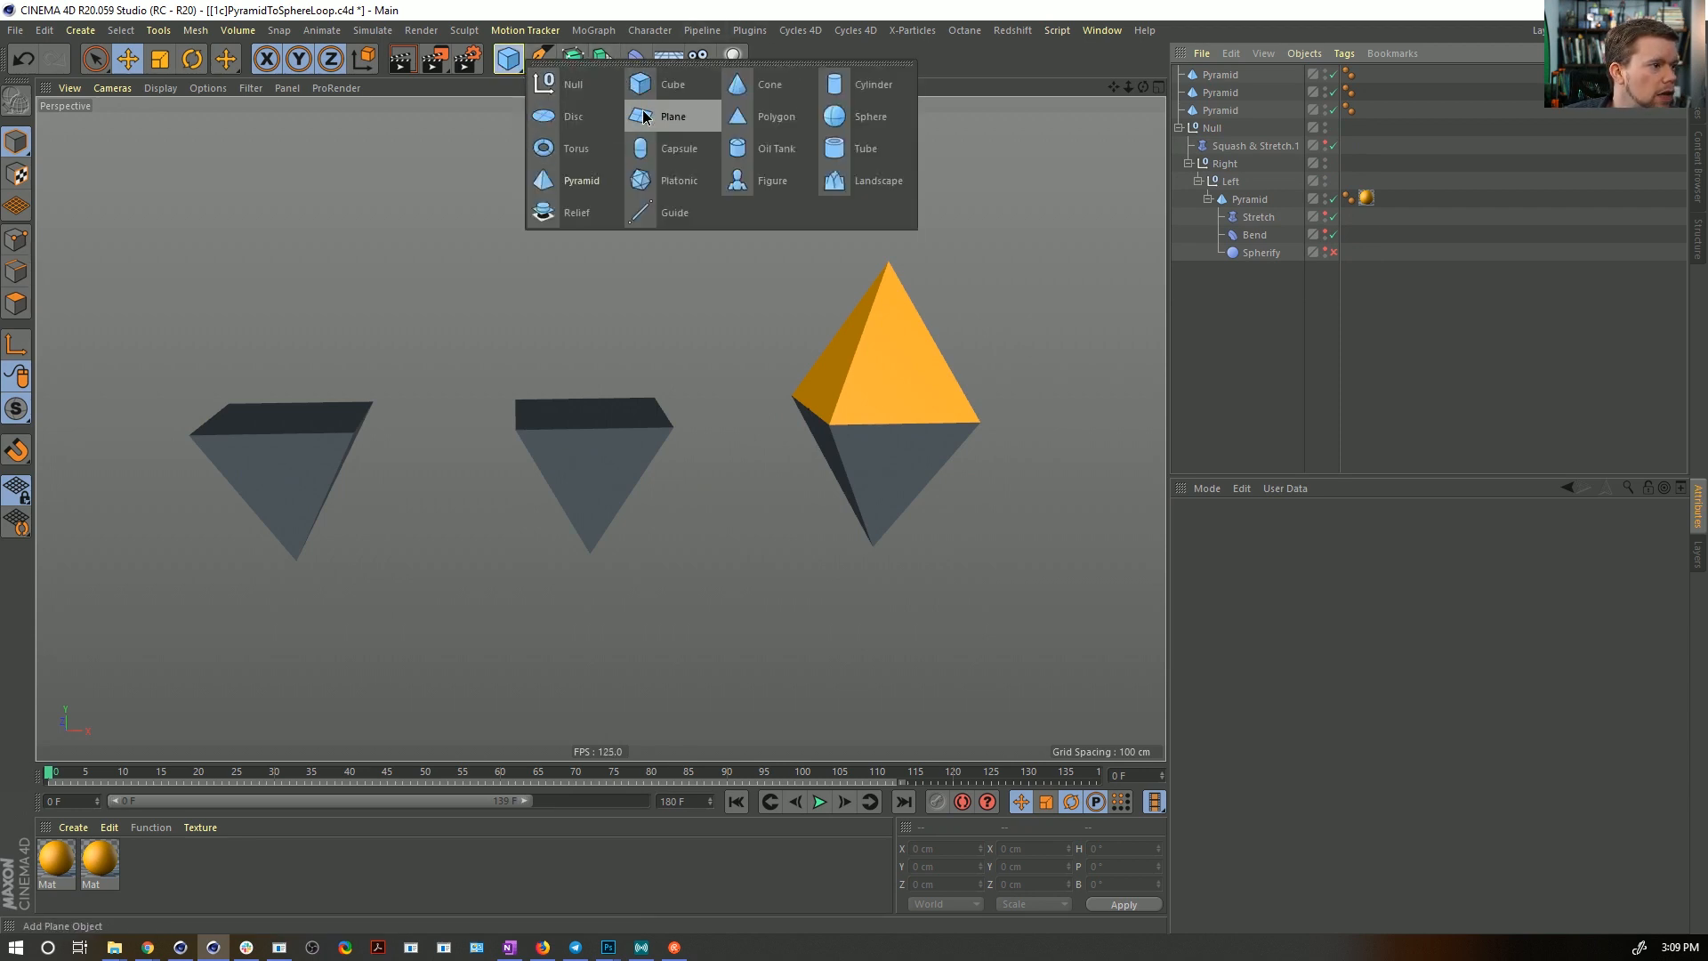
{"action": "left_click", "coordinate": [653, 84]}
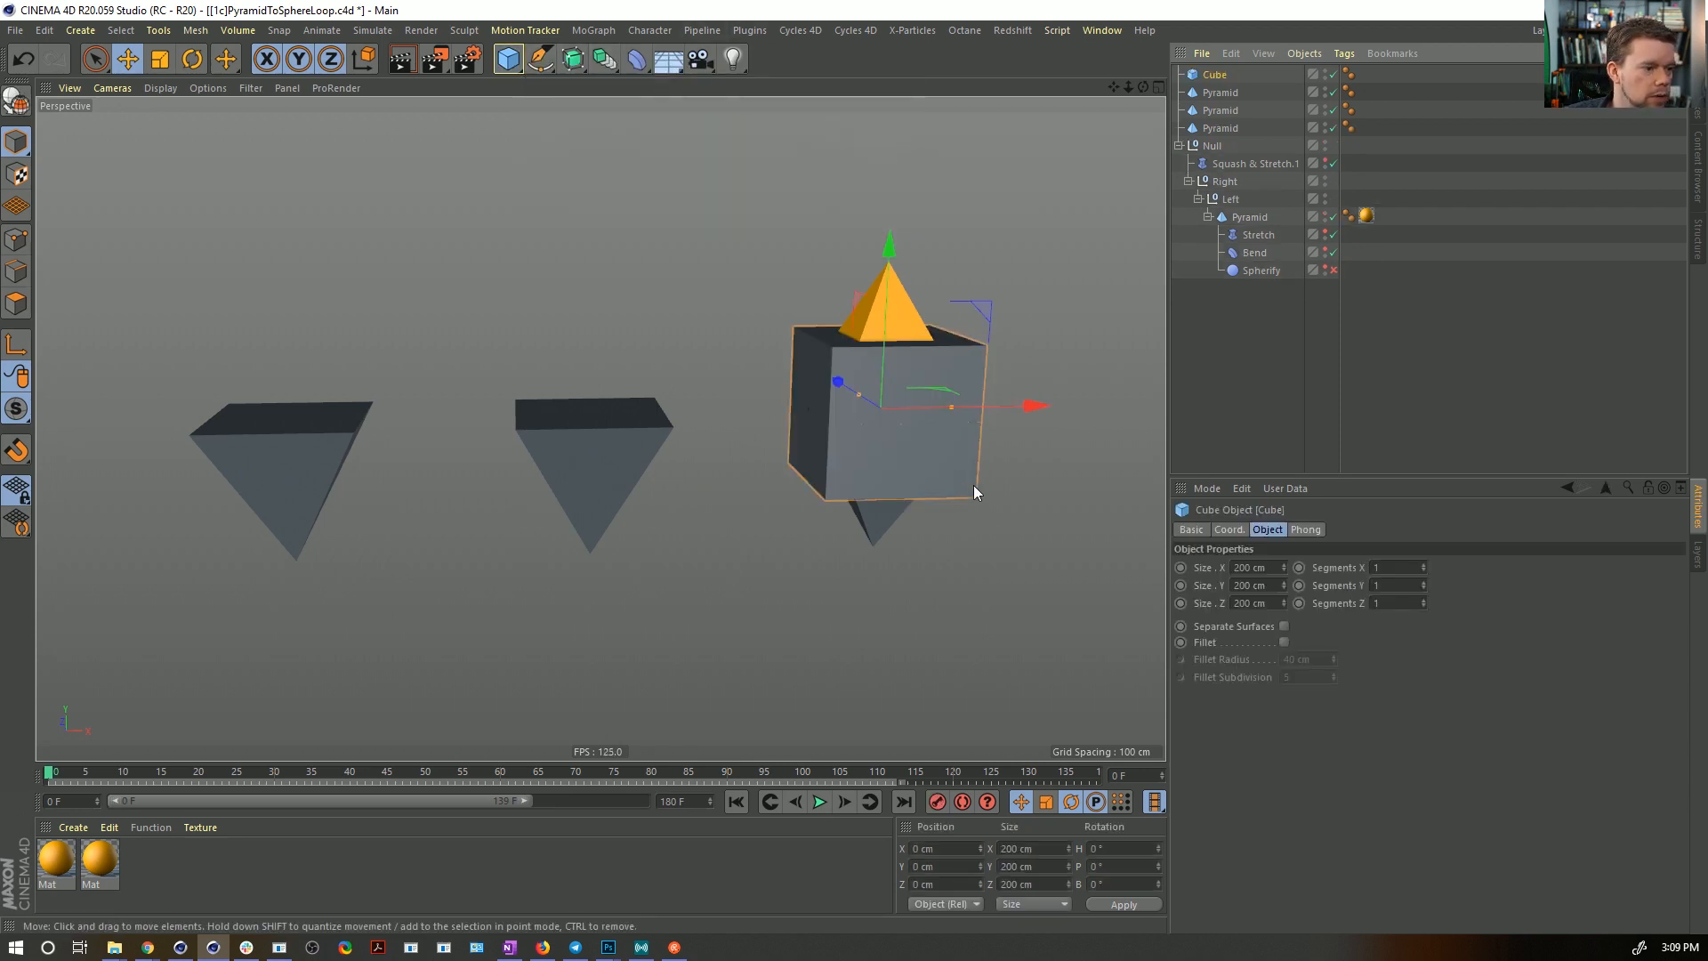
{"action": "double_click", "coordinate": [1271, 586]}
{"action": "type", "text": "1"}
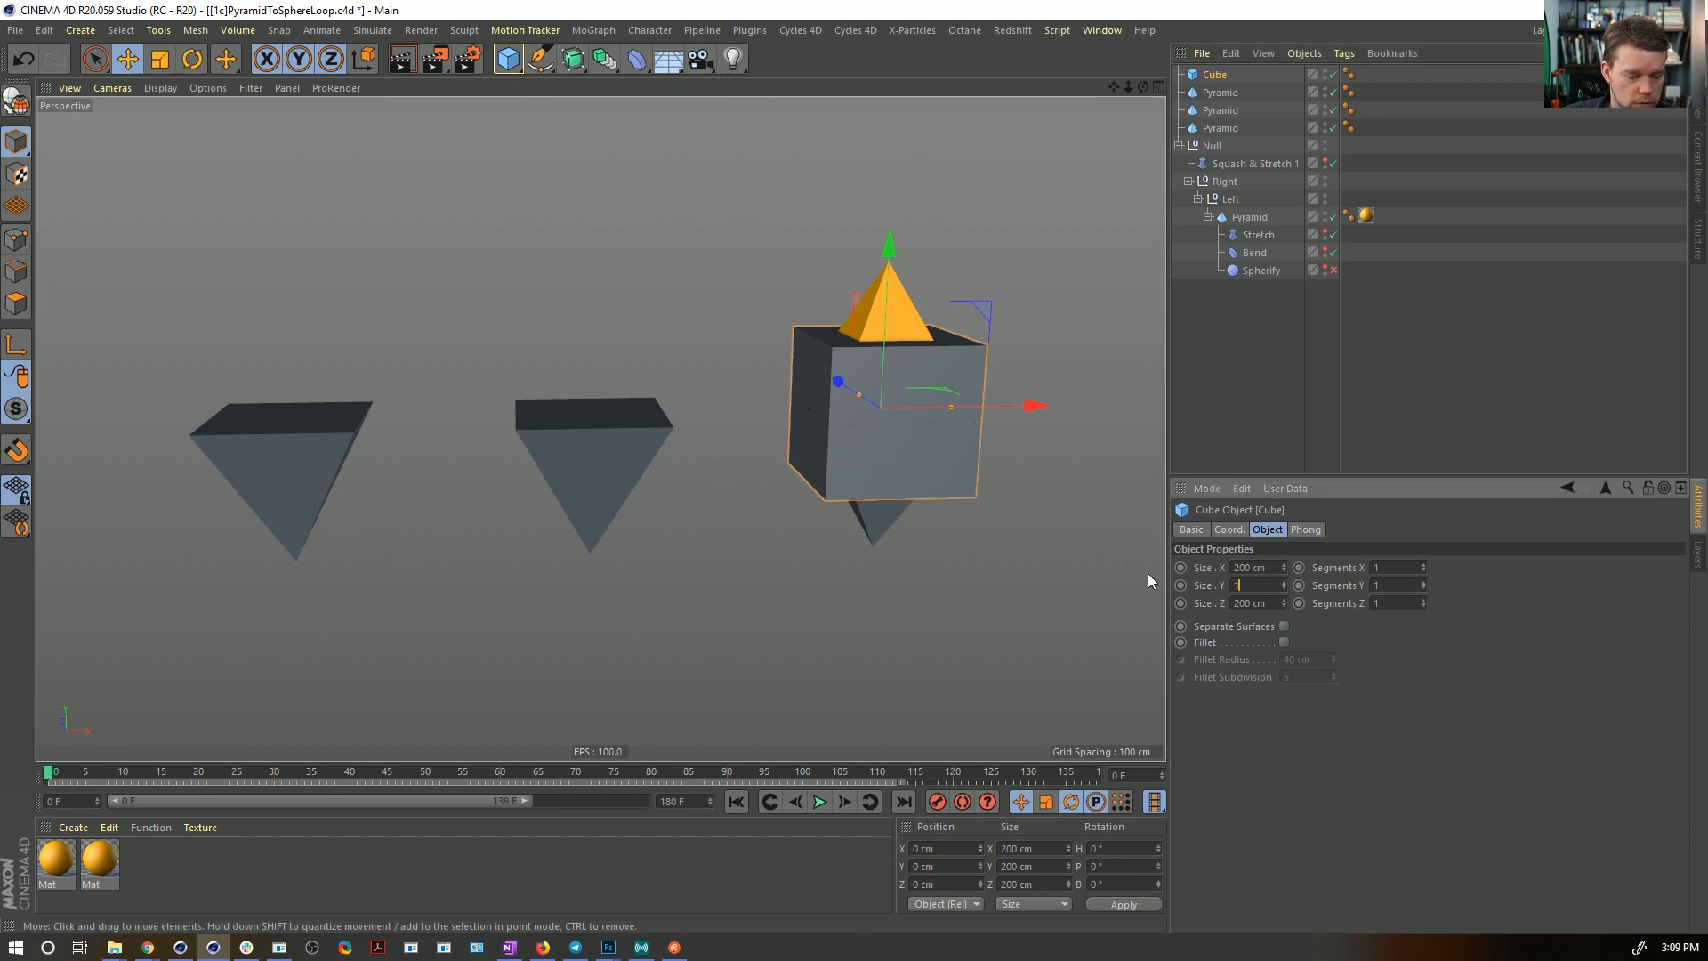
{"action": "type", "text": "0"}
{"action": "key", "text": "Return"}
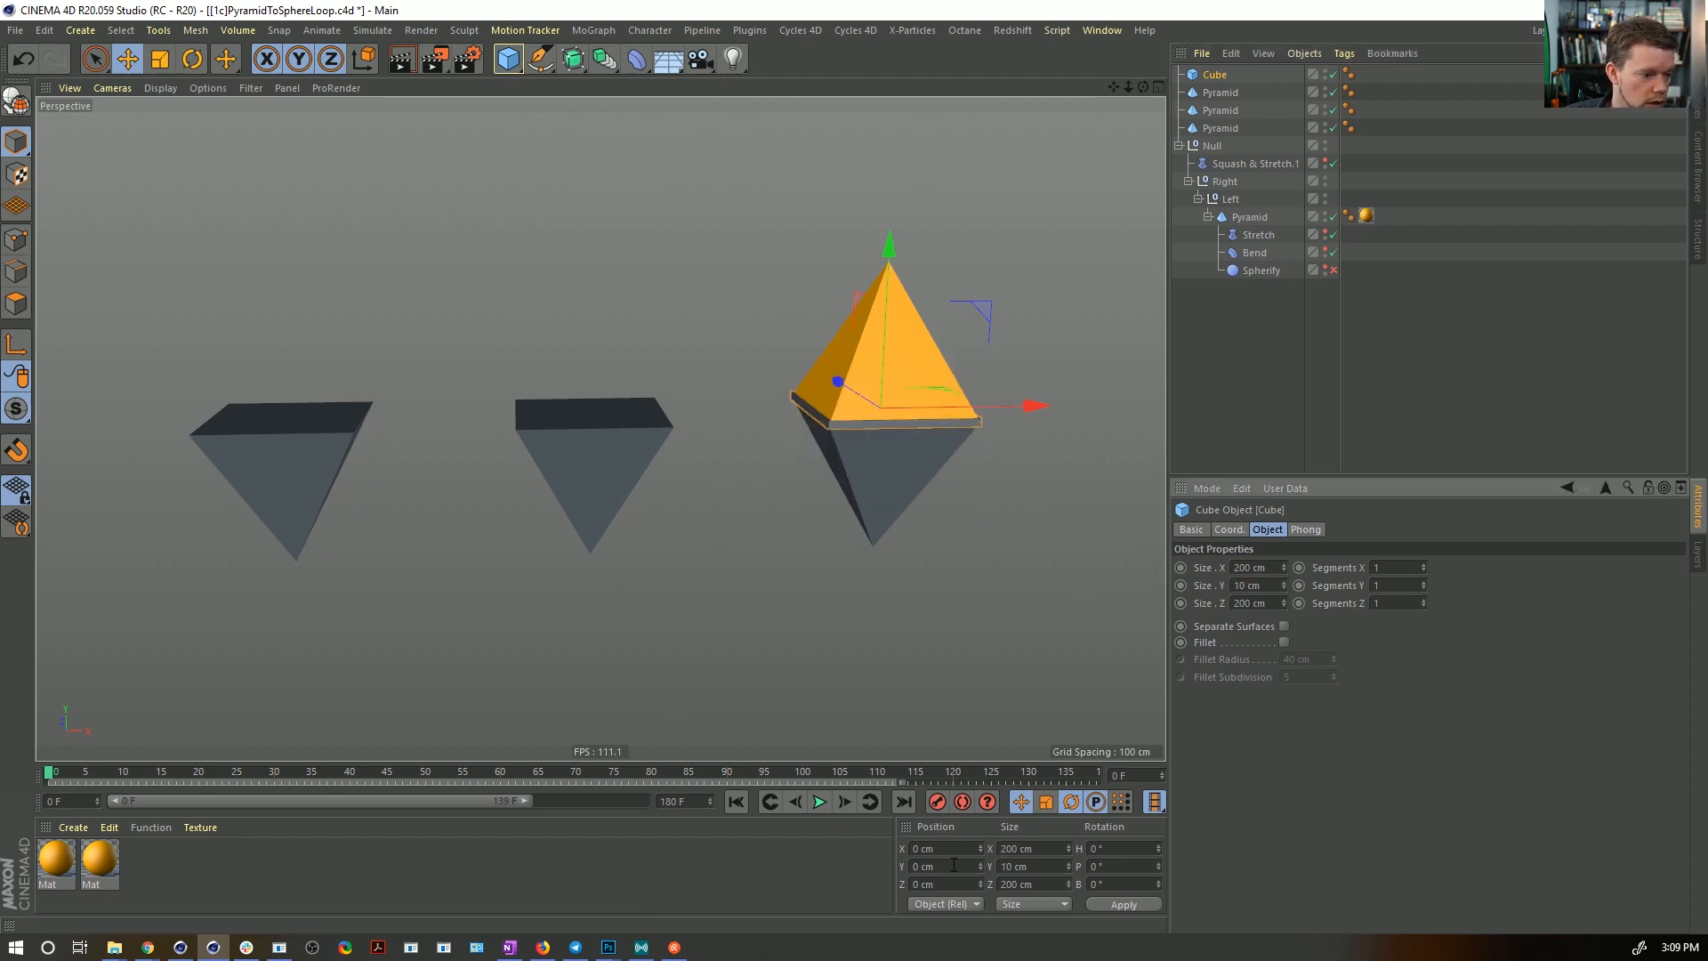
{"action": "double_click", "coordinate": [943, 865]}
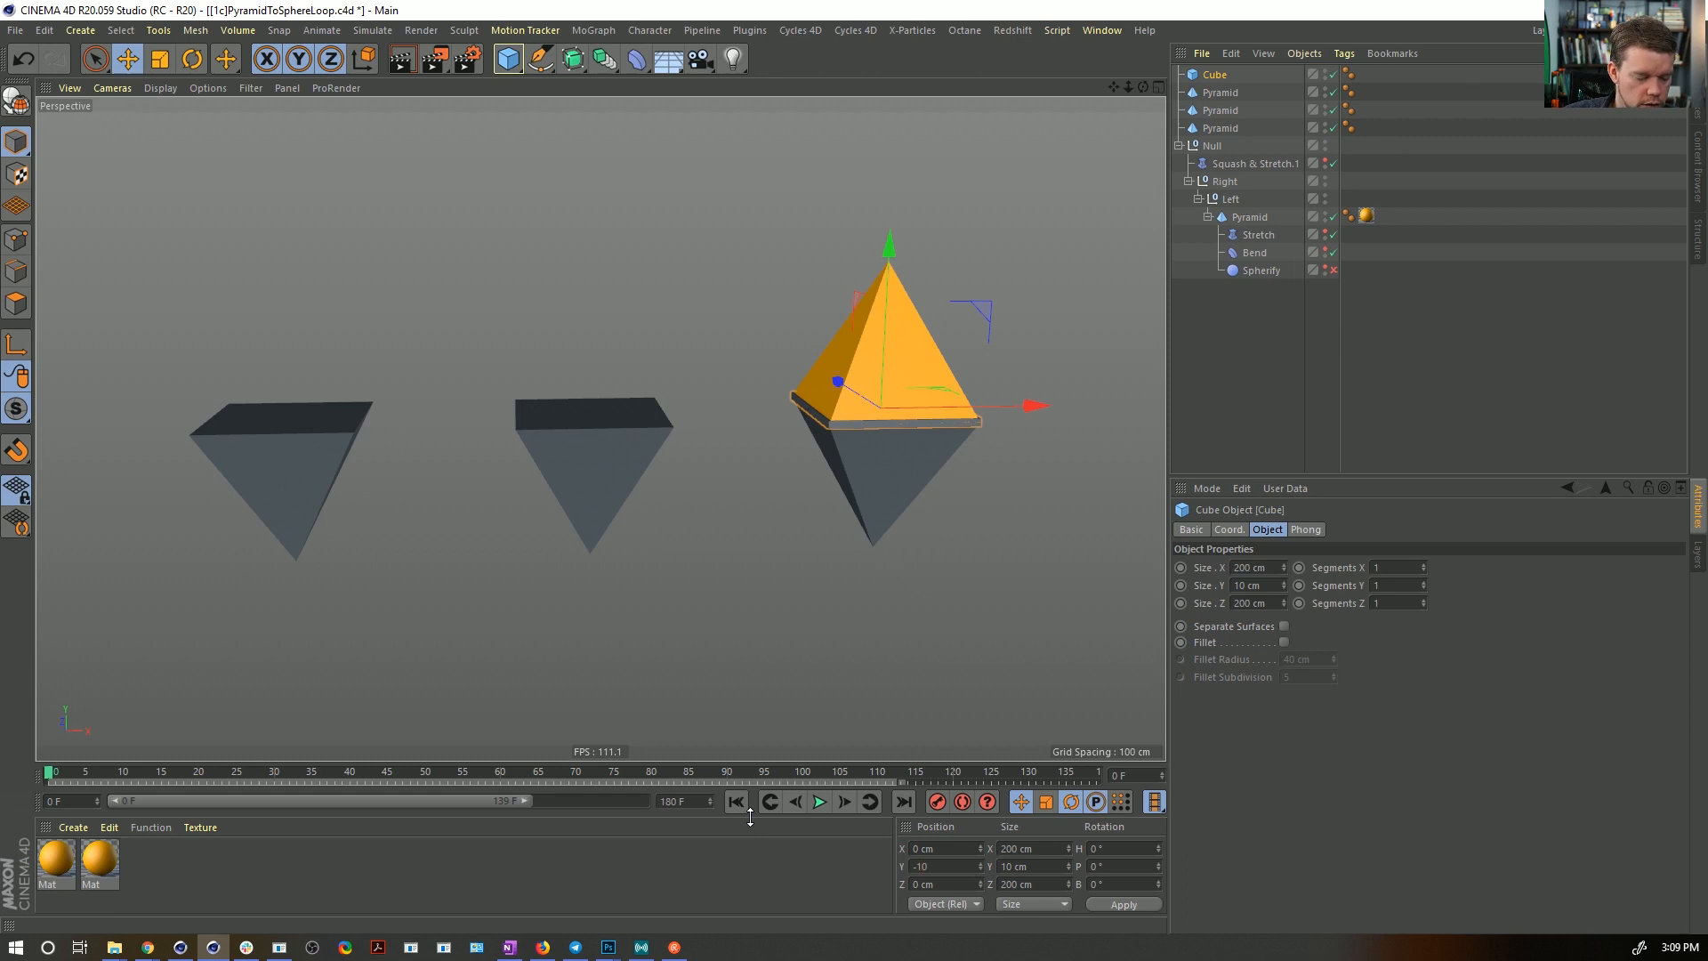
{"action": "type", "text": "-105"}
{"action": "key", "text": "Return"}
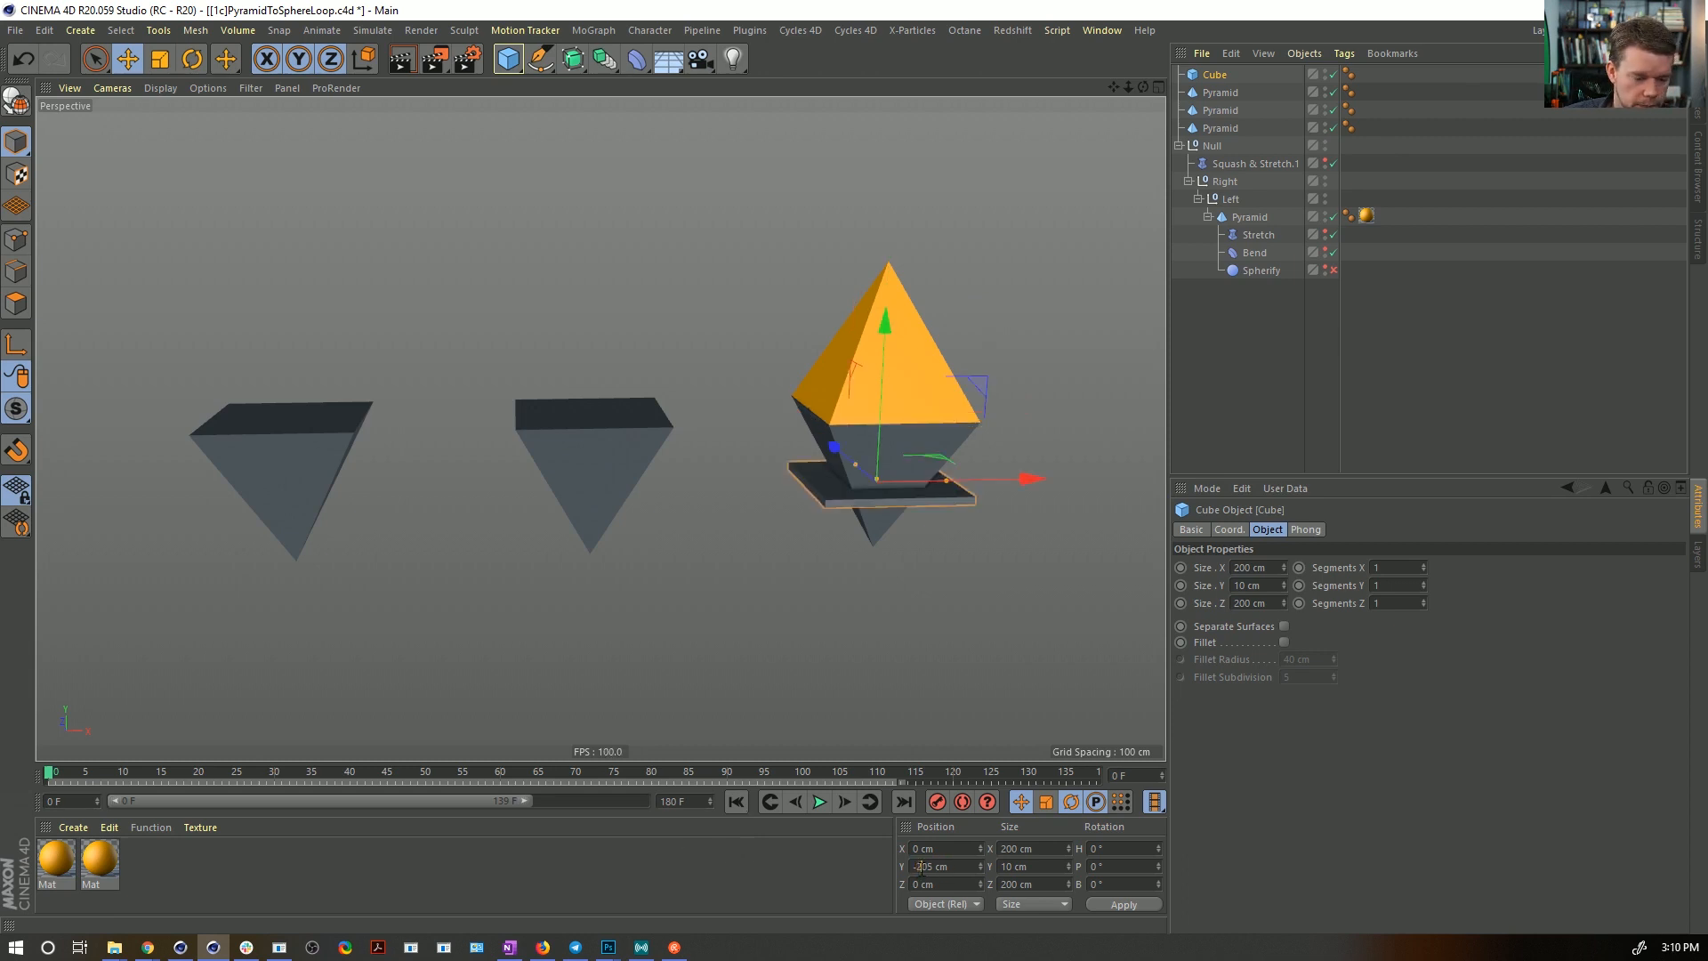
- Stretch the slab to about 3181 cm along X and narrow it to about 36 cm along Z
{"action": "left_click_drag", "start_coordinate": [945, 545], "coordinate": [1157, 546]}
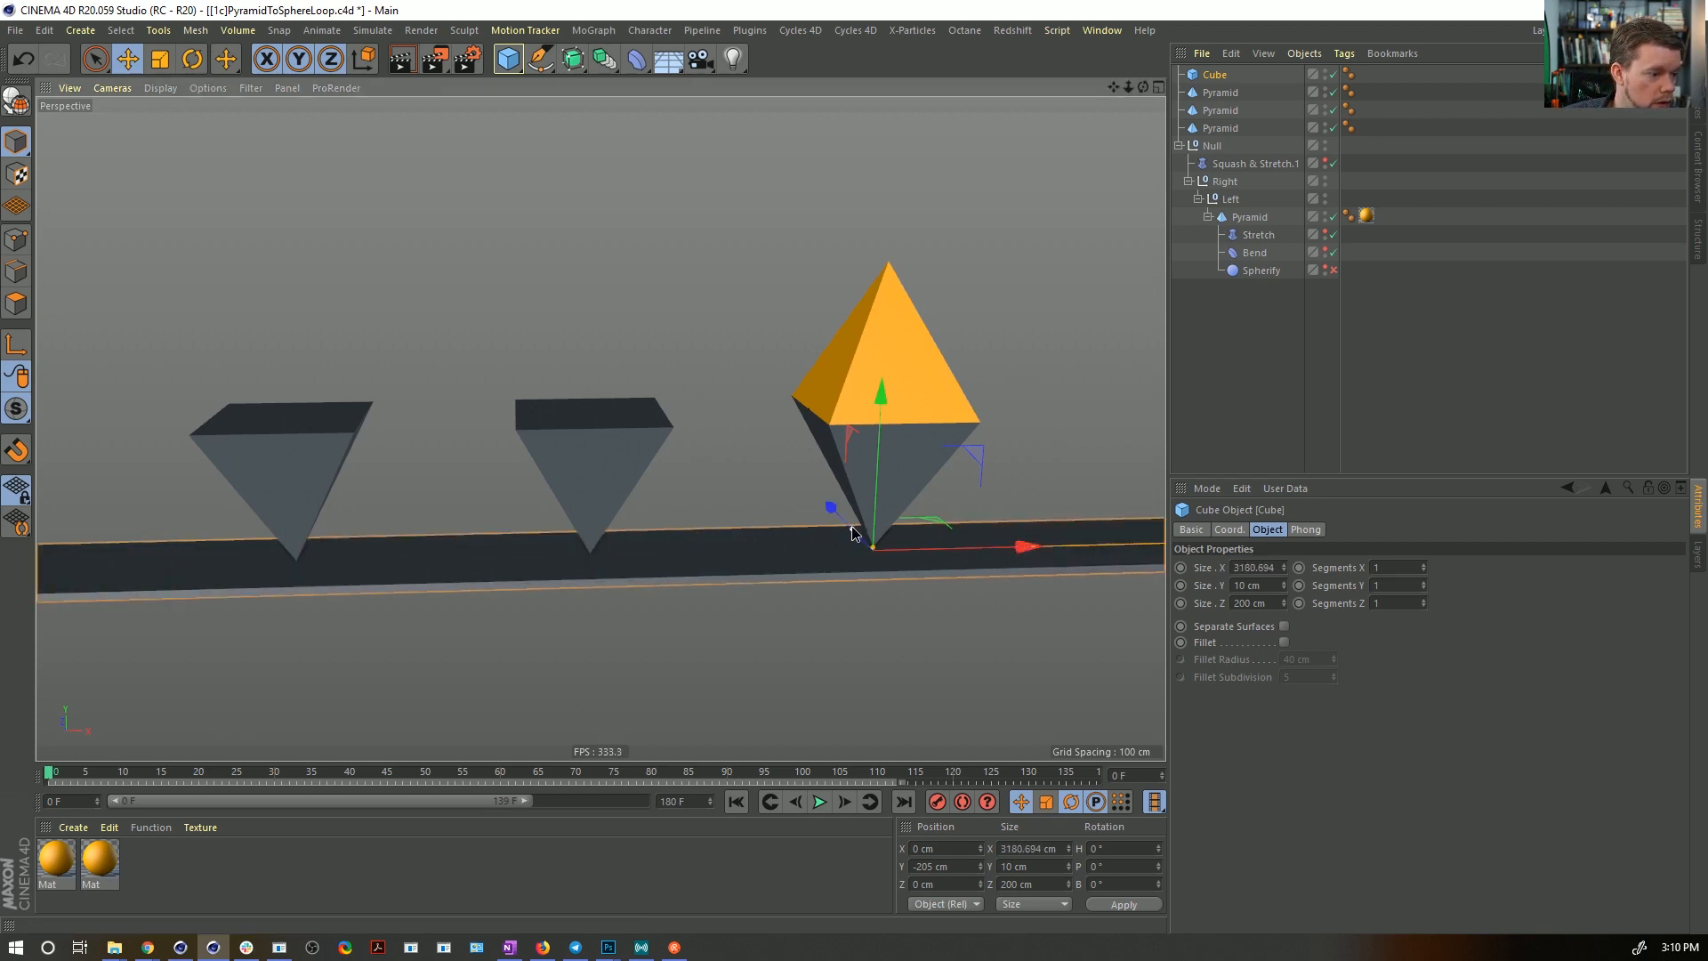
{"action": "left_click_drag", "start_coordinate": [852, 534], "coordinate": [889, 549]}
{"action": "left_click", "coordinate": [1199, 378]}
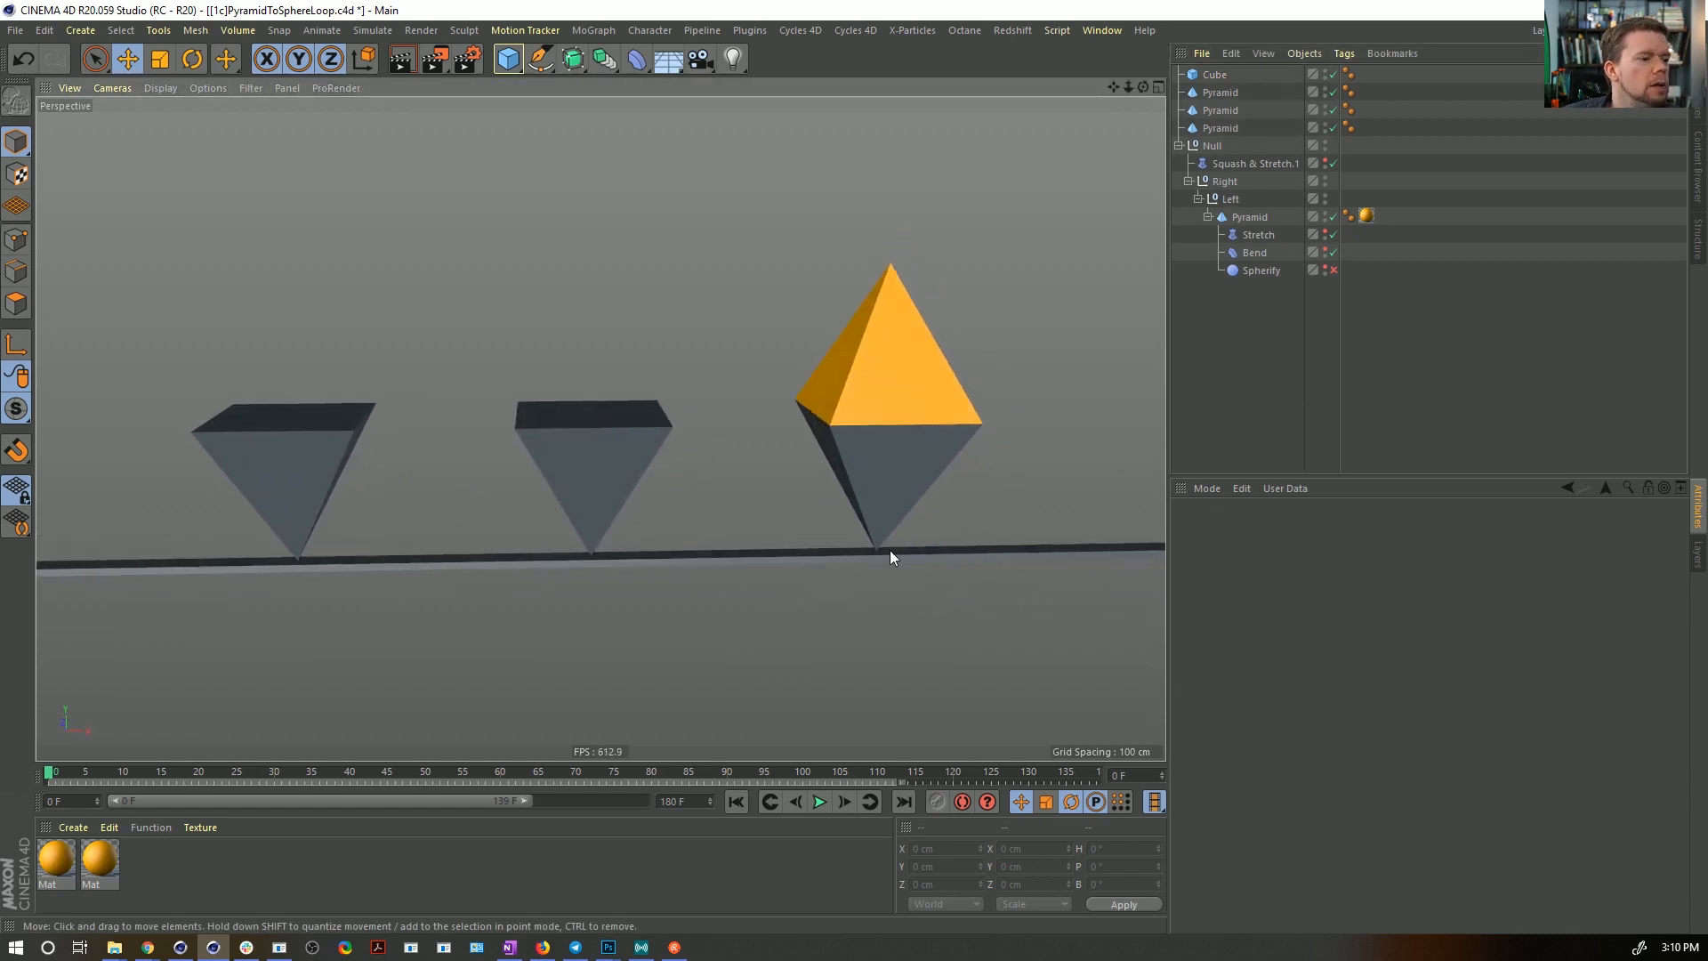
- Play the animation from a level front view to check the jump across the inverted pyramids, and return to the first frame
{"action": "left_click_drag", "start_coordinate": [859, 477], "coordinate": [725, 573], "text": "alt"}
{"action": "mouse_move", "coordinate": [725, 574]}
{"action": "right_mouse_down", "text": "alt"}
{"action": "mouse_move", "coordinate": [761, 562]}
{"action": "mouse_move", "coordinate": [765, 526]}
{"action": "mouse_move", "coordinate": [683, 514]}
{"action": "right_mouse_up", "text": "alt"}
{"action": "mouse_move", "coordinate": [683, 514]}
{"action": "left_mouse_down", "text": "alt"}
{"action": "mouse_move", "coordinate": [716, 530]}
{"action": "mouse_move", "coordinate": [702, 547]}
{"action": "left_mouse_up", "text": "alt"}
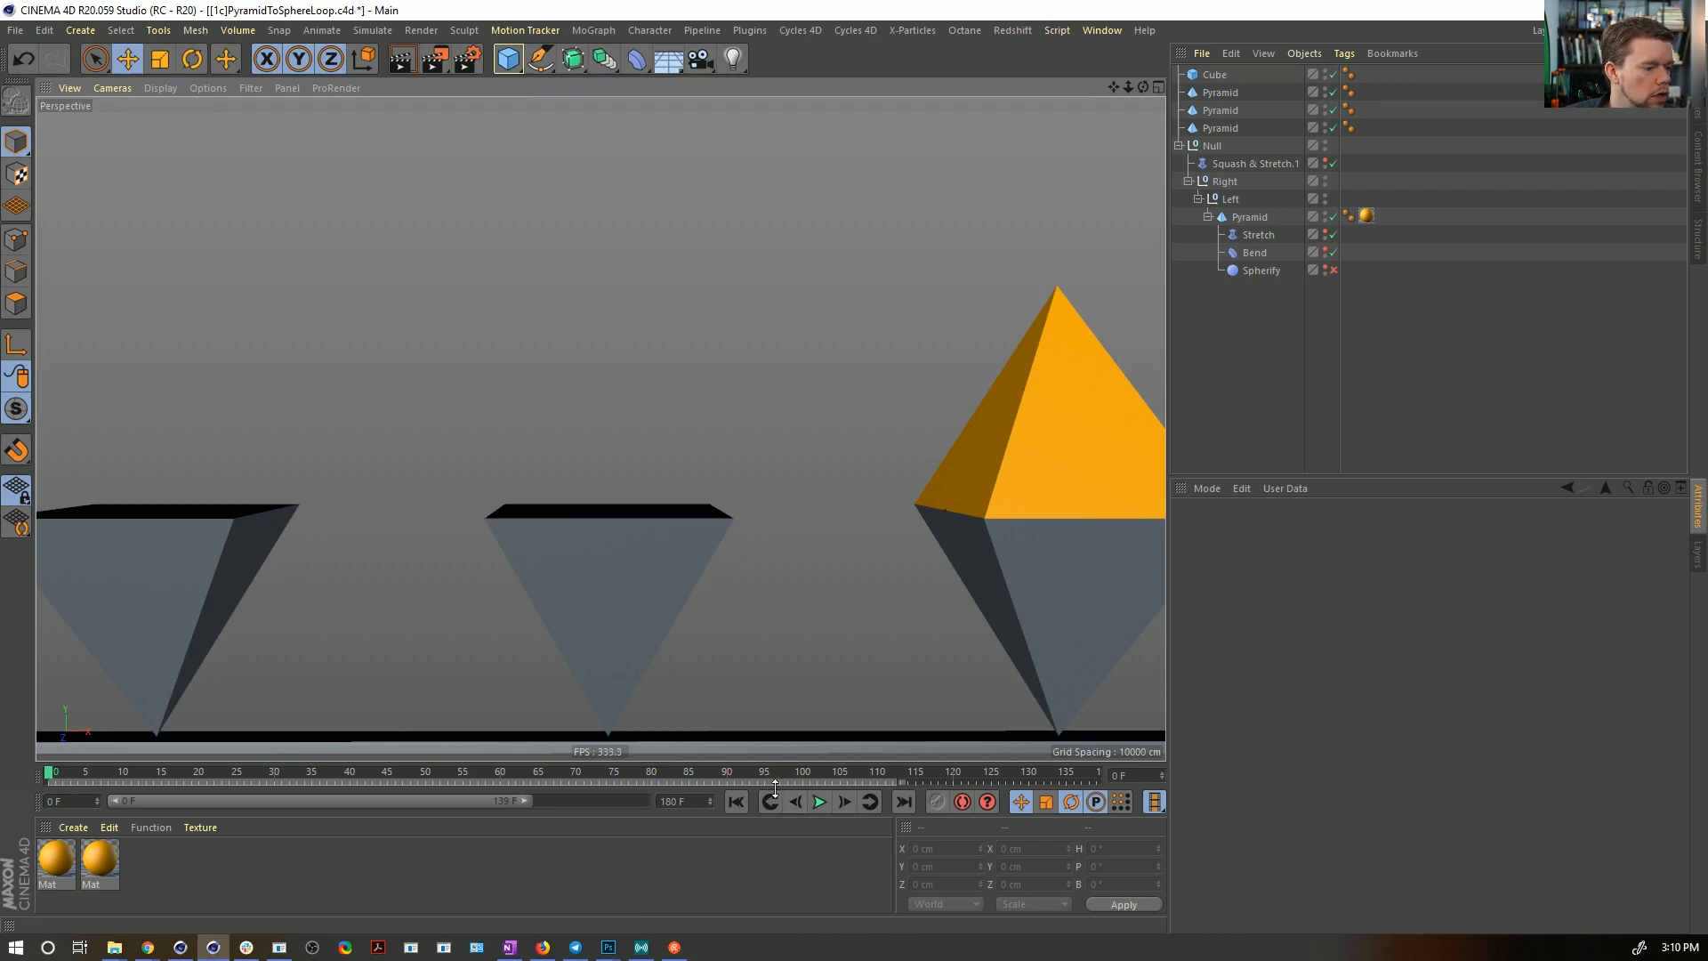
{"action": "left_click_drag", "start_coordinate": [659, 555], "coordinate": [672, 470], "text": "alt"}
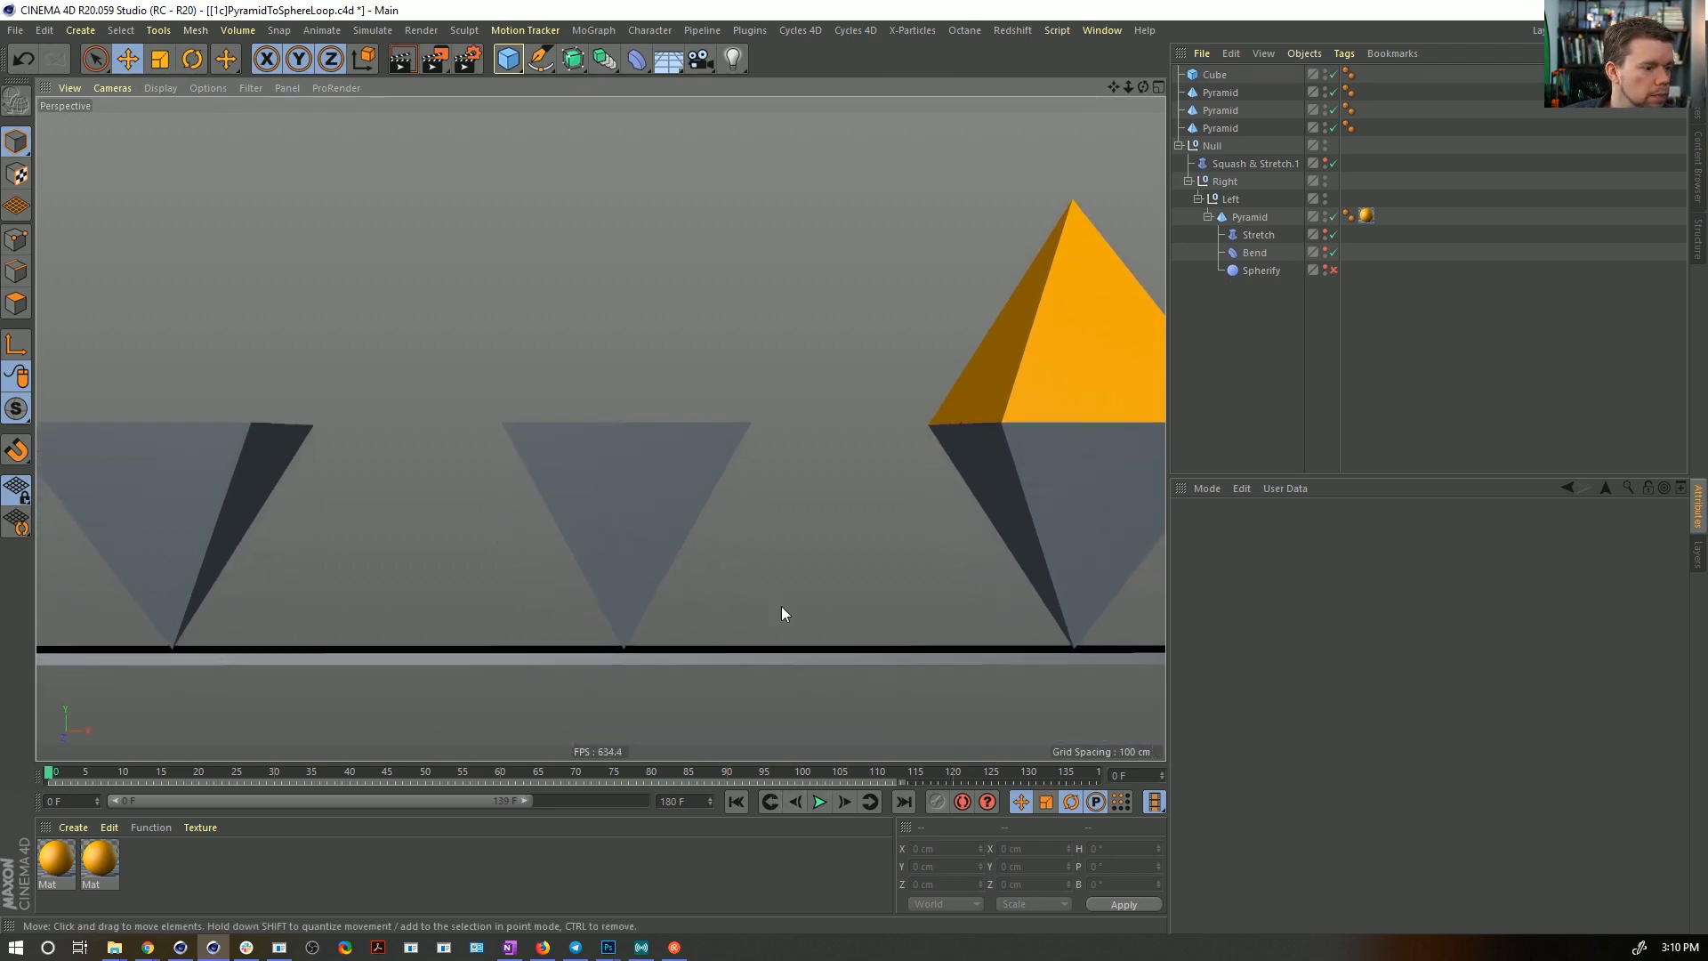
{"action": "left_click", "coordinate": [819, 801]}
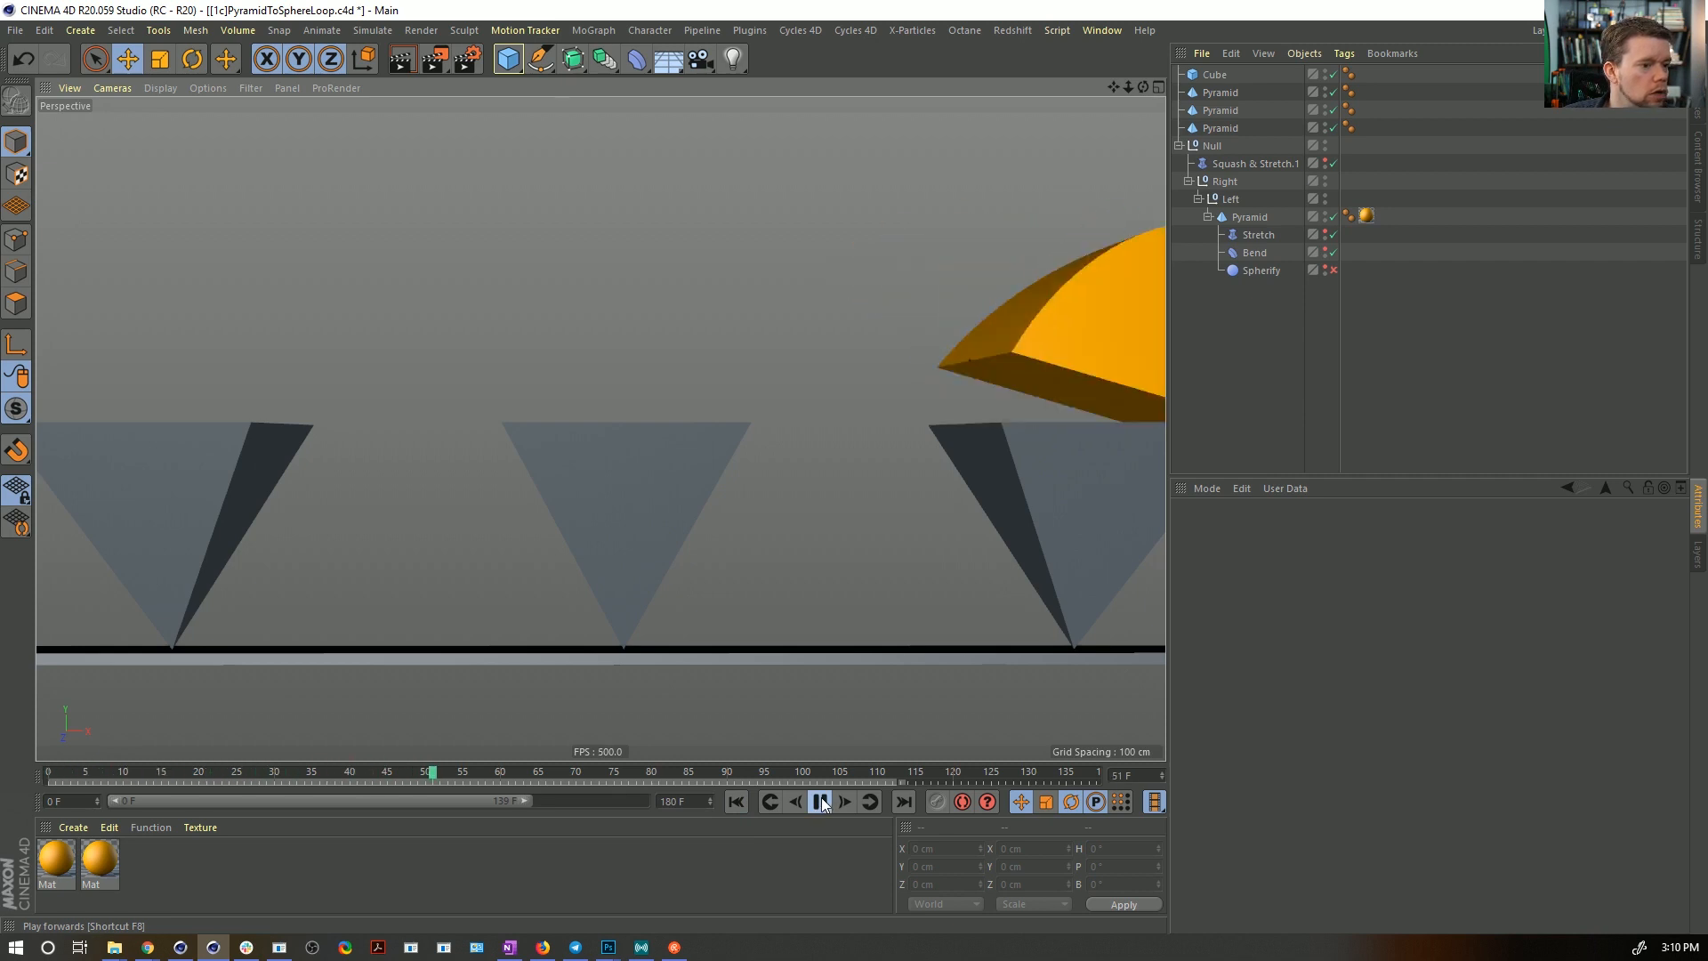
{"action": "left_click", "coordinate": [821, 801]}
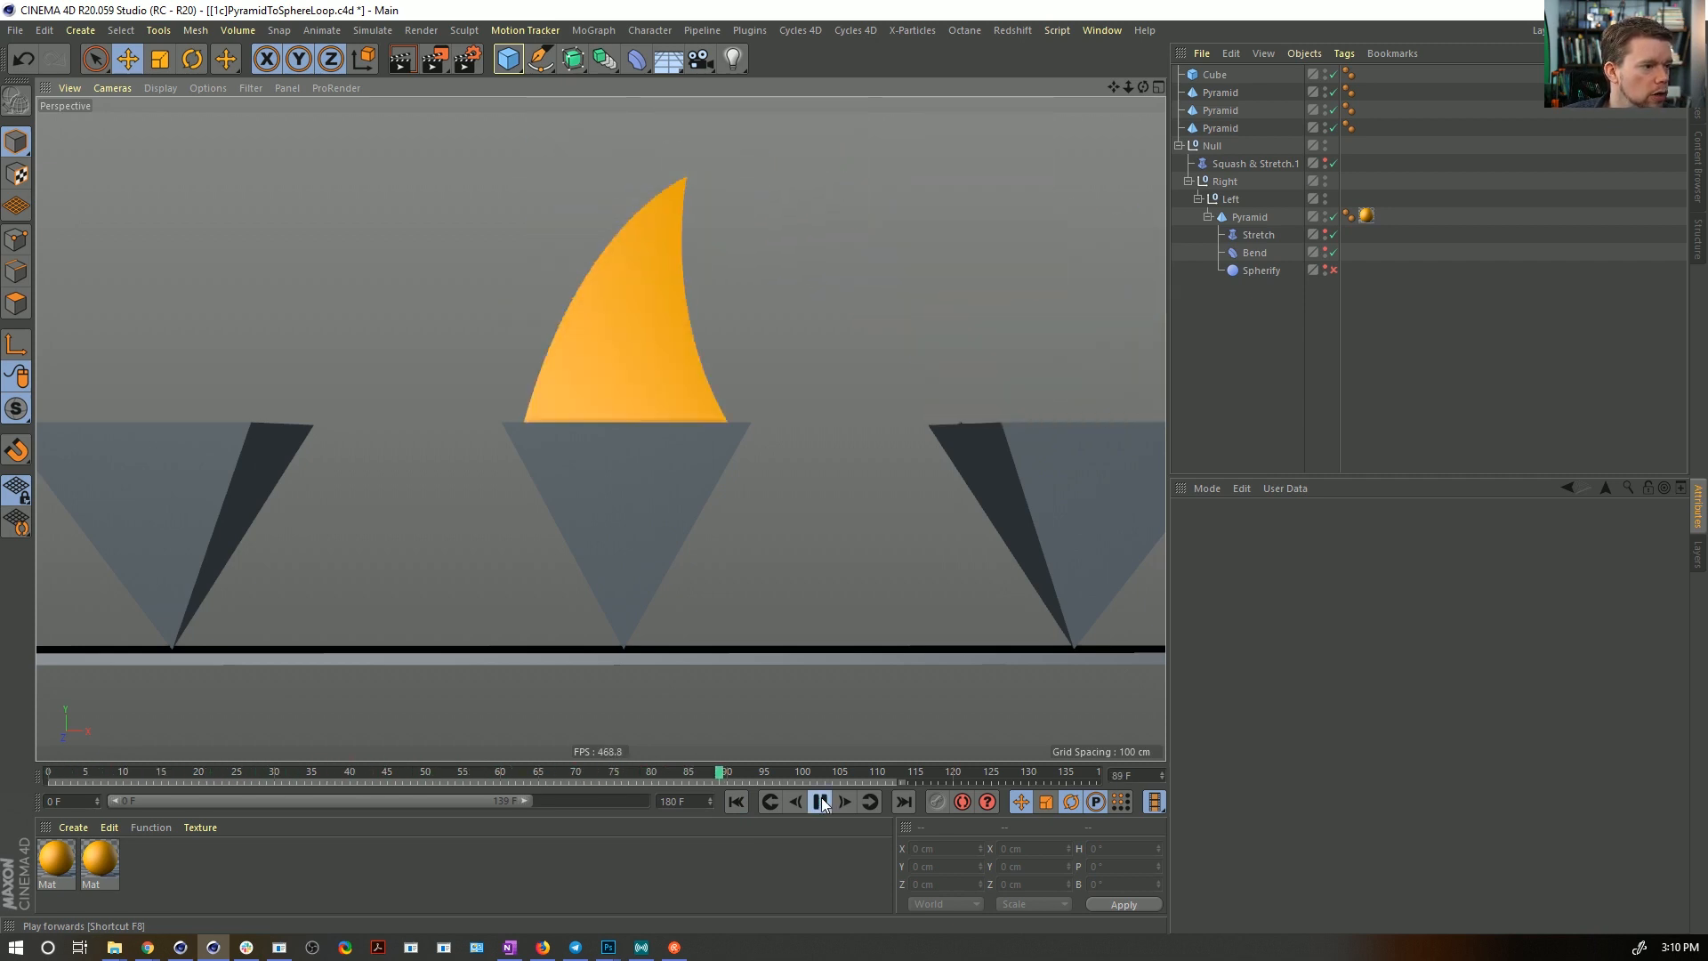
{"action": "left_click", "coordinate": [821, 801]}
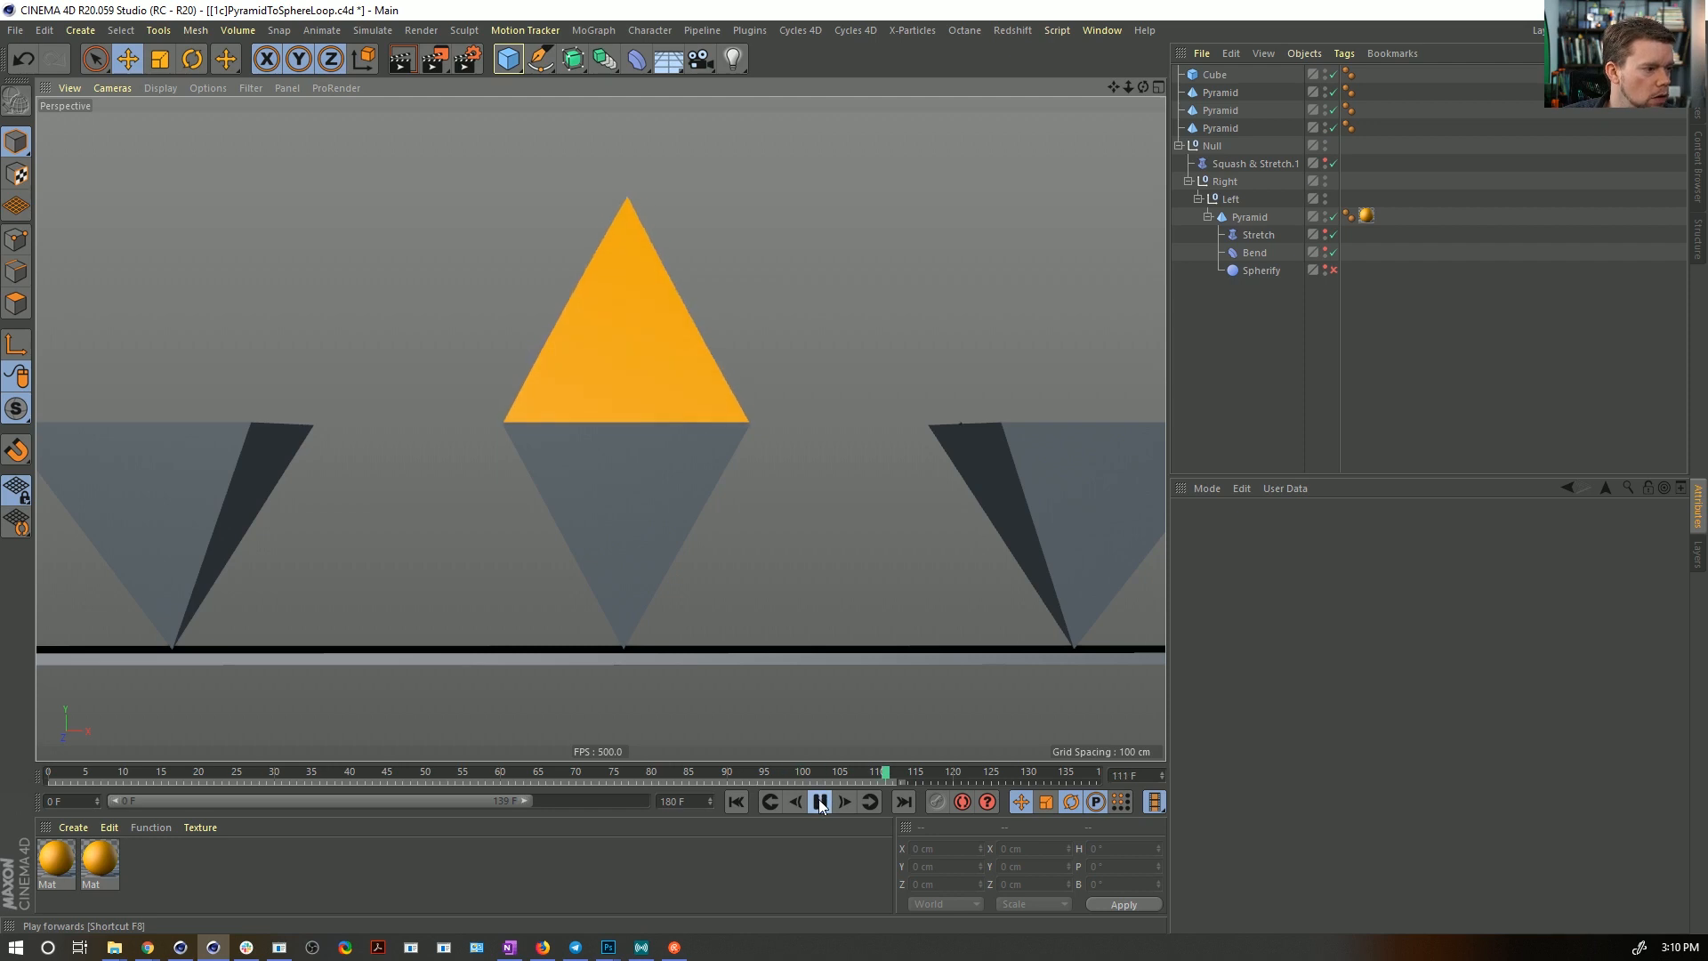
{"action": "left_click", "coordinate": [737, 802]}
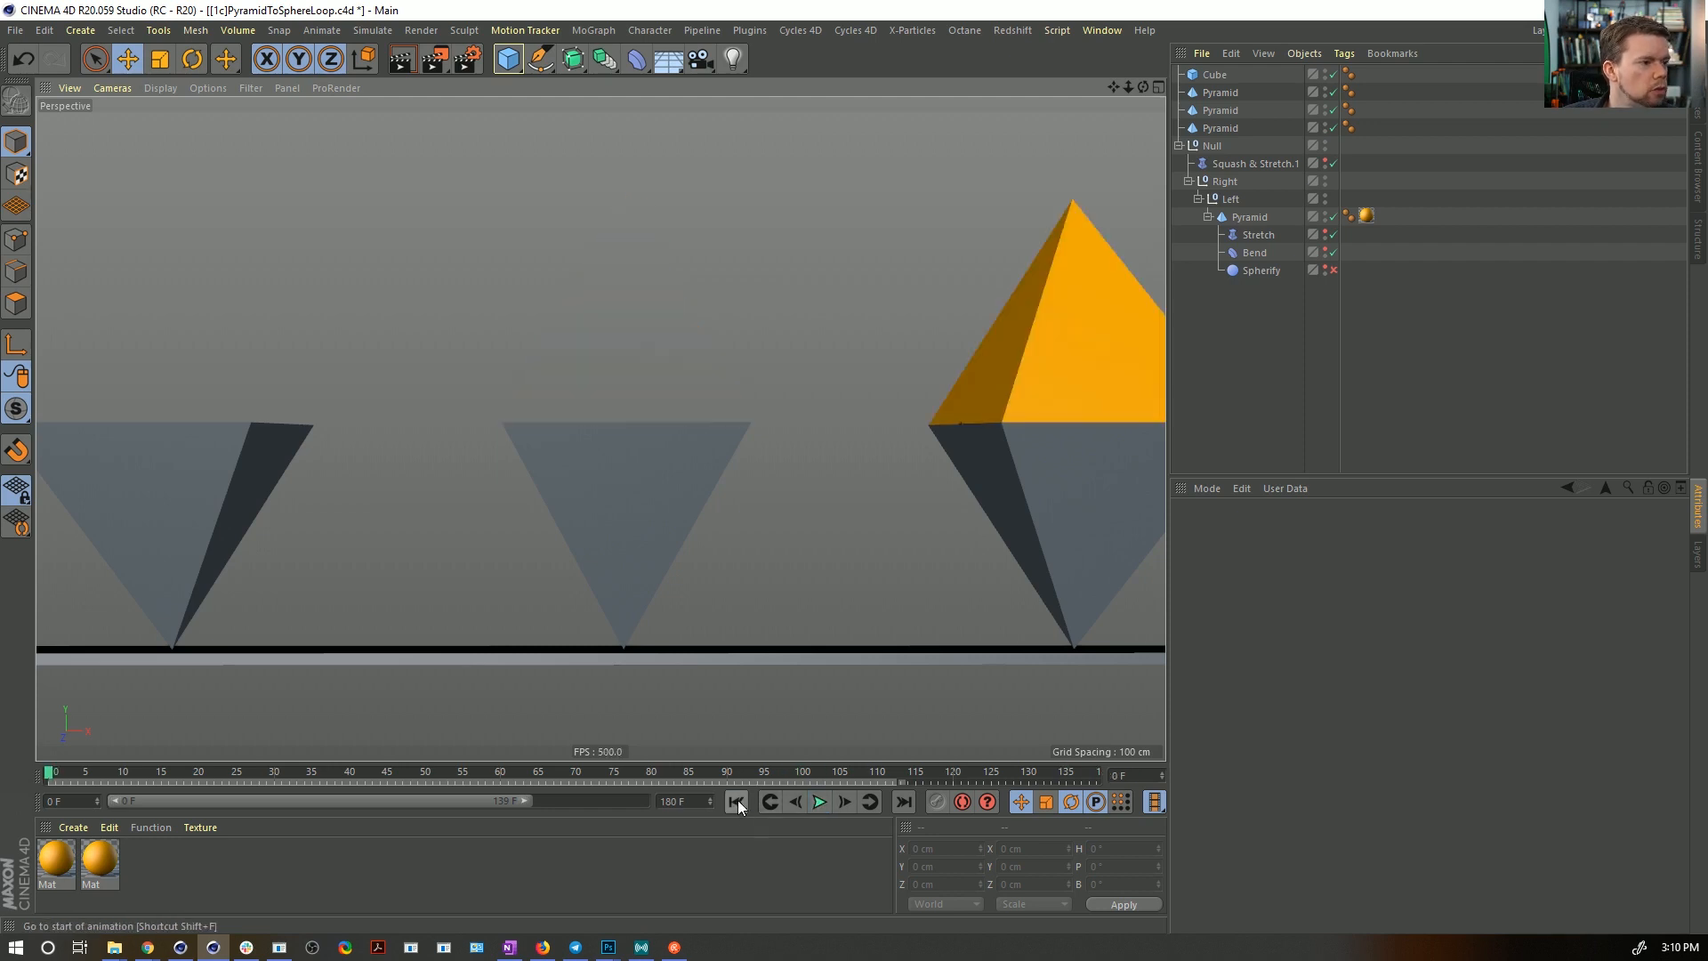
- Make the inverted pyramid directly below the orange pyramid a child of the Null
{"action": "left_click", "coordinate": [1217, 147]}
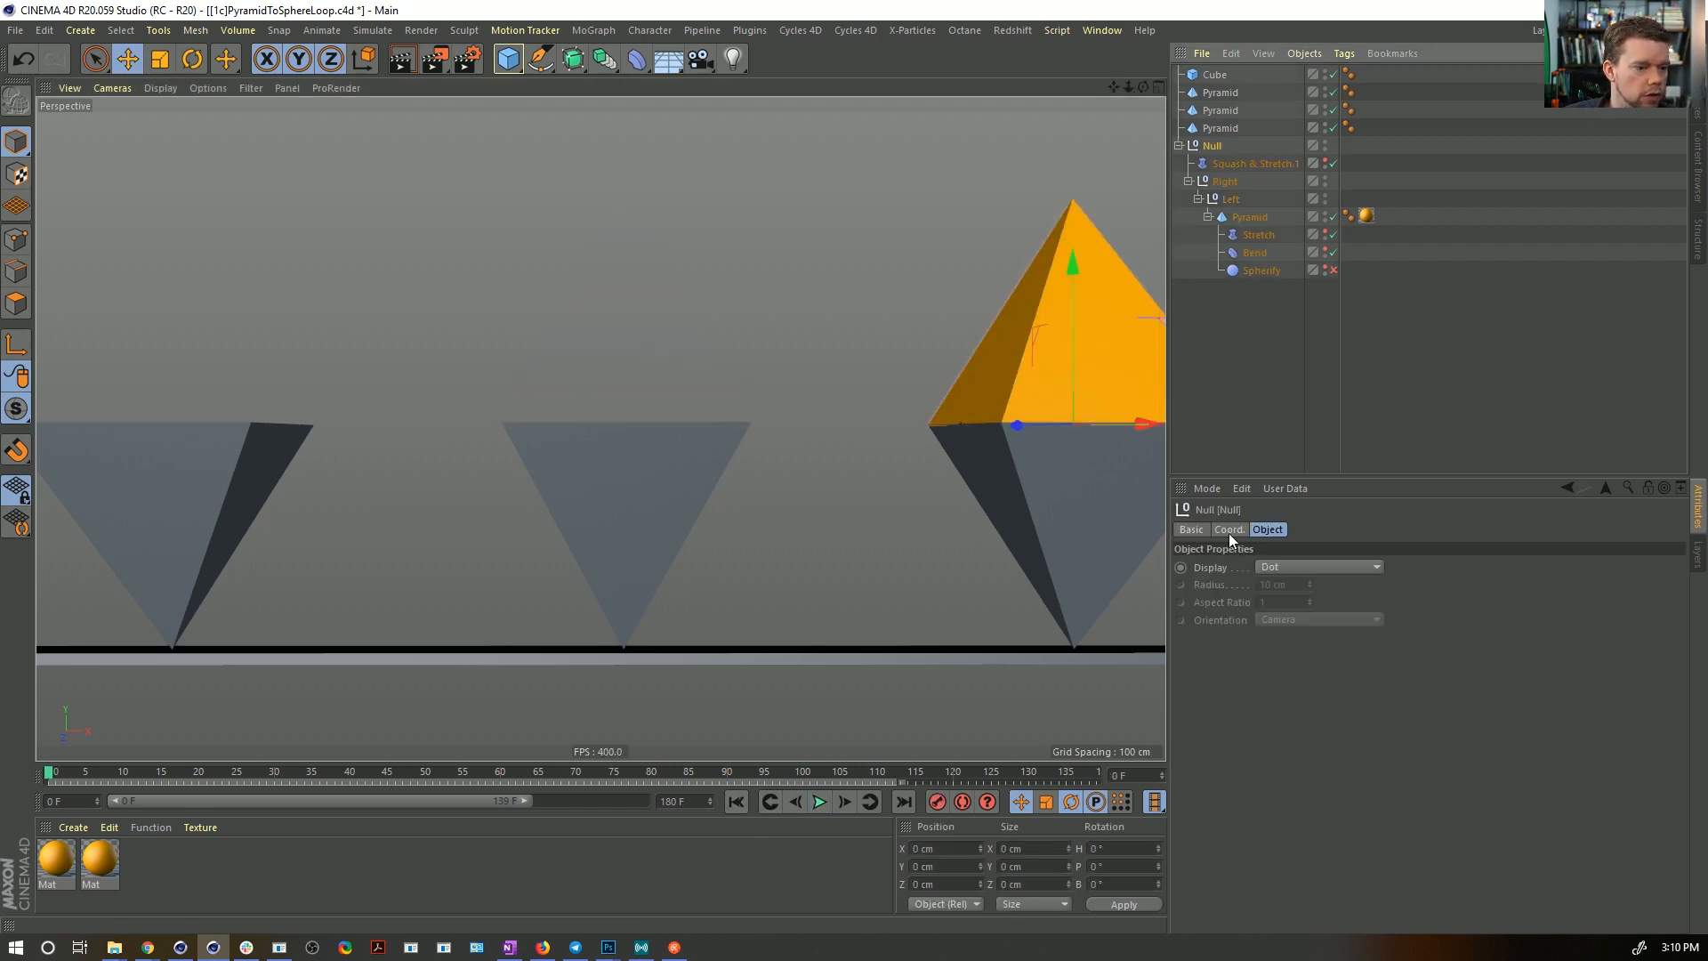
{"action": "left_click", "coordinate": [1229, 530]}
{"action": "left_click", "coordinate": [1180, 146]}
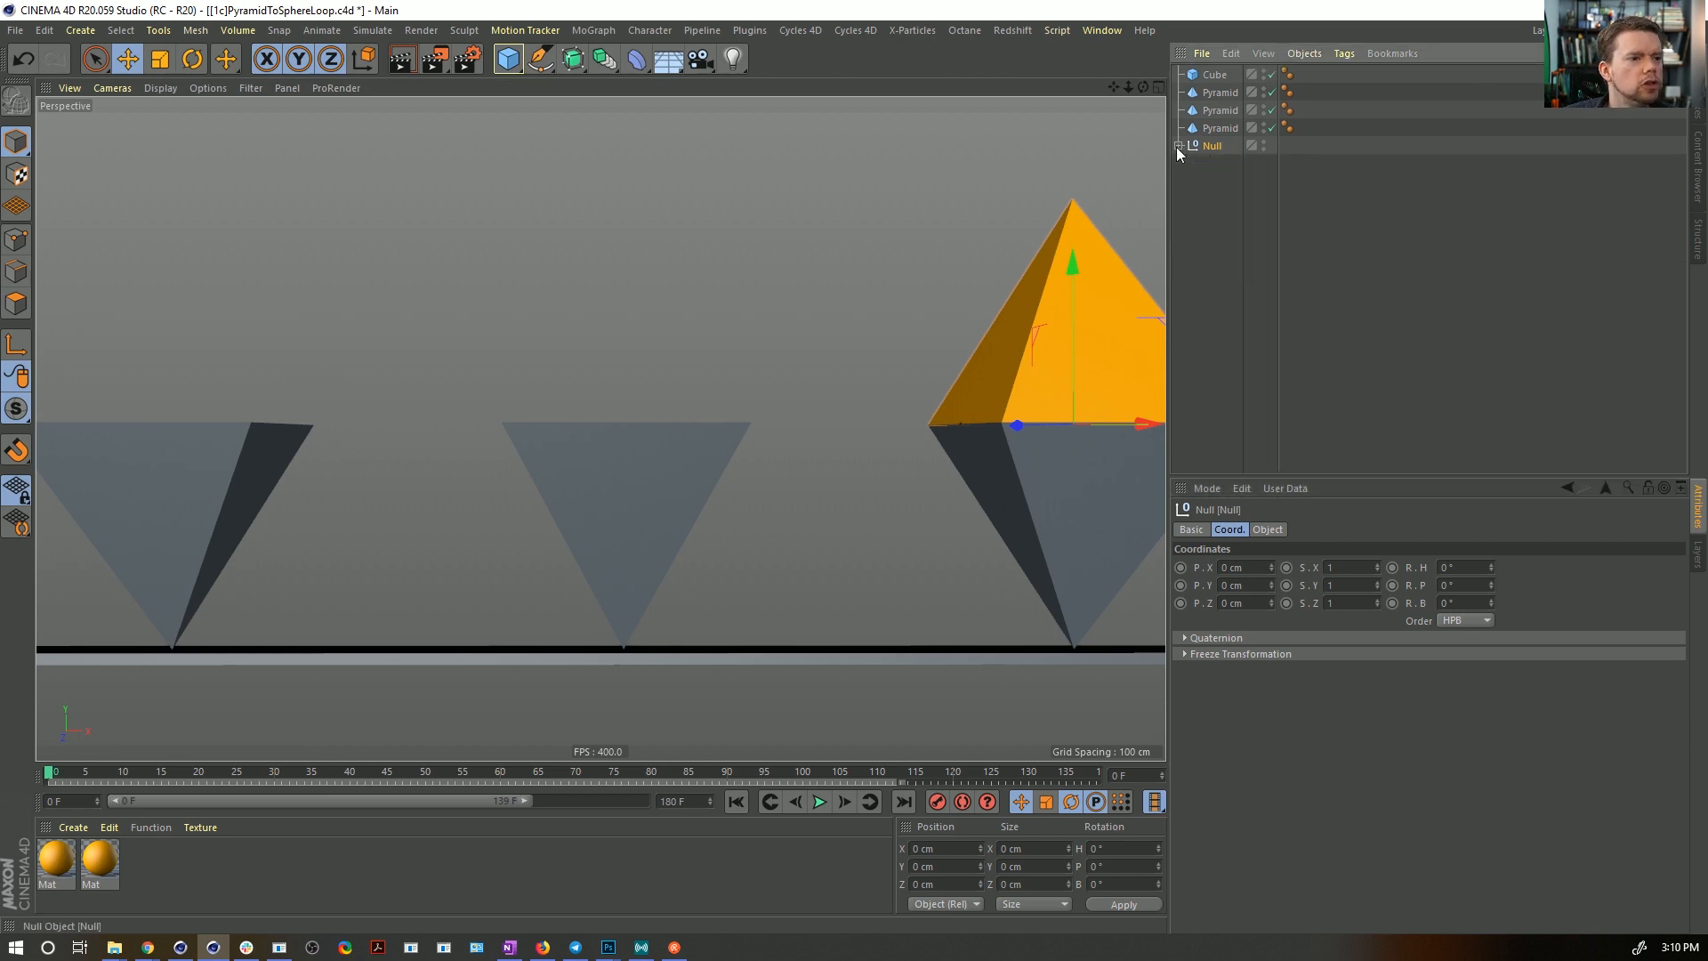
{"action": "left_click", "coordinate": [595, 31]}
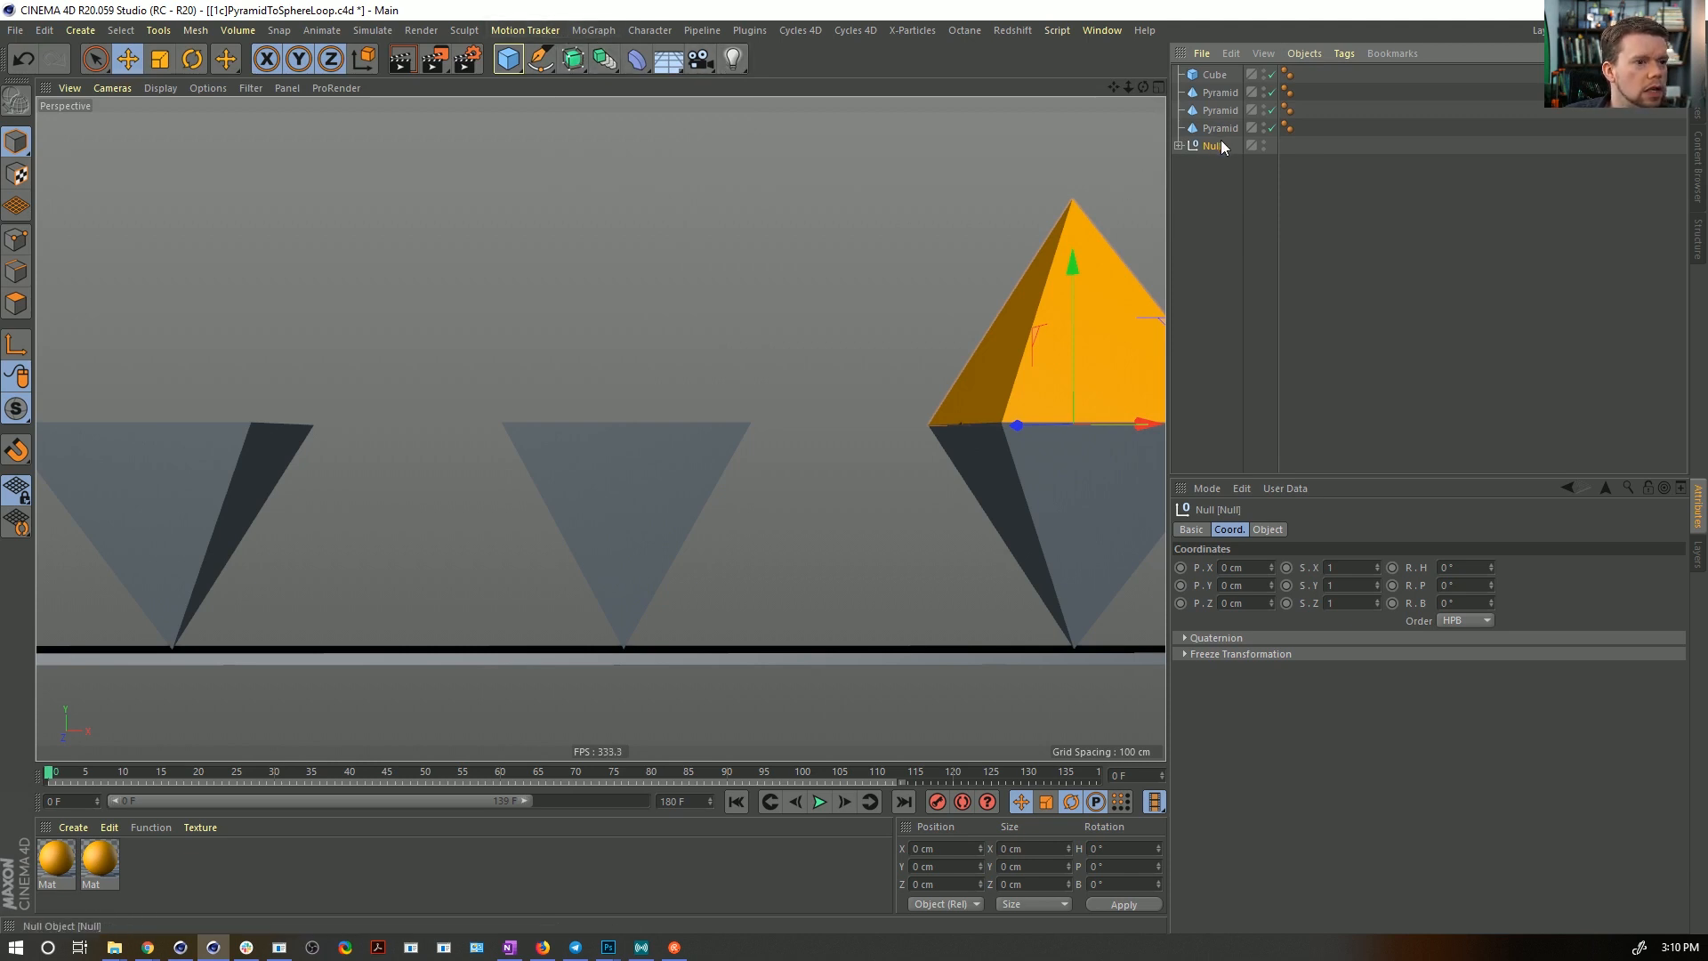
{"action": "left_click", "coordinate": [1179, 146]}
{"action": "left_click", "coordinate": [1113, 452]}
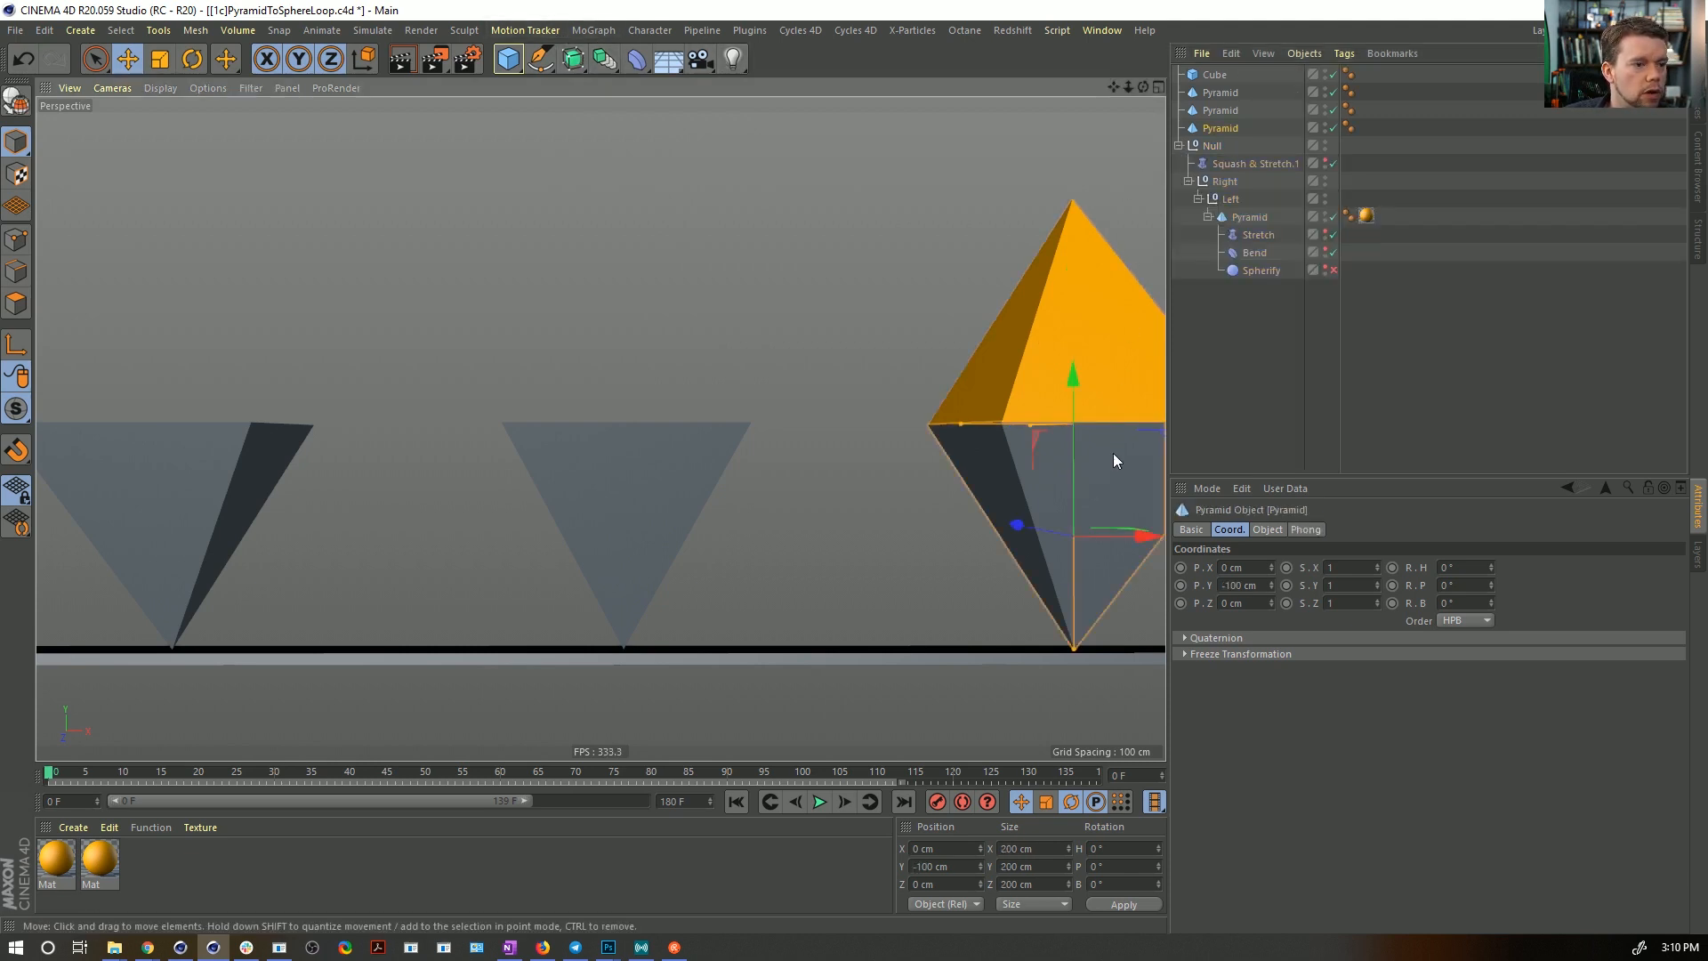
{"action": "left_click_drag", "start_coordinate": [1219, 133], "coordinate": [1221, 147]}
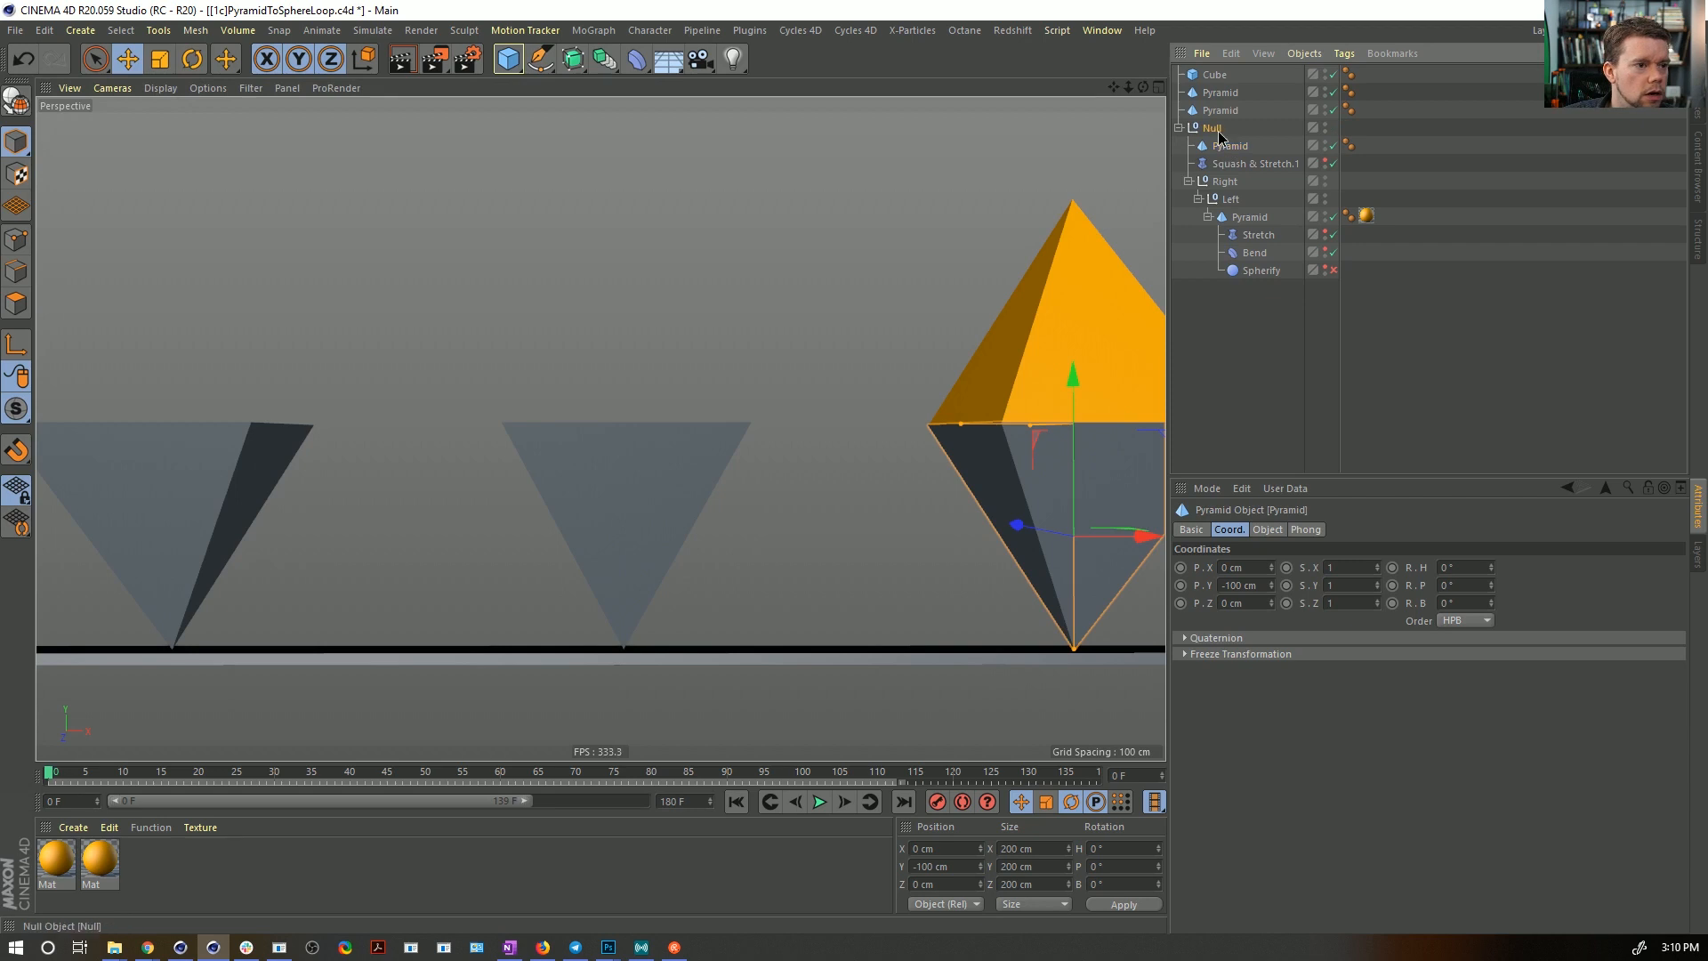
- Add a MoGraph Cloner and place the Null with its whole hierarchy inside it
{"action": "left_click", "coordinate": [1215, 130]}
{"action": "left_click", "coordinate": [593, 30]}
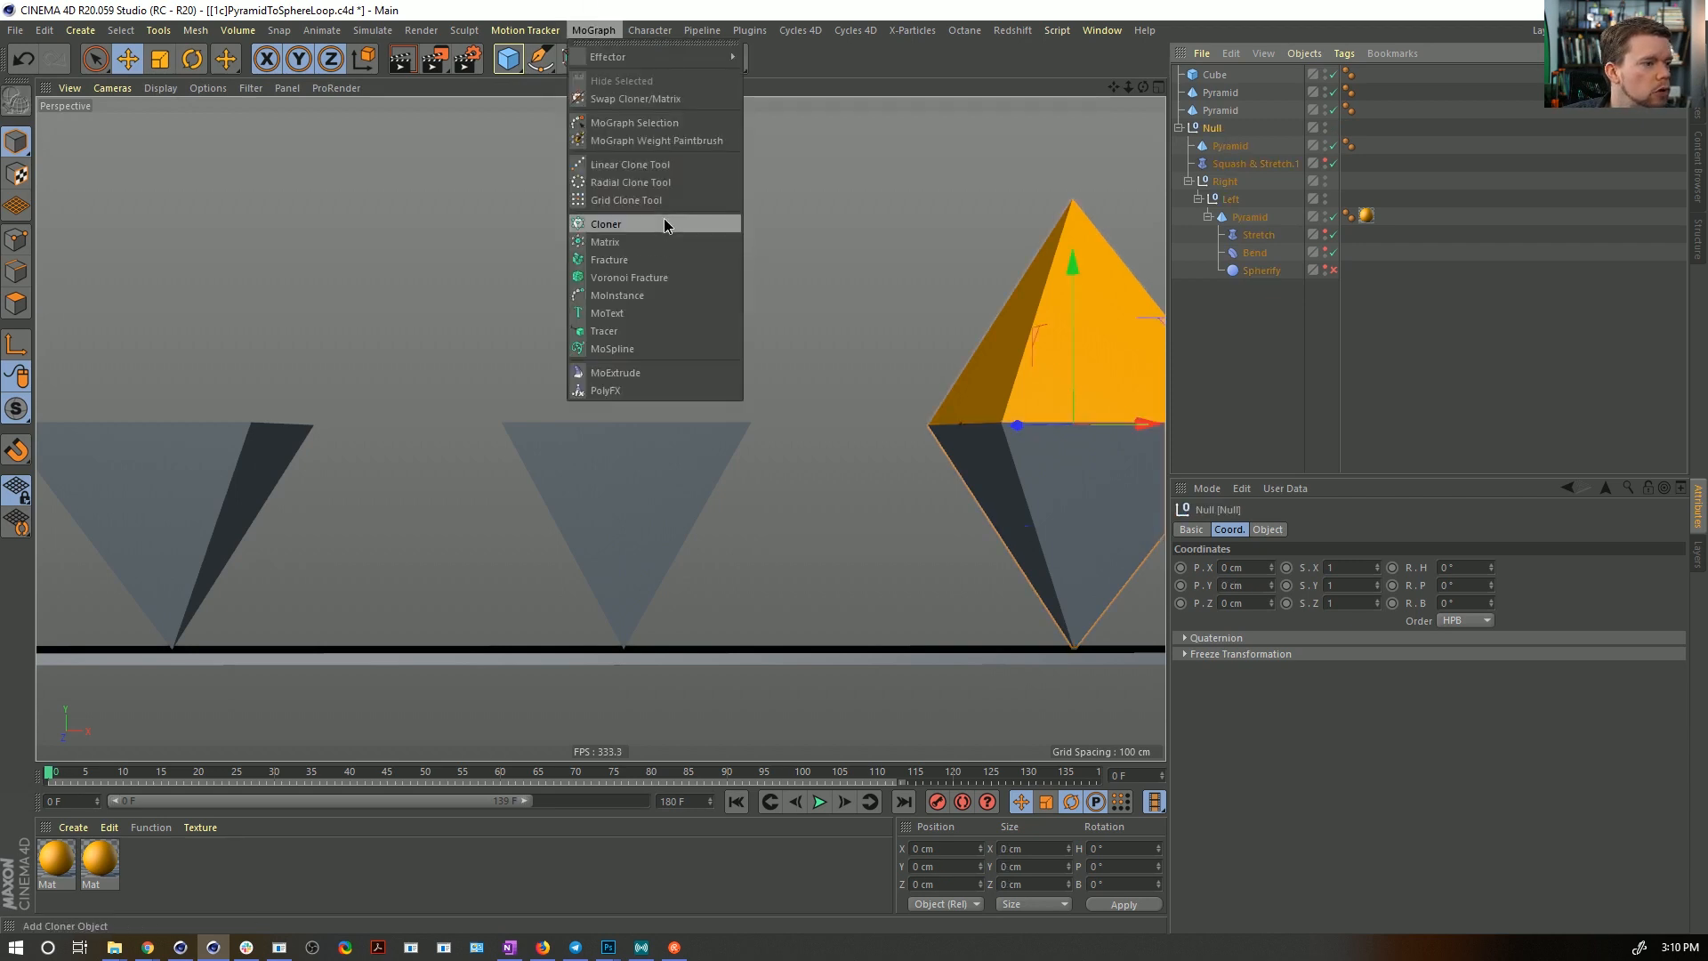
{"action": "left_click", "coordinate": [664, 225]}
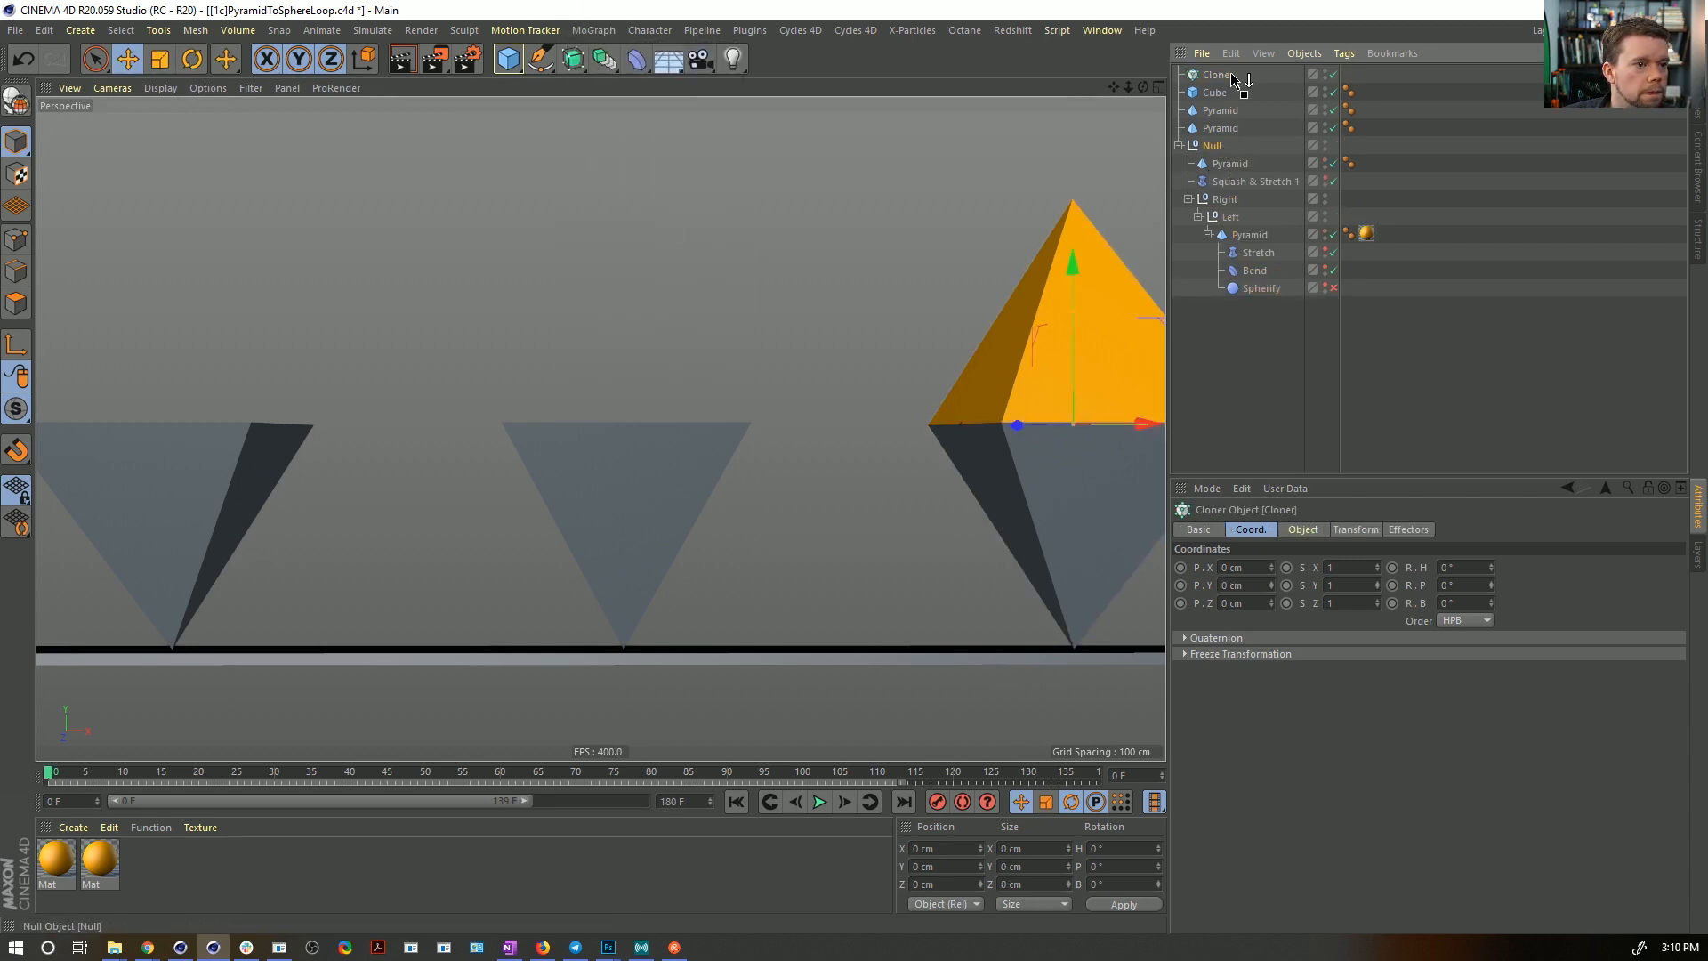
{"action": "left_click_drag", "start_coordinate": [1232, 78], "coordinate": [1230, 75]}
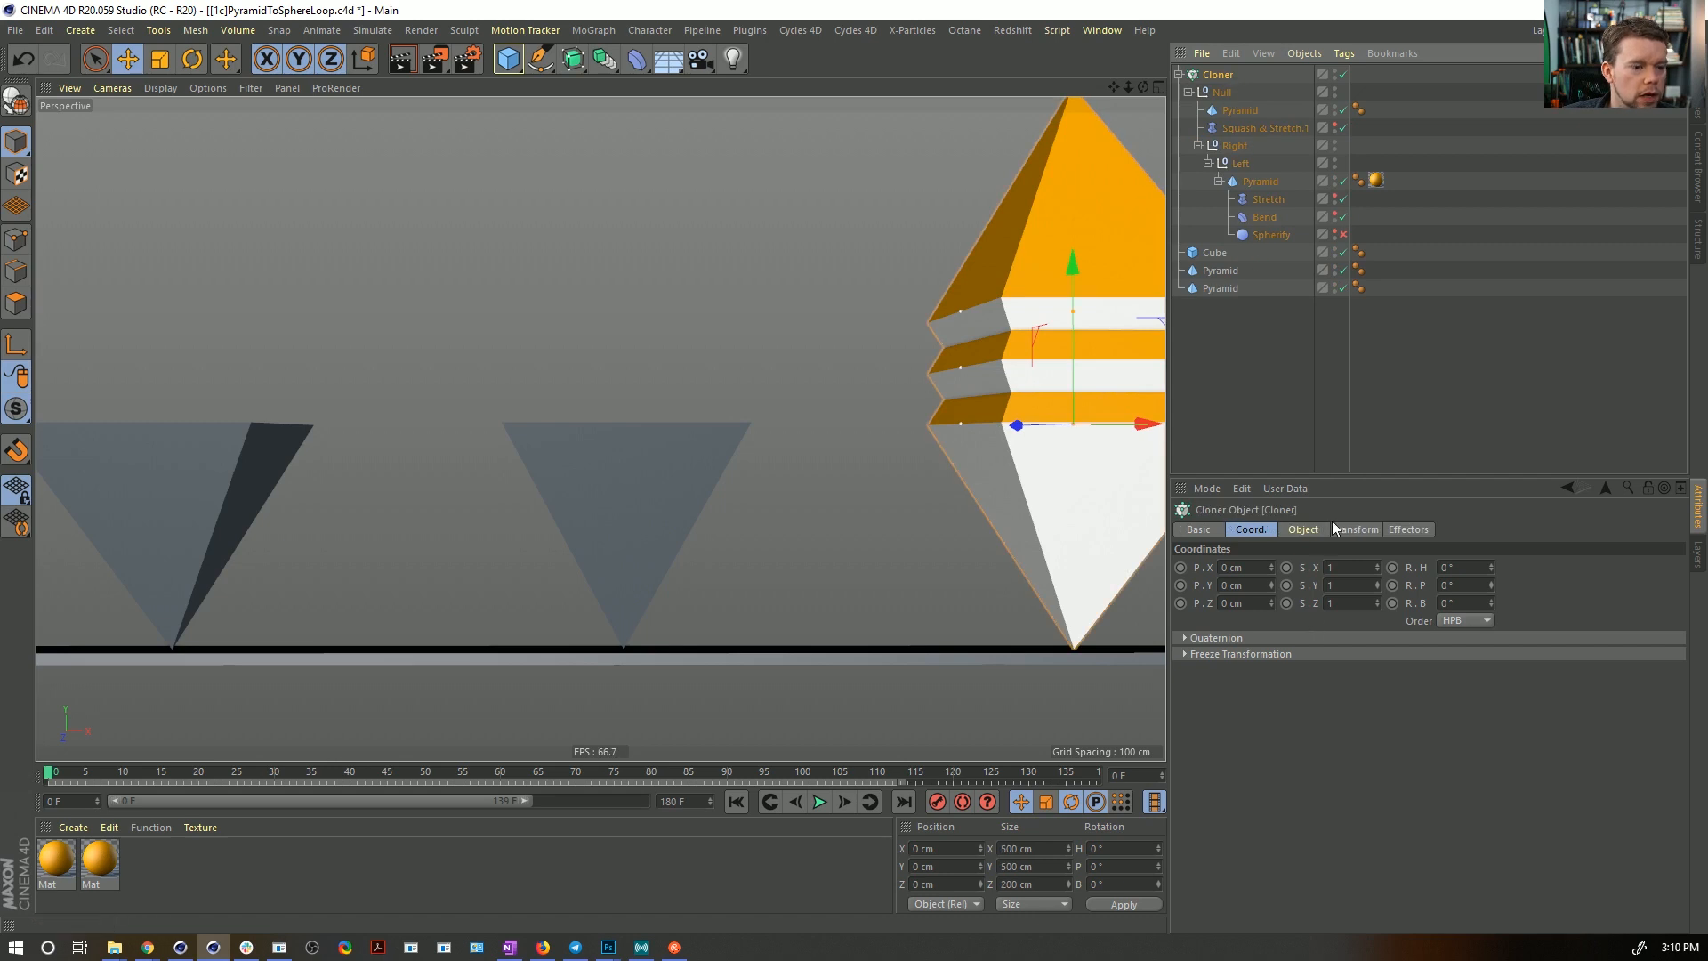
- Set the Cloner's per-step position offset to X -400 cm and Y 0 cm
{"action": "left_click", "coordinate": [1324, 529]}
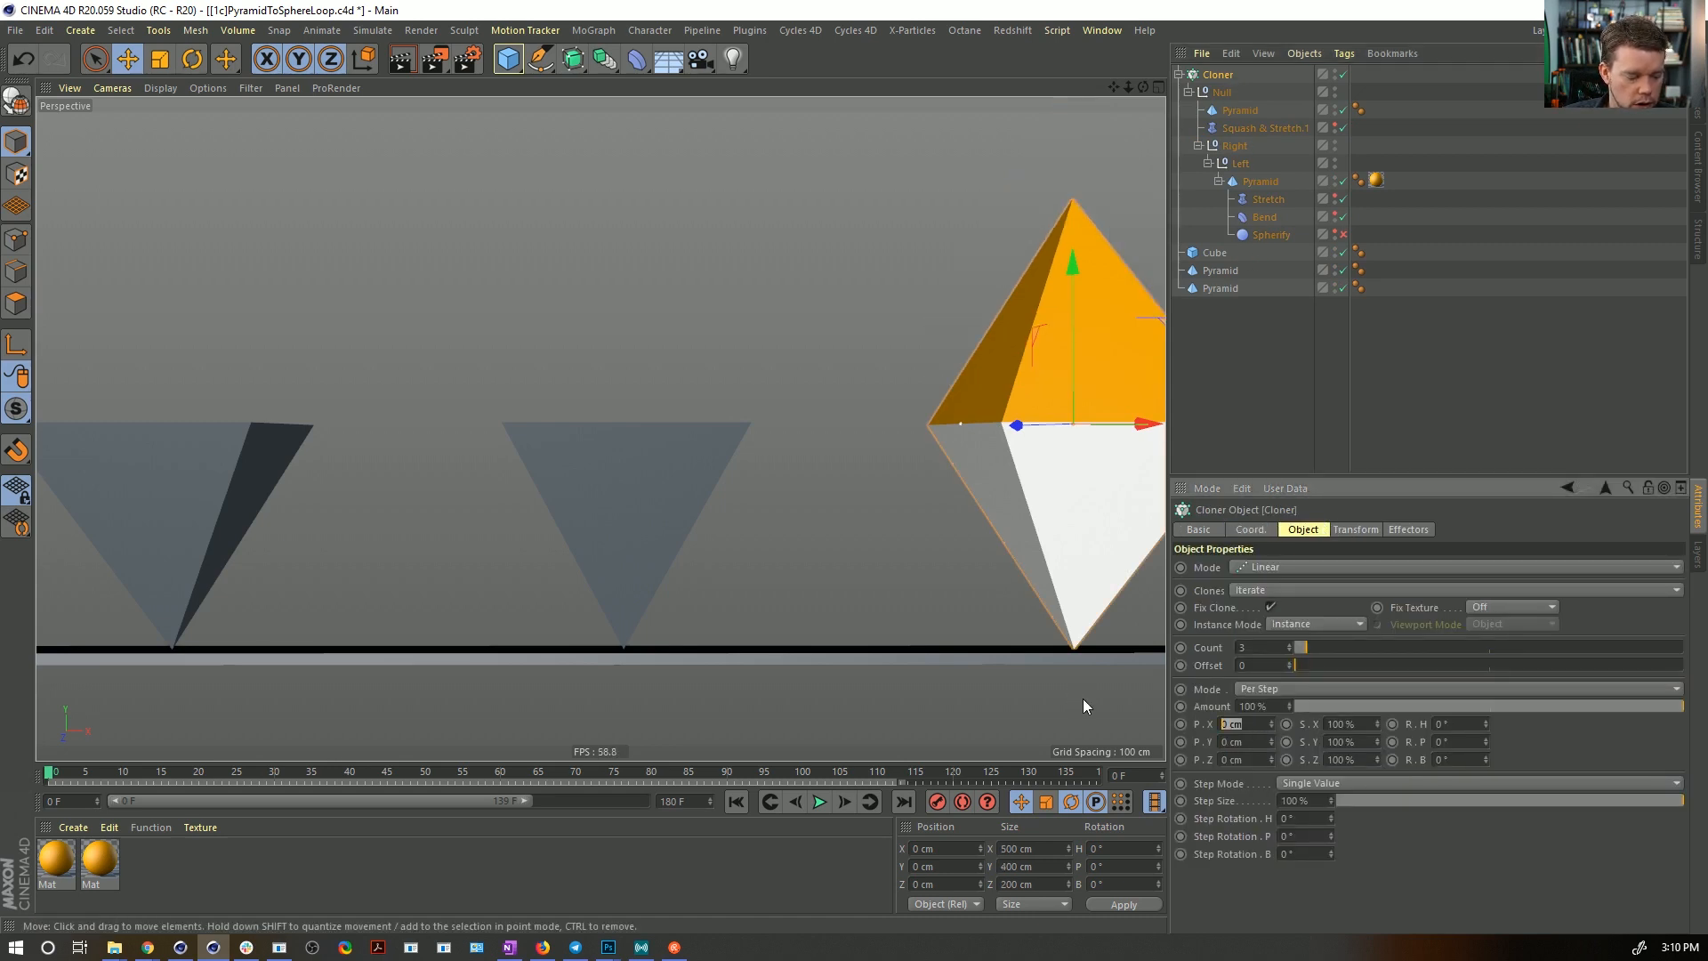
{"action": "type", "text": "-400"}
{"action": "key", "text": "Return"}
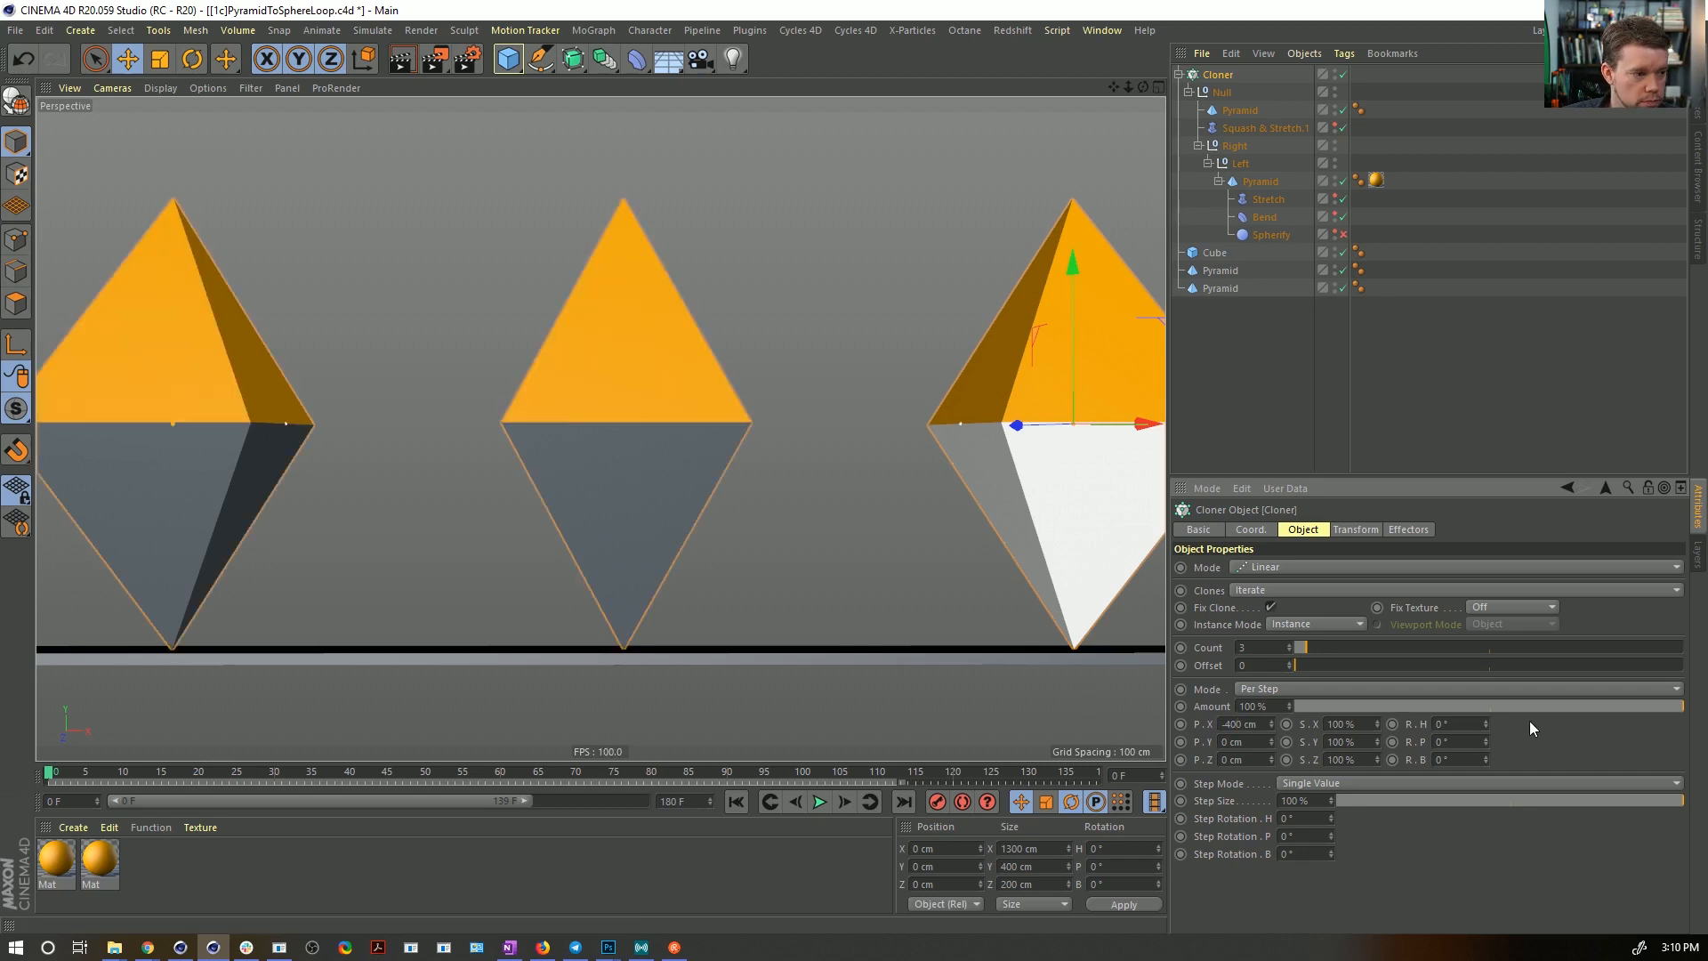
{"action": "left_click", "coordinate": [1215, 253]}
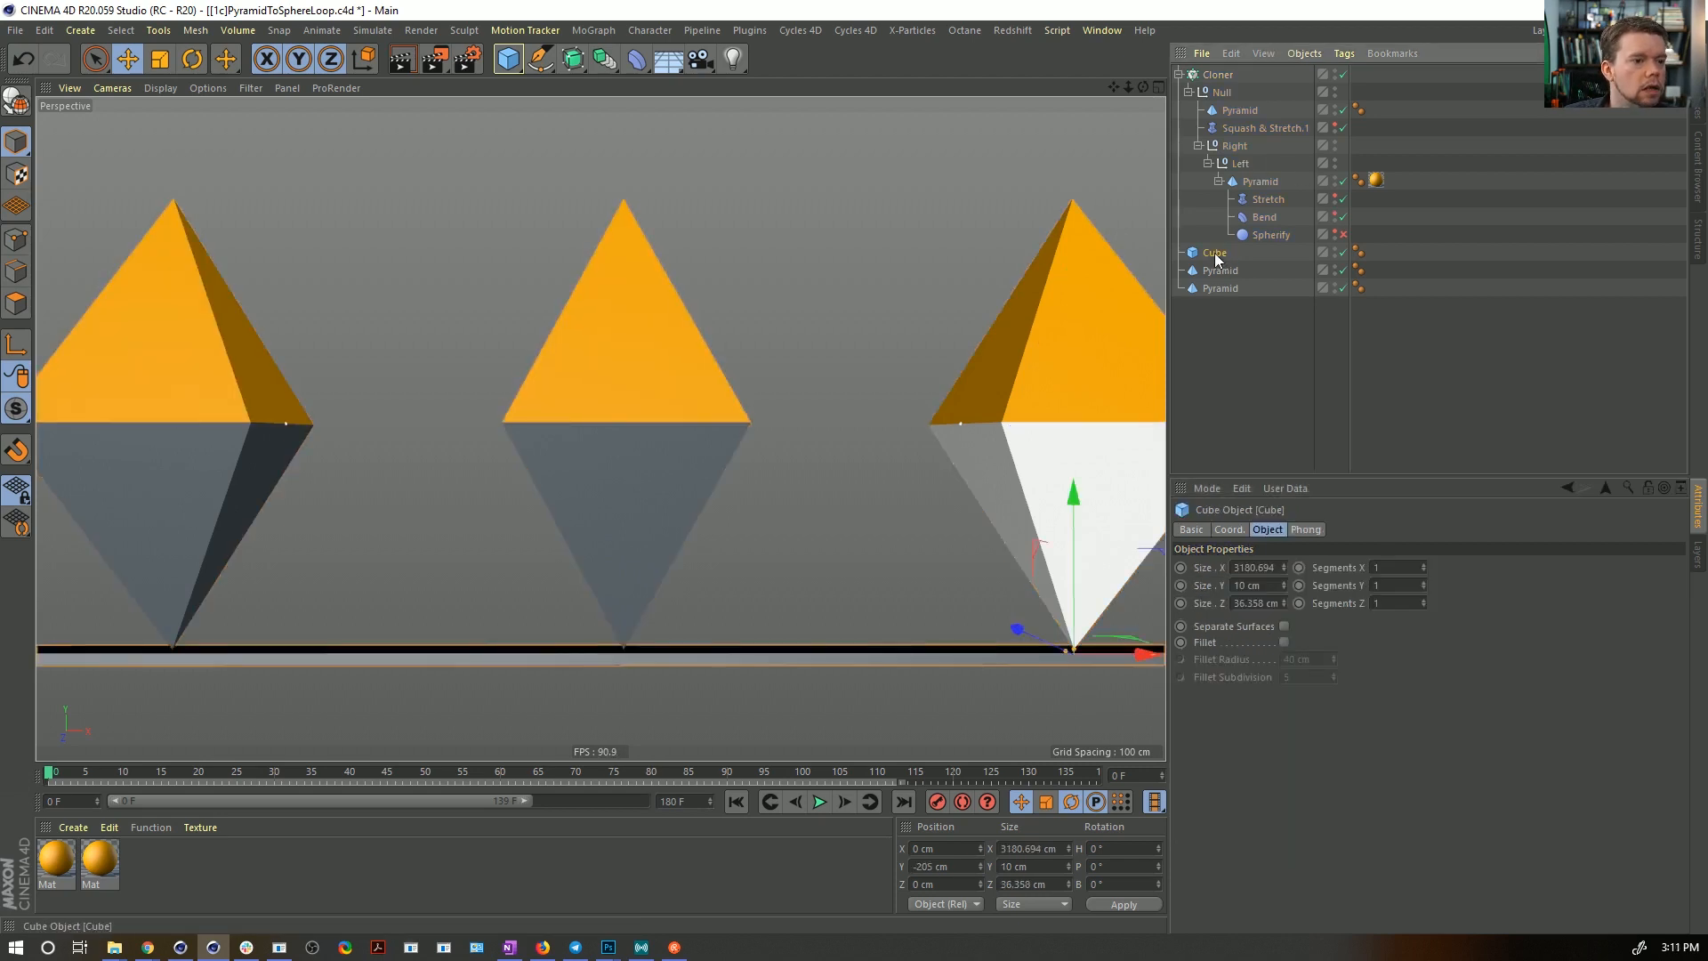
{"action": "key", "text": "Delete"}
{"action": "key", "text": "ctrl+z"}
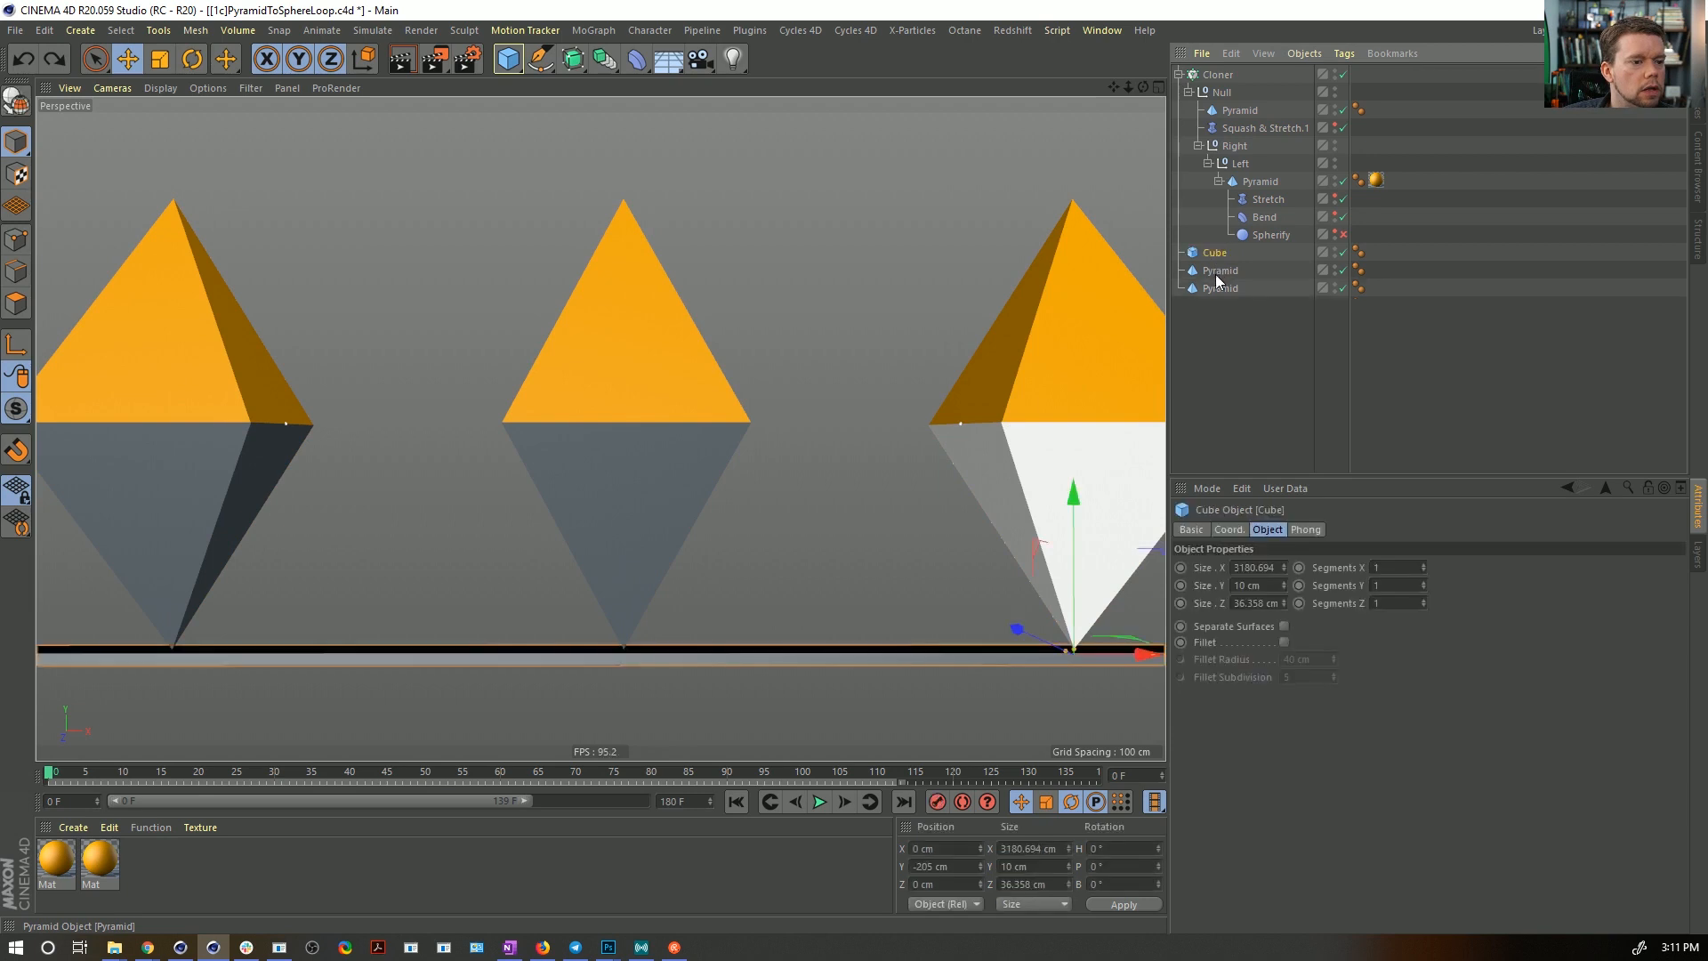
- Delete the two leftover inverted pyramids outside the Cloner
{"action": "left_click", "coordinate": [1217, 271]}
{"action": "key", "text": "Delete"}
{"action": "left_click", "coordinate": [1216, 271]}
{"action": "key", "text": "Delete"}
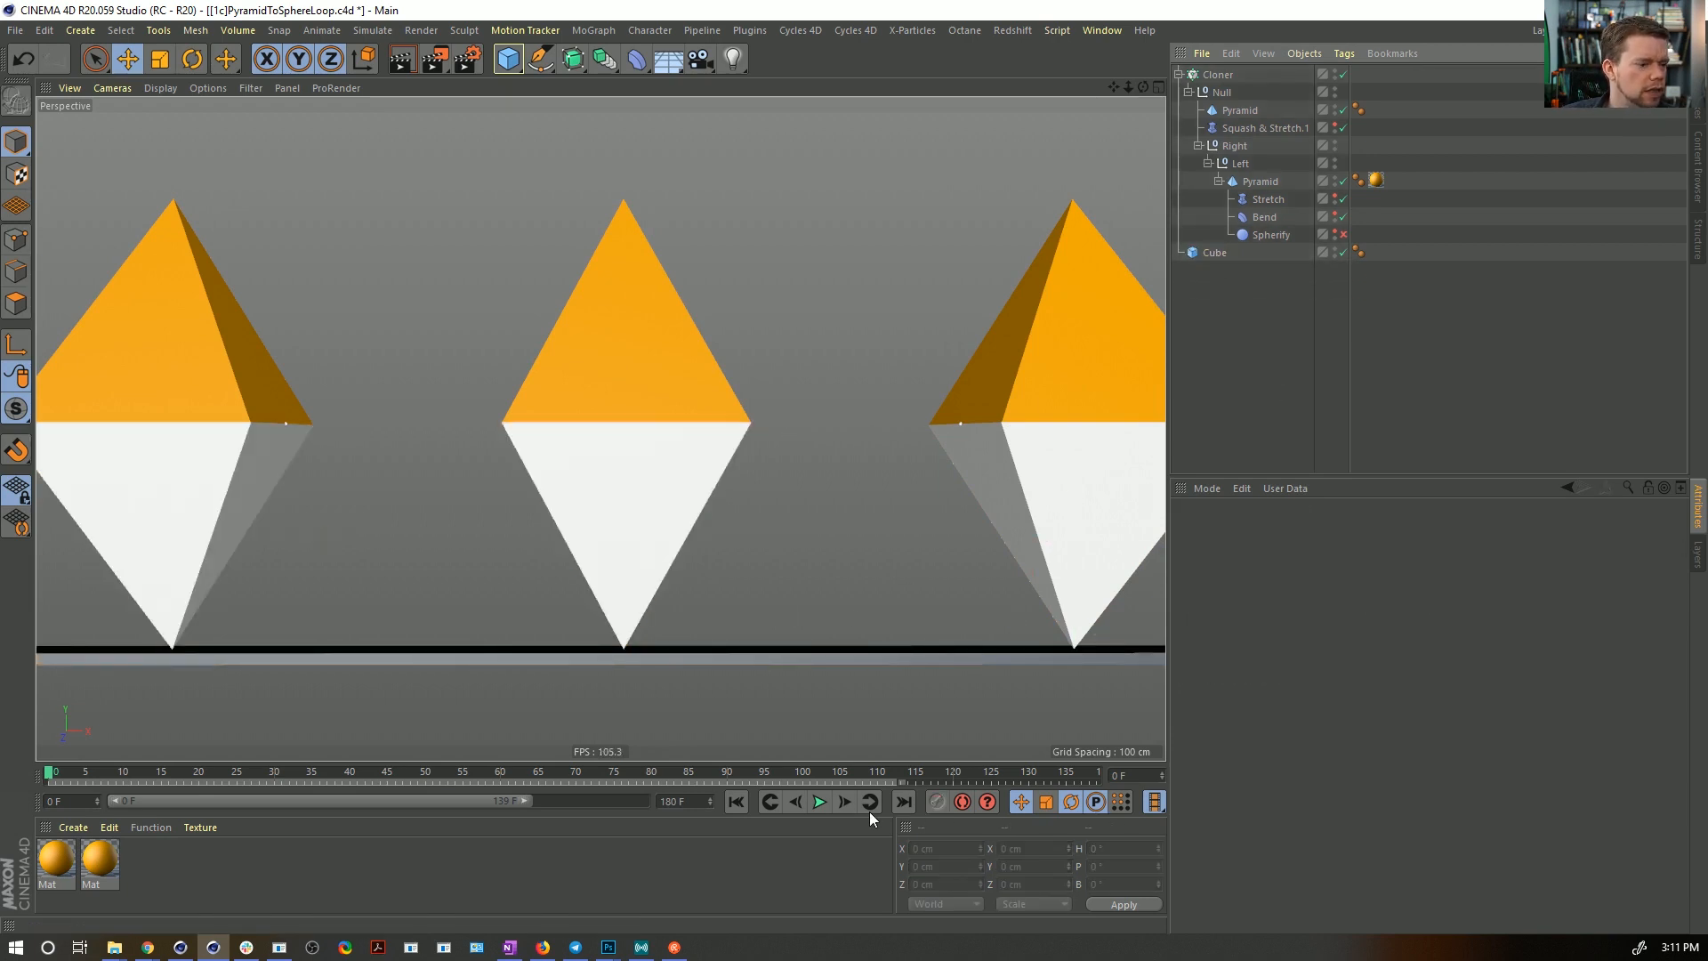
- Raise the Cloner's count to 5 and frame the view on the middle clone
{"action": "scroll", "coordinate": [797, 407], "scroll_direction": "down", "scroll_amount": 5}
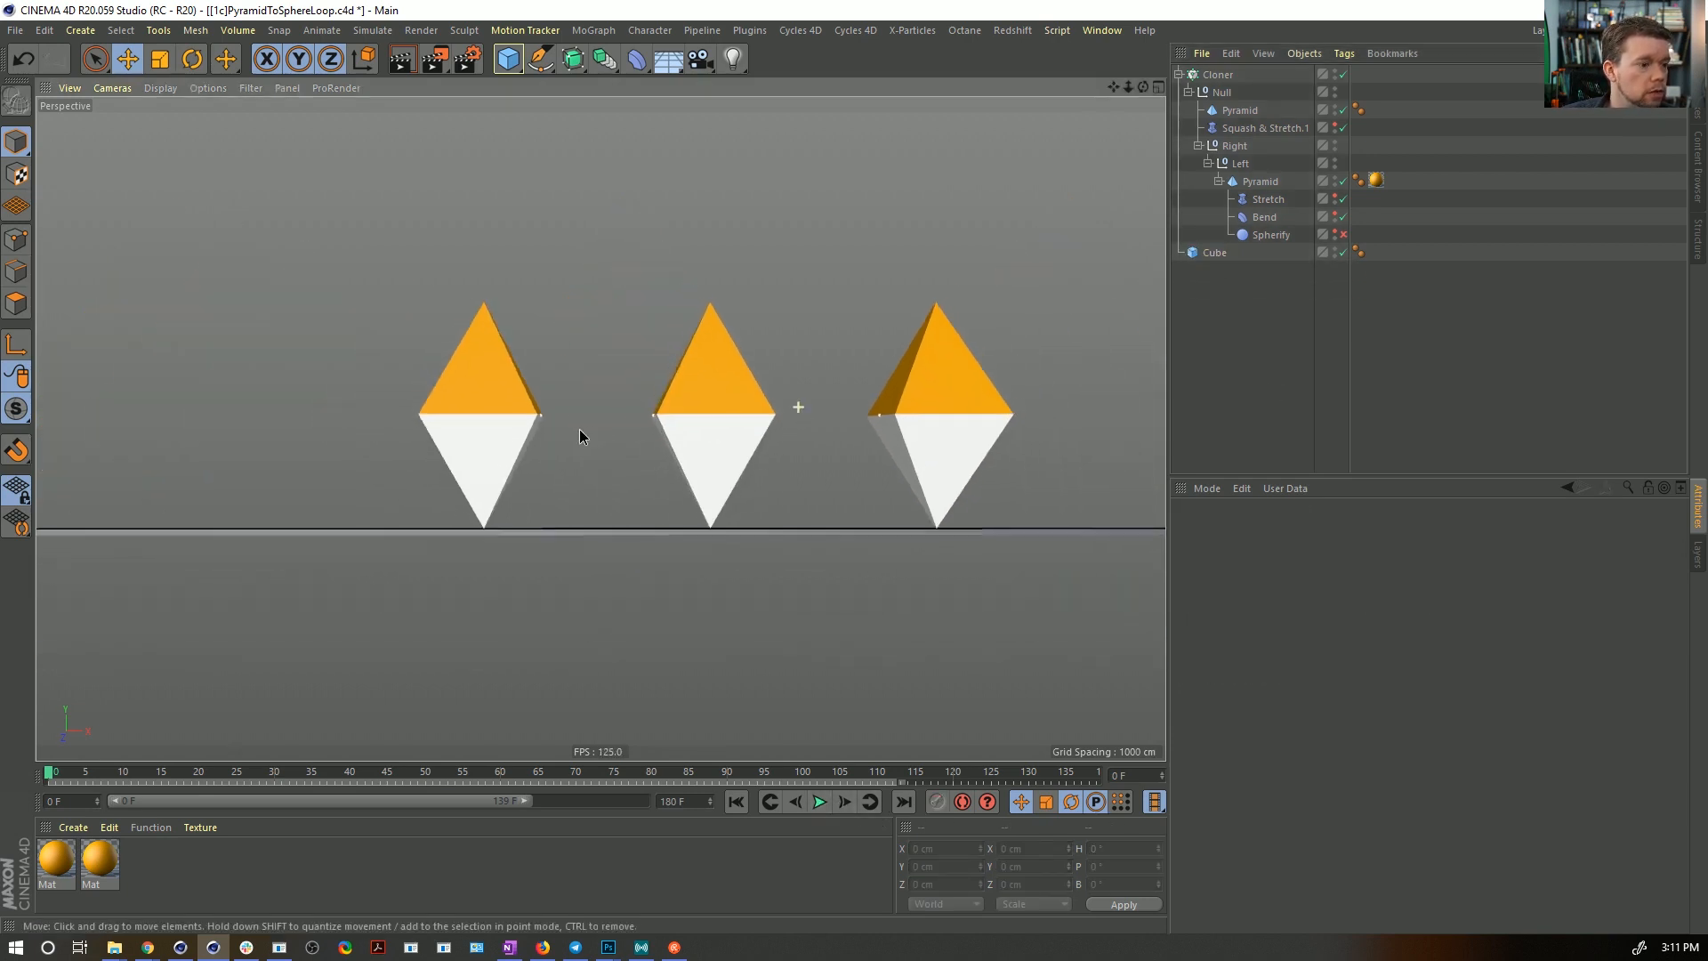
{"action": "left_click", "coordinate": [1217, 74]}
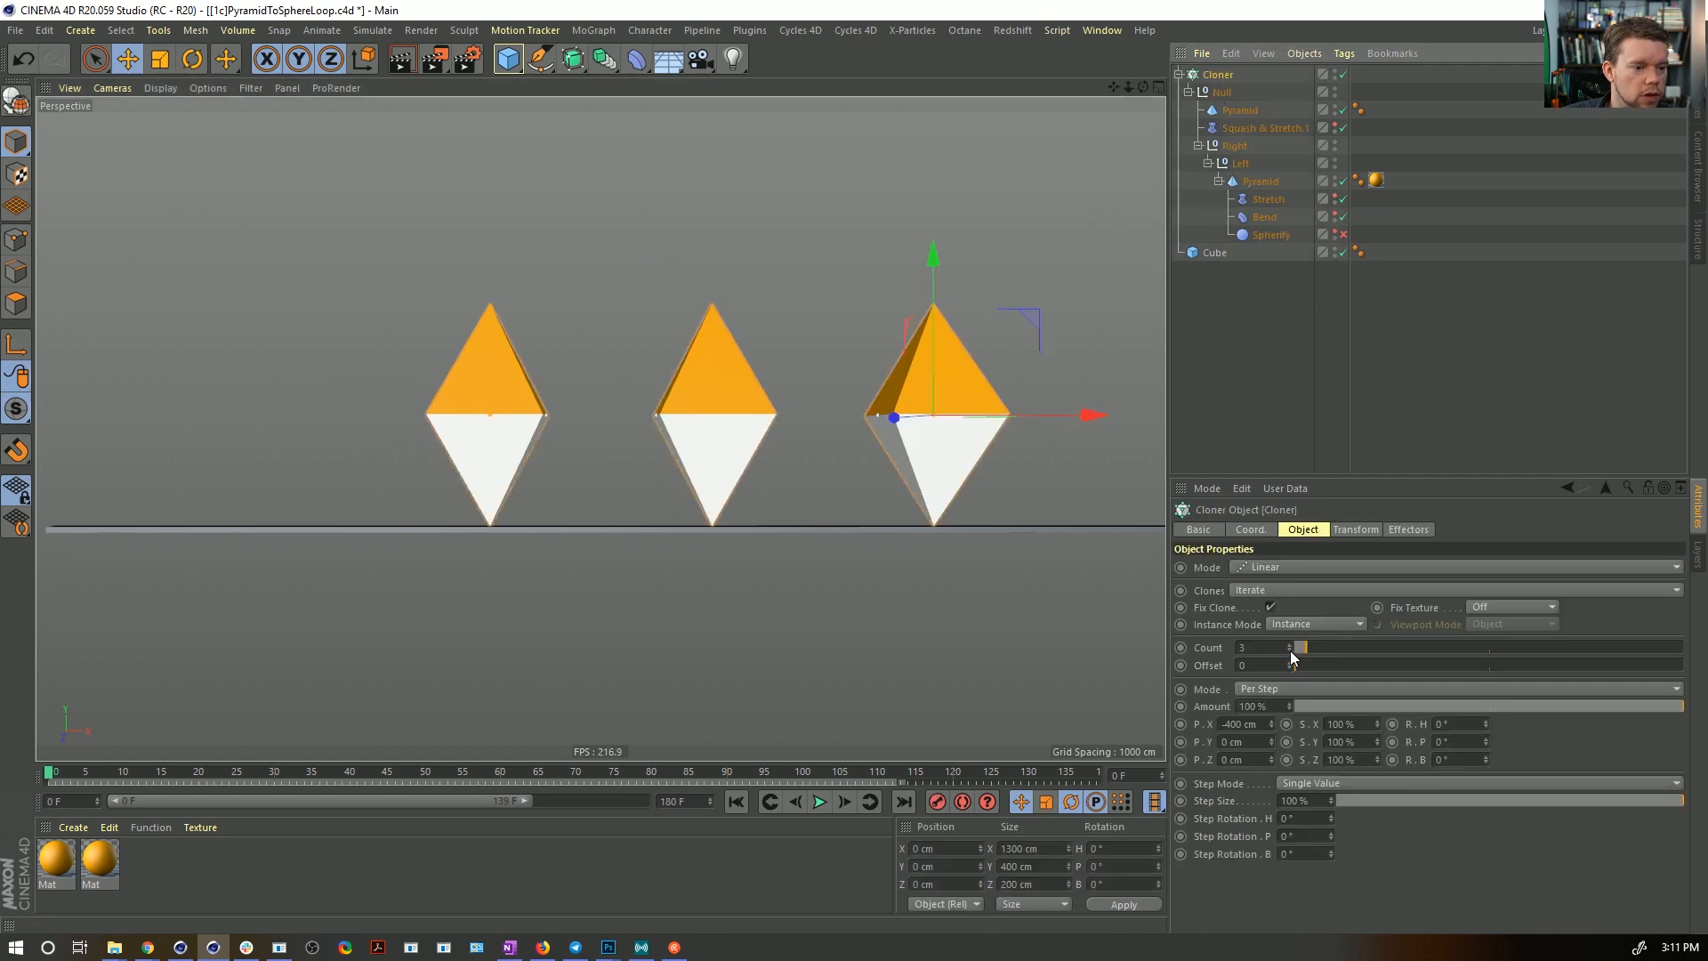
{"action": "left_click_drag", "start_coordinate": [1289, 650], "coordinate": [1133, 603]}
{"action": "scroll", "coordinate": [601, 429], "scroll_direction": "up", "scroll_amount": 3}
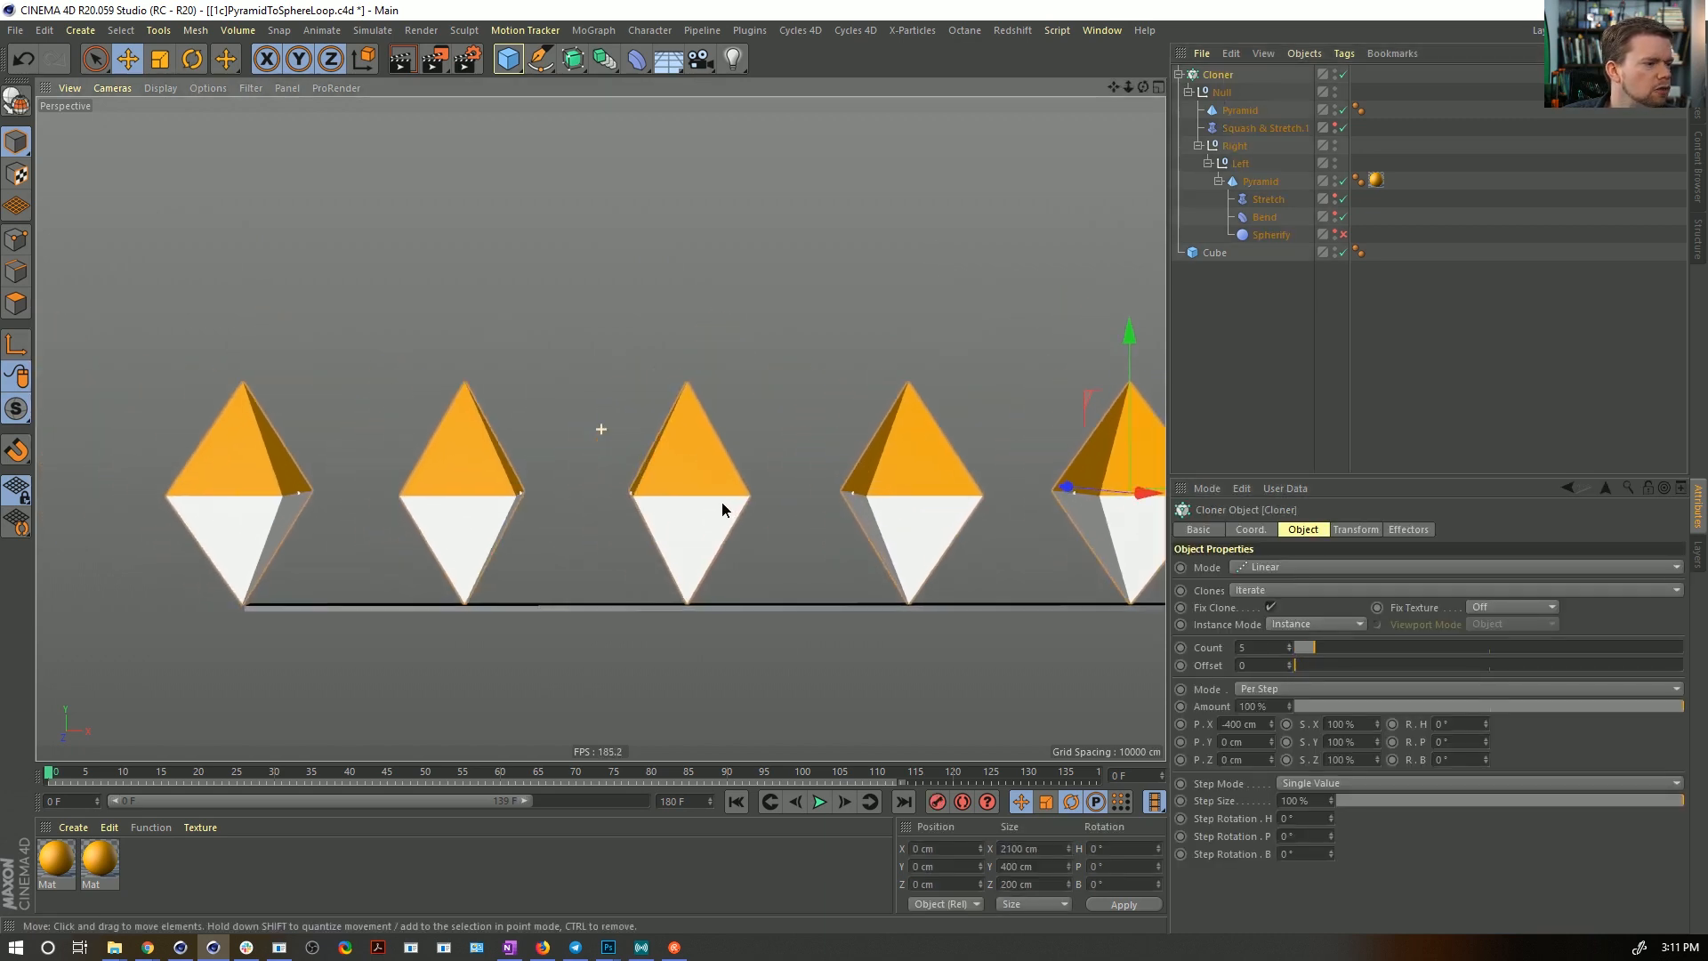
{"action": "scroll", "coordinate": [722, 508], "scroll_direction": "up", "scroll_amount": 6}
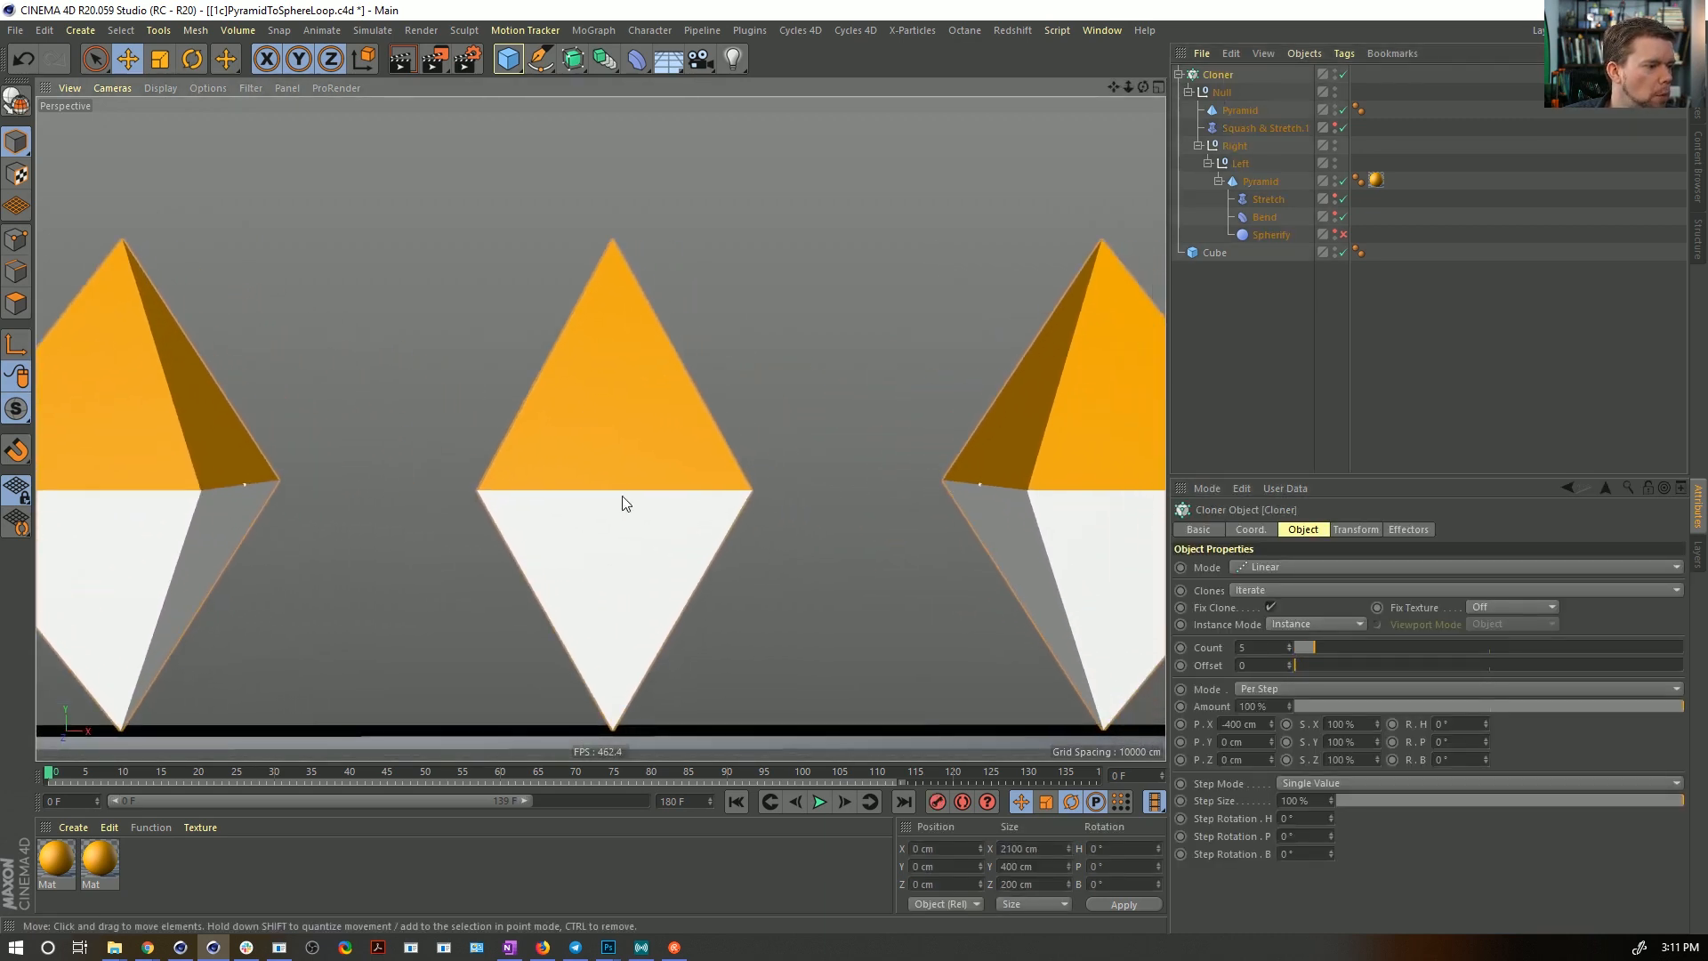
{"action": "left_click_drag", "start_coordinate": [622, 495], "coordinate": [624, 475], "text": "alt"}
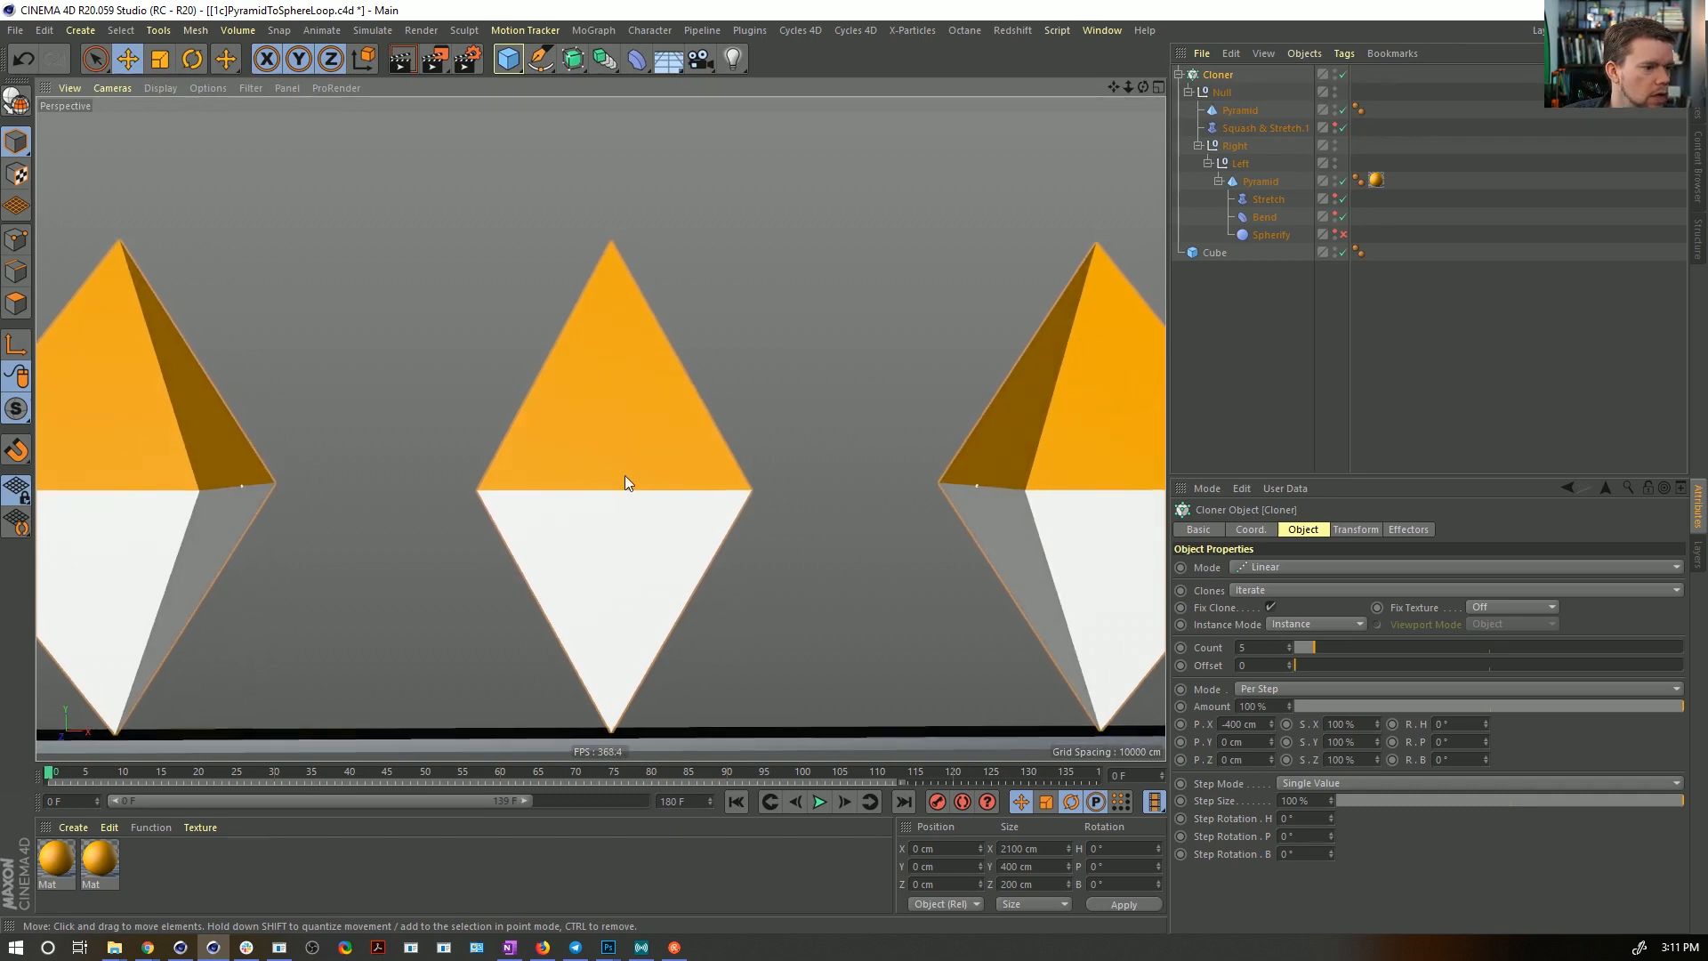
- Orbit out to view the whole row of clones and raise the Cloner's count to 7
{"action": "right_click_drag", "start_coordinate": [625, 475], "coordinate": [608, 482], "text": "alt"}
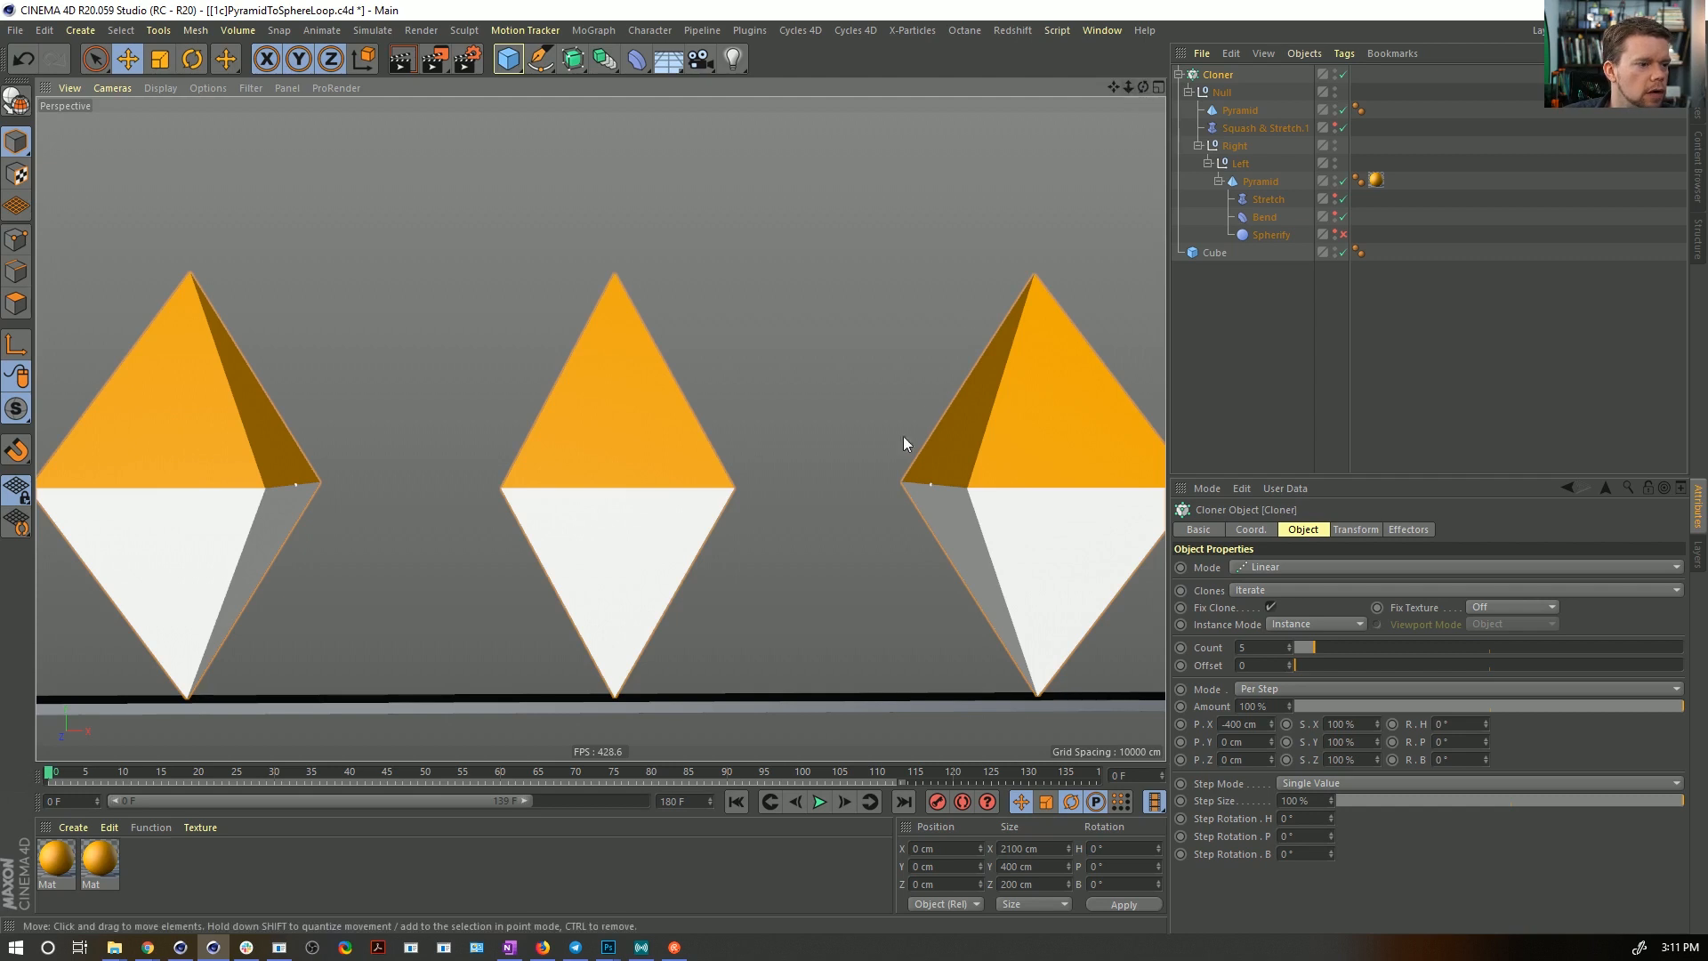
{"action": "left_click_drag", "start_coordinate": [903, 436], "coordinate": [716, 485], "text": "alt"}
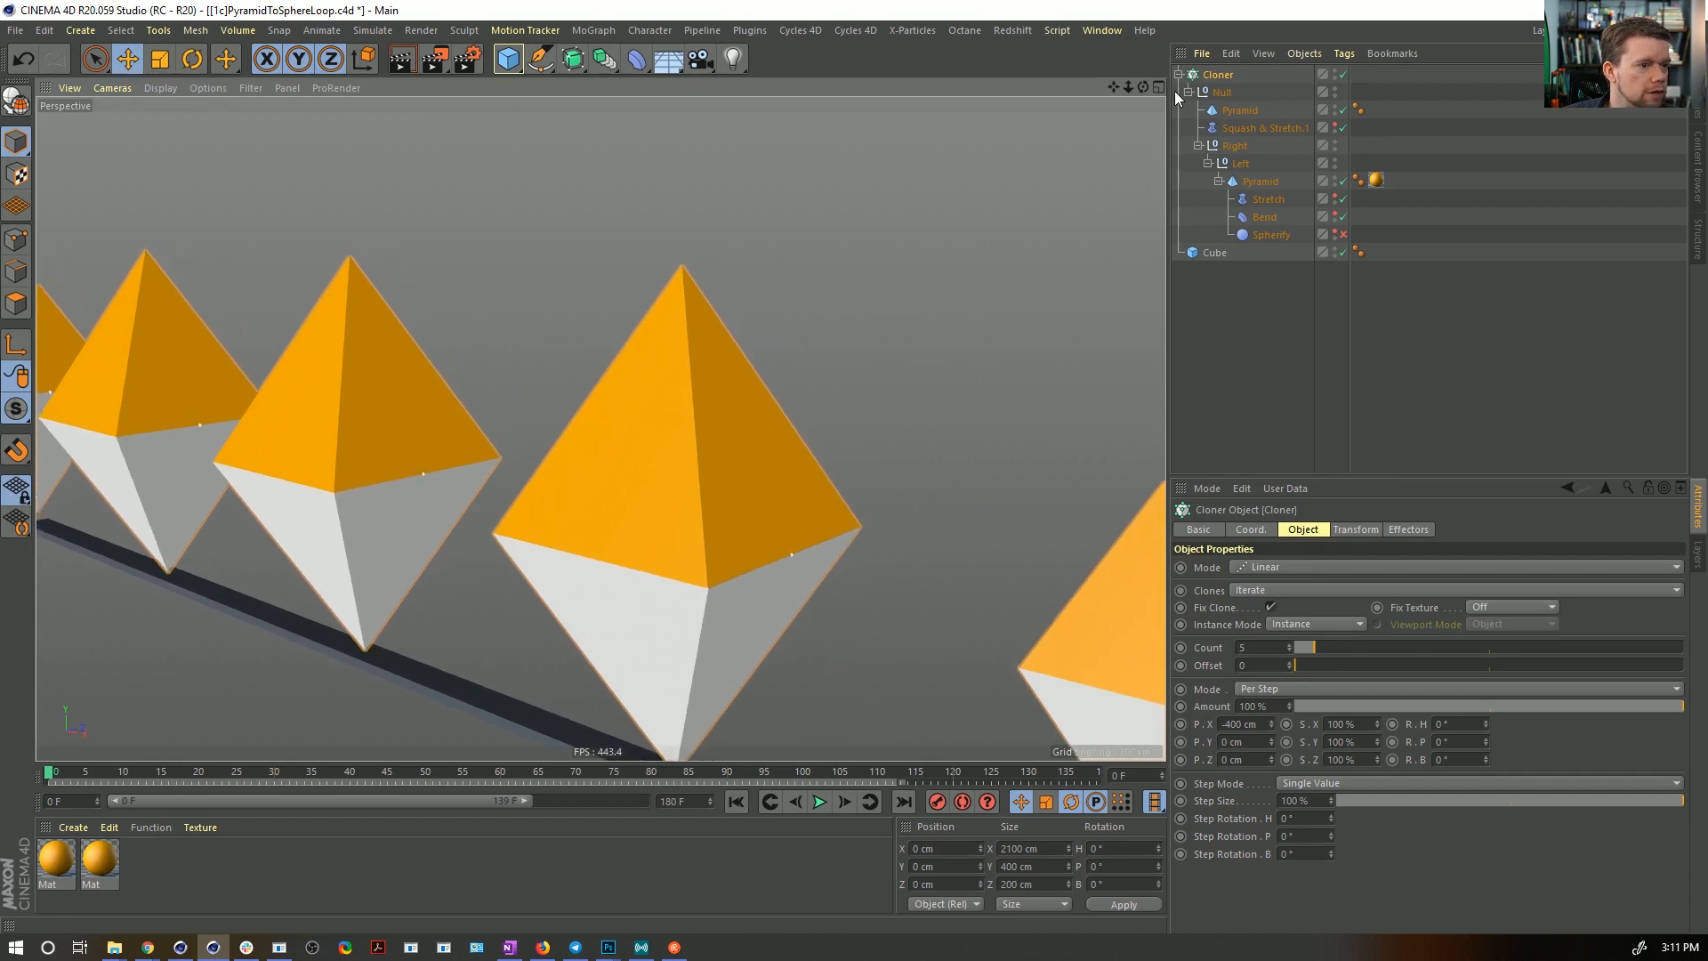
{"action": "left_click_drag", "start_coordinate": [1127, 88], "coordinate": [996, 142]}
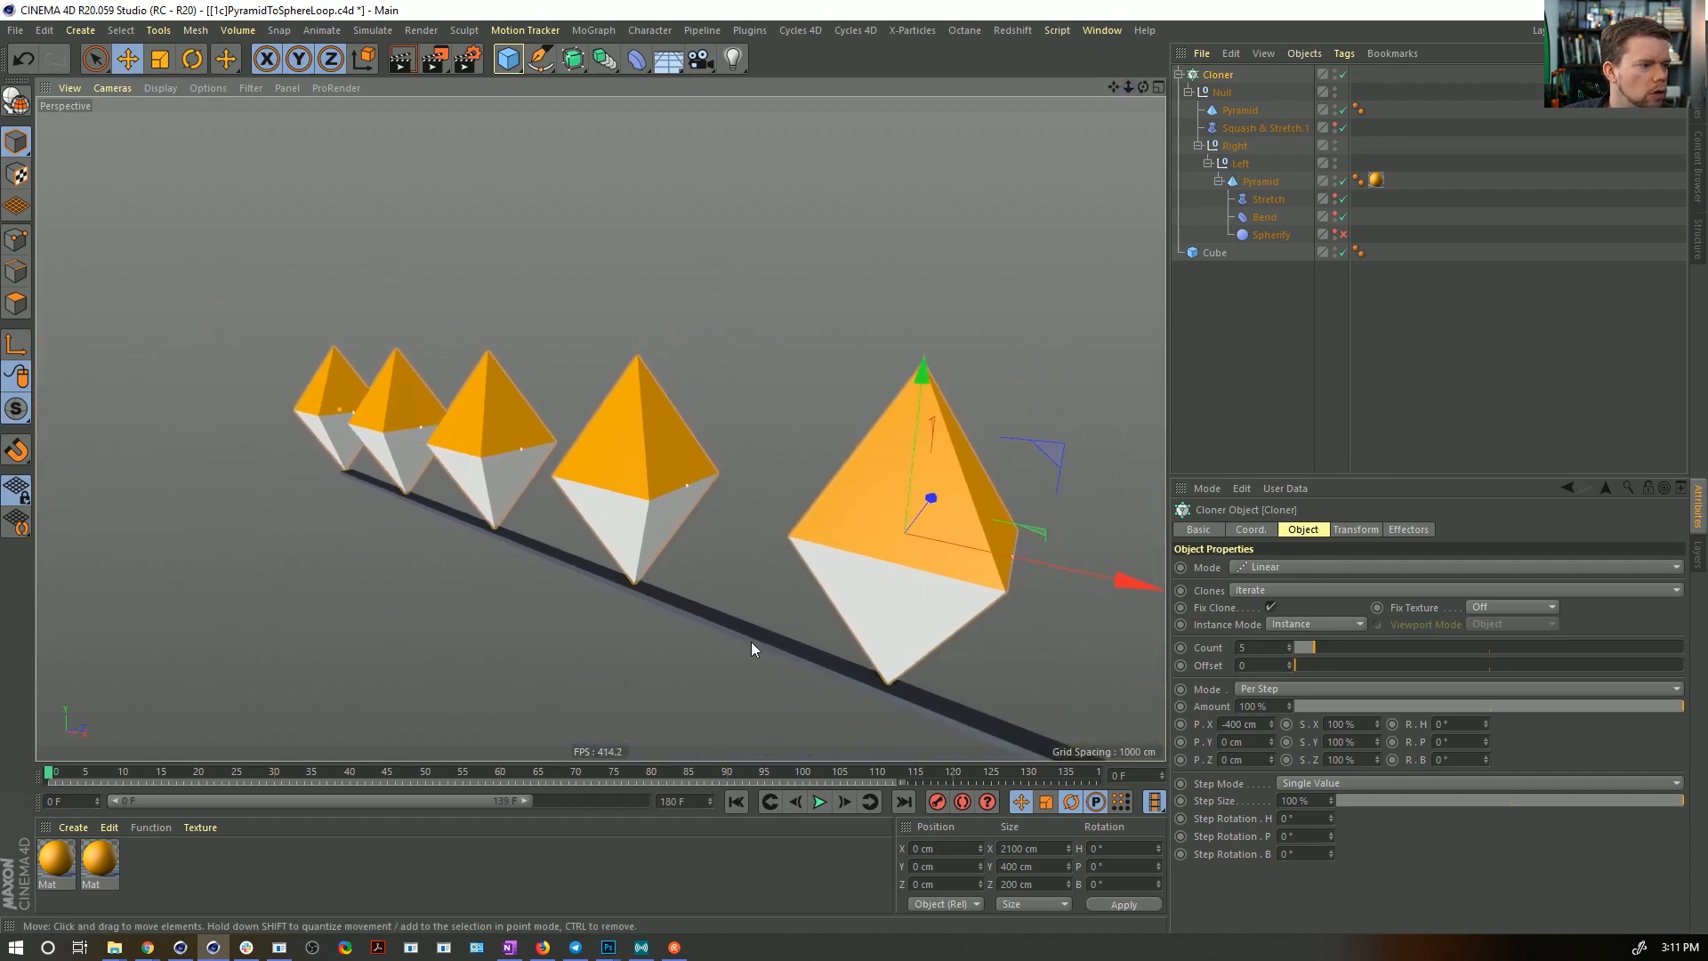
{"action": "left_click_drag", "start_coordinate": [696, 490], "coordinate": [702, 487], "text": "alt"}
{"action": "right_click_drag", "start_coordinate": [702, 487], "coordinate": [731, 459], "text": "alt"}
{"action": "right_click_drag", "start_coordinate": [1114, 87], "coordinate": [1005, 88]}
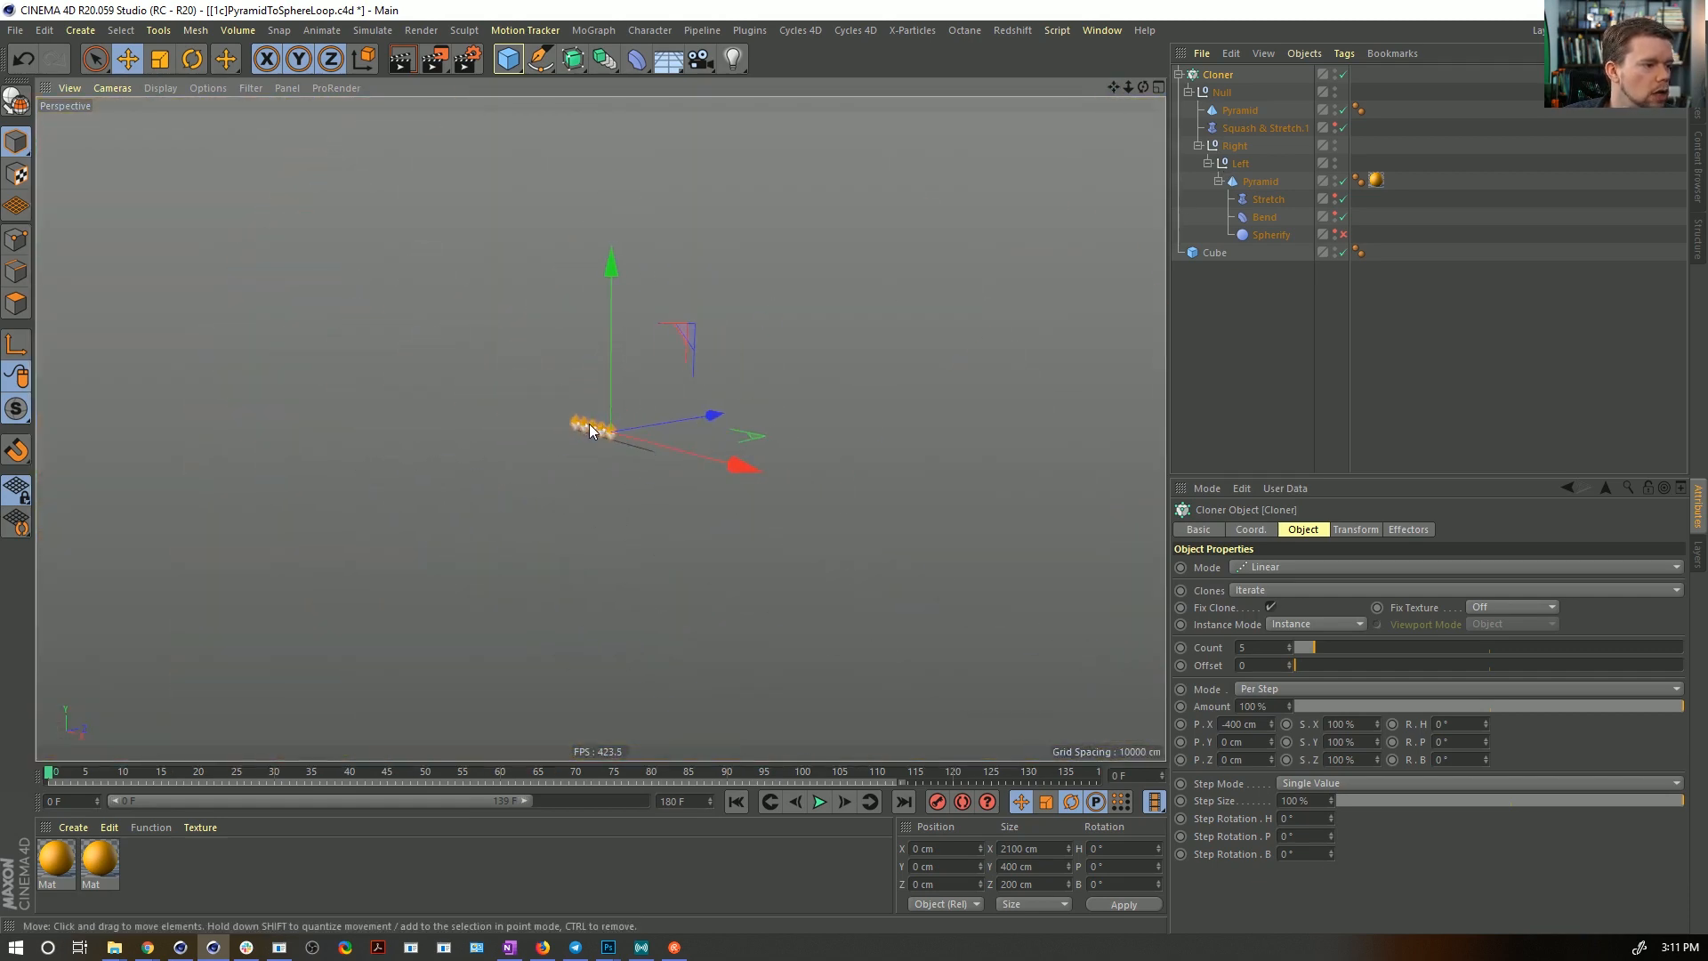
{"action": "right_click_drag", "start_coordinate": [590, 431], "coordinate": [880, 411], "text": "alt"}
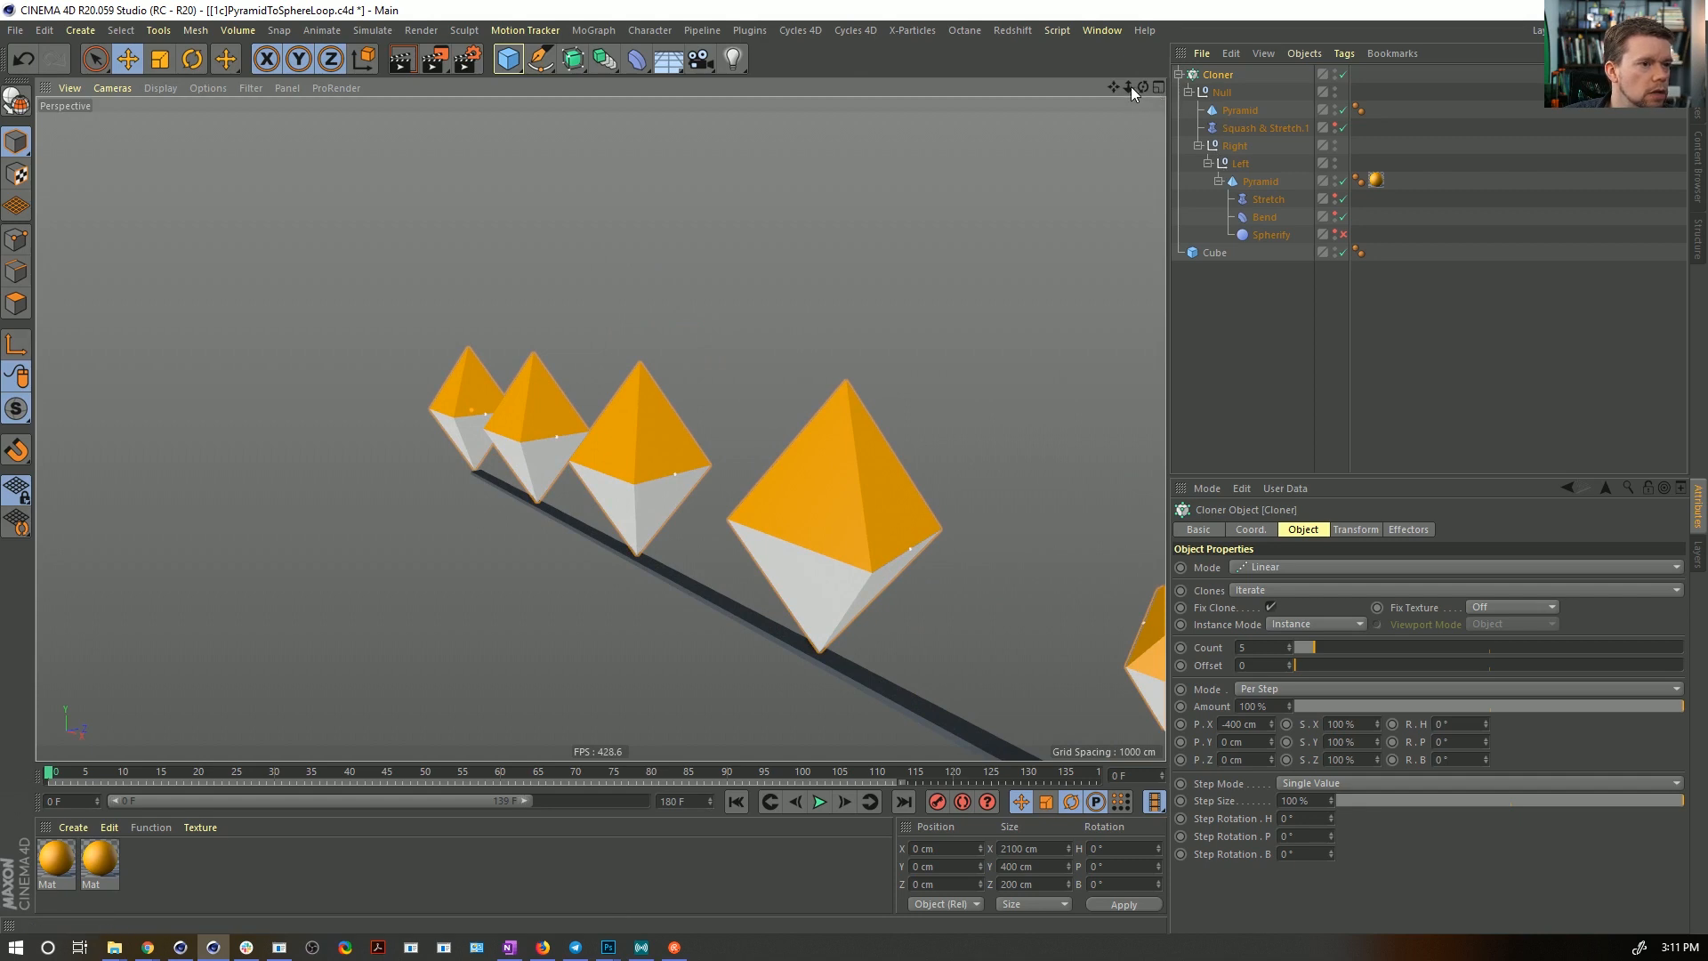
{"action": "right_click_drag", "start_coordinate": [1112, 87], "coordinate": [1241, 85]}
{"action": "left_click_drag", "start_coordinate": [628, 507], "coordinate": [671, 483], "text": "alt"}
{"action": "right_click_drag", "start_coordinate": [671, 484], "coordinate": [709, 464], "text": "alt"}
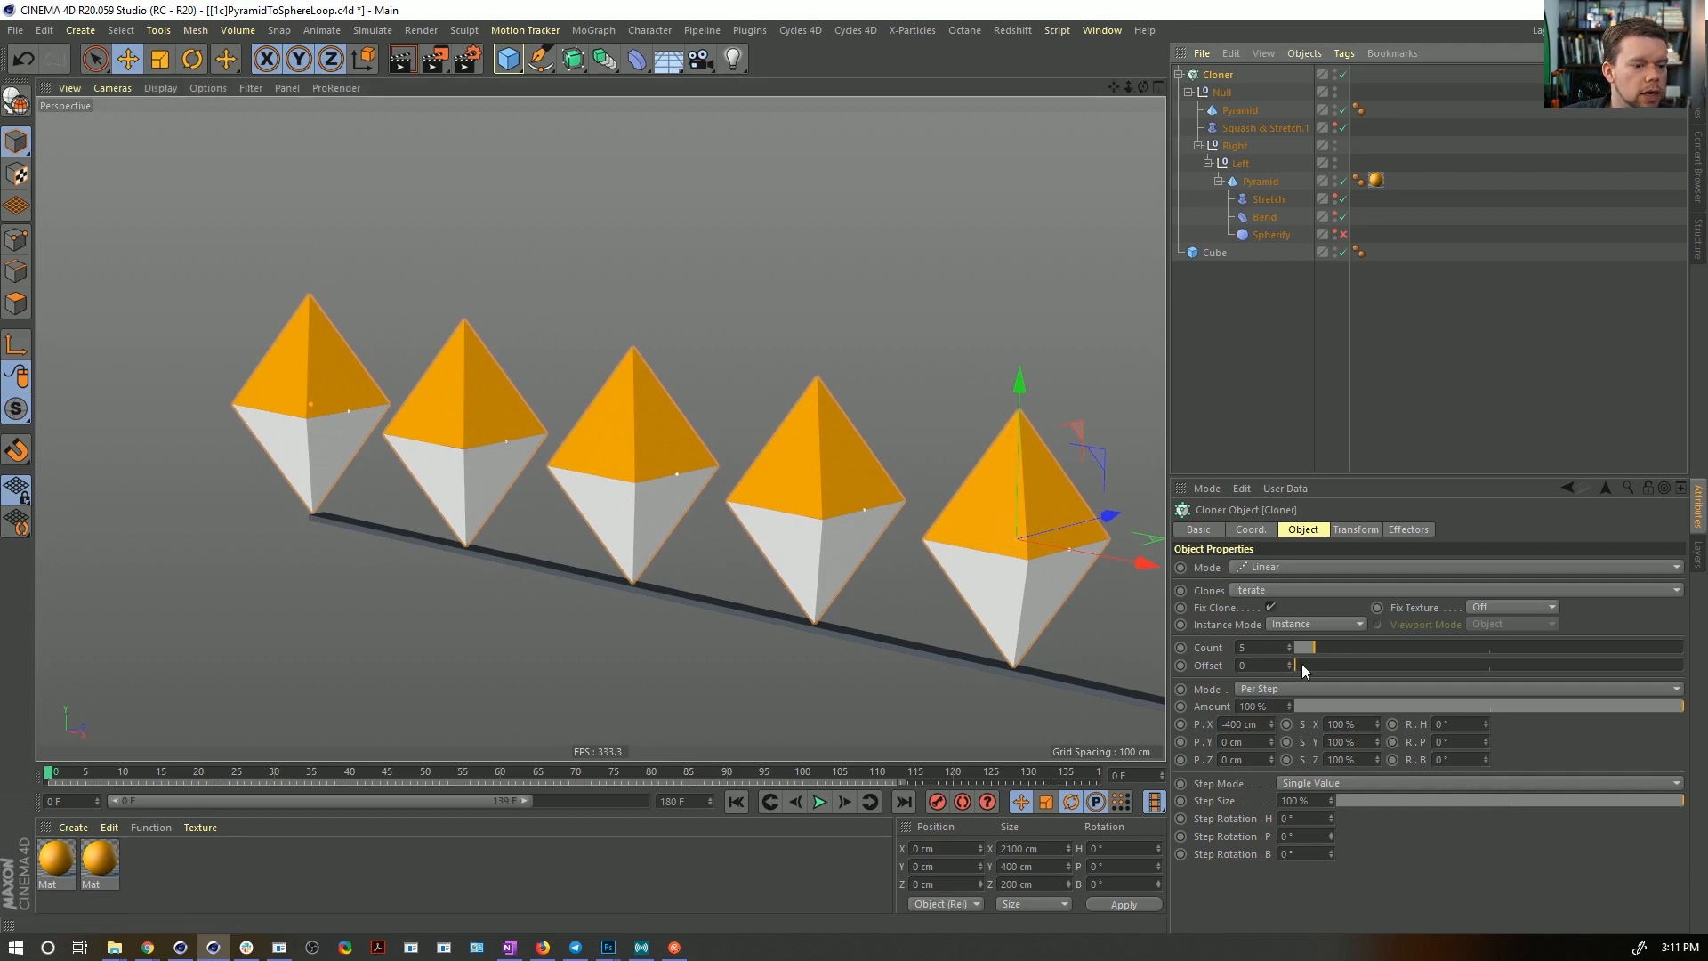
{"action": "left_click", "coordinate": [1289, 643]}
{"action": "left_click", "coordinate": [1289, 643]}
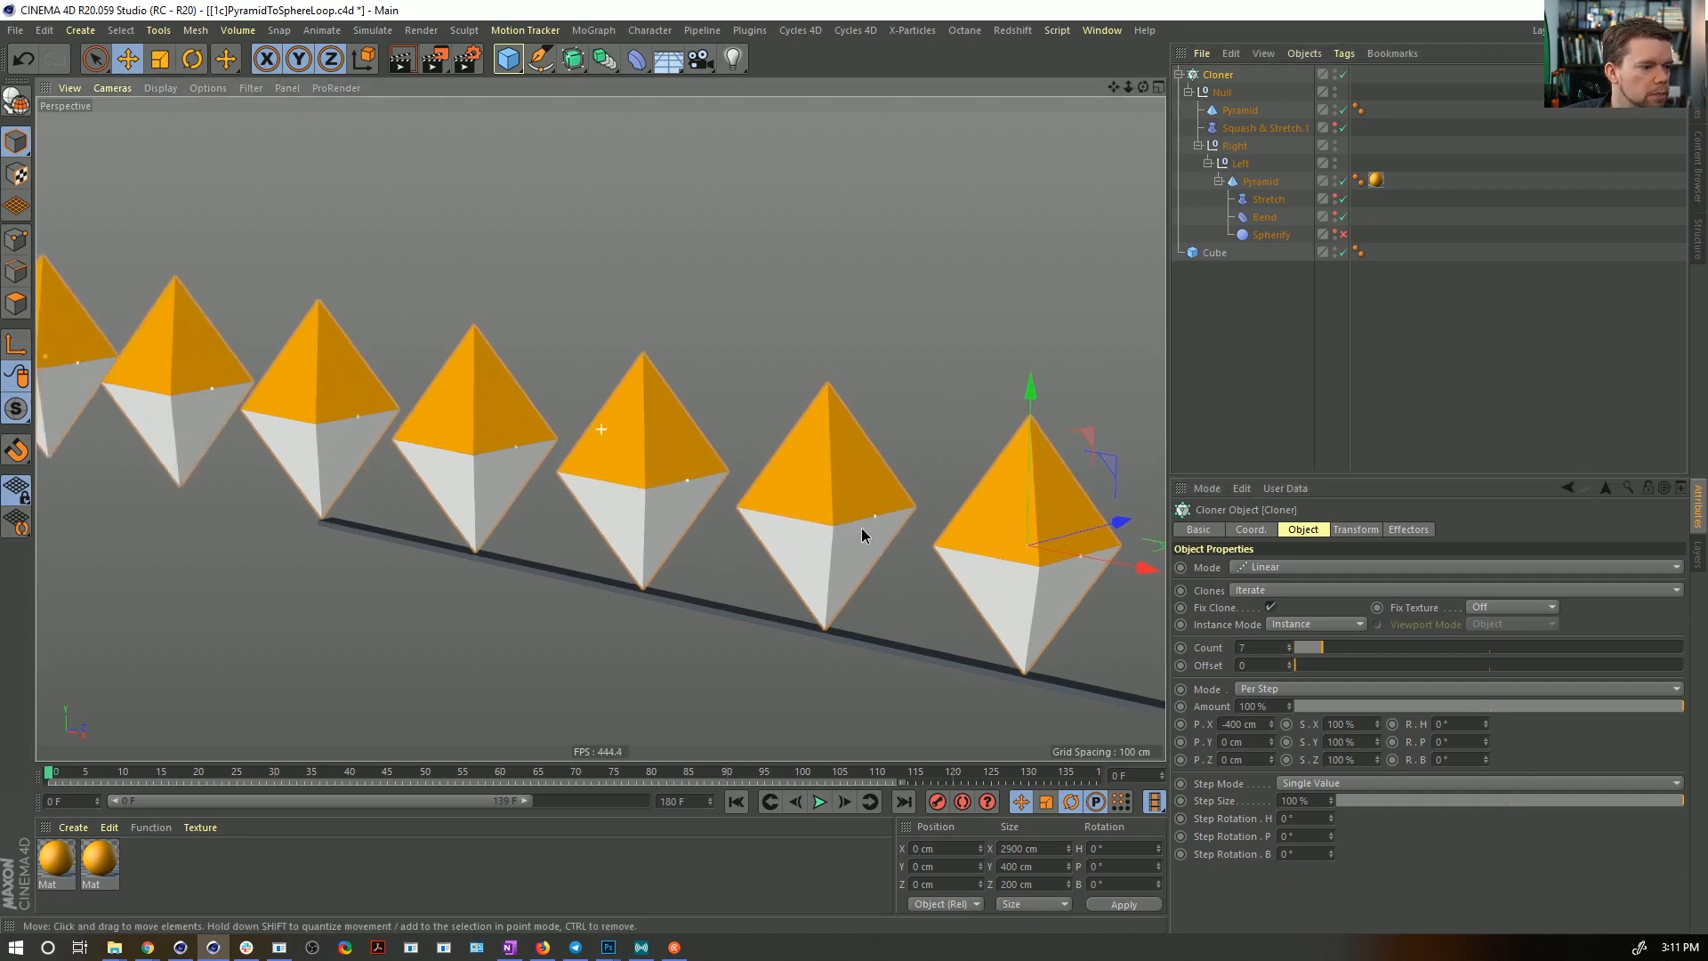
- Lengthen the ground slab along X so that it runs beneath the full row of clones
{"action": "middle_click_drag", "start_coordinate": [861, 526], "coordinate": [924, 570], "text": "alt"}
{"action": "left_click", "coordinate": [1215, 254]}
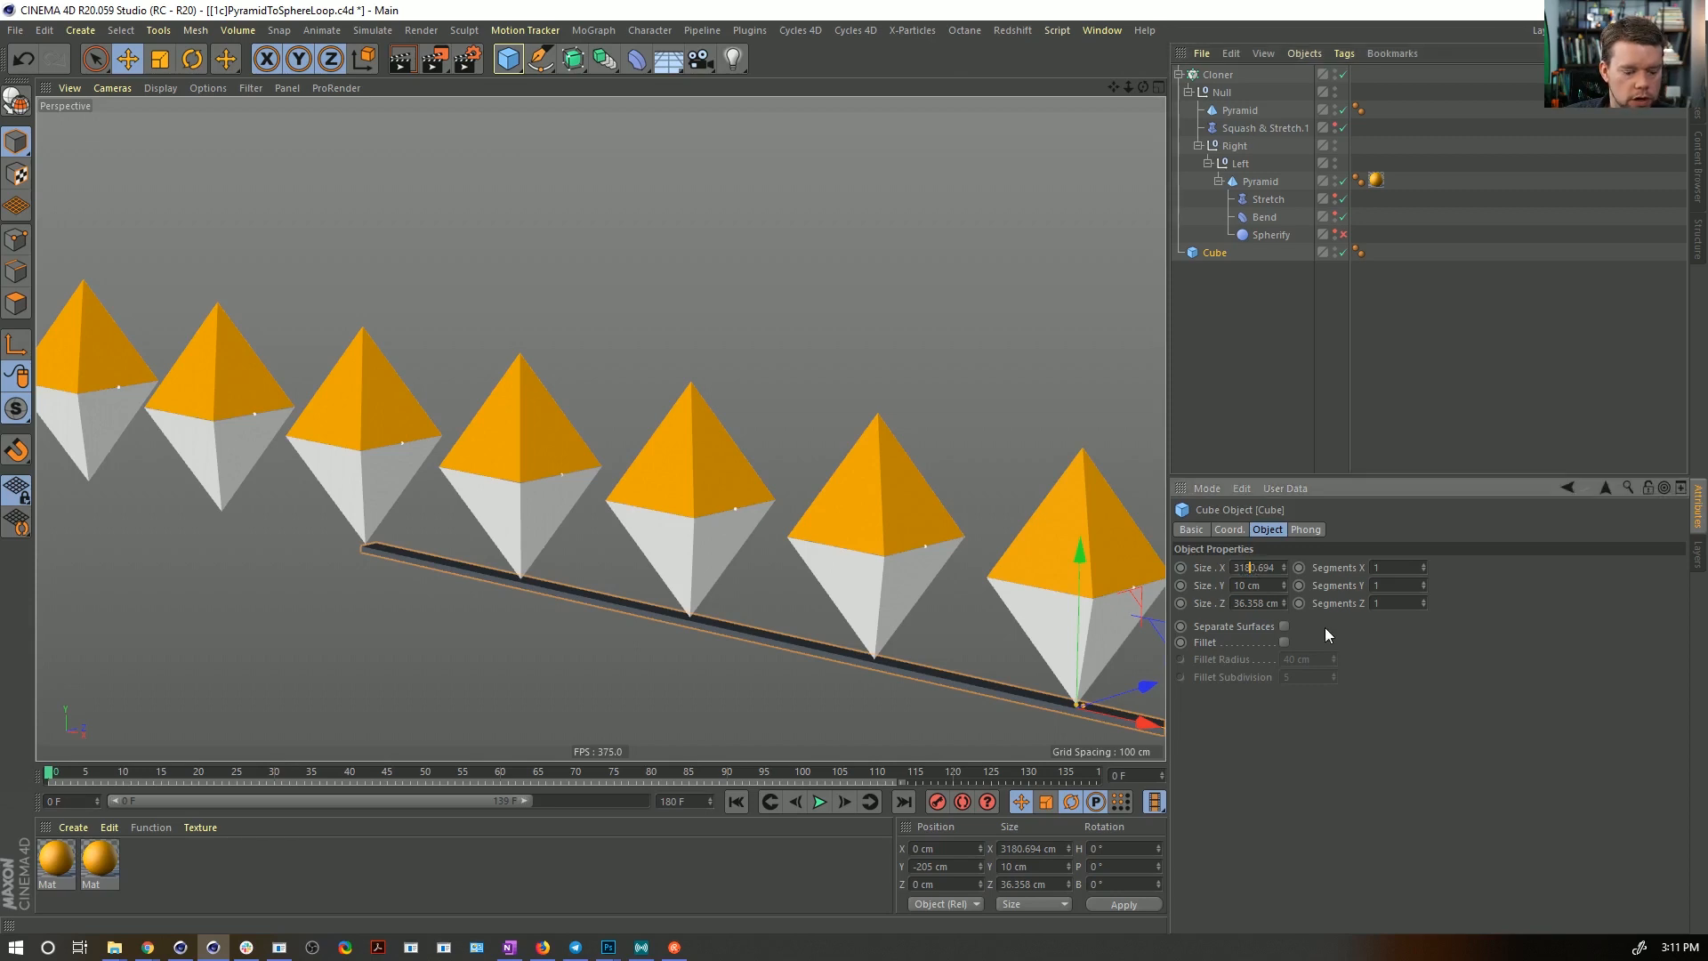
{"action": "left_click", "coordinate": [1295, 351]}
{"action": "middle_click_drag", "start_coordinate": [949, 520], "coordinate": [947, 454], "text": "alt"}
{"action": "mouse_move", "coordinate": [946, 453]}
{"action": "left_mouse_down", "text": "alt"}
{"action": "mouse_move", "coordinate": [943, 420]}
{"action": "mouse_move", "coordinate": [903, 484]}
{"action": "mouse_move", "coordinate": [919, 479]}
{"action": "mouse_move", "coordinate": [838, 482]}
{"action": "mouse_move", "coordinate": [926, 521]}
{"action": "left_mouse_up", "text": "alt"}
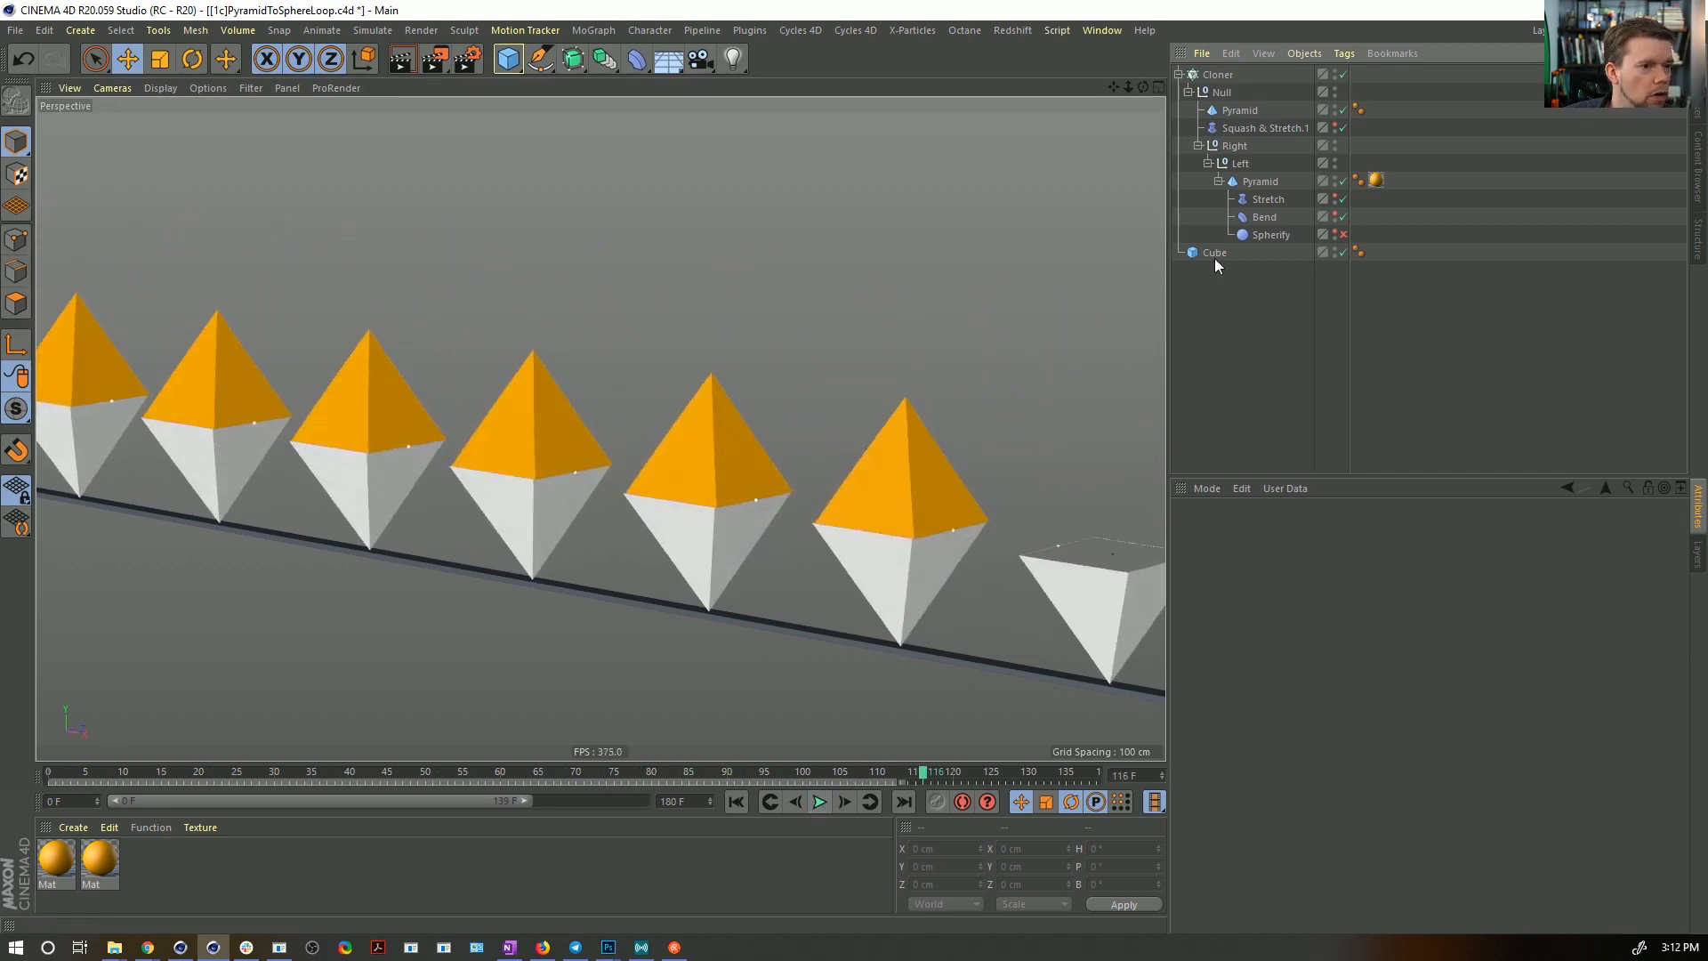
- Wrap the Null inside the Cloner in a new parent Null and move the inverted pyramid directly under that parent
{"action": "left_click", "coordinate": [1240, 111]}
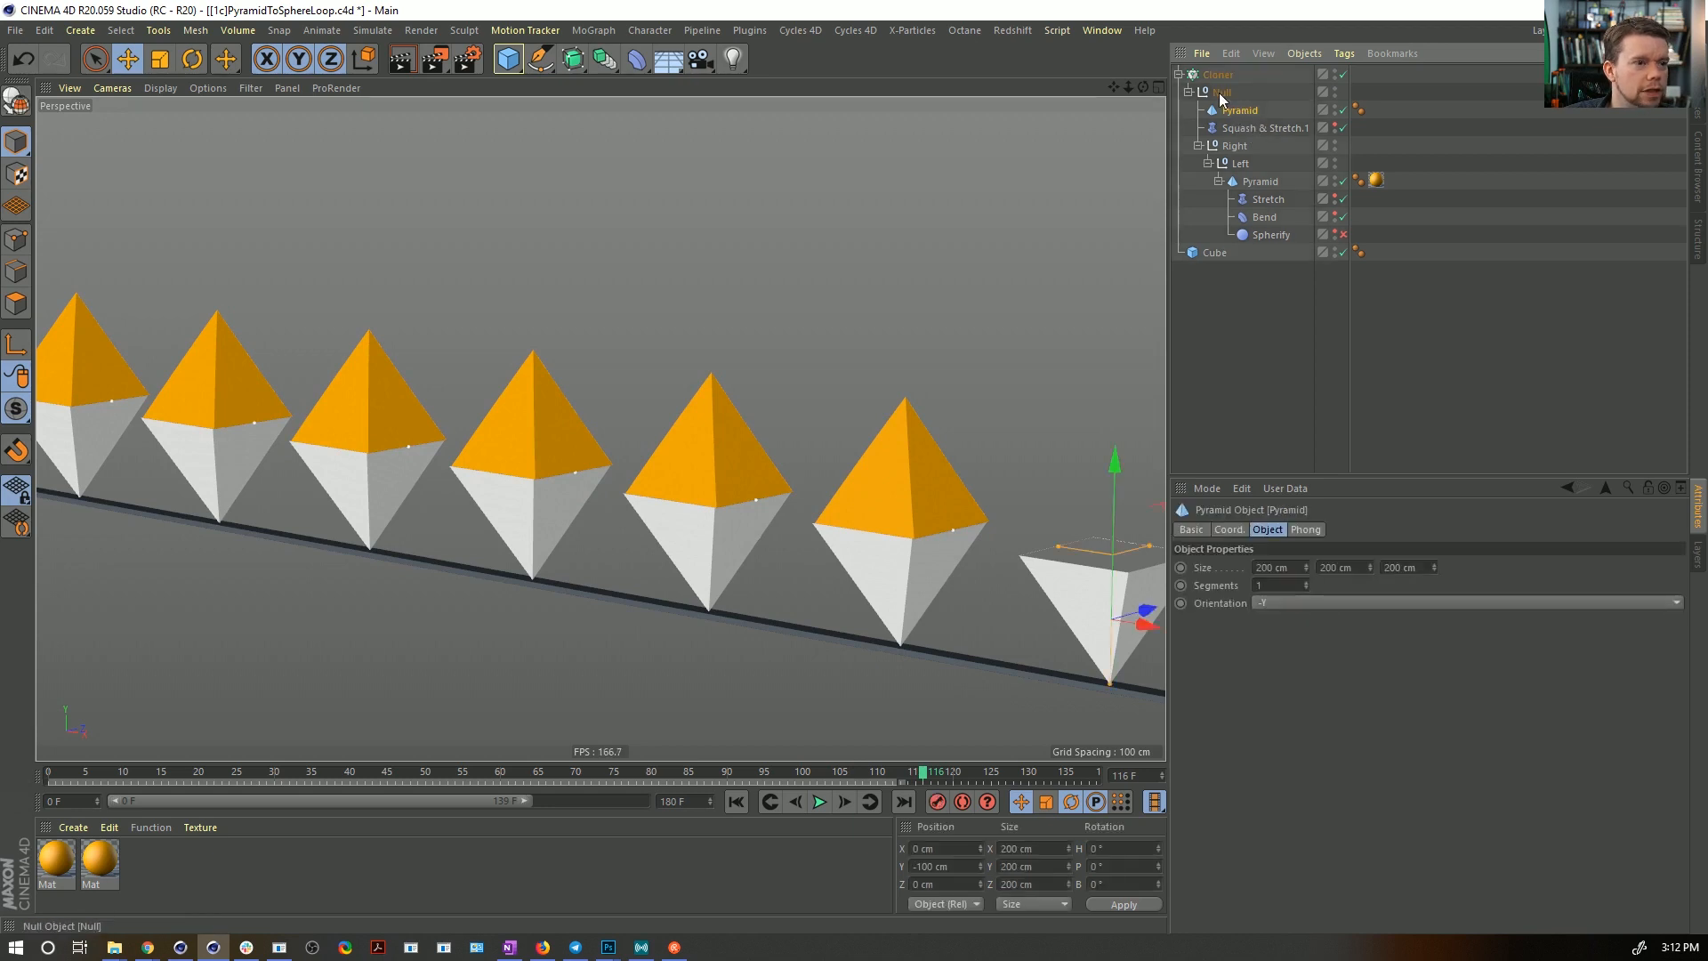
{"action": "left_click", "coordinate": [1220, 93]}
{"action": "left_click", "coordinate": [1188, 93]}
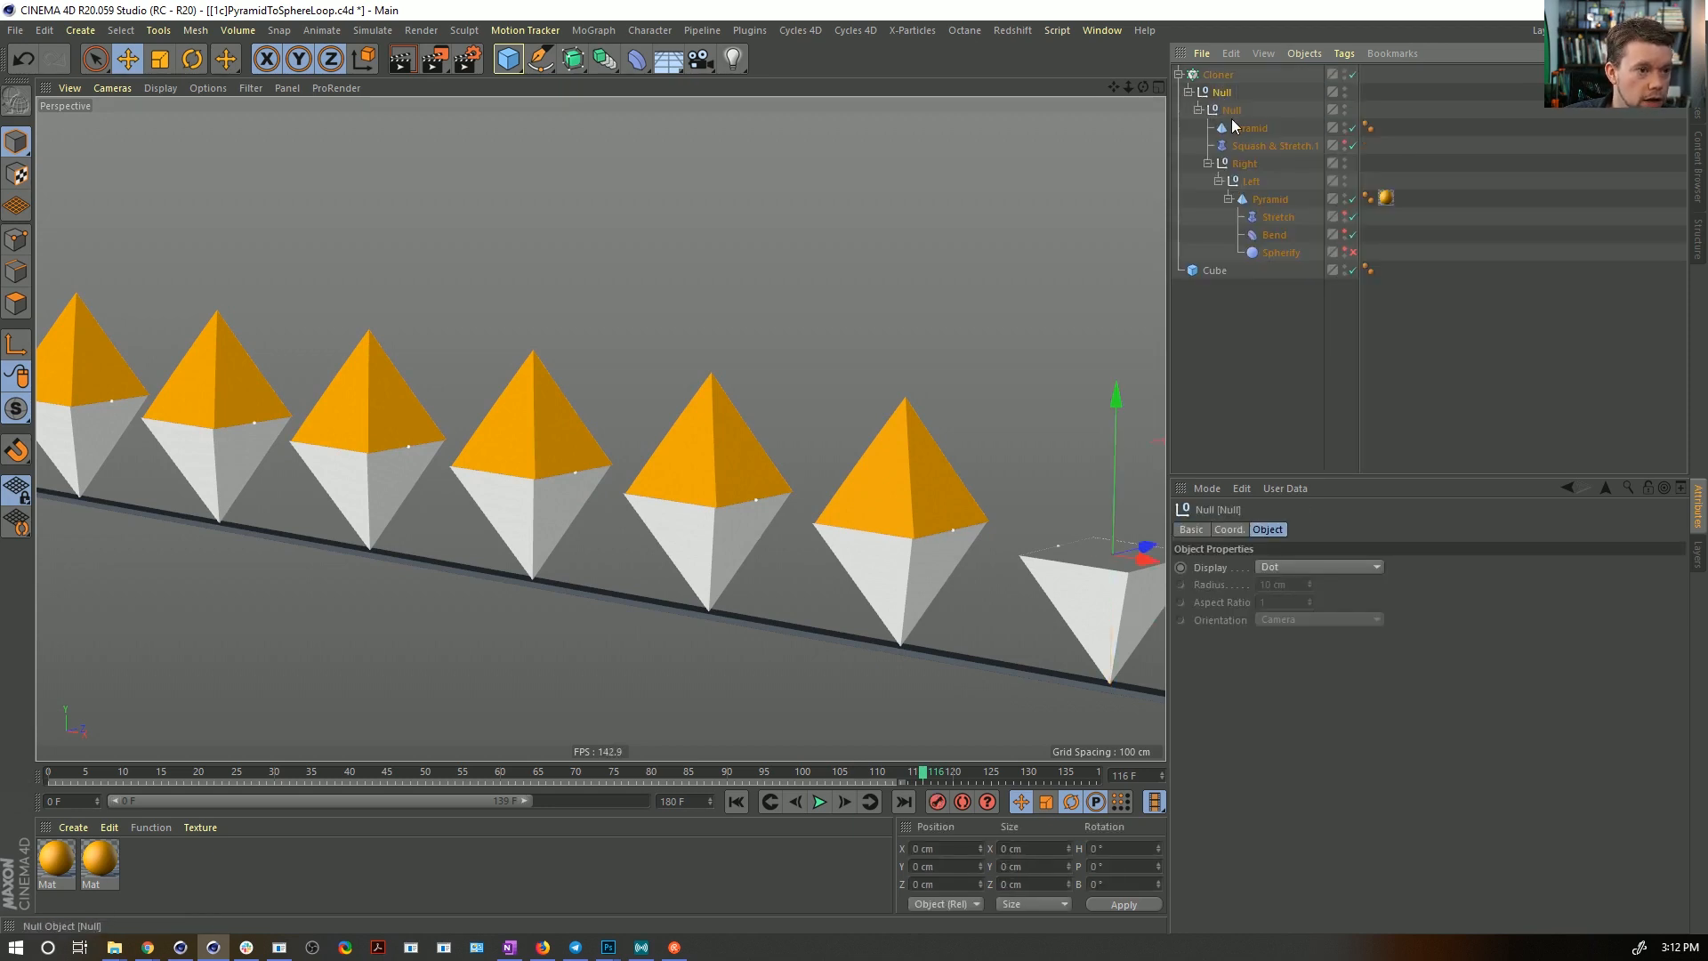
{"action": "left_click", "coordinate": [1227, 109]}
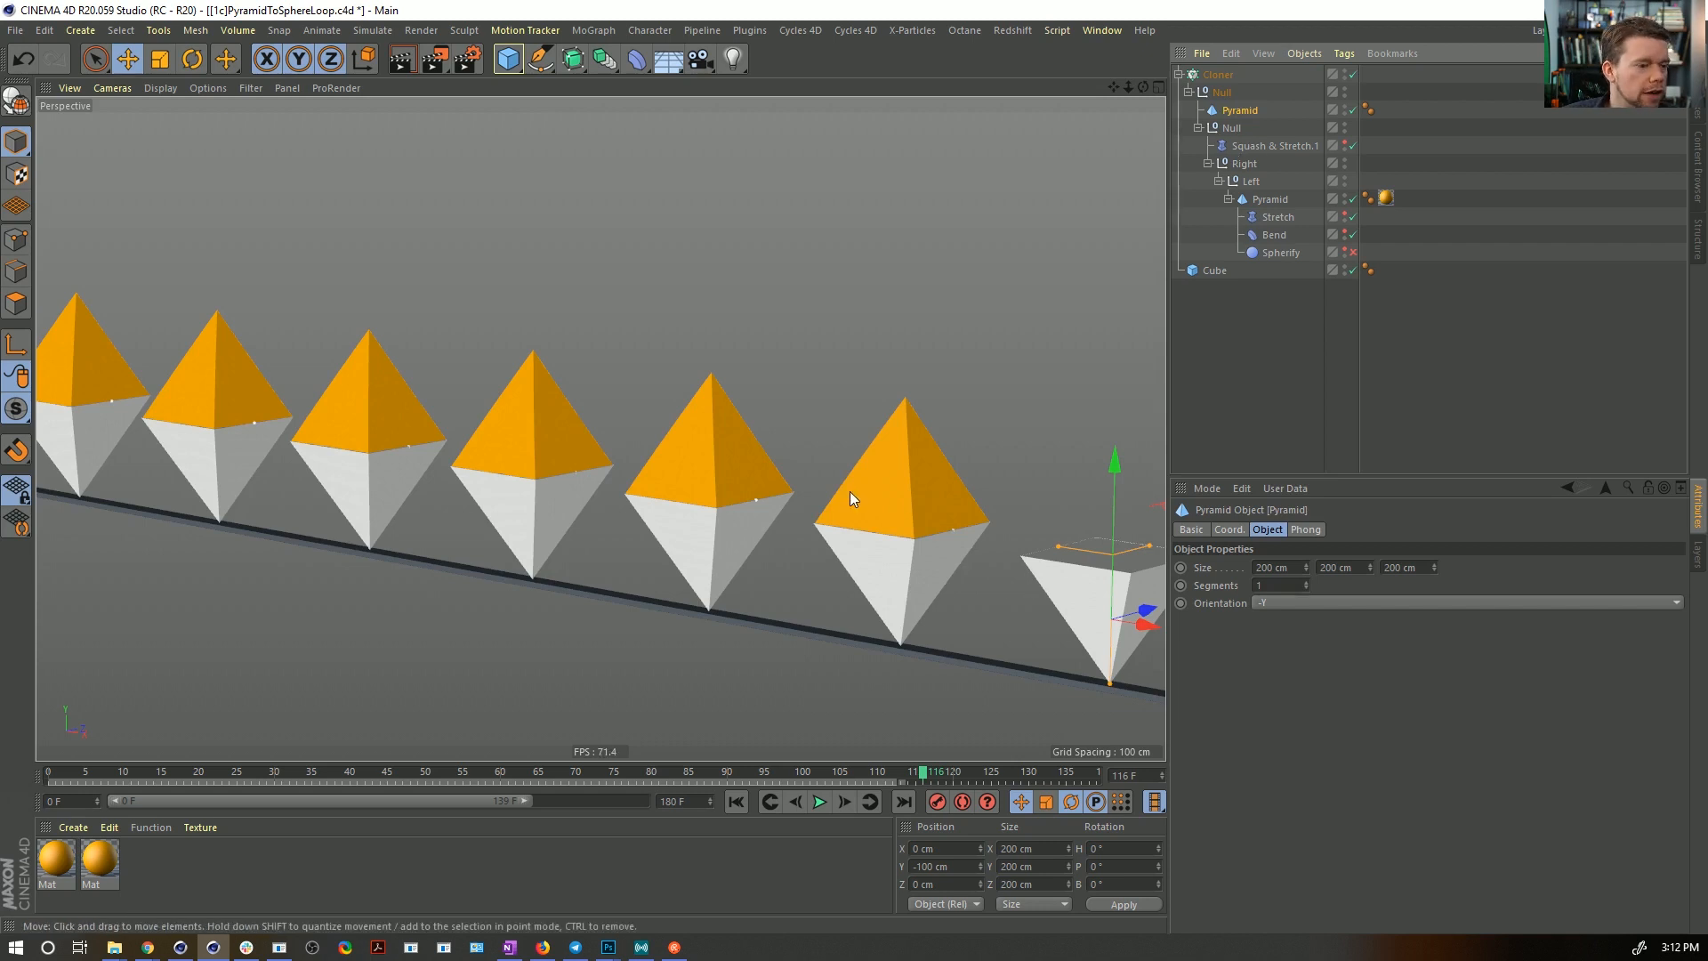
- Raise the Cloner's count to 10
{"action": "middle_click_drag", "start_coordinate": [712, 490], "coordinate": [900, 533], "text": "alt"}
{"action": "right_click_drag", "start_coordinate": [831, 539], "coordinate": [842, 536], "text": "alt"}
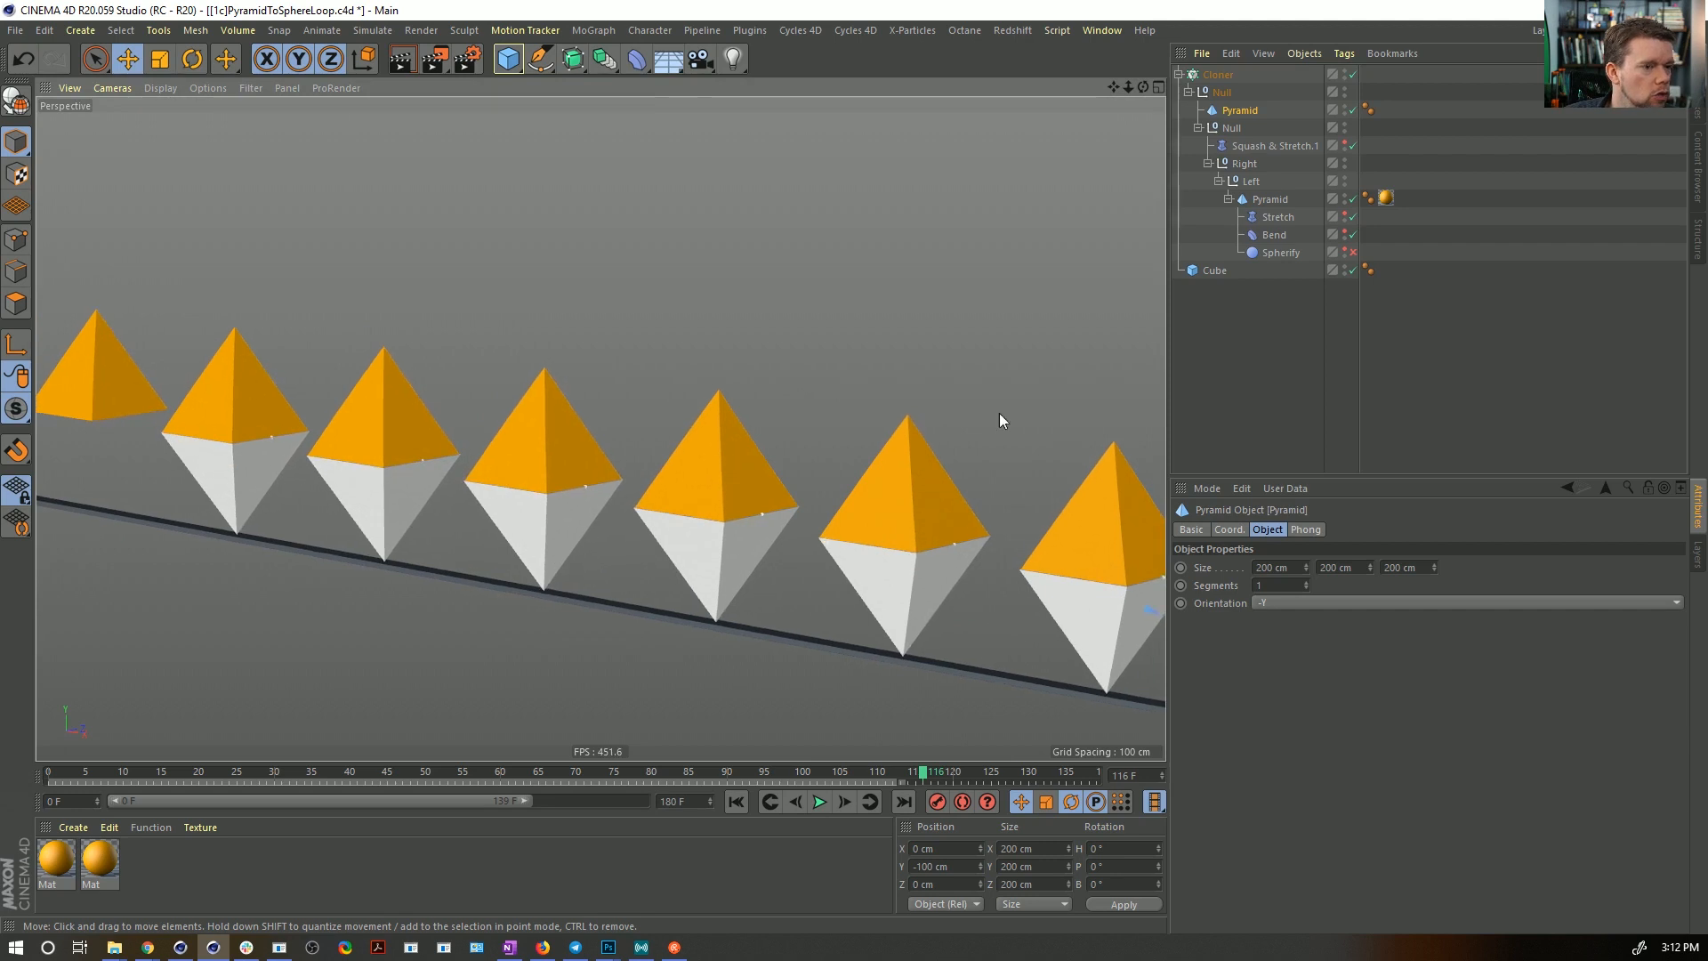
{"action": "left_click", "coordinate": [1218, 74]}
{"action": "left_click", "coordinate": [1291, 644]}
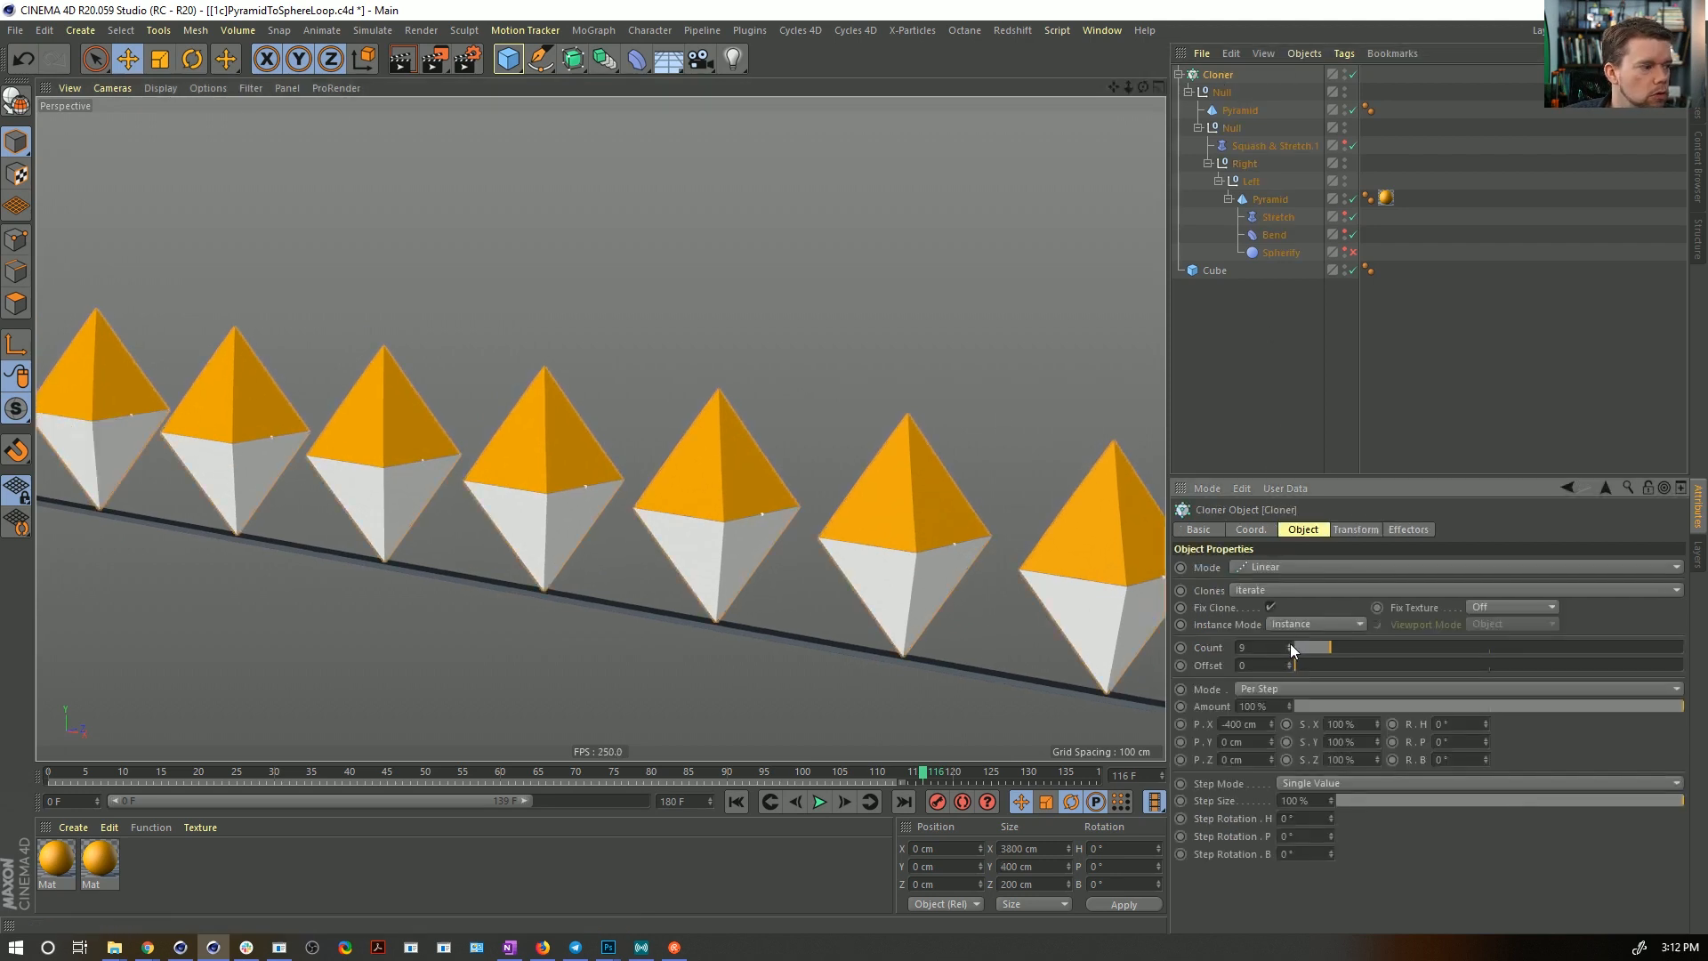
{"action": "left_click", "coordinate": [1290, 645]}
- Play the cloned jump from the first frame and shorten the timeline to end at frame 110
{"action": "right_click_drag", "start_coordinate": [729, 512], "coordinate": [764, 527], "text": "alt"}
{"action": "mouse_move", "coordinate": [765, 526]}
{"action": "middle_mouse_down", "text": "alt"}
{"action": "mouse_move", "coordinate": [734, 526]}
{"action": "mouse_move", "coordinate": [790, 550]}
{"action": "mouse_move", "coordinate": [753, 543]}
{"action": "middle_mouse_up", "text": "alt"}
{"action": "right_click_drag", "start_coordinate": [740, 543], "coordinate": [813, 531], "text": "alt"}
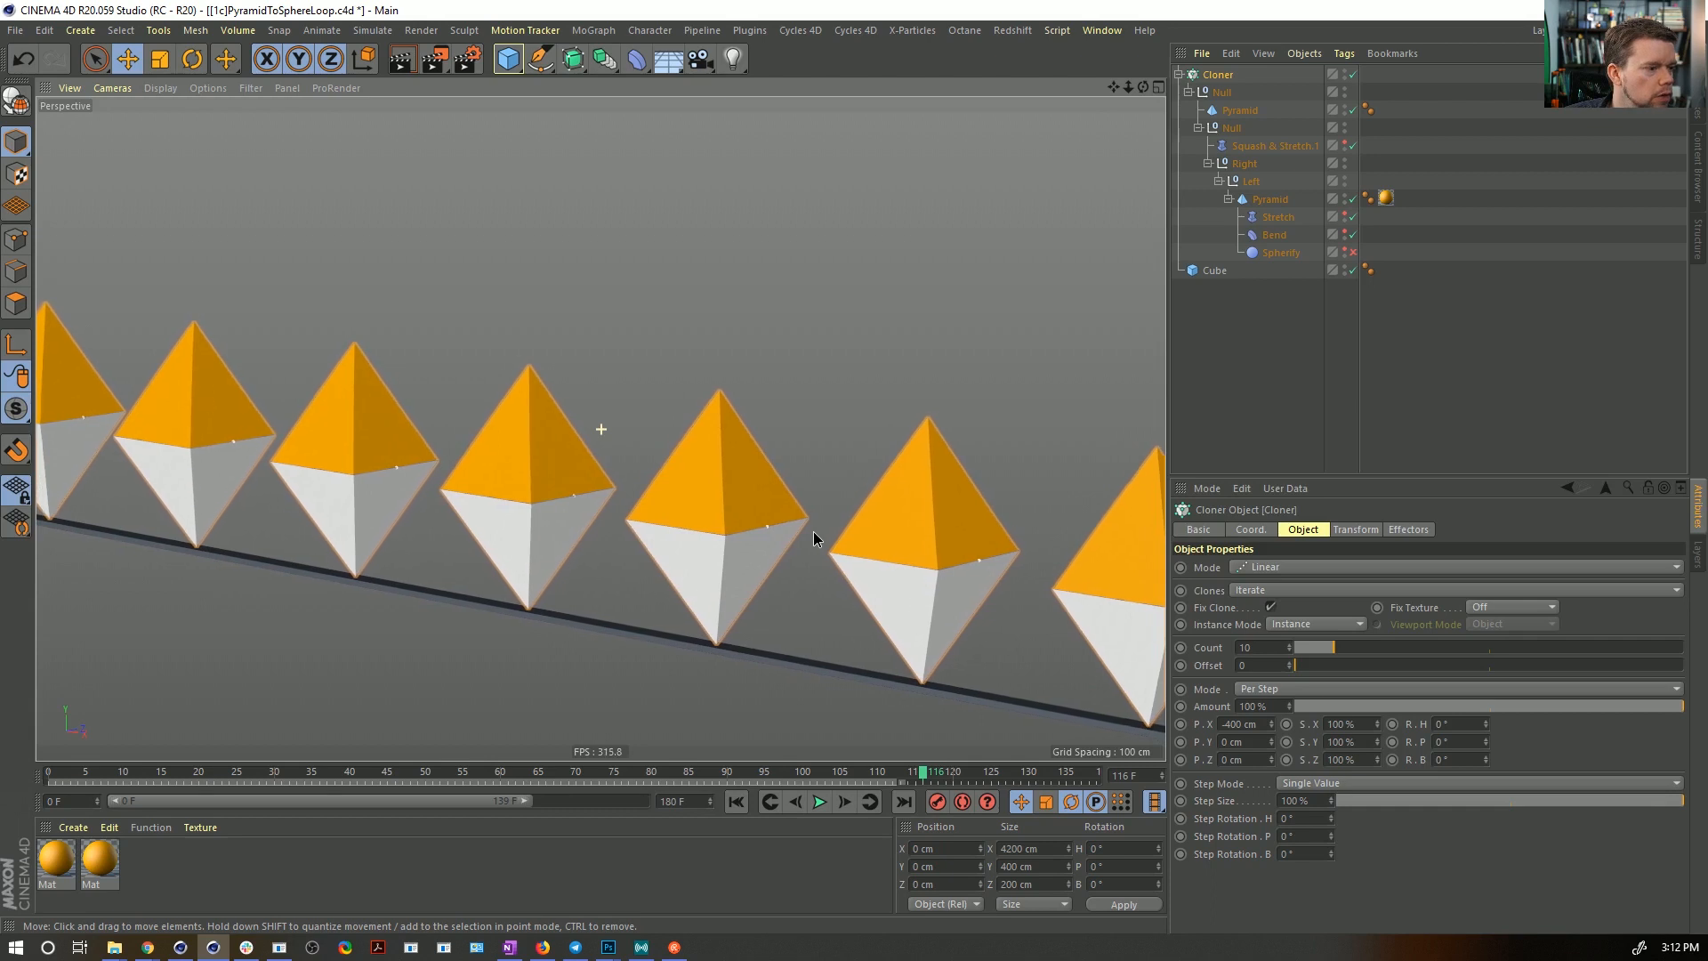
{"action": "middle_click_drag", "start_coordinate": [813, 531], "coordinate": [806, 457], "text": "alt"}
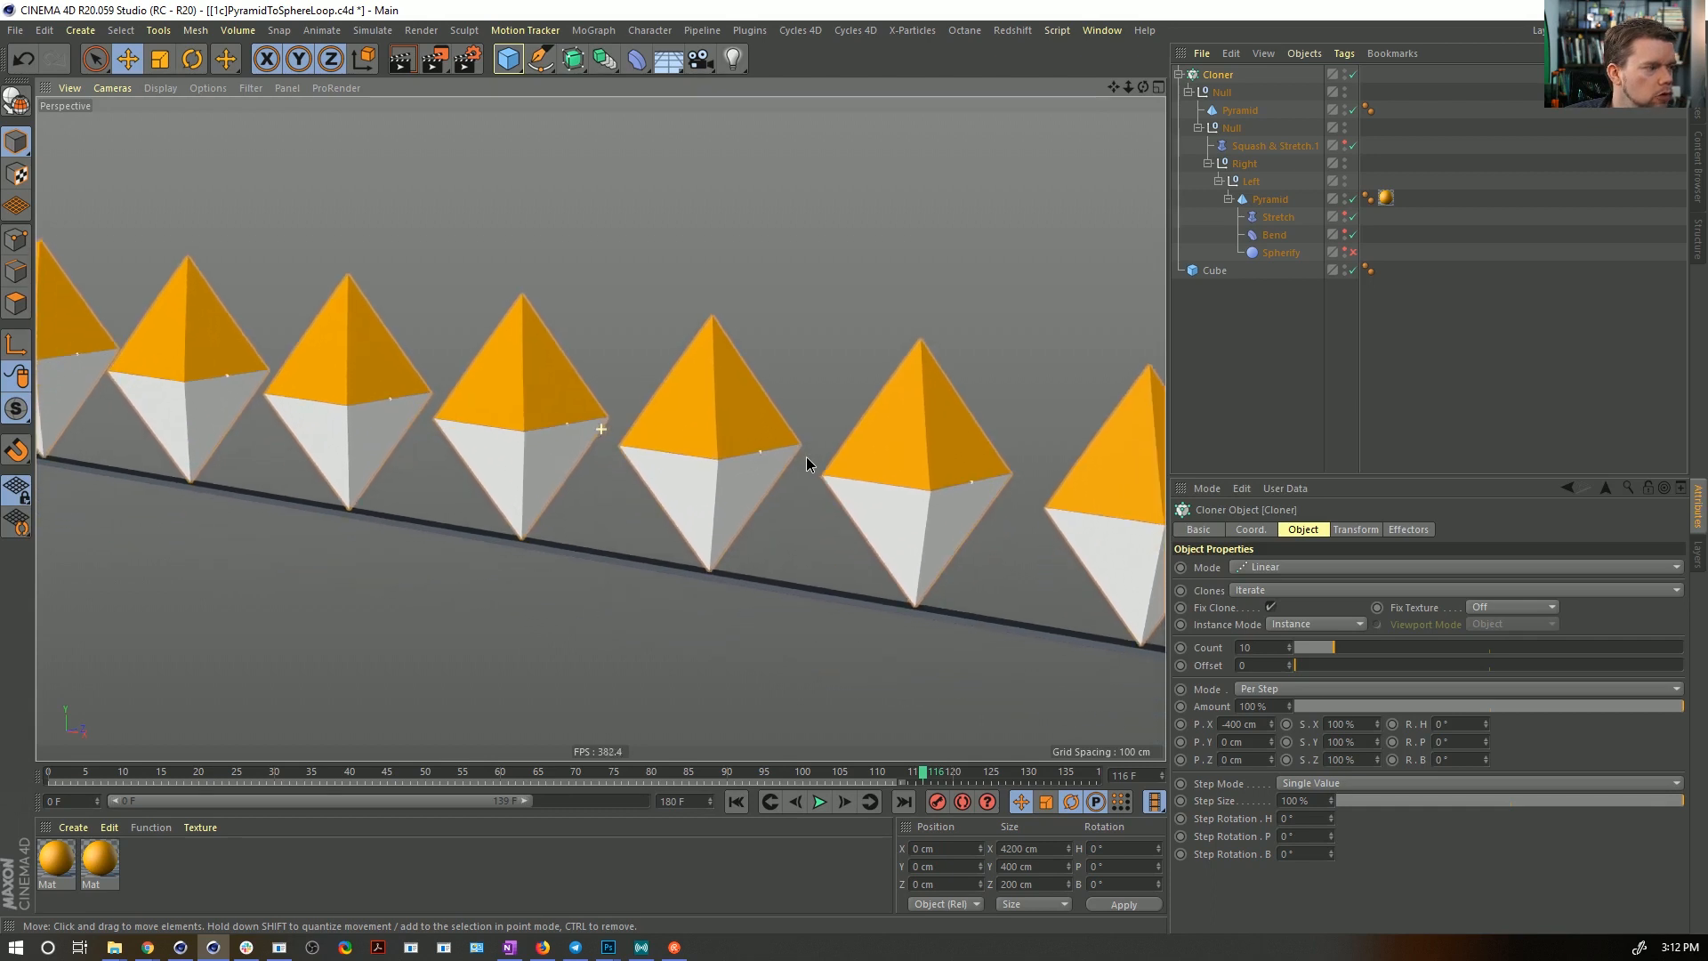
{"action": "left_click", "coordinate": [1198, 318]}
{"action": "left_click", "coordinate": [735, 801]}
{"action": "left_click", "coordinate": [818, 801]}
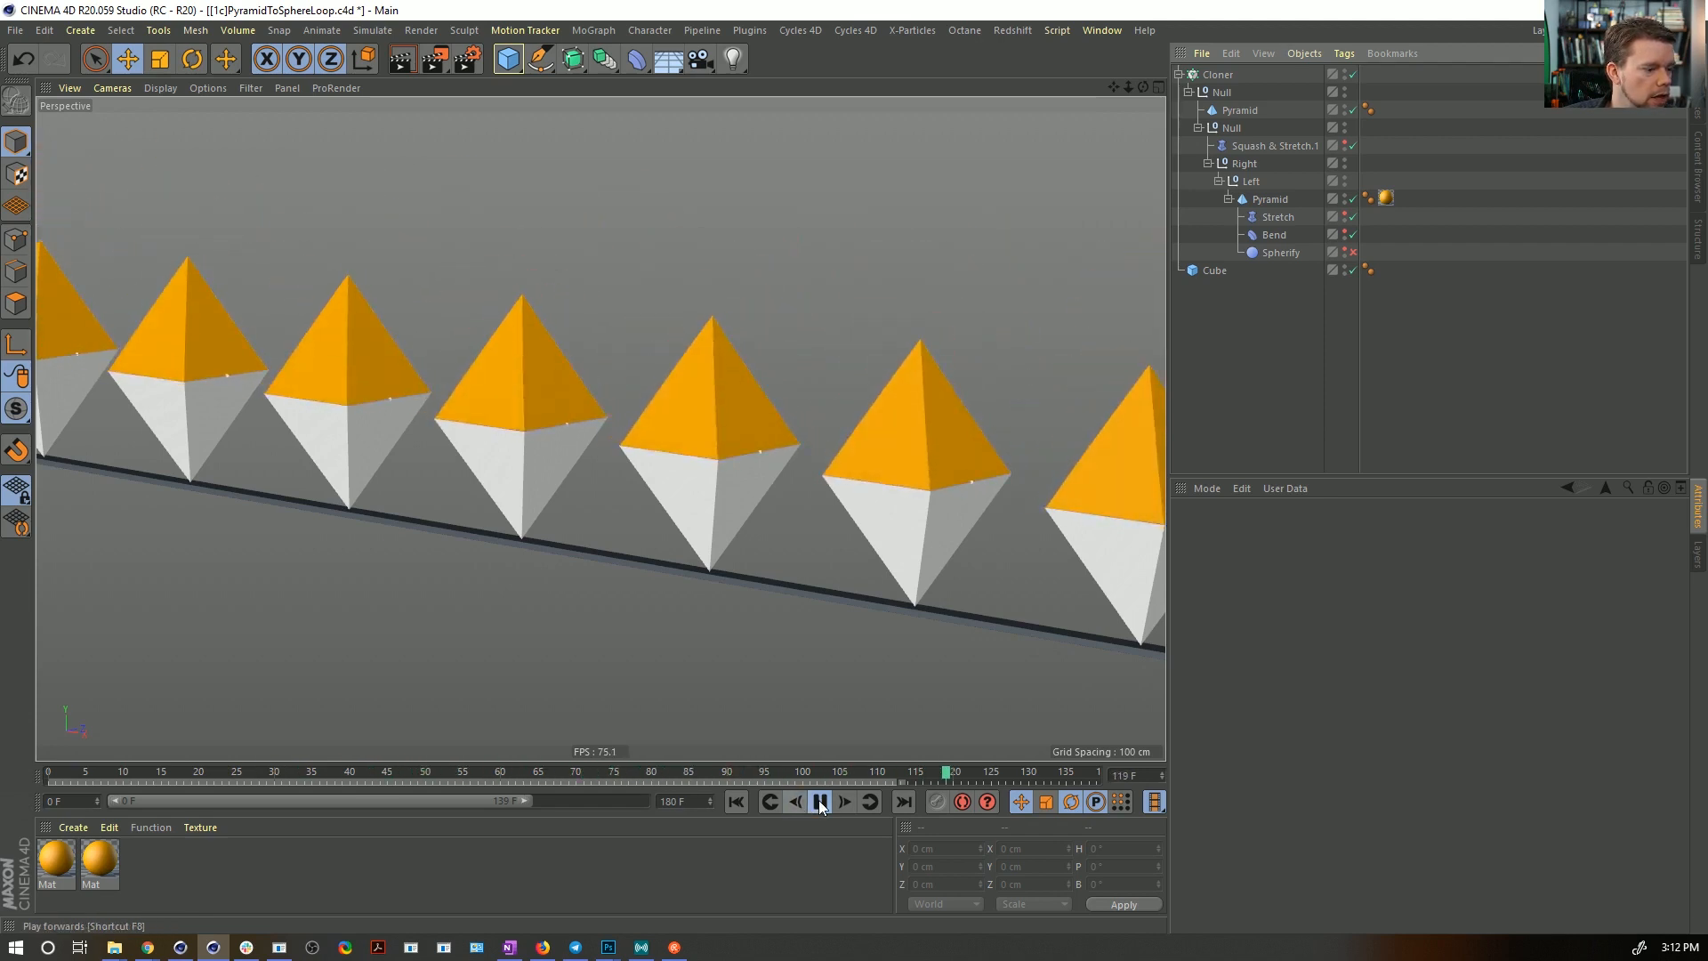
{"action": "left_click", "coordinate": [819, 801]}
{"action": "left_click_drag", "start_coordinate": [901, 777], "coordinate": [870, 779]}
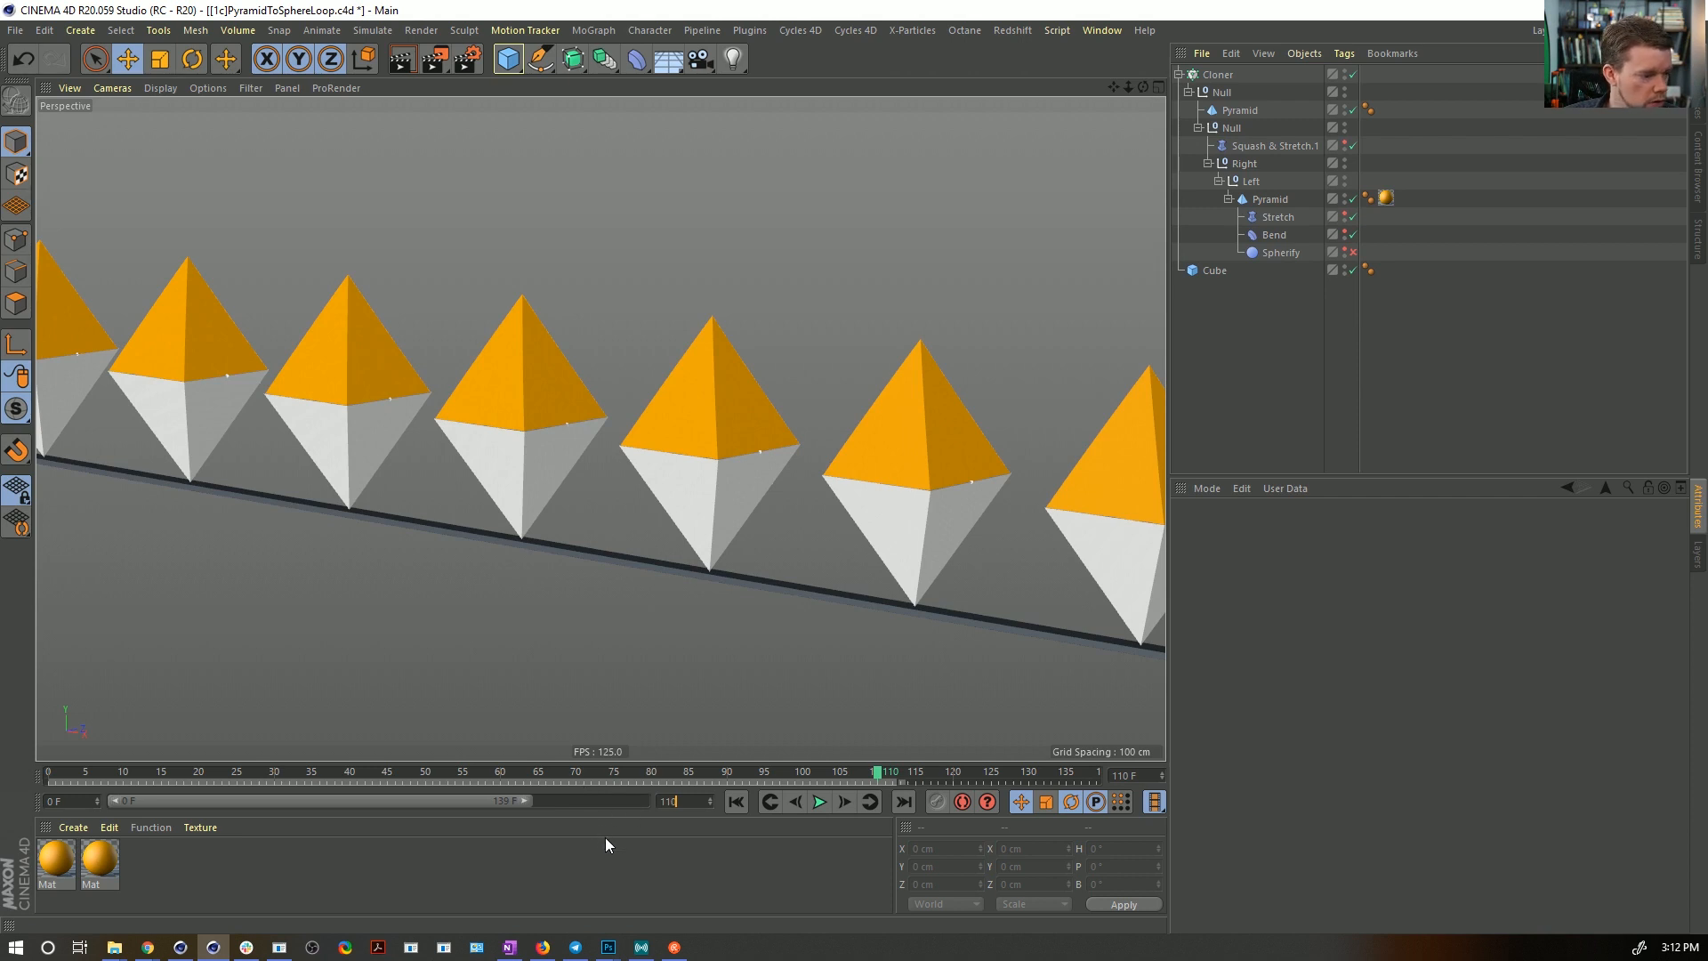
- Face the row from the front and set the render output height to 1280 pixels for a square format
{"action": "mouse_move", "coordinate": [697, 475]}
{"action": "left_mouse_down", "text": "alt"}
{"action": "mouse_move", "coordinate": [745, 411]}
{"action": "mouse_move", "coordinate": [818, 396]}
{"action": "mouse_move", "coordinate": [835, 572]}
{"action": "mouse_move", "coordinate": [843, 370]}
{"action": "mouse_move", "coordinate": [700, 448]}
{"action": "mouse_move", "coordinate": [703, 512]}
{"action": "mouse_move", "coordinate": [690, 492]}
{"action": "mouse_move", "coordinate": [605, 522]}
{"action": "mouse_move", "coordinate": [667, 496]}
{"action": "mouse_move", "coordinate": [696, 510]}
{"action": "mouse_move", "coordinate": [692, 482]}
{"action": "left_mouse_up", "text": "alt"}
{"action": "key", "text": "ctrl+b"}
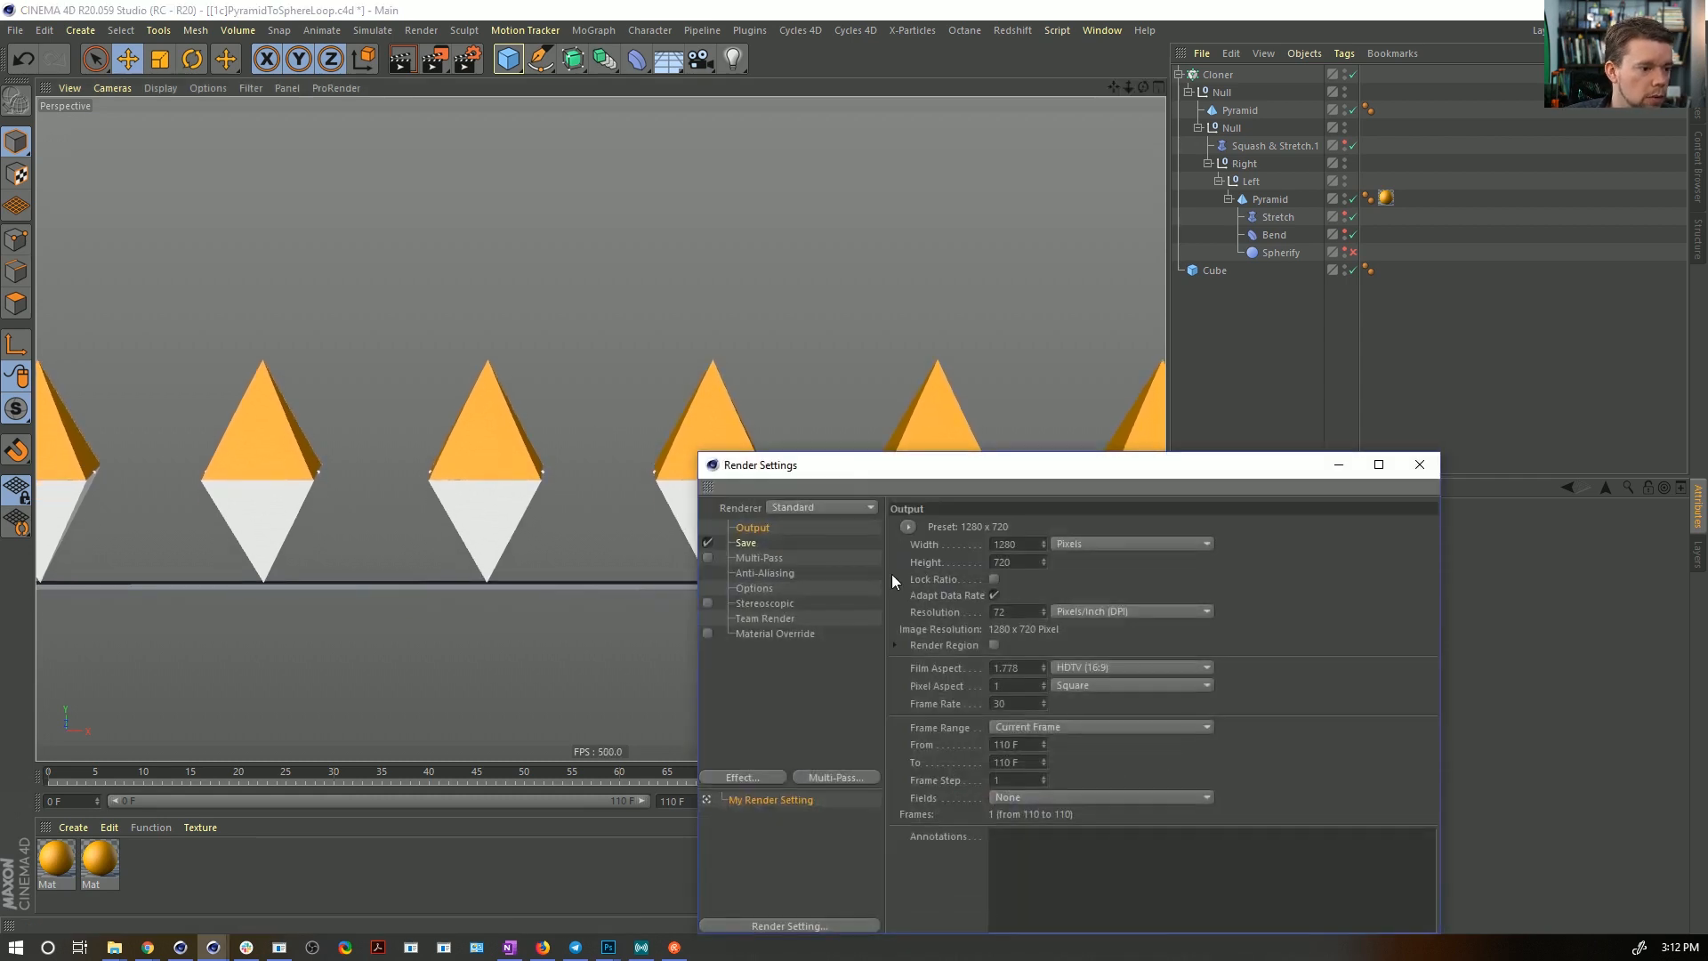
{"action": "type", "text": "1280"}
{"action": "key", "text": "Return"}
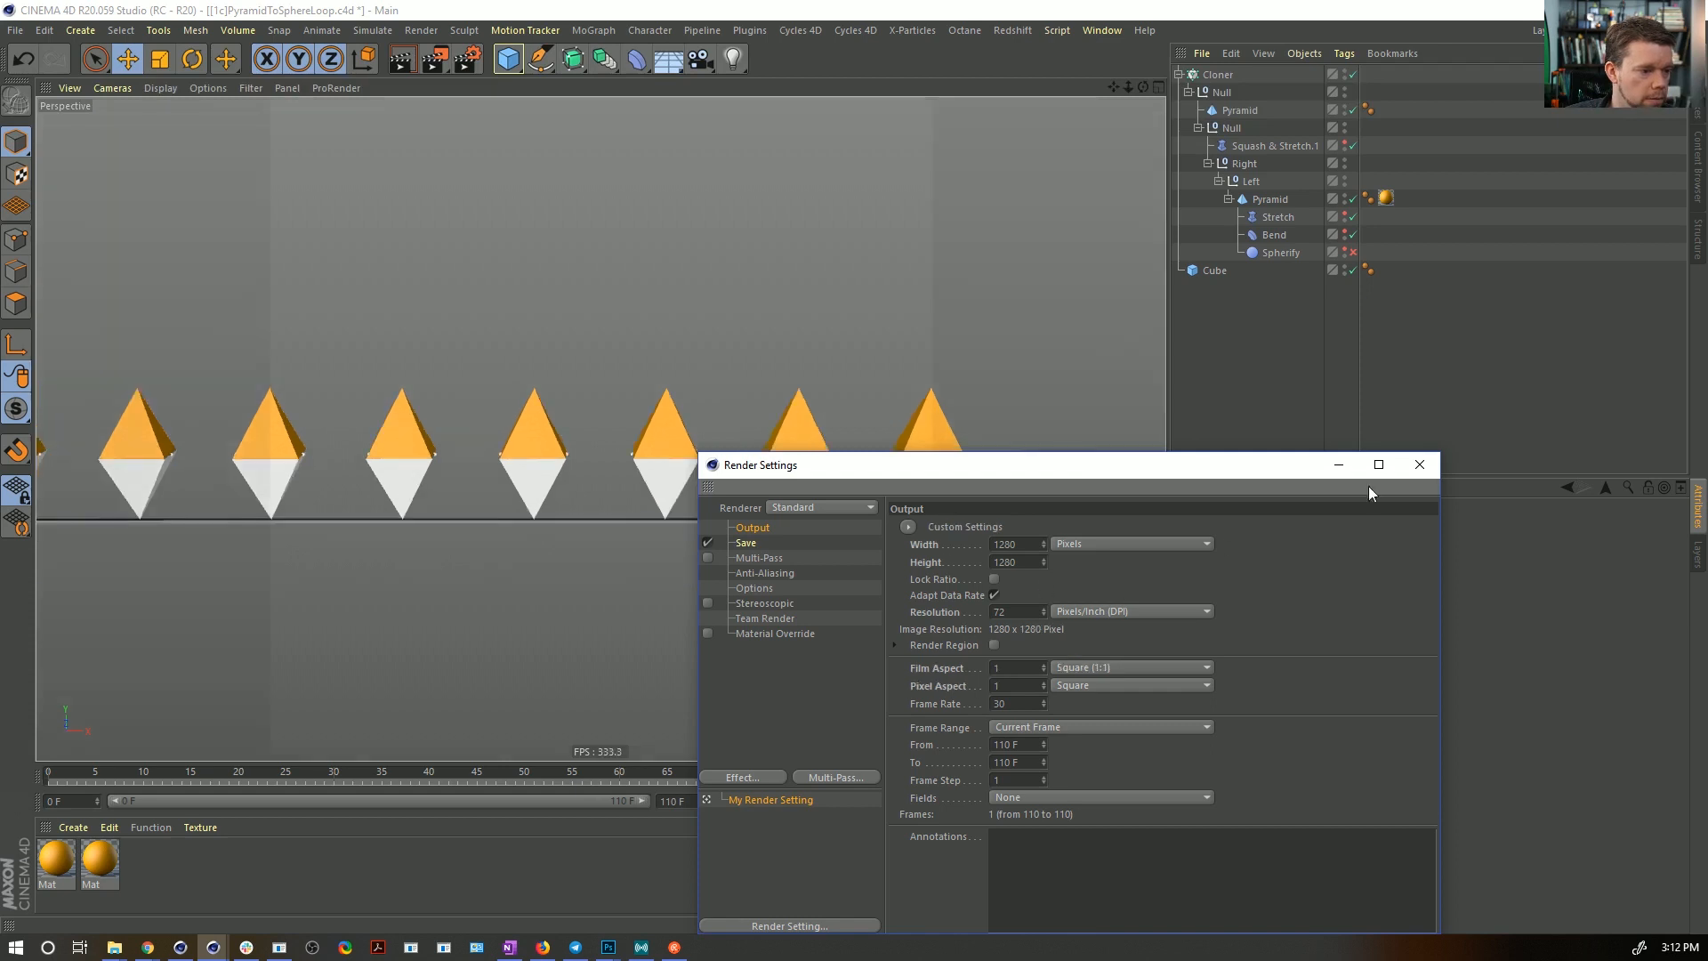
{"action": "left_click", "coordinate": [1419, 464]}
- Play the animation in the front-facing perspective view to check the row of jumps within the render frame
{"action": "left_click_drag", "start_coordinate": [613, 456], "coordinate": [666, 462], "text": "alt"}
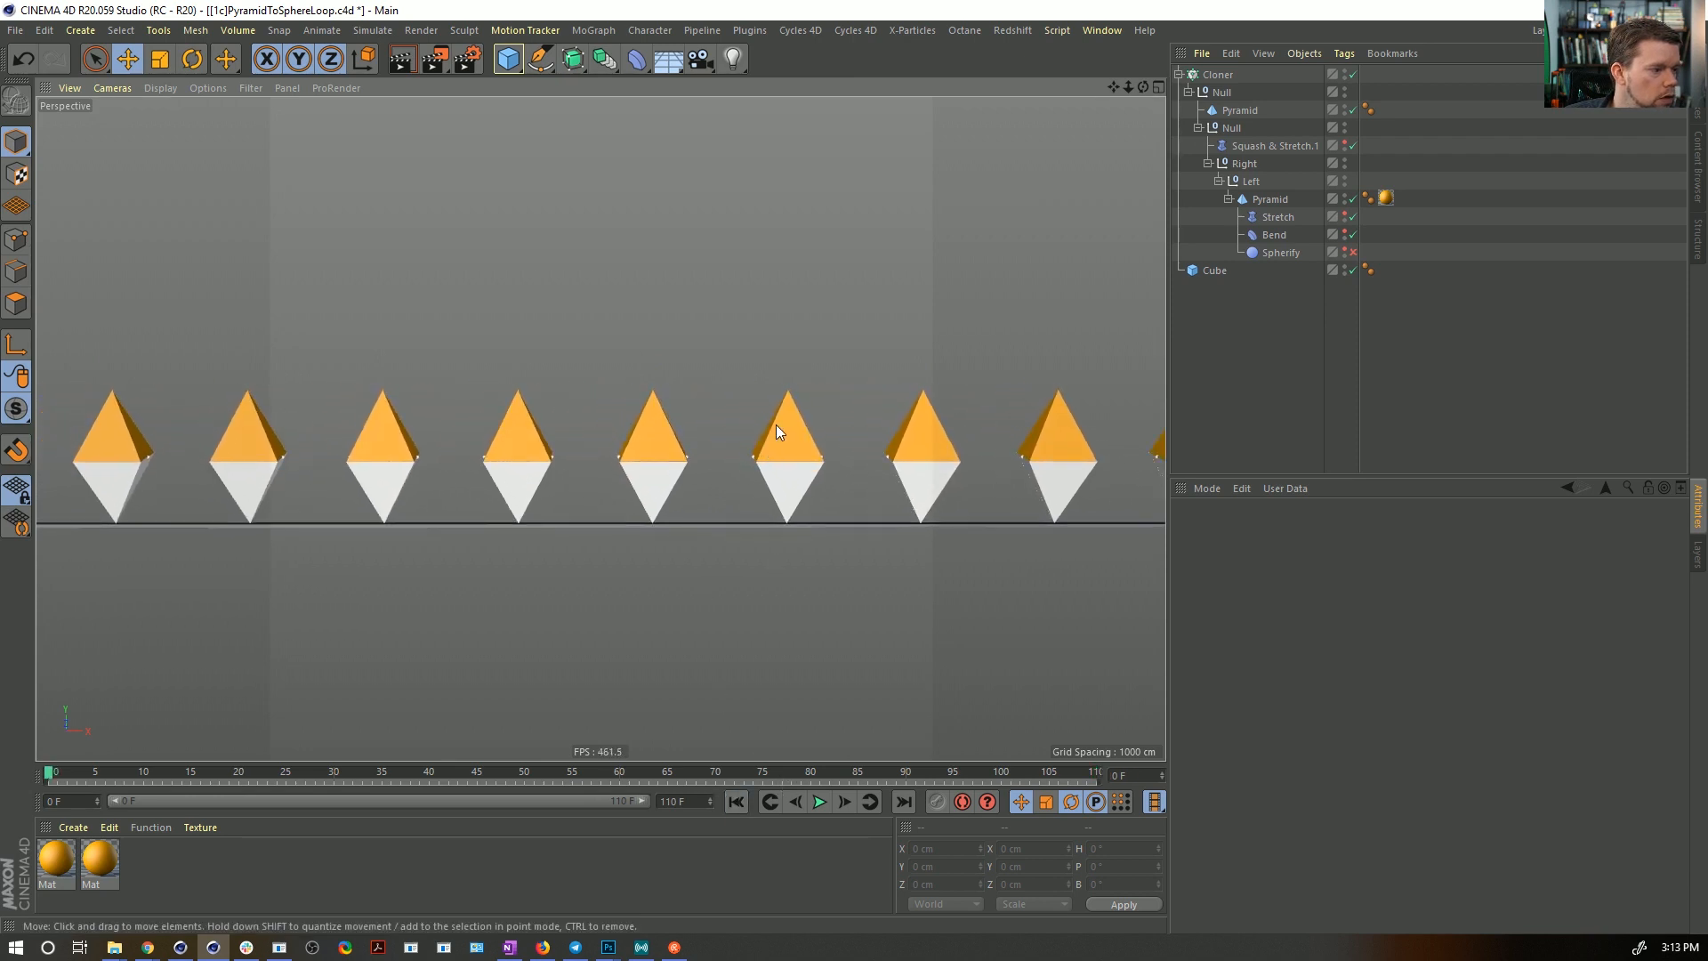
{"action": "mouse_move", "coordinate": [777, 427]}
{"action": "left_mouse_down", "text": "alt"}
{"action": "mouse_move", "coordinate": [800, 437]}
{"action": "mouse_move", "coordinate": [808, 393]}
{"action": "mouse_move", "coordinate": [787, 397]}
{"action": "left_mouse_up", "text": "alt"}
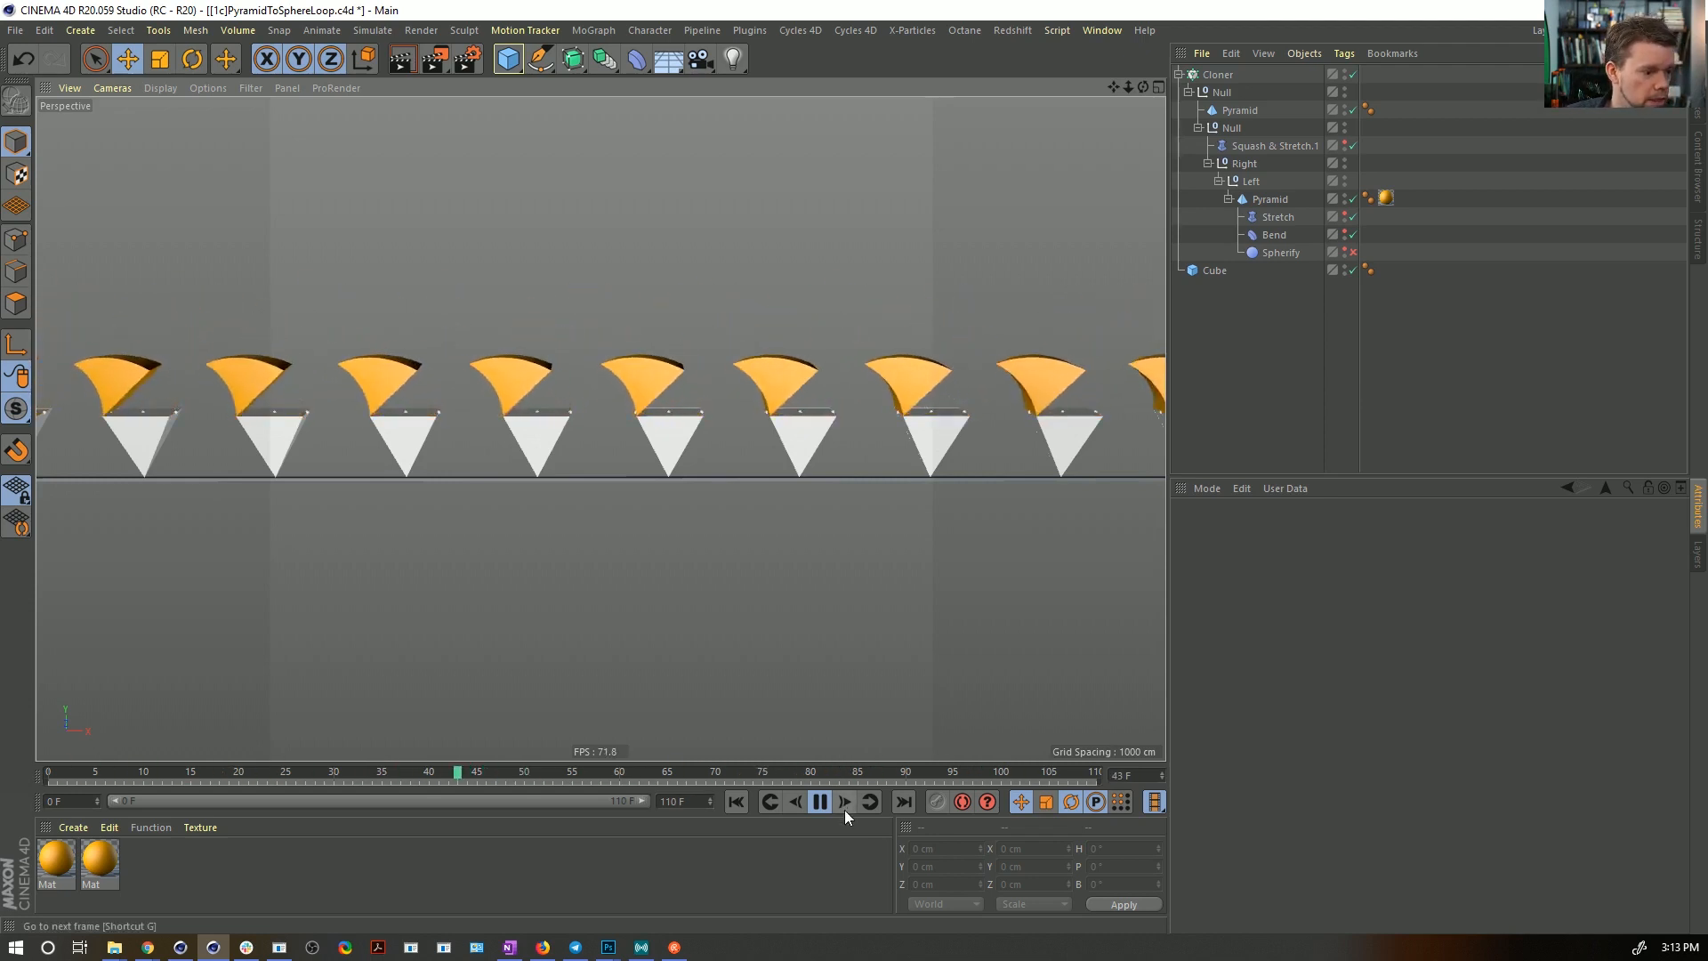
{"action": "left_click", "coordinate": [819, 801]}
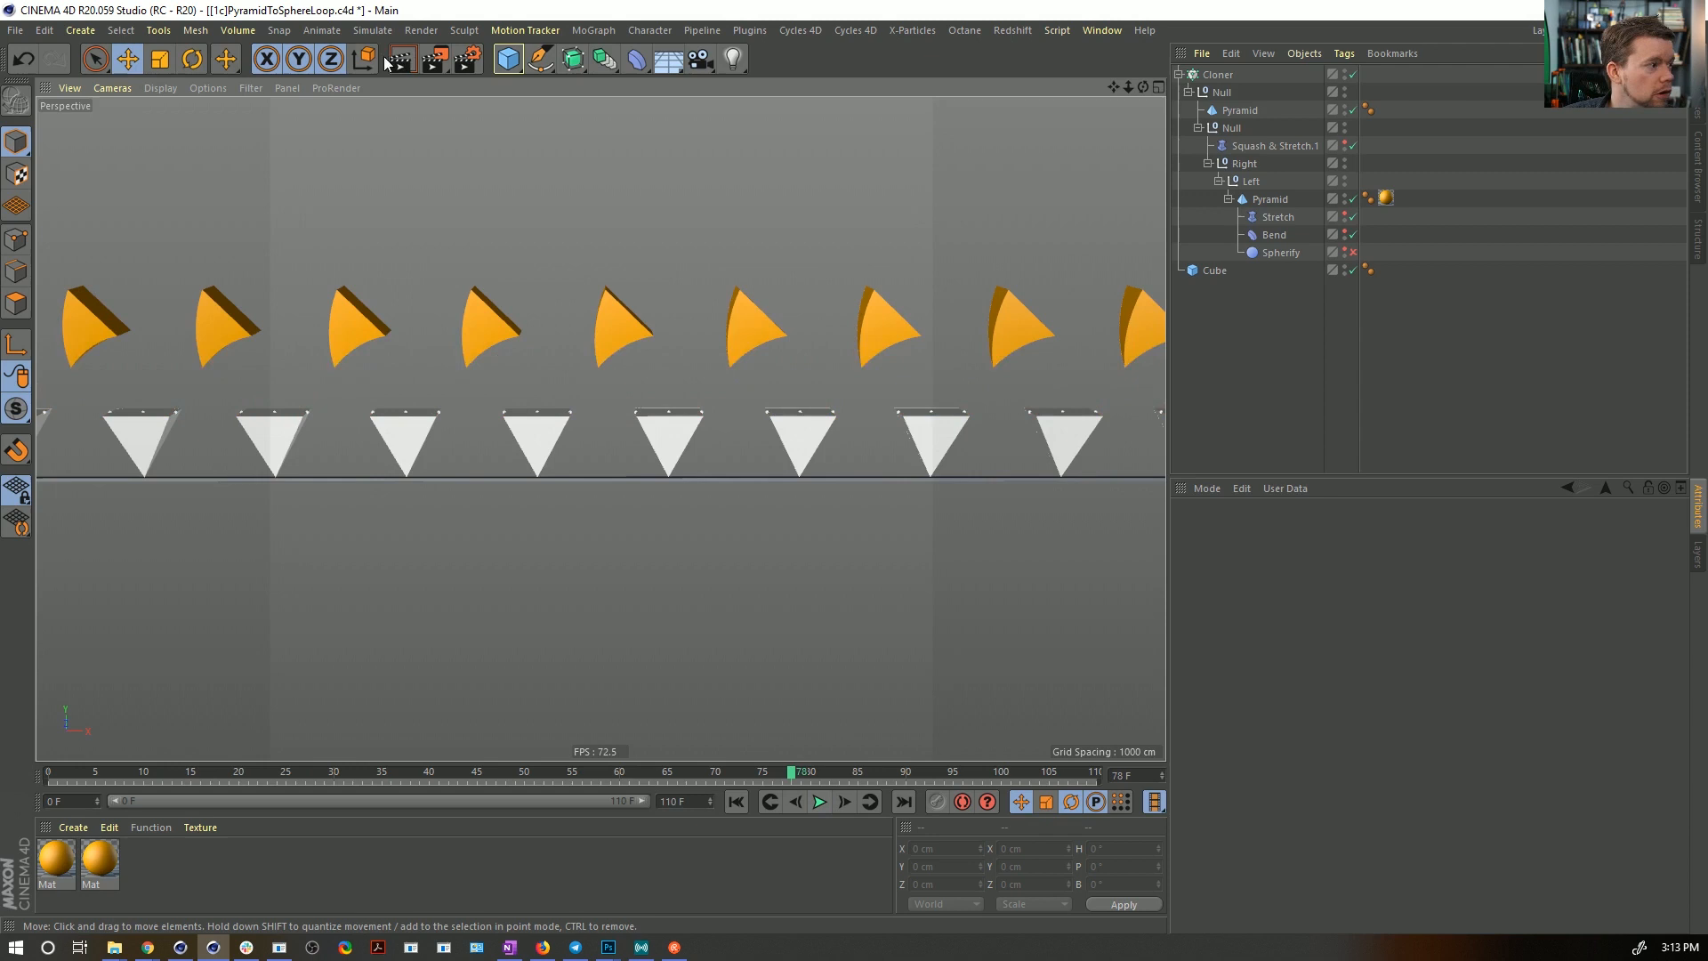
- Switch the viewport camera to Parallel projection and frame the row of pyramids from the front
{"action": "left_click", "coordinate": [167, 91]}
{"action": "mouse_move", "coordinate": [122, 94]}
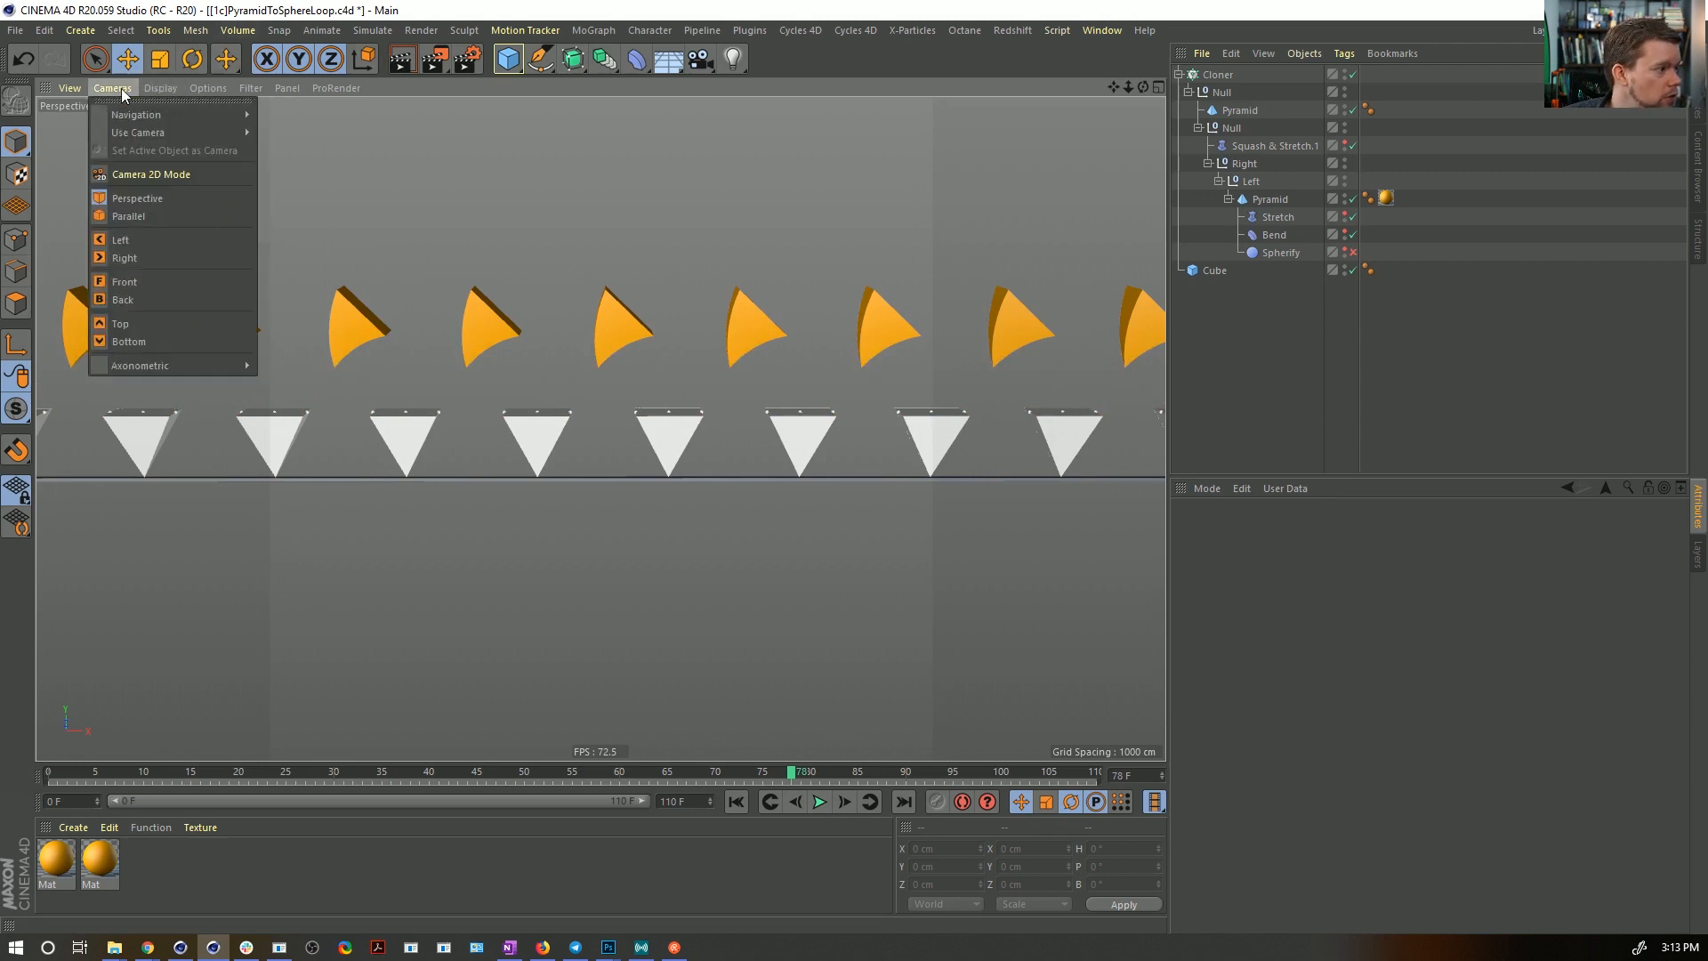
{"action": "left_click", "coordinate": [162, 223]}
{"action": "left_click_drag", "start_coordinate": [427, 263], "coordinate": [465, 305], "text": "alt"}
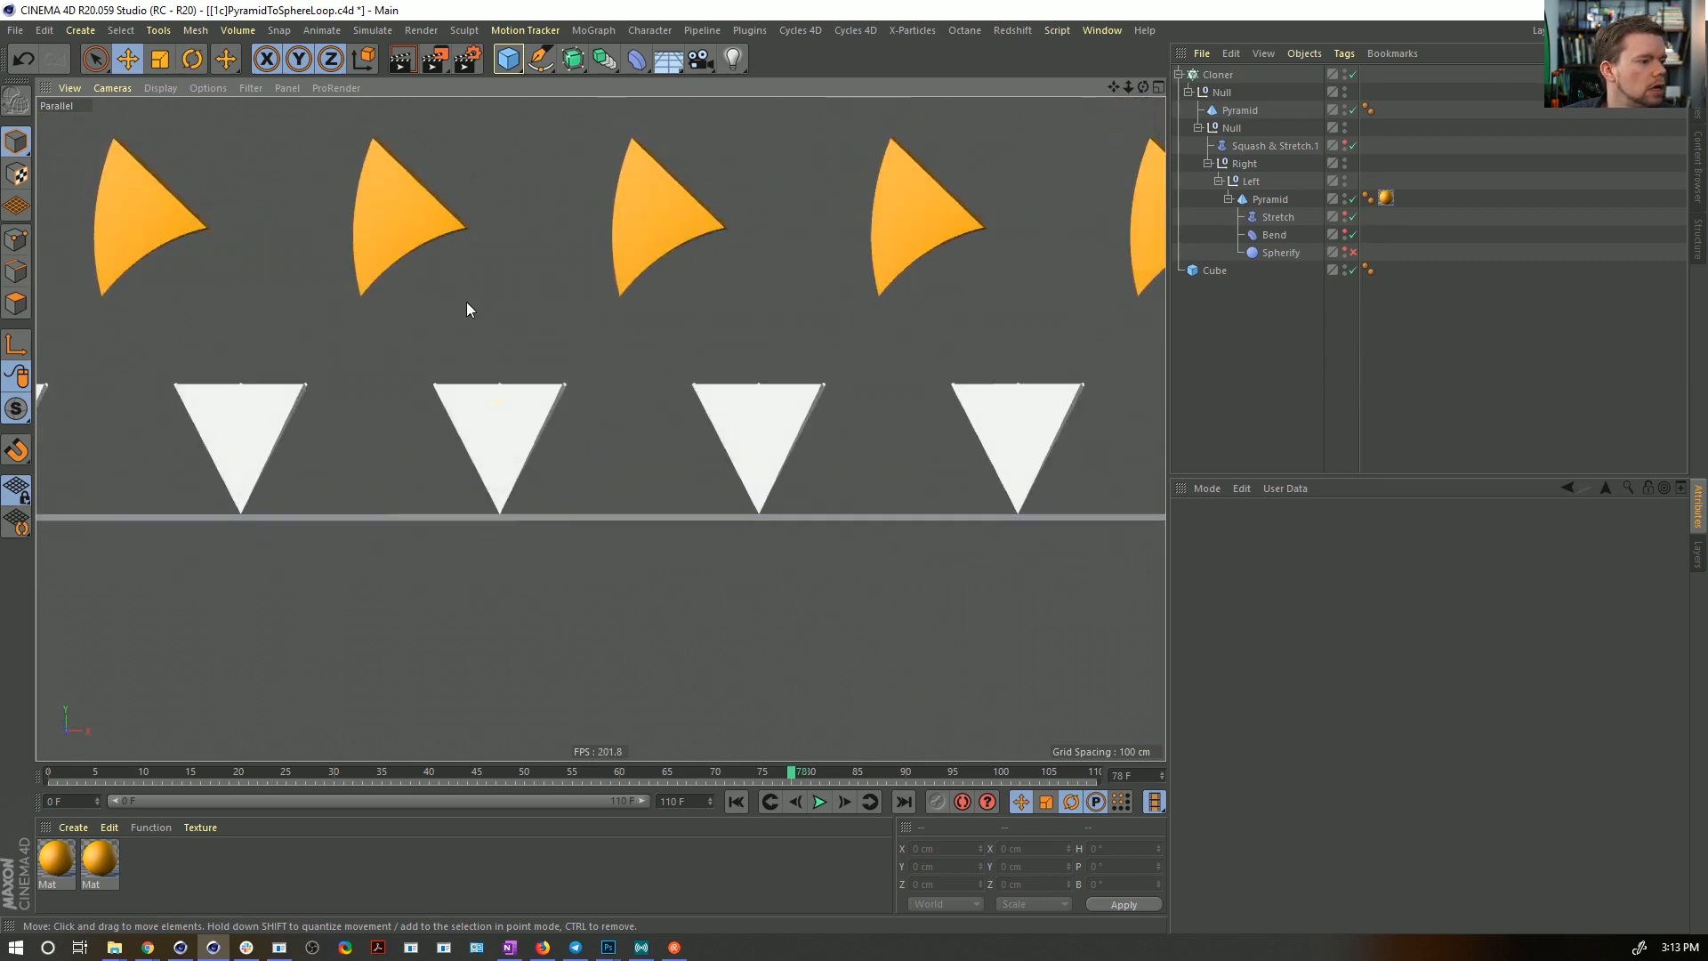
{"action": "right_click_drag", "start_coordinate": [466, 305], "coordinate": [545, 385], "text": "alt"}
{"action": "middle_click_drag", "start_coordinate": [545, 385], "coordinate": [640, 451], "text": "alt"}
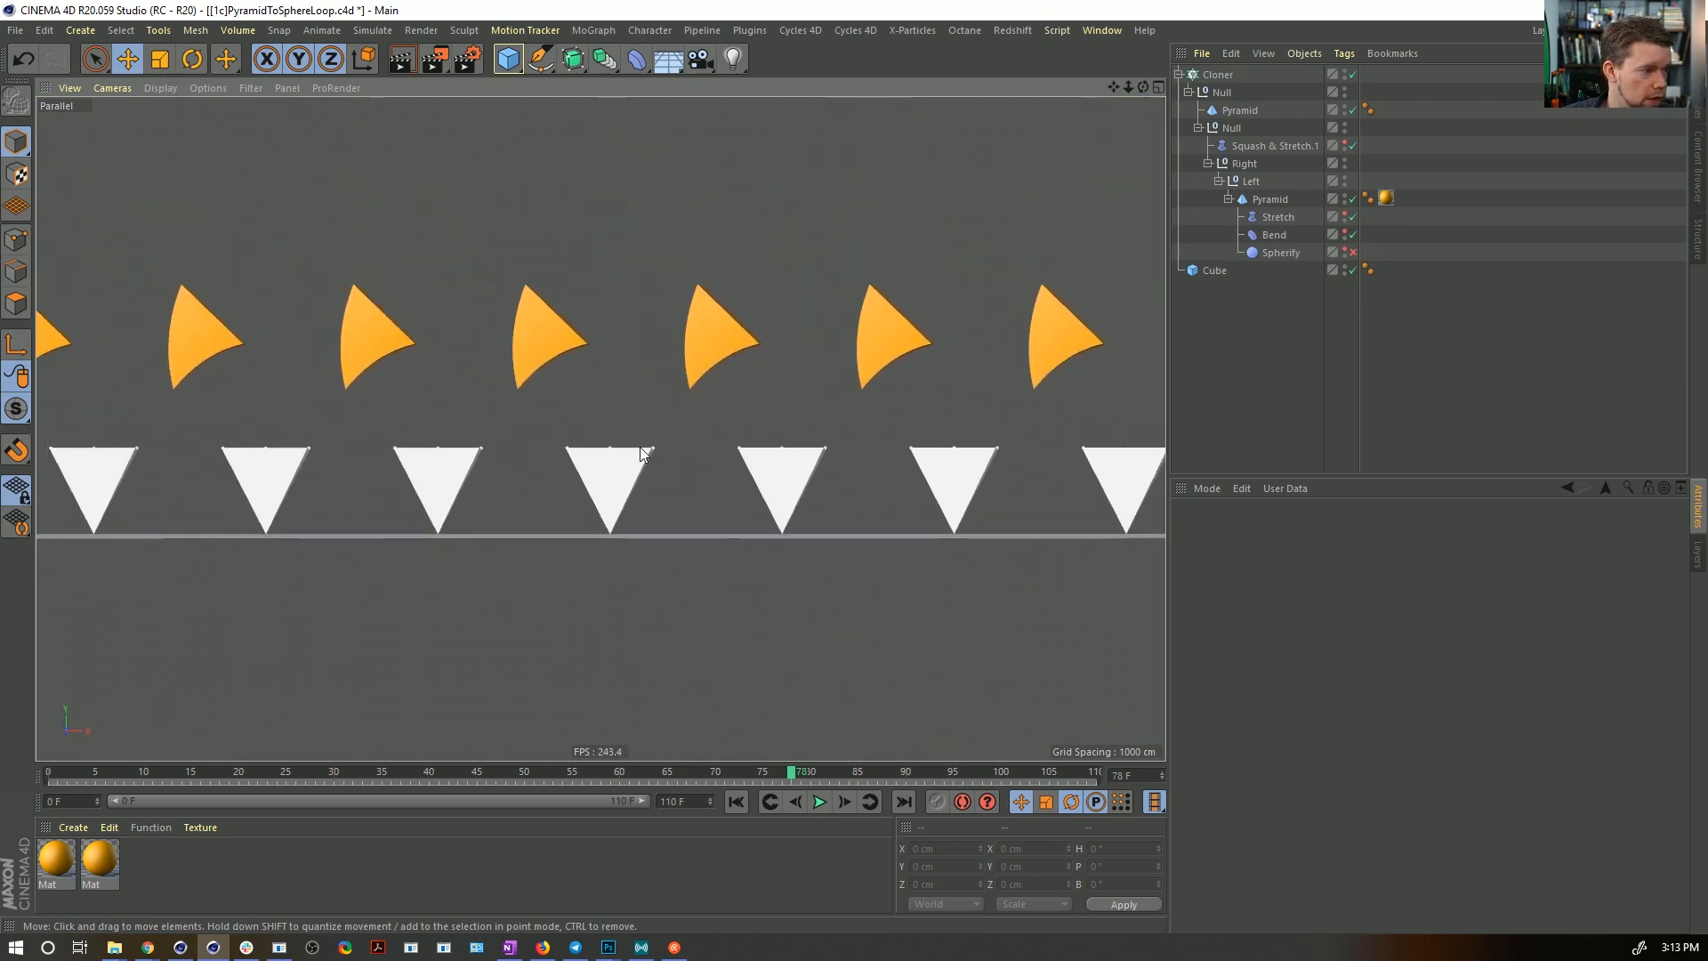
- Narrow the viewport to nearly square proportions and centre the row with about four platforms in view
{"action": "key", "text": "ctrl+b"}
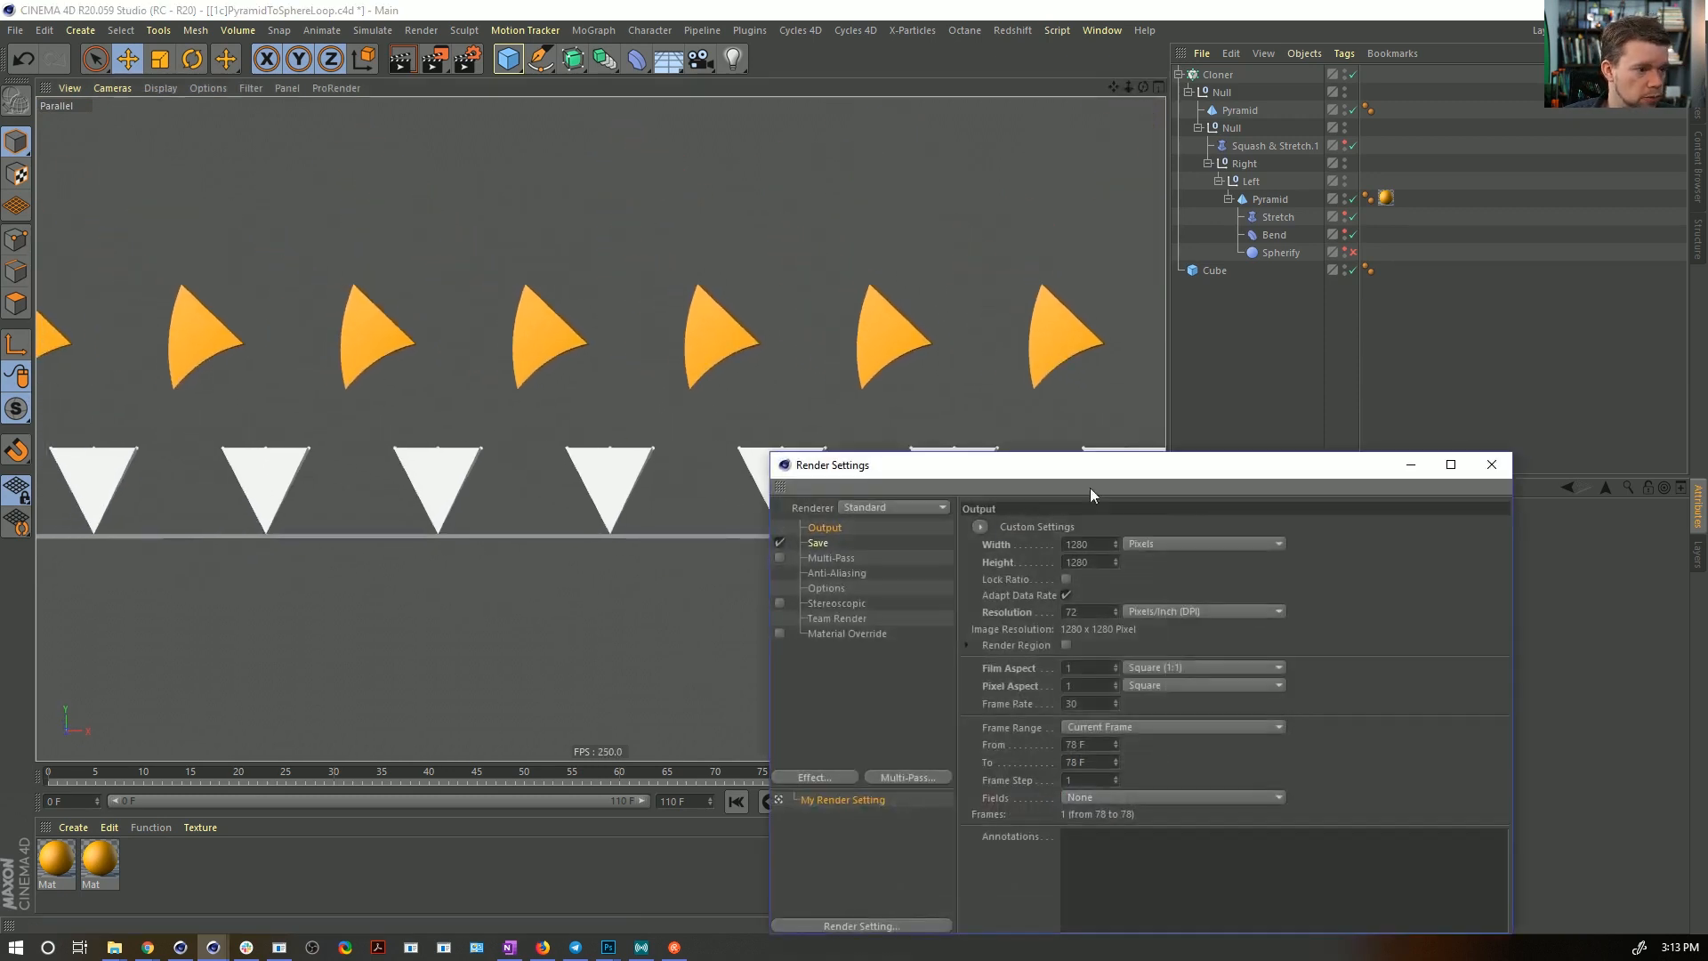
{"action": "left_click", "coordinate": [1493, 464]}
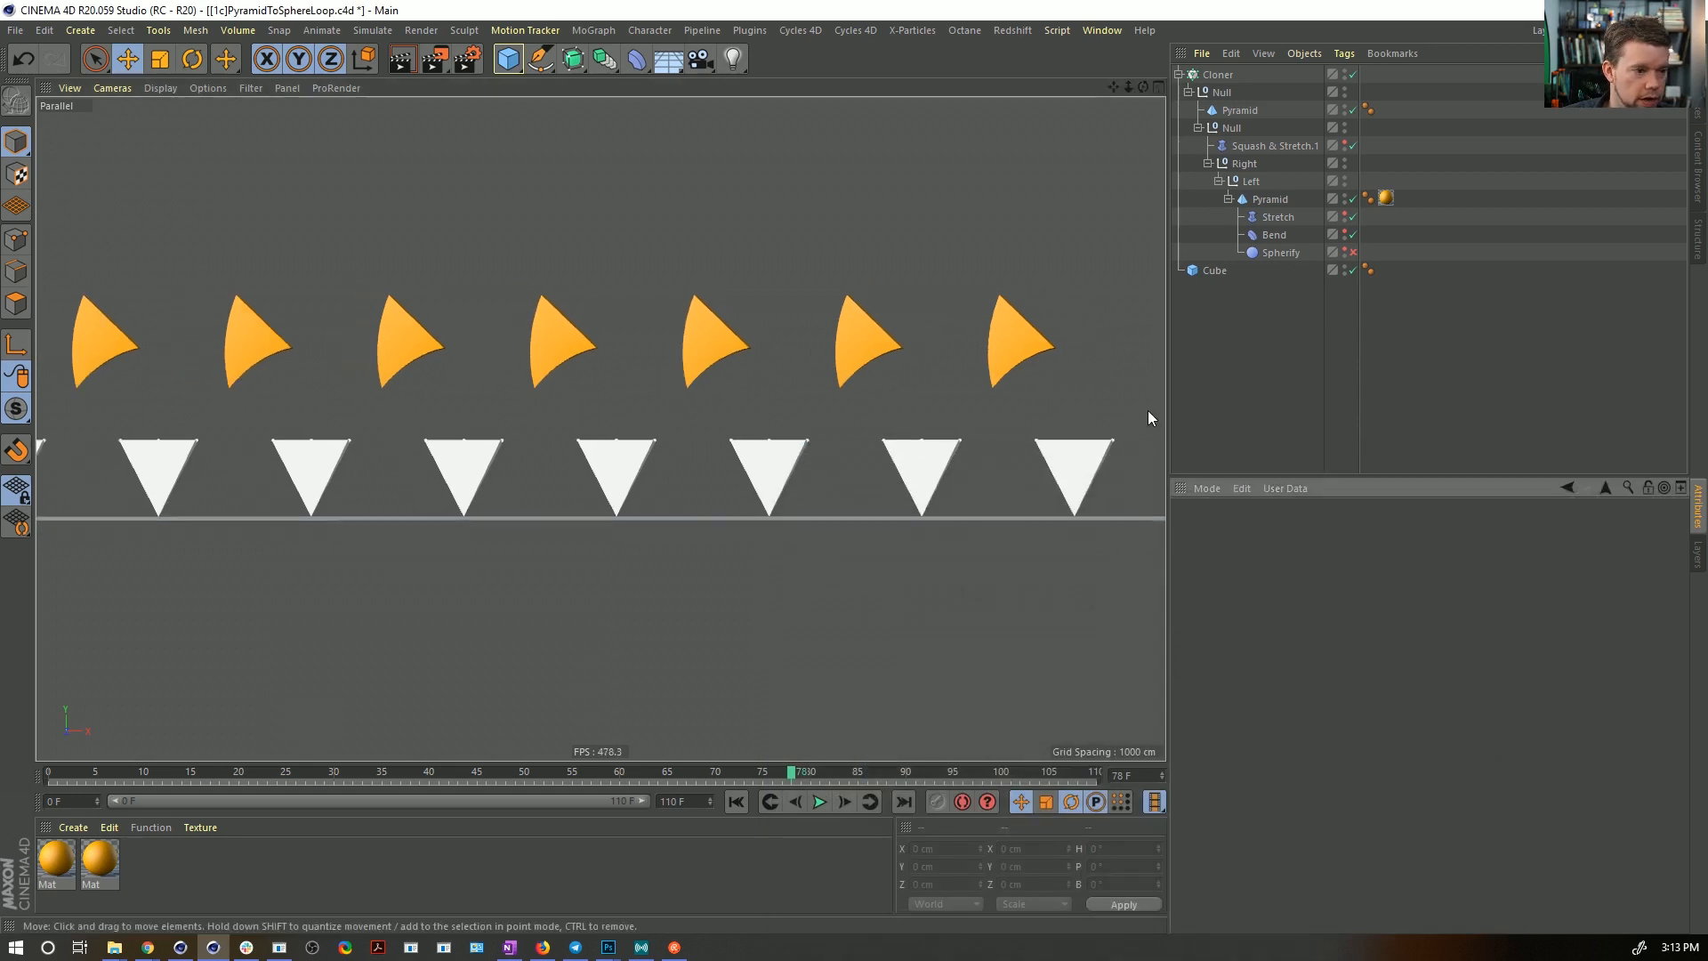
{"action": "left_click_drag", "start_coordinate": [1167, 376], "coordinate": [736, 379]}
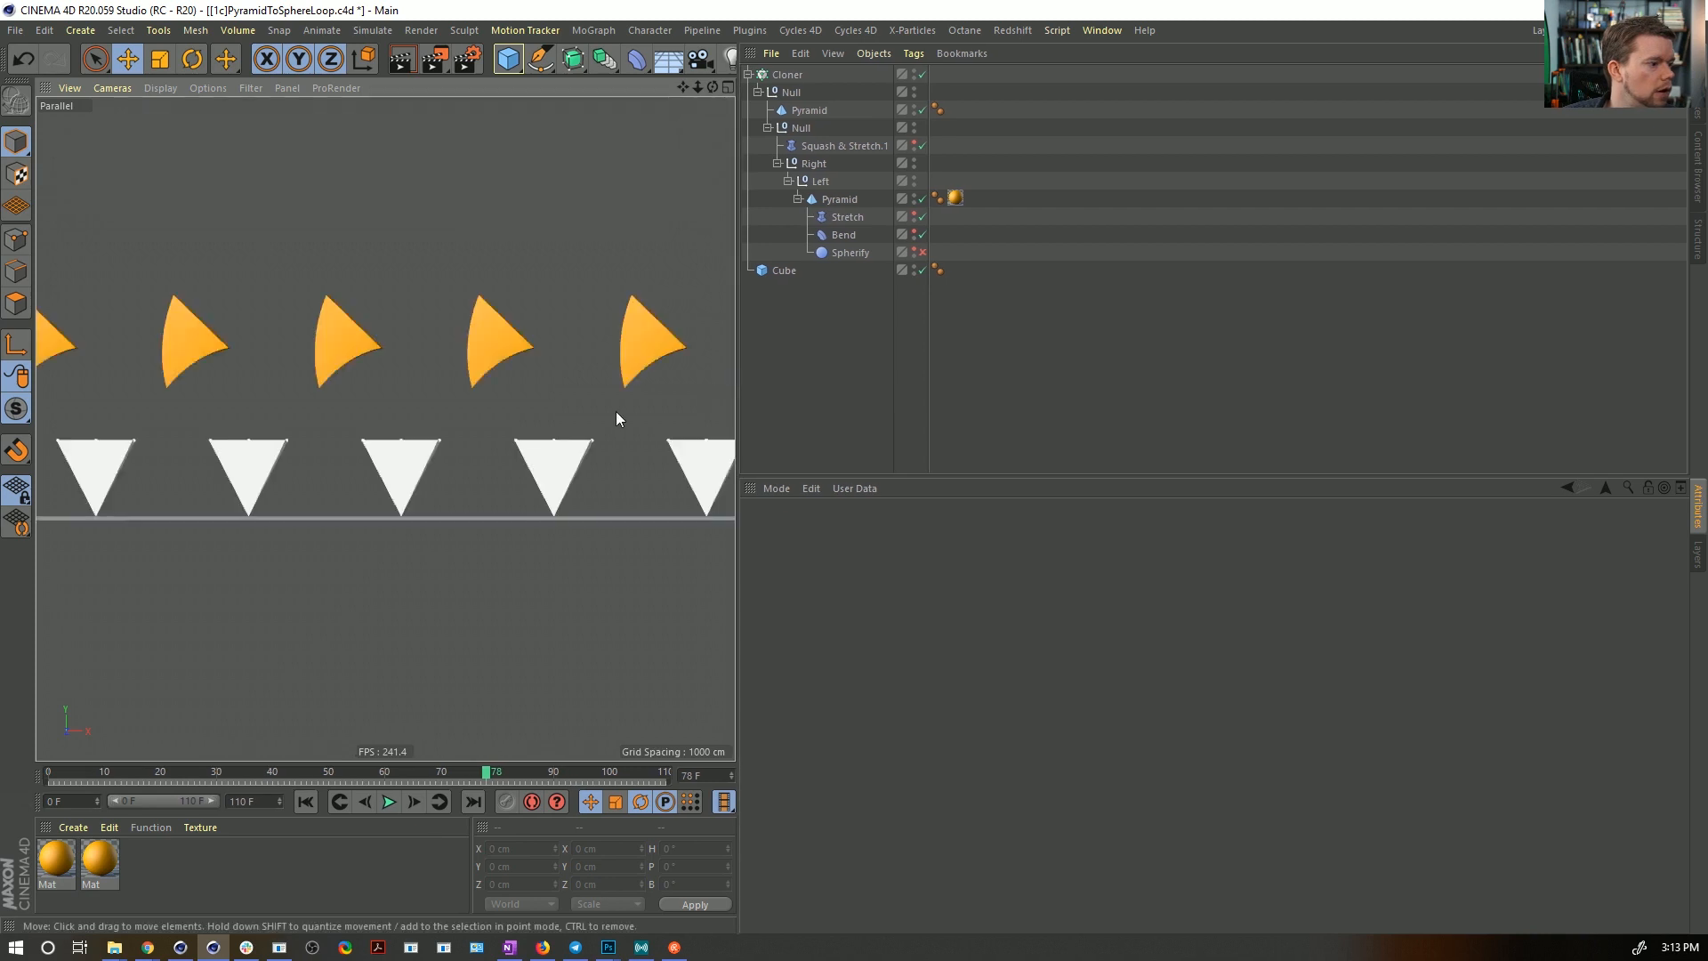
{"action": "mouse_move", "coordinate": [444, 437]}
{"action": "middle_mouse_down"}
{"action": "mouse_move", "coordinate": [411, 441]}
{"action": "mouse_move", "coordinate": [594, 487]}
{"action": "mouse_move", "coordinate": [509, 452]}
{"action": "mouse_move", "coordinate": [444, 457]}
{"action": "middle_mouse_up"}
{"action": "scroll", "coordinate": [457, 444], "scroll_direction": "down", "scroll_amount": 2}
{"action": "scroll", "coordinate": [439, 457], "scroll_direction": "up", "scroll_amount": 4}
{"action": "scroll", "coordinate": [442, 460], "scroll_direction": "down", "scroll_amount": 2}
{"action": "scroll", "coordinate": [439, 462], "scroll_direction": "up", "scroll_amount": 1}
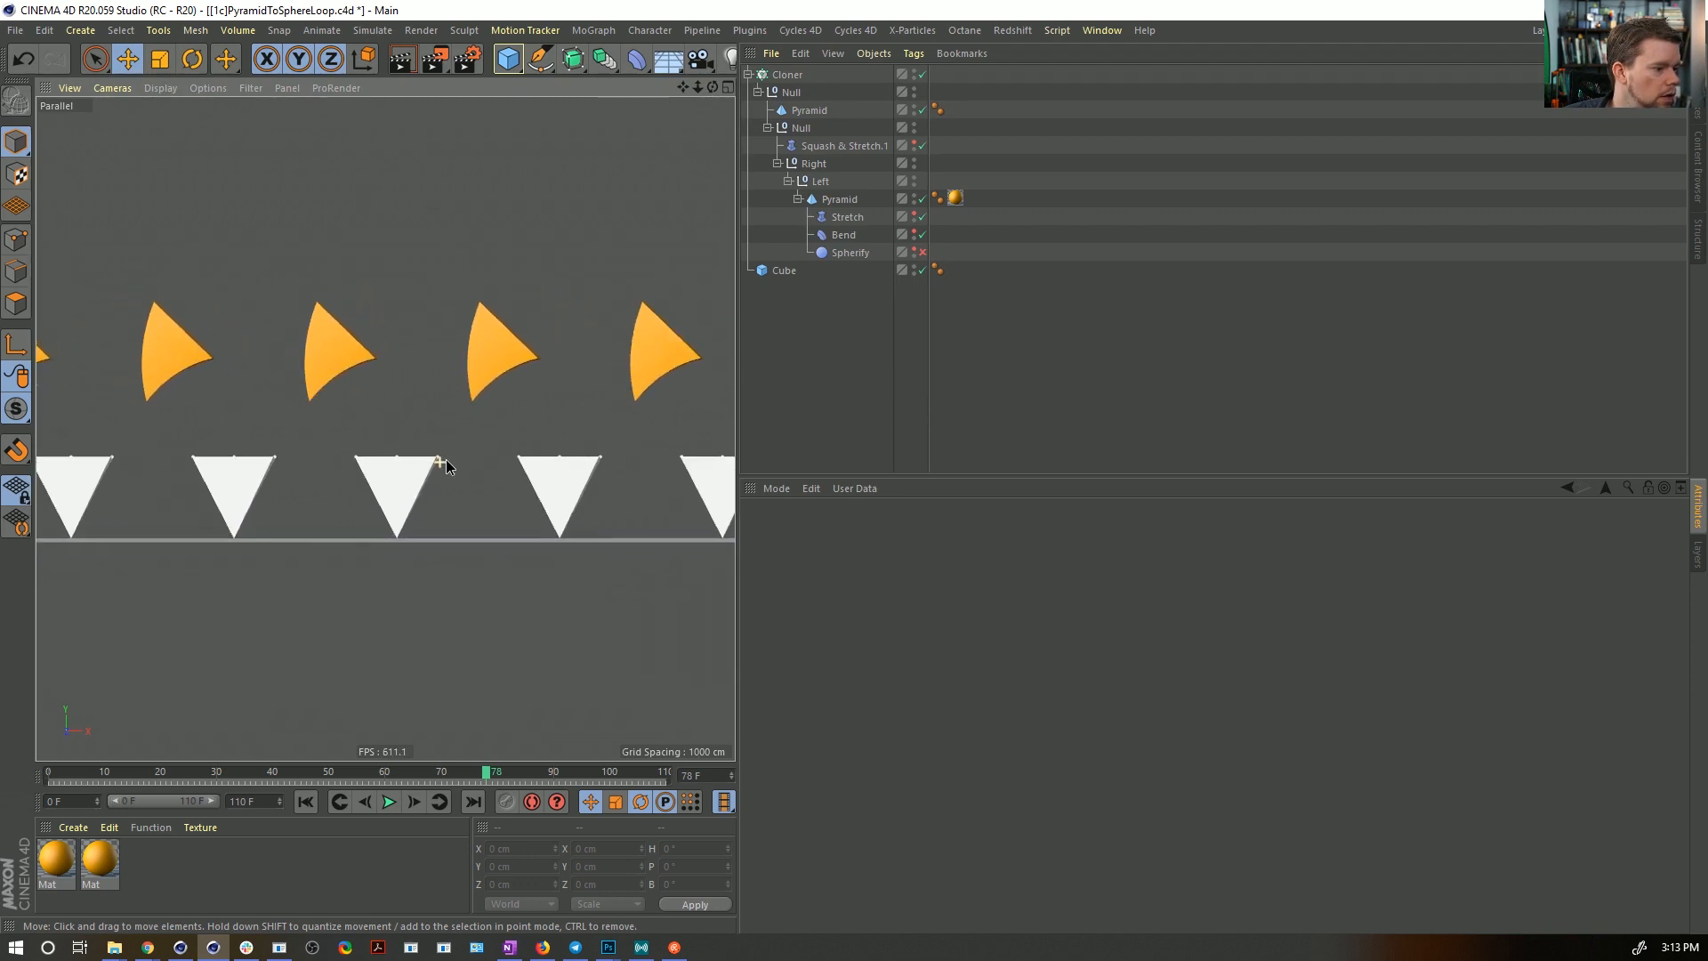
{"action": "scroll", "coordinate": [446, 459], "scroll_direction": "up", "scroll_amount": 2}
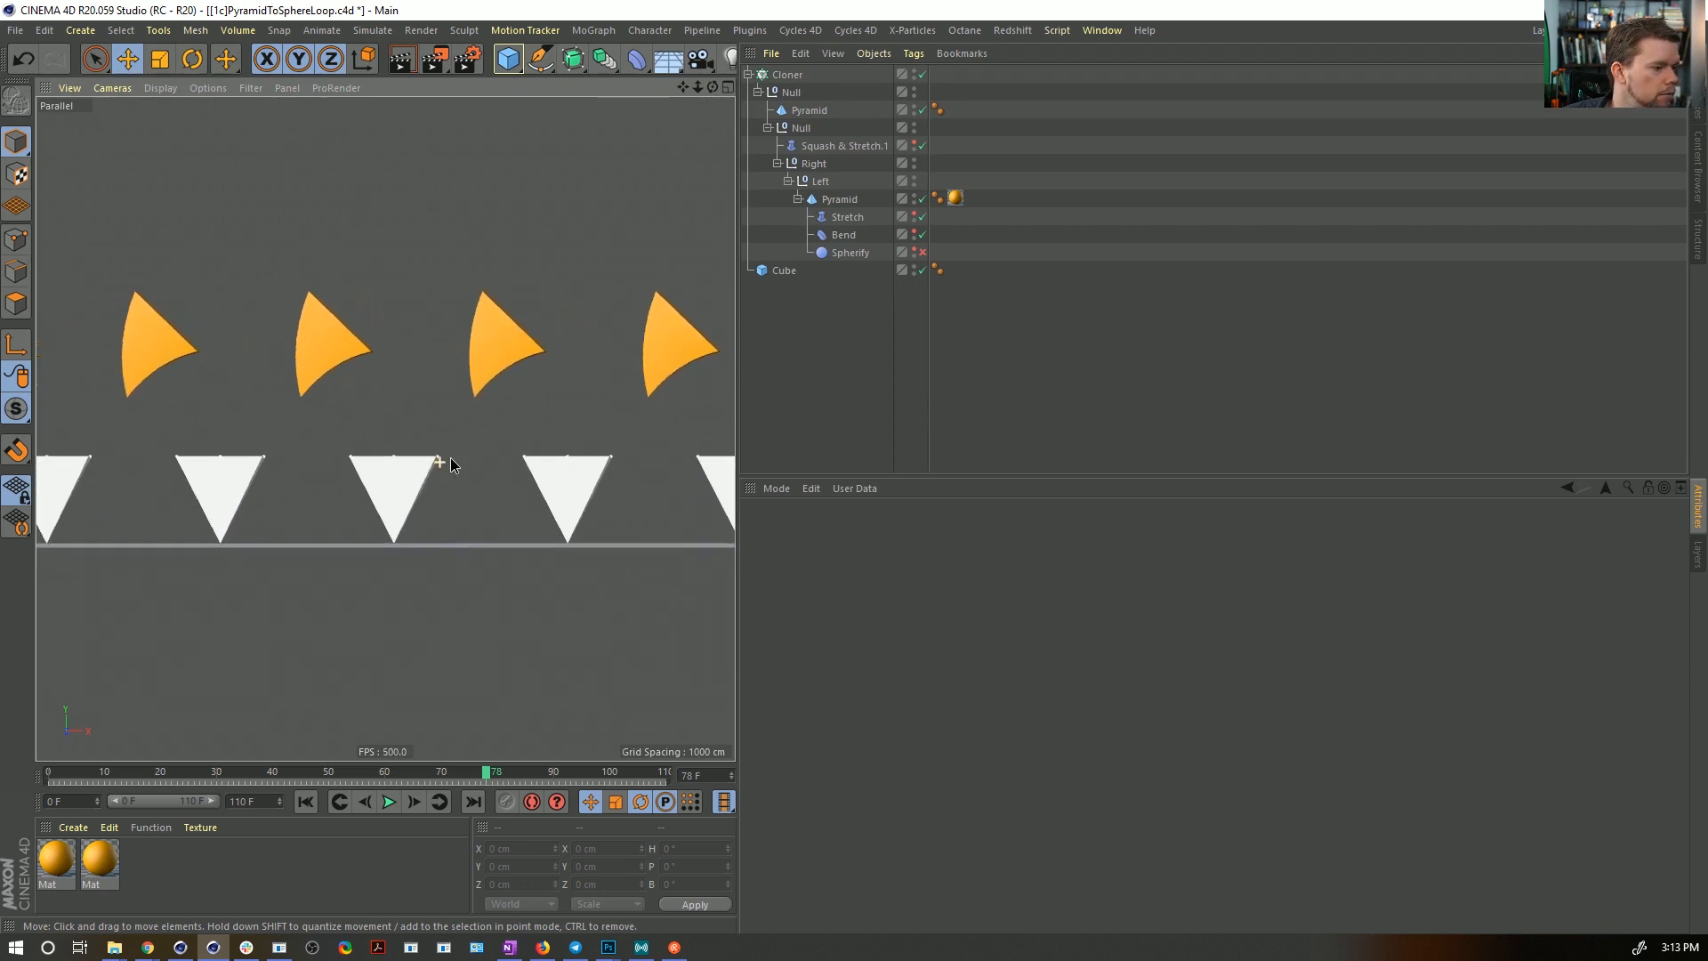
{"action": "middle_click_drag", "start_coordinate": [444, 457], "coordinate": [442, 455]}
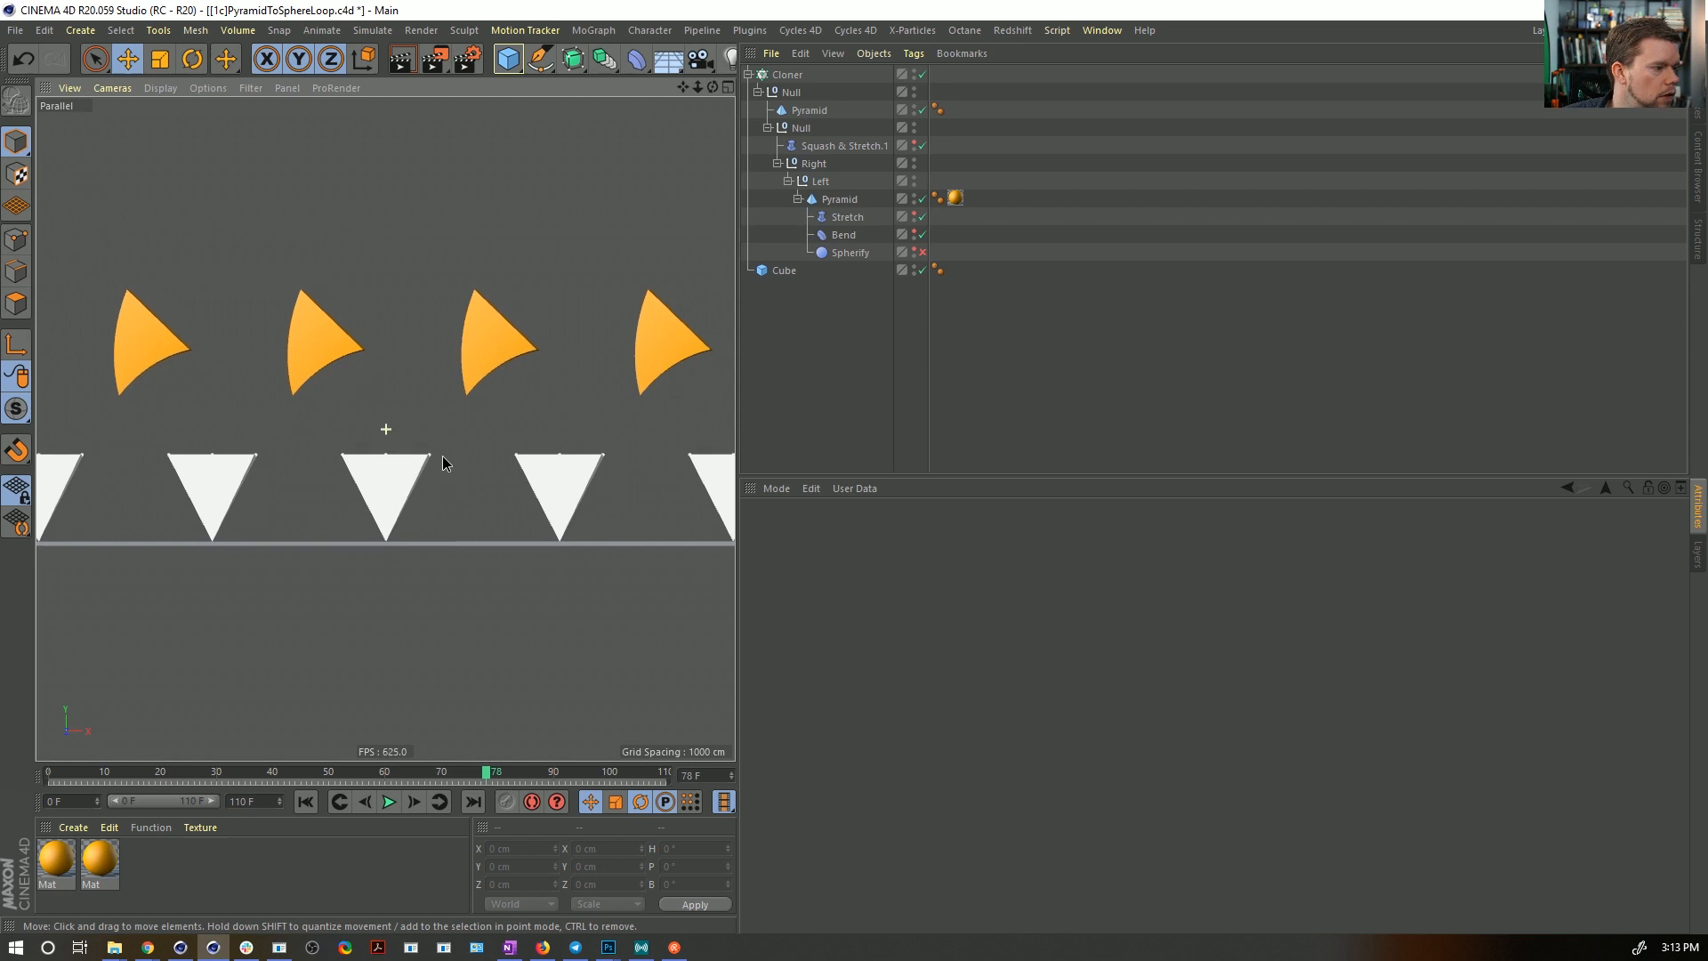
- Play the loop from the first frame and orbit to an angled parallel view to judge the composition
{"action": "left_click", "coordinate": [306, 802]}
{"action": "left_click", "coordinate": [395, 802]}
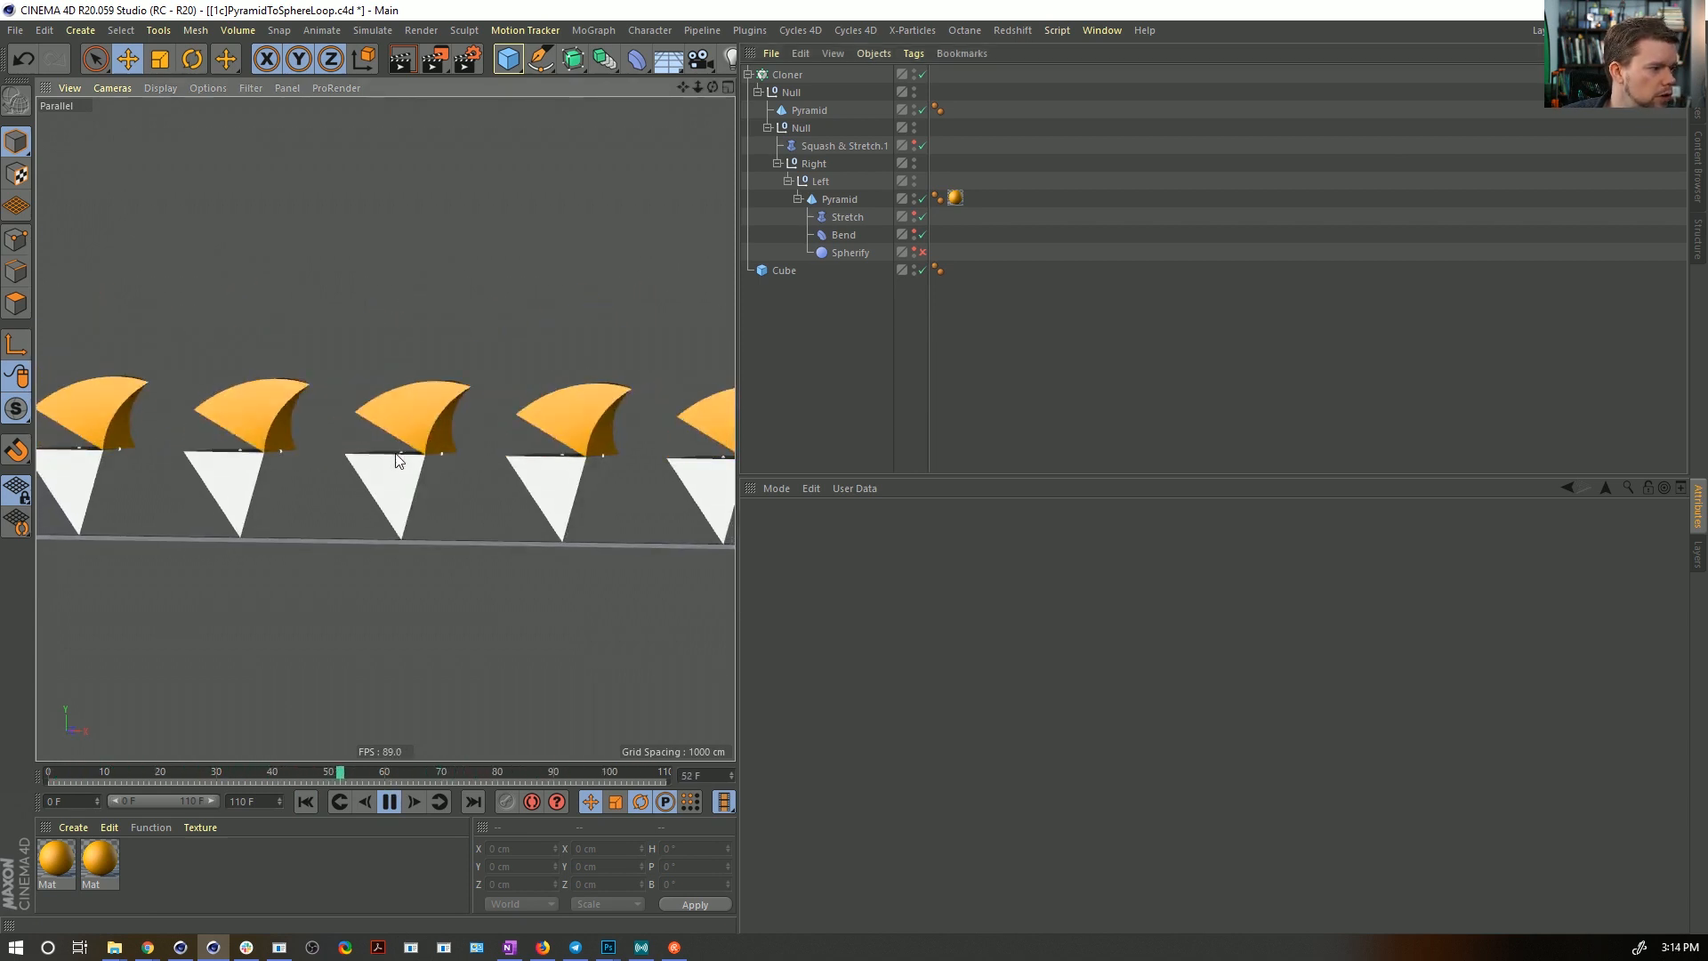
{"action": "left_click_drag", "start_coordinate": [477, 472], "coordinate": [617, 488], "text": "alt"}
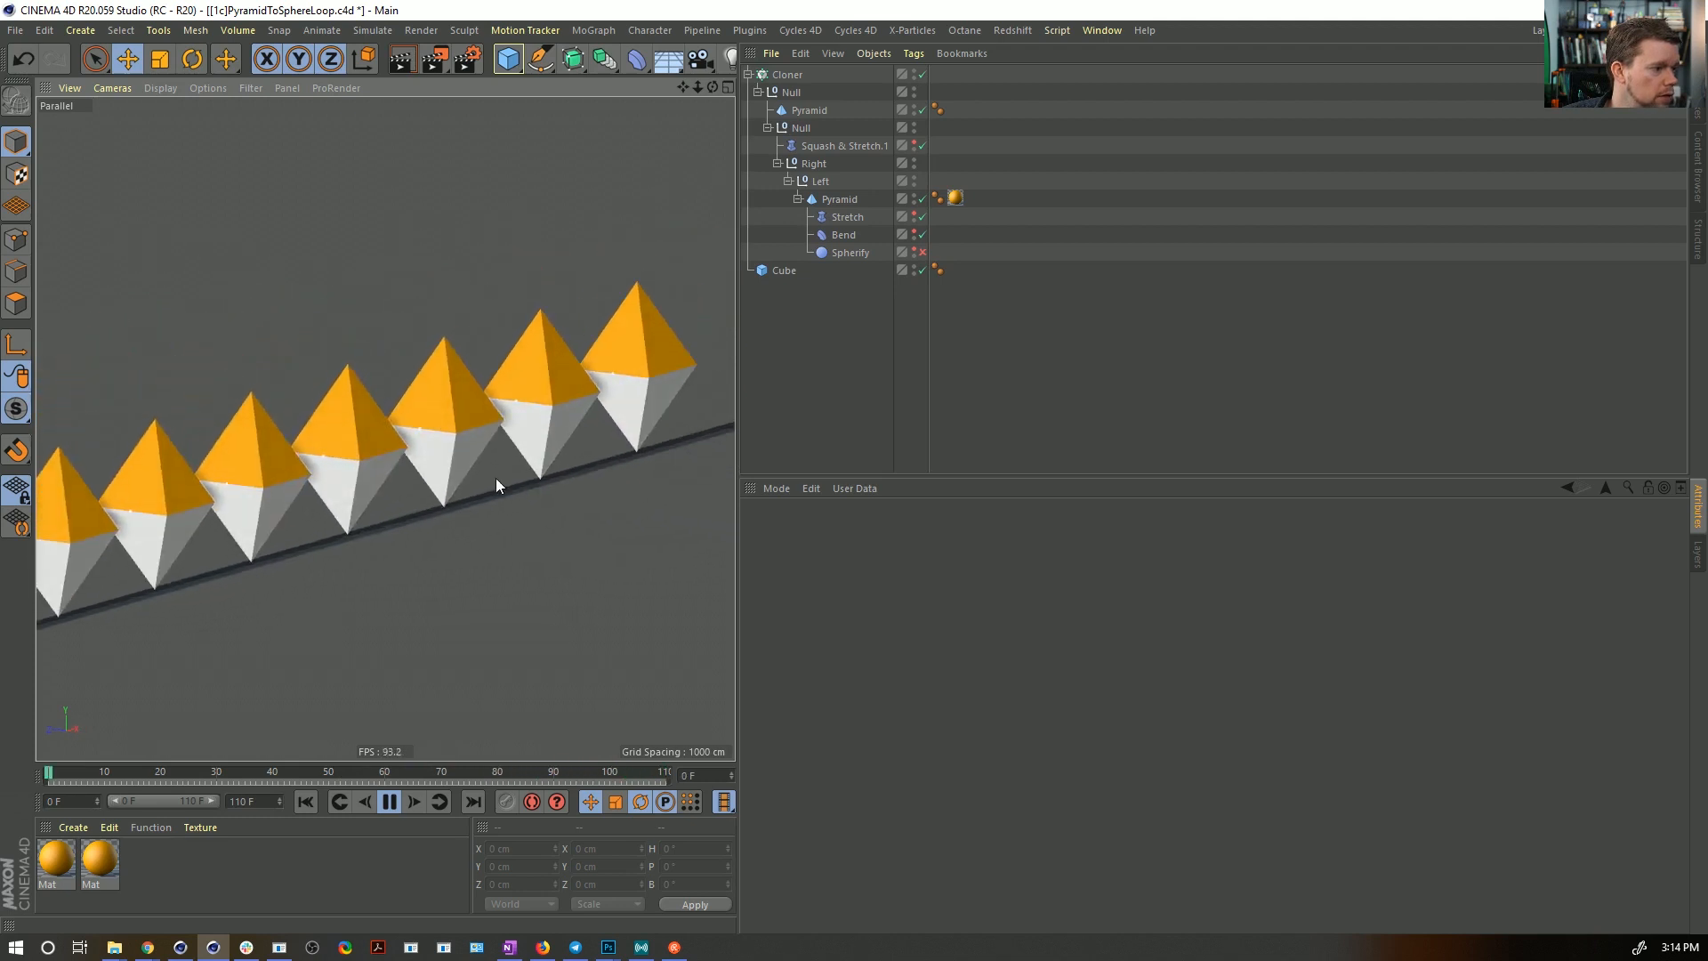
{"action": "right_click_drag", "start_coordinate": [573, 432], "coordinate": [608, 423], "text": "alt"}
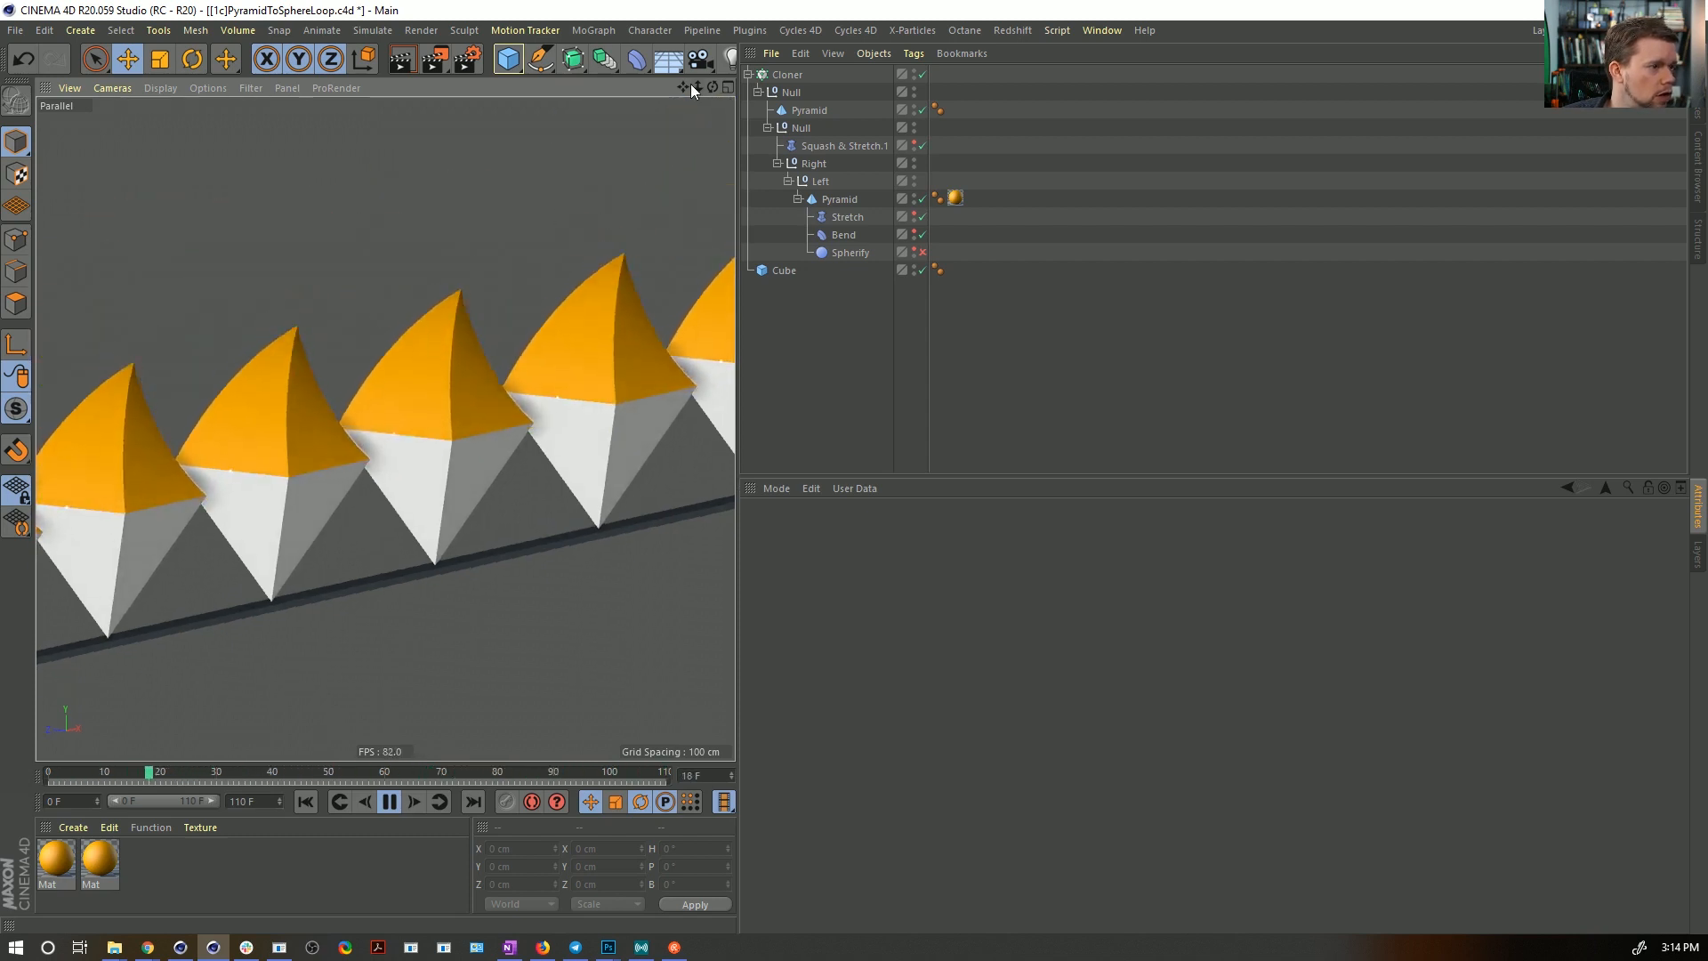
- Wrap the existing Cloner with the pyramid row in a new parent Cloner
{"action": "left_click_drag", "start_coordinate": [694, 86], "coordinate": [622, 87]}
{"action": "scroll", "coordinate": [385, 430], "scroll_direction": "up", "scroll_amount": 10}
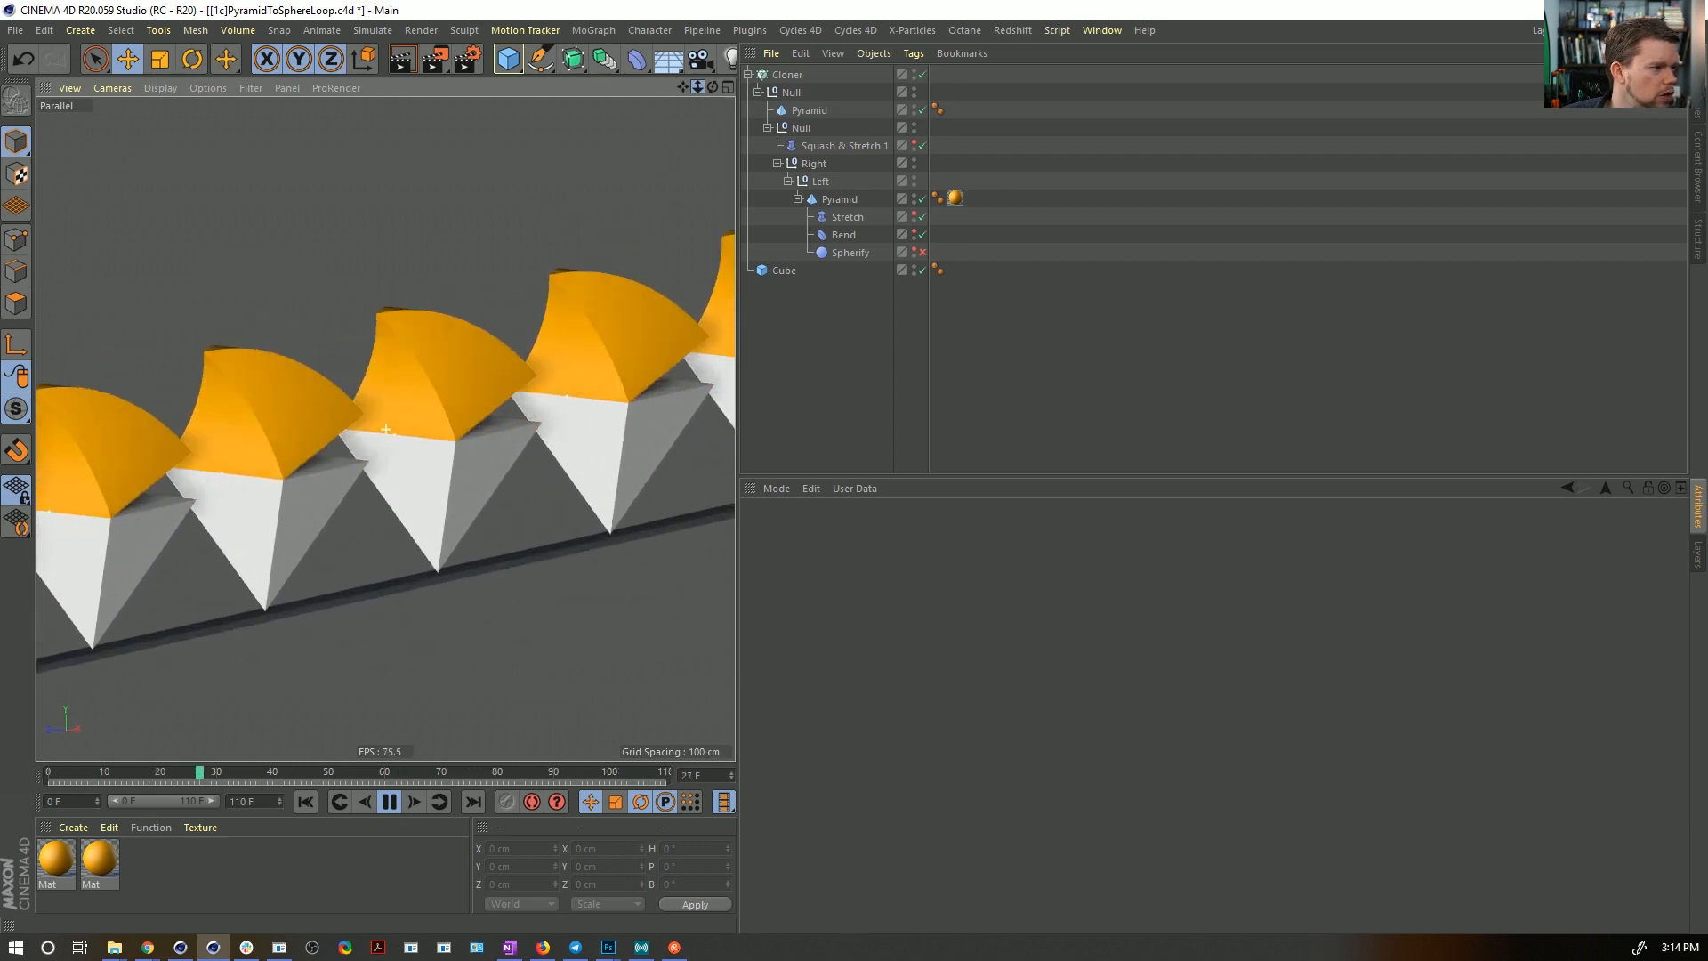
{"action": "scroll", "coordinate": [385, 430], "scroll_direction": "down", "scroll_amount": 2}
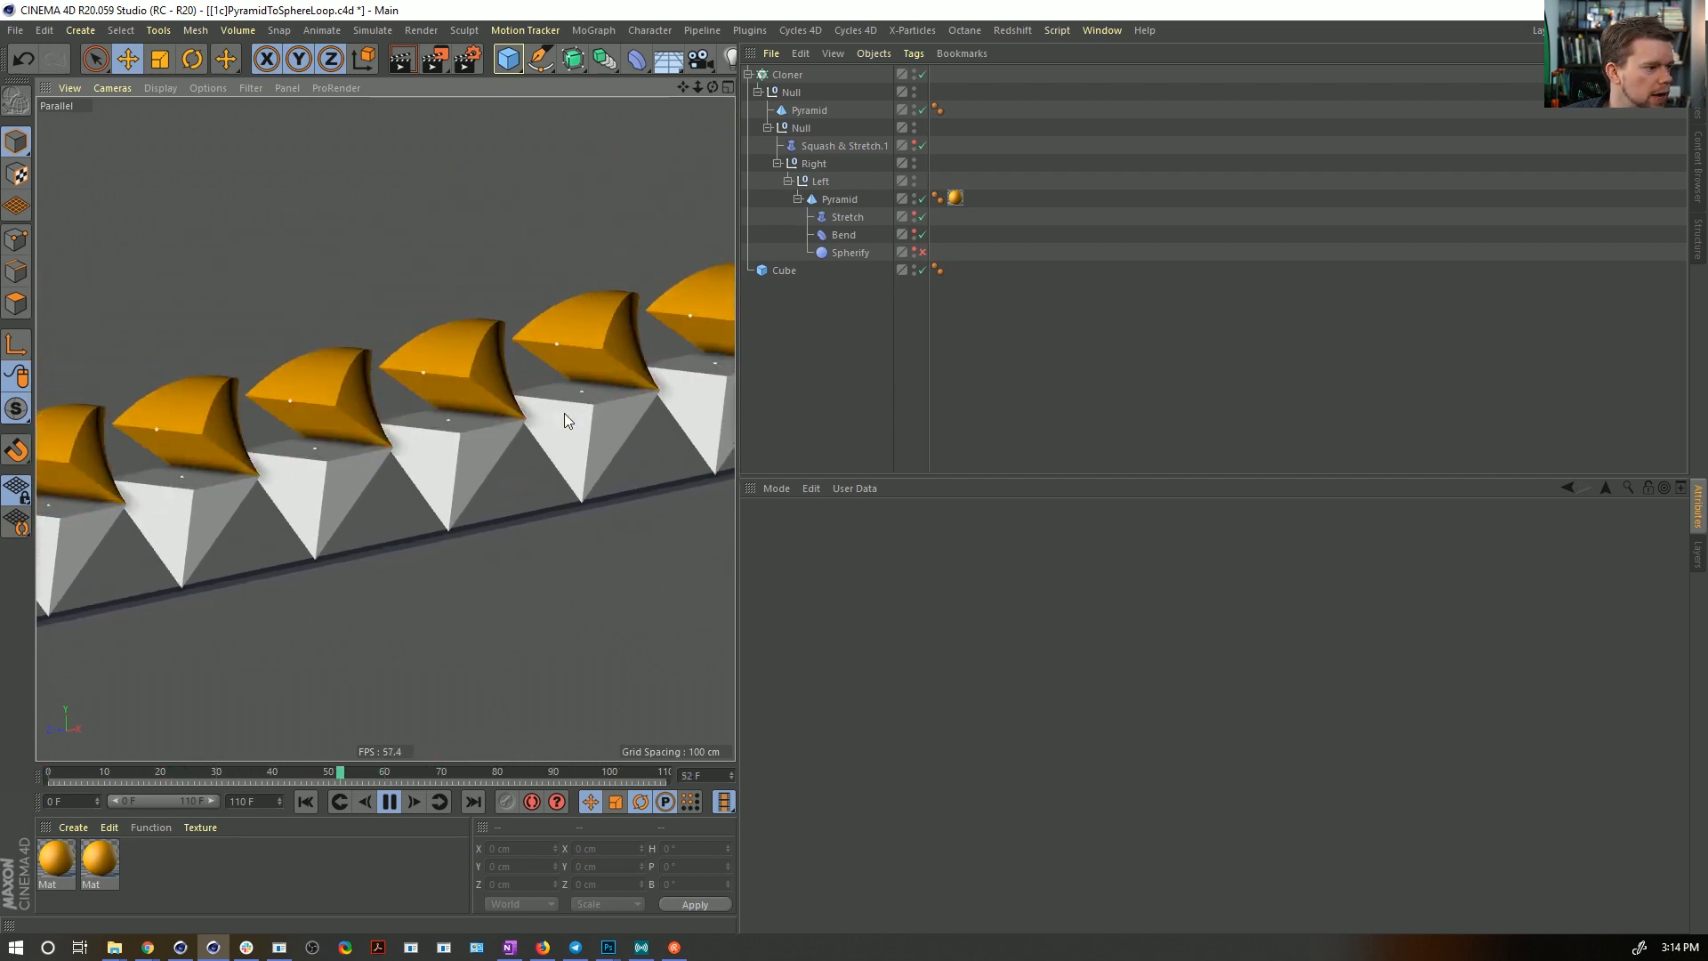
{"action": "left_click", "coordinate": [776, 77]}
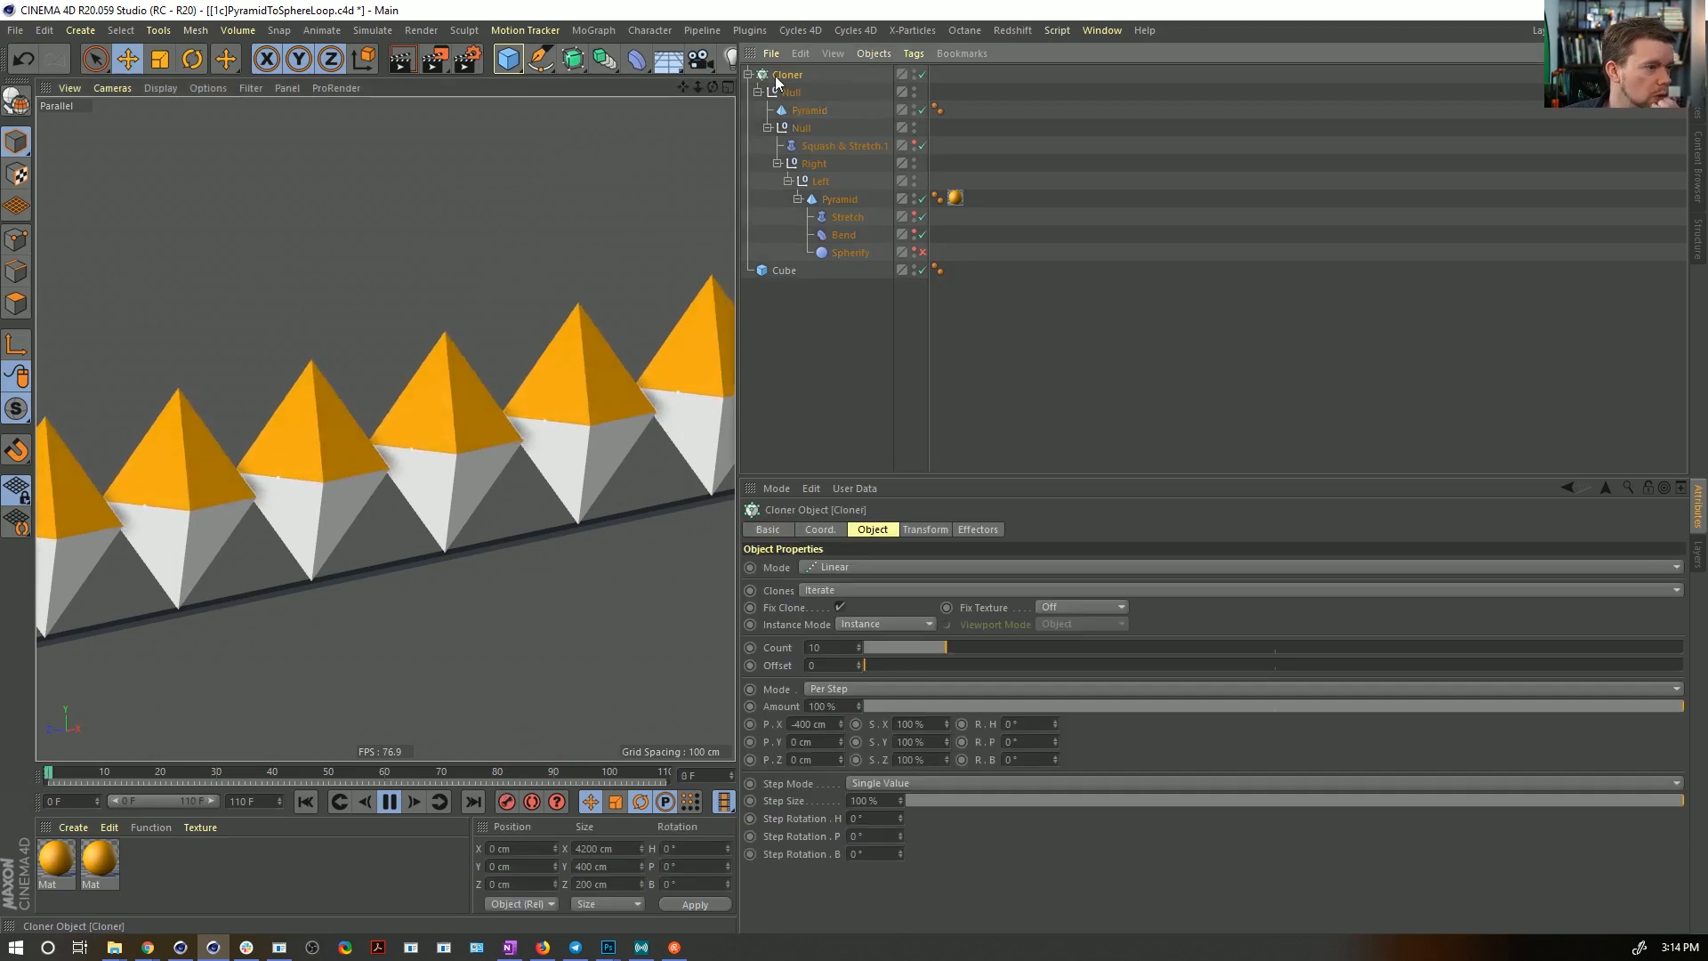
{"action": "left_click", "coordinate": [599, 32]}
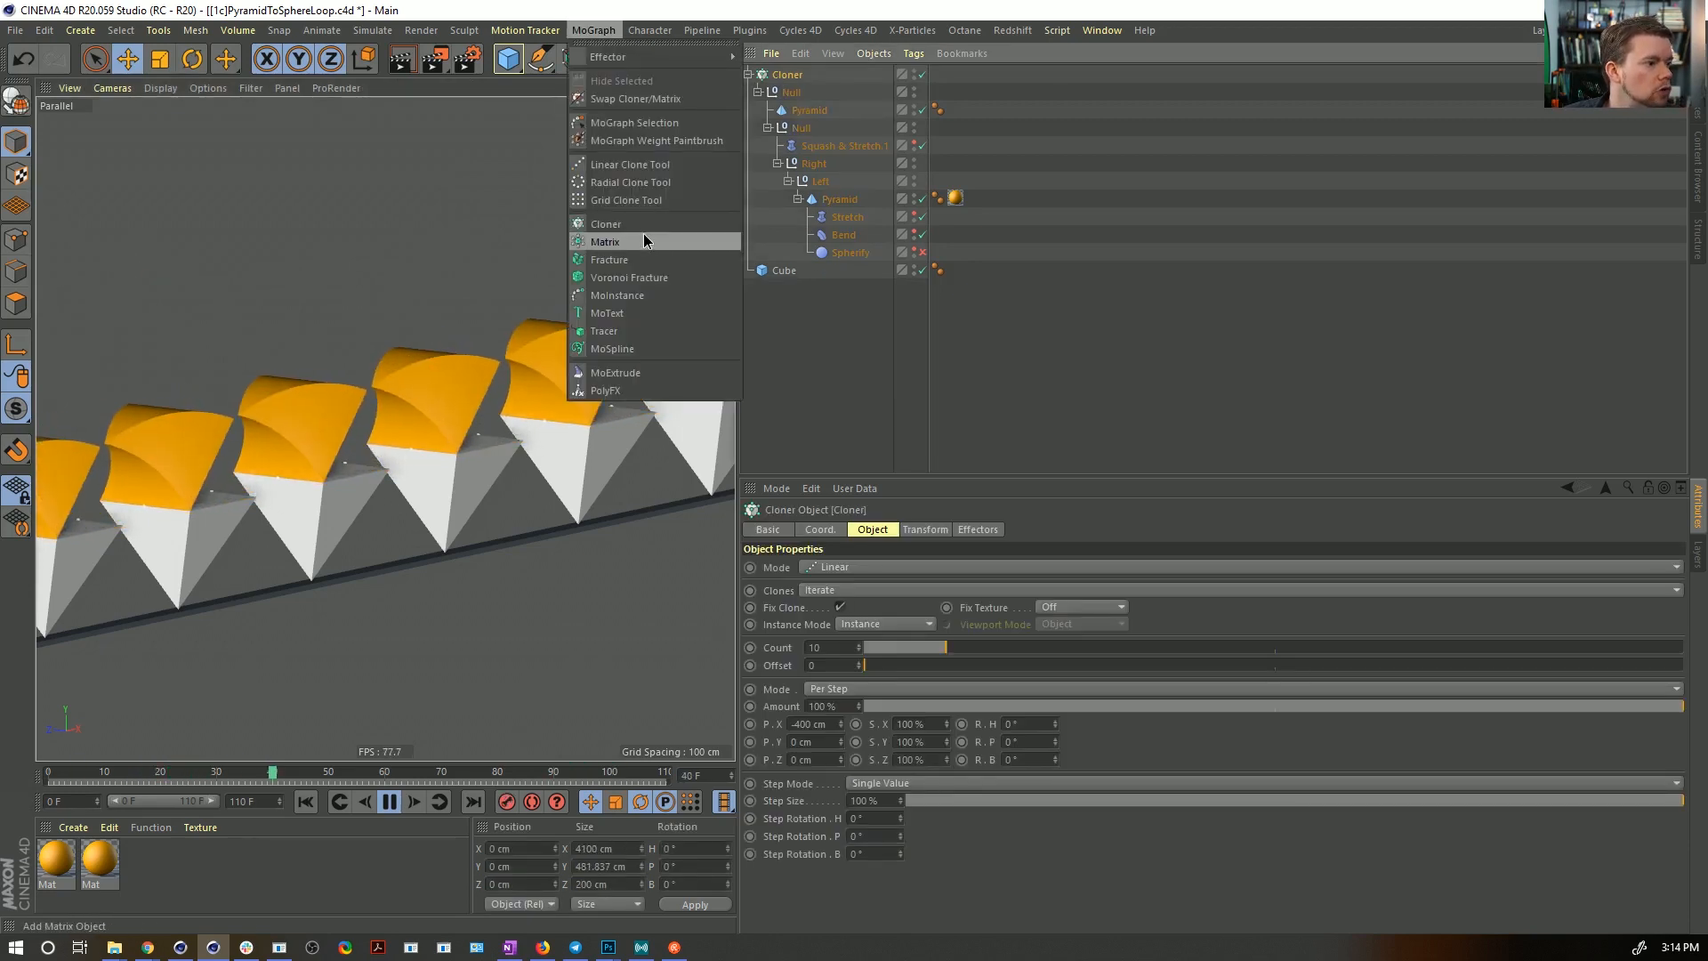
{"action": "left_click", "coordinate": [606, 223], "text": "alt"}
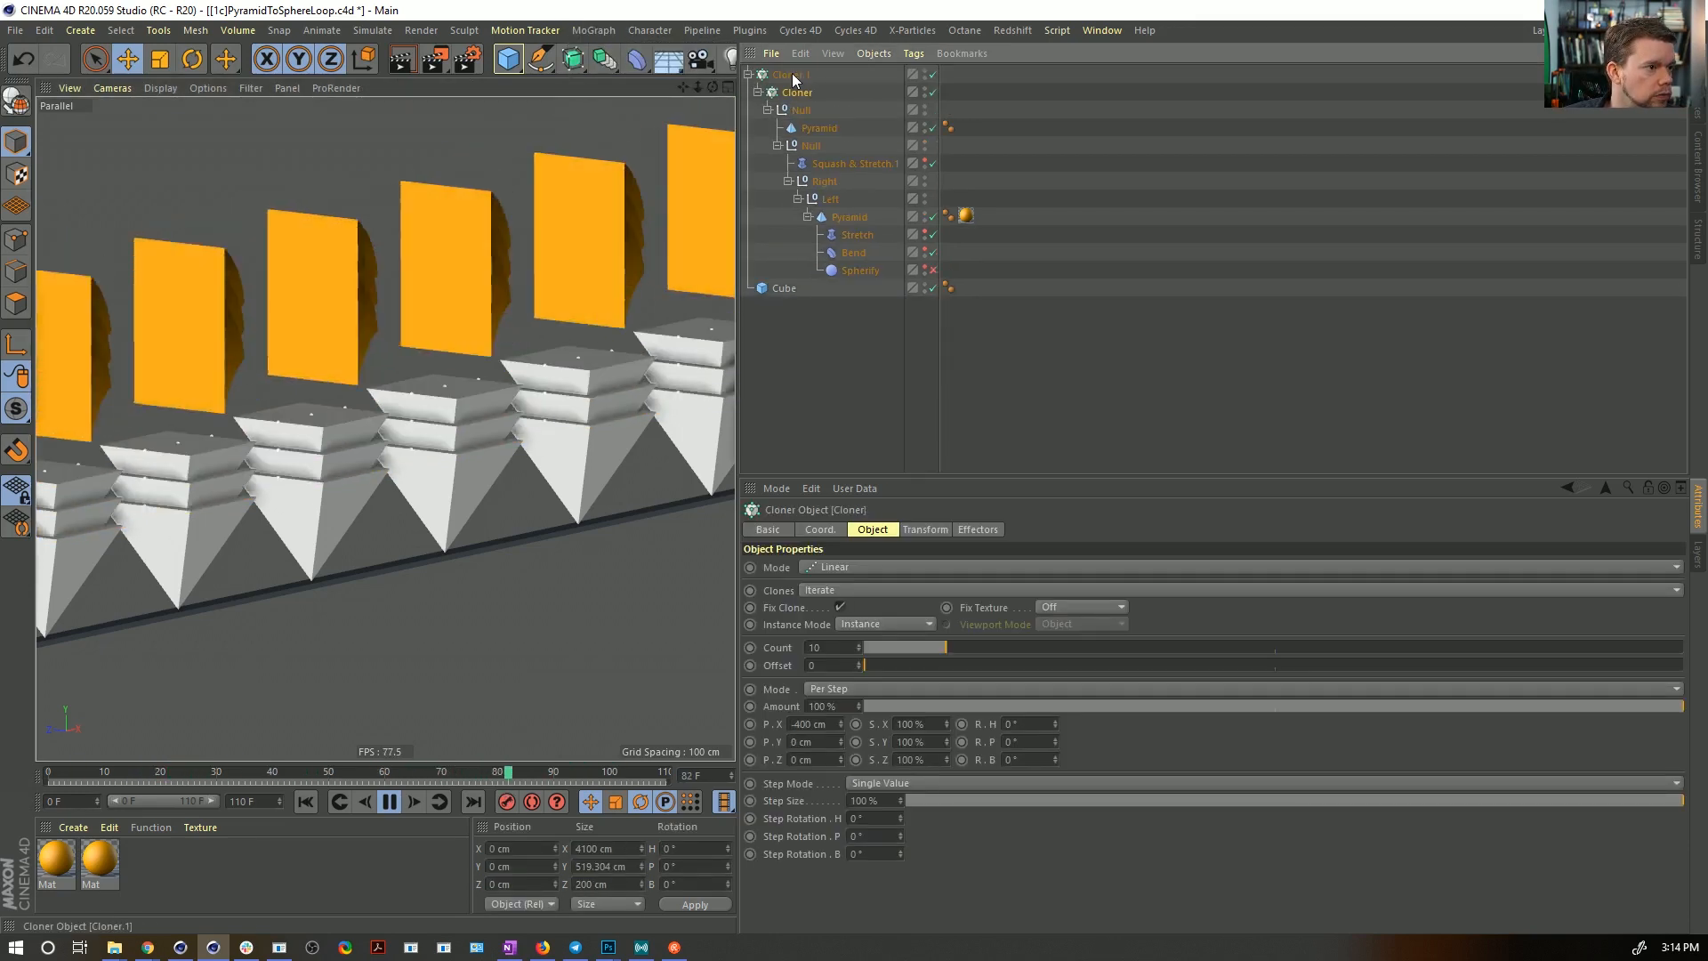
- Try stacking the pyramid rows vertically by raising the outer Cloner's Y offset to about 445 cm
{"action": "left_click", "coordinate": [792, 75]}
{"action": "left_click_drag", "start_coordinate": [838, 741], "coordinate": [852, 630]}
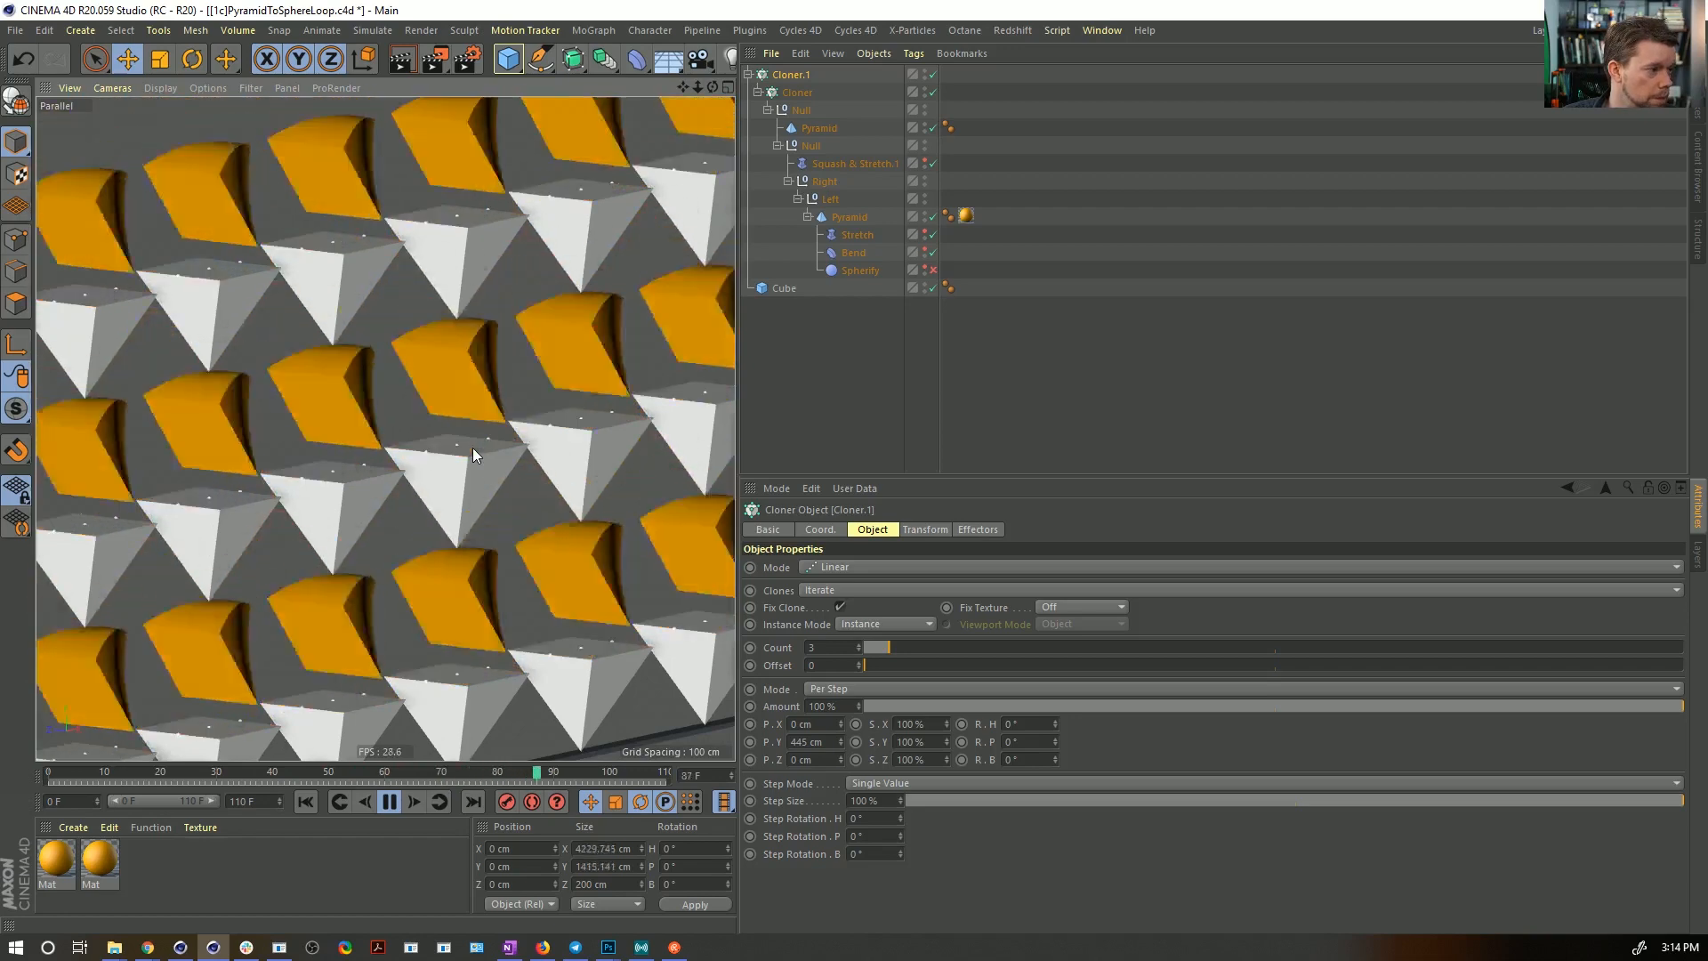
{"action": "left_click", "coordinate": [837, 740]}
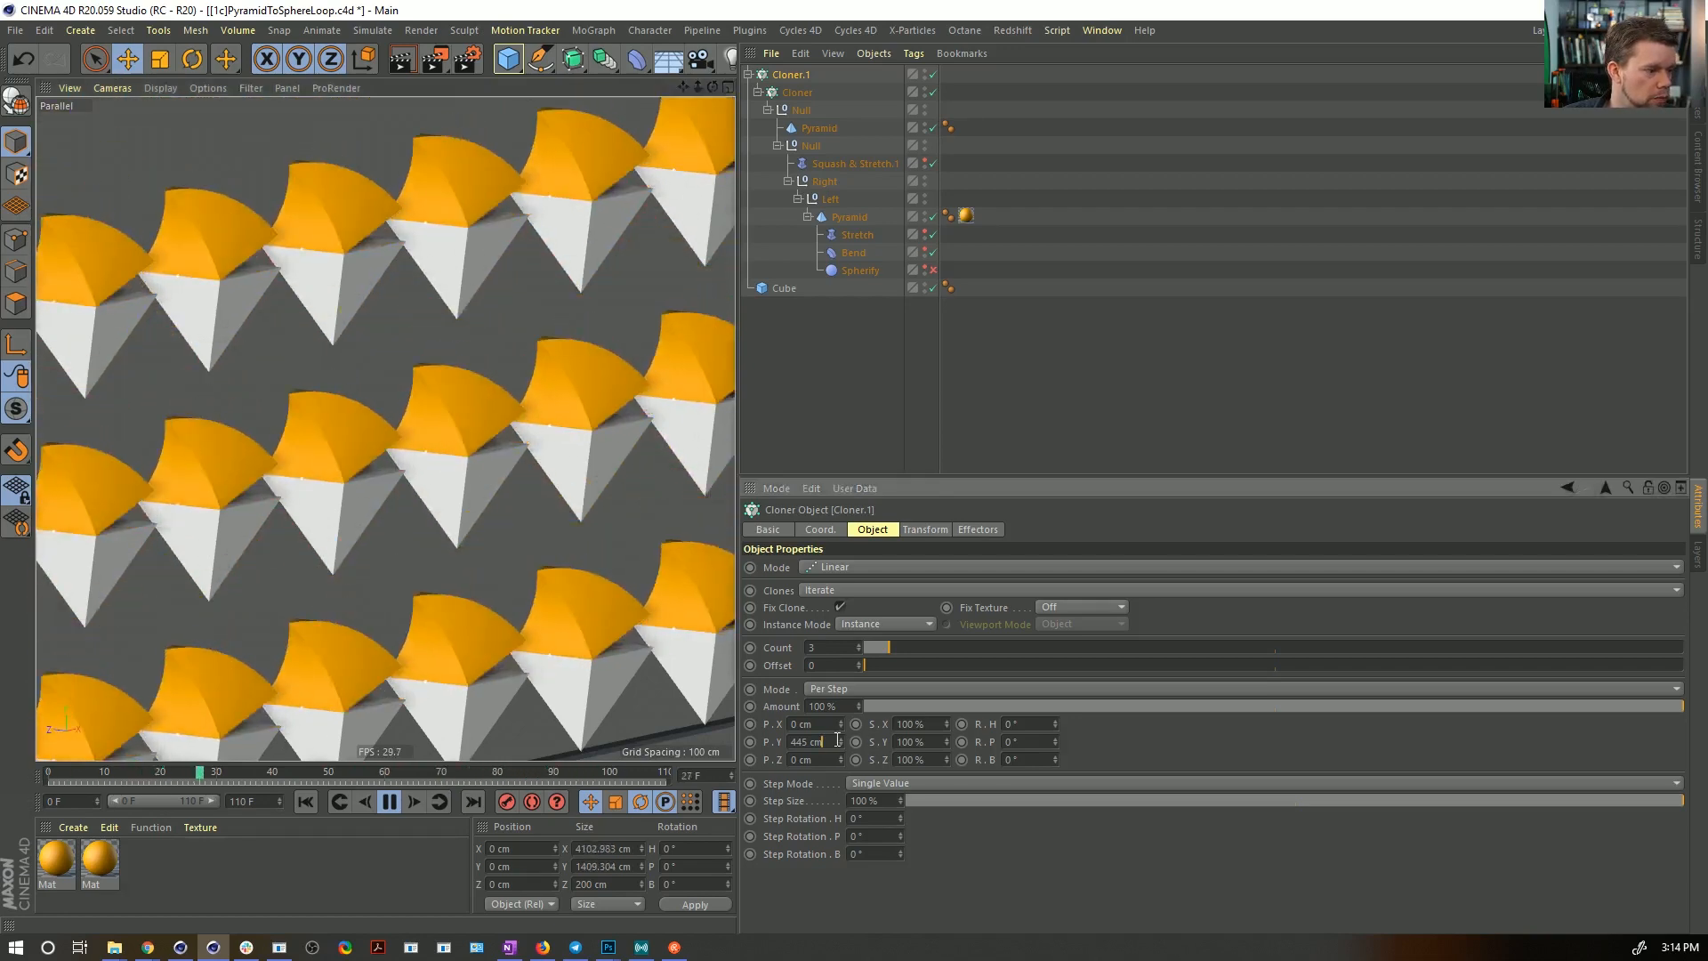
{"action": "mouse_move", "coordinate": [842, 742]}
{"action": "left_mouse_down"}
{"action": "mouse_move", "coordinate": [841, 727]}
{"action": "mouse_move", "coordinate": [841, 793]}
{"action": "mouse_move", "coordinate": [840, 588]}
{"action": "left_mouse_up"}
{"action": "key", "text": "ctrl+z"}
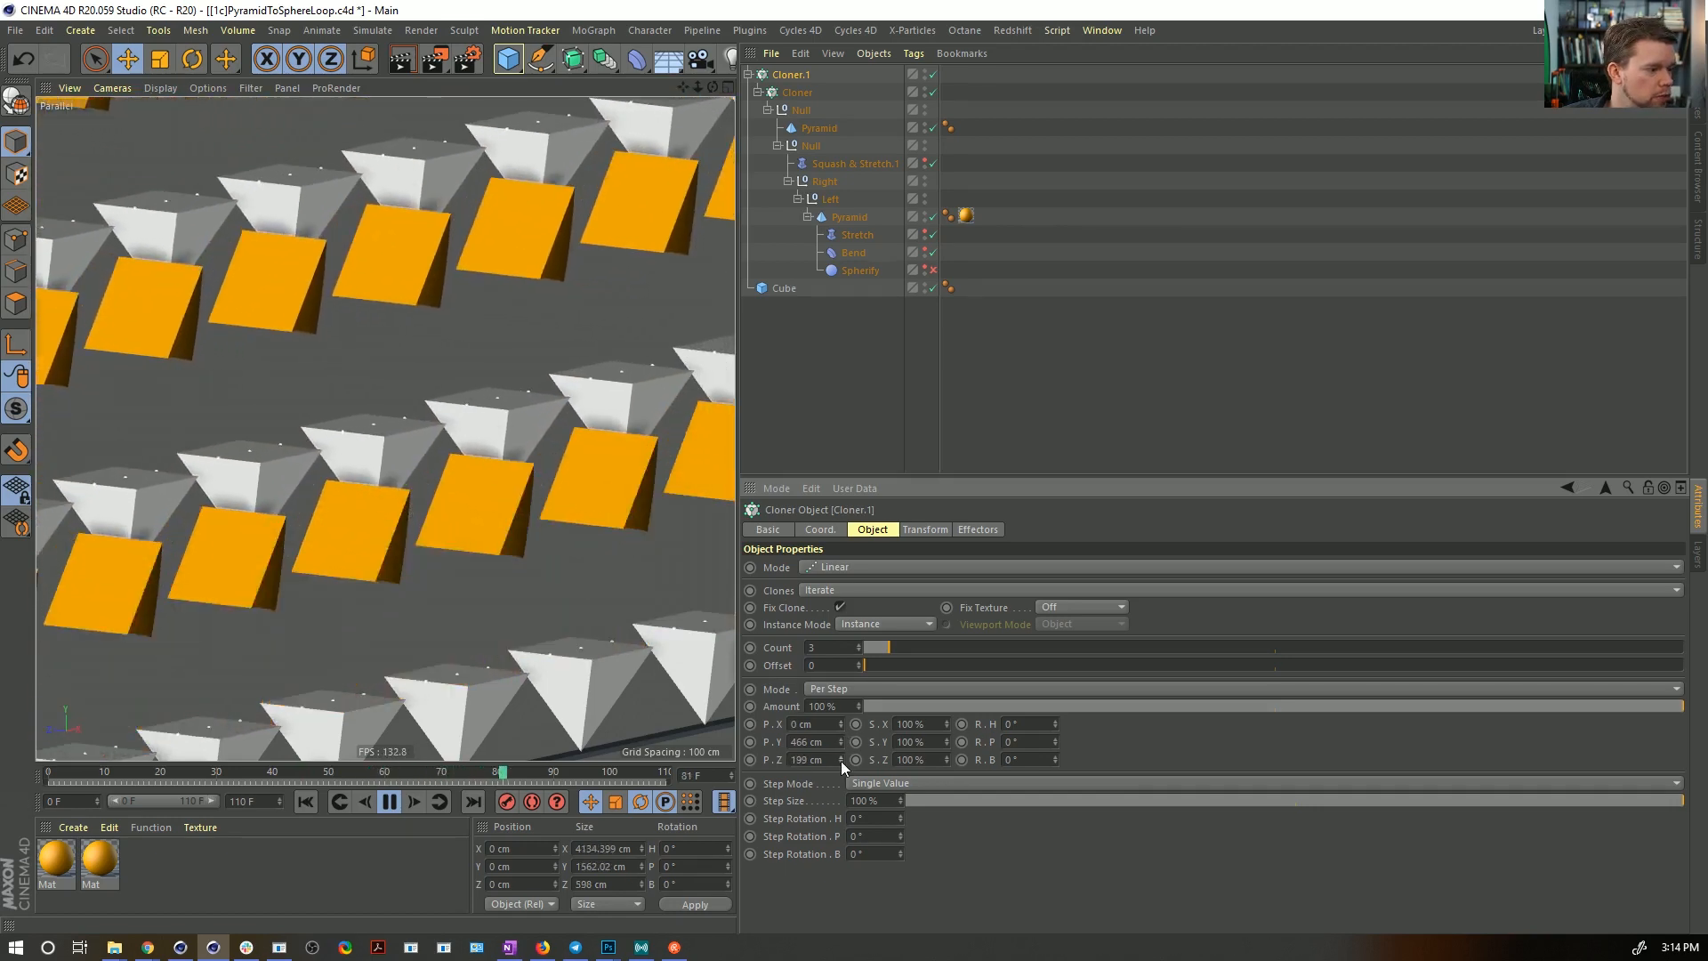
- Set the outer Cloner's Y offset to 0 cm and space its rows 308 cm apart along Z
{"action": "double_click", "coordinate": [806, 742]}
{"action": "type", "text": "0"}
{"action": "key", "text": "Return"}
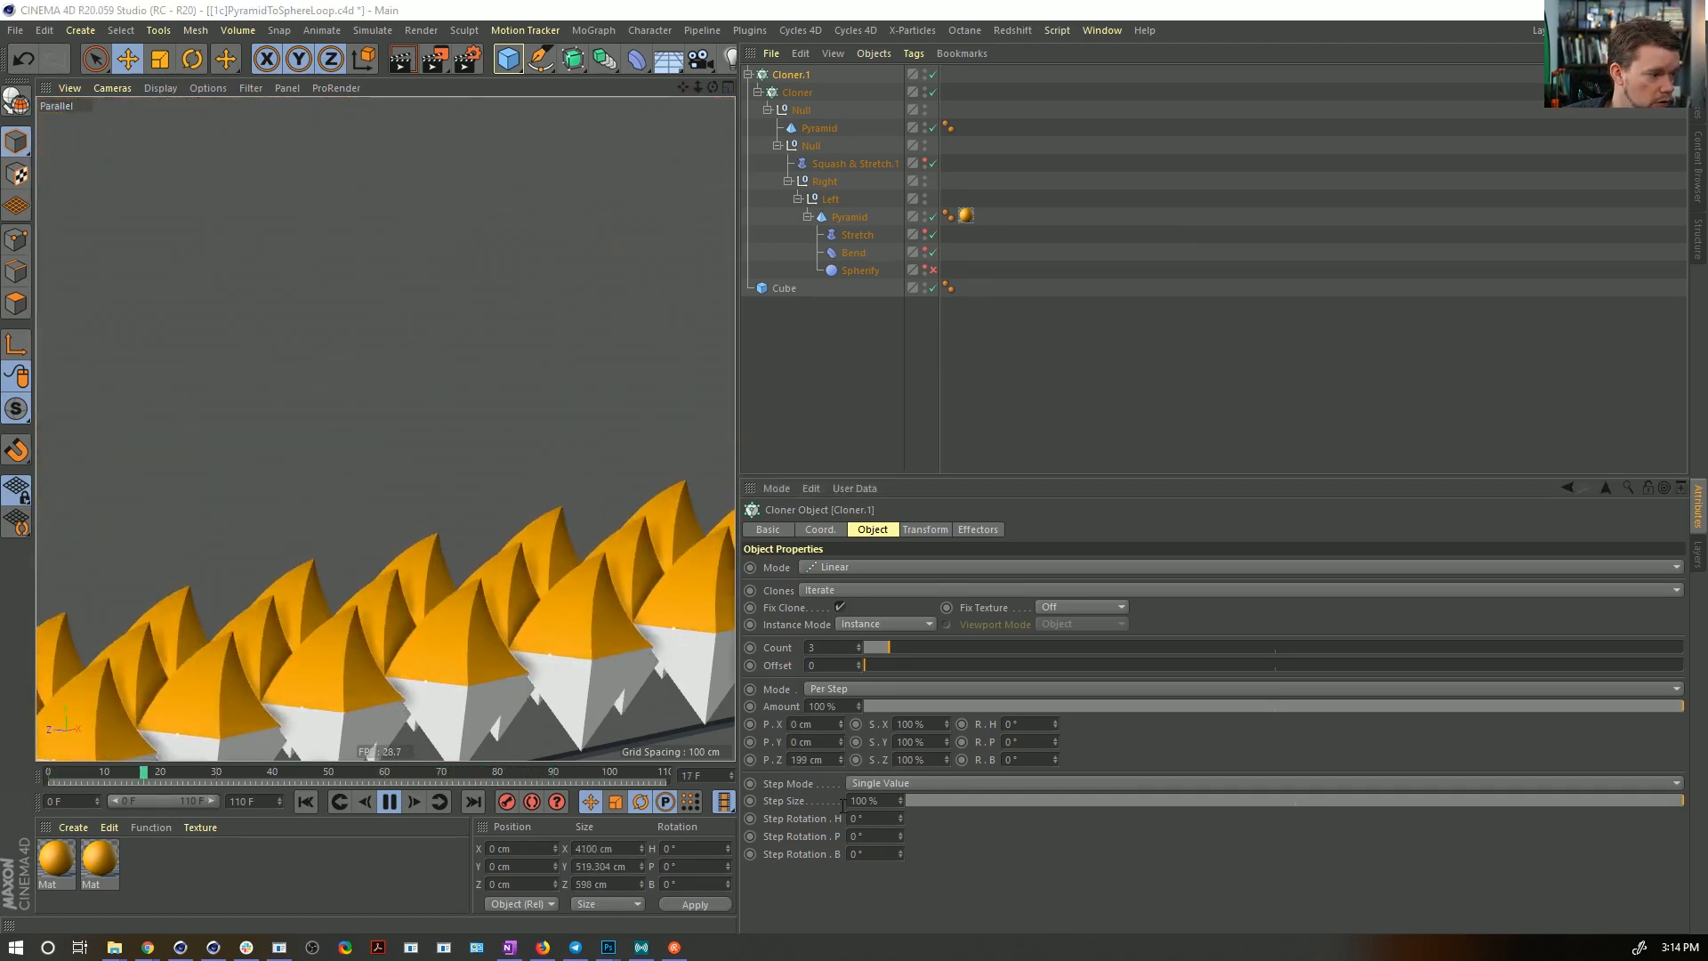
{"action": "left_click_drag", "start_coordinate": [472, 612], "coordinate": [587, 663], "text": "alt"}
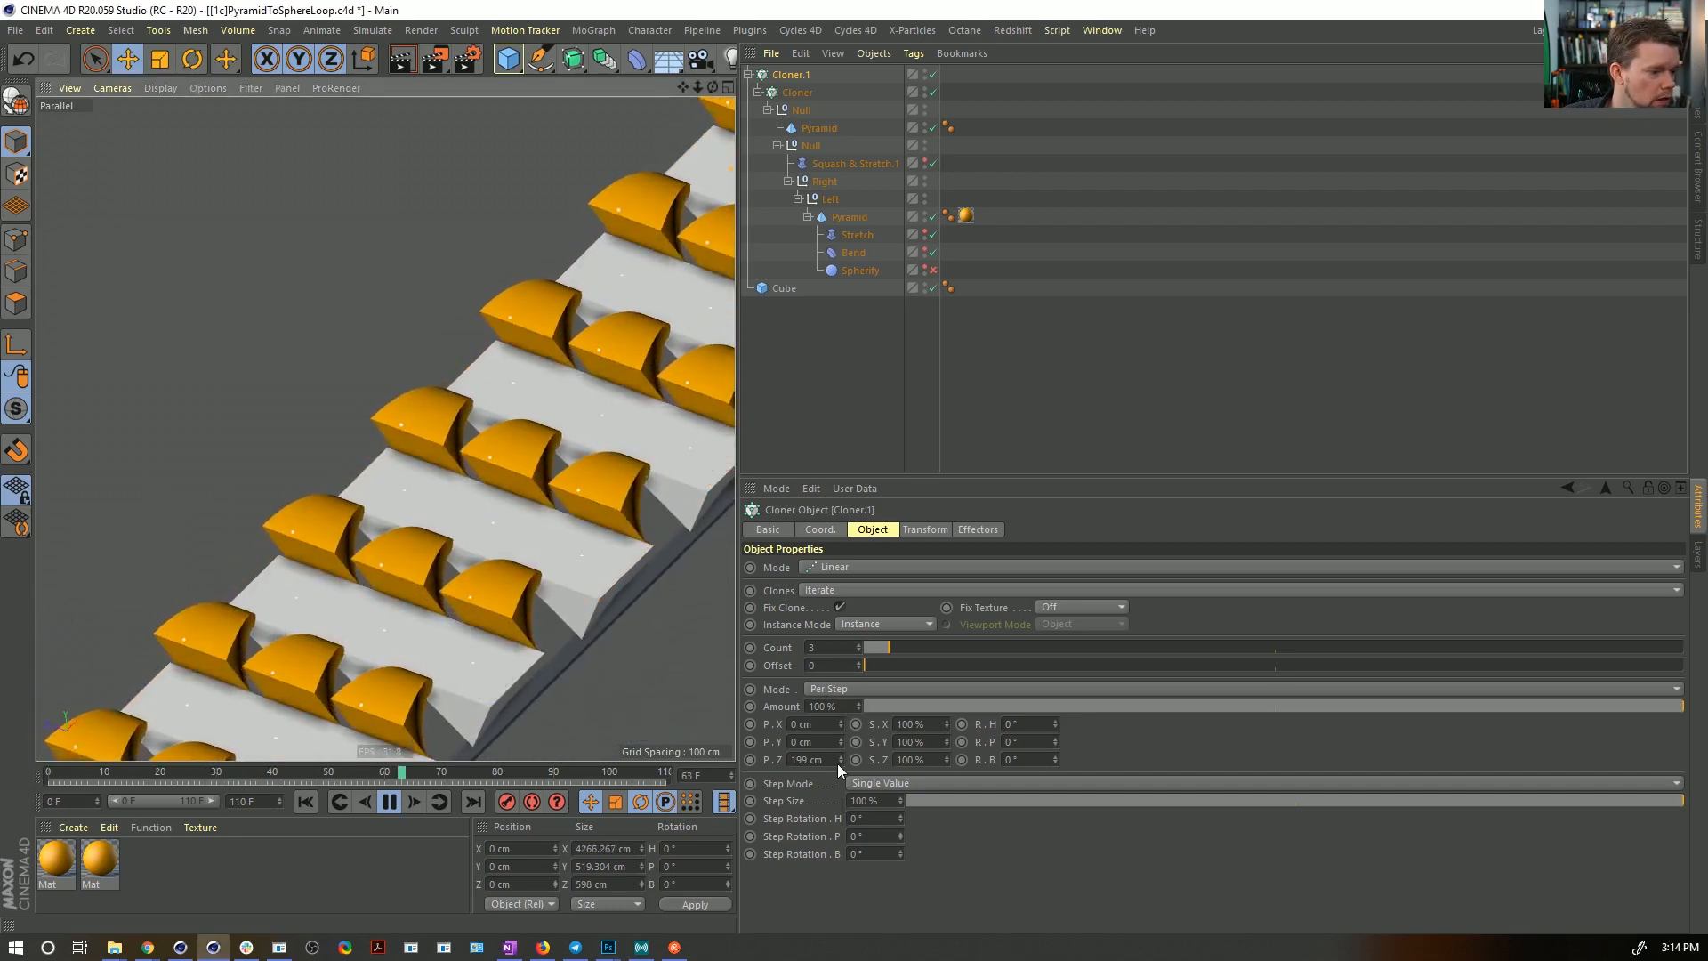
{"action": "left_click_drag", "start_coordinate": [840, 760], "coordinate": [839, 674]}
{"action": "left_click_drag", "start_coordinate": [614, 671], "coordinate": [531, 555], "text": "alt"}
{"action": "middle_click_drag", "start_coordinate": [531, 555], "coordinate": [565, 505], "text": "alt"}
{"action": "right_click_drag", "start_coordinate": [564, 505], "coordinate": [609, 508], "text": "alt"}
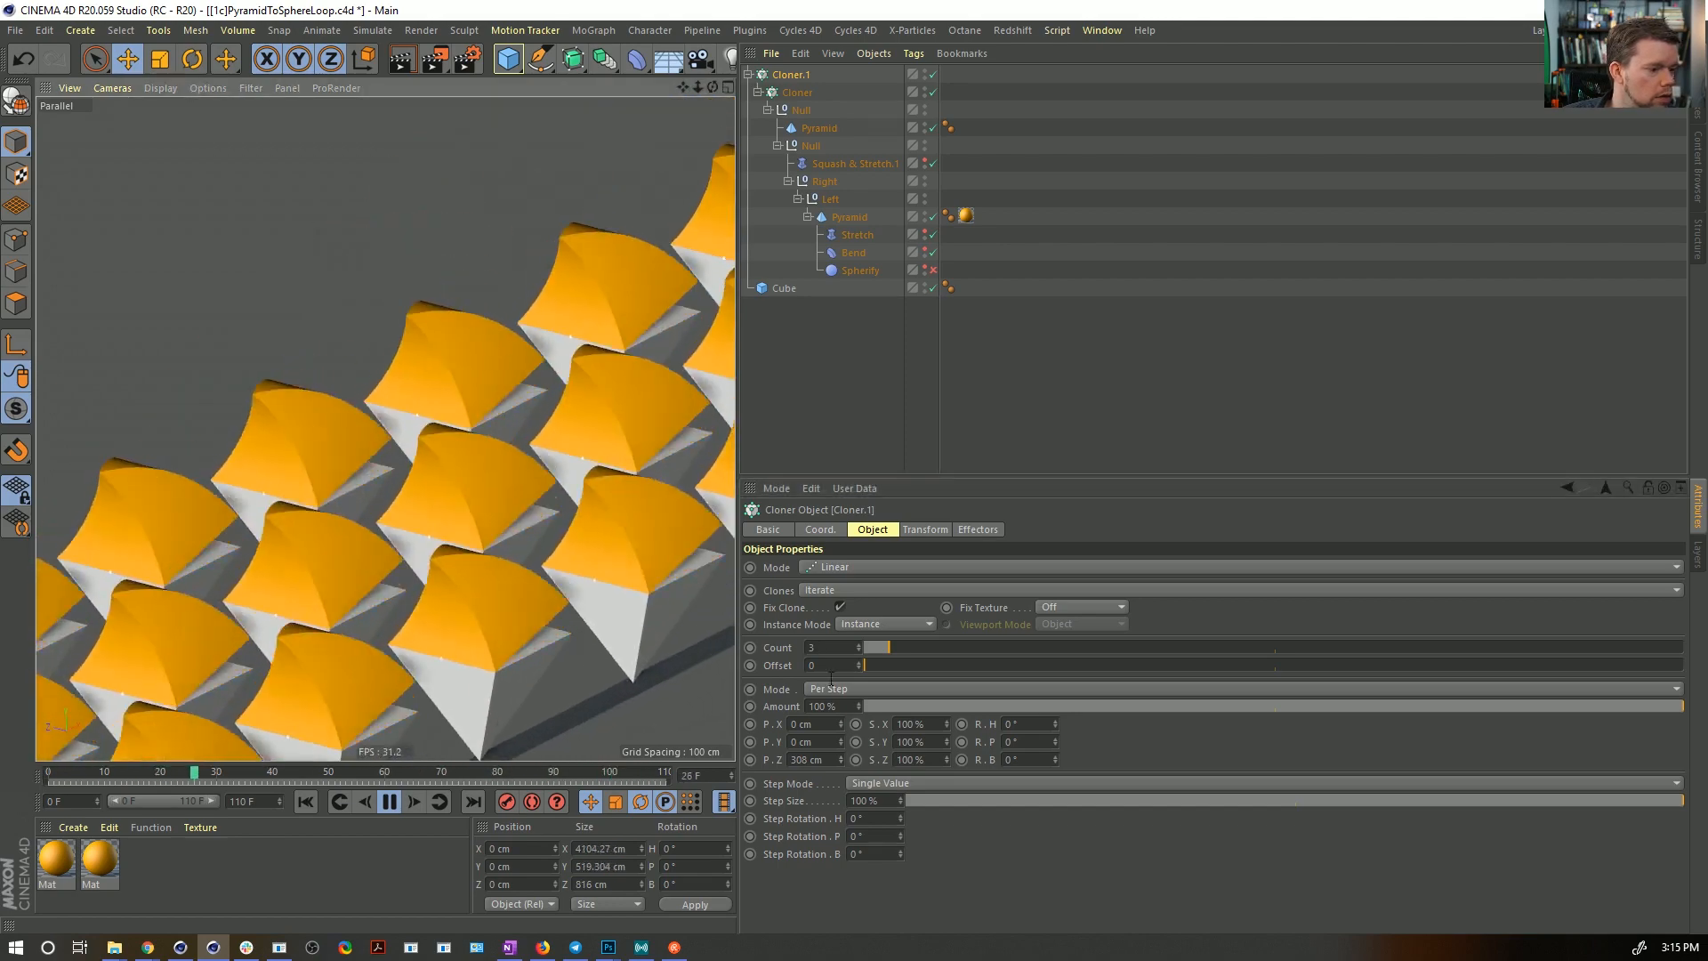
- Increase the outer Cloner's count to 5 and reframe the pyramid grid in the angled parallel view
{"action": "left_click", "coordinate": [859, 644]}
{"action": "left_click", "coordinate": [859, 645]}
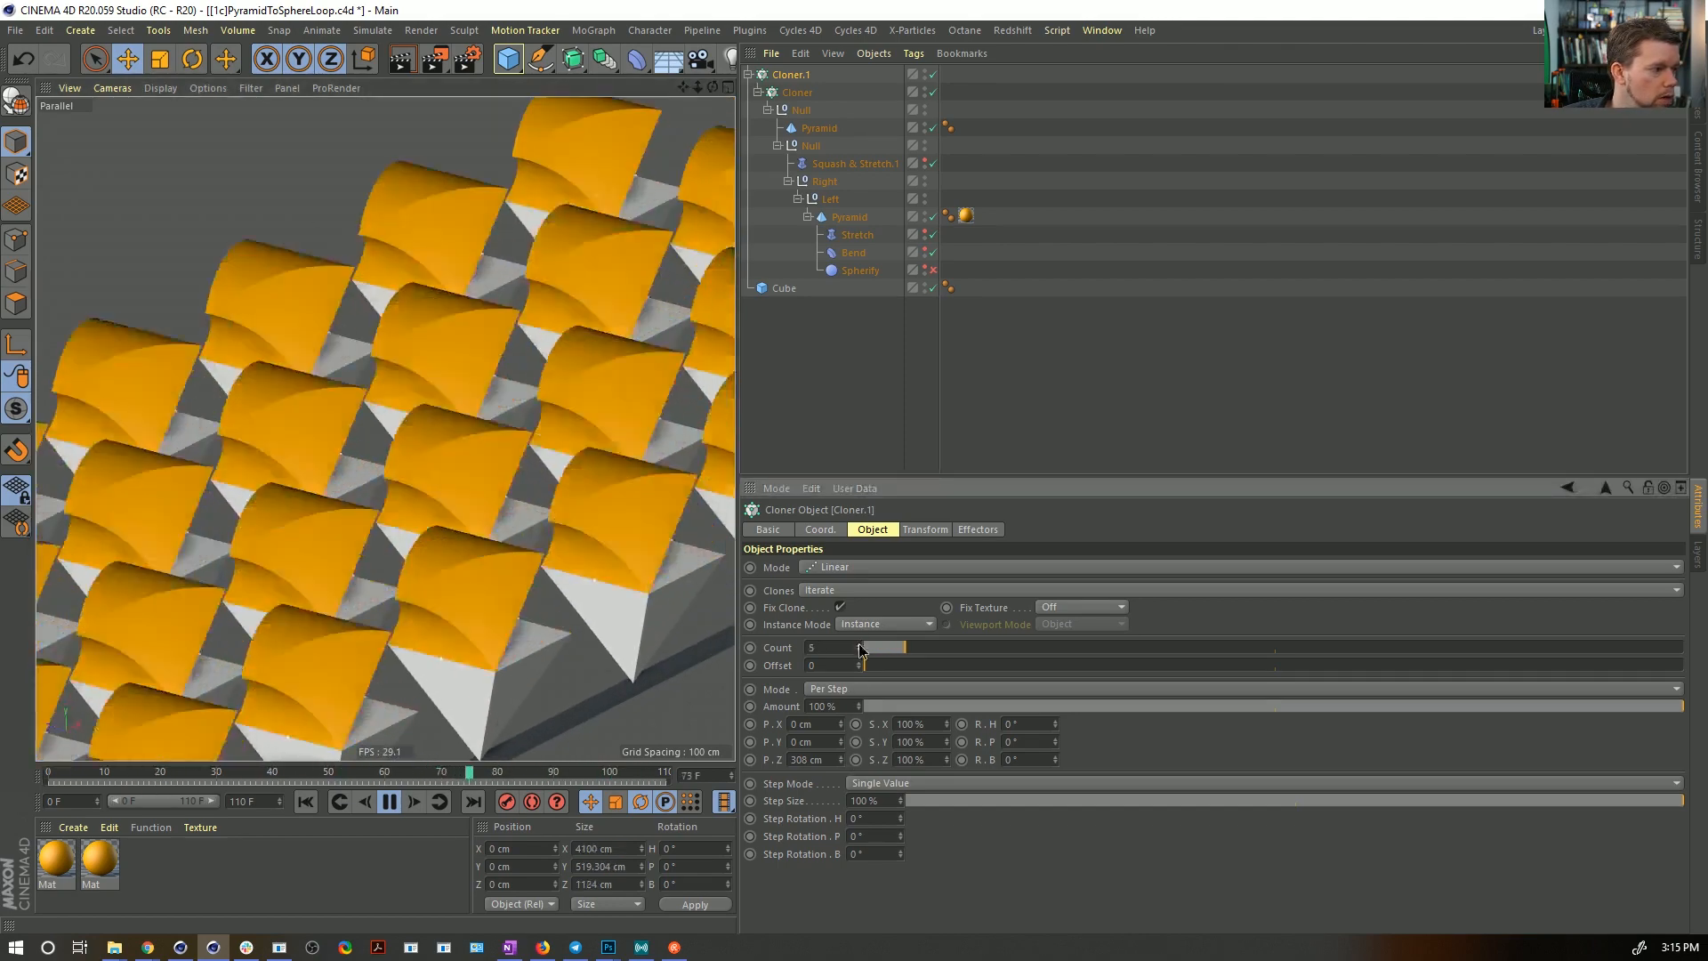
{"action": "mouse_move", "coordinate": [538, 602]}
{"action": "left_mouse_down", "text": "alt"}
{"action": "mouse_move", "coordinate": [649, 532]}
{"action": "mouse_move", "coordinate": [524, 572]}
{"action": "left_mouse_up", "text": "alt"}
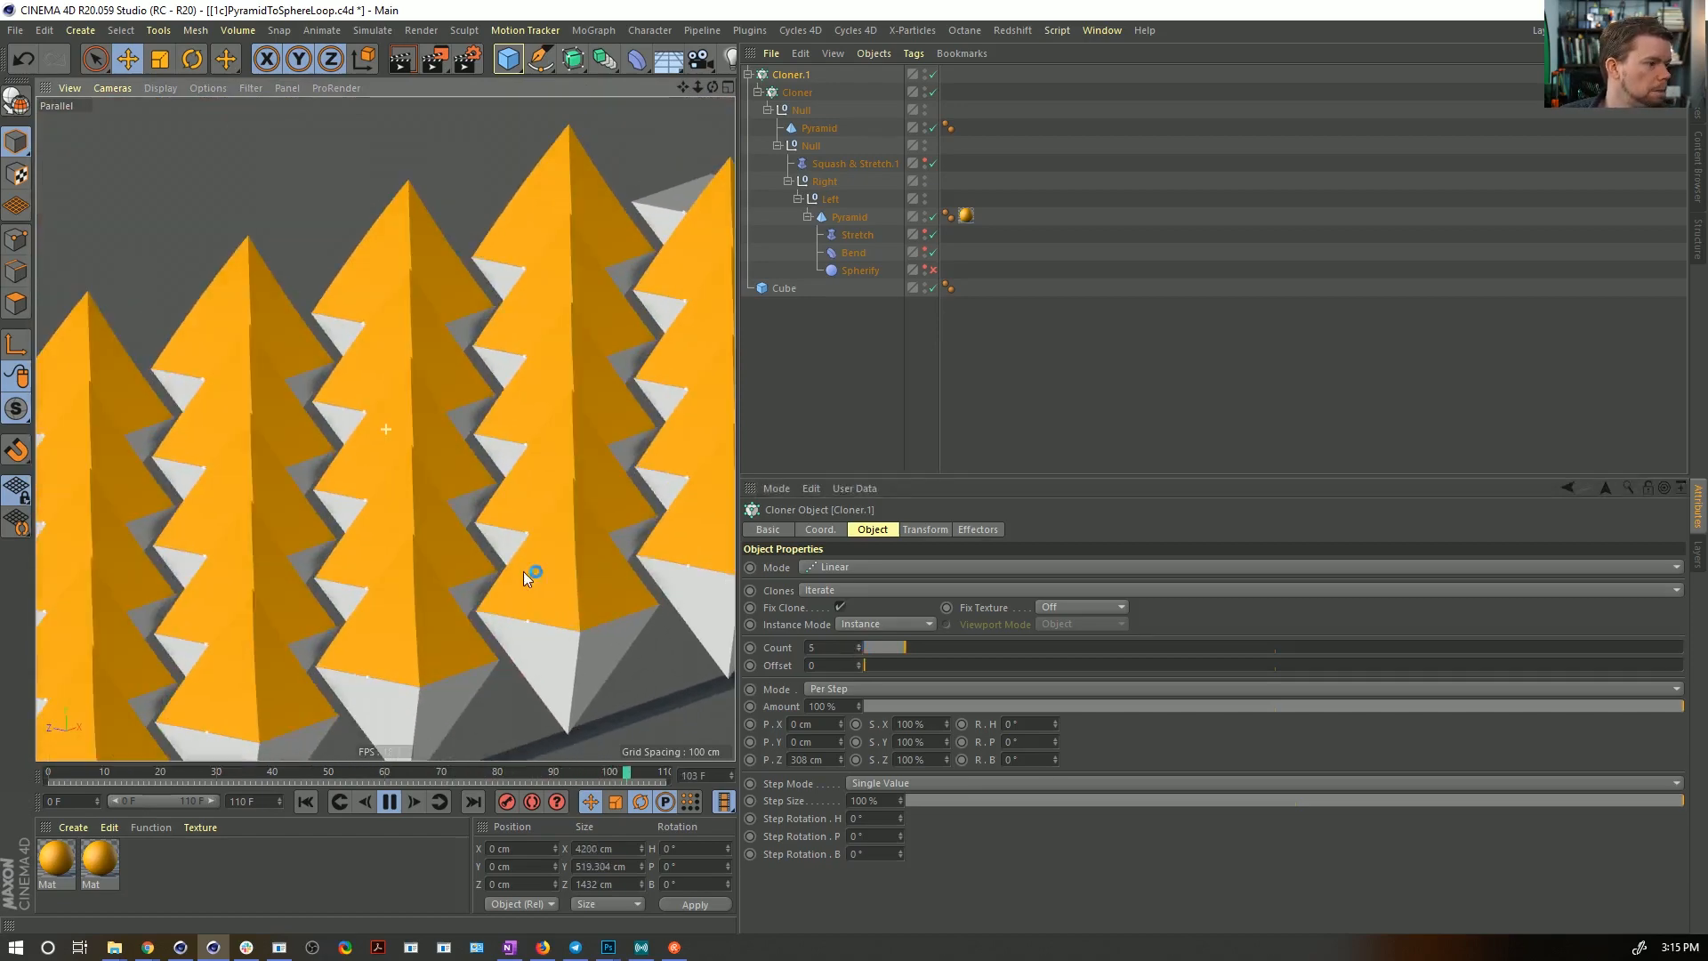
{"action": "middle_click_drag", "start_coordinate": [377, 584], "coordinate": [367, 648], "text": "alt"}
{"action": "right_click_drag", "start_coordinate": [370, 649], "coordinate": [483, 586], "text": "alt"}
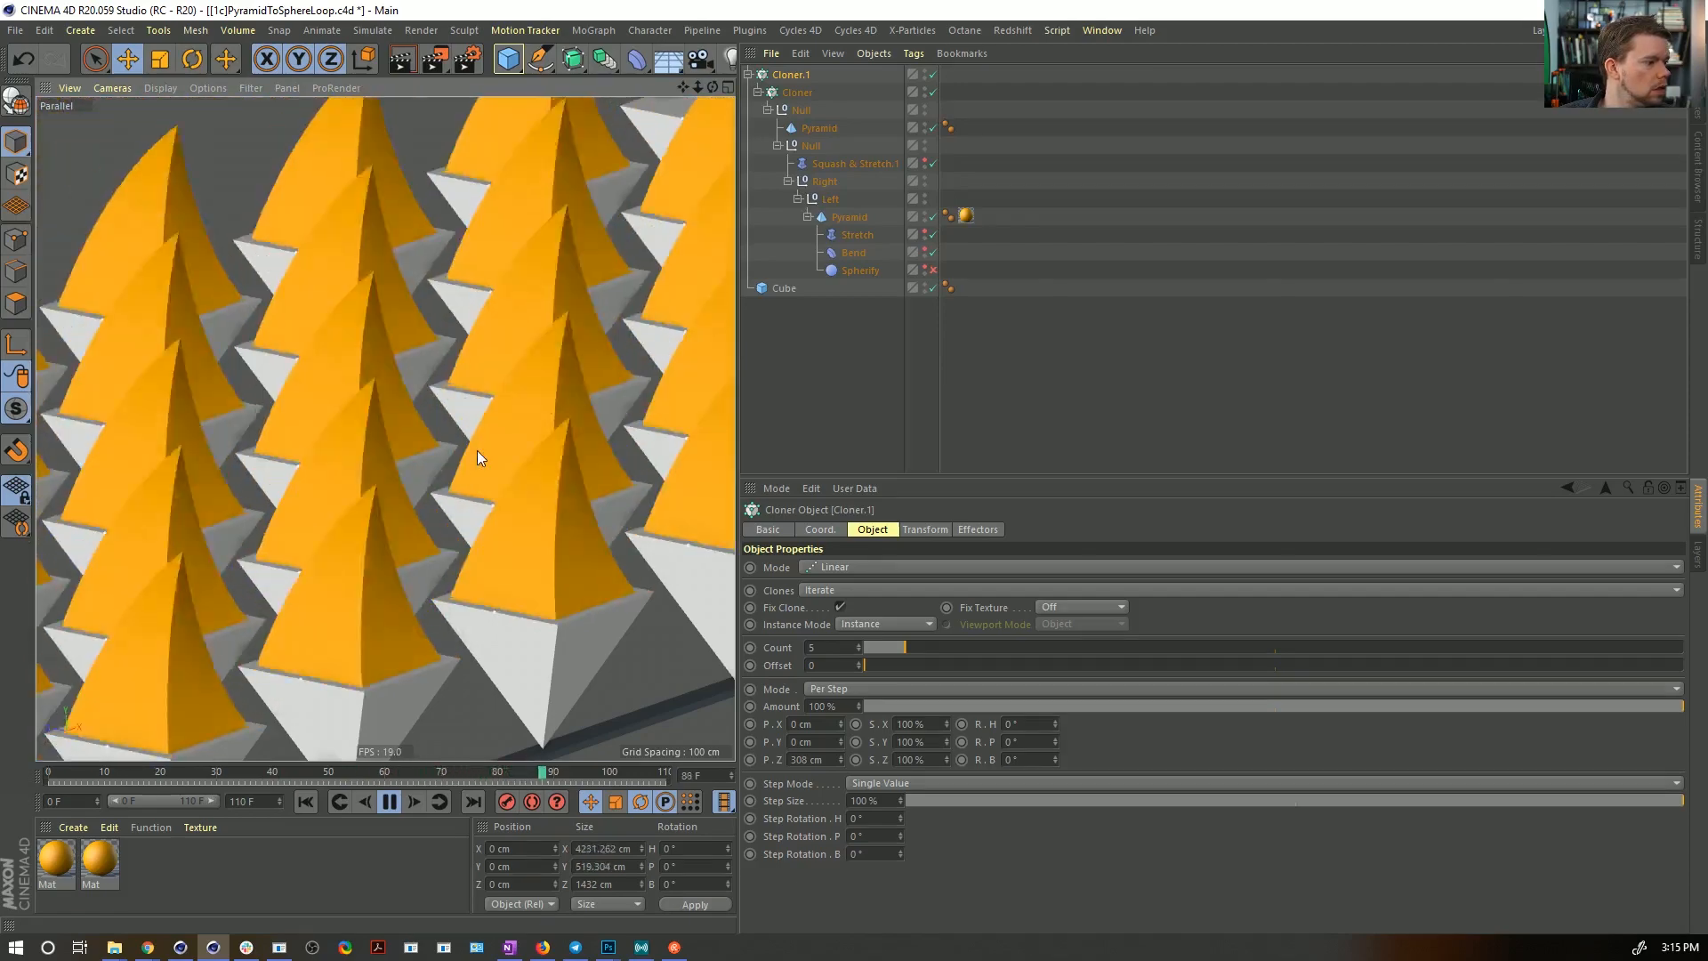
{"action": "right_click_drag", "start_coordinate": [495, 386], "coordinate": [444, 398], "text": "alt"}
{"action": "middle_click_drag", "start_coordinate": [449, 397], "coordinate": [455, 457], "text": "alt"}
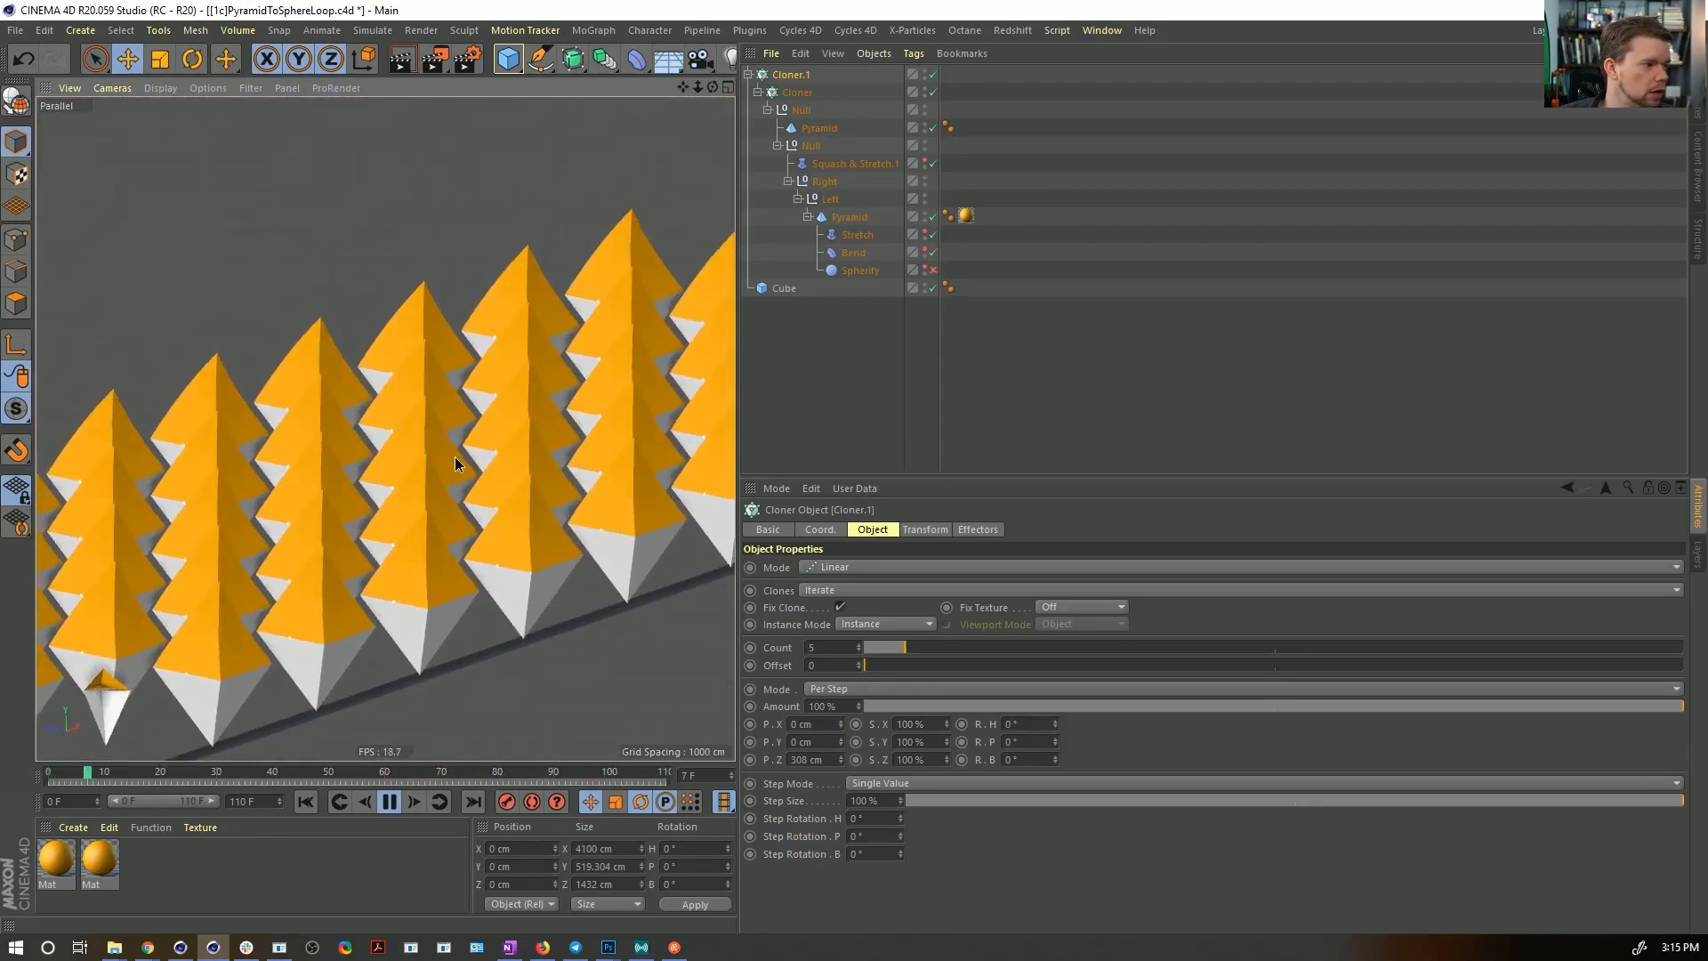
{"action": "right_click_drag", "start_coordinate": [455, 457], "coordinate": [472, 491], "text": "alt"}
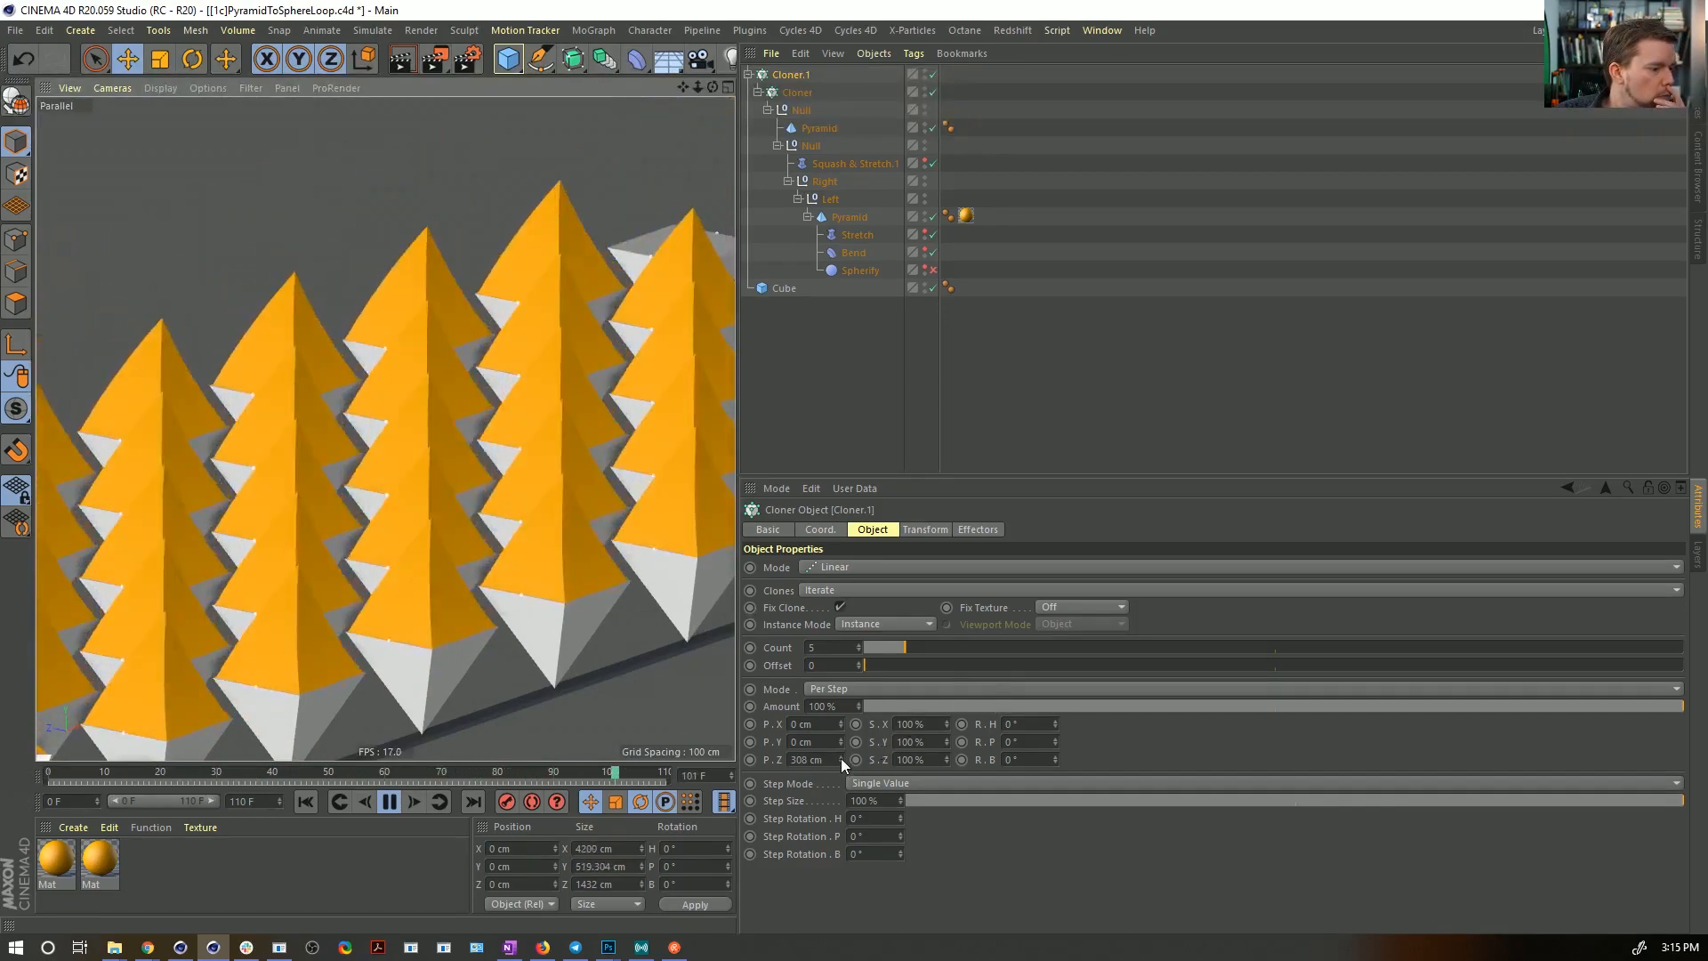
- Widen the outer Cloner's Z spacing to 469 cm and reframe the grid with playback stopped at the first frame
{"action": "left_click_drag", "start_coordinate": [840, 758], "coordinate": [841, 722]}
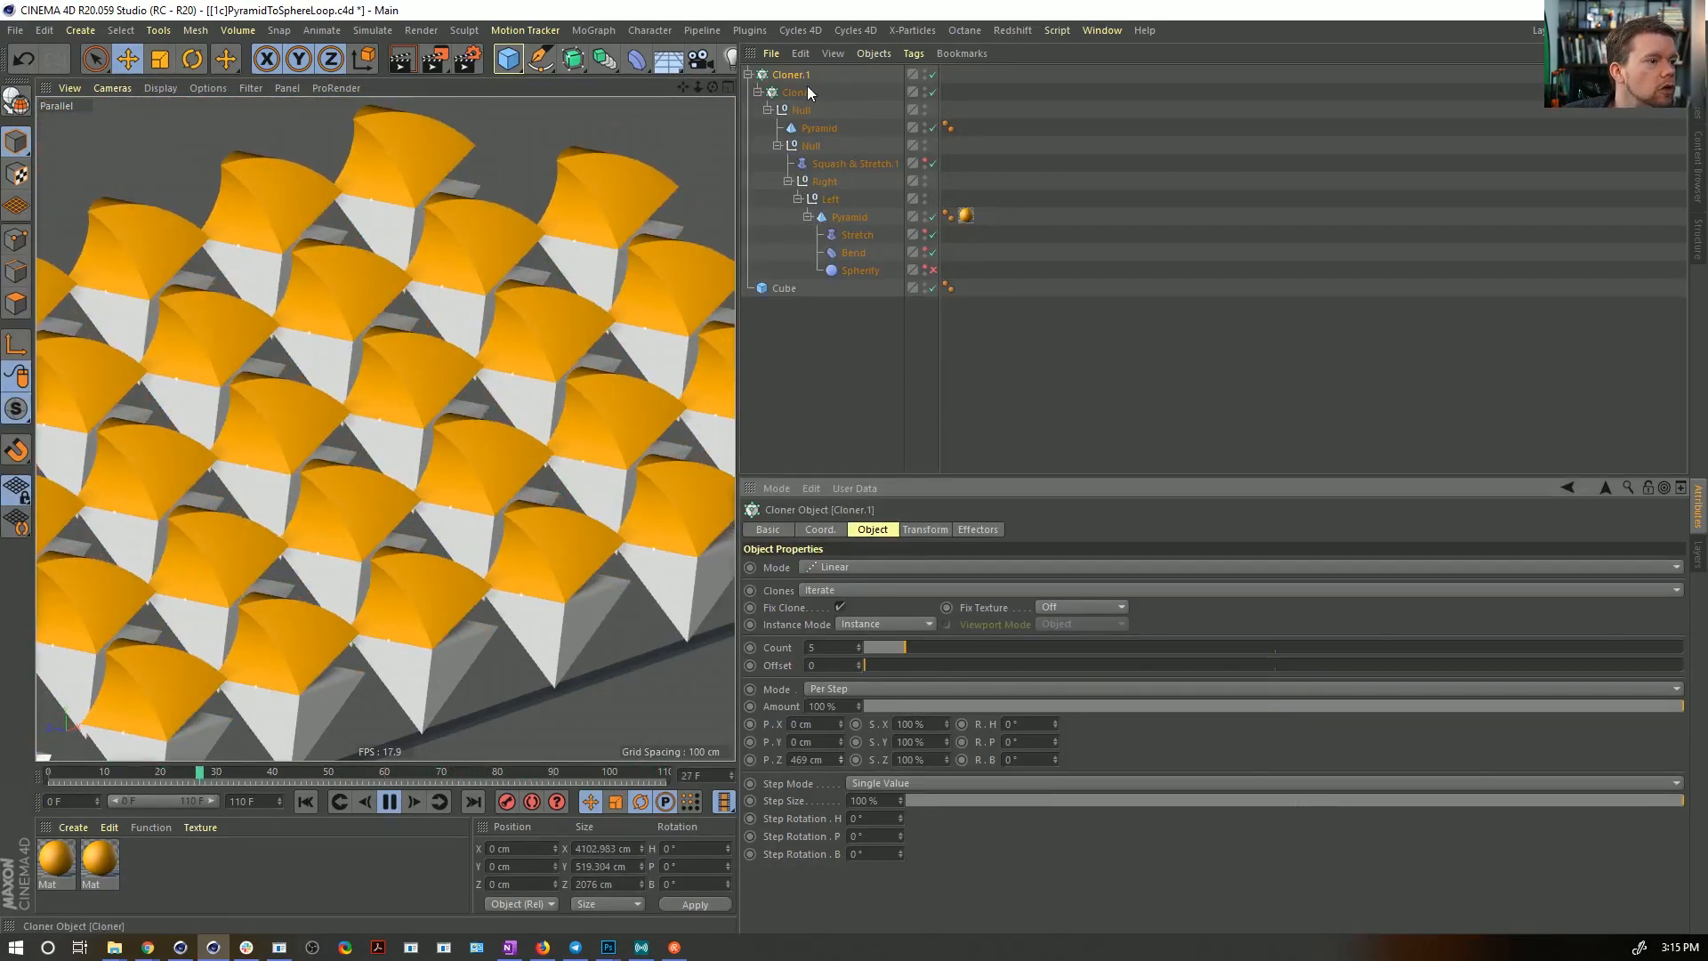
{"action": "left_click", "coordinate": [808, 89]}
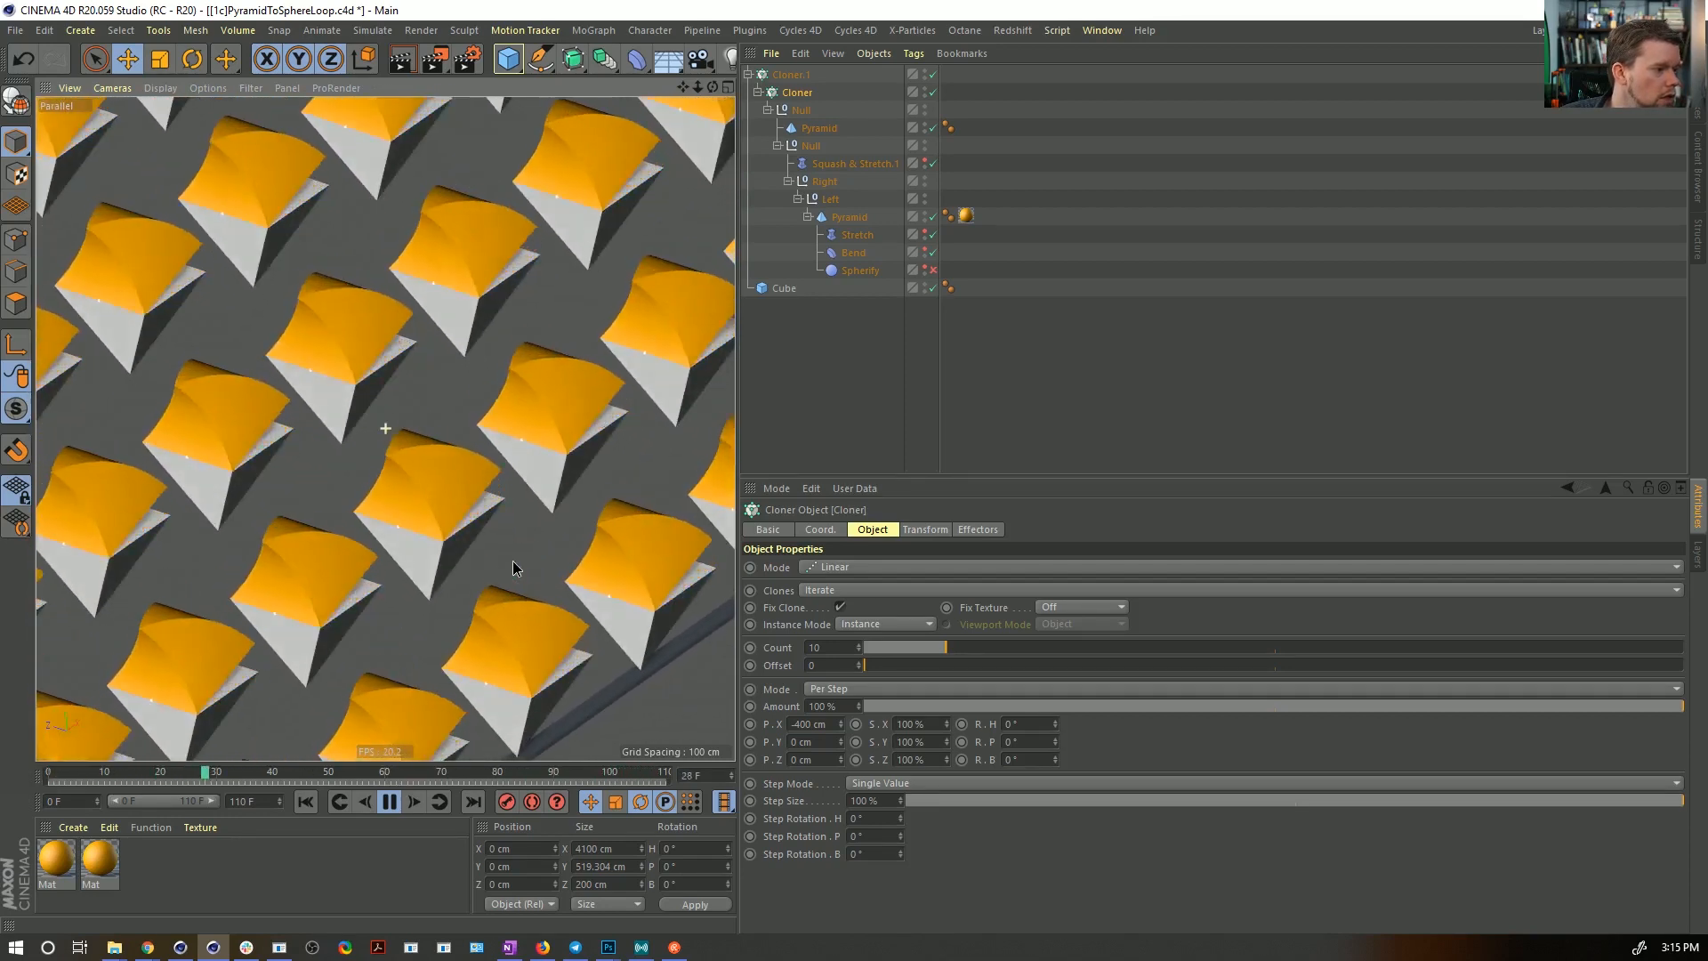
{"action": "left_click", "coordinate": [384, 802]}
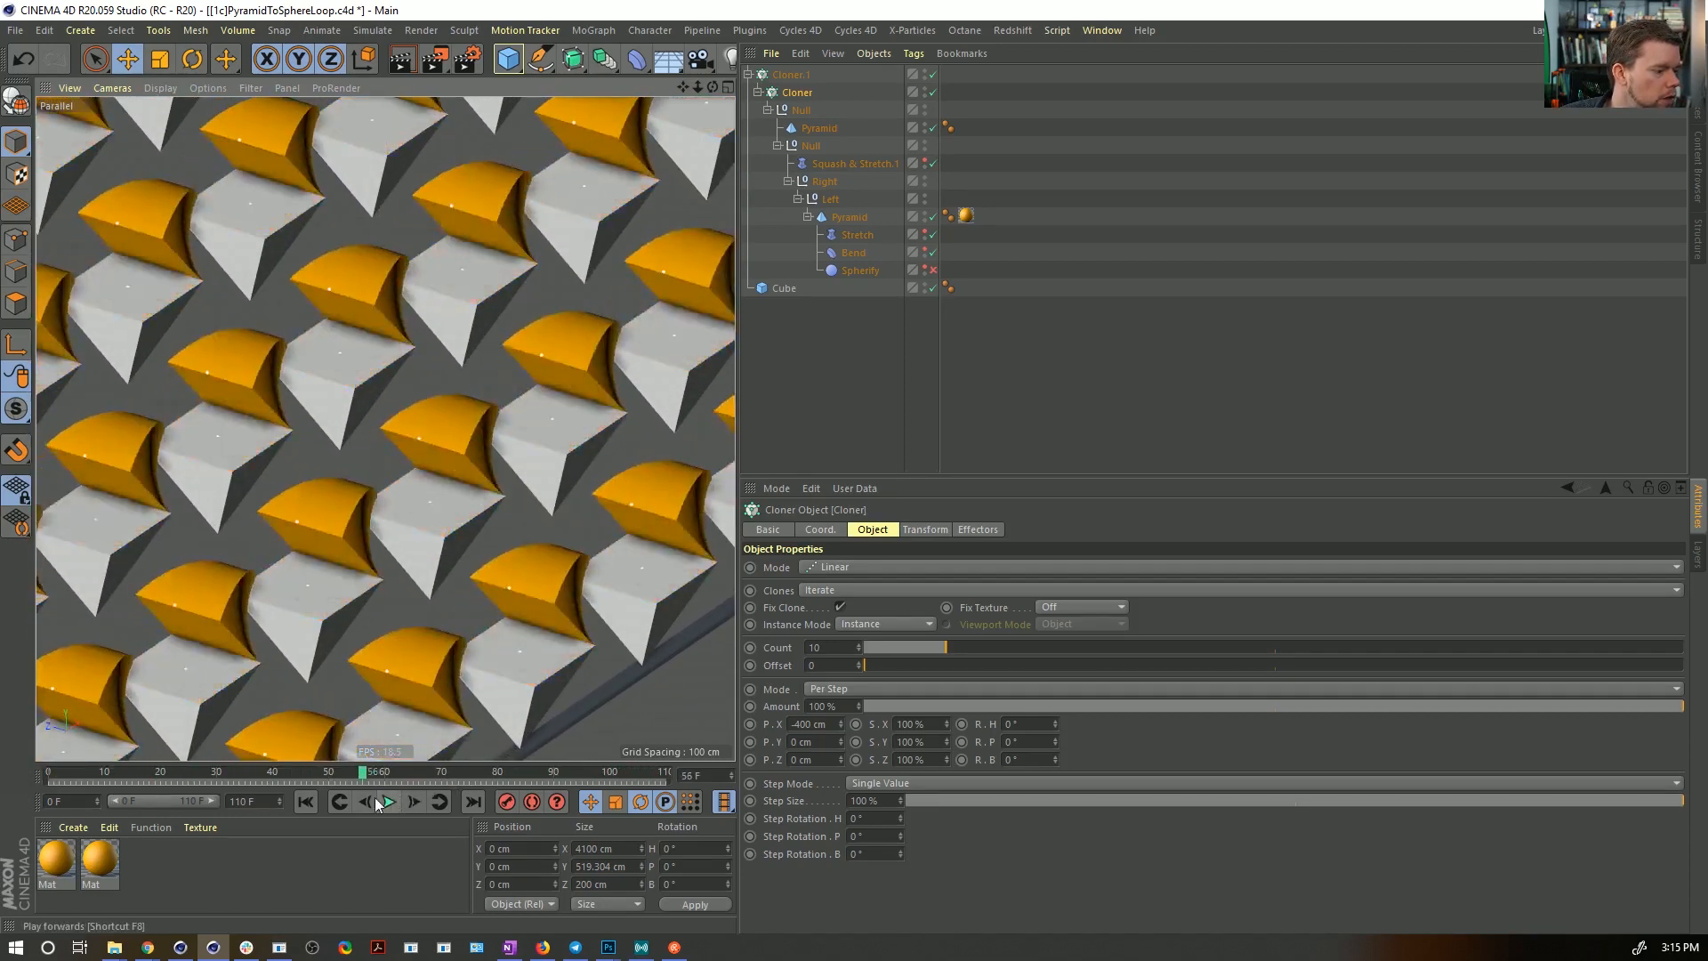
{"action": "left_click", "coordinate": [313, 802]}
{"action": "left_click_drag", "start_coordinate": [468, 594], "coordinate": [460, 597], "text": "alt"}
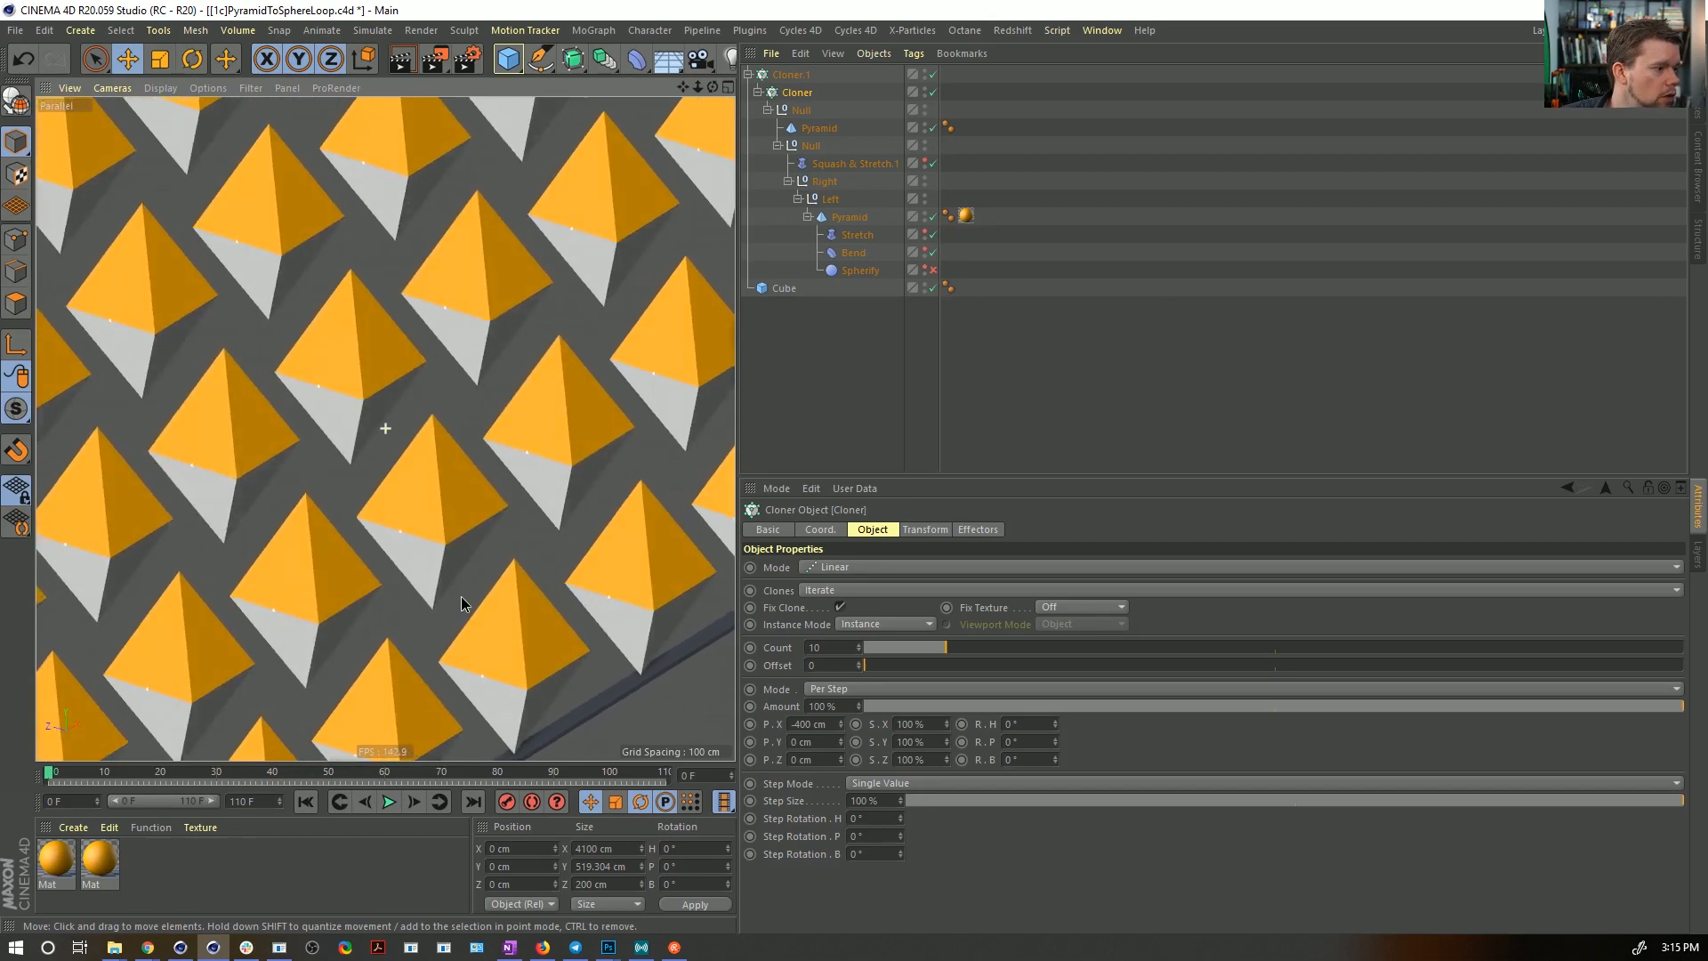
{"action": "middle_click_drag", "start_coordinate": [462, 580], "coordinate": [495, 628], "text": "alt"}
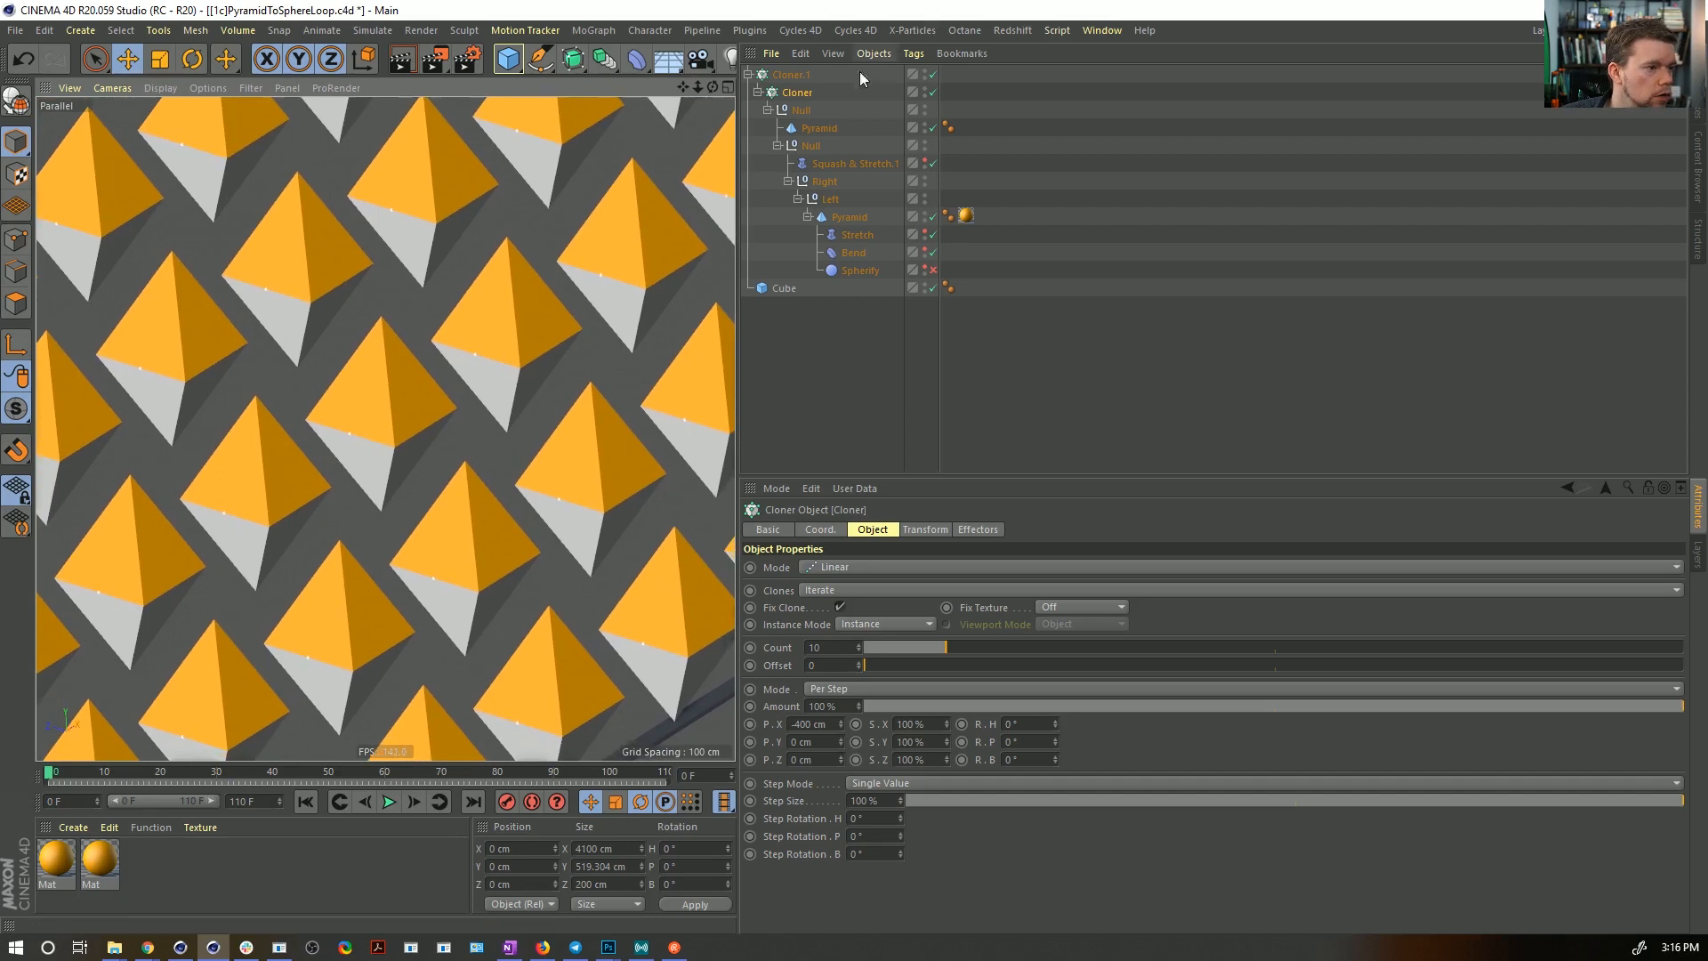
- Raise the outer Cloner's count to 6 and widen the viewport slightly so the grid fills the frame
{"action": "left_click", "coordinate": [792, 75]}
{"action": "left_click", "coordinate": [858, 644]}
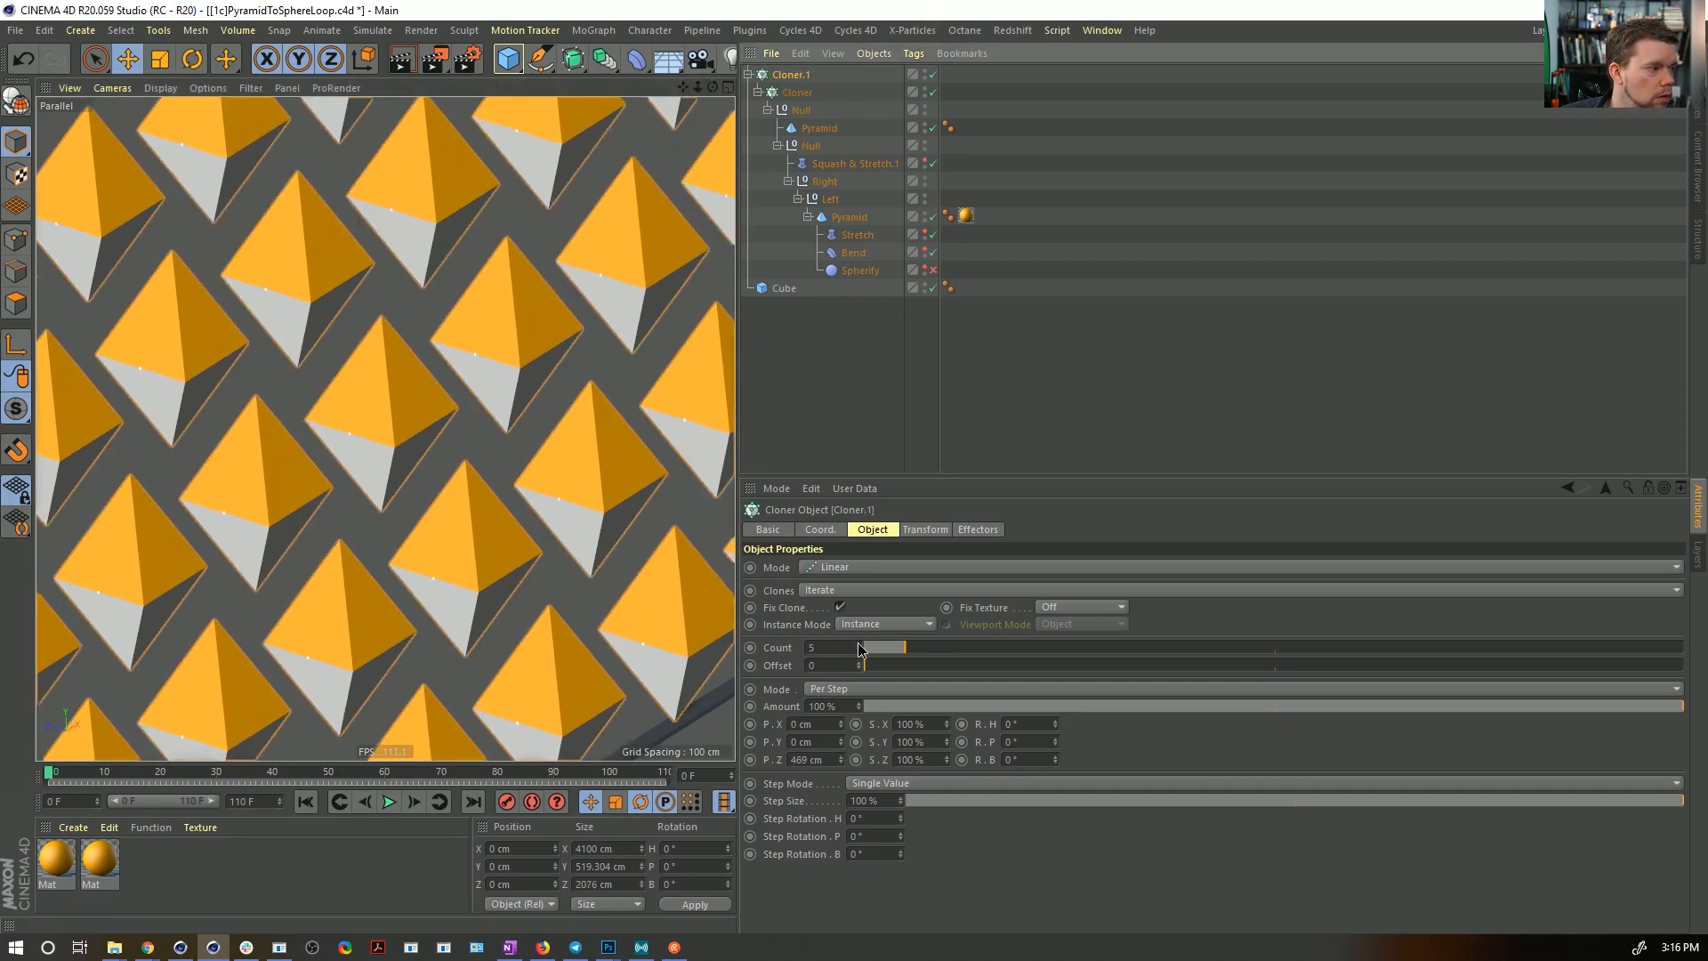
{"action": "middle_click_drag", "start_coordinate": [450, 445], "coordinate": [503, 493], "text": "alt"}
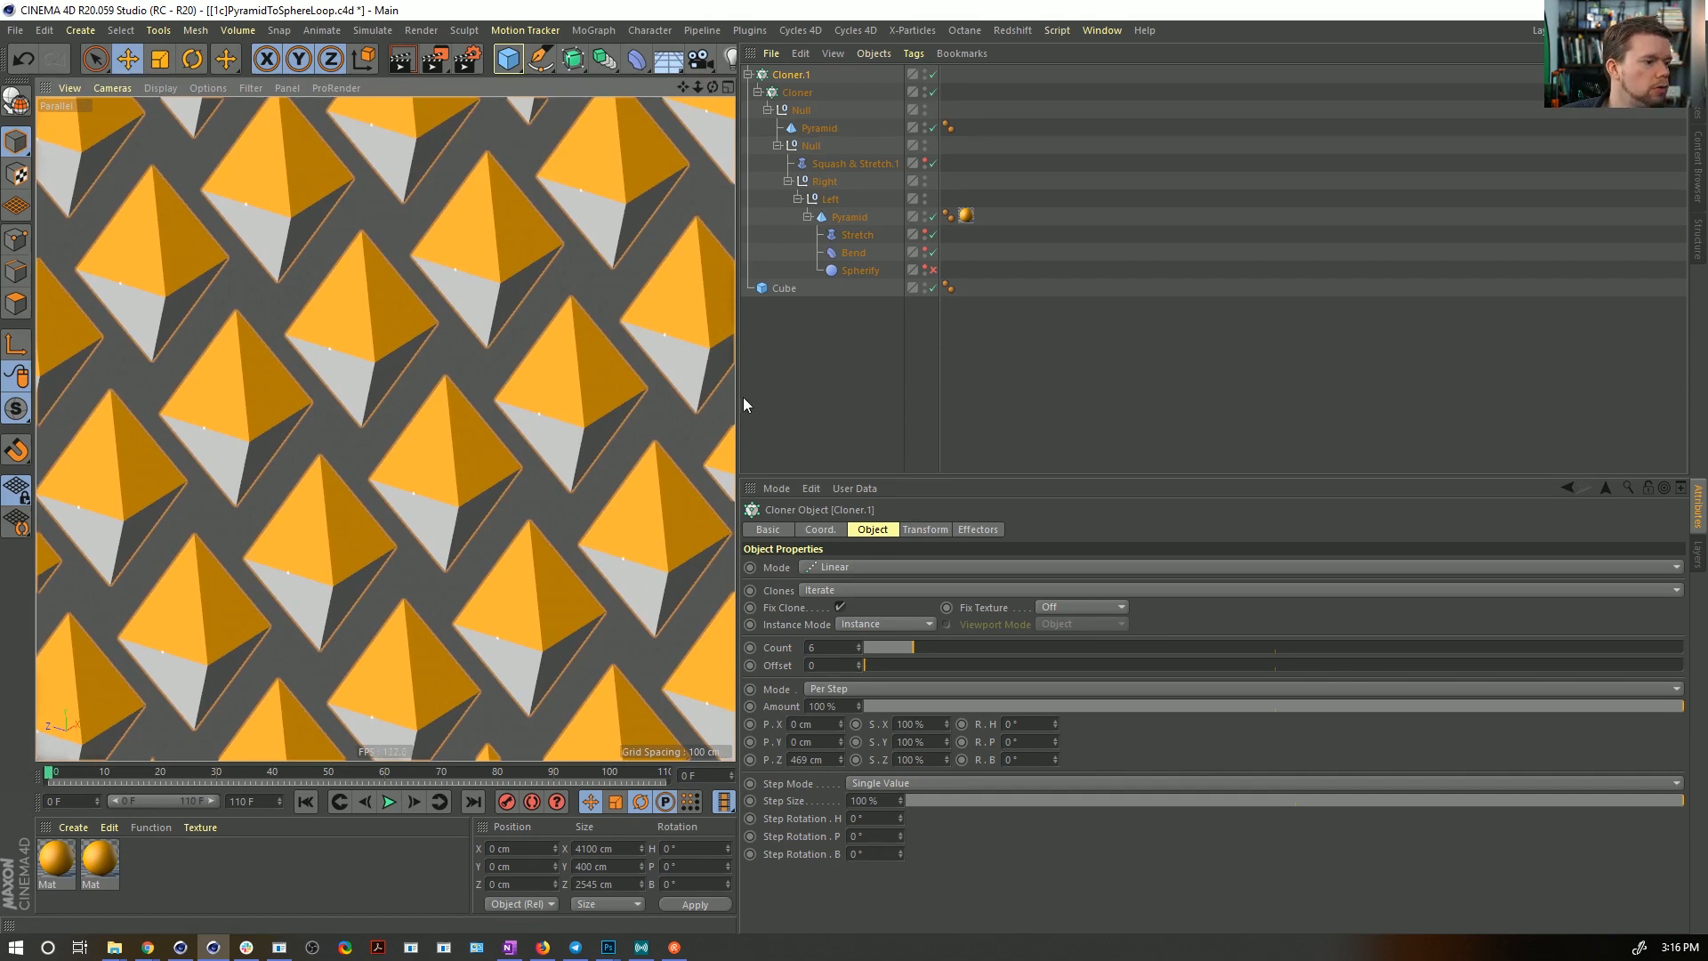
{"action": "left_click_drag", "start_coordinate": [740, 396], "coordinate": [769, 398]}
{"action": "left_click", "coordinate": [824, 397]}
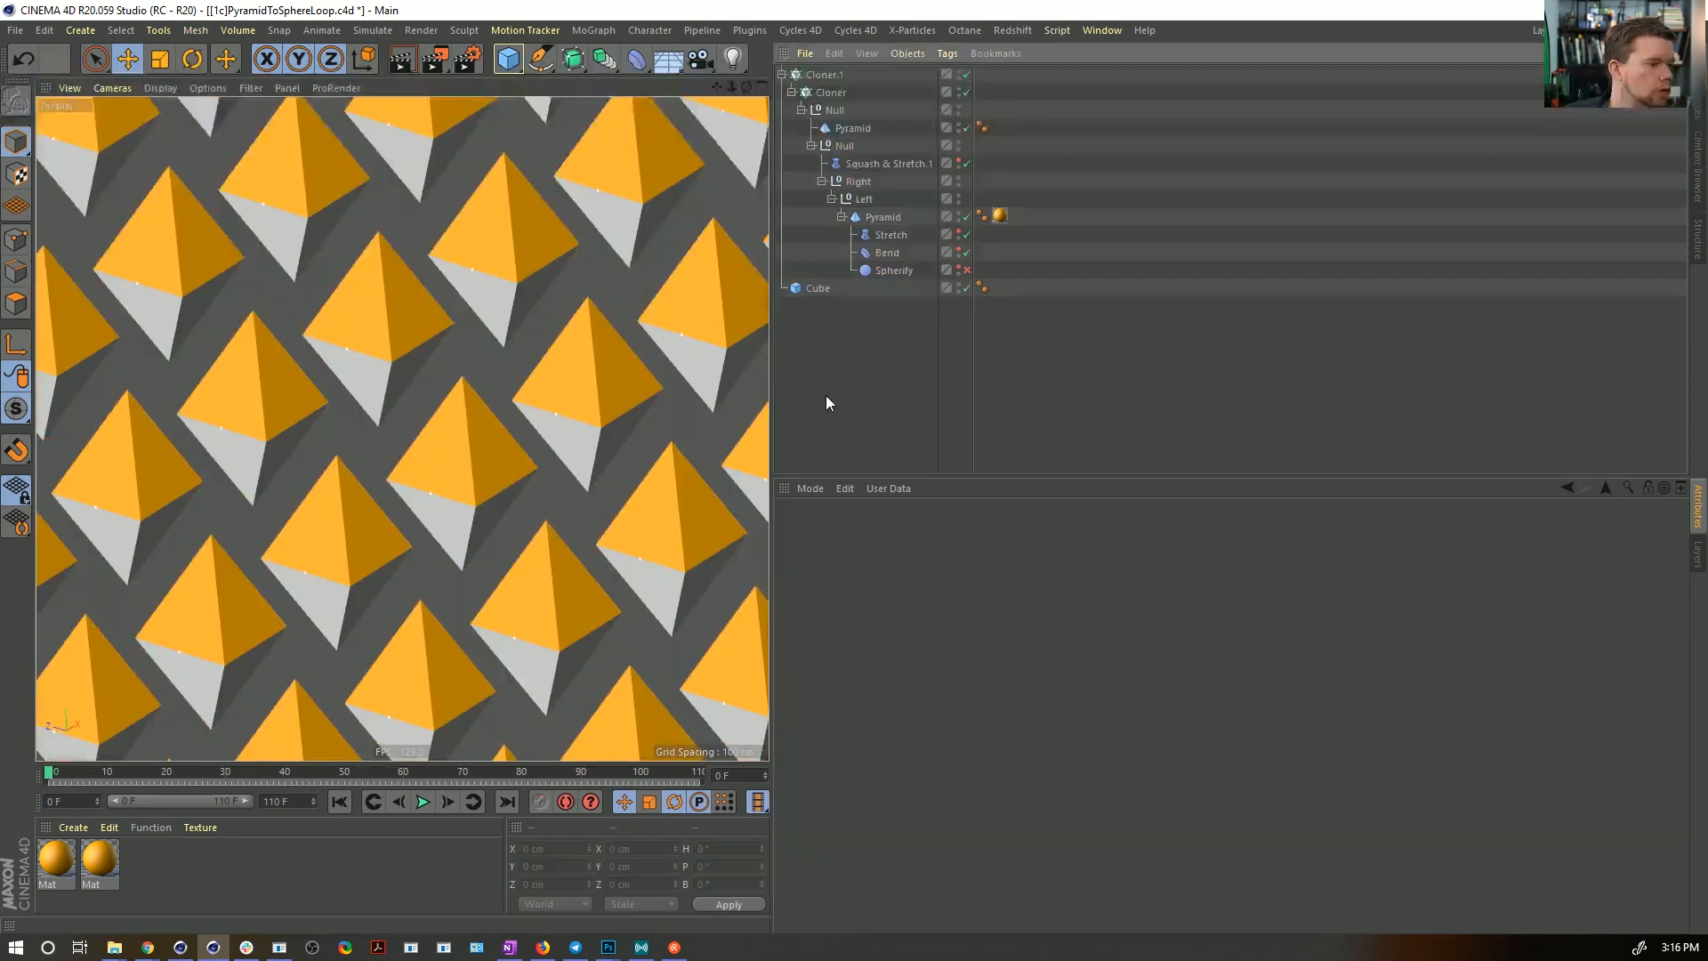
- Disable the Squash & Stretch.1 deformer while the loop plays, and stop playback after judging the motion
{"action": "left_click", "coordinate": [424, 802]}
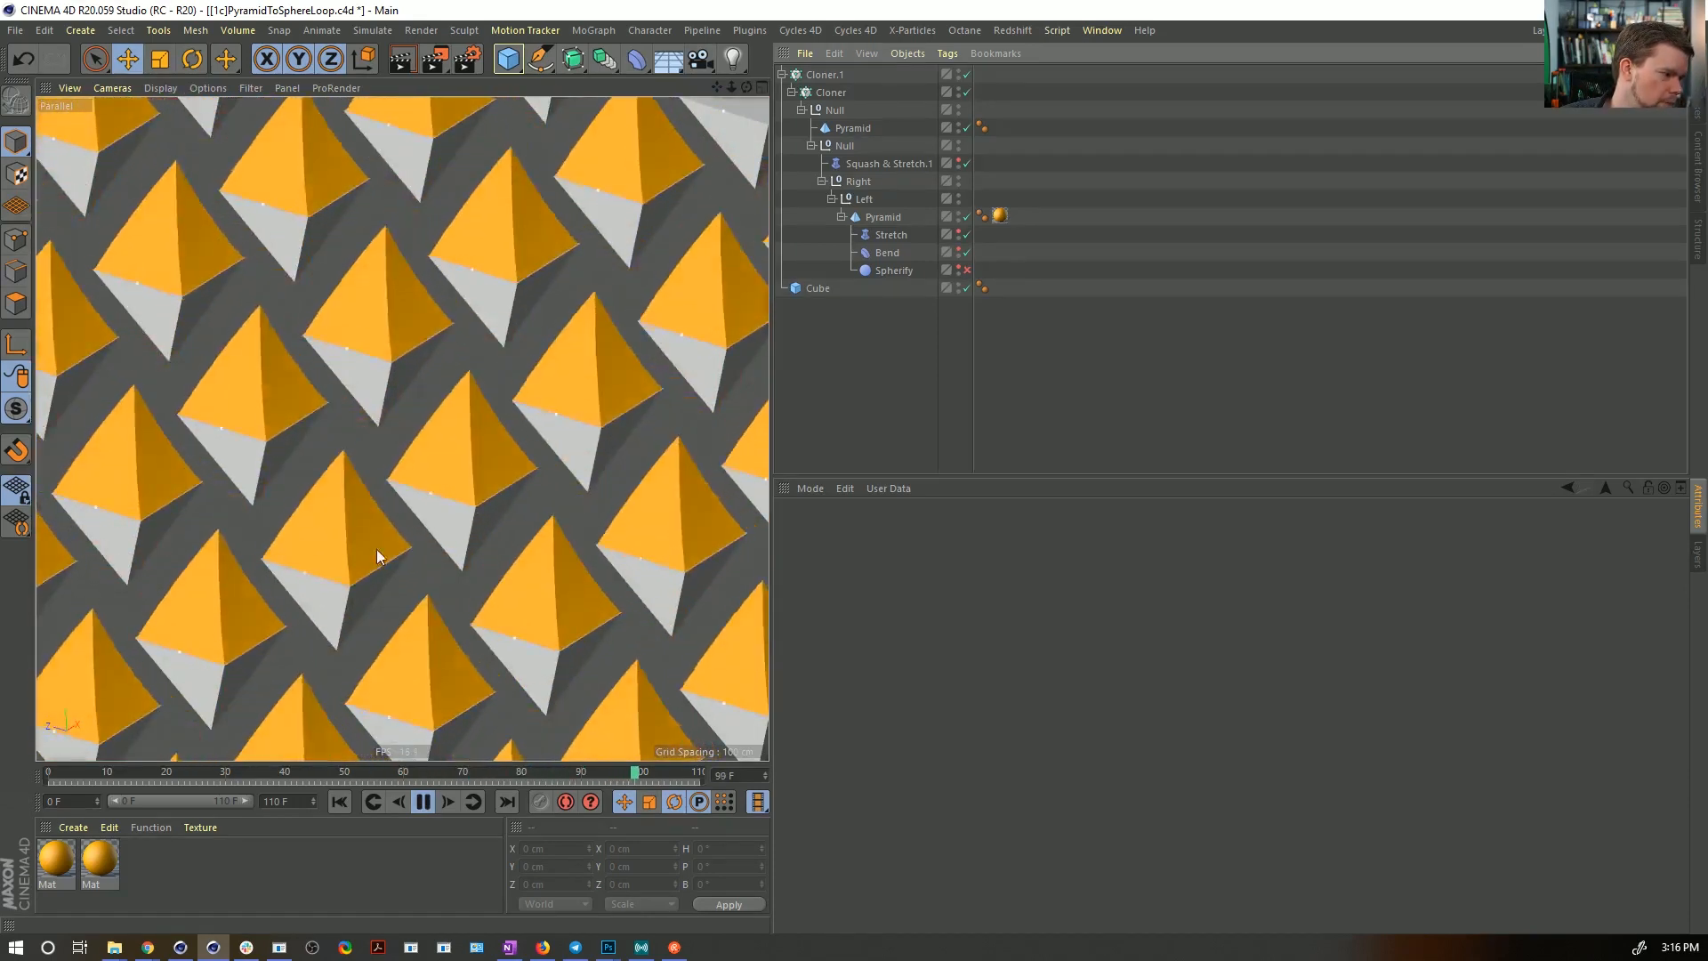
{"action": "left_click", "coordinate": [965, 163]}
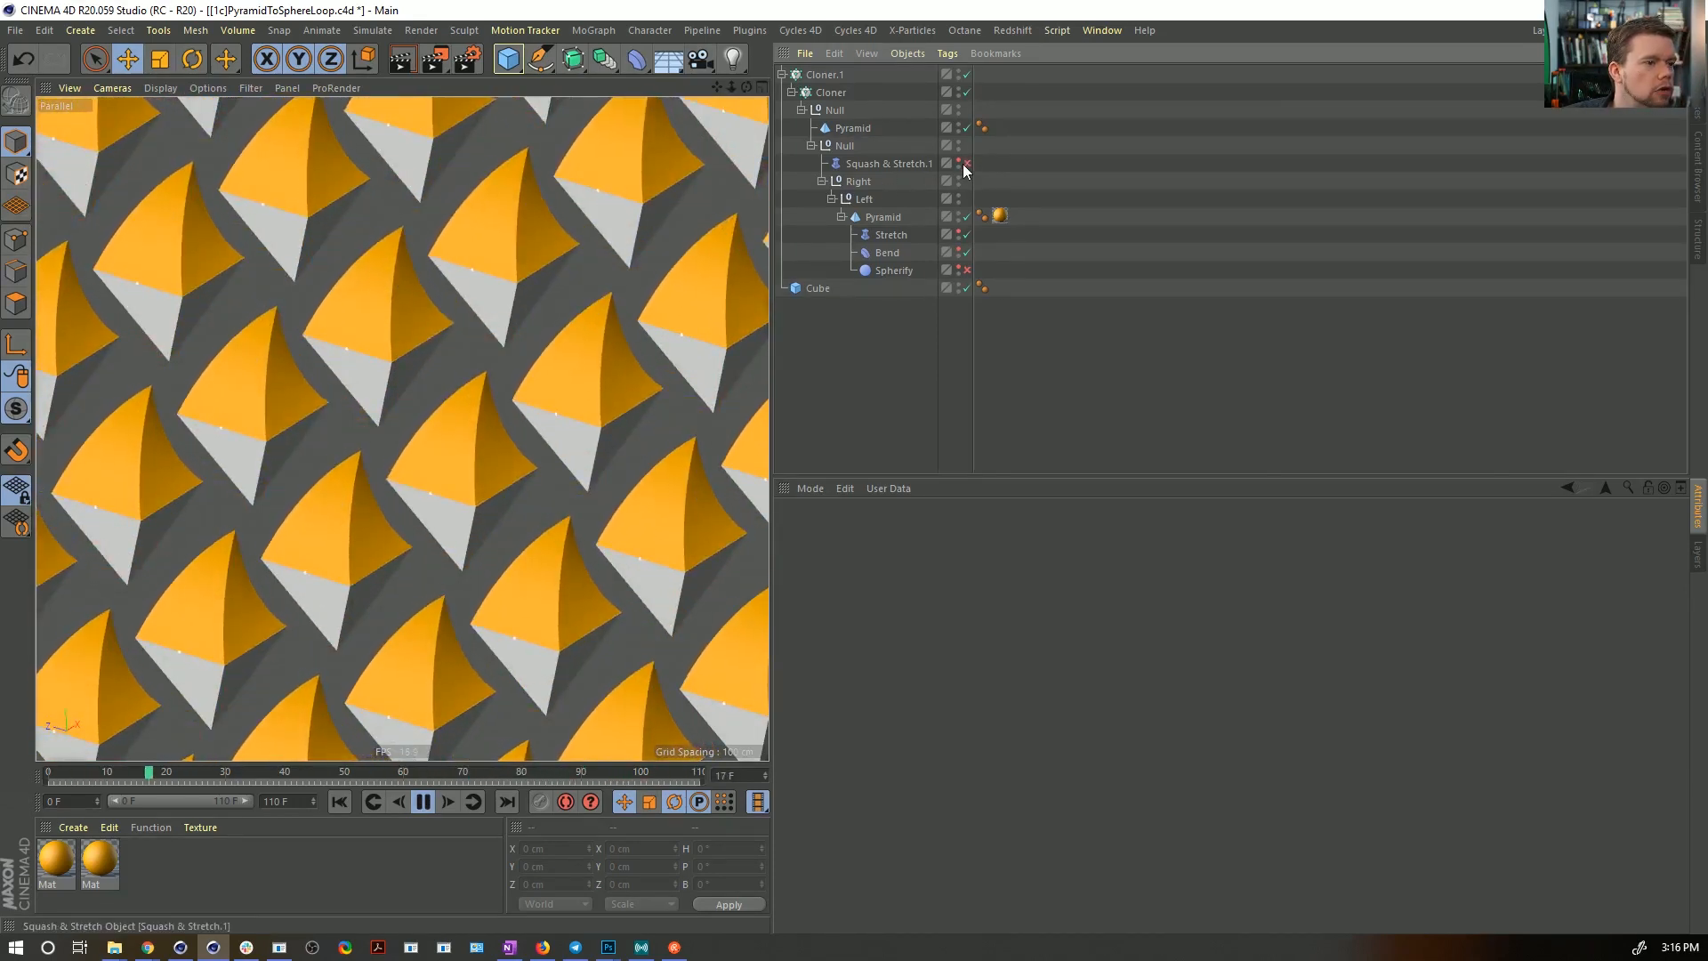
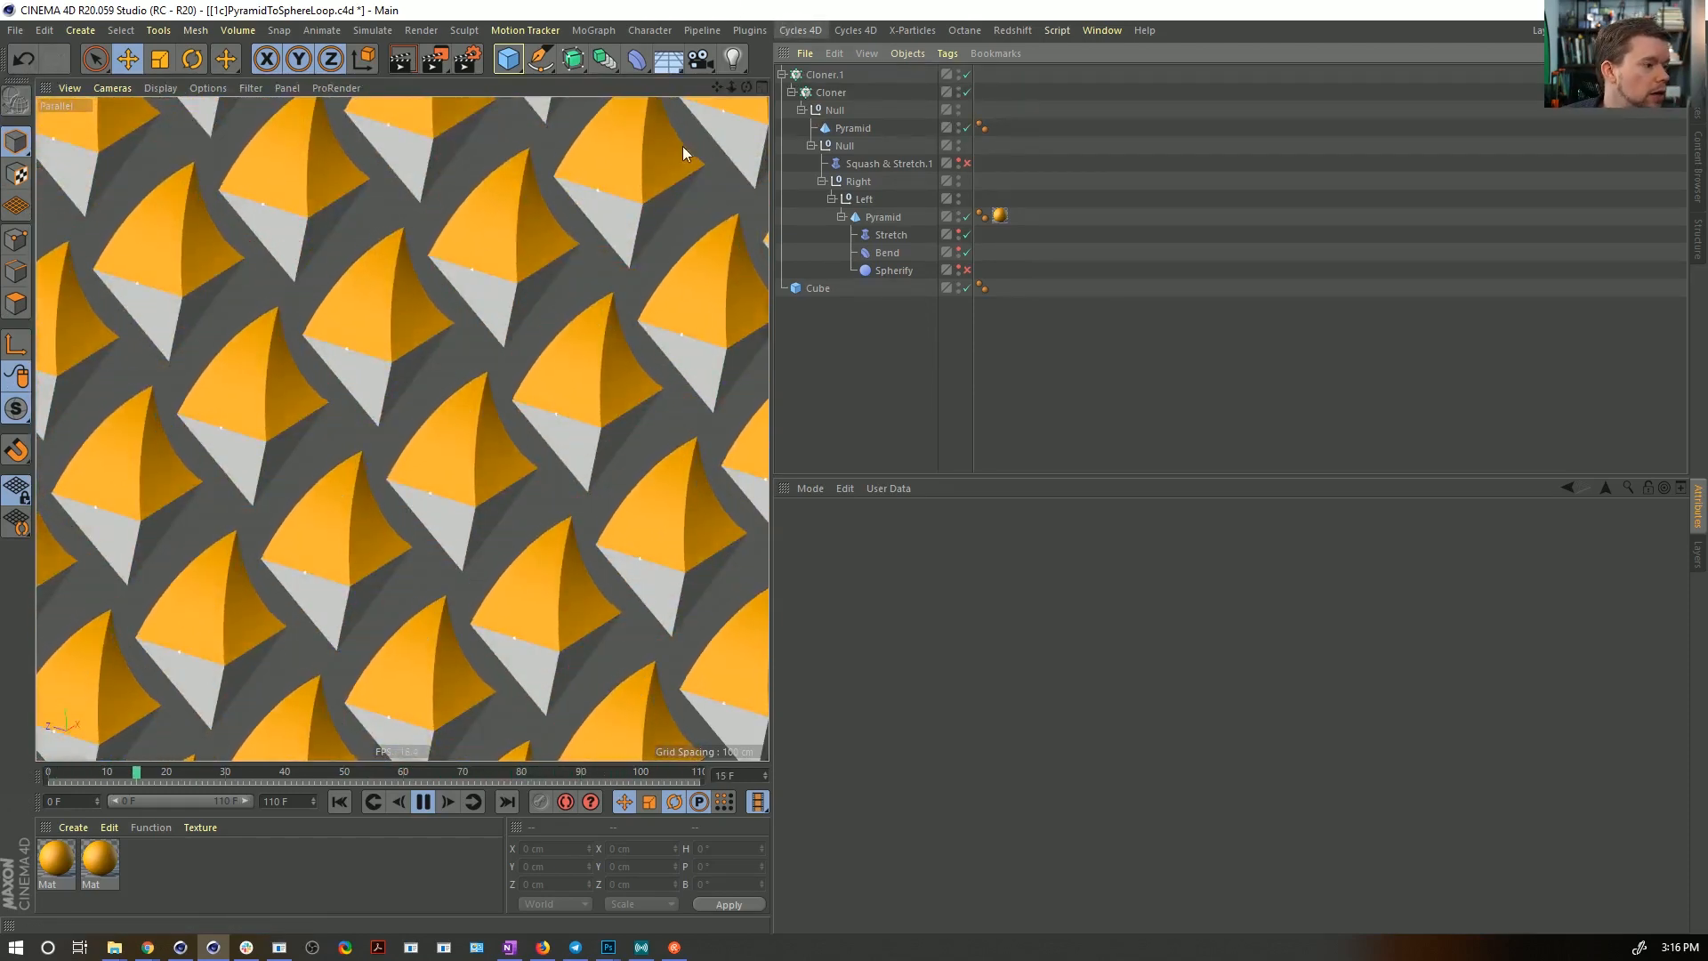
{"action": "left_click", "coordinate": [420, 803]}
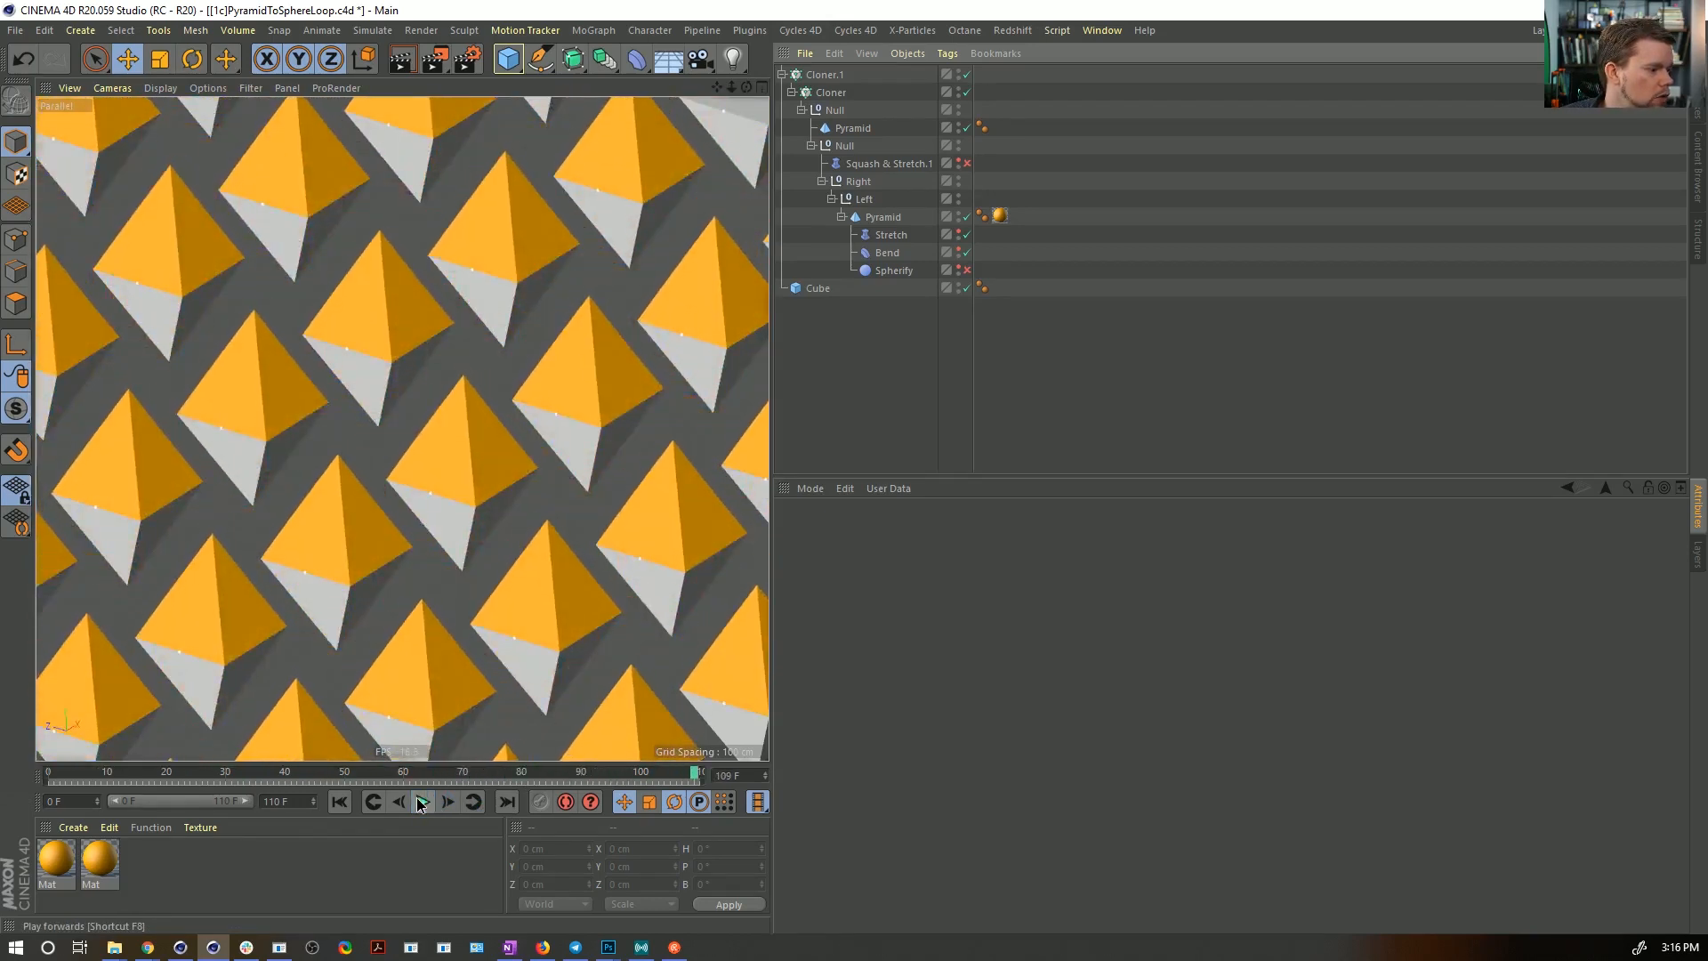
- Select the inner Null through Spherify and pick out their keyframes near the end of the timeline
{"action": "left_click_drag", "start_coordinate": [635, 776], "coordinate": [546, 774]}
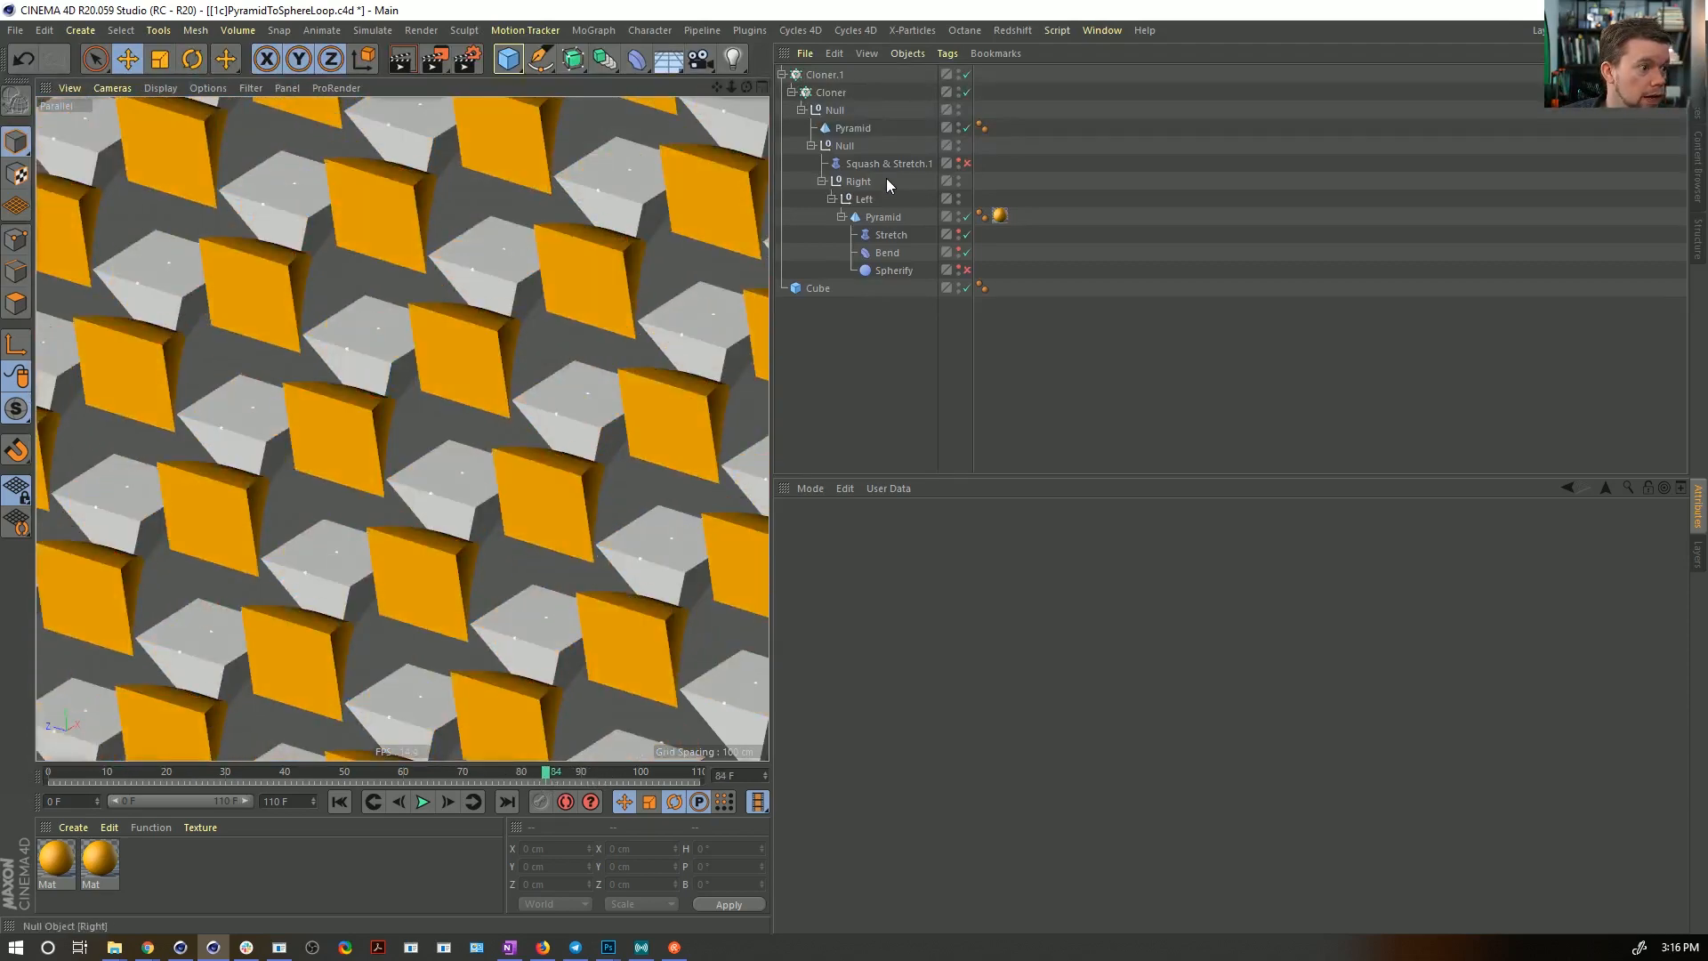
{"action": "left_click", "coordinate": [866, 151]}
{"action": "left_click", "coordinate": [889, 271], "text": "shift"}
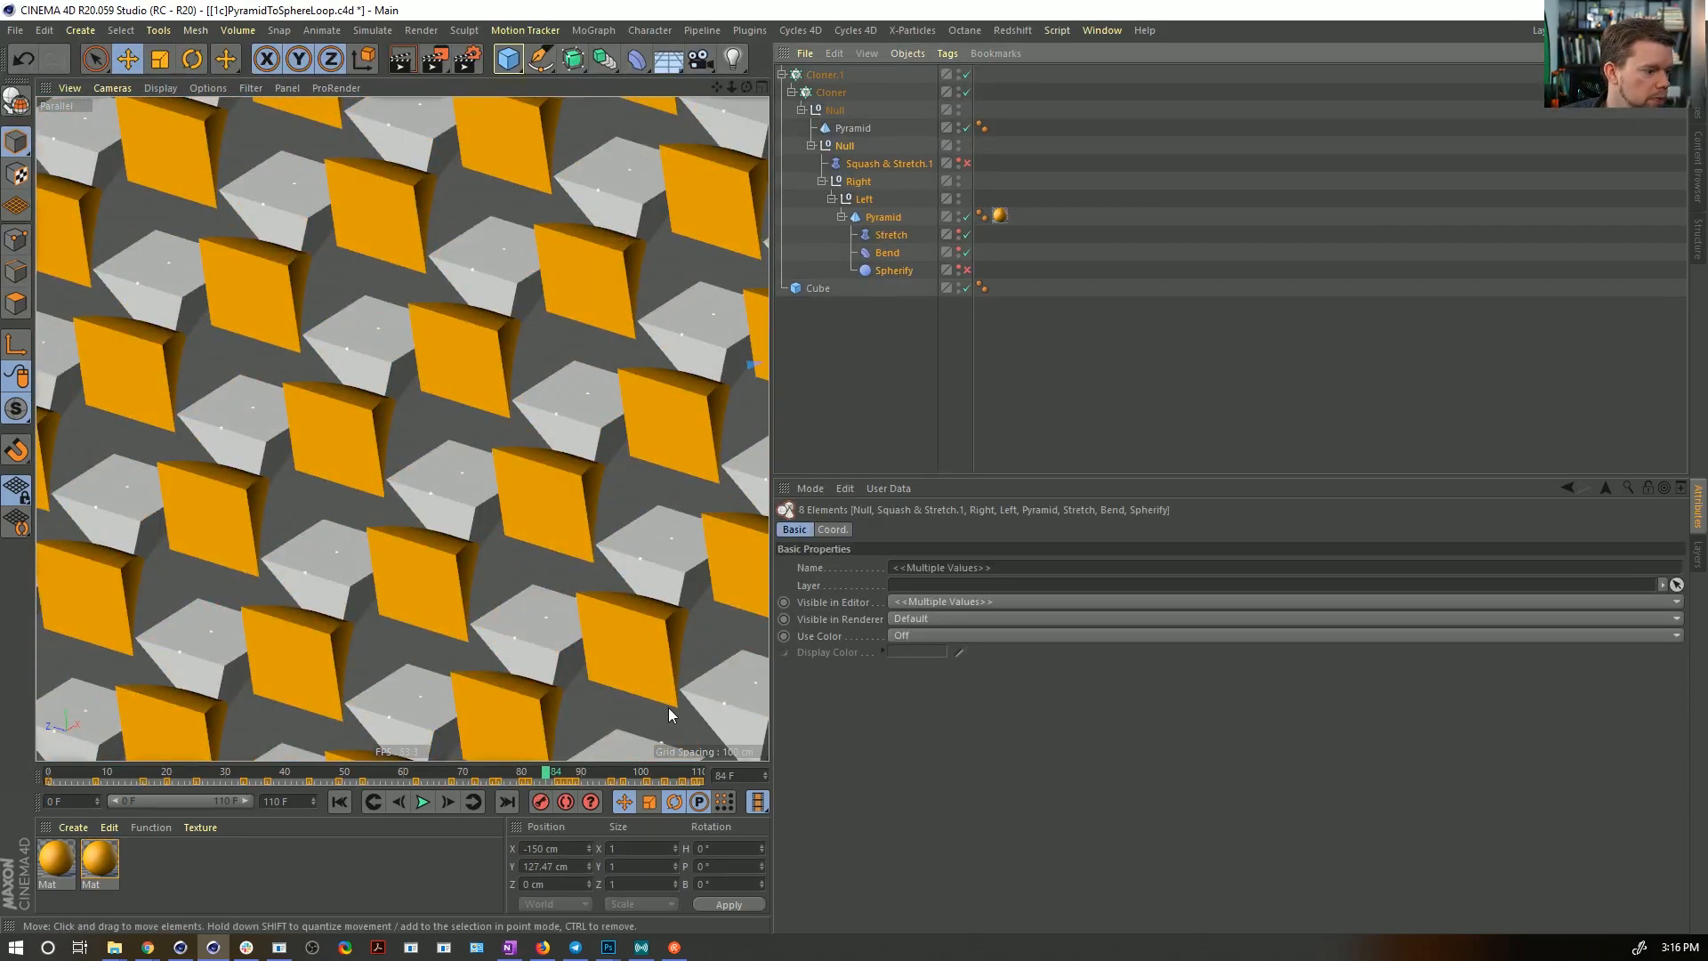
{"action": "left_click_drag", "start_coordinate": [547, 778], "coordinate": [587, 781]}
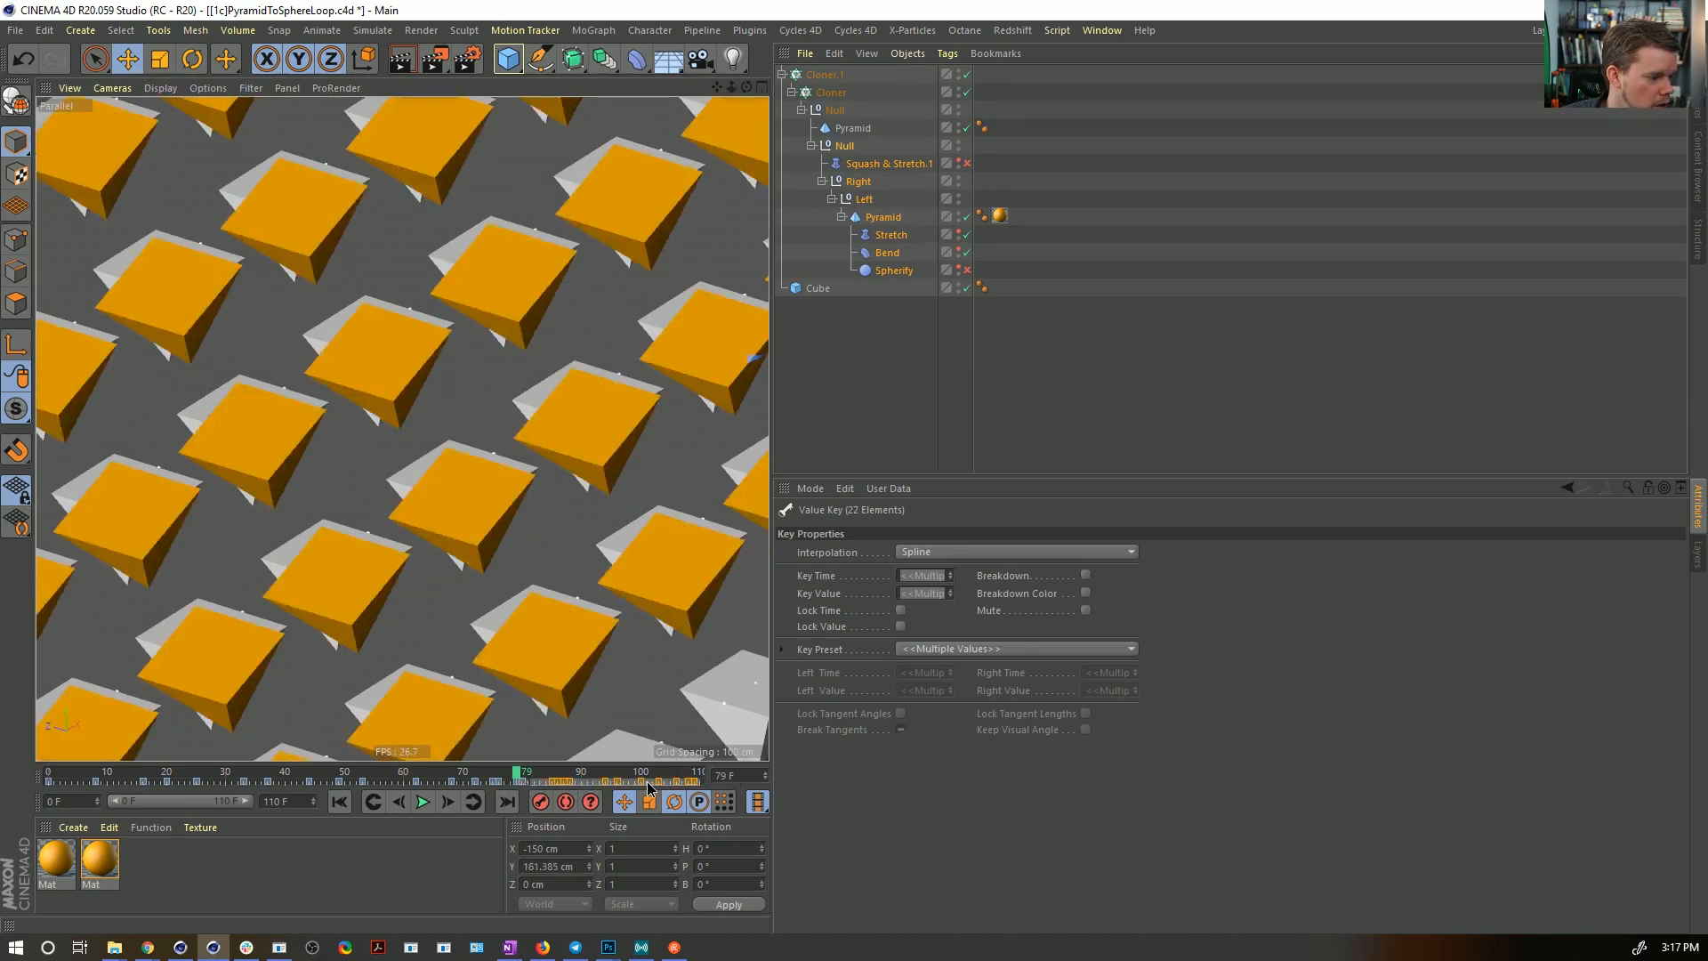
- Play the animation from the first frame with nothing selected to check the loop's timing
{"action": "left_click", "coordinate": [341, 802]}
{"action": "left_click", "coordinate": [424, 802]}
{"action": "left_click", "coordinate": [895, 420]}
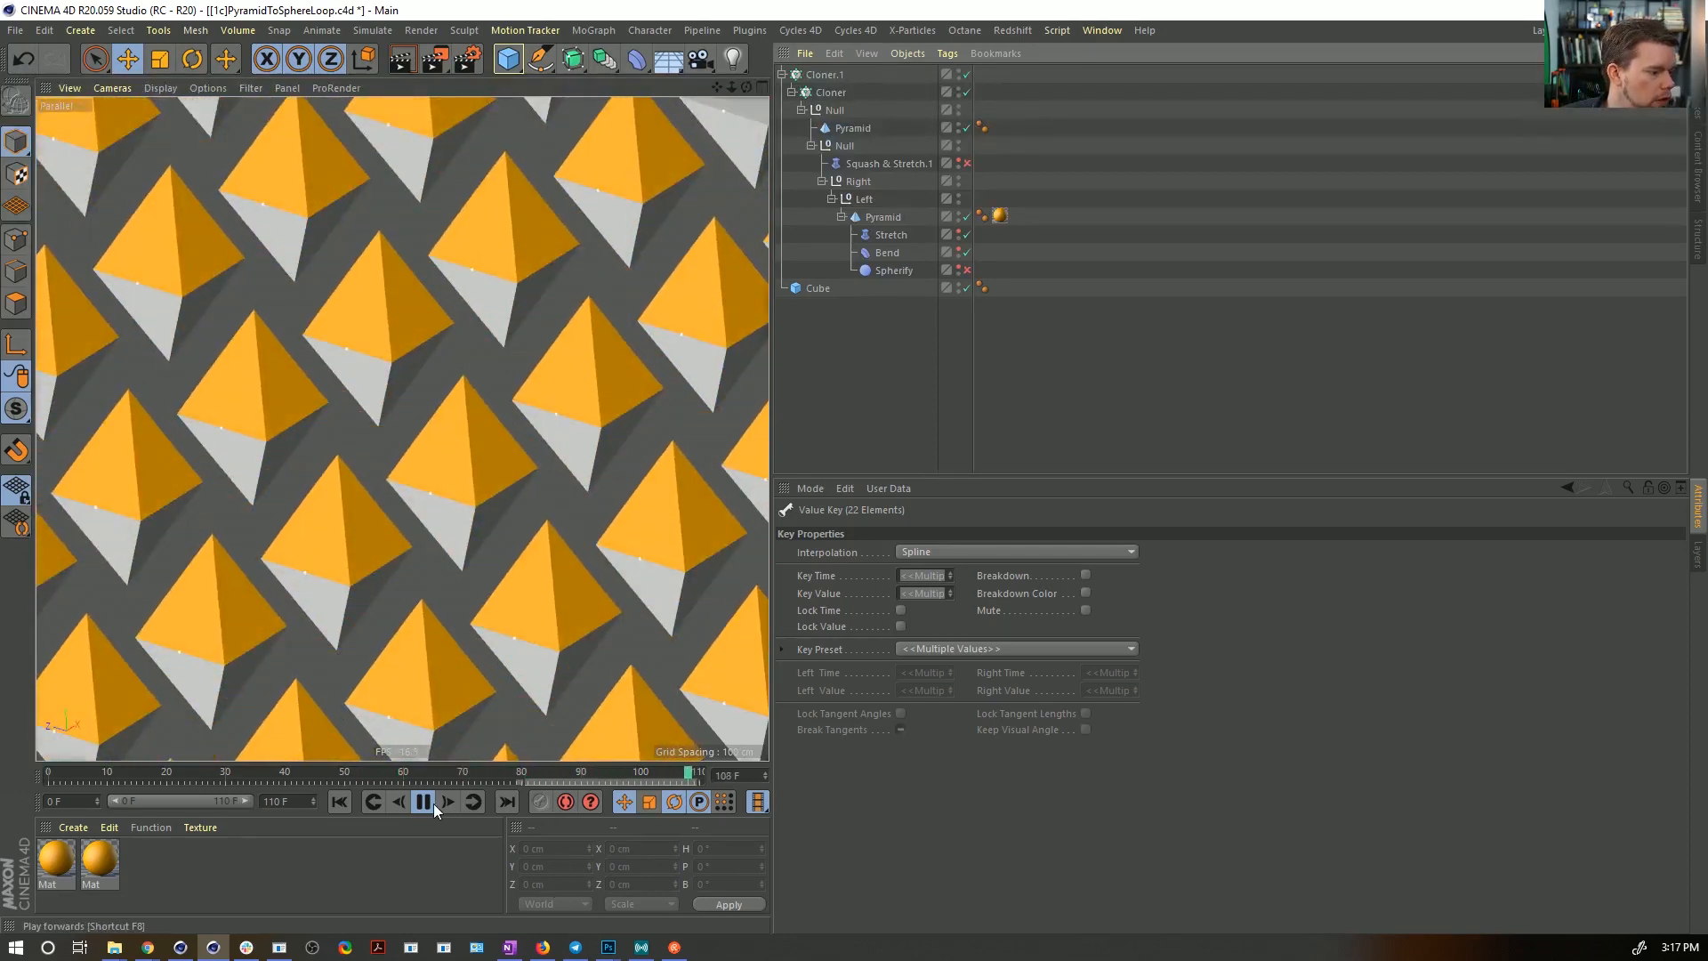
- Select the platform Pyramid through Spherify in the hierarchy and delete their keyframe around frame 86
{"action": "left_click", "coordinate": [851, 129]}
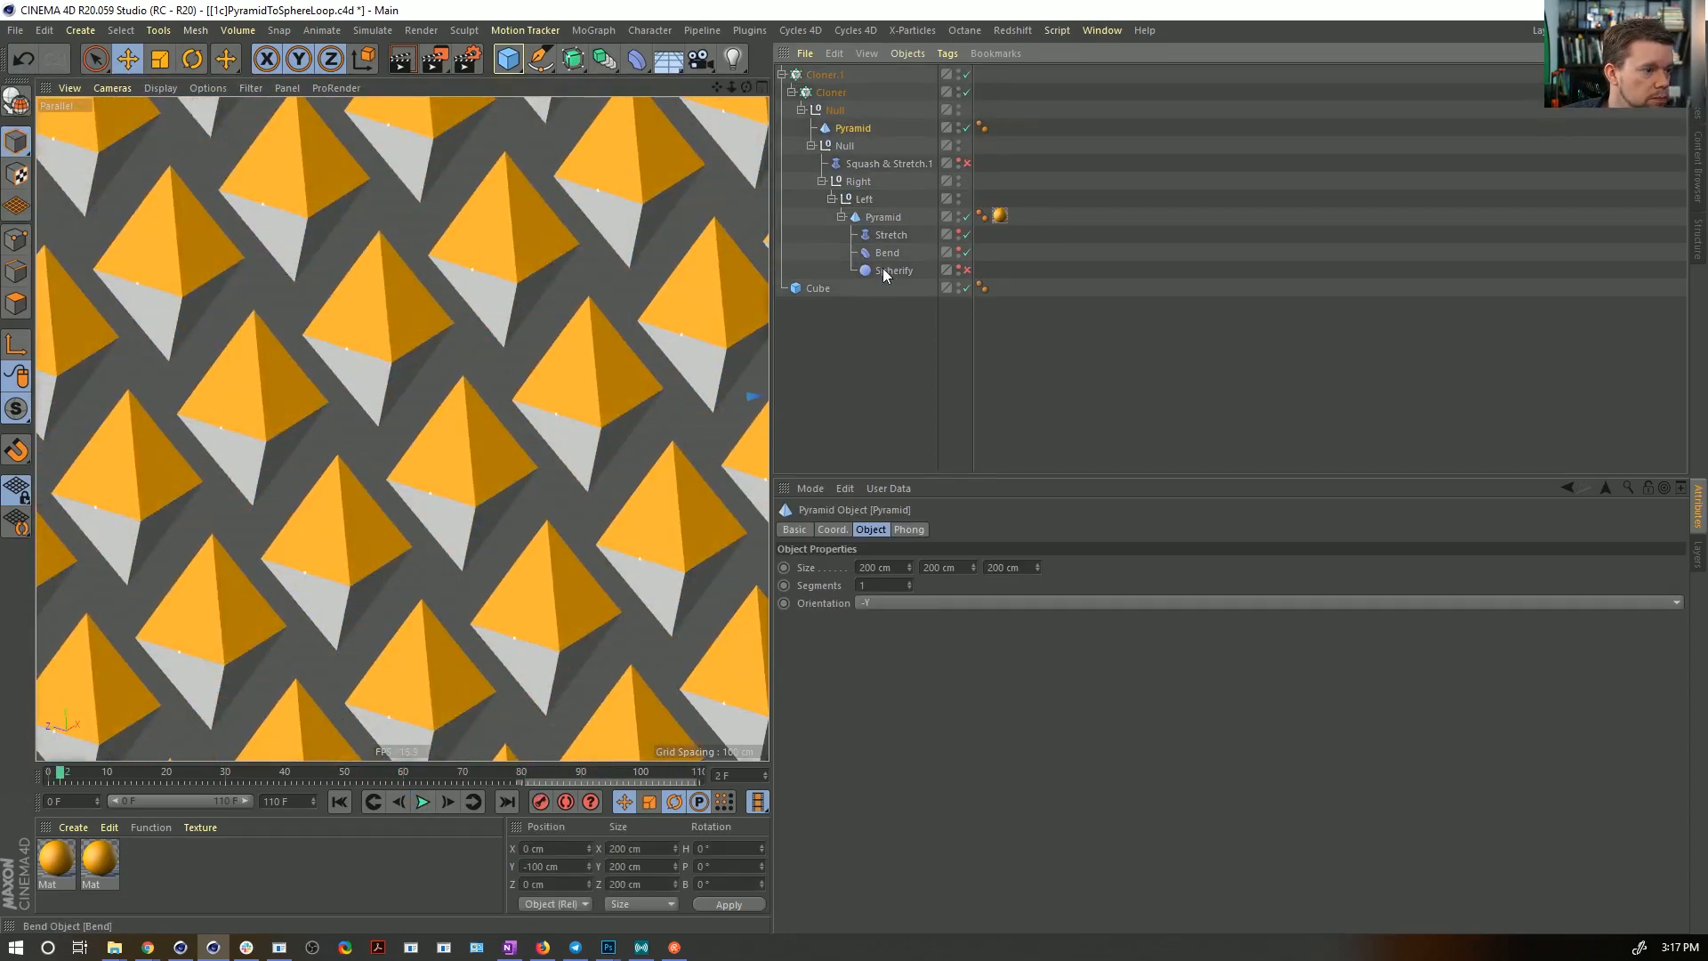
{"action": "left_click", "coordinate": [884, 269], "text": "shift"}
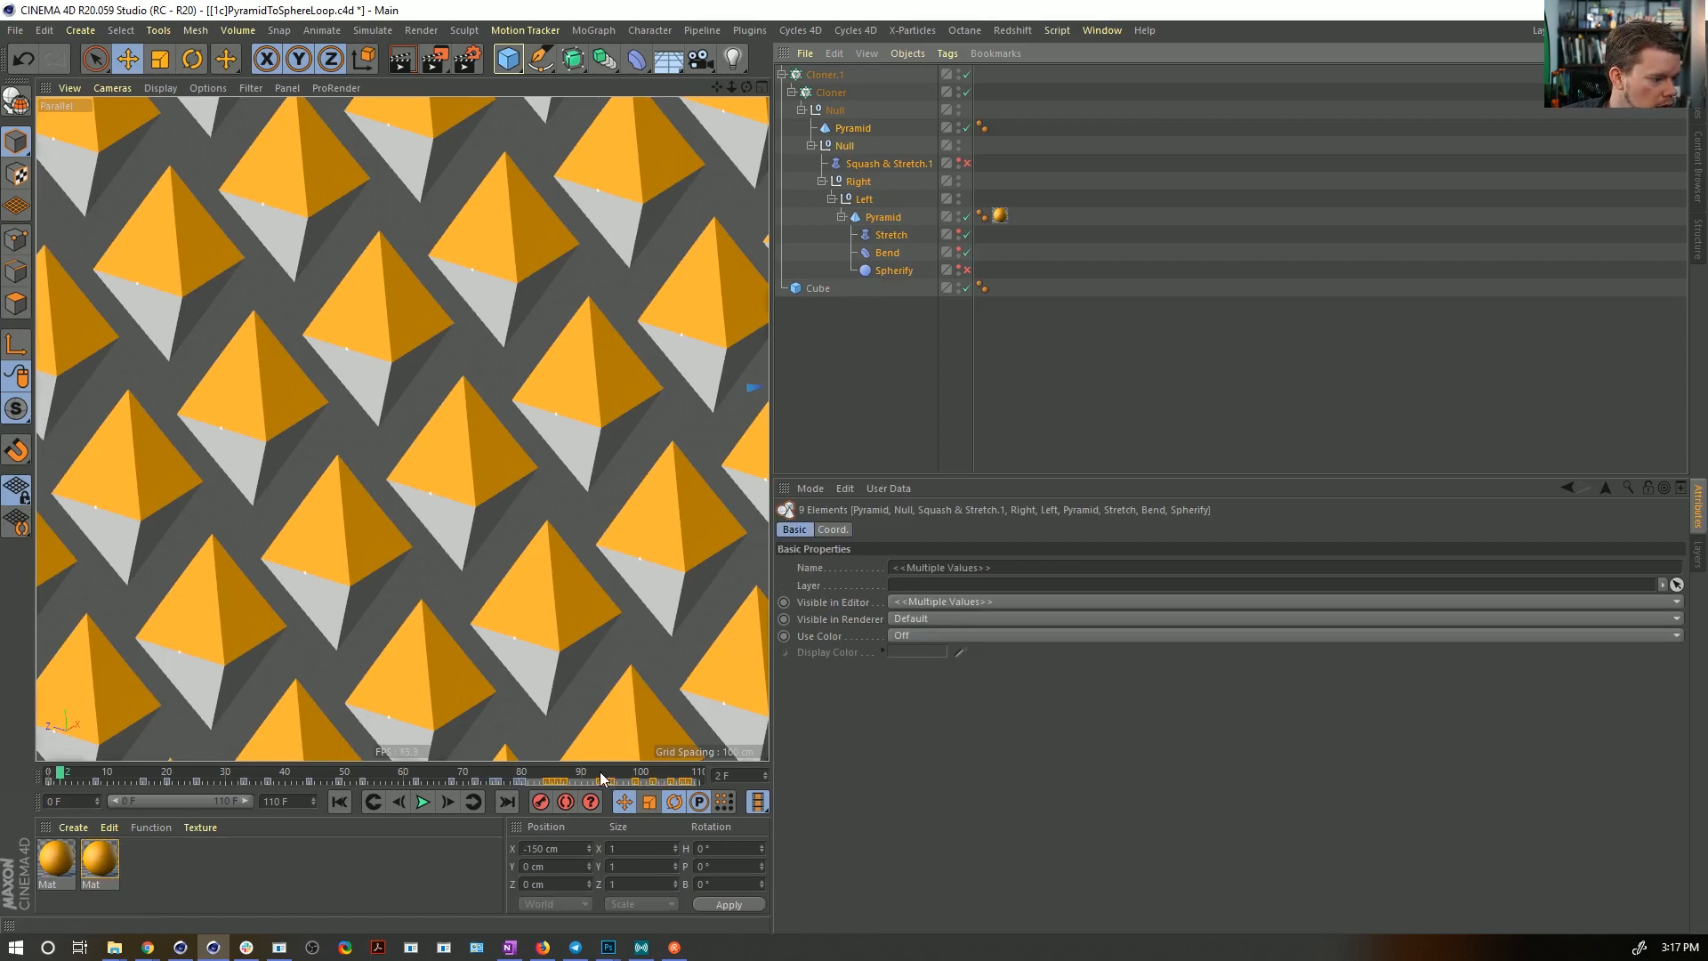
{"action": "left_click_drag", "start_coordinate": [600, 778], "coordinate": [558, 779]}
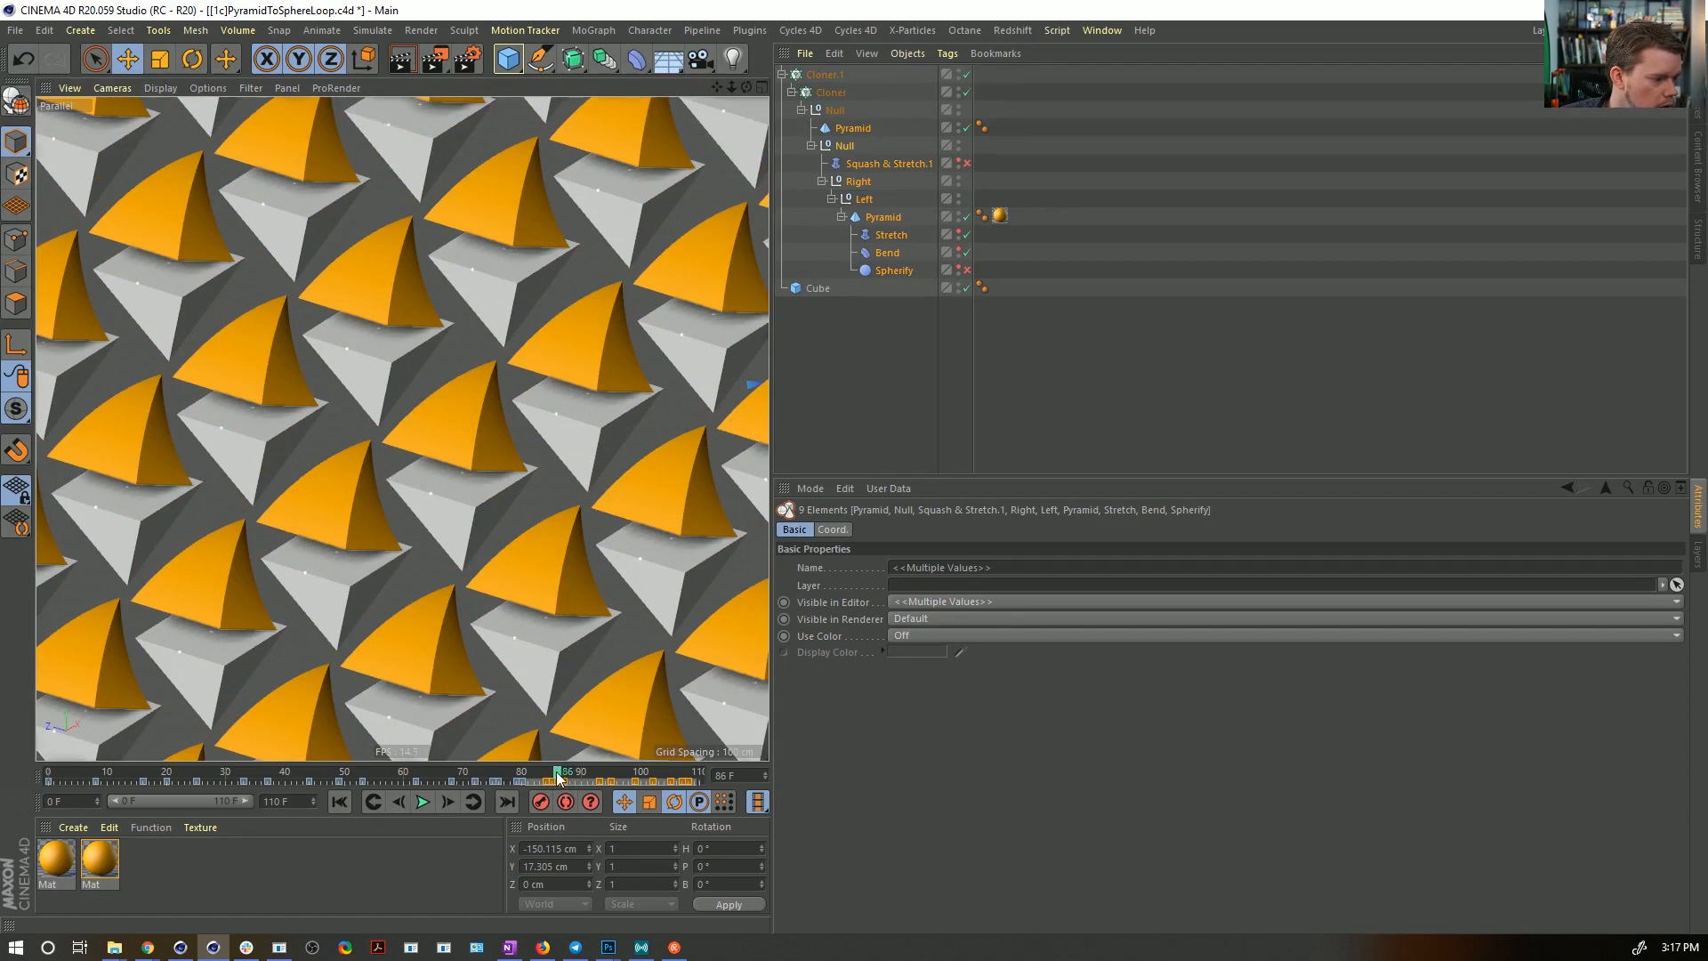
{"action": "left_click", "coordinate": [555, 781]}
{"action": "key", "text": "Delete"}
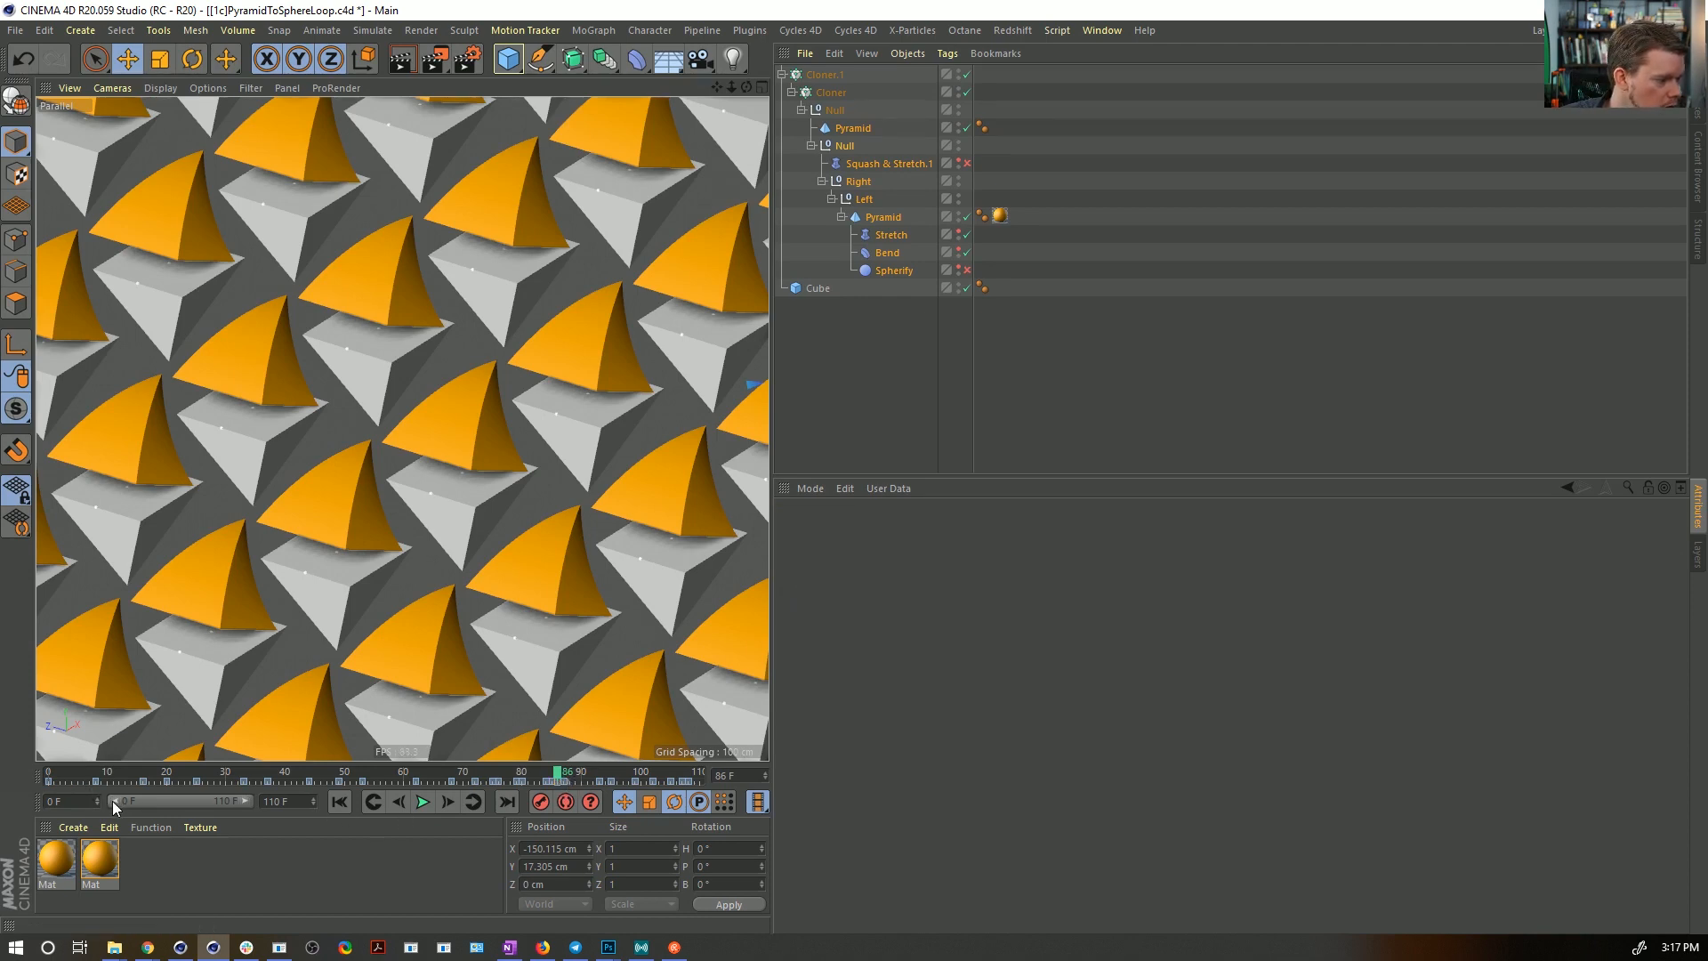
- Narrow the timeline to about frames 74 to 110 and select the keyframes from about frame 84 to the end
{"action": "left_click_drag", "start_coordinate": [114, 804], "coordinate": [292, 783]}
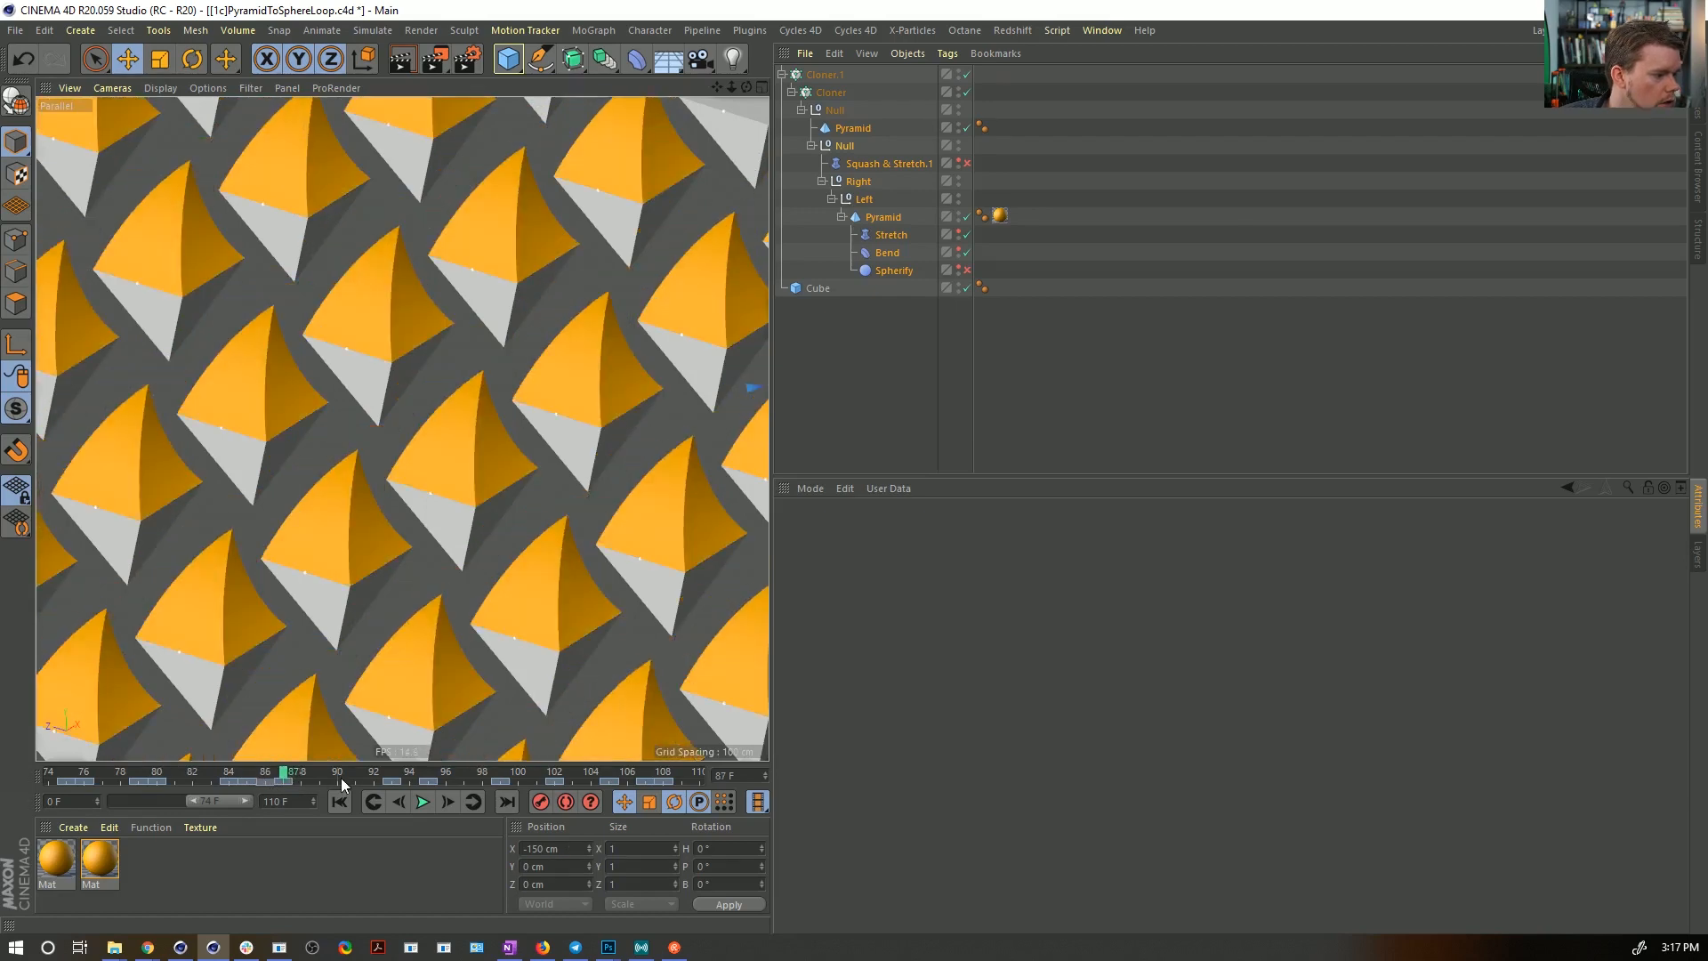
{"action": "right_click_drag", "start_coordinate": [355, 774], "coordinate": [347, 773], "text": "alt"}
{"action": "left_click", "coordinate": [282, 783]}
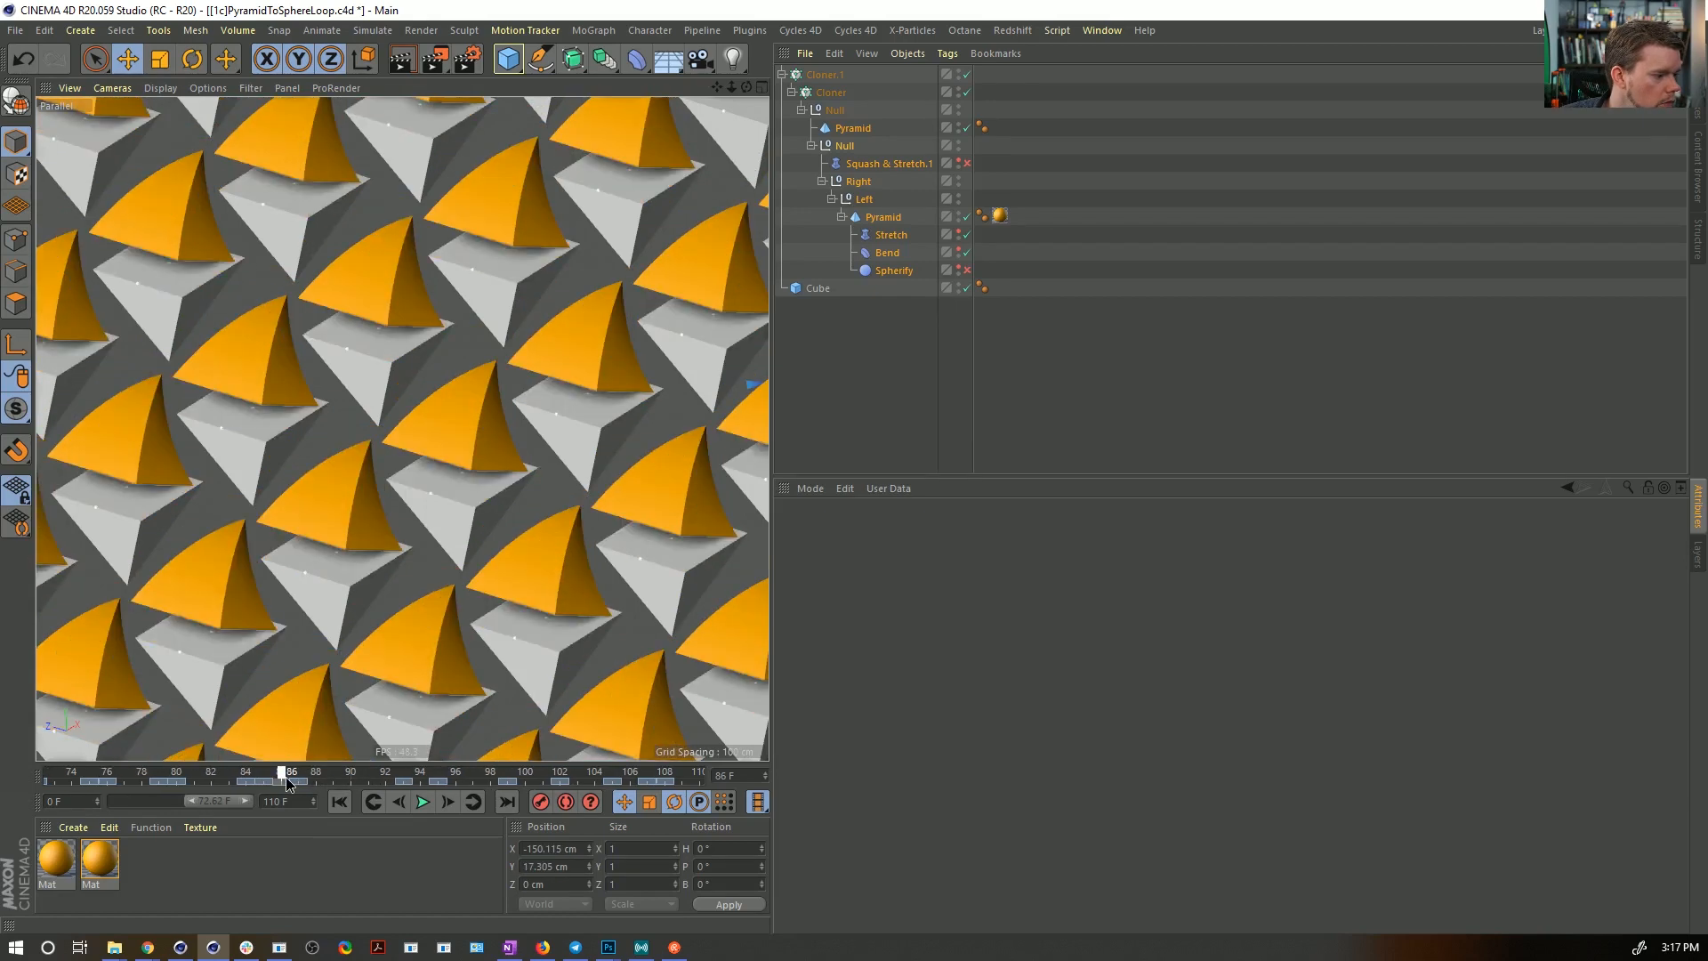
{"action": "left_click_drag", "start_coordinate": [359, 789], "coordinate": [593, 787]}
{"action": "left_click_drag", "start_coordinate": [282, 777], "coordinate": [211, 777]}
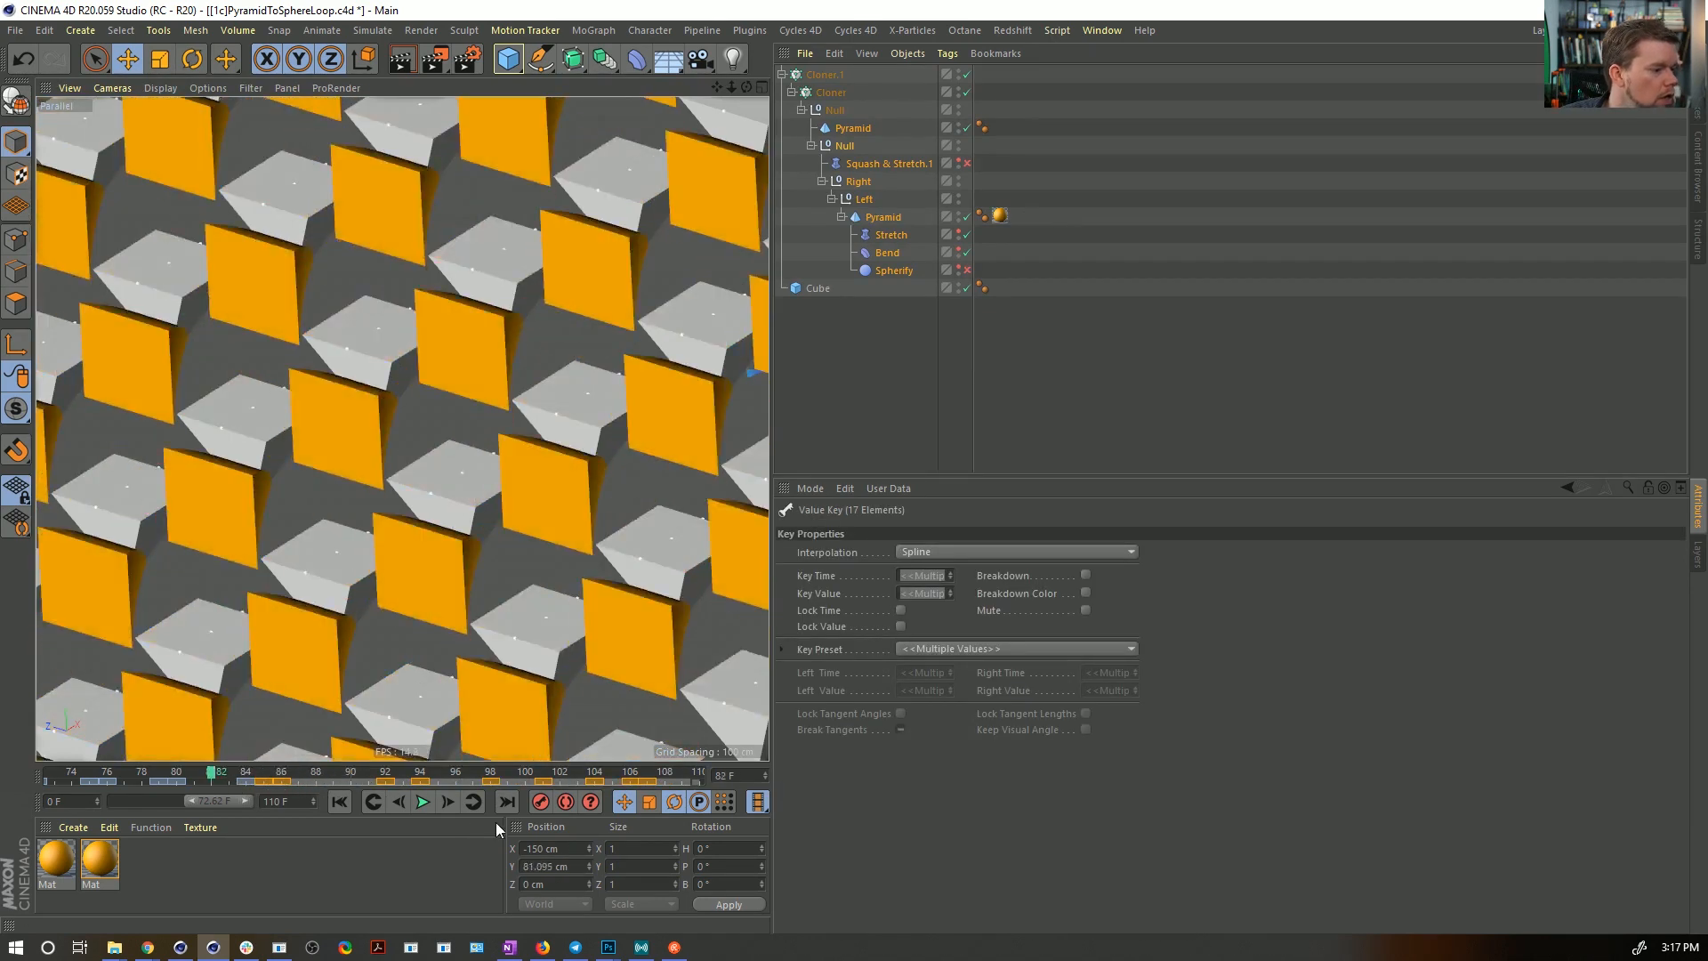
- Play the narrowed end range with nothing selected to judge the landing motion, and stop playback
{"action": "left_click", "coordinate": [422, 802]}
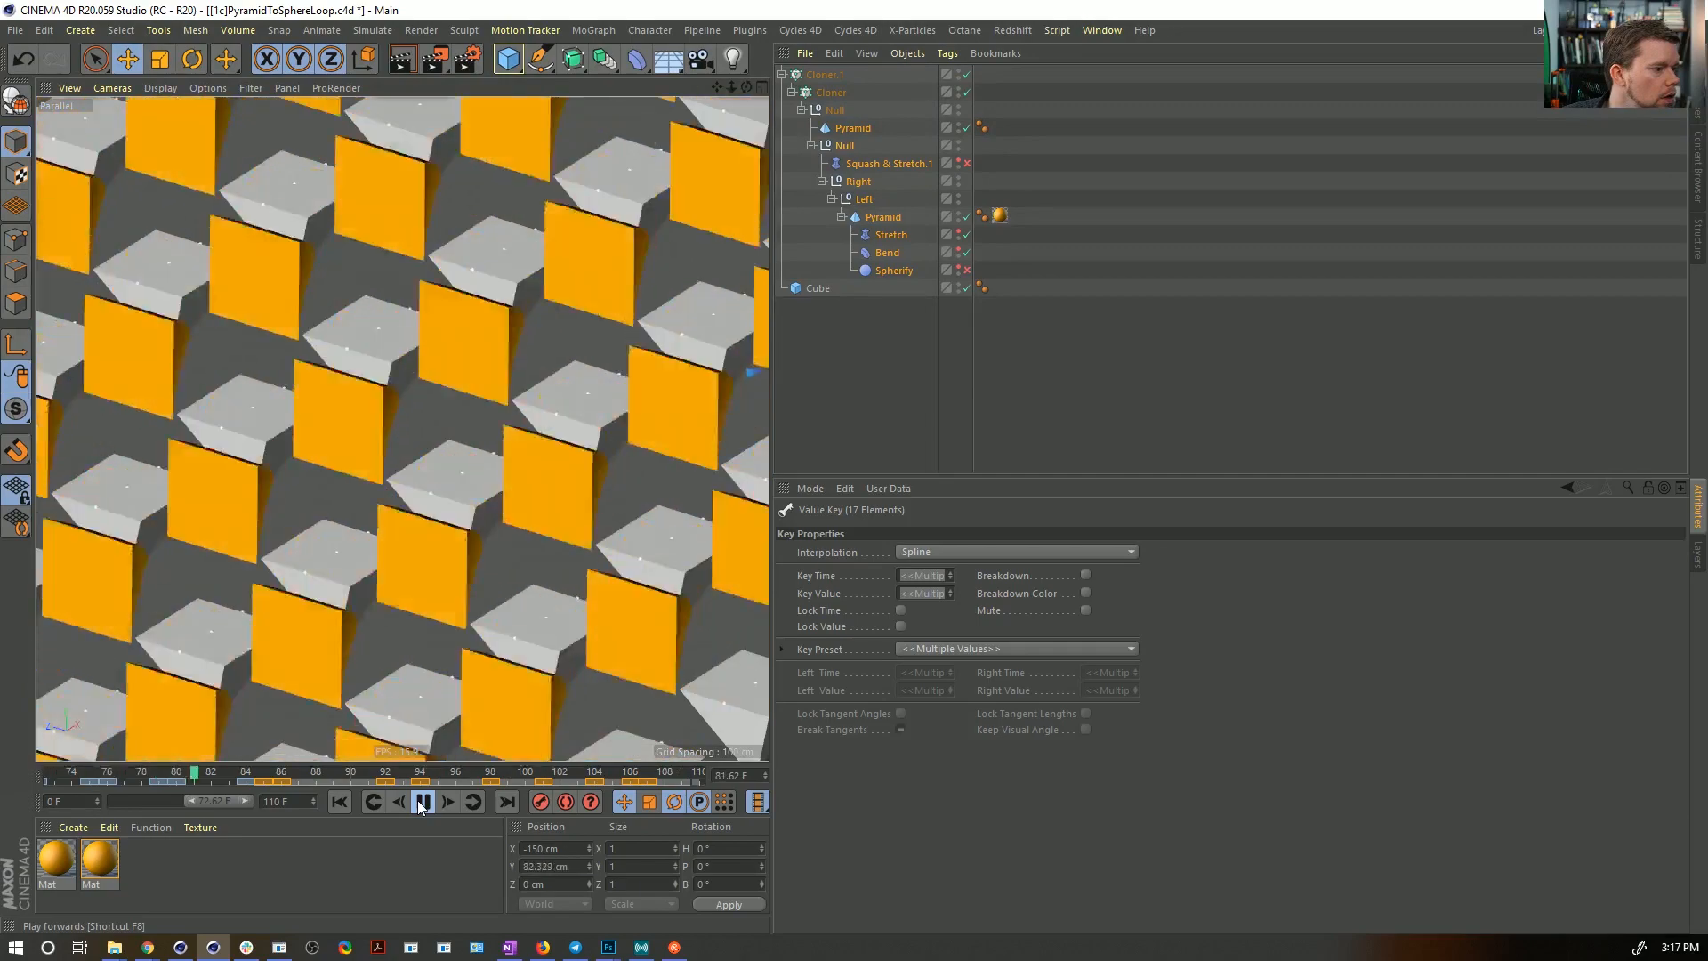
{"action": "left_click", "coordinate": [875, 426]}
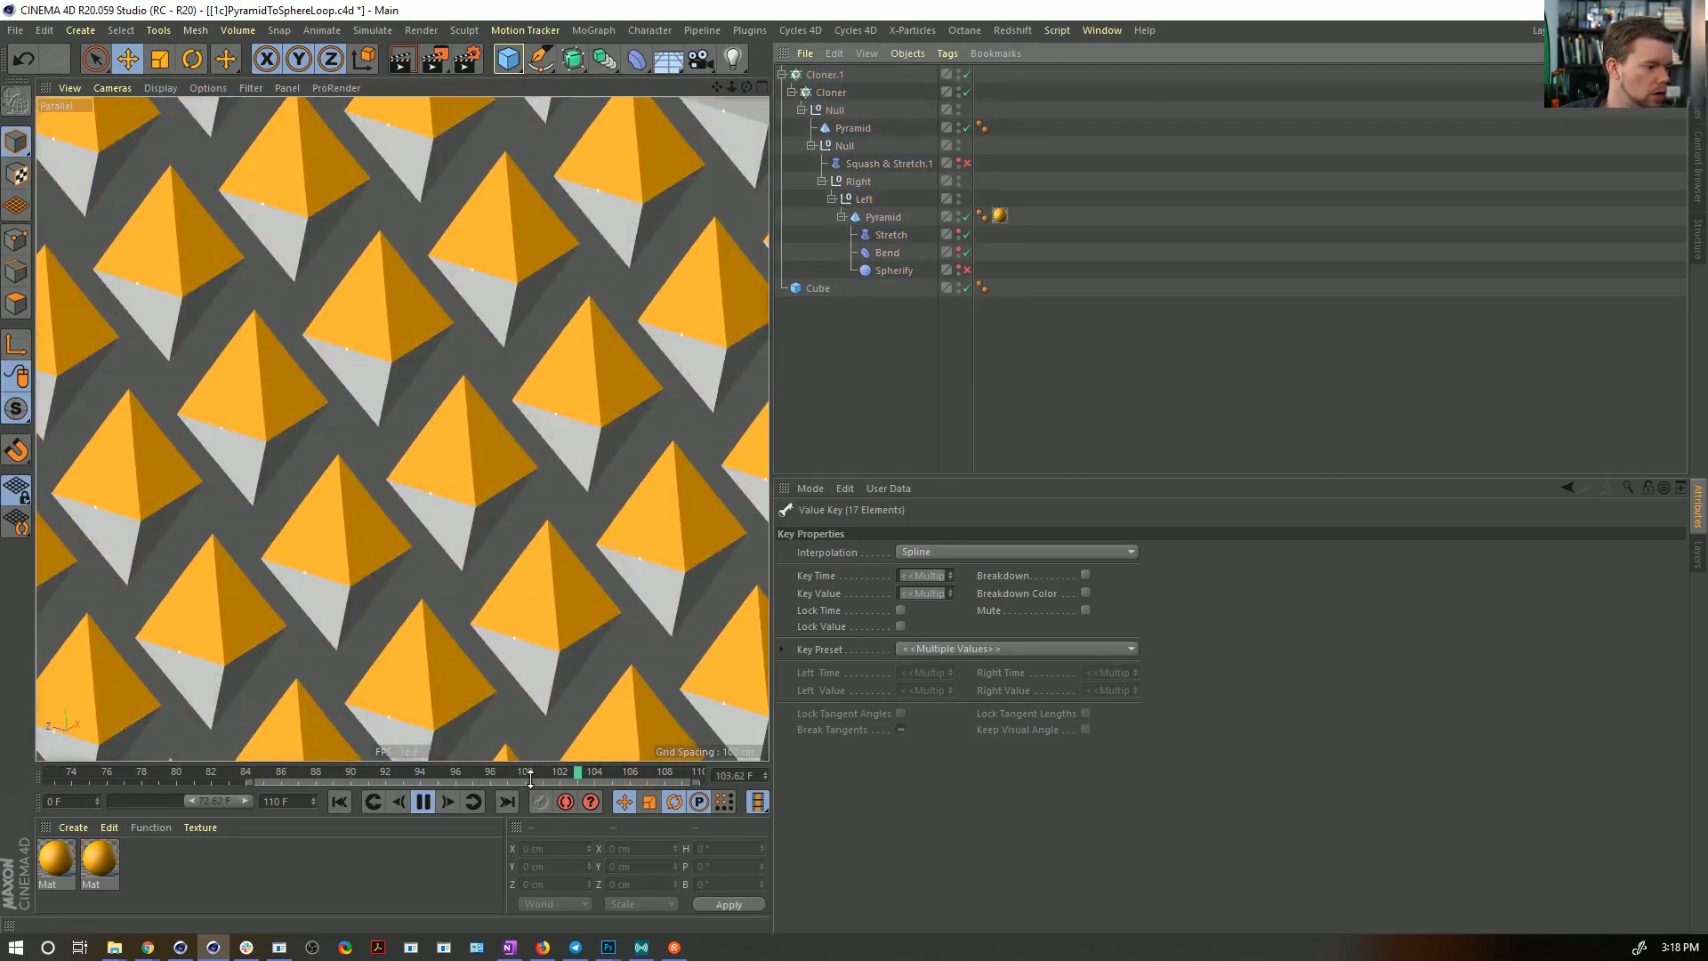
{"action": "key", "text": "F8"}
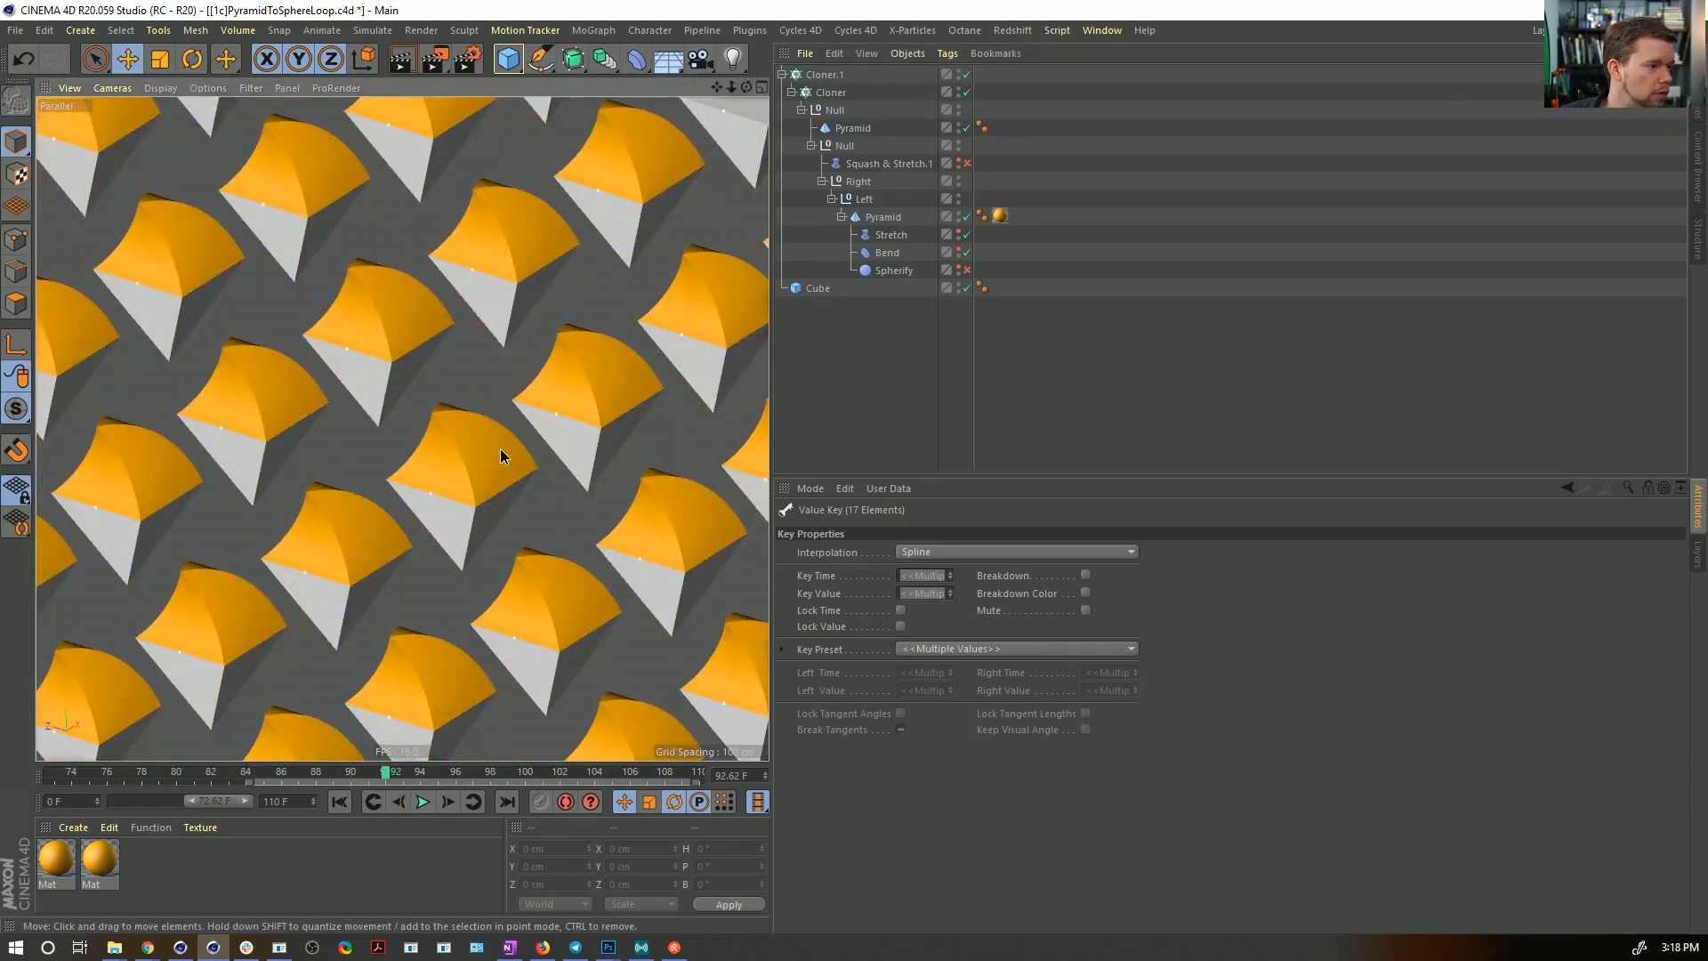
- Restore the full 0 to 110 frame range, save the scene at frame 0, and play the whole loop once
{"action": "middle_click_drag", "start_coordinate": [500, 448], "coordinate": [610, 373], "text": "alt"}
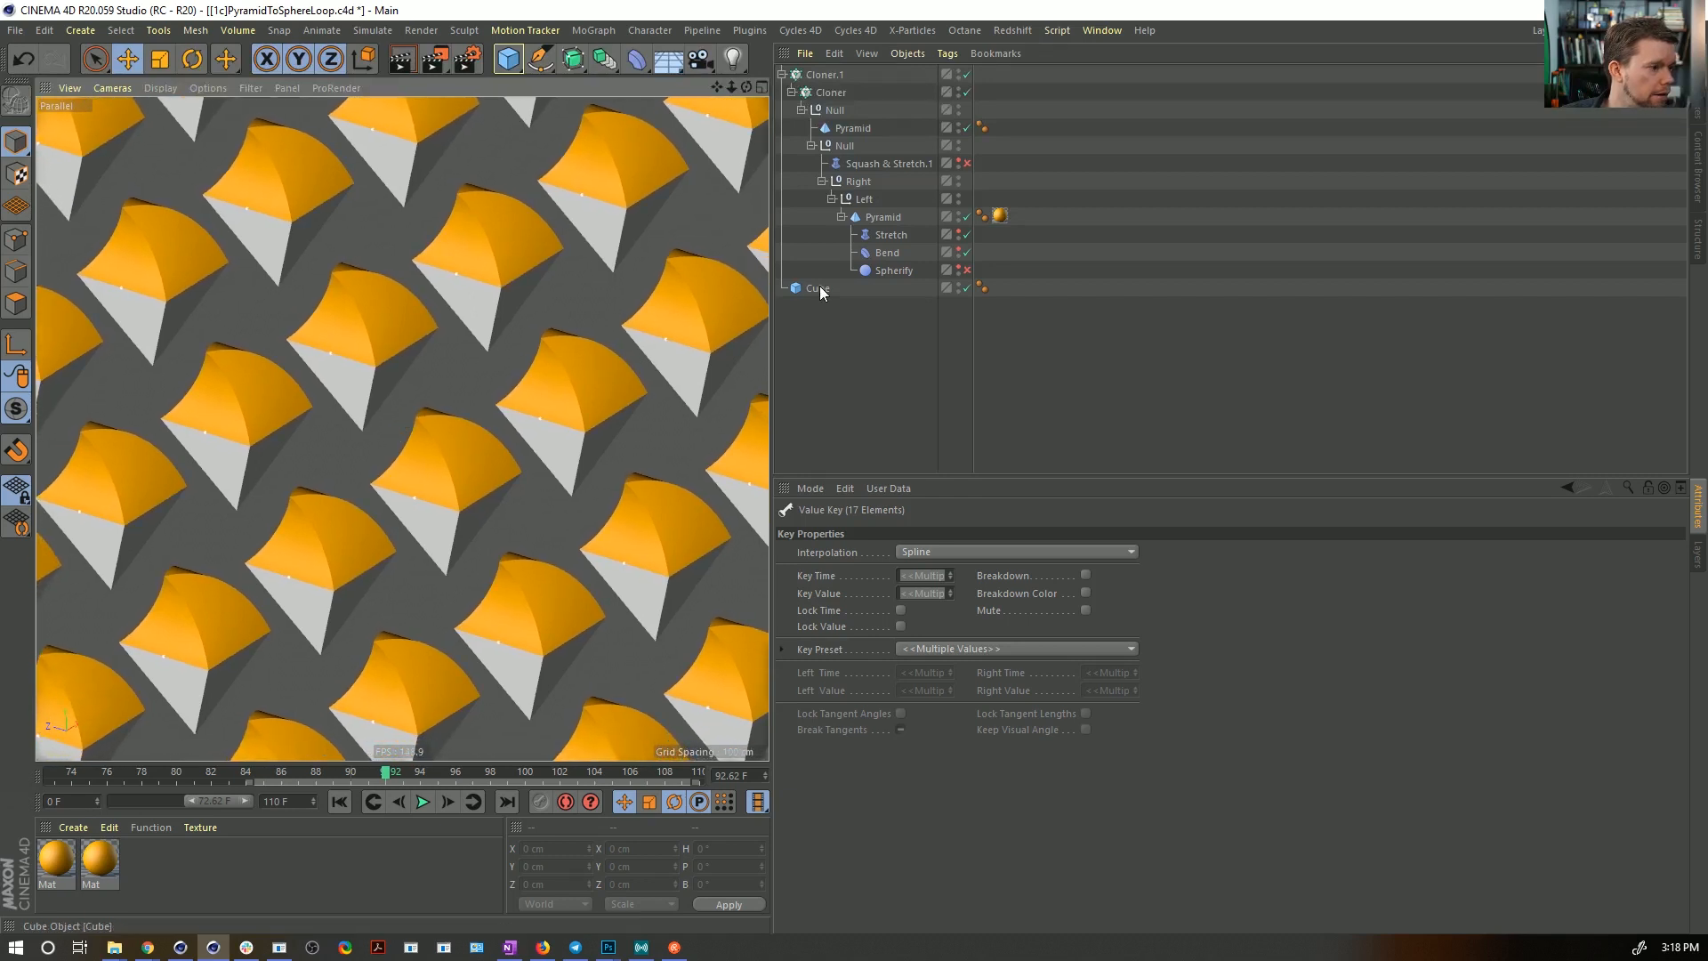
{"action": "left_click", "coordinate": [340, 801]}
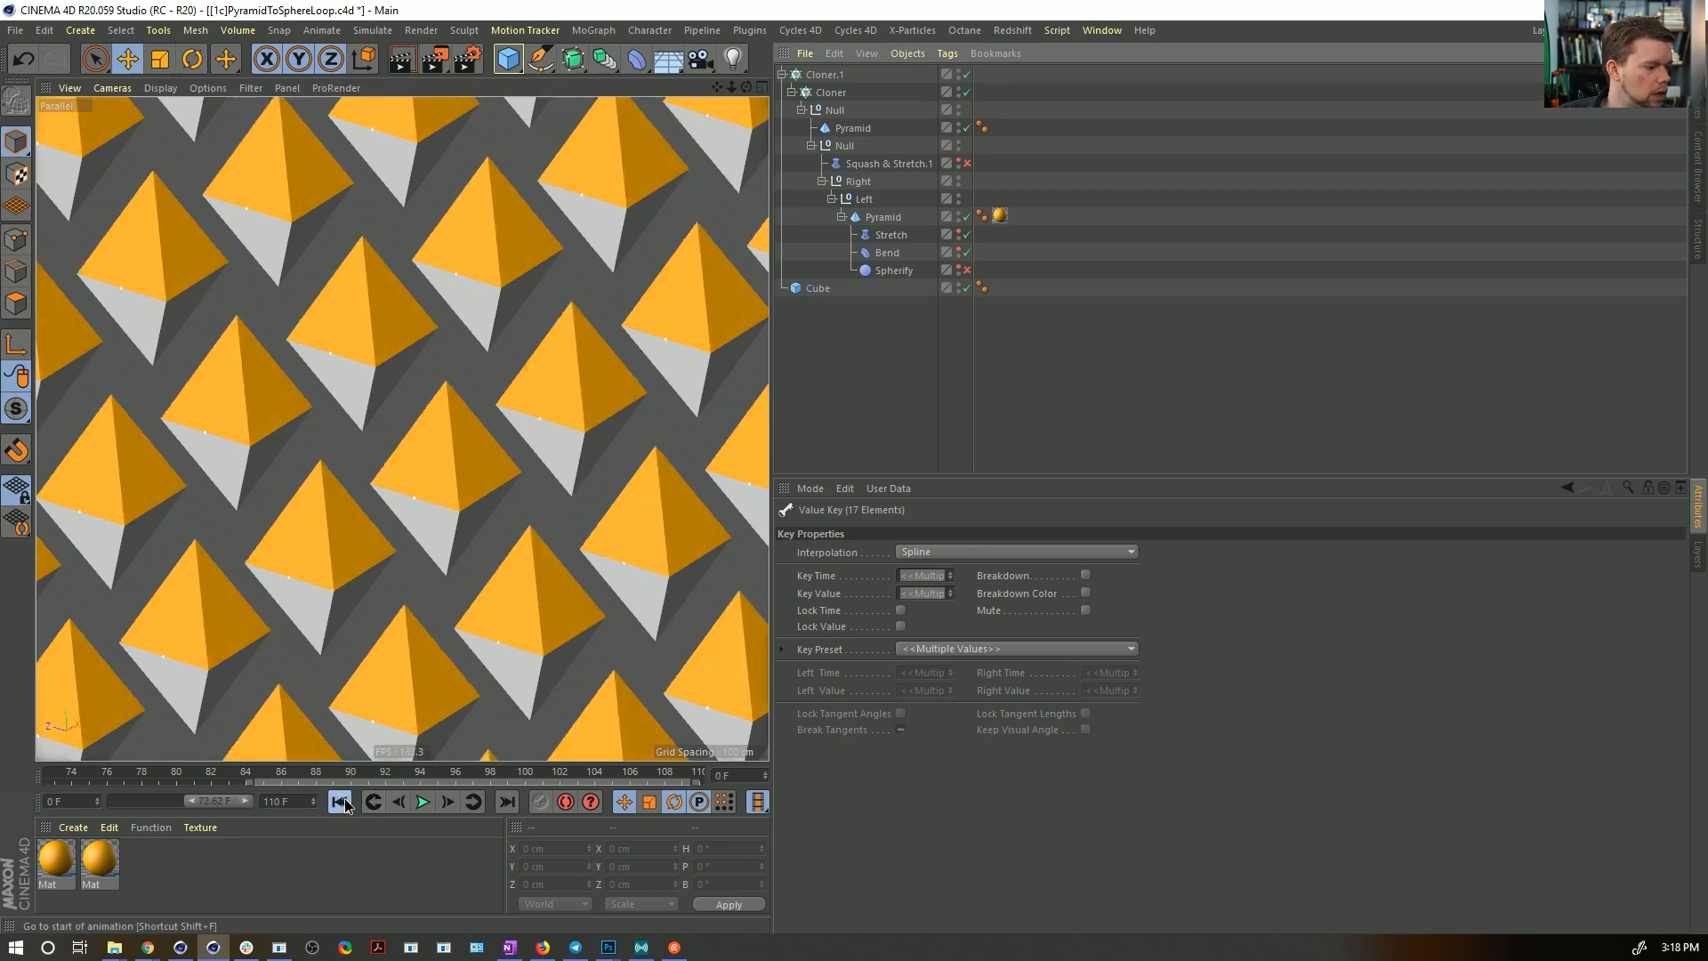
{"action": "left_click_drag", "start_coordinate": [189, 801], "coordinate": [142, 802]}
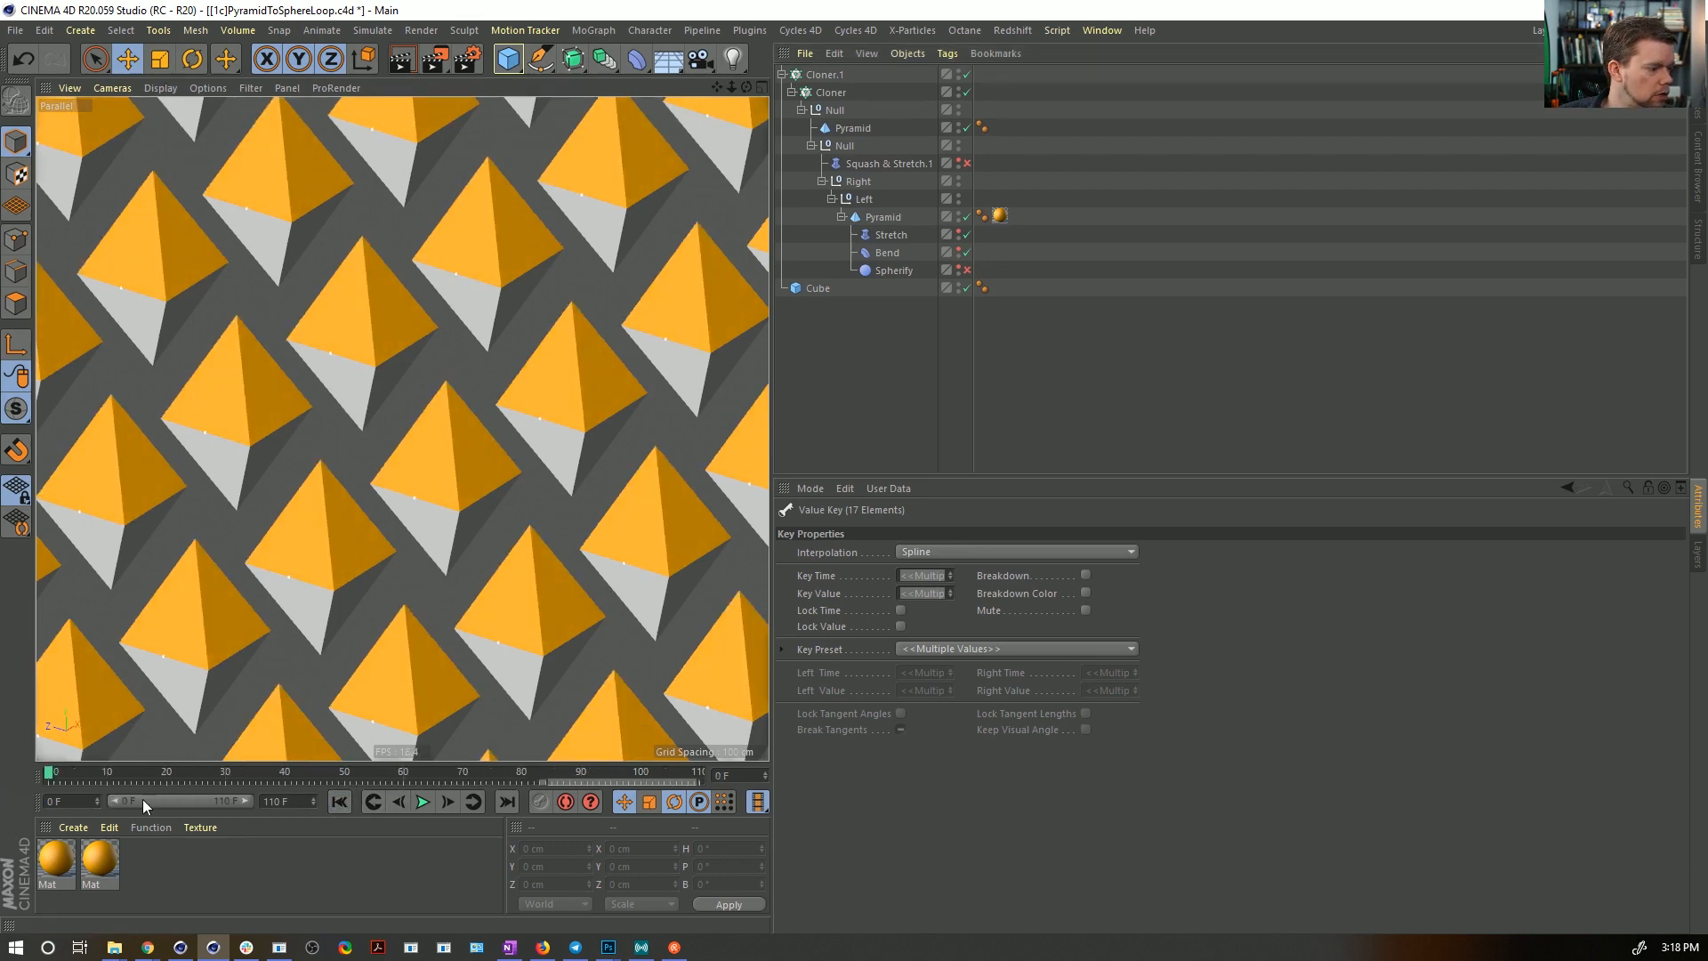
{"action": "key", "text": "ctrl+s"}
{"action": "left_click", "coordinate": [425, 800]}
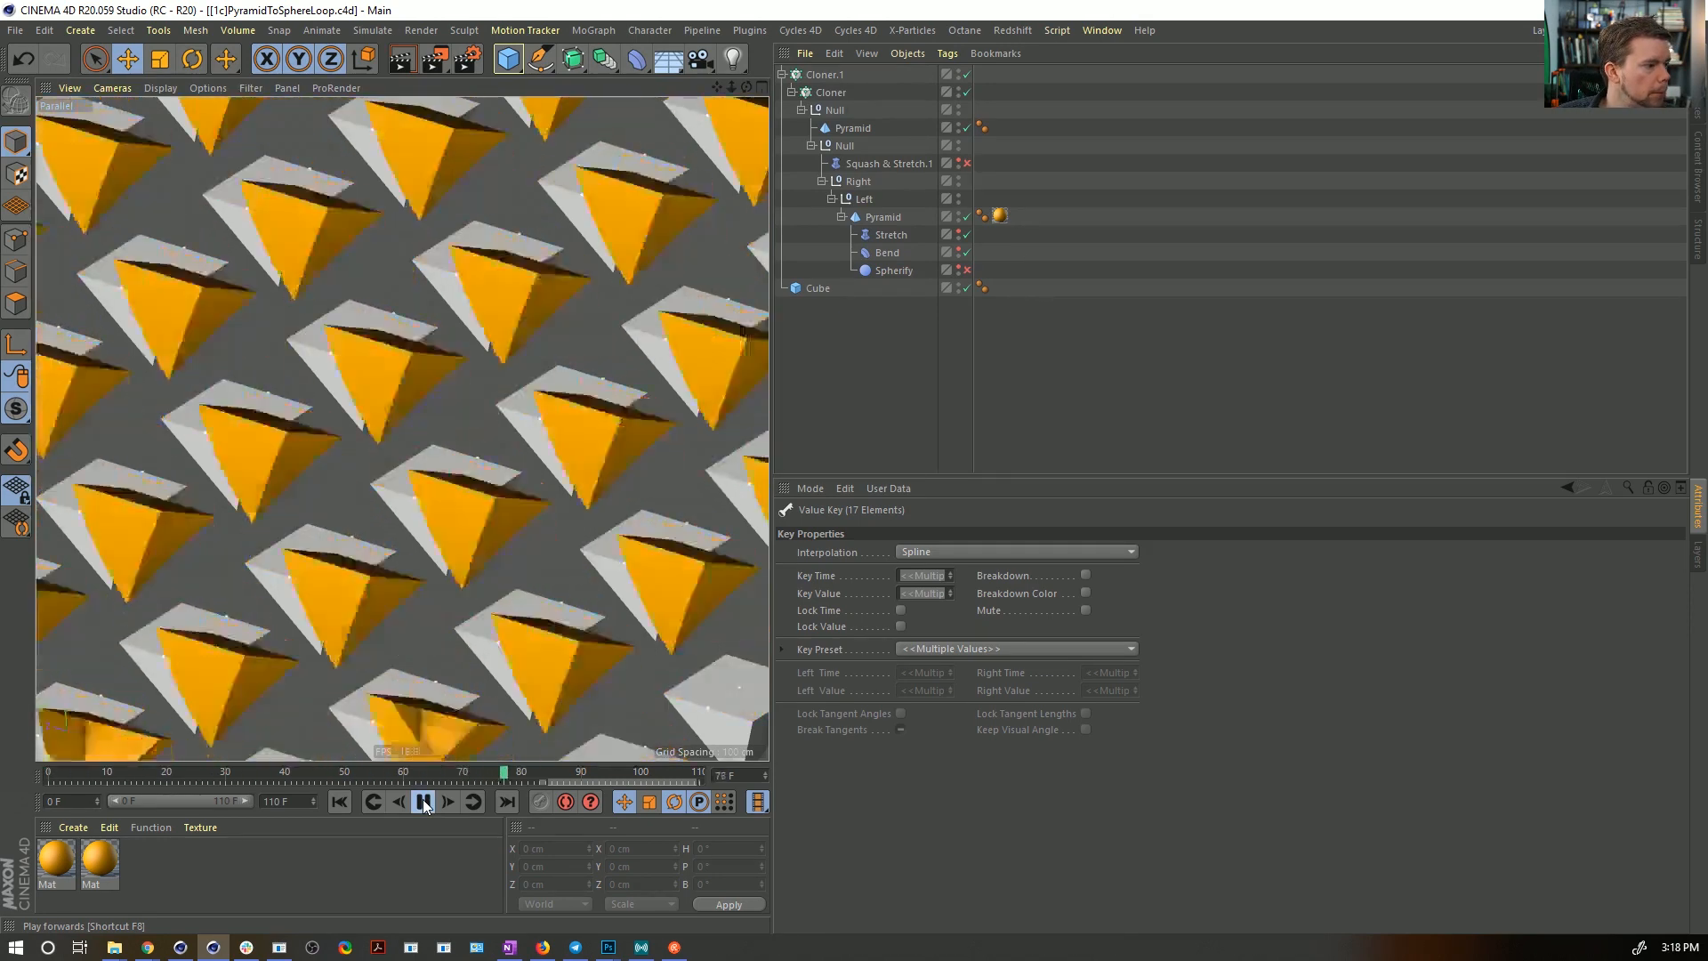
{"action": "left_click", "coordinate": [425, 802]}
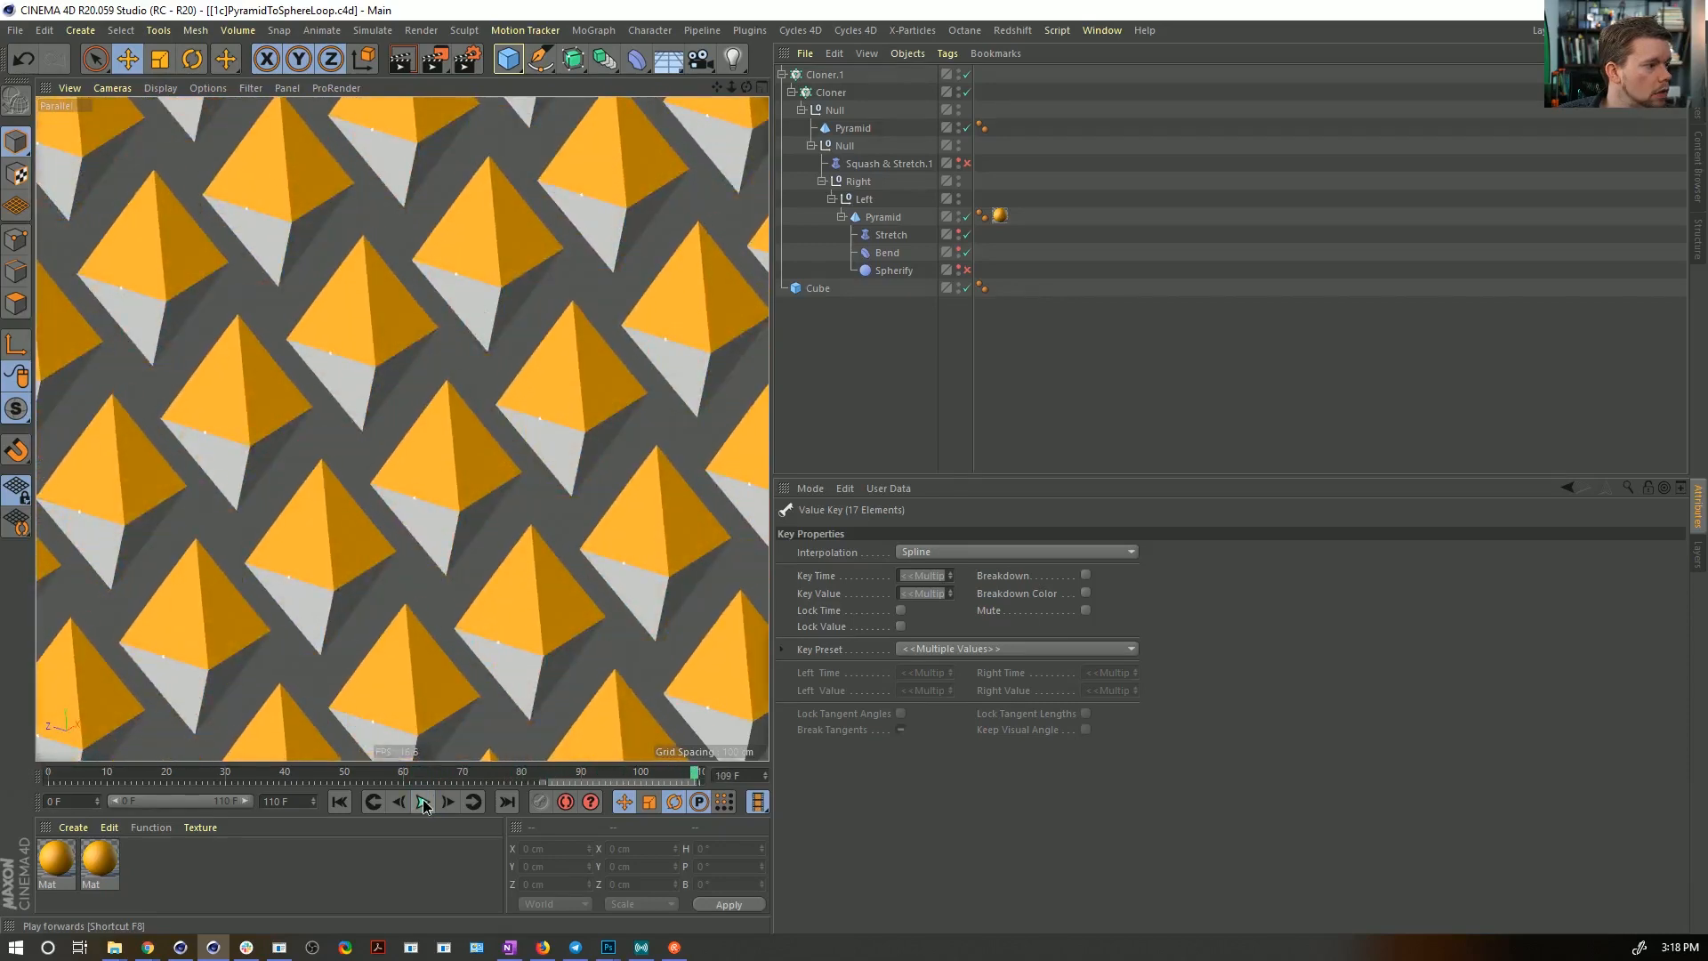
- Try a 26° per-step heading rotation on the outer Cloner and undo it
{"action": "left_click", "coordinate": [803, 77]}
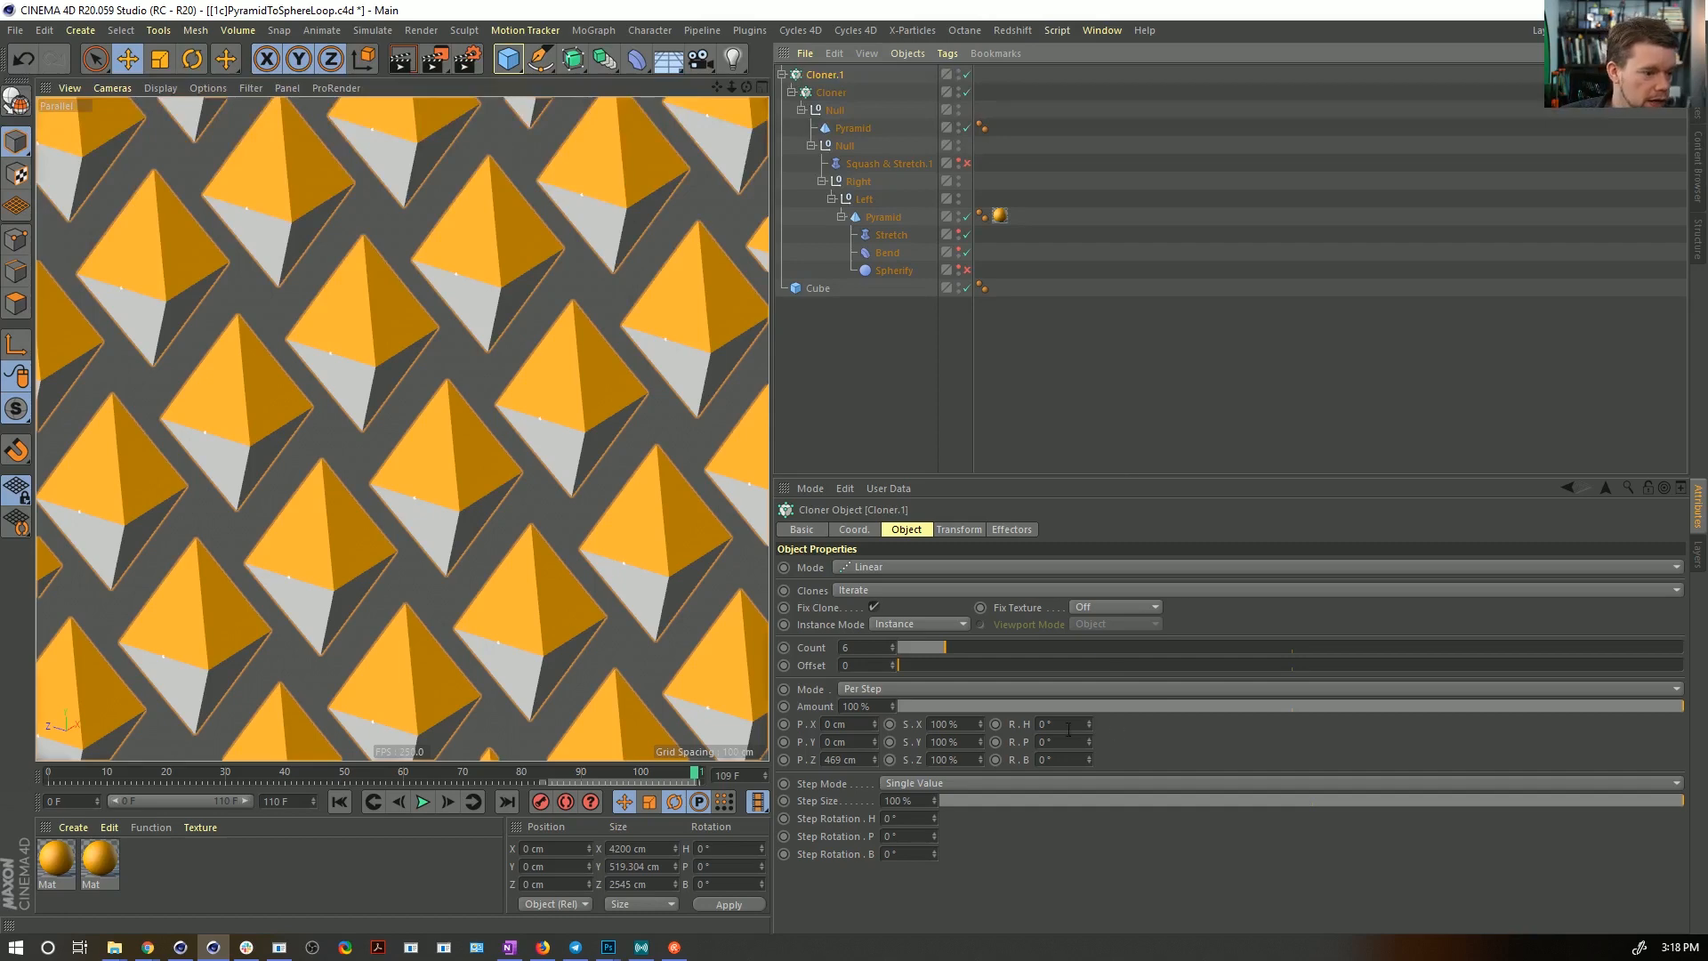
{"action": "left_click_drag", "start_coordinate": [1089, 724], "coordinate": [1117, 717]}
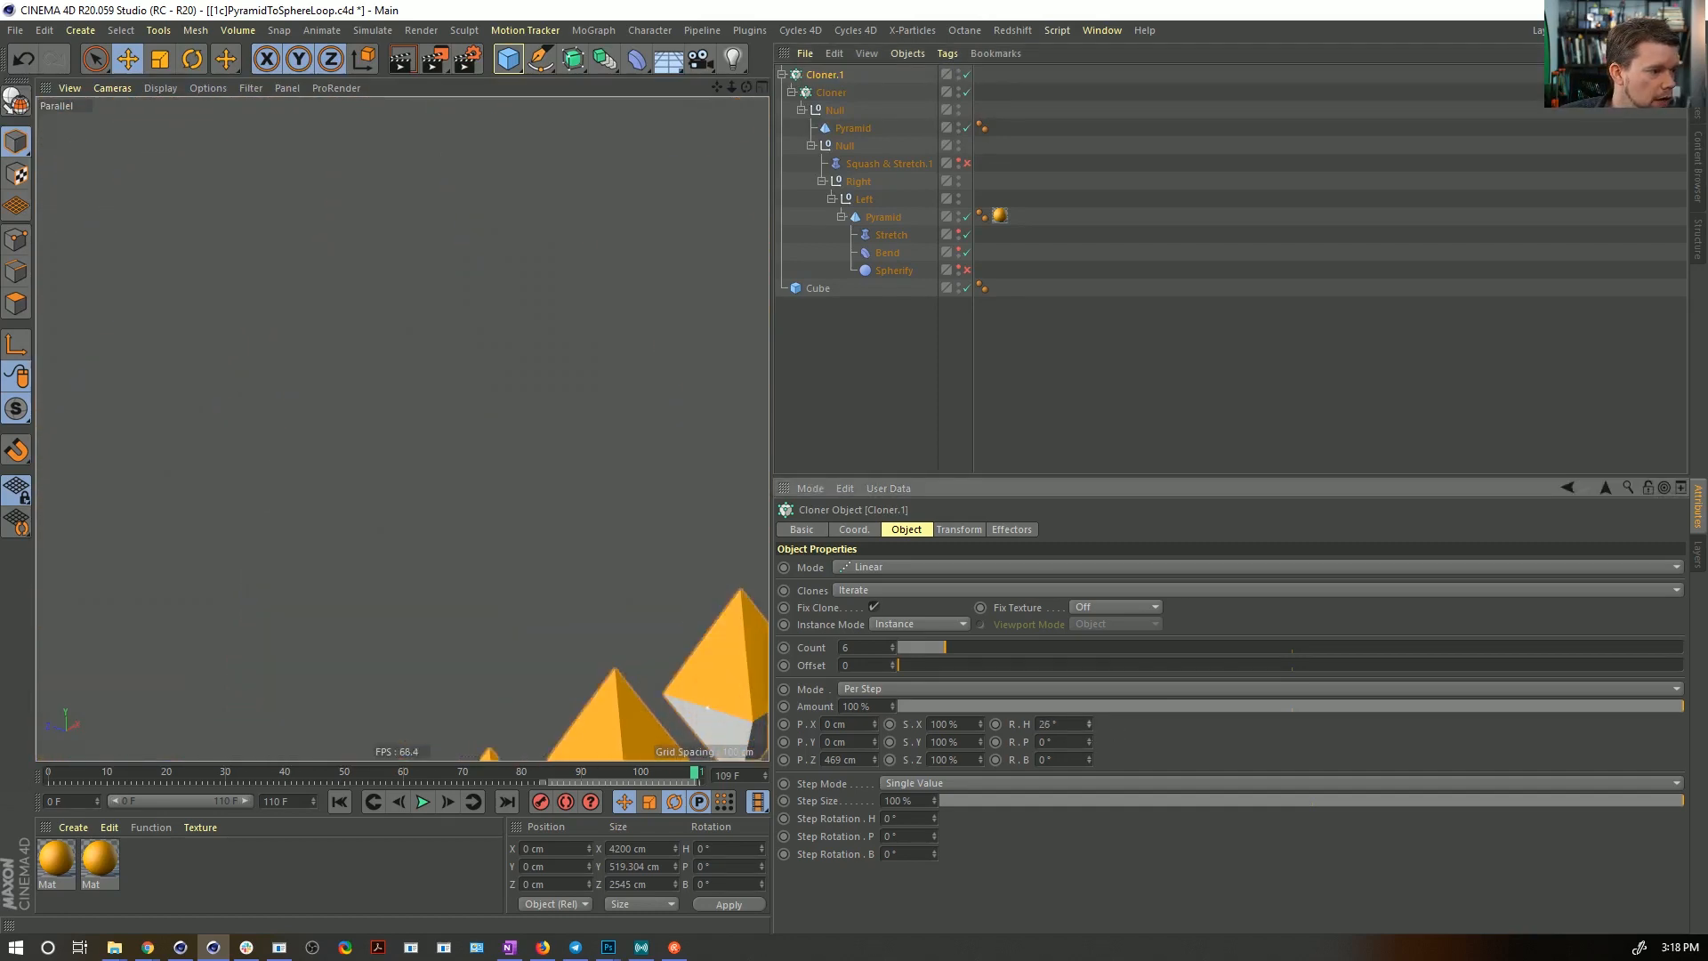
{"action": "key", "text": "ctrl+z"}
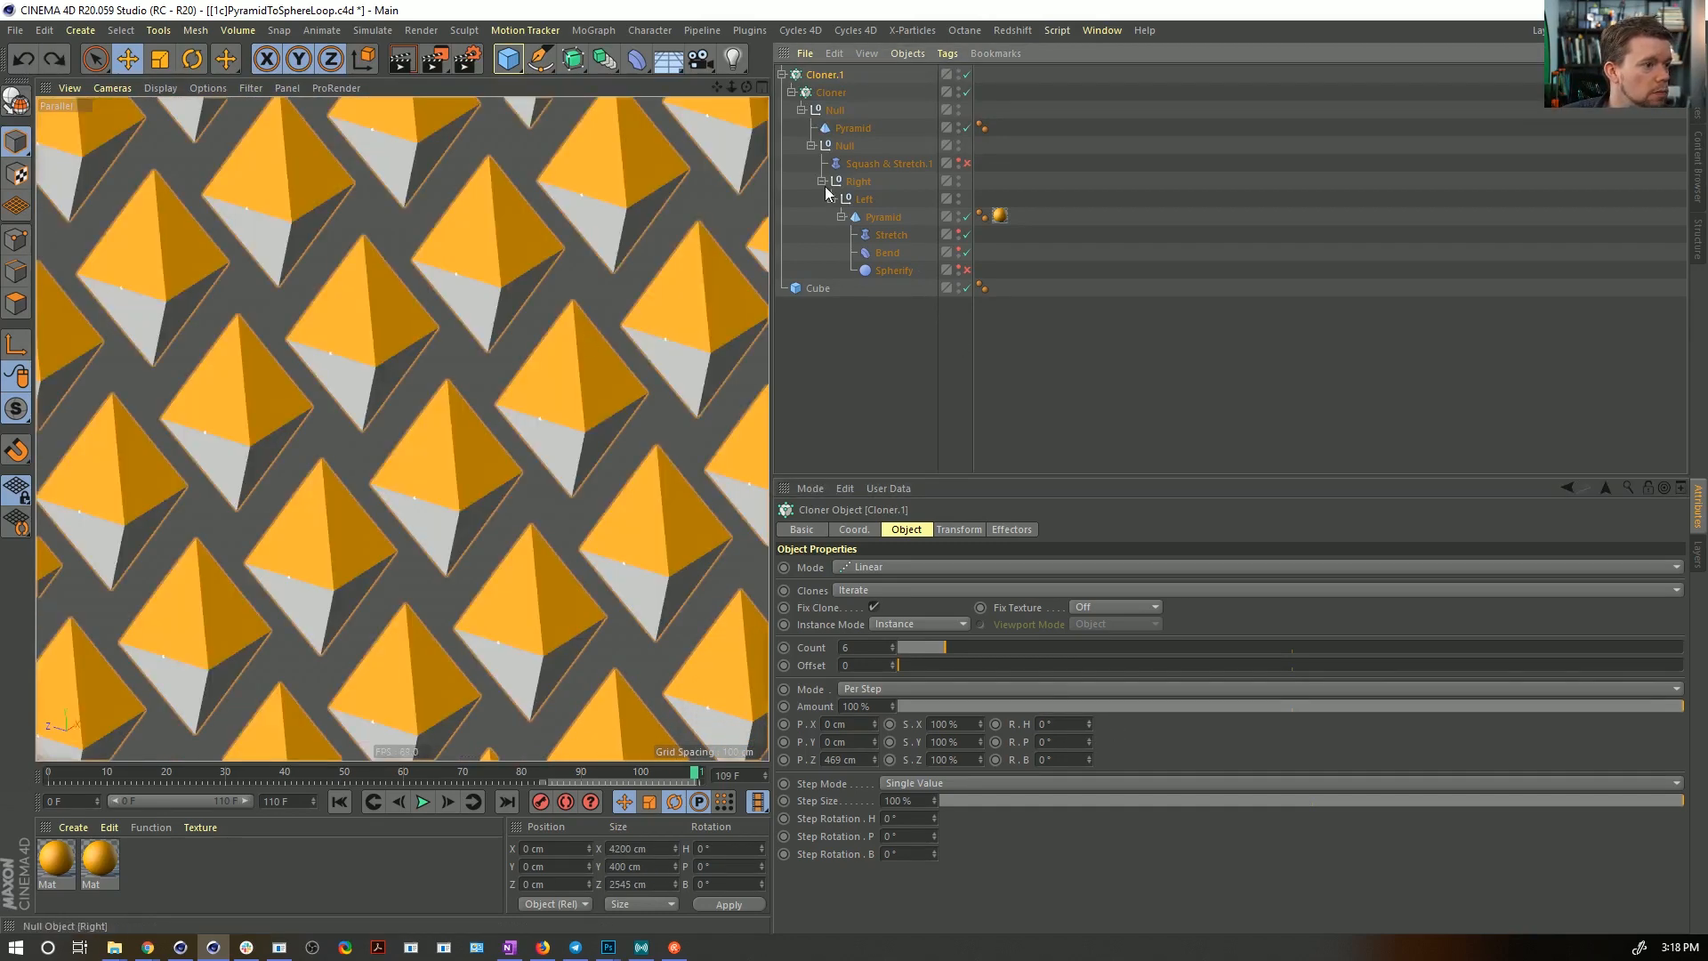
- Show the whole grid in the top view and change the inner Cloner's mode to Grid Array
{"action": "middle_click", "coordinate": [647, 169]}
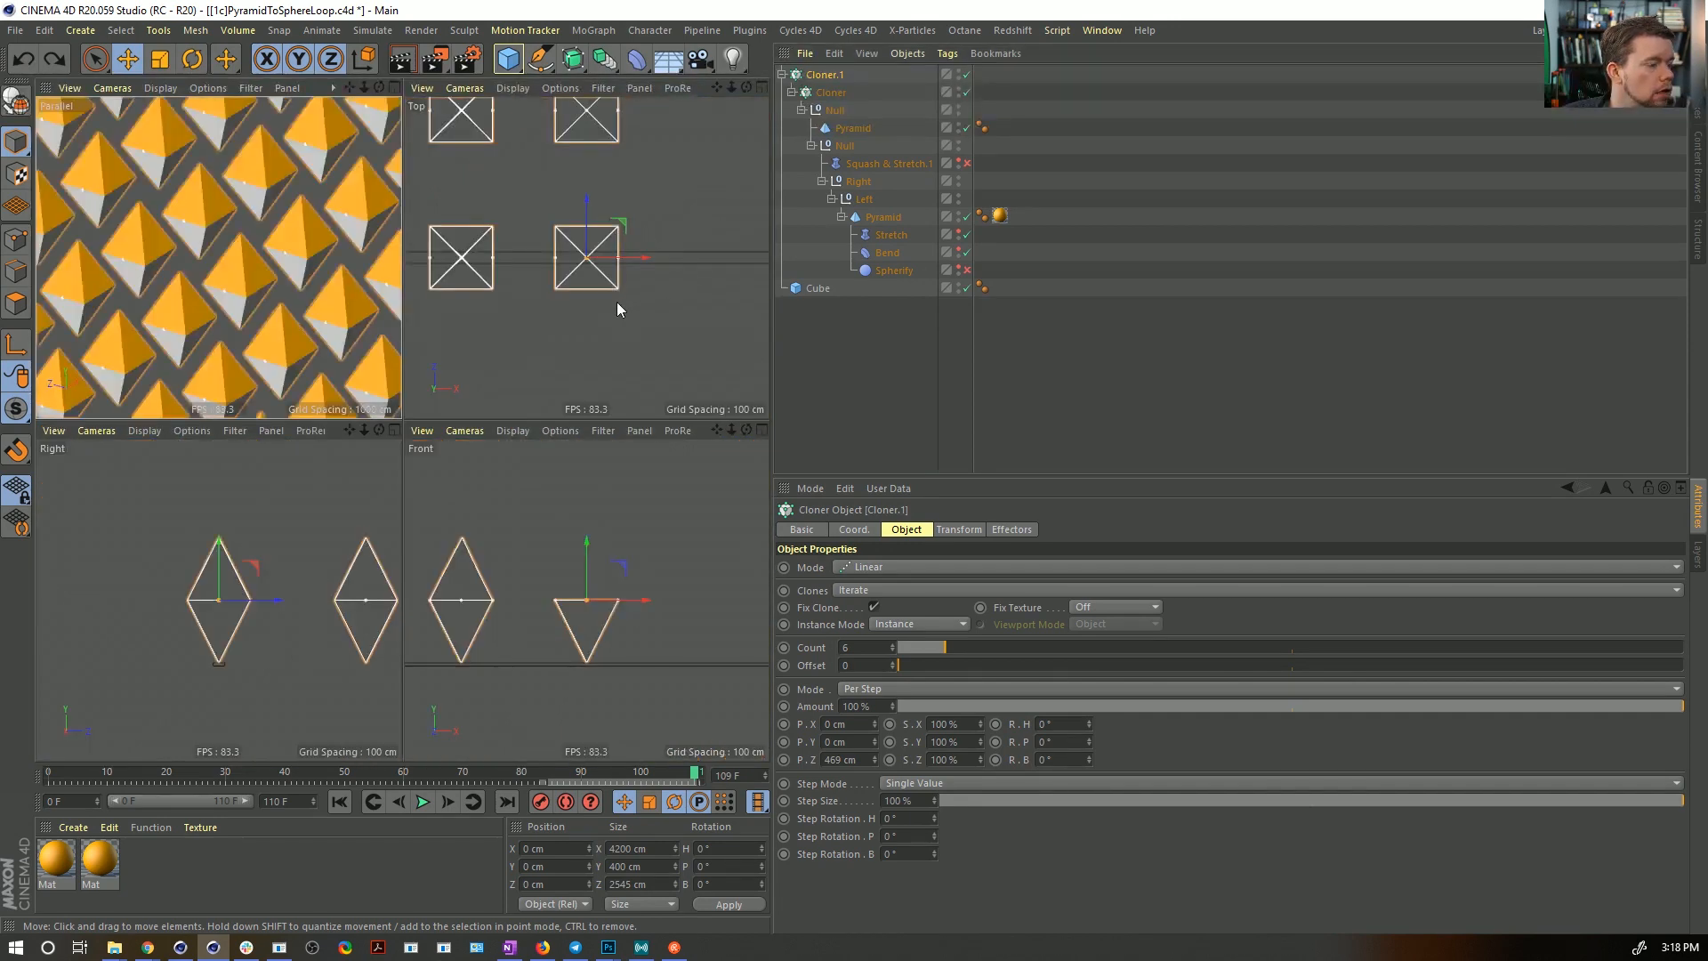
{"action": "middle_click", "coordinate": [617, 309]}
{"action": "right_click_drag", "start_coordinate": [680, 336], "coordinate": [506, 340], "text": "alt"}
{"action": "middle_click_drag", "start_coordinate": [505, 340], "coordinate": [485, 434], "text": "alt"}
{"action": "right_click_drag", "start_coordinate": [544, 420], "coordinate": [578, 417], "text": "alt"}
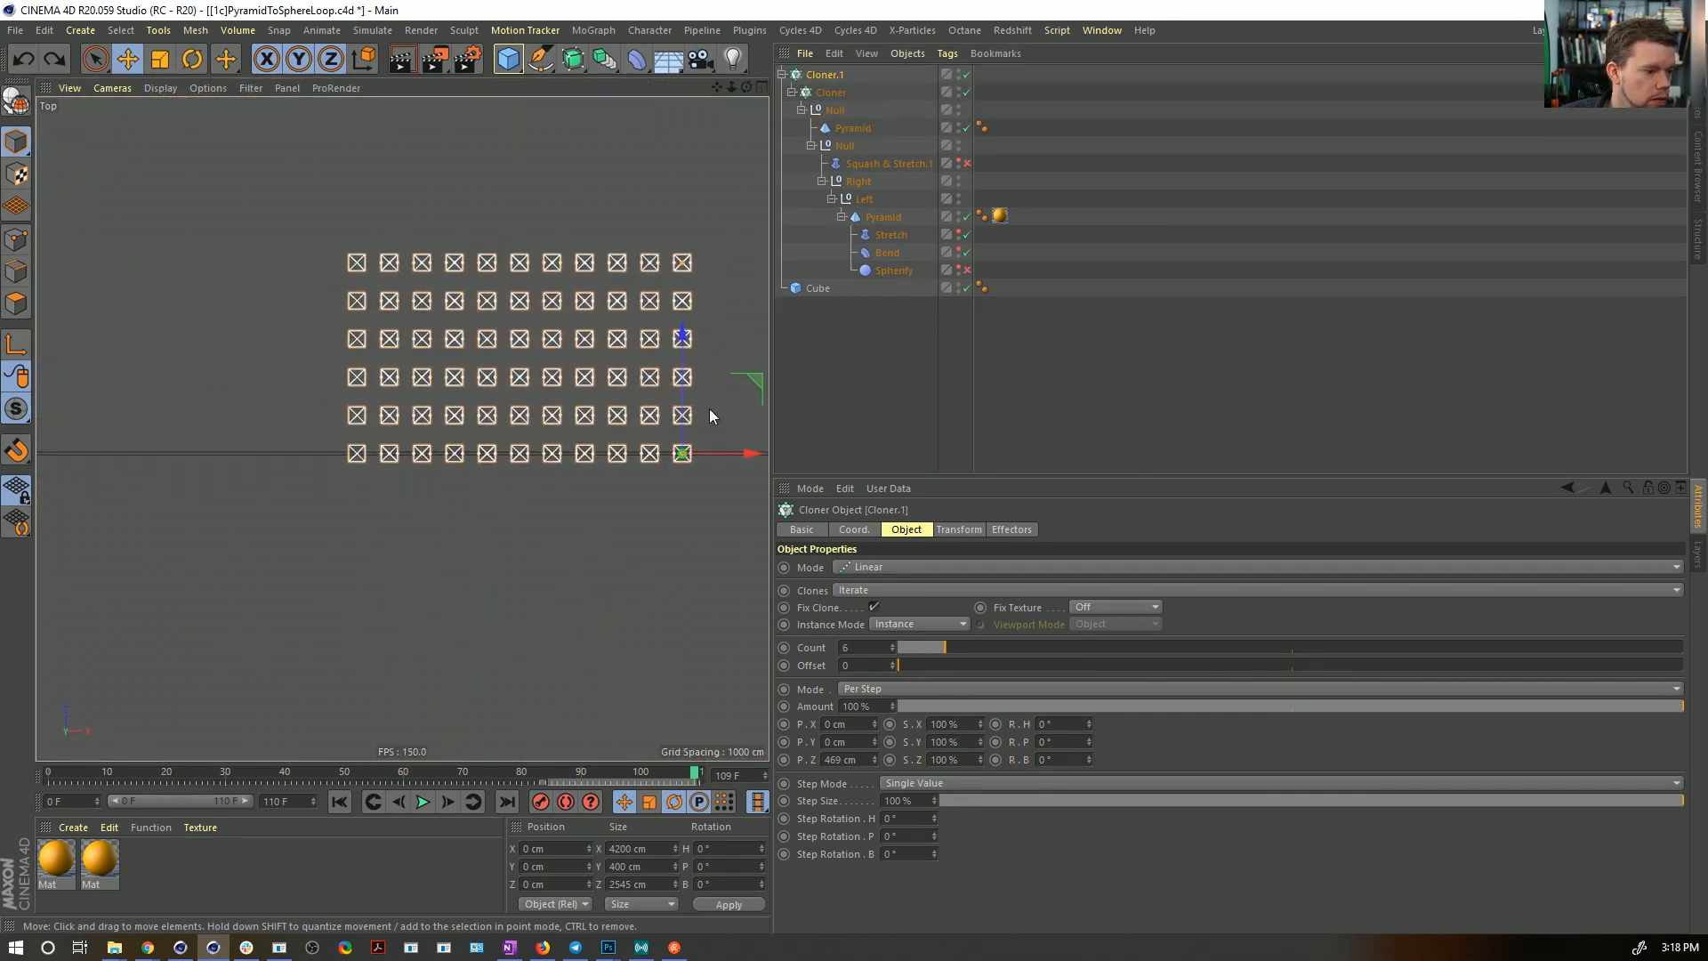
{"action": "middle_click_drag", "start_coordinate": [710, 410], "coordinate": [689, 456], "text": "alt"}
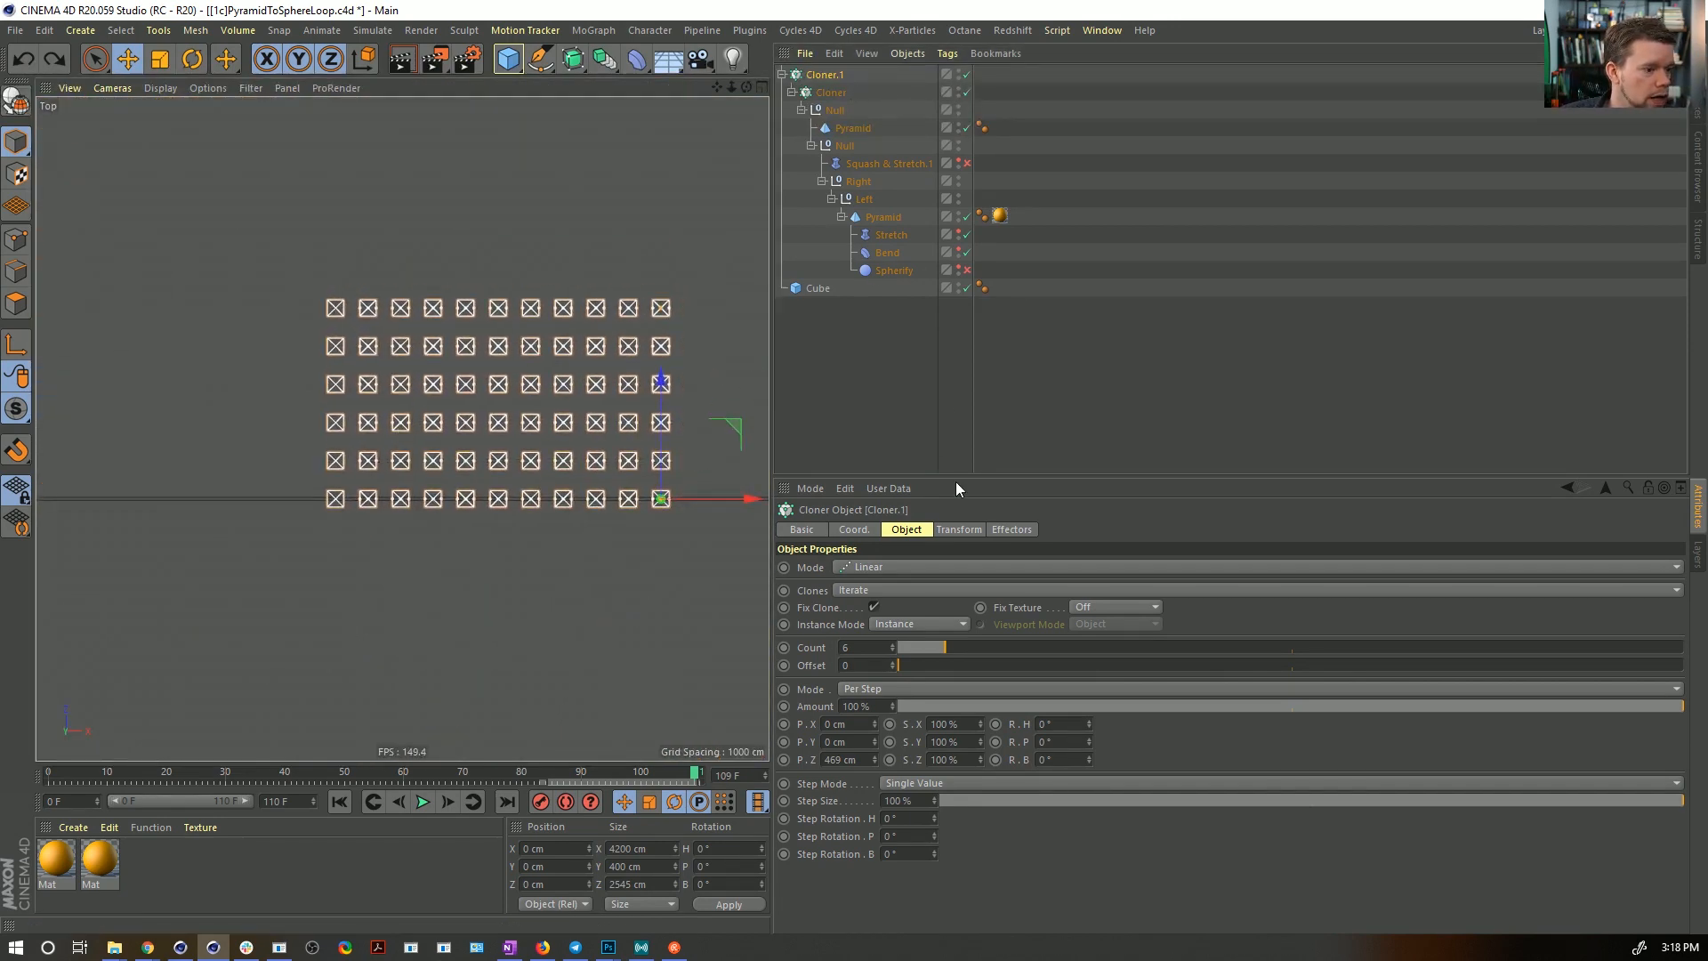
{"action": "left_click", "coordinate": [832, 93]}
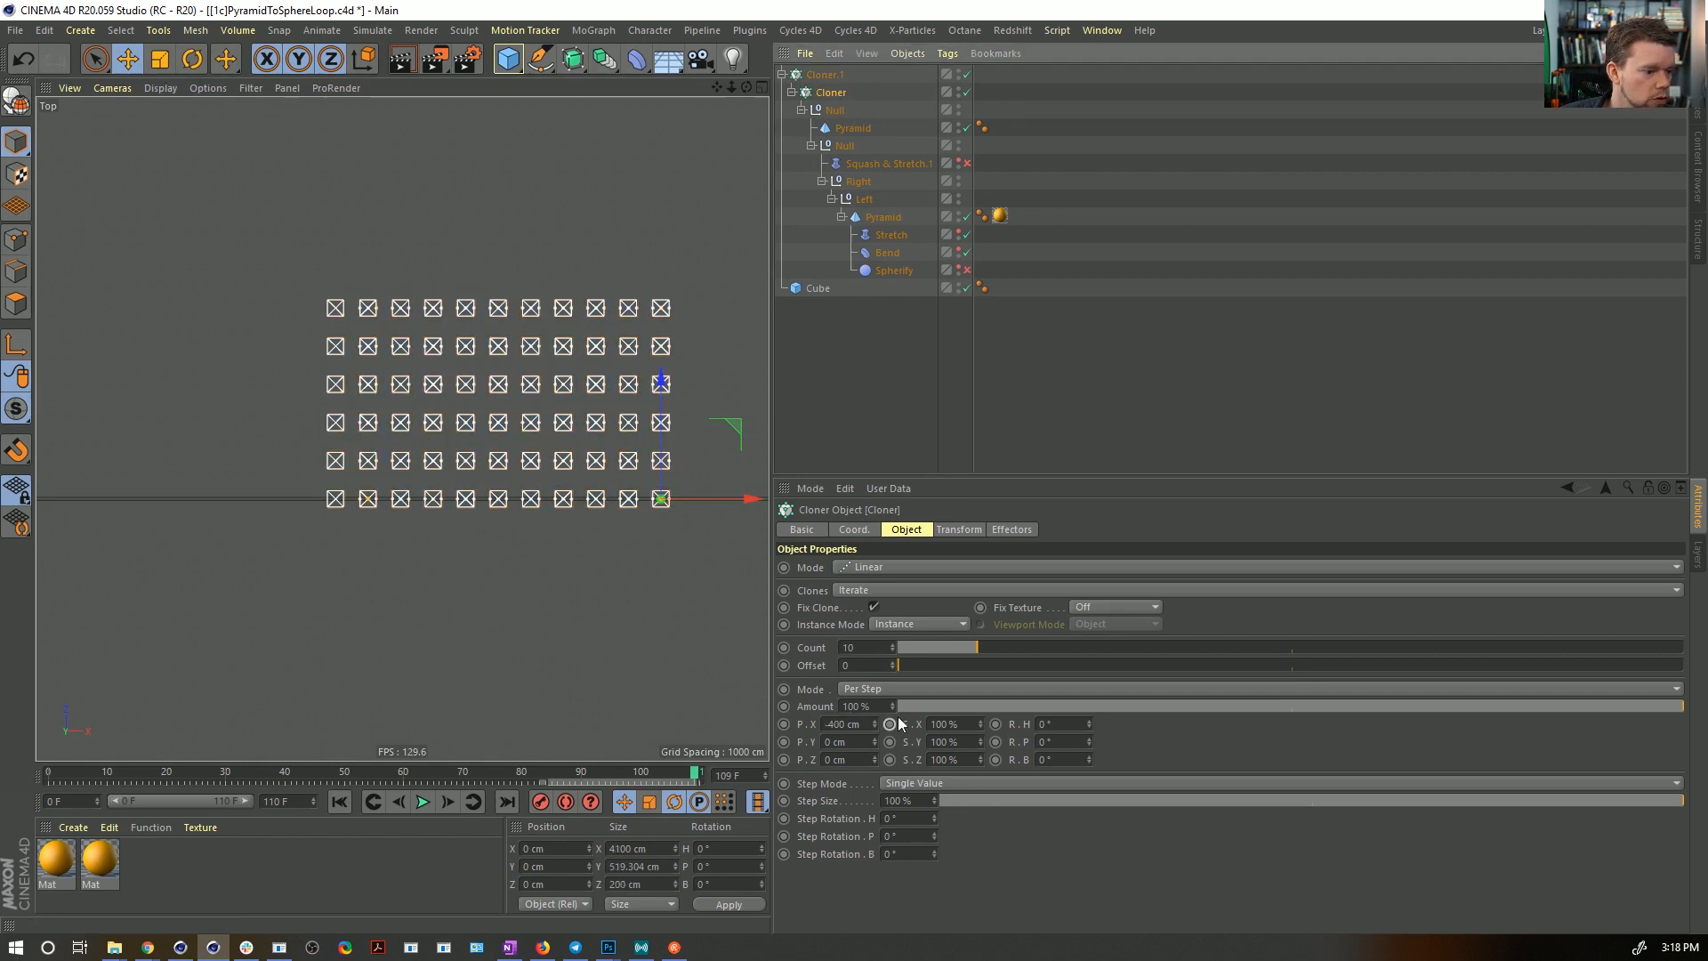
{"action": "left_click", "coordinate": [880, 568]}
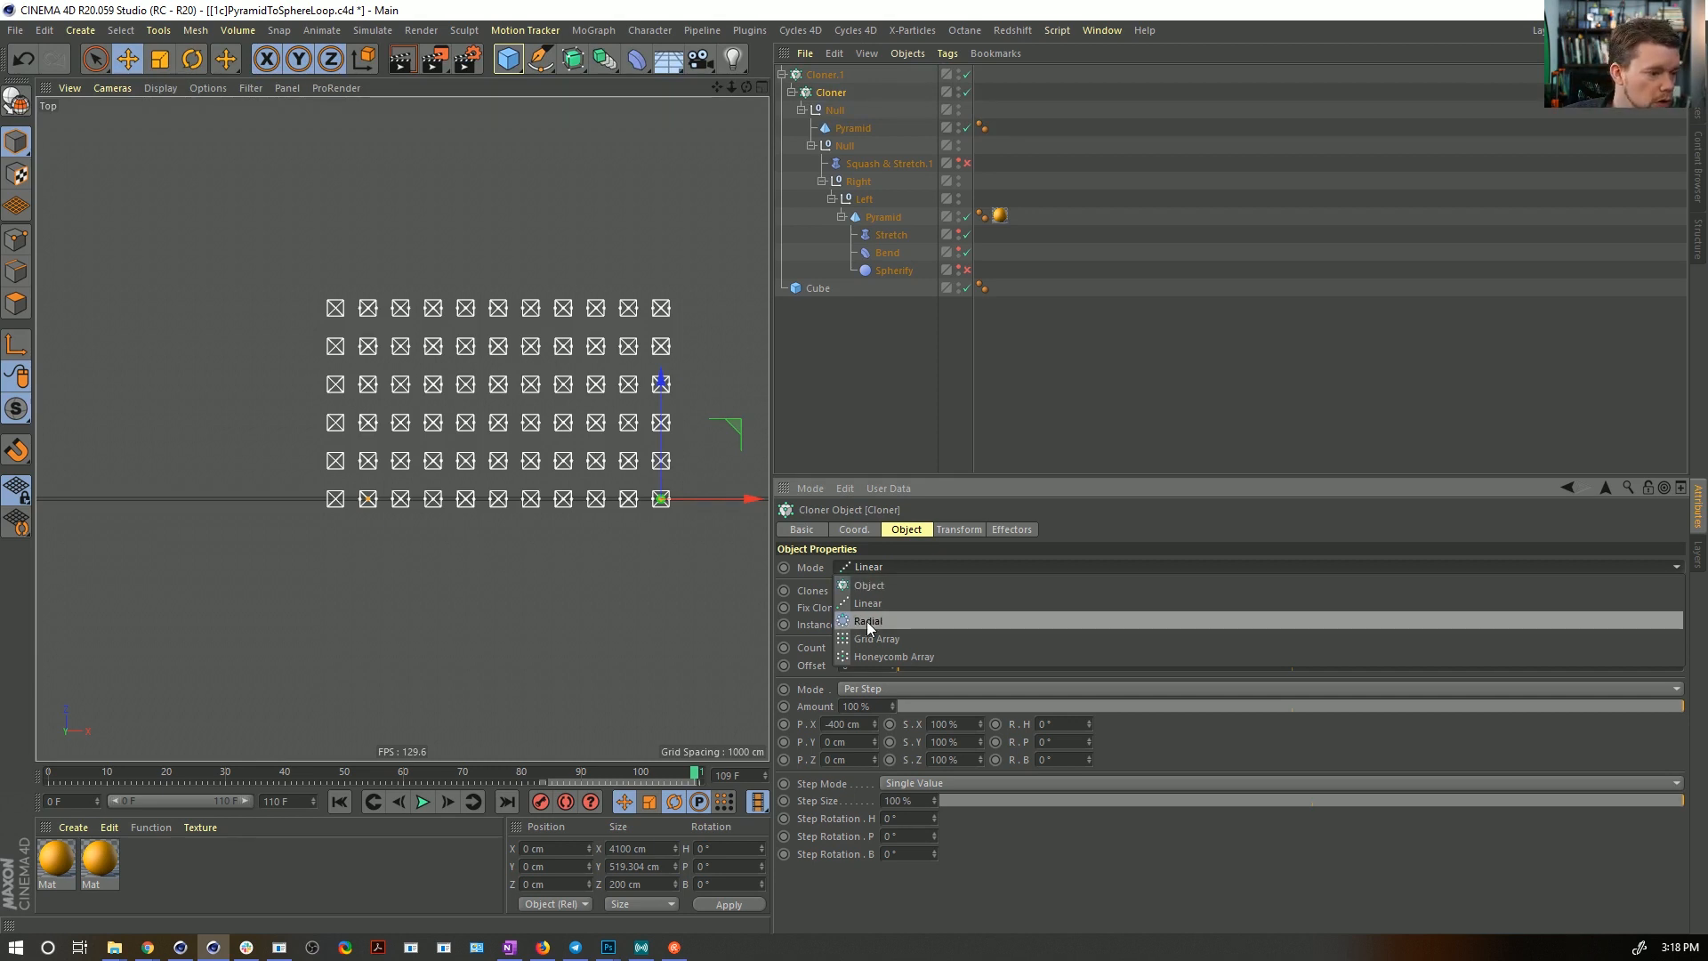
{"action": "left_click", "coordinate": [895, 640]}
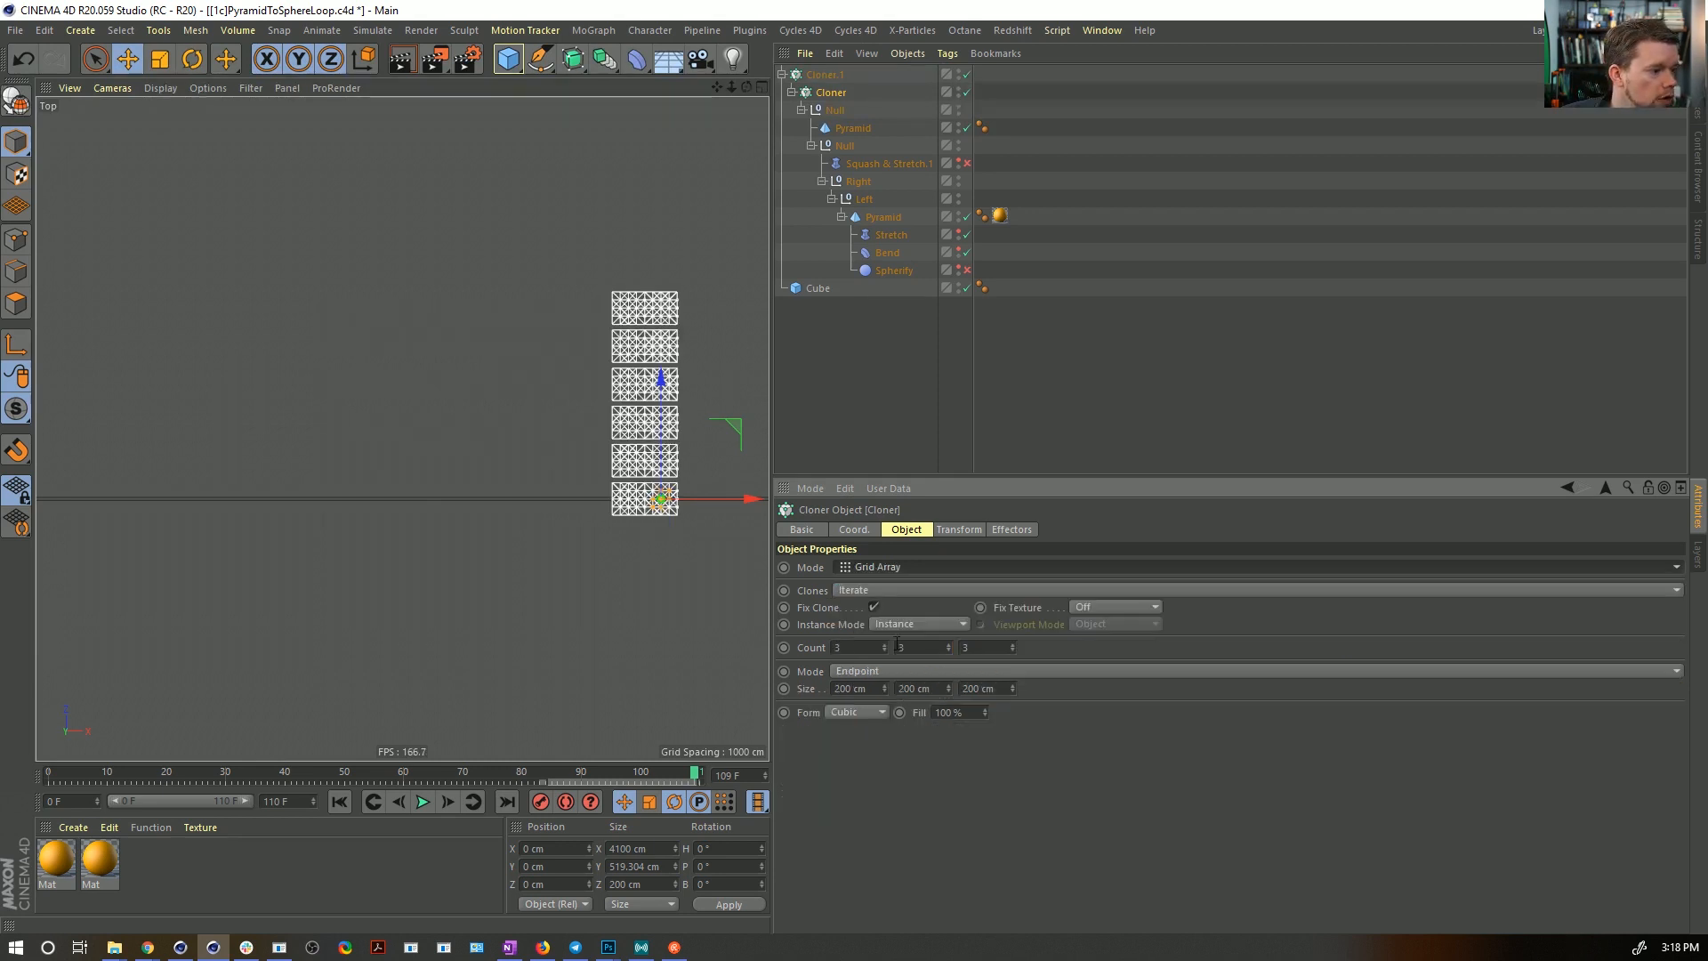
- Set the inner Cloner's grid count to 9 × 1 × 1 with Per-Step spacing of 400 cm in X
{"action": "left_click", "coordinate": [897, 649]}
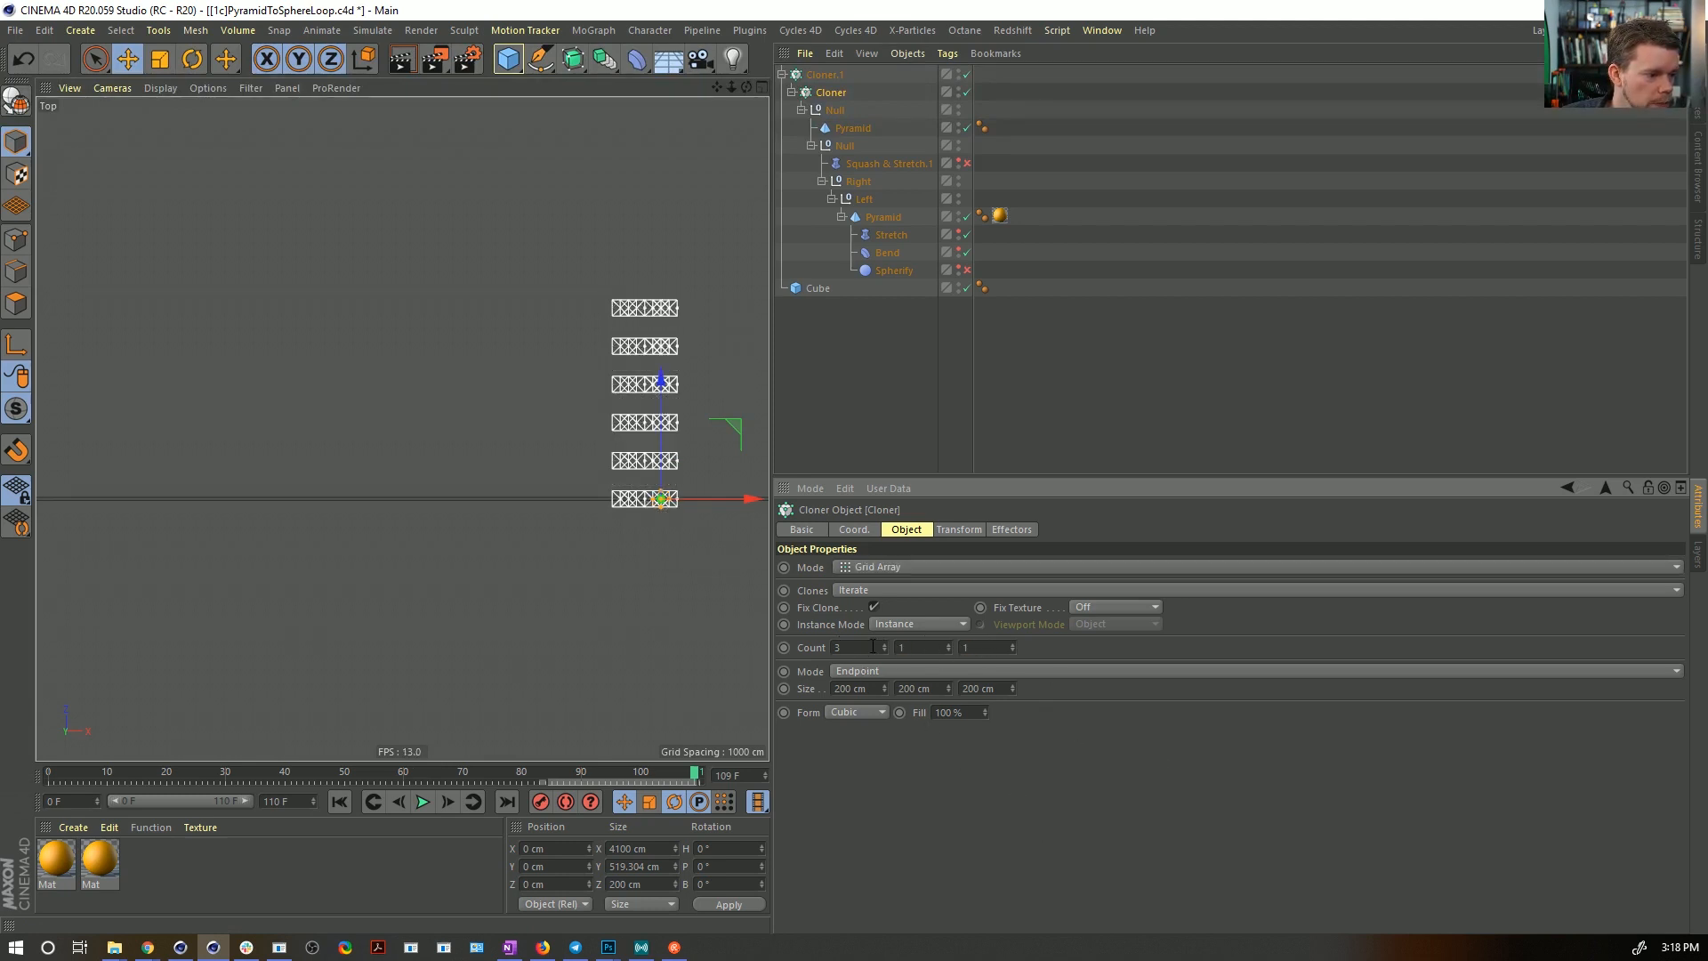
{"action": "left_click", "coordinate": [864, 674]}
{"action": "left_click", "coordinate": [870, 691]}
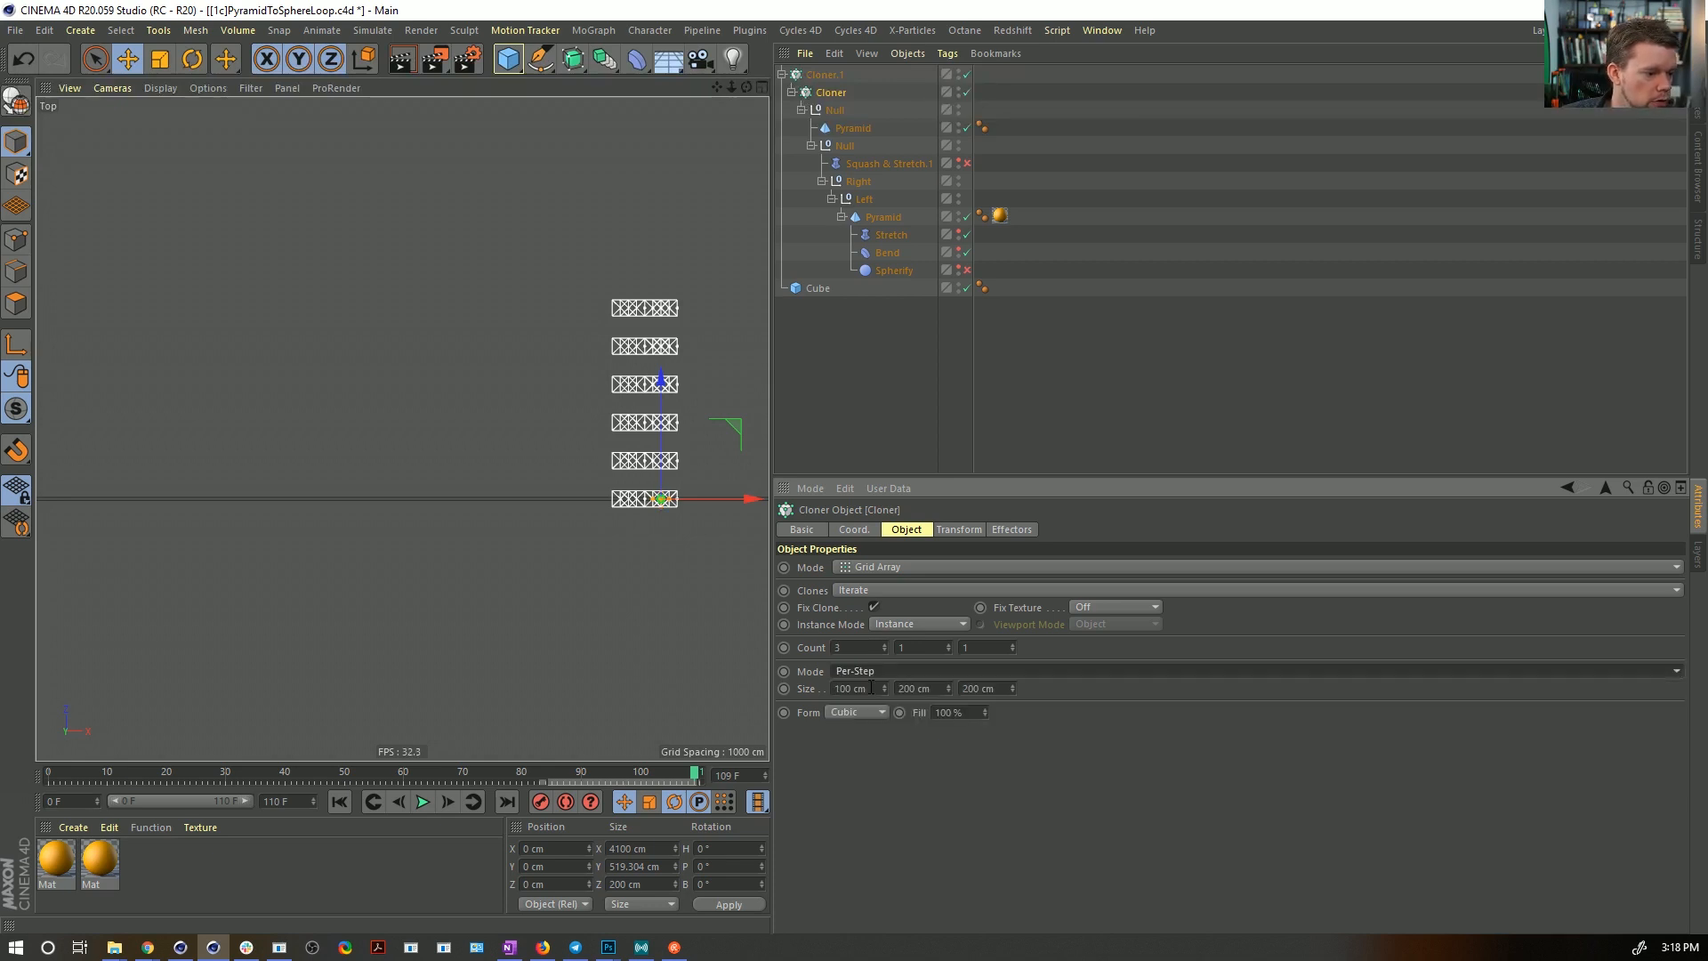
{"action": "left_click_drag", "start_coordinate": [870, 689], "coordinate": [714, 658]}
{"action": "type", "text": "400"}
{"action": "key", "text": "Return"}
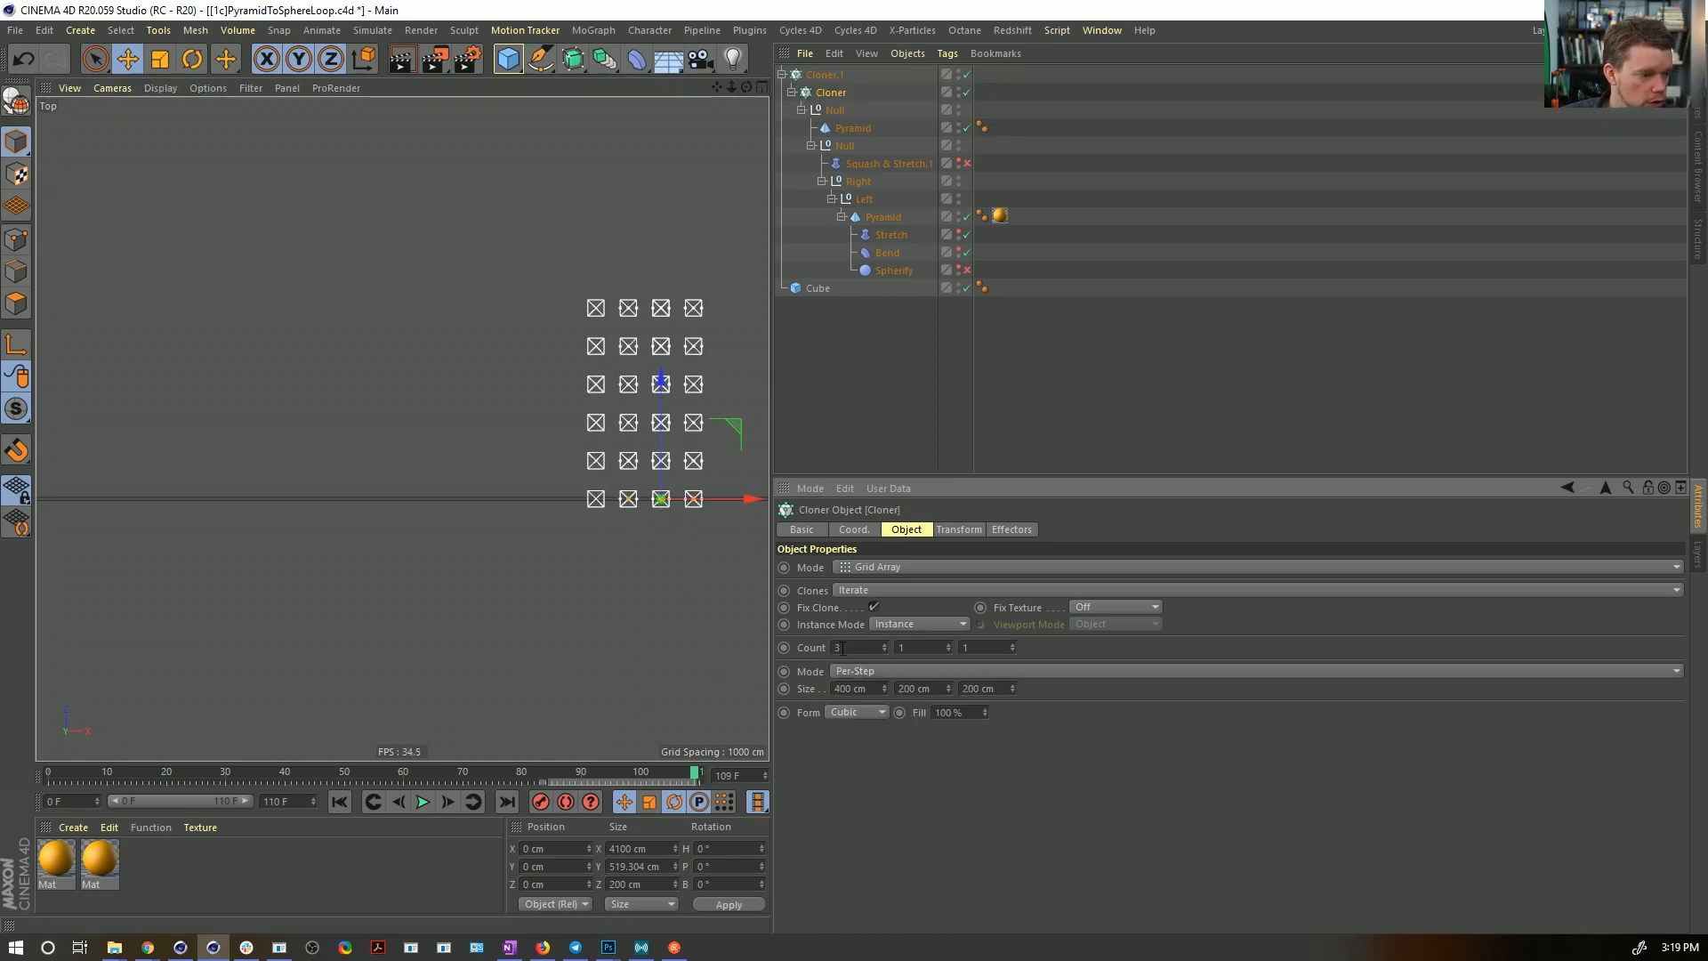
{"action": "left_click_drag", "start_coordinate": [885, 650], "coordinate": [884, 649]}
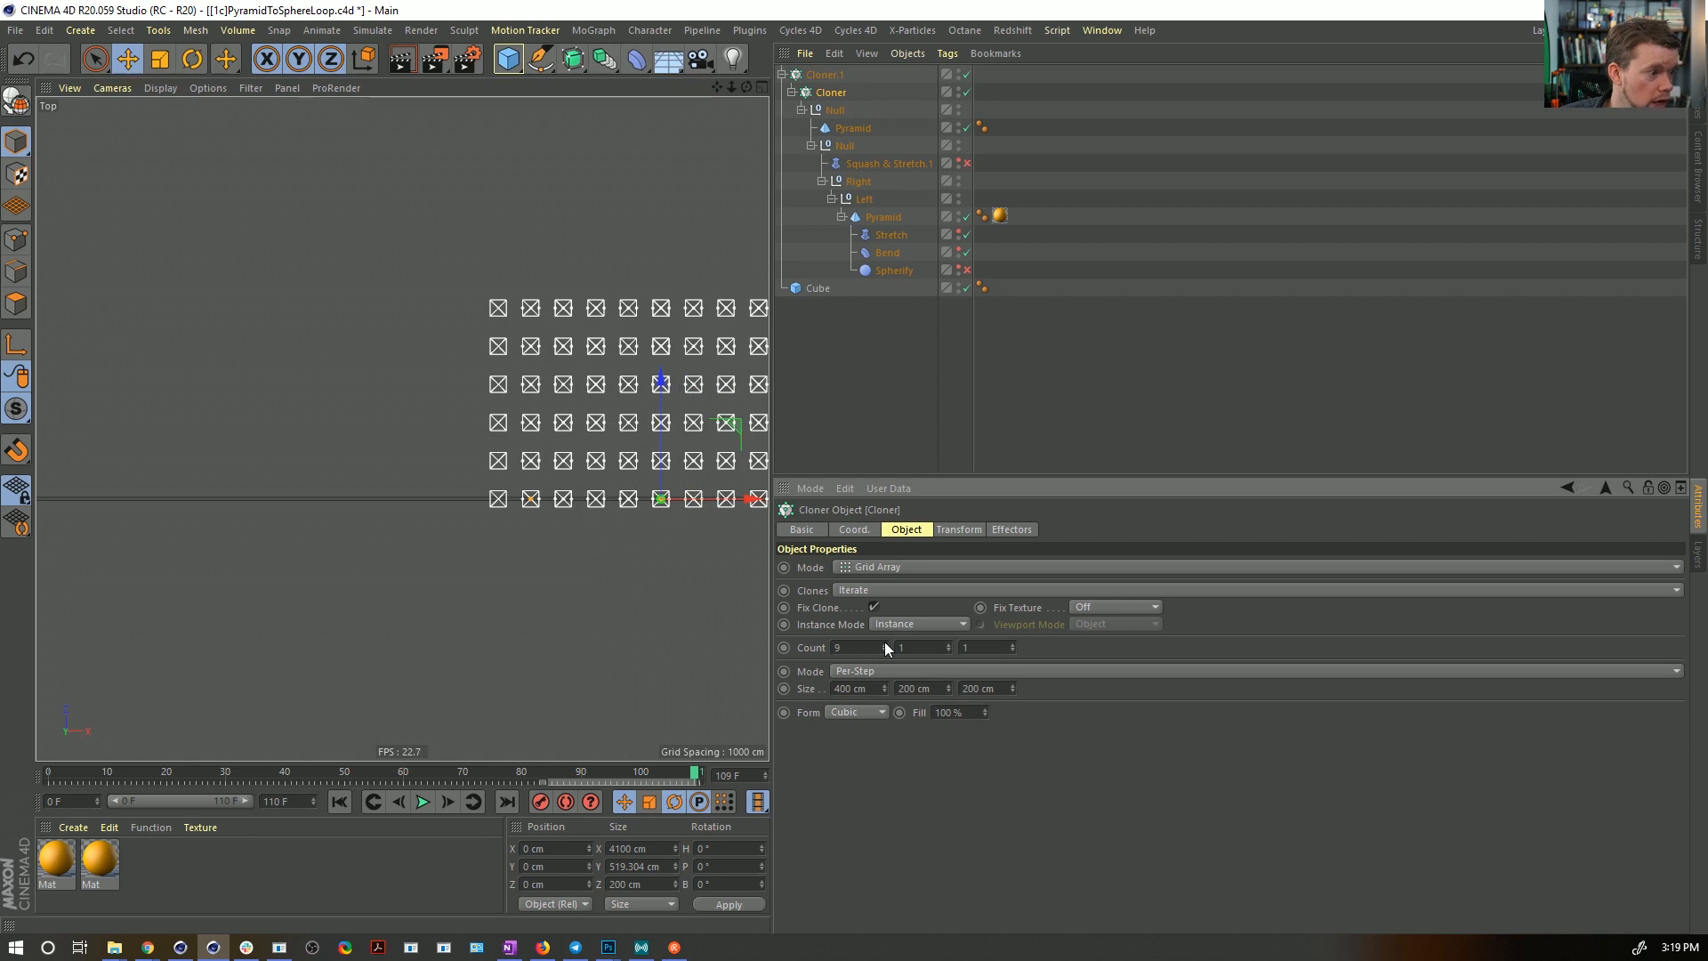
{"action": "middle_click_drag", "start_coordinate": [670, 458], "coordinate": [585, 469], "text": "alt"}
- Try a 19° per-step bank rotation on the outer Cloner and undo it
{"action": "left_click", "coordinate": [823, 77]}
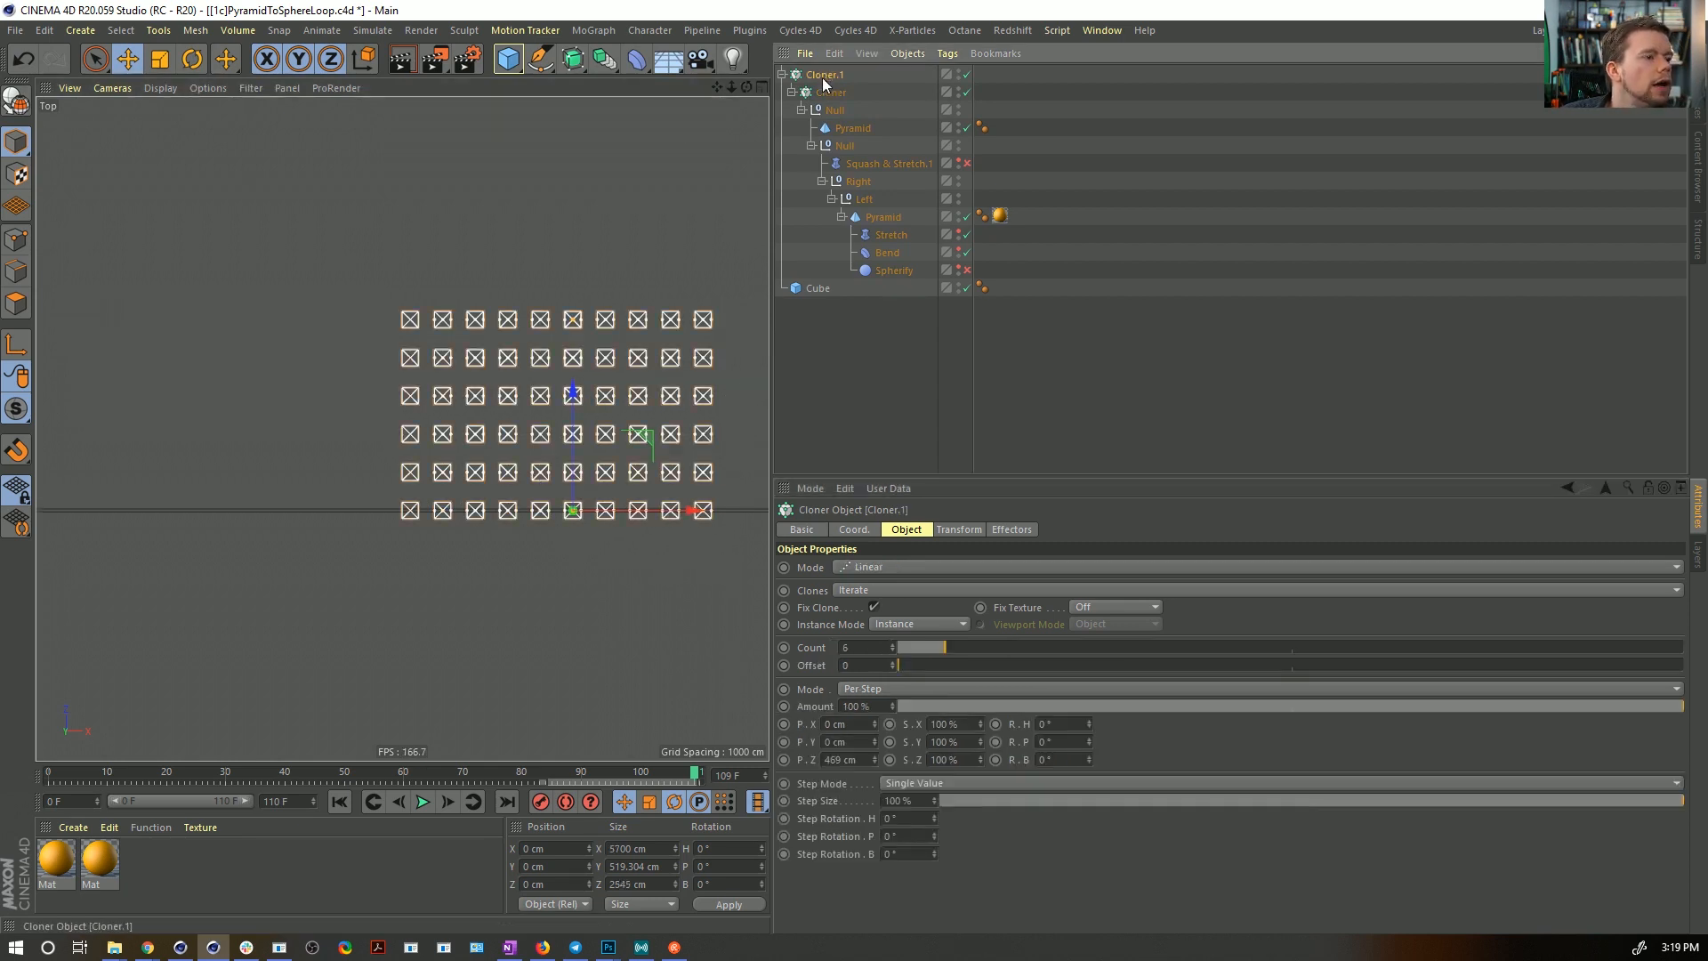
{"action": "left_click", "coordinate": [1086, 757]}
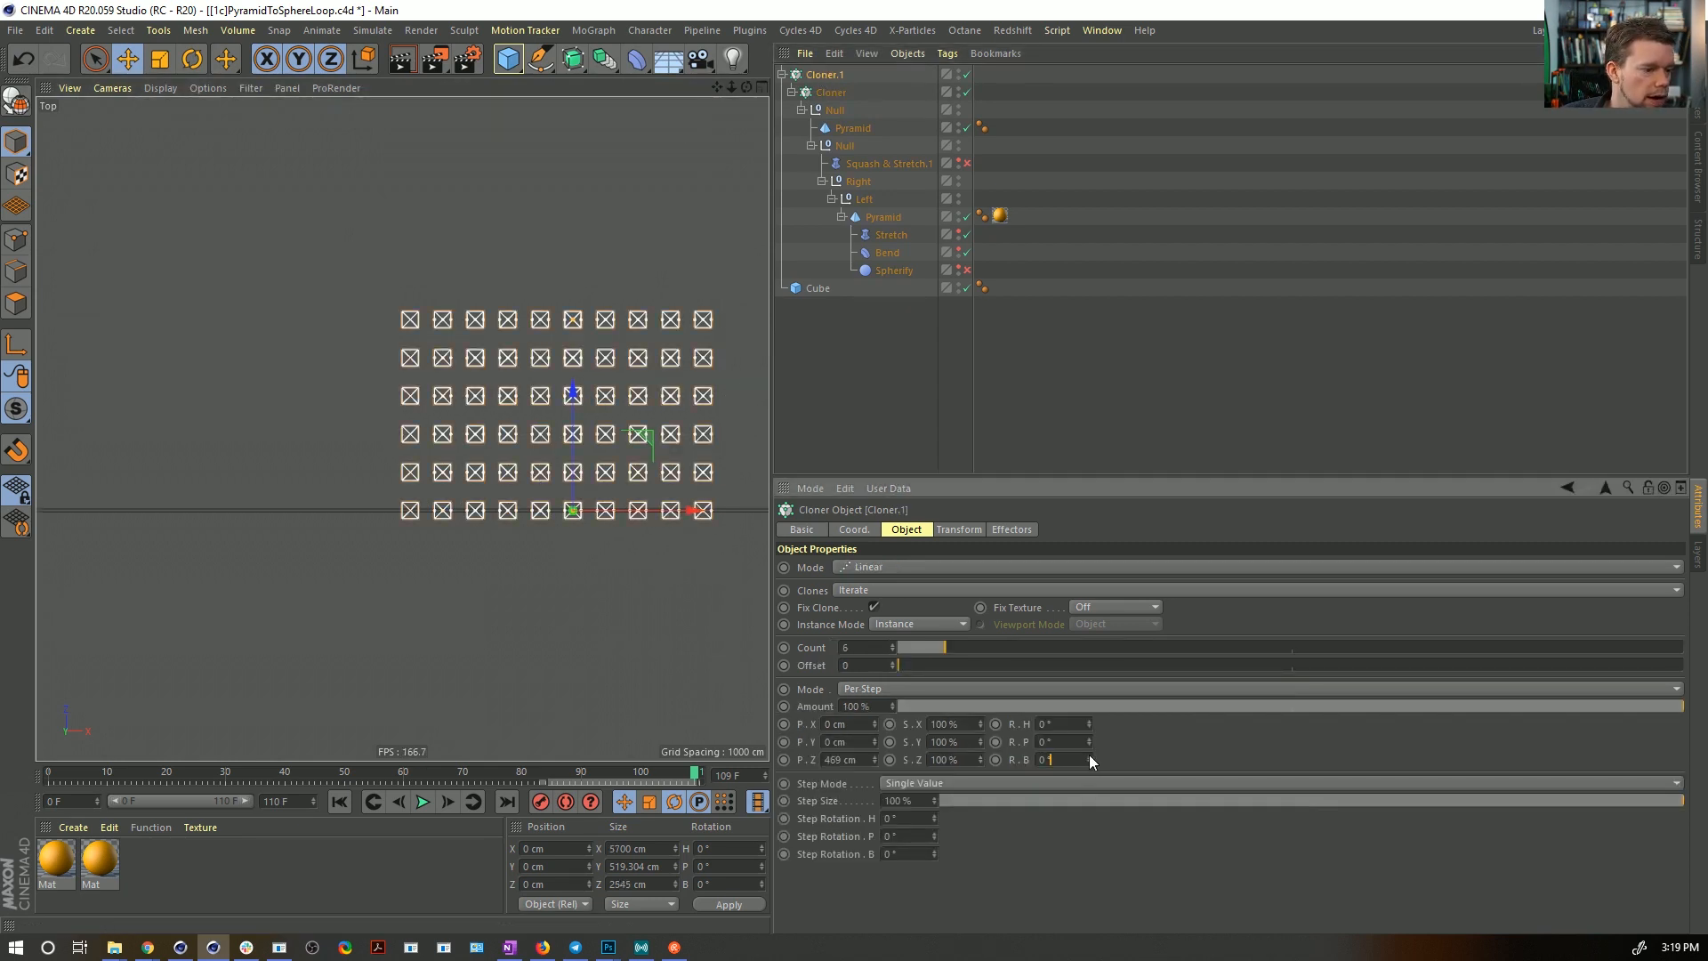
{"action": "type", "text": "19"}
{"action": "key", "text": "Return"}
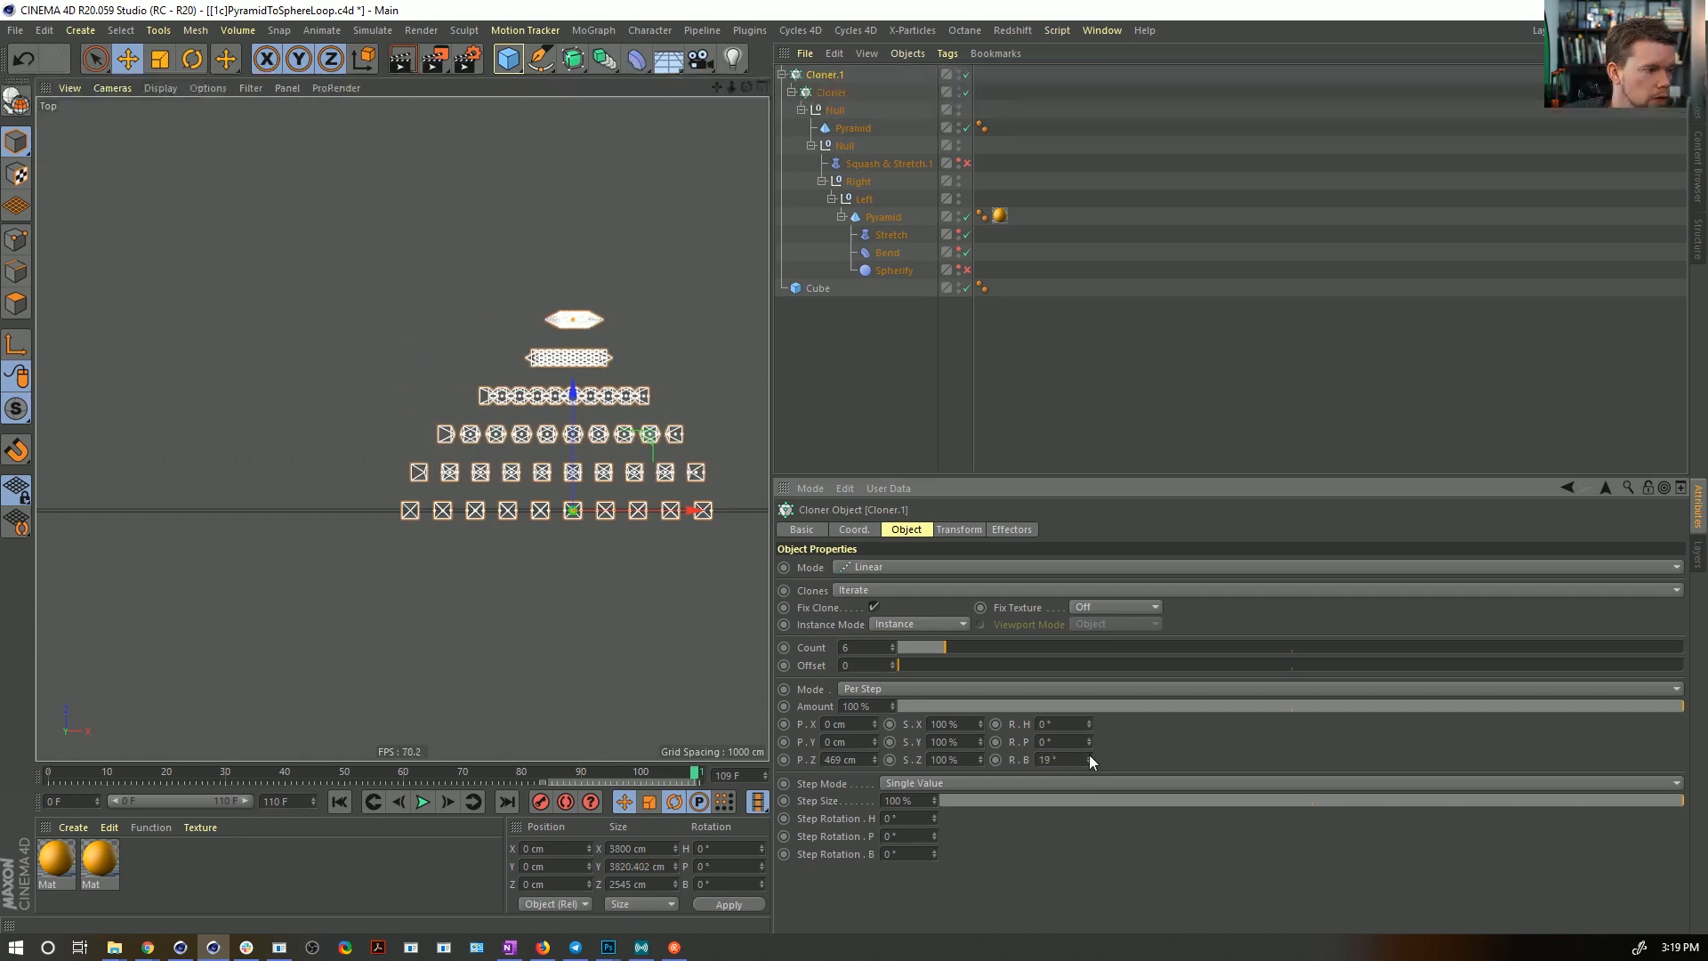
{"action": "key", "text": "ctrl+z"}
- Experiment with the outer Cloner's step rotation, and set its per-step heading rotation to 180°
{"action": "mouse_move", "coordinate": [1089, 741]}
{"action": "left_mouse_down"}
{"action": "mouse_move", "coordinate": [1088, 690]}
{"action": "mouse_move", "coordinate": [1081, 722]}
{"action": "left_mouse_up"}
{"action": "key", "text": "ctrl+z"}
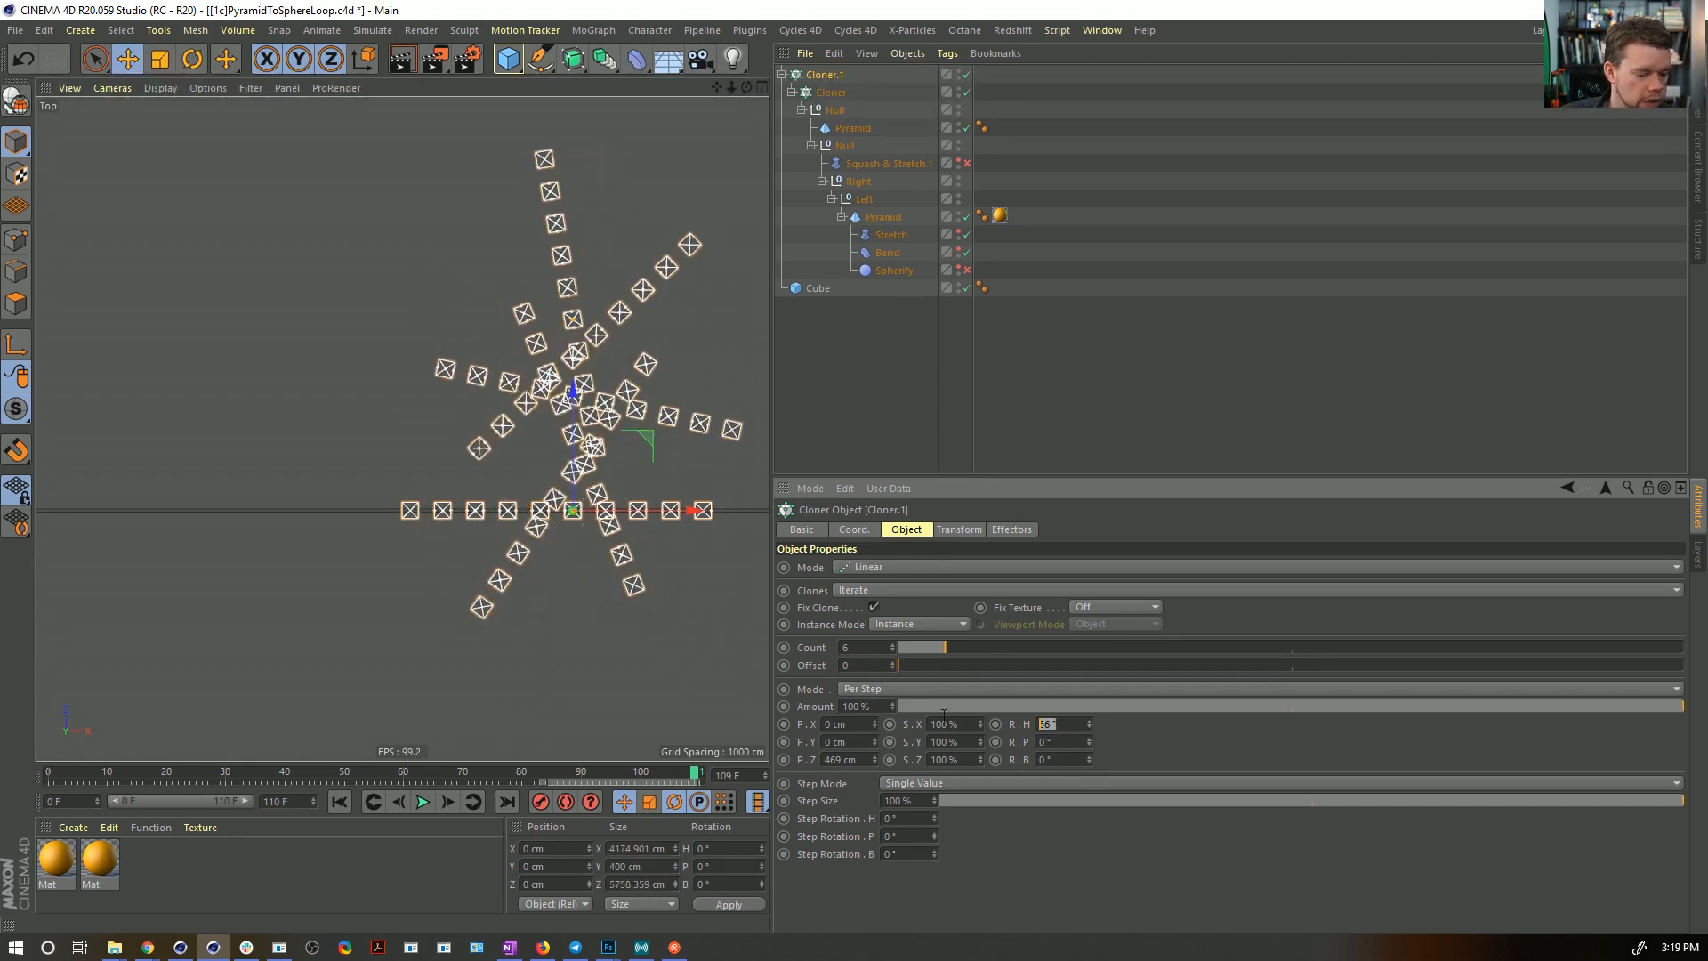
{"action": "key", "text": "Return"}
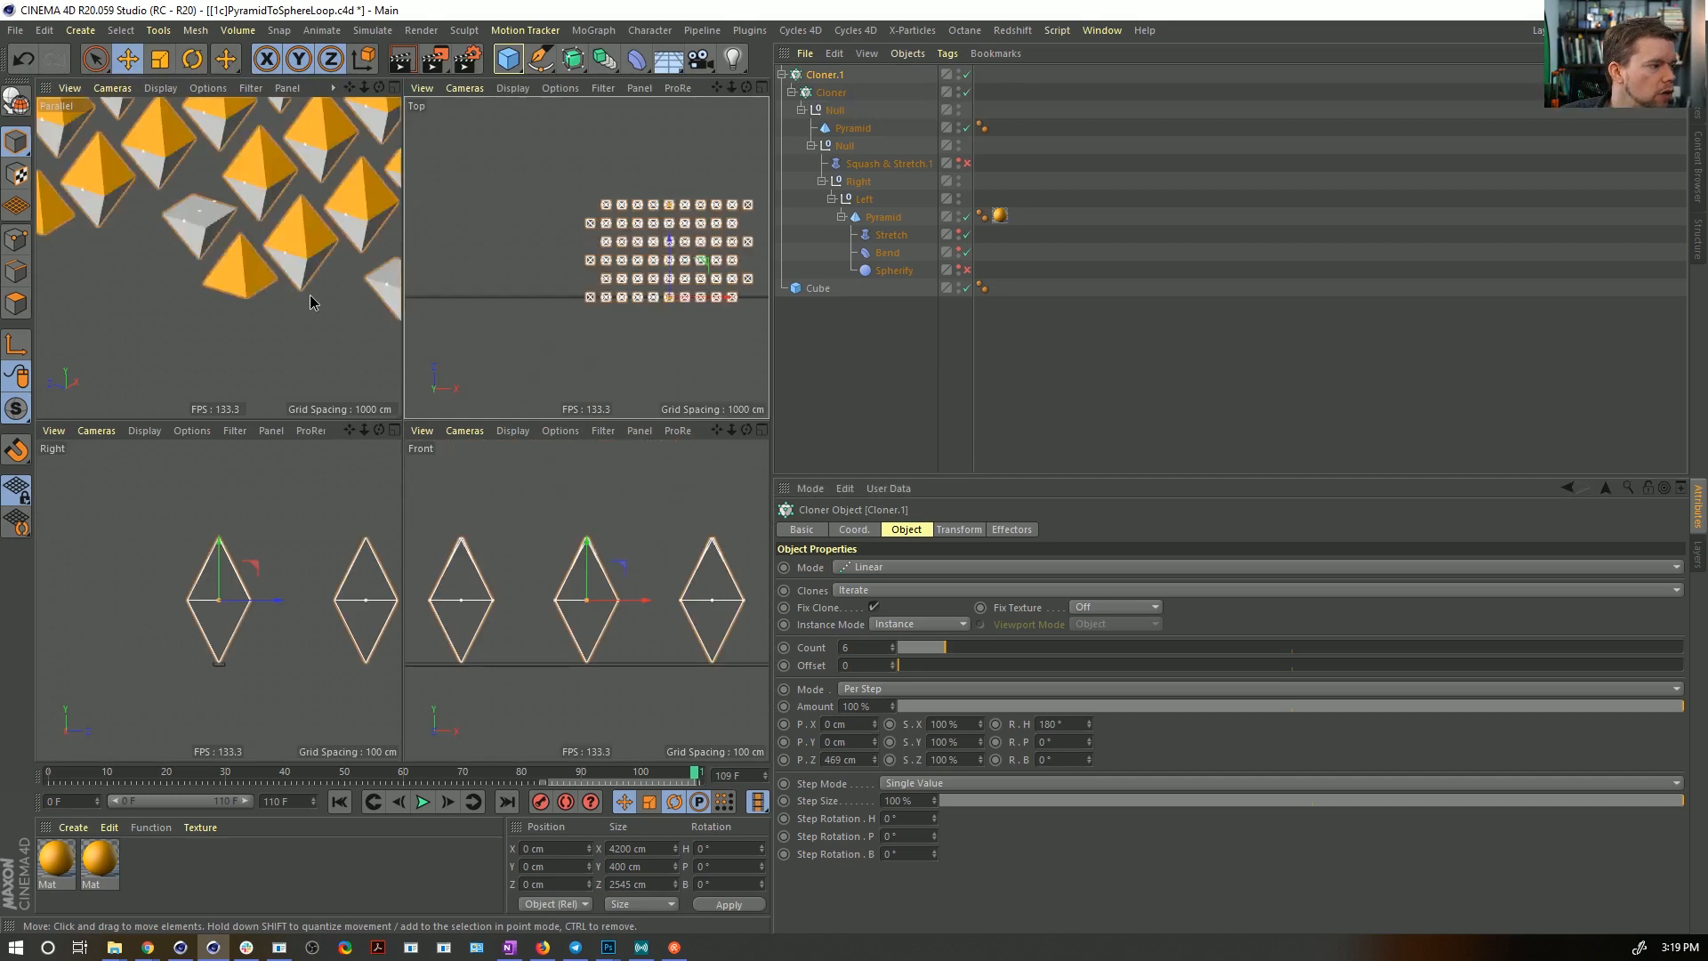
- Reframe the parallel view so the alternating rows fill it, and disable the Cube object
{"action": "key", "text": "F1"}
{"action": "mouse_move", "coordinate": [569, 201]}
{"action": "middle_mouse_down", "text": "alt"}
{"action": "mouse_move", "coordinate": [189, 710]}
{"action": "mouse_move", "coordinate": [40, 503]}
{"action": "mouse_move", "coordinate": [5, 543]}
{"action": "middle_mouse_up", "text": "alt"}
{"action": "middle_click_drag", "start_coordinate": [402, 429], "coordinate": [415, 432], "text": "alt"}
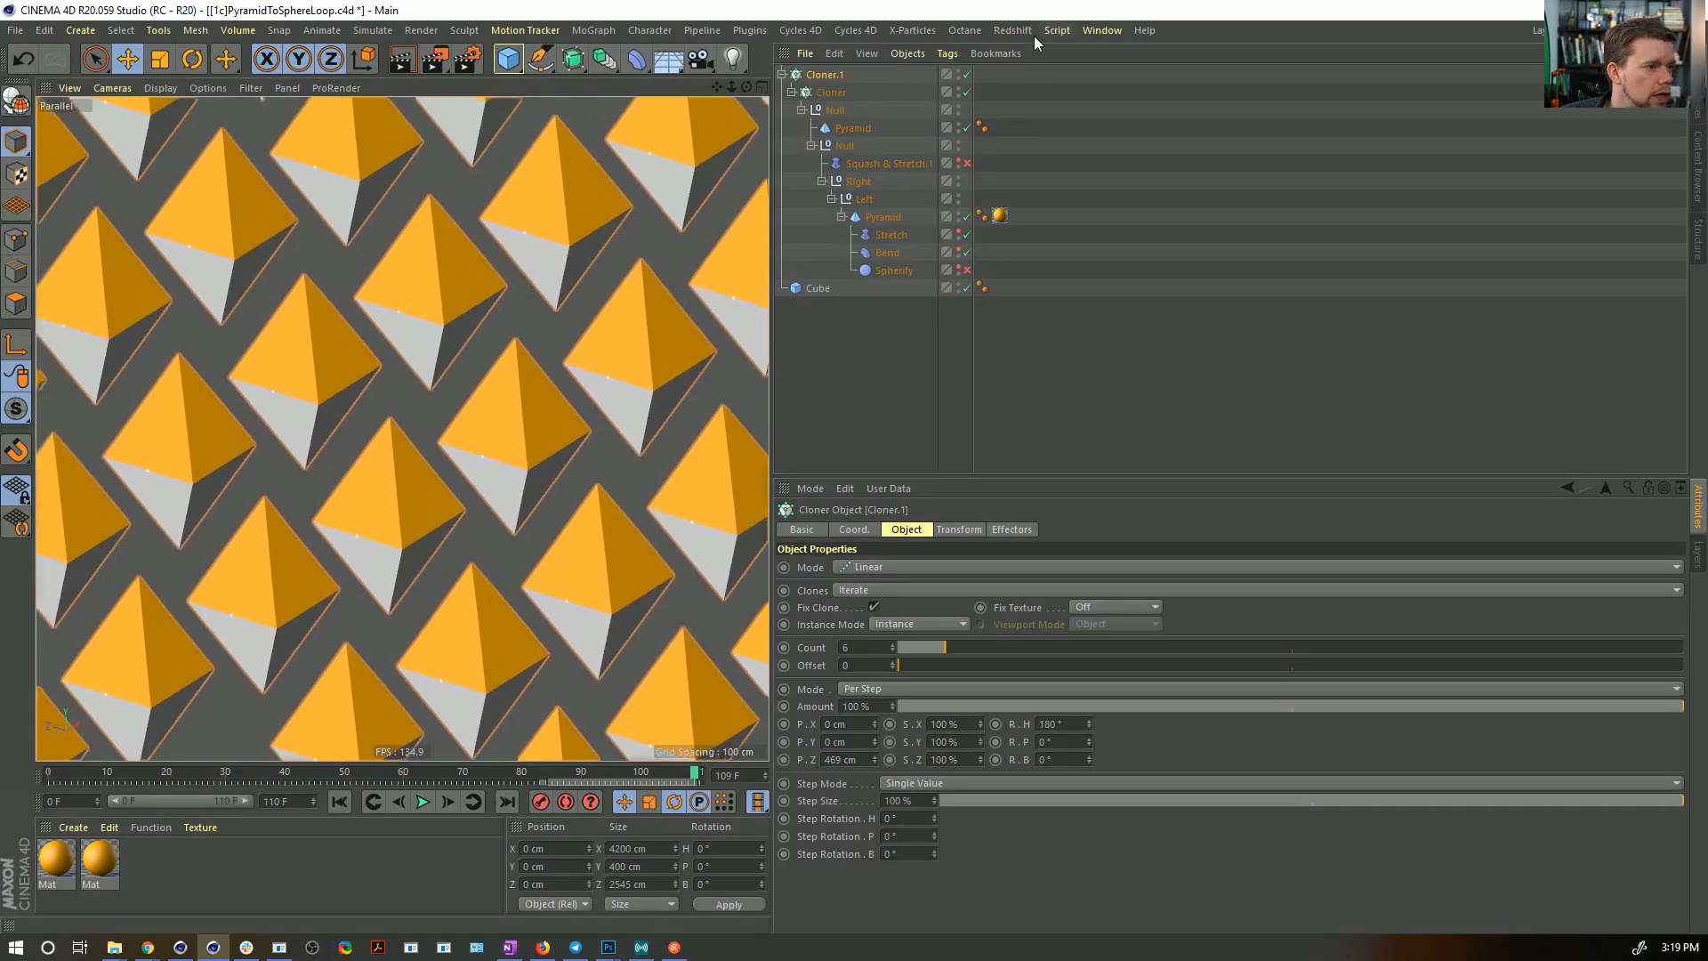
{"action": "left_click", "coordinate": [966, 288]}
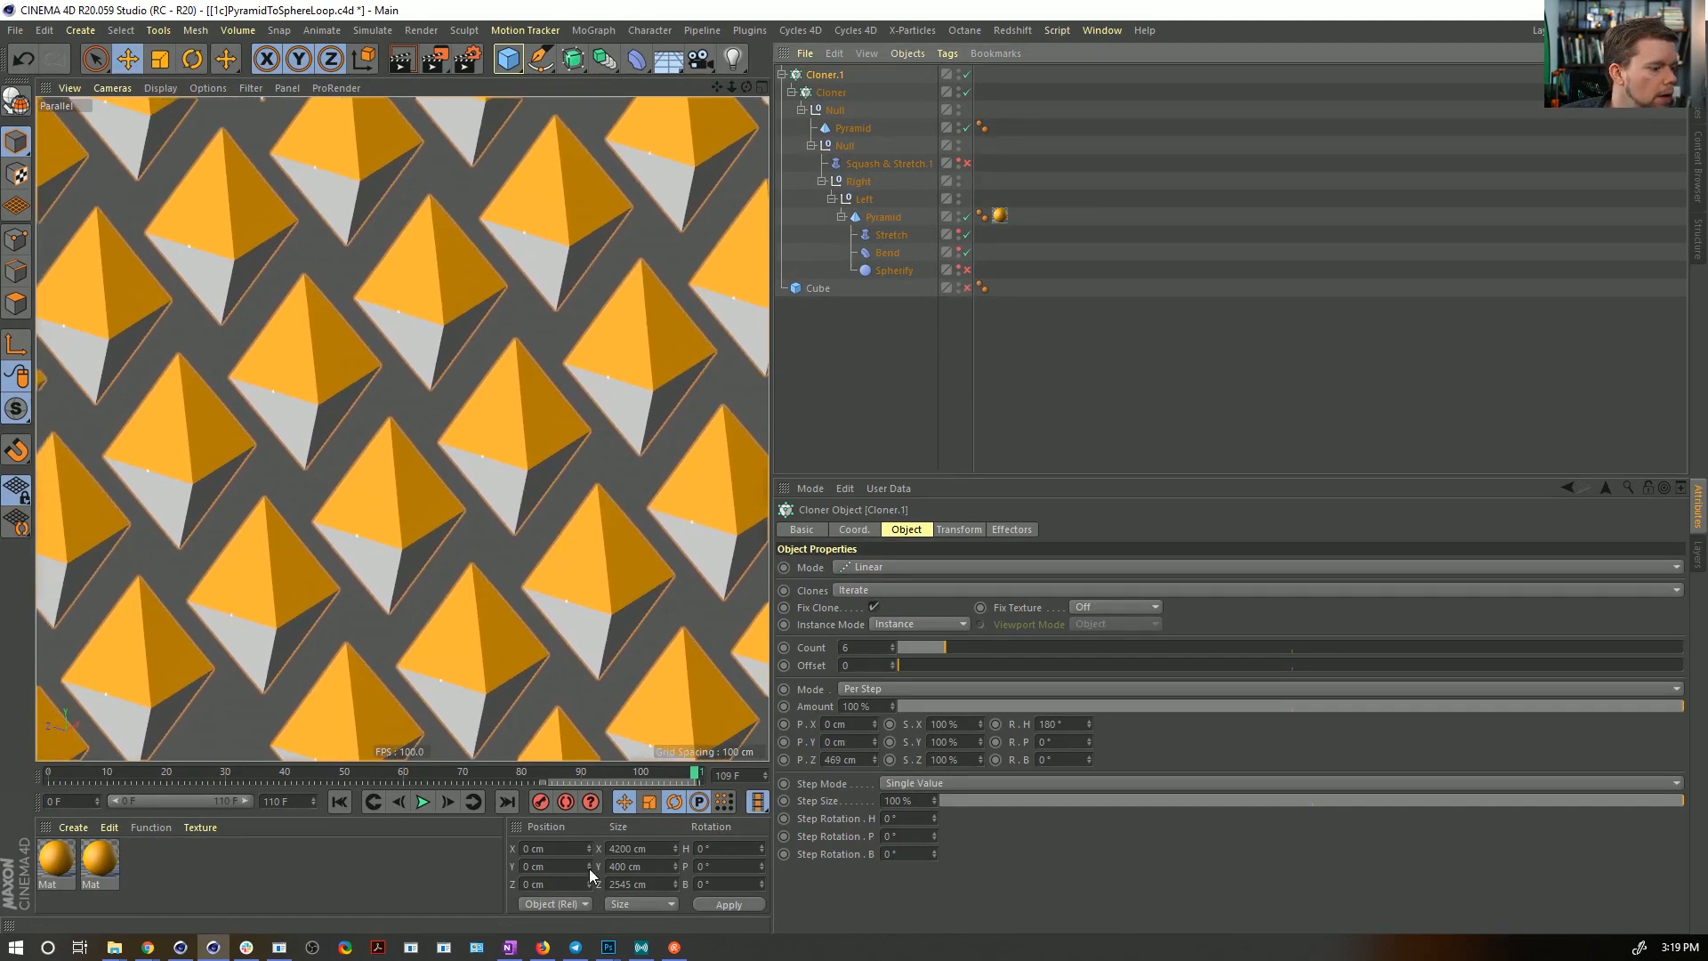
- Play the loop of alternating pyramid rows and return to the first frame
{"action": "left_click", "coordinate": [423, 801]}
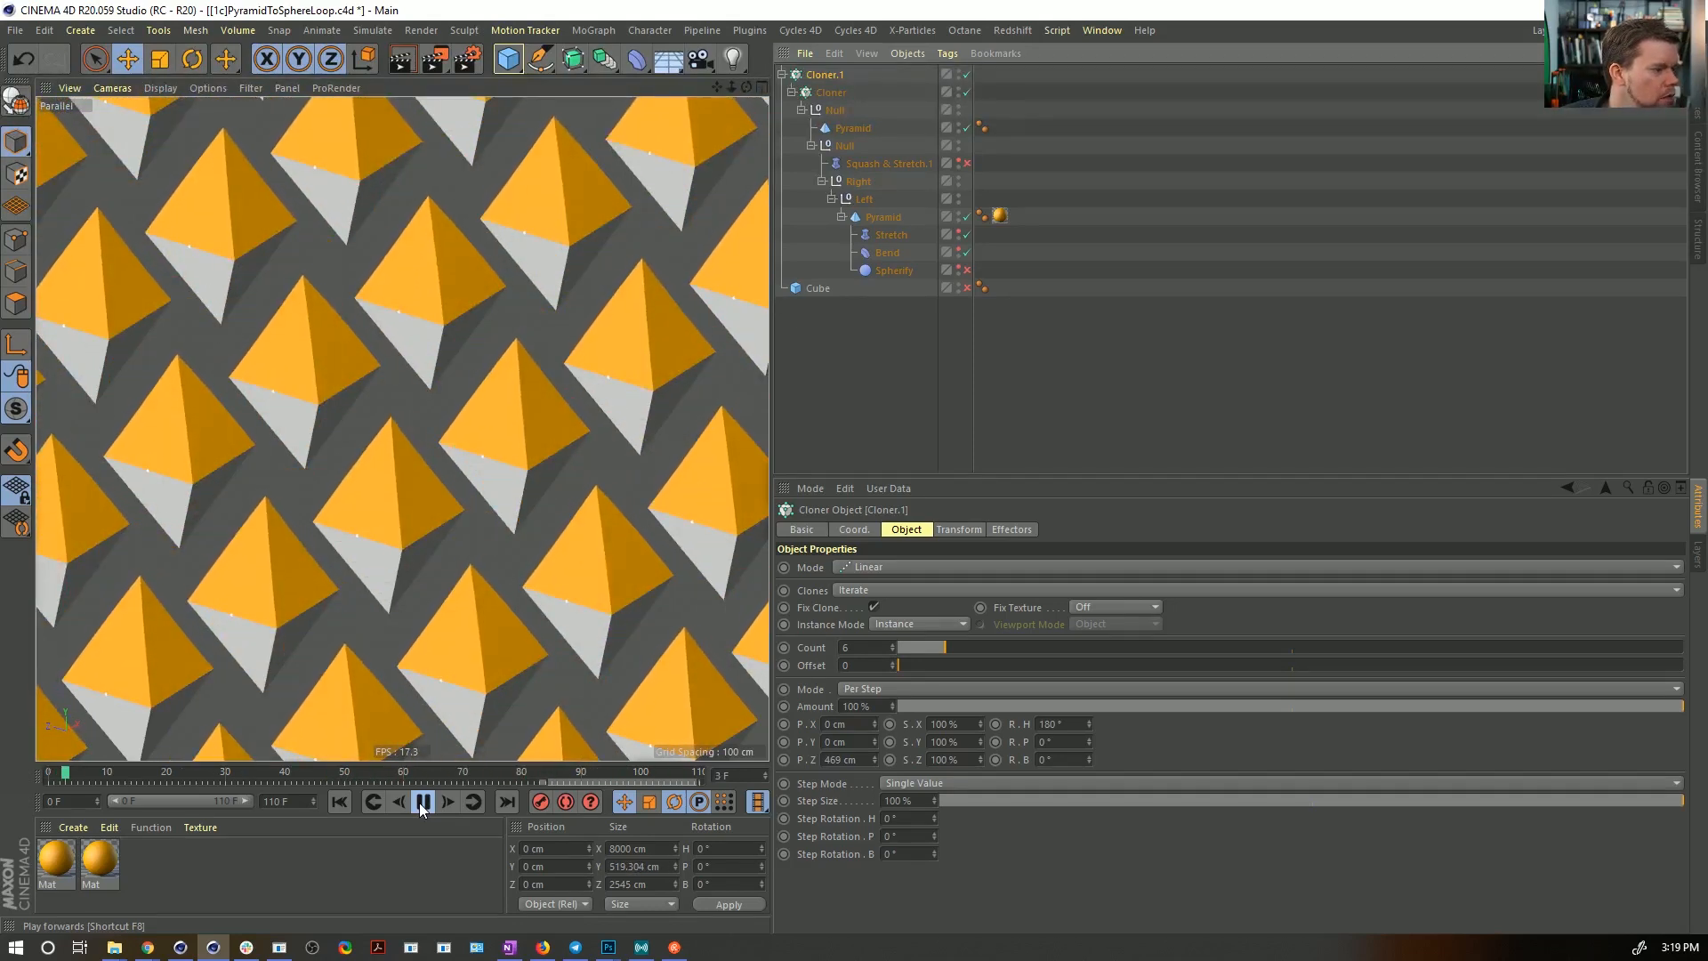
{"action": "left_click", "coordinate": [422, 802]}
{"action": "left_click", "coordinate": [339, 802]}
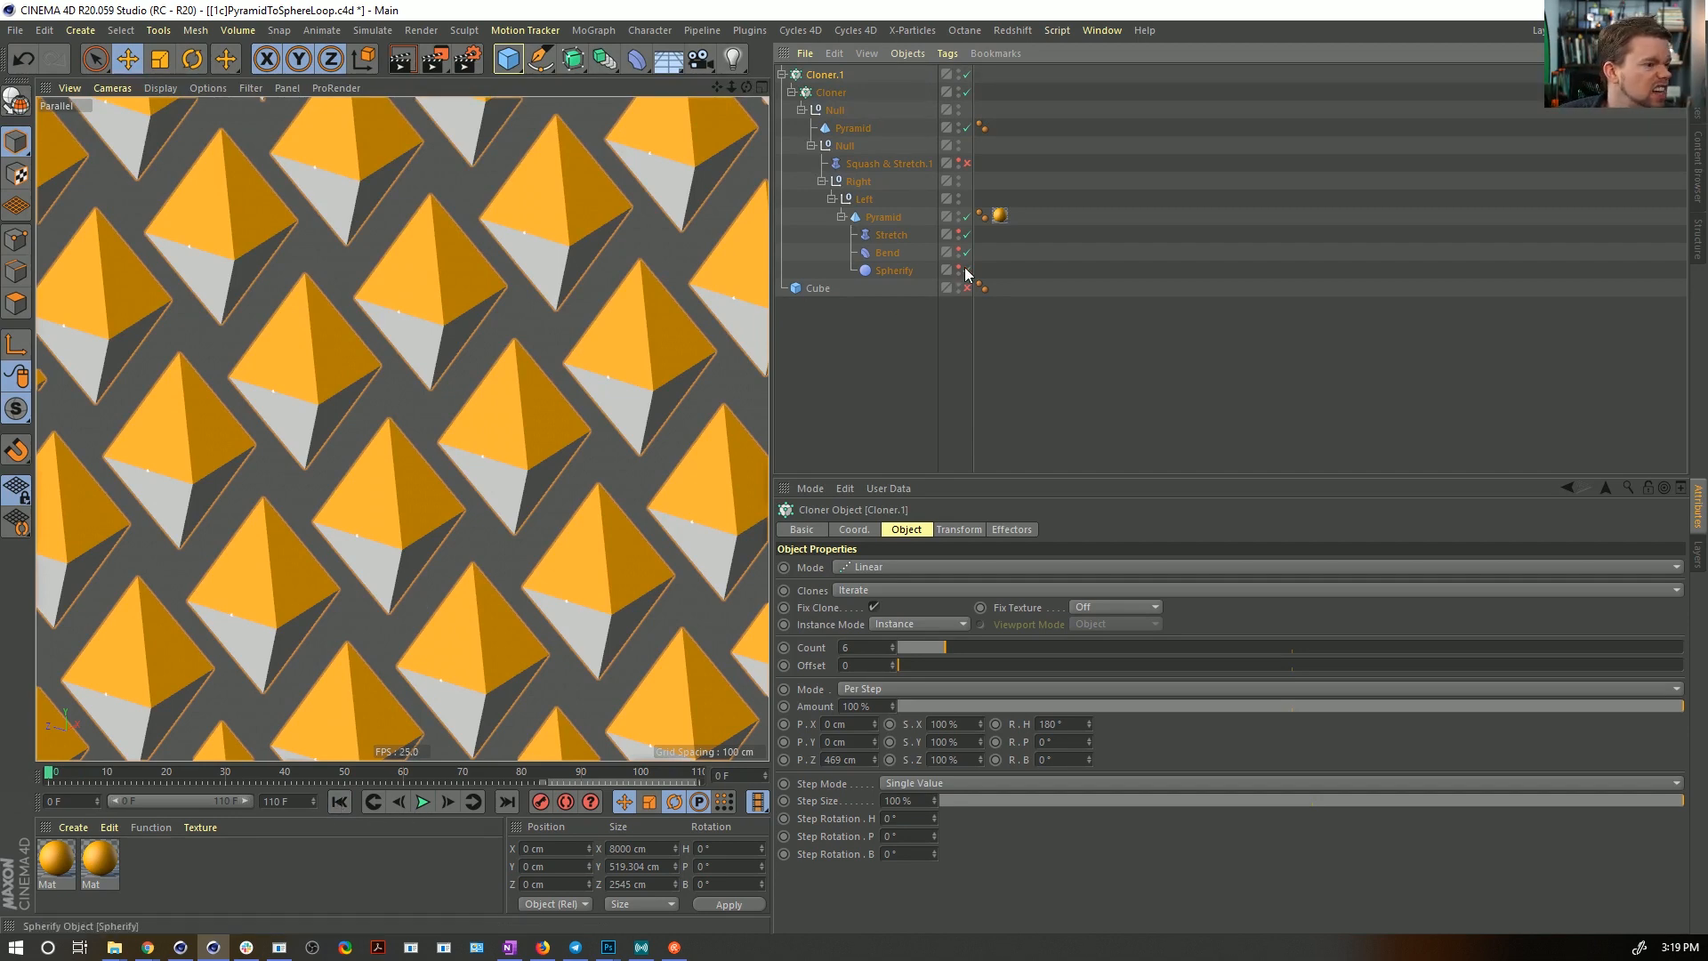
- Try the Spherify deformer on the jumping pyramids at 100% strength and disable it again
{"action": "left_click", "coordinate": [908, 269]}
{"action": "left_click", "coordinate": [825, 586]}
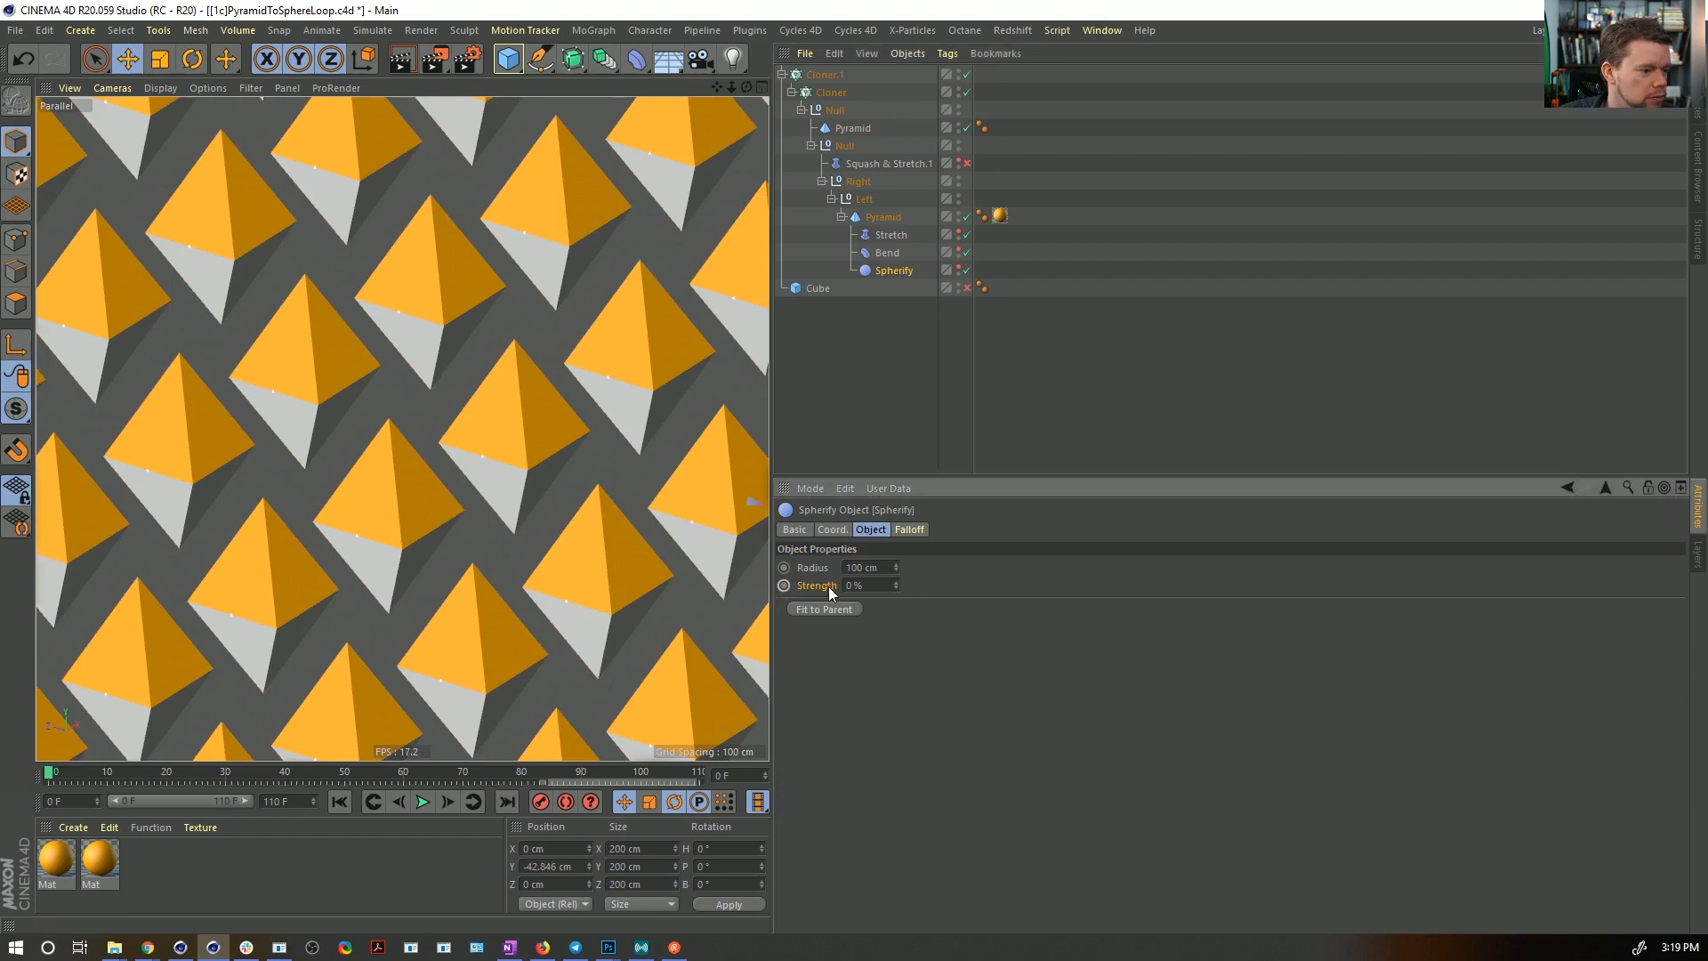
{"action": "type", "text": "100"}
{"action": "key", "text": "Return"}
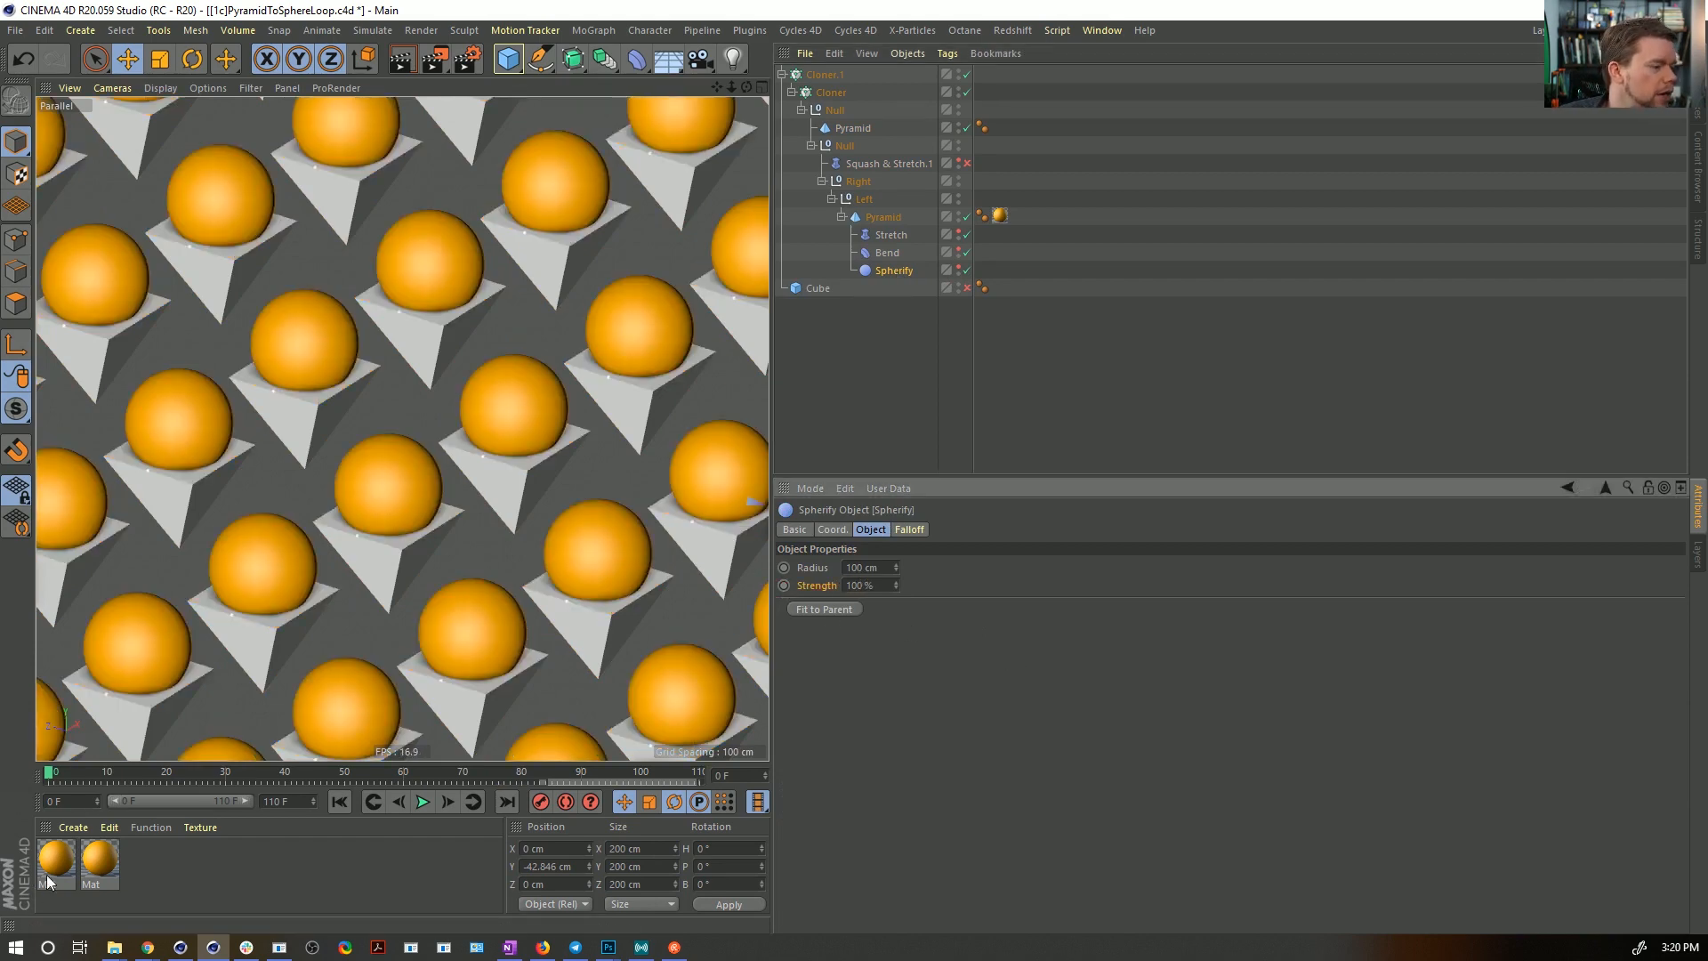
{"action": "mouse_move", "coordinate": [49, 781]}
{"action": "left_mouse_down"}
{"action": "mouse_move", "coordinate": [613, 787]}
{"action": "mouse_move", "coordinate": [51, 781]}
{"action": "left_mouse_up"}
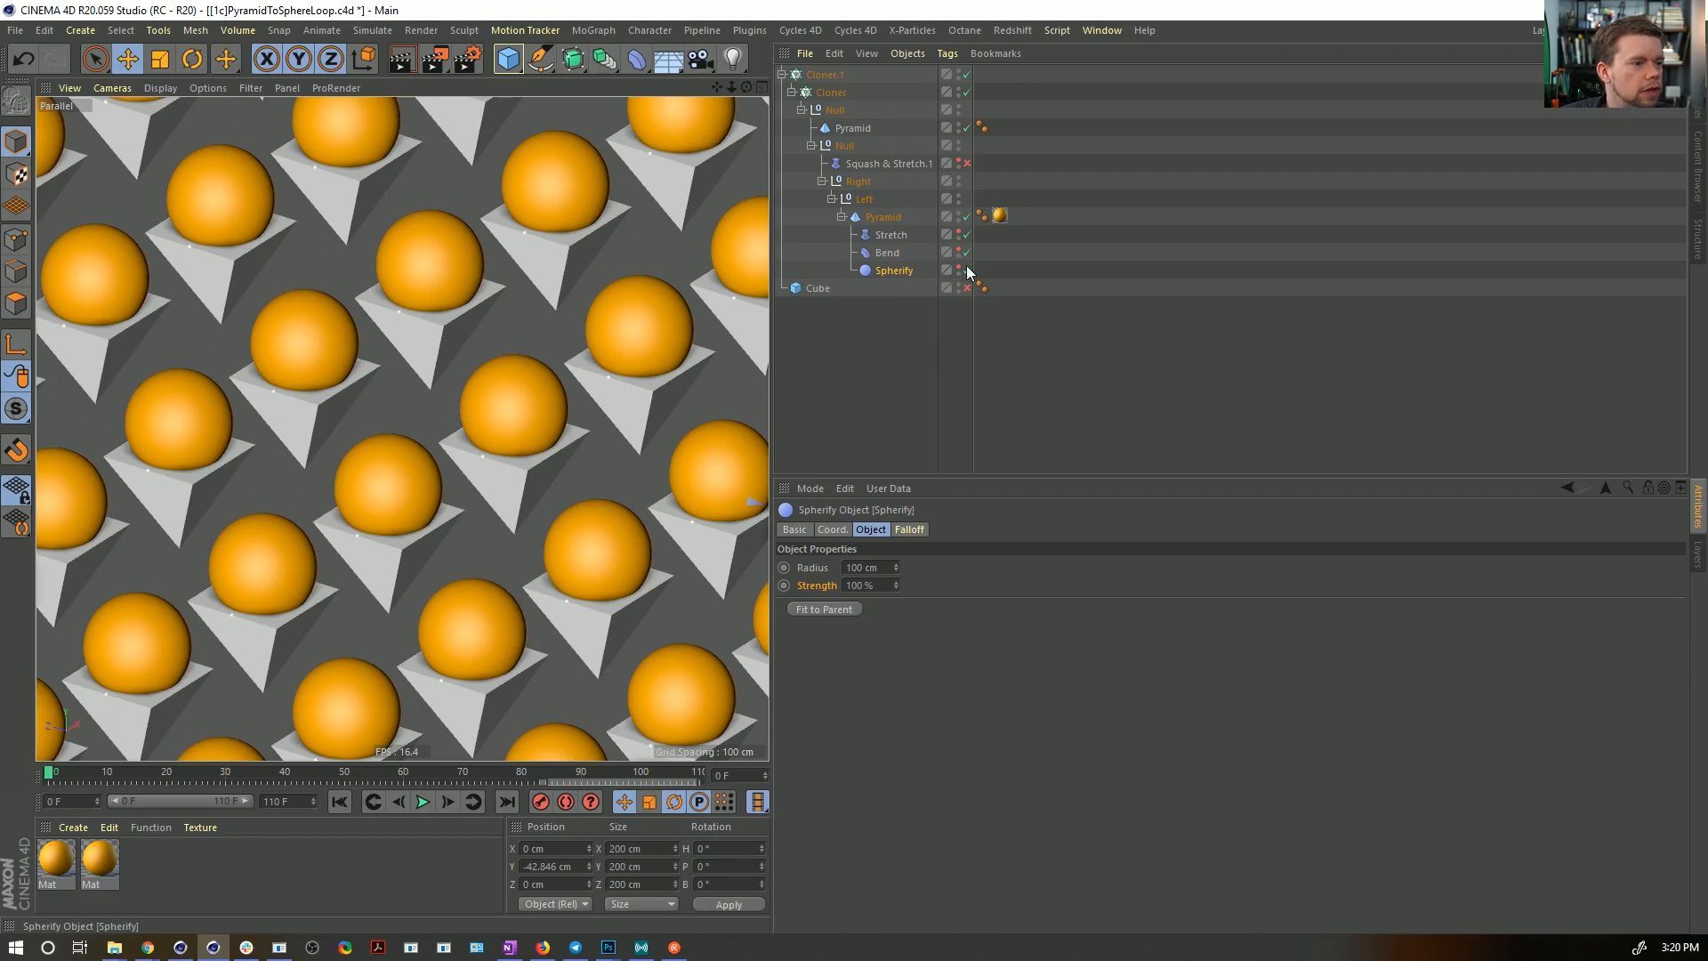
{"action": "left_click", "coordinate": [967, 270]}
{"action": "left_click", "coordinate": [919, 353]}
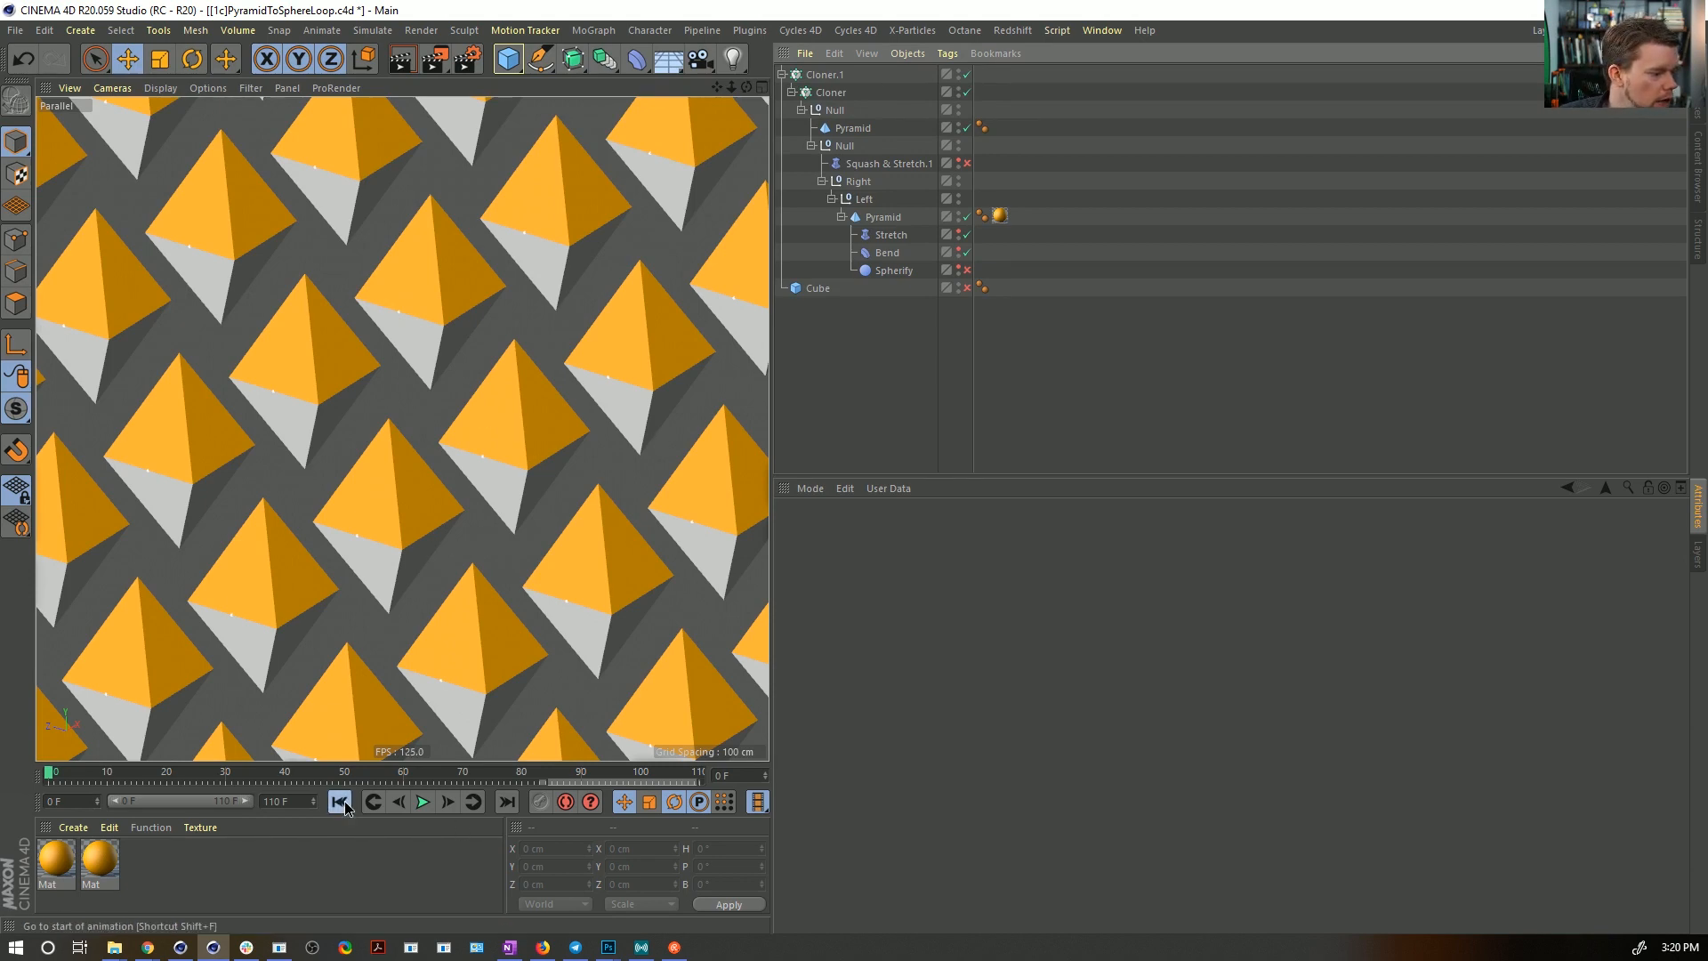
- Play back the pyramid animation with the Spherify deformer off, and rewind to frame 0
{"action": "left_click", "coordinate": [422, 803]}
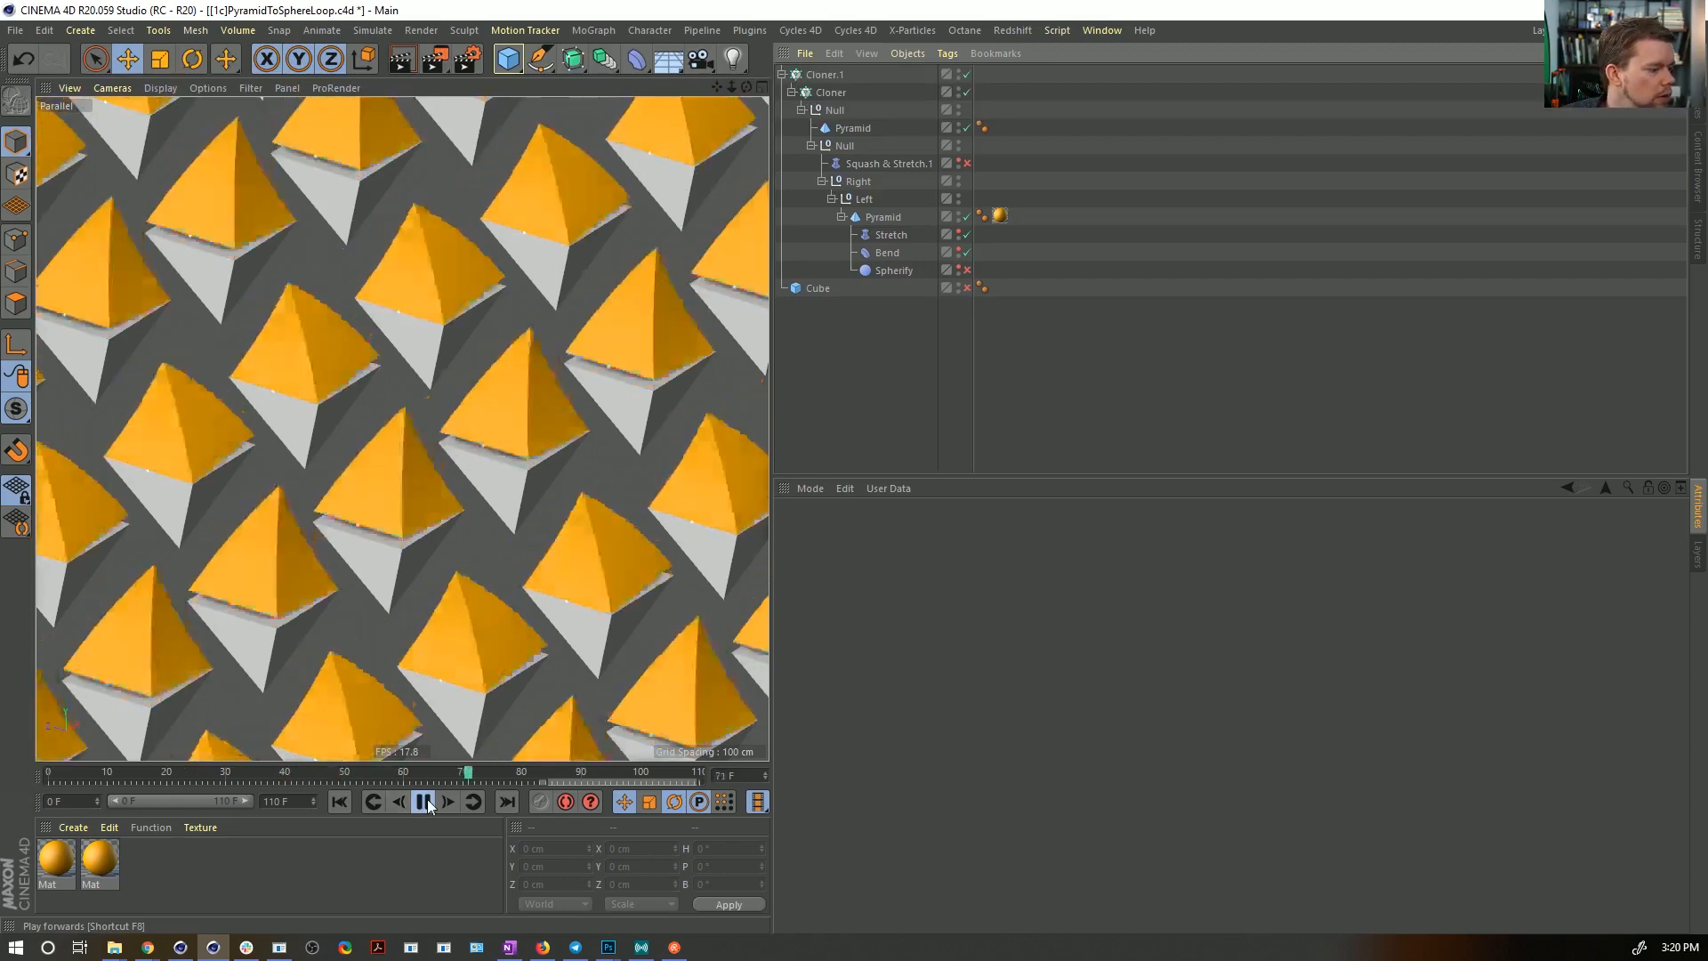
{"action": "left_click", "coordinate": [421, 802]}
{"action": "left_click", "coordinate": [338, 802]}
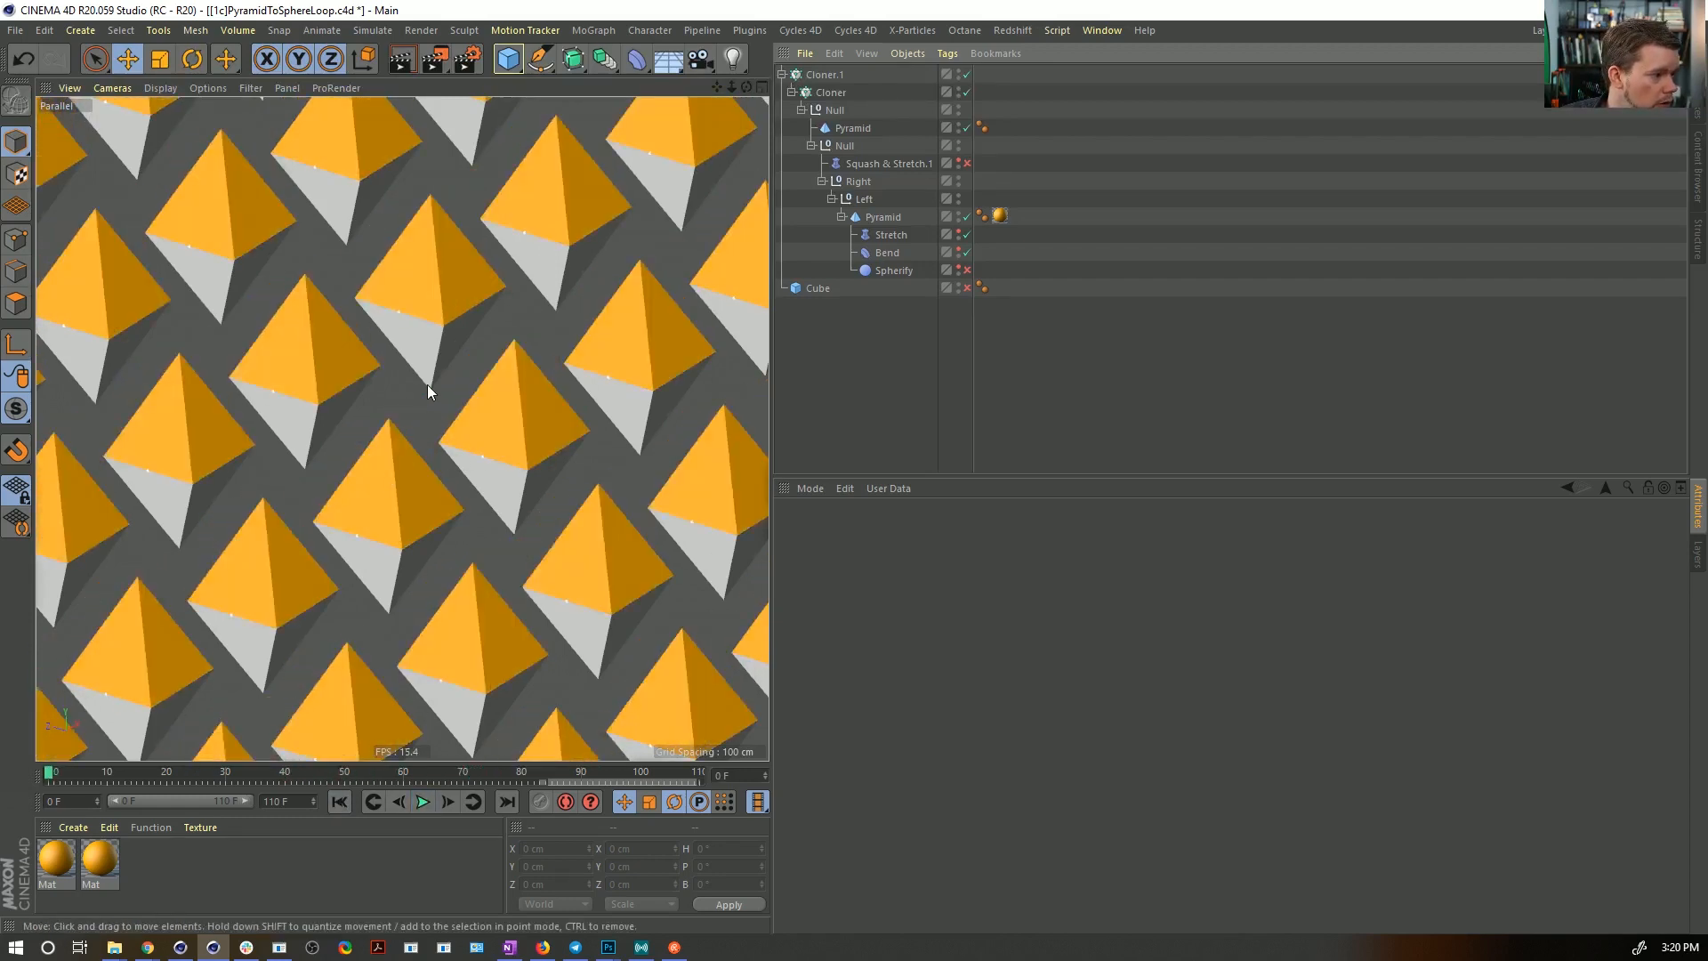
- Tilt the parallel view, set the outer Cloner's count to 7 and the inner Cloner's to 10 × 1 × 1, and save the scene
{"action": "mouse_move", "coordinate": [429, 366]}
{"action": "left_mouse_down", "text": "alt"}
{"action": "mouse_move", "coordinate": [423, 388]}
{"action": "mouse_move", "coordinate": [424, 344]}
{"action": "left_mouse_up", "text": "alt"}
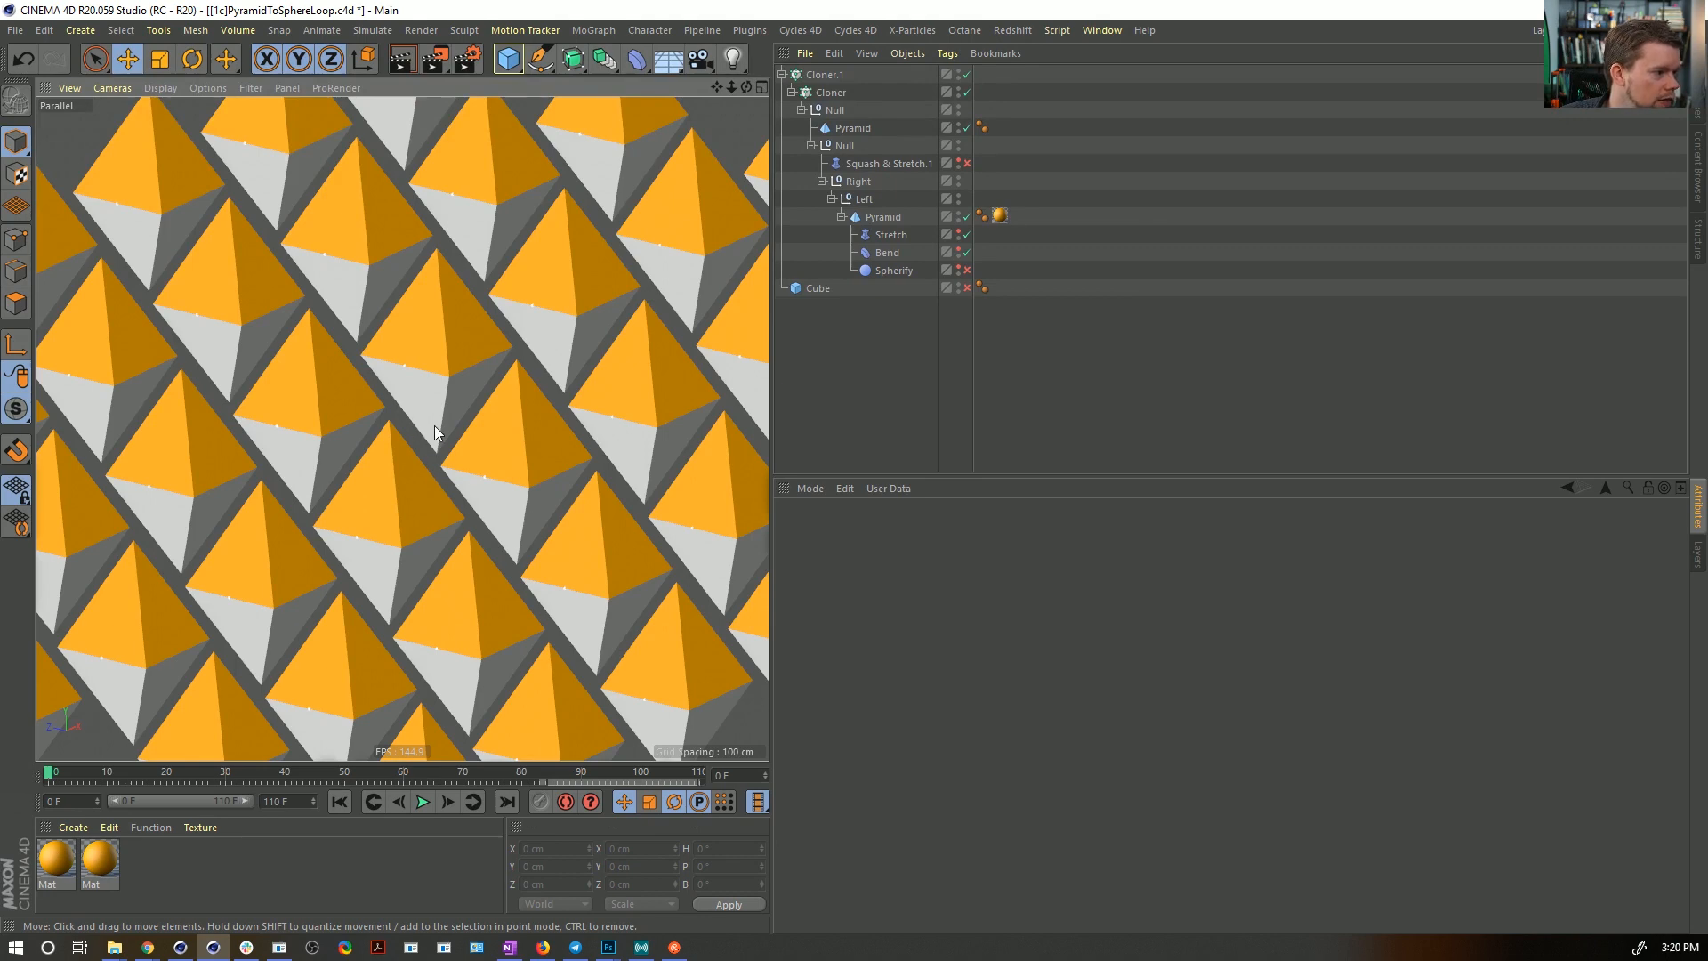
{"action": "left_click", "coordinate": [825, 76]}
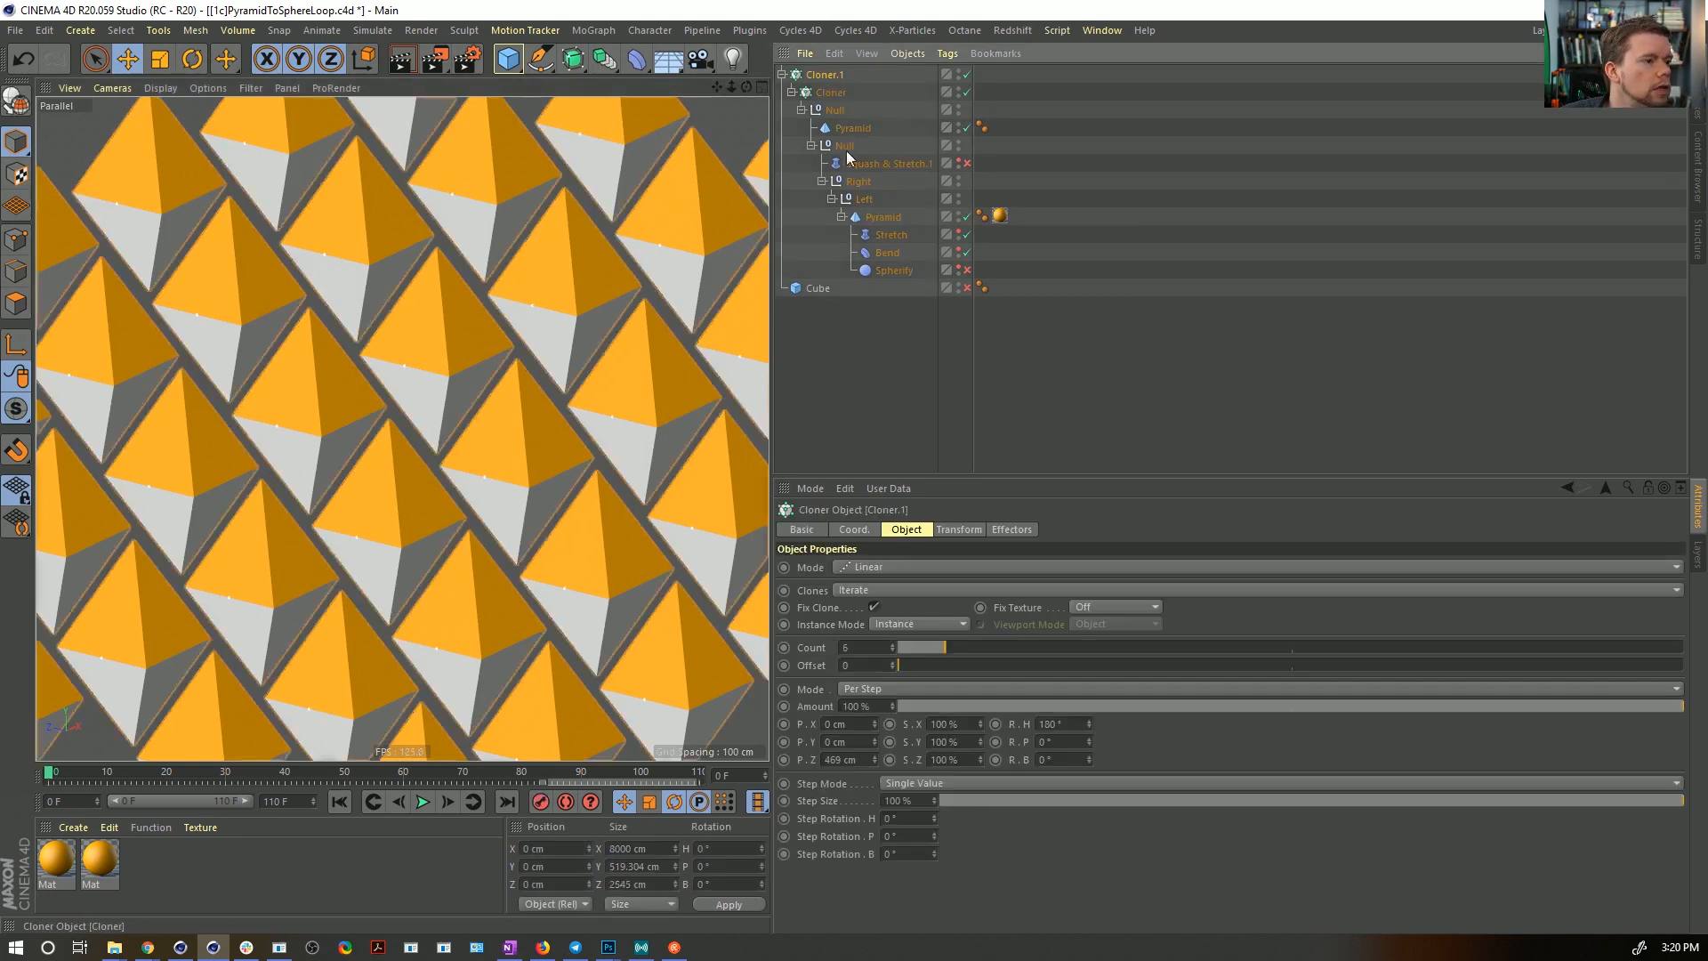
{"action": "left_click", "coordinate": [891, 644]}
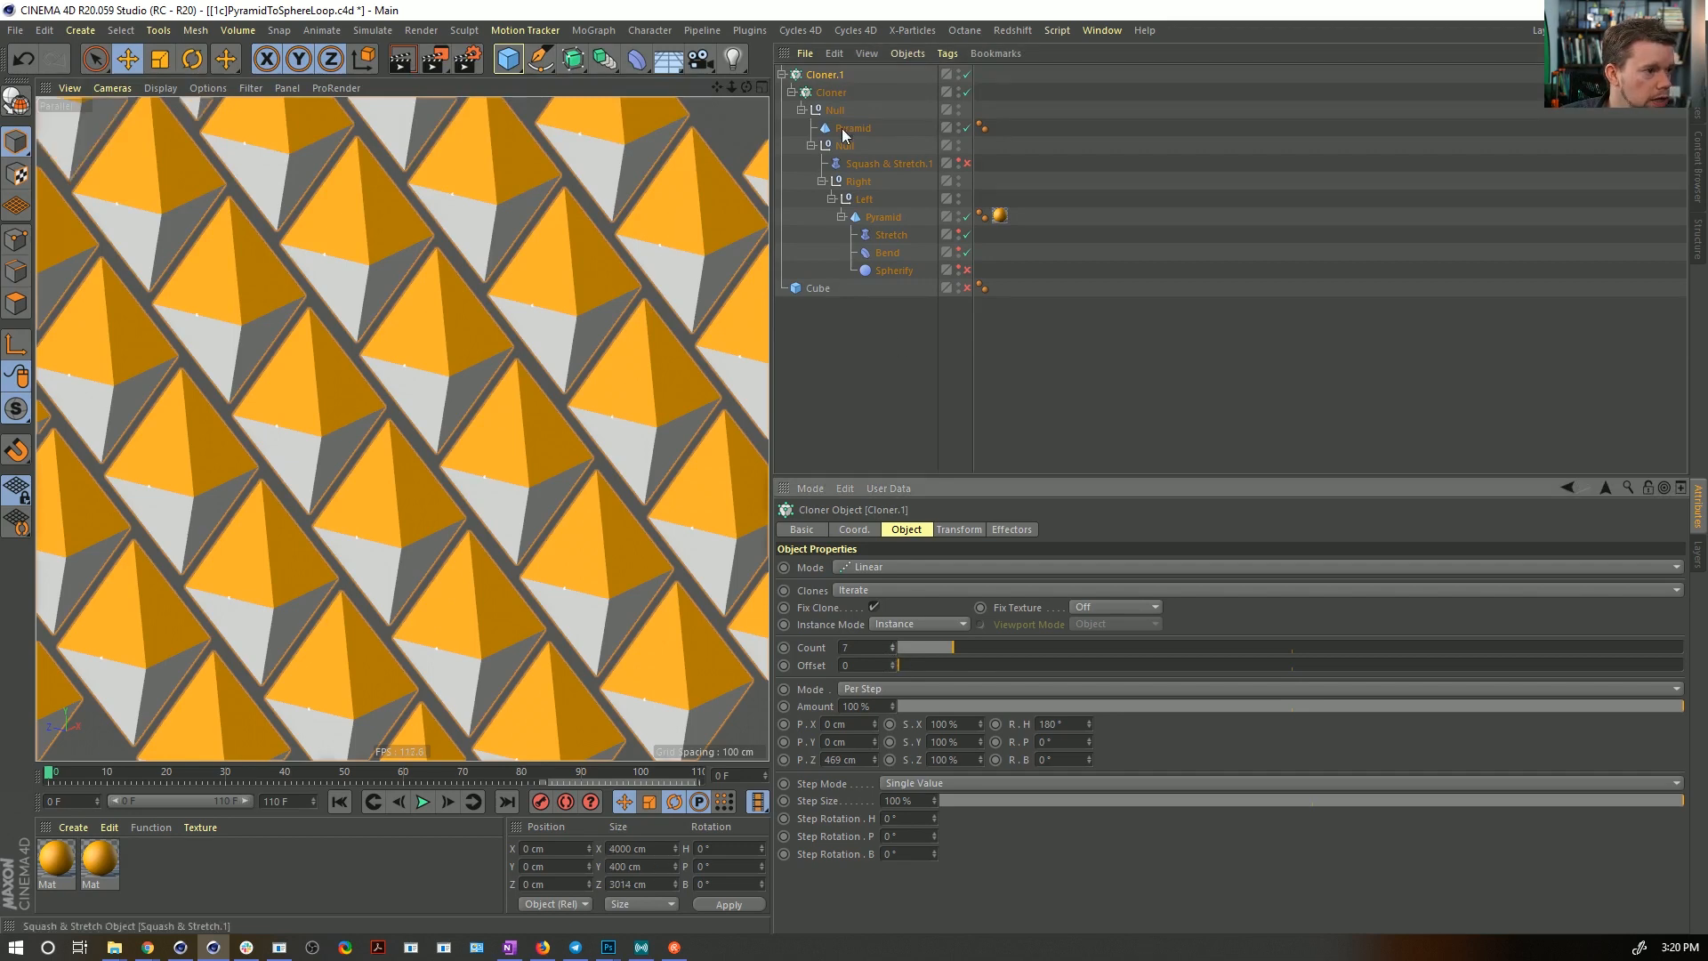
{"action": "left_click", "coordinate": [831, 93]}
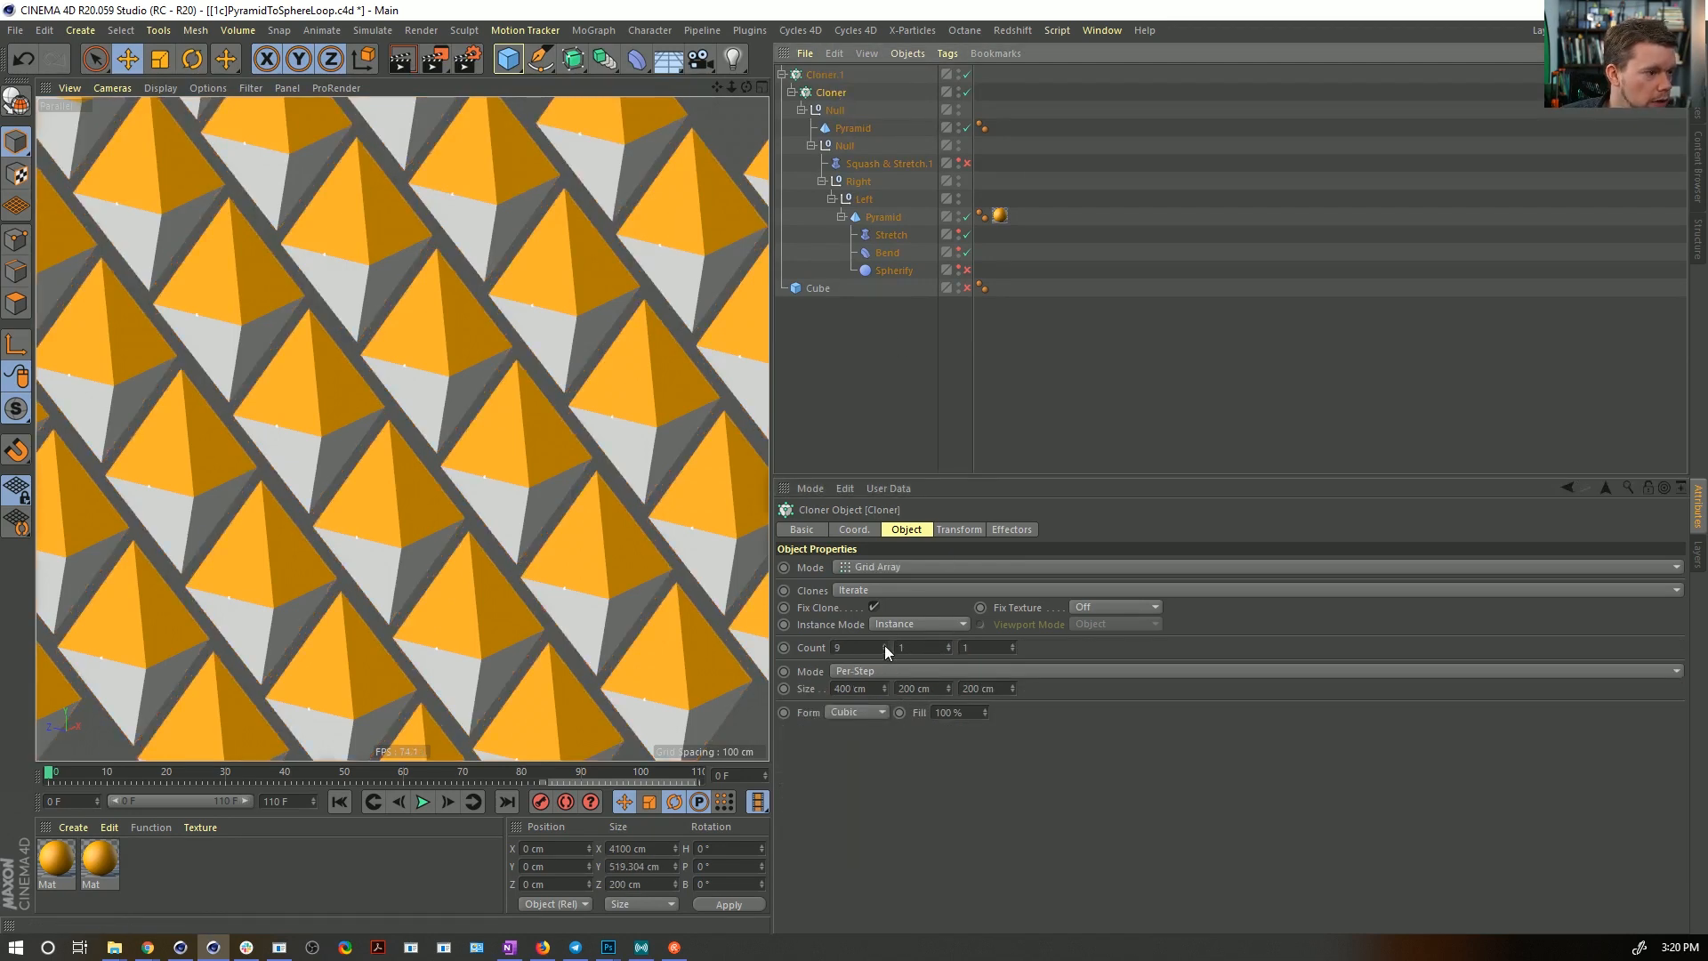
{"action": "left_click", "coordinate": [884, 644]}
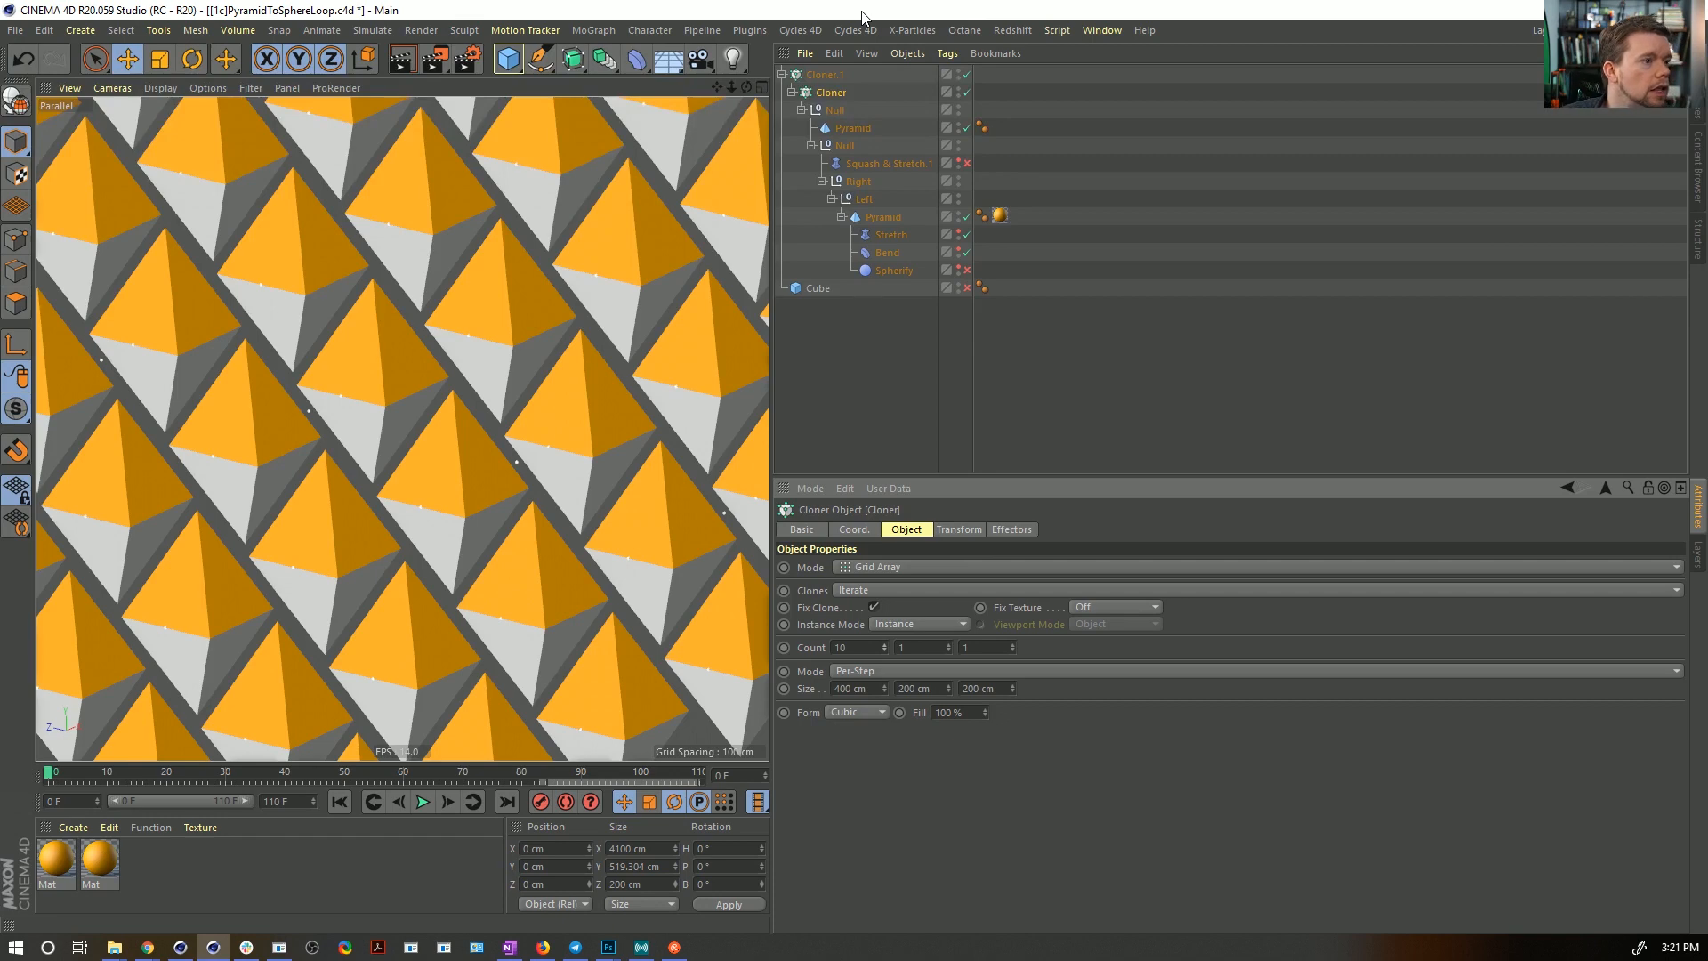
{"action": "key", "text": "ctrl+s"}
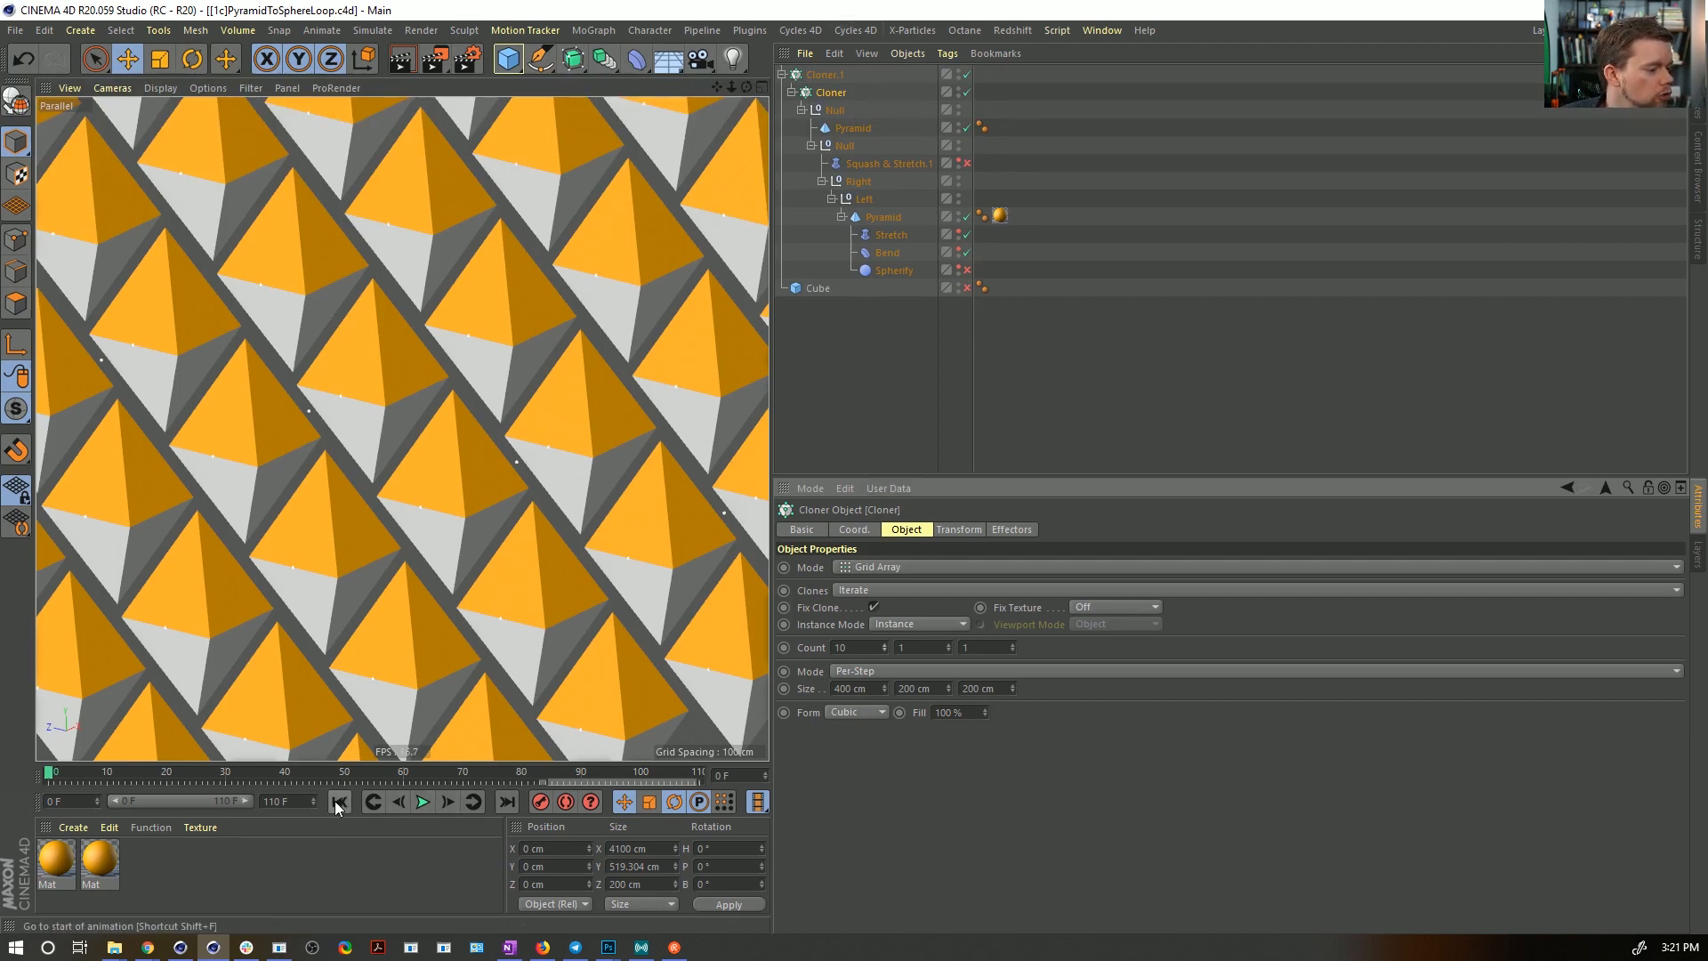
- Set the outer Cloner's Instance Mode to Multi-Instance and play back the animation to compare its speed
{"action": "left_click", "coordinate": [422, 801]}
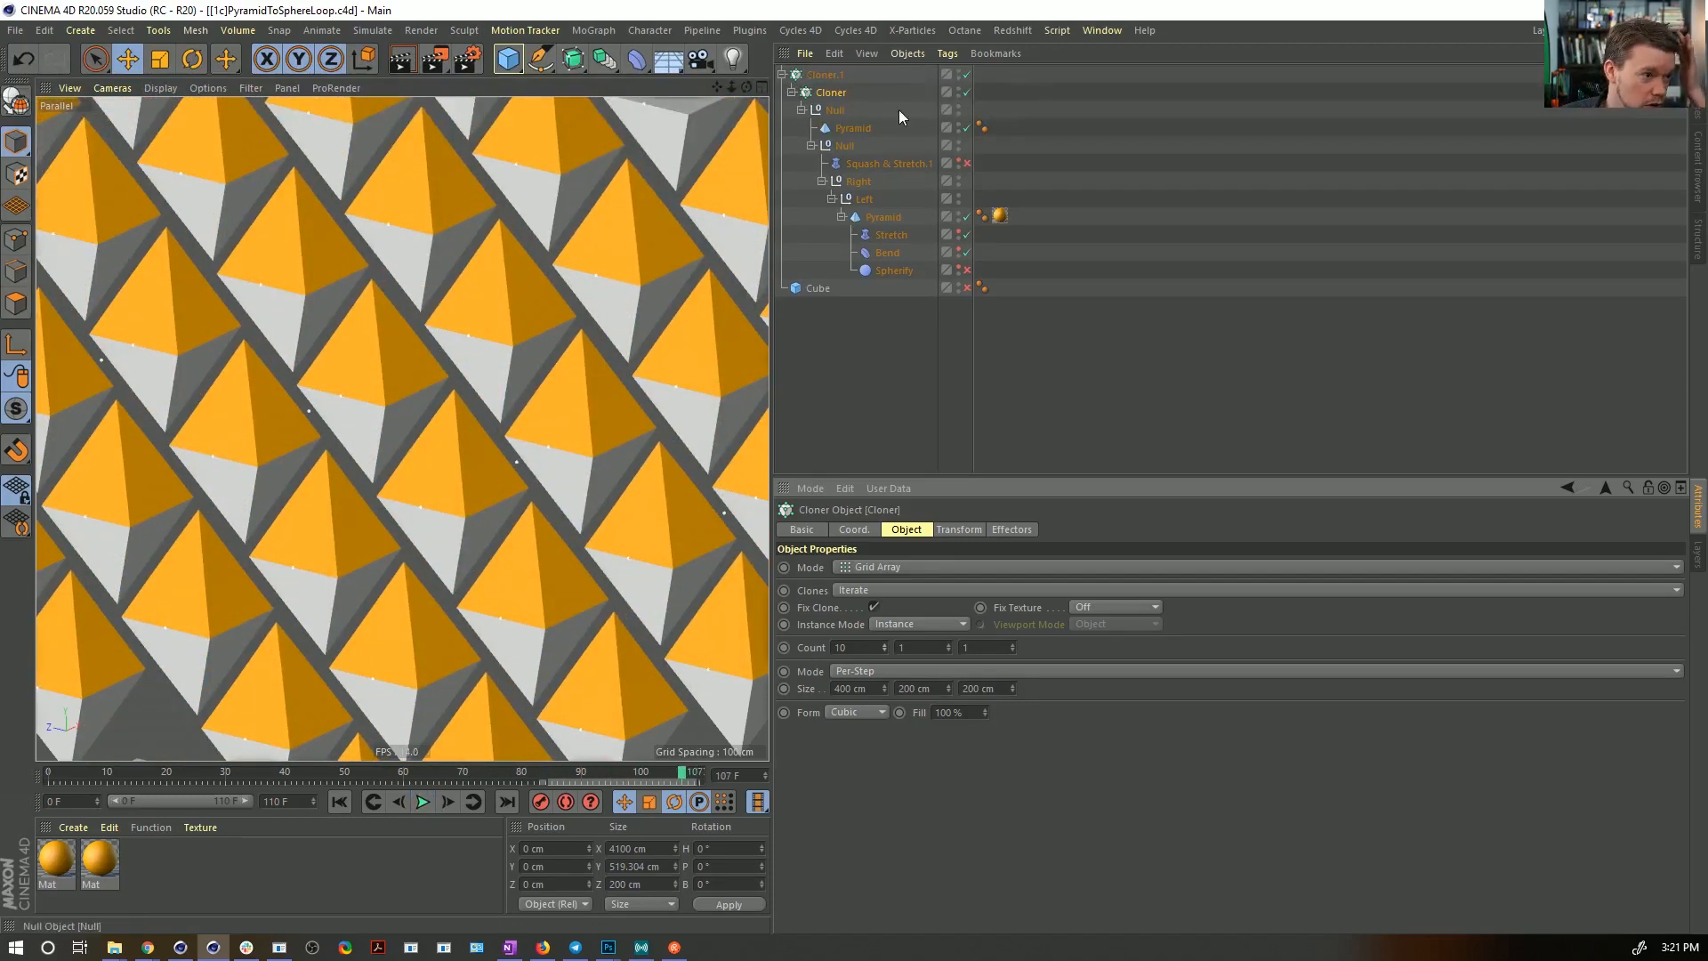
{"action": "left_click", "coordinate": [832, 77]}
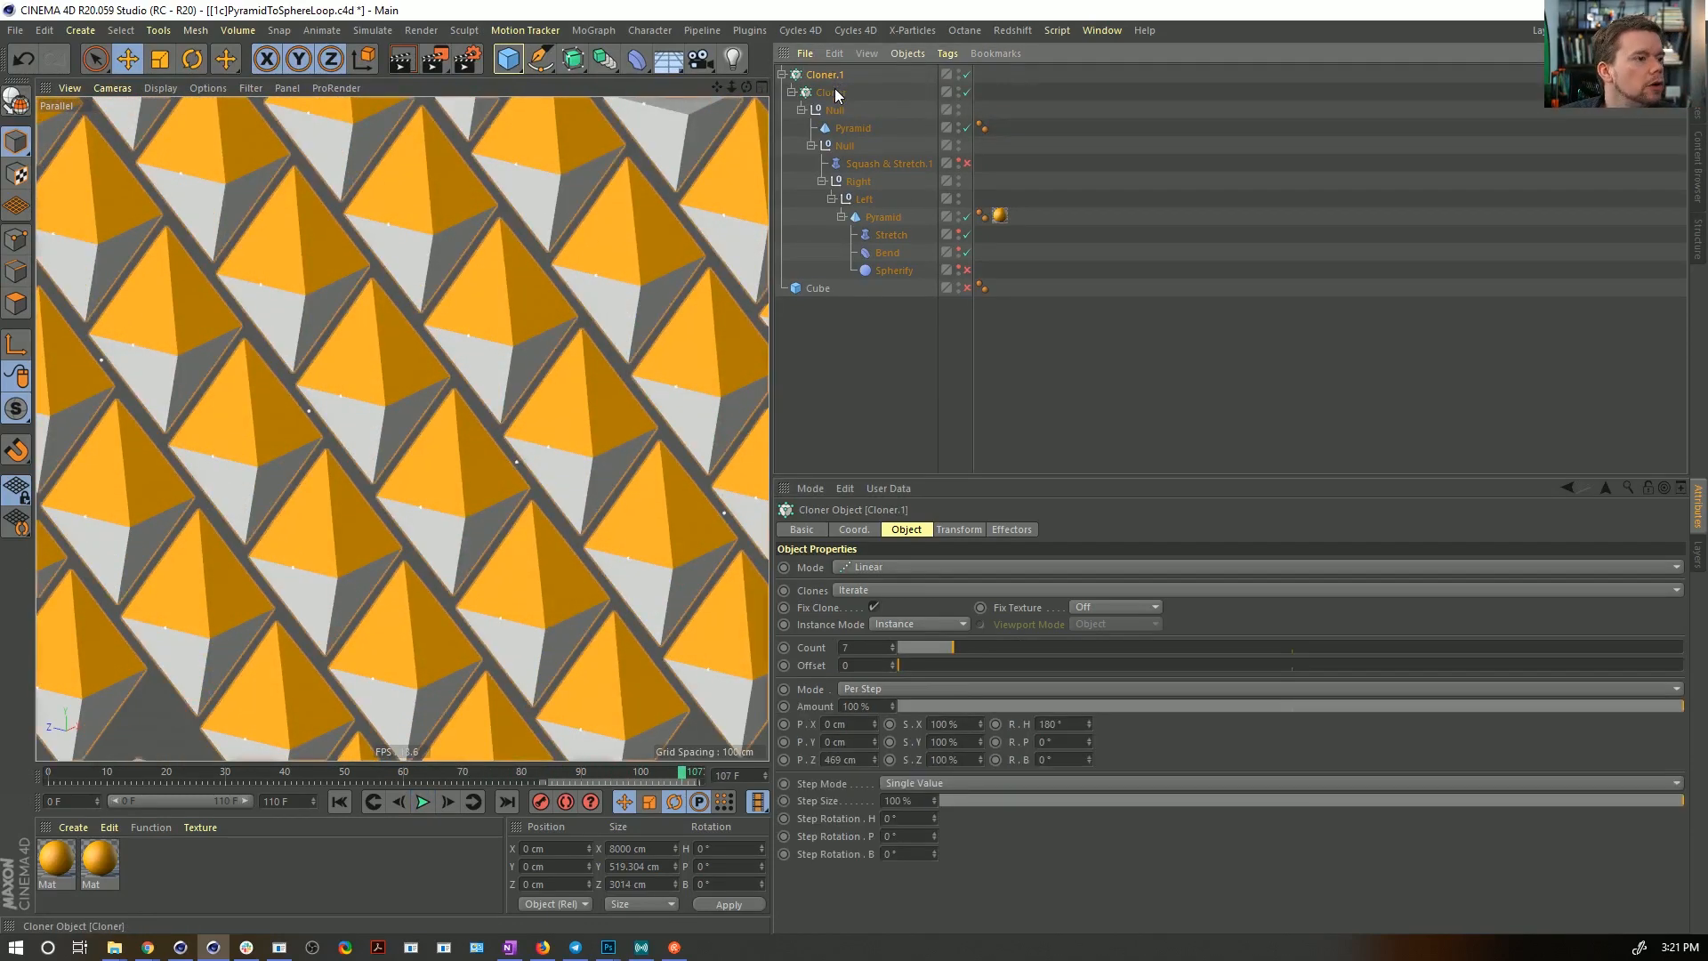
{"action": "left_click", "coordinate": [889, 625]}
{"action": "left_click", "coordinate": [921, 678]}
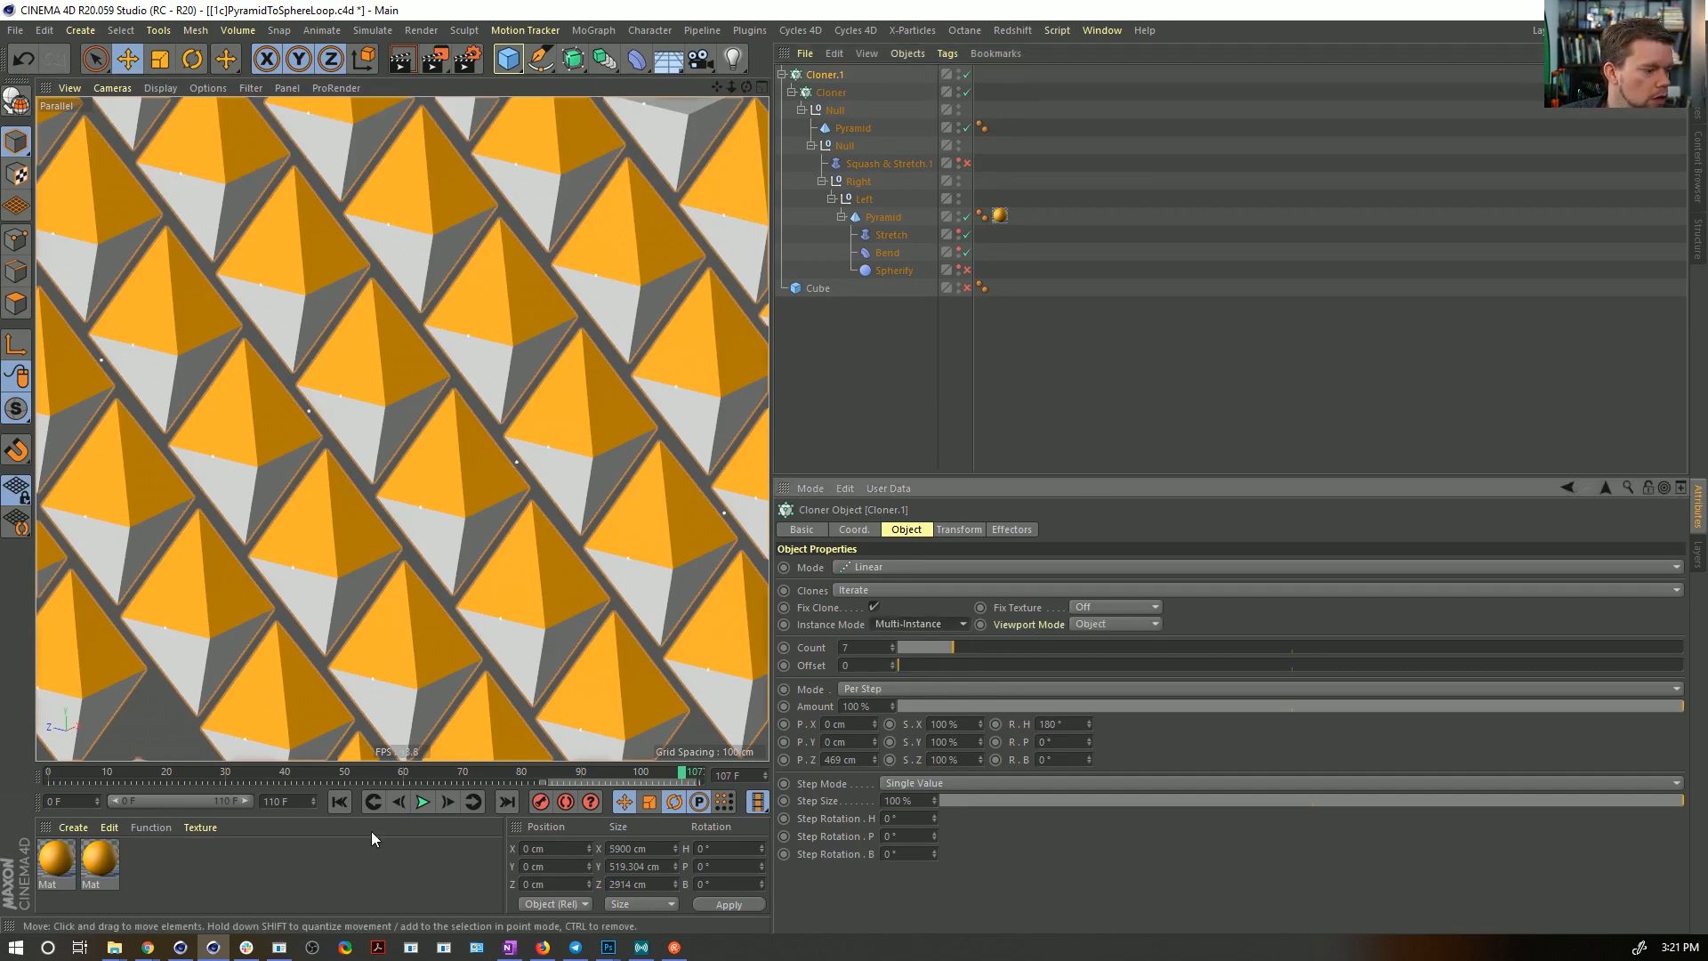
{"action": "left_click", "coordinate": [424, 805]}
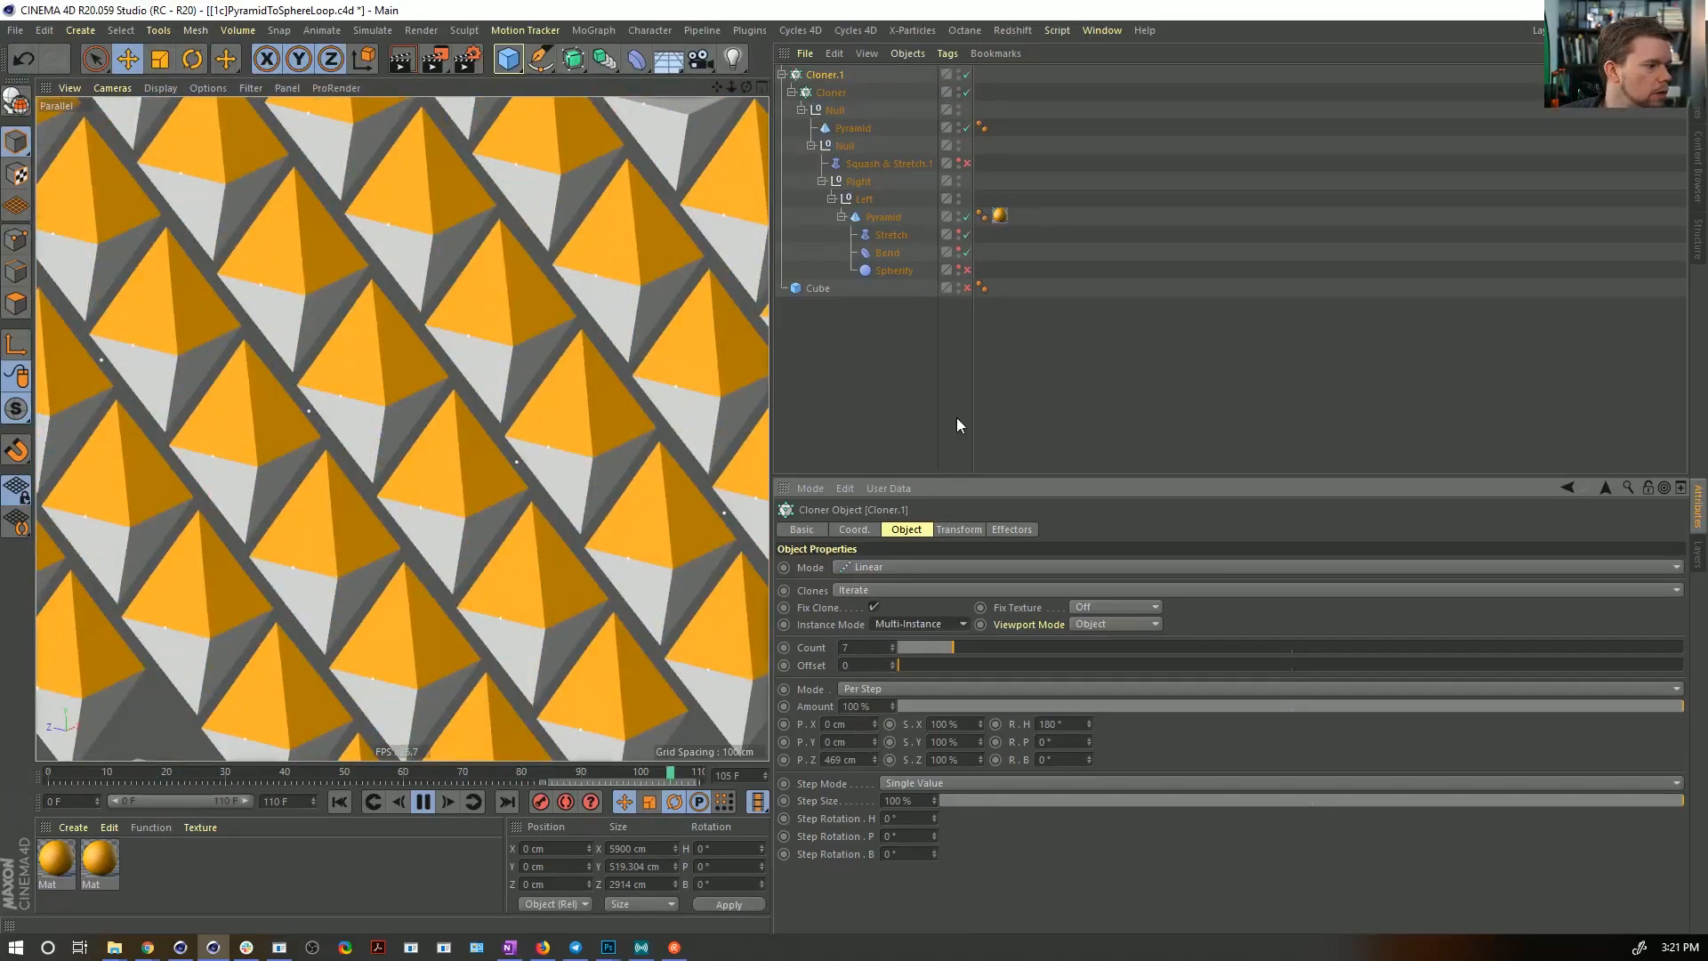
{"action": "left_click", "coordinate": [424, 802]}
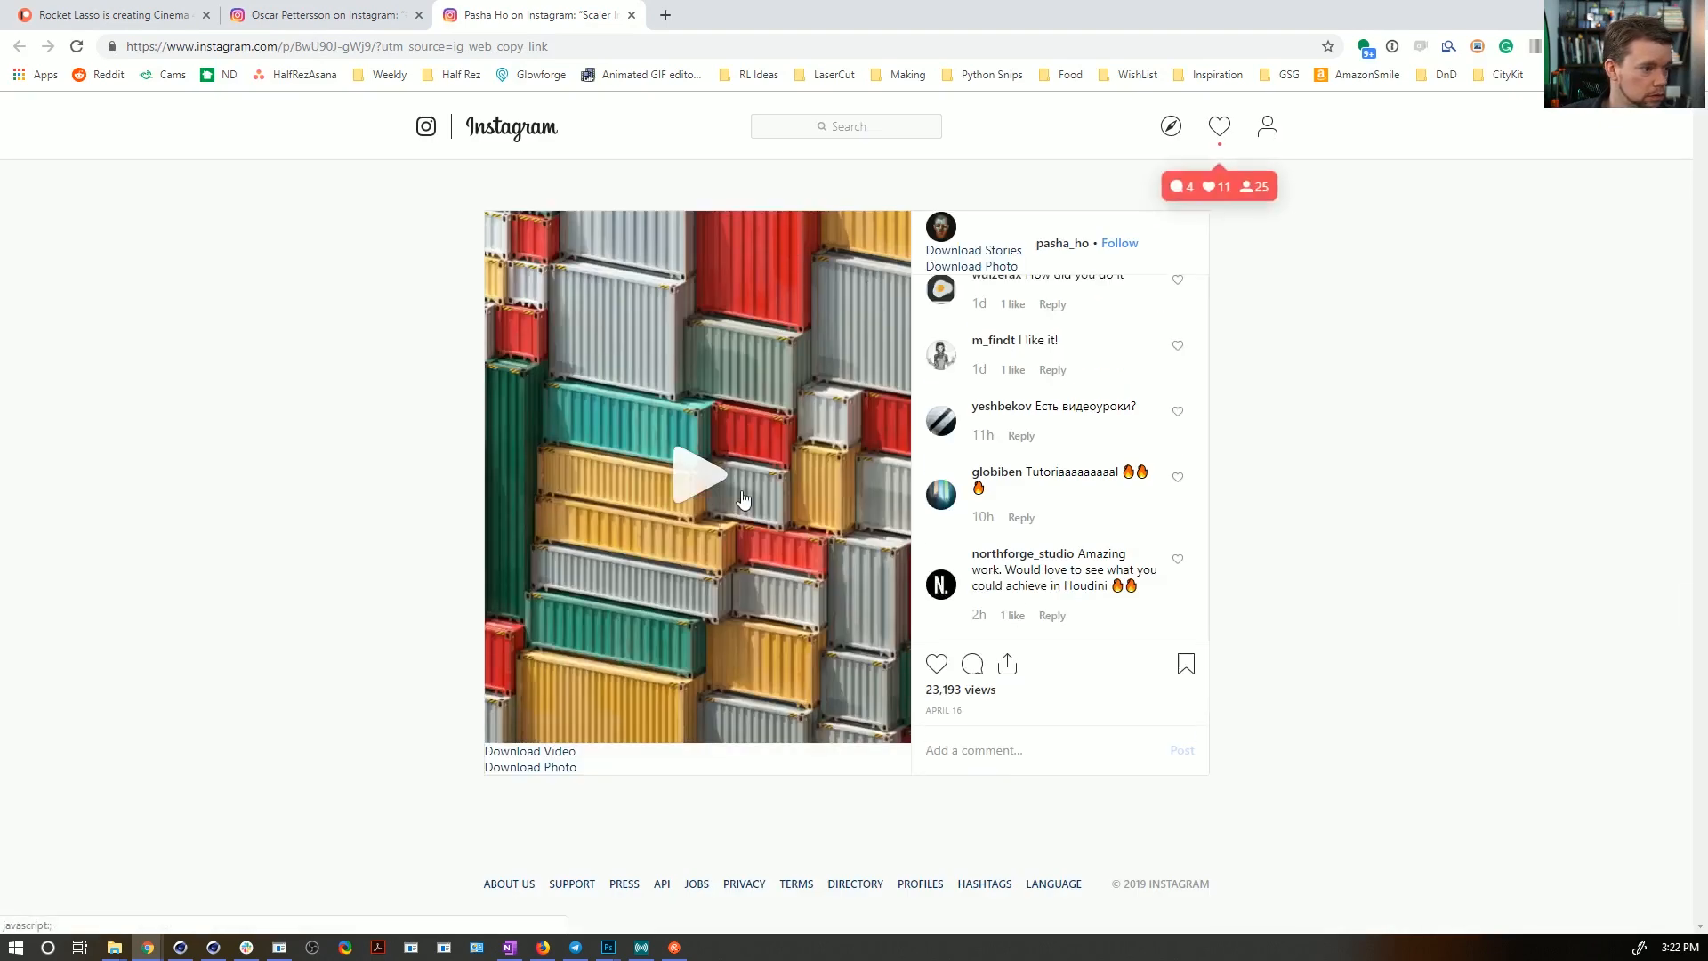
- Examine the shipping-container scaling video on Instagram in the browser, reopening it from its chat link
{"action": "left_click", "coordinate": [697, 475]}
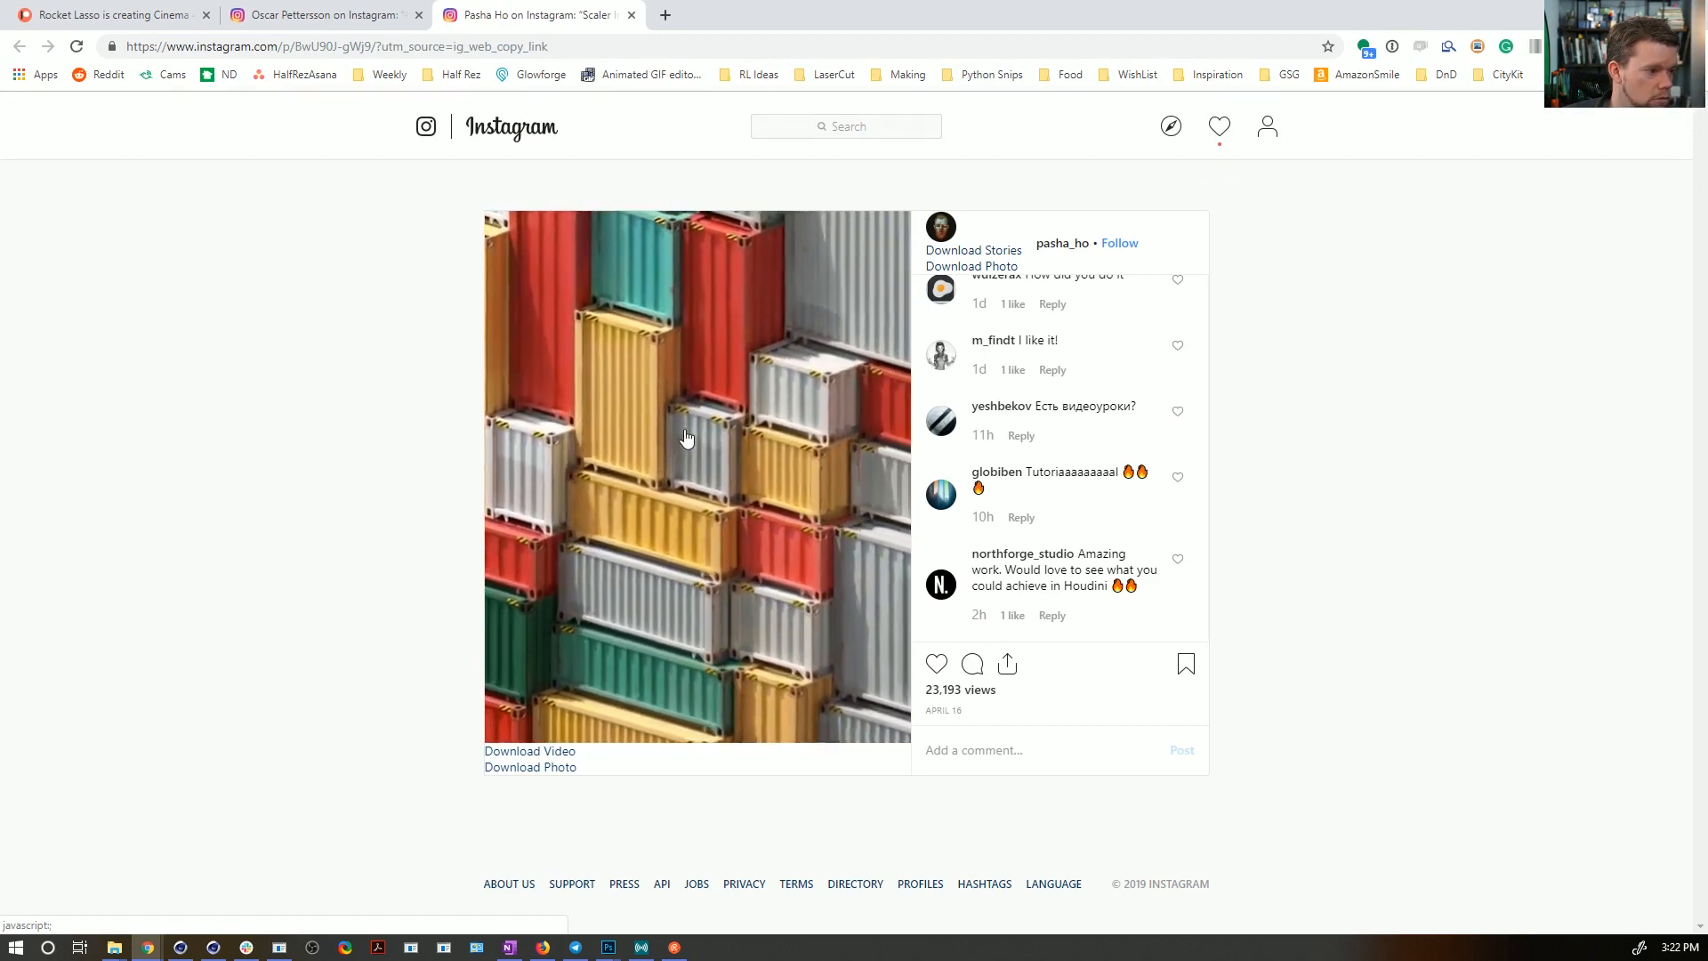
{"action": "left_click", "coordinate": [698, 447]}
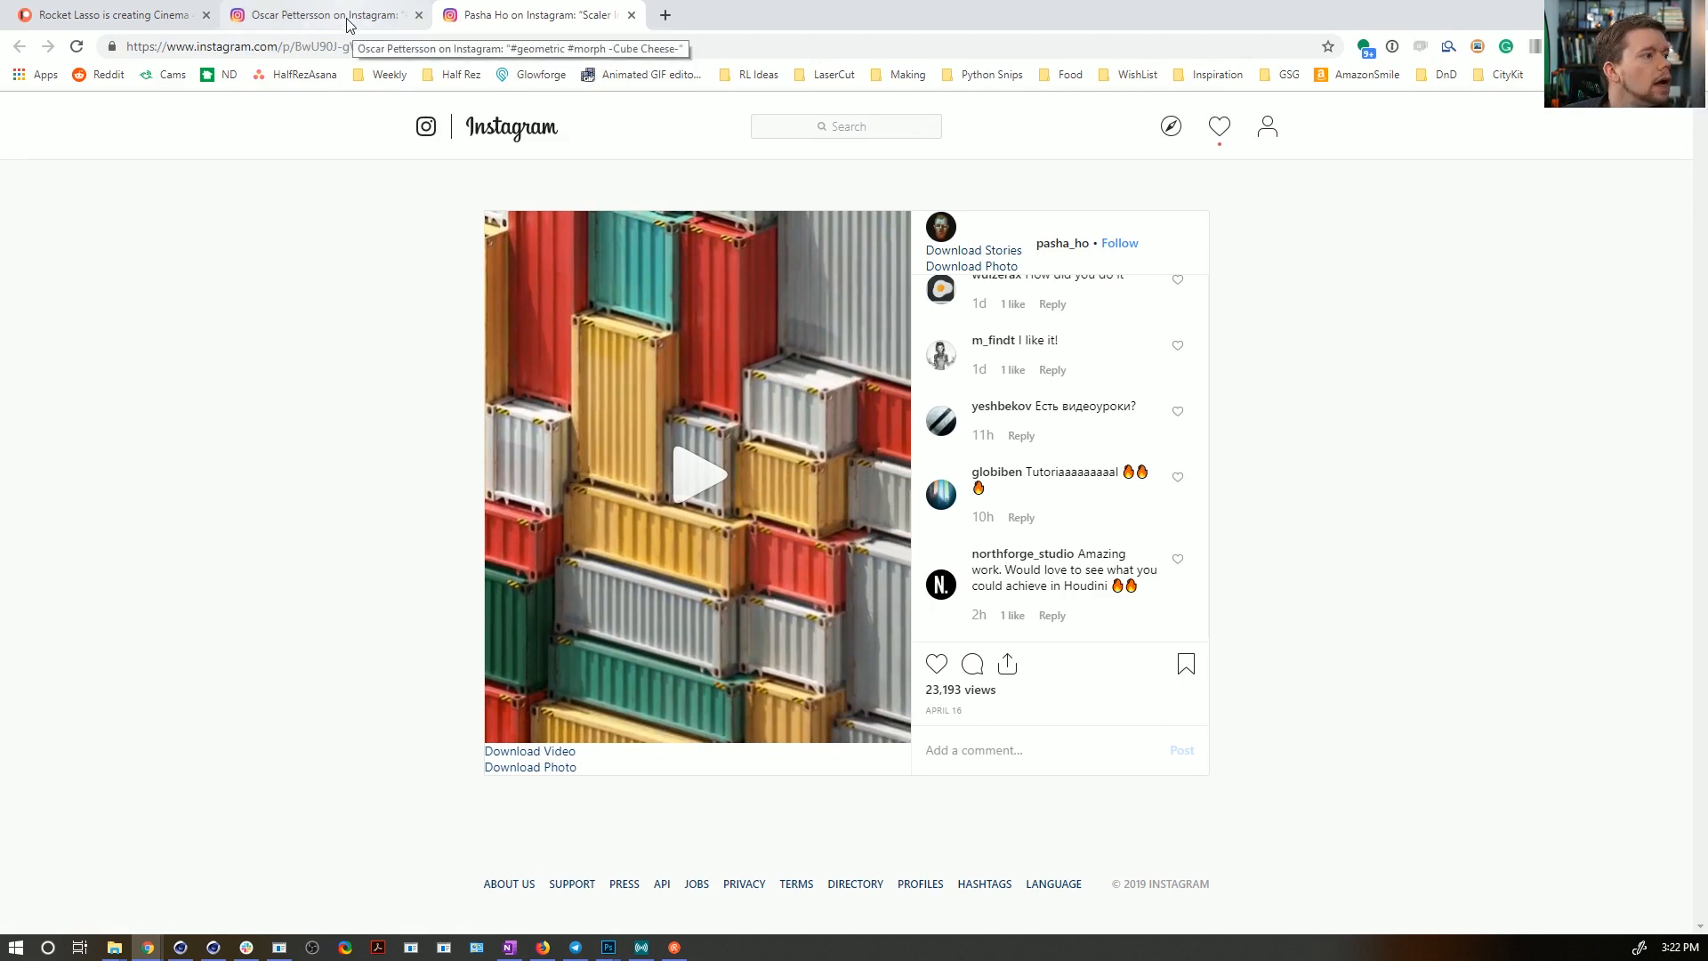
{"action": "left_click", "coordinate": [631, 15]}
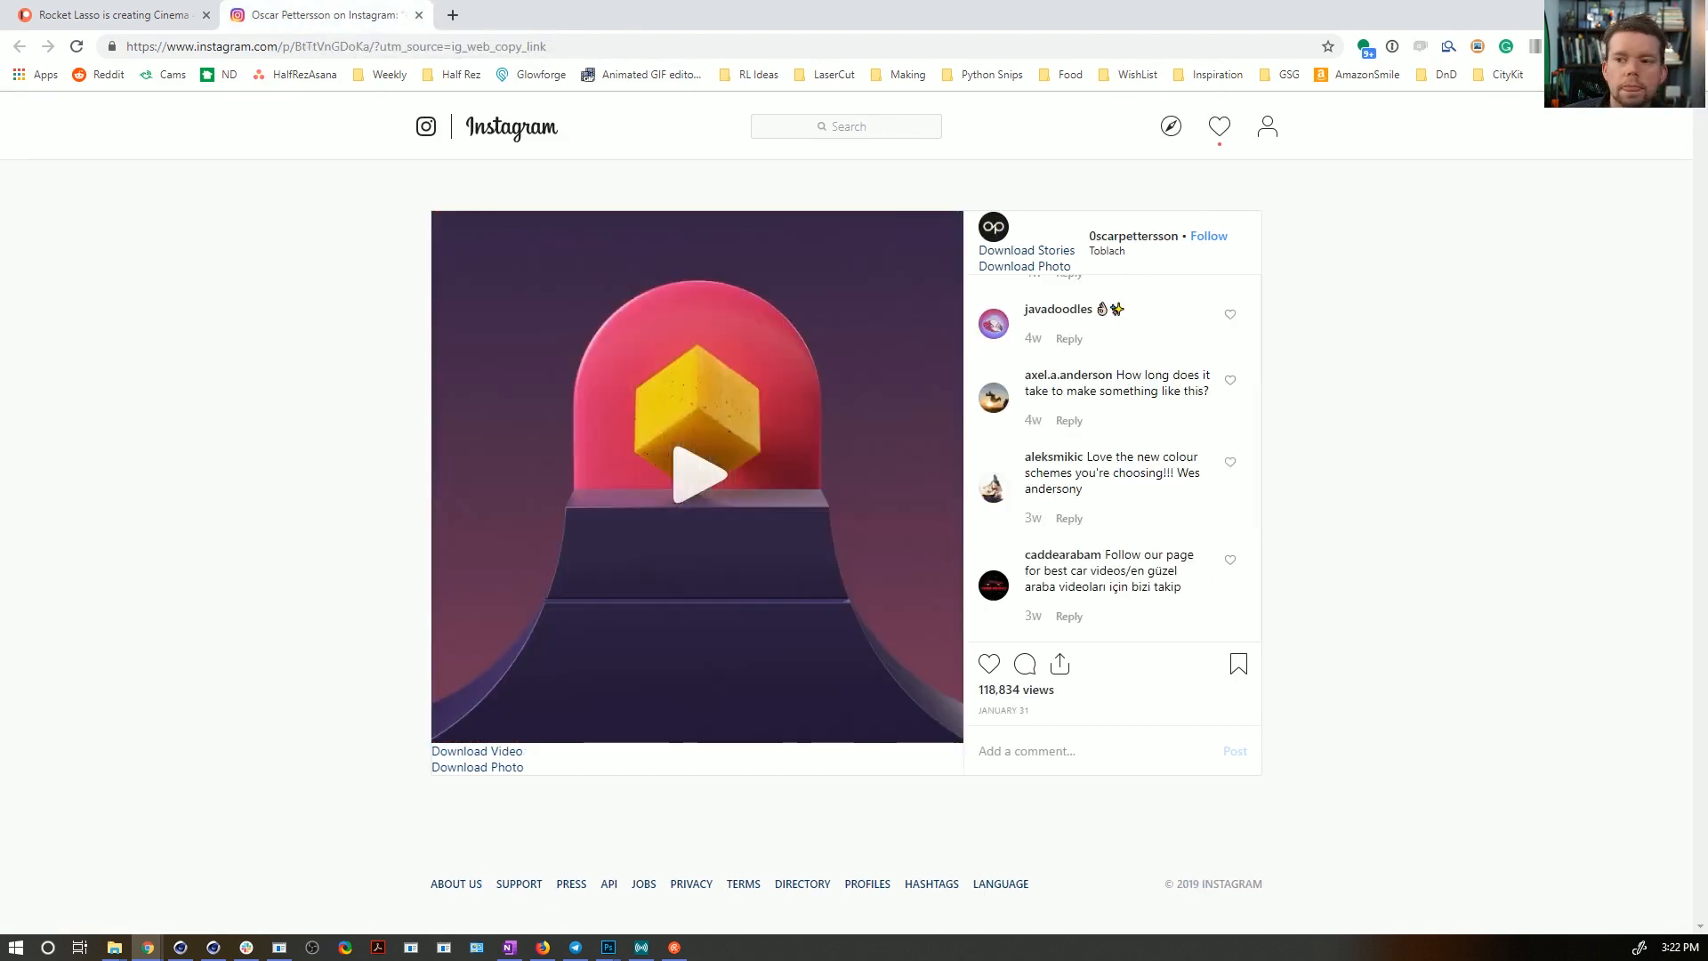
{"action": "left_click_drag", "start_coordinate": [1707, 164], "coordinate": [940, 220]}
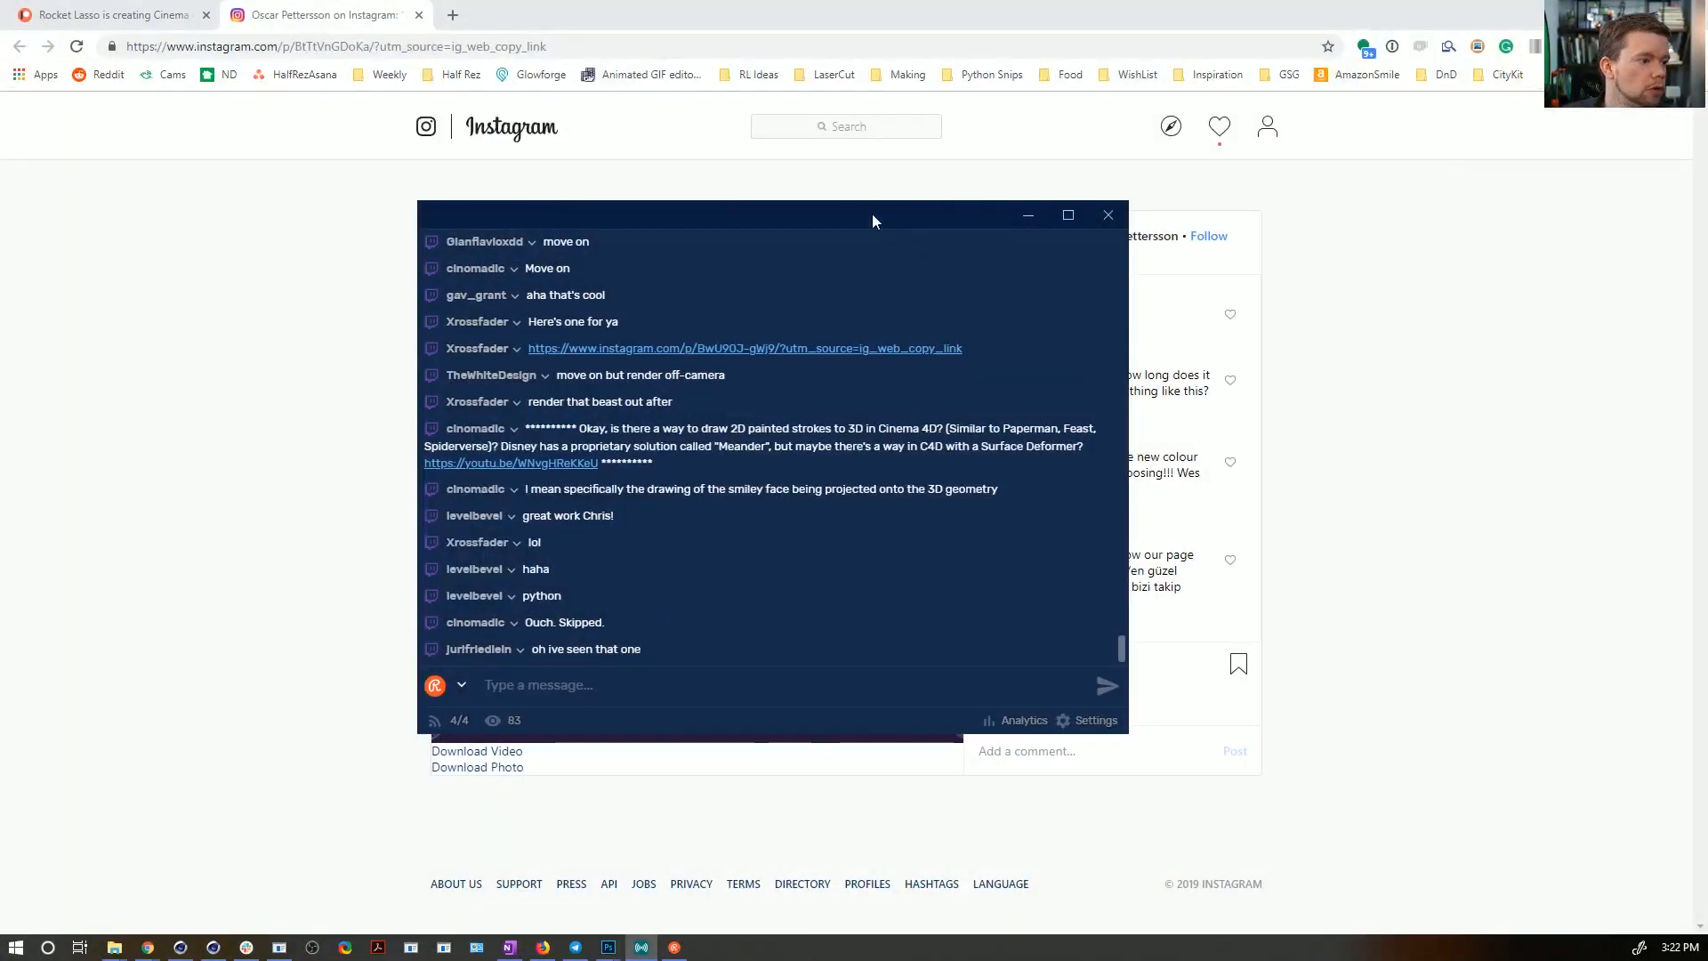
{"action": "left_click", "coordinate": [562, 349]}
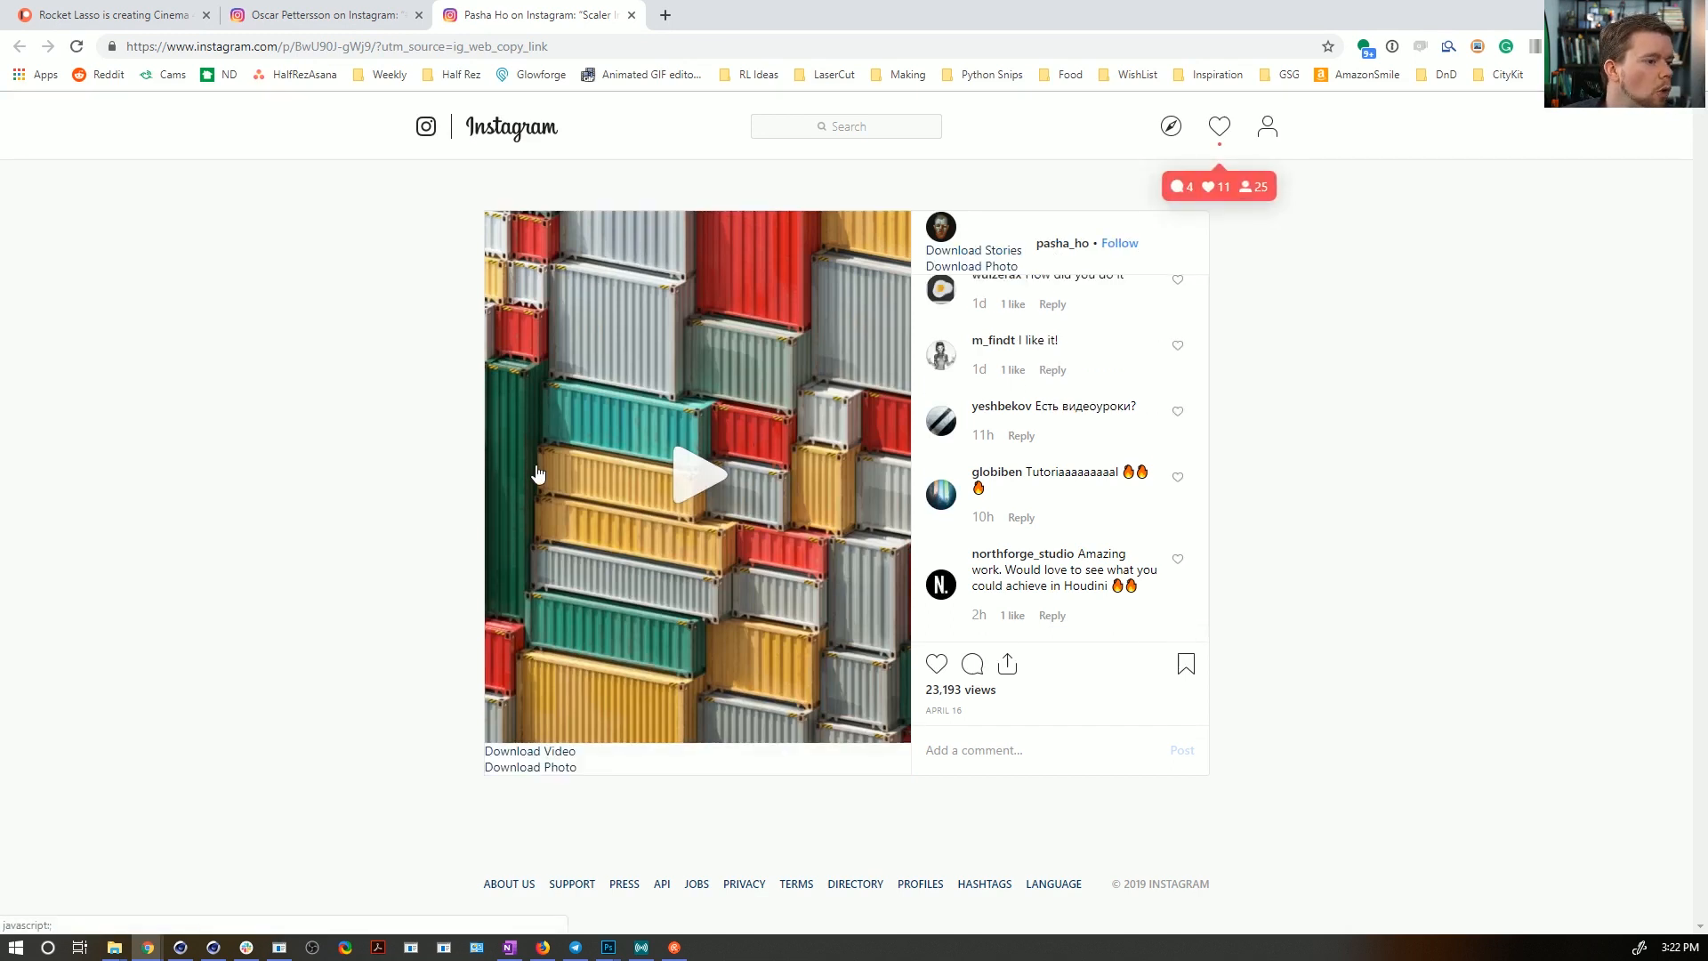
{"action": "left_click", "coordinate": [707, 481]}
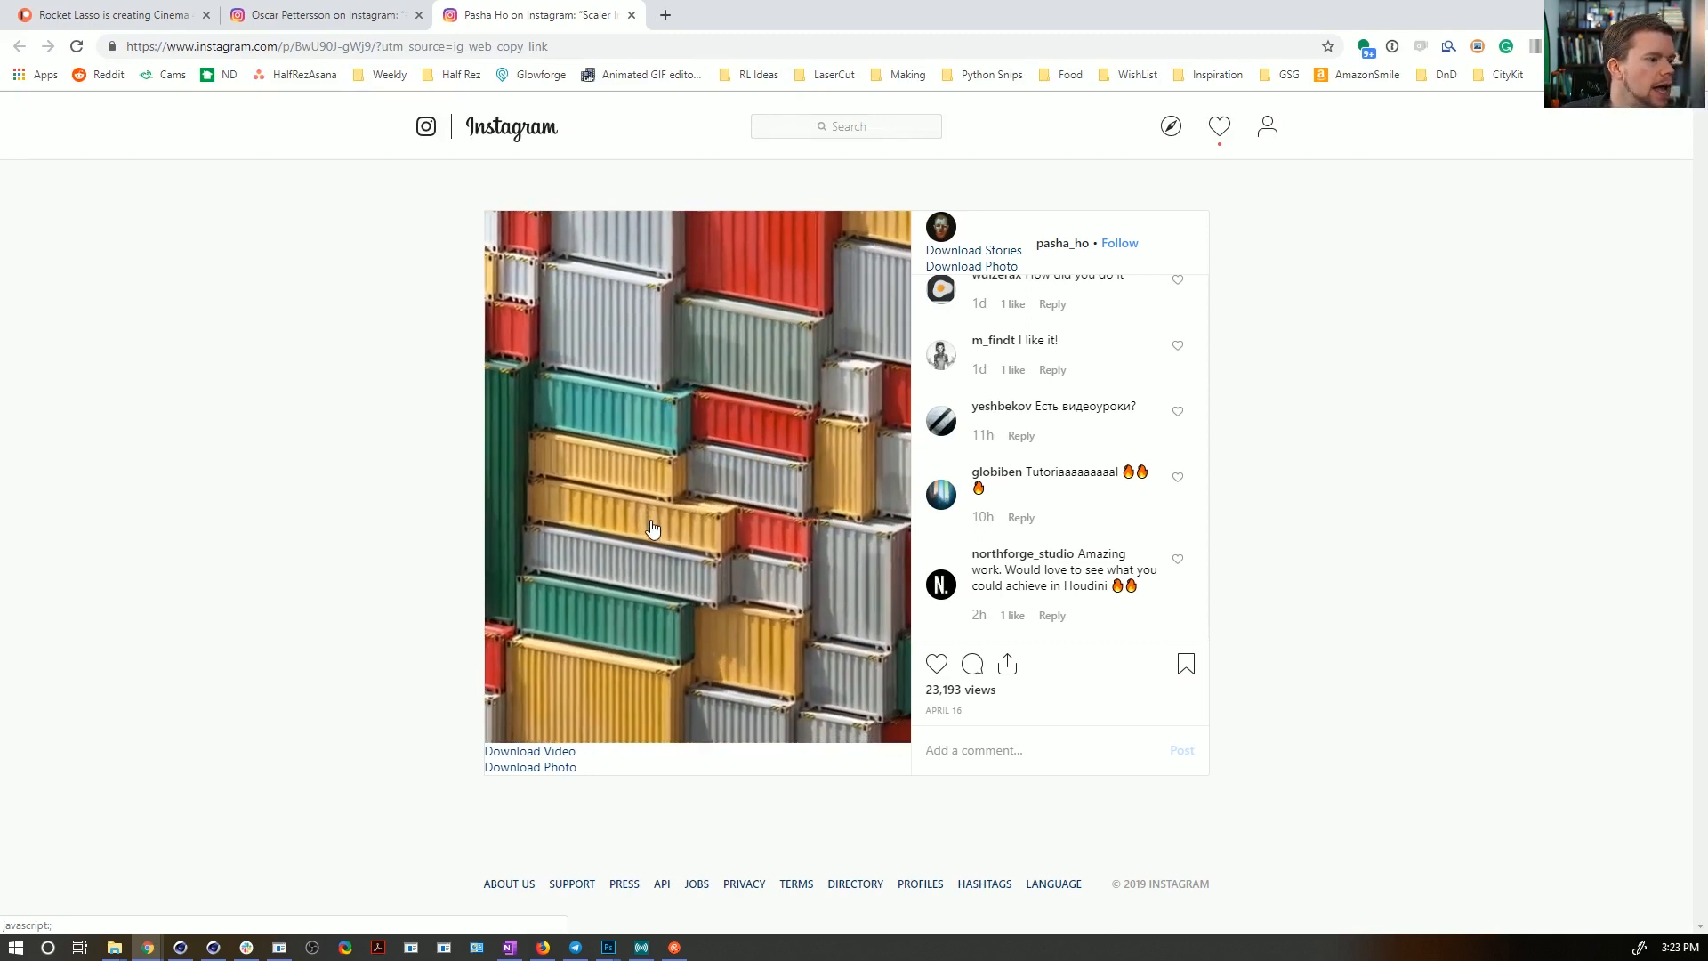
{"action": "left_click", "coordinate": [653, 529]}
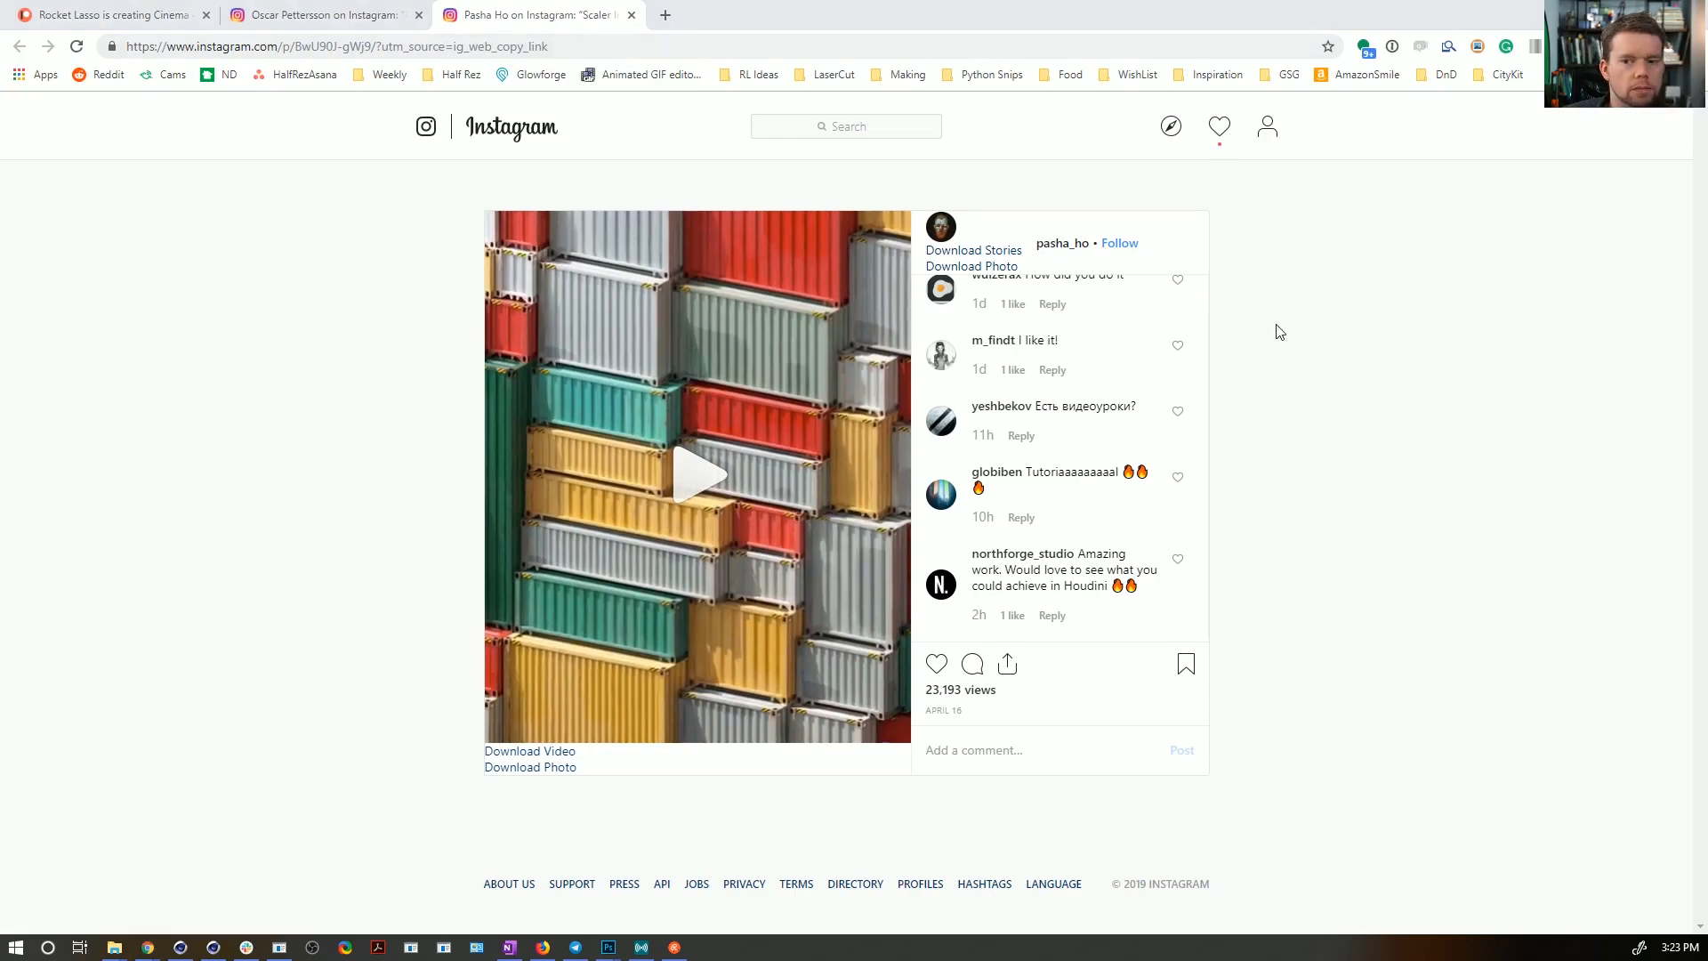
- Switch to Cinema 4D and start a new empty project in a layout with a wider viewport
{"action": "left_click", "coordinate": [1585, 10]}
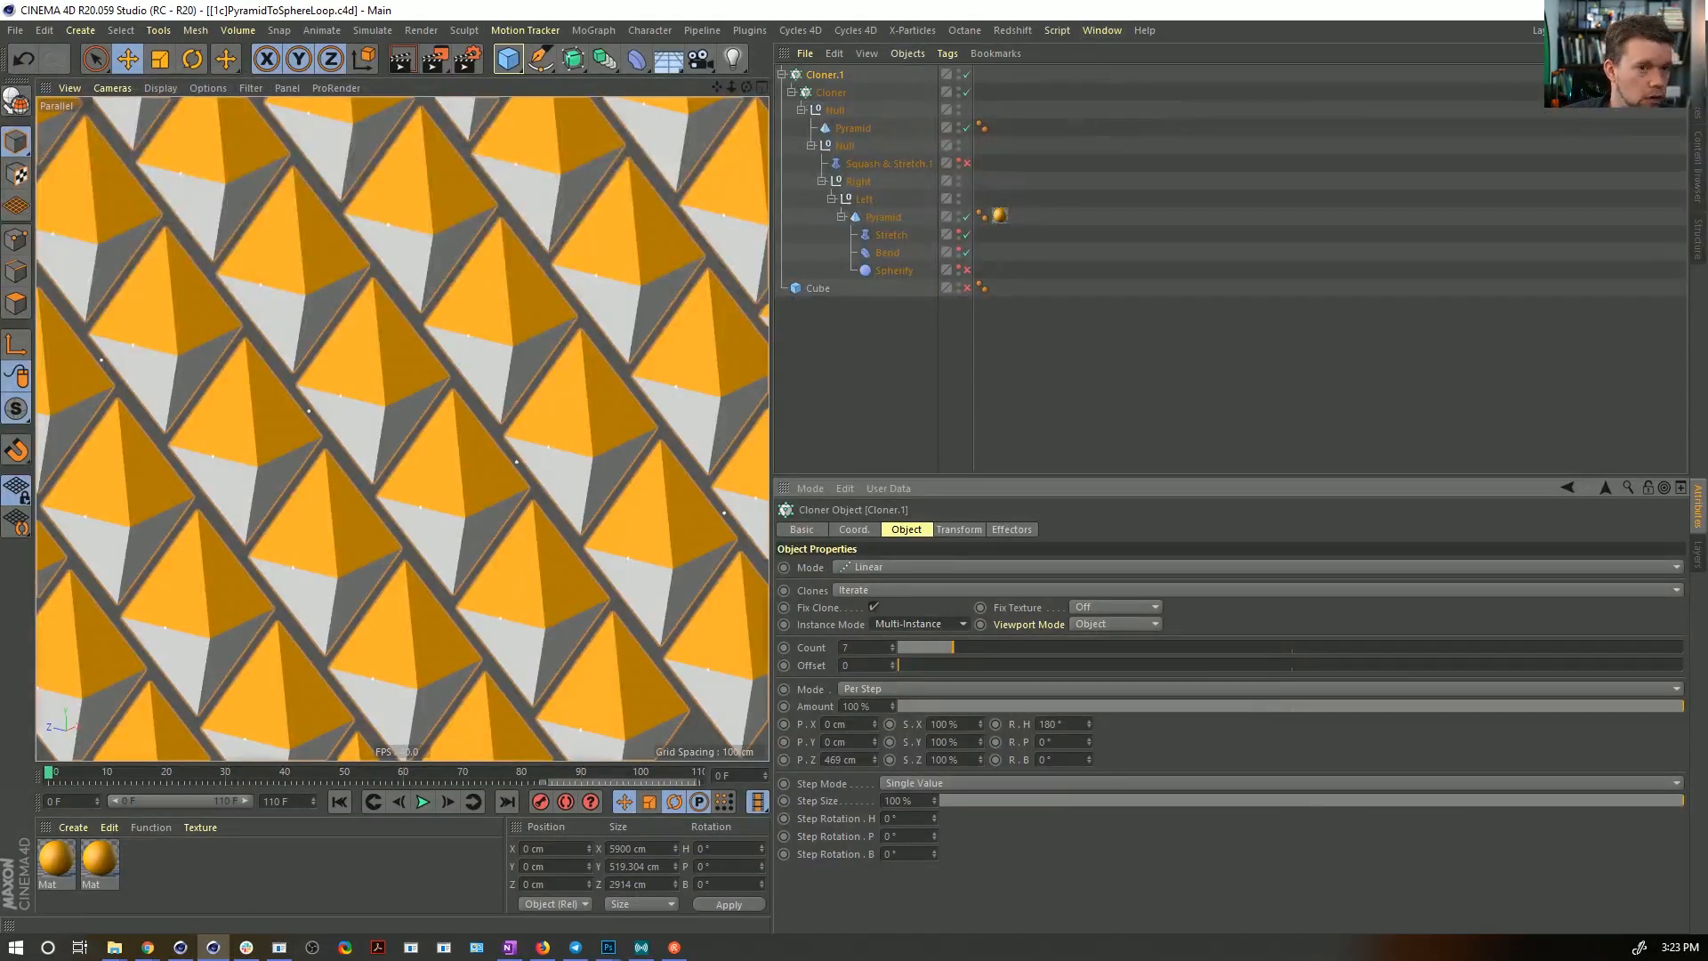
{"action": "left_click", "coordinate": [1537, 31]}
{"action": "left_click", "coordinate": [1610, 186]}
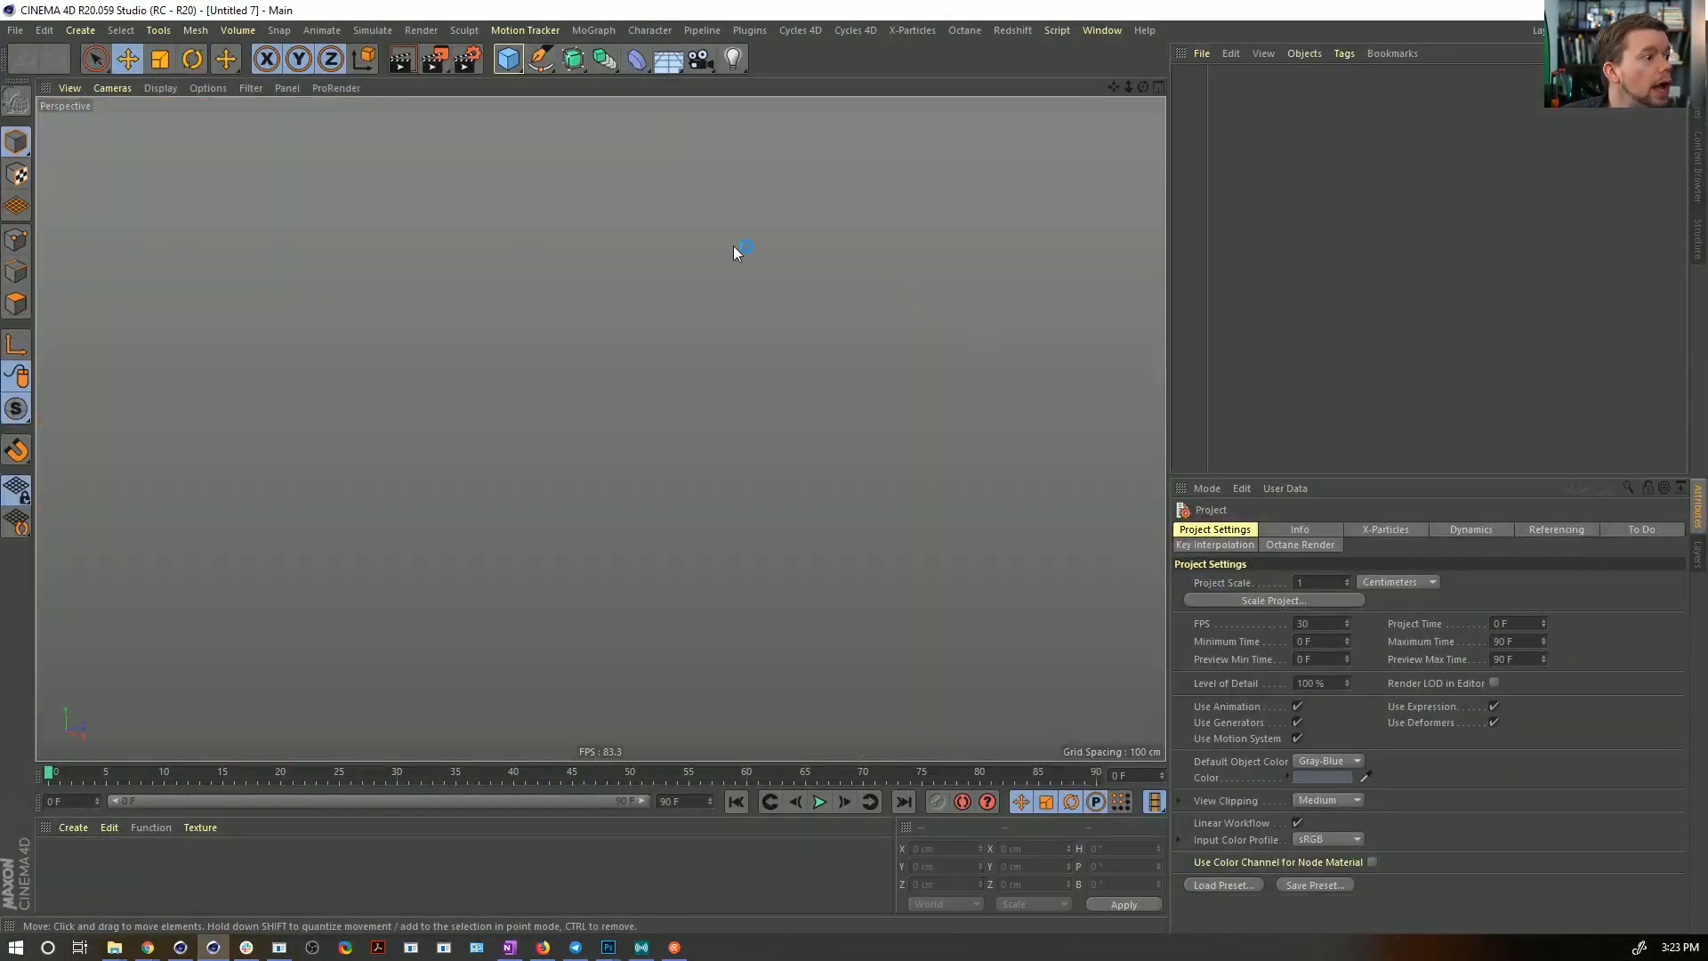
- Add a cube primitive to the empty scene and view it from an angle
{"action": "left_click", "coordinate": [507, 59]}
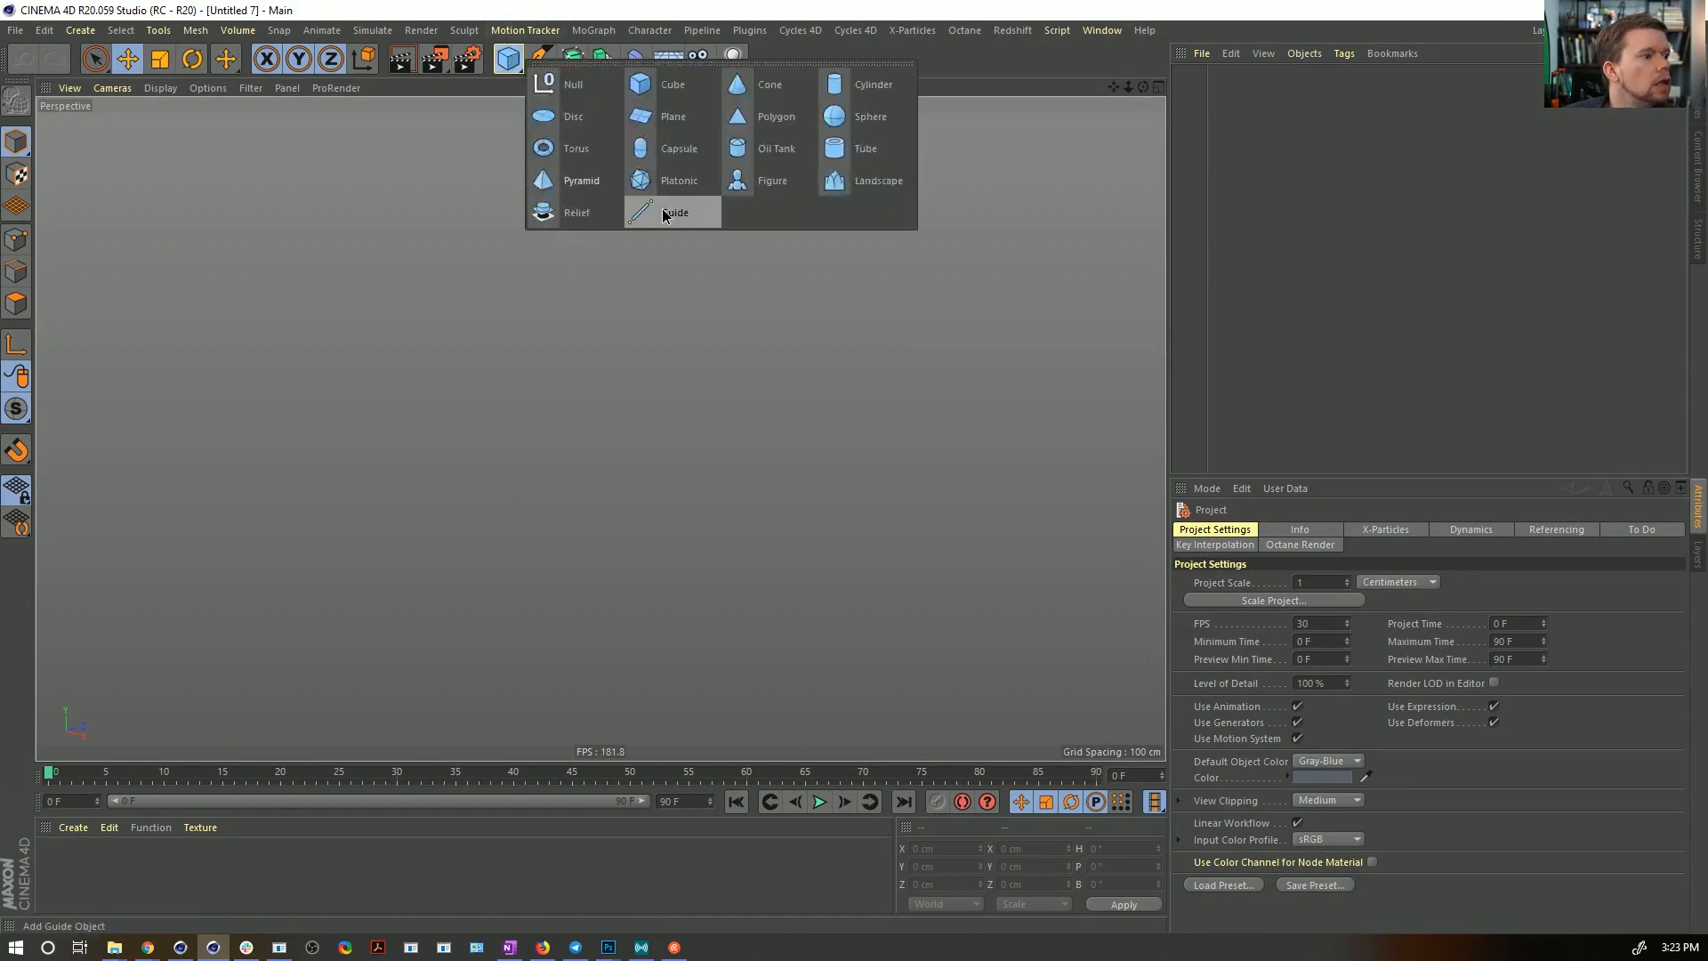
{"action": "left_click", "coordinate": [675, 87]}
{"action": "left_click_drag", "start_coordinate": [708, 477], "coordinate": [773, 471], "text": "alt"}
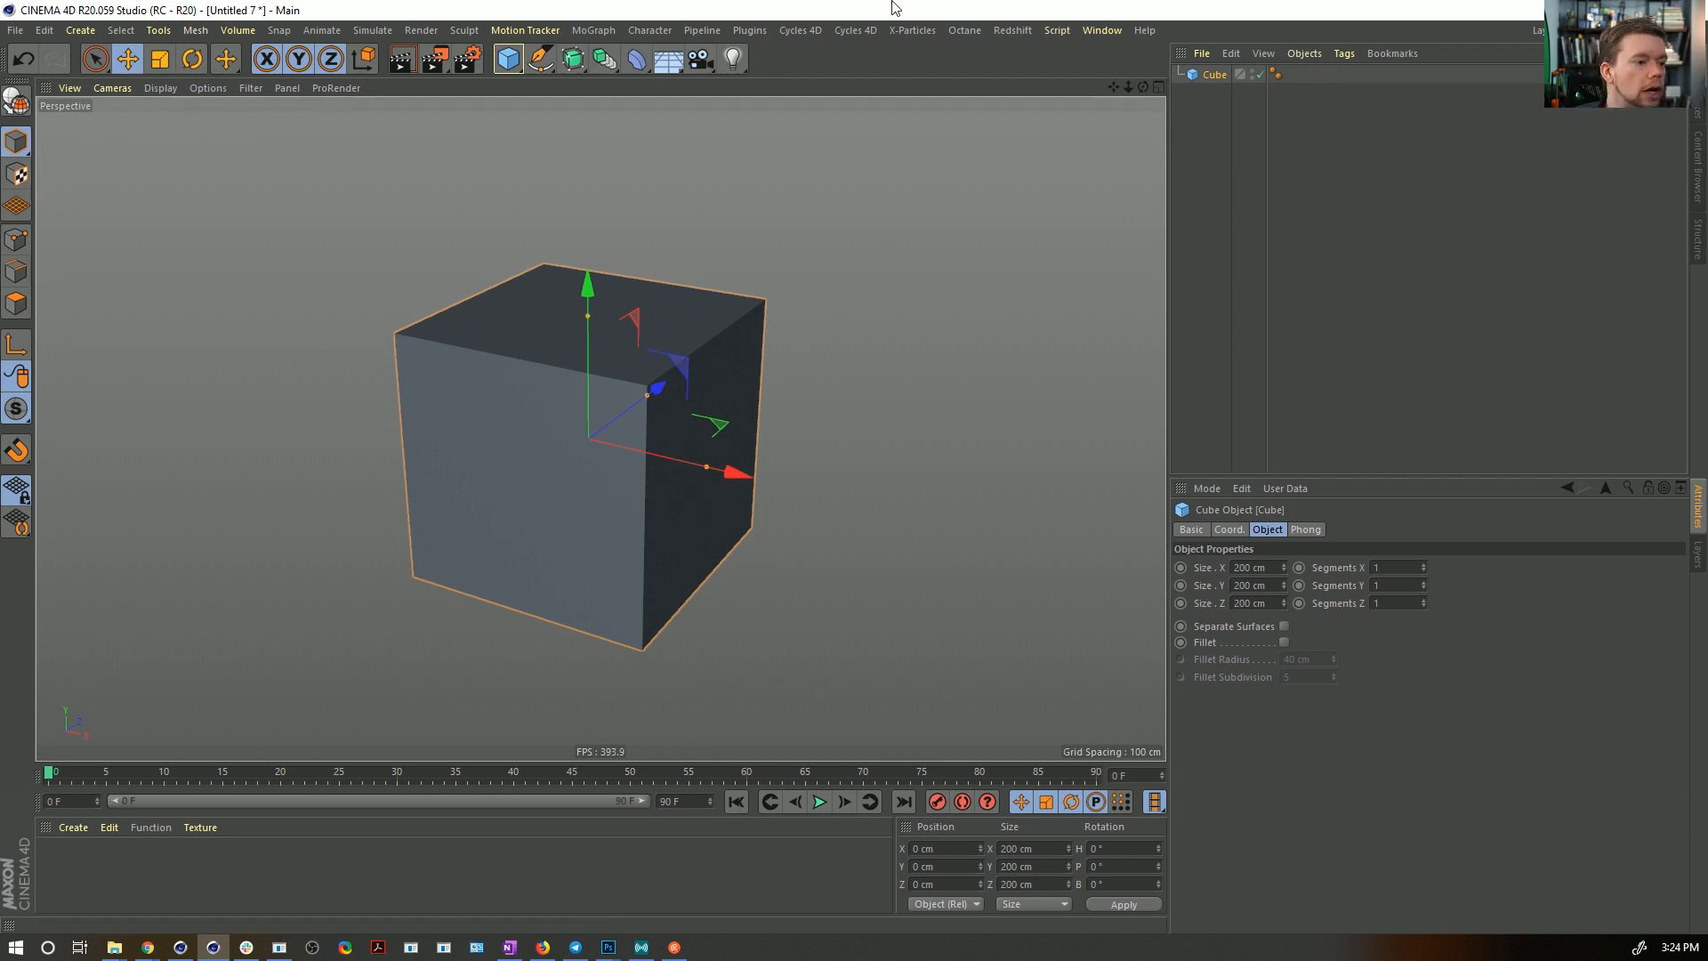
{"action": "key", "text": "alt+Tab"}
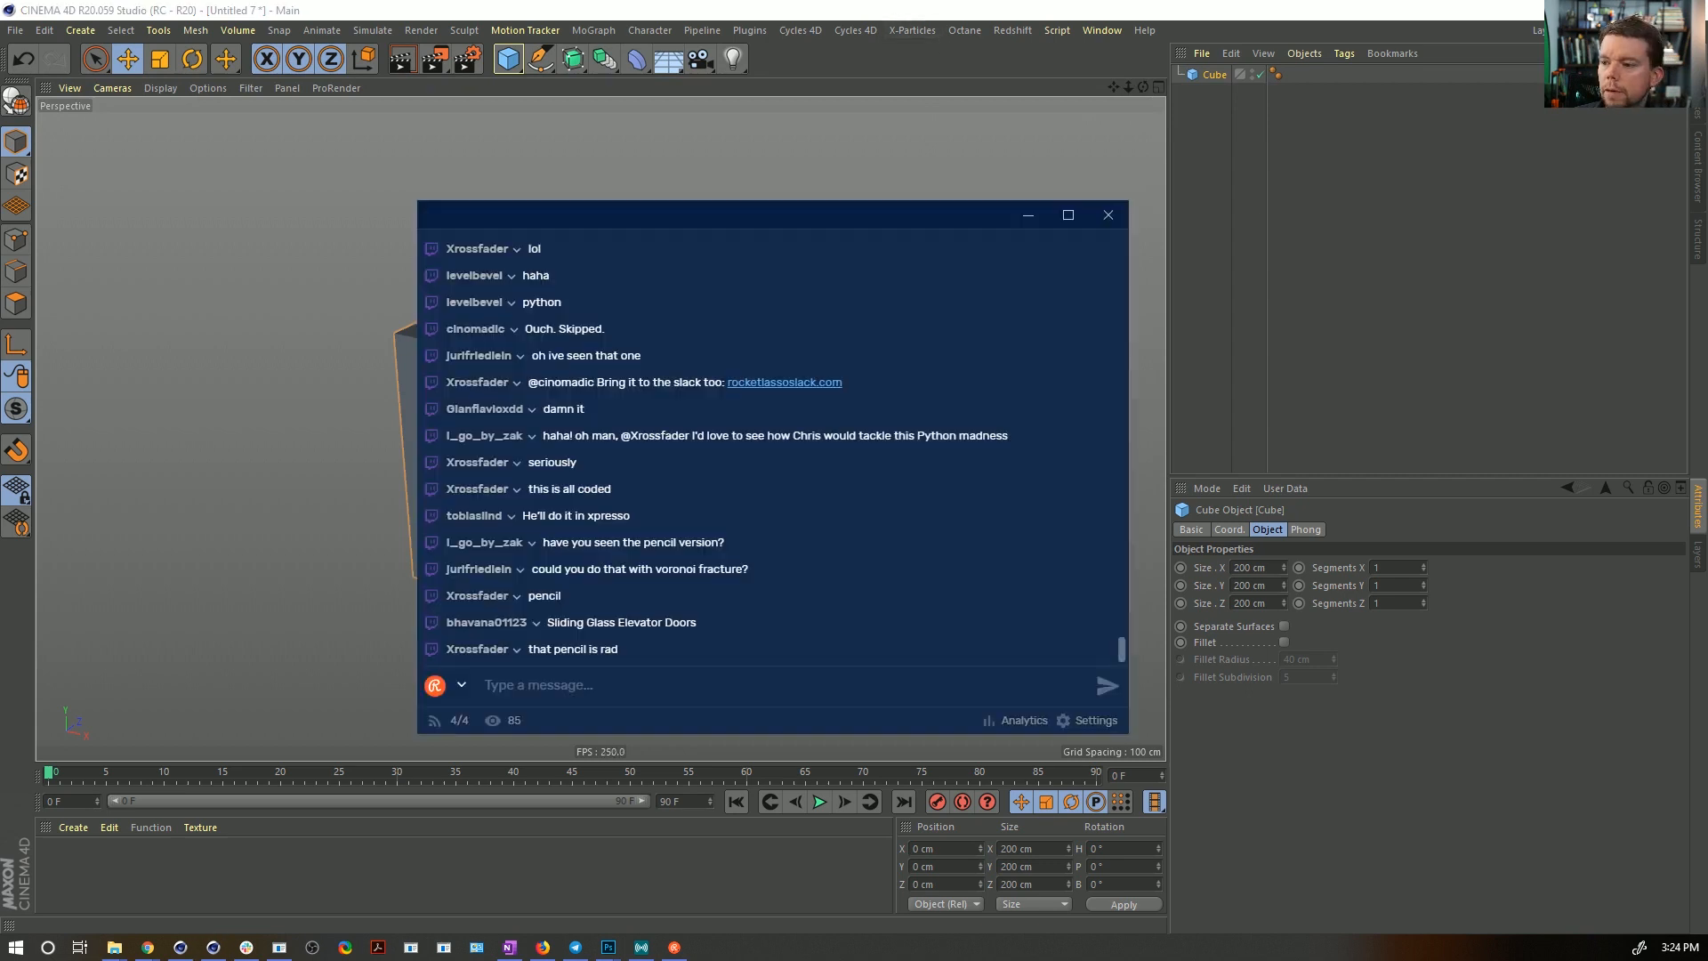
{"action": "key", "text": "alt+Tab"}
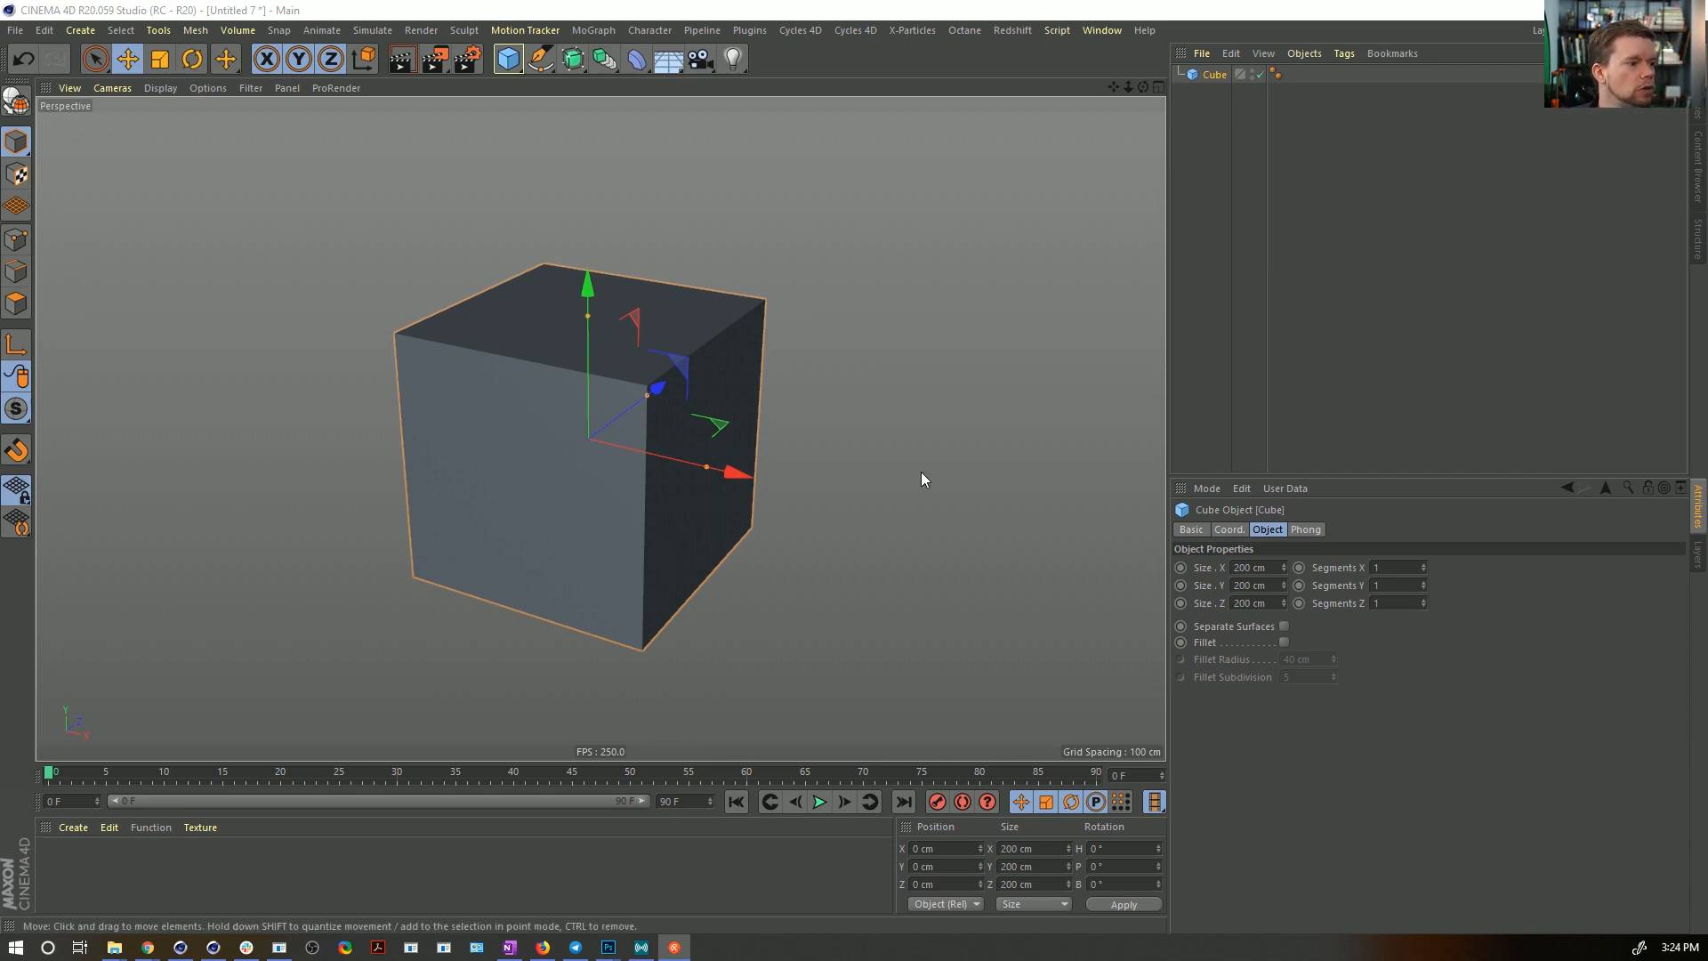
{"action": "middle_click_drag", "start_coordinate": [644, 402], "coordinate": [793, 413], "text": "alt"}
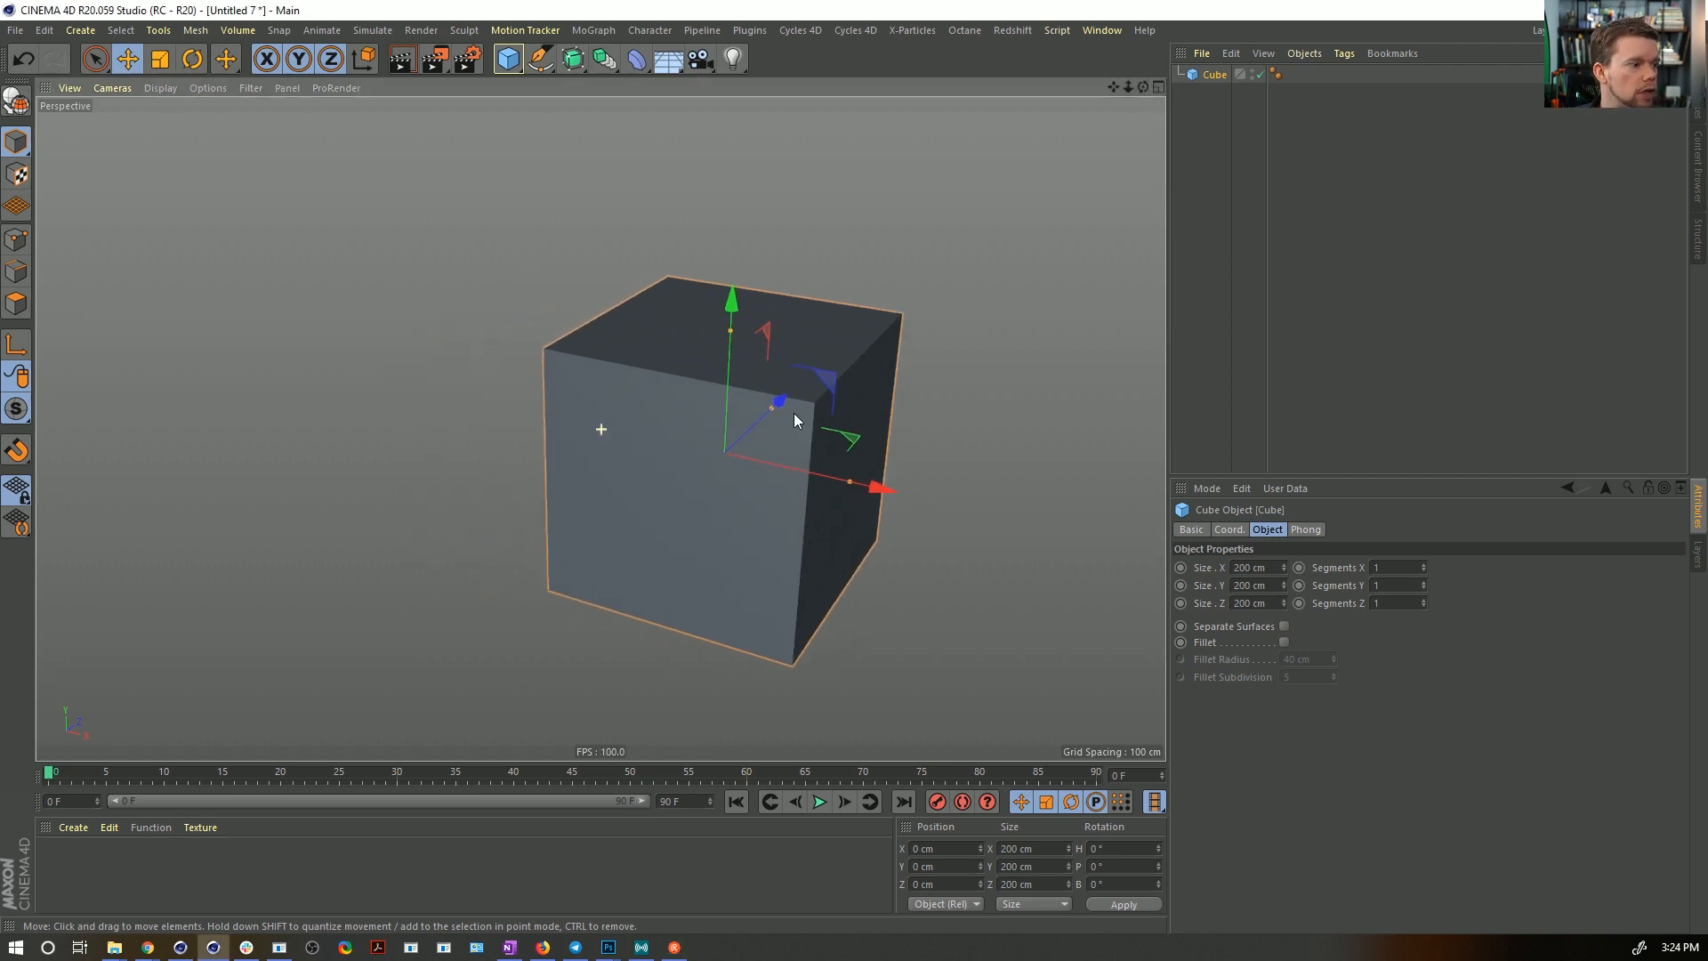
{"action": "left_click_drag", "start_coordinate": [793, 412], "coordinate": [839, 422], "text": "alt"}
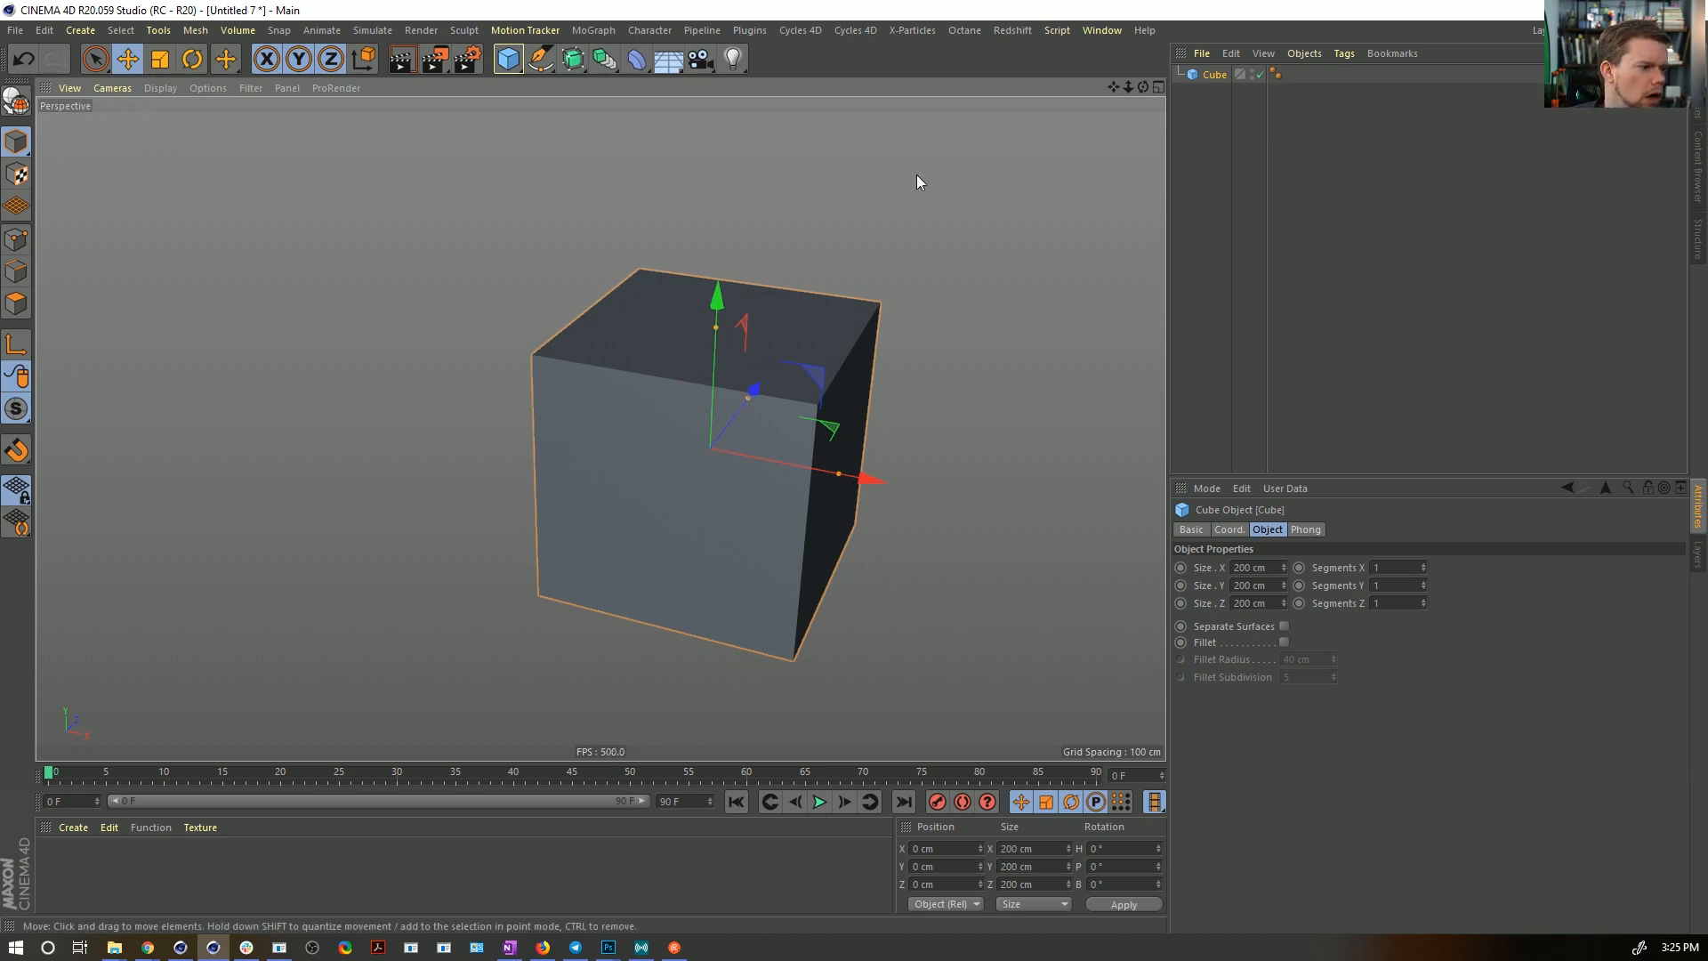
{"action": "left_click_drag", "start_coordinate": [772, 308], "coordinate": [761, 302], "text": "alt"}
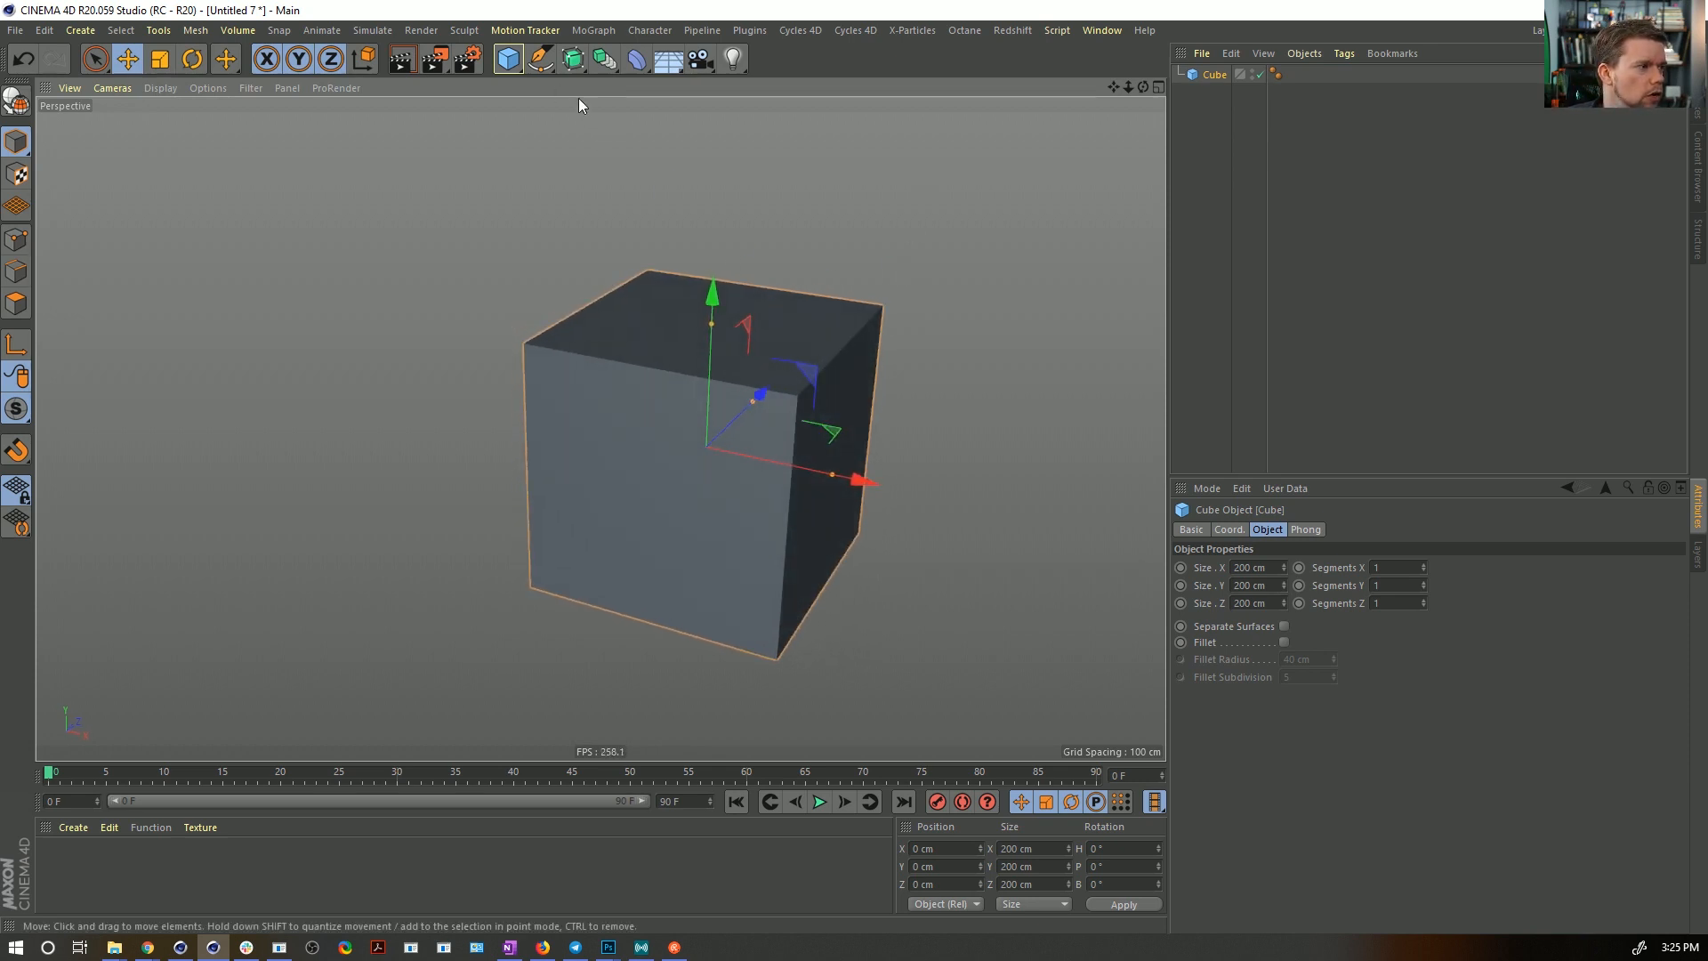
- Add a Signal tag to the cube
{"action": "left_click_drag", "start_coordinate": [510, 62], "coordinate": [1231, 85]}
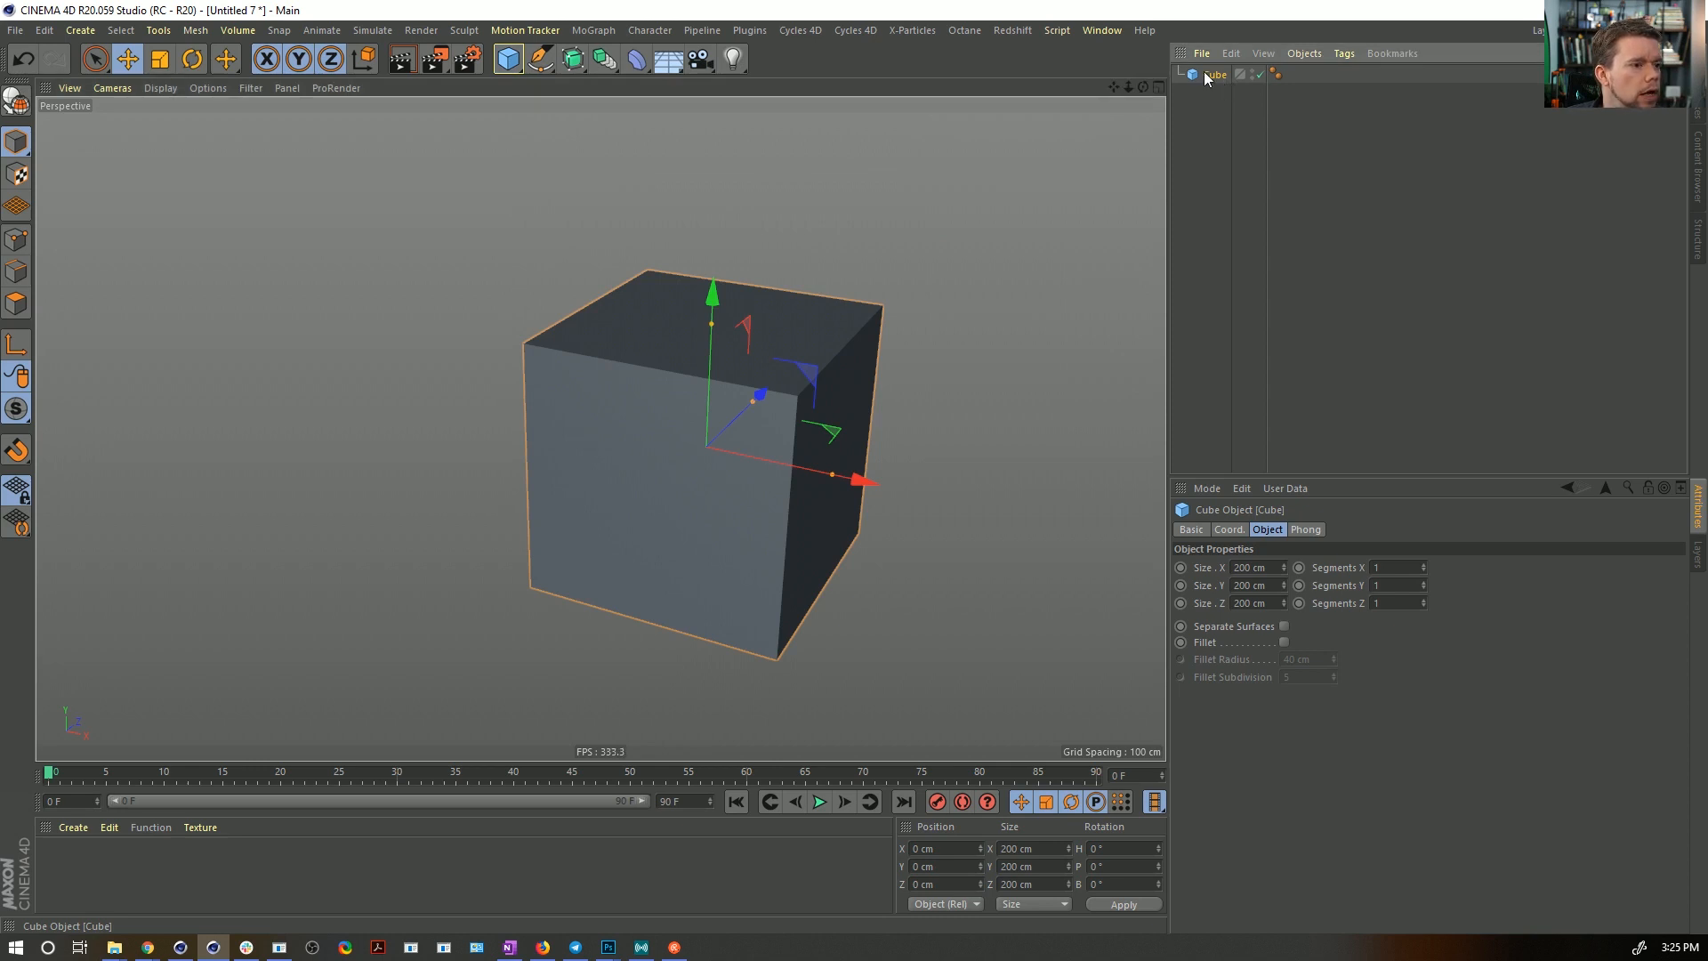
{"action": "right_click", "coordinate": [1206, 78]}
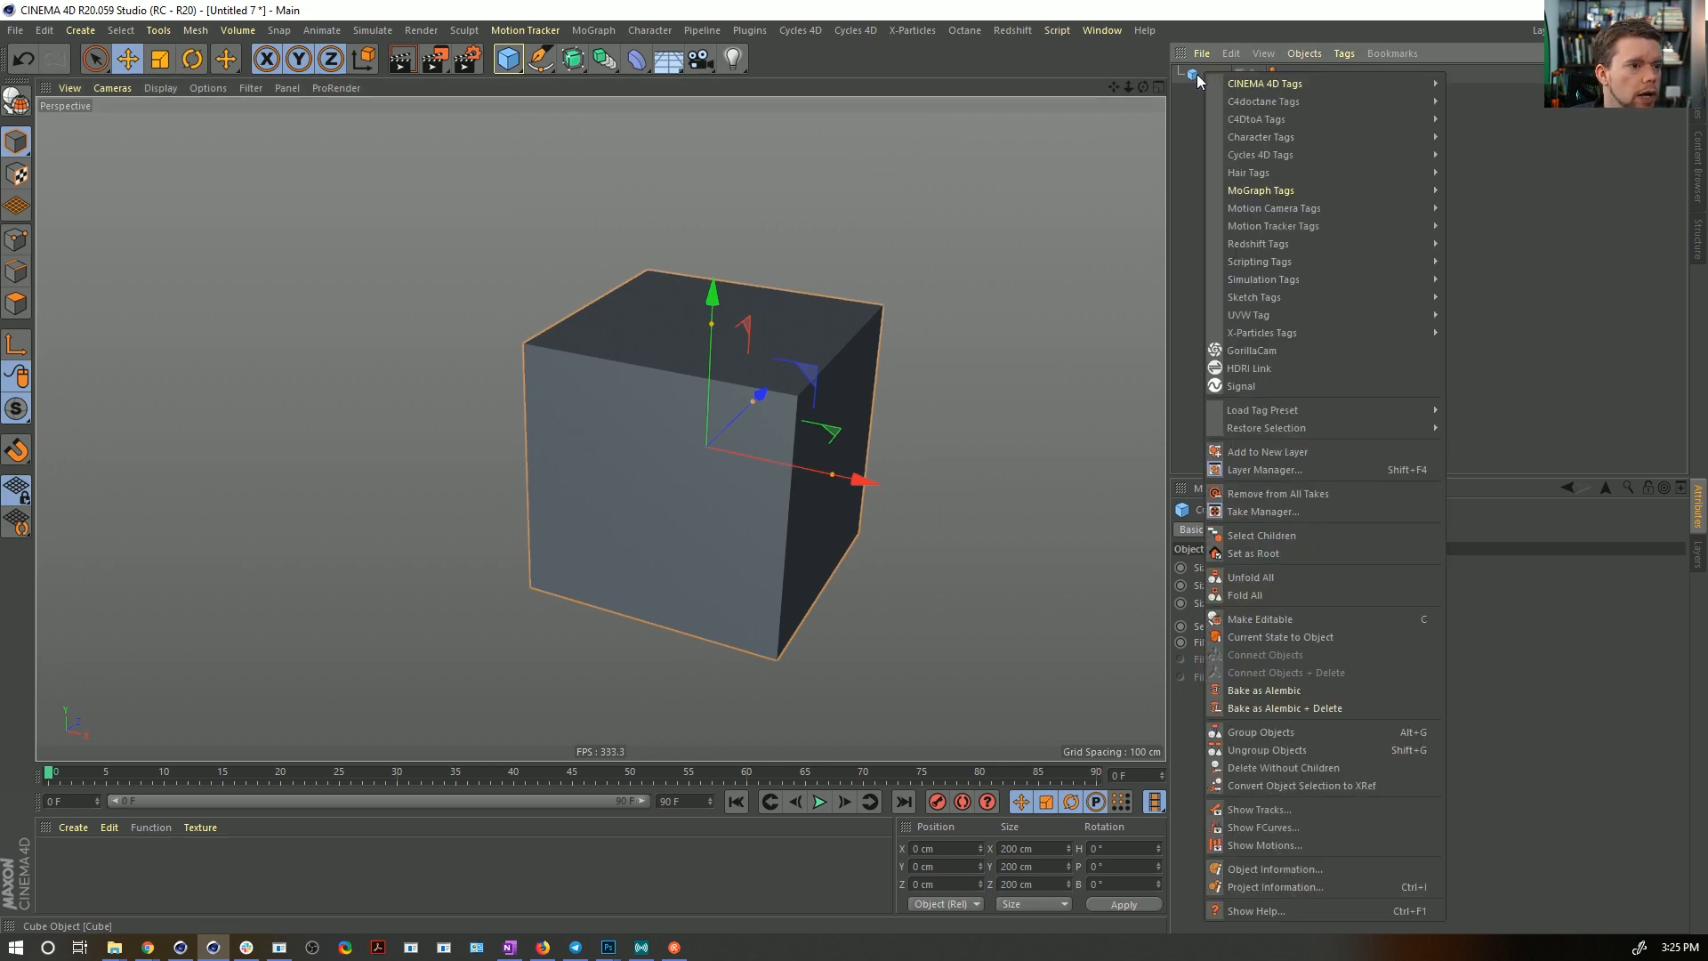
{"action": "left_click", "coordinate": [1135, 640]}
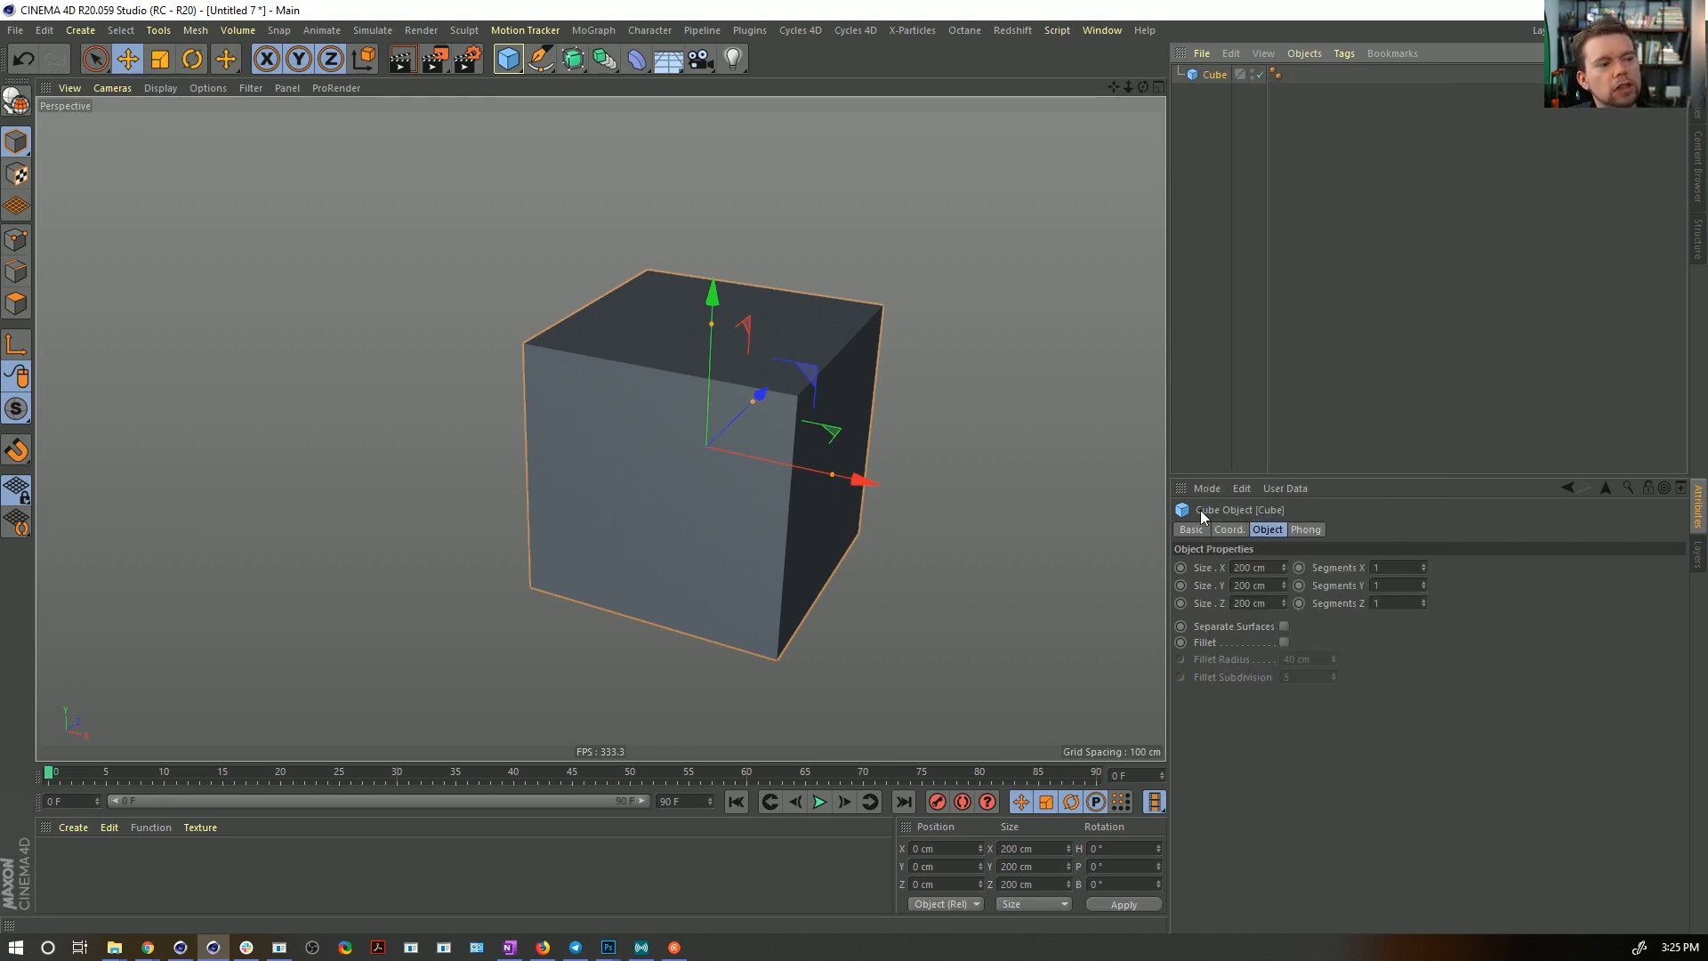
{"action": "right_click", "coordinate": [1205, 80]}
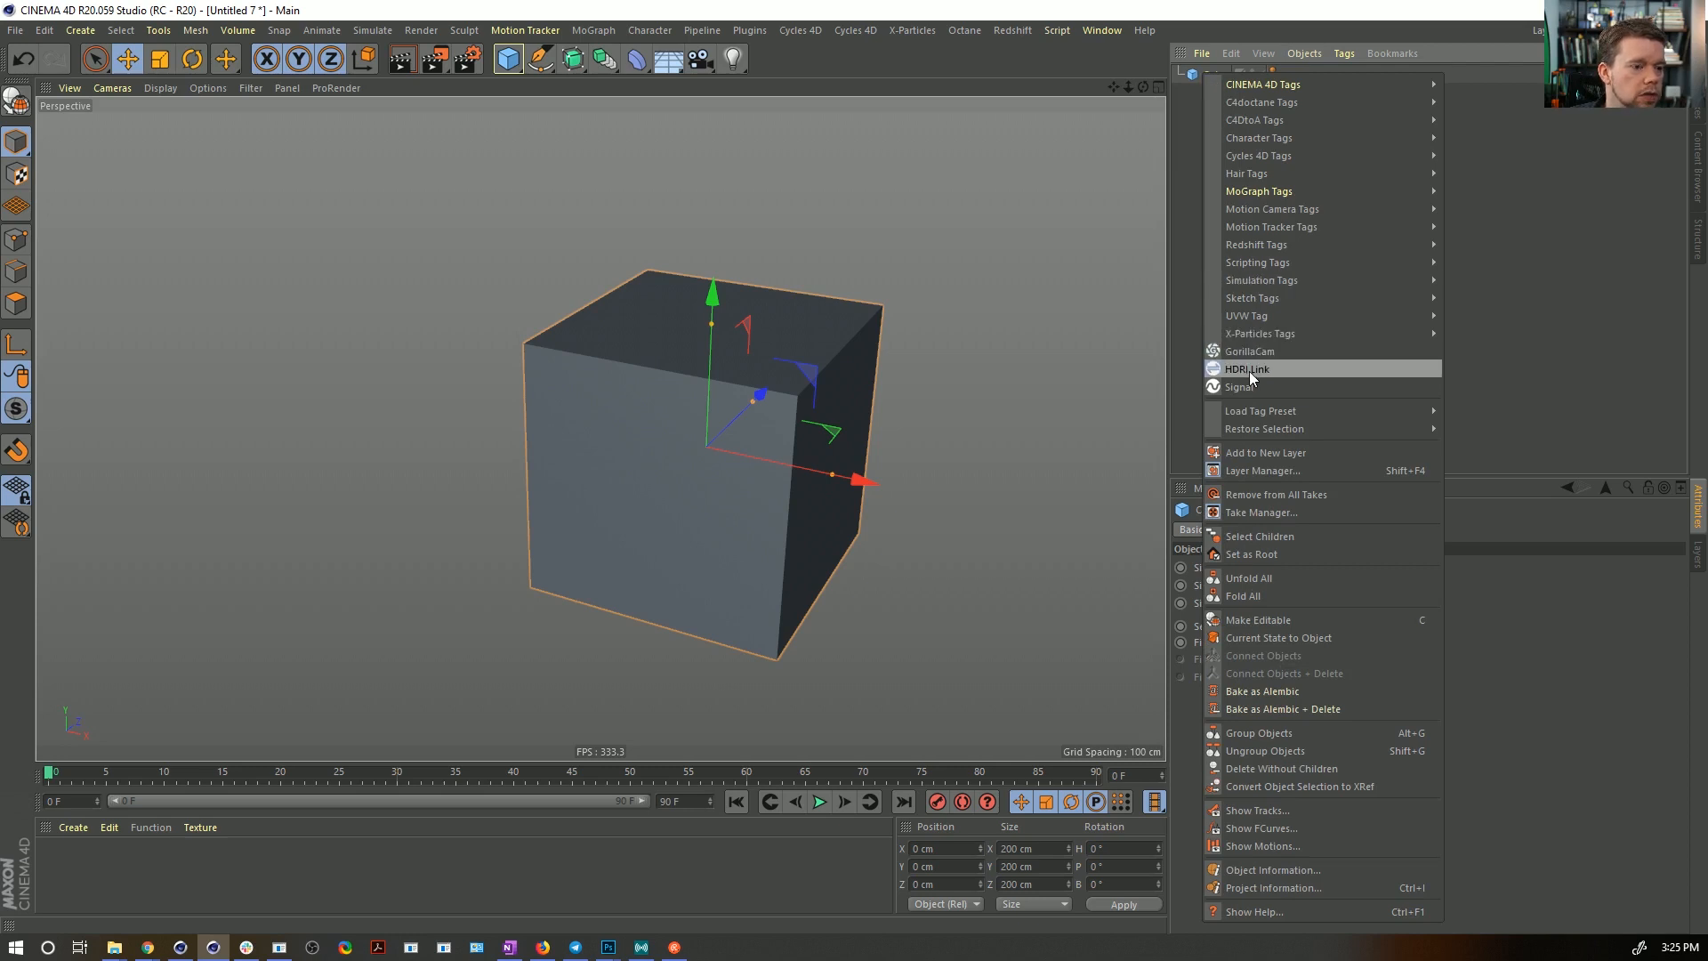
{"action": "left_click", "coordinate": [1239, 388]}
- Link the cube's Size X, Y and Z parameters to its Signal tag
{"action": "left_click", "coordinate": [1210, 76]}
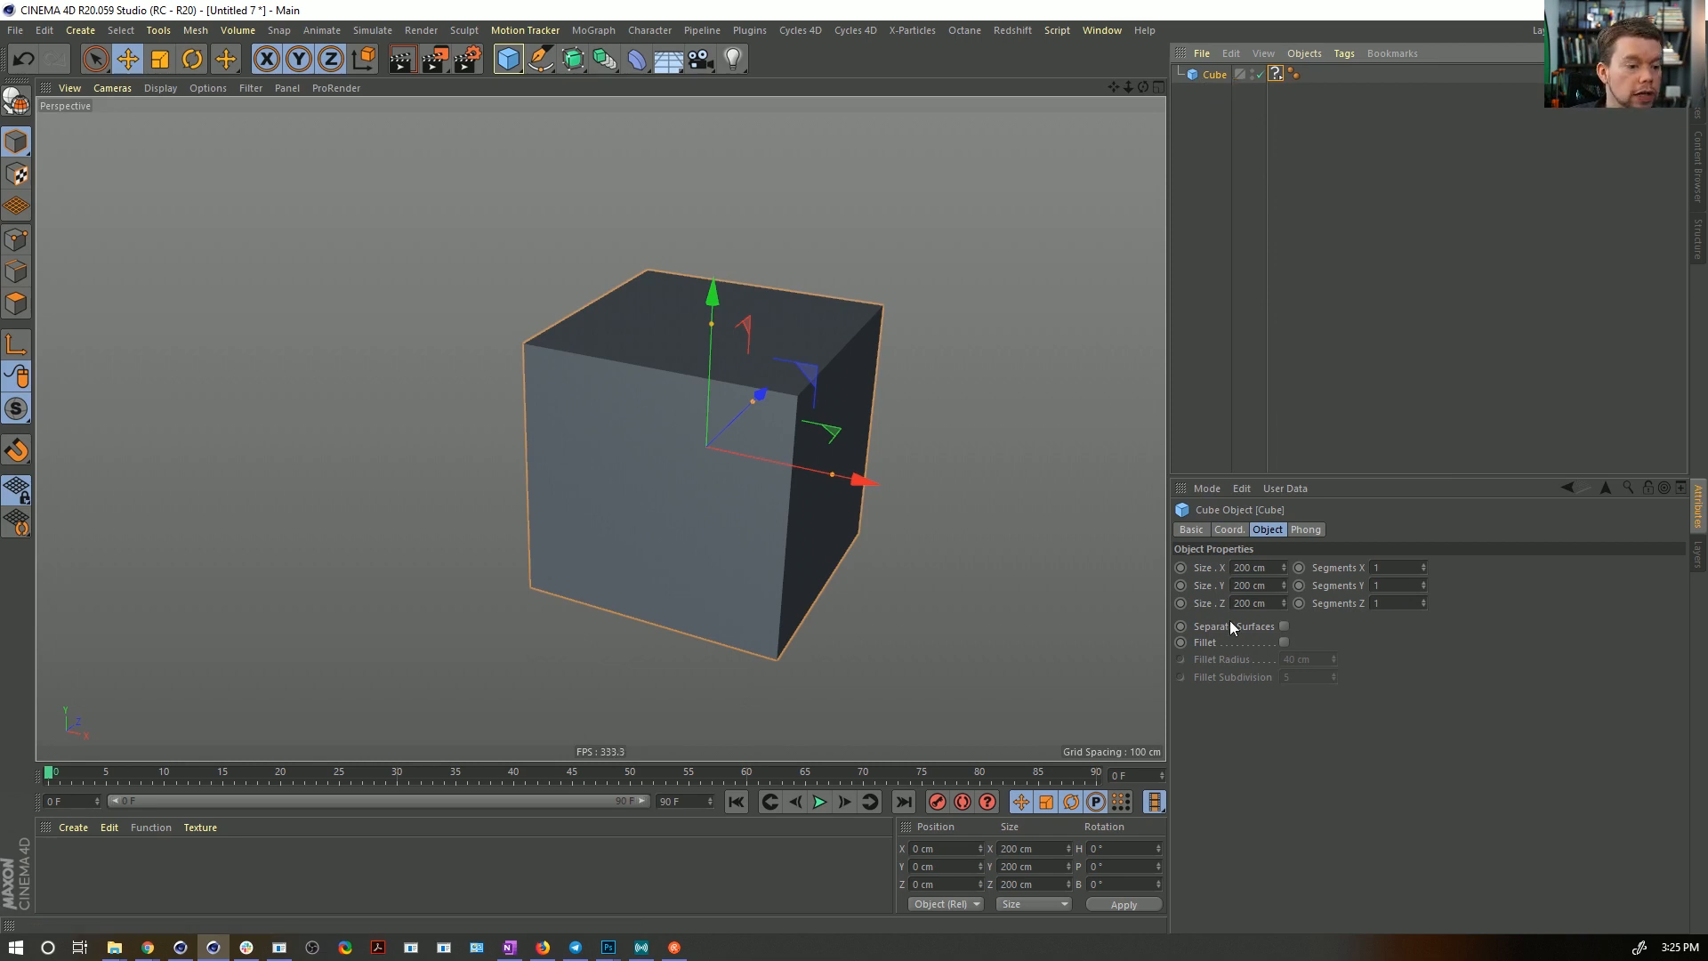
{"action": "left_click", "coordinate": [1201, 587]}
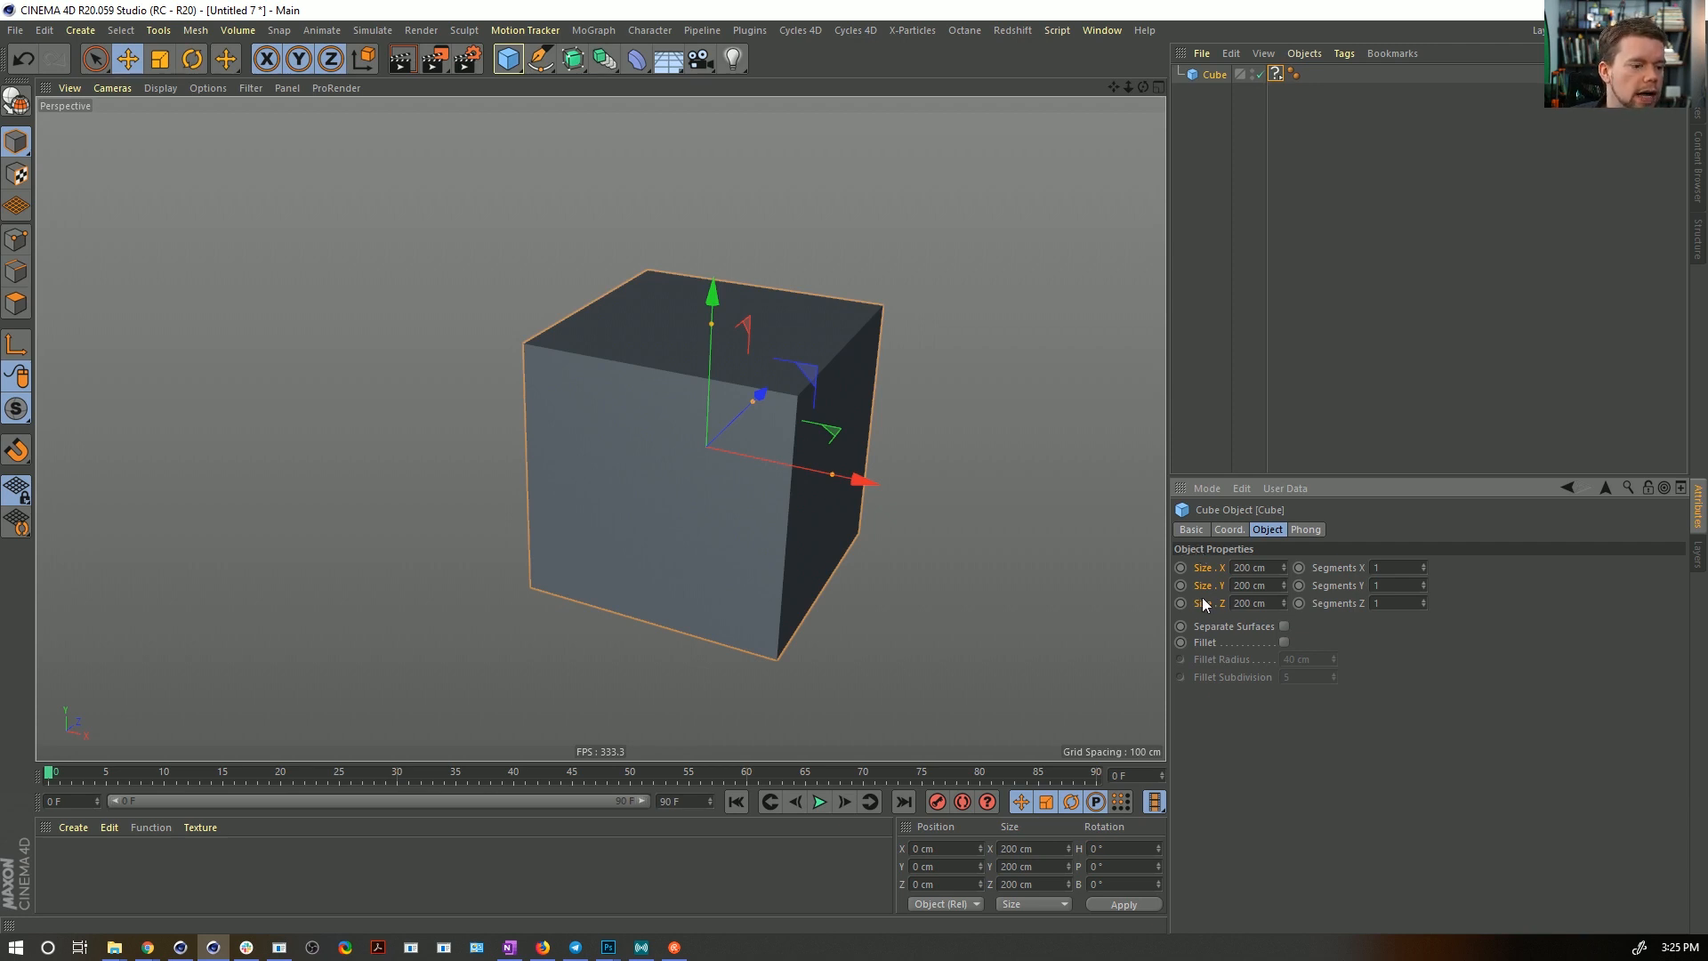
{"action": "left_click_drag", "start_coordinate": [1207, 593], "coordinate": [1275, 78]}
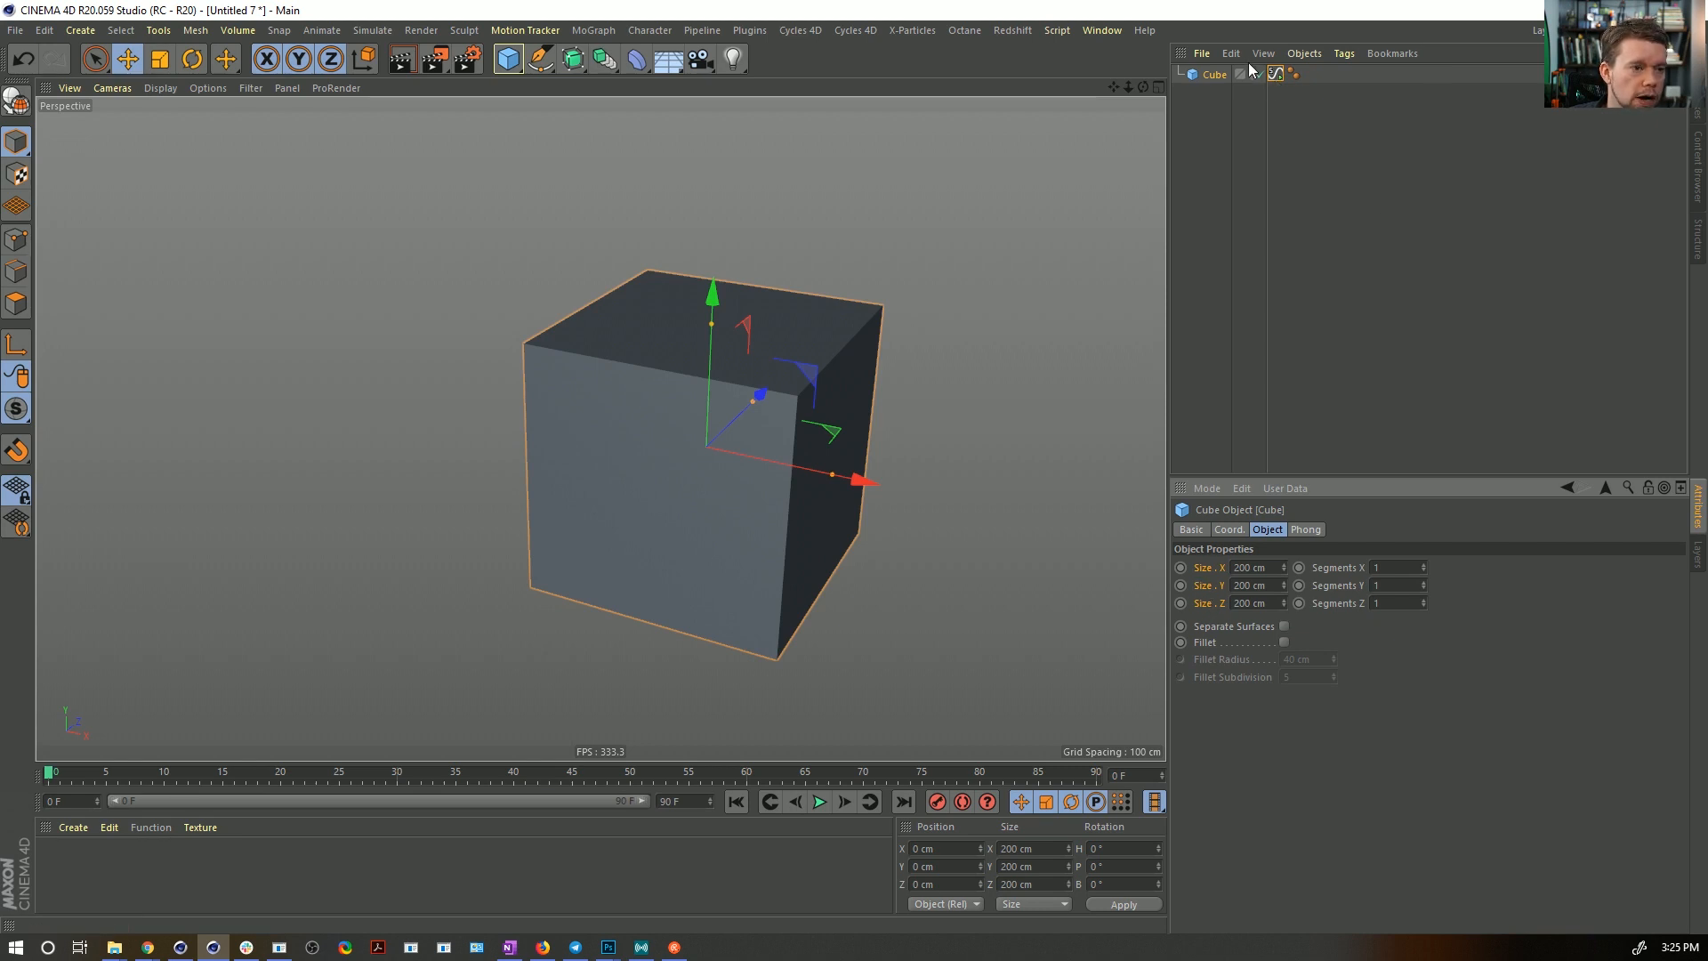
- Add a Noise modifier to the cube's Signal tag and enlarge the area showing its settings
{"action": "left_click", "coordinate": [1275, 73]}
{"action": "left_click", "coordinate": [1299, 566]}
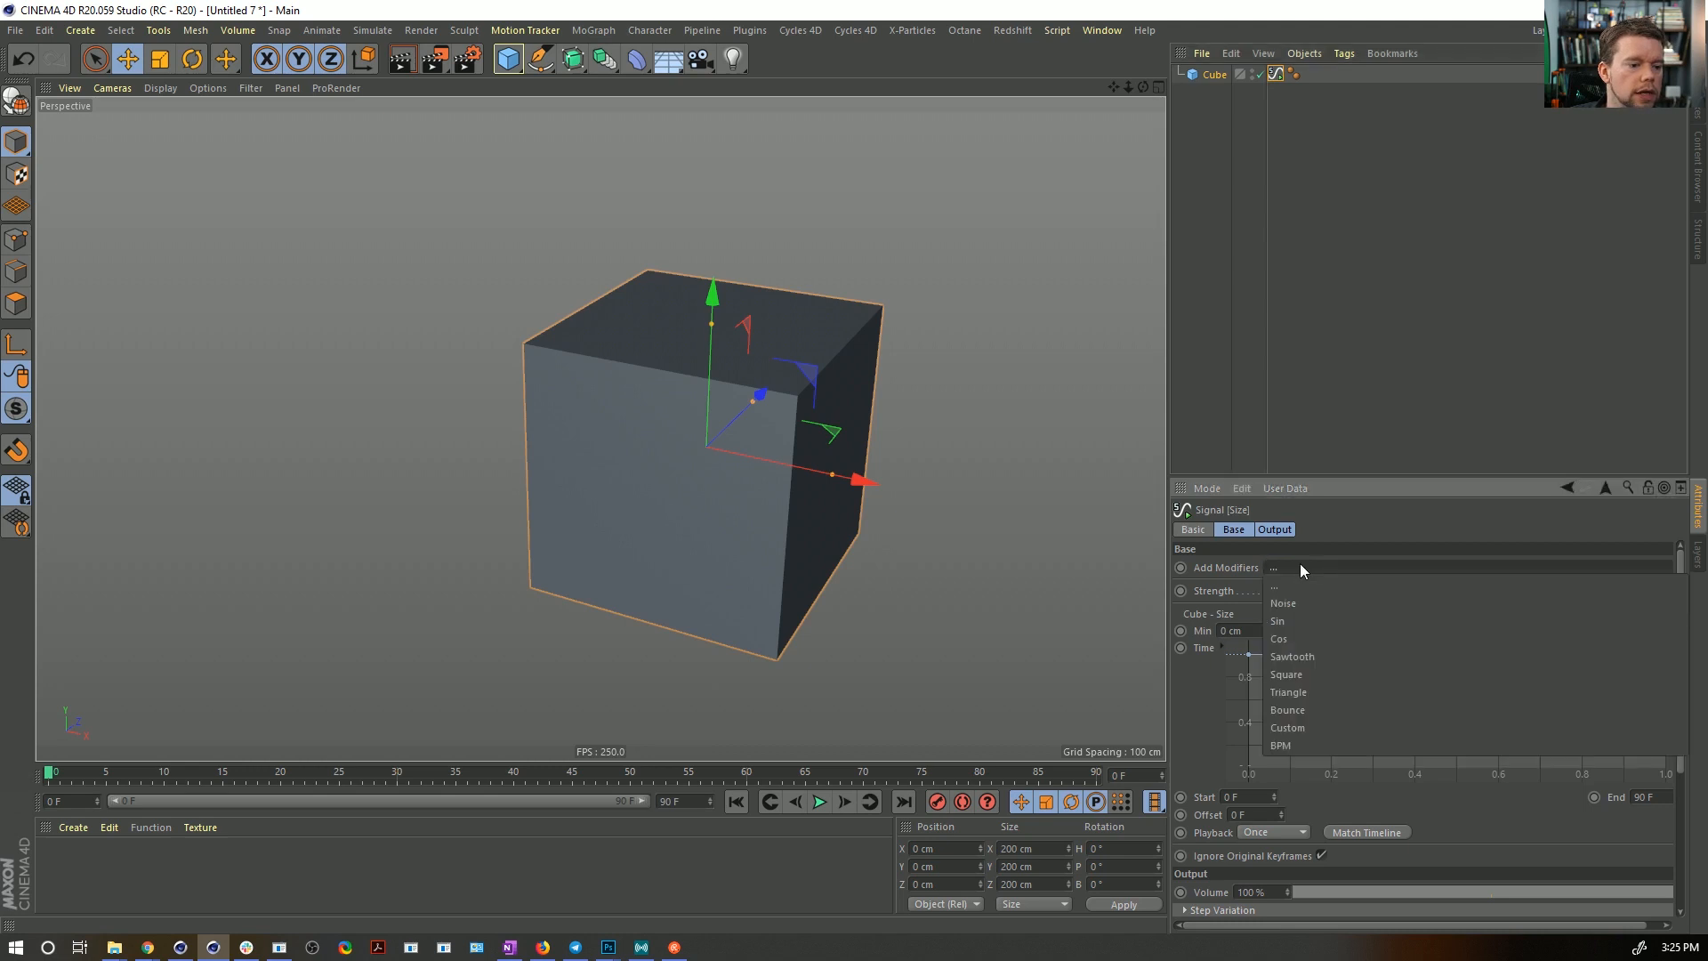
{"action": "left_click", "coordinate": [1298, 602]}
{"action": "left_click", "coordinate": [1283, 527]}
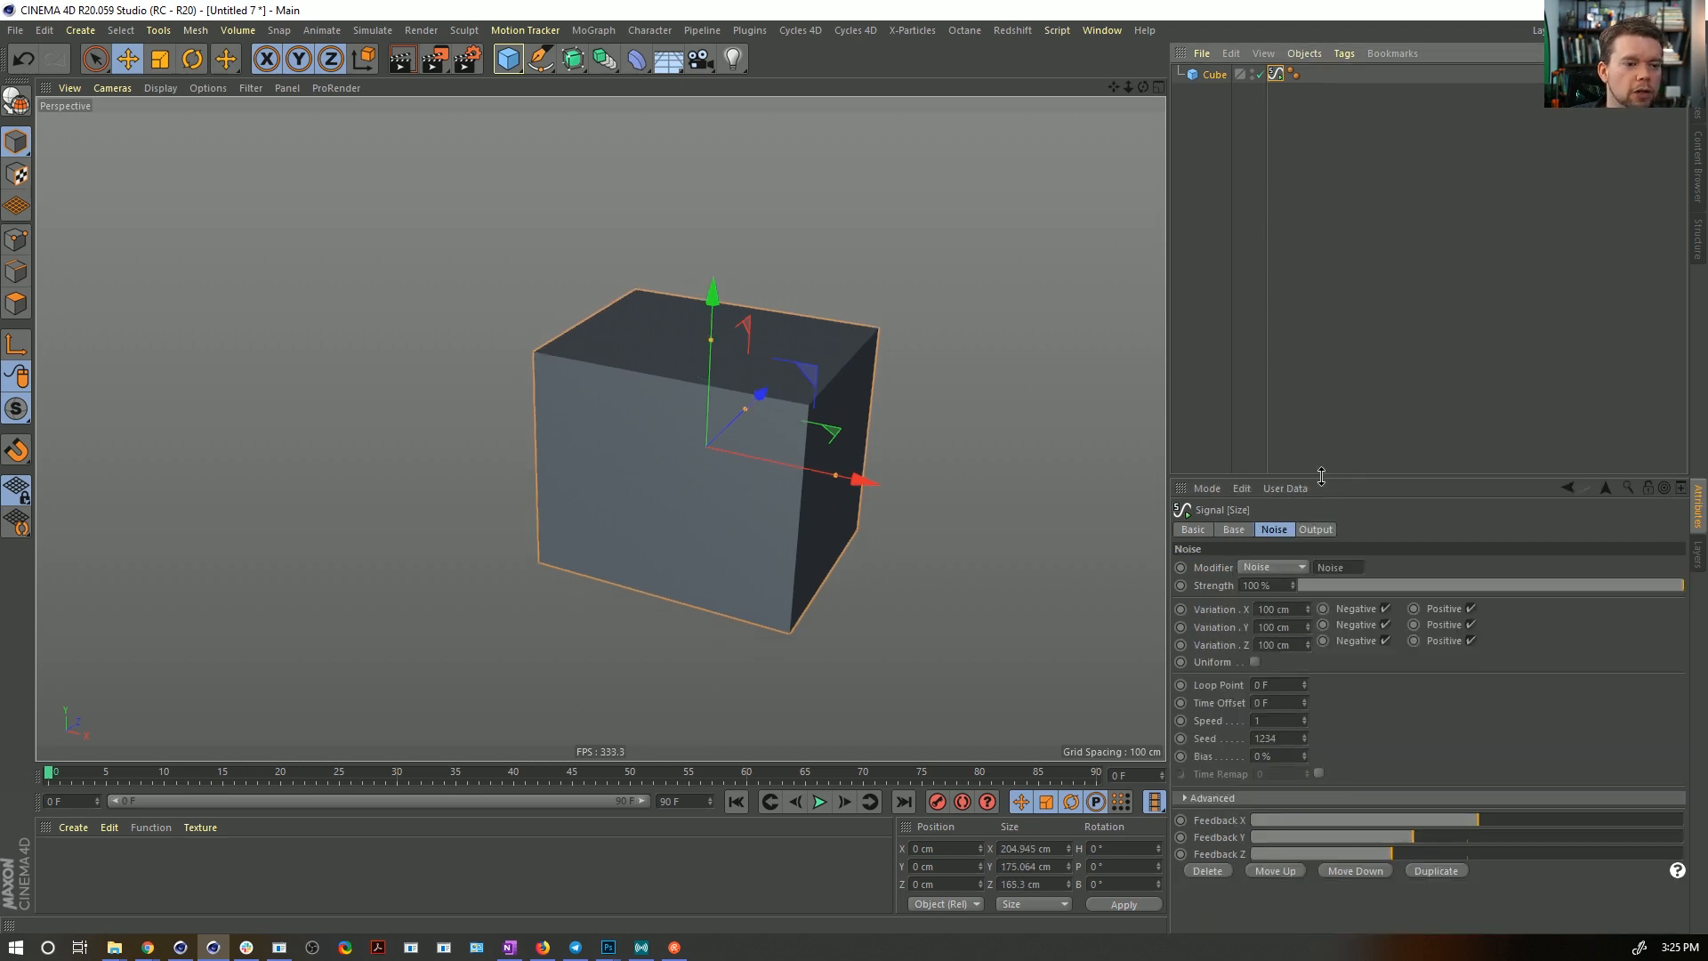
{"action": "left_click_drag", "start_coordinate": [1321, 478], "coordinate": [1327, 423]}
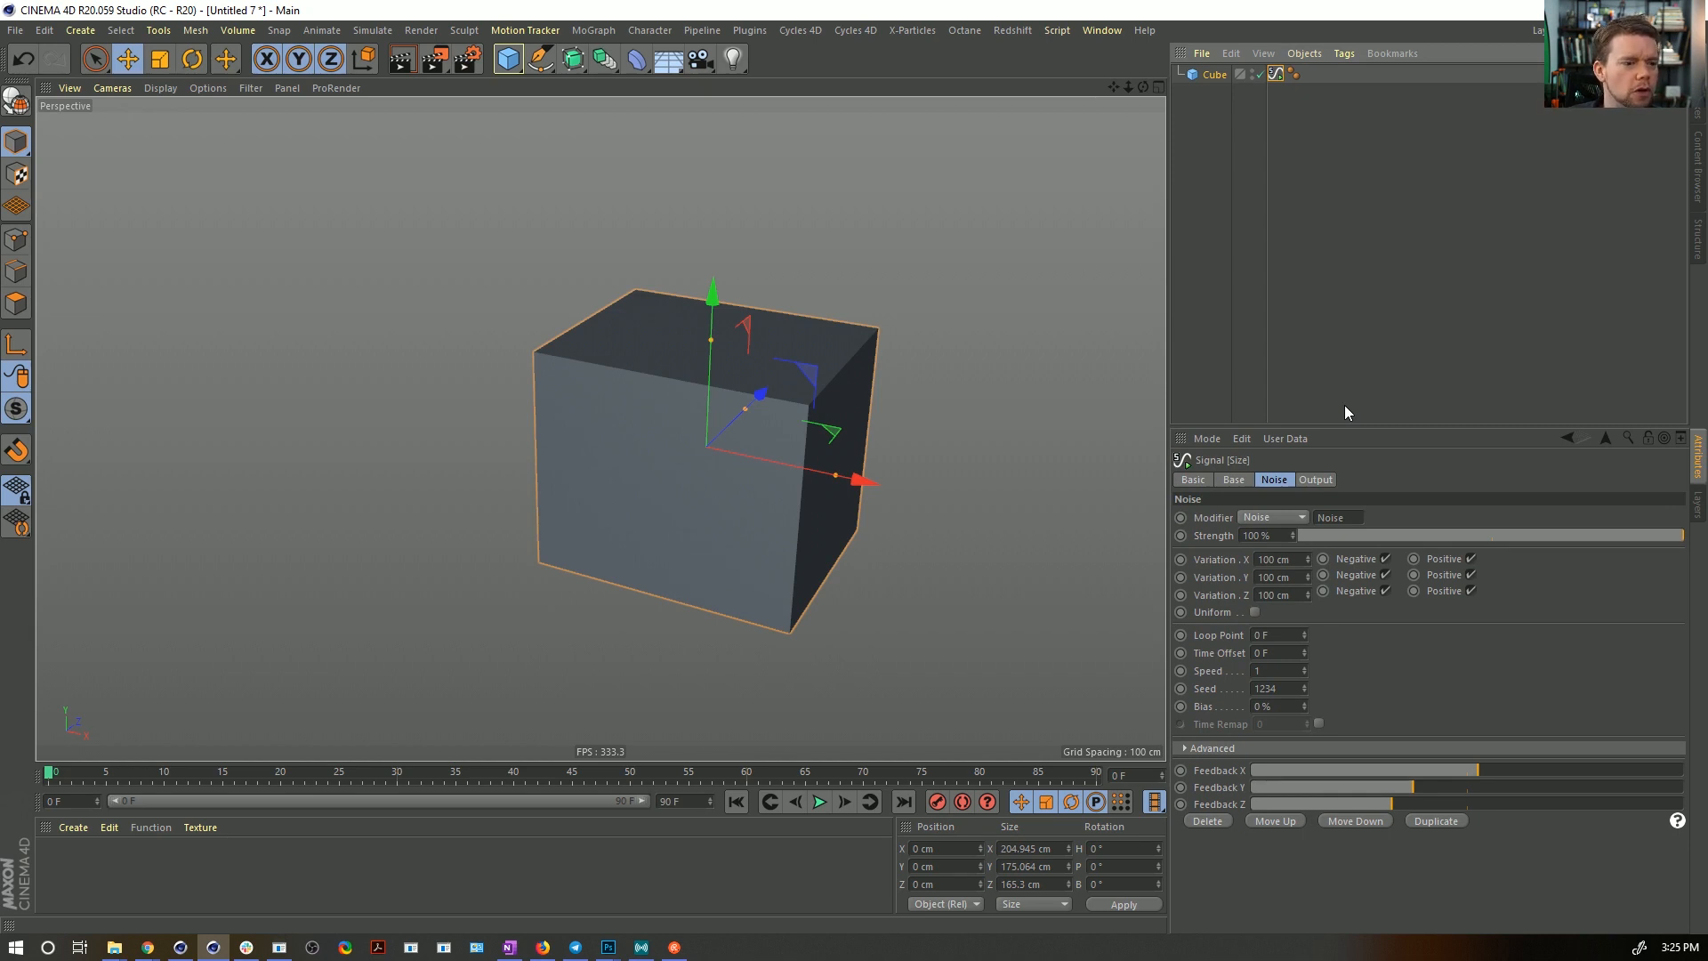
{"action": "left_click_drag", "start_coordinate": [1385, 425], "coordinate": [1392, 338]}
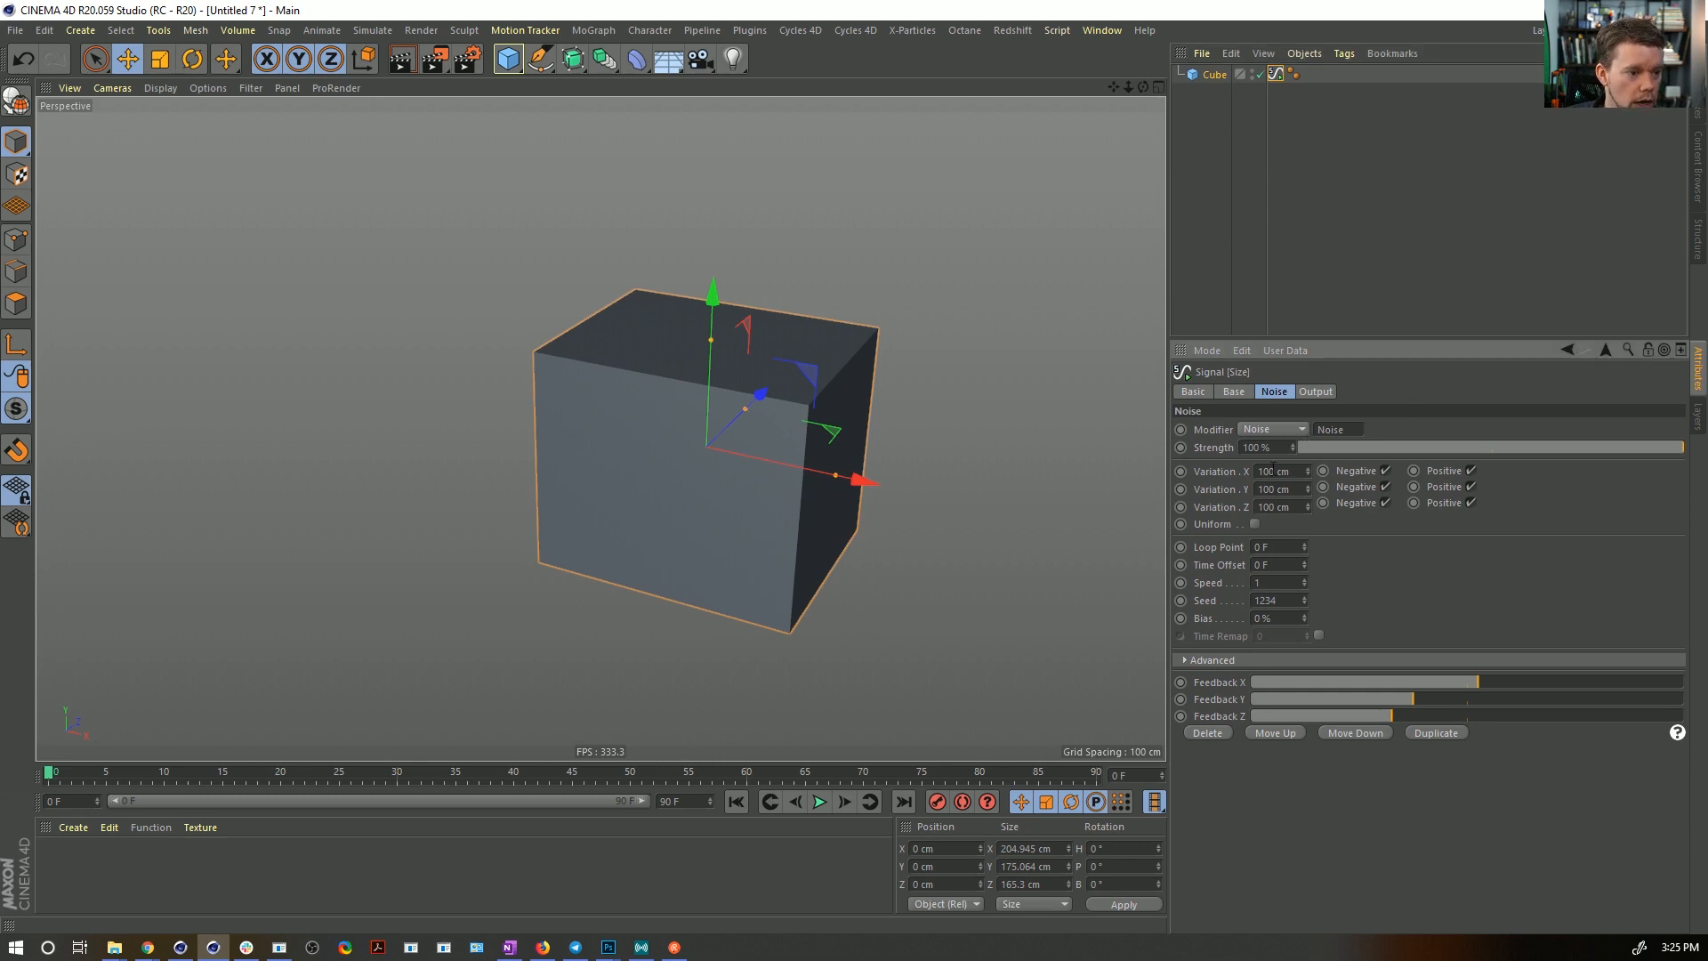
- Play the animation and set the Signal tag's noise Speed to 0.25 and Bias to 25%
{"action": "left_click", "coordinate": [1313, 392]}
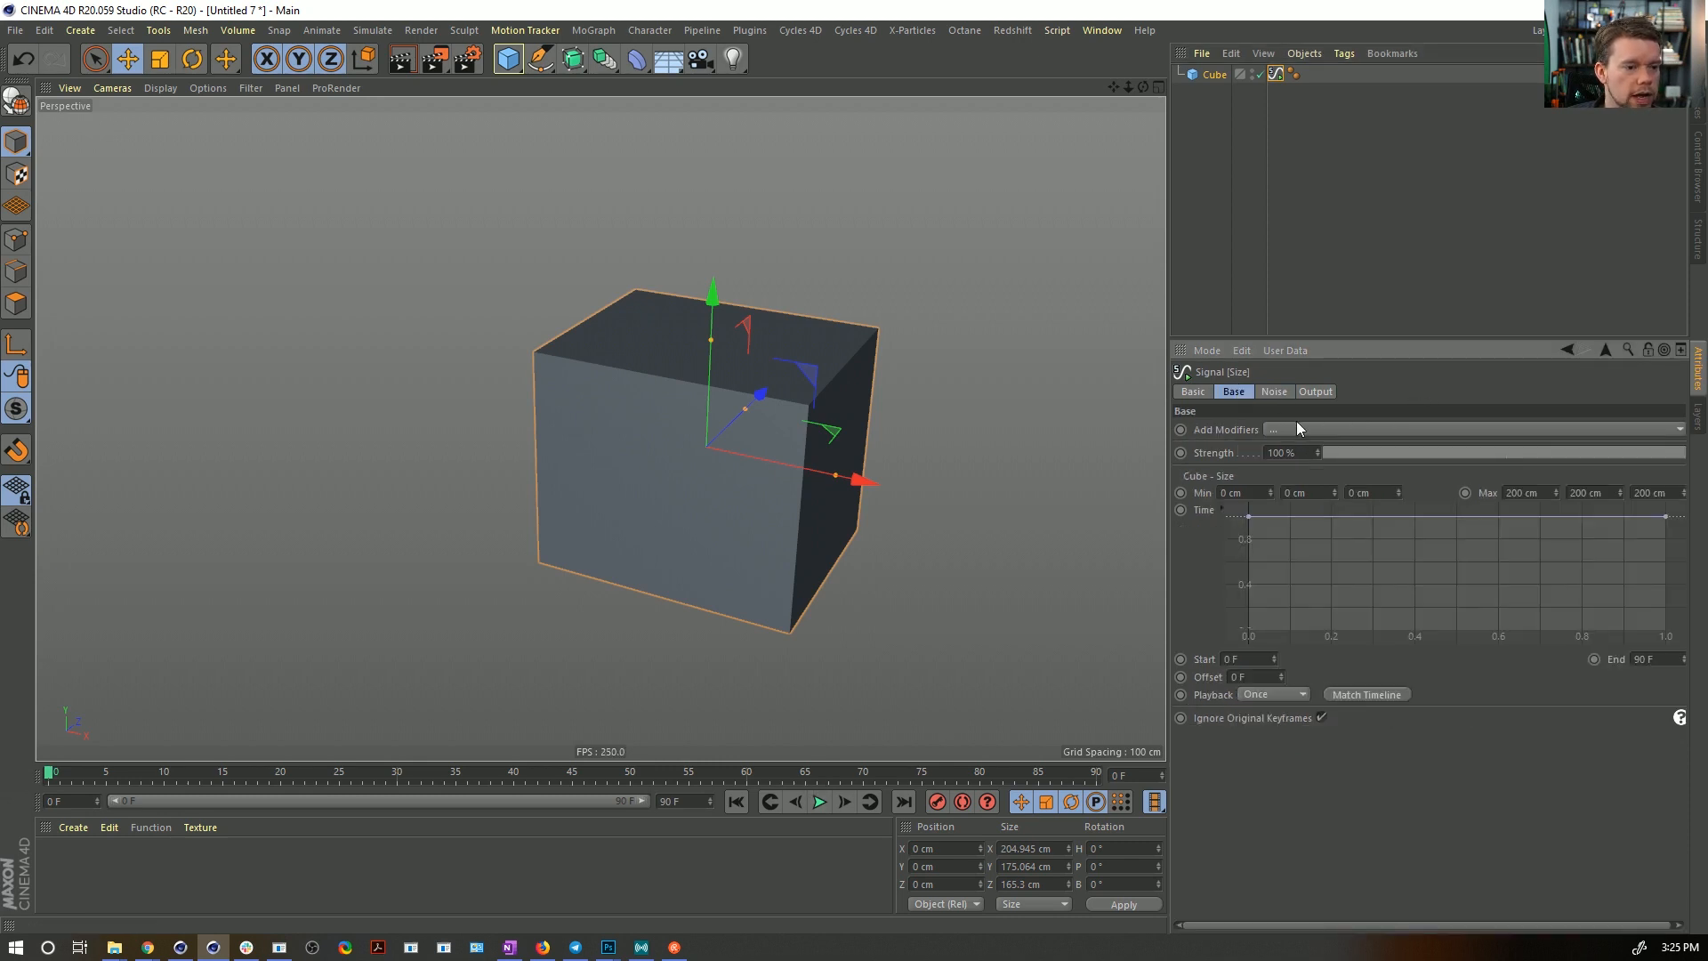
{"action": "left_click", "coordinate": [1274, 392]}
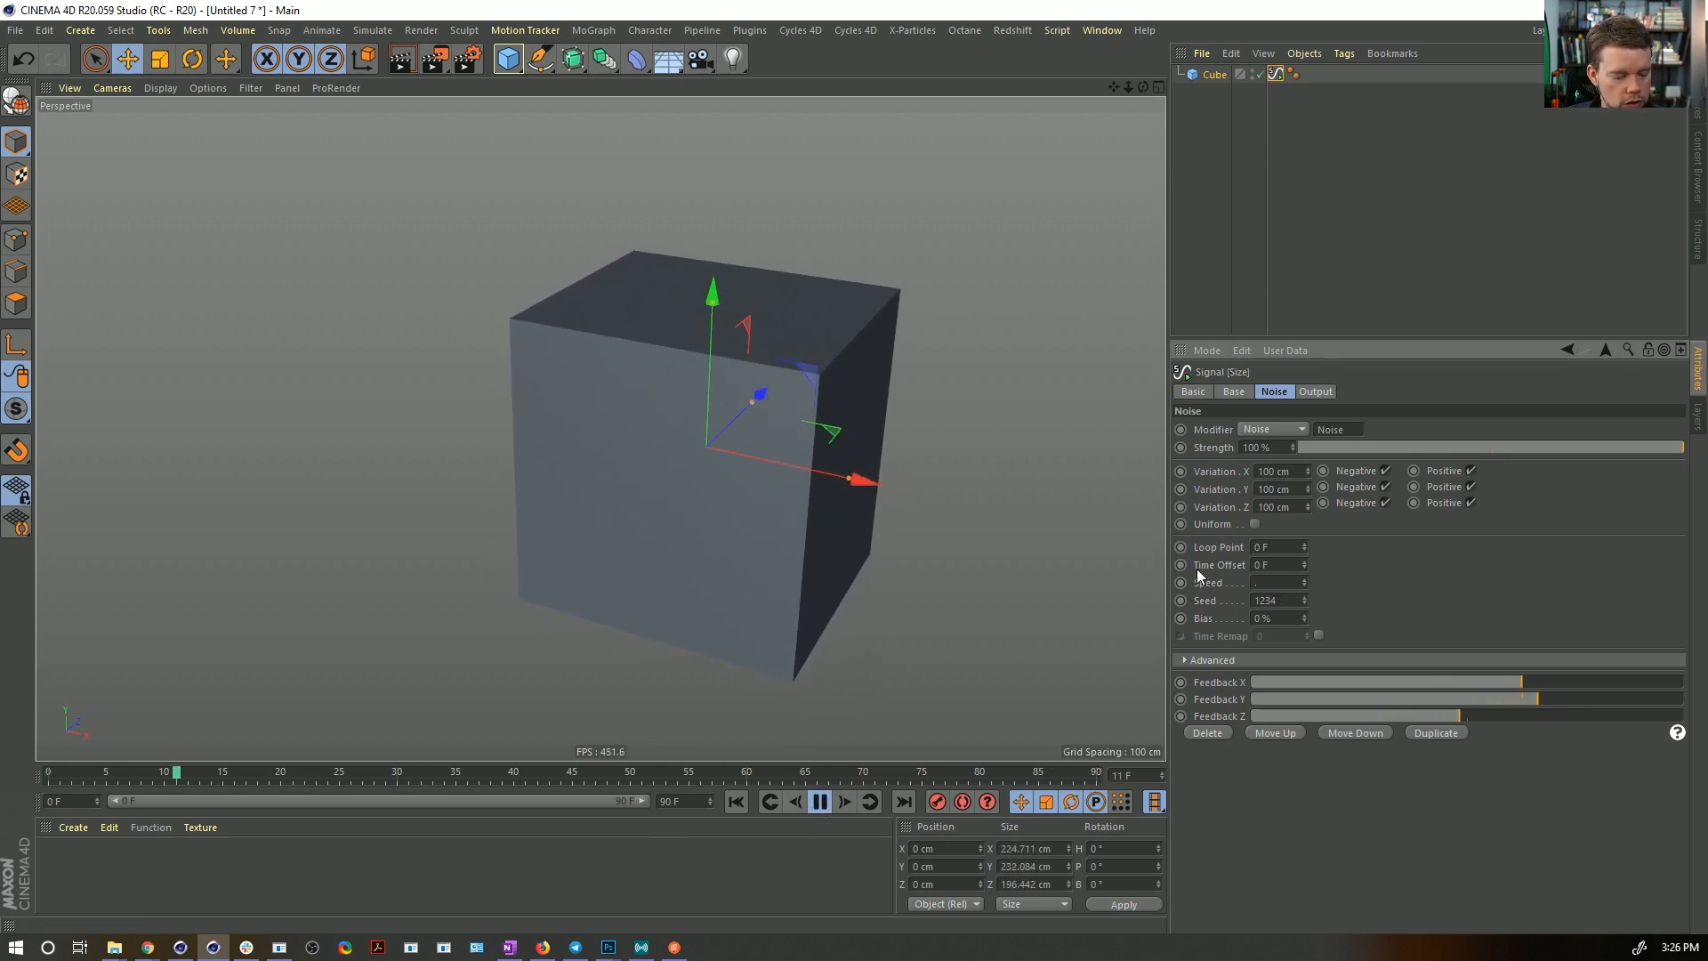
{"action": "left_click", "coordinate": [1470, 504]}
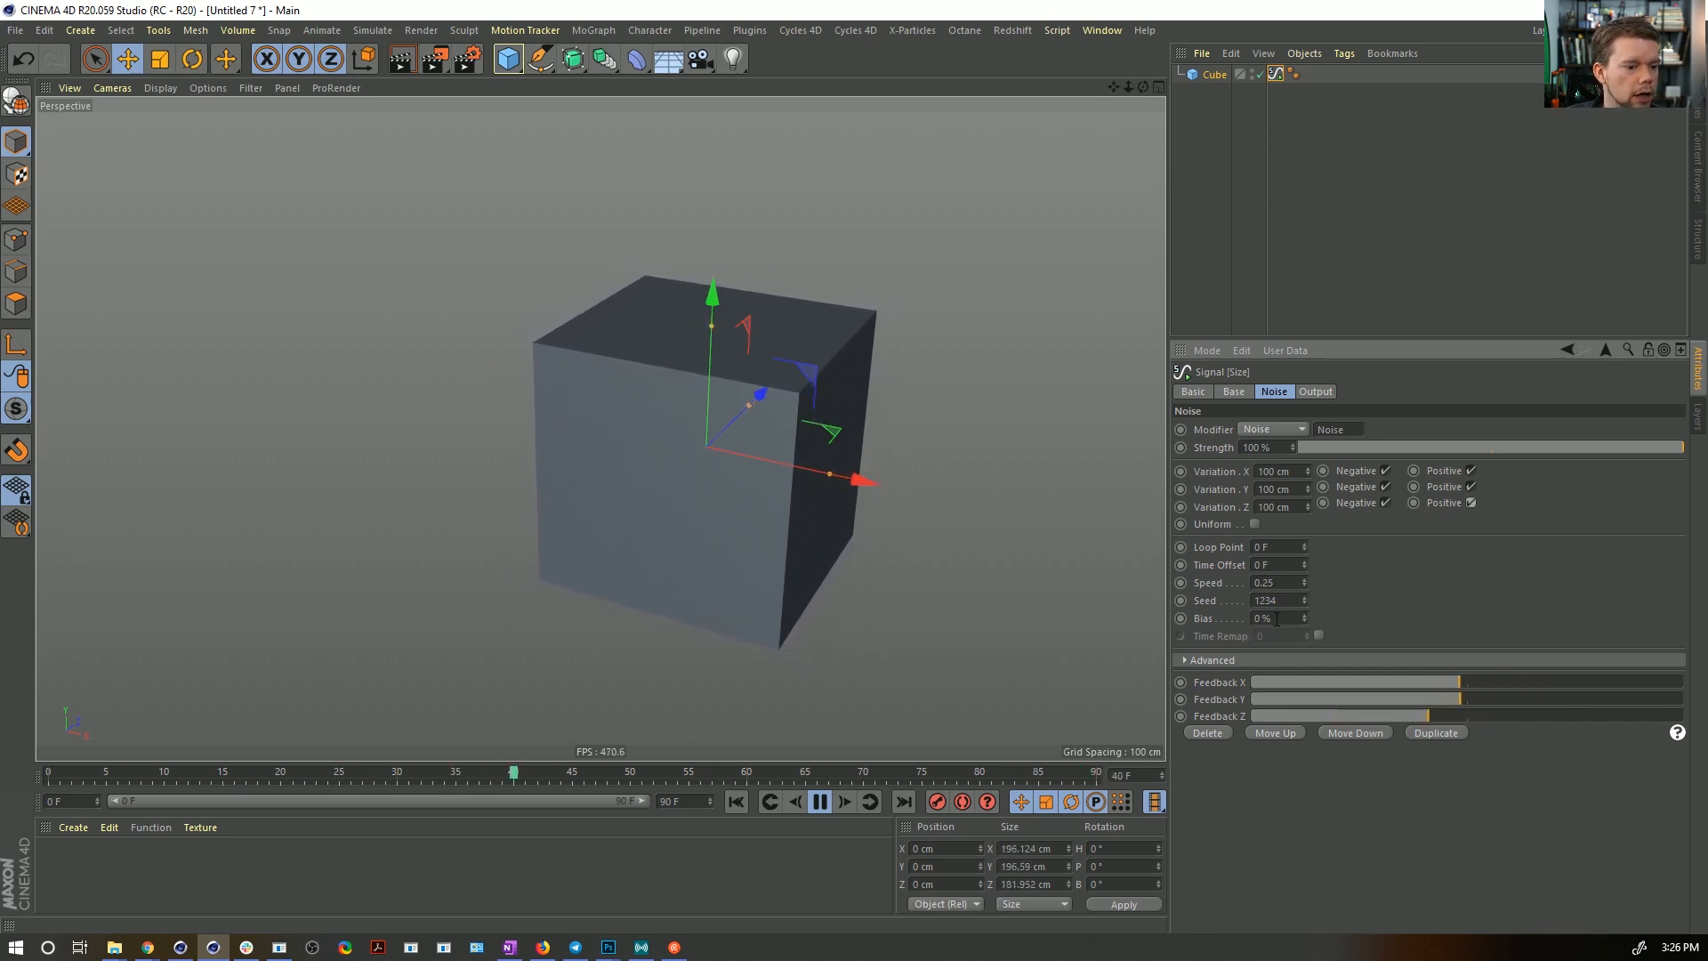
{"action": "double_click", "coordinate": [1270, 582]}
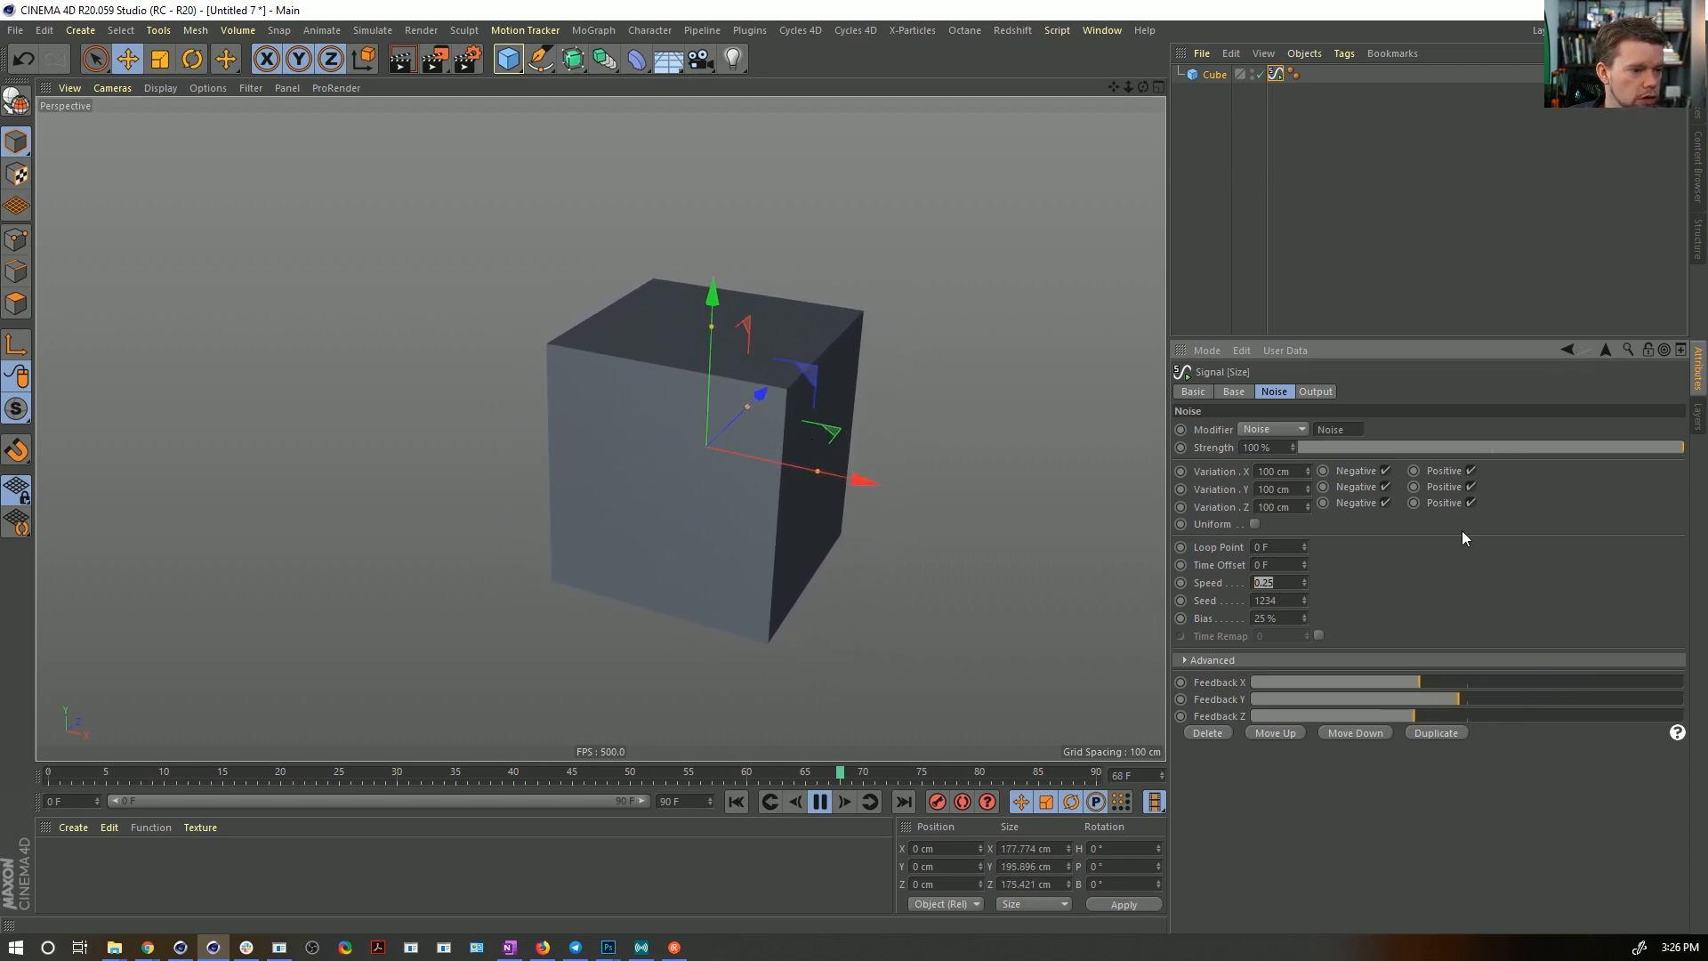
- Set the Signal tag's base maximum cube size to 50 cm in X, Y and Z
{"action": "left_click", "coordinate": [1242, 391]}
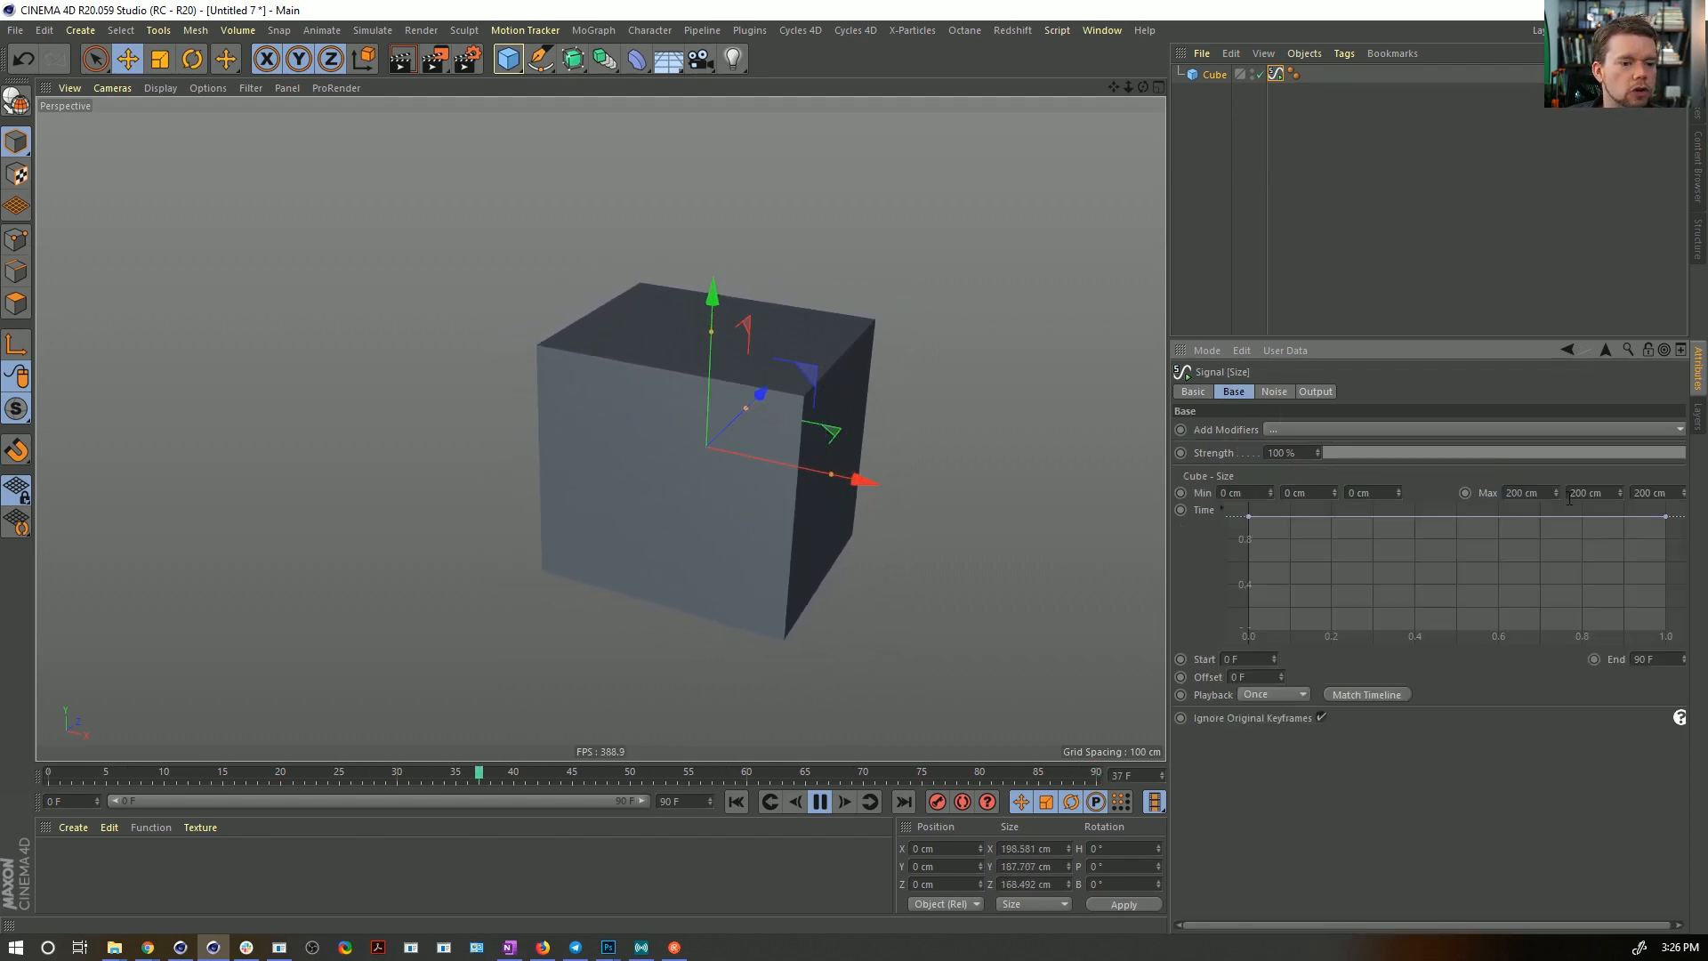
{"action": "type", "text": "0"}
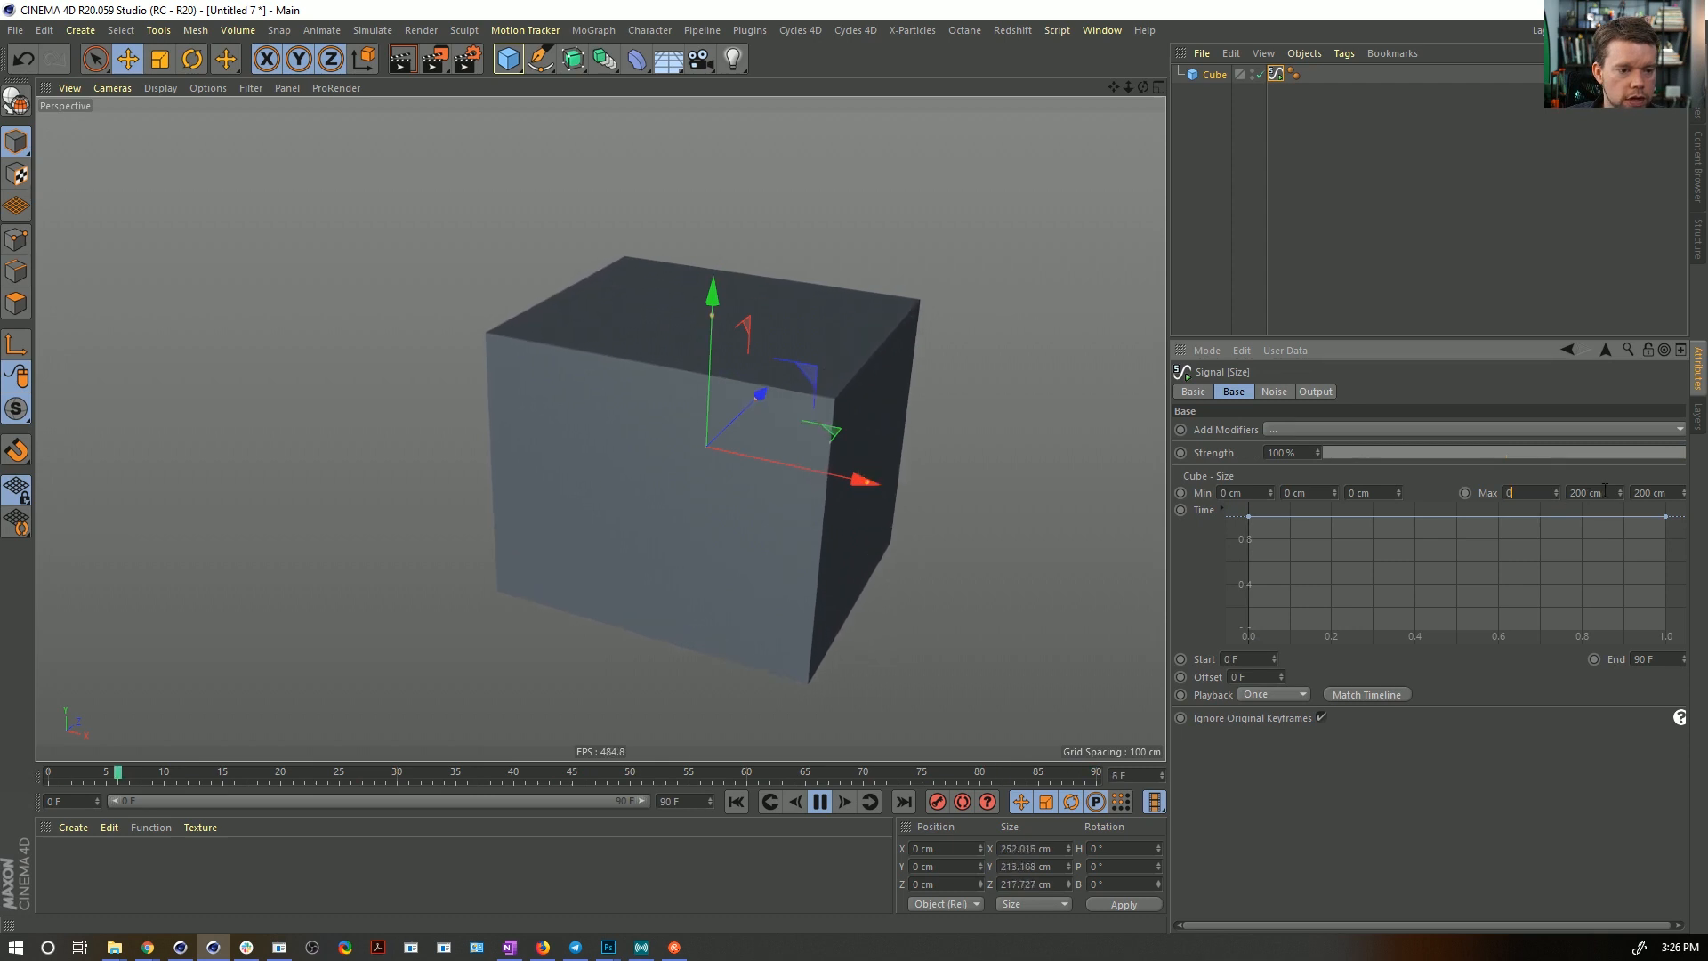
{"action": "key", "text": "Tab"}
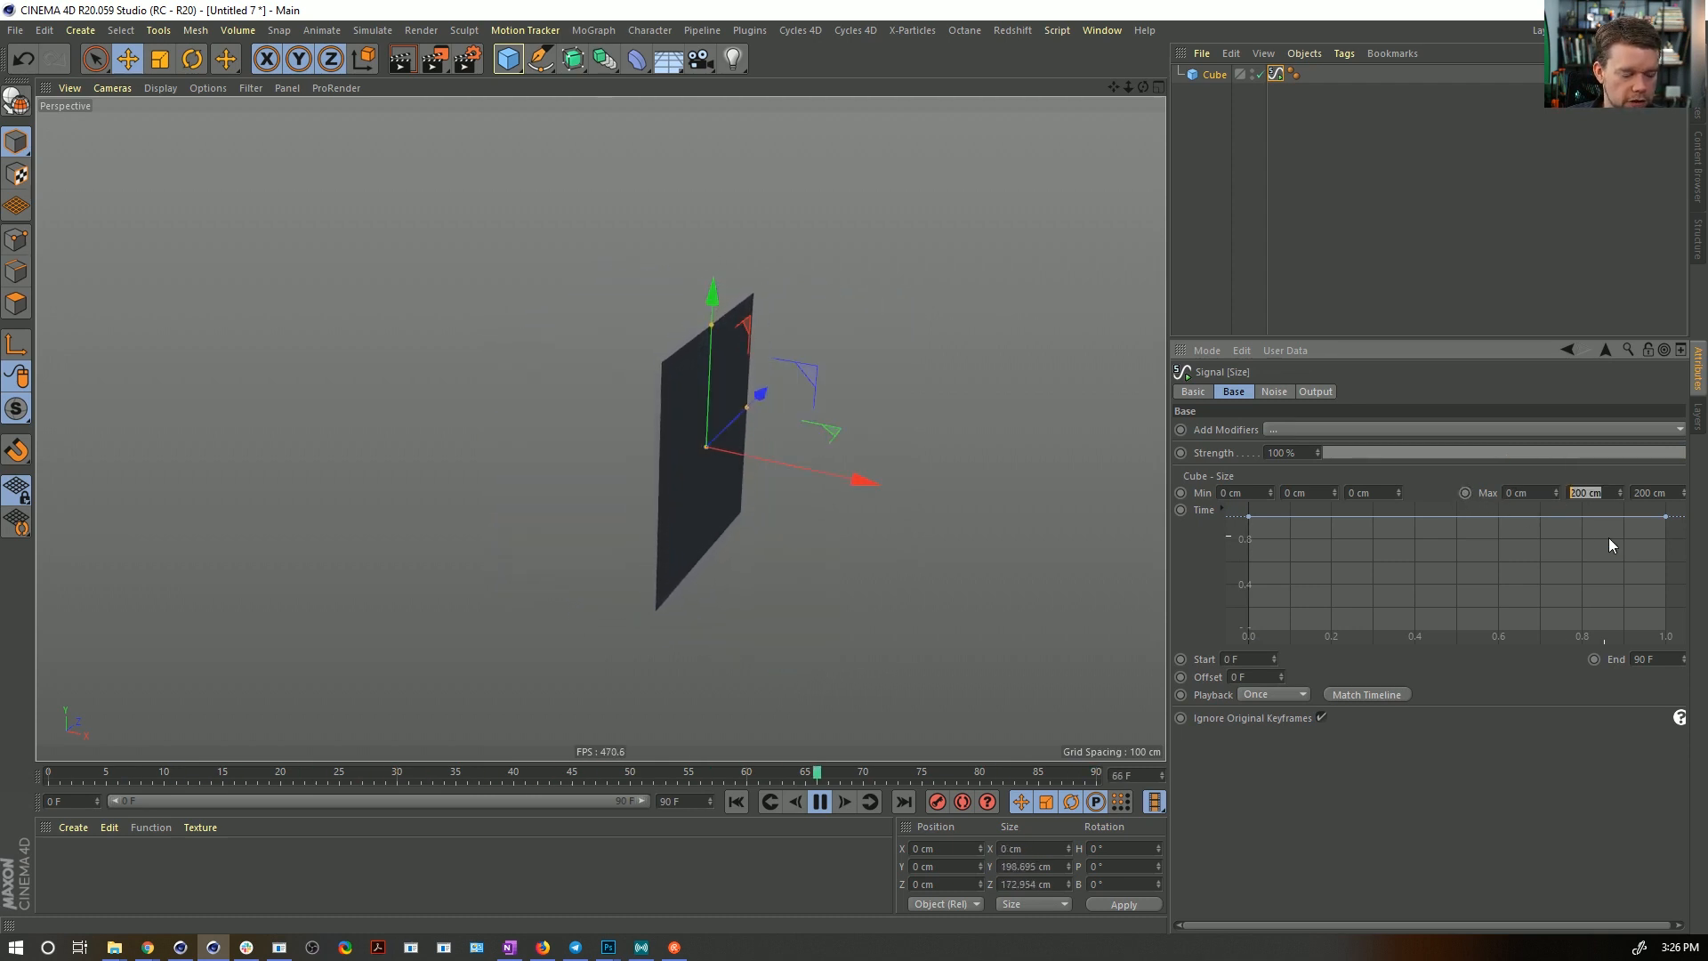
{"action": "type", "text": "50"}
{"action": "key", "text": "Tab"}
{"action": "type", "text": "50"}
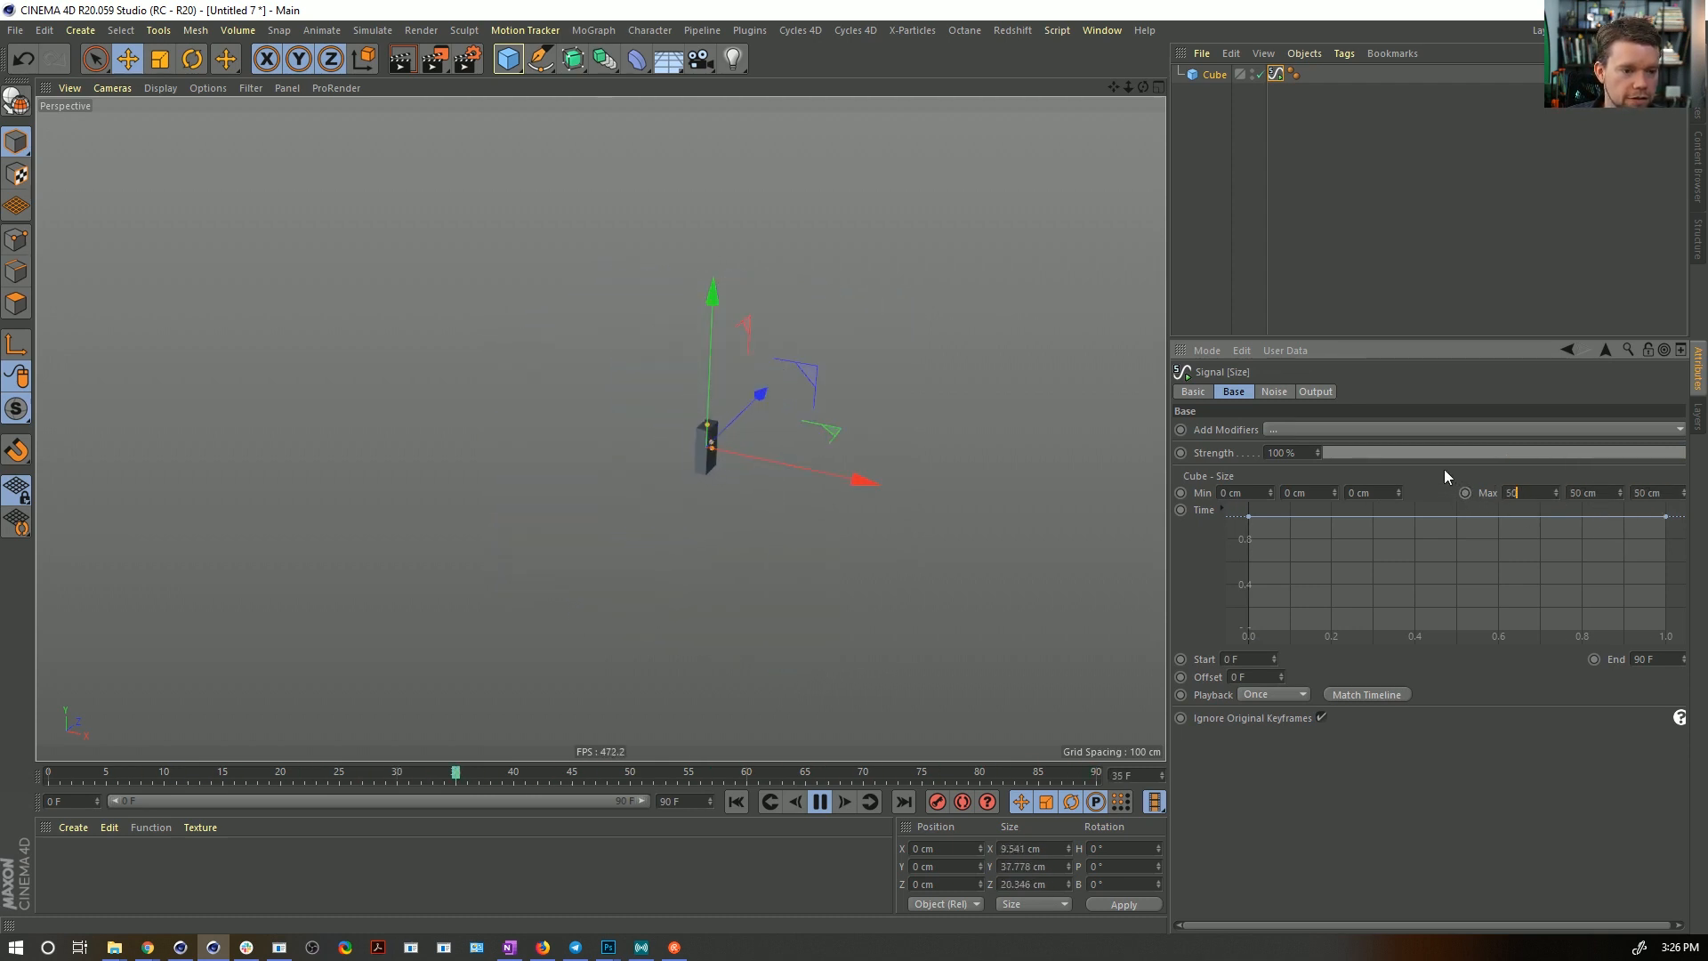
- Turn off Negative variation for X, Y and Z in the Signal tag's Noise modifier
{"action": "left_click", "coordinate": [1274, 392]}
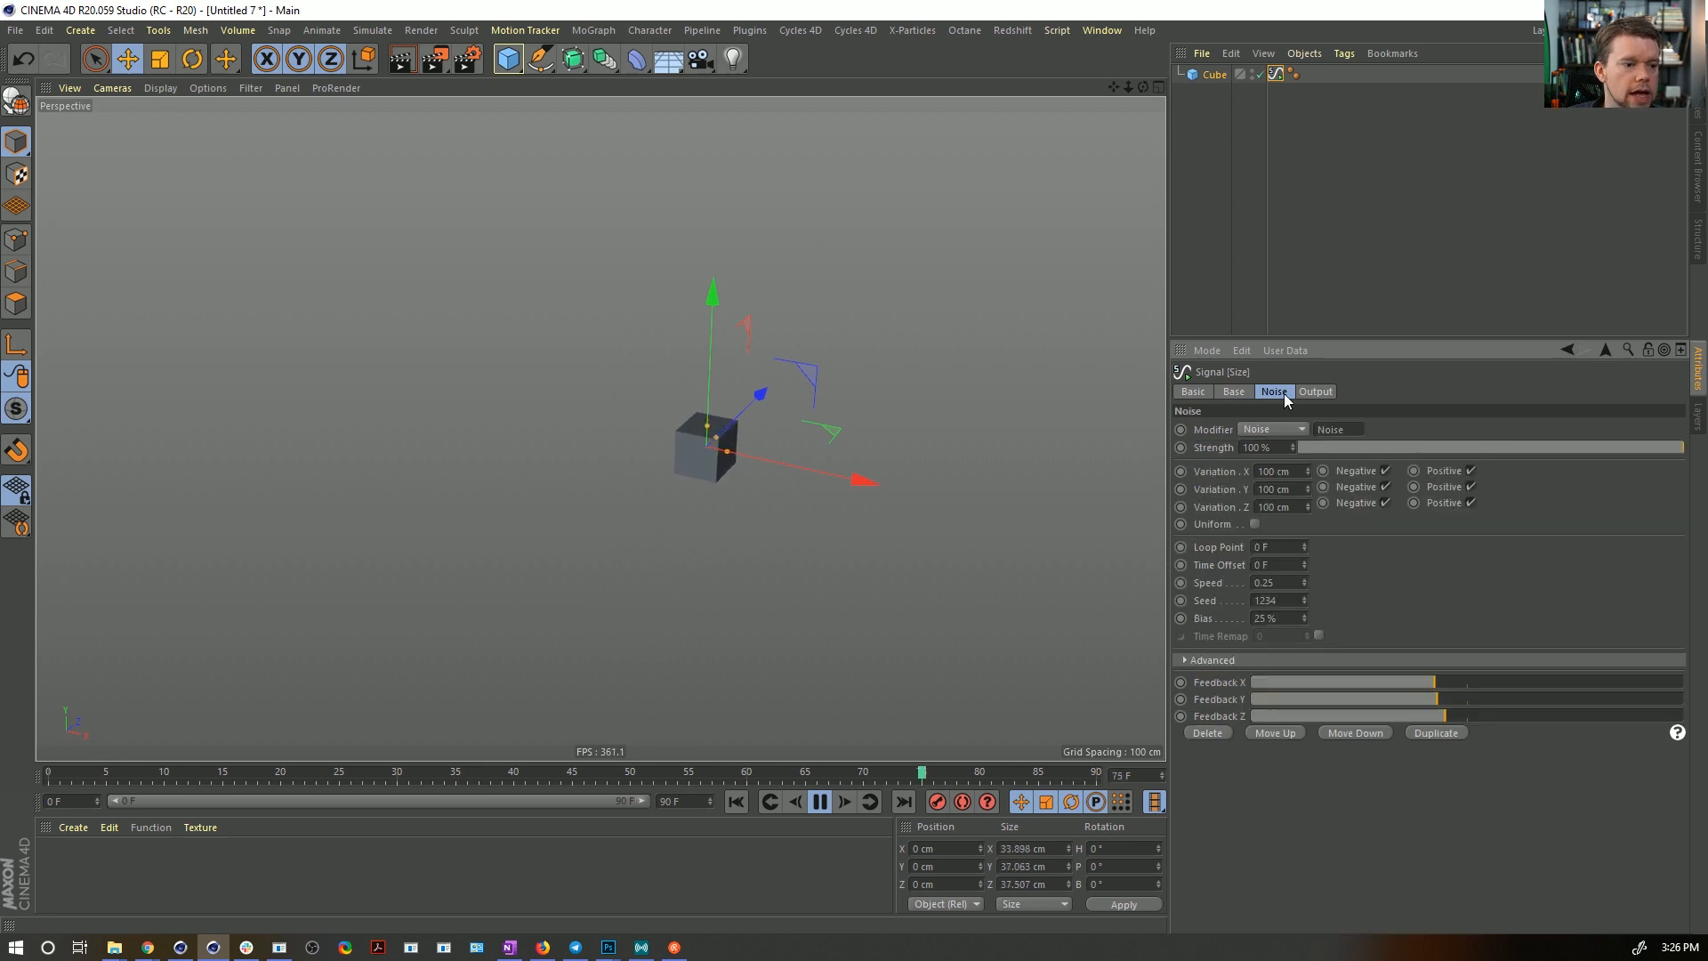
{"action": "left_click", "coordinate": [1385, 487]}
{"action": "left_click", "coordinate": [1384, 502]}
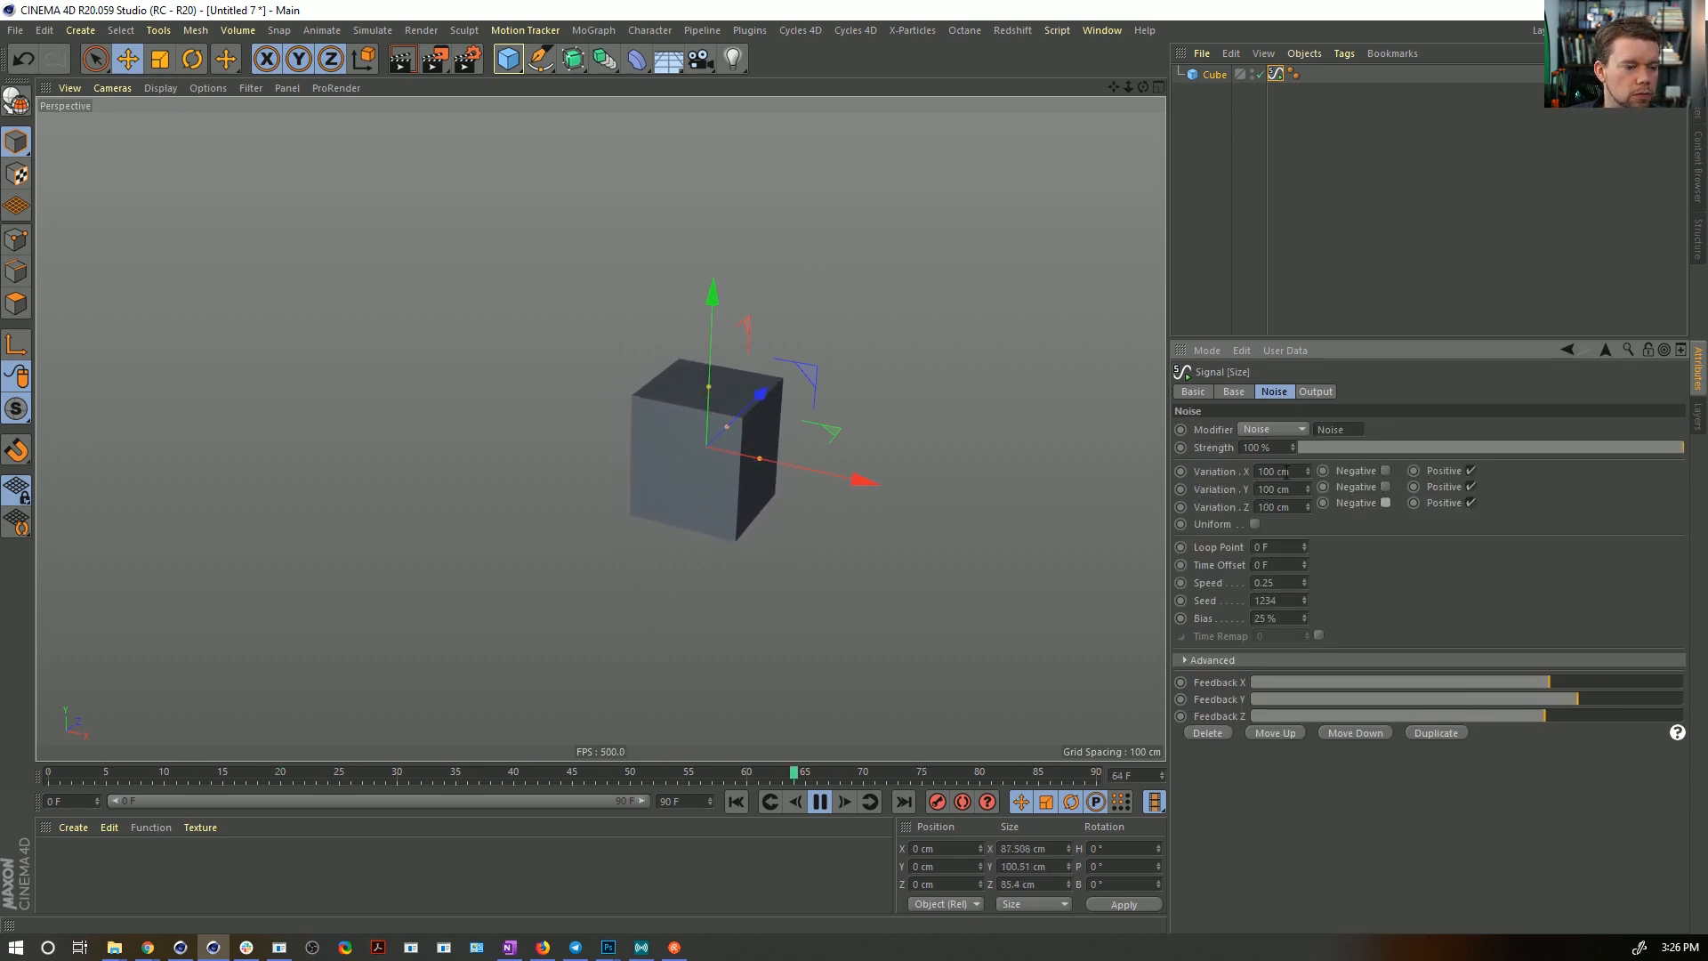
- Set the noise Variation to 200 cm in X, Y and Z and extend the timeline end to 999 frames
{"action": "left_click", "coordinate": [1259, 490]}
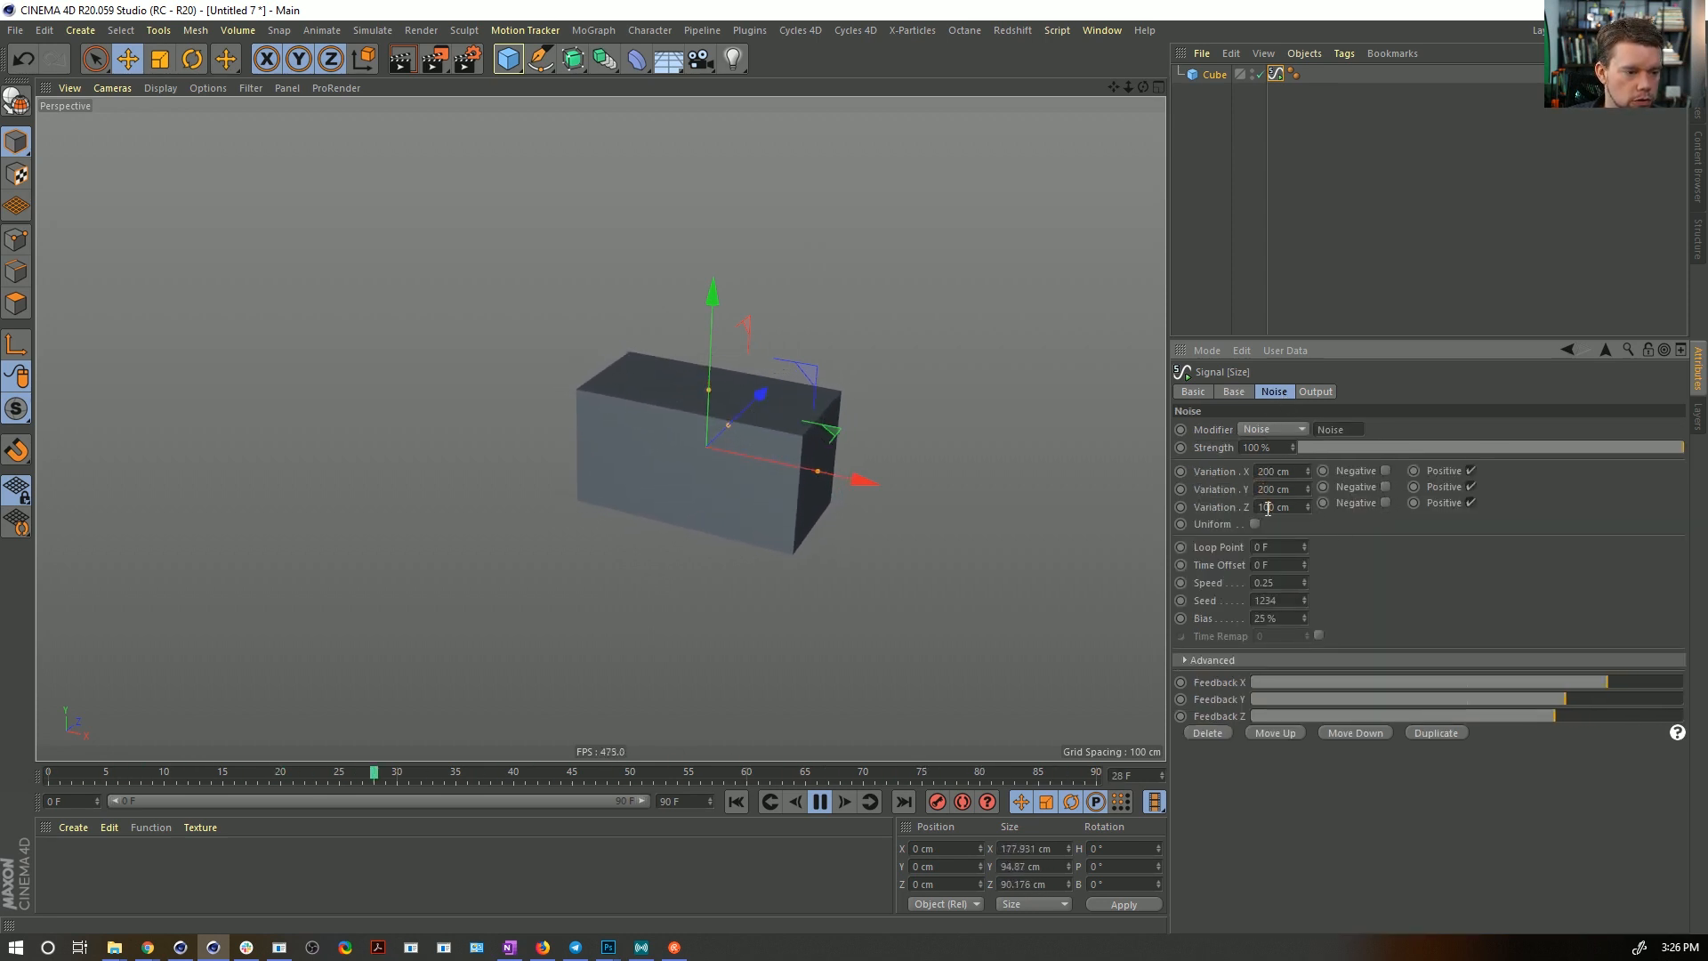
{"action": "double_click", "coordinate": [1267, 507]}
{"action": "type", "text": "20"}
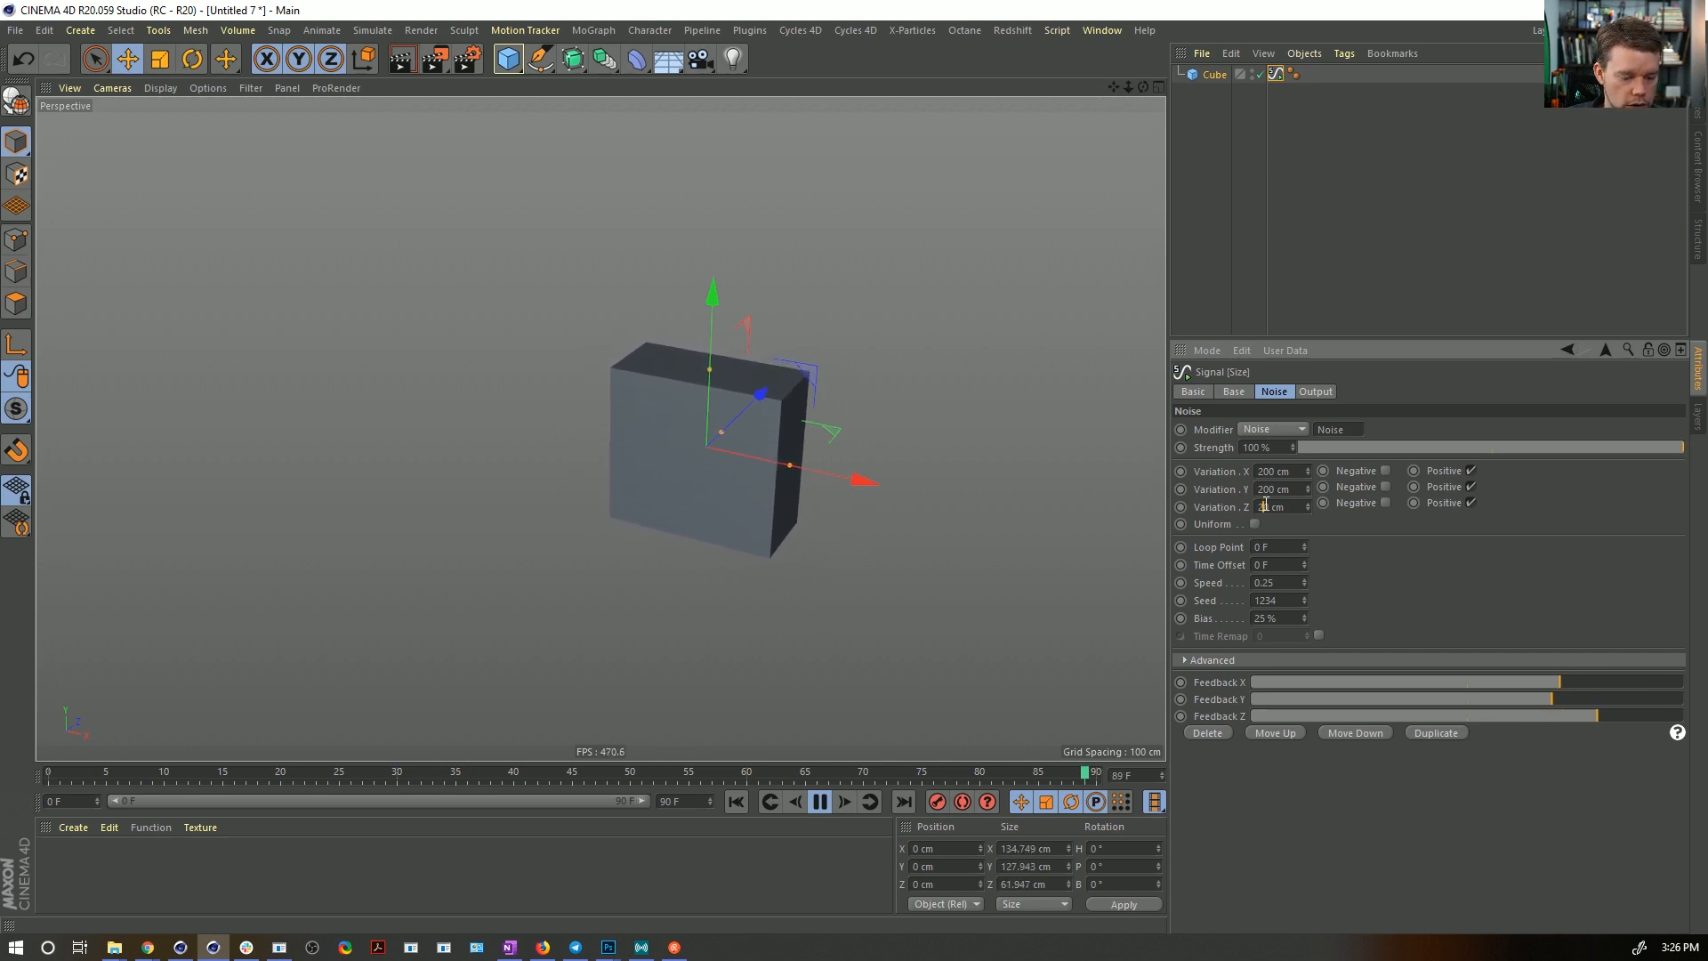
{"action": "type", "text": "0"}
{"action": "key", "text": "Return"}
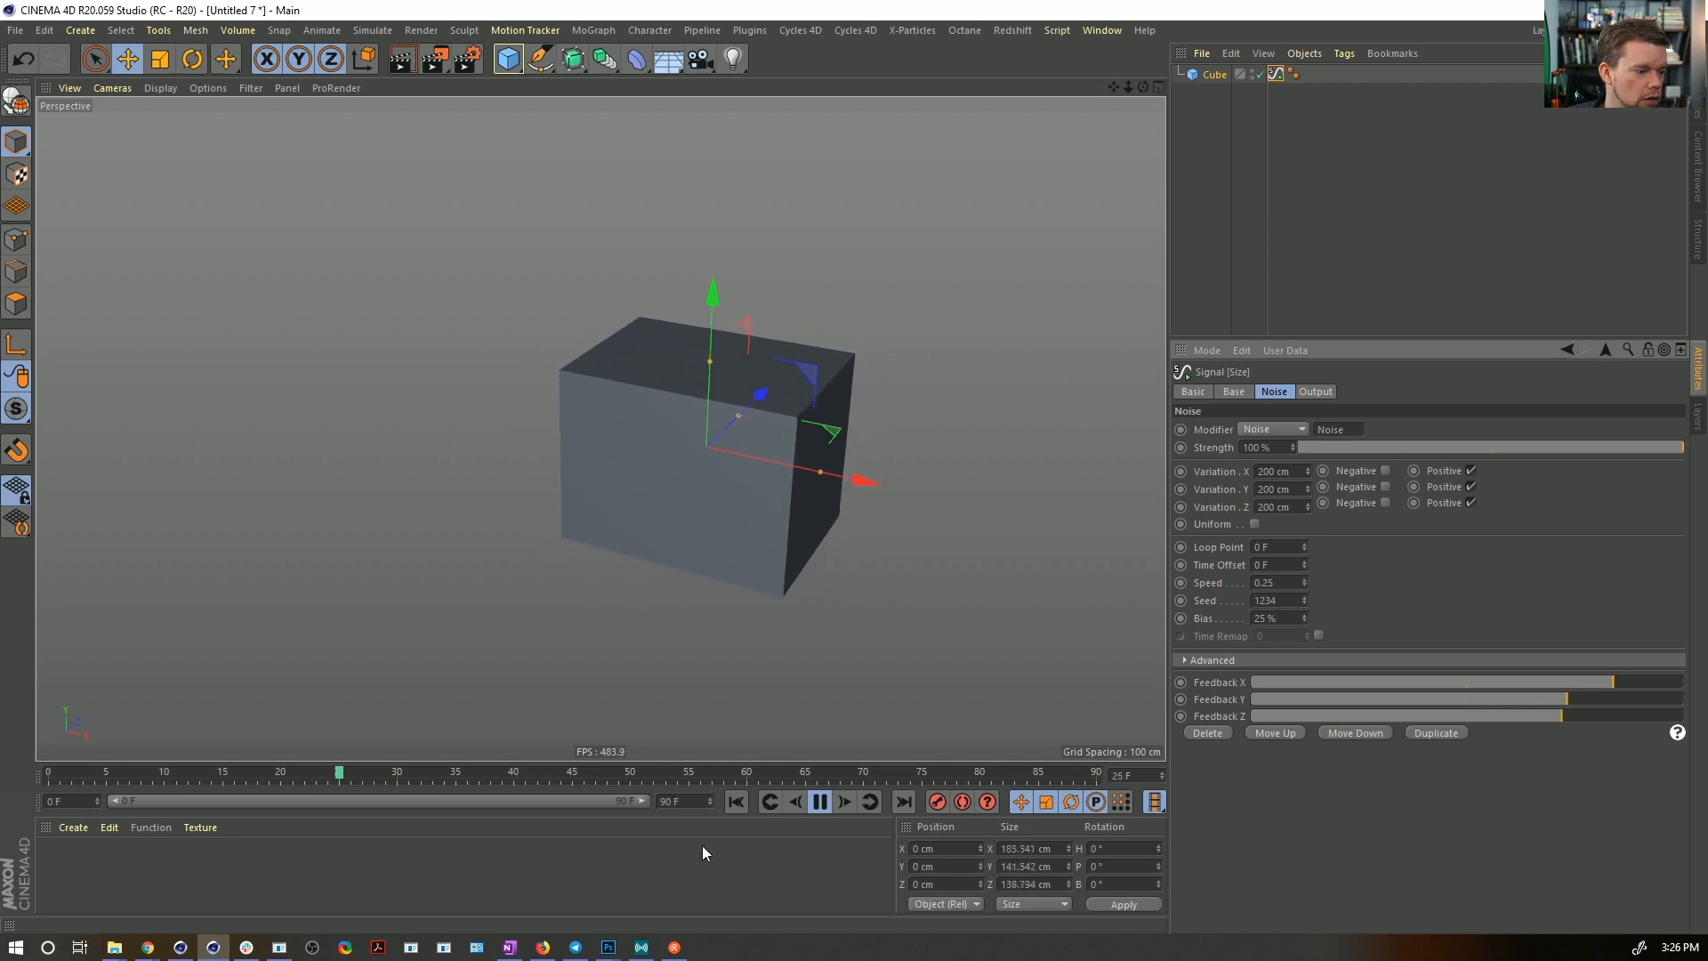
{"action": "key", "text": "Return"}
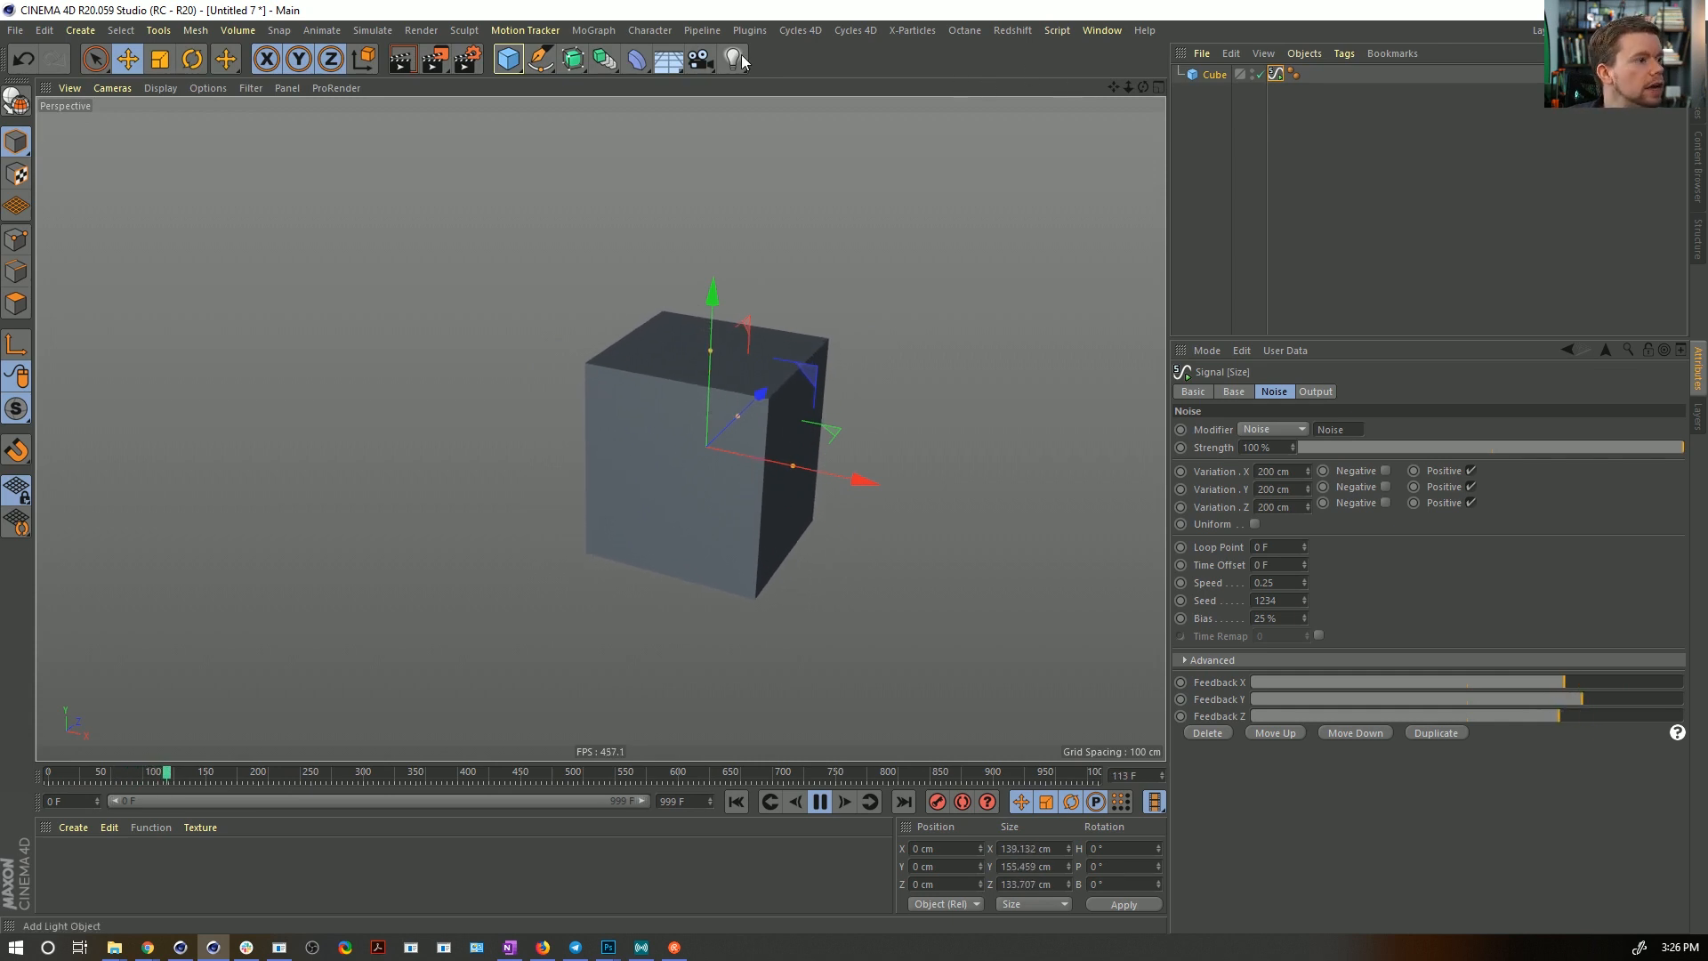
- Try the cube as a child of an Atom Array and undo it
{"action": "left_click", "coordinate": [515, 59]}
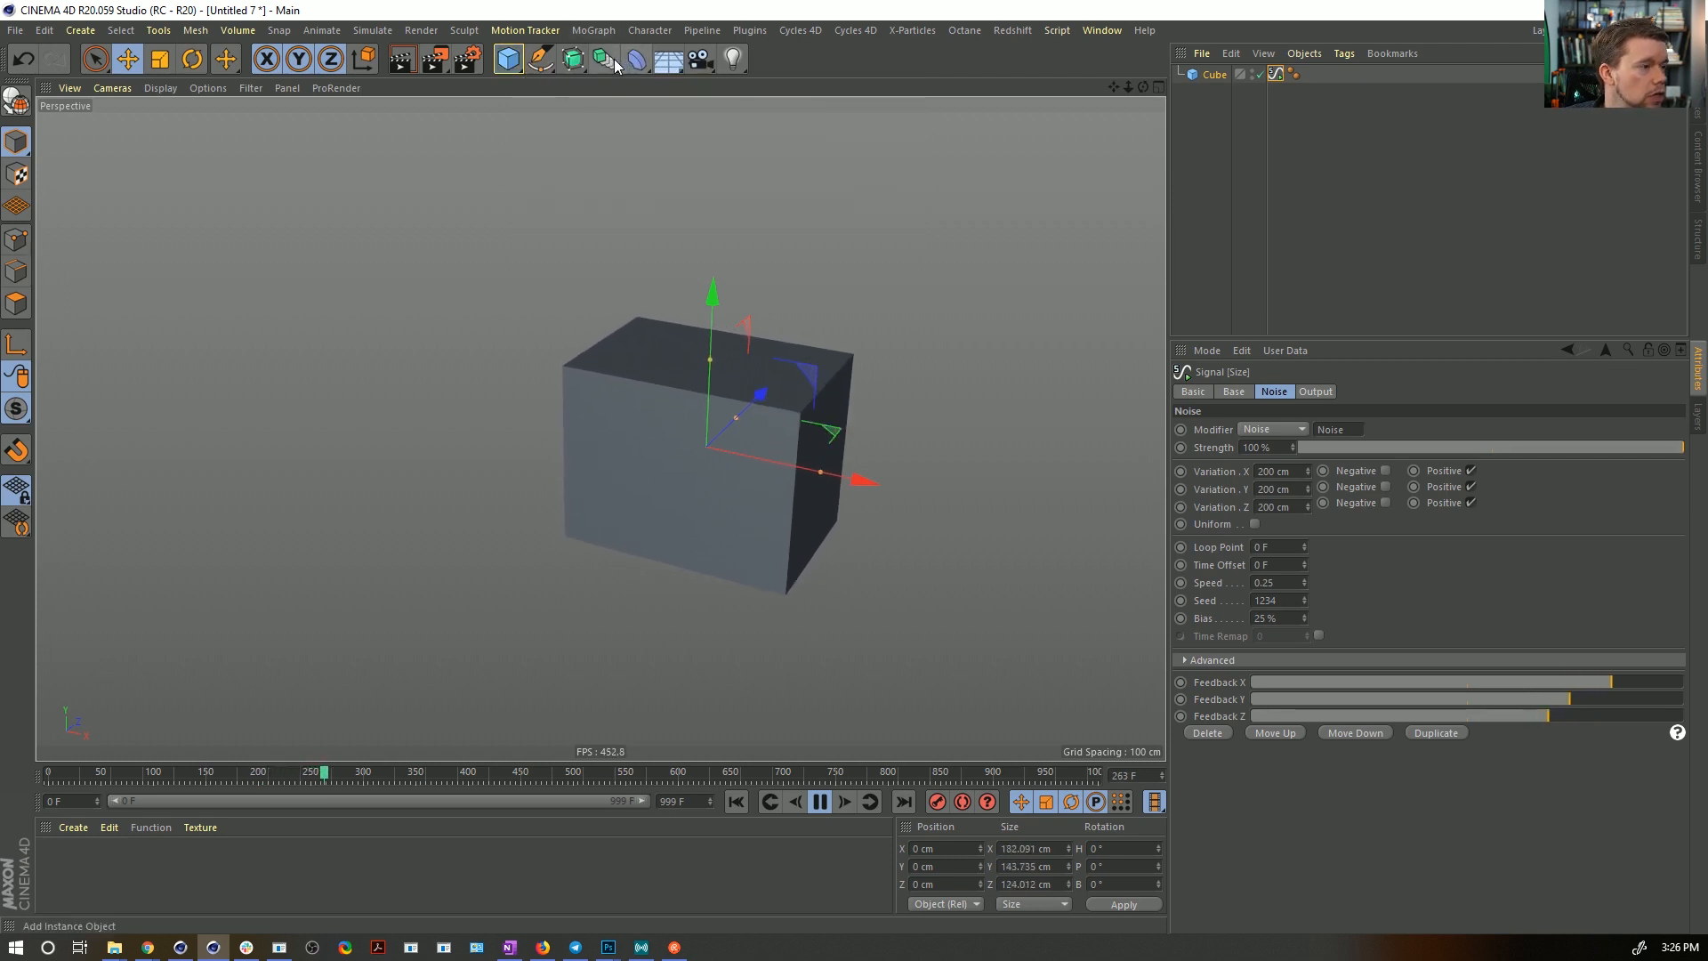
{"action": "left_click", "coordinate": [610, 65]}
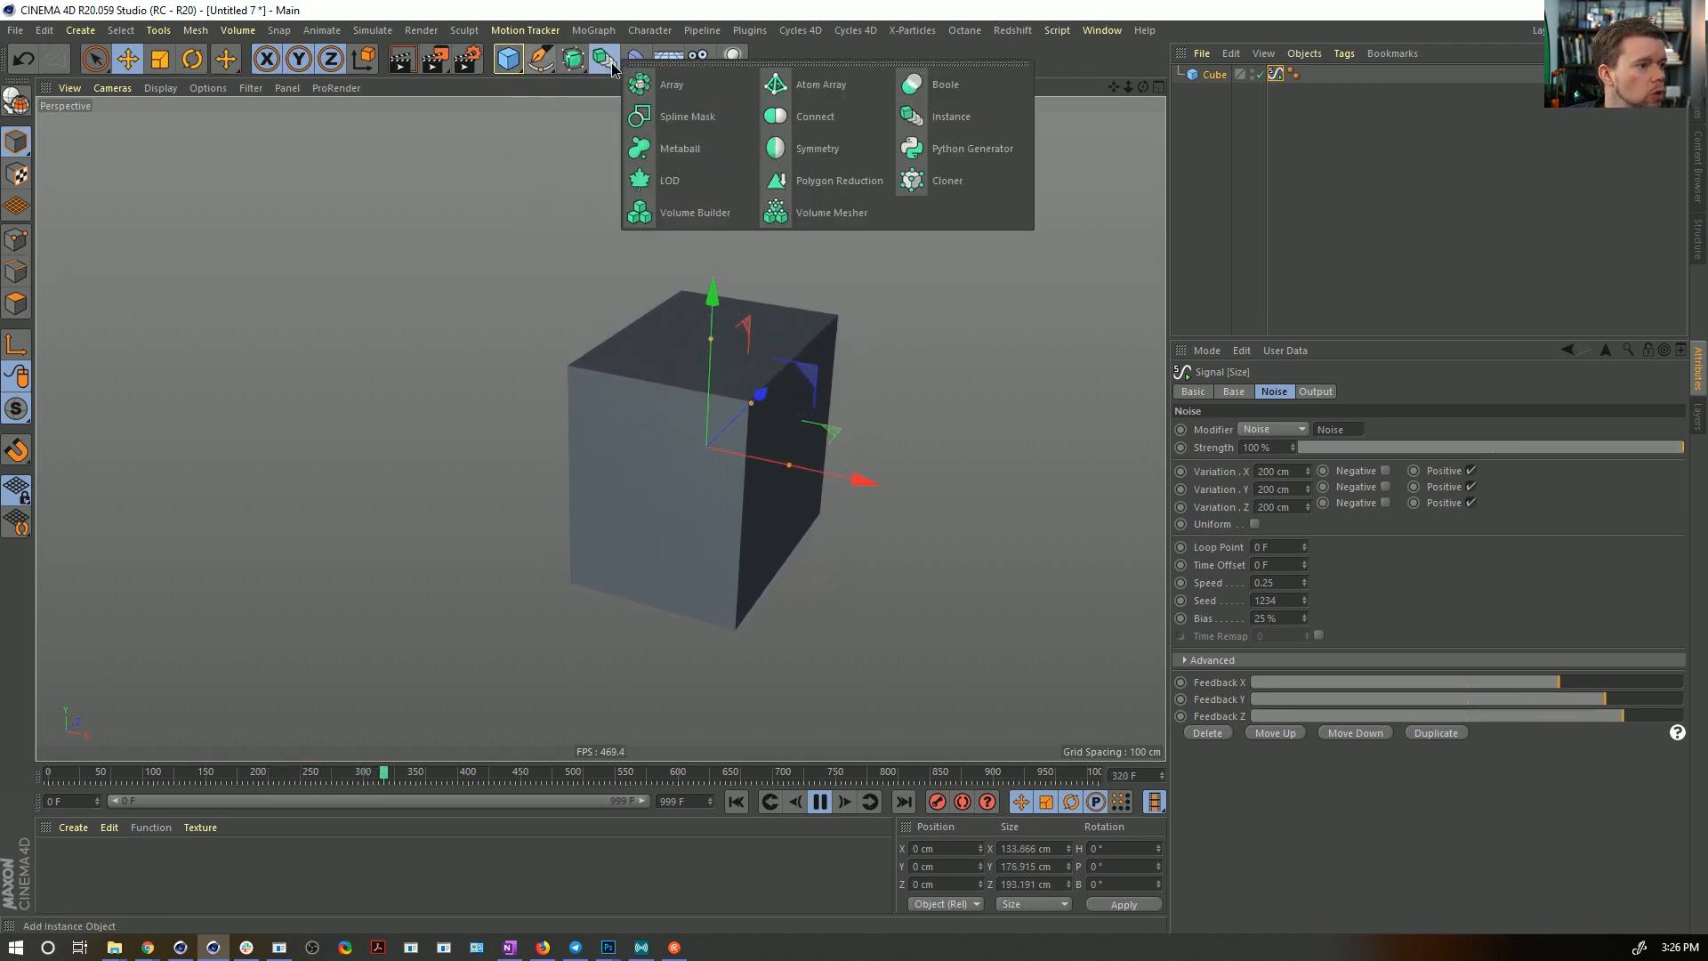
{"action": "left_click", "coordinate": [820, 92]}
{"action": "left_click", "coordinate": [1215, 93]}
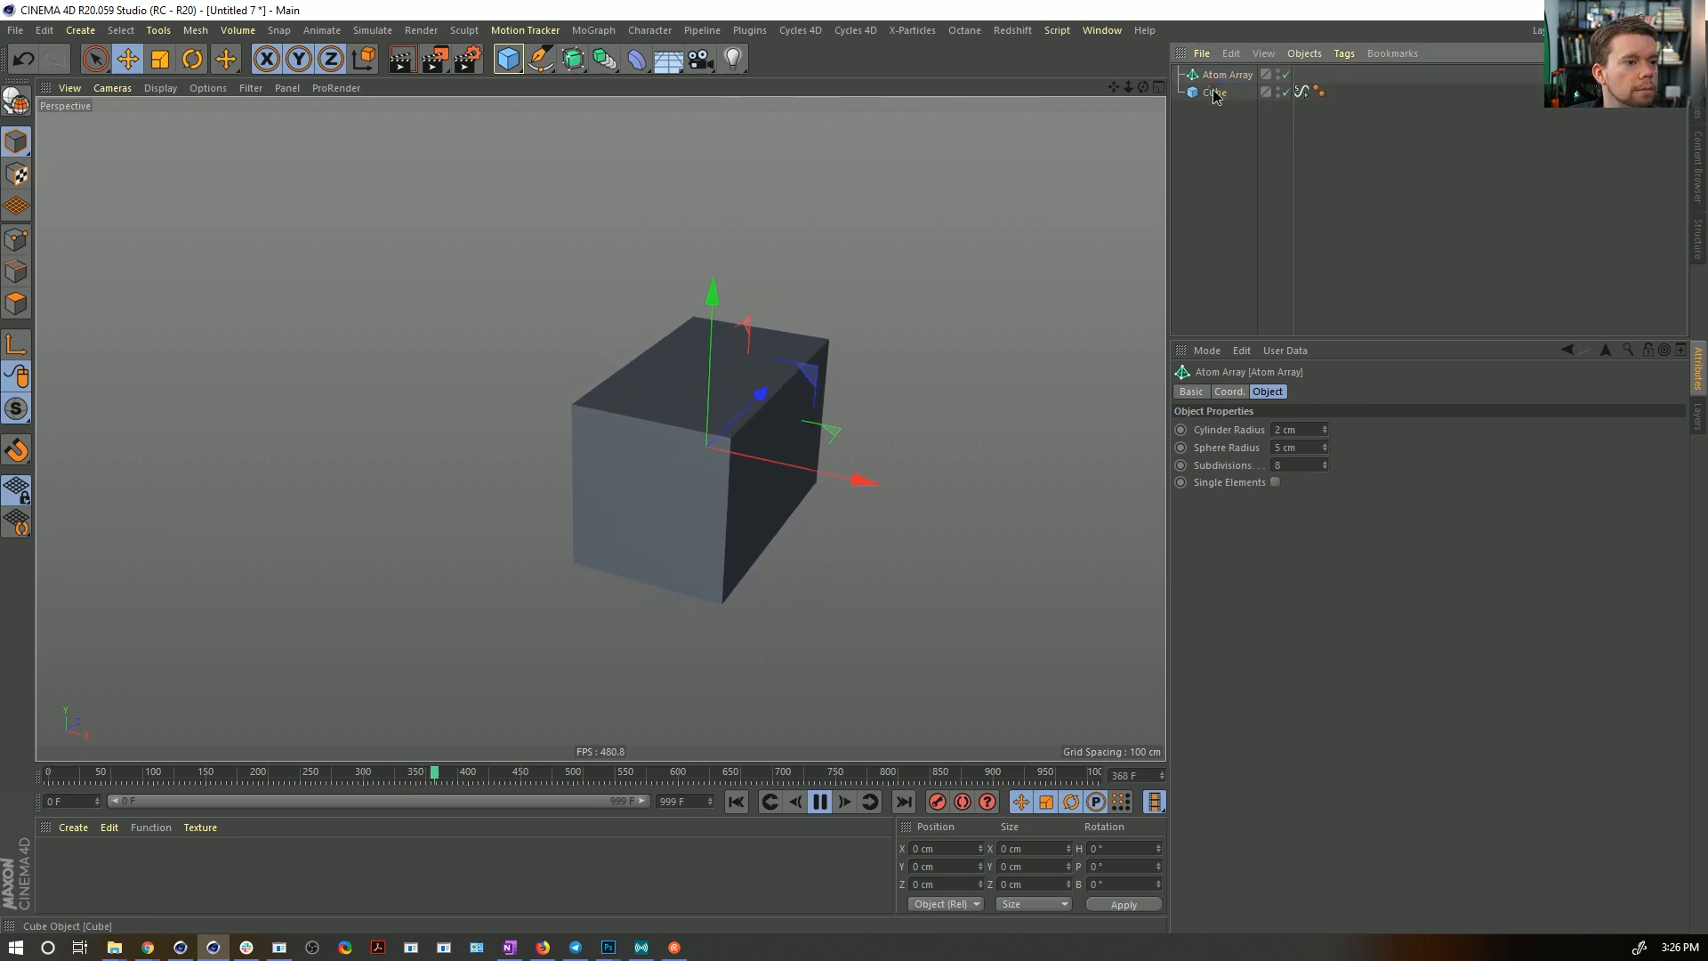
{"action": "left_click_drag", "start_coordinate": [1218, 80], "coordinate": [1217, 80]}
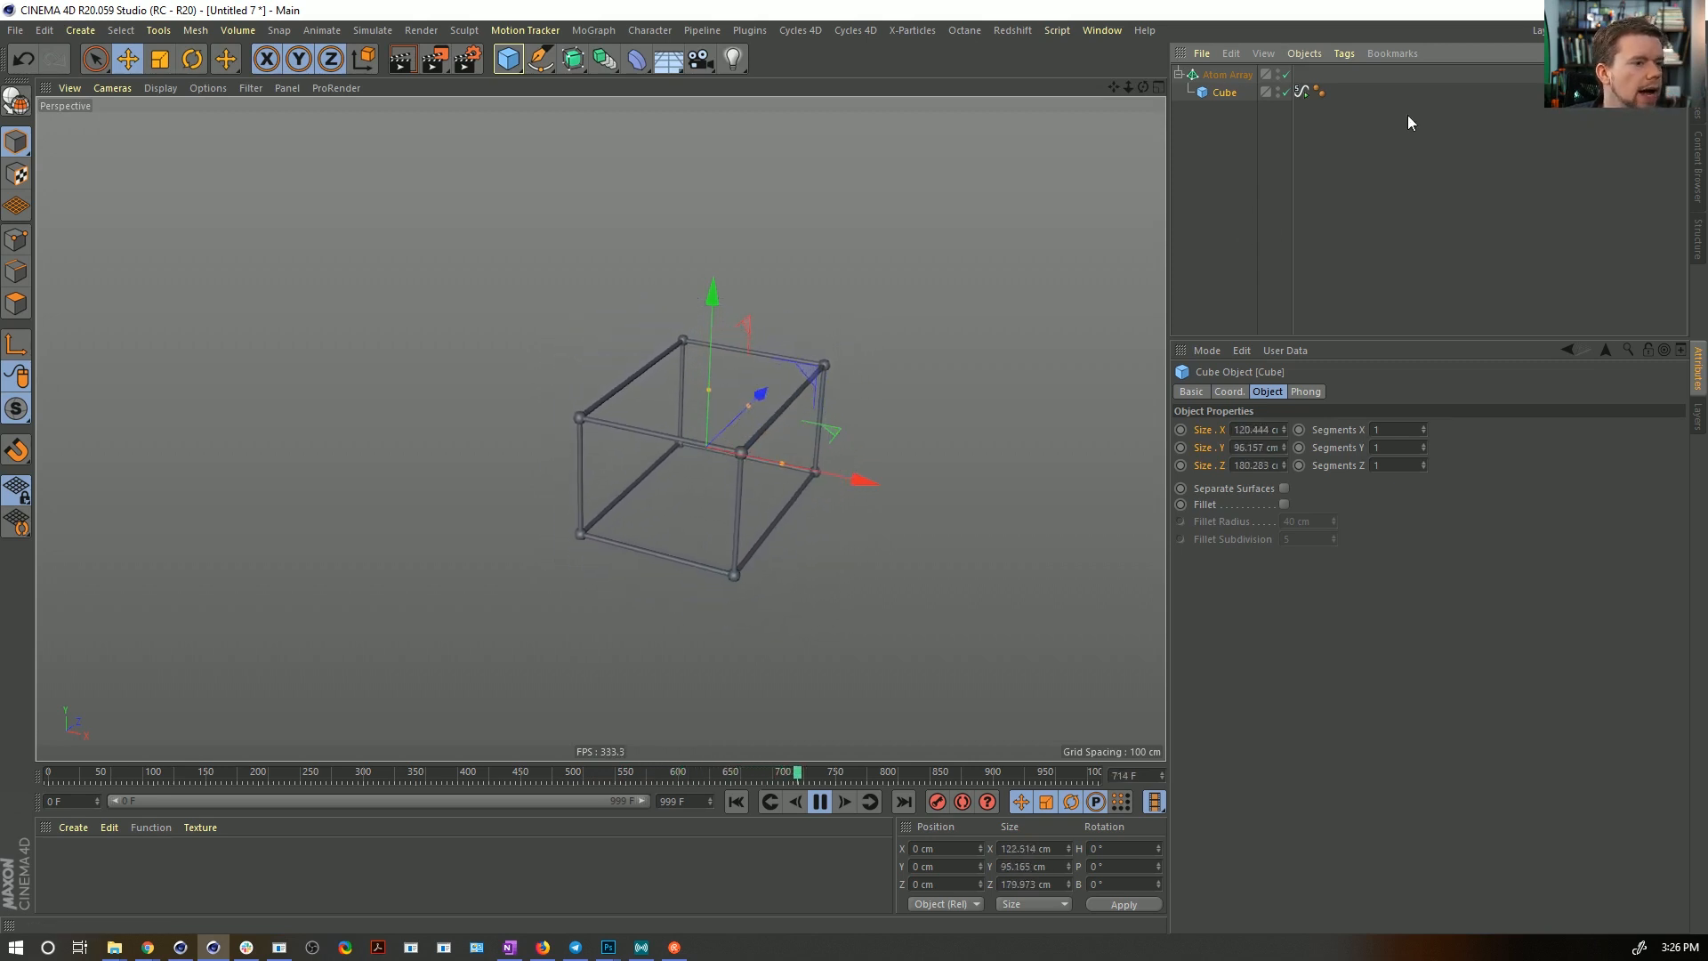
{"action": "key", "text": "ctrl+z"}
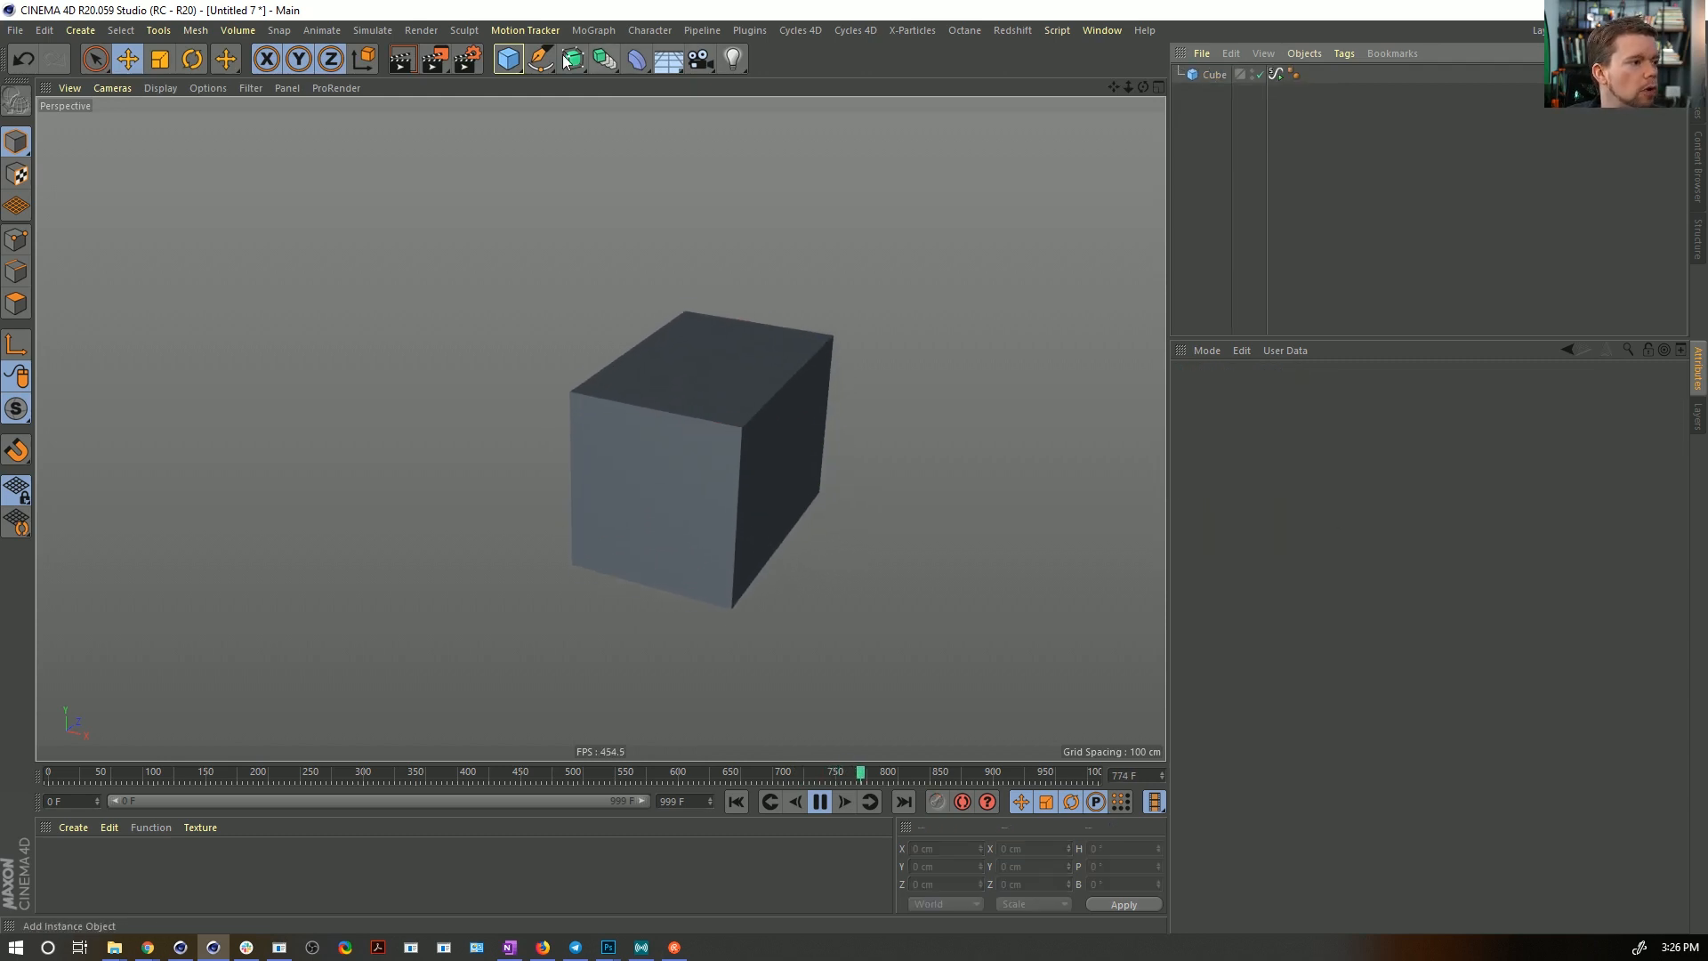
- Add a second cube and apply a new default material to it
{"action": "left_click", "coordinate": [505, 64]}
{"action": "double_click", "coordinate": [134, 855]}
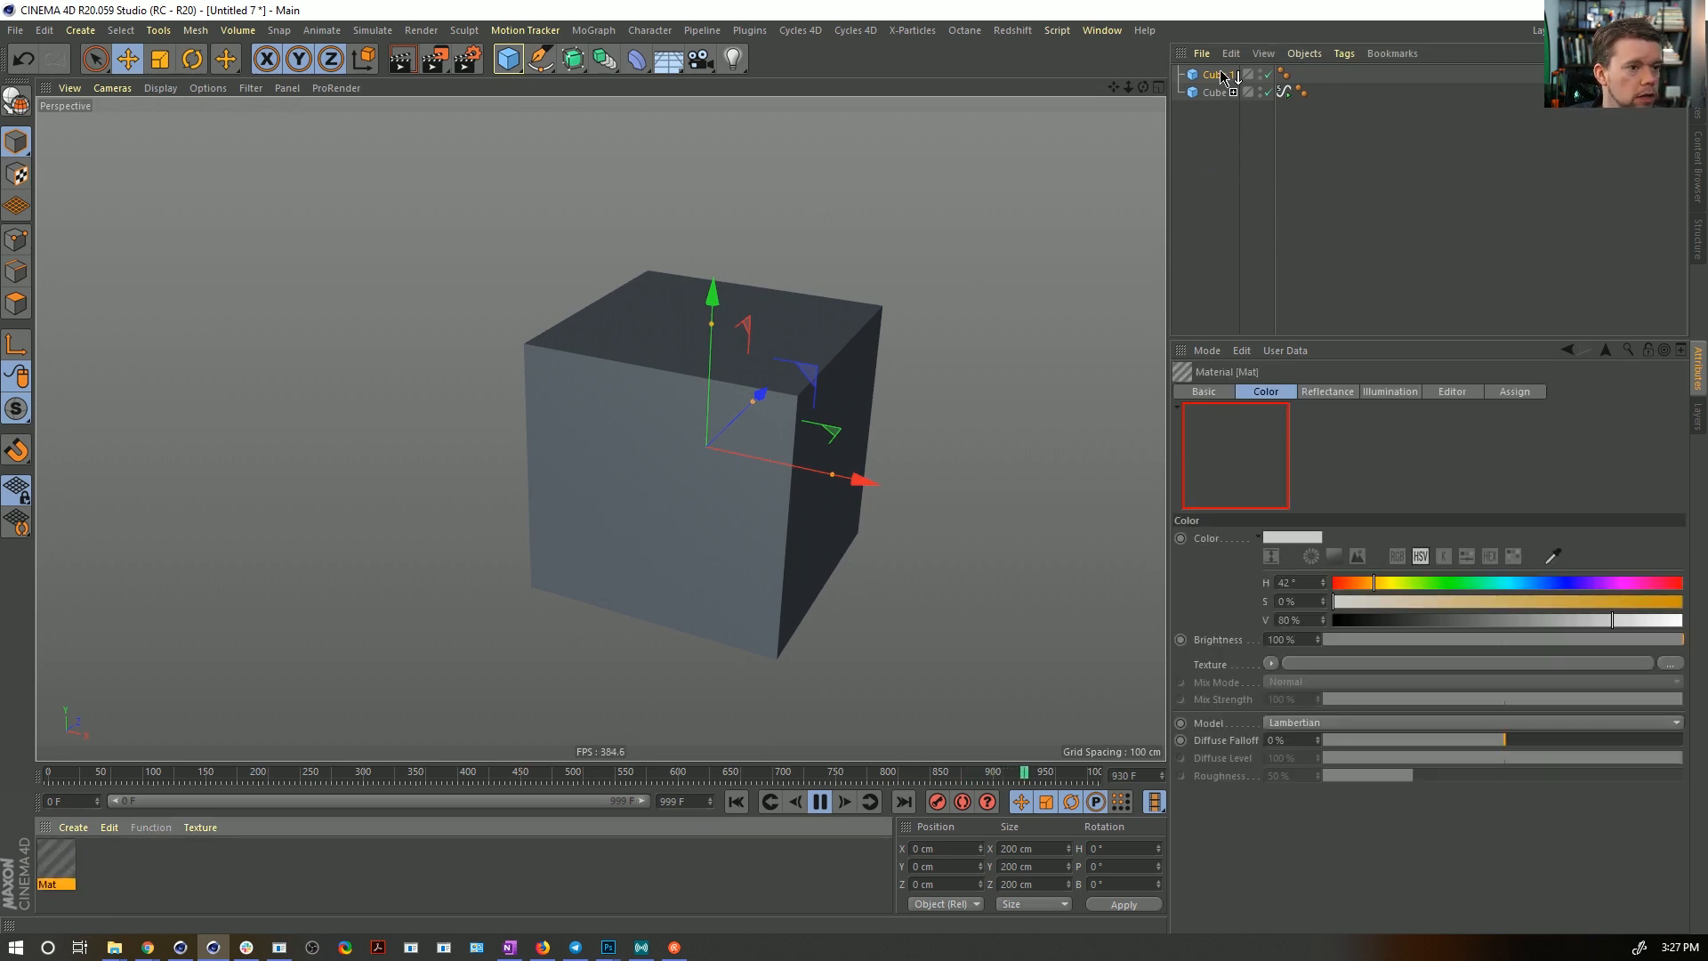
{"action": "left_click_drag", "start_coordinate": [1226, 77], "coordinate": [1227, 75]}
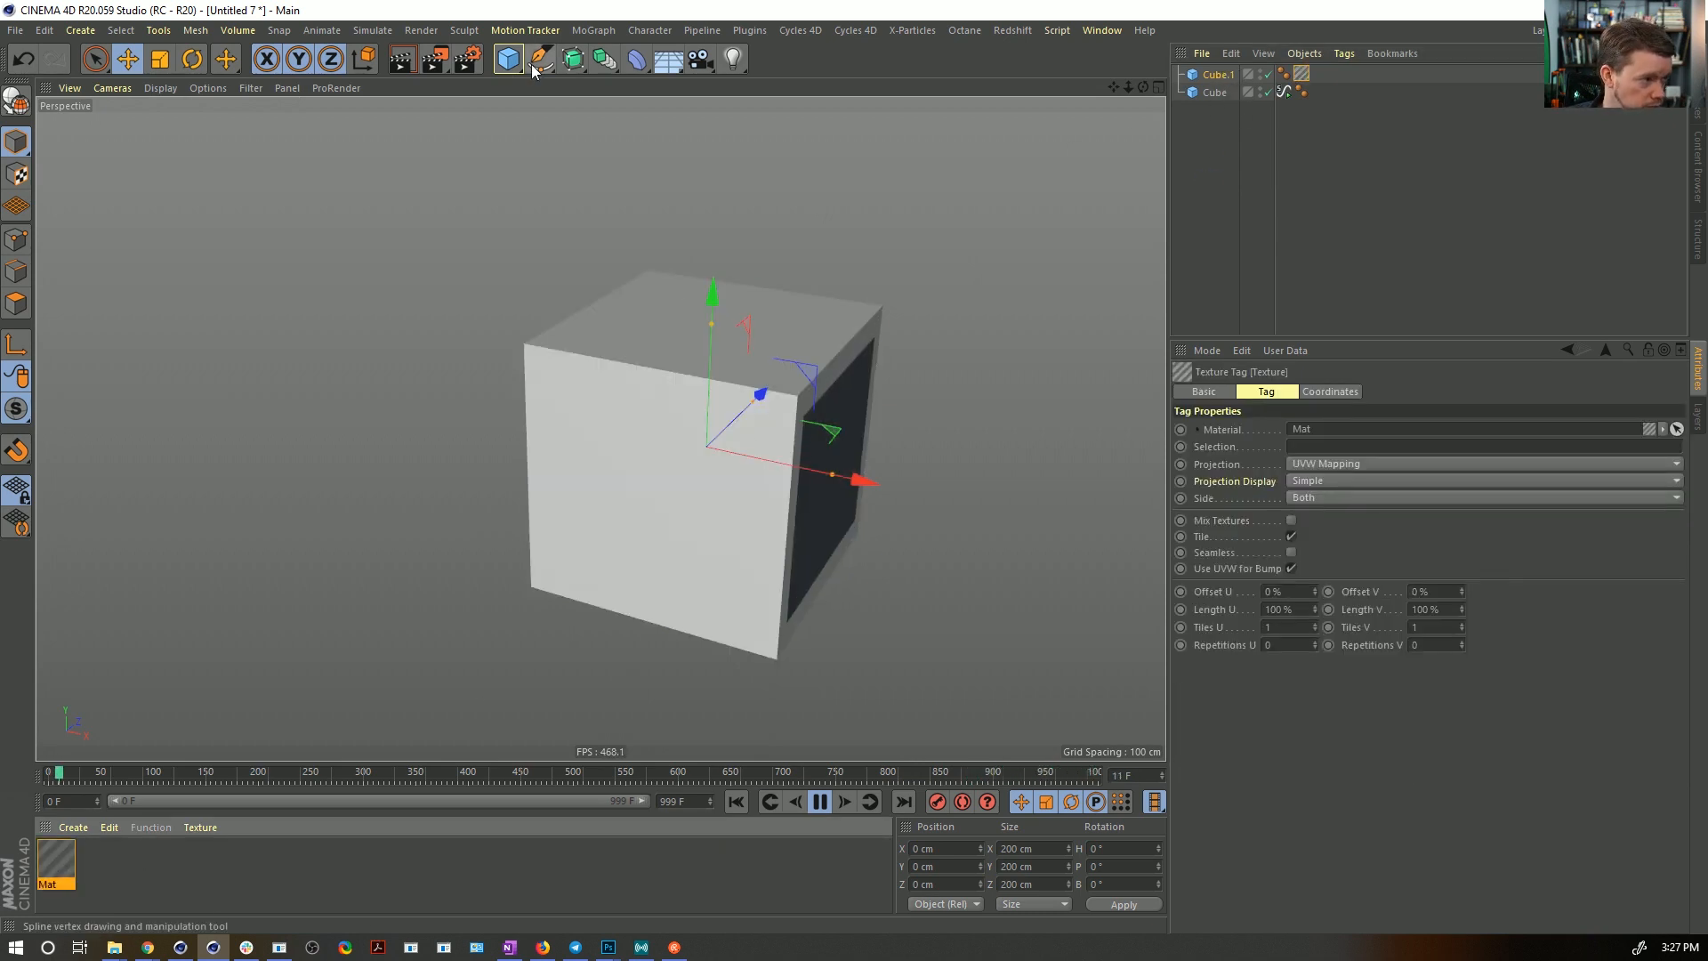
- Nest the second cube in a new Cloner and set it to Object mode, distributing clones on the Signal-driven cube
{"action": "left_click", "coordinate": [593, 30]}
{"action": "left_click", "coordinate": [636, 225]}
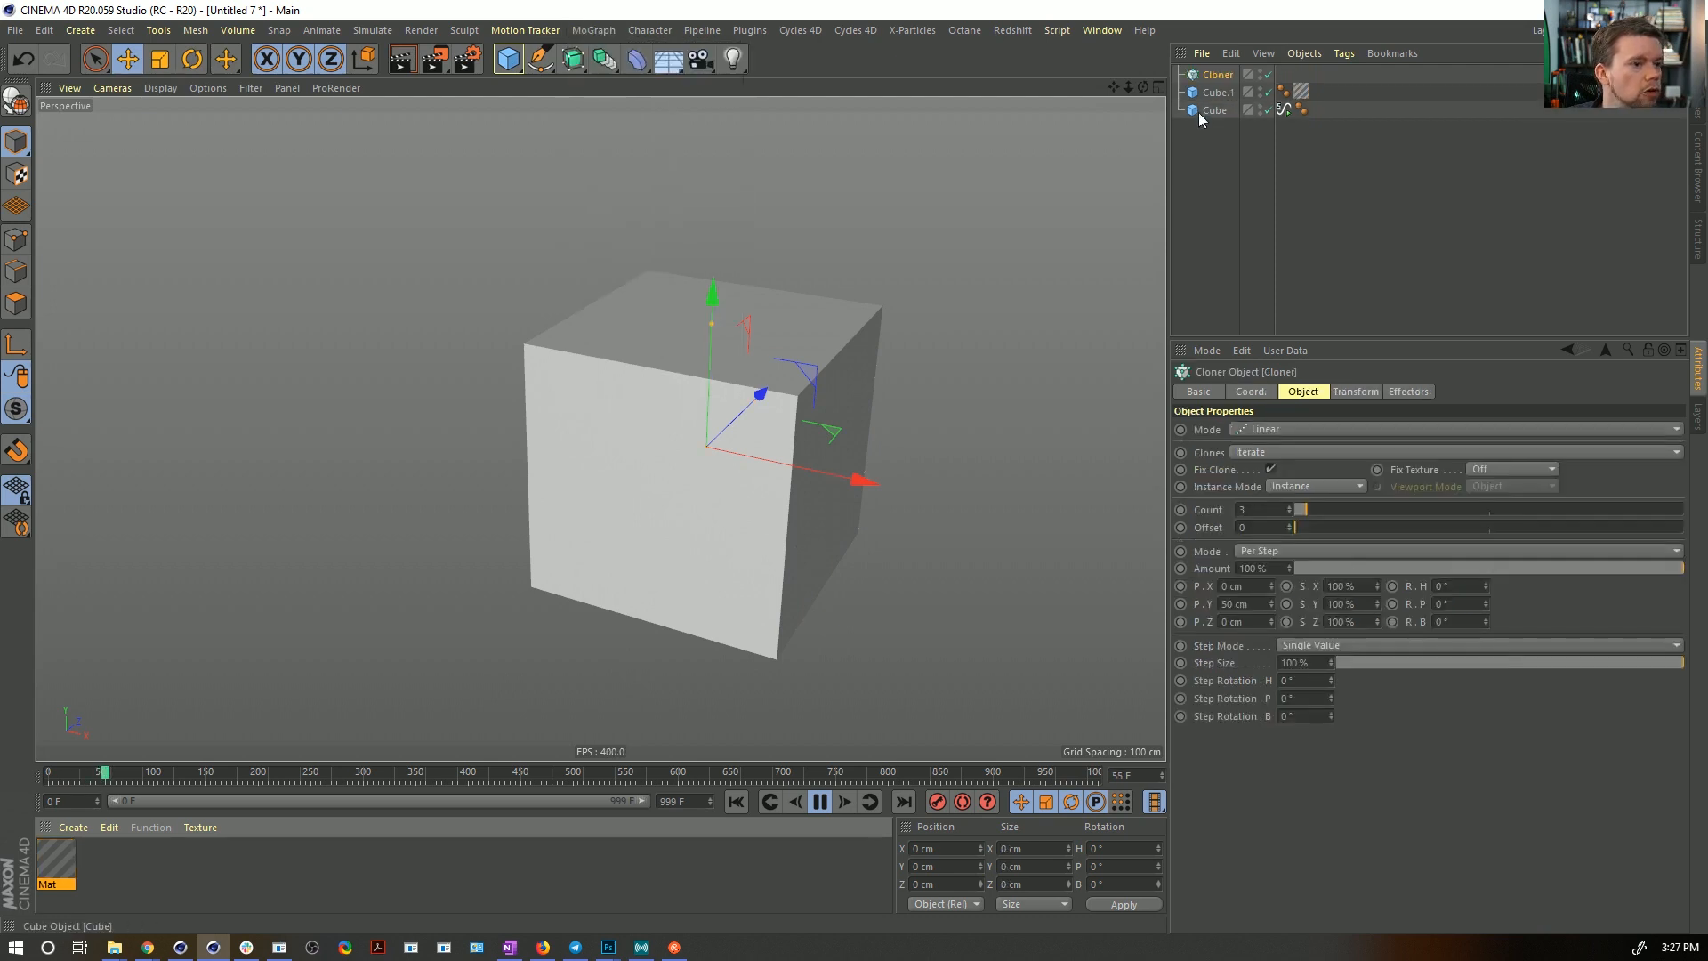
{"action": "left_click_drag", "start_coordinate": [1224, 78], "coordinate": [1220, 75]}
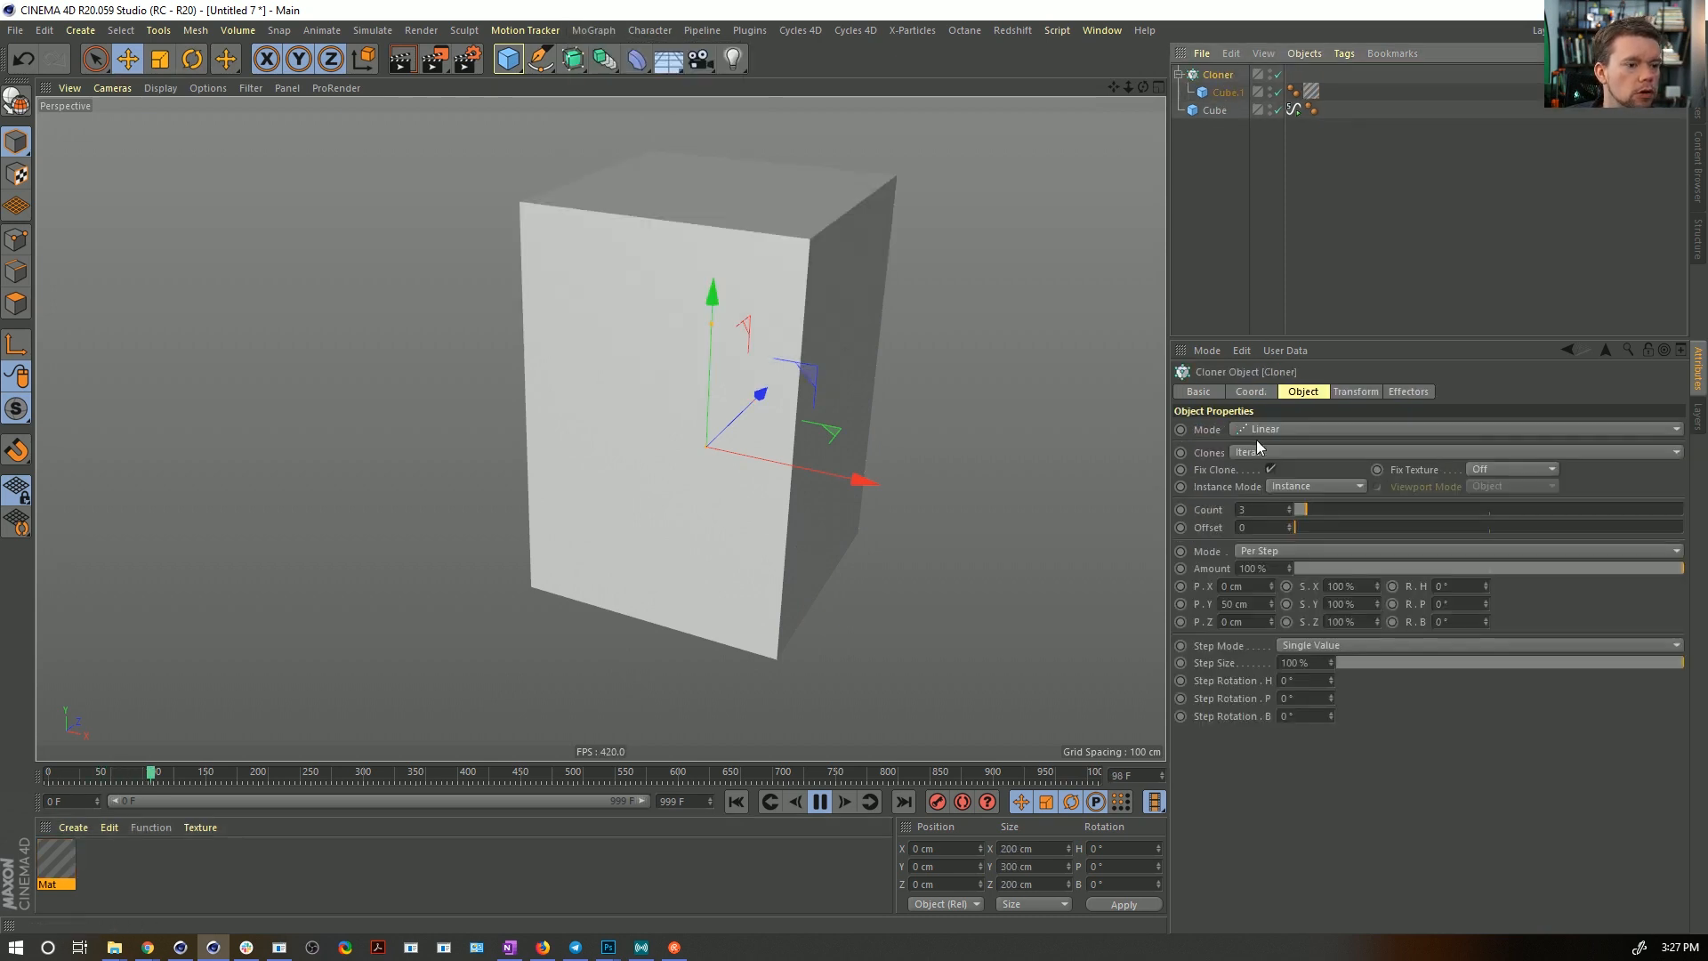
{"action": "left_click", "coordinate": [1267, 429]}
{"action": "left_click", "coordinate": [1274, 451]}
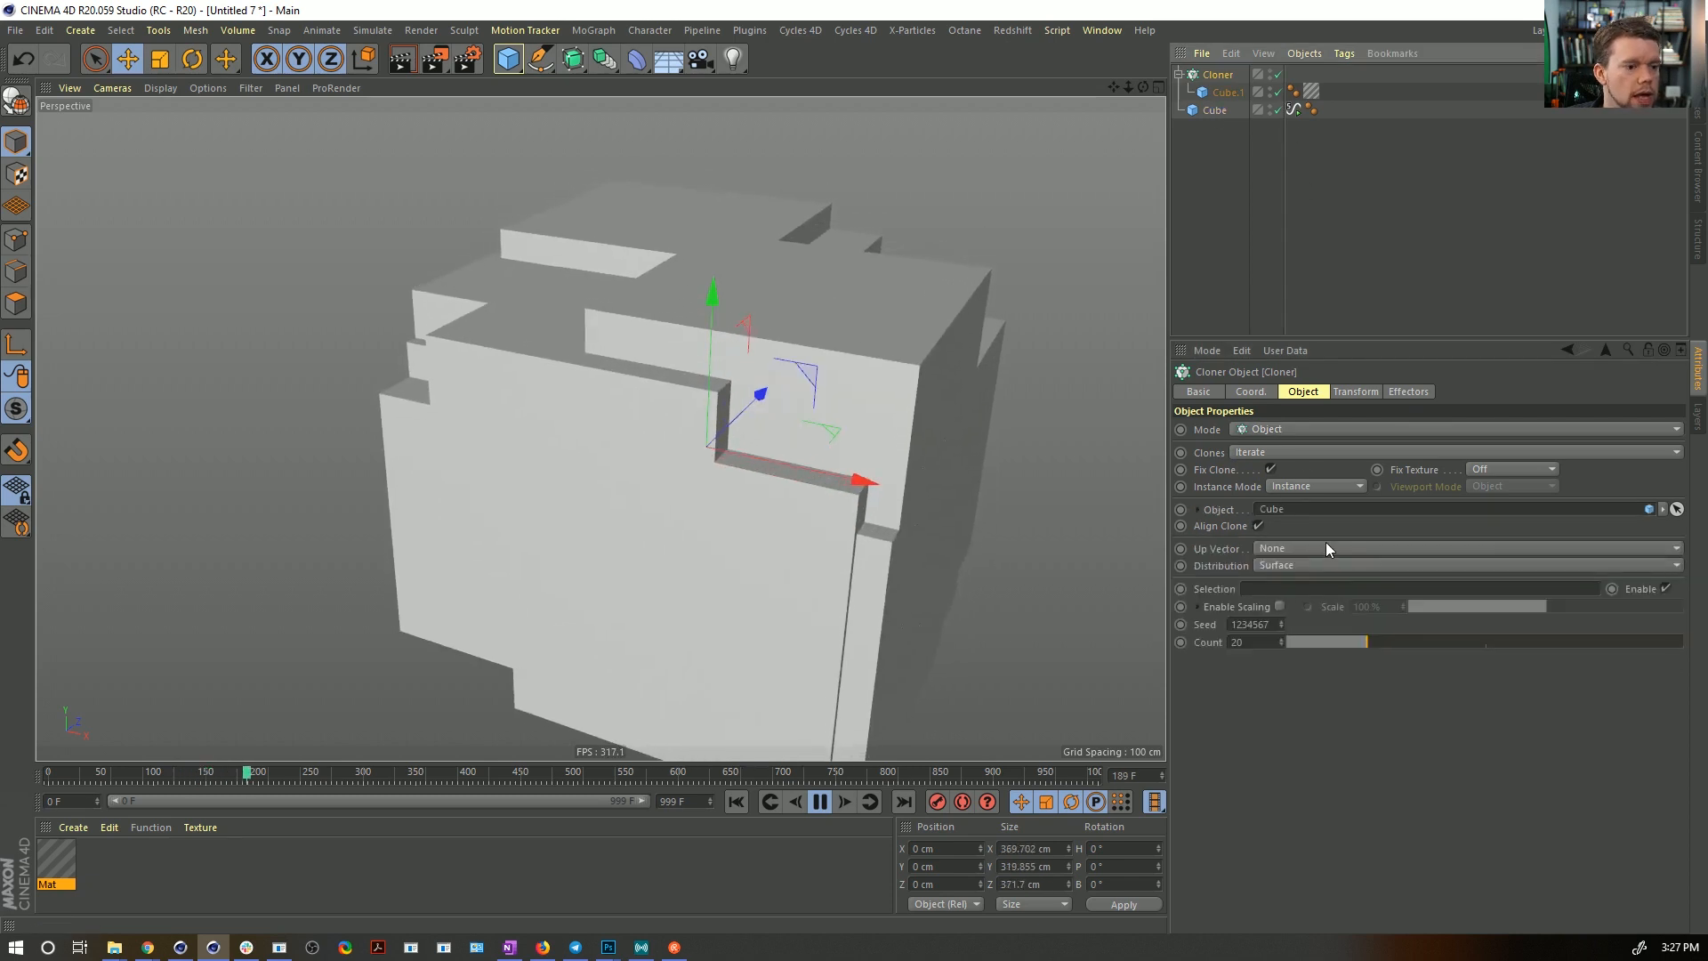
- Set the Cloner's distribution to Edge with Scale on Edge enabled at 100% Edge Scale, and turn off Align Clone
{"action": "left_click", "coordinate": [1304, 566]}
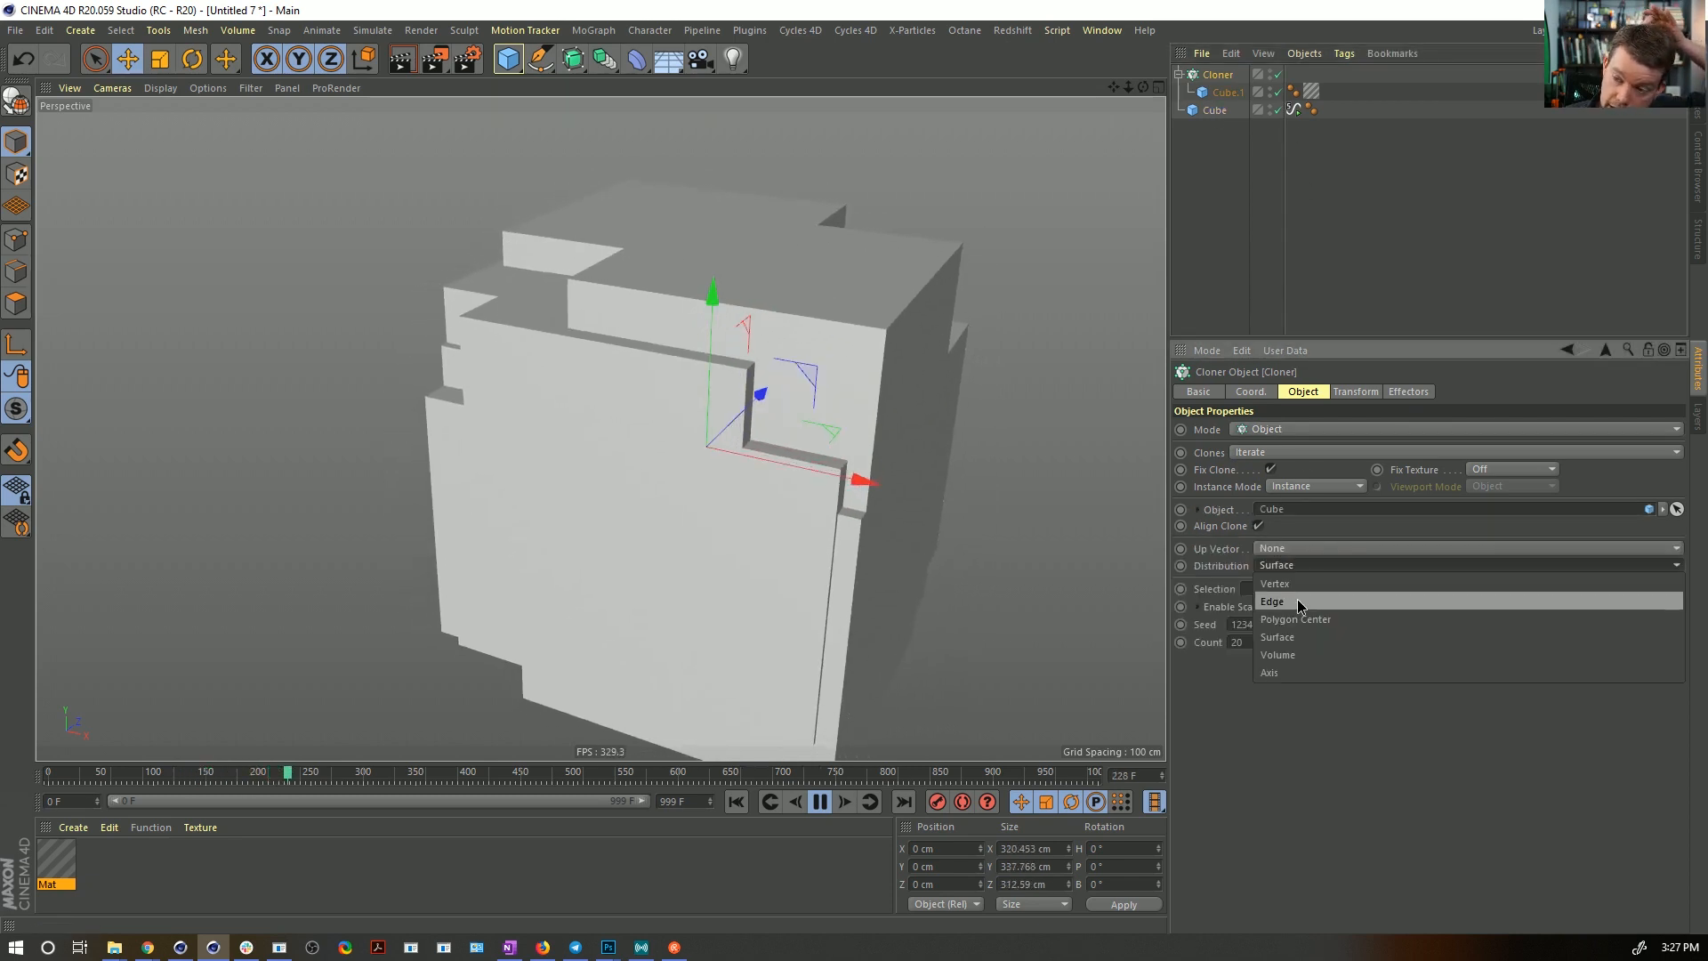
{"action": "left_click", "coordinate": [1299, 602]}
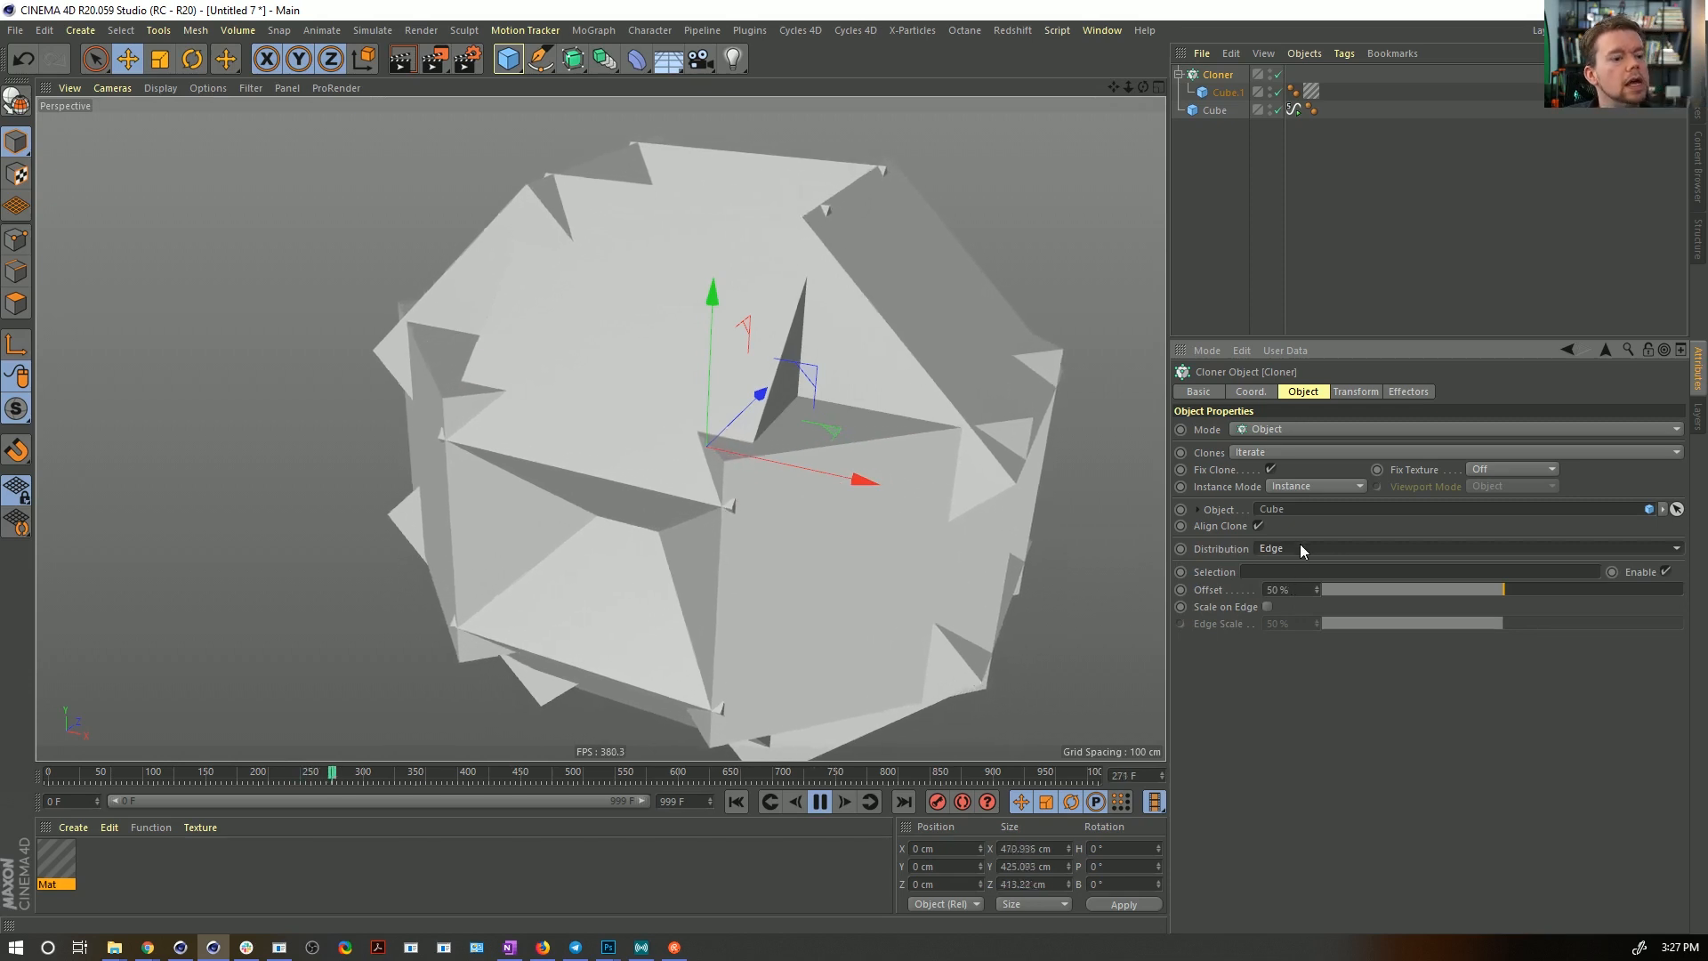
{"action": "left_click", "coordinate": [1267, 605]}
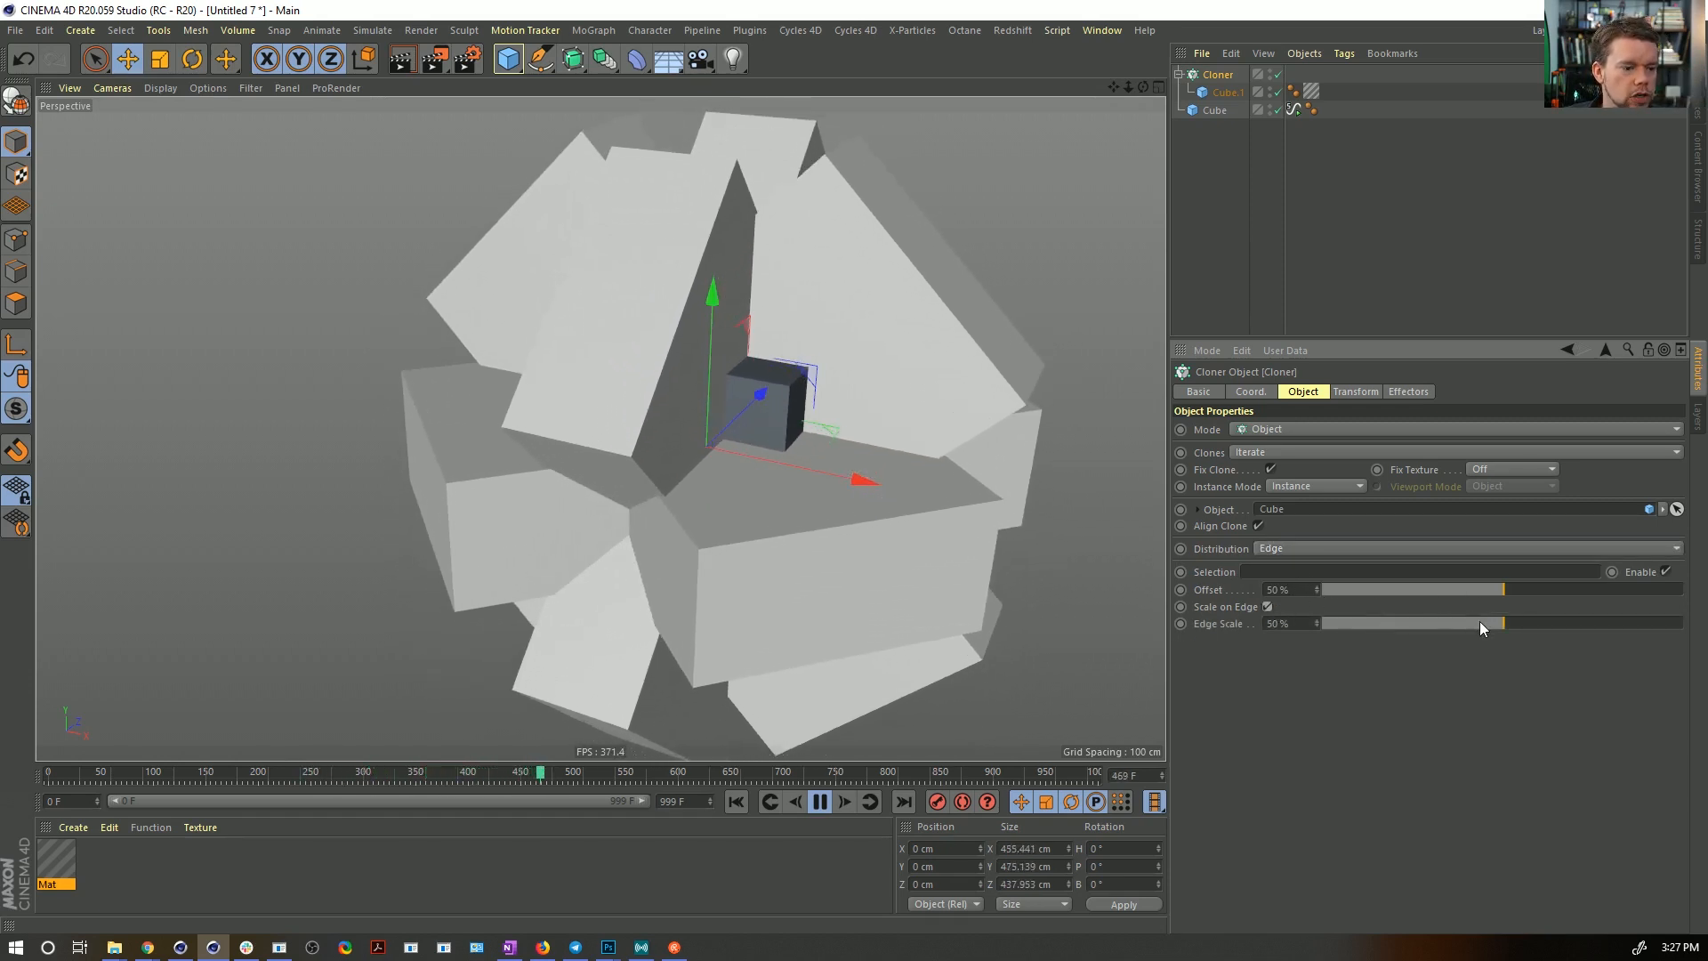
{"action": "left_click_drag", "start_coordinate": [1498, 623], "coordinate": [1683, 624]}
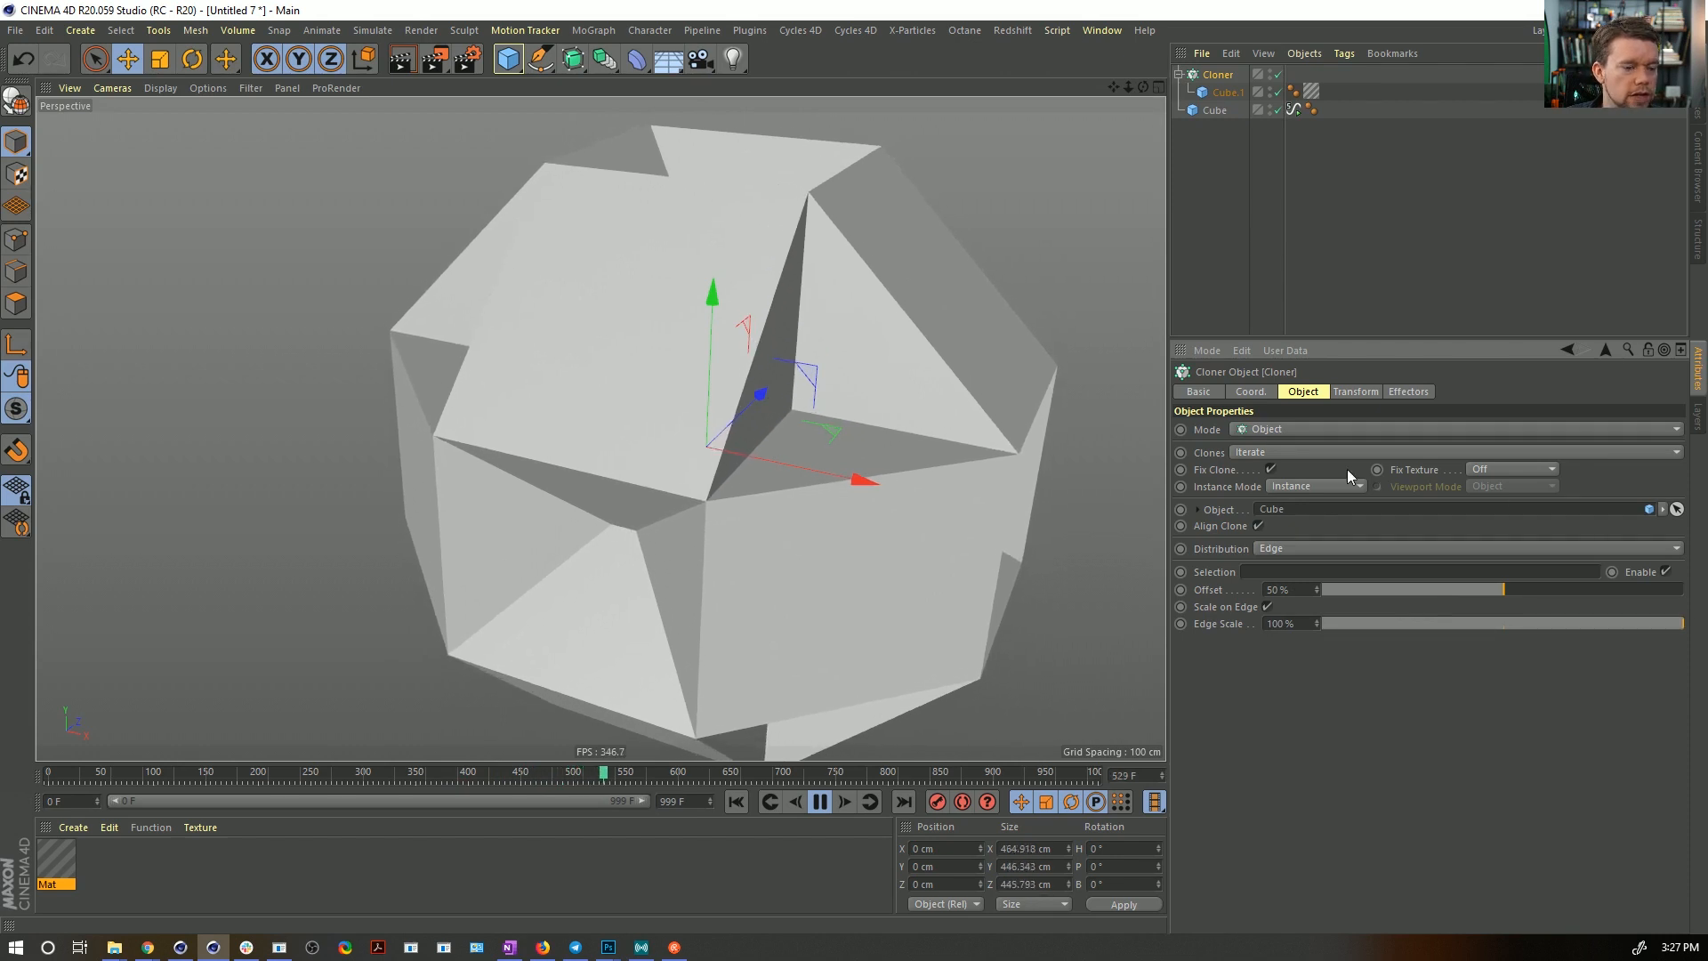
{"action": "left_click", "coordinate": [1258, 526]}
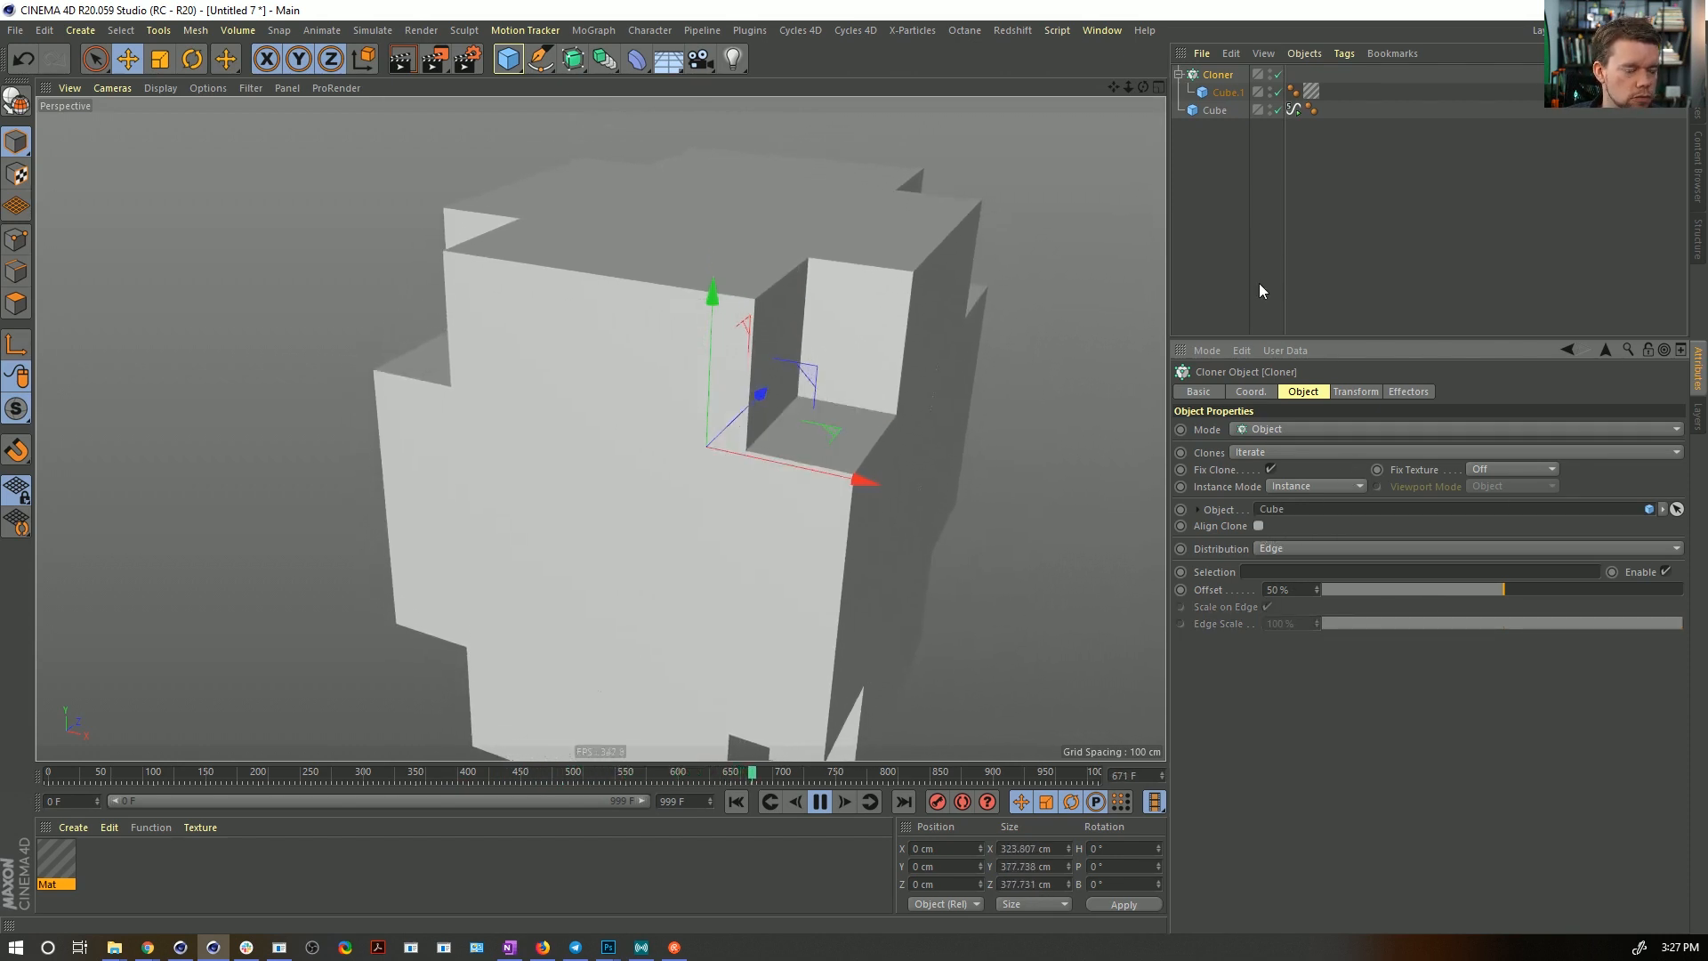
- Scale the cloned cube inside the Cloner down to about 8.4 cm on every side
{"action": "left_click", "coordinate": [1226, 92]}
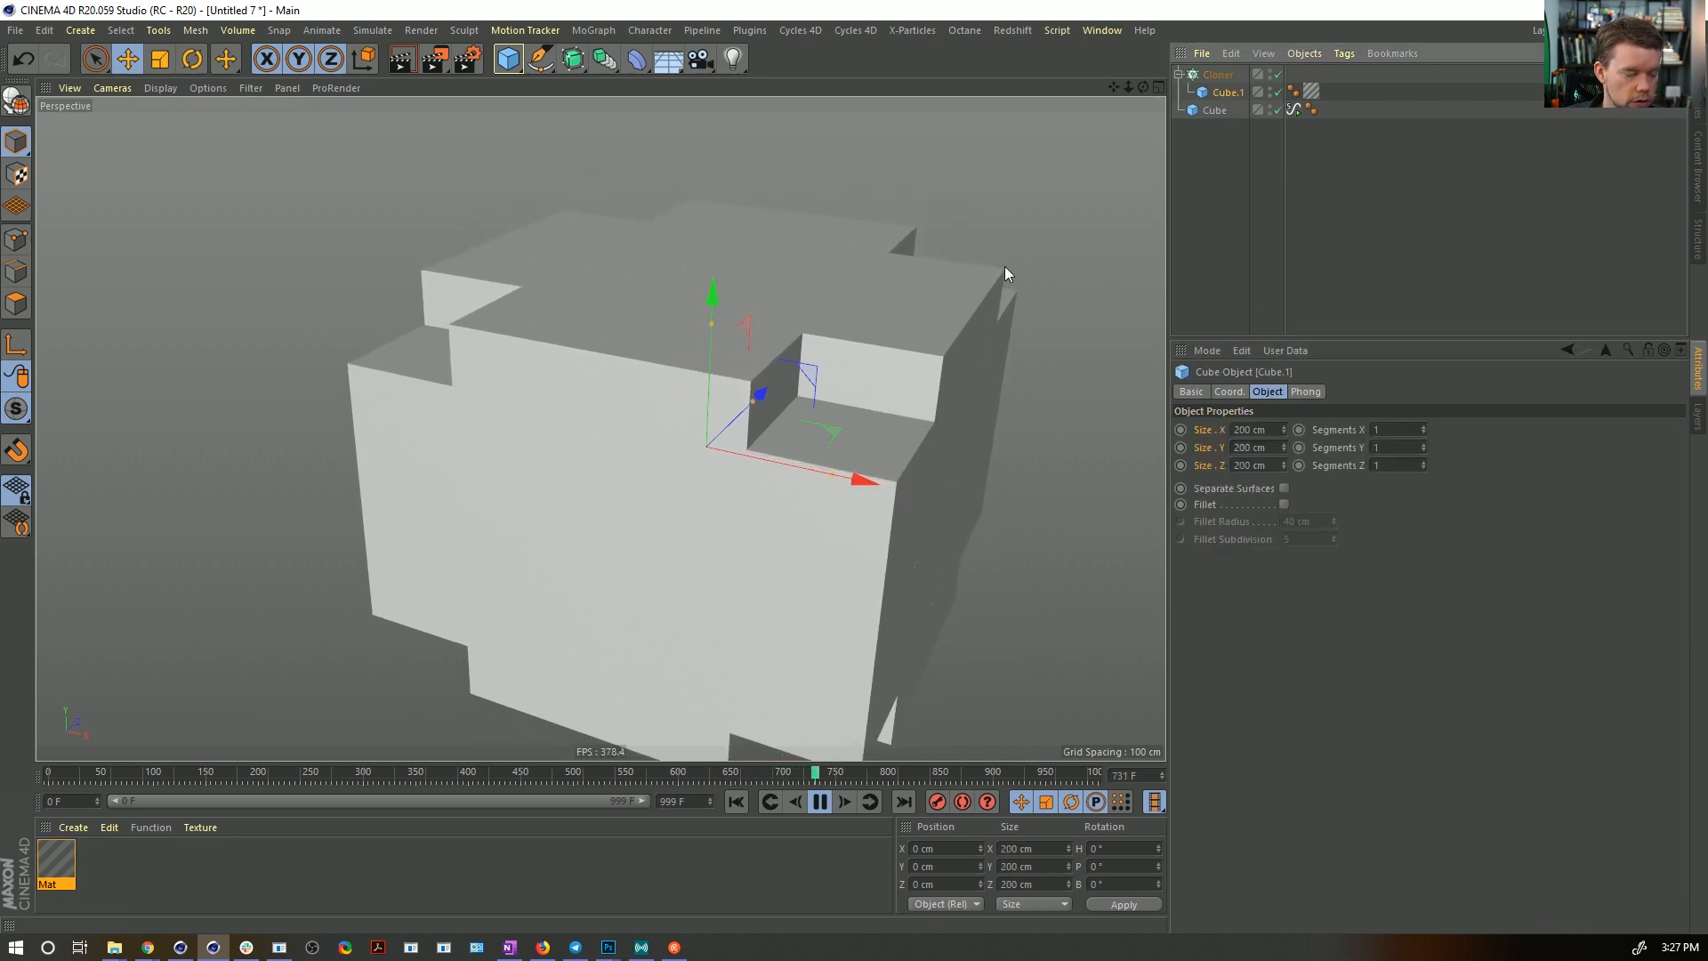
{"action": "key", "text": "t"}
{"action": "left_click_drag", "start_coordinate": [1016, 228], "coordinate": [463, 468]}
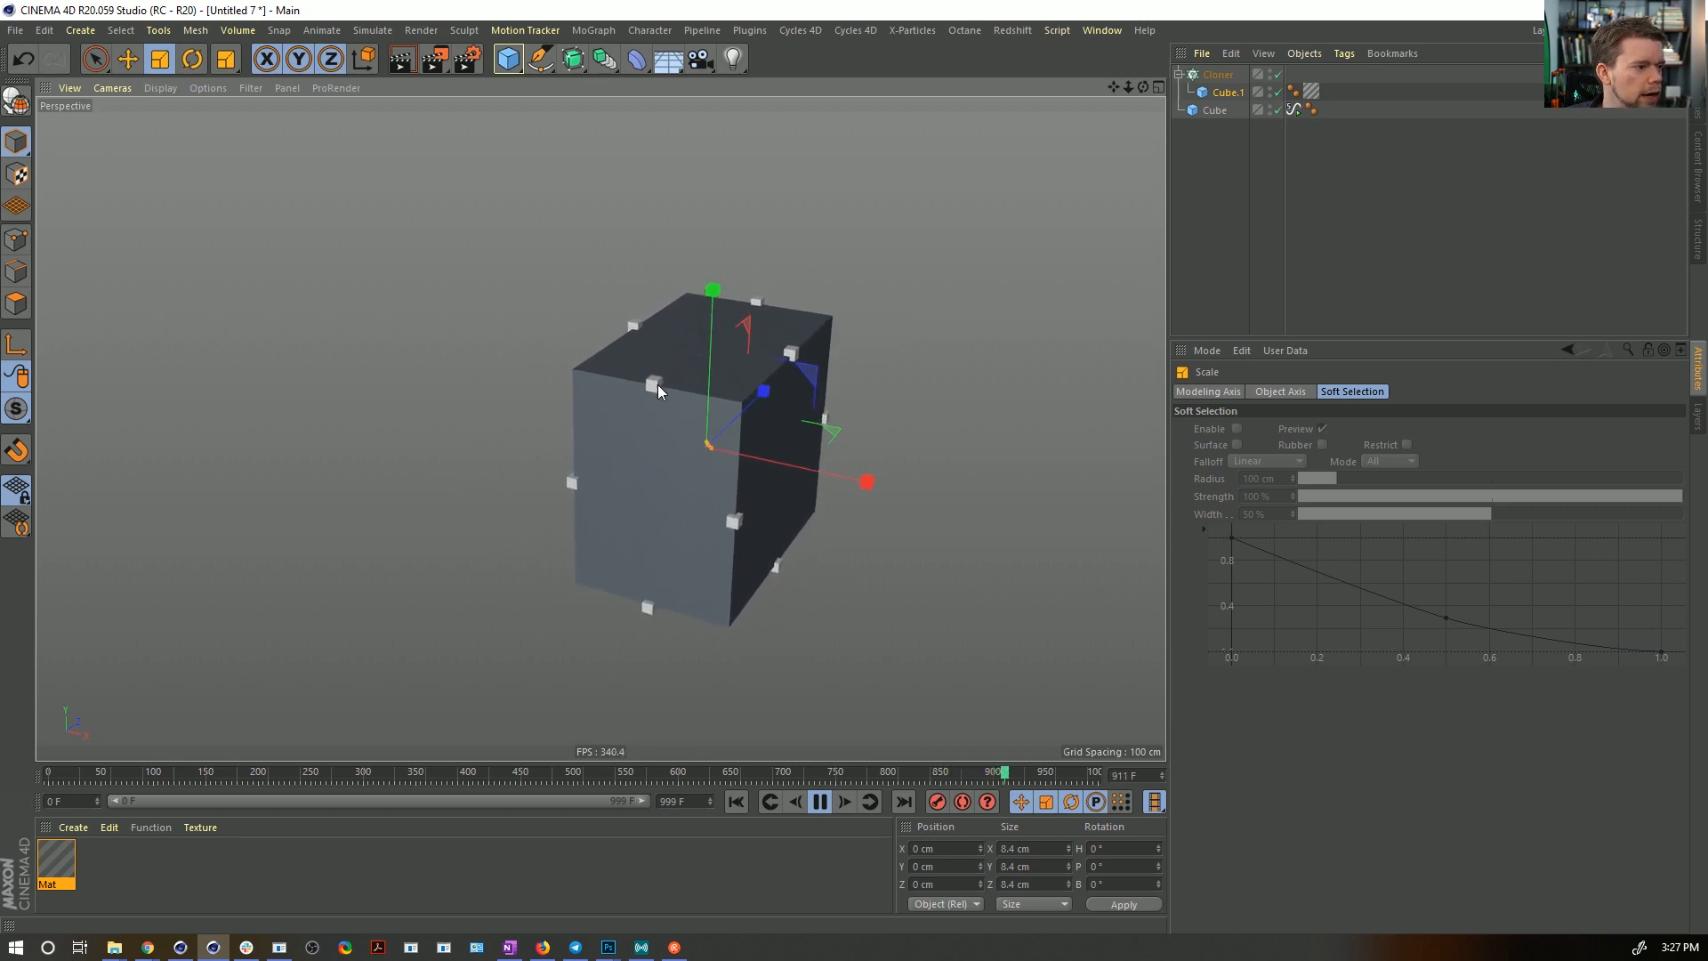
- Reorder the Cloner below the Signal-driven cube in the hierarchy and turn its Align Clone on
{"action": "left_click_drag", "start_coordinate": [1214, 75], "coordinate": [1234, 240]}
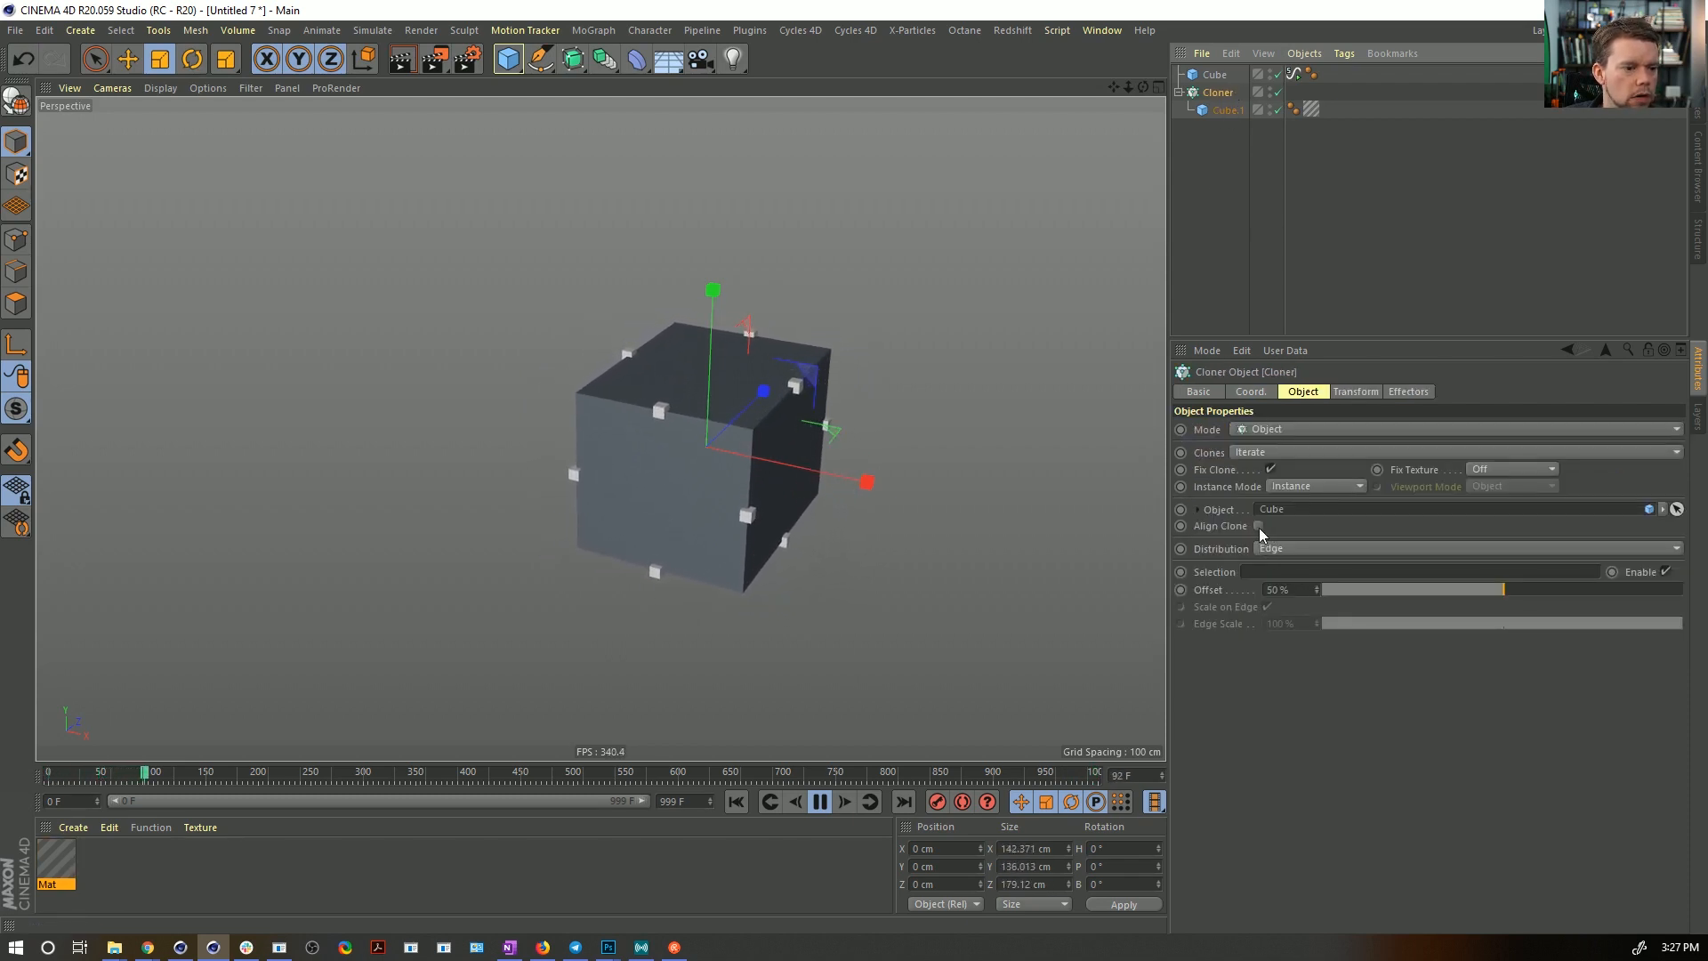
{"action": "left_click", "coordinate": [1257, 525]}
{"action": "left_click", "coordinate": [1258, 525]}
{"action": "left_click", "coordinate": [1258, 525]}
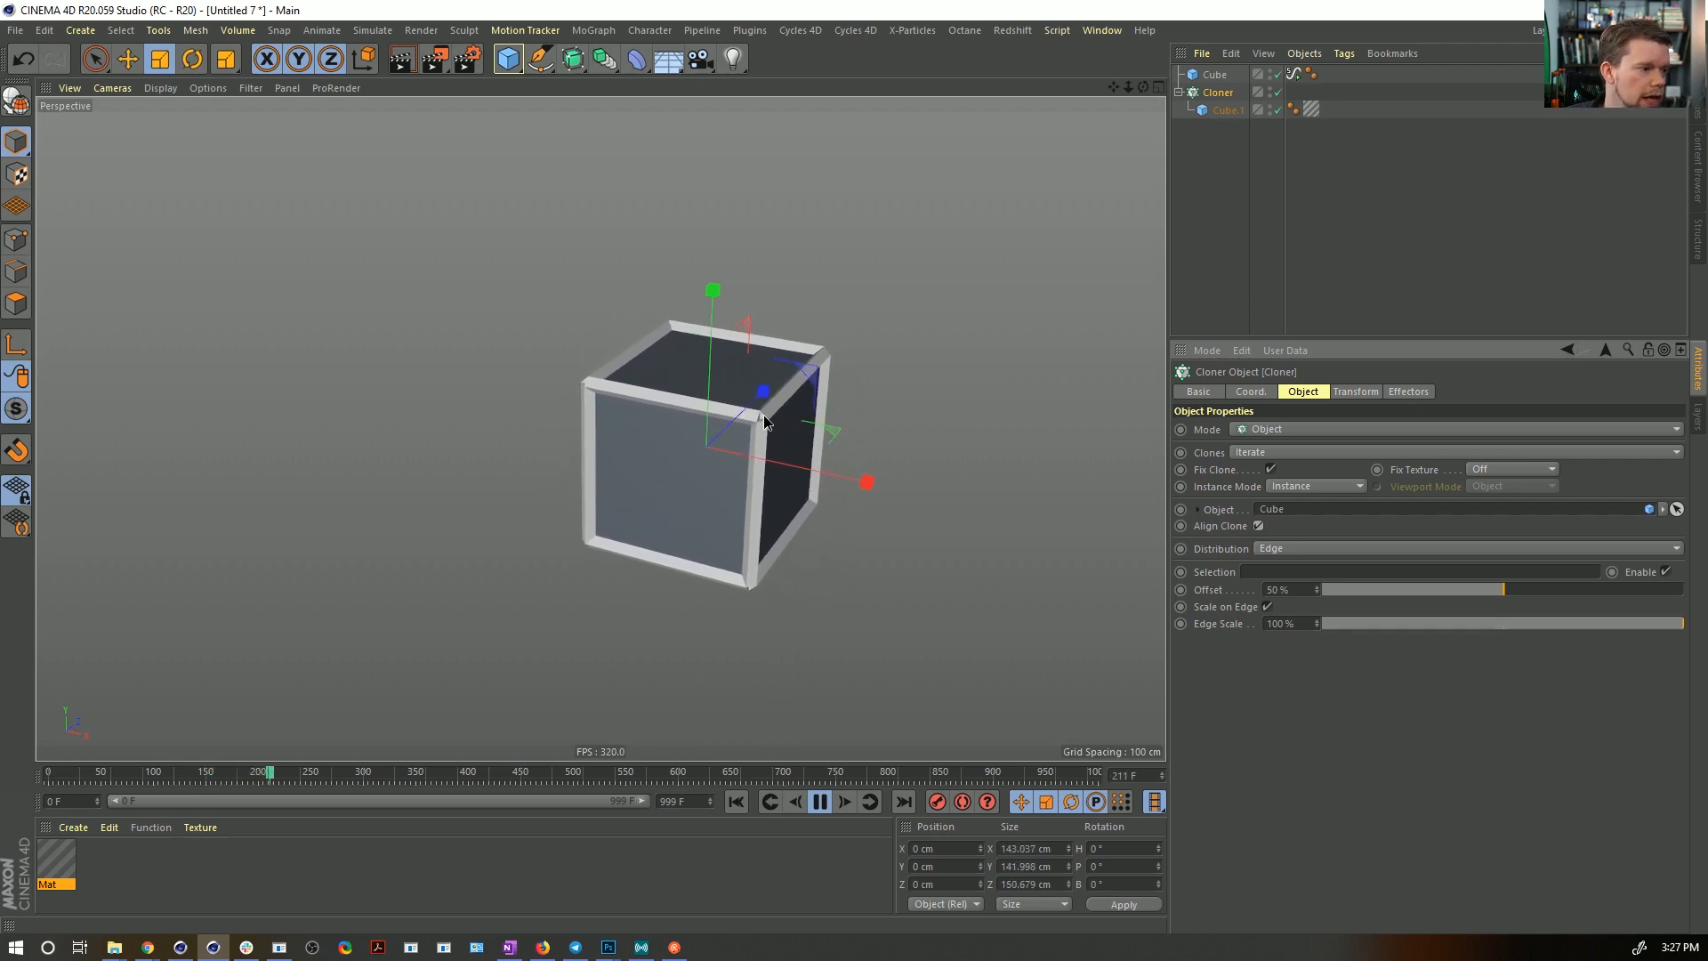
- Set the heading rotation (R.H) of the Cloner's clones to 45°
{"action": "left_click", "coordinate": [1356, 392]}
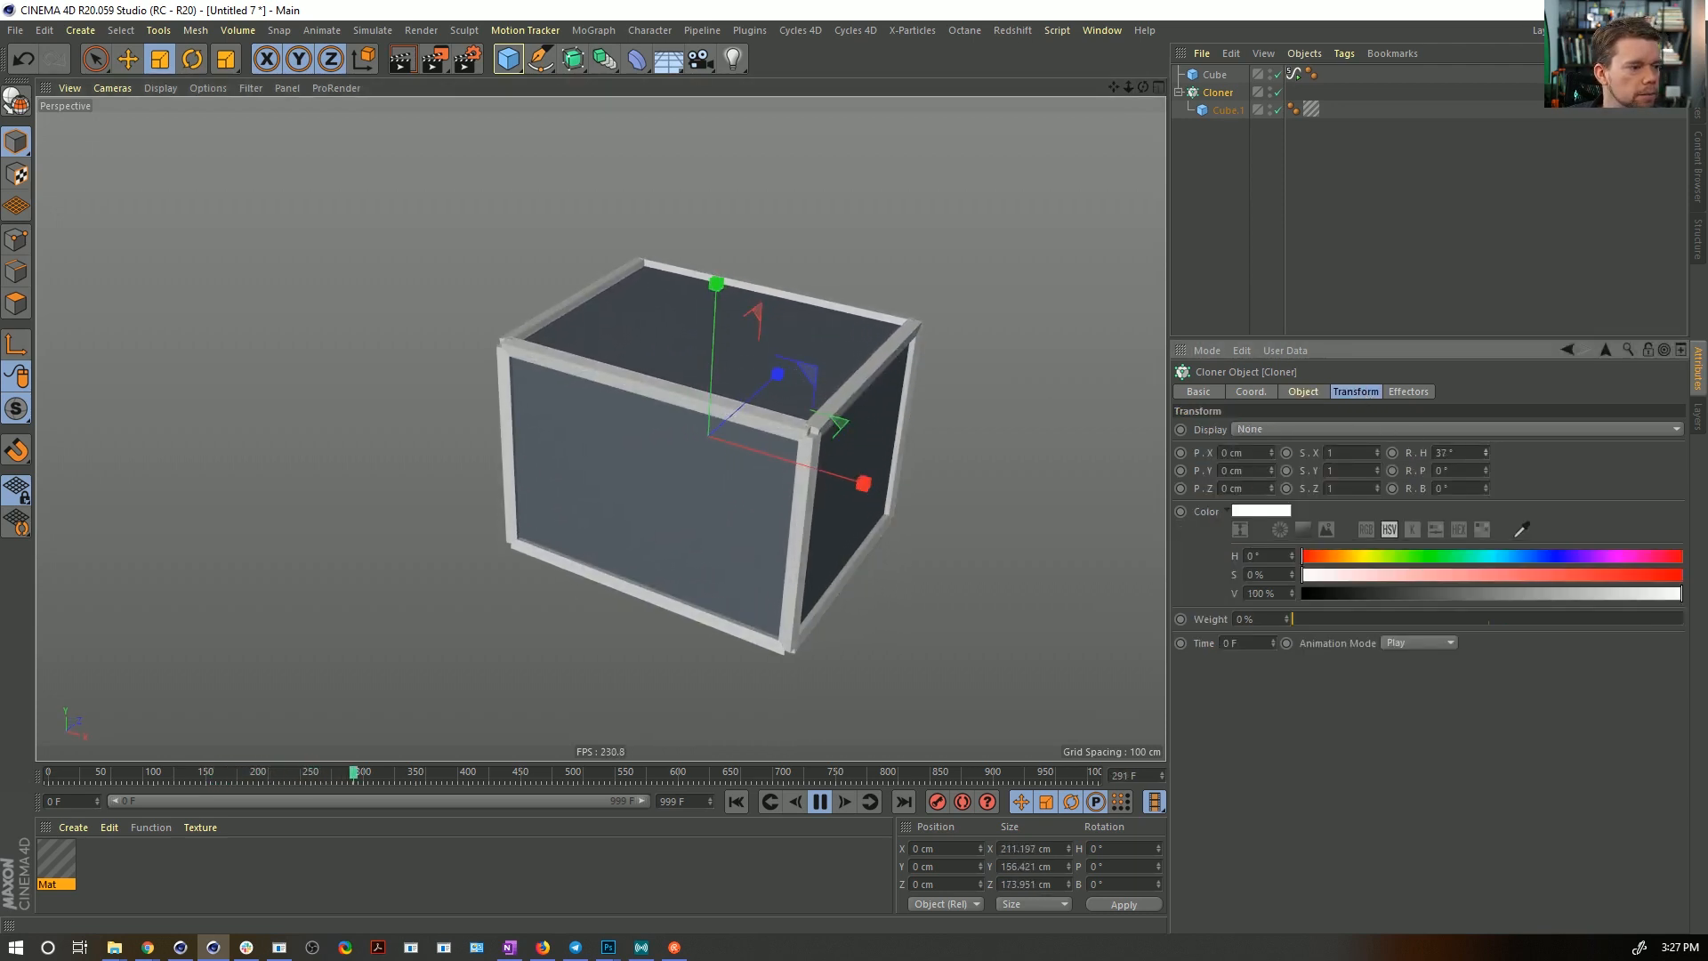
{"action": "double_click", "coordinate": [1458, 451]}
{"action": "type", "text": "45"}
{"action": "key", "text": "Return"}
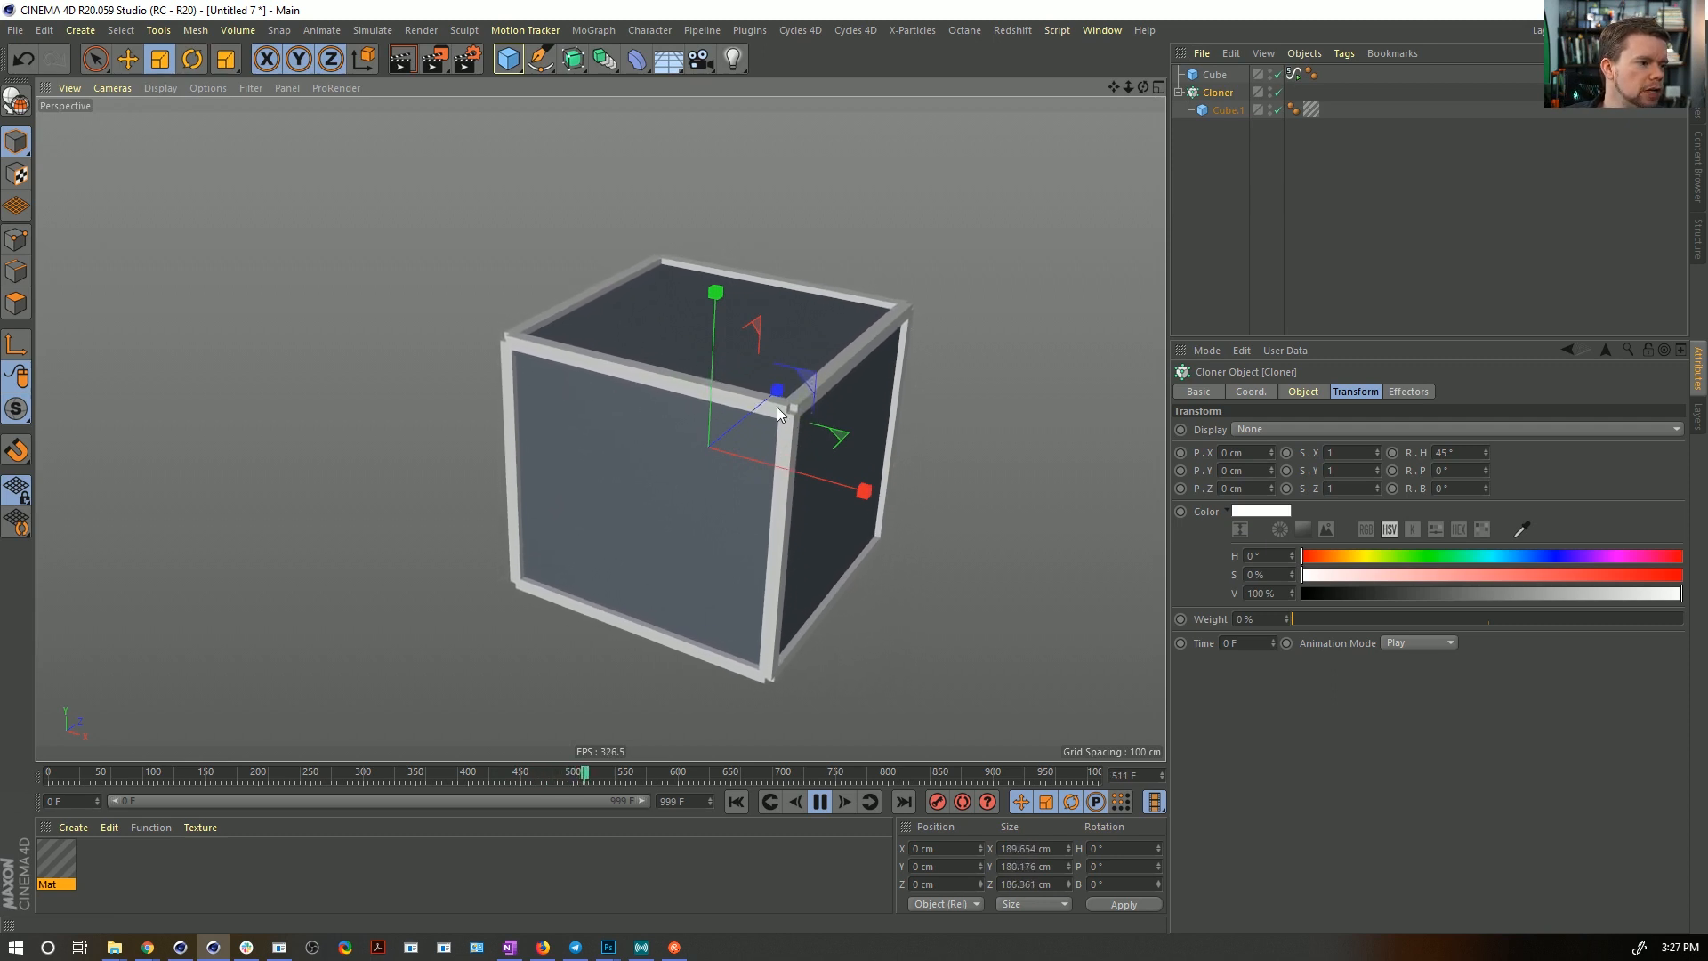
- Duplicate the edge Cloner with its child cube and set the copy's distribution to Vertex
{"action": "left_click_drag", "start_coordinate": [1221, 92], "coordinate": [1220, 86], "text": "ctrl"}
{"action": "left_click", "coordinate": [1226, 109]}
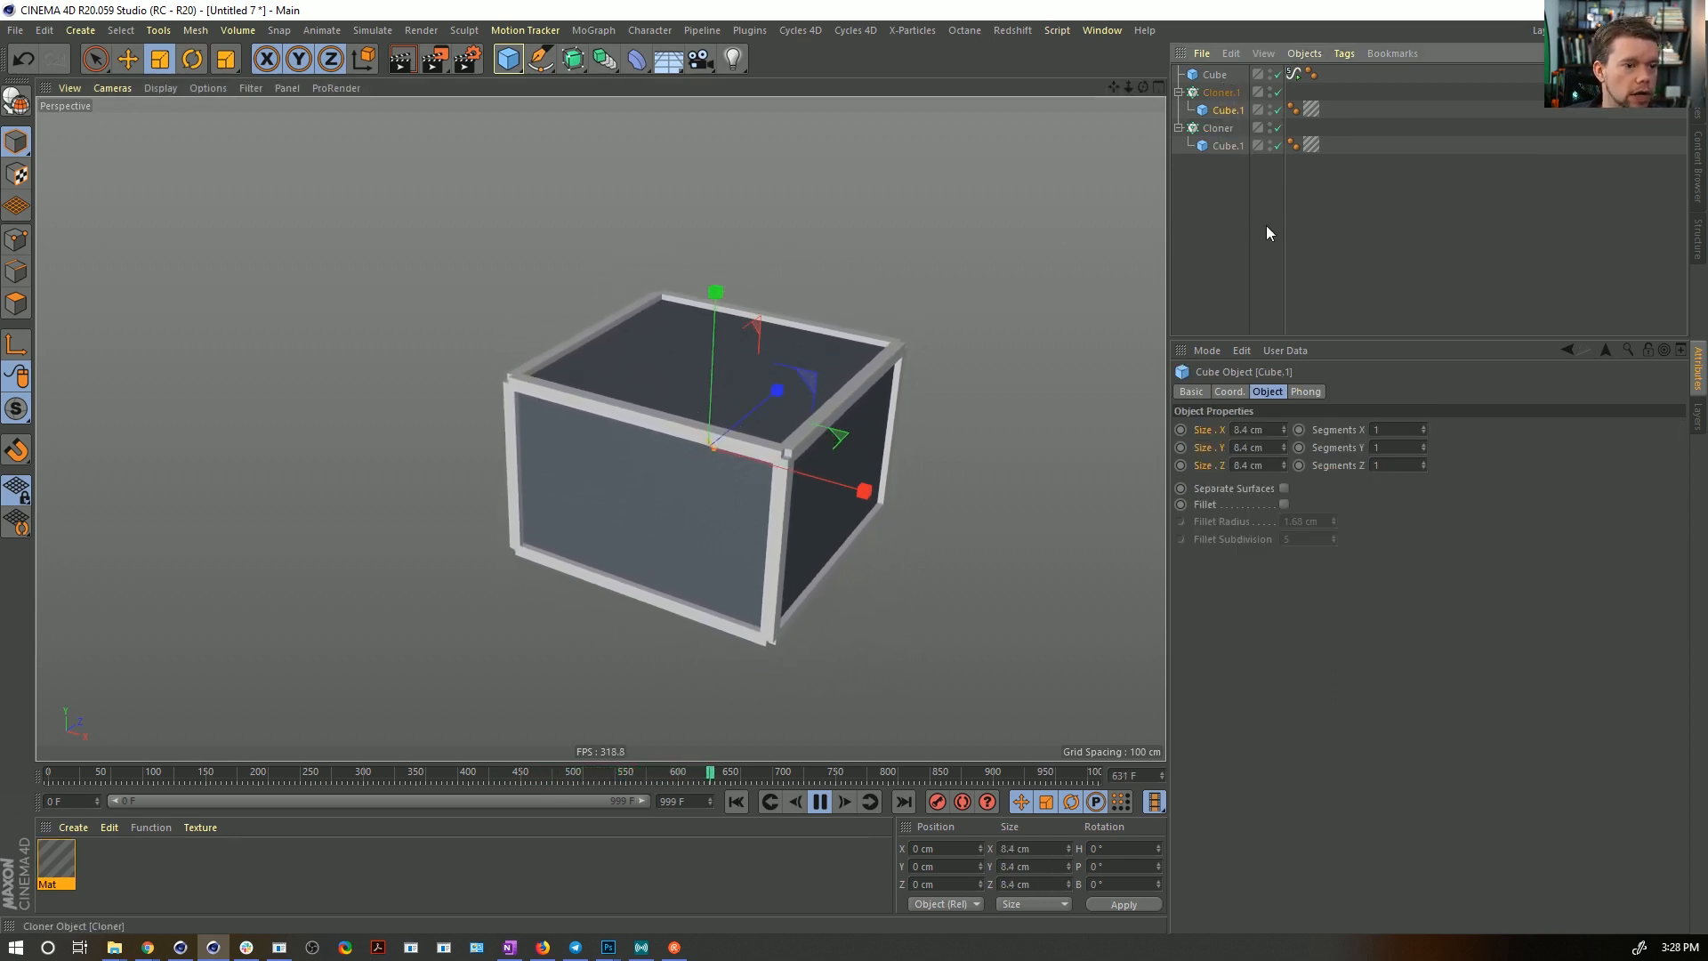
{"action": "left_click", "coordinate": [1267, 392]}
{"action": "left_click", "coordinate": [1215, 91]}
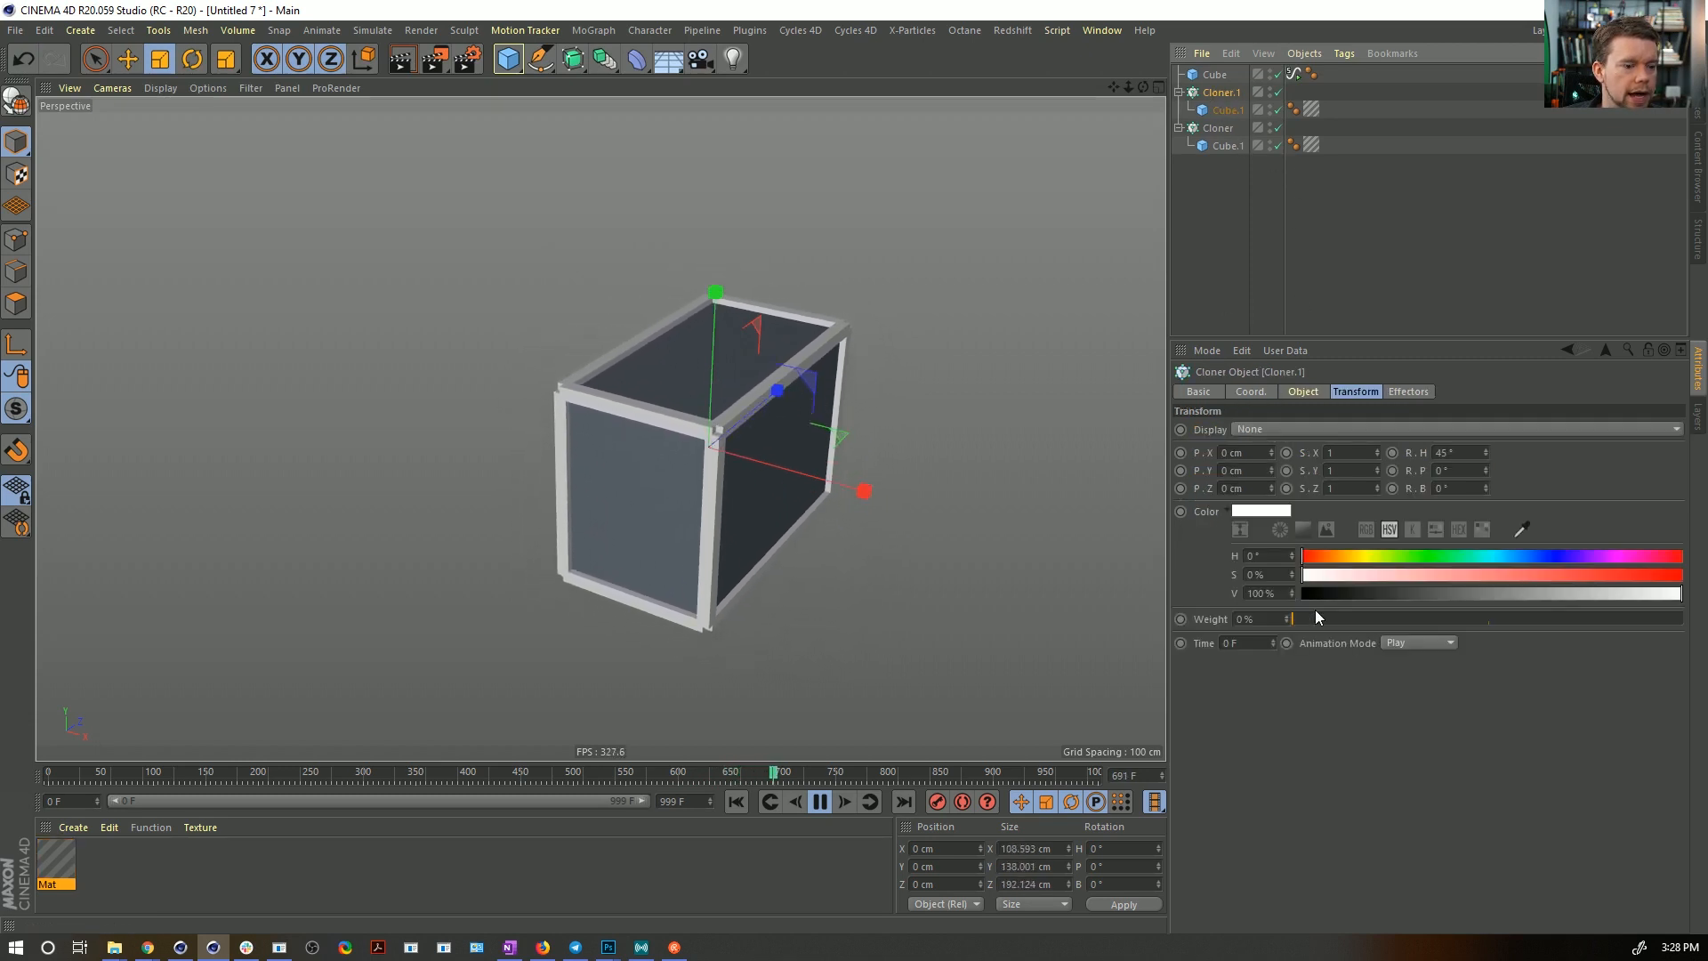
{"action": "left_click", "coordinate": [1304, 395]}
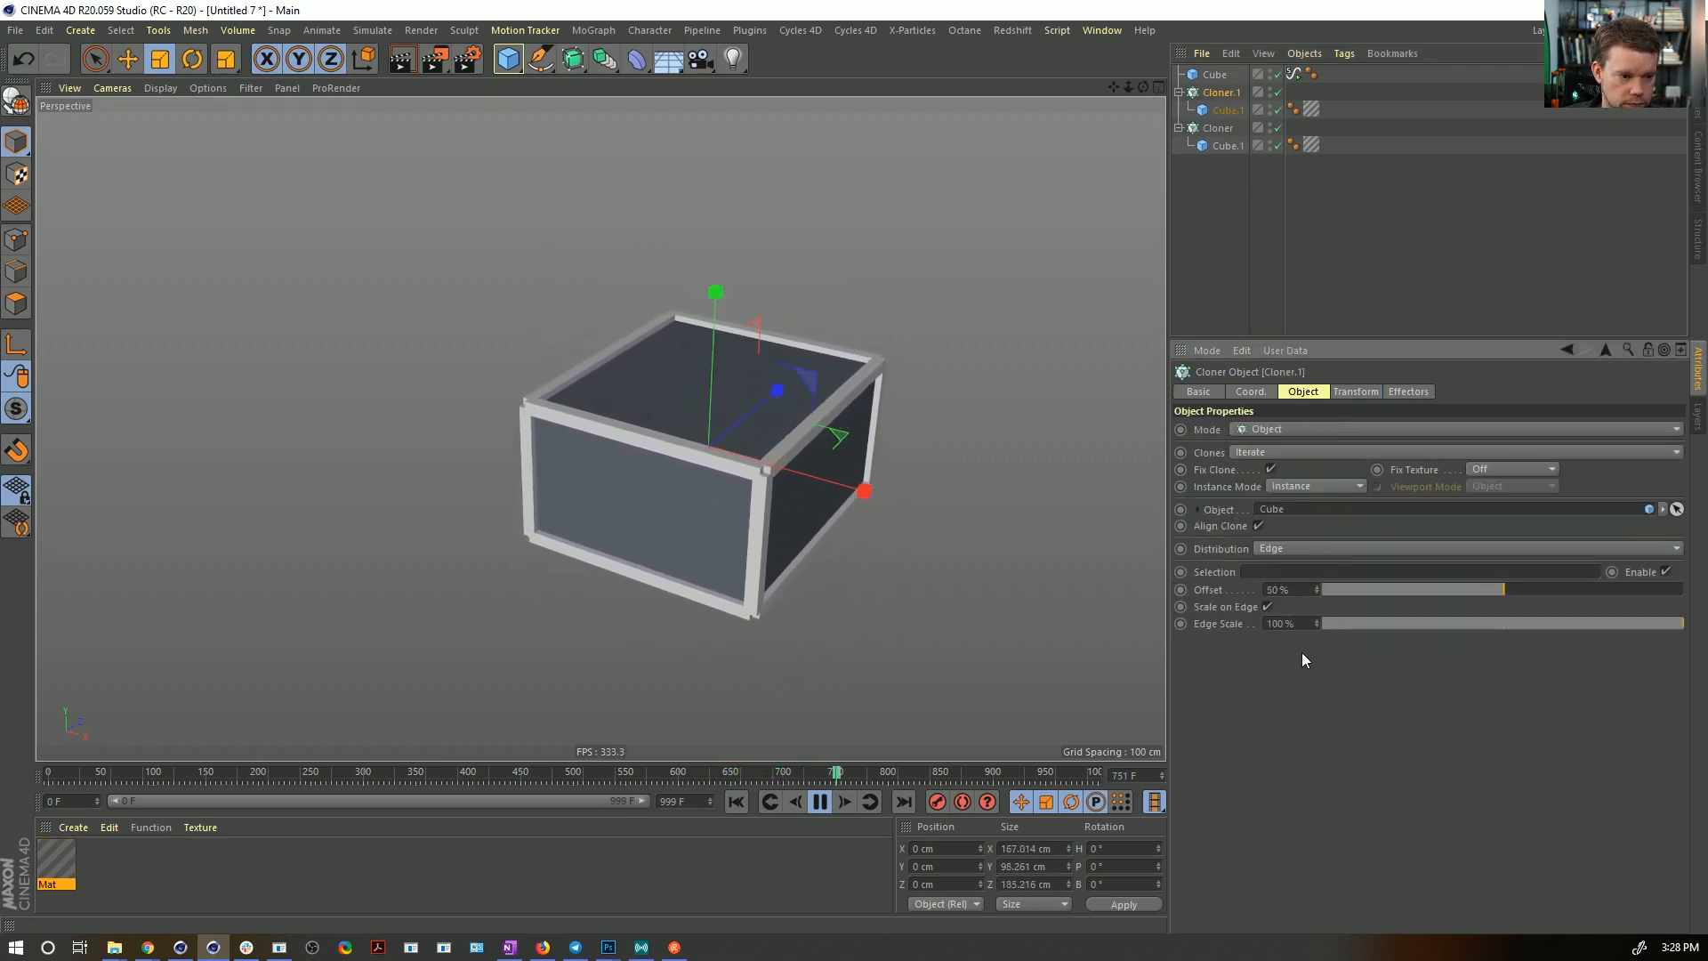
{"action": "left_click", "coordinate": [1306, 548]}
{"action": "left_click", "coordinate": [1302, 557]}
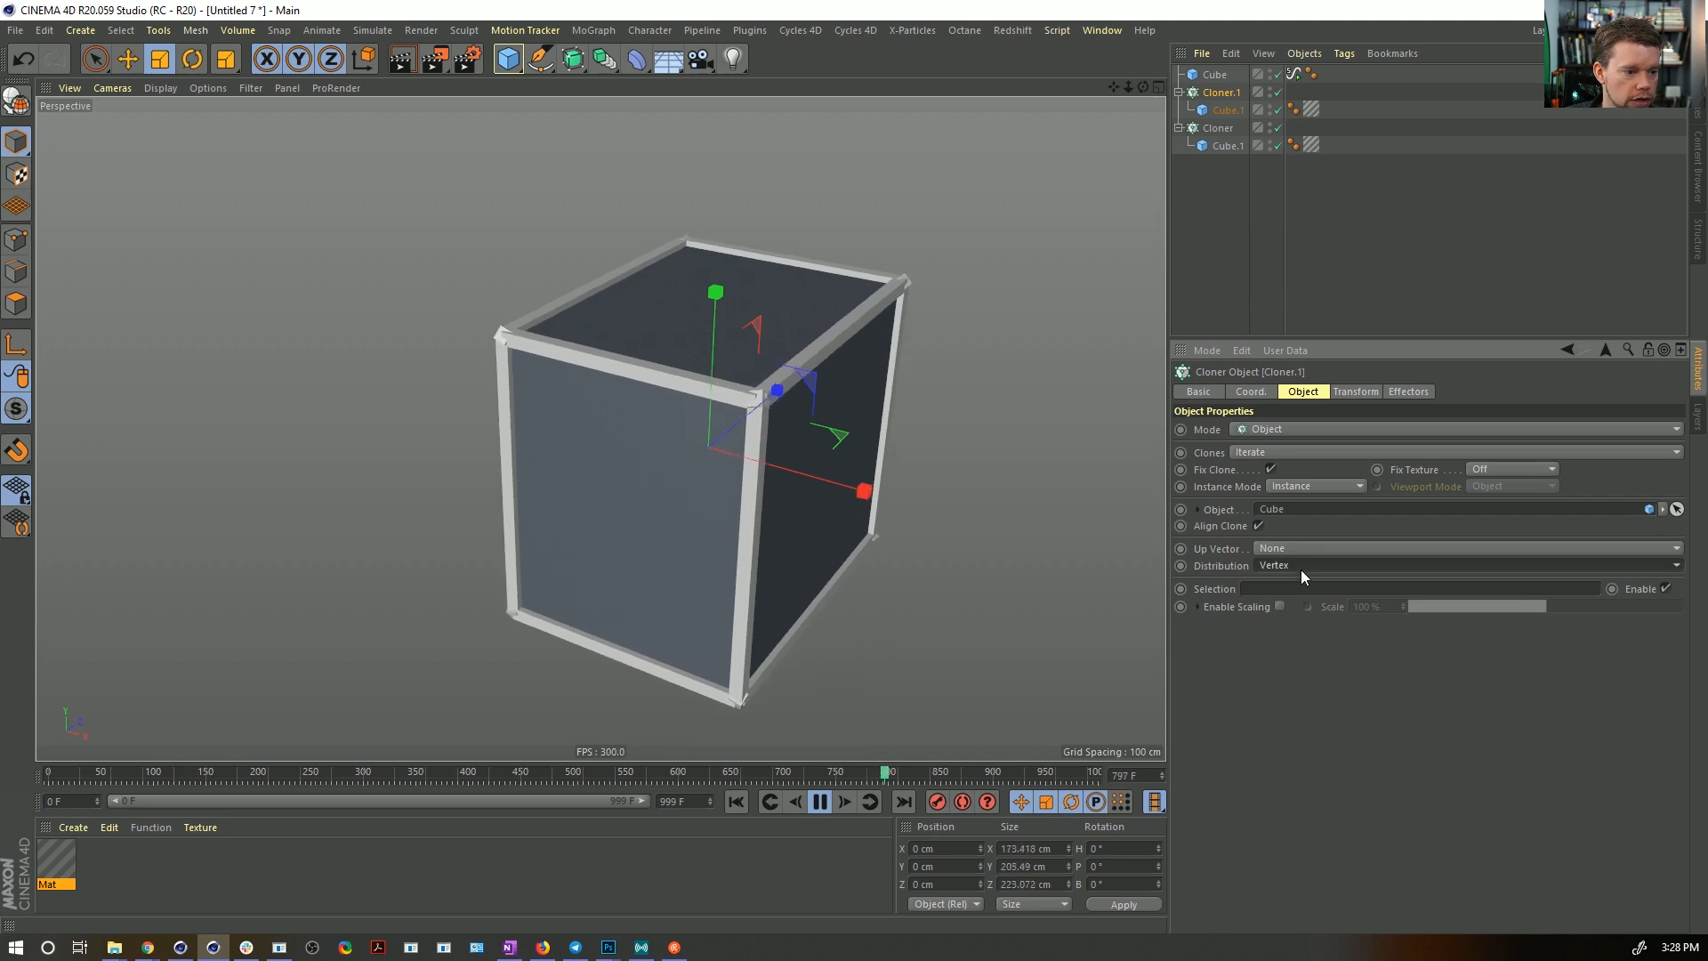
- Reset the heading rotation (R.H) of the vertex Cloner's clones to 0°
{"action": "left_click", "coordinate": [1355, 391]}
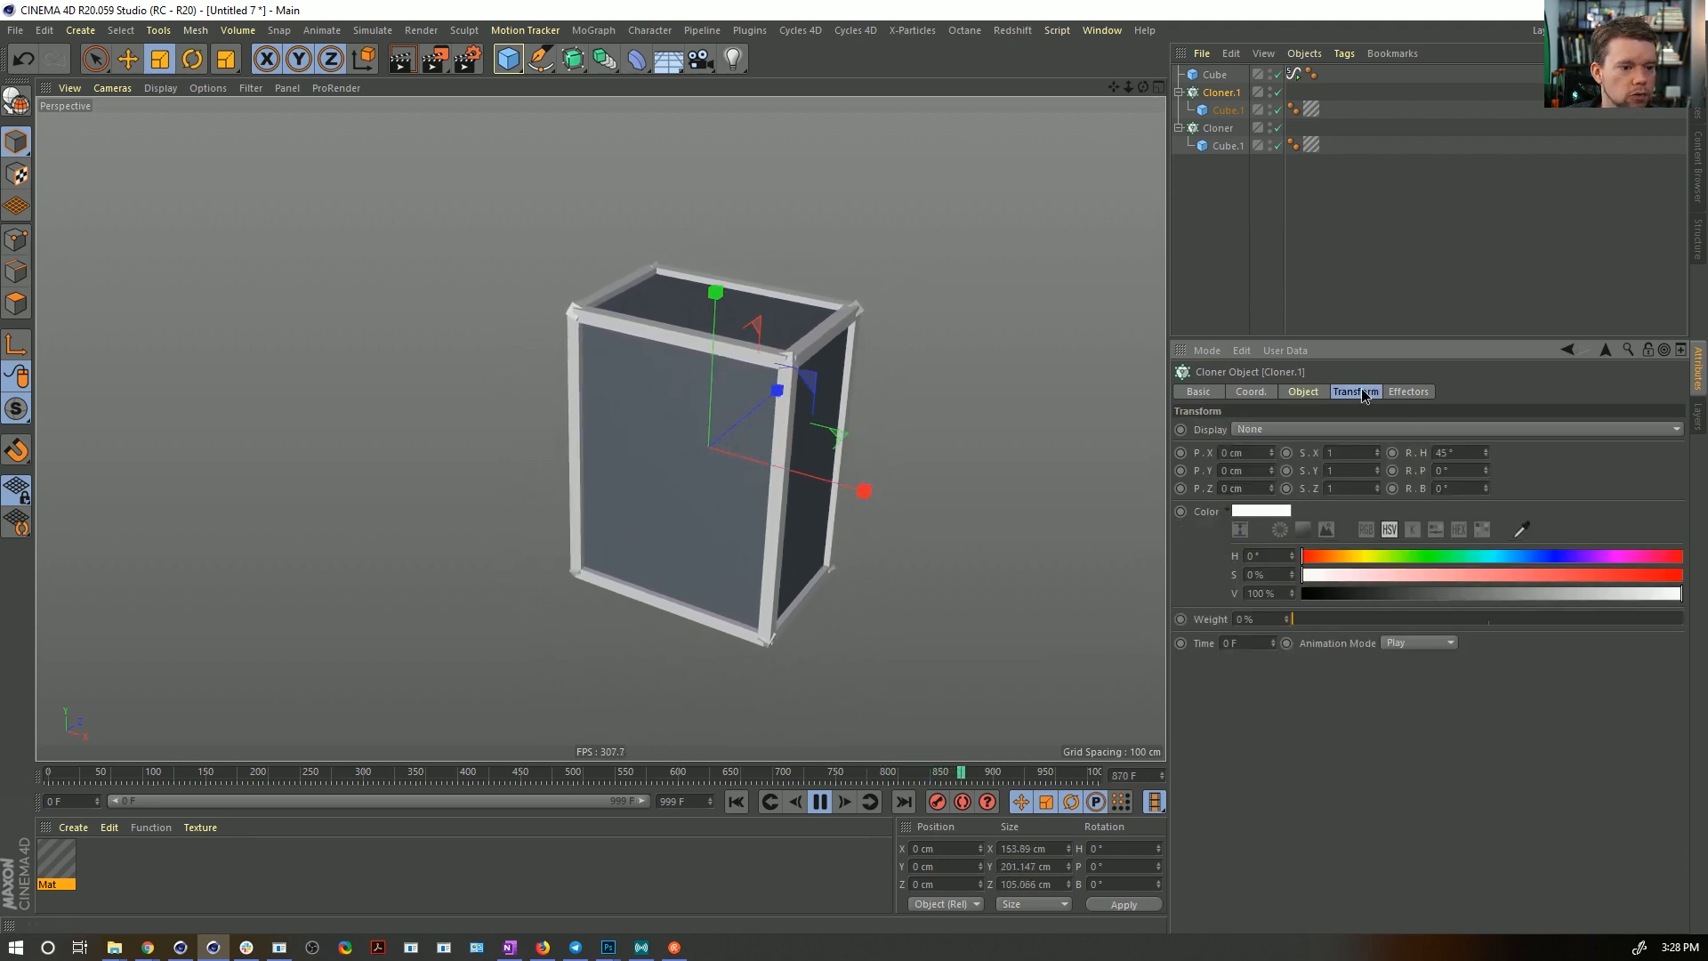
{"action": "double_click", "coordinate": [1463, 454]}
{"action": "type", "text": "0"}
{"action": "key", "text": "Return"}
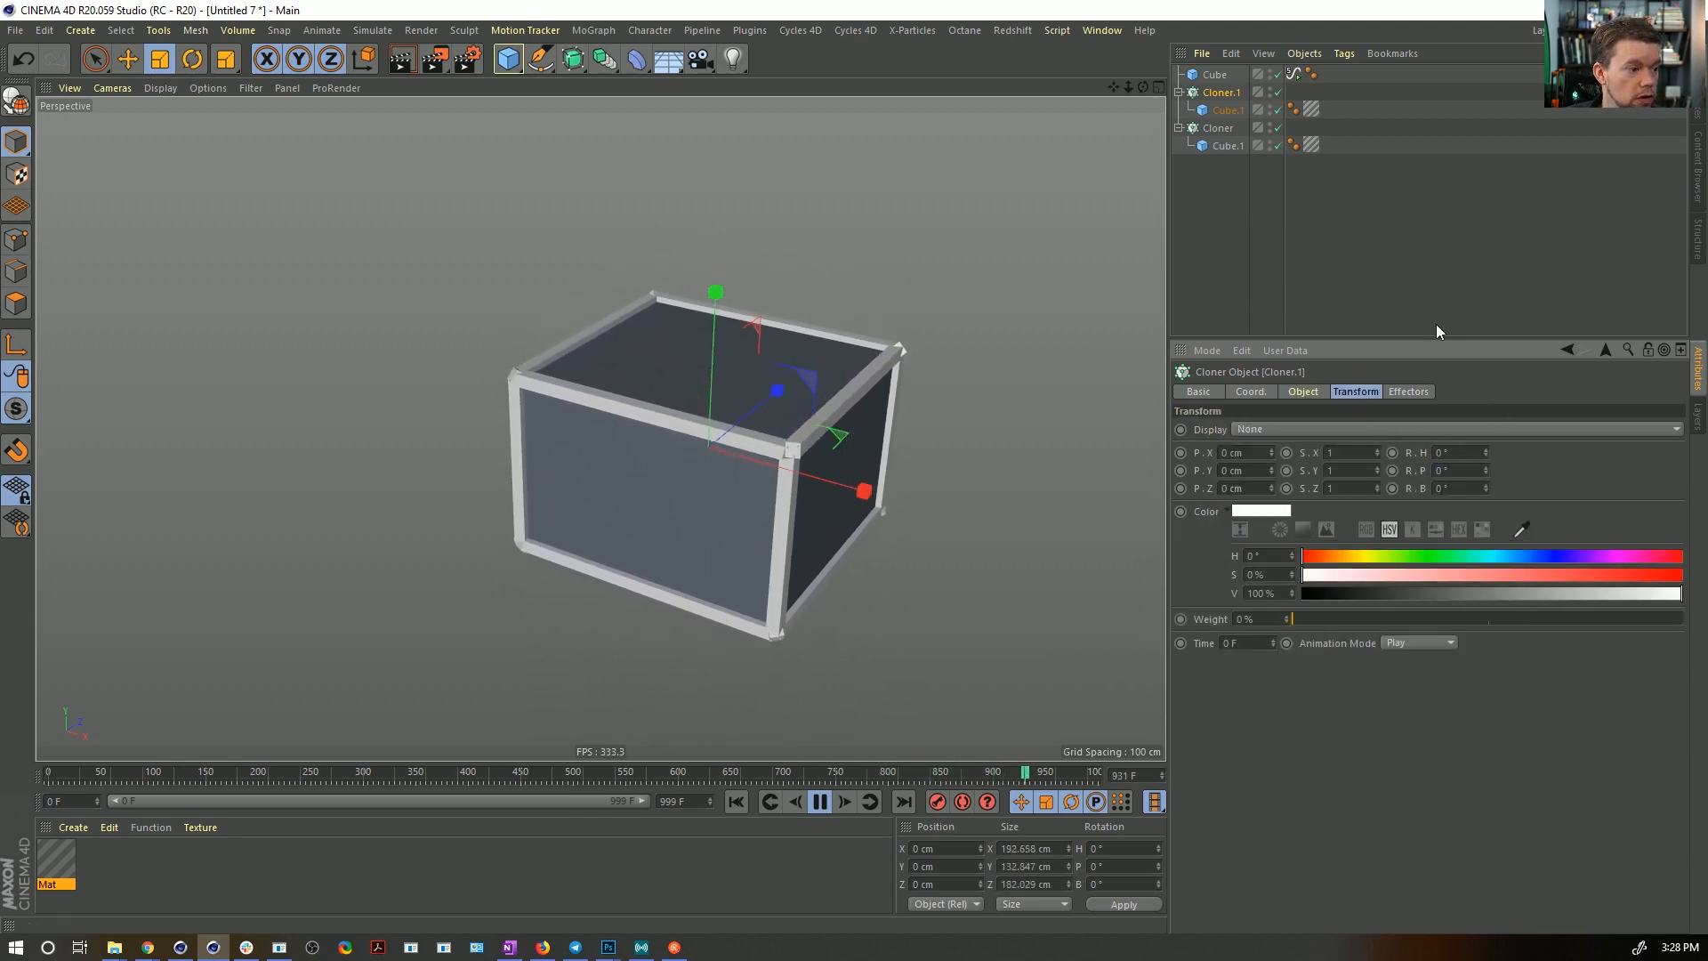
- Scale the vertex Cloner's child cube up to about 23 cm and turn off Align Clone on that Cloner
{"action": "left_click", "coordinate": [1304, 392]}
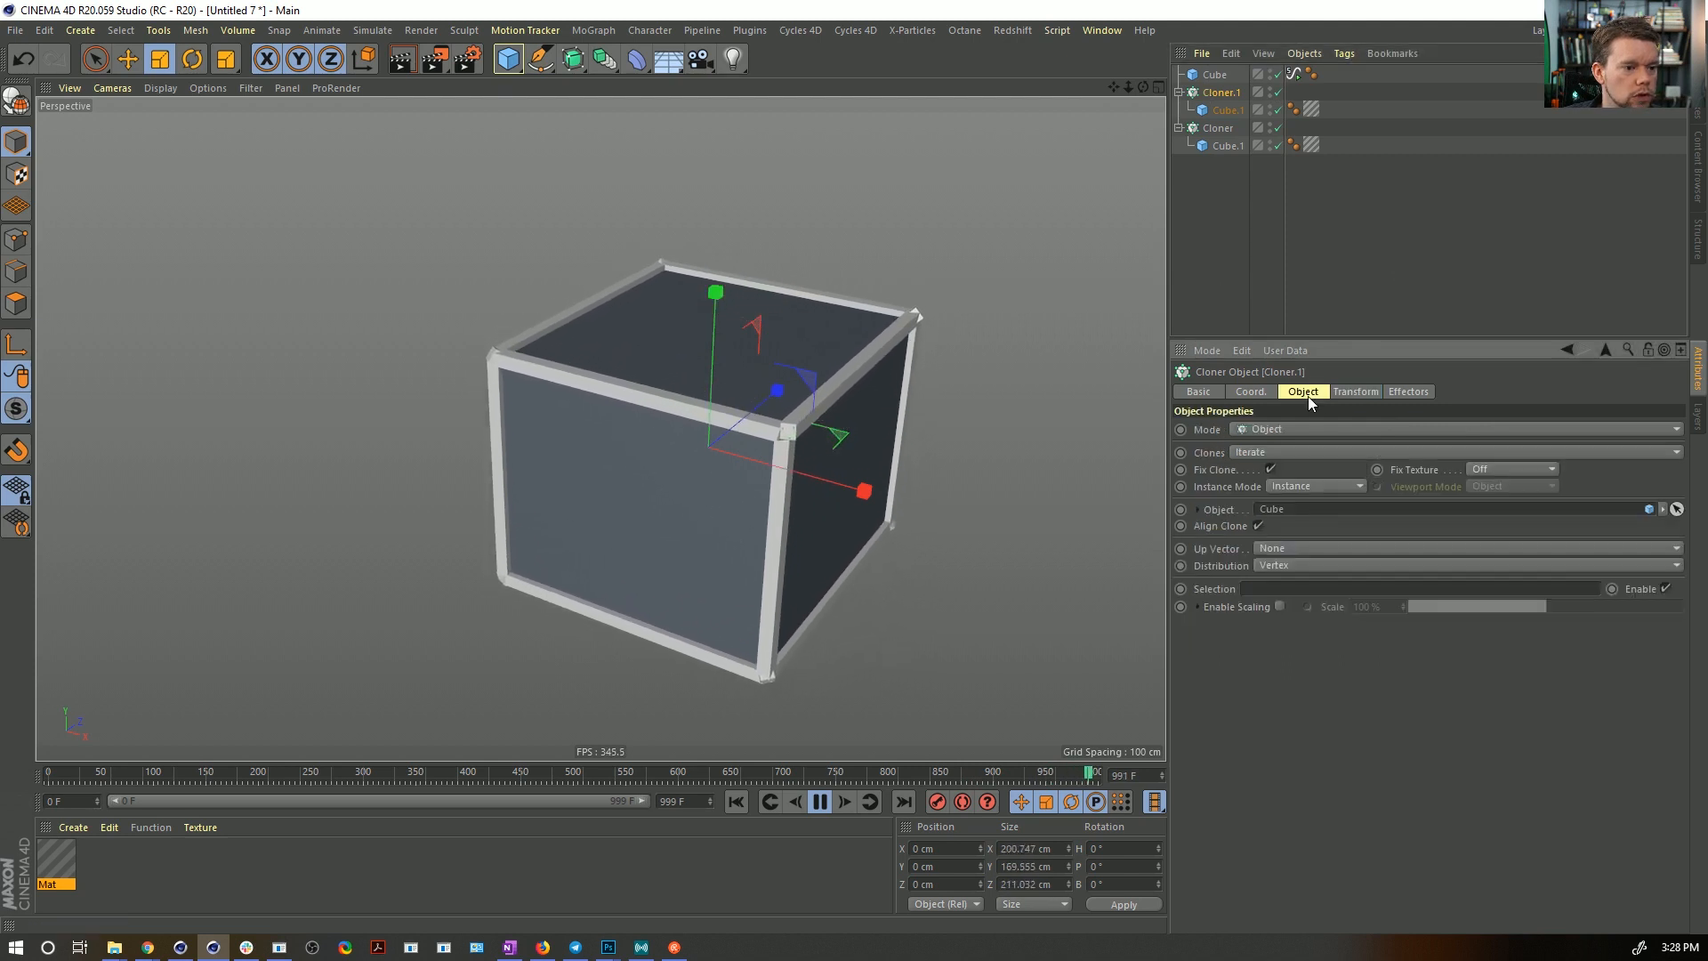
{"action": "left_click", "coordinate": [1240, 114]}
{"action": "key", "text": "t"}
{"action": "left_click_drag", "start_coordinate": [691, 528], "coordinate": [827, 525]}
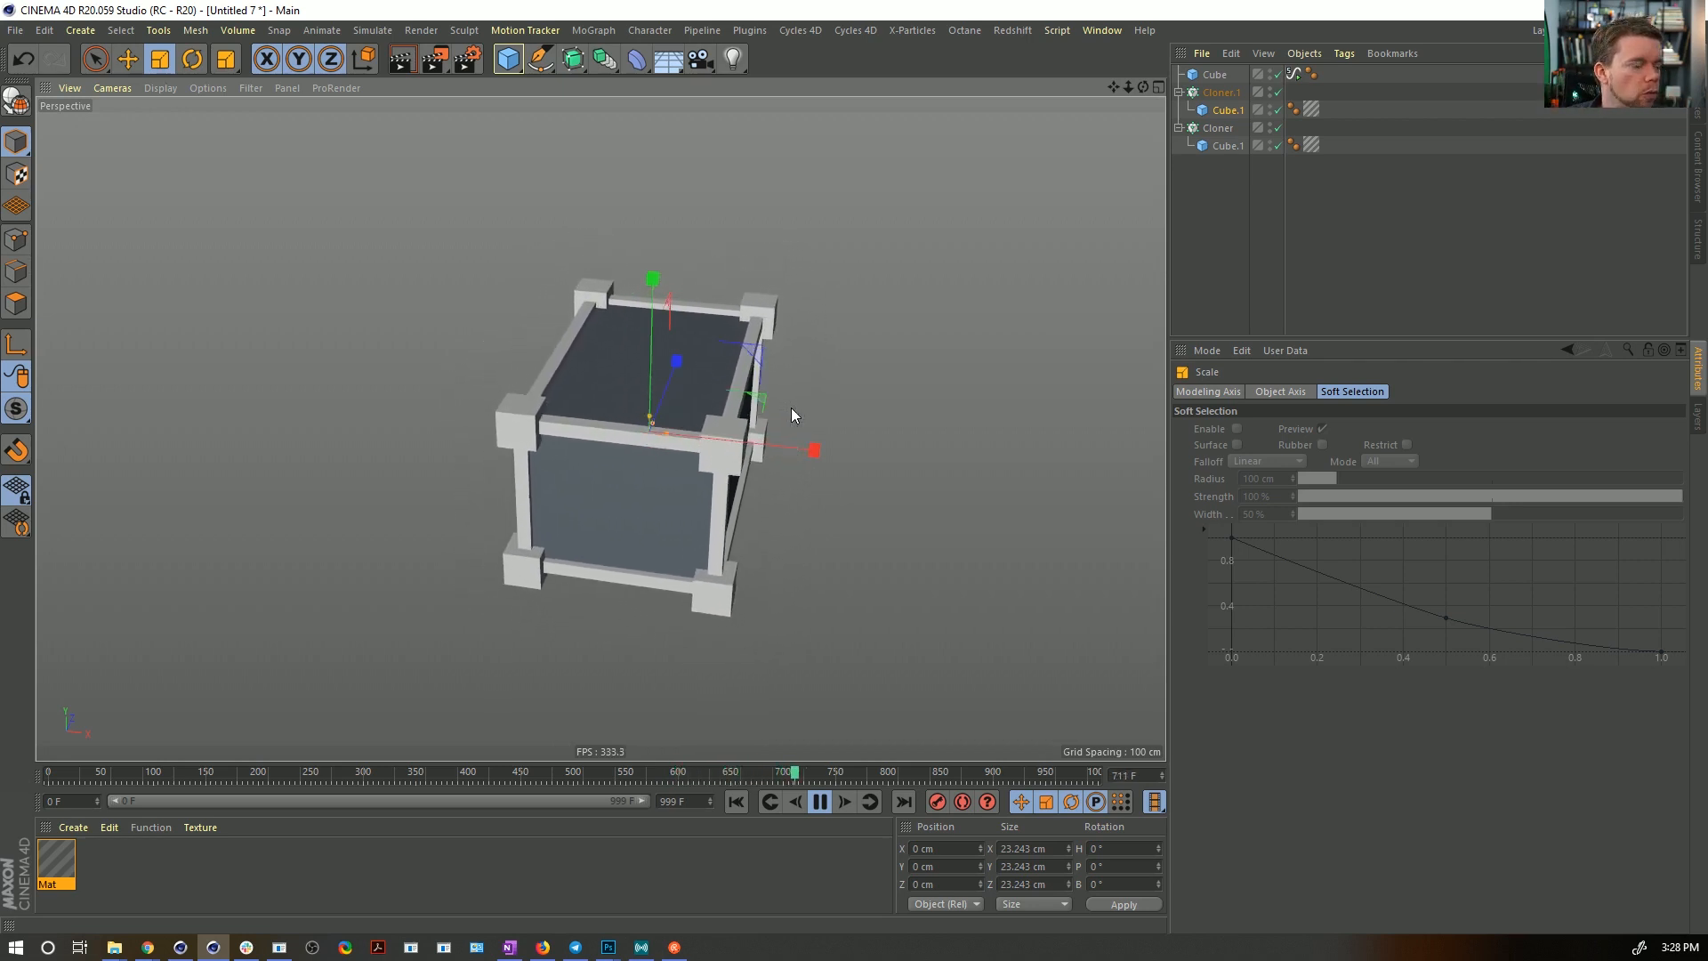
{"action": "left_click", "coordinate": [1211, 94]}
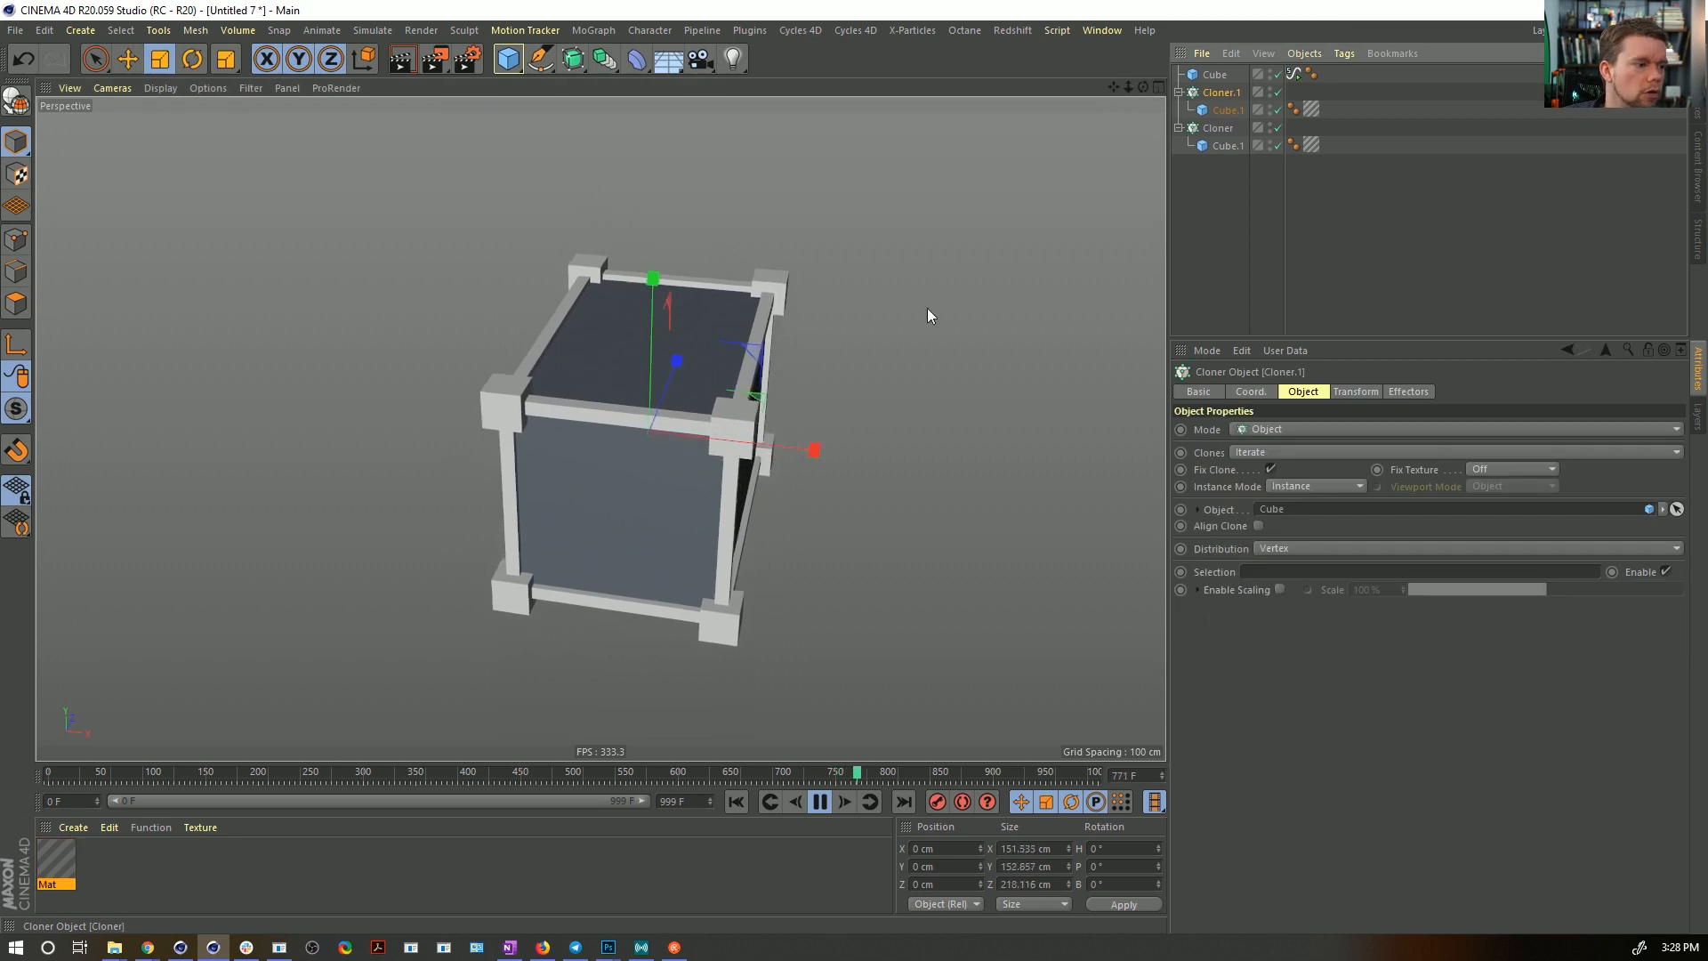
- Set the Signal-driven cube's segments to 3 in X, 2 in Y and 2 in Z
{"action": "left_click", "coordinate": [1214, 74]}
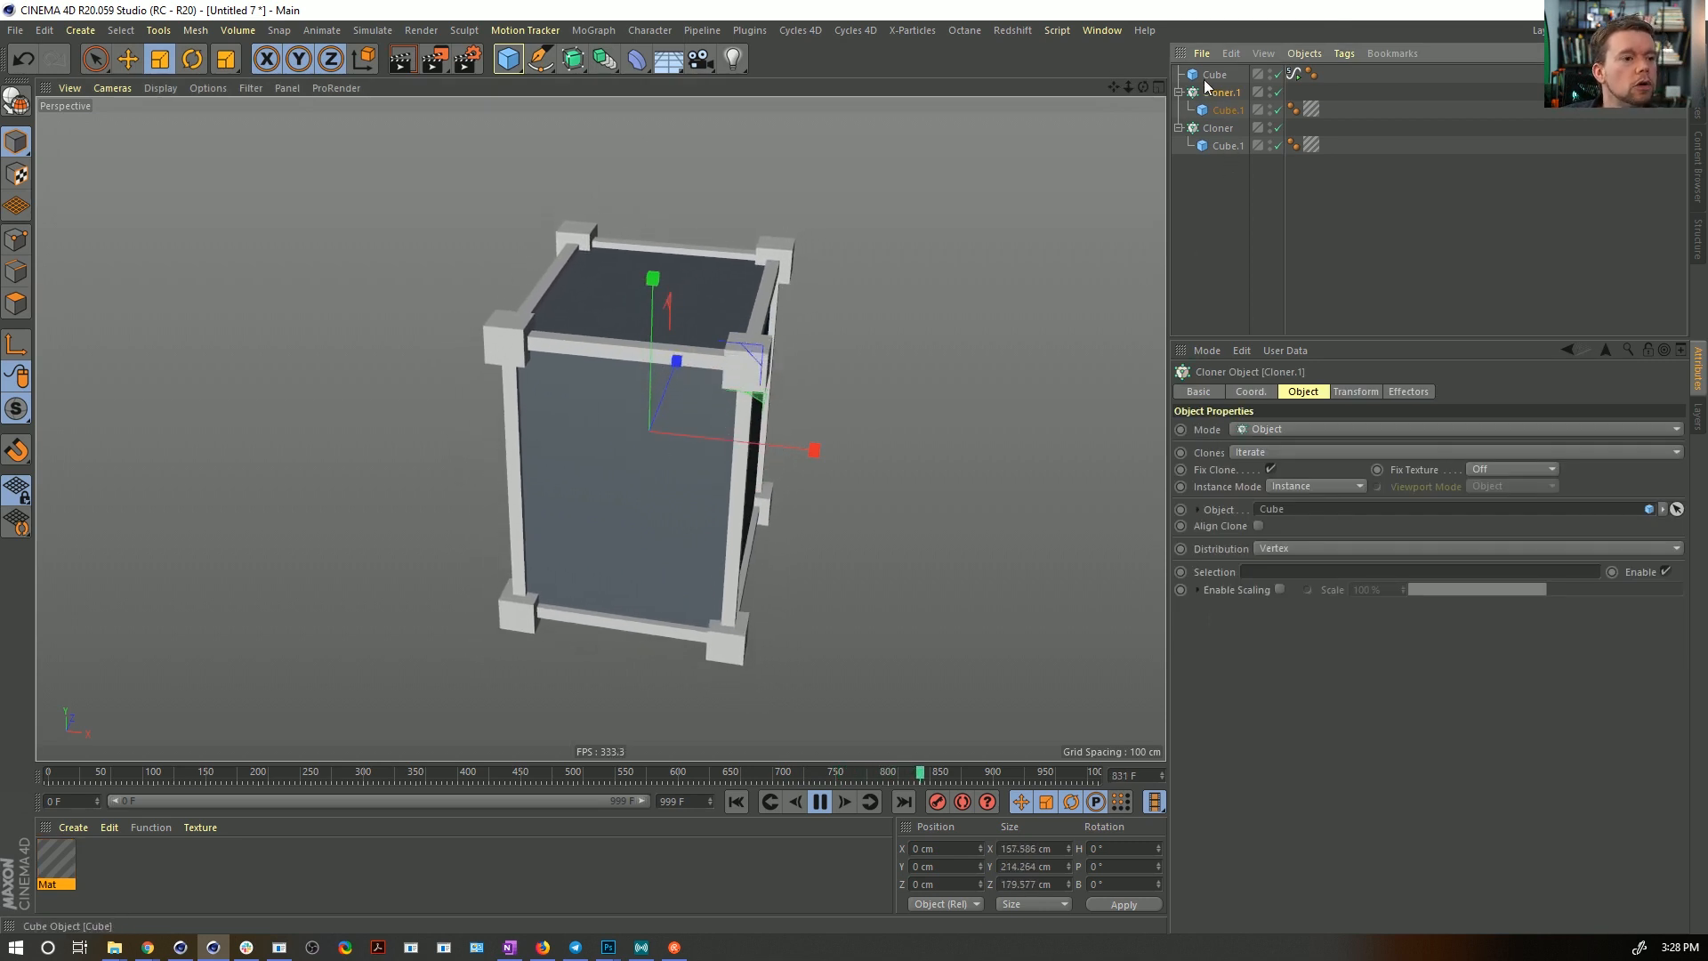
{"action": "left_click", "coordinate": [1421, 425]}
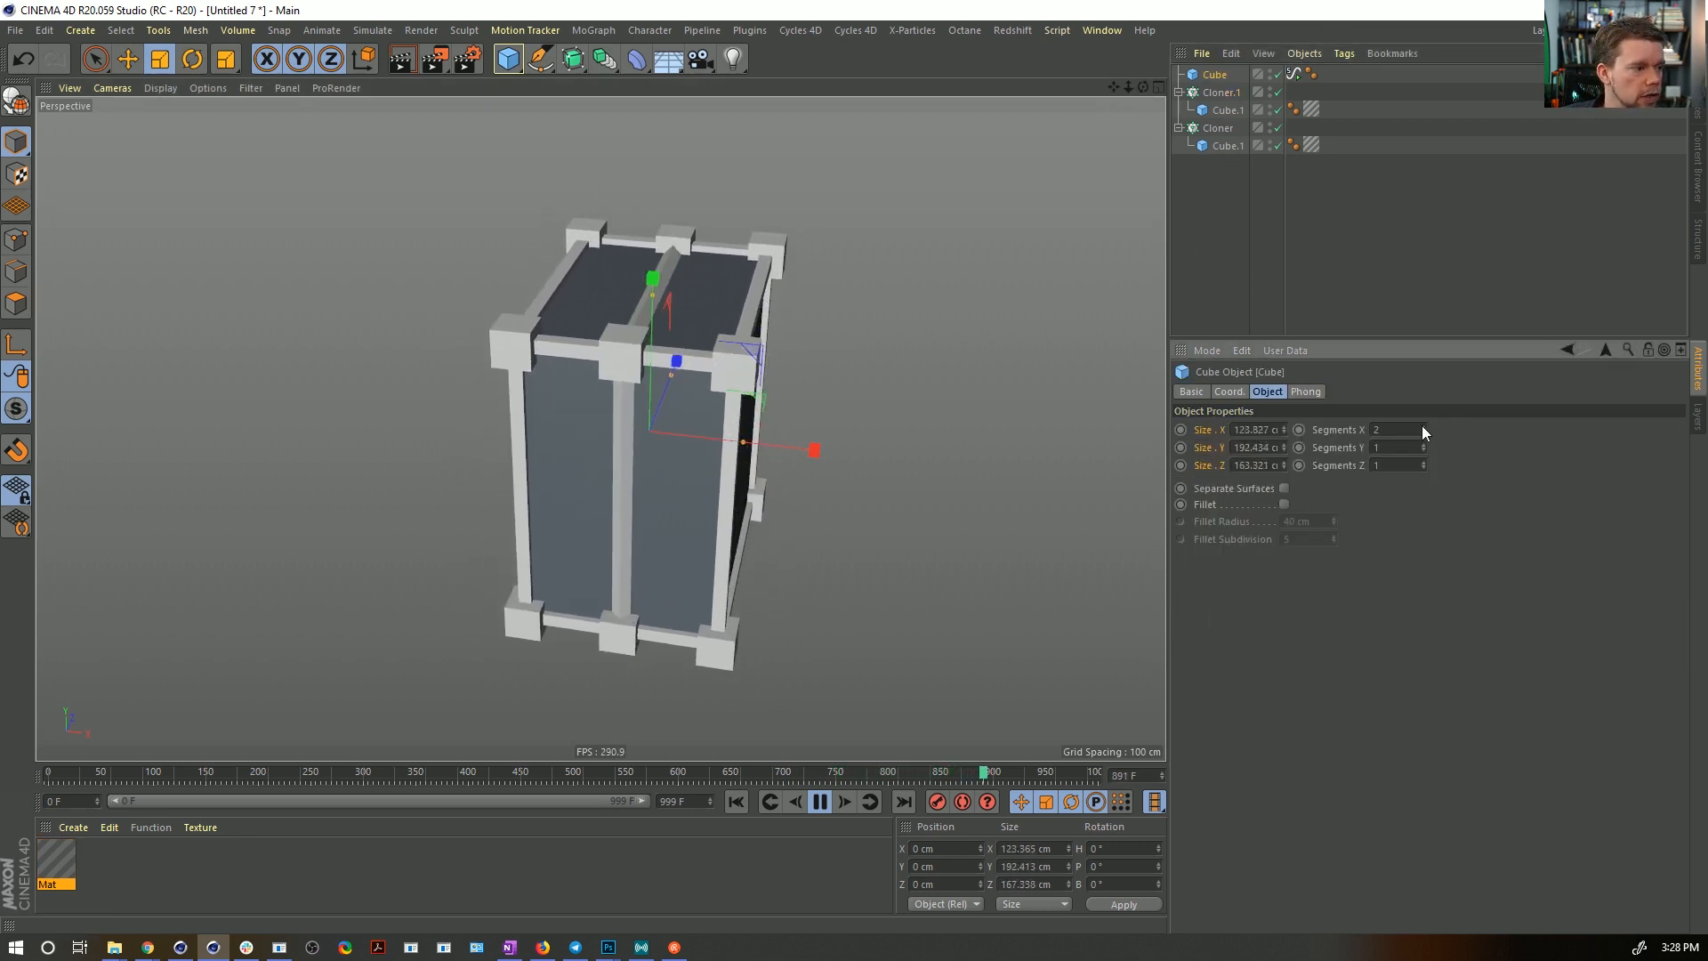
{"action": "left_click", "coordinate": [1421, 425]}
{"action": "left_click", "coordinate": [1421, 446]}
{"action": "left_click", "coordinate": [1422, 442]}
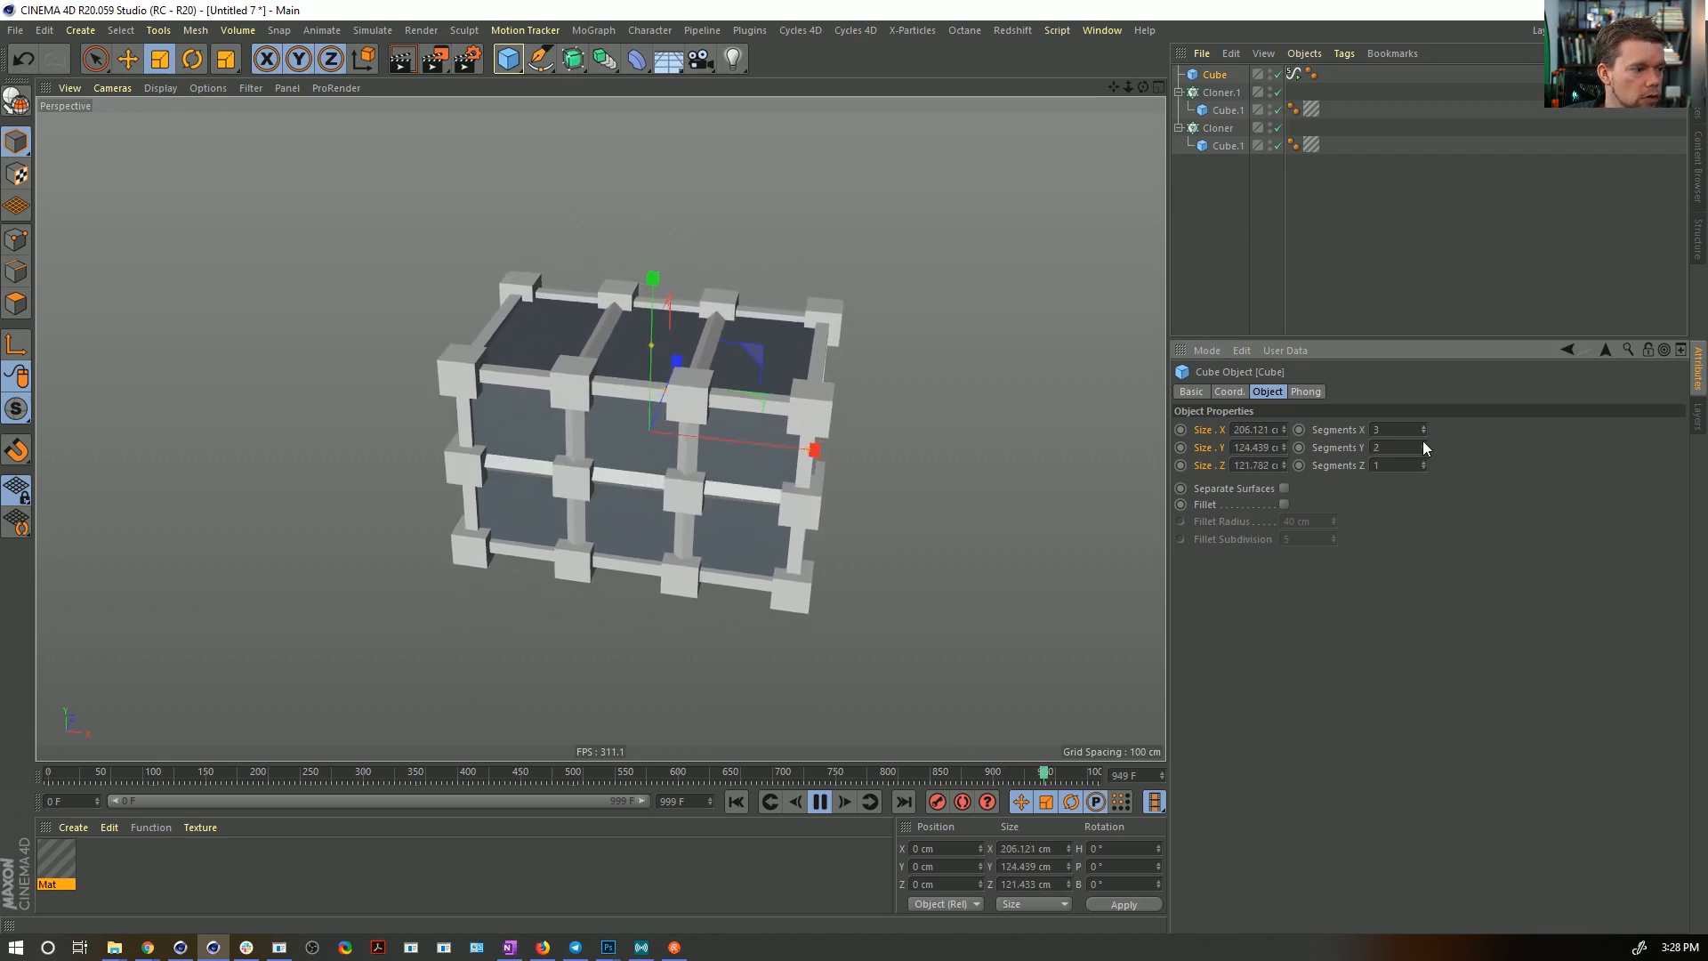
{"action": "left_click", "coordinate": [1423, 461]}
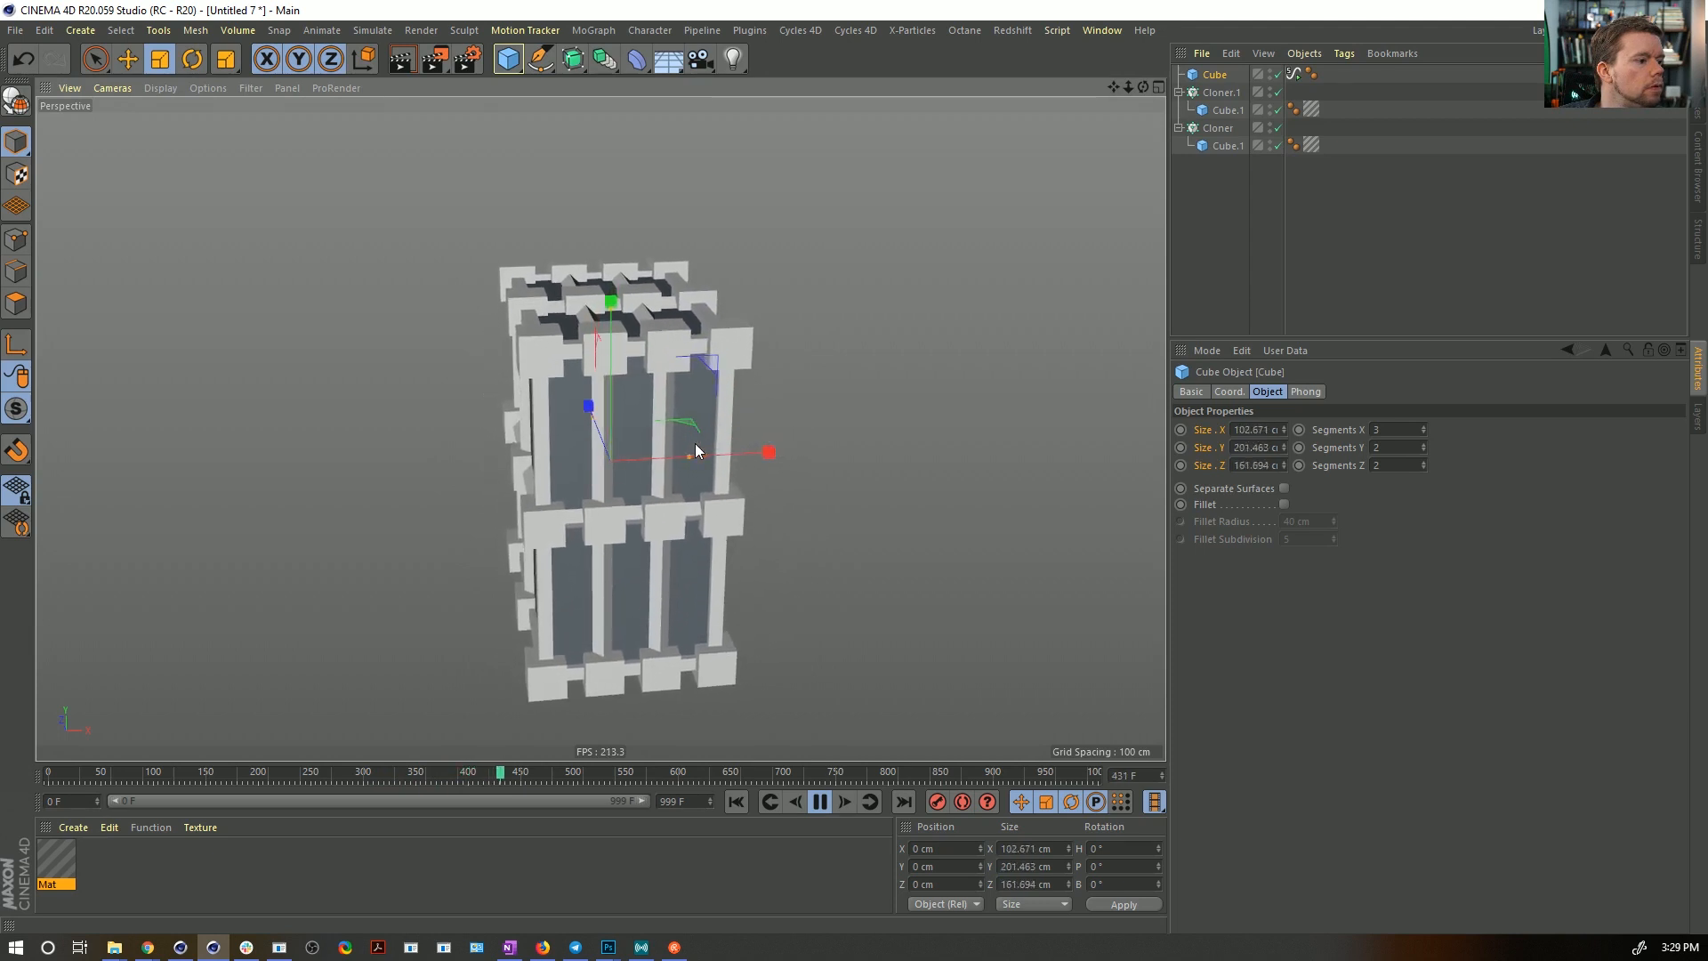
{"action": "left_click_drag", "start_coordinate": [557, 371], "coordinate": [626, 455], "text": "alt"}
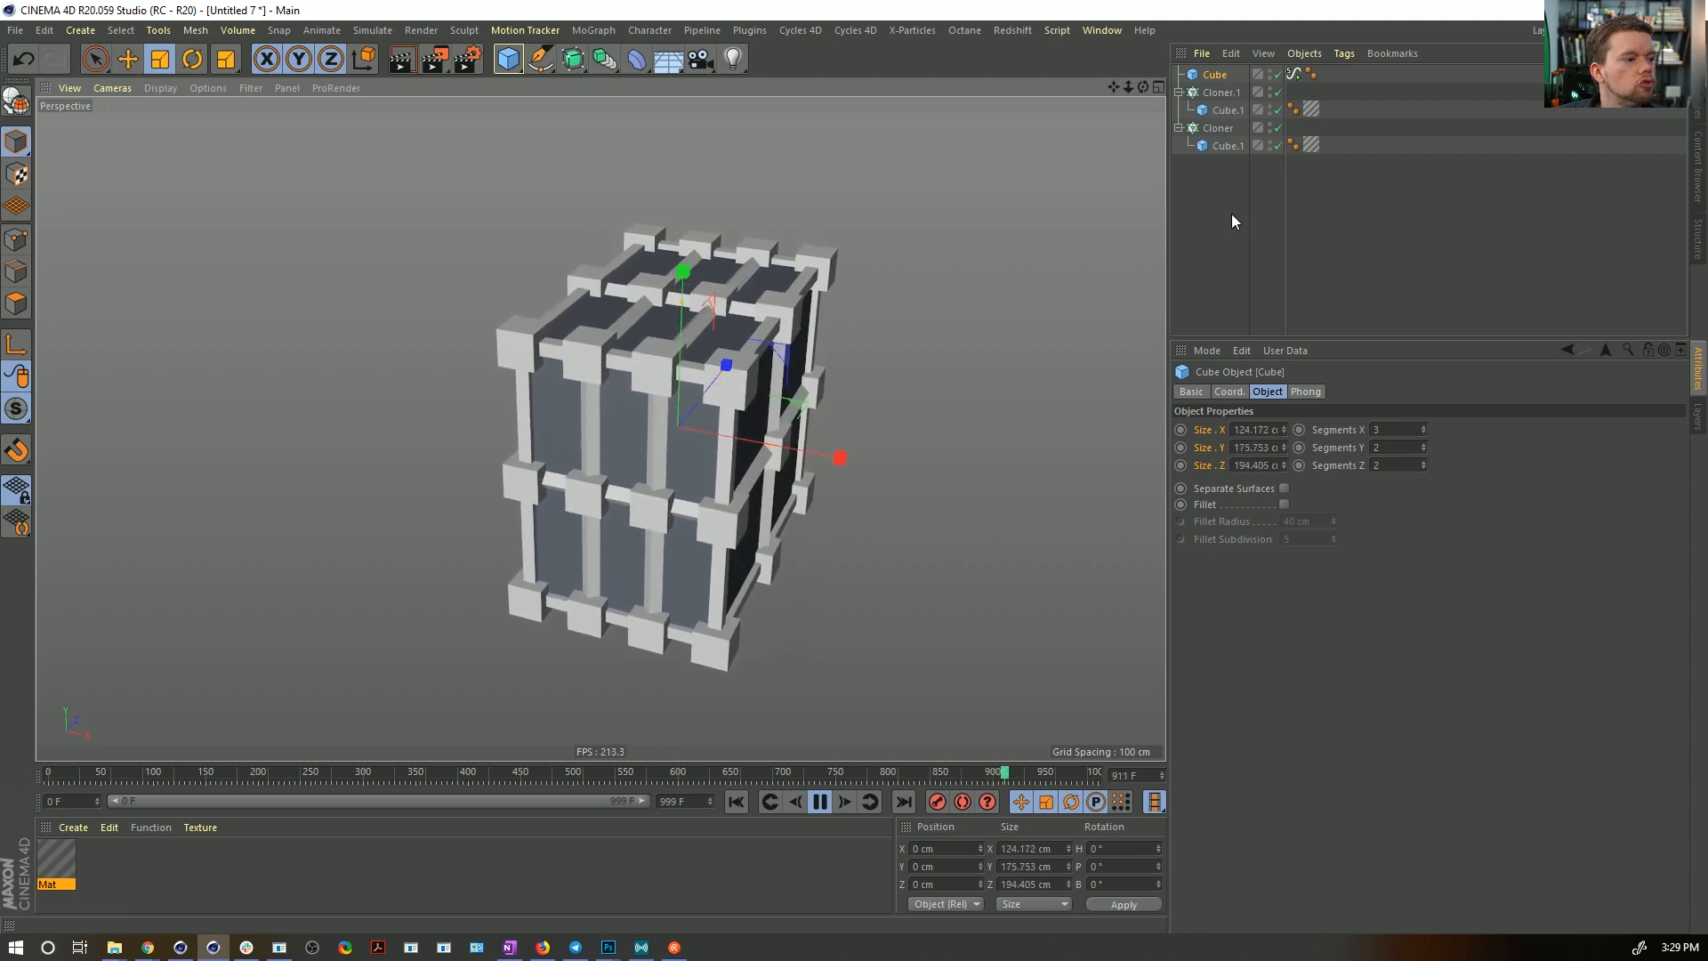
- Add a plane with +Z orientation and set its width and height segments to 1
{"action": "left_click", "coordinate": [508, 58]}
{"action": "left_click", "coordinate": [679, 107]}
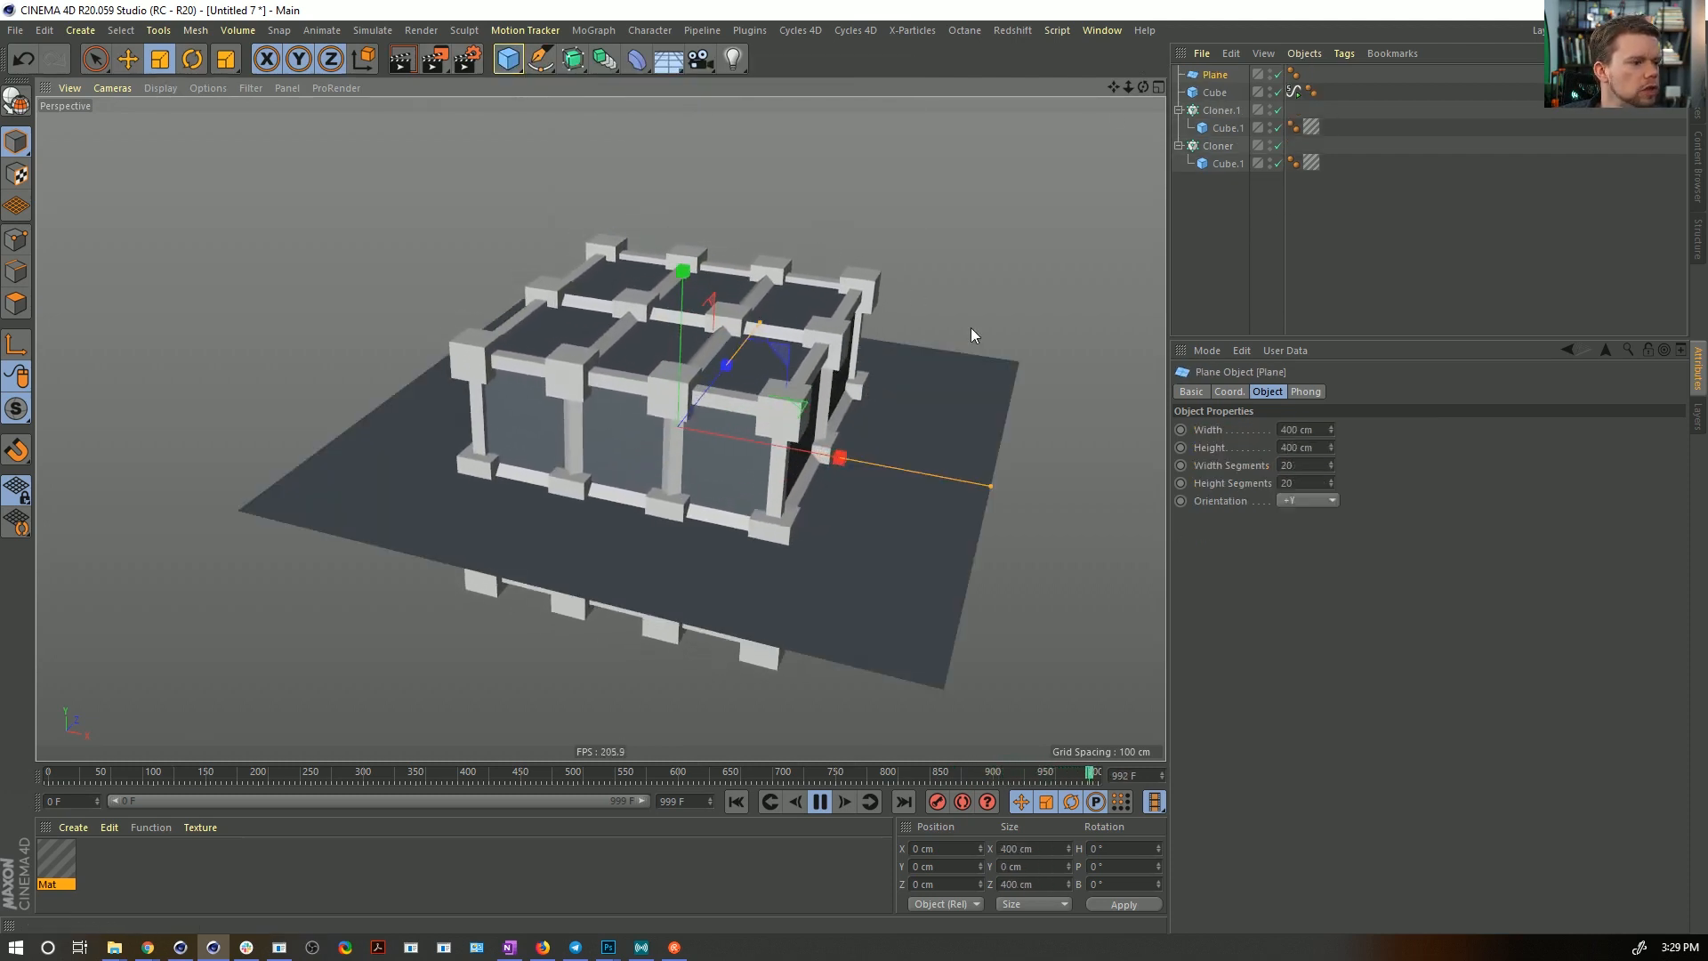
{"action": "left_click", "coordinate": [1313, 500]}
{"action": "left_click", "coordinate": [1307, 588]}
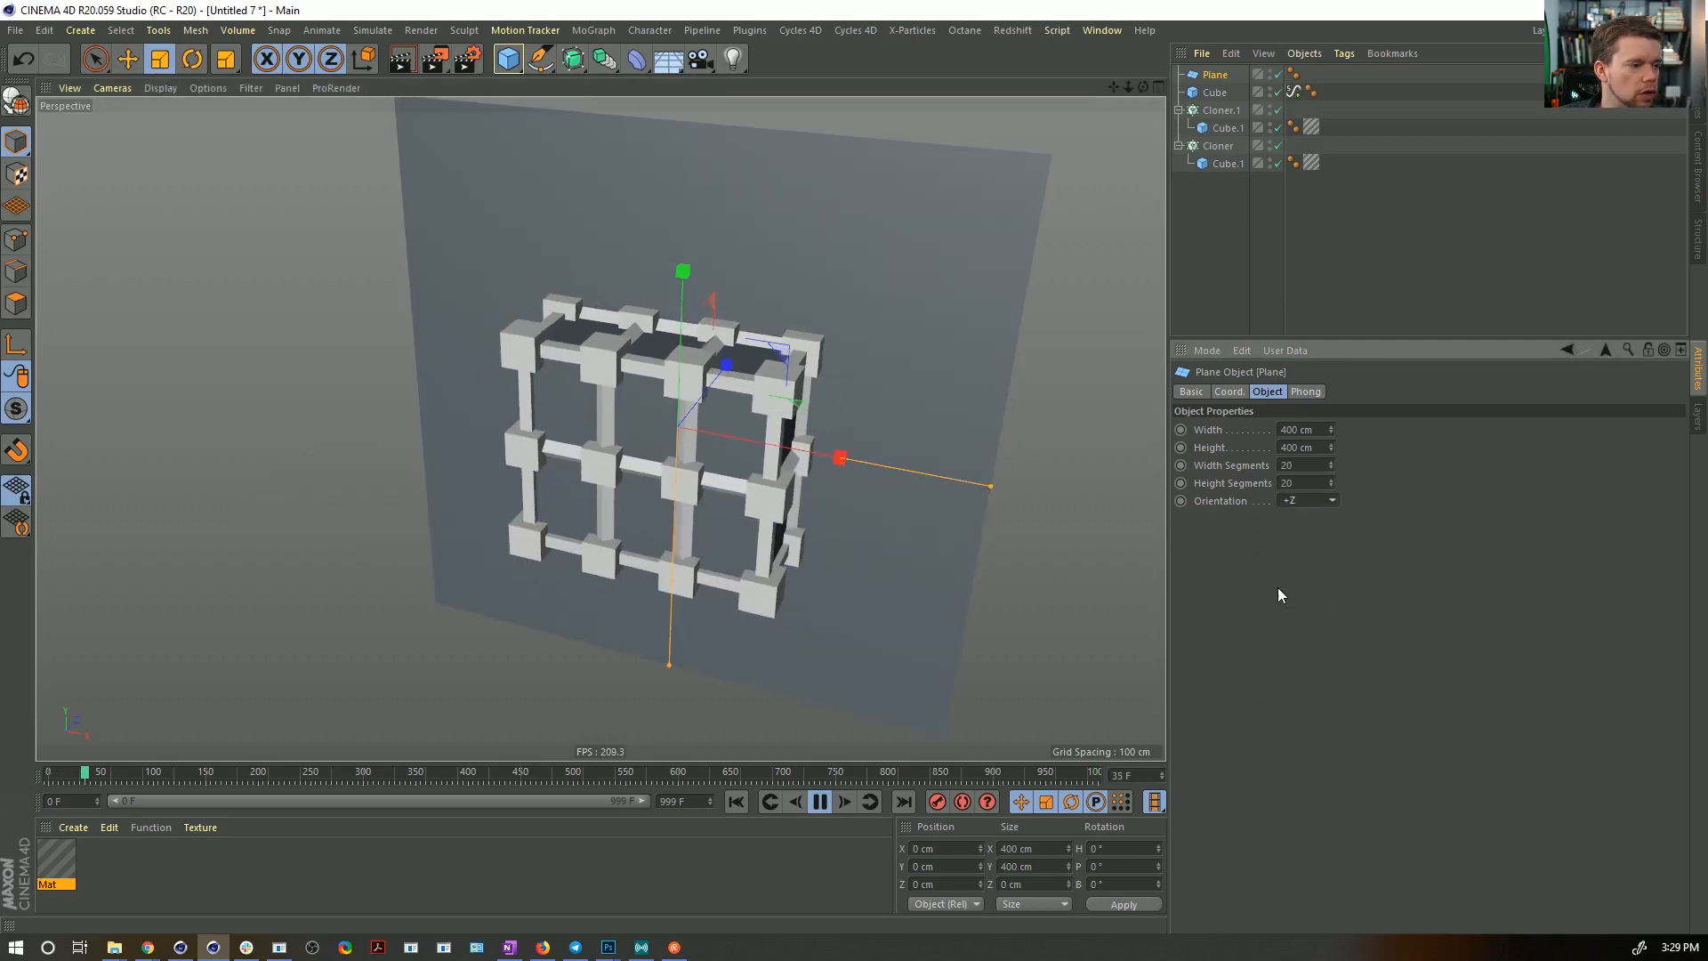
{"action": "double_click", "coordinate": [1303, 464]}
{"action": "type", "text": "1"}
{"action": "key", "text": "Tab"}
{"action": "type", "text": "1"}
{"action": "key", "text": "Return"}
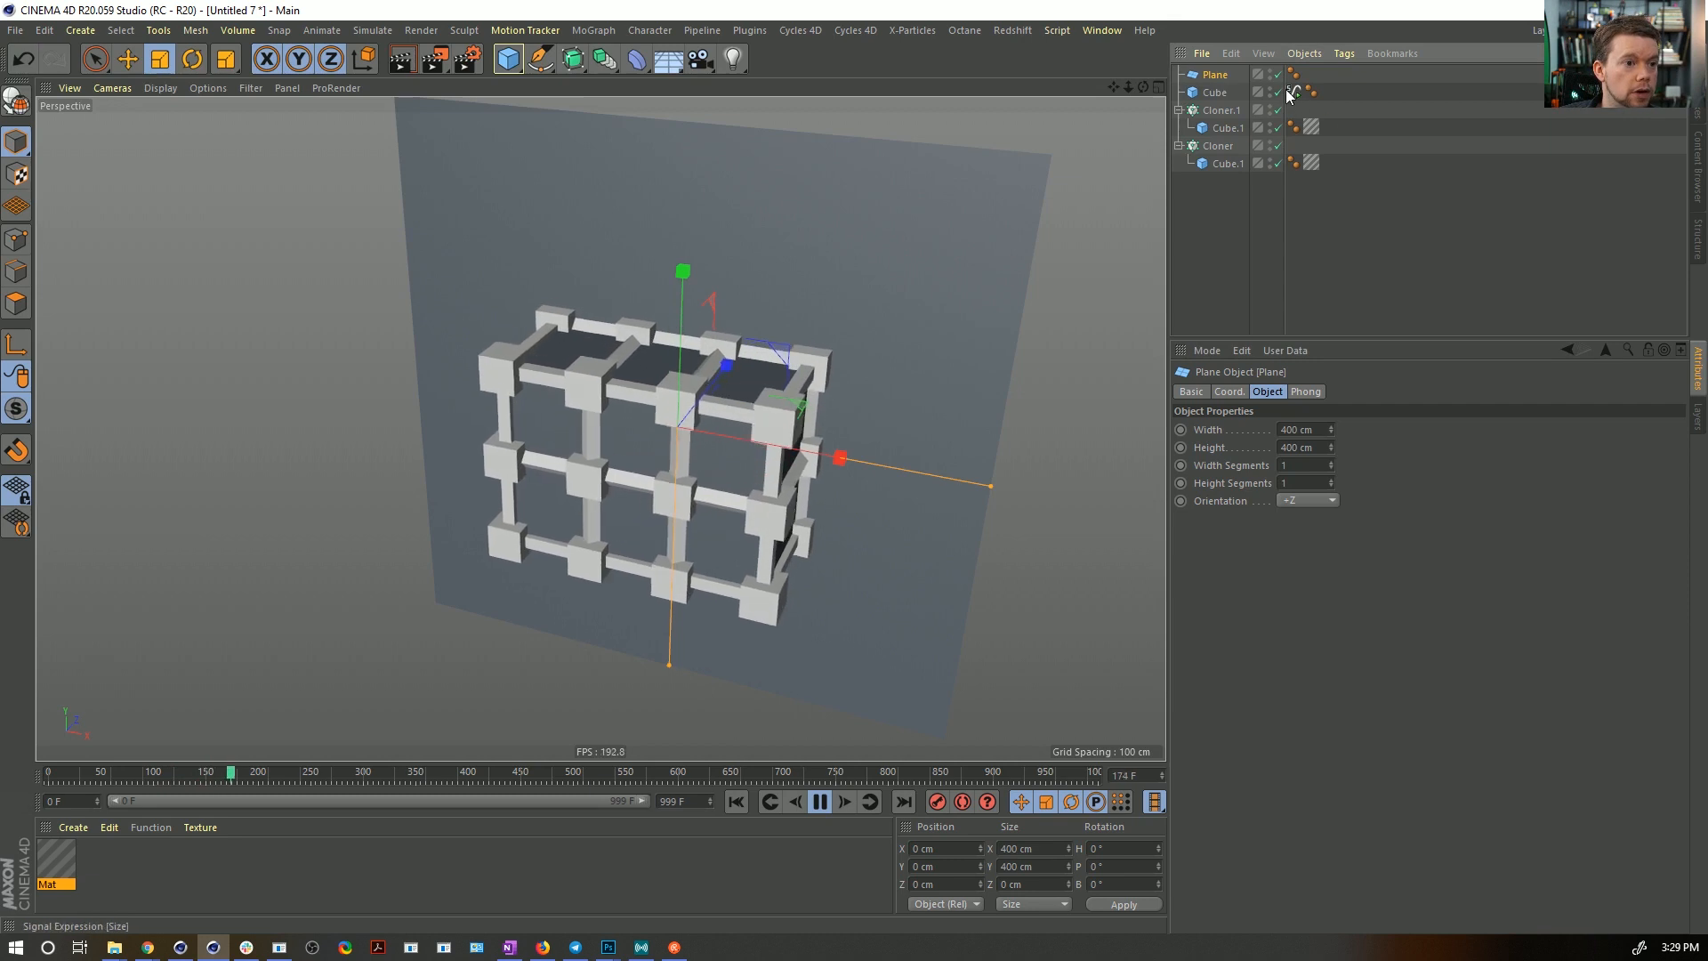
- Move the cube's Signal tag to the plane, link the plane's Width to it, and link its Height to a duplicate Signal tag
{"action": "left_click_drag", "start_coordinate": [1294, 92], "coordinate": [1311, 75]}
{"action": "left_click", "coordinate": [1215, 74]}
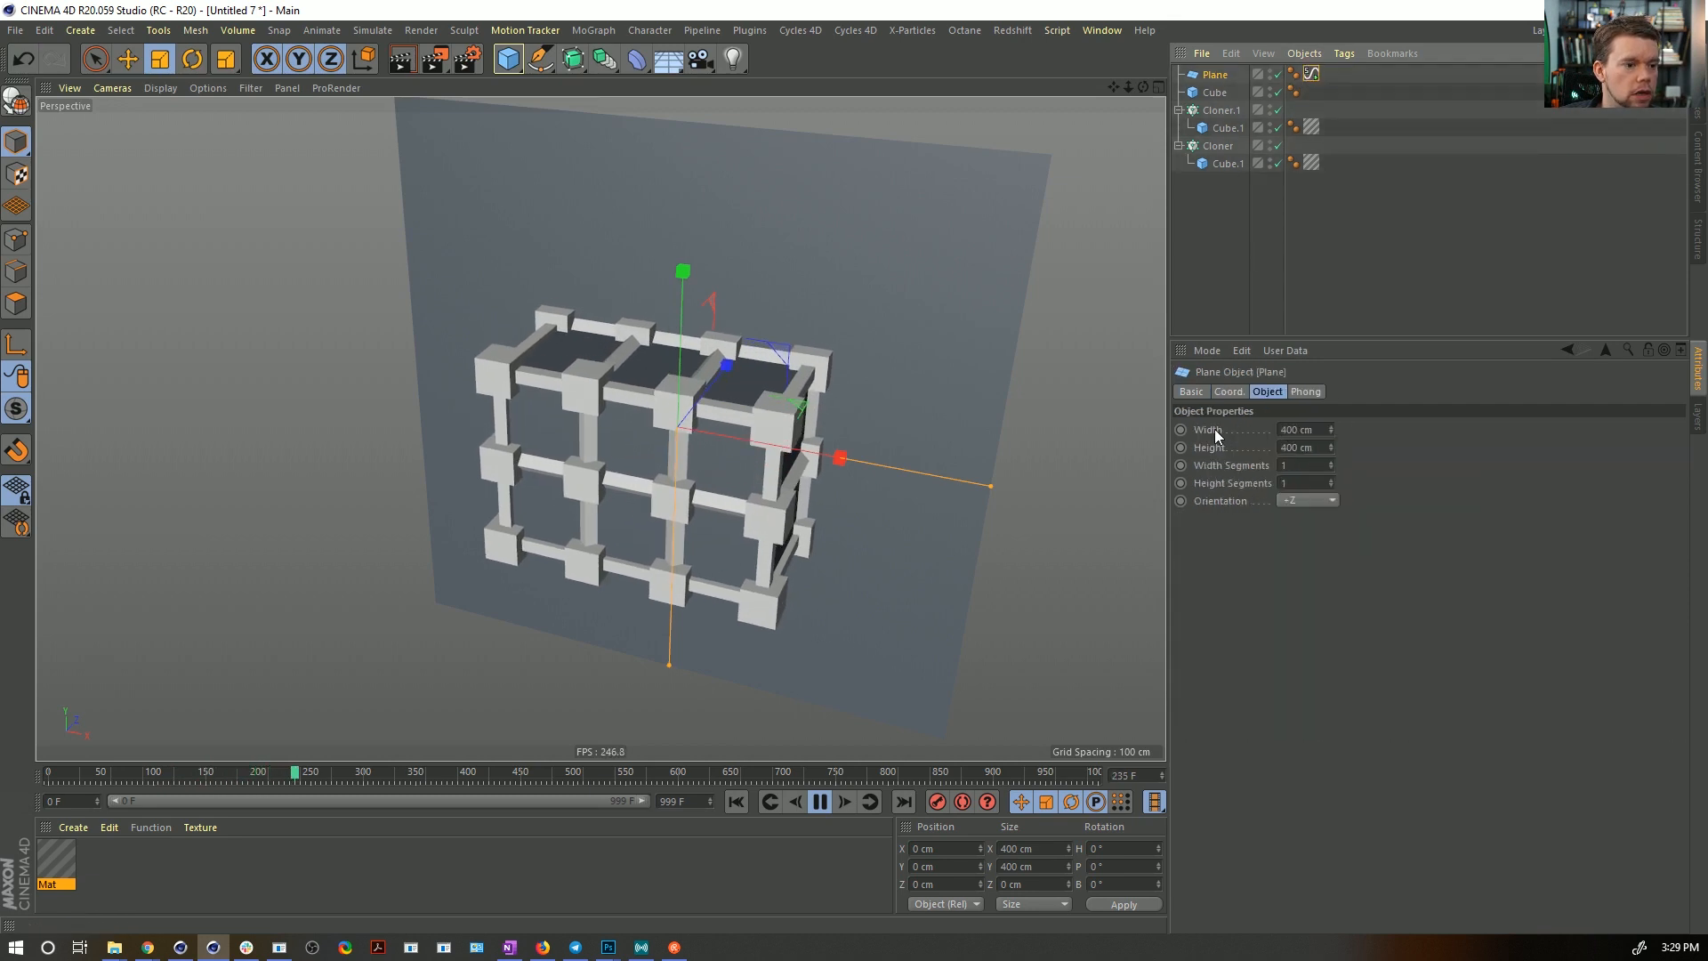
{"action": "left_click_drag", "start_coordinate": [1214, 429], "coordinate": [1311, 75]}
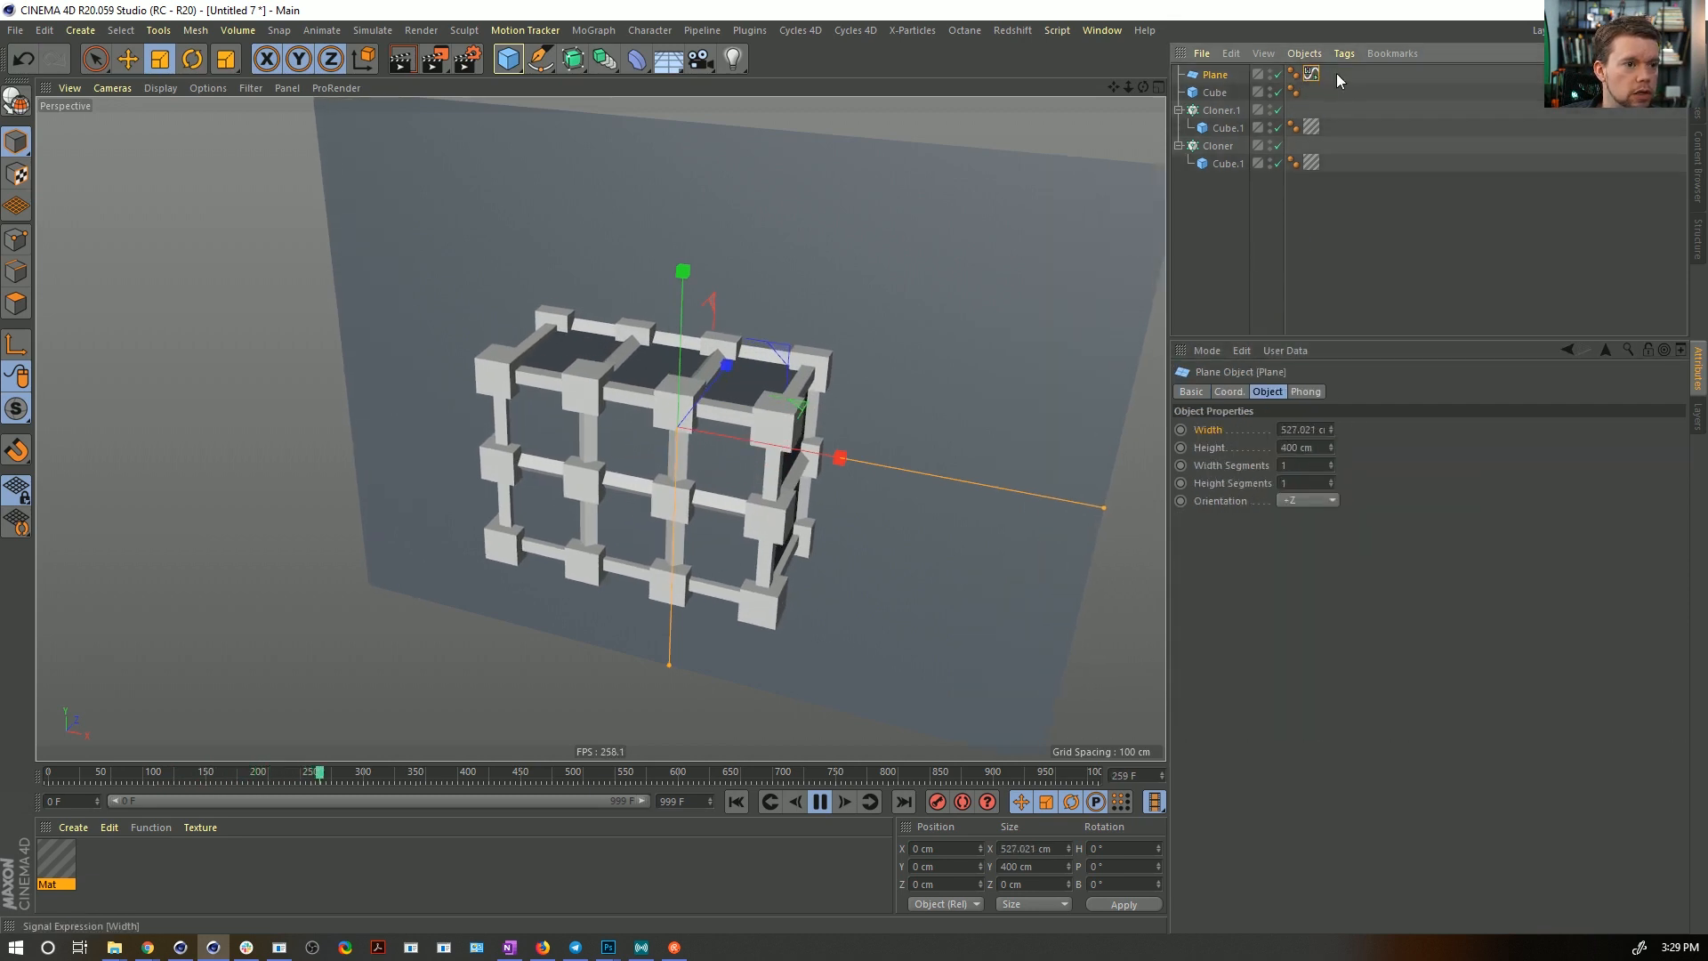
{"action": "left_click", "coordinate": [1215, 75]}
{"action": "left_click_drag", "start_coordinate": [1219, 448], "coordinate": [1329, 74]}
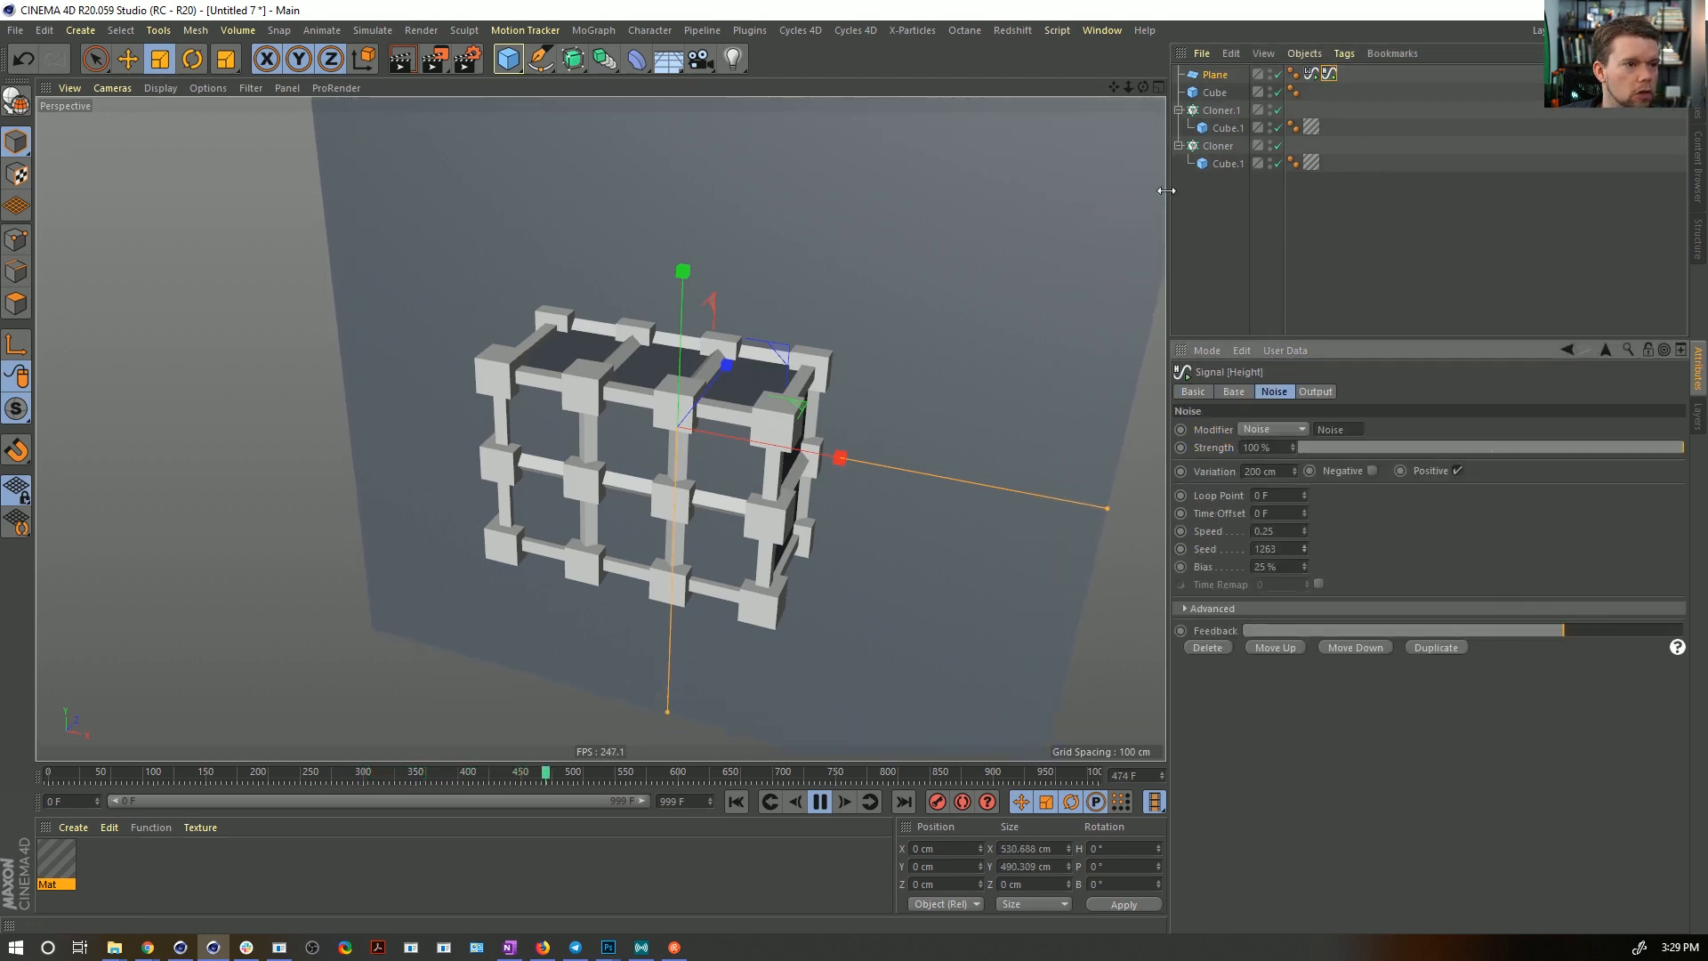
- Set the base Min to 0 cm and Max to 50 cm on both of the plane's Signal tags together
{"action": "left_click", "coordinate": [1224, 183]}
{"action": "left_click", "coordinate": [1311, 74]}
{"action": "left_click", "coordinate": [1329, 74], "text": "shift"}
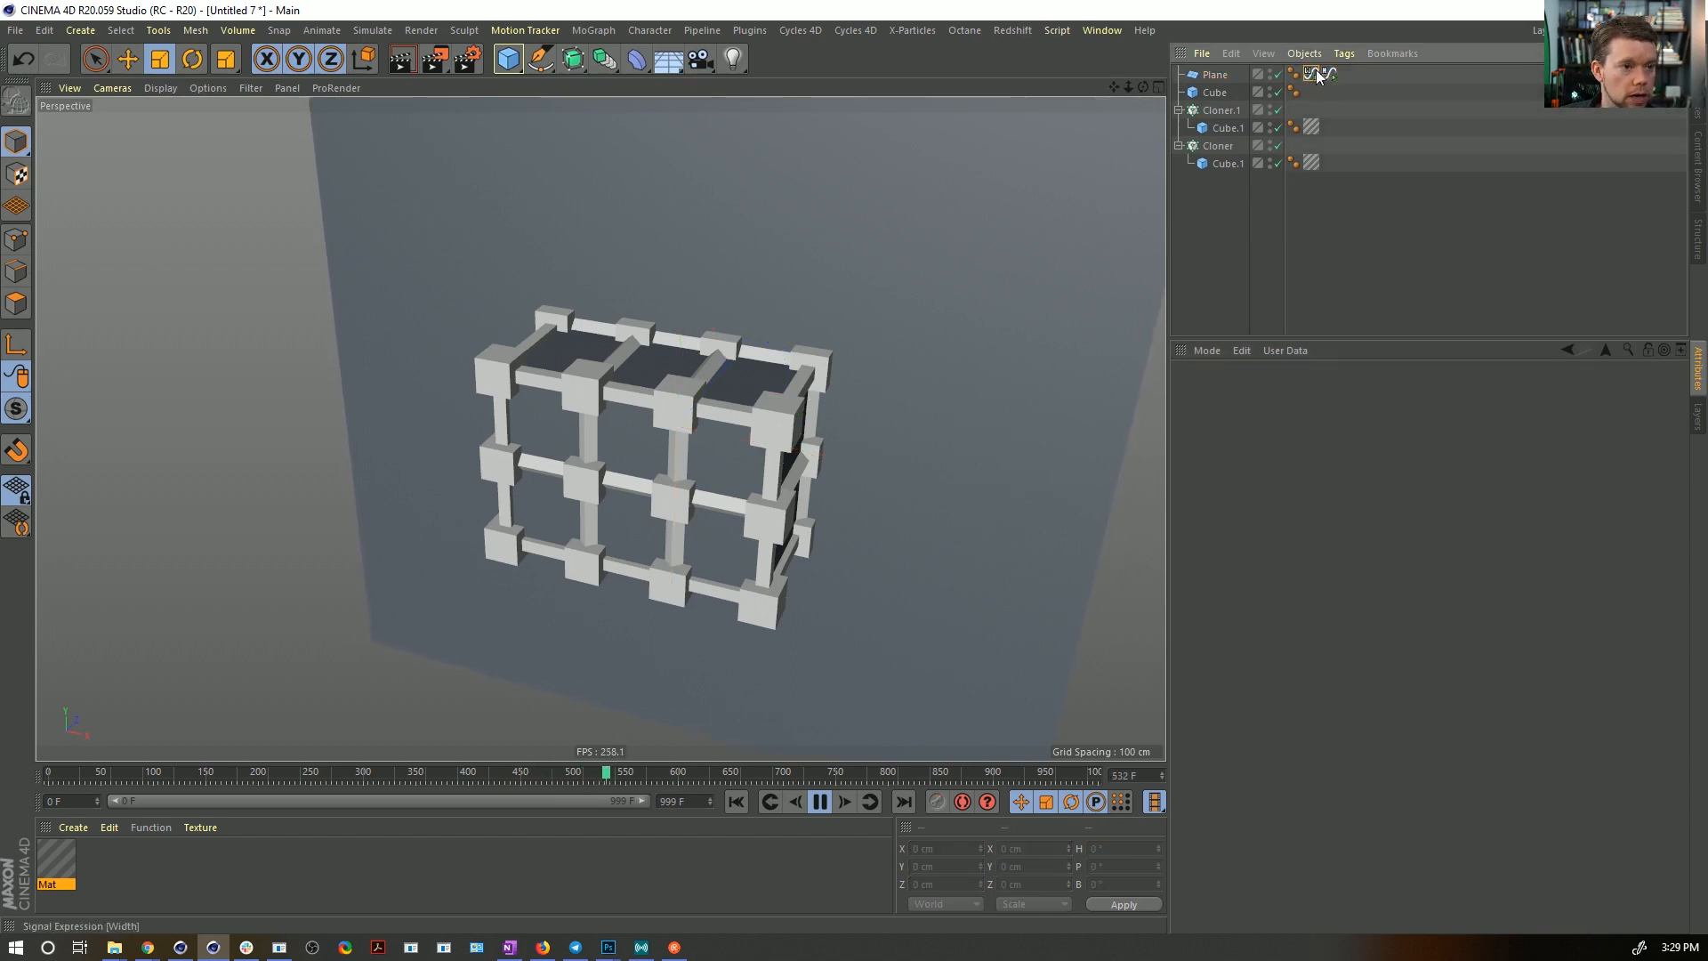
{"action": "left_click", "coordinate": [1234, 391]}
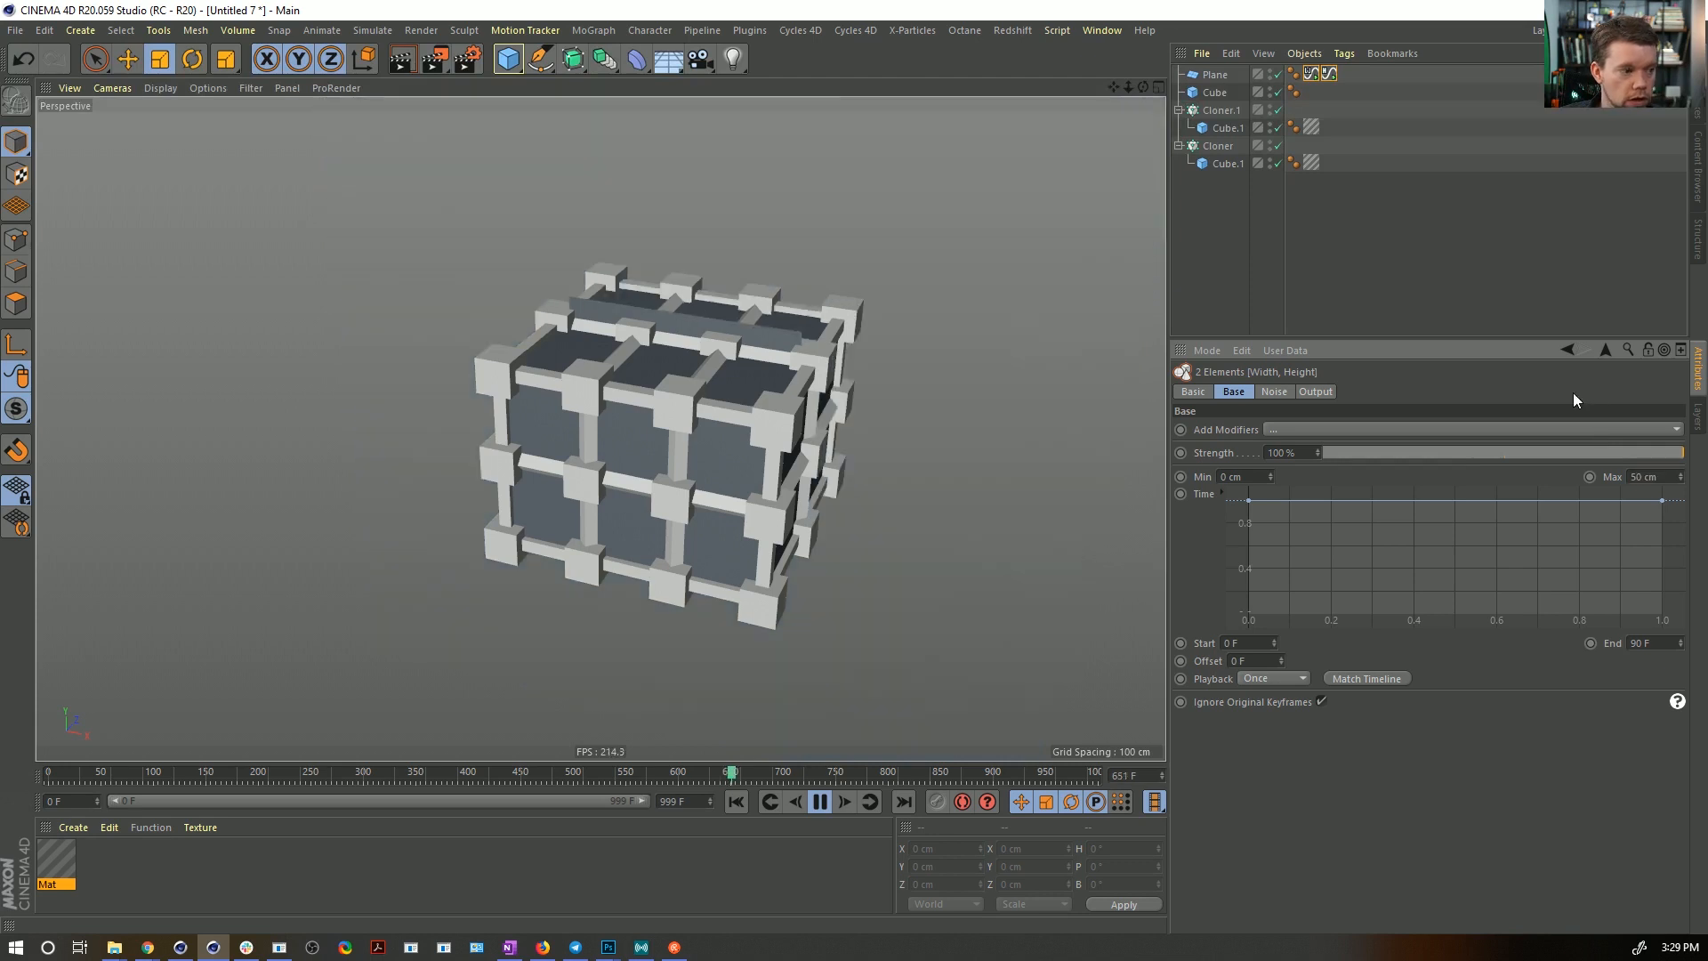
- Set the plane as the distribution object of both the edge and vertex Cloners
{"action": "left_click", "coordinate": [1286, 221]}
{"action": "left_click", "coordinate": [1221, 109]}
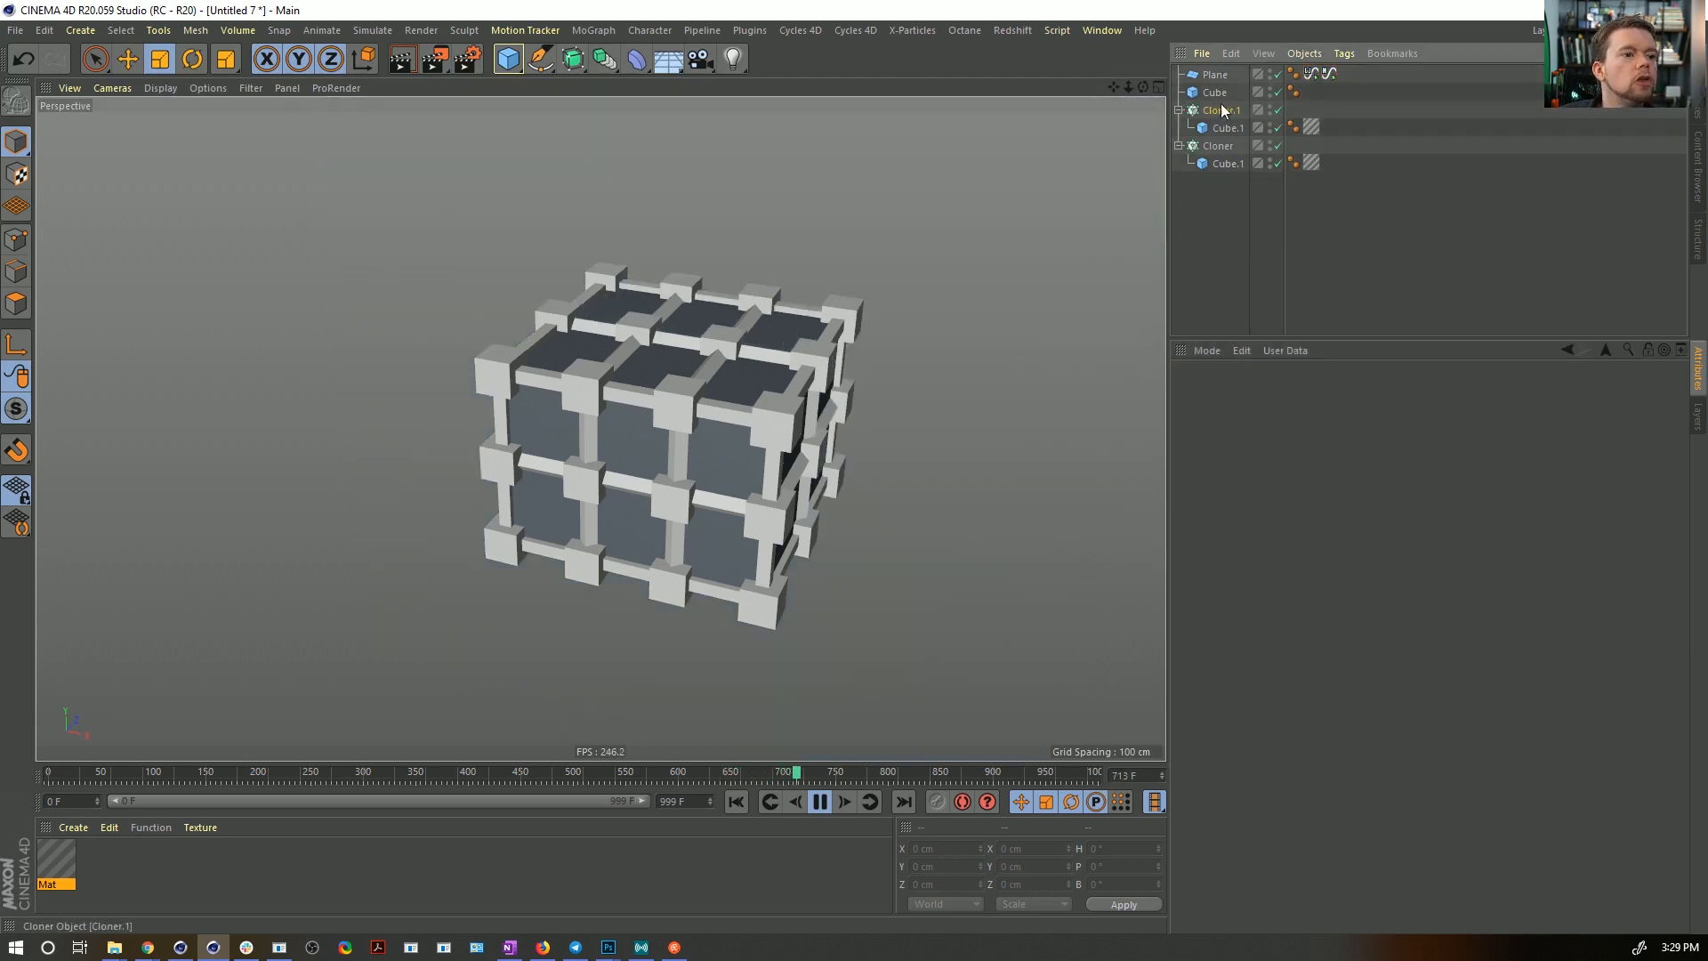
{"action": "left_click", "coordinate": [1218, 145], "text": "ctrl"}
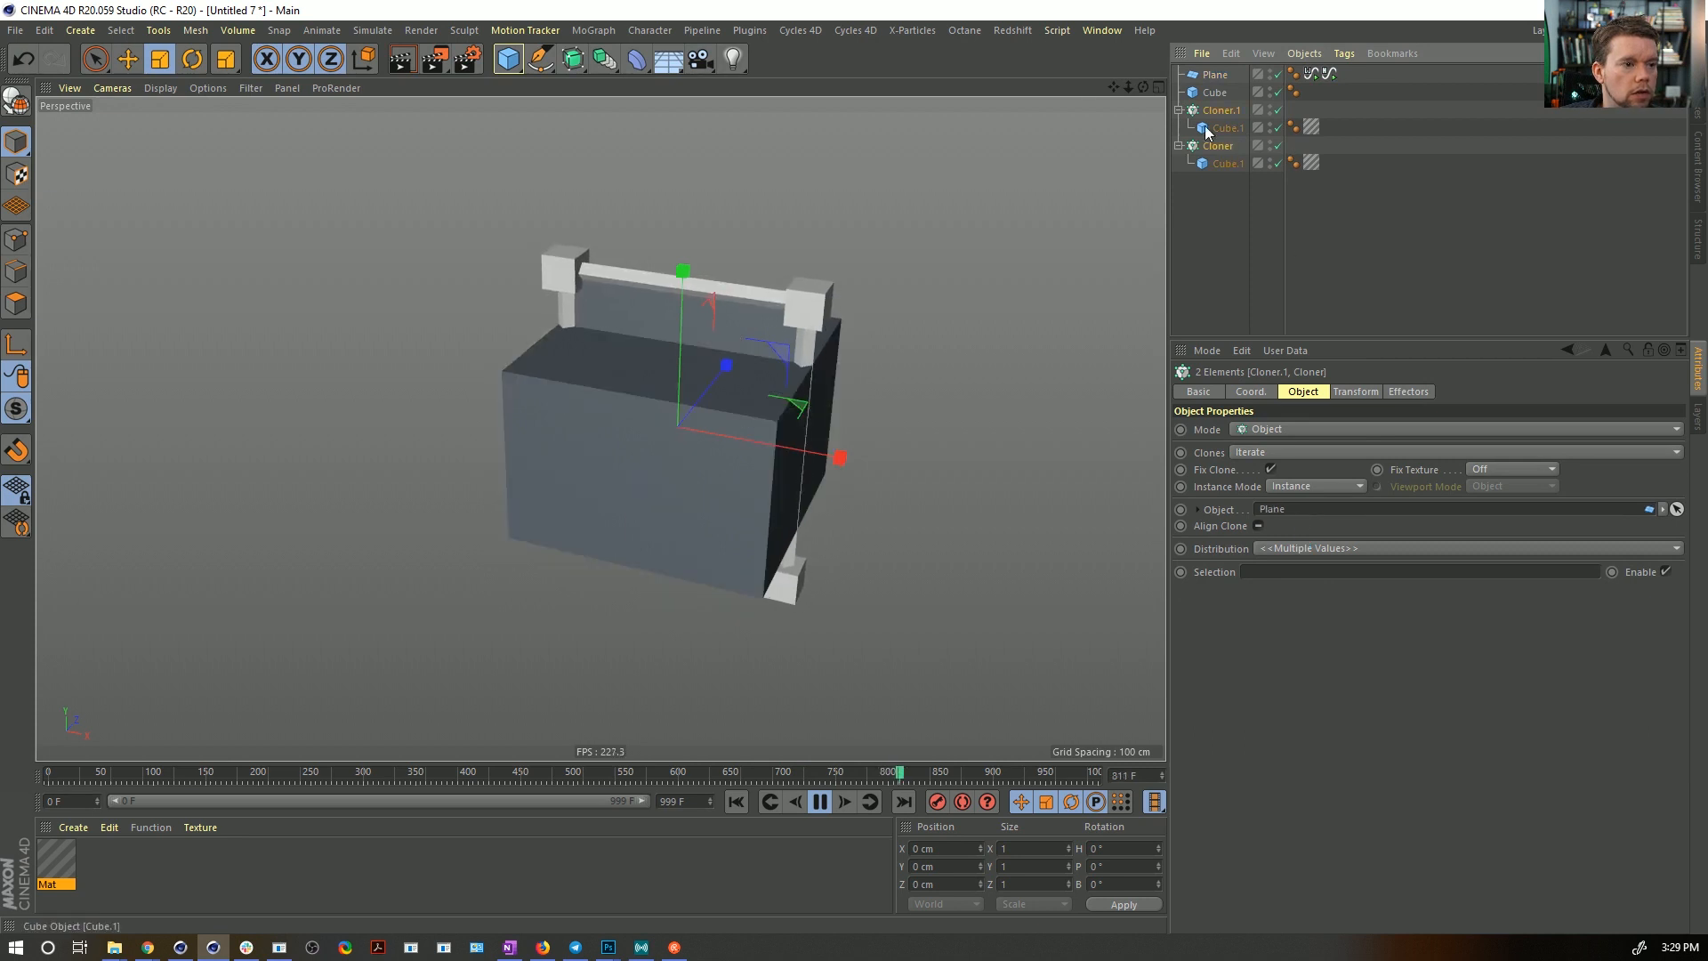
- Delete the standalone cube and set the edge Cloner's transform heading rotation to 0°
{"action": "left_click", "coordinate": [1211, 93]}
{"action": "key", "text": "Delete"}
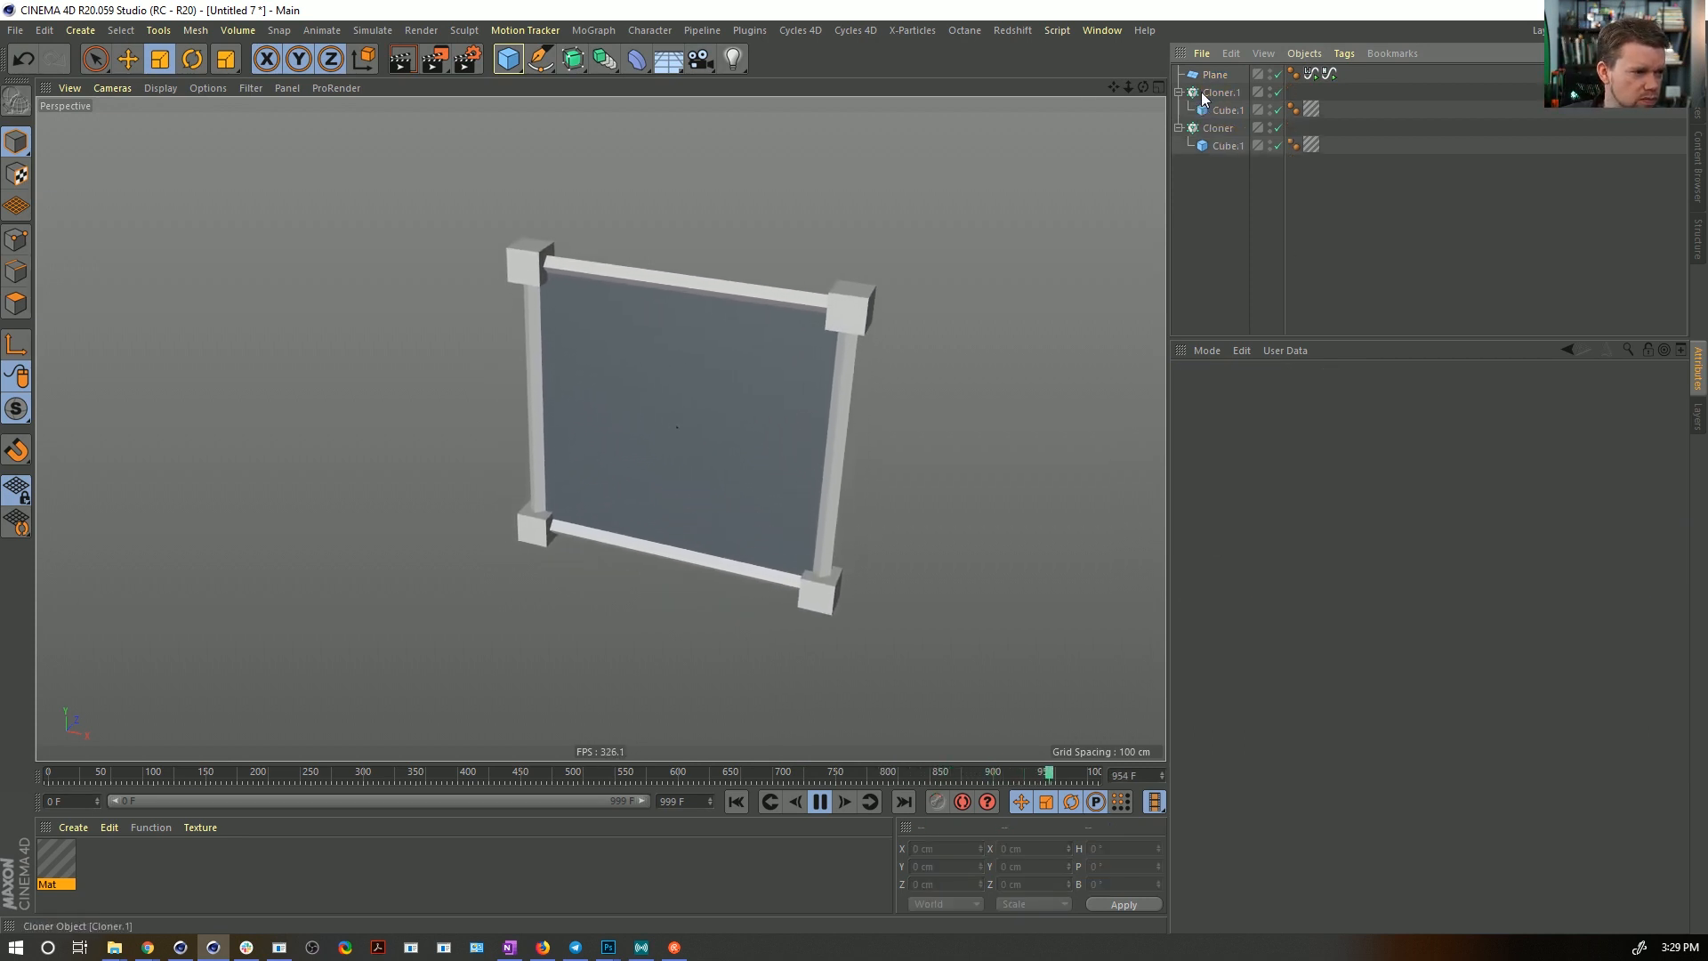
{"action": "left_click", "coordinate": [1229, 93]}
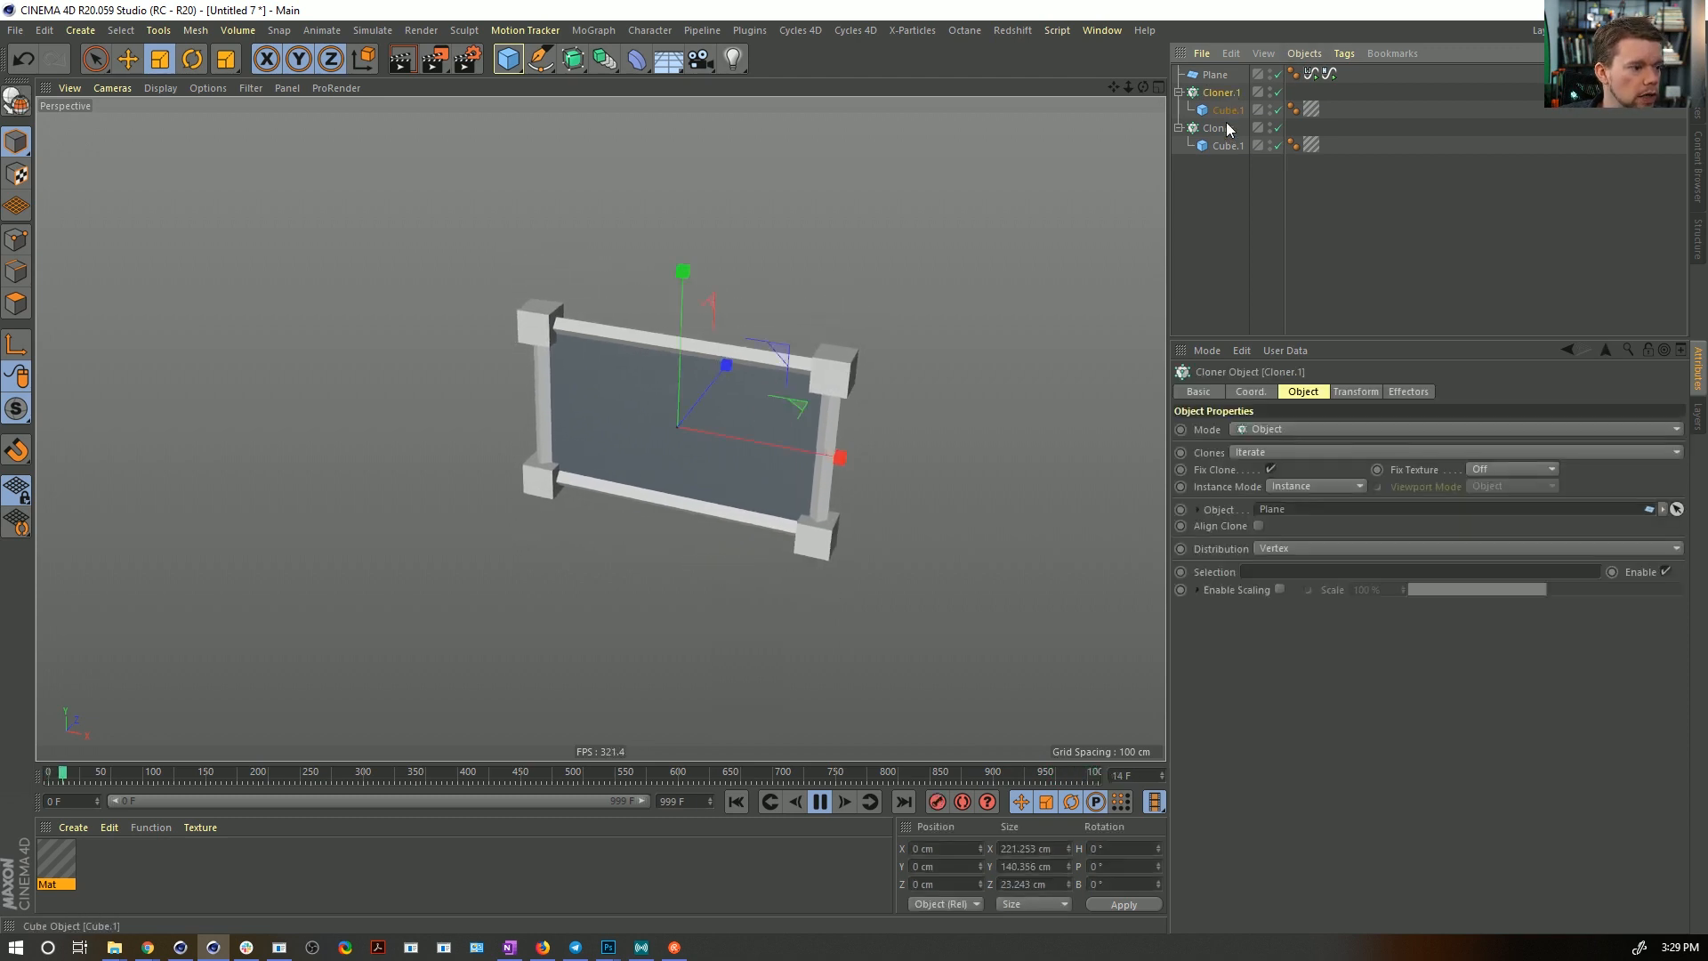
{"action": "left_click", "coordinate": [1355, 392]}
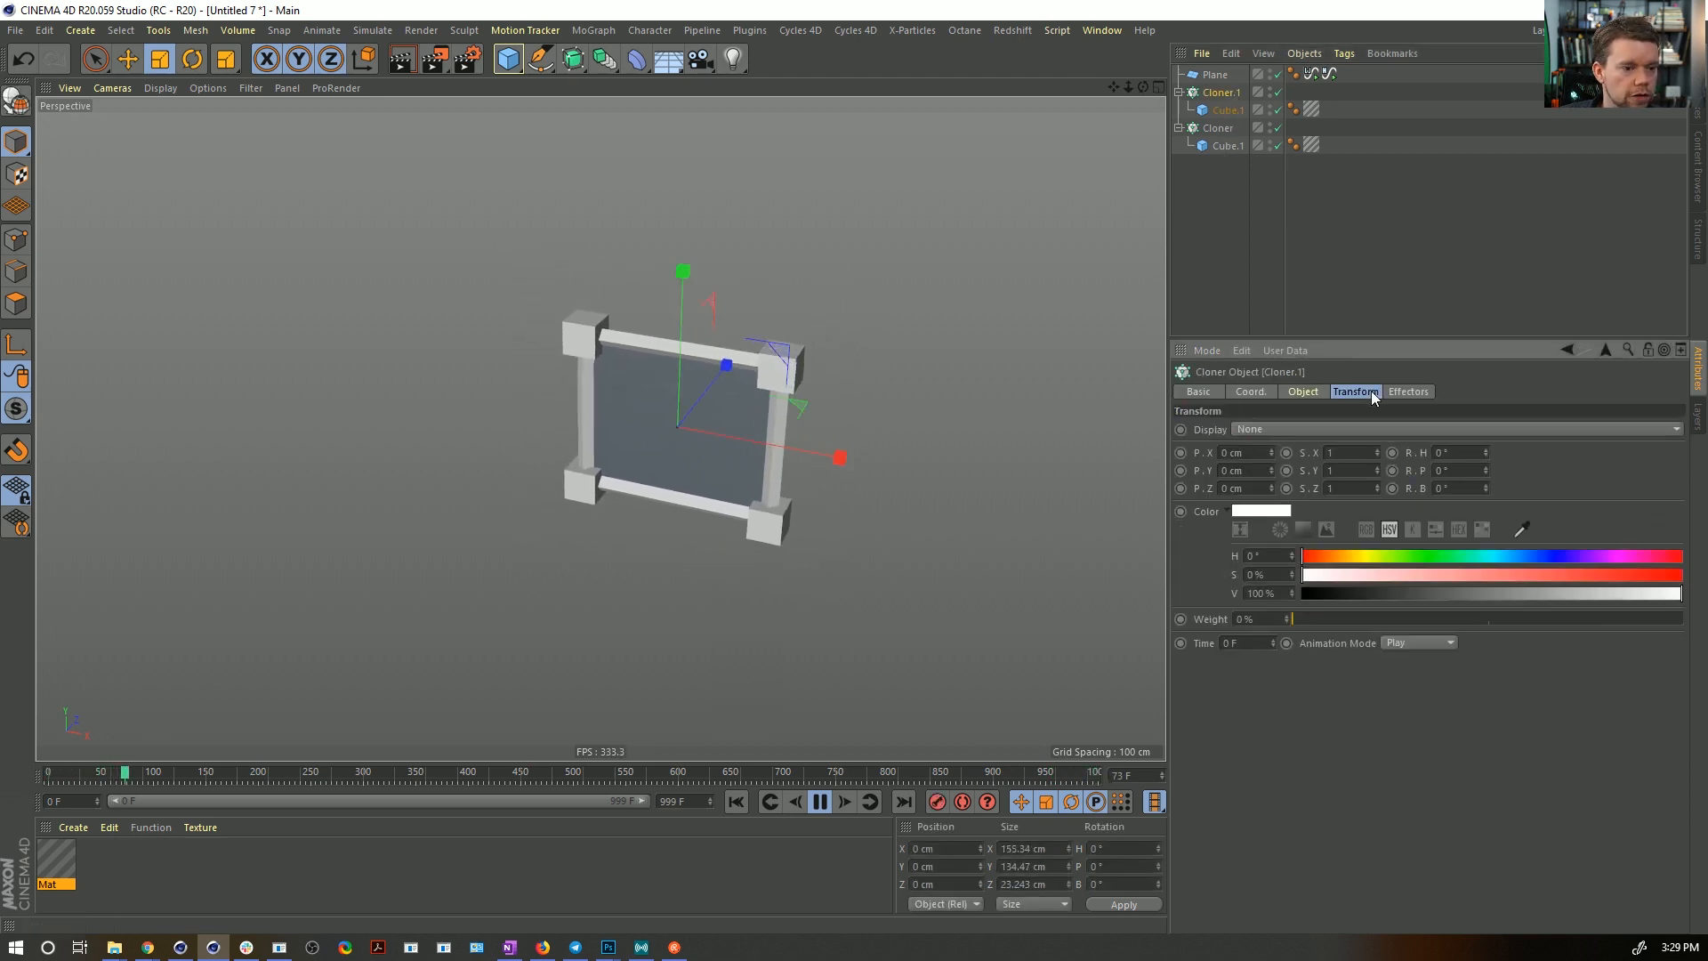
{"action": "left_click", "coordinate": [1217, 128]}
{"action": "double_click", "coordinate": [1457, 453]}
{"action": "type", "text": "0"}
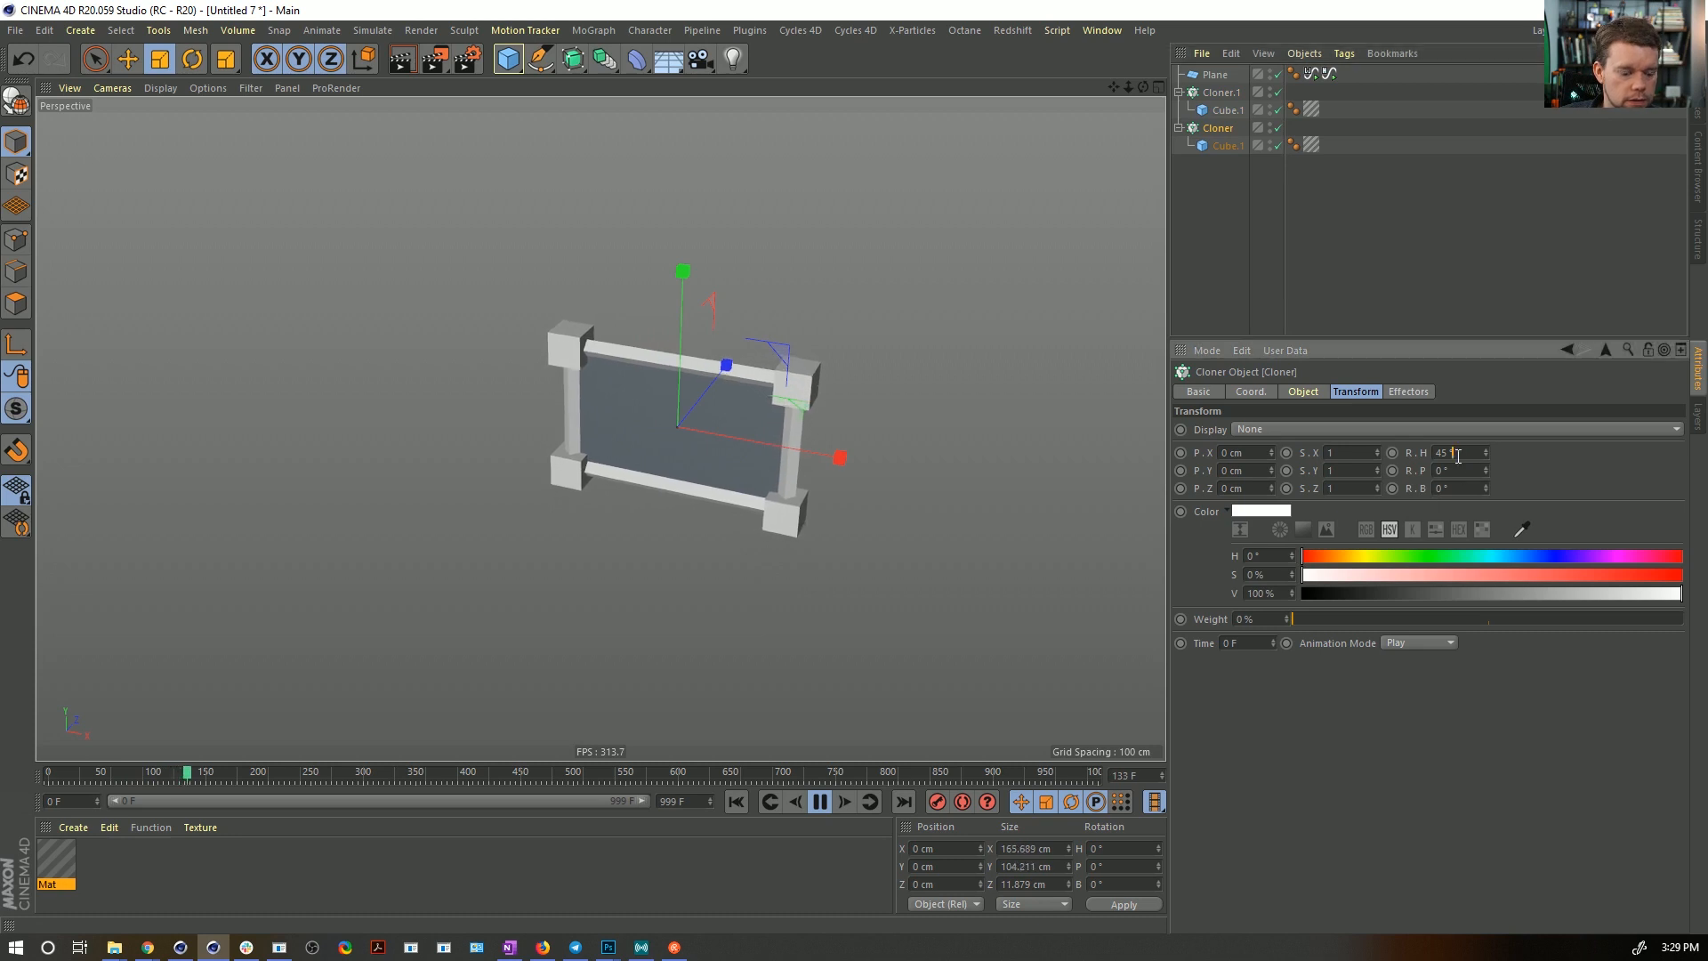
{"action": "key", "text": "Return"}
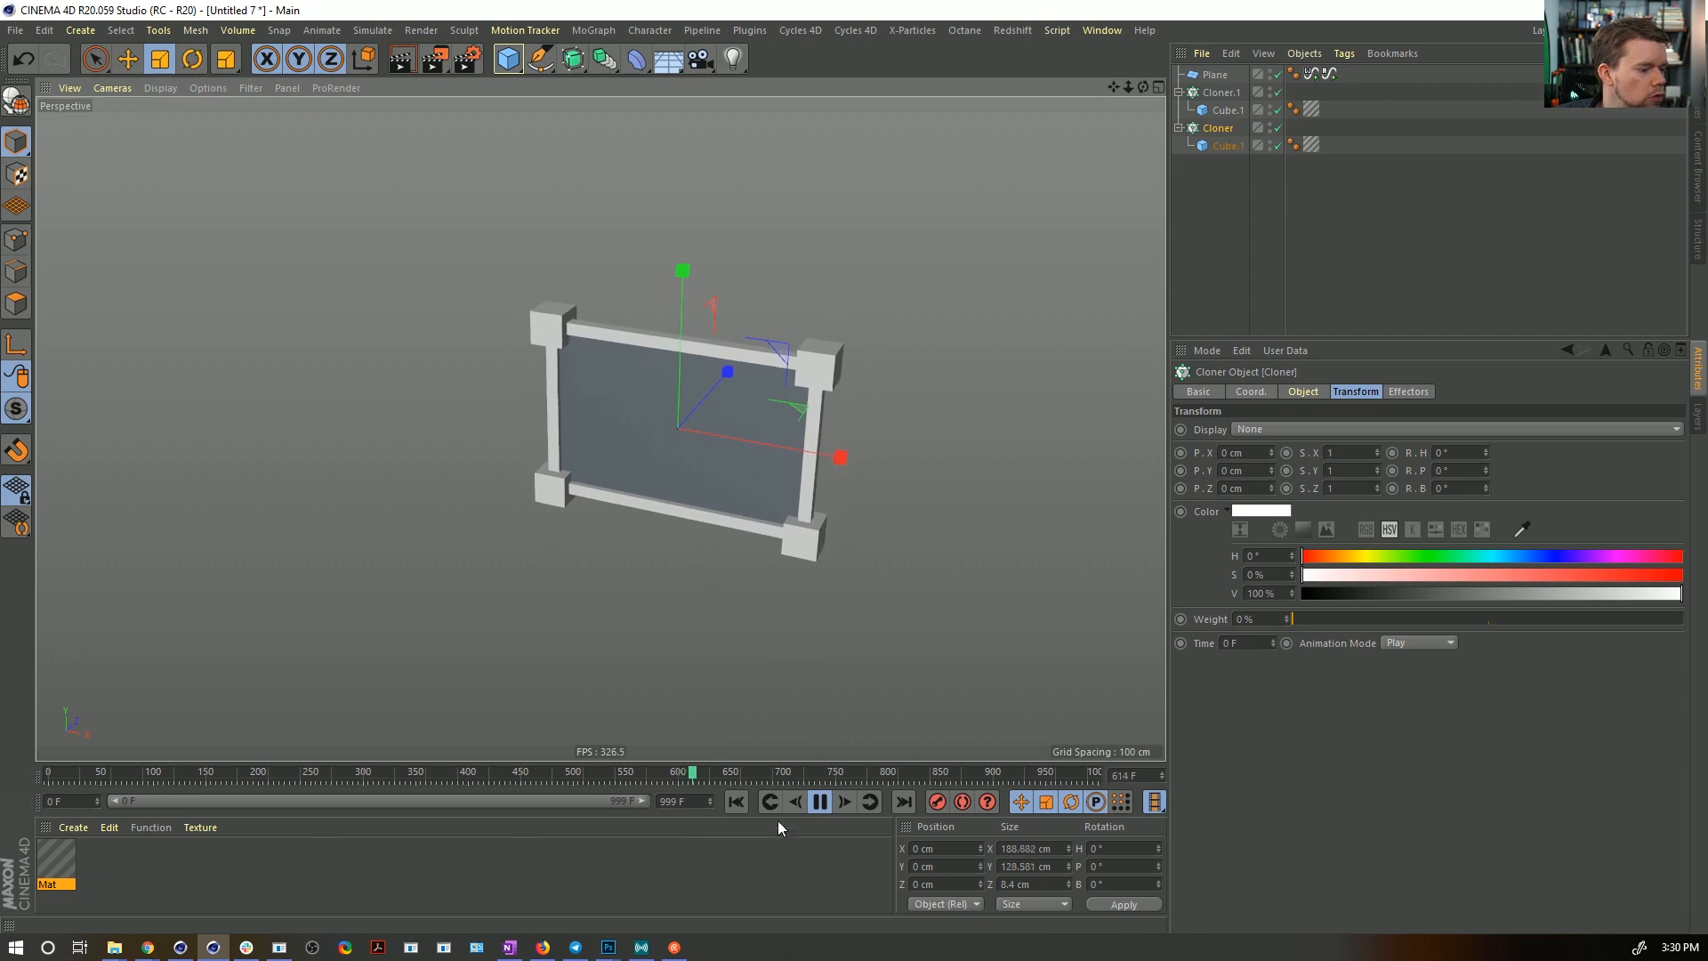
- Stop playback, create a new material, and load the Tiles surface shader as its Color texture
{"action": "left_click", "coordinate": [819, 801]}
{"action": "double_click", "coordinate": [131, 862]}
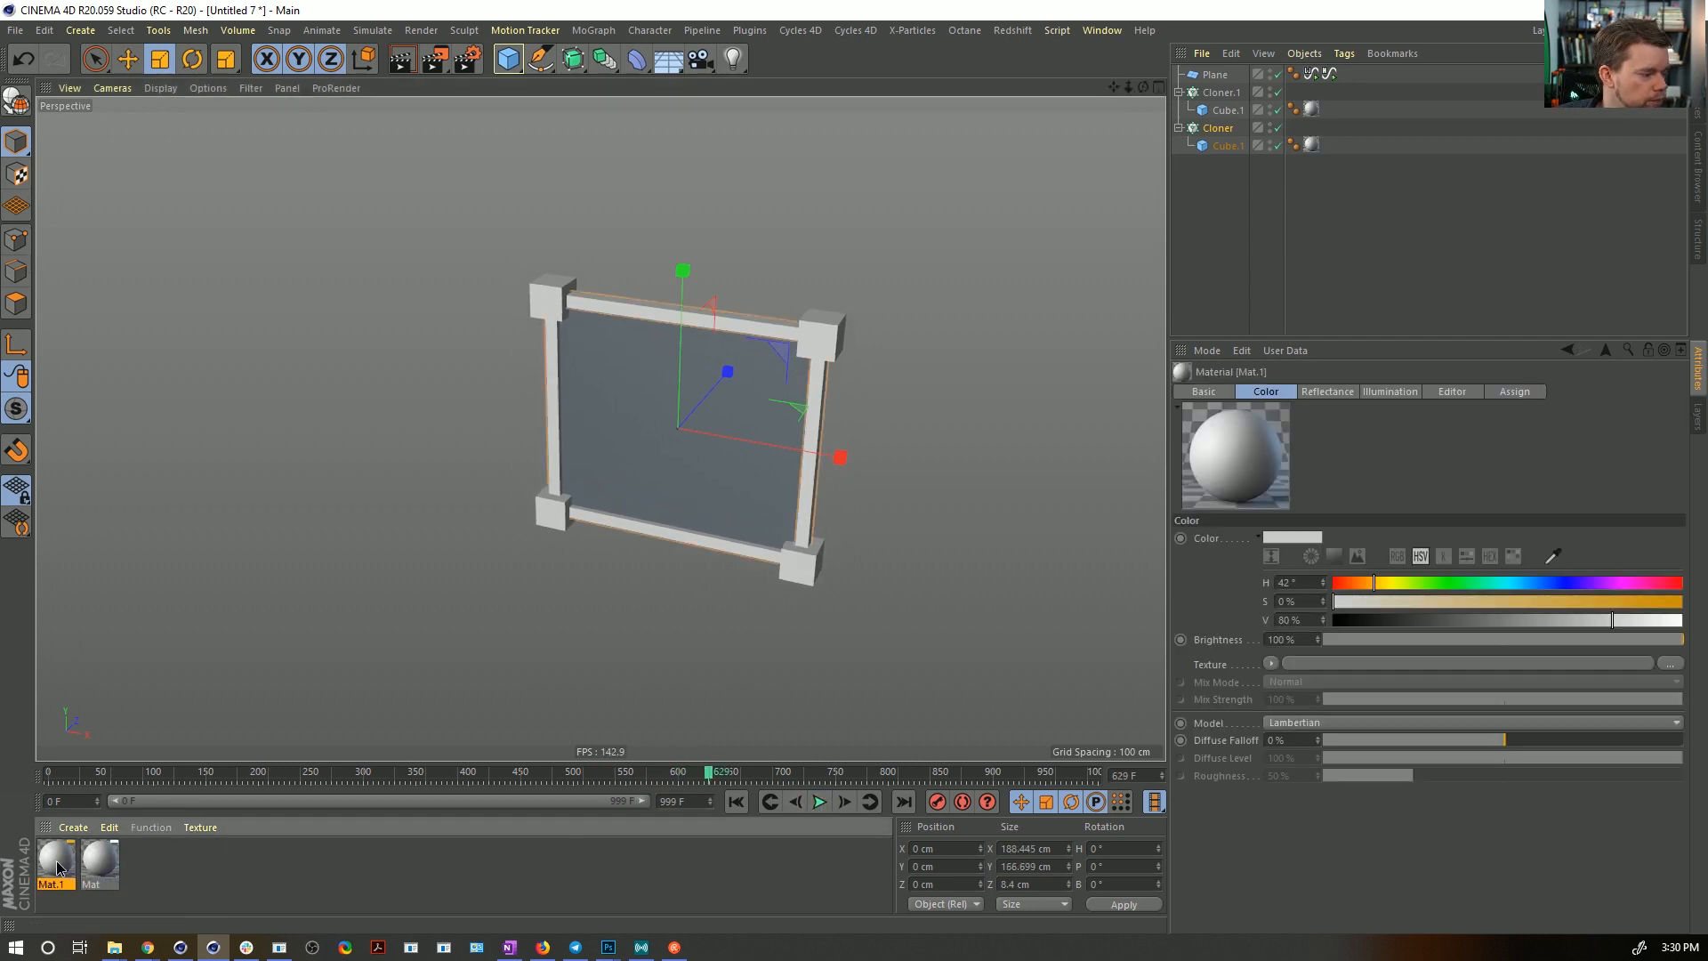
{"action": "double_click", "coordinate": [1181, 371]}
{"action": "left_click_drag", "start_coordinate": [1352, 139], "coordinate": [661, 180]}
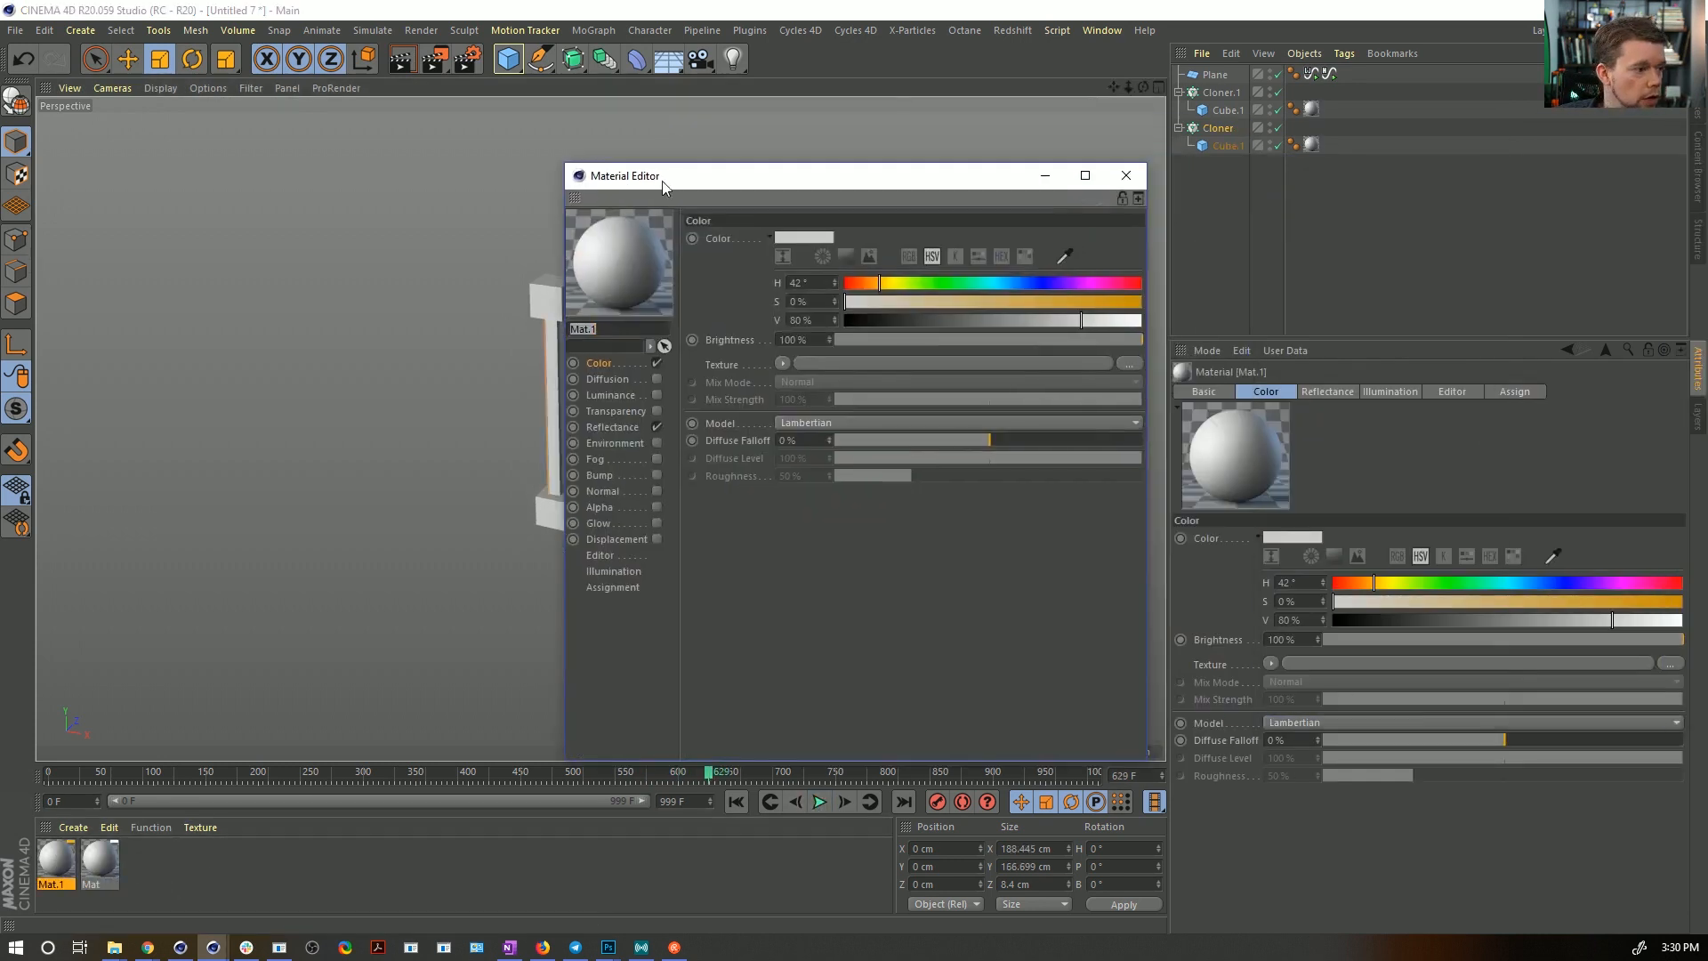
{"action": "left_click", "coordinate": [782, 363]}
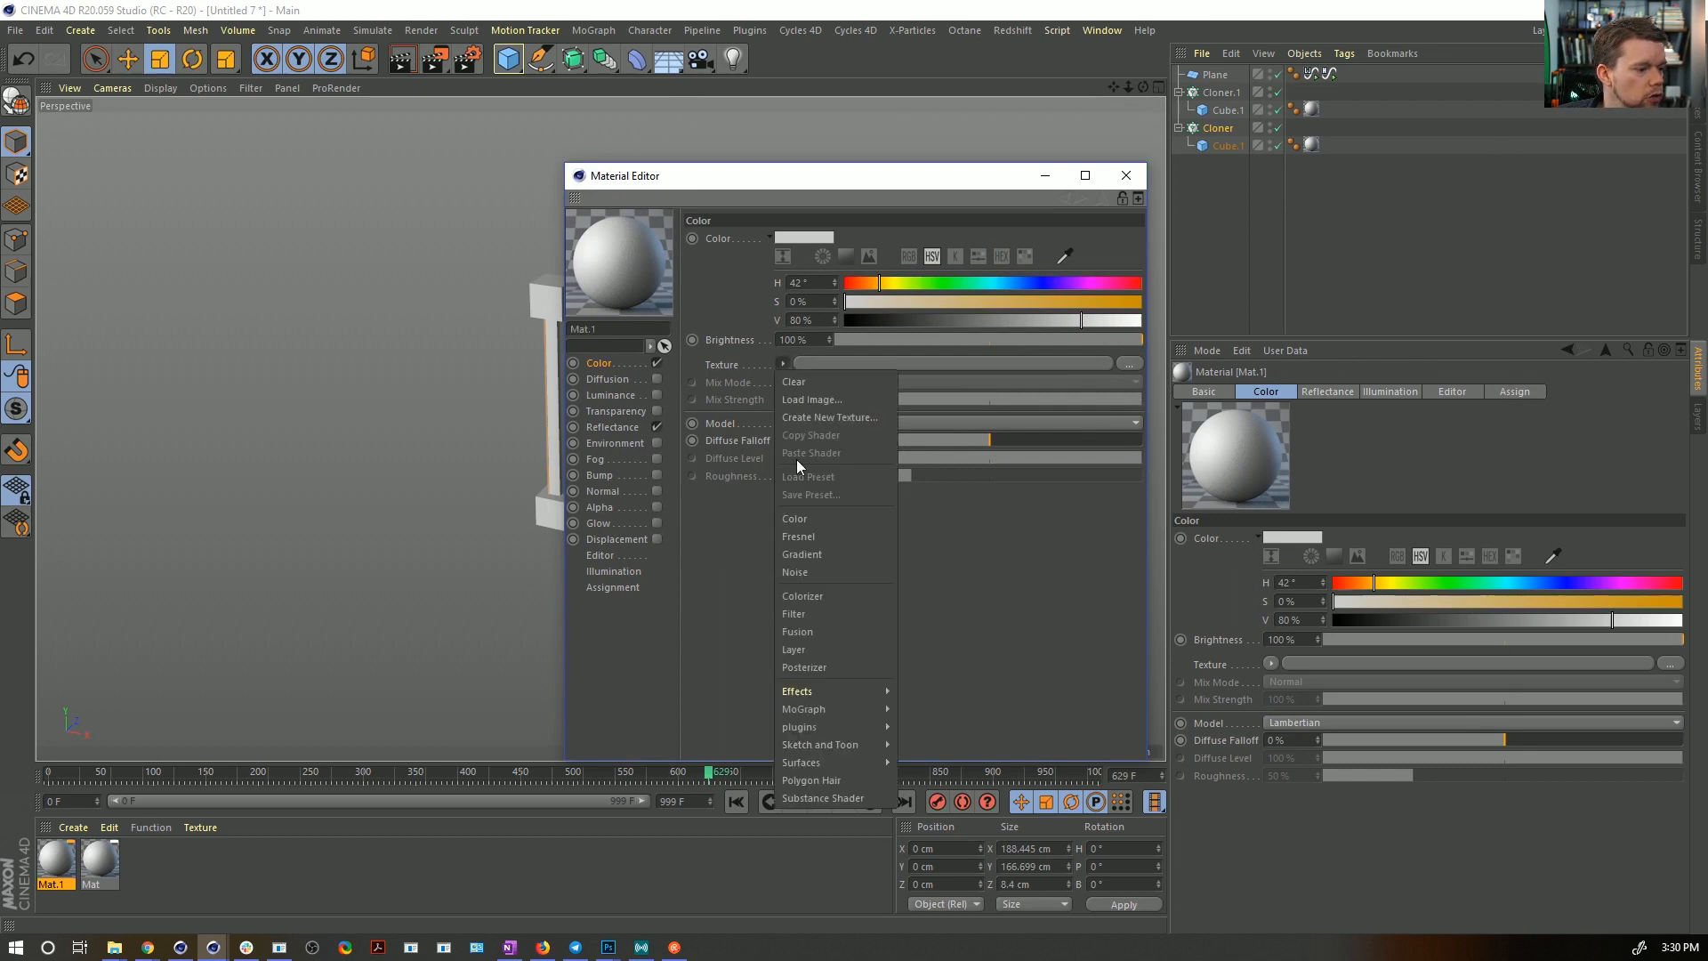
{"action": "mouse_move", "coordinate": [822, 697]}
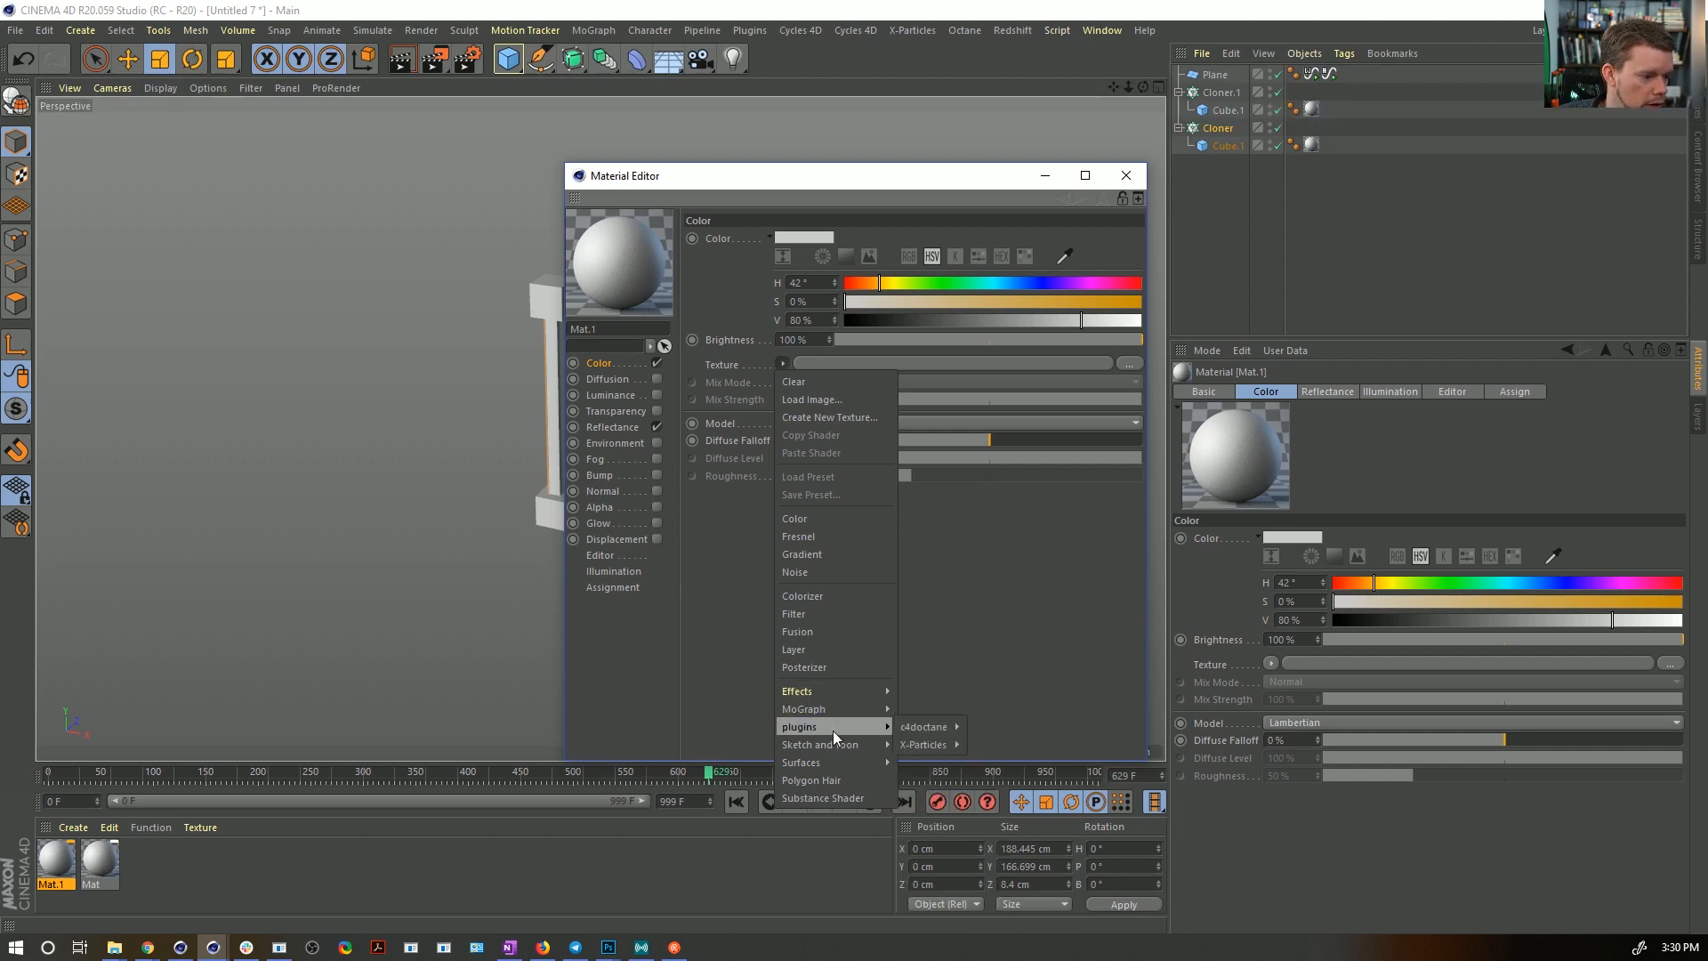
{"action": "mouse_move", "coordinate": [820, 763]}
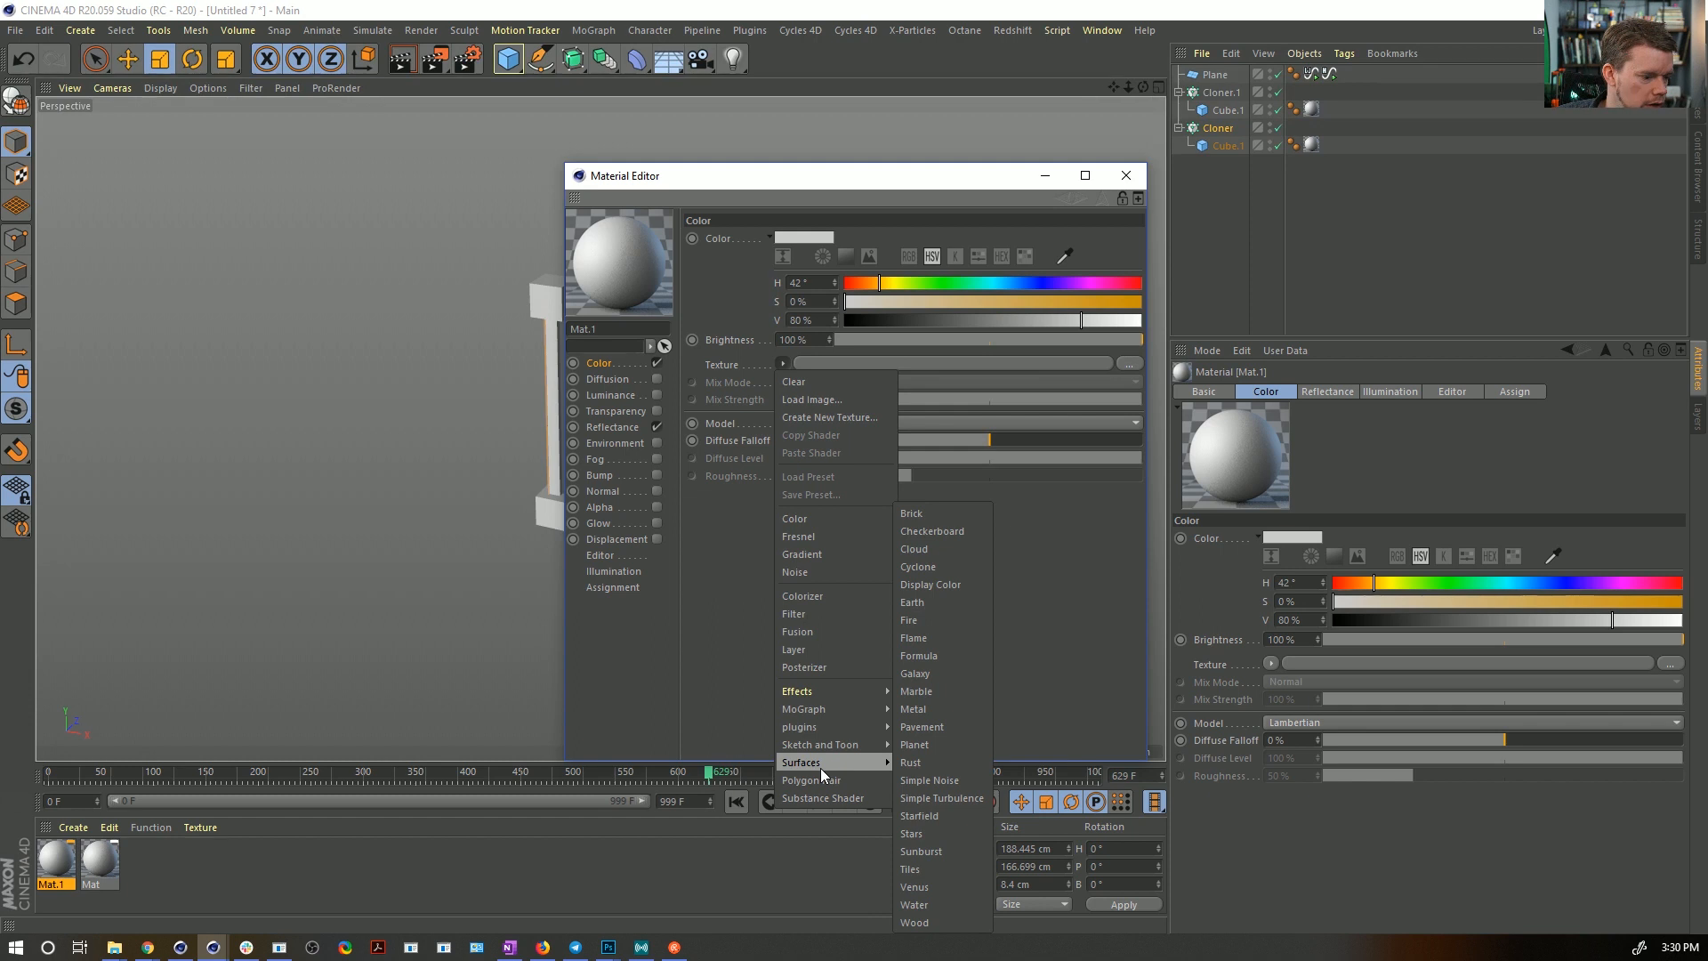
{"action": "left_click", "coordinate": [948, 868]}
- Set Tiles Color 1 and Tiles Color 2 of the Tiles shader to white and close the material editor
{"action": "left_click", "coordinate": [806, 389]}
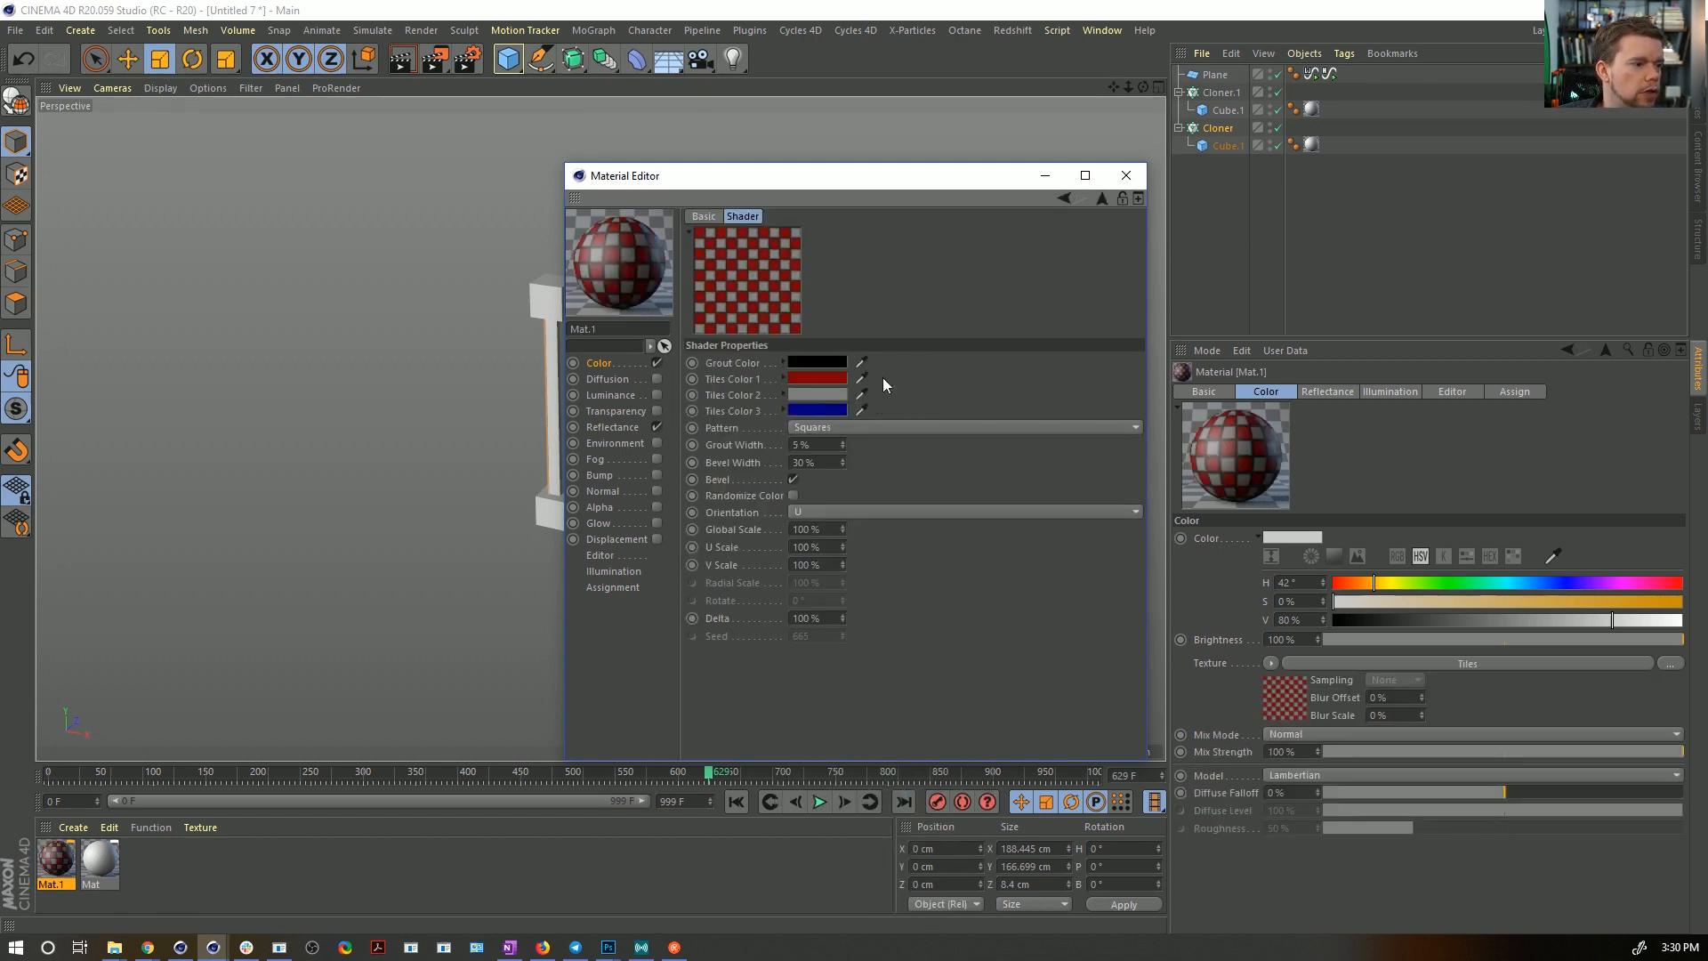
{"action": "left_click", "coordinate": [843, 404]}
{"action": "left_click_drag", "start_coordinate": [876, 432], "coordinate": [1023, 436]}
{"action": "left_click", "coordinate": [813, 460]}
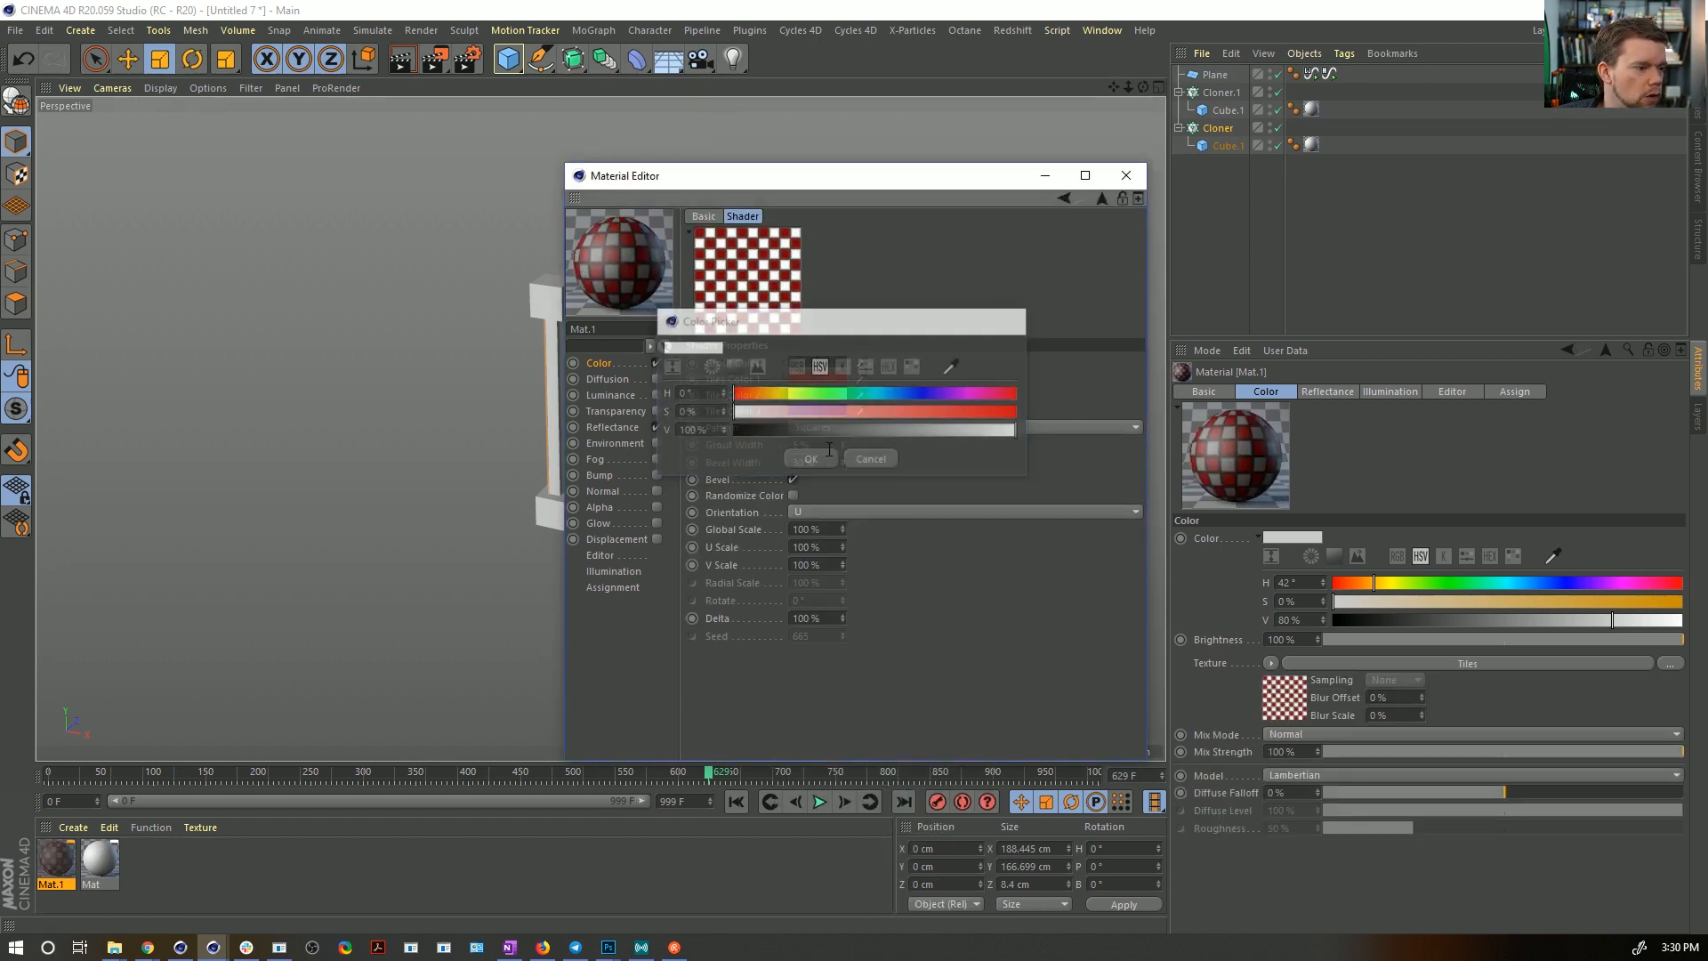
{"action": "left_click_drag", "start_coordinate": [825, 392], "coordinate": [825, 378]}
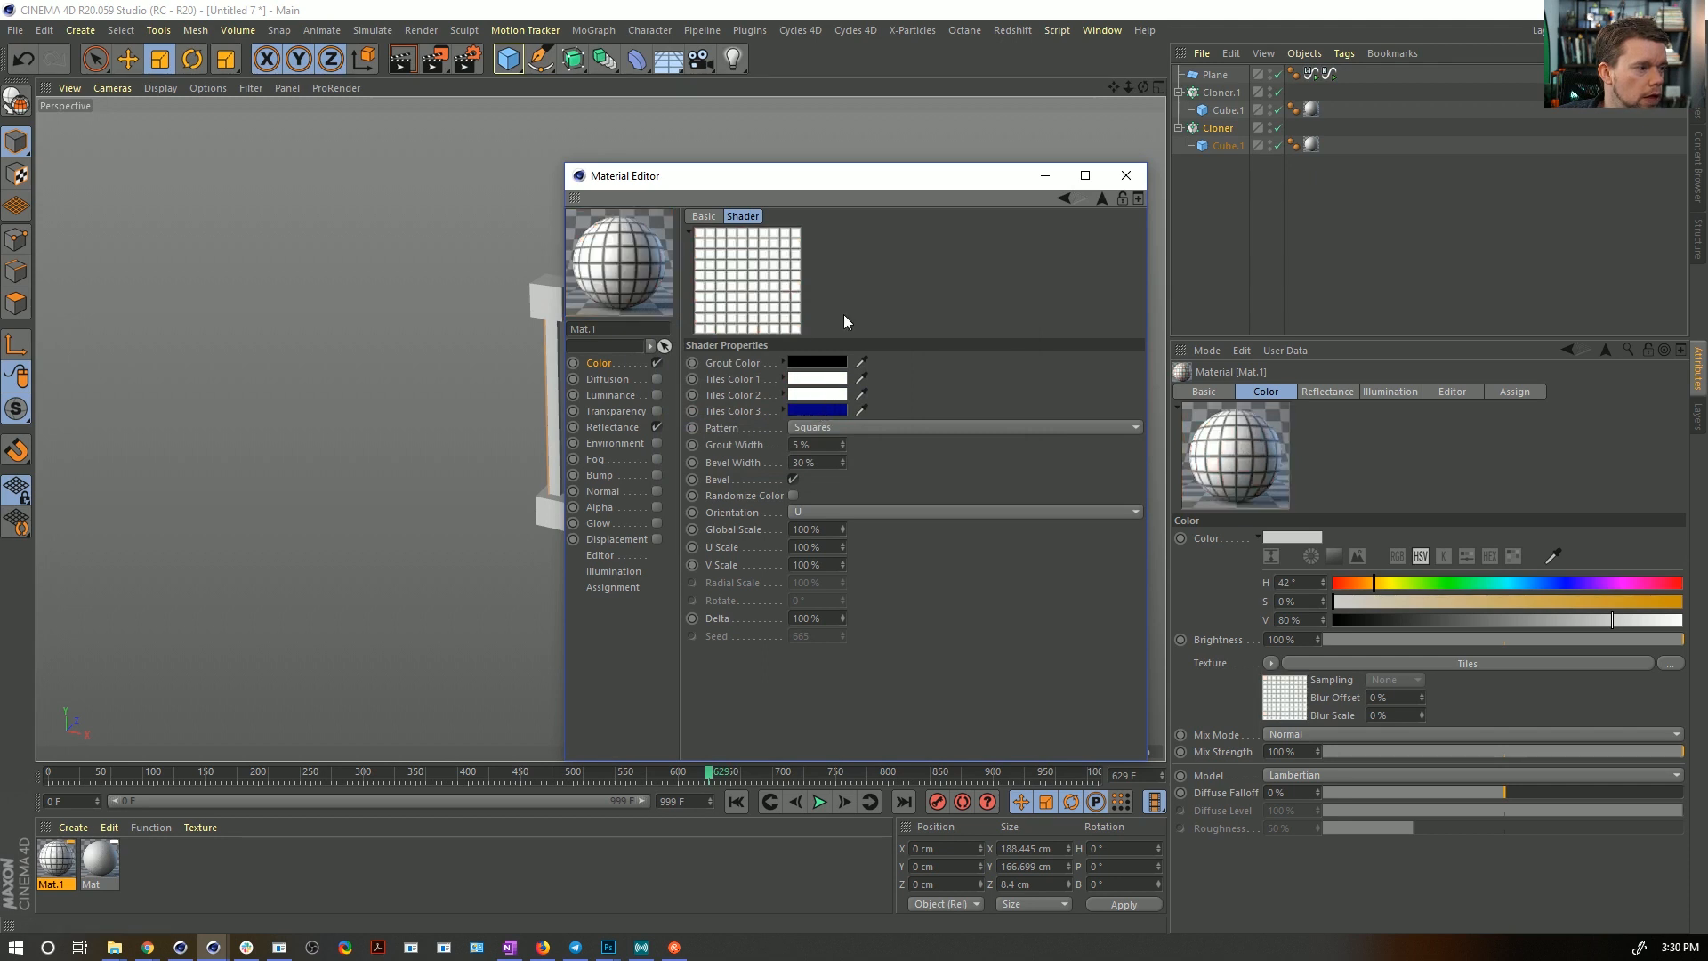
{"action": "left_click", "coordinate": [1125, 177]}
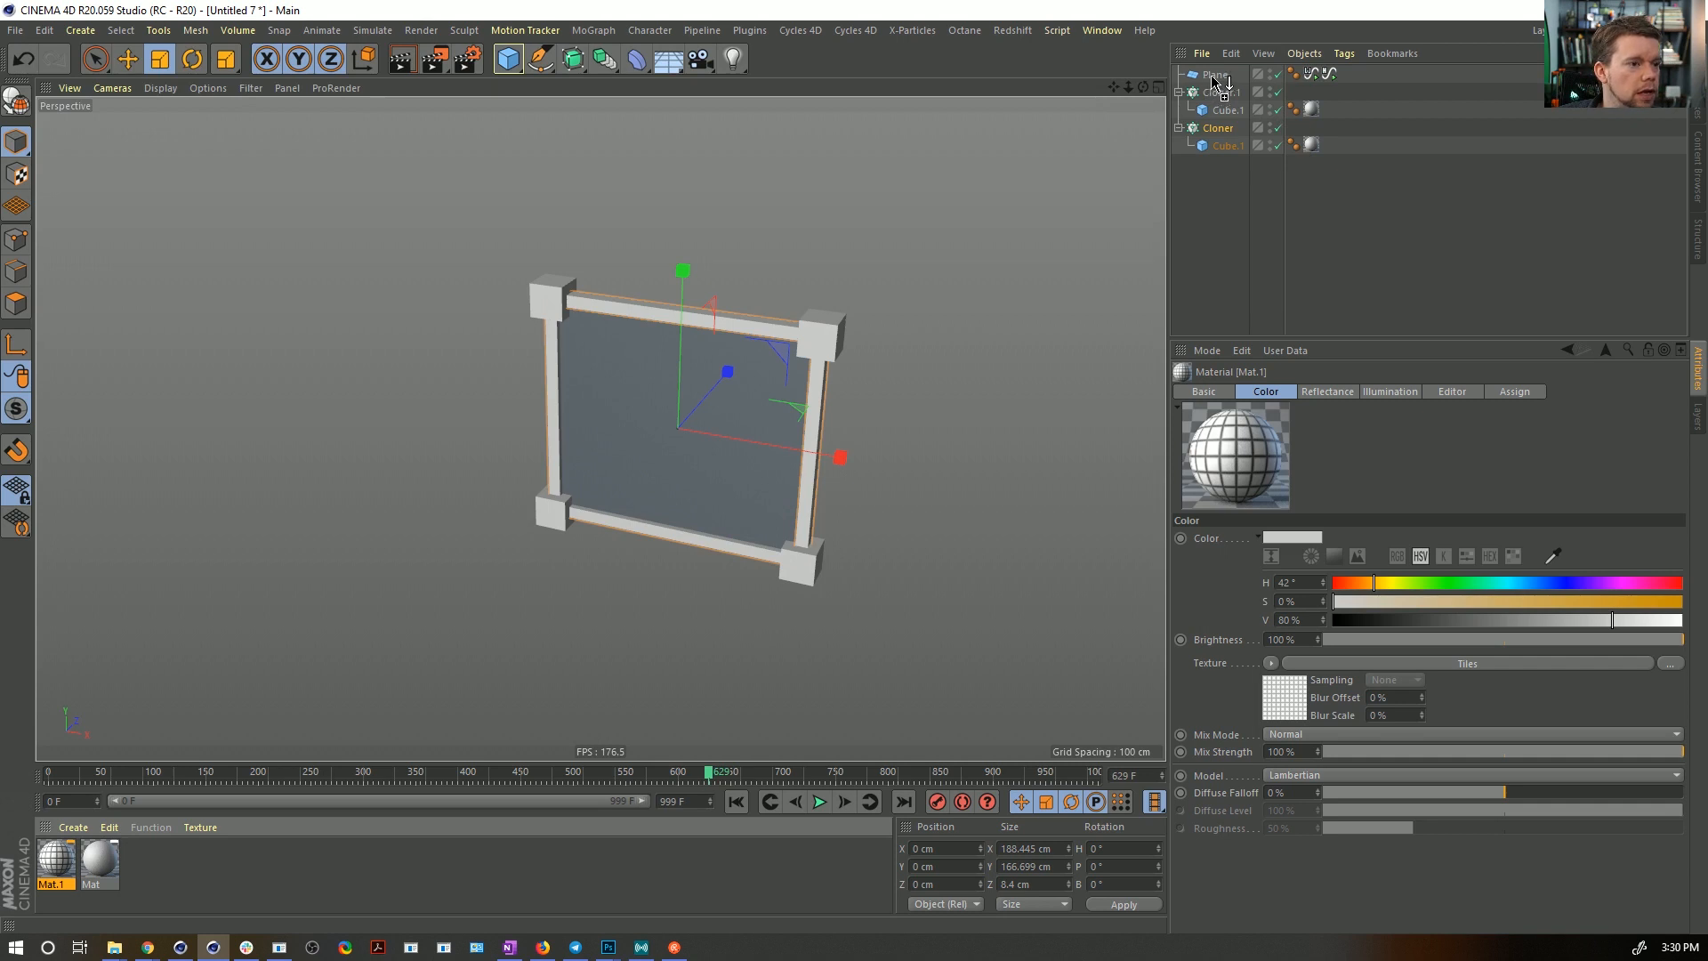
- Apply the tiles material to the plane and, with the animation playing, set the texture projection to Flat
{"action": "left_click_drag", "start_coordinate": [1212, 78], "coordinate": [1211, 76]}
{"action": "left_click_drag", "start_coordinate": [694, 461], "coordinate": [767, 443], "text": "alt"}
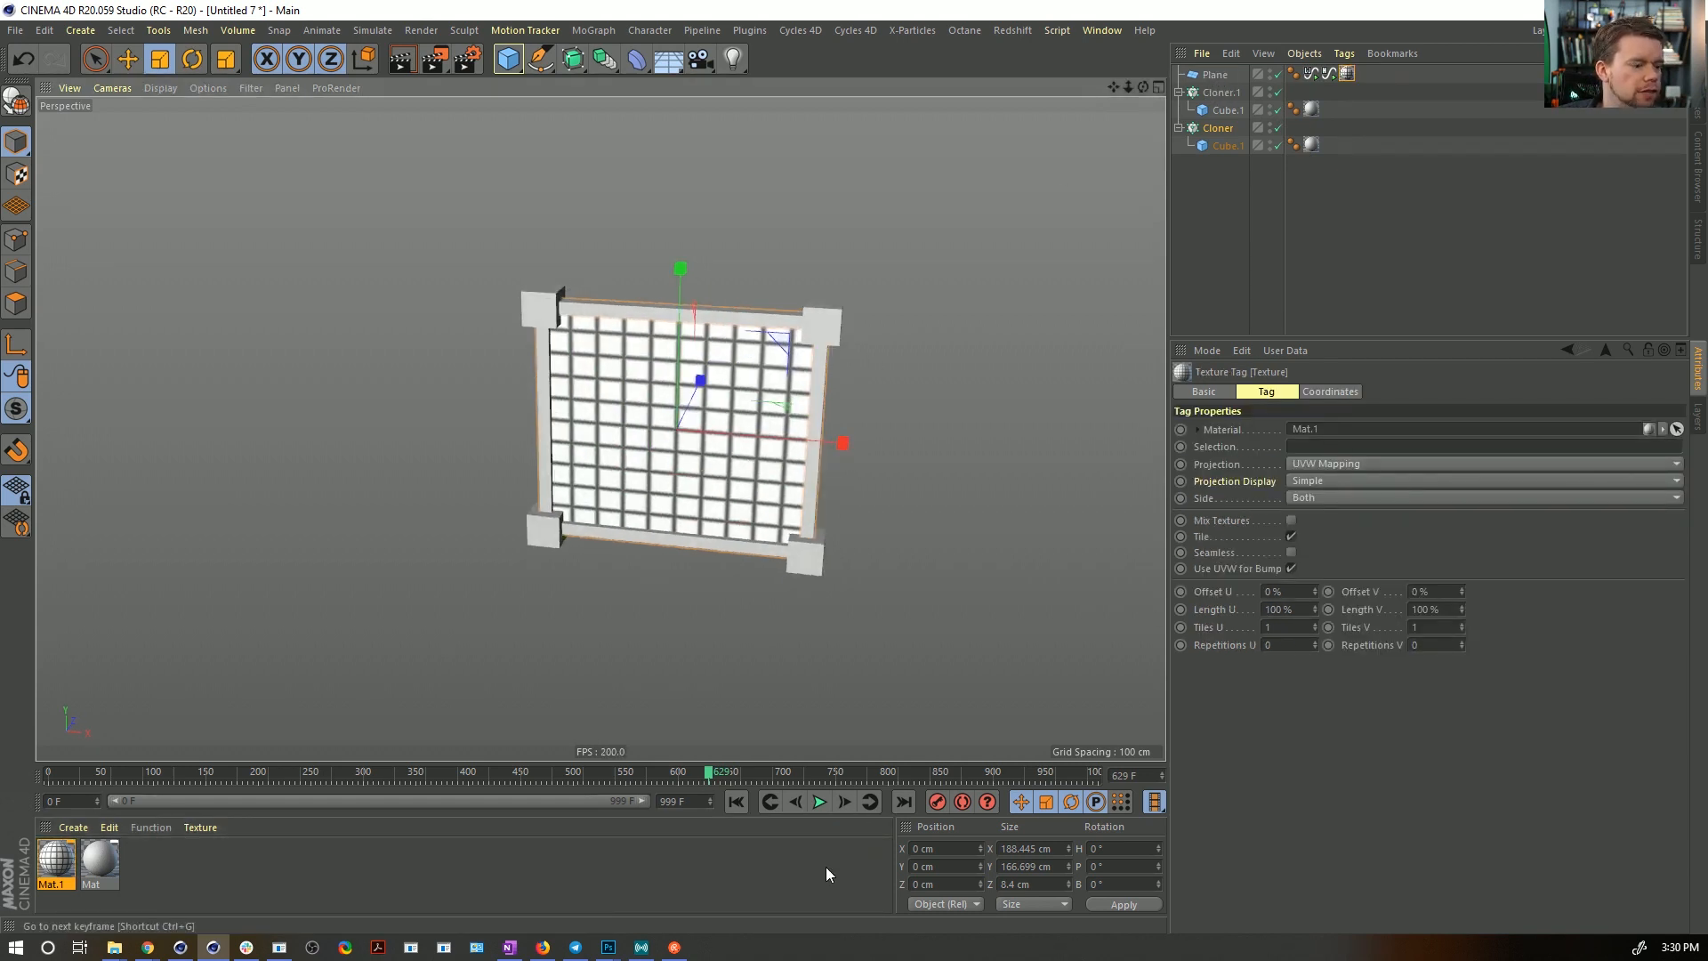
{"action": "left_click", "coordinate": [819, 802]}
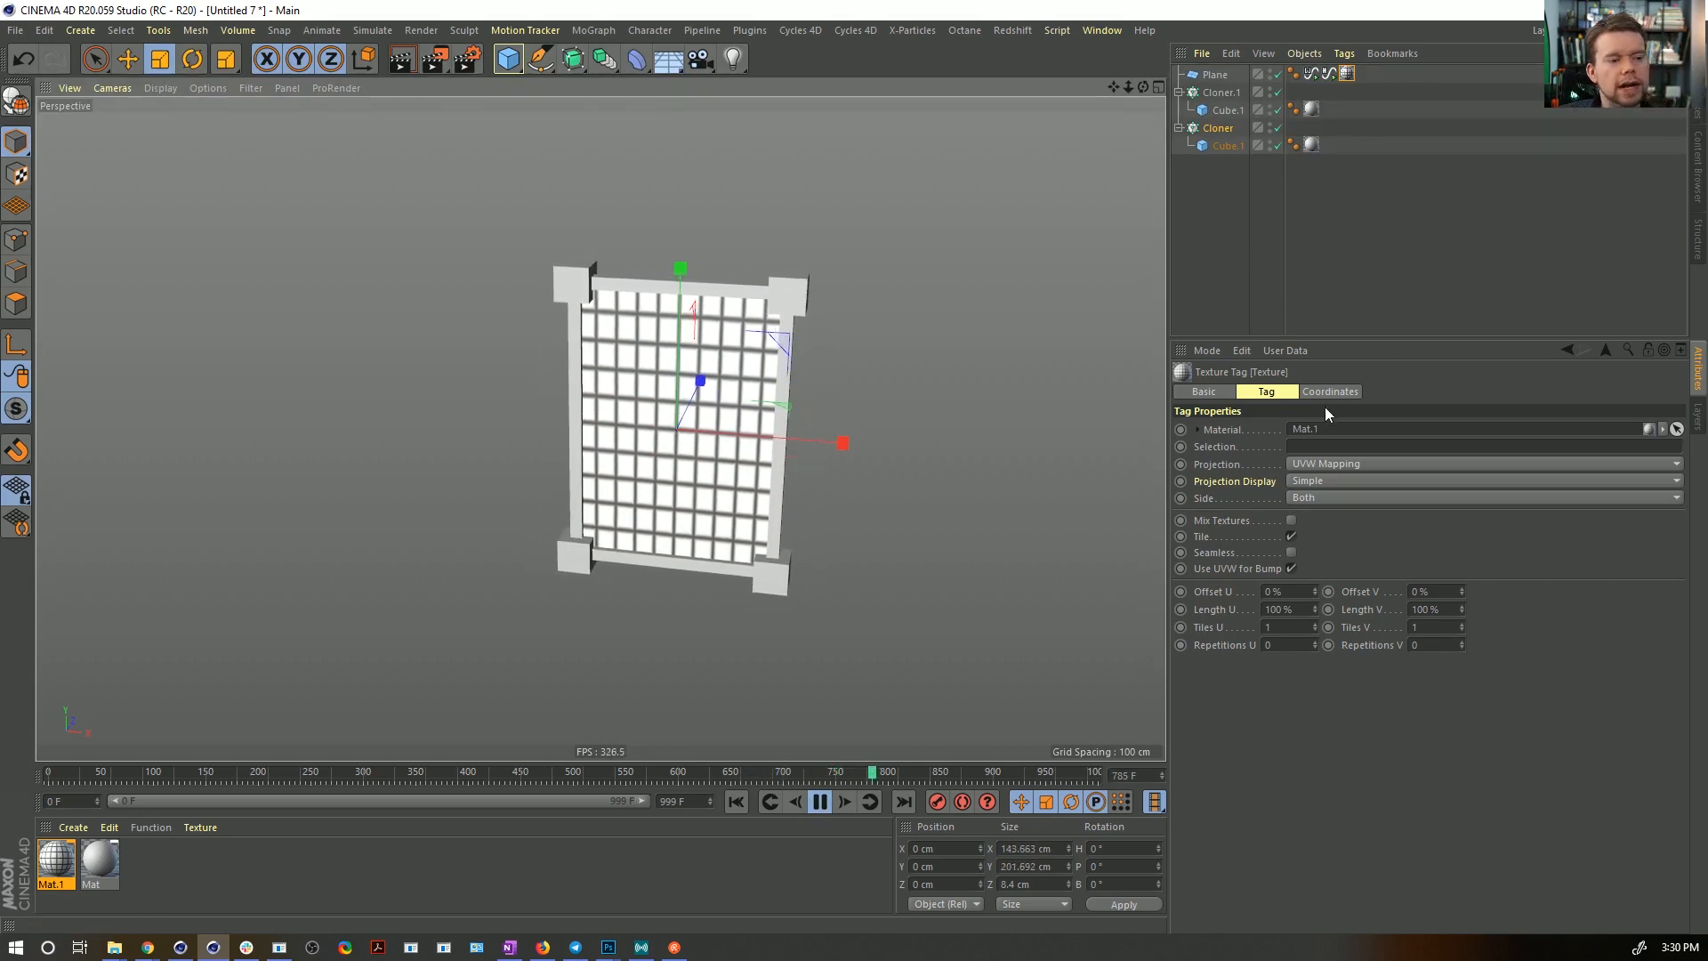
{"action": "left_click", "coordinate": [1314, 465]}
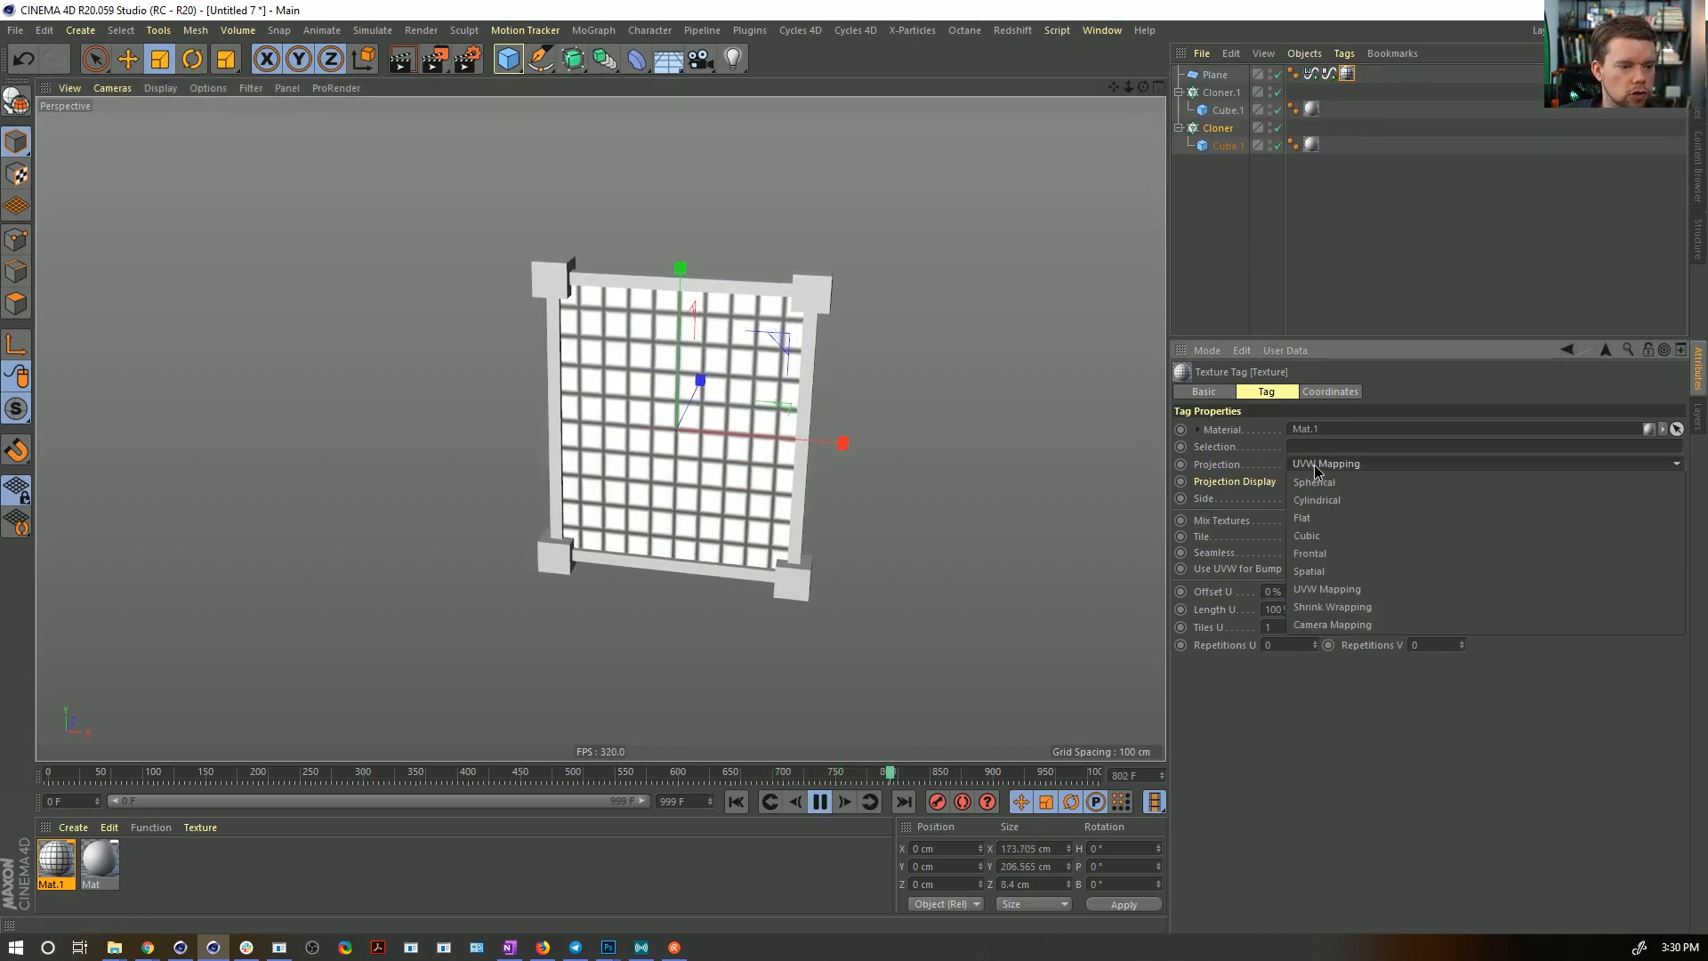
{"action": "left_click", "coordinate": [1331, 519]}
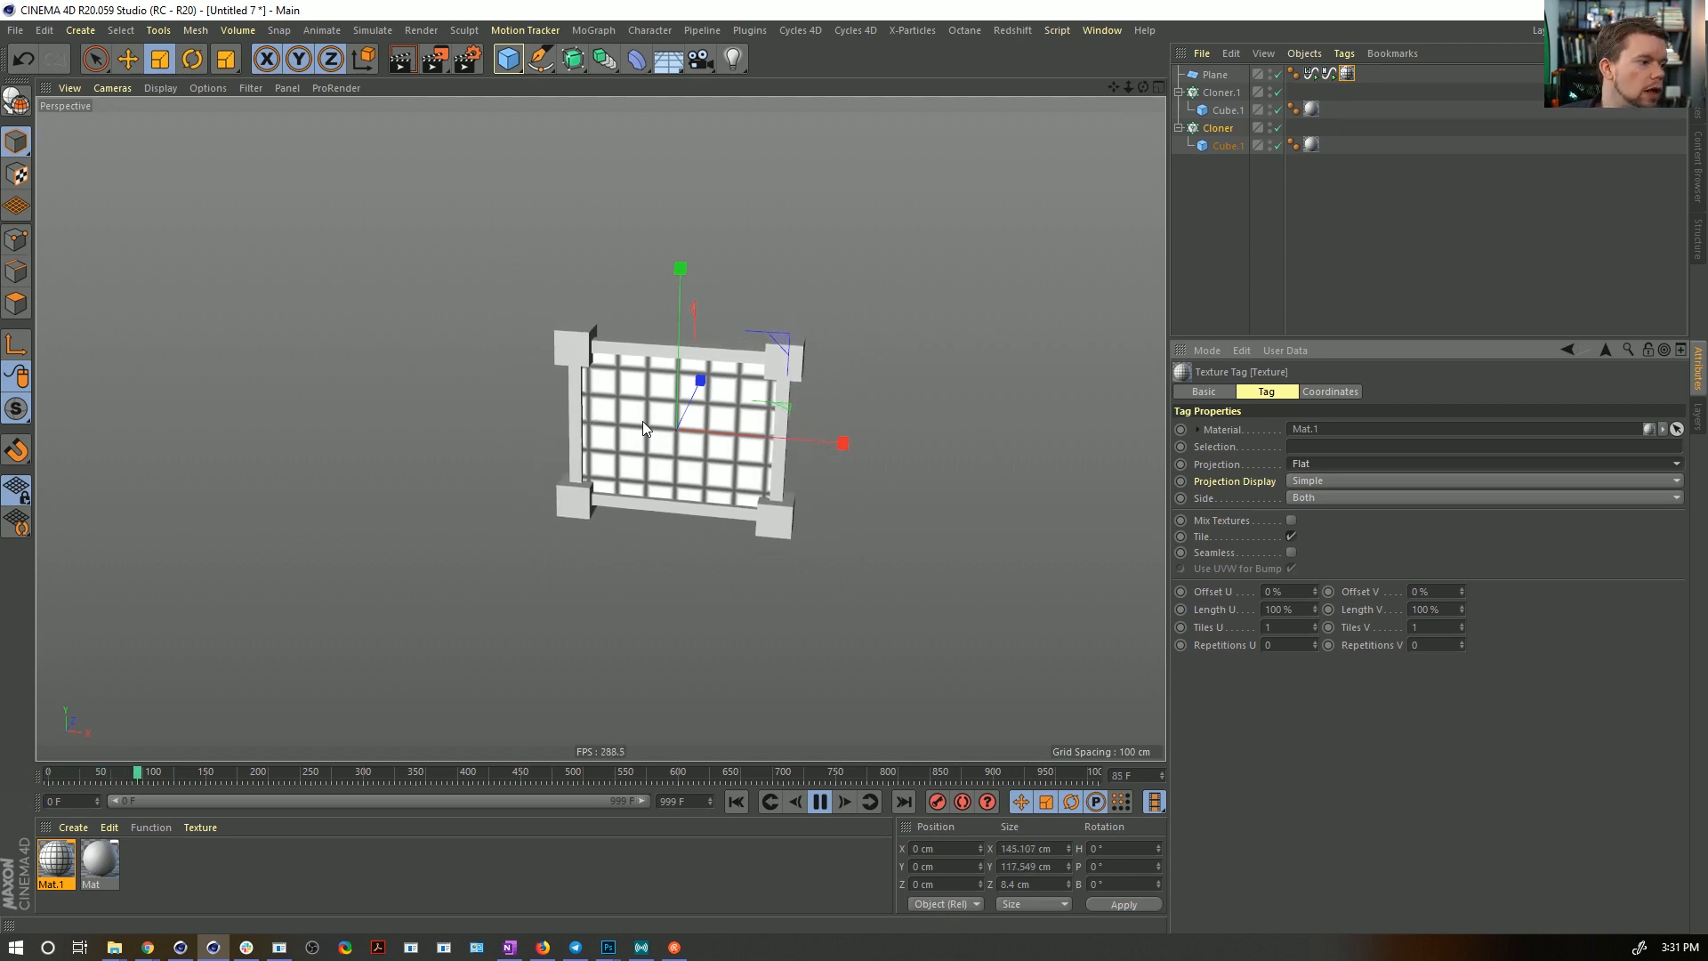
- Stop the animation, return to frame 0, and display the coordinates of the plane's texture tag
{"action": "left_click", "coordinate": [819, 802]}
{"action": "left_click", "coordinate": [736, 801]}
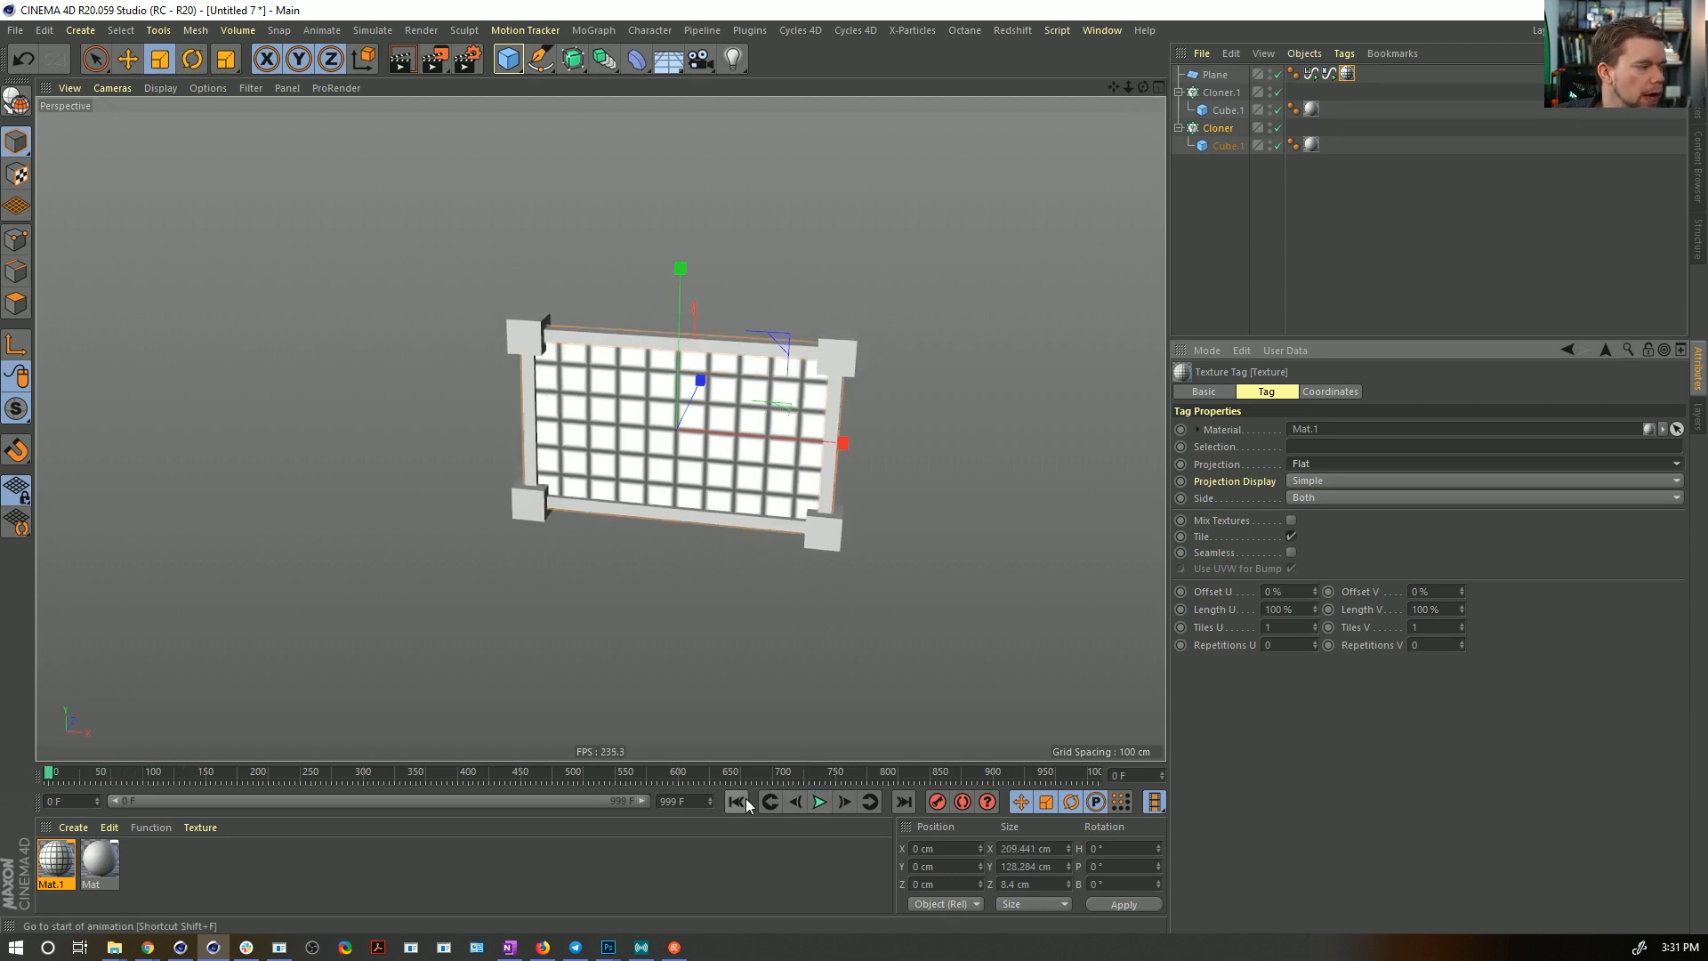
{"action": "left_click", "coordinate": [1212, 75]}
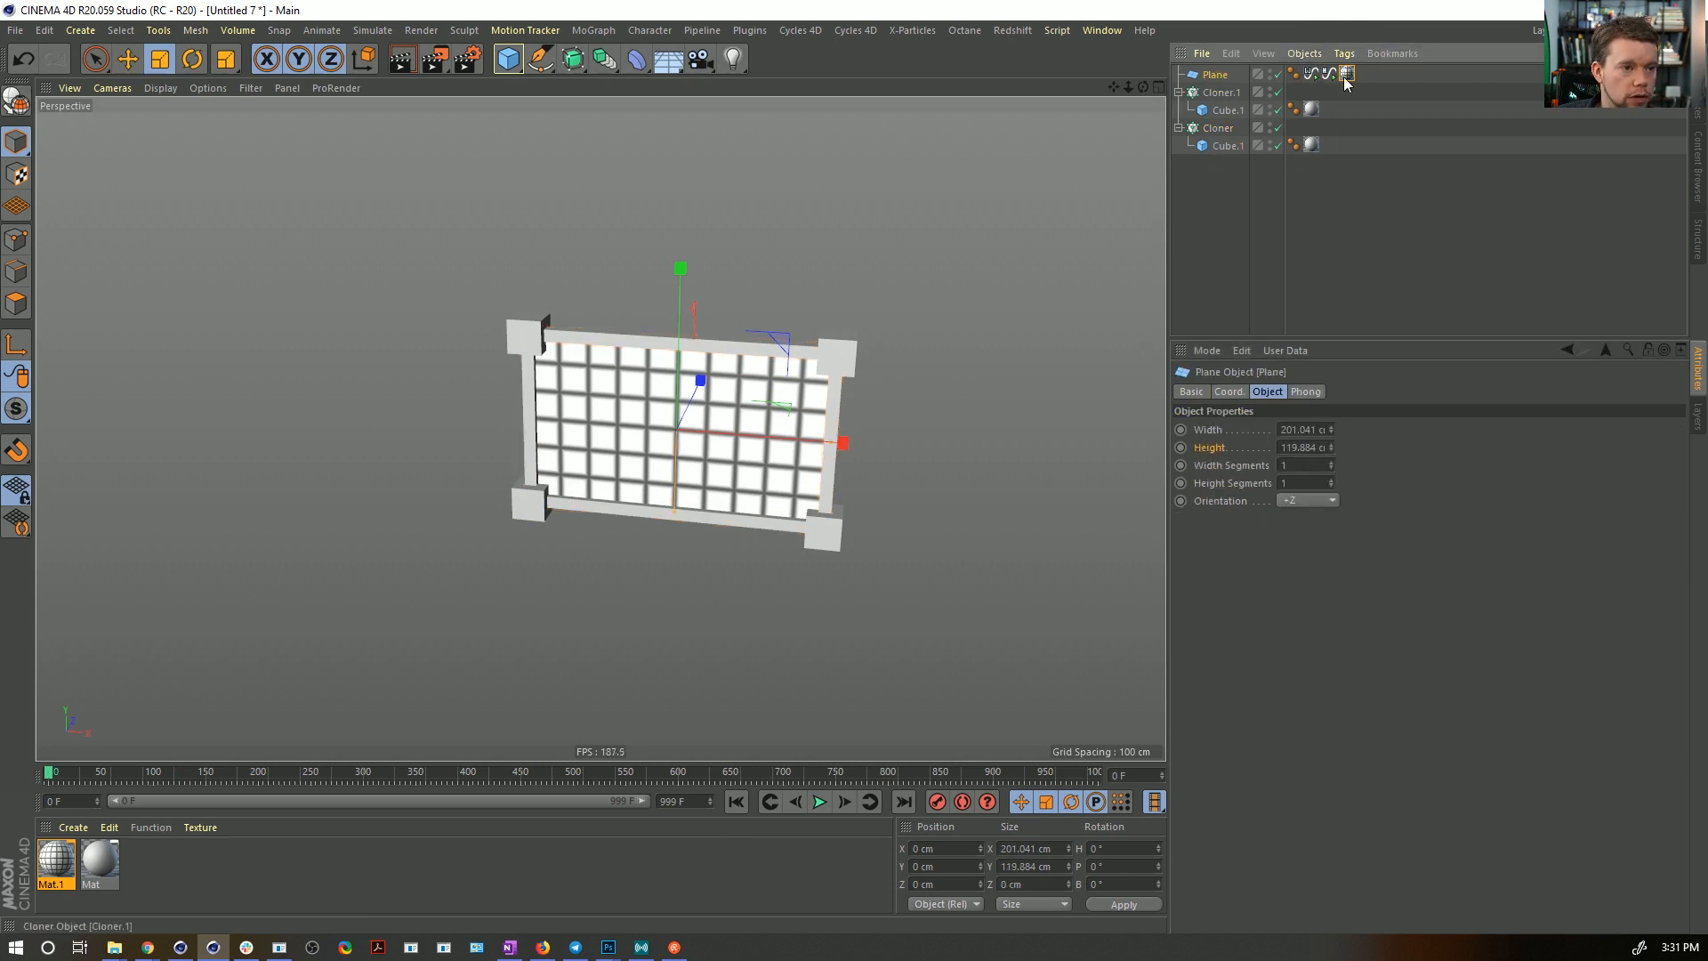
{"action": "left_click", "coordinate": [1347, 74]}
{"action": "left_click", "coordinate": [1339, 393]}
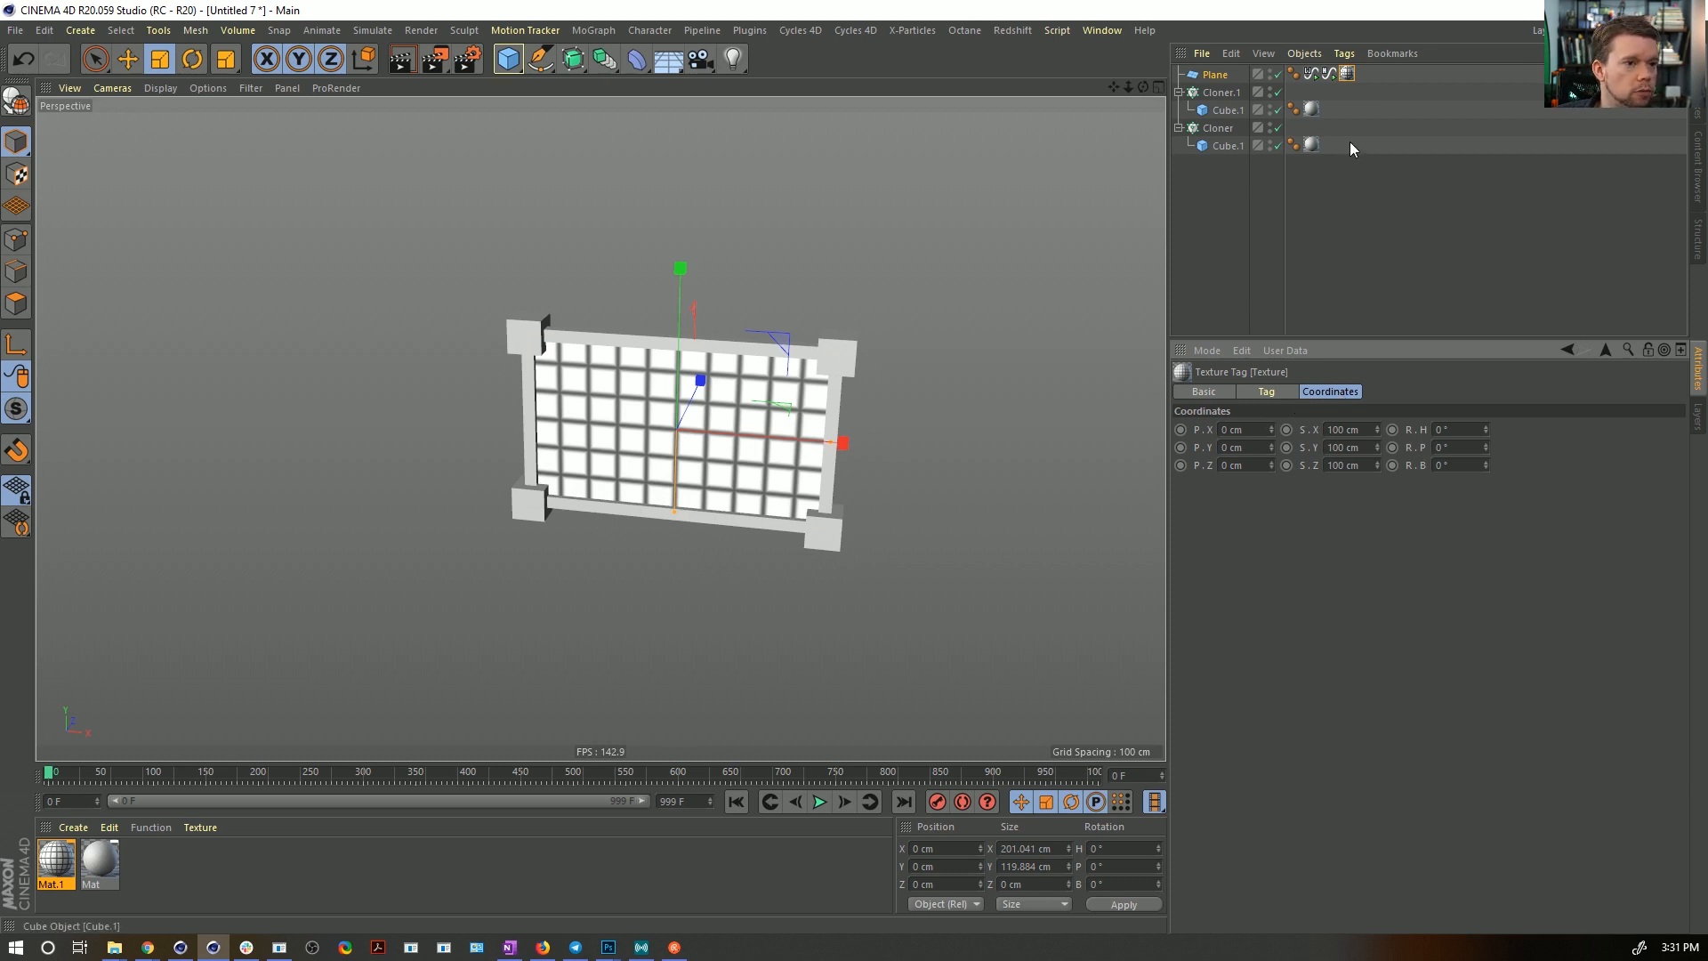
- Add an XPresso tag to the plane
{"action": "right_click", "coordinate": [1213, 76]}
{"action": "mouse_move", "coordinate": [1267, 82]}
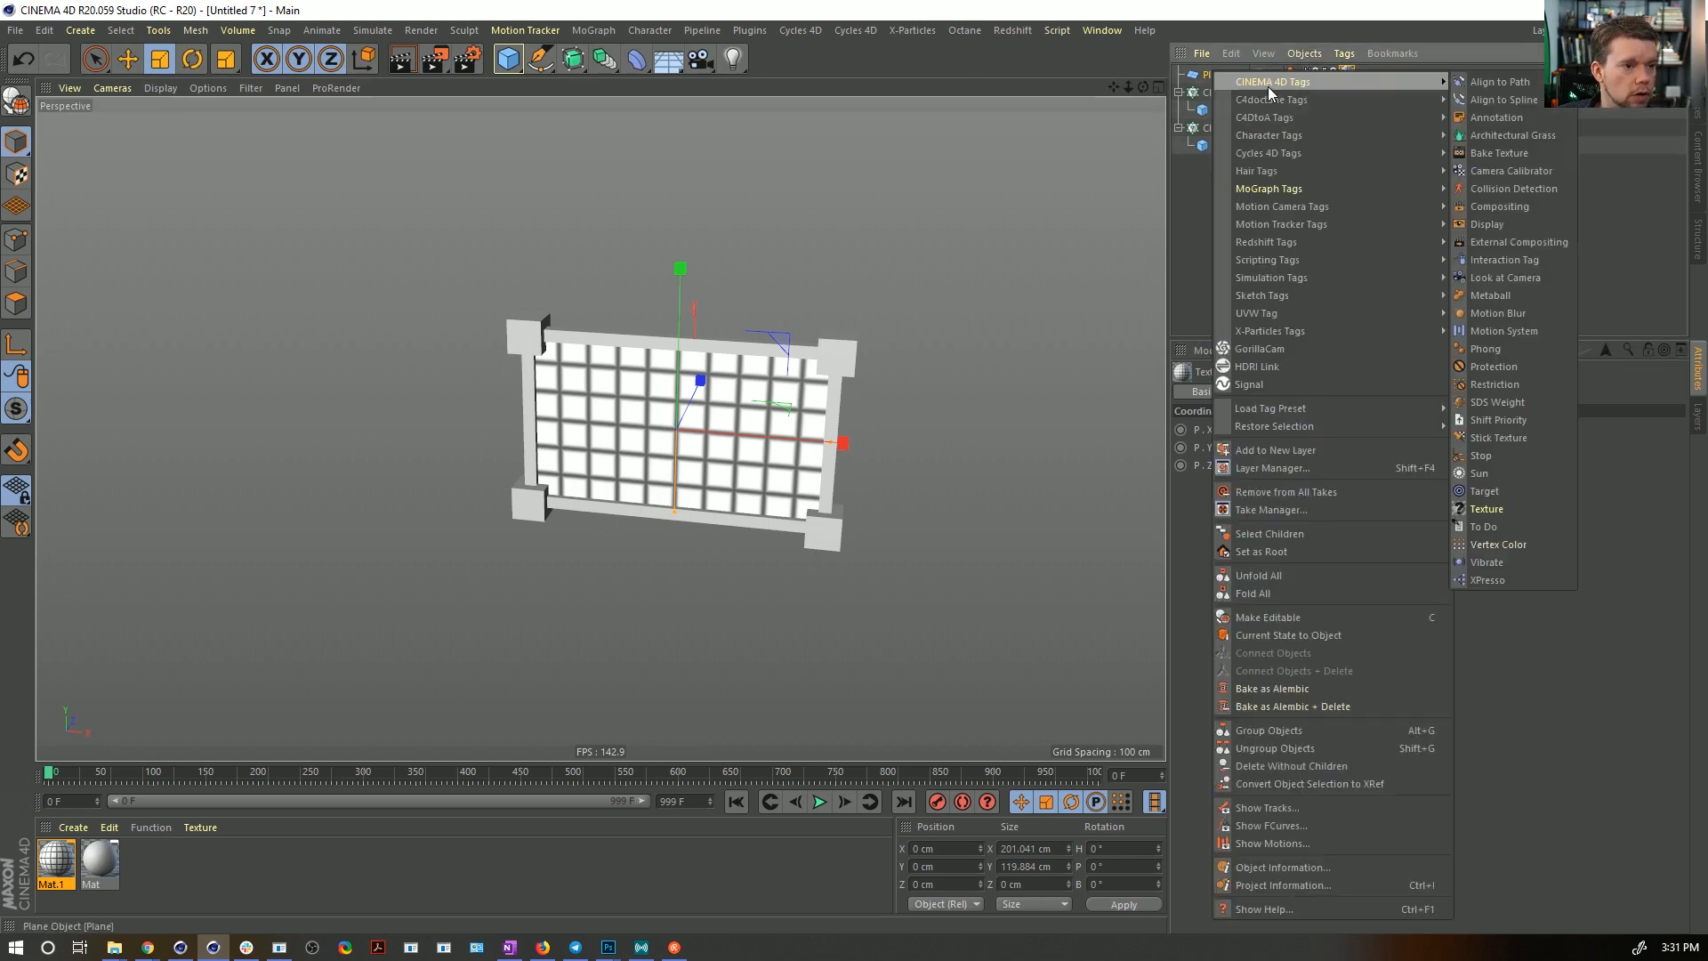
{"action": "left_click", "coordinate": [1483, 580]}
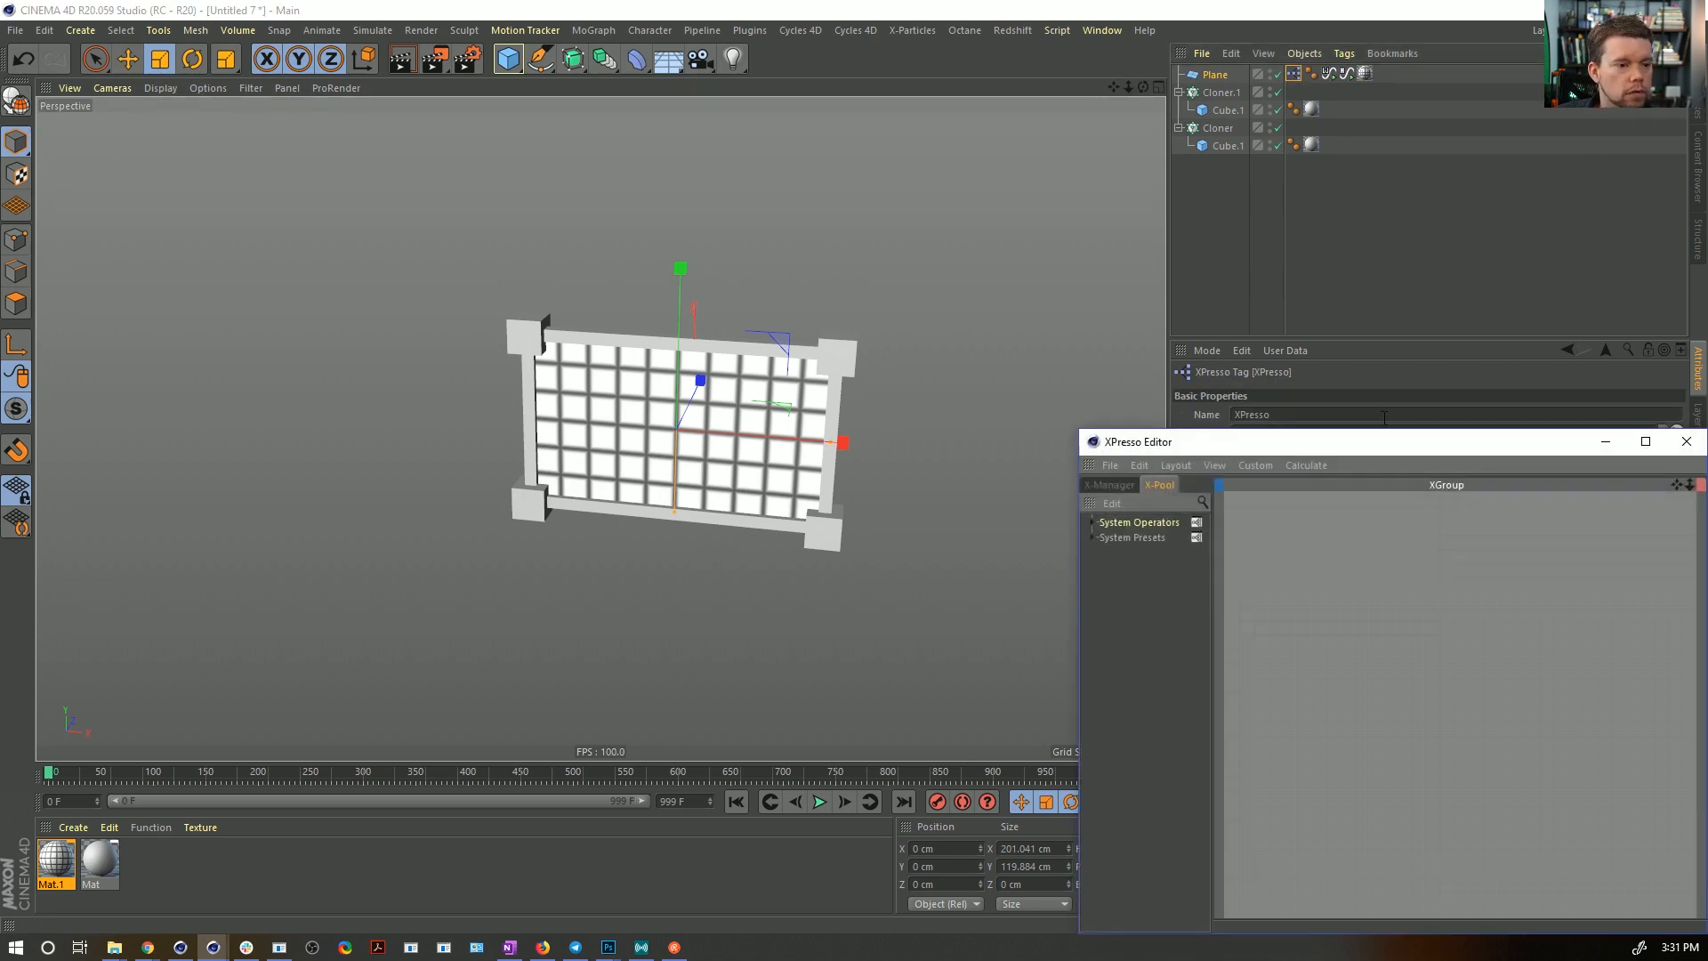
{"action": "left_click_drag", "start_coordinate": [1369, 442], "coordinate": [1244, 397]}
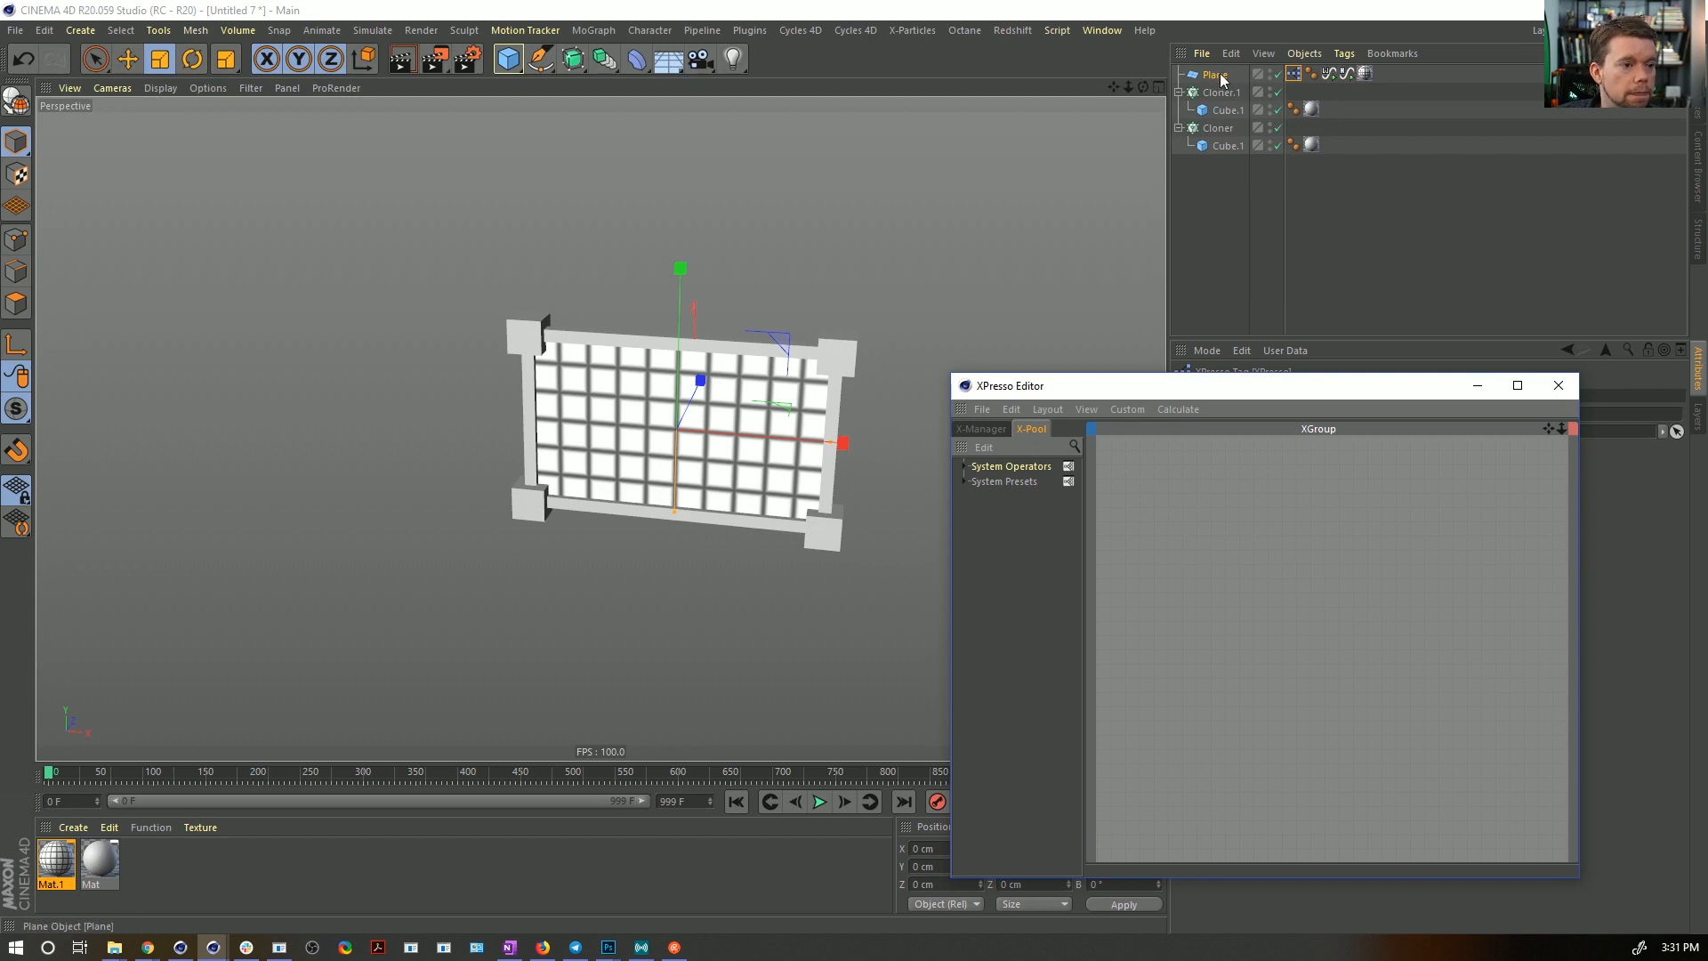
- Add the plane's texture tag as a node in the XPresso graph and show the tag's coordinate settings
{"action": "left_click", "coordinate": [1367, 79]}
{"action": "left_click_drag", "start_coordinate": [1317, 605], "coordinate": [1420, 562]}
{"action": "left_click_drag", "start_coordinate": [1371, 387], "coordinate": [1083, 587]}
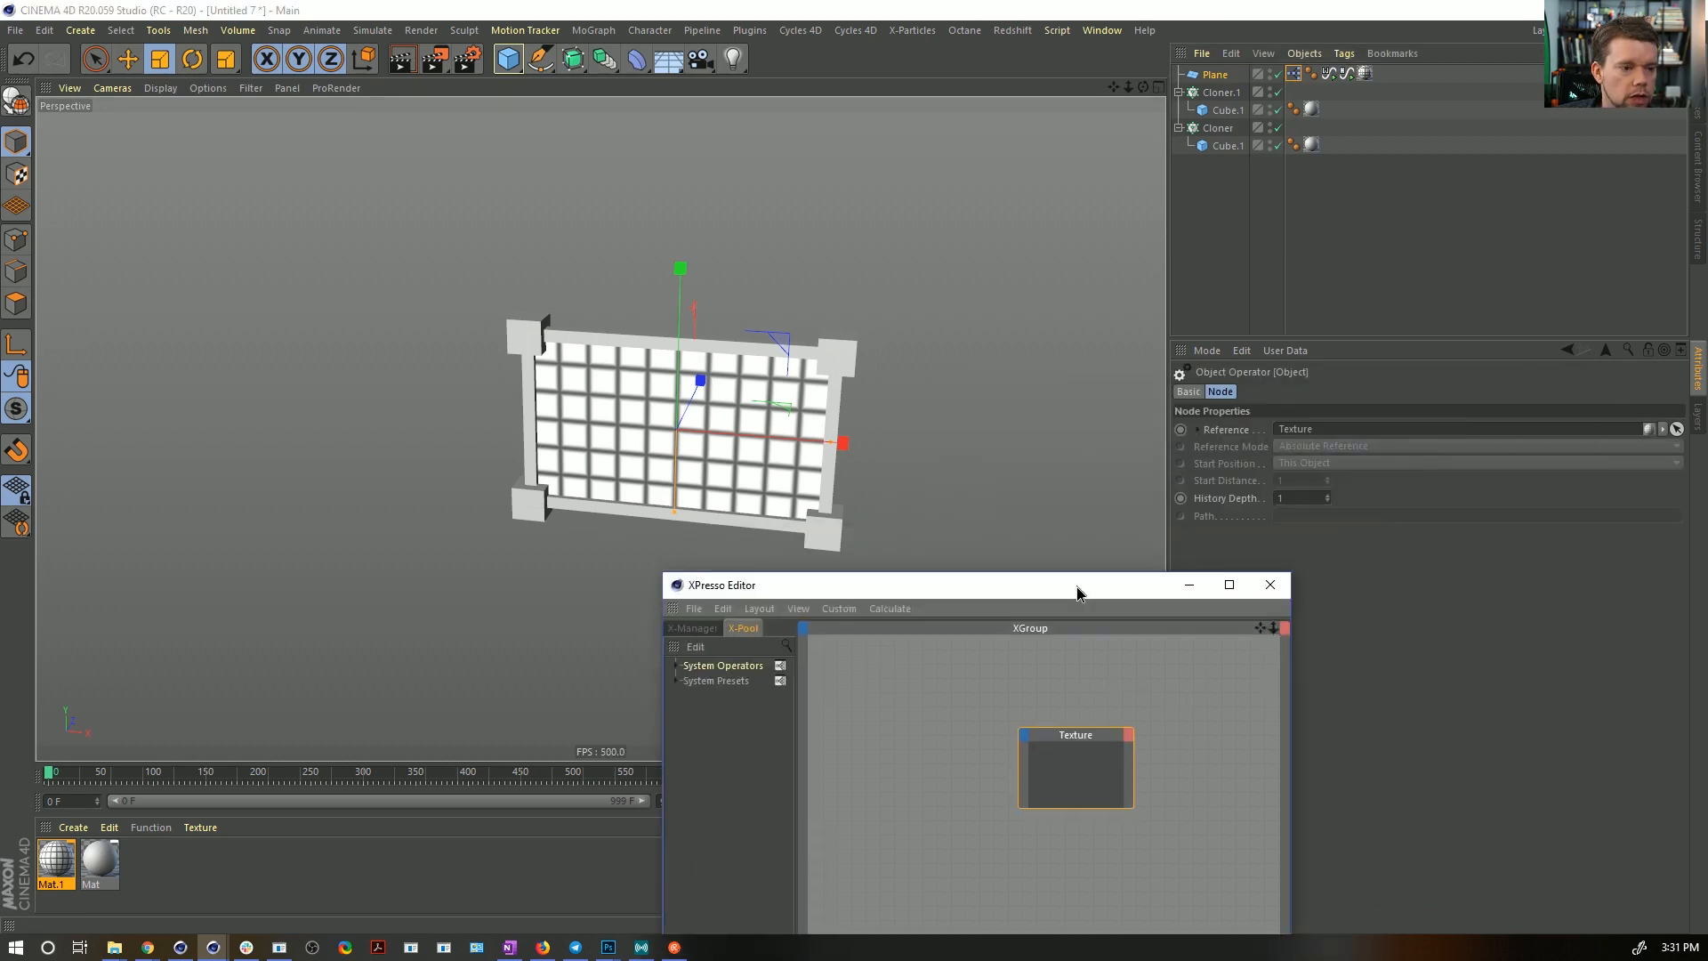
{"action": "left_click", "coordinate": [1345, 76]}
{"action": "left_click", "coordinate": [1365, 74]}
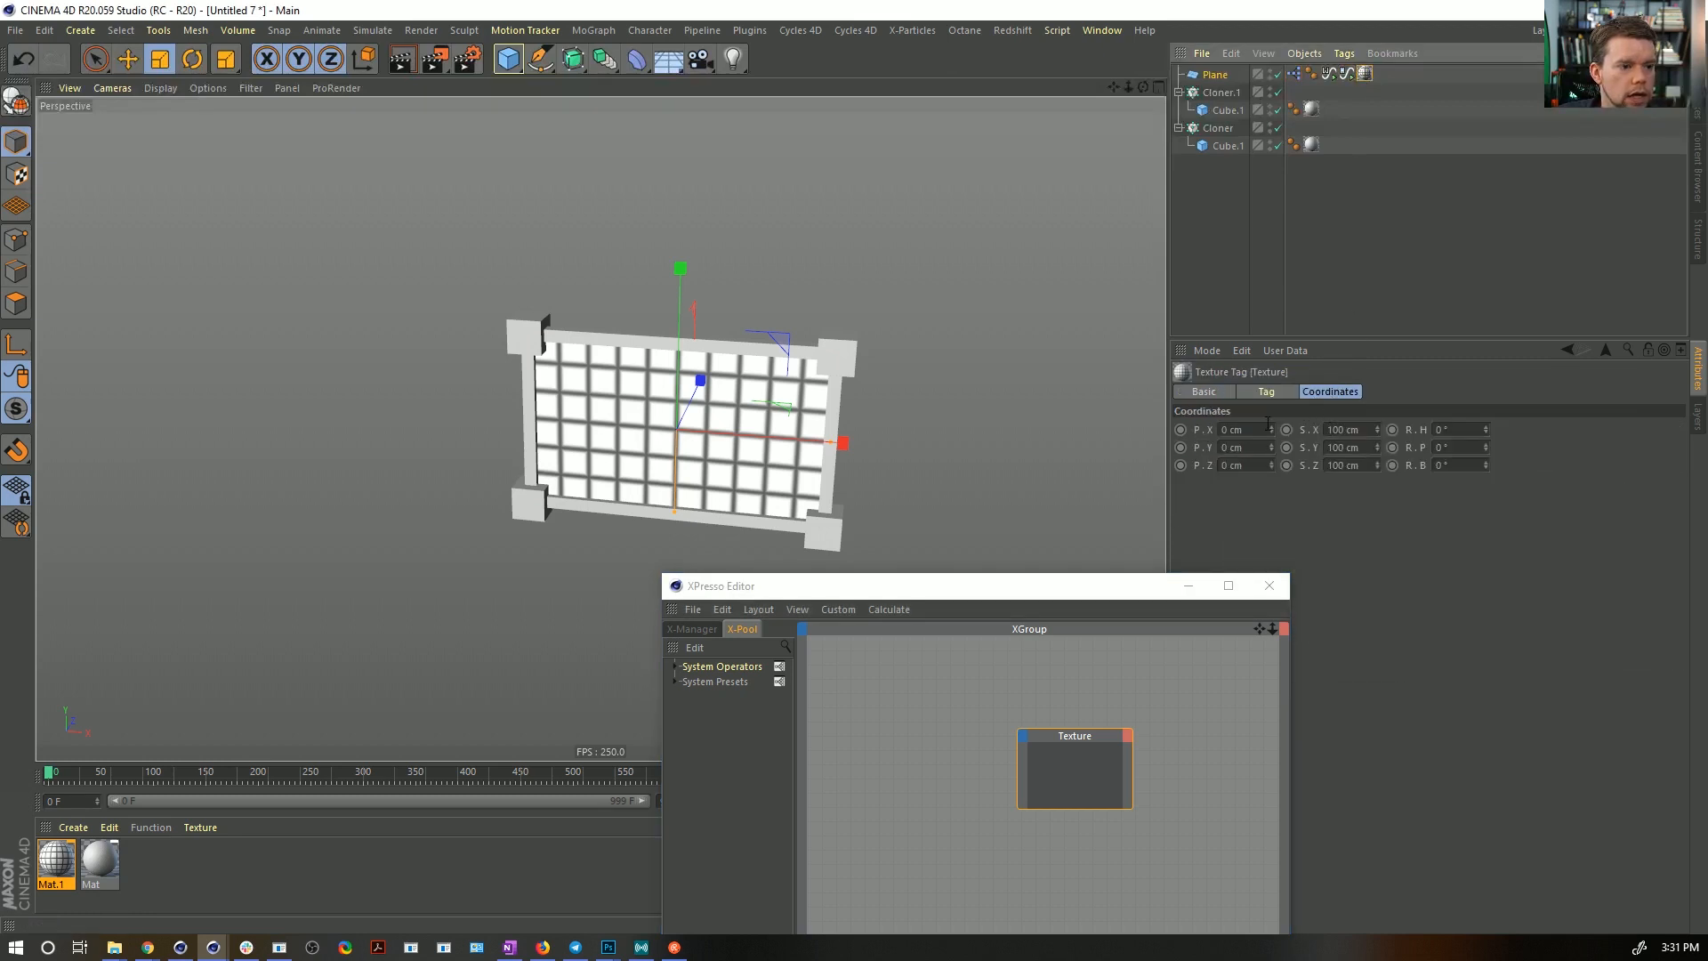
- Try offsetting the texture tag's X position, and undo the offset
{"action": "left_click_drag", "start_coordinate": [1273, 430], "coordinate": [1271, 438]}
{"action": "key", "text": "ctrl+z"}
{"action": "key", "text": "ctrl+z"}
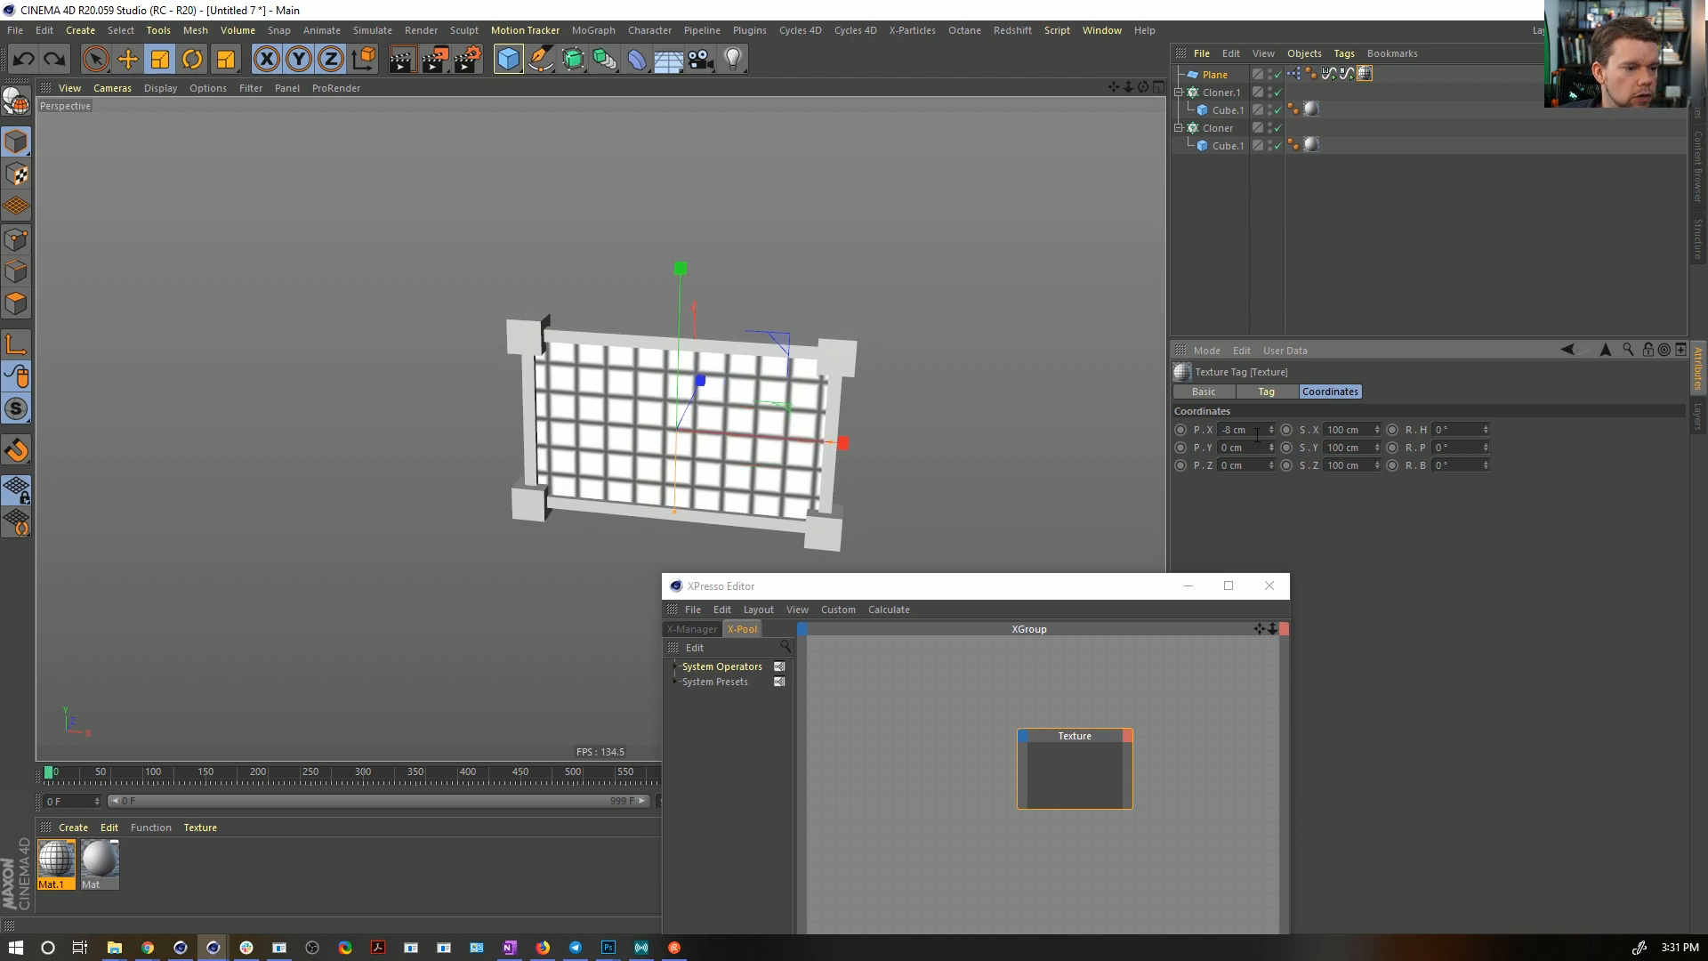
- Give the Texture node Position X and Position Y inputs, and add a Plane node with Width and Height outputs
{"action": "left_click_drag", "start_coordinate": [1024, 787], "coordinate": [1022, 767]}
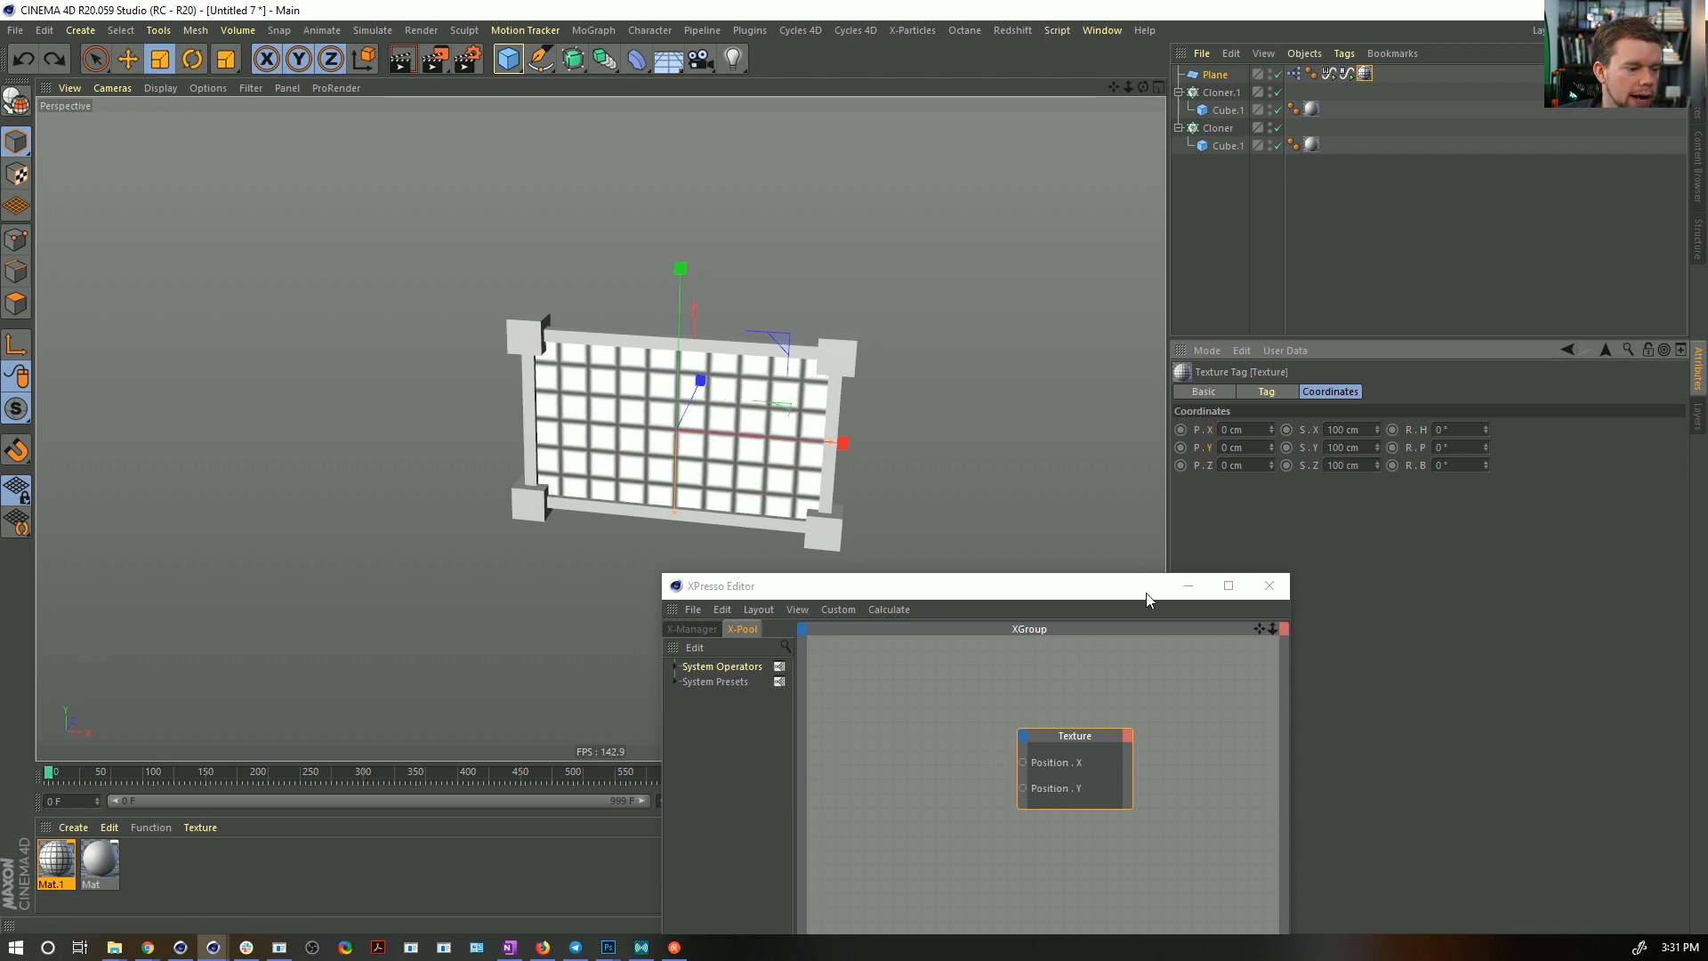
{"action": "left_click_drag", "start_coordinate": [1214, 78], "coordinate": [921, 734]}
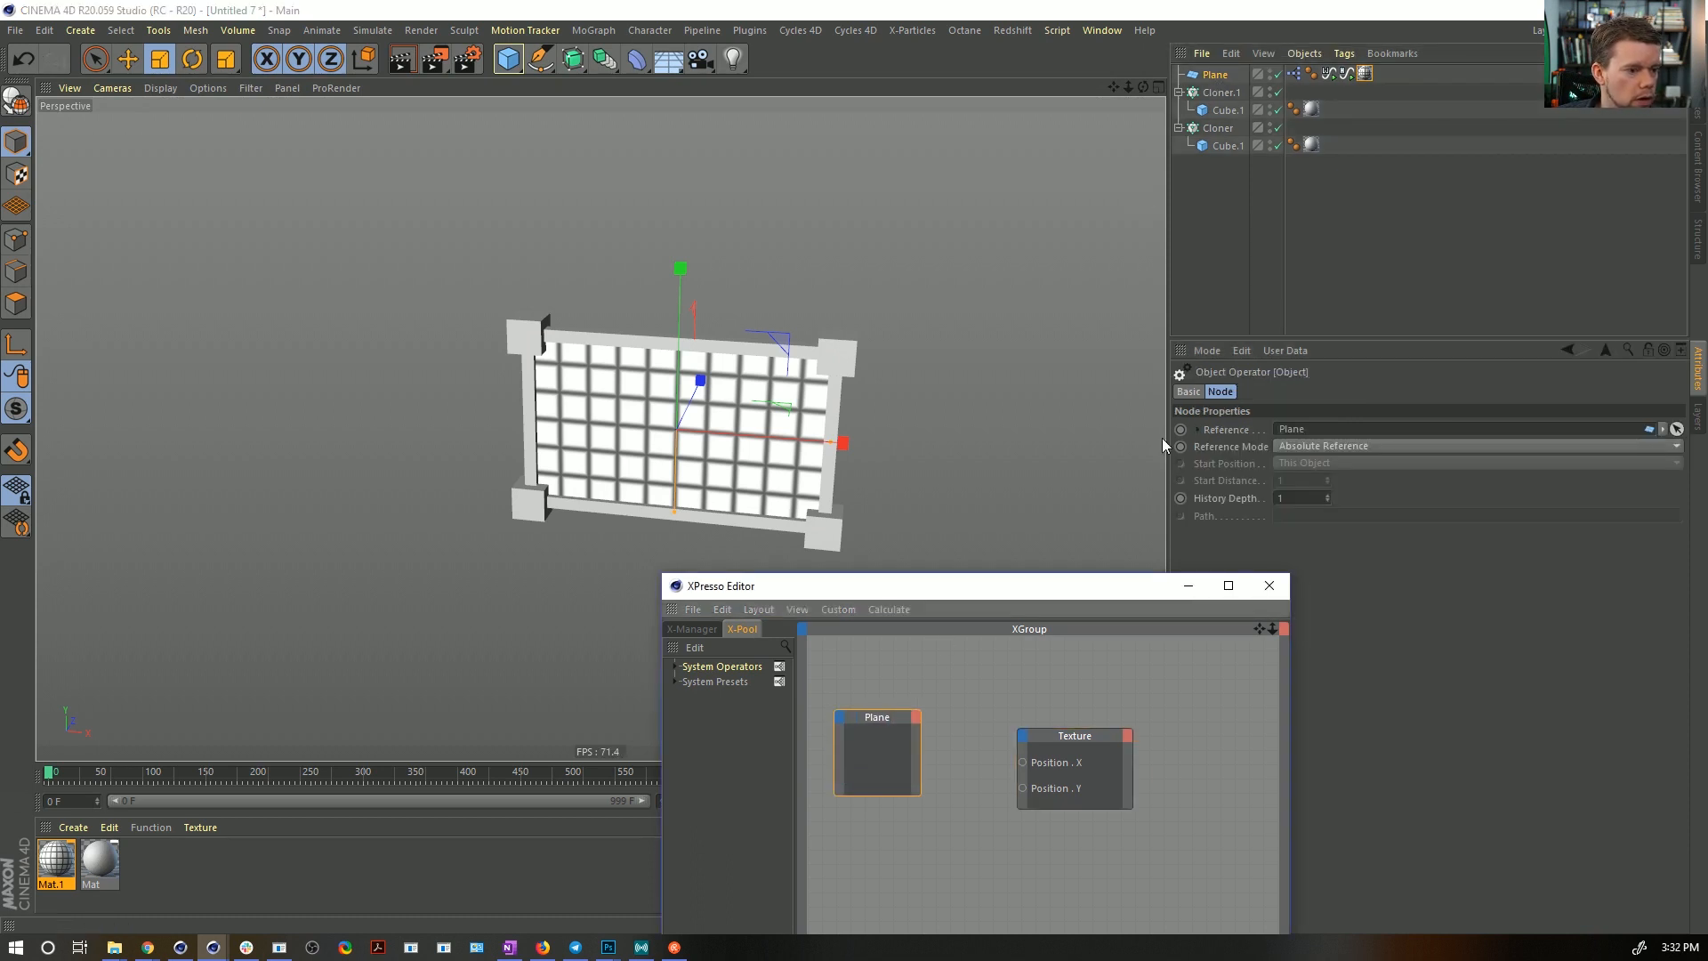
{"action": "left_click", "coordinate": [1214, 76]}
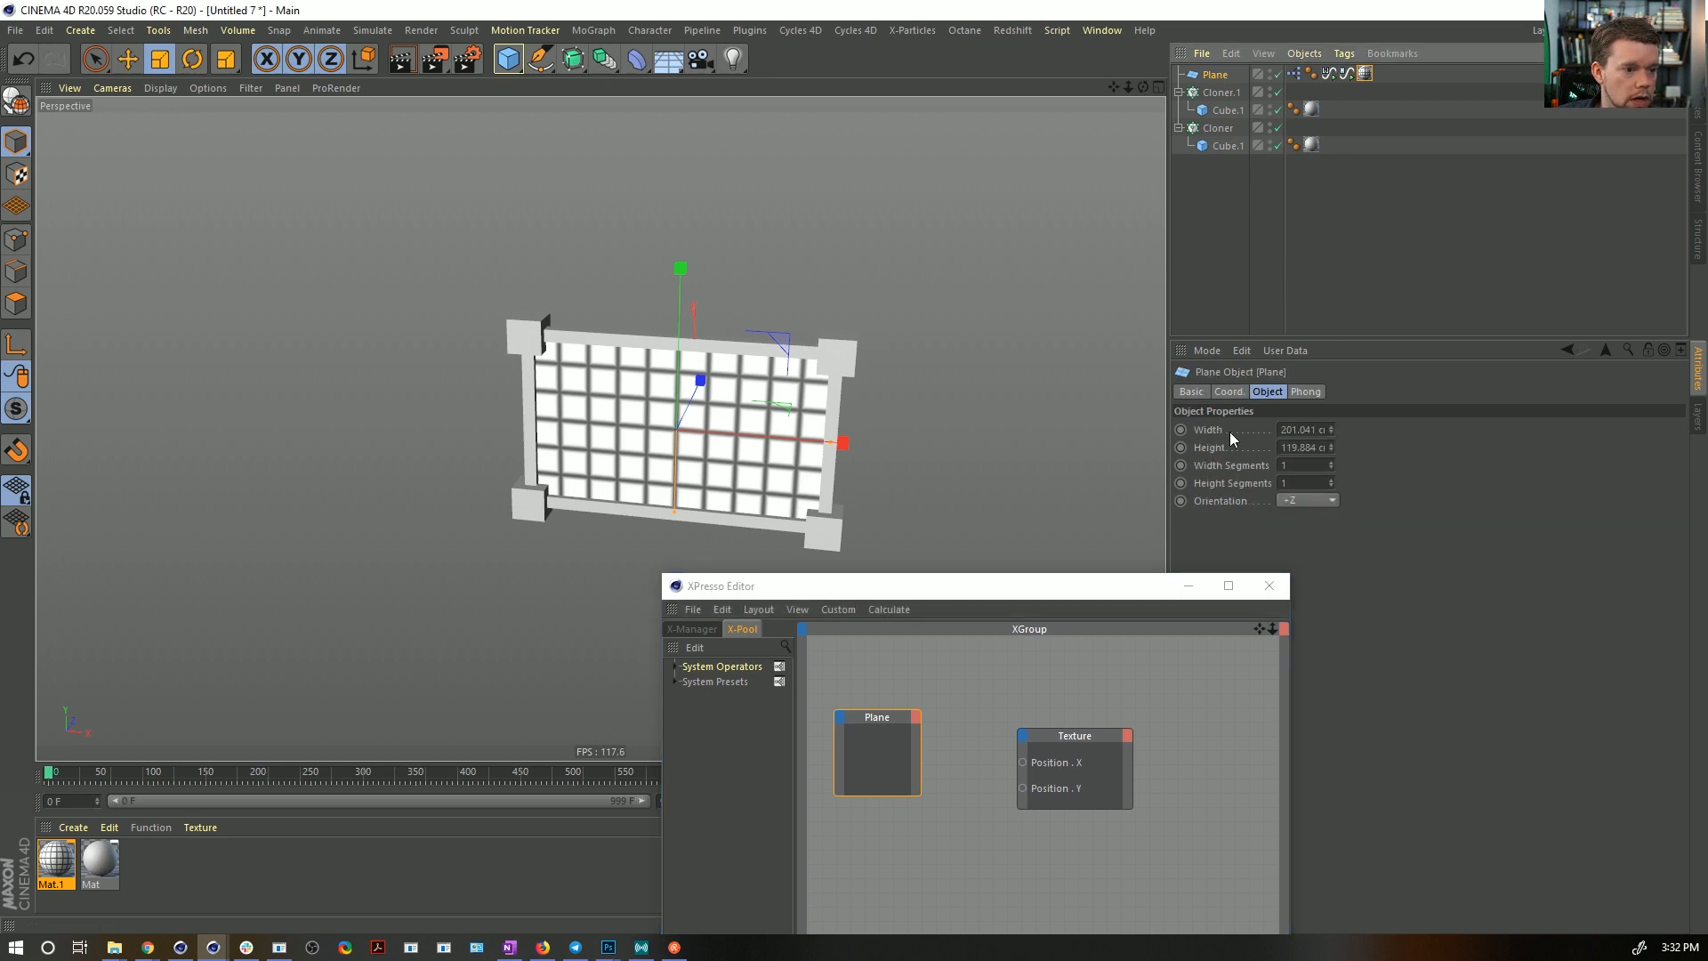
{"action": "left_click_drag", "start_coordinate": [1215, 430], "coordinate": [914, 777]}
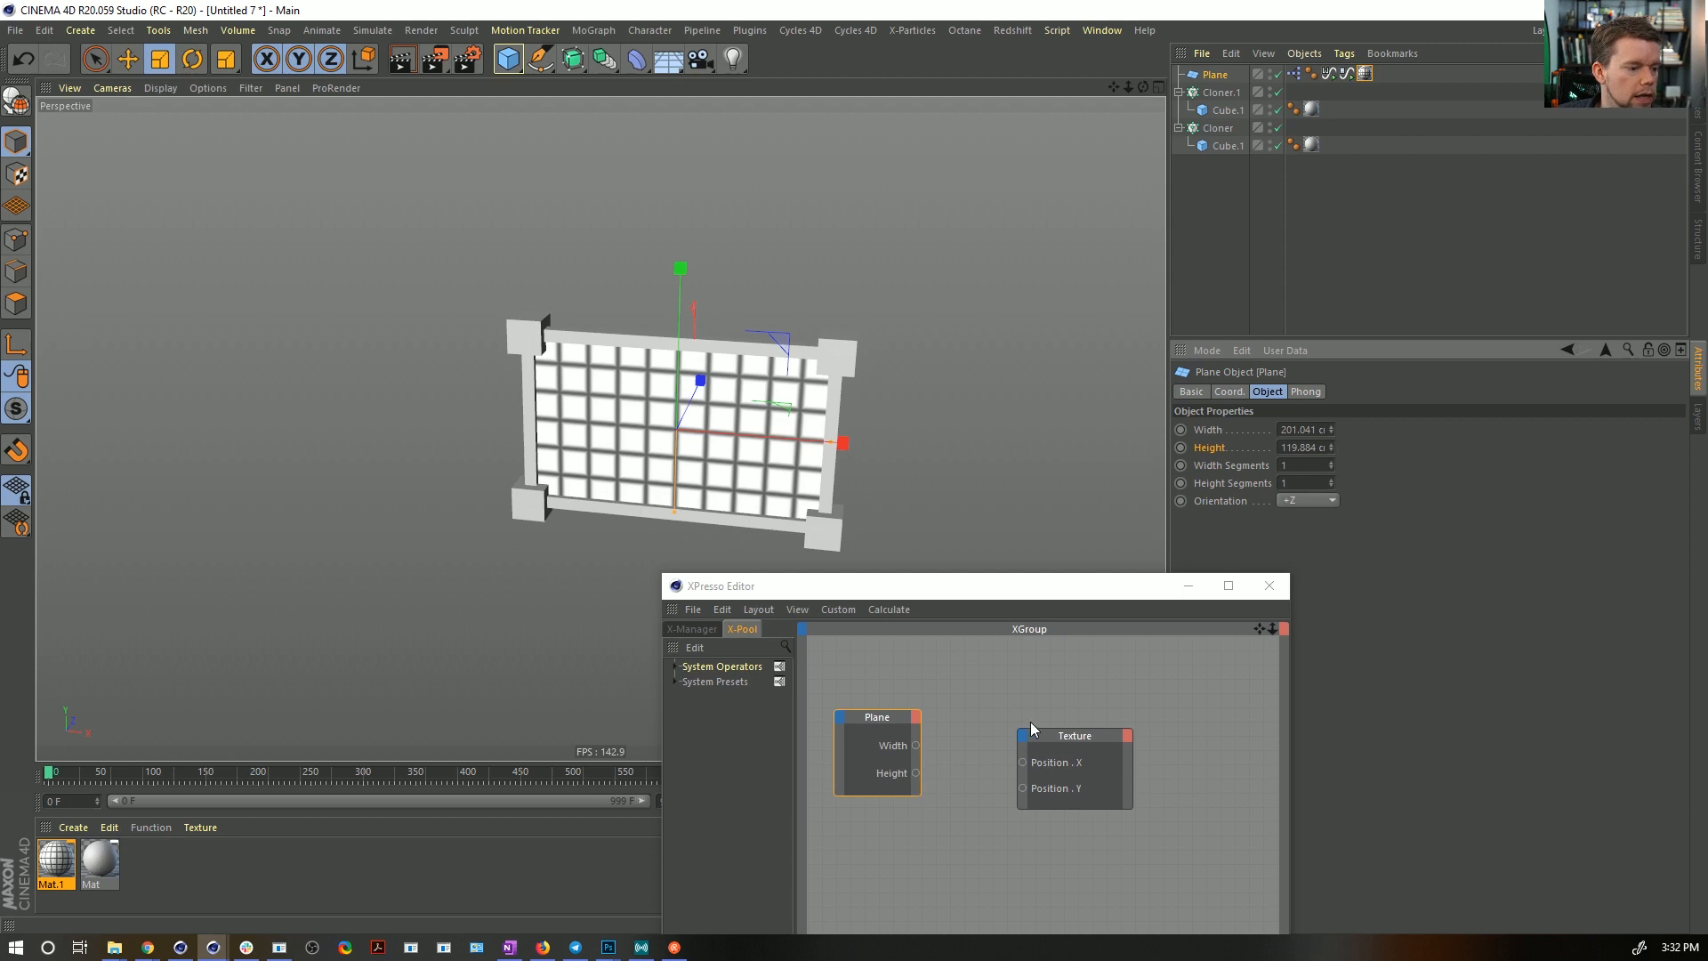
- Connect the plane's Width to the texture's Position X and its Height to Position Y, and play the animation
{"action": "left_click_drag", "start_coordinate": [1045, 738], "coordinate": [1109, 757]}
{"action": "left_click_drag", "start_coordinate": [915, 744], "coordinate": [1073, 779]}
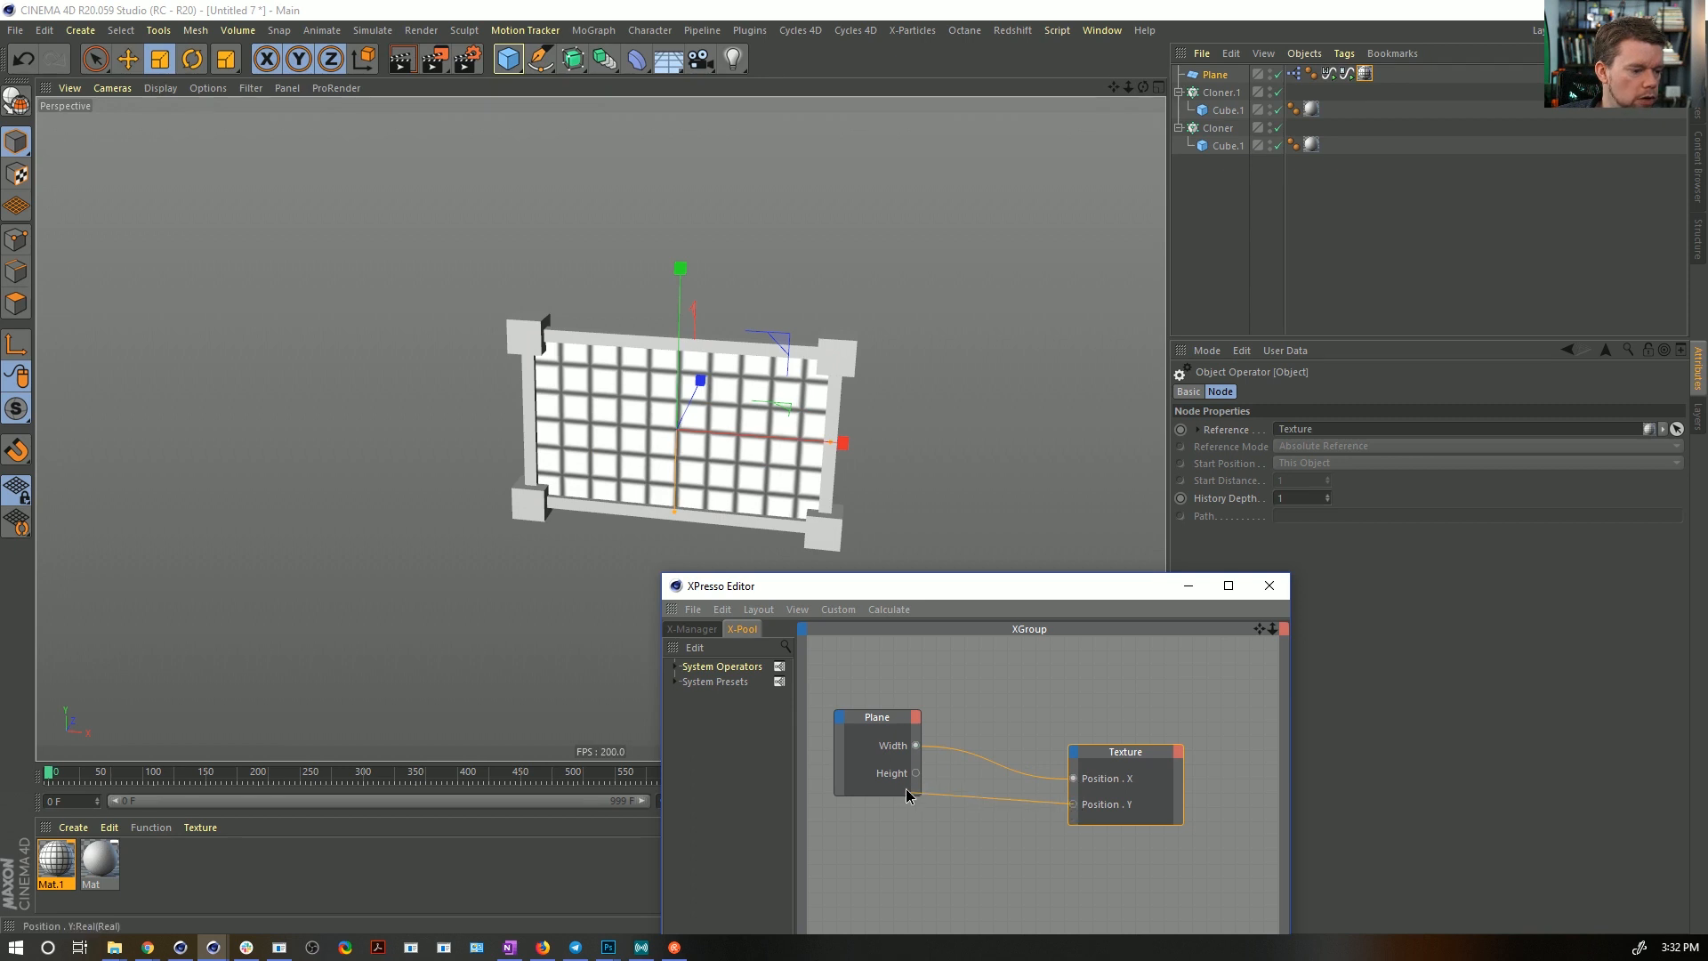
{"action": "left_click_drag", "start_coordinate": [920, 780], "coordinate": [917, 774]}
{"action": "left_click_drag", "start_coordinate": [904, 601], "coordinate": [1285, 558]}
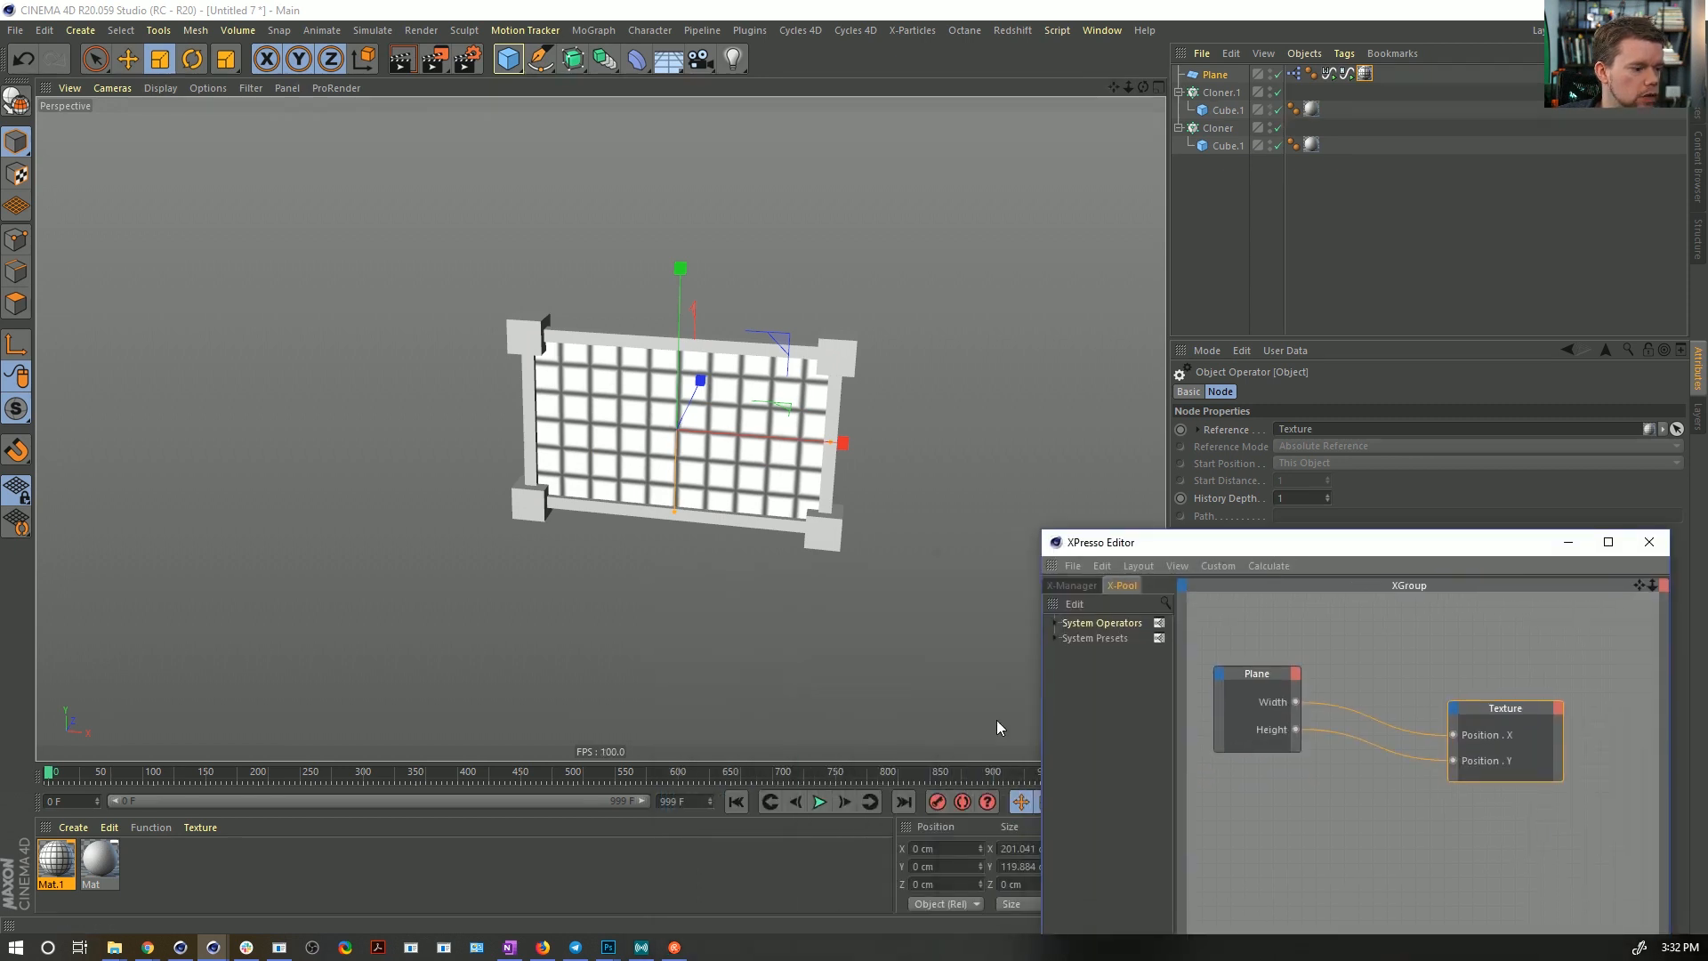
{"action": "left_click", "coordinate": [823, 803]}
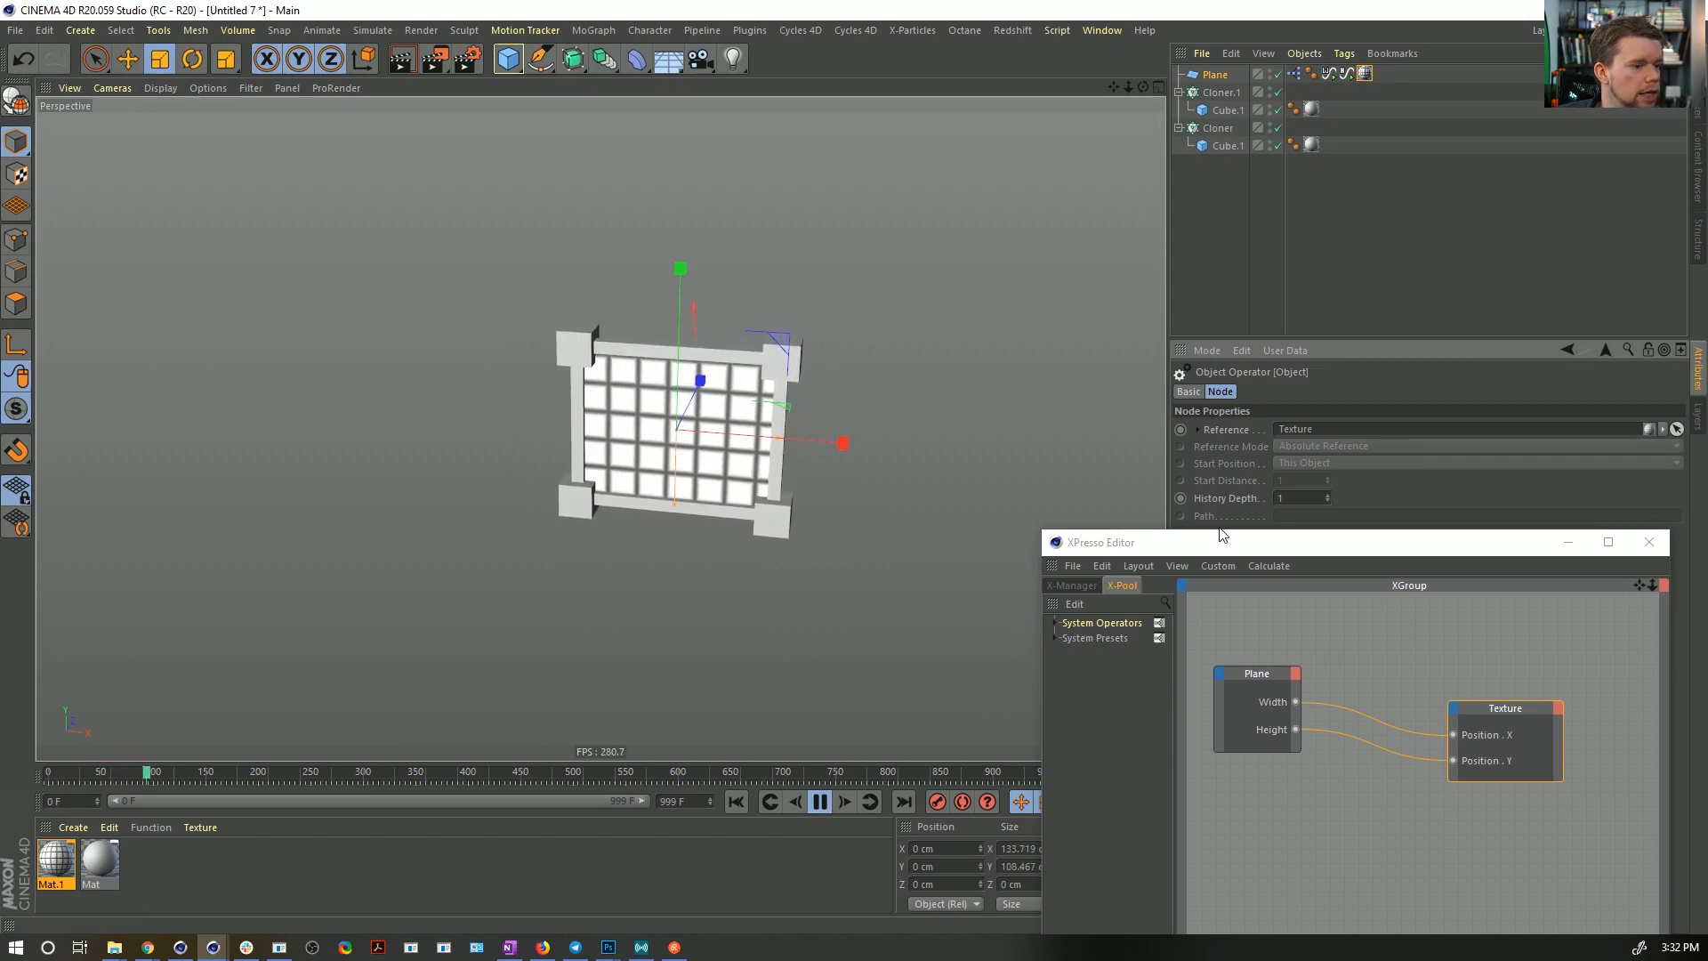
{"action": "left_click_drag", "start_coordinate": [1230, 542], "coordinate": [1097, 357]}
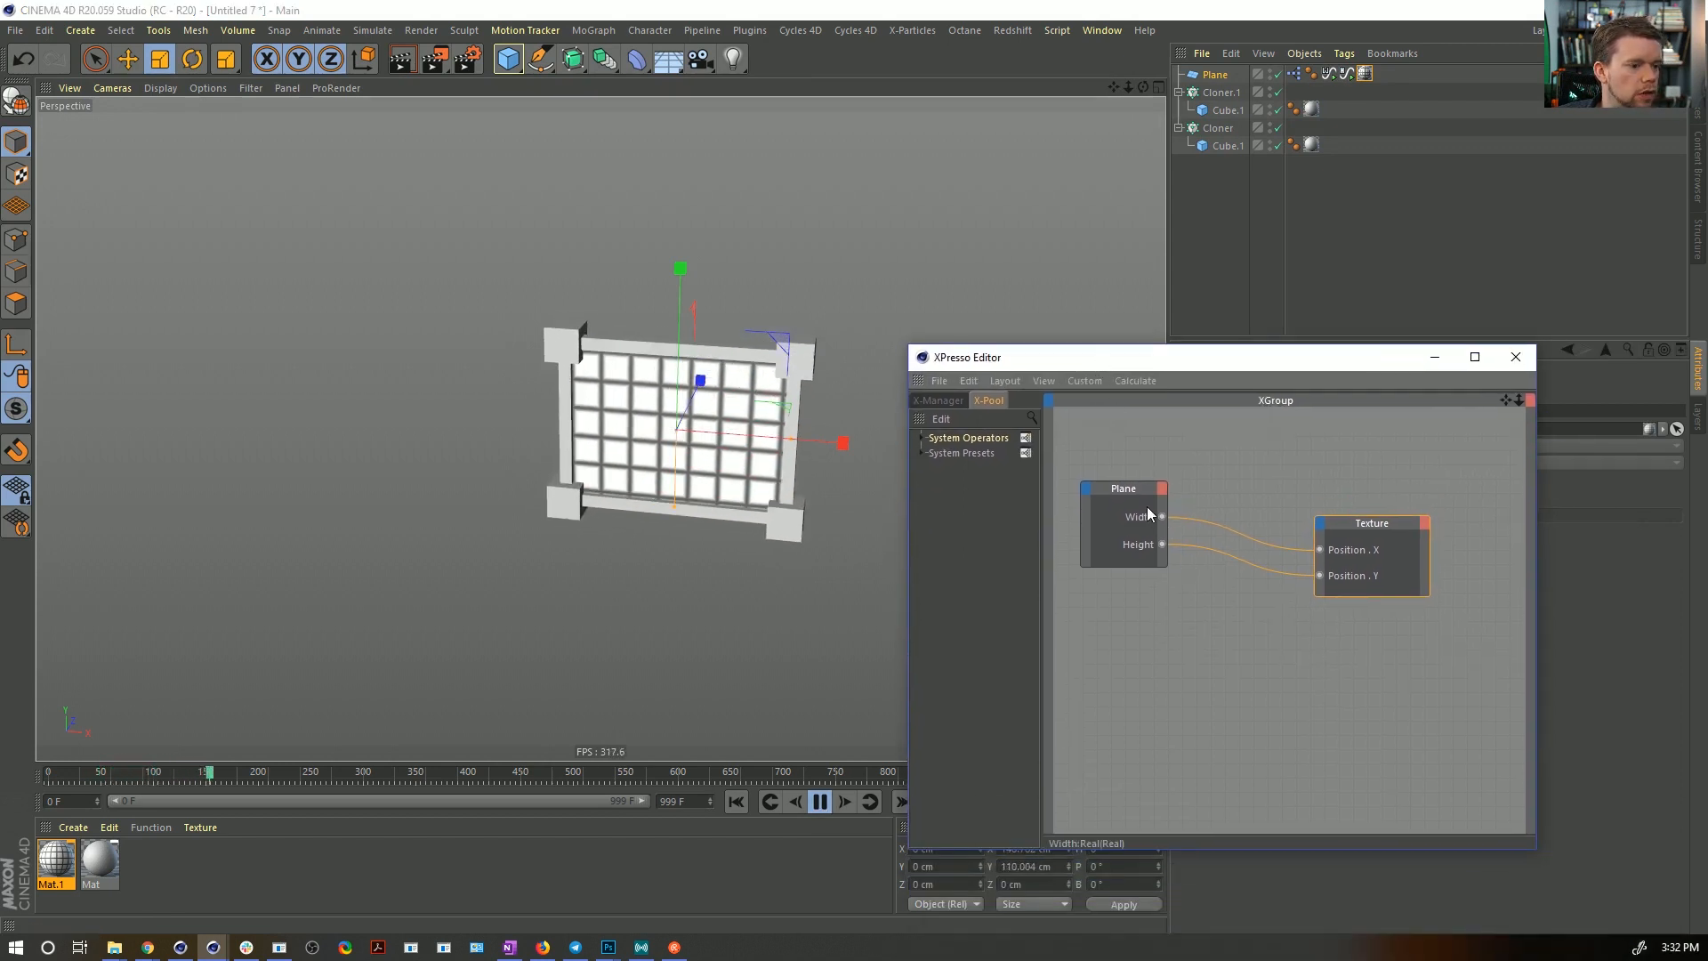
- Shift the Plane node away from the Texture node and add a Math node to the XPresso graph
{"action": "left_click_drag", "start_coordinate": [1126, 489], "coordinate": [1091, 500]}
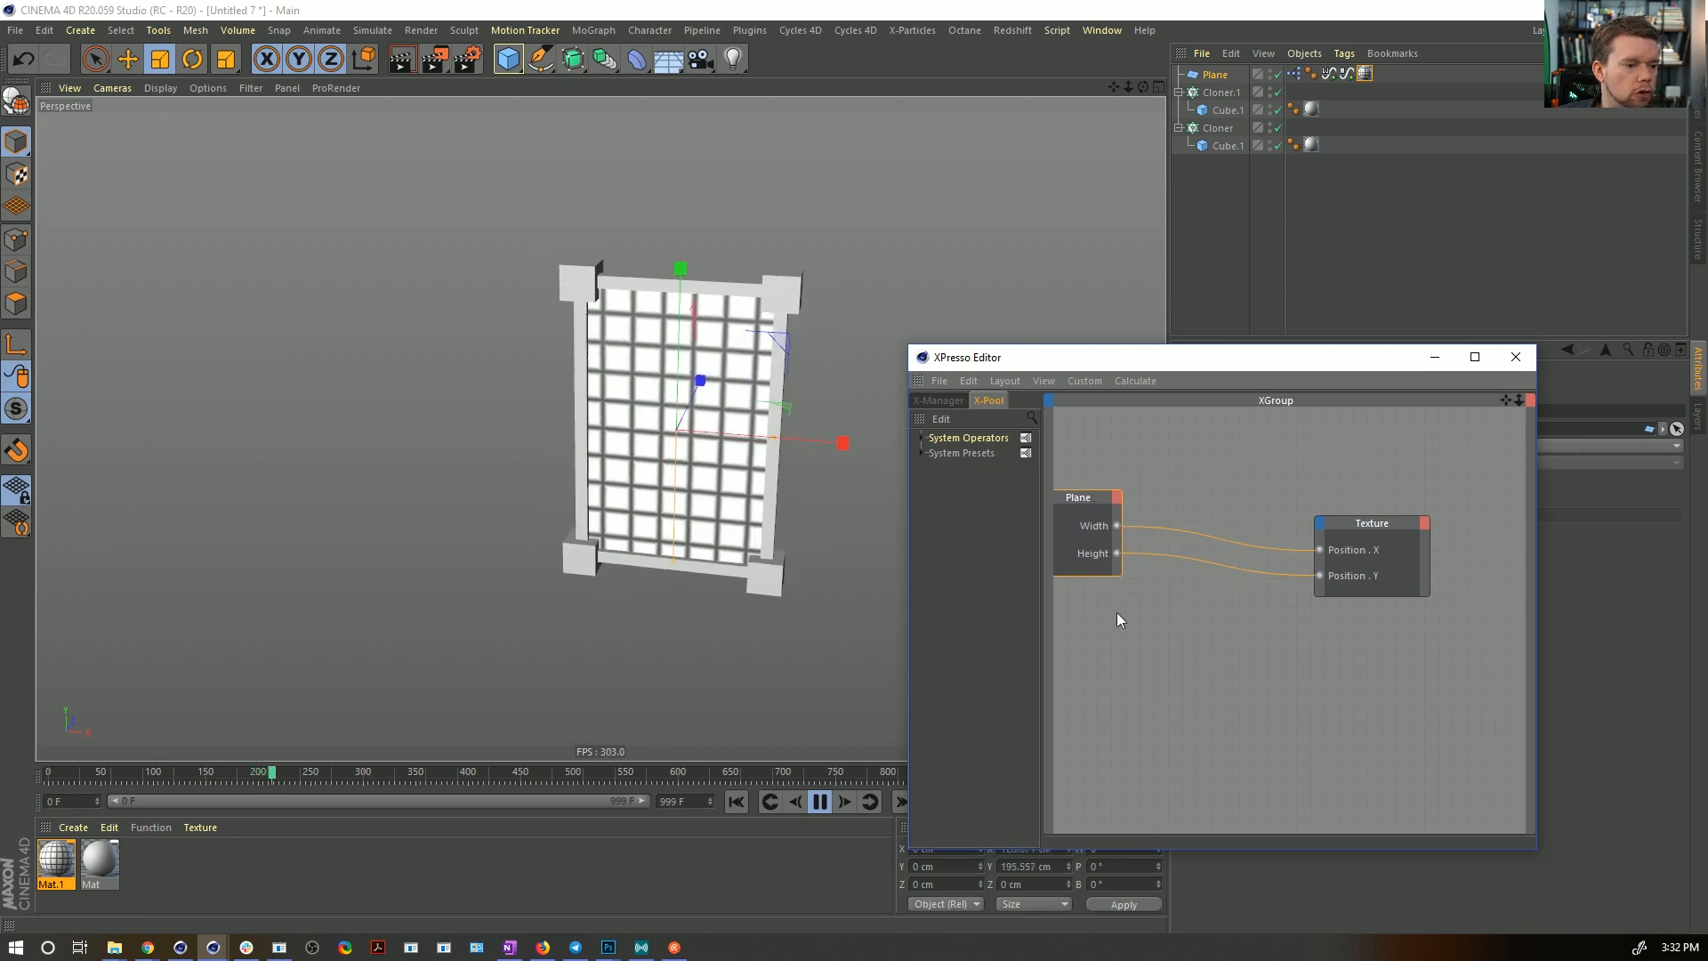
{"action": "right_click", "coordinate": [1137, 638]}
{"action": "mouse_move", "coordinate": [1162, 656]}
{"action": "mouse_move", "coordinate": [1296, 650]}
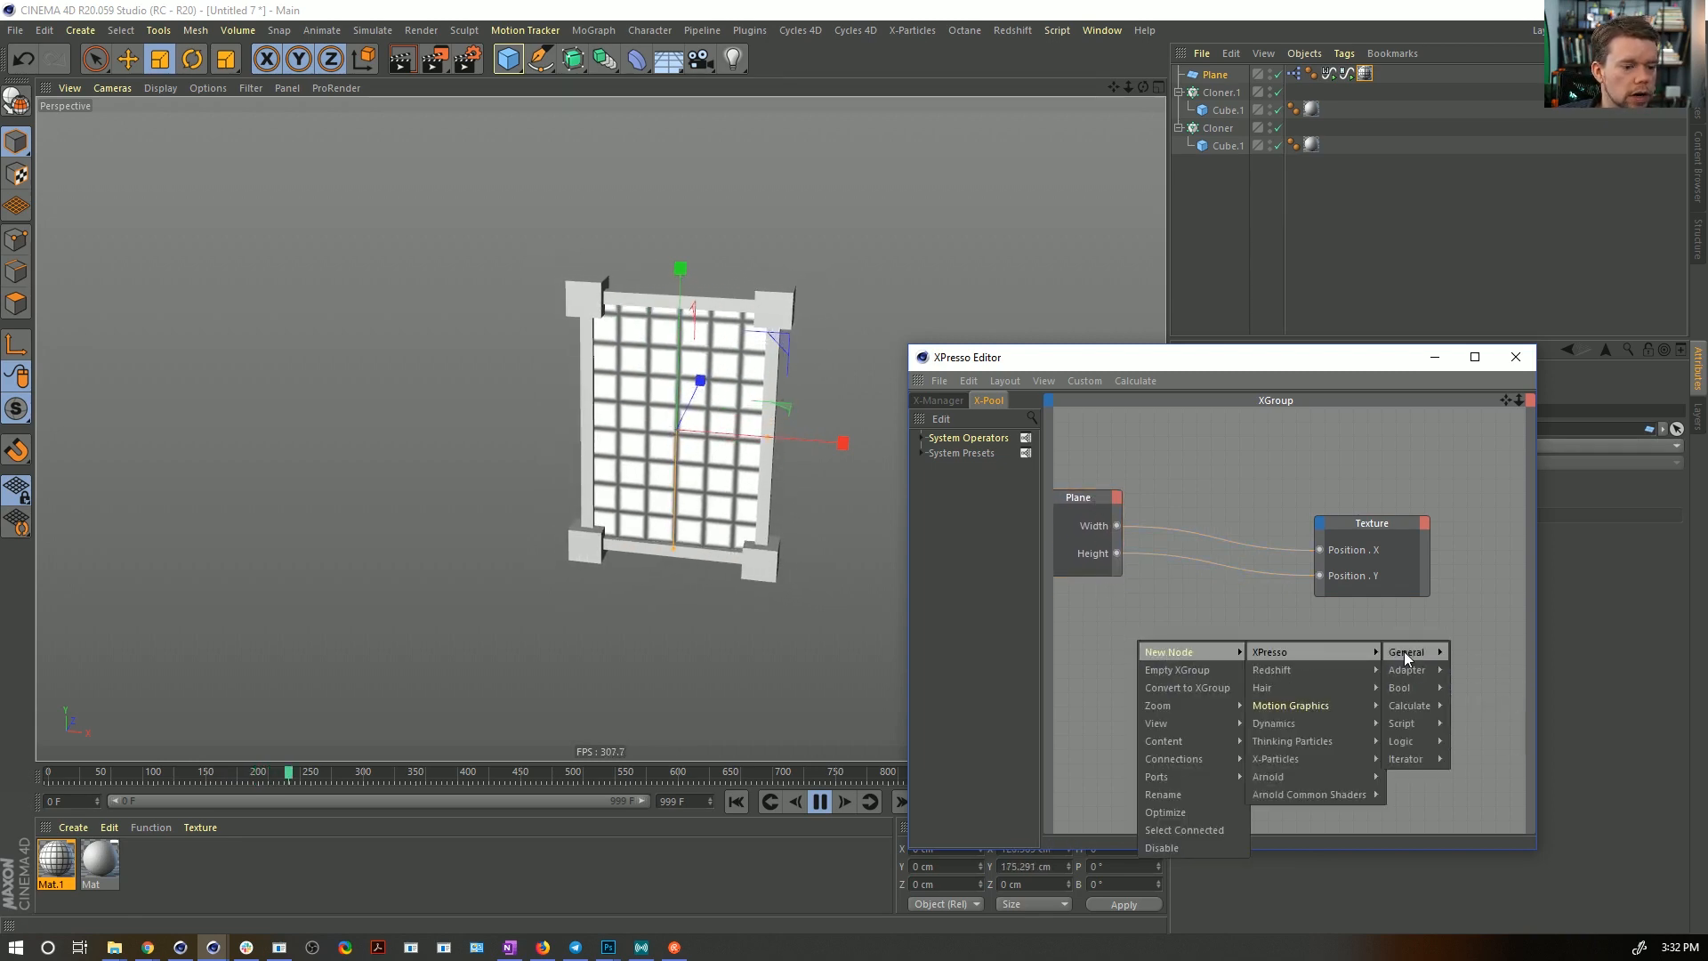
{"action": "mouse_move", "coordinate": [1406, 657]}
{"action": "mouse_move", "coordinate": [1413, 707]}
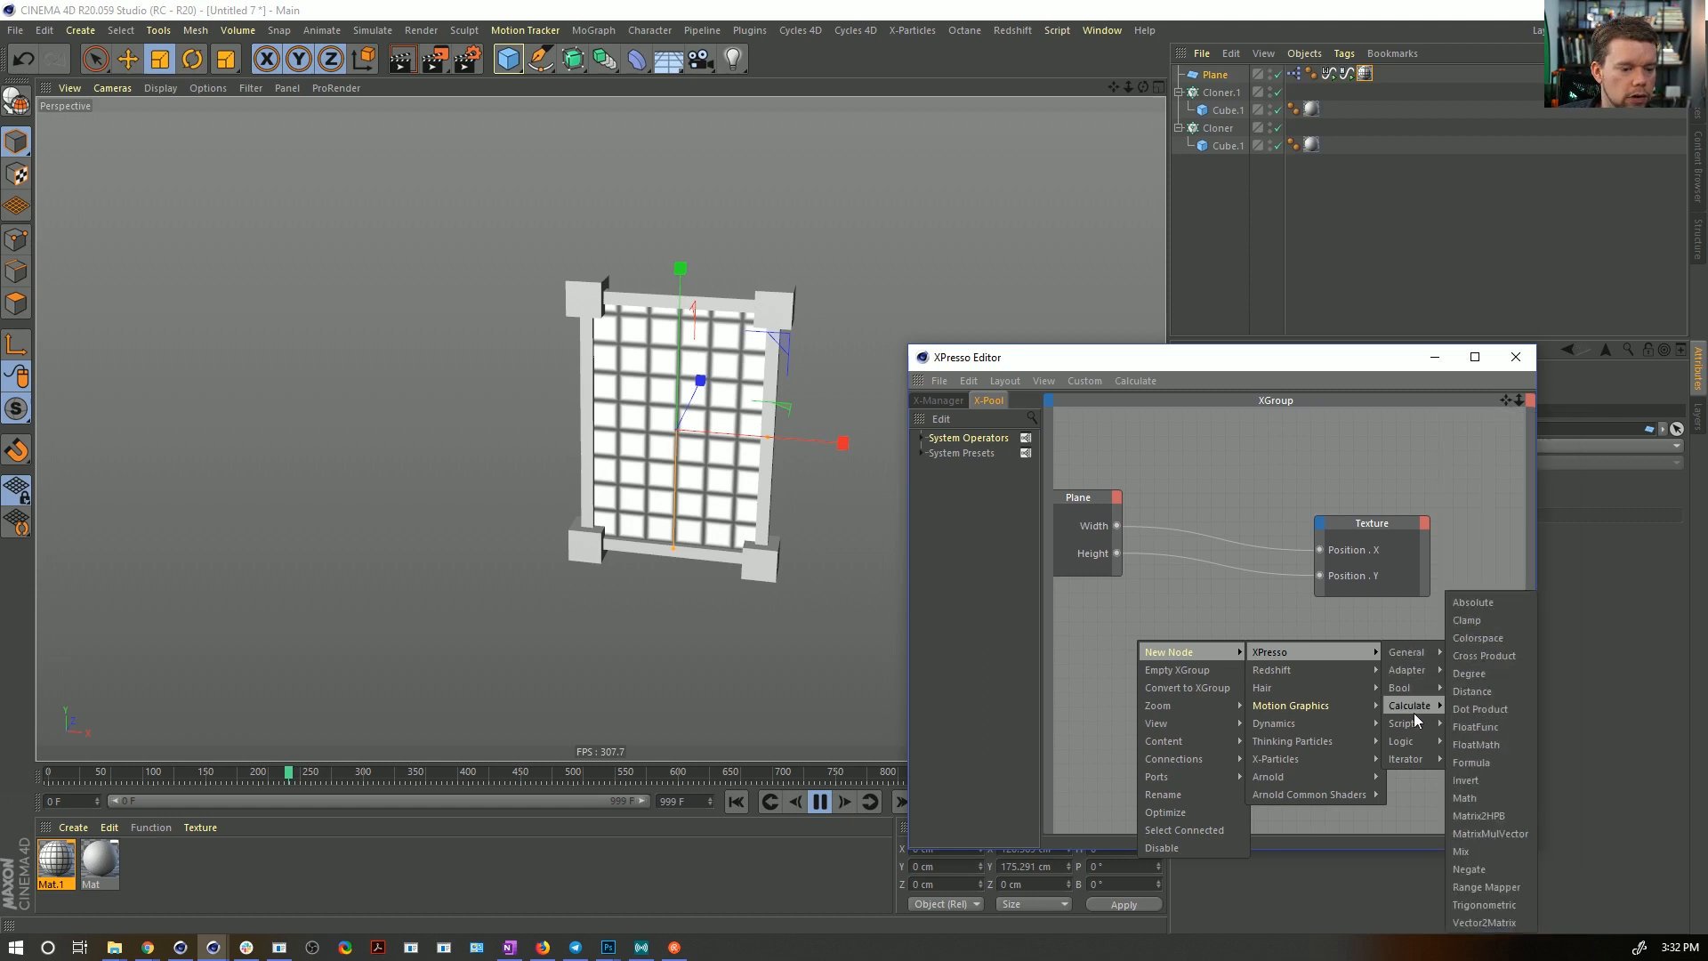
{"action": "left_click", "coordinate": [1482, 801]}
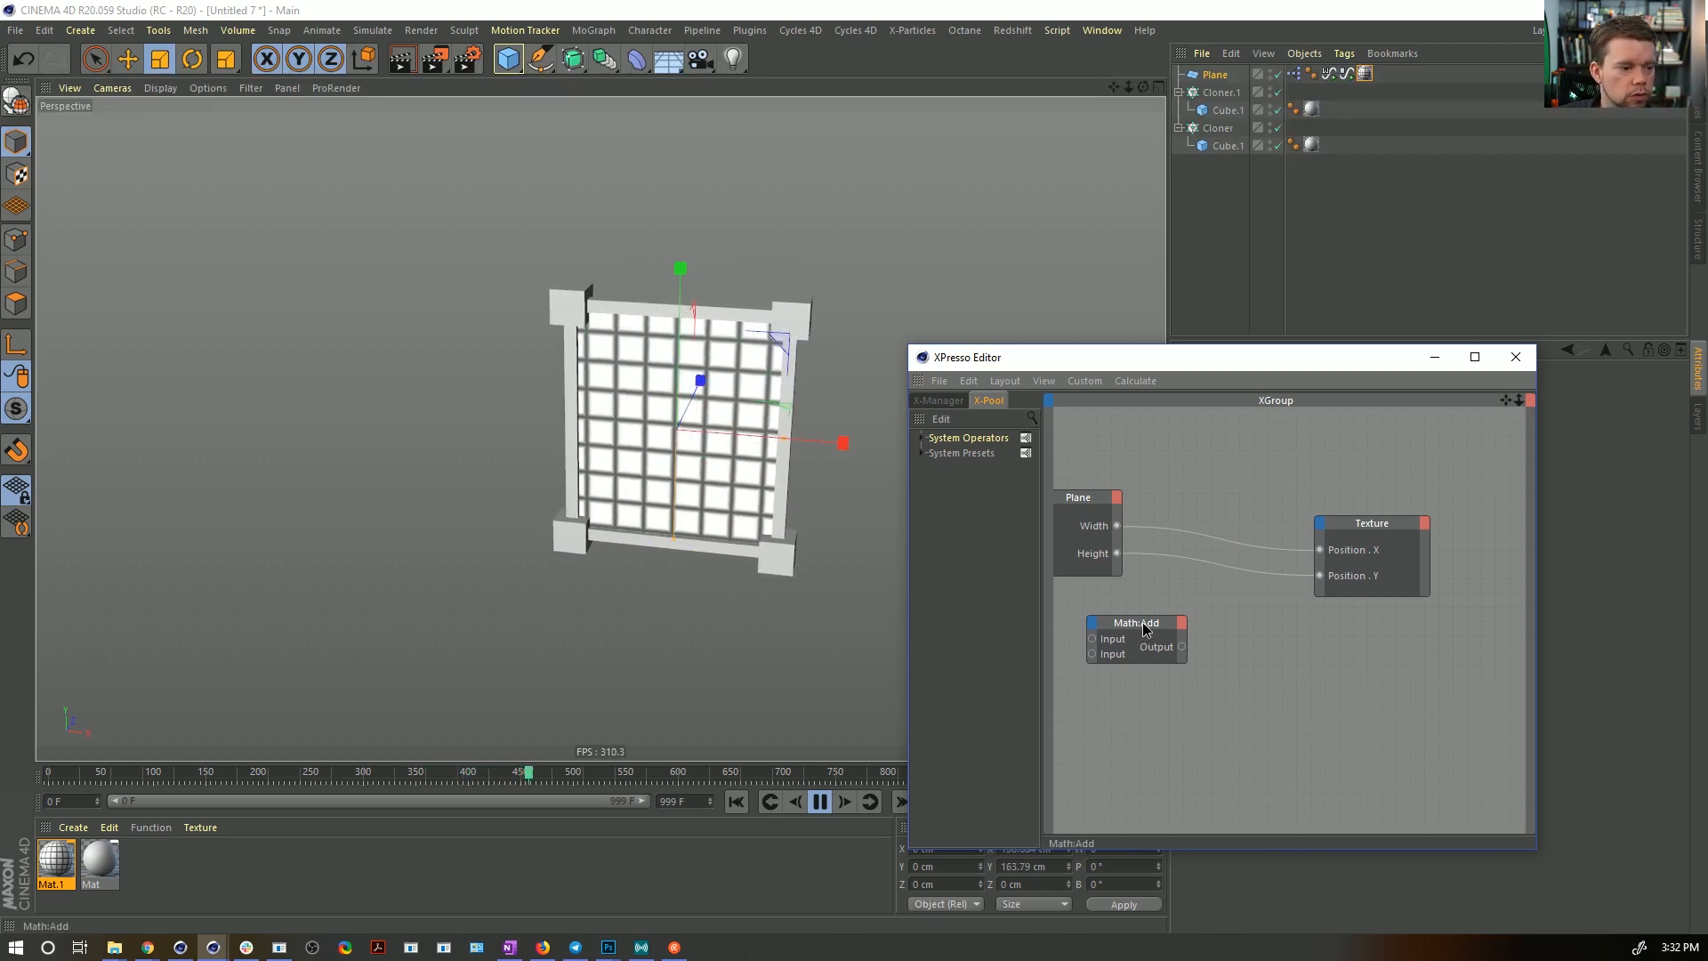
- Route Width to Position X through the Math node, duplicate it, and route Height to Position Y through the copy
{"action": "left_click_drag", "start_coordinate": [1122, 640], "coordinate": [1174, 514]}
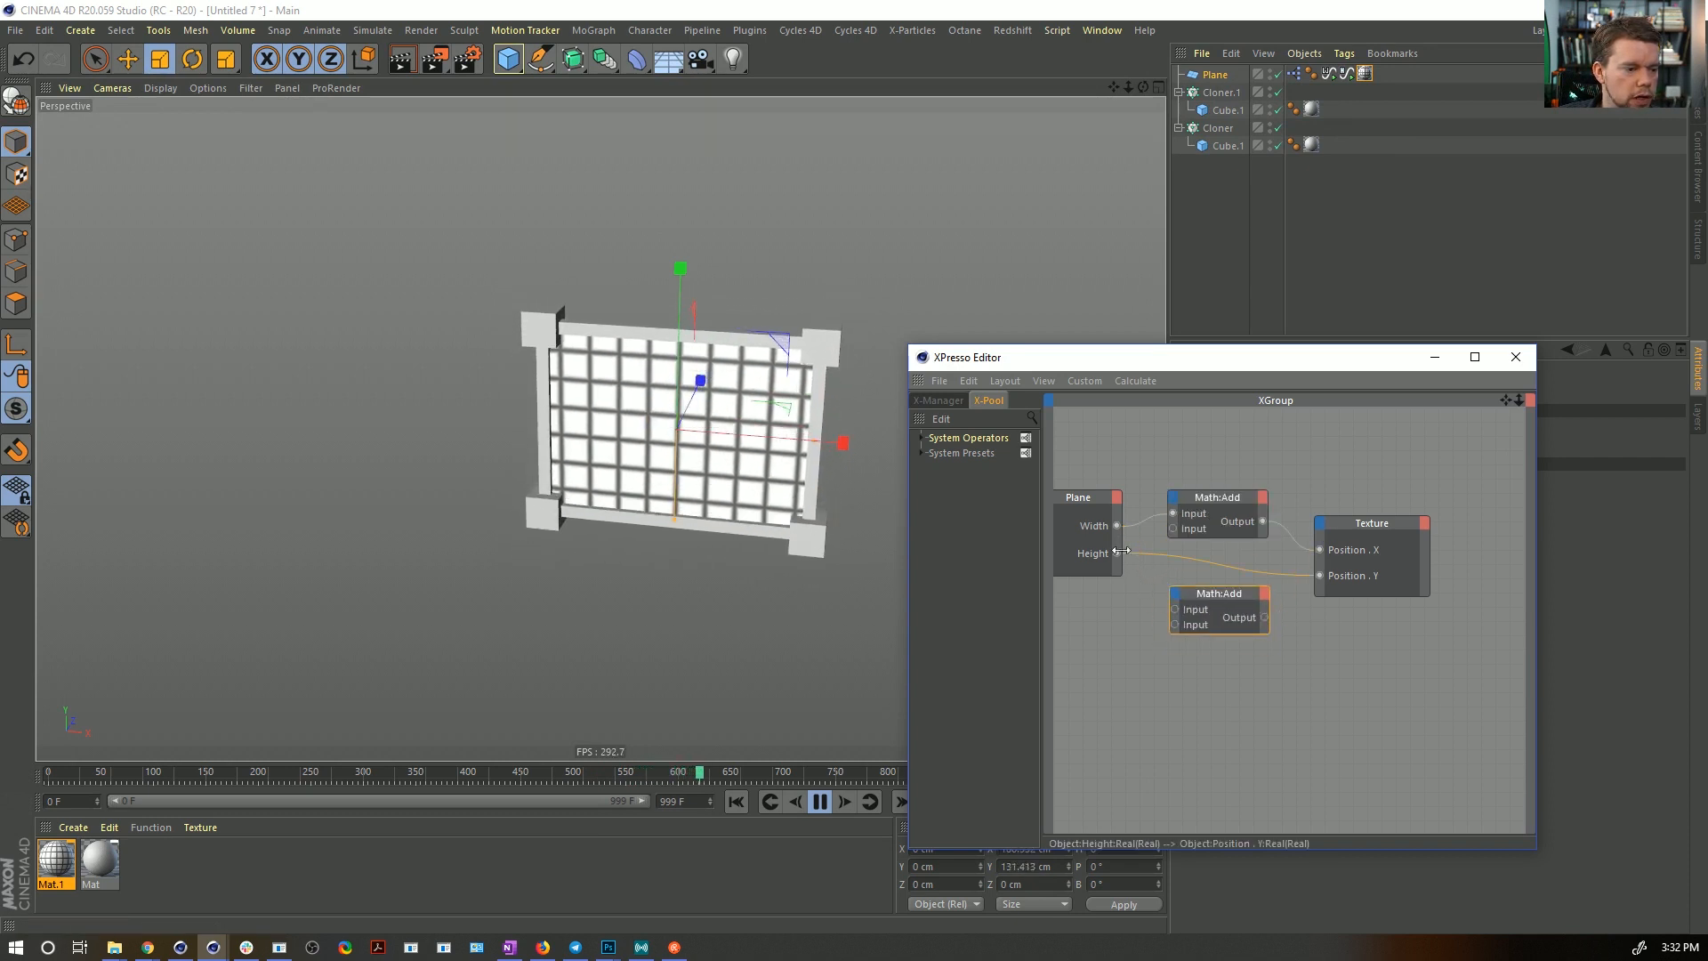
{"action": "left_click_drag", "start_coordinate": [1117, 553], "coordinate": [1320, 575]}
{"action": "left_click_drag", "start_coordinate": [1218, 594], "coordinate": [1223, 564]}
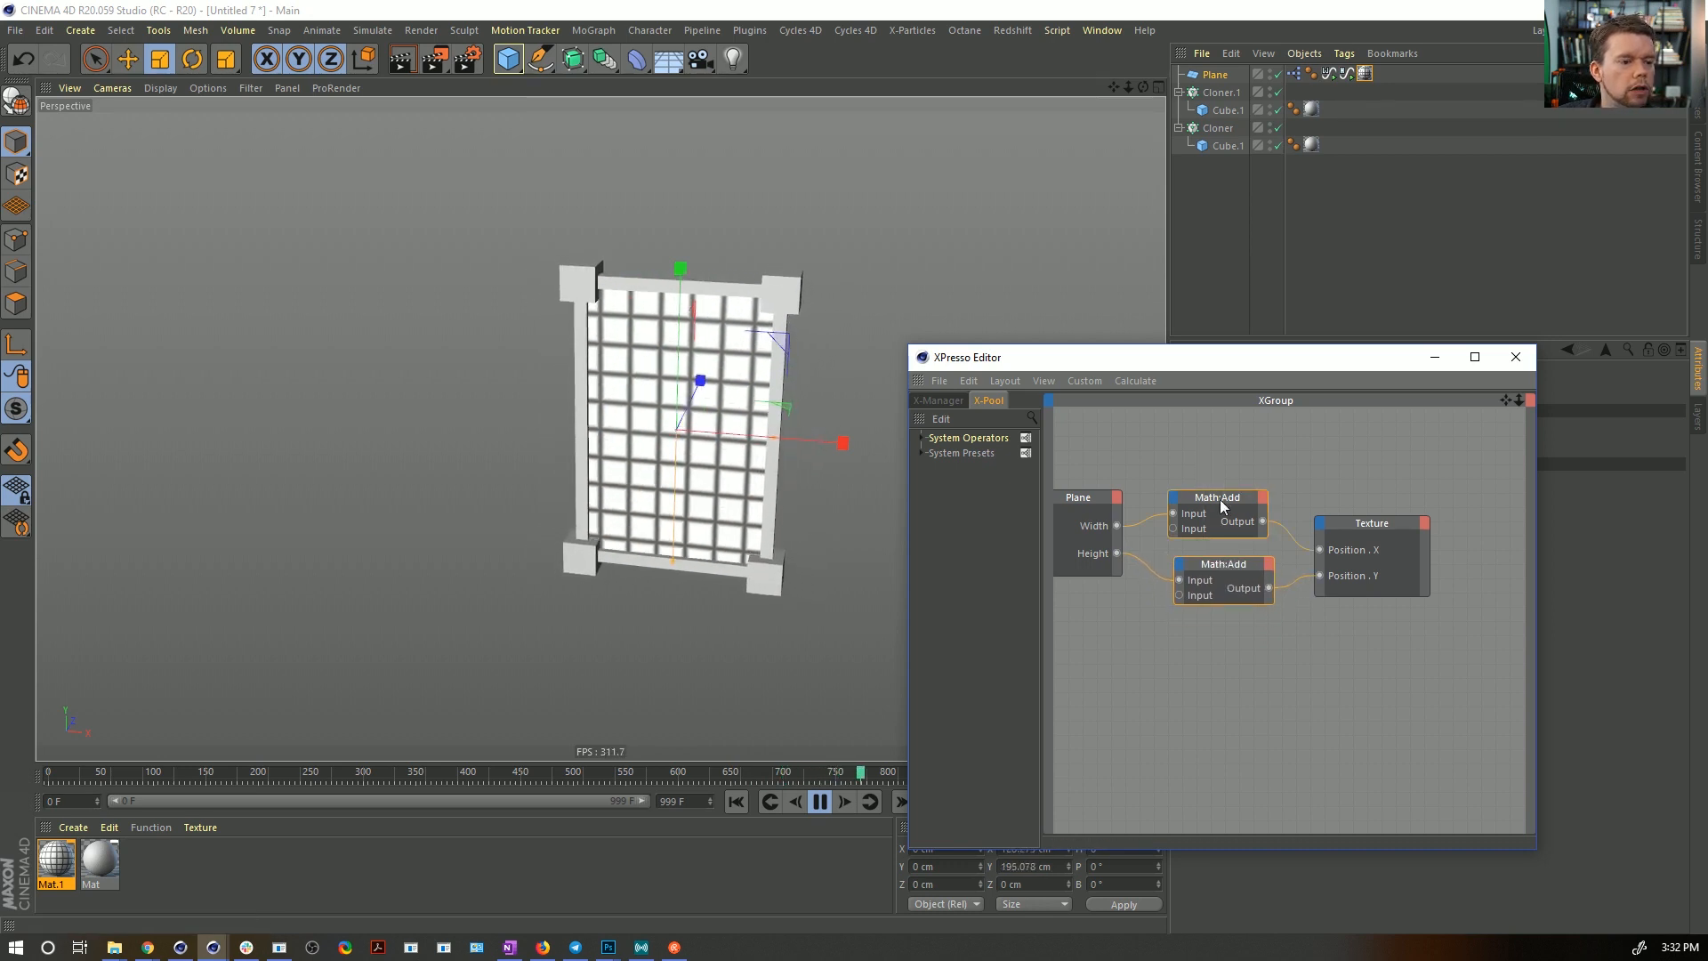
- Set both Math nodes to Multiply with a second input of -1, moving the XPresso editor clear of their settings
{"action": "left_click_drag", "start_coordinate": [1277, 358], "coordinate": [882, 550]}
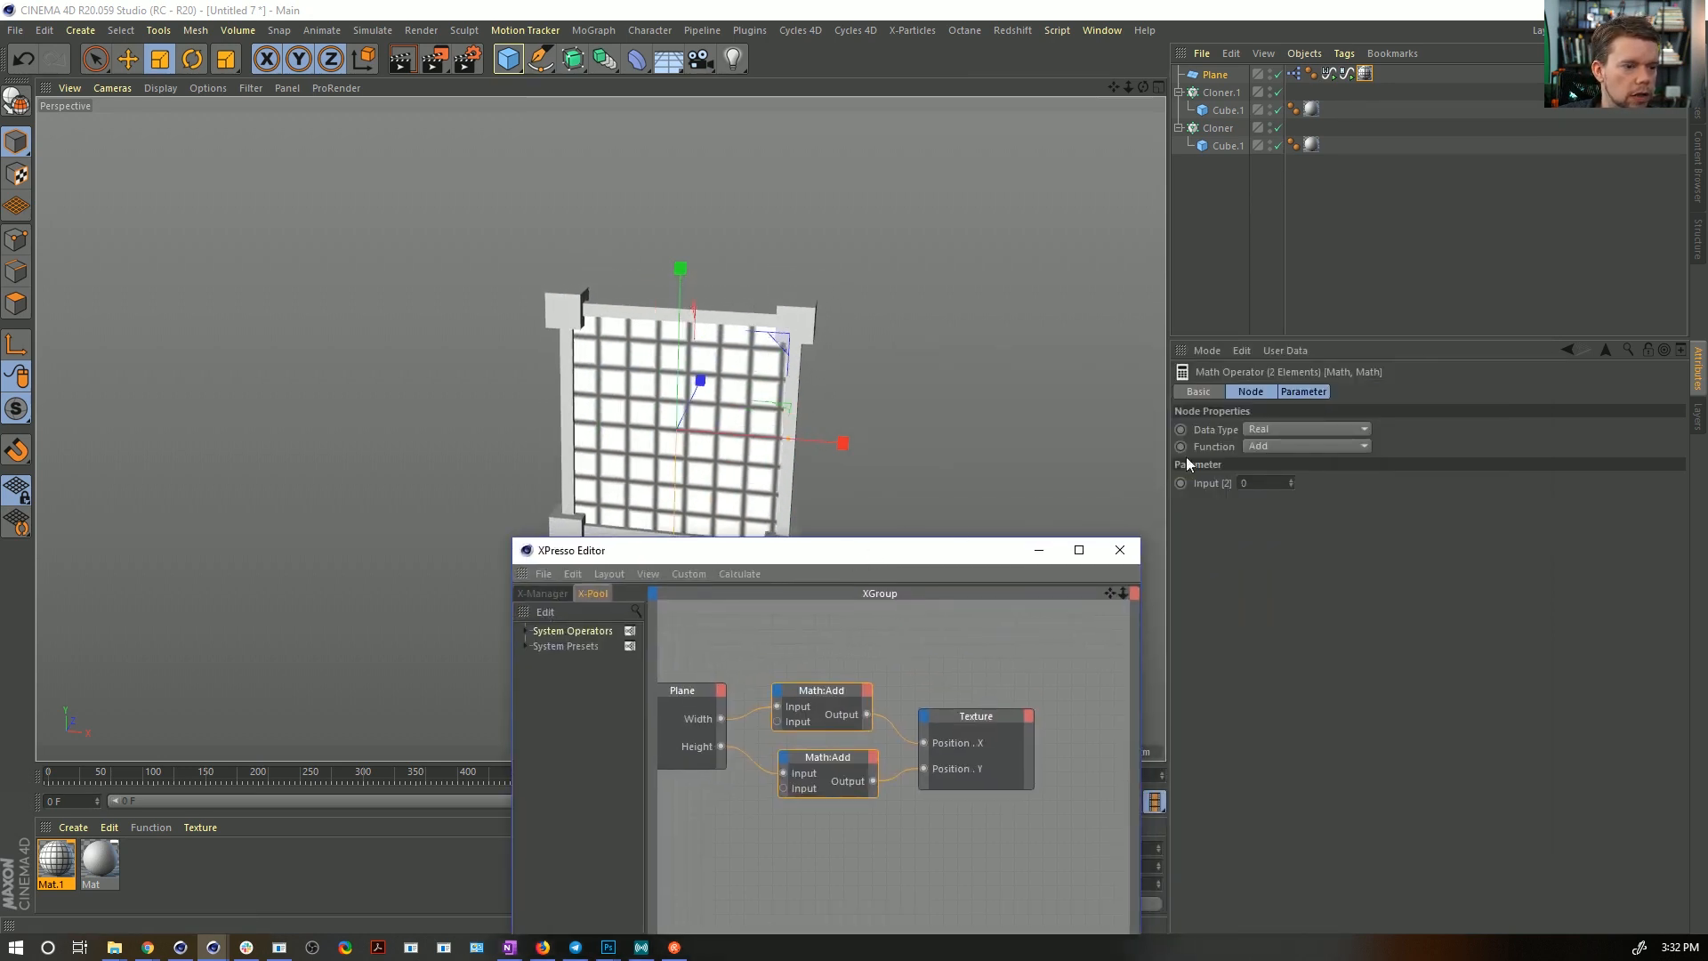
{"action": "left_click", "coordinate": [1288, 446]}
{"action": "left_click", "coordinate": [1281, 499]}
{"action": "left_click", "coordinate": [1263, 482]}
{"action": "type", "text": "-1"}
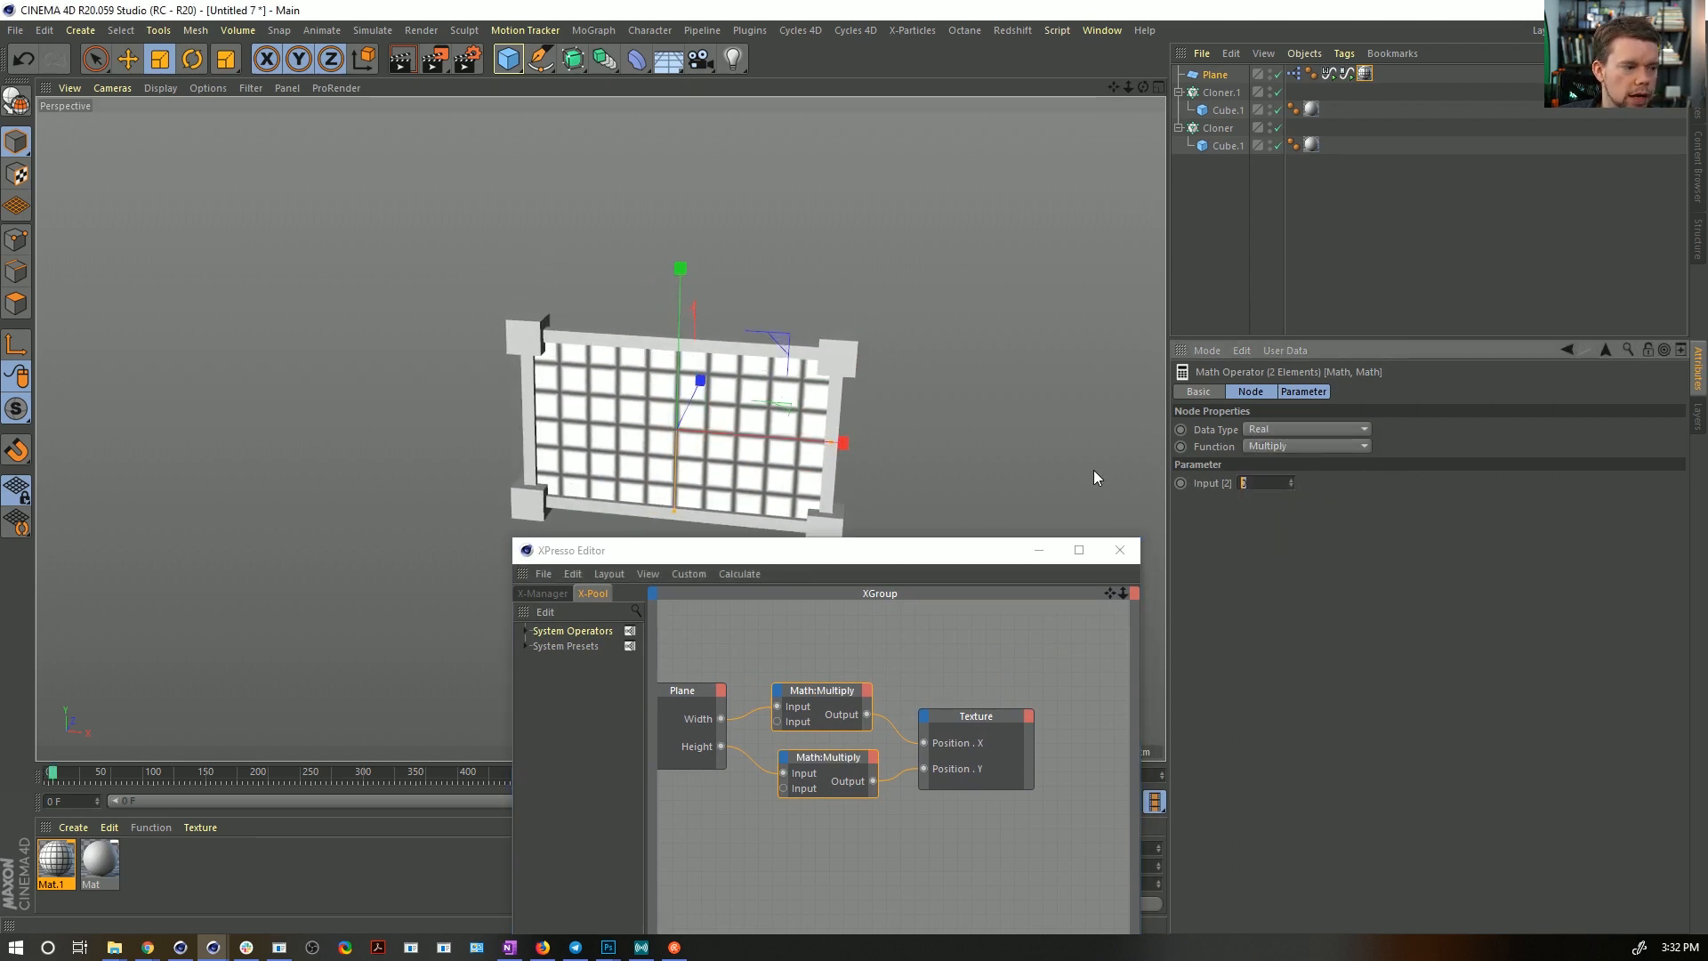
{"action": "key", "text": "Return"}
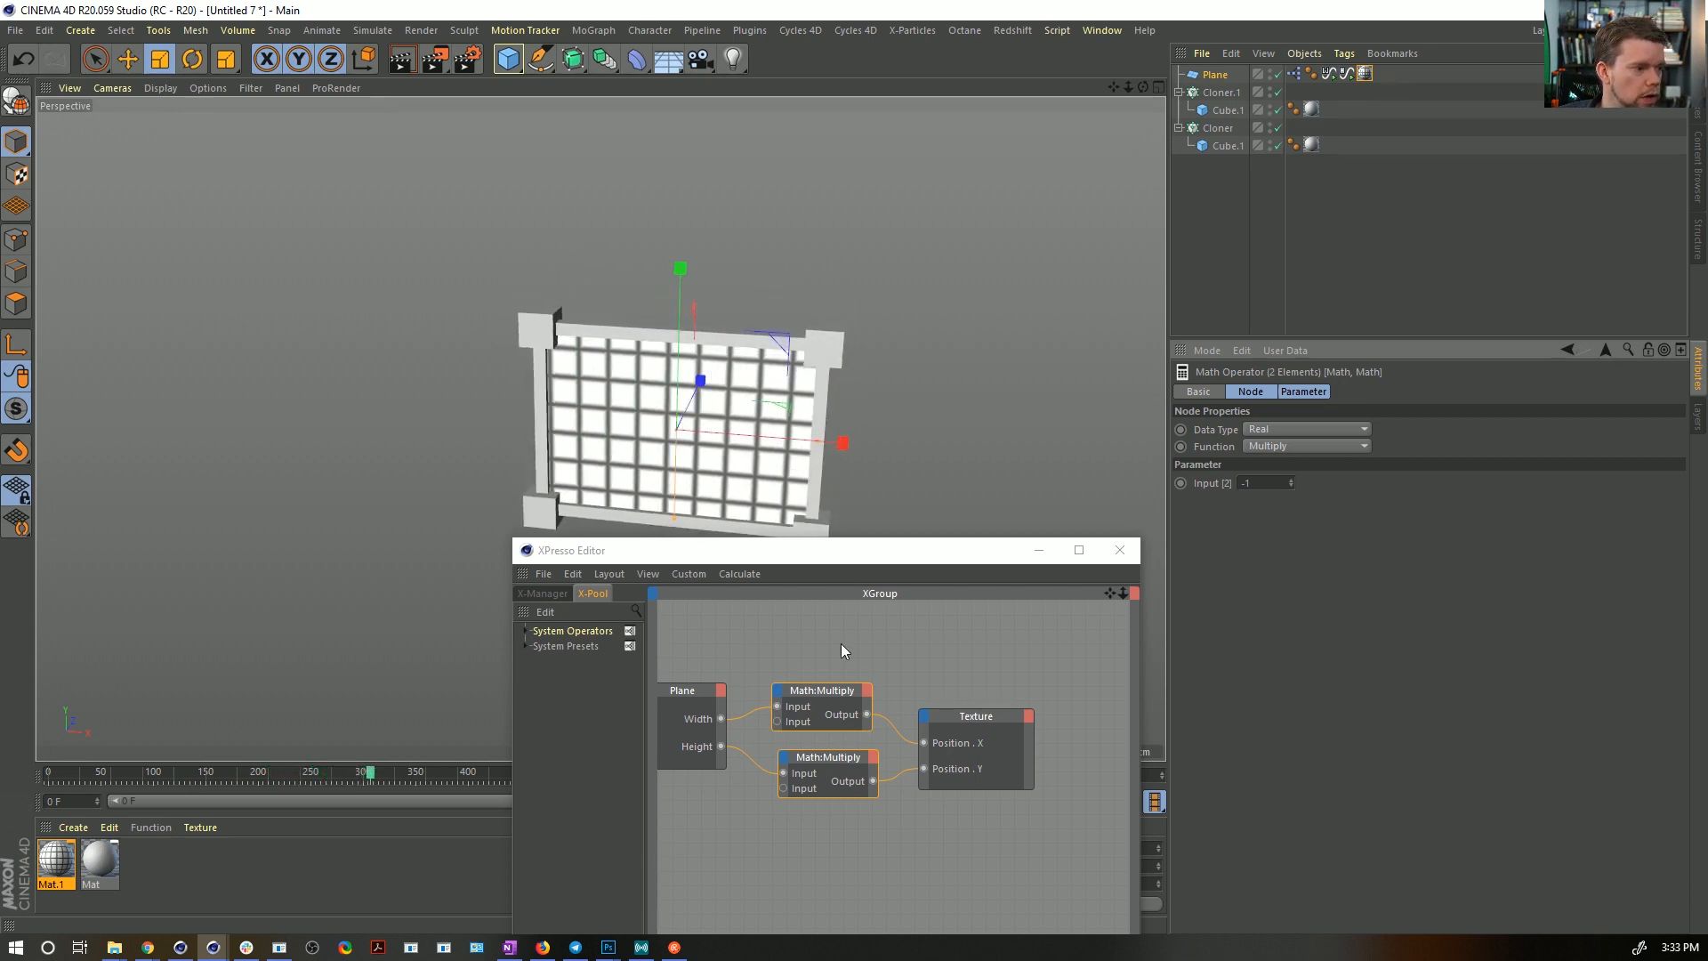
- Change the second input of both Multiply nodes to 0.5
{"action": "left_click", "coordinate": [1290, 480]}
{"action": "left_click", "coordinate": [1291, 479]}
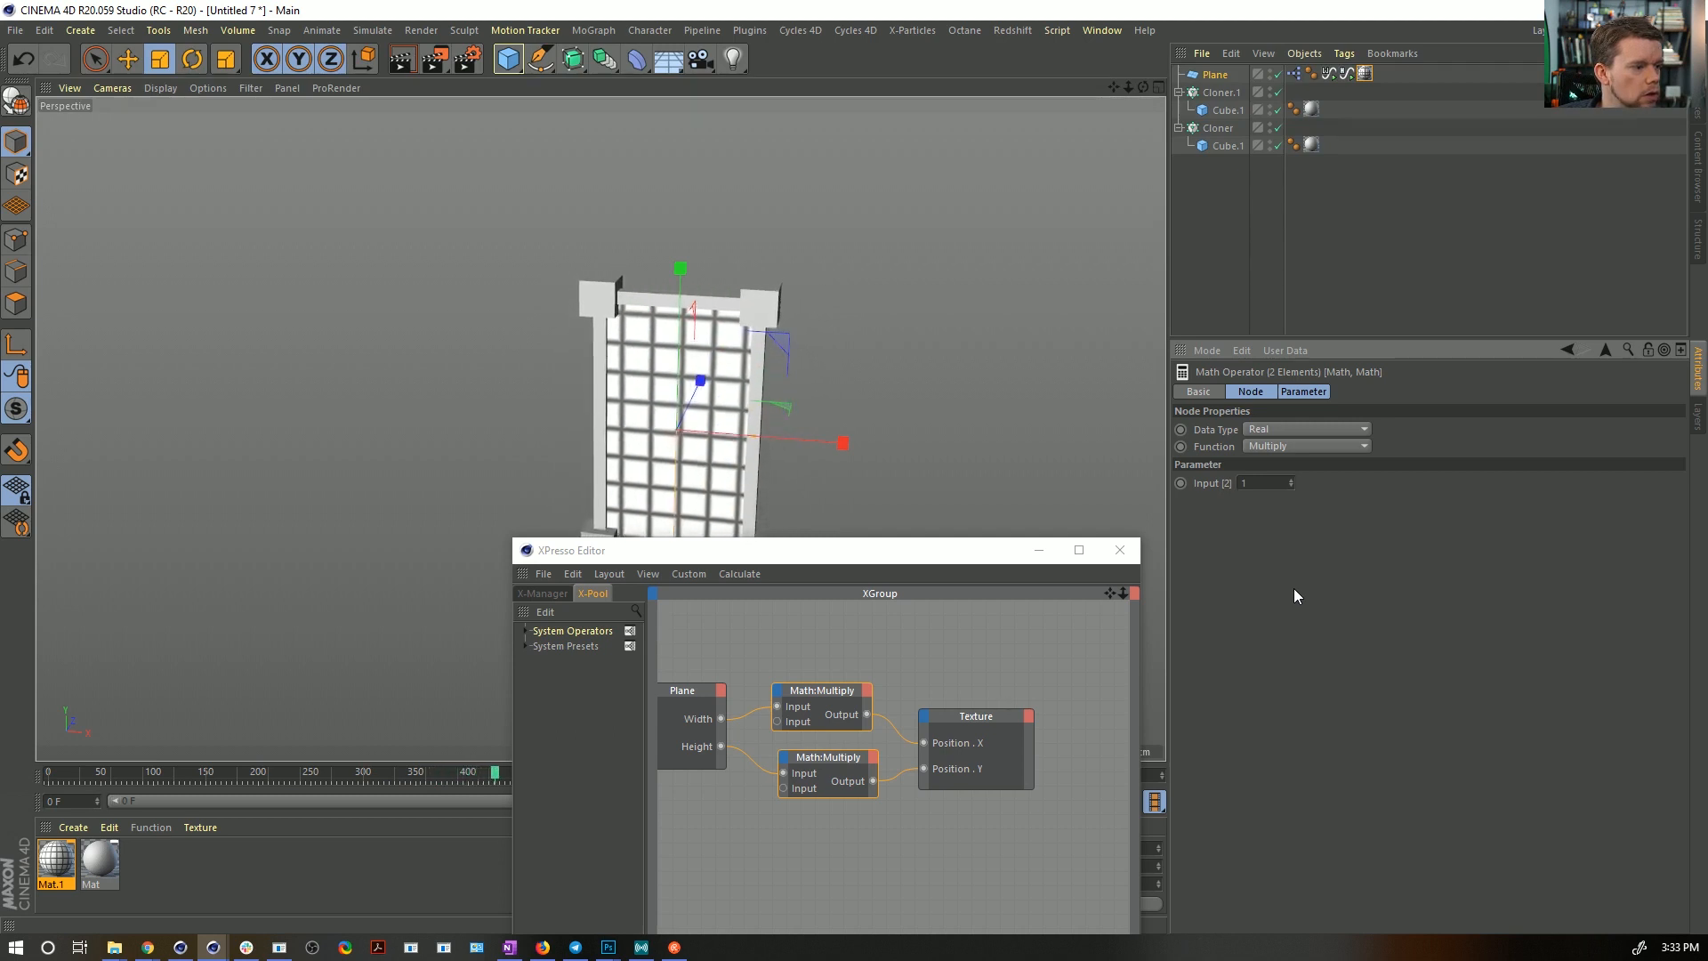
{"action": "double_click", "coordinate": [1263, 482]}
{"action": "type", "text": ".5"}
{"action": "key", "text": "Return"}
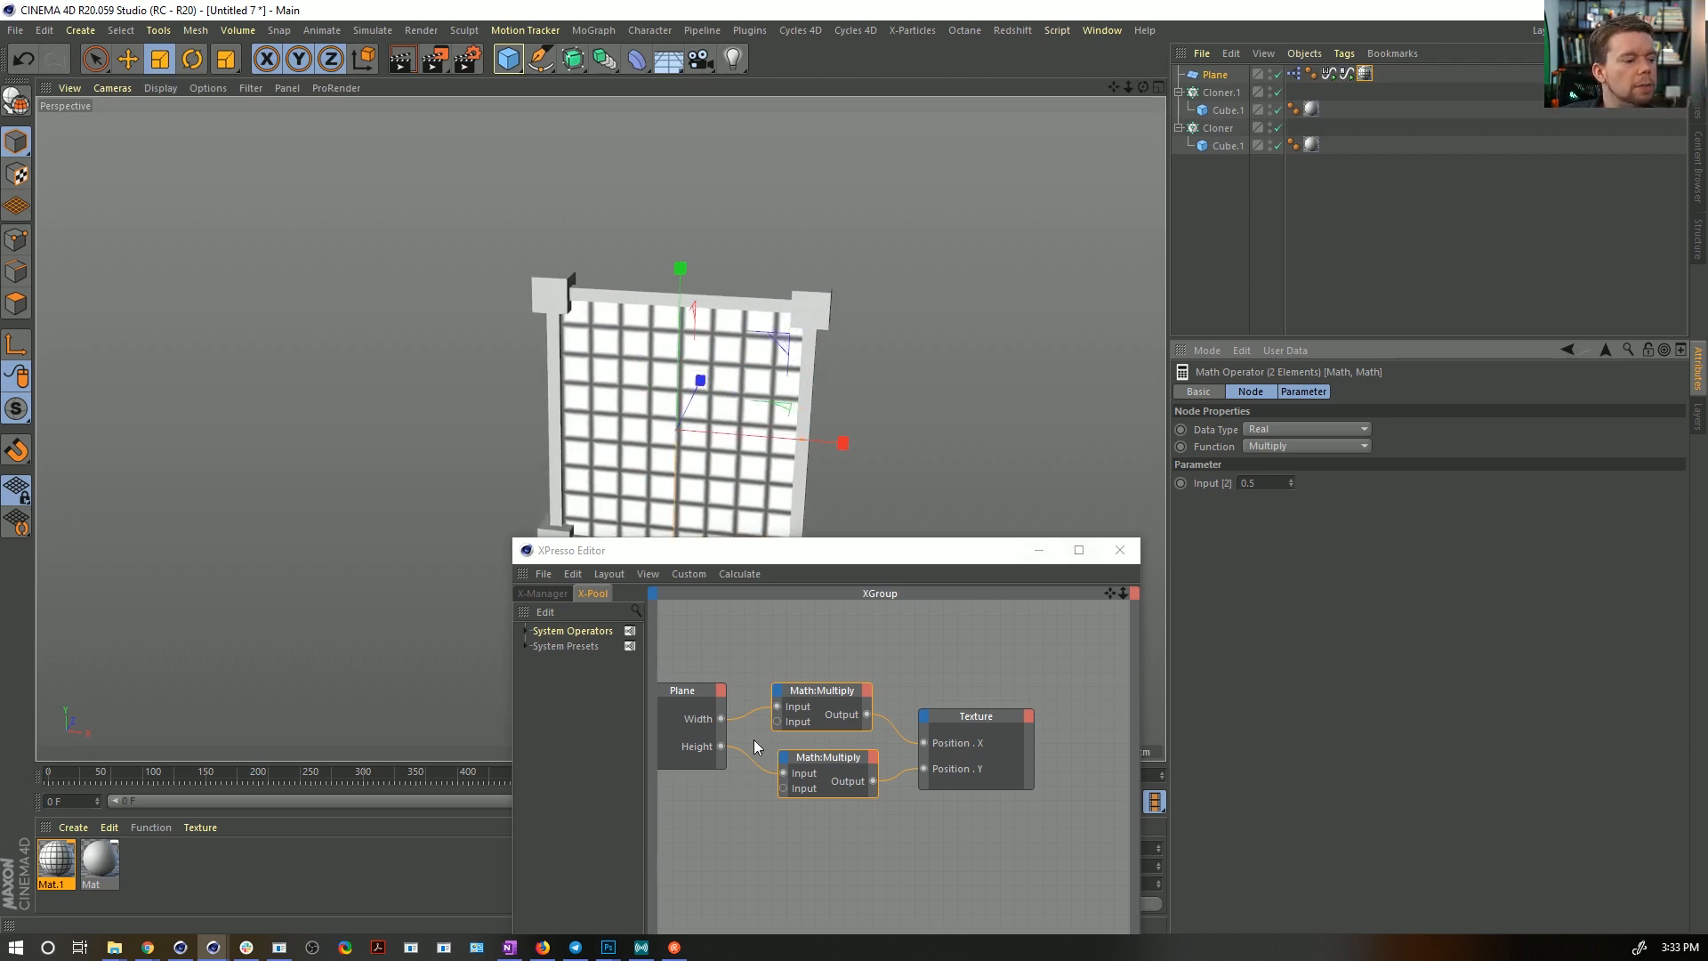
- Check the plane's texture tag properties and move the XPresso tag between the Signal tags and the texture tag
{"action": "left_click", "coordinate": [1364, 73]}
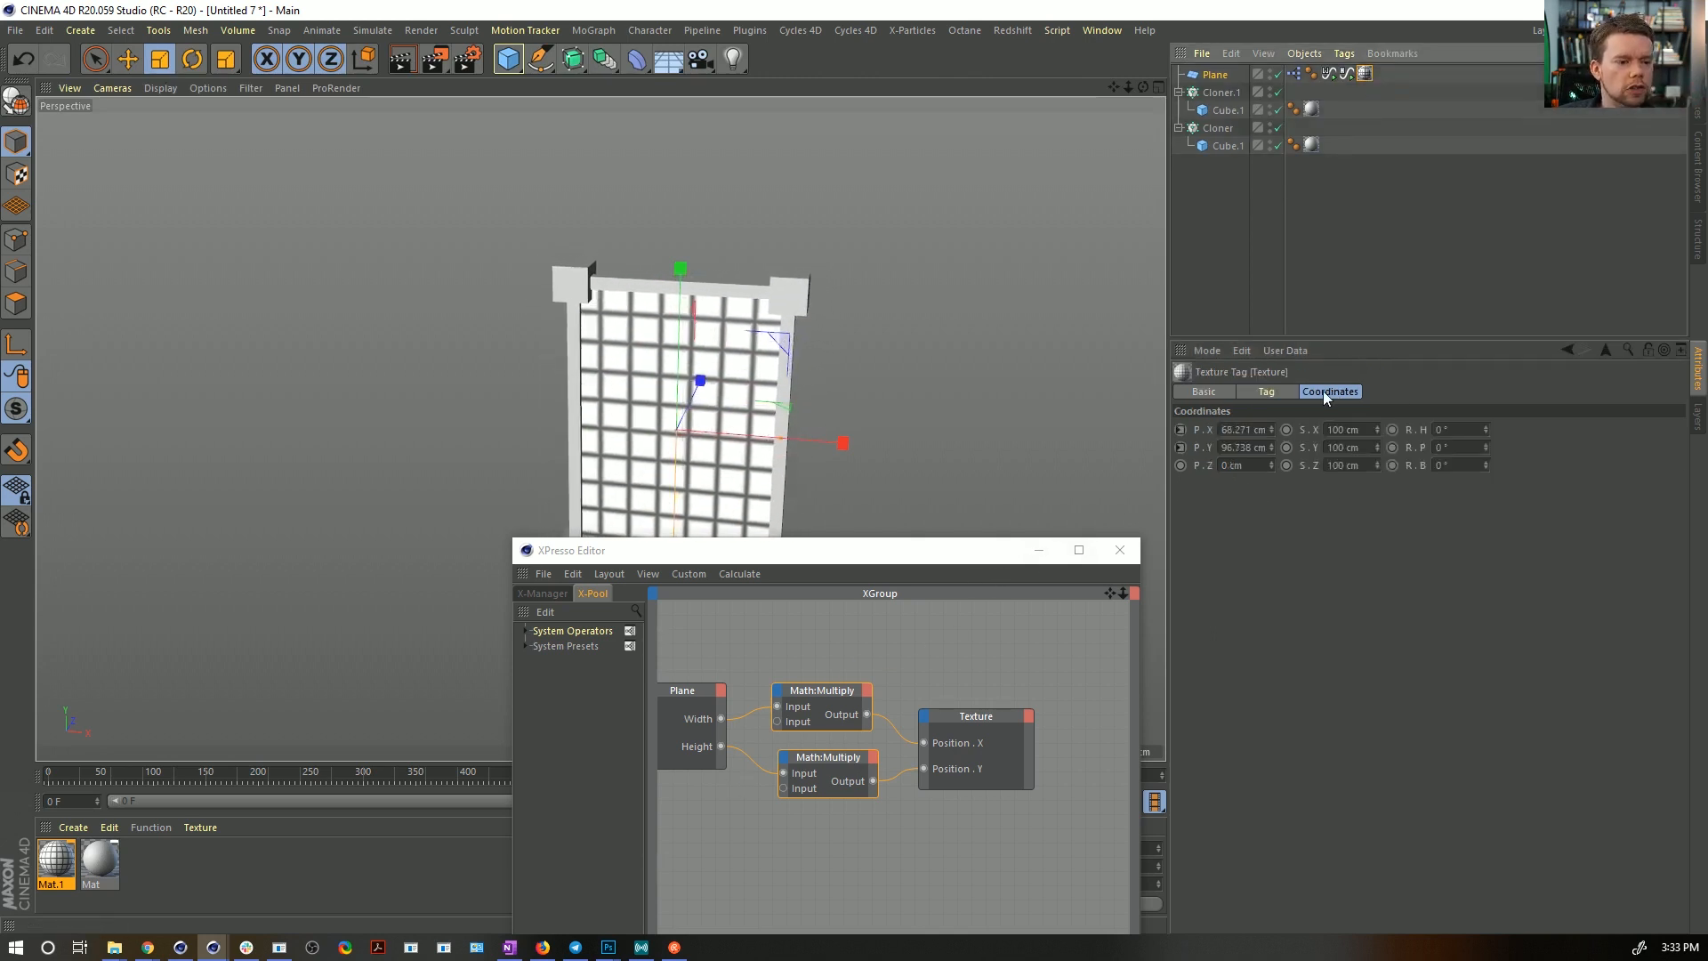
{"action": "left_click", "coordinate": [1266, 391]}
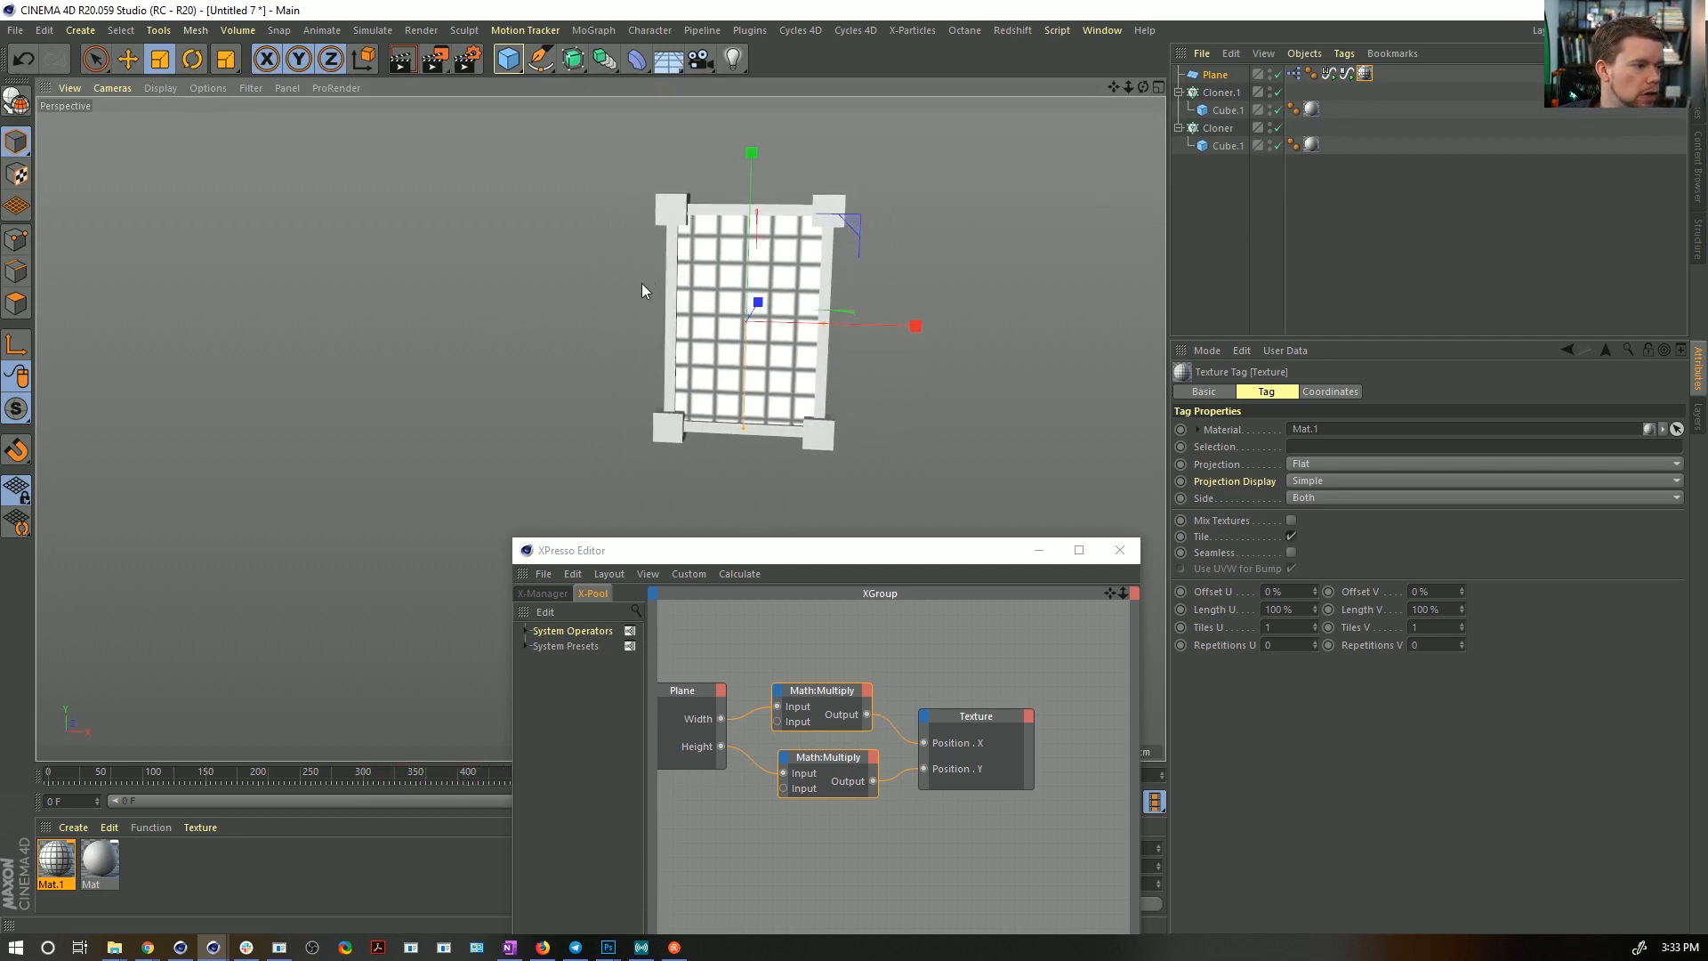
{"action": "left_click", "coordinate": [1294, 73]}
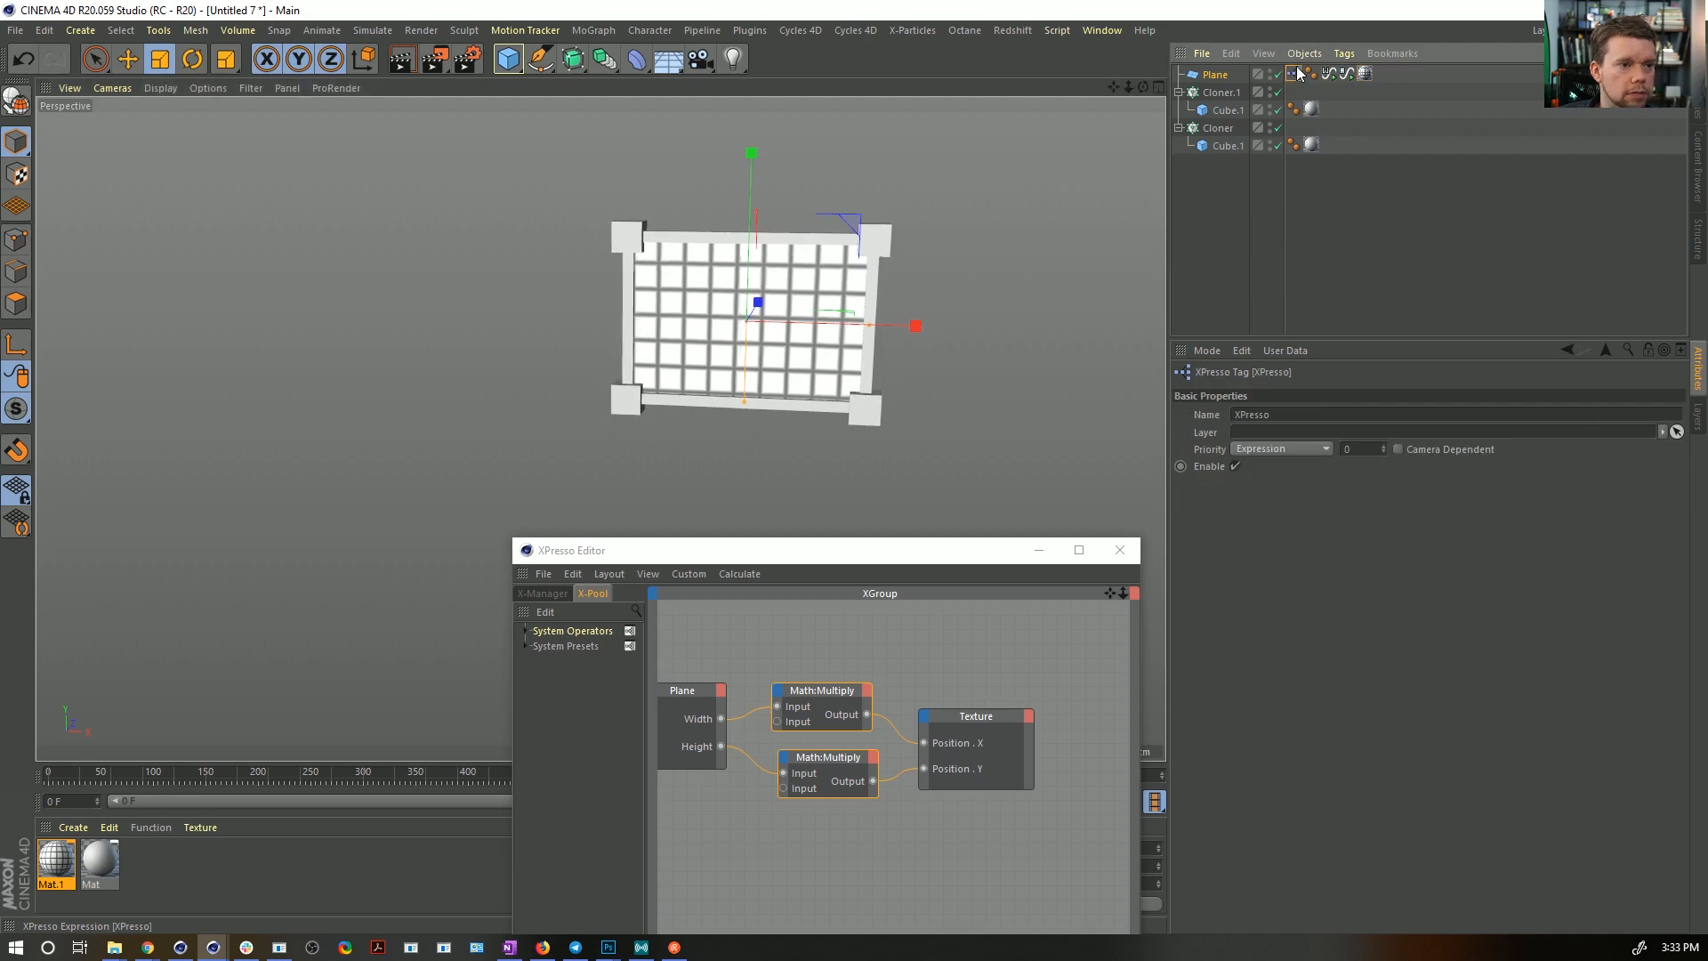
{"action": "left_click_drag", "start_coordinate": [1295, 74], "coordinate": [1367, 76]}
{"action": "left_click", "coordinate": [1365, 74]}
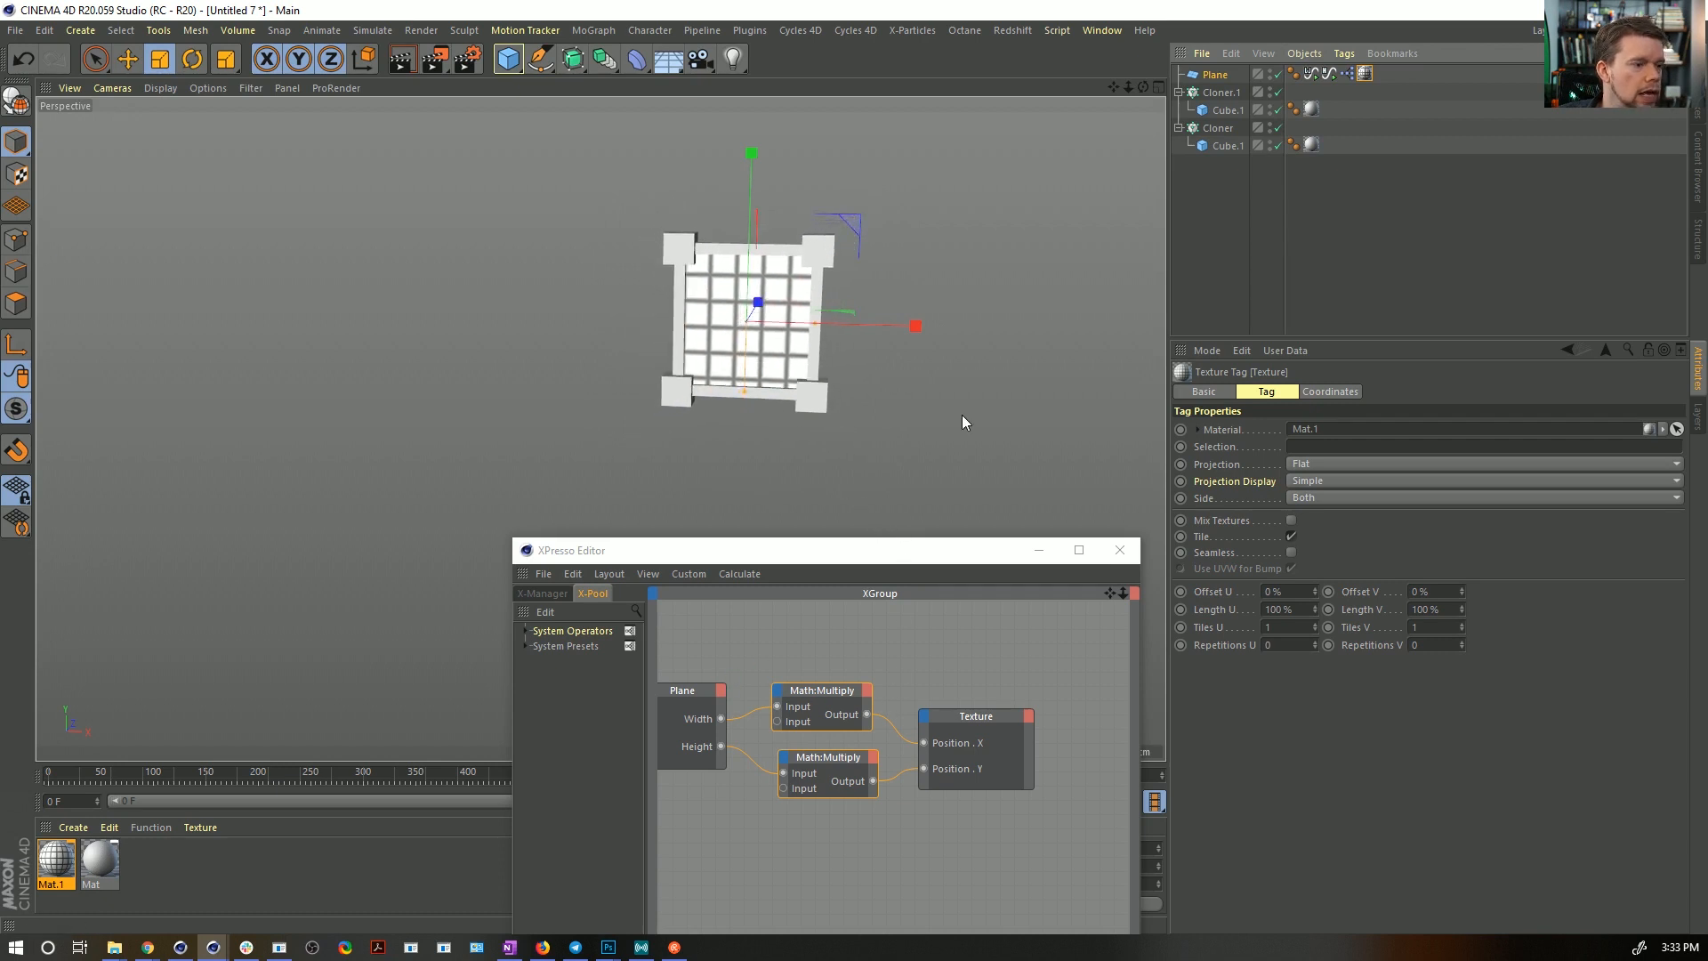
- Inspect the settings of the plane's Height Signal tag and its XPresso tag
{"action": "left_click", "coordinate": [1310, 75]}
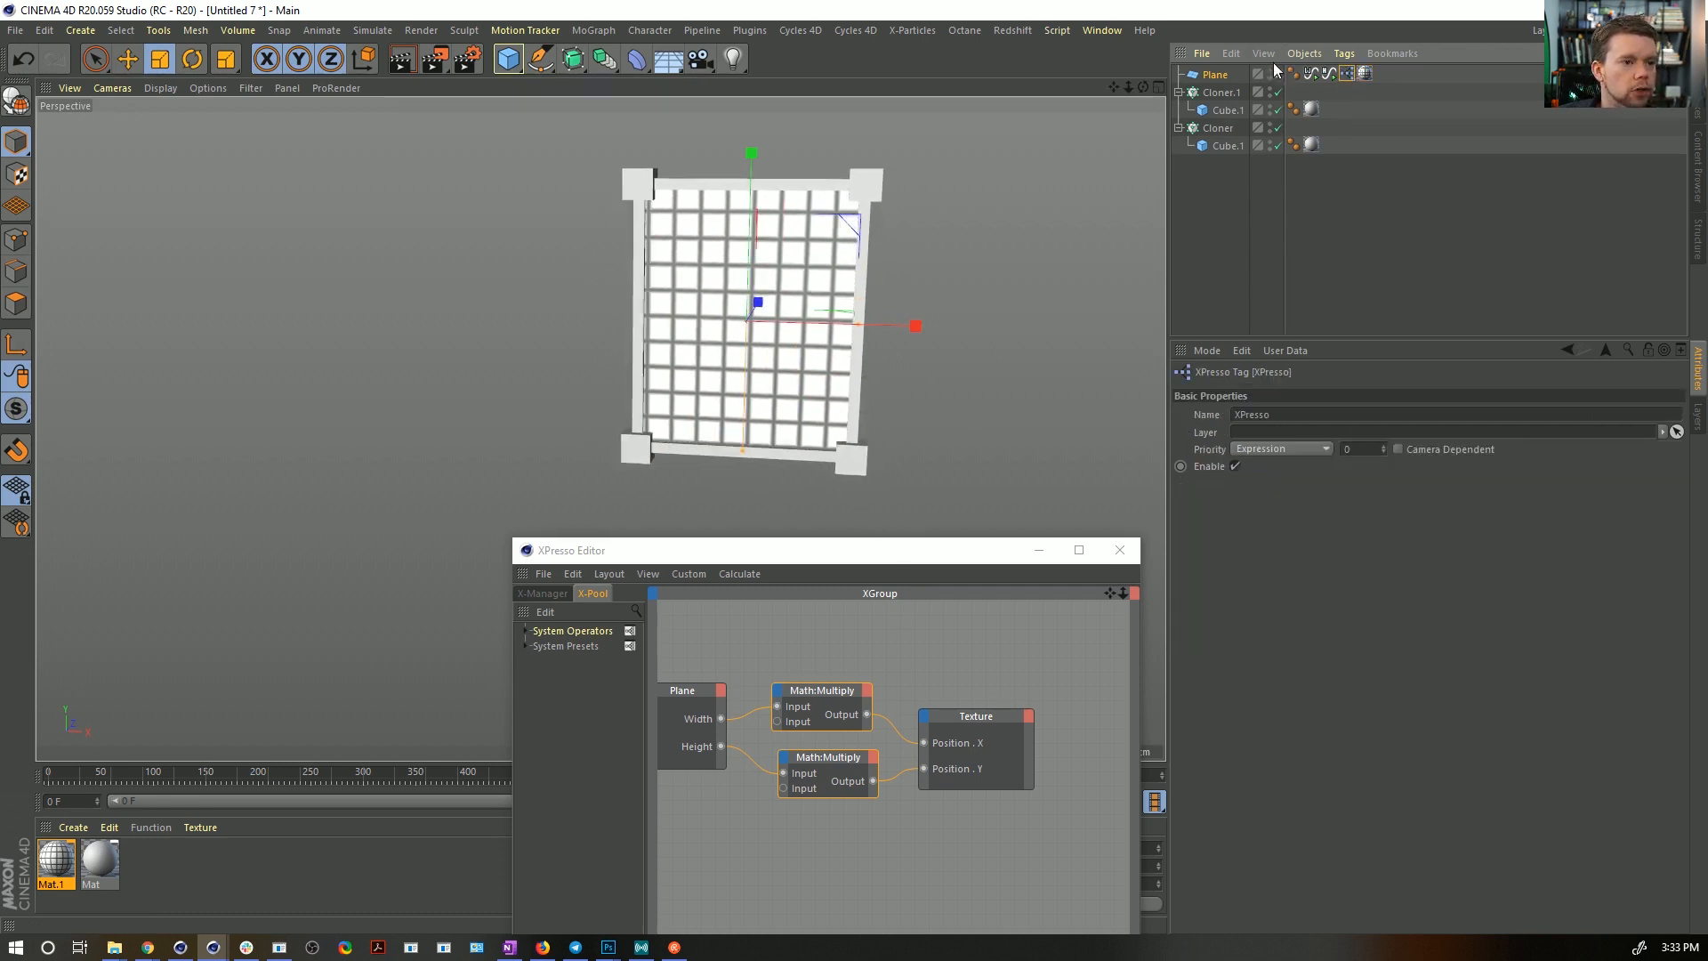
{"action": "left_click", "coordinate": [1329, 74]}
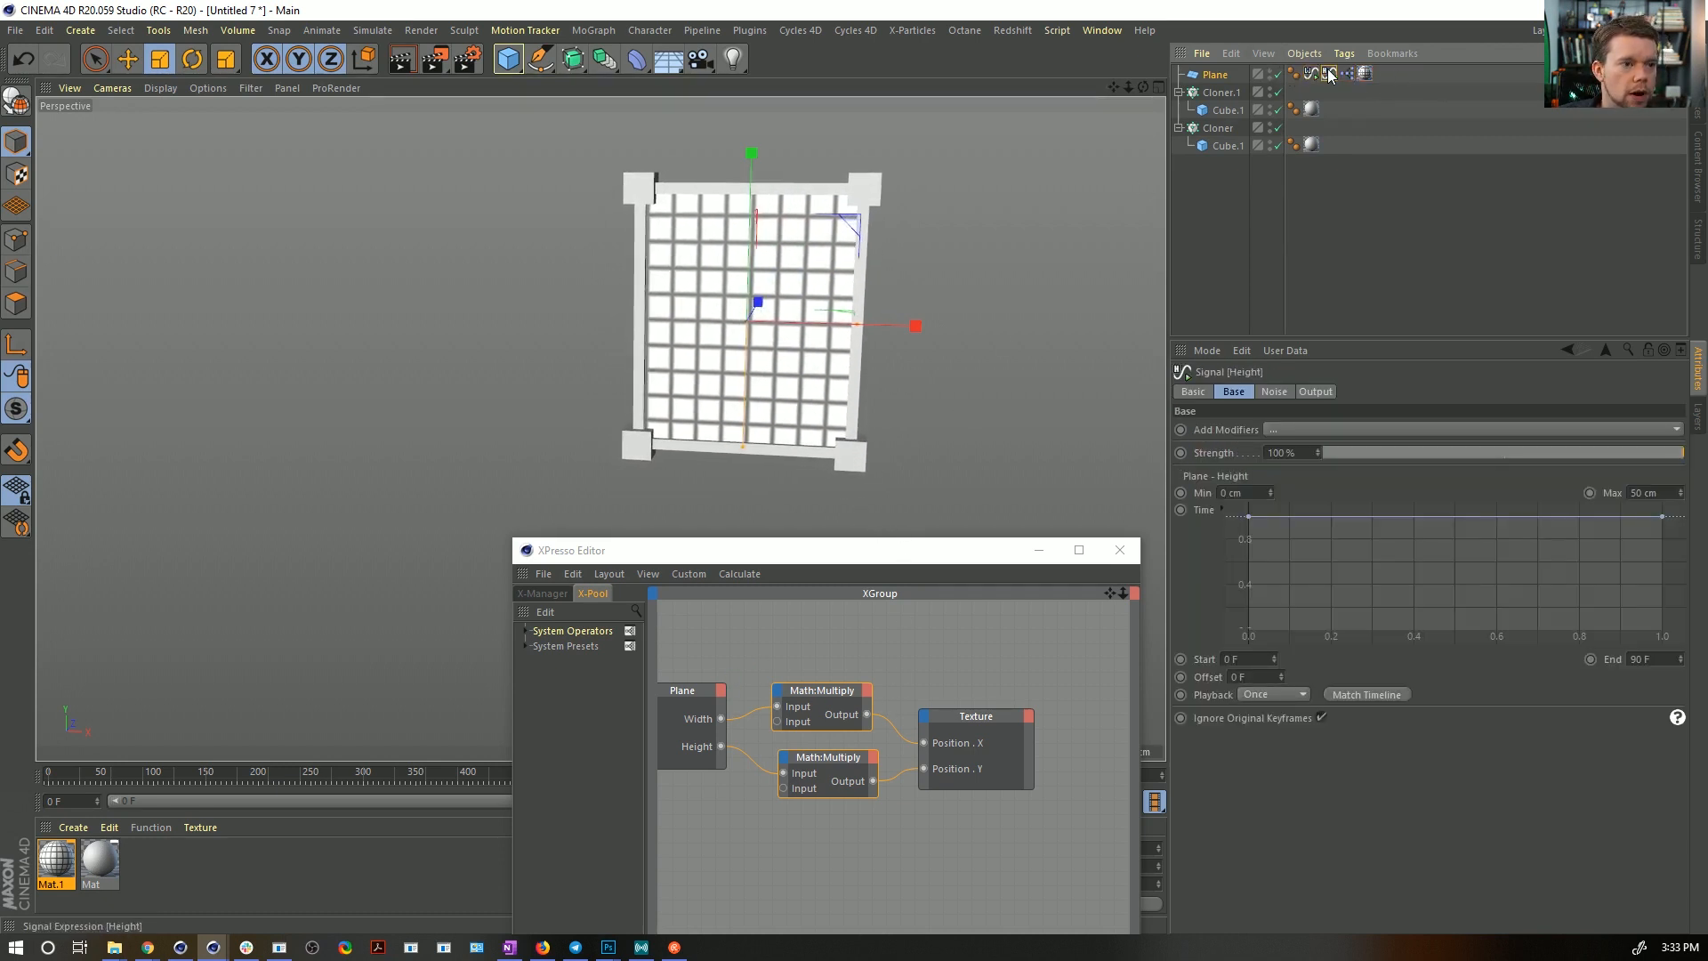
{"action": "left_click", "coordinate": [1348, 75]}
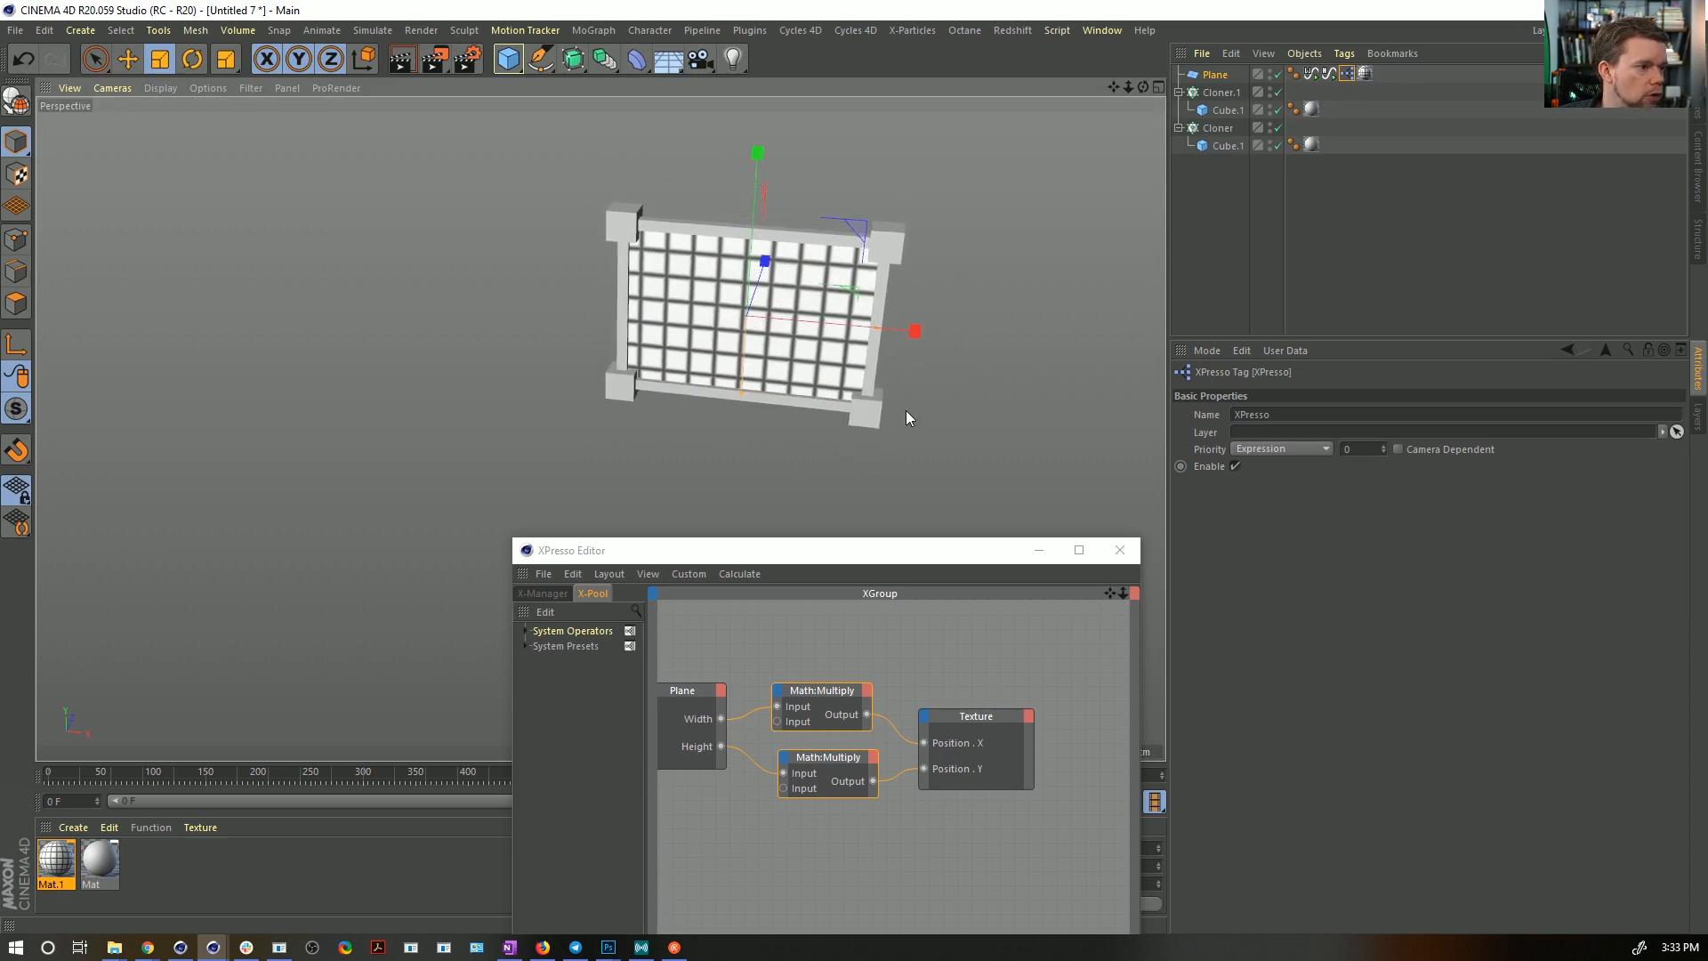
- Close the XPresso Editor and open the Tiles shader in the color channel of Mat.1 for editing
{"action": "left_click", "coordinate": [1119, 550]}
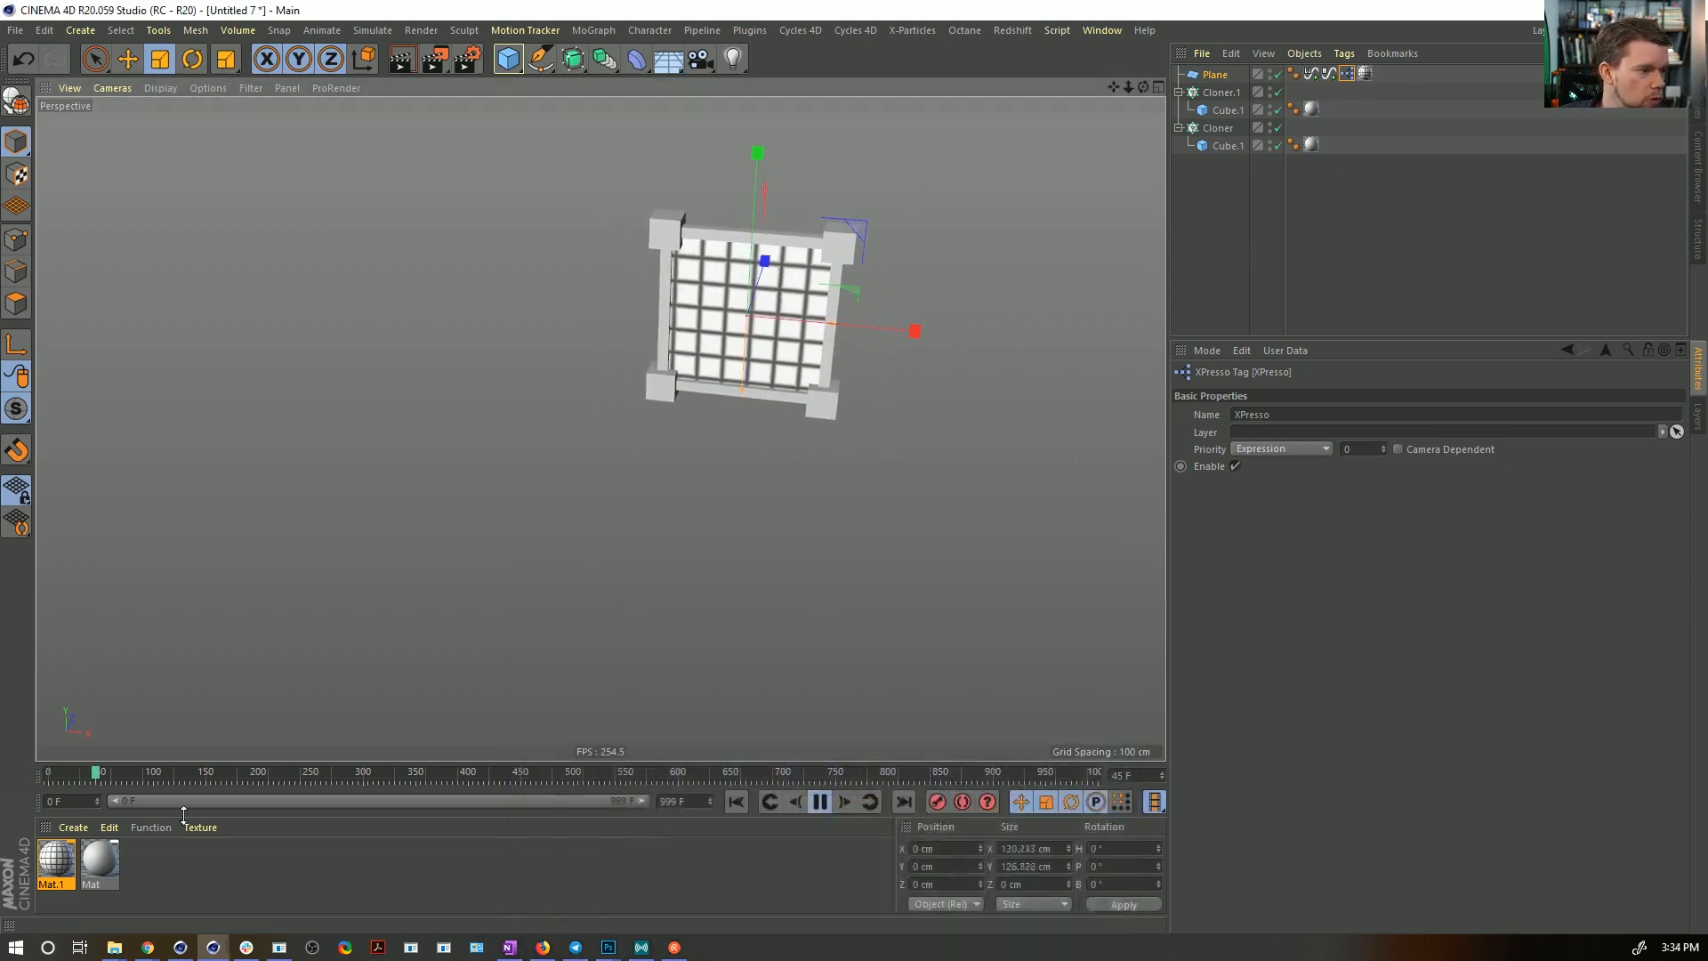
{"action": "double_click", "coordinate": [50, 863]}
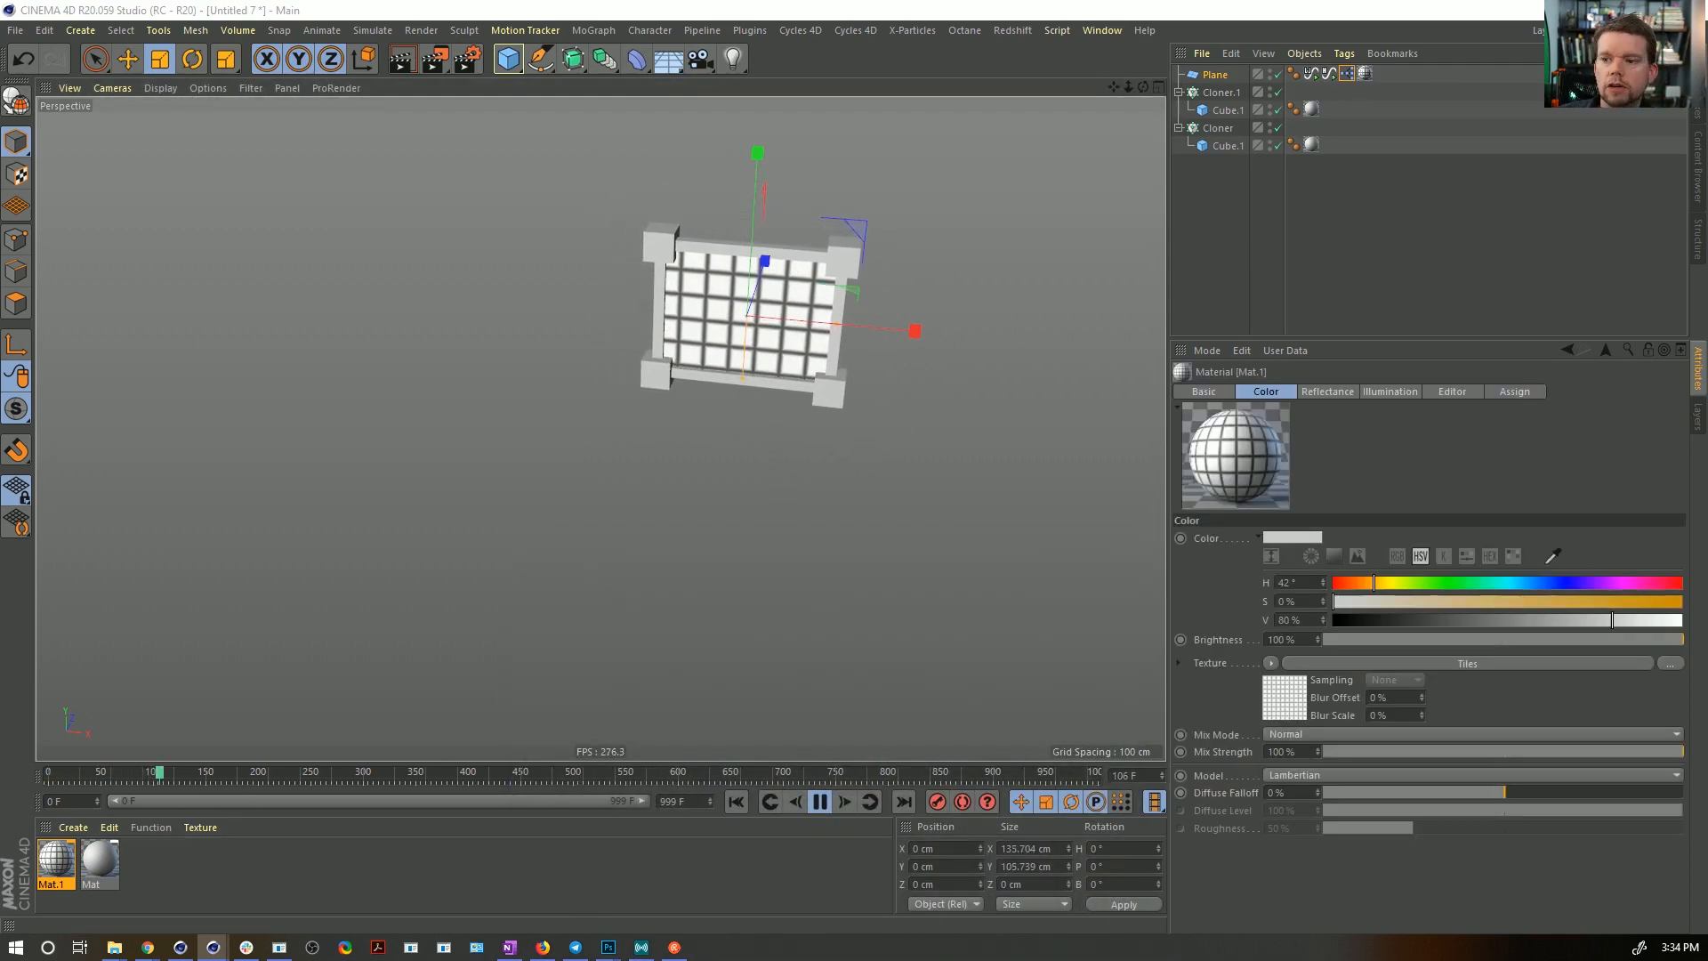
{"action": "left_click_drag", "start_coordinate": [961, 98], "coordinate": [1080, 127]}
{"action": "left_click", "coordinate": [1113, 311]}
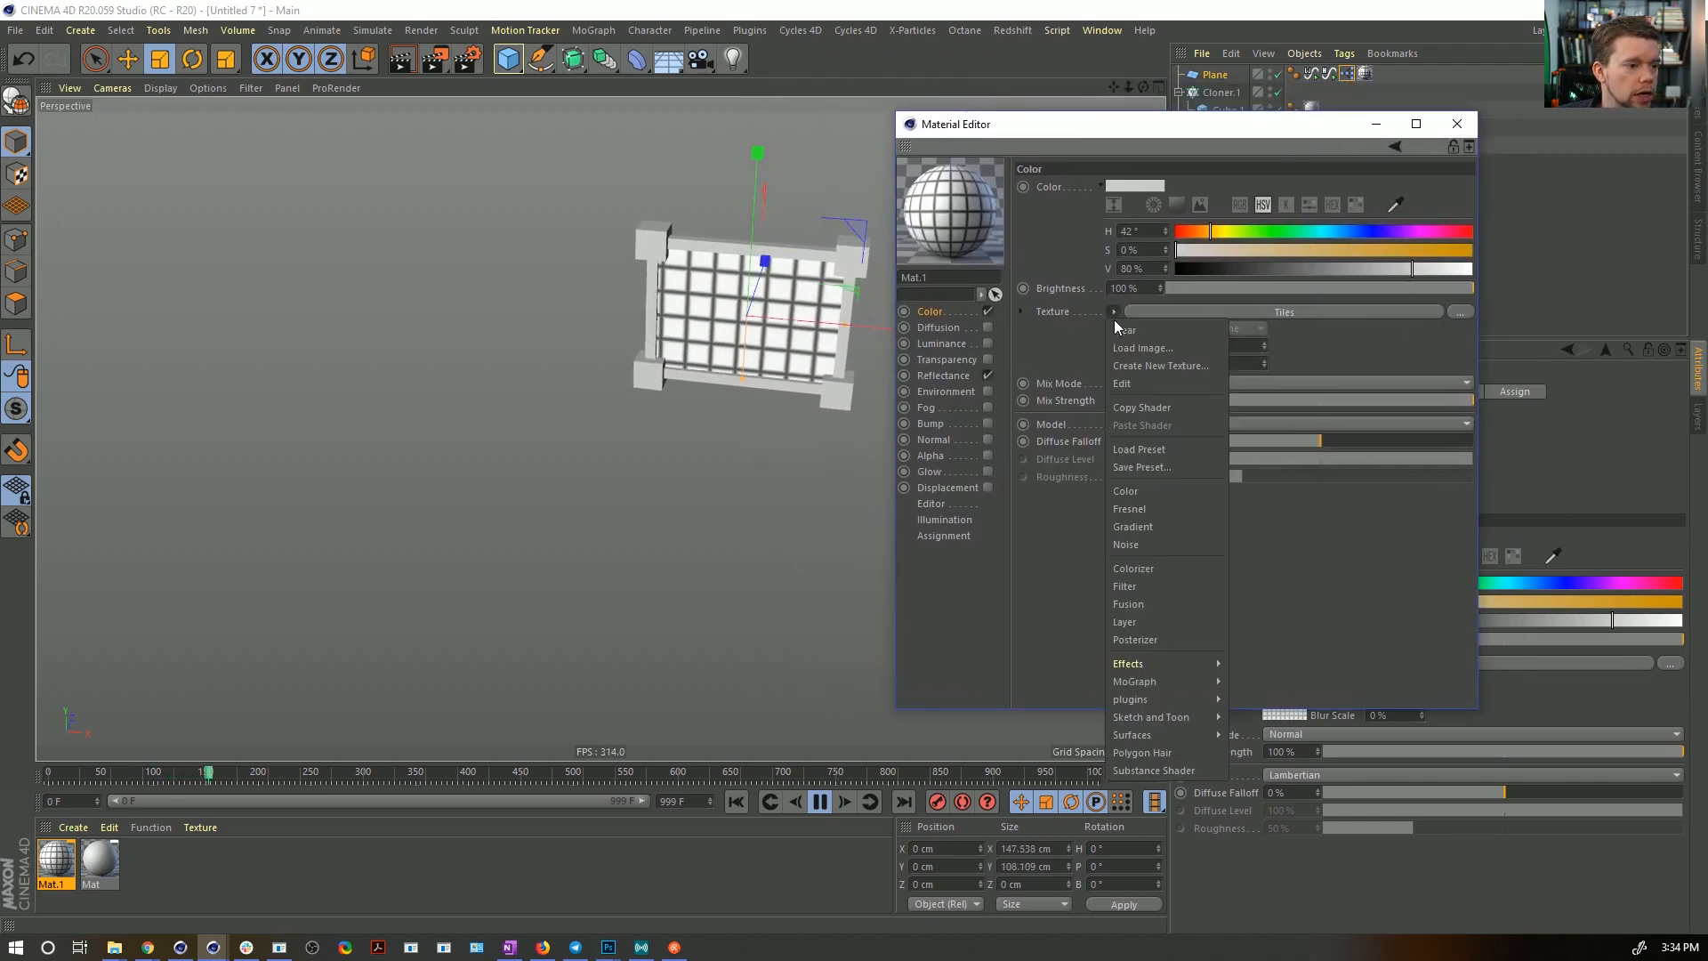
{"action": "left_click", "coordinate": [1126, 350]}
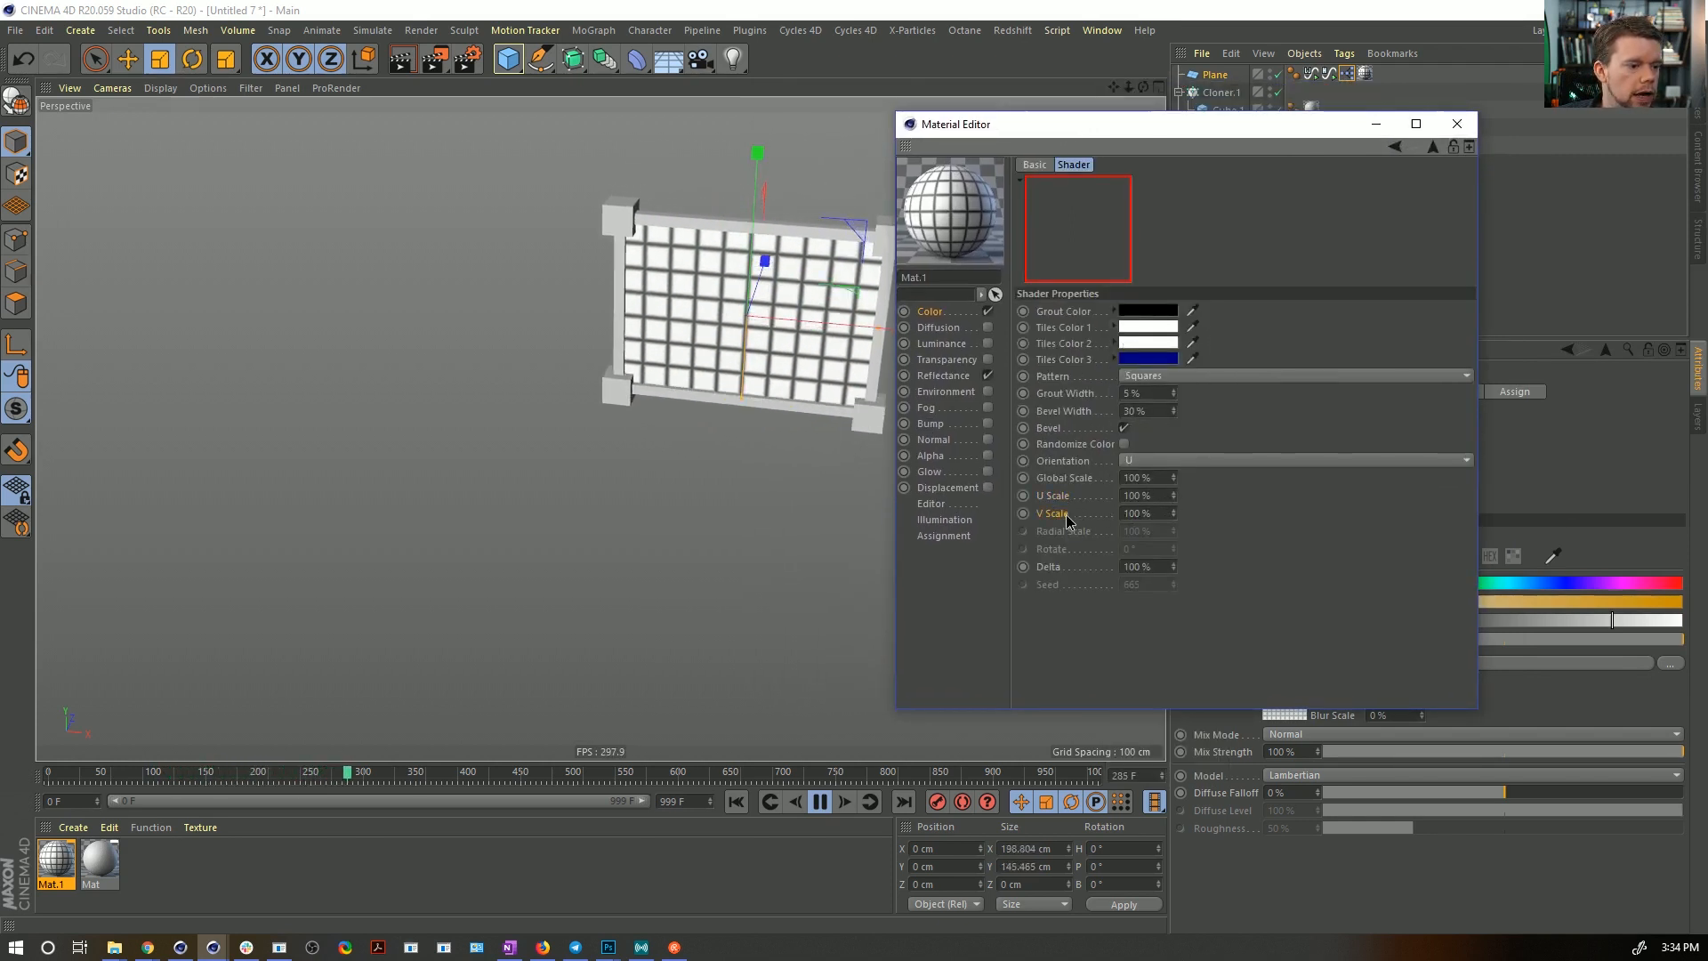
- Set the Tiles shader's V Scale to 1000 % and check the stretched pattern on the plane during playback
{"action": "left_click", "coordinate": [1128, 513]}
{"action": "type", "text": "0"}
{"action": "key", "text": "Return"}
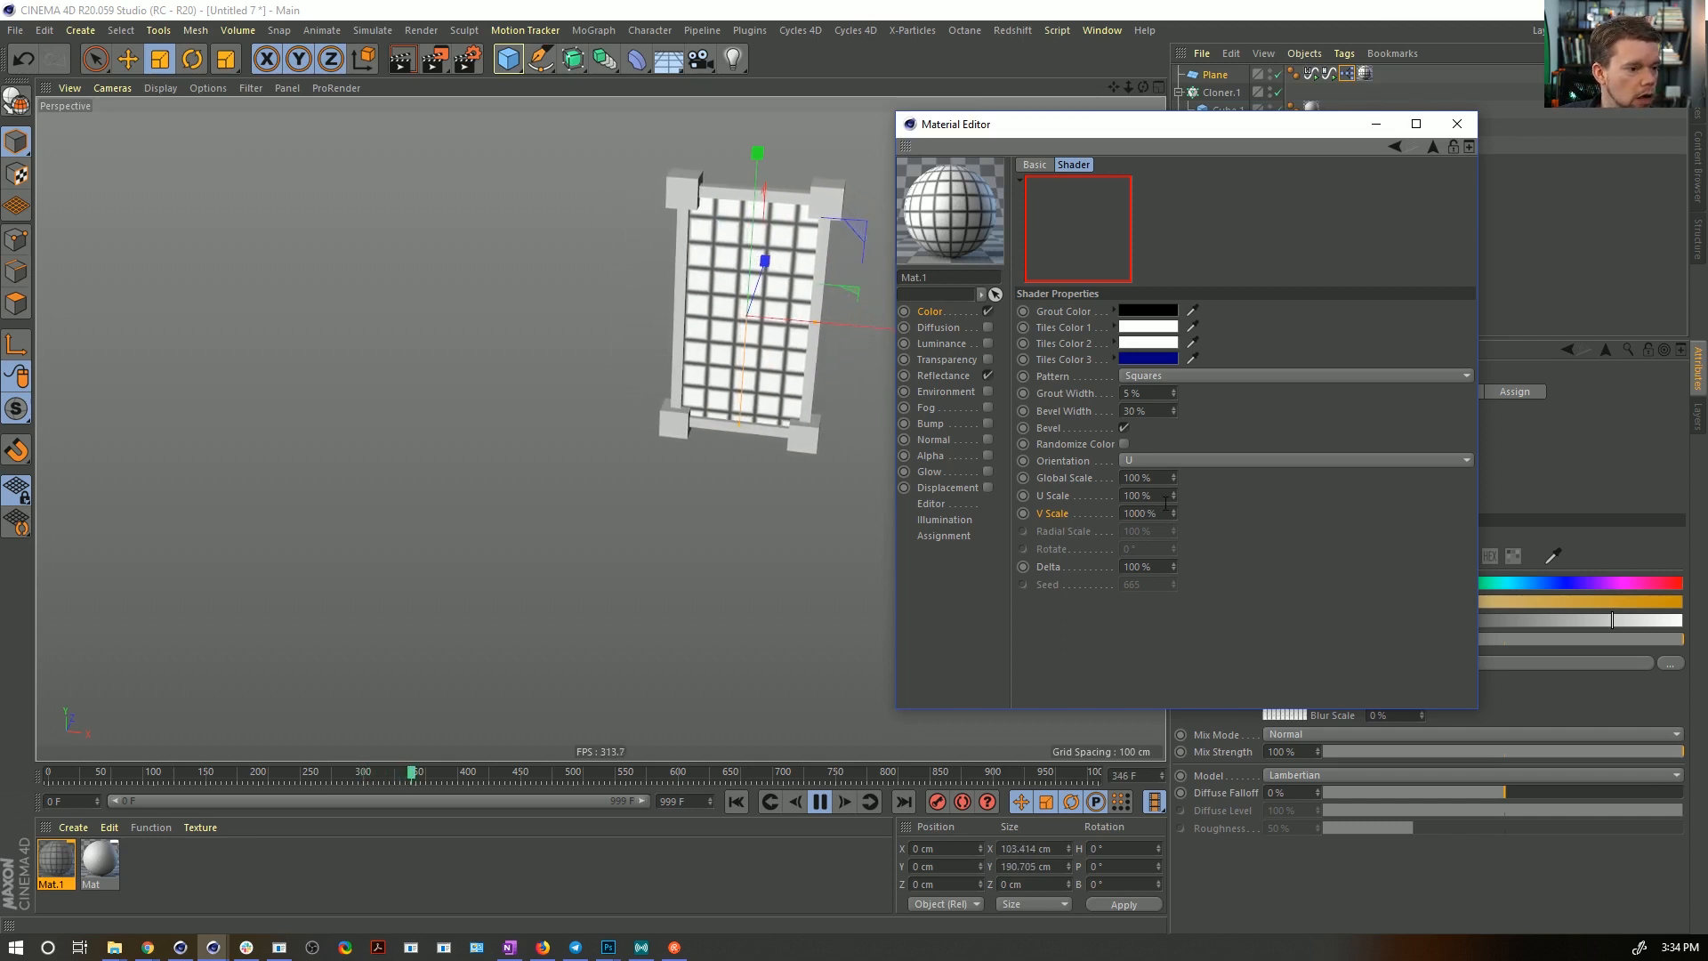
{"action": "left_click", "coordinate": [828, 803]}
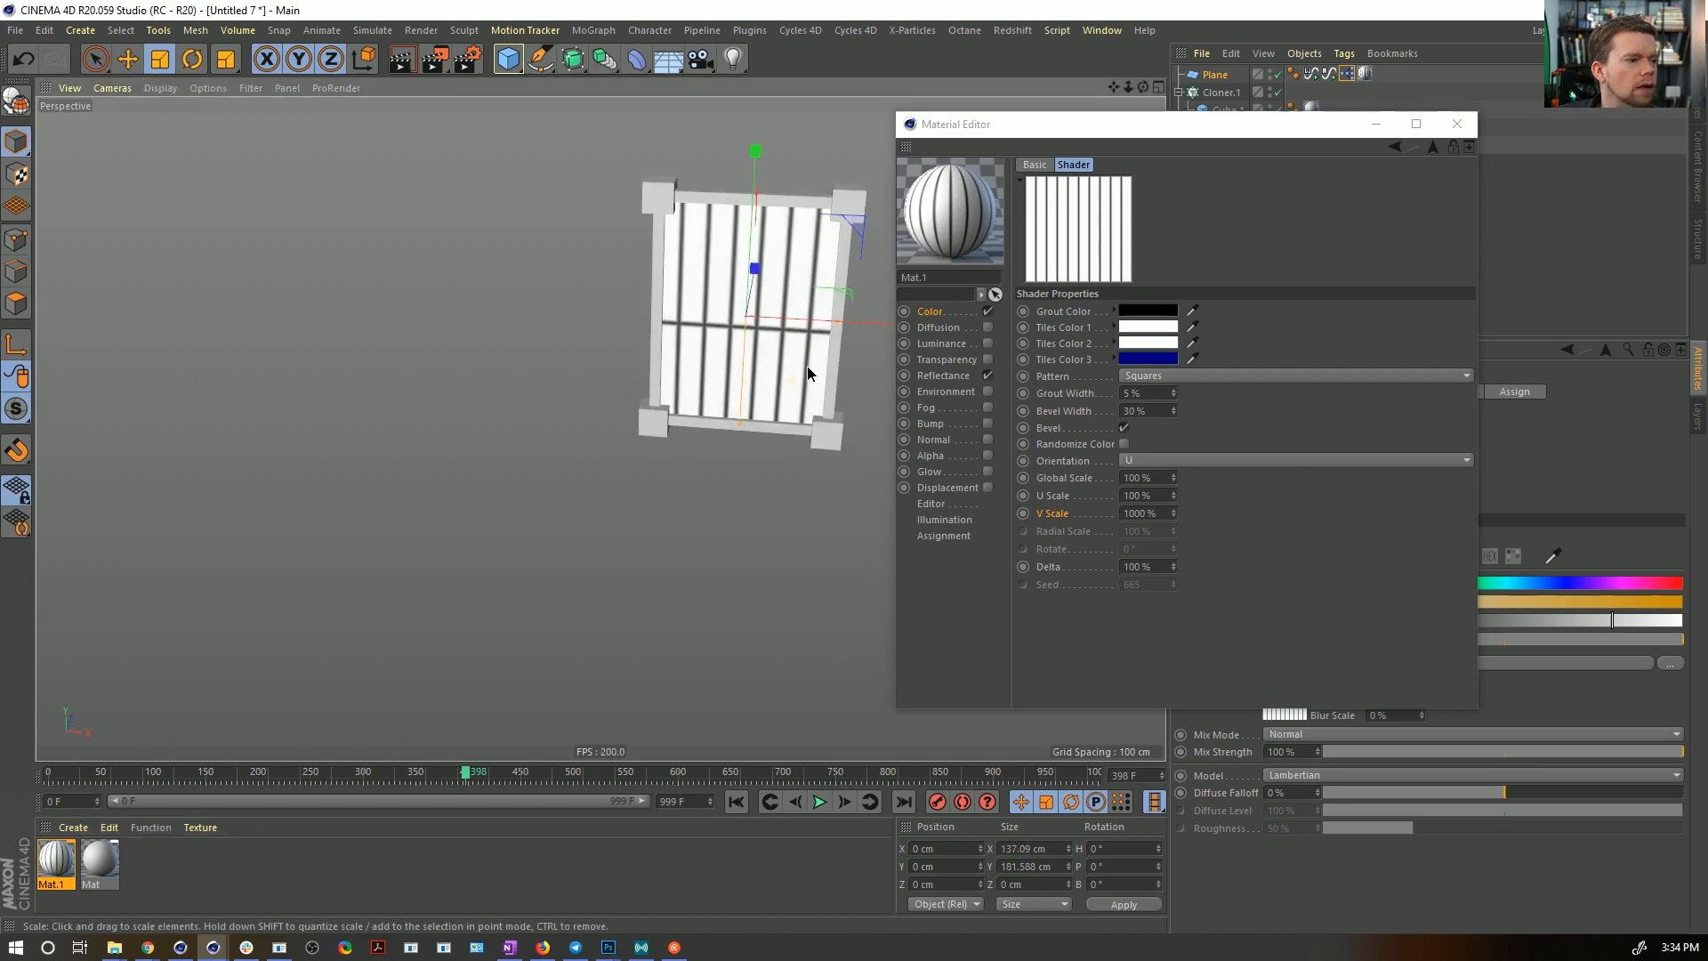
{"action": "left_click", "coordinate": [819, 801]}
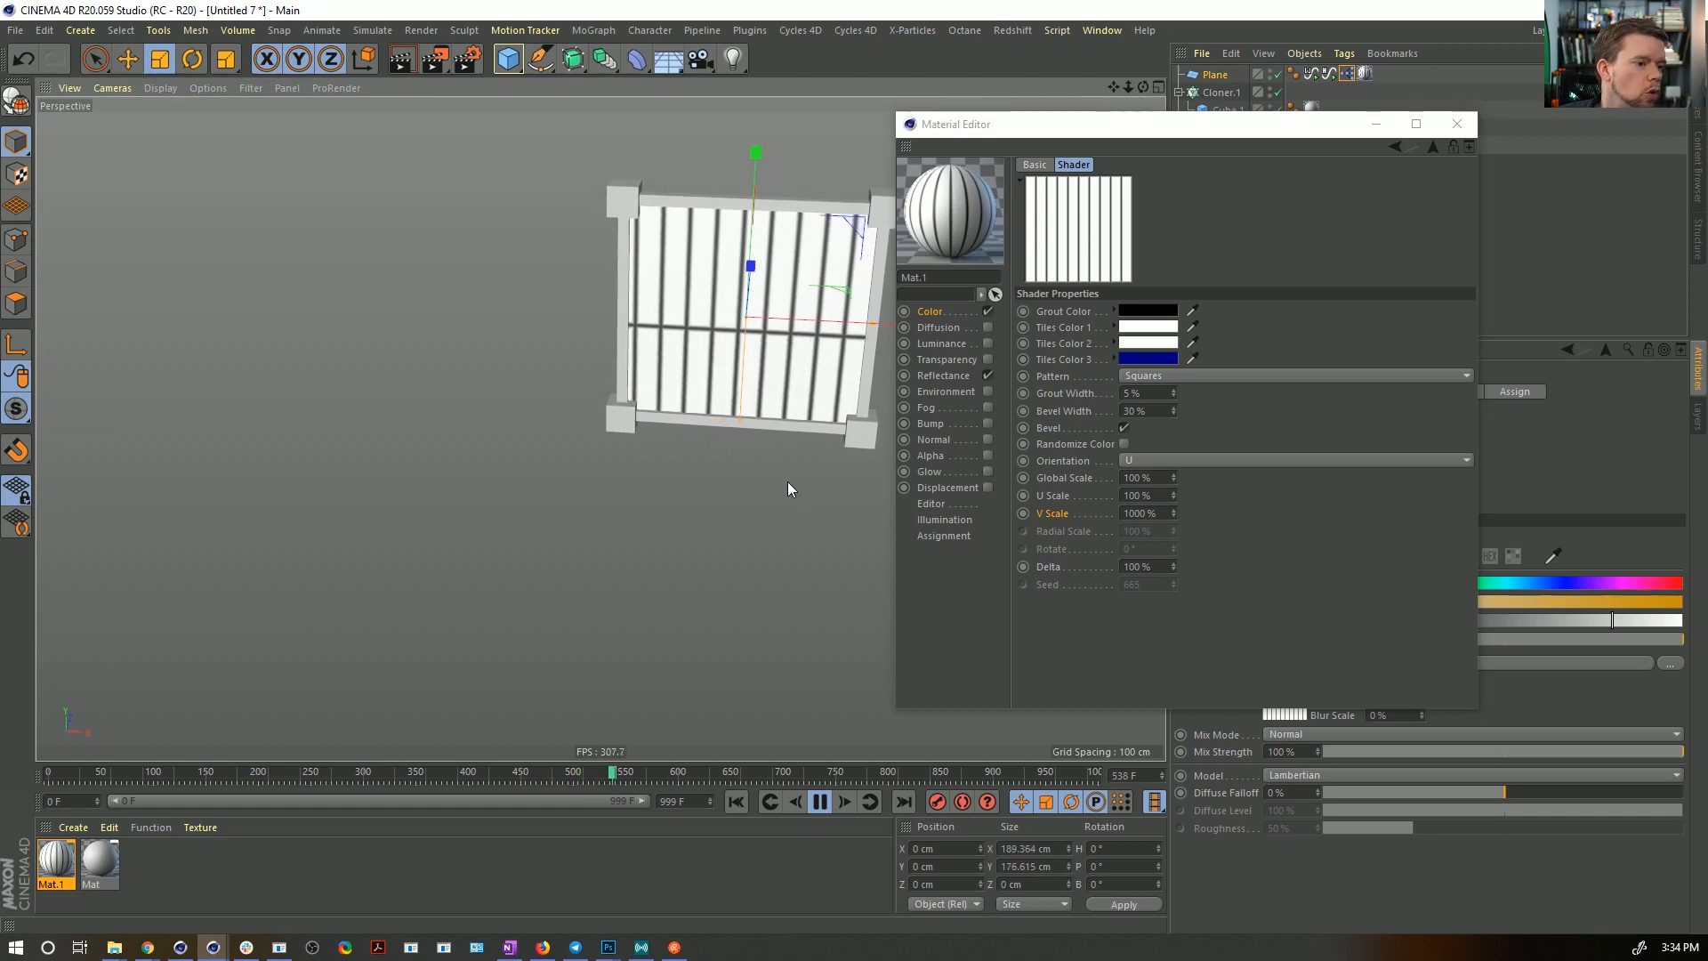
- Set the tile pattern to Lines 1 with V orientation and 100 % V Scale, check it in playback, and close the Material Editor
{"action": "left_click", "coordinate": [1201, 379]}
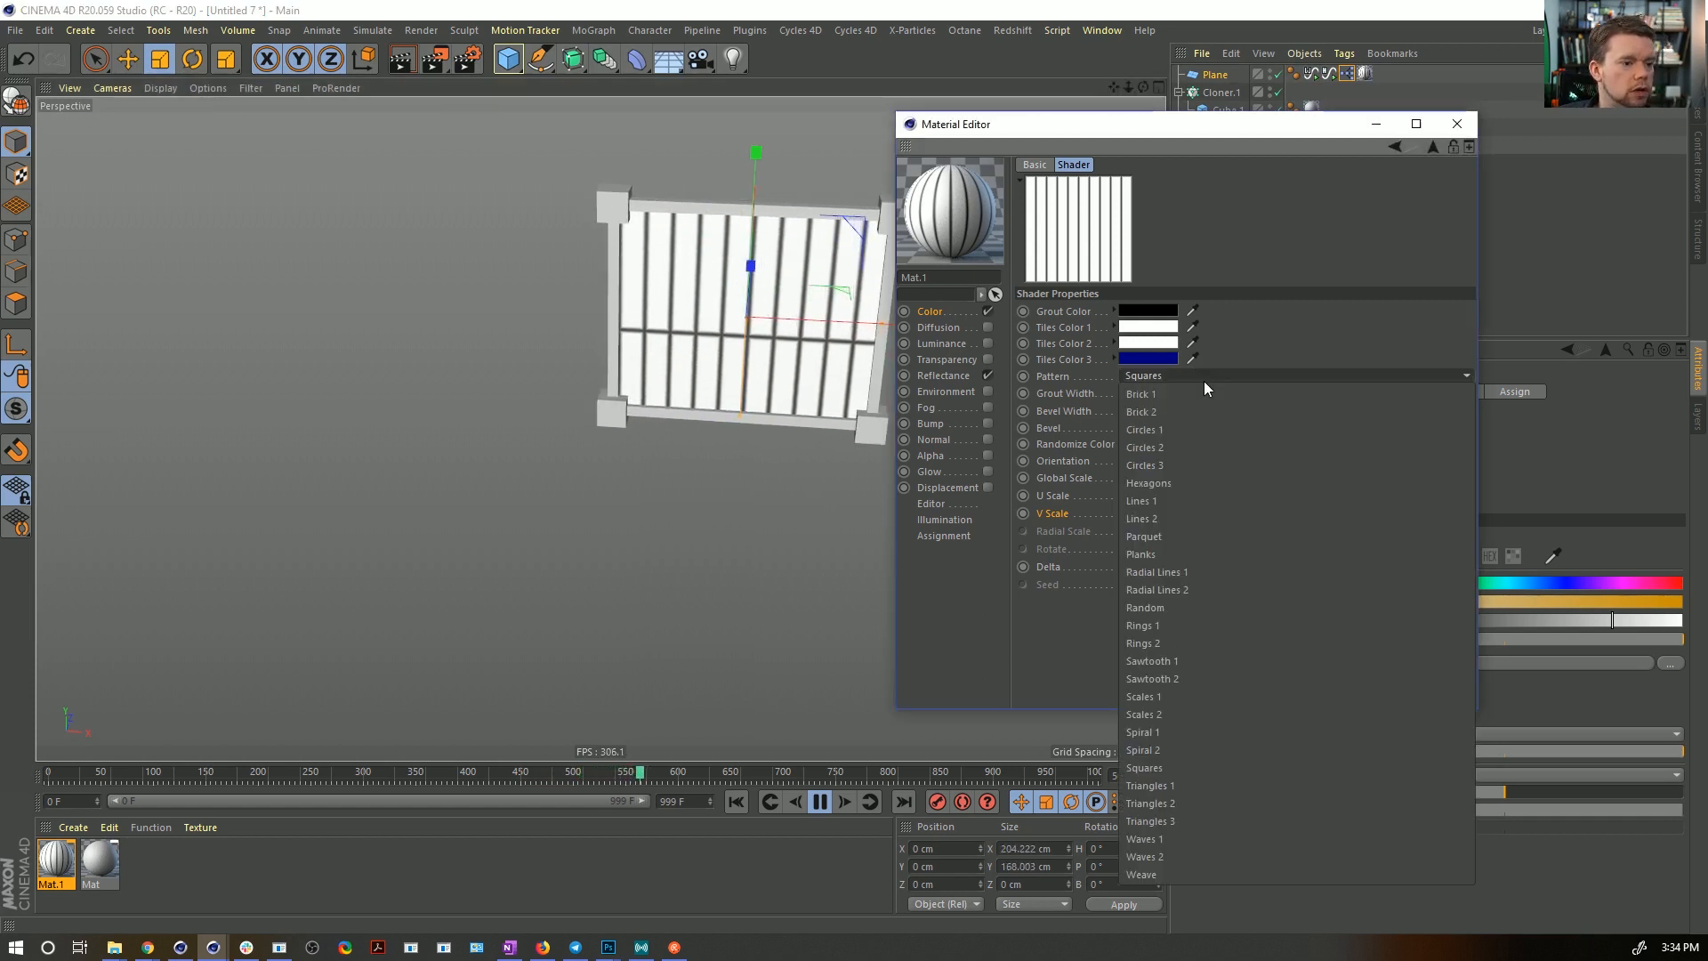
{"action": "left_click", "coordinate": [1192, 498]}
{"action": "left_click", "coordinate": [820, 801]}
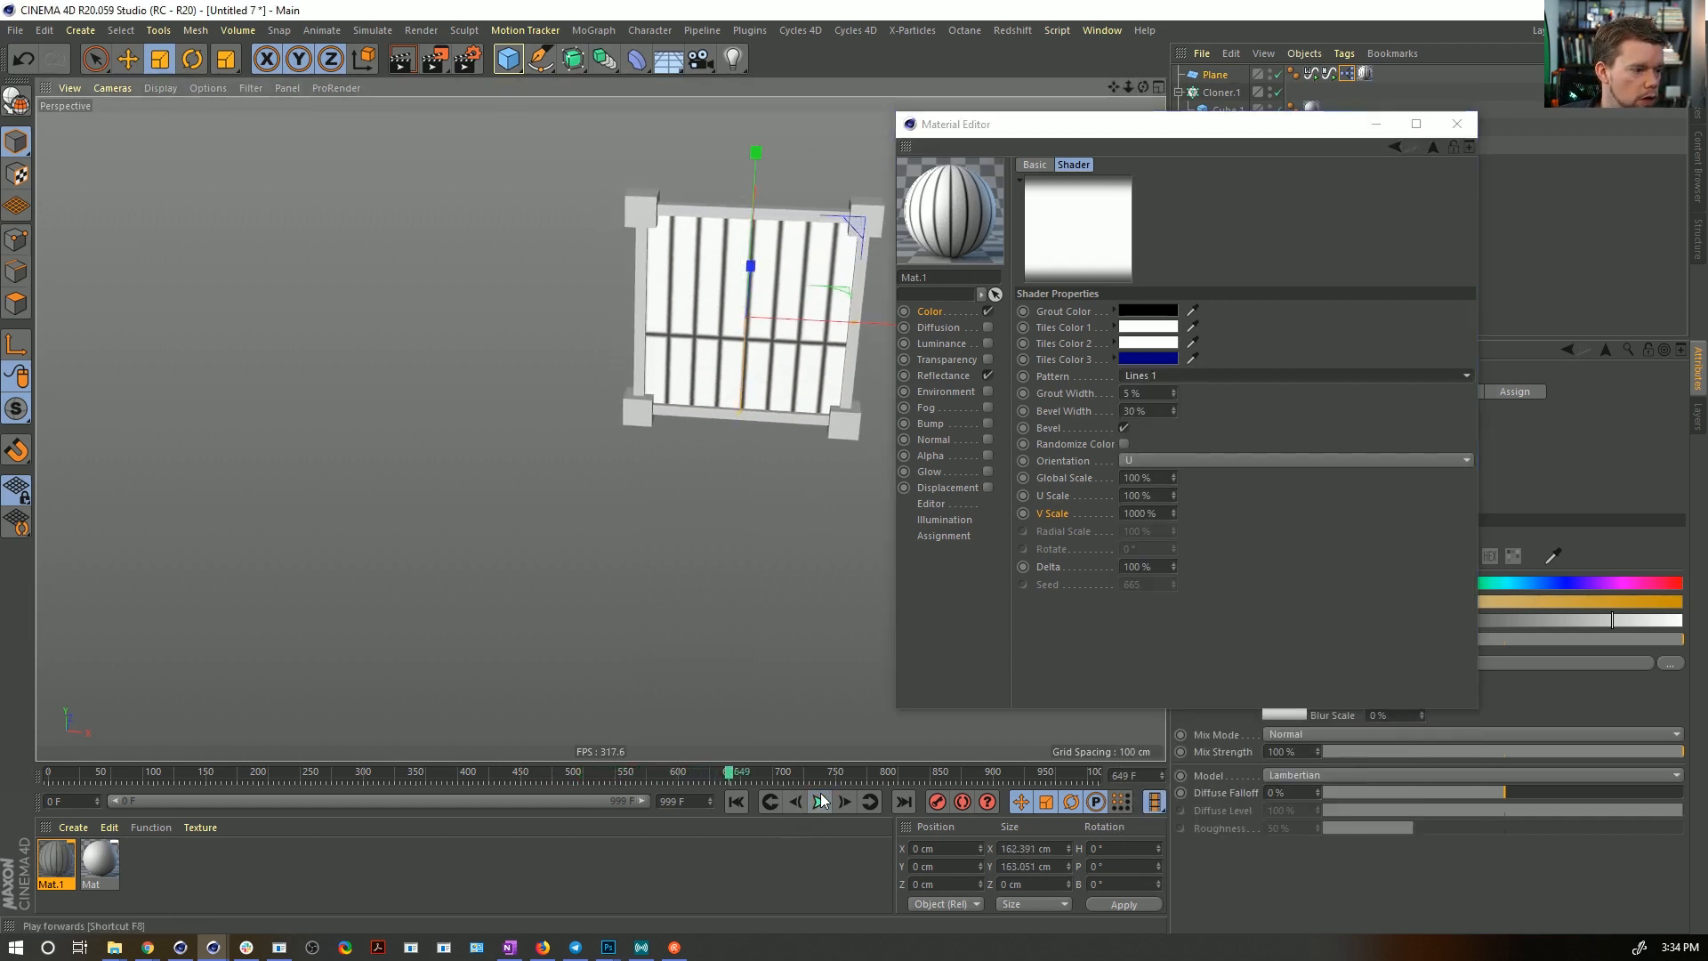
{"action": "left_click", "coordinate": [1171, 377]}
{"action": "left_click", "coordinate": [1271, 337]}
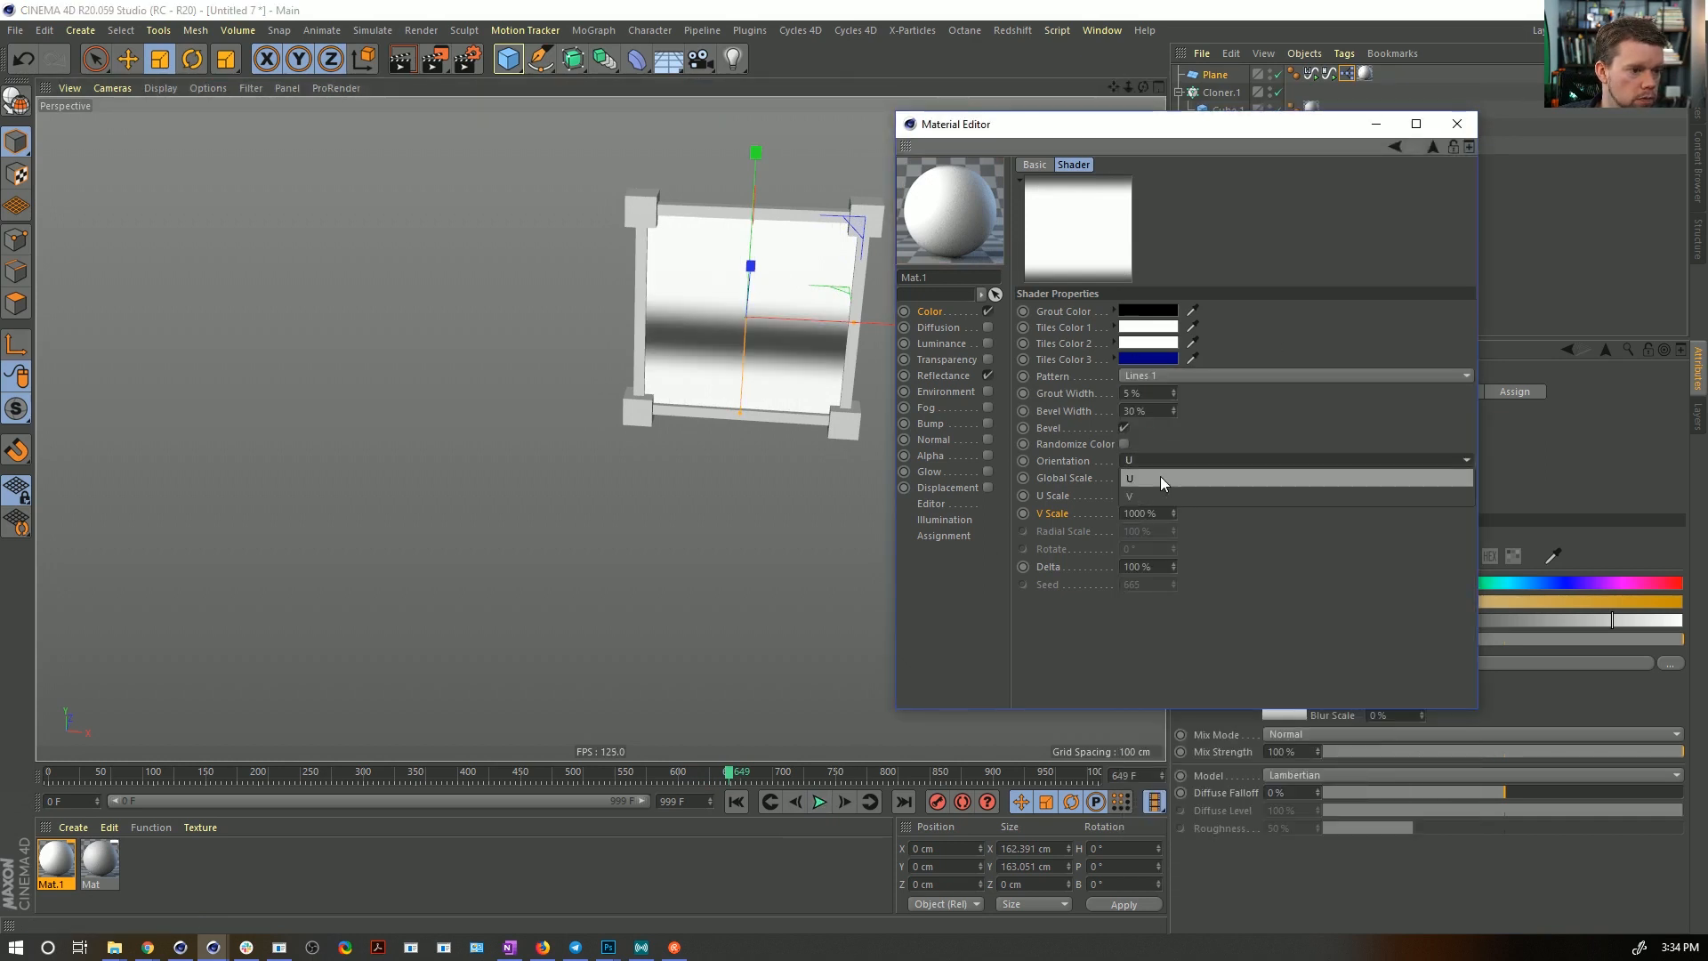
{"action": "left_click", "coordinate": [1157, 495]}
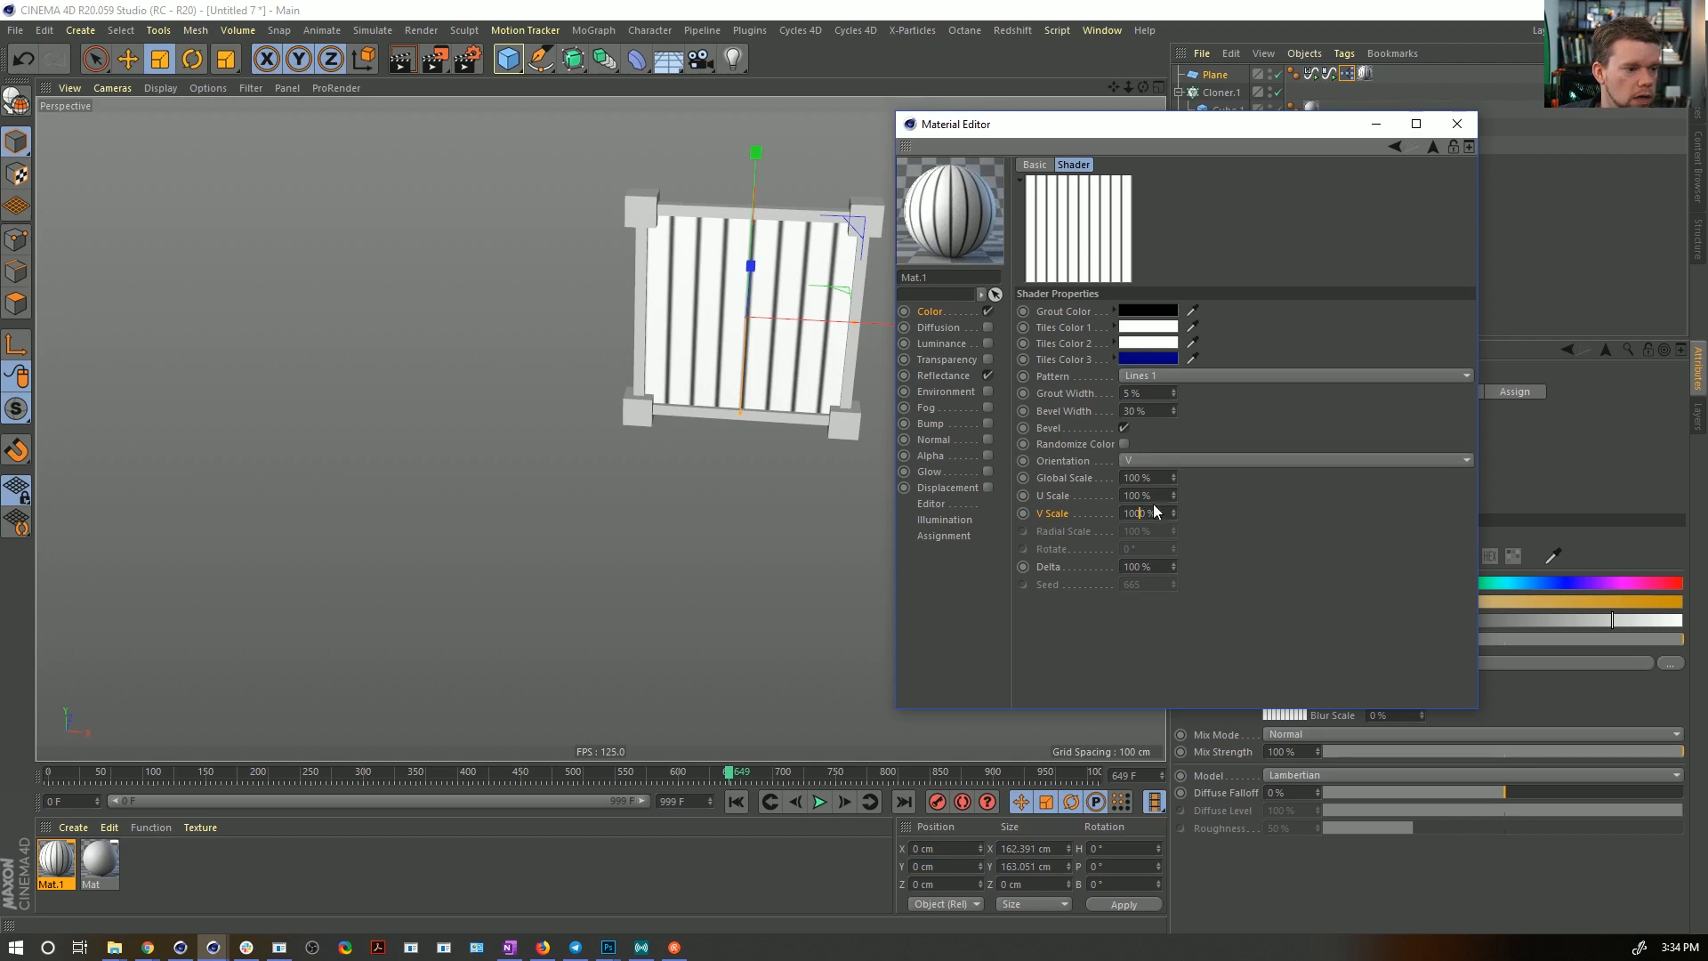
{"action": "left_click", "coordinate": [819, 801]}
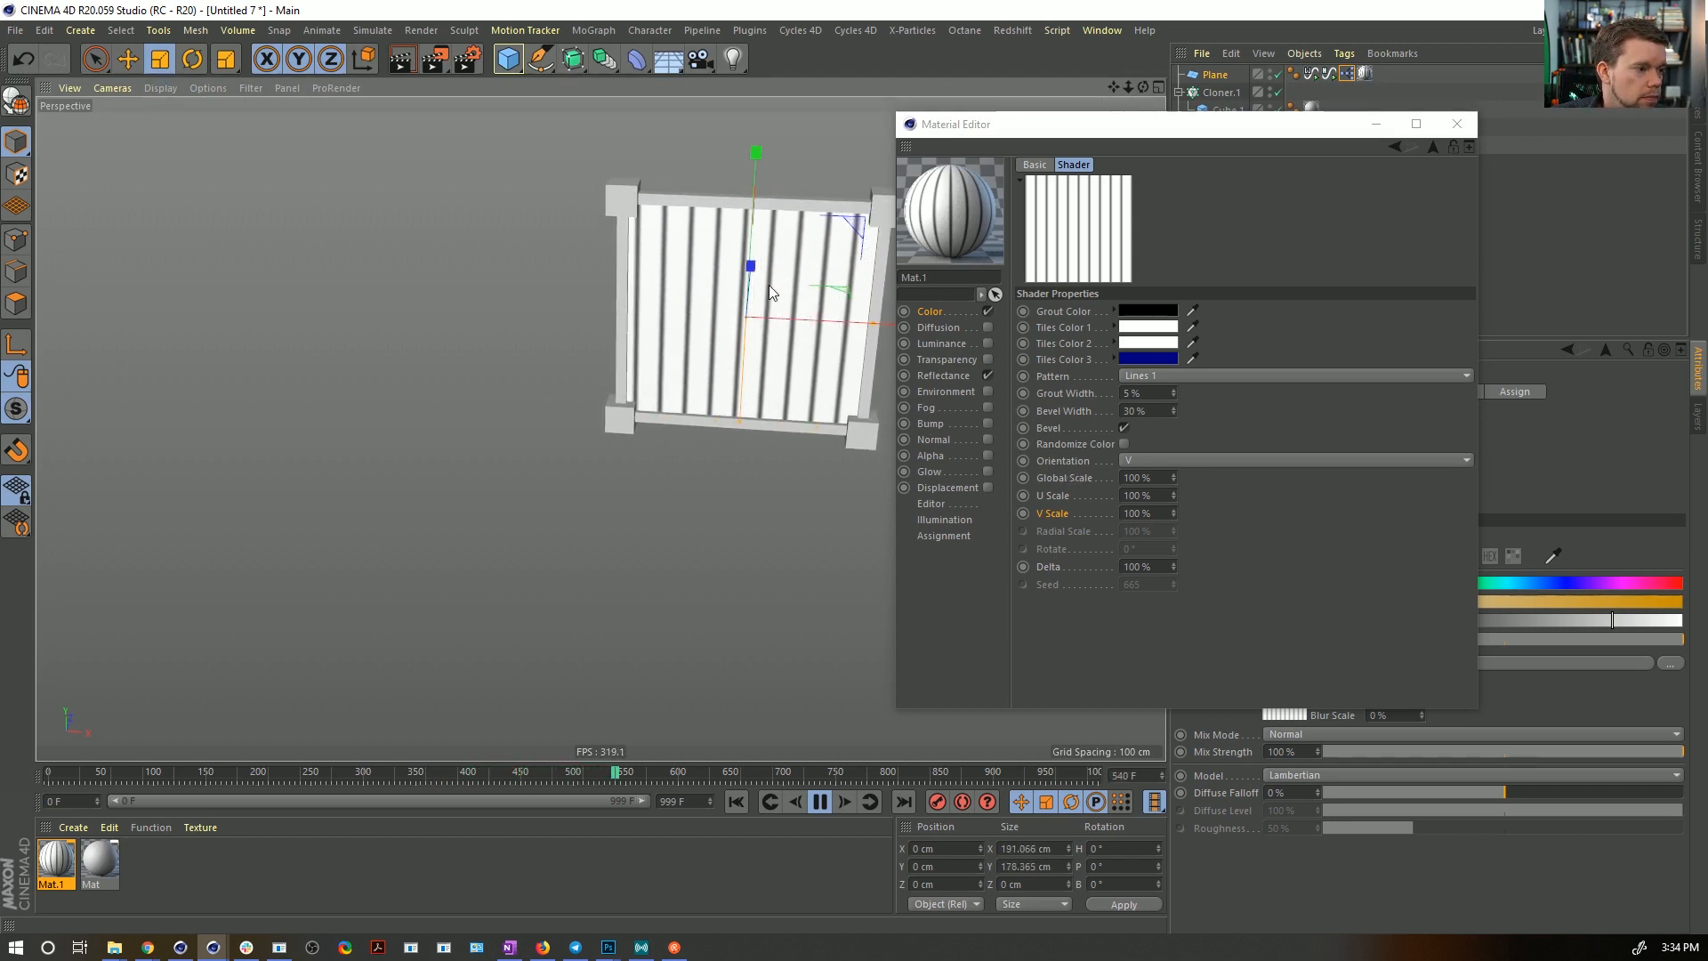
{"action": "left_click", "coordinate": [1460, 125]}
{"action": "left_click_drag", "start_coordinate": [754, 292], "coordinate": [834, 356], "text": "alt"}
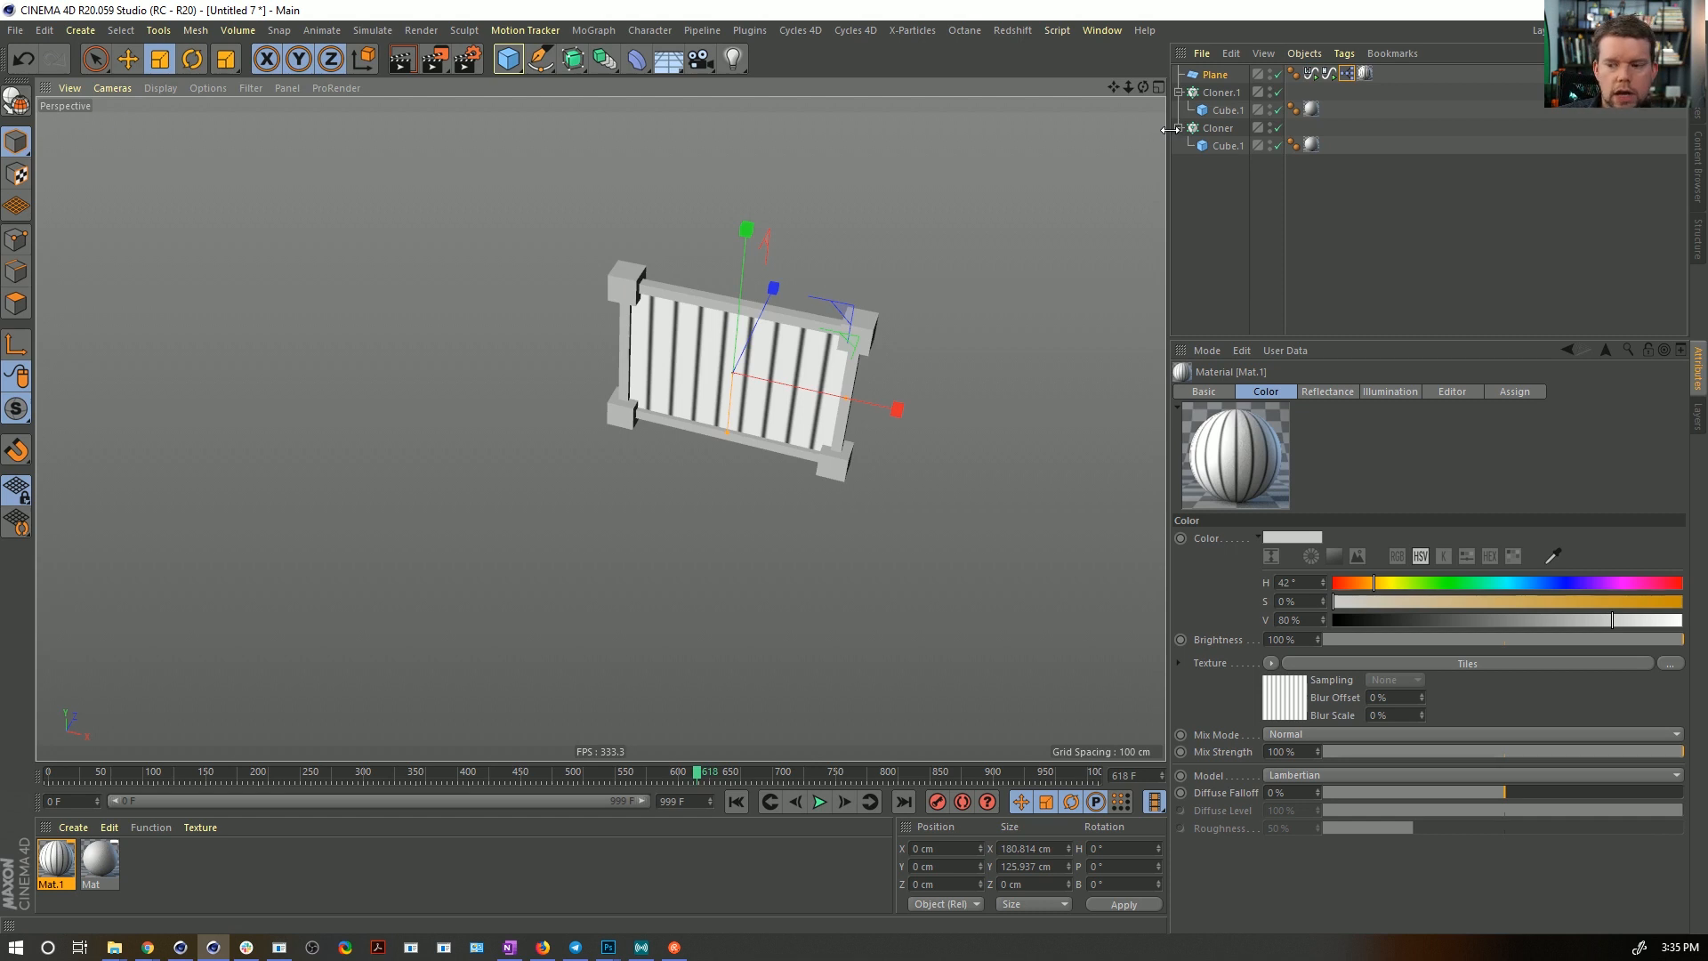
- Rename the corner cubes' cloner to Cloner.Vertex and the frame bars' cloner to Cloner.Edge
{"action": "left_click", "coordinate": [1226, 110]}
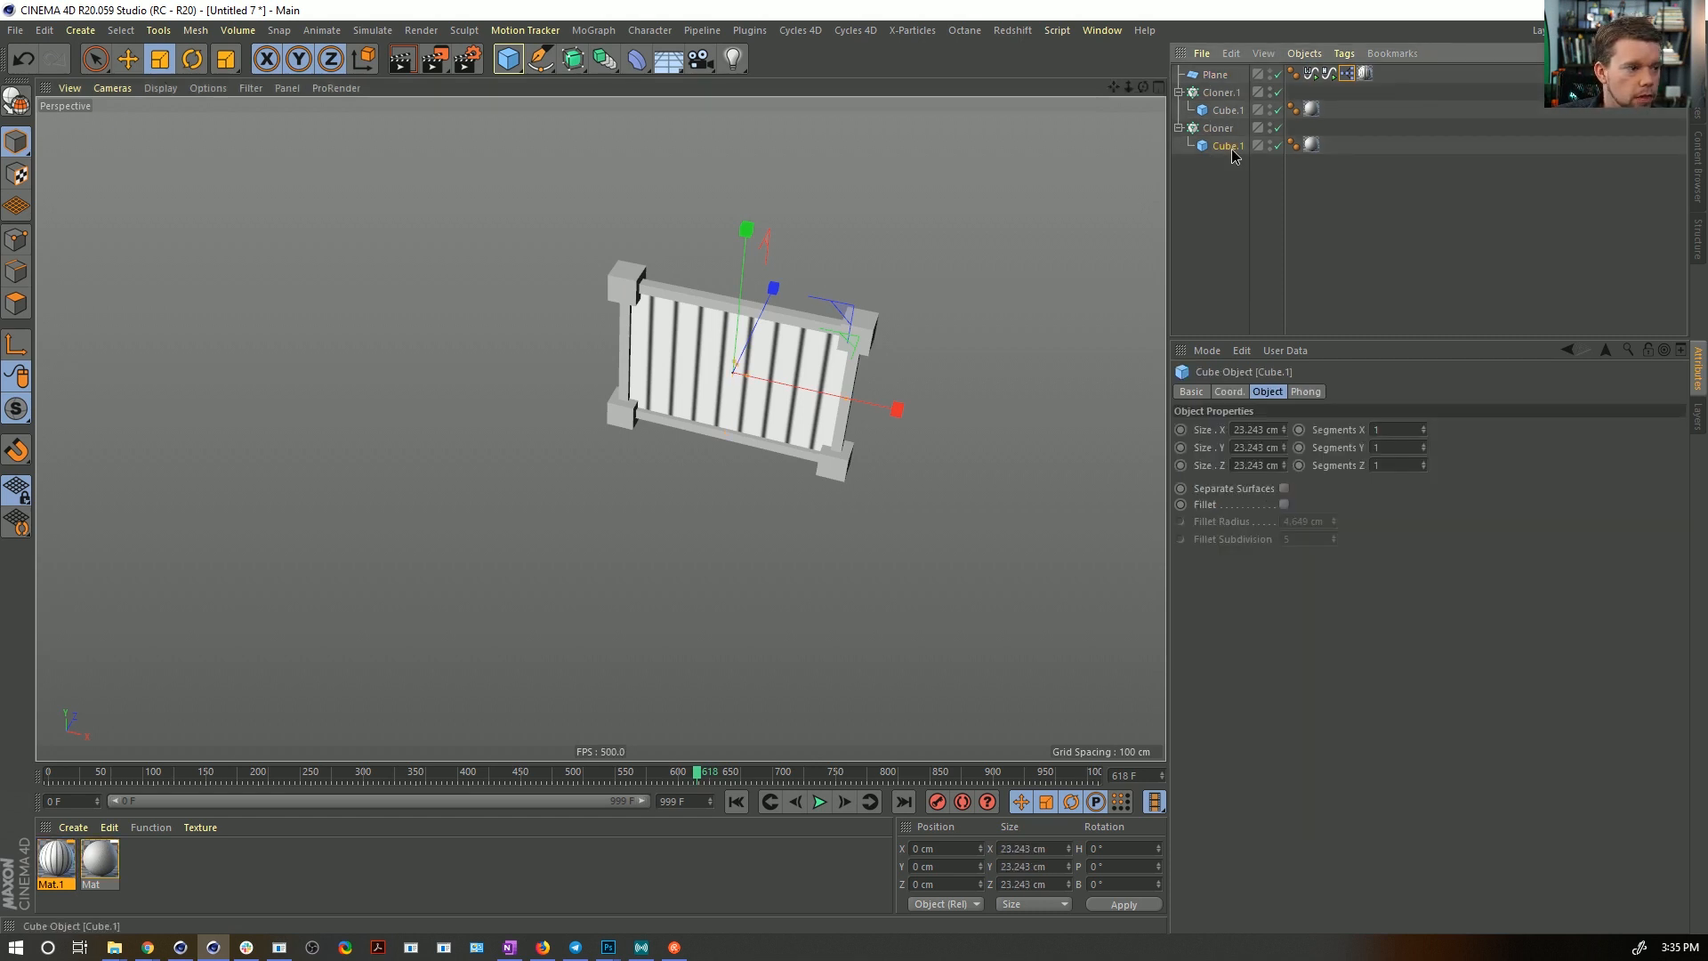
{"action": "left_click", "coordinate": [1231, 129]}
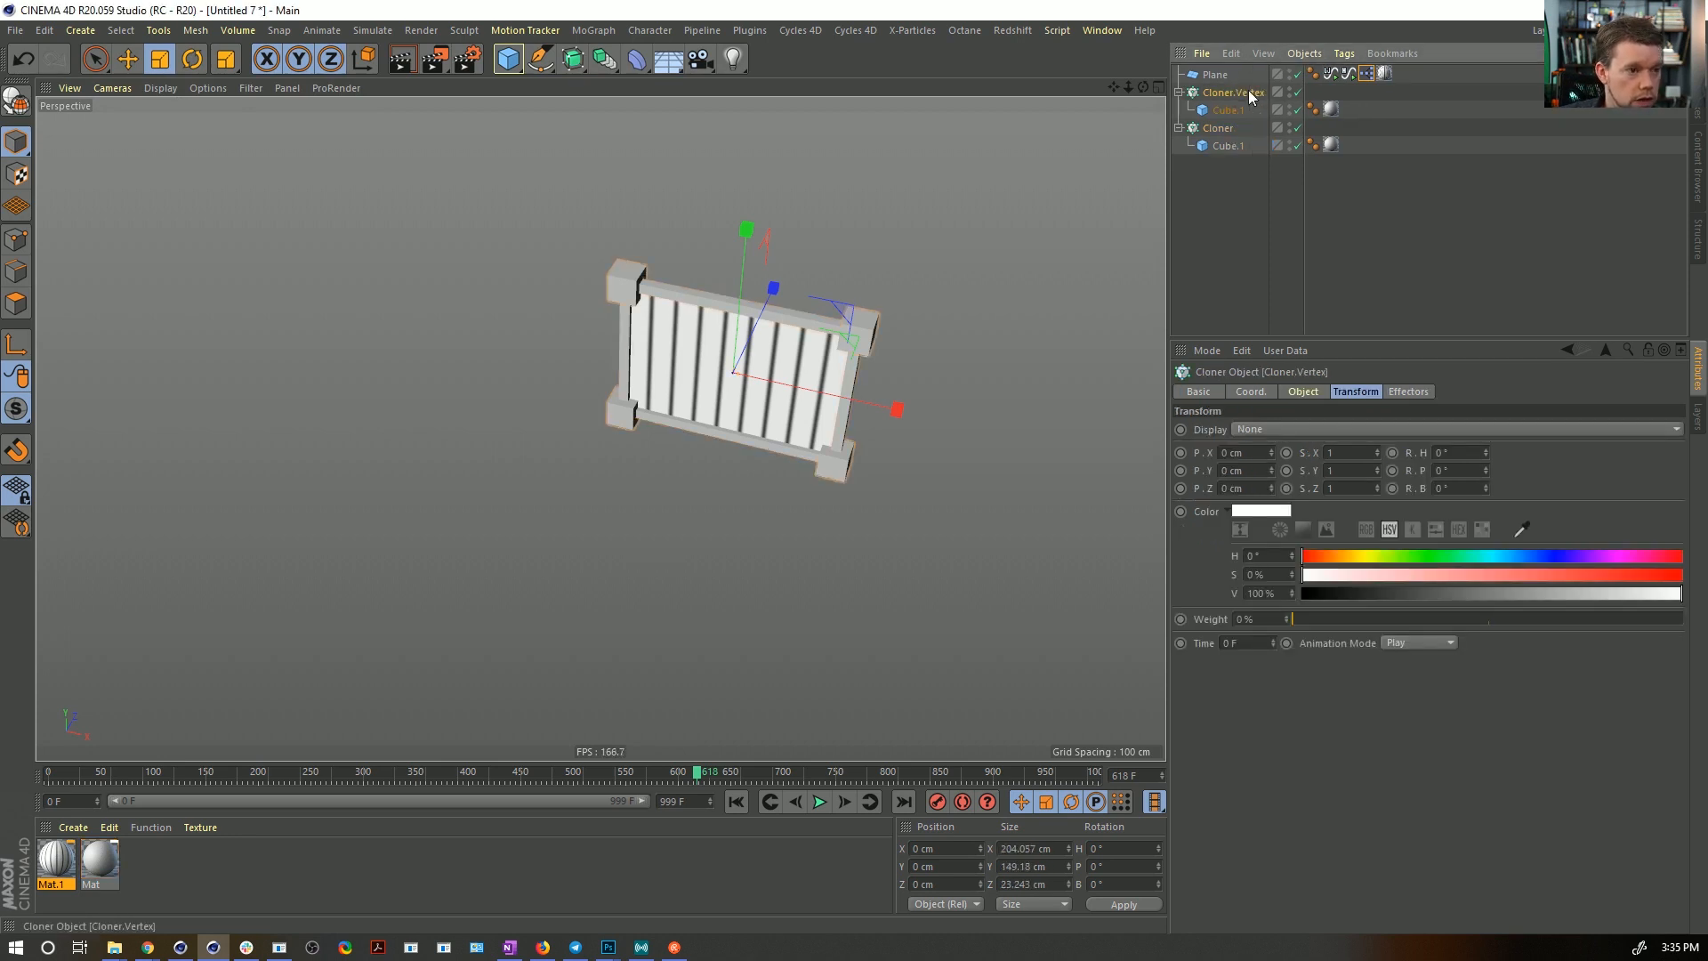
{"action": "double_click", "coordinate": [1231, 128]}
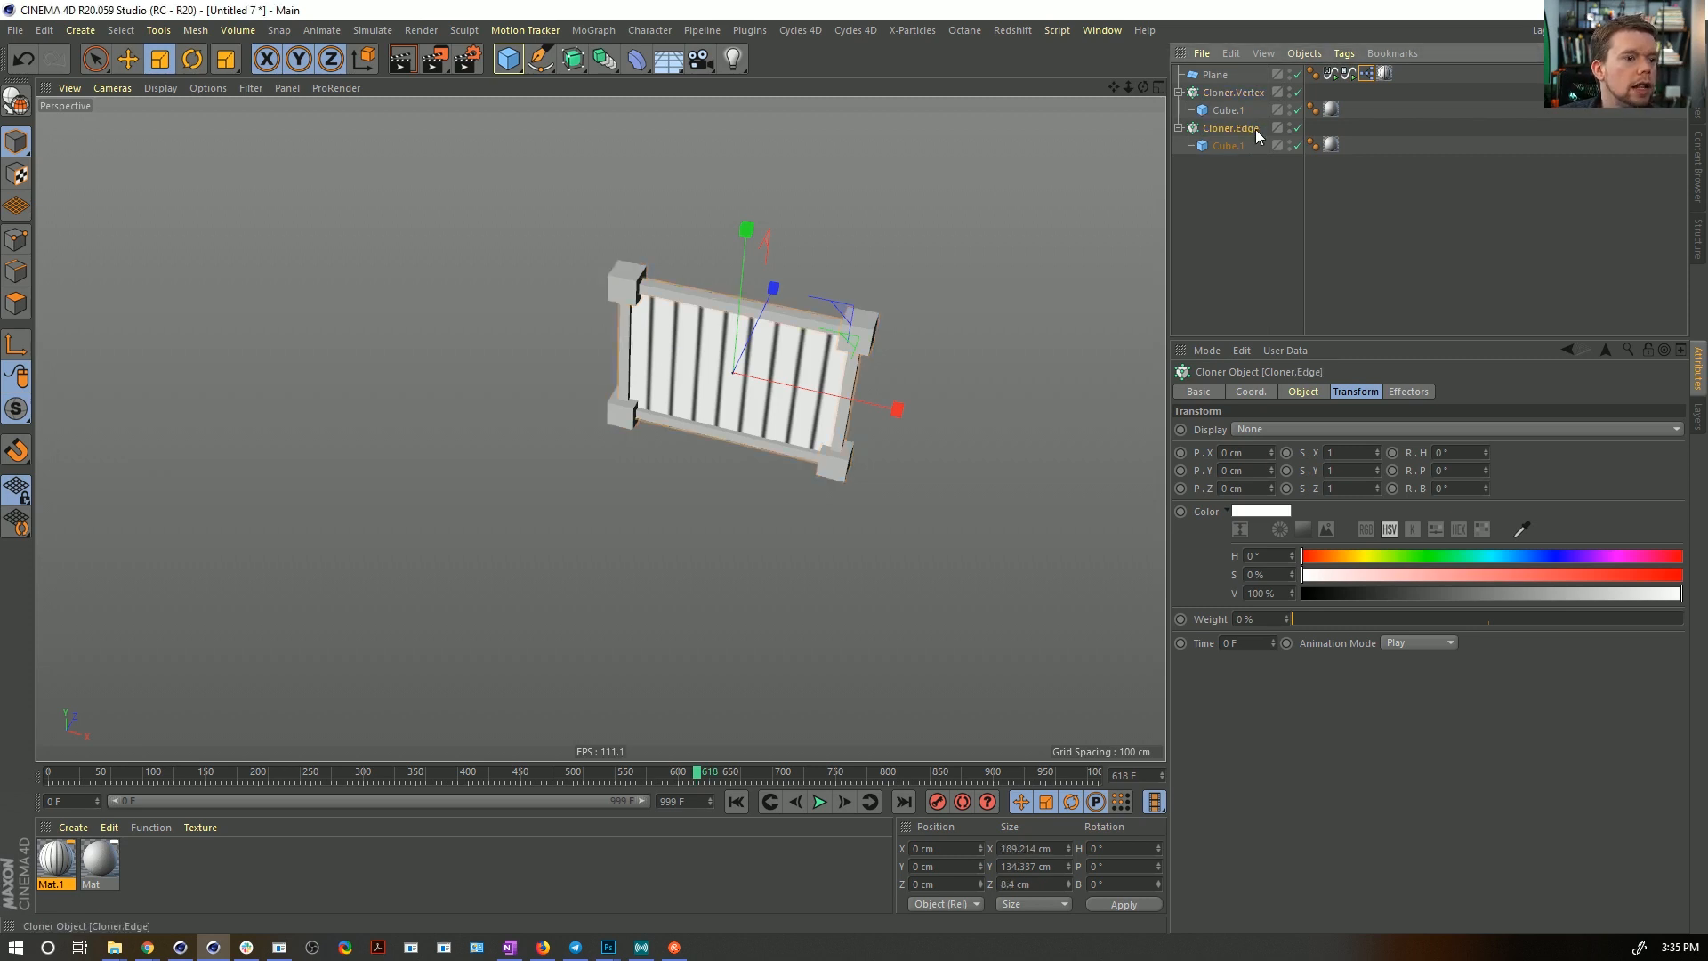
- Duplicate Cloner.Vertex above the original as a backup and disable the copy
{"action": "left_click", "coordinate": [1236, 92]}
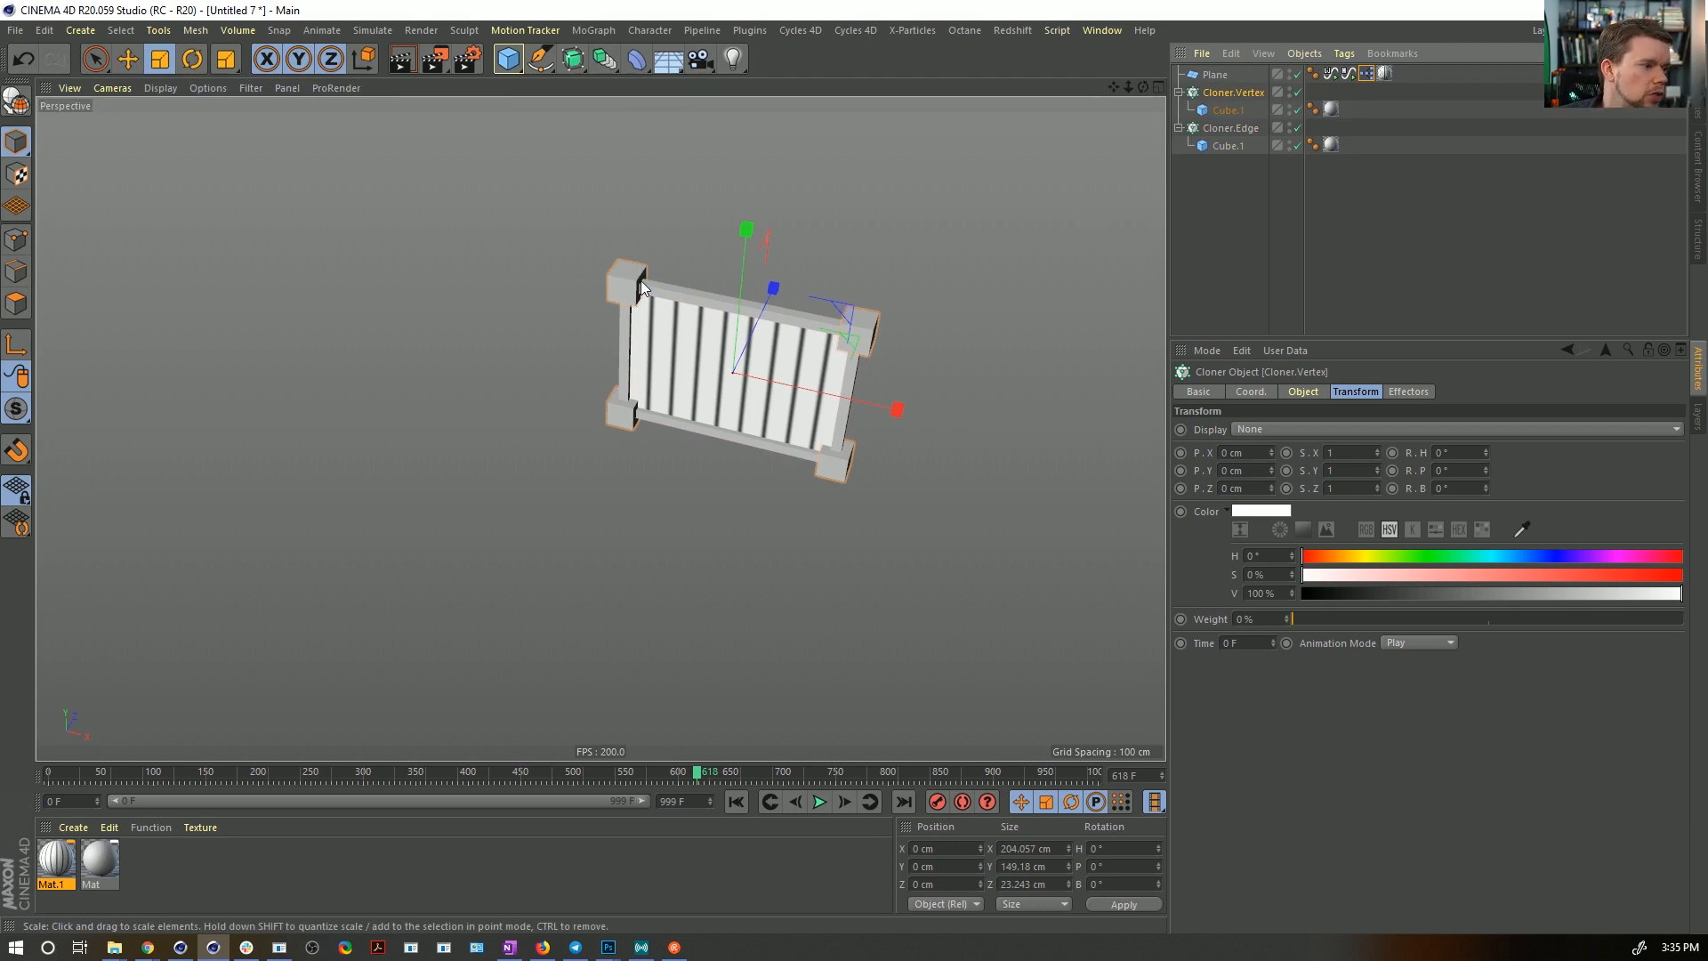
{"action": "left_click_drag", "start_coordinate": [668, 291], "coordinate": [663, 258], "text": "alt"}
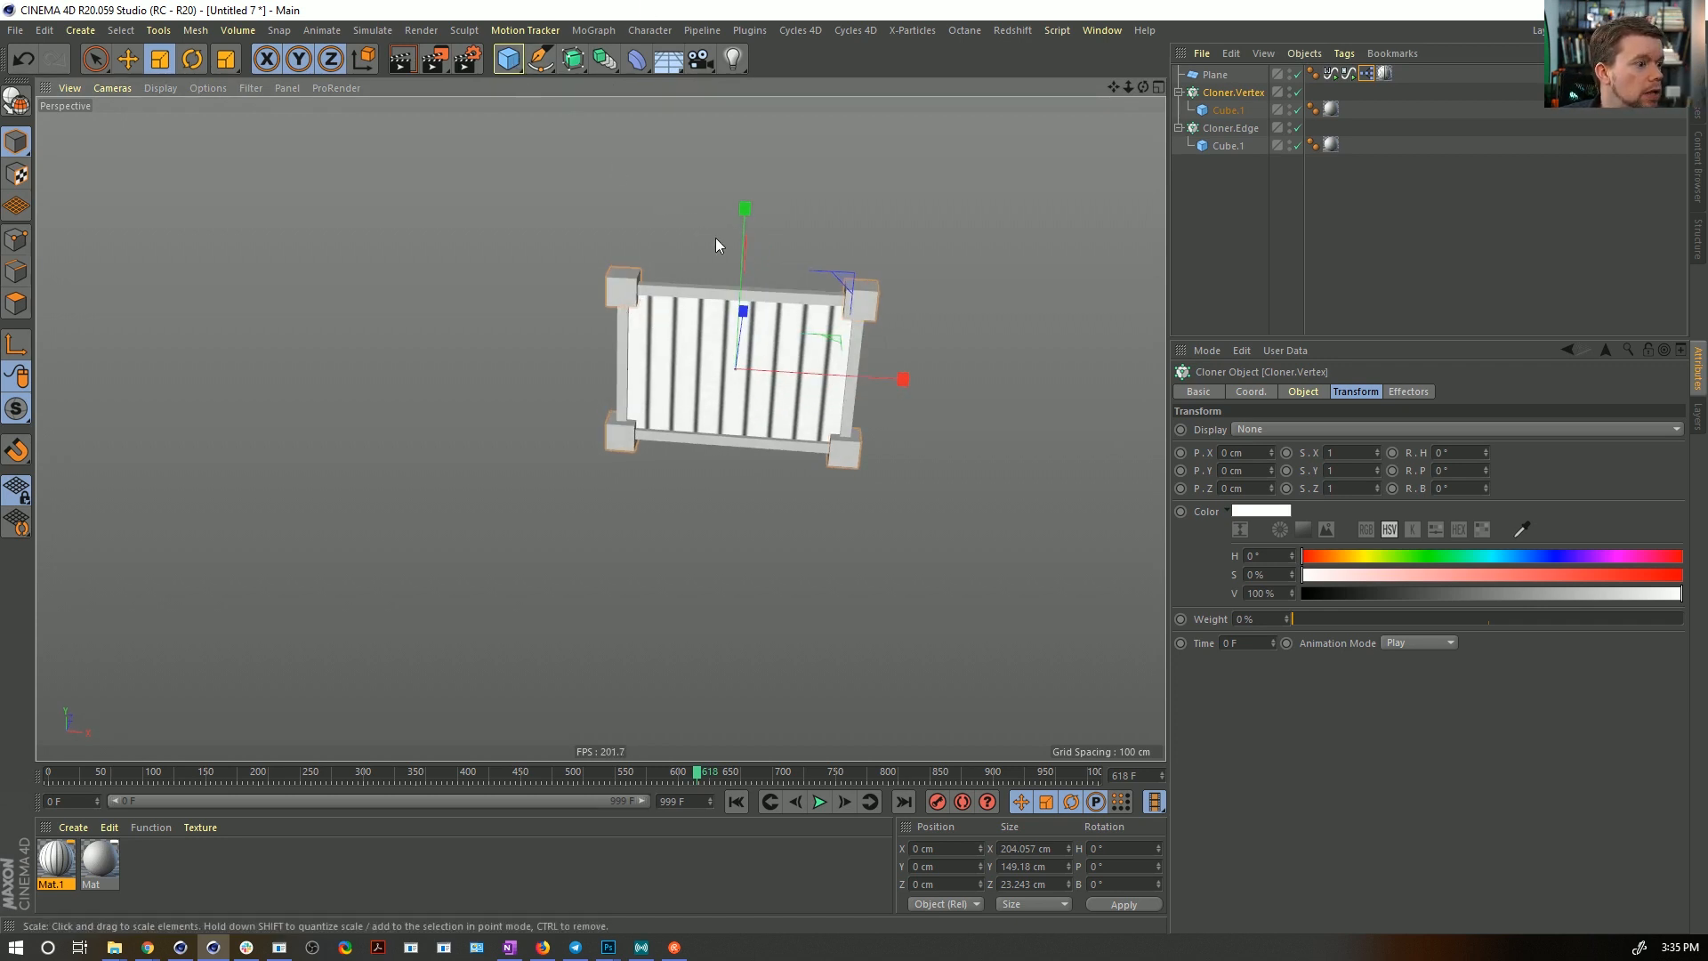
{"action": "left_click_drag", "start_coordinate": [717, 243], "coordinate": [715, 267], "text": "alt"}
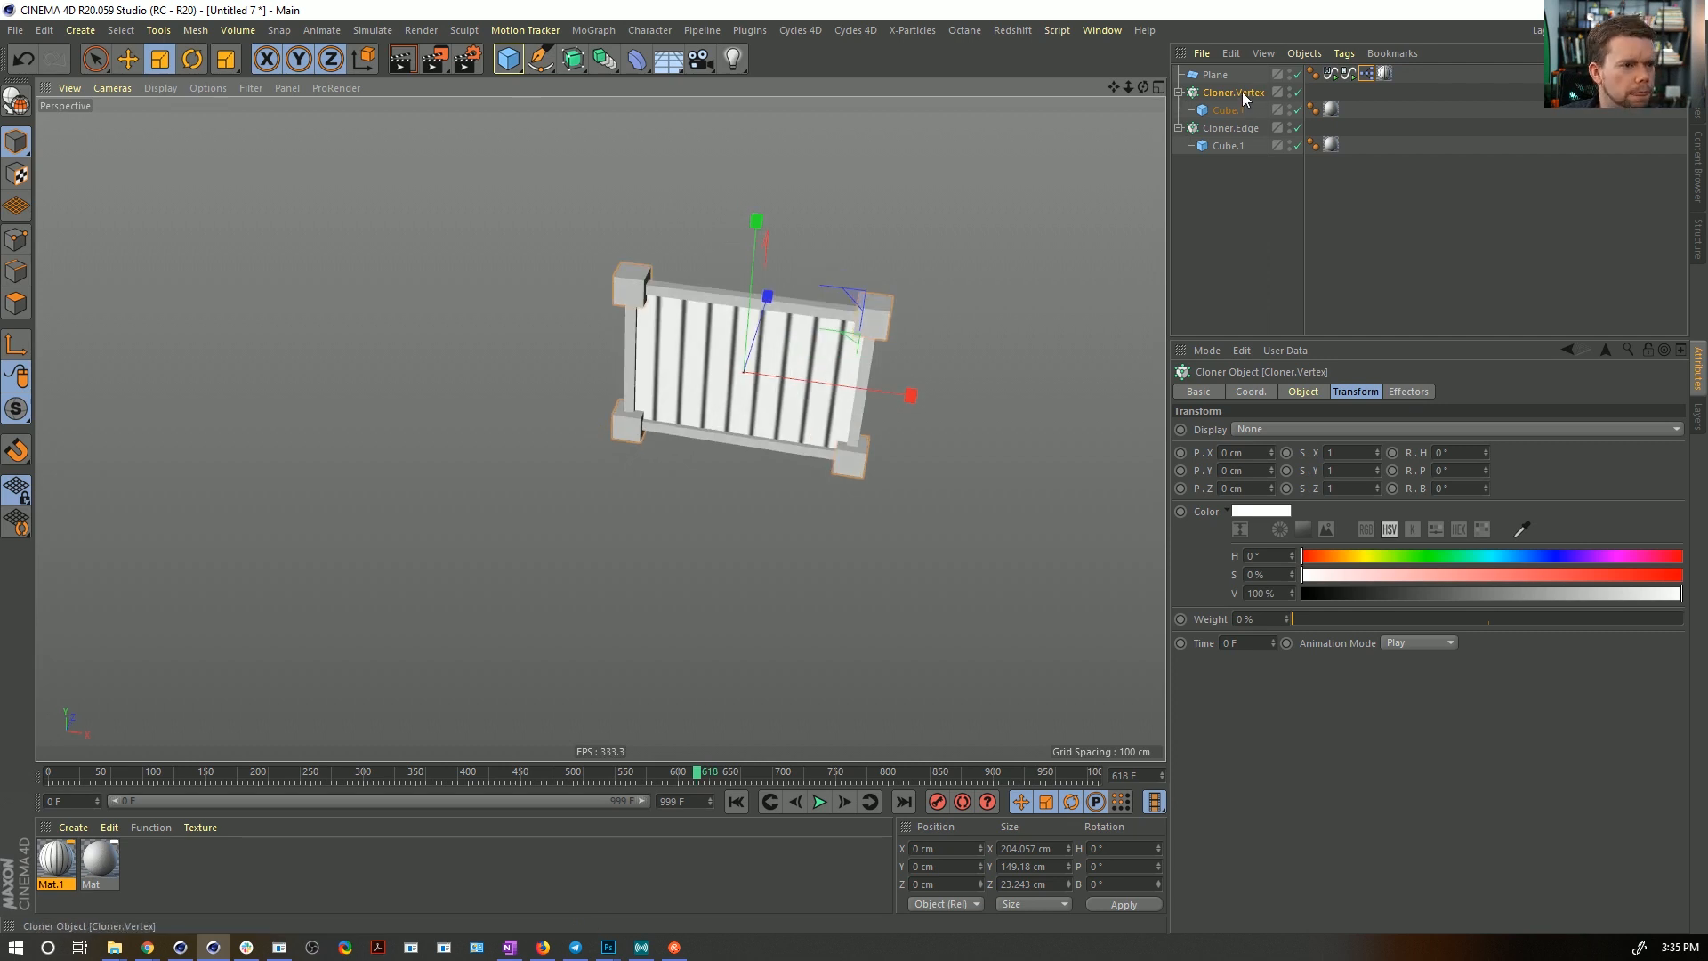
{"action": "left_click_drag", "start_coordinate": [1241, 92], "coordinate": [1220, 82]}
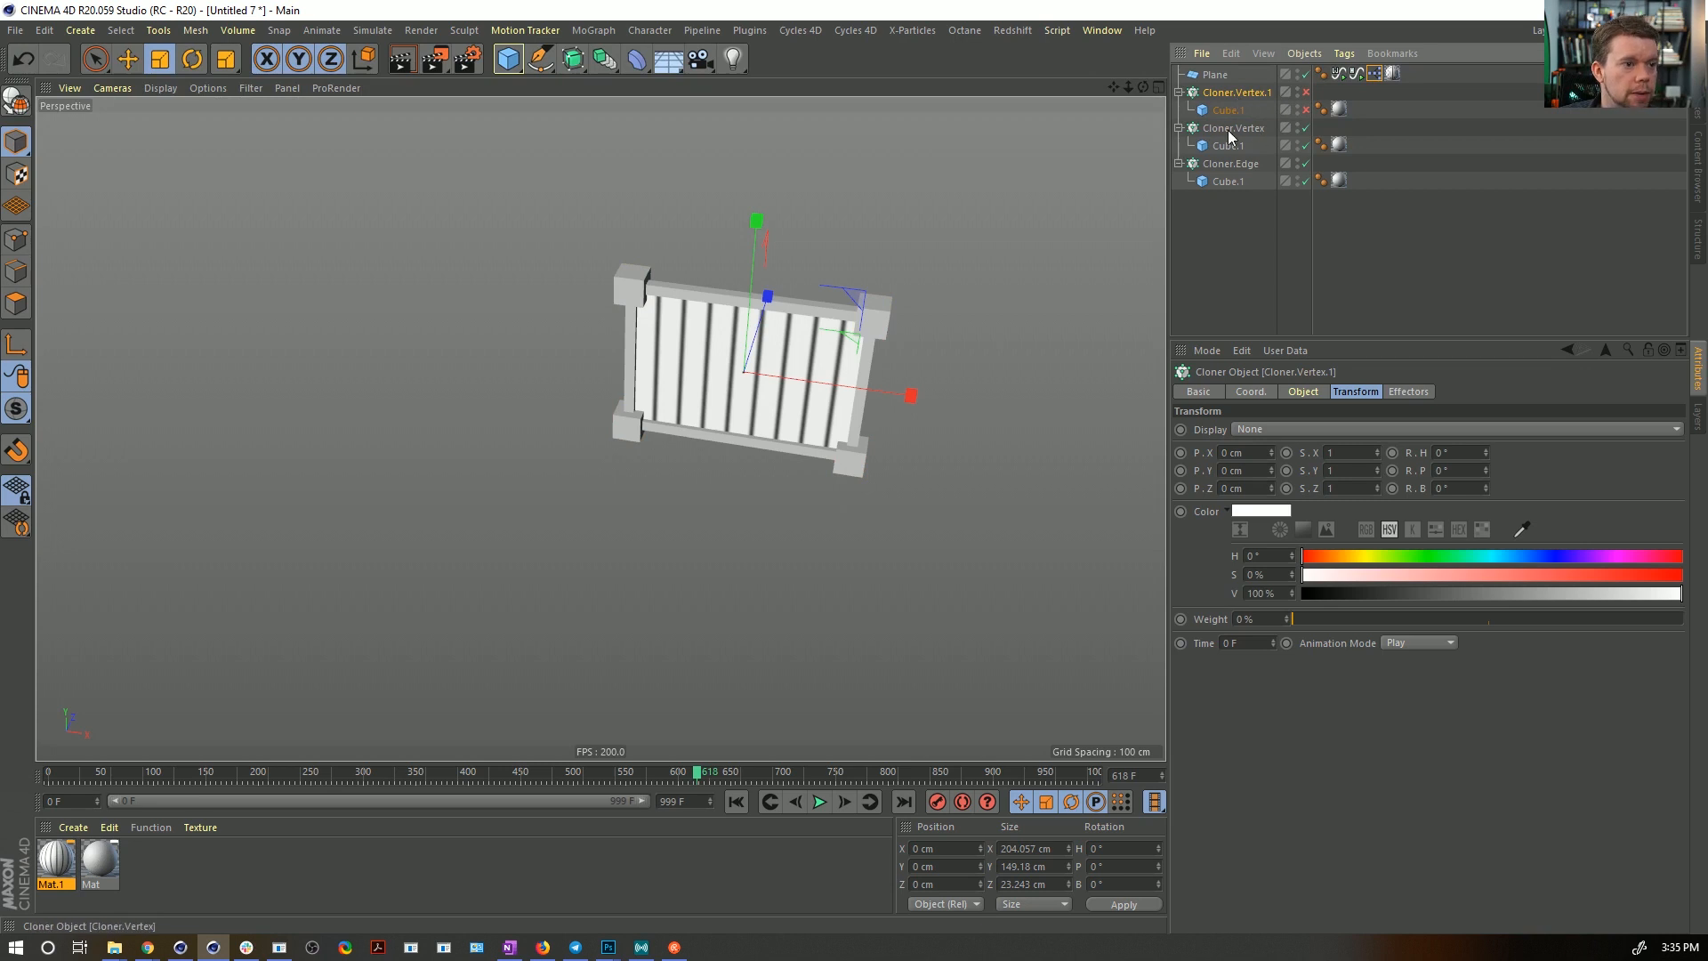
- Make the original Cloner.Vertex editable and convert its four cubes into polygon objects
{"action": "key", "text": "c"}
{"action": "left_click", "coordinate": [1179, 128]}
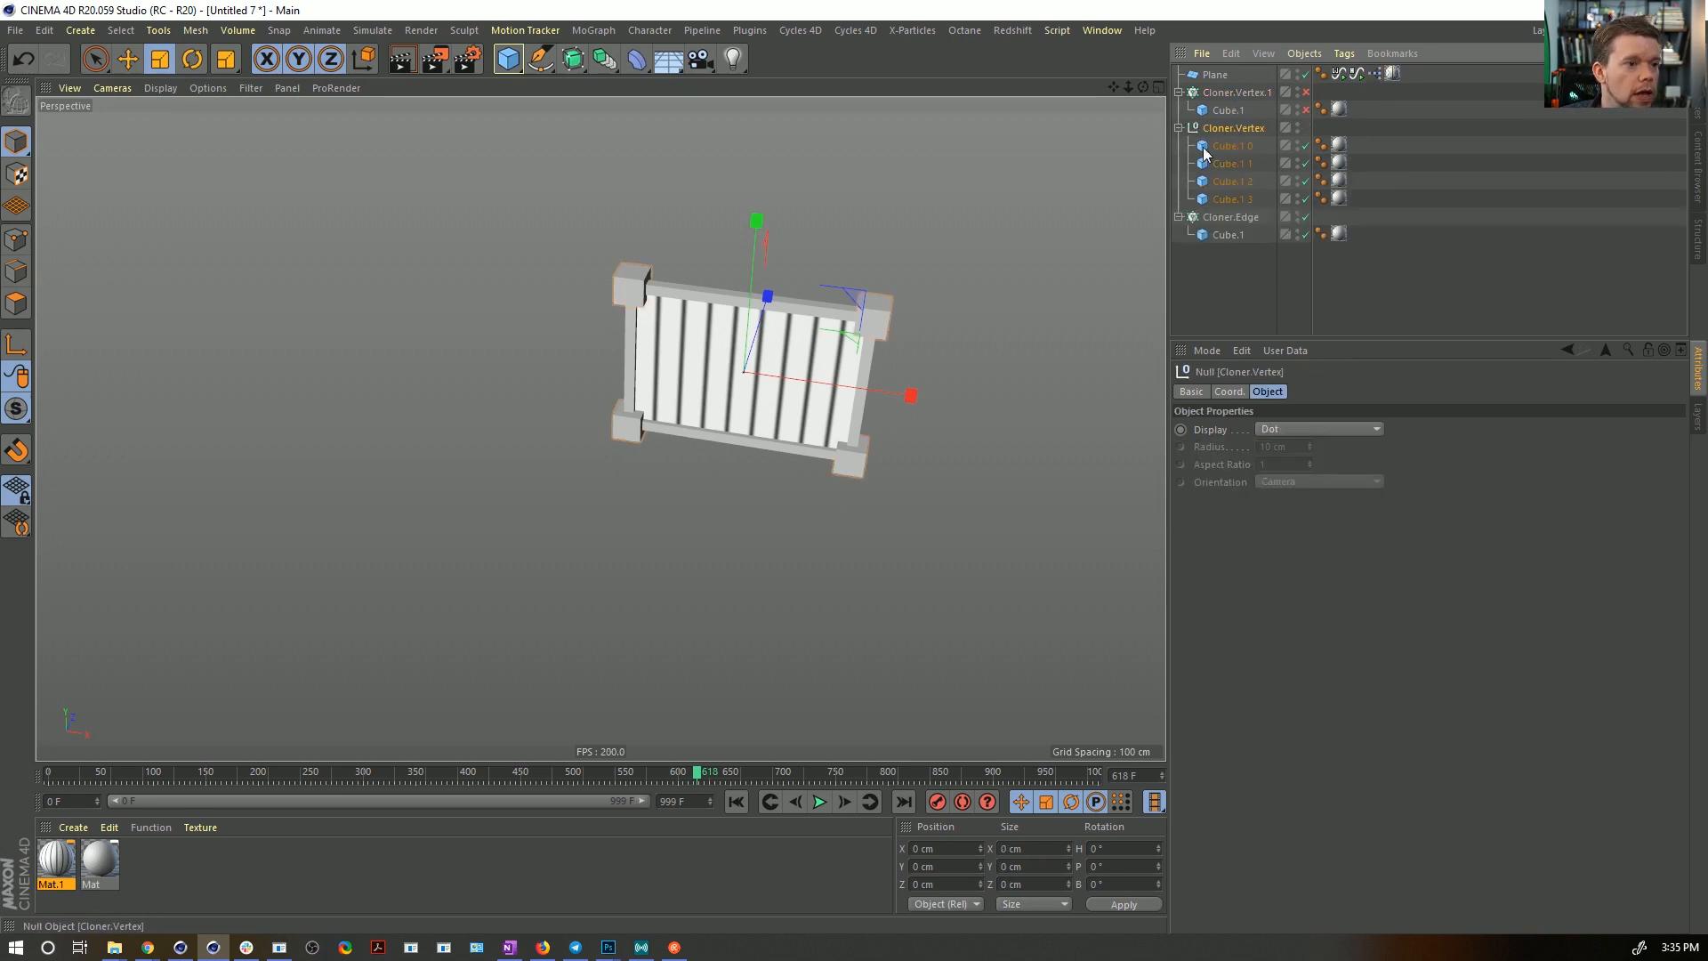
{"action": "left_click", "coordinate": [1229, 145]}
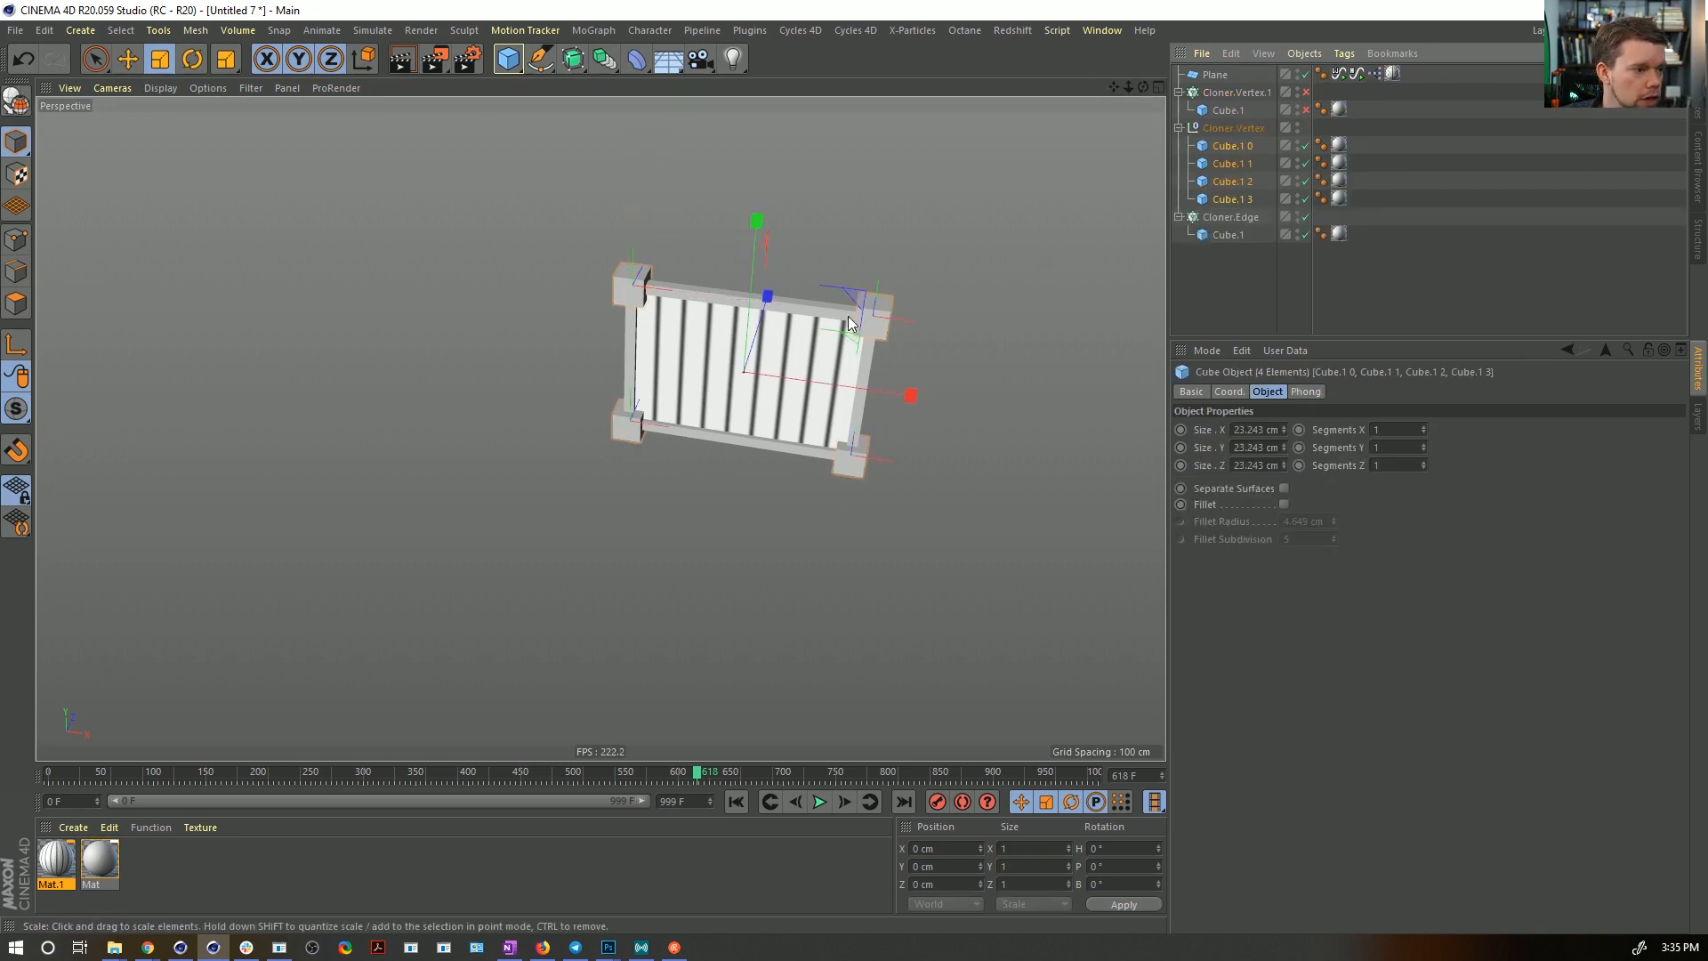
{"action": "key", "text": "c"}
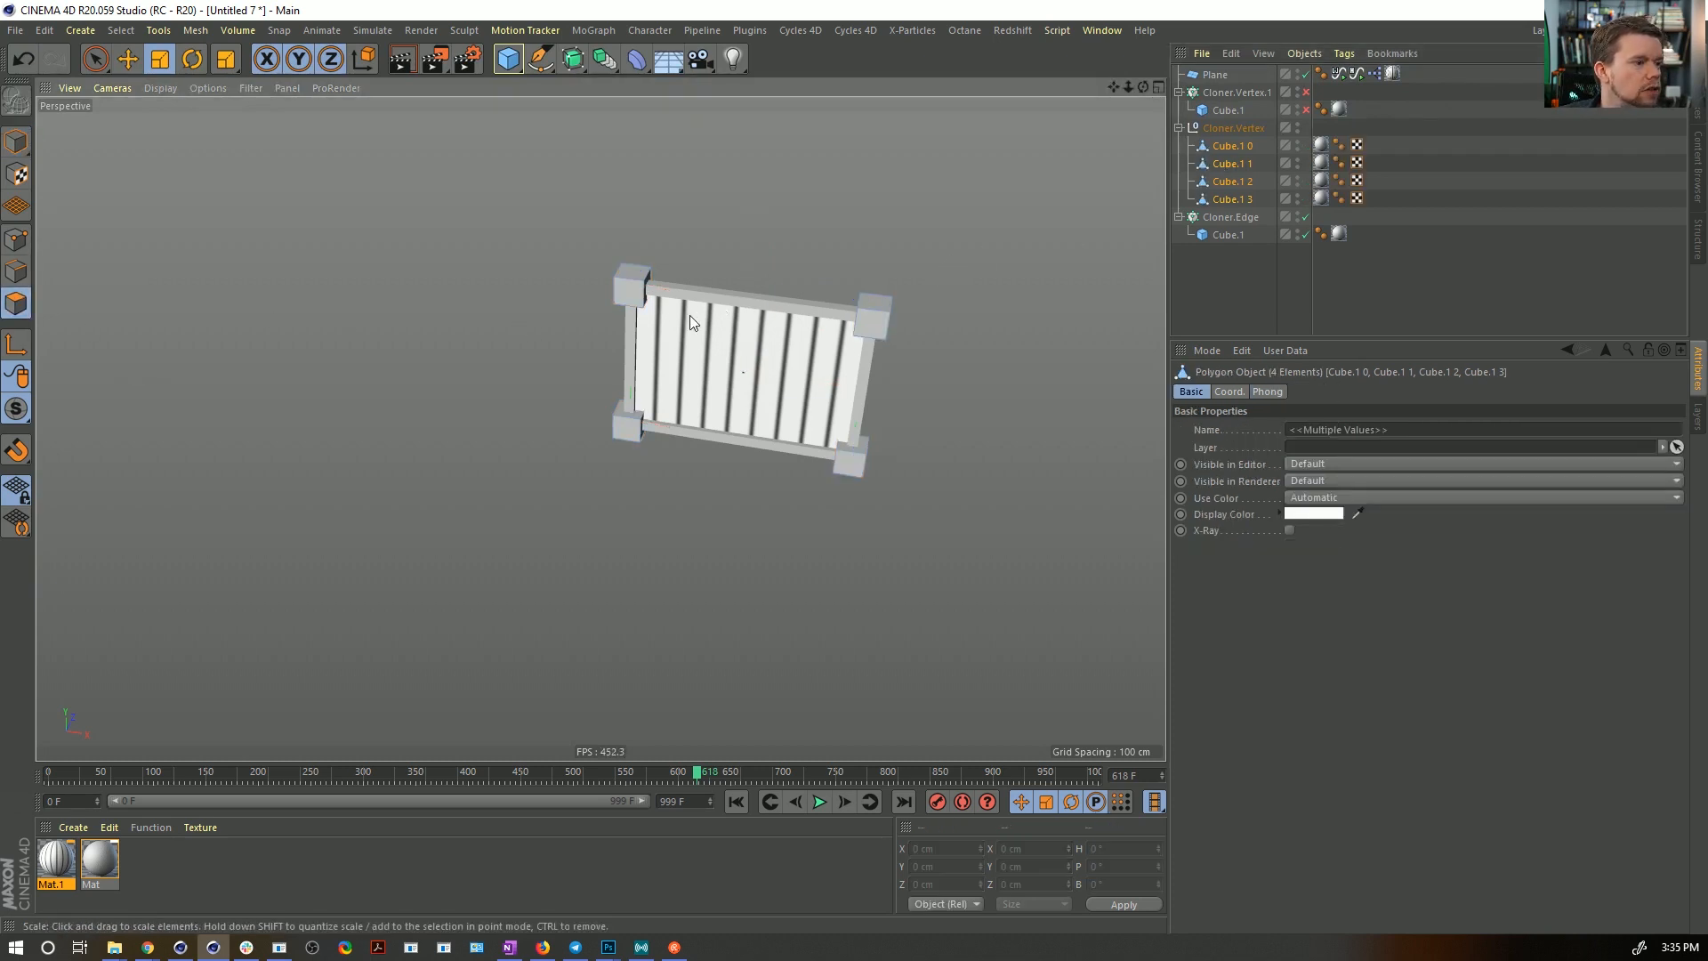
- Select the two faces that meet the frame bars on each of the four corner cubes
{"action": "left_click_drag", "start_coordinate": [666, 299], "coordinate": [653, 281], "text": "alt"}
{"action": "right_click_drag", "start_coordinate": [653, 281], "coordinate": [741, 237], "text": "alt"}
{"action": "key", "text": "space"}
{"action": "left_click", "coordinate": [660, 281]}
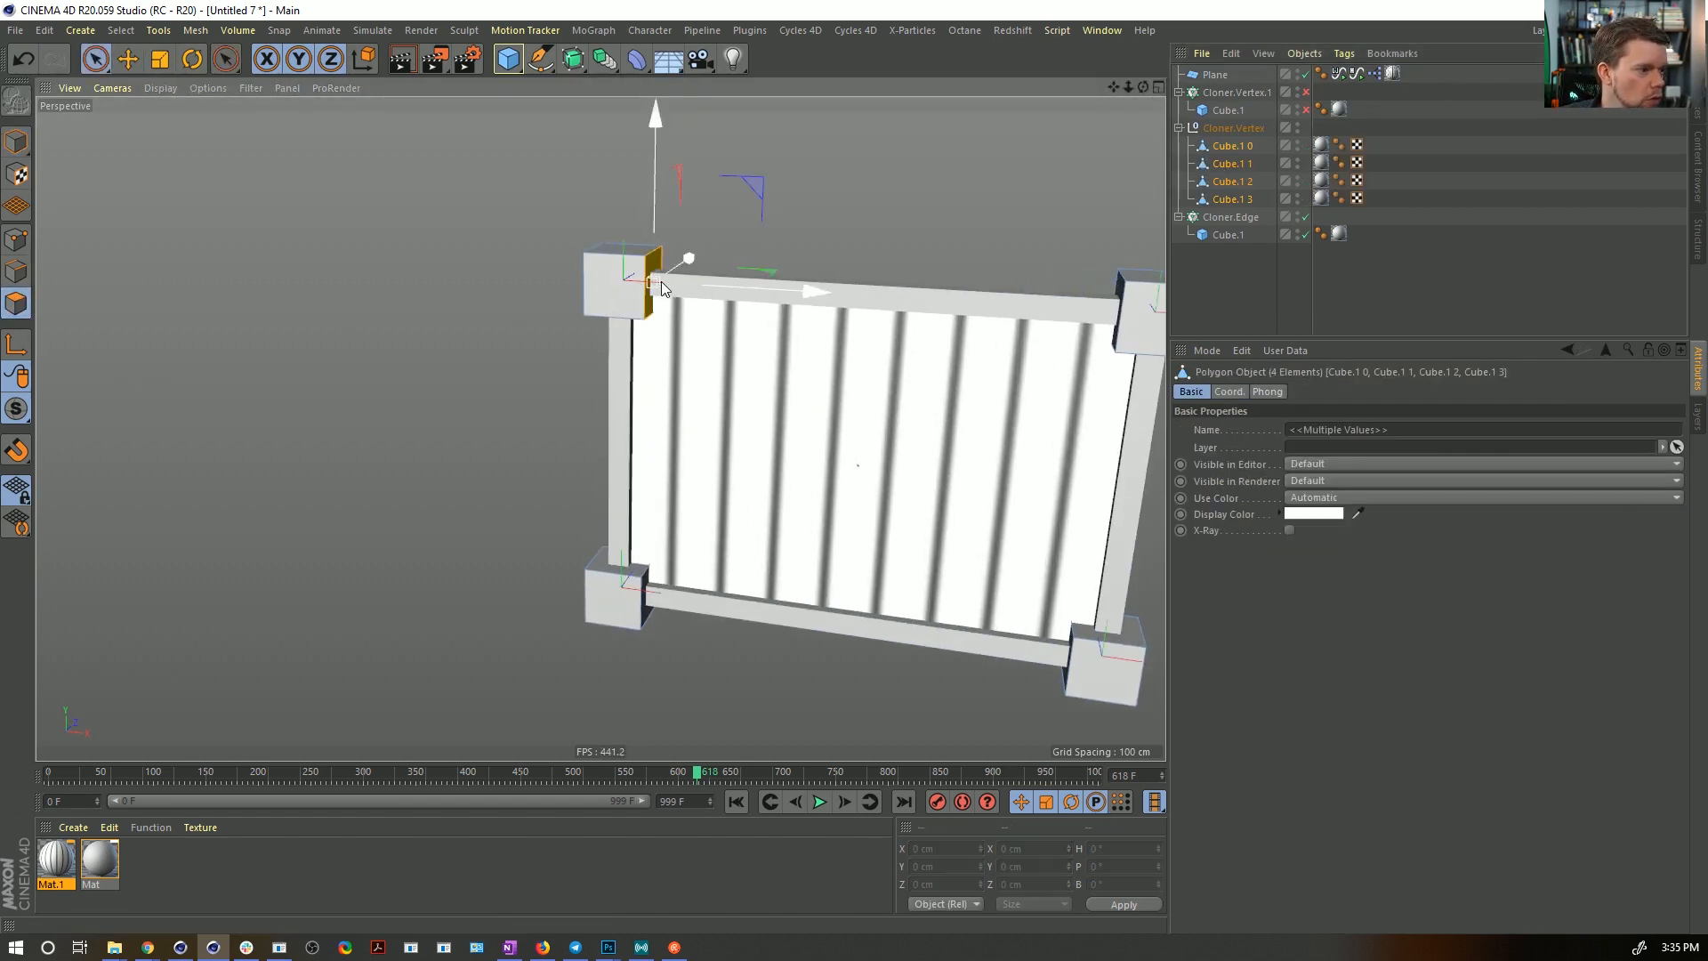
{"action": "left_click_drag", "start_coordinate": [666, 327], "coordinate": [683, 277], "text": "alt"}
{"action": "left_click", "coordinate": [634, 327], "text": "shift"}
{"action": "left_click_drag", "start_coordinate": [1005, 402], "coordinate": [1078, 318], "text": "alt"}
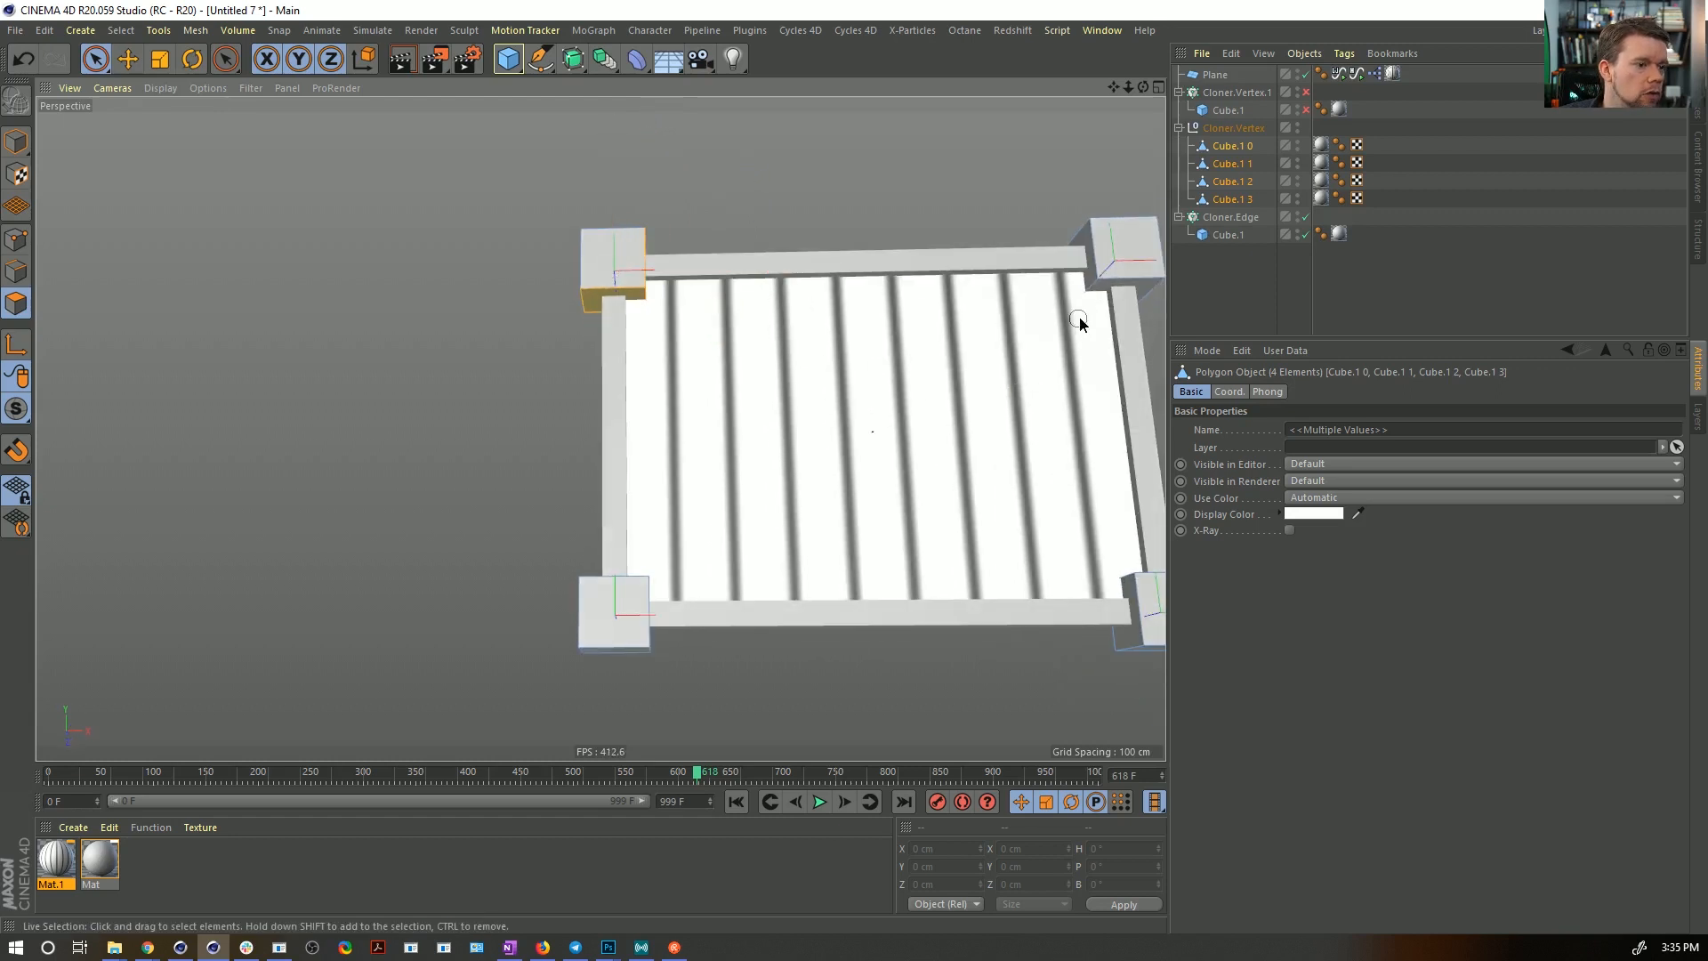
{"action": "left_click_drag", "start_coordinate": [1057, 405], "coordinate": [856, 432], "text": "alt"}
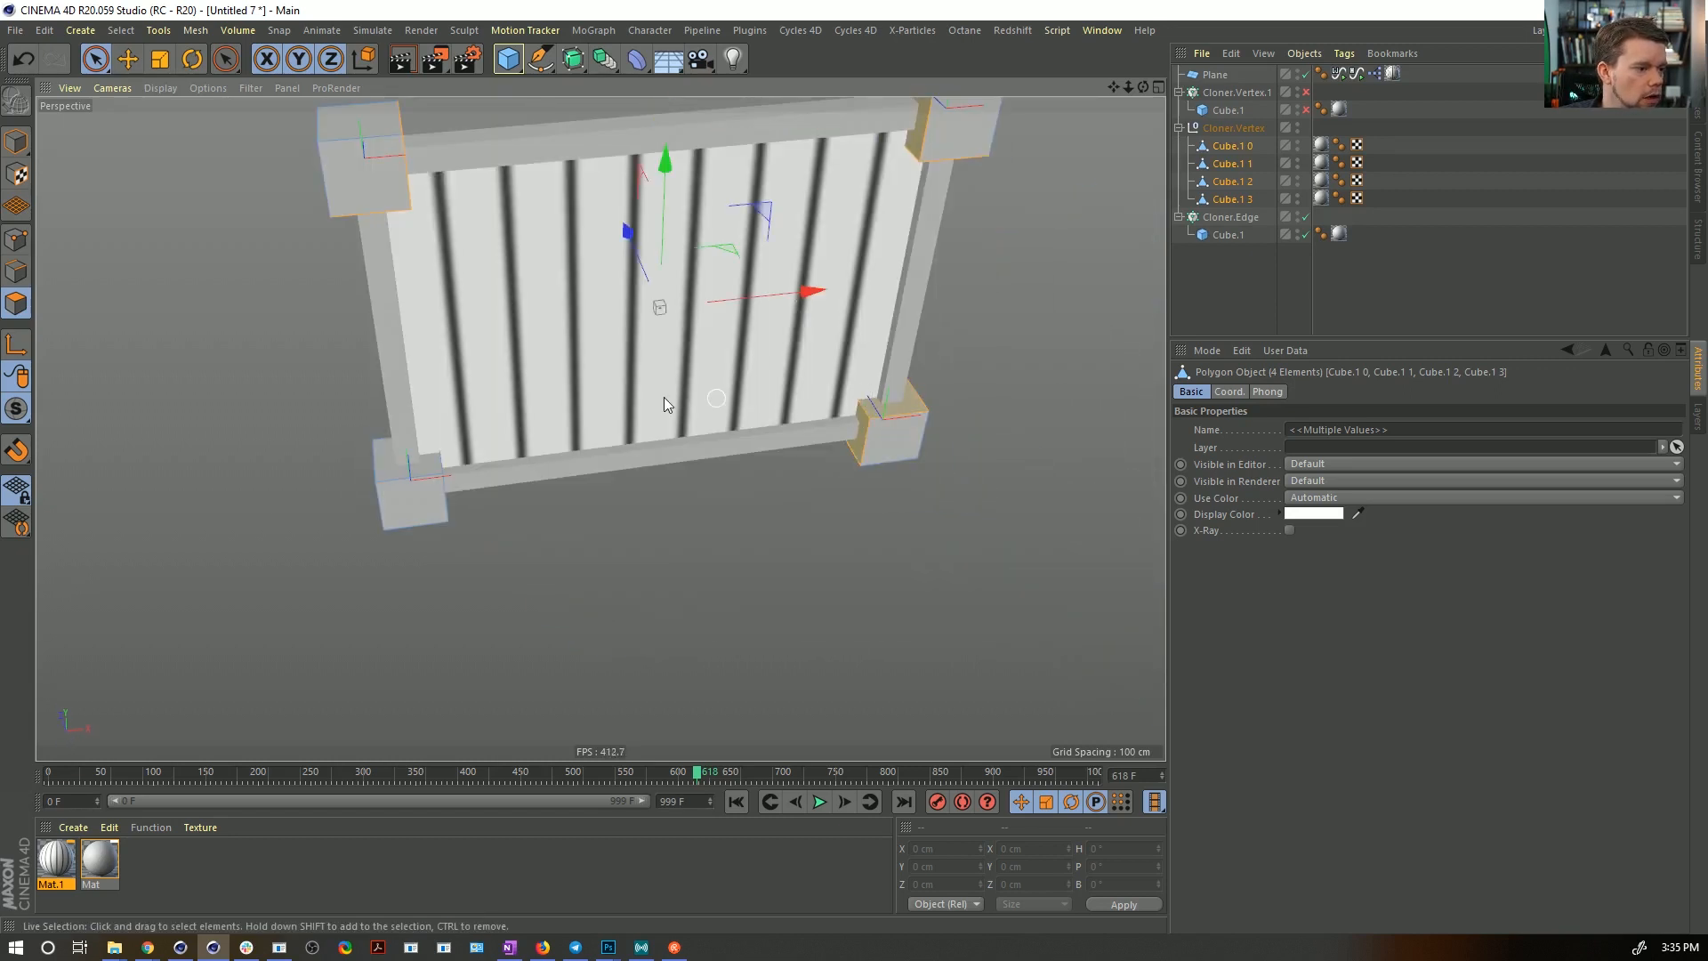
{"action": "left_click_drag", "start_coordinate": [663, 398], "coordinate": [536, 418], "text": "alt"}
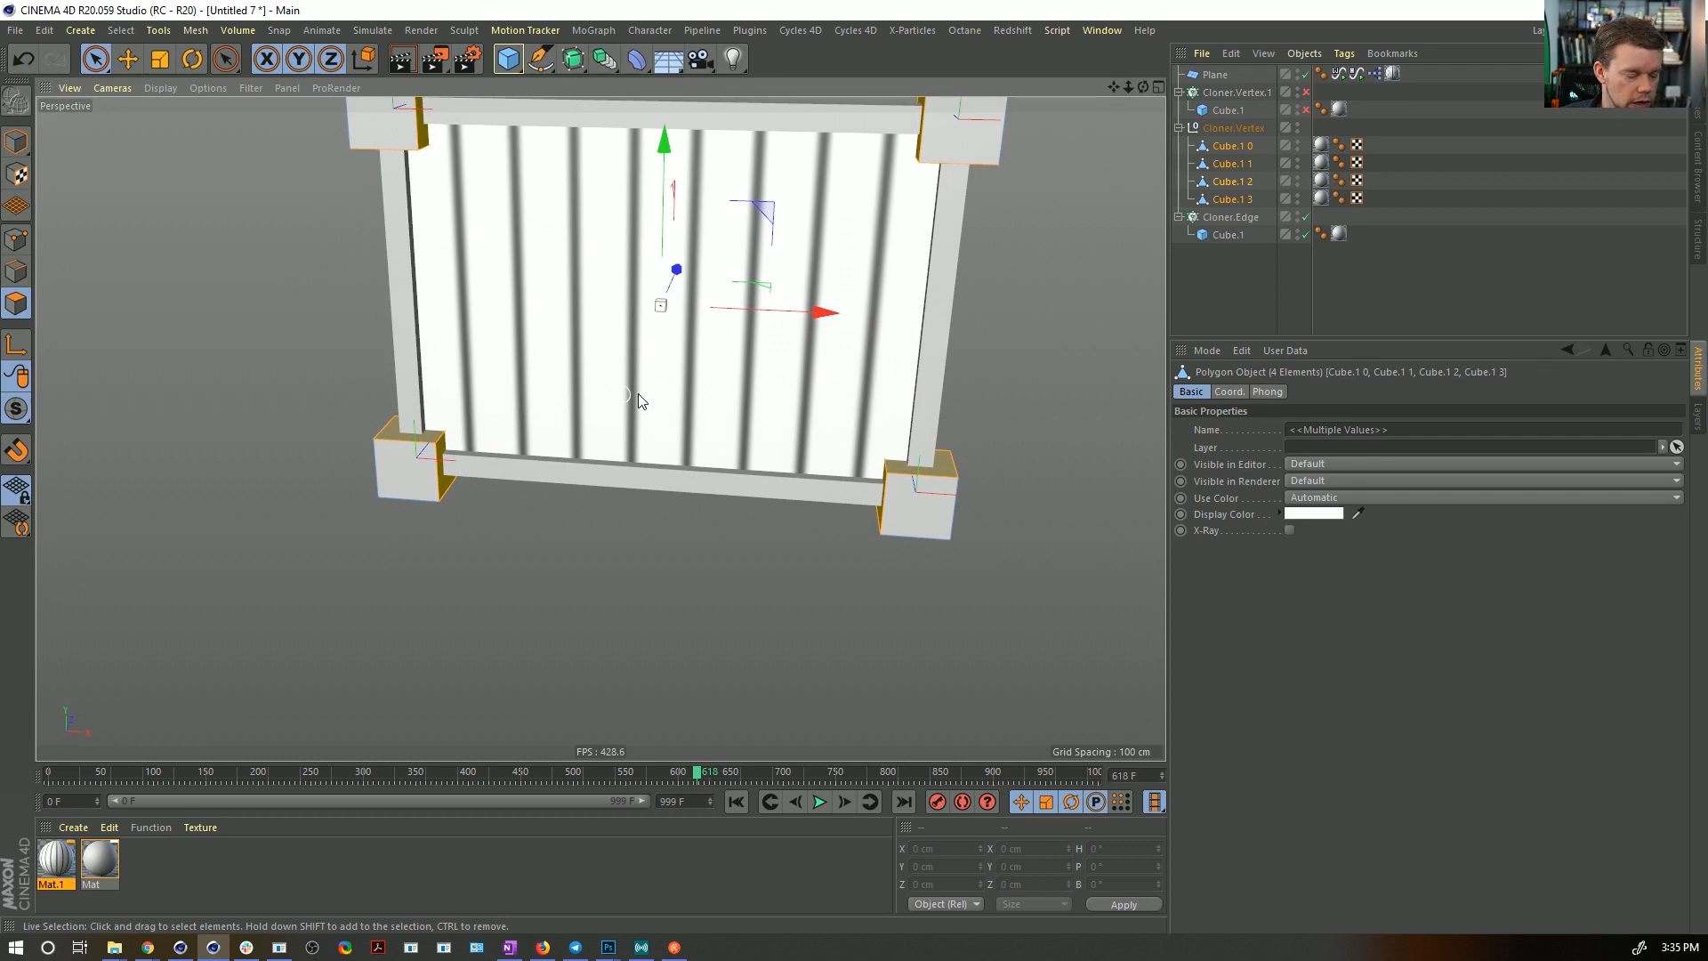
- Extrude the selected corner cube faces outward by about 8.1 cm with a maximum angle of 91°
{"action": "key", "text": "i"}
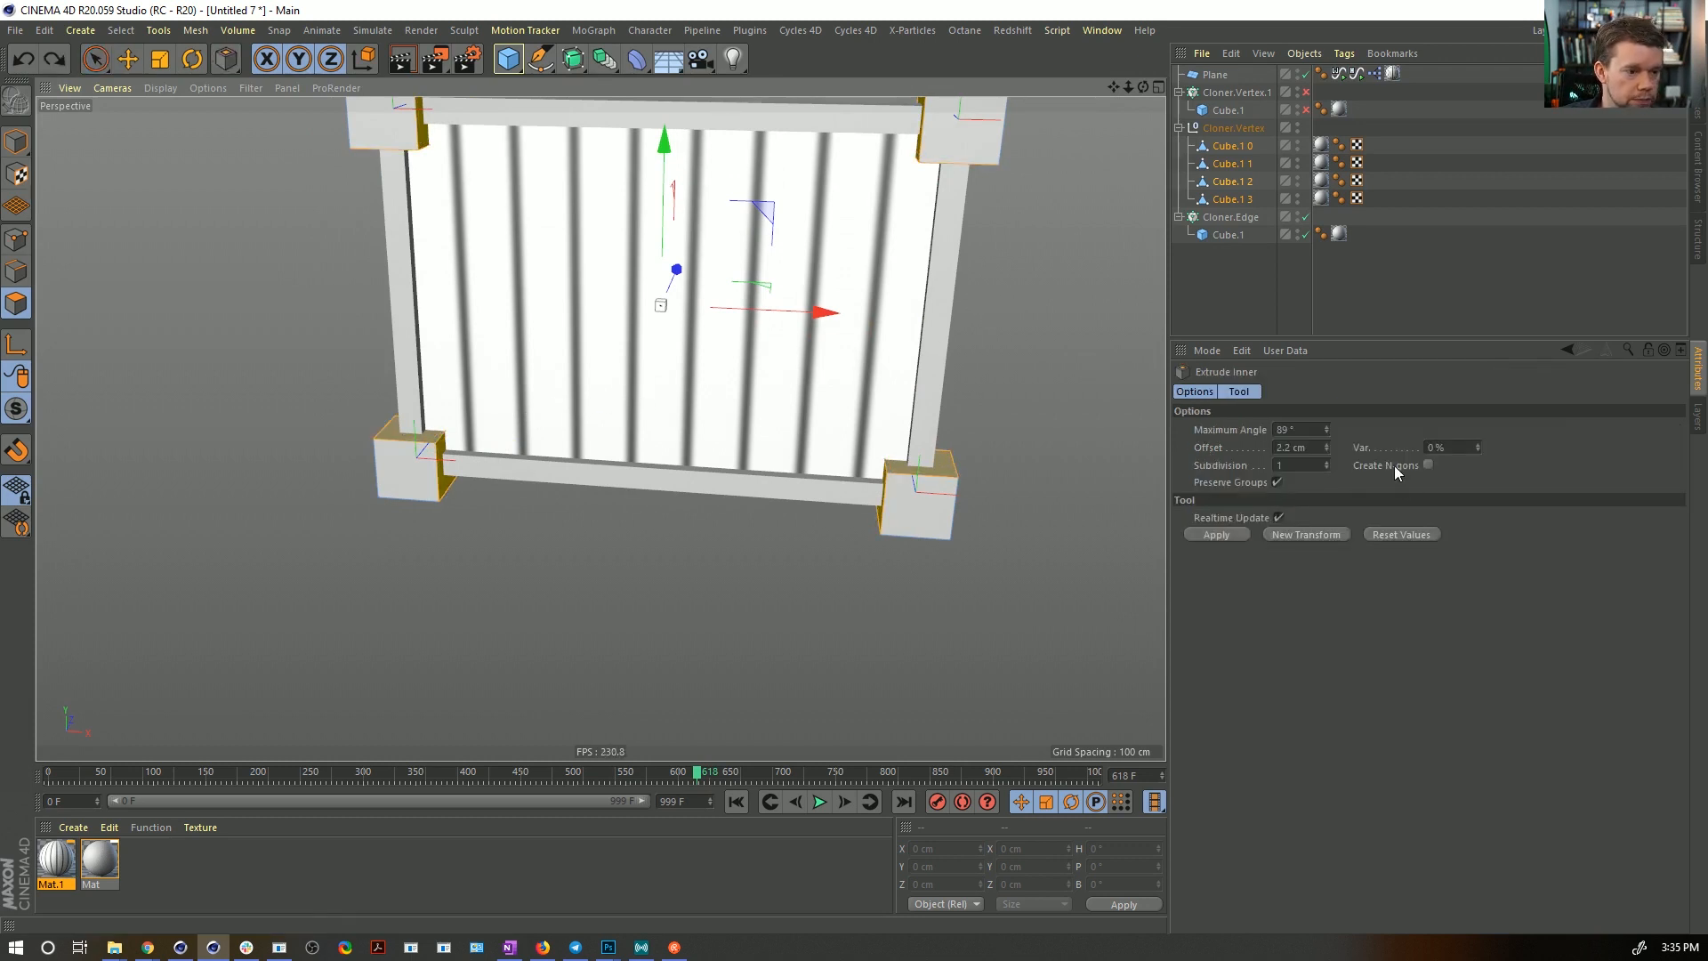
{"action": "key", "text": "d"}
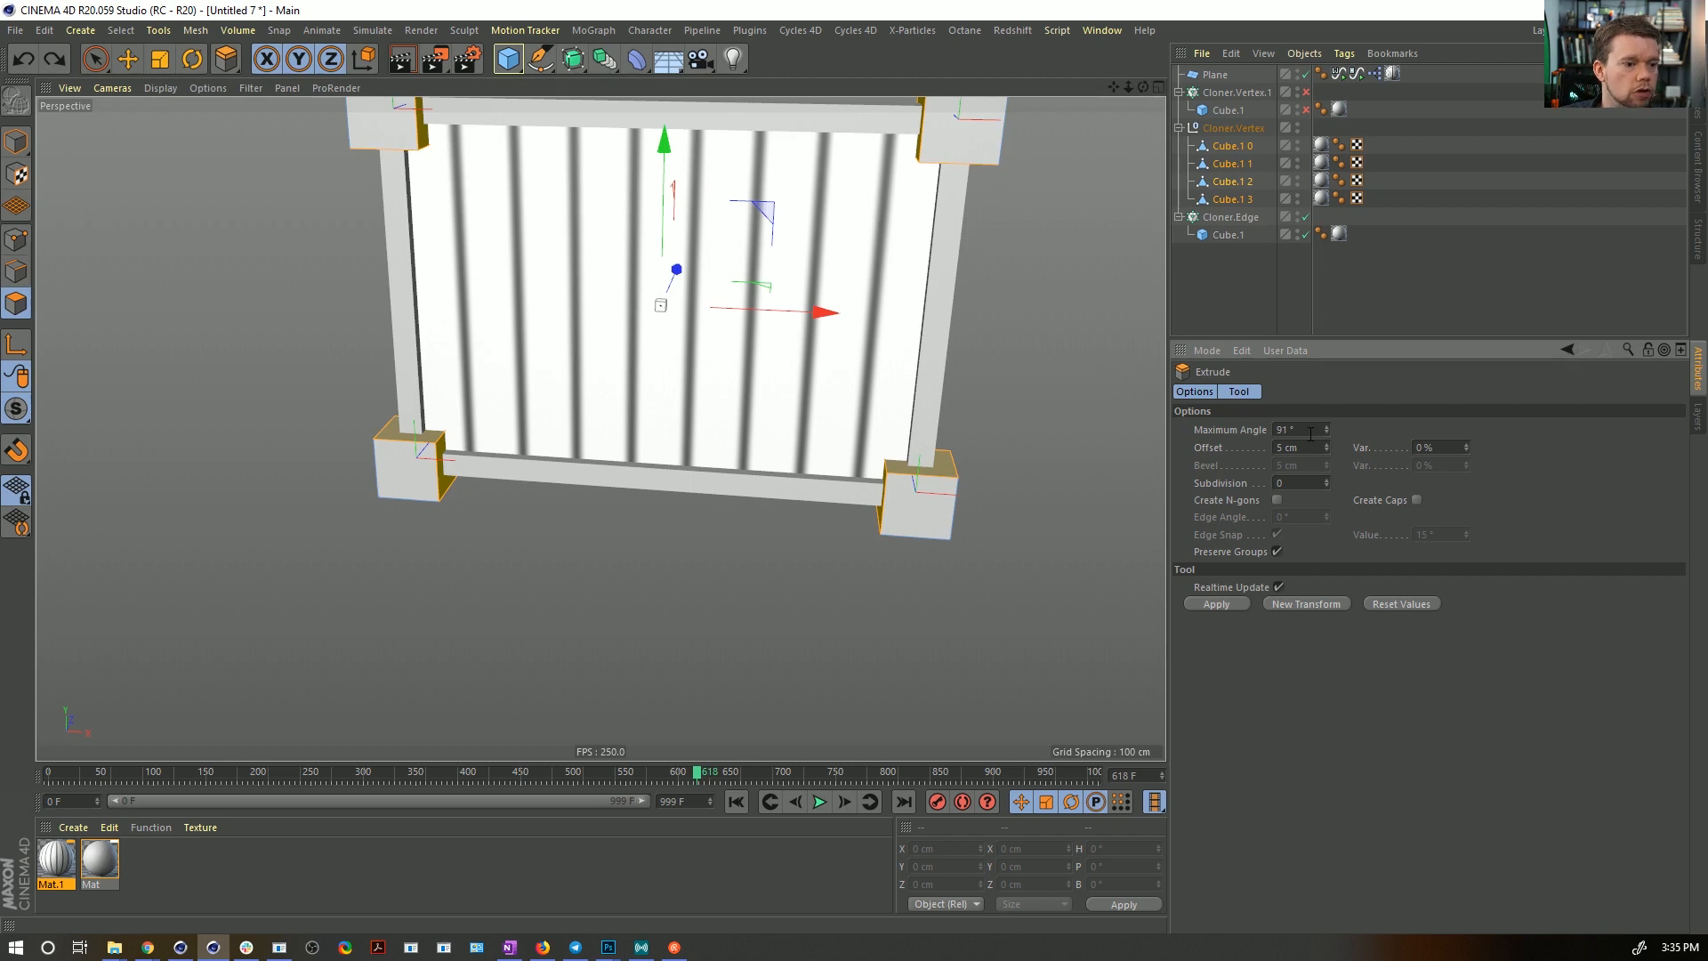
{"action": "left_click_drag", "start_coordinate": [1030, 435], "coordinate": [1067, 435]}
{"action": "left_click_drag", "start_coordinate": [660, 306], "coordinate": [625, 305]}
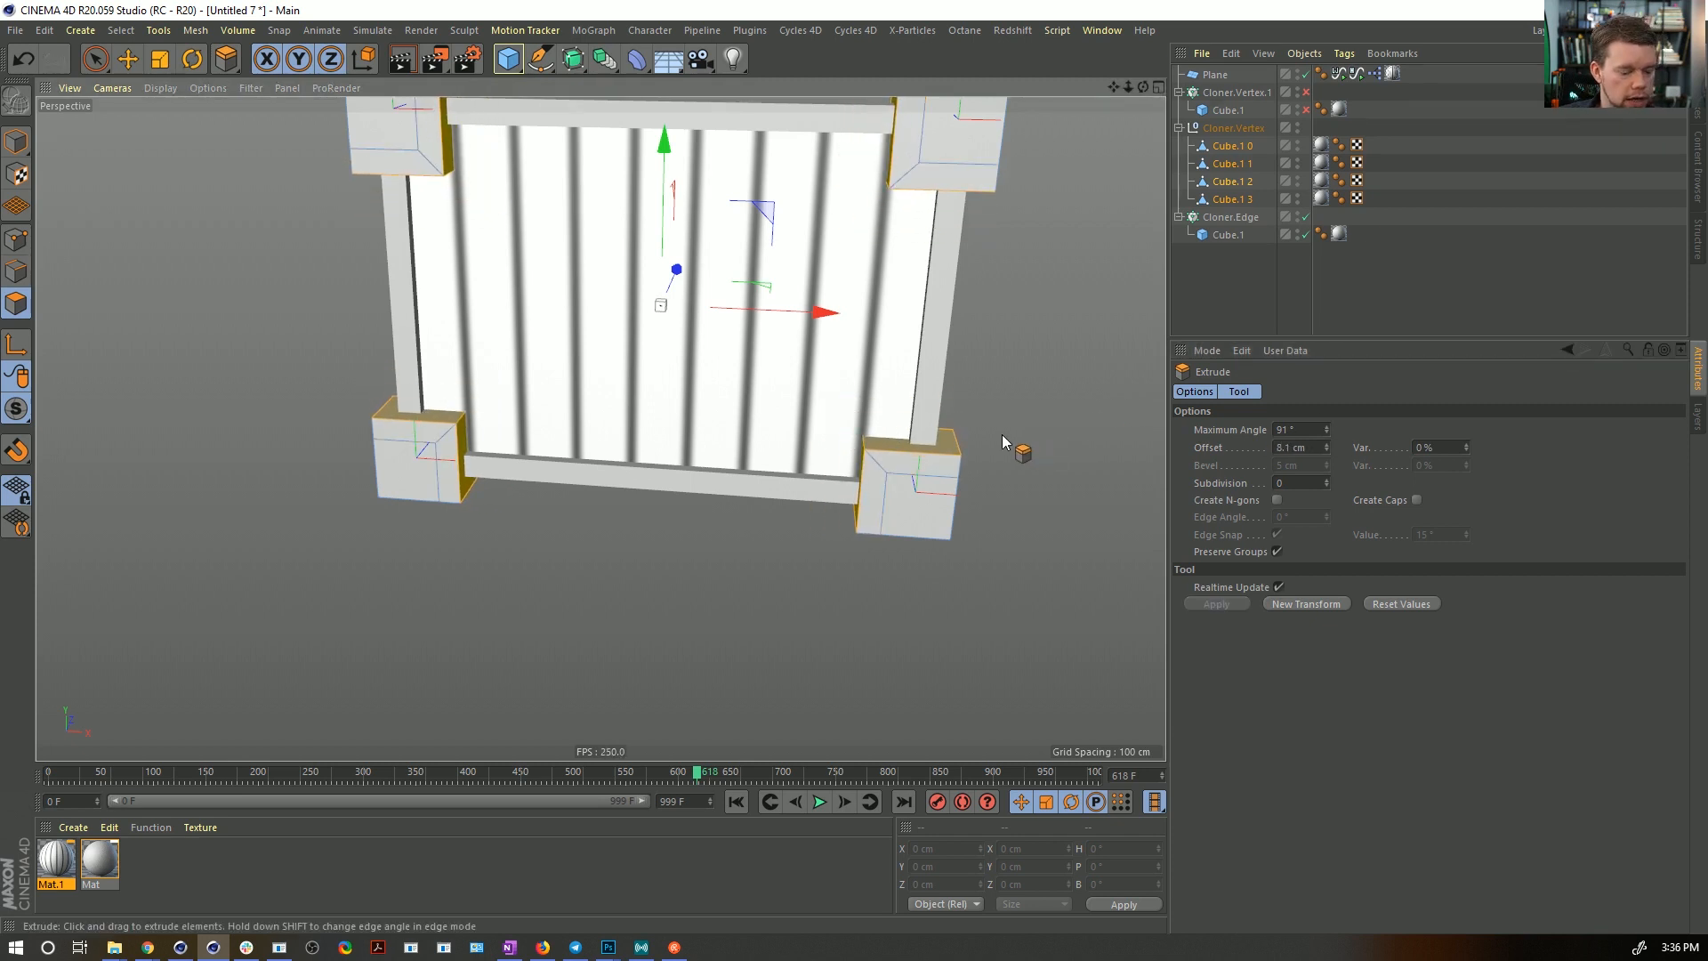
- Inset the extruded corner faces with Extrude Inner, using a 91° maximum angle and an offset of about 3.7 cm
{"action": "key", "text": "i"}
{"action": "left_click_drag", "start_coordinate": [1052, 342], "coordinate": [1055, 341]}
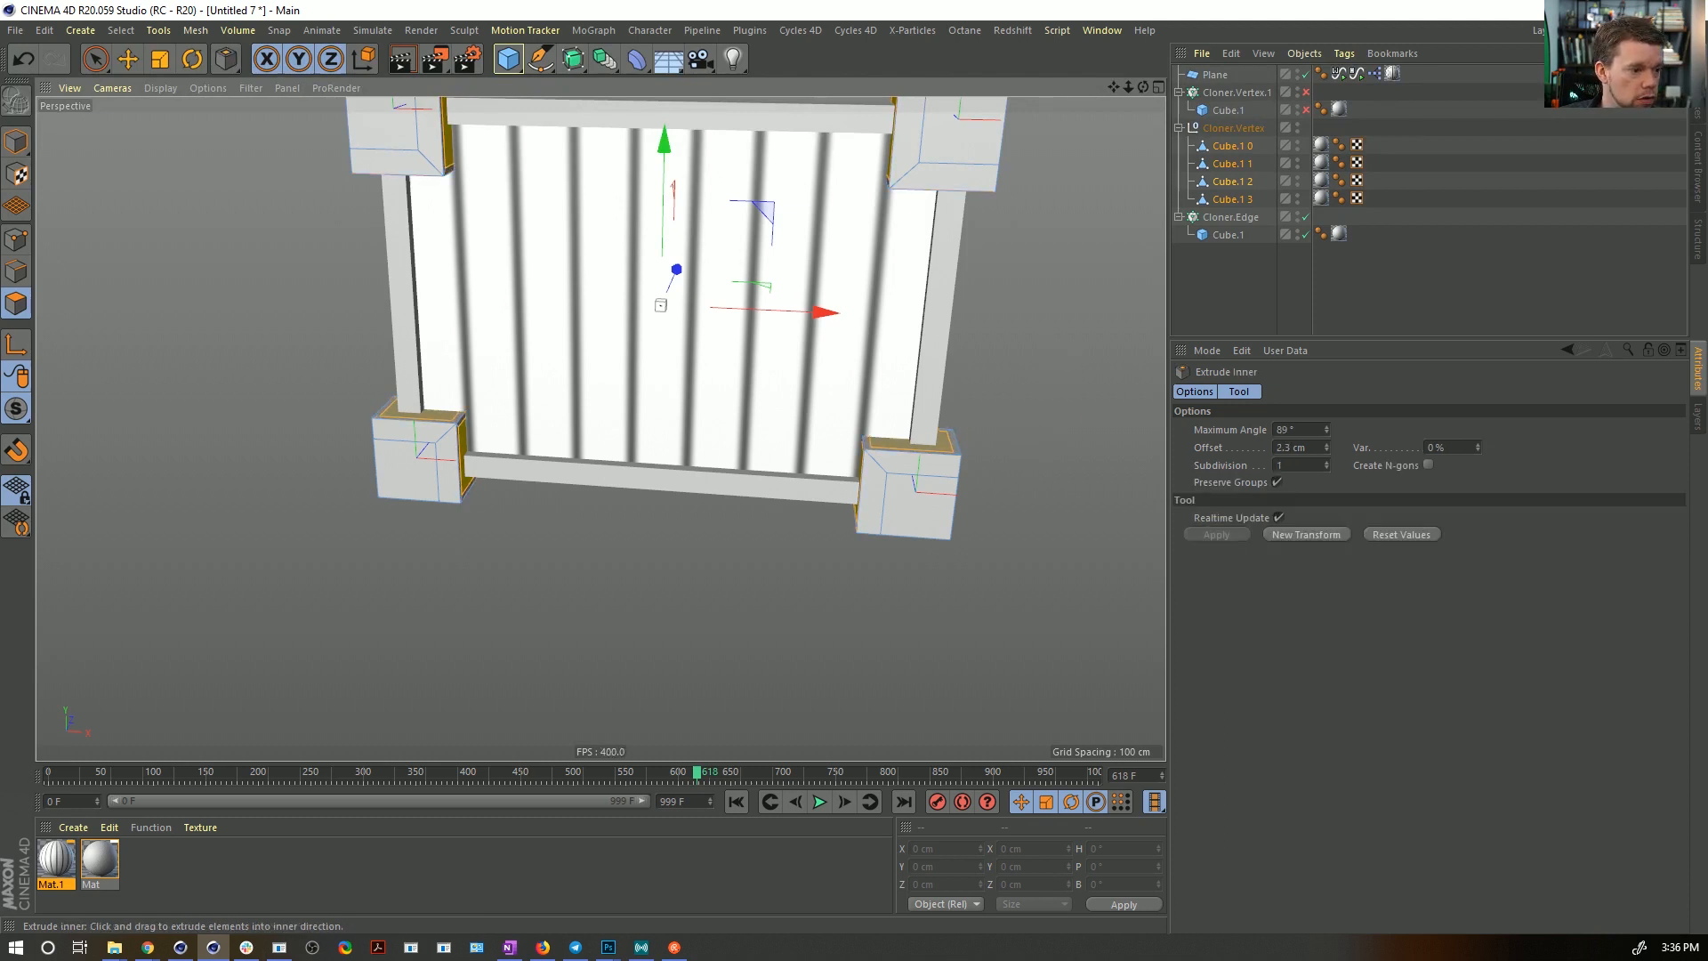
{"action": "left_click_drag", "start_coordinate": [1326, 428], "coordinate": [1325, 427]}
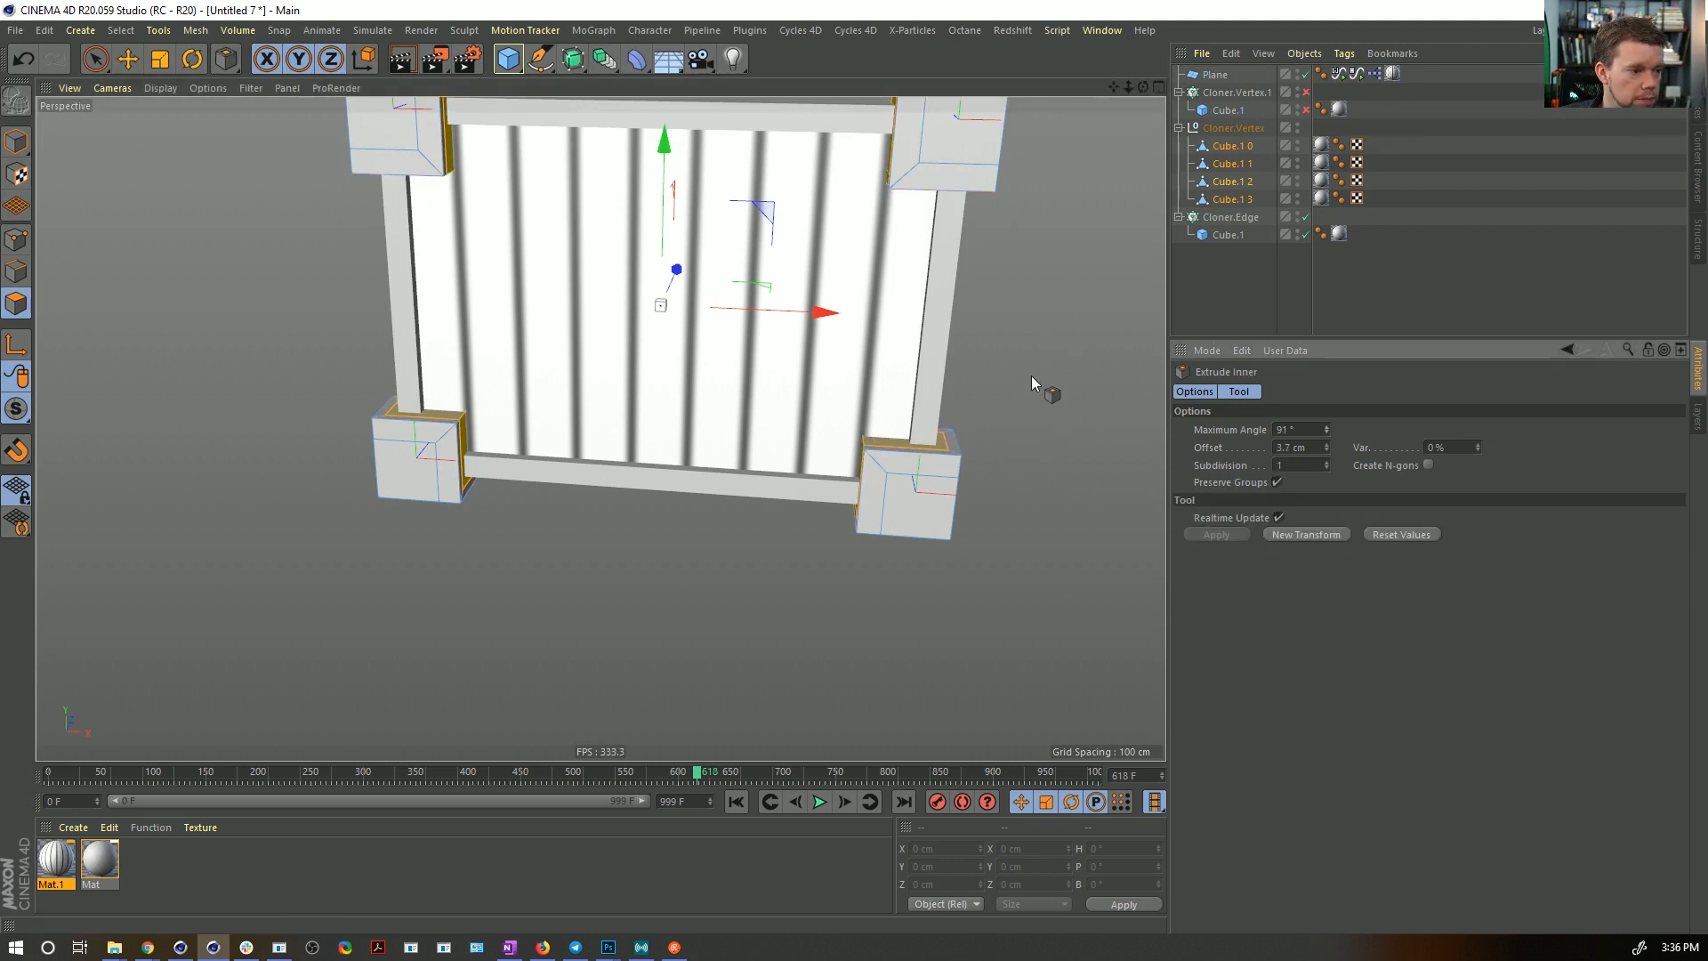
- Extrude the inset faces into the corner cubes with an offset of about -6.3 cm
{"action": "left_click_drag", "start_coordinate": [1032, 376], "coordinate": [960, 407], "text": "alt"}
{"action": "key", "text": "d"}
{"action": "left_click_drag", "start_coordinate": [1052, 362], "coordinate": [1023, 363]}
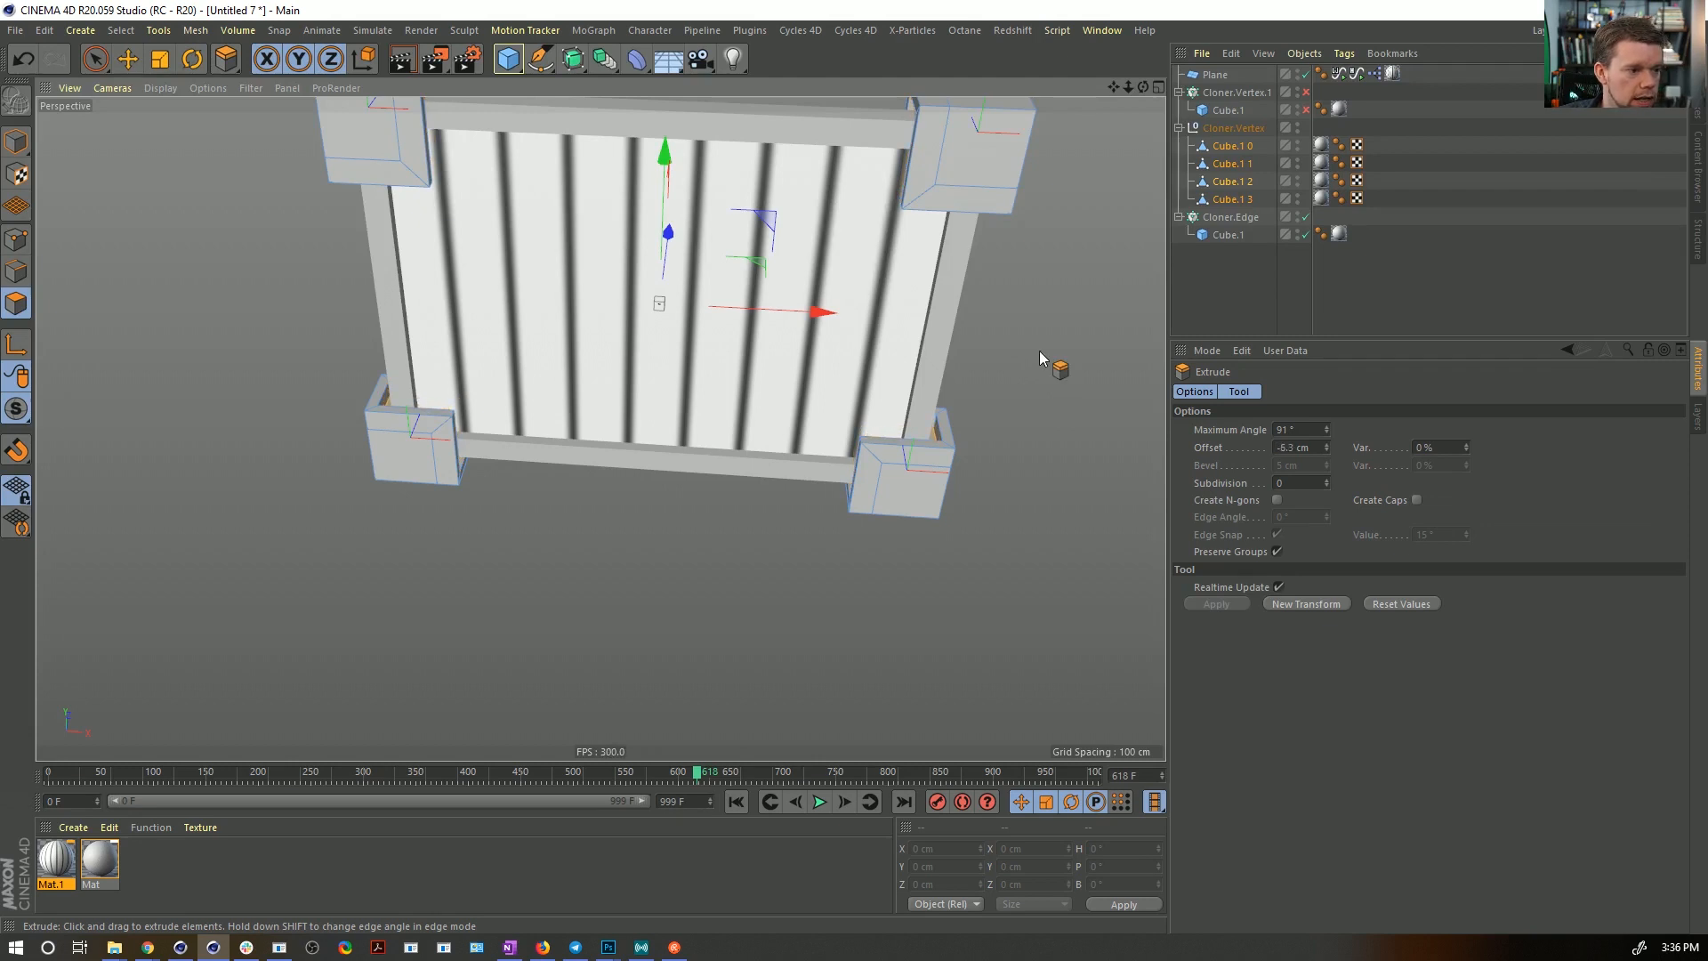
- Inset the recessed corner faces individually with Preserve Groups off, and extrude them along the frame bars by about 28.4 cm
{"action": "key", "text": "i"}
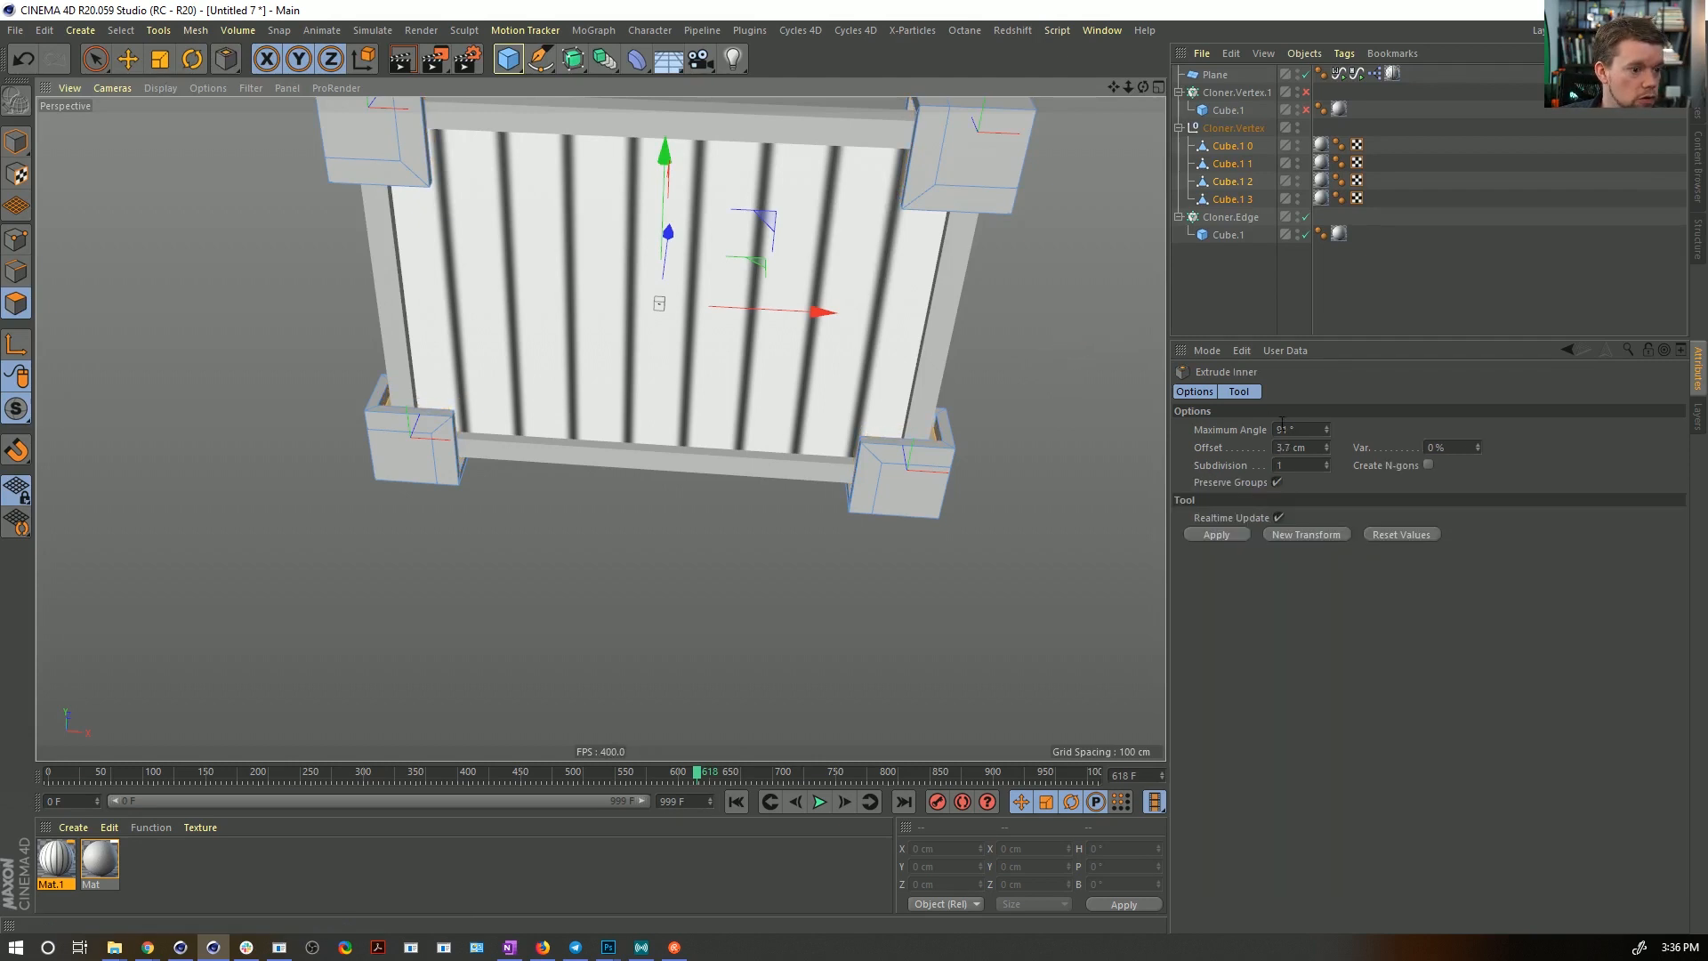
{"action": "left_click", "coordinate": [1278, 482]}
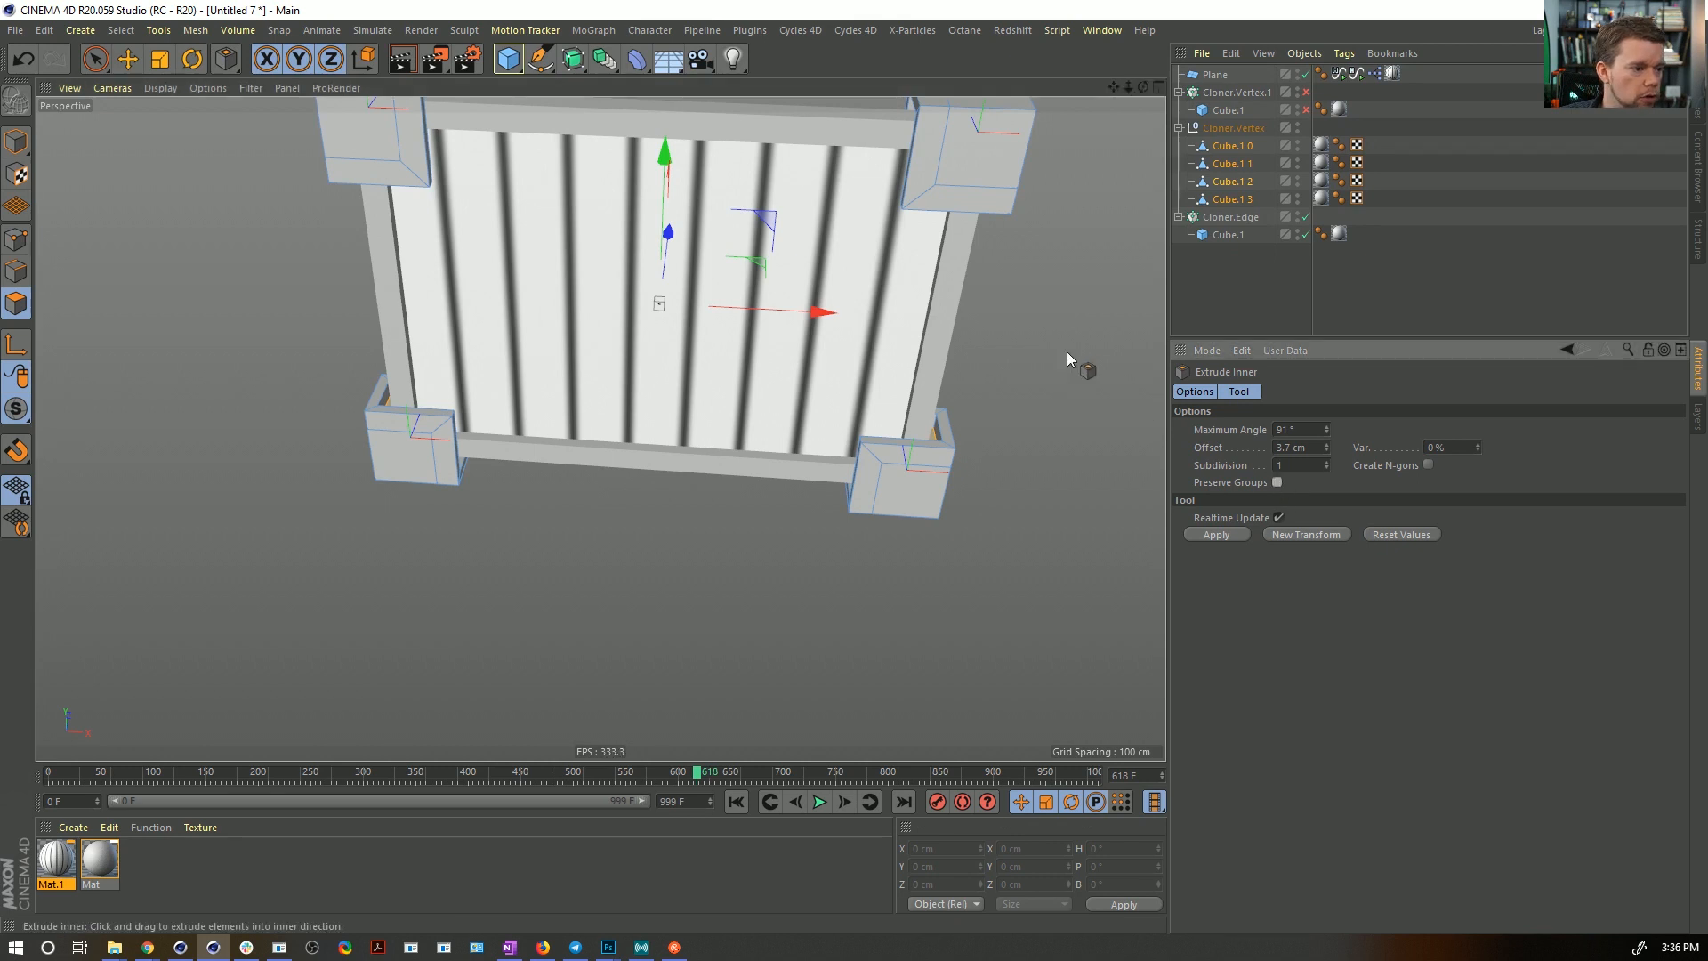
{"action": "left_click_drag", "start_coordinate": [1065, 351], "coordinate": [1072, 352]}
{"action": "key", "text": "d"}
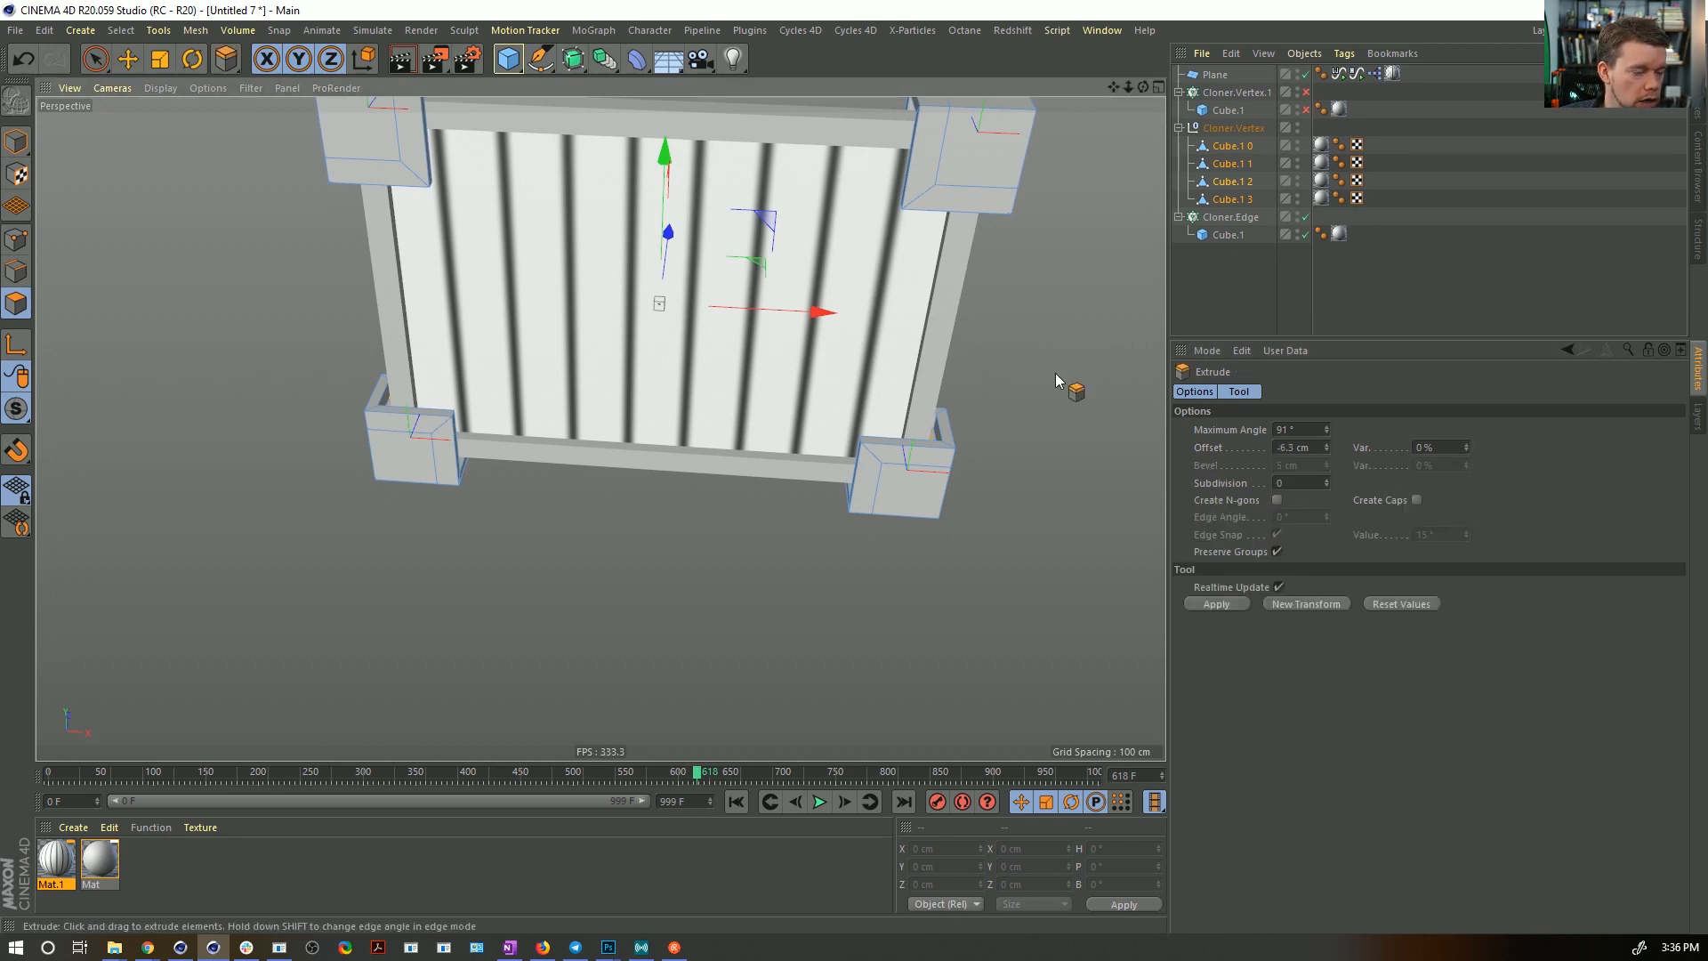
{"action": "left_click_drag", "start_coordinate": [659, 303], "coordinate": [659, 303]}
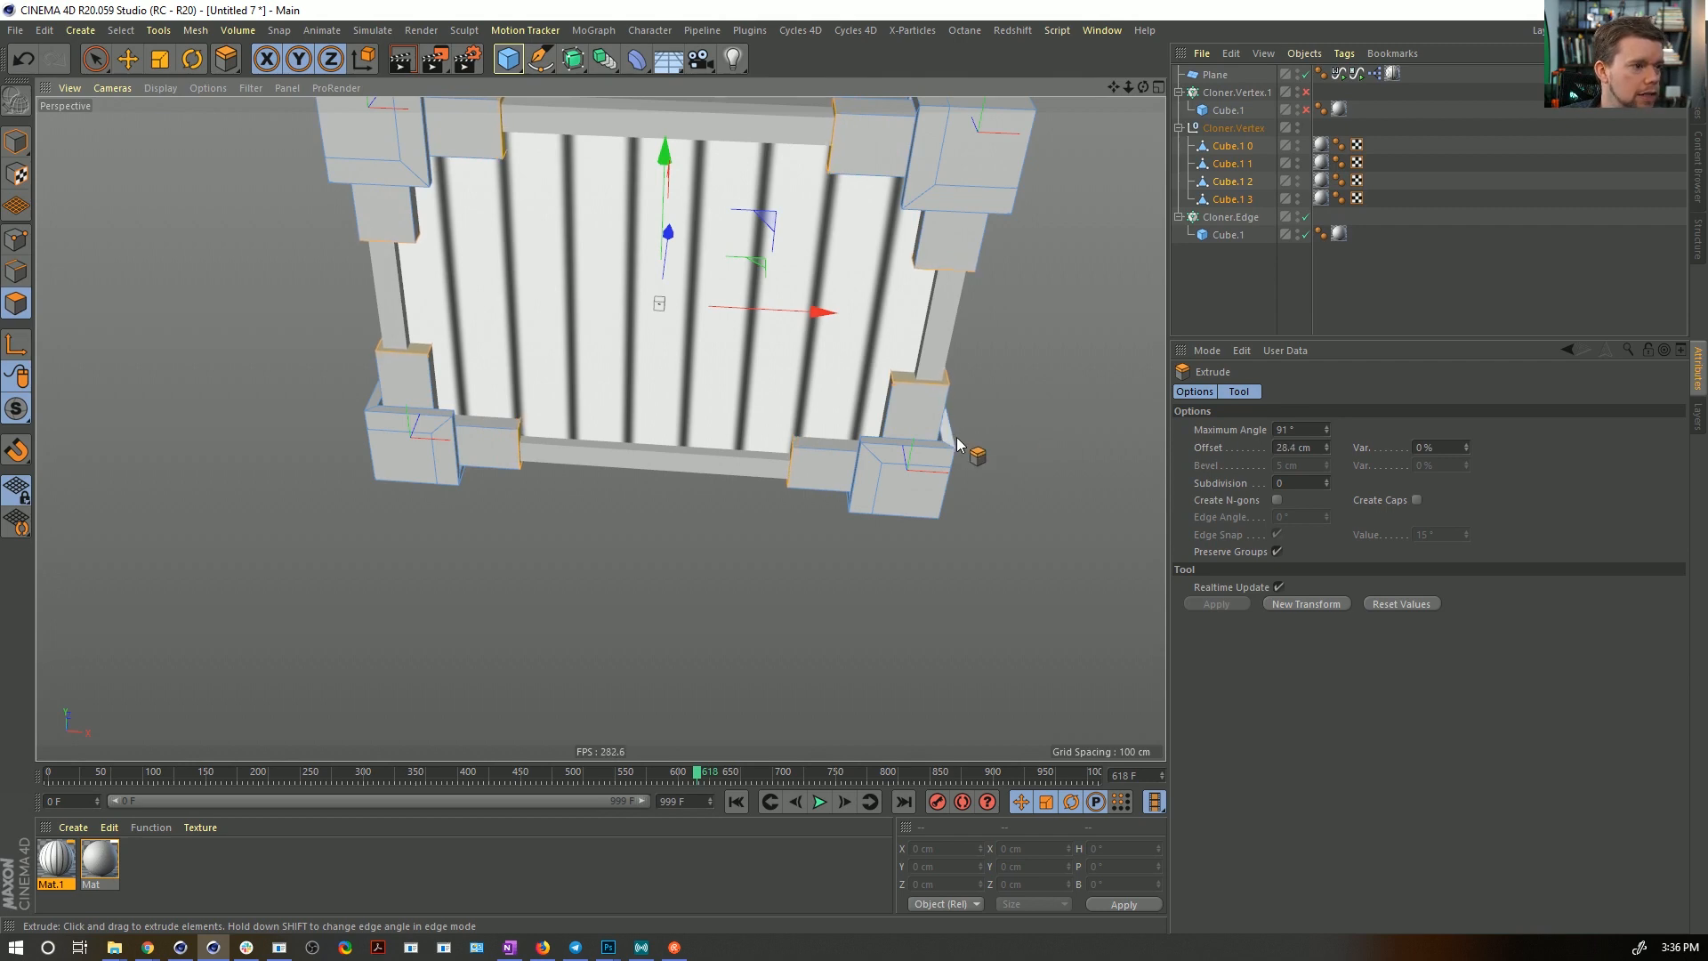
- Select the outer faces of all four corner cubes, including those on the back and undersides
{"action": "left_click_drag", "start_coordinate": [958, 443], "coordinate": [948, 258], "text": "alt"}
{"action": "key", "text": "space"}
{"action": "double_click", "coordinate": [925, 245]}
{"action": "double_click", "coordinate": [366, 142], "text": "shift"}
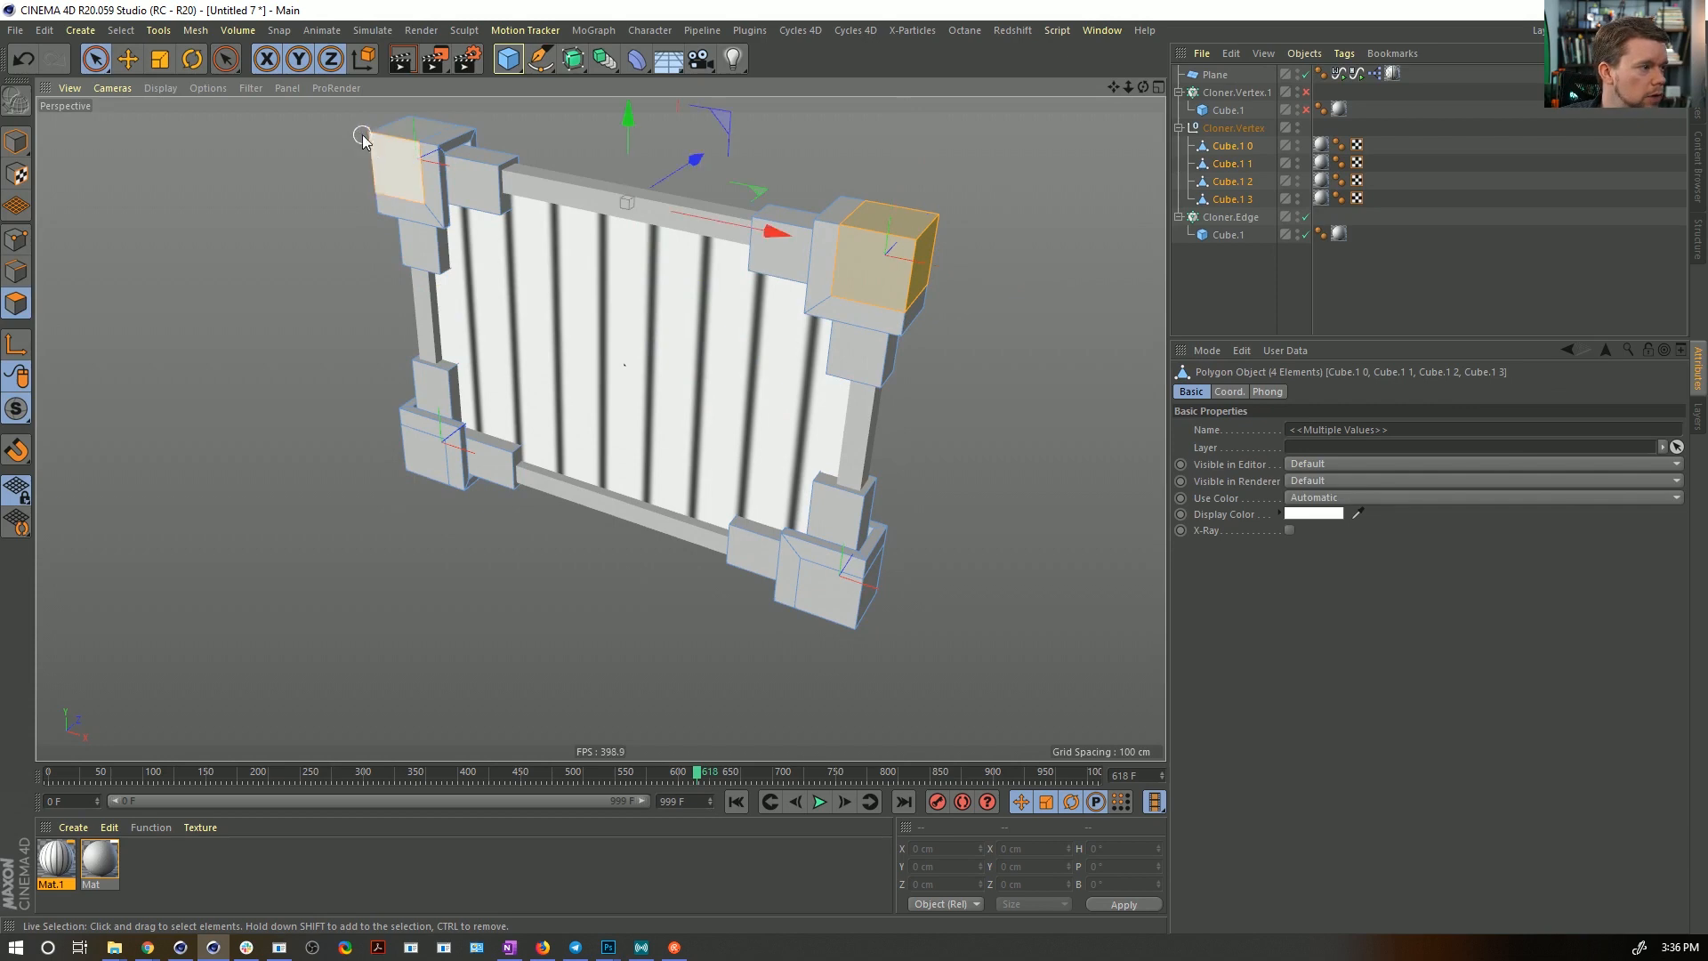
{"action": "left_click_drag", "start_coordinate": [365, 140], "coordinate": [956, 605], "text": "alt"}
{"action": "left_click_drag", "start_coordinate": [886, 649], "coordinate": [414, 649], "text": "alt"}
{"action": "left_click", "coordinate": [413, 650]}
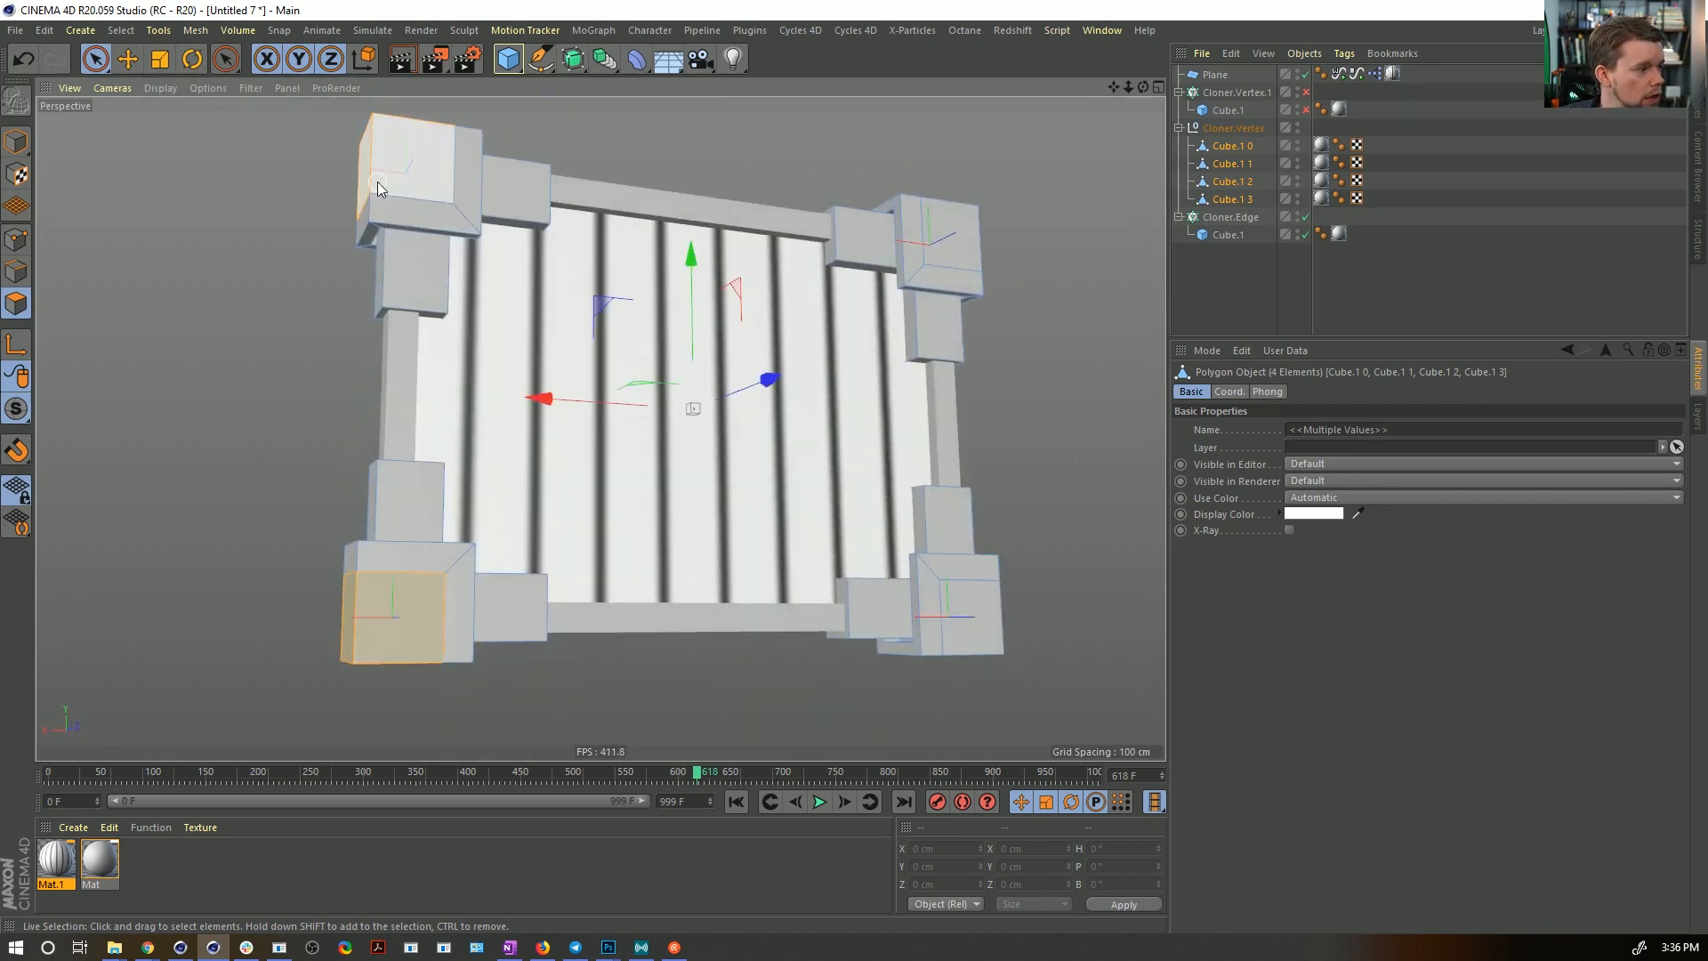
{"action": "left_click", "coordinate": [425, 165], "text": "shift"}
{"action": "left_click", "coordinate": [1019, 673], "text": "shift"}
{"action": "left_click_drag", "start_coordinate": [1018, 673], "coordinate": [156, 576], "text": "alt"}
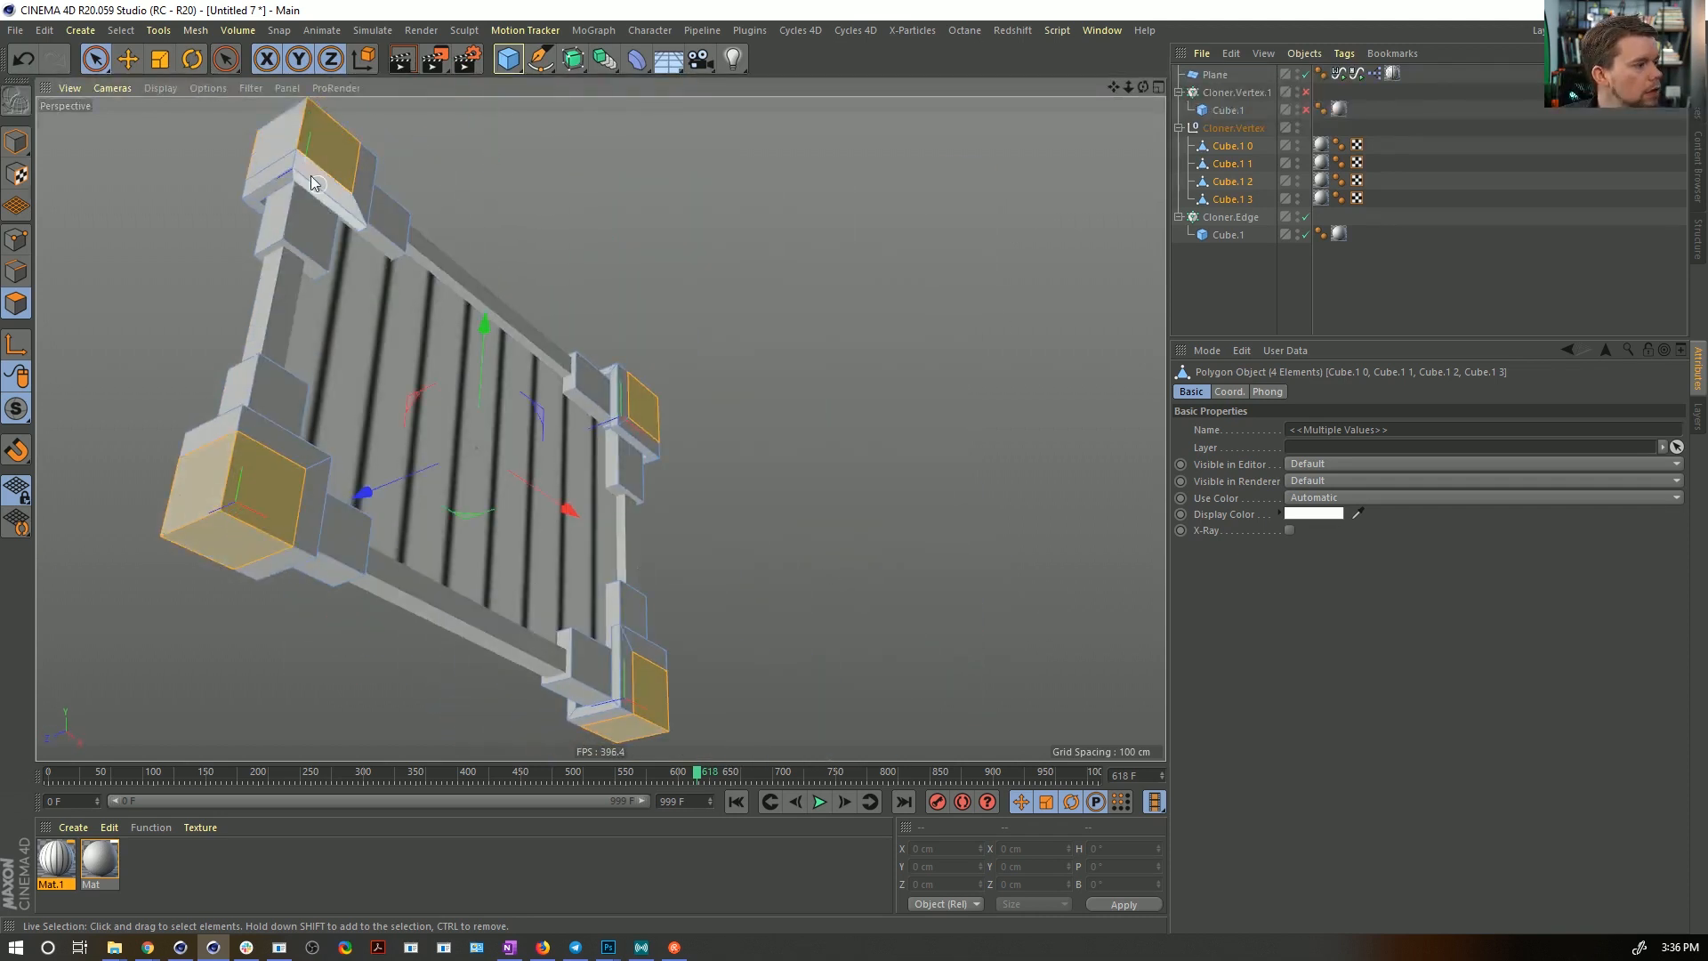
{"action": "left_click_drag", "start_coordinate": [311, 182], "coordinate": [253, 111], "text": "alt"}
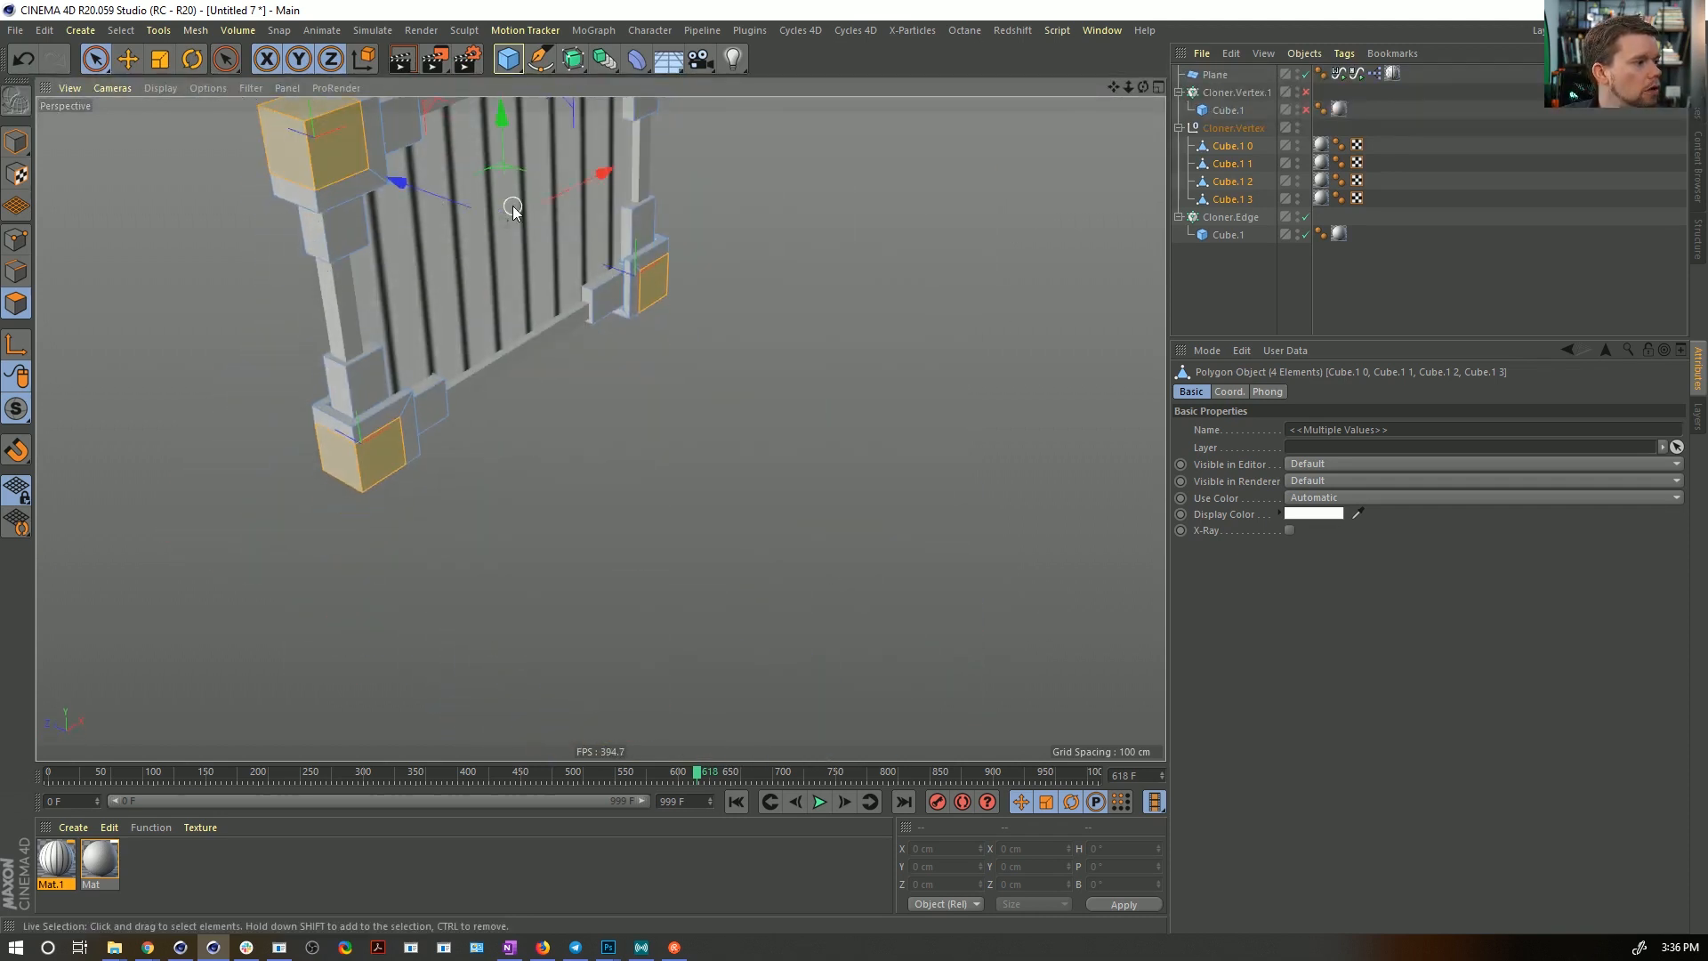
{"action": "left_click_drag", "start_coordinate": [513, 210], "coordinate": [464, 460], "text": "alt"}
- Extrude the selected outer corner faces by about -1.7 cm and inset them by about 2.5 cm with Extrude Inner
{"action": "key", "text": "d"}
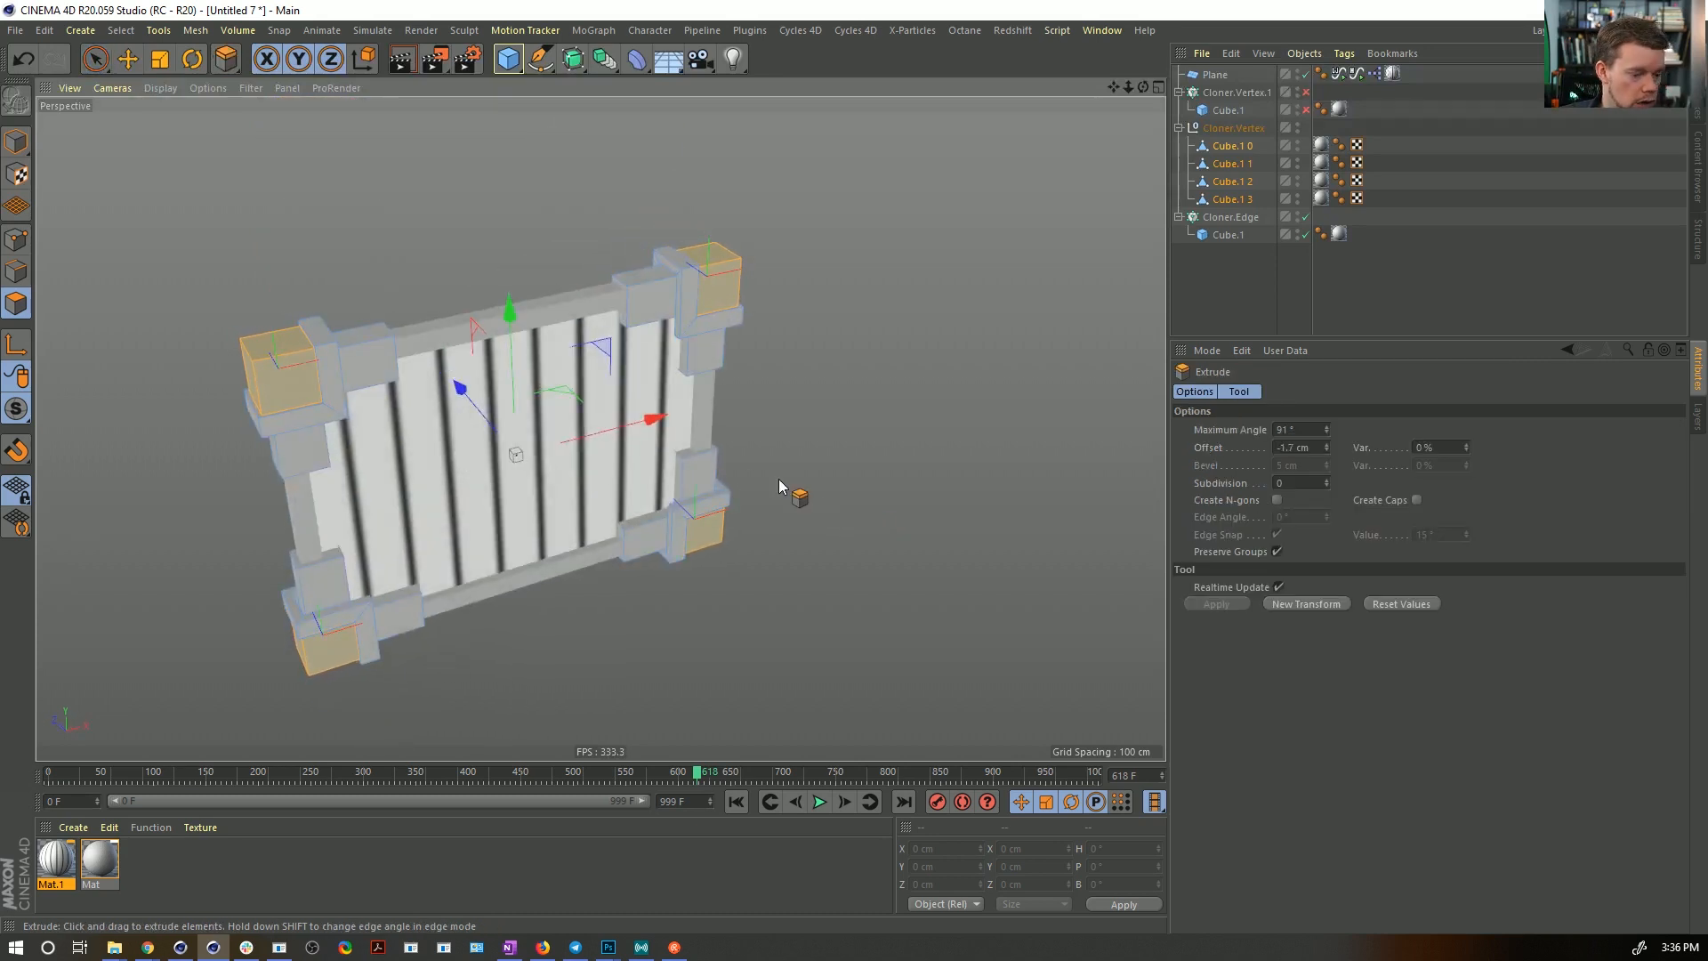
{"action": "key", "text": "i"}
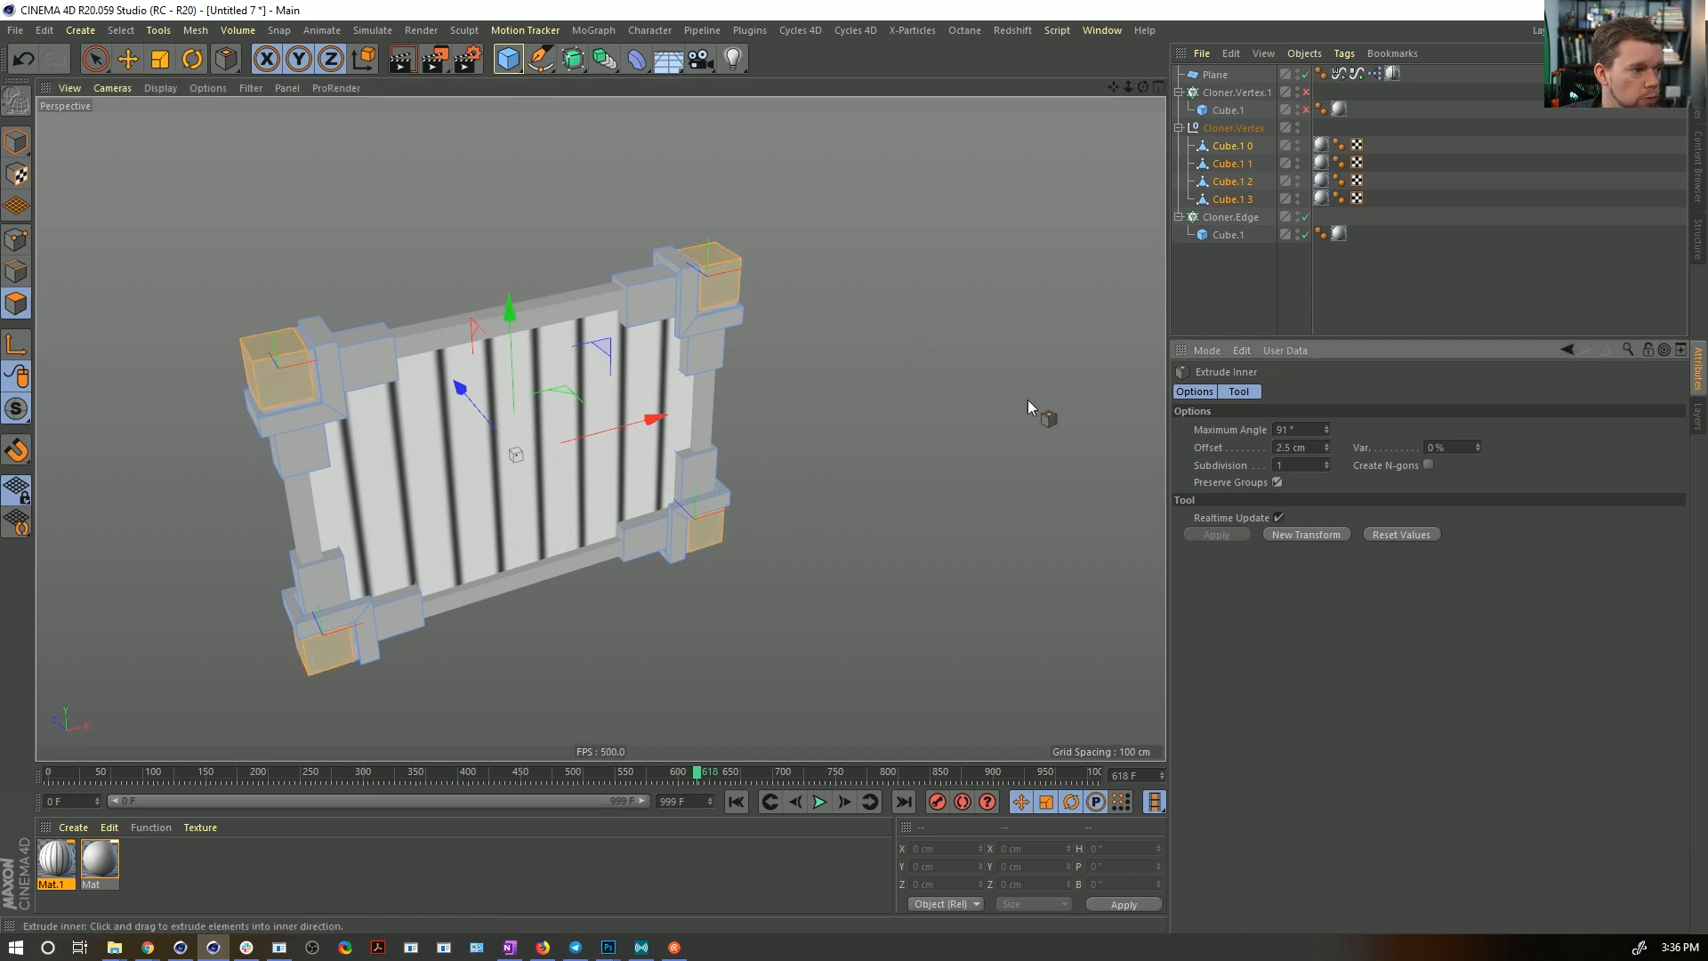
- Extrude the inset outer corner faces outward by about 5.2 cm
{"action": "left_click_drag", "start_coordinate": [1028, 398], "coordinate": [950, 387], "text": "alt"}
{"action": "key", "text": "d"}
{"action": "left_click_drag", "start_coordinate": [804, 381], "coordinate": [733, 359]}
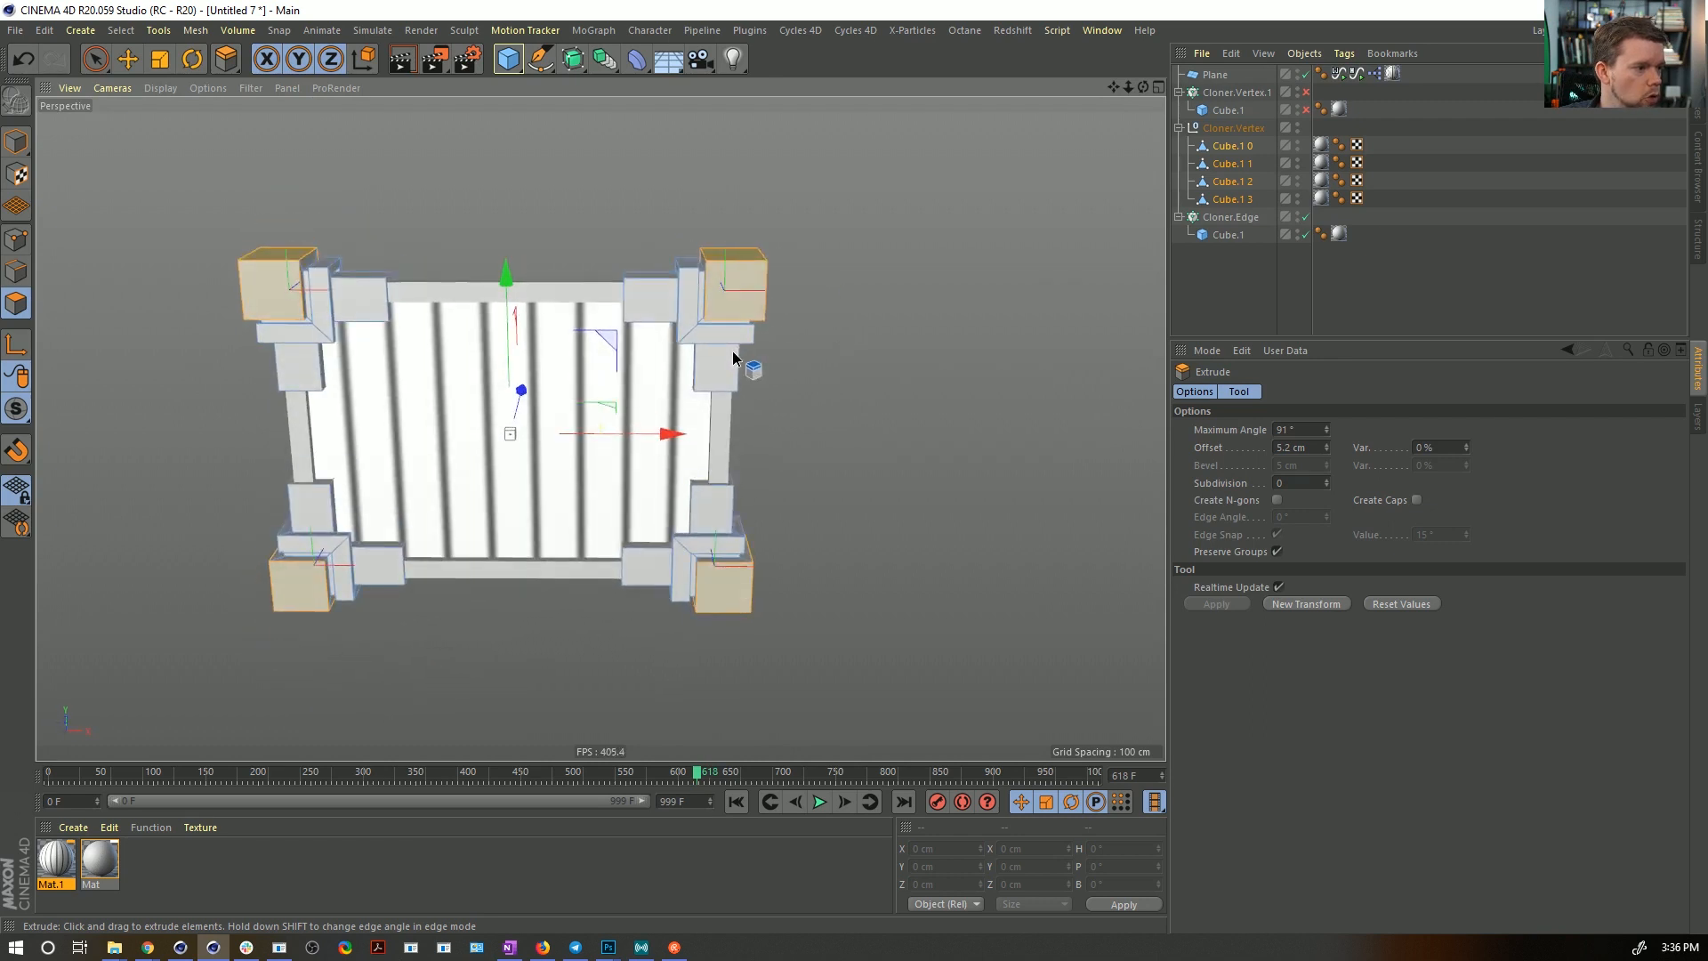
- Inset each outer corner face separately by about 1.2 cm with Preserve Groups off, and extrude the insets by about -2.5 cm
{"action": "key", "text": "i"}
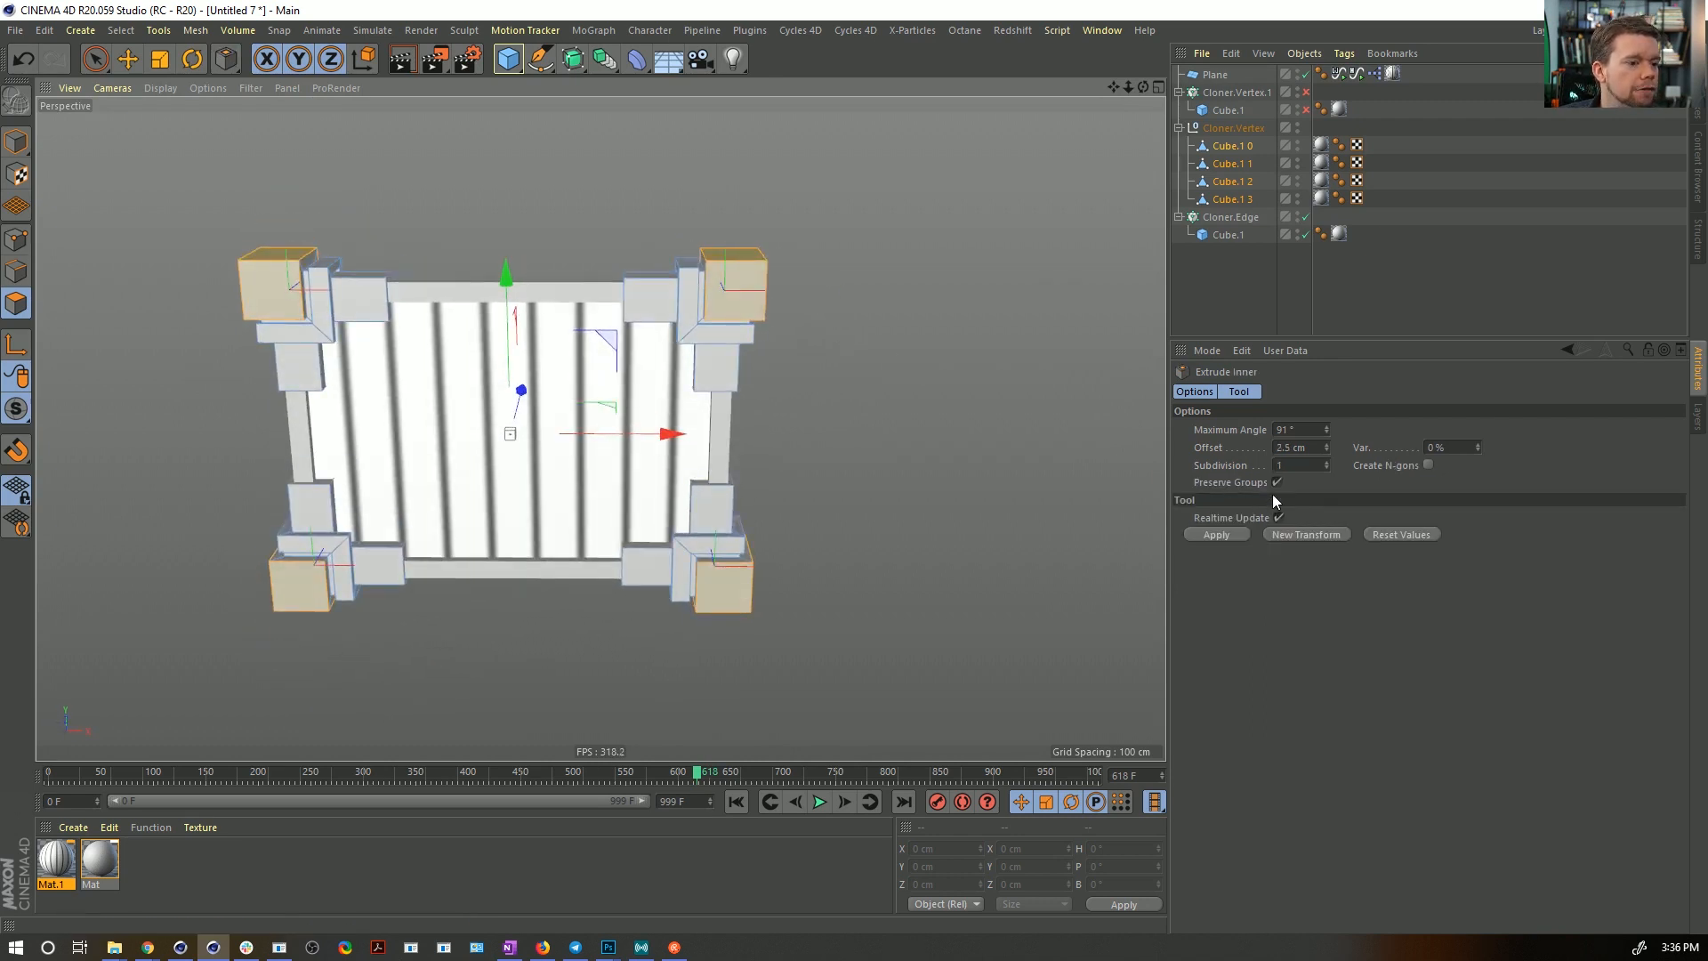
{"action": "left_click", "coordinate": [1277, 481]}
{"action": "left_click_drag", "start_coordinate": [964, 384], "coordinate": [942, 384]}
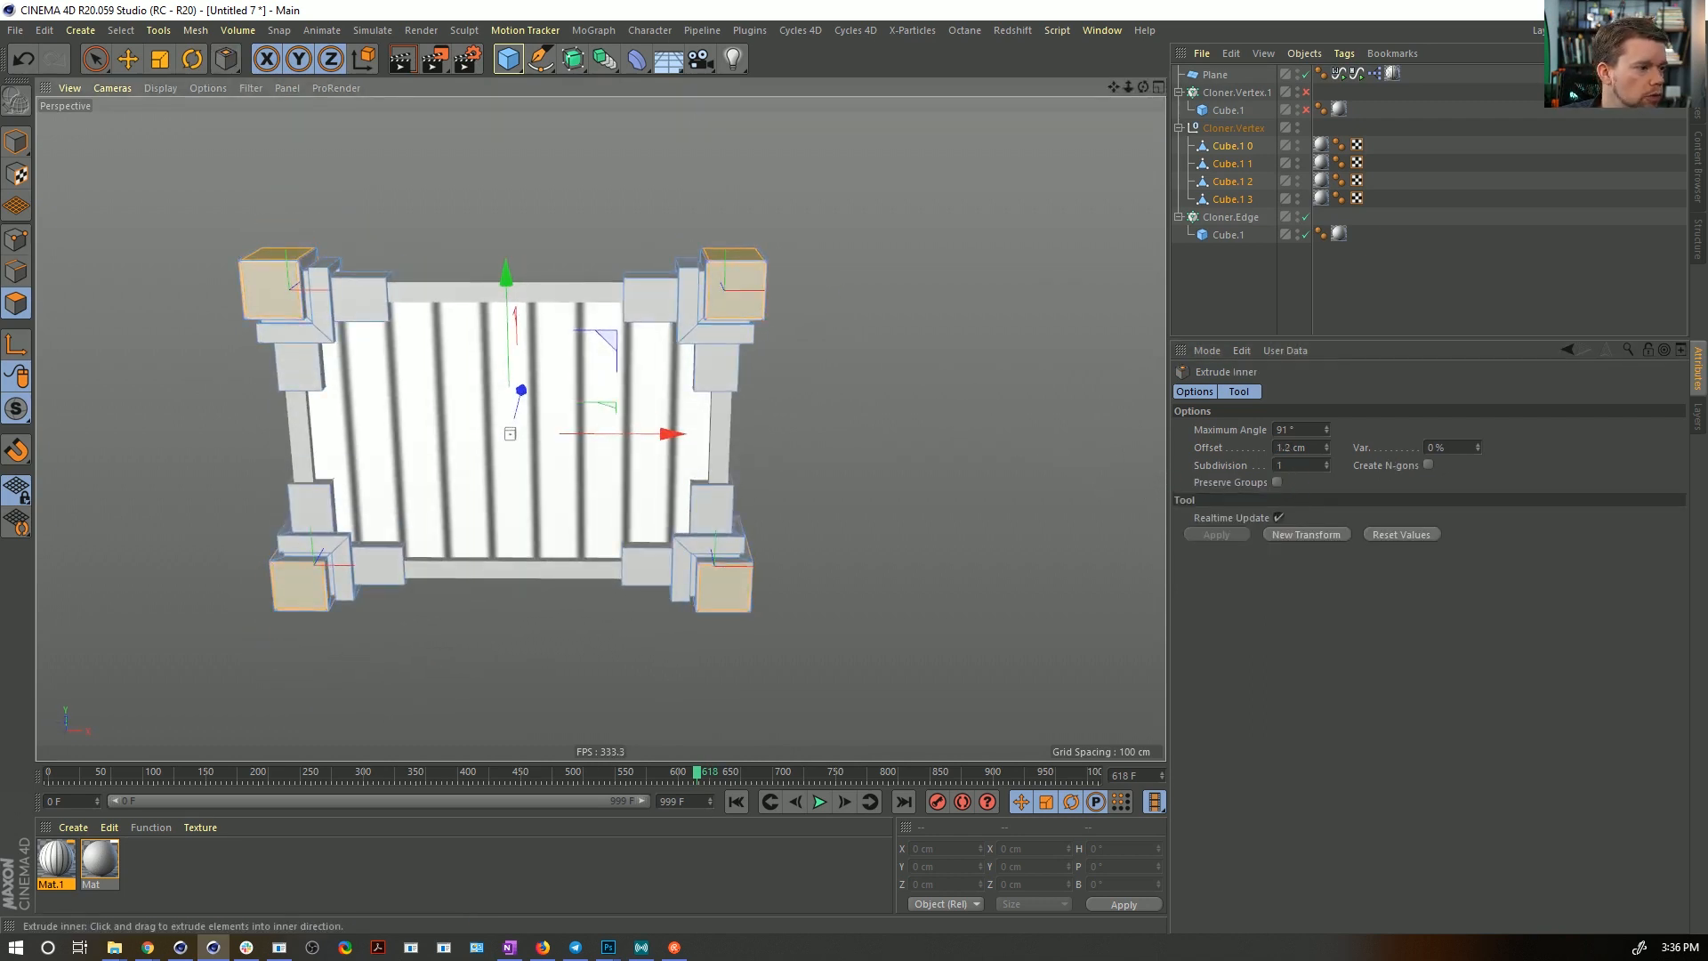
{"action": "key", "text": "d"}
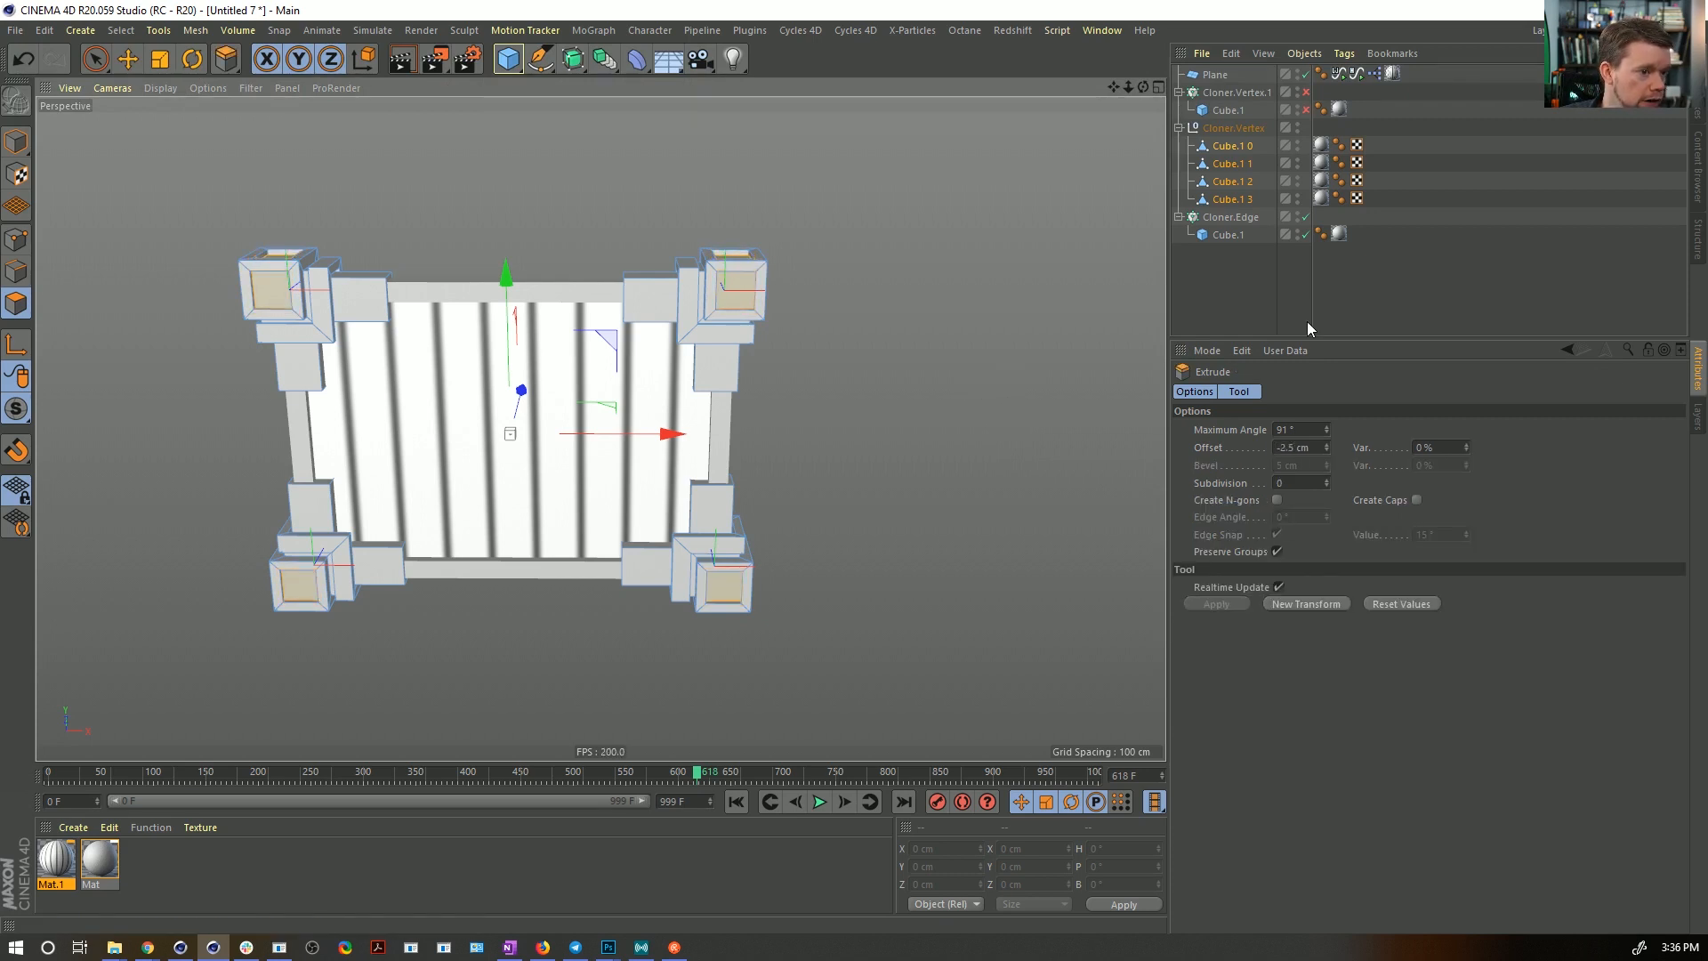
- Select the front faces of all eight arms that extend from the corner pieces along the frame
{"action": "left_click_drag", "start_coordinate": [925, 322], "coordinate": [807, 323], "text": "alt"}
{"action": "key", "text": "9"}
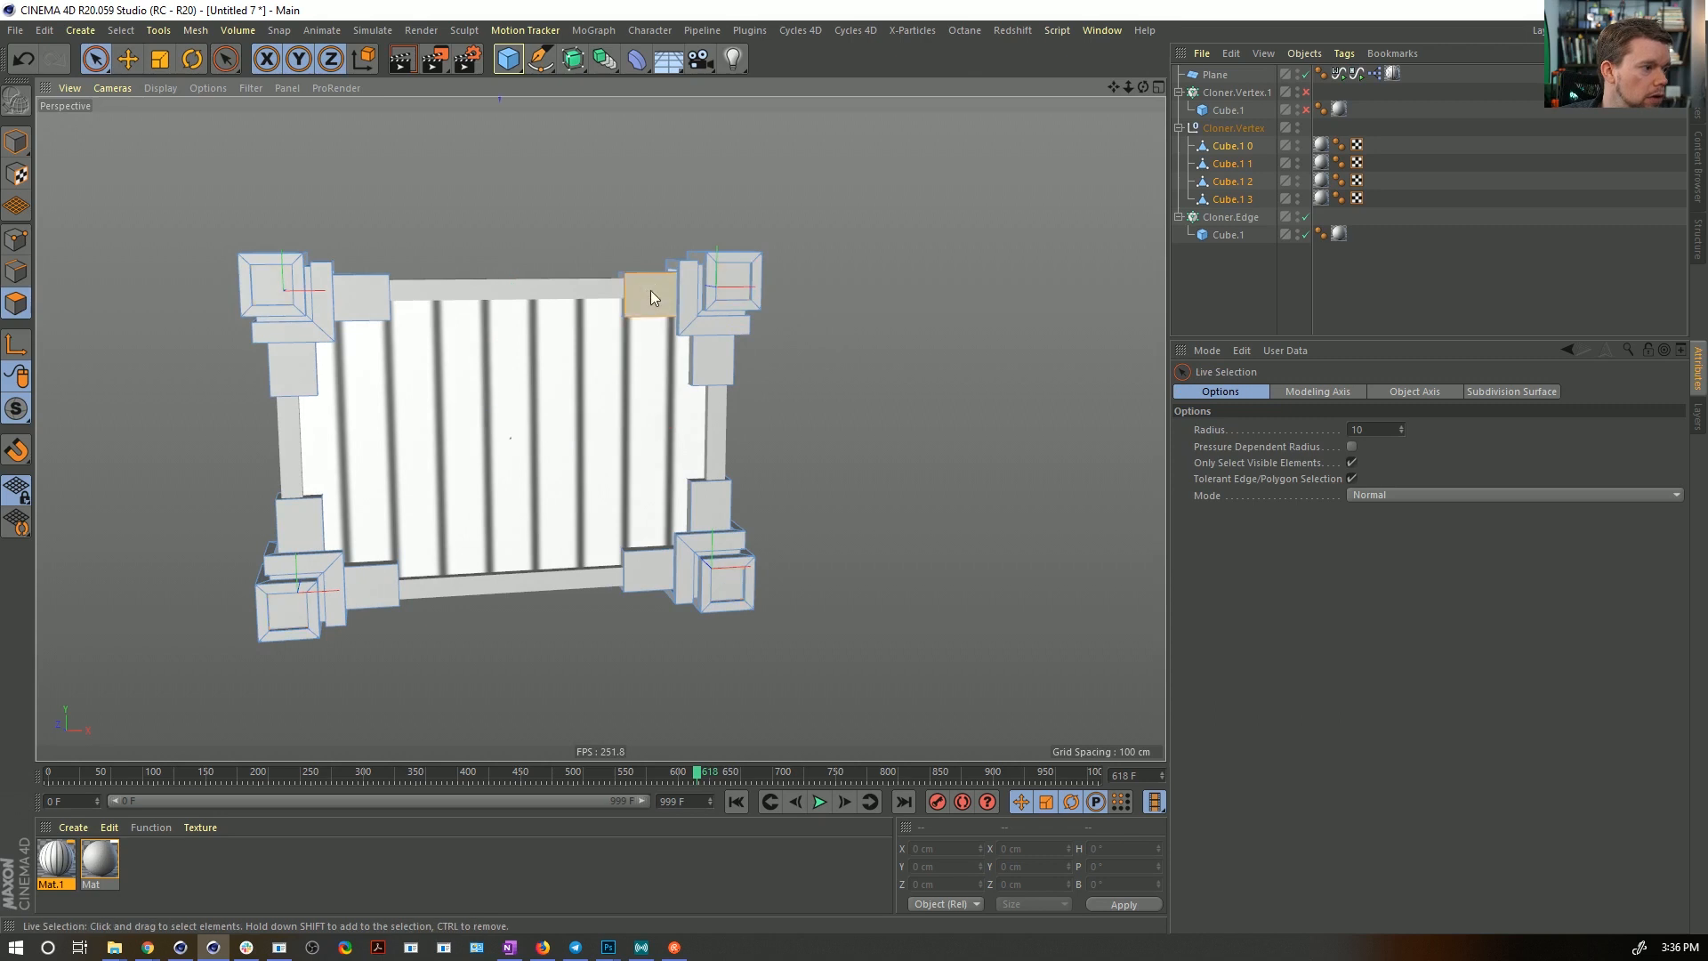
{"action": "left_click", "coordinate": [650, 290]}
{"action": "left_click", "coordinate": [352, 300], "text": "shift"}
{"action": "left_click", "coordinate": [292, 369], "text": "shift"}
{"action": "left_click", "coordinate": [288, 525], "text": "shift"}
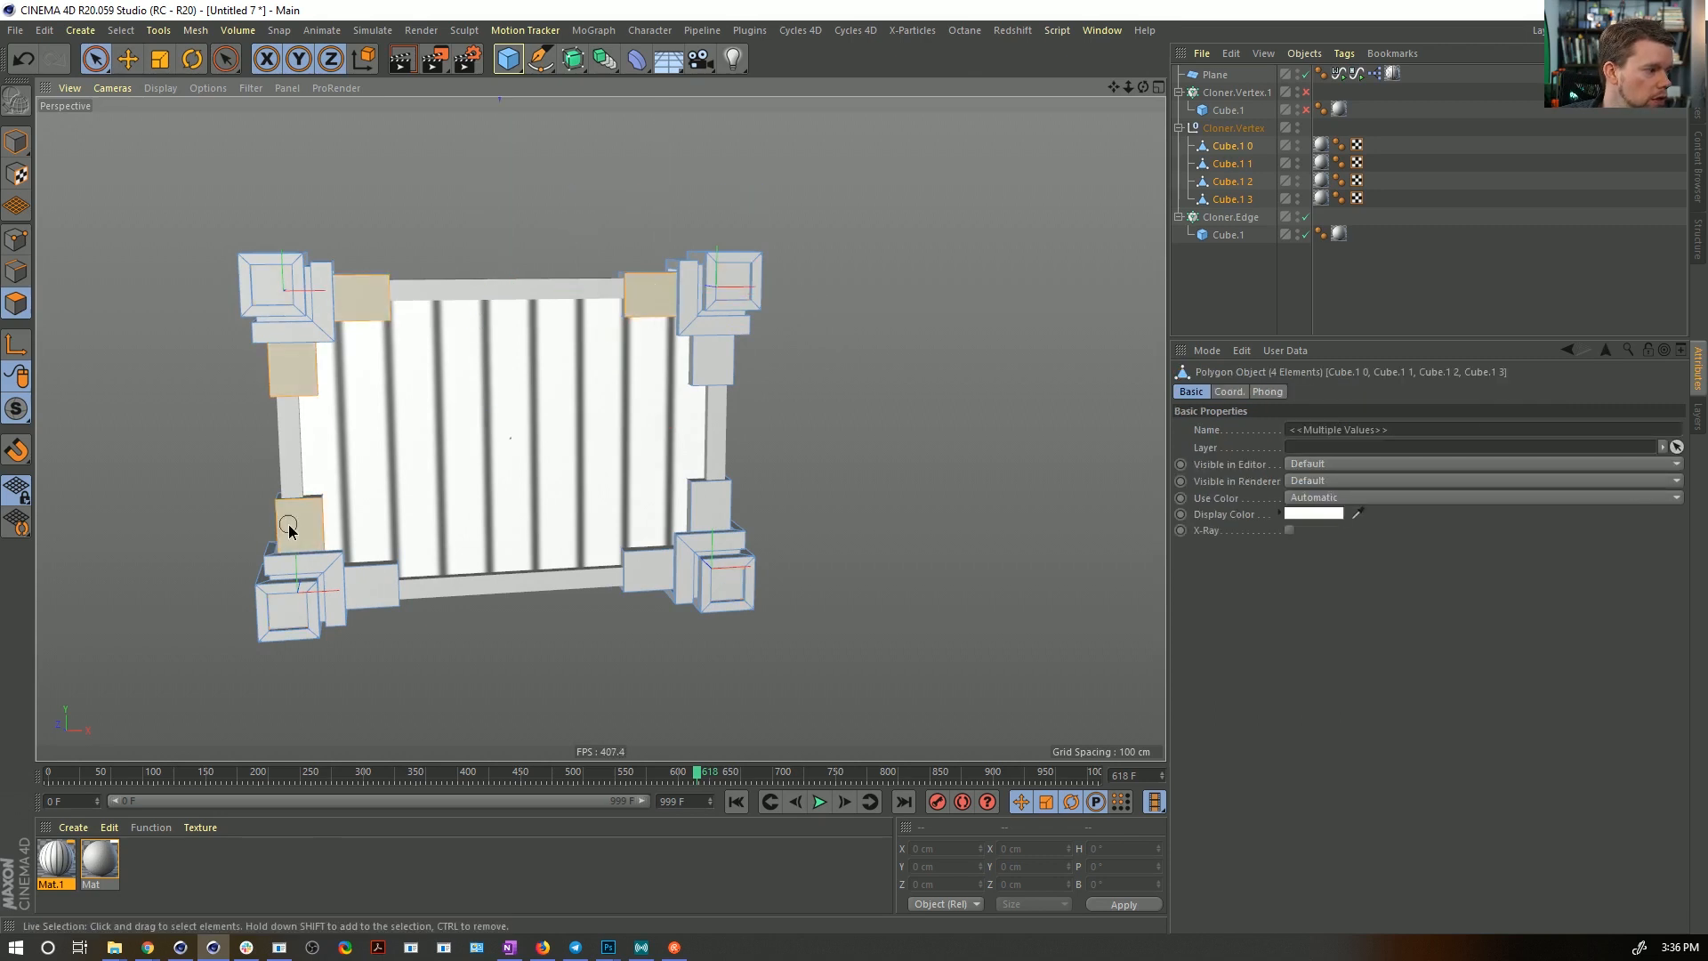
{"action": "left_click", "coordinate": [376, 594], "text": "shift"}
{"action": "left_click", "coordinate": [712, 512], "text": "shift"}
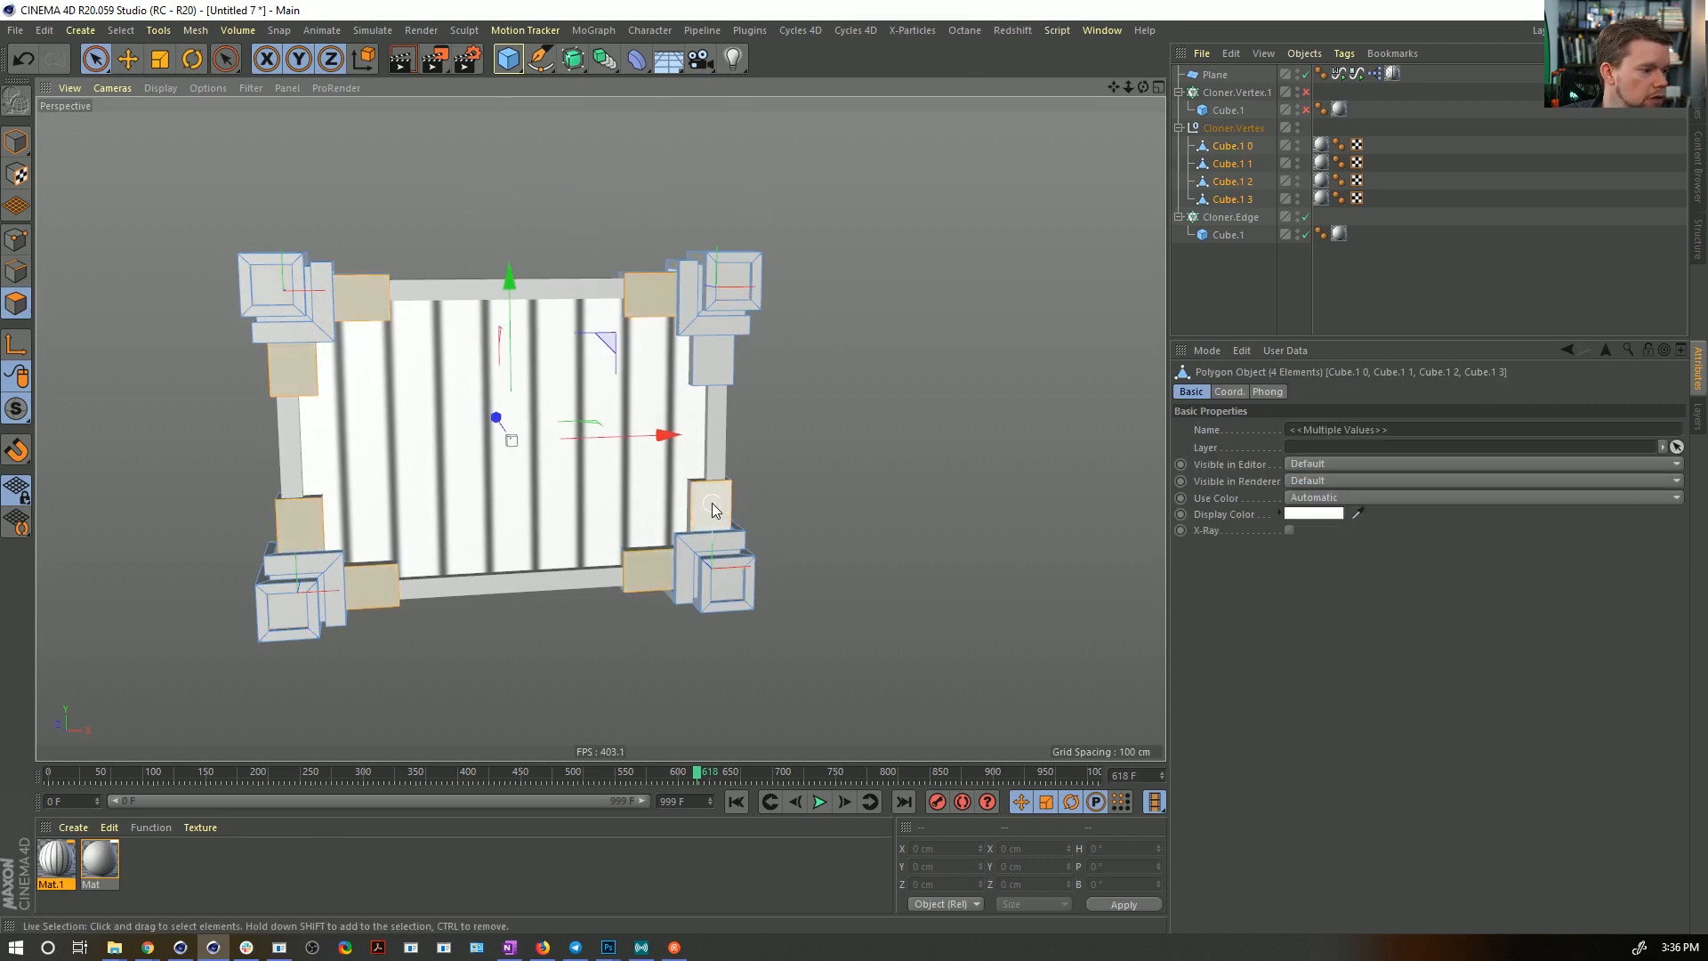
{"action": "key", "text": "i"}
{"action": "key", "text": "ctrl+z"}
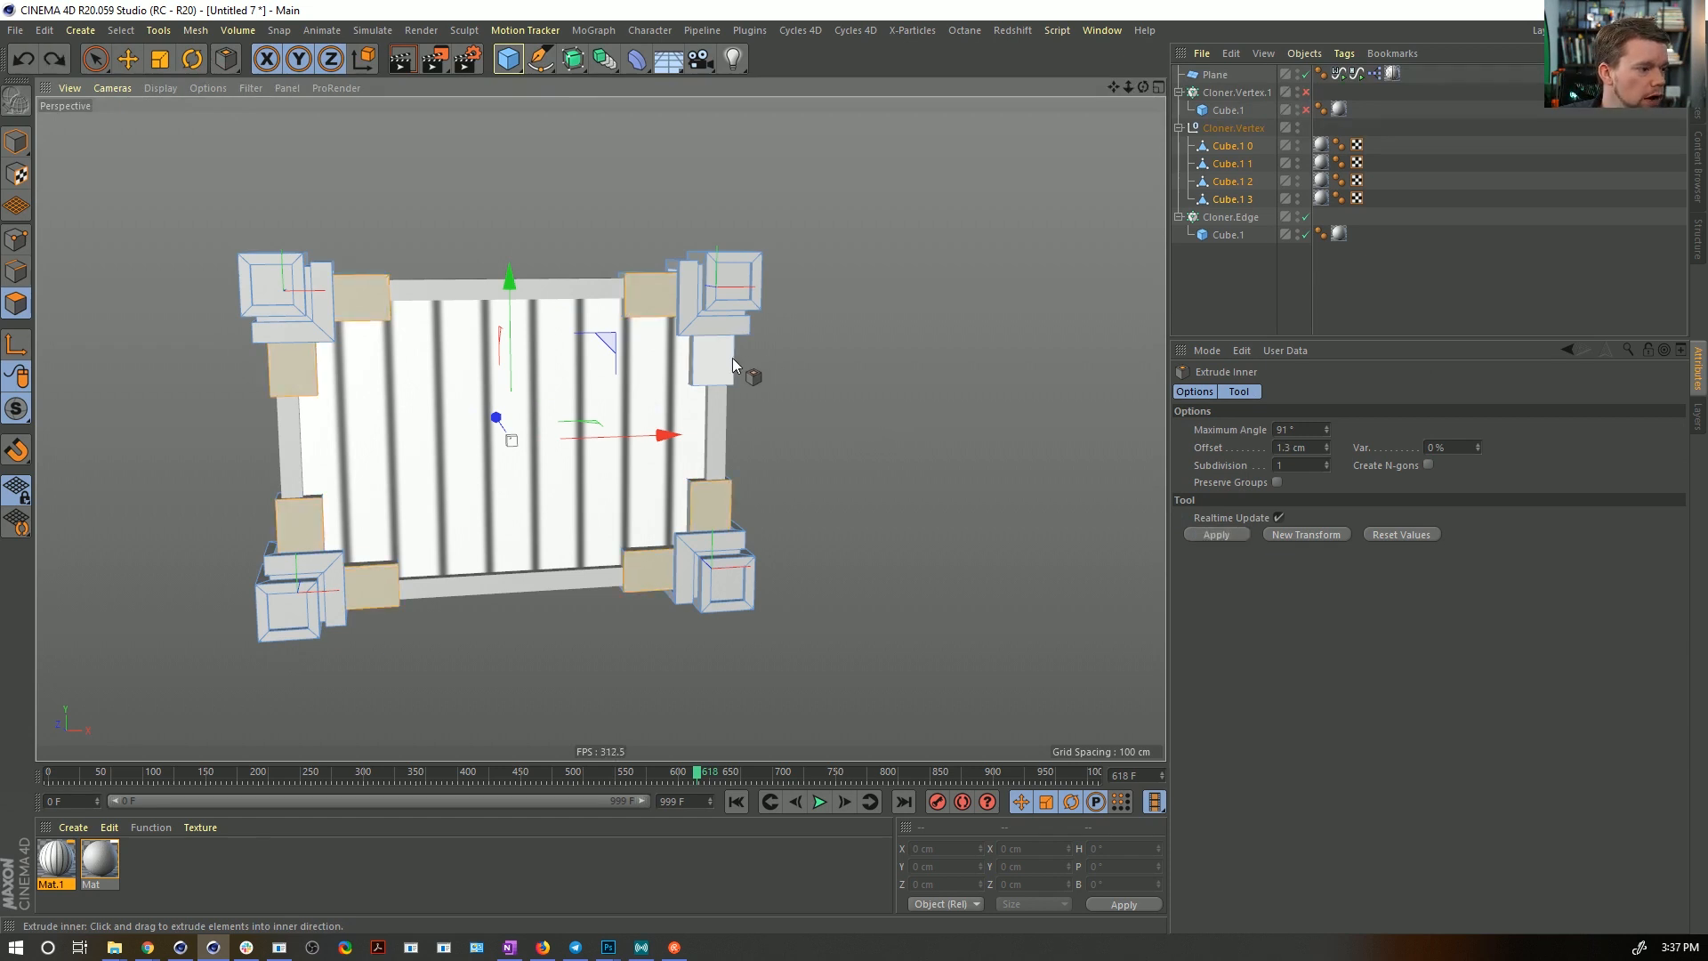
{"action": "key", "text": "space"}
{"action": "left_click", "coordinate": [715, 361], "text": "shift"}
- Inset the selected arm faces individually and extrude the insets inward with an offset of about -1.7 cm
{"action": "key", "text": "i"}
{"action": "left_click_drag", "start_coordinate": [893, 372], "coordinate": [881, 373]}
{"action": "key", "text": "d"}
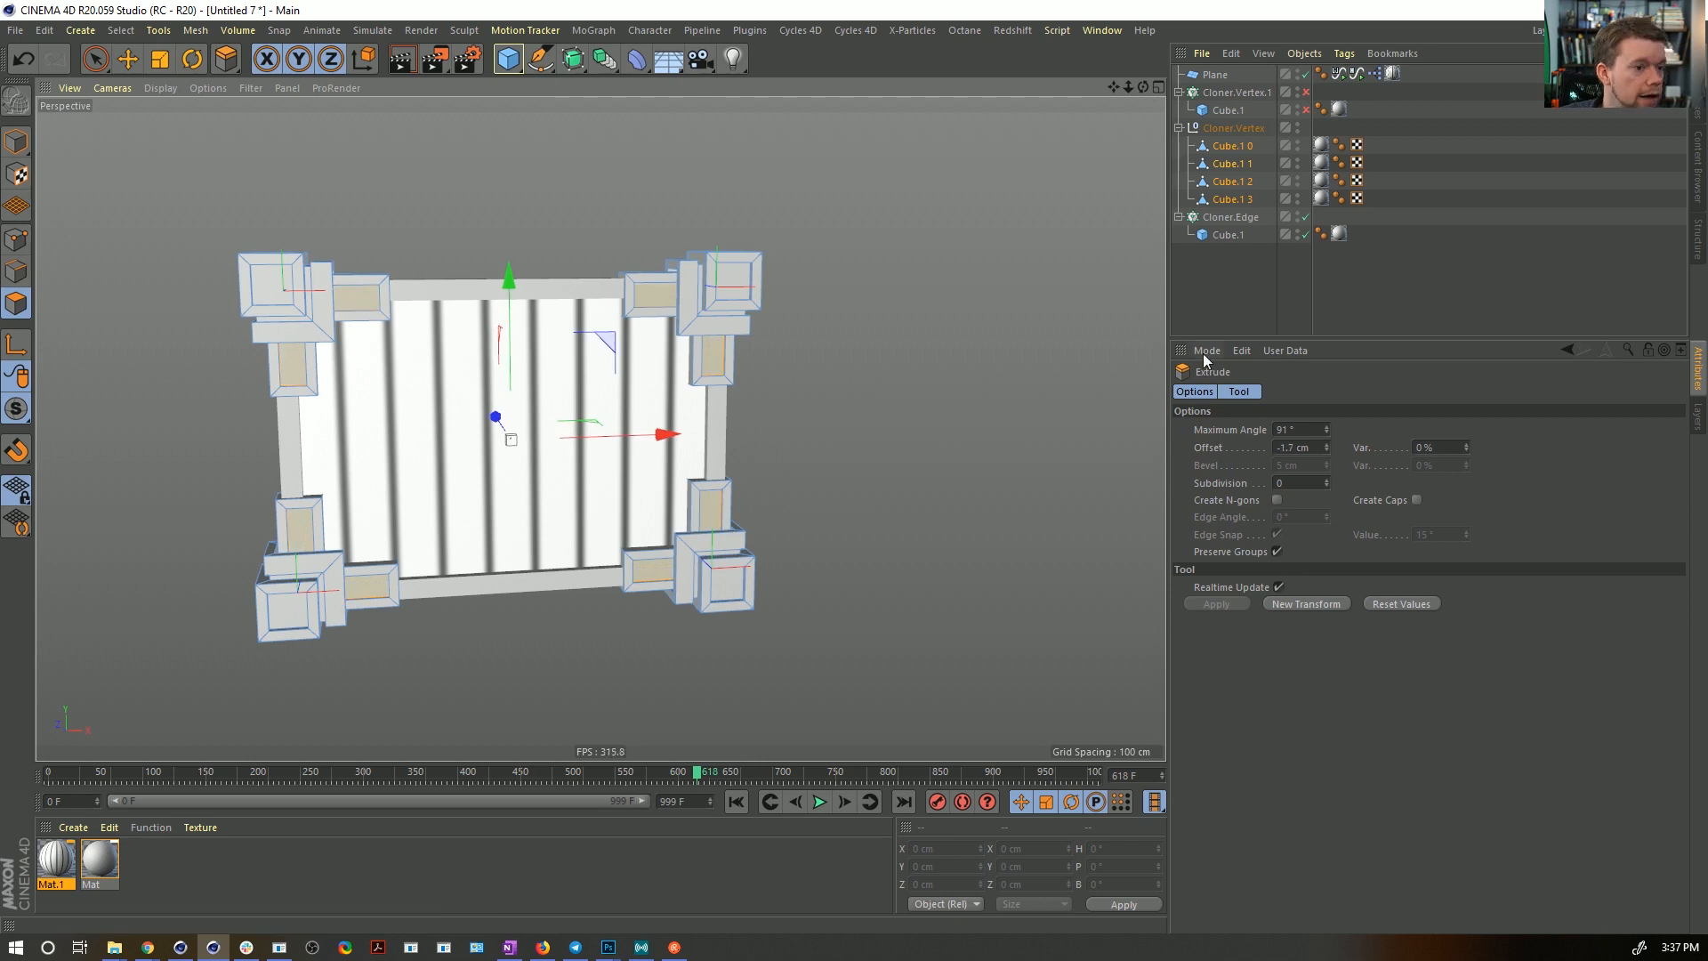
- Deselect the corner objects and turn on screen-space ambient occlusion in the viewport
{"action": "left_click", "coordinate": [1208, 294]}
{"action": "mouse_move", "coordinate": [812, 300]}
{"action": "left_mouse_down", "text": "alt"}
{"action": "mouse_move", "coordinate": [552, 285]}
{"action": "mouse_move", "coordinate": [811, 346]}
{"action": "mouse_move", "coordinate": [805, 327]}
{"action": "left_mouse_up", "text": "alt"}
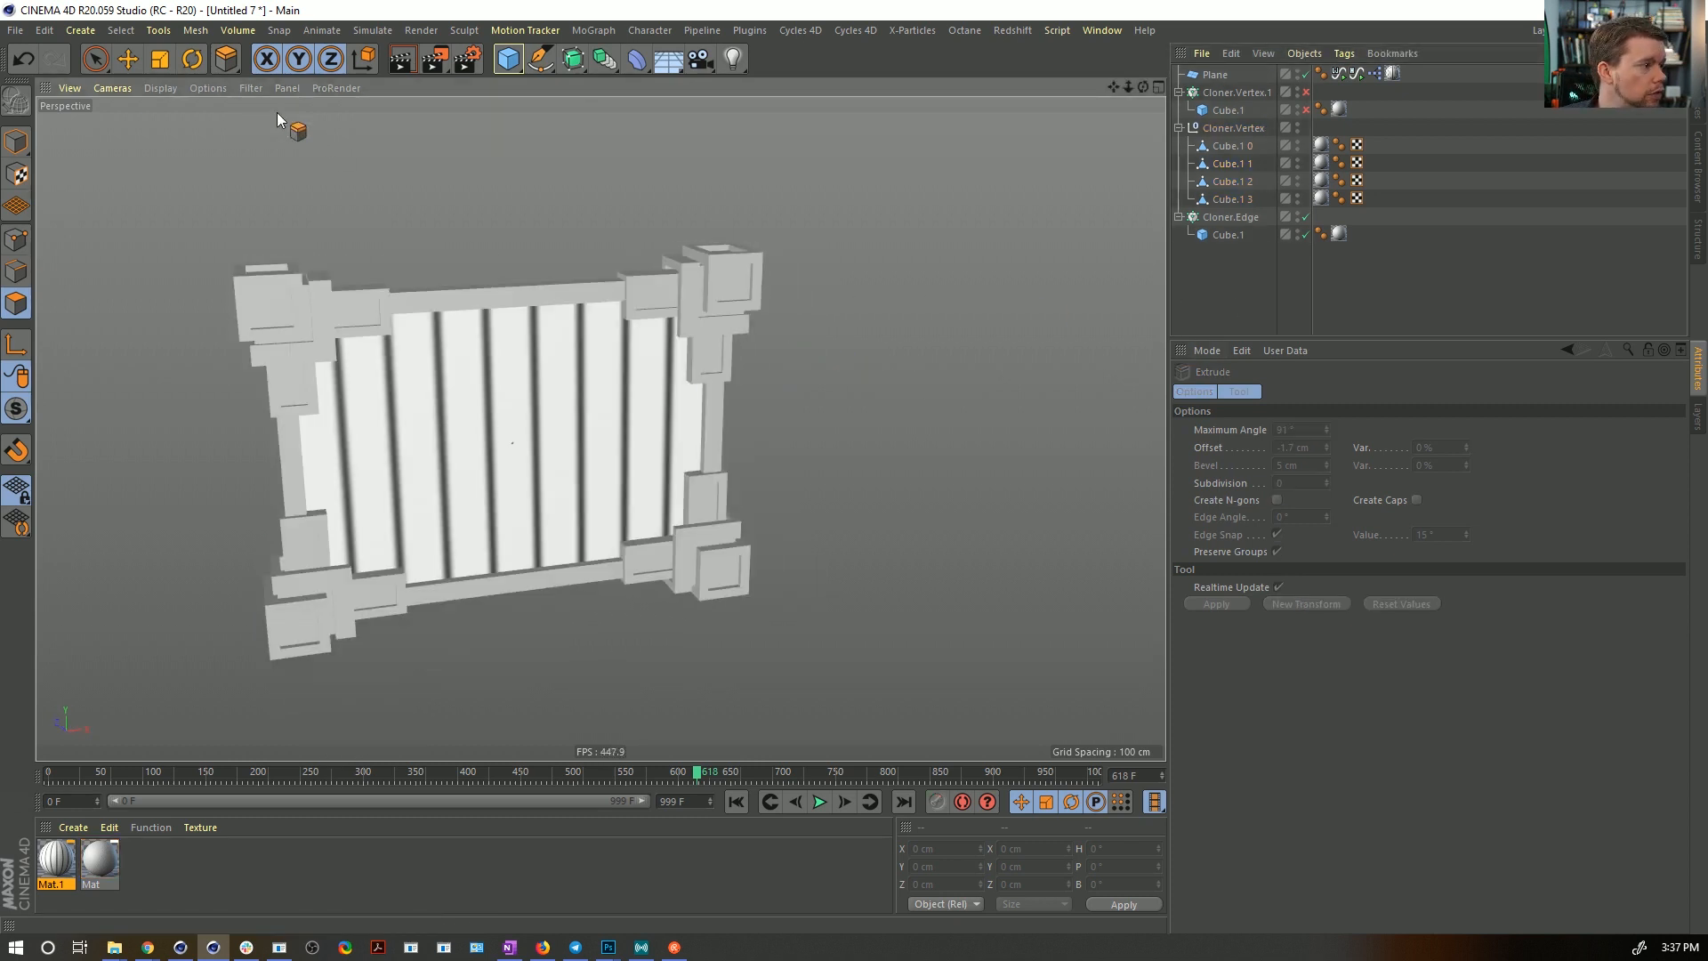
{"action": "right_click", "coordinate": [277, 119]}
{"action": "left_click", "coordinate": [240, 283]}
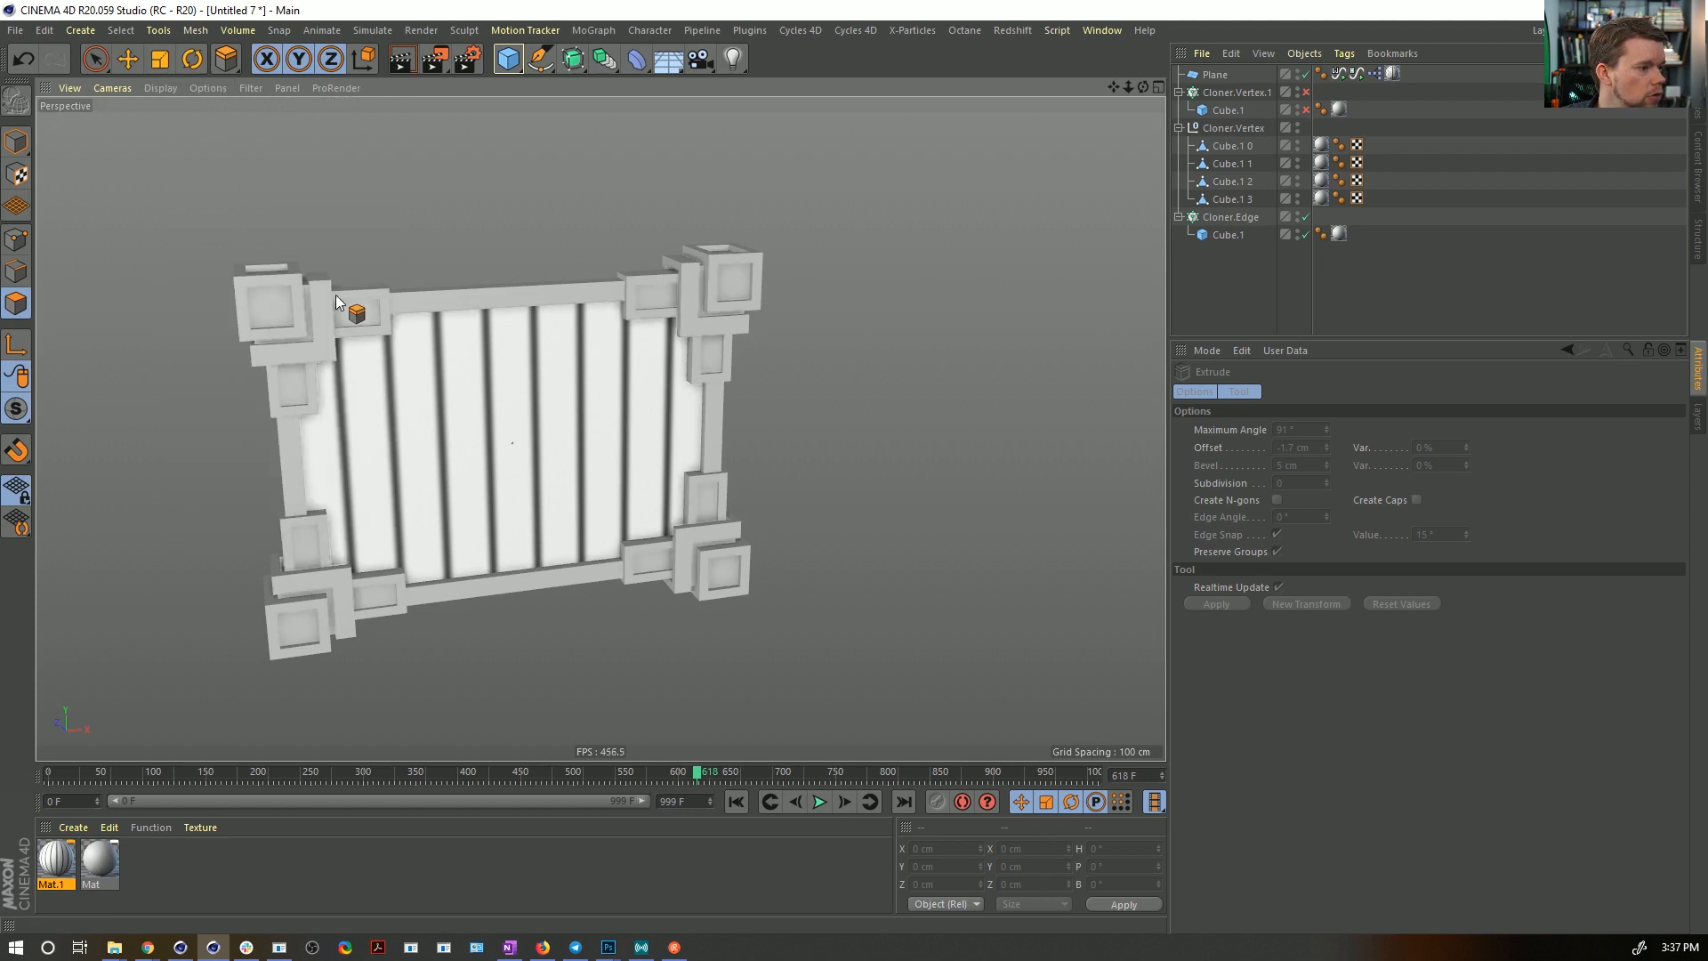
{"action": "left_click_drag", "start_coordinate": [337, 302], "coordinate": [814, 400], "text": "alt"}
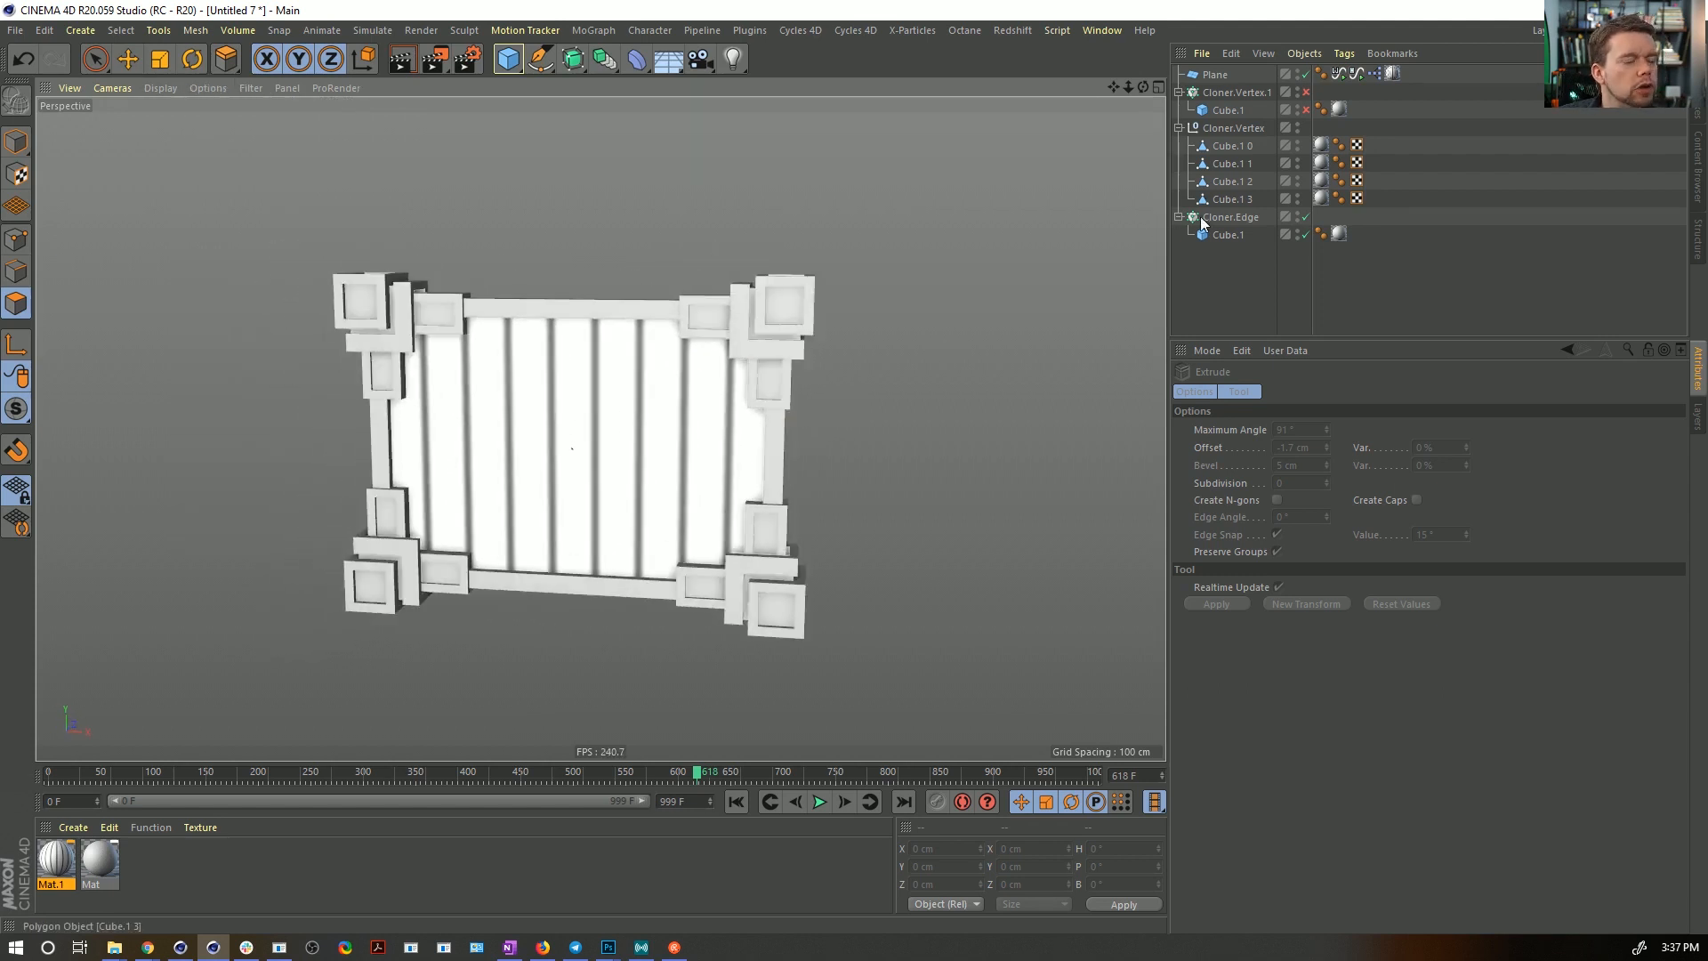
- Re-enable Cloner.Vertex.1 and delete the plain Cube.1 inside it
{"action": "left_click", "coordinate": [1226, 147]}
{"action": "left_click", "coordinate": [1224, 199], "text": "shift"}
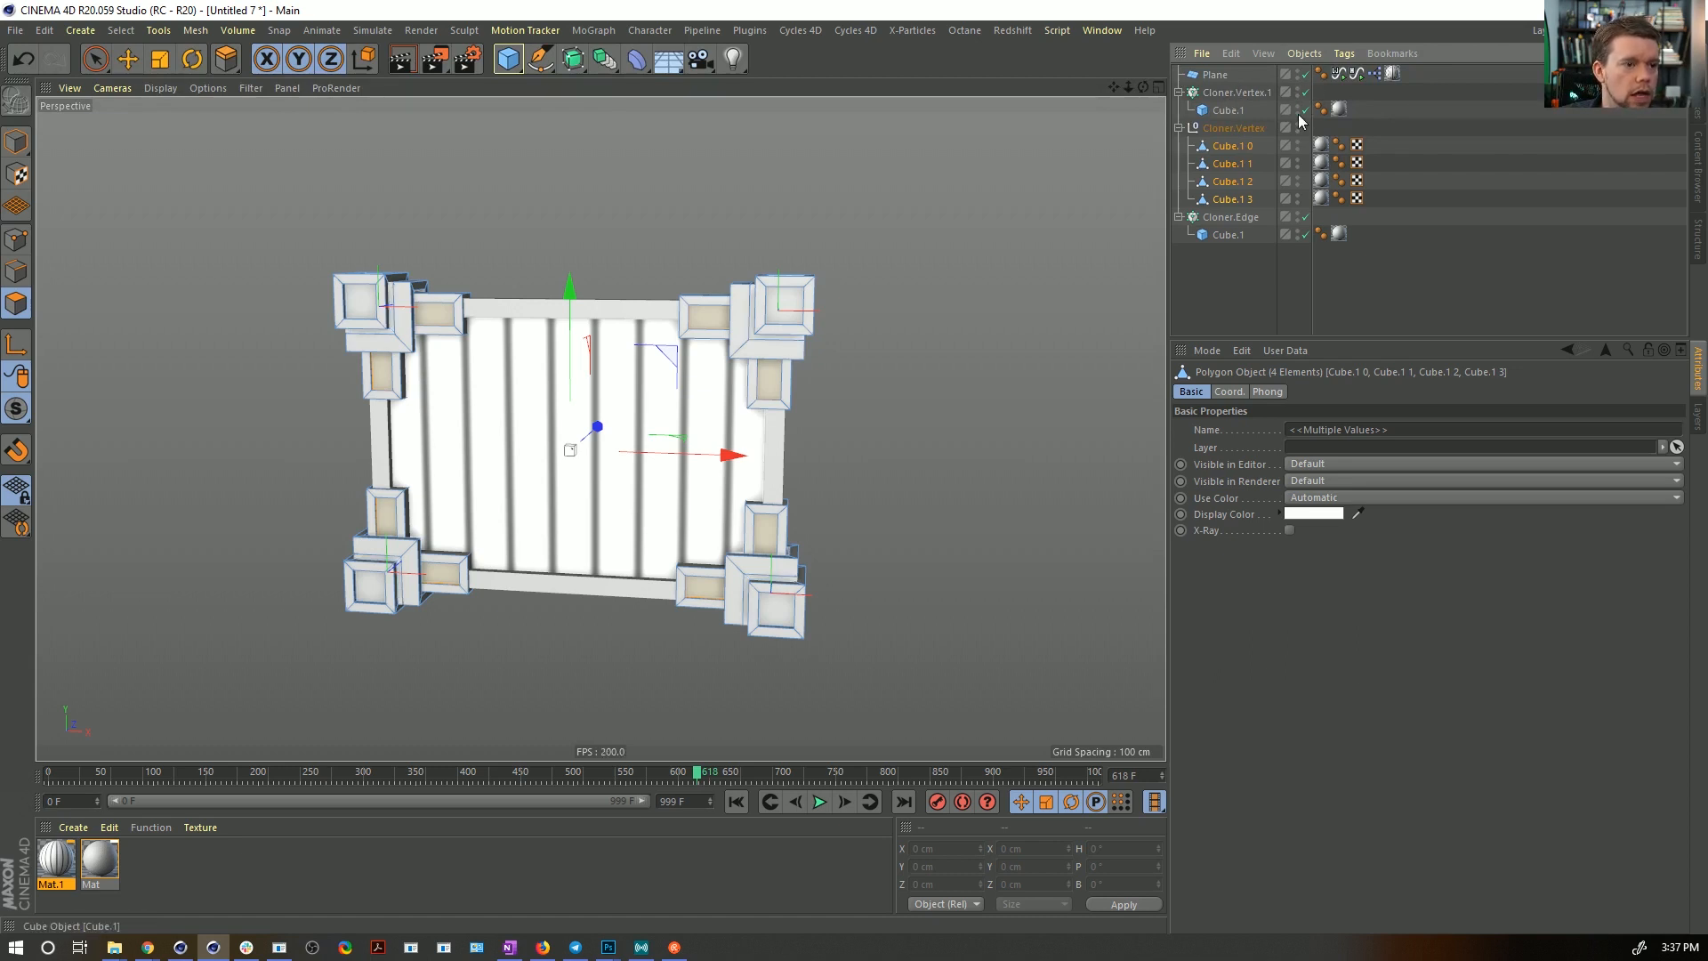
{"action": "left_click", "coordinate": [1229, 111]}
{"action": "key", "text": "Delete"}
- Move the four modelled corners, Cube.1 0 to Cube.1 3, into Cloner.Vertex.1 and delete the emptied Cloner.Vertex null
{"action": "left_click", "coordinate": [1237, 128]}
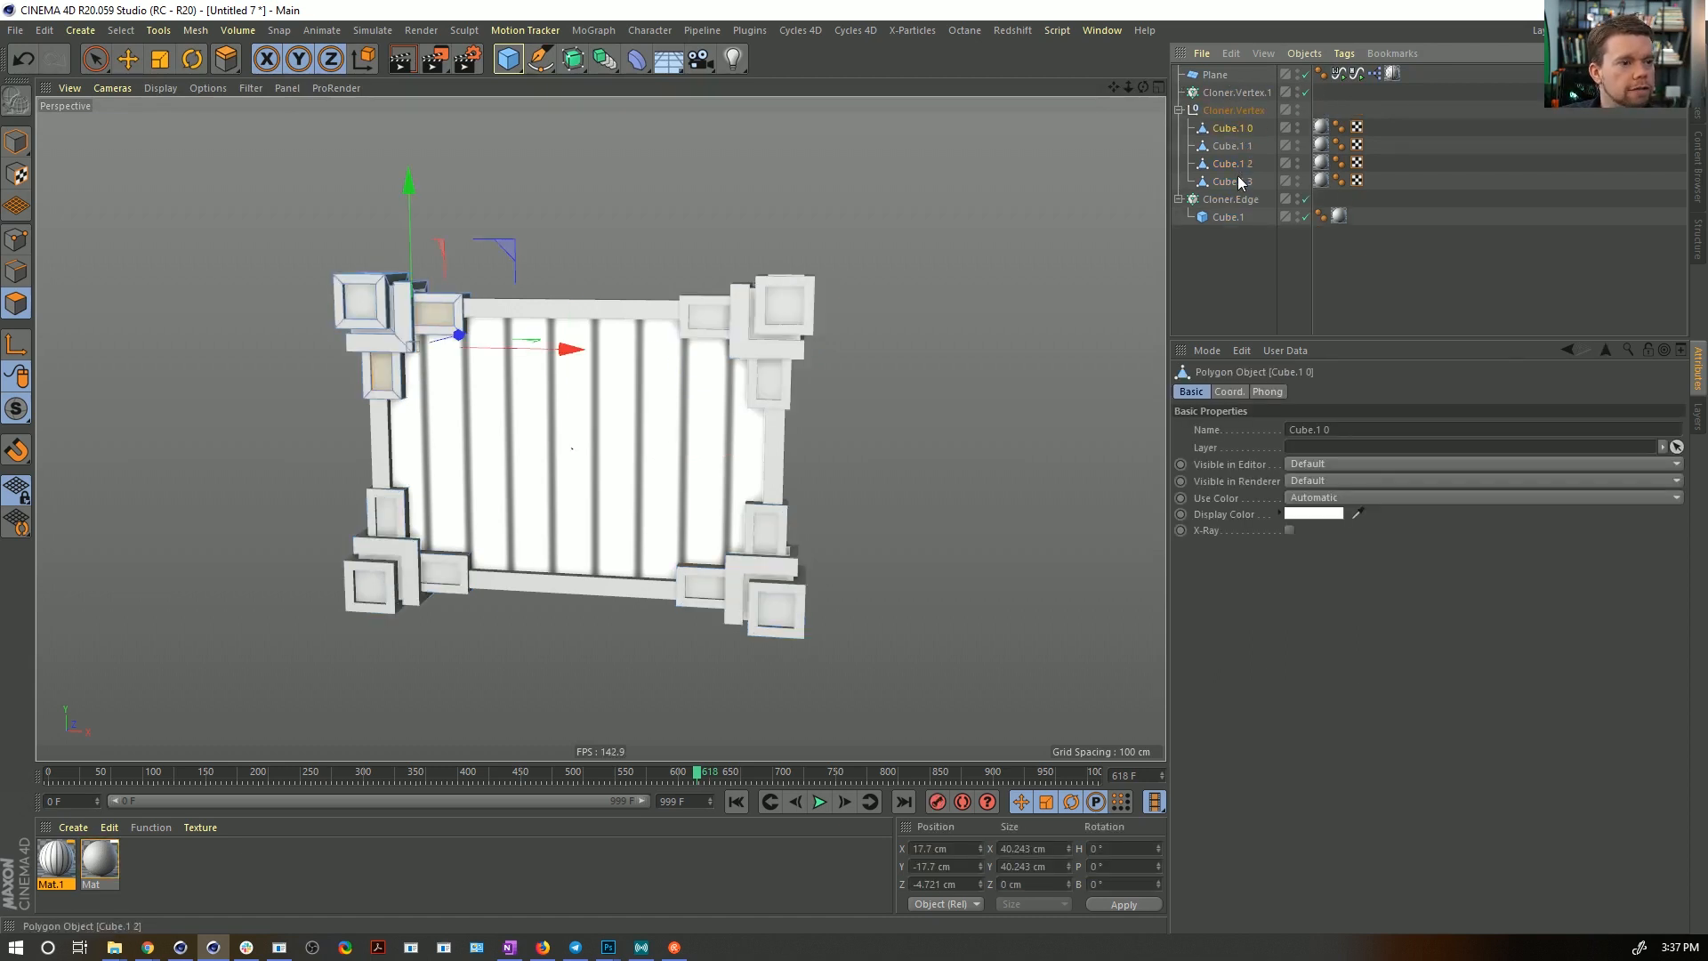
{"action": "left_click", "coordinate": [1236, 181], "text": "shift"}
{"action": "left_click_drag", "start_coordinate": [1250, 91], "coordinate": [1250, 93]}
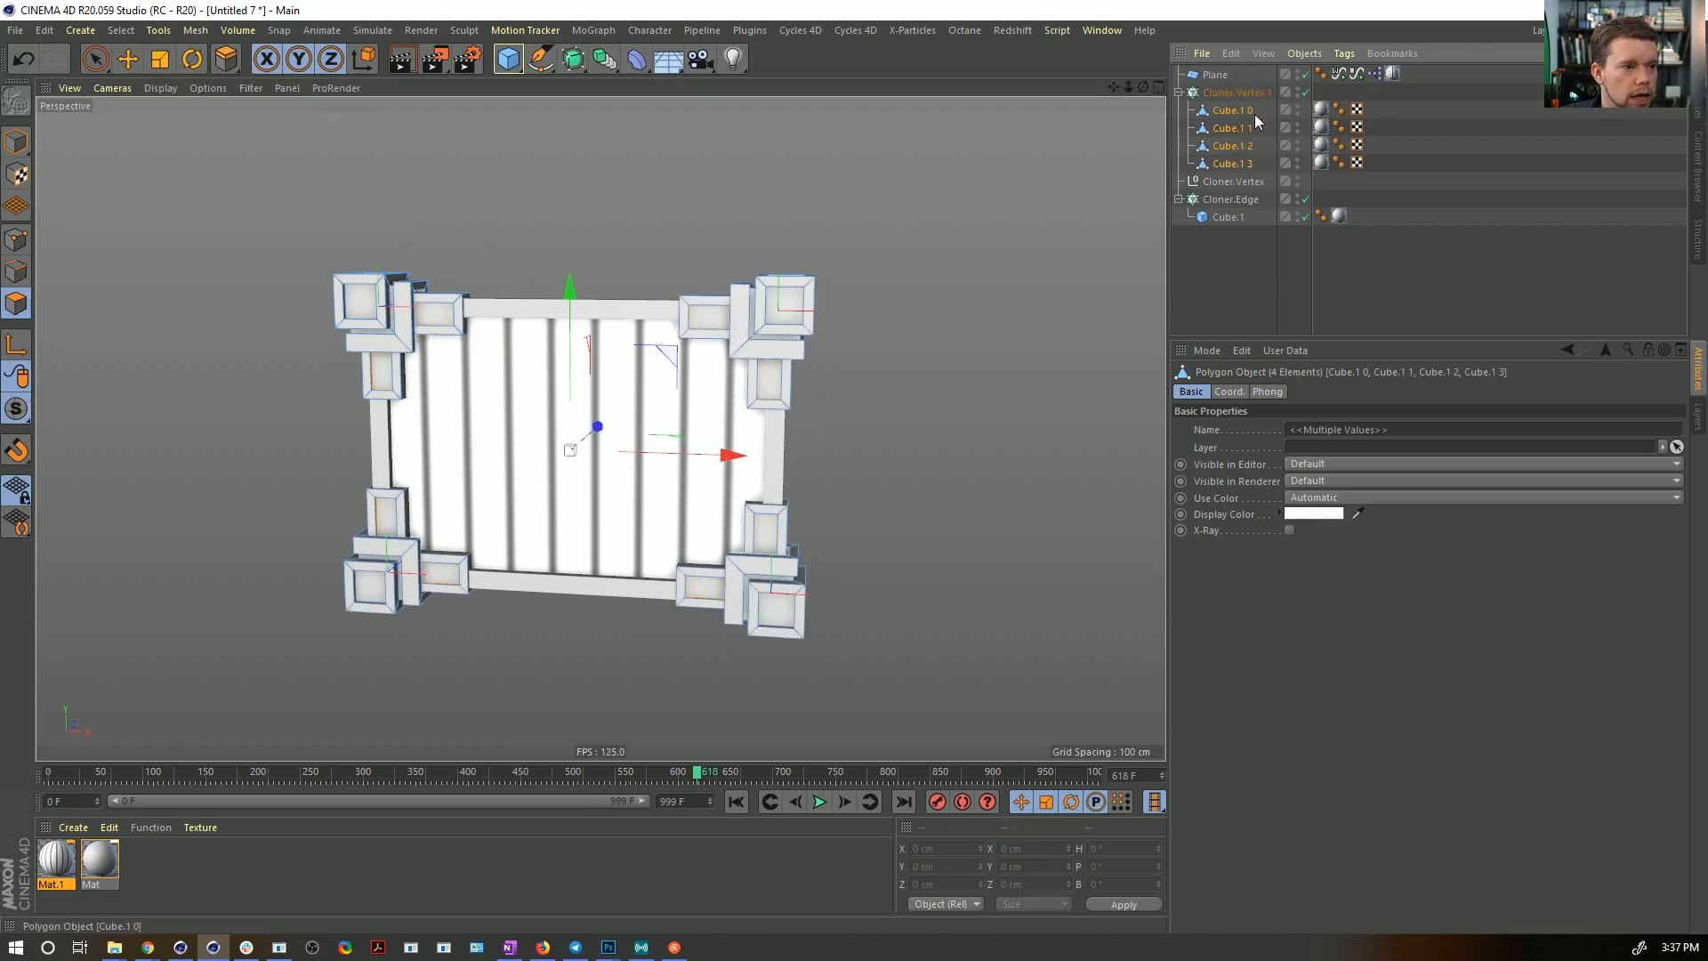
{"action": "left_click", "coordinate": [1247, 181]}
{"action": "key", "text": "Delete"}
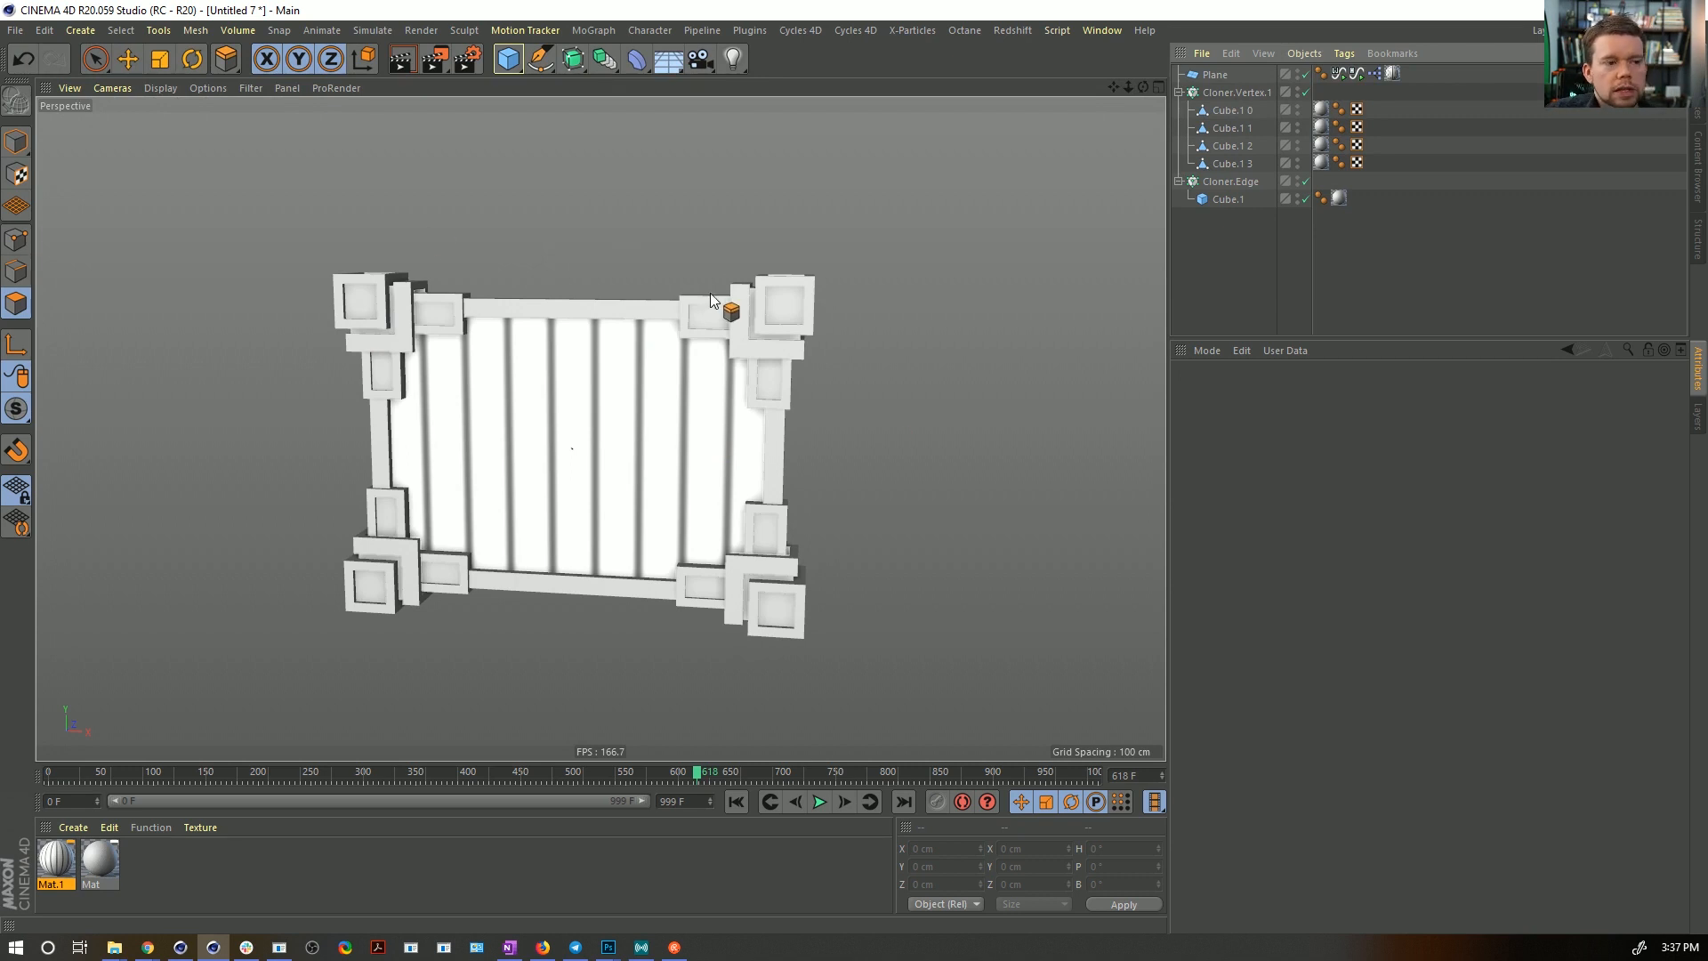
- Play the animation to check how the modelled corners follow the resizing panel
{"action": "left_click_drag", "start_coordinate": [709, 292], "coordinate": [768, 372], "text": "alt"}
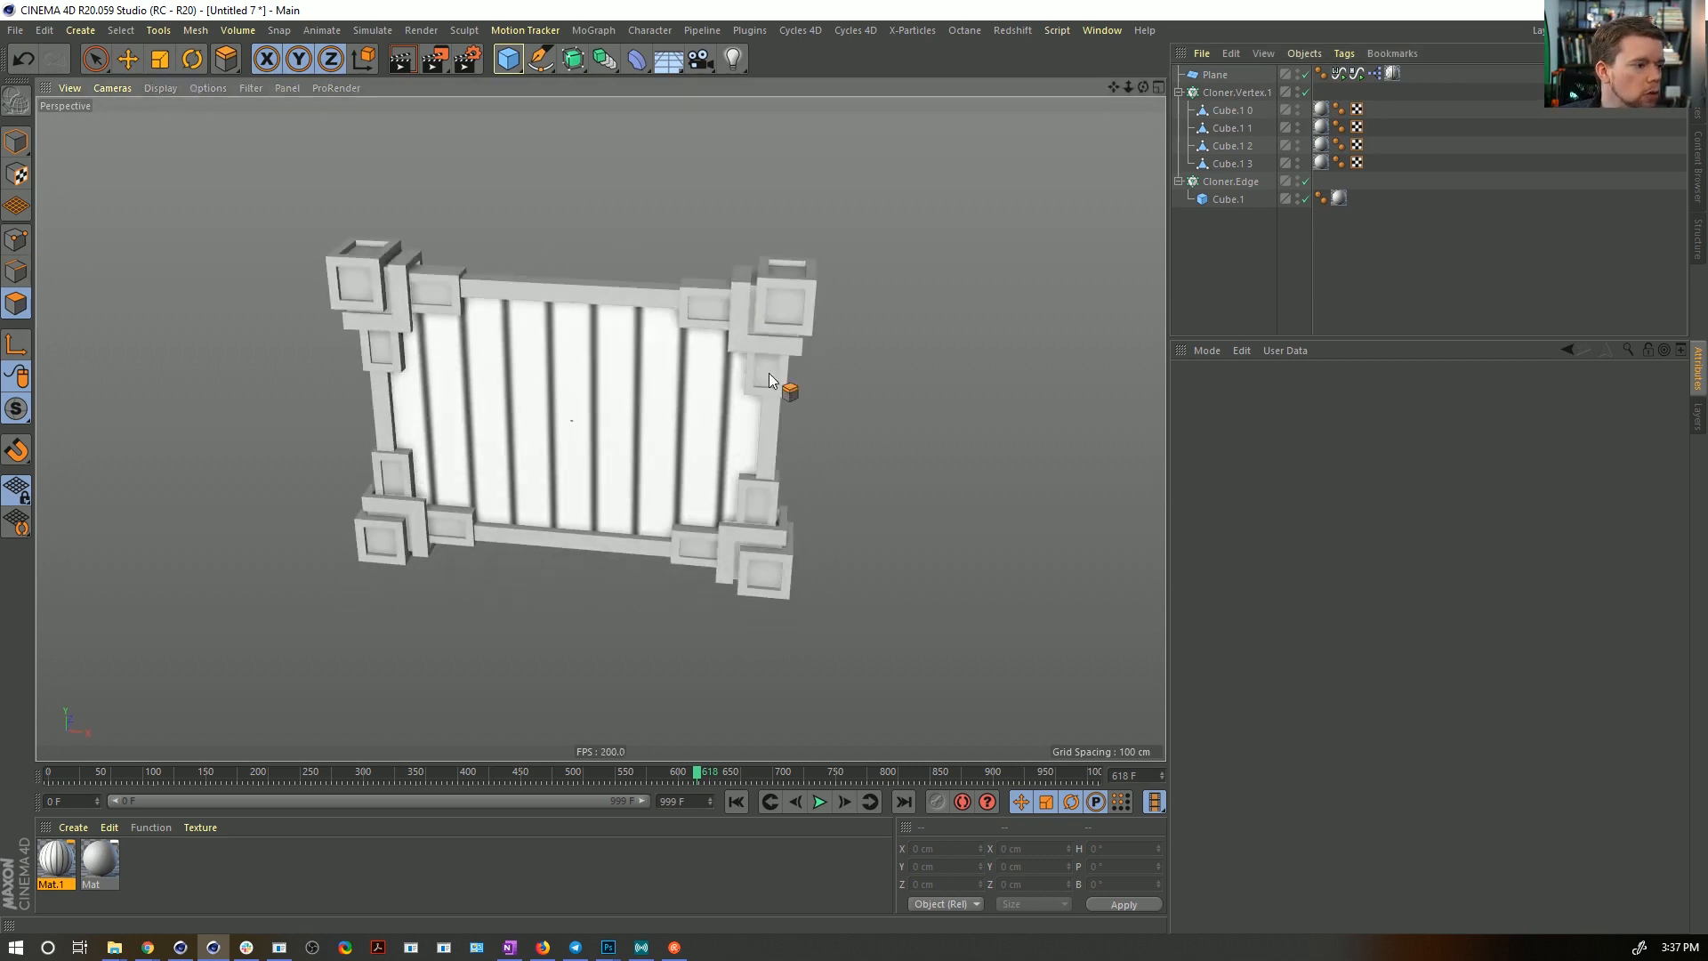
{"action": "left_click", "coordinate": [819, 801]}
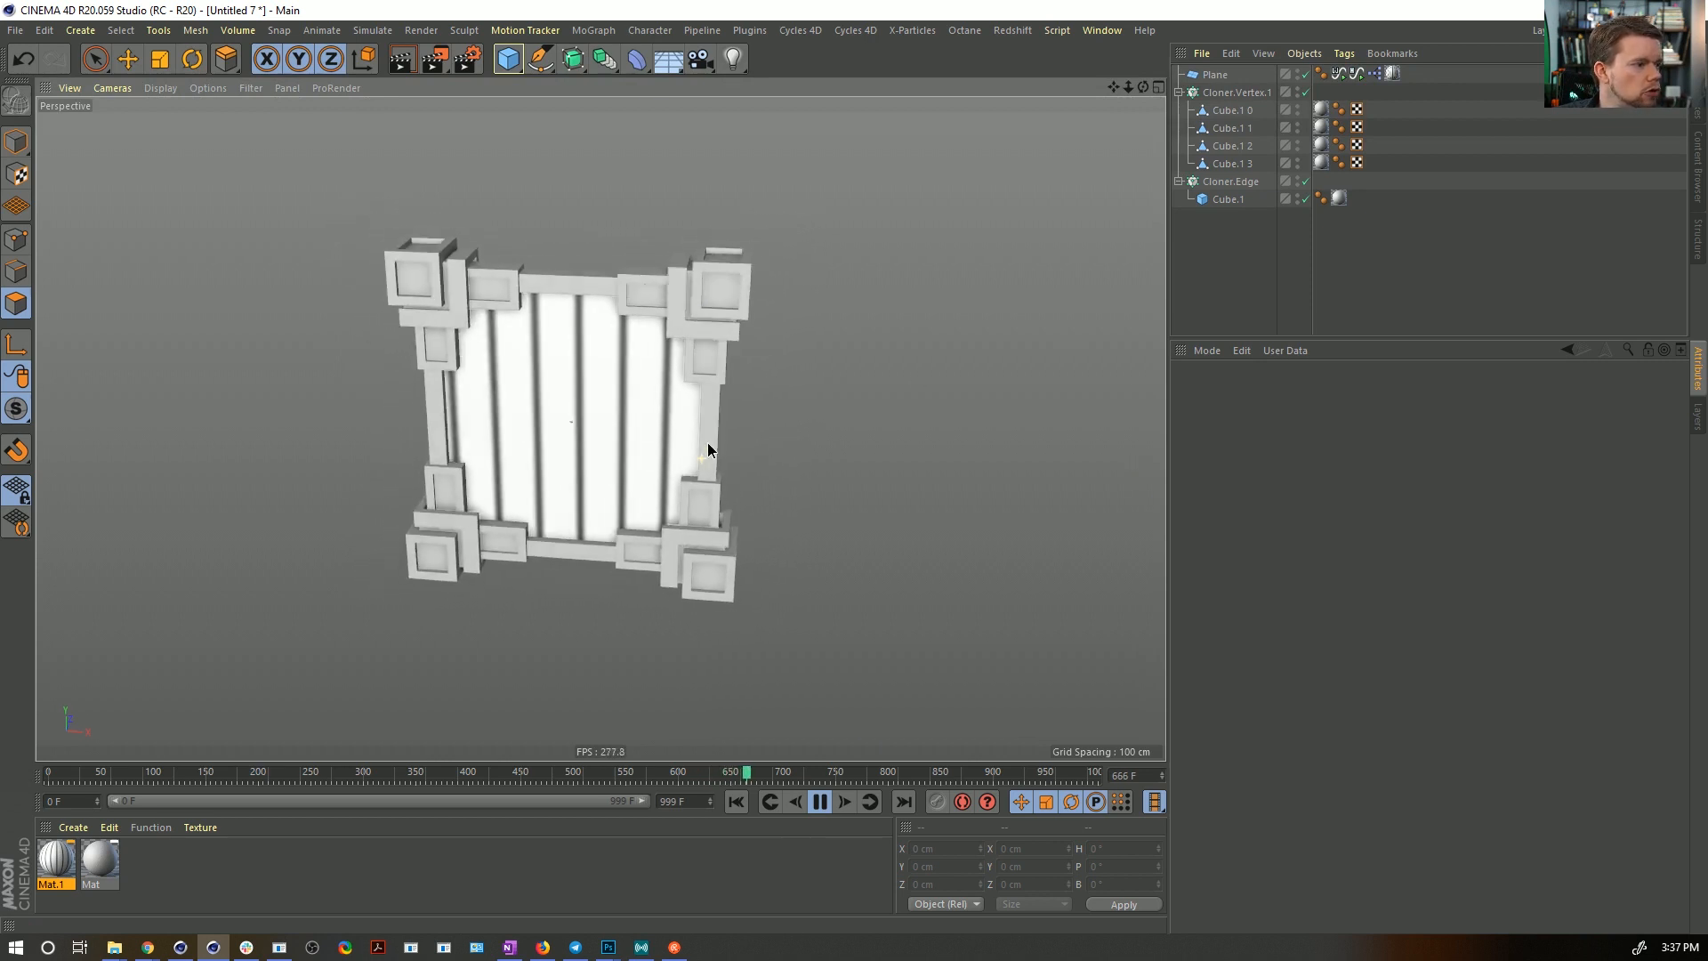
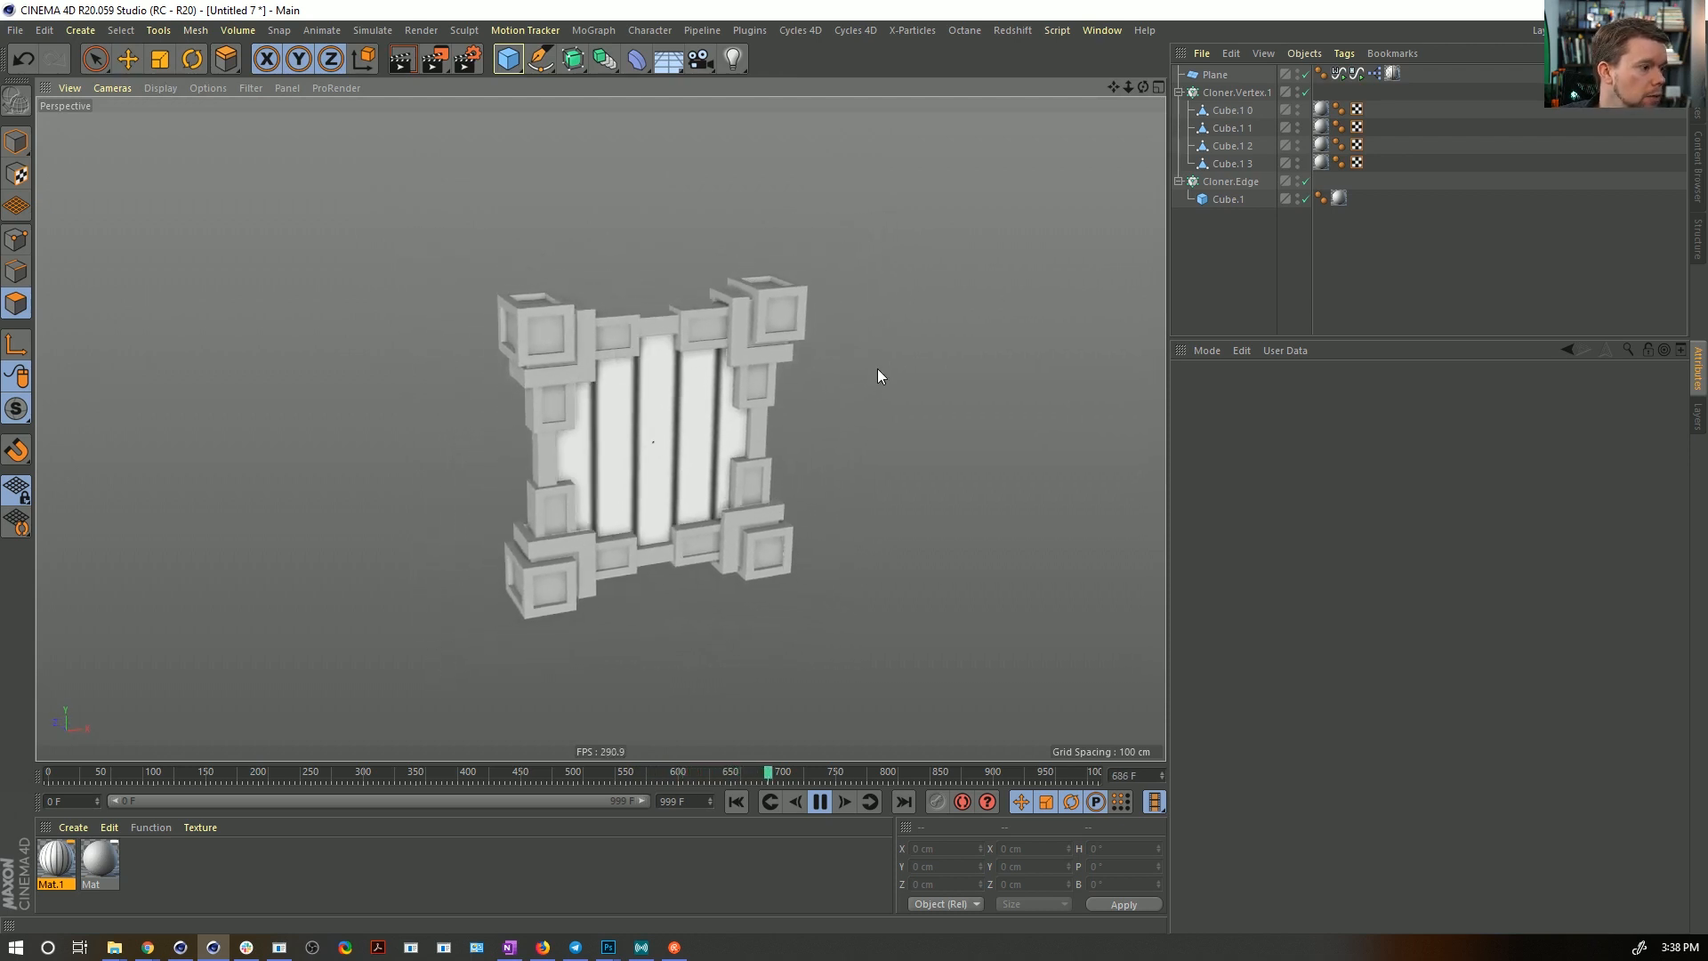
- Set the pattern of Mat.1's Tiles color shader to Triangles 3 and stop the animation playback
{"action": "left_click", "coordinate": [56, 859]}
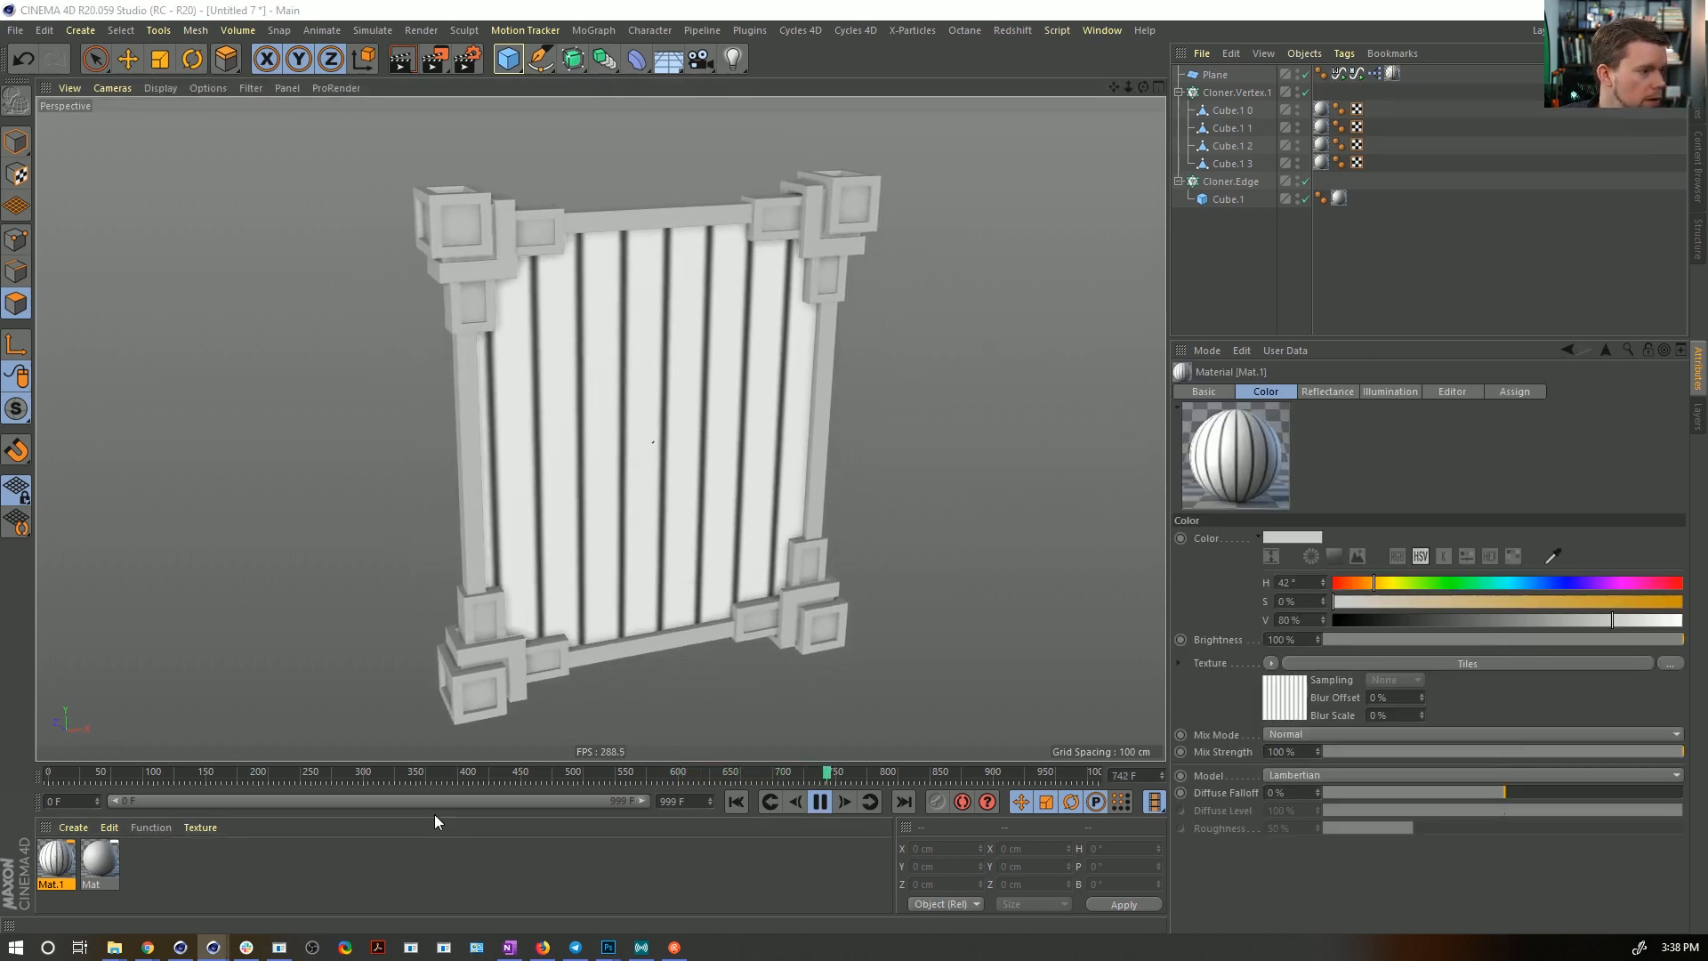
{"action": "left_click_drag", "start_coordinate": [1707, 98], "coordinate": [1156, 178]}
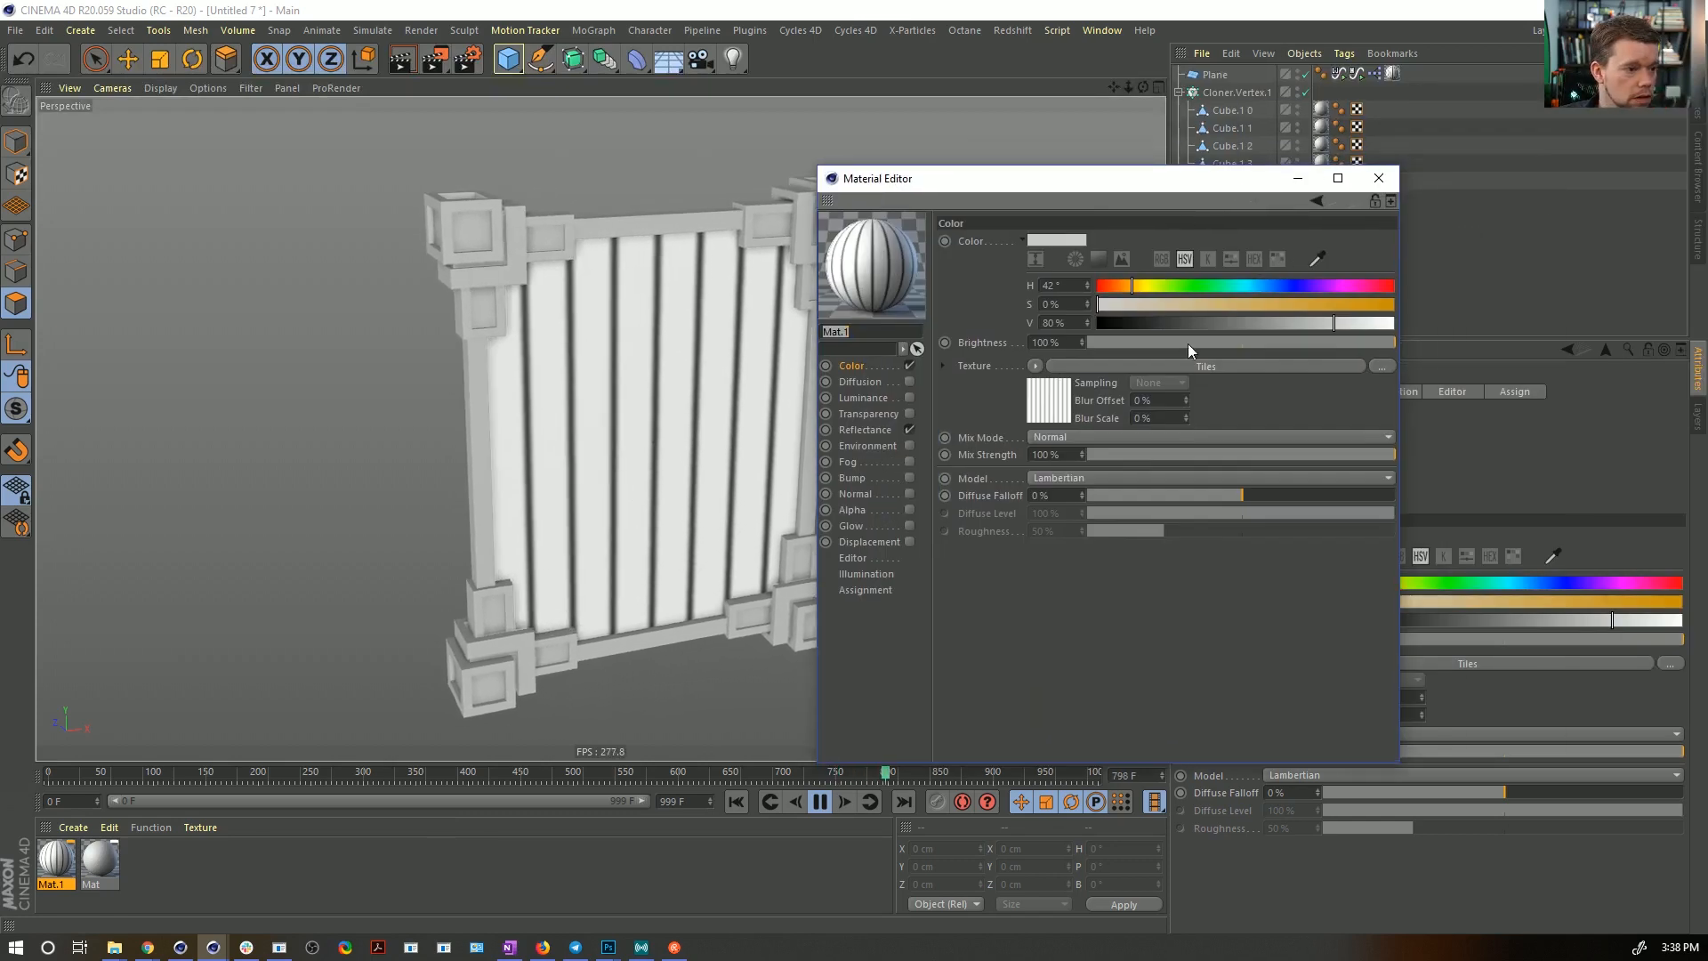
{"action": "left_click", "coordinate": [1050, 401]}
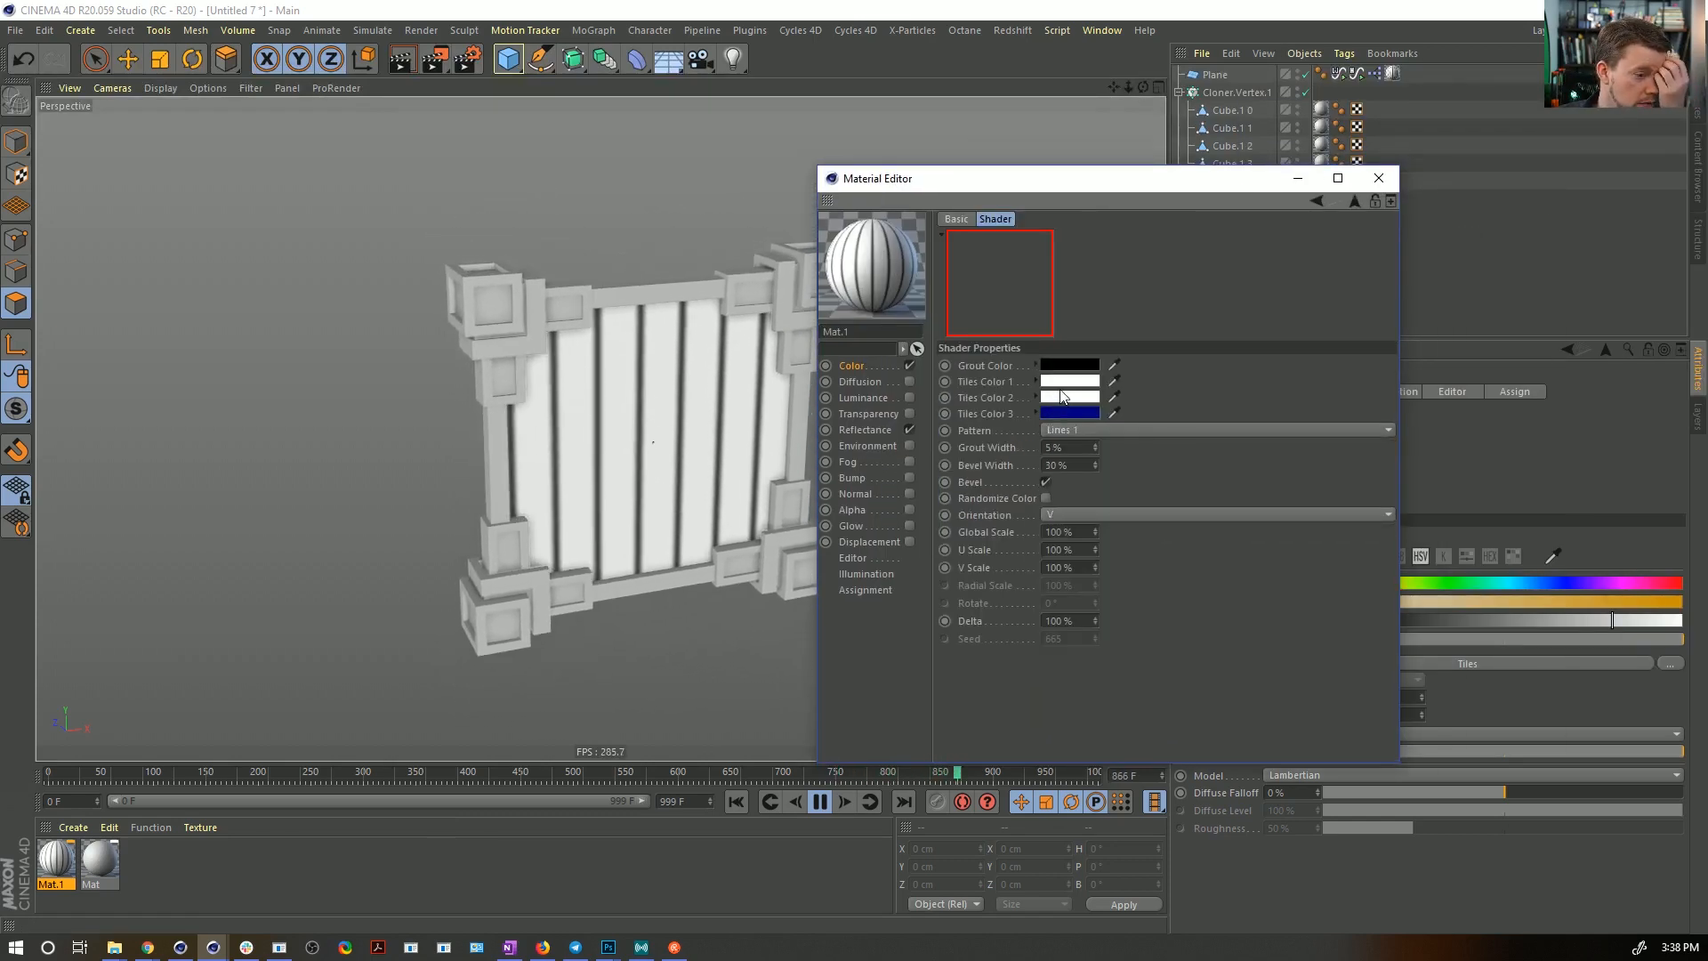
{"action": "left_click", "coordinate": [1105, 431]}
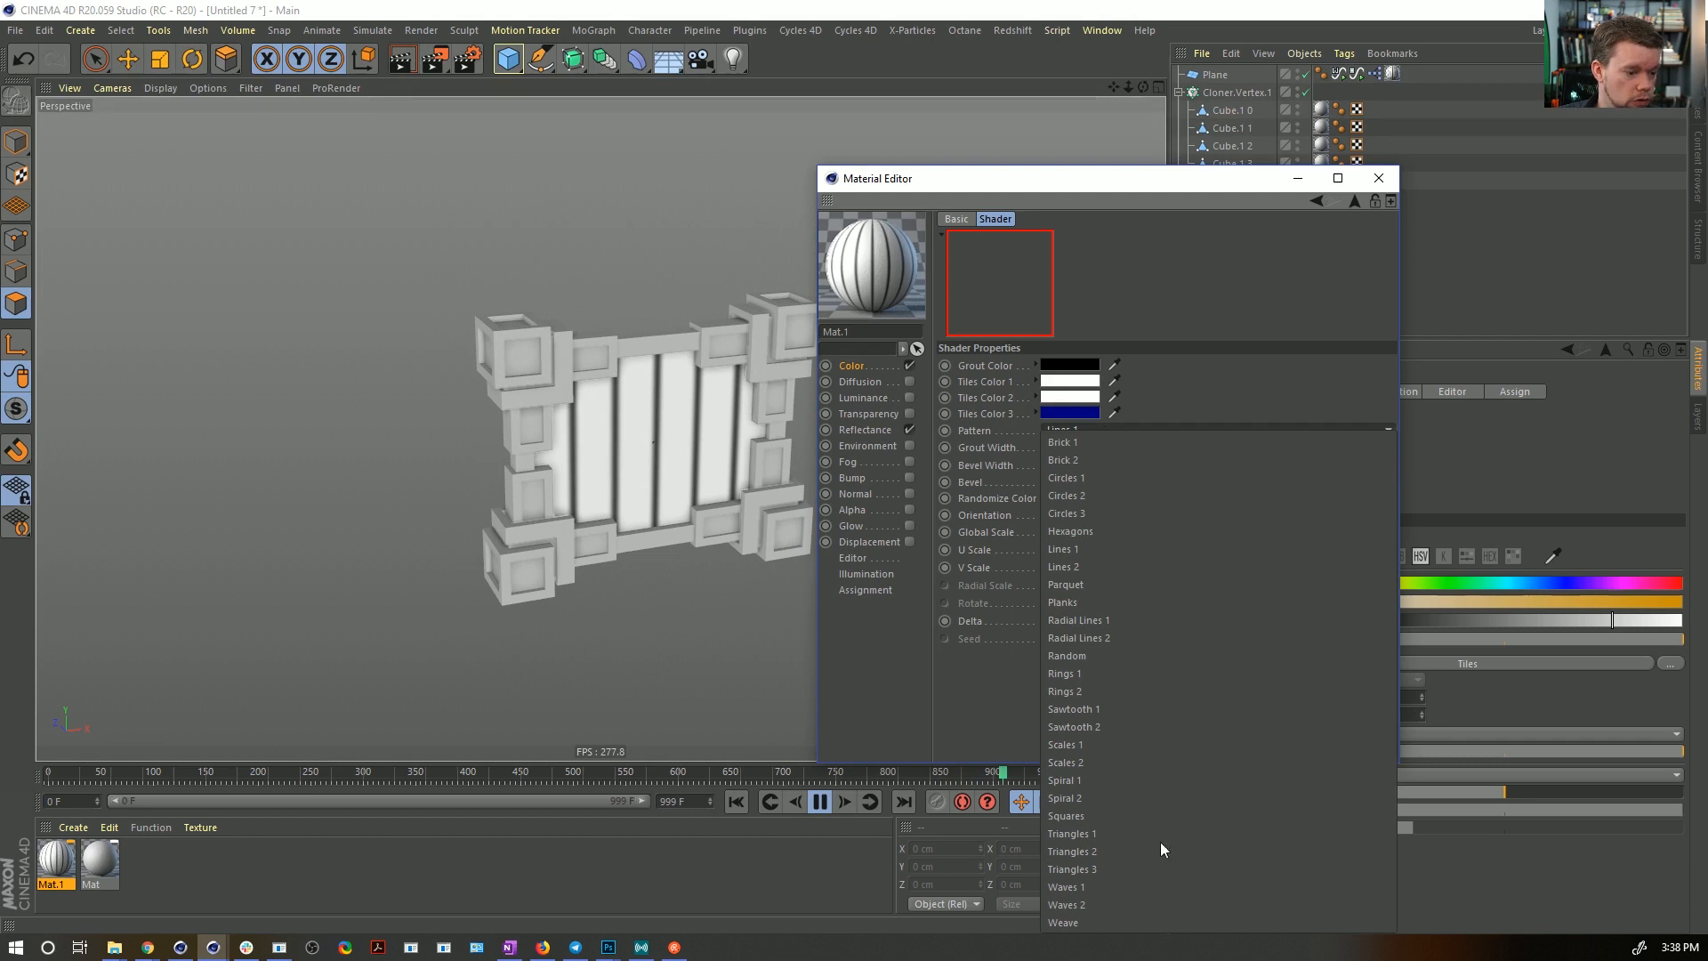
{"action": "left_click", "coordinate": [1122, 871]}
{"action": "left_click", "coordinate": [819, 802]}
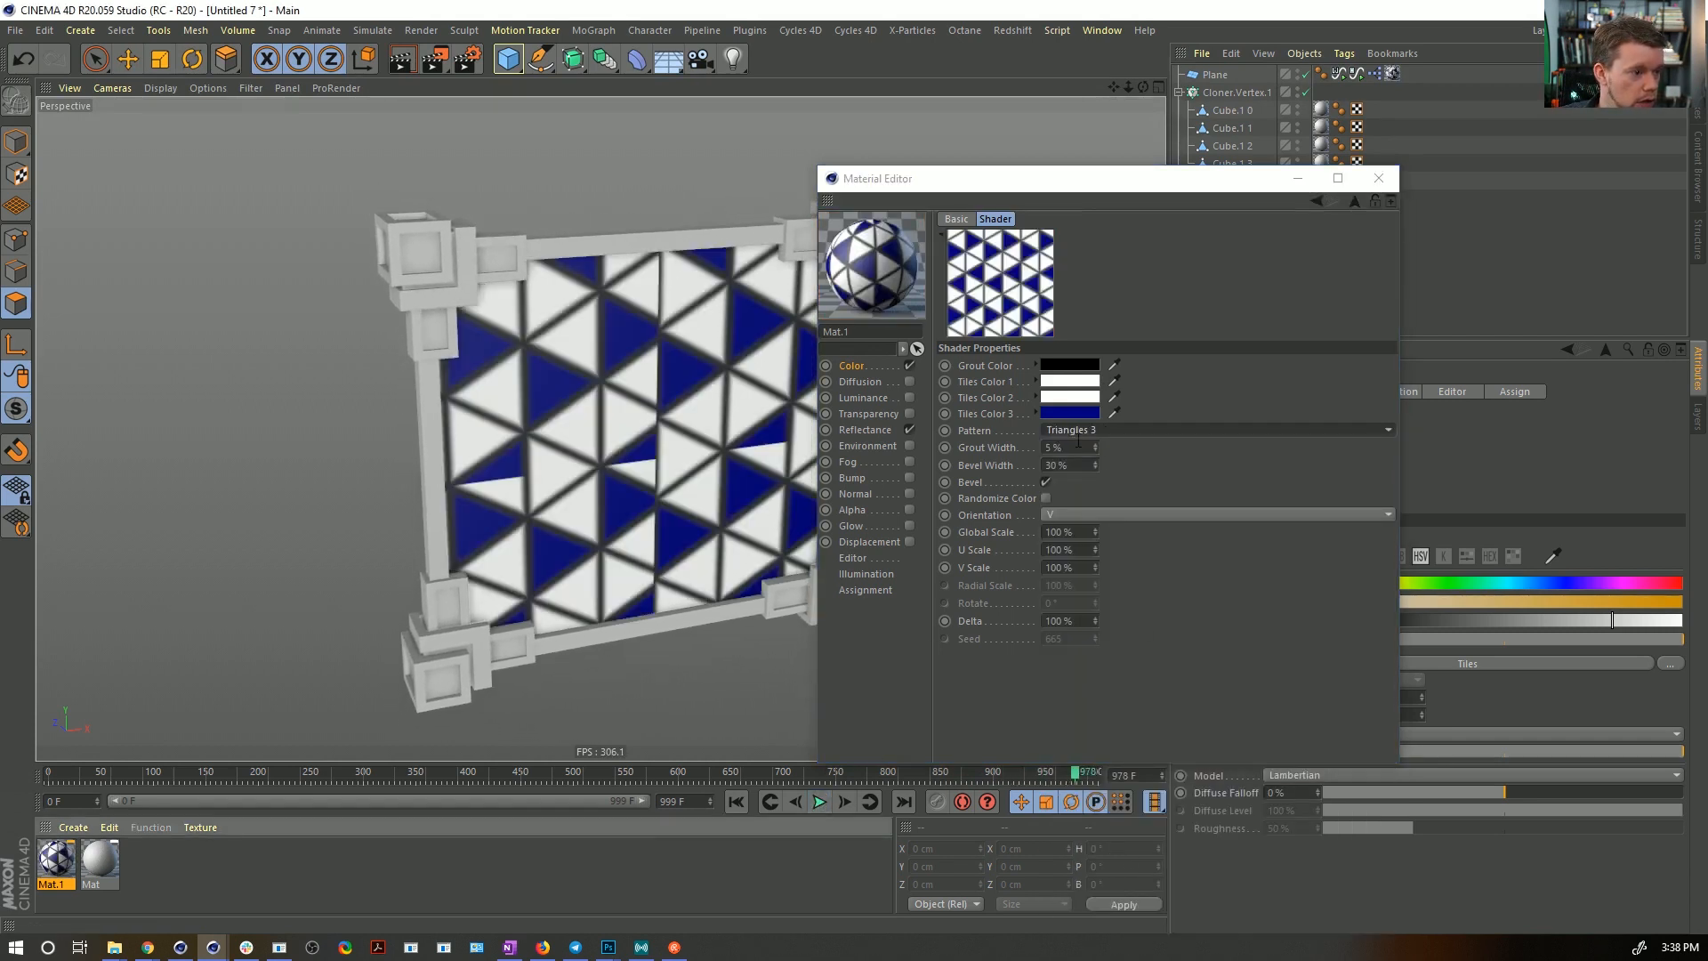
- Recolour the Tiles shader of Mat.1 with green for color 1, red for color 2 and bright blue (hue 220°, value 100%) for color 3
{"action": "left_click", "coordinate": [1084, 398]}
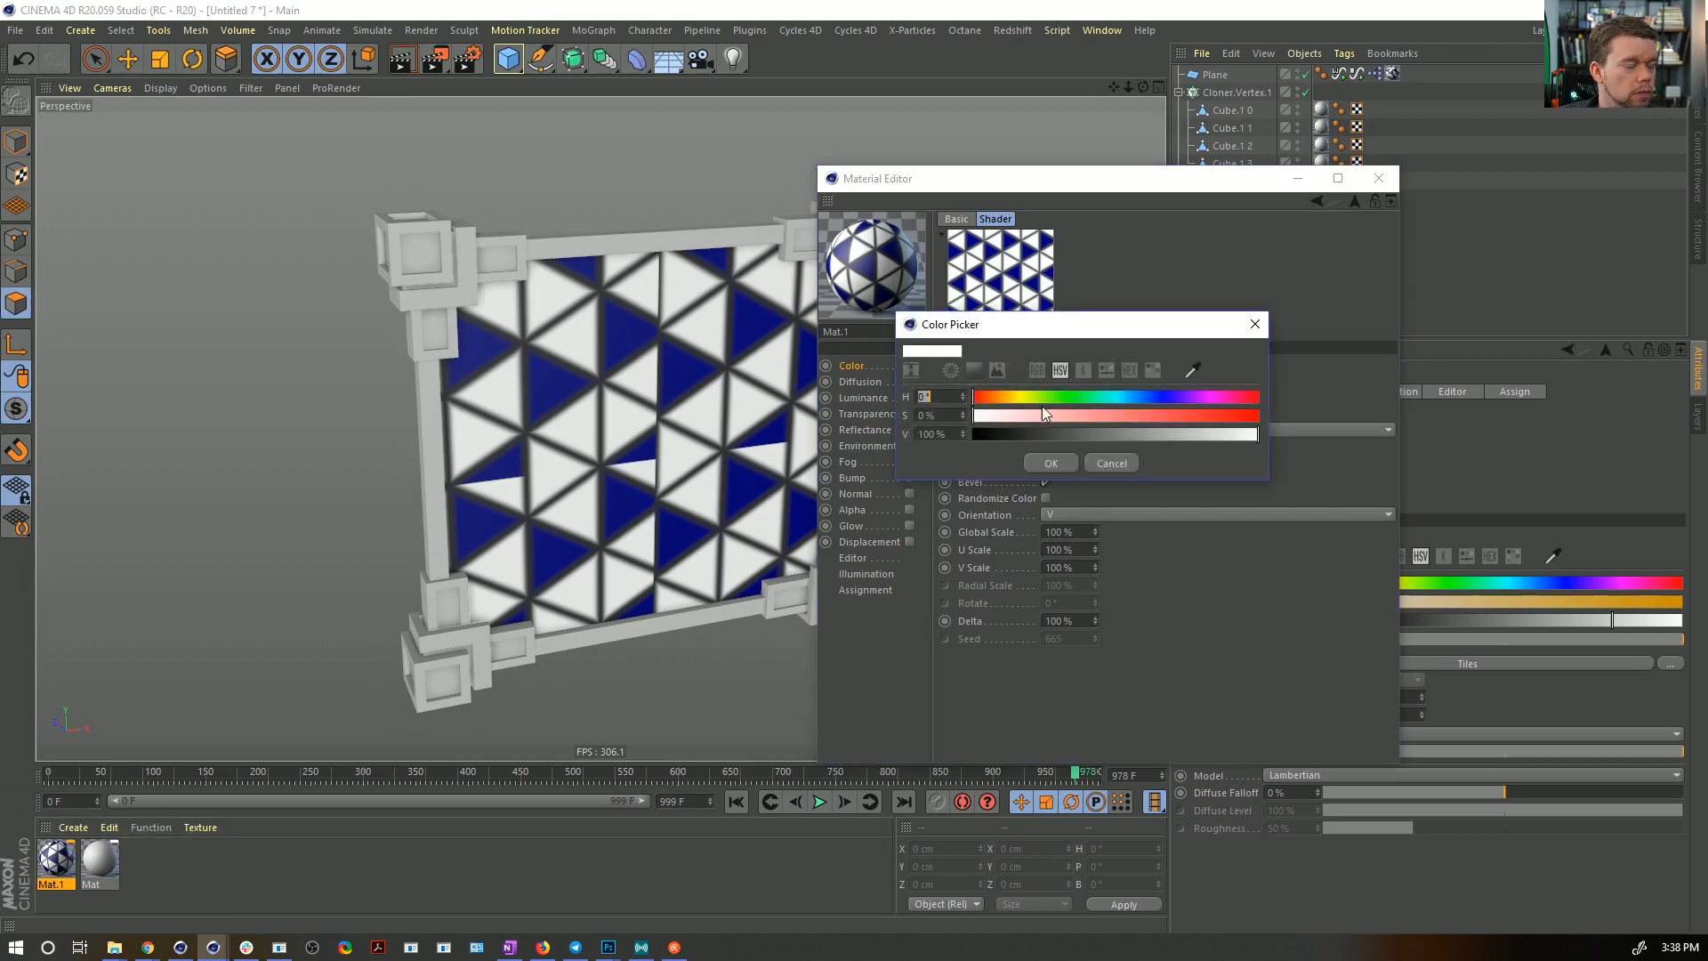
{"action": "left_click_drag", "start_coordinate": [1060, 397], "coordinate": [975, 397]}
{"action": "left_click", "coordinate": [1052, 462]}
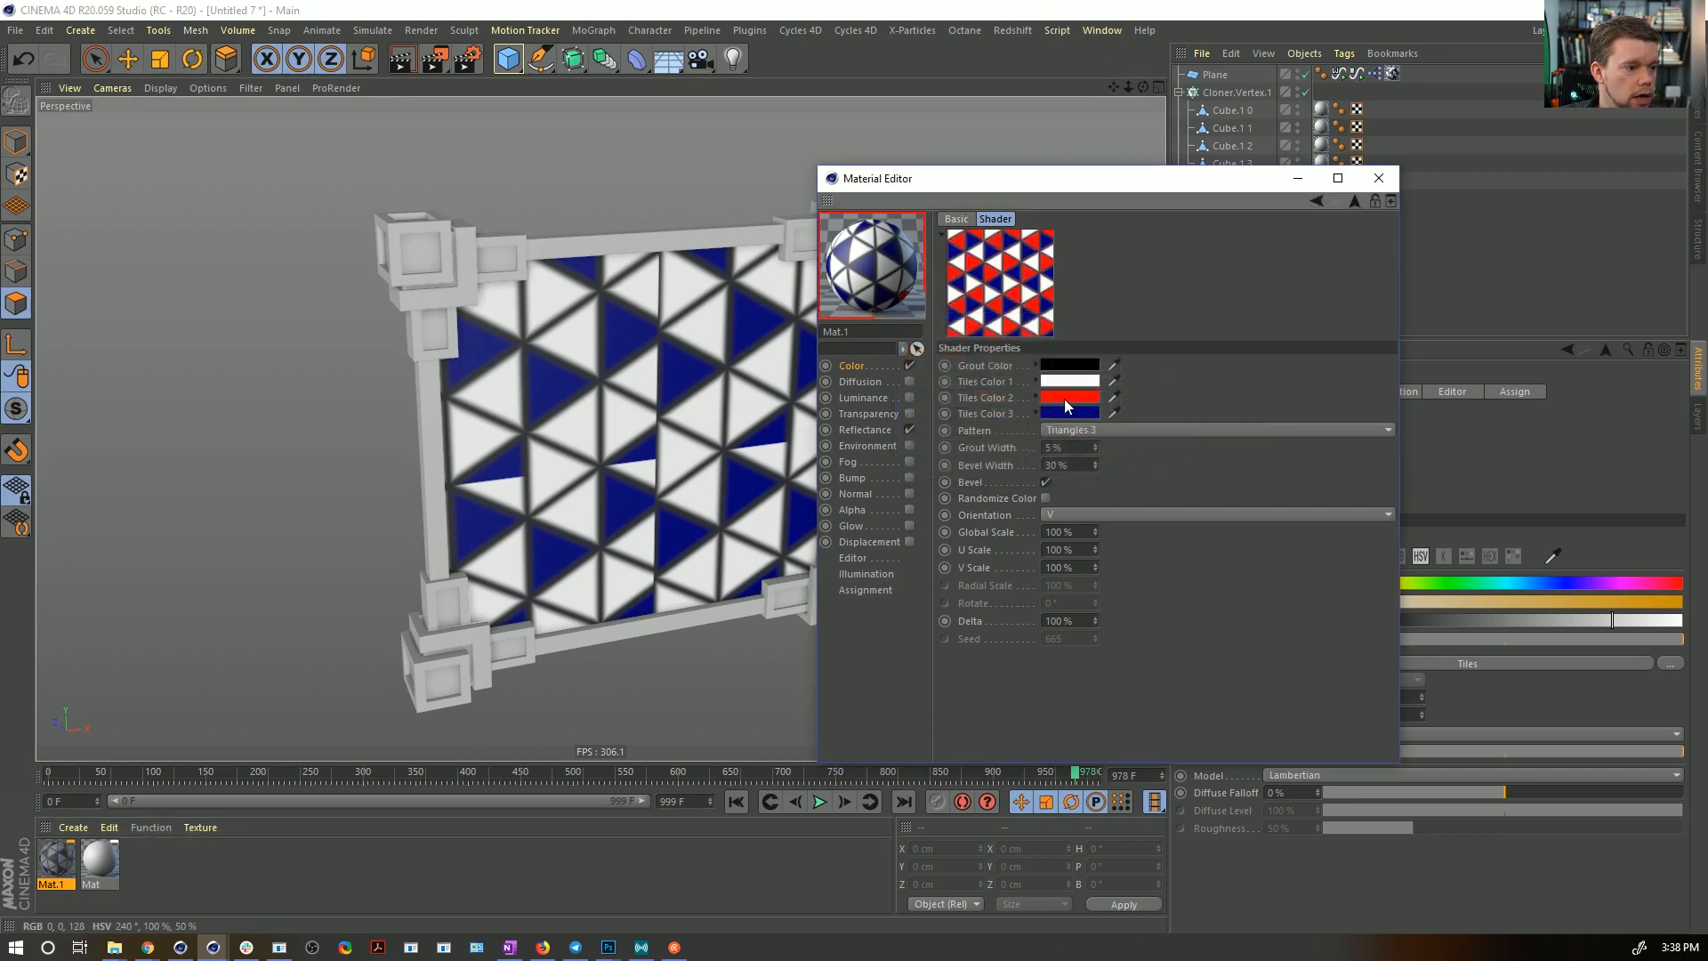
{"action": "left_click", "coordinate": [1071, 382]}
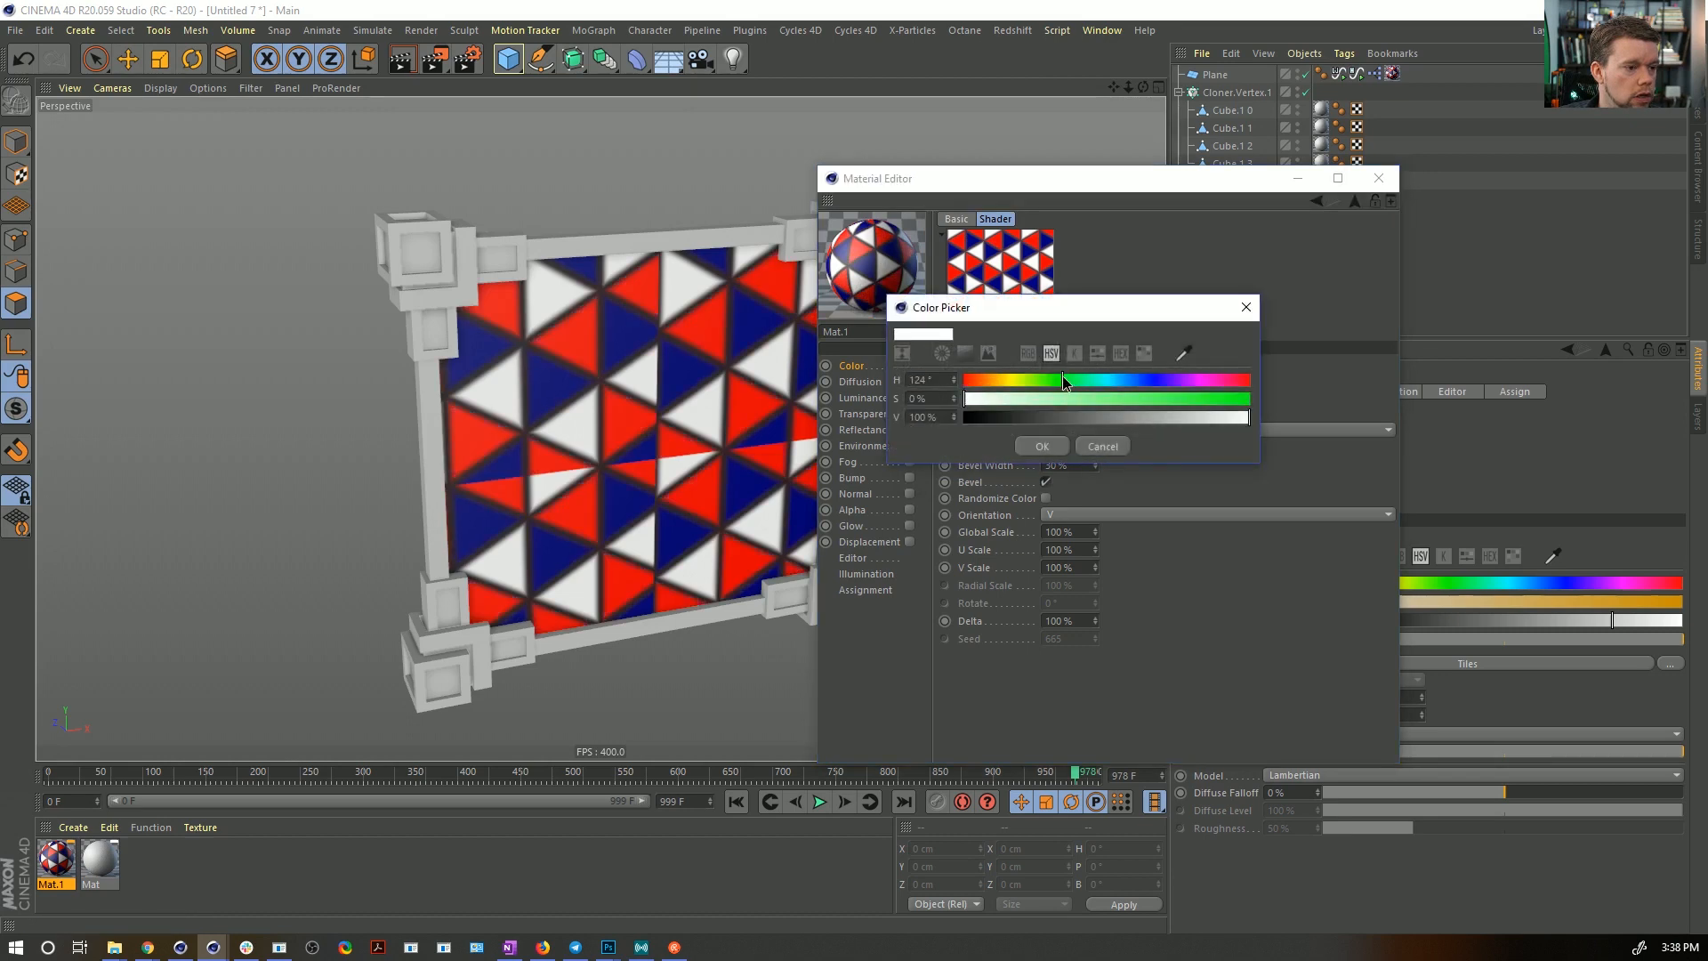
{"action": "left_click_drag", "start_coordinate": [1124, 397], "coordinate": [1252, 446]}
{"action": "left_click", "coordinate": [1042, 446]}
{"action": "left_click", "coordinate": [1072, 413]}
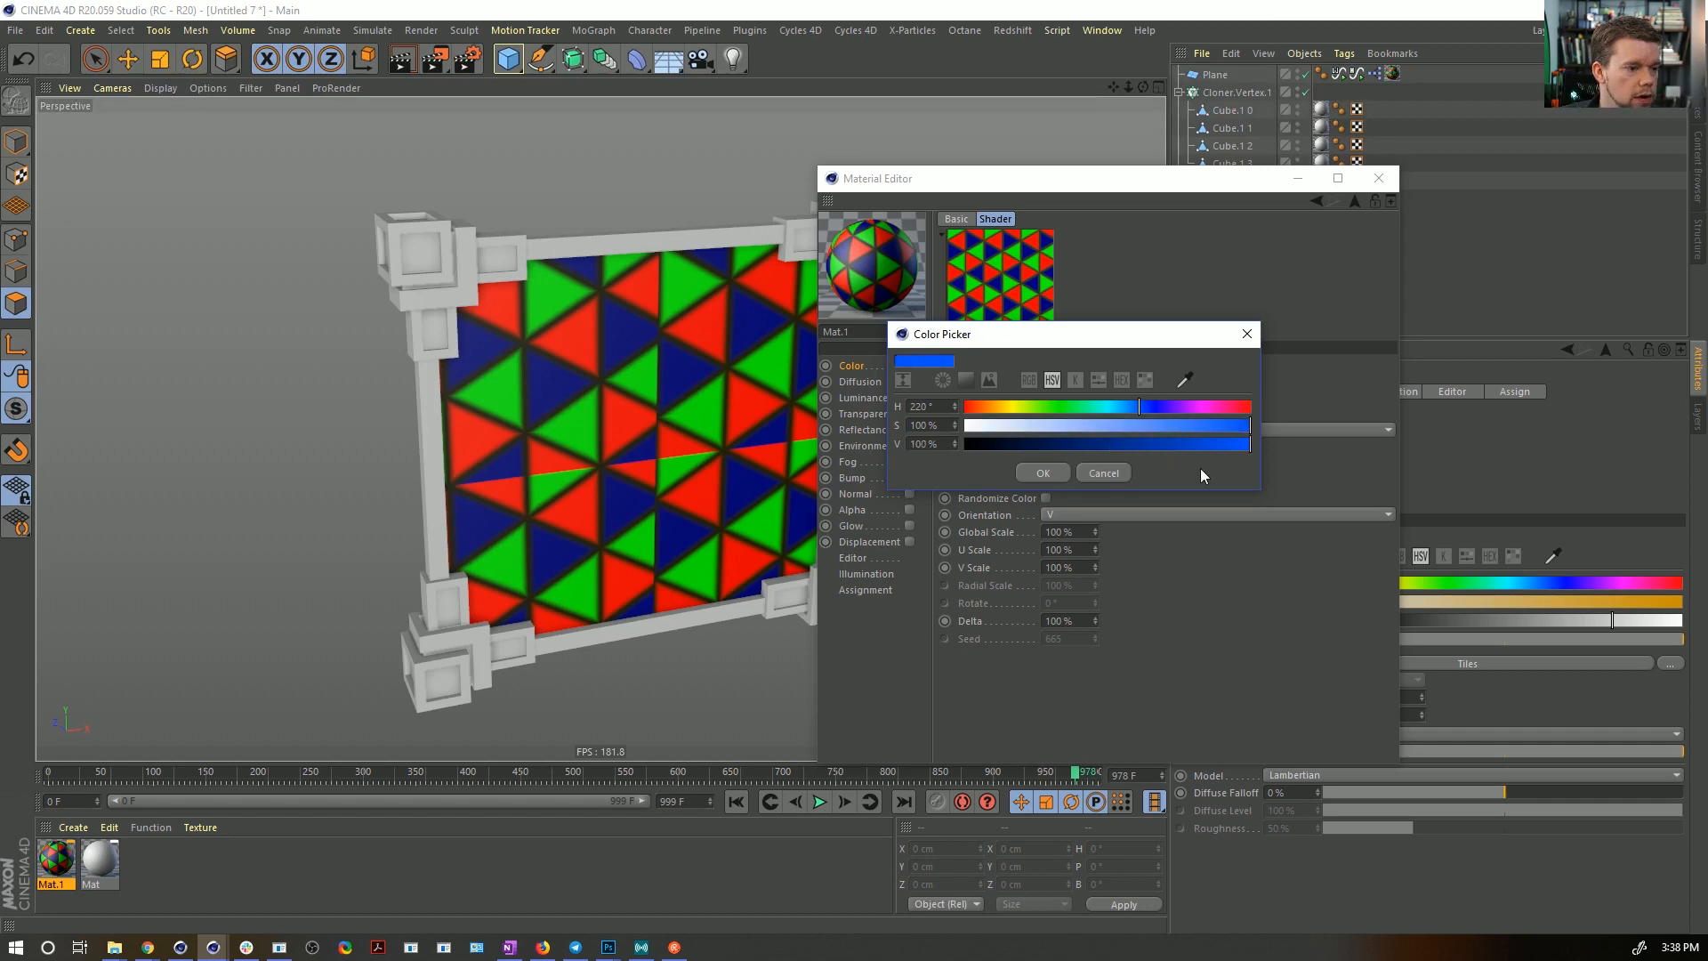
{"action": "left_click", "coordinate": [1040, 472]}
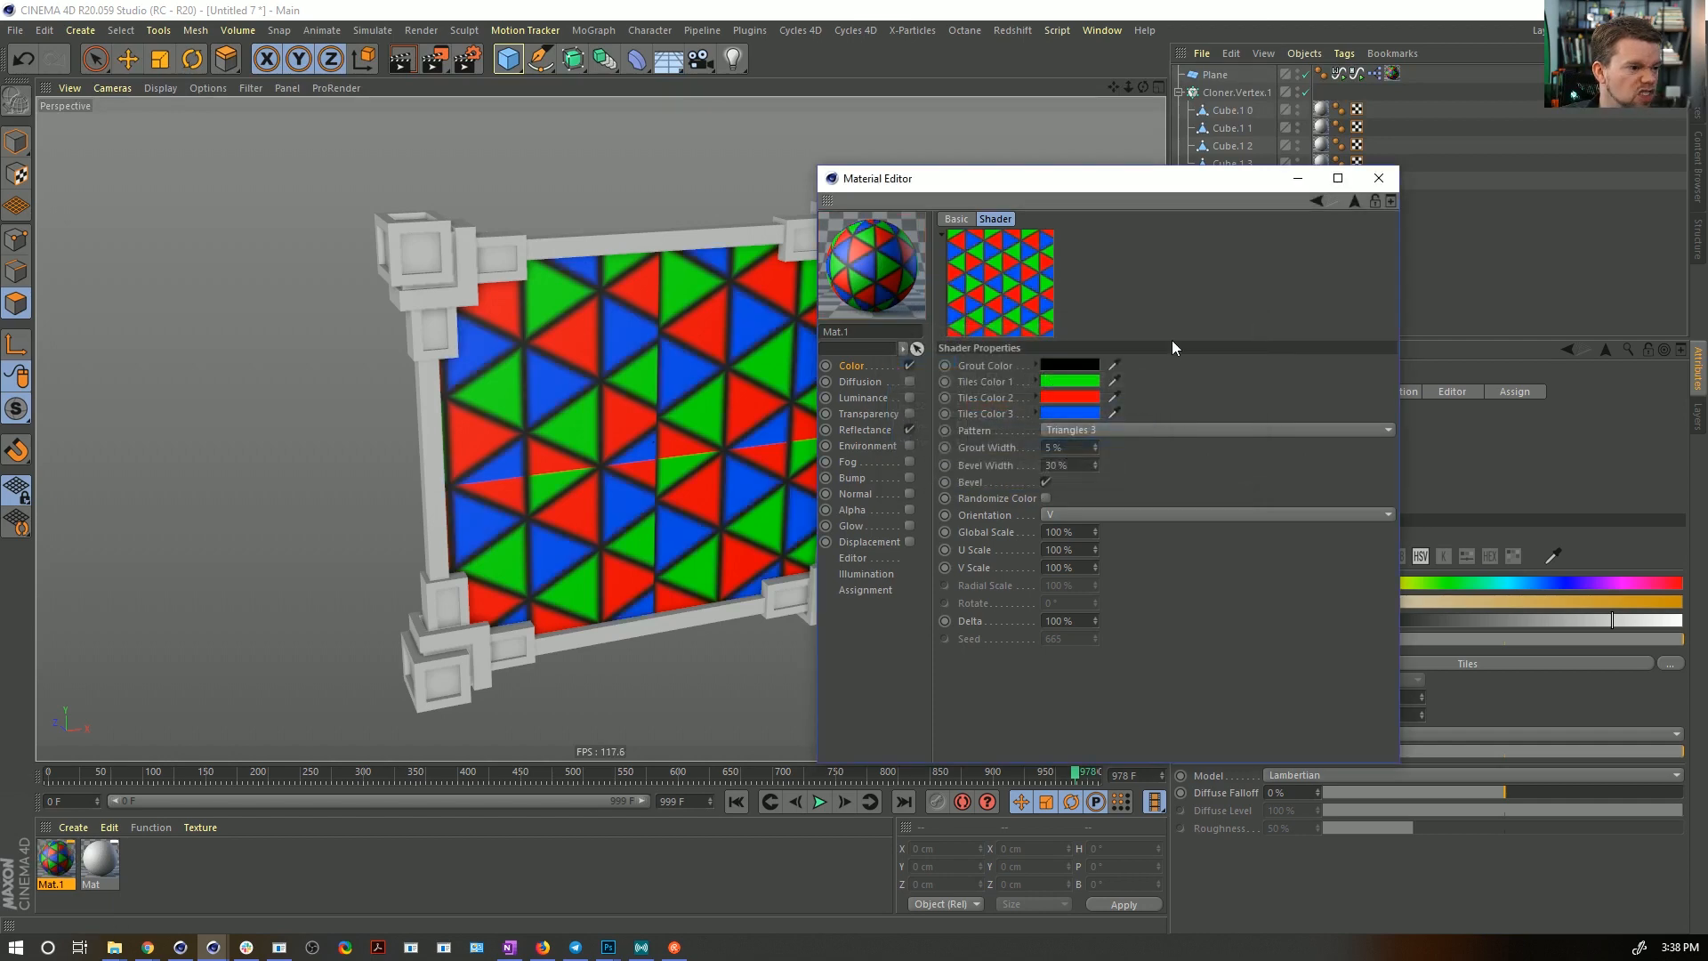
- Enable Randomize Color in the Tiles shader and set its Global Scale to 15%
{"action": "left_click", "coordinate": [1046, 499]}
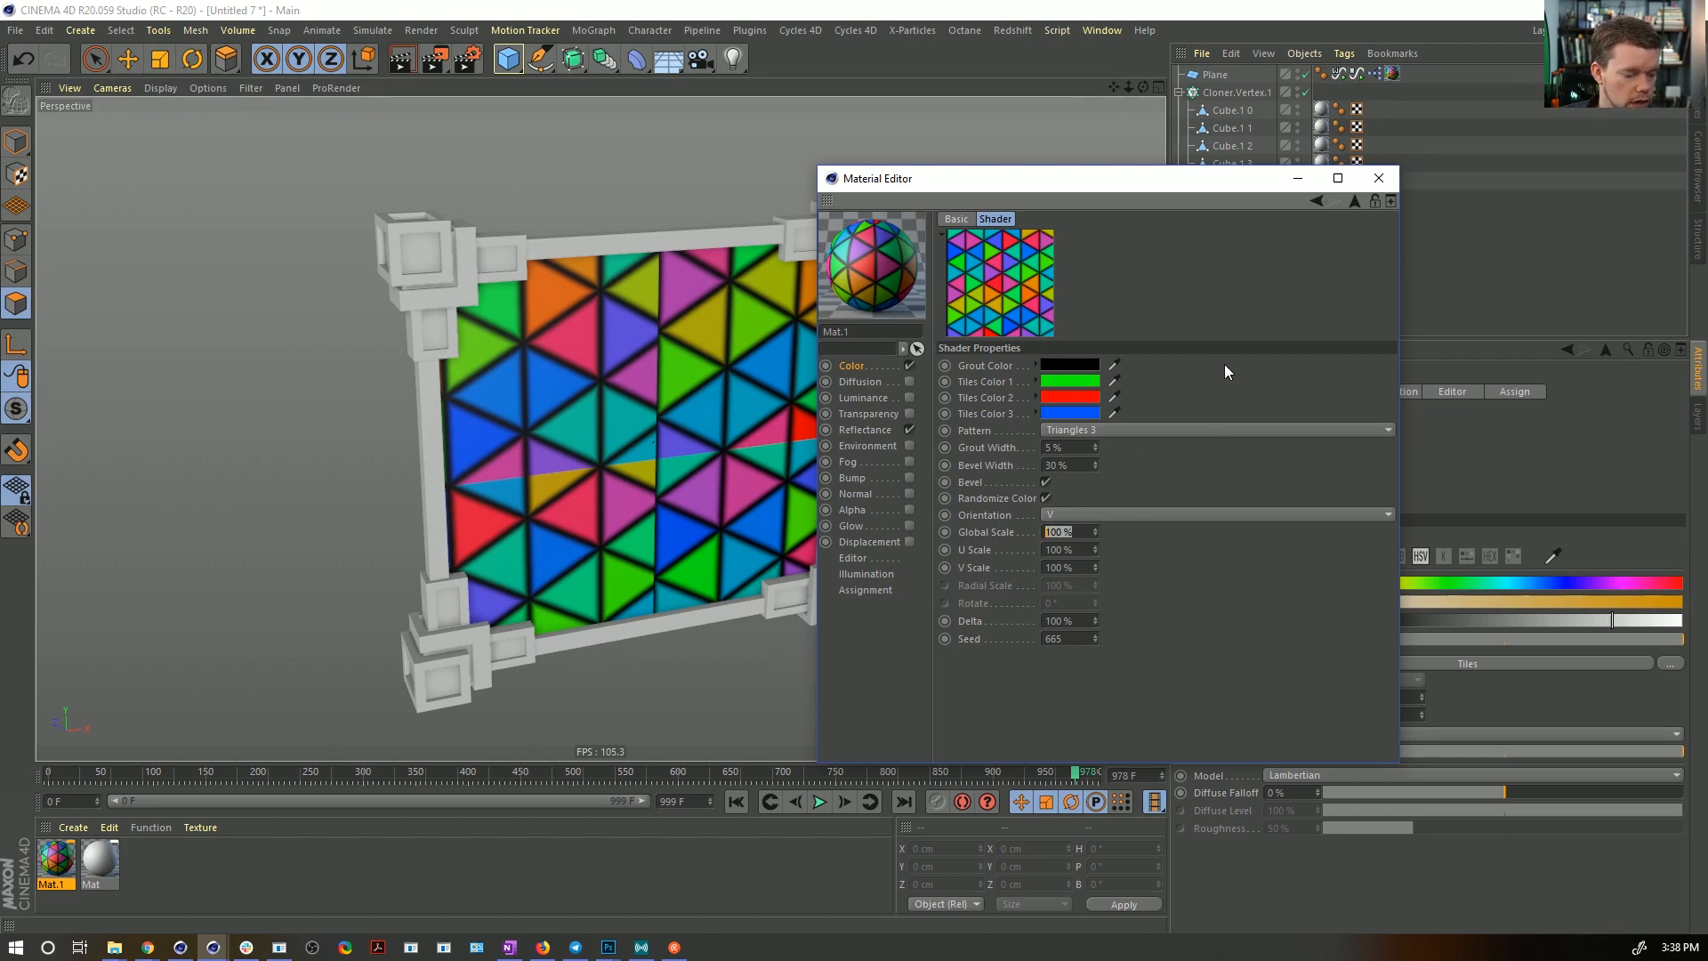
{"action": "type", "text": "5"}
{"action": "key", "text": "Return"}
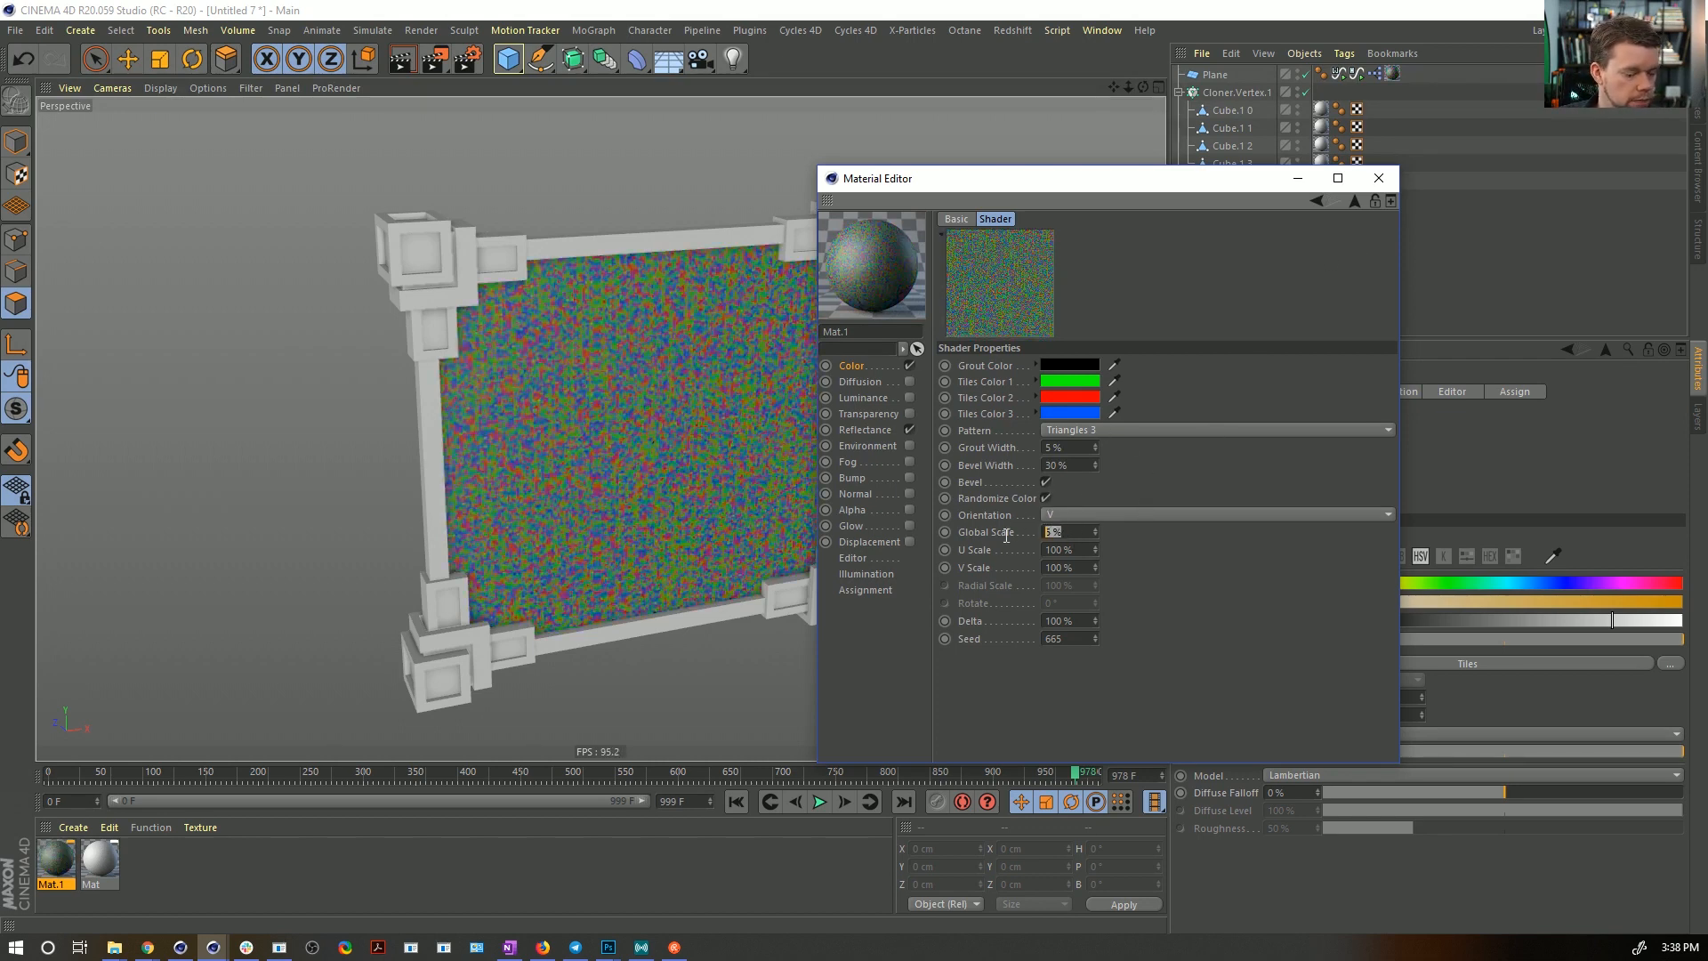
{"action": "type", "text": "15"}
{"action": "key", "text": "Return"}
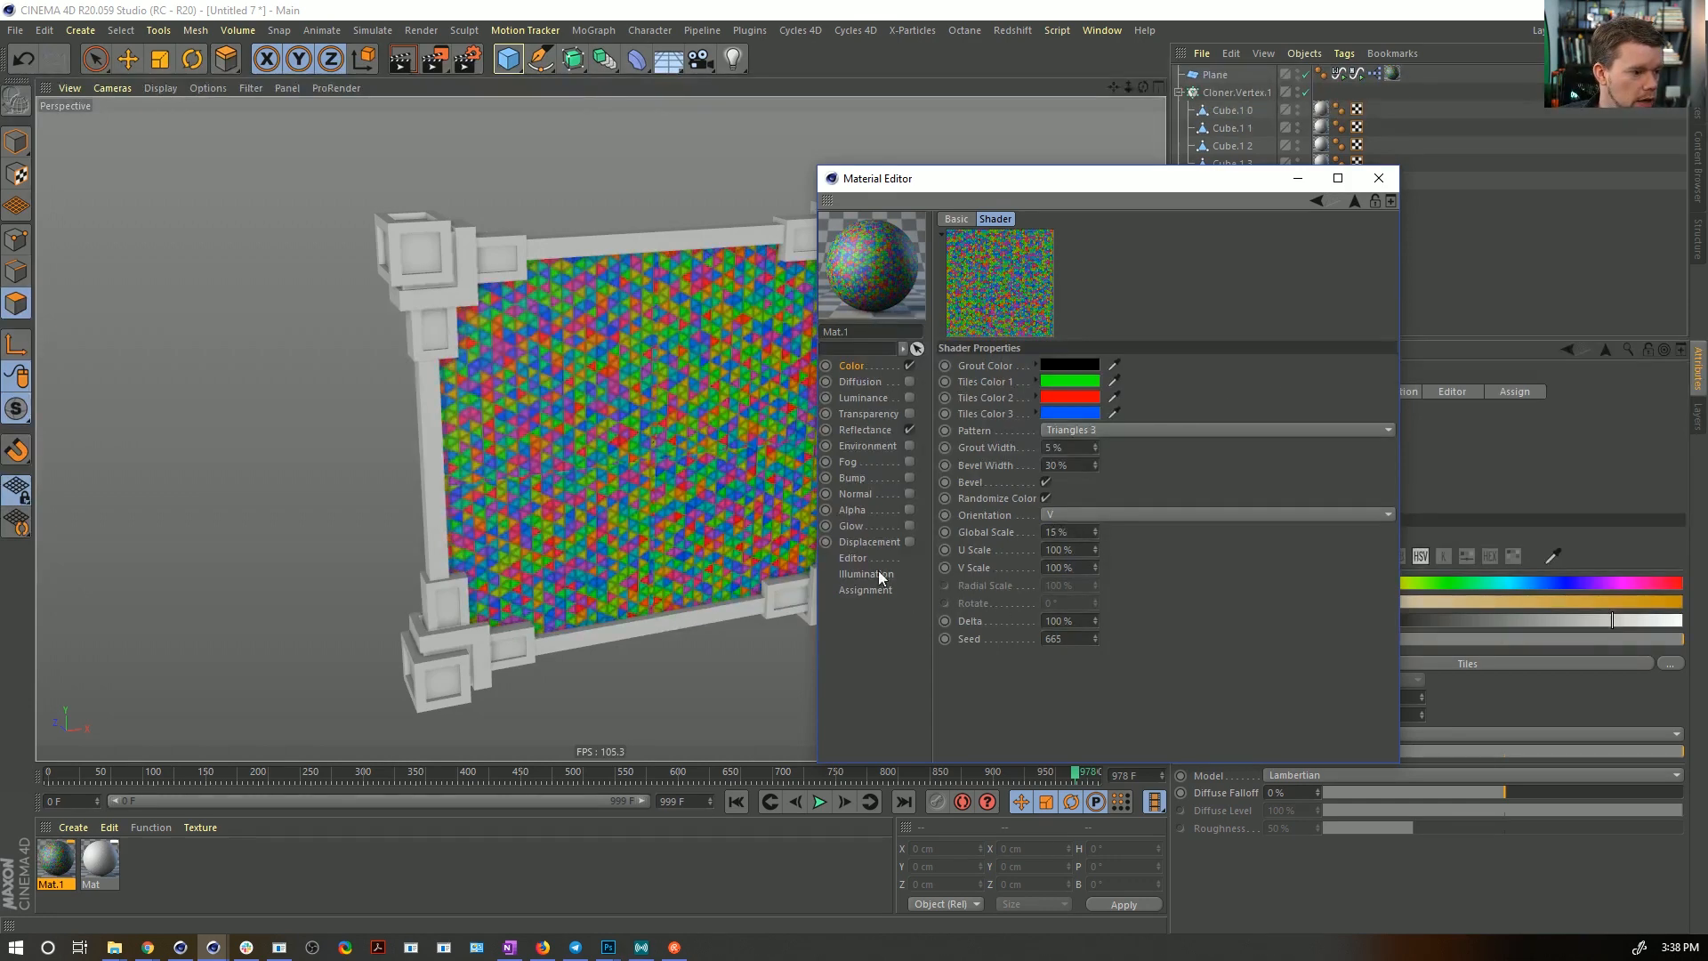
- Set the viewport texture preview size of Mat.1 to 1024x1024, after trying 2048x2048
{"action": "left_click", "coordinate": [876, 557]}
{"action": "left_click", "coordinate": [1094, 258]}
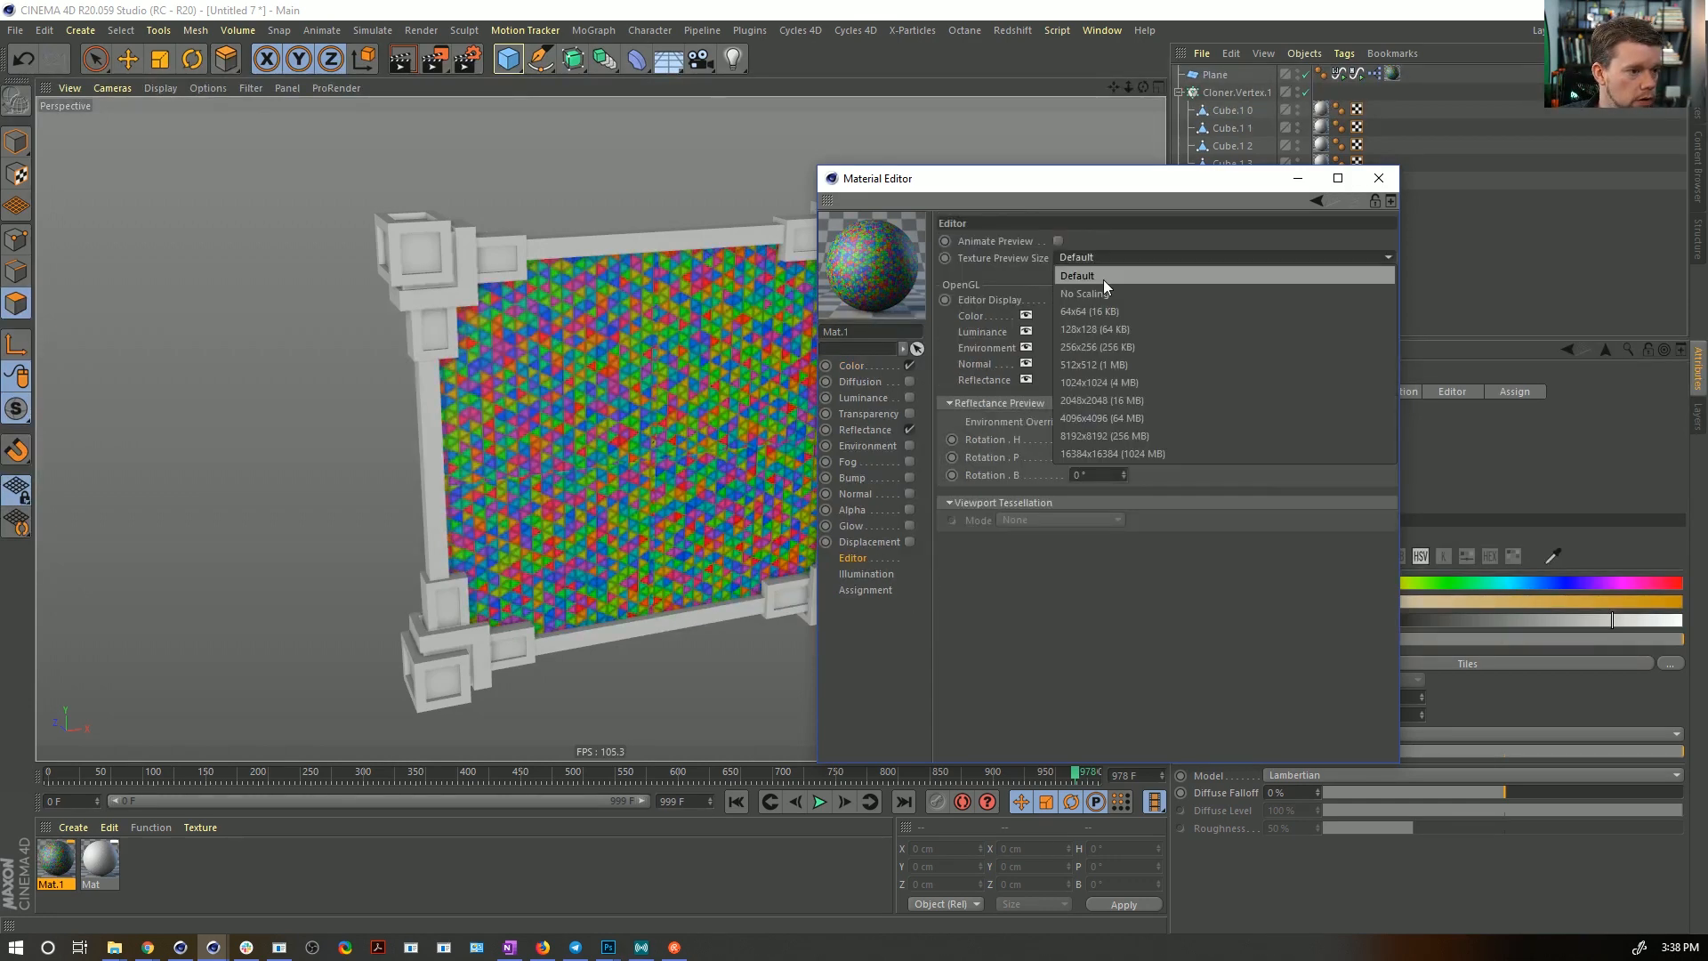
{"action": "left_click", "coordinate": [1134, 404]}
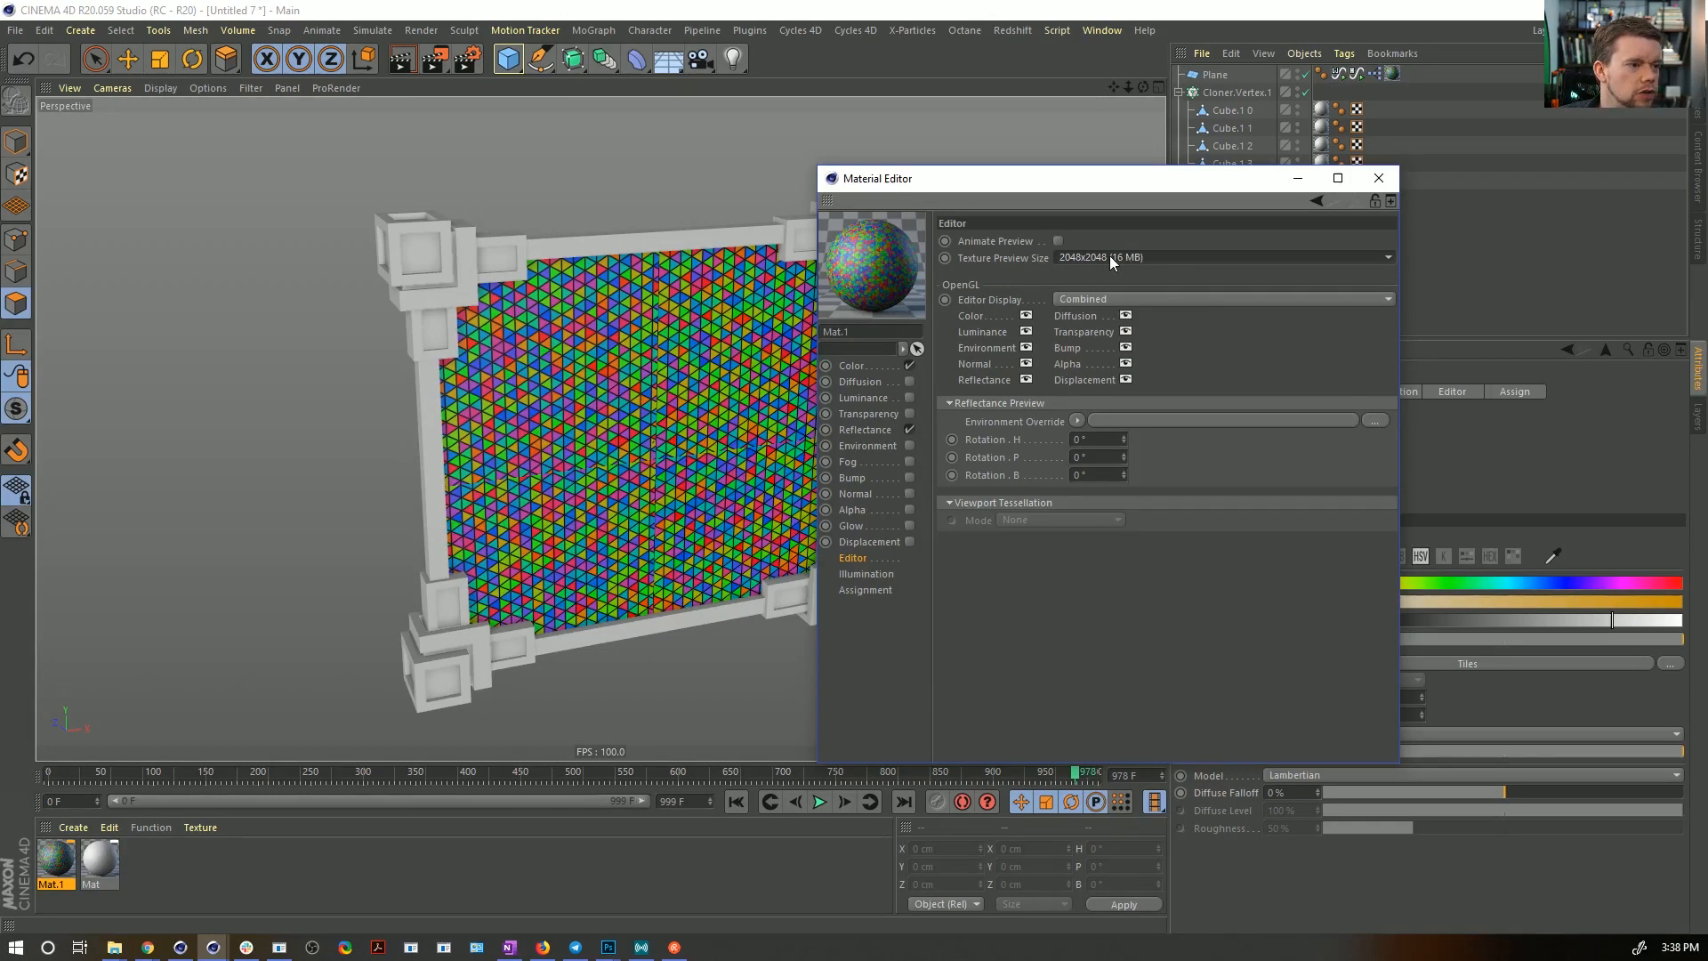
{"action": "left_click", "coordinate": [1076, 258]}
{"action": "left_click", "coordinate": [1134, 380]}
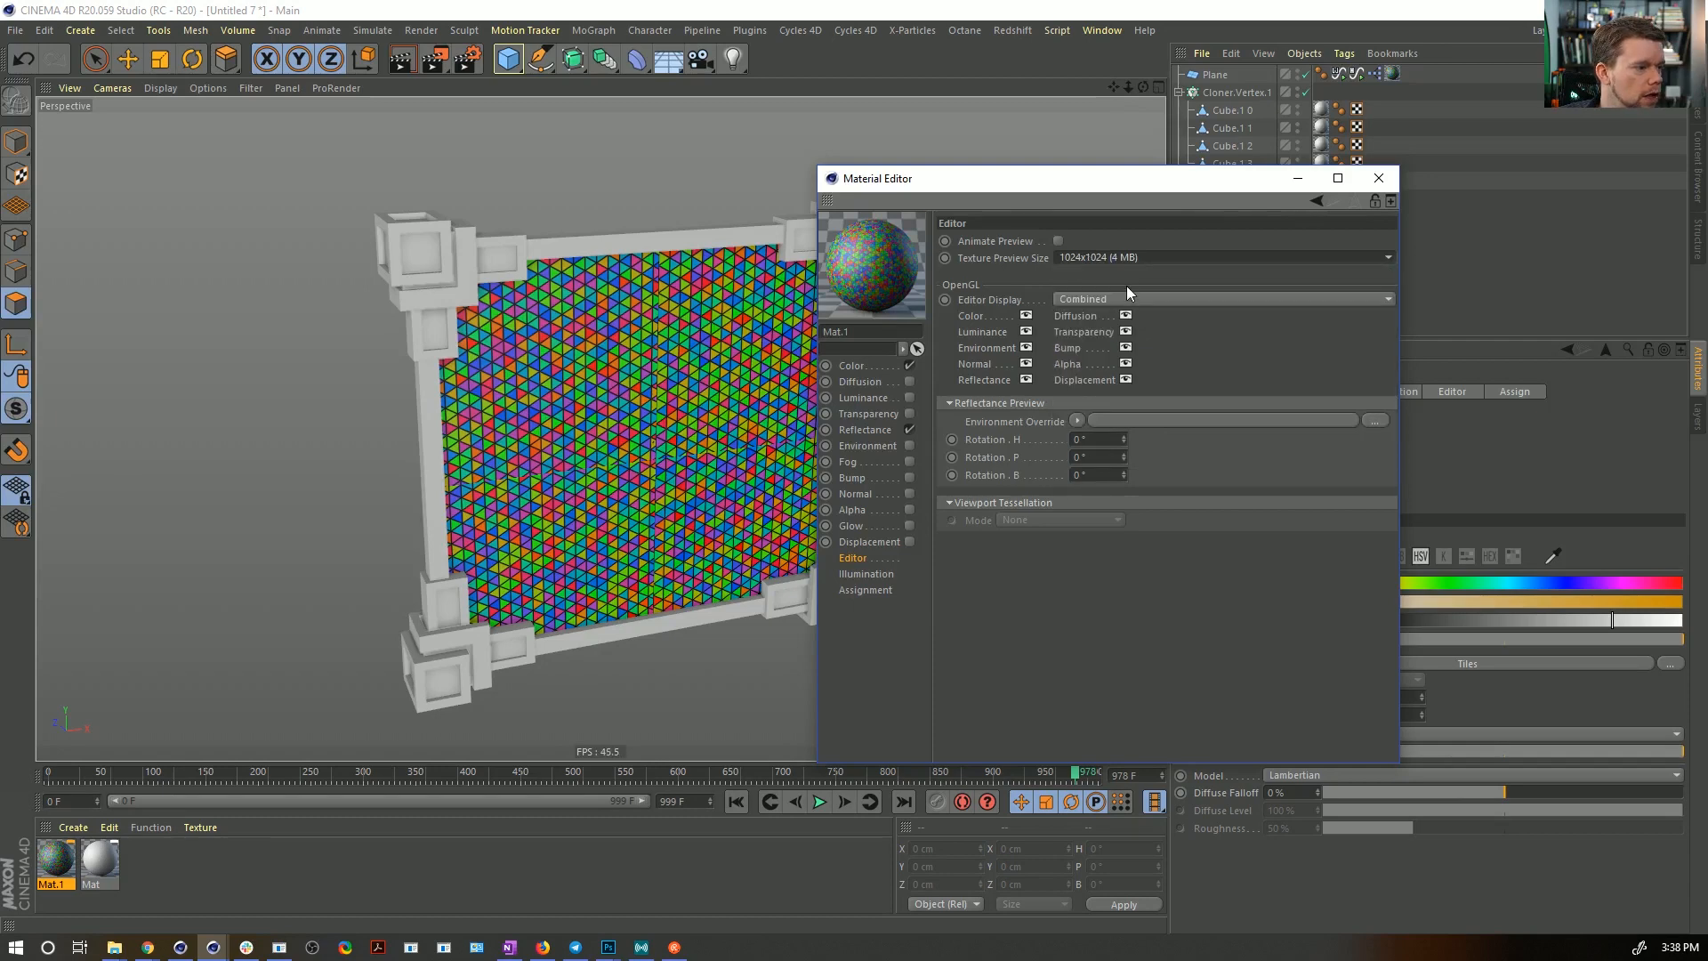
- Return to the Tiles shader settings, render the viewport to check the triangle pattern and close the Material Editor
{"action": "left_click", "coordinate": [1314, 200]}
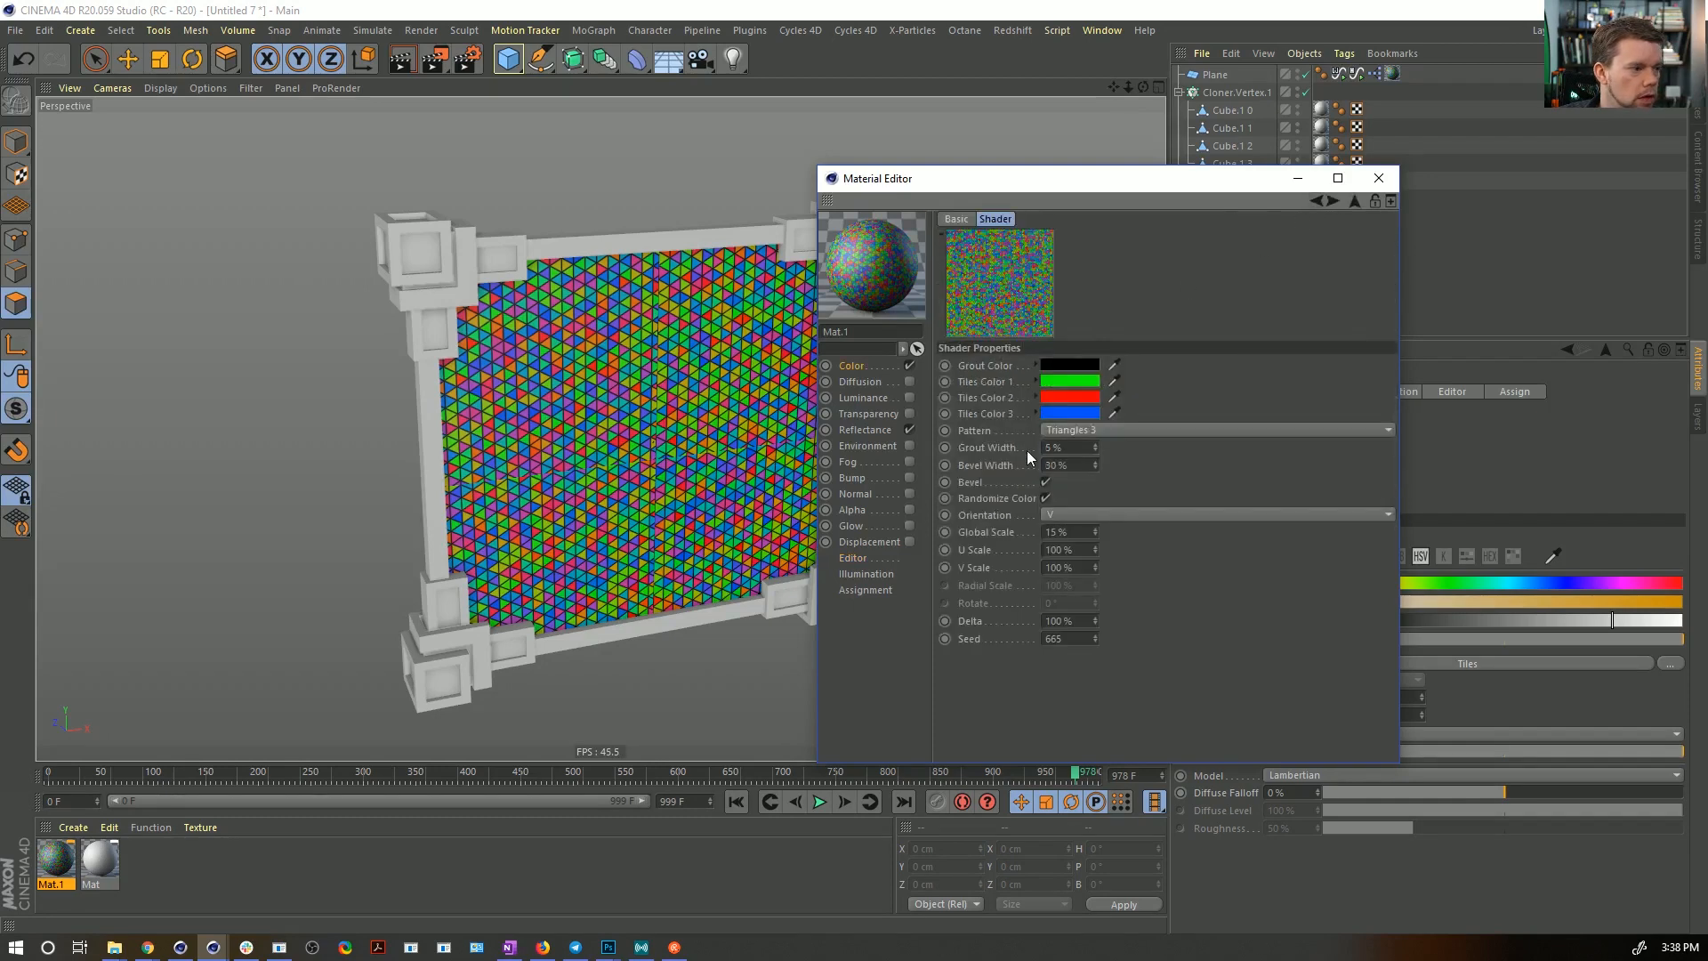
{"action": "left_click", "coordinate": [877, 364]}
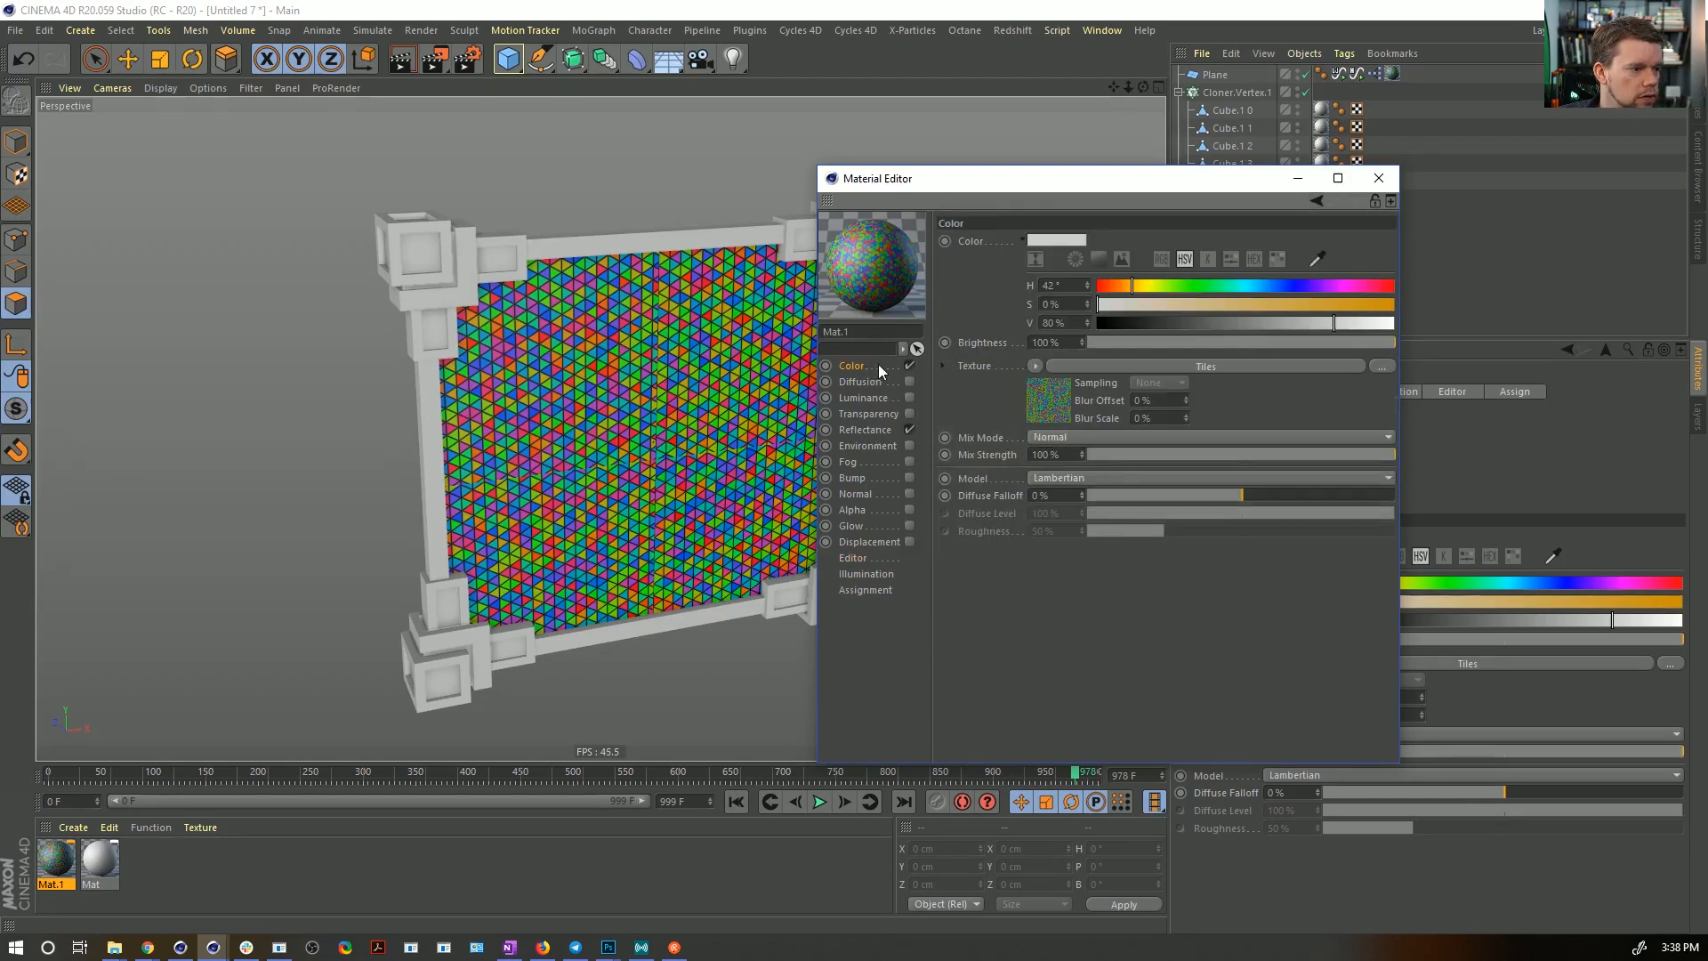
{"action": "left_click", "coordinate": [1049, 395]}
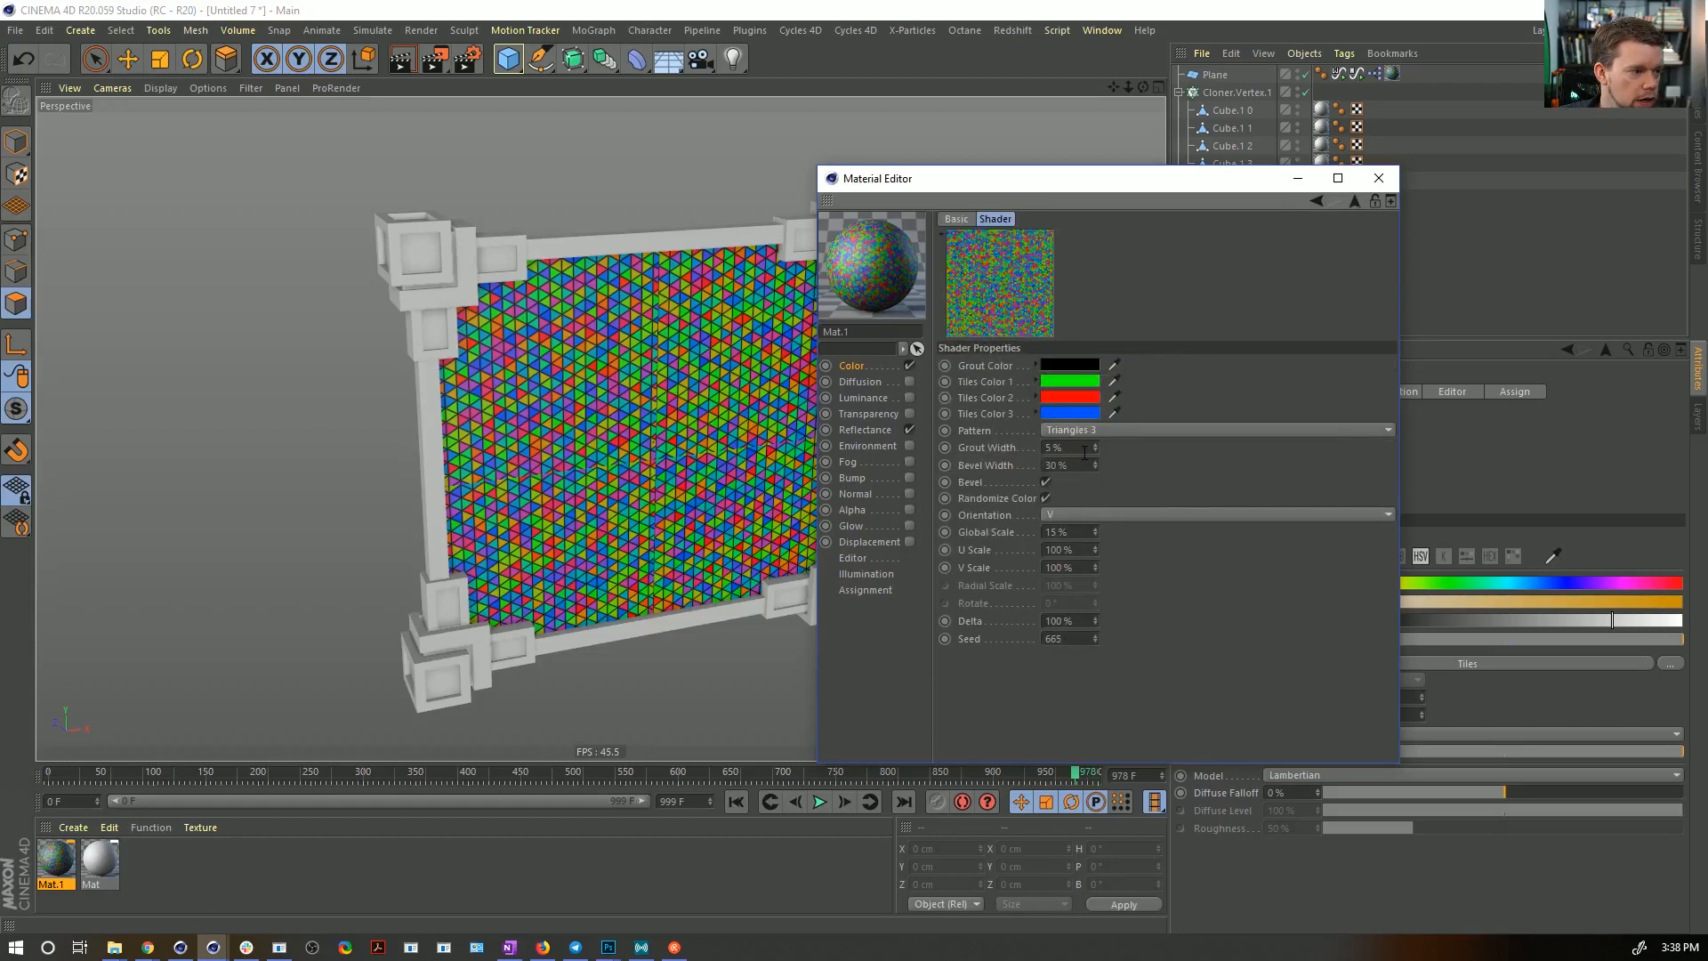
{"action": "key", "text": "ctrl+r"}
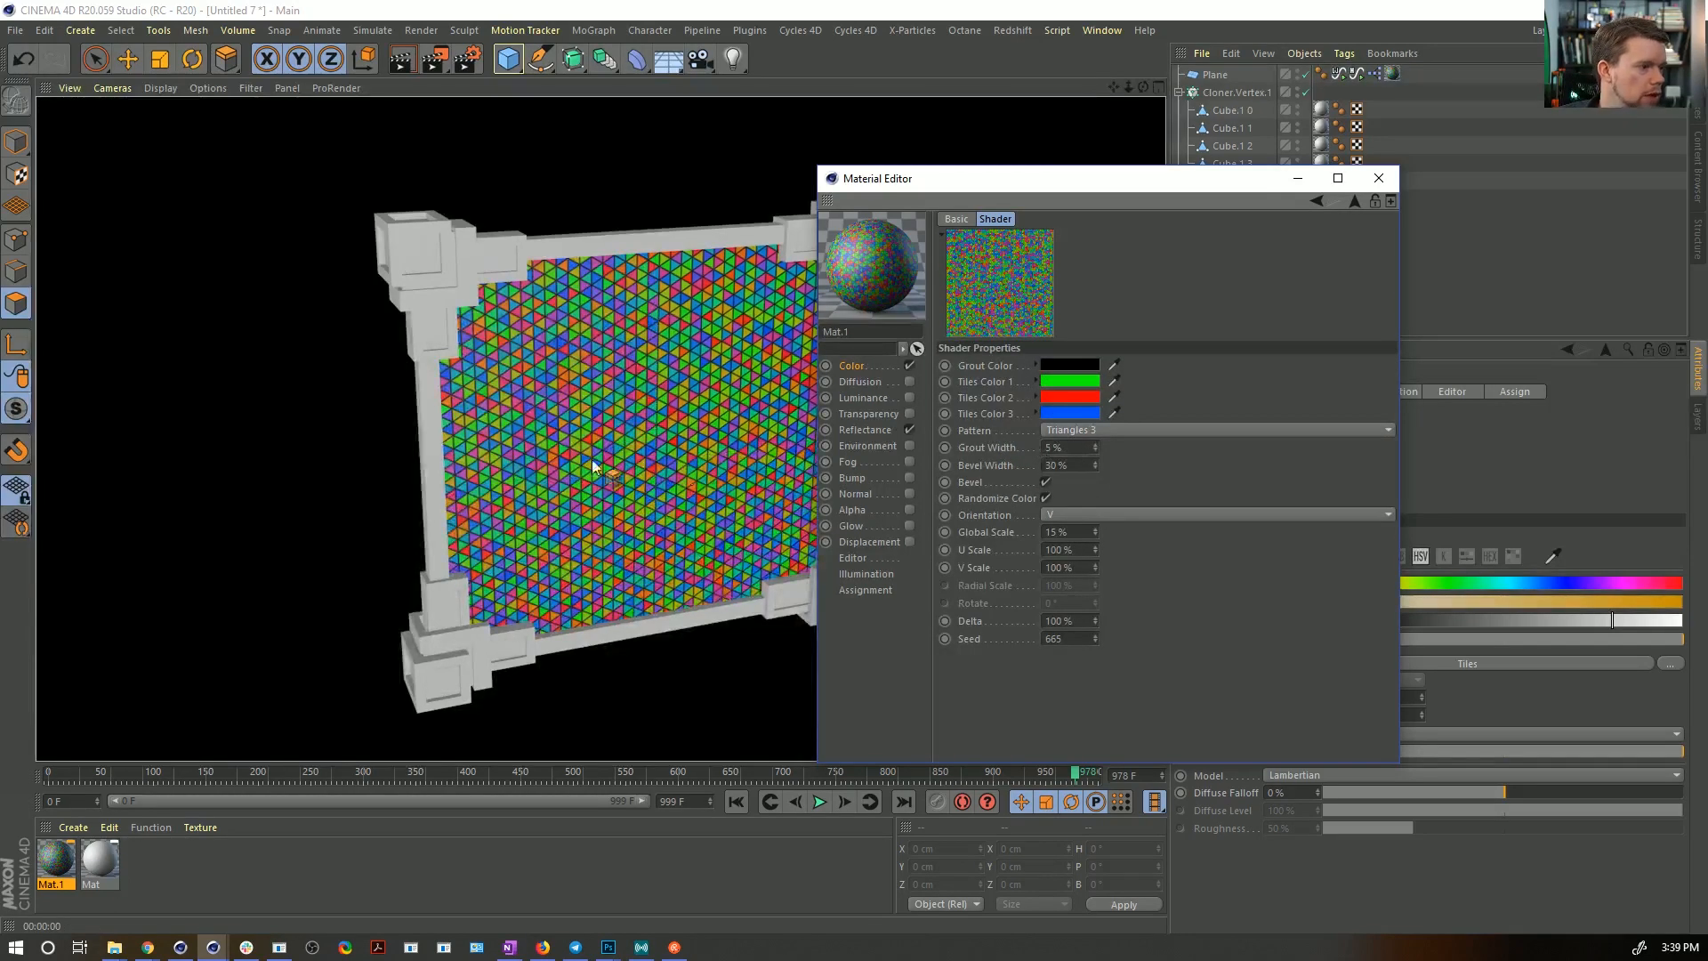
{"action": "left_click", "coordinate": [1378, 179]}
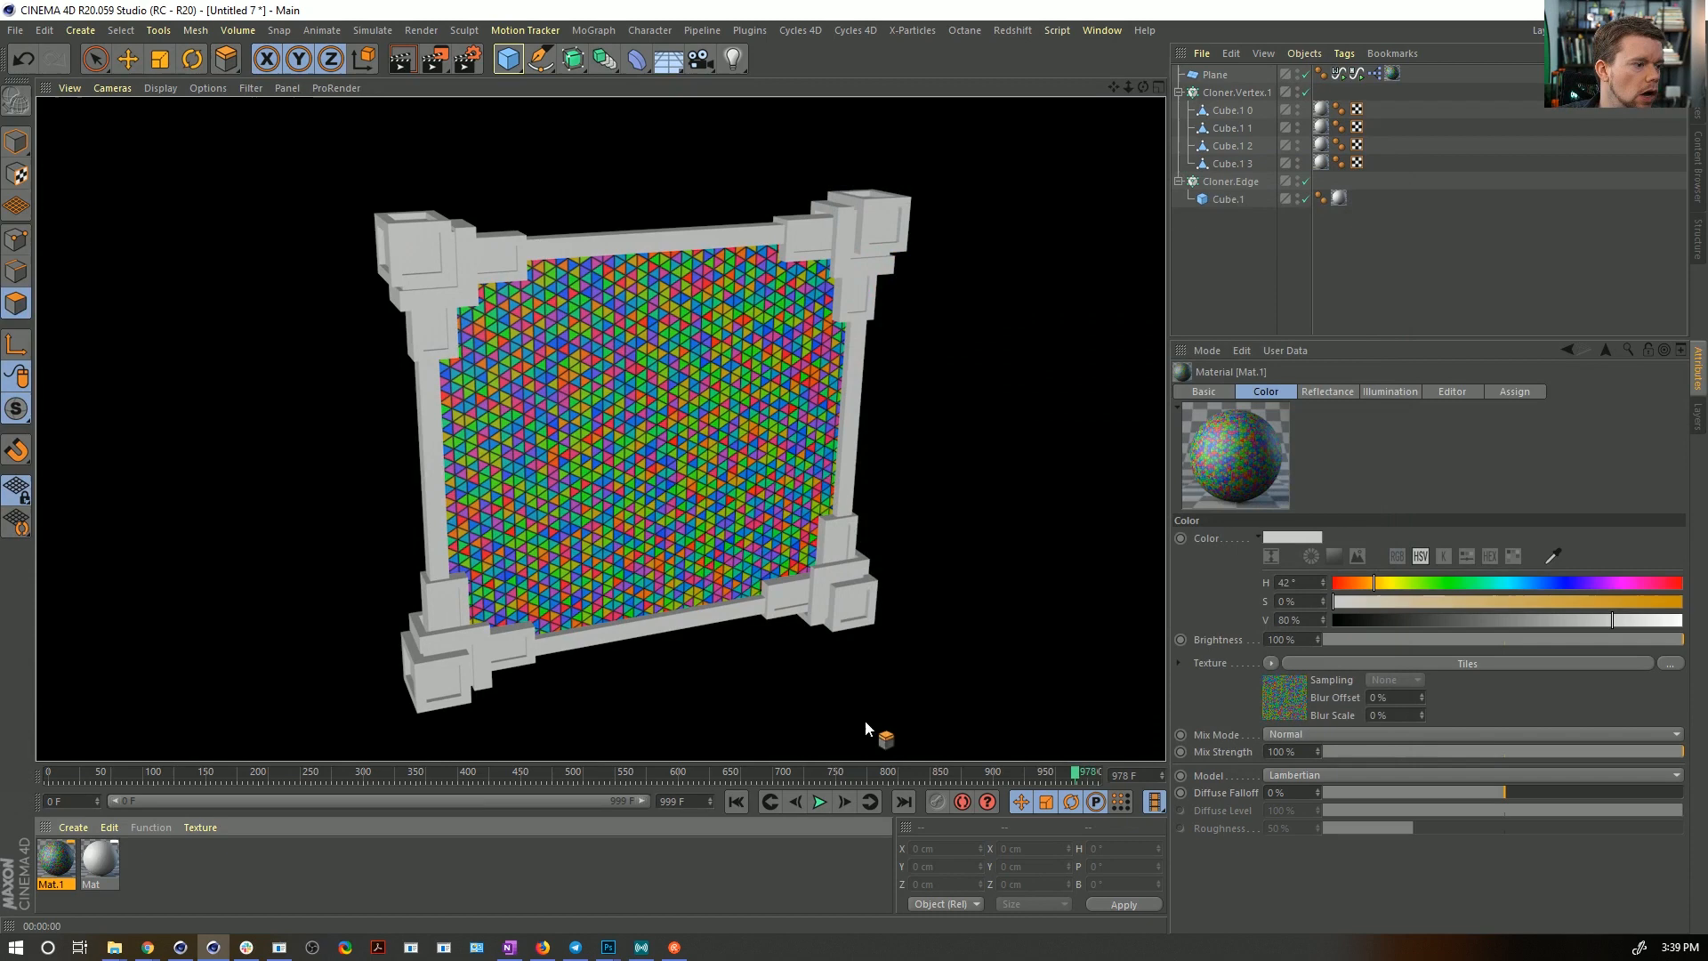
- Change the Tiles shader's Seed to 682 while the animation plays, and stop the playback
{"action": "left_click", "coordinate": [819, 801]}
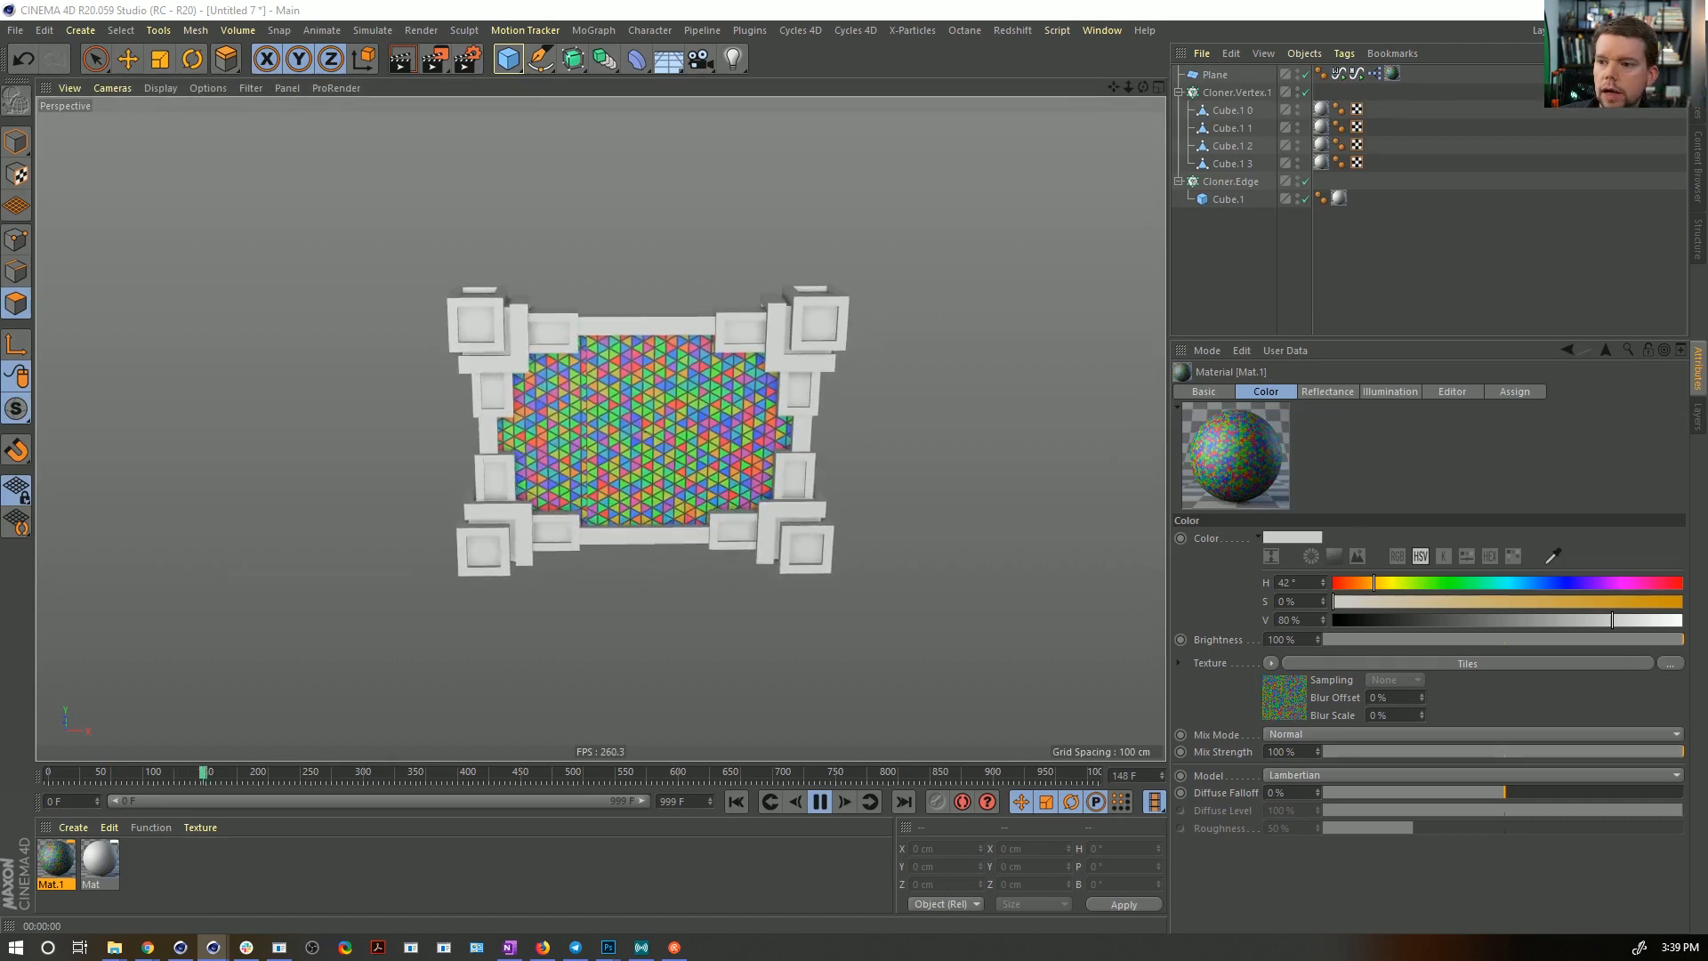
{"action": "double_click", "coordinate": [56, 860]}
{"action": "left_click", "coordinate": [1048, 341]}
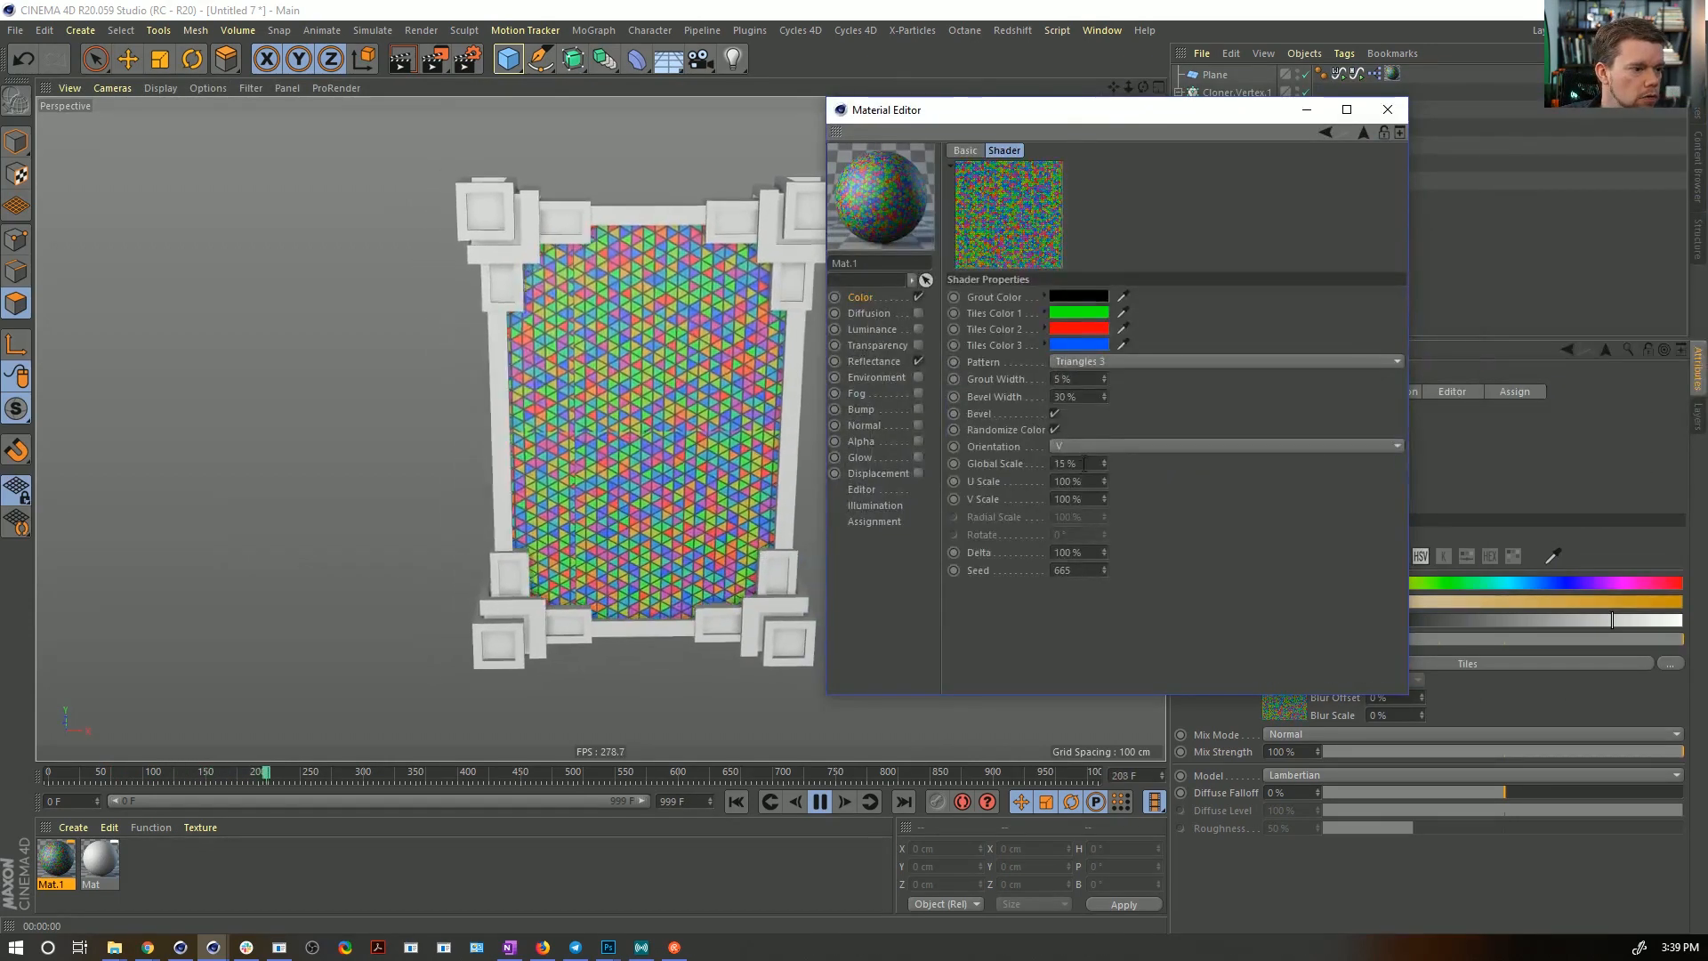
{"action": "left_click", "coordinate": [988, 571]}
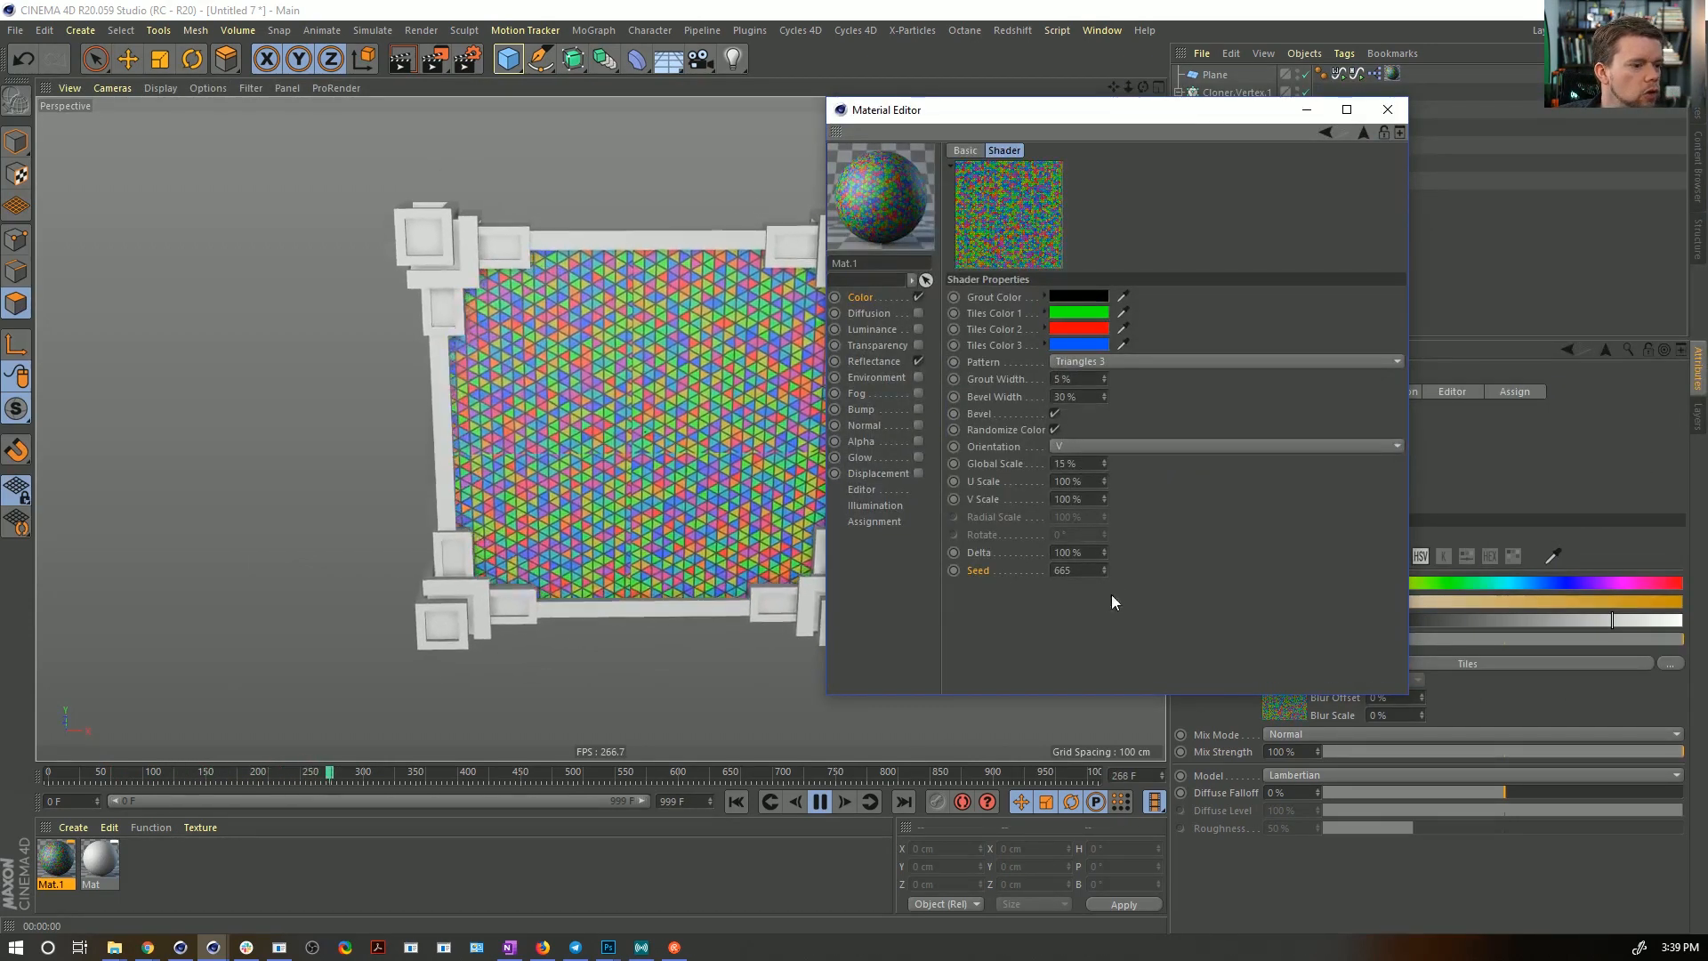
{"action": "left_click_drag", "start_coordinate": [1103, 571], "coordinate": [1105, 567]}
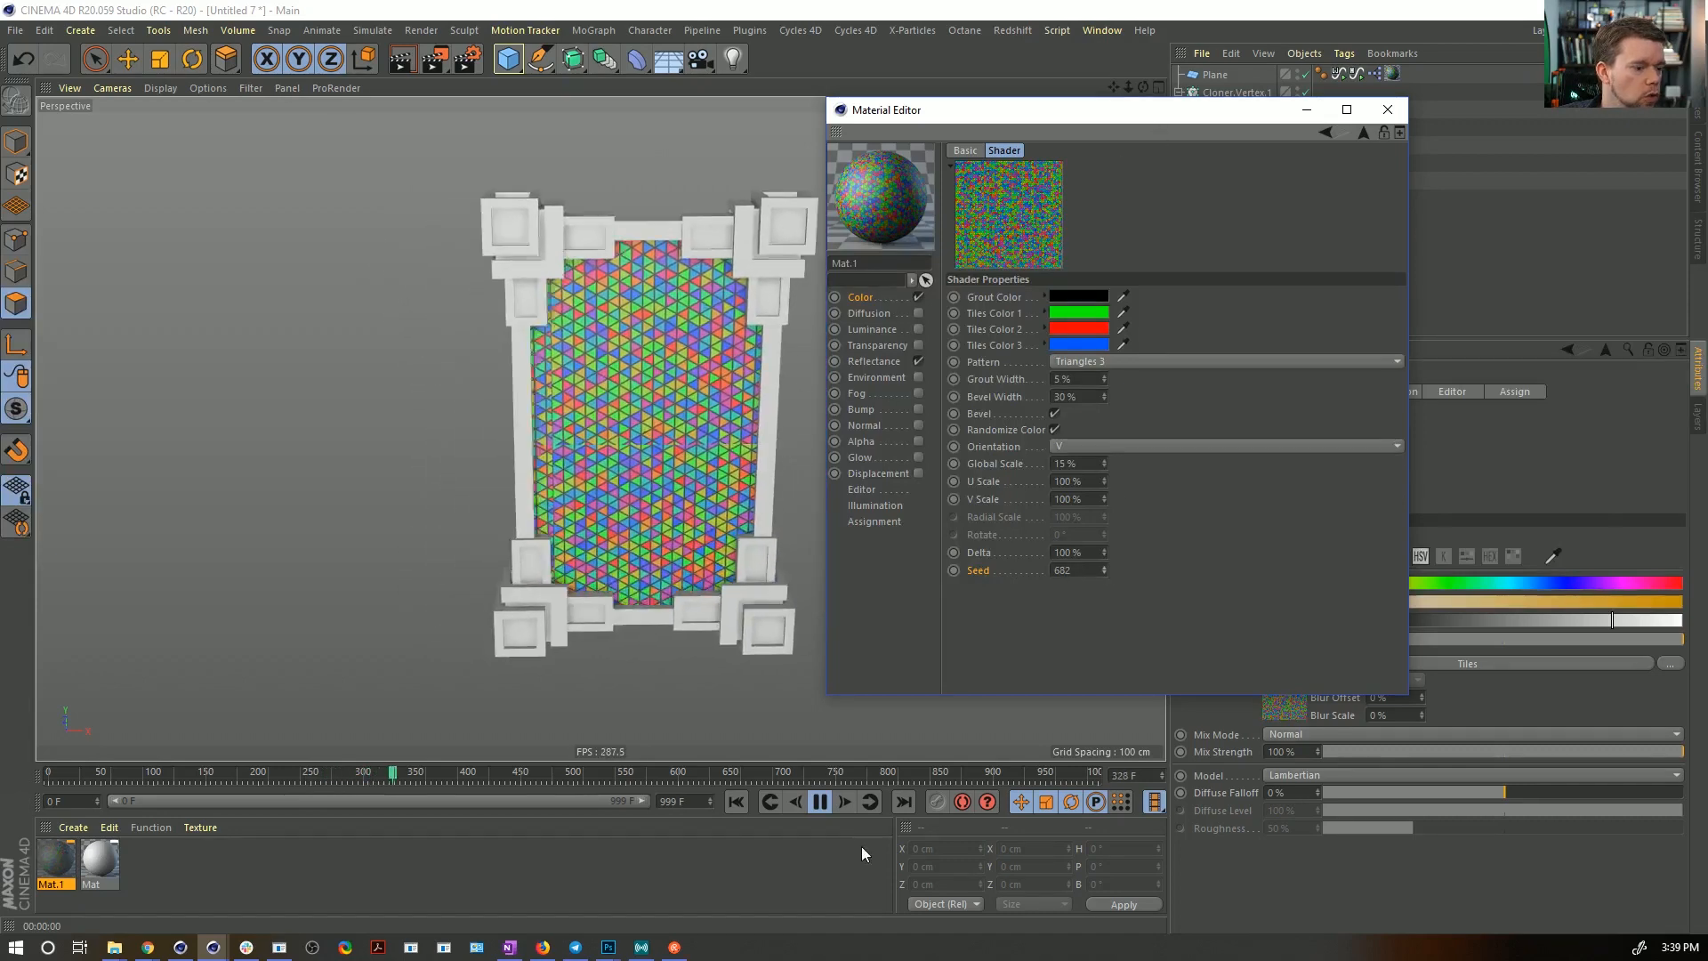
{"action": "left_click", "coordinate": [818, 801]}
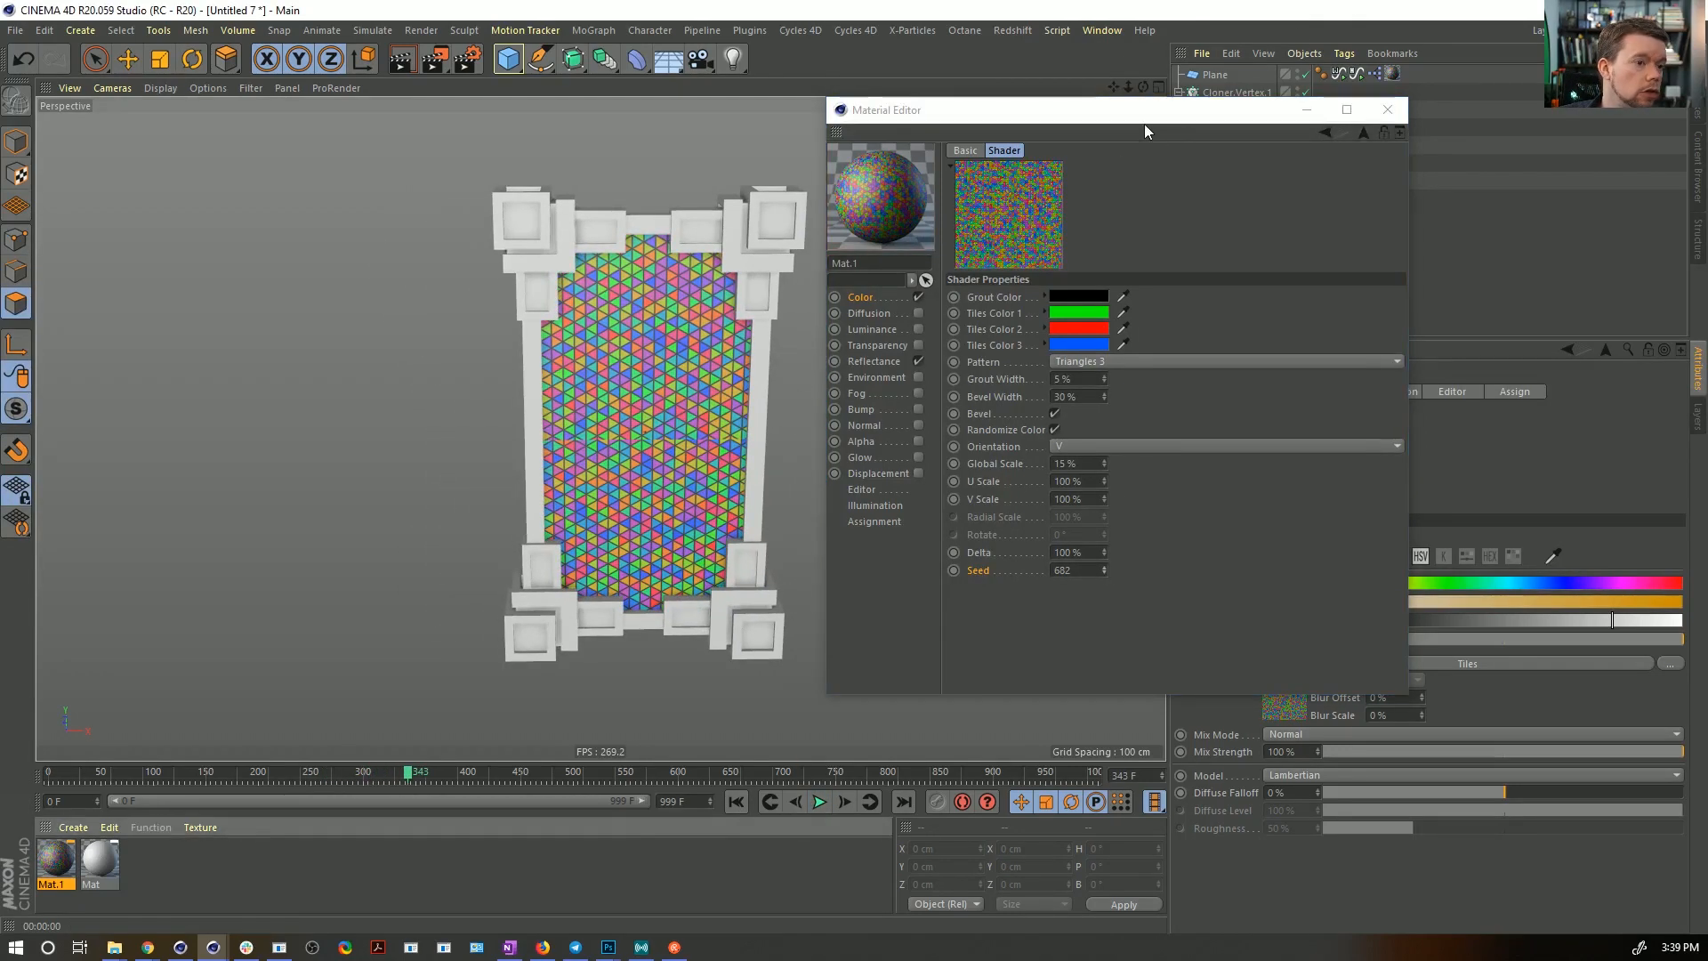
- Group the Plane under a new null and add a Signal tag to that null
{"action": "left_click_drag", "start_coordinate": [1062, 111], "coordinate": [660, 93]}
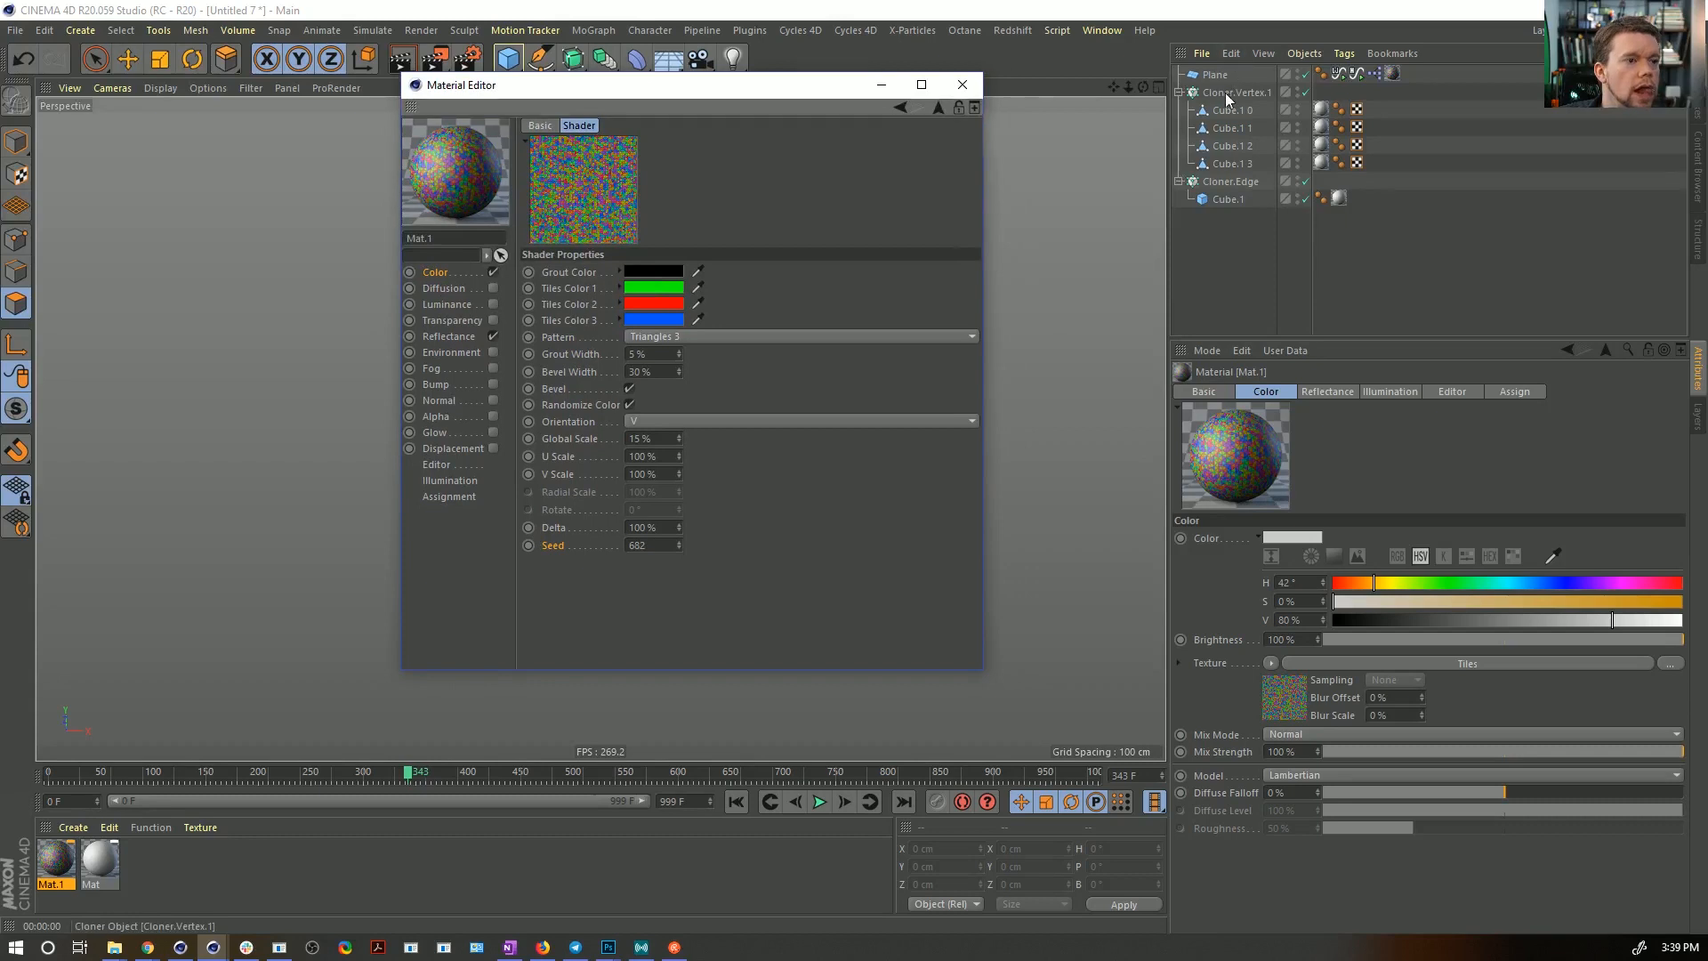
{"action": "left_click", "coordinate": [1229, 92]}
{"action": "left_click", "coordinate": [1211, 76]}
{"action": "key", "text": "alt+g"}
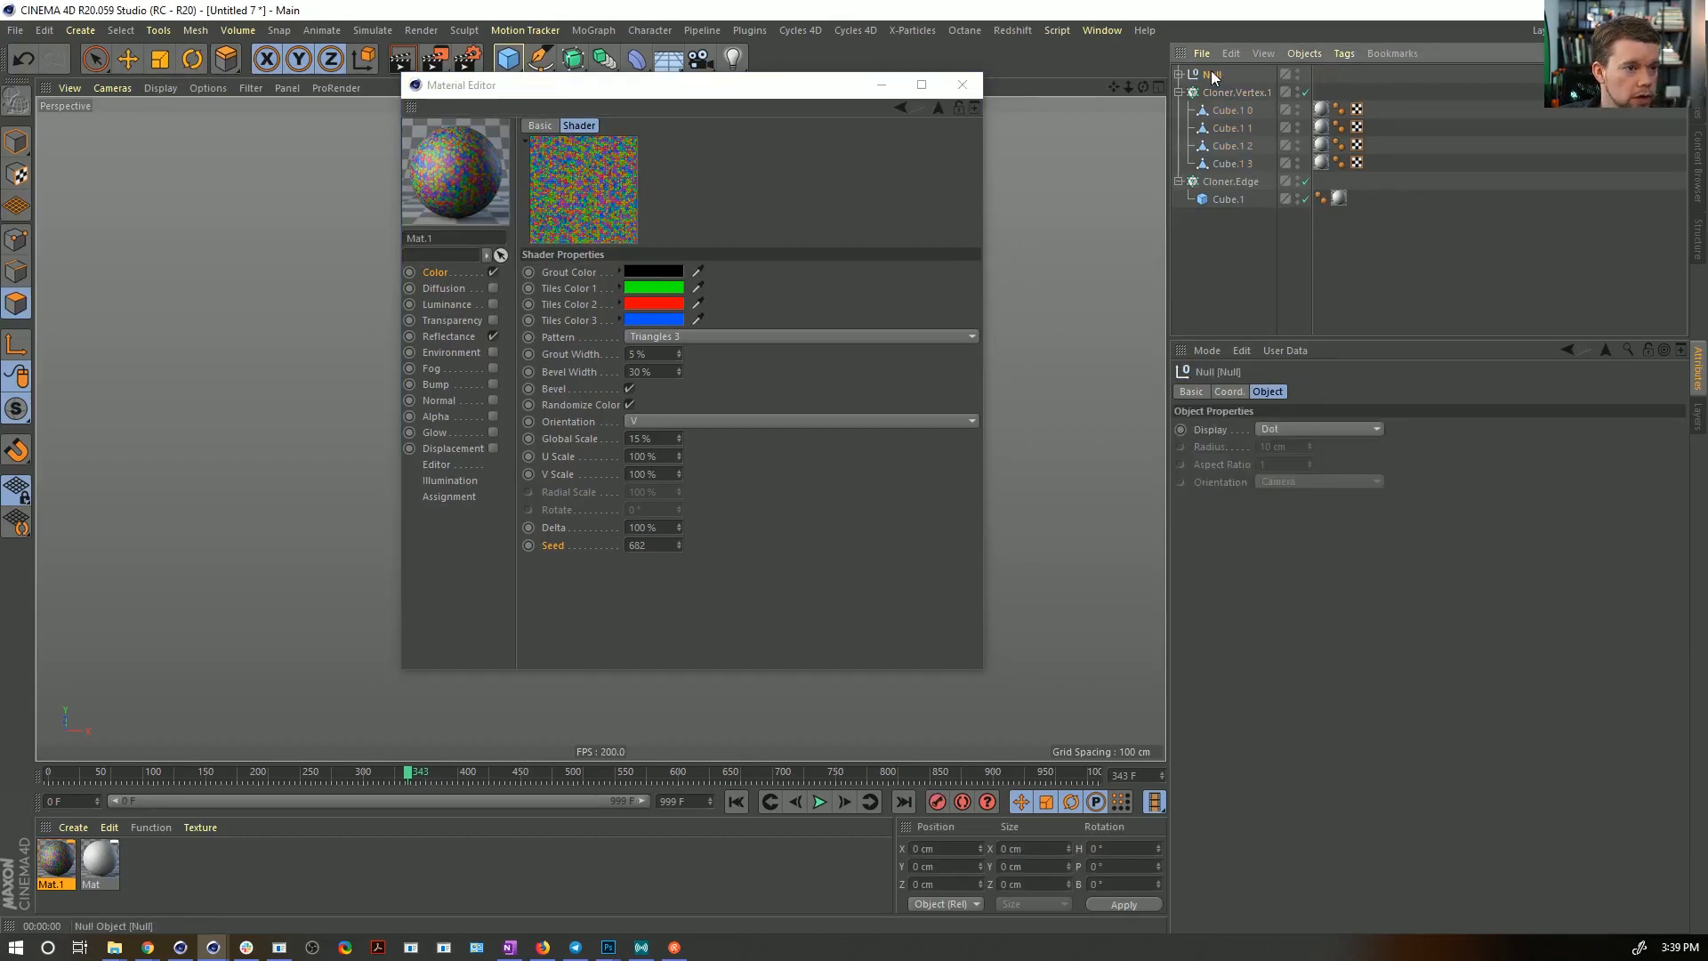
{"action": "left_click", "coordinate": [1180, 75]}
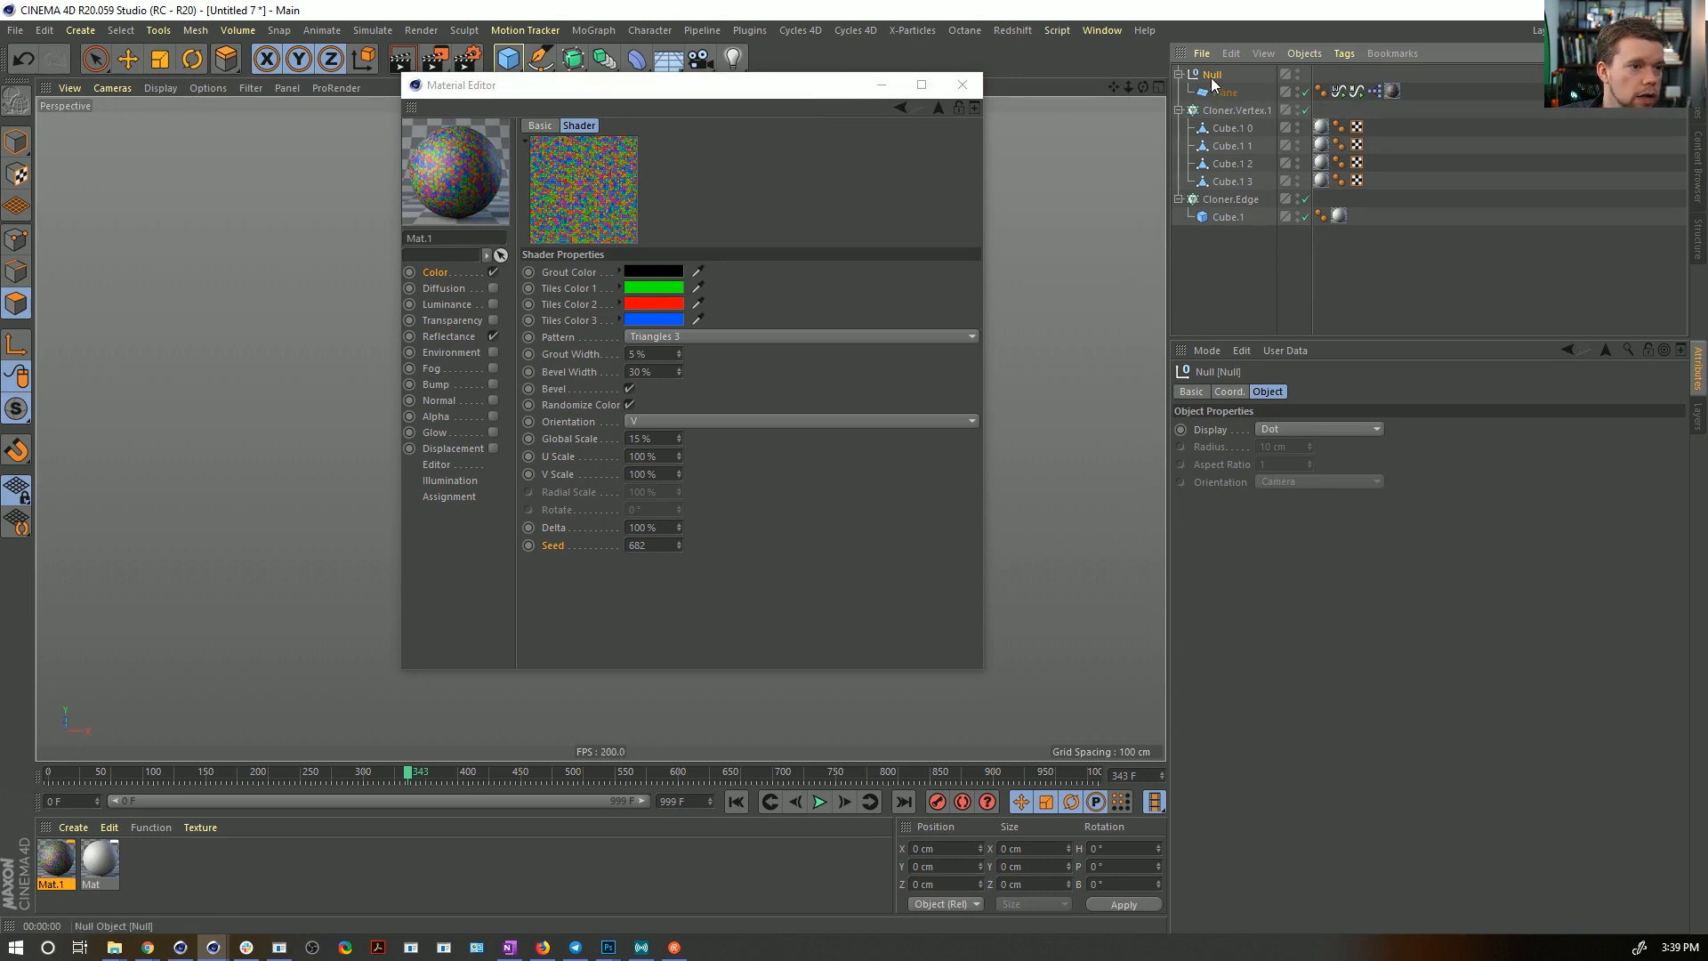
{"action": "right_click", "coordinate": [1214, 85]}
{"action": "left_click", "coordinate": [1245, 382]}
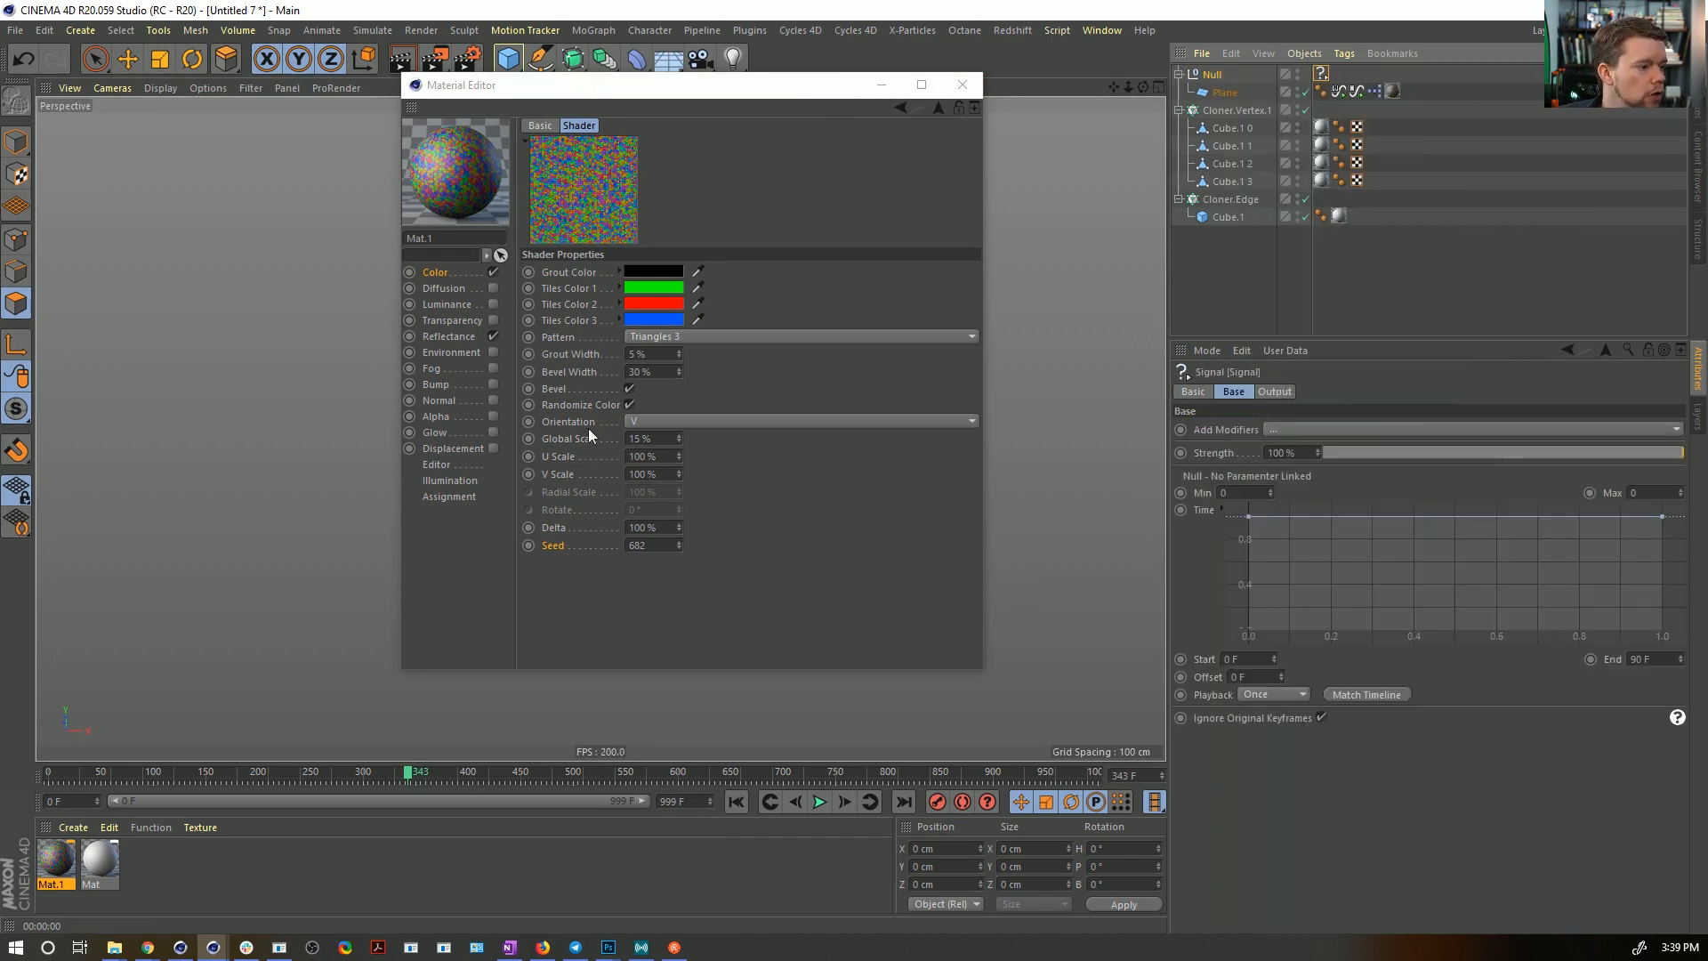
- Link the Tiles shader's Seed to the Signal tag, with a maximum of 100 and a straight rising time curve
{"action": "left_click", "coordinate": [576, 541]}
{"action": "left_click_drag", "start_coordinate": [1319, 124], "coordinate": [1320, 73]}
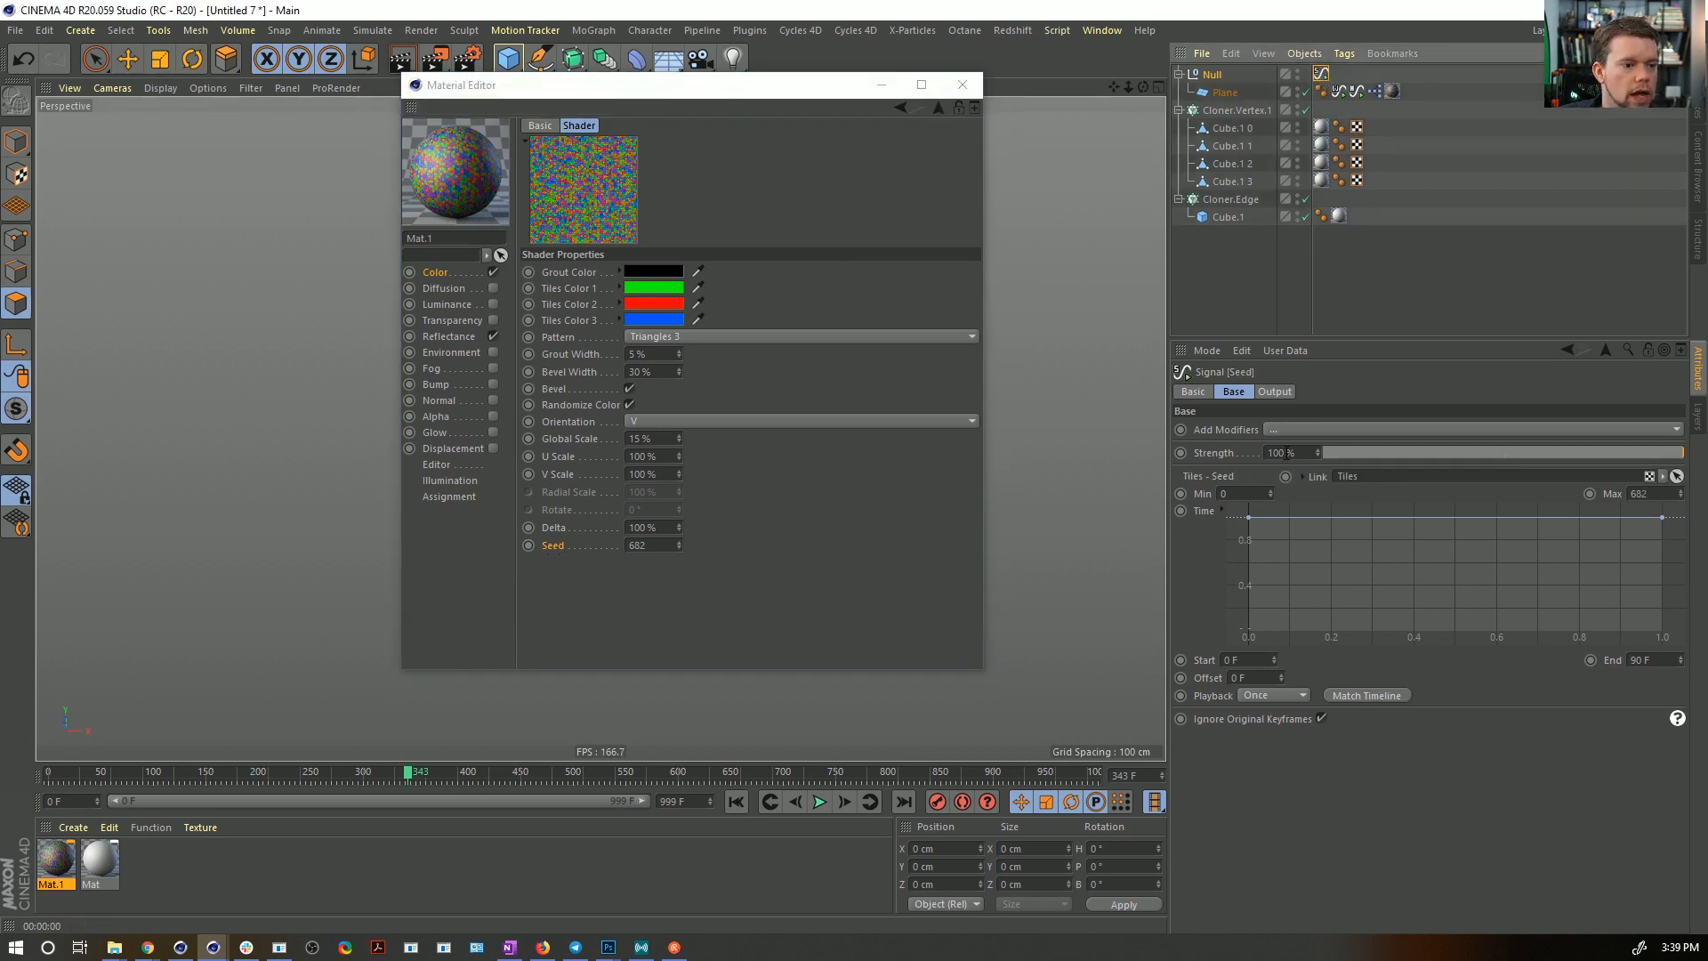
{"action": "right_click", "coordinate": [1350, 564]}
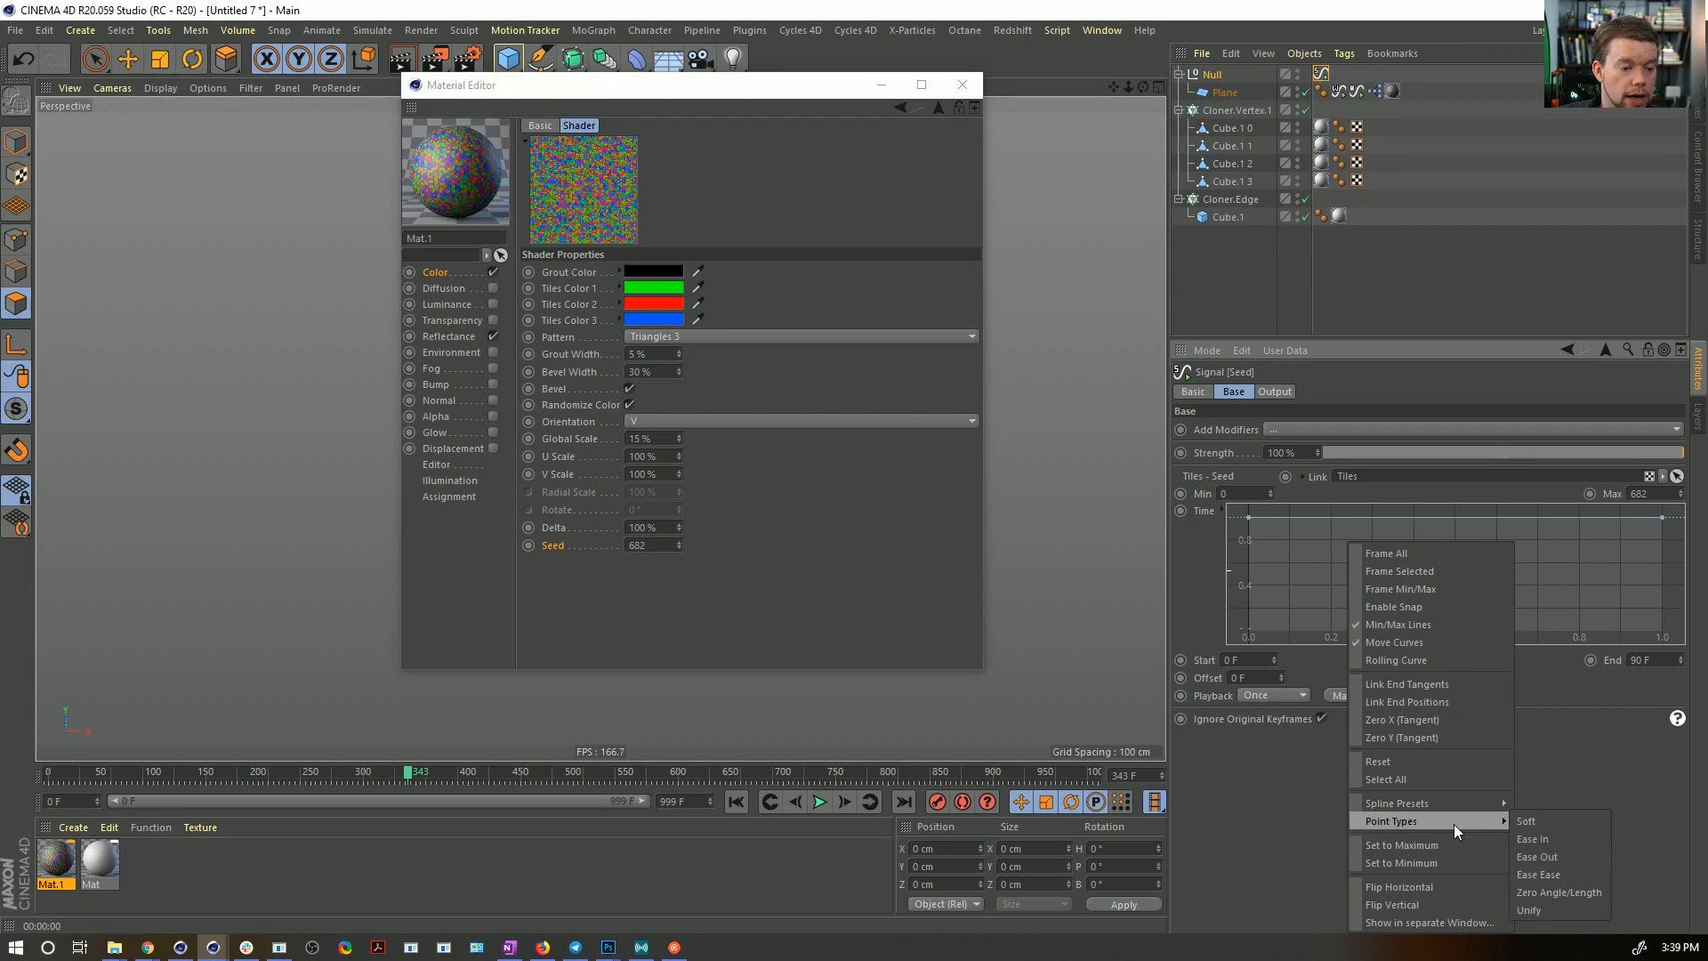
{"action": "mouse_move", "coordinate": [1441, 806]}
{"action": "left_click", "coordinate": [1533, 798]}
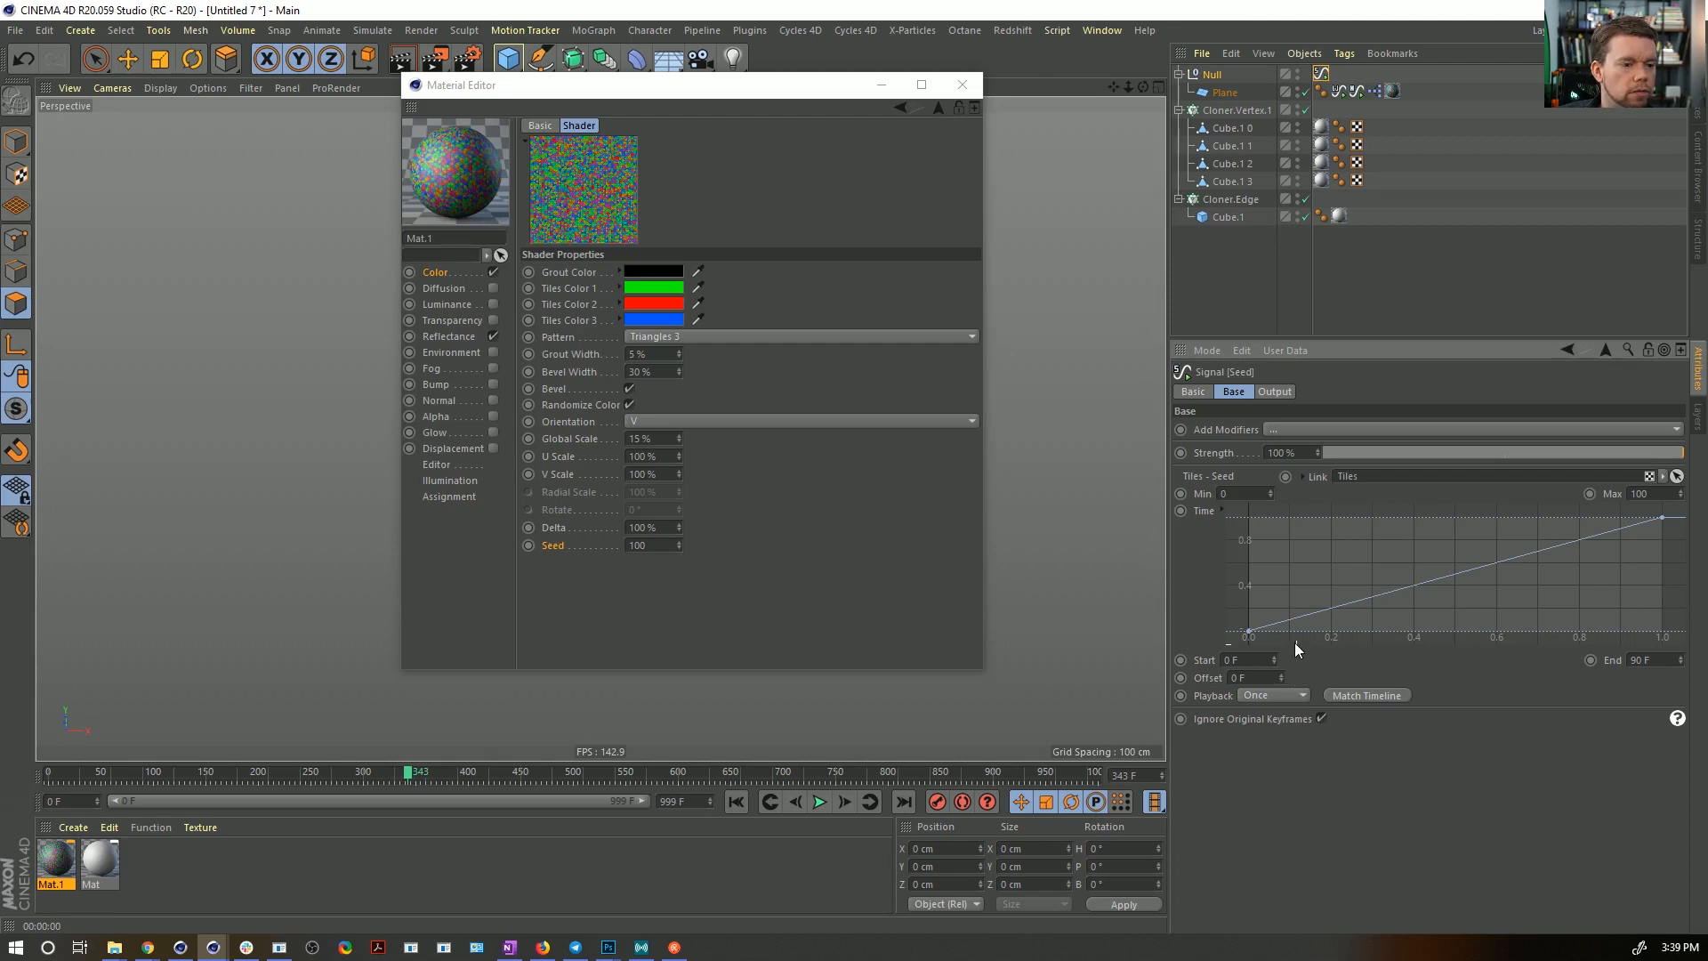
- Set the Signal tag's playback to Additive, close the Material Editor and play the animation to check the changing tile colours
{"action": "left_click", "coordinate": [1277, 695]}
{"action": "left_click", "coordinate": [1266, 766]}
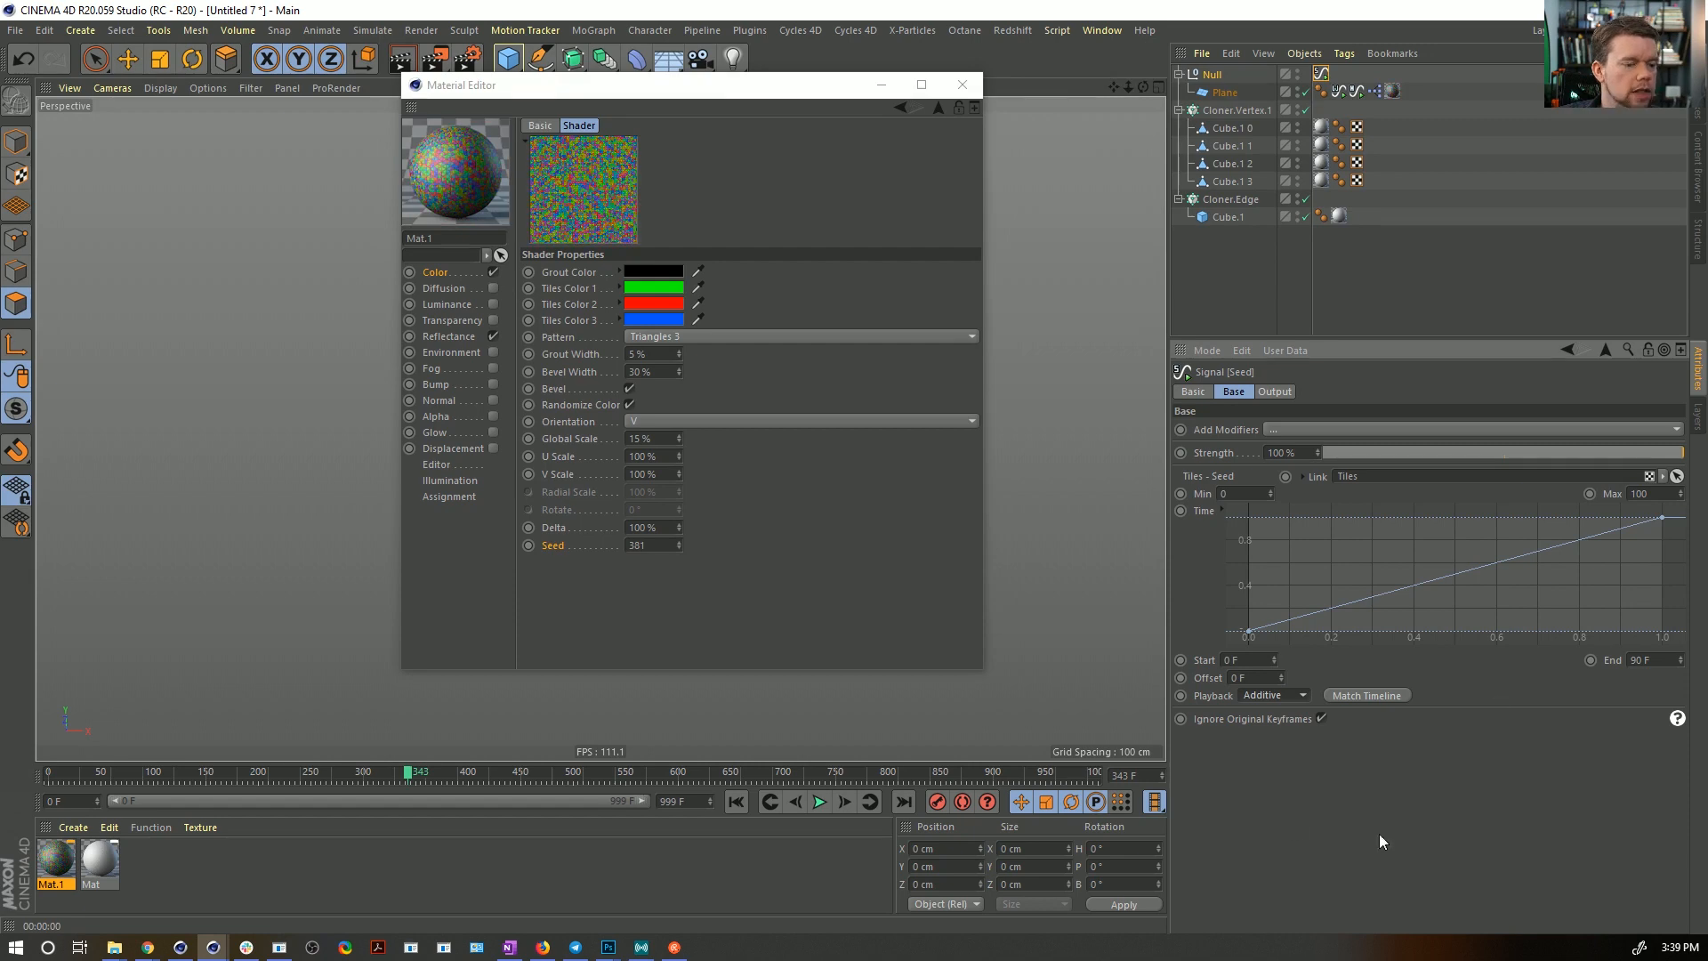
{"action": "left_click", "coordinate": [961, 85]}
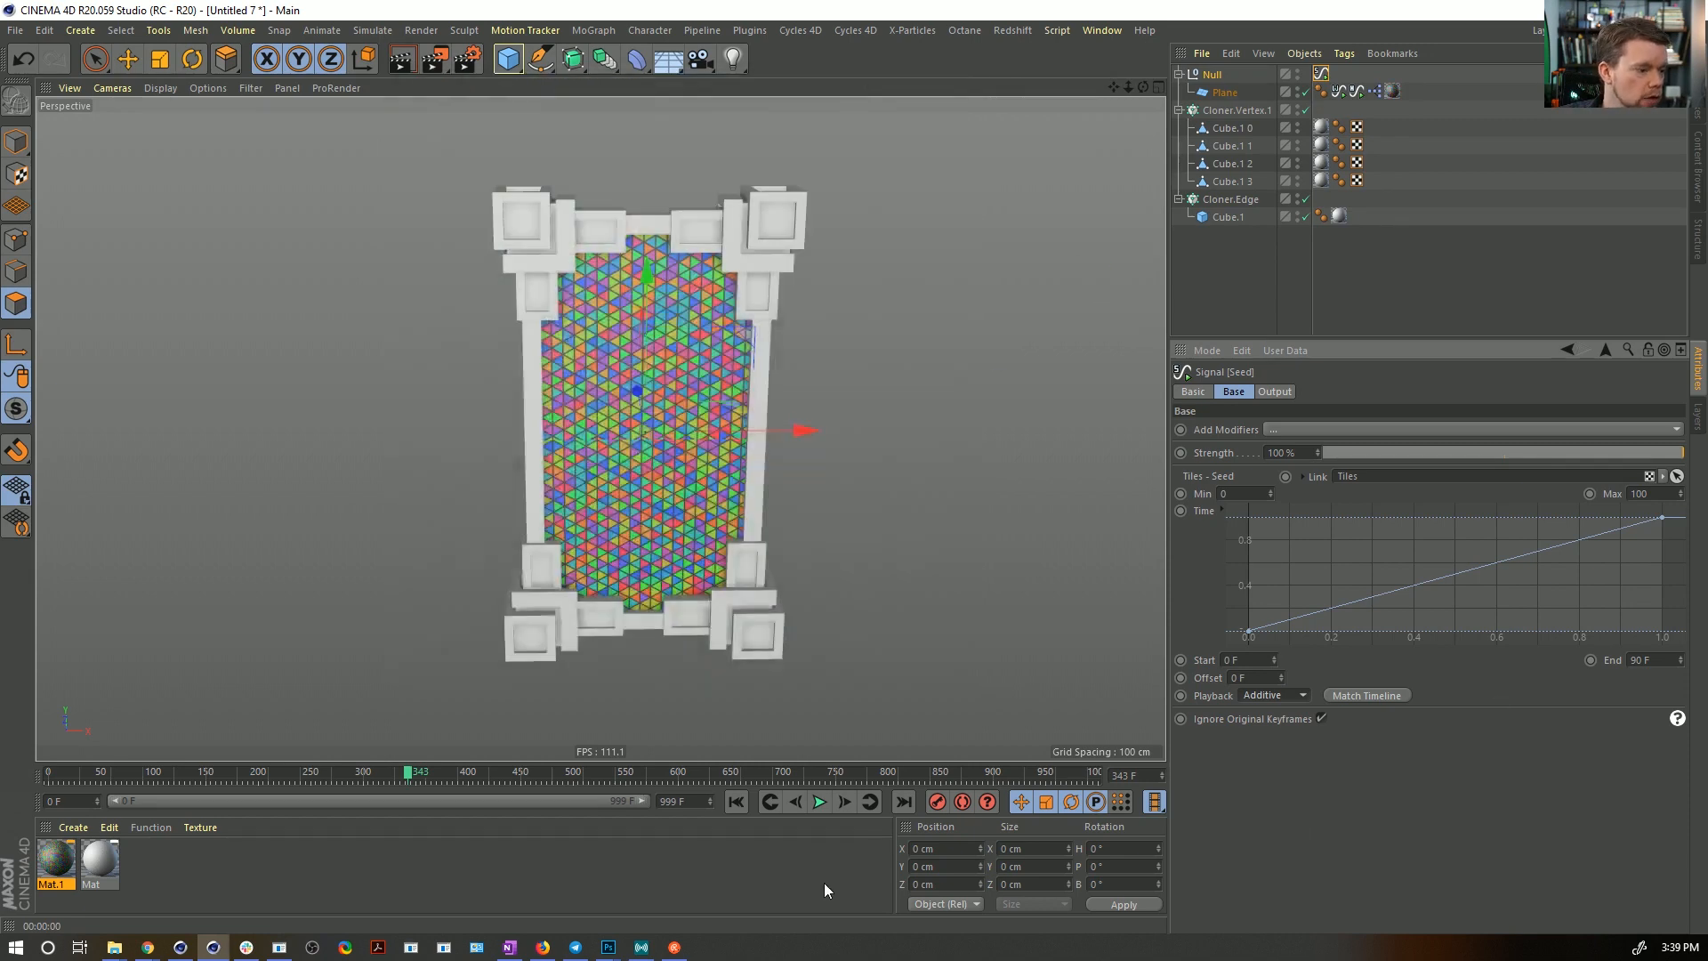
{"action": "left_click", "coordinate": [818, 802]}
- Configure the render output as 720 x 720 pixels for All Frames, with saving turned off
{"action": "key", "text": "ctrl+b"}
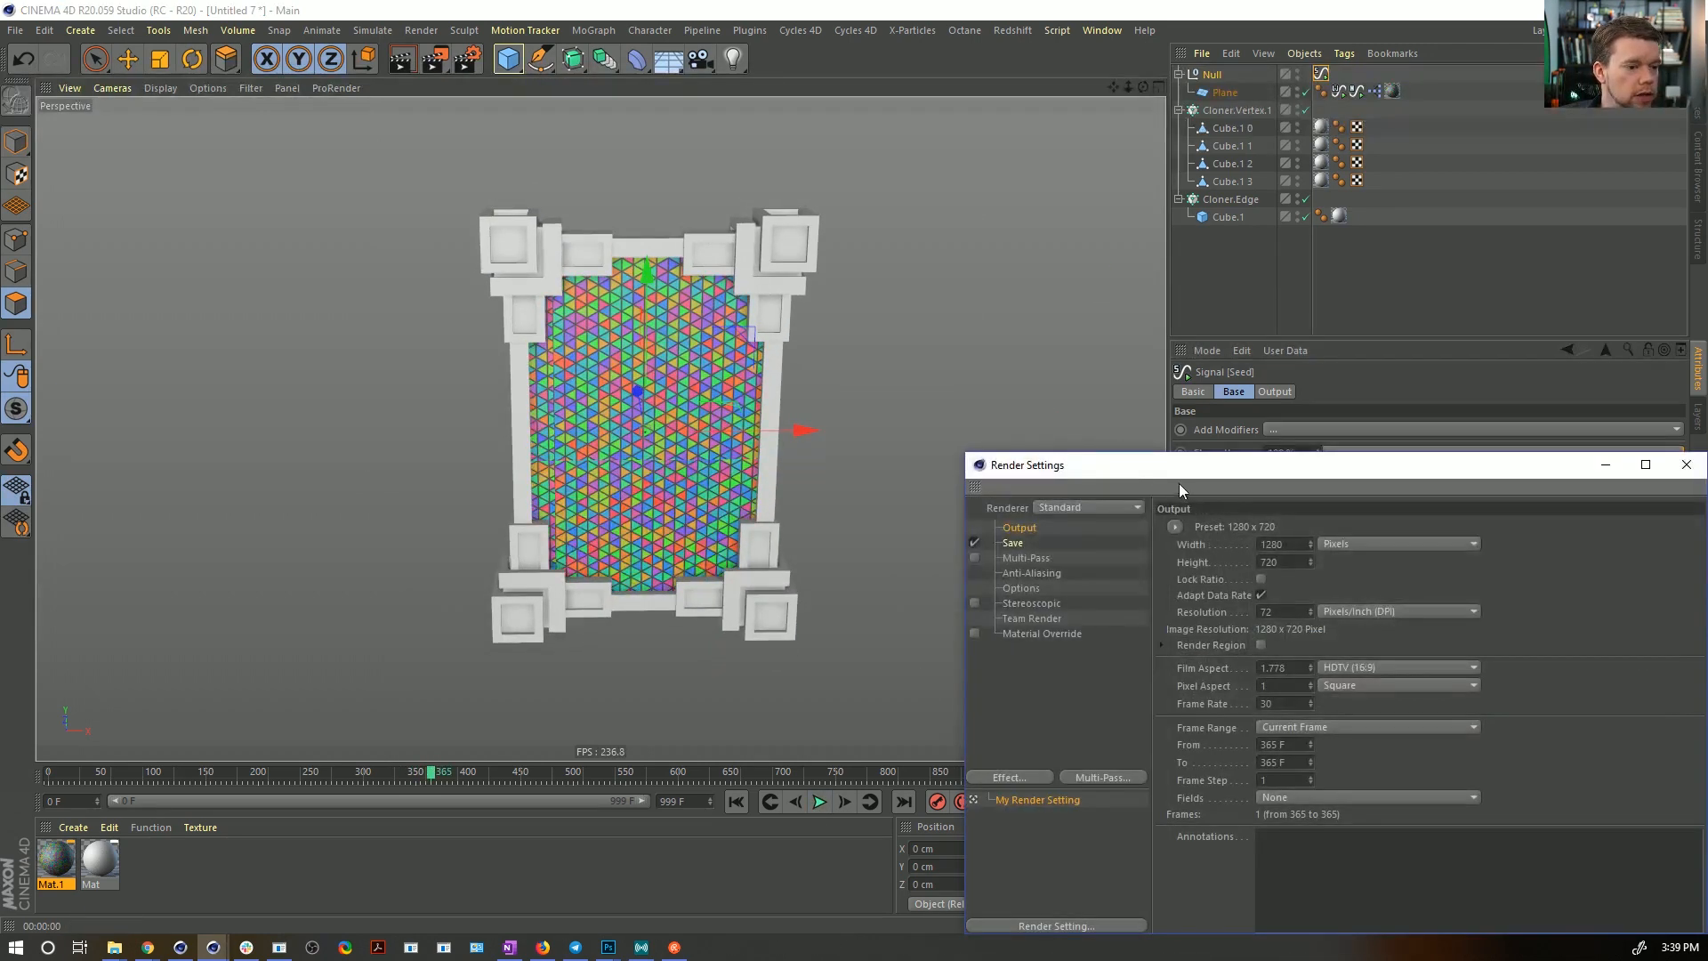
{"action": "left_click_drag", "start_coordinate": [1159, 465], "coordinate": [768, 254]}
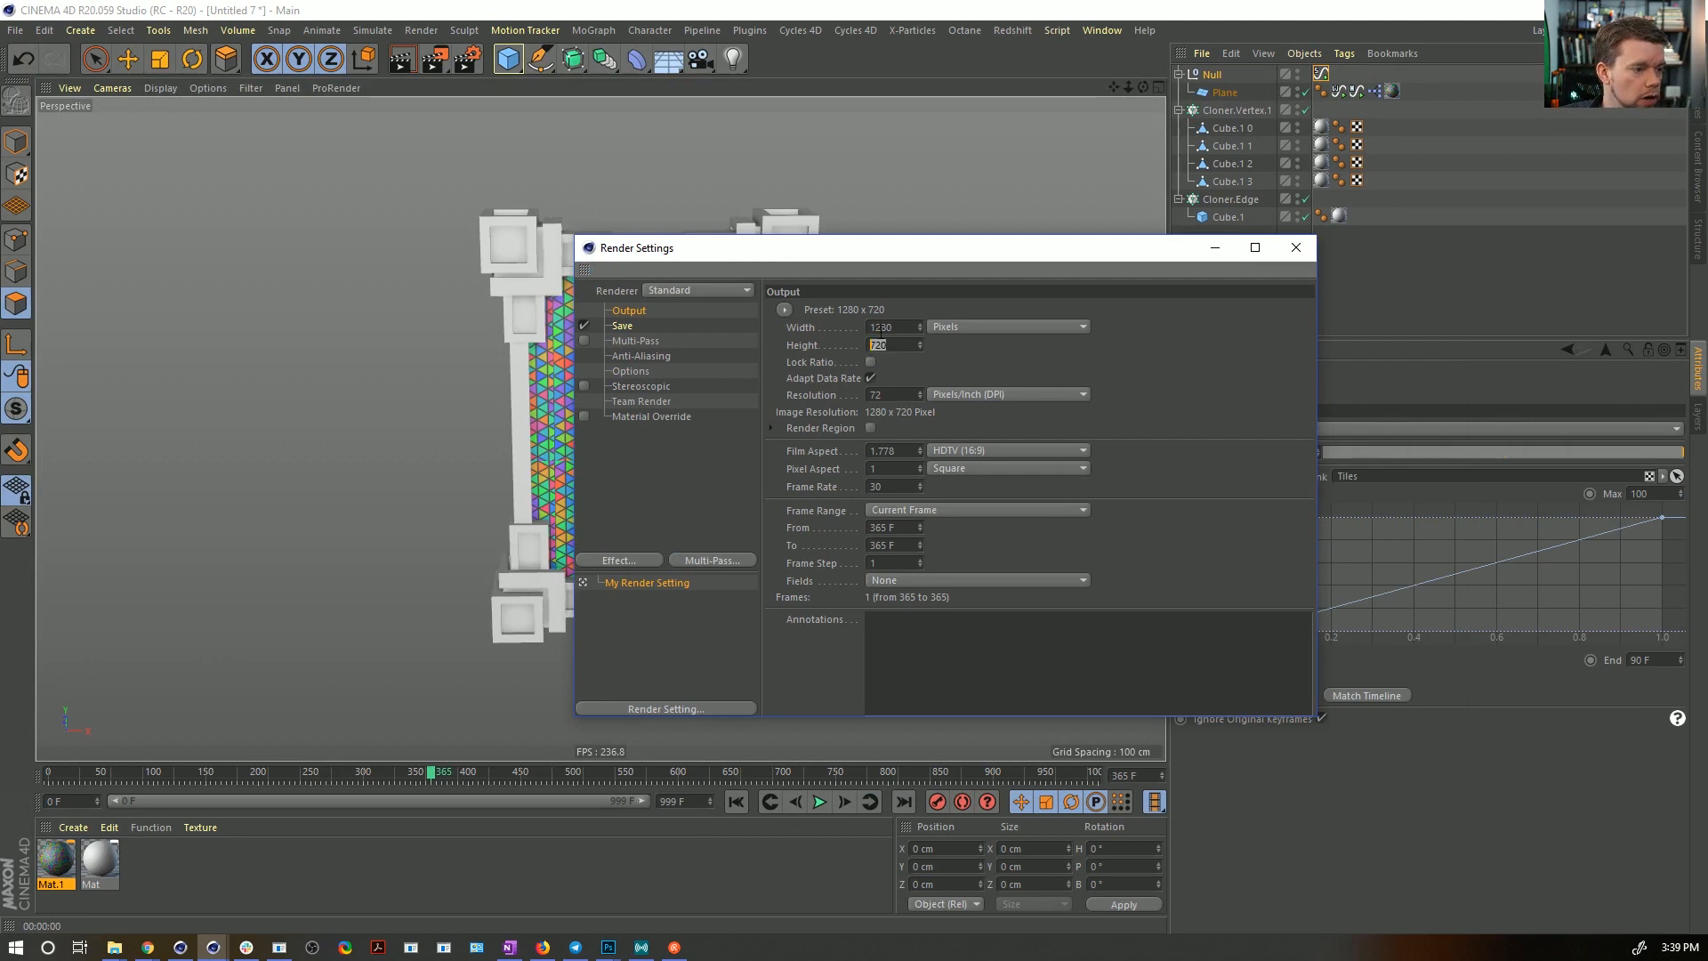
{"action": "double_click", "coordinate": [876, 328]}
{"action": "type", "text": "720"}
{"action": "key", "text": "Return"}
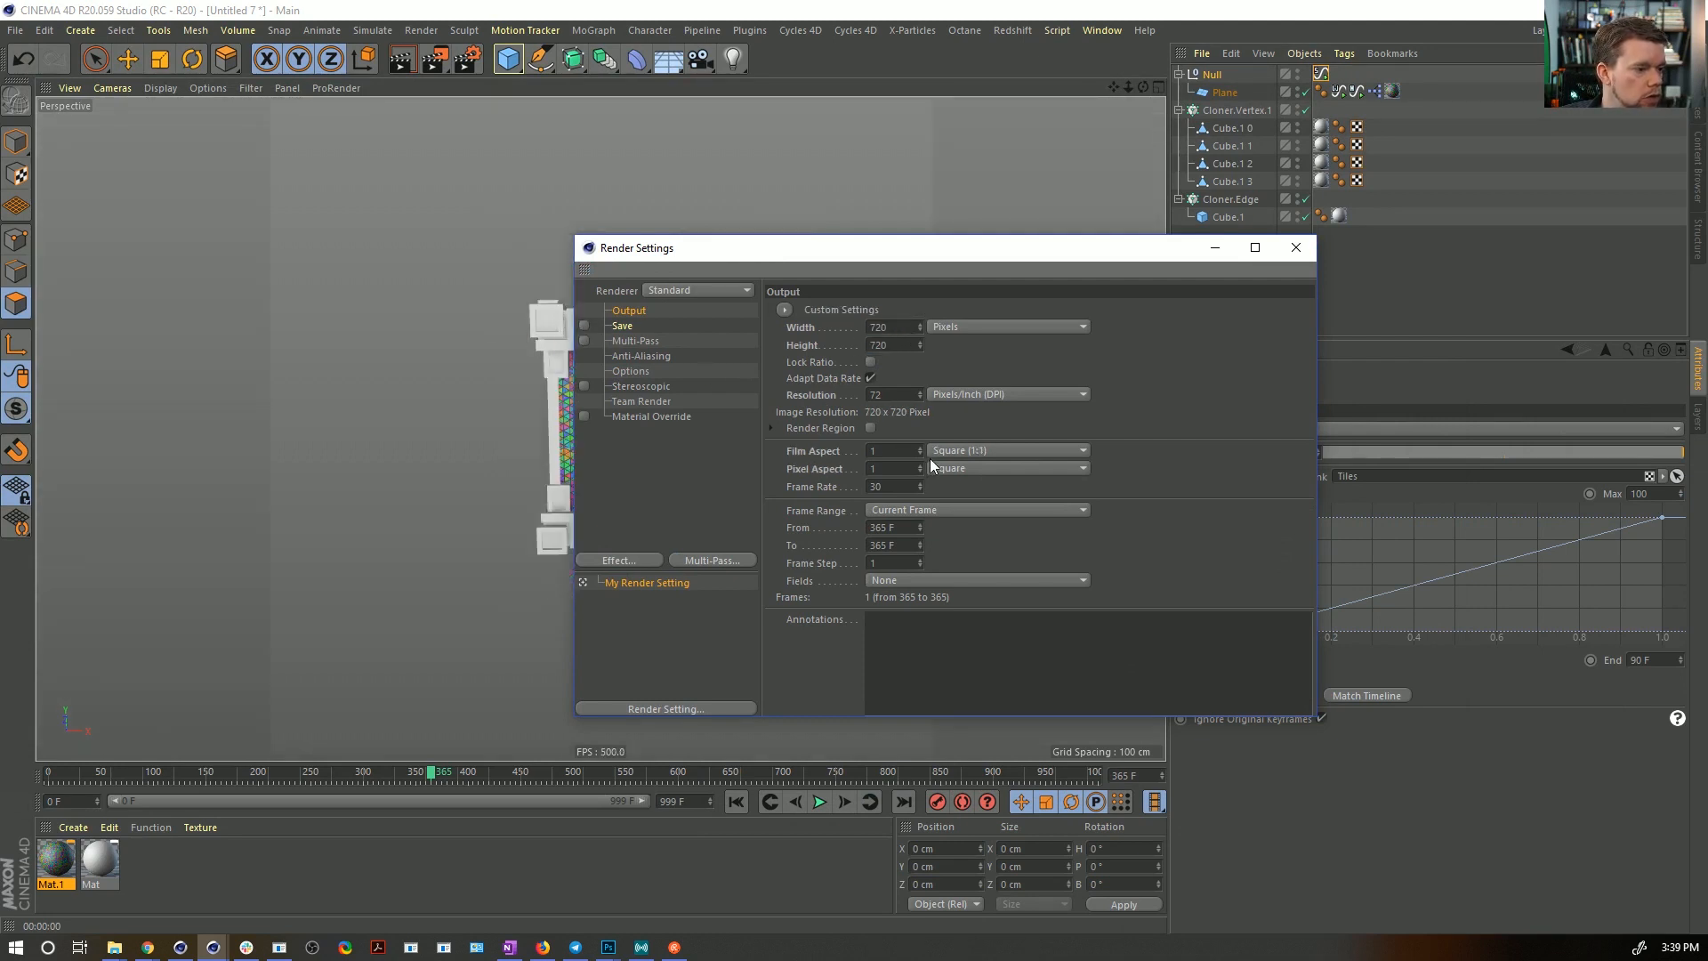
{"action": "left_click", "coordinate": [970, 510]}
{"action": "left_click", "coordinate": [934, 566]}
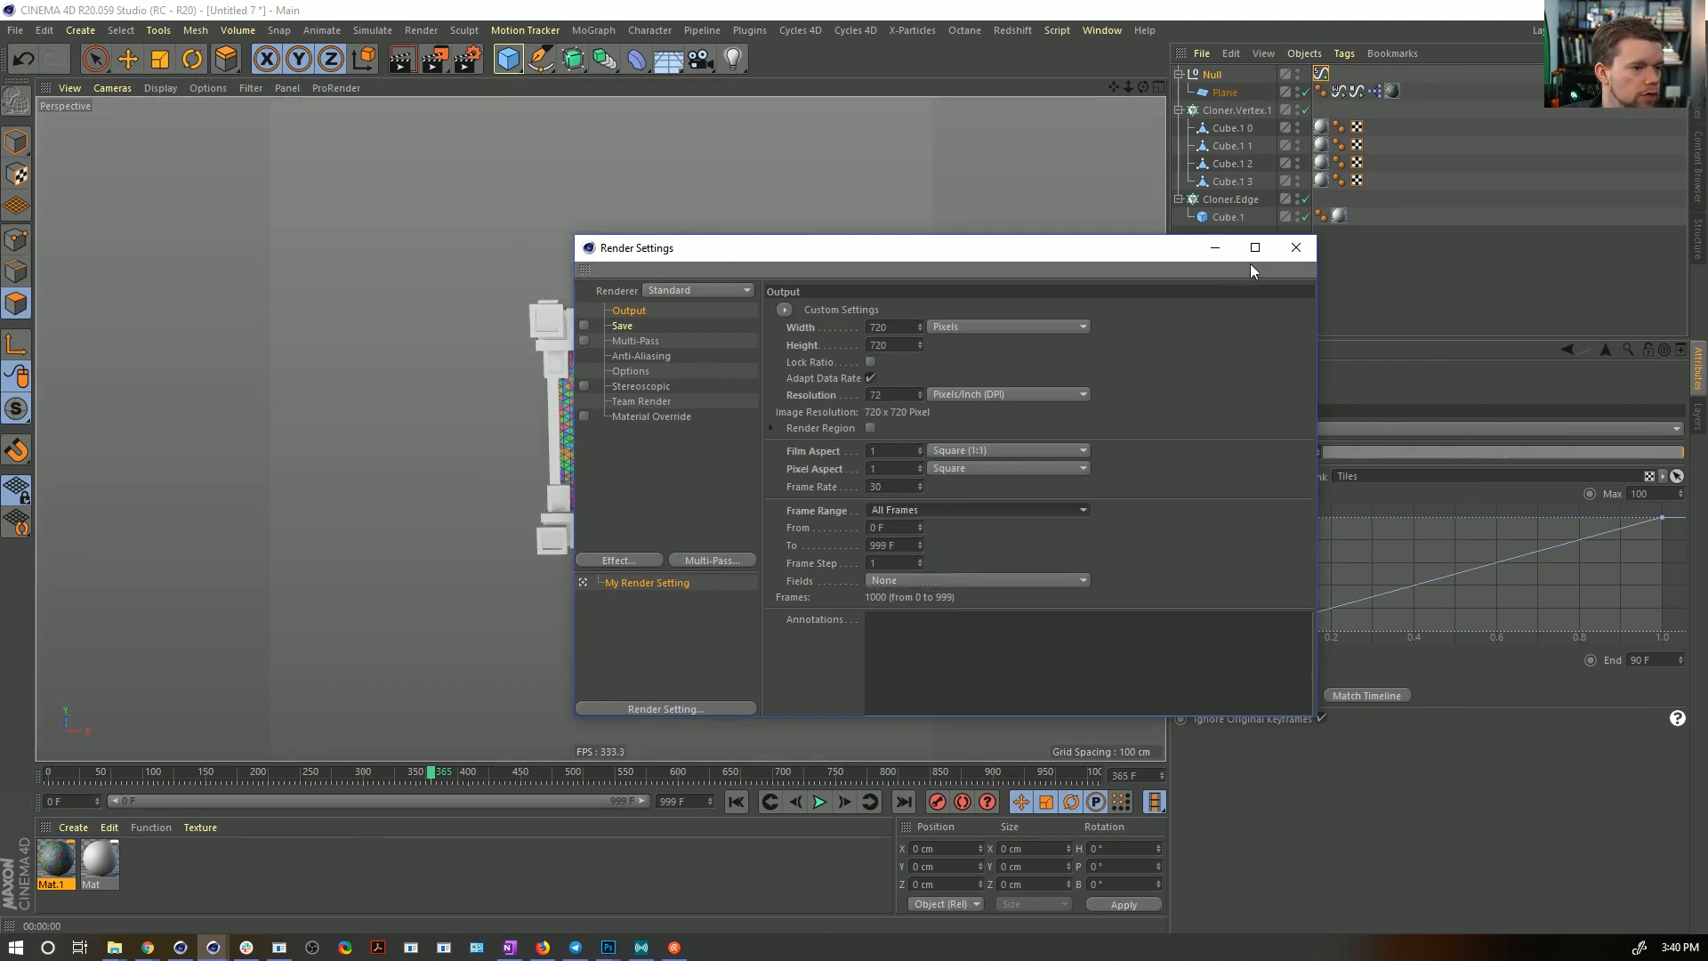
{"action": "left_click", "coordinate": [1295, 251]}
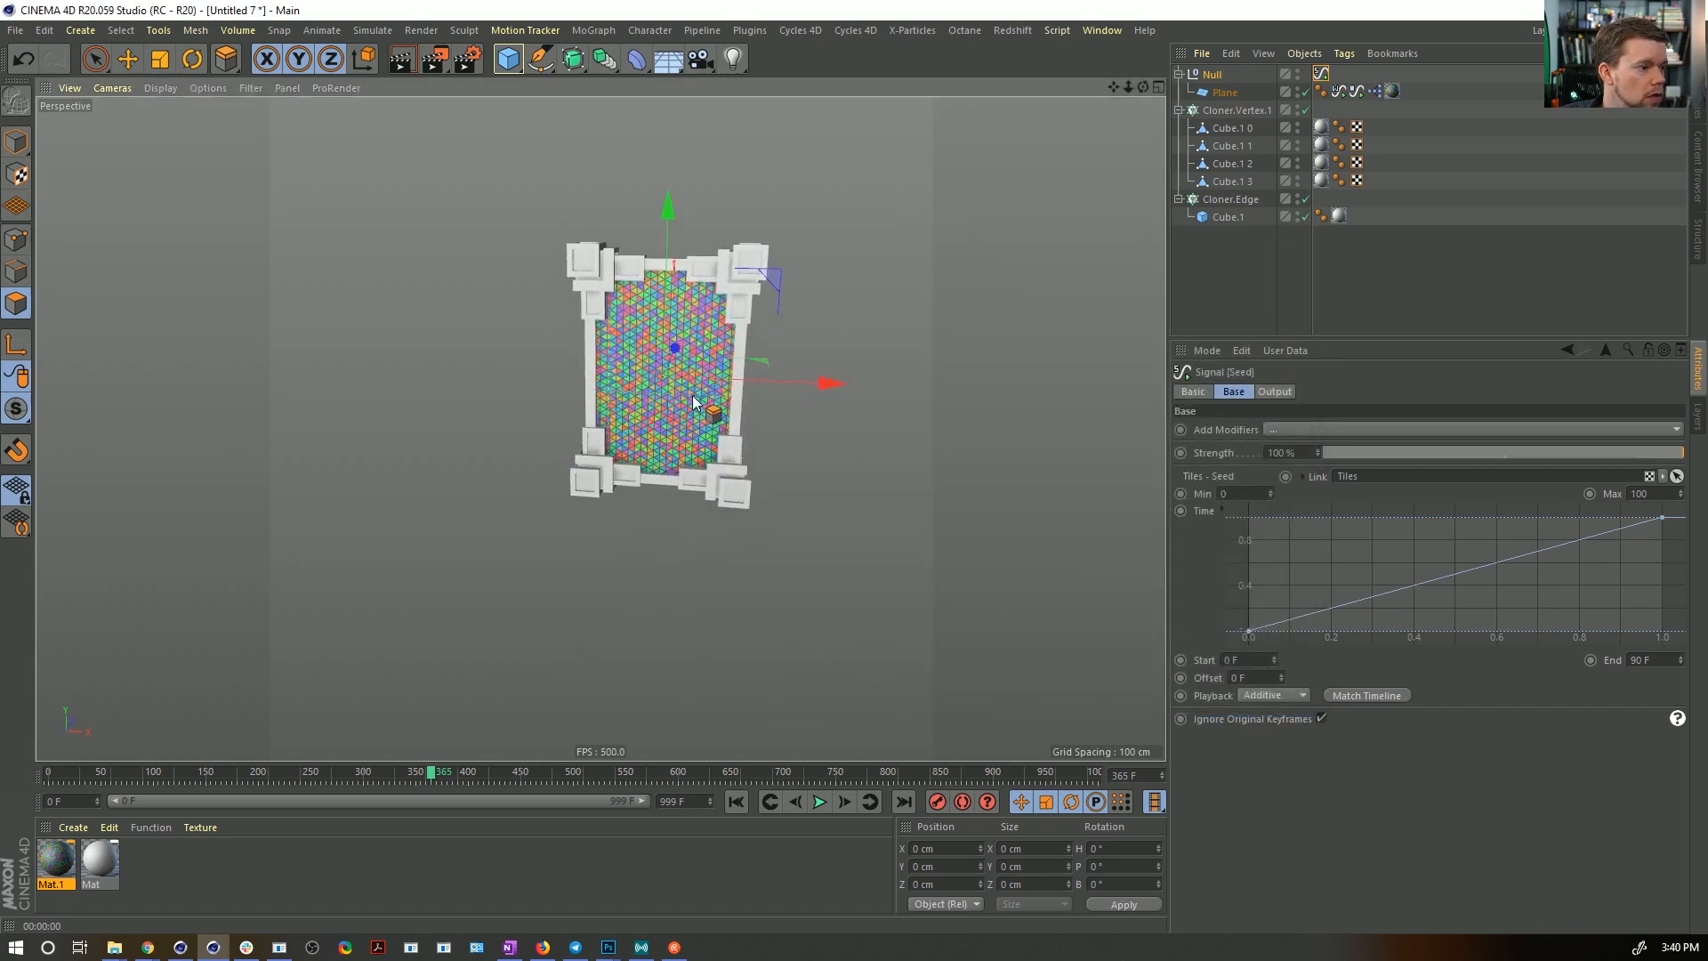
- Save the scene in the Episode5 SceneFiles folder as [2a]TechnoScreenAdapting.c4d
{"action": "key", "text": "ctrl+s"}
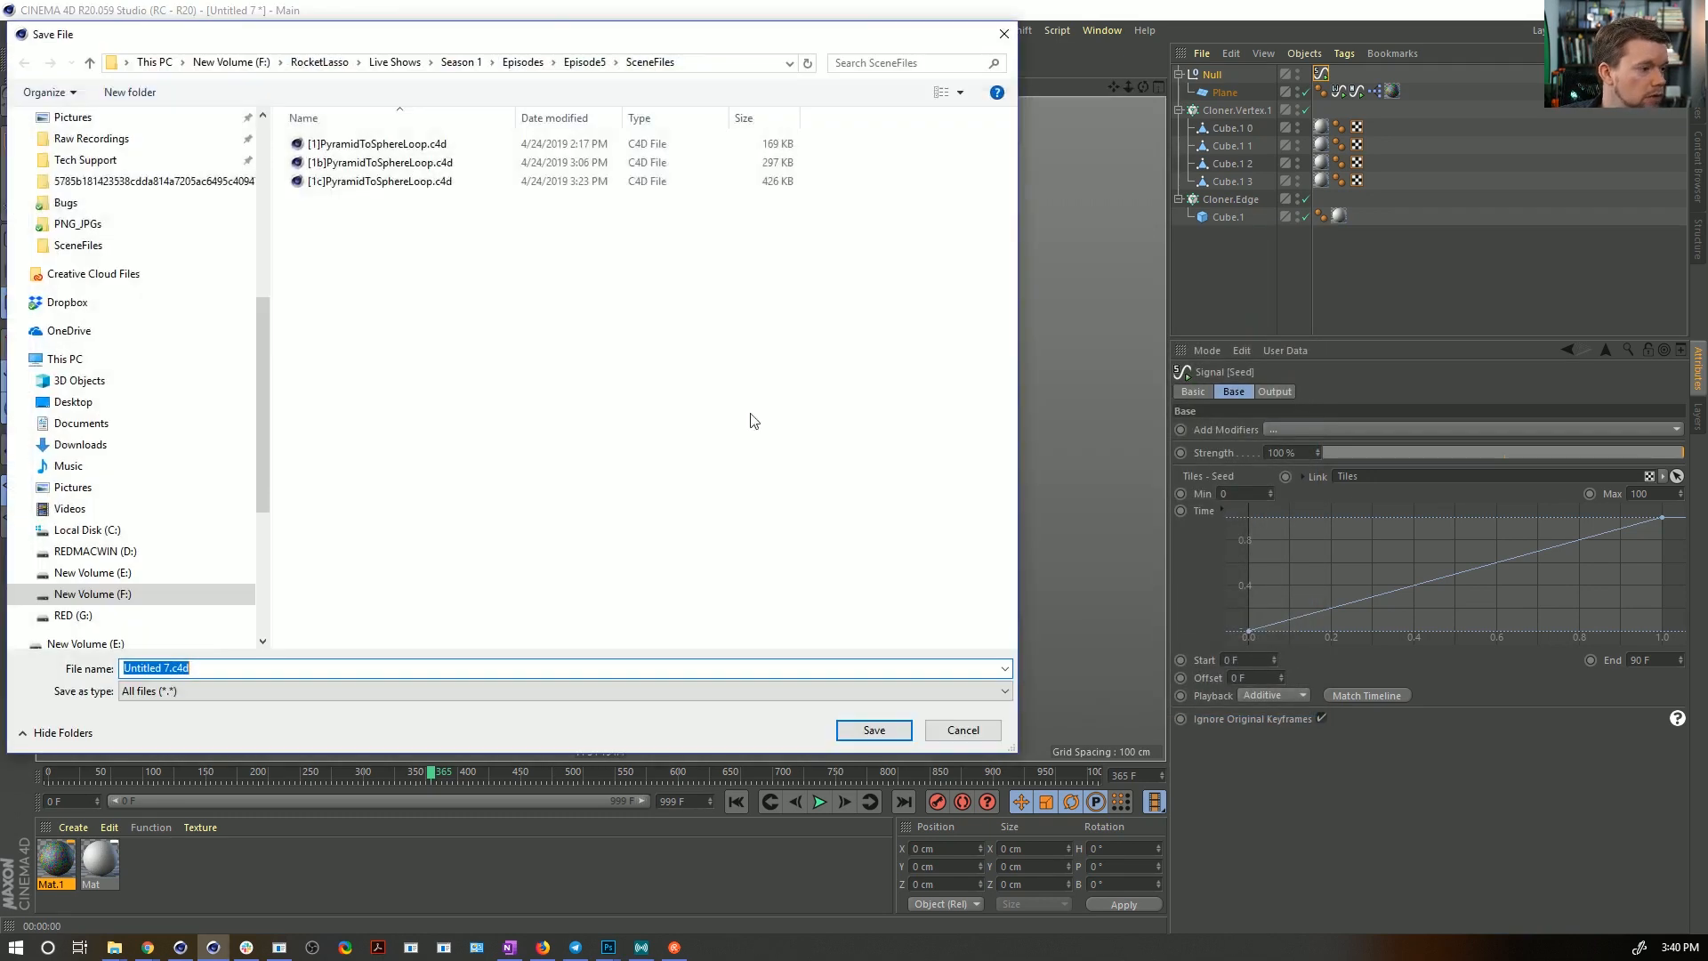
{"action": "left_click", "coordinate": [335, 182]}
{"action": "left_click", "coordinate": [148, 663]}
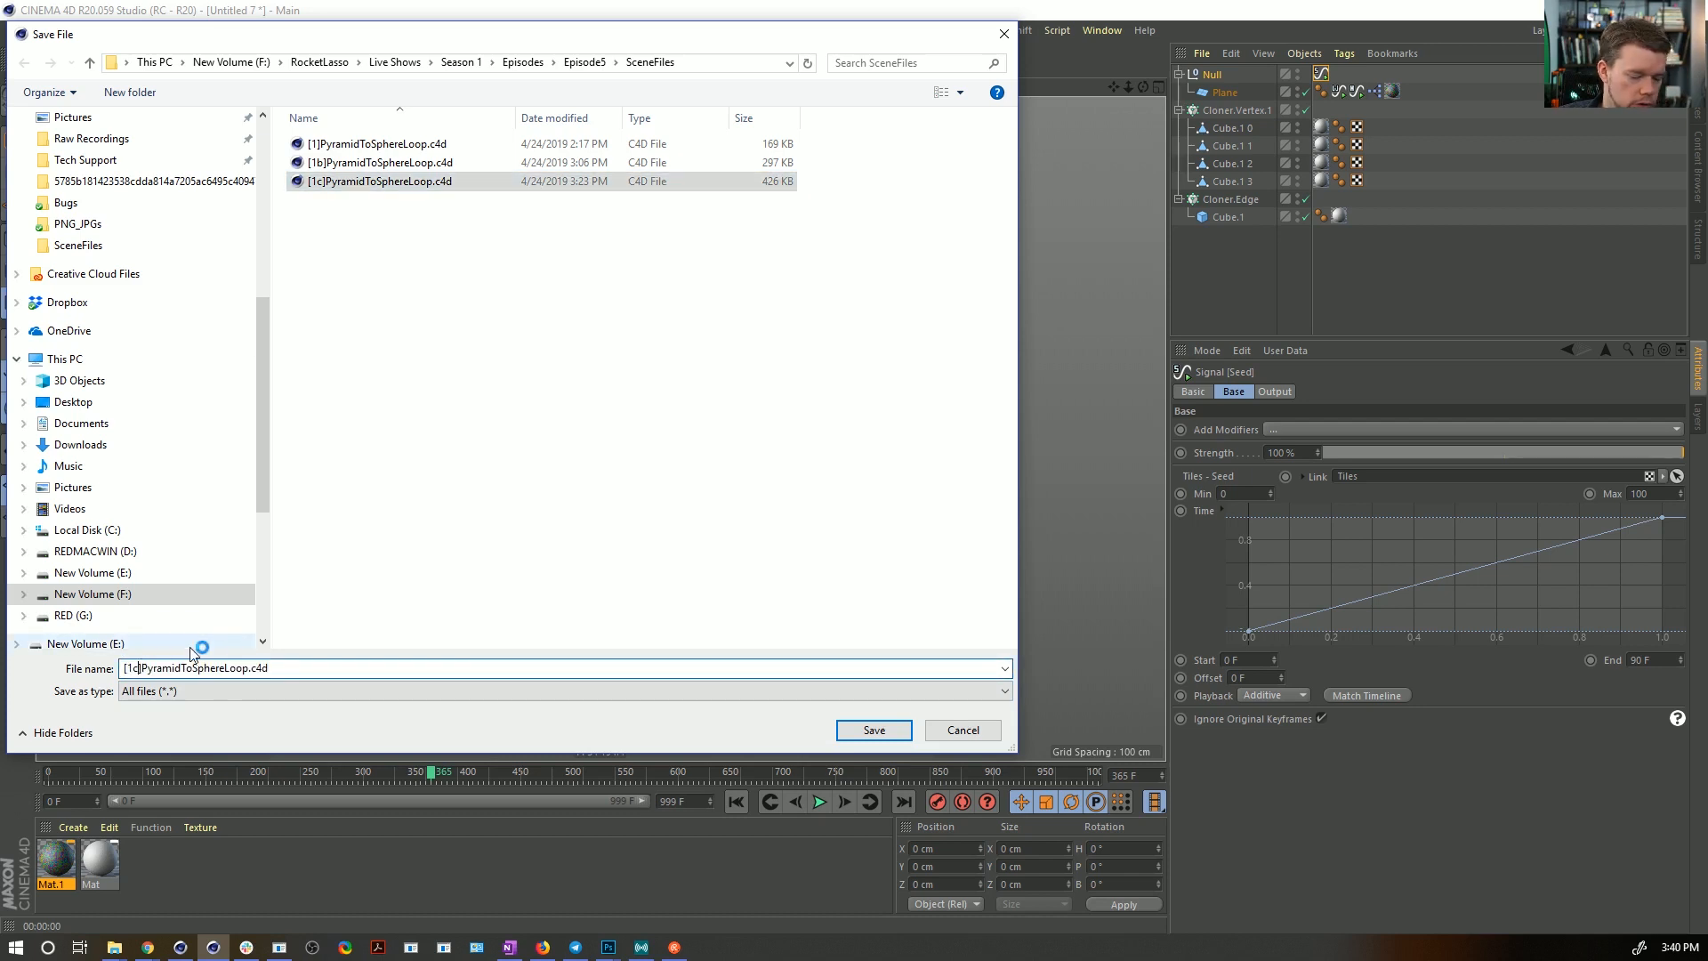
{"action": "key", "text": "BackSpace"}
{"action": "key", "text": "BackSpace"}
{"action": "type", "text": "2a"}
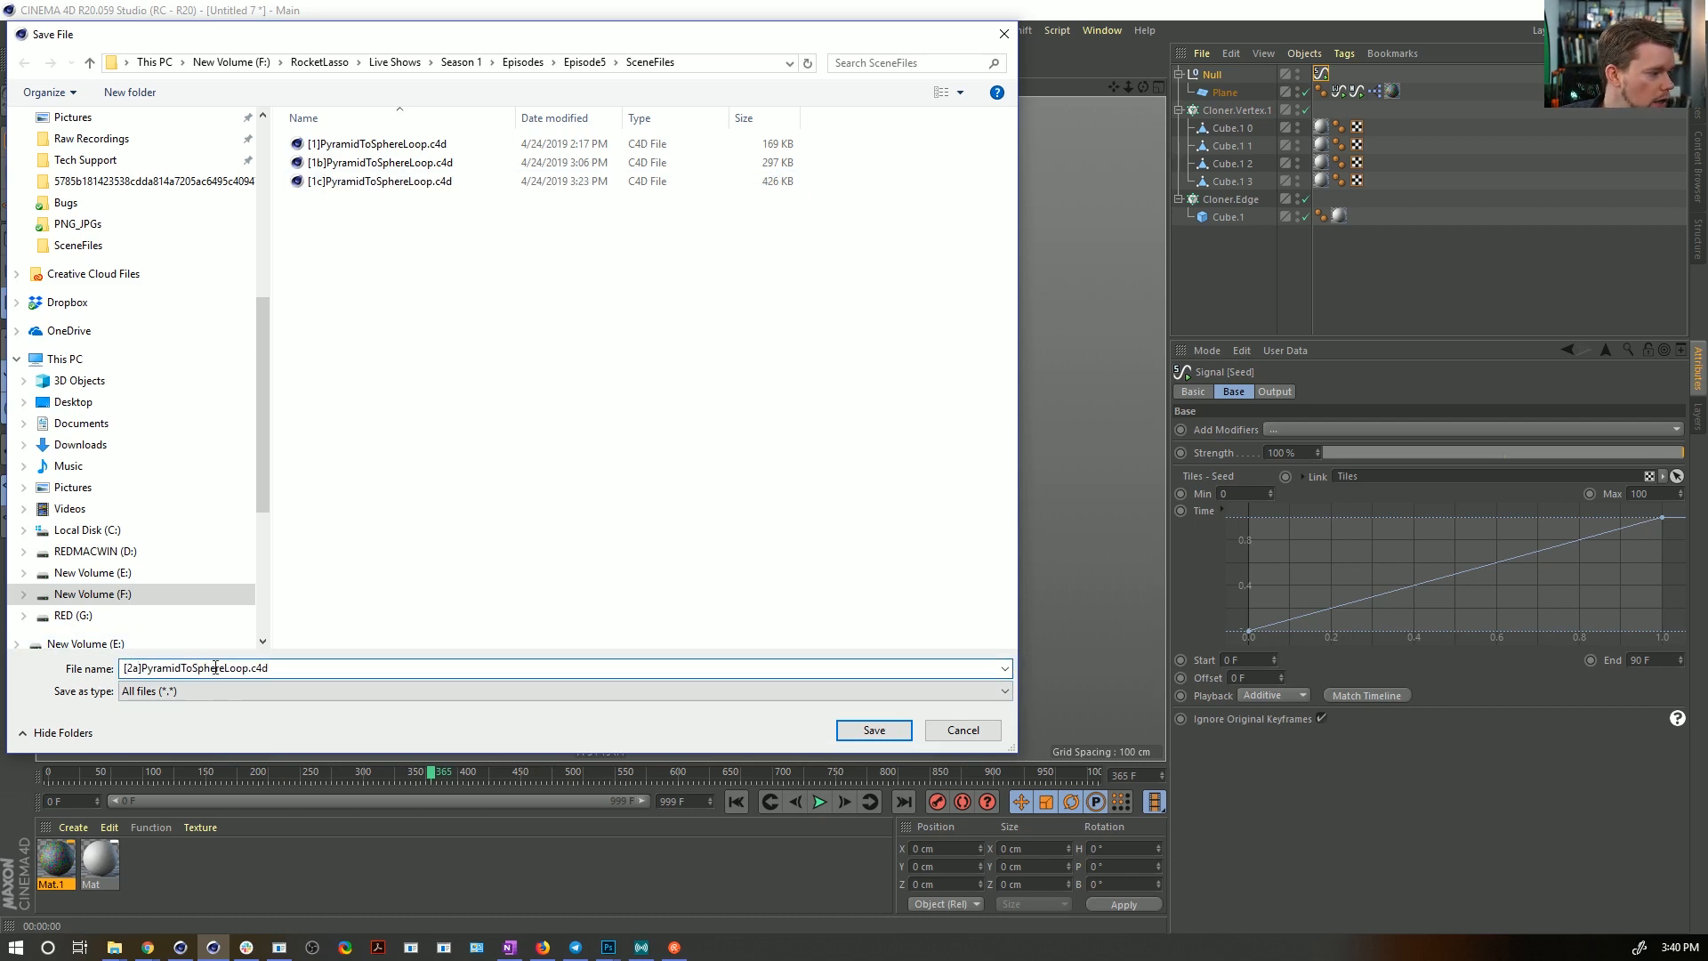
{"action": "double_click", "coordinate": [254, 668]}
{"action": "left_click", "coordinate": [253, 673]}
{"action": "left_click_drag", "start_coordinate": [249, 667], "coordinate": [160, 667]}
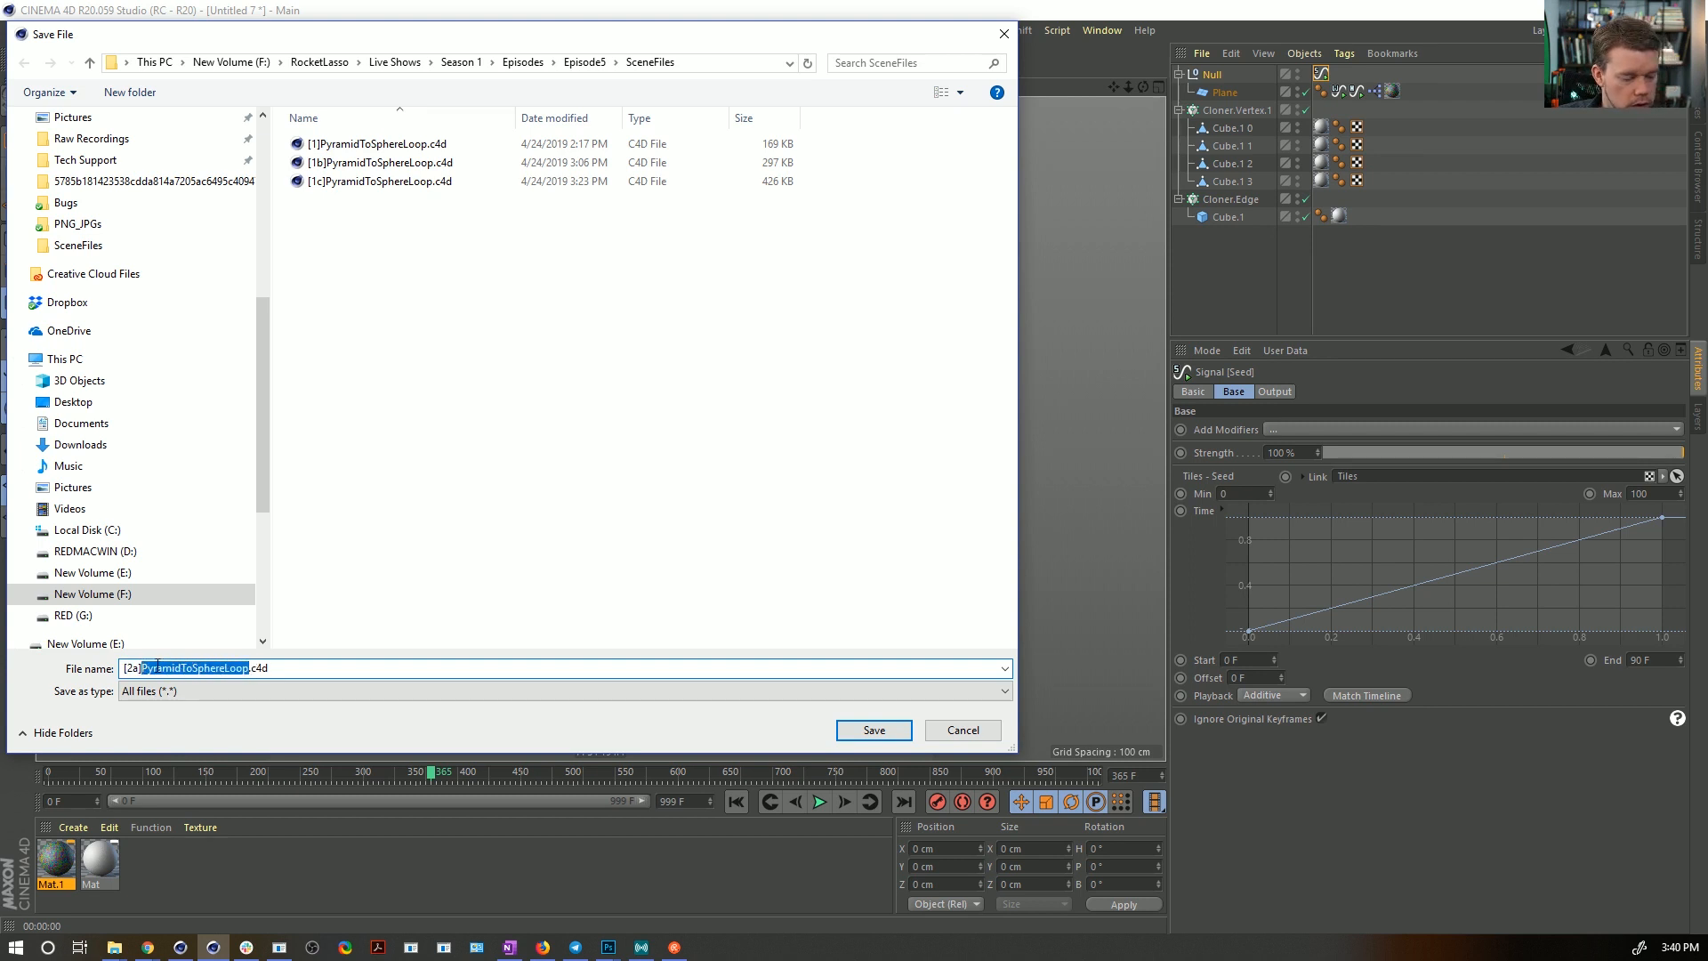
{"action": "type", "text": "TechnoScreenAdapting"}
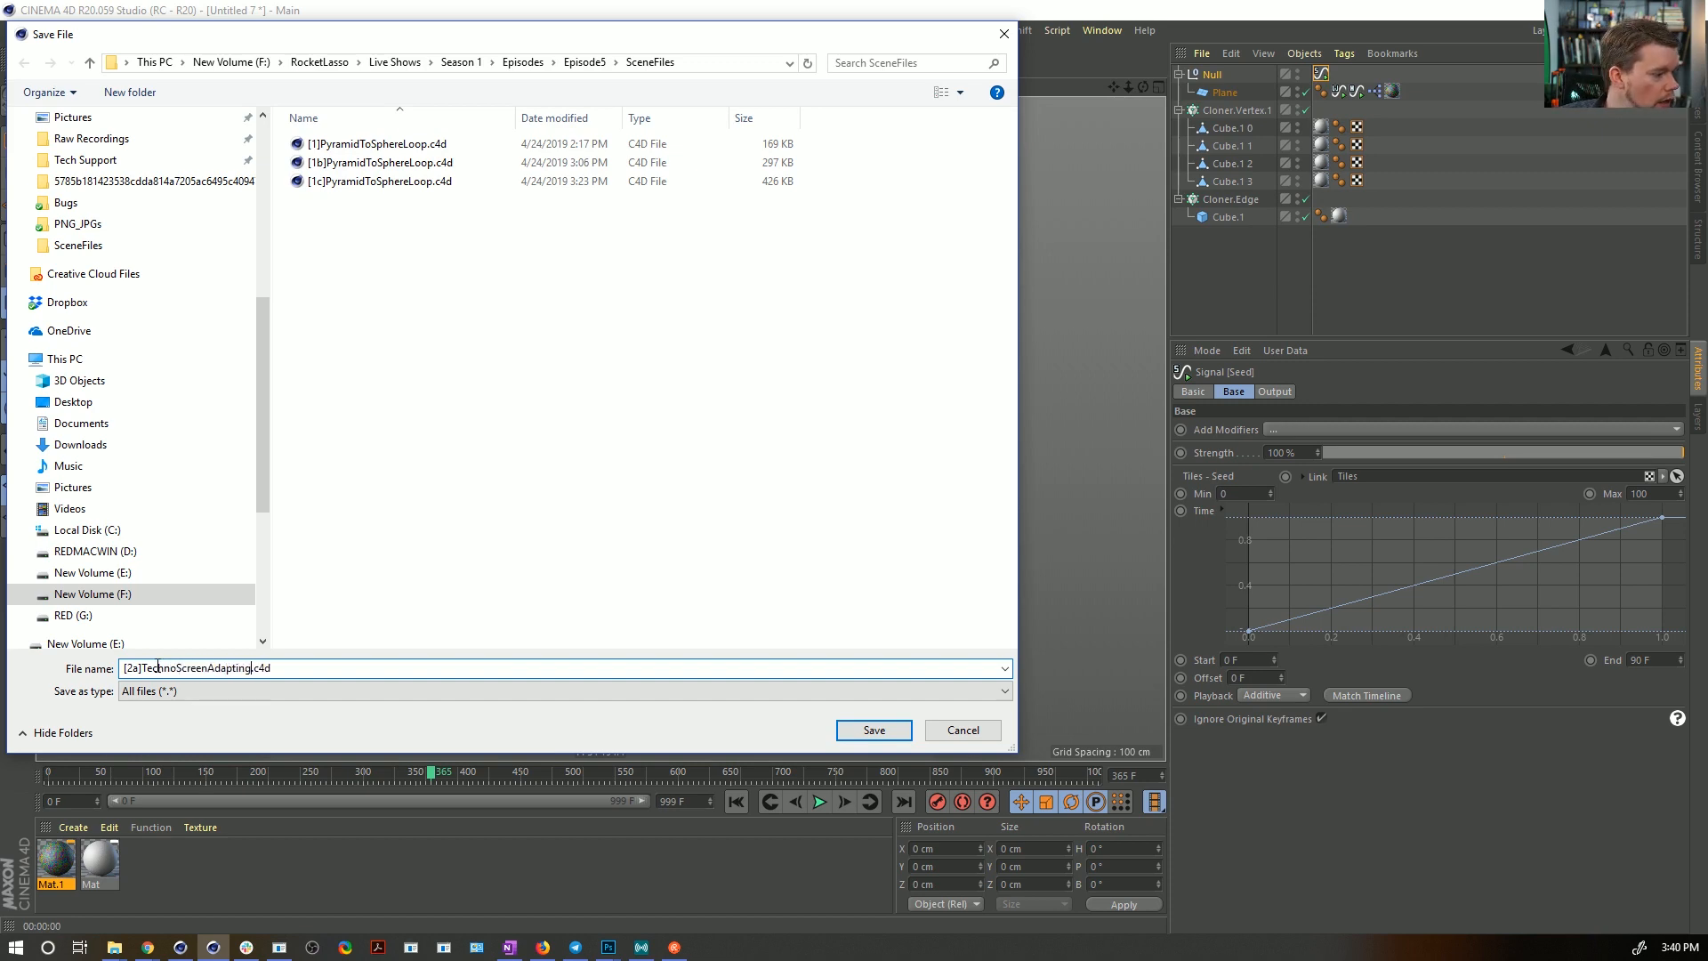
{"action": "key", "text": "Return"}
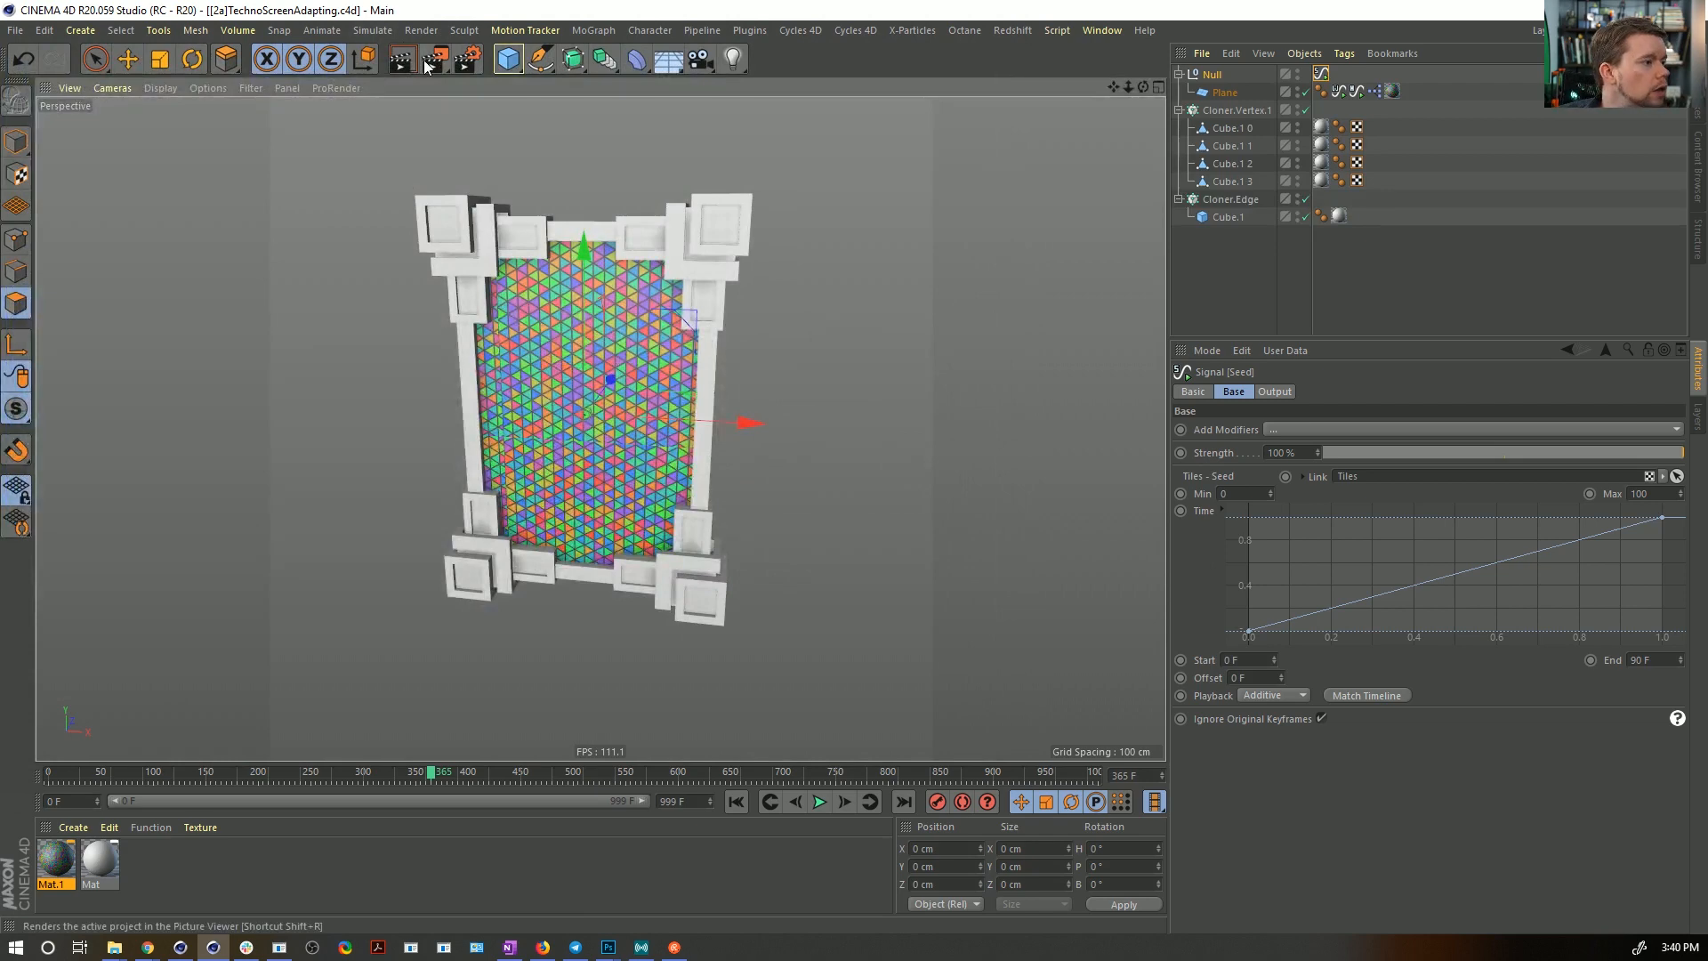
- Render the animation to the Picture Viewer, play back the rendered frames and close the viewer
{"action": "left_click", "coordinate": [427, 66]}
{"action": "left_click", "coordinate": [898, 533]}
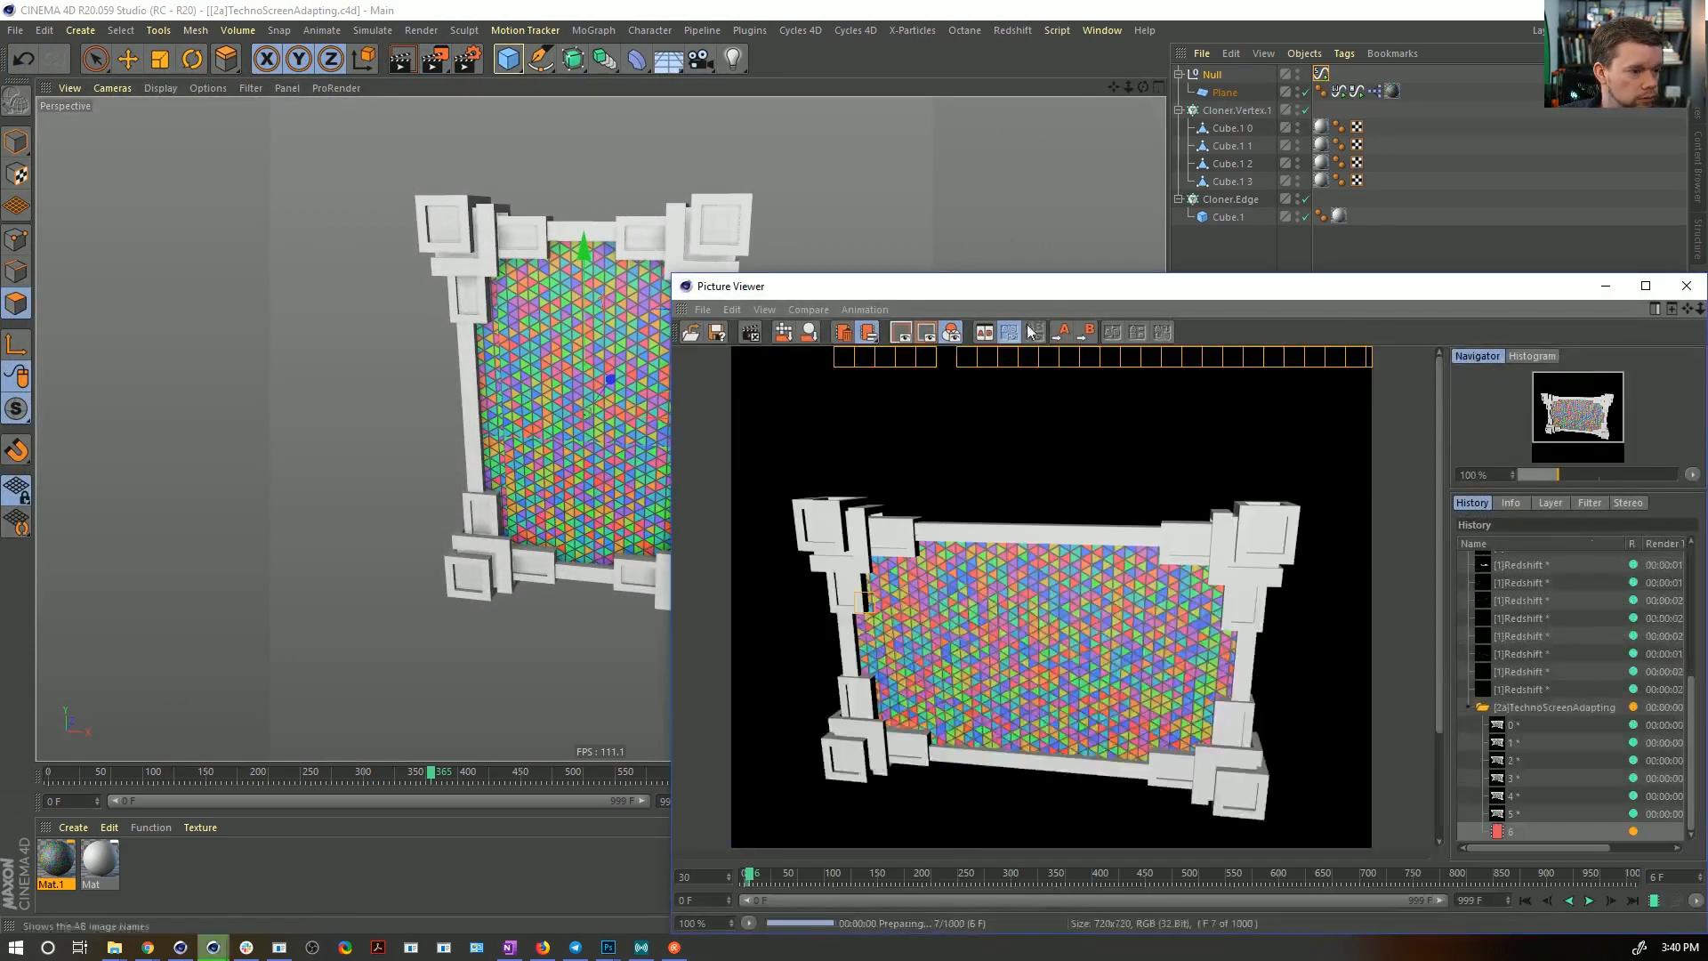
{"action": "left_click_drag", "start_coordinate": [1037, 286], "coordinate": [773, 152]}
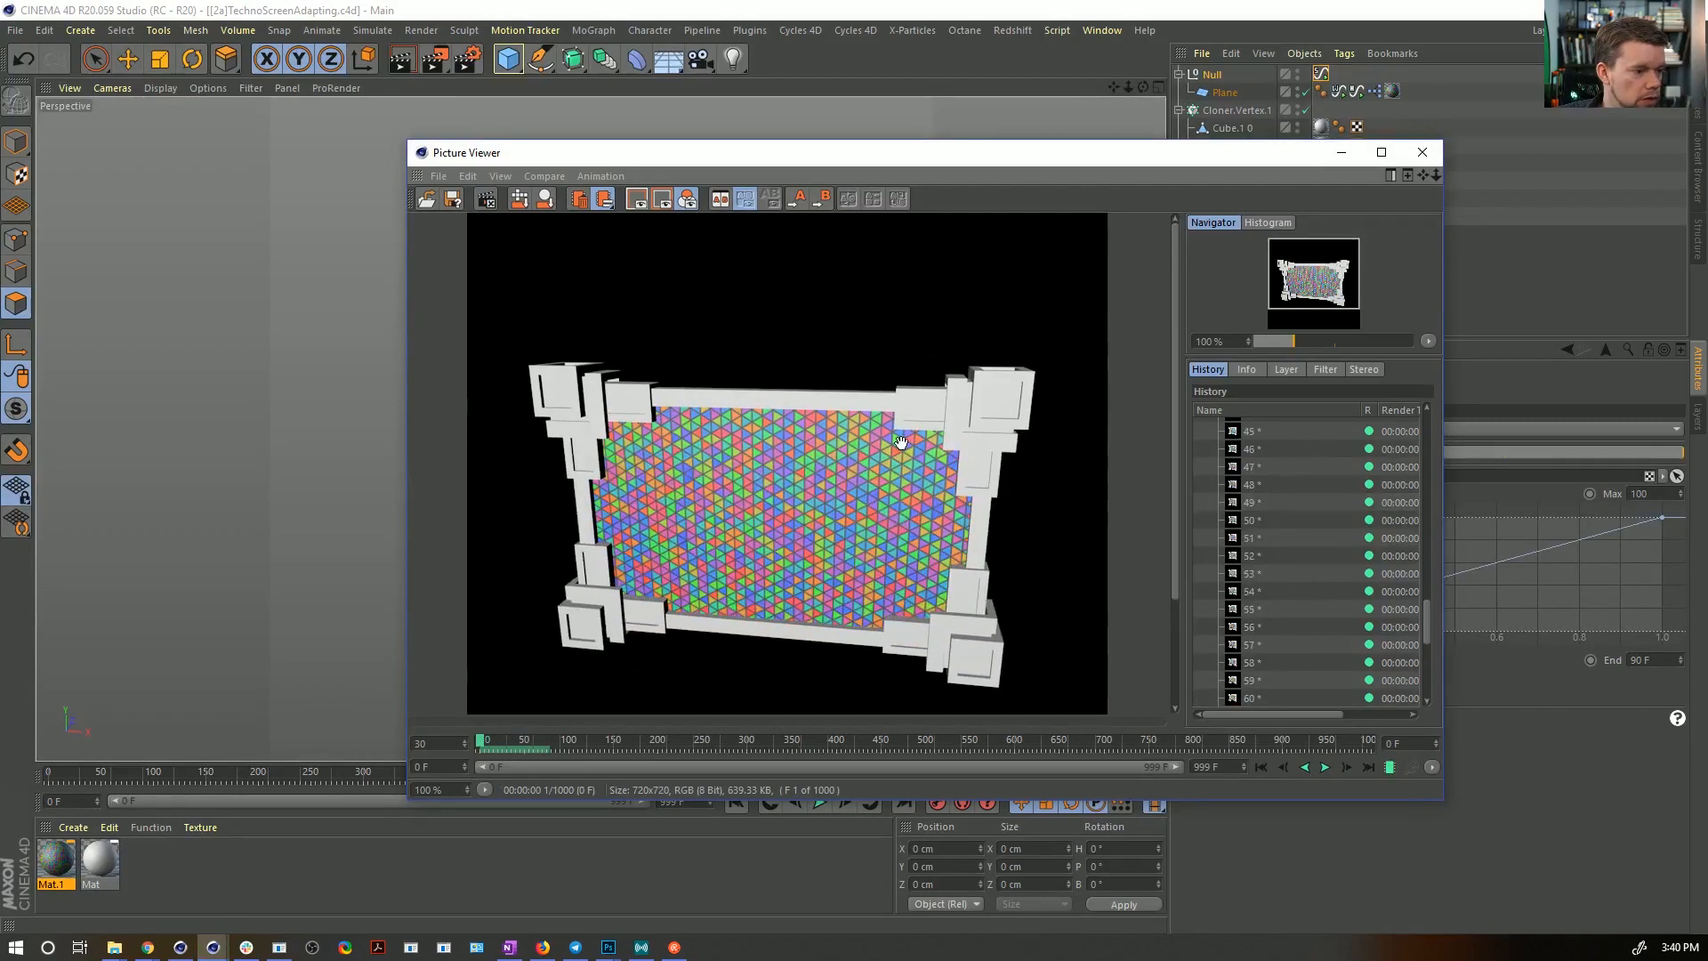
{"action": "left_click", "coordinate": [1324, 766]}
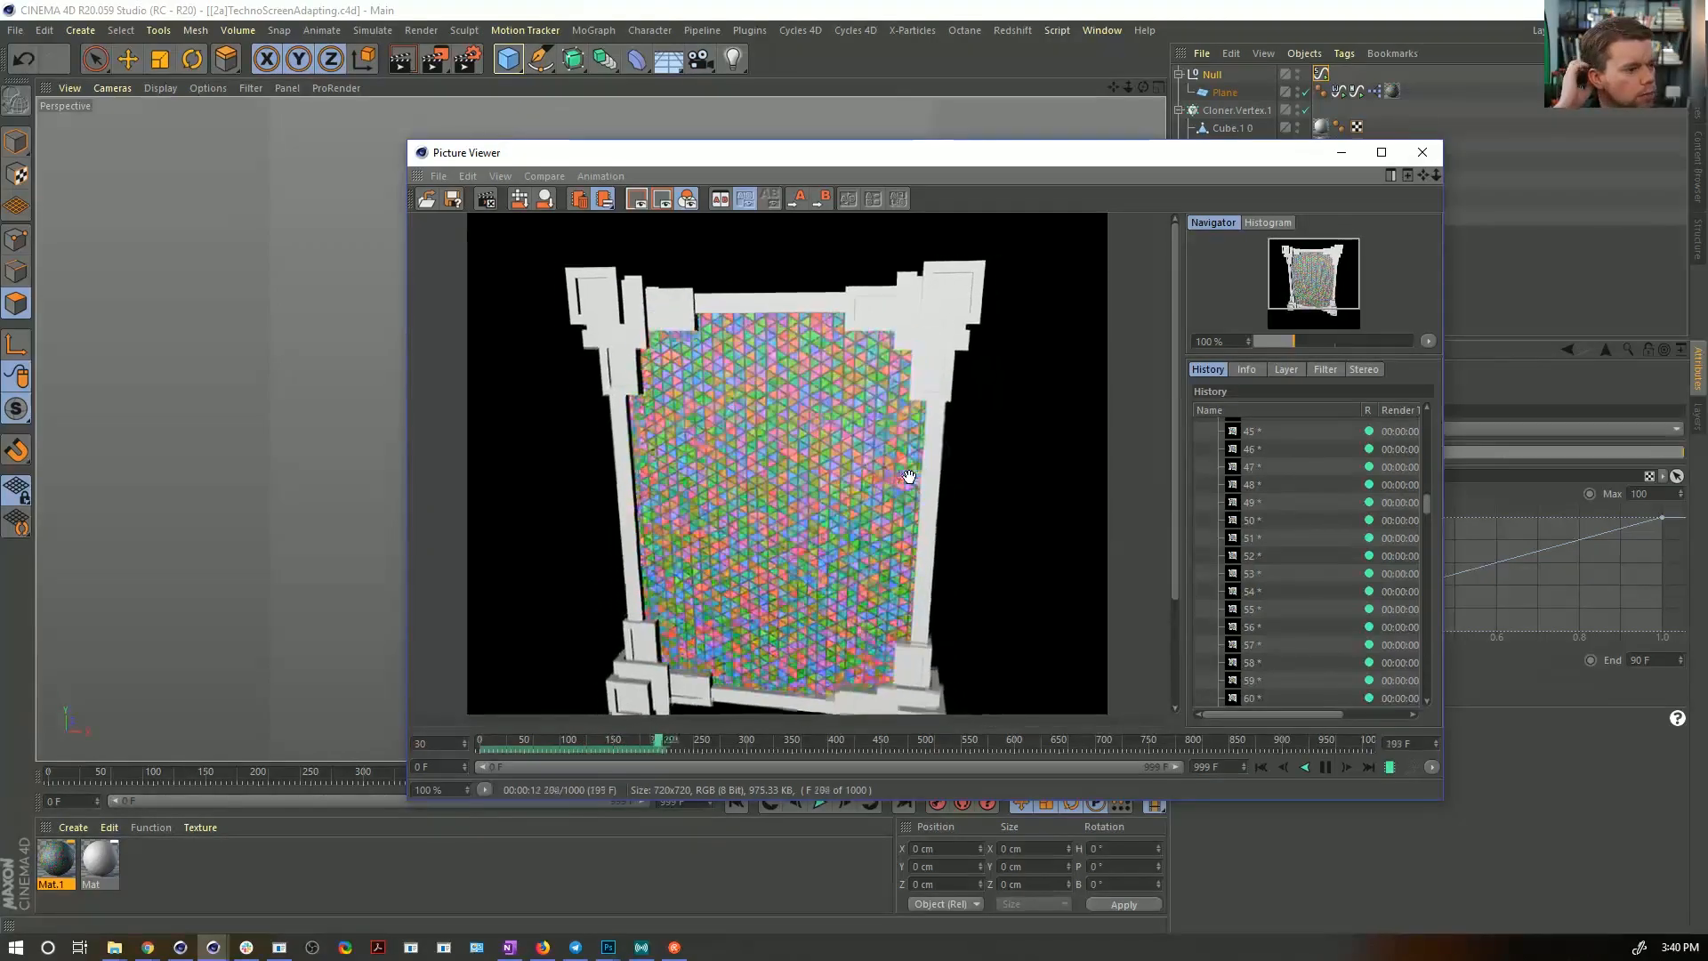
{"action": "left_click", "coordinate": [1420, 158]}
{"action": "left_click", "coordinate": [890, 539]}
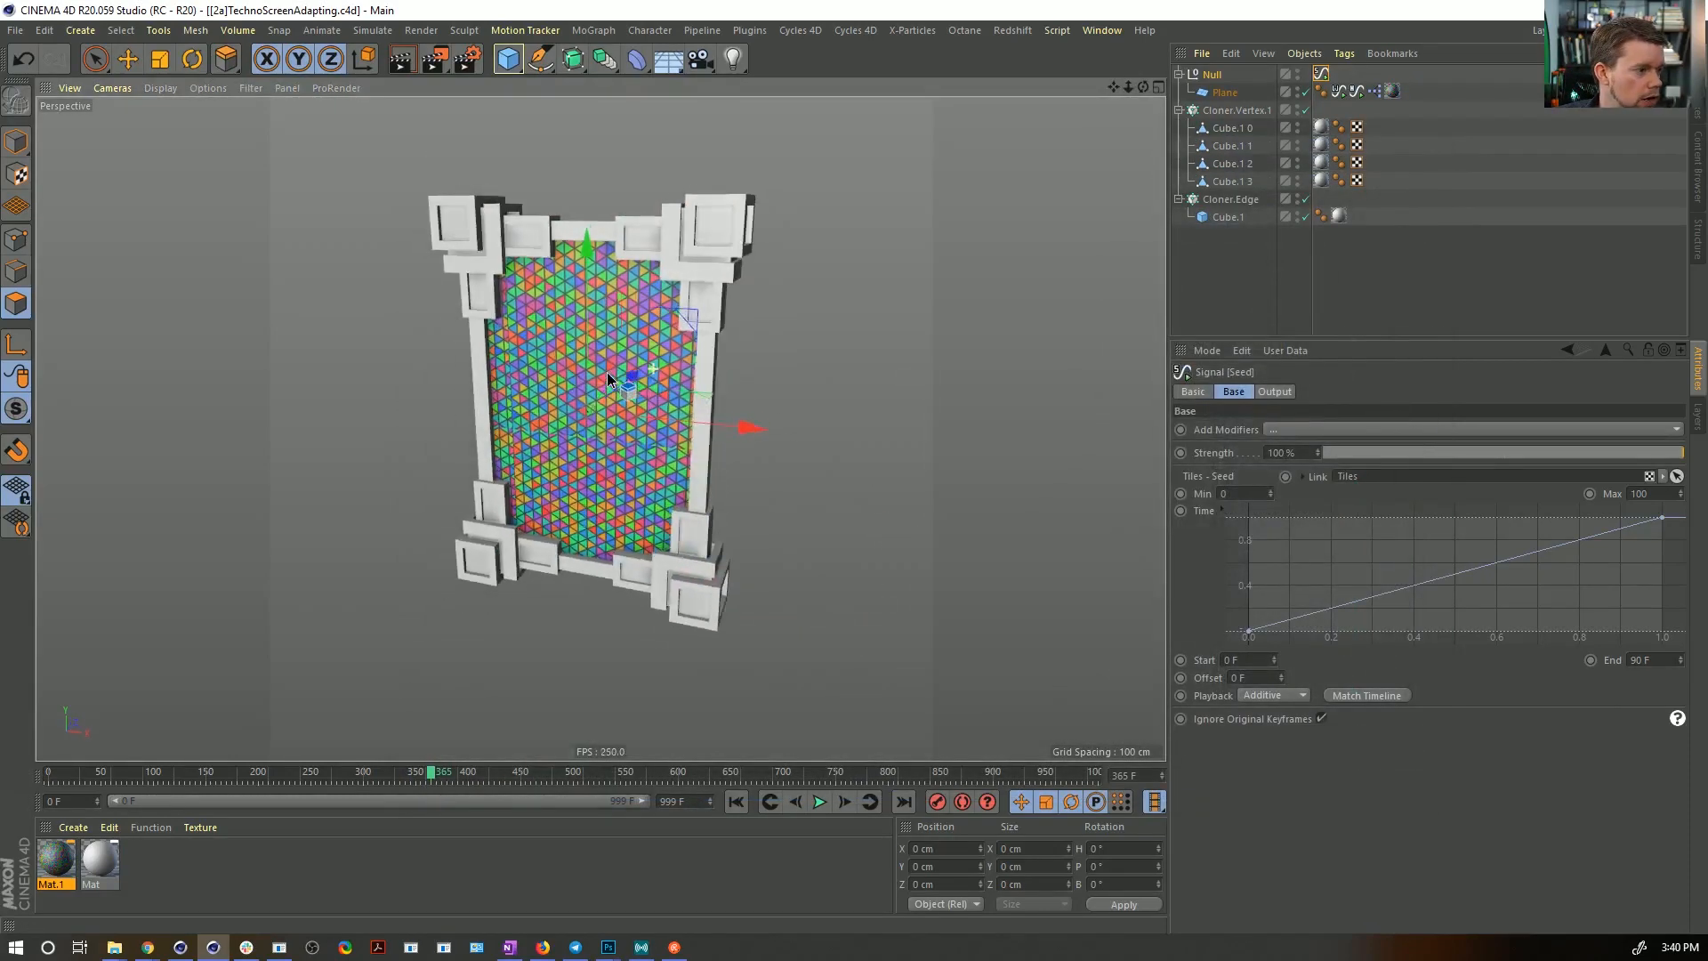
- Examine the framed panel from several angles, view the shipping container reference animation in the browser, and return to Cinema 4D
{"action": "left_click_drag", "start_coordinate": [606, 374], "coordinate": [648, 382], "text": "alt"}
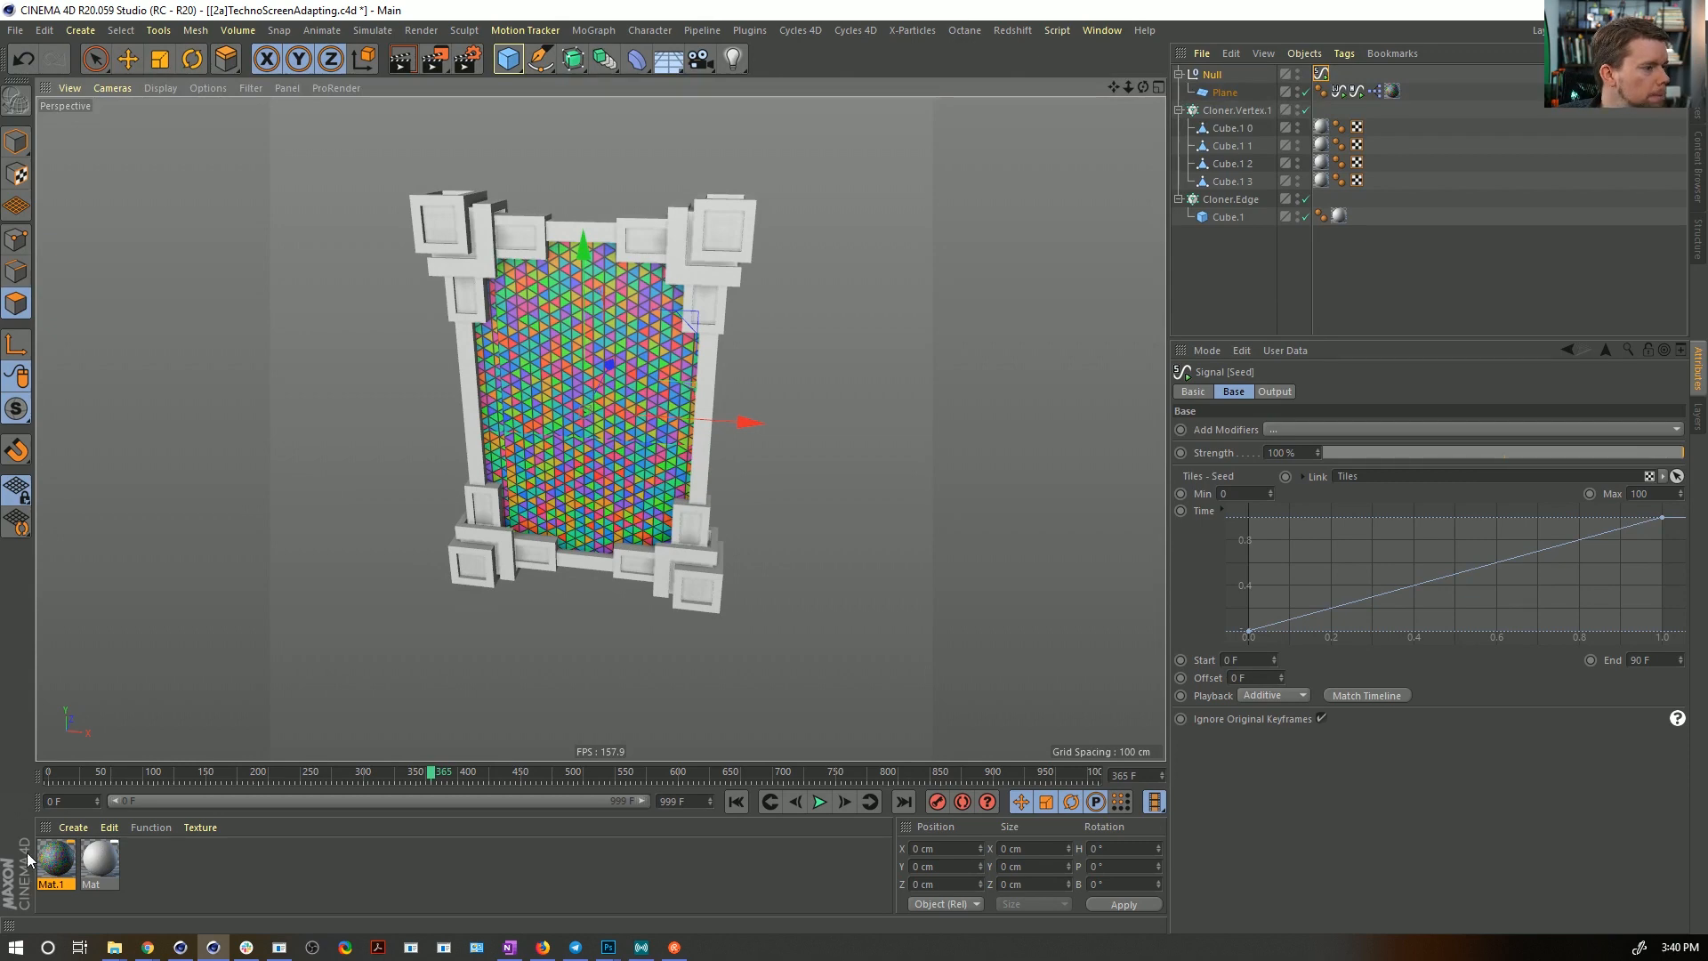
{"action": "left_click_drag", "start_coordinate": [663, 275], "coordinate": [644, 372], "text": "alt"}
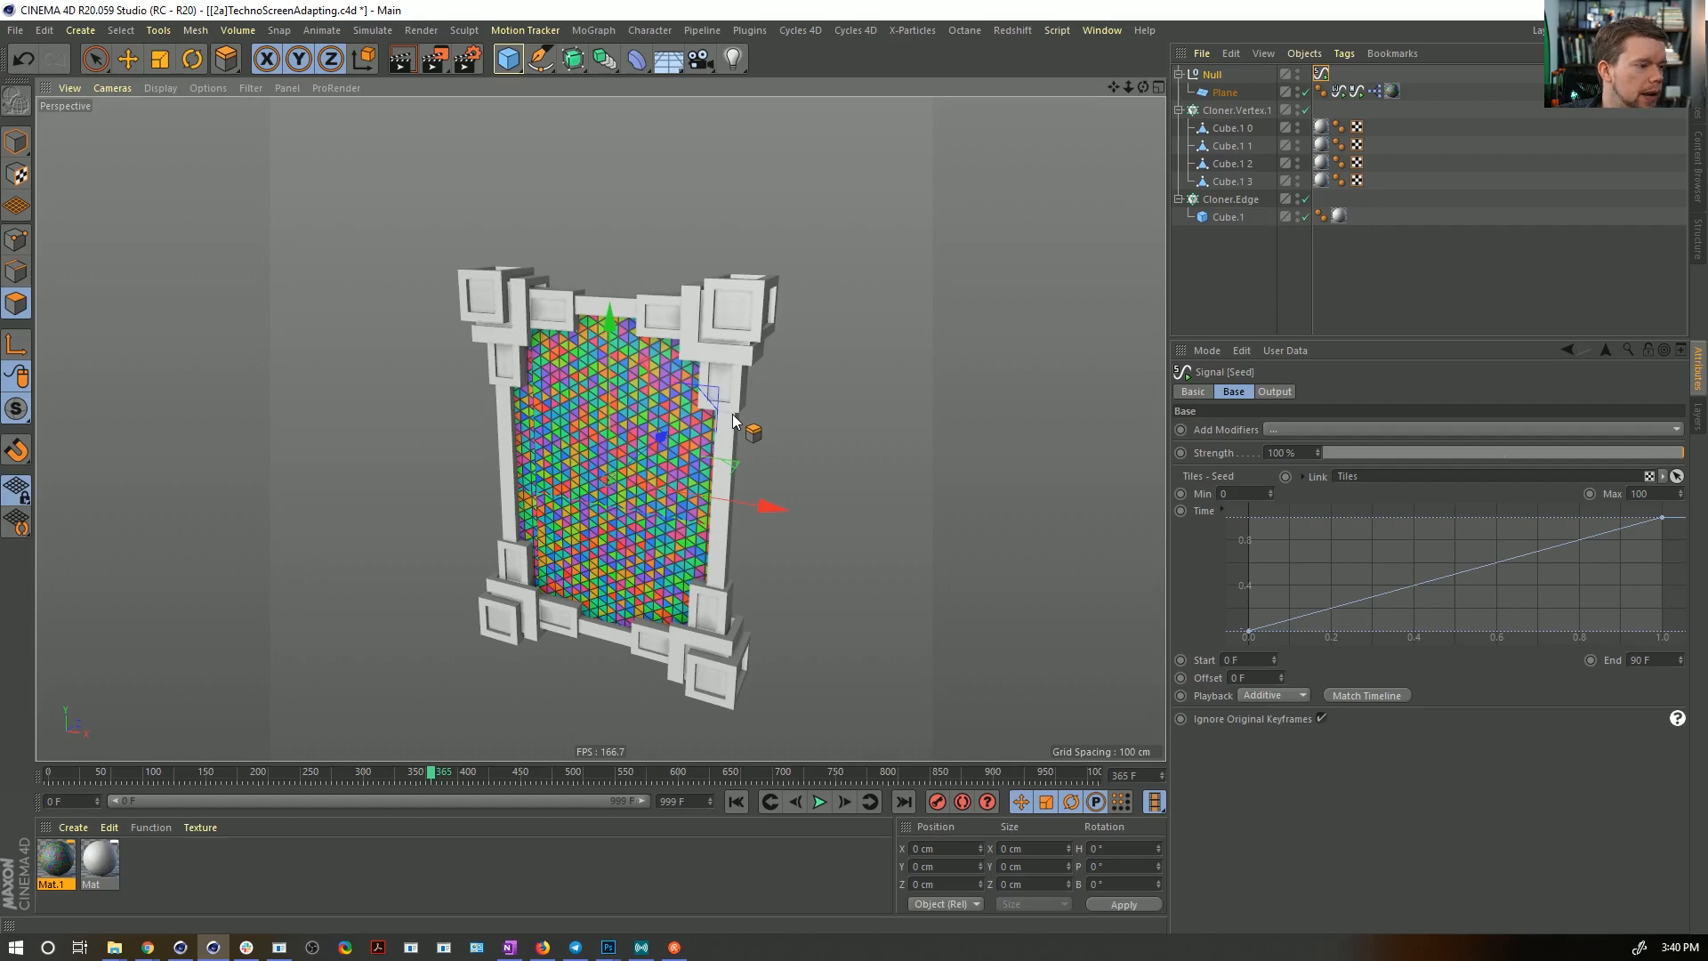
{"action": "left_click_drag", "start_coordinate": [733, 413], "coordinate": [653, 486], "text": "alt"}
{"action": "right_click_drag", "start_coordinate": [653, 486], "coordinate": [743, 394], "text": "alt"}
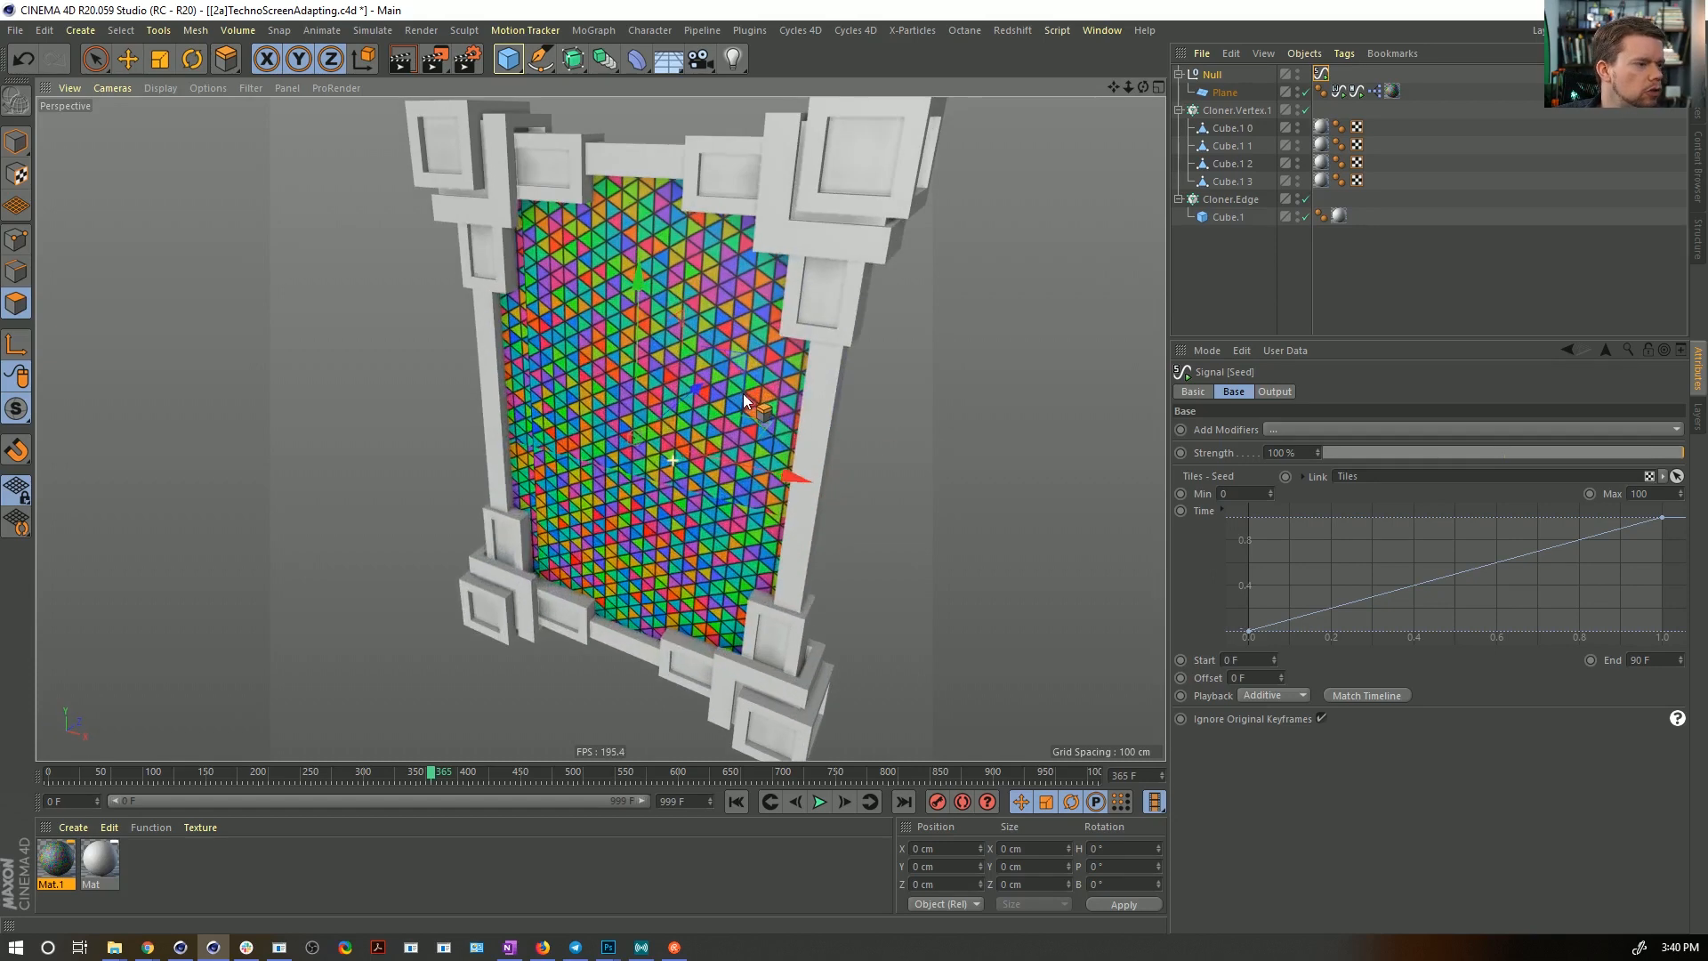
{"action": "scroll", "coordinate": [741, 391], "scroll_direction": "down", "scroll_amount": 3}
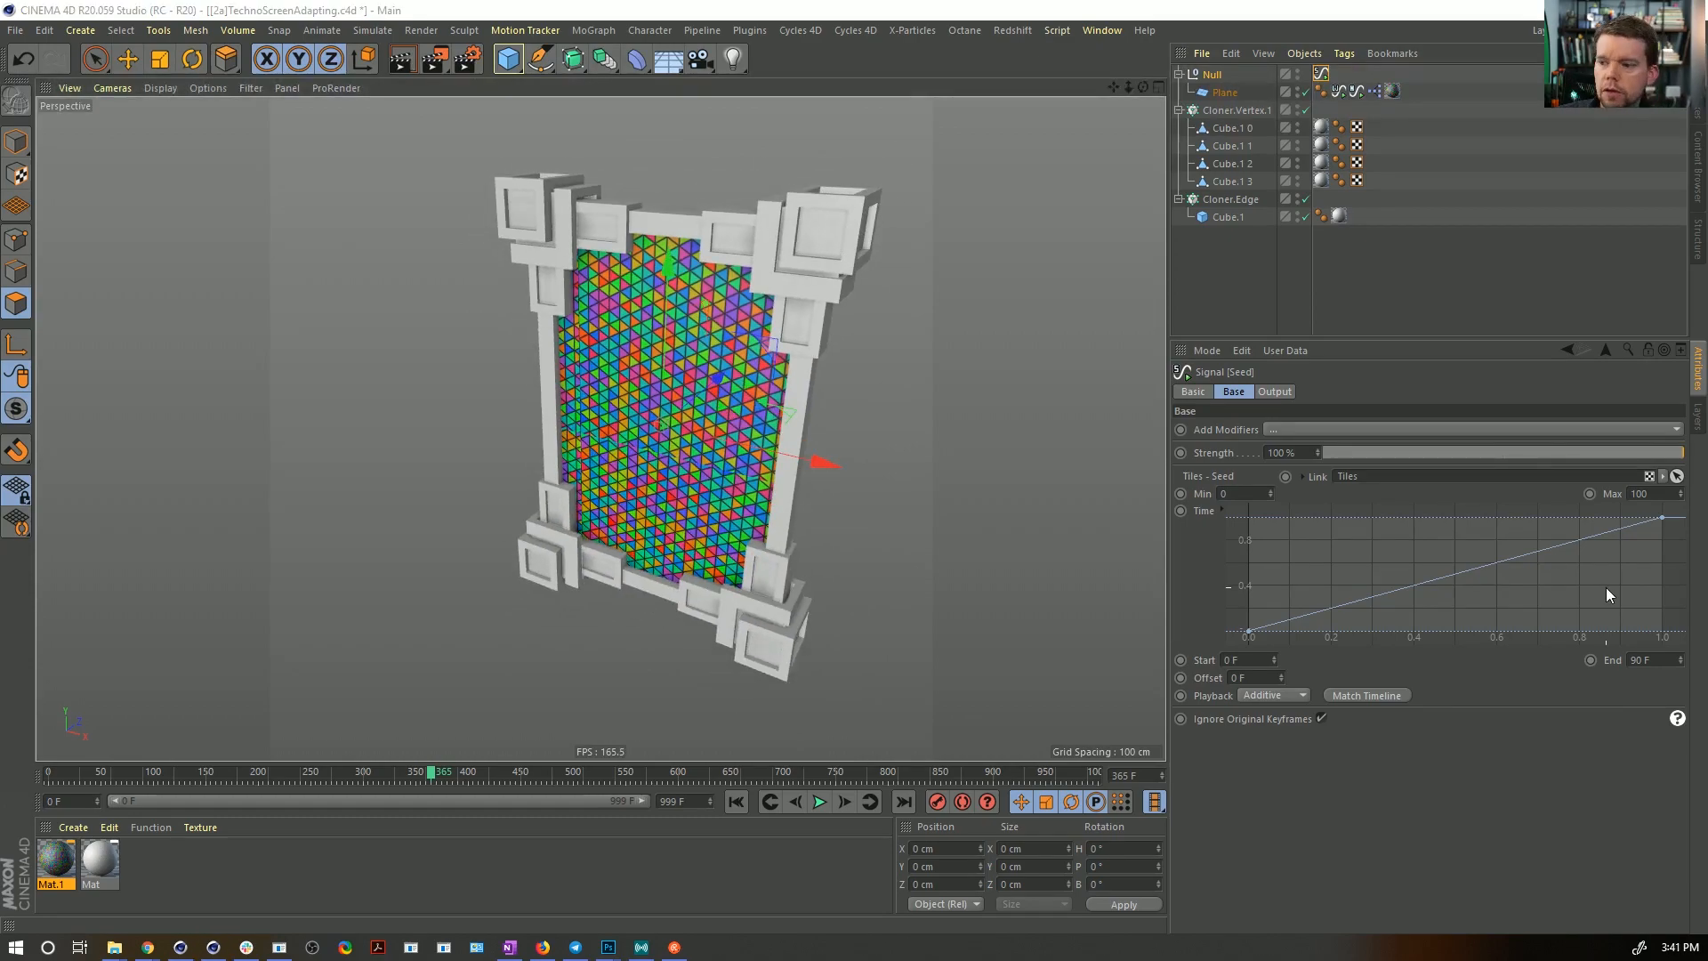
{"action": "key", "text": "alt+Tab"}
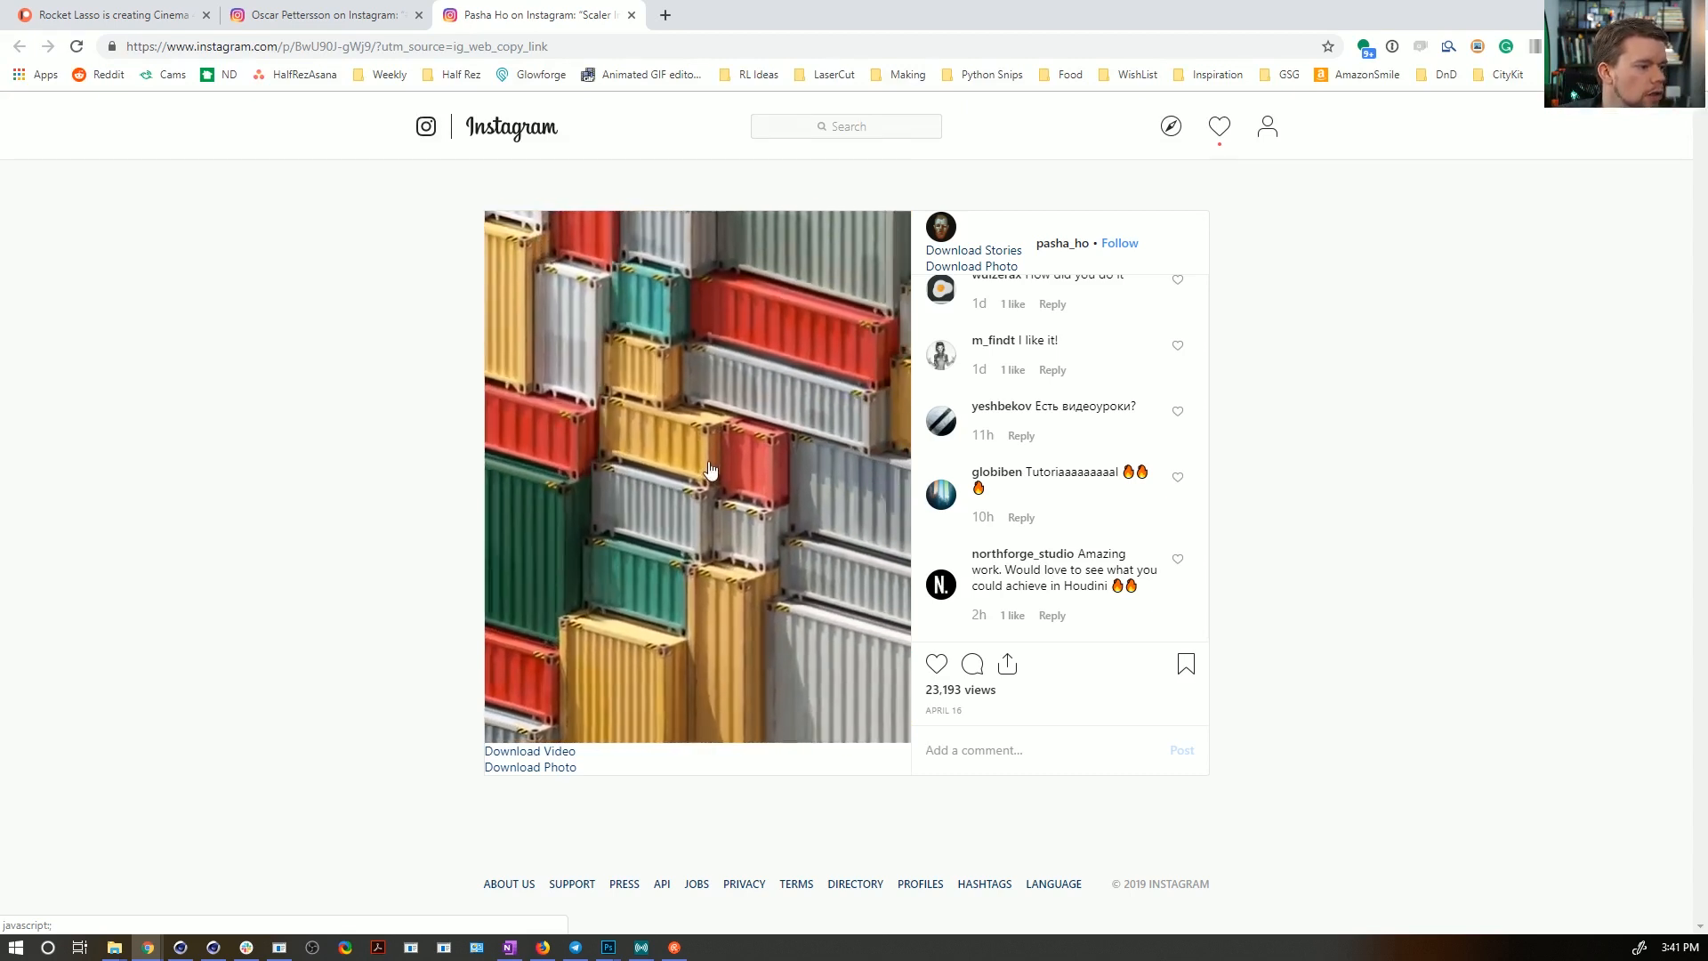
{"action": "left_click", "coordinate": [700, 411]}
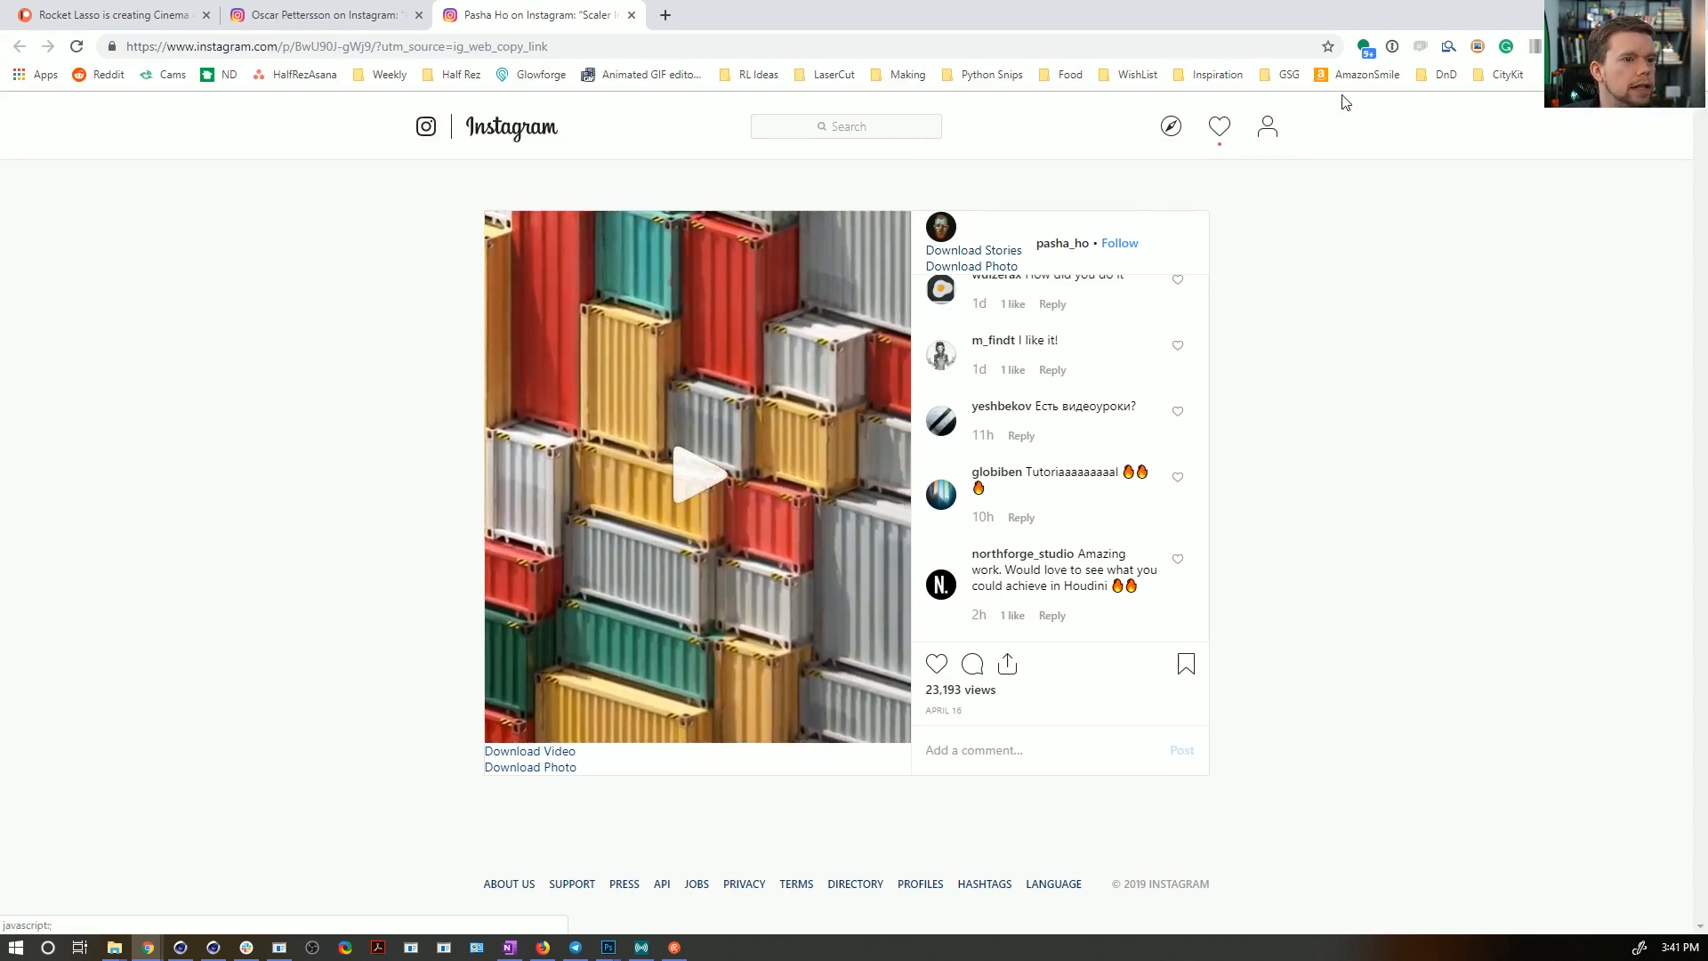
{"action": "key", "text": "alt+Tab"}
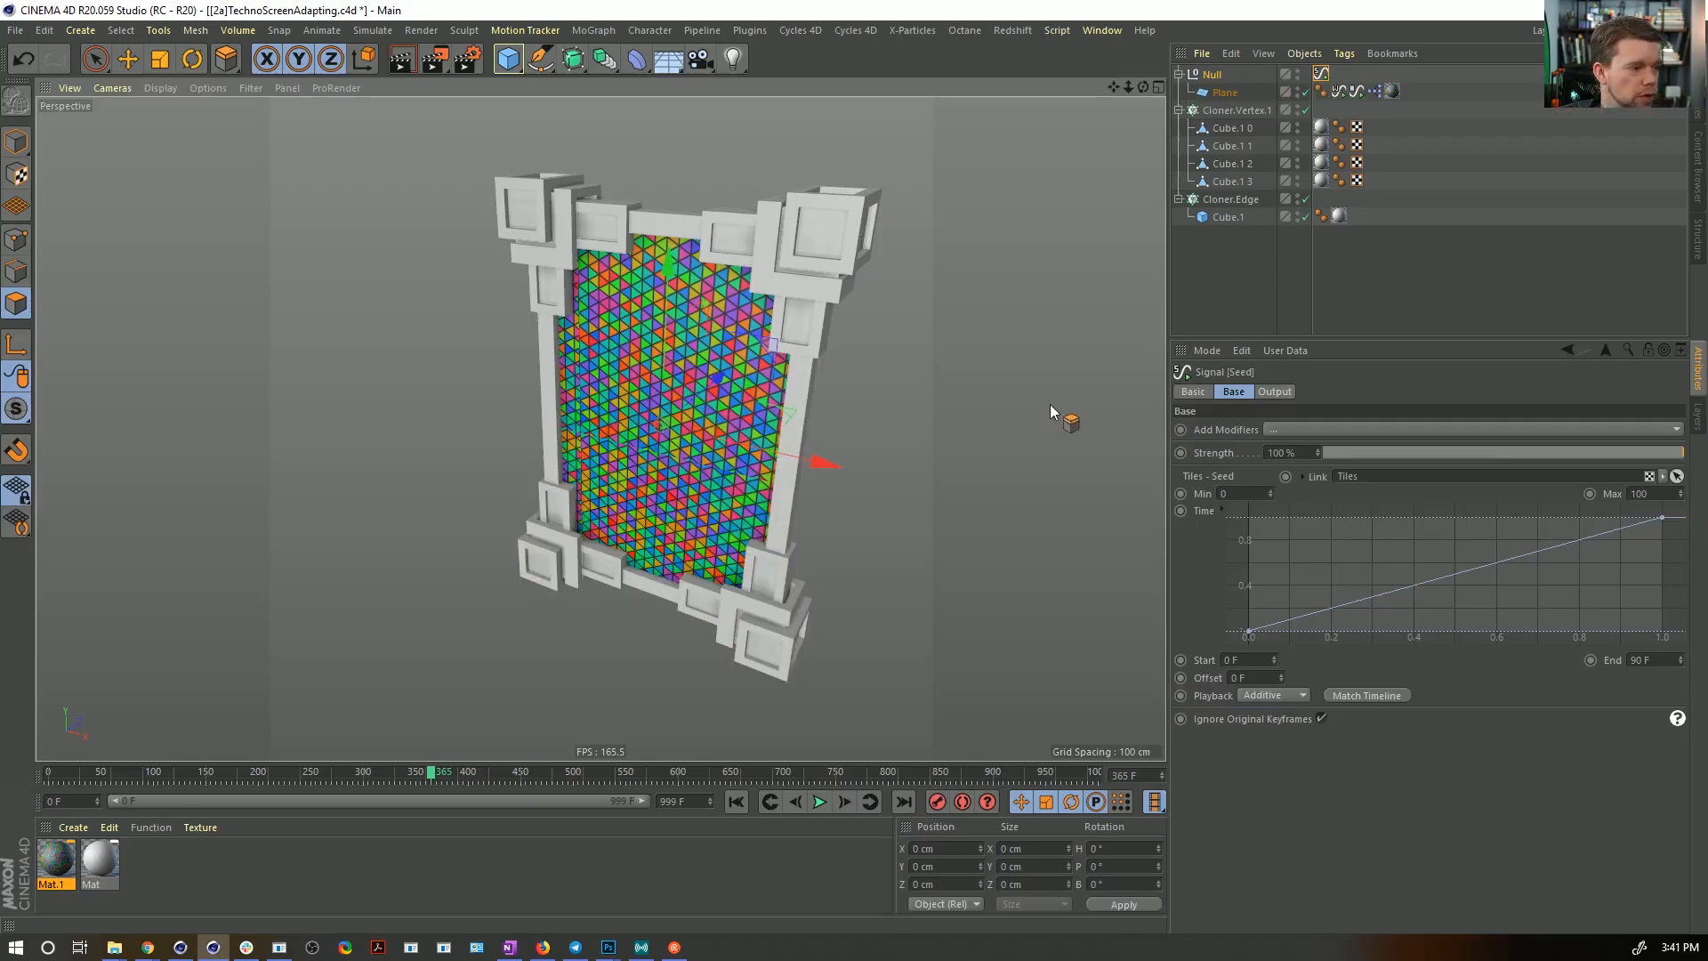
- Create a new null and group the Plane's null and both cloners with their children under it
{"action": "left_click_drag", "start_coordinate": [770, 331], "coordinate": [633, 310], "text": "alt"}
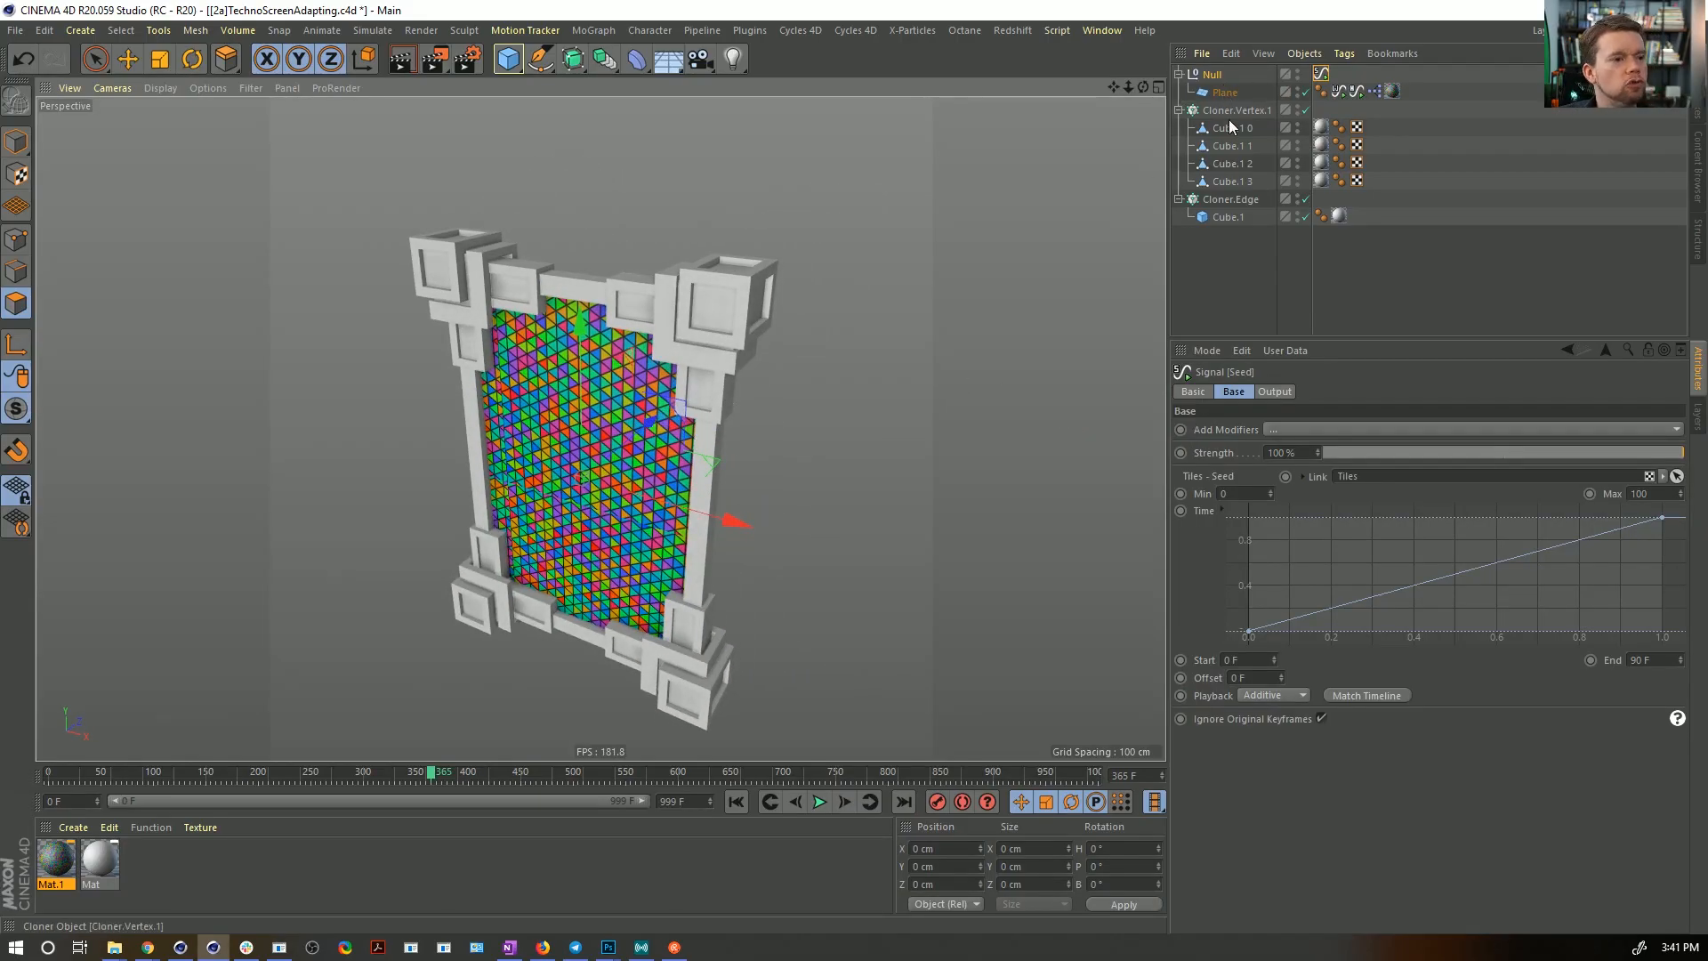
{"action": "left_click", "coordinate": [80, 29]}
{"action": "mouse_move", "coordinate": [103, 53]}
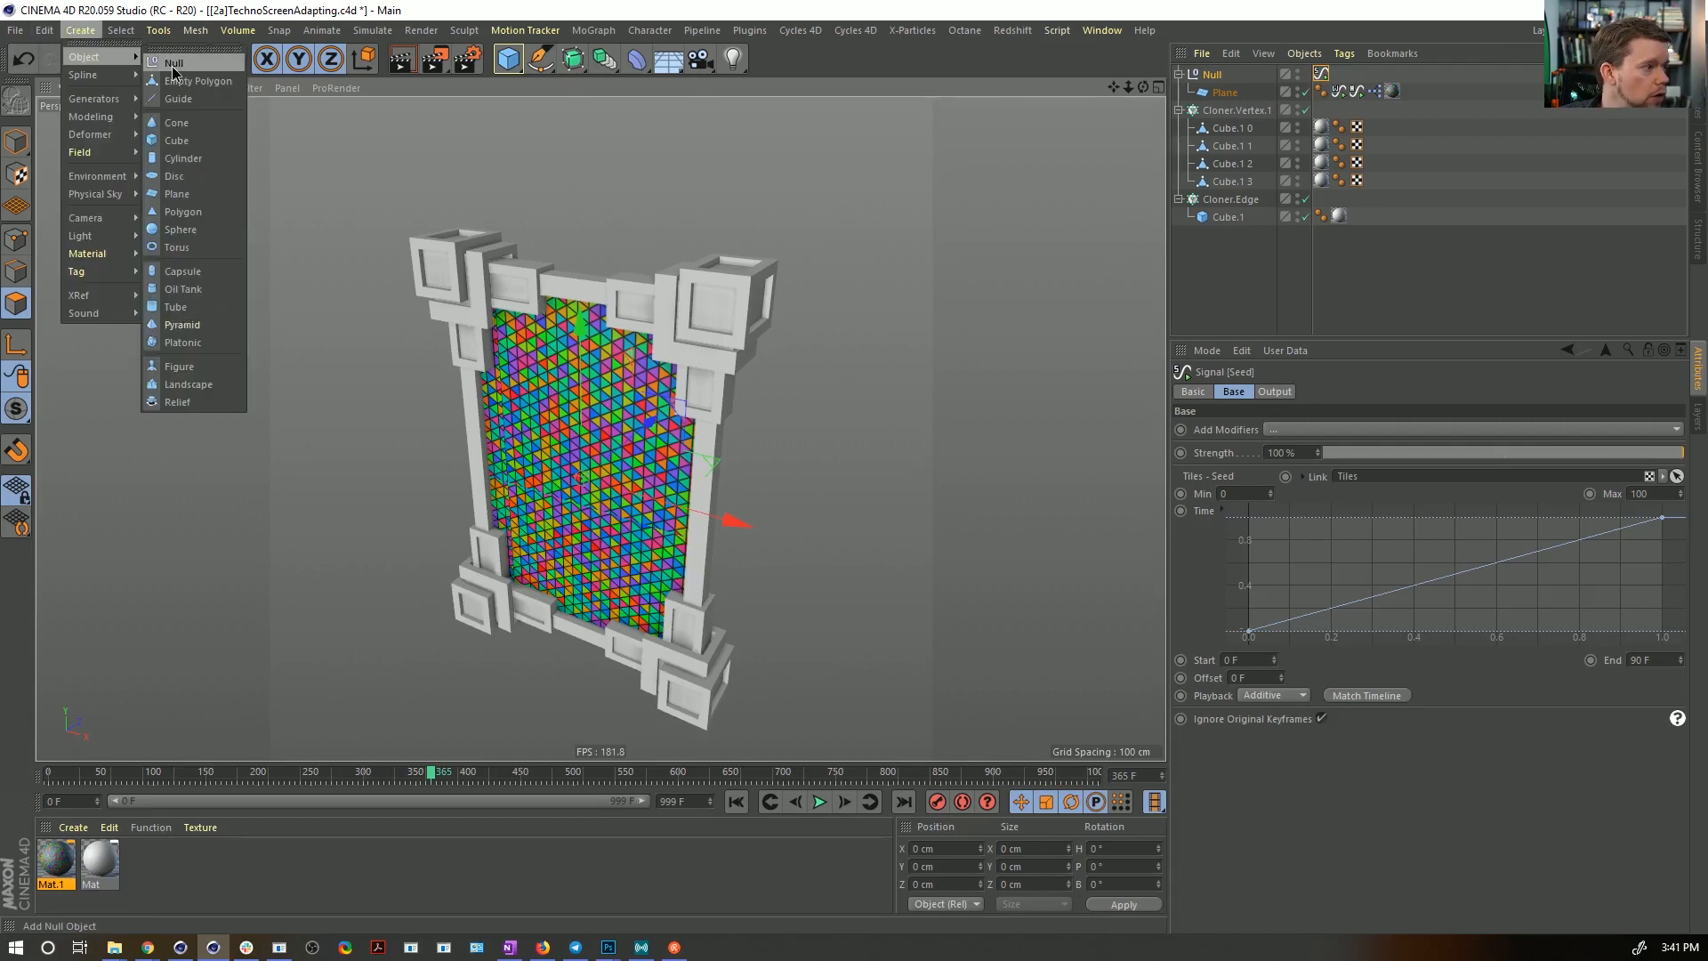
{"action": "left_click", "coordinate": [182, 57]}
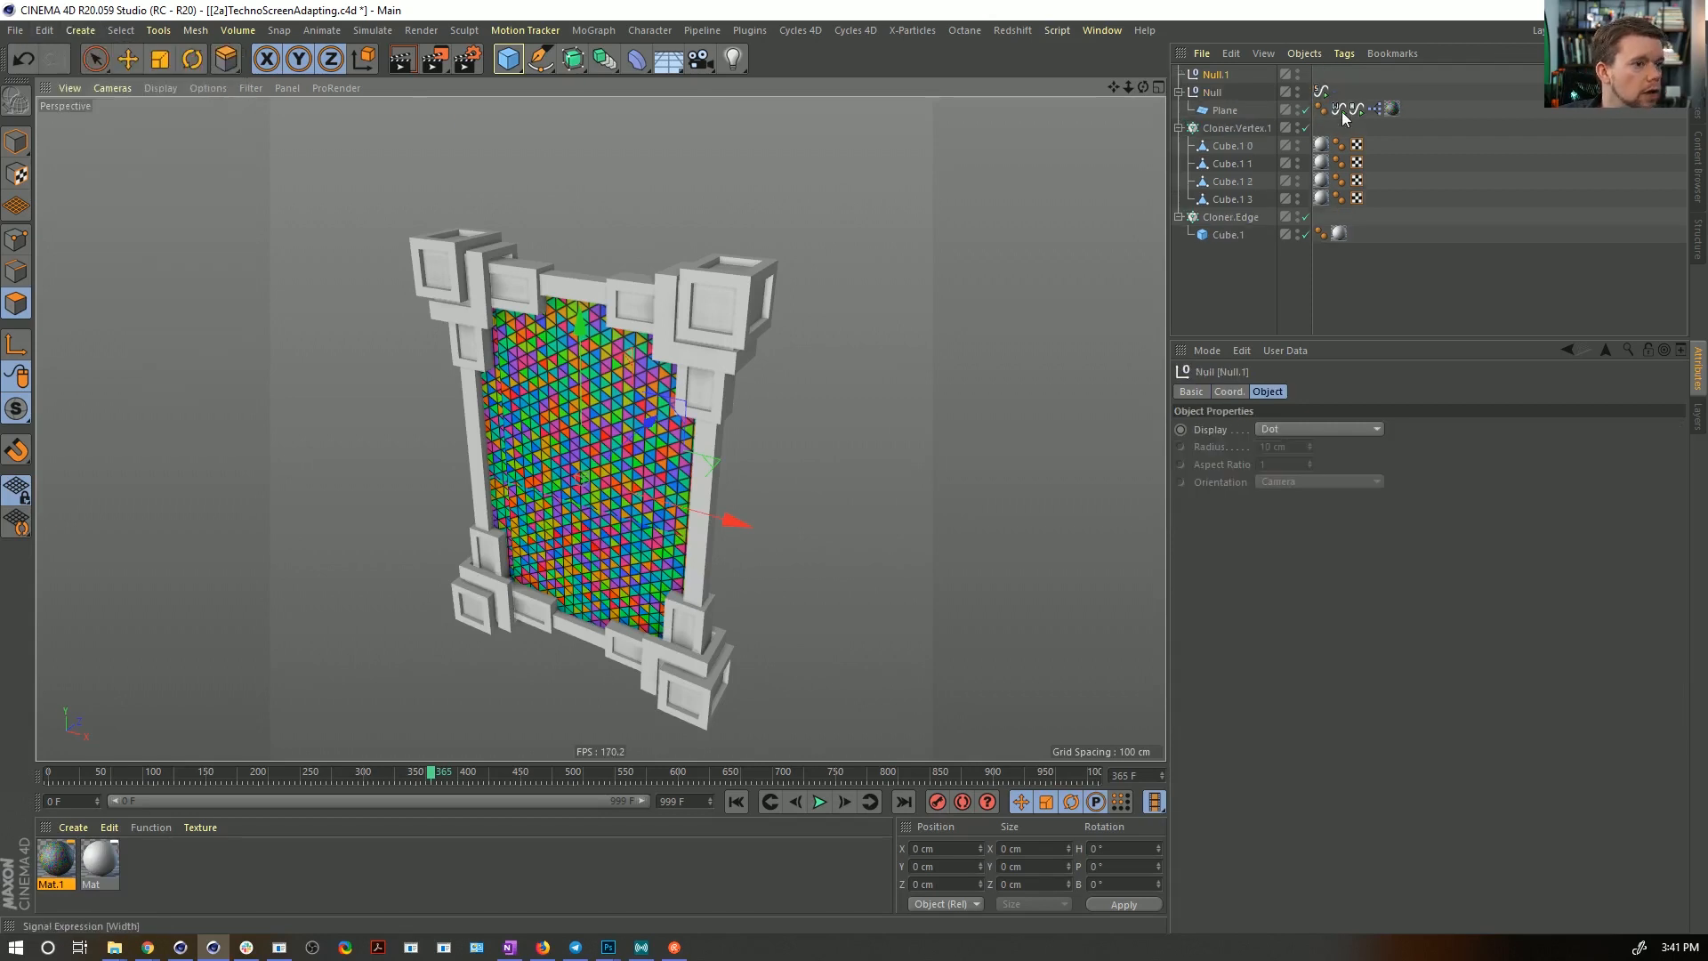
{"action": "key", "text": "ctrl+a"}
{"action": "left_click", "coordinate": [1223, 74], "text": "ctrl"}
{"action": "left_click_drag", "start_coordinate": [1213, 91], "coordinate": [1223, 77]}
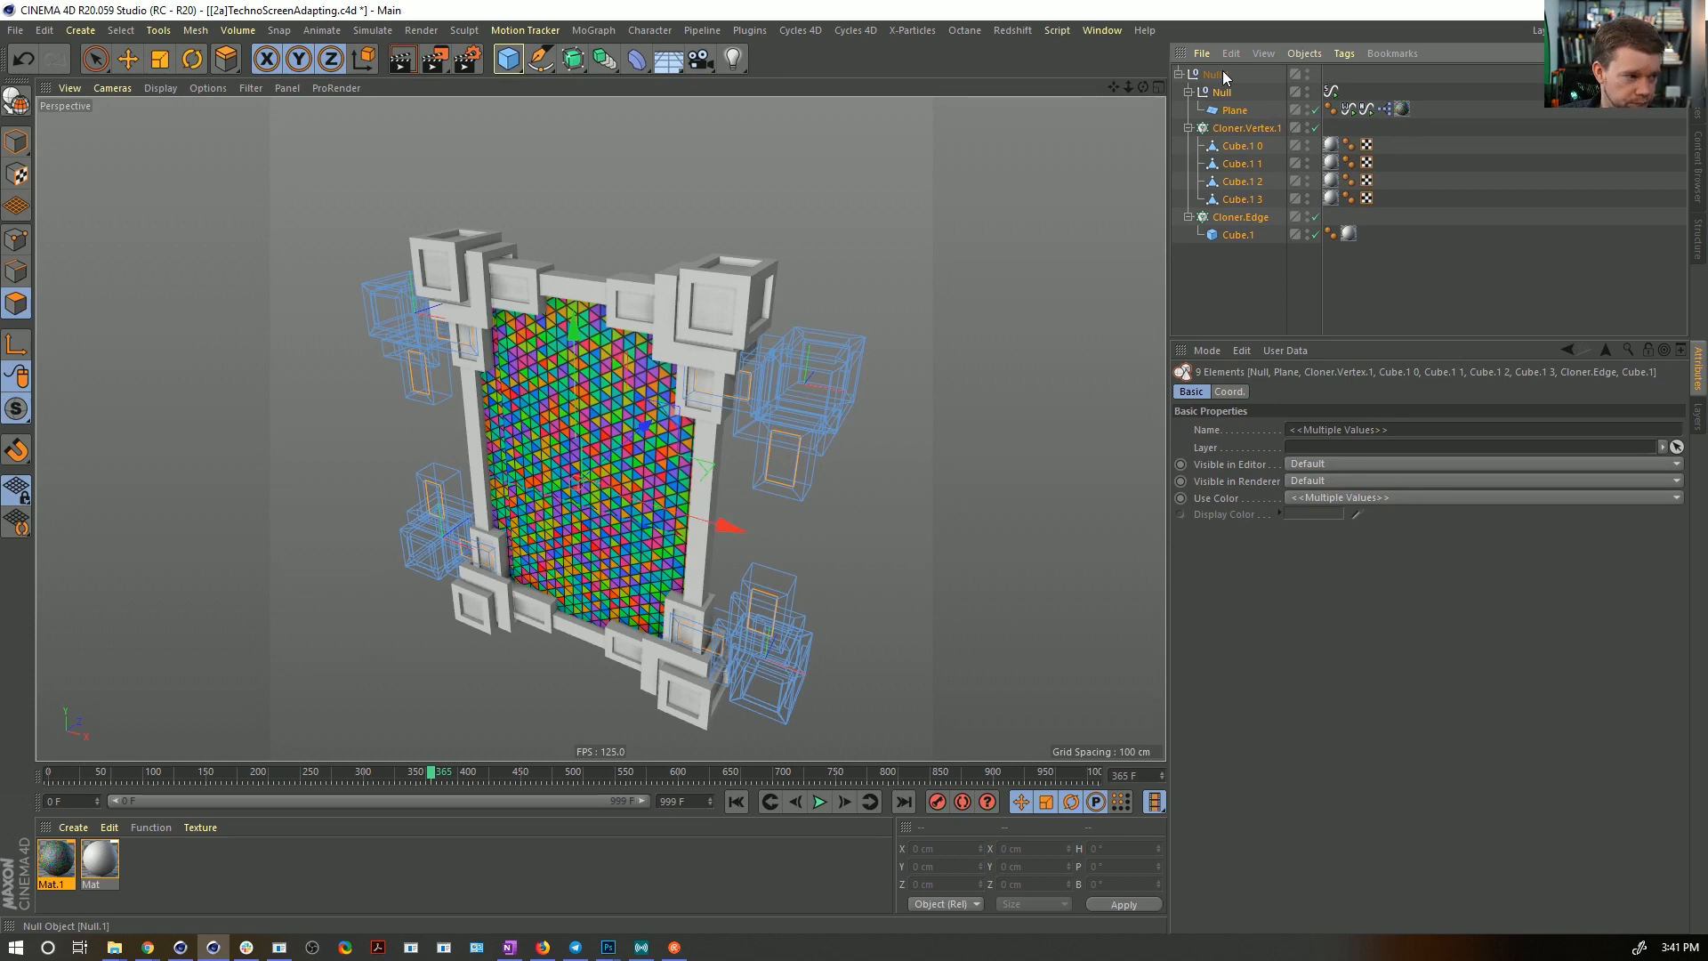
- Add a cube, copy the Plane's Width Signal tag onto it, and link the cube's Size to that copied tag
{"action": "left_click", "coordinate": [513, 63]}
{"action": "left_click_drag", "start_coordinate": [776, 312], "coordinate": [1032, 239], "text": "alt"}
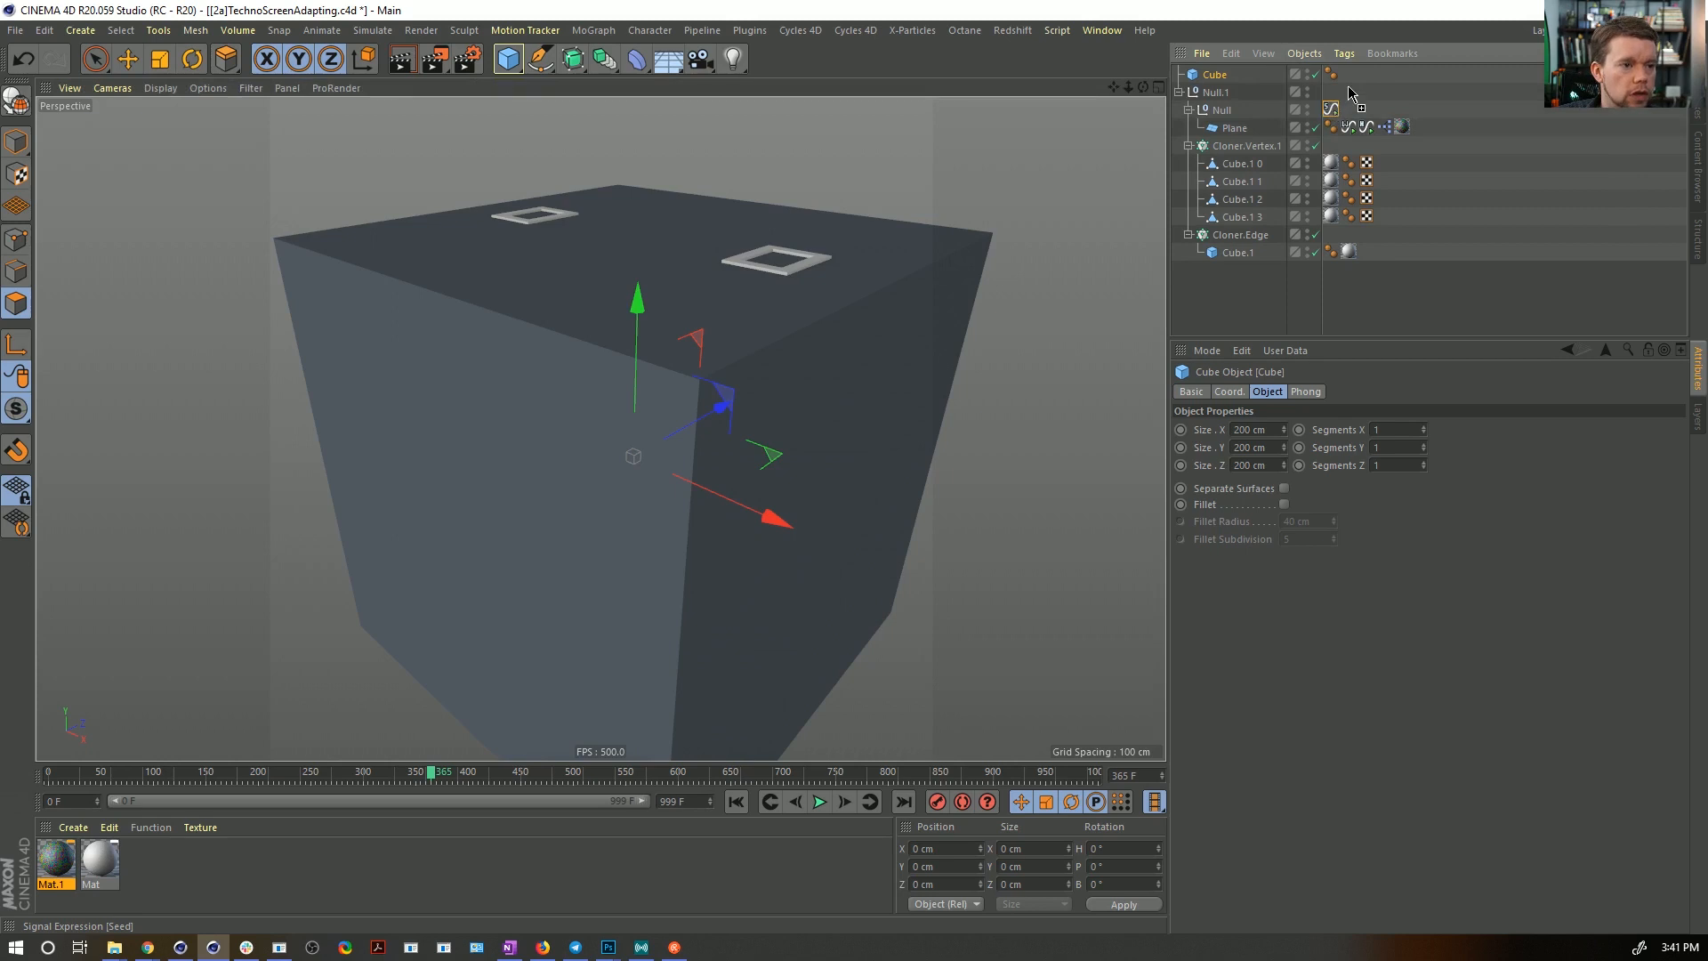
{"action": "left_click_drag", "start_coordinate": [1350, 91], "coordinate": [1351, 75], "text": "ctrl"}
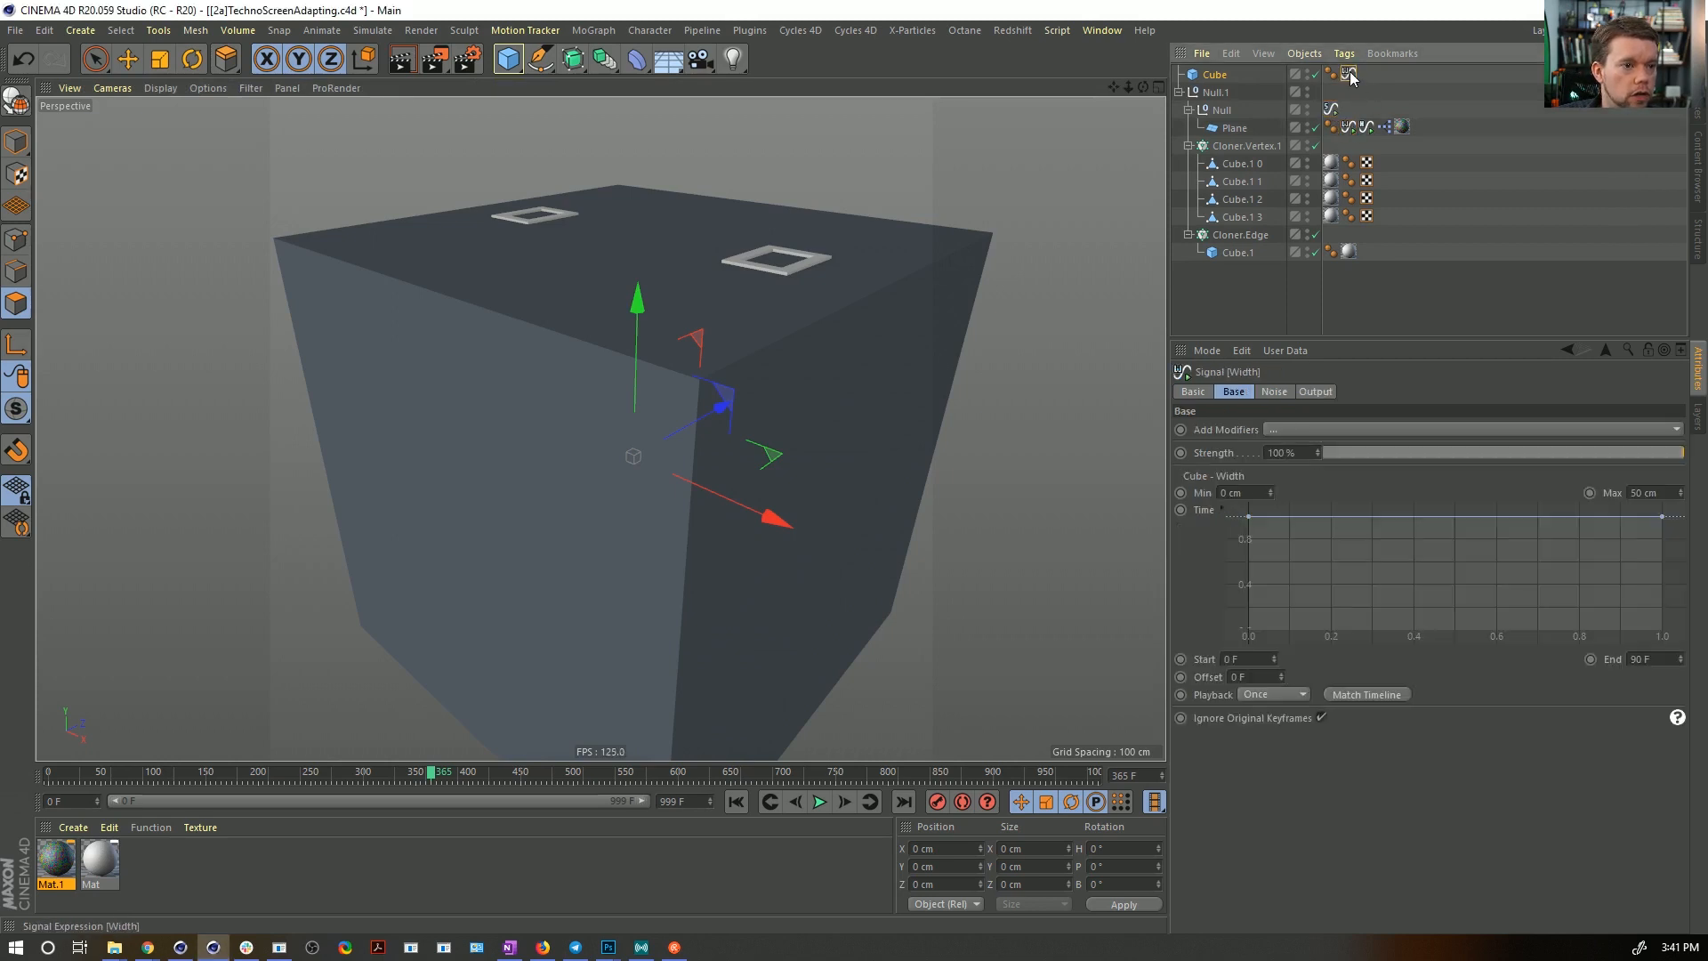
{"action": "left_click", "coordinate": [1215, 74]}
{"action": "left_click_drag", "start_coordinate": [1207, 442], "coordinate": [1350, 76]}
{"action": "left_click", "coordinate": [1350, 75]}
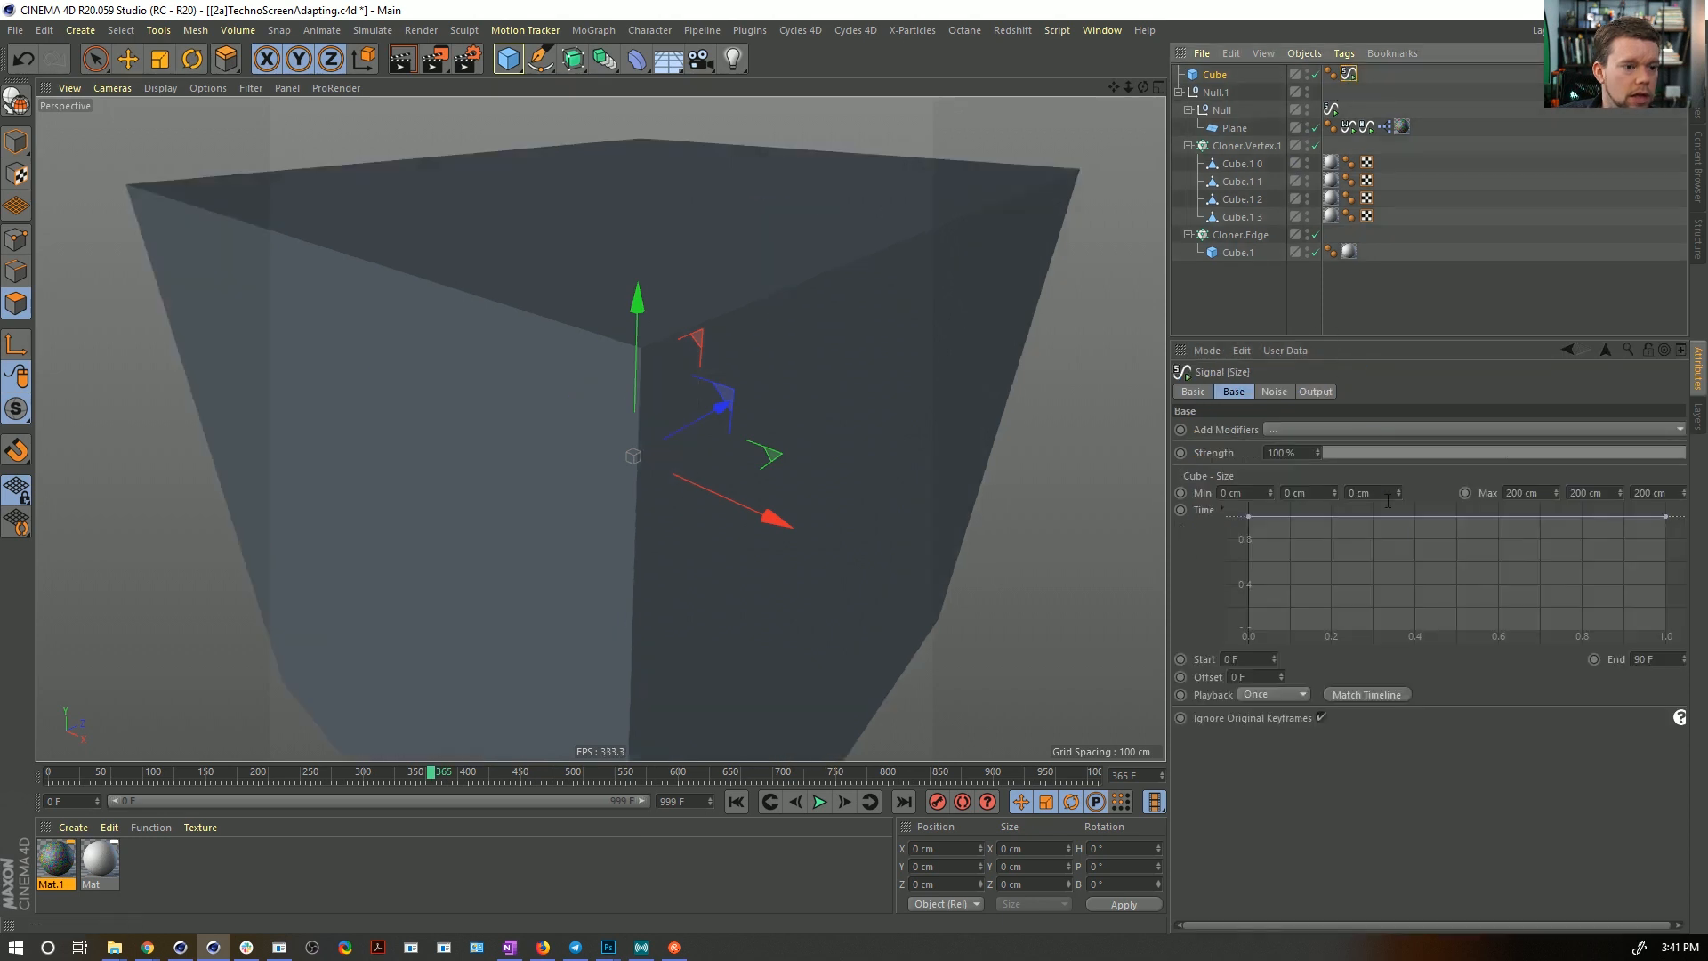
- Set the cube's Signal tag maximum size to 50 cm on all three axes
{"action": "double_click", "coordinate": [1518, 492]}
{"action": "type", "text": "50"}
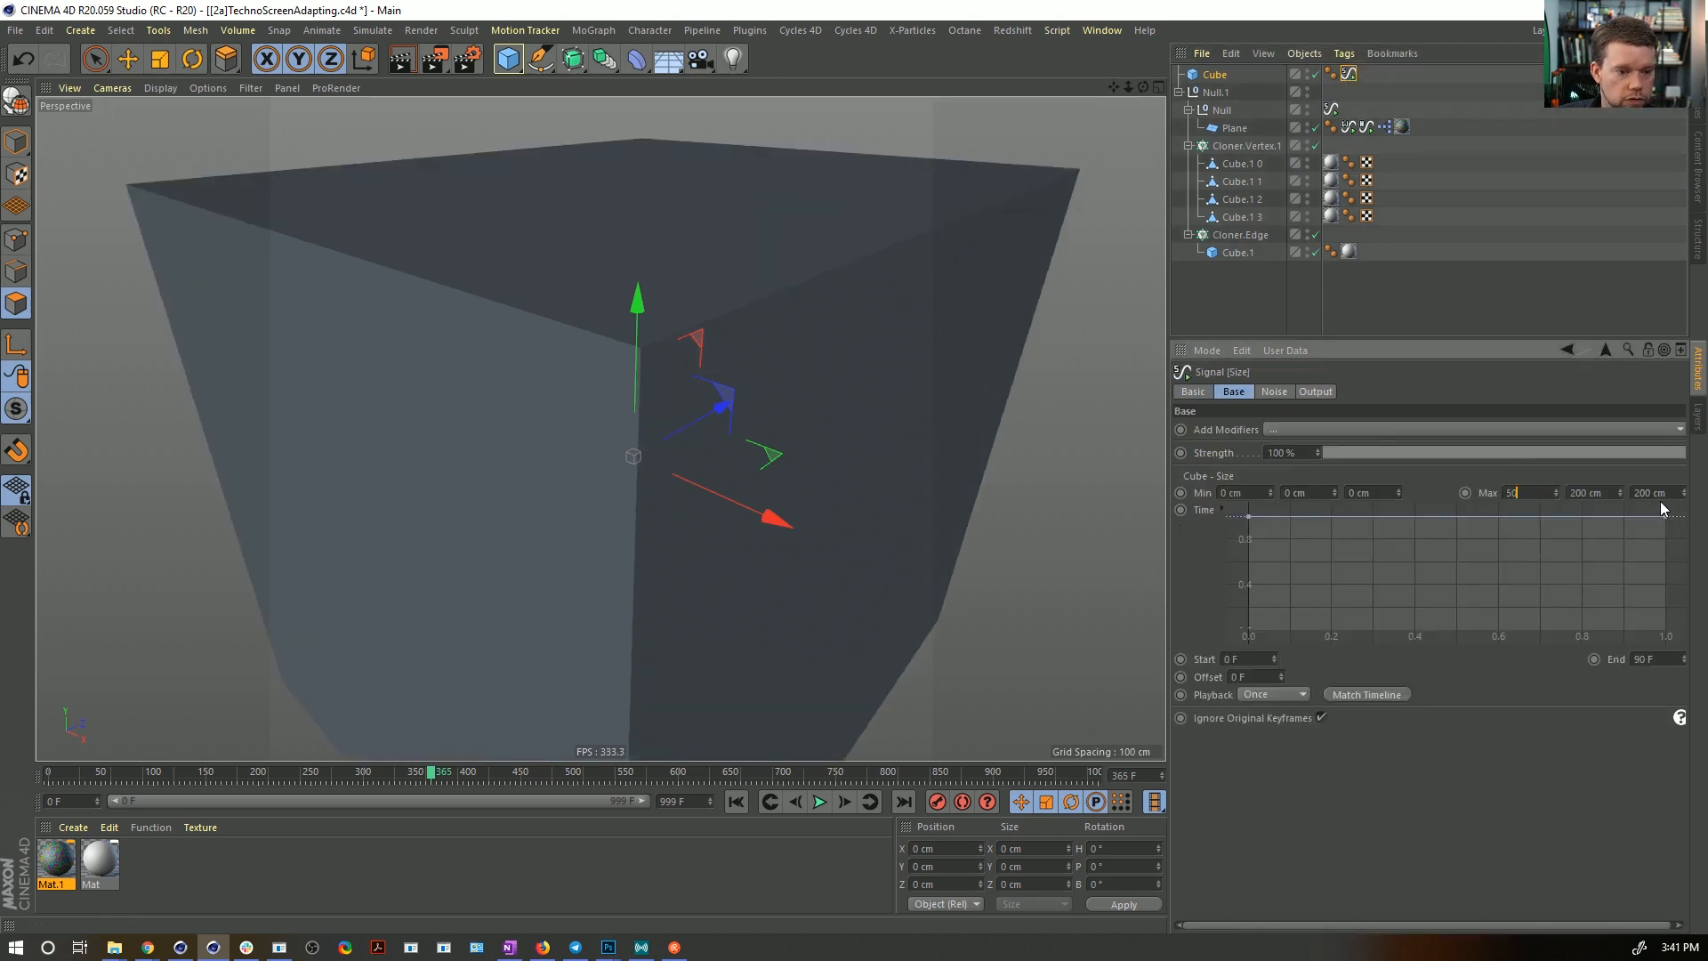
{"action": "double_click", "coordinate": [1582, 491]}
{"action": "type", "text": "50"}
{"action": "double_click", "coordinate": [1644, 492]}
{"action": "type", "text": "50"}
{"action": "key", "text": "Return"}
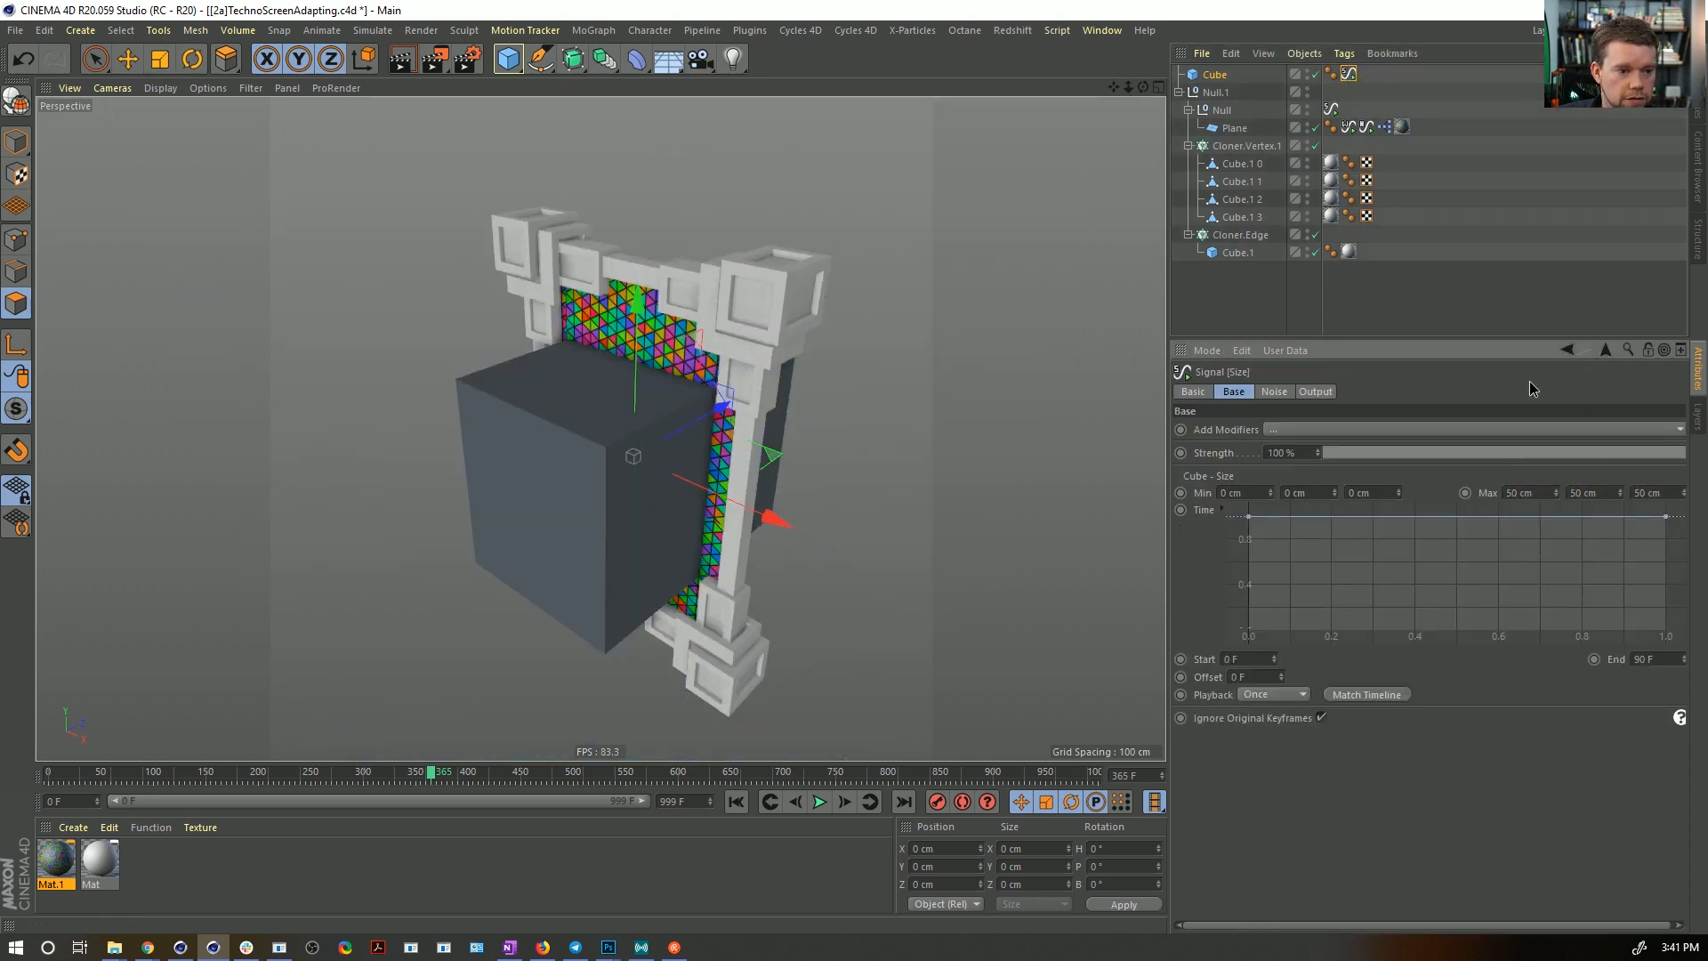
- Play the animation to check the cube's changing size, and return to the first frame
{"action": "left_click", "coordinate": [819, 802]}
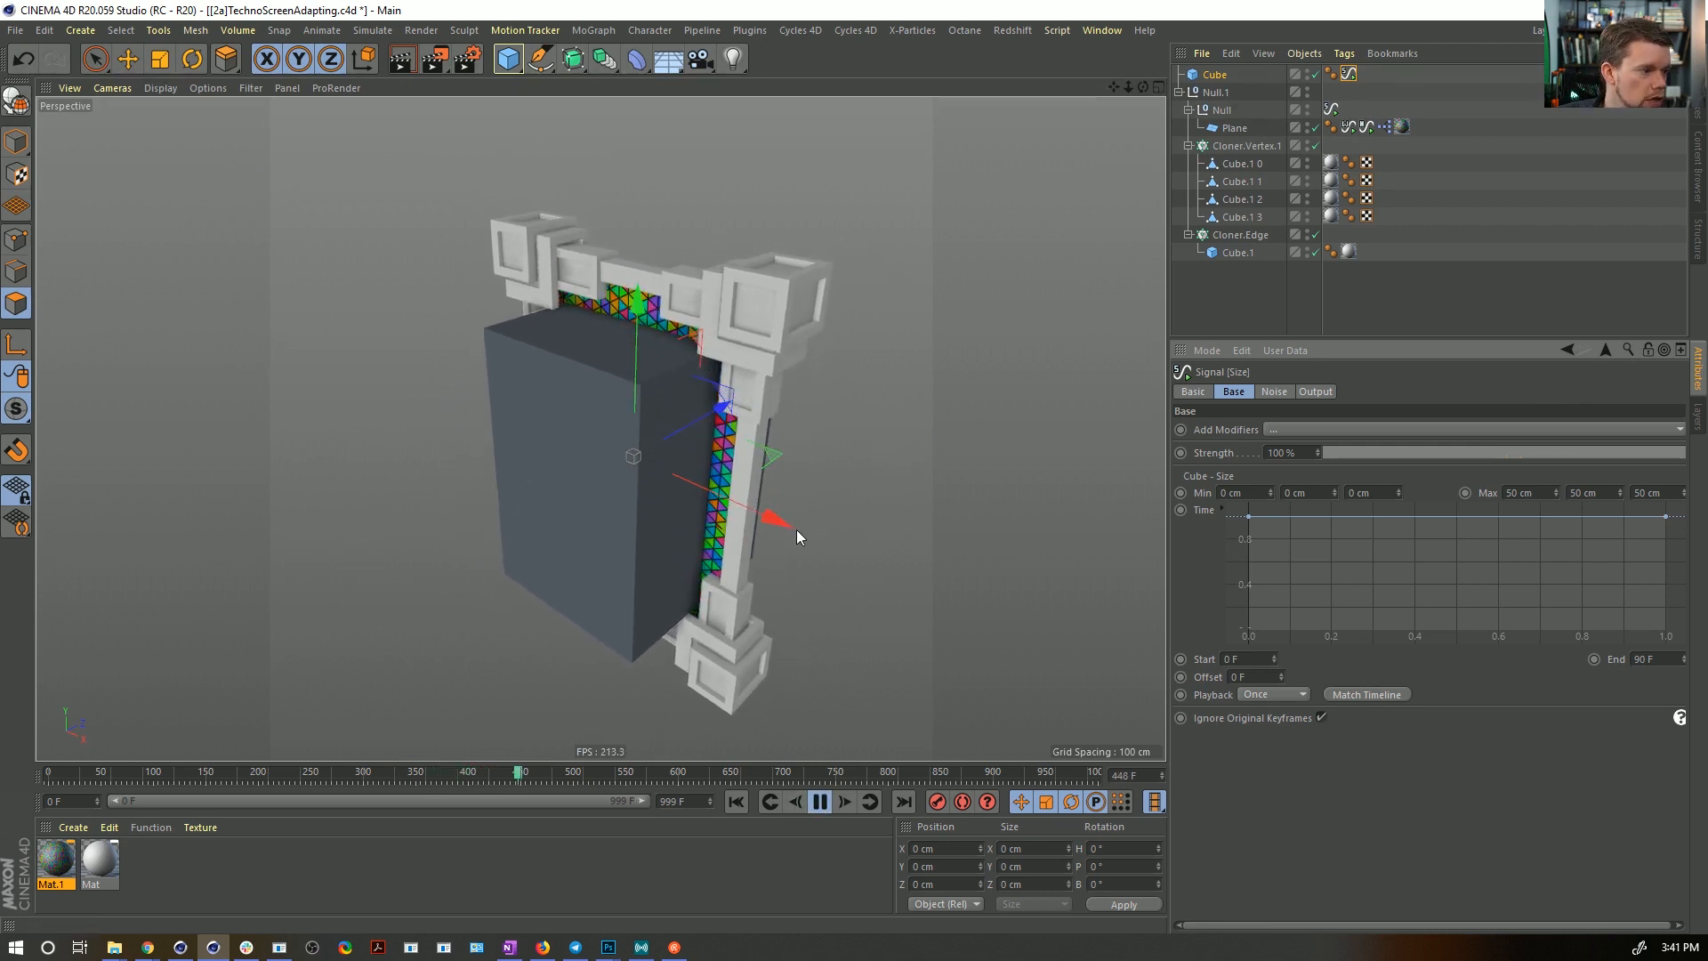
{"action": "left_click", "coordinate": [817, 801]}
{"action": "left_click", "coordinate": [731, 800]}
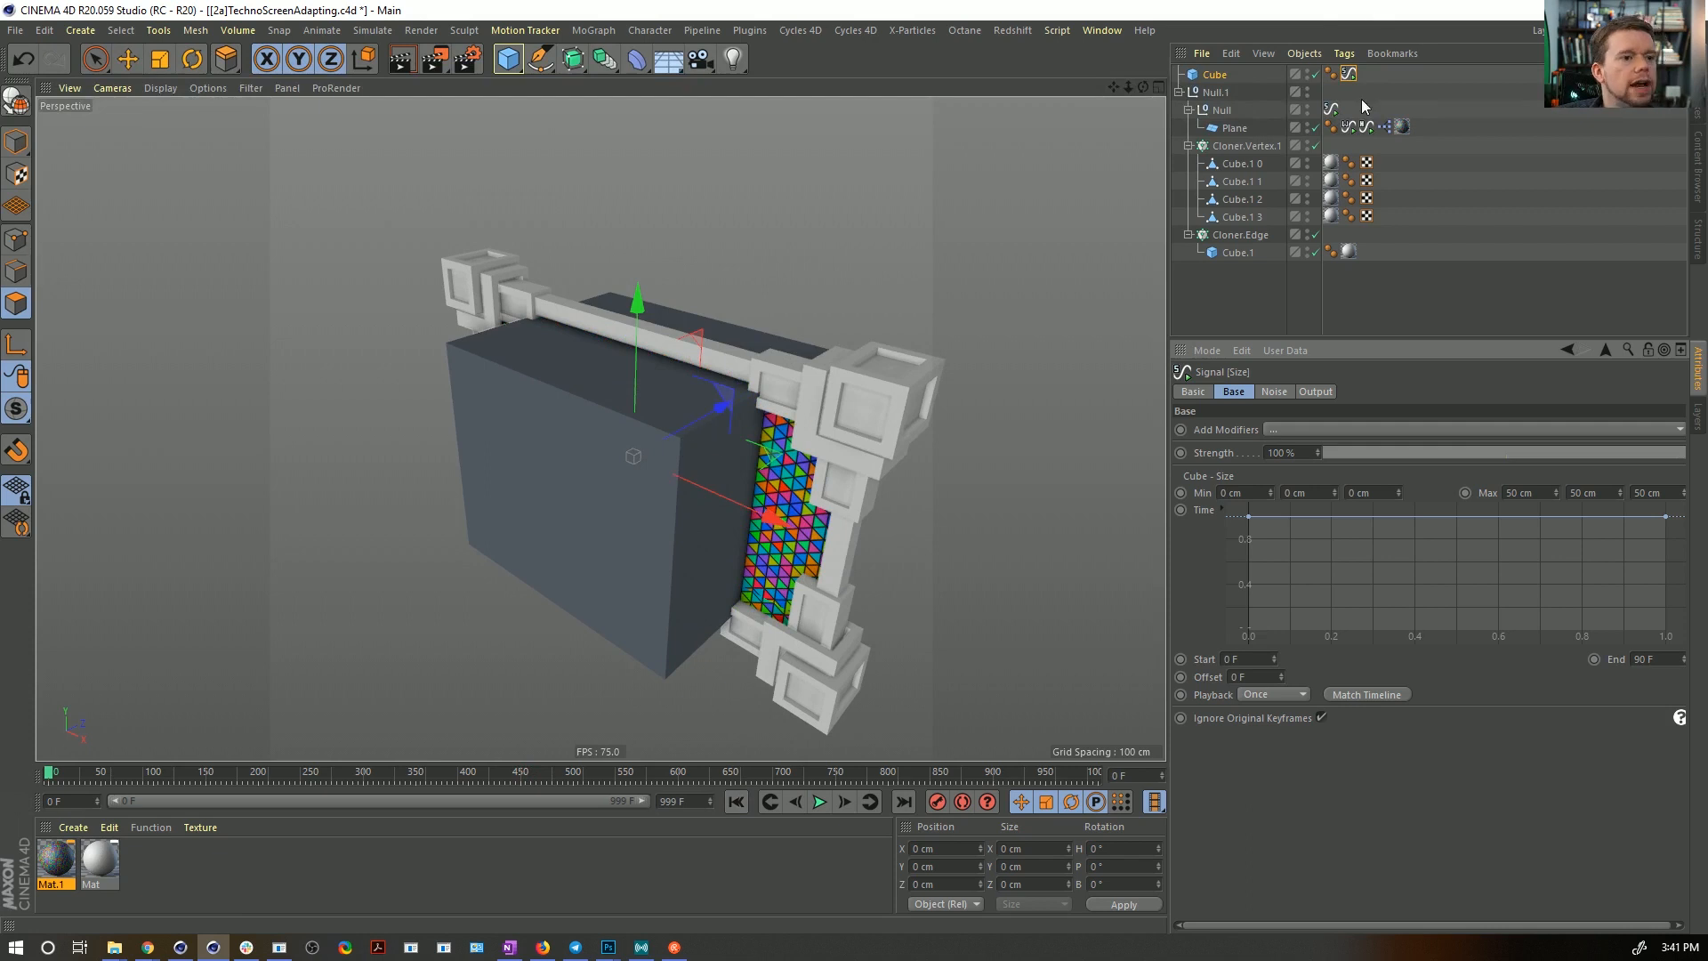
- Delete the Width and Height Signal tags from the Plane
{"action": "left_click", "coordinate": [1349, 128]}
{"action": "key", "text": "Delete"}
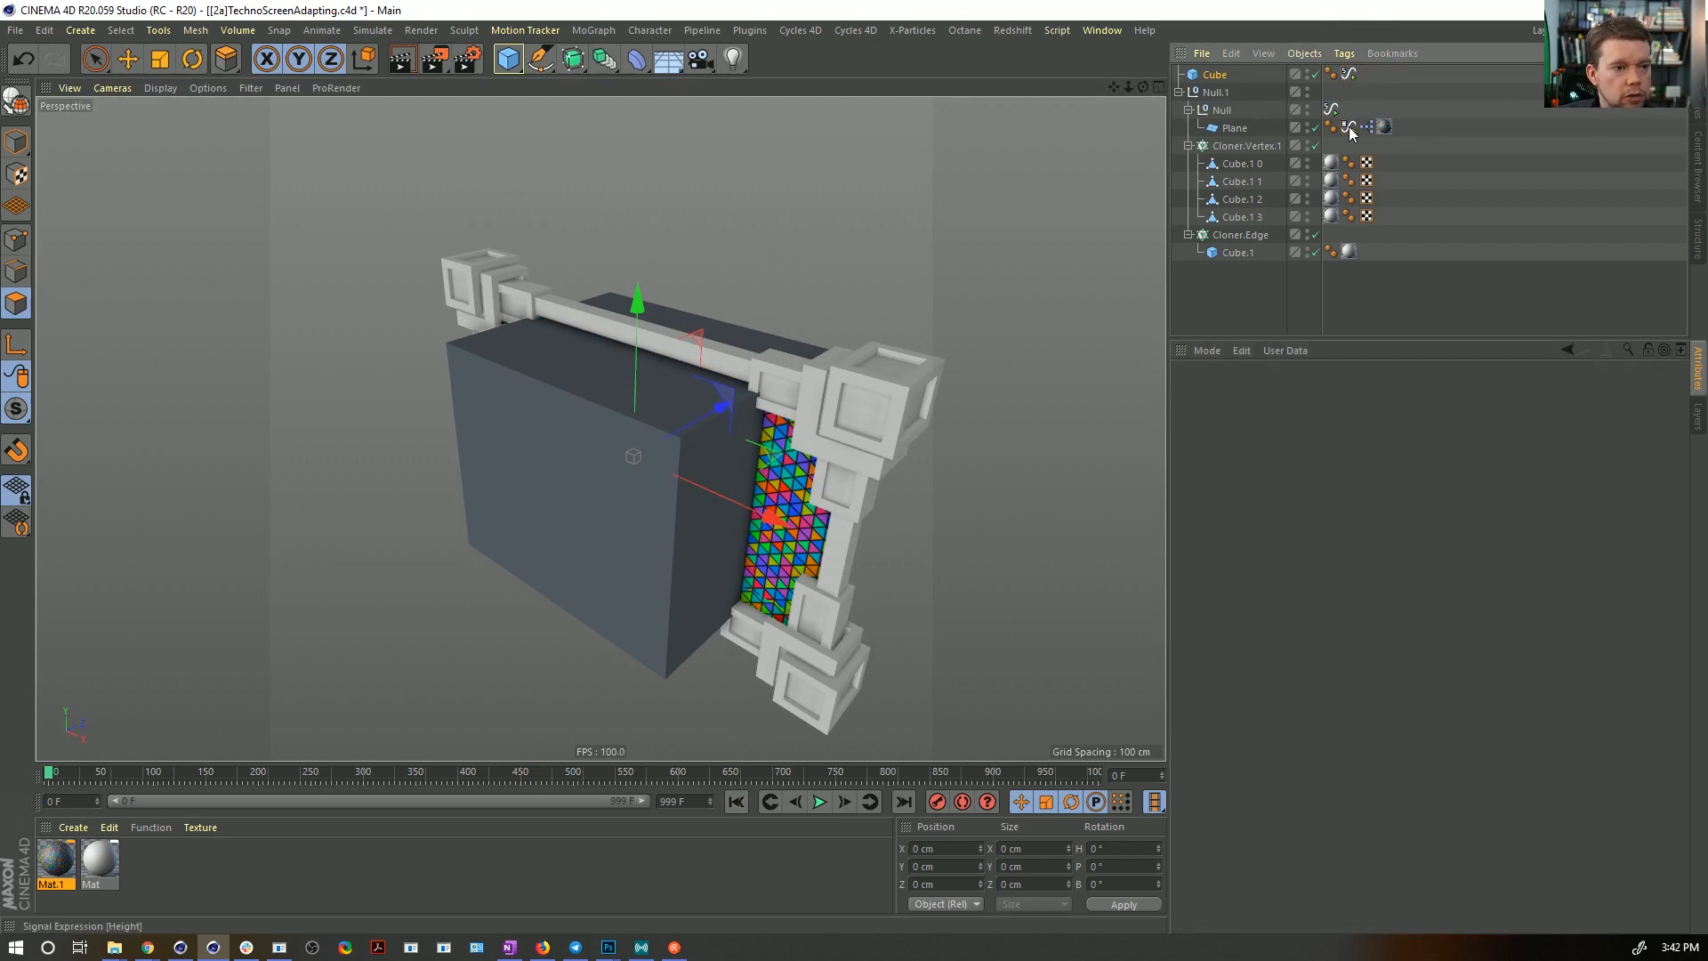
{"action": "left_click", "coordinate": [1350, 128]}
{"action": "key", "text": "Delete"}
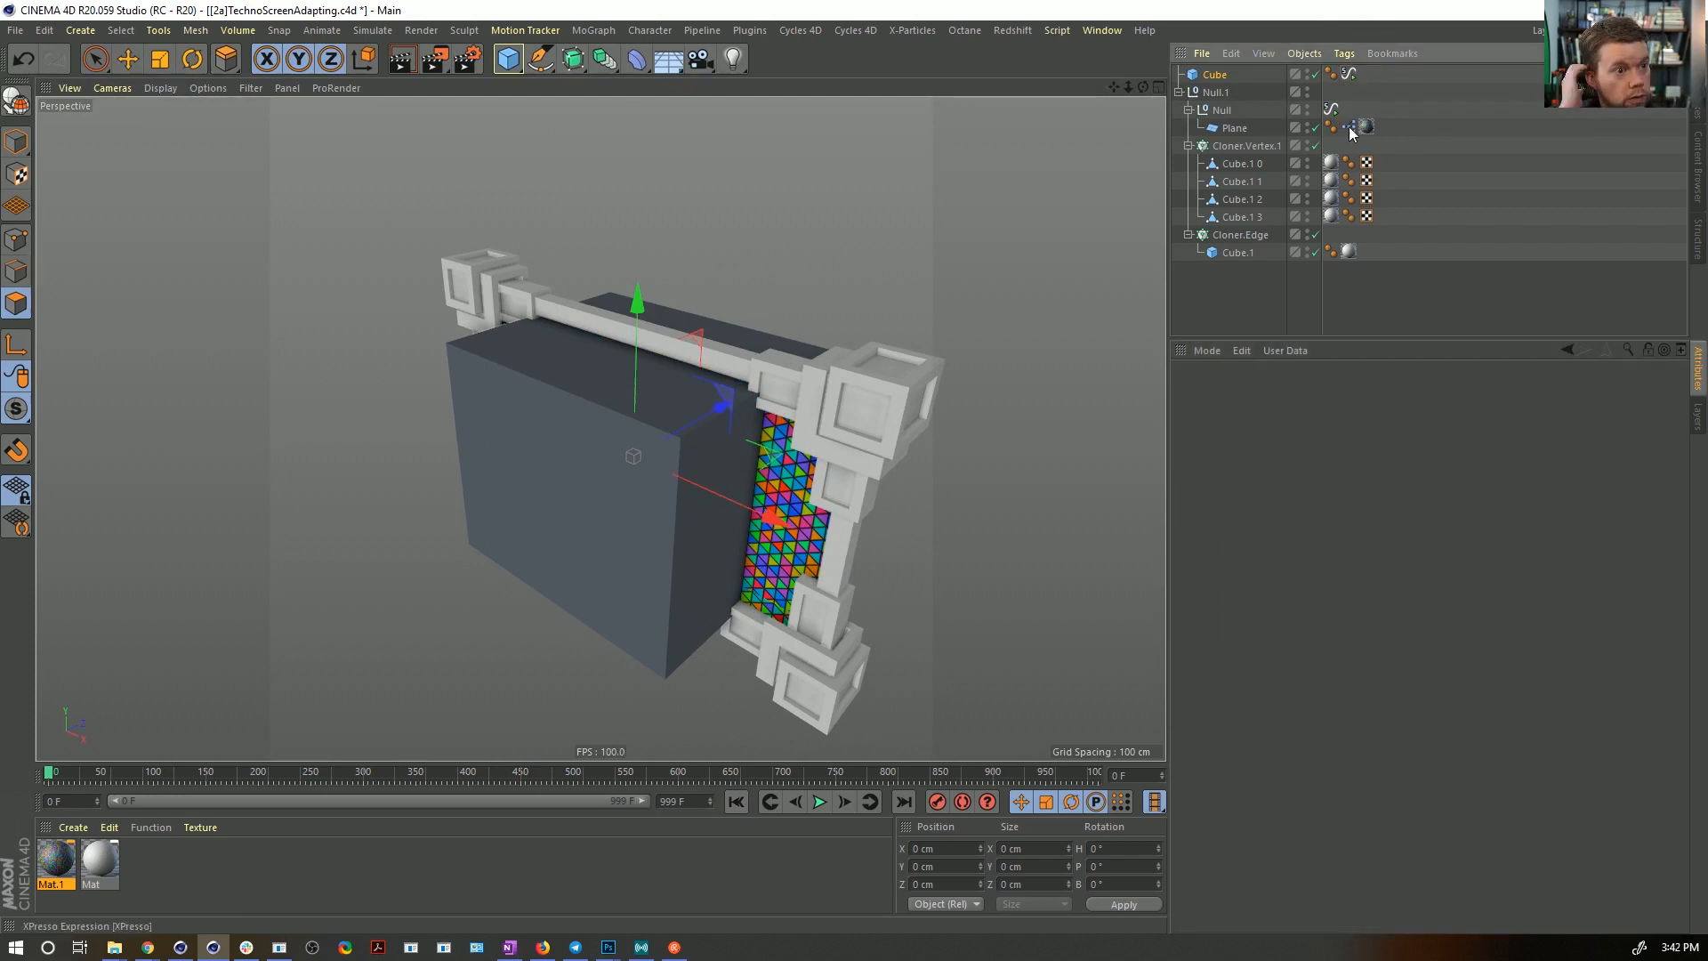
- Rename the parent null that holds the whole framed panel as Screen
{"action": "double_click", "coordinate": [1216, 92]}
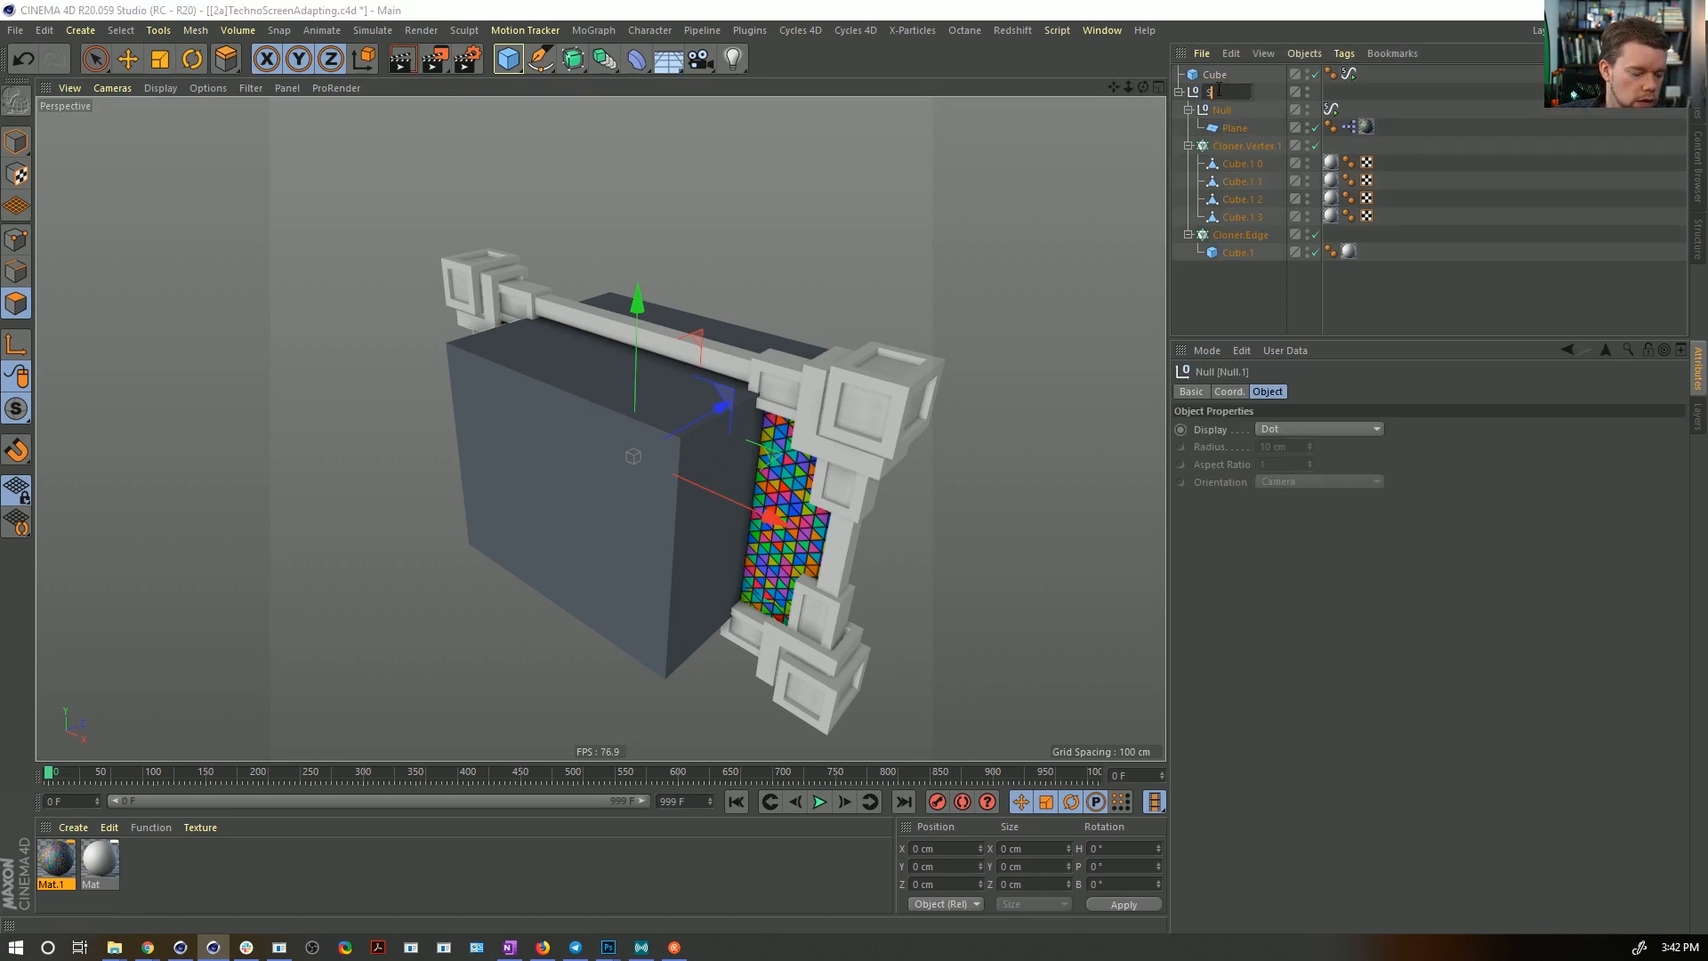
{"action": "type", "text": "Screen"}
{"action": "key", "text": "Return"}
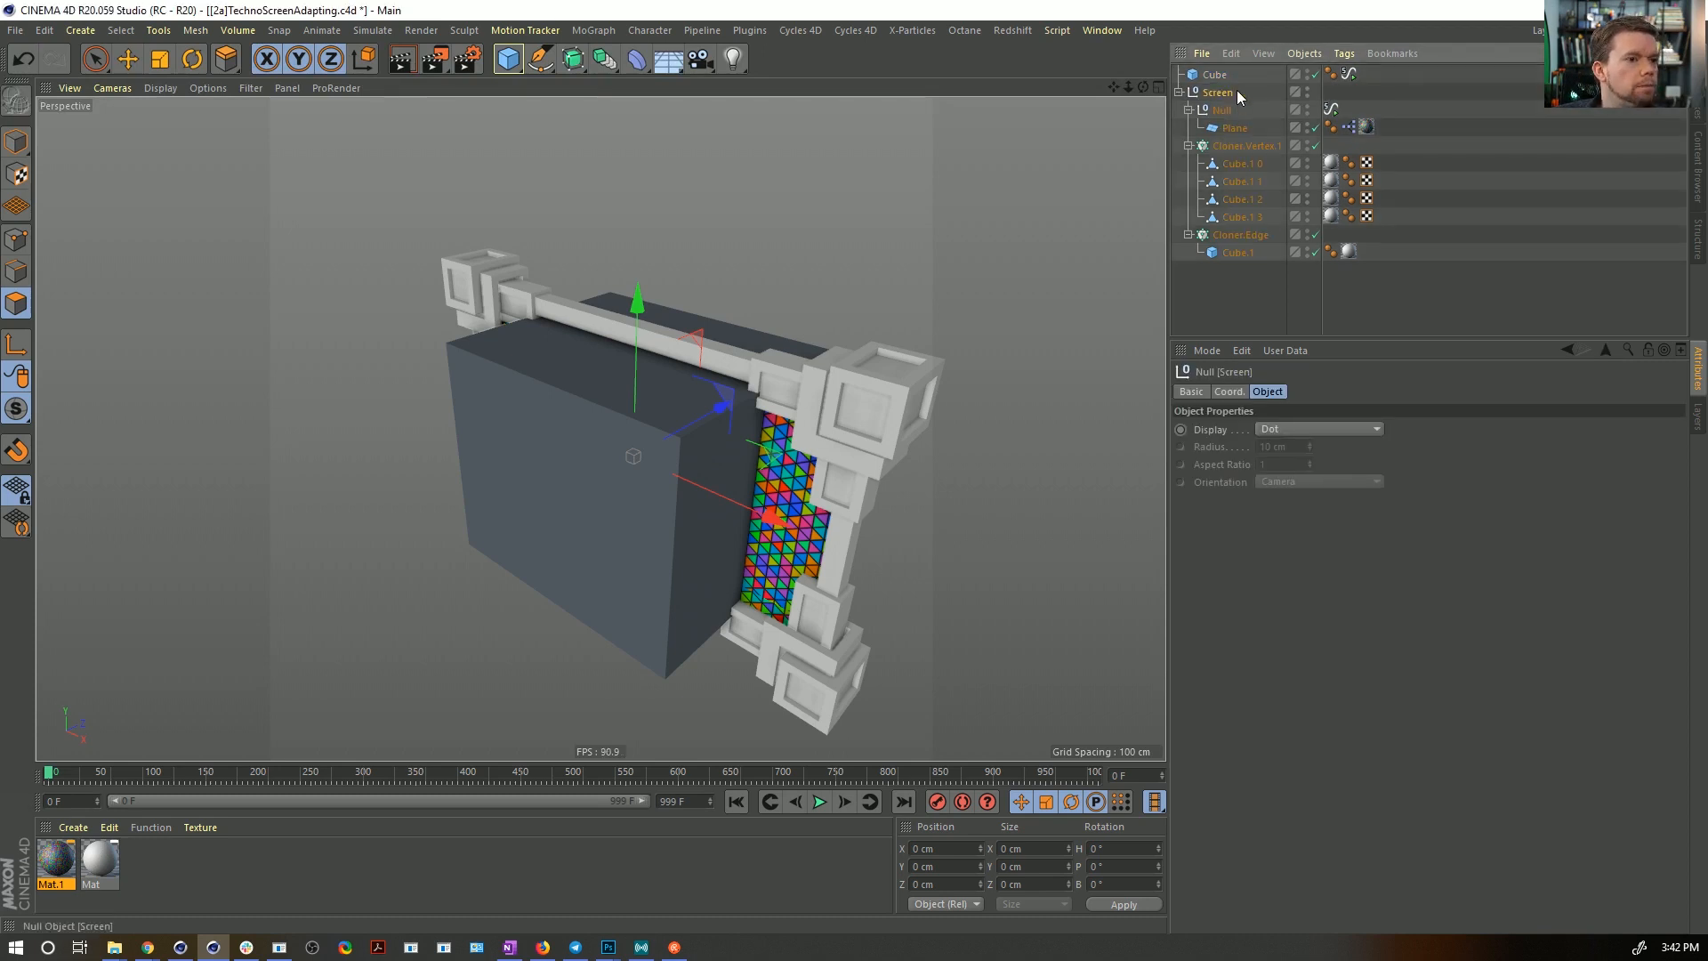
- Open the XPresso network on the Plane and rename the Plane object as Screen
{"action": "left_click_drag", "start_coordinate": [1234, 91], "coordinate": [555, 552]}
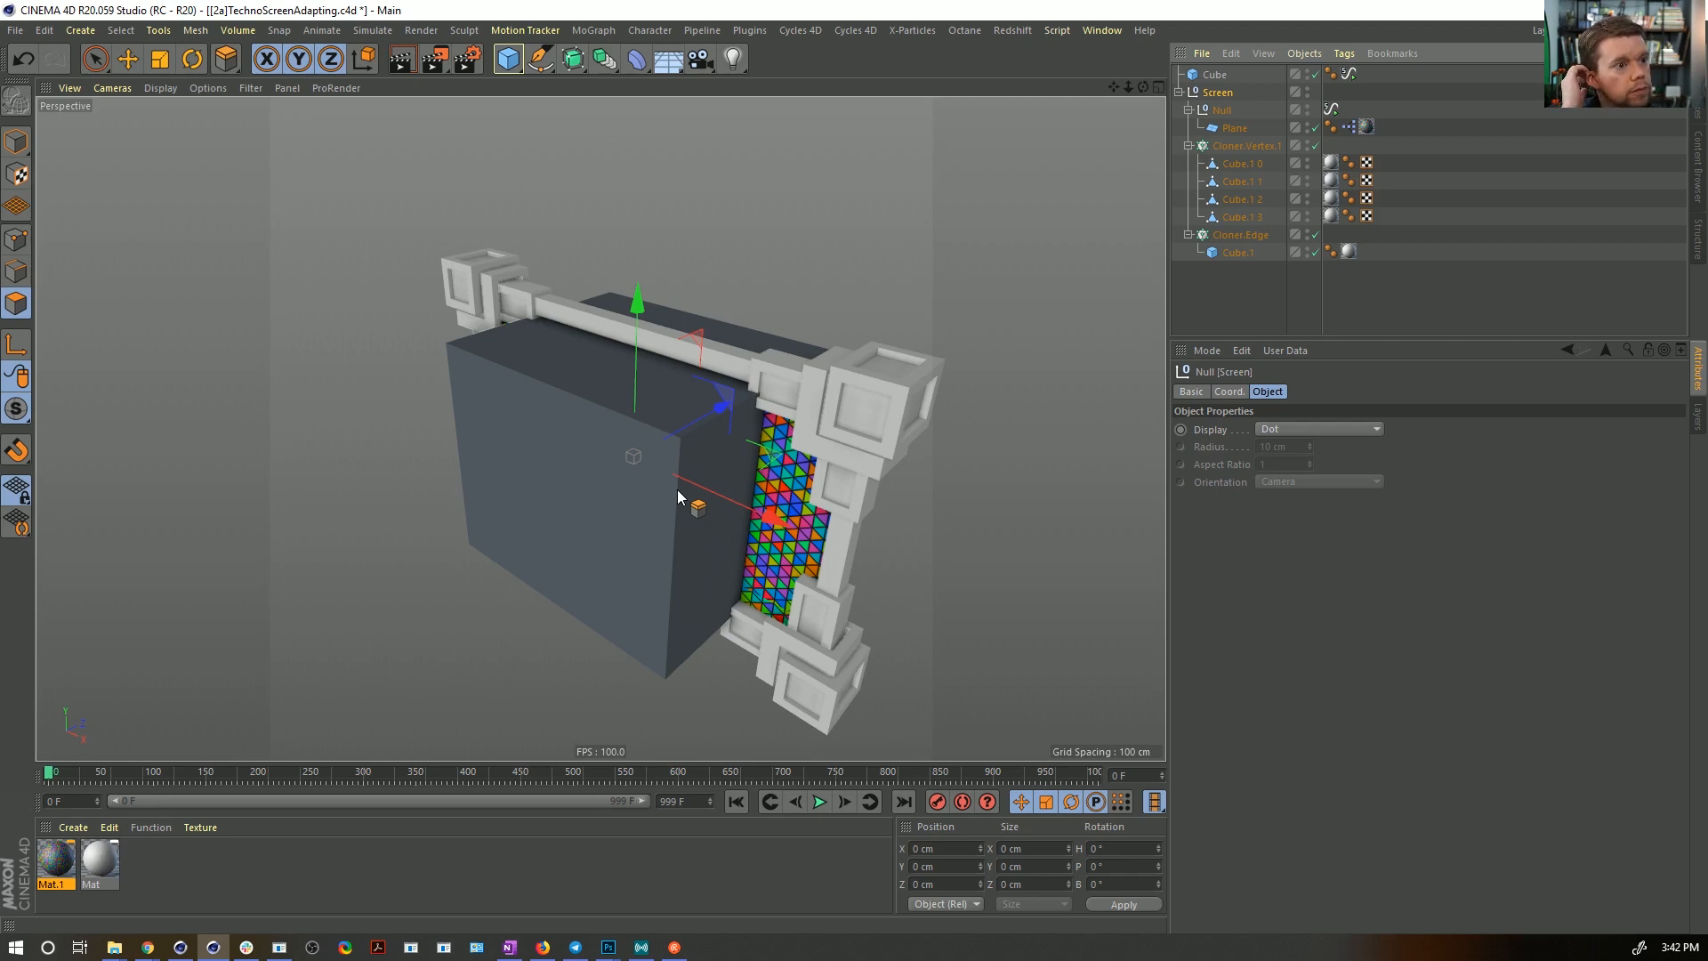
{"action": "left_click_drag", "start_coordinate": [1006, 260], "coordinate": [1211, 97]}
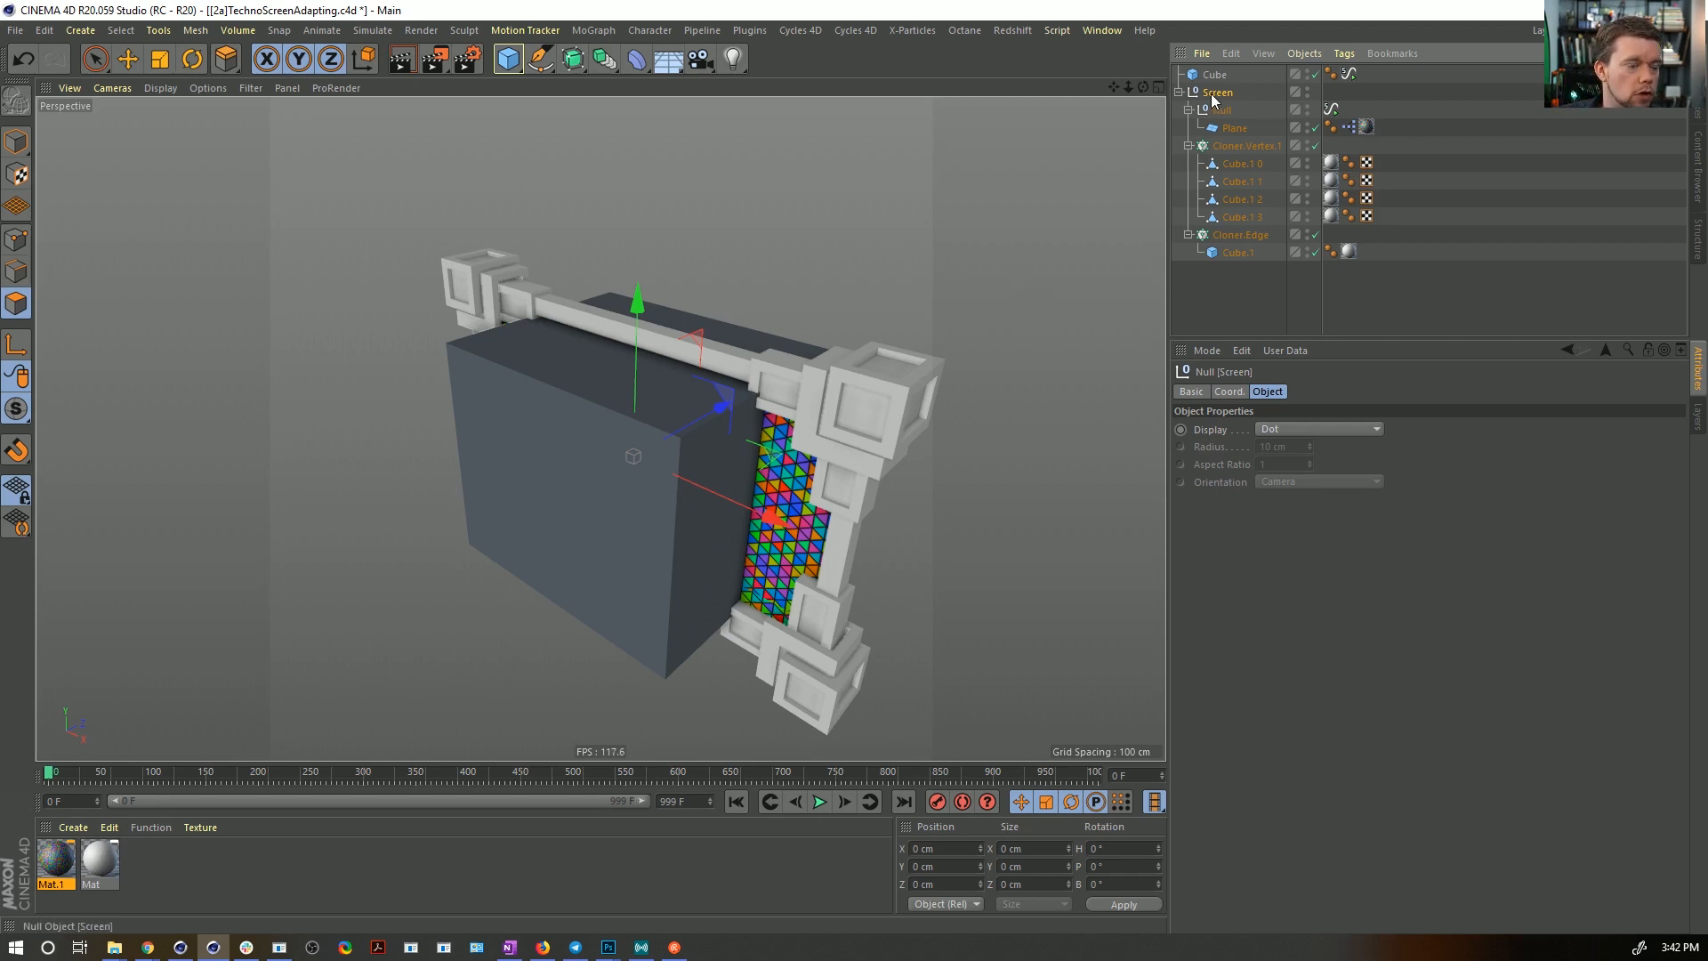
{"action": "double_click", "coordinate": [1349, 128]}
{"action": "left_click_drag", "start_coordinate": [1411, 109], "coordinate": [544, 70]}
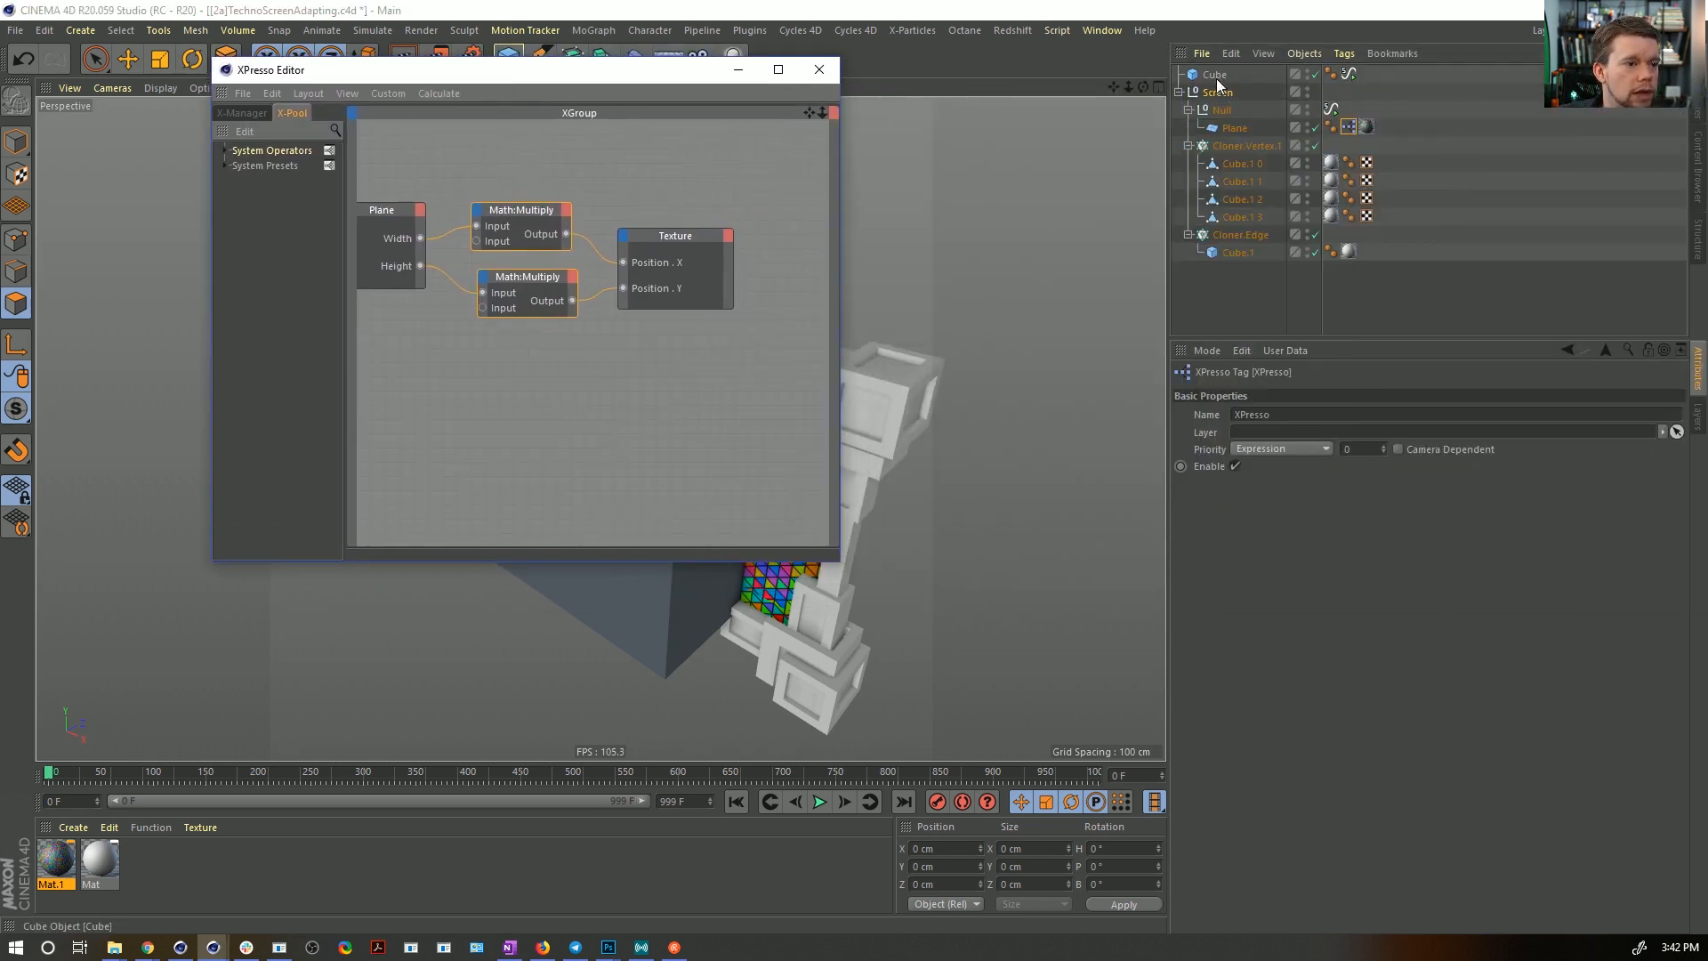
{"action": "double_click", "coordinate": [1237, 128]}
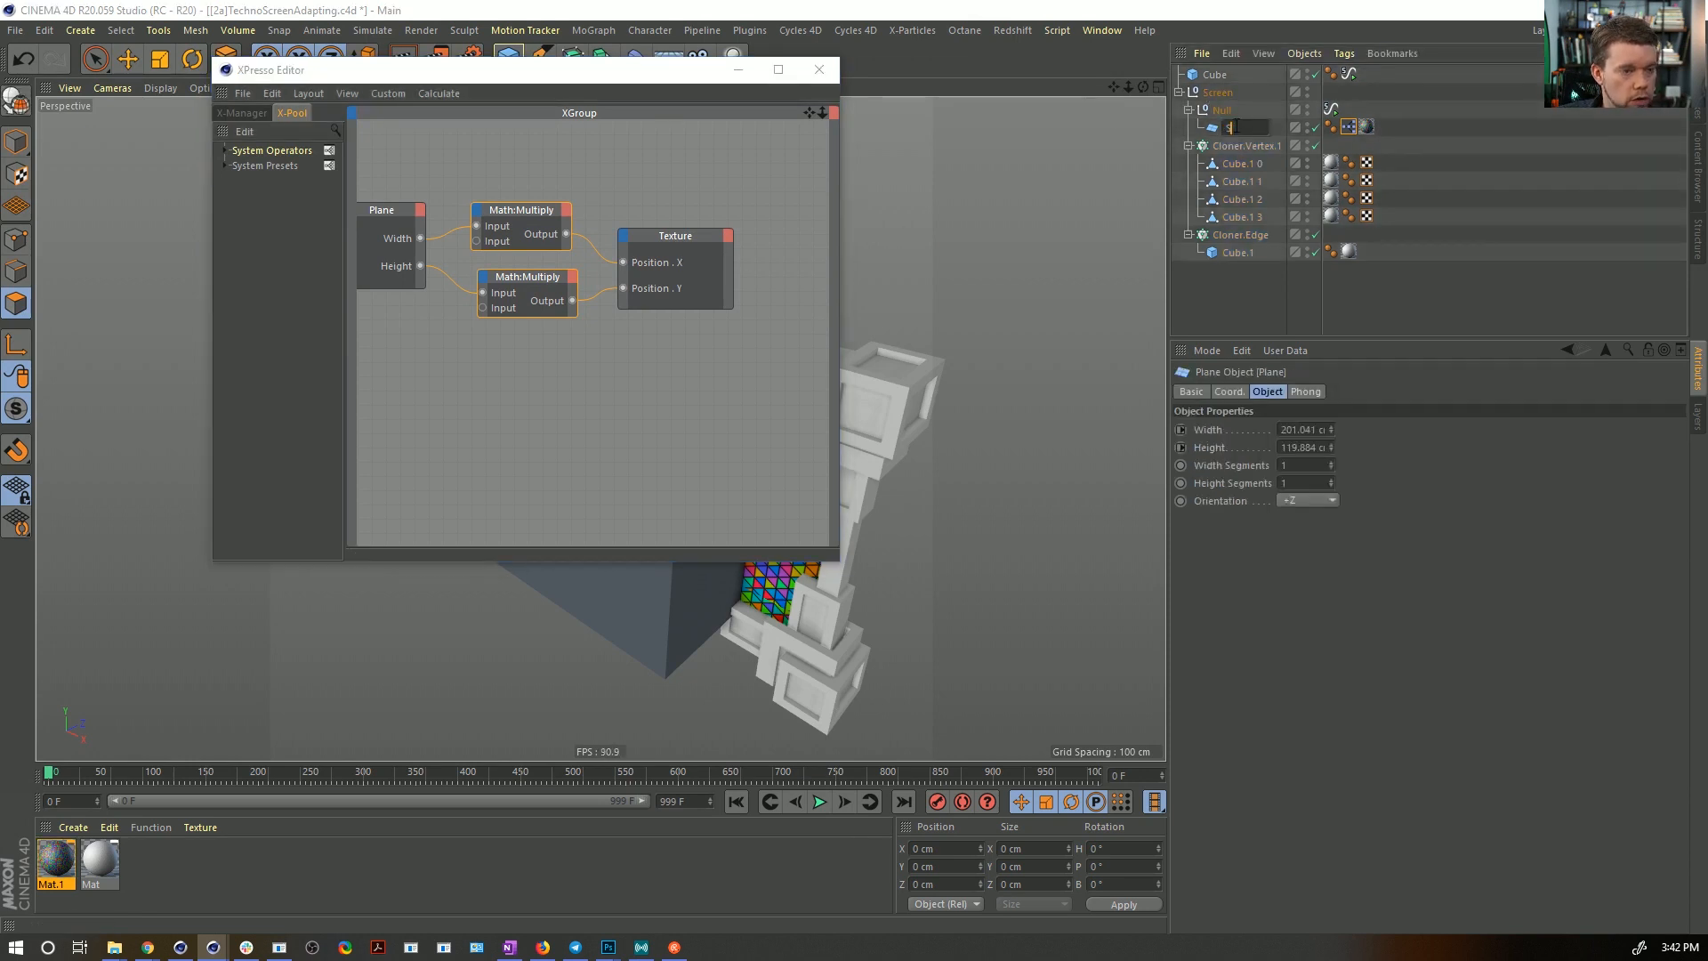
{"action": "key", "text": "Return"}
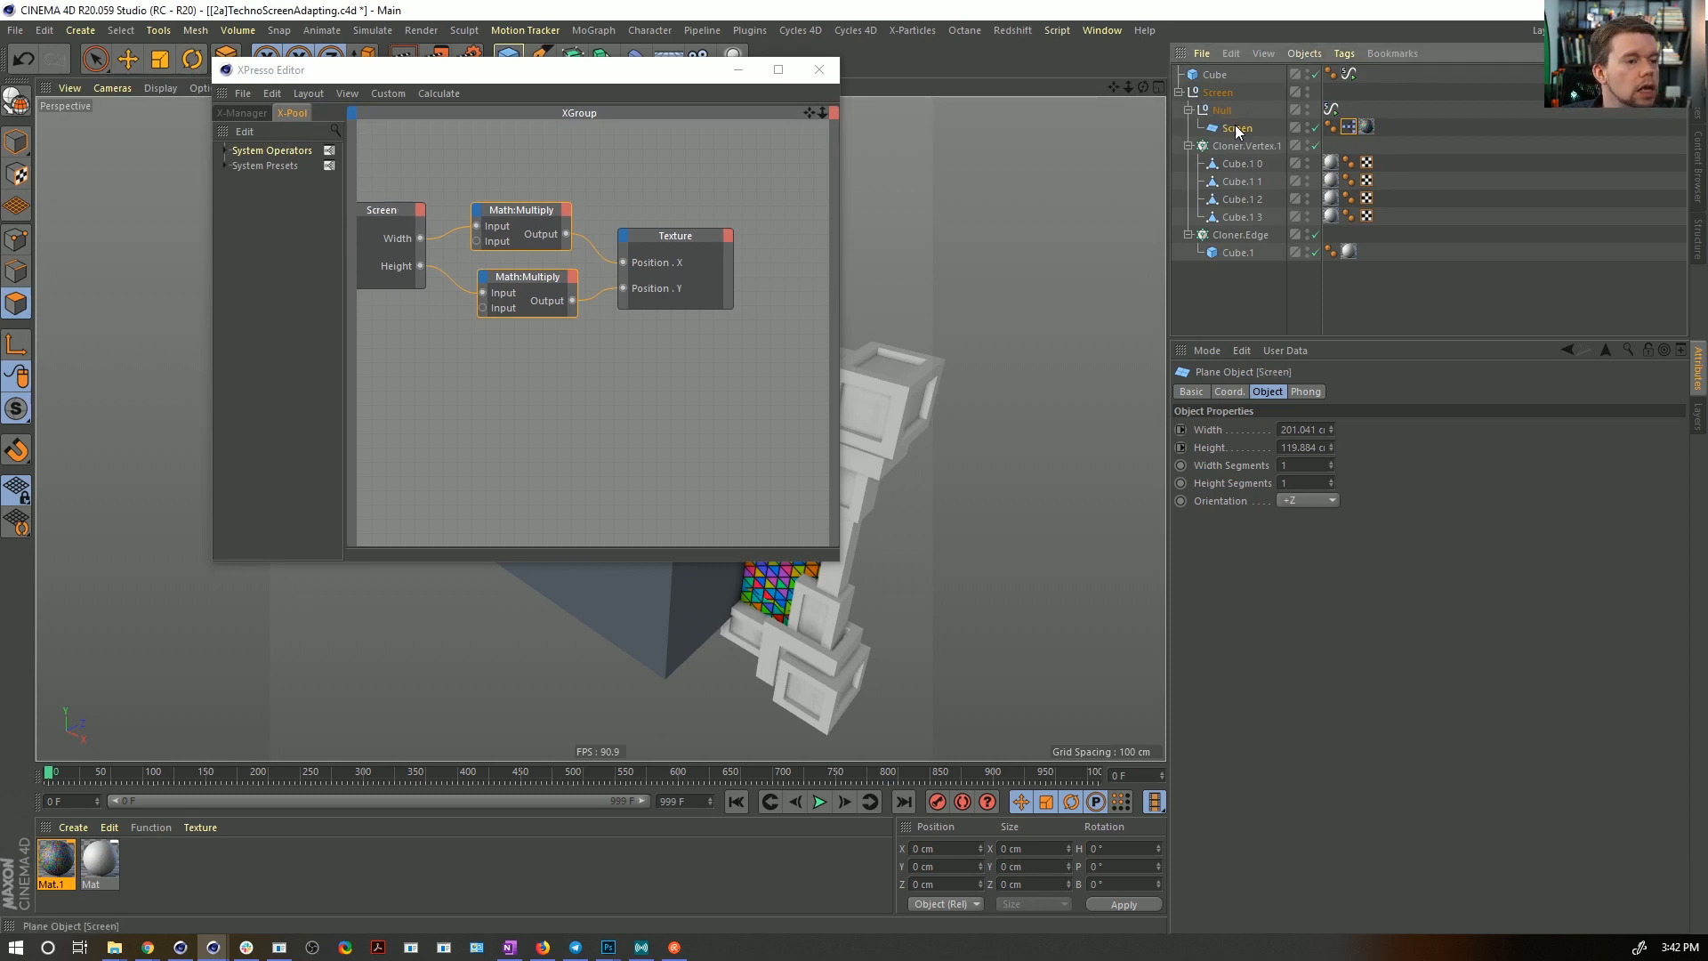
- Add a second node for the Screen plane to an enlarged XPresso network, with Width and Height input ports
{"action": "left_click_drag", "start_coordinate": [769, 399], "coordinate": [706, 407]}
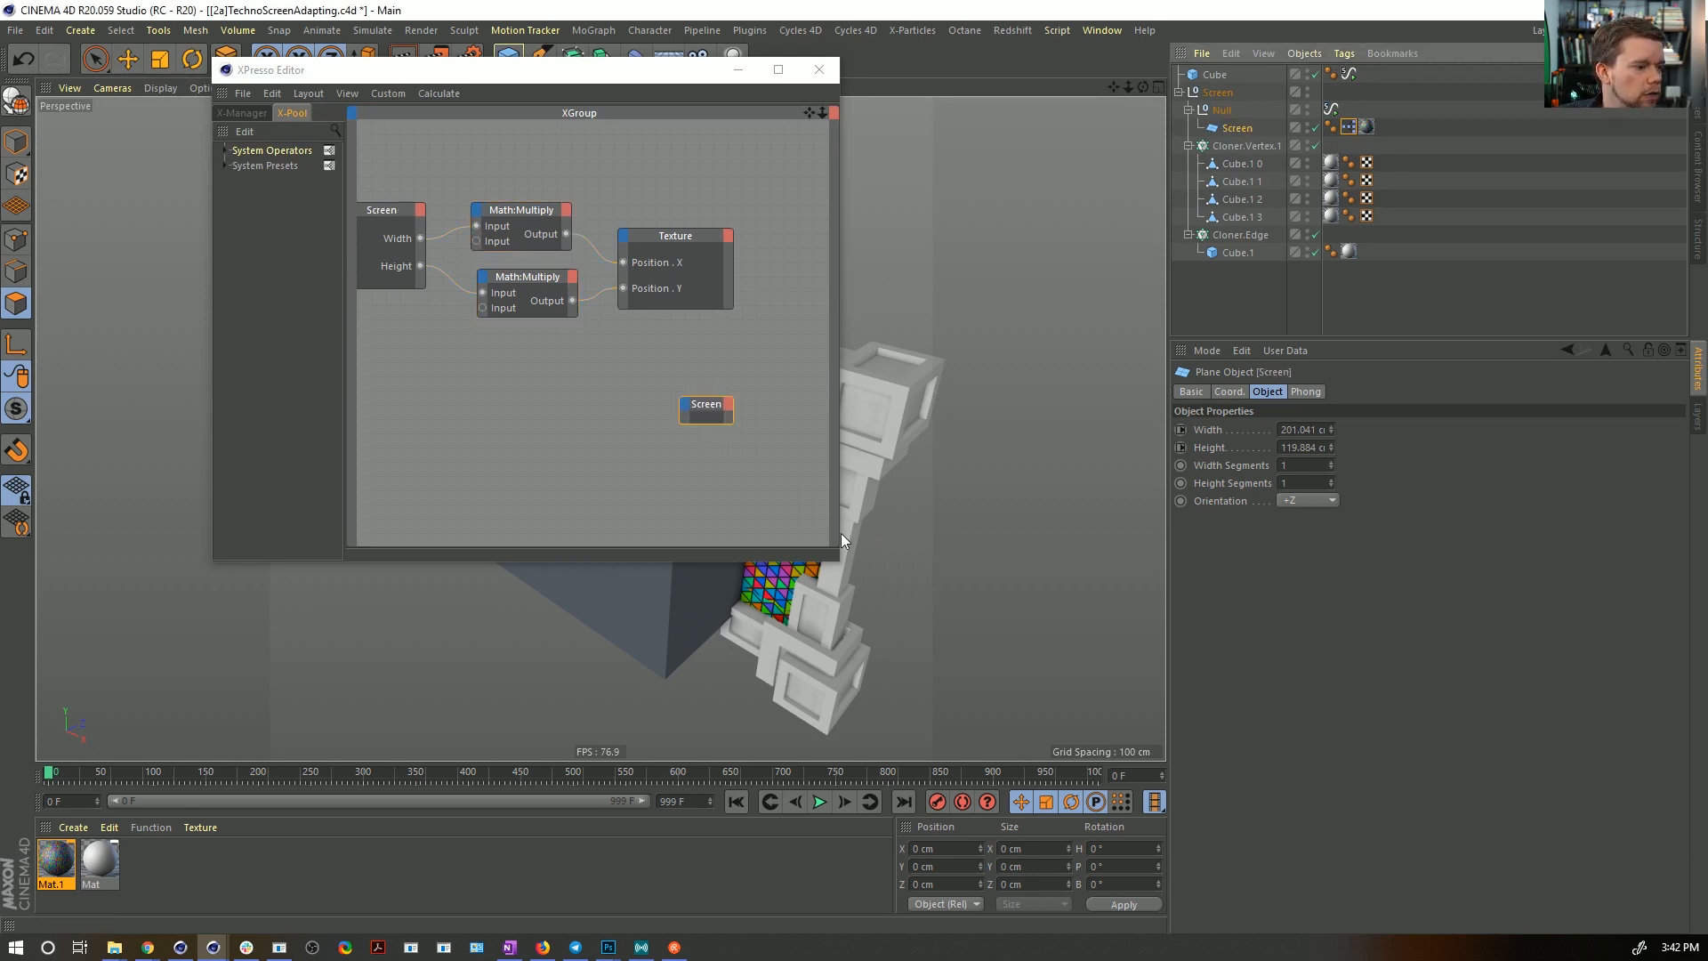
{"action": "left_click_drag", "start_coordinate": [838, 520], "coordinate": [978, 533]}
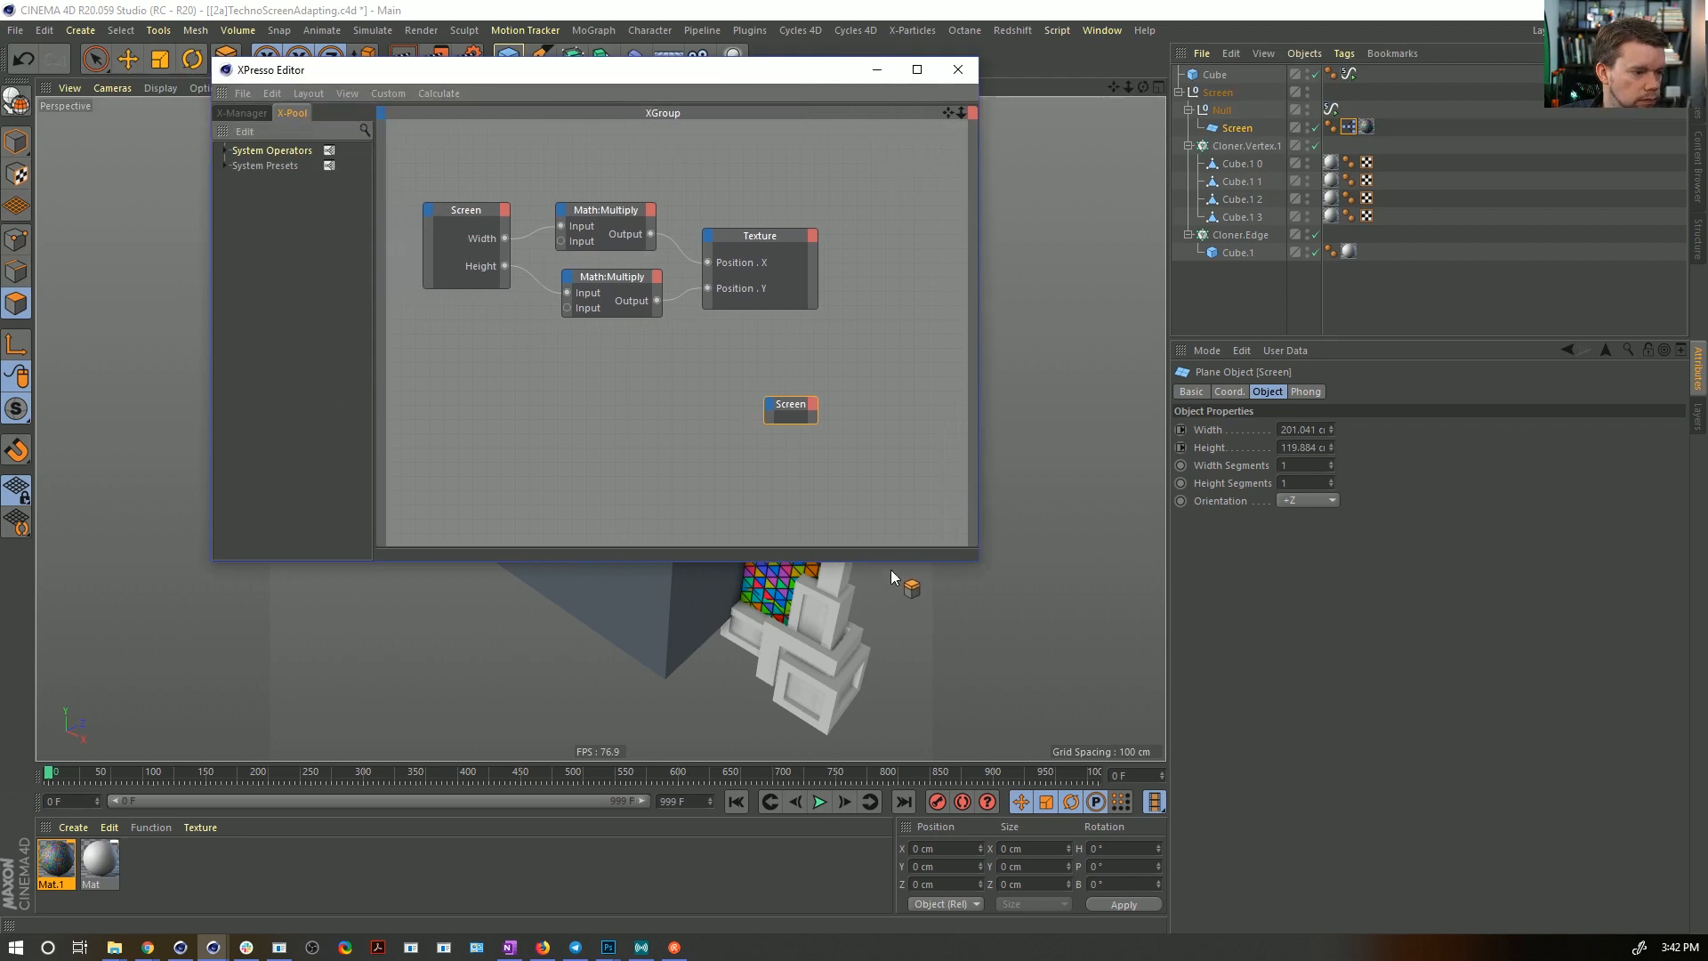
{"action": "left_click_drag", "start_coordinate": [891, 566], "coordinate": [889, 712]}
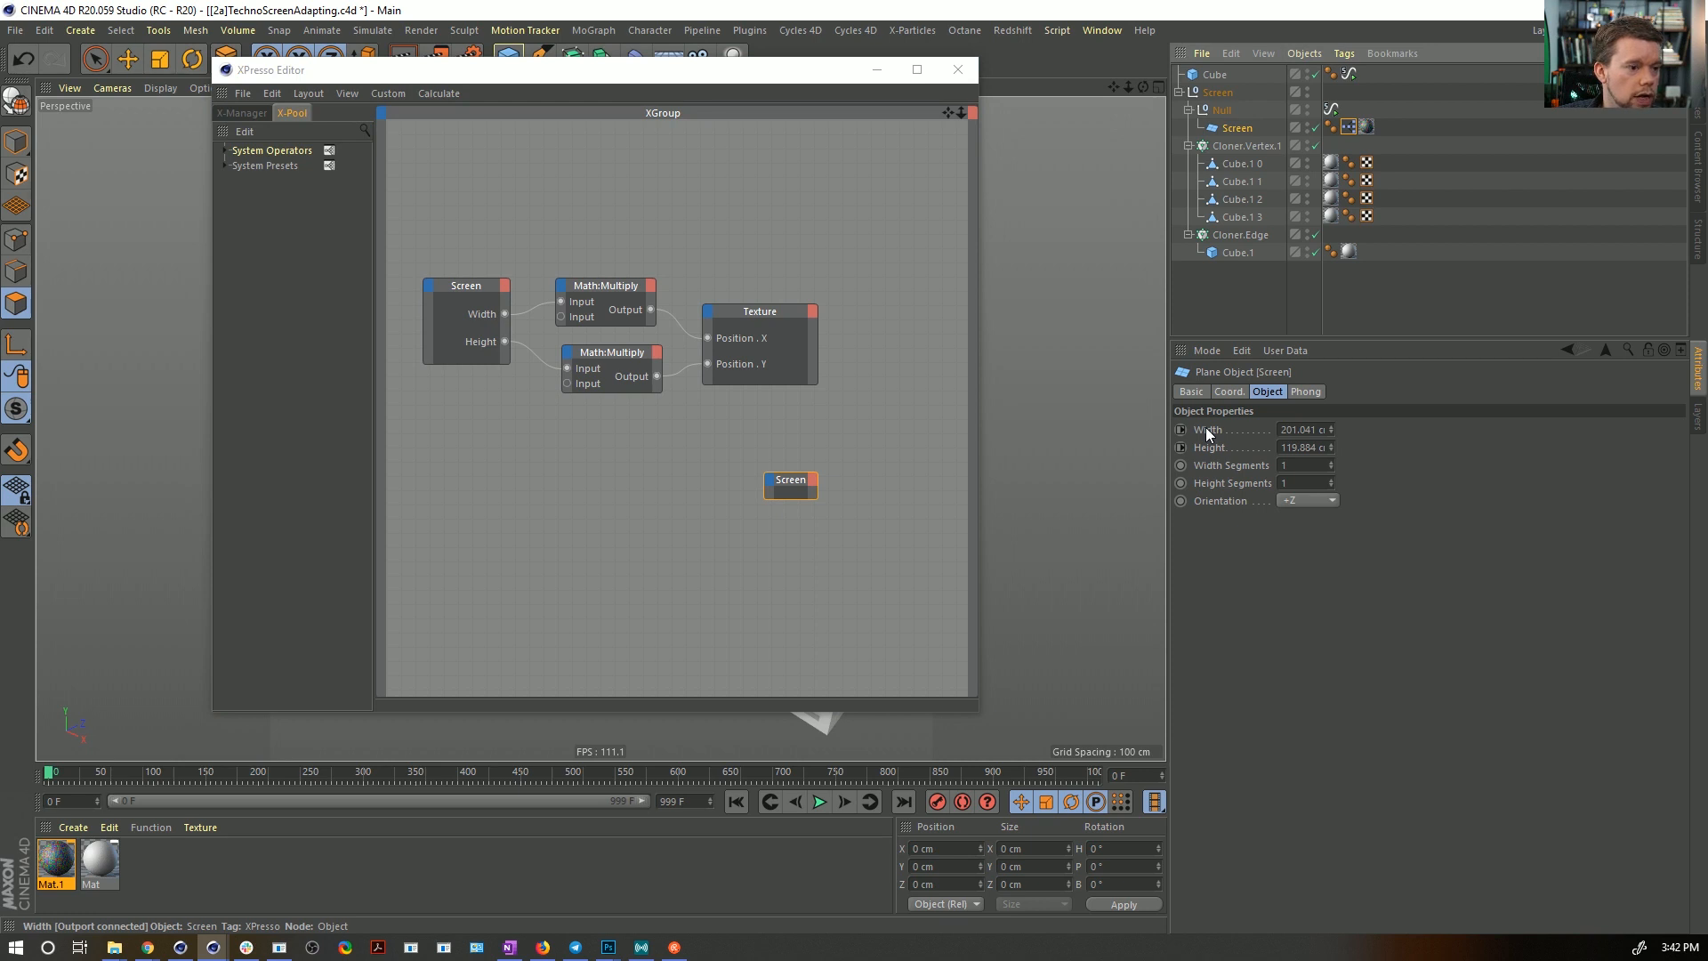
{"action": "left_click_drag", "start_coordinate": [1206, 433], "coordinate": [772, 492]}
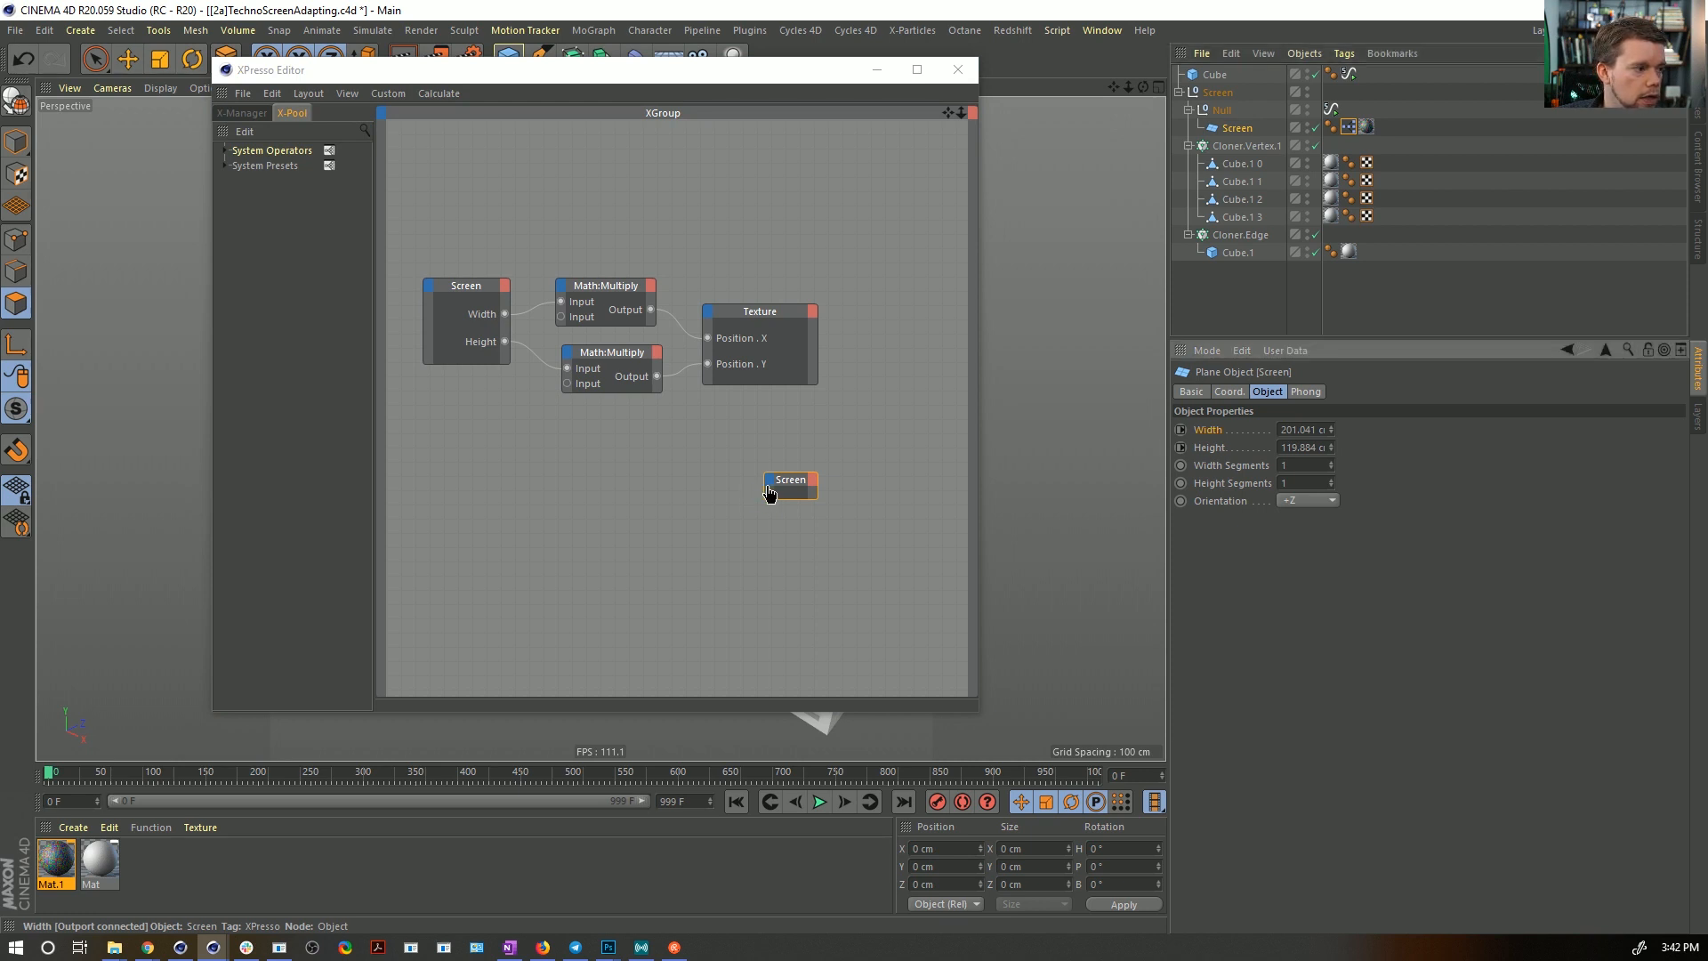
{"action": "left_click", "coordinate": [807, 496]}
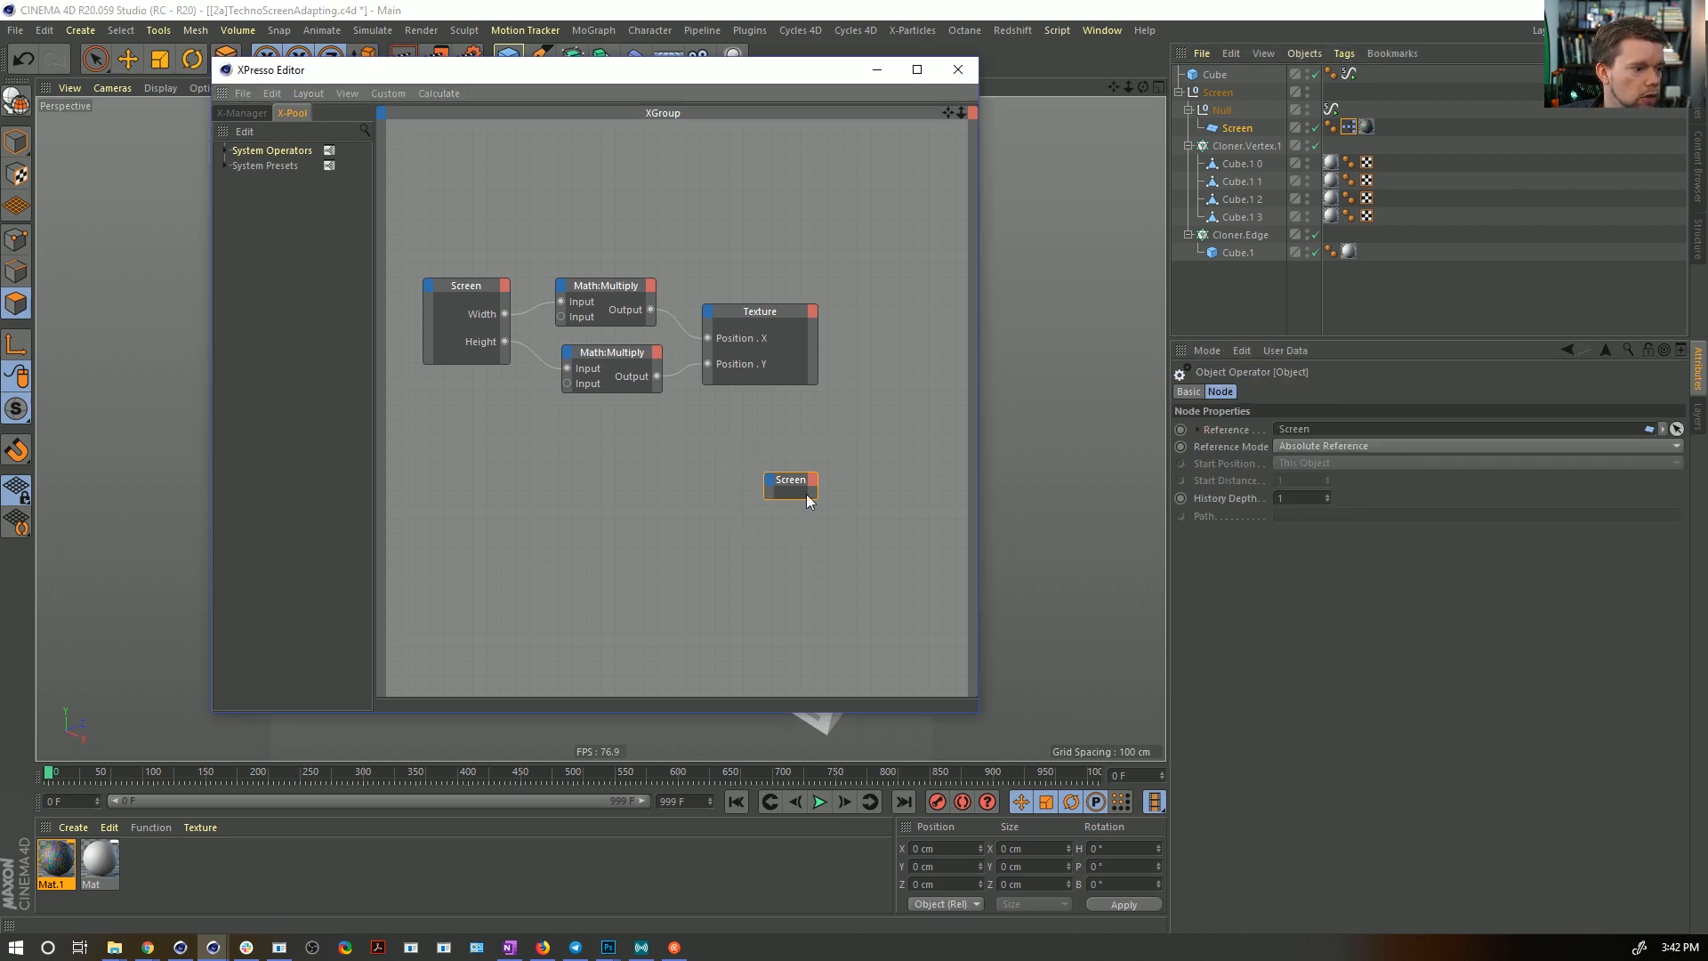
{"action": "left_click", "coordinate": [1219, 442]}
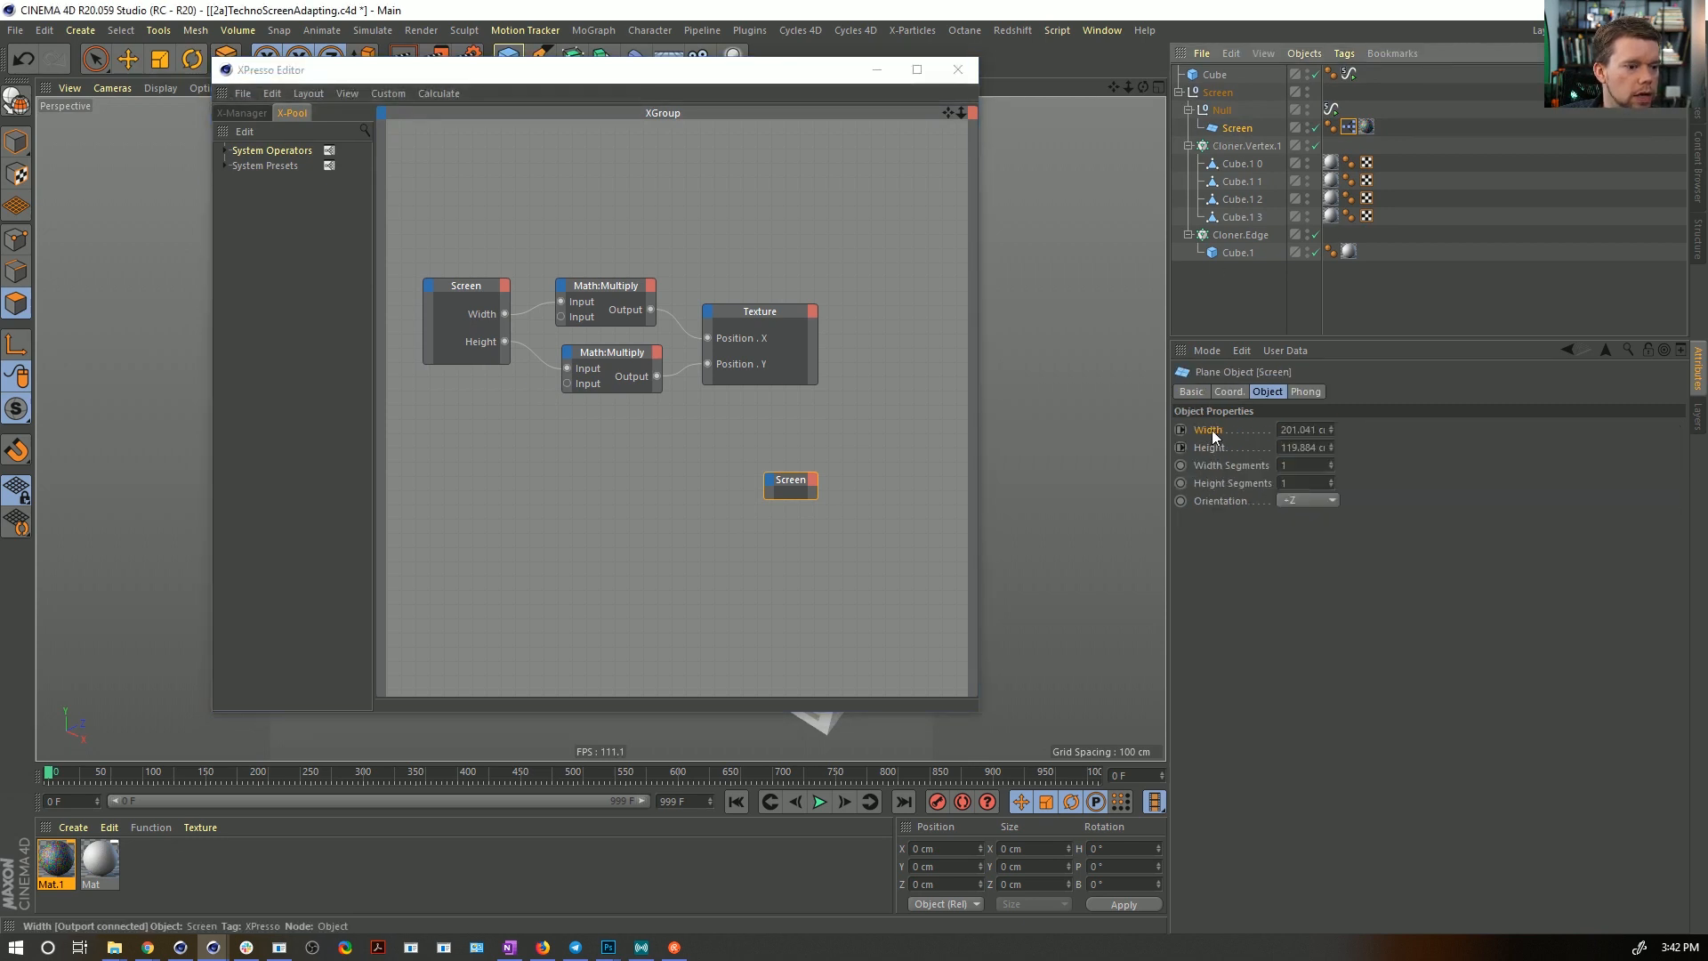
{"action": "left_click_drag", "start_coordinate": [1212, 435], "coordinate": [770, 497]}
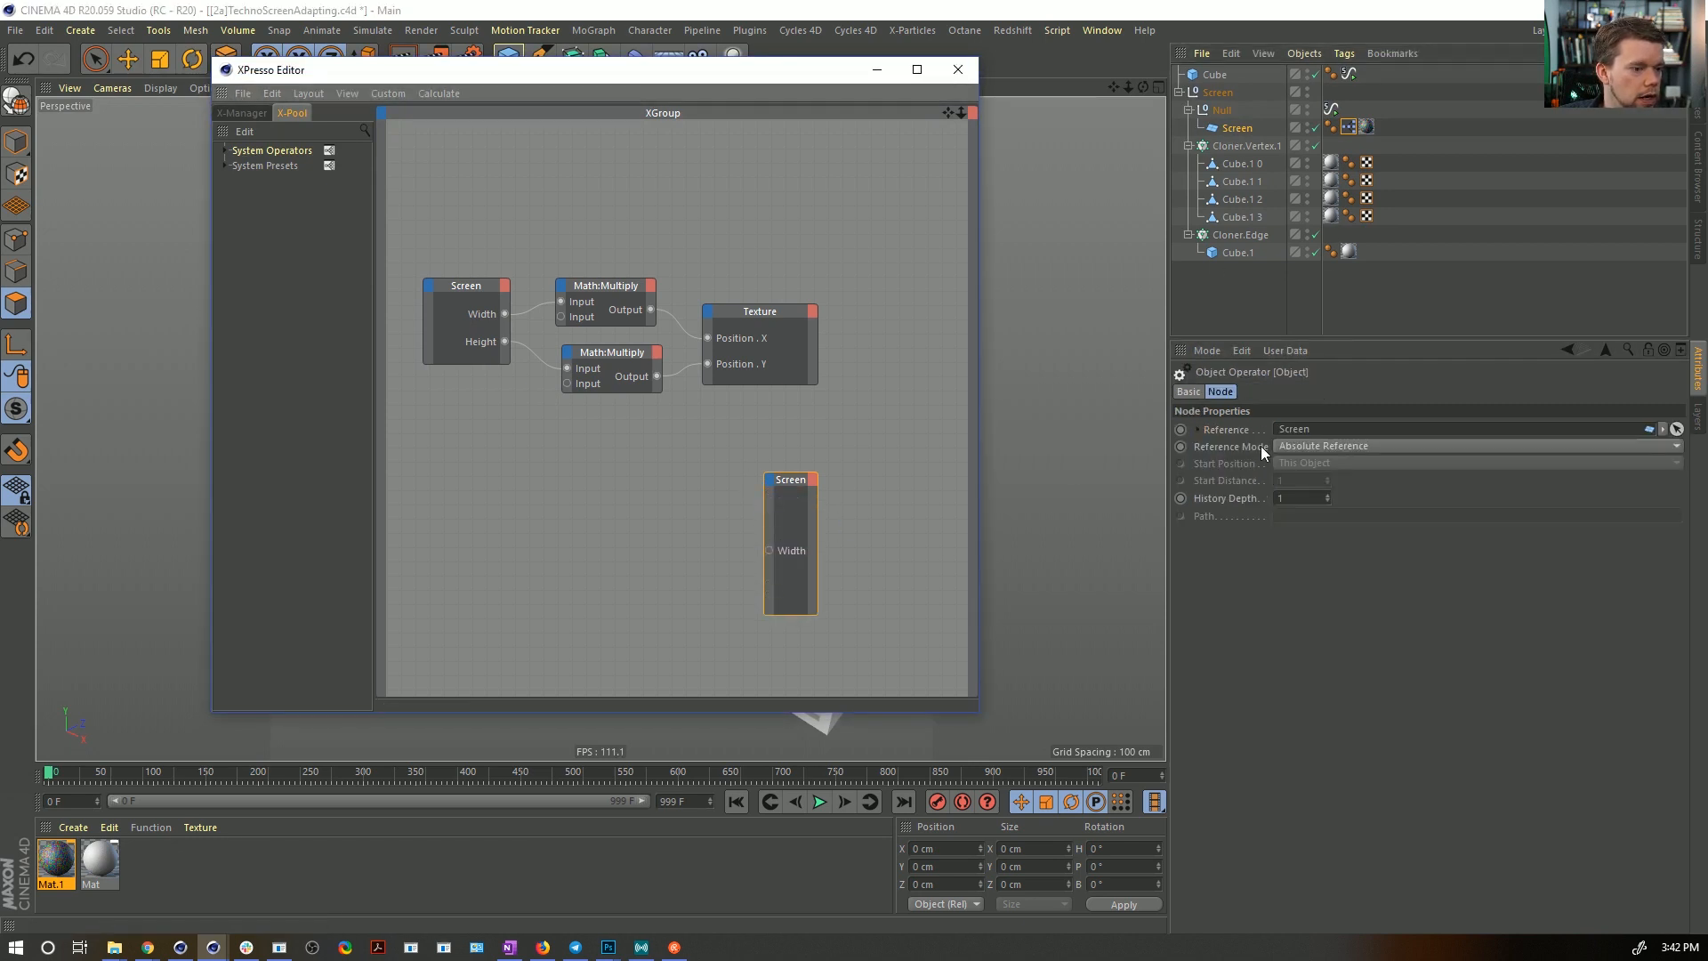
{"action": "left_click", "coordinate": [1241, 130]}
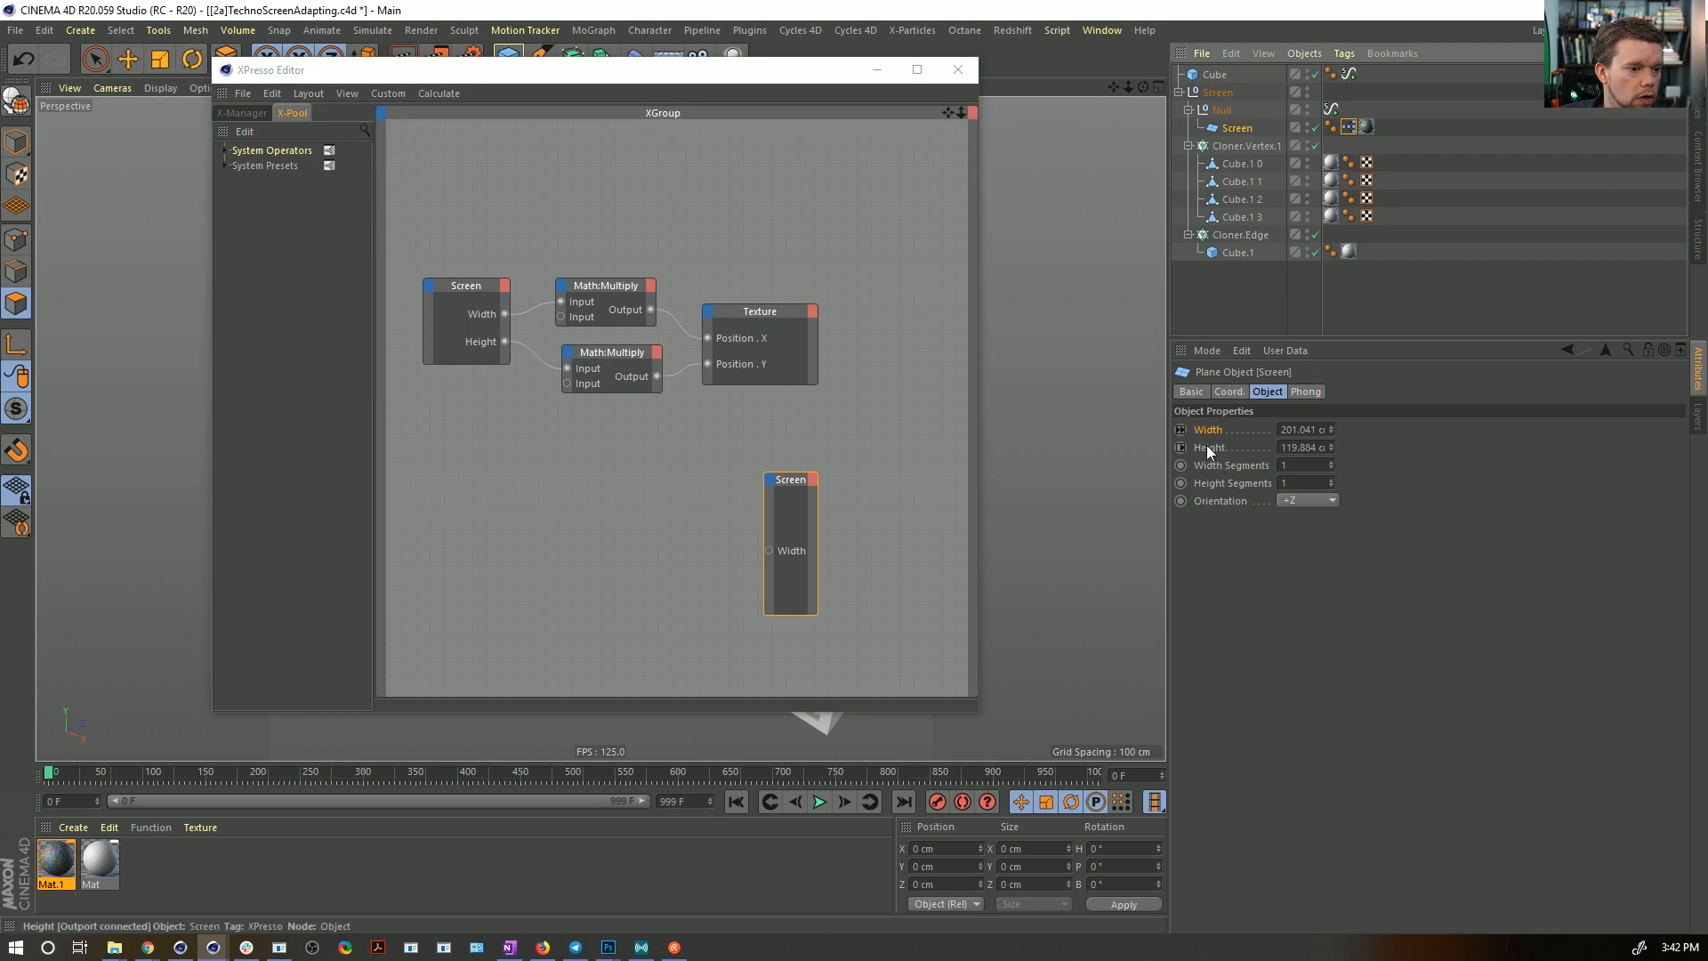
{"action": "left_click_drag", "start_coordinate": [1209, 452], "coordinate": [772, 543]}
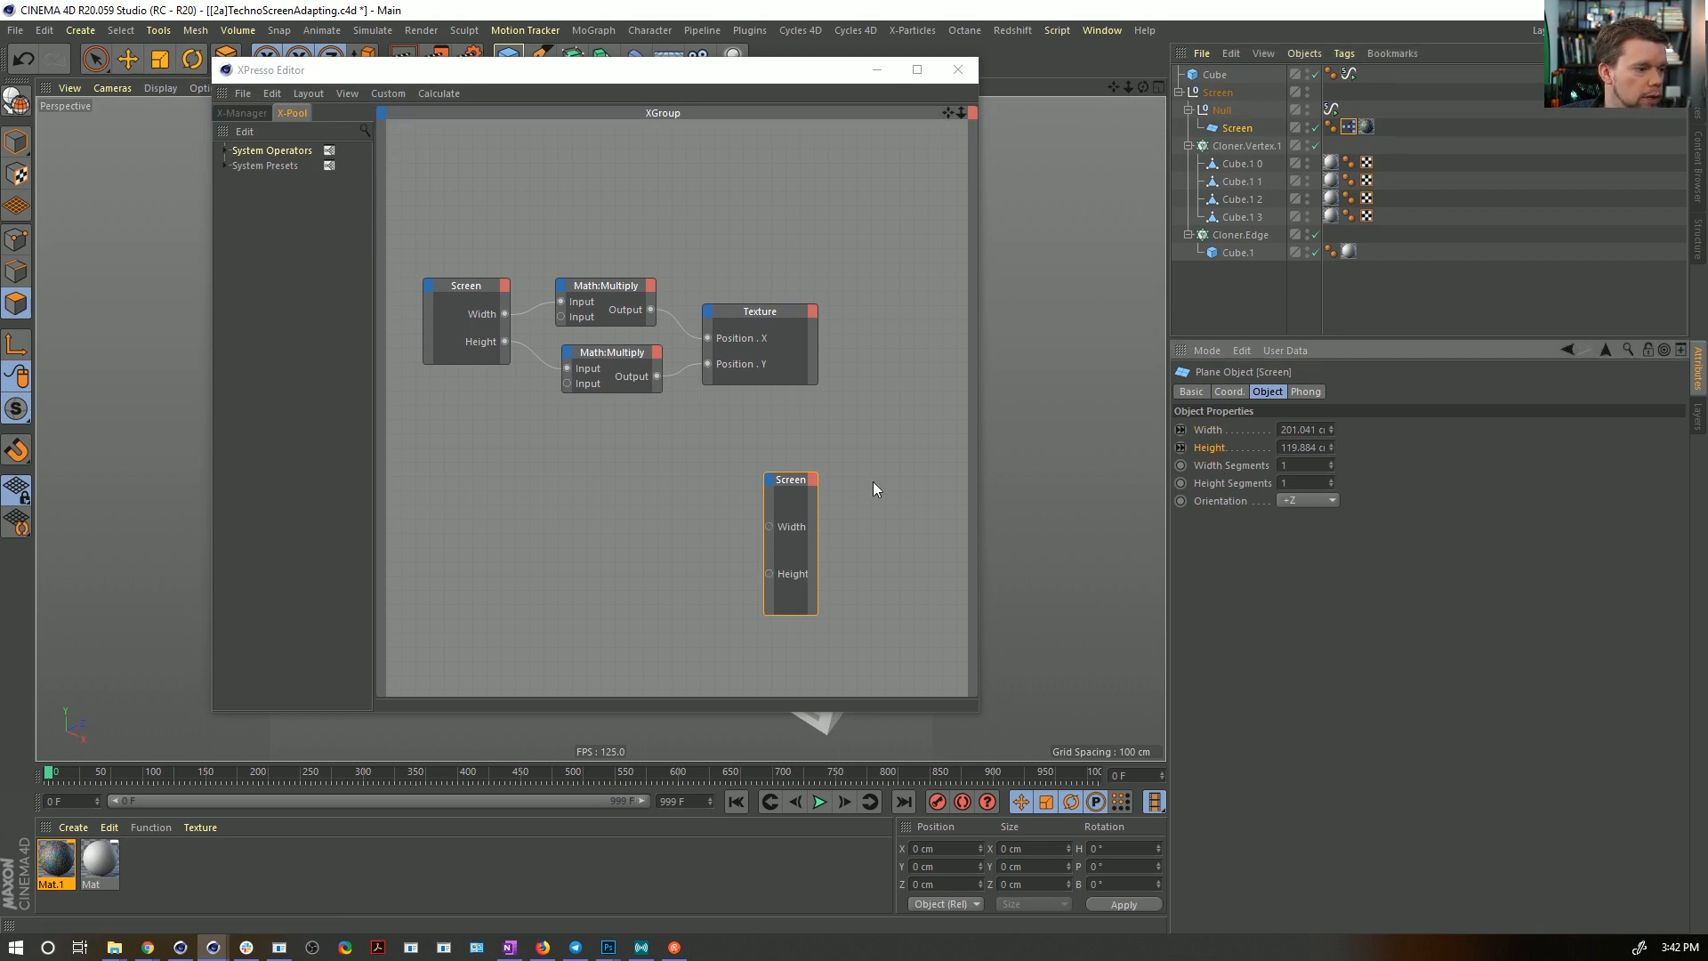
- Add the Cube to the XPresso network as a node with Size X and Size Y output ports
{"action": "left_click_drag", "start_coordinate": [1215, 74], "coordinate": [456, 542]}
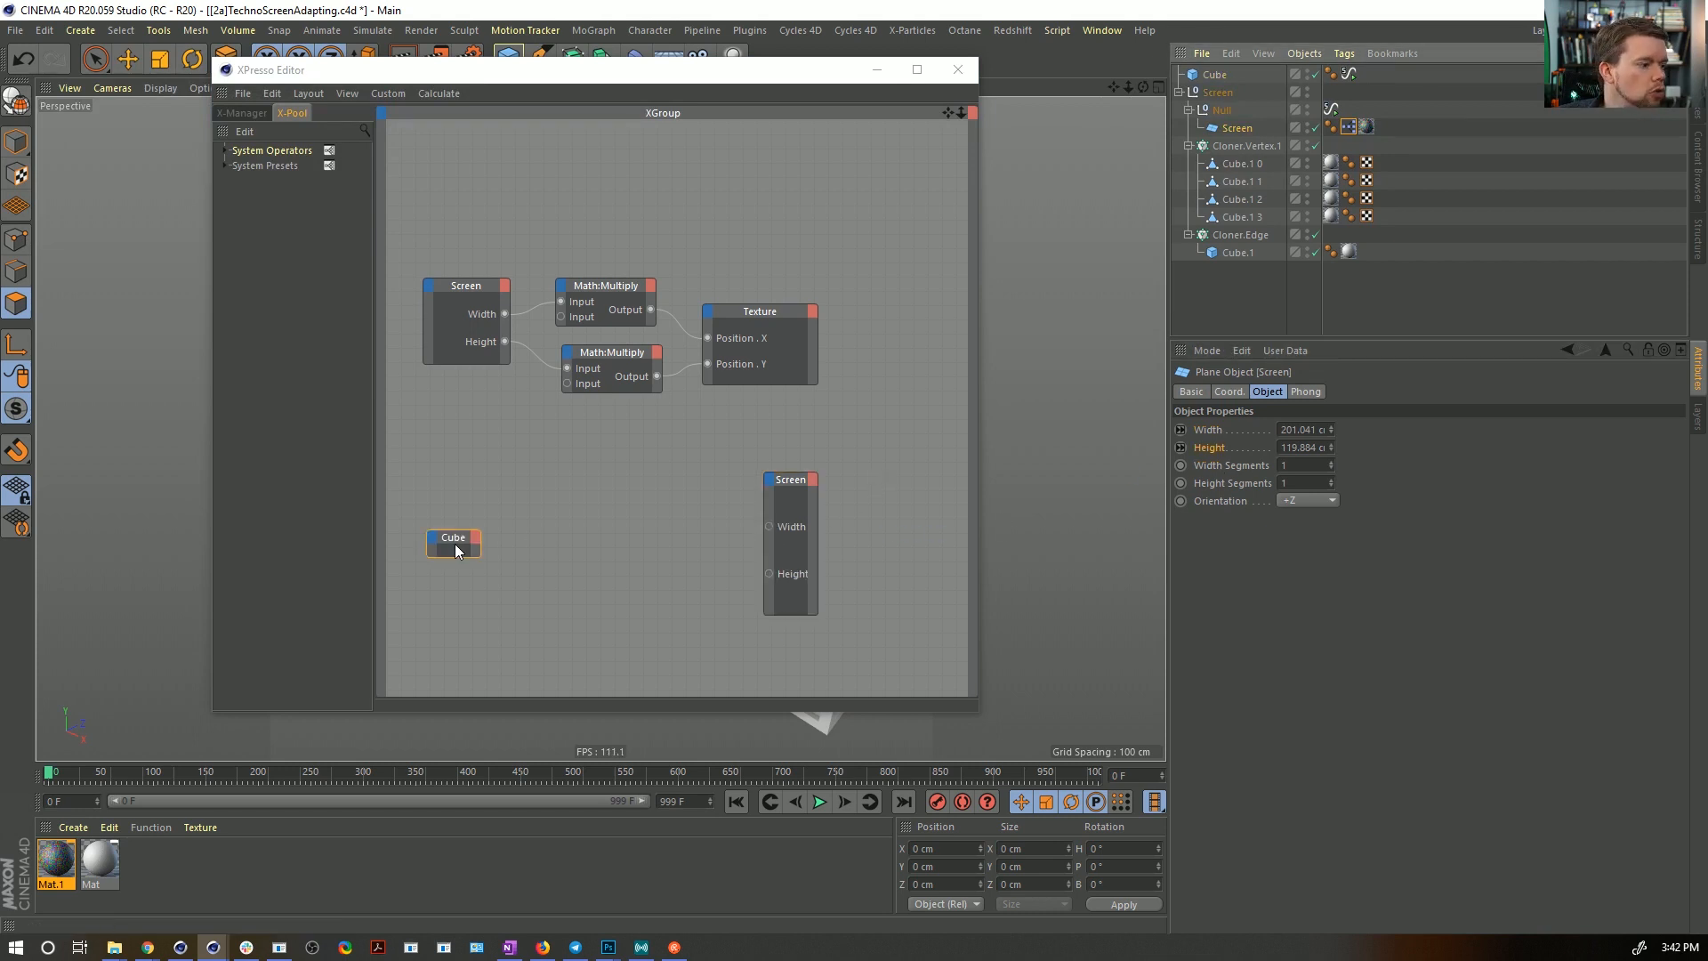
{"action": "left_click_drag", "start_coordinate": [707, 71], "coordinate": [723, 671]}
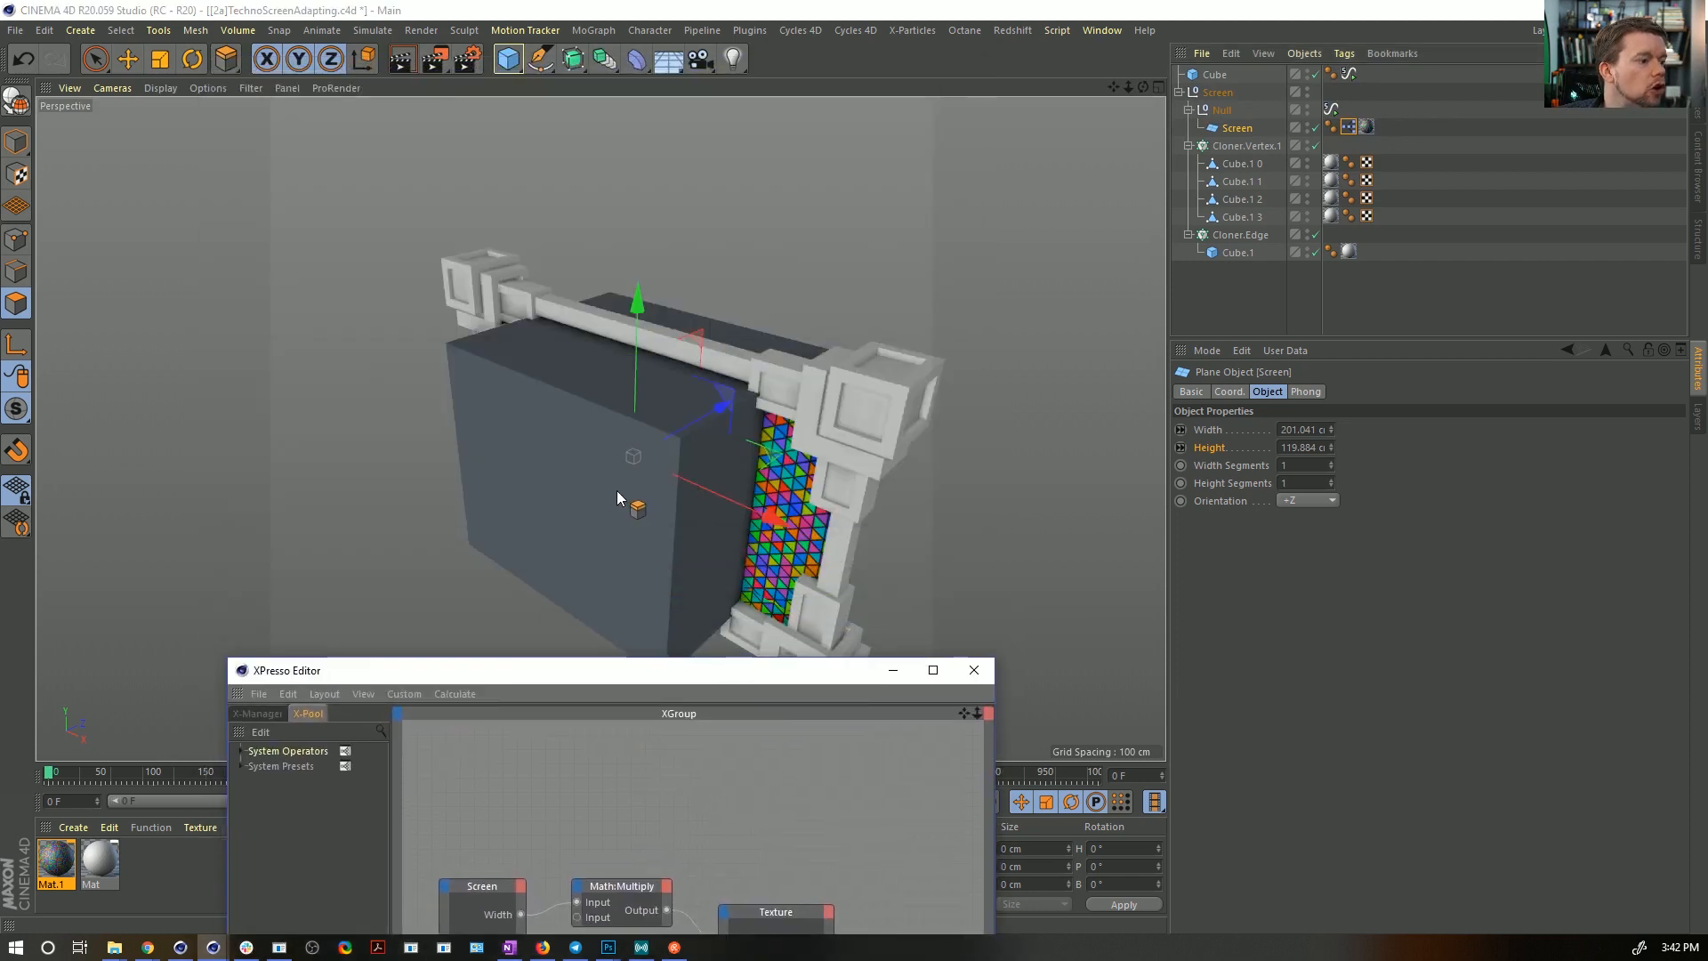
{"action": "left_click_drag", "start_coordinate": [1128, 121], "coordinate": [668, 391]}
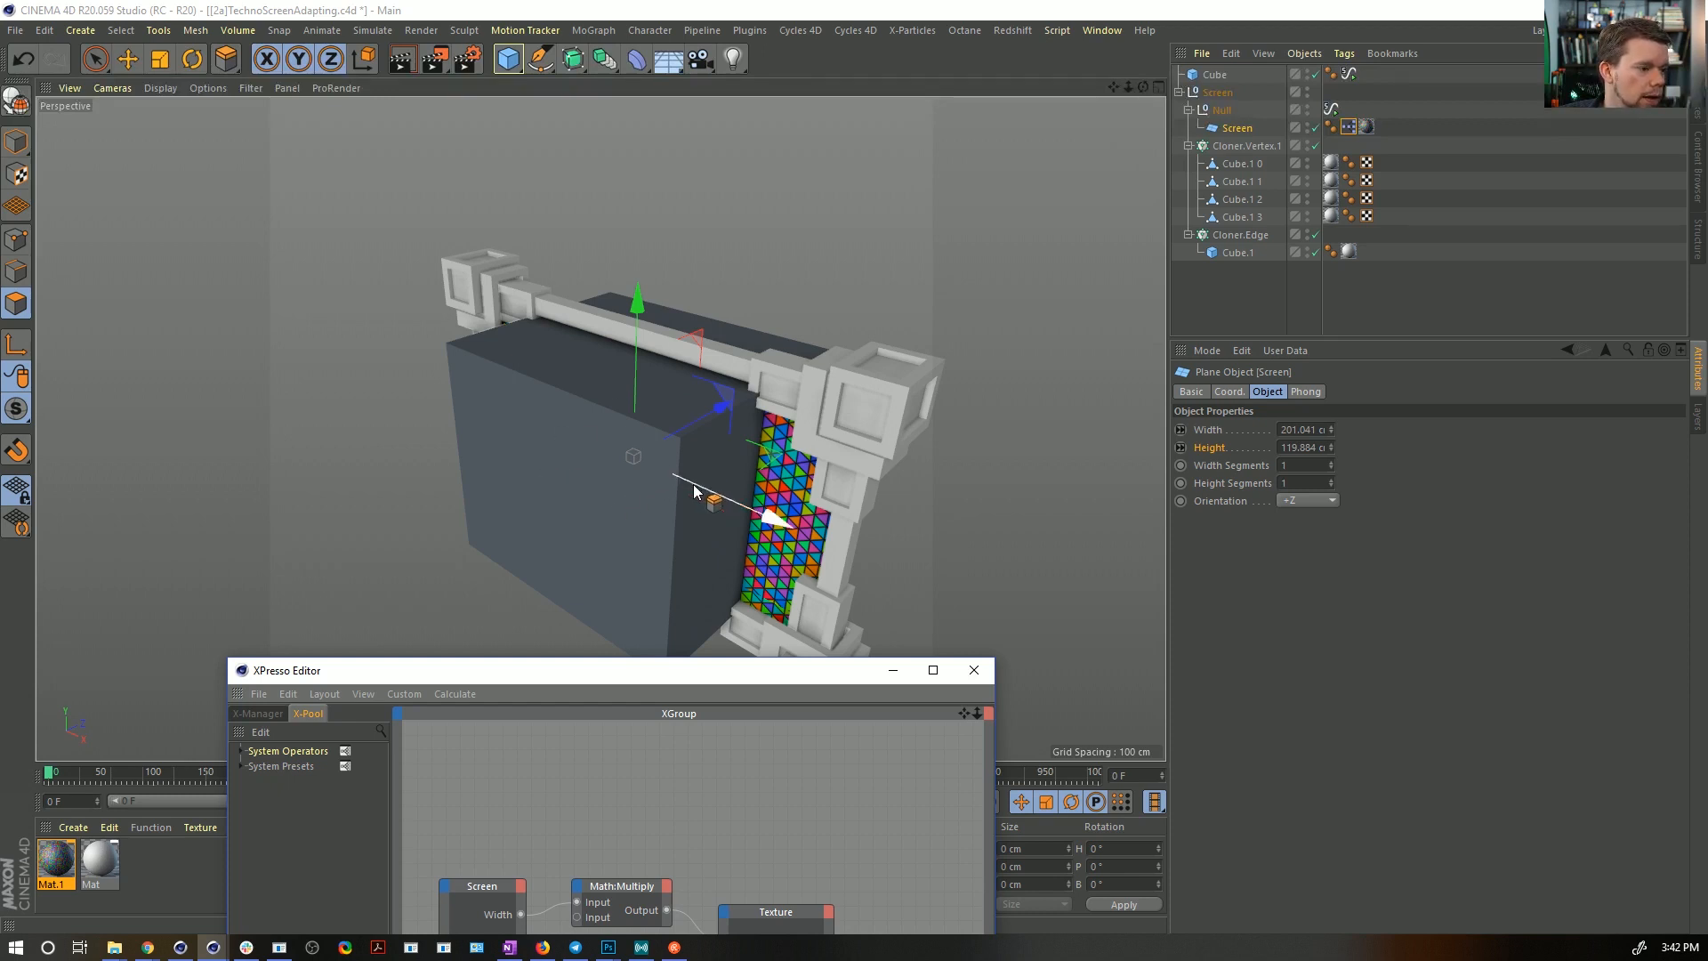
{"action": "left_click_drag", "start_coordinate": [695, 490], "coordinate": [633, 403]}
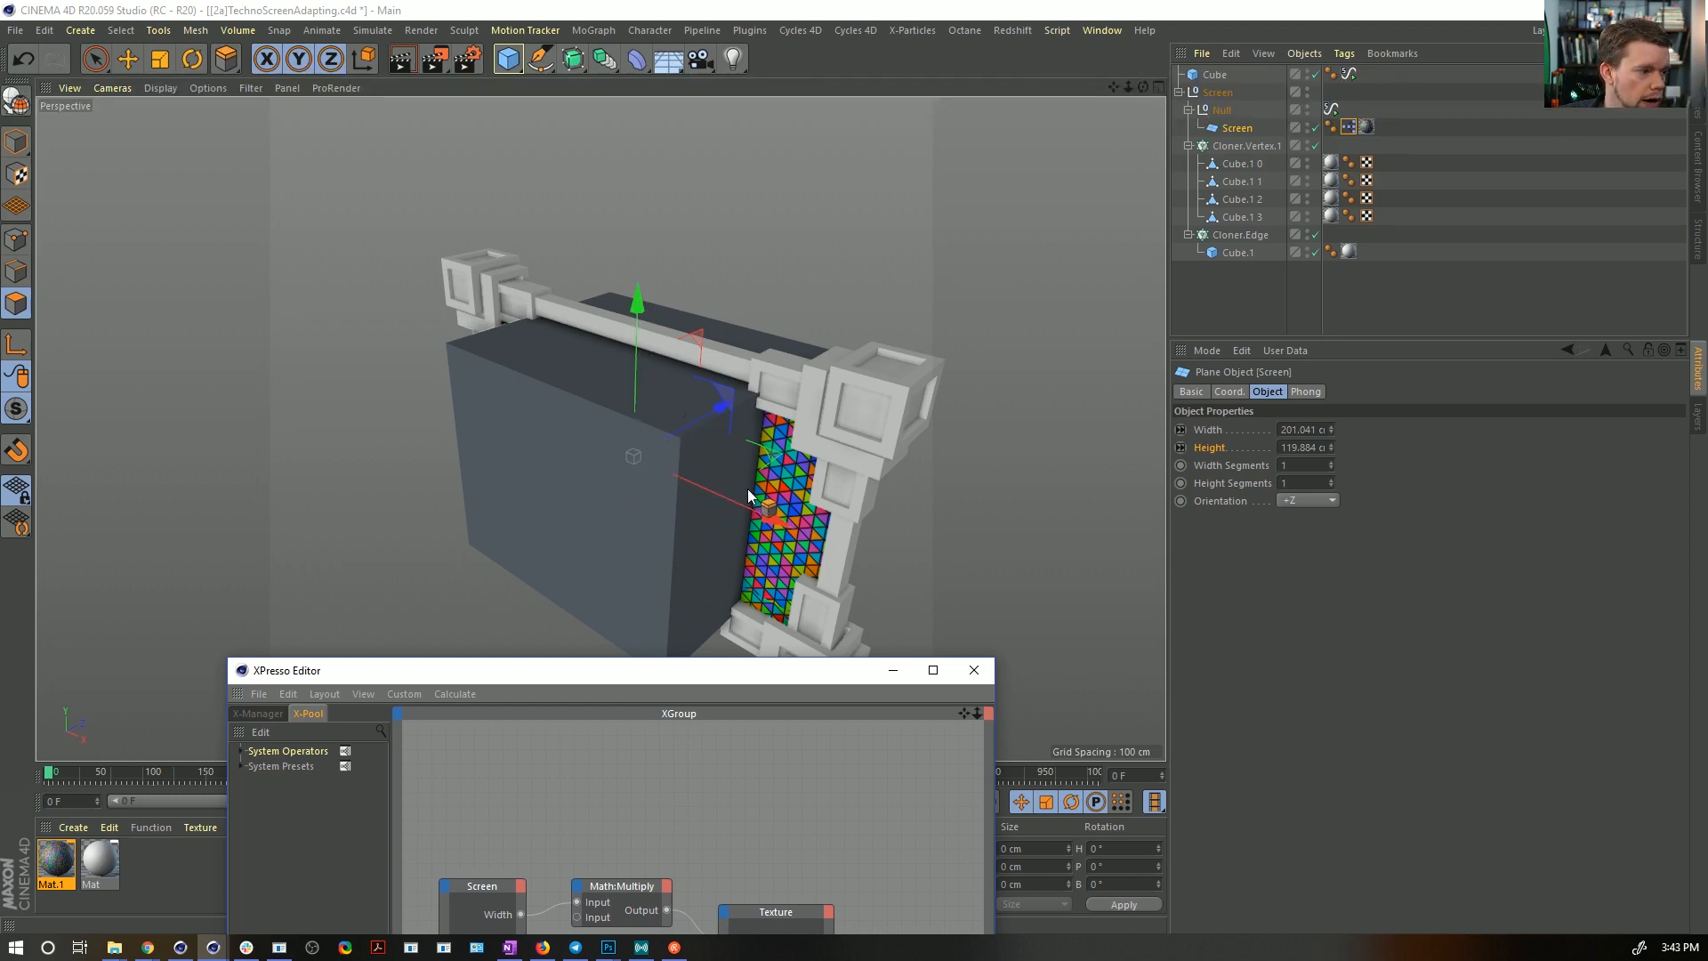
{"action": "left_click_drag", "start_coordinate": [747, 488], "coordinate": [775, 316]}
{"action": "left_click", "coordinate": [1214, 74]}
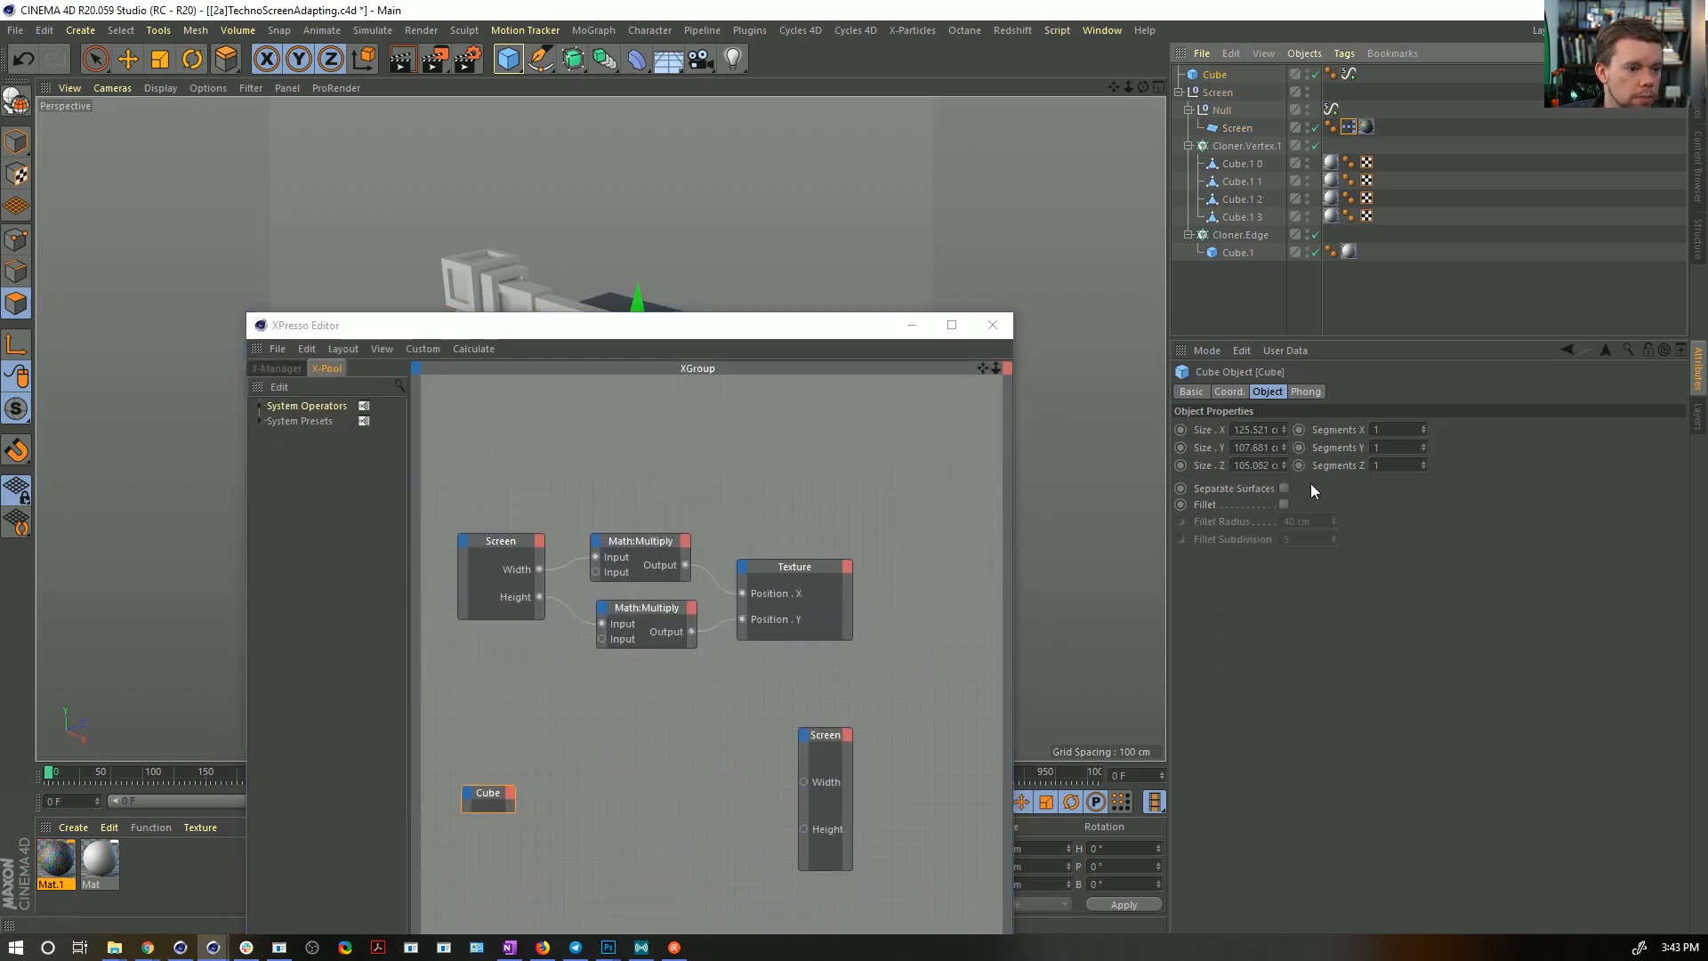
{"action": "left_click_drag", "start_coordinate": [1221, 430], "coordinate": [499, 824]}
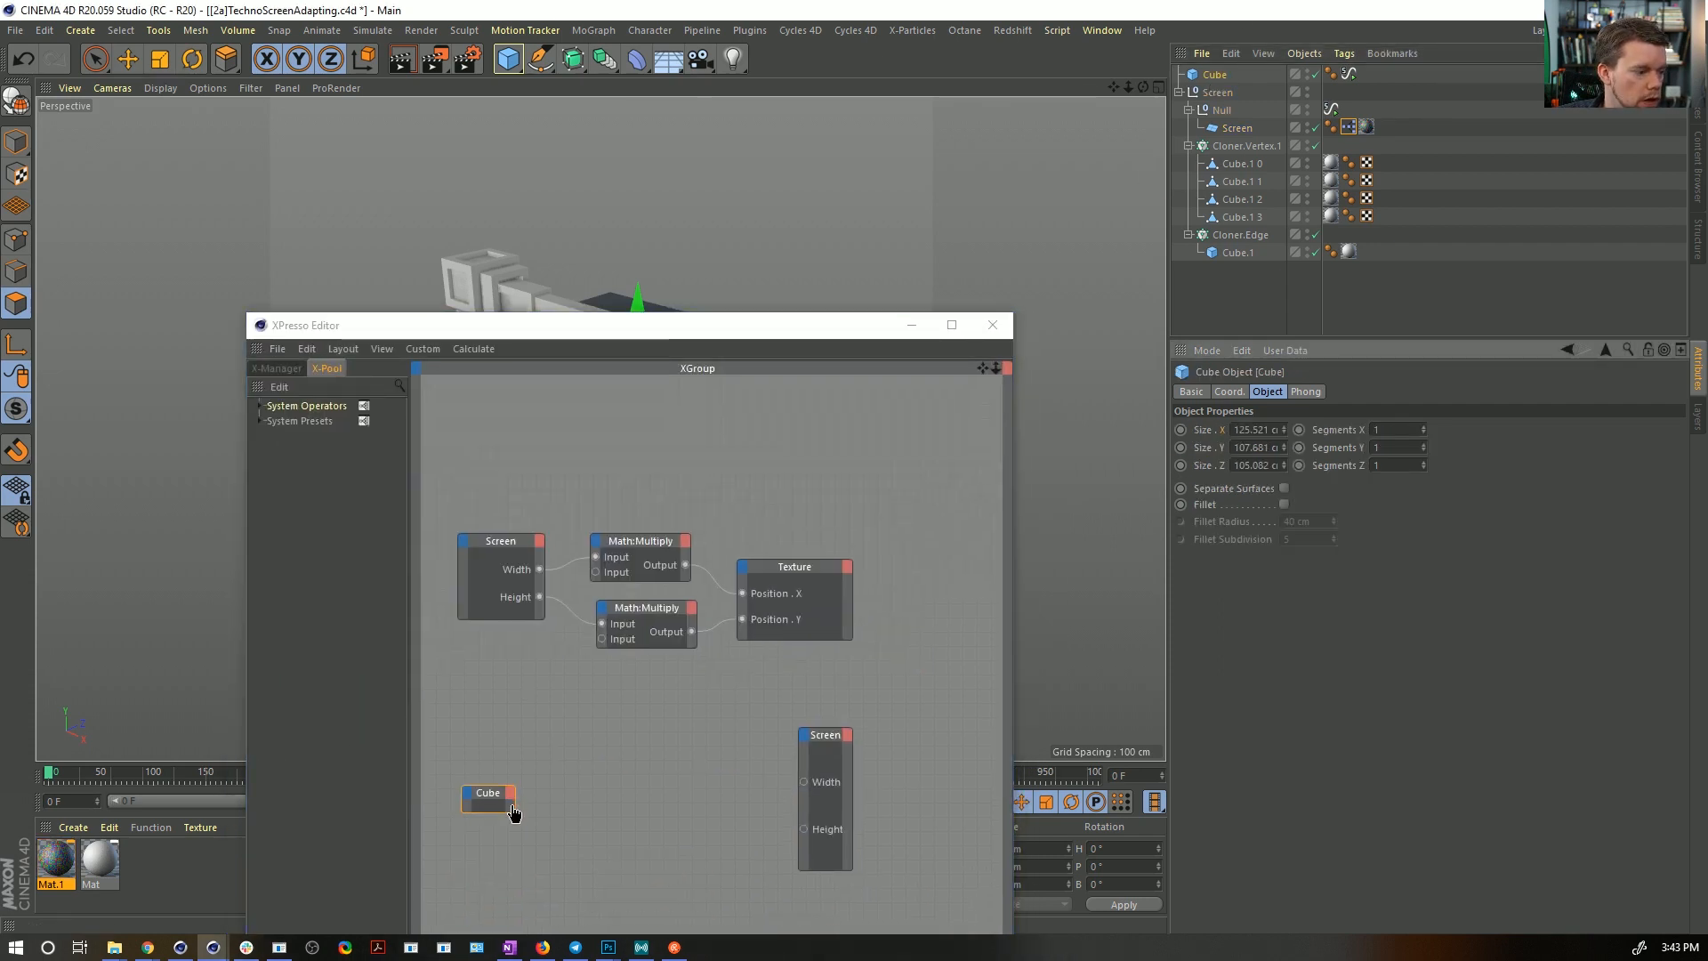
{"action": "left_click", "coordinate": [489, 791]}
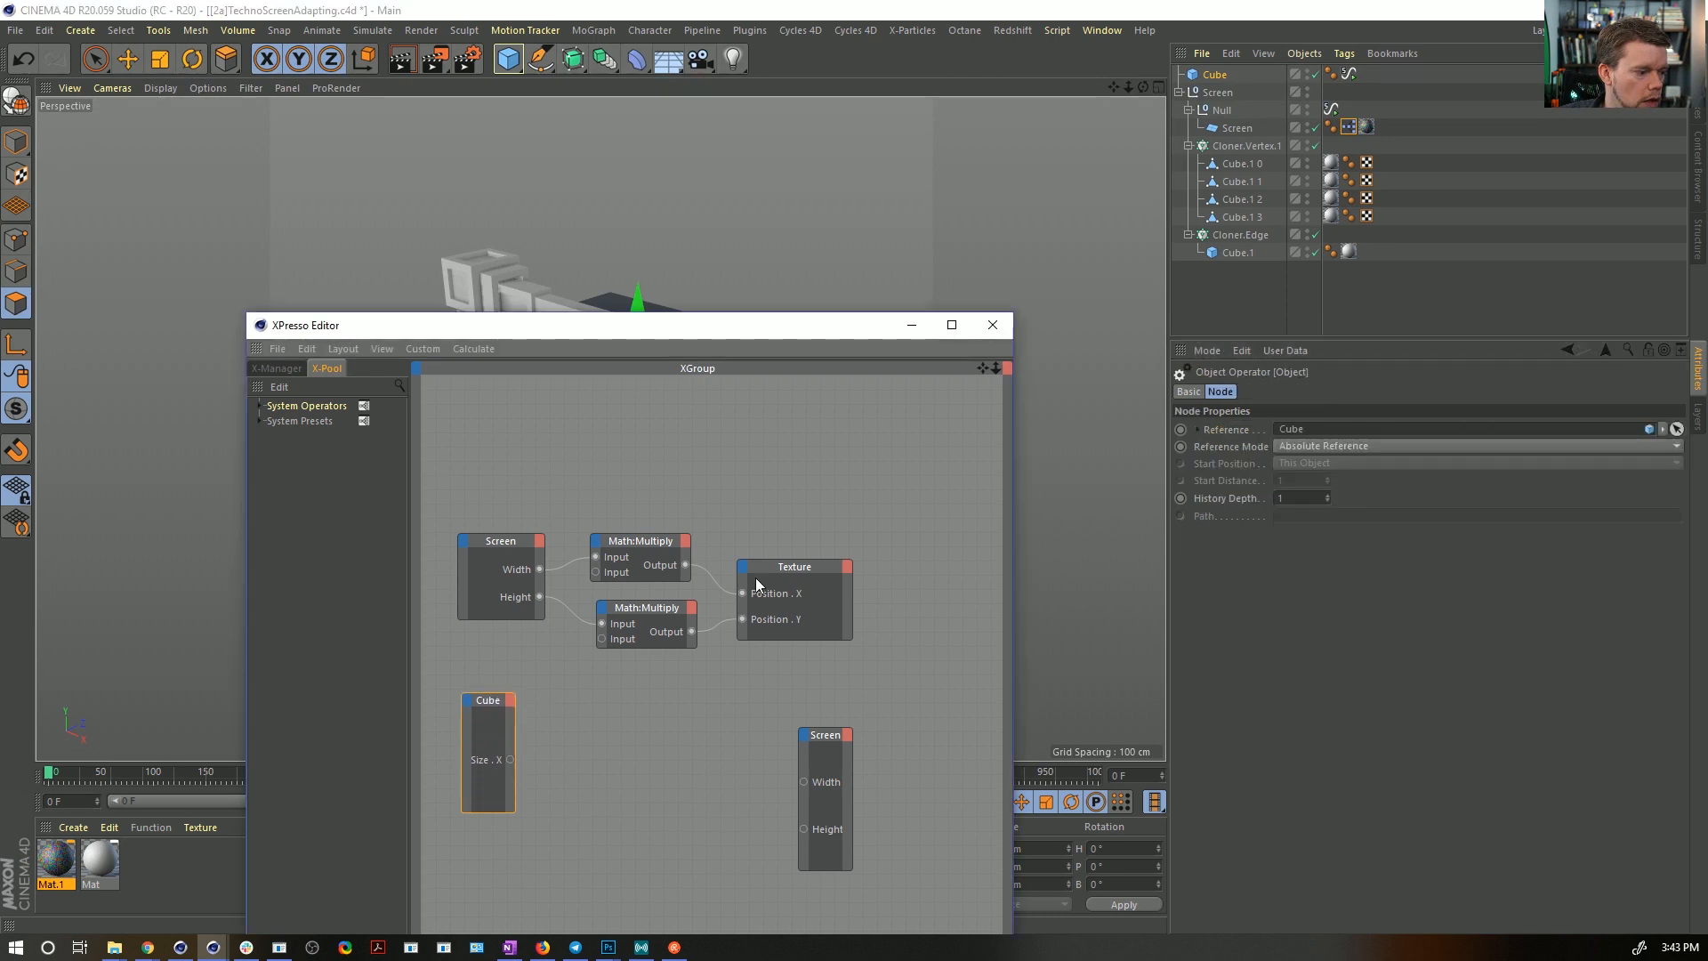
{"action": "left_click", "coordinate": [1214, 75]}
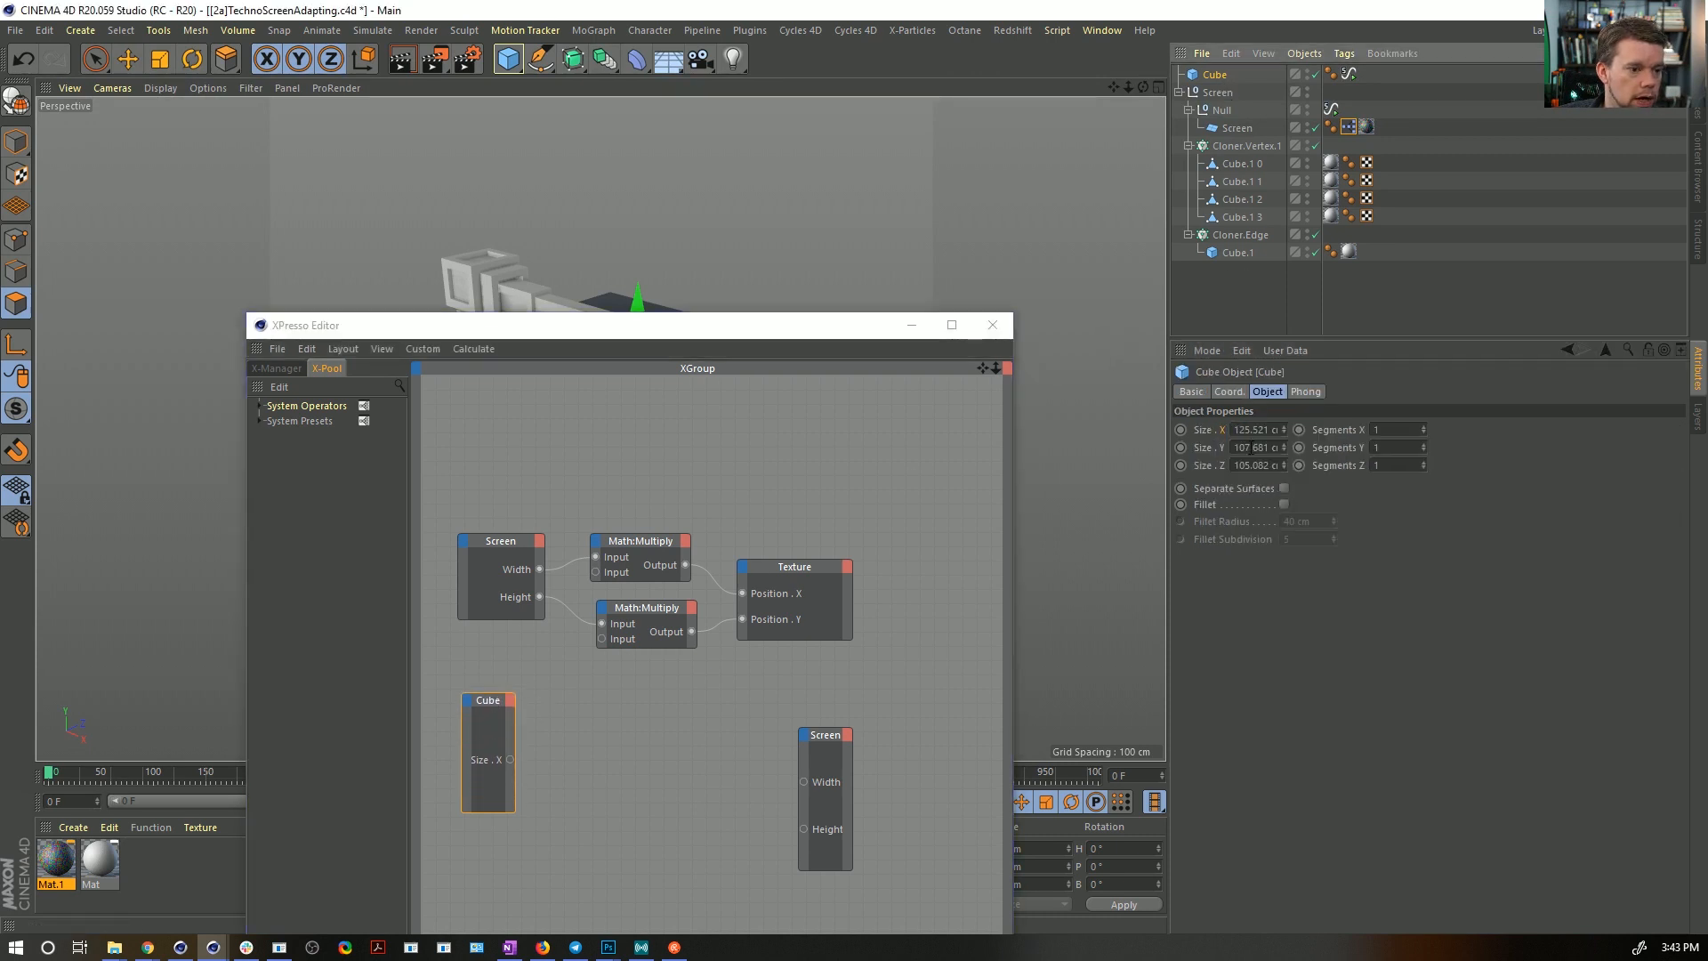
{"action": "left_click_drag", "start_coordinate": [1220, 448], "coordinate": [552, 878]}
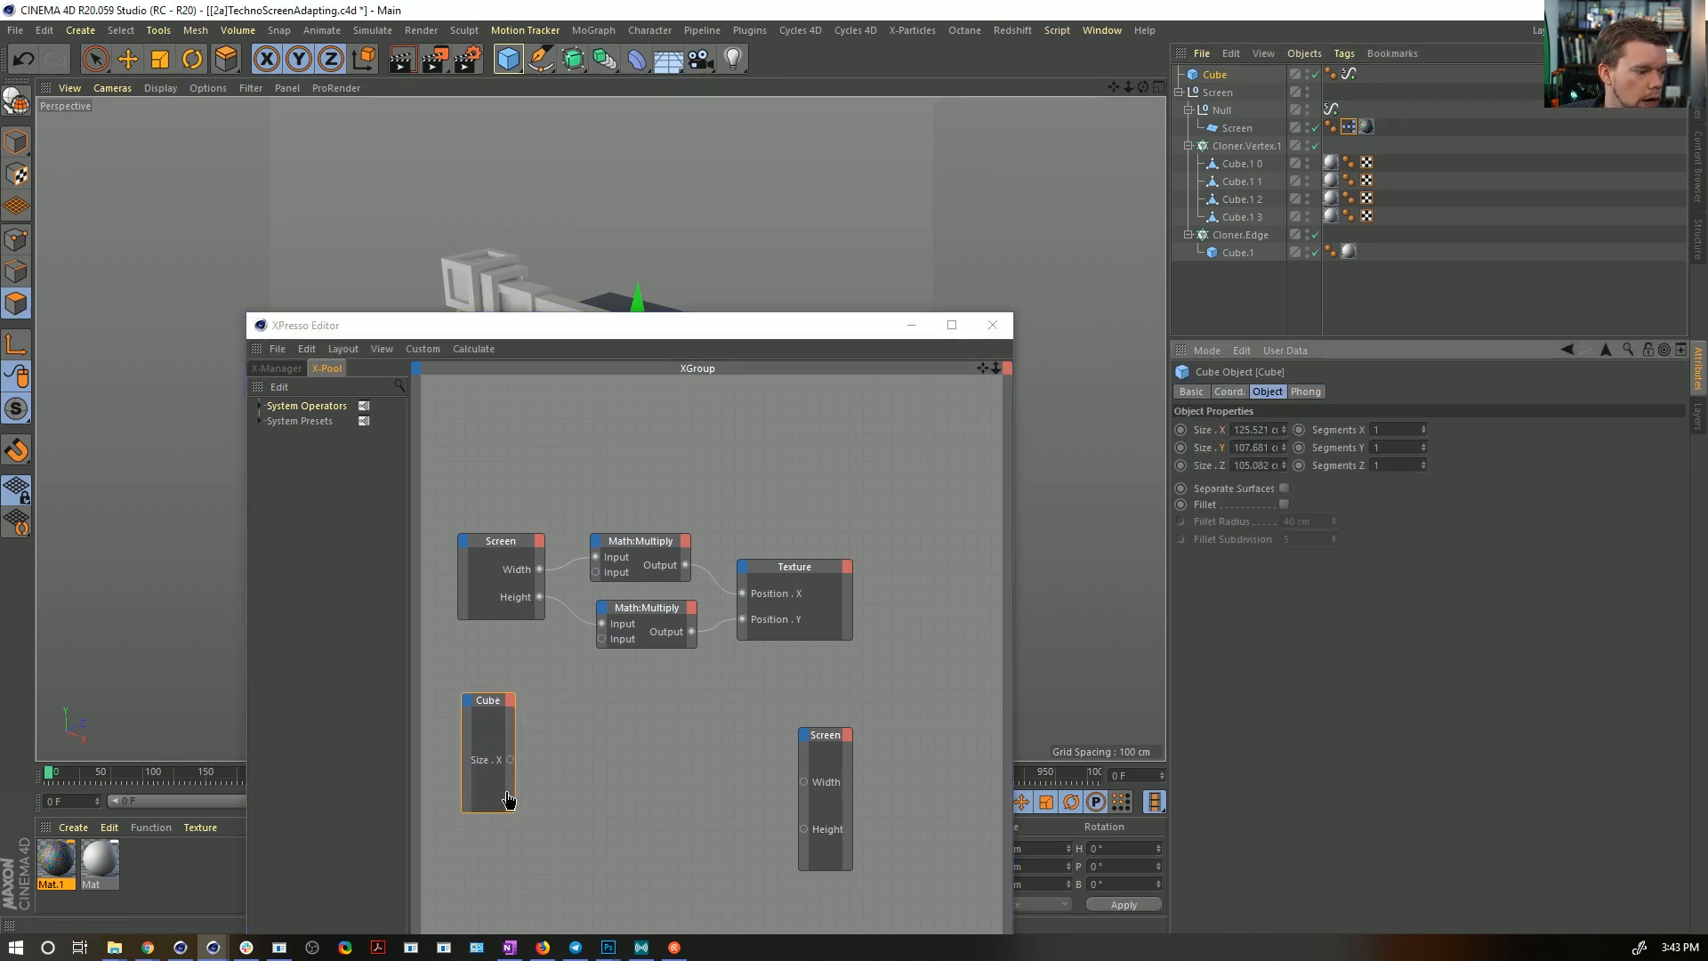
- Connect the Cube node's Size X to the Screen node's Width and Size Y to its Height, and check the frame
{"action": "left_click_drag", "start_coordinate": [509, 799], "coordinate": [510, 747]}
{"action": "left_click_drag", "start_coordinate": [653, 331], "coordinate": [637, 772]}
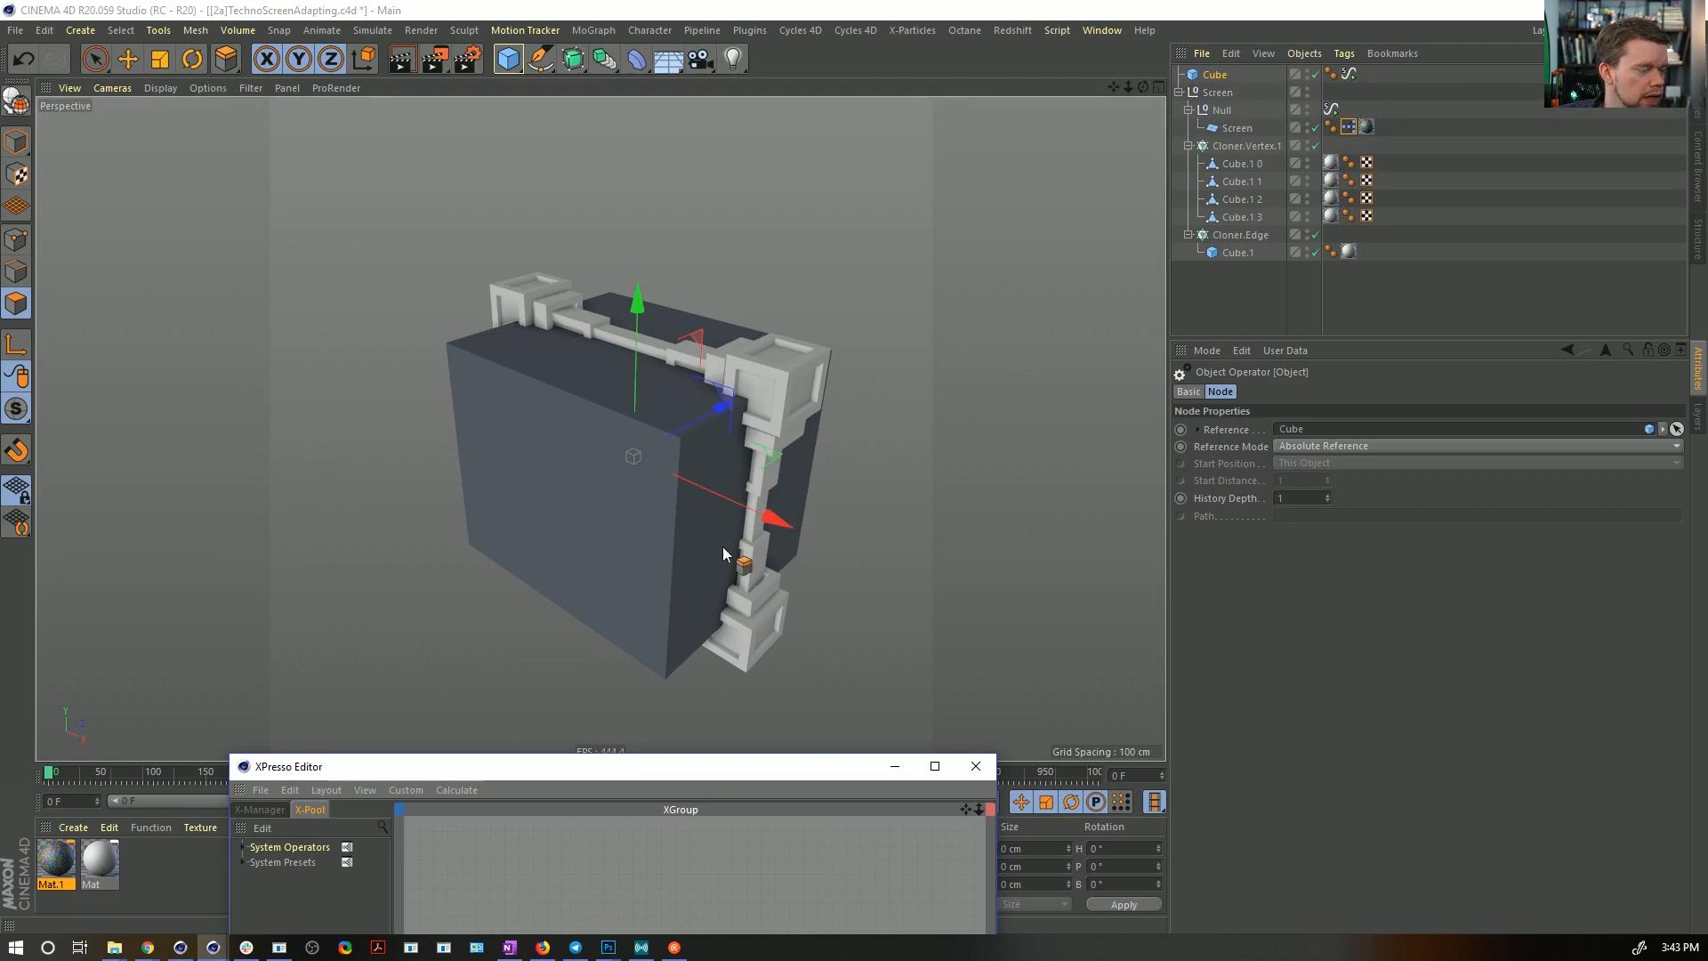
{"action": "left_click_drag", "start_coordinate": [829, 773], "coordinate": [725, 122]}
- Add a Position Z input port to the lower Screen node and widen the node to fit its labels
{"action": "left_click", "coordinate": [1234, 129]}
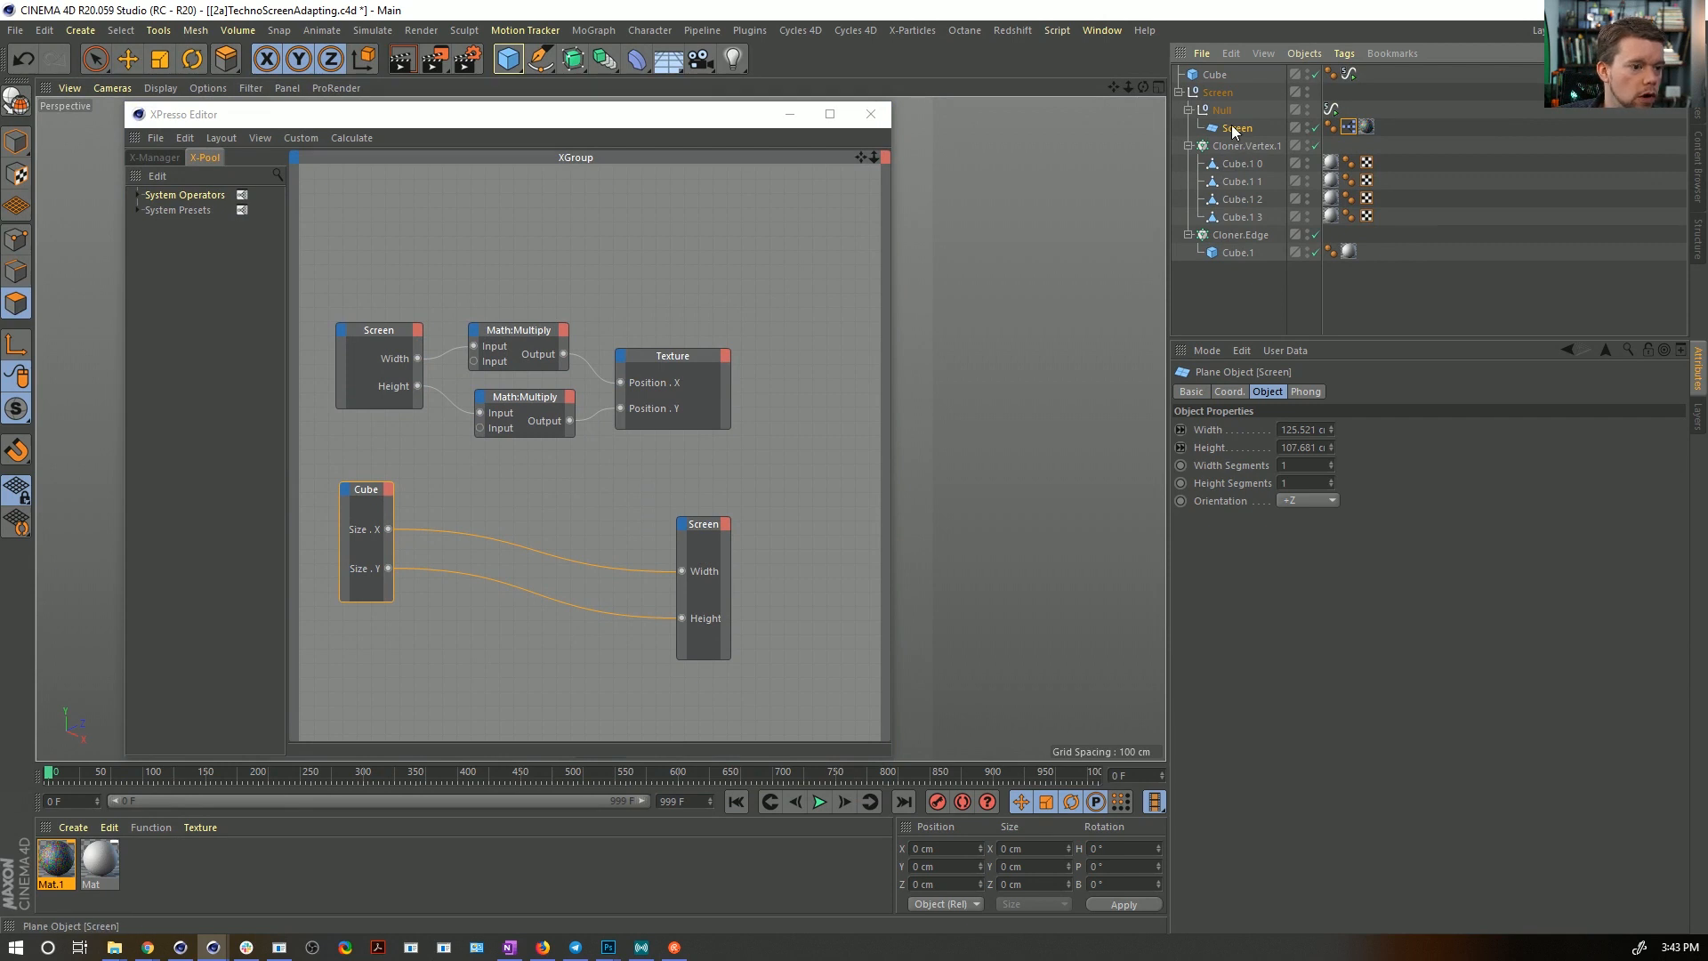
{"action": "left_click", "coordinate": [1227, 392]}
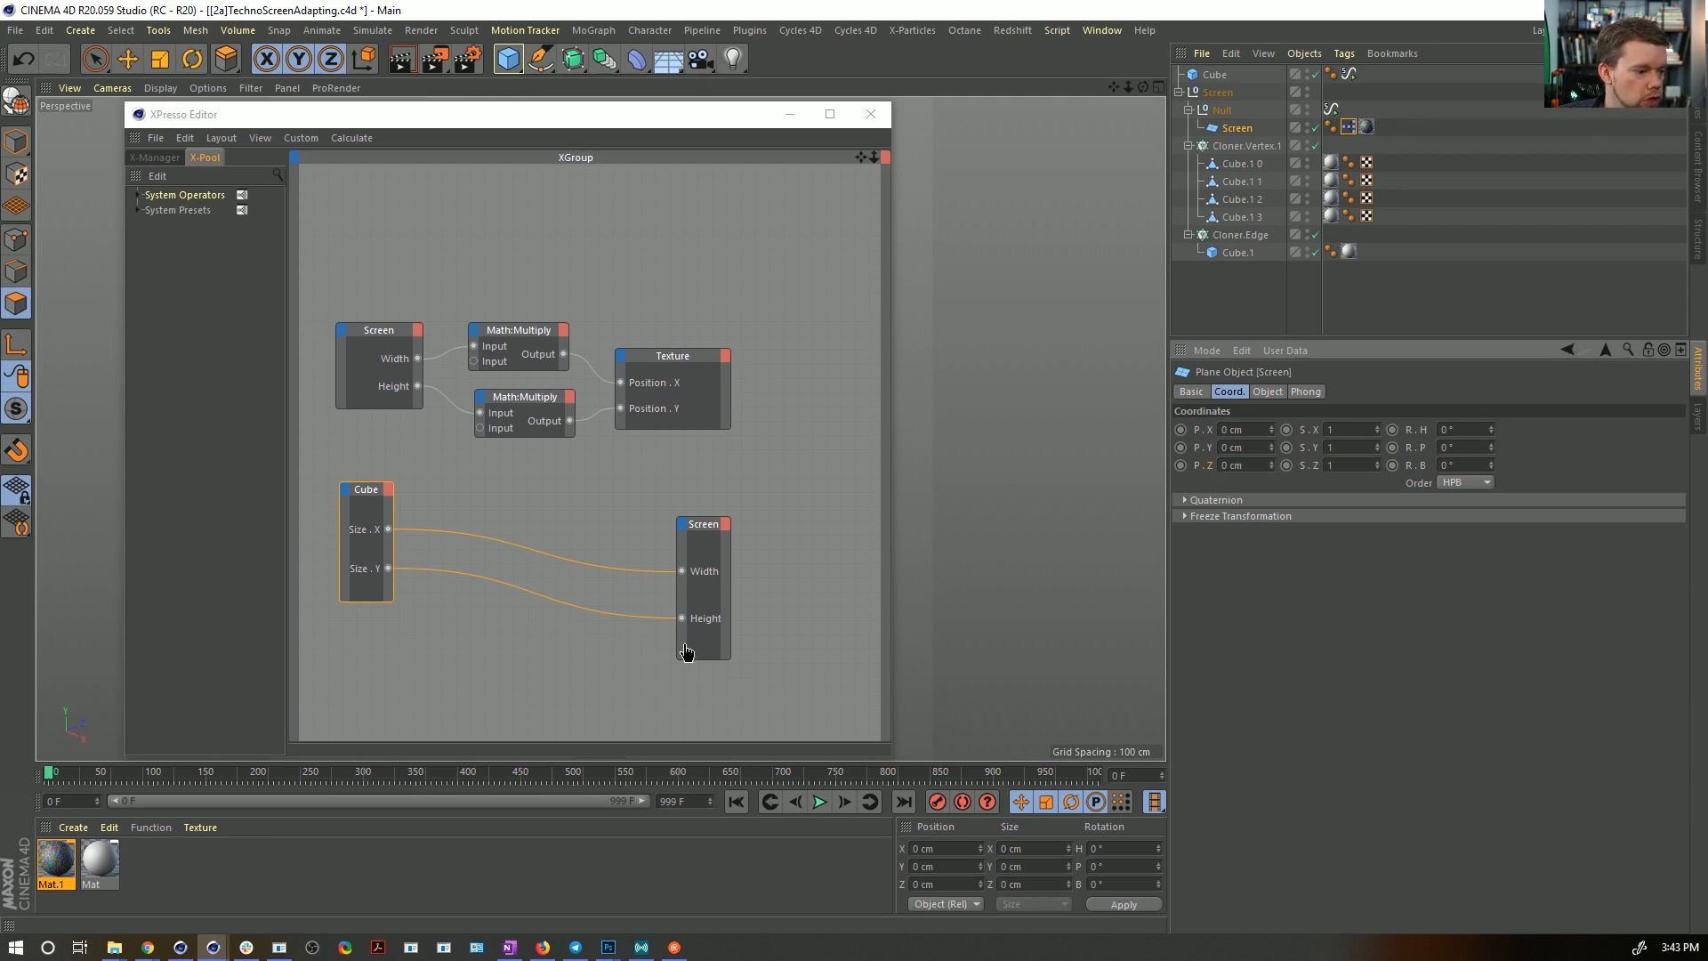
{"action": "left_click_drag", "start_coordinate": [686, 652], "coordinate": [772, 603]}
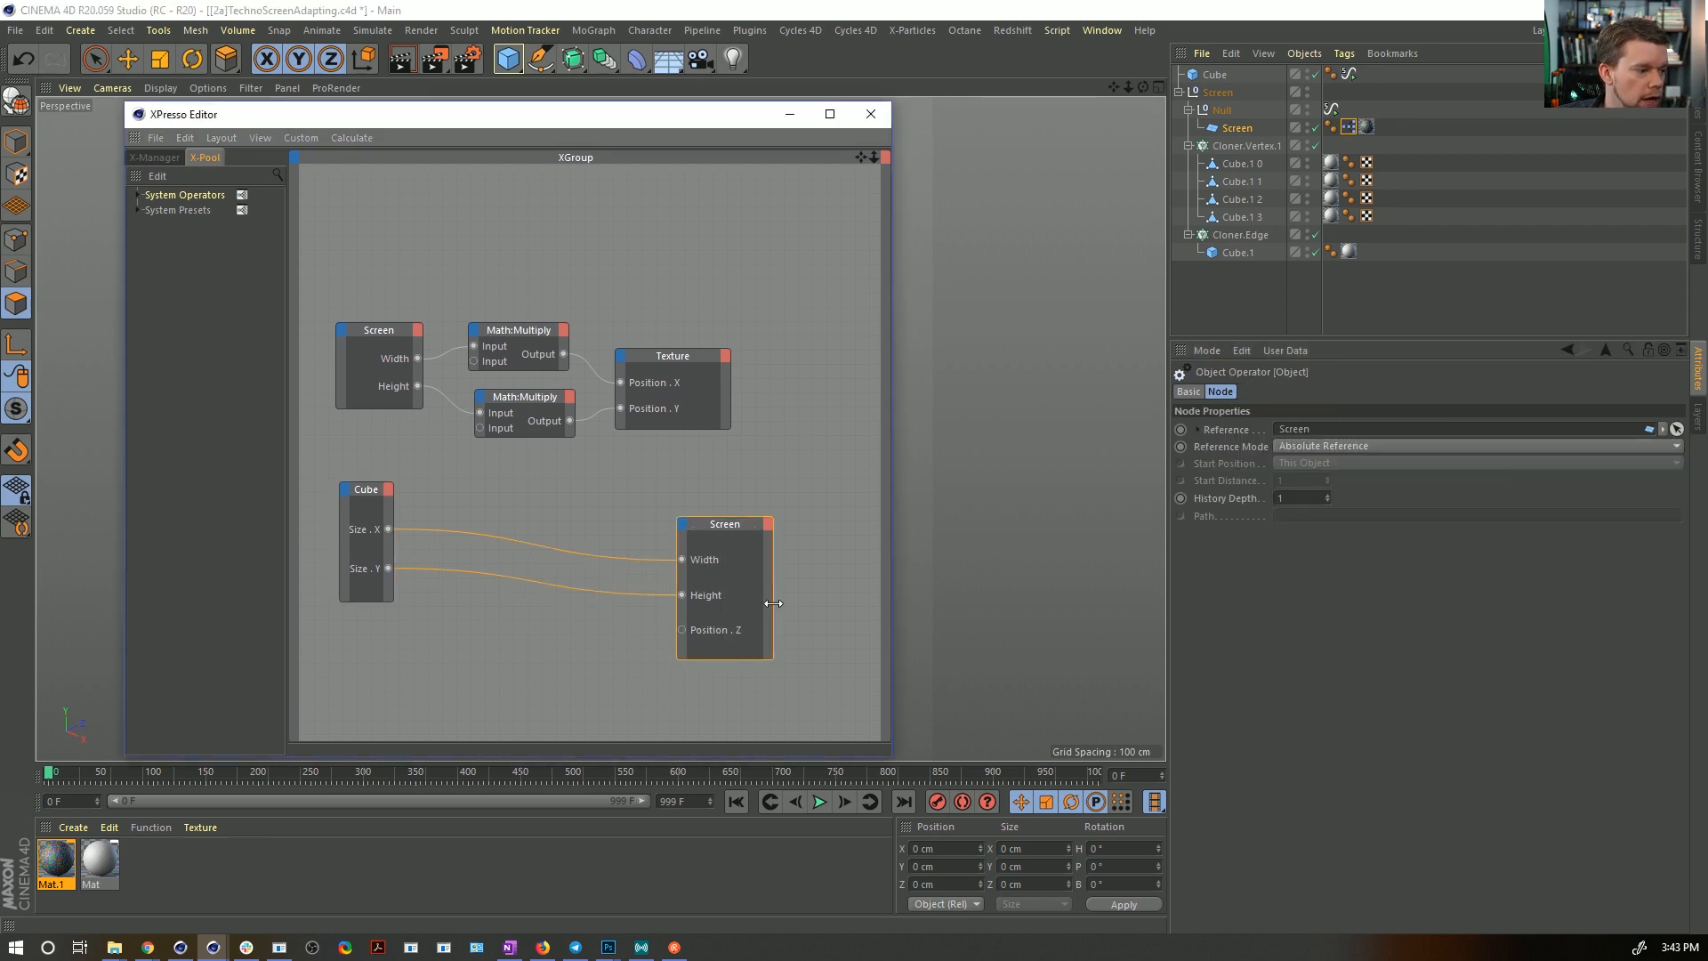
- Add a Size Z output to the Cube node, connect it to the Screen node's Position Z, and inspect the offset from the side
{"action": "left_click", "coordinate": [388, 489]}
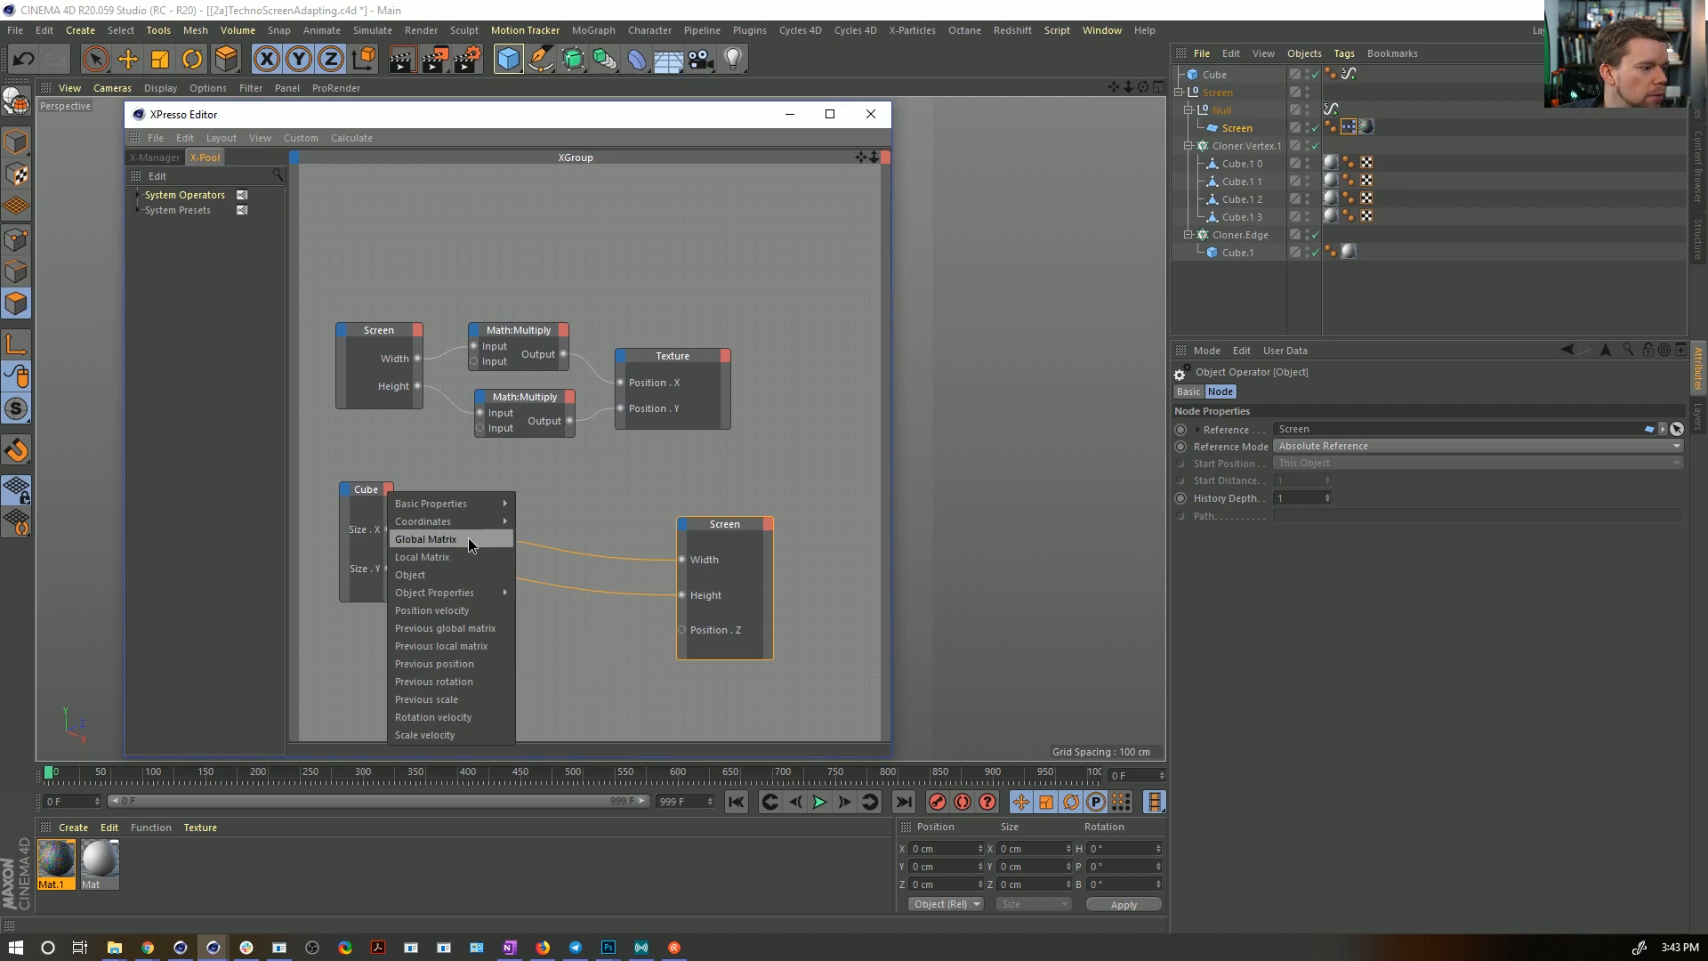
{"action": "mouse_move", "coordinate": [471, 594]}
{"action": "mouse_move", "coordinate": [579, 716]}
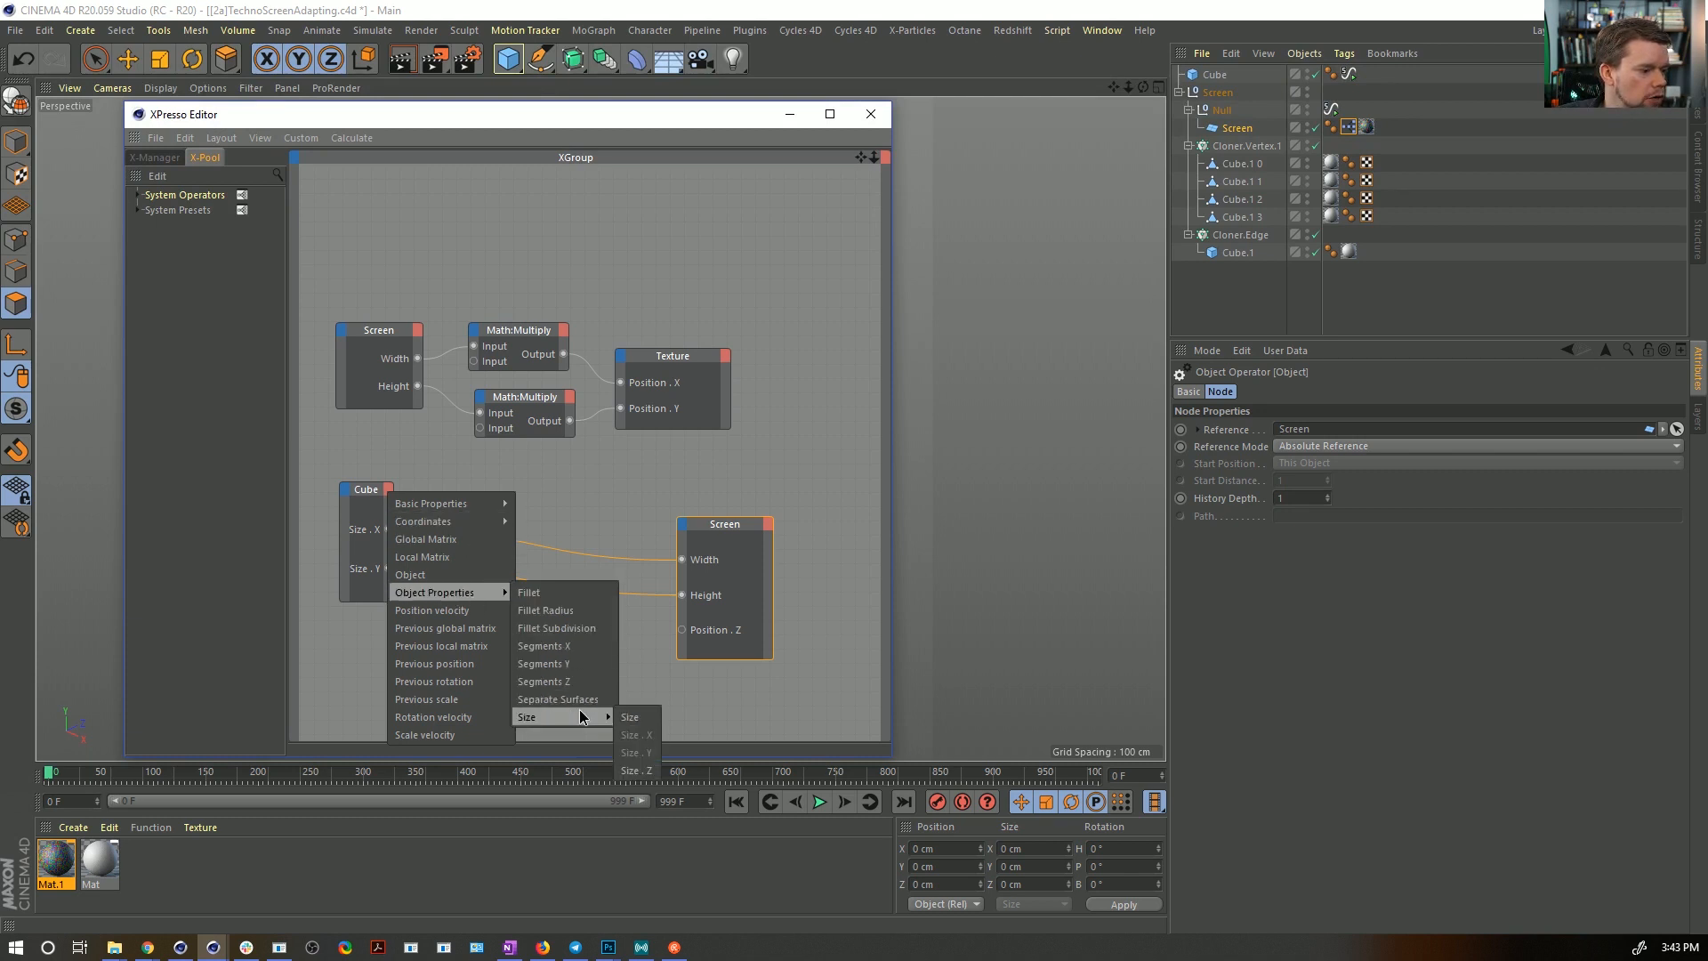
{"action": "left_click", "coordinate": [636, 770]}
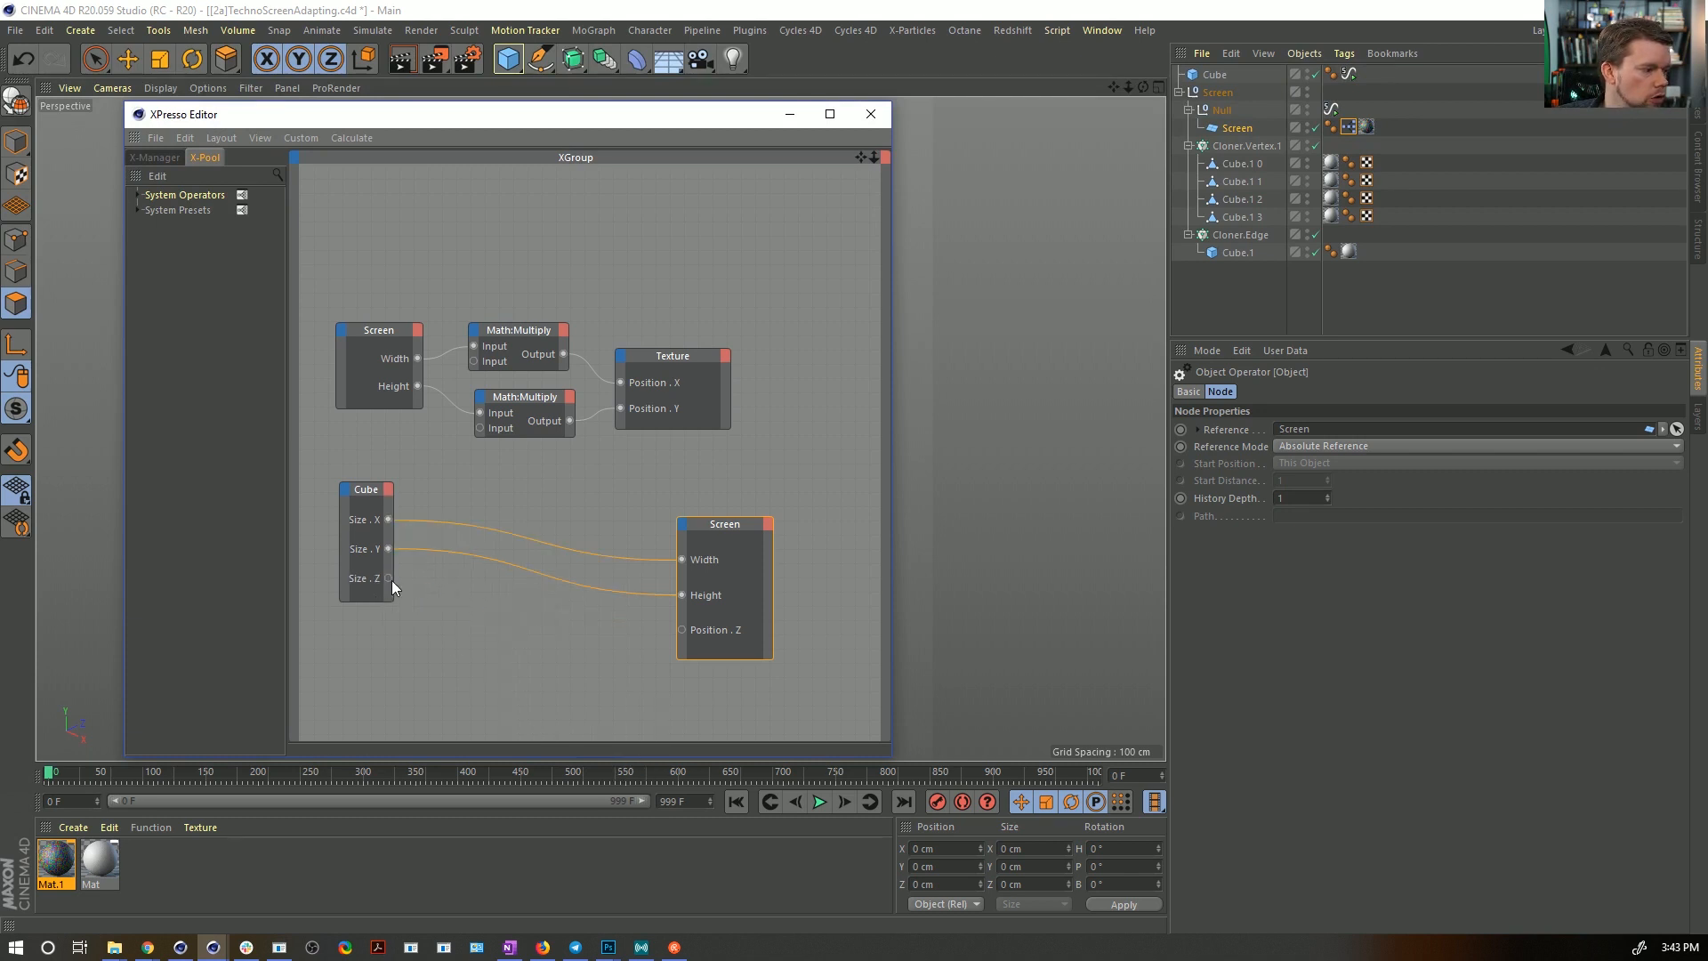
{"action": "left_click_drag", "start_coordinate": [388, 578], "coordinate": [688, 635]}
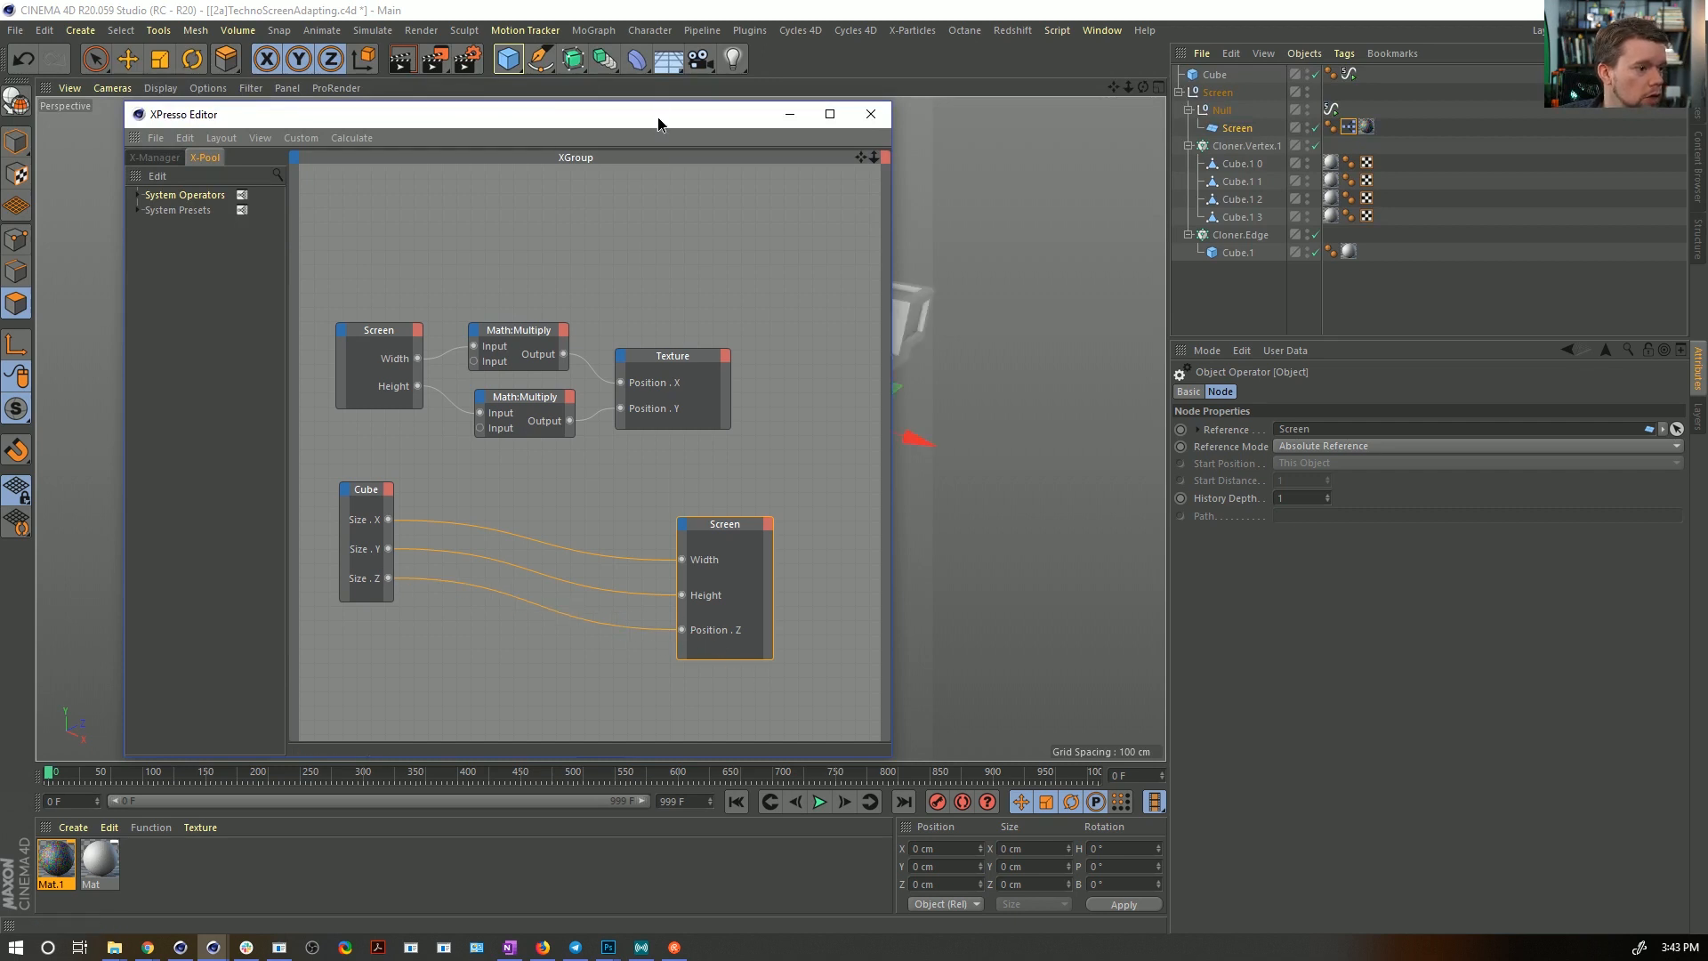
{"action": "left_click_drag", "start_coordinate": [659, 122], "coordinate": [590, 614]}
{"action": "left_click_drag", "start_coordinate": [622, 400], "coordinate": [905, 337], "text": "alt"}
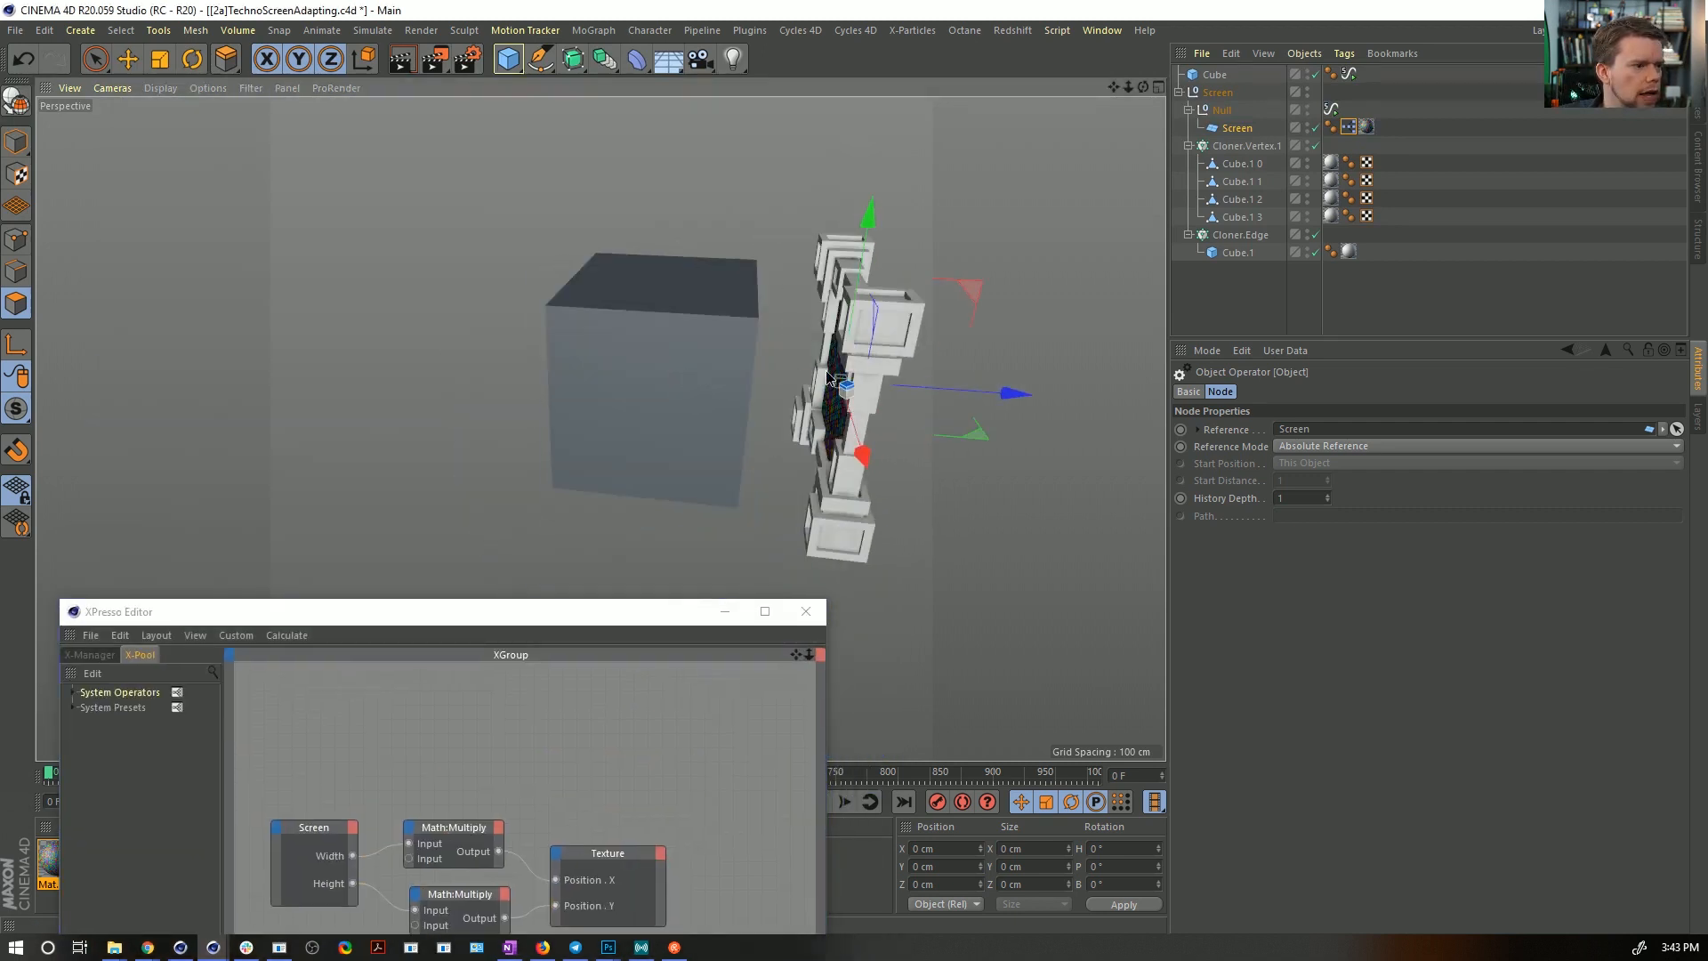
{"action": "mouse_move", "coordinate": [827, 378]}
{"action": "left_mouse_down", "text": "alt"}
{"action": "mouse_move", "coordinate": [765, 382]}
{"action": "mouse_move", "coordinate": [854, 378]}
{"action": "left_mouse_up", "text": "alt"}
- Duplicate a Math:Multiply node and route the Cube's Size Z through it into the Screen's Position Z, then inspect the result
{"action": "left_click_drag", "start_coordinate": [641, 614], "coordinate": [577, 137]}
{"action": "left_click_drag", "start_coordinate": [393, 408], "coordinate": [378, 663]}
{"action": "left_click_drag", "start_coordinate": [260, 592], "coordinate": [553, 642]}
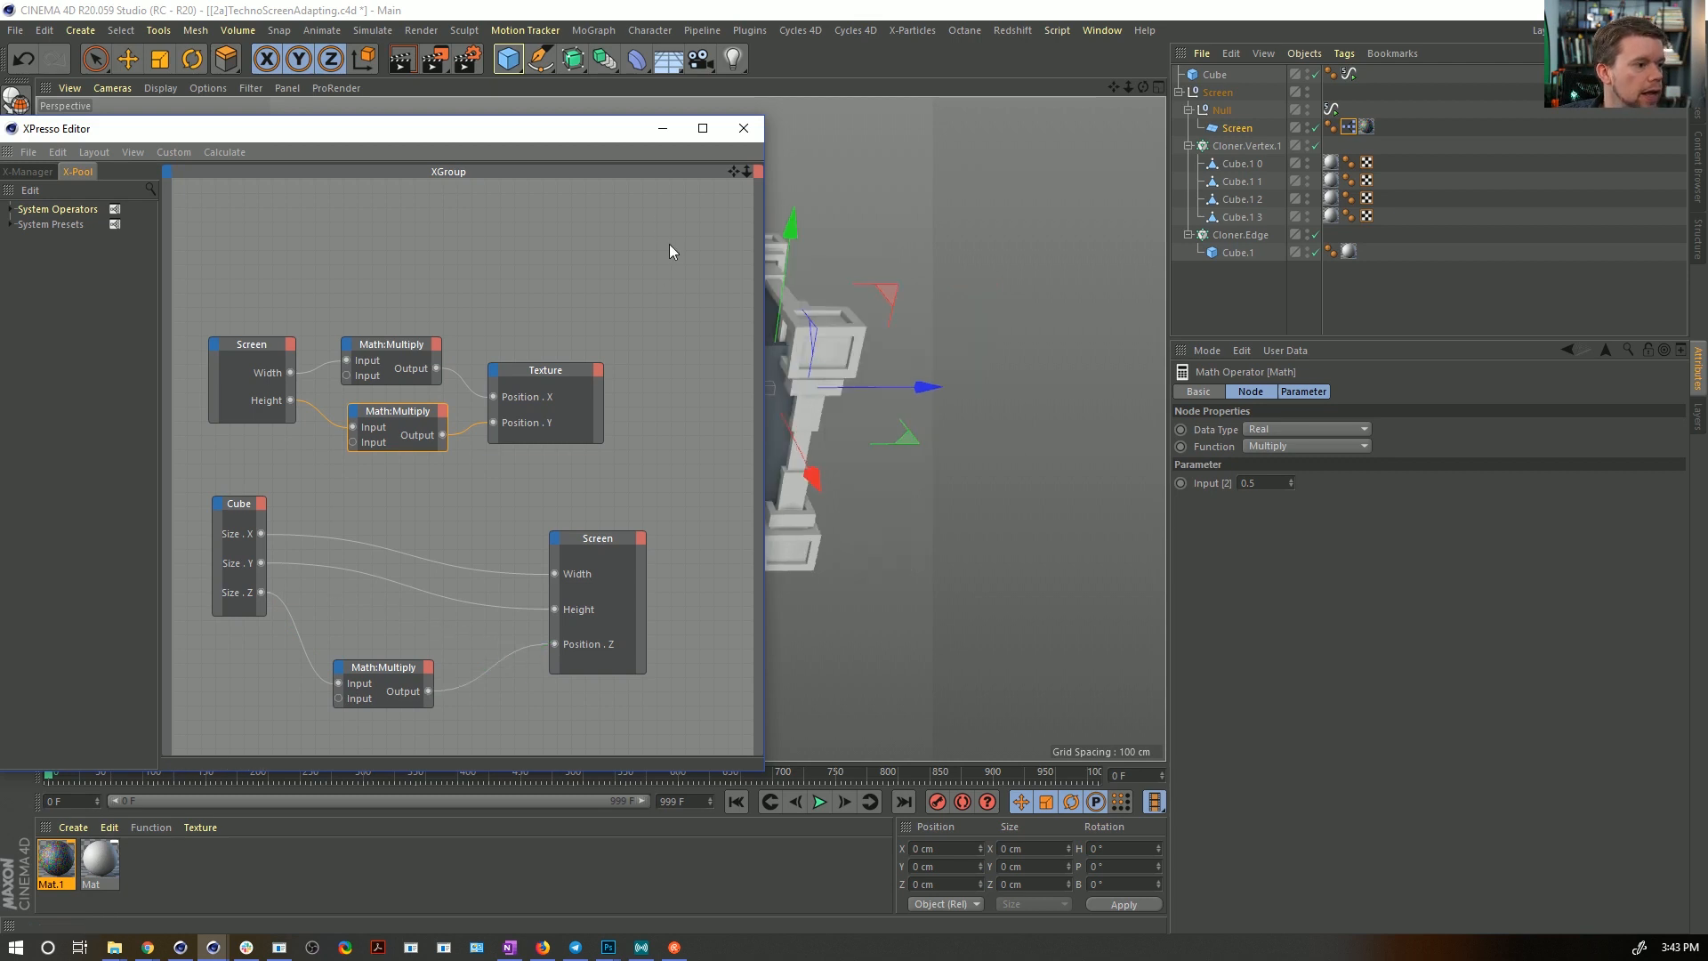
{"action": "left_click_drag", "start_coordinate": [830, 348], "coordinate": [605, 343], "text": "alt"}
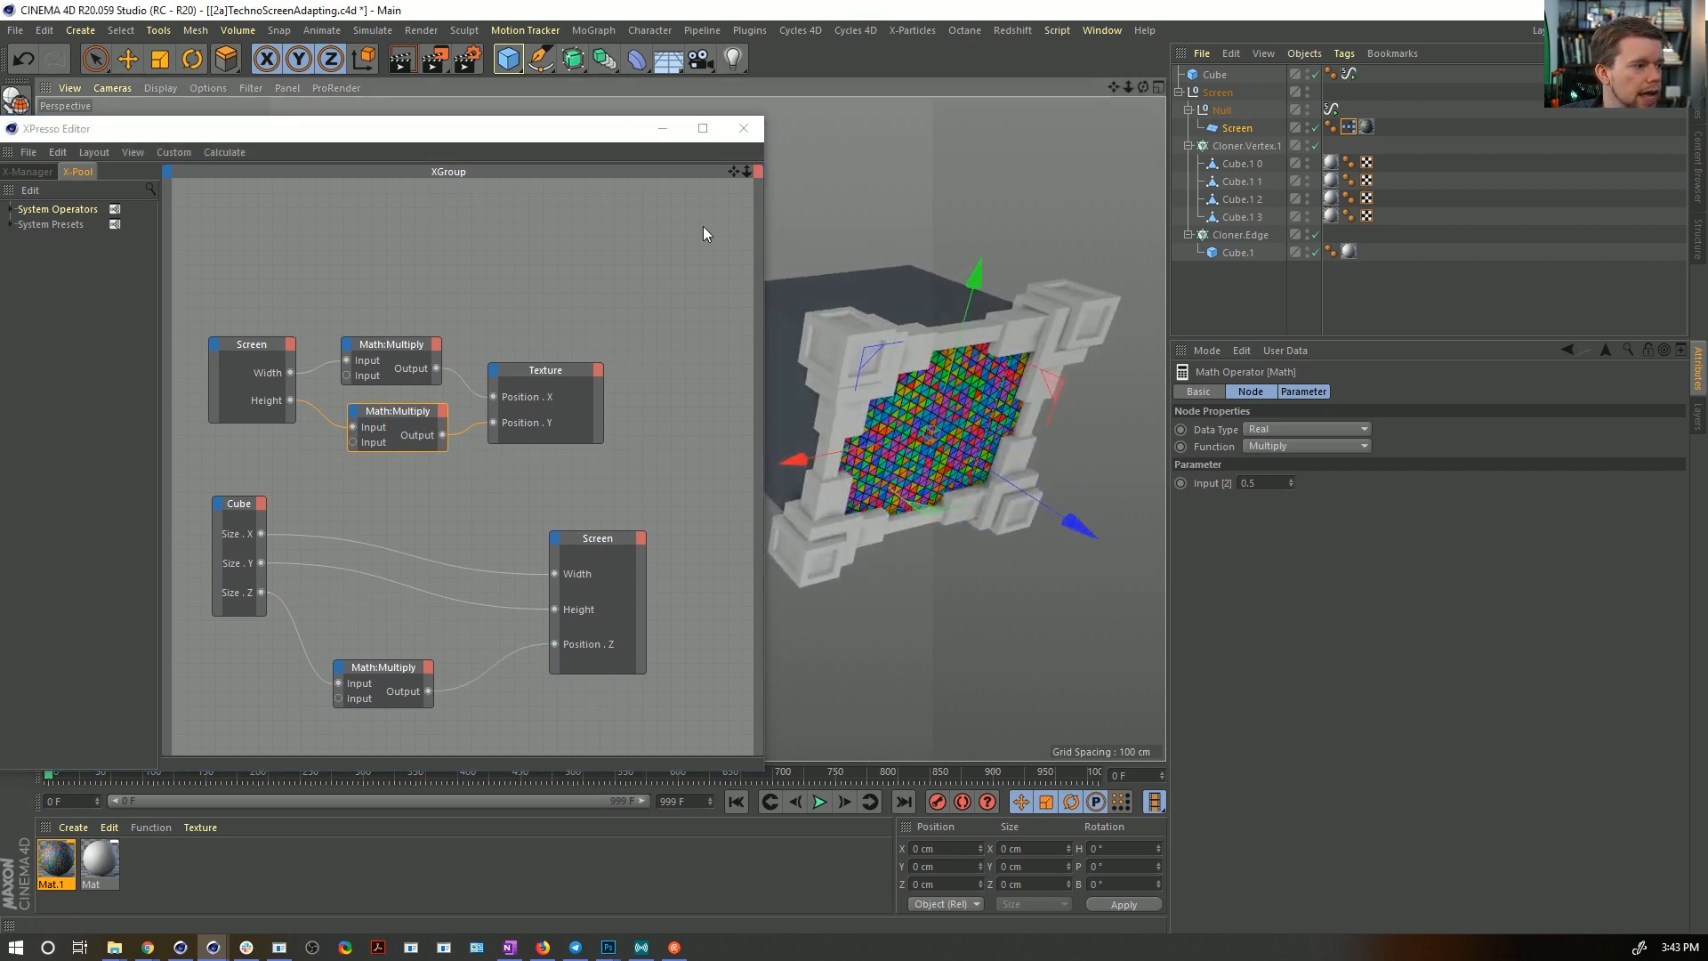
{"action": "left_click_drag", "start_coordinate": [569, 128], "coordinate": [512, 116]}
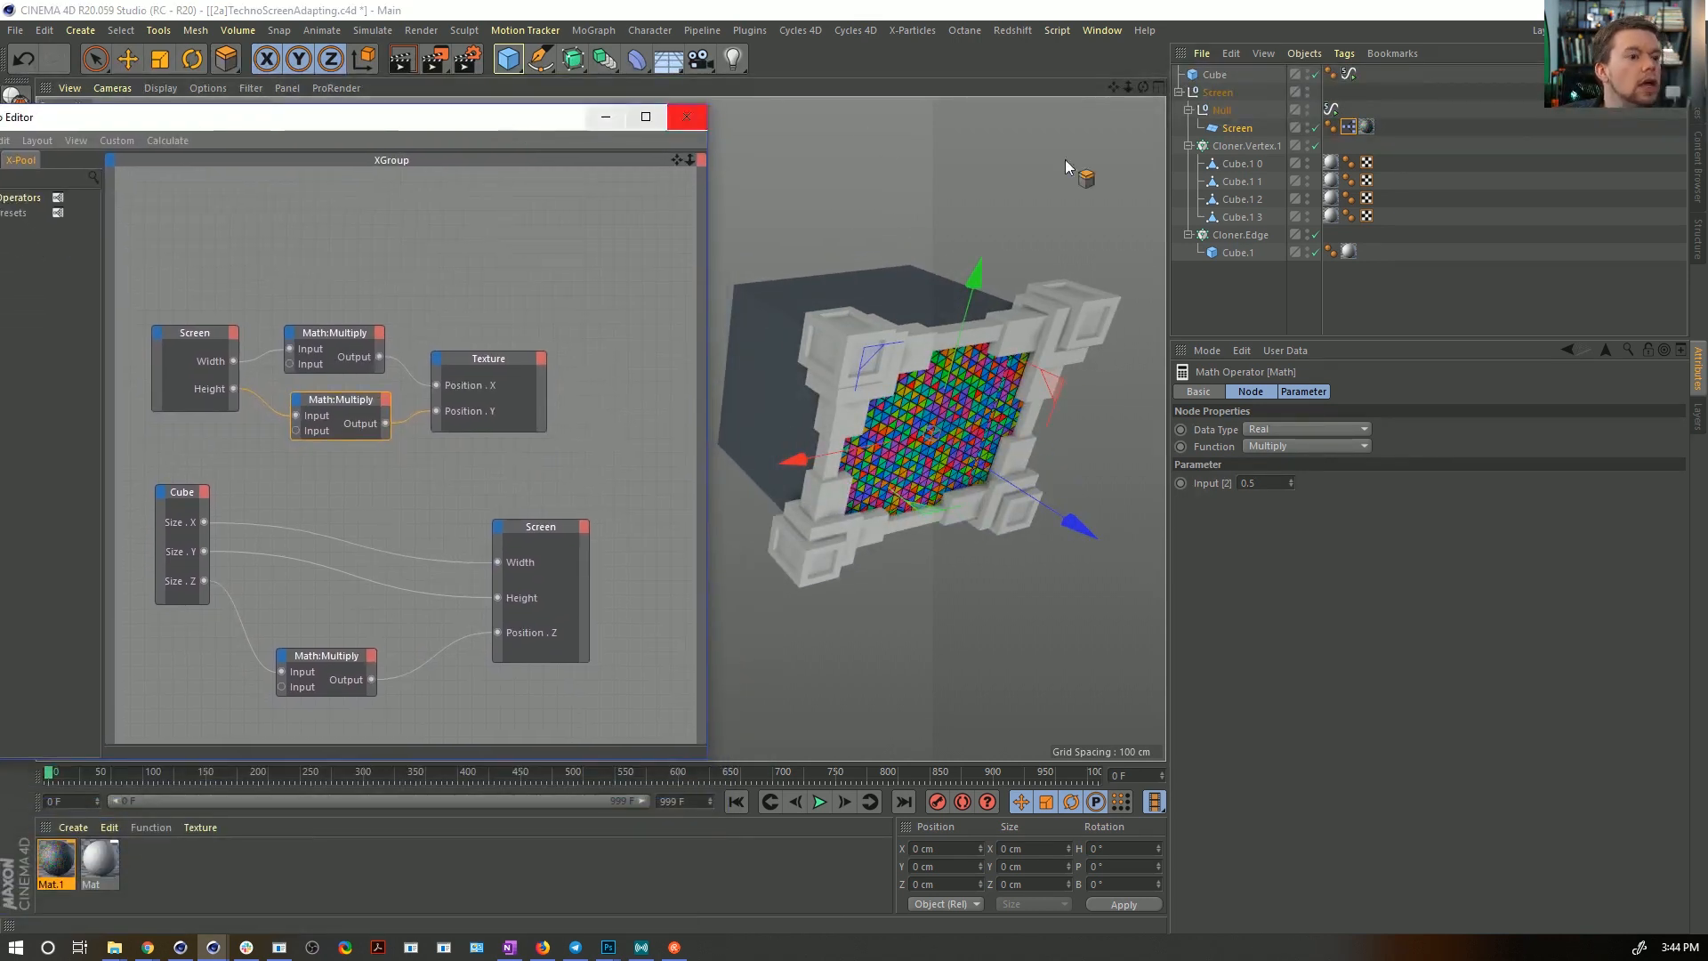
- Nest the Screen null under the Cube and duplicate it there
{"action": "left_click", "coordinate": [1181, 92]}
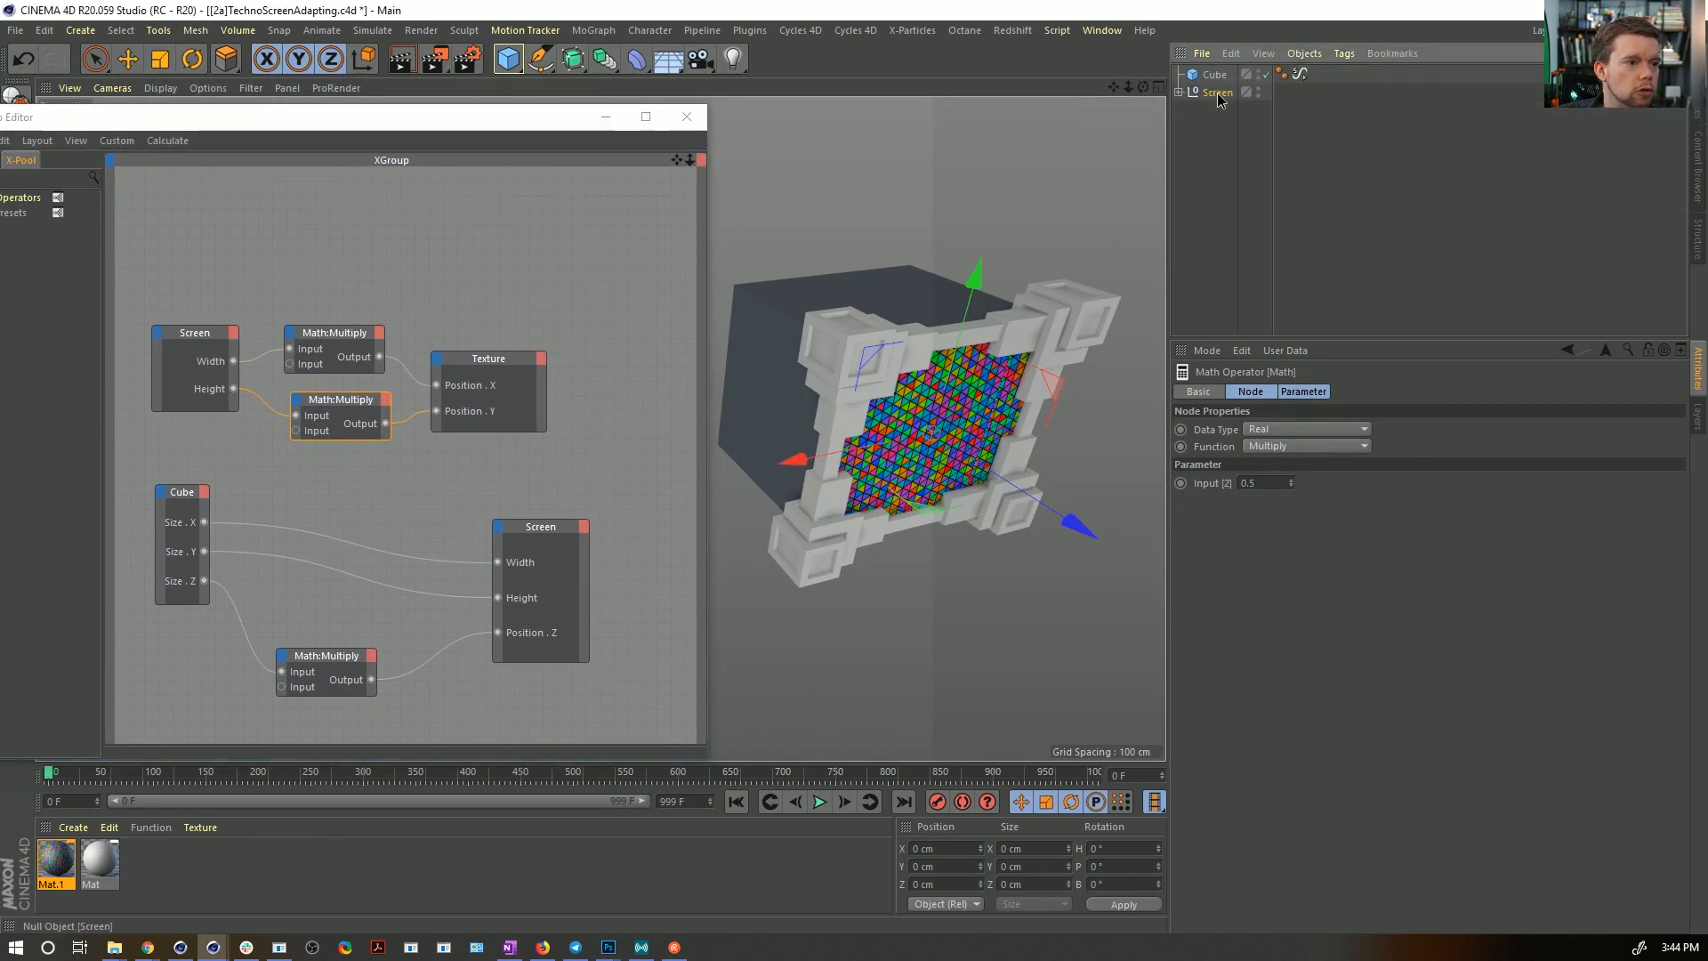
{"action": "left_click_drag", "start_coordinate": [1218, 95], "coordinate": [1216, 76]}
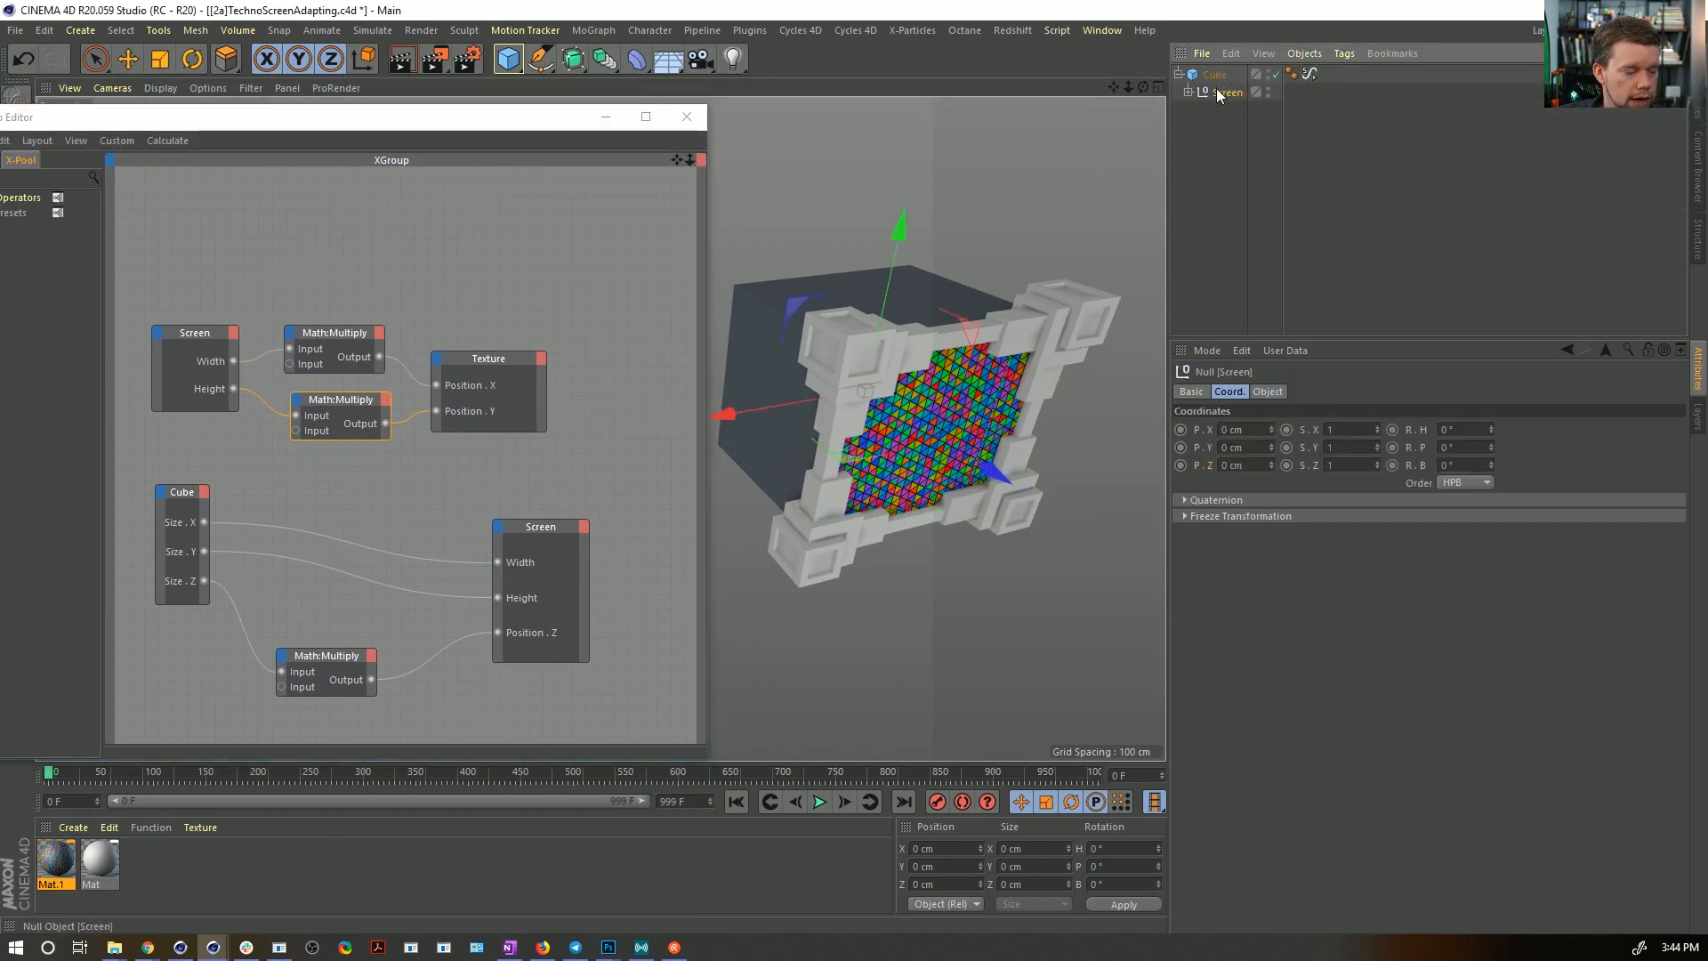
{"action": "key", "text": "ctrl+c"}
{"action": "key", "text": "ctrl+v"}
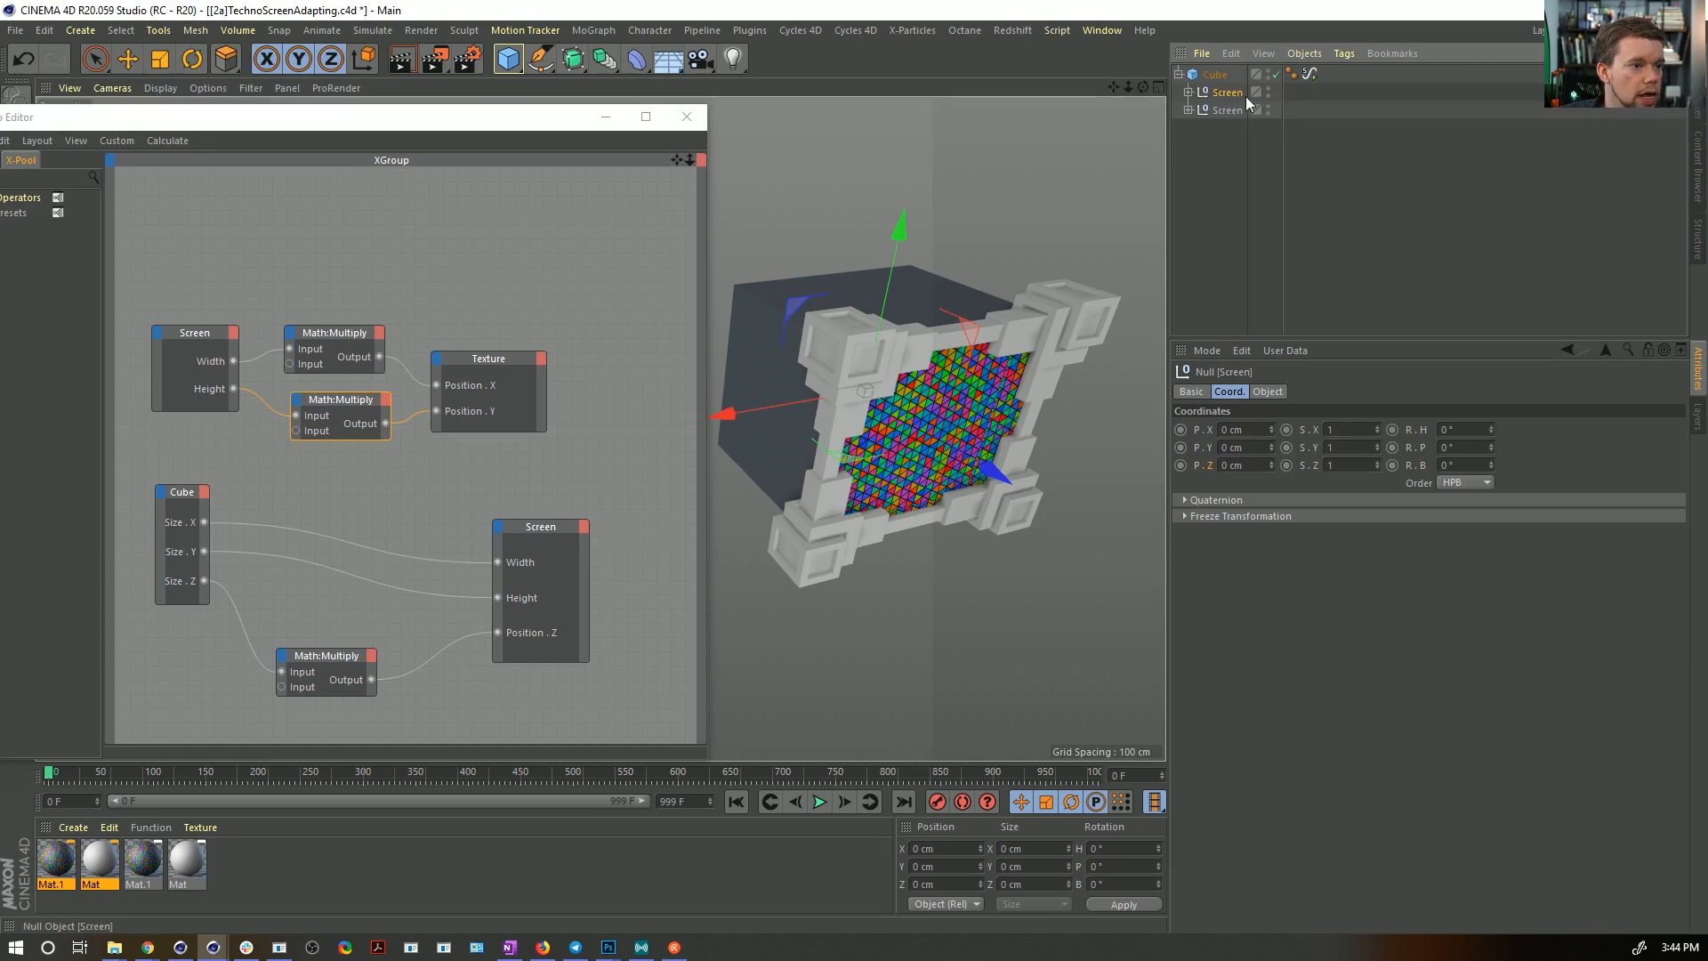
- In the duplicated Screen's XPresso, set Input [2] of the lower Math:Multiply node to -0.5 and inspect the opposite cube face
{"action": "left_click", "coordinate": [1187, 92]}
{"action": "left_click", "coordinate": [579, 523]}
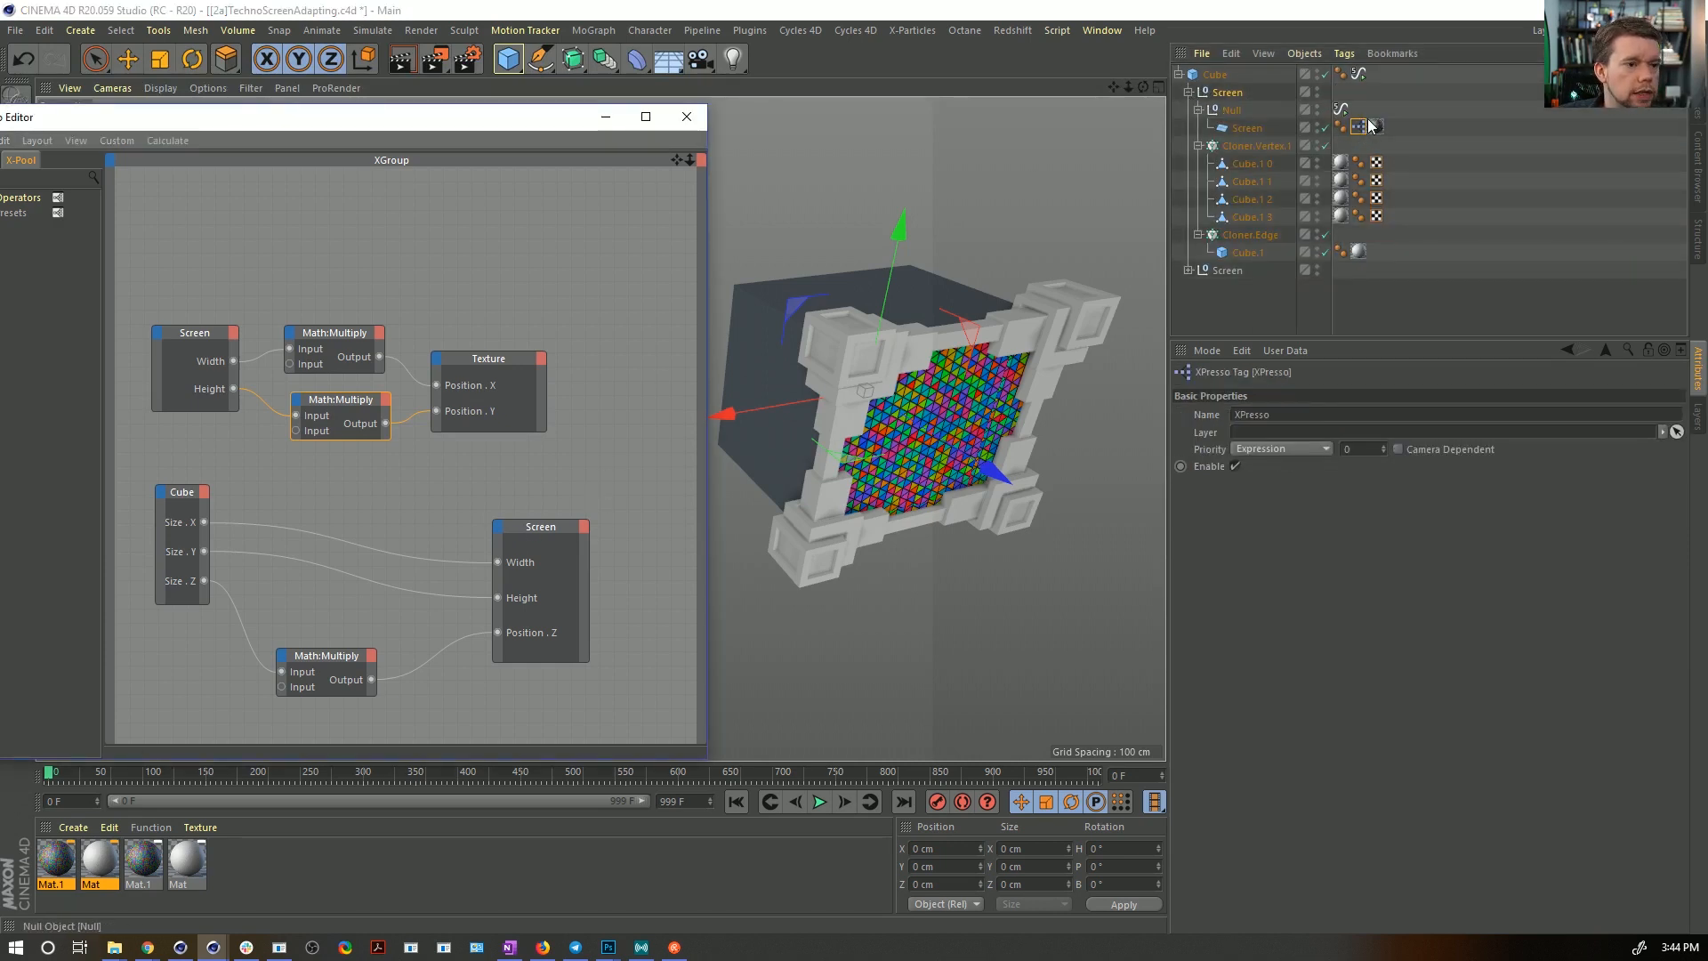
{"action": "left_click", "coordinate": [301, 691]}
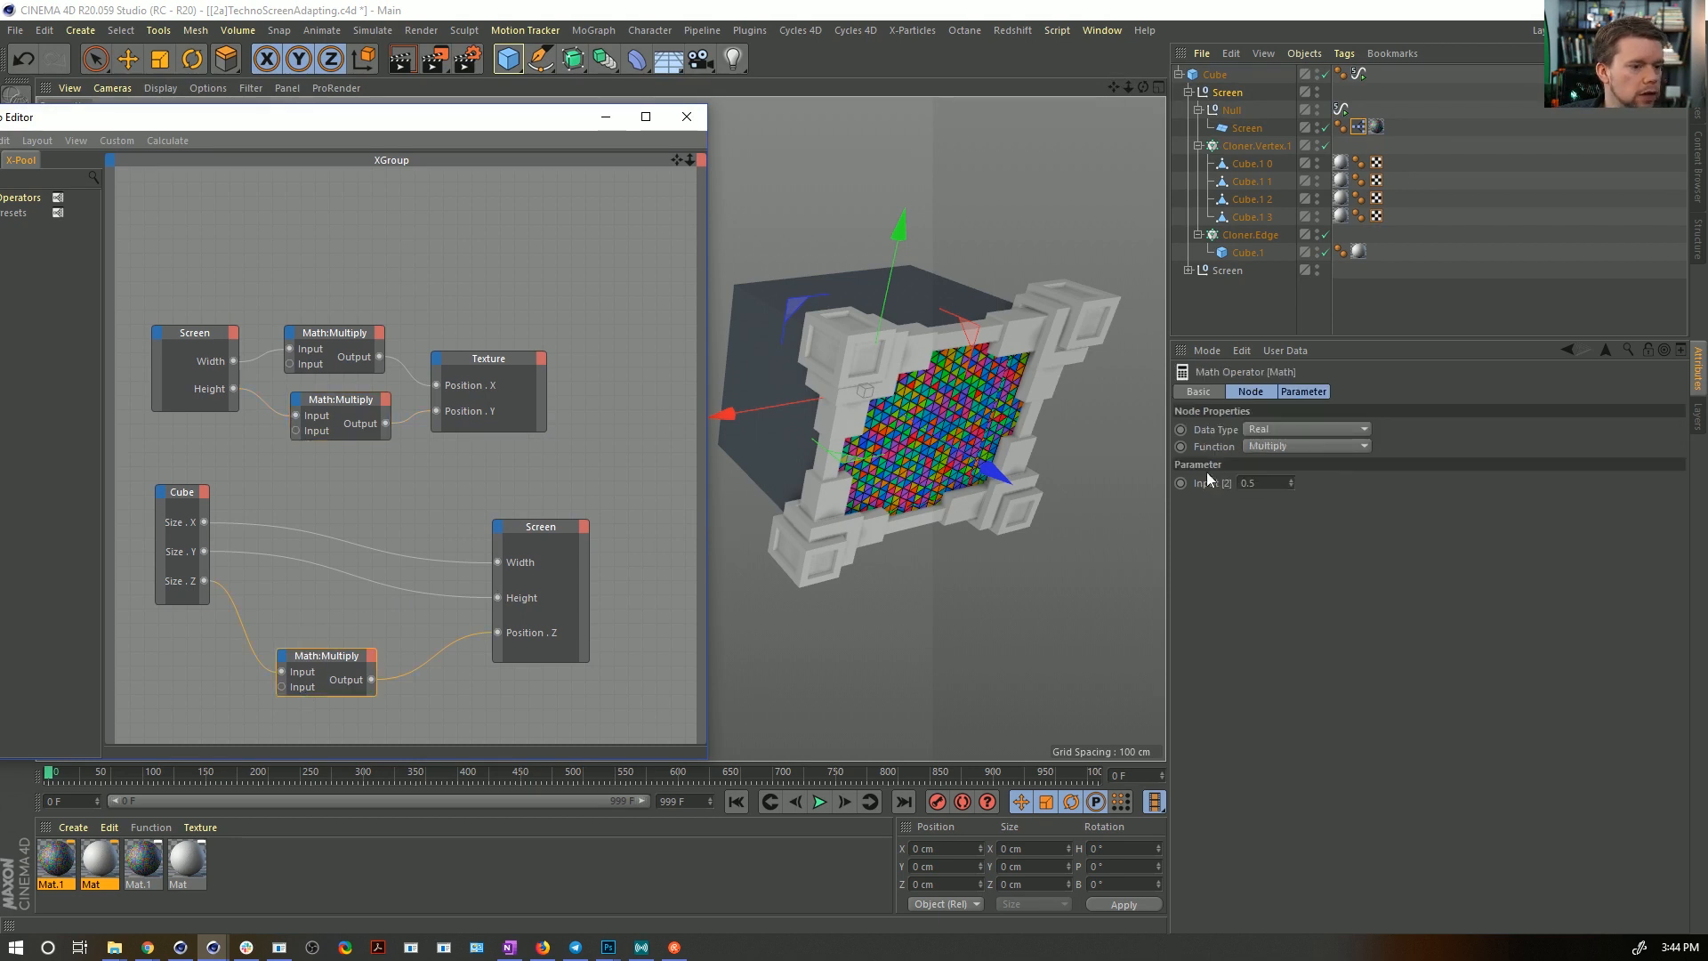
{"action": "left_click", "coordinate": [1245, 482]}
{"action": "type", "text": "0.5-"}
{"action": "key", "text": "Return"}
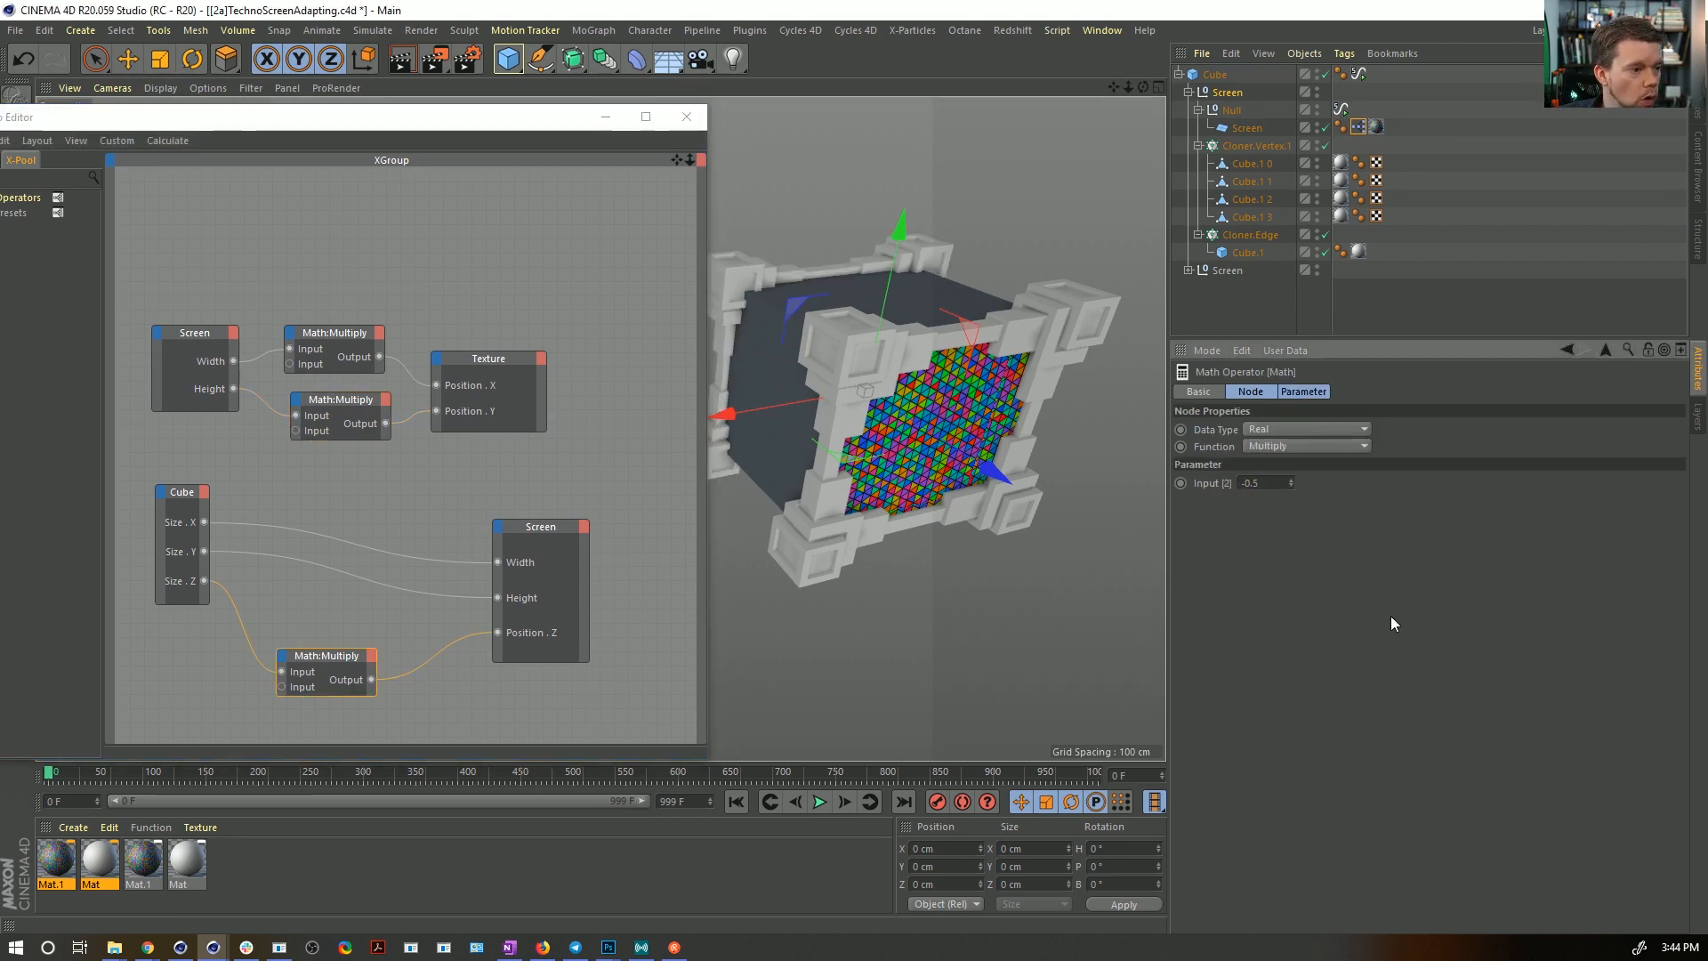
{"action": "left_click_drag", "start_coordinate": [841, 411], "coordinate": [939, 428], "text": "alt"}
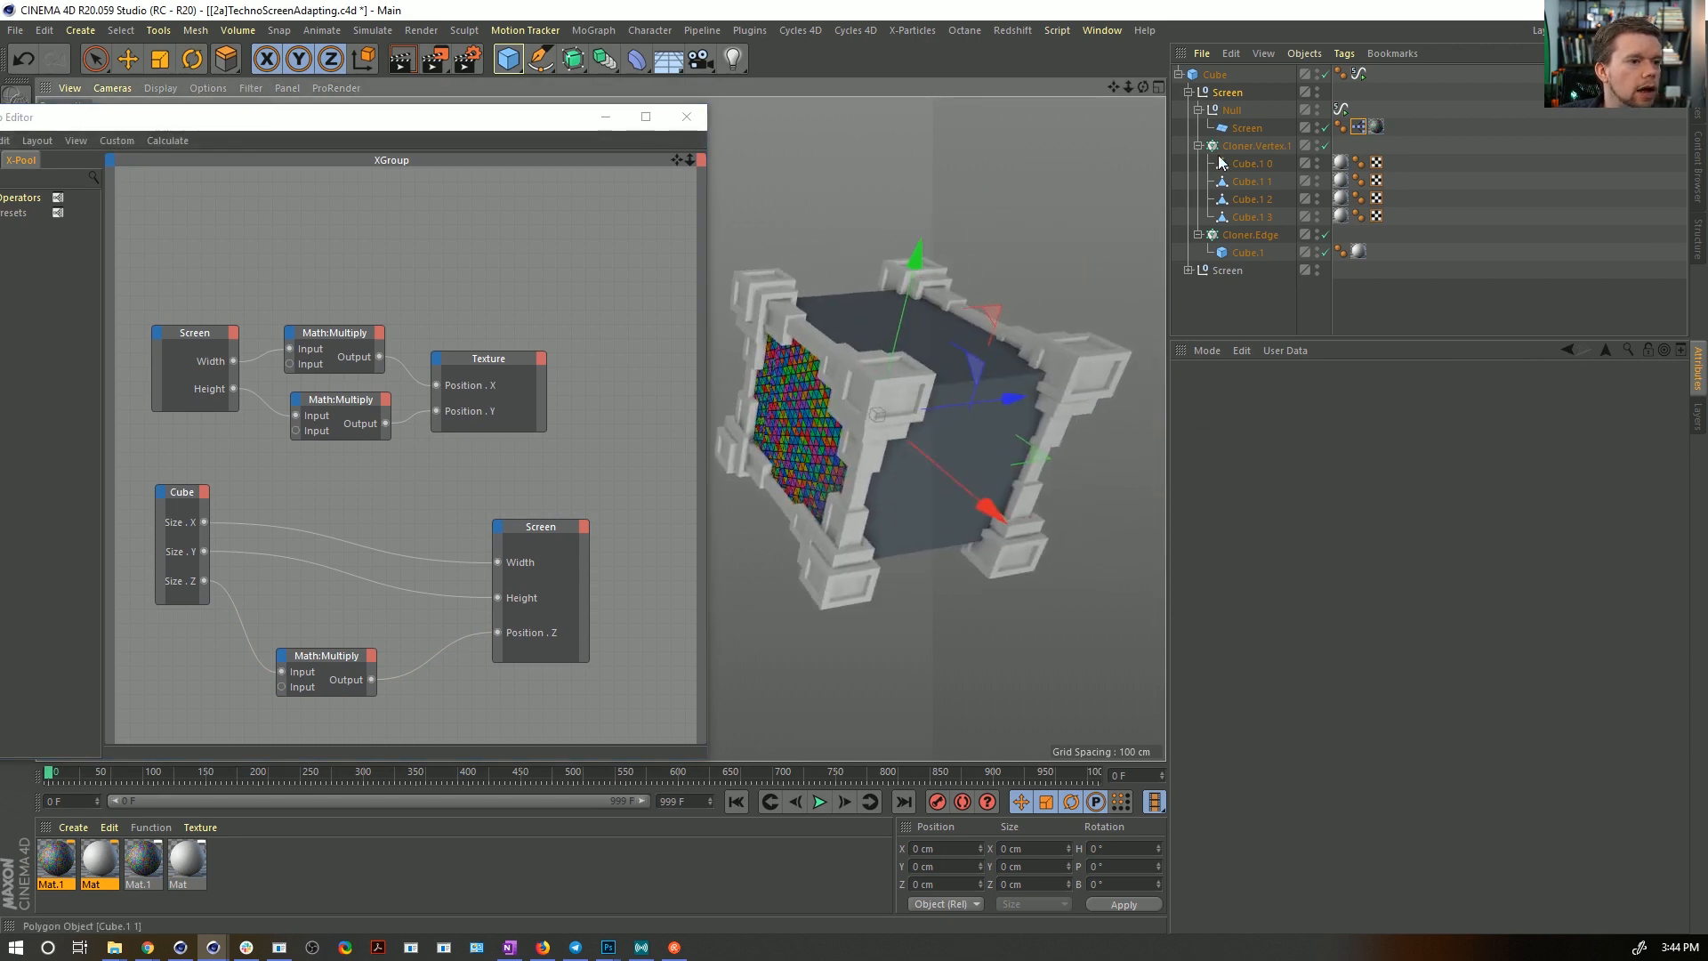
- Make another copy of the Screen null and nest it under the Cube as a third screen
{"action": "left_click", "coordinate": [1224, 92]}
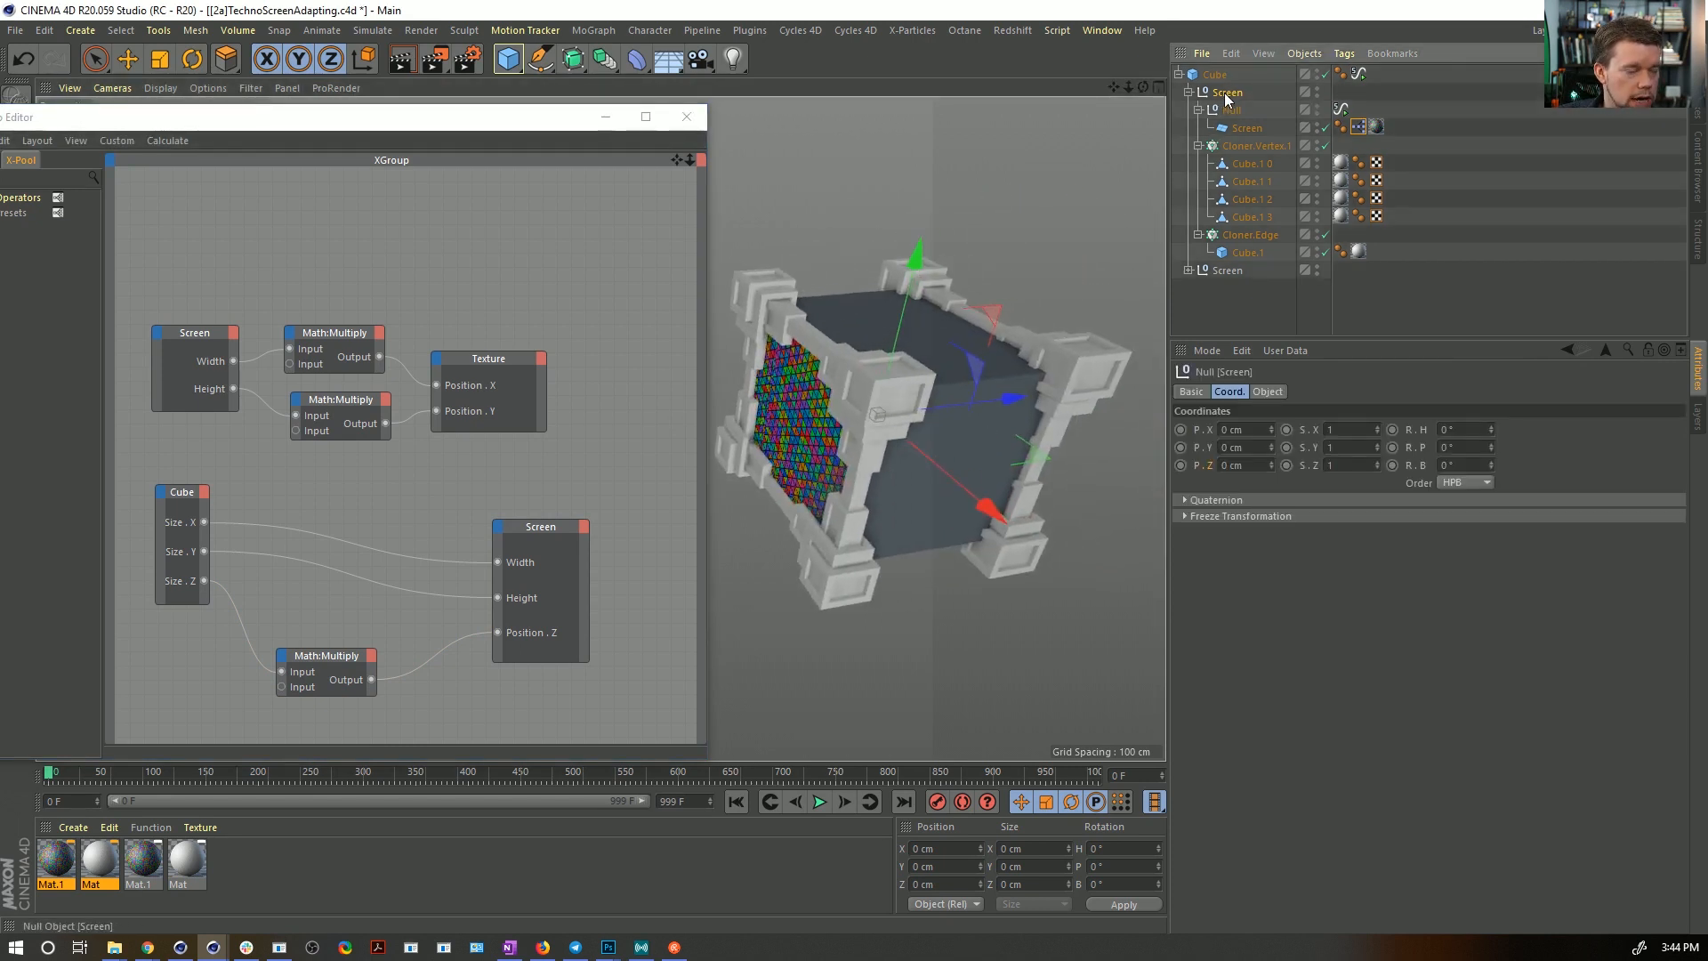
{"action": "key", "text": "ctrl+c"}
{"action": "key", "text": "ctrl+v"}
{"action": "left_click", "coordinate": [1180, 74]}
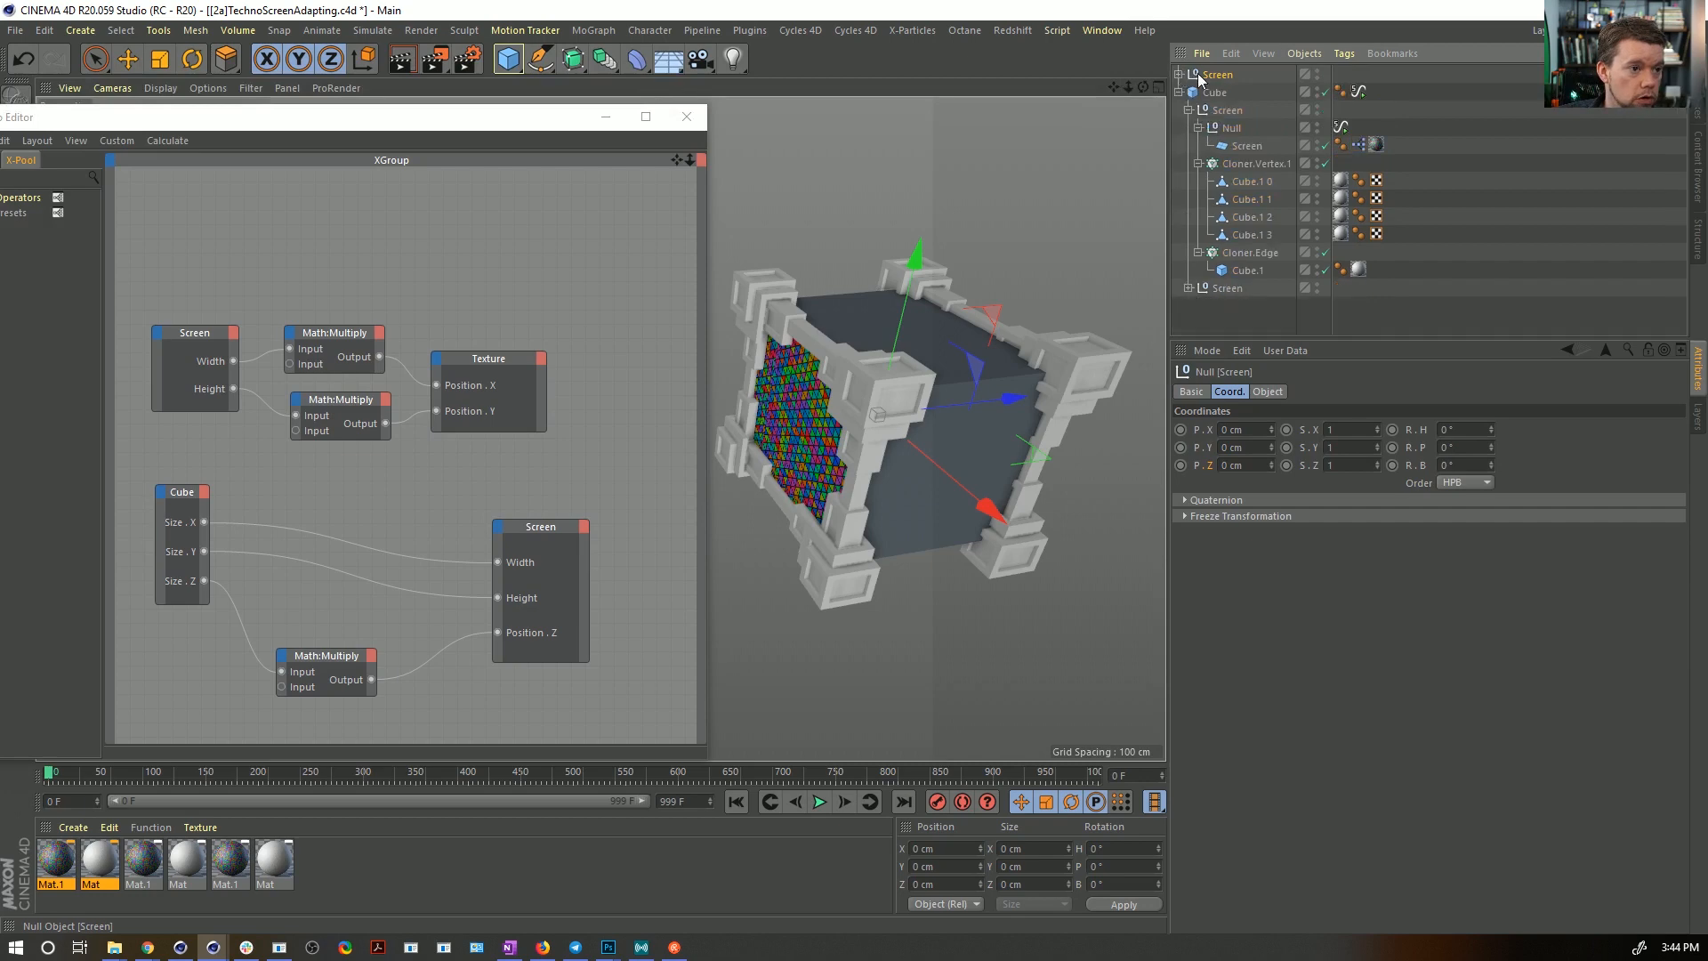
{"action": "left_click_drag", "start_coordinate": [1216, 74], "coordinate": [1221, 94]}
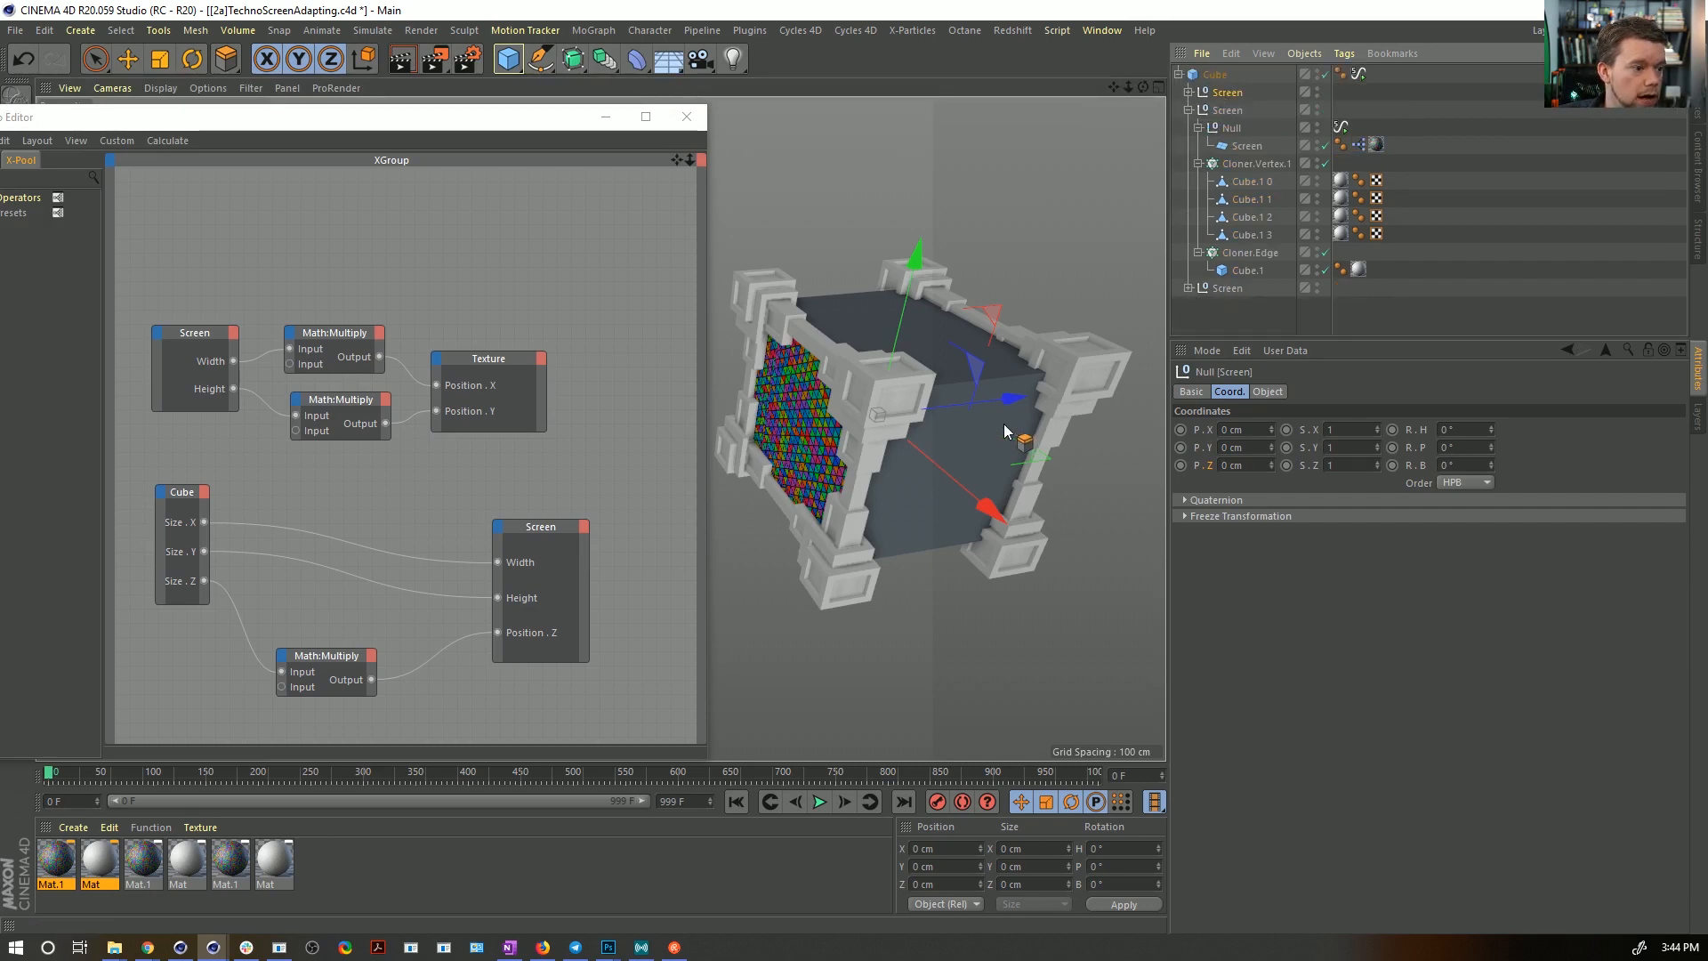
- Rotate the third Screen null to a 90° heading so it faces the cube's side, and check its coordinates
{"action": "key", "text": "r"}
{"action": "mouse_move", "coordinate": [996, 441]}
{"action": "left_mouse_down"}
{"action": "mouse_move", "coordinate": [958, 464]}
{"action": "mouse_move", "coordinate": [1000, 443]}
{"action": "mouse_move", "coordinate": [984, 450]}
{"action": "left_mouse_up"}
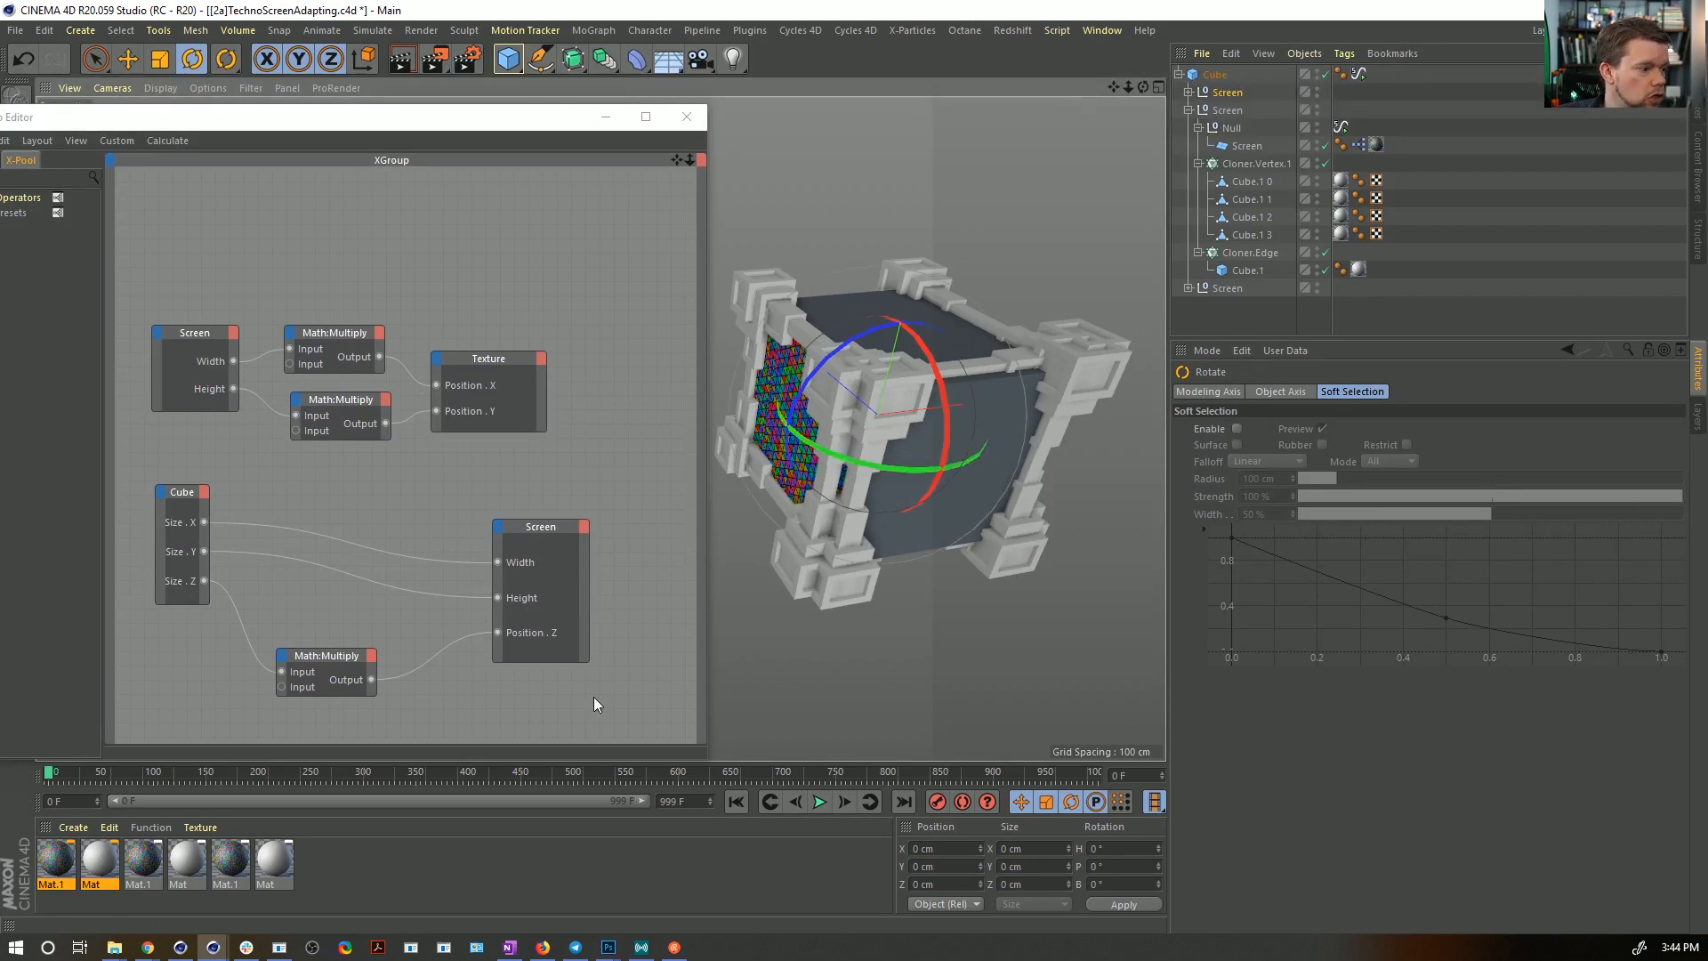
{"action": "left_click", "coordinate": [1189, 109]}
{"action": "left_click", "coordinate": [1189, 93]}
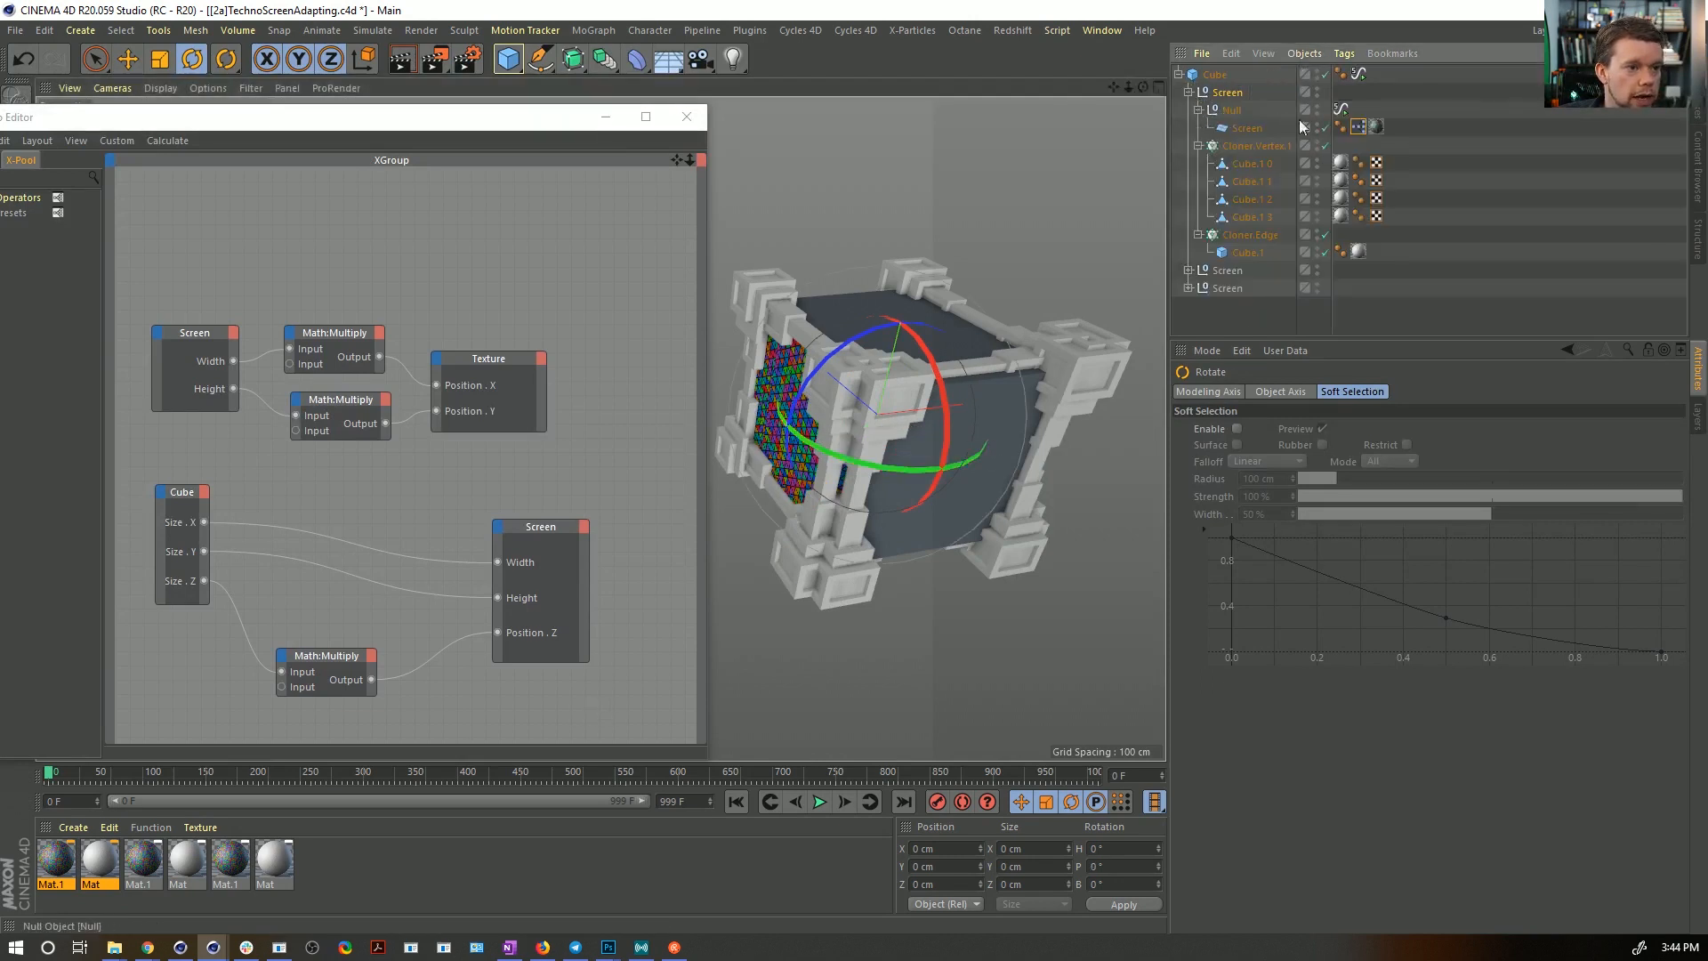
{"action": "left_click", "coordinate": [1245, 92]}
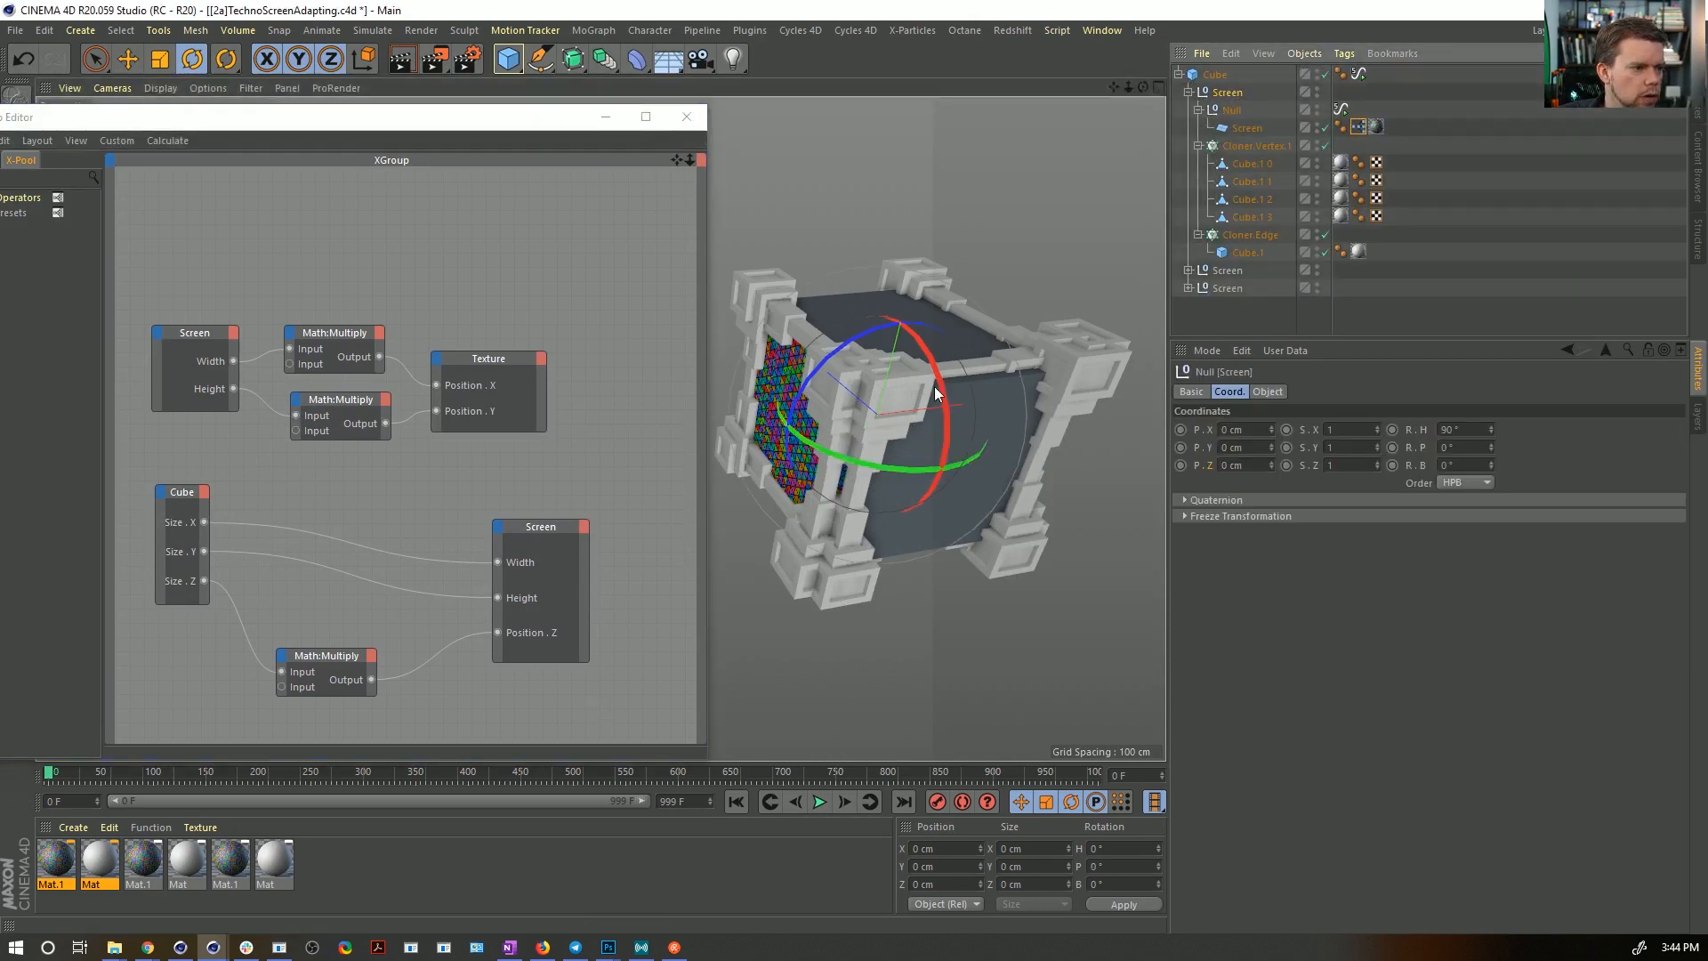
- Rename the rotated null as Screen X and the two unrotated Screen nulls as ScreenZ
{"action": "double_click", "coordinate": [1230, 93]}
{"action": "type", "text": "Z"}
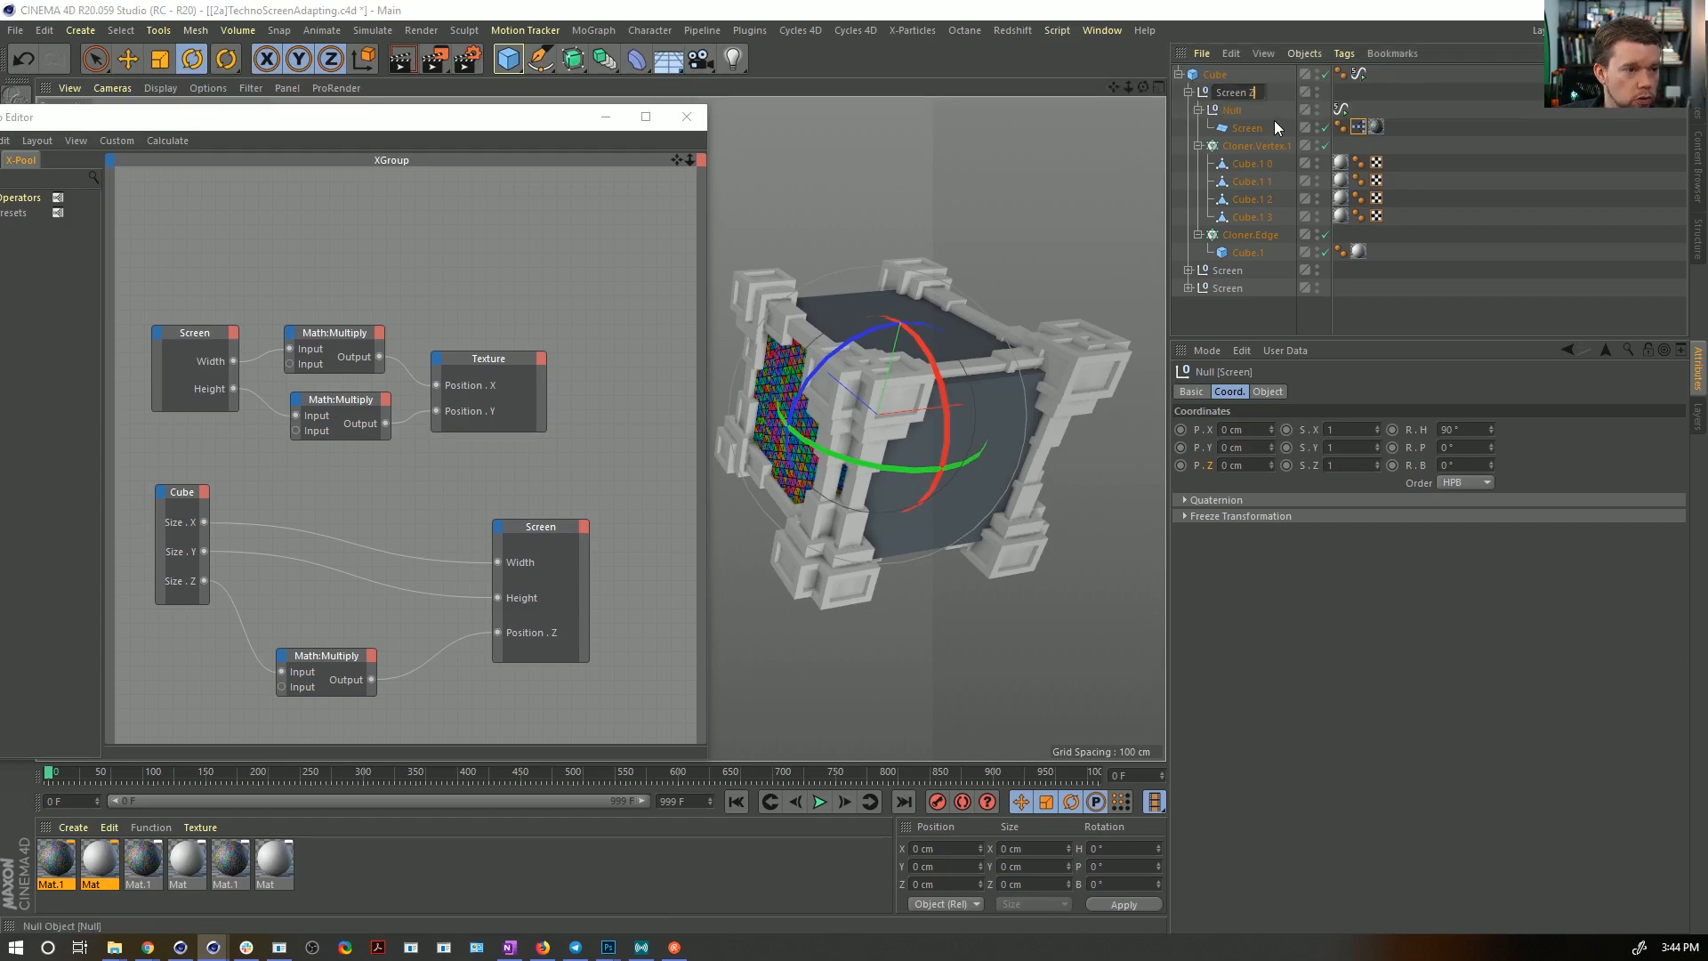
{"action": "left_click", "coordinate": [1227, 270]}
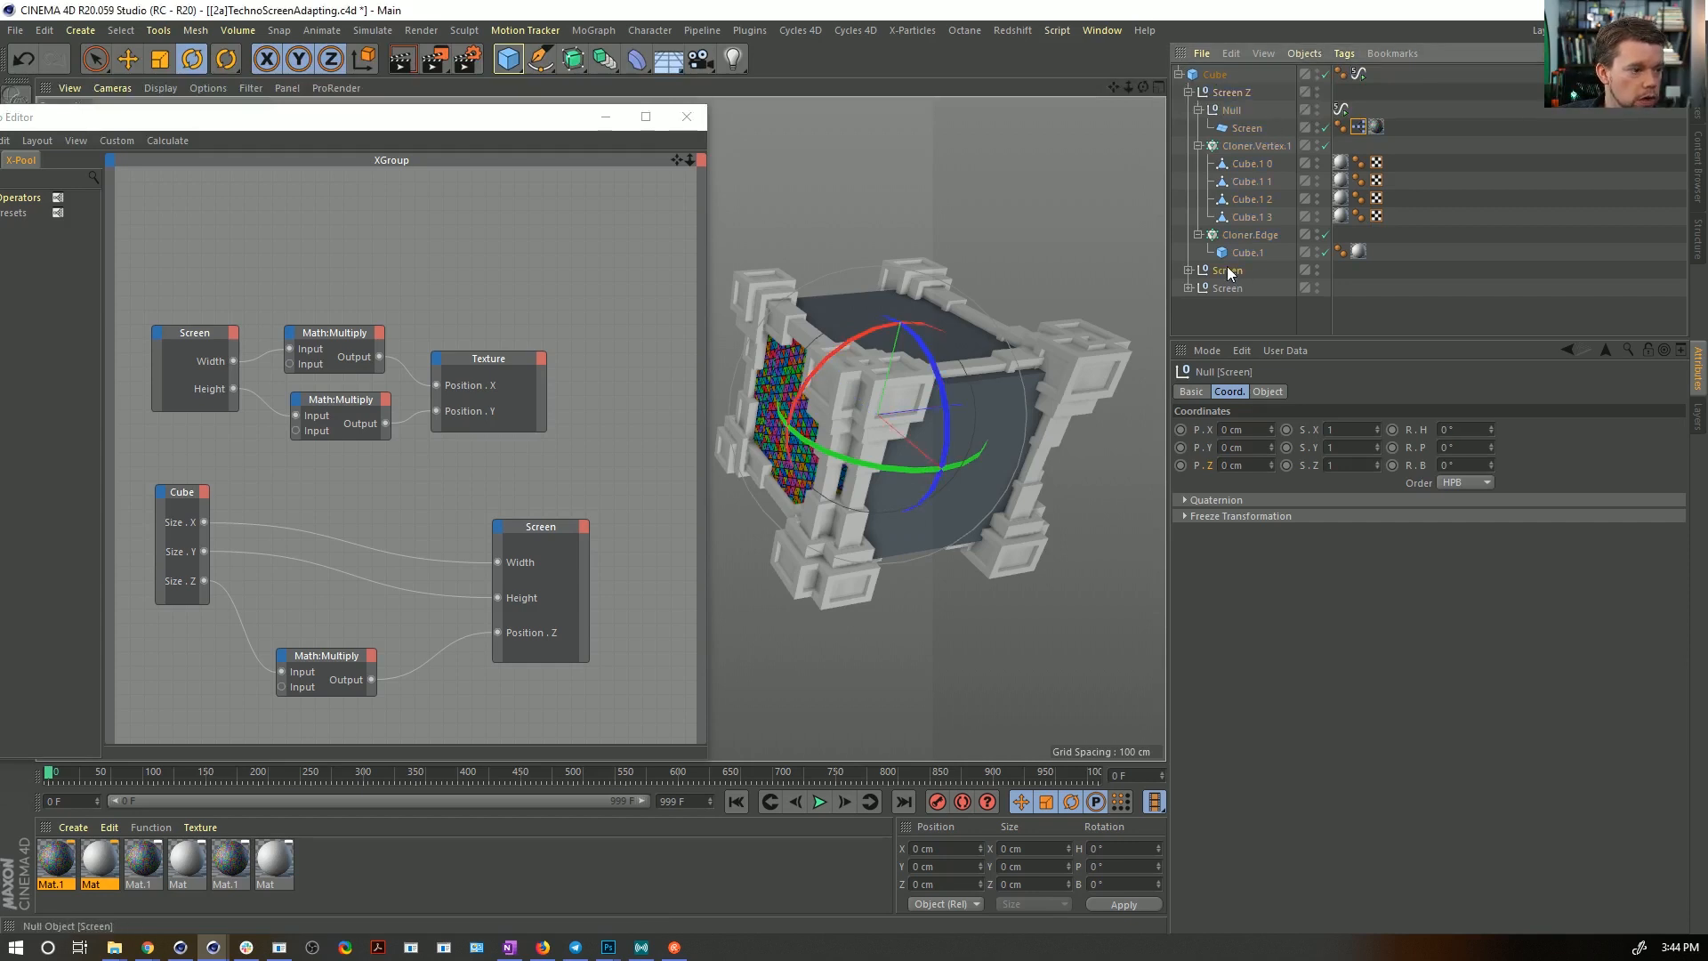
{"action": "left_click", "coordinate": [1214, 77]}
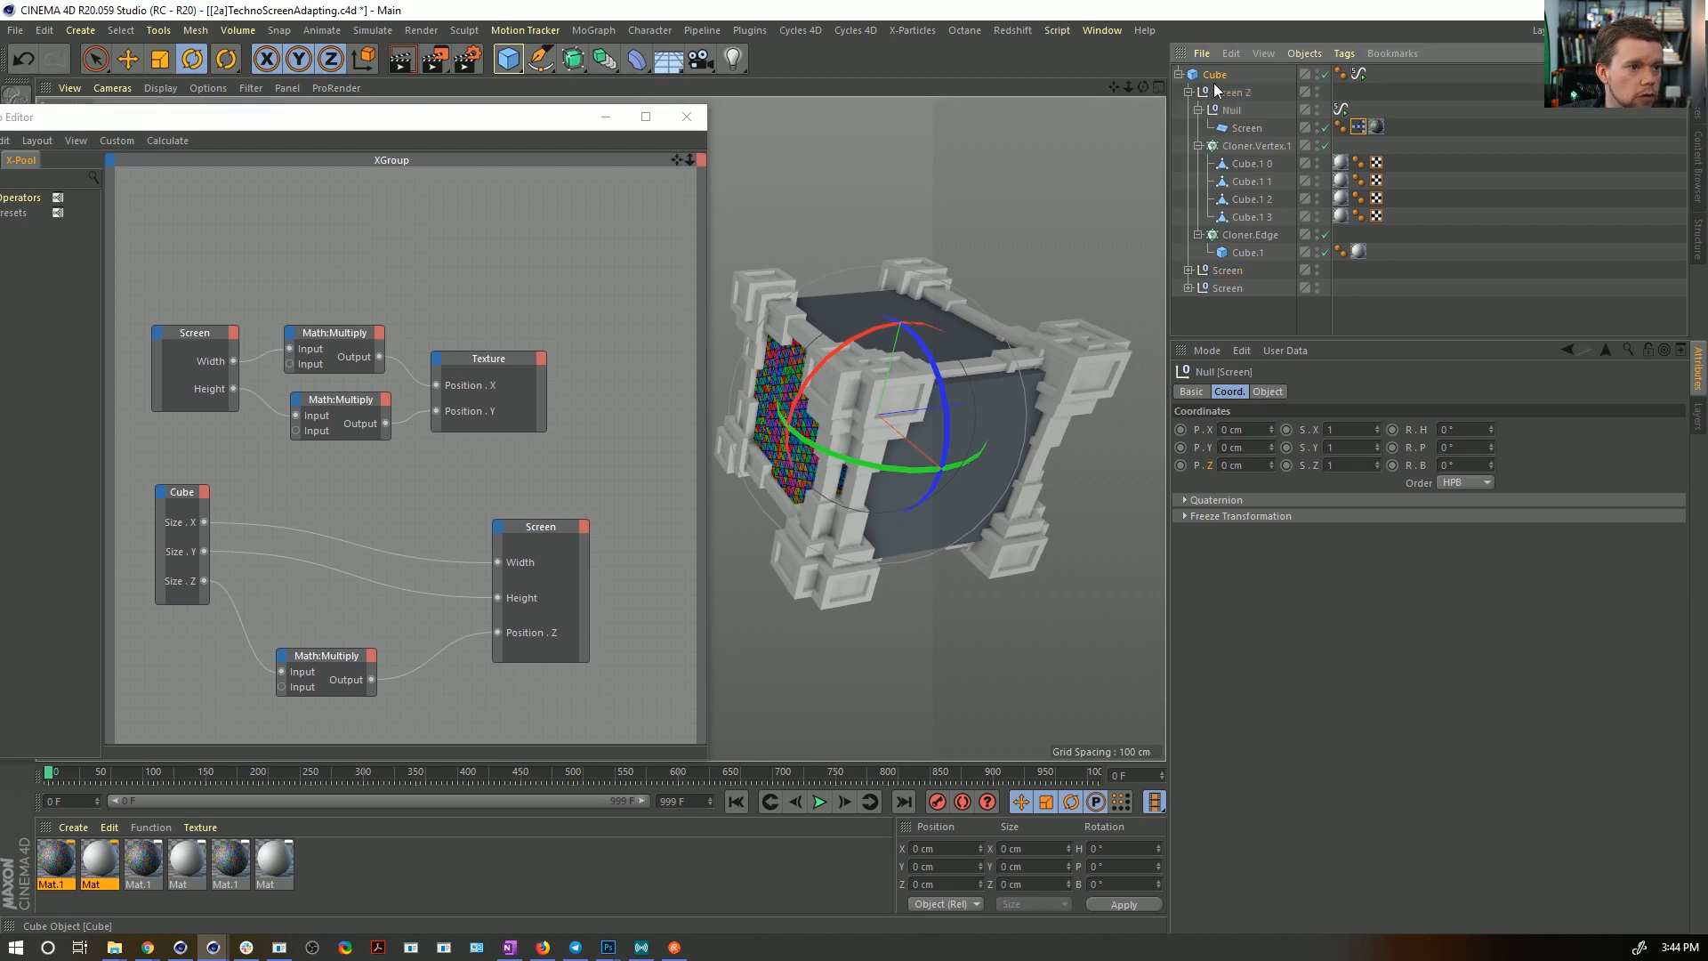
{"action": "left_click", "coordinate": [1235, 287]}
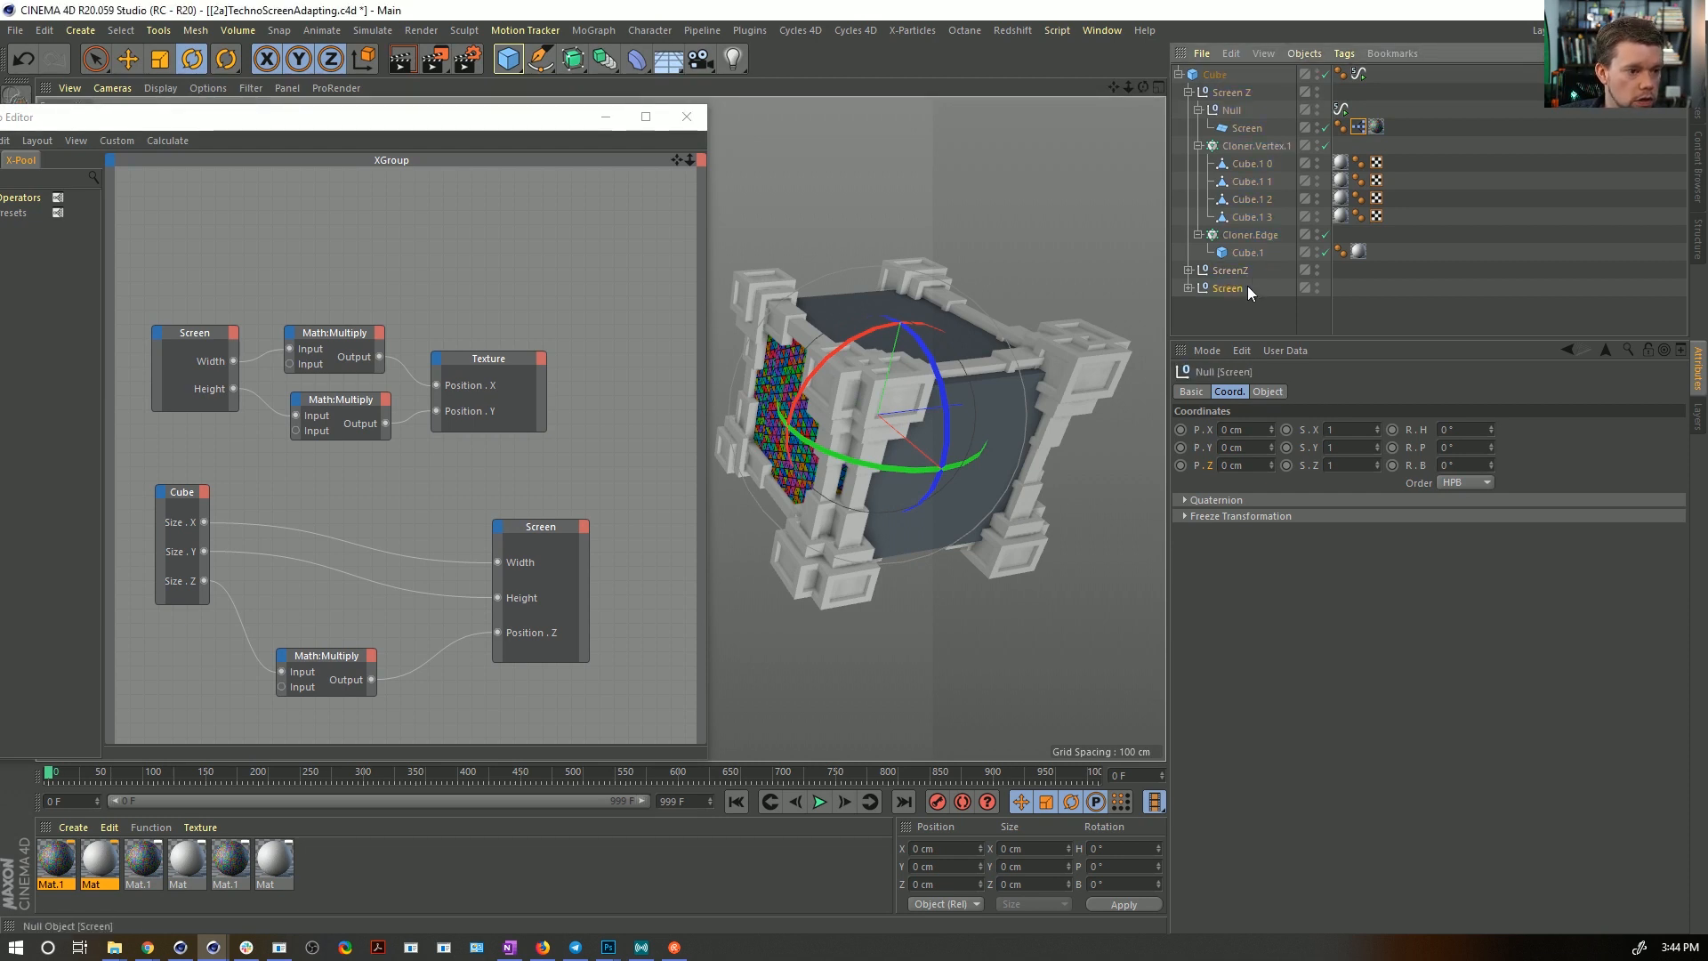
{"action": "double_click", "coordinate": [1237, 287]}
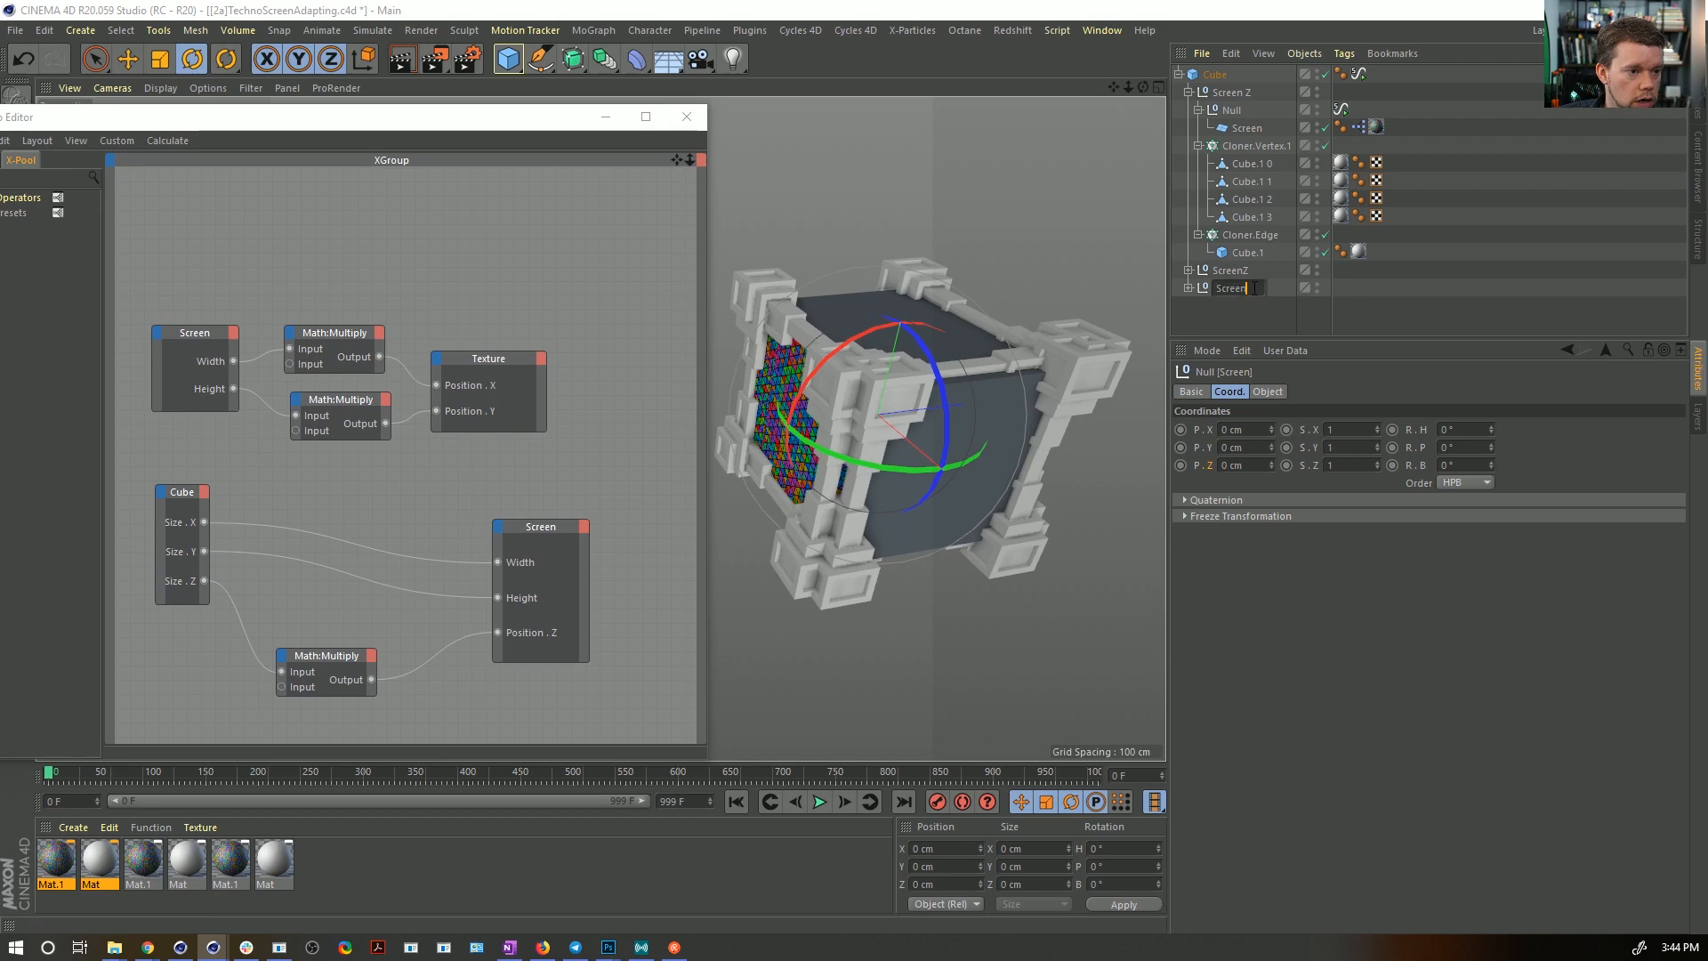
{"action": "left_click", "coordinate": [1232, 93]}
{"action": "double_click", "coordinate": [1232, 92]}
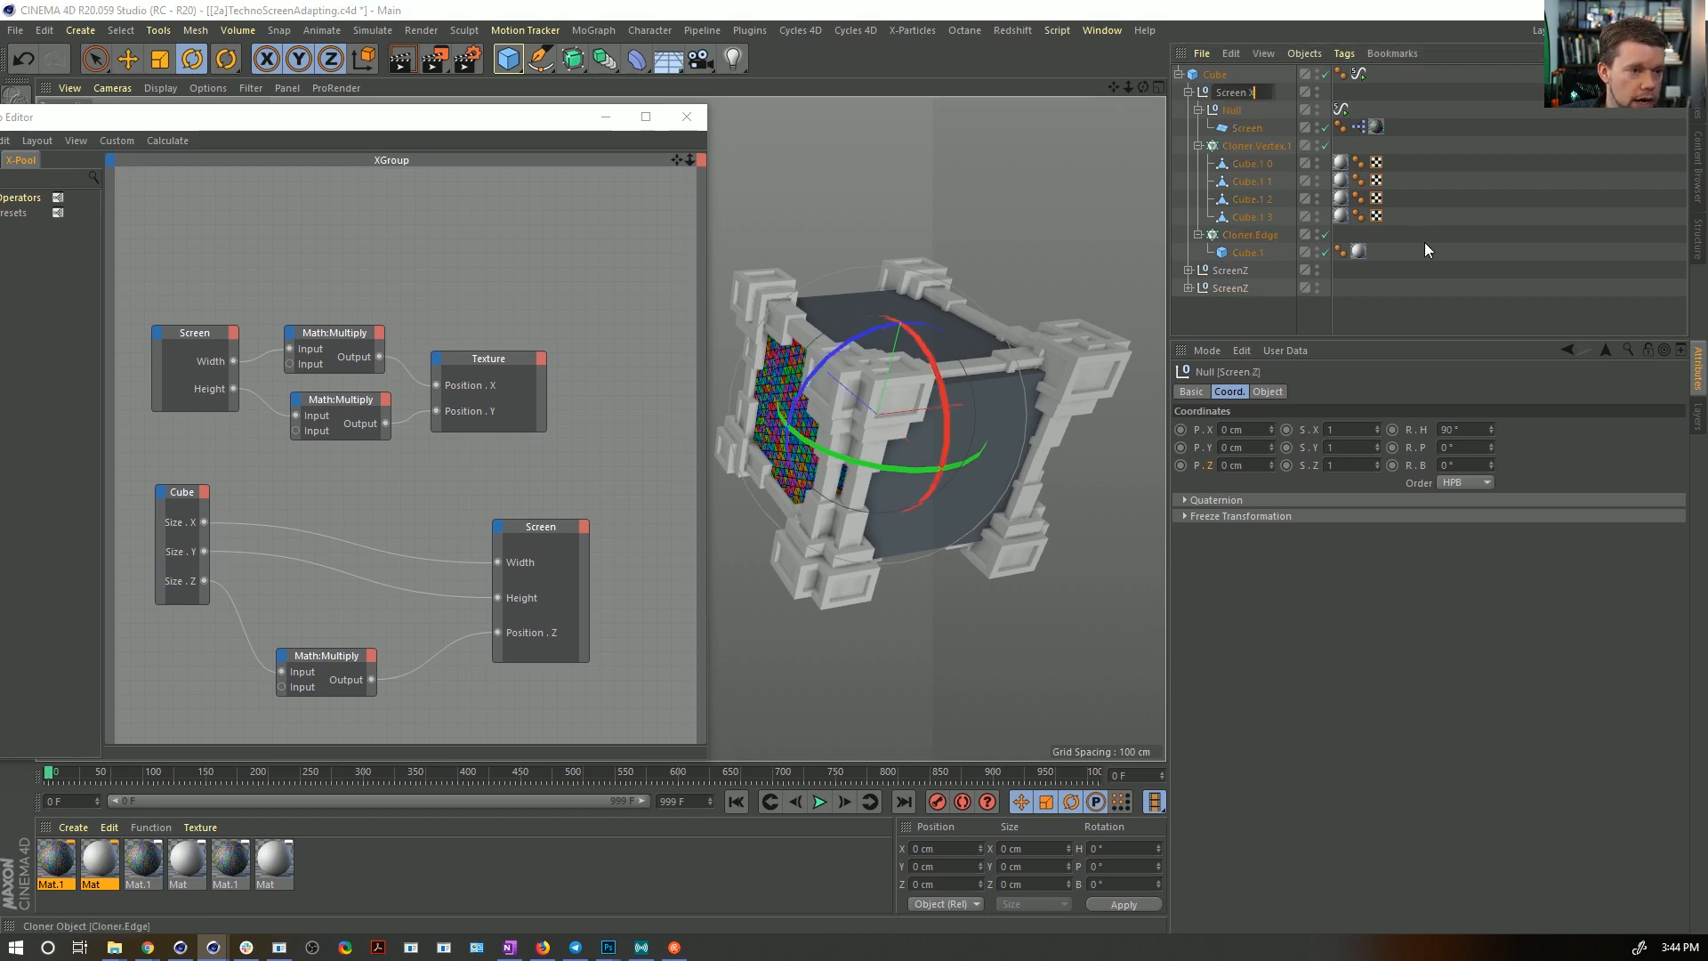
{"action": "type", "text": "X"}
{"action": "key", "text": "Return"}
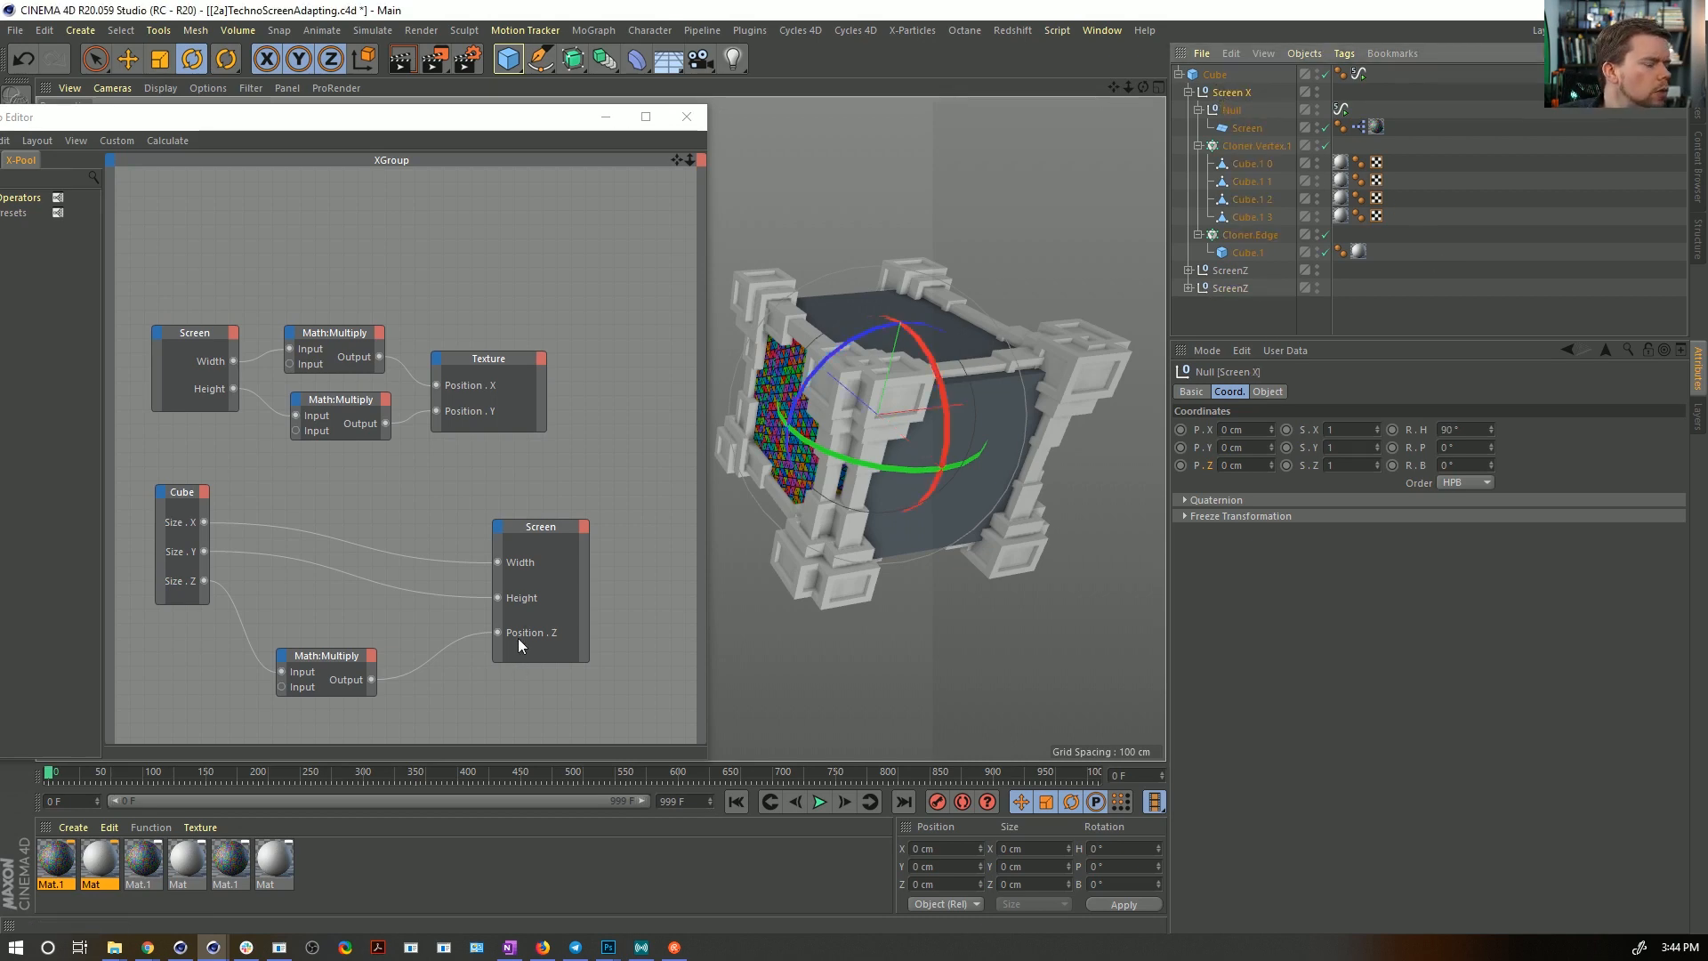
- Rewire Screen X's XPresso so the Cube's Size Z drives Width and Size X feeds the lower Math:Multiply node
{"action": "left_click", "coordinate": [203, 574]}
{"action": "left_click_drag", "start_coordinate": [498, 562], "coordinate": [204, 581]}
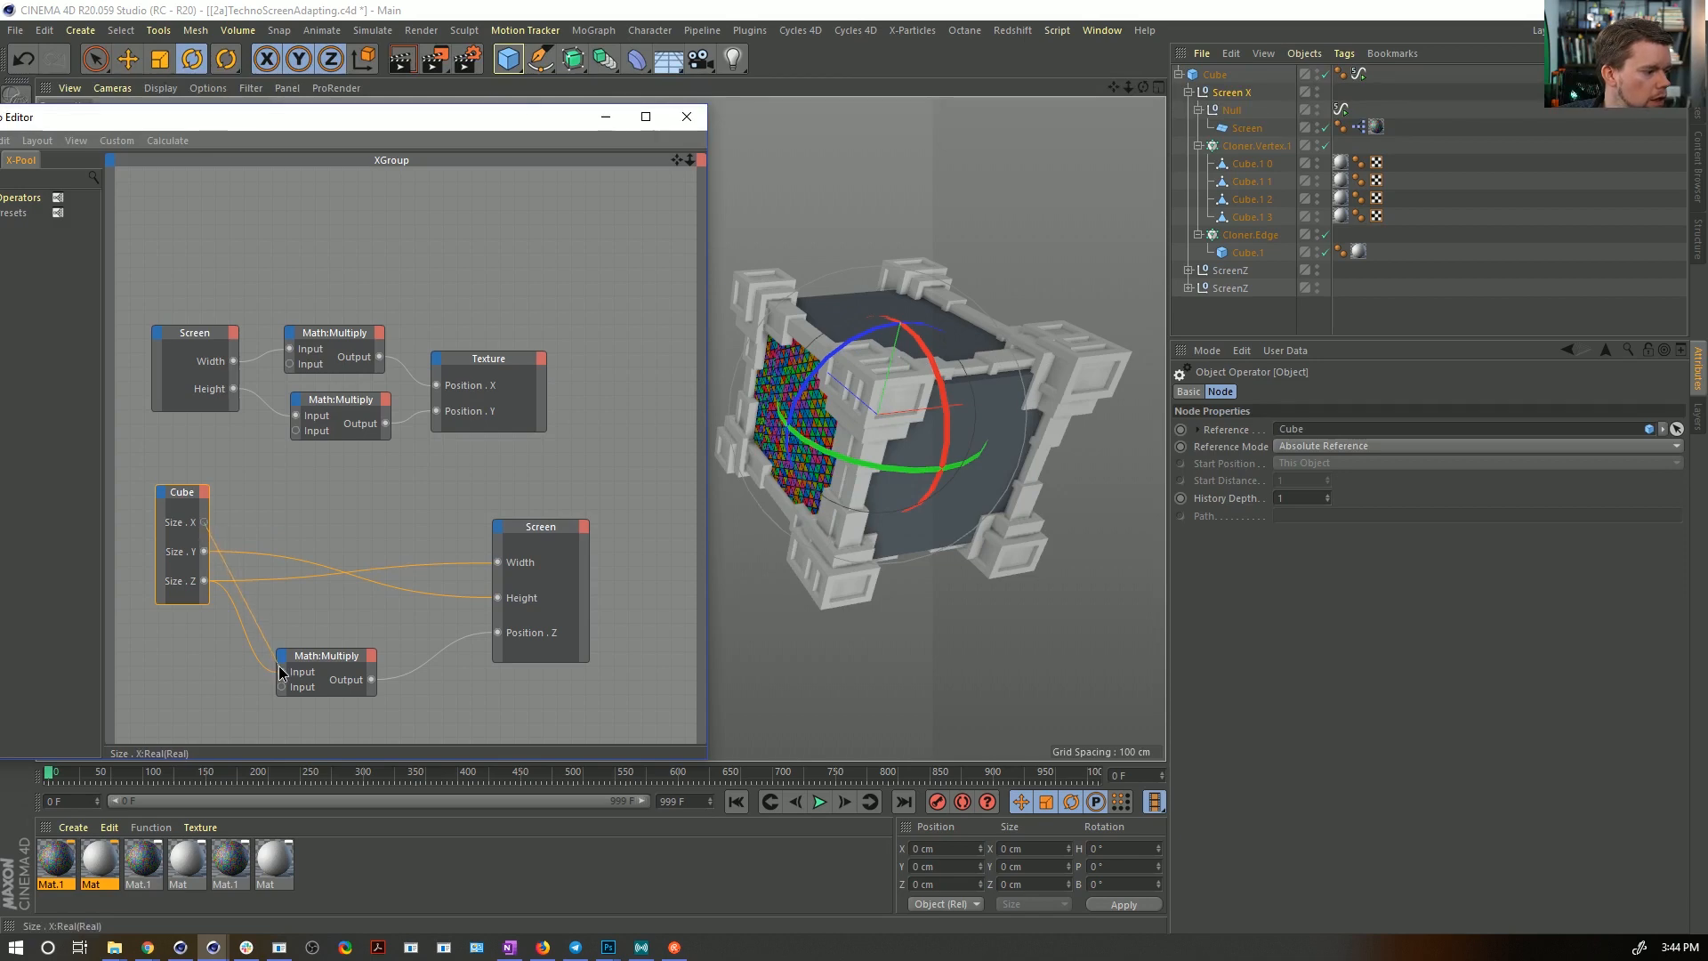
{"action": "left_click_drag", "start_coordinate": [281, 676], "coordinate": [282, 673]}
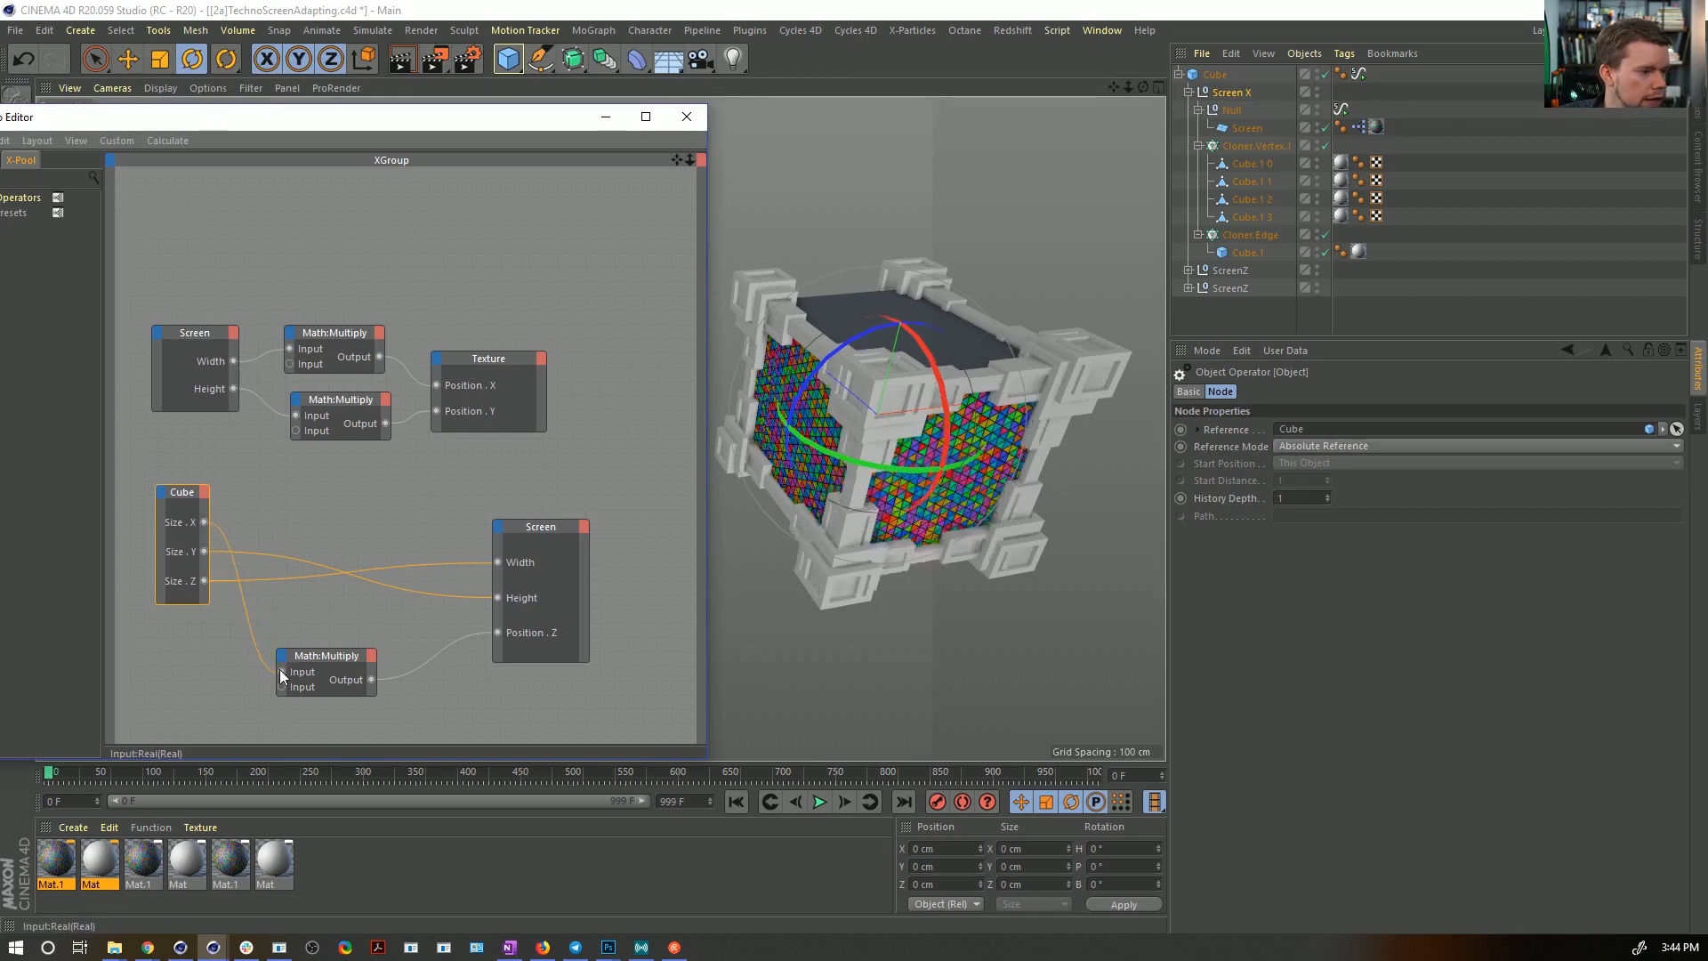
- Duplicate the Screen X null and nest the copy under the Cube
{"action": "left_click", "coordinate": [1235, 93]}
{"action": "key", "text": "ctrl+c"}
{"action": "key", "text": "ctrl+v"}
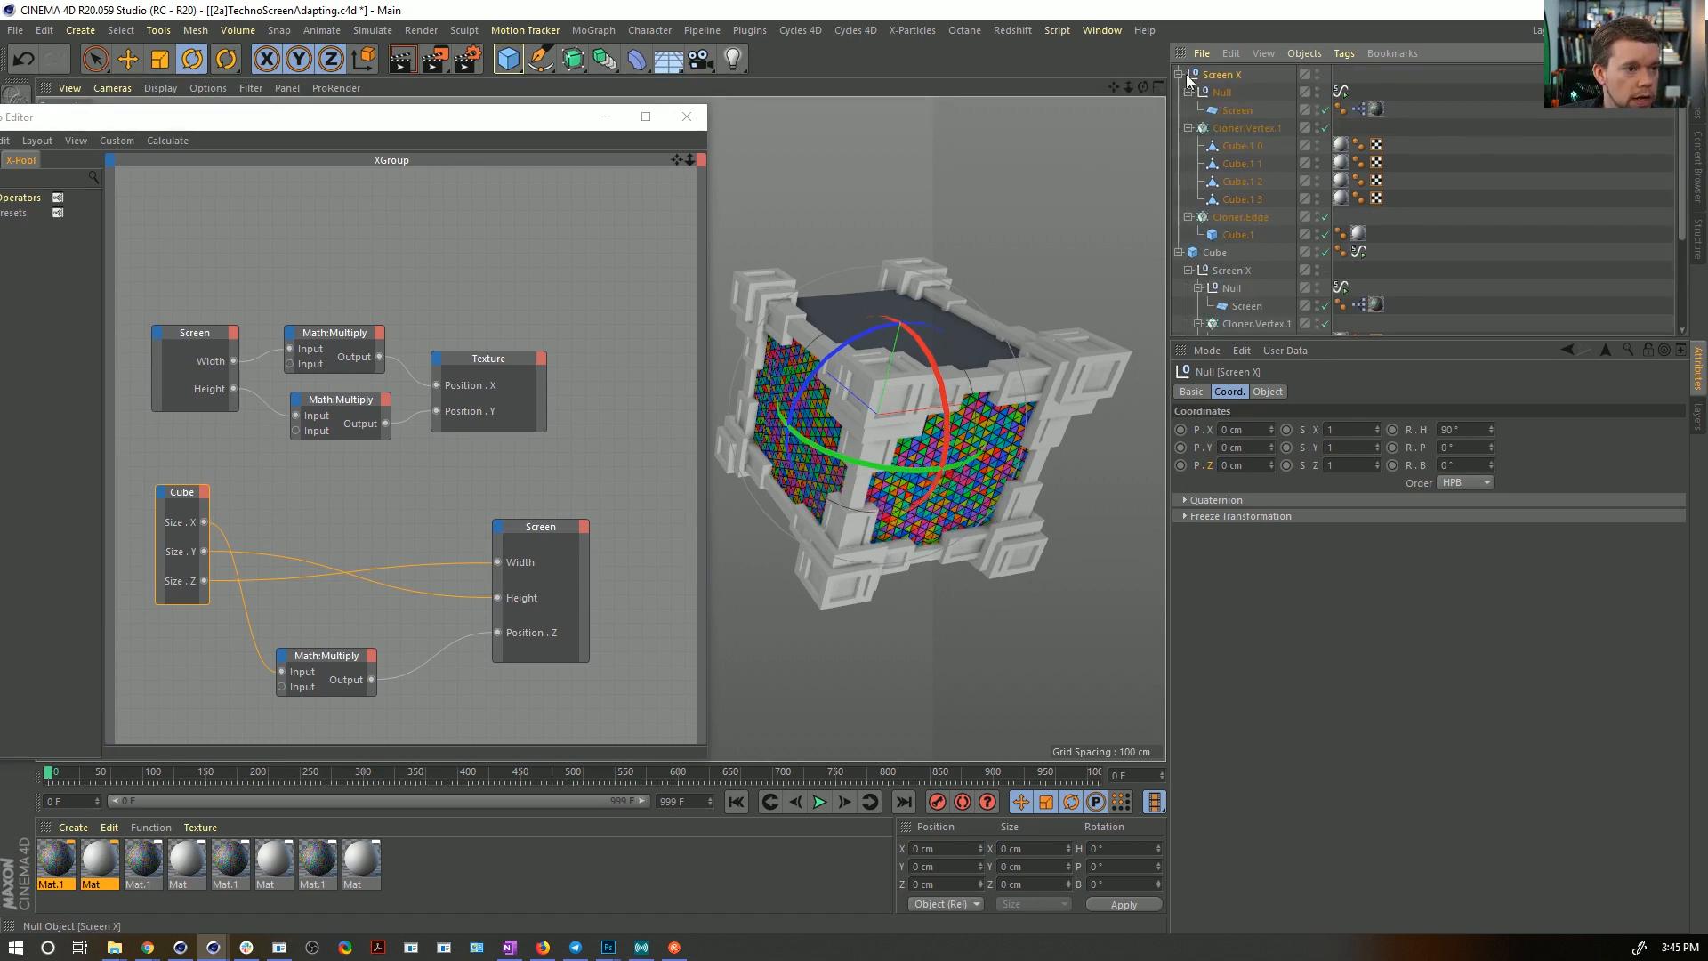
{"action": "left_click", "coordinate": [1178, 74]}
{"action": "left_click_drag", "start_coordinate": [1217, 75], "coordinate": [1218, 96]}
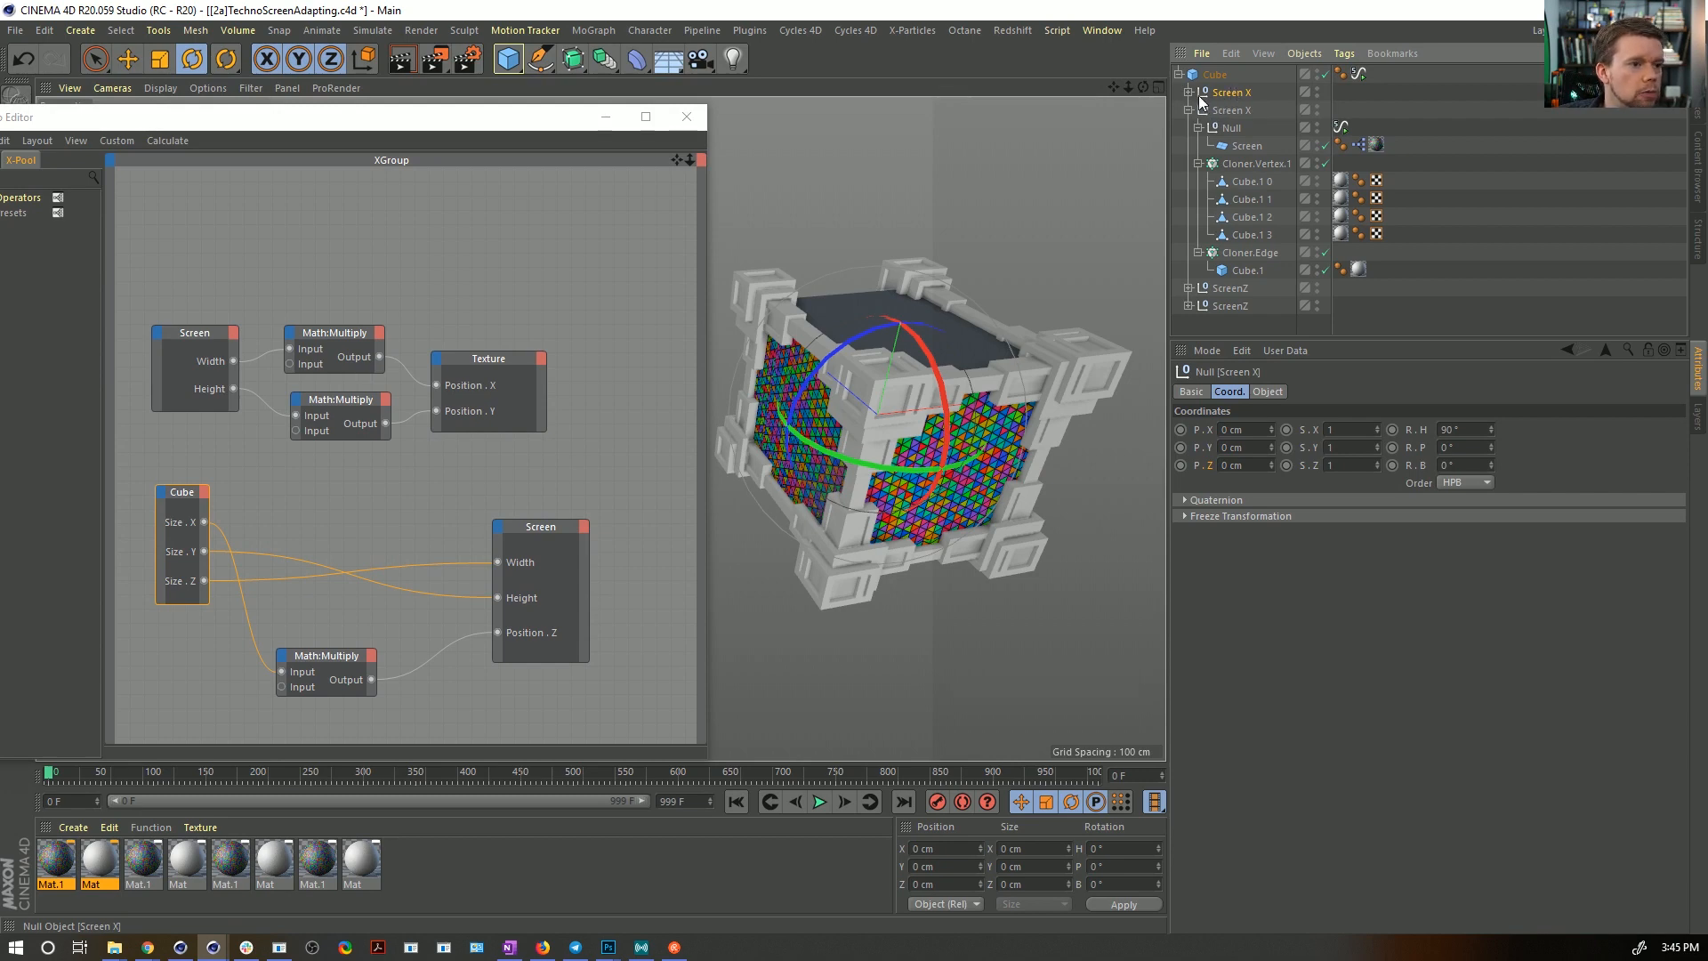
- In the Screen X copy's XPresso, set the lower Math:Multiply's Input [2] to 0.5 and inspect the cube from above
{"action": "left_click", "coordinate": [1188, 110]}
{"action": "left_click", "coordinate": [1188, 92]}
{"action": "left_click", "coordinate": [1359, 127]}
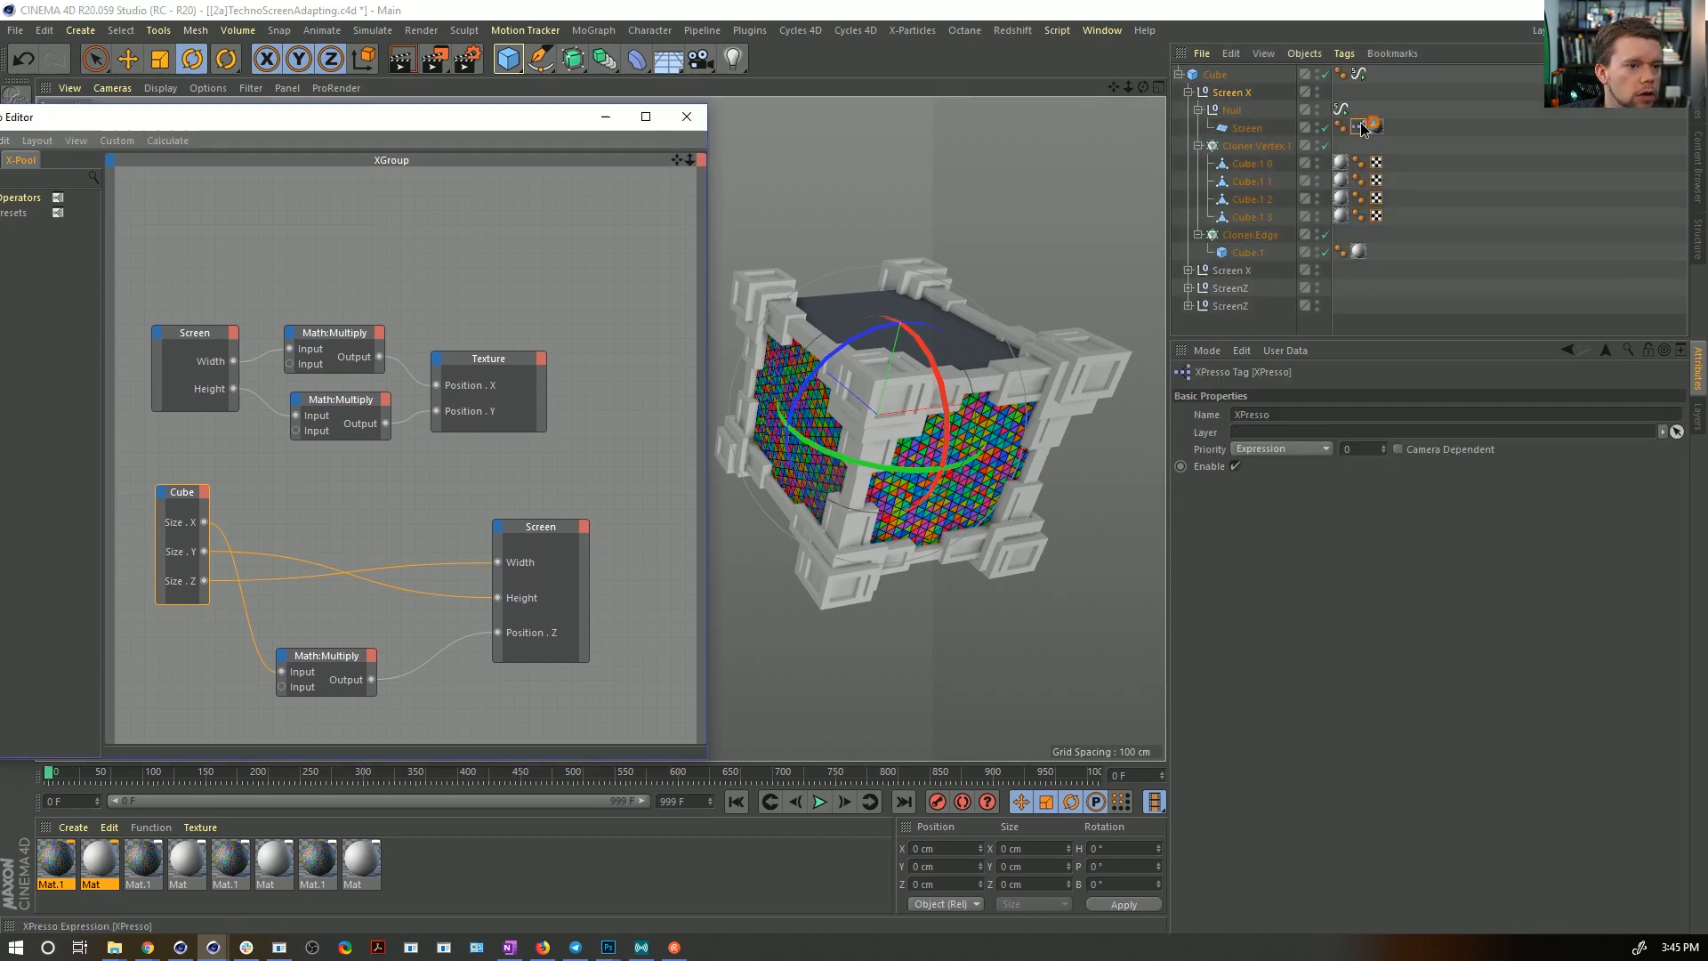
{"action": "left_click", "coordinate": [328, 654]}
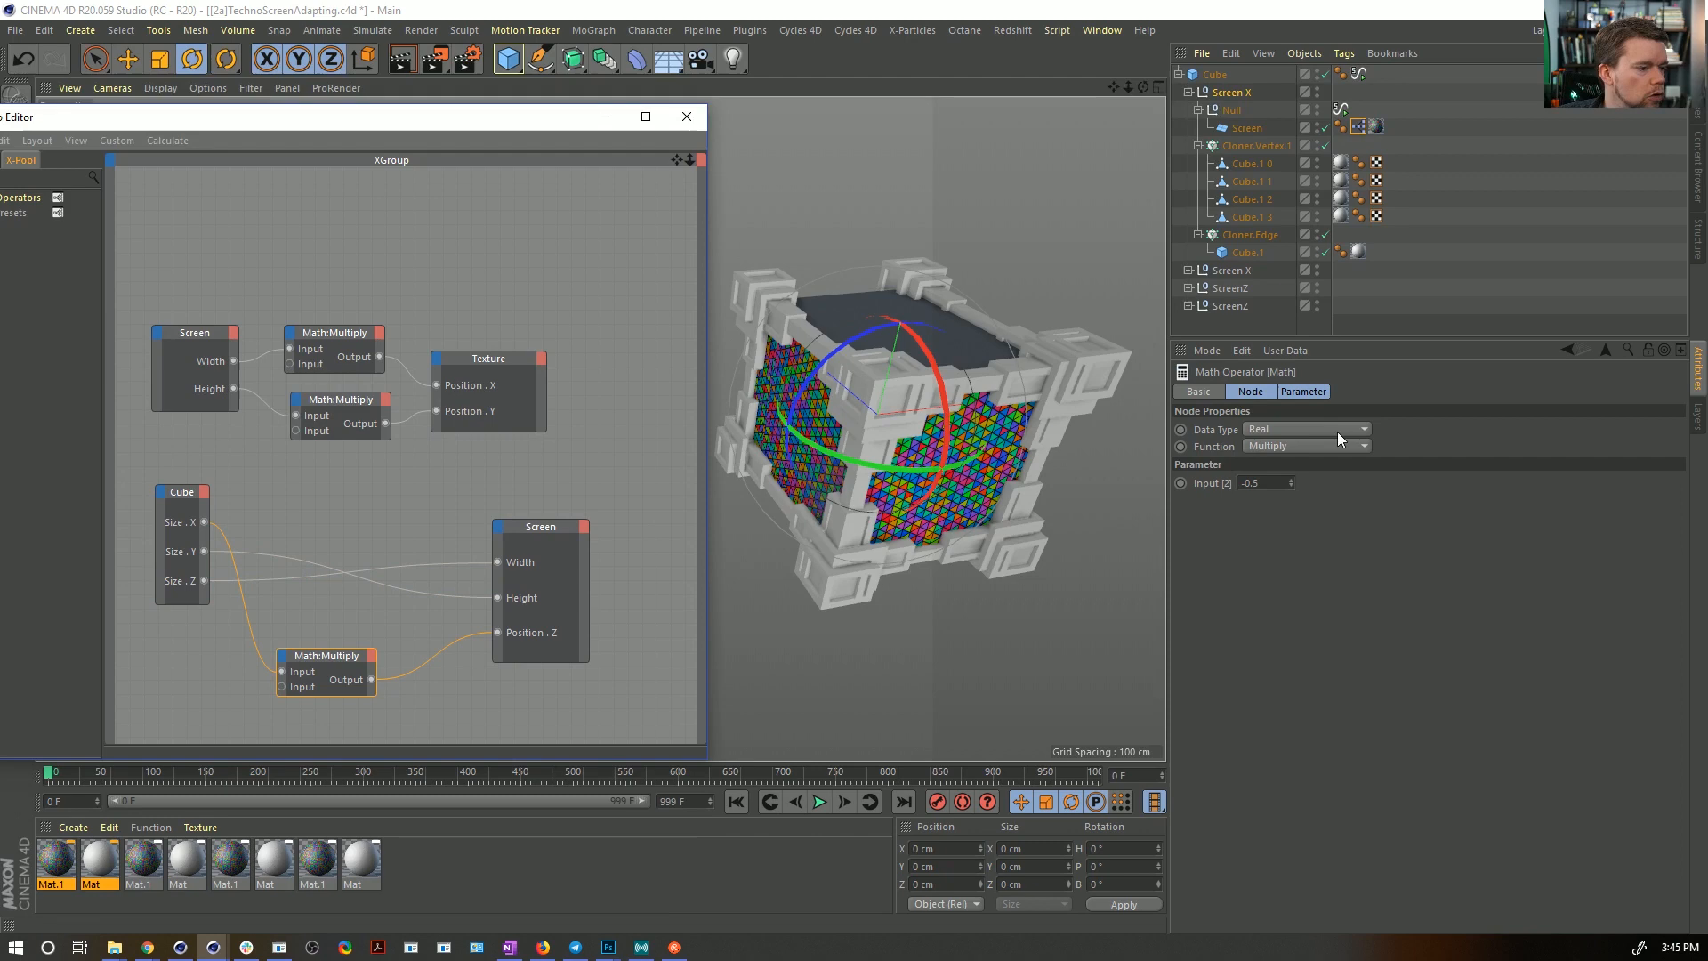
{"action": "left_click", "coordinate": [1250, 482]}
{"action": "left_click_drag", "start_coordinate": [828, 420], "coordinate": [1068, 222], "text": "alt"}
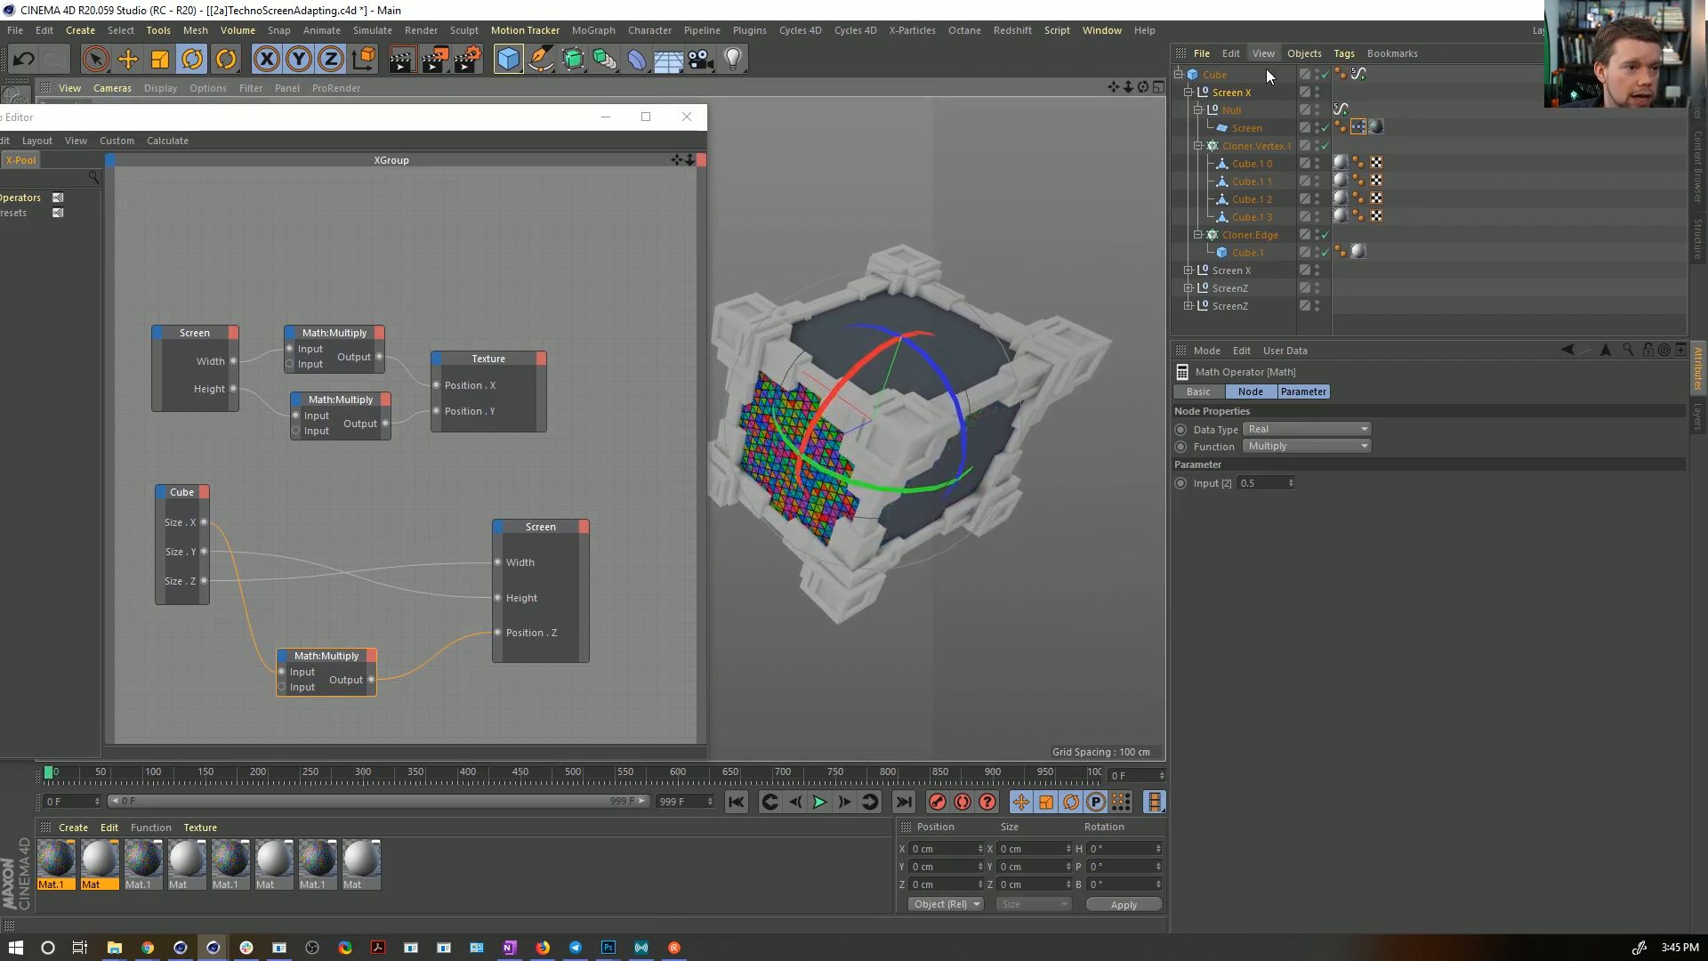
- Duplicate the Screen X null again and rename the copy as Screen Y
{"action": "left_click", "coordinate": [1187, 91]}
{"action": "left_click", "coordinate": [1223, 93]}
{"action": "key", "text": "ctrl+c"}
{"action": "key", "text": "ctrl+v"}
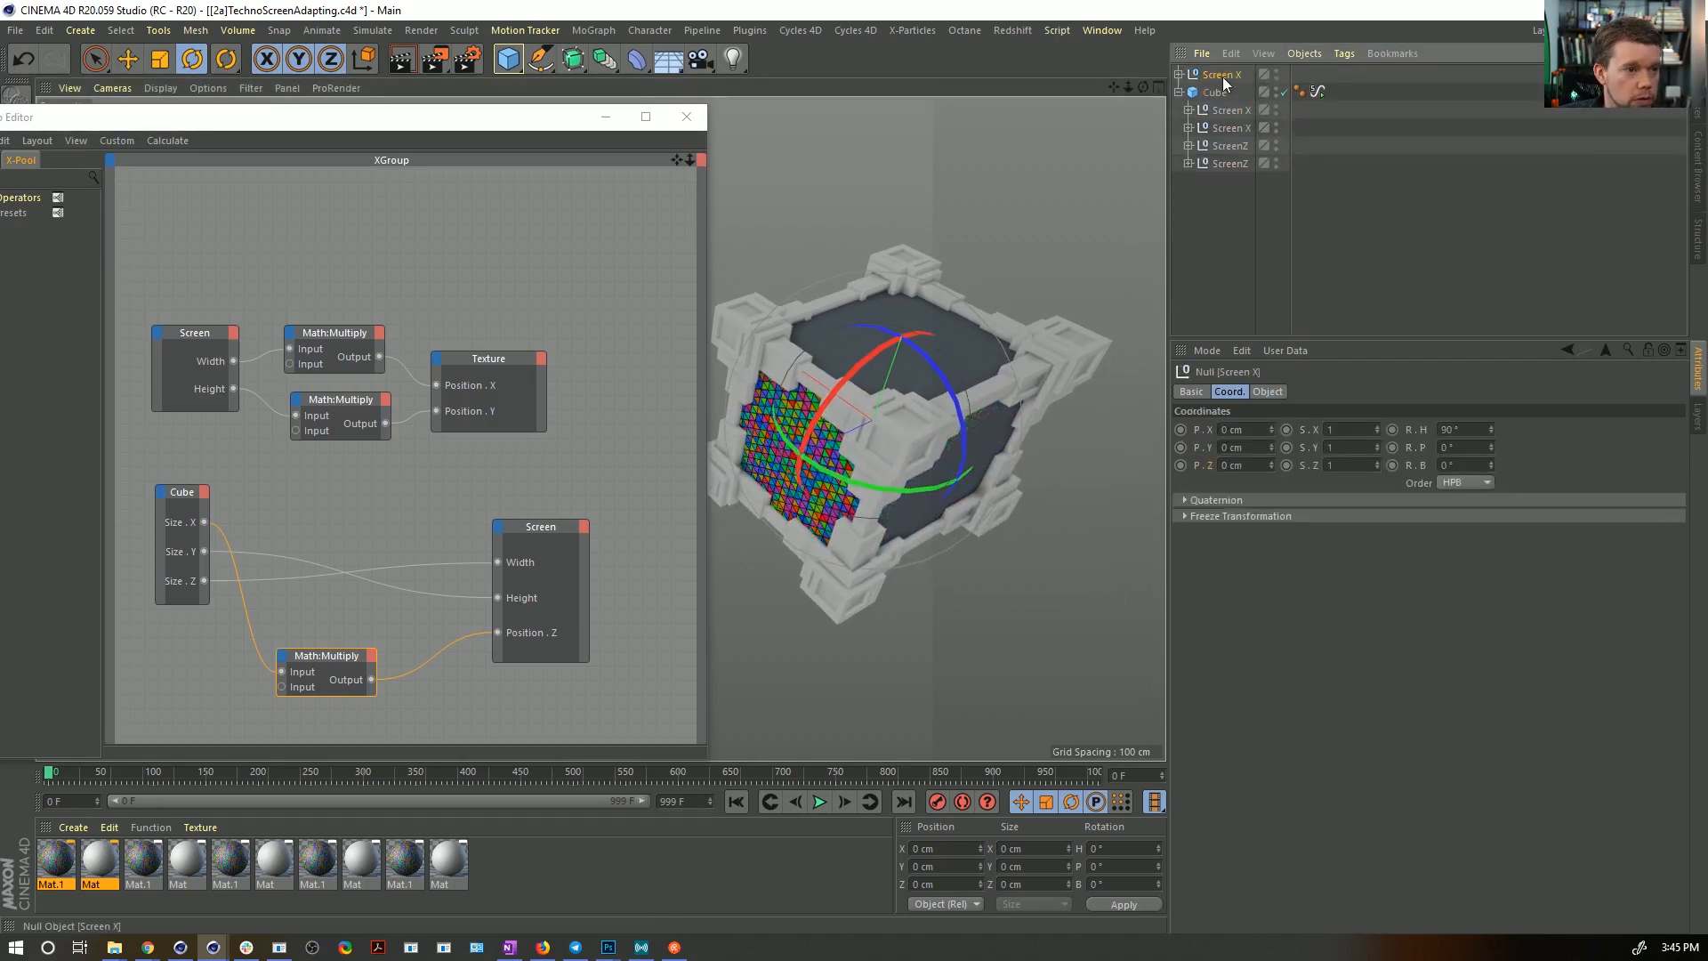
{"action": "double_click", "coordinate": [1223, 75]}
{"action": "type", "text": "Y"}
{"action": "key", "text": "Return"}
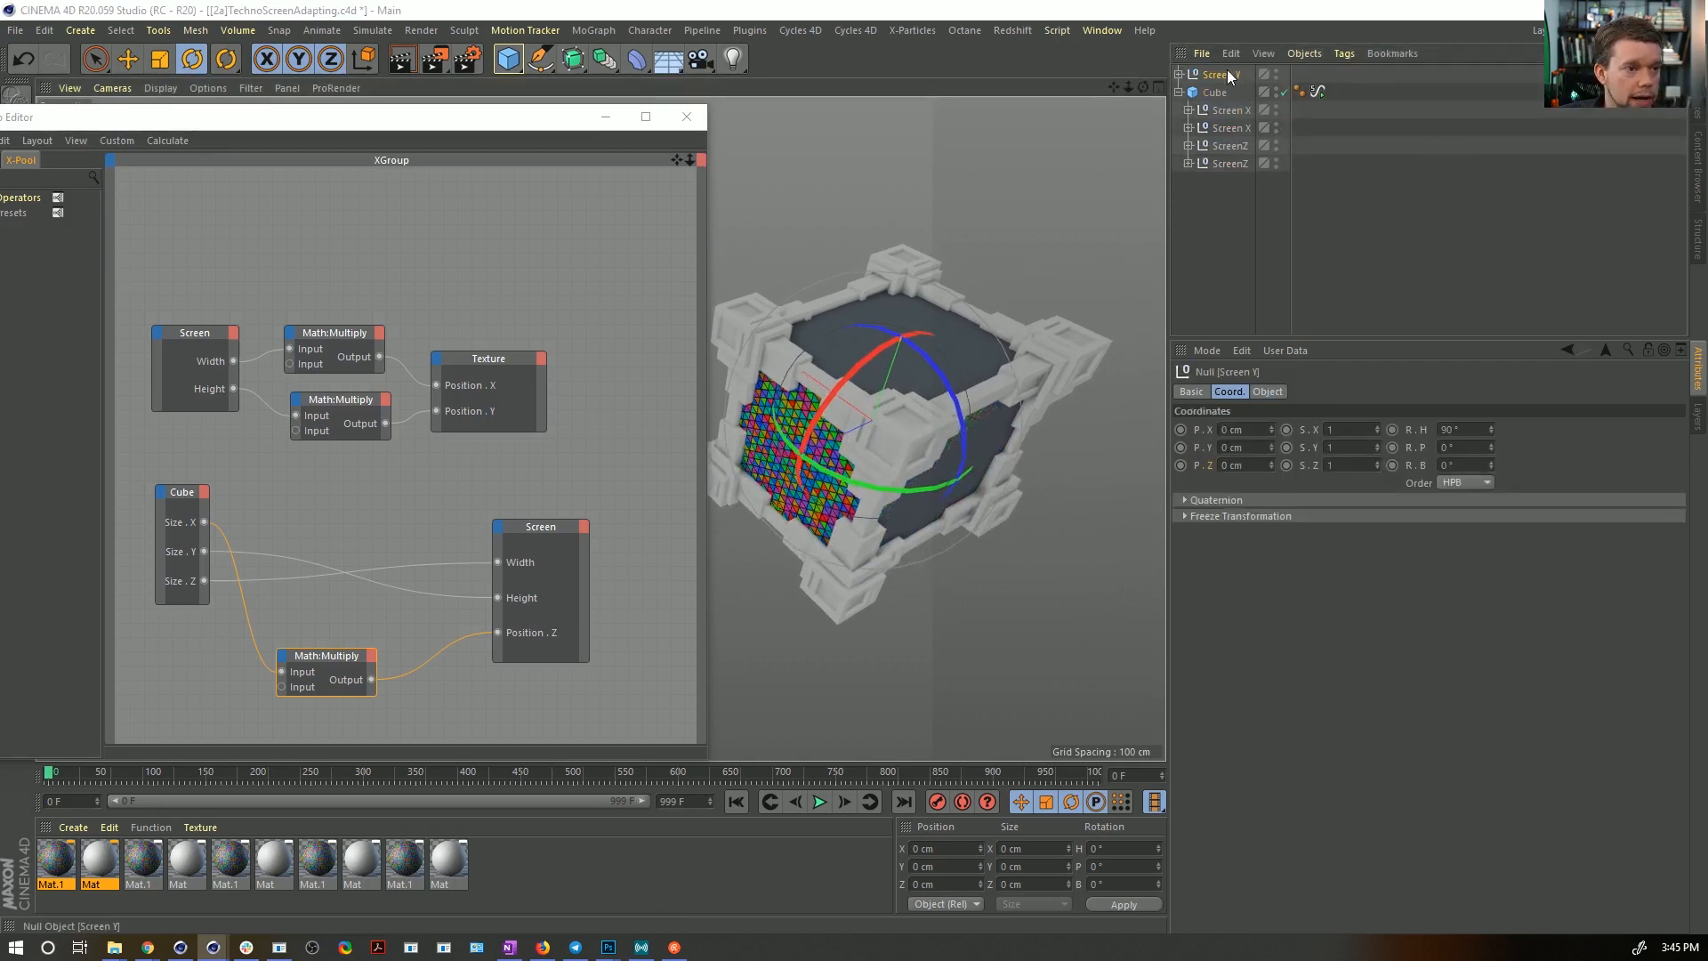
- Rotate Screen Y to 90° pitch and 90° bank so it faces the cube's top, and nest it under the Cube
{"action": "key", "text": "r"}
{"action": "left_click_drag", "start_coordinate": [949, 396], "coordinate": [969, 331]}
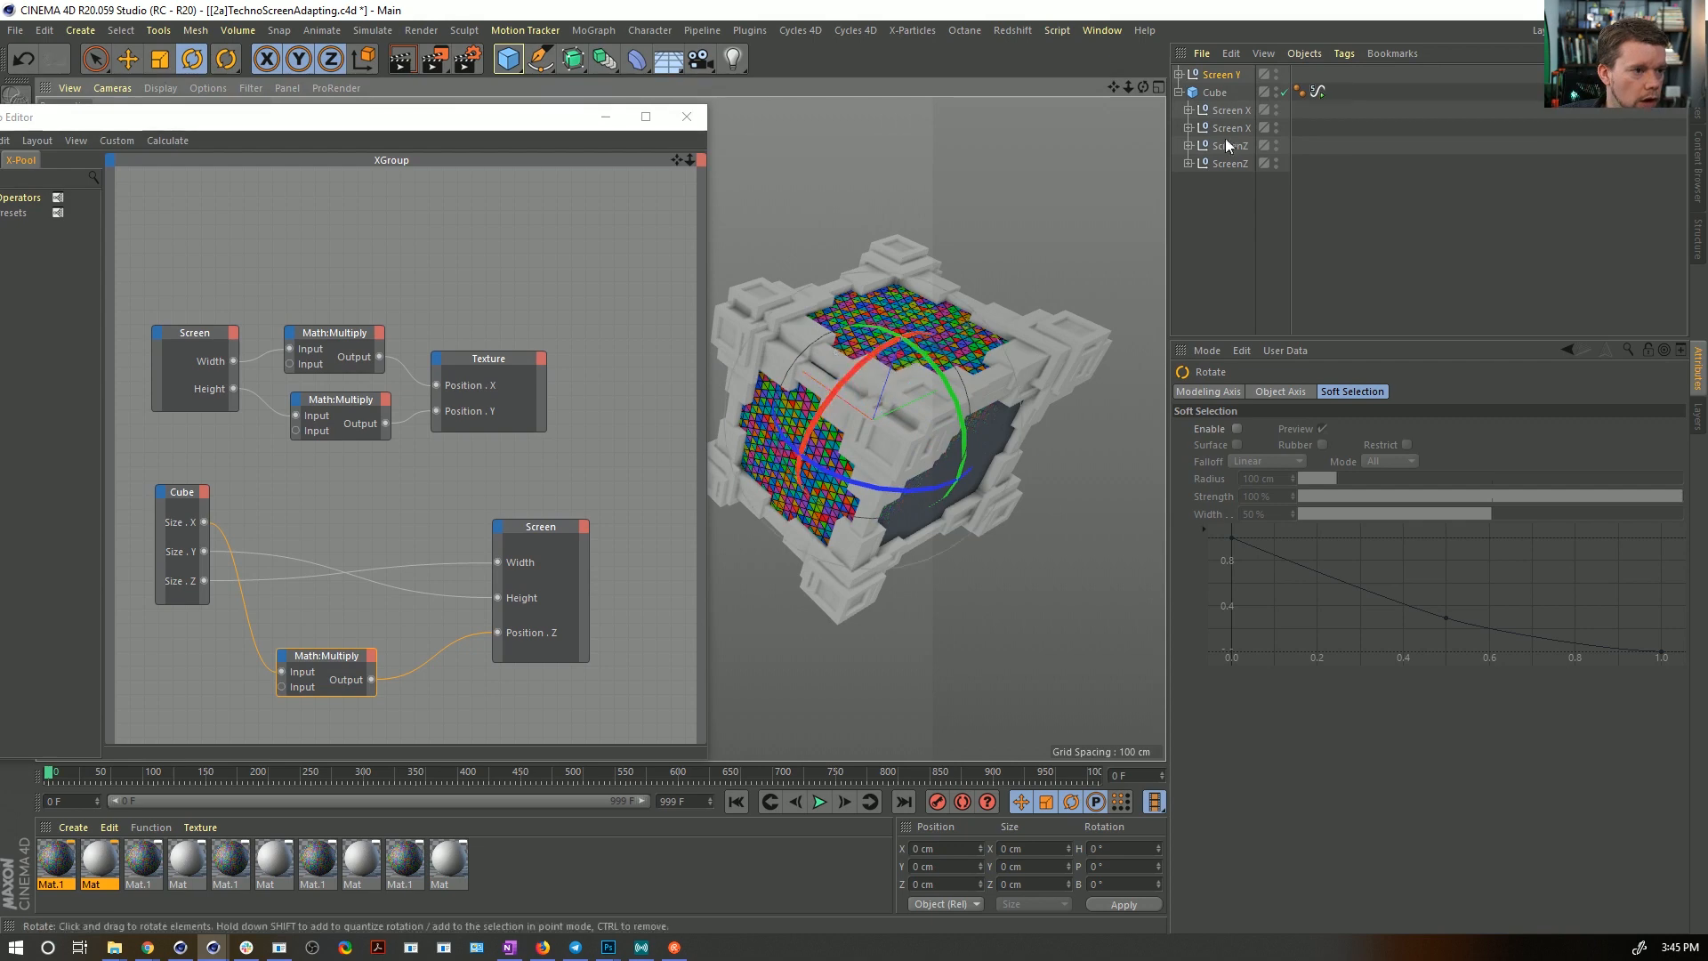
{"action": "left_click_drag", "start_coordinate": [1225, 103], "coordinate": [1219, 96]}
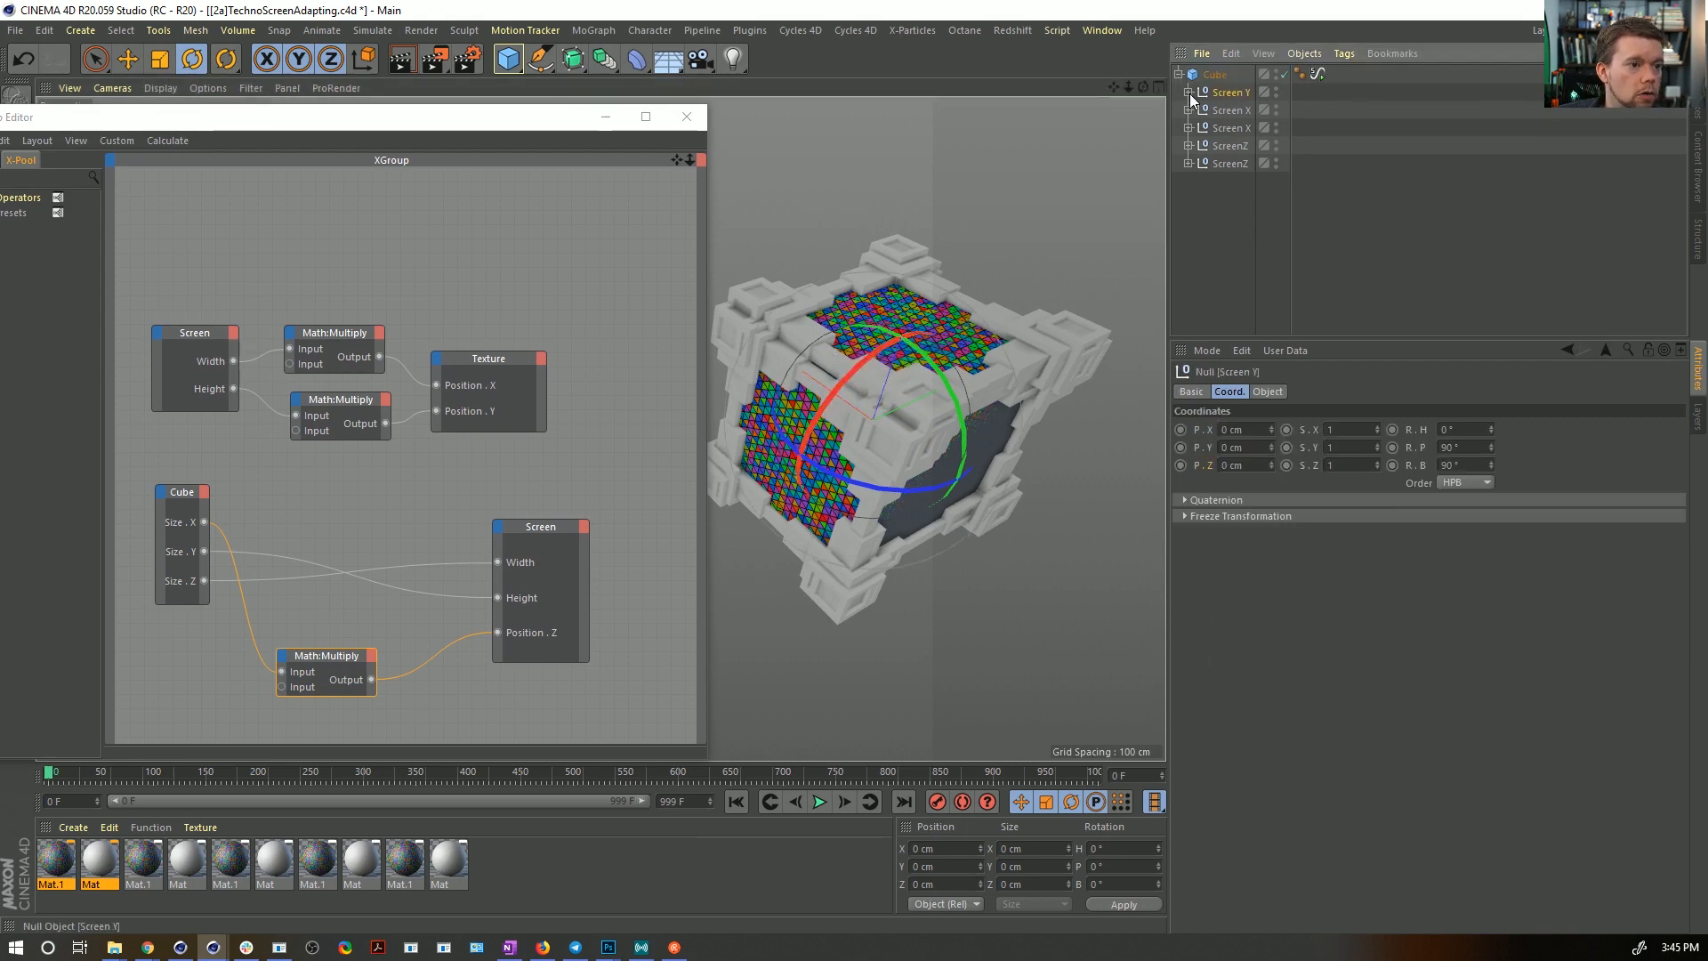
- Open Screen Y's XPresso and play the animation briefly to check how the screens follow the cube's changing size
{"action": "left_click", "coordinate": [1189, 93]}
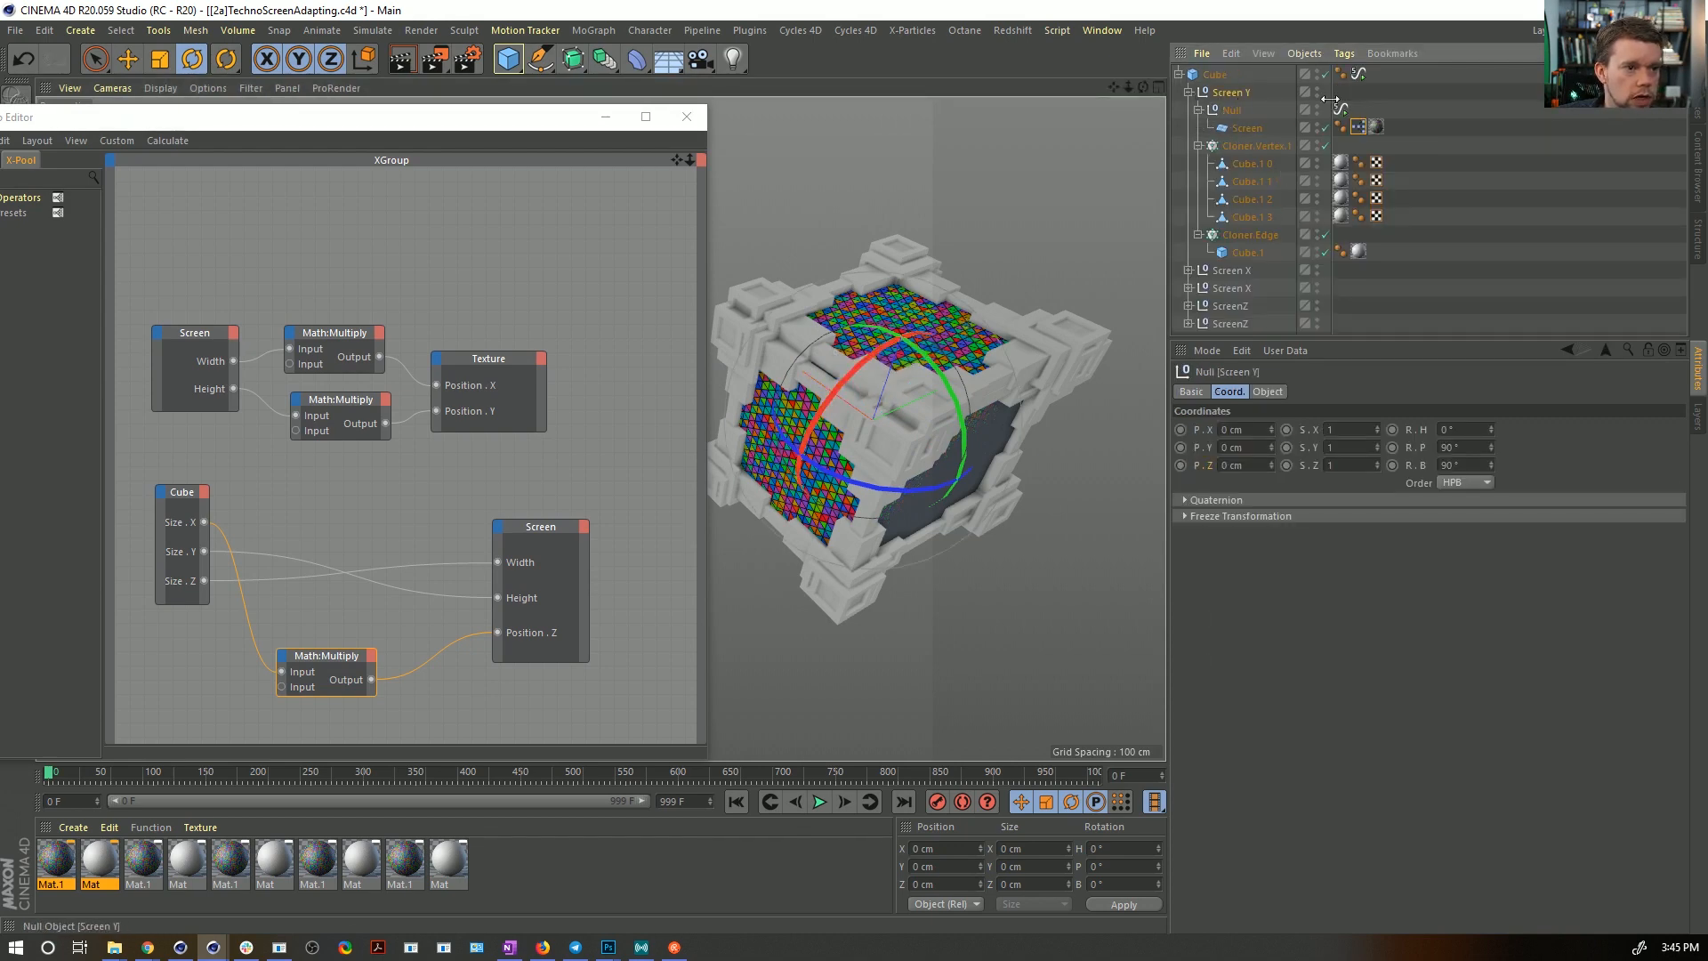
{"action": "double_click", "coordinate": [1358, 127]}
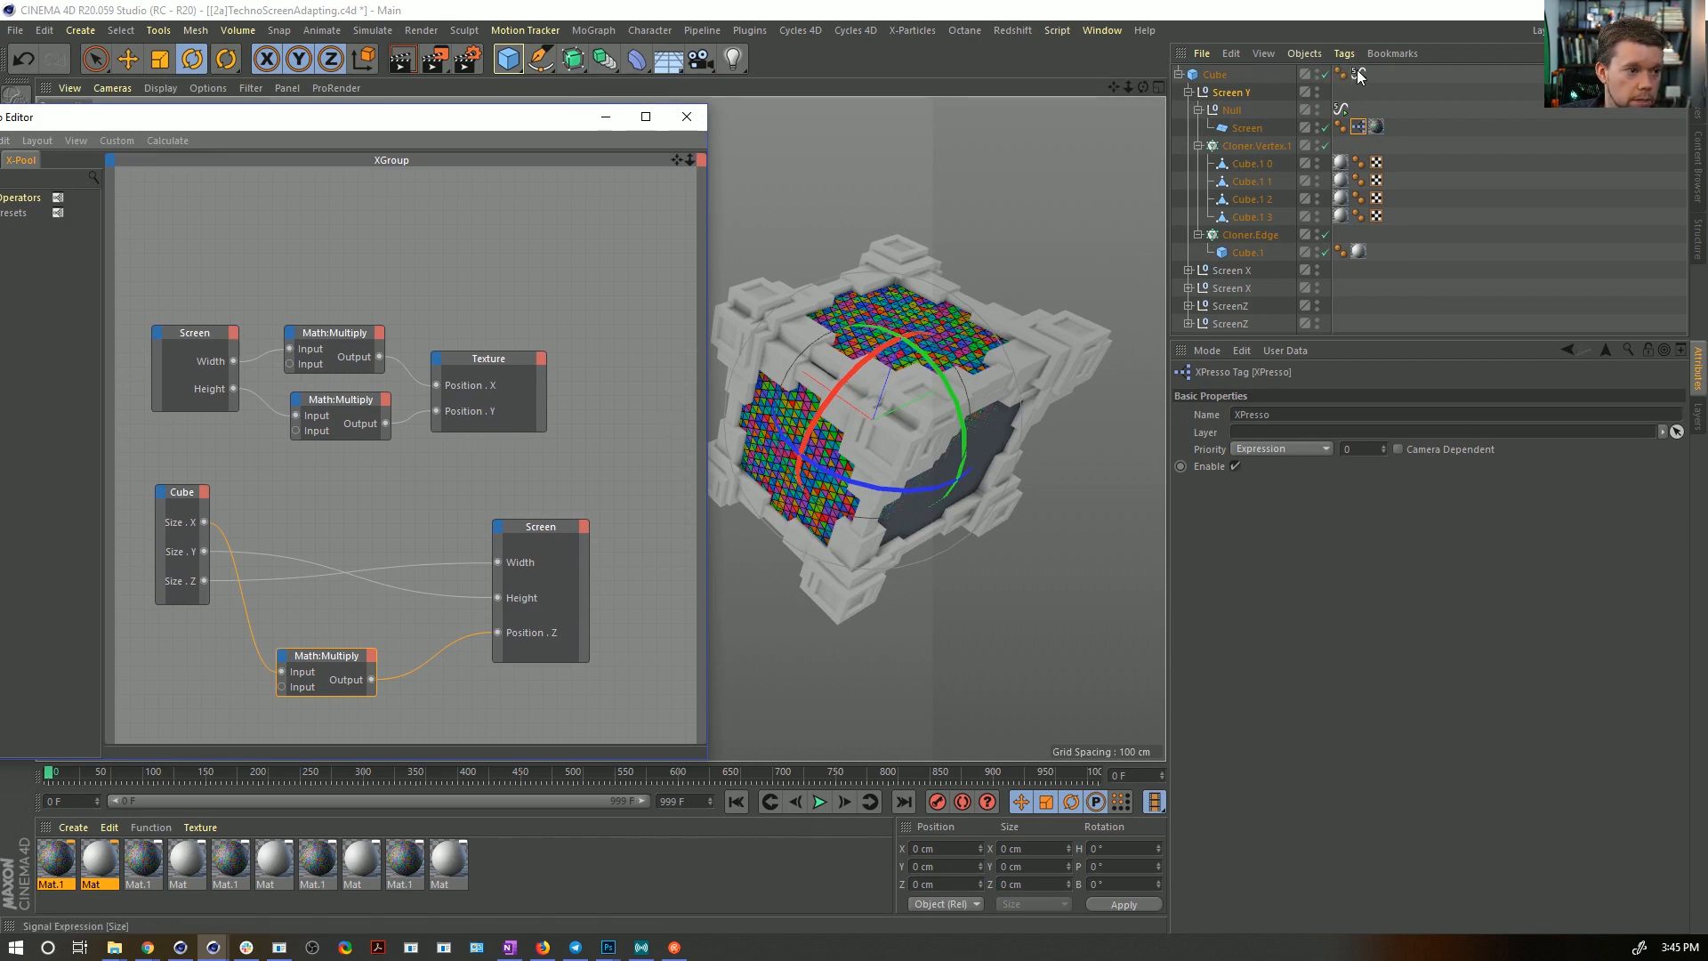
{"action": "left_click", "coordinate": [818, 801]}
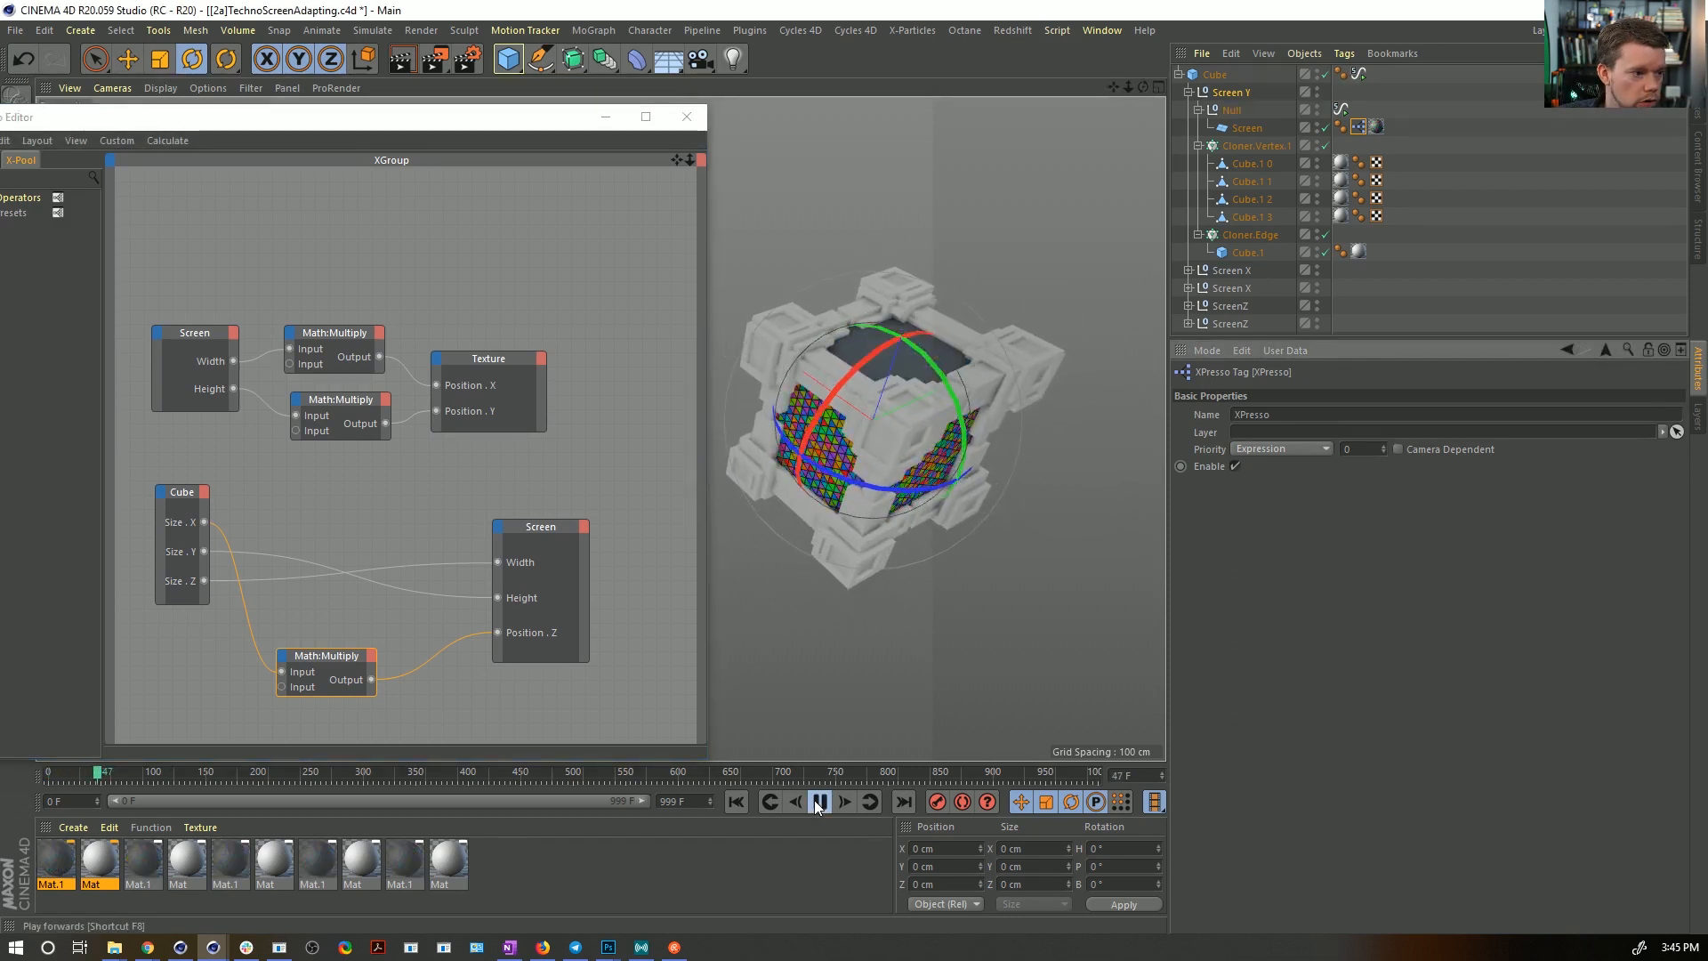
{"action": "left_click", "coordinate": [818, 802]}
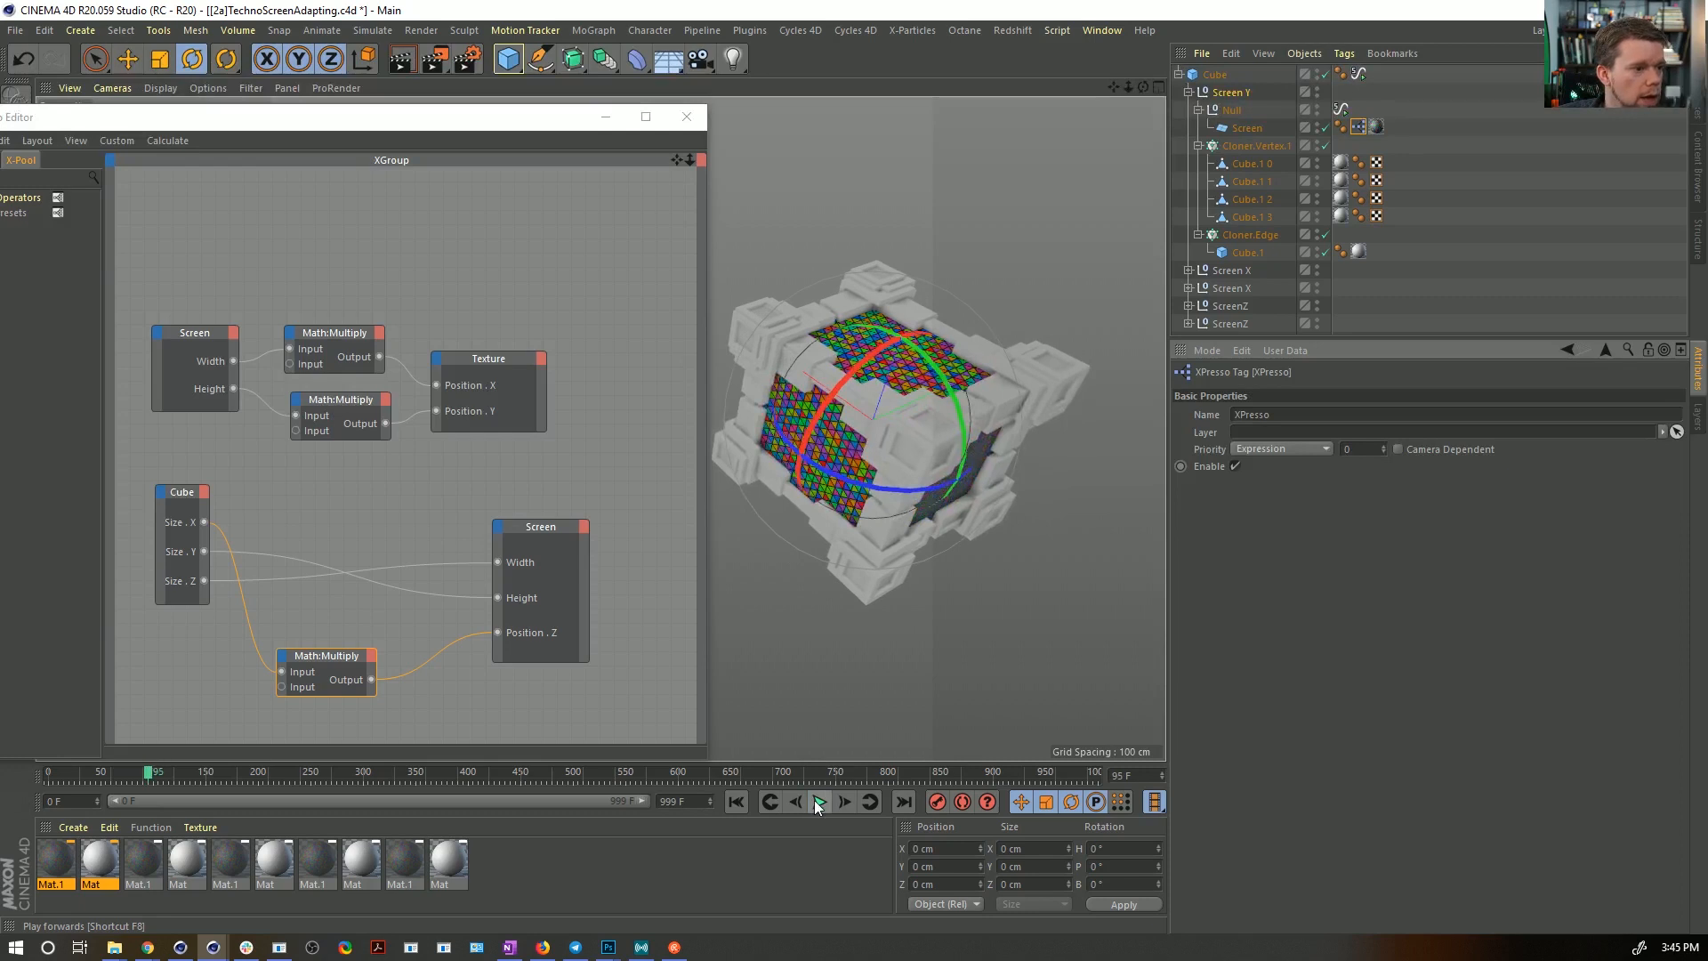
- Create a new Null and move the Cube's Signal tag onto it so the Cube is no longer animated
{"action": "left_click", "coordinate": [1358, 73]}
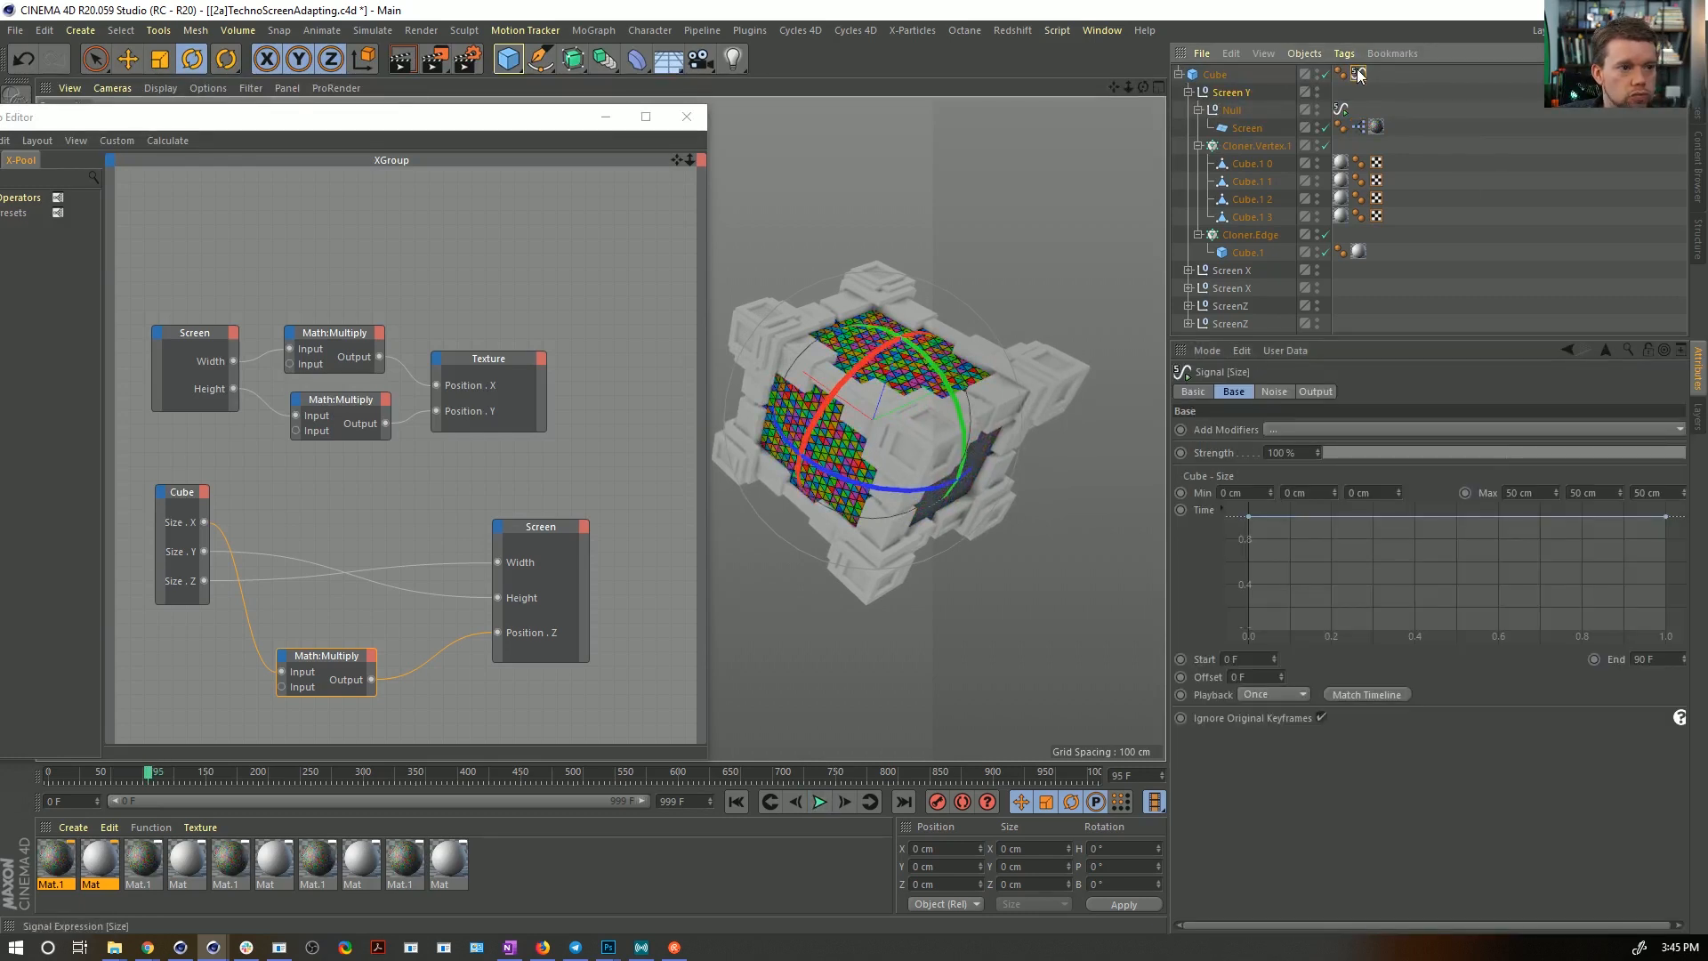
{"action": "left_click", "coordinate": [80, 30]}
{"action": "mouse_move", "coordinate": [98, 44]}
{"action": "left_click", "coordinate": [169, 46]}
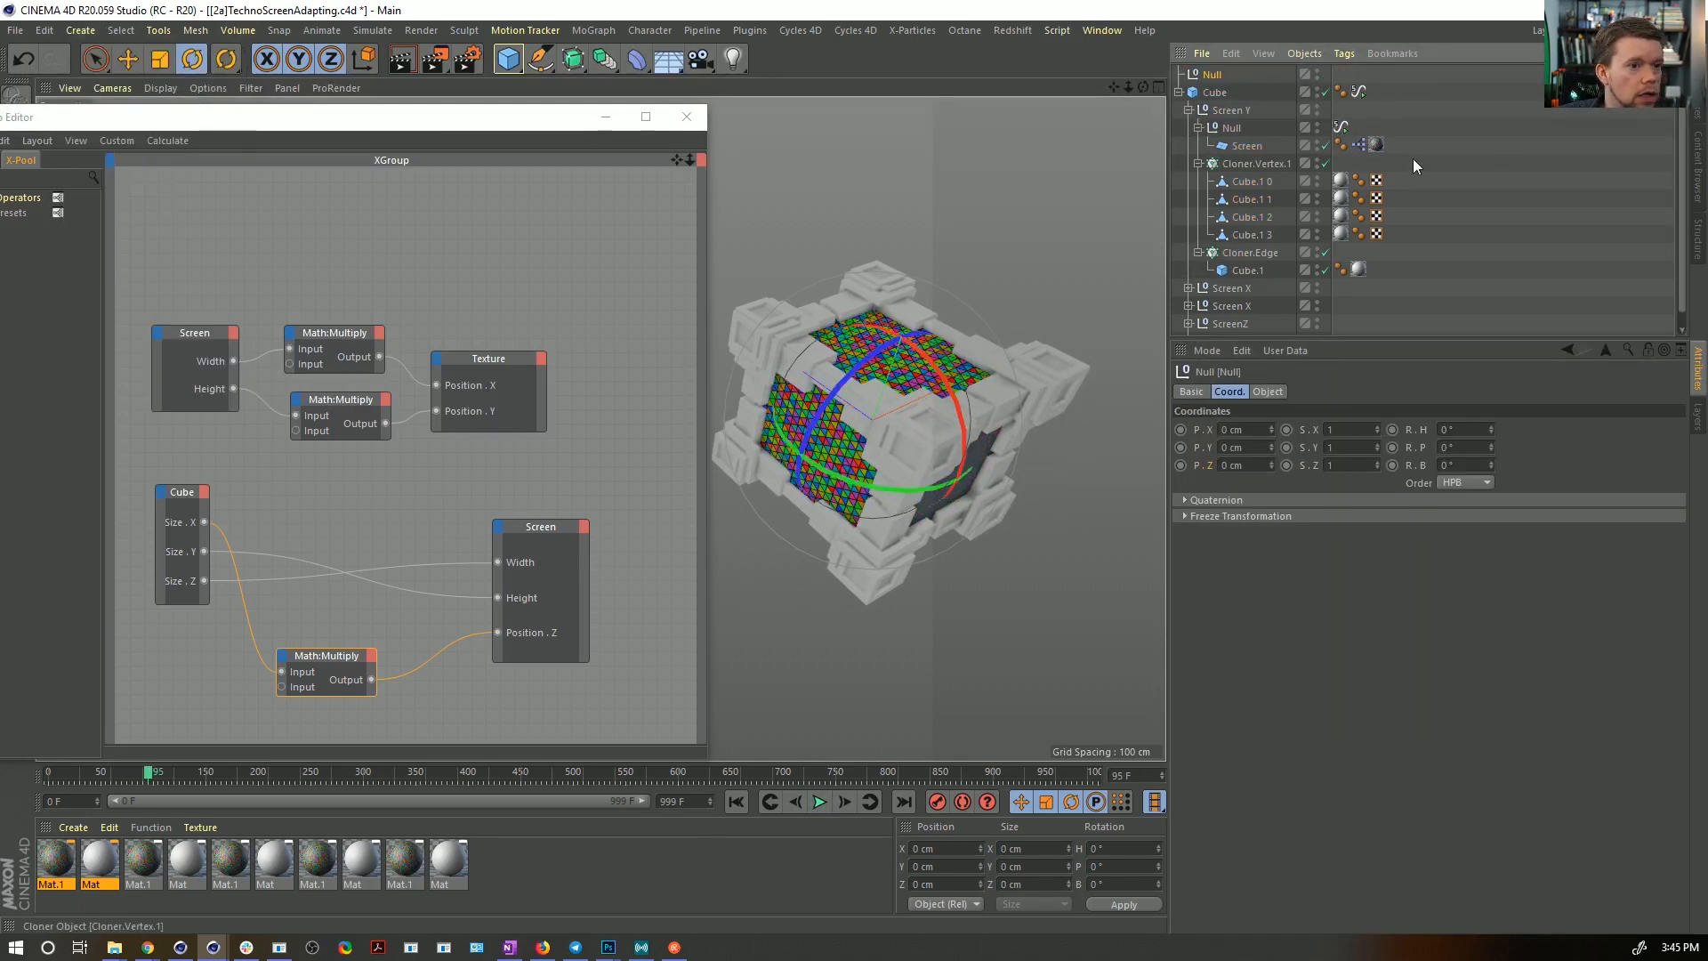
{"action": "left_click_drag", "start_coordinate": [1358, 91], "coordinate": [1342, 76]}
- Stretch the Cube in Model mode along its X and Z axes to about 205 × 89 × 333 cm
{"action": "left_click", "coordinate": [1215, 93]}
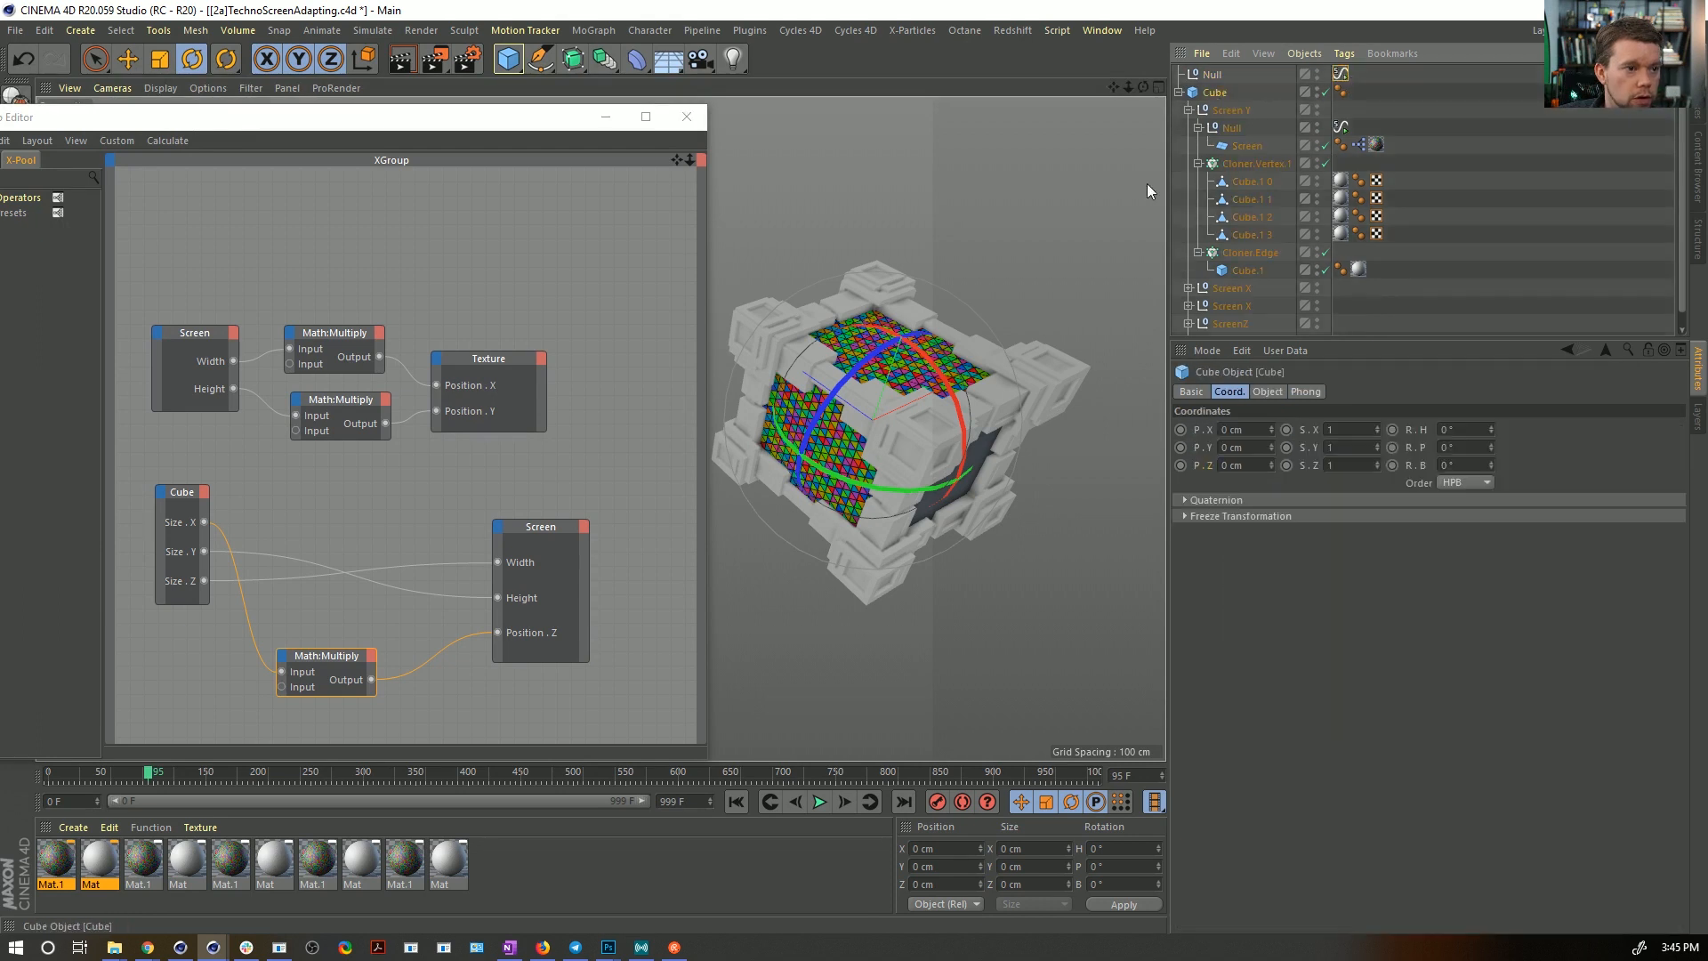
{"action": "left_click", "coordinate": [127, 59]}
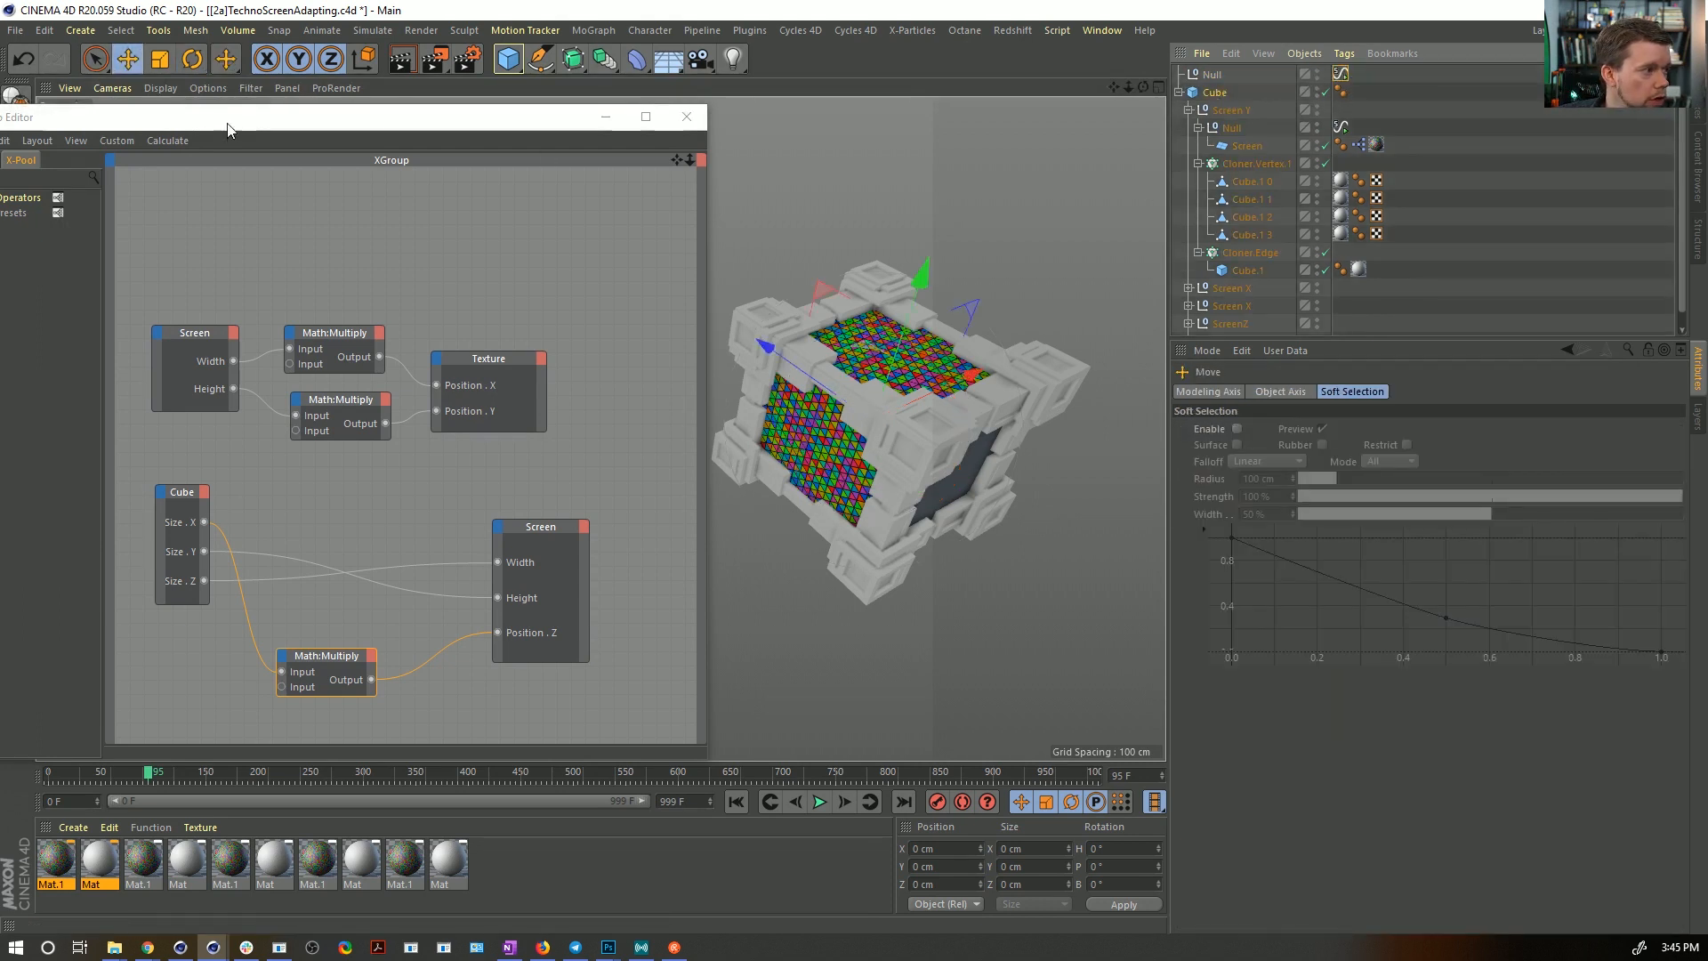
{"action": "left_click_drag", "start_coordinate": [227, 130], "coordinate": [484, 476]}
{"action": "left_click", "coordinate": [843, 392]}
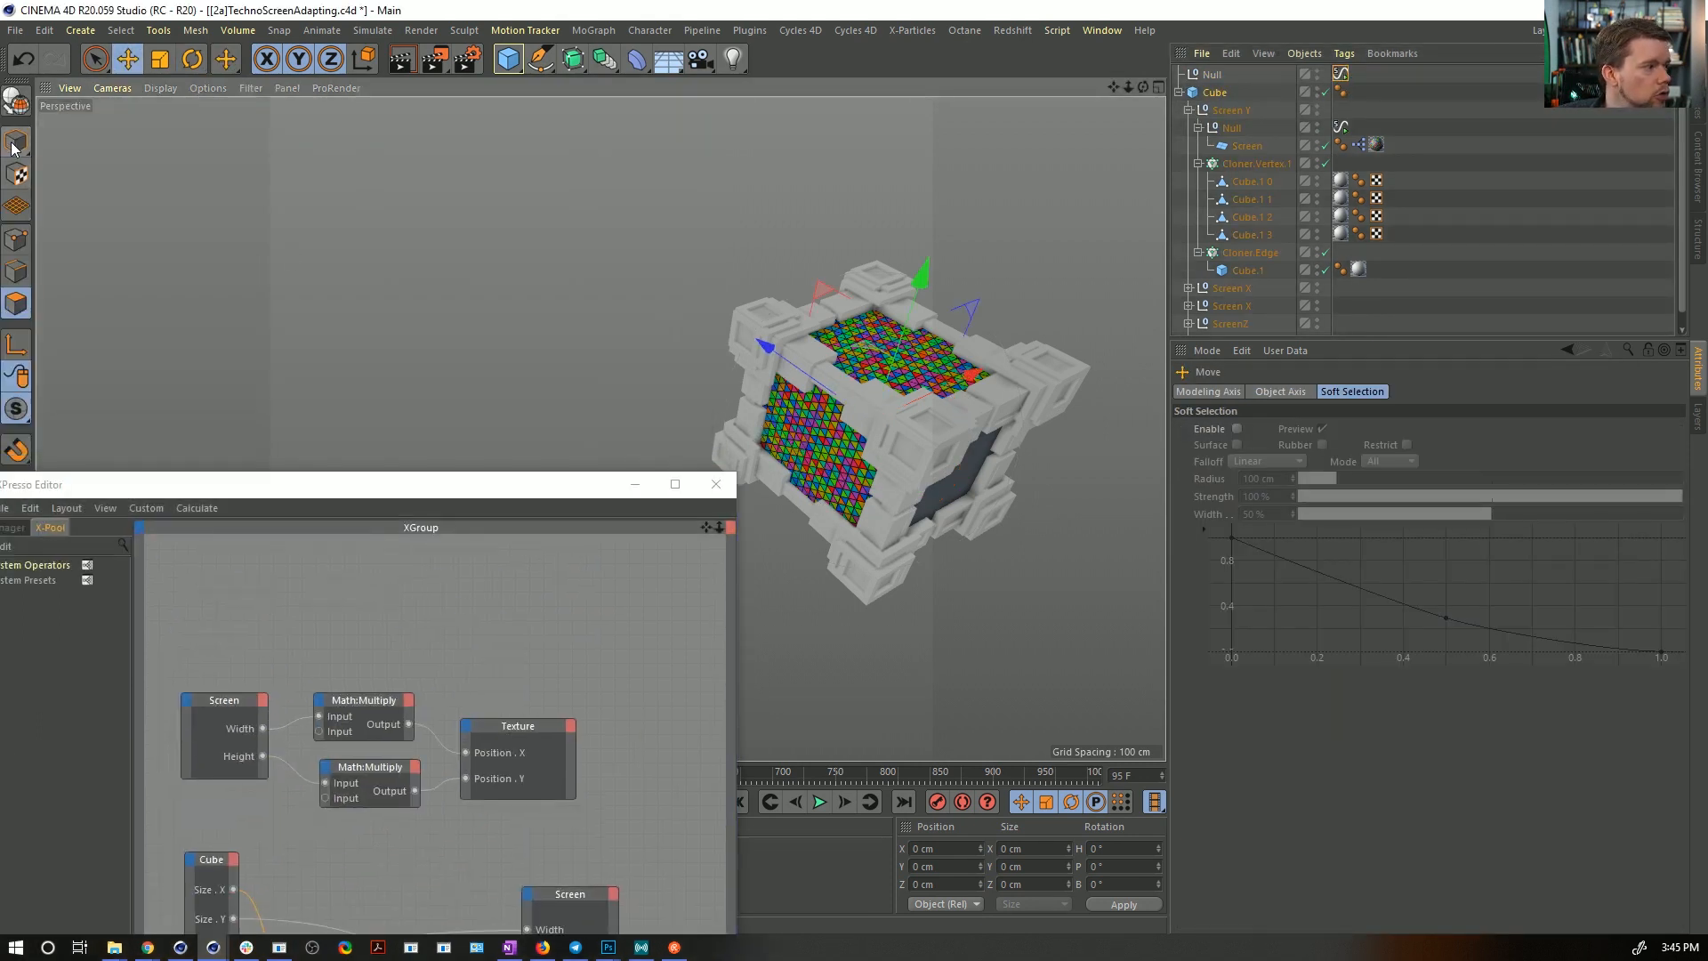
{"action": "left_click", "coordinate": [16, 142]}
{"action": "left_click_drag", "start_coordinate": [809, 384], "coordinate": [845, 418]}
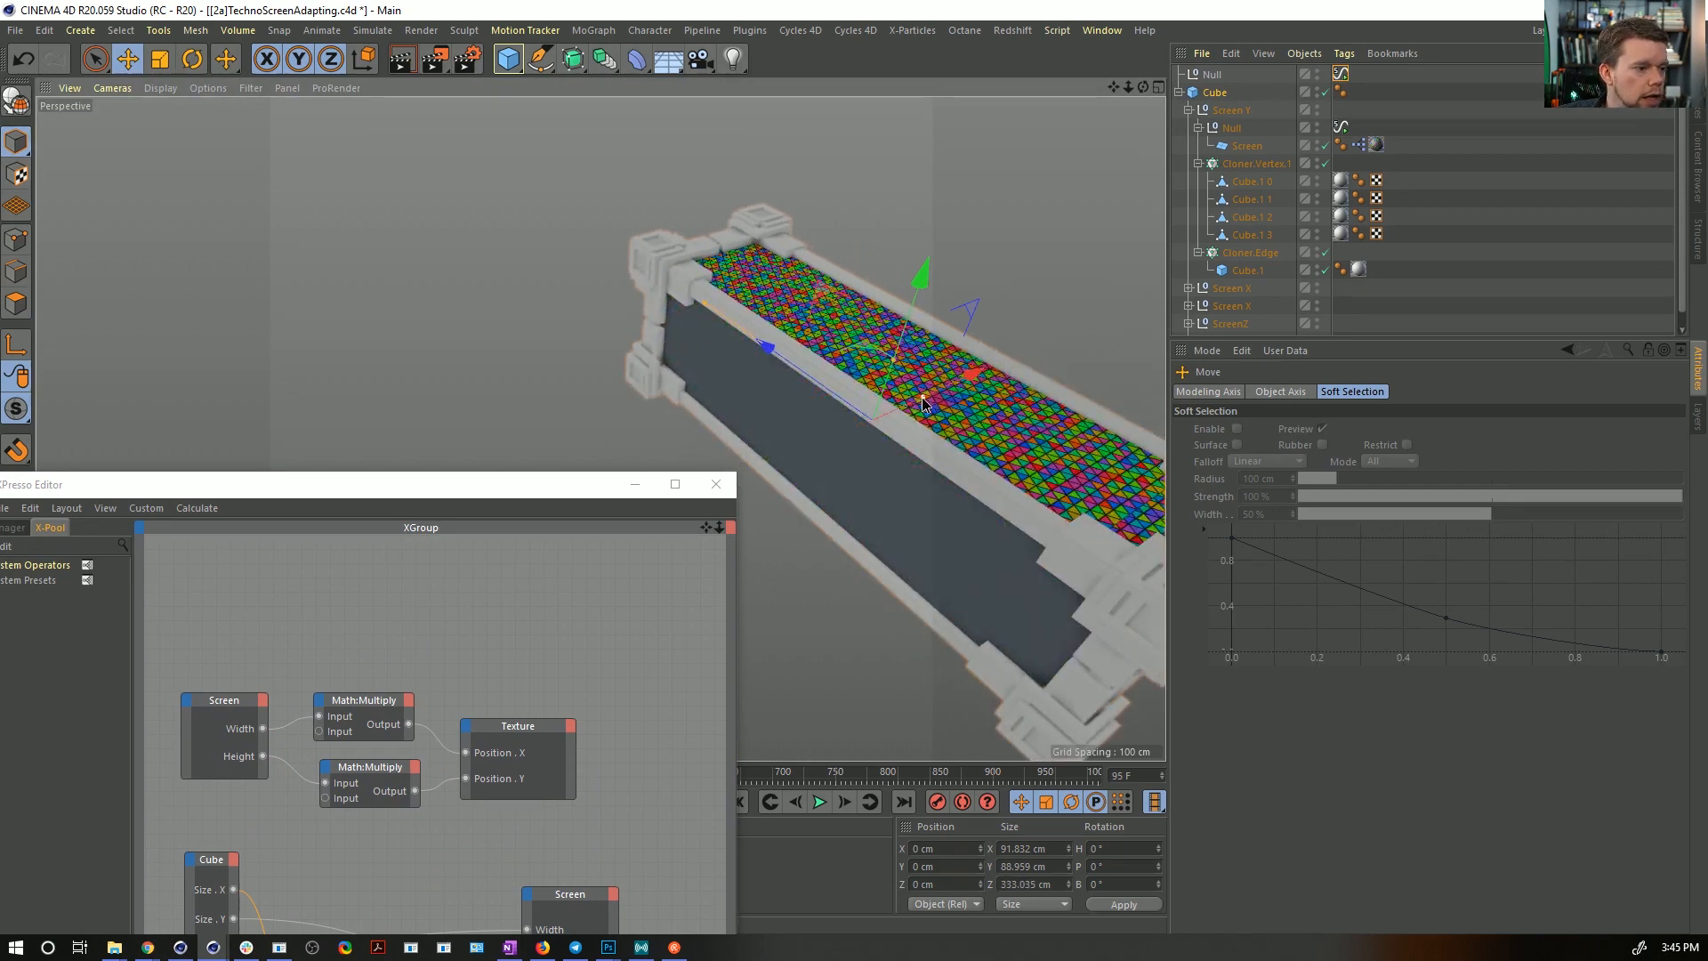
{"action": "left_click_drag", "start_coordinate": [966, 381], "coordinate": [967, 378]}
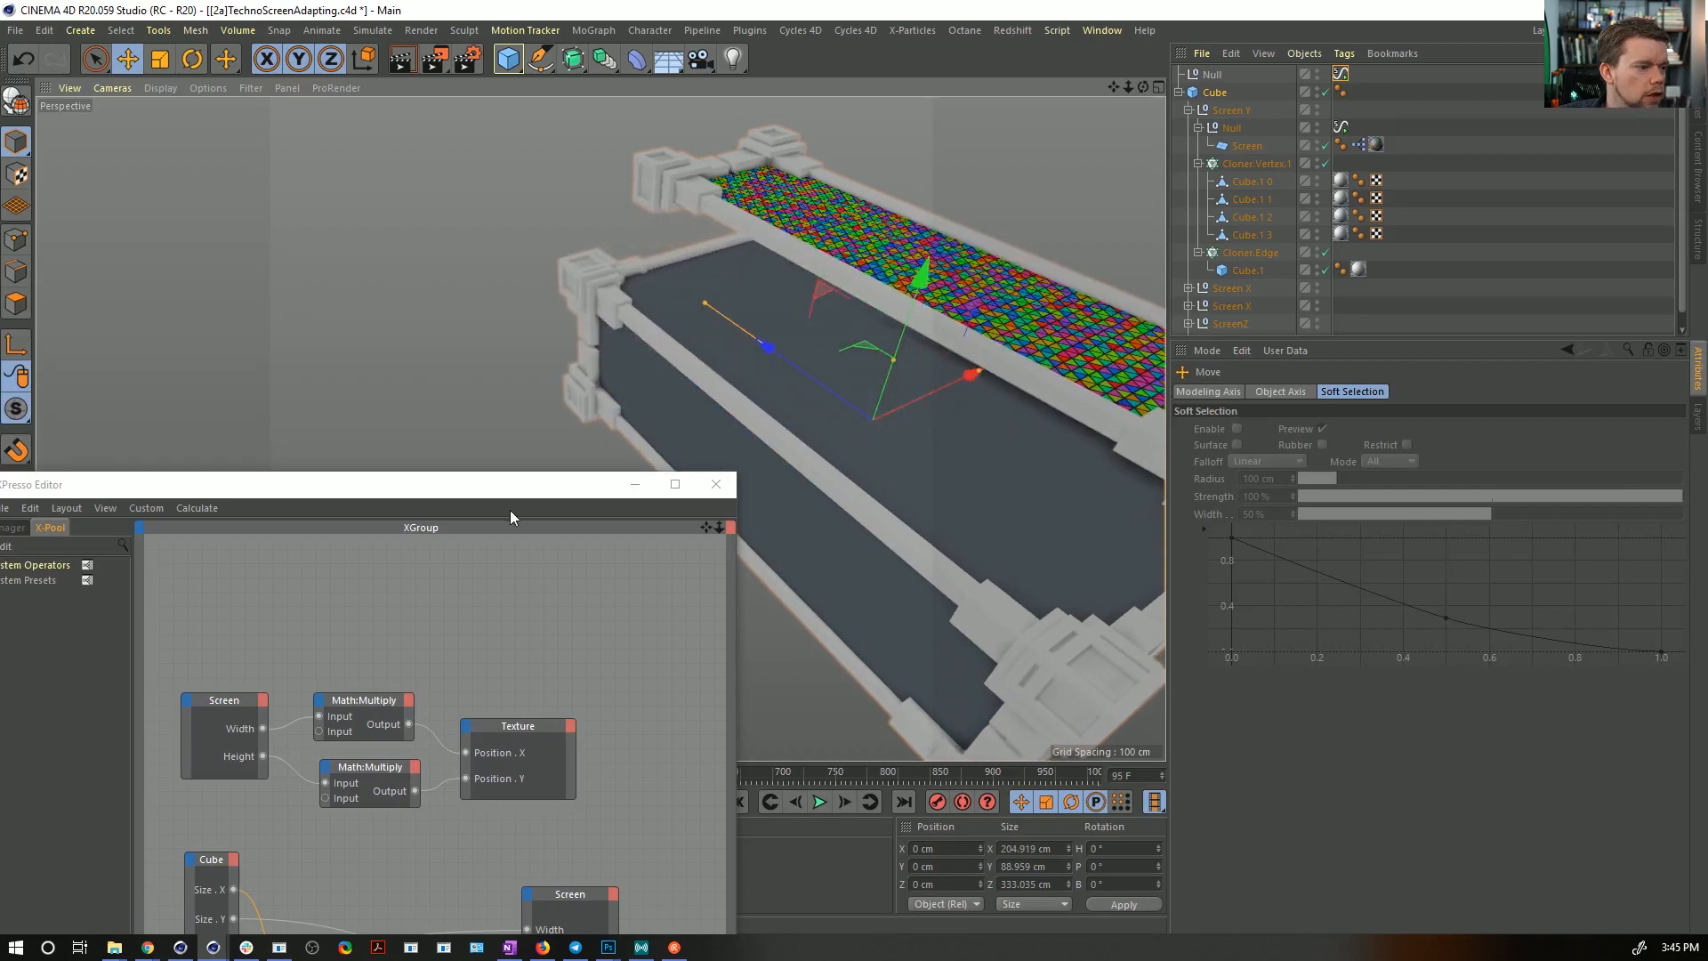
- In Screen Y's XPresso, feed the lower Math:Multiply's input from the Cube's Size . Y instead of Size . X
{"action": "left_click_drag", "start_coordinate": [497, 488], "coordinate": [490, 363]}
{"action": "left_click_drag", "start_coordinate": [909, 434], "coordinate": [881, 382], "text": "alt"}
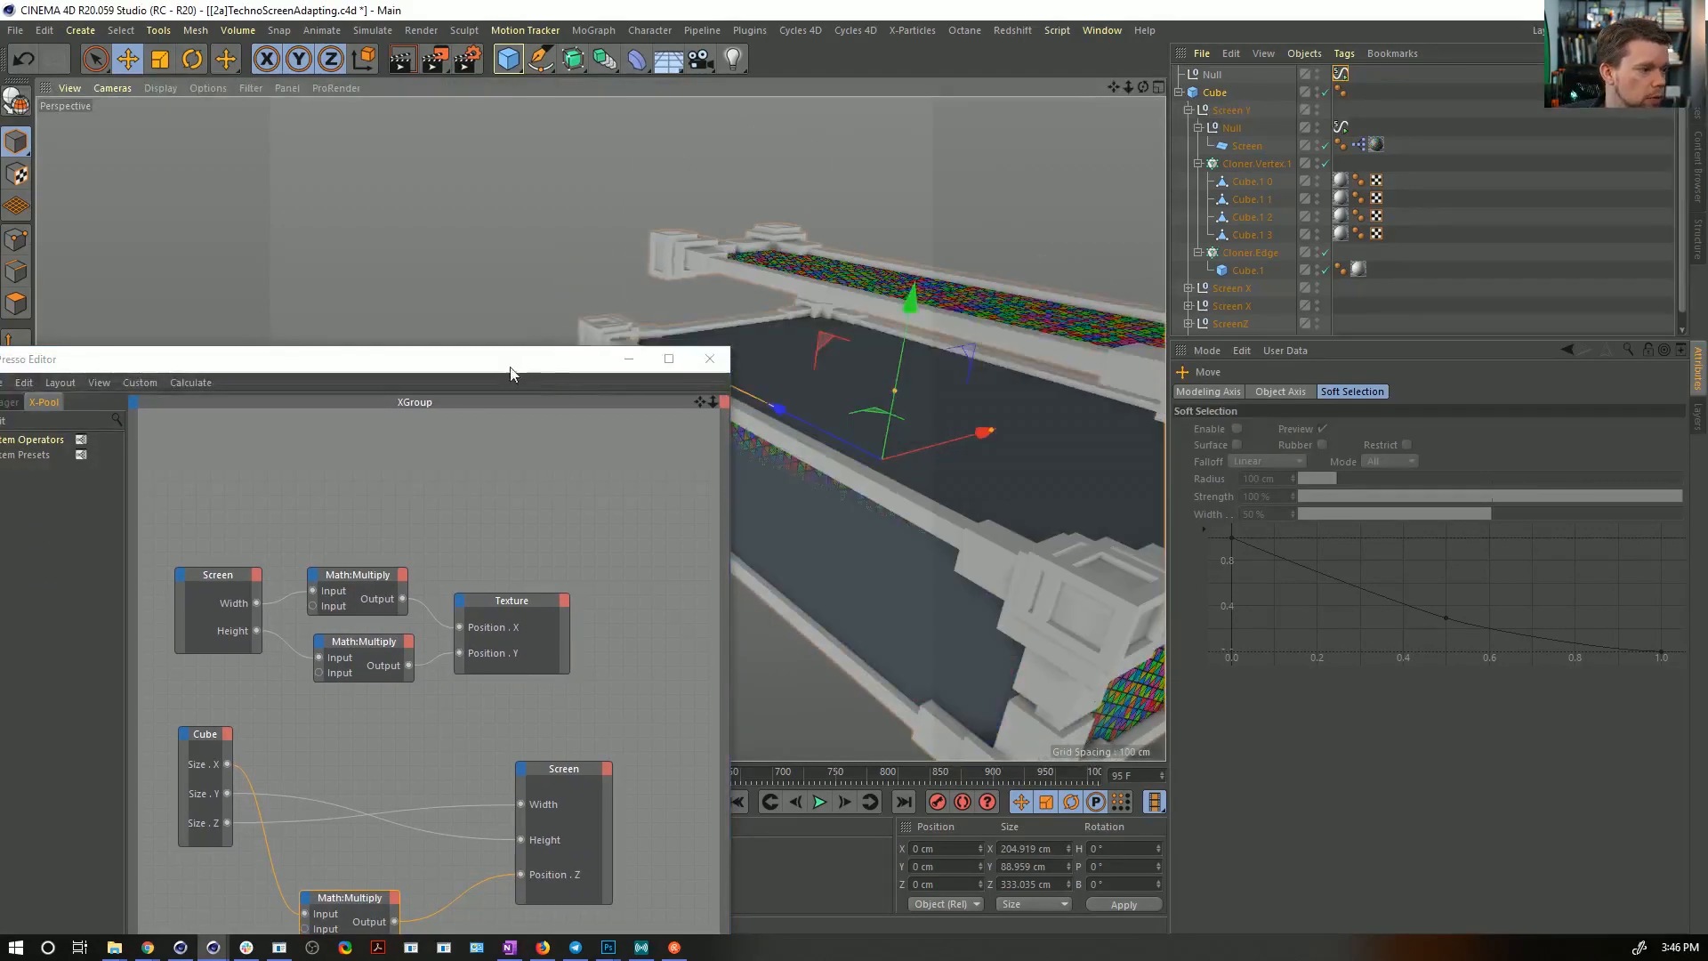
{"action": "left_click_drag", "start_coordinate": [509, 366], "coordinate": [416, 168]}
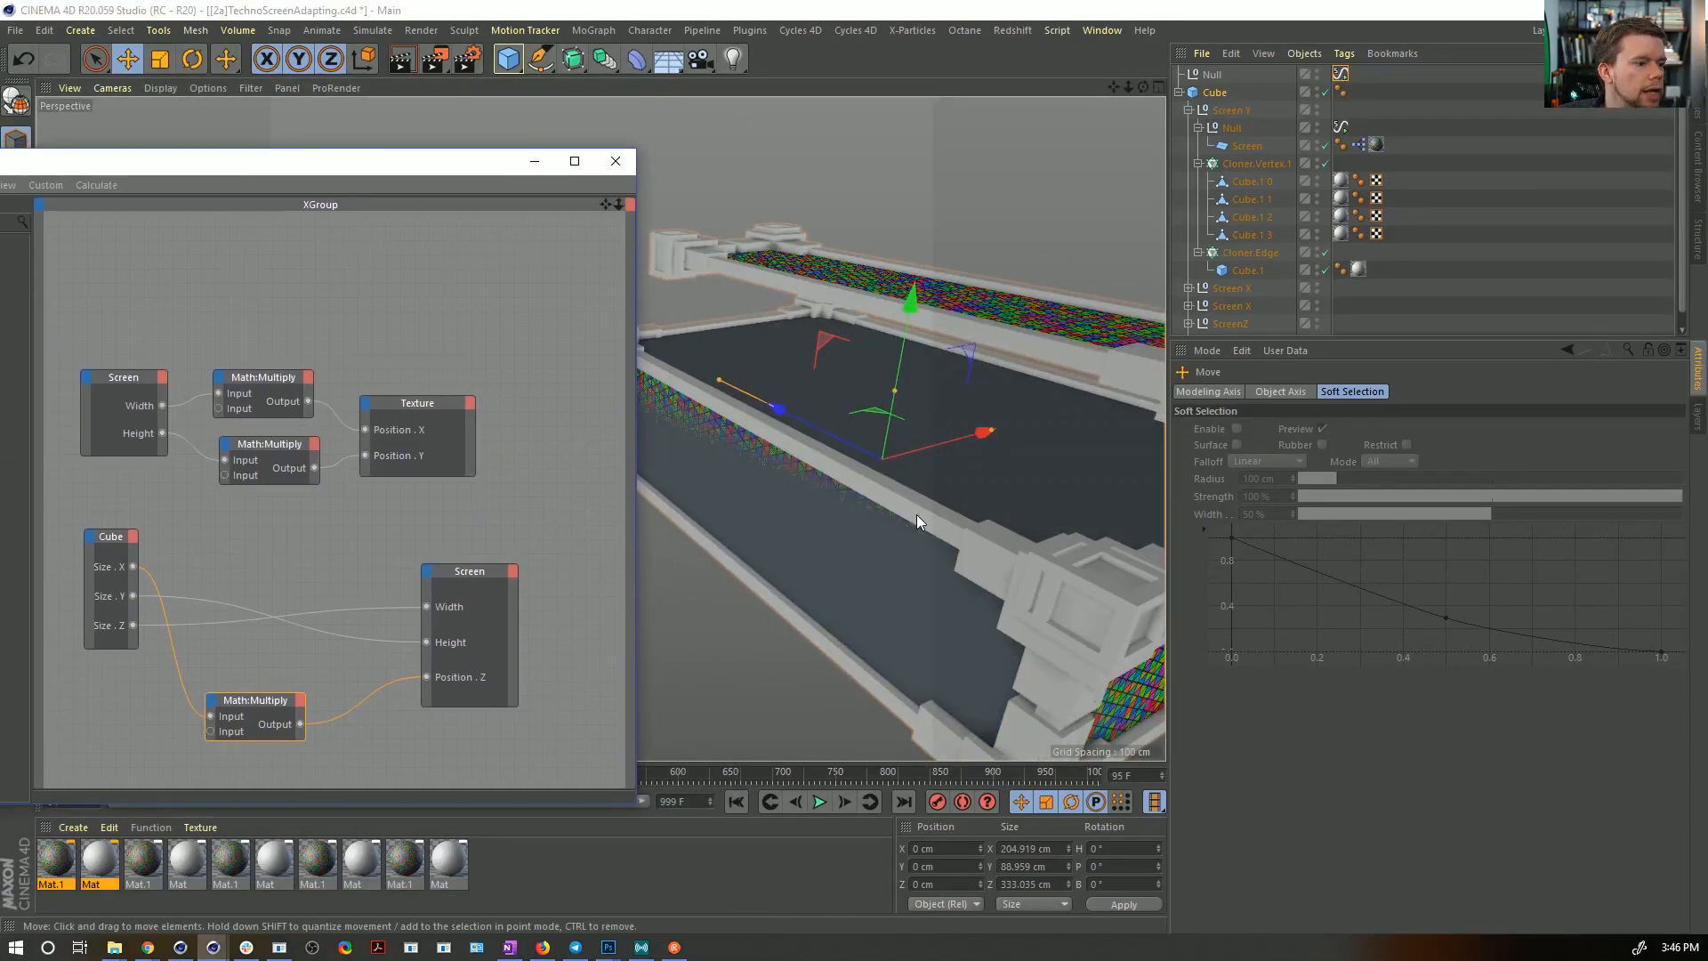
{"action": "left_click", "coordinate": [1230, 109]}
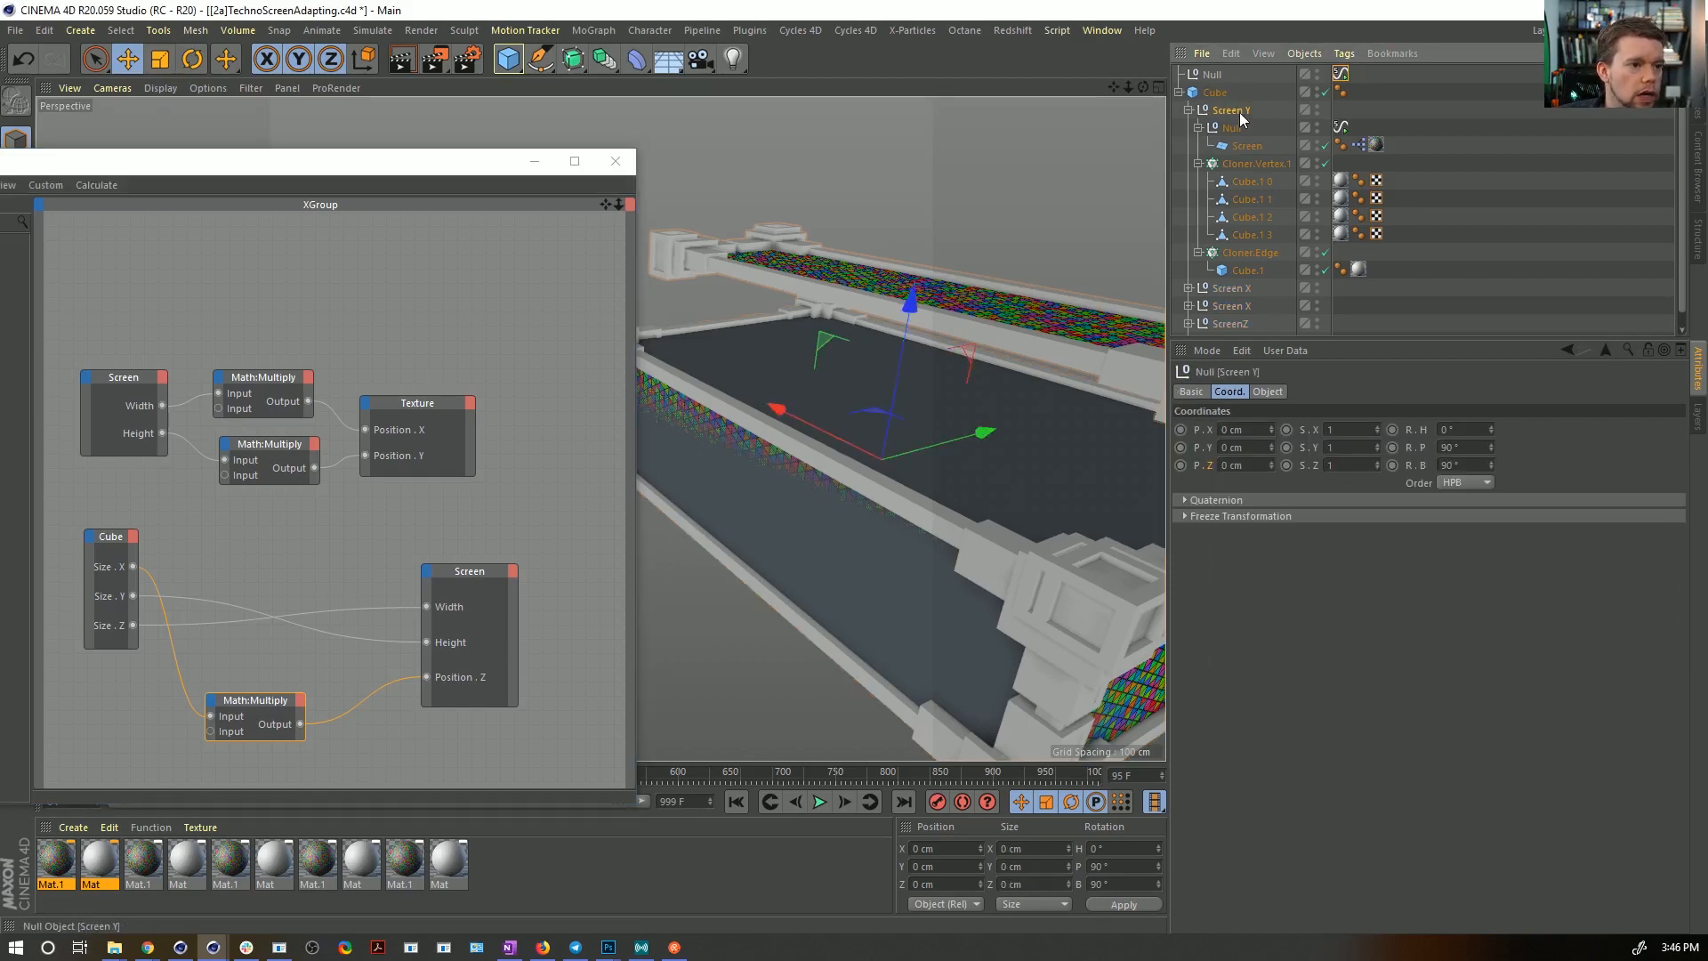
{"action": "left_click", "coordinate": [1248, 146]}
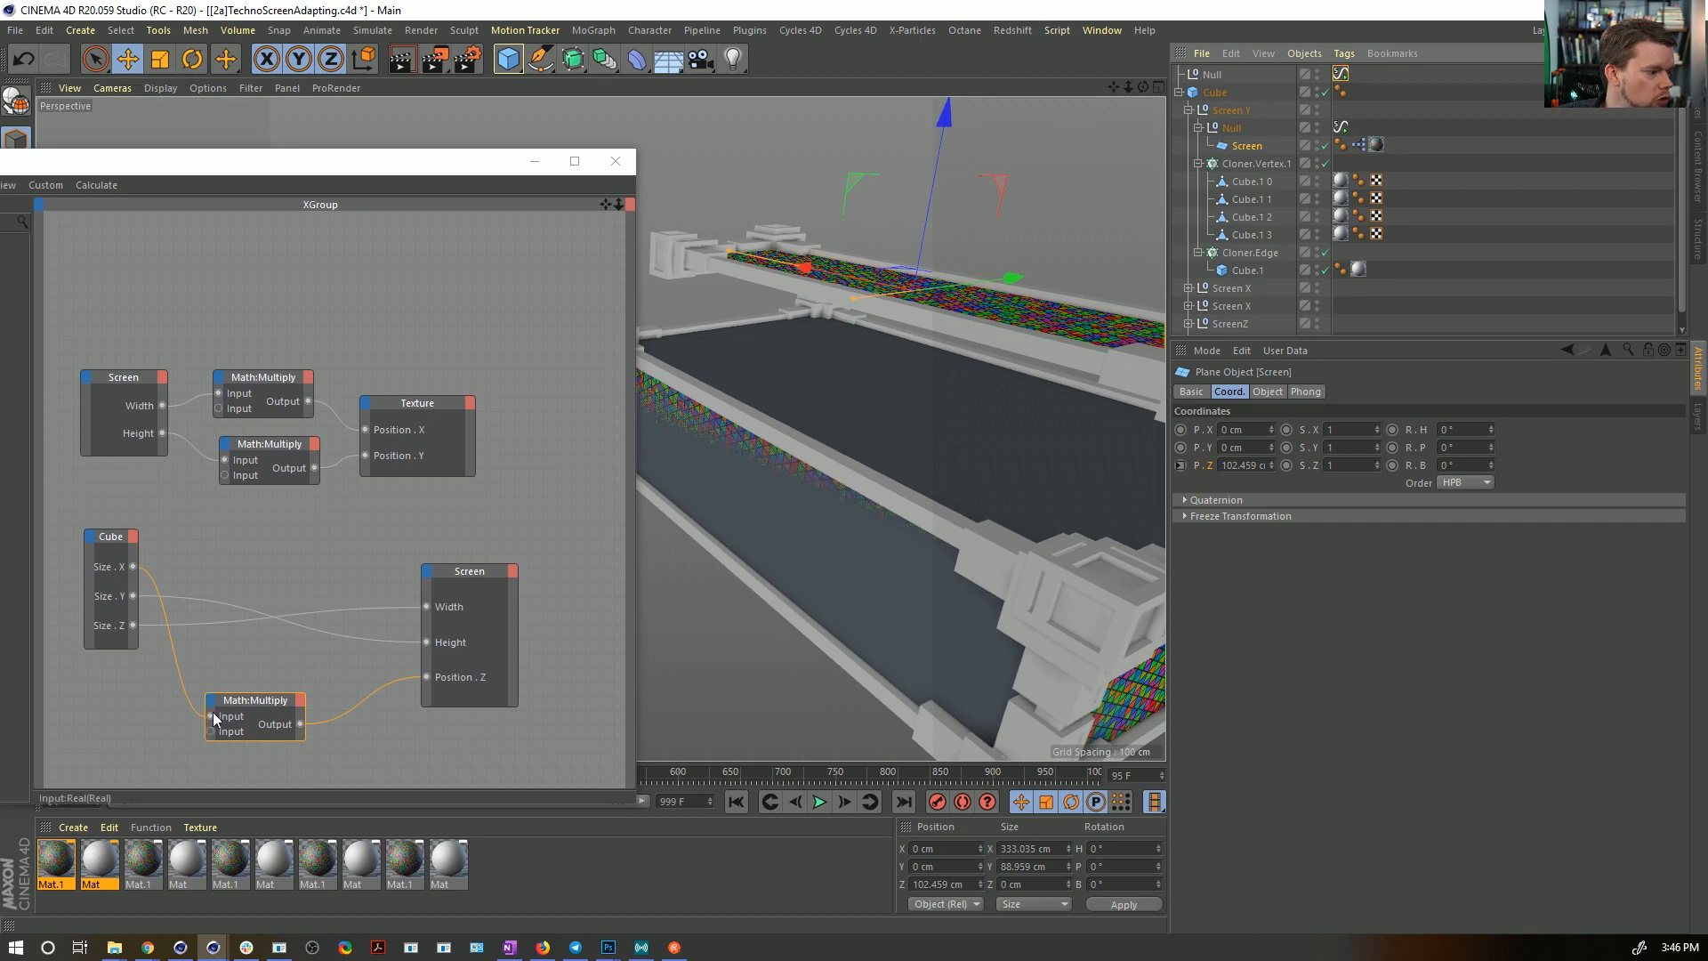
{"action": "left_click_drag", "start_coordinate": [132, 598], "coordinate": [132, 596]}
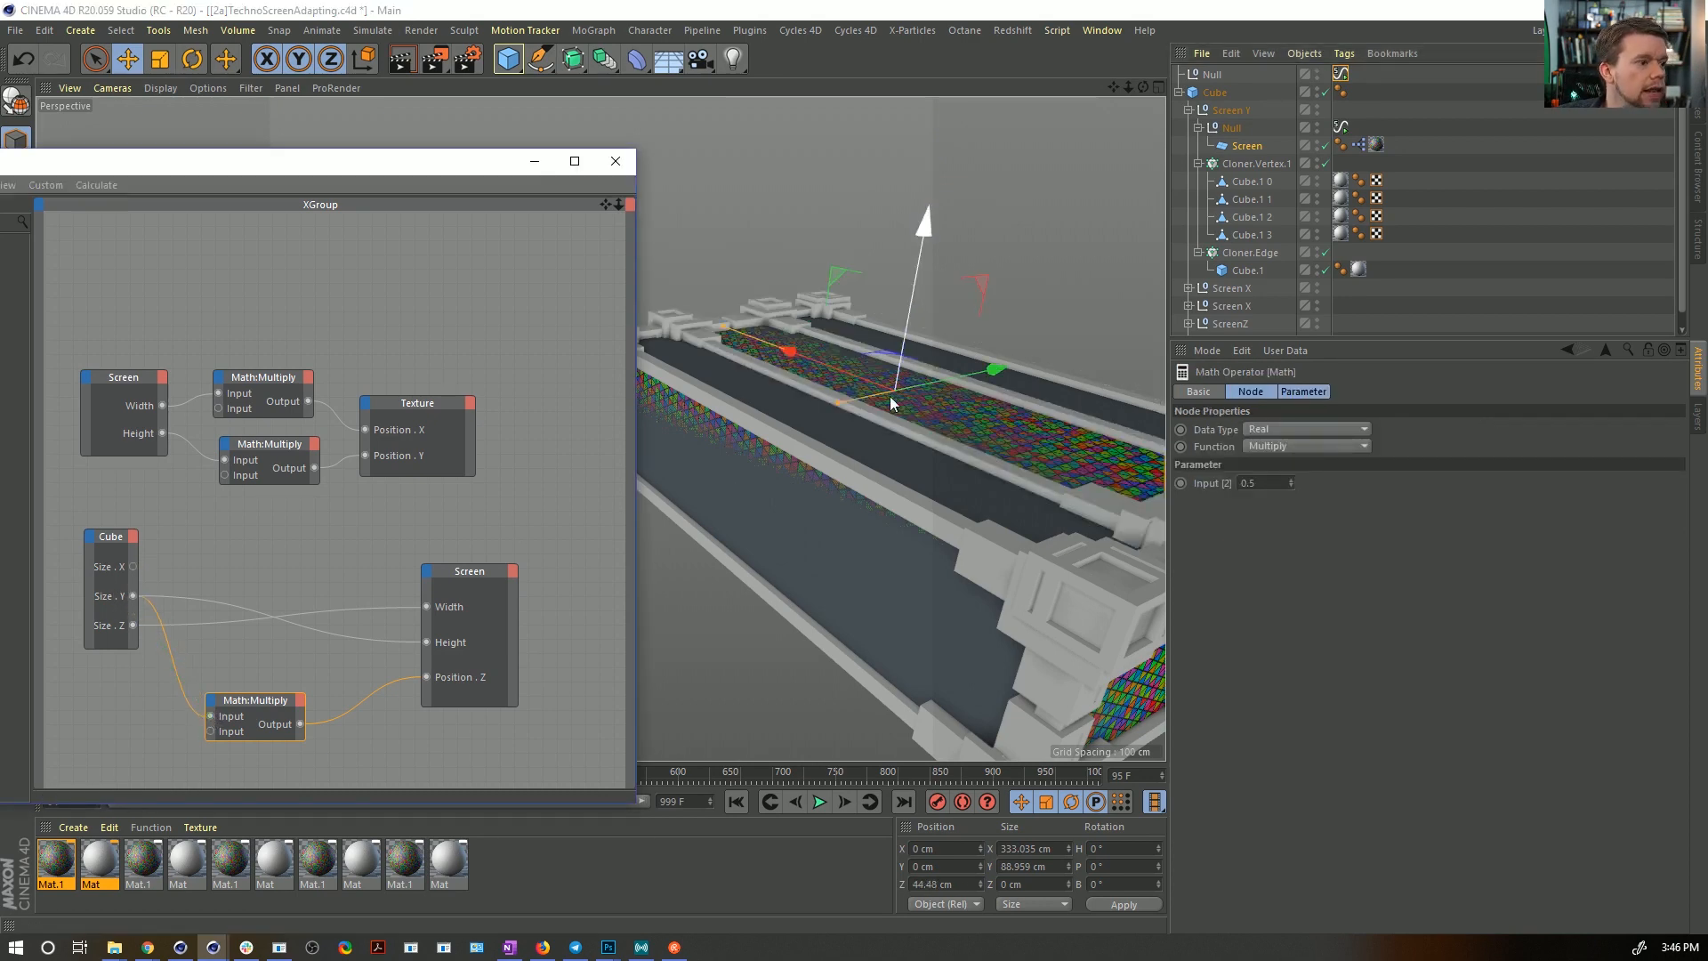
{"action": "scroll", "coordinate": [943, 476], "scroll_direction": "down", "scroll_amount": 8}
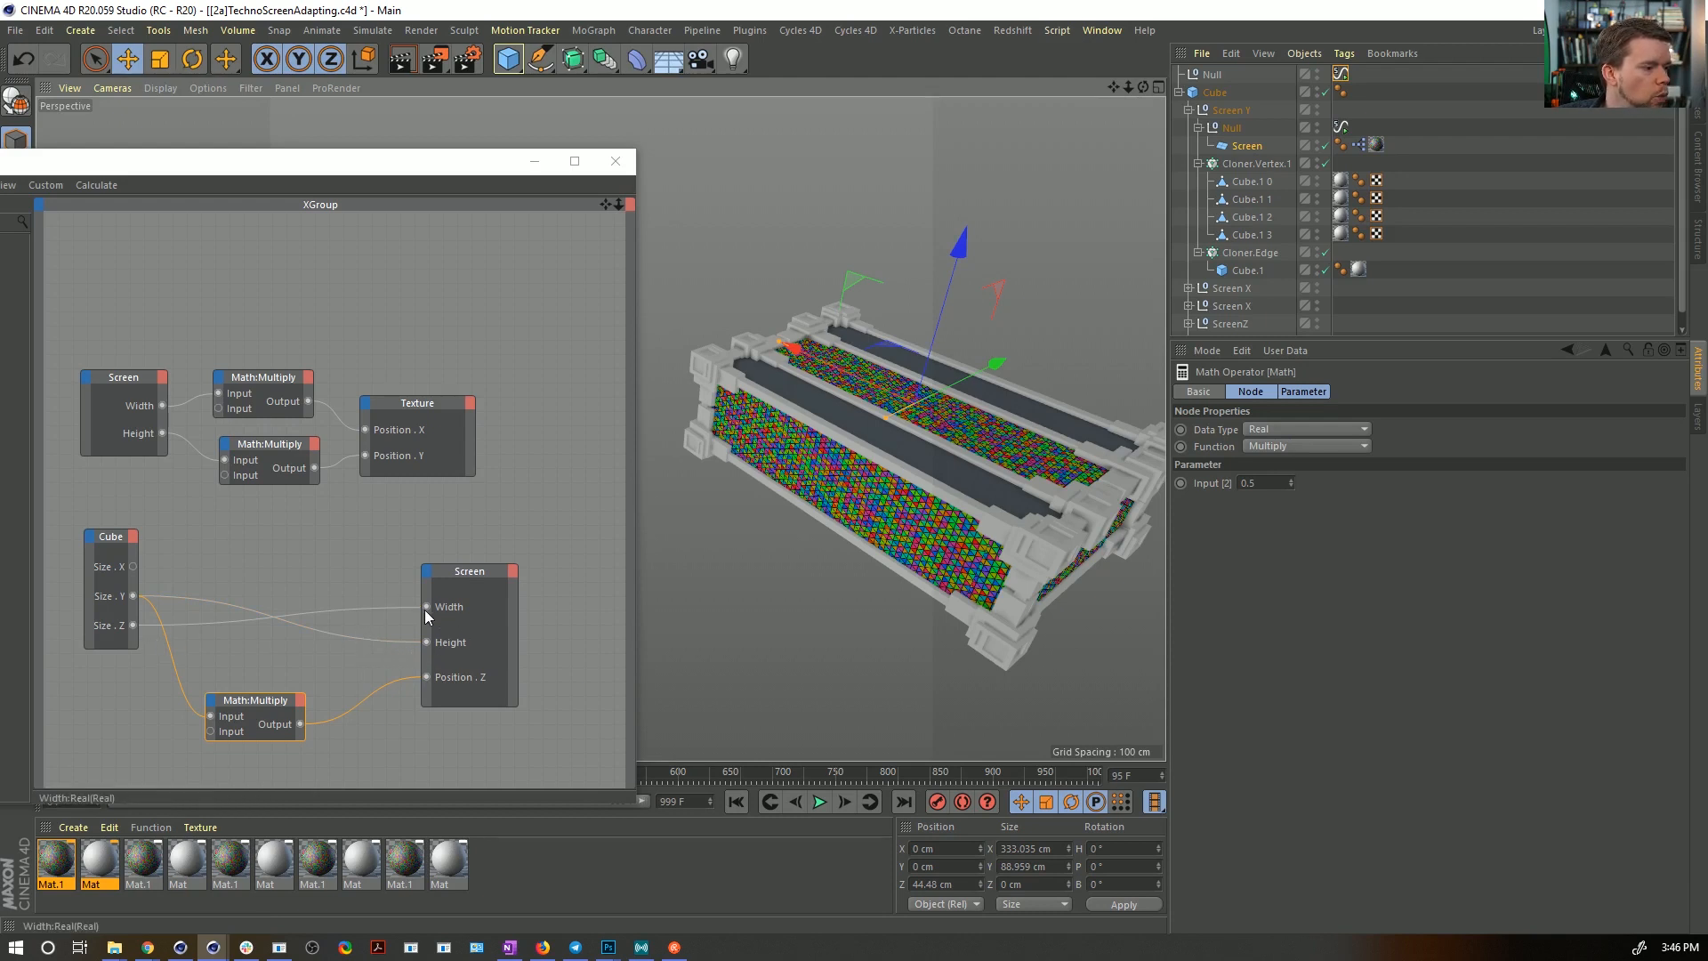
- Wire the Cube's Size . X to the Screen's Height and Size . Z to its Width
{"action": "left_click_drag", "start_coordinate": [426, 608], "coordinate": [134, 566]}
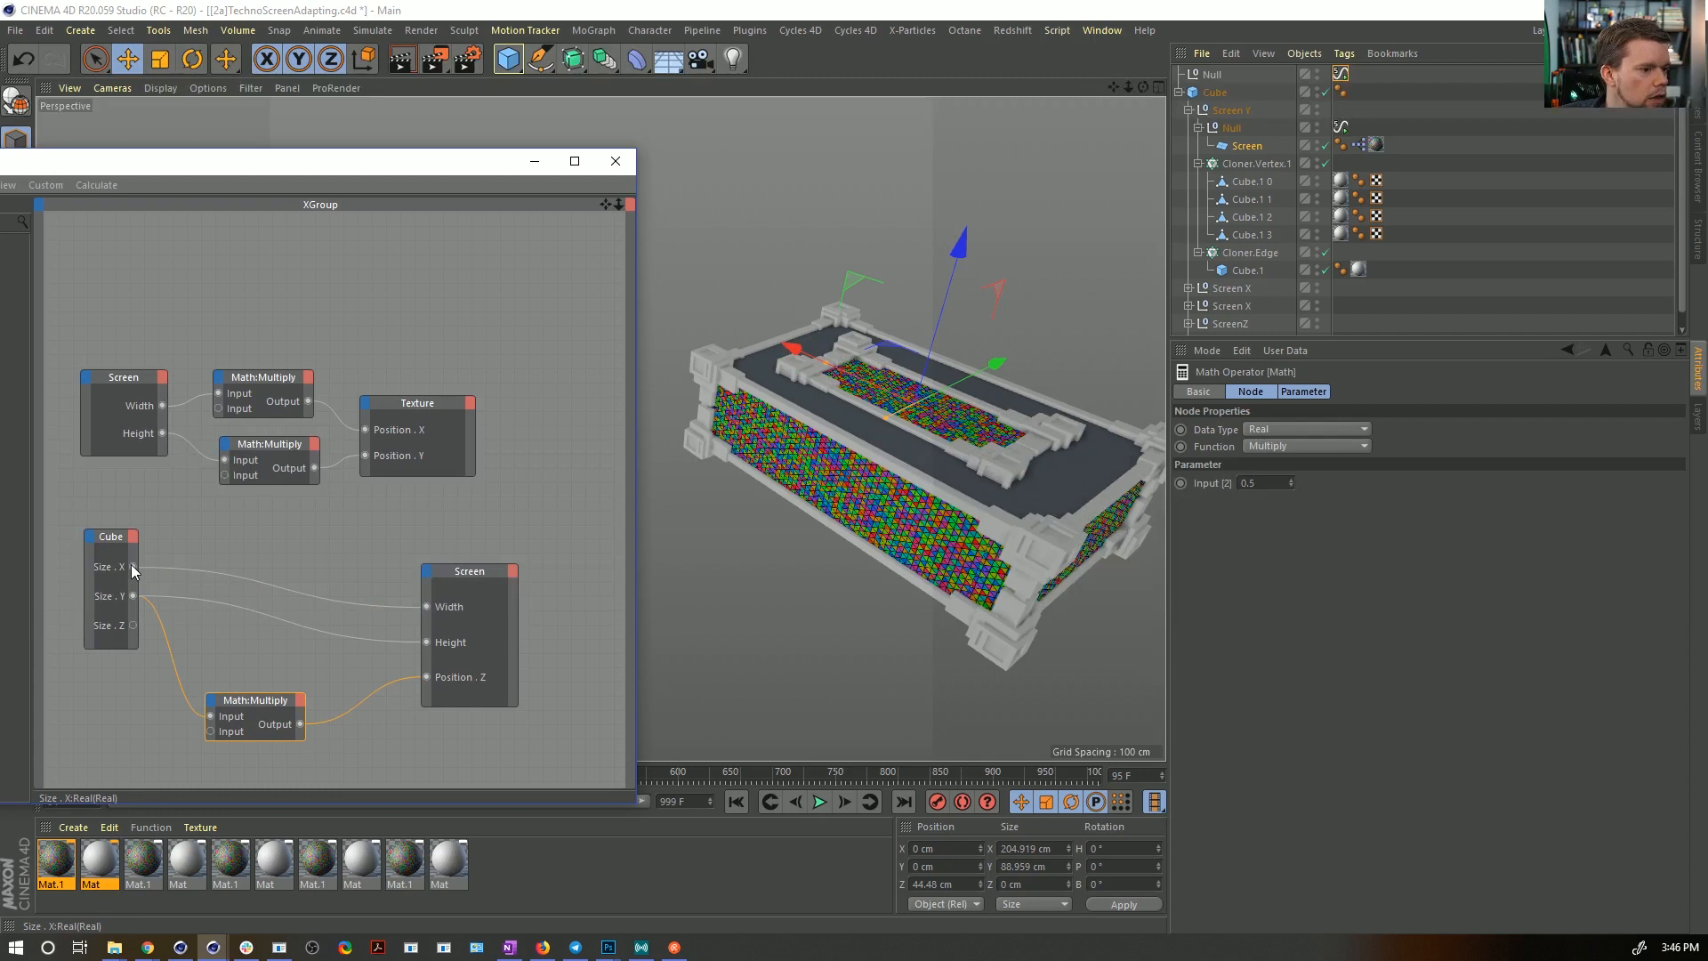
{"action": "left_click_drag", "start_coordinate": [133, 625], "coordinate": [414, 612]}
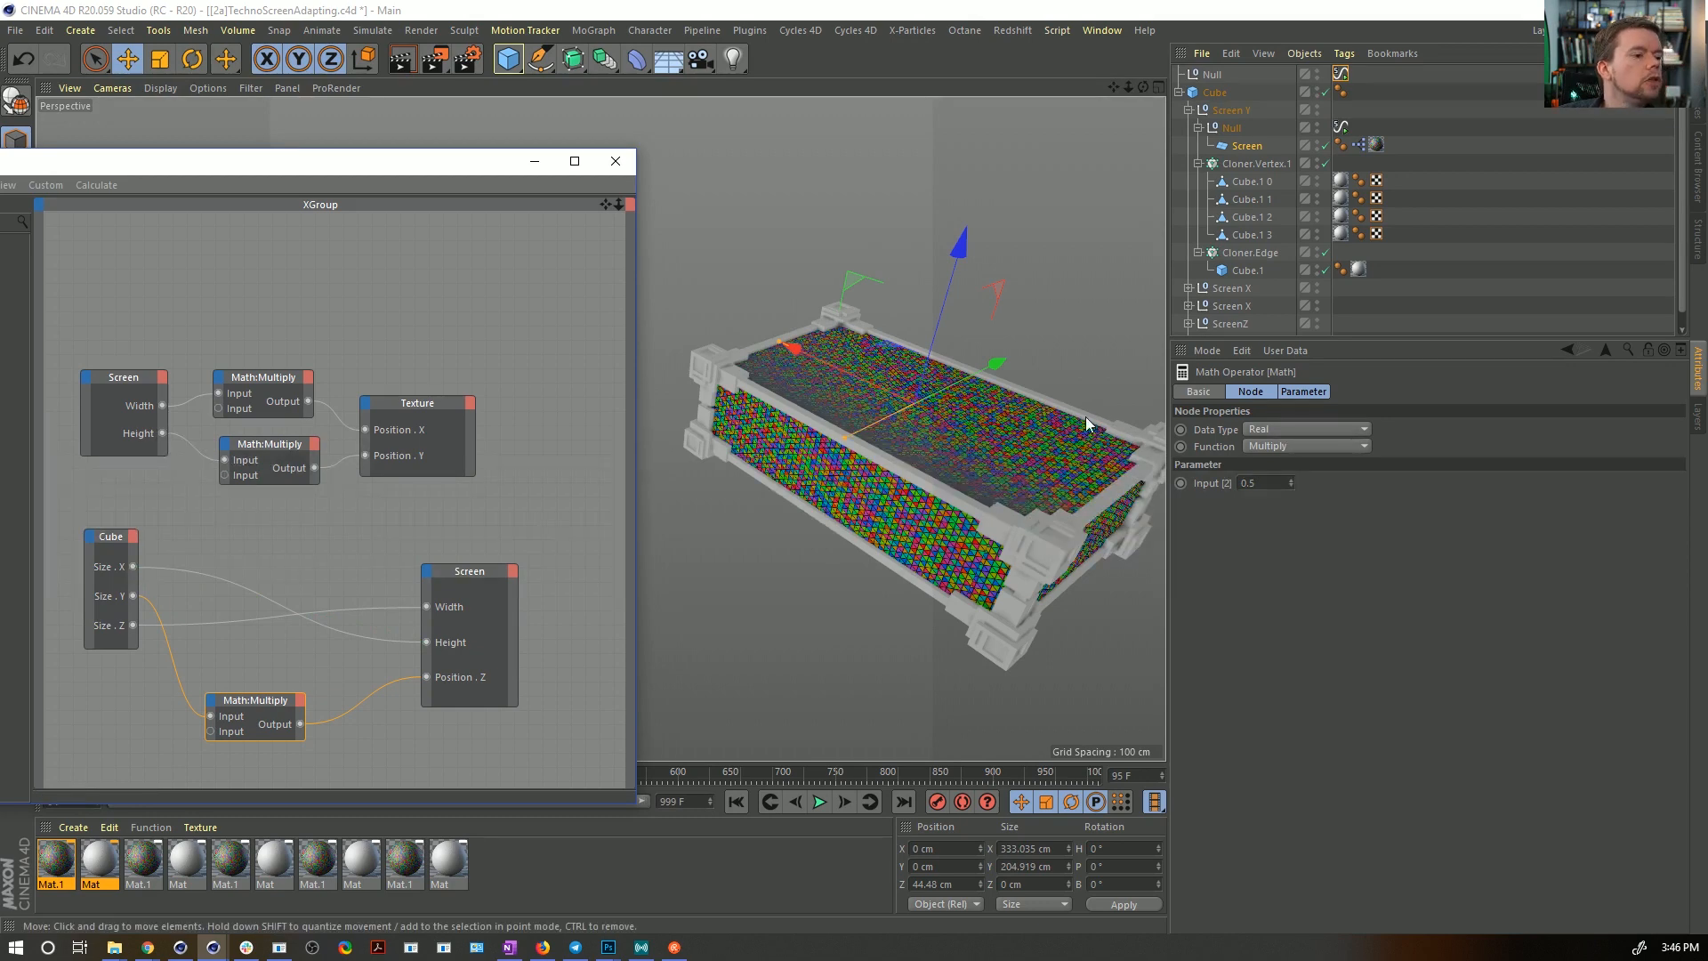
{"action": "left_click_drag", "start_coordinate": [1085, 416], "coordinate": [938, 476], "text": "alt"}
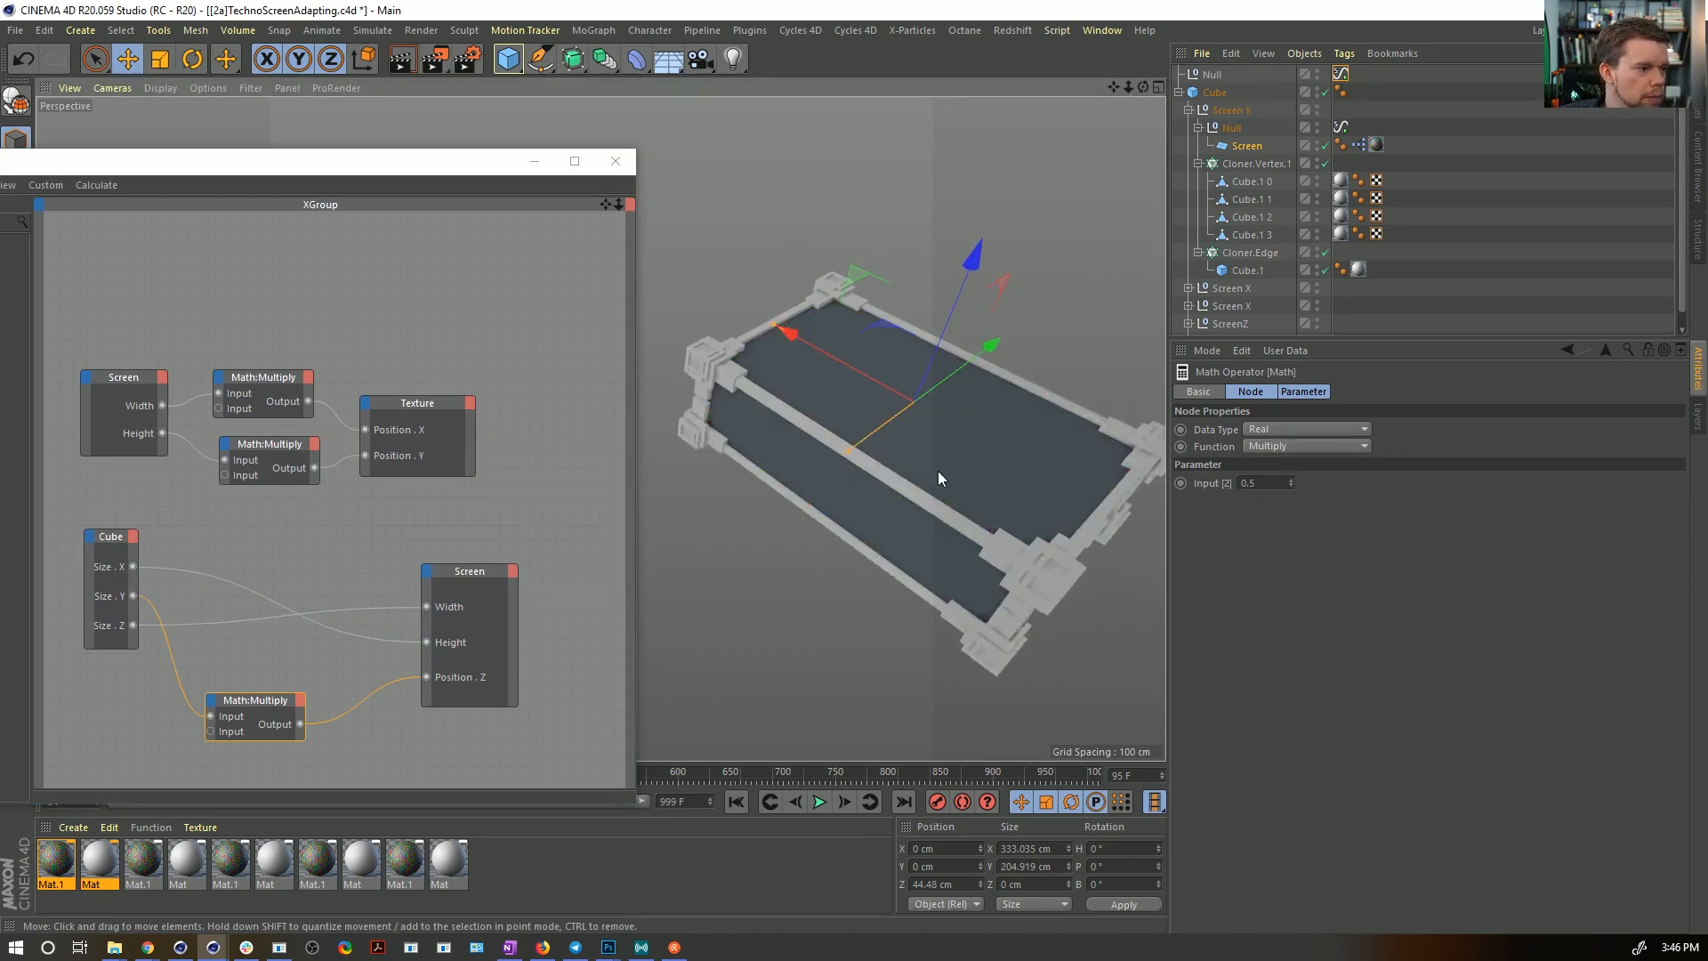
- Duplicate Screen Y inside the Cube for the bottom face and set the lower Math:Multiply's Input [2] to -0.5
{"action": "left_click", "coordinate": [1188, 110]}
{"action": "left_click", "coordinate": [1236, 116]}
{"action": "key", "text": "ctrl+c"}
{"action": "key", "text": "ctrl+v"}
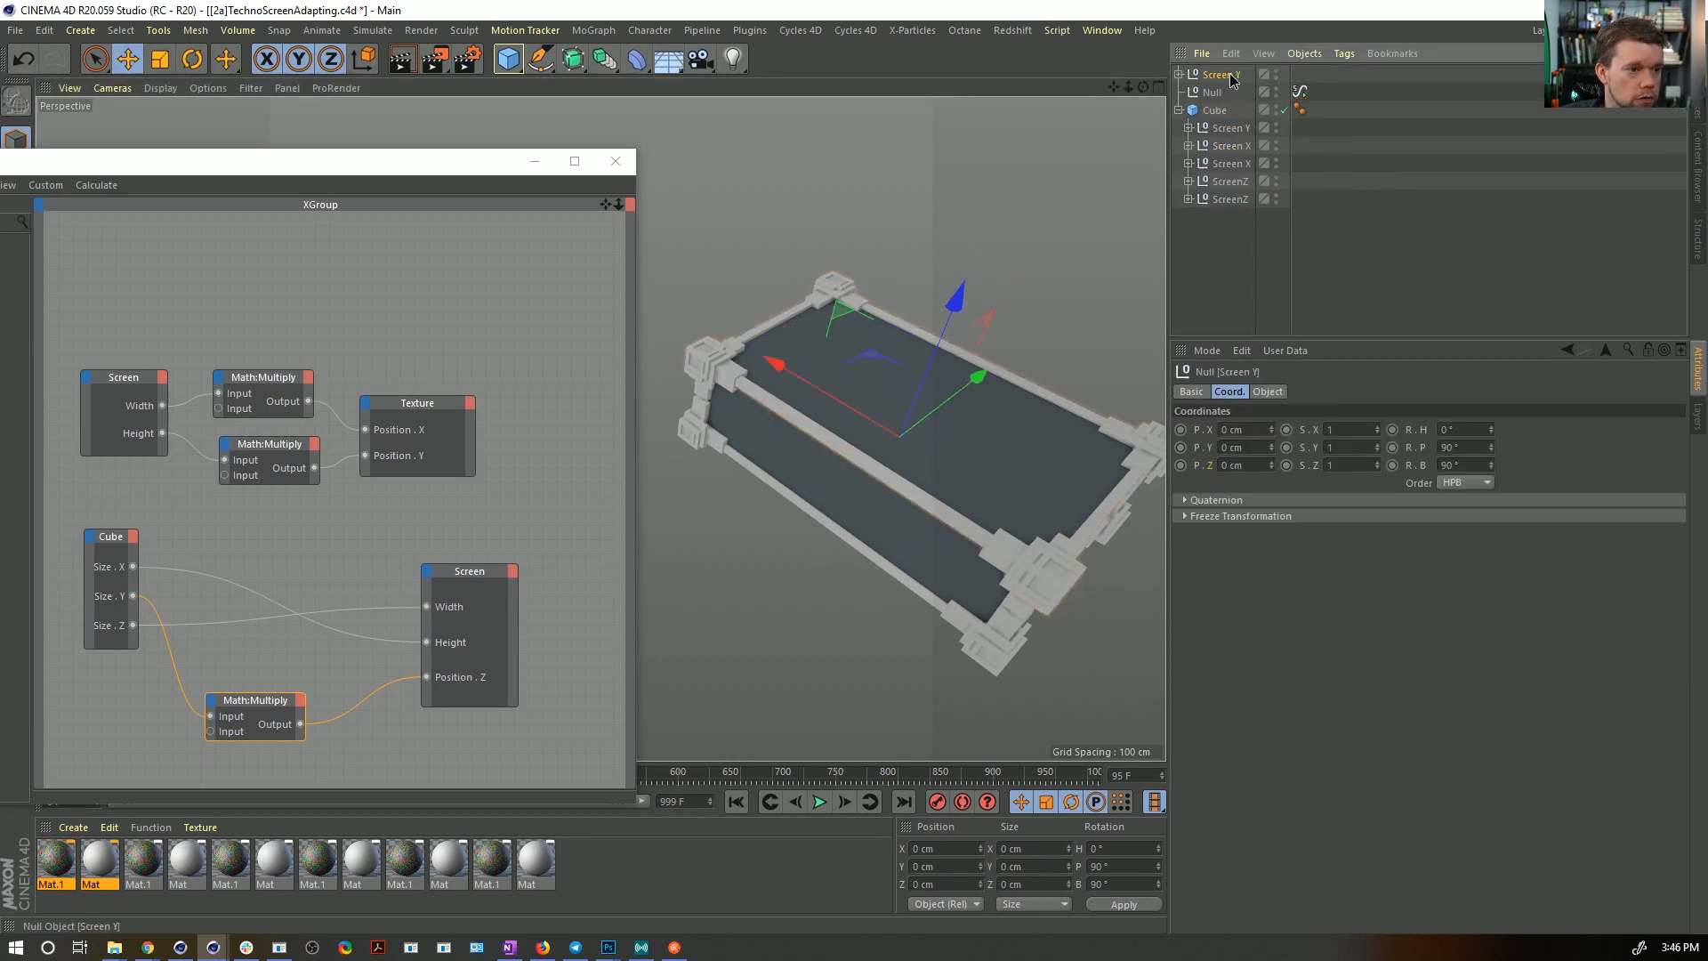
{"action": "left_click", "coordinate": [242, 744]}
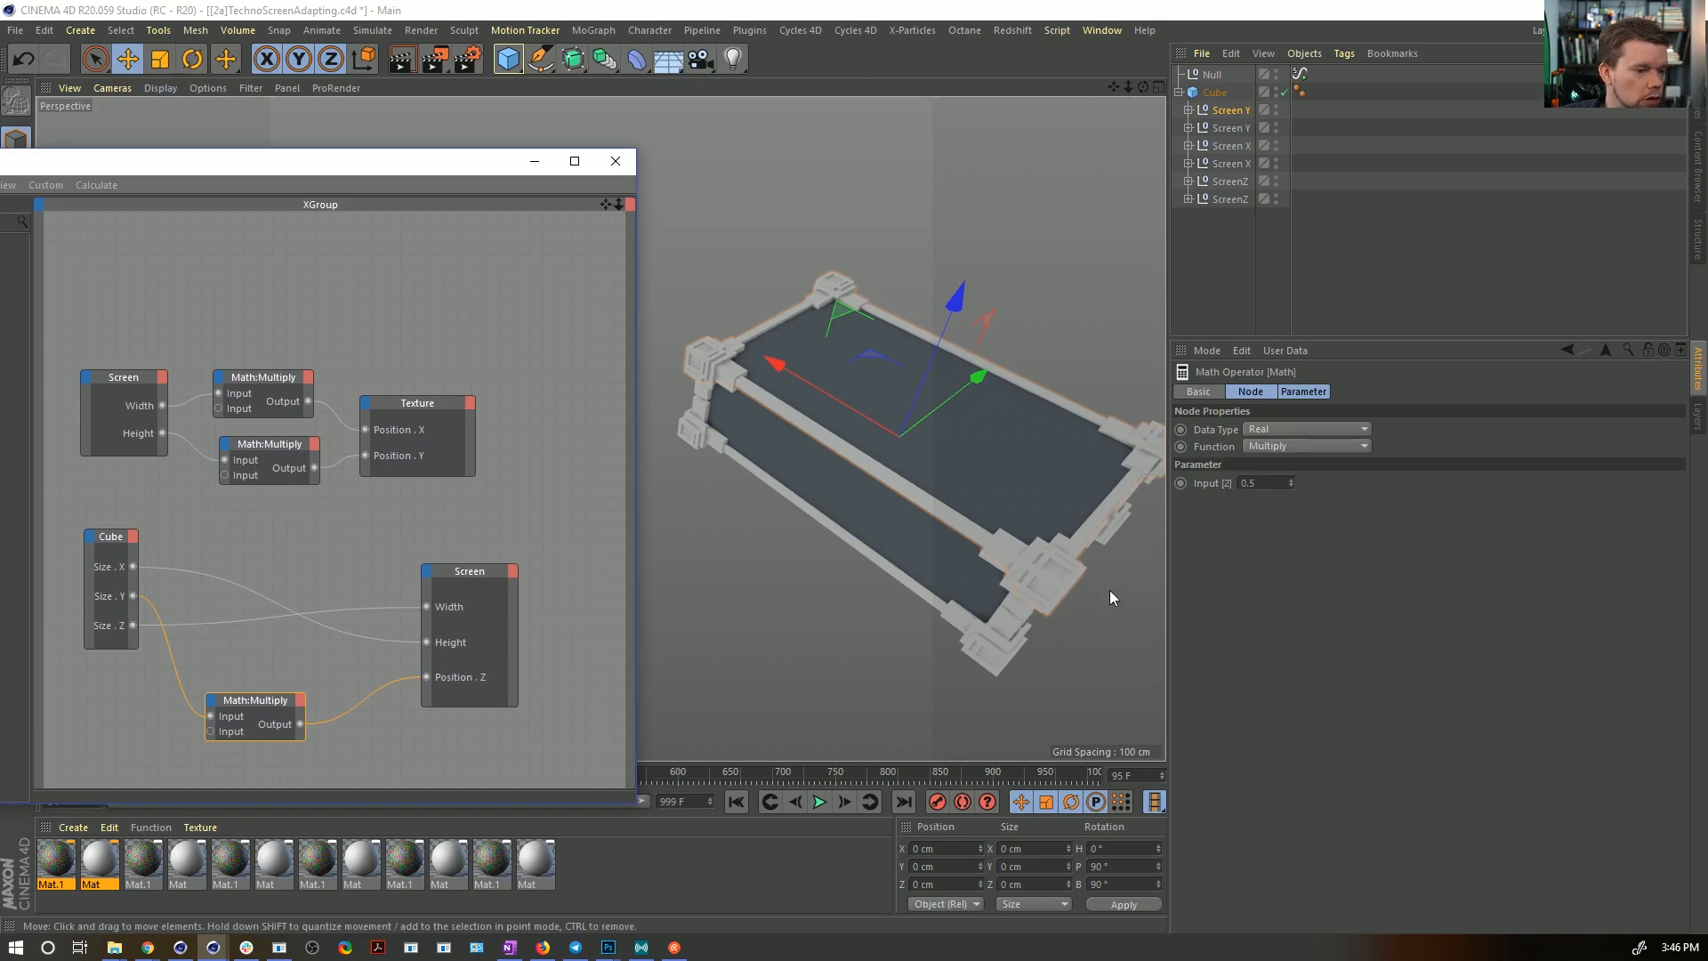
{"action": "left_click", "coordinate": [1239, 483]}
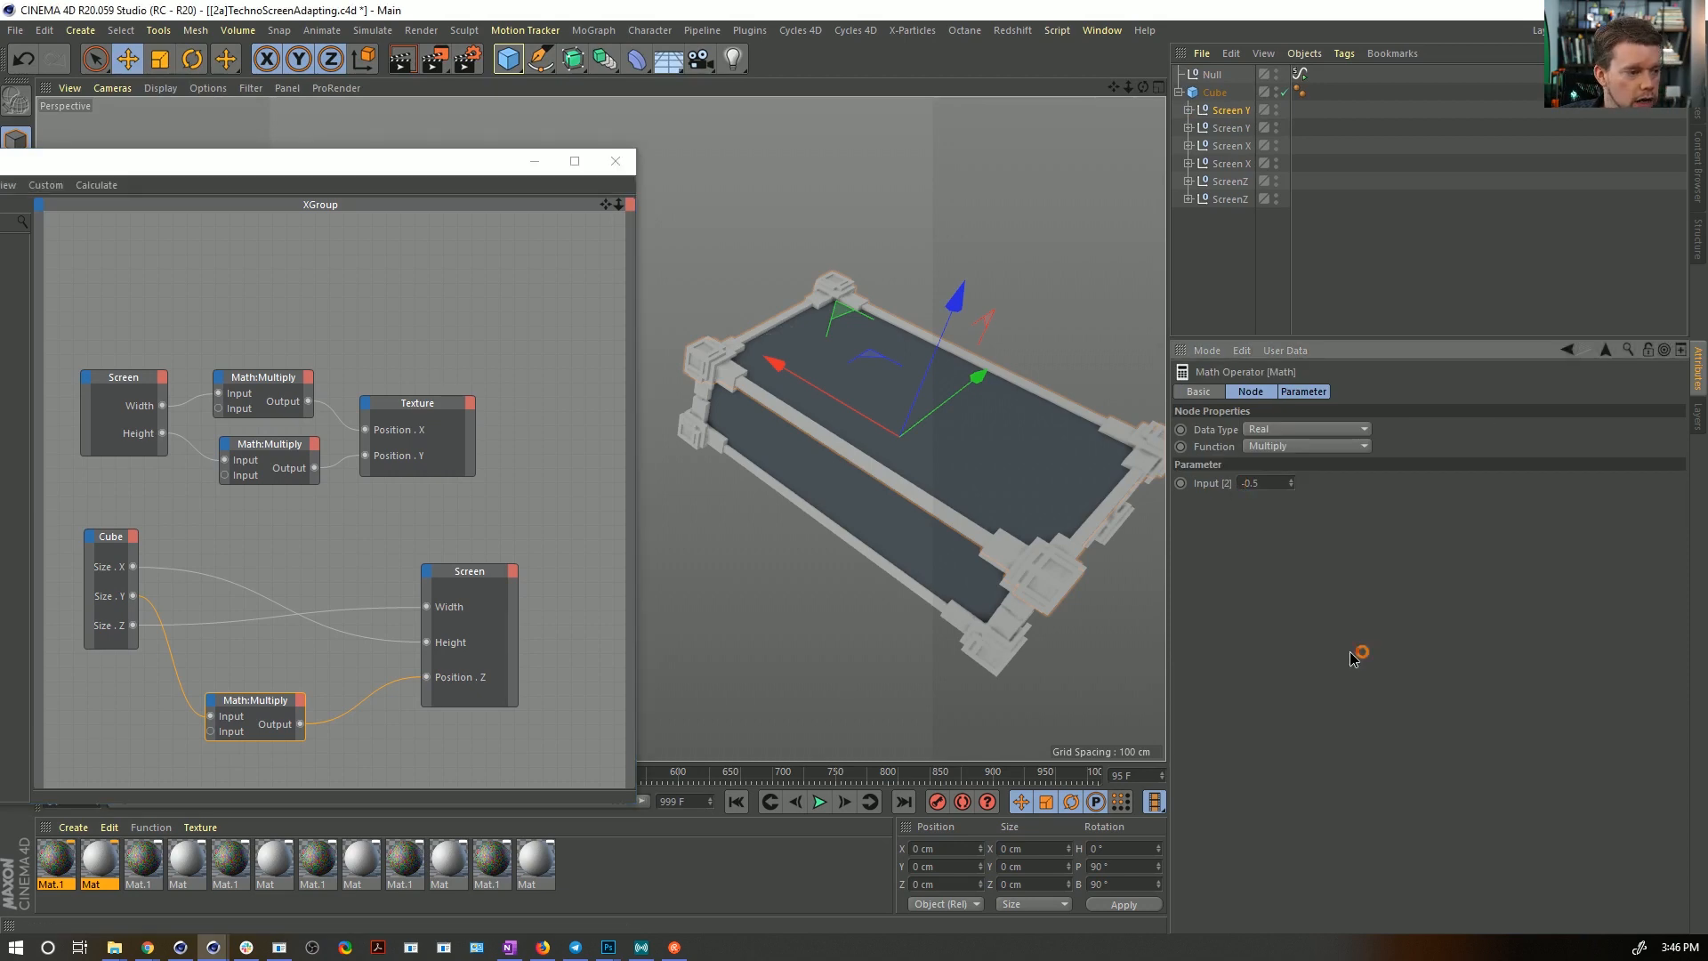
{"action": "left_click_drag", "start_coordinate": [801, 391], "coordinate": [1081, 375], "text": "alt"}
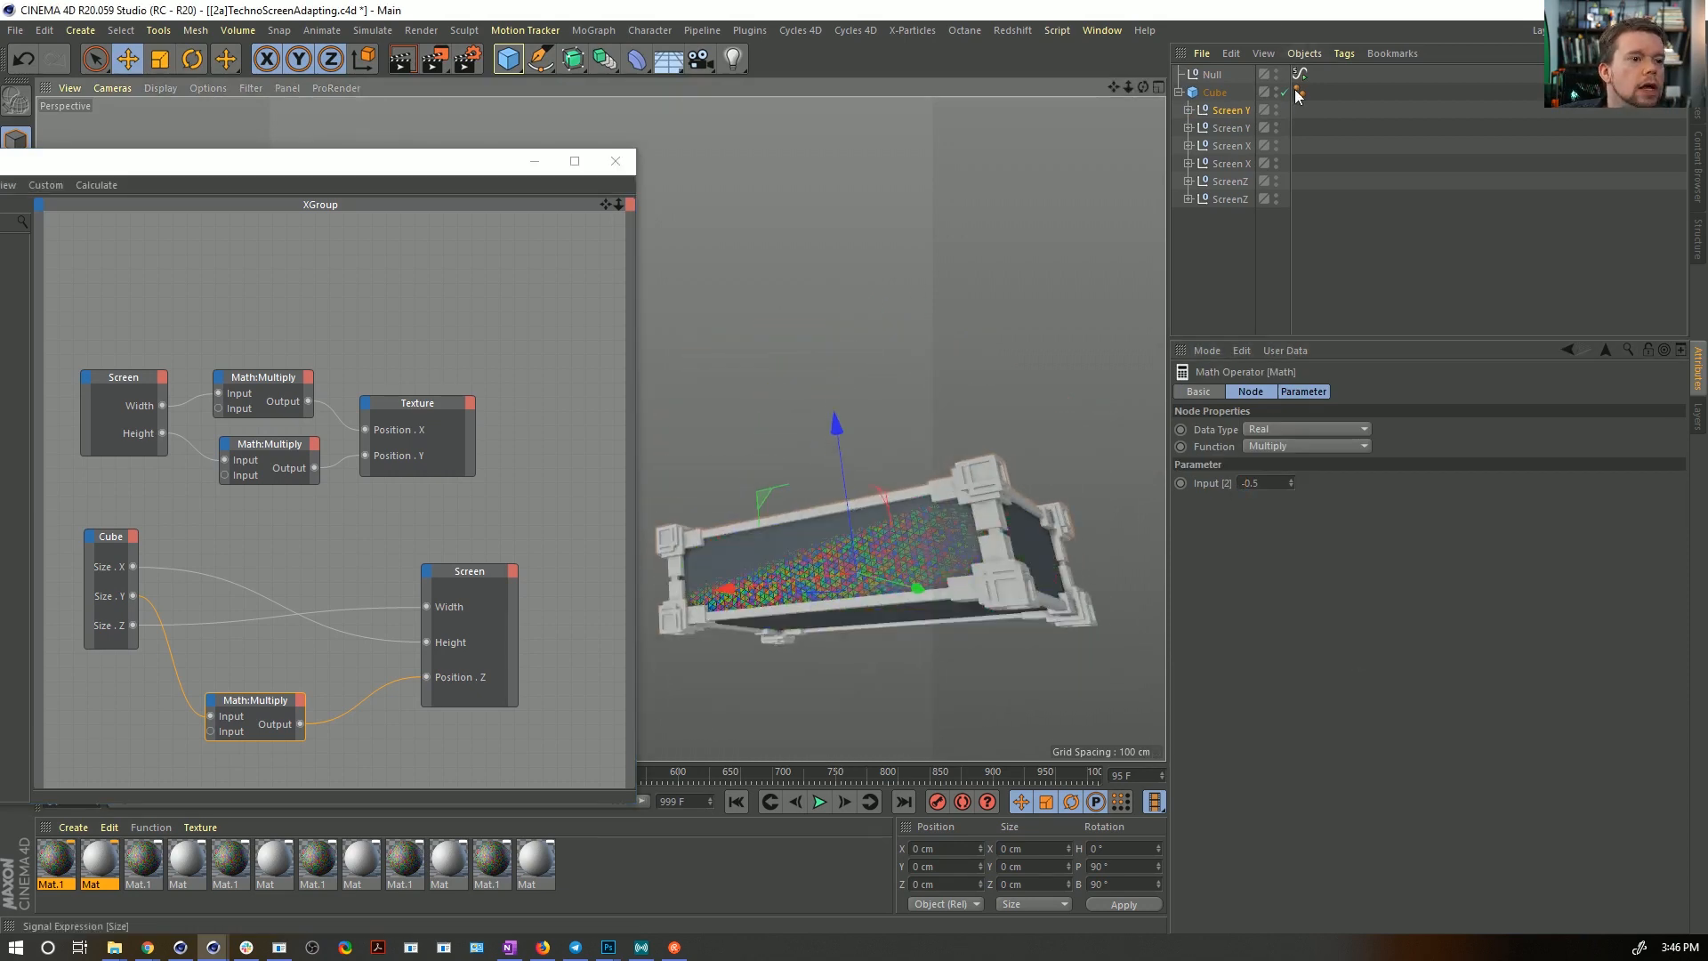
- Check the stretched Cube from above and group it with its screens under a new null
{"action": "left_click", "coordinate": [1220, 98]}
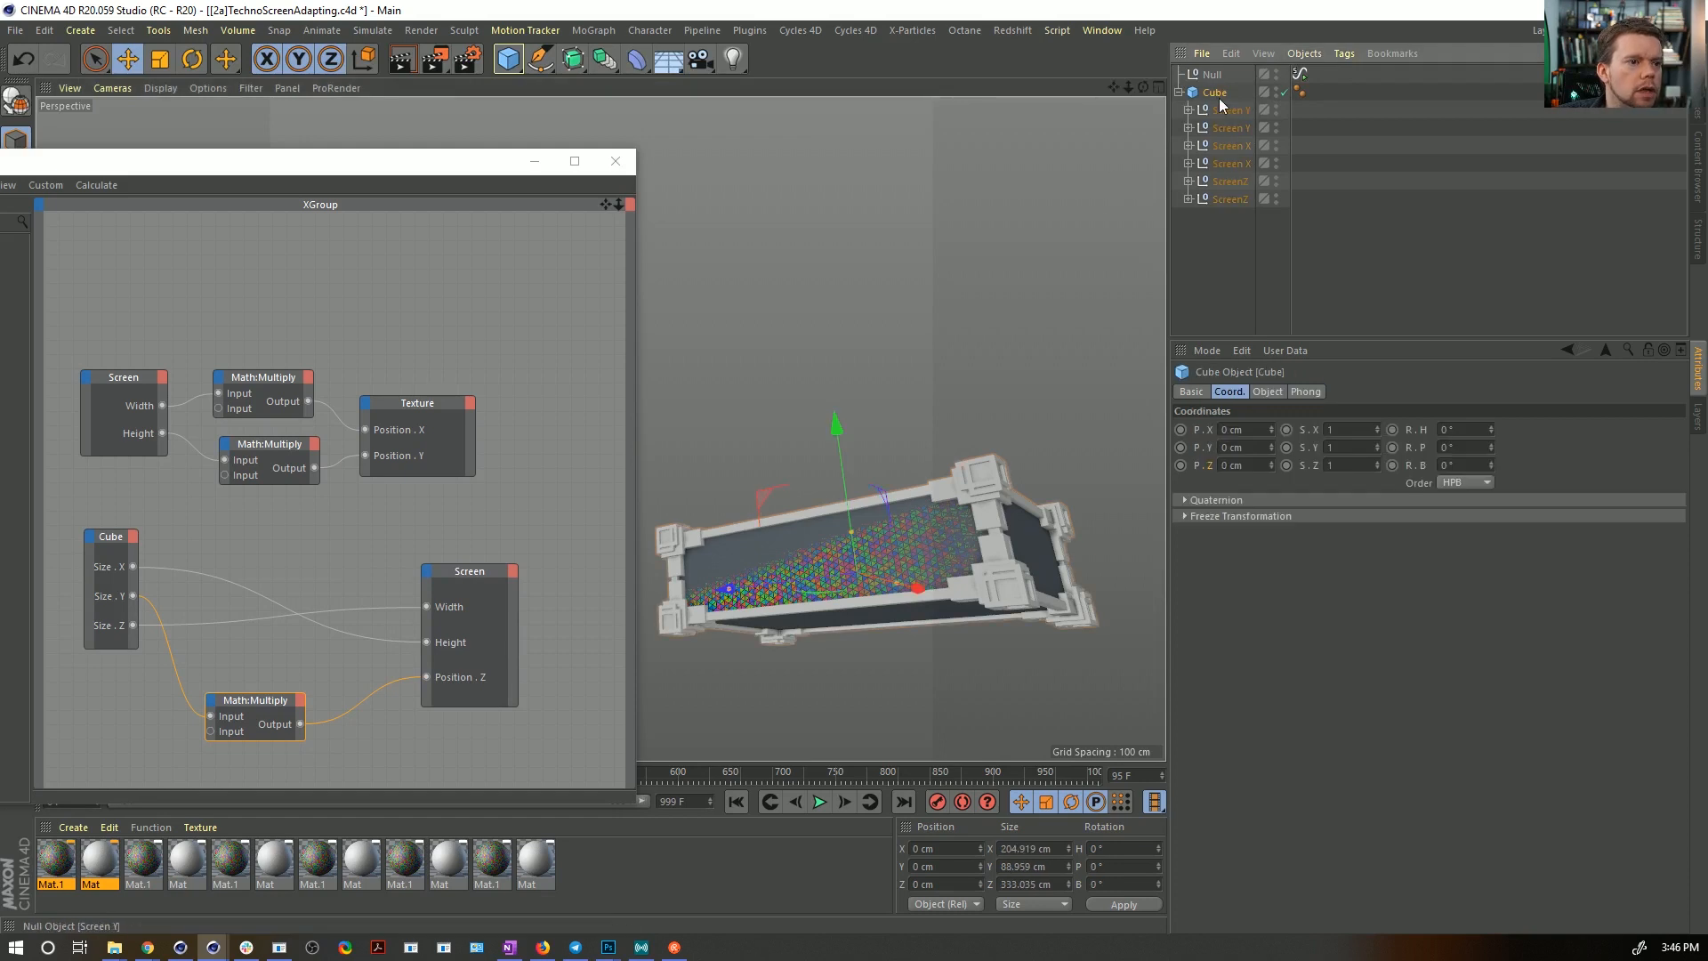
{"action": "left_click_drag", "start_coordinate": [1092, 201], "coordinate": [1067, 293], "text": "alt"}
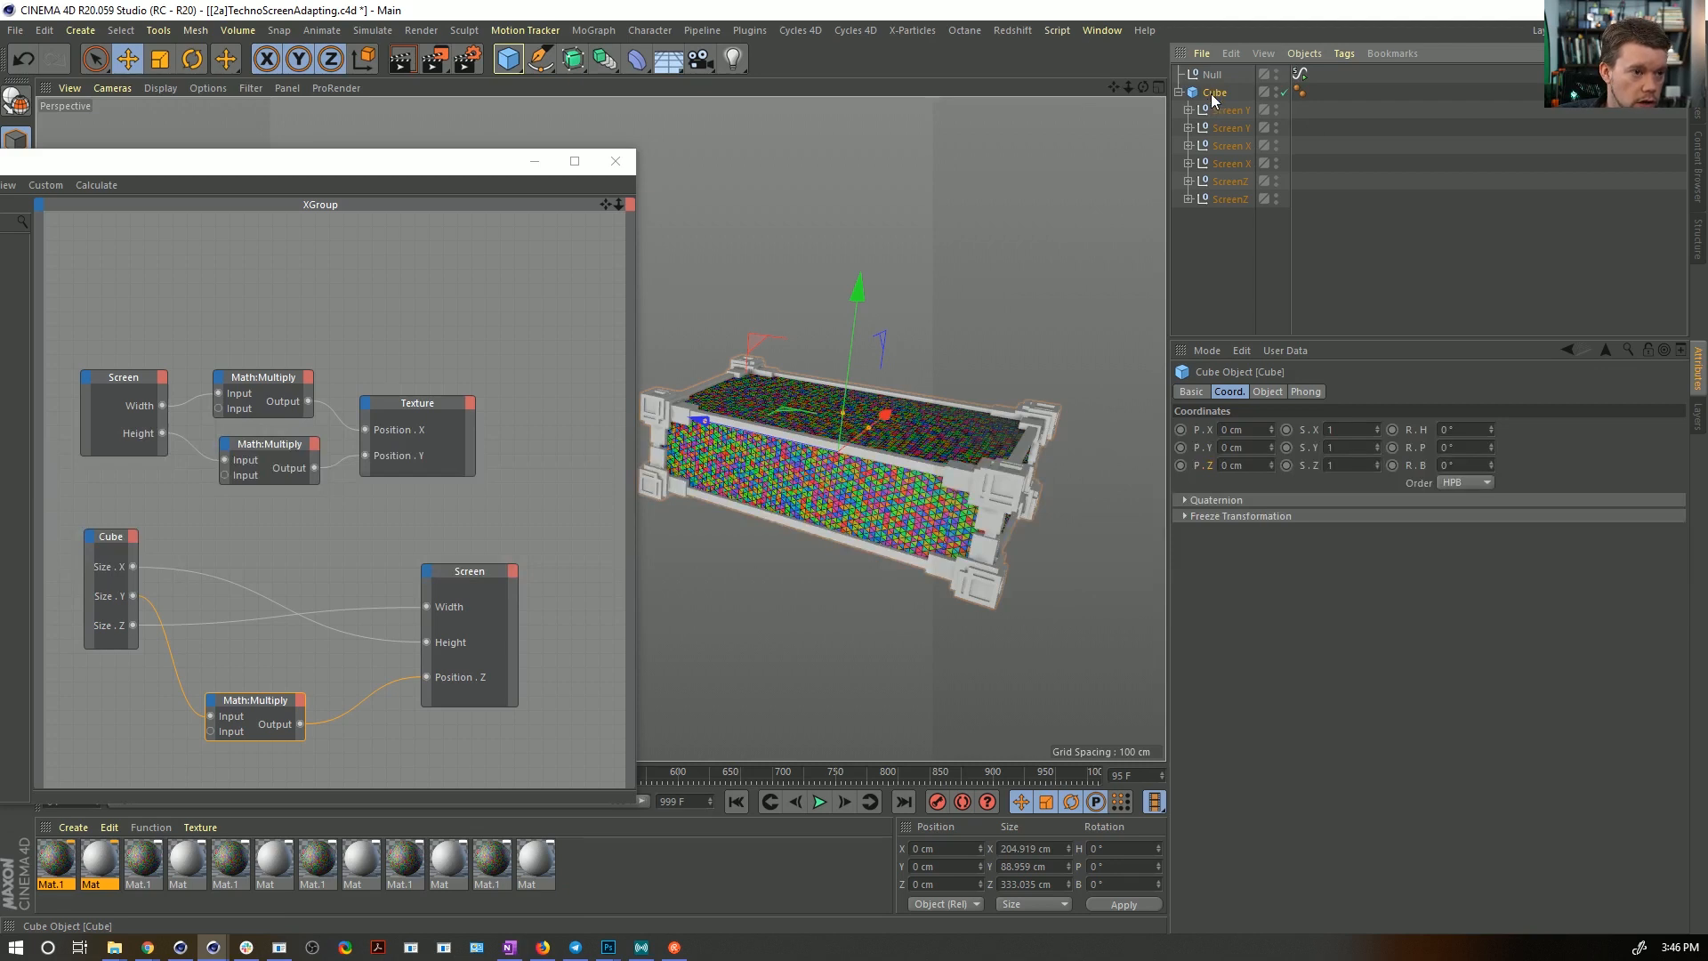
{"action": "key", "text": "alt+g"}
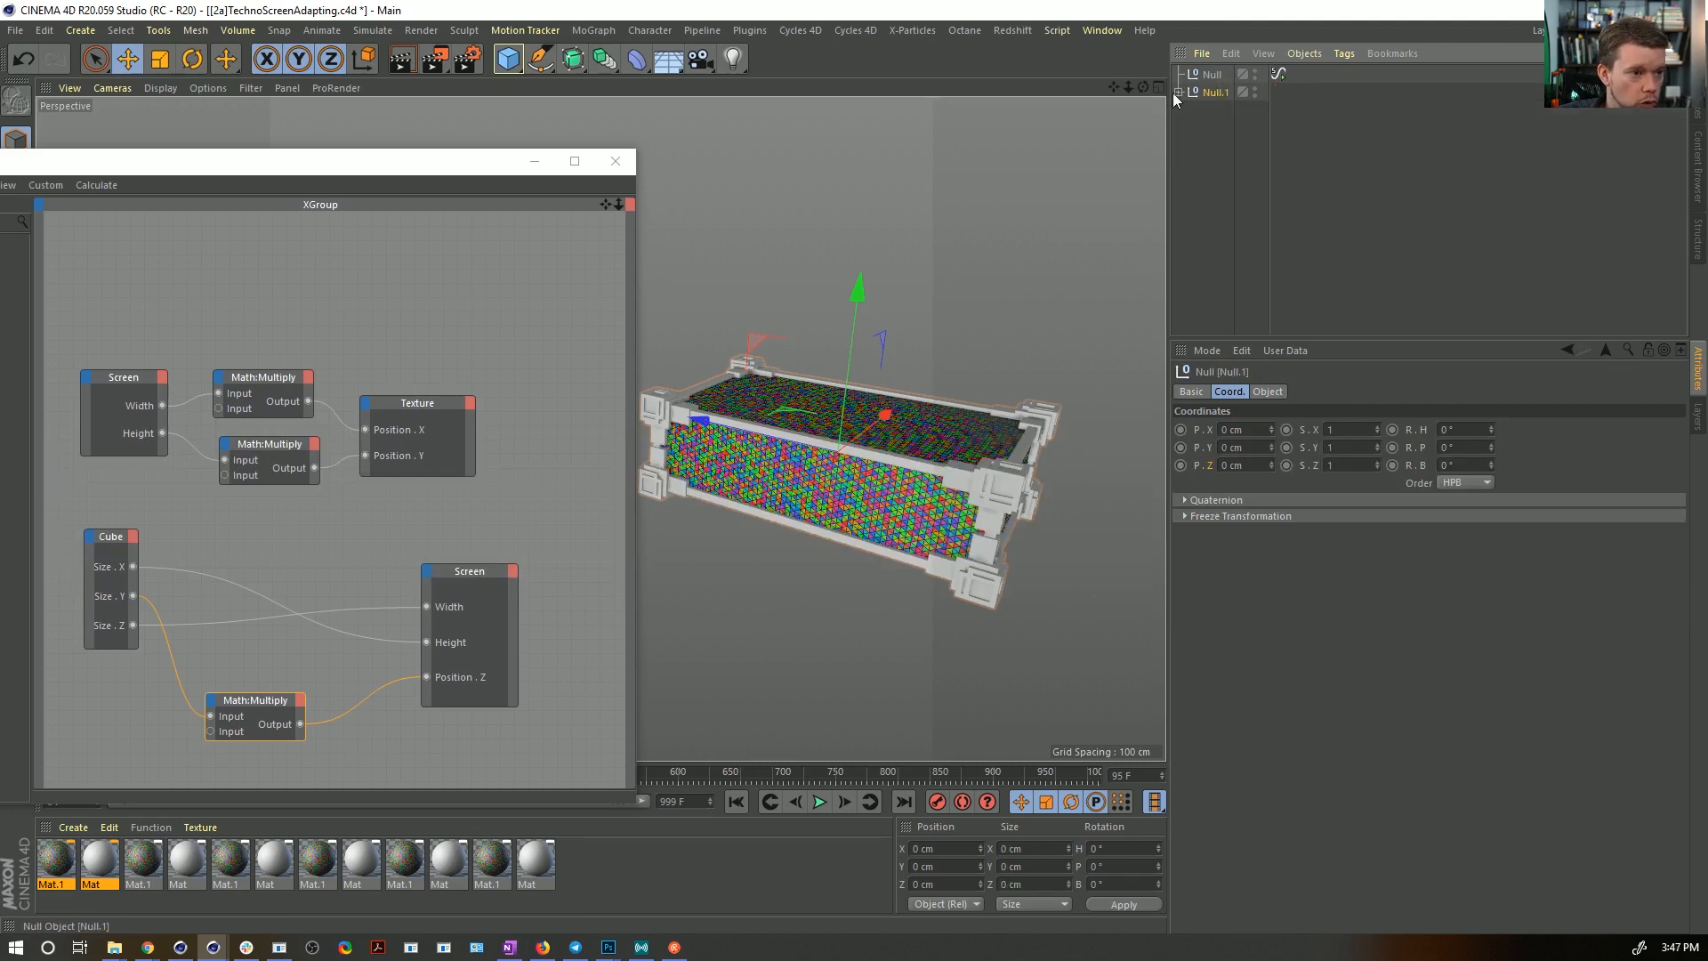
- Move all six screen nulls out of the Cube into the group null and hide the Cube
{"action": "left_click", "coordinate": [1243, 130]}
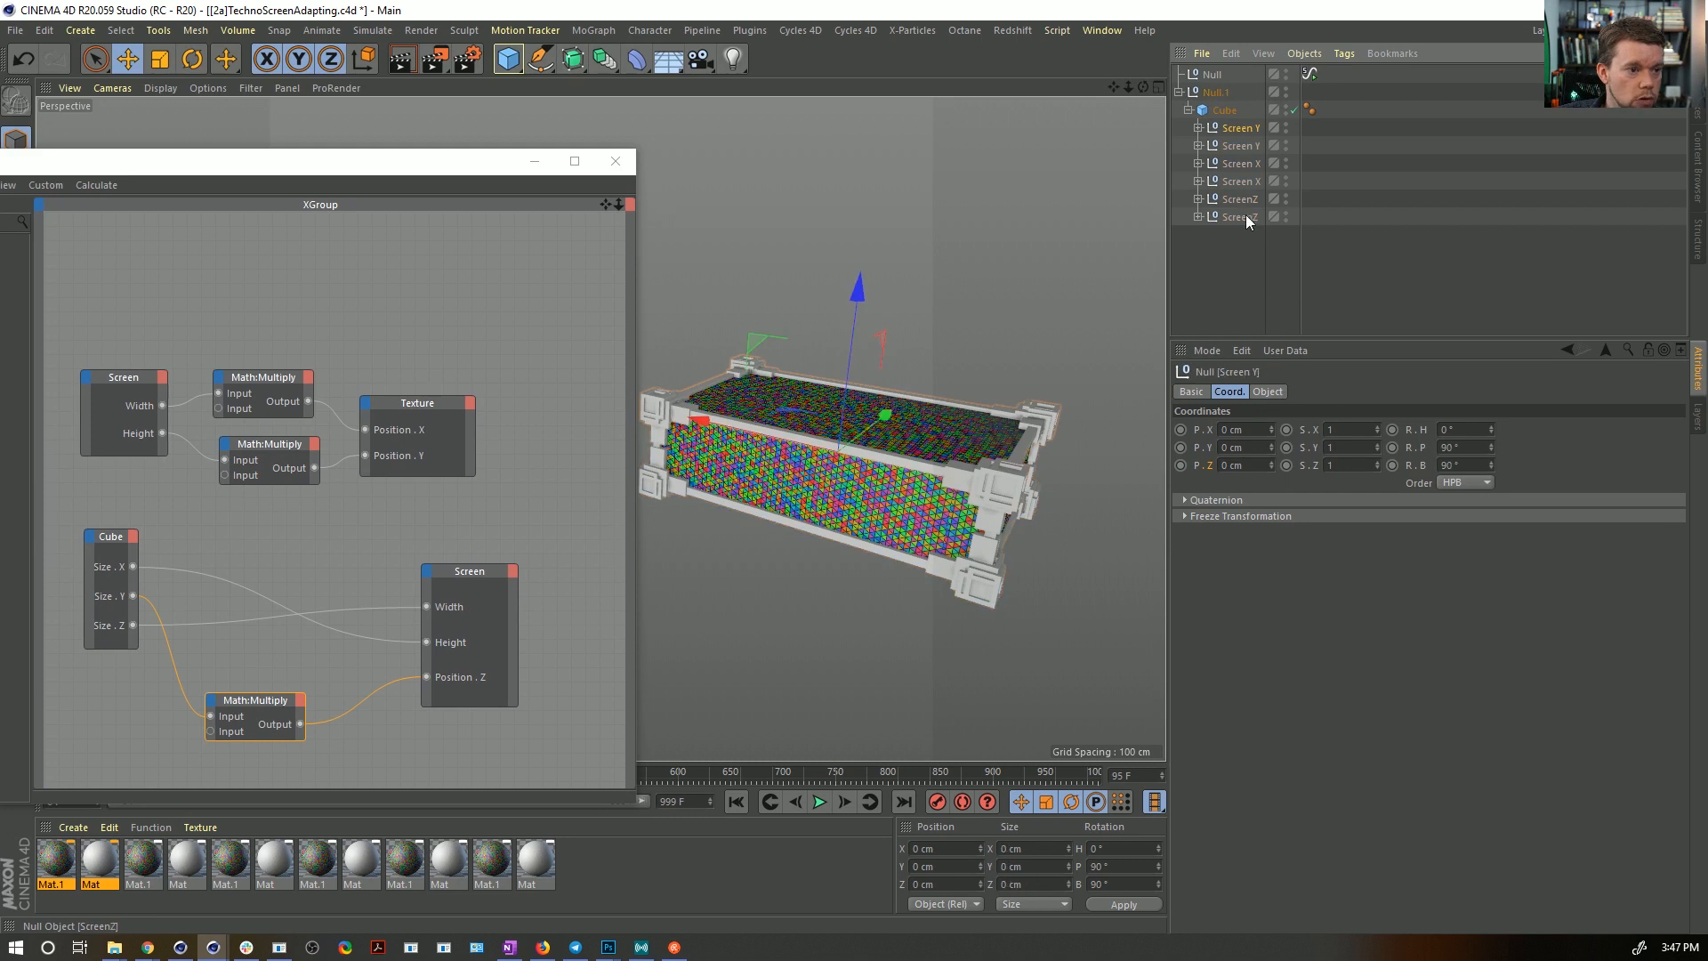
{"action": "left_click", "coordinate": [1245, 215], "text": "shift"}
{"action": "left_click_drag", "start_coordinate": [1230, 105], "coordinate": [1223, 101]}
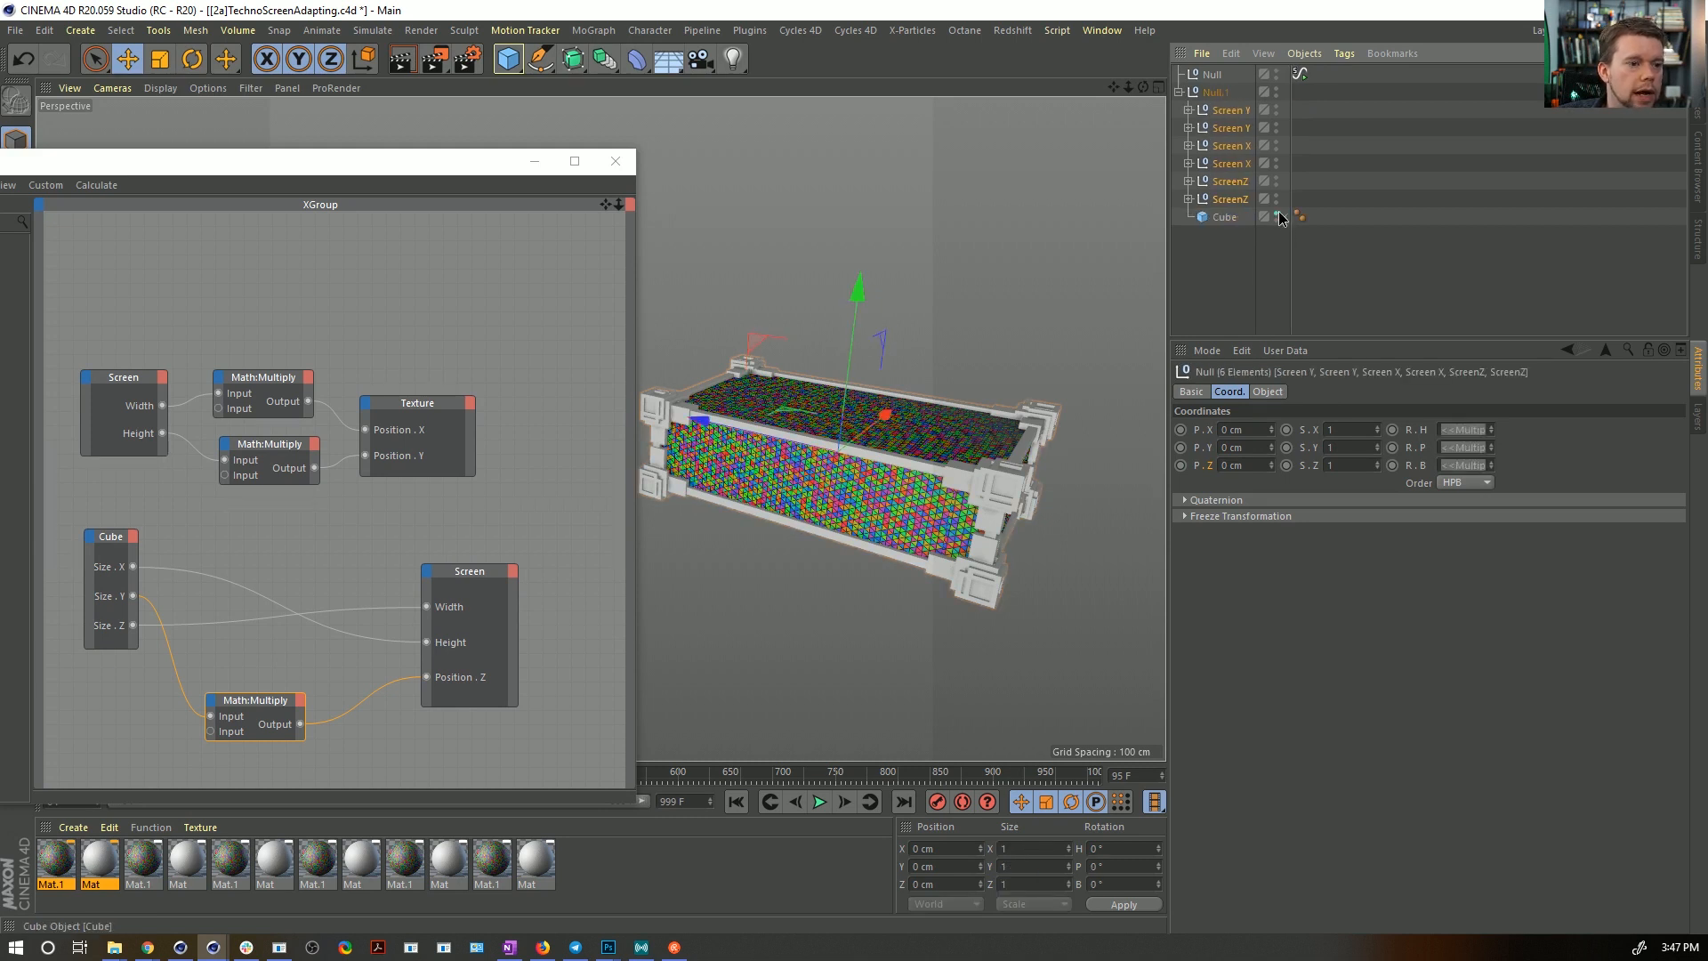
{"action": "left_click", "coordinate": [1241, 291]}
{"action": "scroll", "coordinate": [1049, 451], "scroll_direction": "up", "scroll_amount": 5}
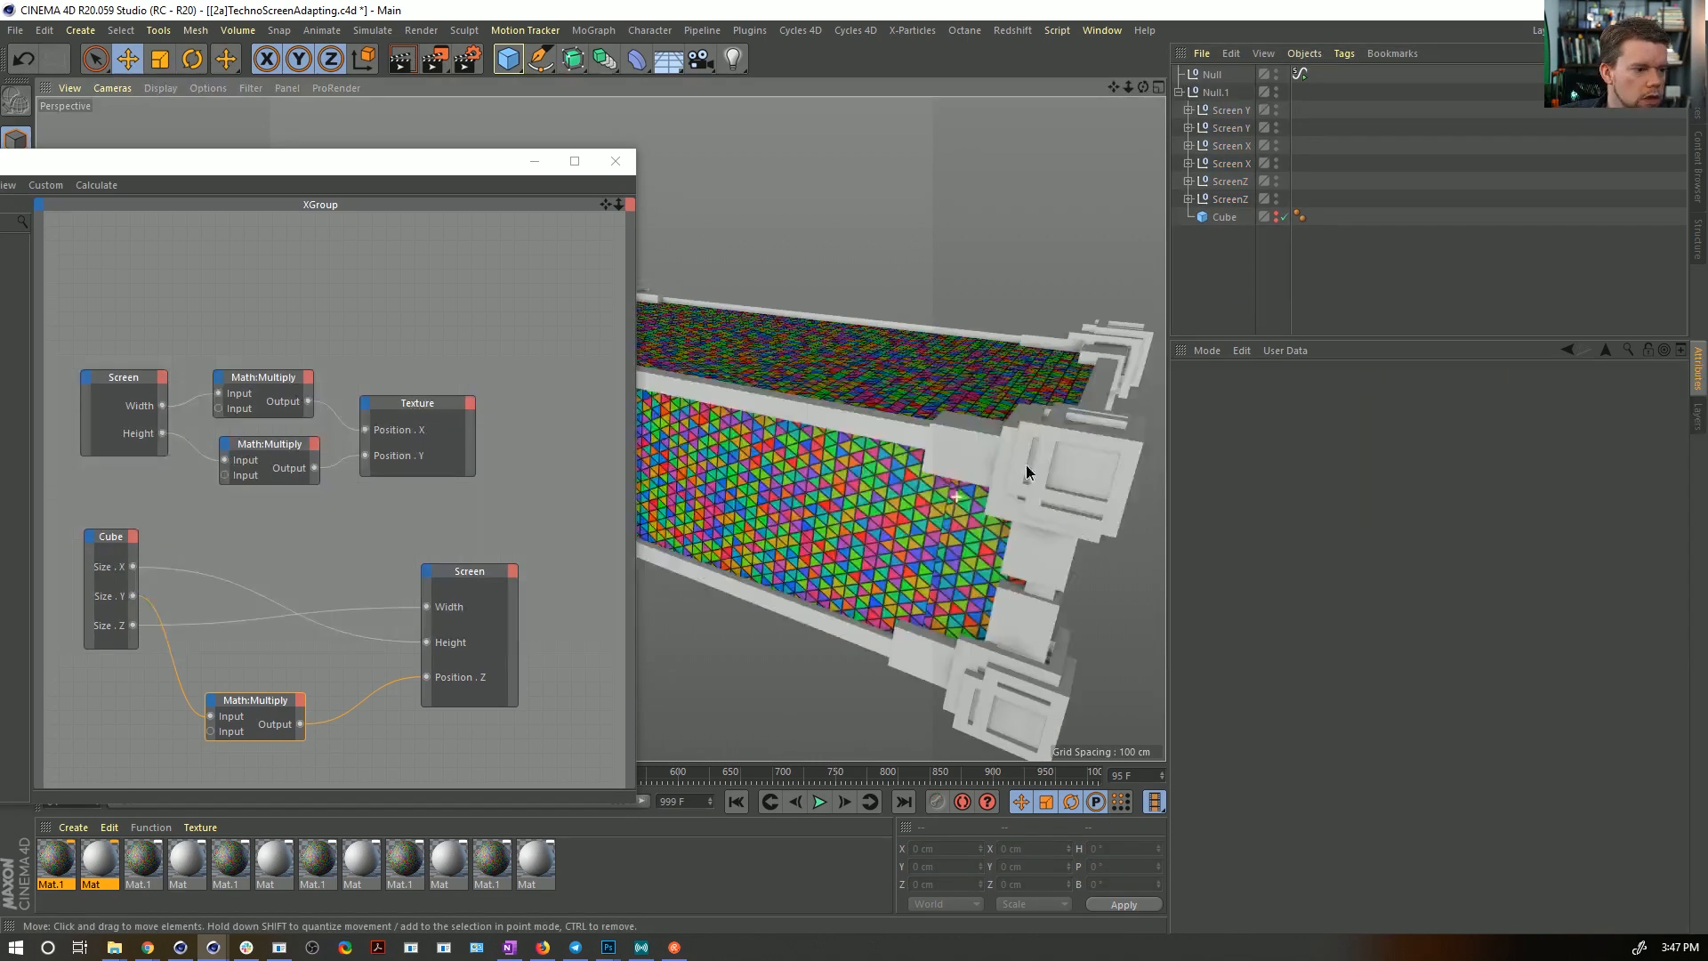
{"action": "scroll", "coordinate": [1072, 407], "scroll_direction": "down", "scroll_amount": 8}
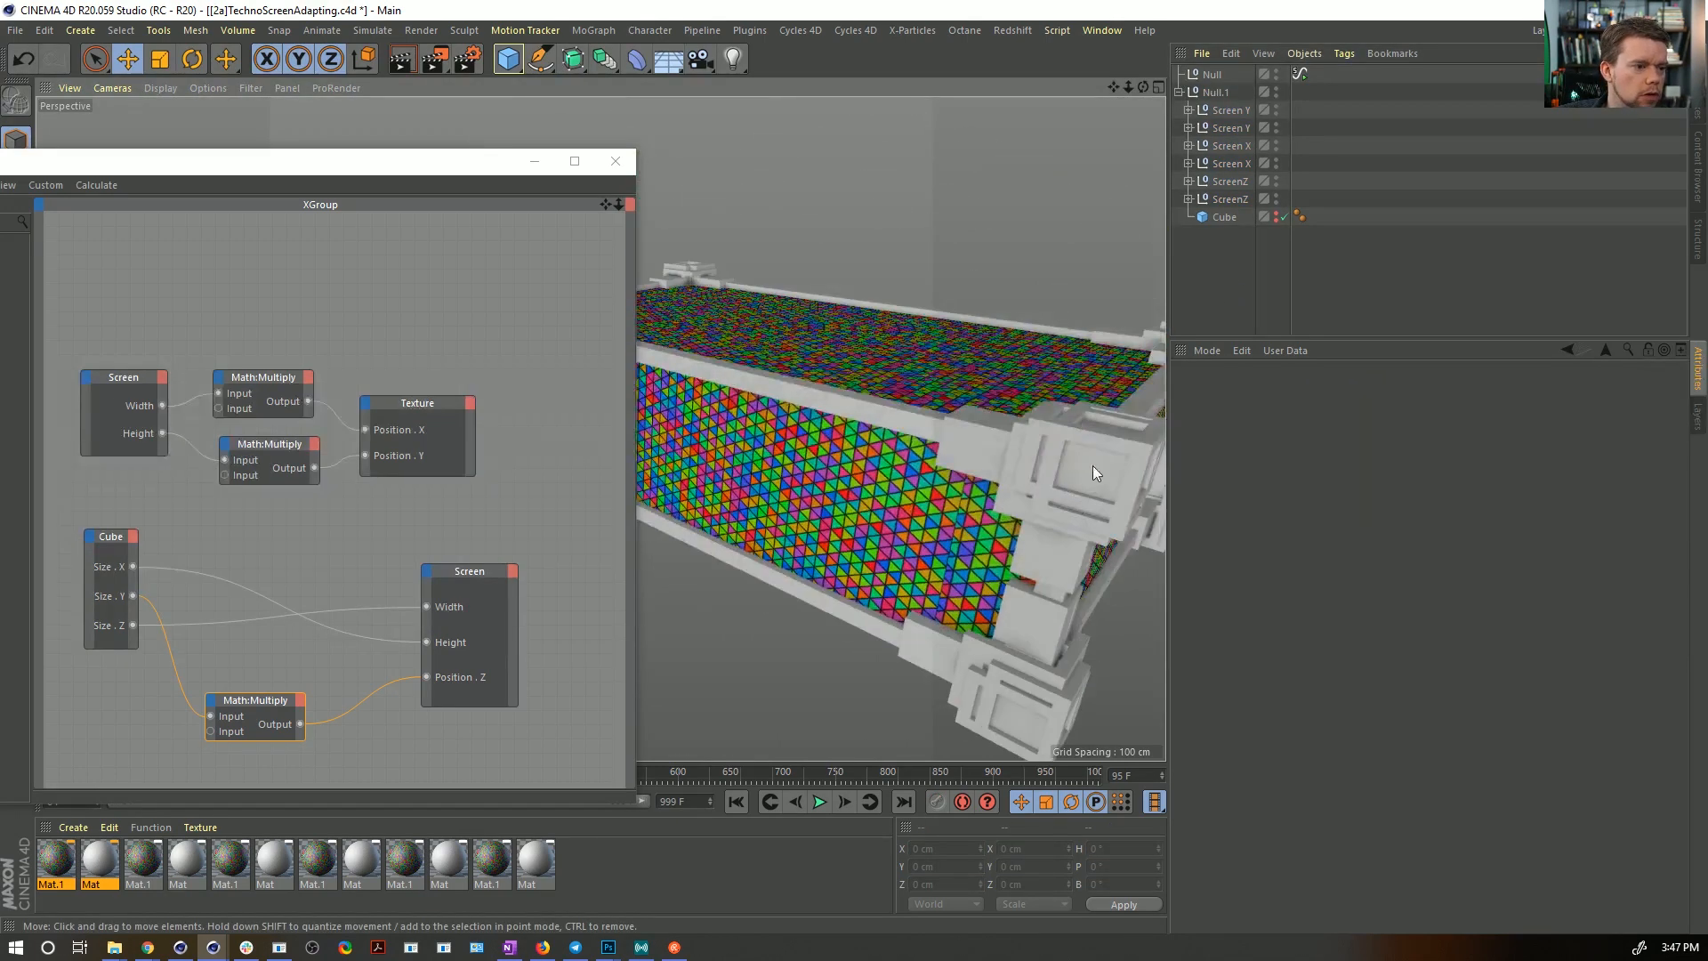
{"action": "left_click_drag", "start_coordinate": [1000, 446], "coordinate": [971, 497], "text": "alt"}
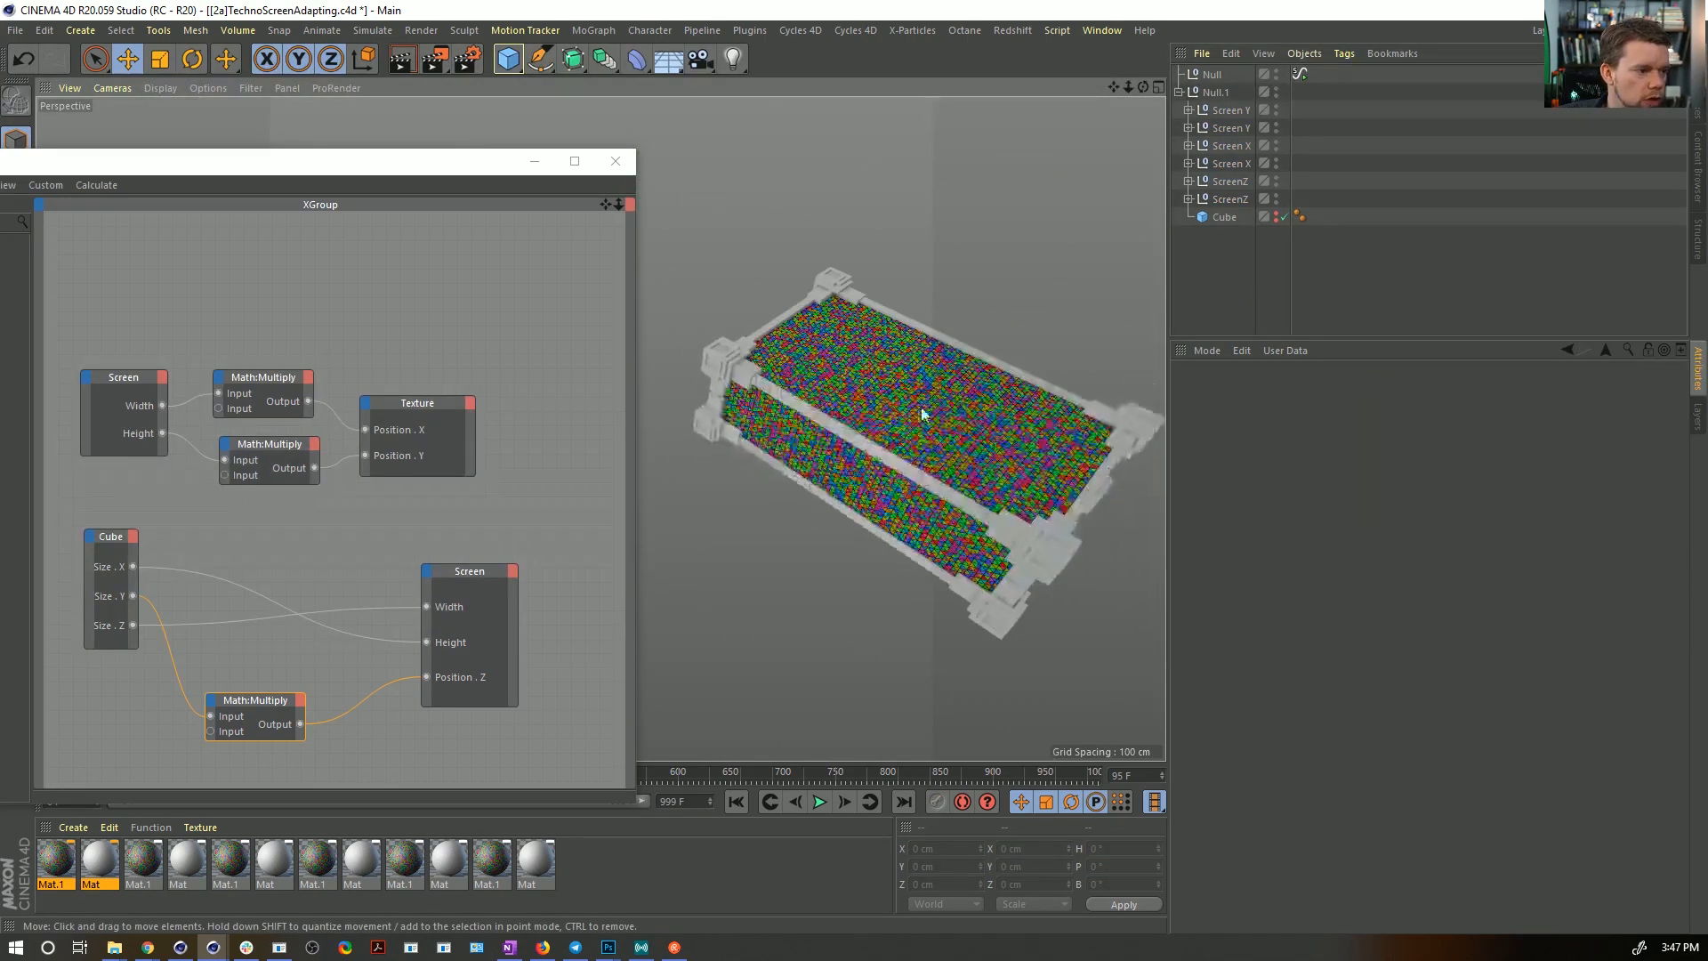
- Close the XPresso editor, frame the whole box in the viewport and start playing the animation
{"action": "left_click", "coordinate": [615, 161]}
{"action": "middle_click_drag", "start_coordinate": [931, 445], "coordinate": [708, 369], "text": "alt"}
{"action": "left_click_drag", "start_coordinate": [707, 374], "coordinate": [716, 320], "text": "alt"}
{"action": "middle_click_drag", "start_coordinate": [716, 320], "coordinate": [675, 328], "text": "alt"}
{"action": "scroll", "coordinate": [649, 404], "scroll_direction": "up", "scroll_amount": 4}
{"action": "scroll", "coordinate": [676, 327], "scroll_direction": "down", "scroll_amount": 4}
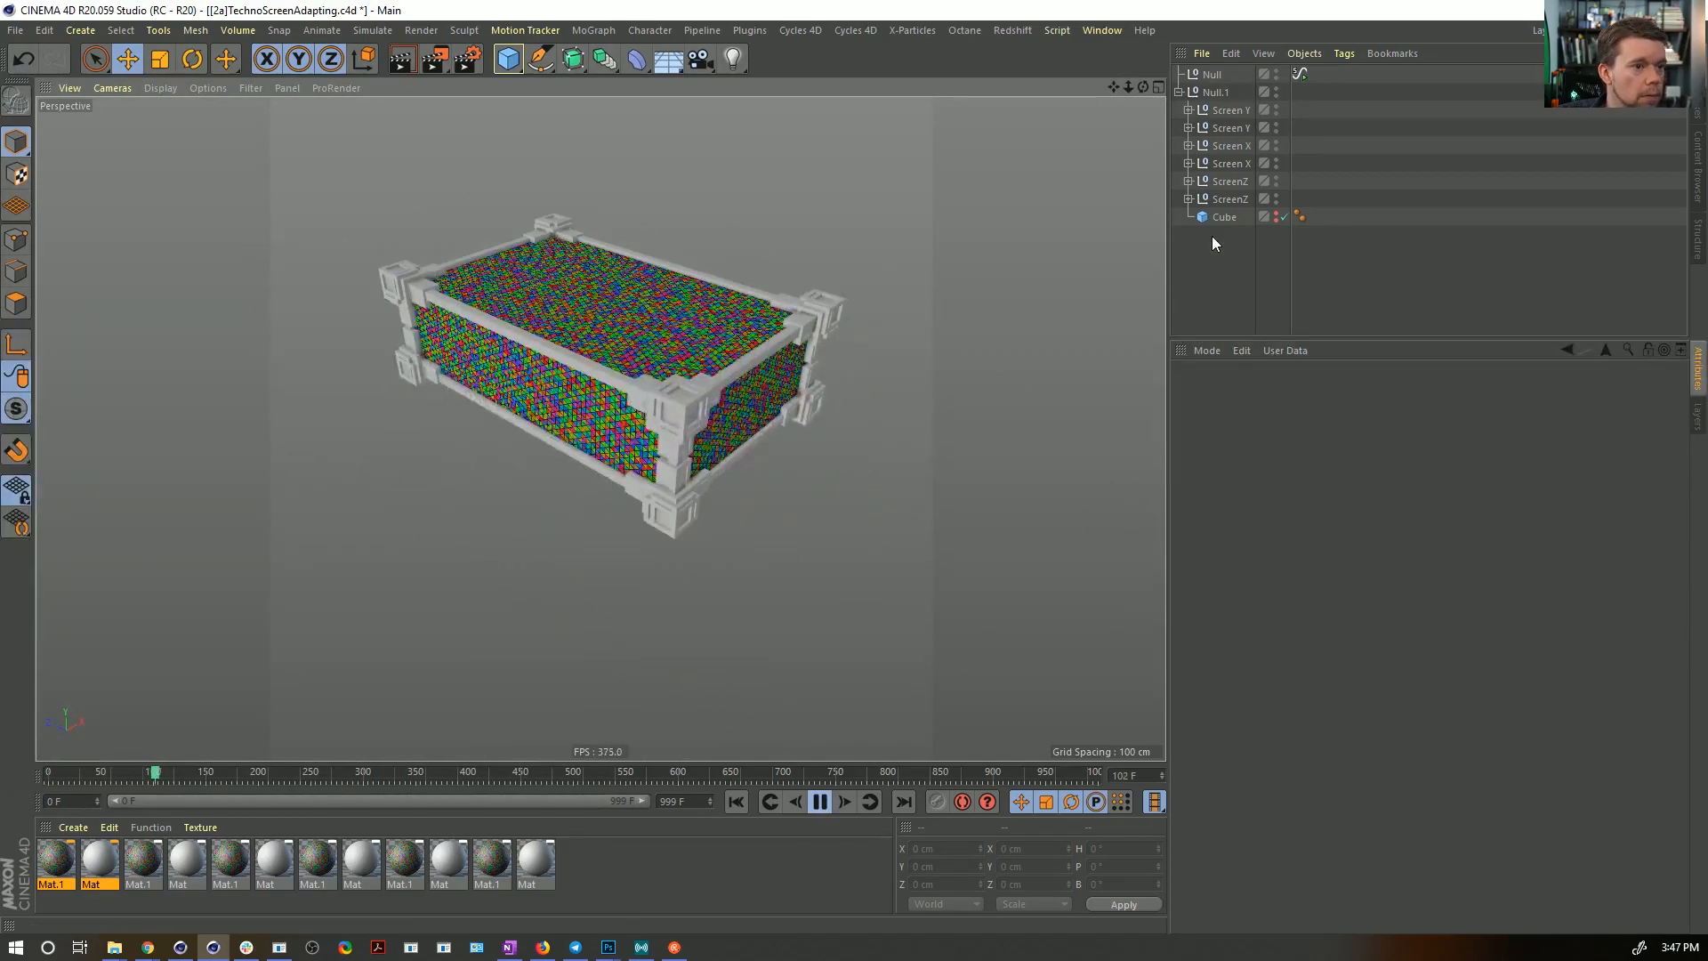
- Move the Signal tag from the Null back onto the Cube and set its Max size to 75 cm on all axes
{"action": "left_click_drag", "start_coordinate": [1301, 82], "coordinate": [1323, 211]}
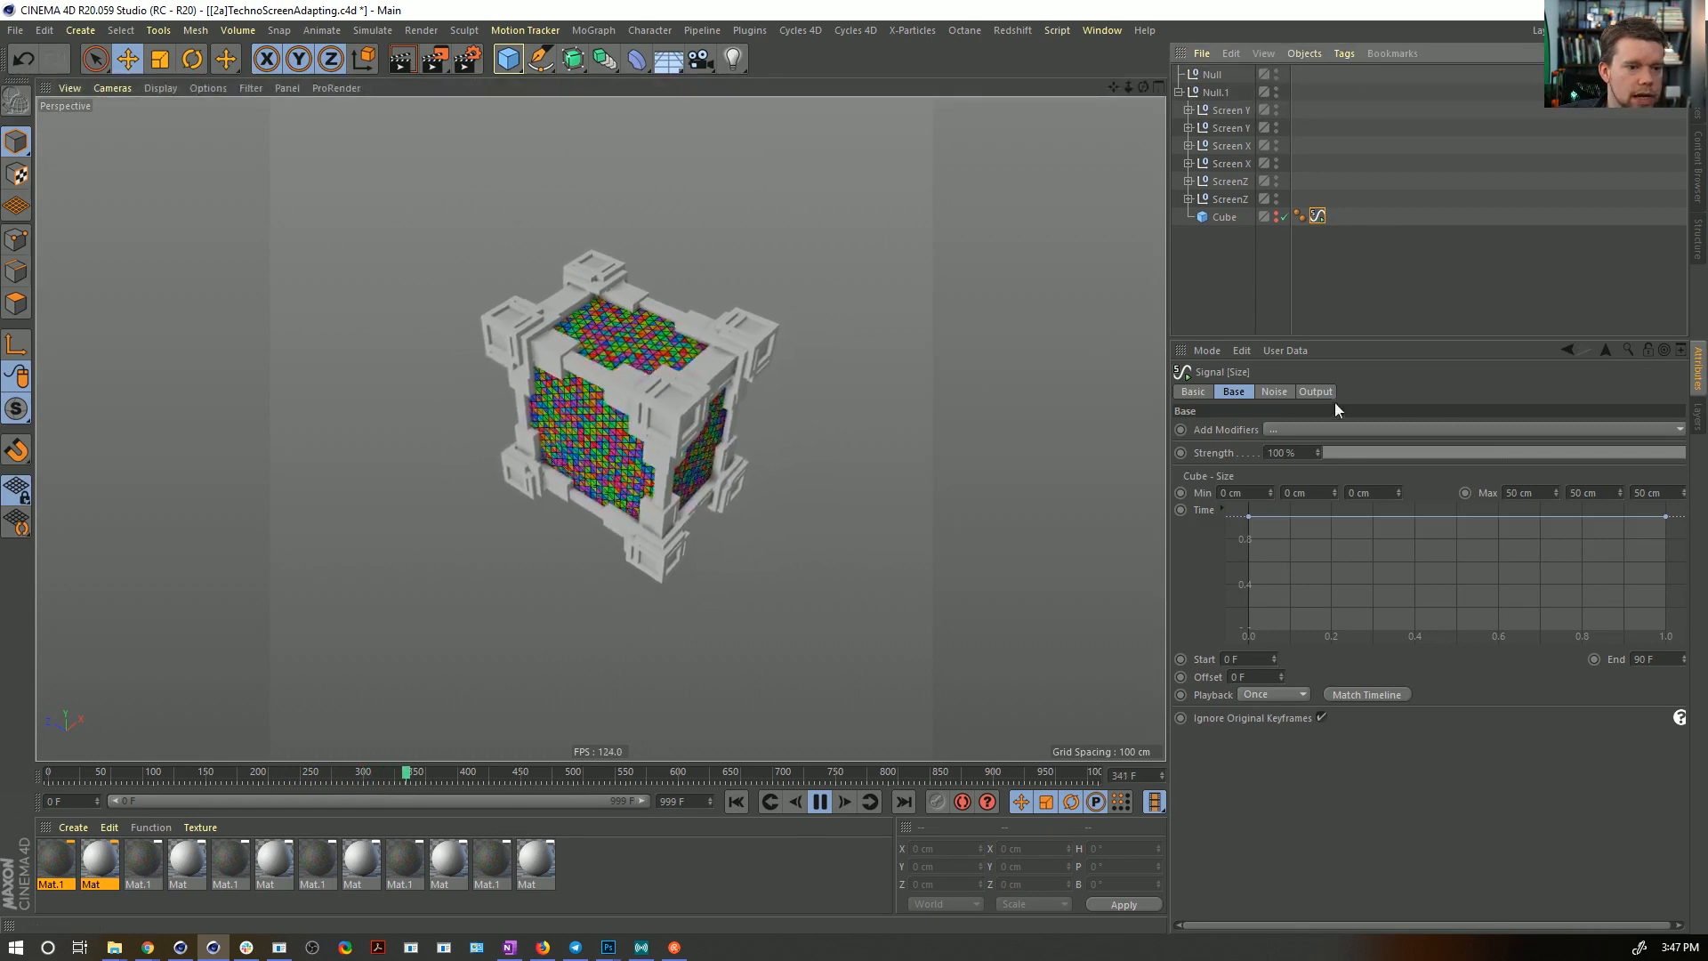
{"action": "left_click_drag", "start_coordinate": [1606, 495], "coordinate": [1481, 473]}
{"action": "type", "text": "75"}
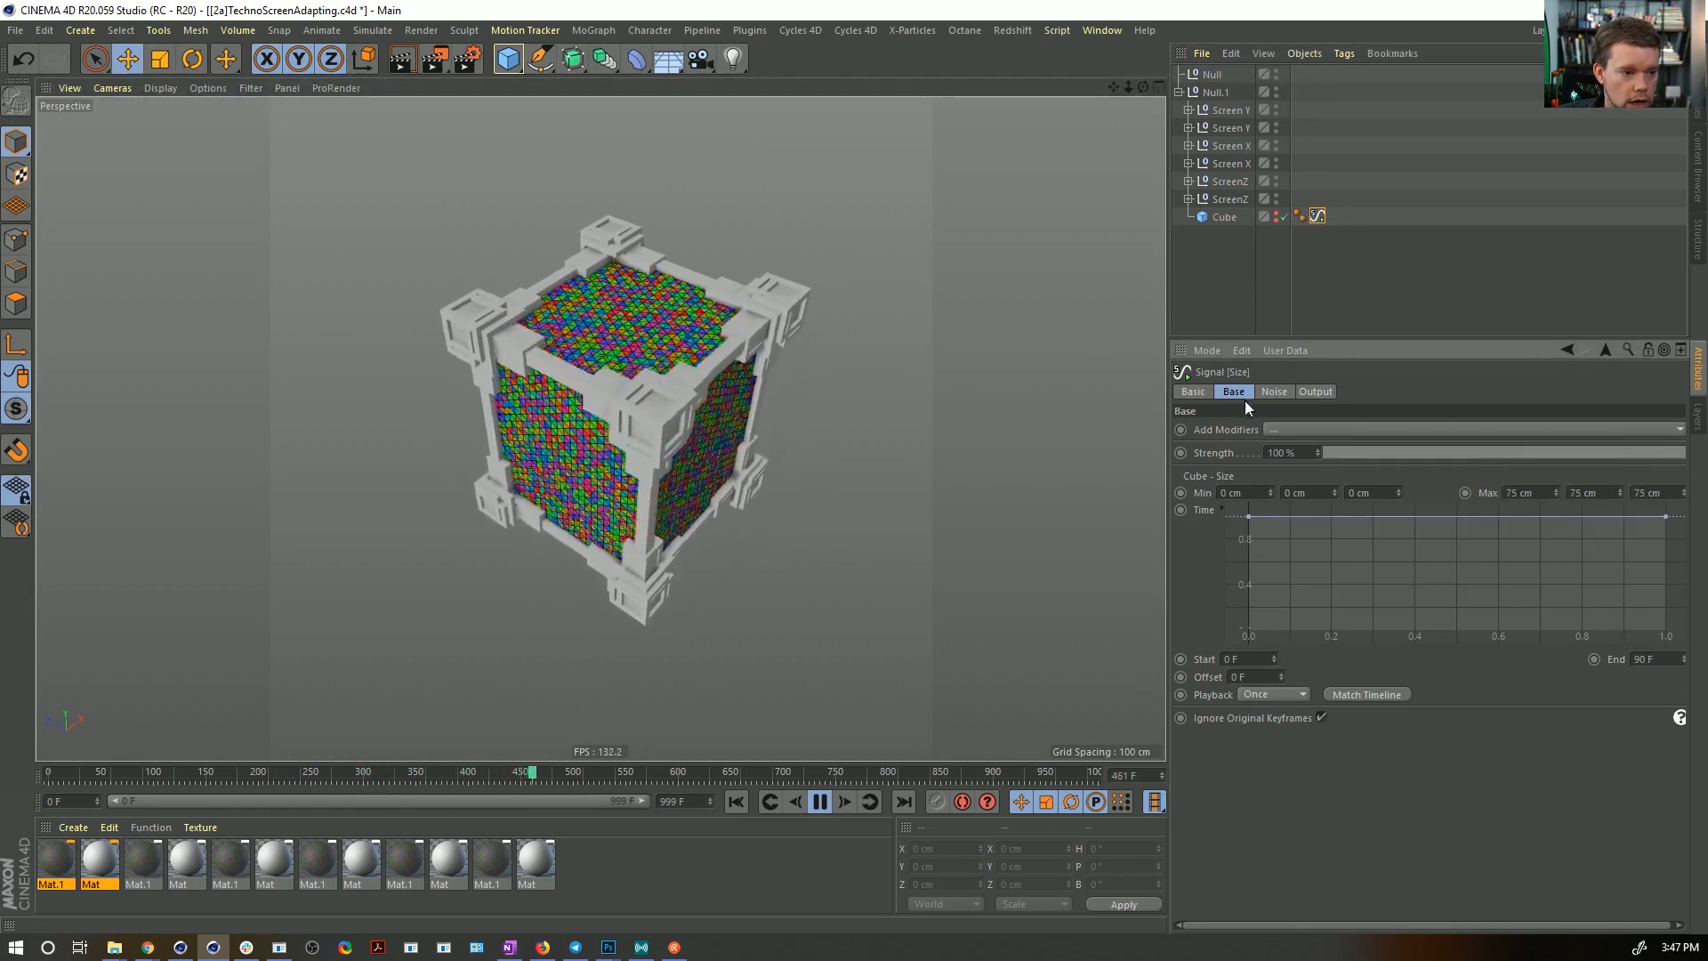
- Set the Signal tag's noise Variation to 200 cm on X, Y and Z
{"action": "left_click", "coordinate": [1273, 392]}
{"action": "left_click_drag", "start_coordinate": [1264, 471], "coordinate": [1255, 507]}
{"action": "type", "text": "2"}
{"action": "type", "text": "22"}
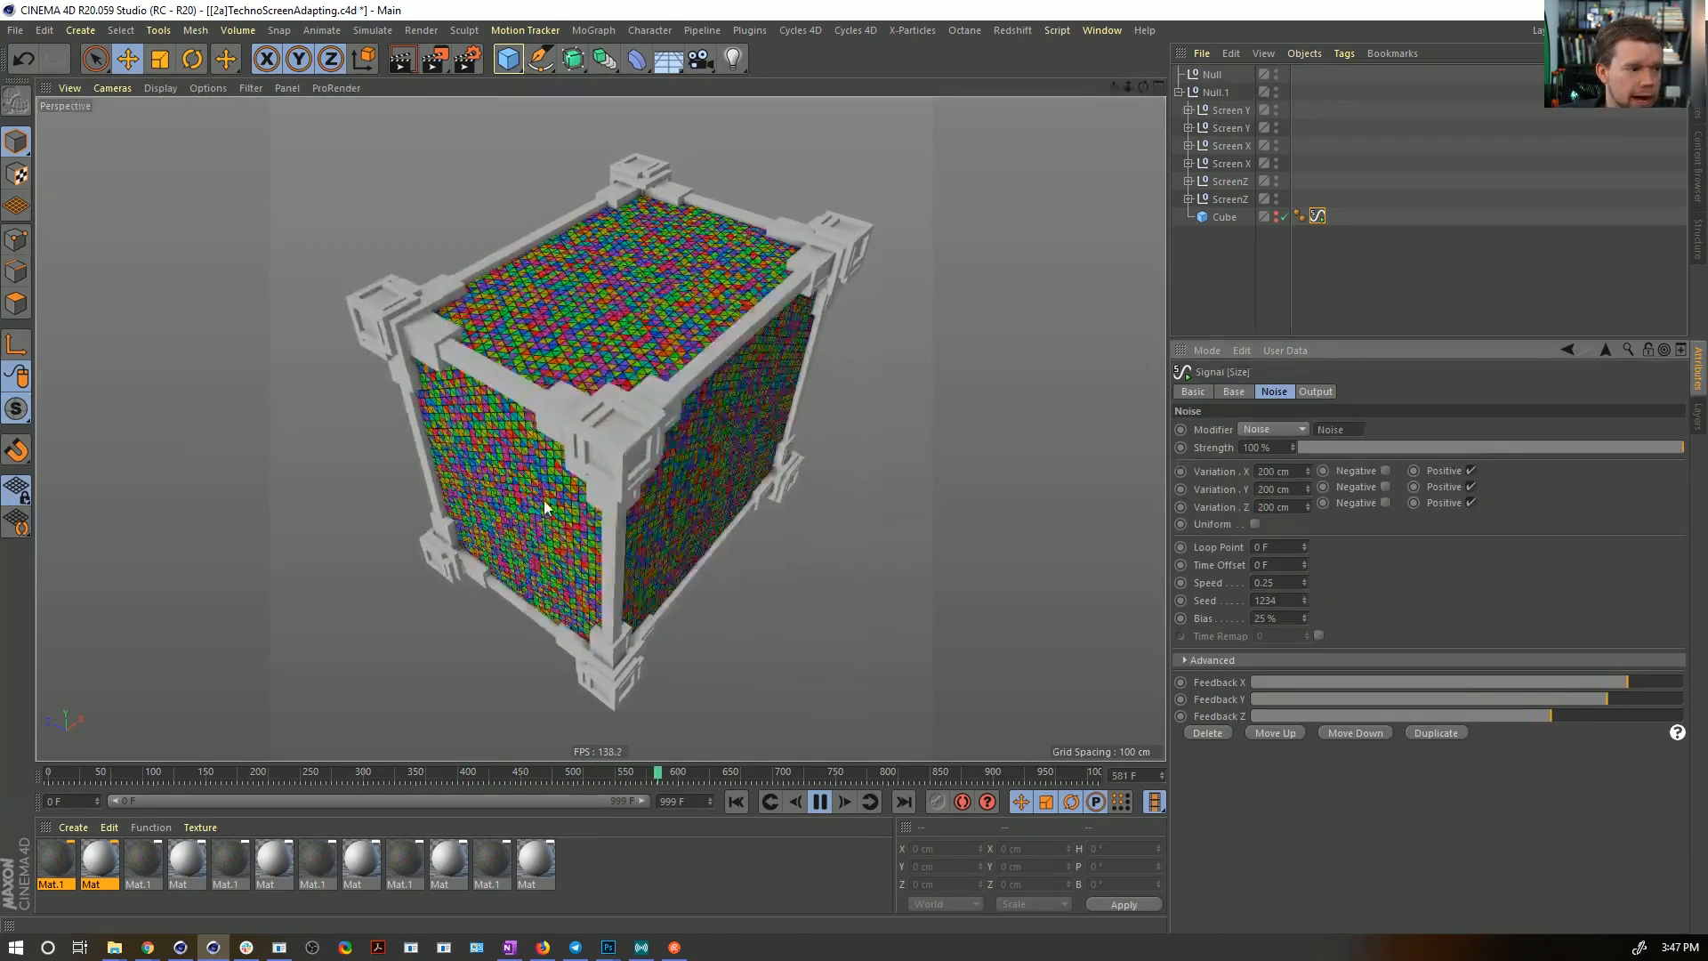
- Examine the playing box and the Cube's object size properties, and reopen its Signal noise settings
{"action": "mouse_move", "coordinate": [627, 407]}
{"action": "left_mouse_down", "text": "alt"}
{"action": "mouse_move", "coordinate": [662, 328]}
{"action": "mouse_move", "coordinate": [648, 355]}
{"action": "left_mouse_up", "text": "alt"}
{"action": "left_click", "coordinate": [1222, 217]}
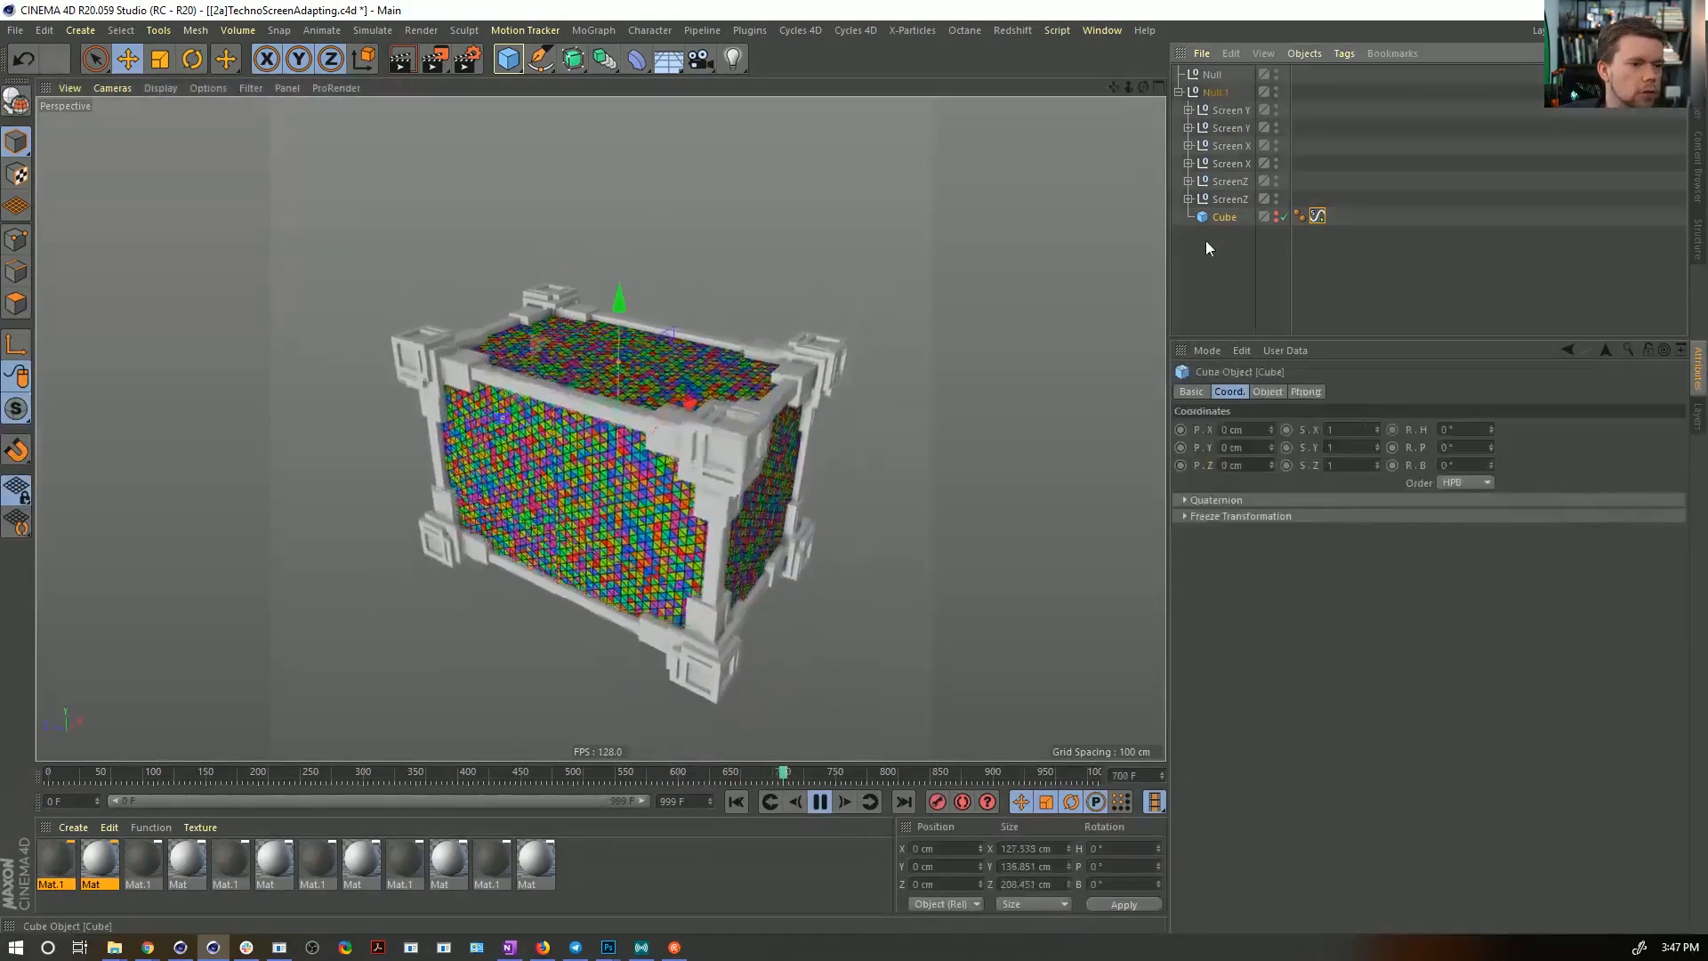
{"action": "left_click", "coordinate": [1266, 392]}
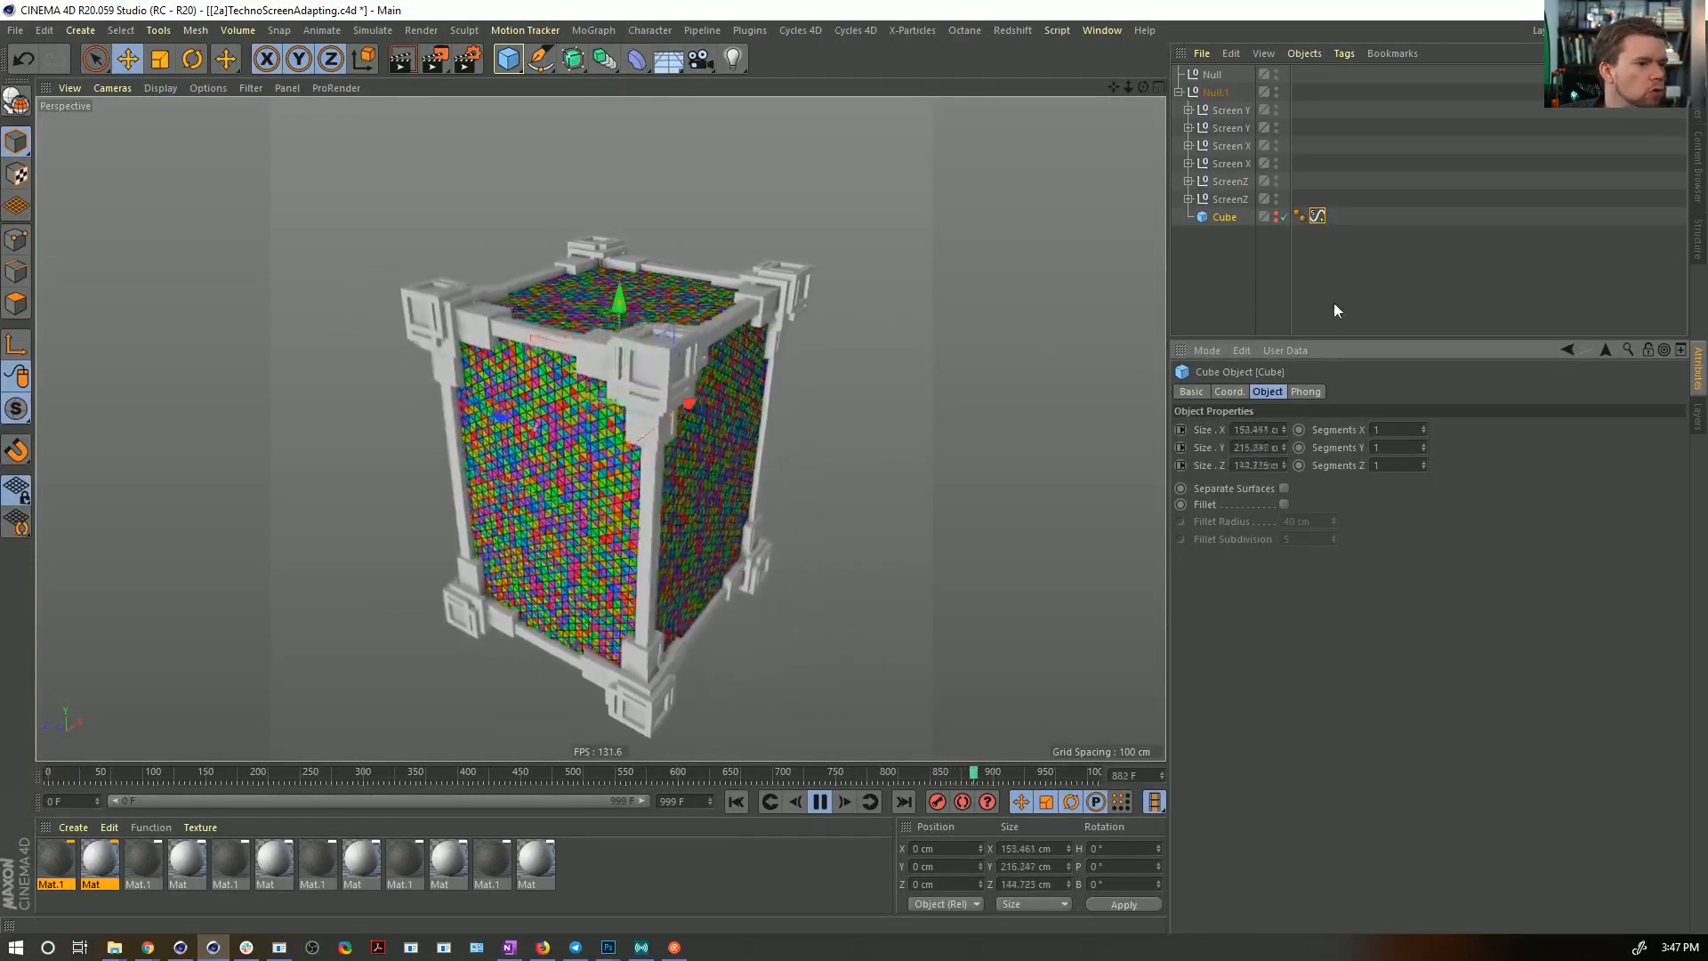
{"action": "left_click", "coordinate": [1318, 216]}
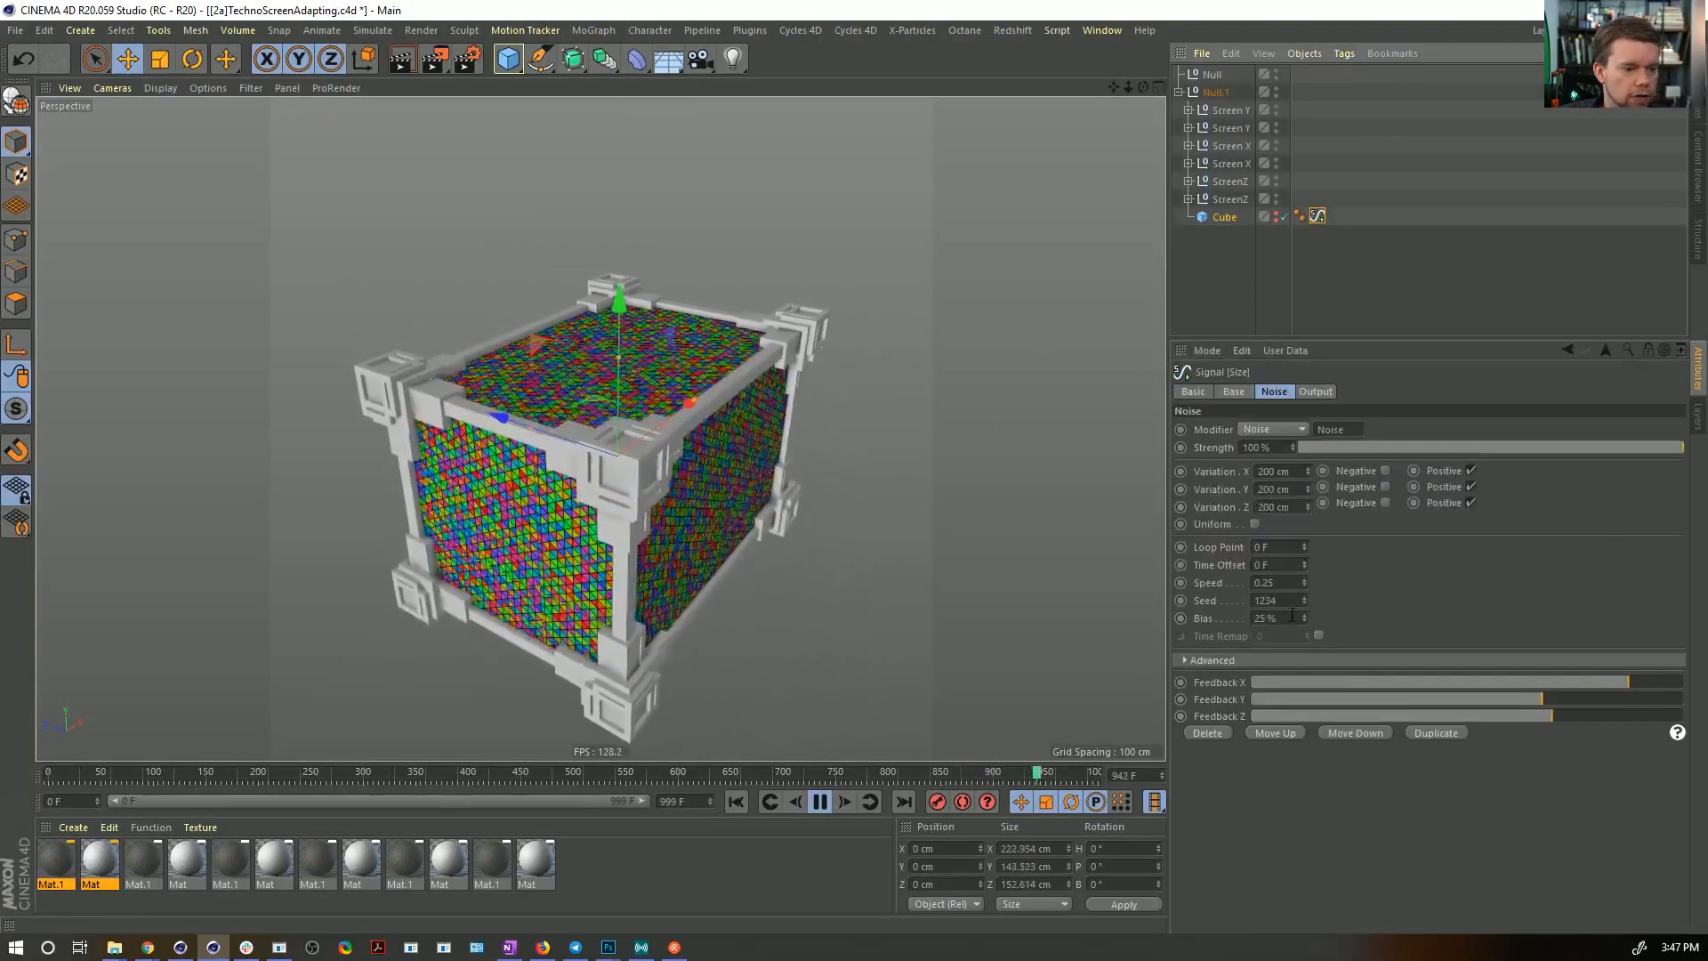
- Set the Cube's Signal tag noise Bias to 55 %
{"action": "type", "text": "55"}
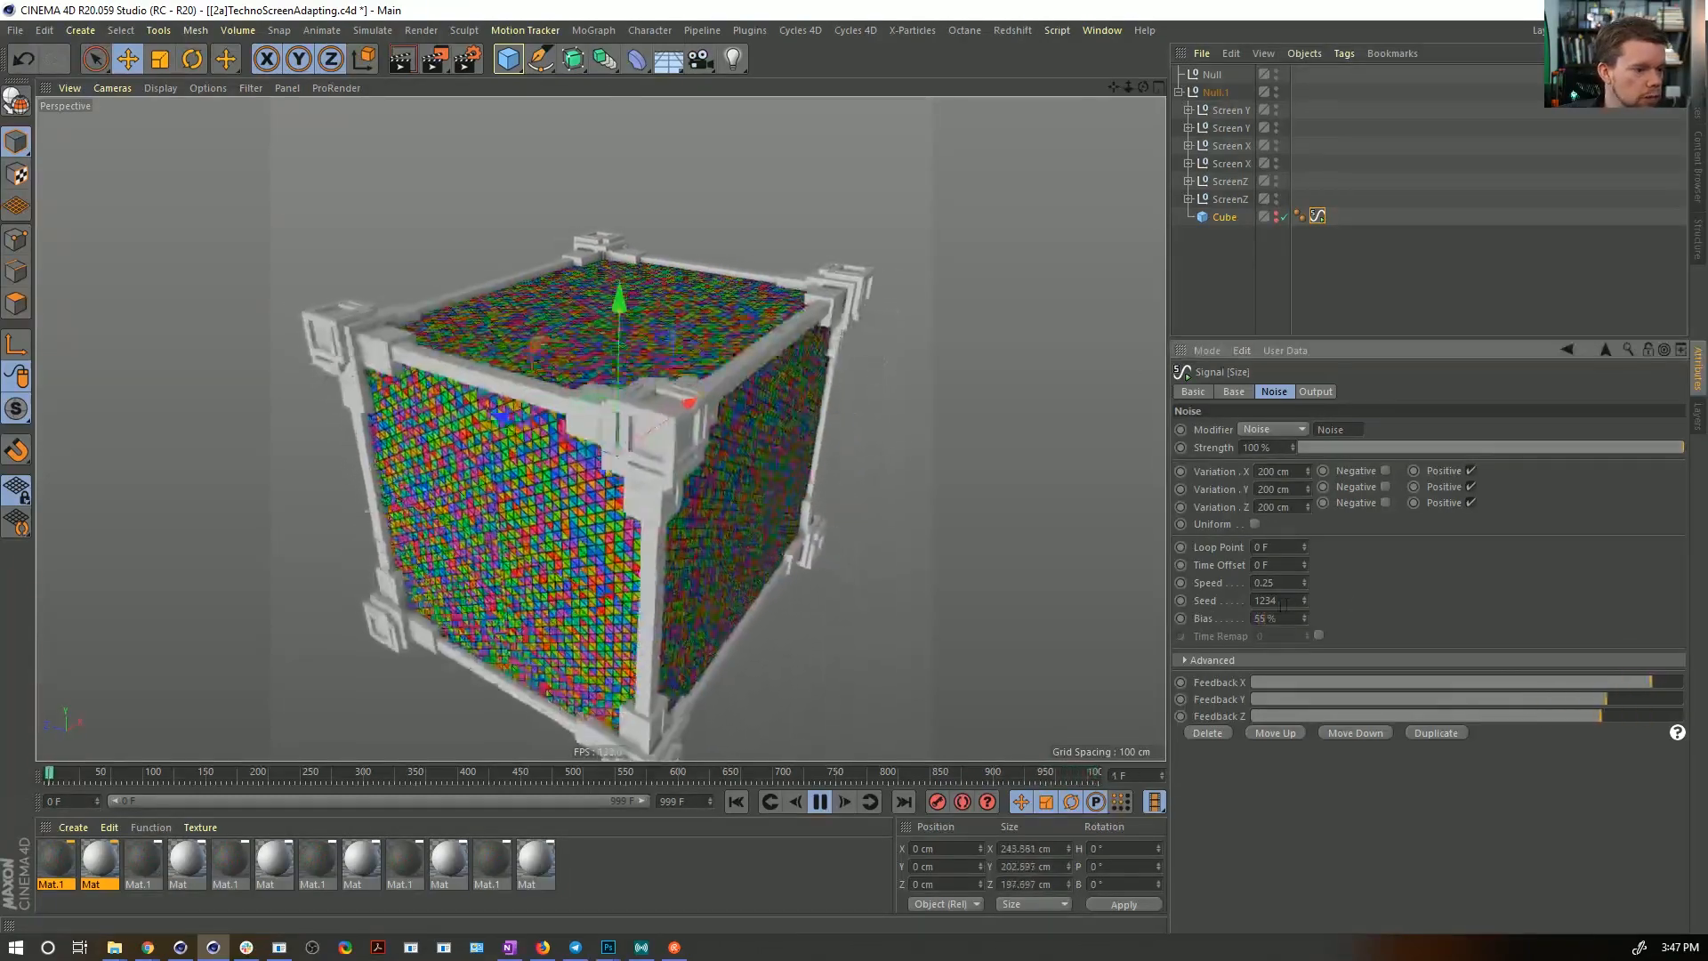
{"action": "key", "text": "Return"}
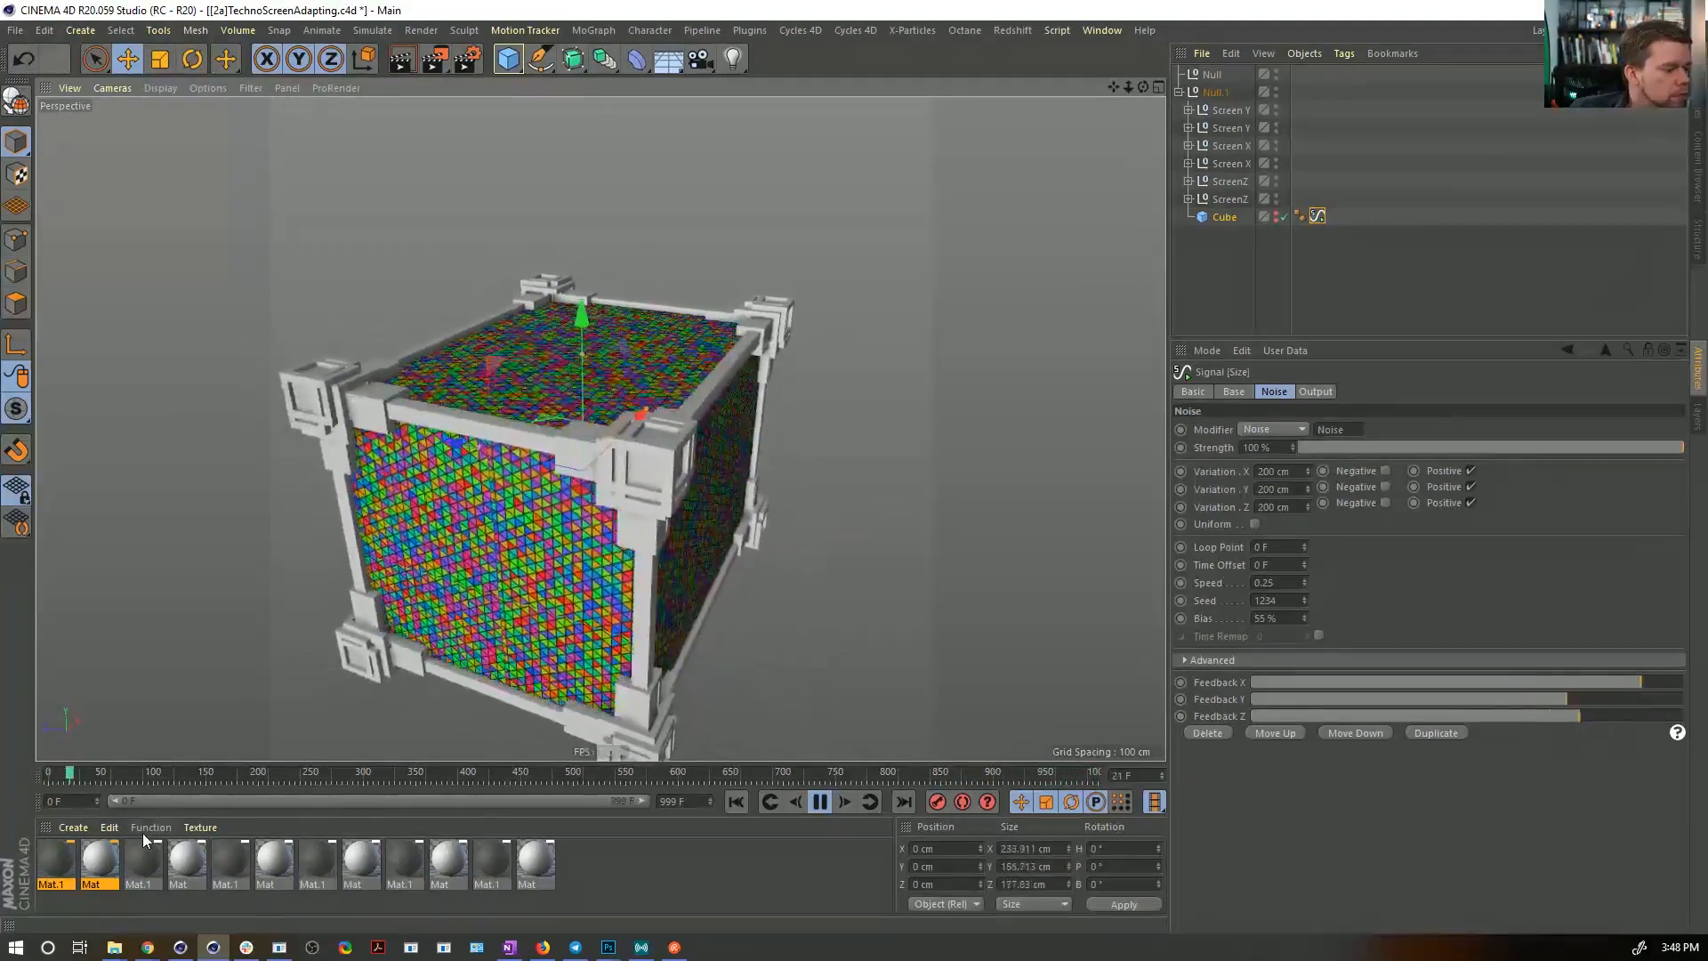
{"action": "left_click", "coordinate": [147, 828]}
{"action": "left_click", "coordinate": [206, 782]}
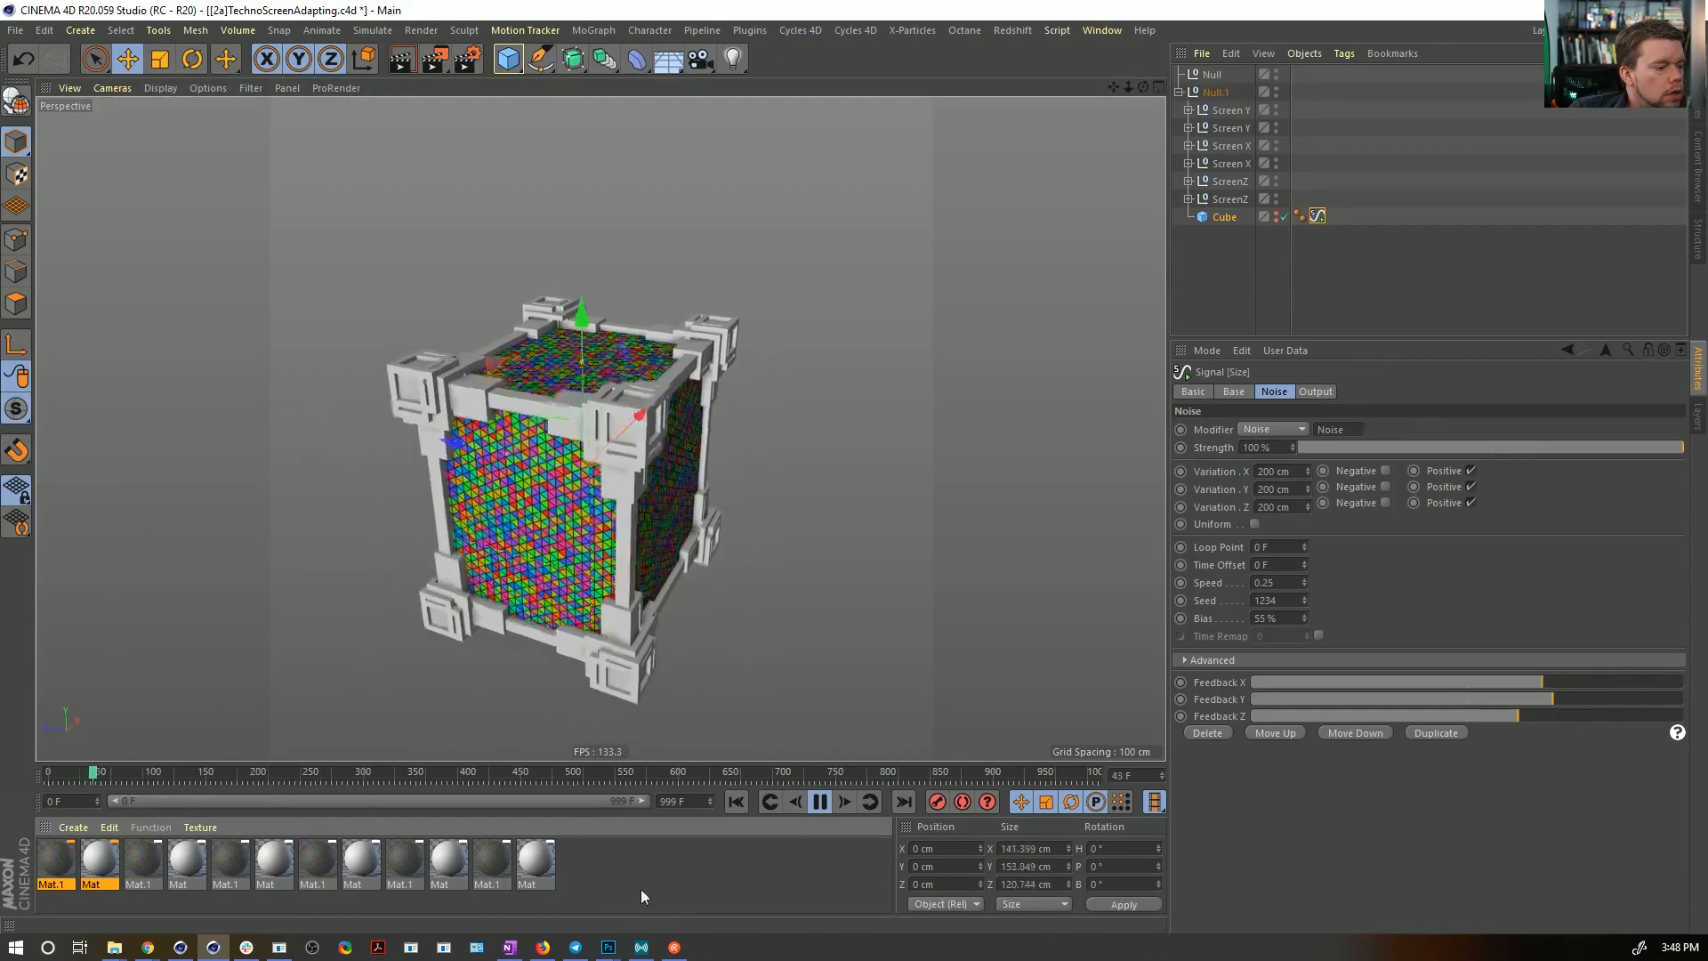
- Examine the box's size animation and the Cube's object properties, and render the current view
{"action": "left_click", "coordinate": [820, 801]}
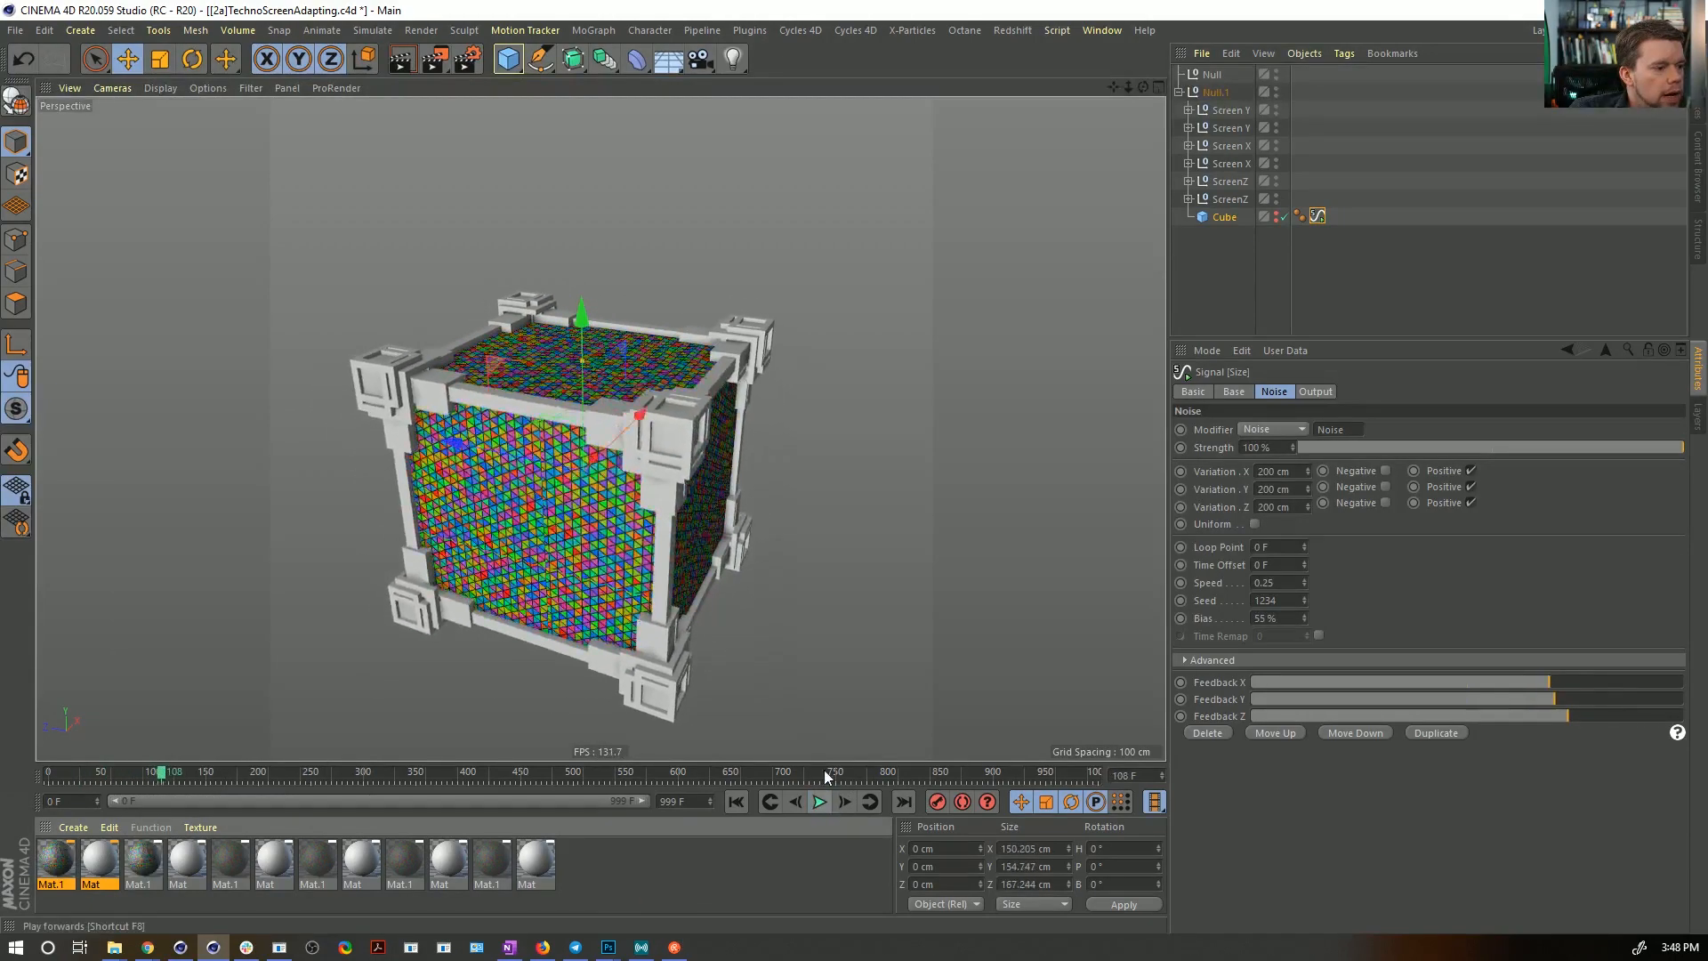
{"action": "left_click_drag", "start_coordinate": [696, 543], "coordinate": [663, 431], "text": "alt"}
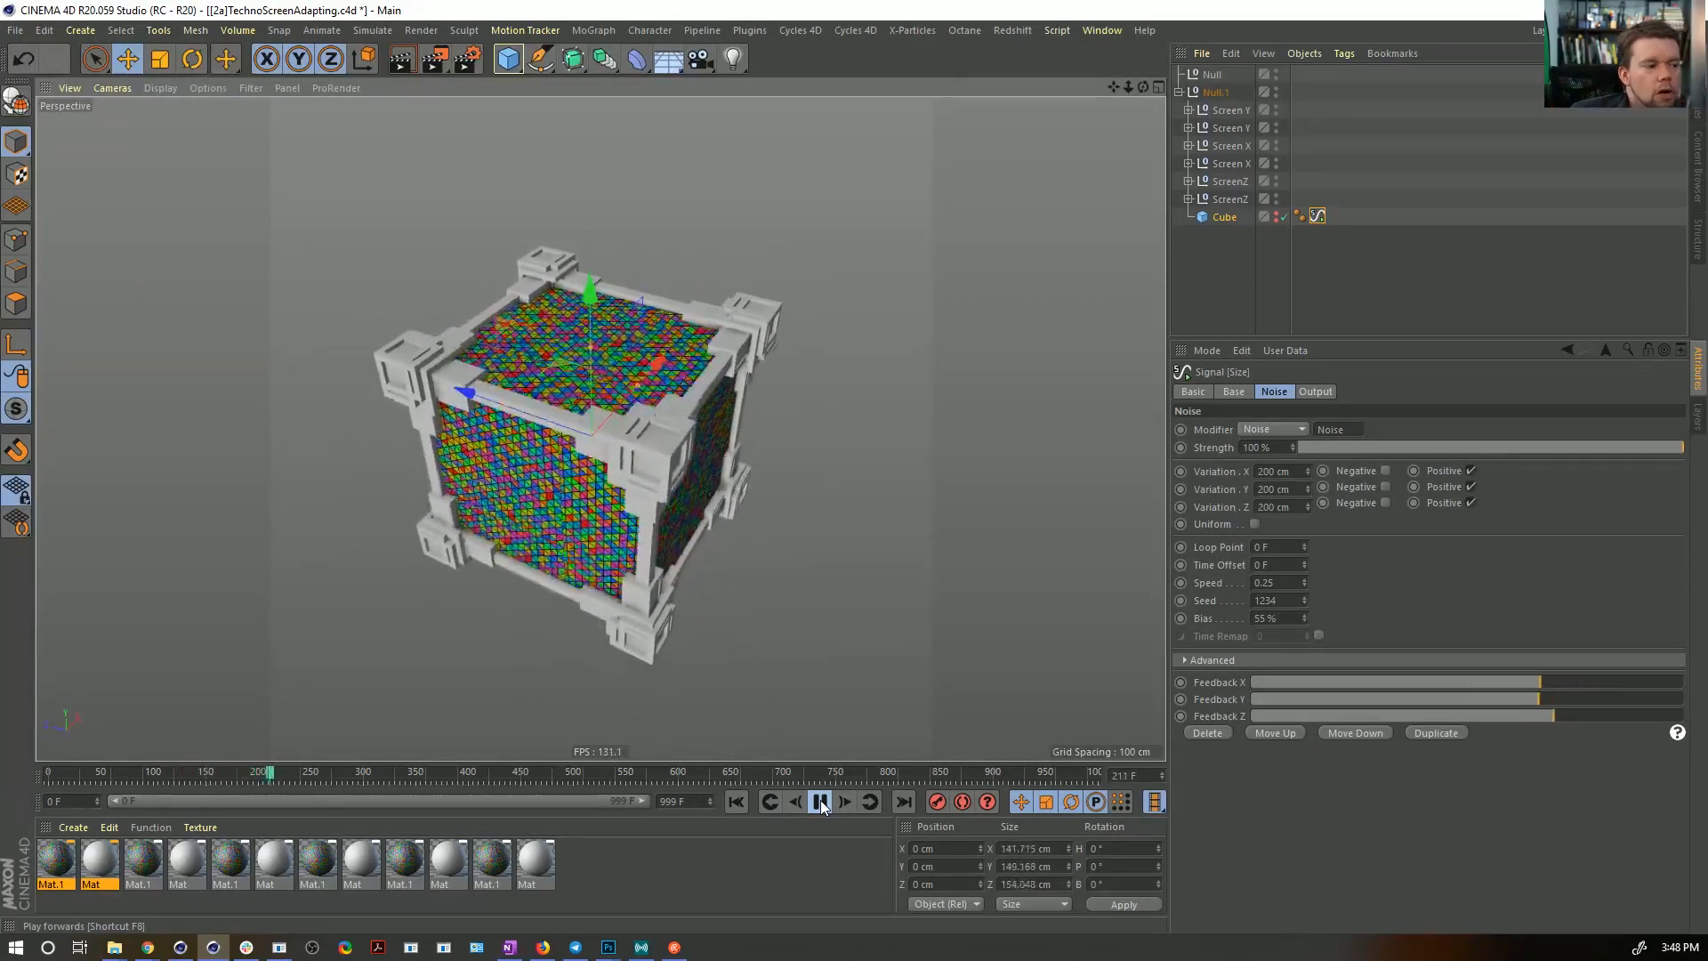
{"action": "left_click", "coordinate": [1206, 218]}
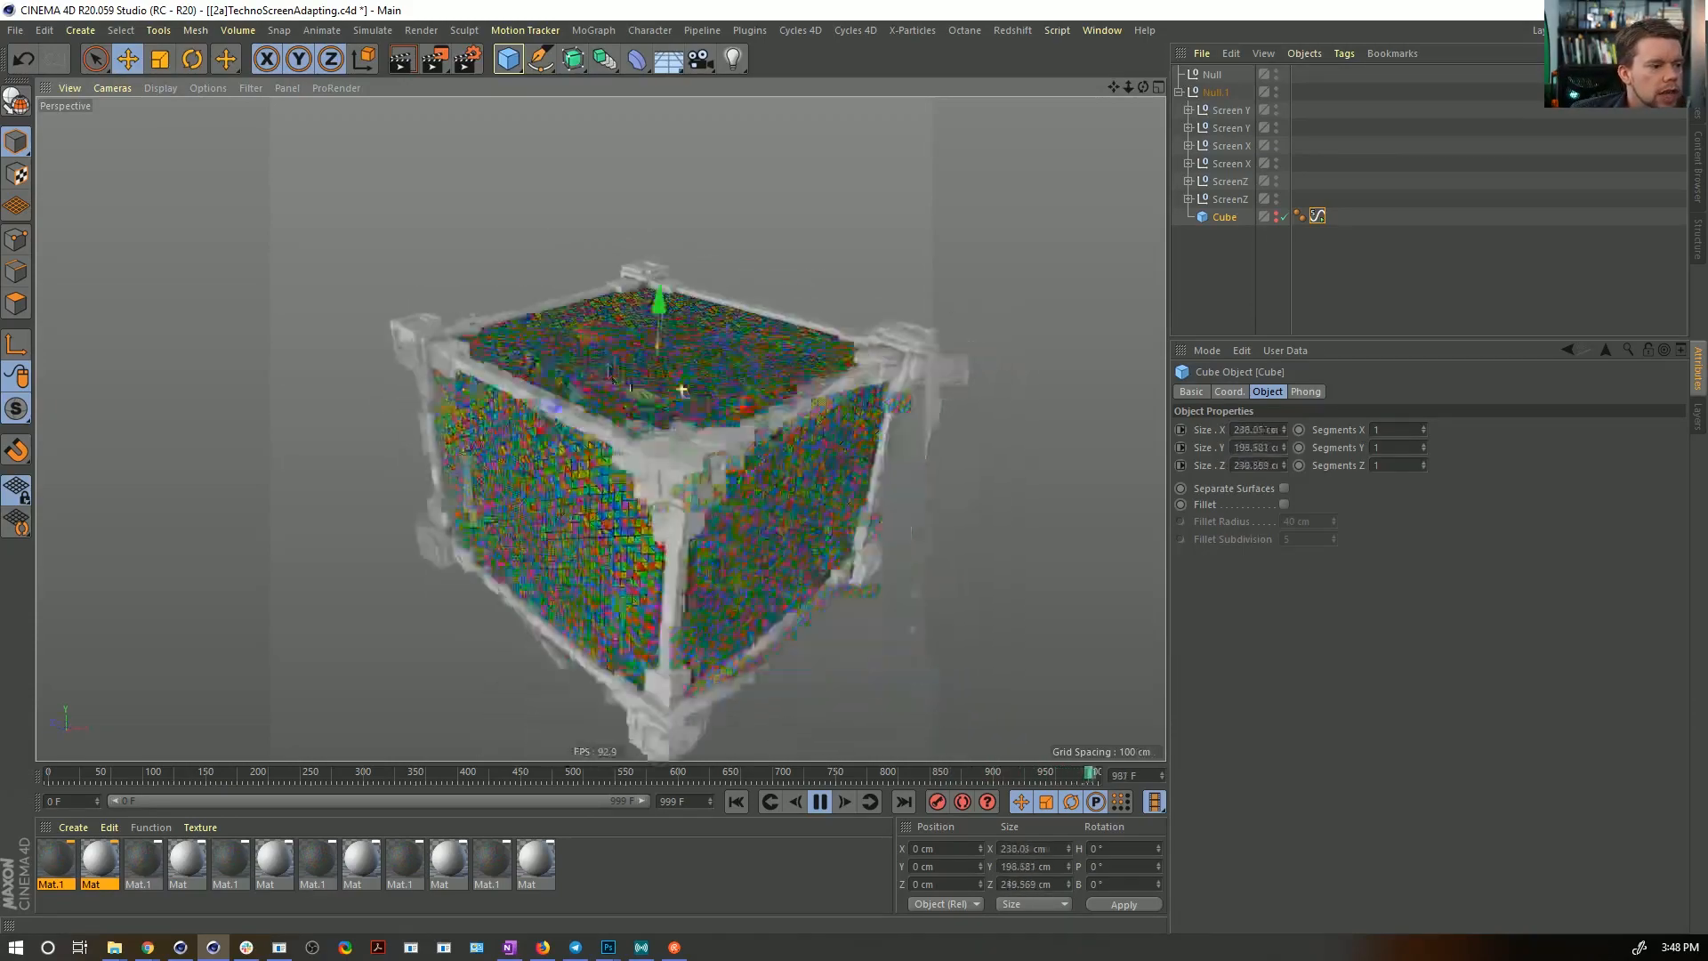
{"action": "key", "text": "ctrl+r"}
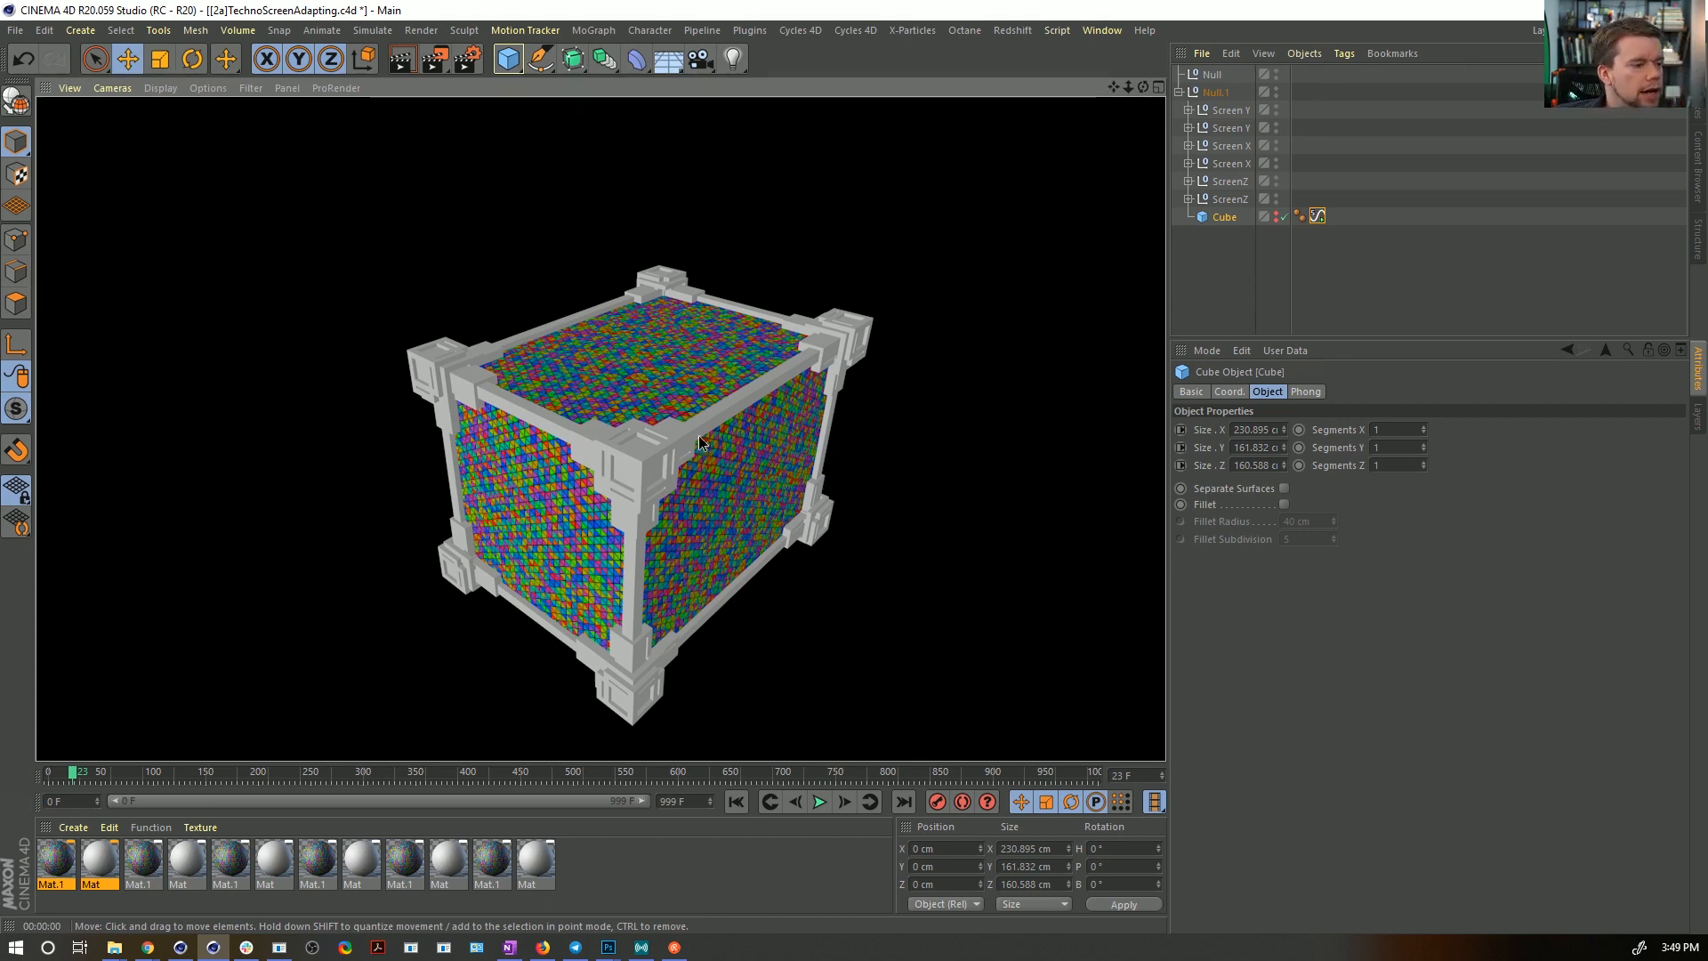
{"action": "left_click_drag", "start_coordinate": [700, 442], "coordinate": [724, 419], "text": "alt"}
- Duplicate the Null.1 box group, move the copy up about 195 cm on Y, and play the animation
{"action": "left_click", "coordinate": [1209, 92]}
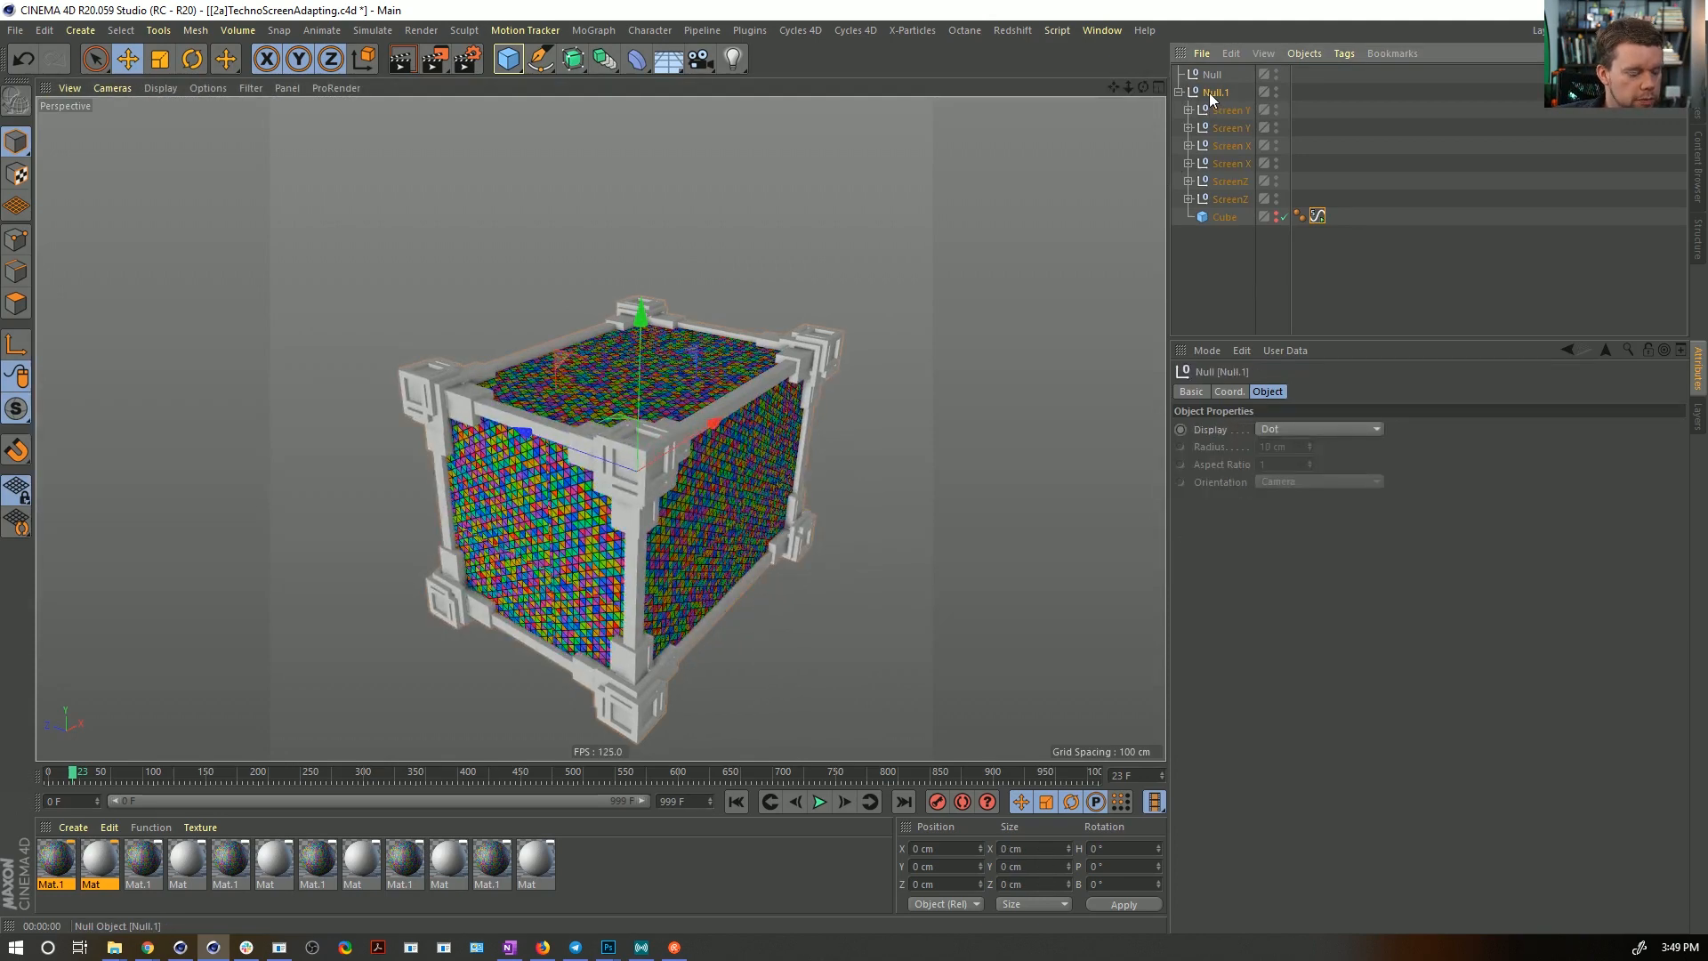
{"action": "key", "text": "ctrl+c"}
{"action": "key", "text": "ctrl+v"}
{"action": "key", "text": "e"}
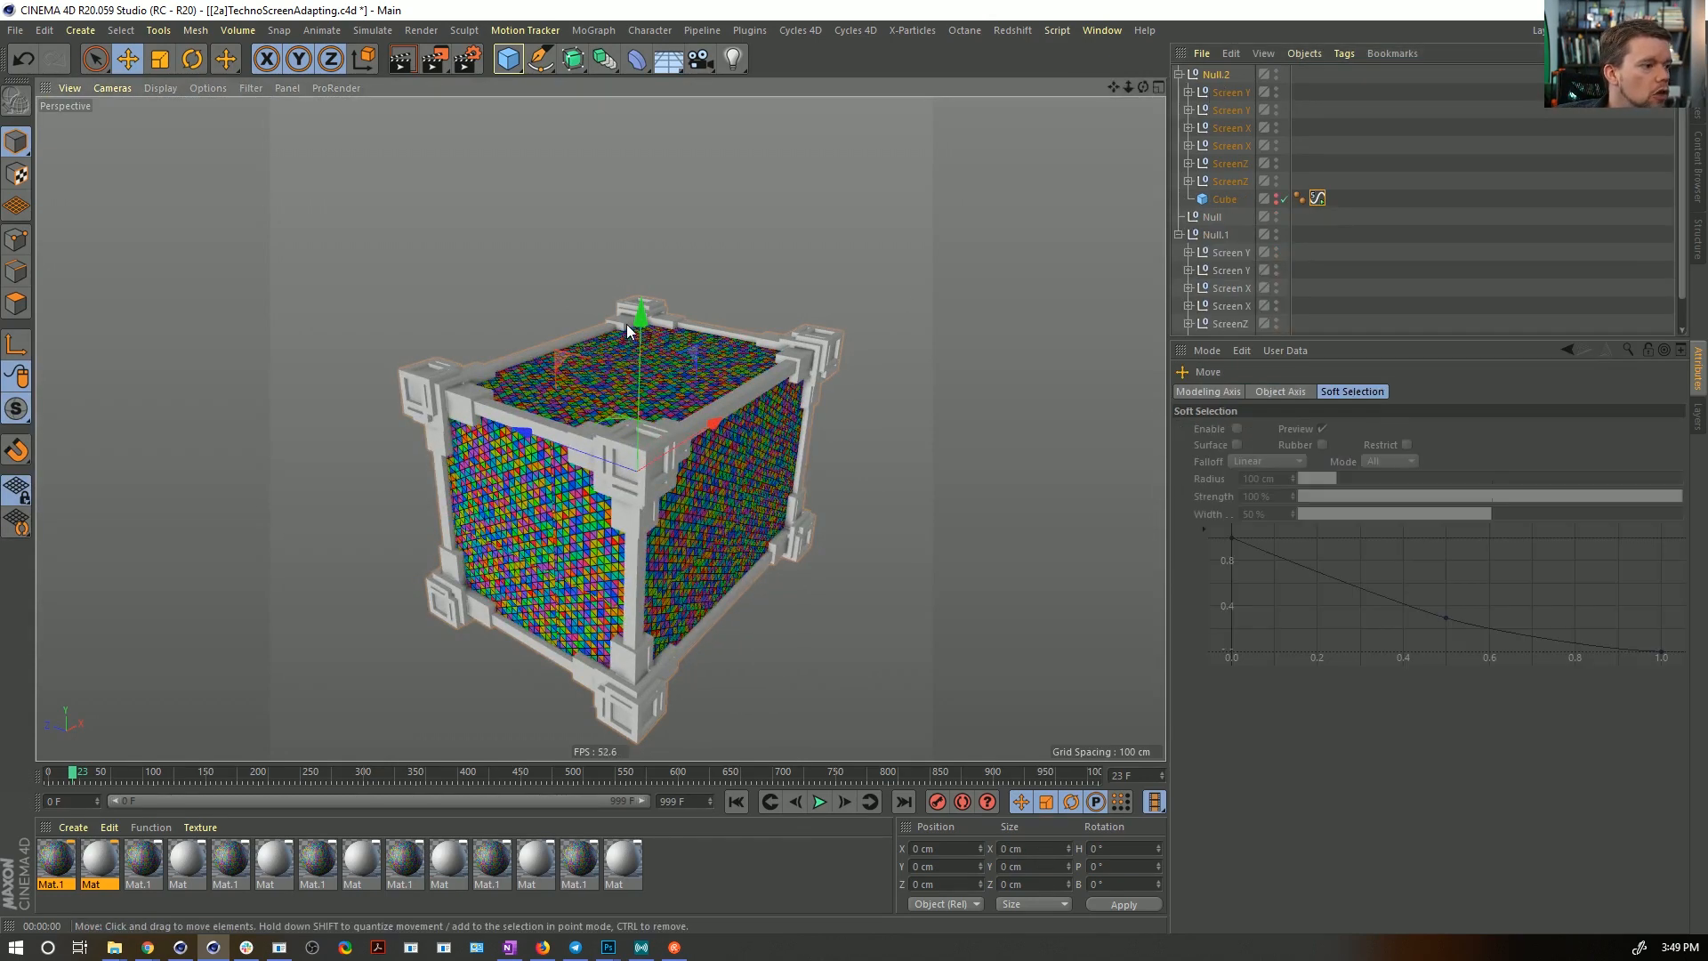
{"action": "left_click_drag", "start_coordinate": [638, 324], "coordinate": [644, 90]}
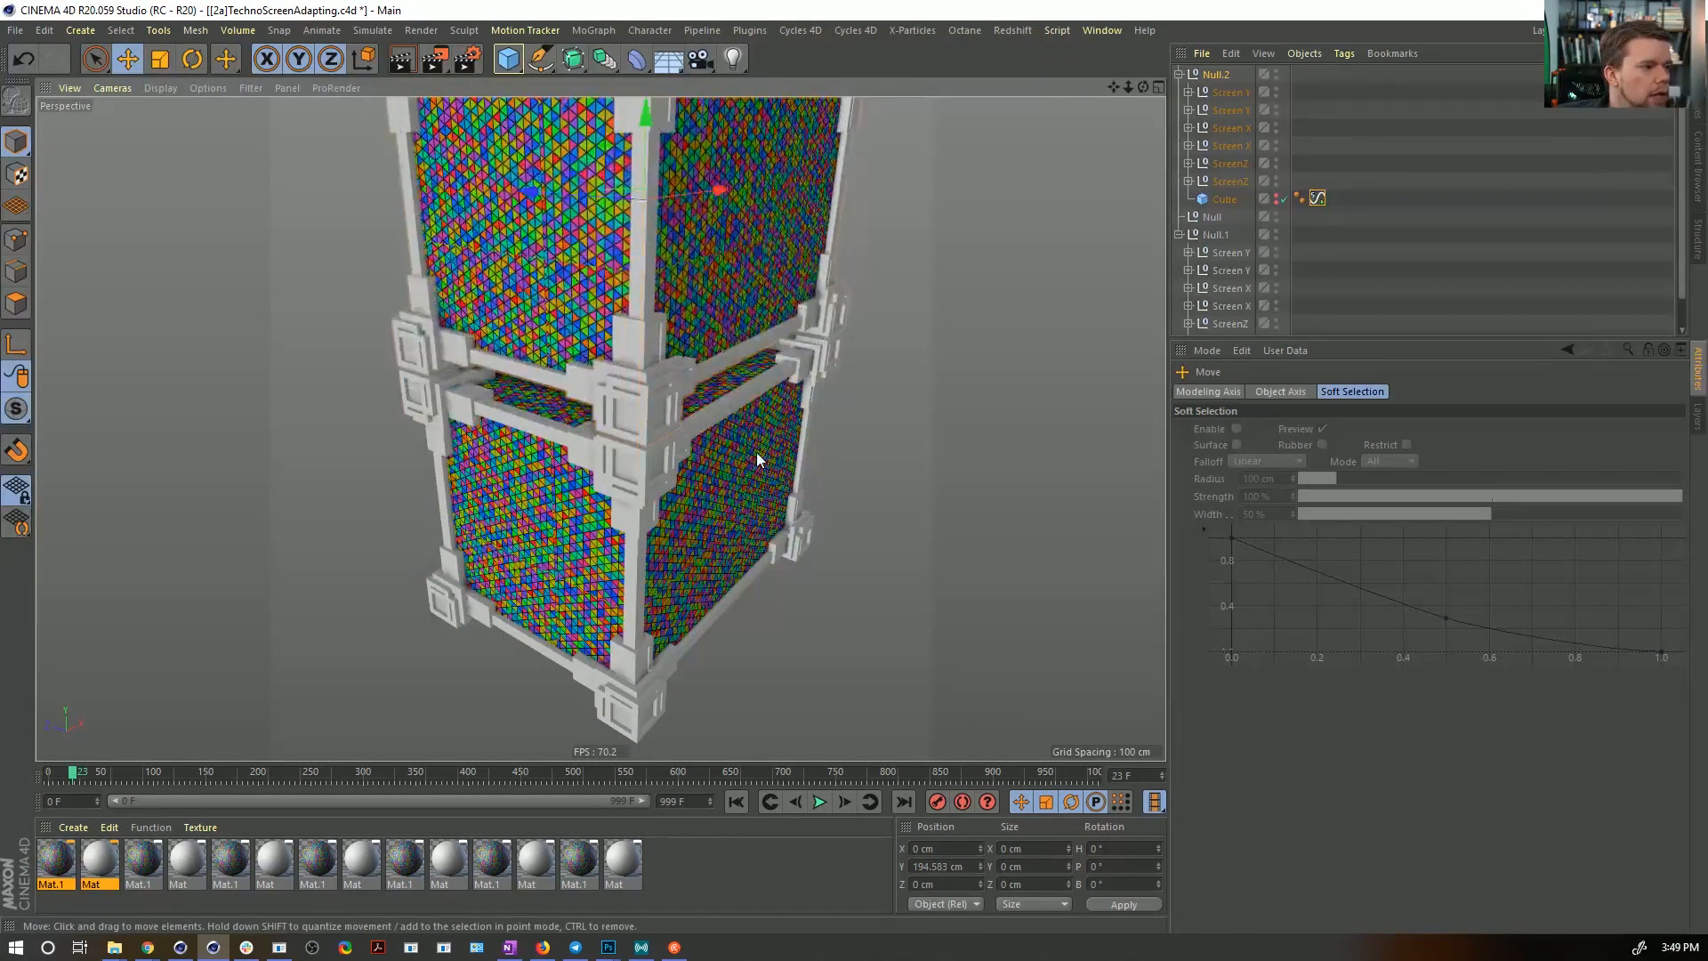
{"action": "scroll", "coordinate": [756, 452], "scroll_direction": "down", "scroll_amount": 5}
{"action": "left_click", "coordinate": [817, 801]}
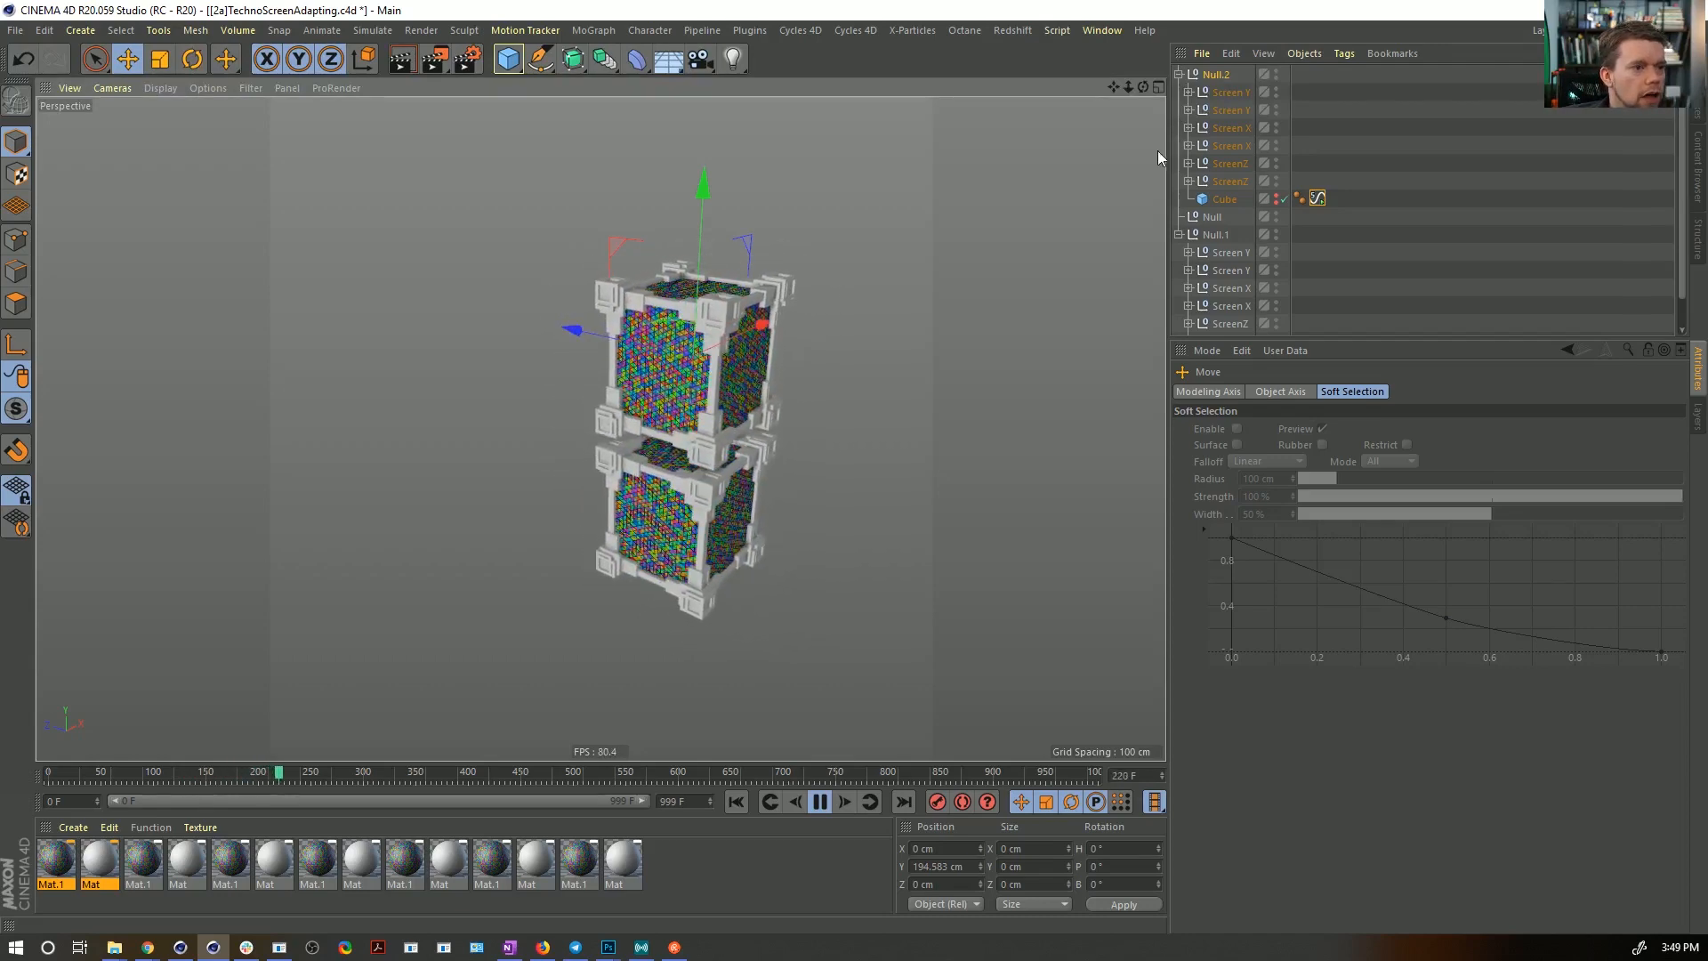
- Duplicate both stacked box groups together, offset the copies along negative Z to about -281 cm, and rewind the animation
{"action": "left_click", "coordinate": [1178, 74]}
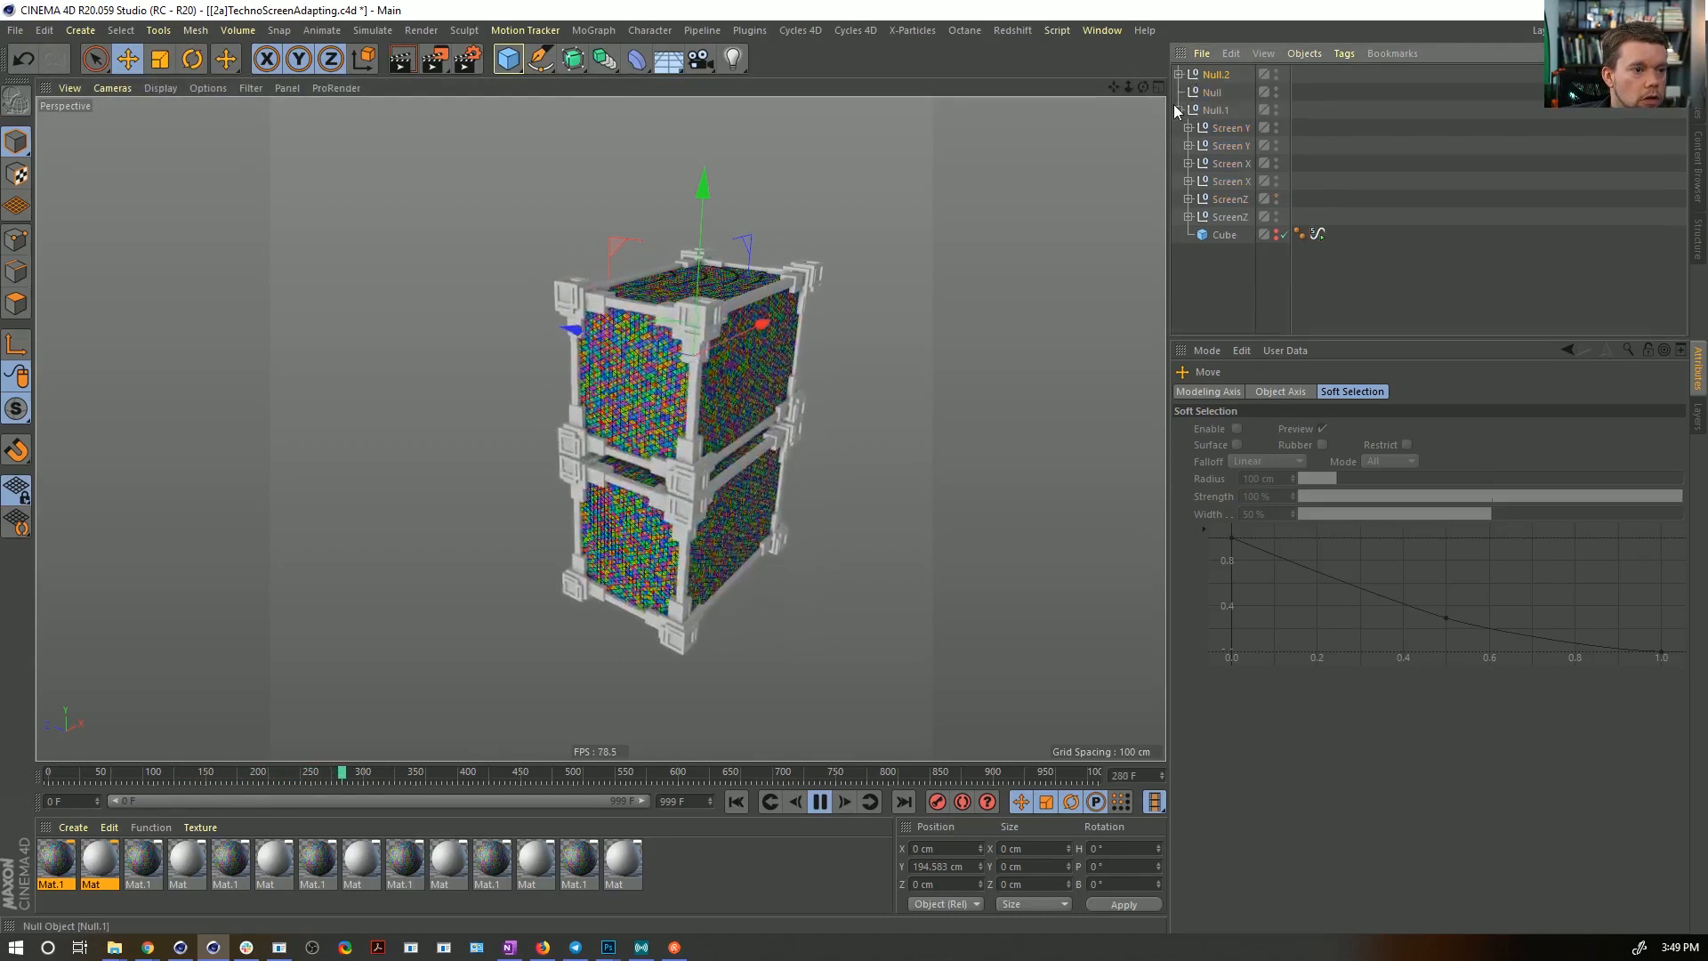
{"action": "left_click", "coordinate": [1178, 110]}
{"action": "left_click", "coordinate": [1213, 110], "text": "ctrl"}
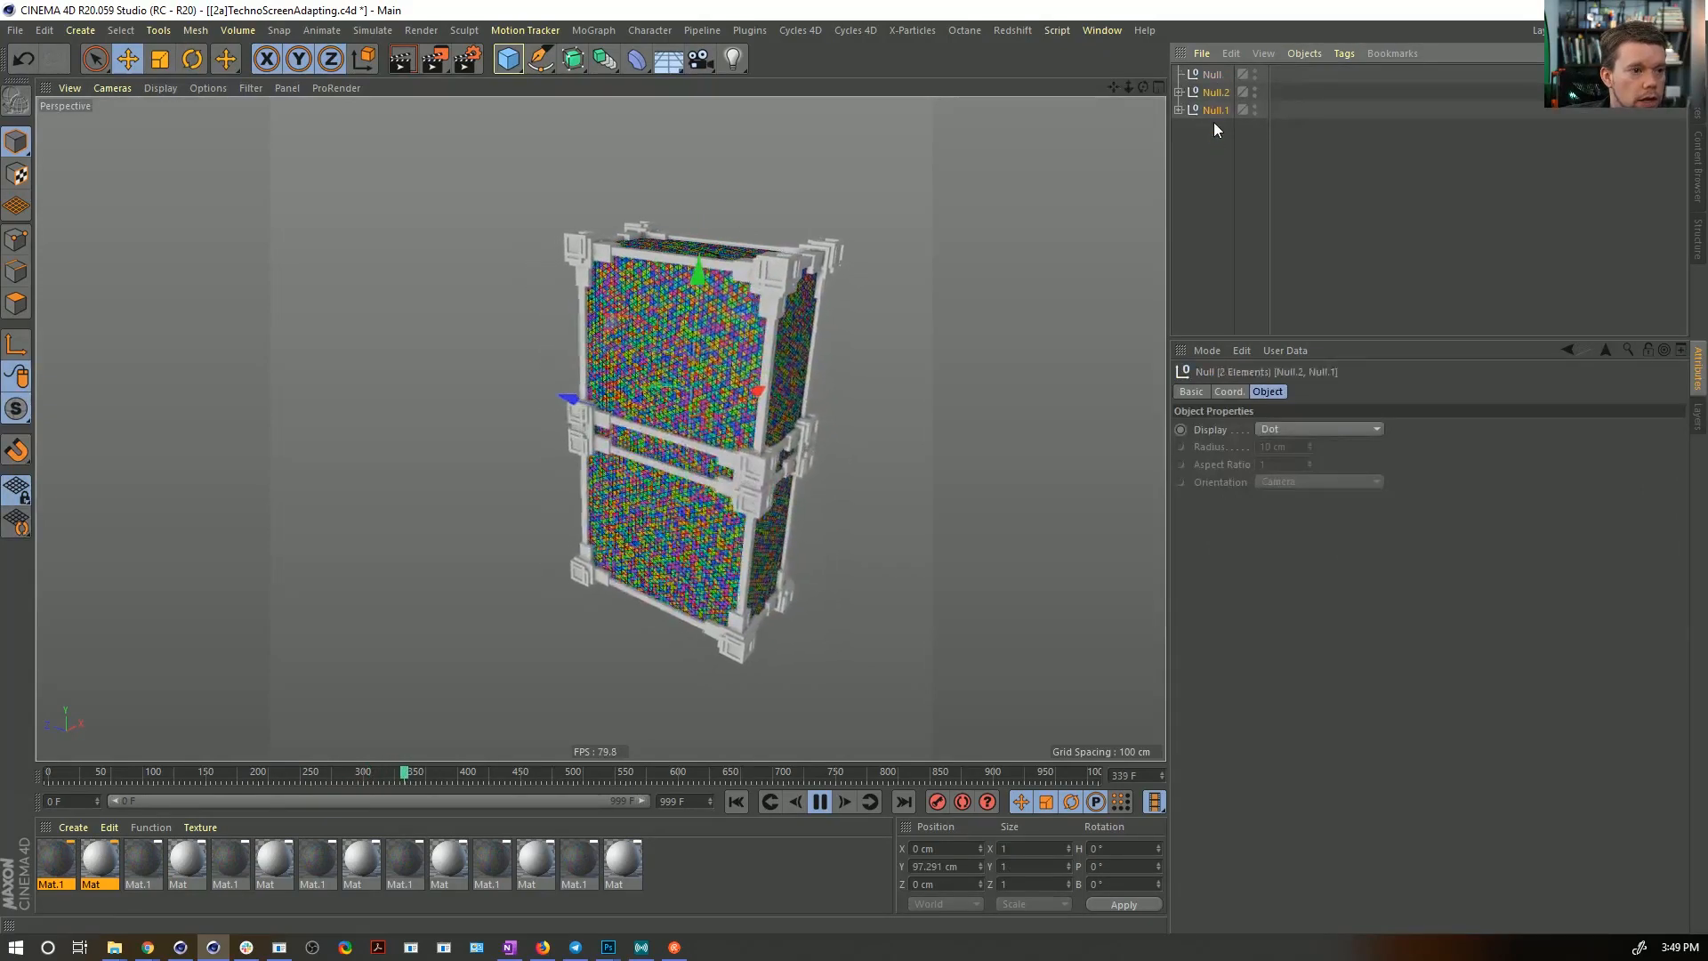
{"action": "key", "text": "ctrl+c"}
{"action": "key", "text": "ctrl+v"}
{"action": "left_click_drag", "start_coordinate": [574, 405], "coordinate": [787, 465]}
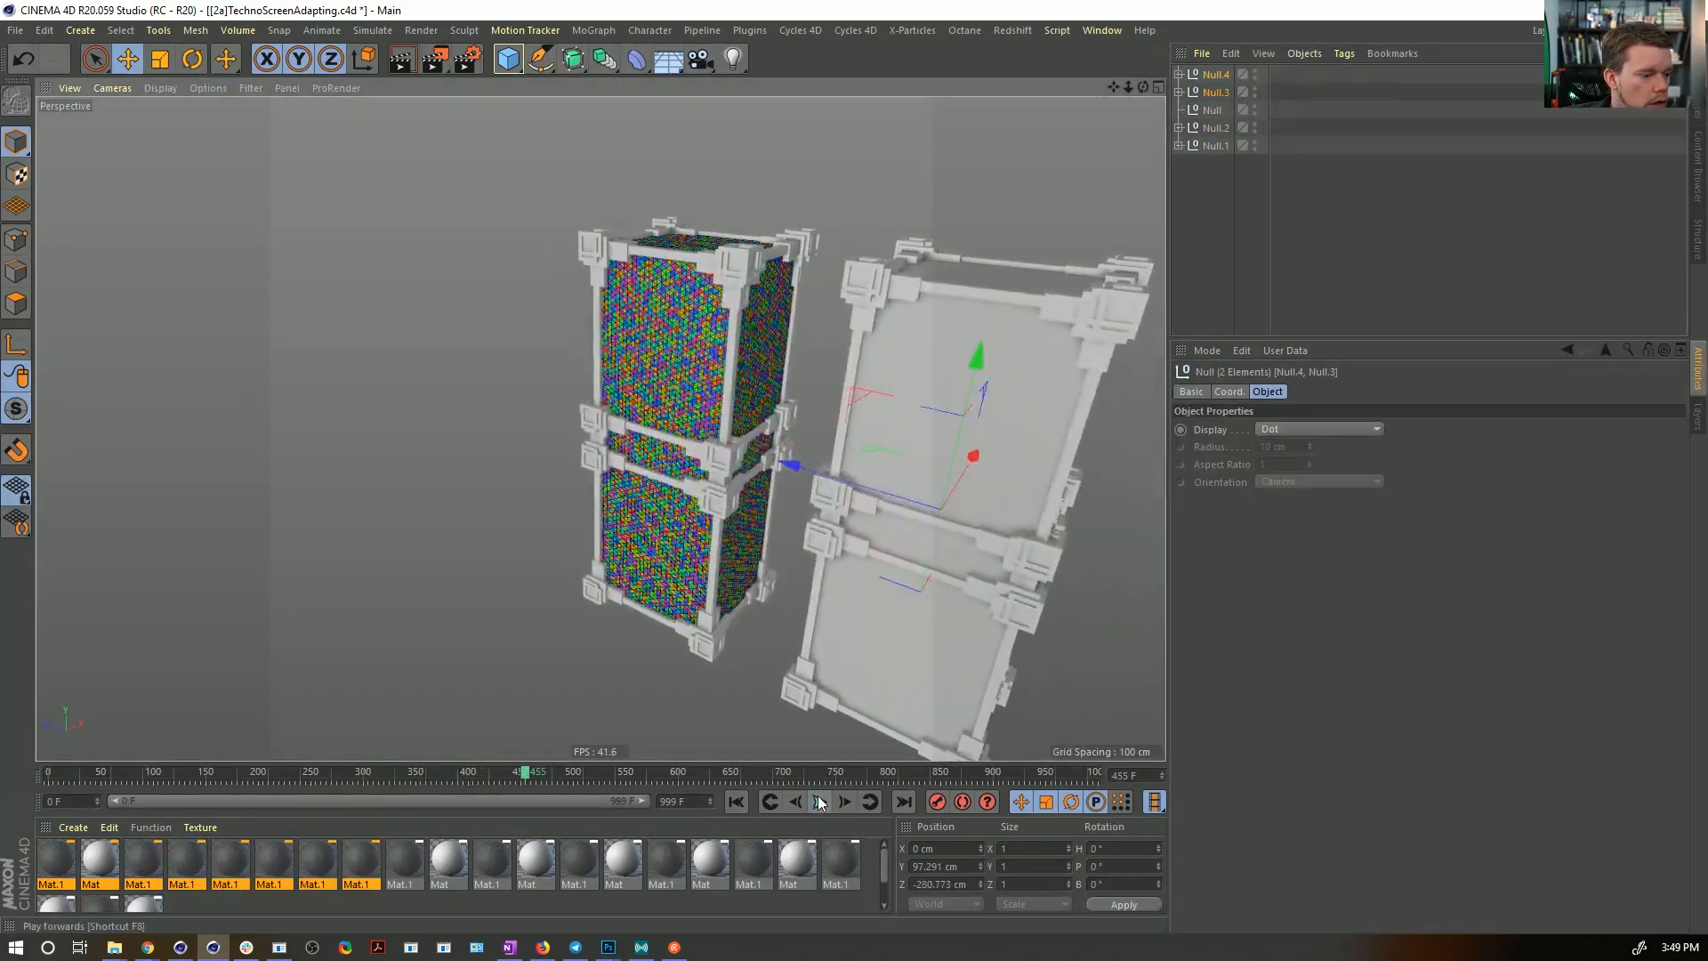
{"action": "left_click", "coordinate": [820, 803]}
{"action": "left_click", "coordinate": [736, 802]}
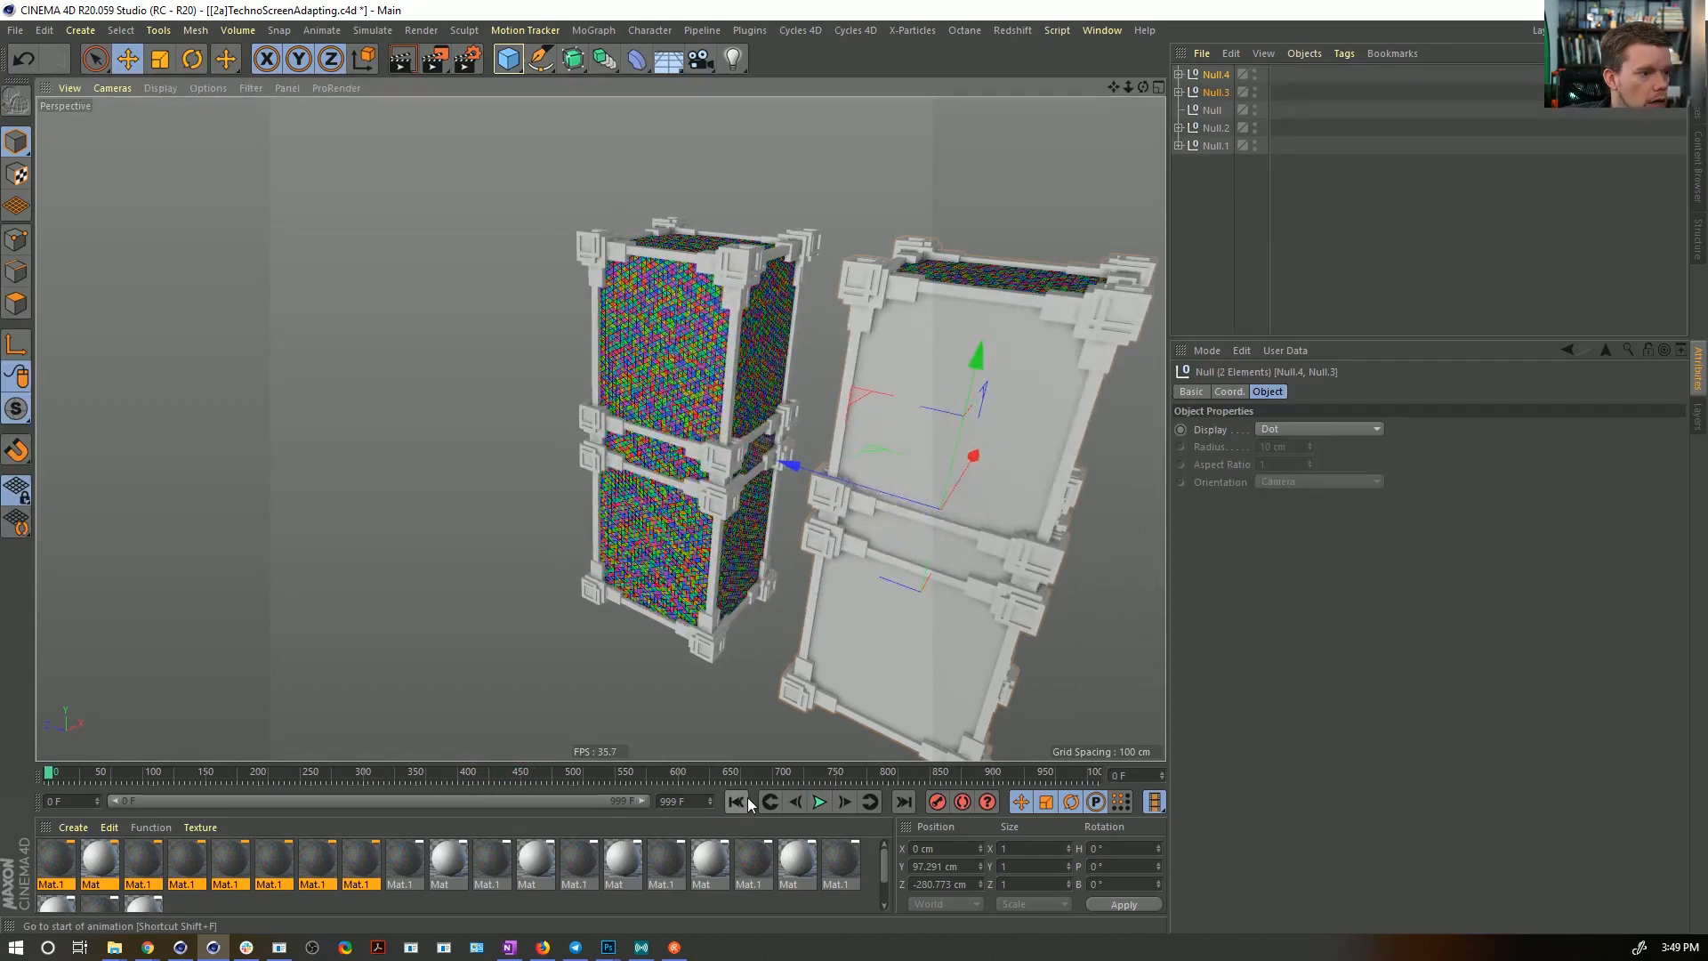
- Give the four Cubes' Signal tags different noise Seed values with one num-based expression
{"action": "left_click", "coordinate": [1178, 145]}
{"action": "left_click", "coordinate": [1178, 127]}
{"action": "left_click", "coordinate": [1178, 92]}
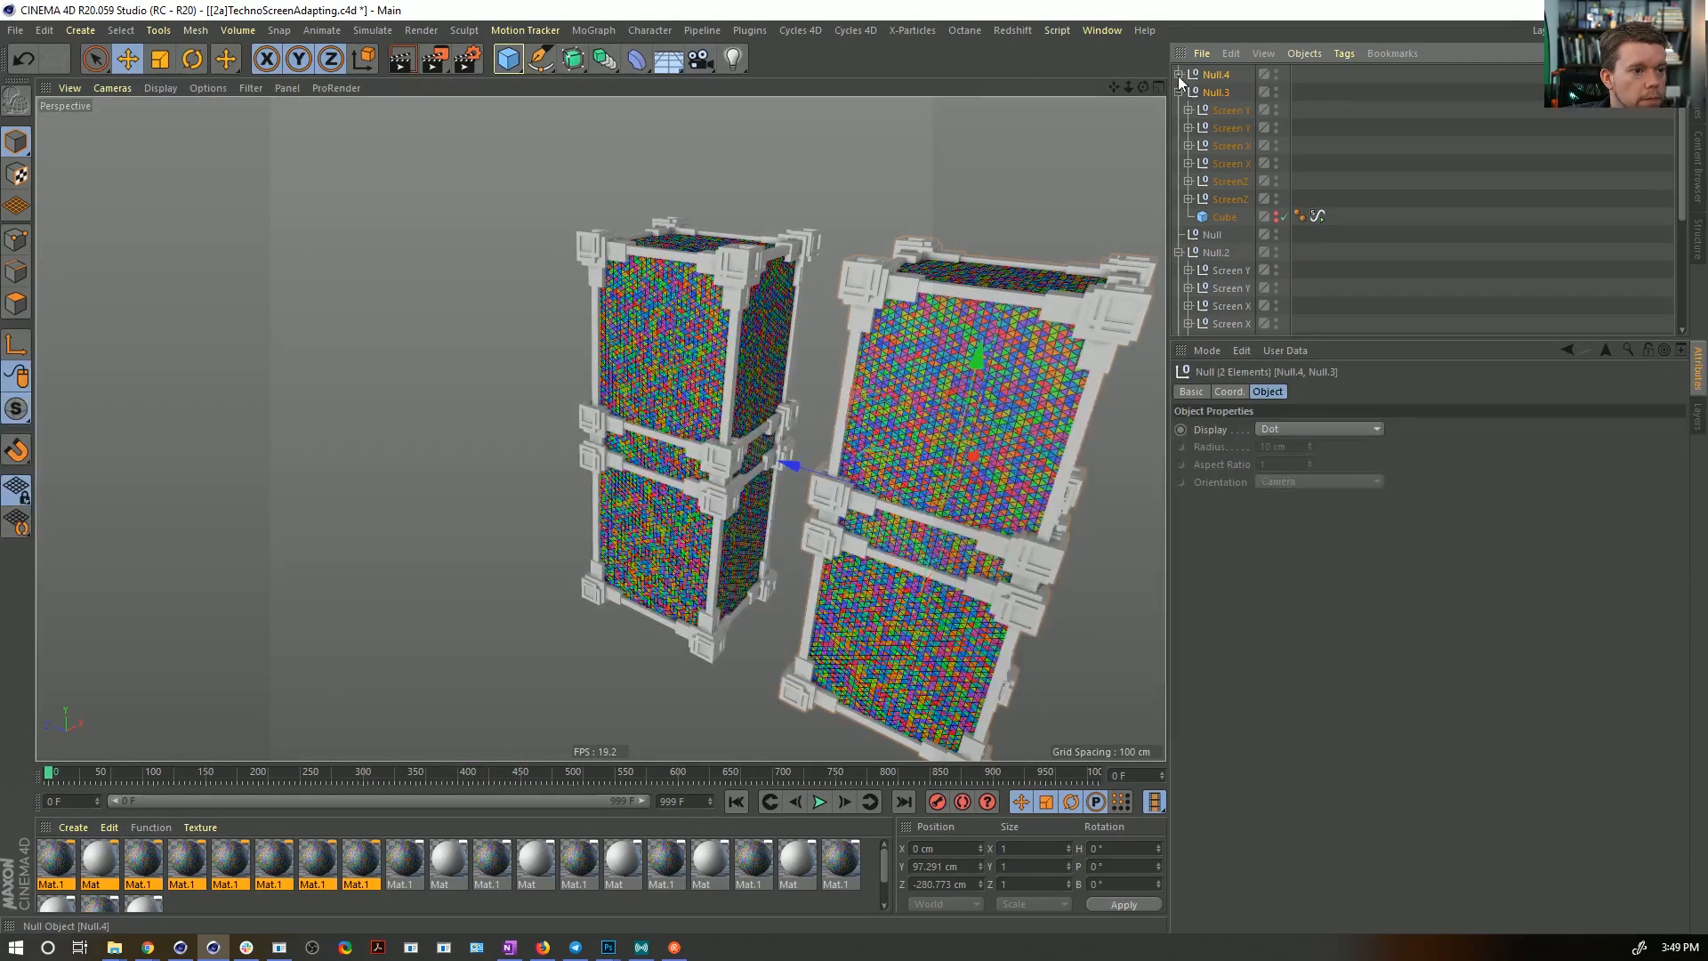
{"action": "left_click_drag", "start_coordinate": [1358, 521], "coordinate": [1338, 535]}
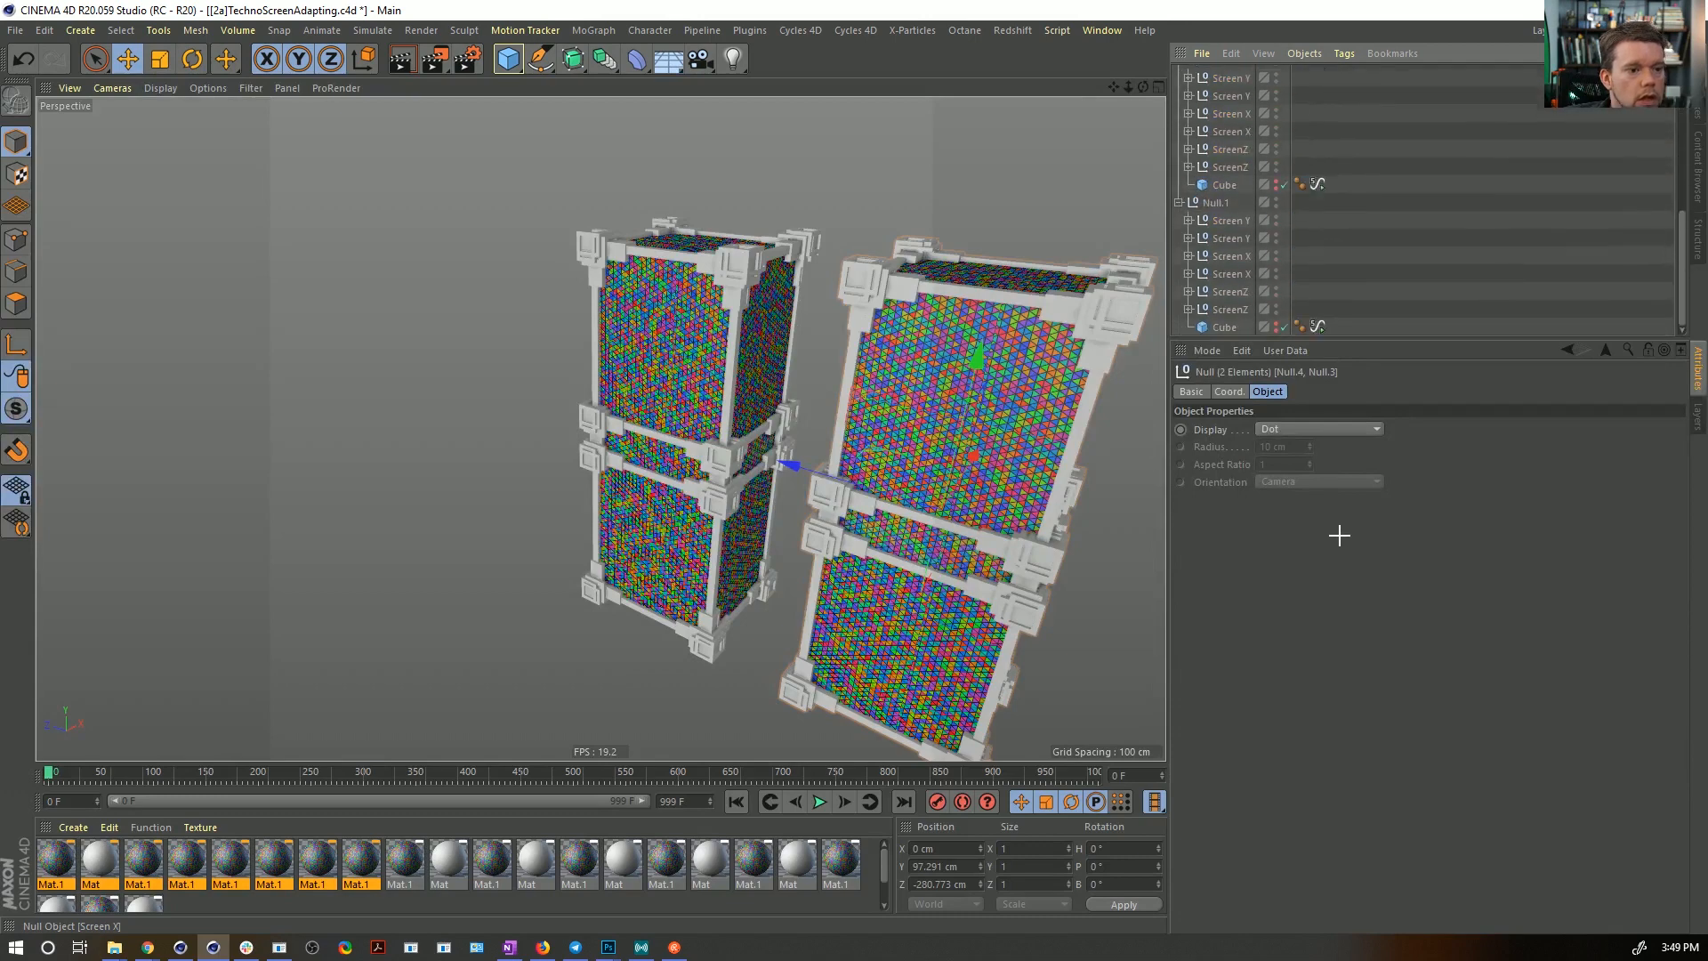
{"action": "left_click_drag", "start_coordinate": [1327, 391], "coordinate": [1327, 391]}
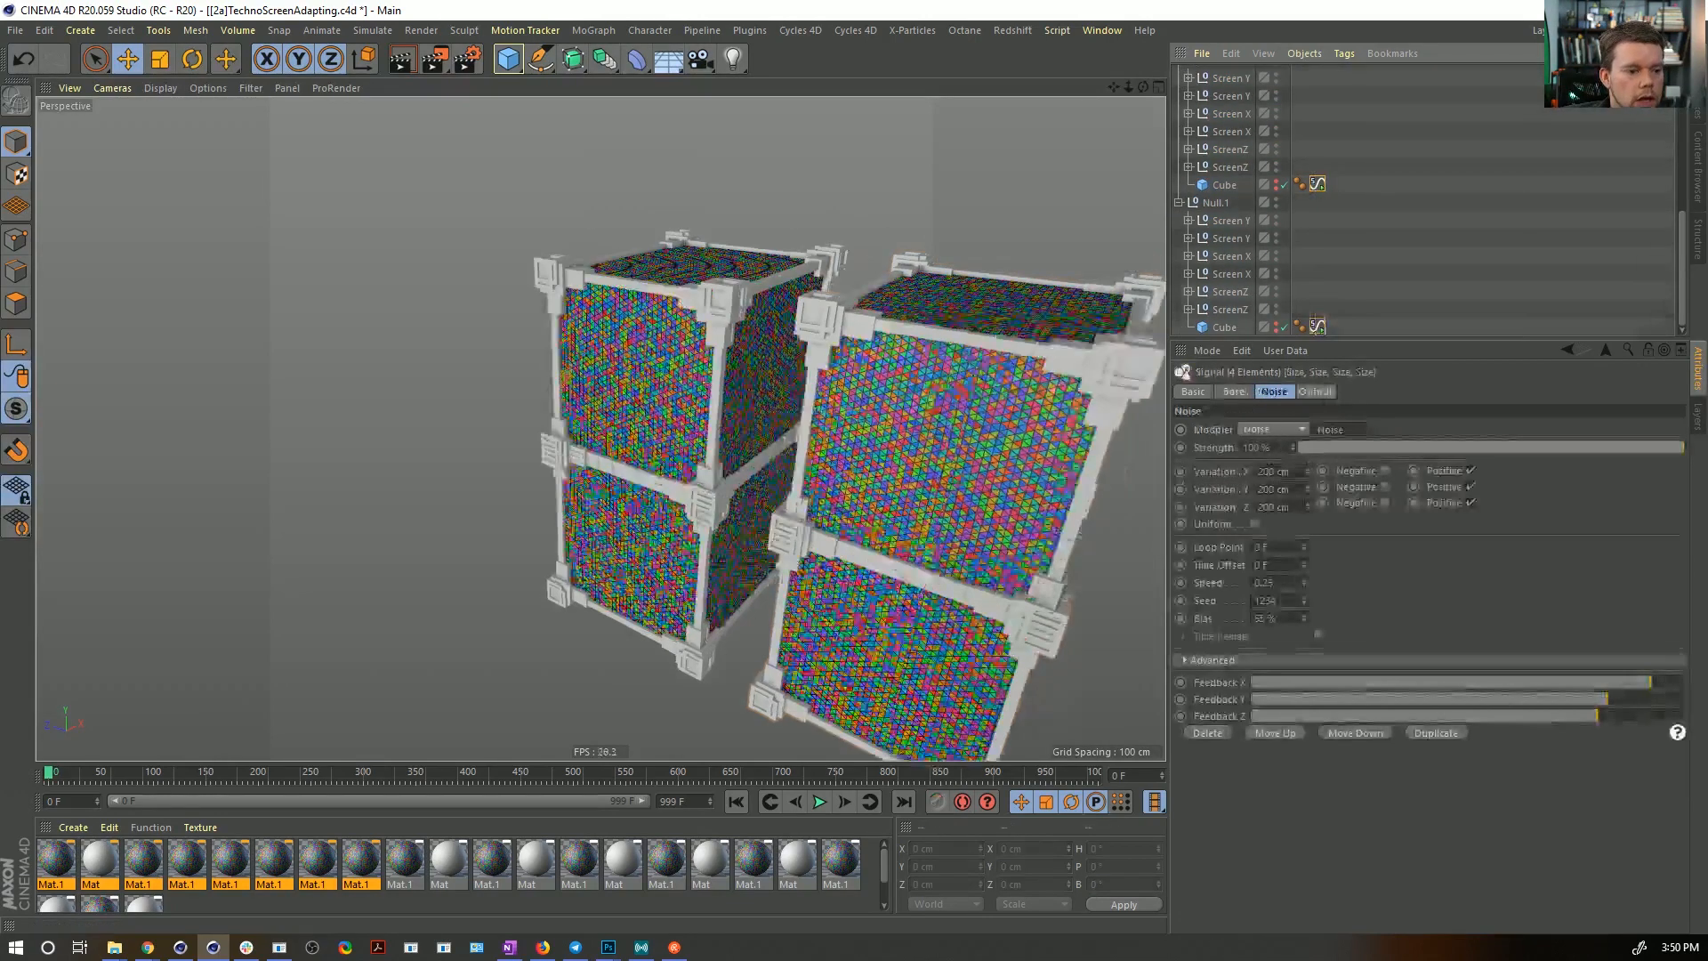
{"action": "left_click", "coordinate": [1281, 601]}
{"action": "type", "text": "r(0,99)"}
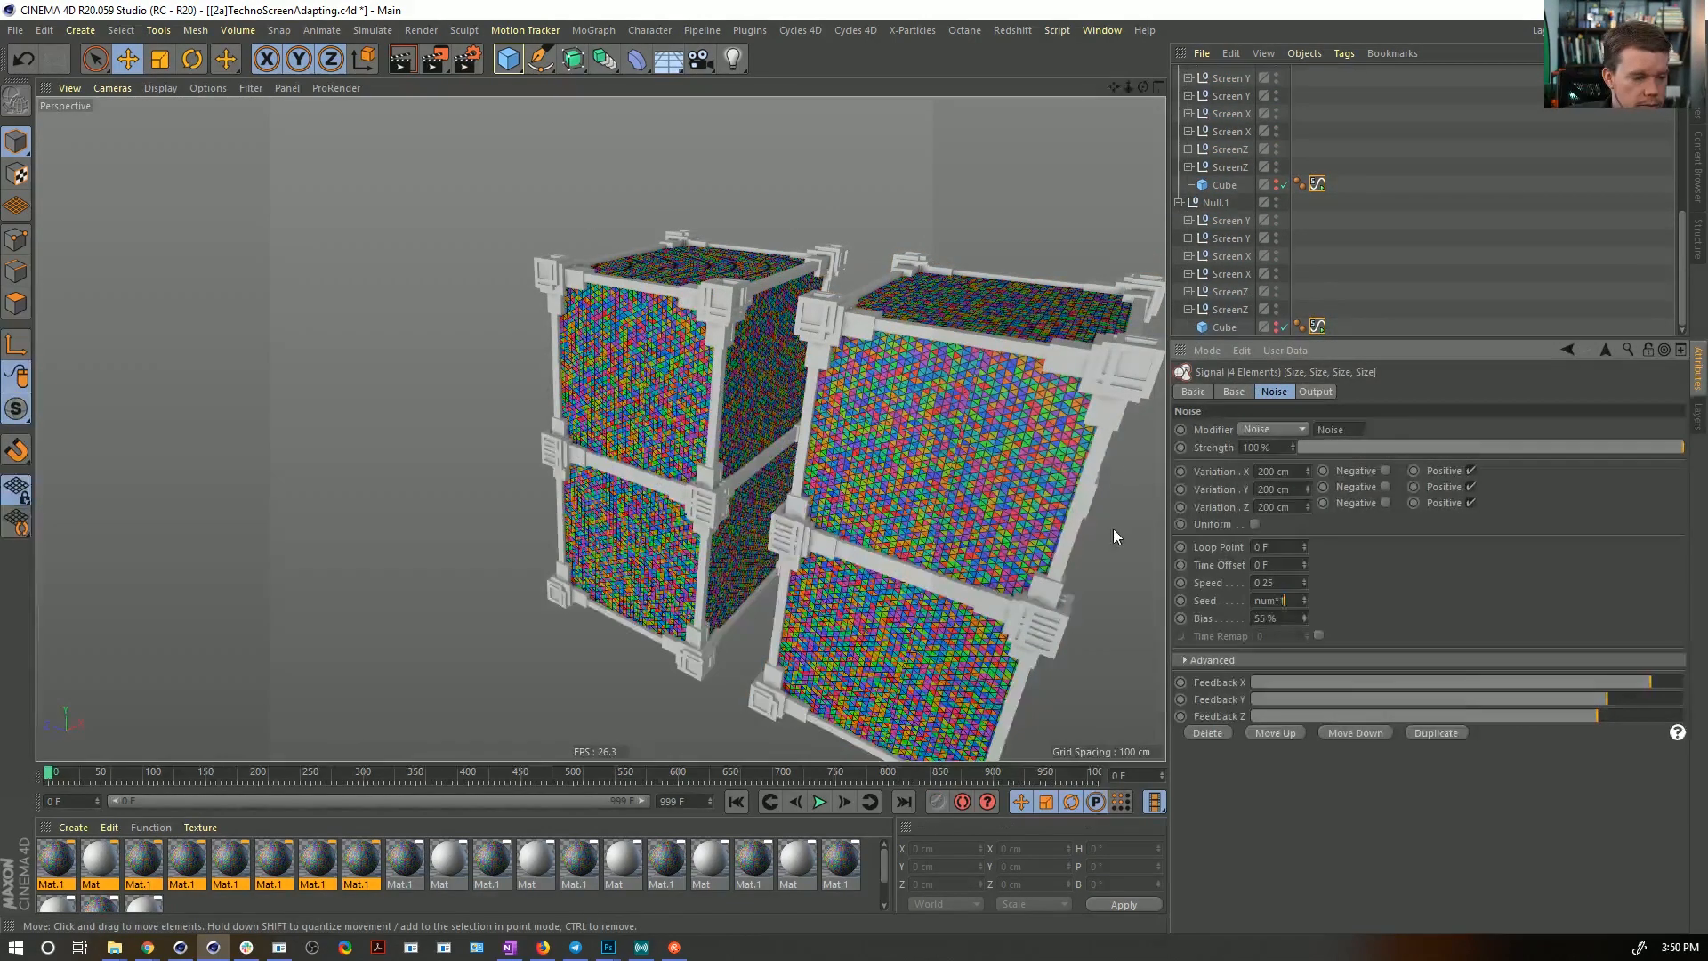
{"action": "key", "text": "Return"}
{"action": "left_click", "coordinate": [1390, 303]}
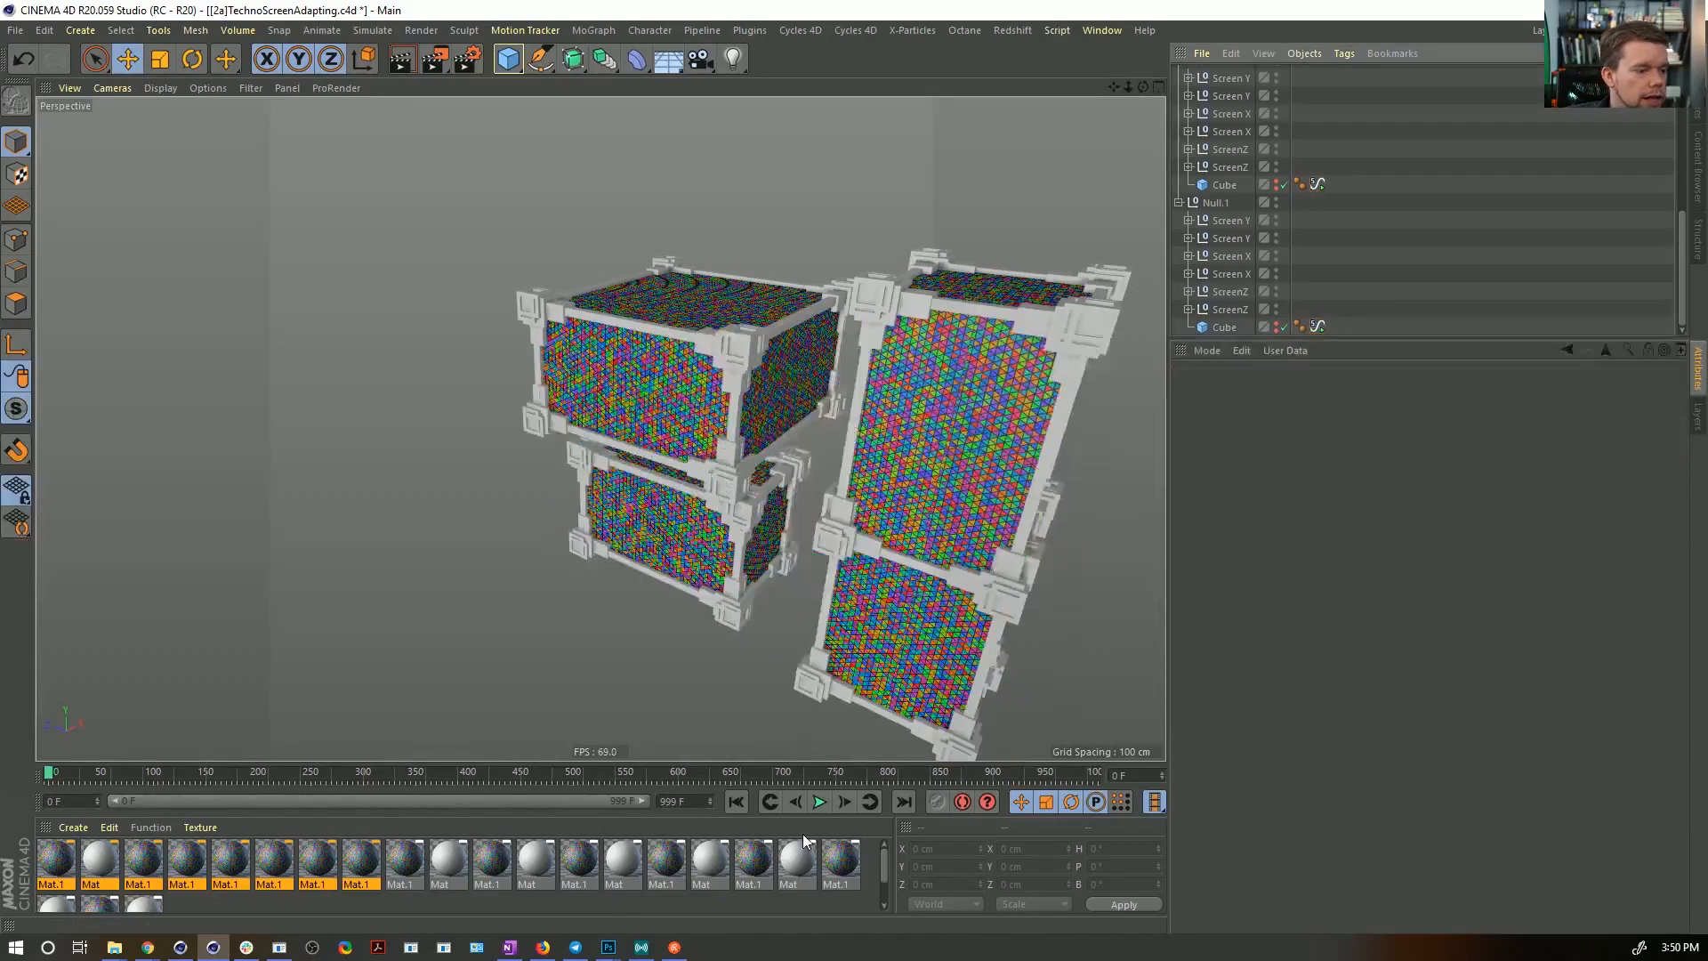
- Play the animation to compare how the four boxes resize, and rewind it to frame 0
{"action": "left_click", "coordinate": [819, 802]}
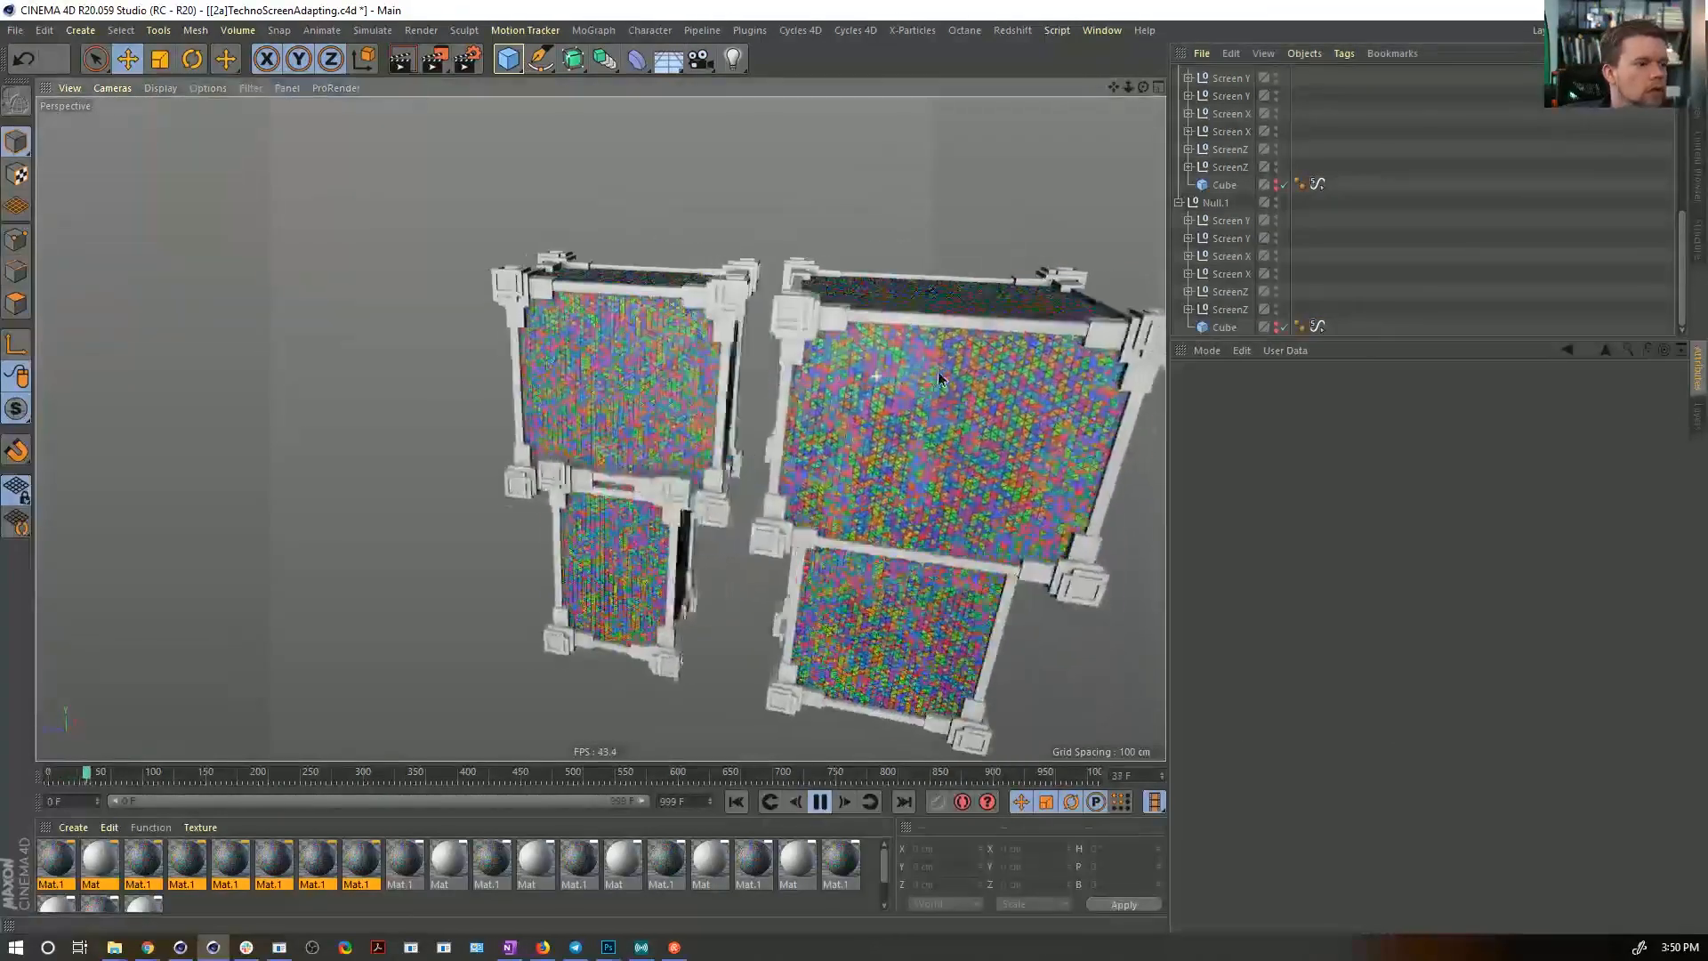
{"action": "key", "text": "ctrl+shift+z"}
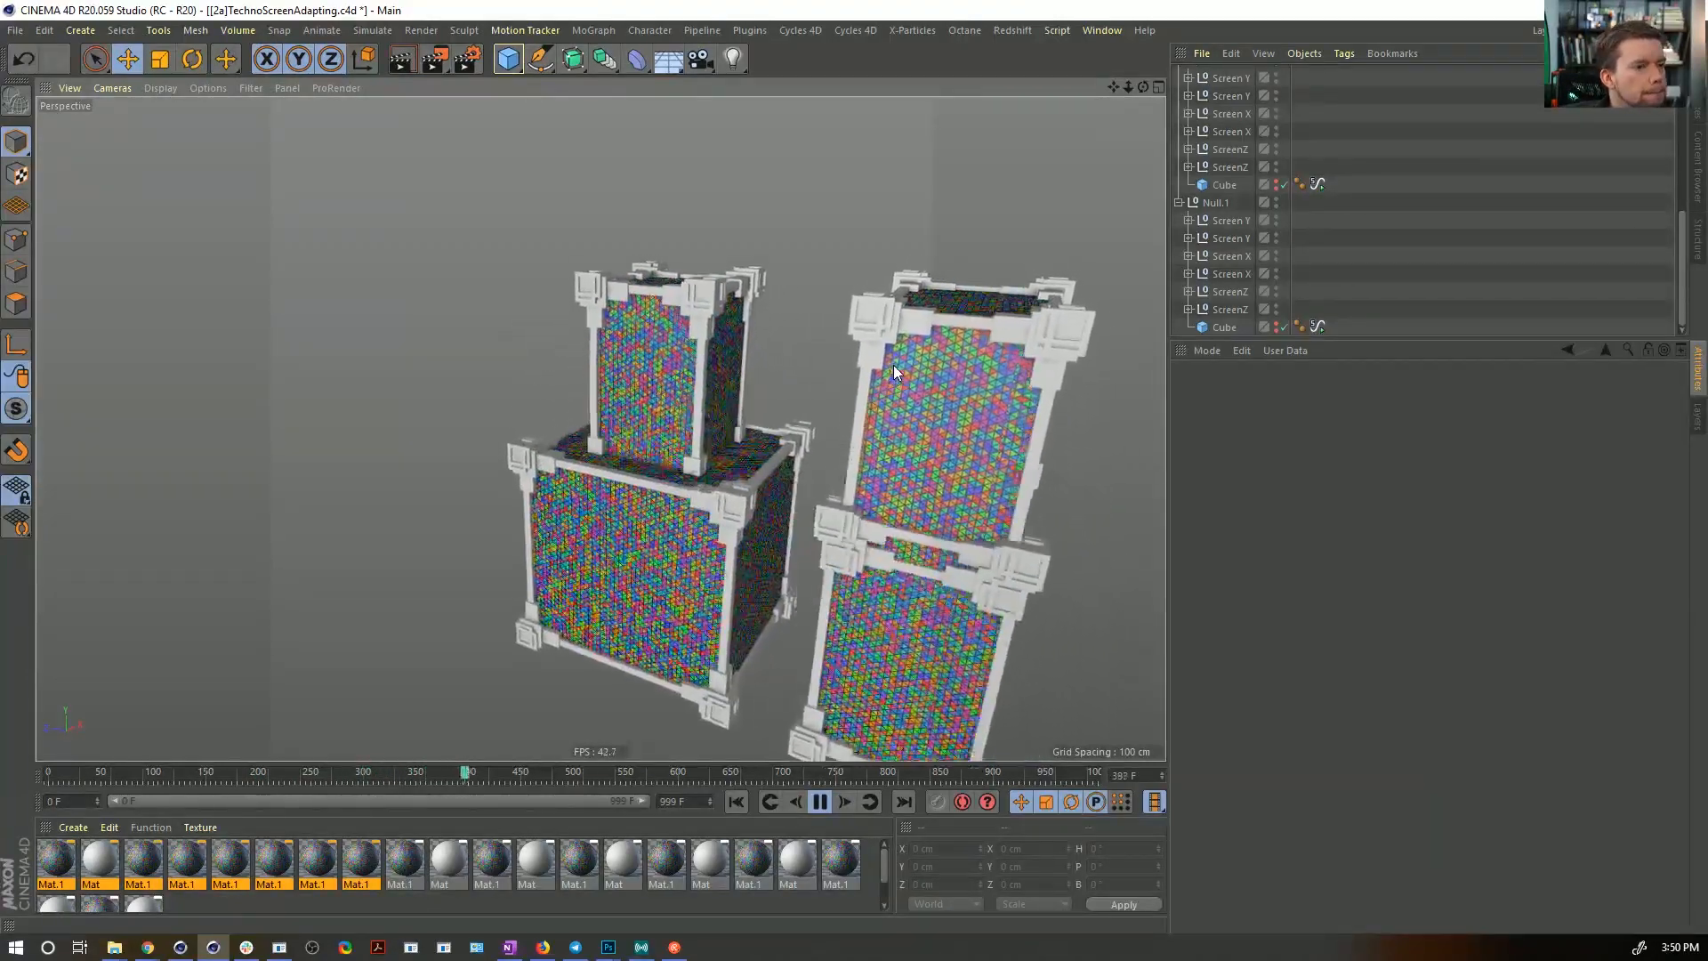
{"action": "left_click", "coordinate": [820, 802]}
{"action": "left_click", "coordinate": [736, 803]}
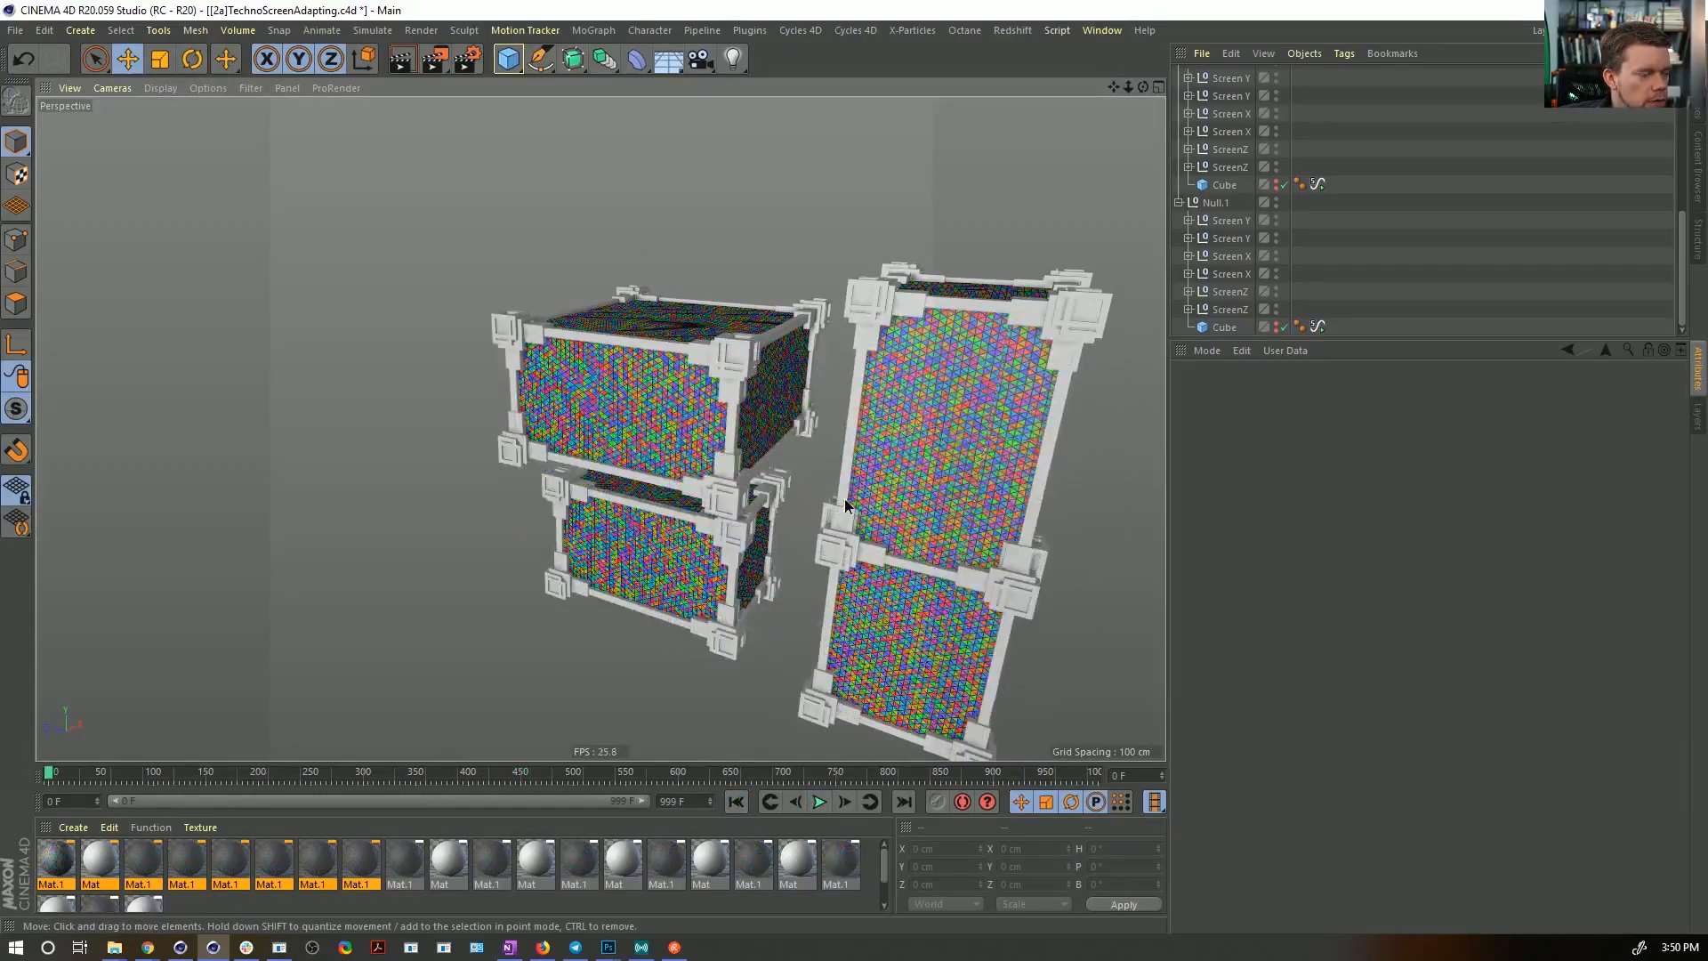
{"action": "mouse_move", "coordinate": [845, 498]}
{"action": "left_mouse_down", "text": "alt"}
{"action": "mouse_move", "coordinate": [1018, 429]}
{"action": "mouse_move", "coordinate": [873, 480]}
{"action": "mouse_move", "coordinate": [875, 496]}
{"action": "left_mouse_up", "text": "alt"}
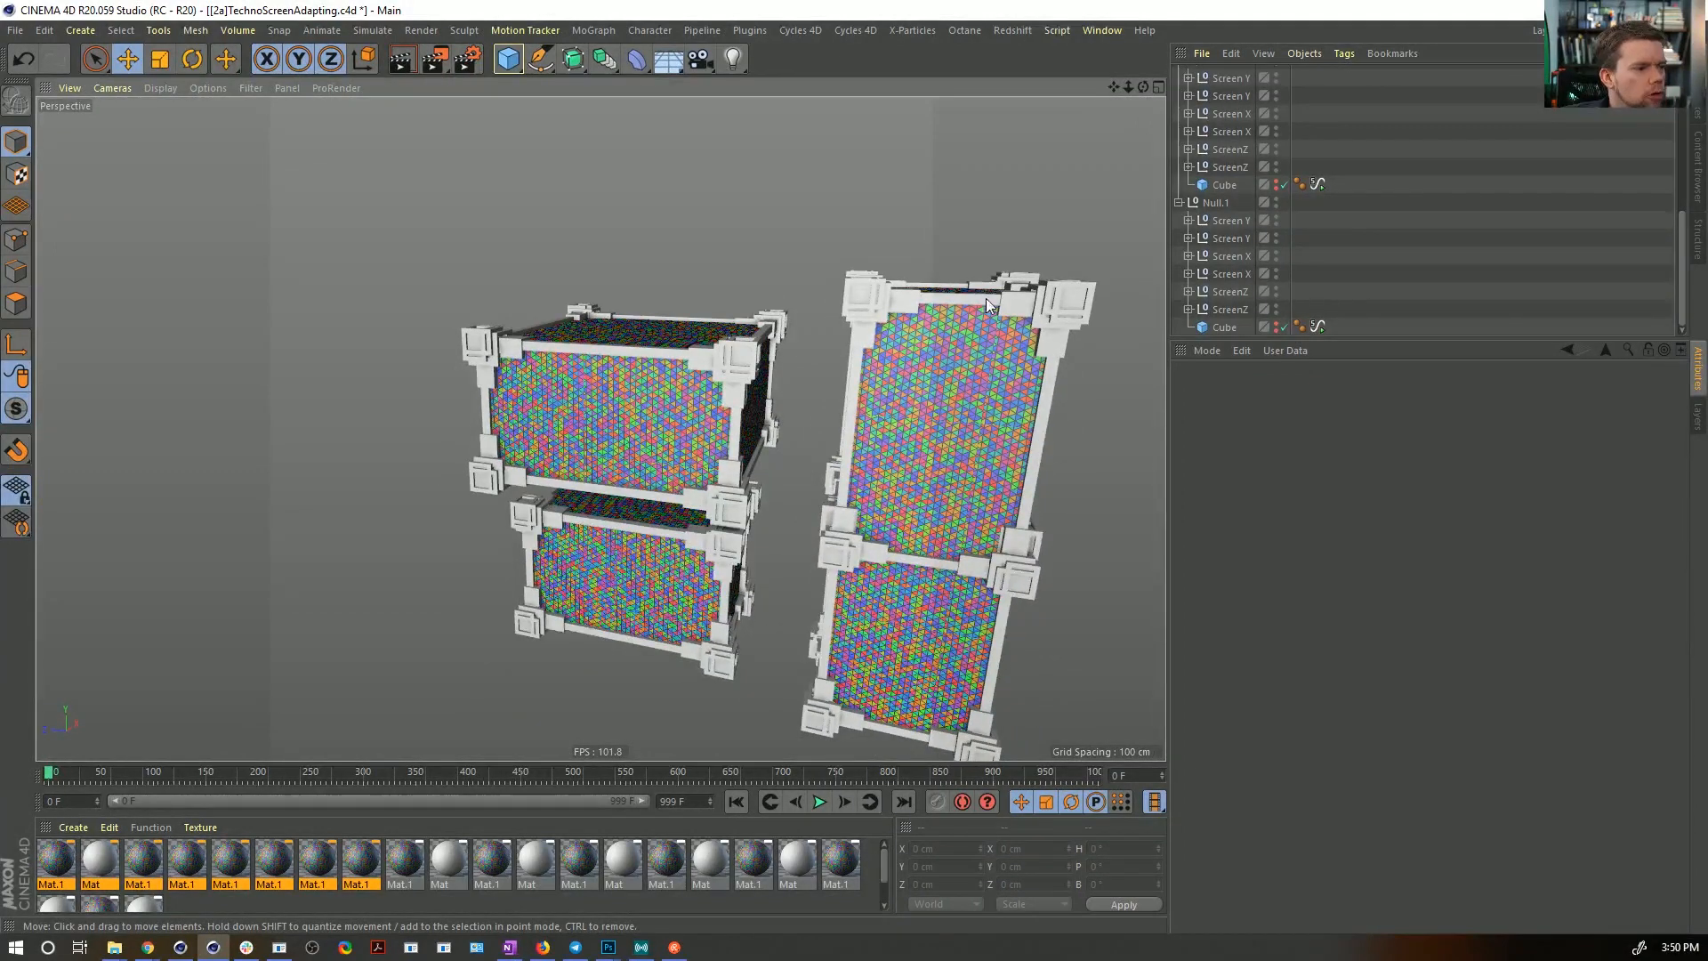
{"action": "left_click_drag", "start_coordinate": [986, 304], "coordinate": [880, 445], "text": "alt"}
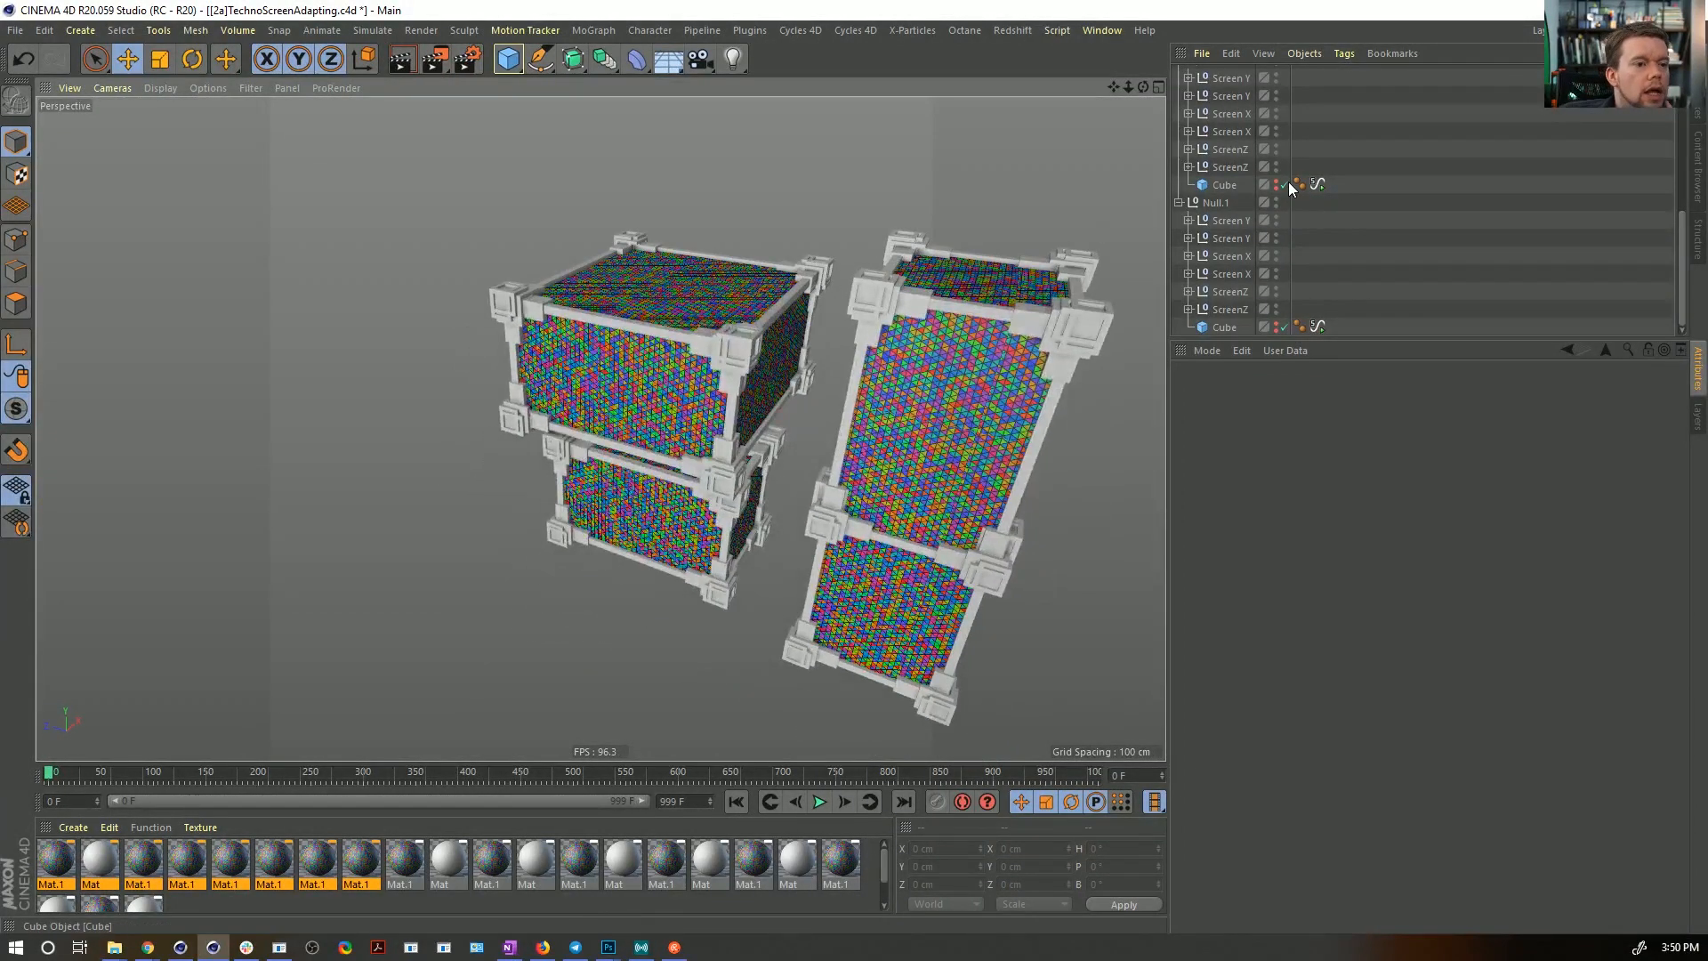
- Delete the duplicated box groups Null.4, Null.3 and Null.2 and the empty Null, keeping only Null.1
{"action": "scroll", "coordinate": [1247, 160], "scroll_direction": "up", "scroll_amount": 5}
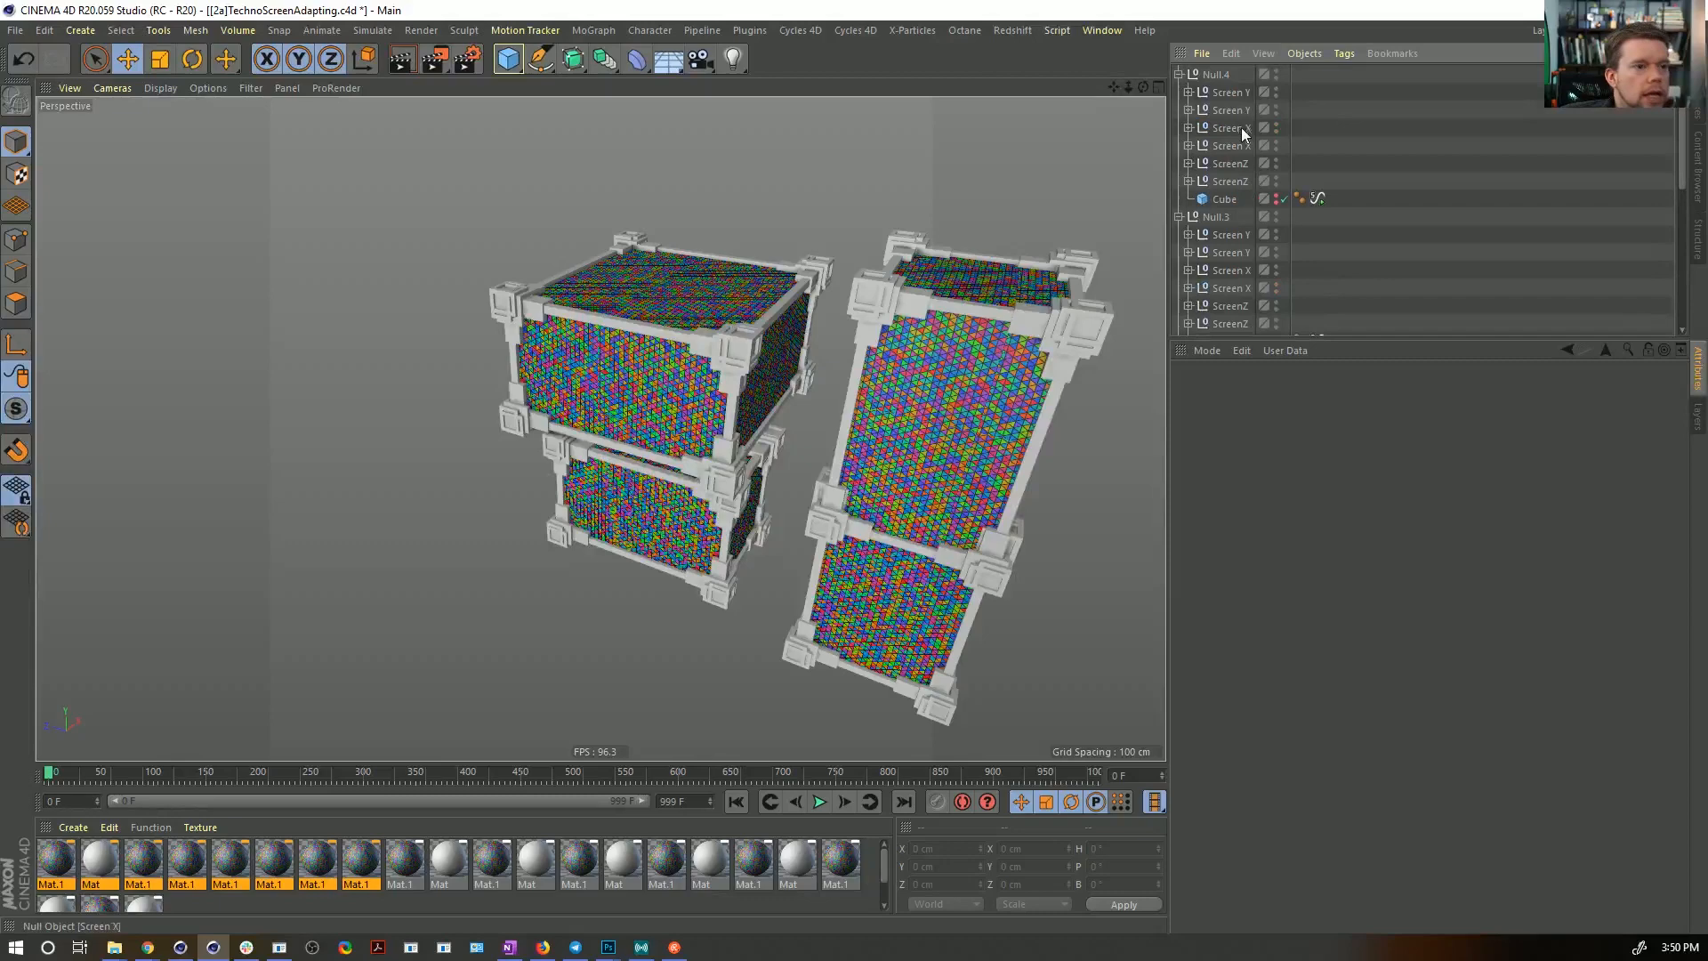
{"action": "key", "text": "Delete"}
{"action": "left_click", "coordinate": [1216, 79]}
{"action": "key", "text": "Delete"}
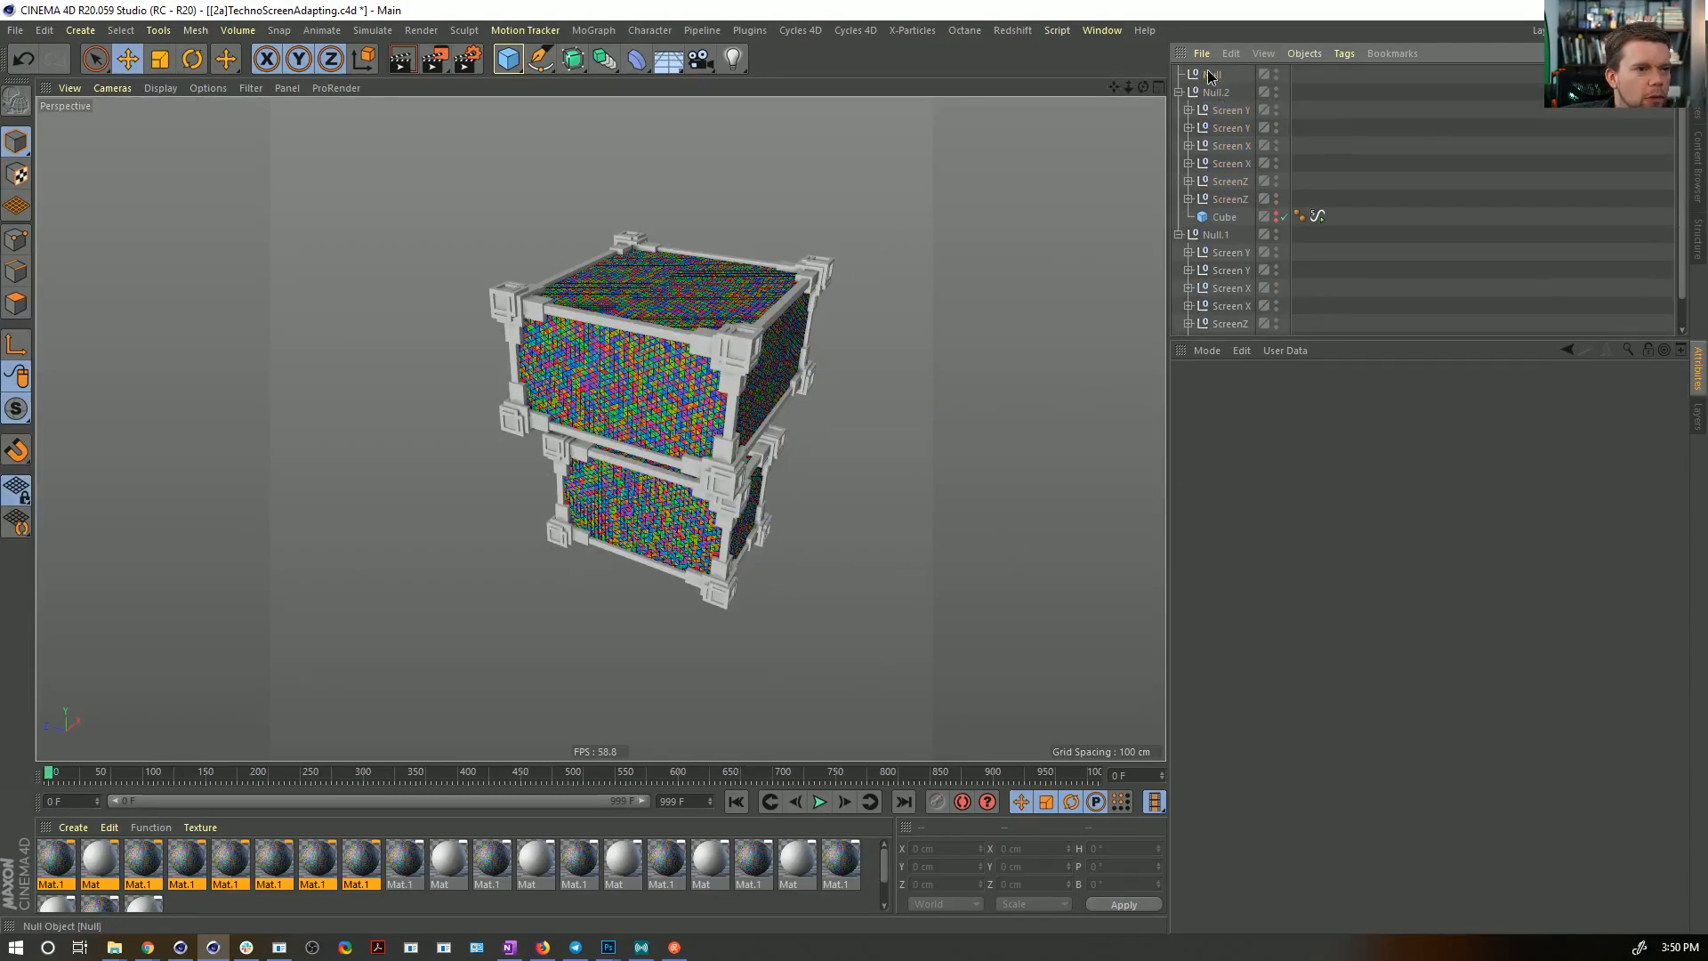
{"action": "left_click", "coordinate": [1209, 77]}
{"action": "key", "text": "Delete"}
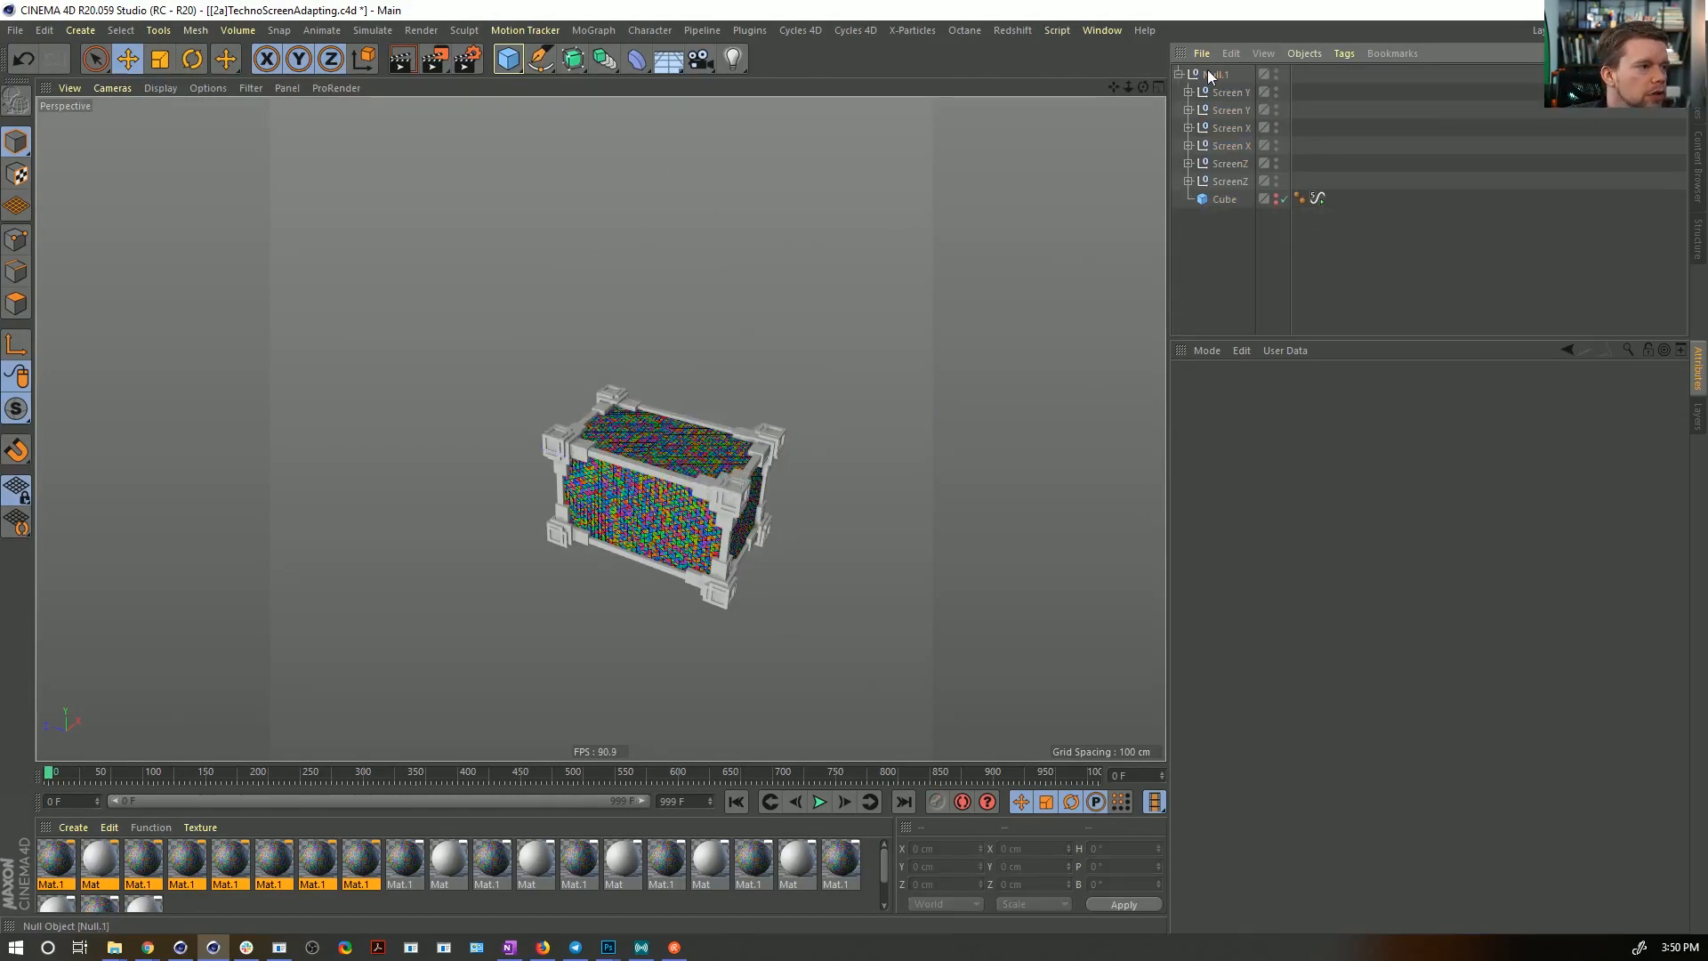
- Add a Floor object to the scene and apply a Collider Body simulation tag to it
{"action": "left_click", "coordinate": [667, 67]}
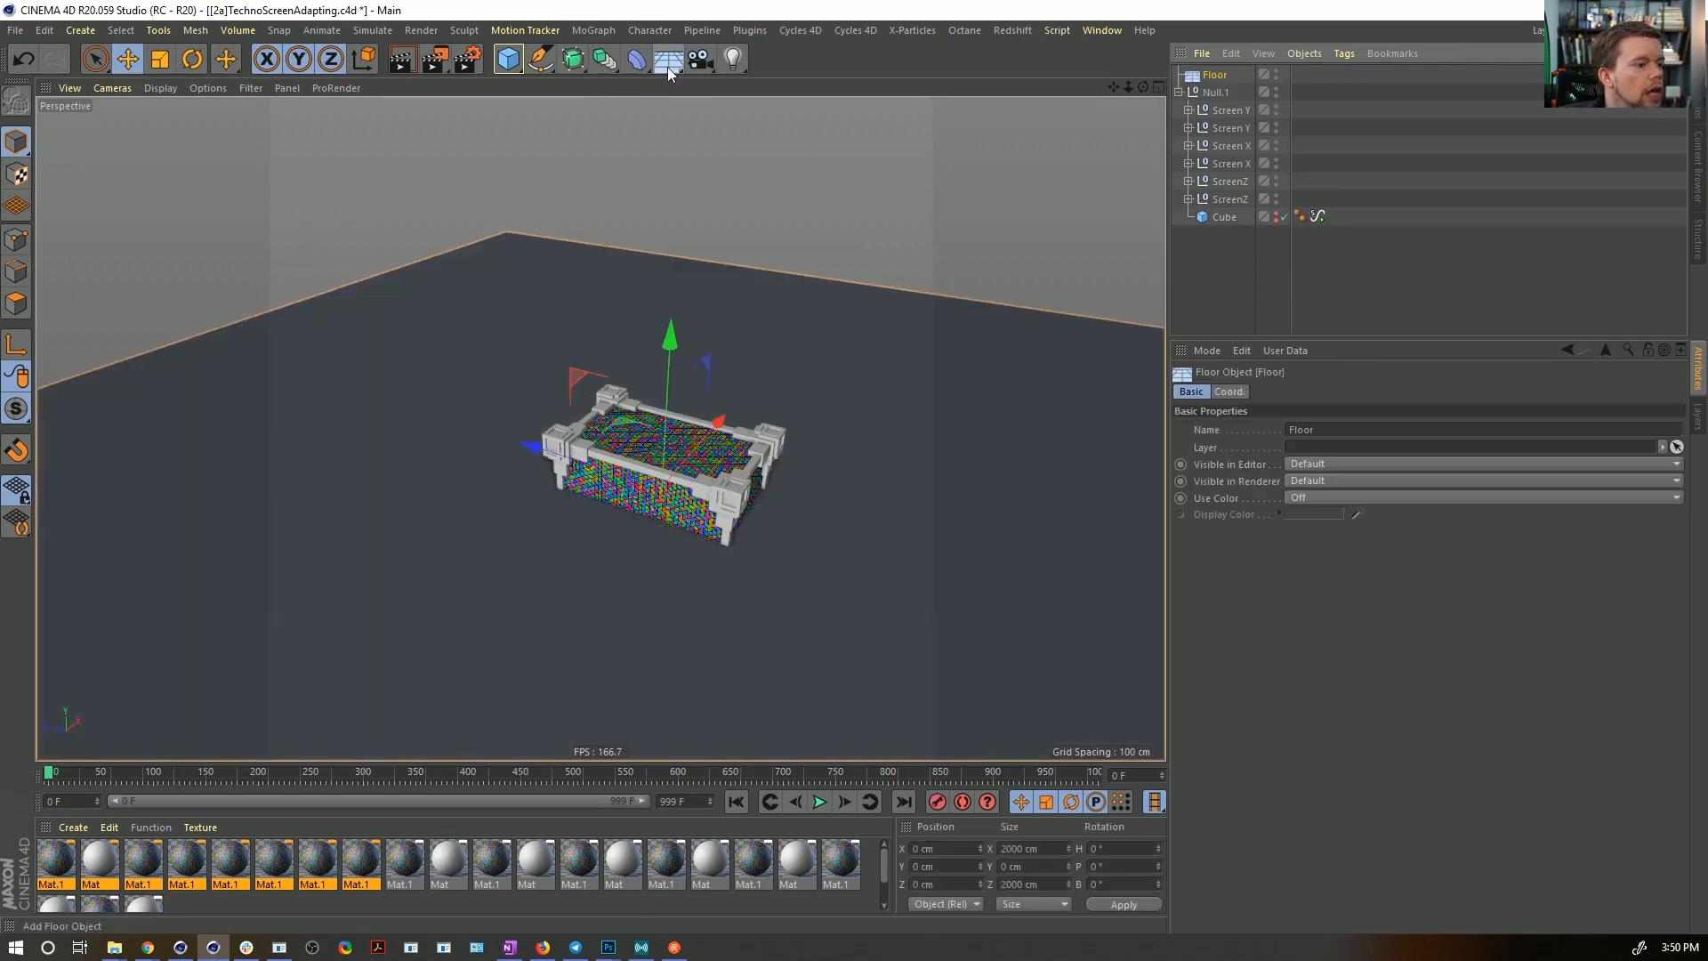
{"action": "mouse_move", "coordinate": [711, 375]}
{"action": "left_mouse_down", "text": "alt"}
{"action": "mouse_move", "coordinate": [720, 412]}
{"action": "mouse_move", "coordinate": [719, 363]}
{"action": "left_mouse_up", "text": "alt"}
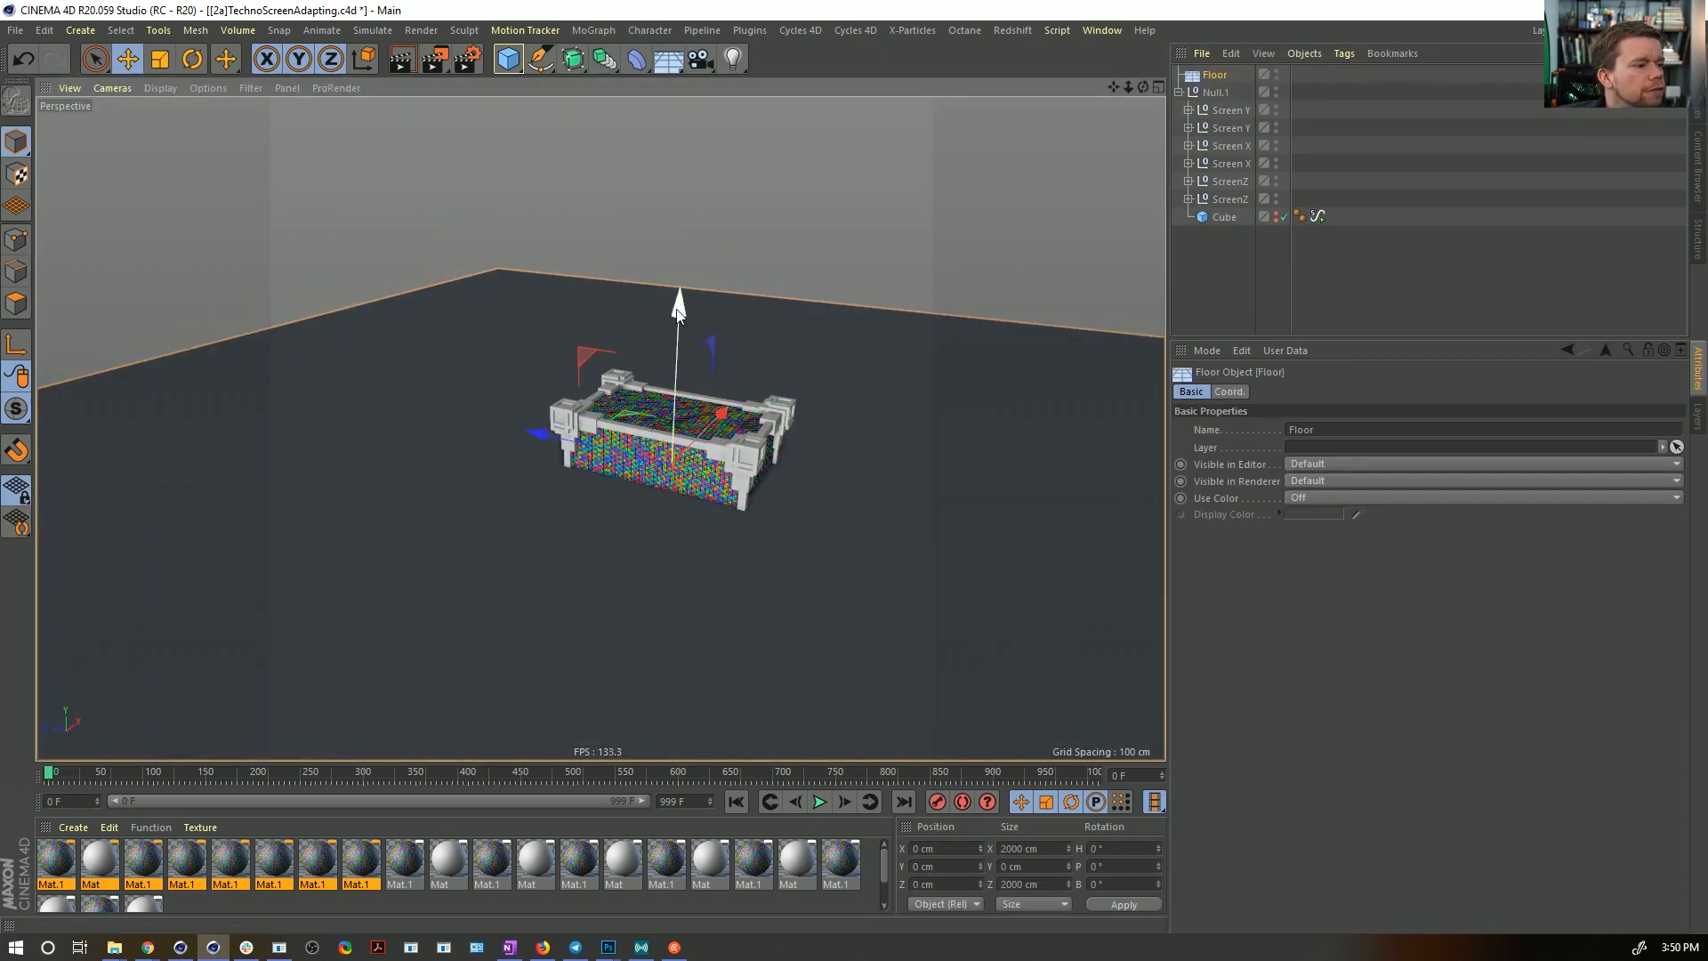
{"action": "right_click", "coordinate": [1217, 105]}
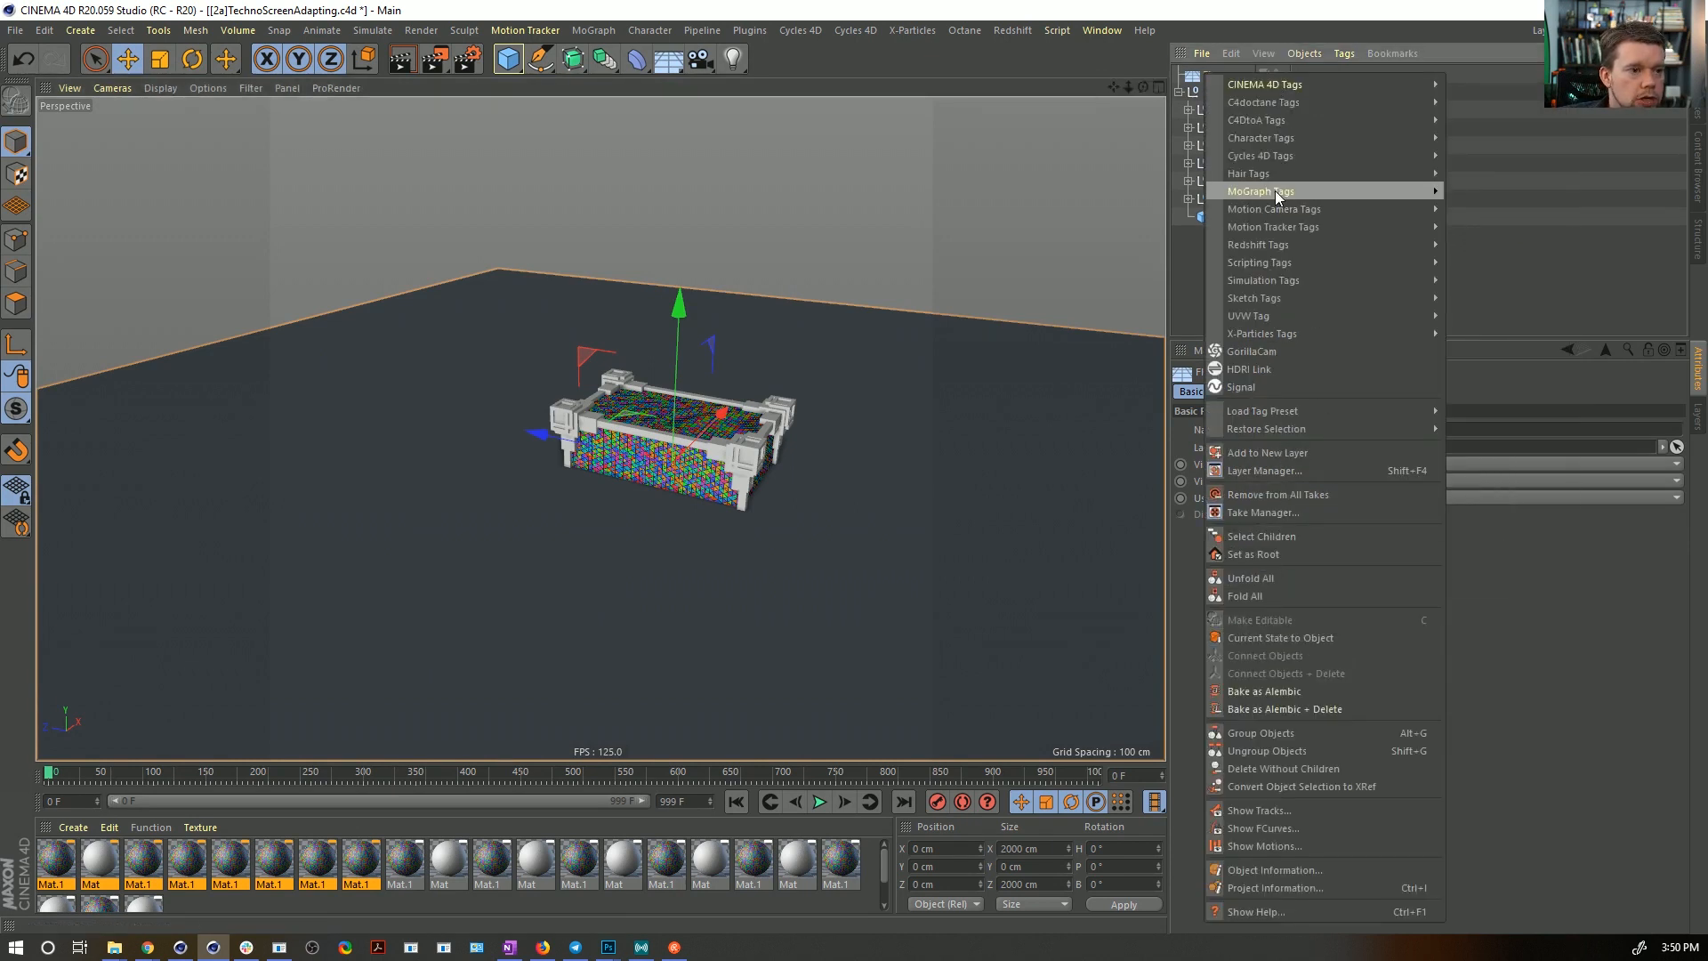
{"action": "mouse_move", "coordinate": [1293, 88]}
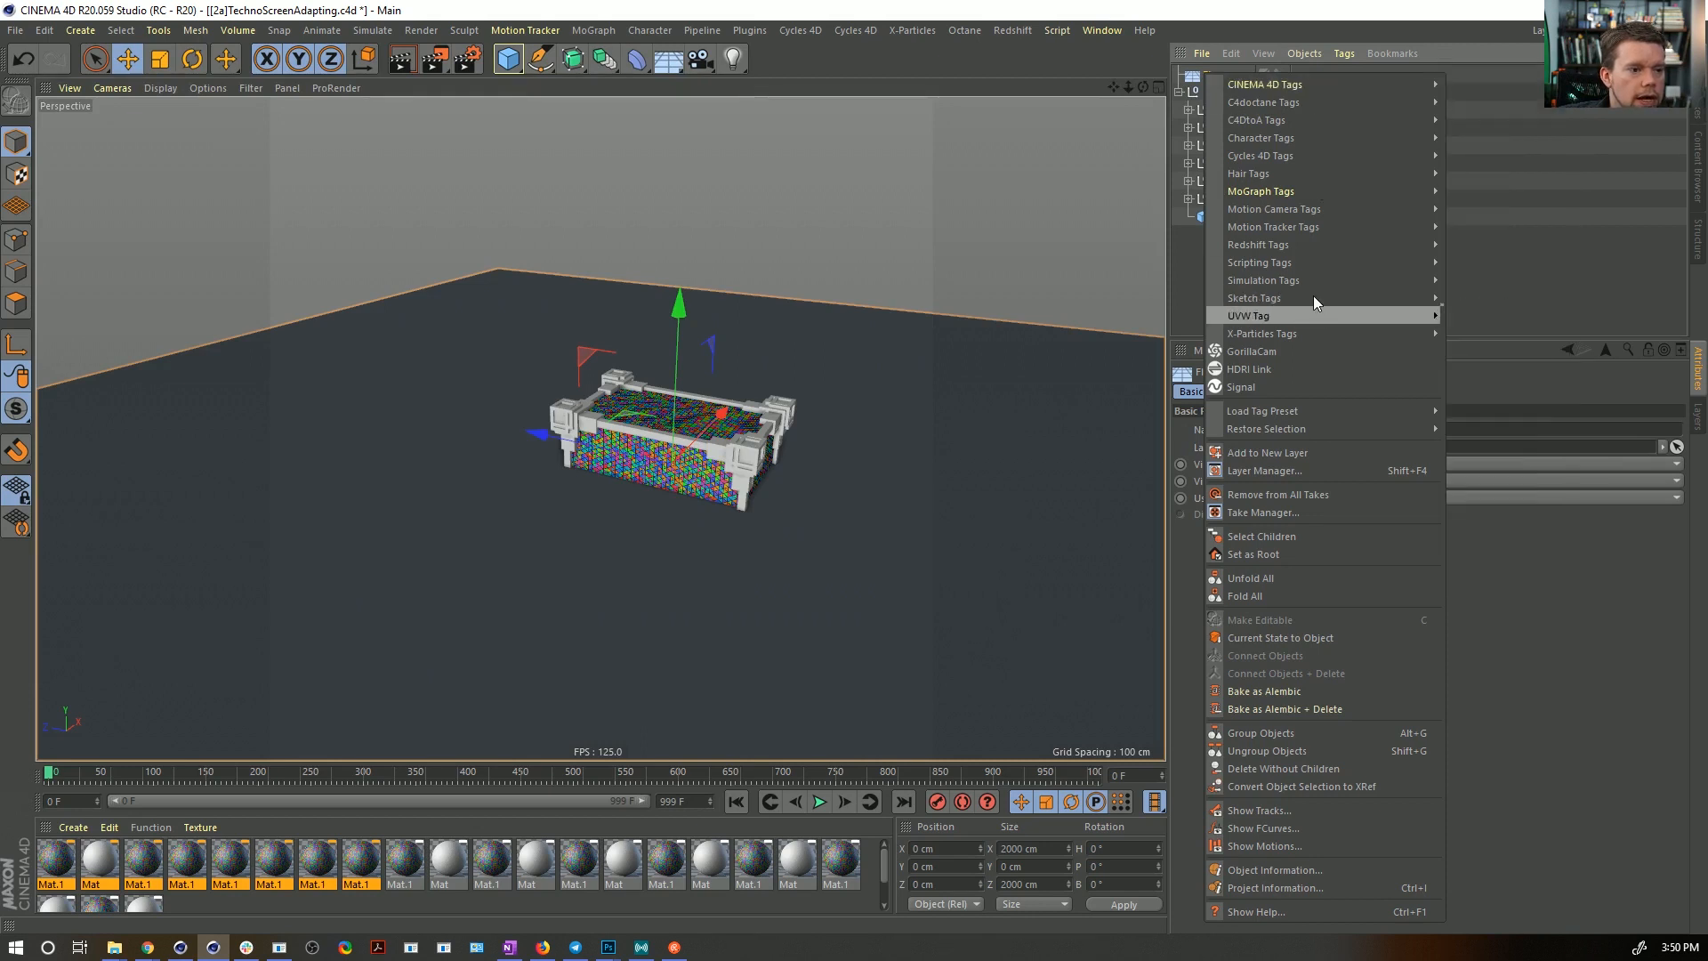
{"action": "mouse_move", "coordinate": [1316, 280]}
{"action": "left_click", "coordinate": [1502, 280]}
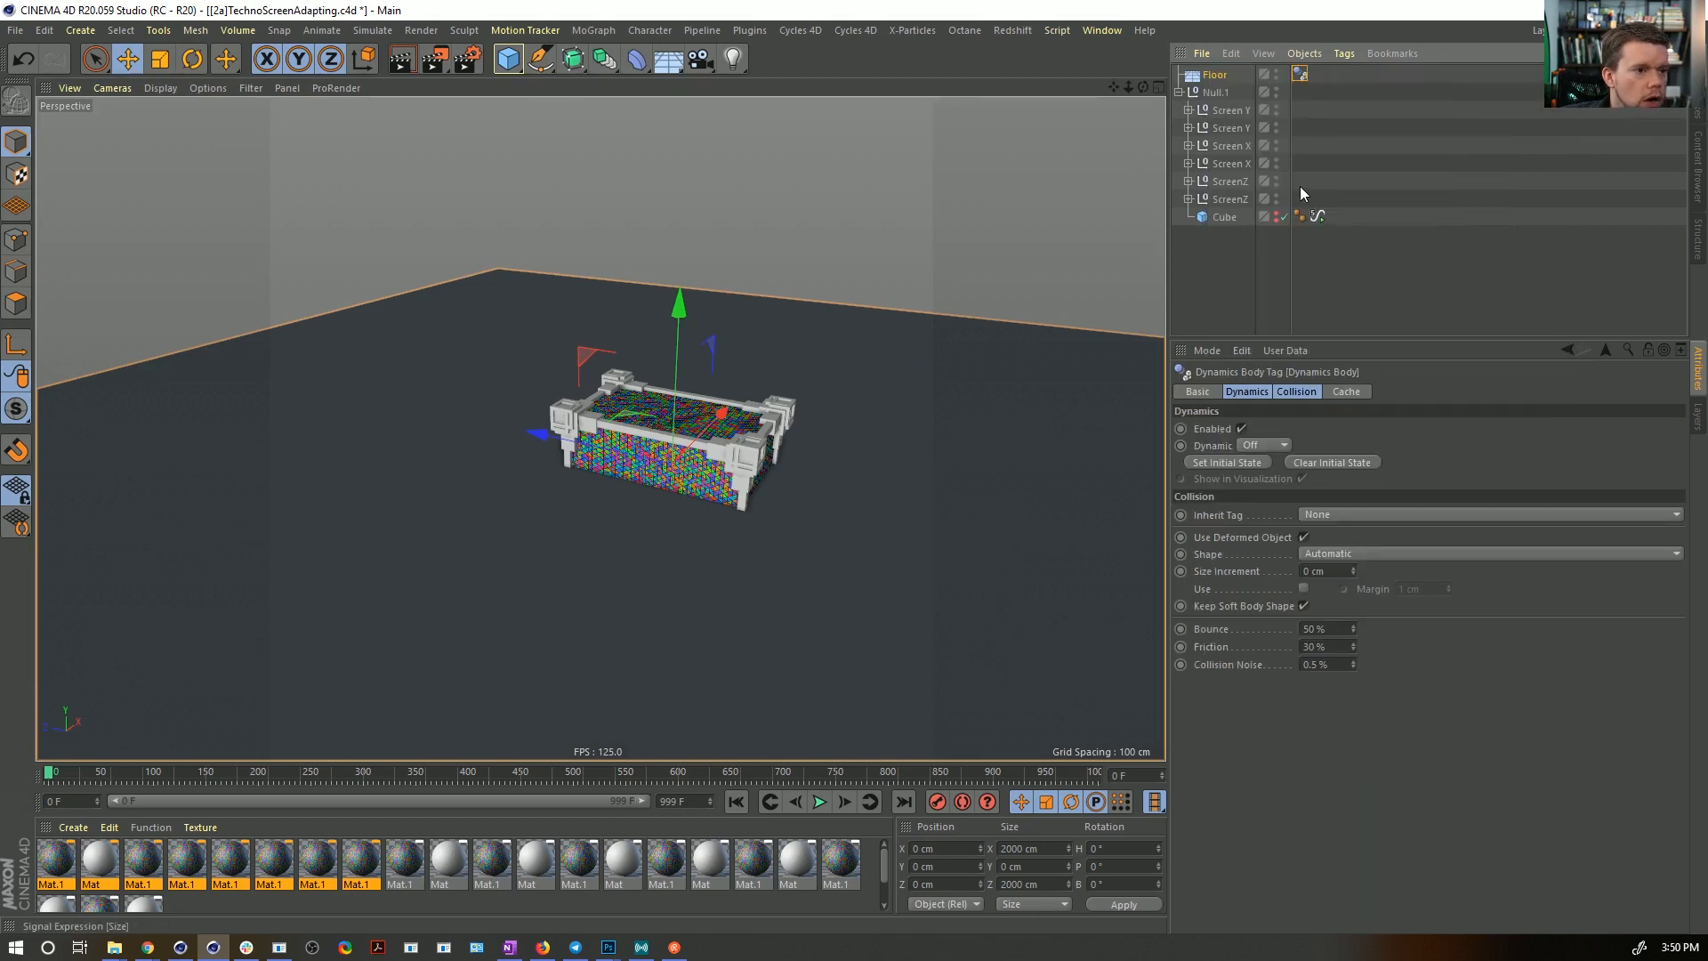
- Copy the Floor's dynamics tag onto the Cube and nest the six Screen nulls under the Cube
{"action": "left_click_drag", "start_coordinate": [1299, 80], "coordinate": [1354, 213], "text": "ctrl"}
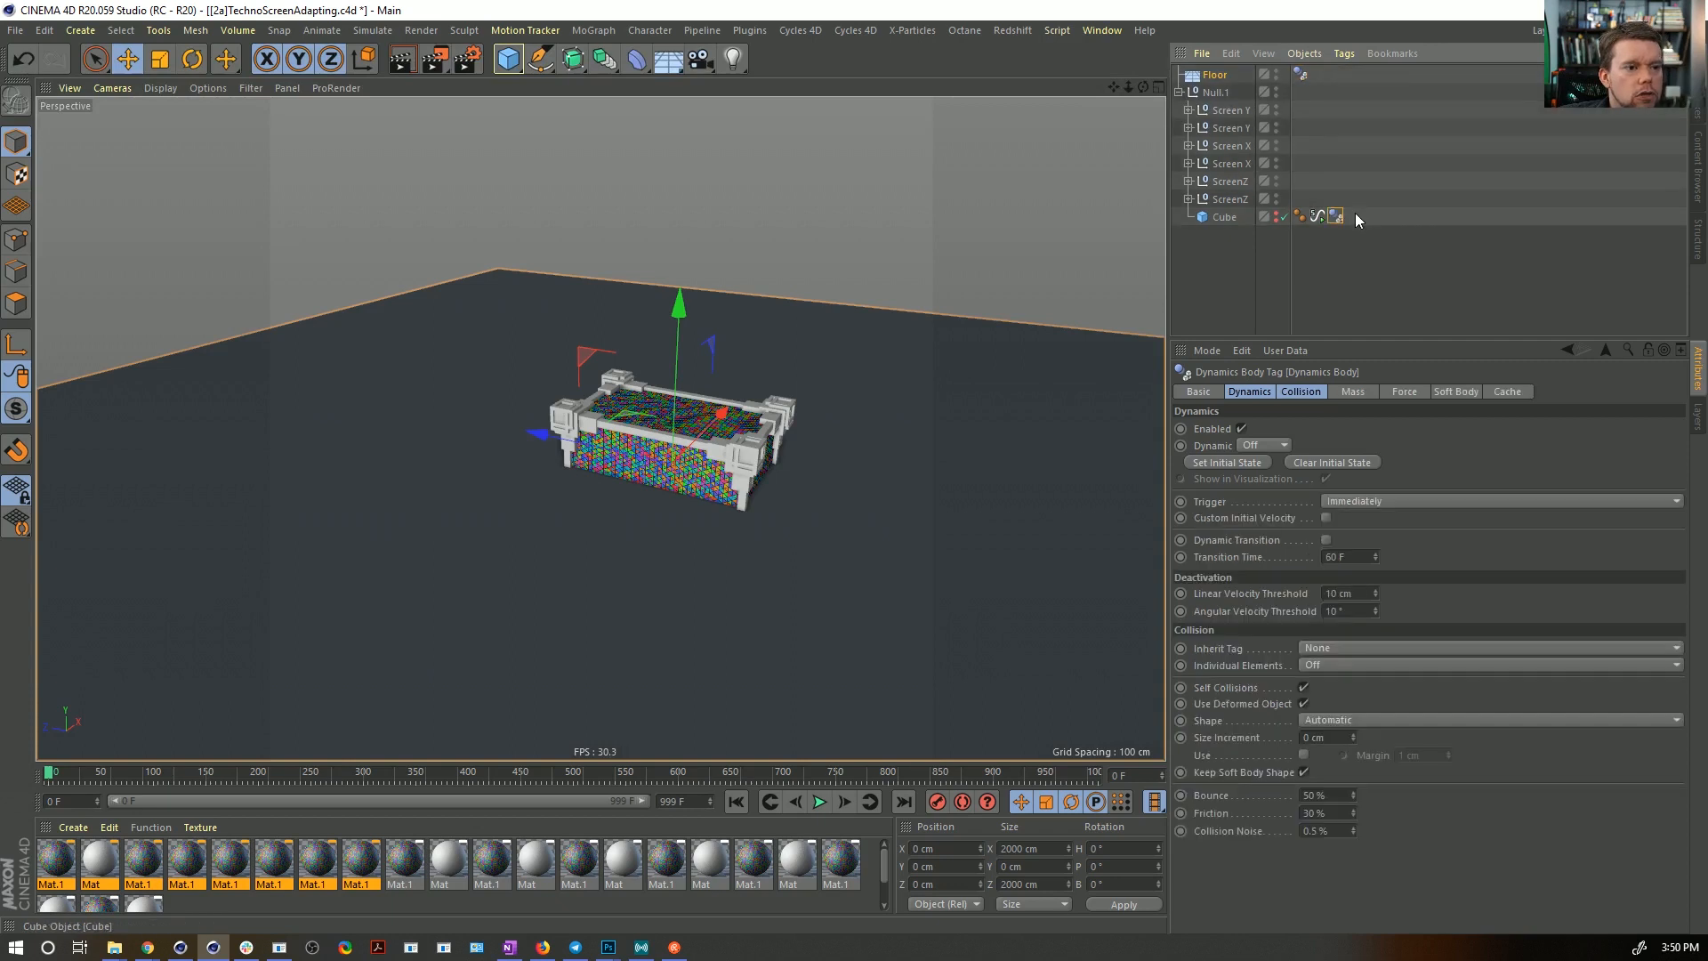
{"action": "left_click", "coordinate": [1237, 199]}
{"action": "left_click", "coordinate": [1236, 113], "text": "shift"}
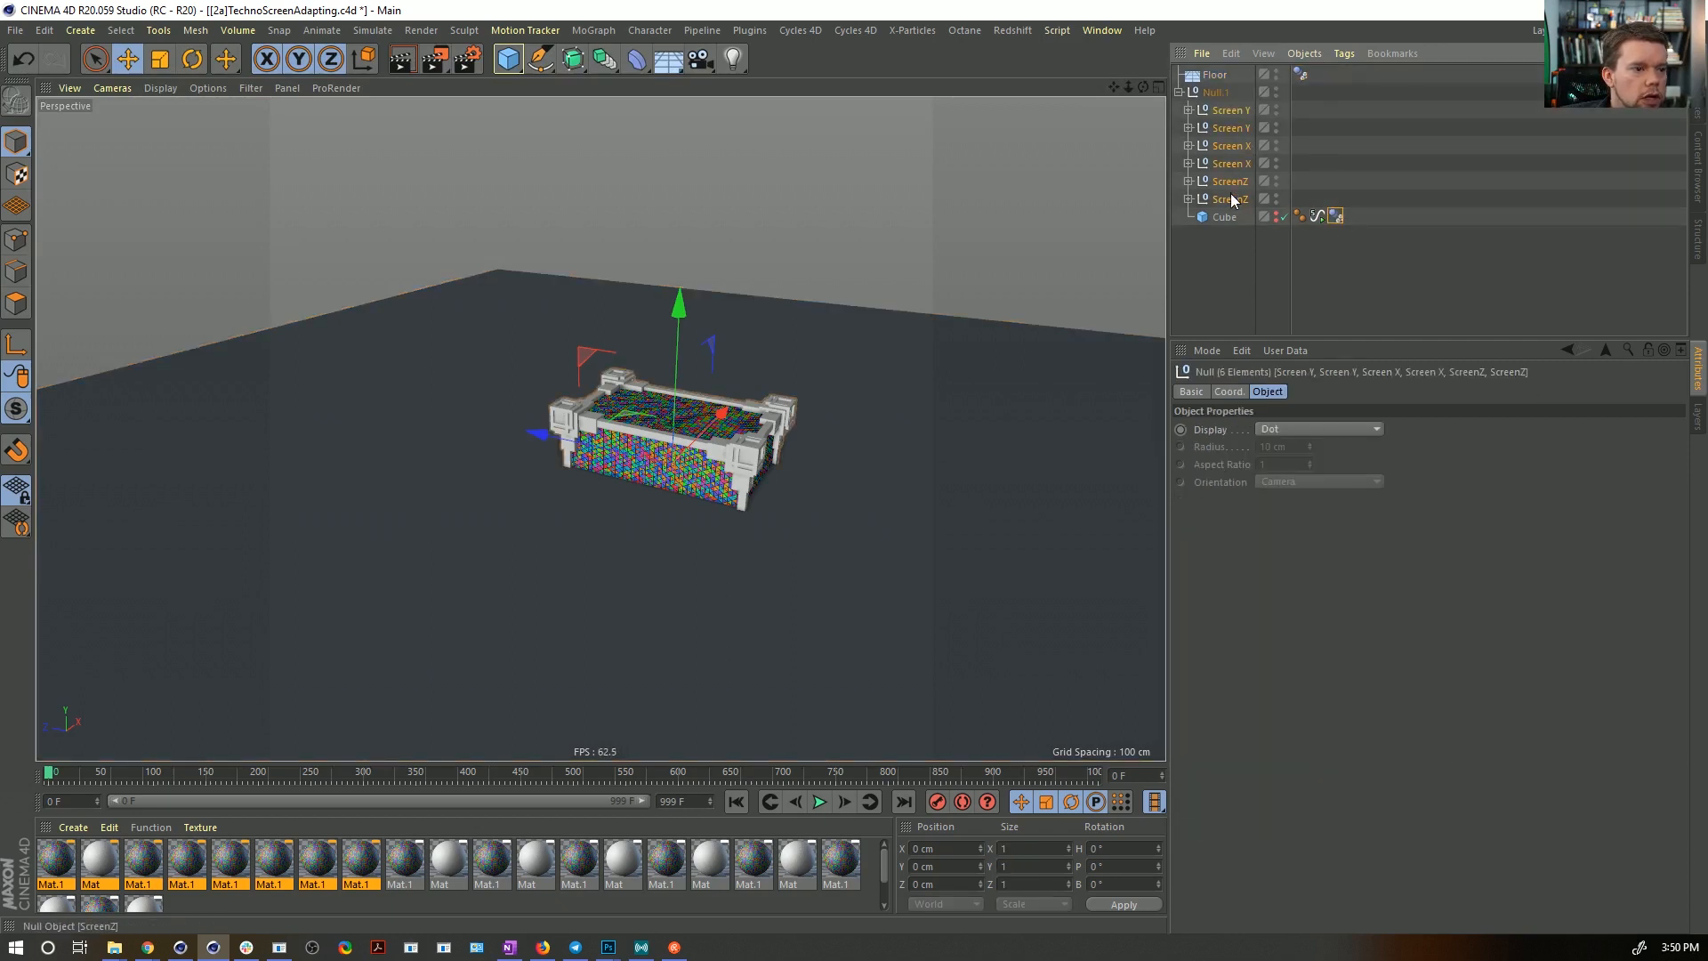
{"action": "left_click_drag", "start_coordinate": [1233, 221], "coordinate": [1232, 221]}
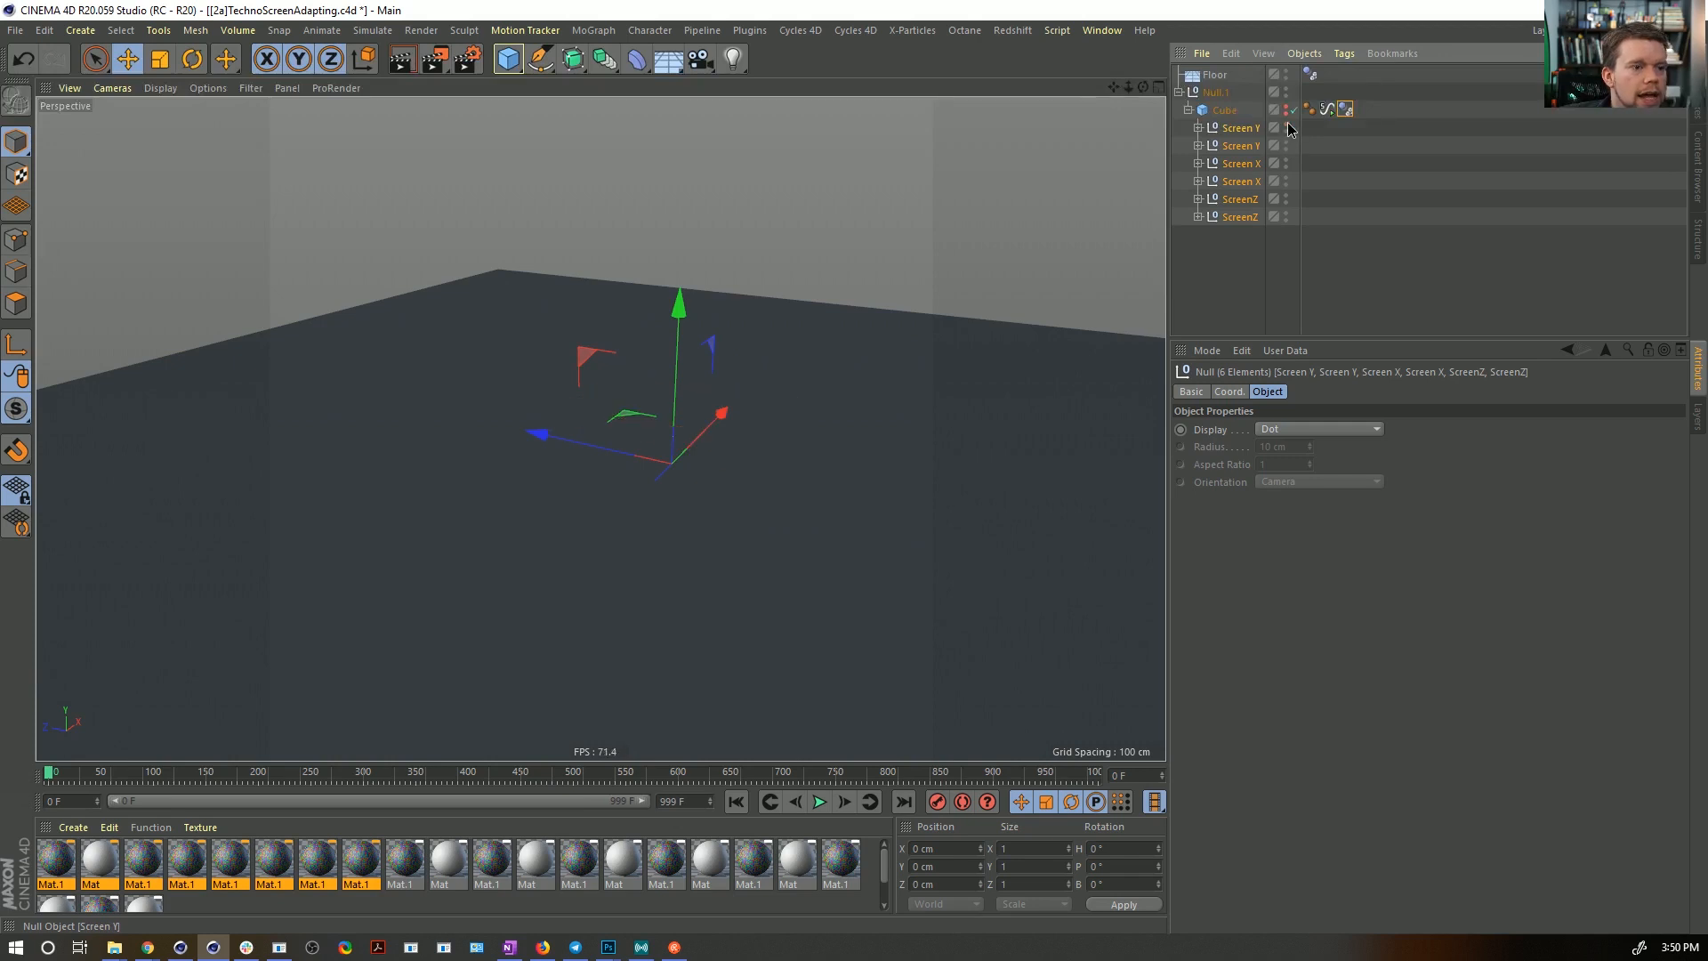
- Force the six Screen nulls visible in editor and renderer, then unparent the Cube from Null.1 and delete that null
{"action": "left_click_drag", "start_coordinate": [1285, 127], "coordinate": [1270, 219]}
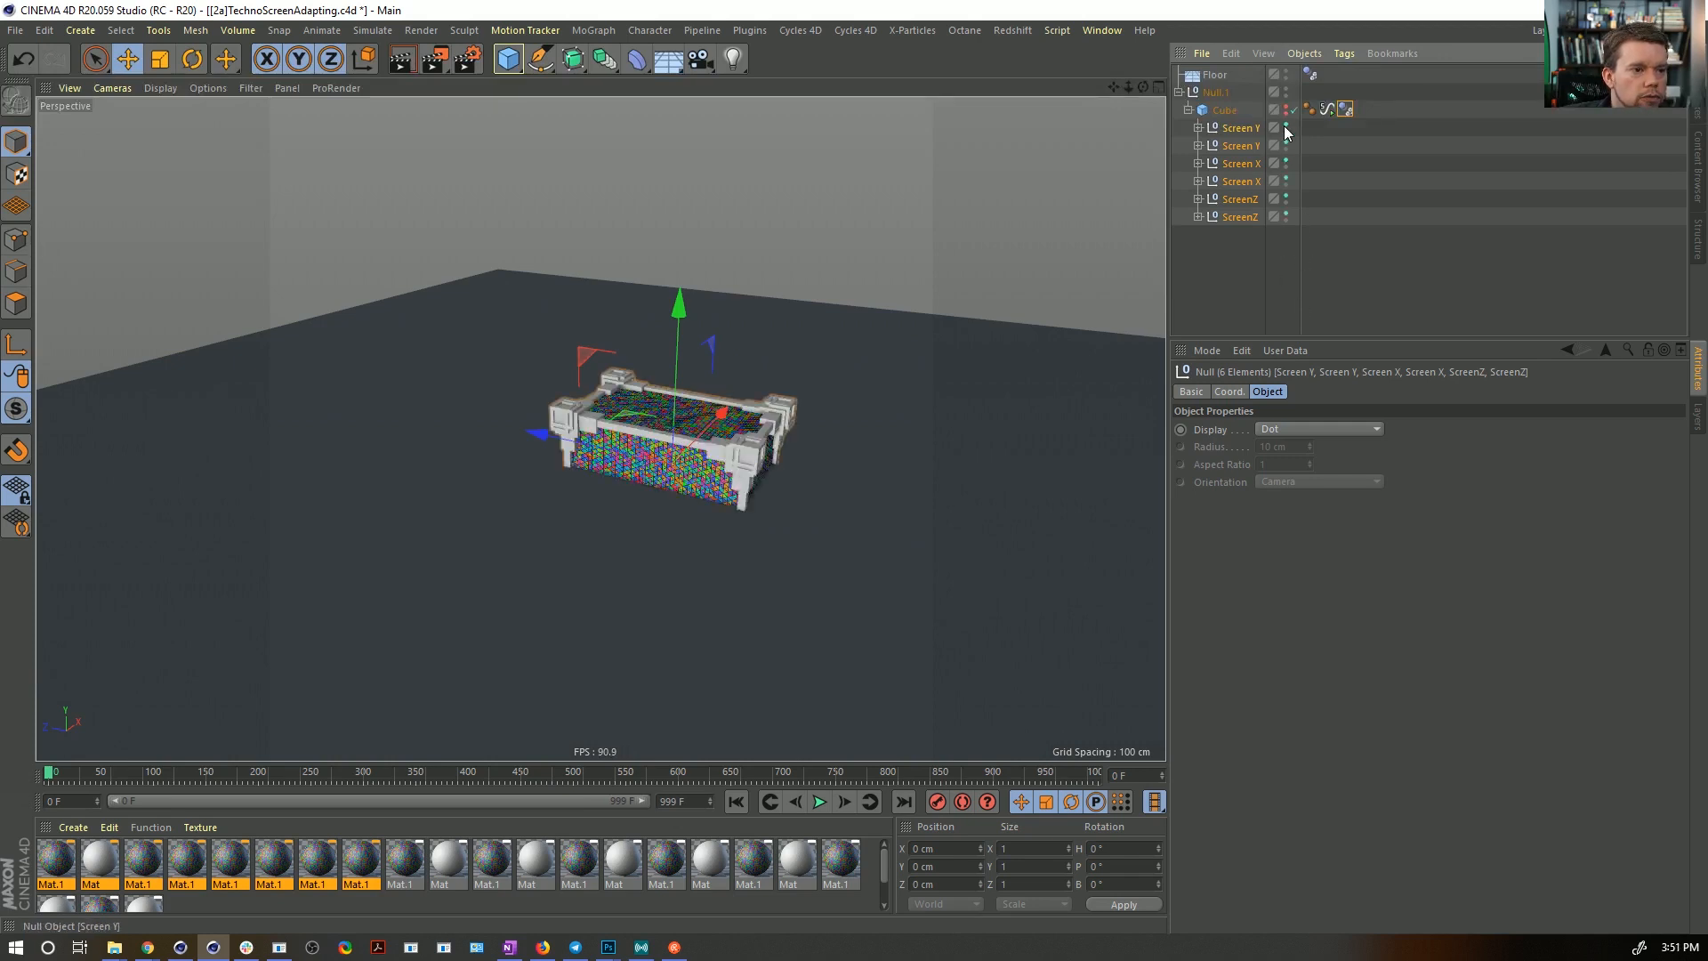
{"action": "left_click_drag", "start_coordinate": [1285, 131], "coordinate": [1297, 258]}
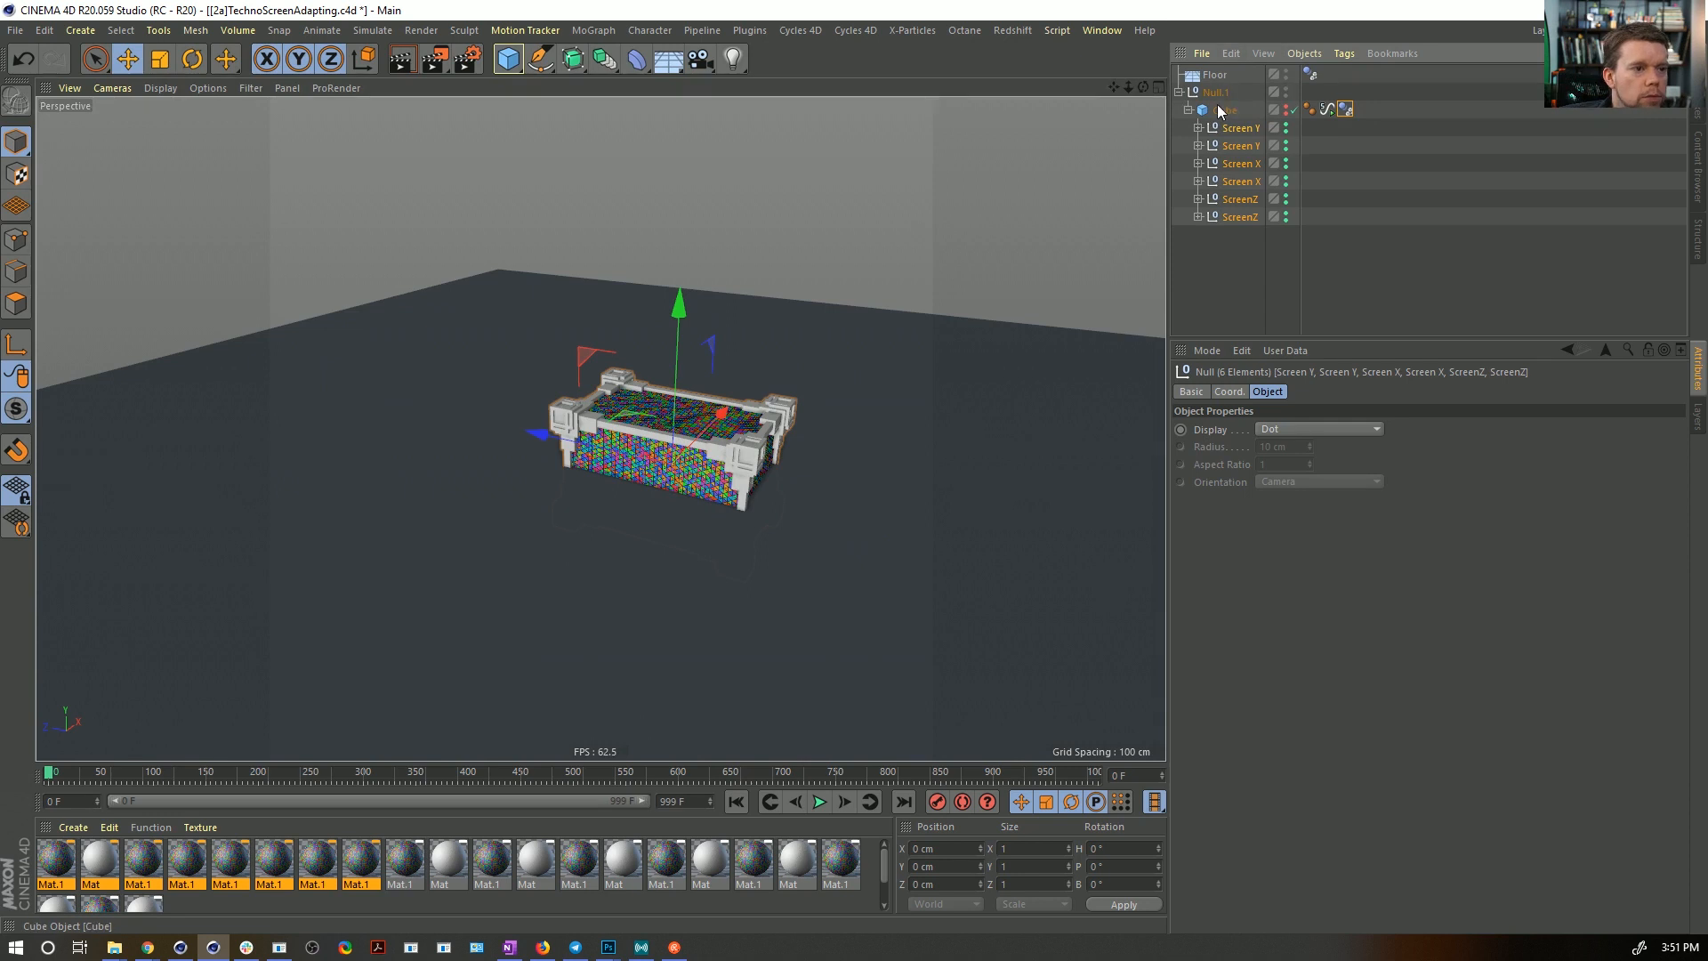
{"action": "mouse_move", "coordinate": [1217, 104]}
{"action": "left_mouse_down"}
{"action": "mouse_move", "coordinate": [1227, 258]}
{"action": "mouse_move", "coordinate": [1226, 95]}
{"action": "left_mouse_up"}
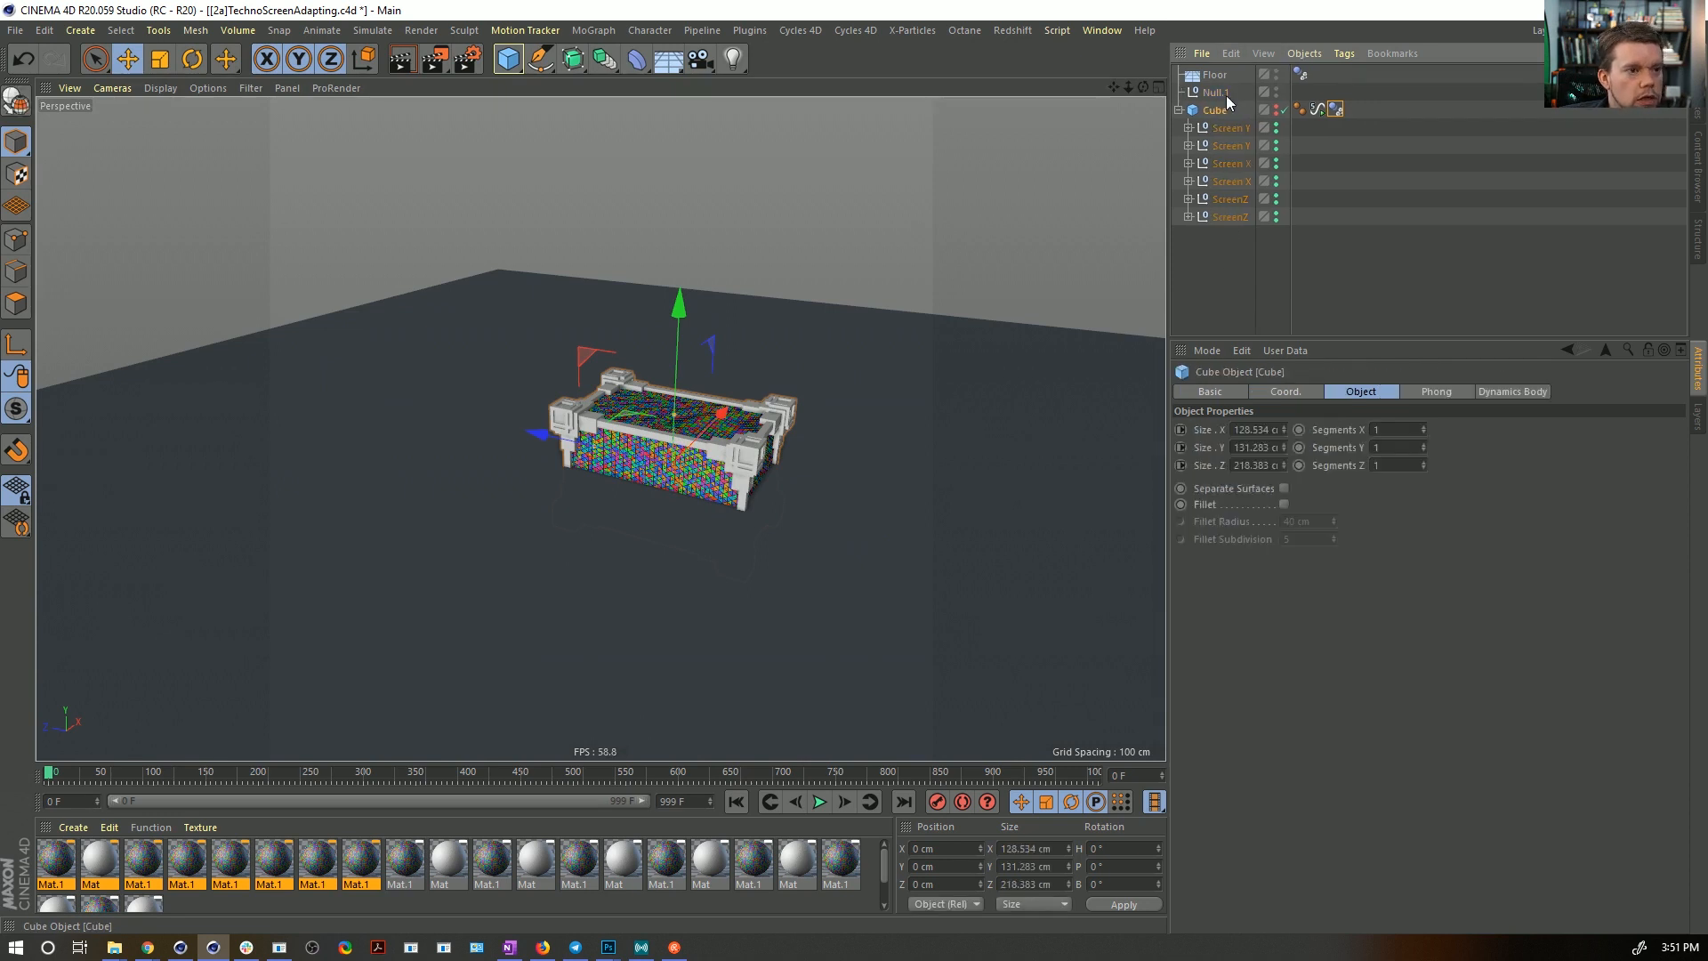
{"action": "left_click", "coordinate": [1226, 94]}
{"action": "key", "text": "Delete"}
- Raise the Cube to about 133 cm above the floor and play the animation
{"action": "left_click", "coordinate": [1223, 93]}
{"action": "left_click_drag", "start_coordinate": [679, 309], "coordinate": [684, 193]}
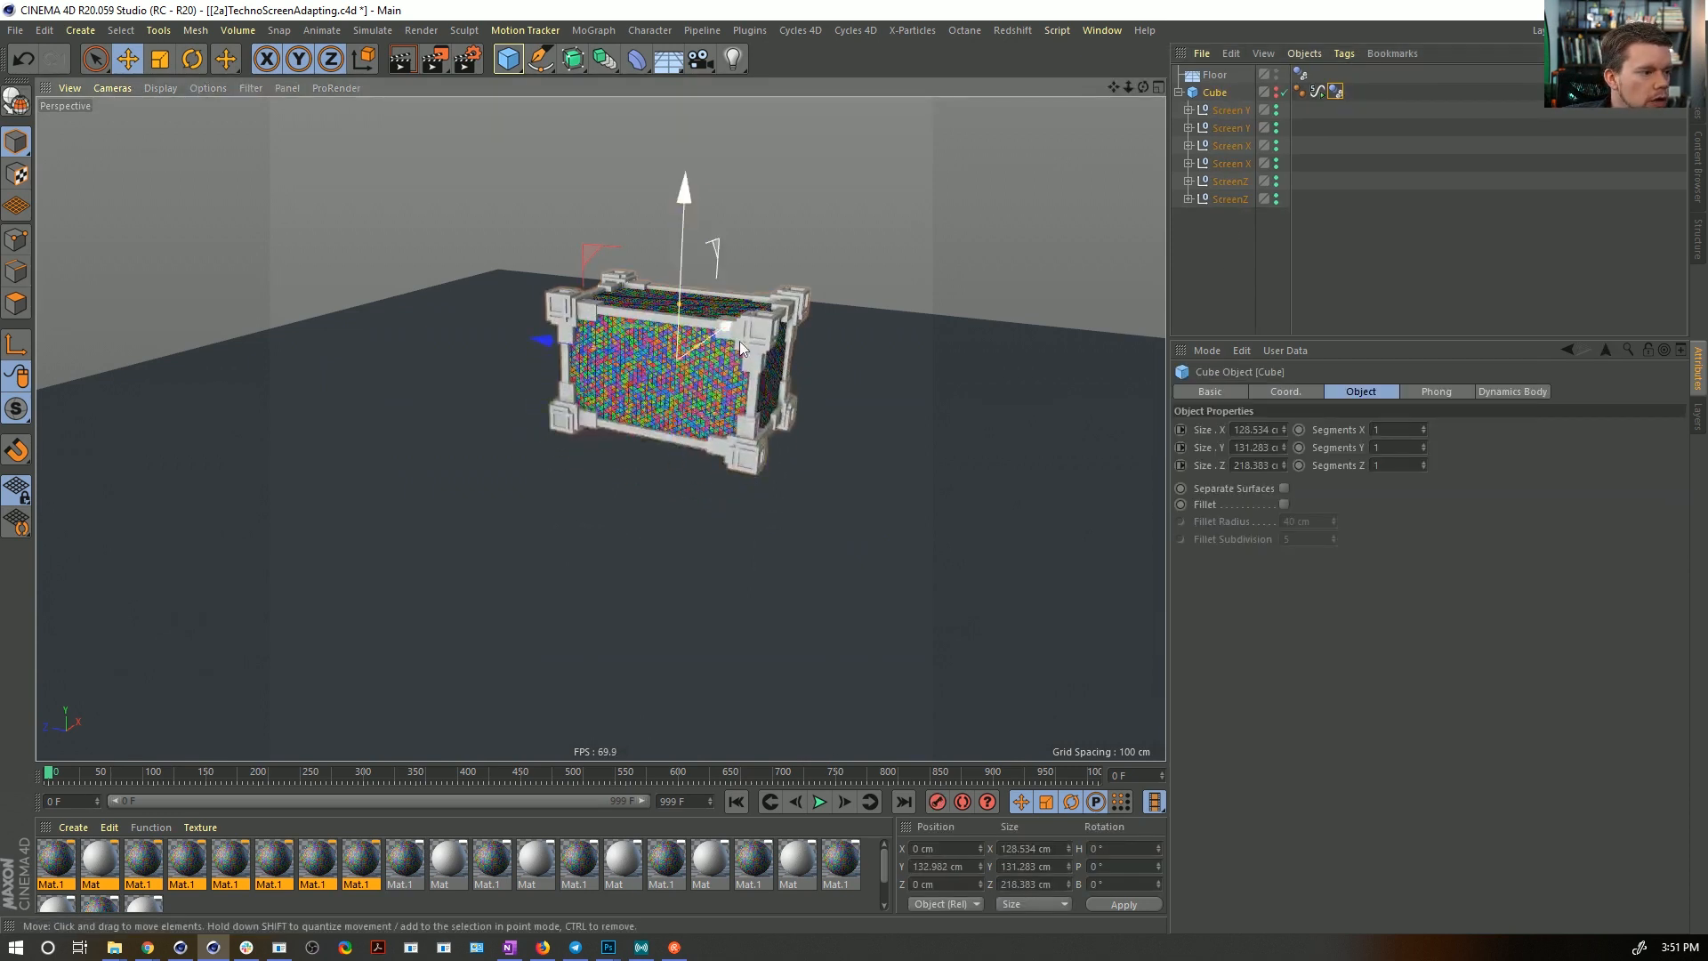
{"action": "left_click", "coordinate": [819, 802]}
- Set Dynamic to On in the Cube's dynamics body tag and rewind to the first frame
{"action": "left_click", "coordinate": [1335, 92]}
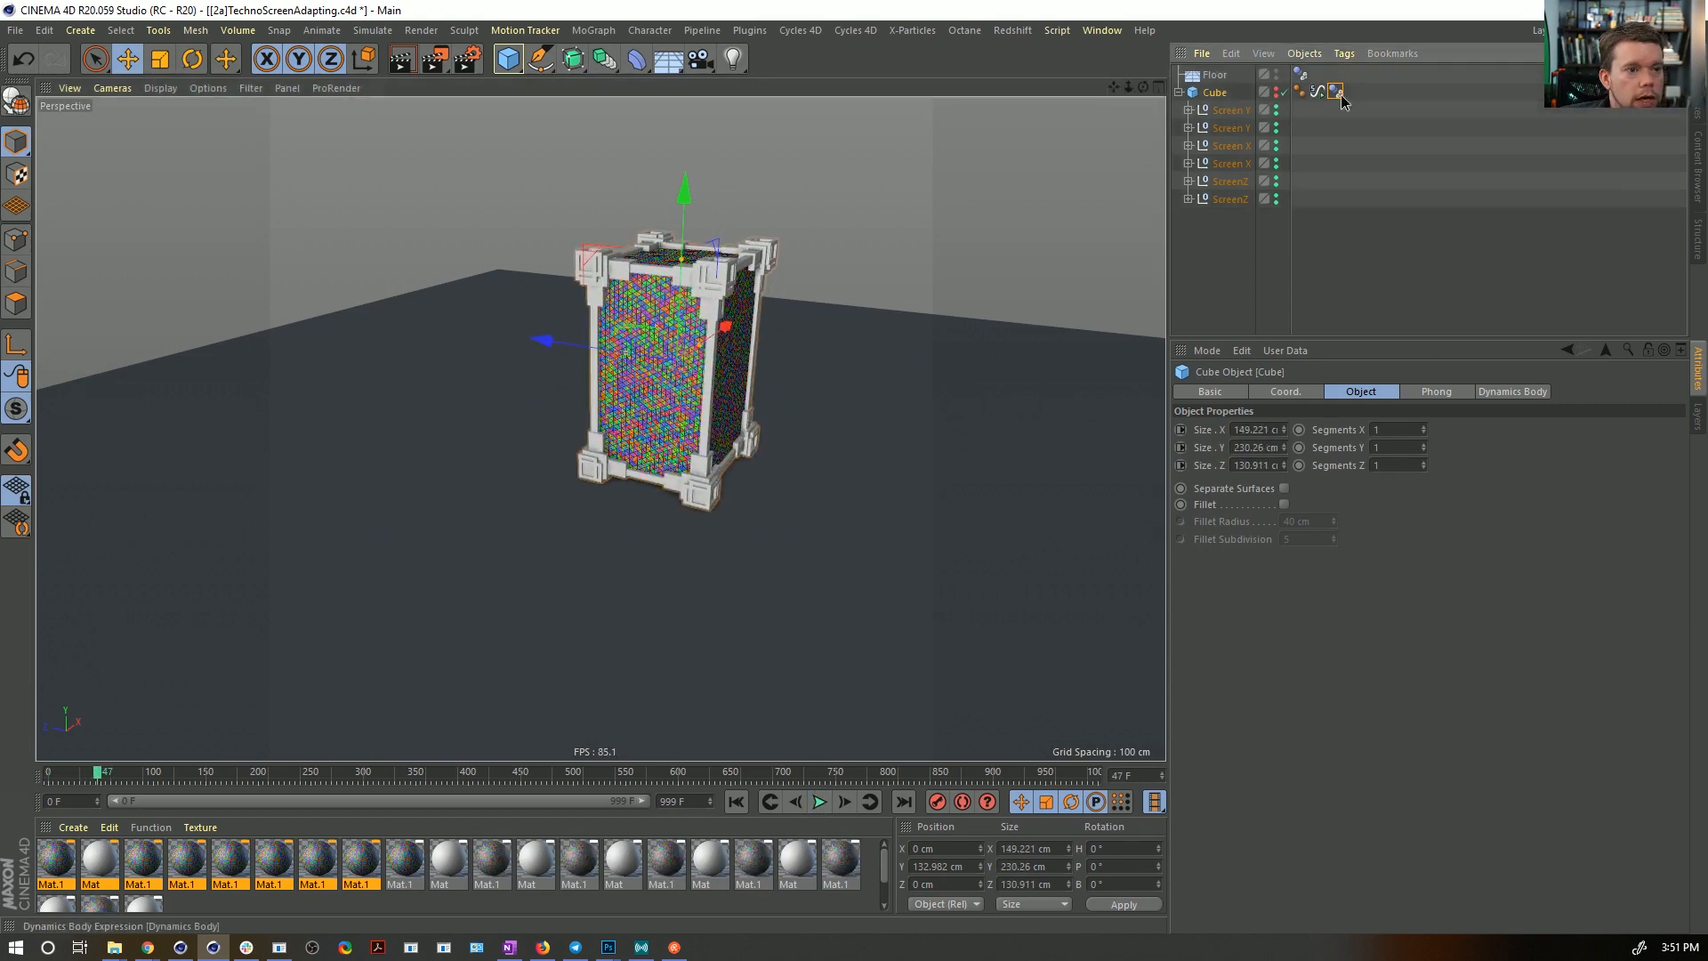
{"action": "left_click", "coordinate": [1257, 444]}
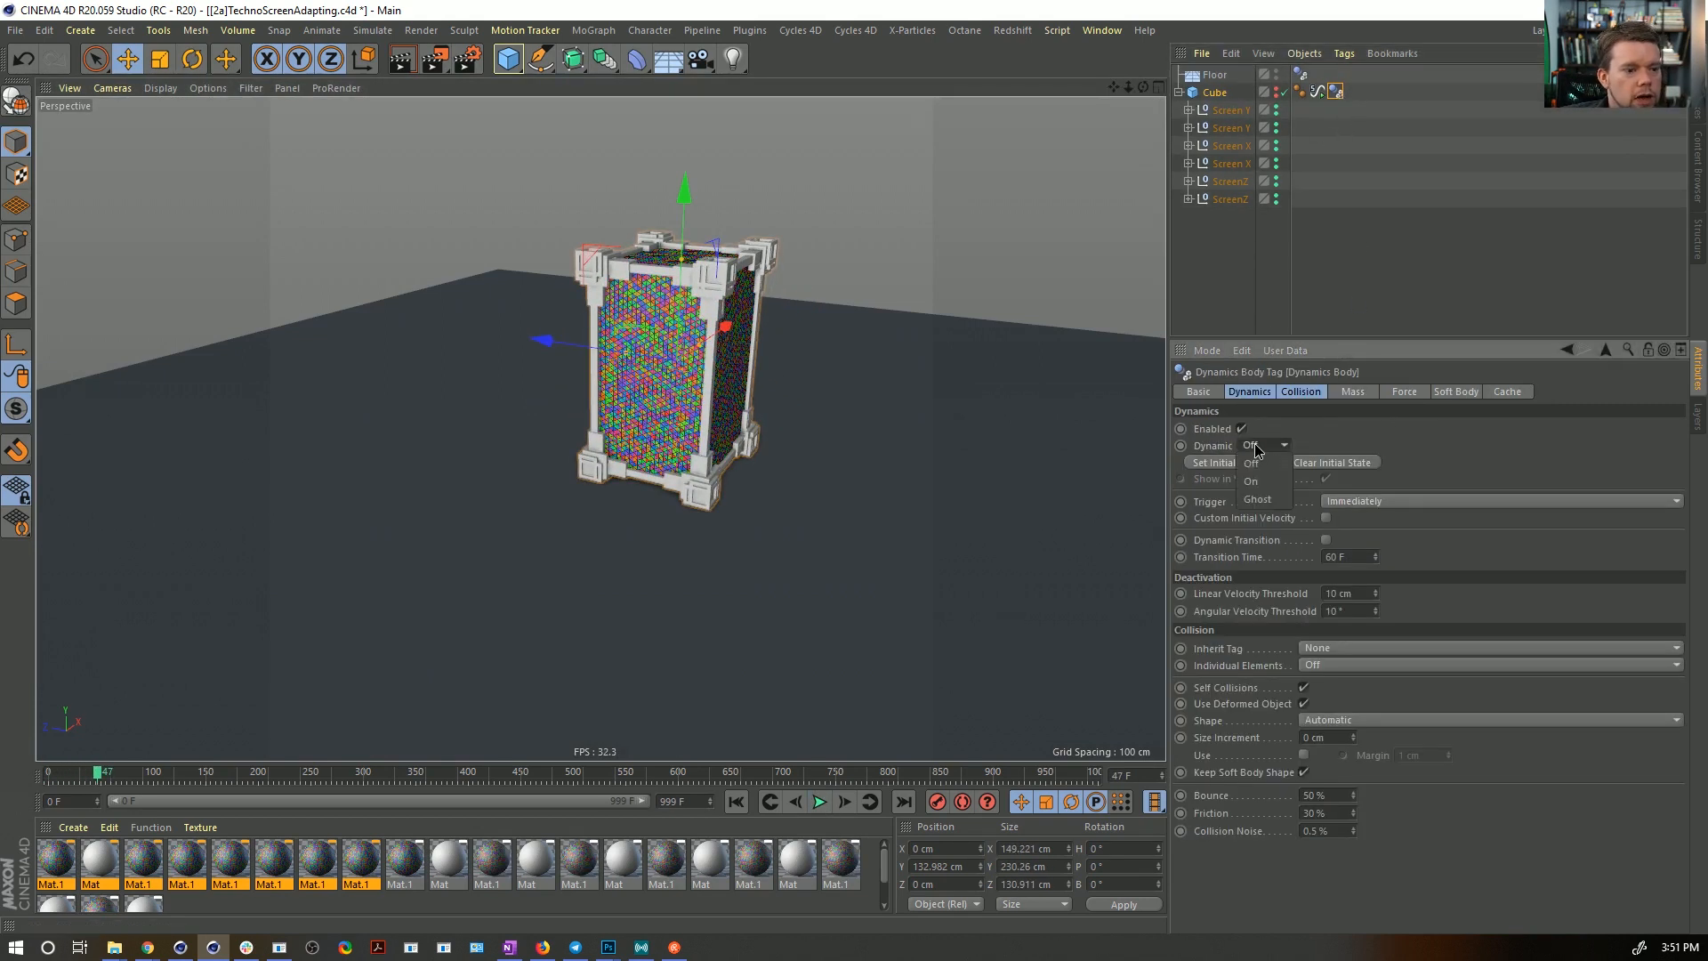
{"action": "left_click", "coordinate": [739, 806]}
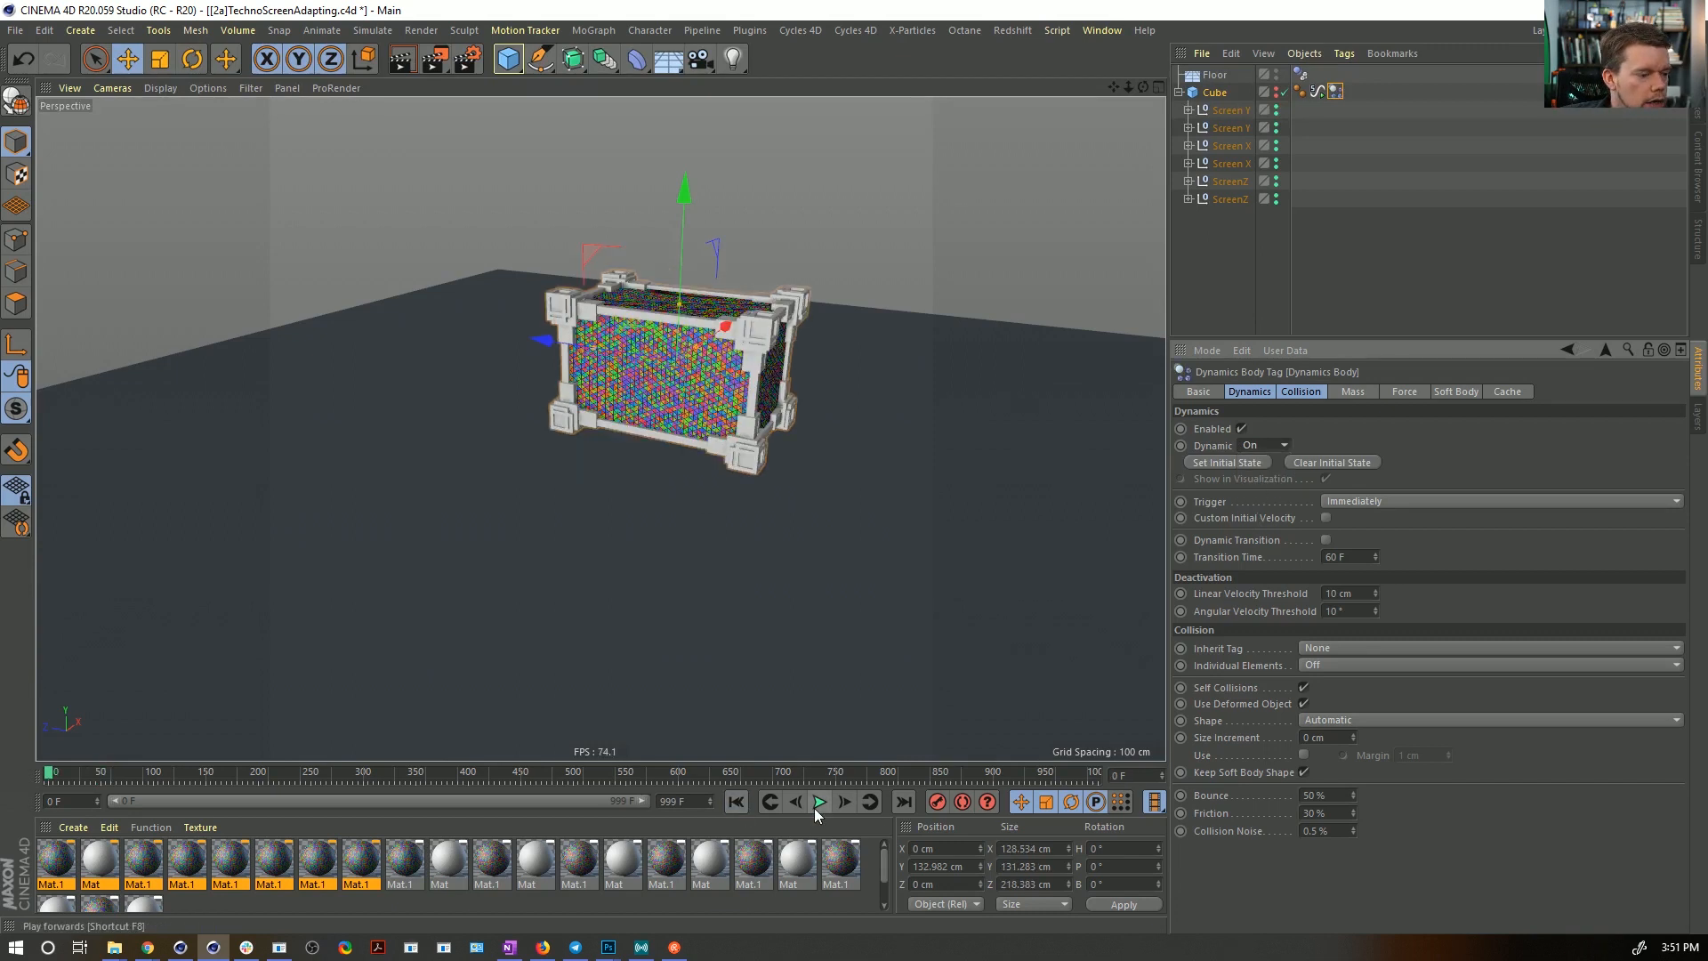
- Play the dynamics simulation to examine how the resizing box behaves on the floor from a higher angle, and rewind it
{"action": "left_click", "coordinate": [819, 802]}
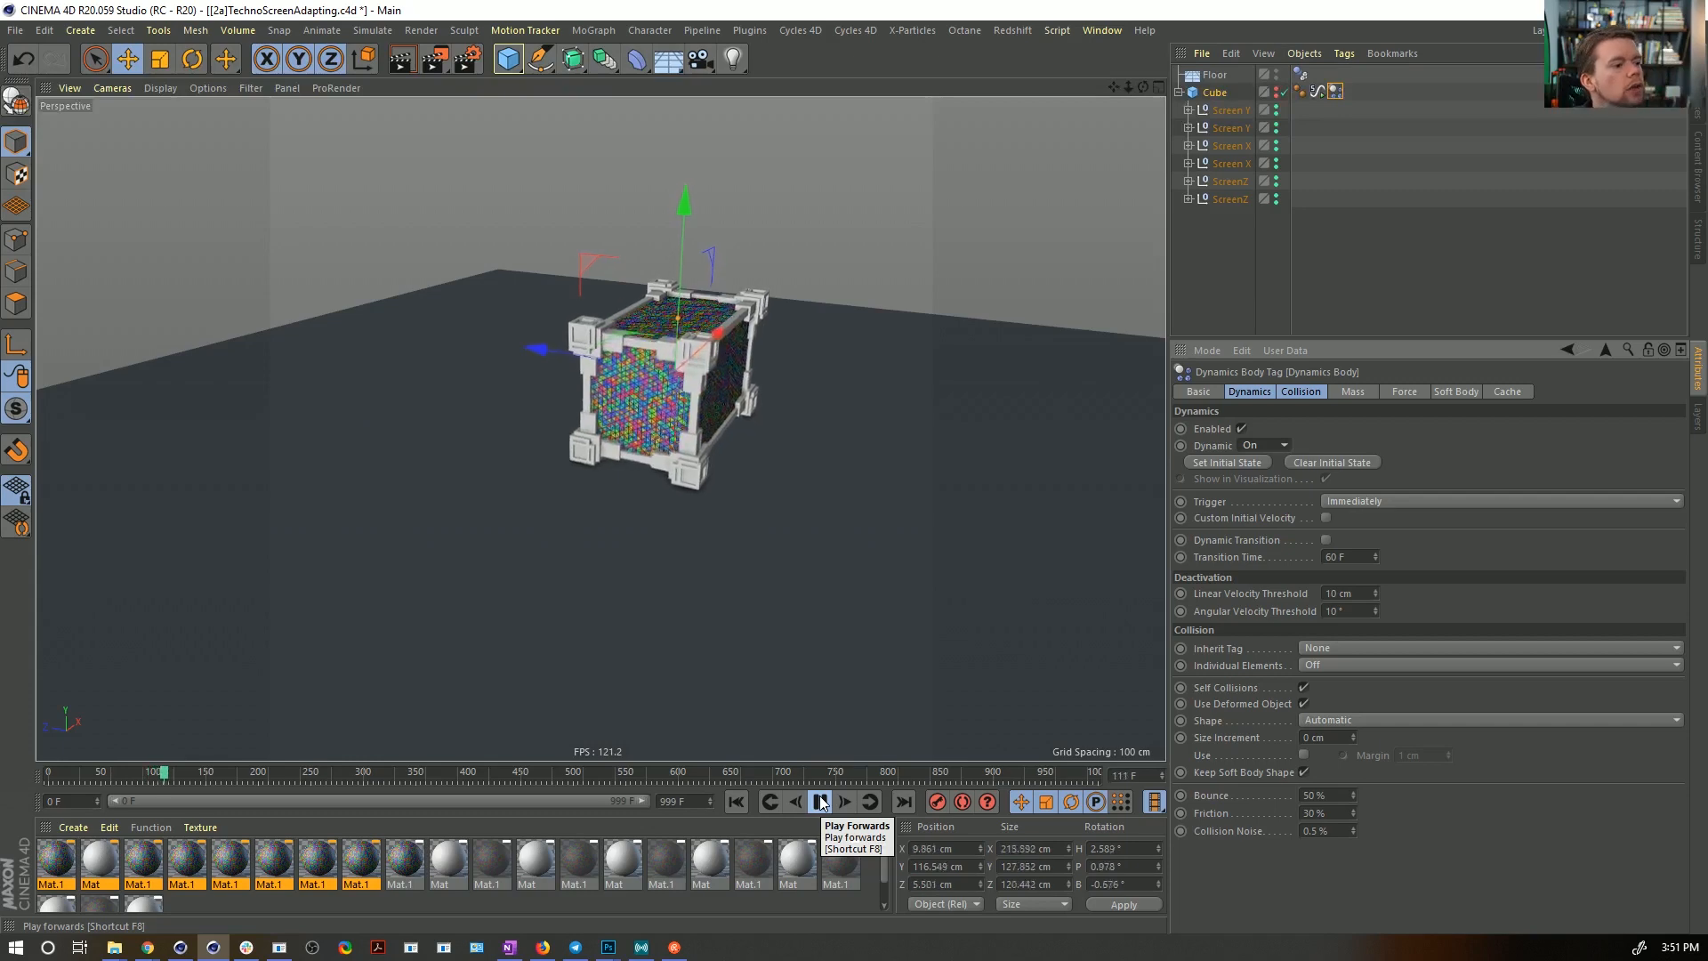
{"action": "left_click", "coordinate": [820, 803]}
{"action": "mouse_move", "coordinate": [787, 517]}
{"action": "left_mouse_down", "text": "alt"}
{"action": "mouse_move", "coordinate": [820, 423]}
{"action": "mouse_move", "coordinate": [780, 531]}
{"action": "mouse_move", "coordinate": [745, 436]}
{"action": "mouse_move", "coordinate": [702, 579]}
{"action": "left_mouse_up", "text": "alt"}
{"action": "left_click", "coordinate": [819, 803]}
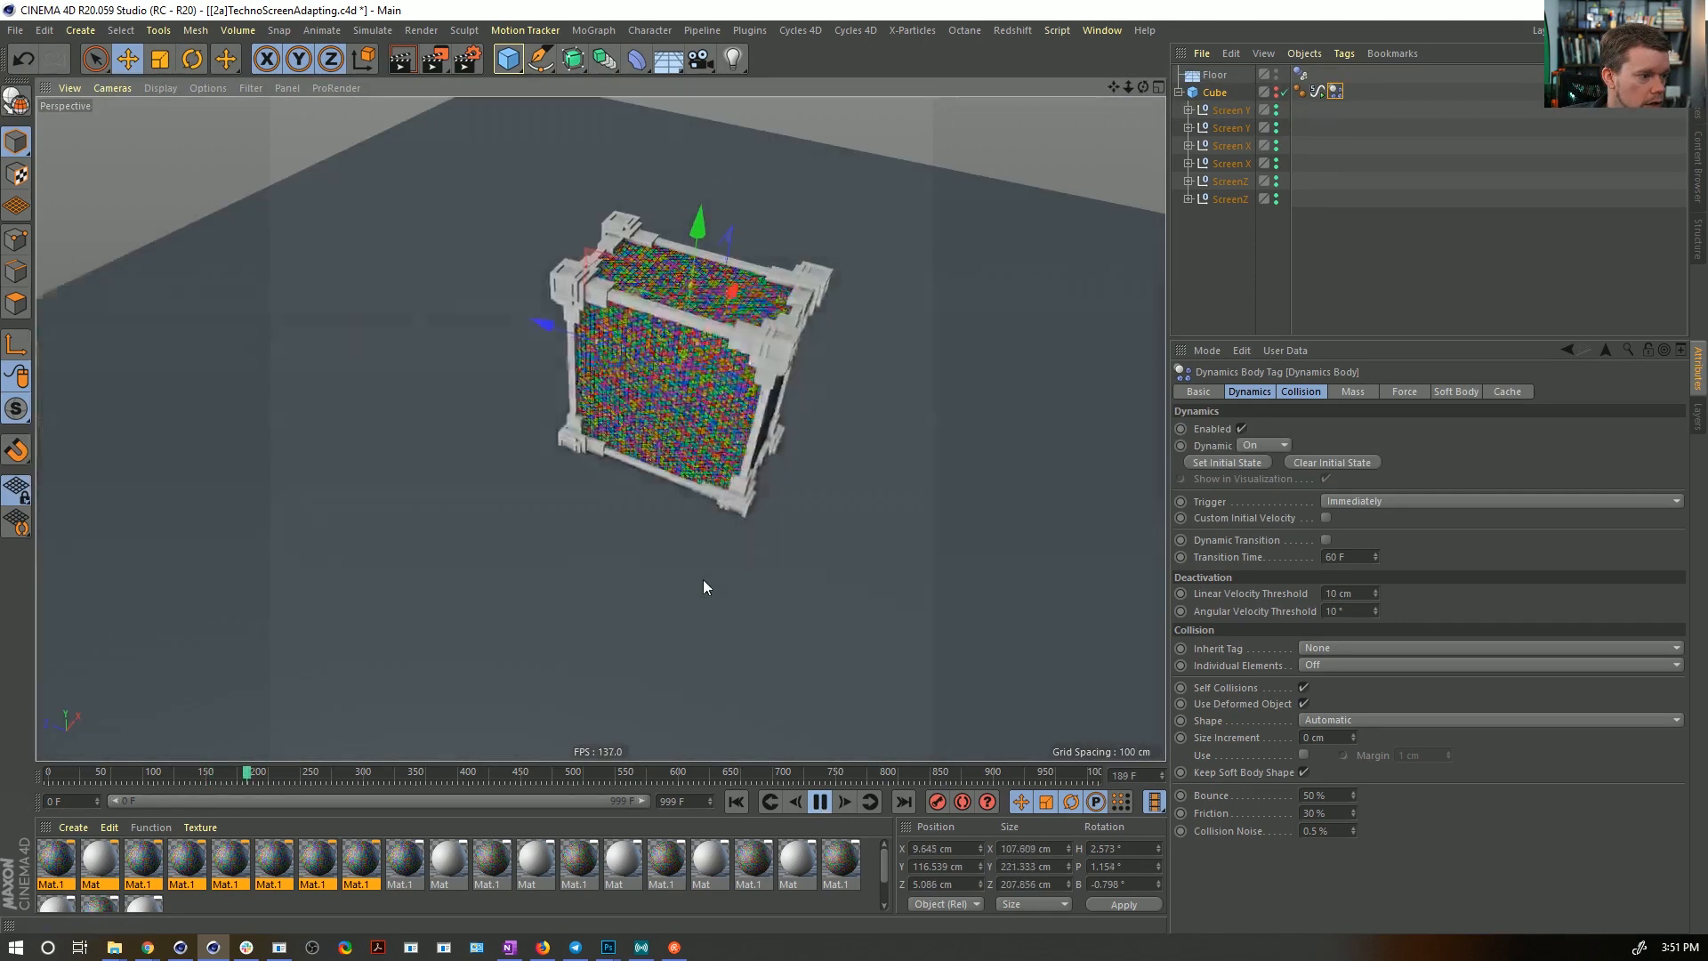
{"action": "left_click", "coordinate": [820, 803]}
{"action": "left_click", "coordinate": [736, 801]}
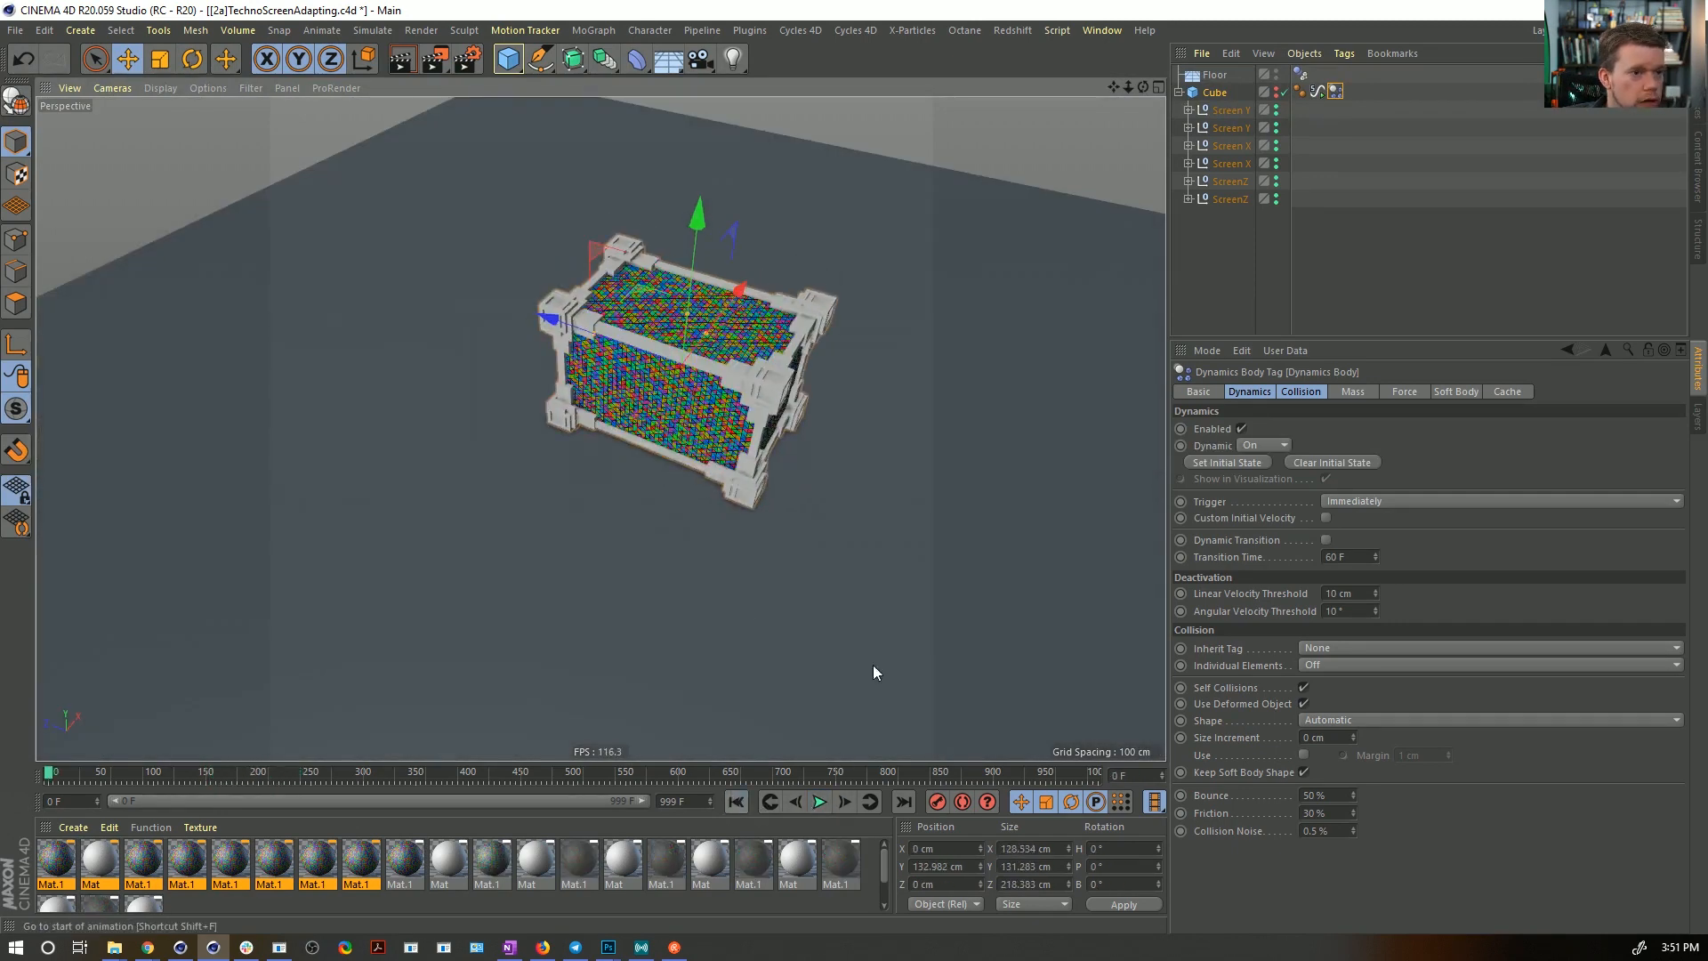
- Move the Signal tag to the end of the Cube's tags and replace its dynamics tag with a new Rigid Body tag
{"action": "left_click_drag", "start_coordinate": [1317, 91], "coordinate": [1350, 93]}
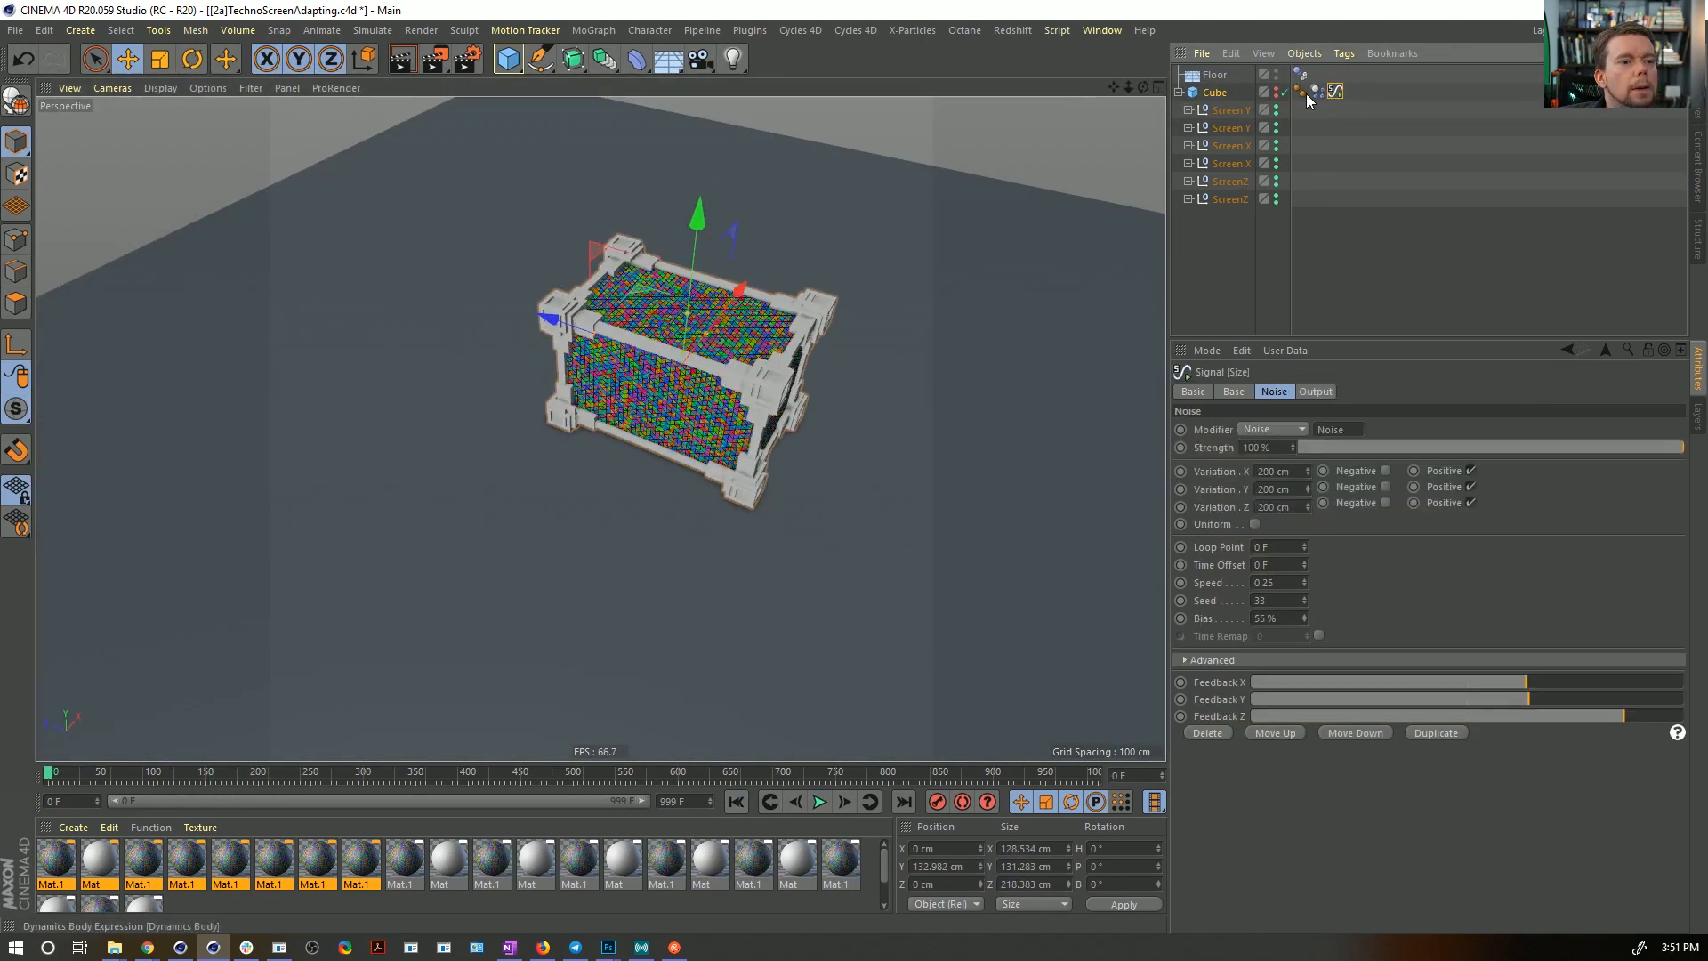
{"action": "left_click", "coordinate": [1301, 91]}
{"action": "left_click", "coordinate": [1315, 92]}
{"action": "right_click", "coordinate": [1213, 91]}
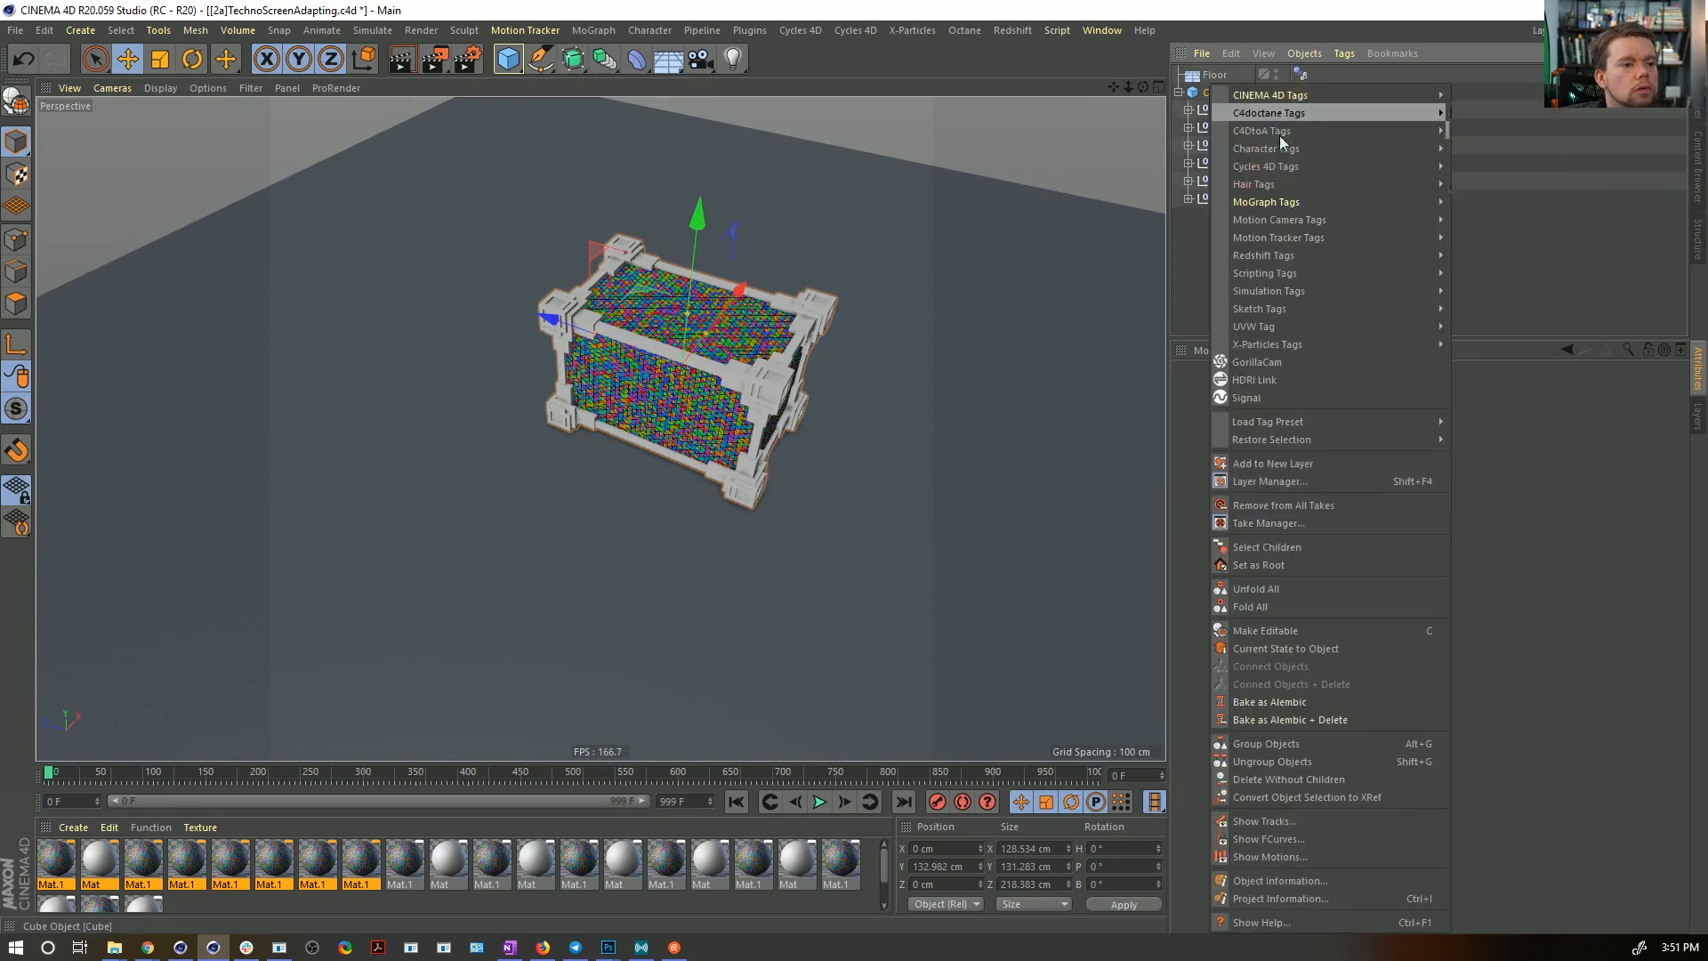
{"action": "mouse_move", "coordinate": [1290, 255]}
{"action": "mouse_move", "coordinate": [1297, 94]}
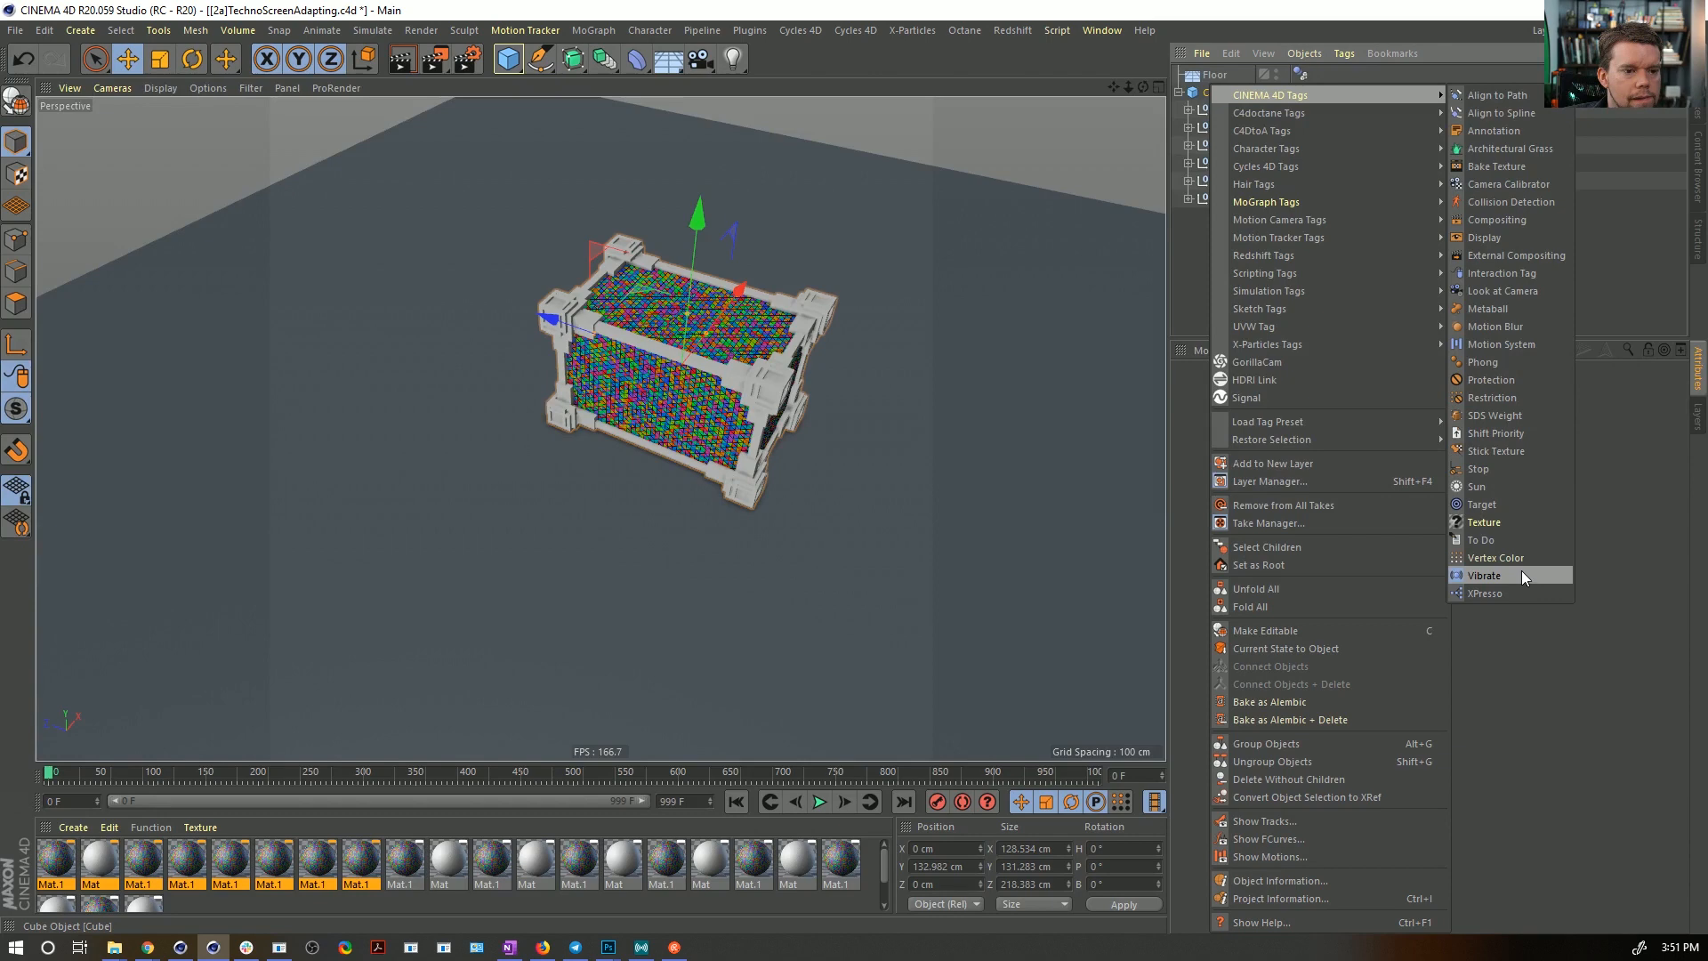
{"action": "mouse_move", "coordinate": [1304, 290]}
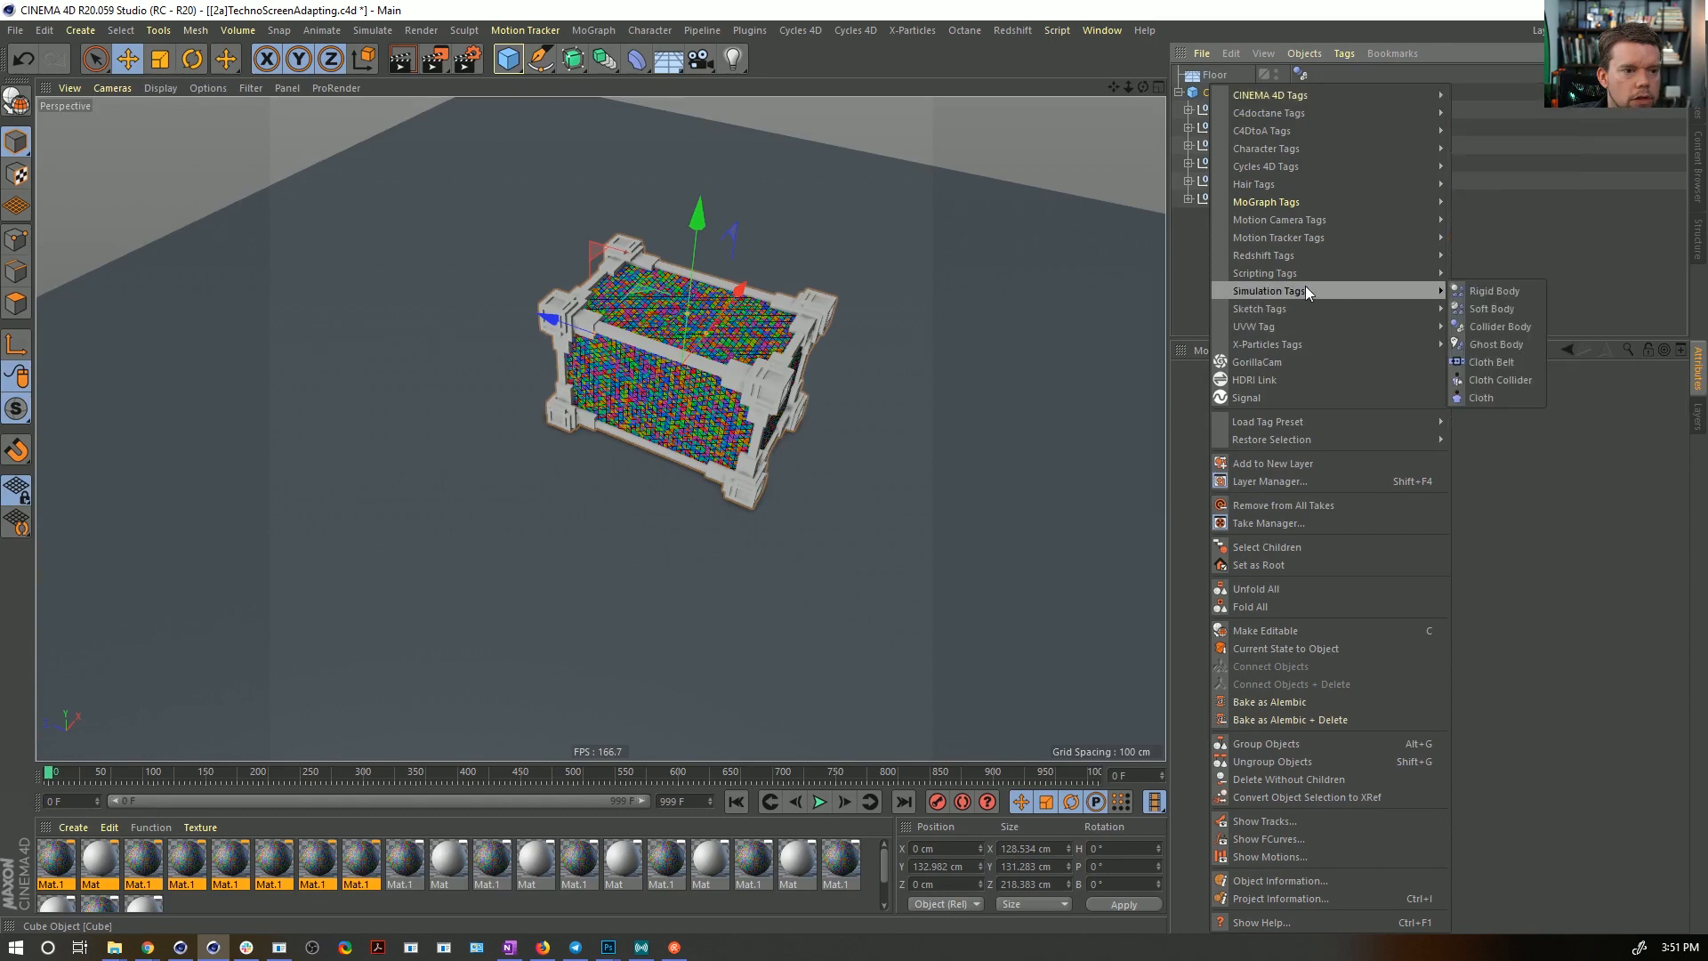
{"action": "left_click", "coordinate": [1494, 292]}
- Play the simulation with the new Rigid Body tag, viewing the box's floor contact from a low angle, and rewind
{"action": "left_click", "coordinate": [819, 803]}
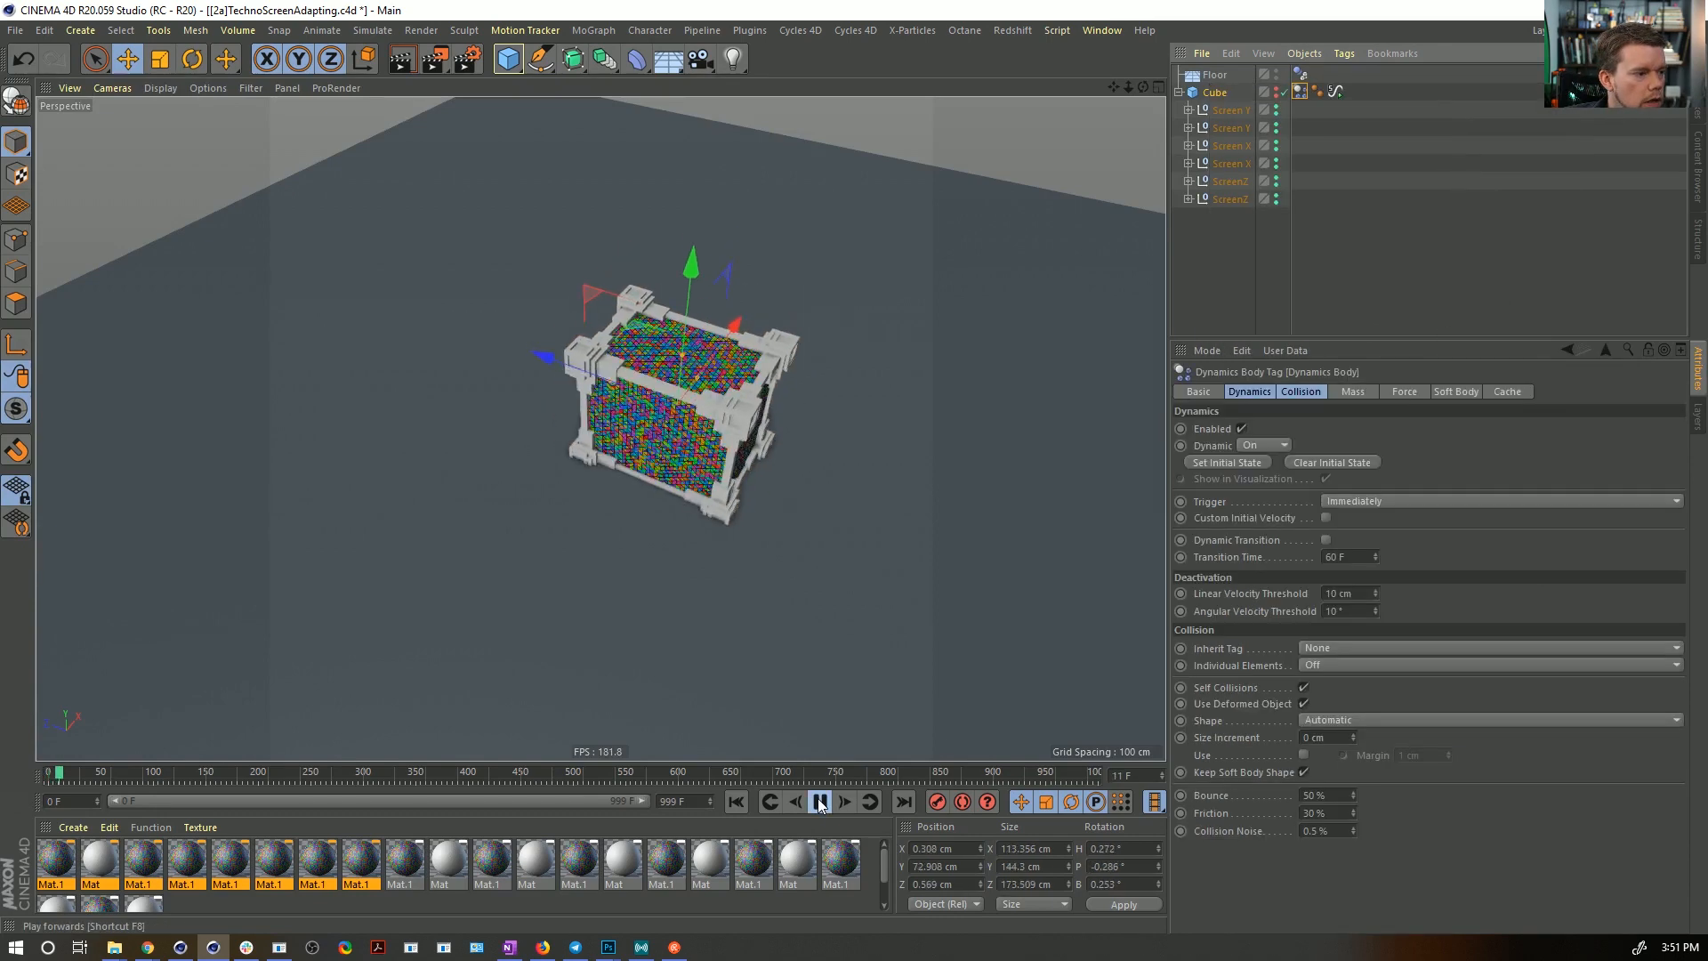
{"action": "left_click_drag", "start_coordinate": [868, 523], "coordinate": [876, 397], "text": "alt"}
{"action": "left_click_drag", "start_coordinate": [747, 517], "coordinate": [766, 547], "text": "alt"}
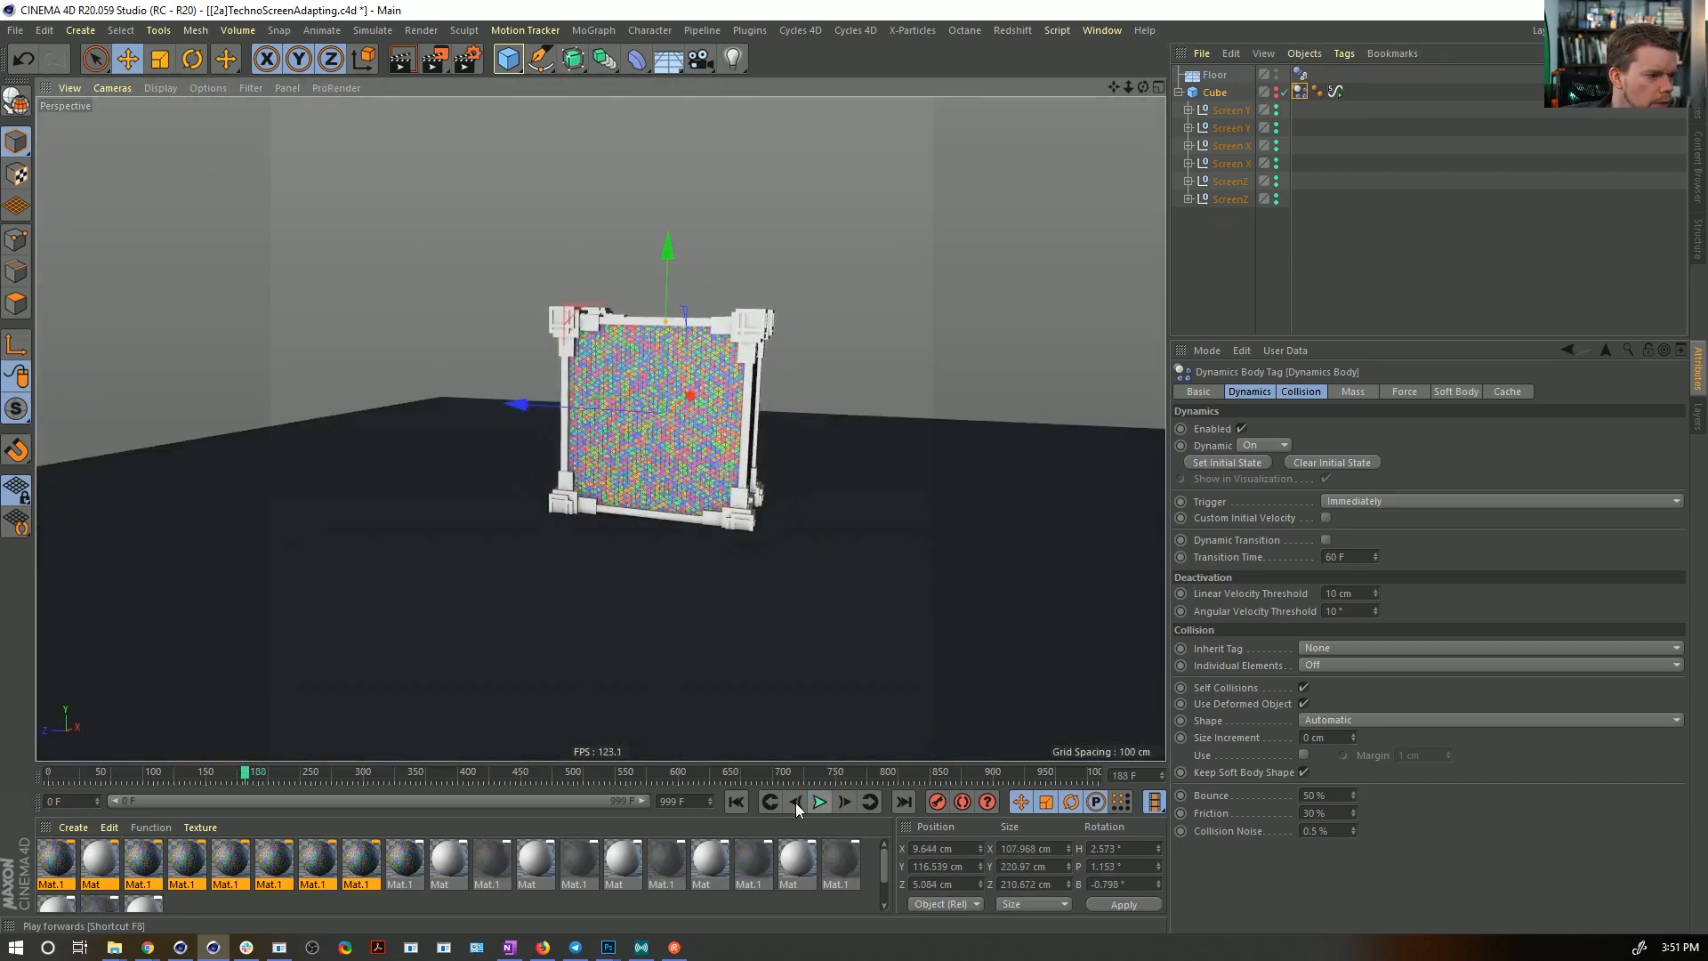
{"action": "left_click", "coordinate": [744, 802]}
{"action": "left_click", "coordinate": [820, 802]}
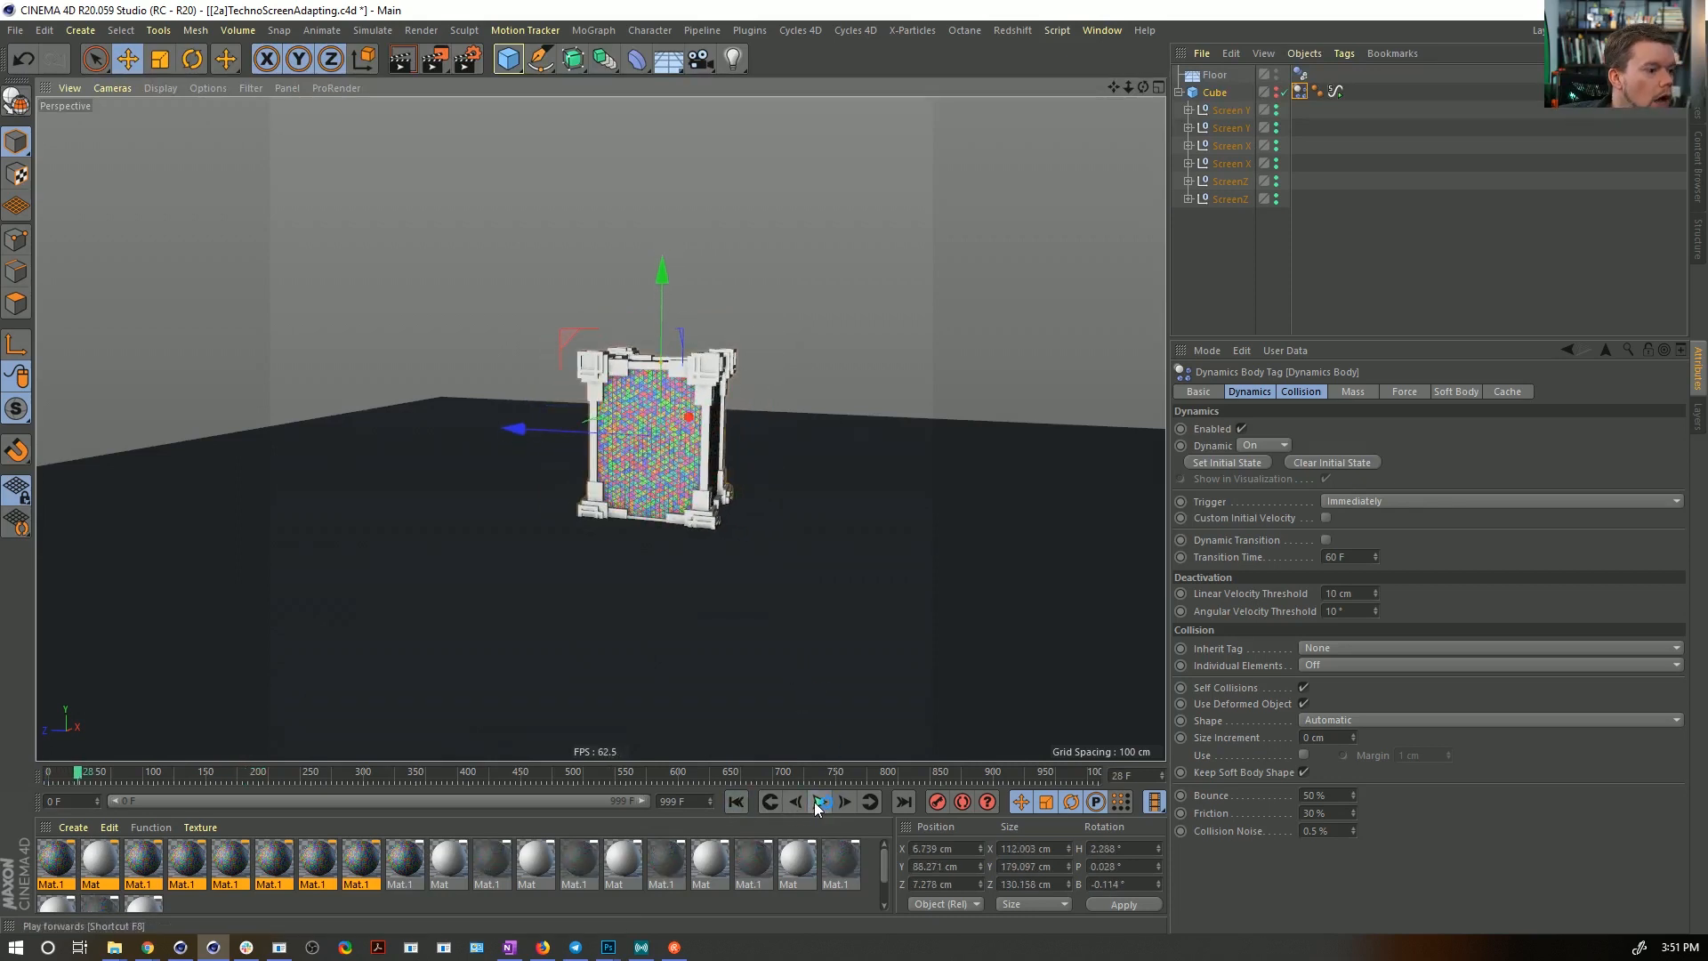
{"action": "left_click", "coordinate": [738, 801]}
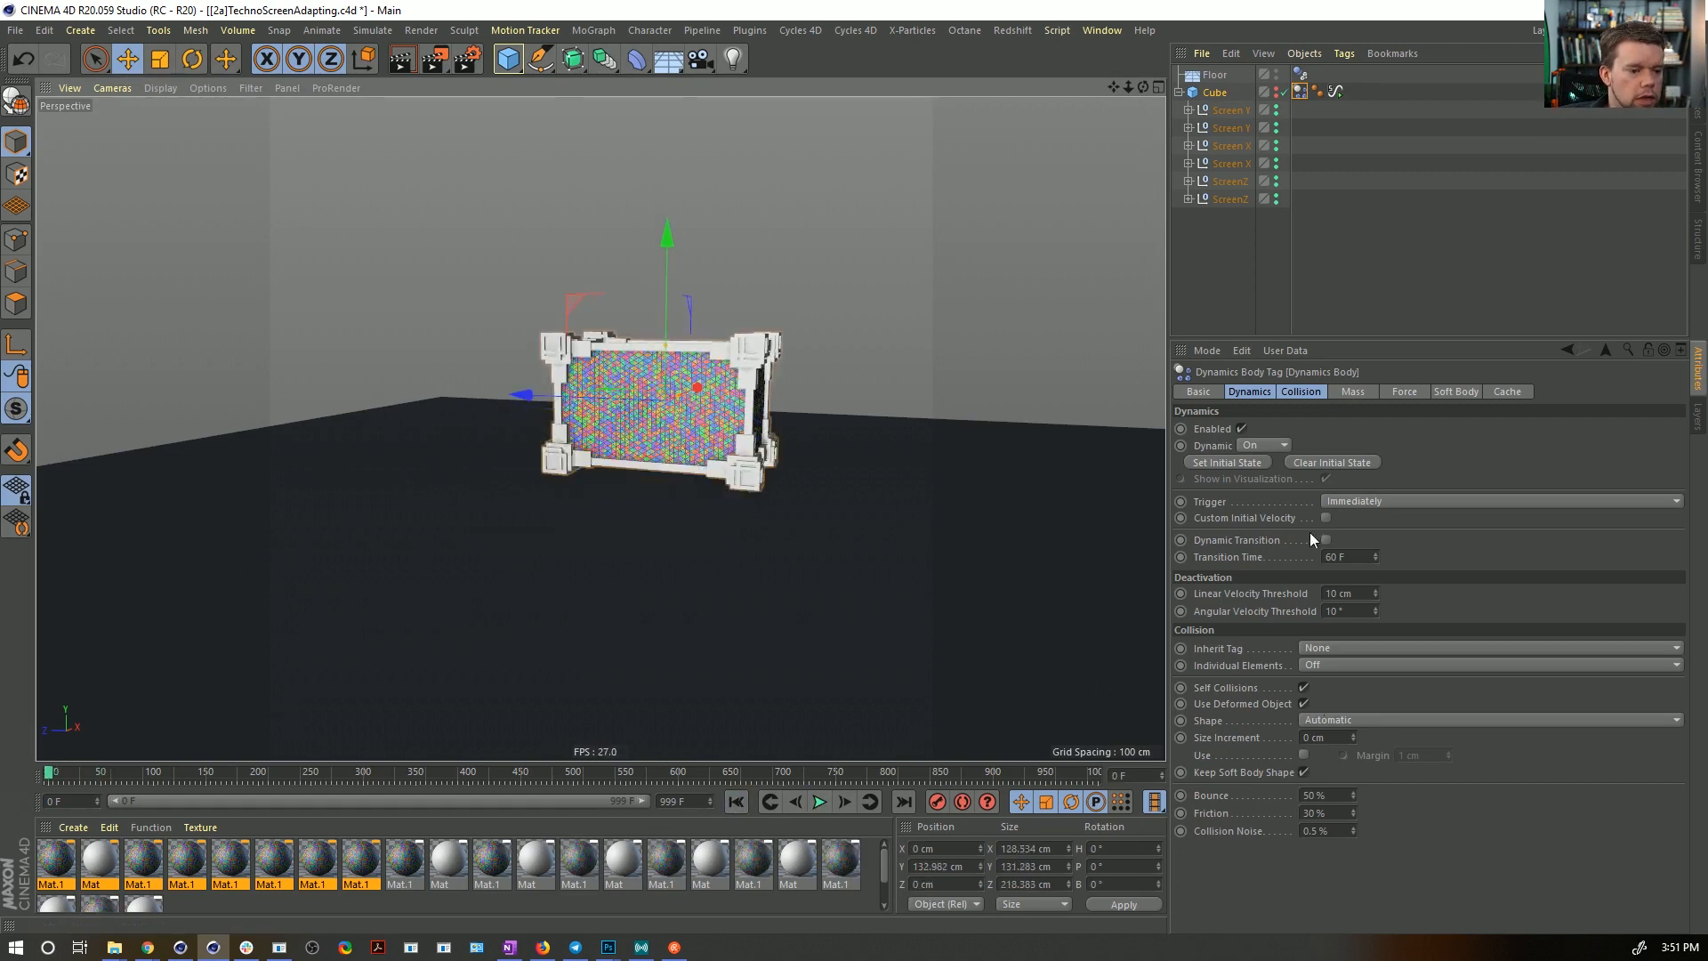
- Set the Rigid Body tag's linear velocity threshold to 0 cm and its angular velocity threshold to 0°
{"action": "left_click", "coordinate": [1256, 392]}
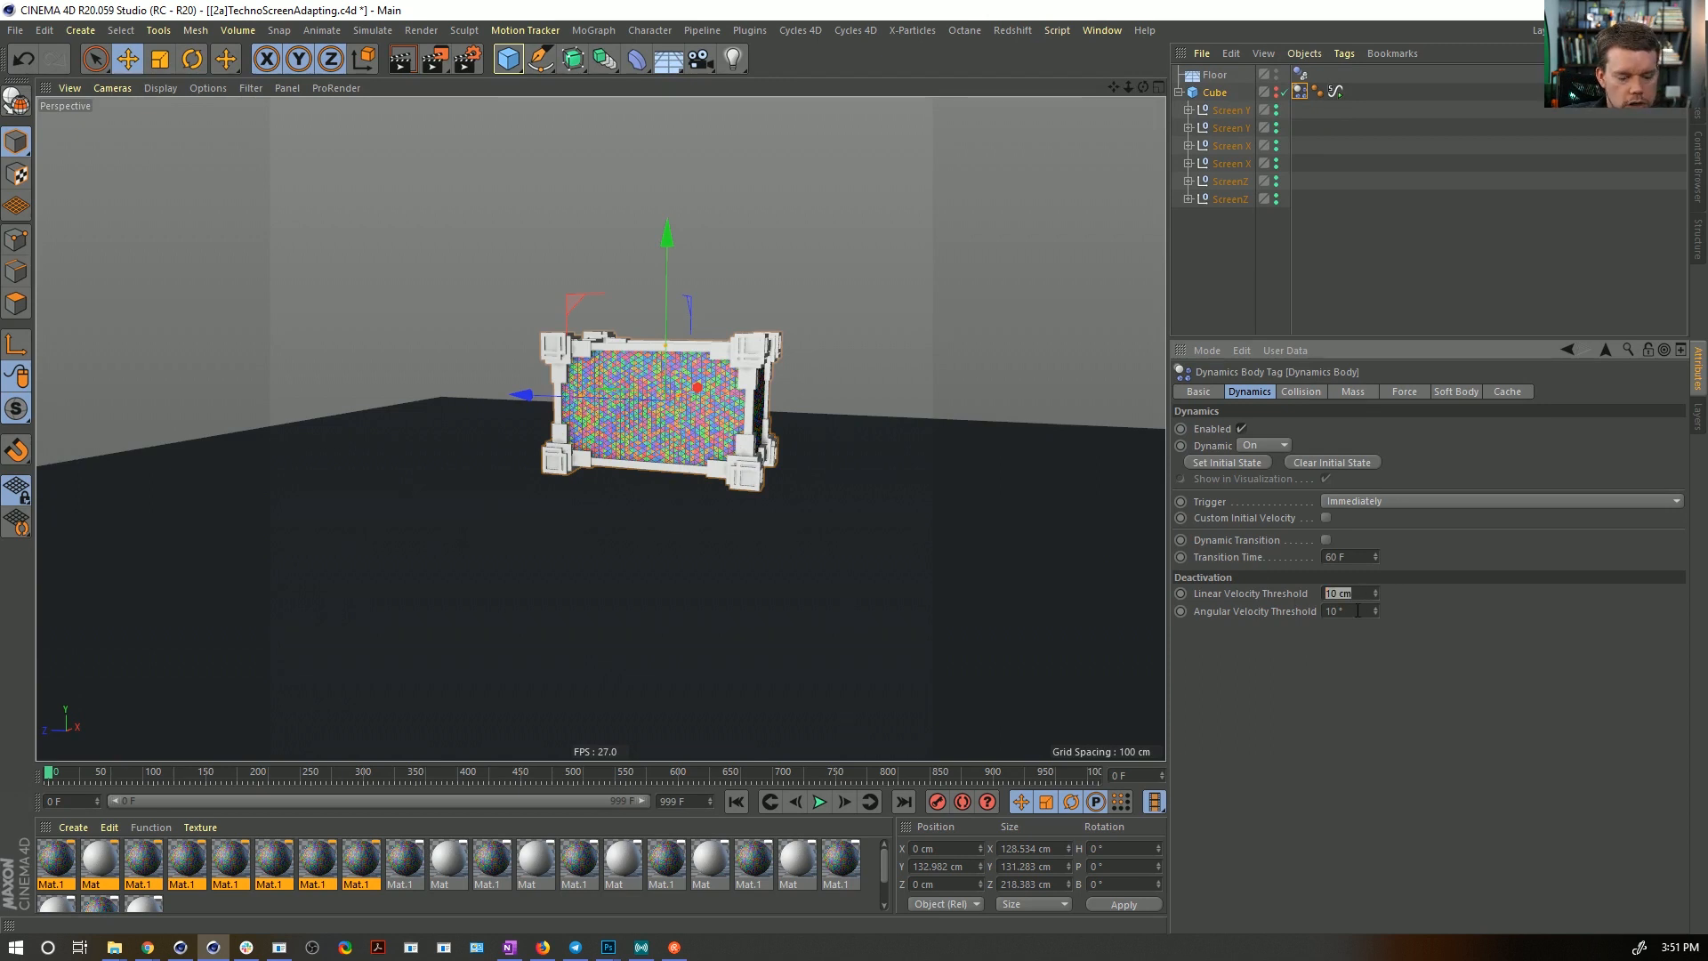
{"action": "type", "text": "0"}
{"action": "key", "text": "Tab"}
{"action": "type", "text": "0"}
{"action": "key", "text": "Return"}
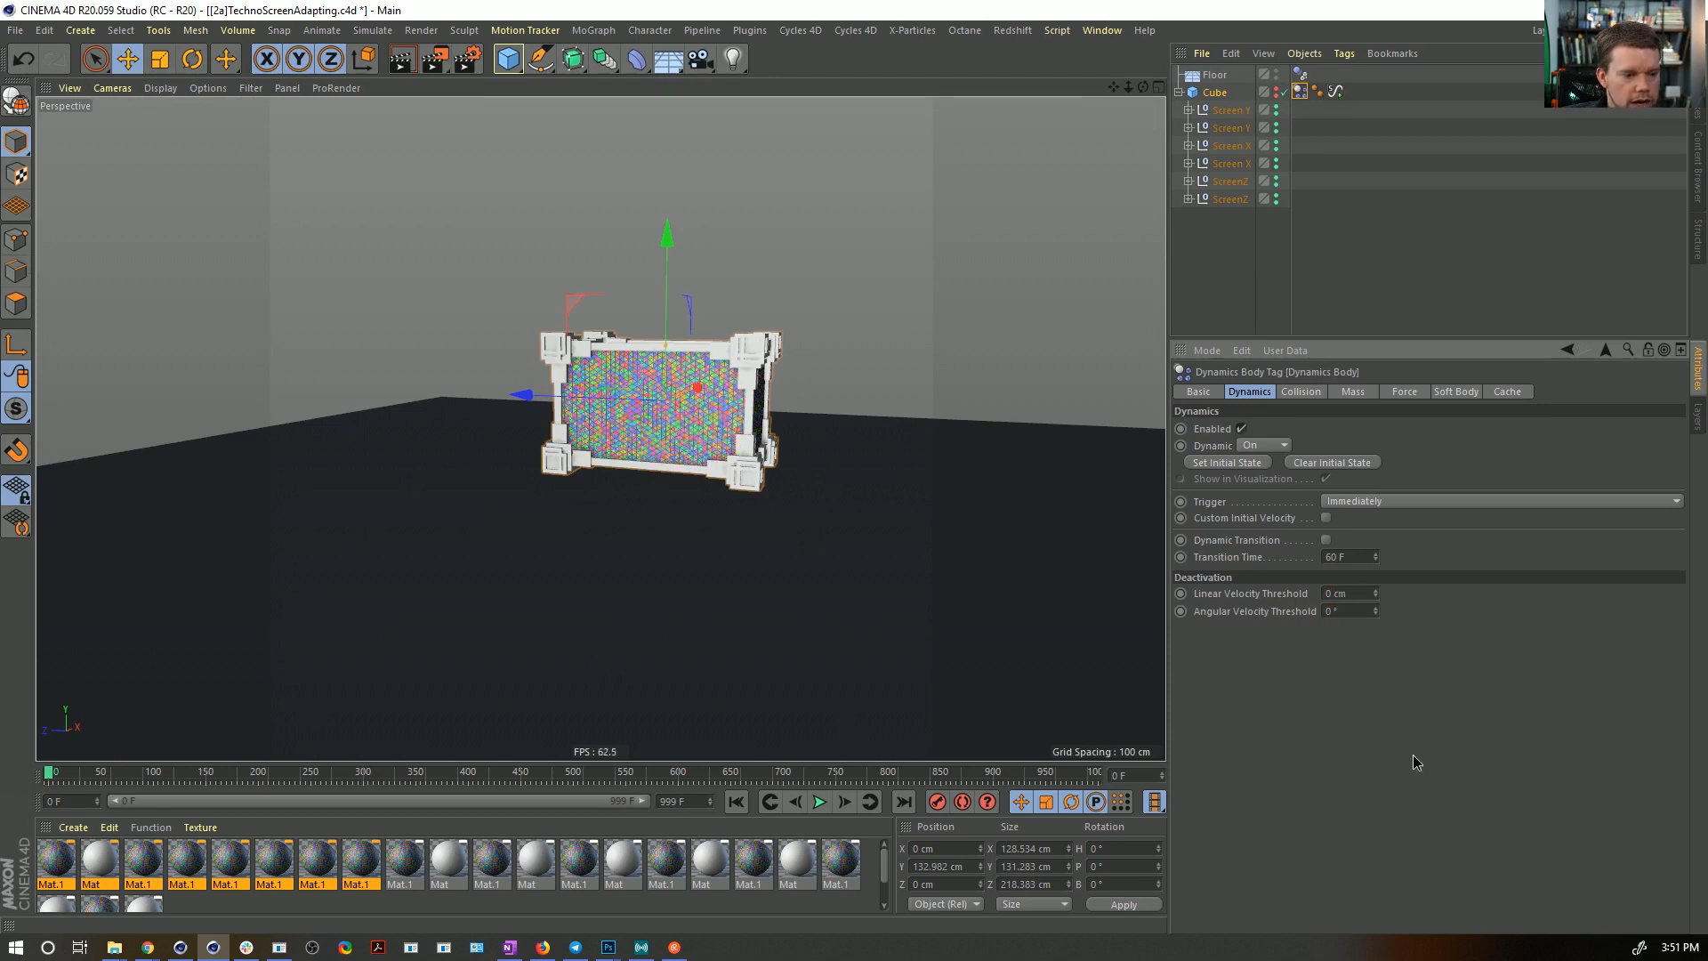
- Replay the simulation with the zero deactivation thresholds, inspect the box against the floor from floor level, and rewind
{"action": "left_click", "coordinate": [817, 802]}
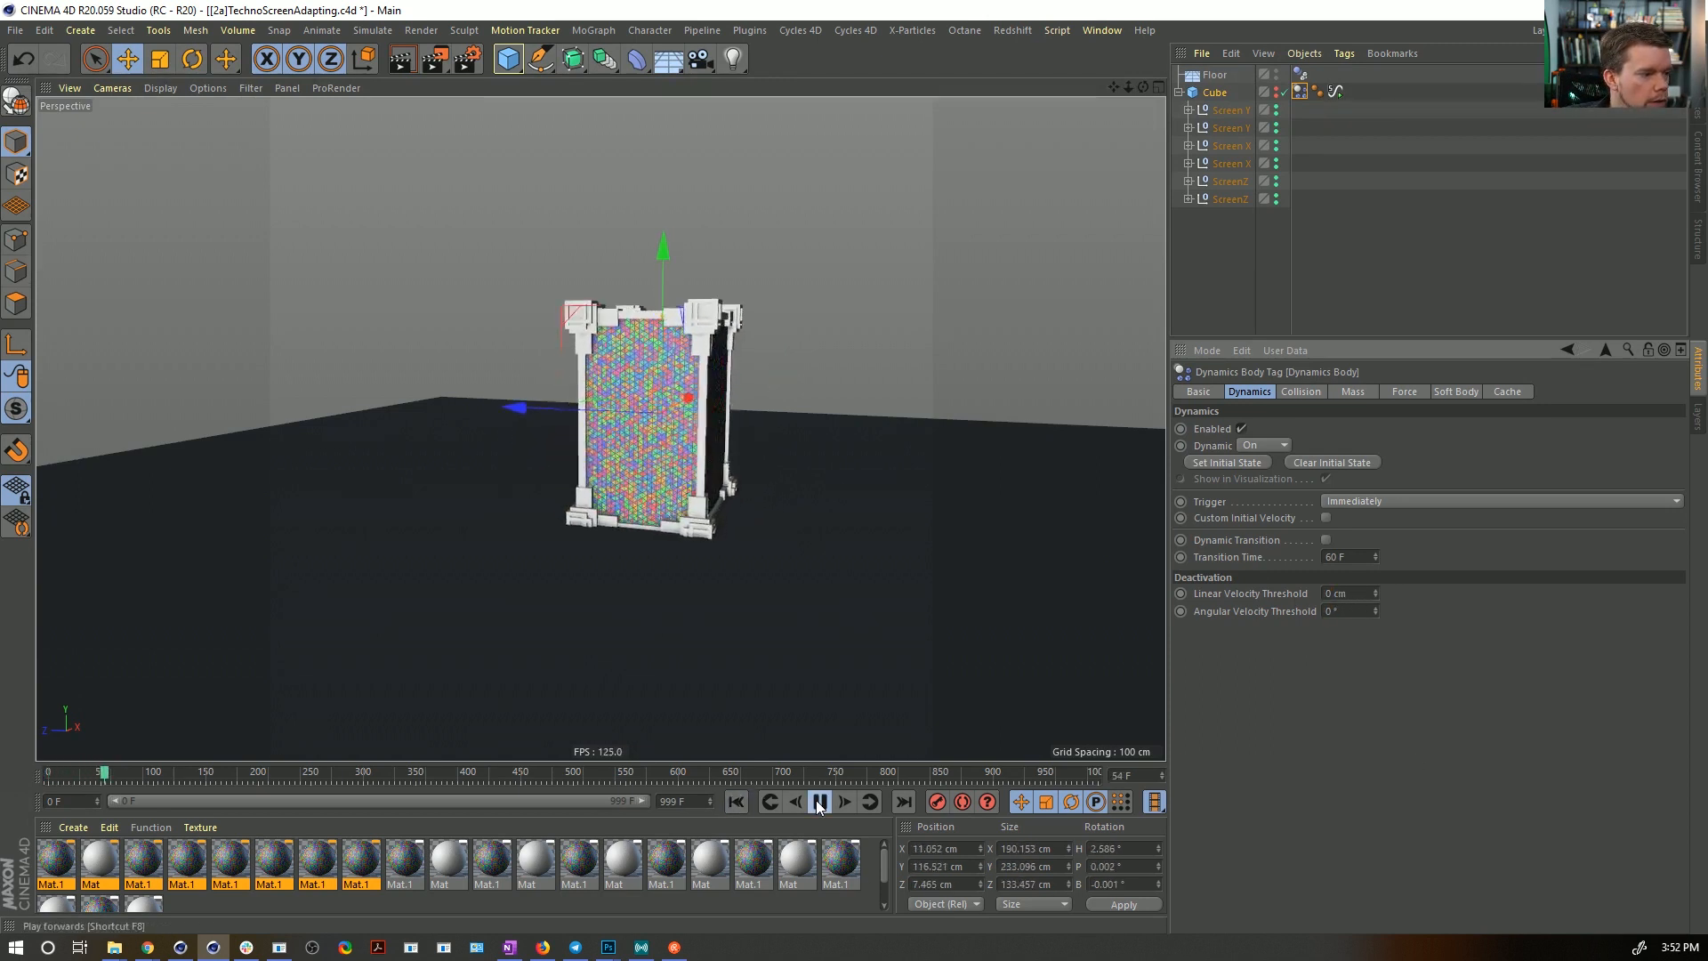
{"action": "left_click", "coordinate": [816, 802]}
{"action": "mouse_move", "coordinate": [823, 590]}
{"action": "left_mouse_down", "text": "alt"}
{"action": "mouse_move", "coordinate": [842, 547]}
{"action": "mouse_move", "coordinate": [838, 573]}
{"action": "left_mouse_up", "text": "alt"}
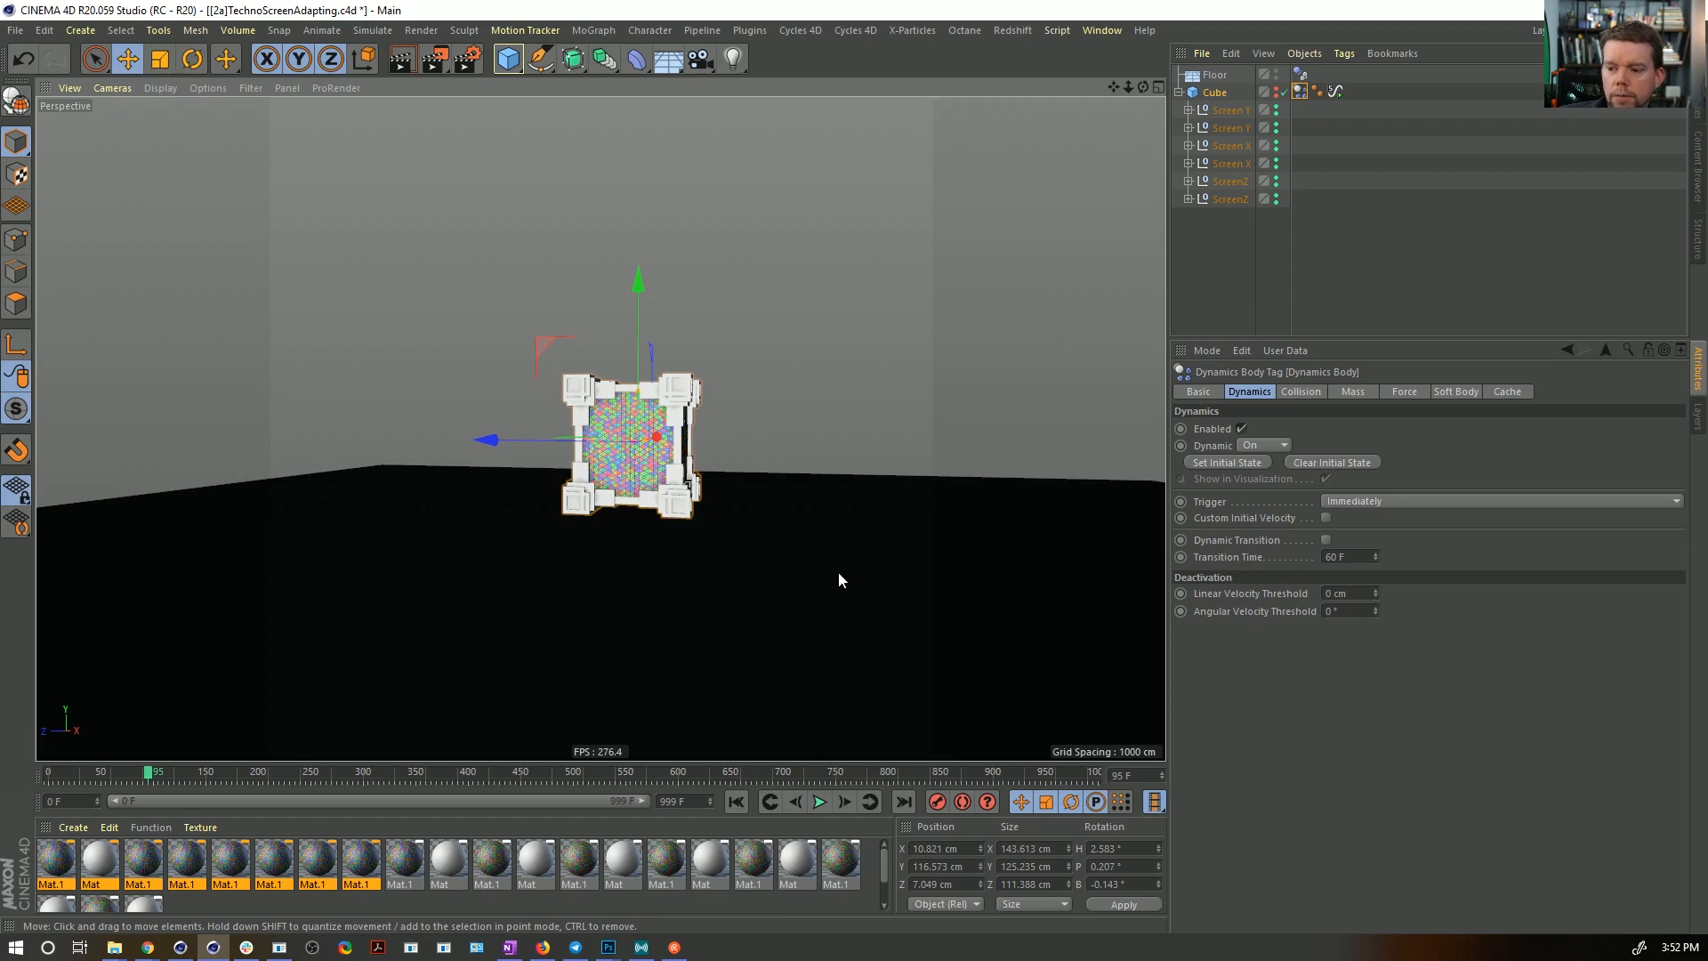
{"action": "left_click_drag", "start_coordinate": [813, 505], "coordinate": [781, 555], "text": "alt"}
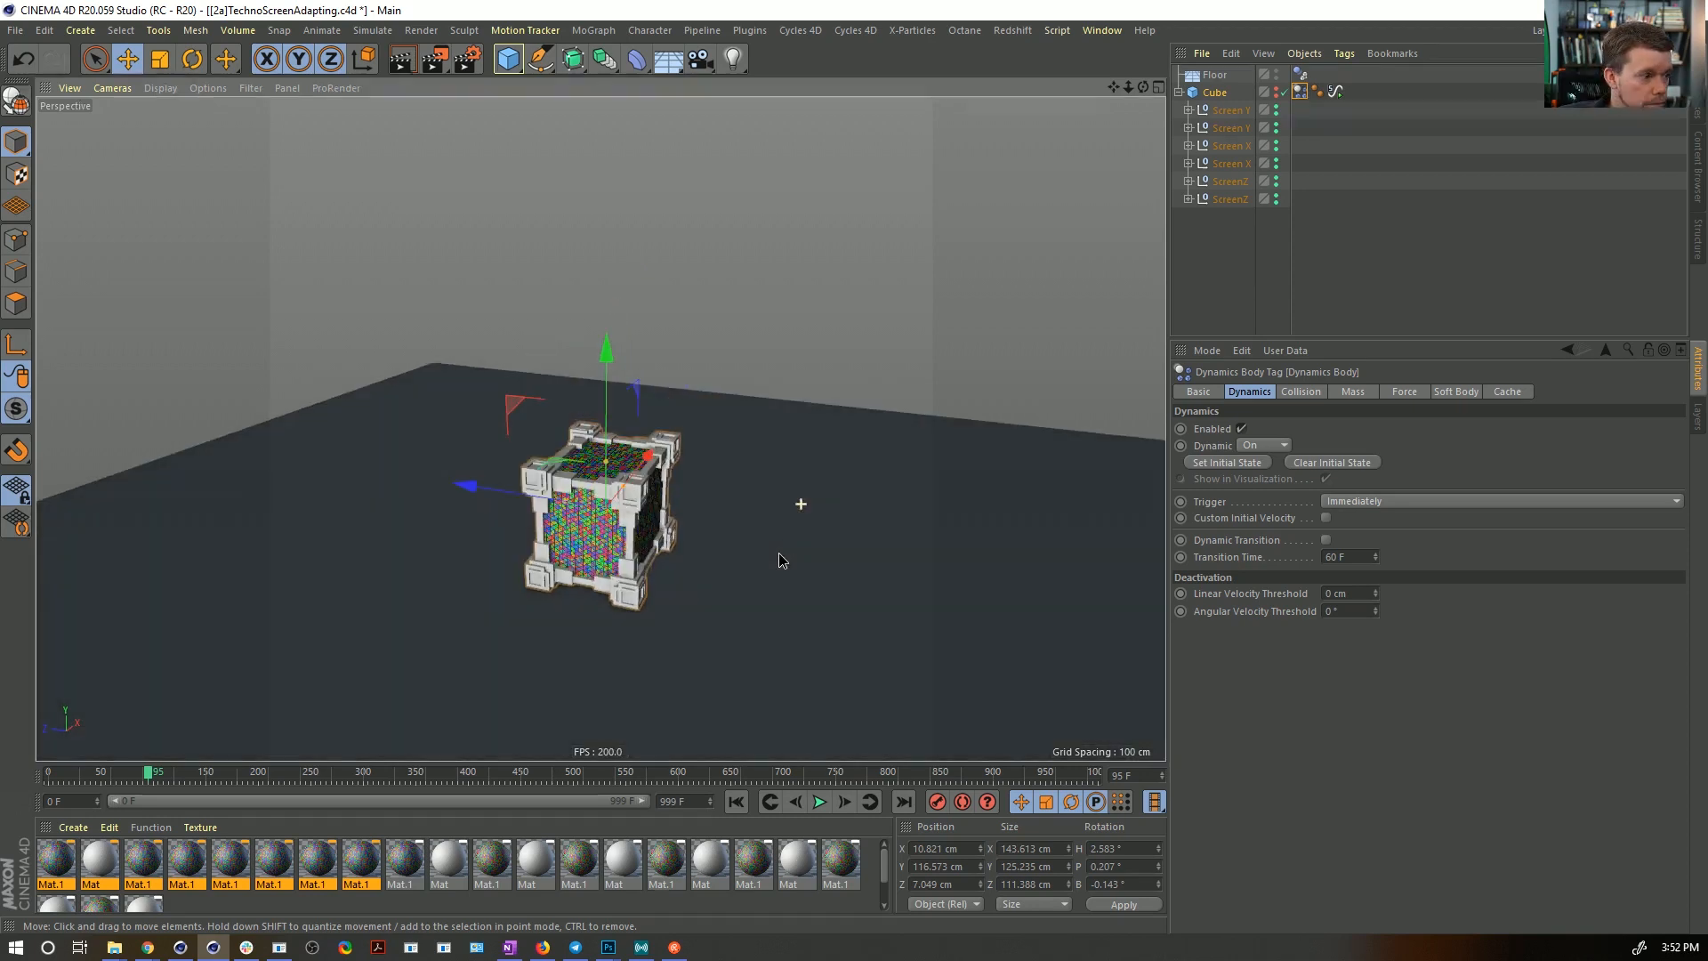
{"action": "middle_click_drag", "start_coordinate": [782, 555], "coordinate": [816, 495], "text": "alt"}
{"action": "left_click_drag", "start_coordinate": [816, 494], "coordinate": [803, 458], "text": "alt"}
{"action": "middle_click_drag", "start_coordinate": [798, 515], "coordinate": [817, 503], "text": "alt"}
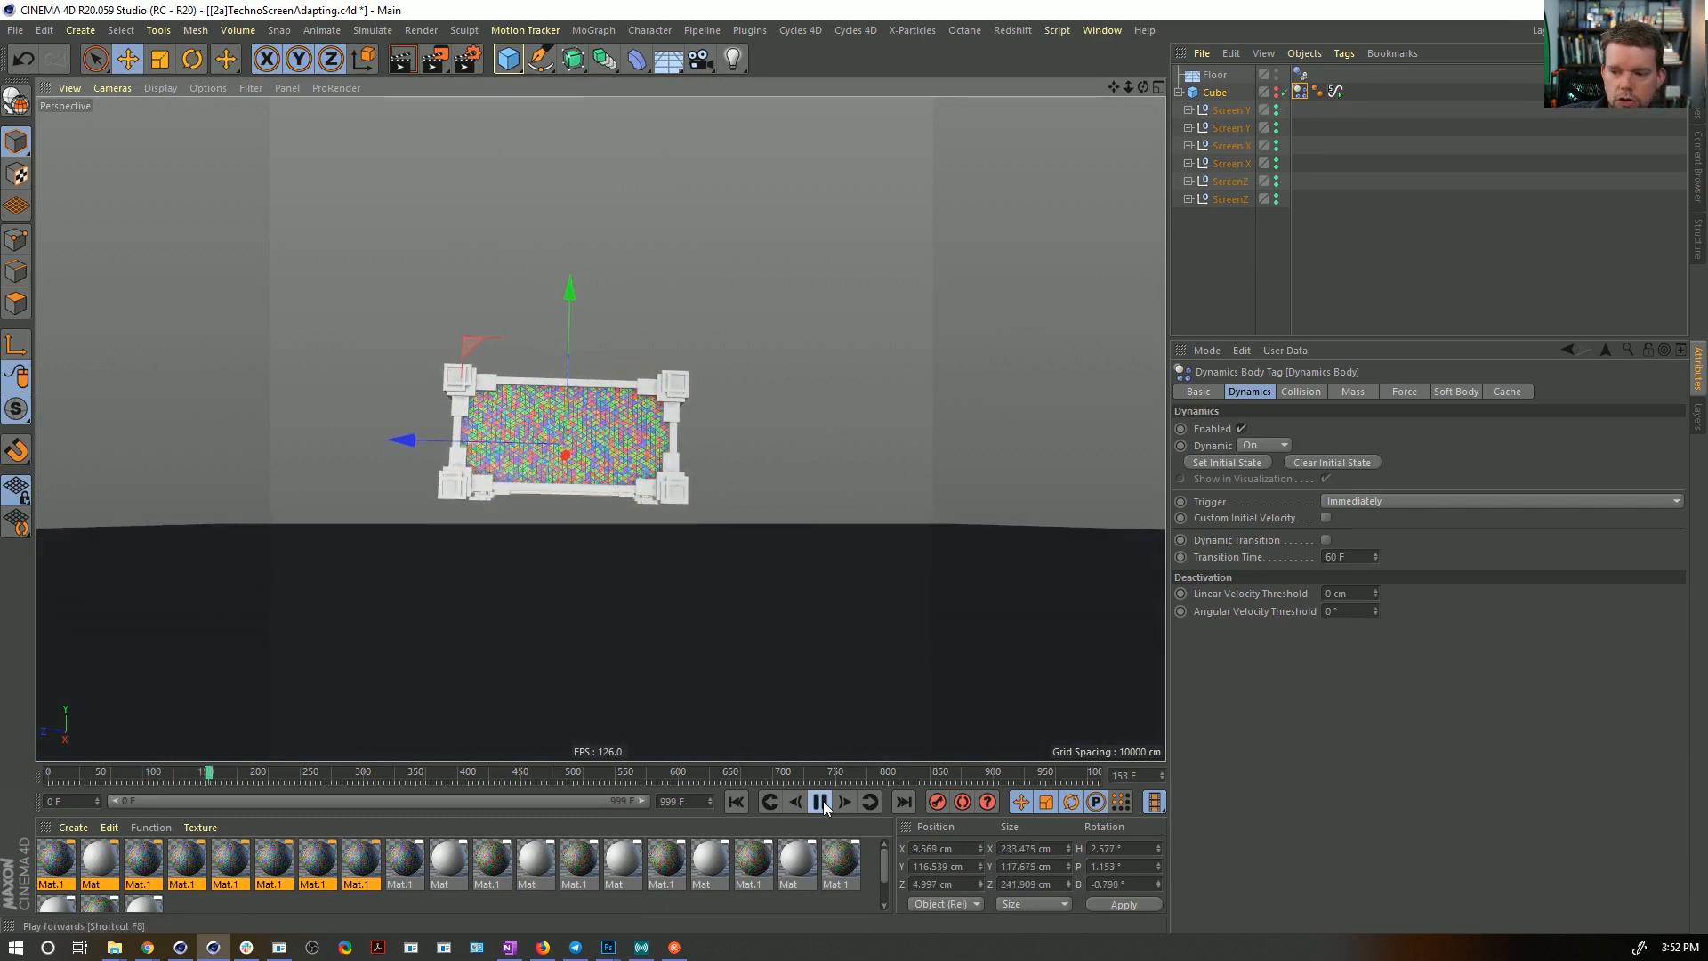
{"action": "left_click", "coordinate": [820, 802]}
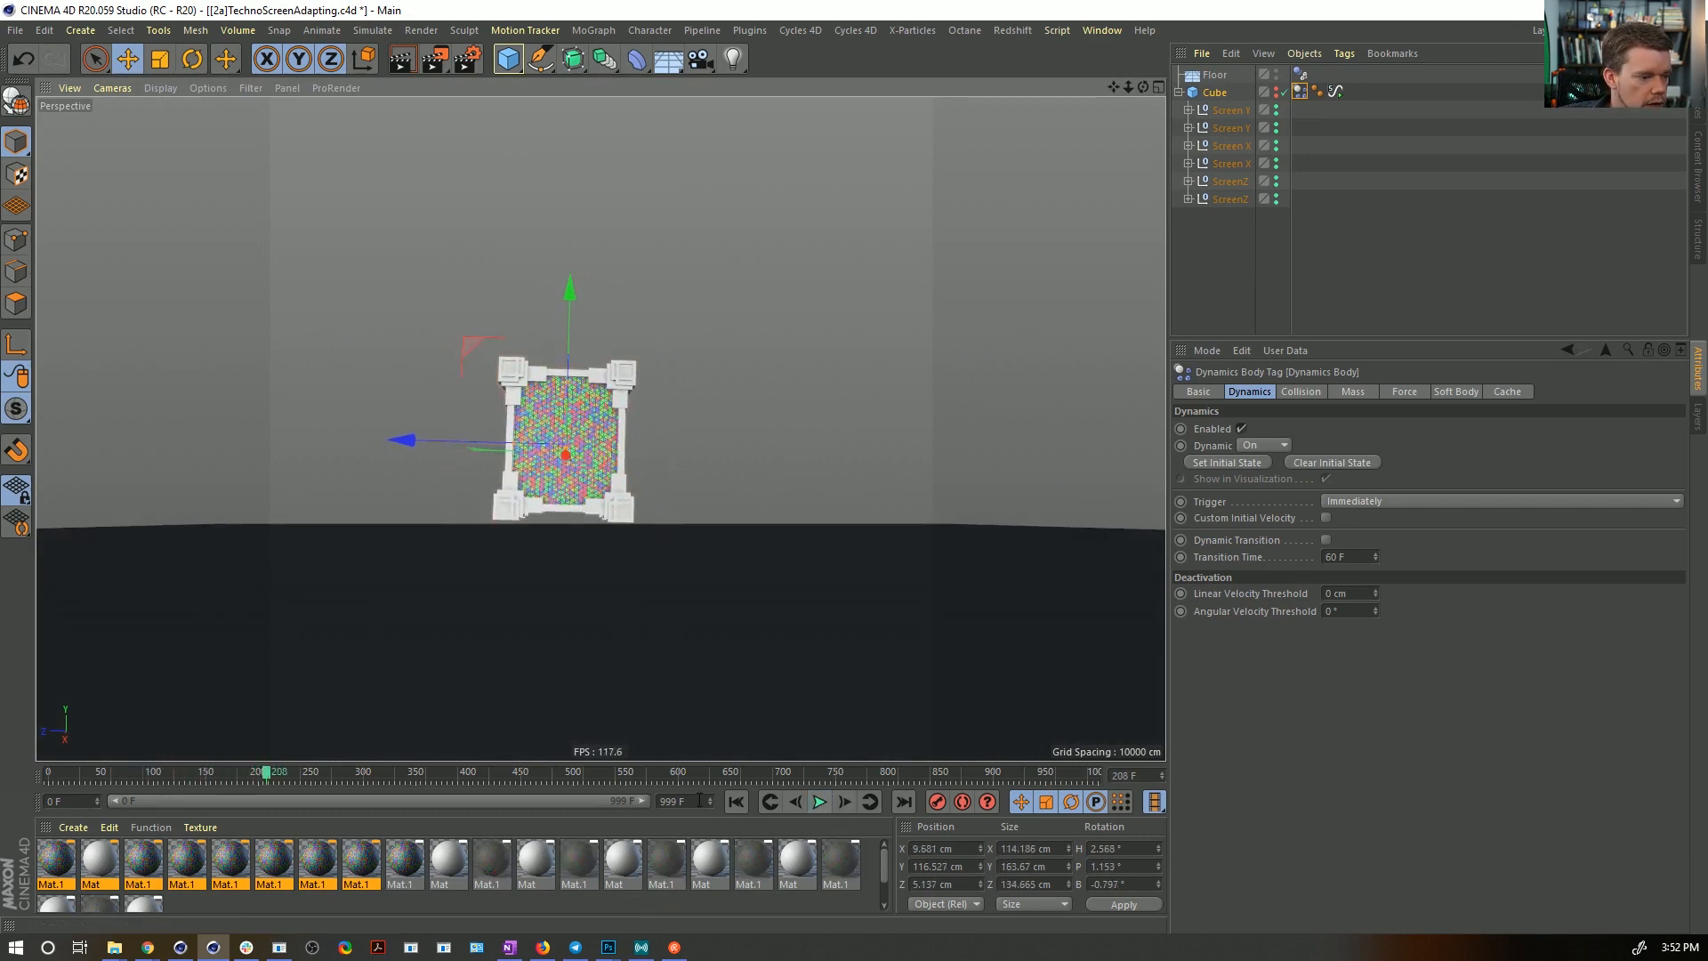
{"action": "left_click", "coordinate": [735, 801]}
- Set Restitution Lifetime for Resting Contact to 0 in the project's expert dynamics settings and play the simulation to check it
{"action": "key", "text": "ctrl+d"}
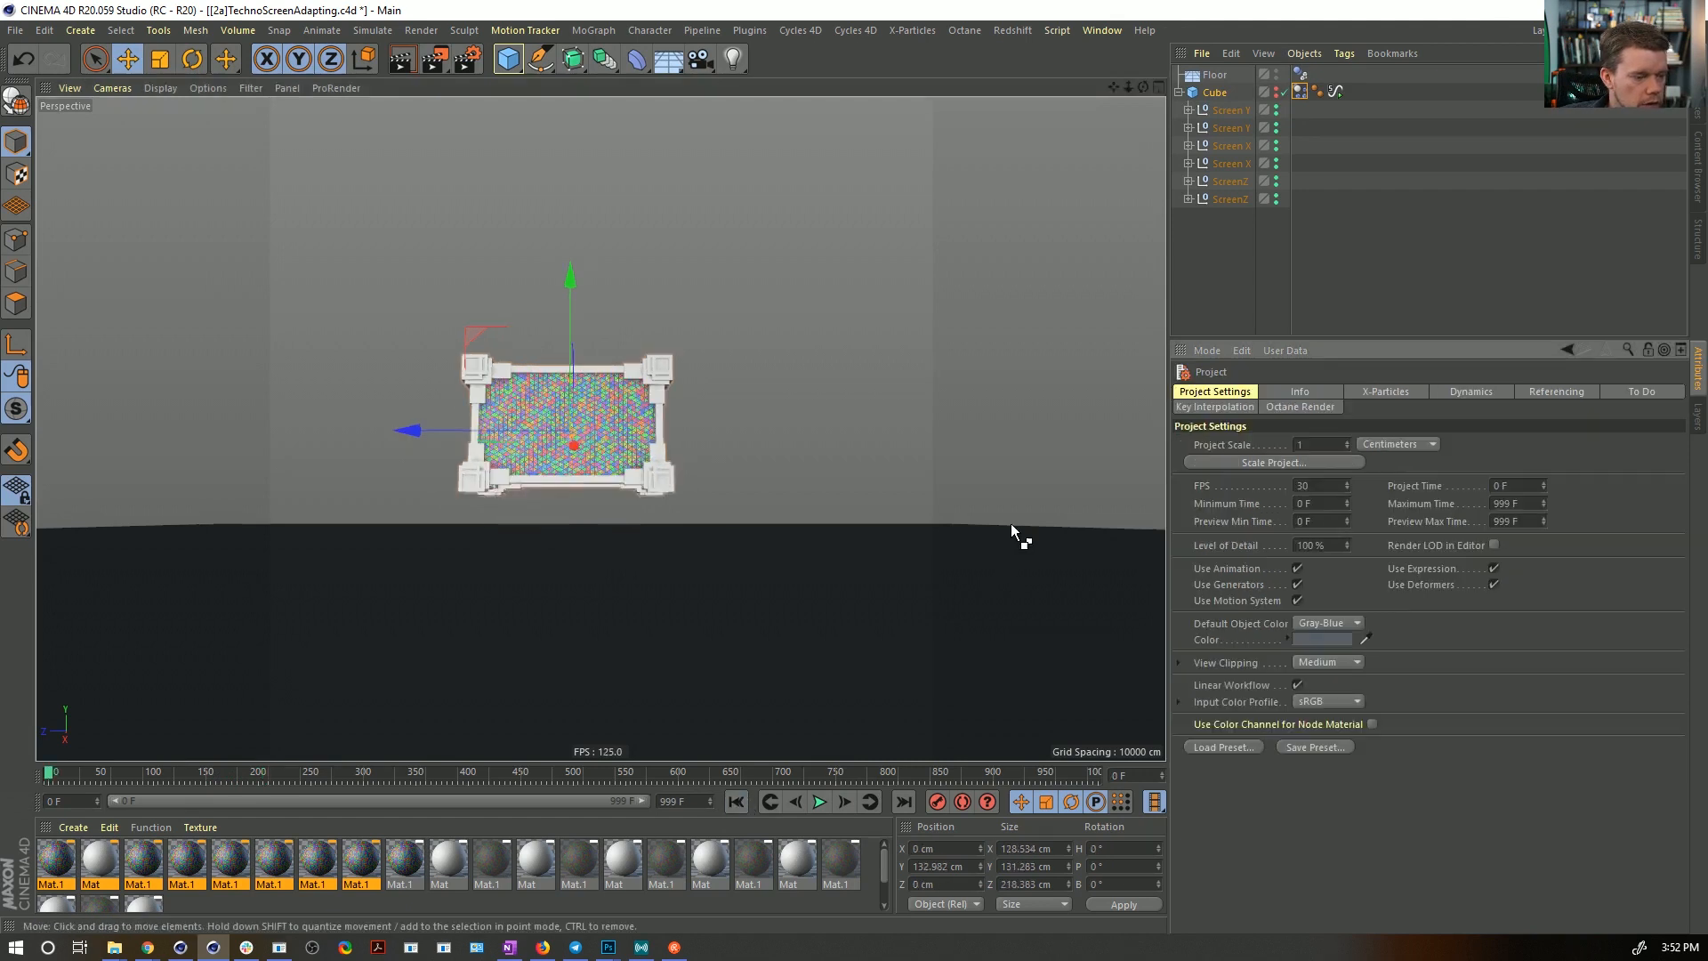
{"action": "left_click", "coordinate": [1469, 392]}
{"action": "left_click", "coordinate": [1340, 445]}
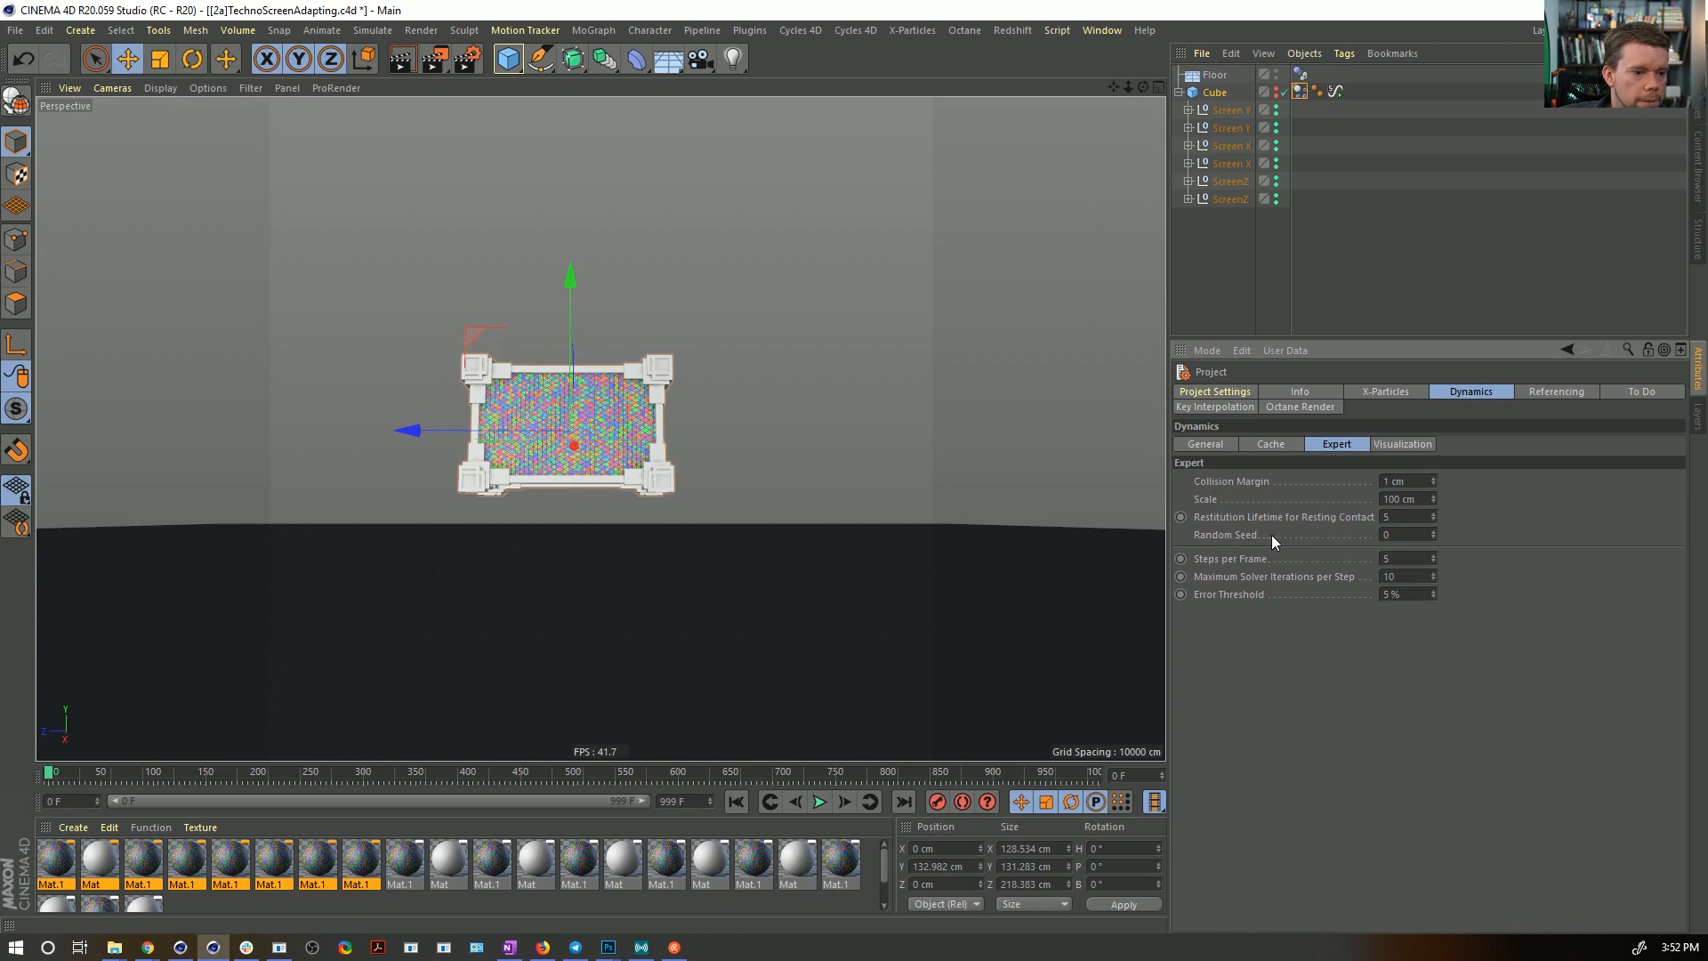
{"action": "left_click", "coordinate": [1222, 444]}
{"action": "left_click", "coordinate": [1265, 446]}
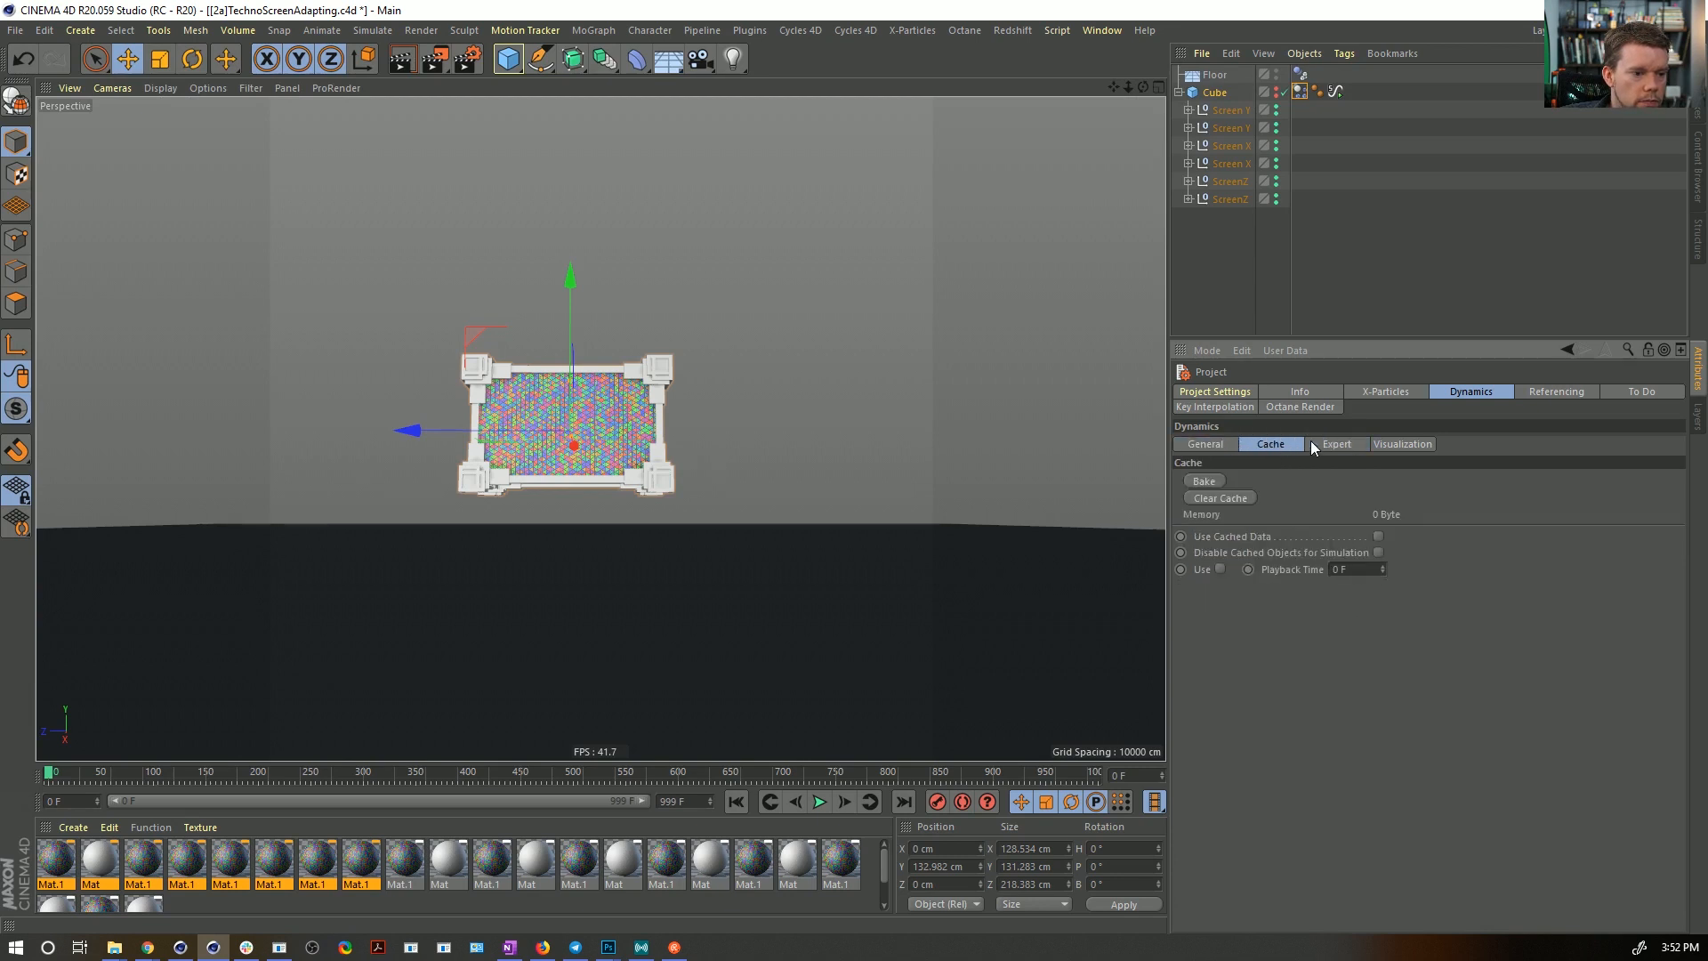
{"action": "left_click", "coordinate": [1312, 442]}
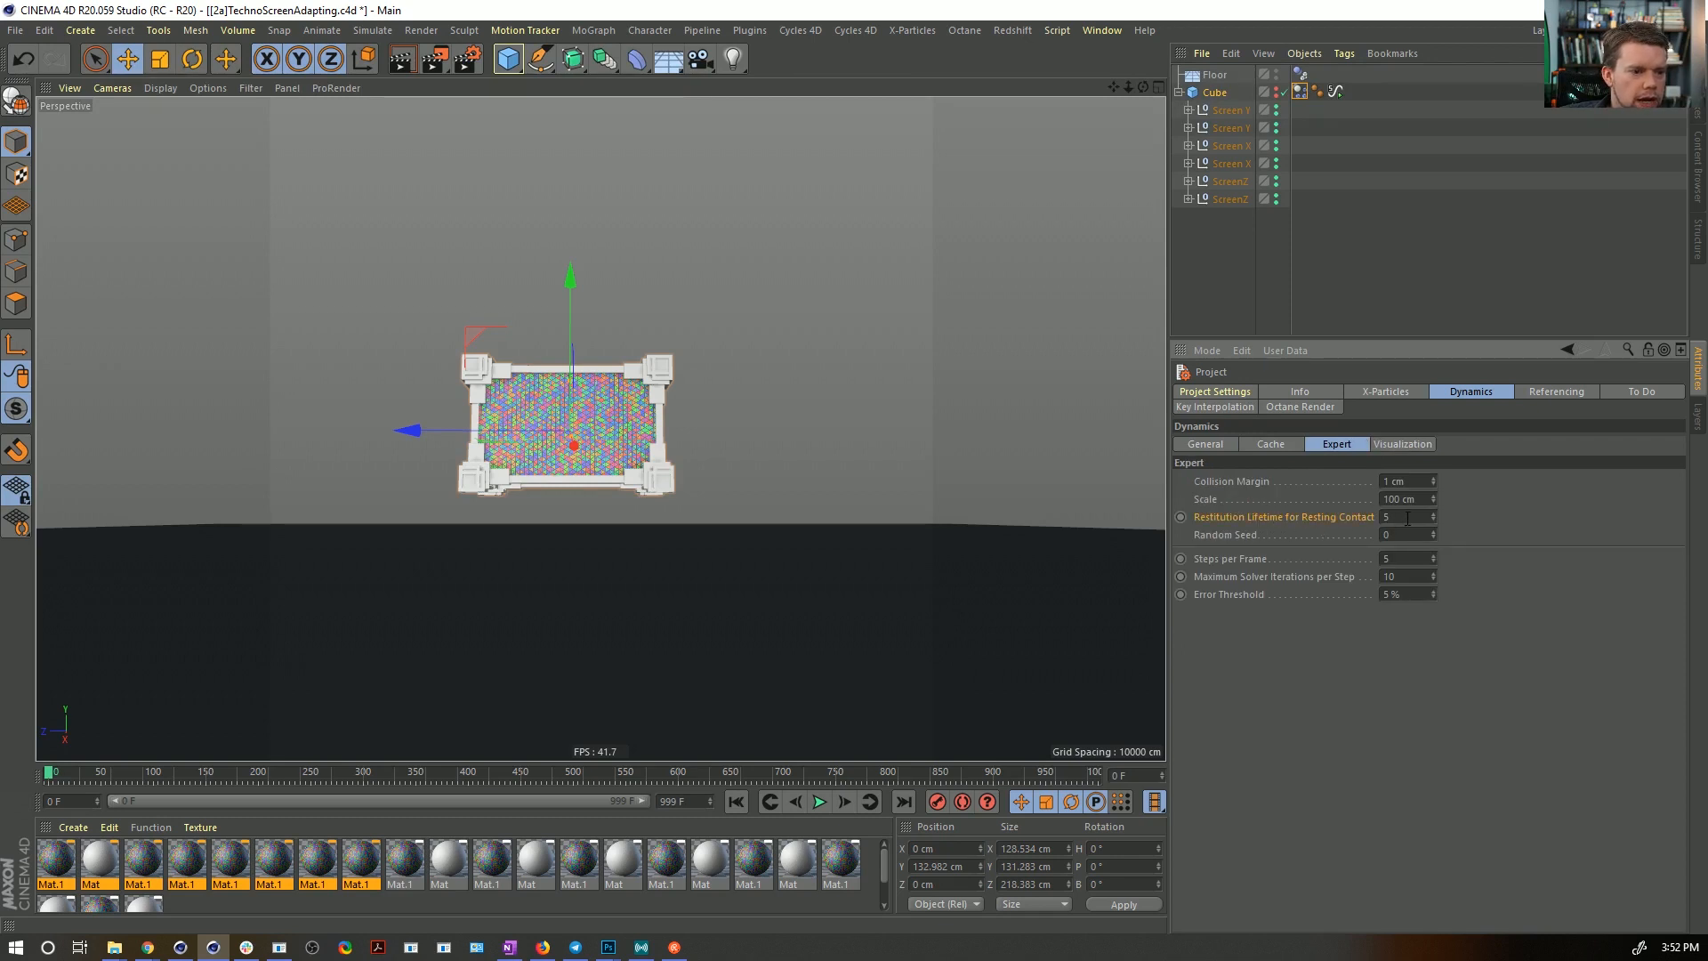
{"action": "type", "text": "0"}
{"action": "key", "text": "Return"}
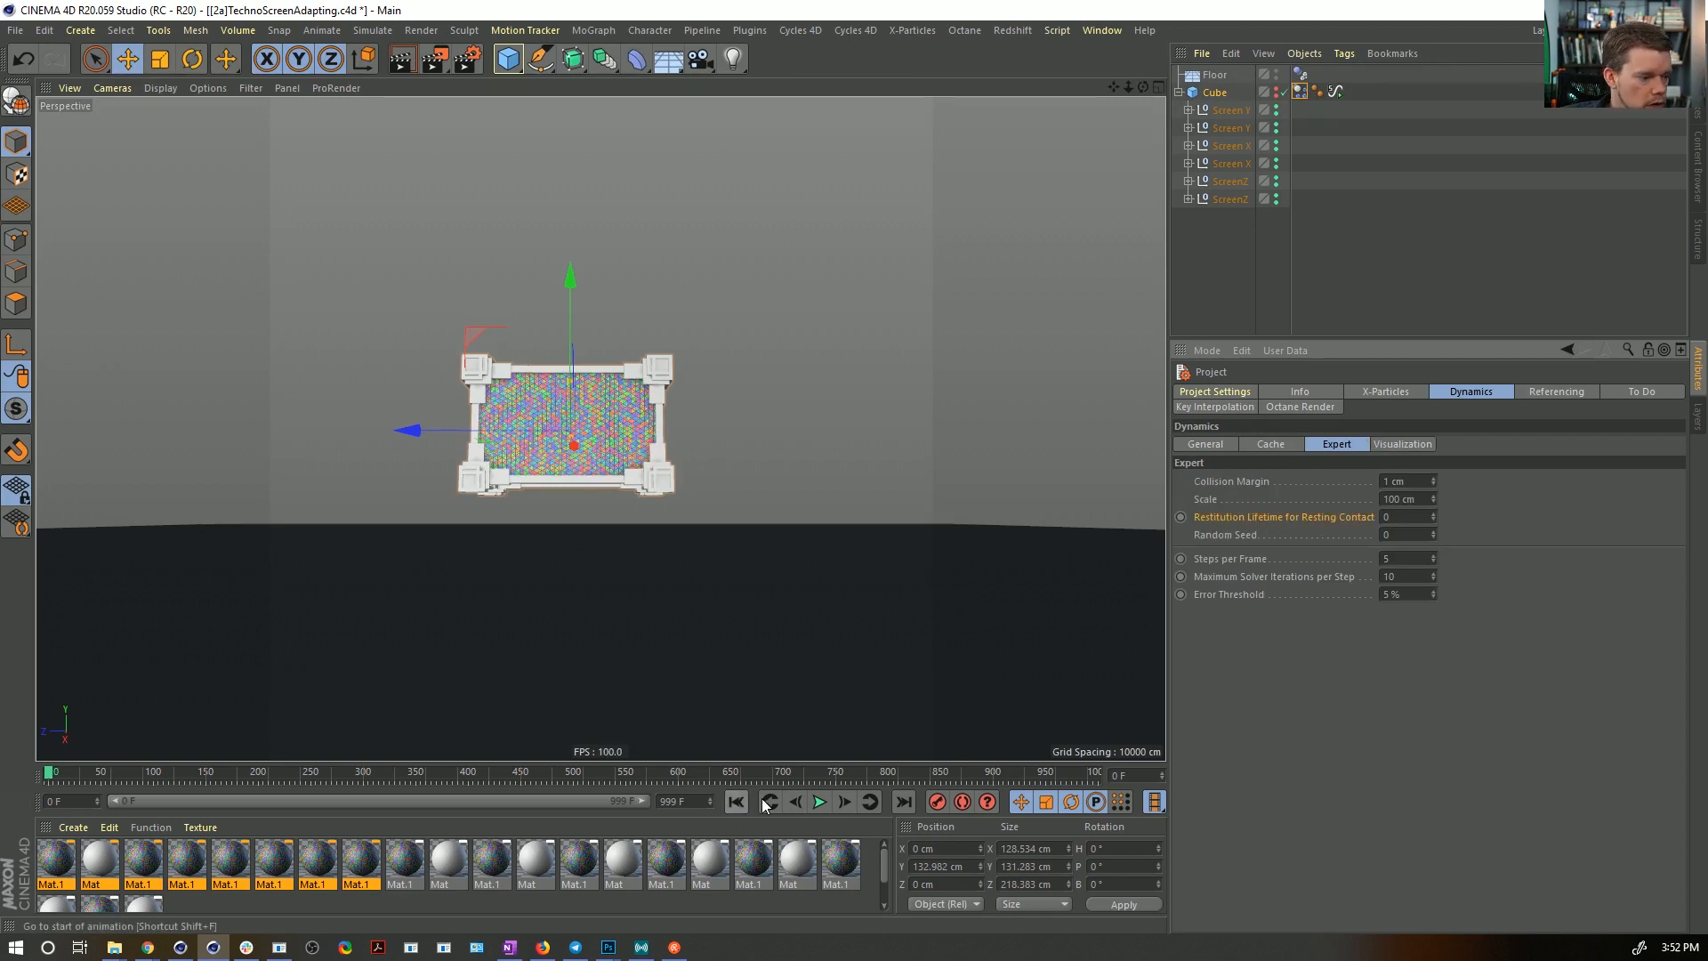
{"action": "left_click", "coordinate": [820, 802]}
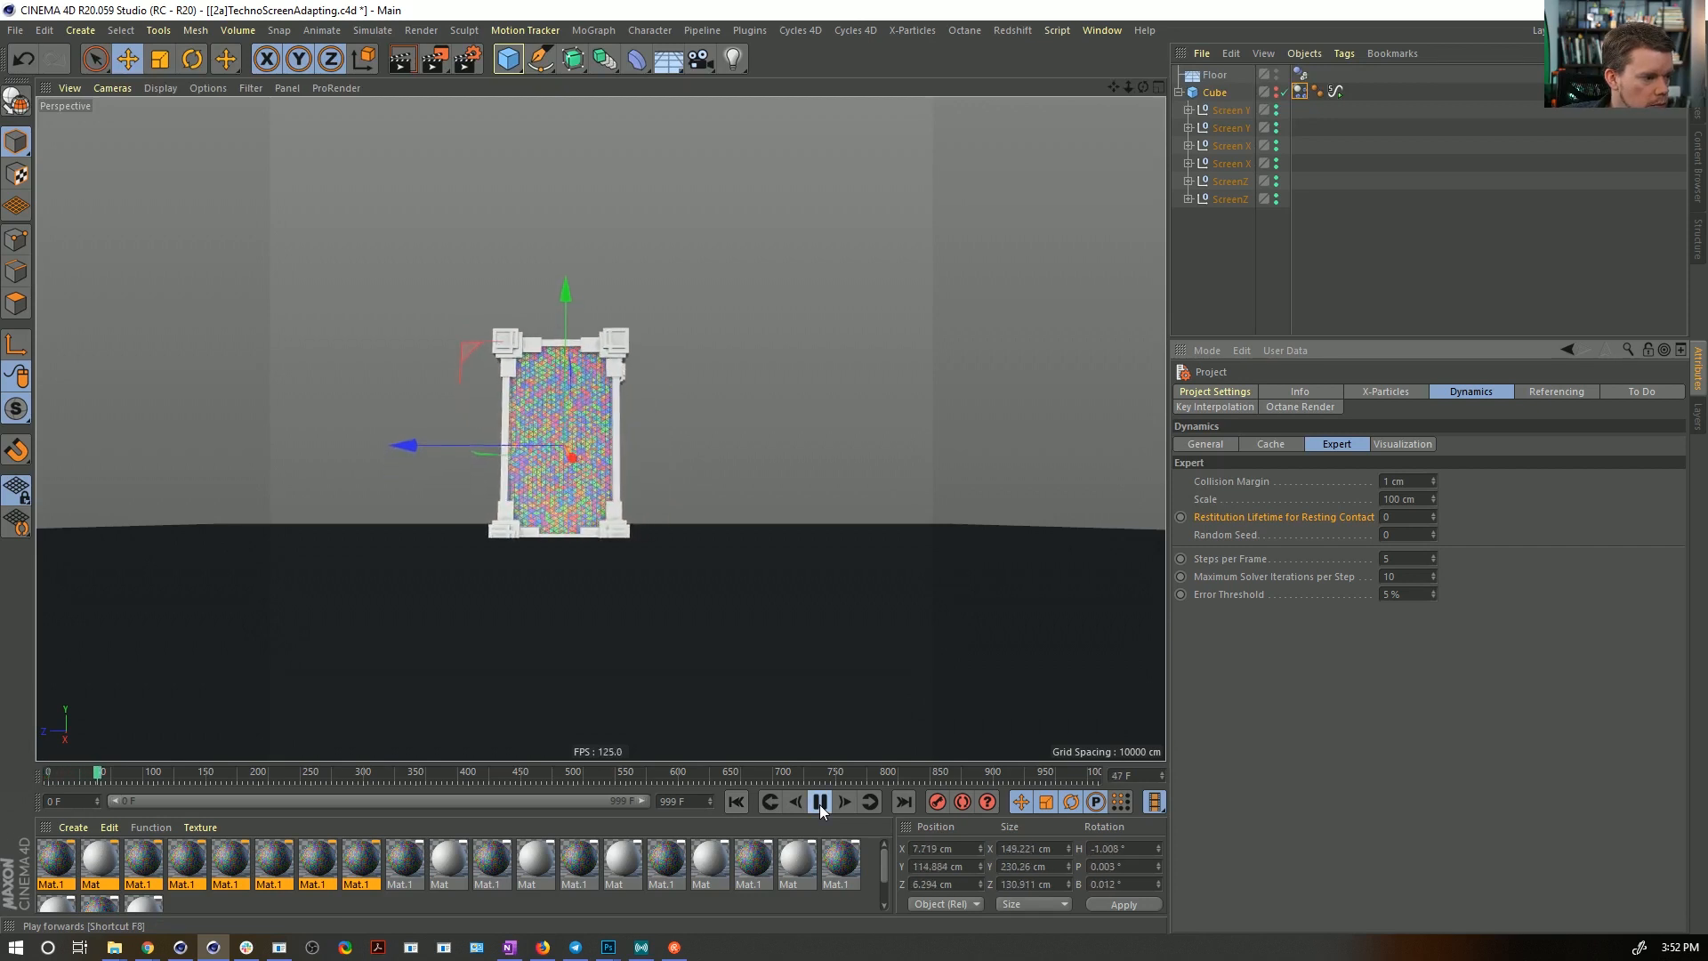
{"action": "left_click", "coordinate": [820, 802]}
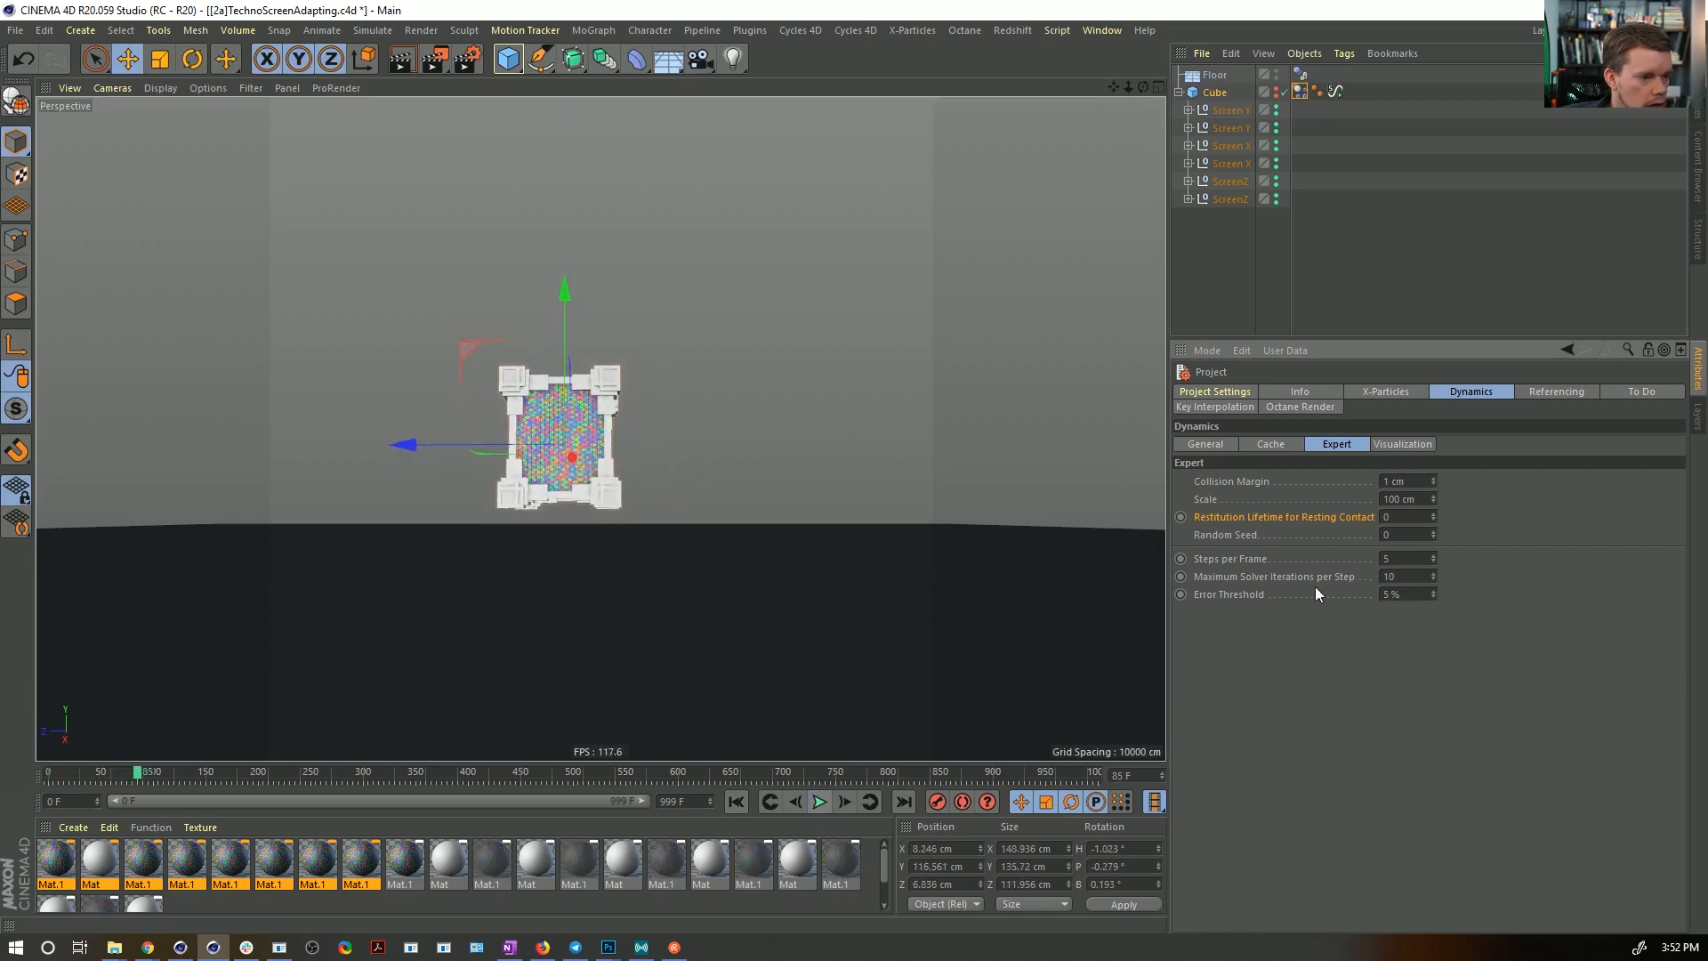
- Try a Restitution Lifetime for Resting Contact of 100 and play the simulation from the first frame
{"action": "double_click", "coordinate": [1407, 517]}
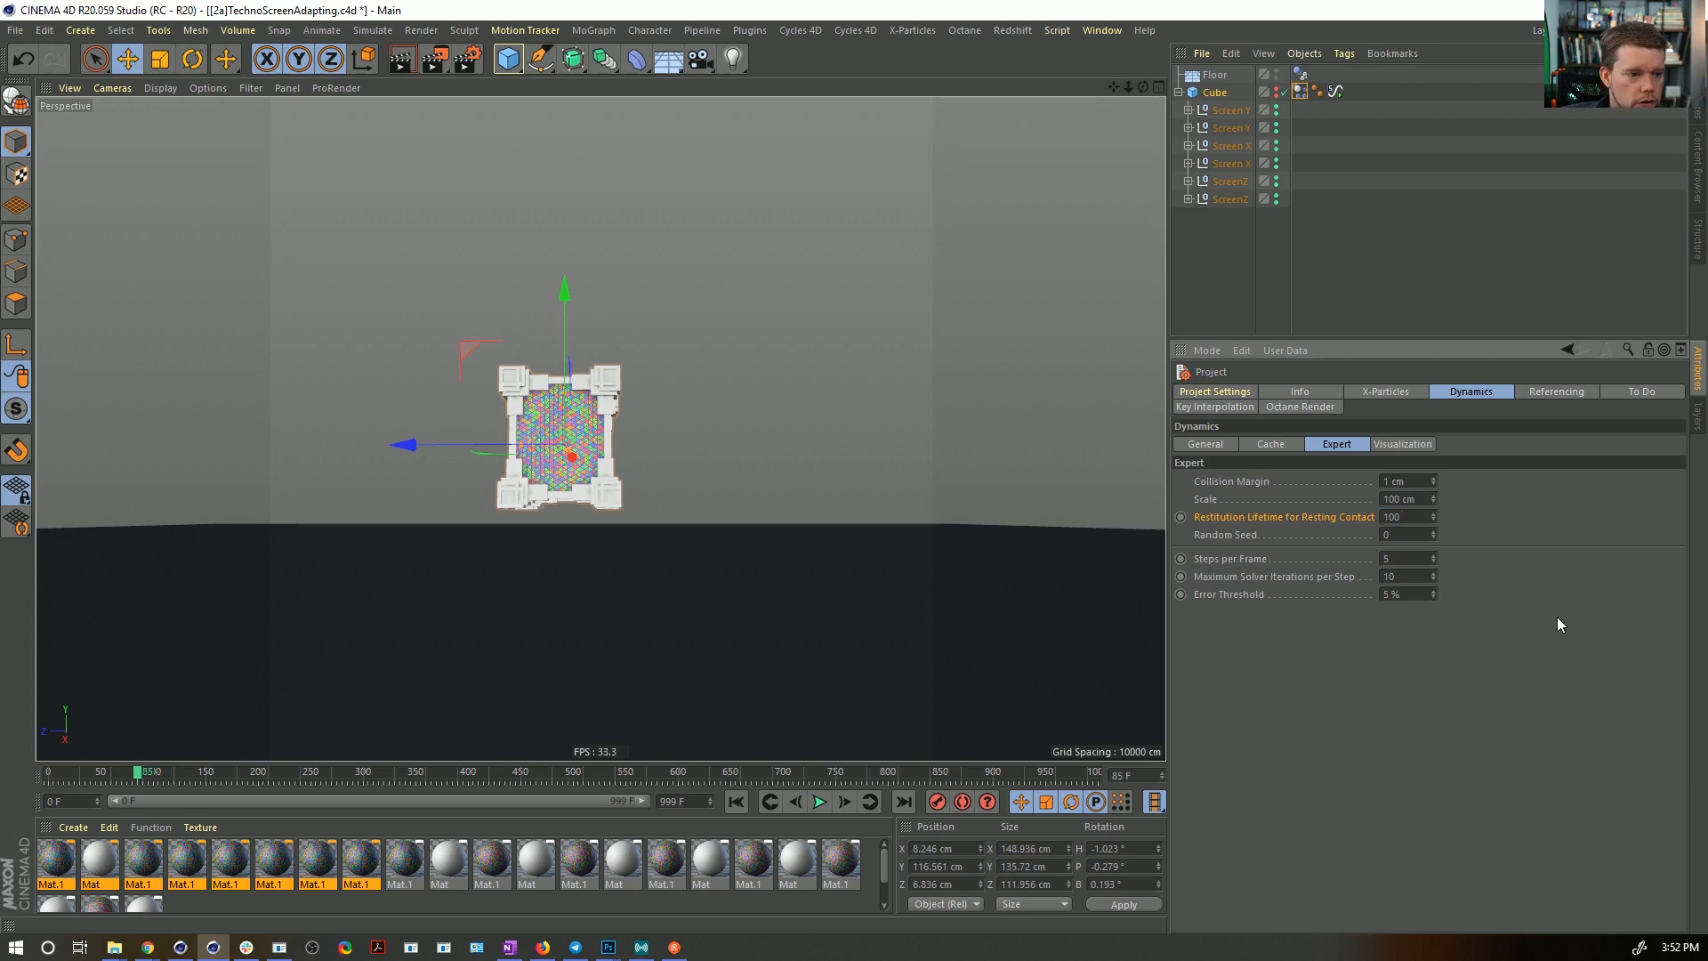
{"action": "left_click", "coordinate": [735, 802]}
{"action": "left_click", "coordinate": [819, 802]}
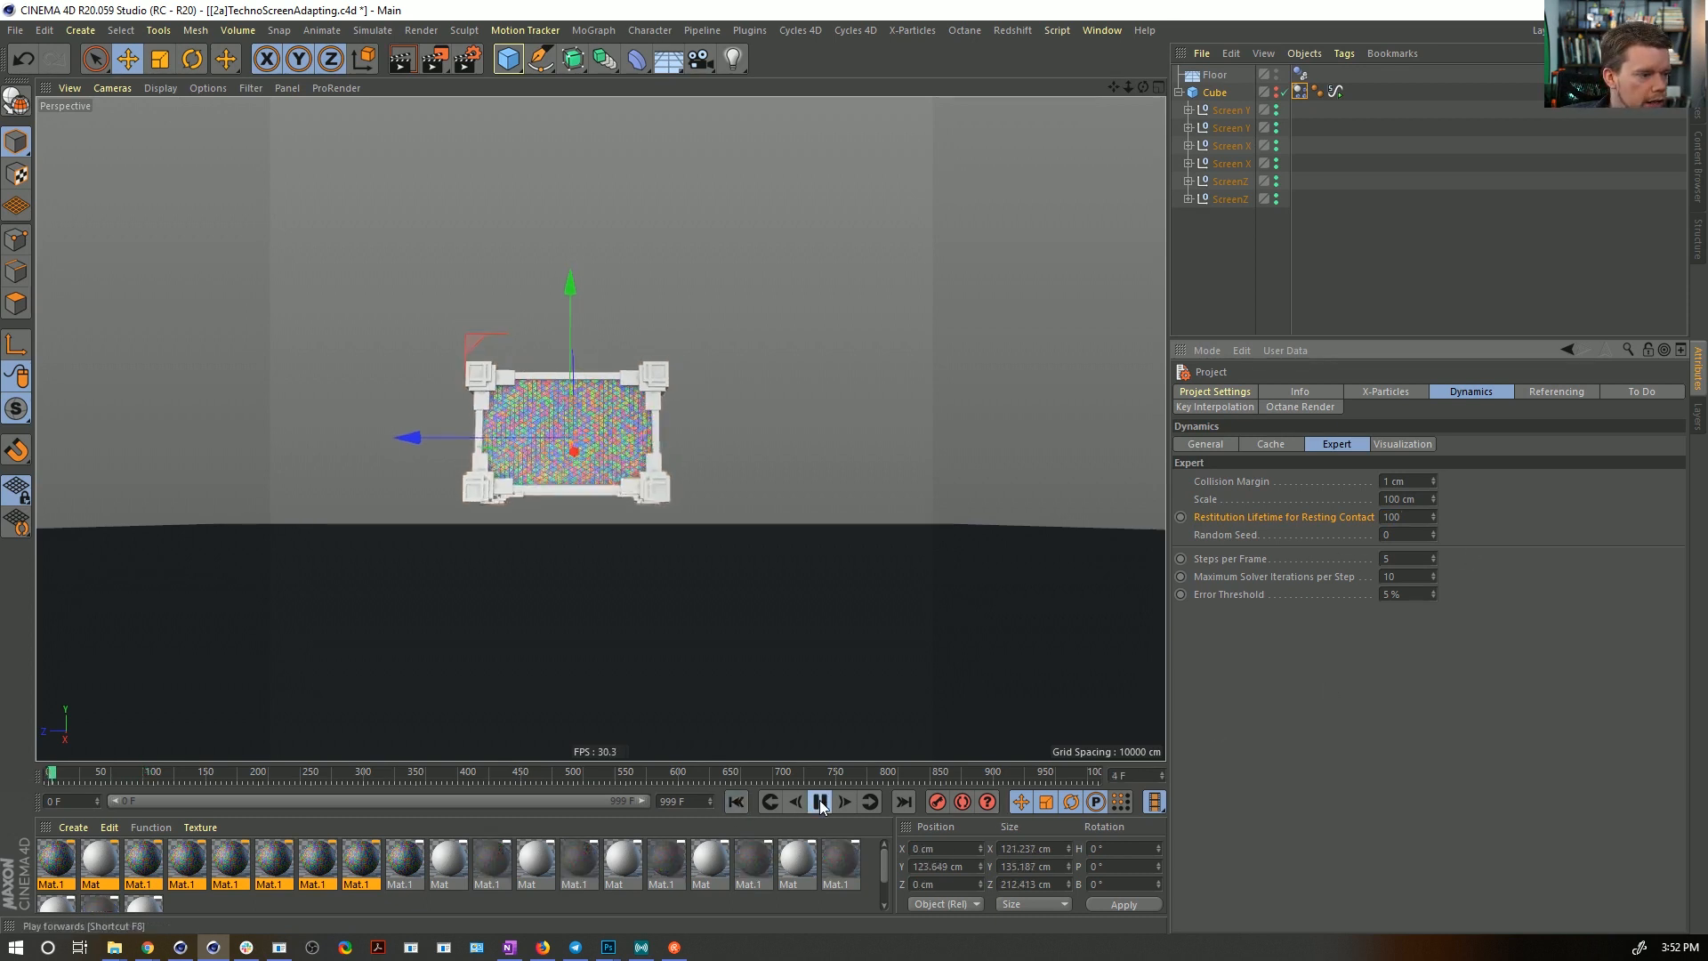
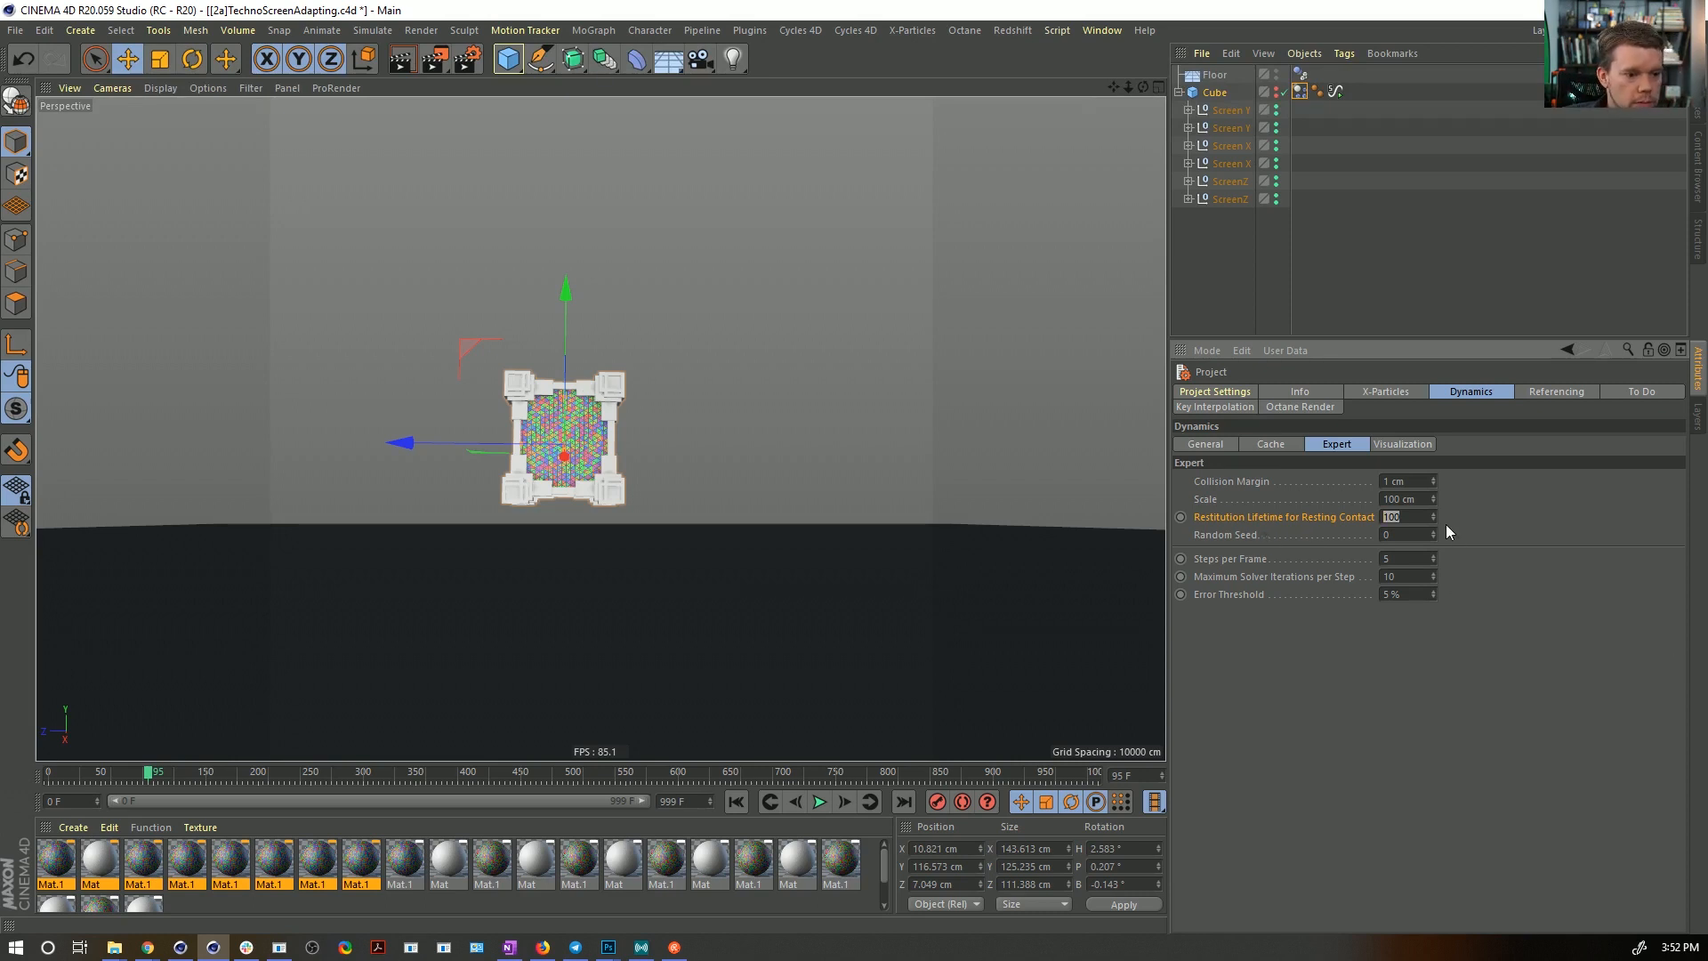
- Set Restitution Lifetime for Resting Contact to 0, replay the simulation from the start, and rewind
{"action": "left_click", "coordinate": [730, 804]}
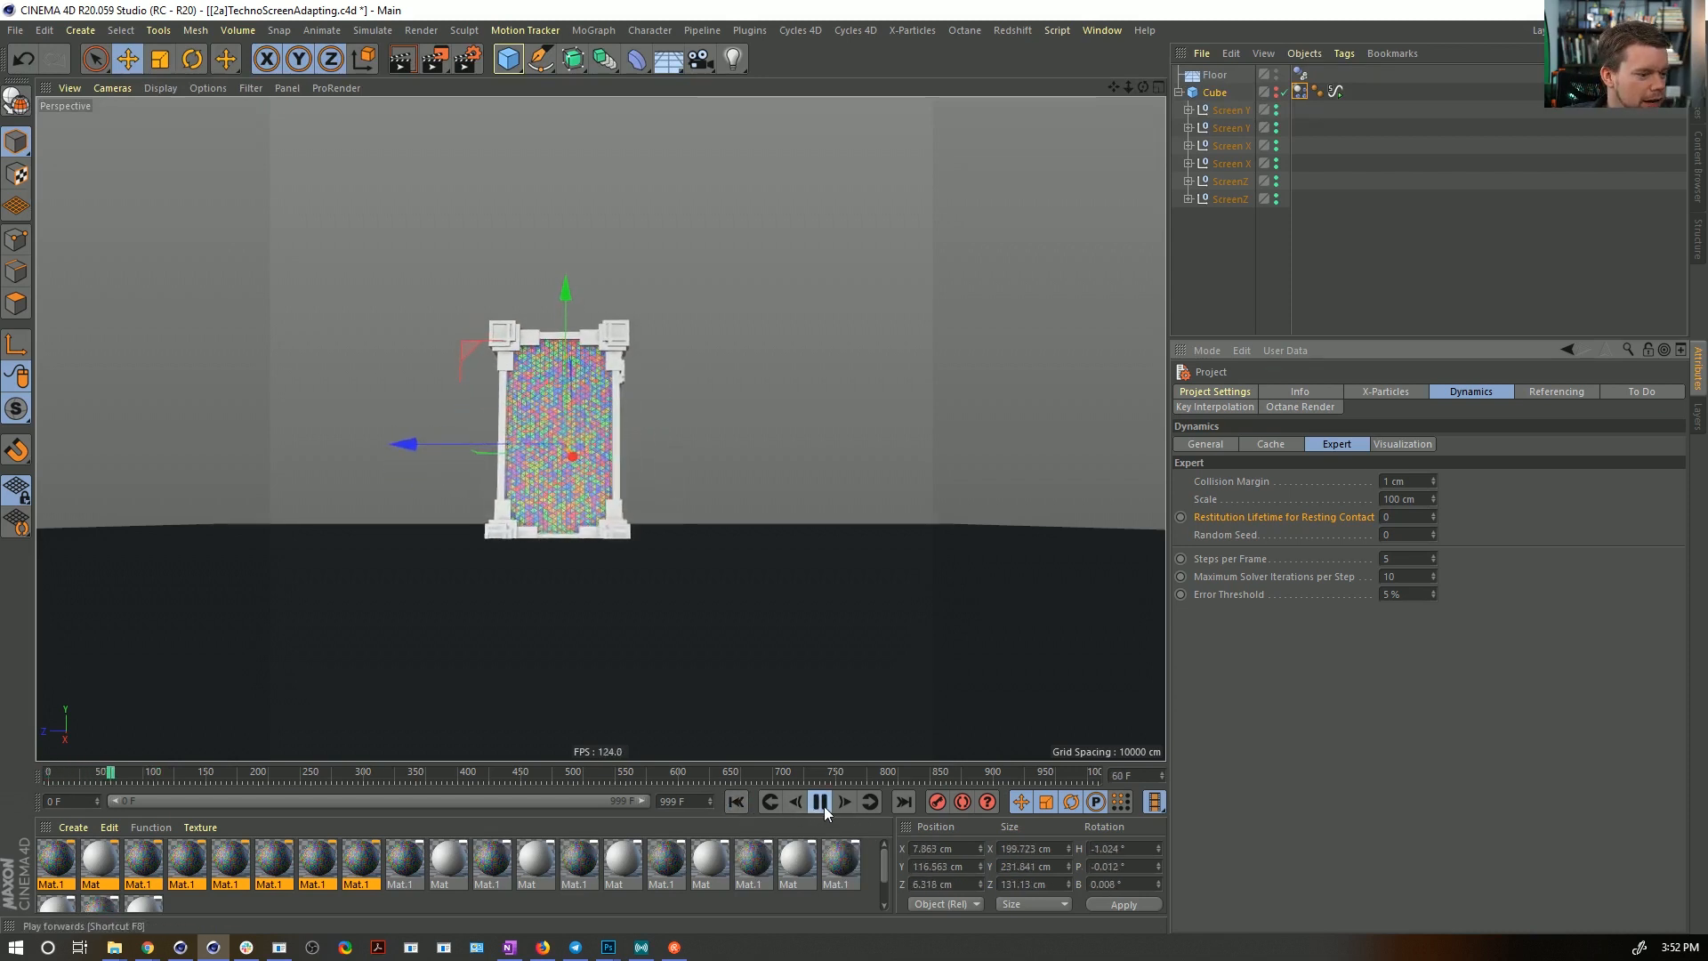
{"action": "left_click", "coordinate": [824, 800]}
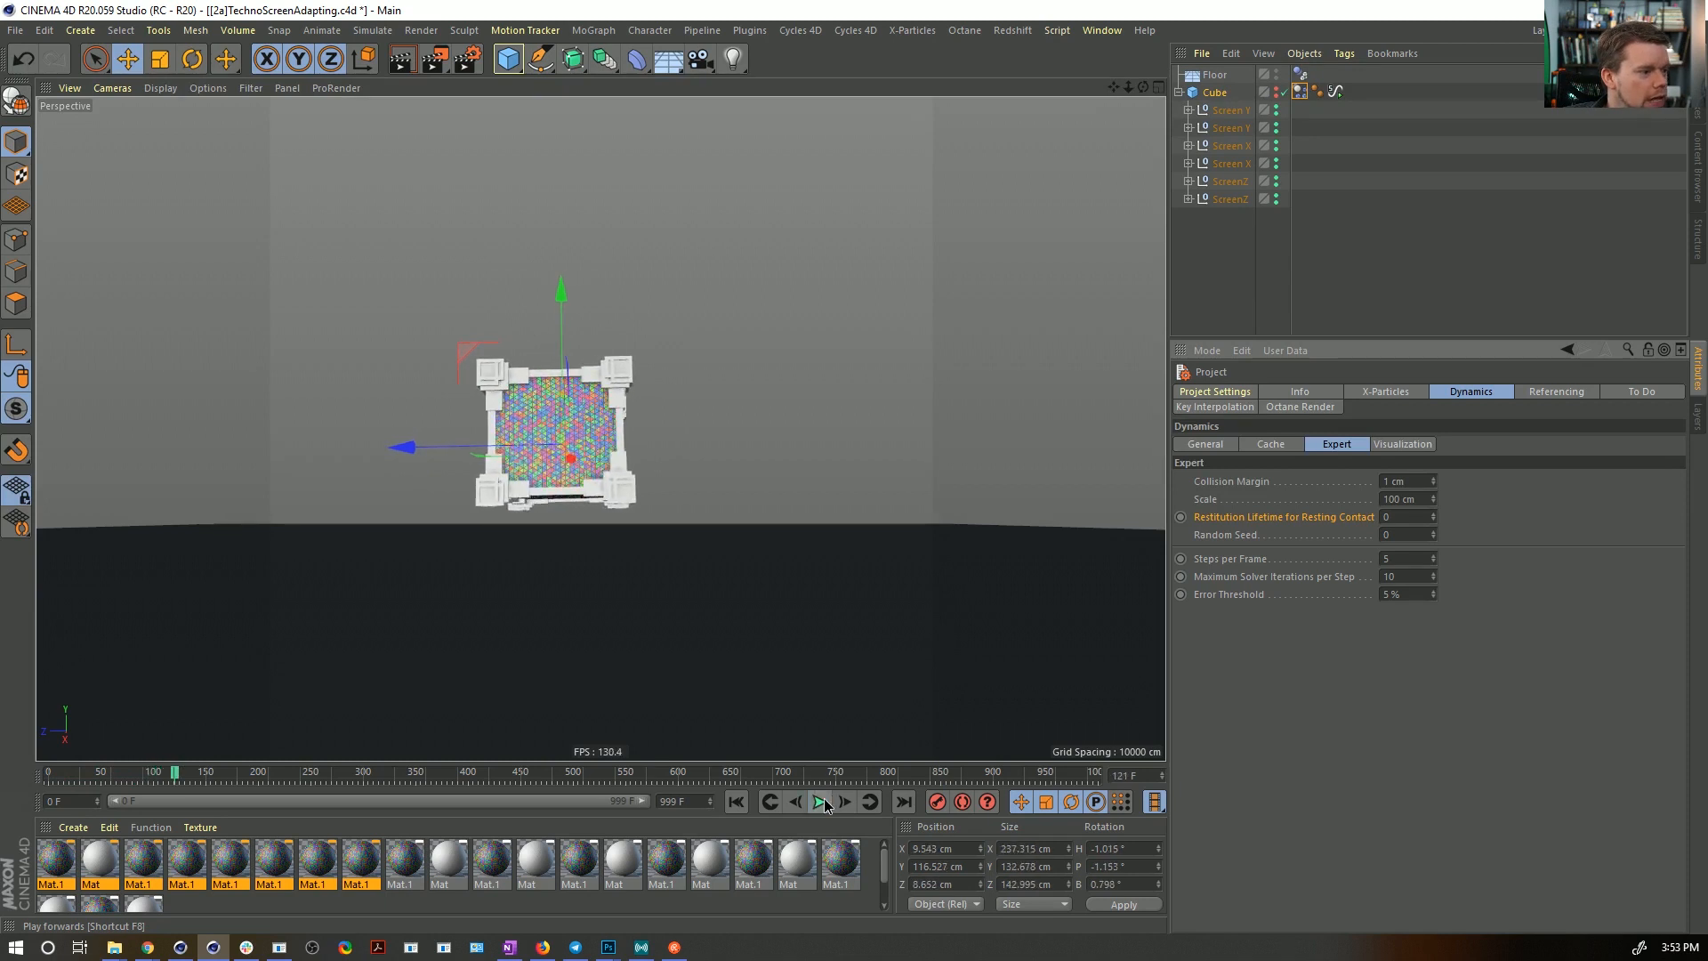
{"action": "left_click", "coordinate": [735, 802]}
- Convert the size animation of the Cube's Signal tag to keyframes and deselect everything
{"action": "scroll", "coordinate": [774, 471], "scroll_direction": "up", "scroll_amount": 2}
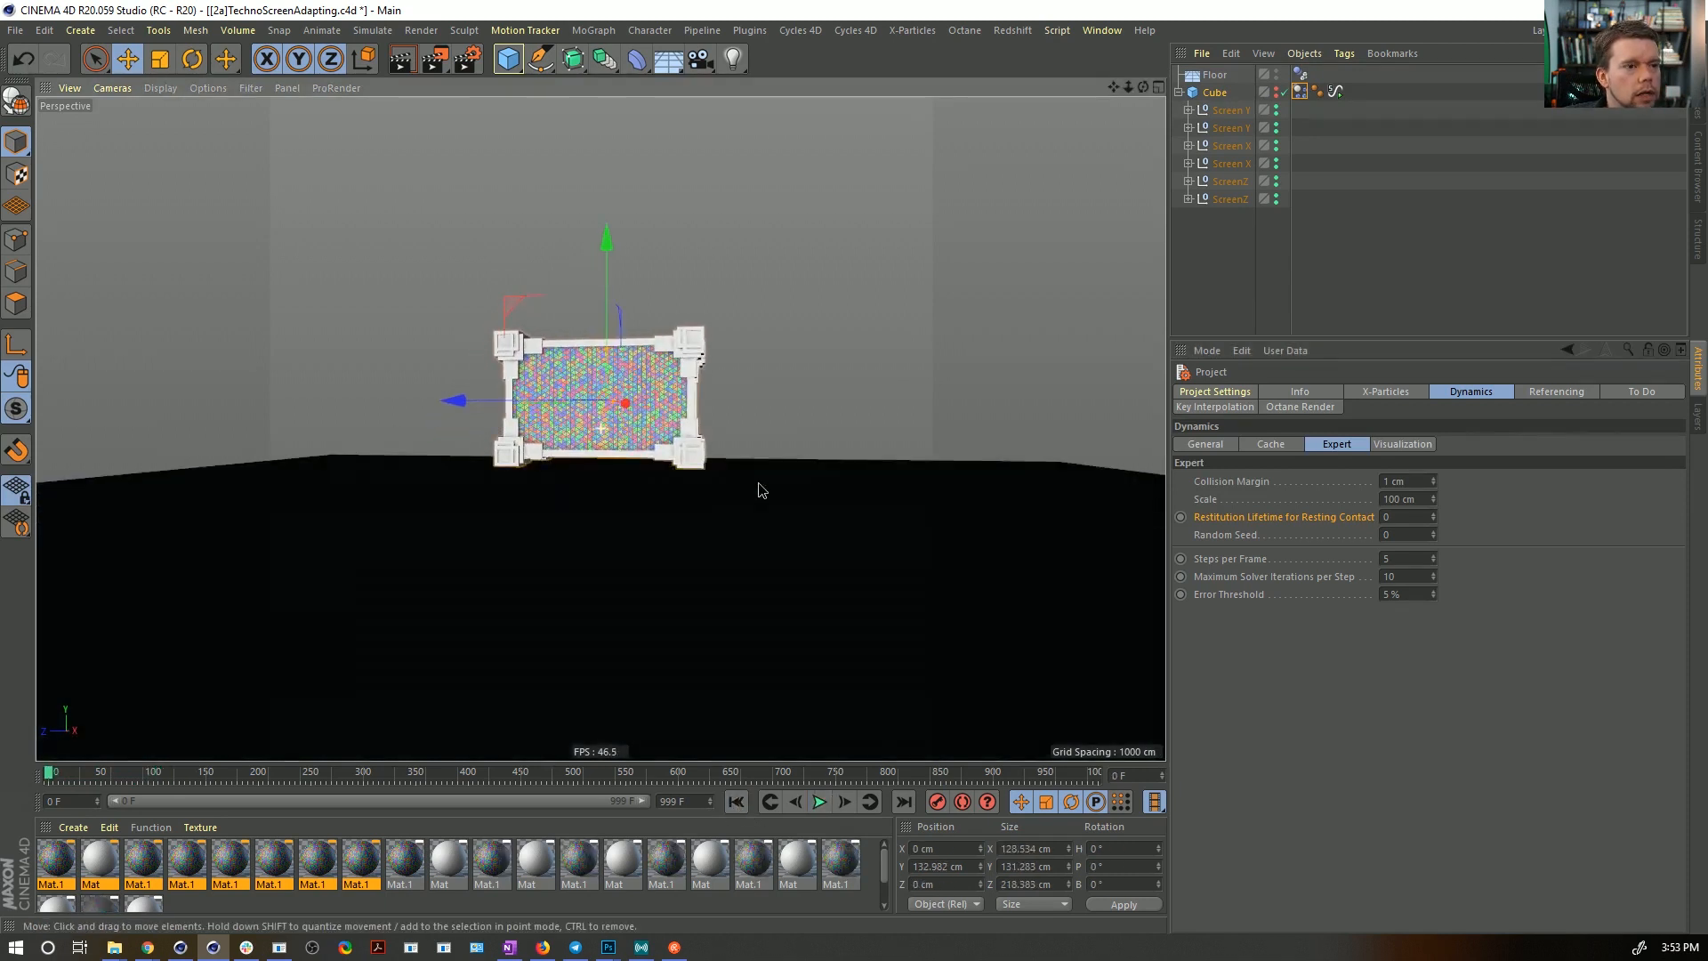
{"action": "left_click_drag", "start_coordinate": [760, 489], "coordinate": [762, 450], "text": "alt"}
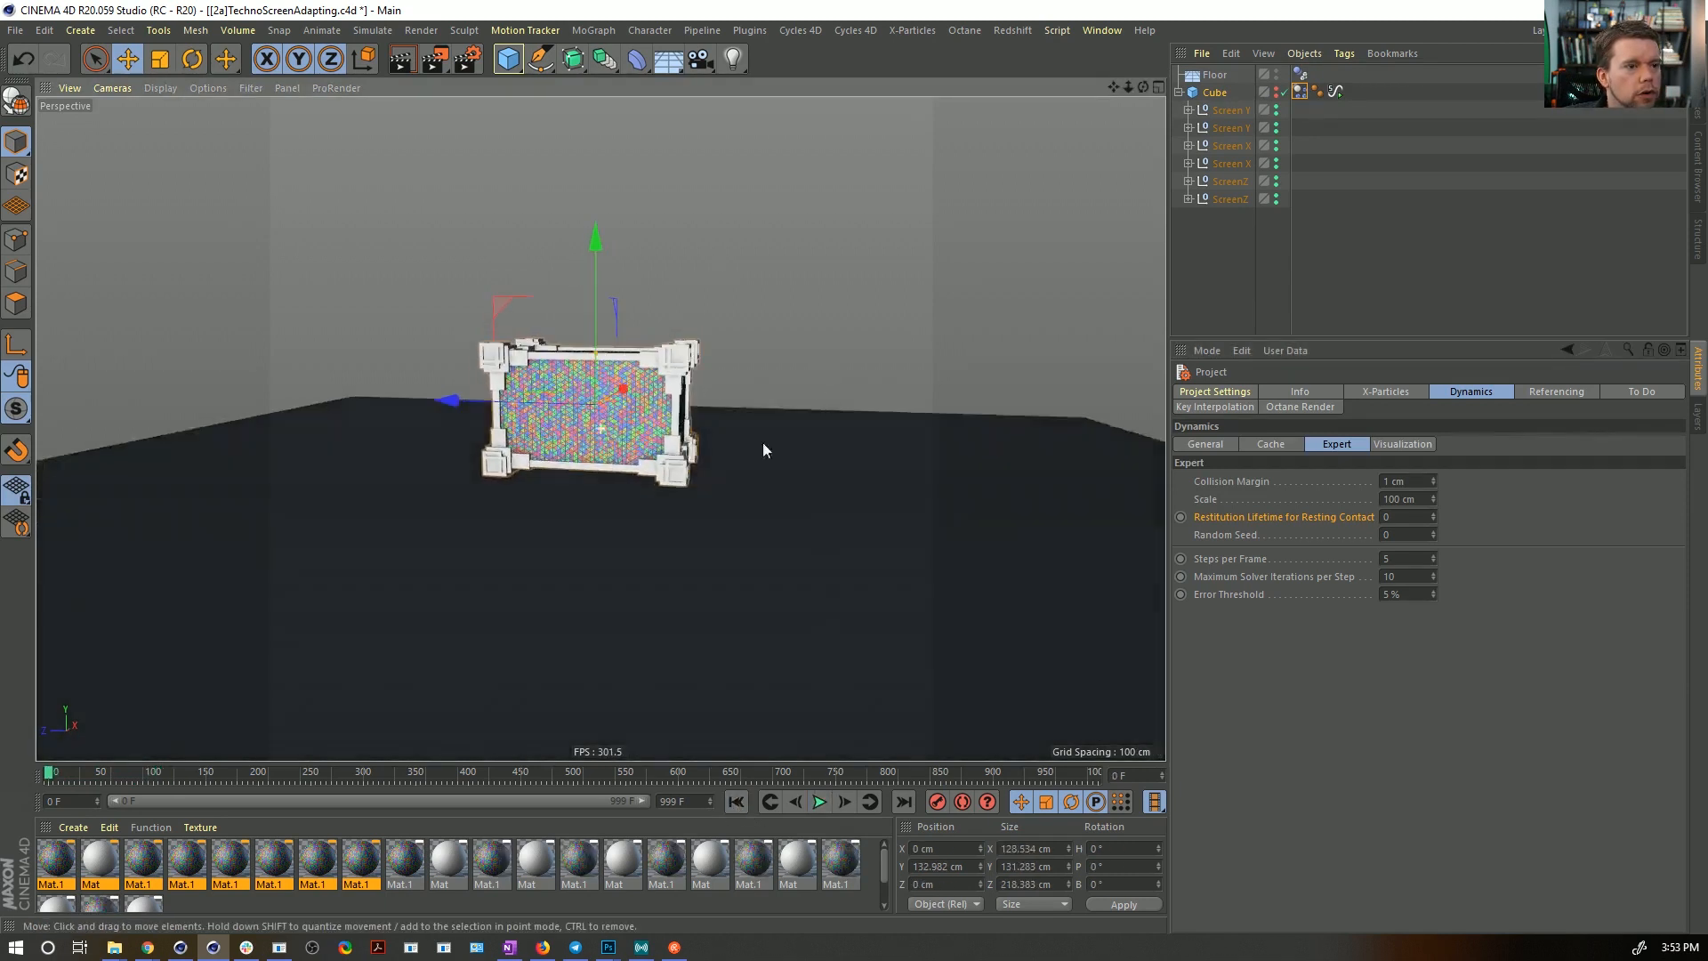
{"action": "left_click", "coordinate": [1336, 92]}
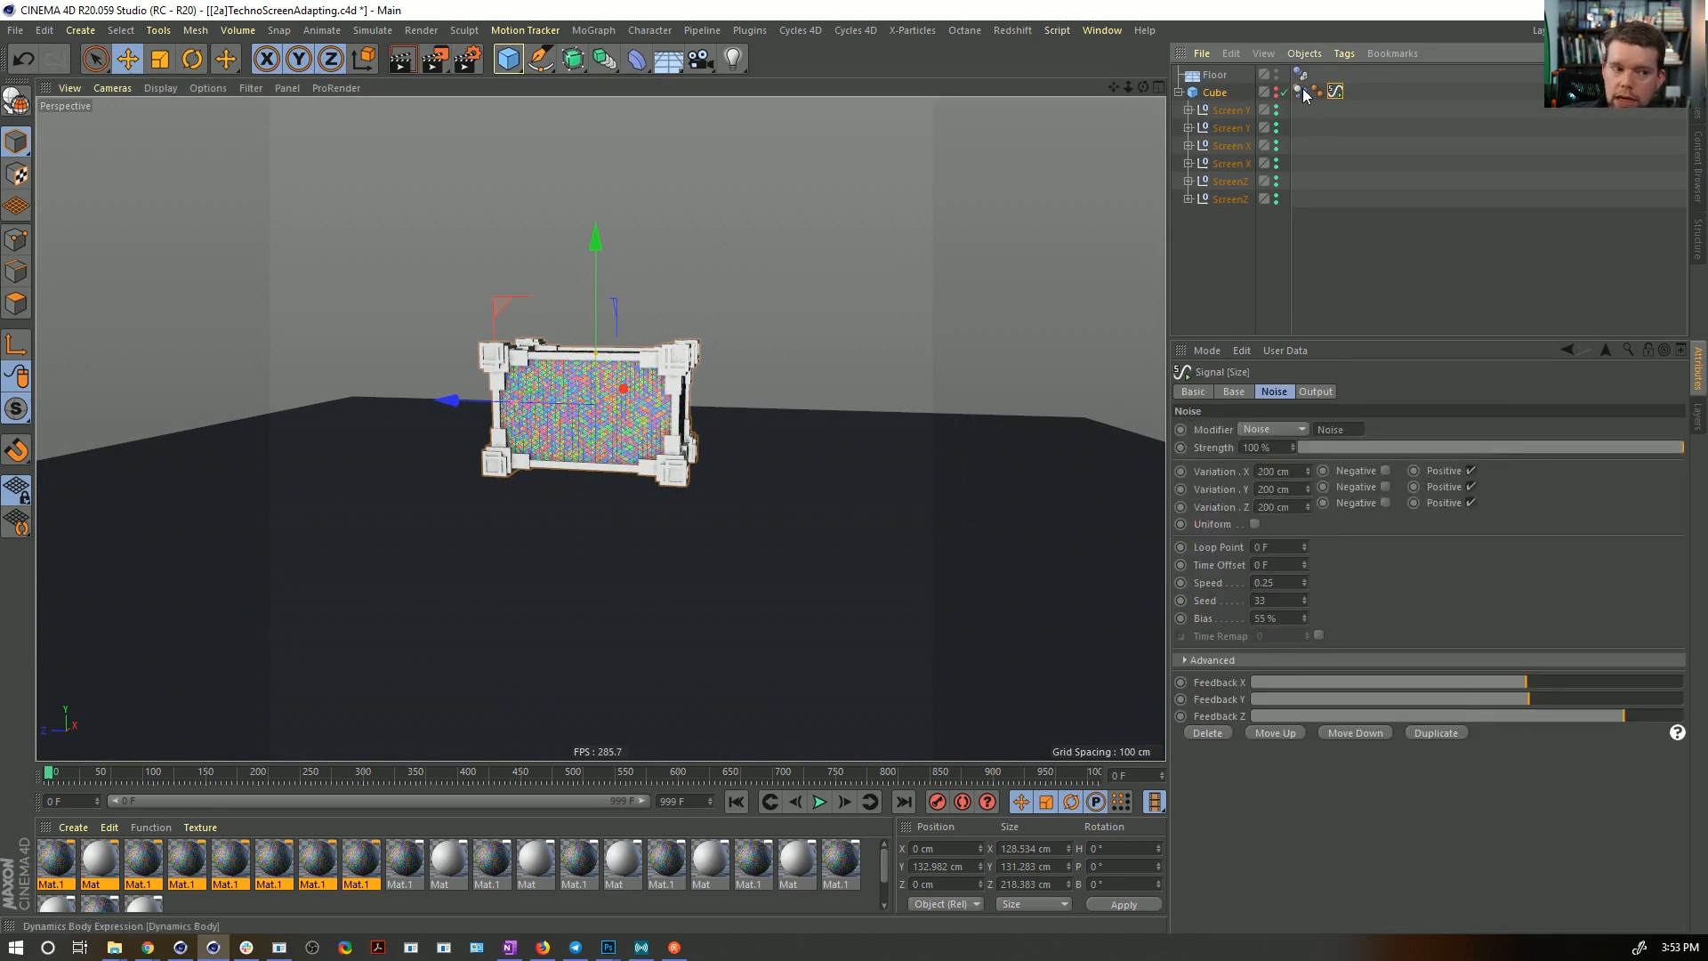
{"action": "left_click", "coordinate": [1301, 92]}
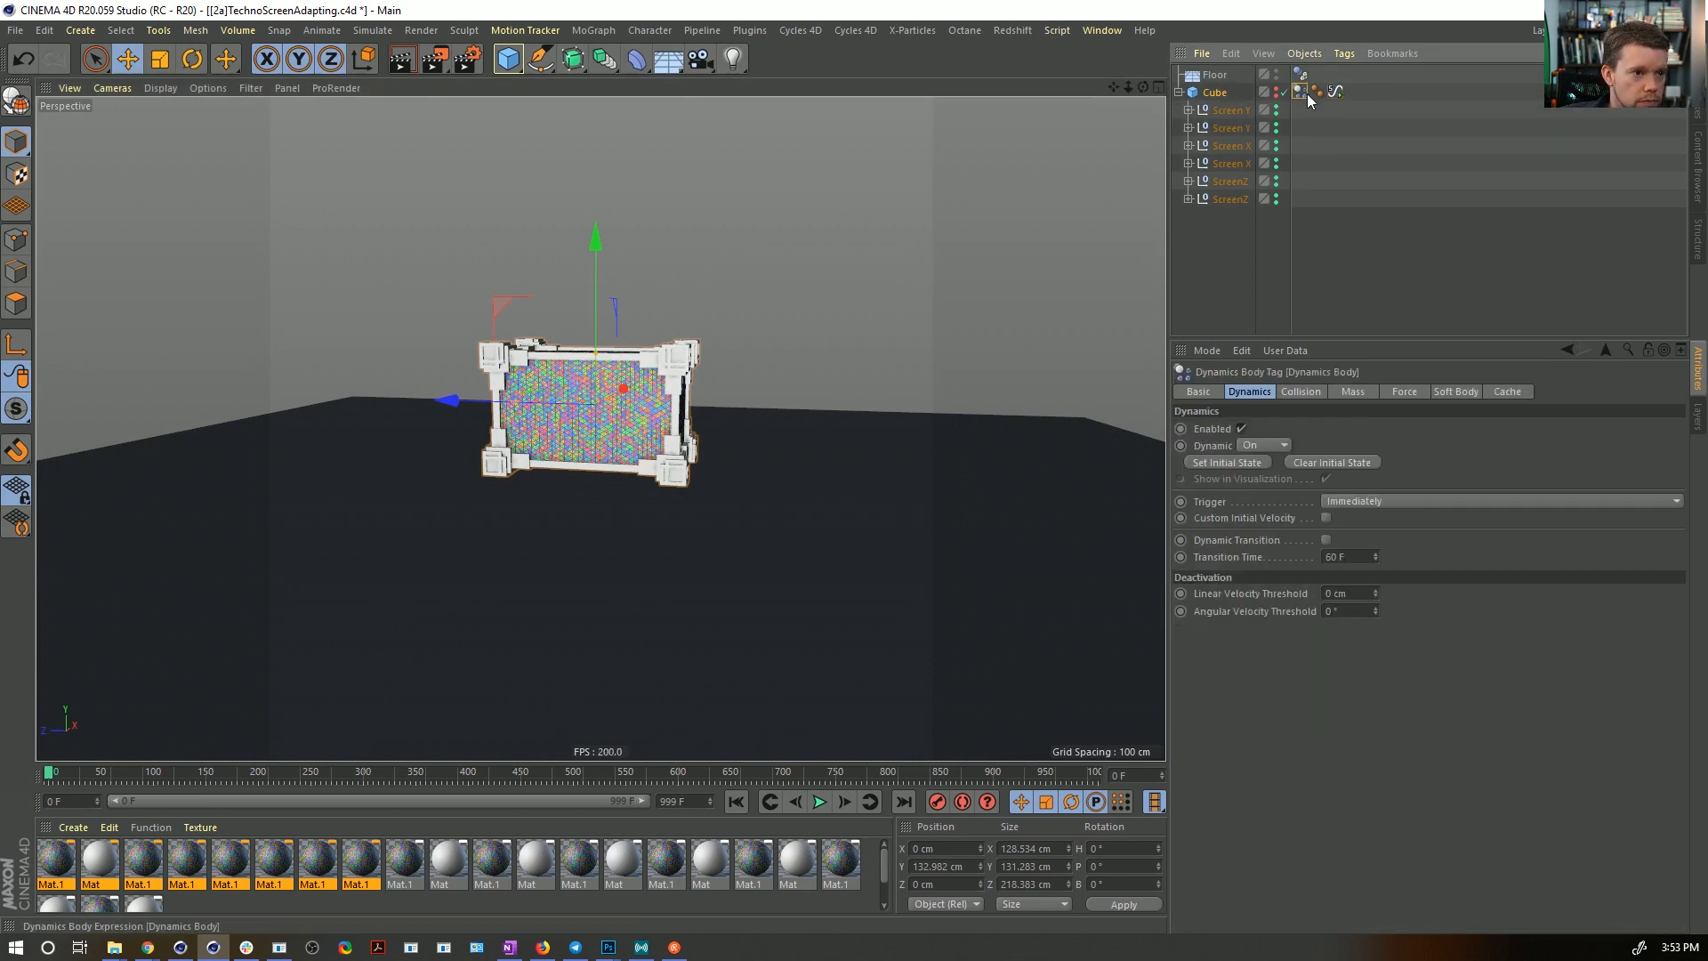
{"action": "left_click", "coordinate": [1335, 91]}
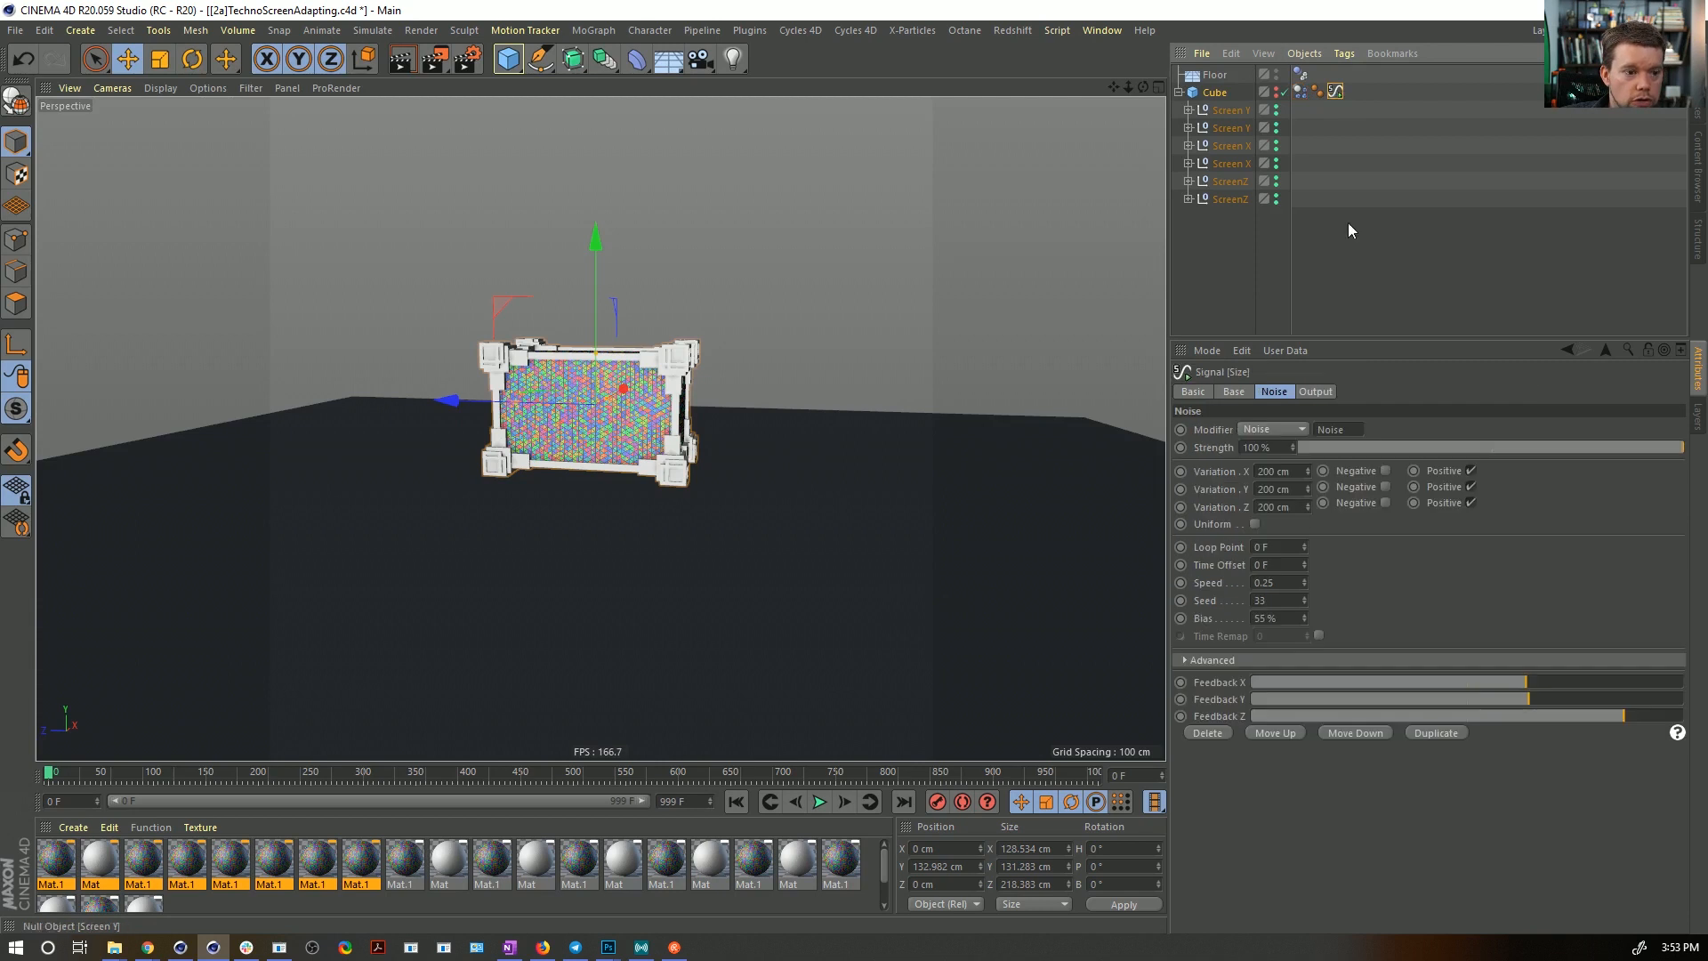
{"action": "left_click", "coordinate": [1316, 392]}
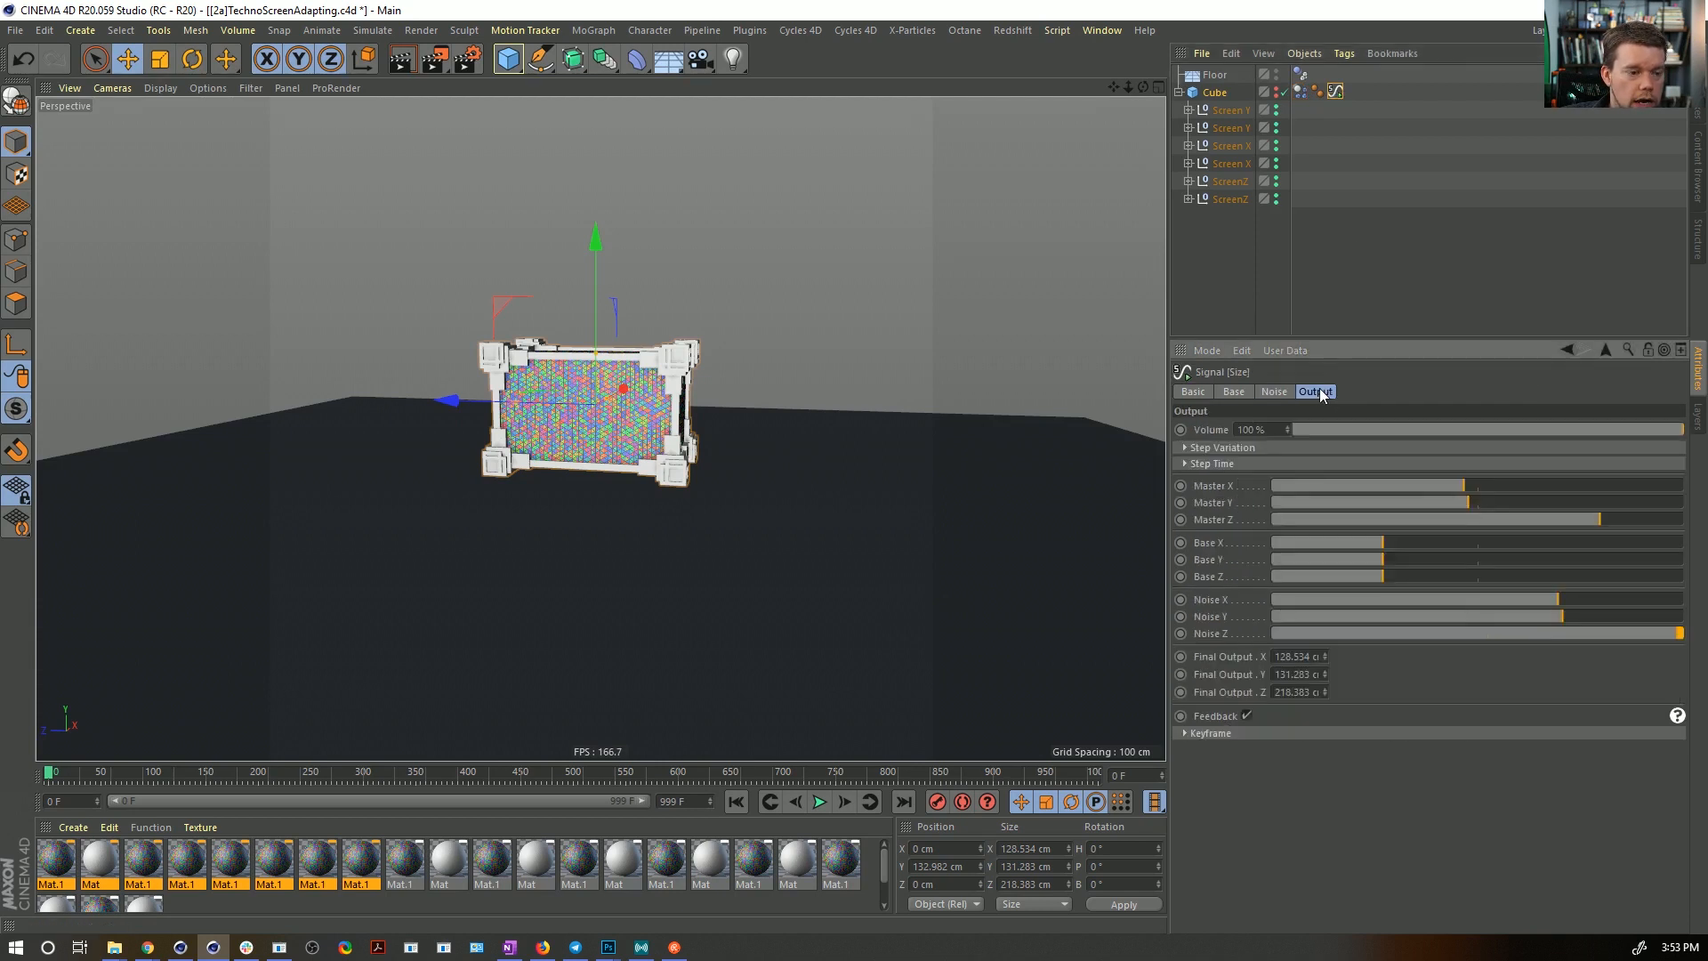
{"action": "left_click", "coordinate": [1233, 735]}
{"action": "left_click", "coordinate": [1294, 755]}
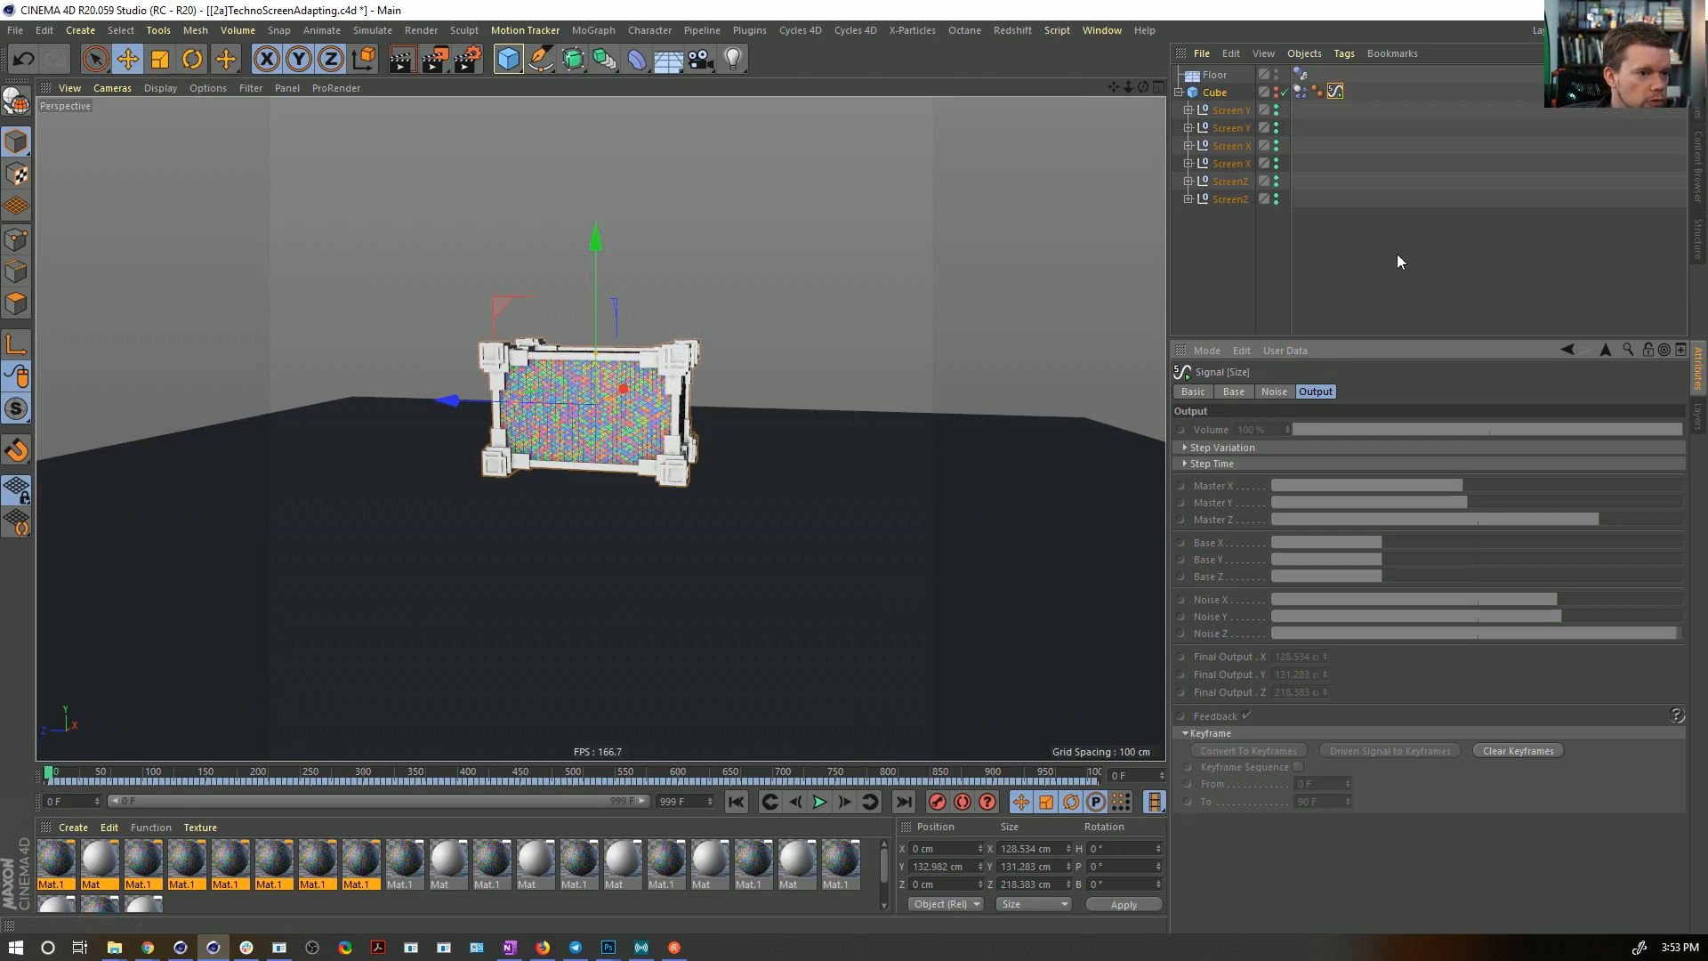
{"action": "left_click", "coordinate": [1315, 145]}
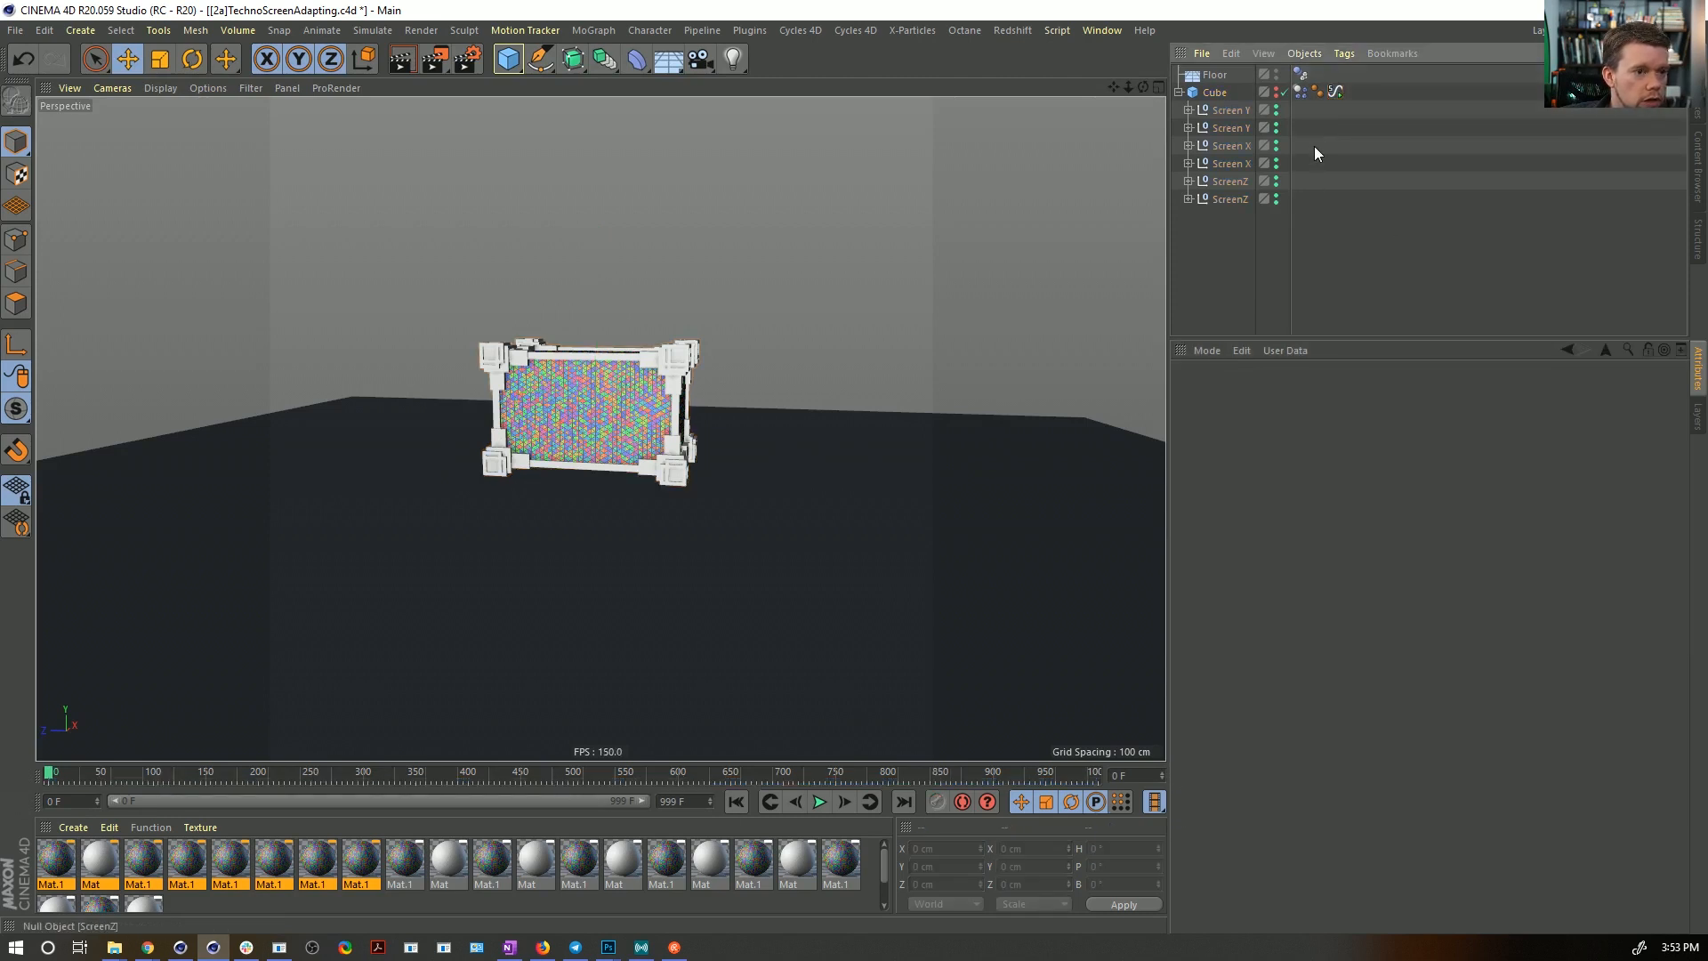
- Play the simulation twice with the keyframed cube size to check the floor contact, and rewind
{"action": "left_click", "coordinate": [820, 804]}
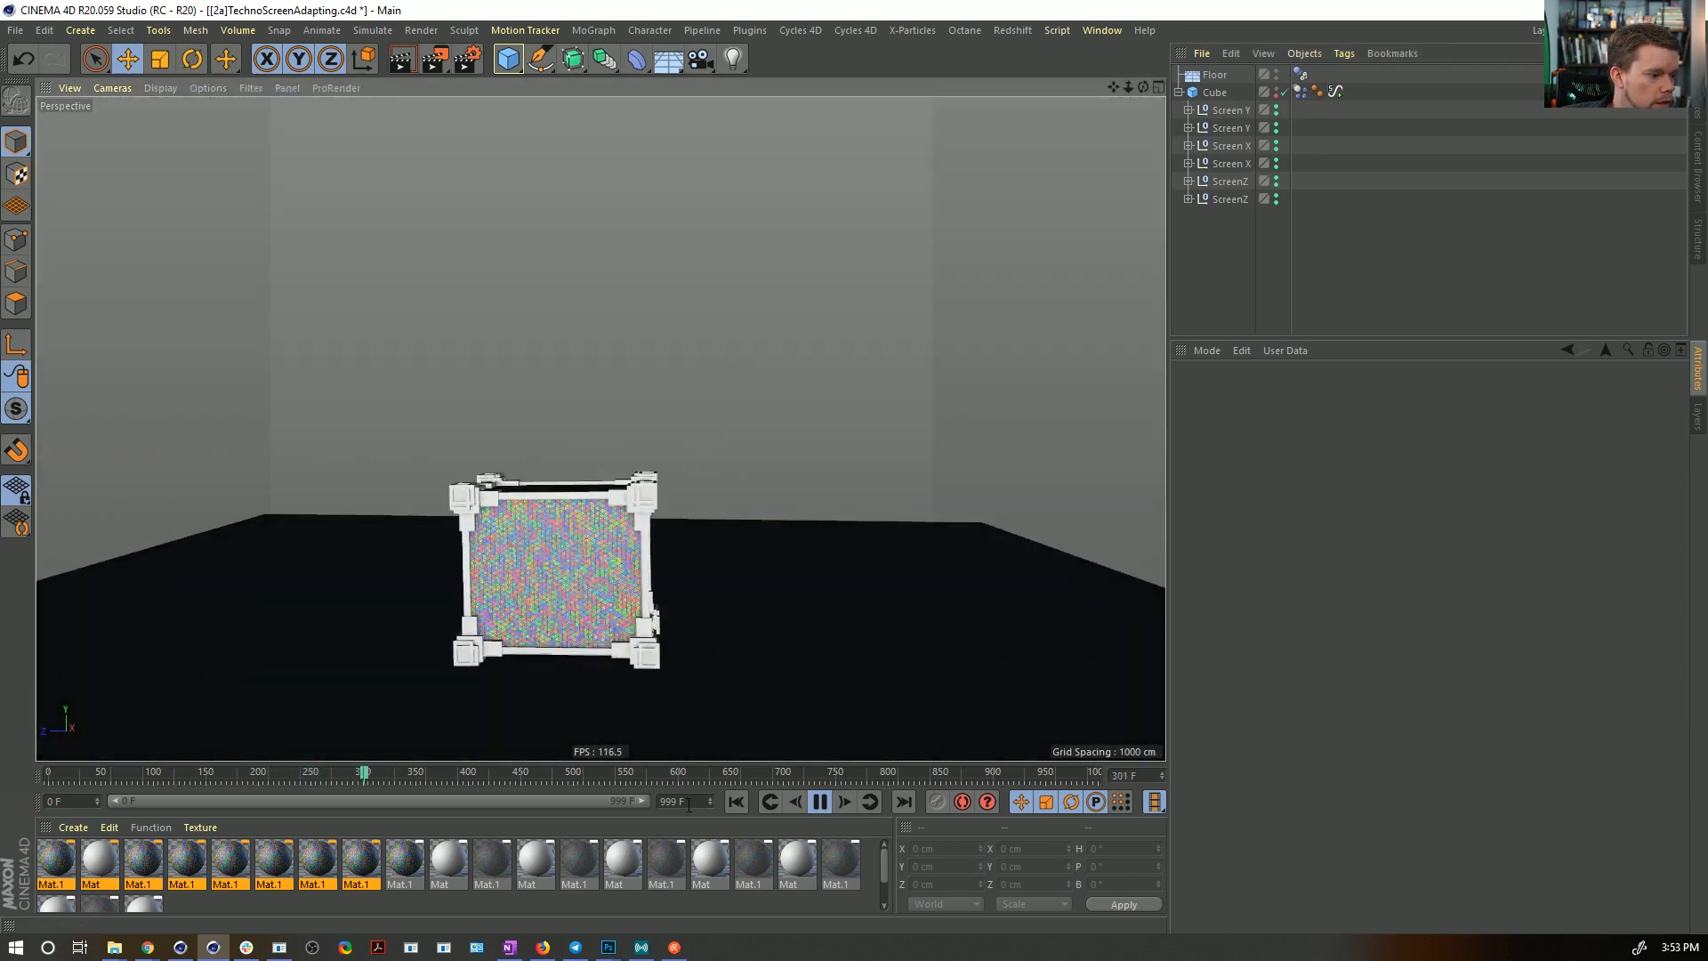
{"action": "left_click", "coordinate": [735, 802]}
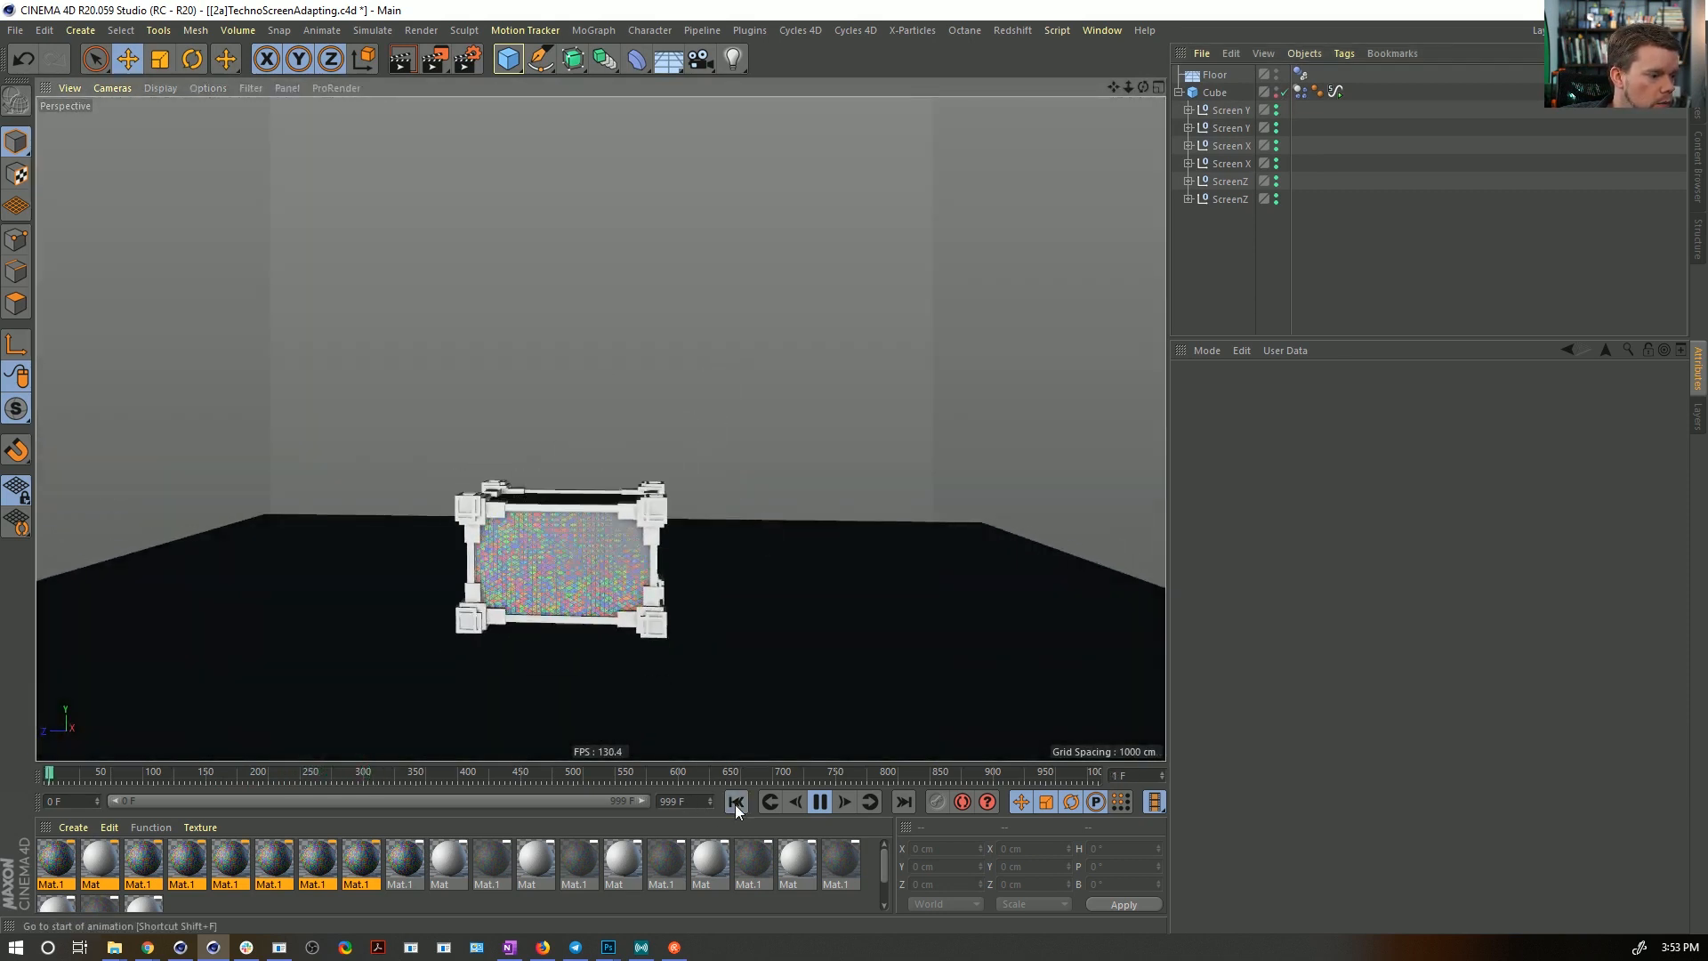
{"action": "left_click", "coordinate": [817, 802]}
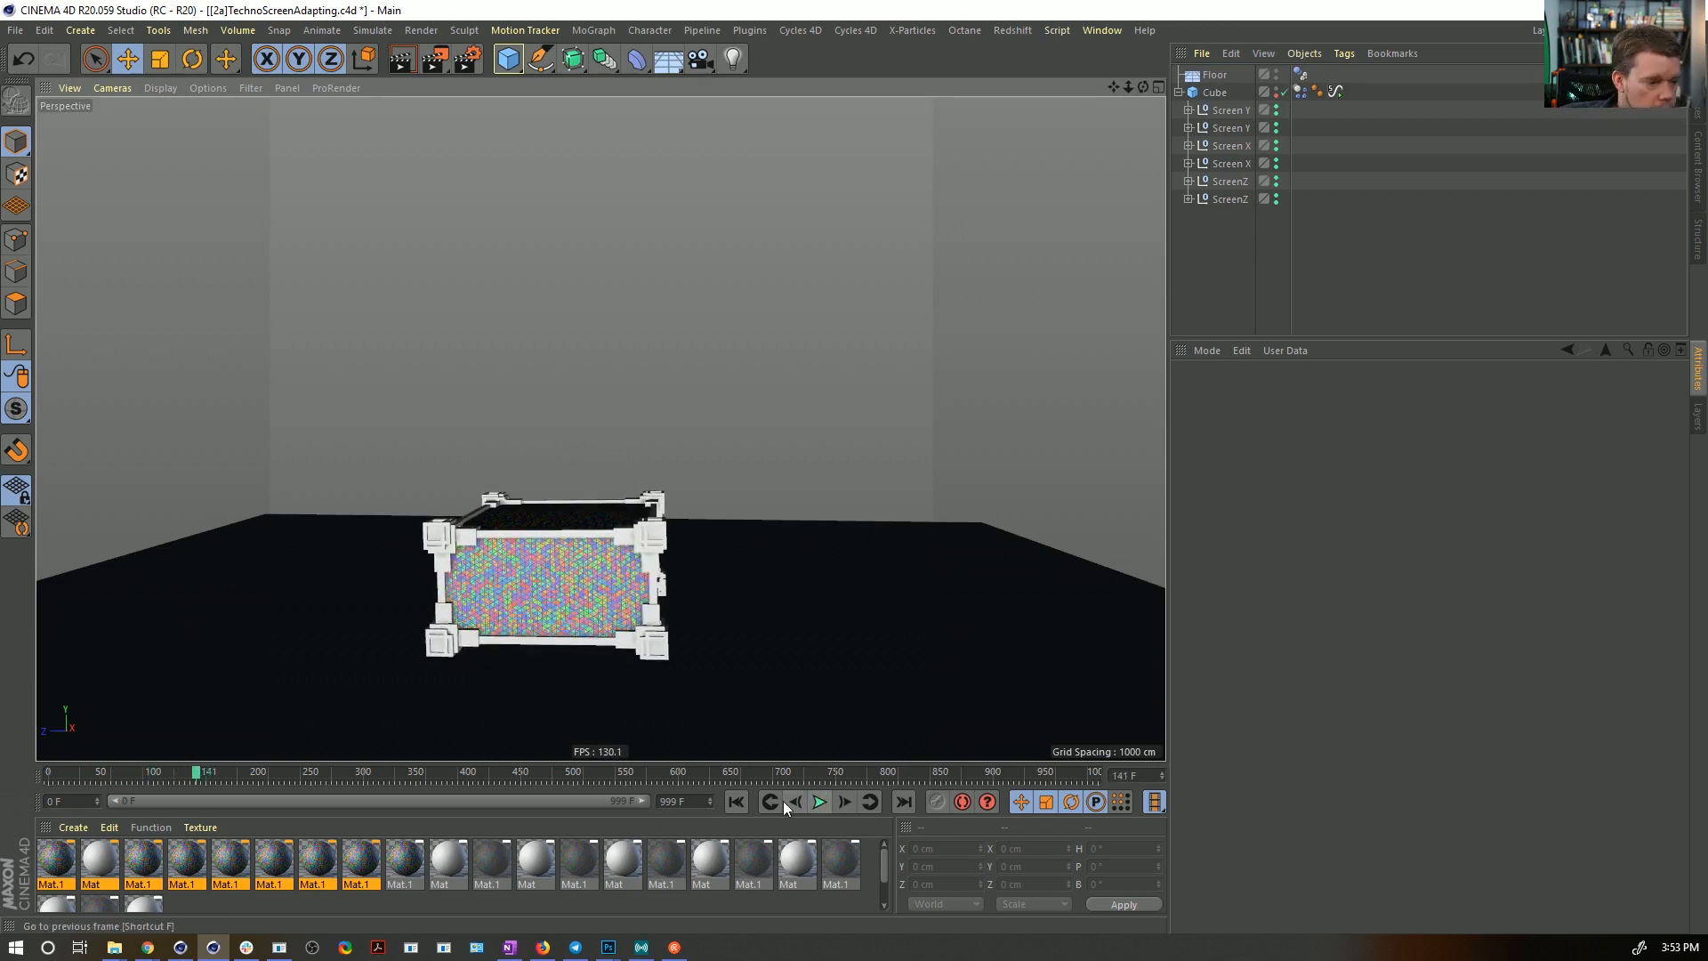
{"action": "left_click", "coordinate": [736, 801]}
- Set the collision shape of the Cube's Rigid Body tag to Moving Mesh
{"action": "left_click", "coordinate": [1300, 91]}
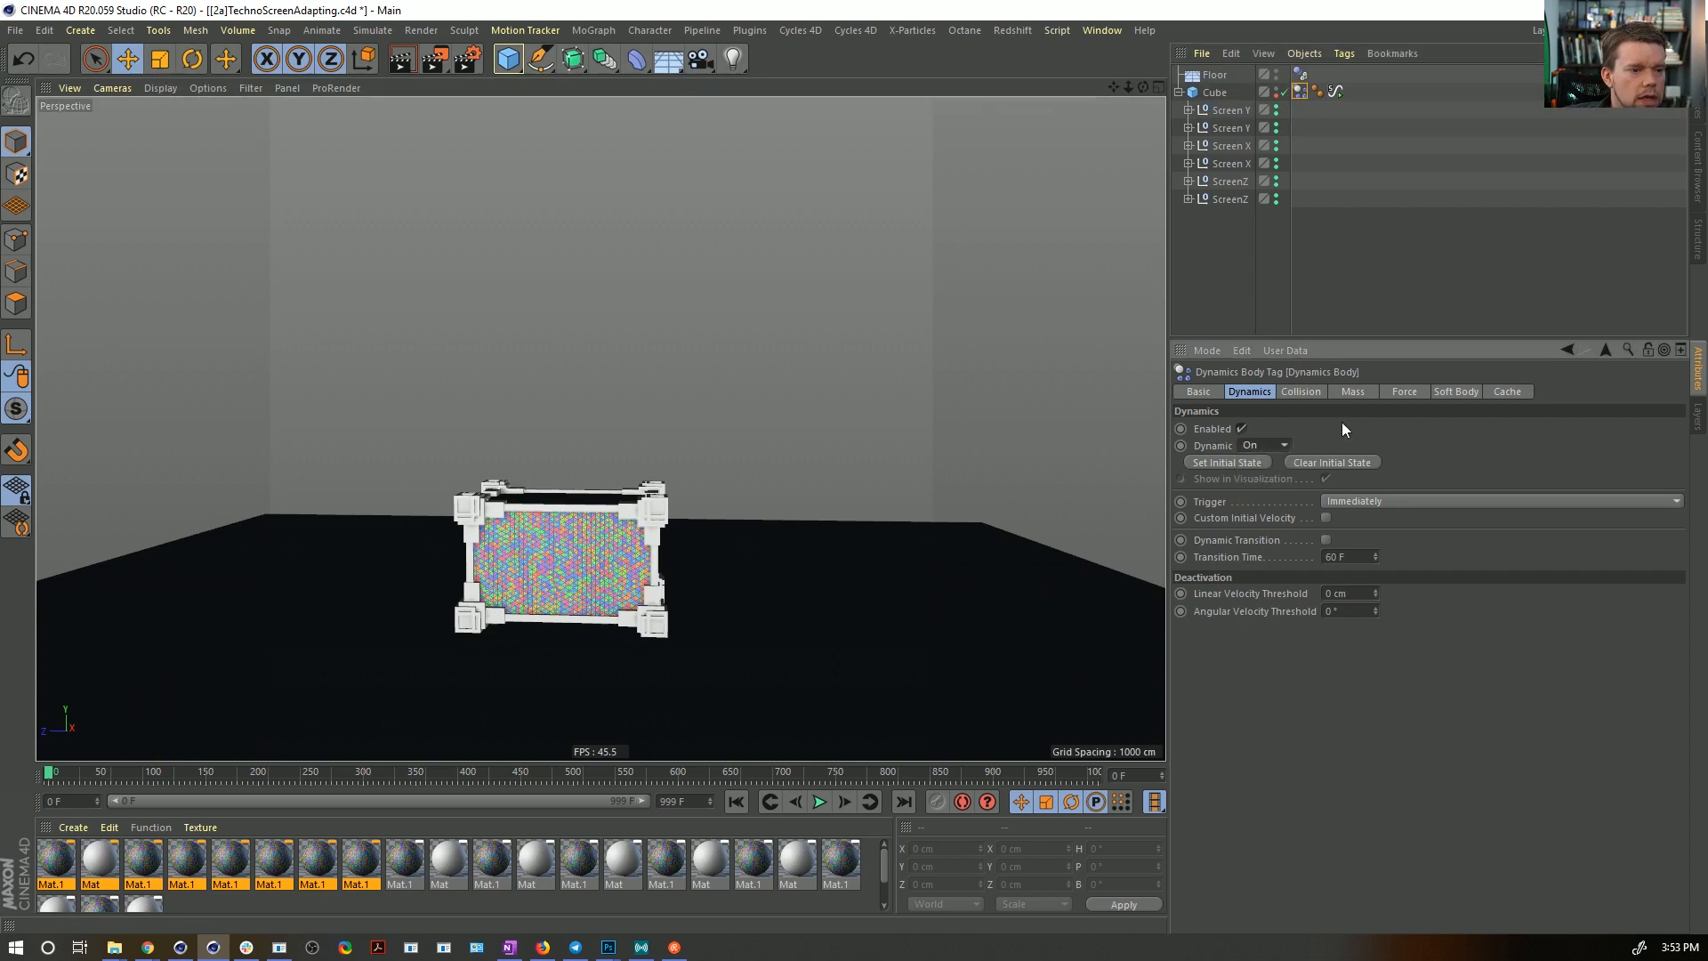
{"action": "left_click", "coordinate": [1300, 393]}
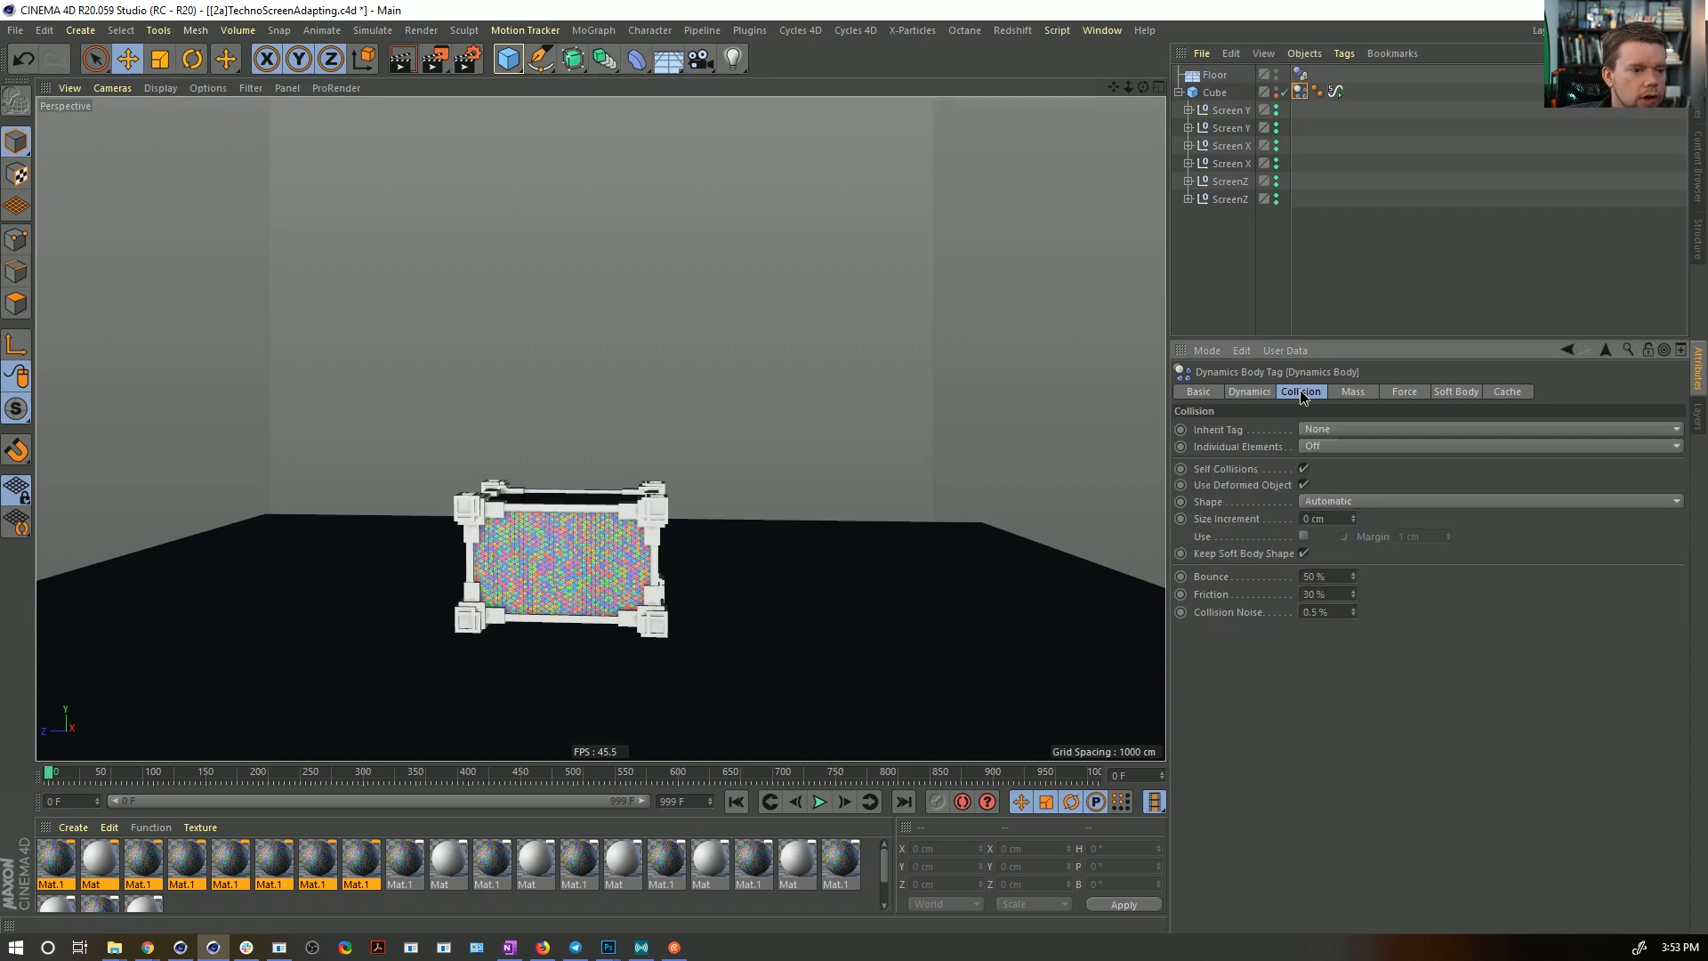
{"action": "left_click", "coordinate": [1357, 501]}
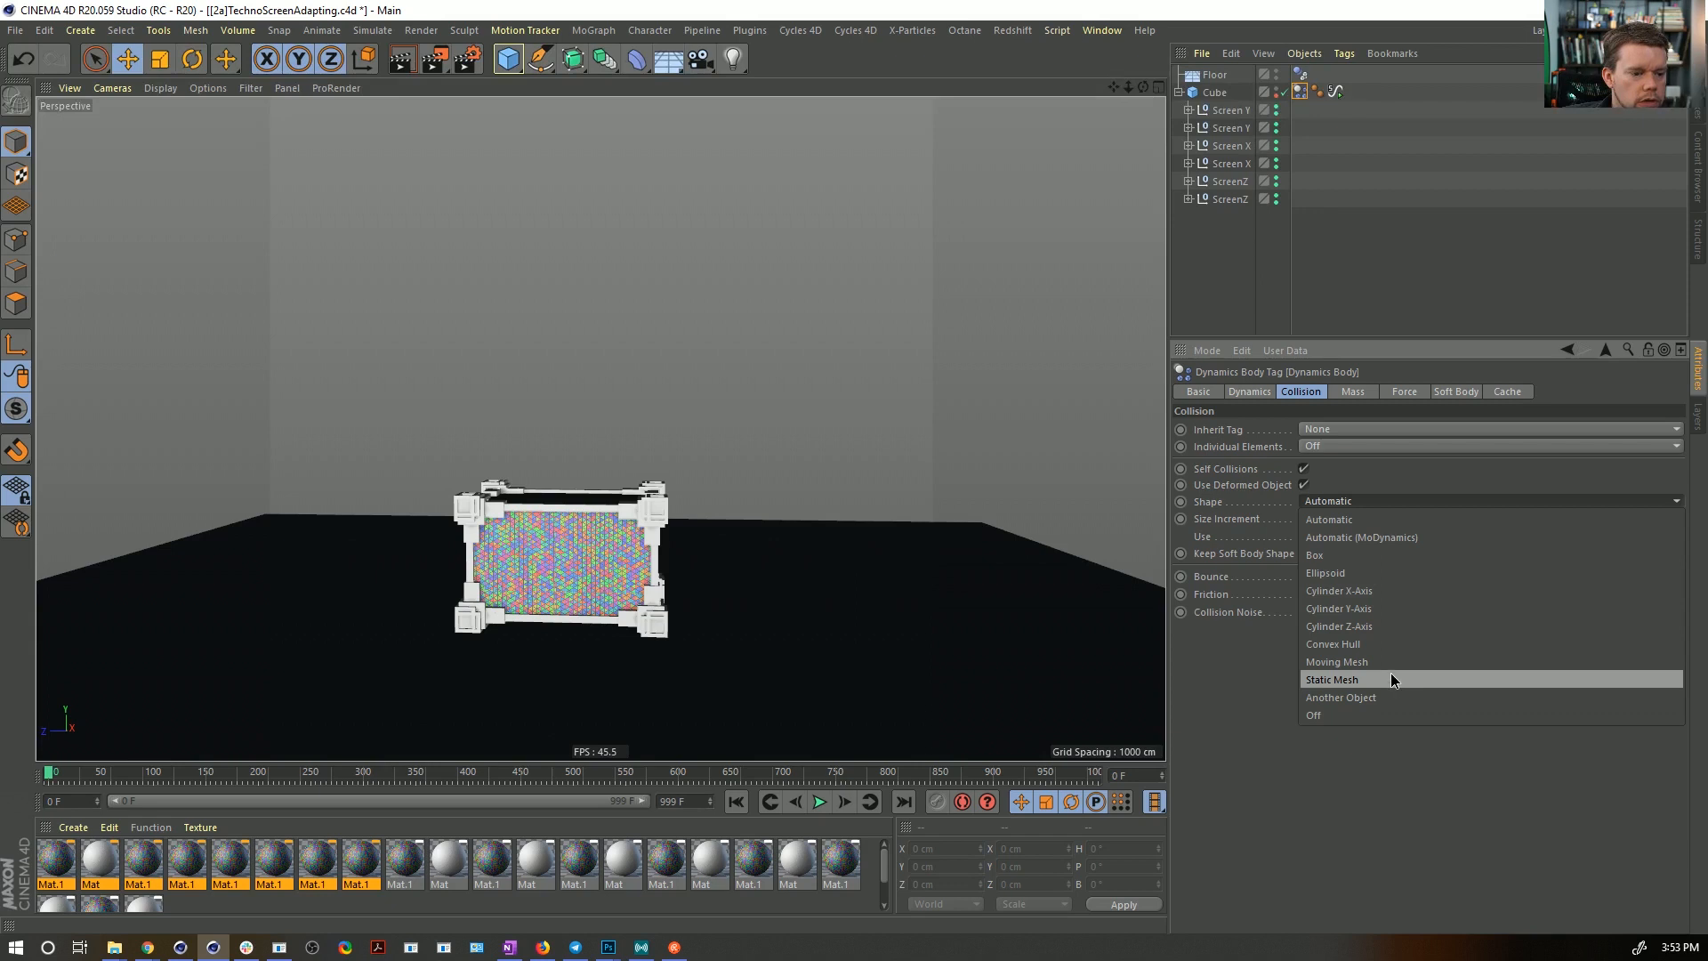
{"action": "left_click", "coordinate": [1370, 662]}
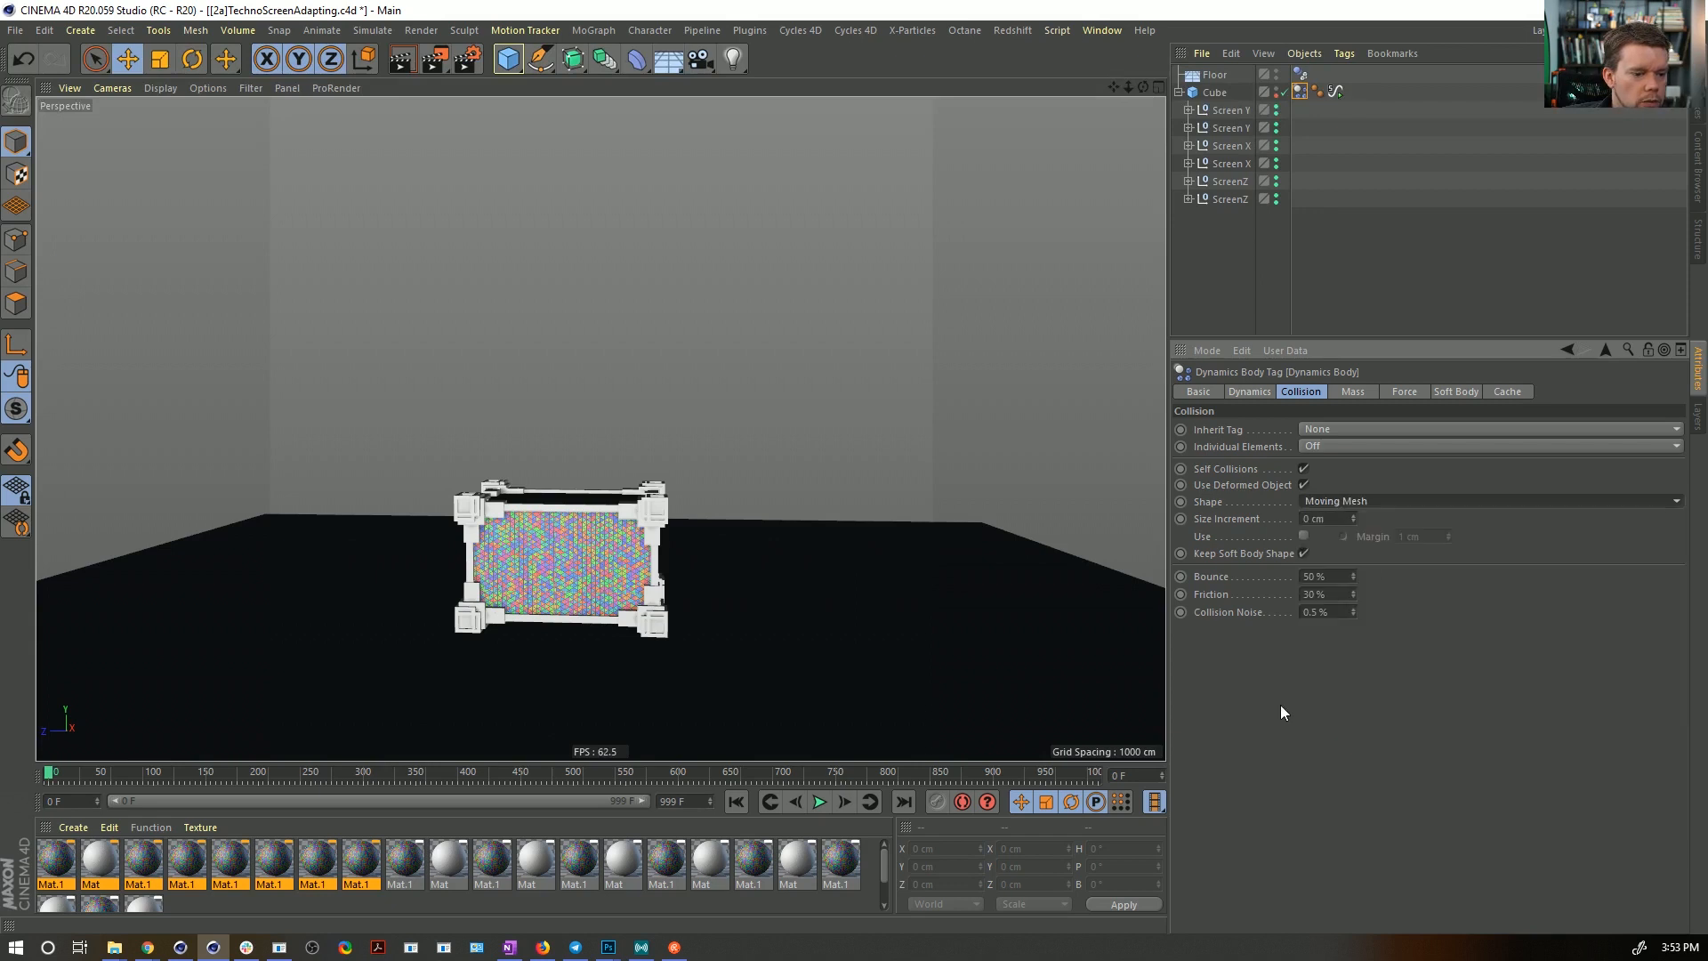
- Play the simulation with the Moving Mesh shape from a raised angle while reviewing the Rigid Body tag's force settings and the Floor's properties
{"action": "left_click", "coordinate": [820, 802]}
{"action": "left_click_drag", "start_coordinate": [751, 665], "coordinate": [574, 534], "text": "alt"}
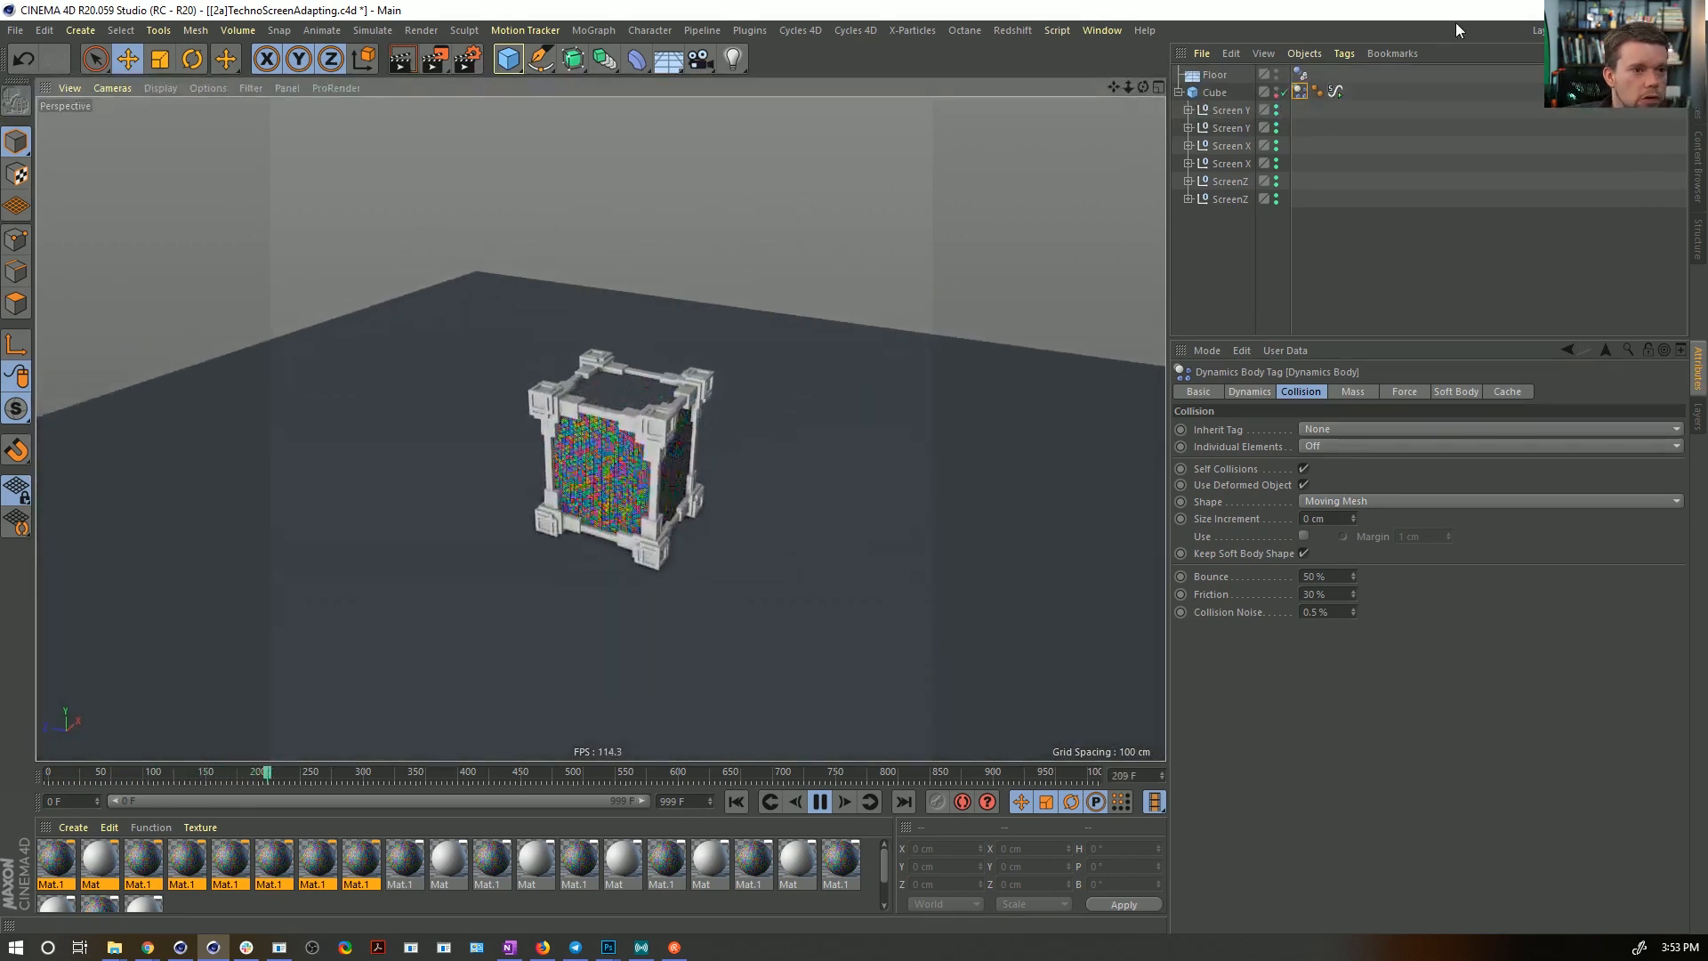
{"action": "left_click", "coordinate": [1402, 389]}
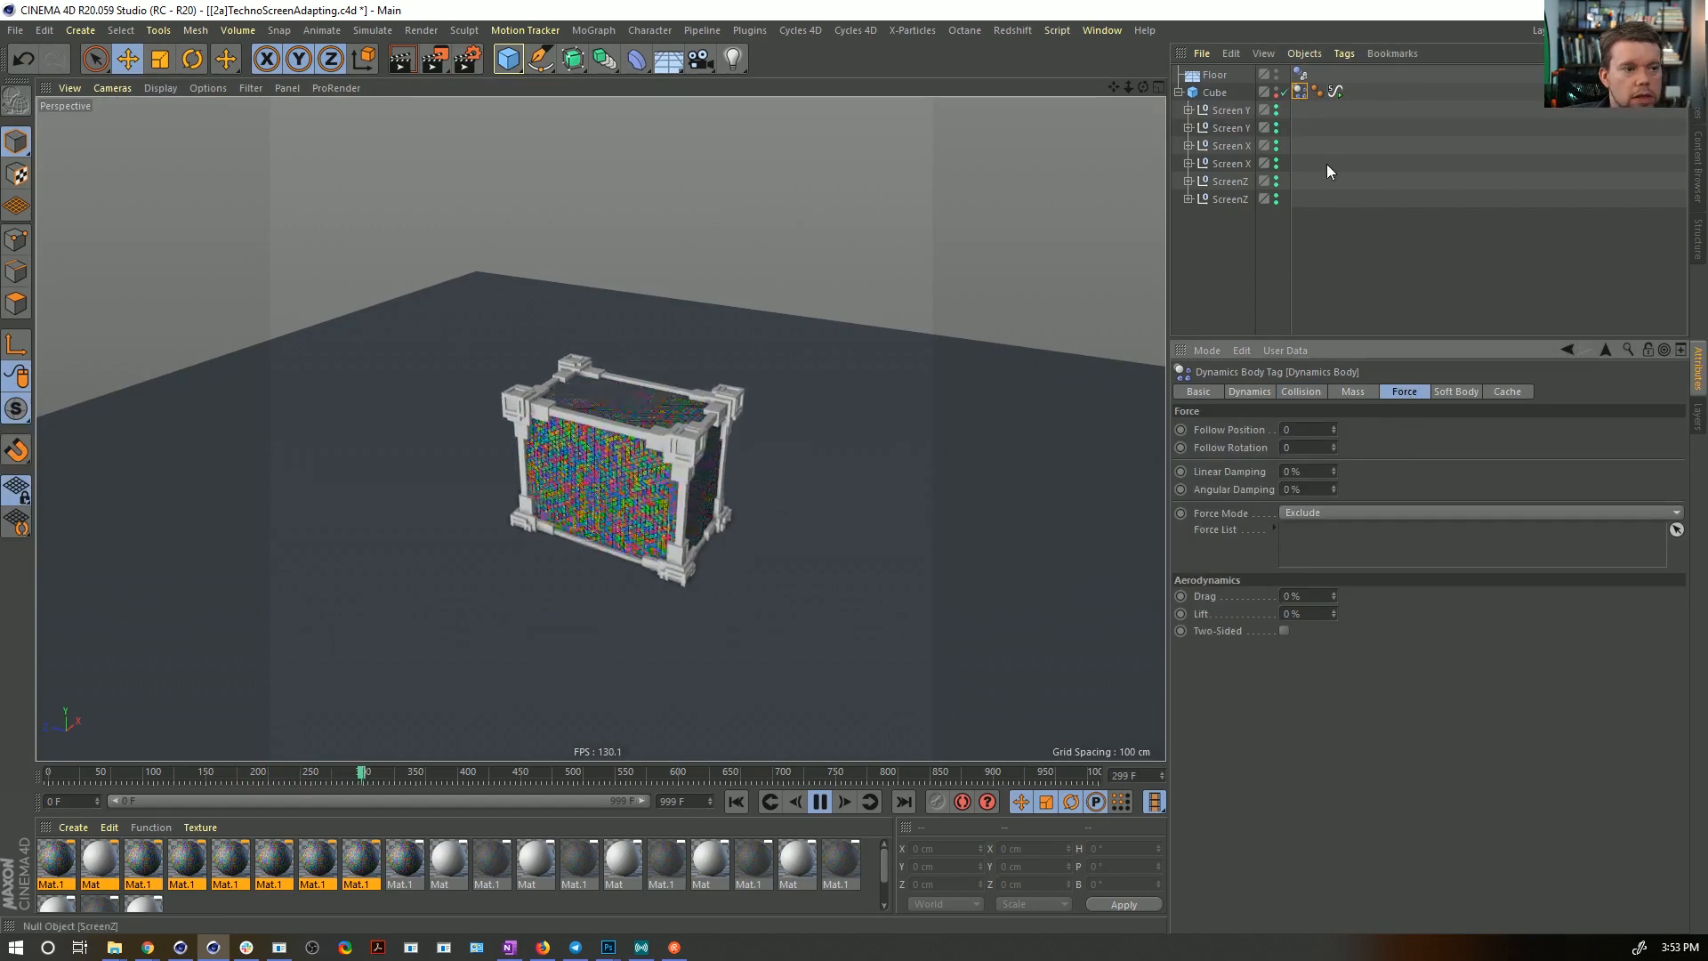
{"action": "left_click", "coordinate": [1215, 78]}
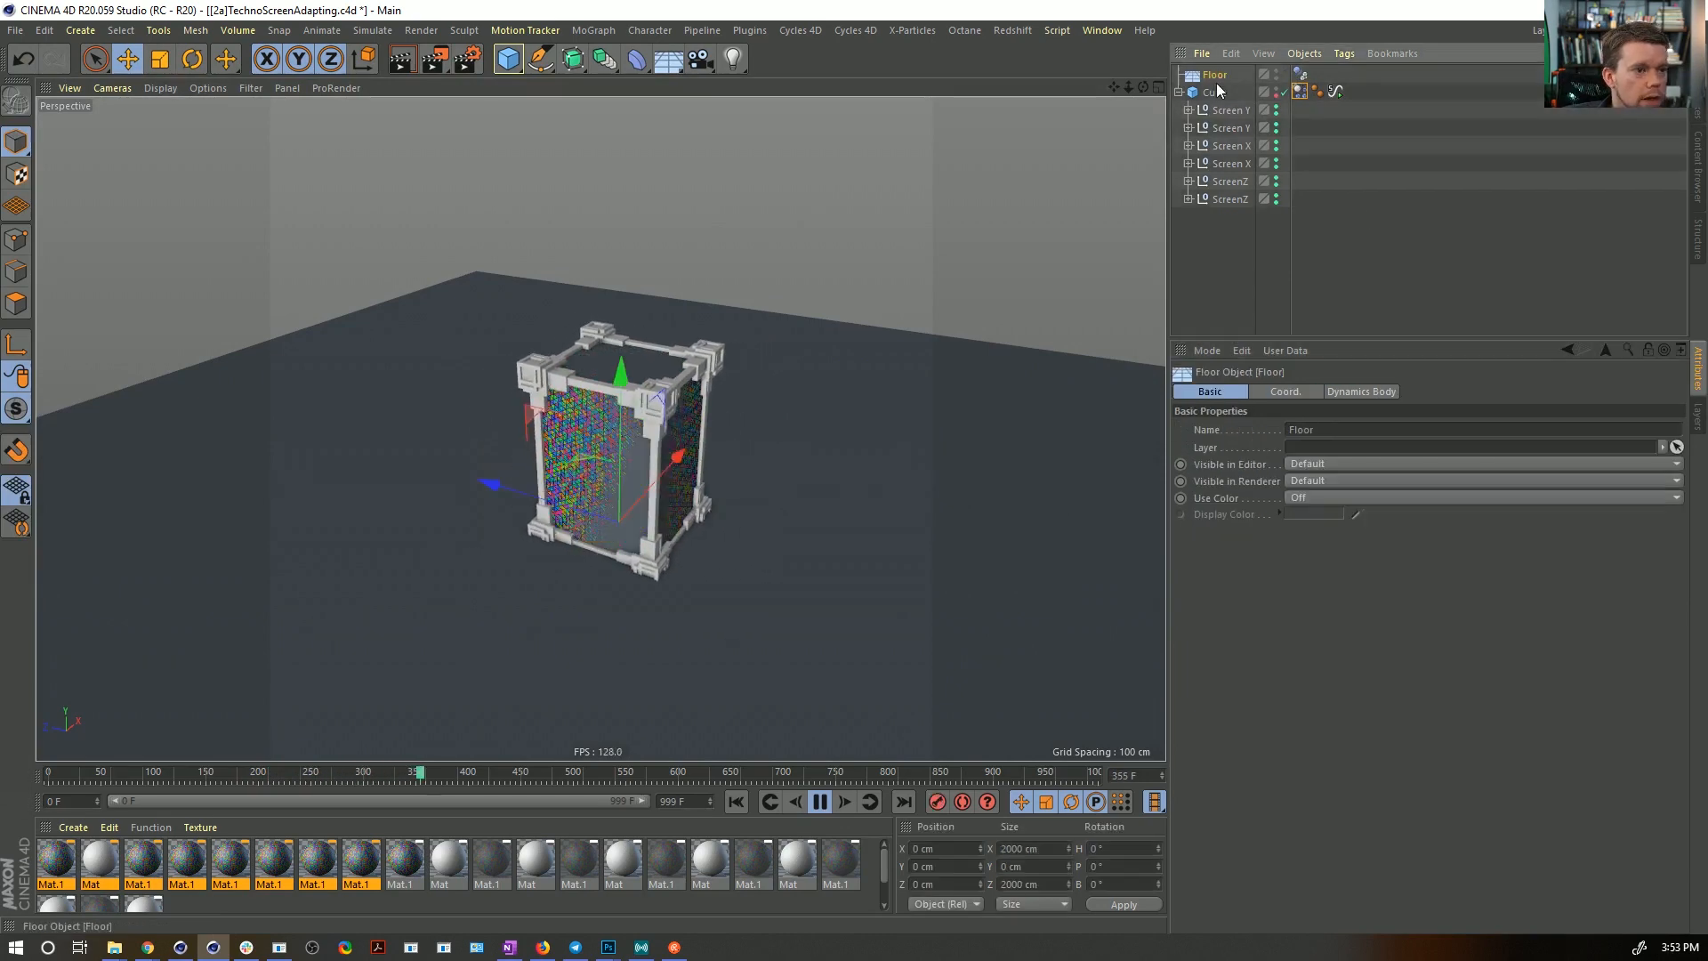
- Delete the Floor object and replay the dynamics simulation from the first frame
{"action": "key", "text": "Delete"}
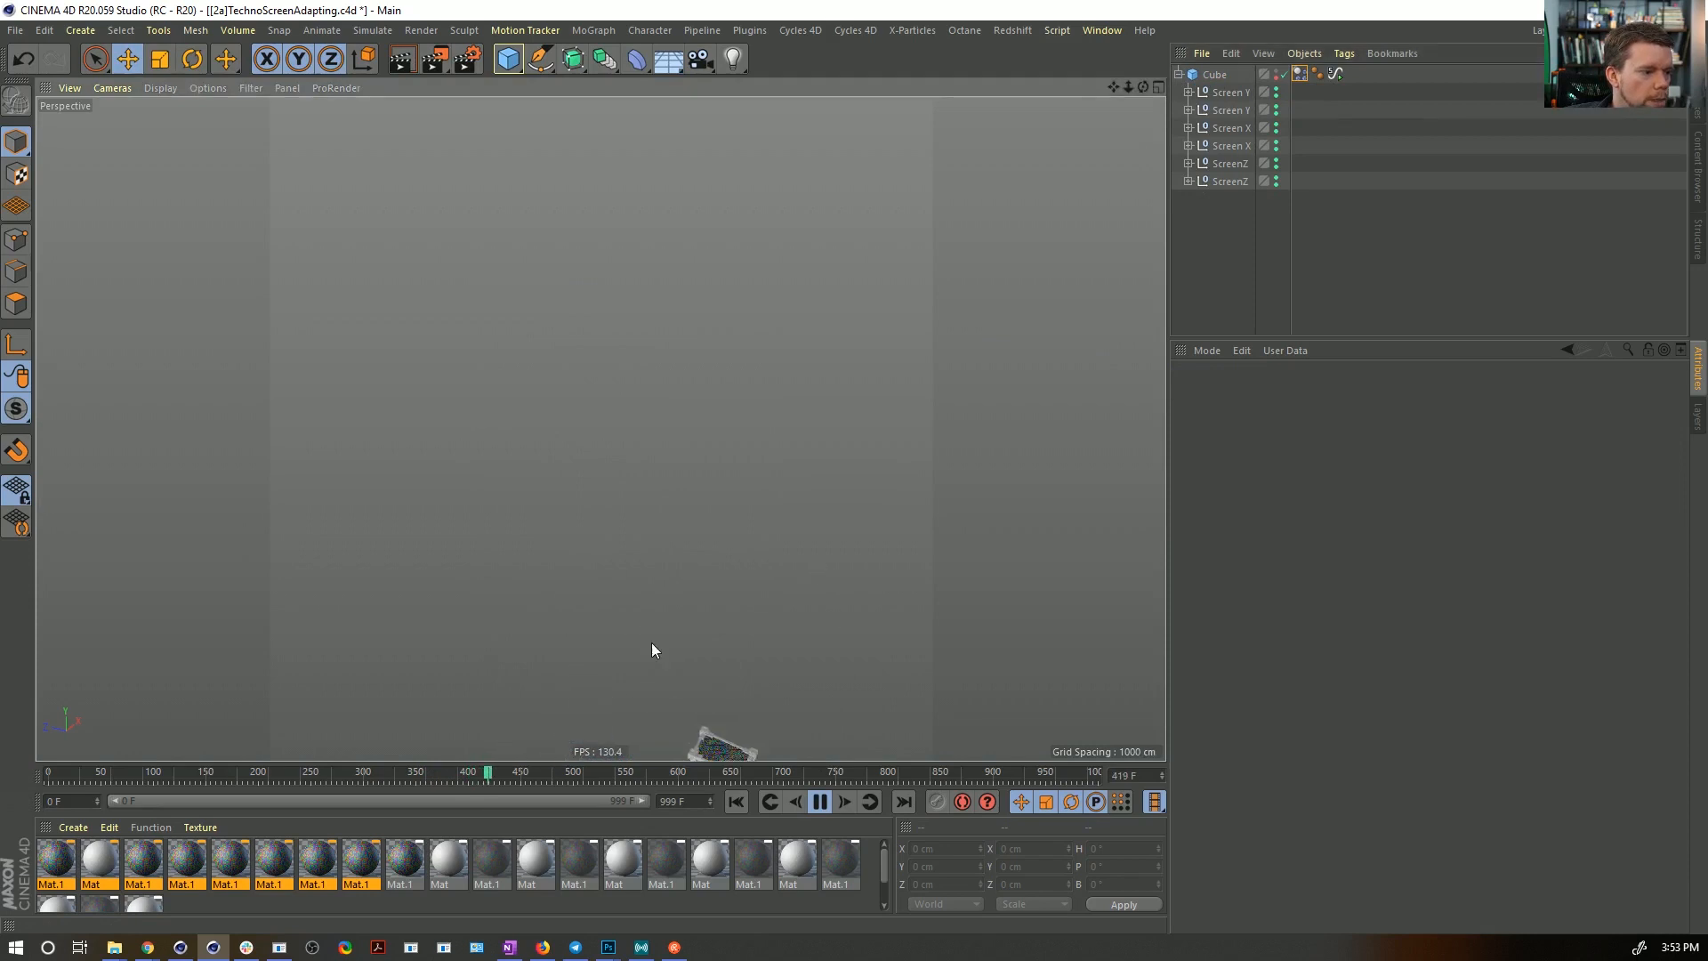
{"action": "left_click", "coordinate": [735, 802]}
{"action": "left_click", "coordinate": [819, 802]}
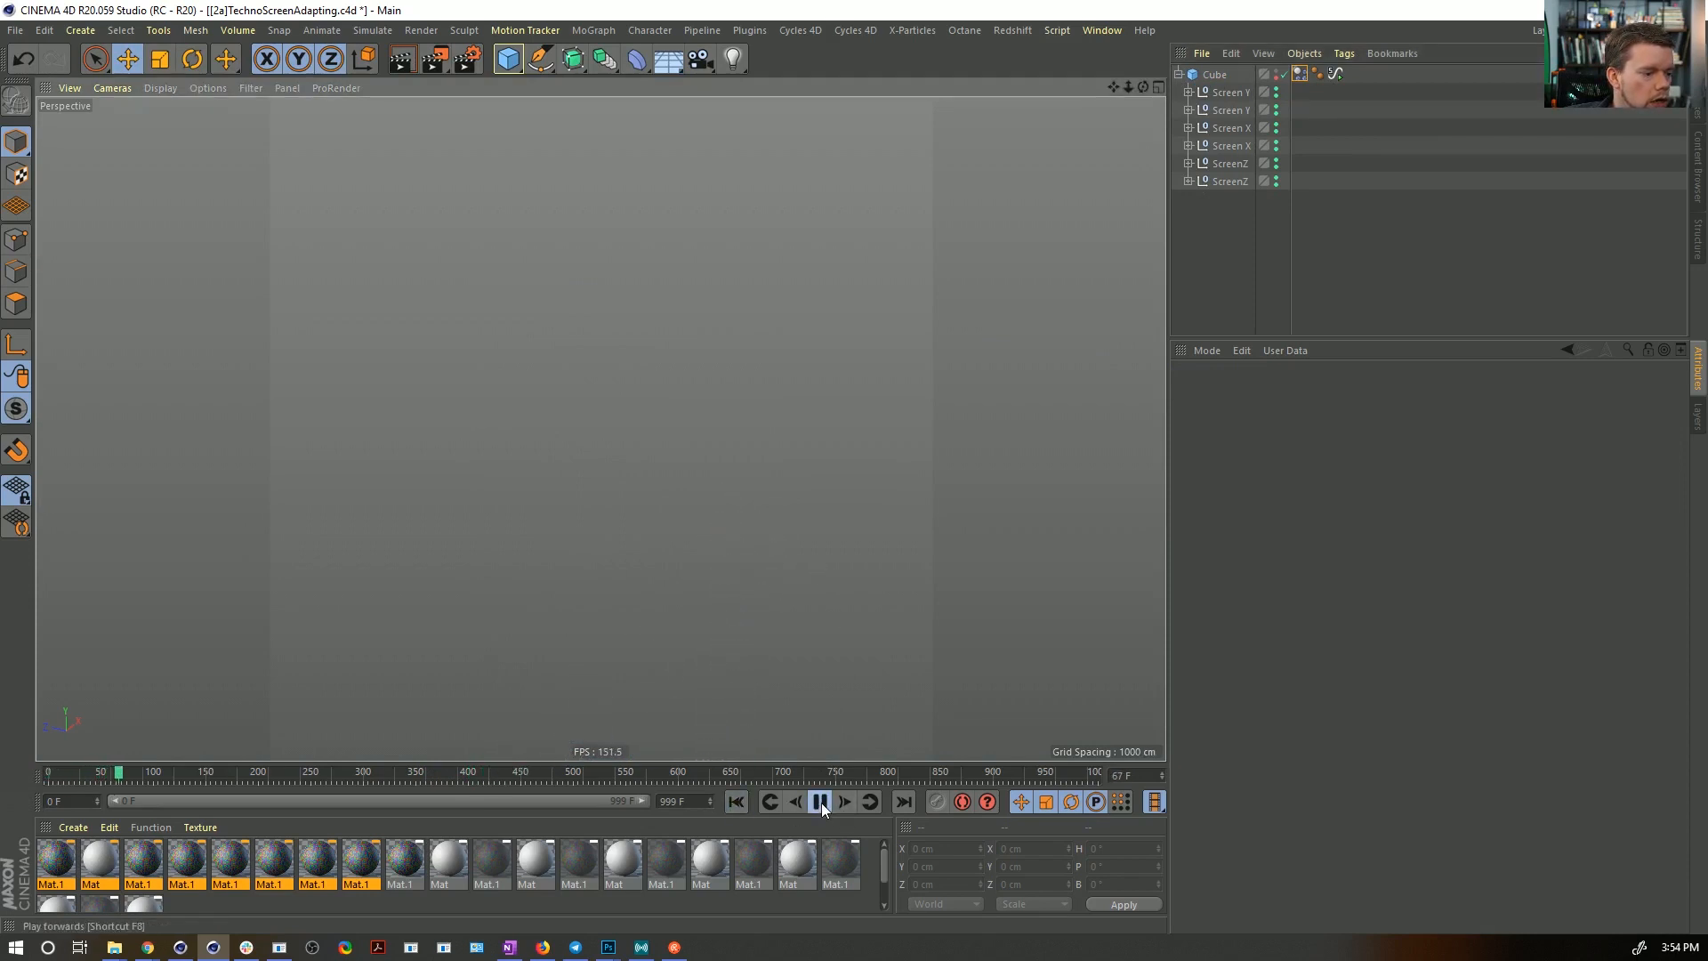
- Set the collision shape of the Cube's Dynamics Body tag to Box, replay the simulation and return to the first frame
{"action": "left_click", "coordinate": [1300, 74]}
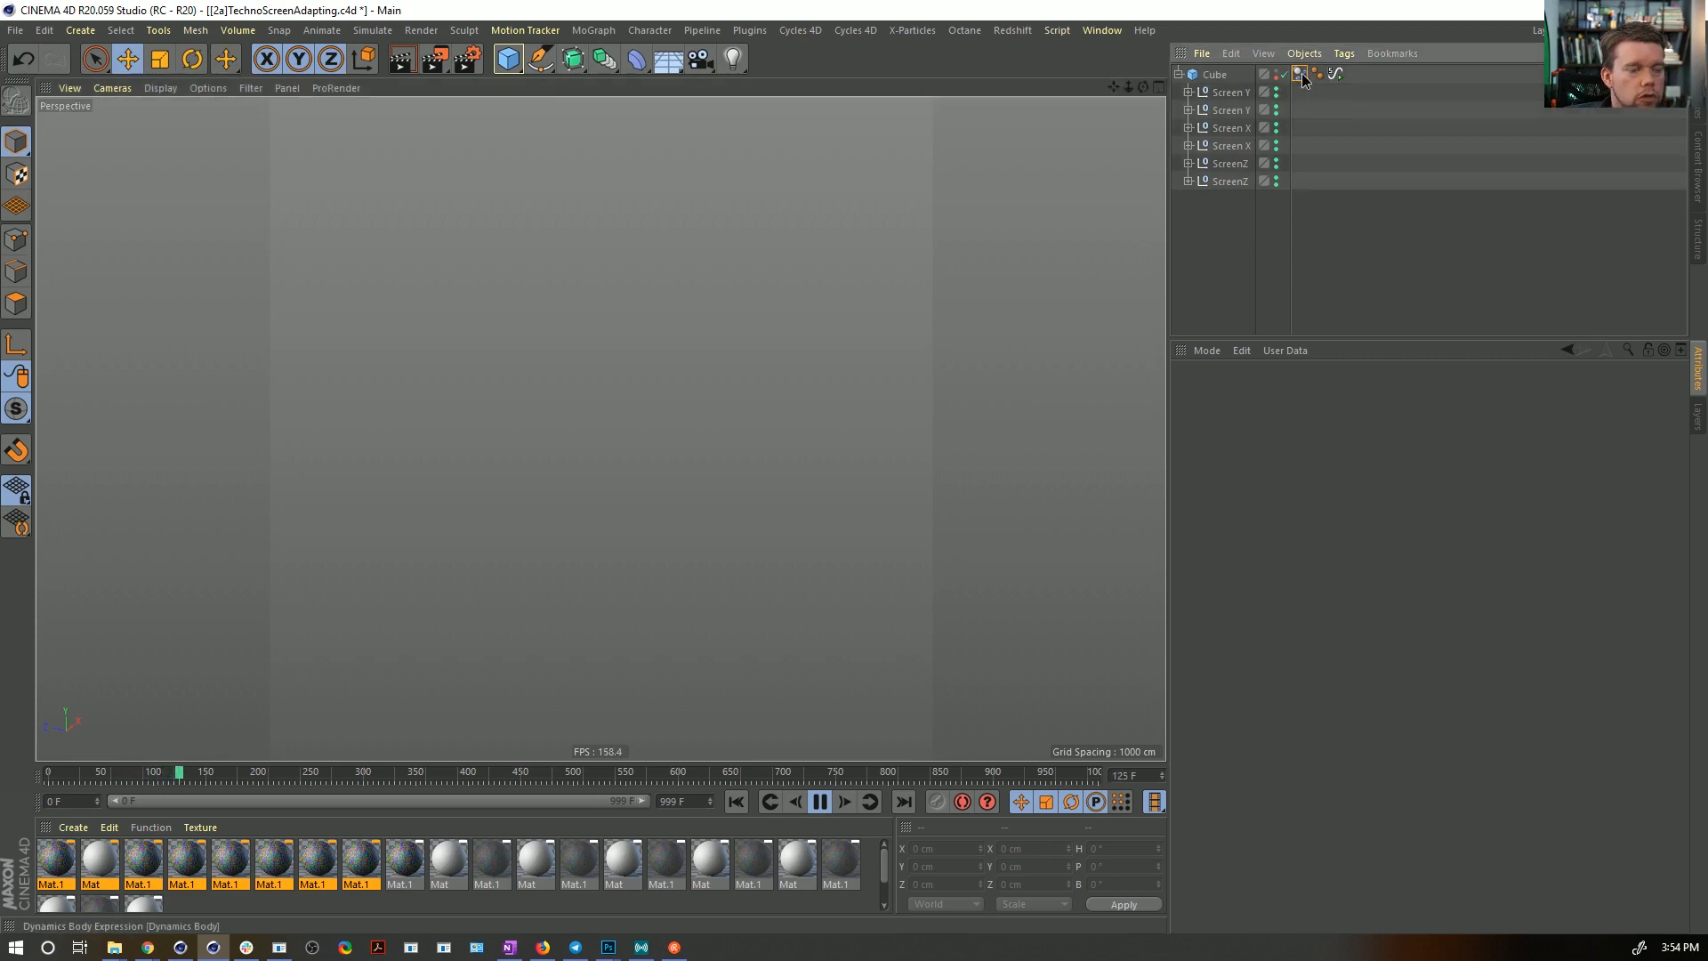
{"action": "left_click", "coordinate": [1301, 392]}
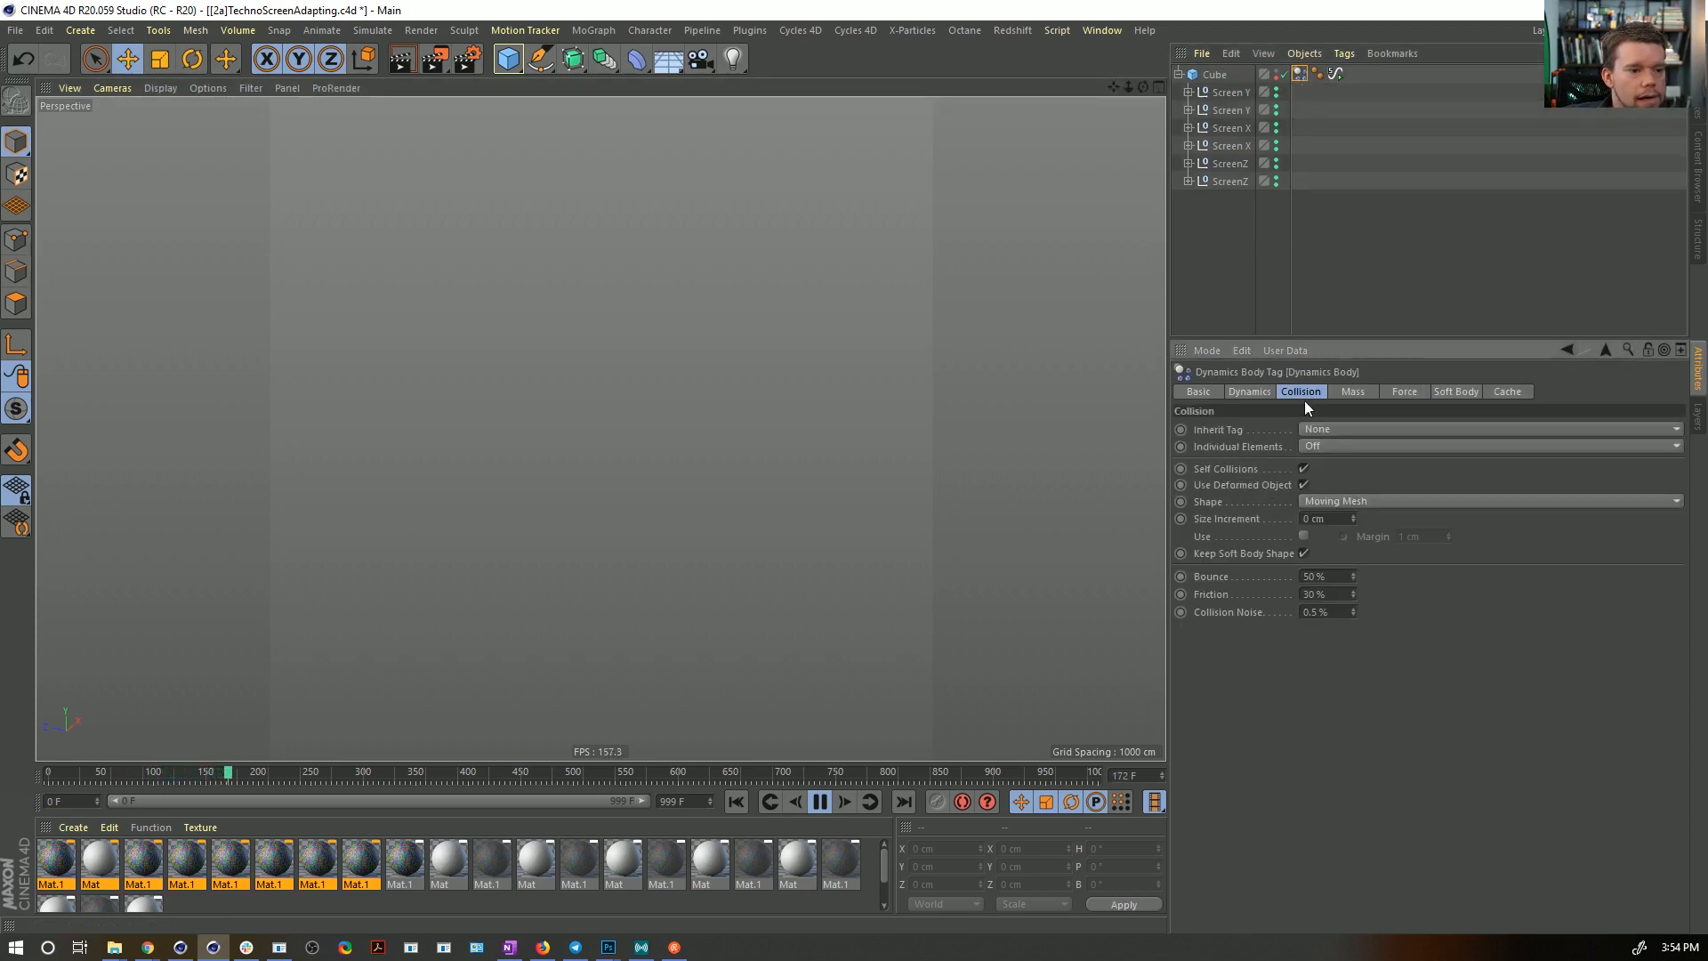
{"action": "left_click", "coordinate": [1337, 500]}
{"action": "left_click", "coordinate": [1359, 556]}
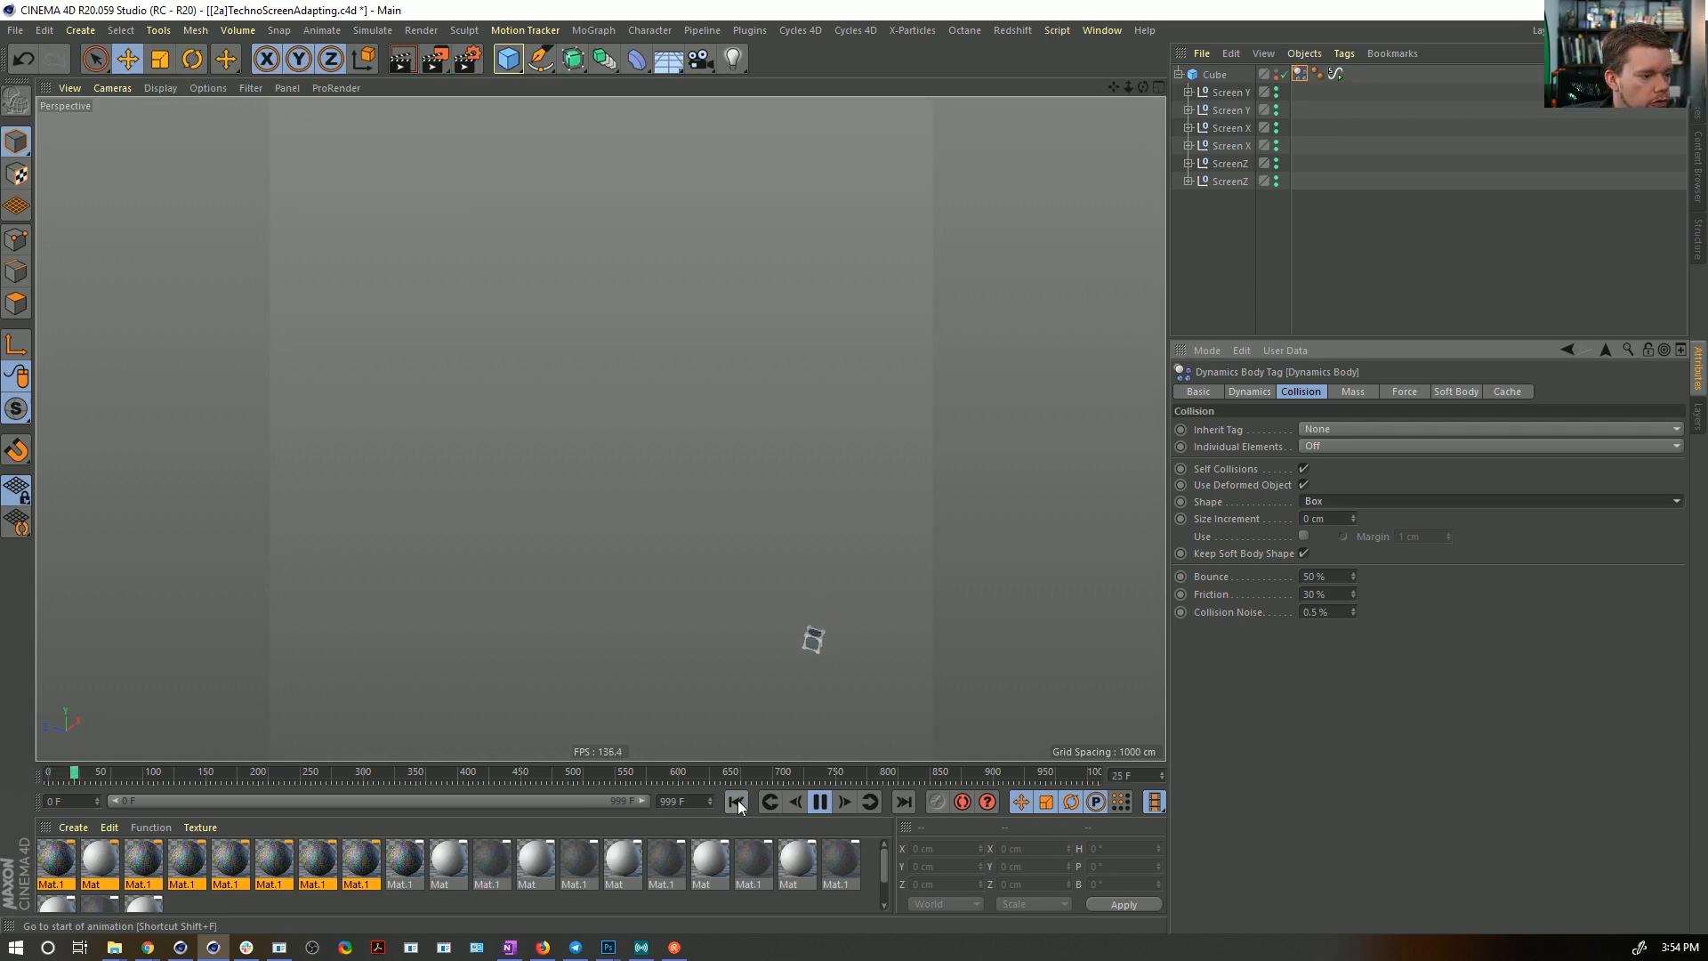
{"action": "left_click", "coordinate": [819, 801]}
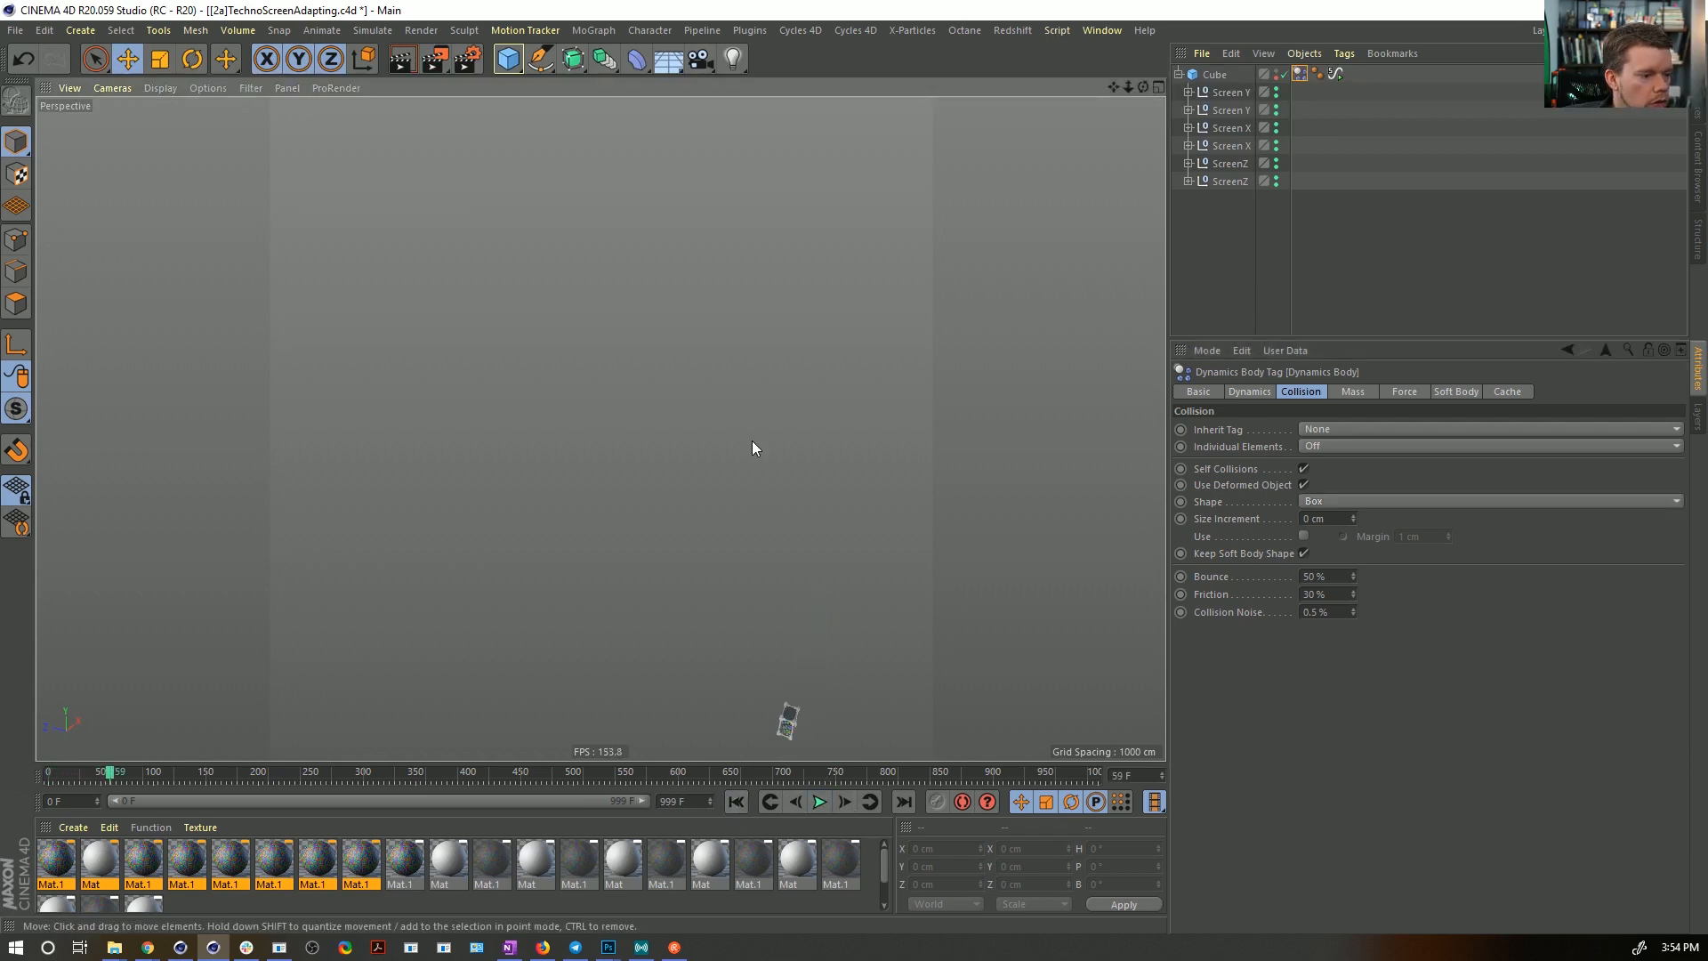
{"action": "left_click", "coordinate": [735, 802]}
{"action": "left_click", "coordinate": [819, 801]}
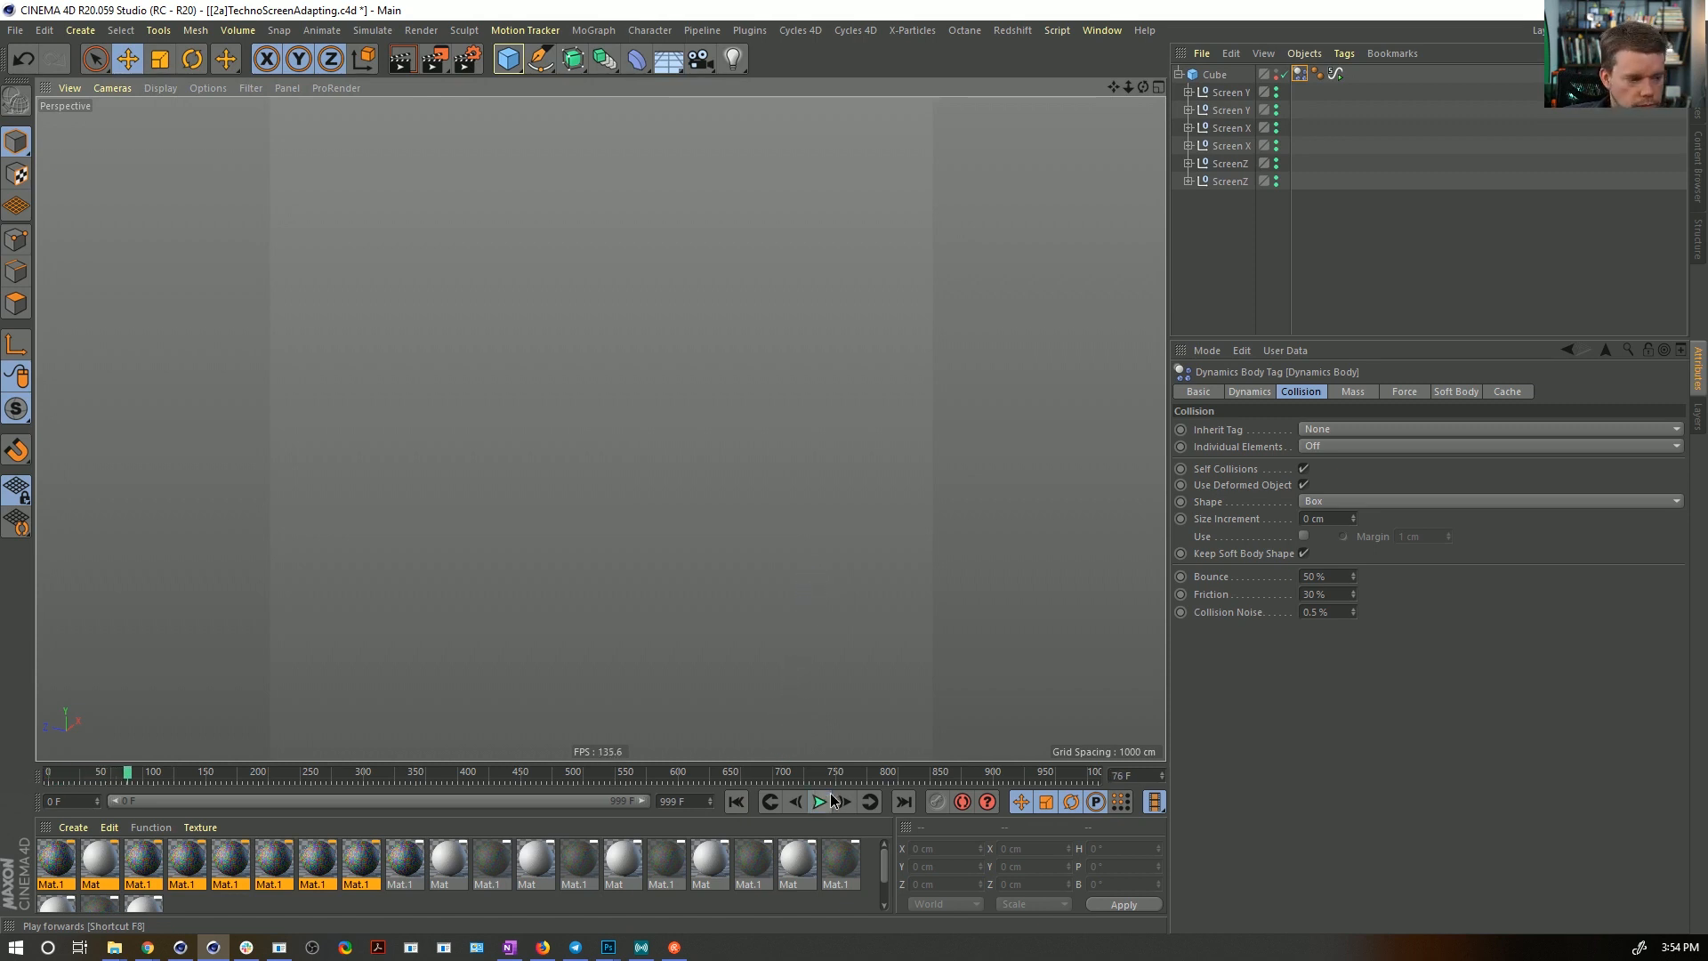
{"action": "left_click", "coordinate": [736, 801]}
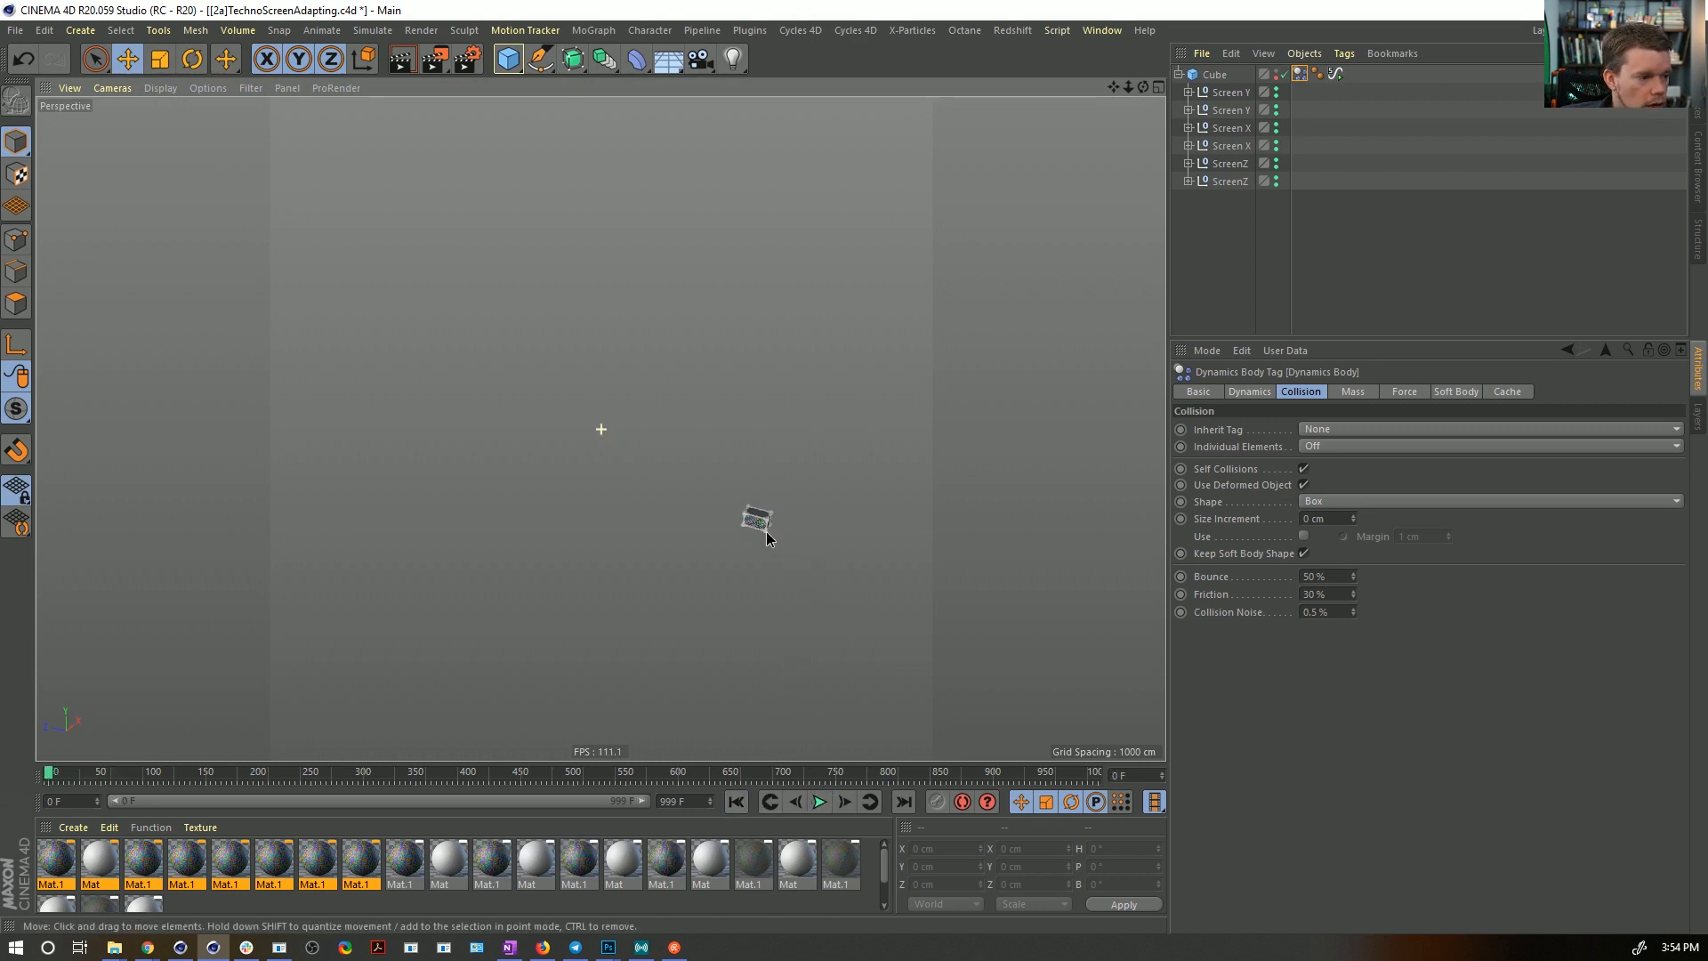
- Add a Plane object as the new ground and scale it up to about 2236 cm square
{"action": "right_click_drag", "start_coordinate": [761, 507], "coordinate": [894, 458], "text": "alt"}
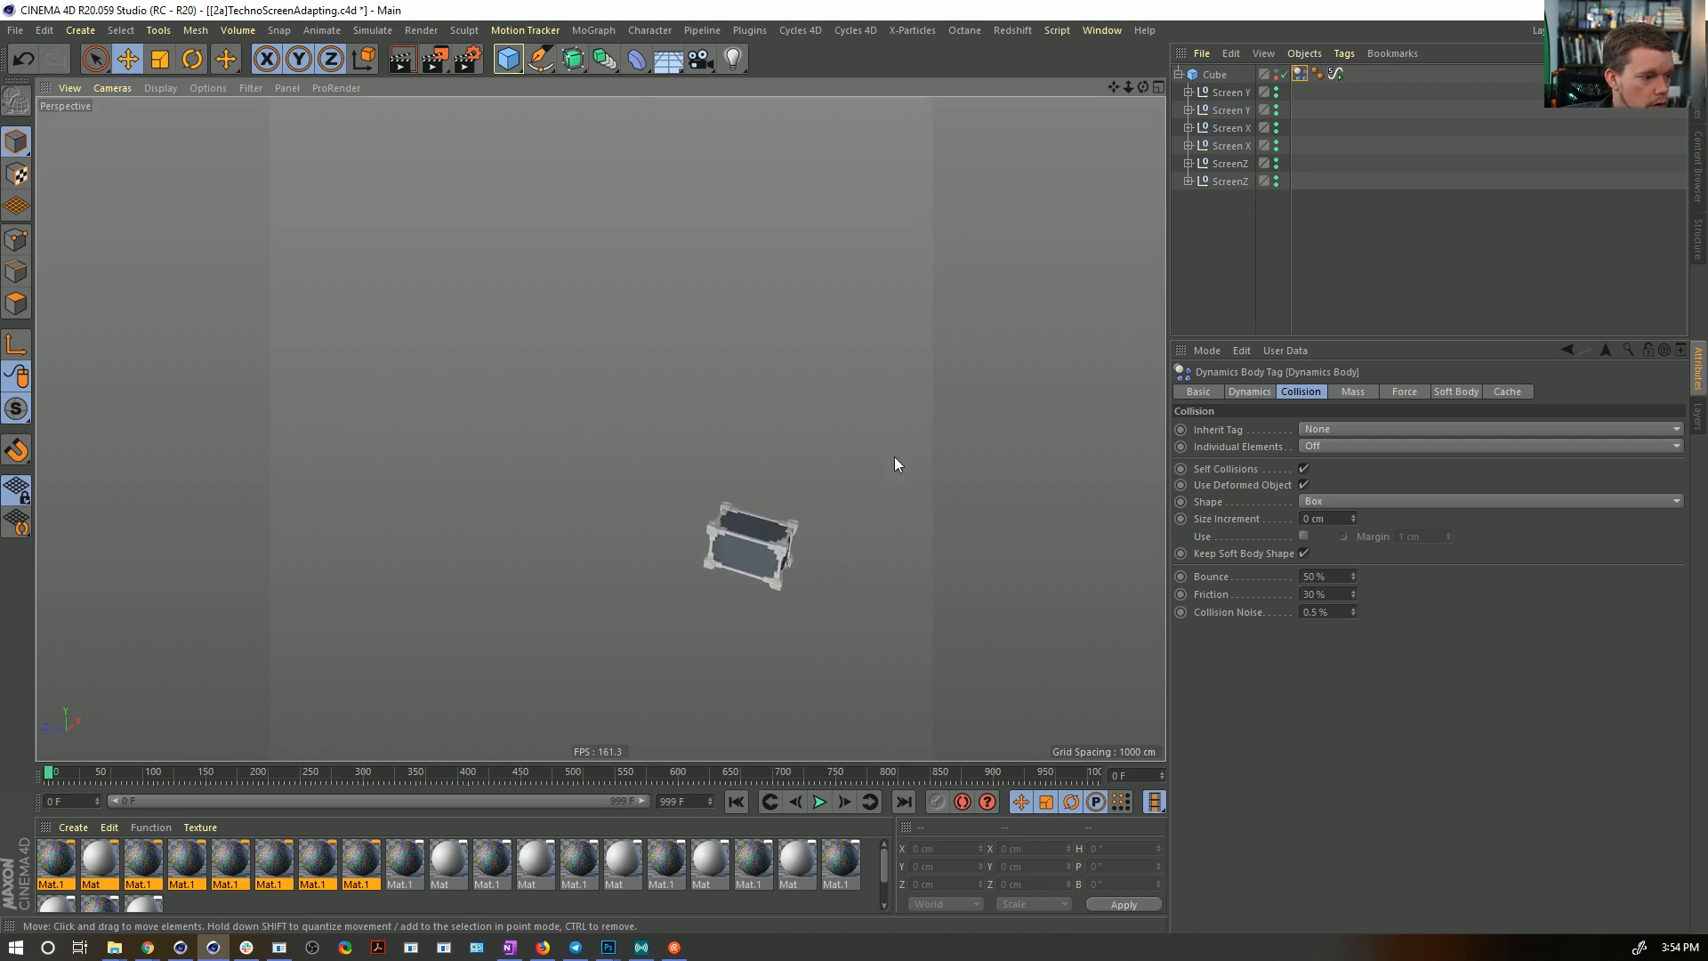
{"action": "left_click", "coordinate": [507, 60]}
{"action": "left_click", "coordinate": [663, 124]}
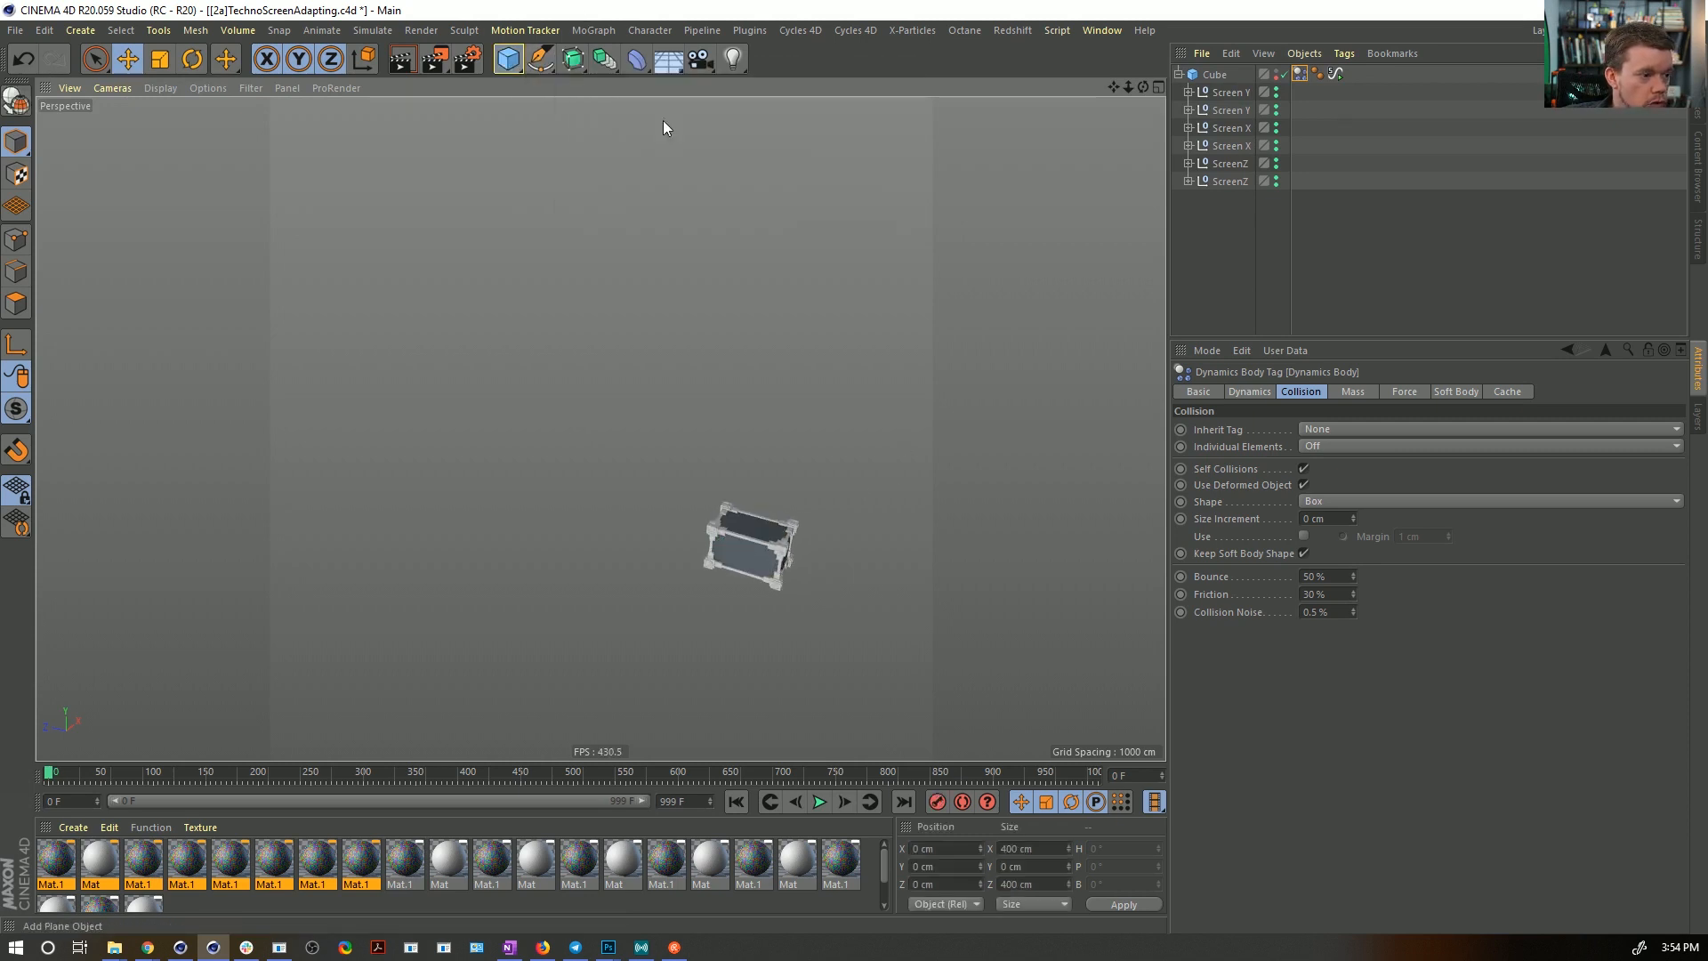
{"action": "key", "text": "t"}
{"action": "left_click_drag", "start_coordinate": [792, 510], "coordinate": [537, 516]}
{"action": "left_click_drag", "start_coordinate": [372, 658], "coordinate": [1226, 457]}
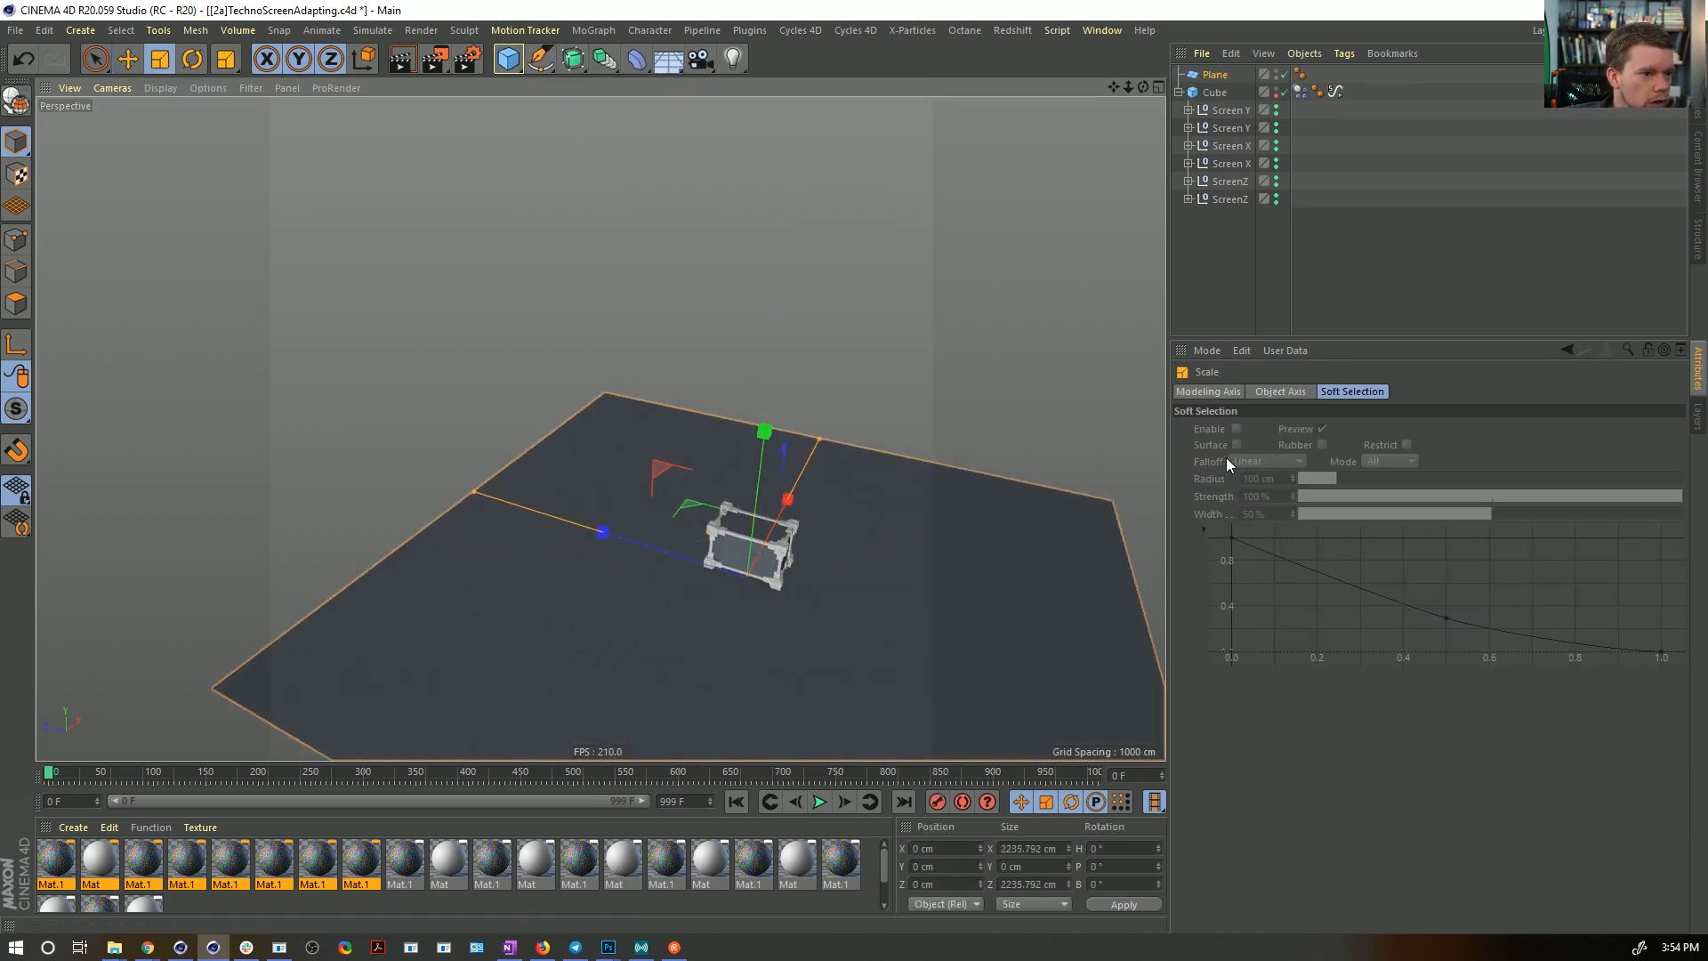
- Give the plane a Collider Body simulation tag, play the simulation against it and return to the first frame
{"action": "right_click", "coordinate": [1213, 79]}
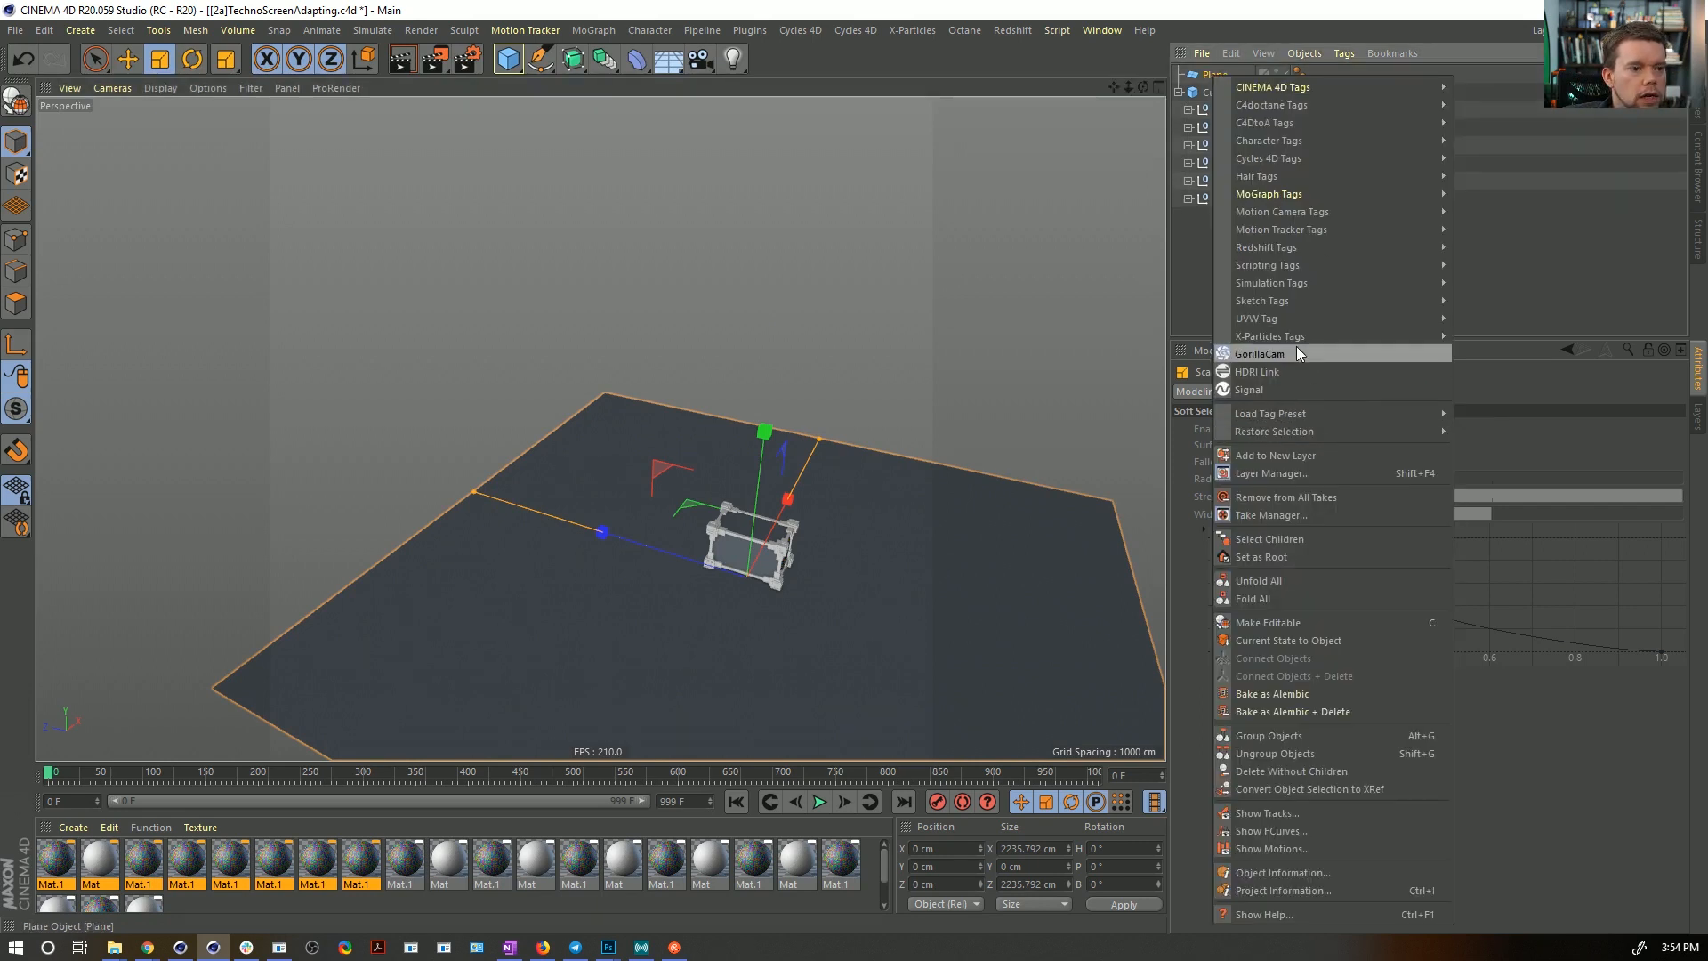
{"action": "mouse_move", "coordinate": [1363, 284]}
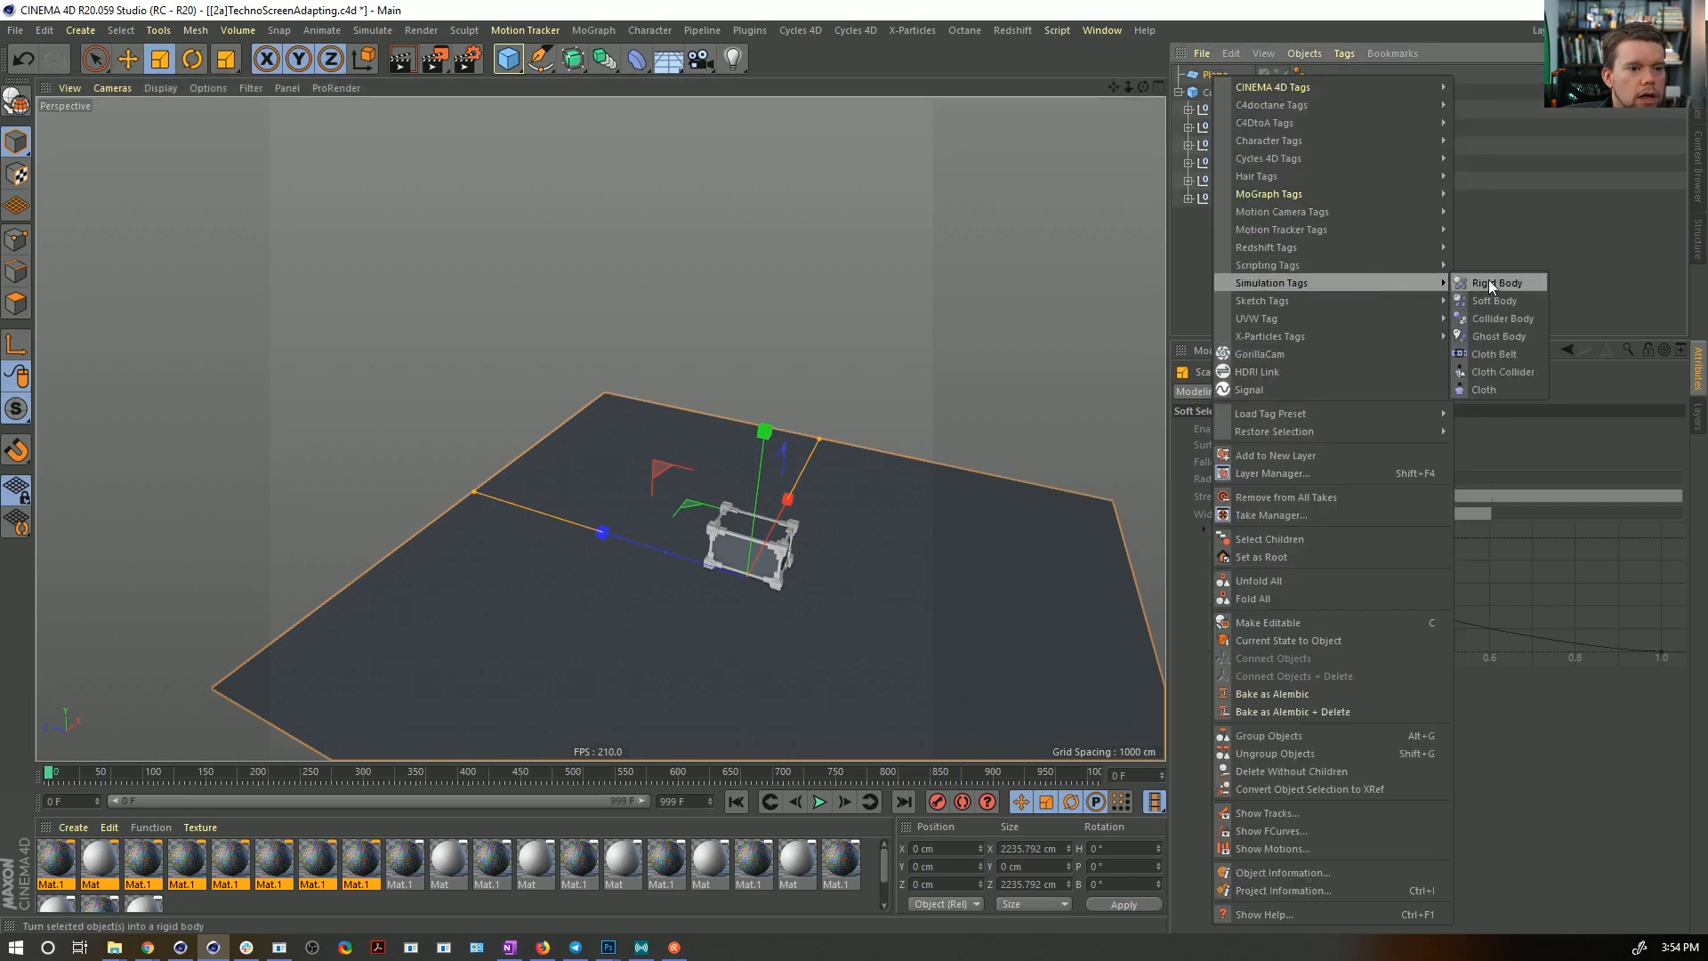
{"action": "left_click", "coordinate": [1487, 280]}
{"action": "left_click", "coordinate": [819, 803]}
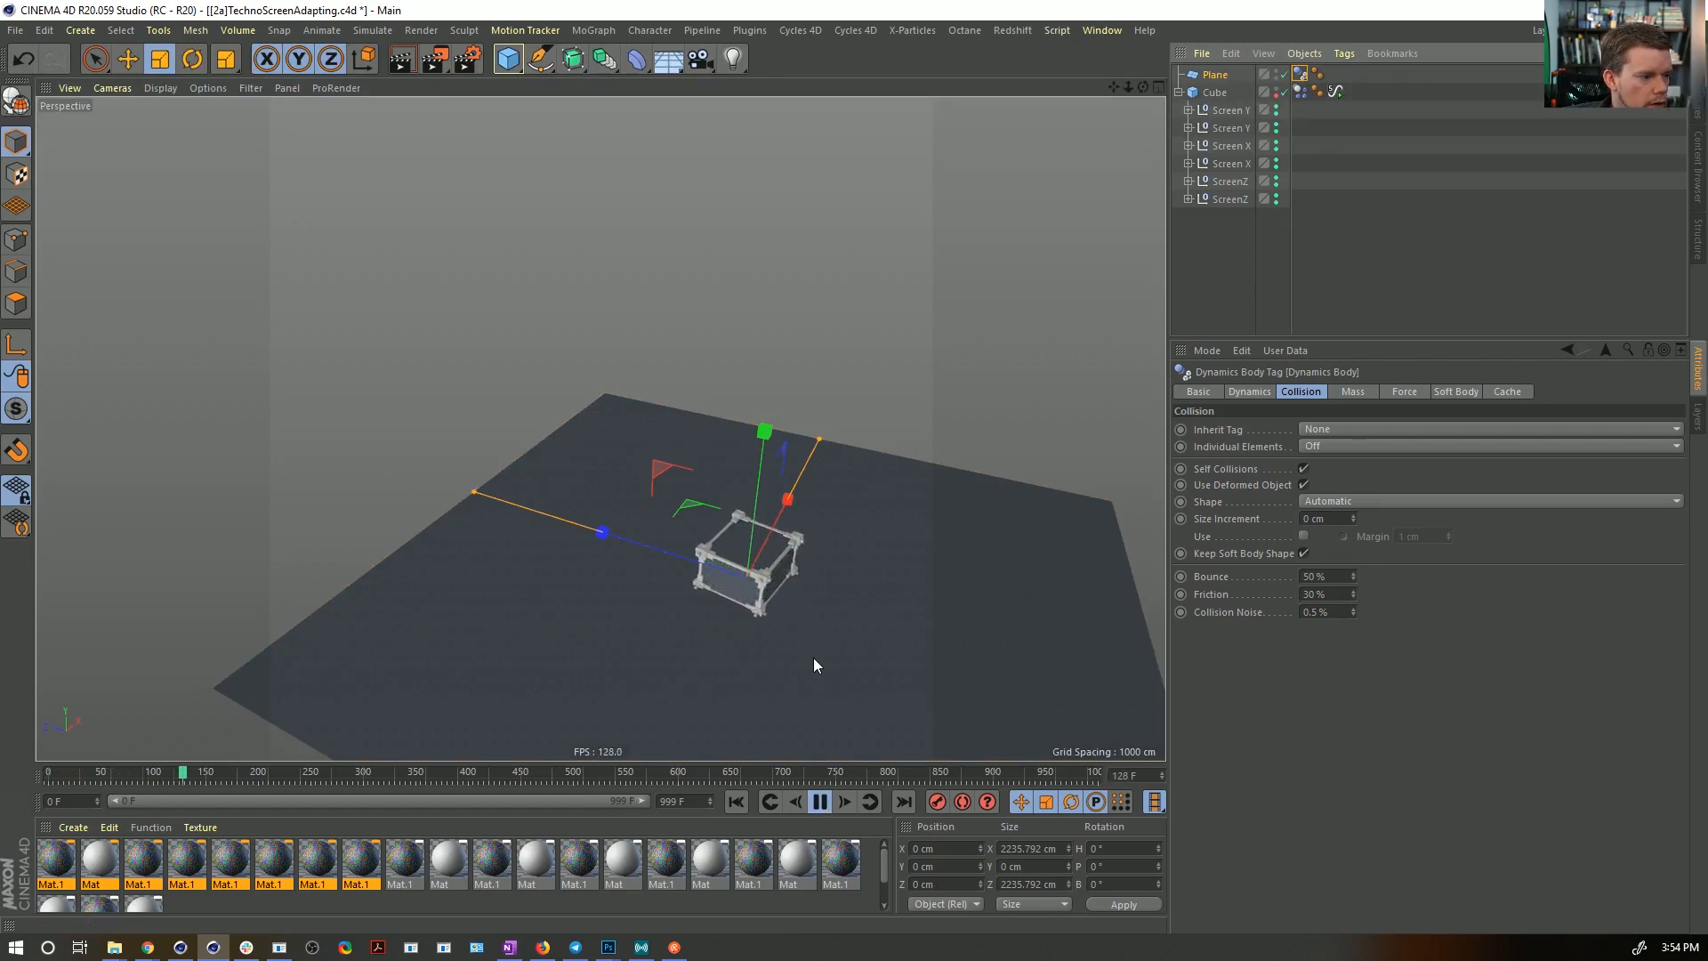
{"action": "left_click_drag", "start_coordinate": [812, 658], "coordinate": [845, 610], "text": "alt"}
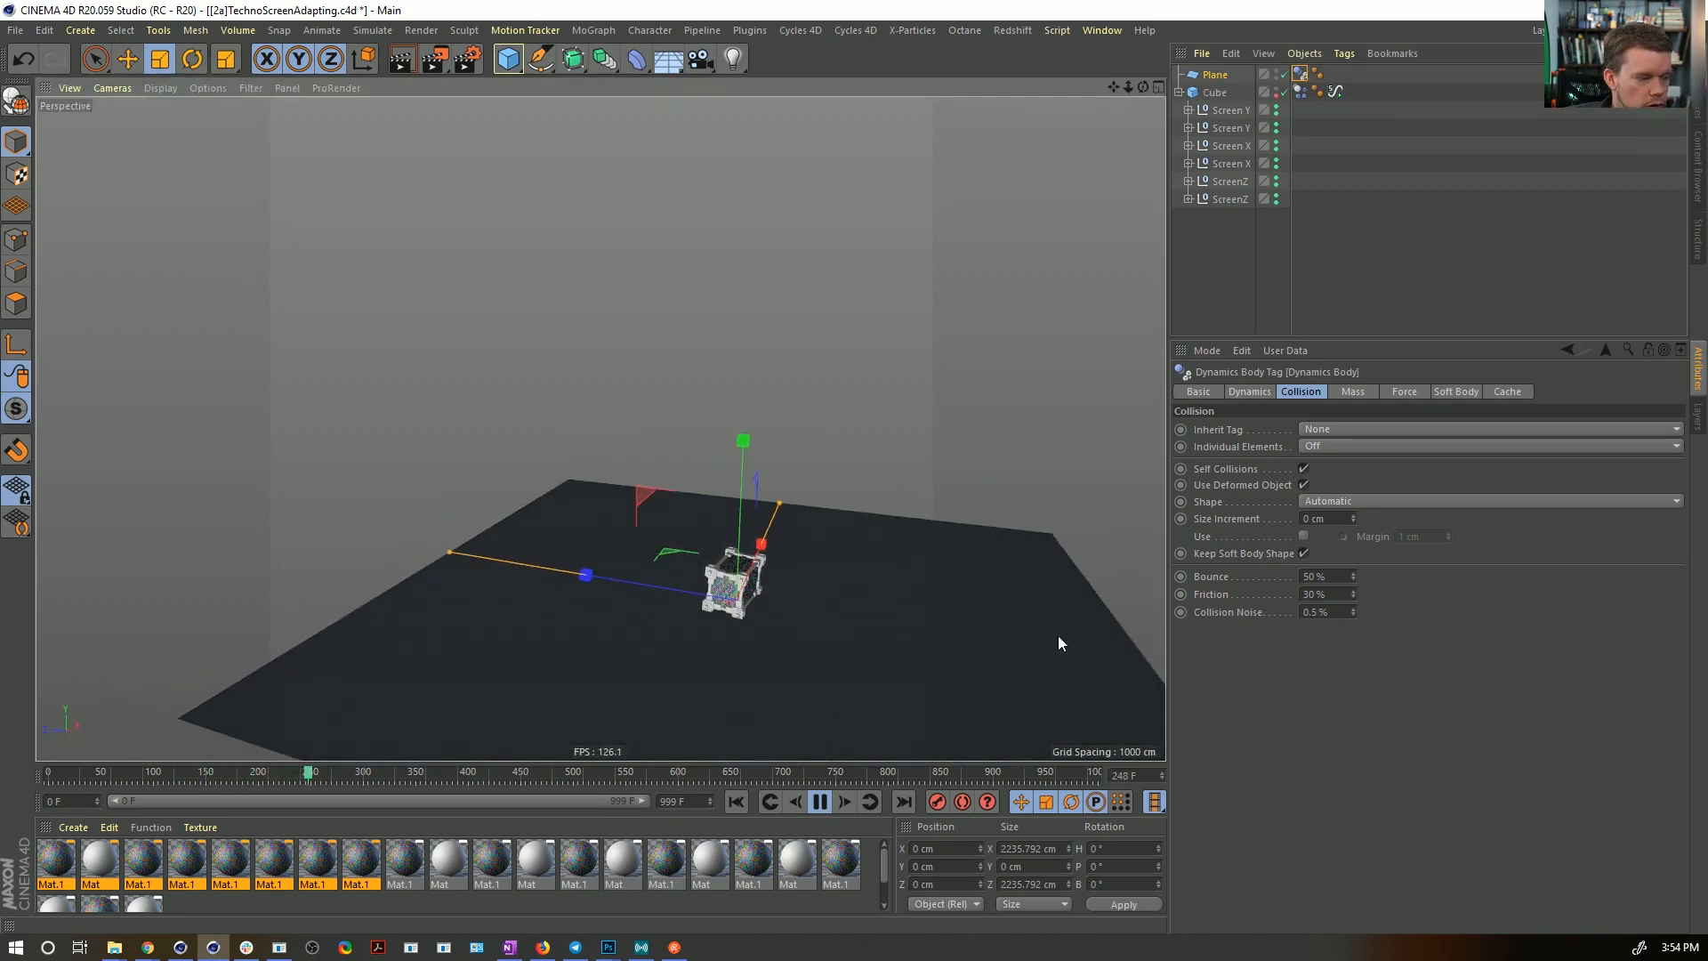
{"action": "left_click", "coordinate": [820, 803]}
{"action": "left_click", "coordinate": [743, 803]}
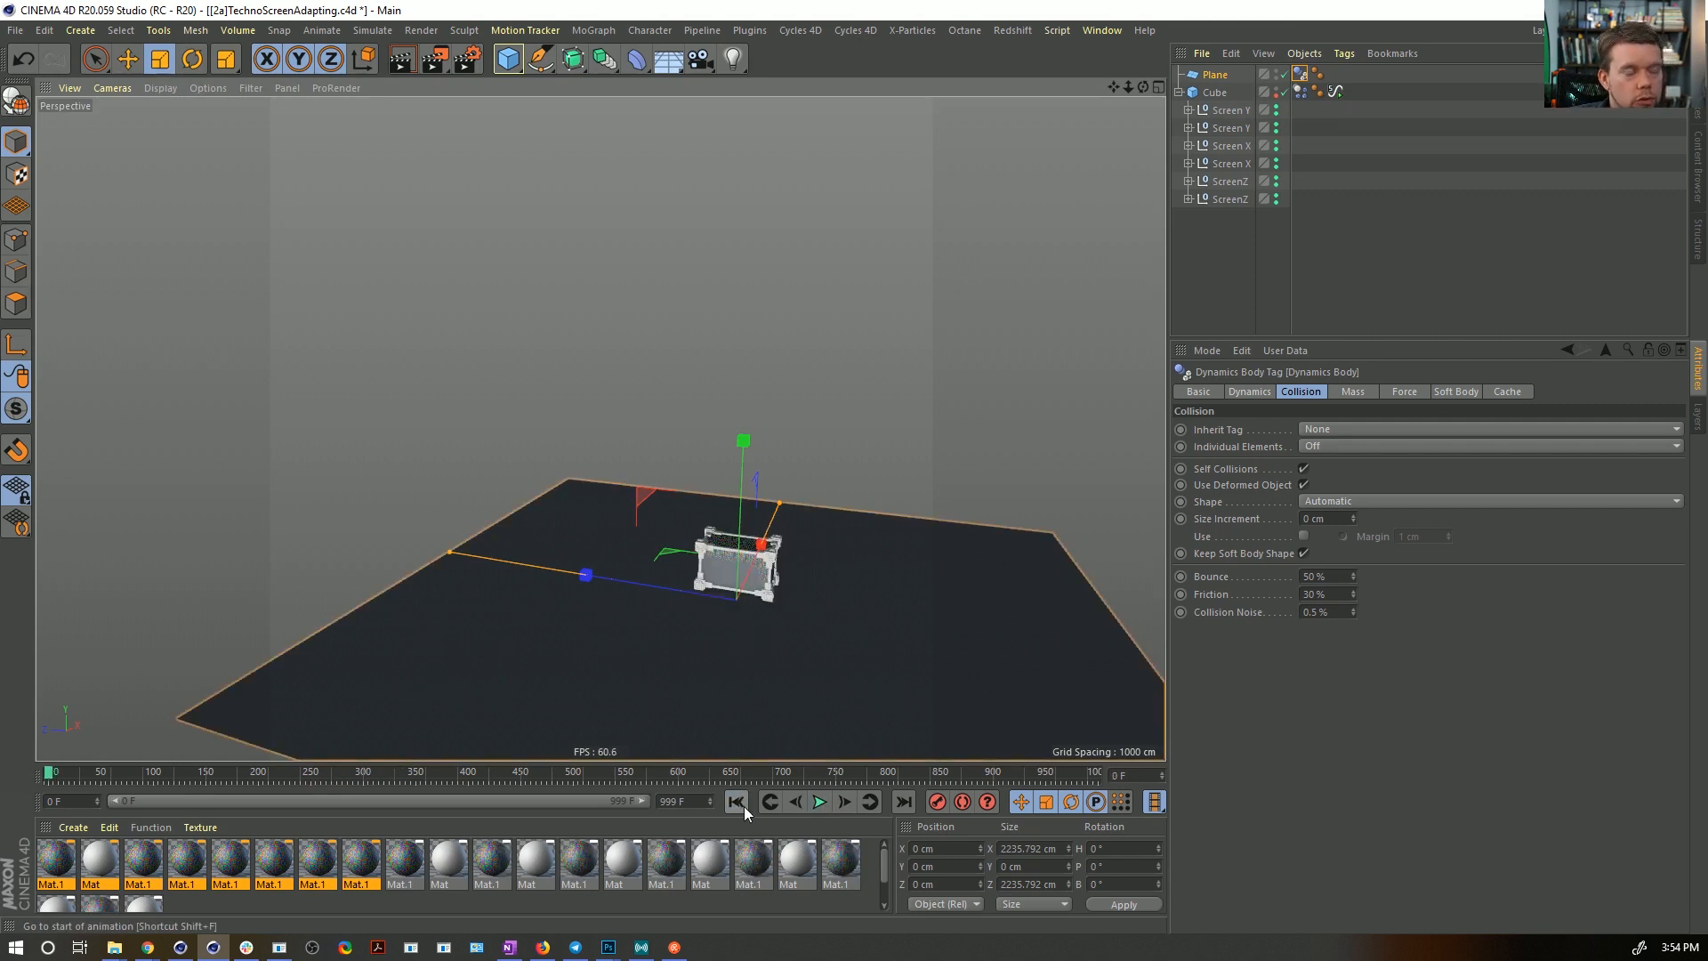
- Scale the ground plane up to about 4248 cm square and toggle the Cube's visibility
{"action": "left_click_drag", "start_coordinate": [813, 628], "coordinate": [798, 601], "text": "alt"}
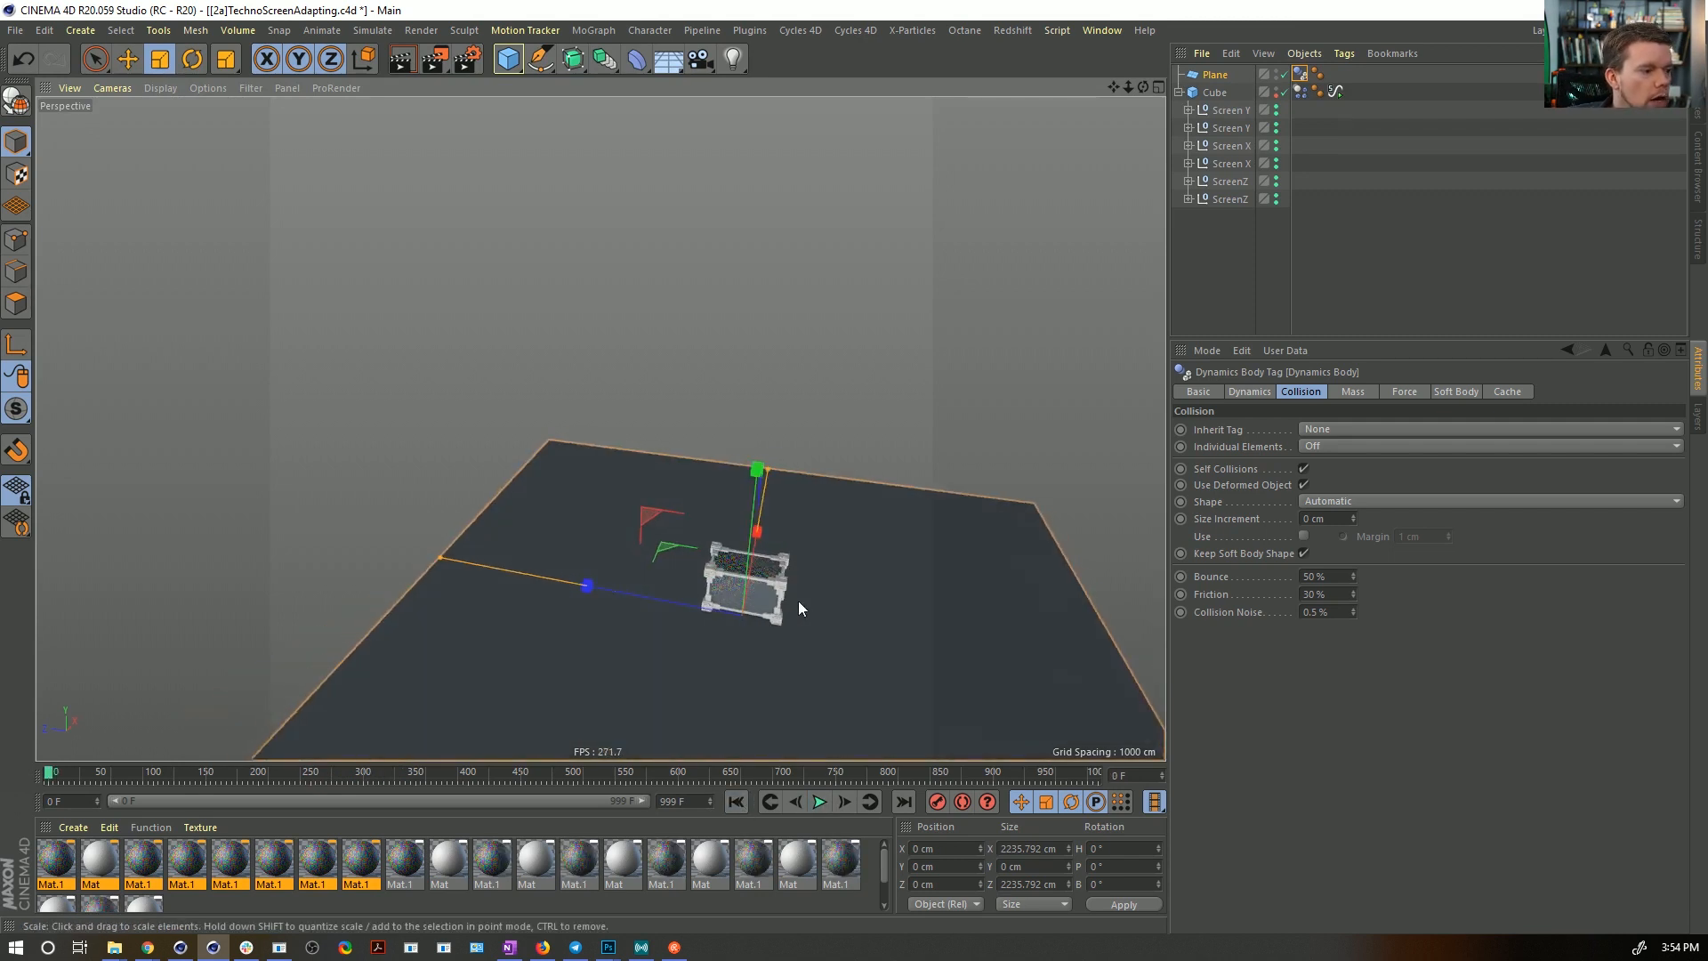
{"action": "left_click", "coordinate": [1220, 76]}
{"action": "left_click_drag", "start_coordinate": [791, 691], "coordinate": [875, 690]}
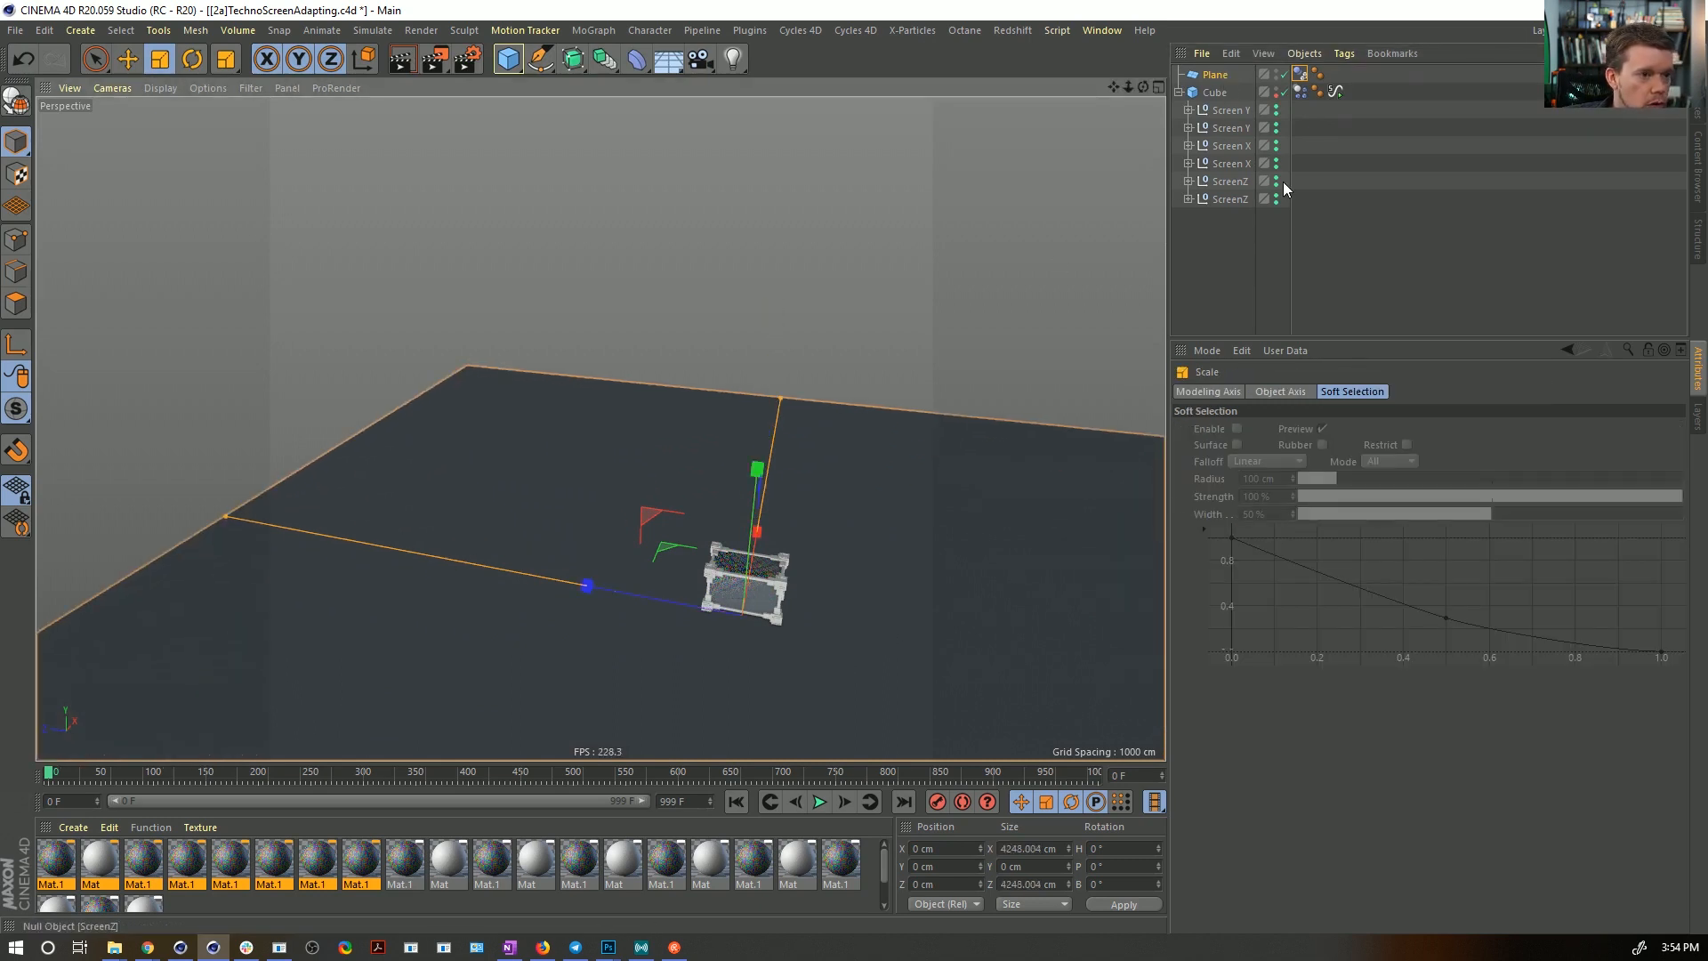
{"action": "double_click", "coordinate": [1273, 88], "text": "alt"}
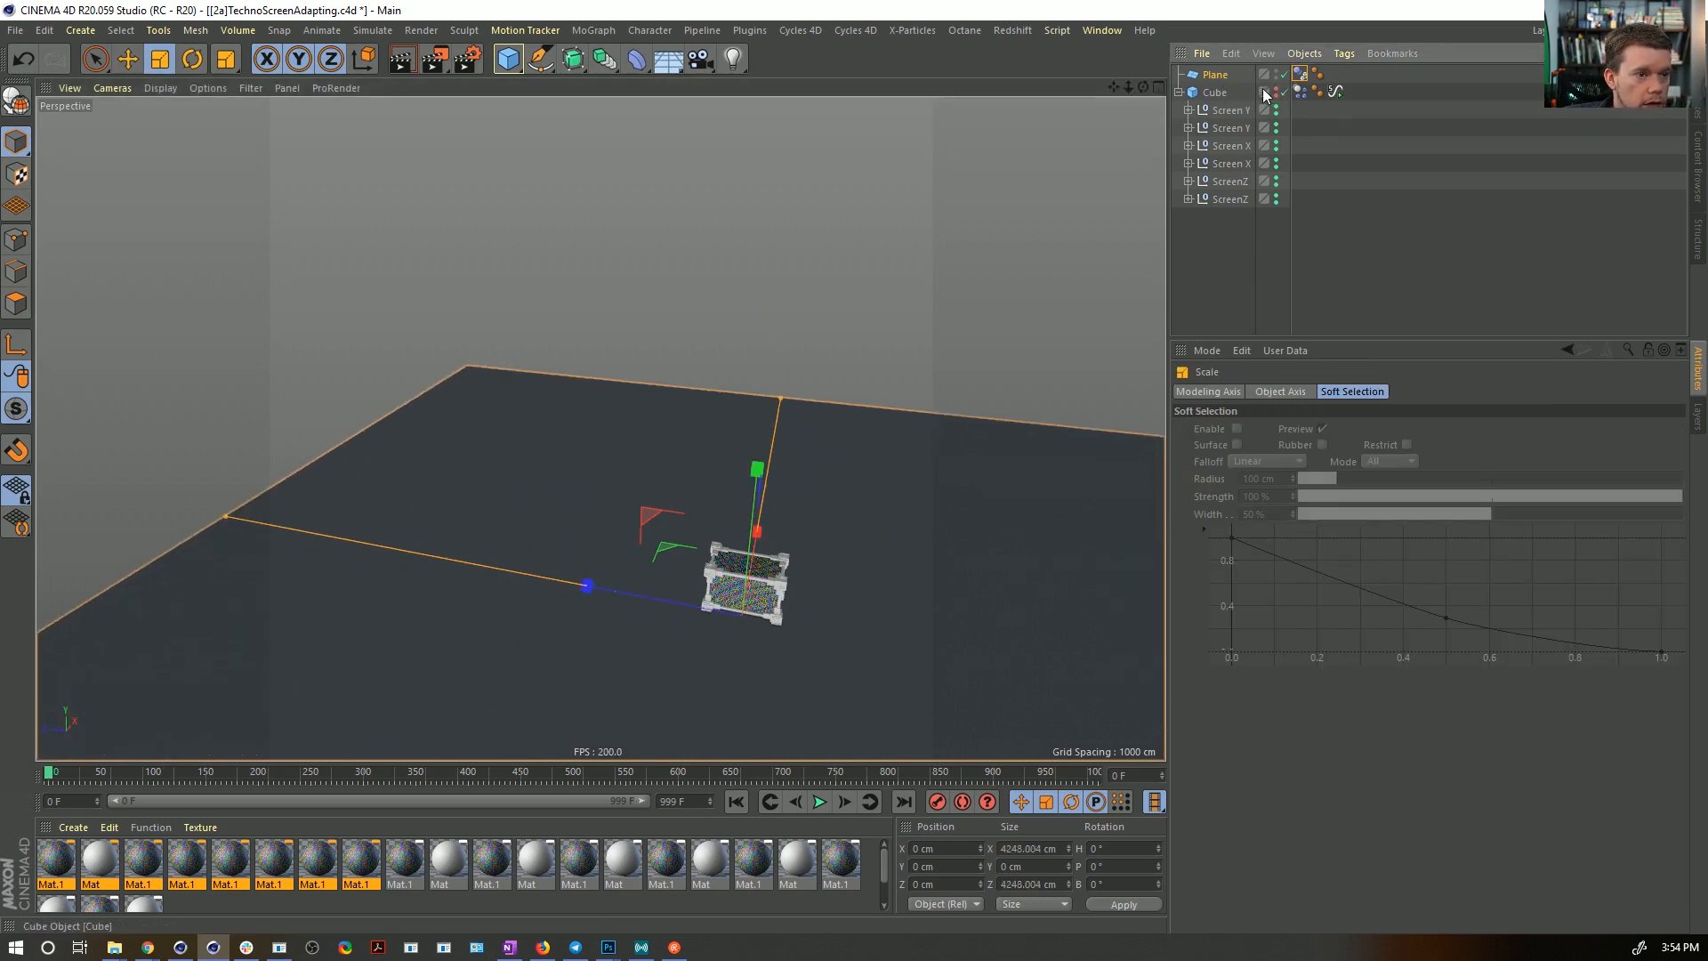
- Duplicate the ground plane, rotate the copy to a bank of -90° as a wall, and move it to about X 110 cm
{"action": "left_click", "coordinate": [1217, 77]}
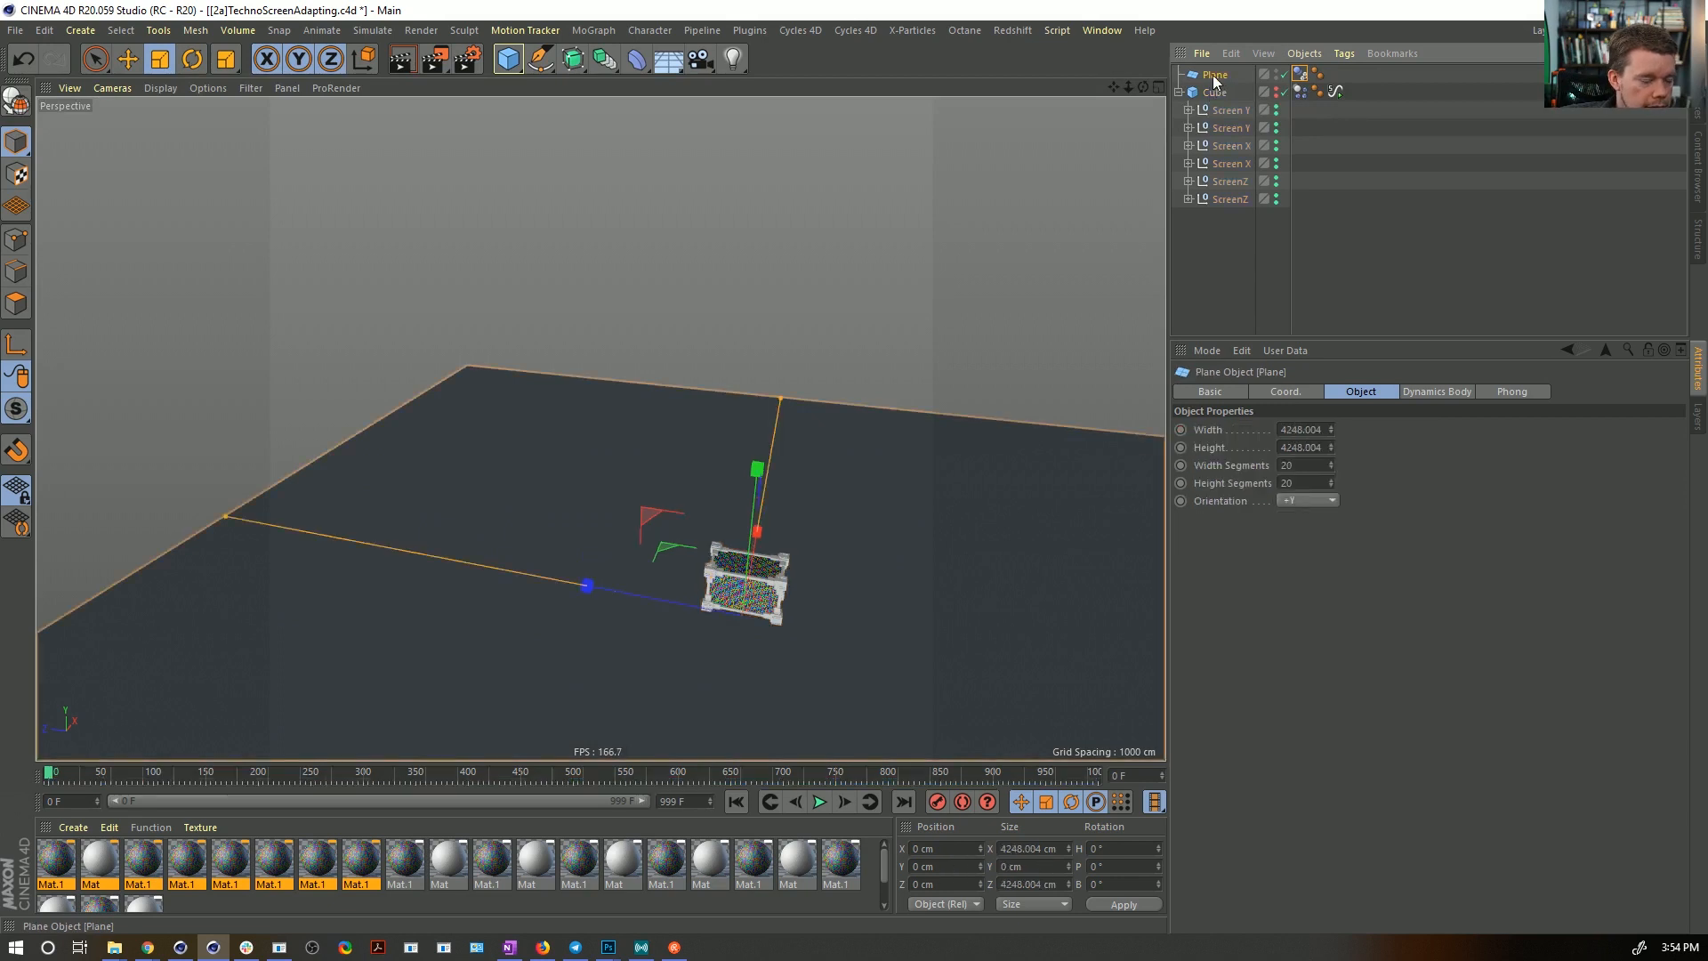
{"action": "key", "text": "ctrl+c"}
{"action": "key", "text": "ctrl+v"}
{"action": "key", "text": "r"}
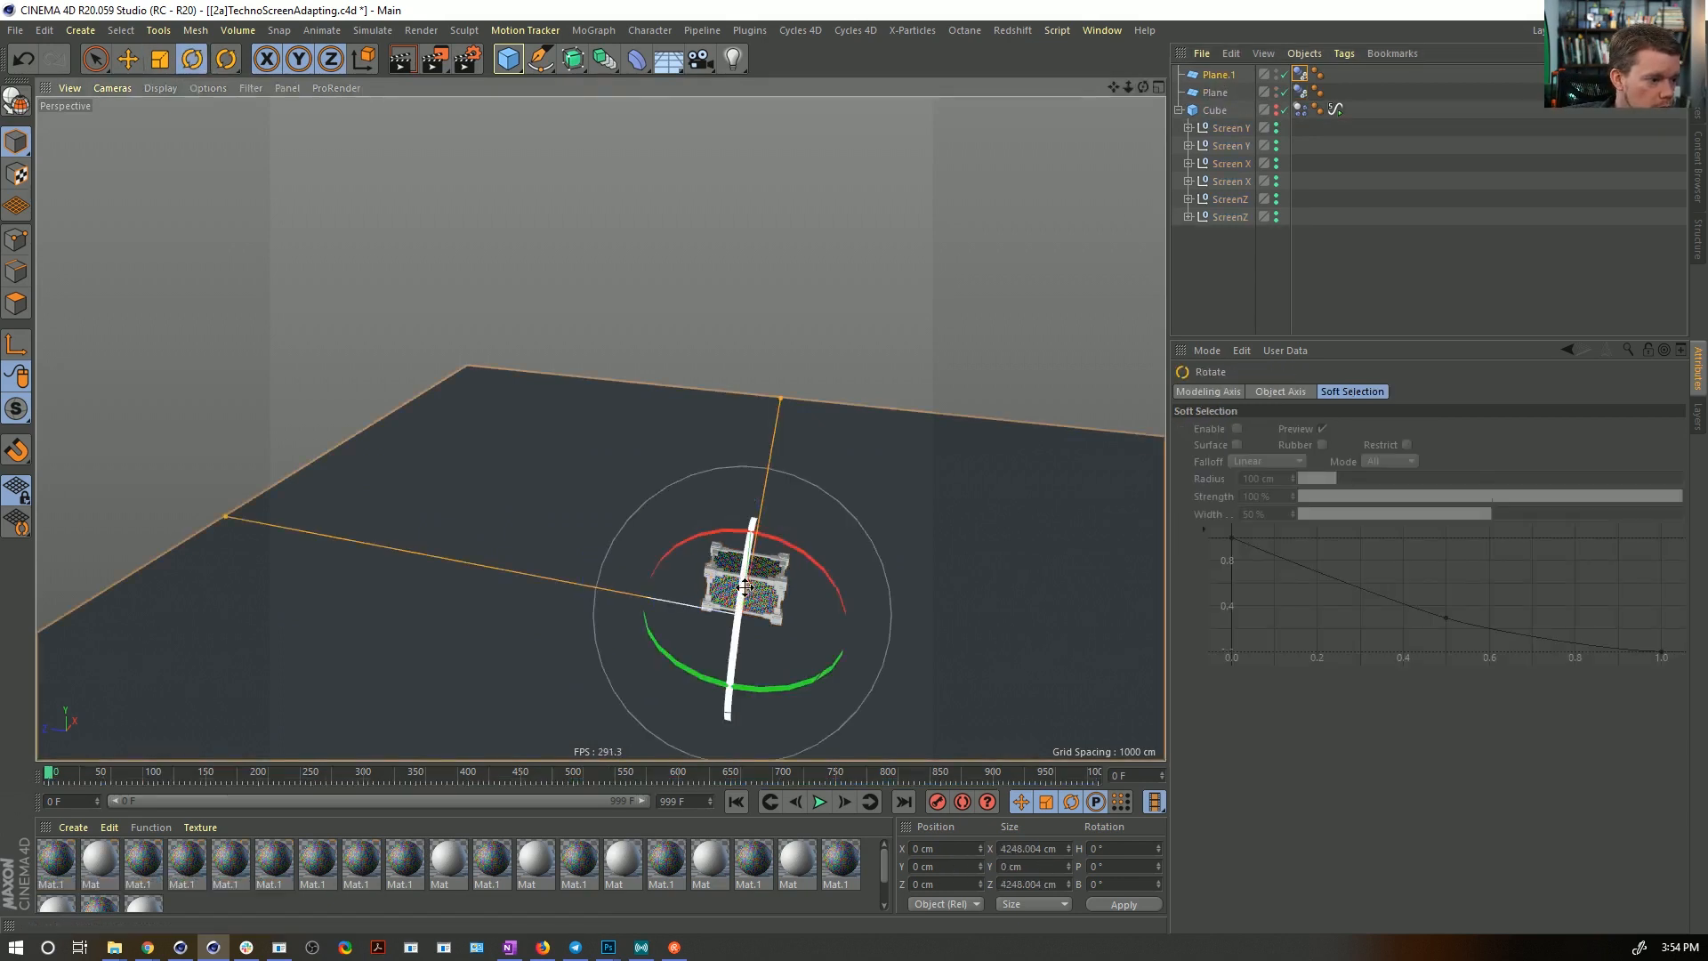
{"action": "left_click_drag", "start_coordinate": [746, 587], "coordinate": [699, 758]}
{"action": "key", "text": "e"}
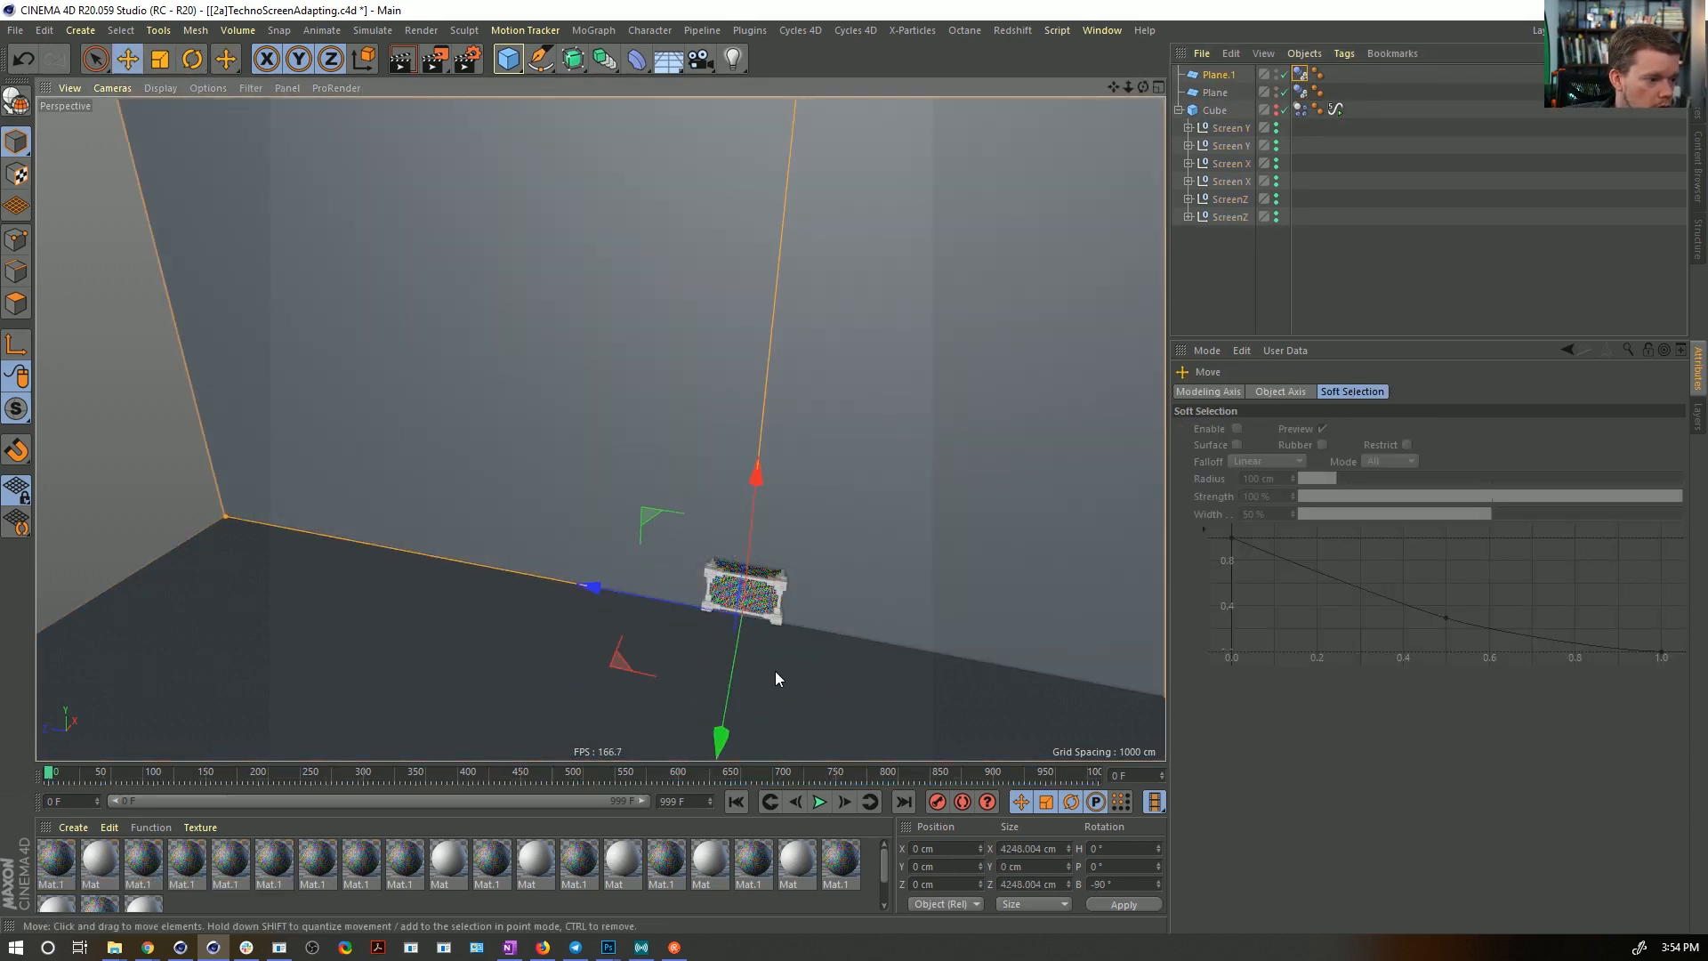
{"action": "left_click_drag", "start_coordinate": [779, 679], "coordinate": [724, 711], "text": "alt"}
- Duplicate the wall plane, rotate the copy to a heading of 90° and move it to about Z 160 cm behind the cube
{"action": "left_click_drag", "start_coordinate": [1211, 82], "coordinate": [1215, 71], "text": "ctrl"}
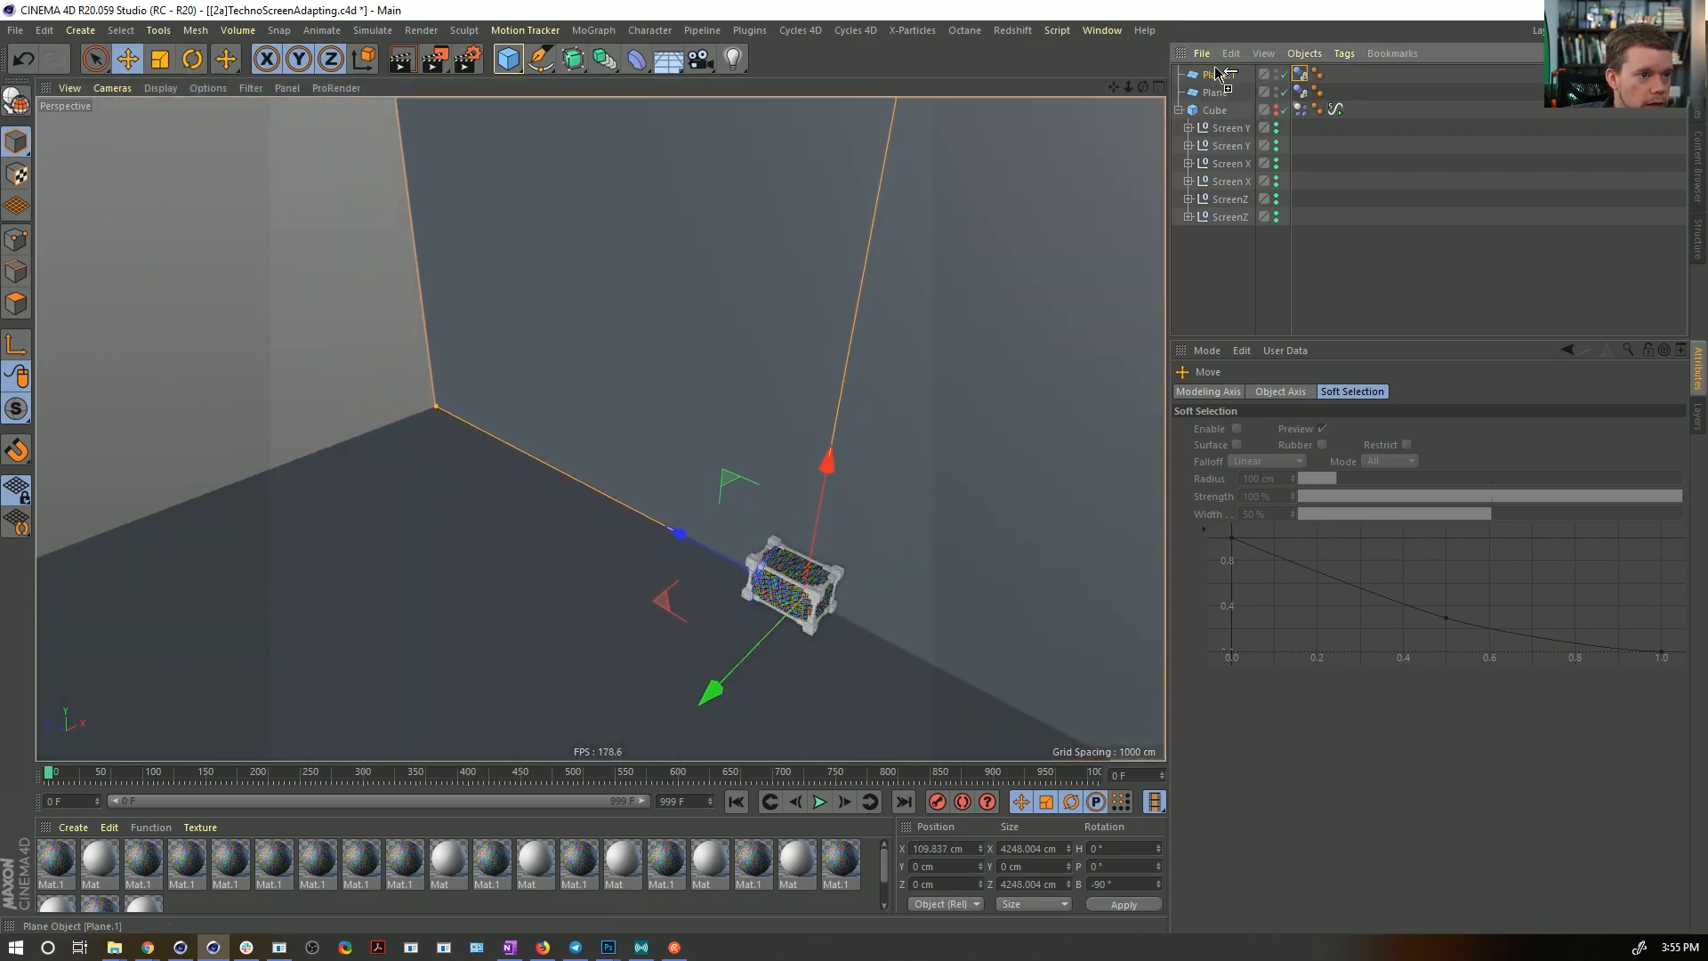
{"action": "key", "text": "r"}
{"action": "left_click_drag", "start_coordinate": [797, 674], "coordinate": [930, 670]}
{"action": "key", "text": "e"}
{"action": "mouse_move", "coordinate": [826, 615]}
{"action": "left_mouse_down", "text": "alt"}
{"action": "mouse_move", "coordinate": [823, 566]}
{"action": "mouse_move", "coordinate": [827, 595]}
{"action": "left_mouse_up", "text": "alt"}
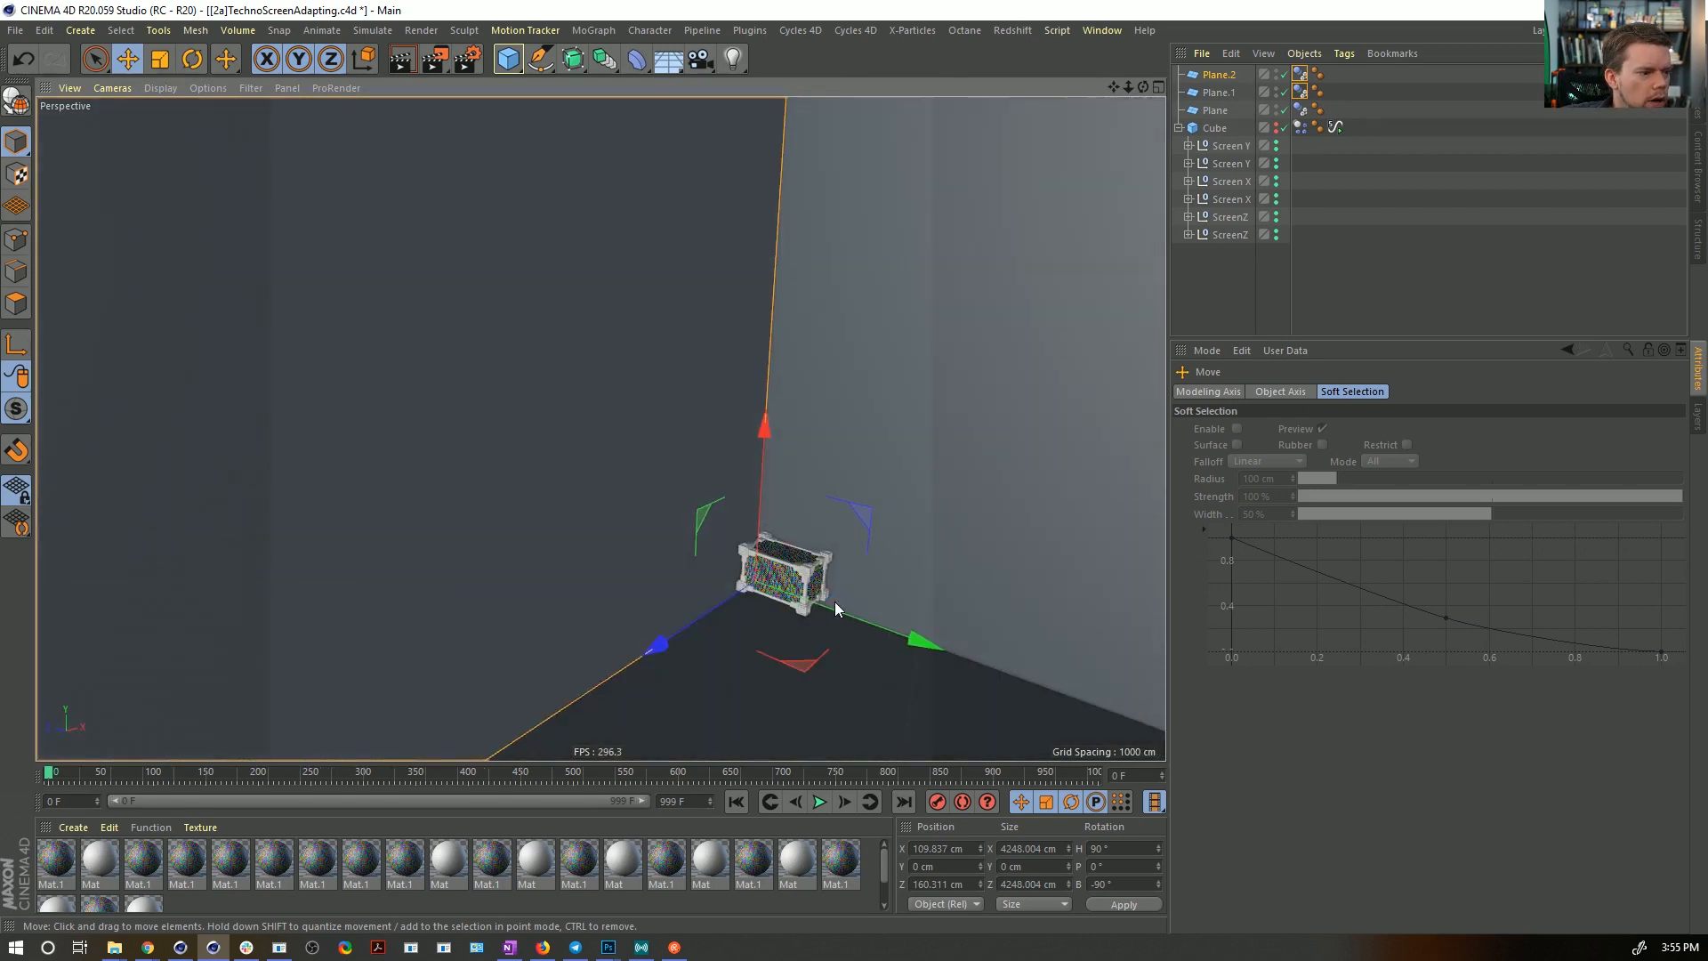
{"action": "middle_click_drag", "start_coordinate": [827, 595], "coordinate": [746, 512], "text": "alt"}
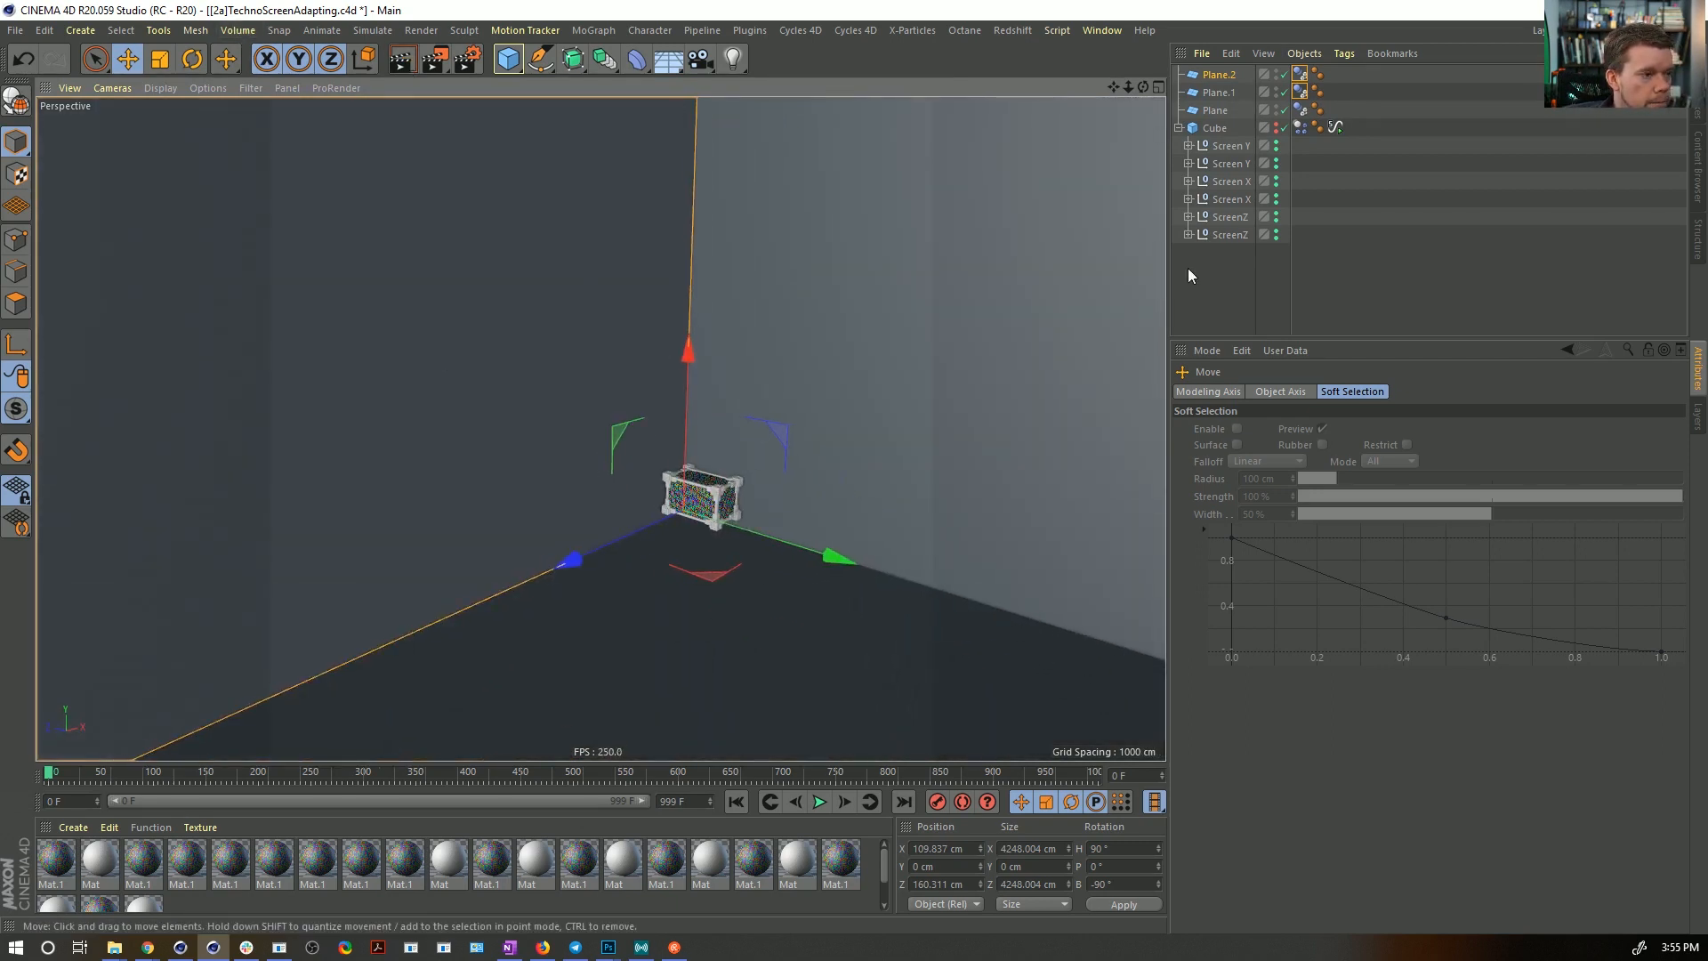
- Check the gravity in the project's general dynamics settings and add a Wind particle force to the scene
{"action": "key", "text": "ctrl+d"}
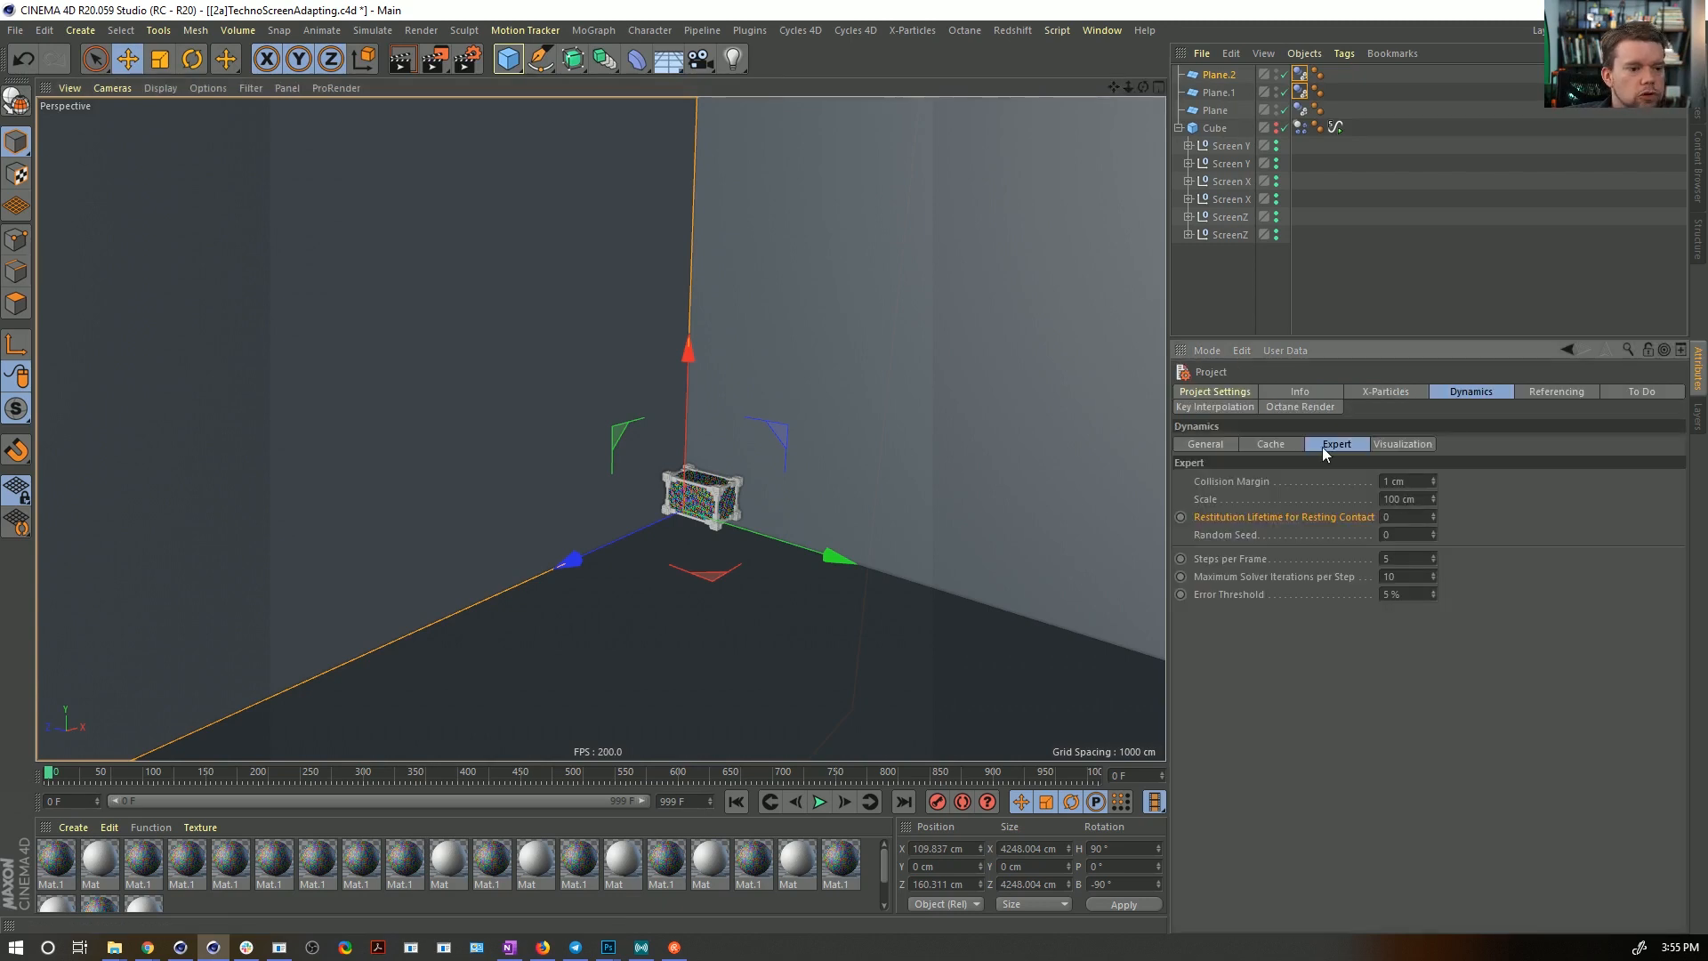
{"action": "left_click", "coordinate": [1282, 447]}
{"action": "left_click", "coordinate": [1208, 447]}
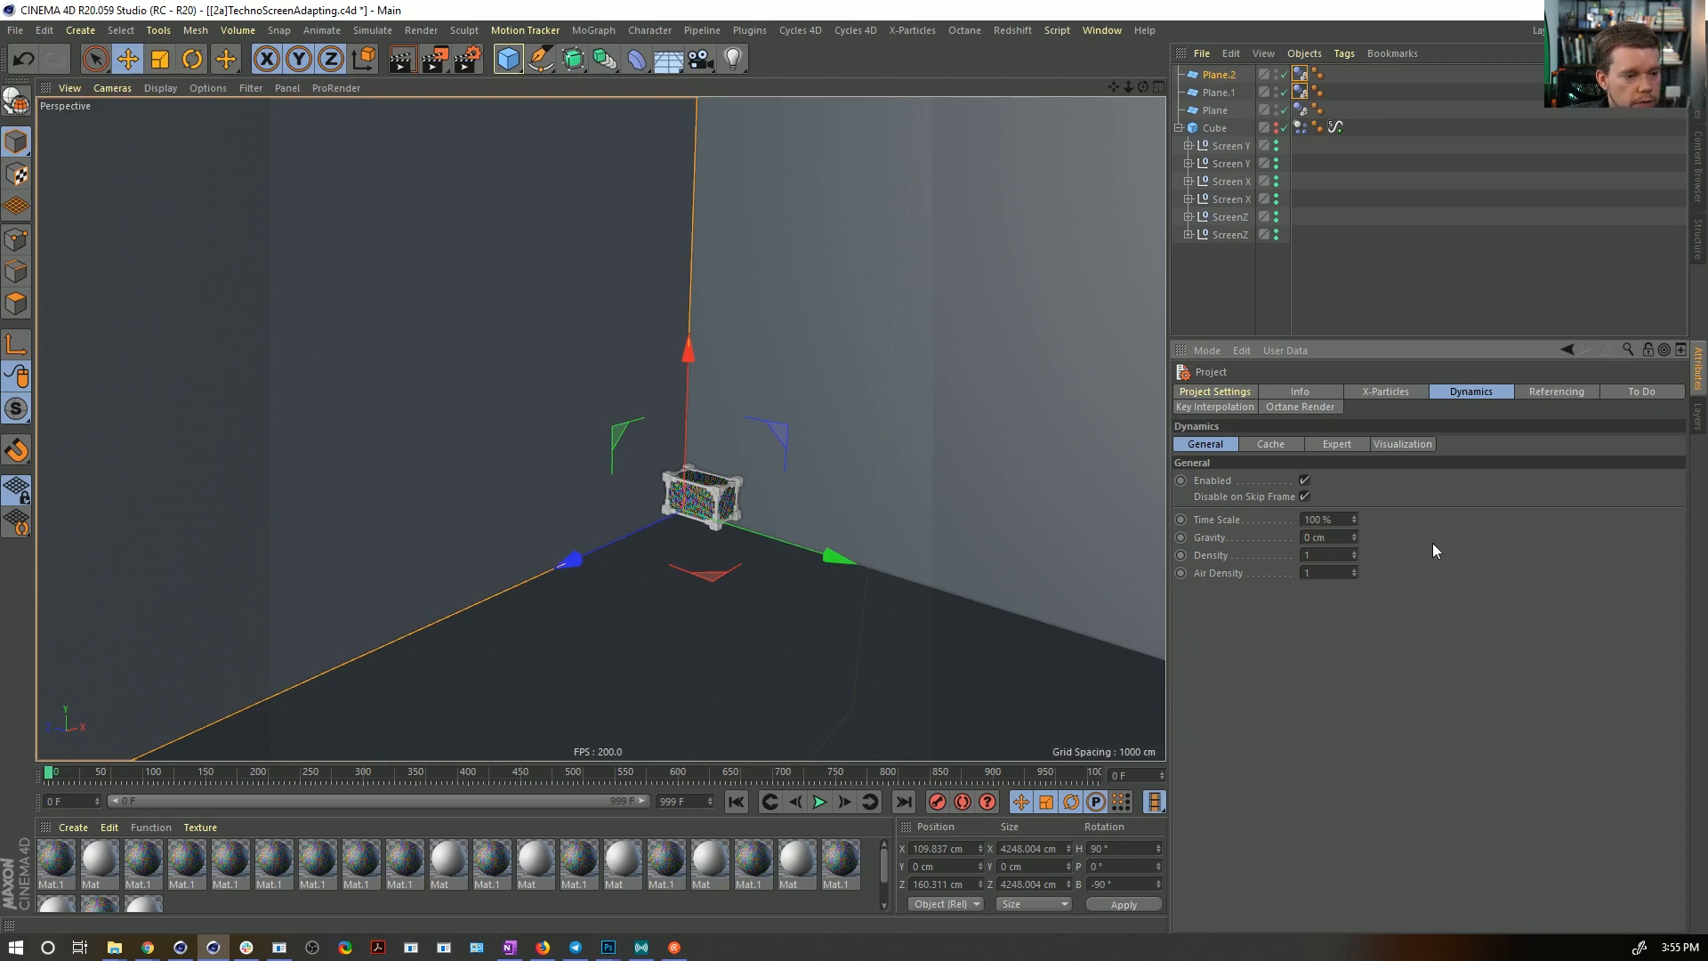
{"action": "left_click", "coordinate": [339, 34]}
{"action": "mouse_move", "coordinate": [375, 57]}
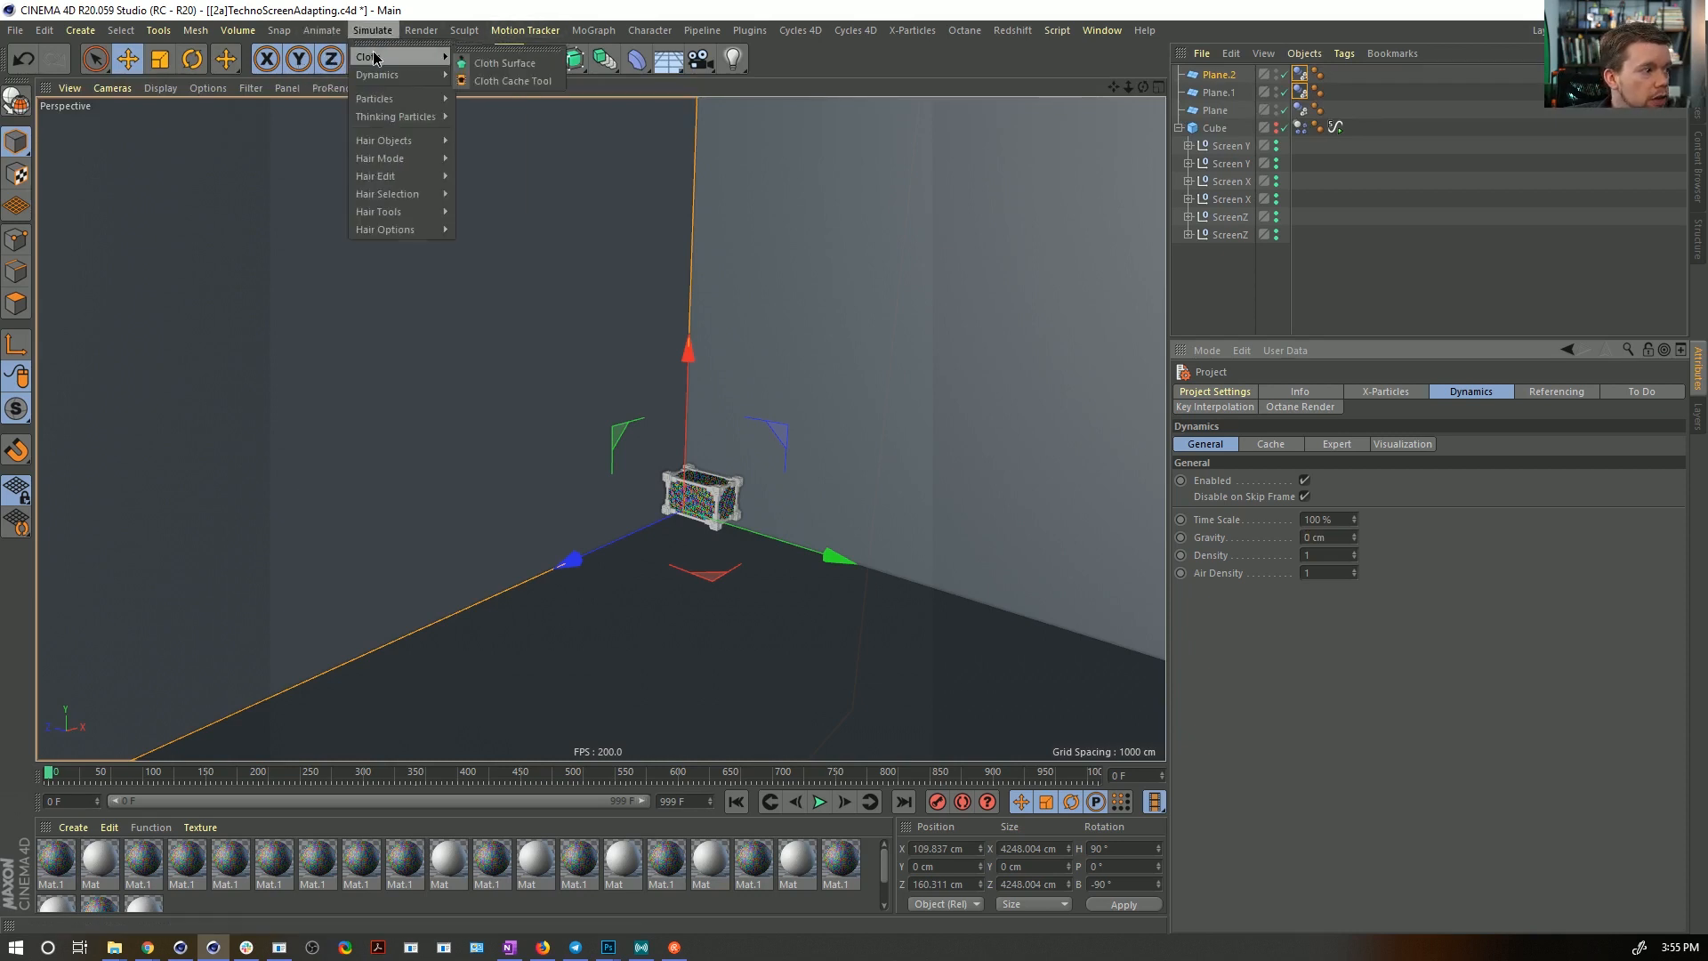
{"action": "mouse_move", "coordinate": [402, 144]}
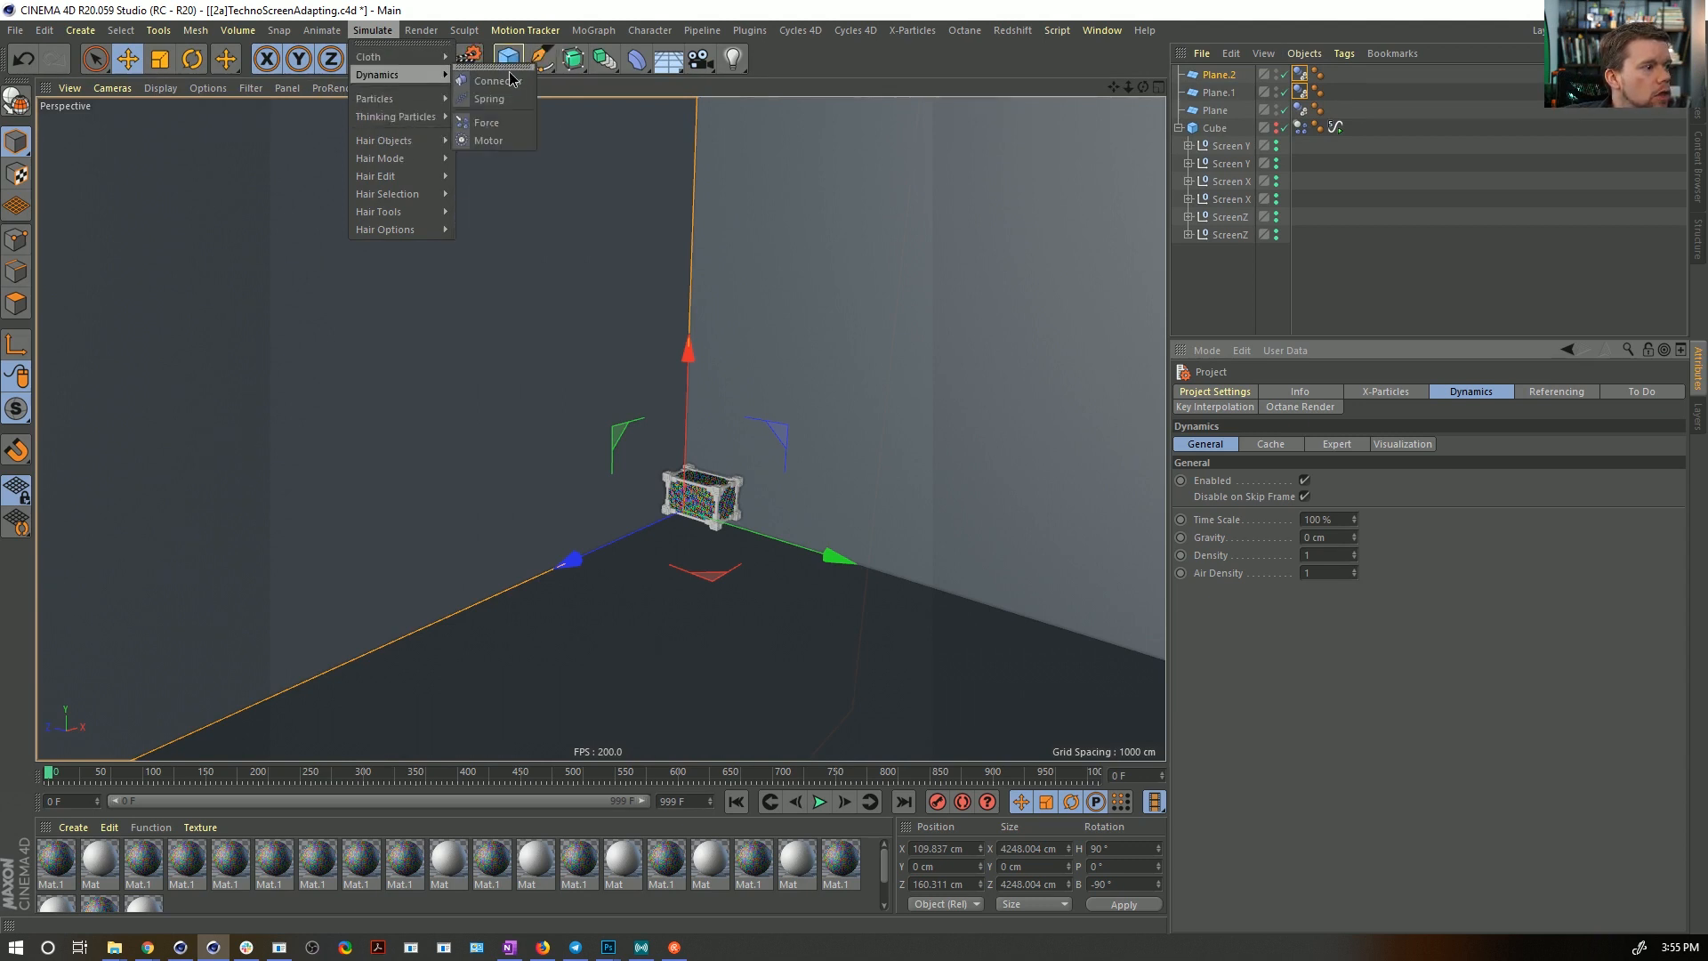
{"action": "mouse_move", "coordinate": [390, 107]}
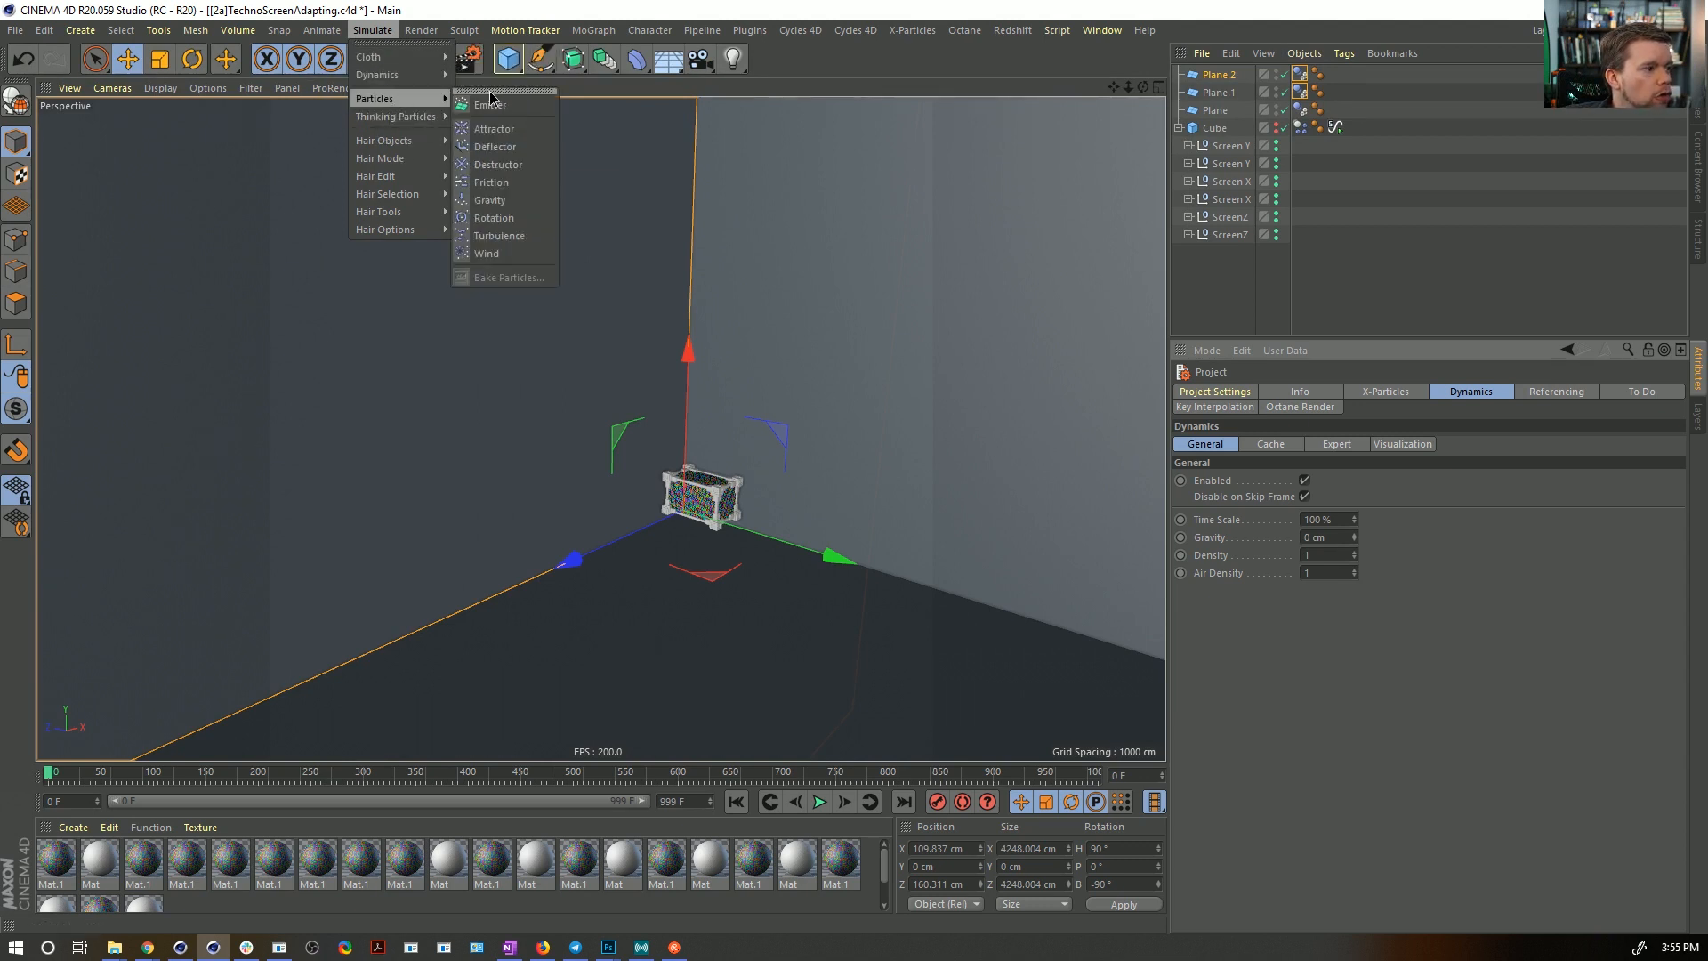
{"action": "left_click", "coordinate": [514, 253]}
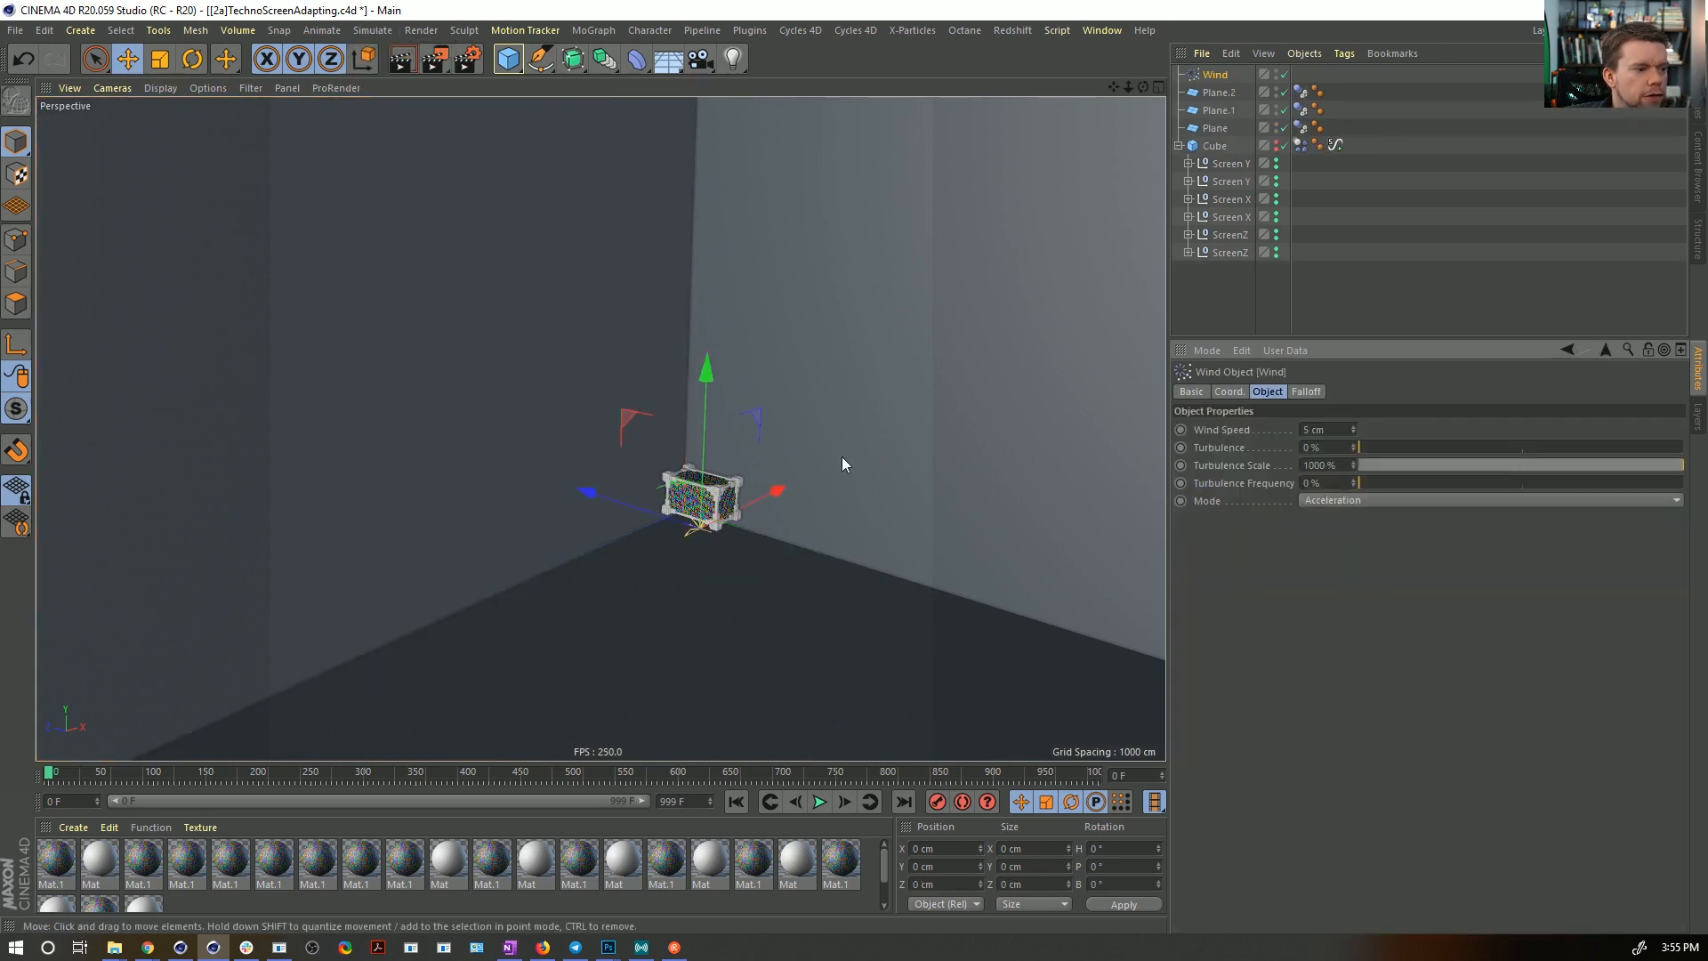
- Play the simulation from a new viewing angle and set the Wind object's wind speed to 55 cm
{"action": "left_click_drag", "start_coordinate": [842, 456], "coordinate": [847, 589], "text": "alt"}
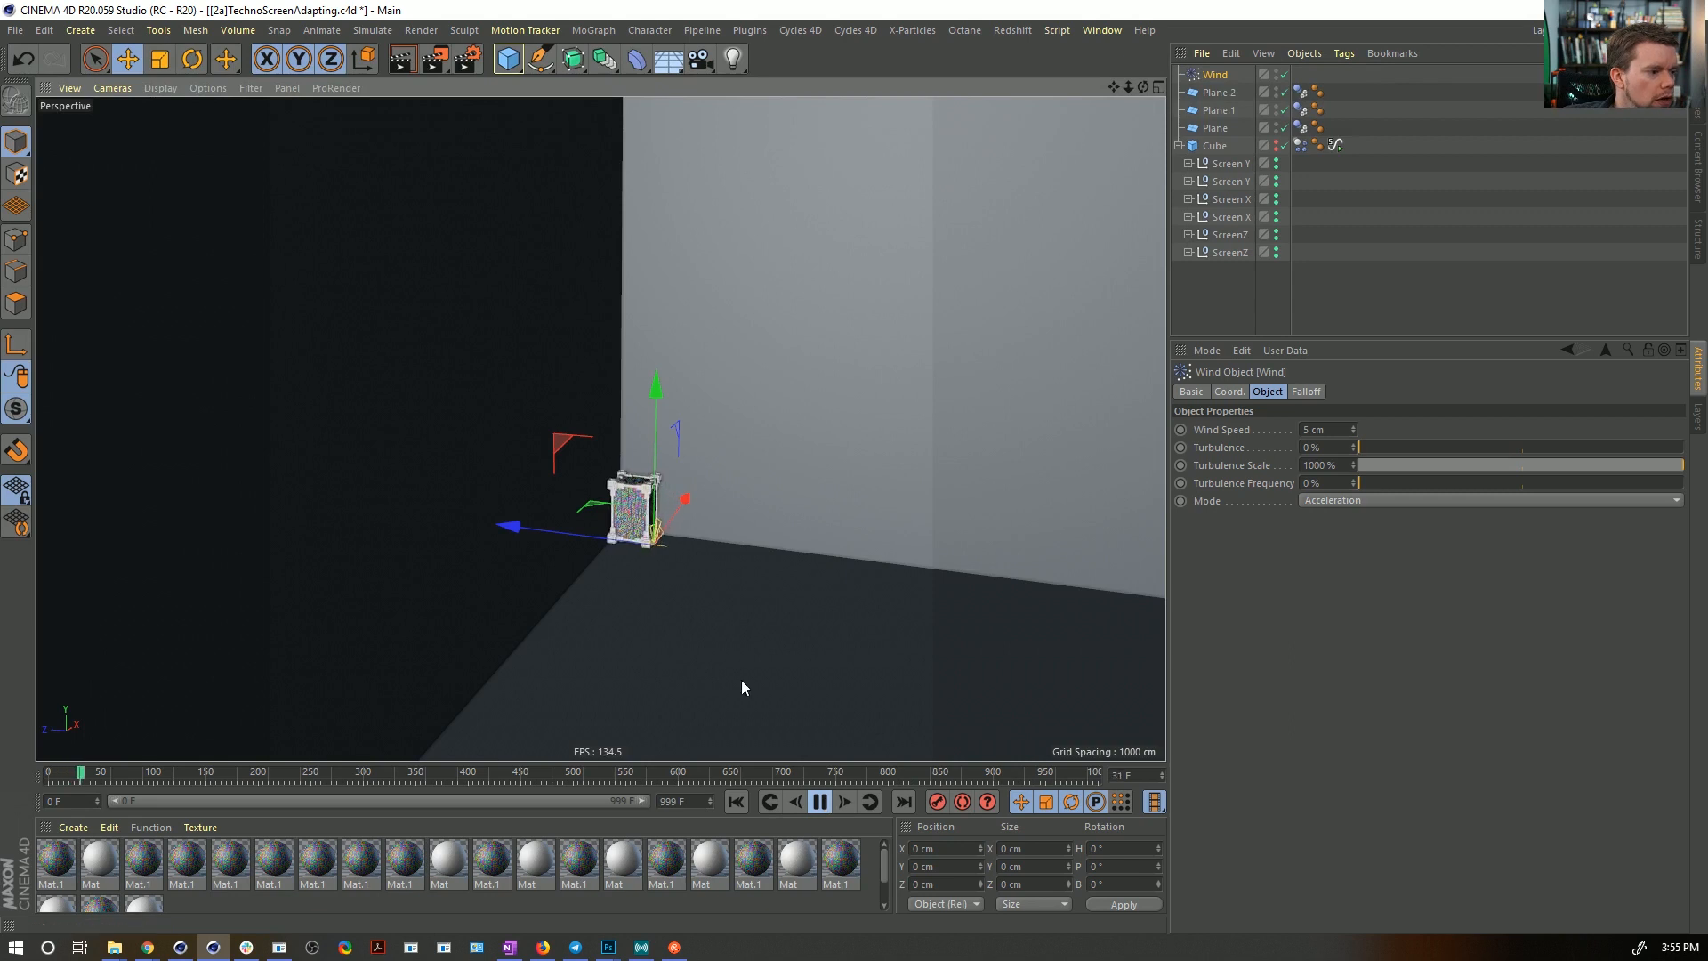
{"action": "double_click", "coordinate": [1325, 430]}
{"action": "type", "text": "55"}
{"action": "key", "text": "Return"}
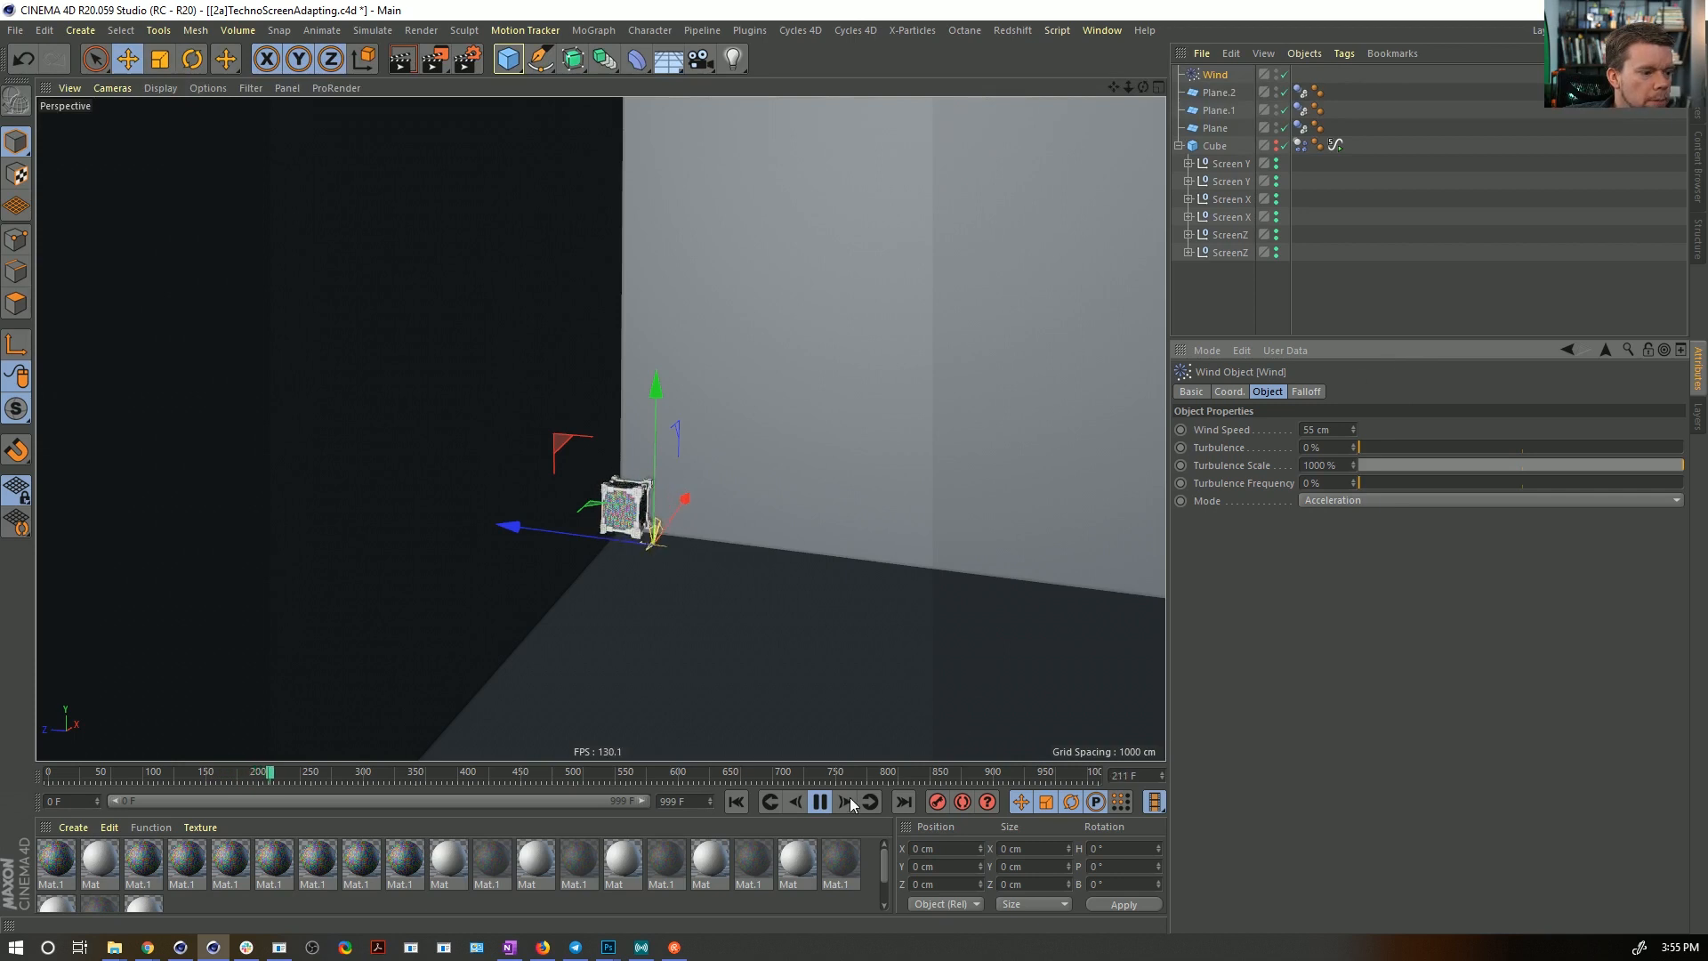
- Set bounce and friction to 0% on the Dynamics Body tags of the cube and all three planes, and rewind the simulation
{"action": "left_click", "coordinate": [1300, 143]}
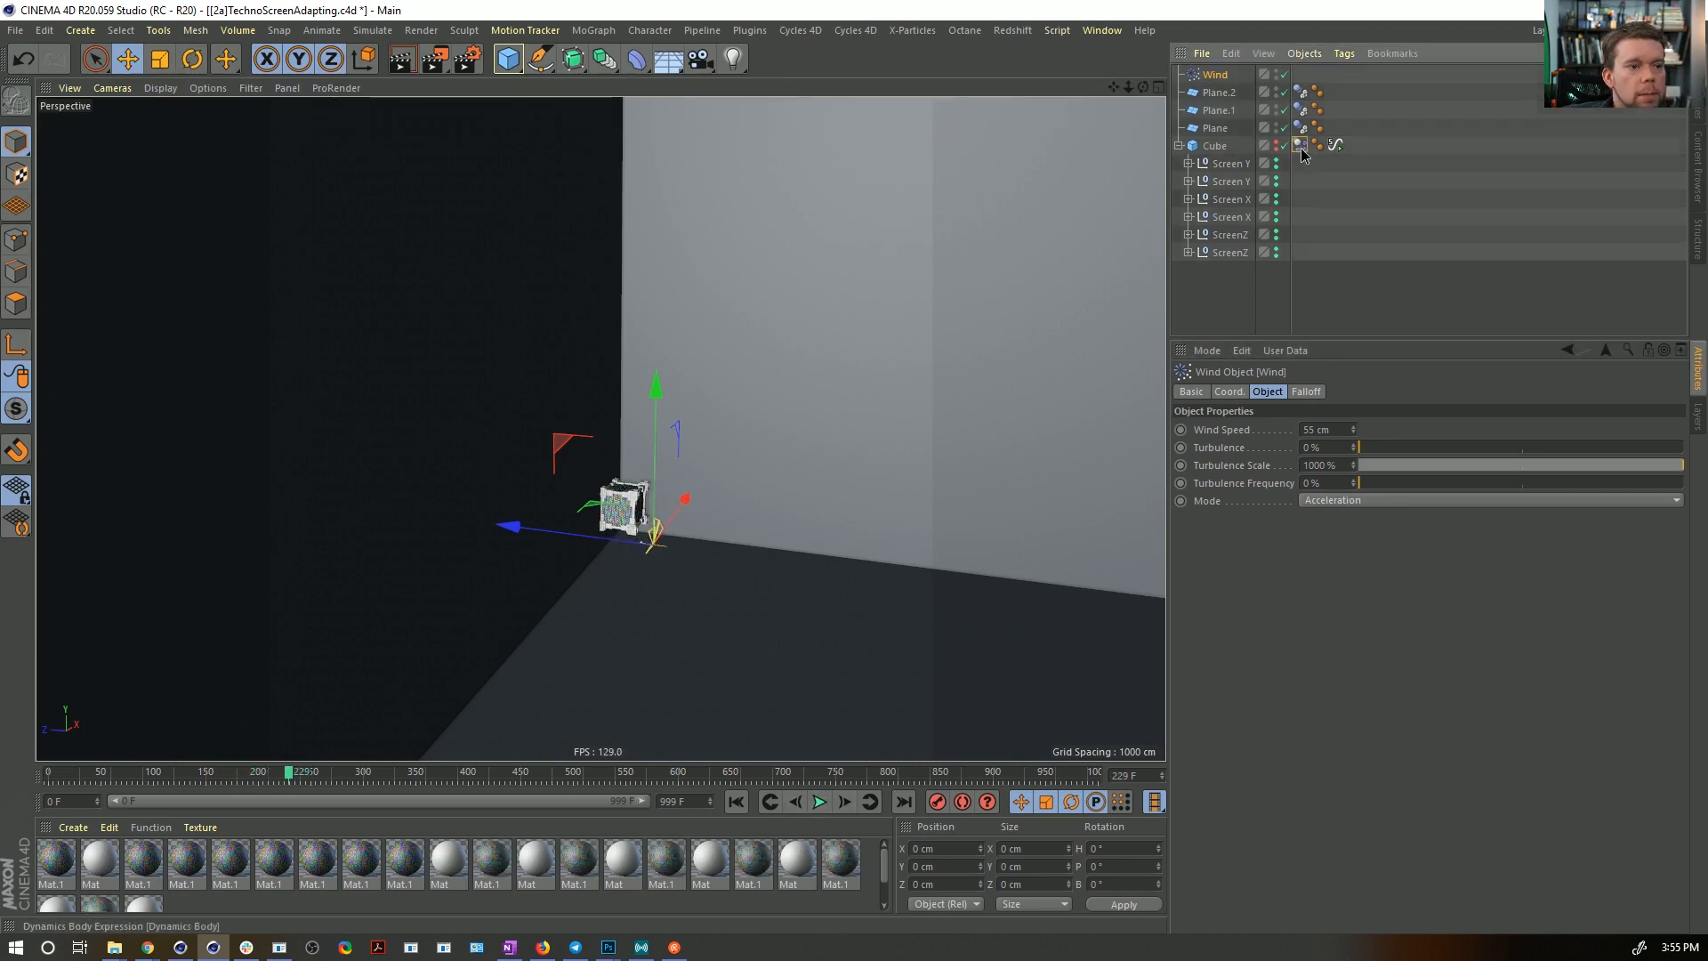
{"action": "left_click", "coordinate": [1301, 87]}
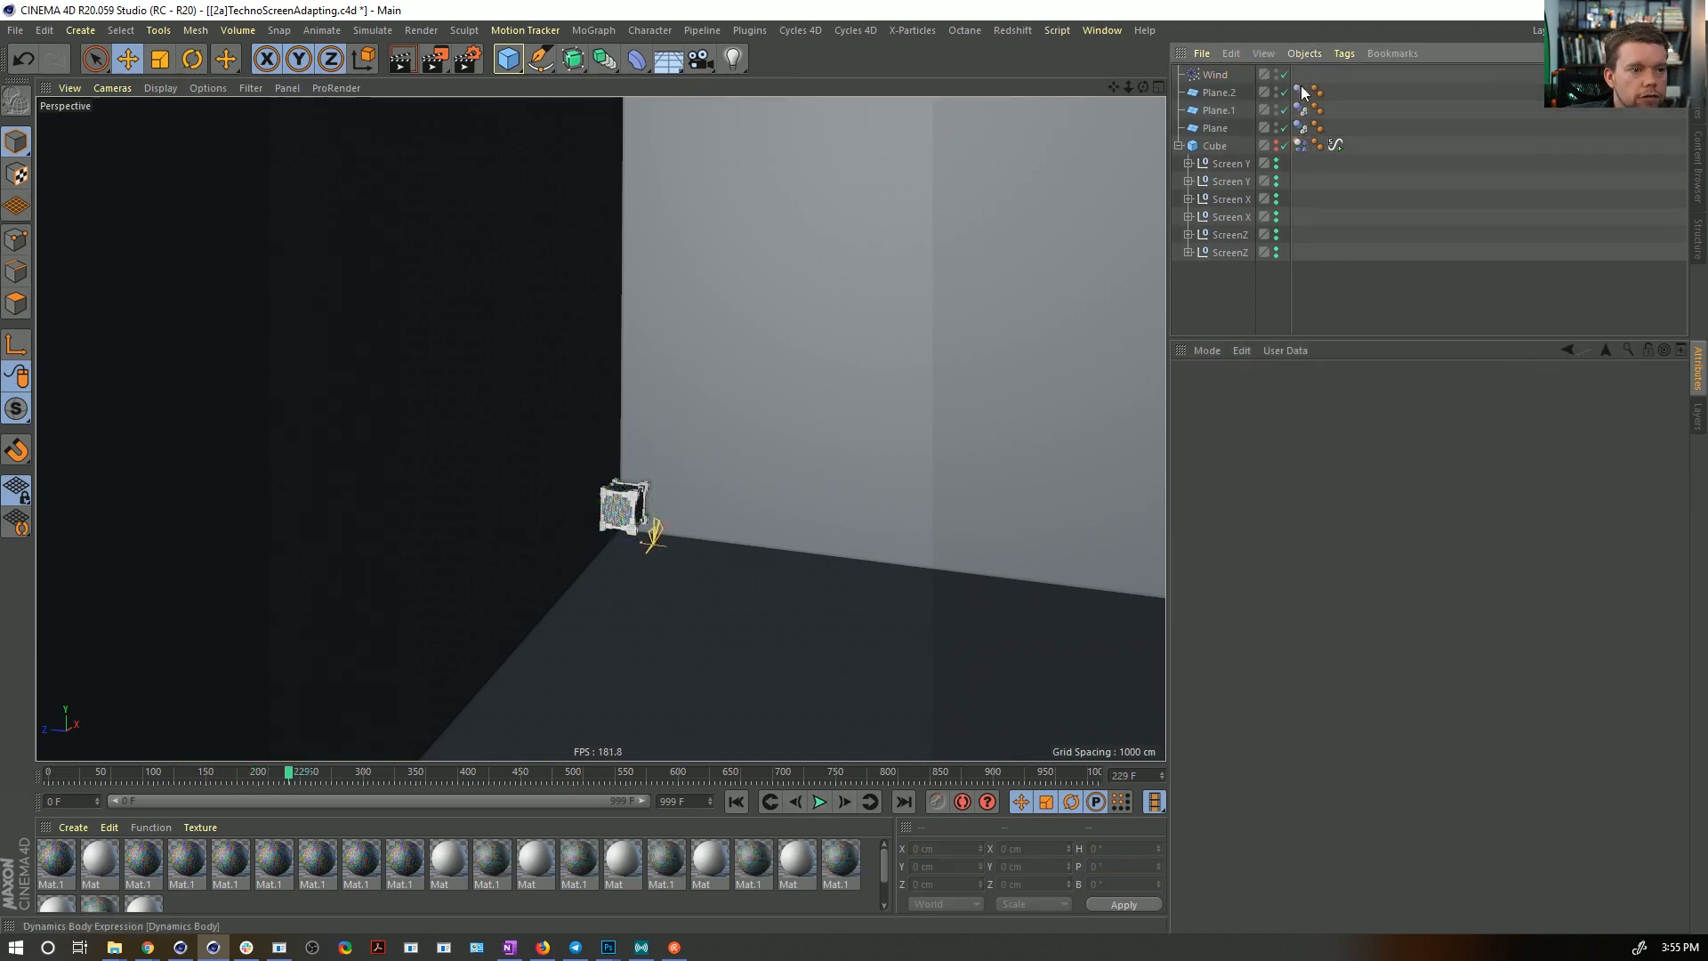
{"action": "left_click", "coordinate": [1301, 92]}
{"action": "left_click", "coordinate": [1304, 143], "text": "shift"}
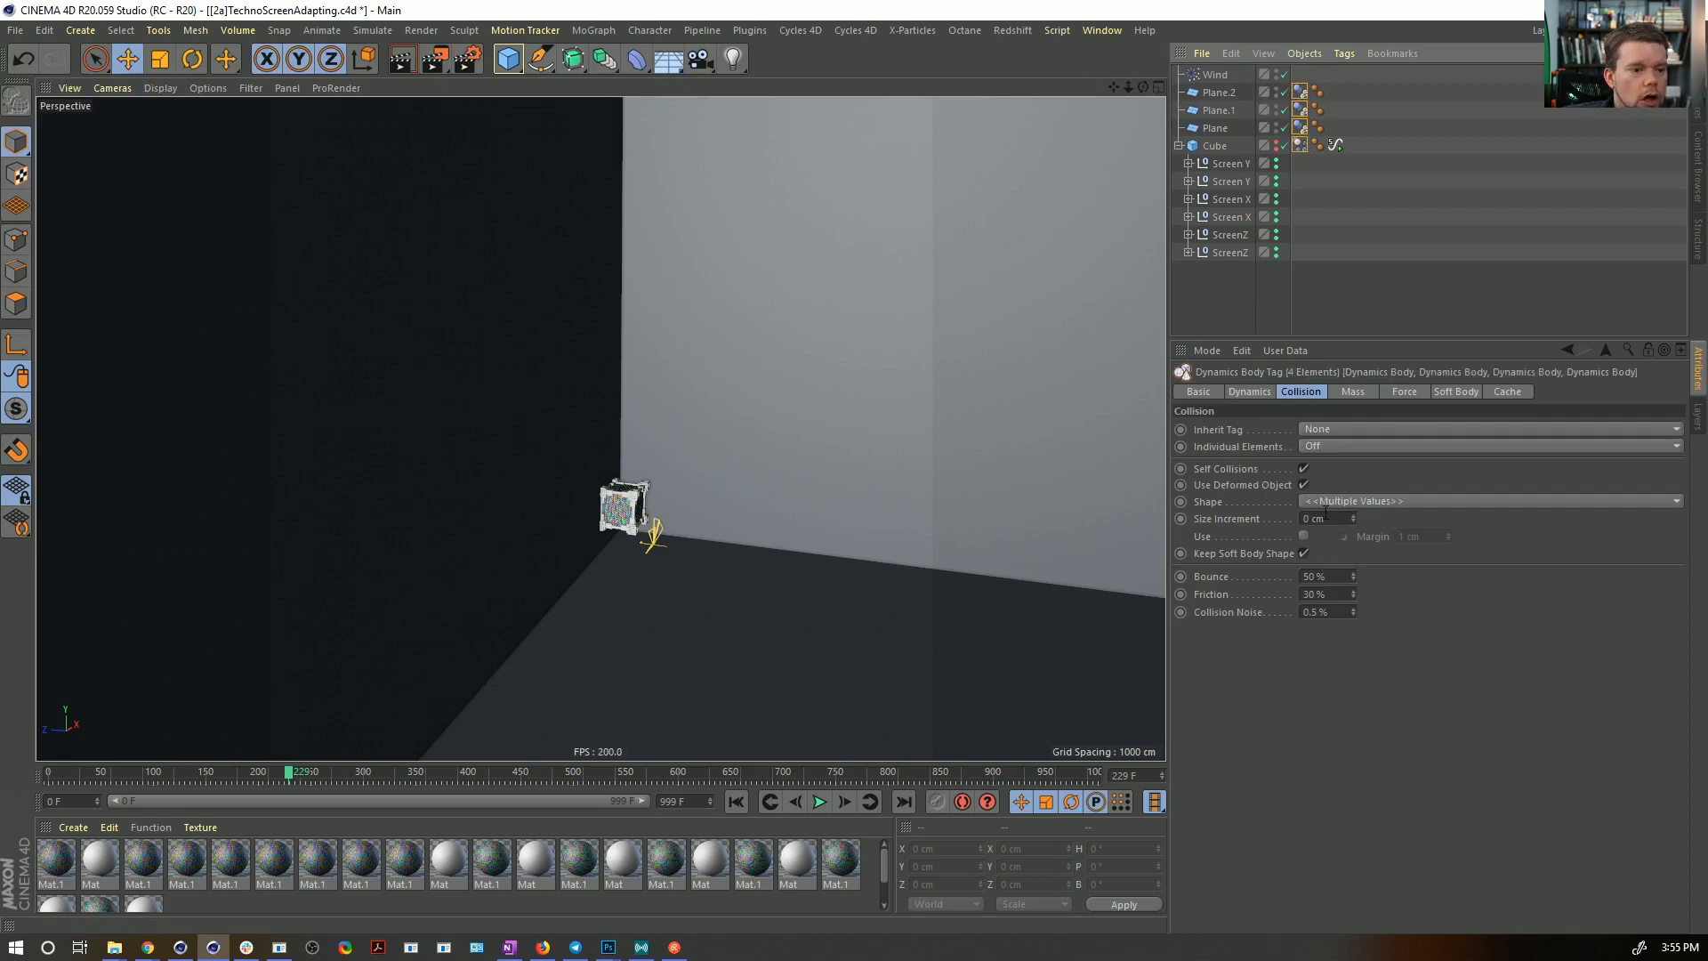
{"action": "double_click", "coordinate": [1334, 576]}
{"action": "type", "text": "0"}
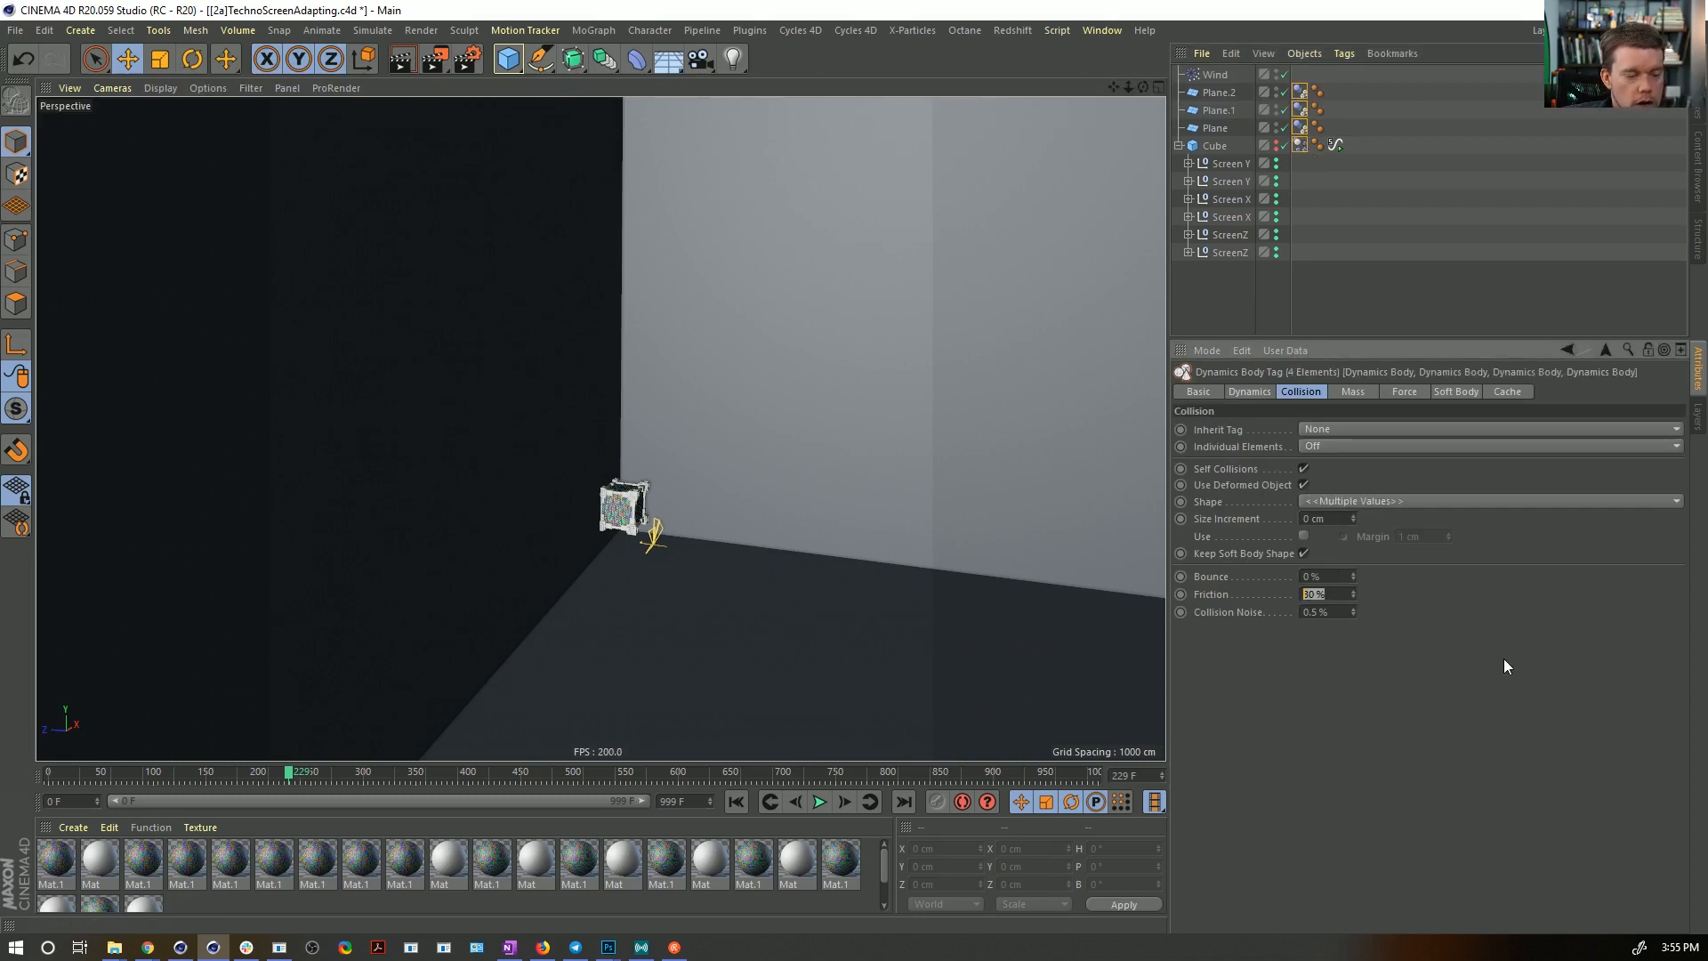
{"action": "left_click", "coordinate": [735, 801]}
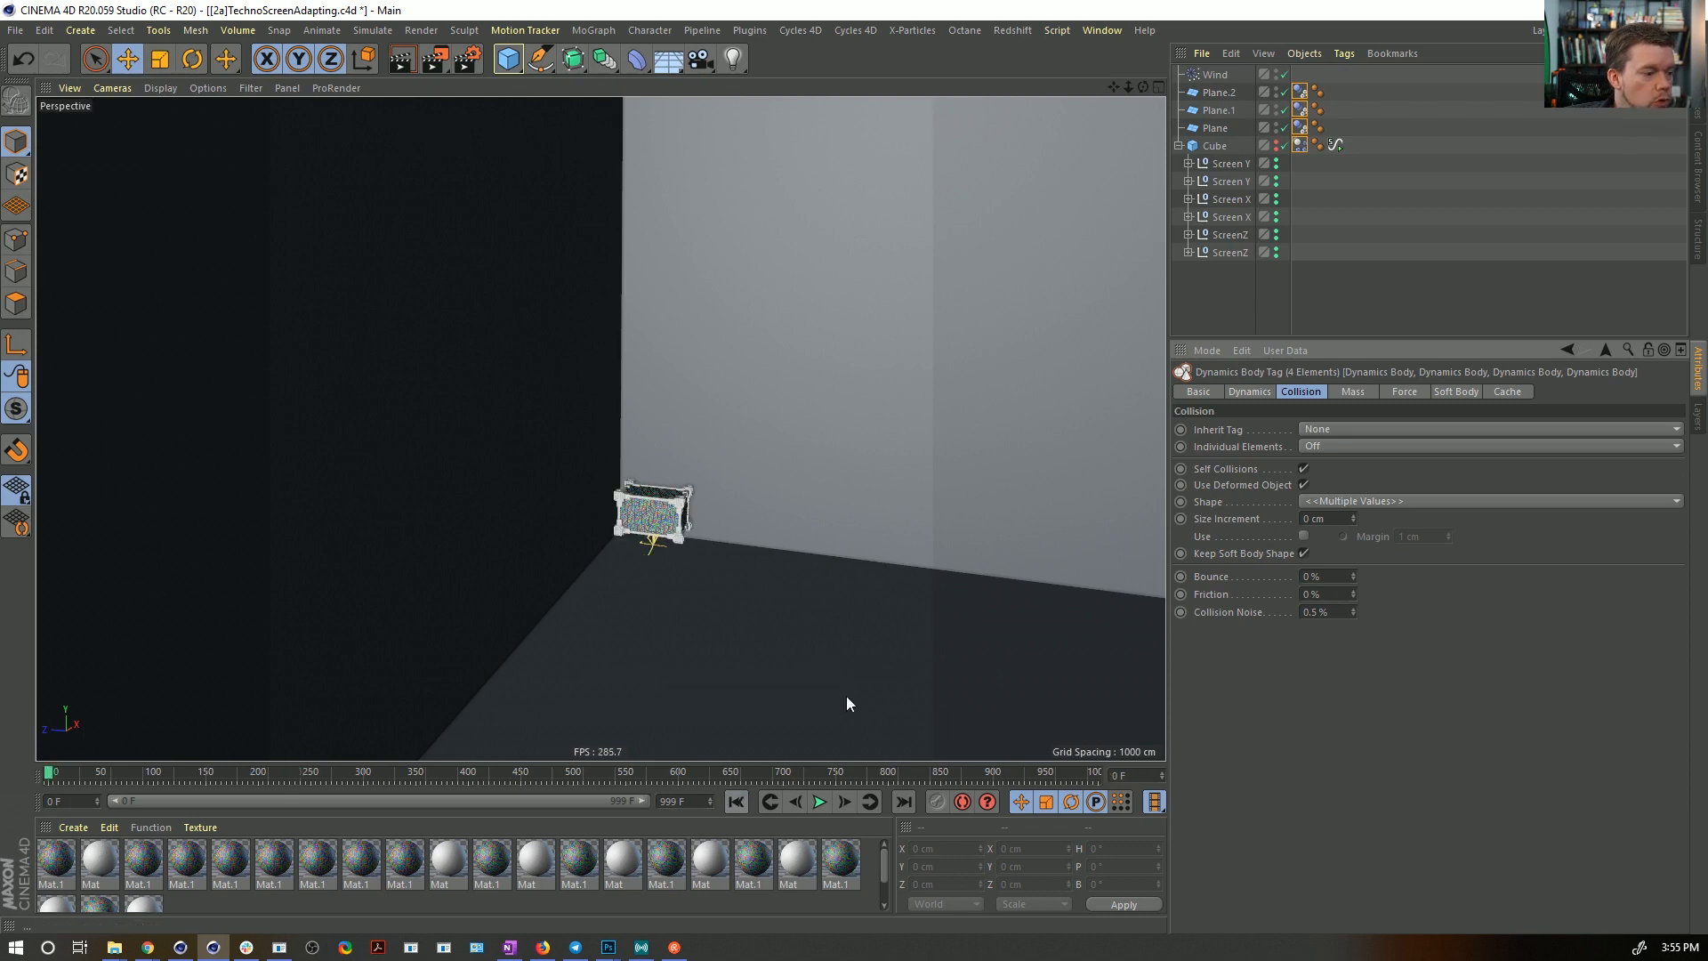
- Duplicate the Wind object and rotate the copy to a pitch of -90°
{"action": "left_click", "coordinate": [1215, 75]}
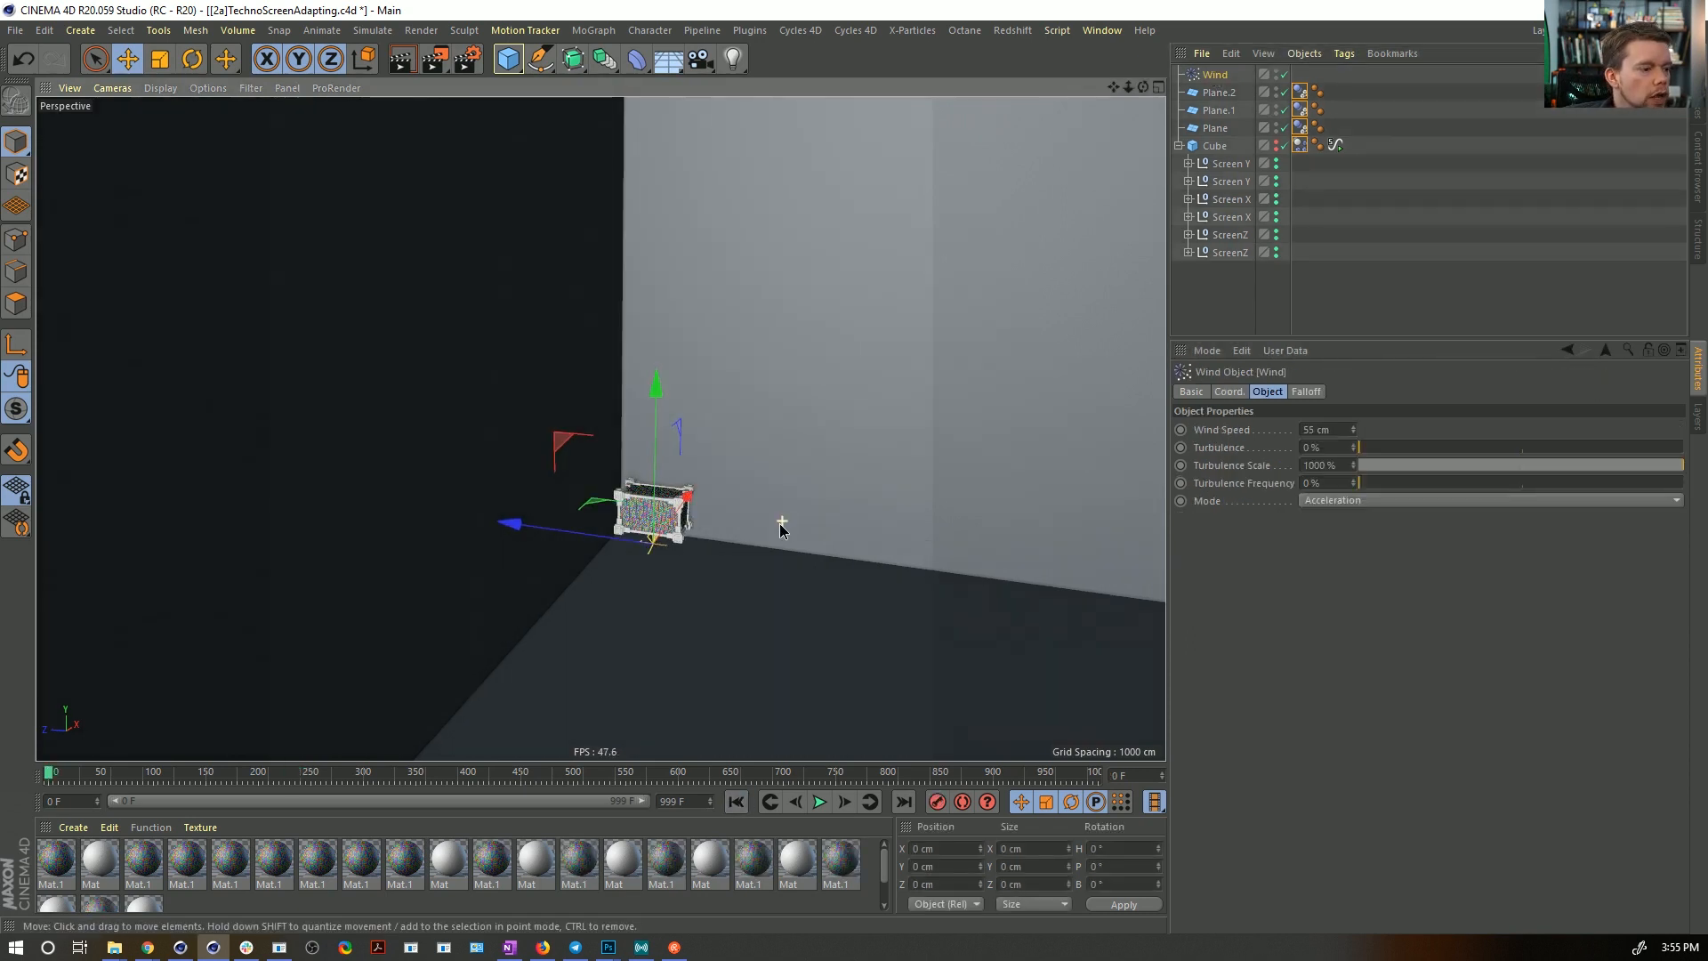
{"action": "key", "text": "ctrl+c"}
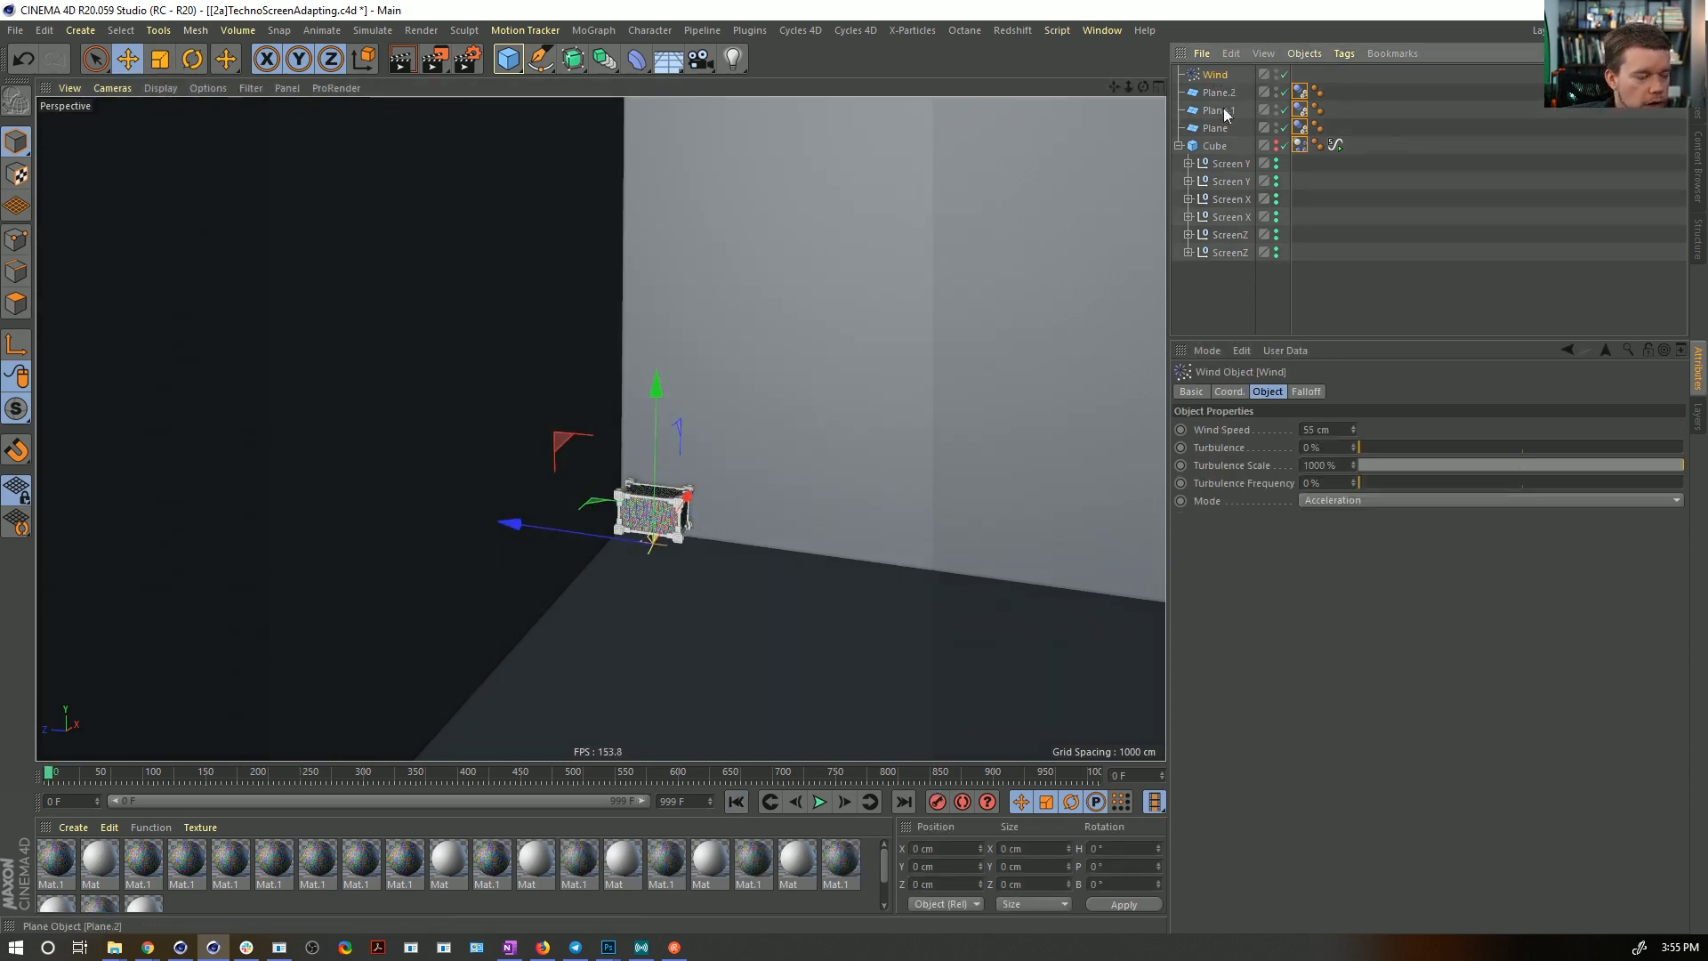
{"action": "key", "text": "ctrl+v"}
{"action": "key", "text": "r"}
{"action": "left_click_drag", "start_coordinate": [732, 503], "coordinate": [587, 442]}
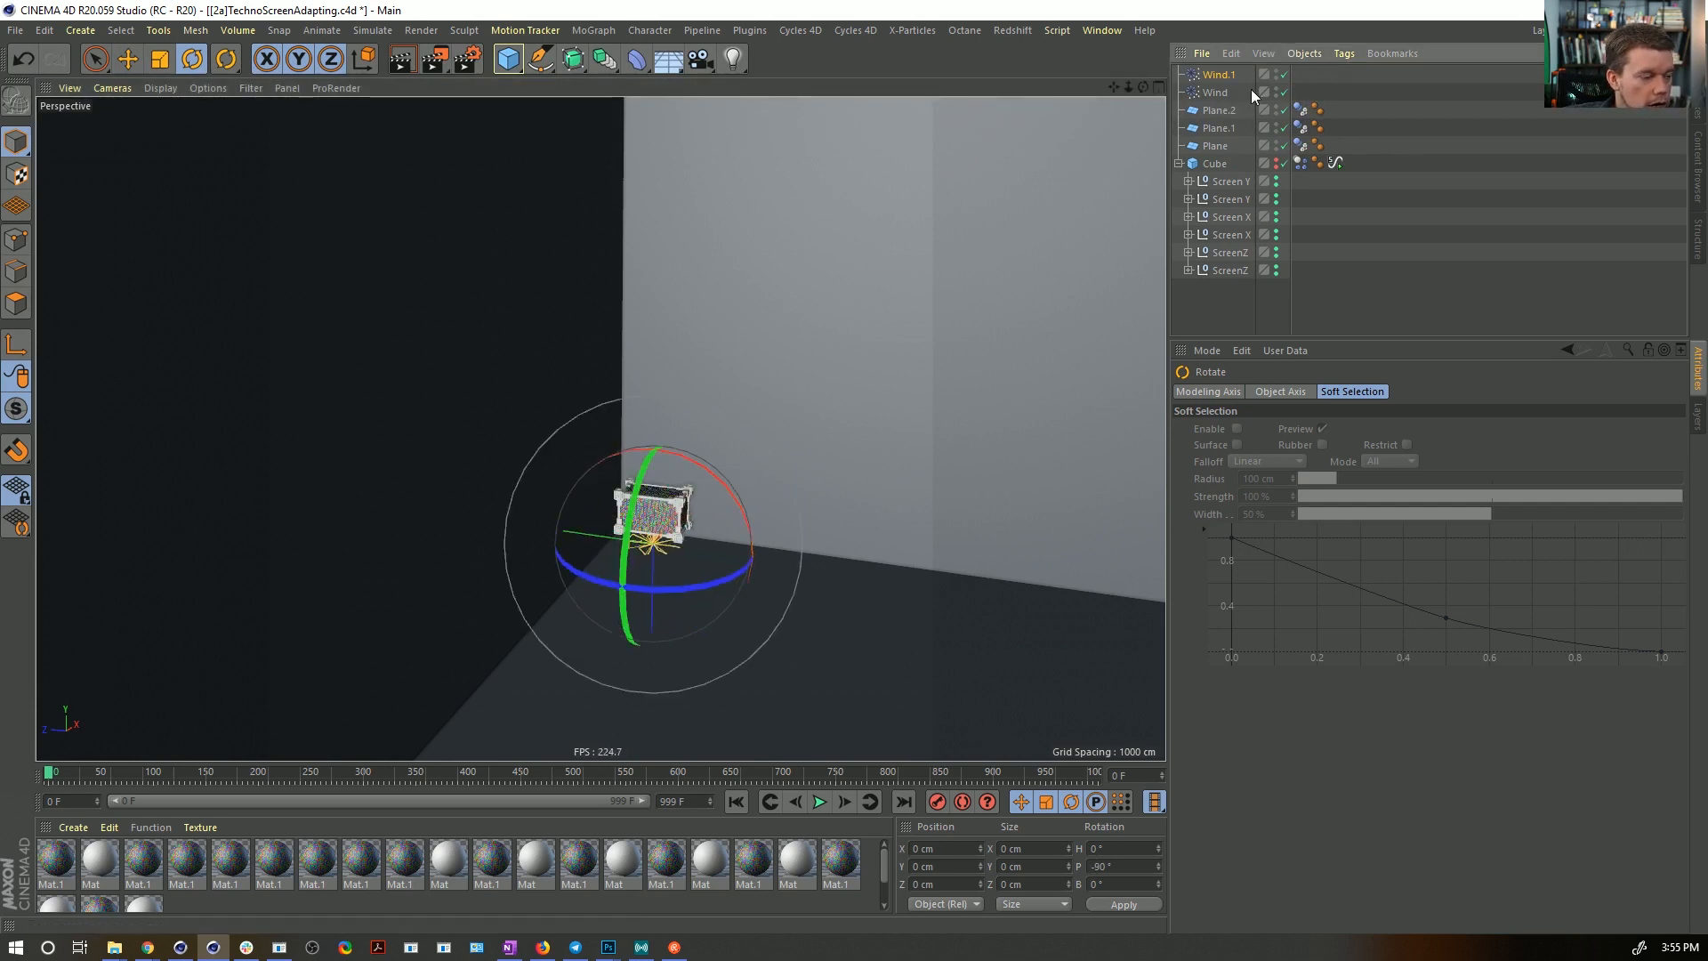
- Paste another copy of the Wind object and rotate it to a heading of -90° and a bank of 270°
{"action": "key", "text": "ctrl+v"}
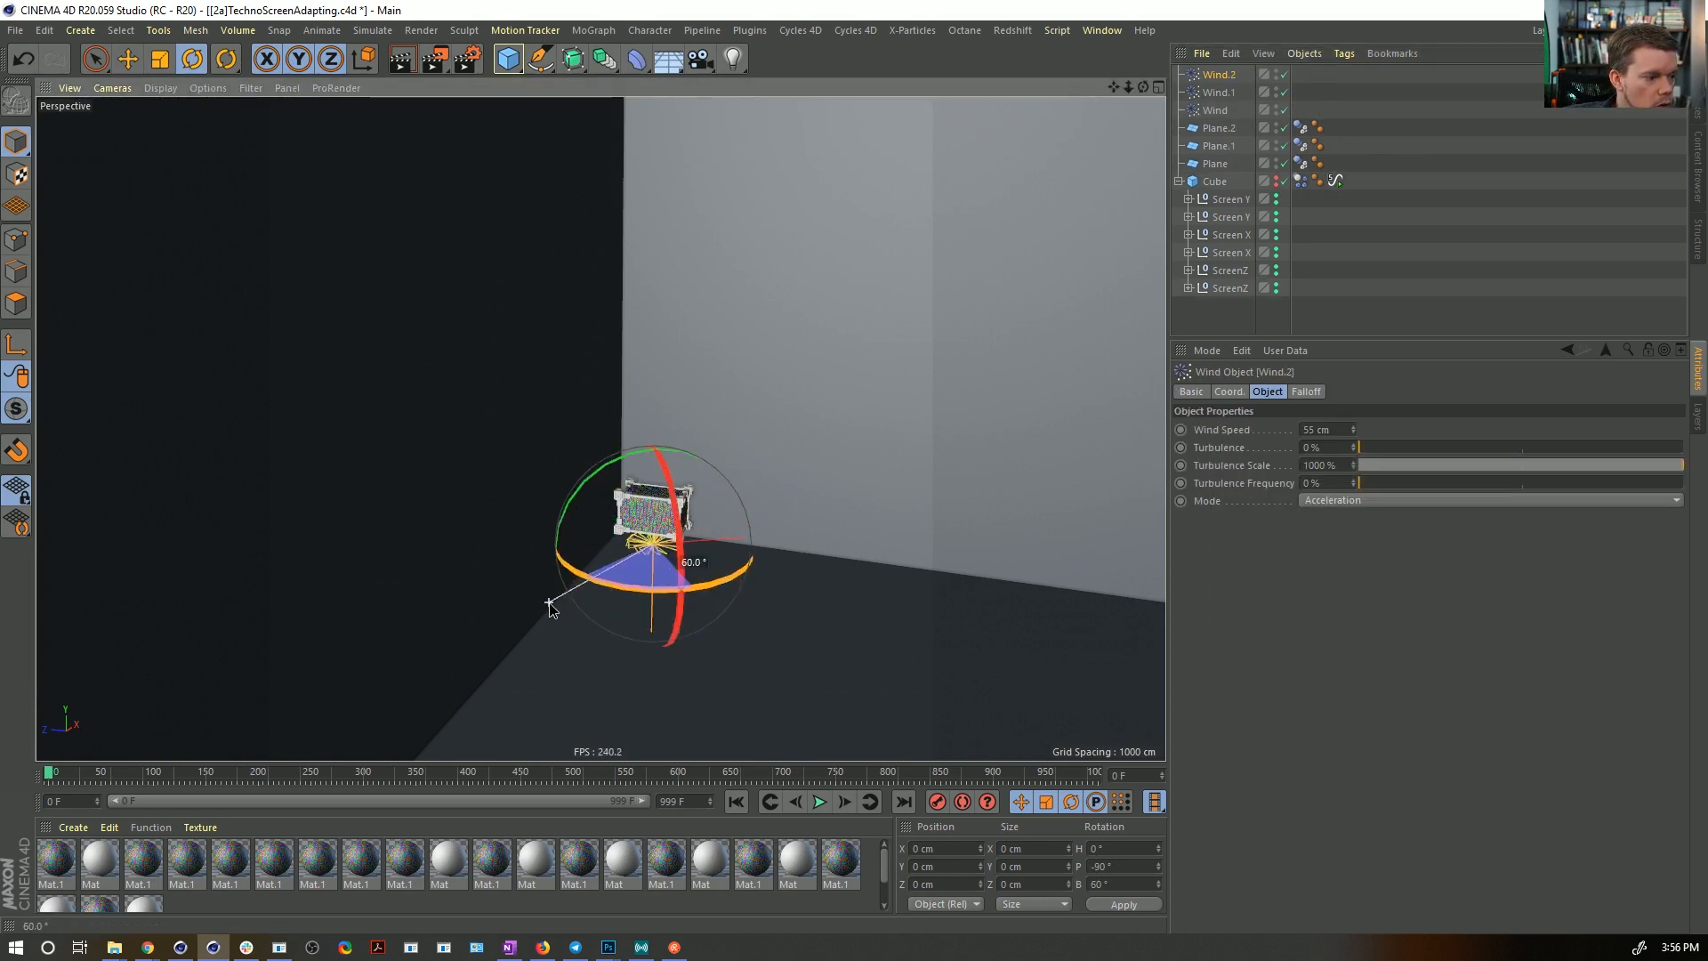
{"action": "left_click_drag", "start_coordinate": [548, 601], "coordinate": [548, 601]}
{"action": "key", "text": "ctrl+z"}
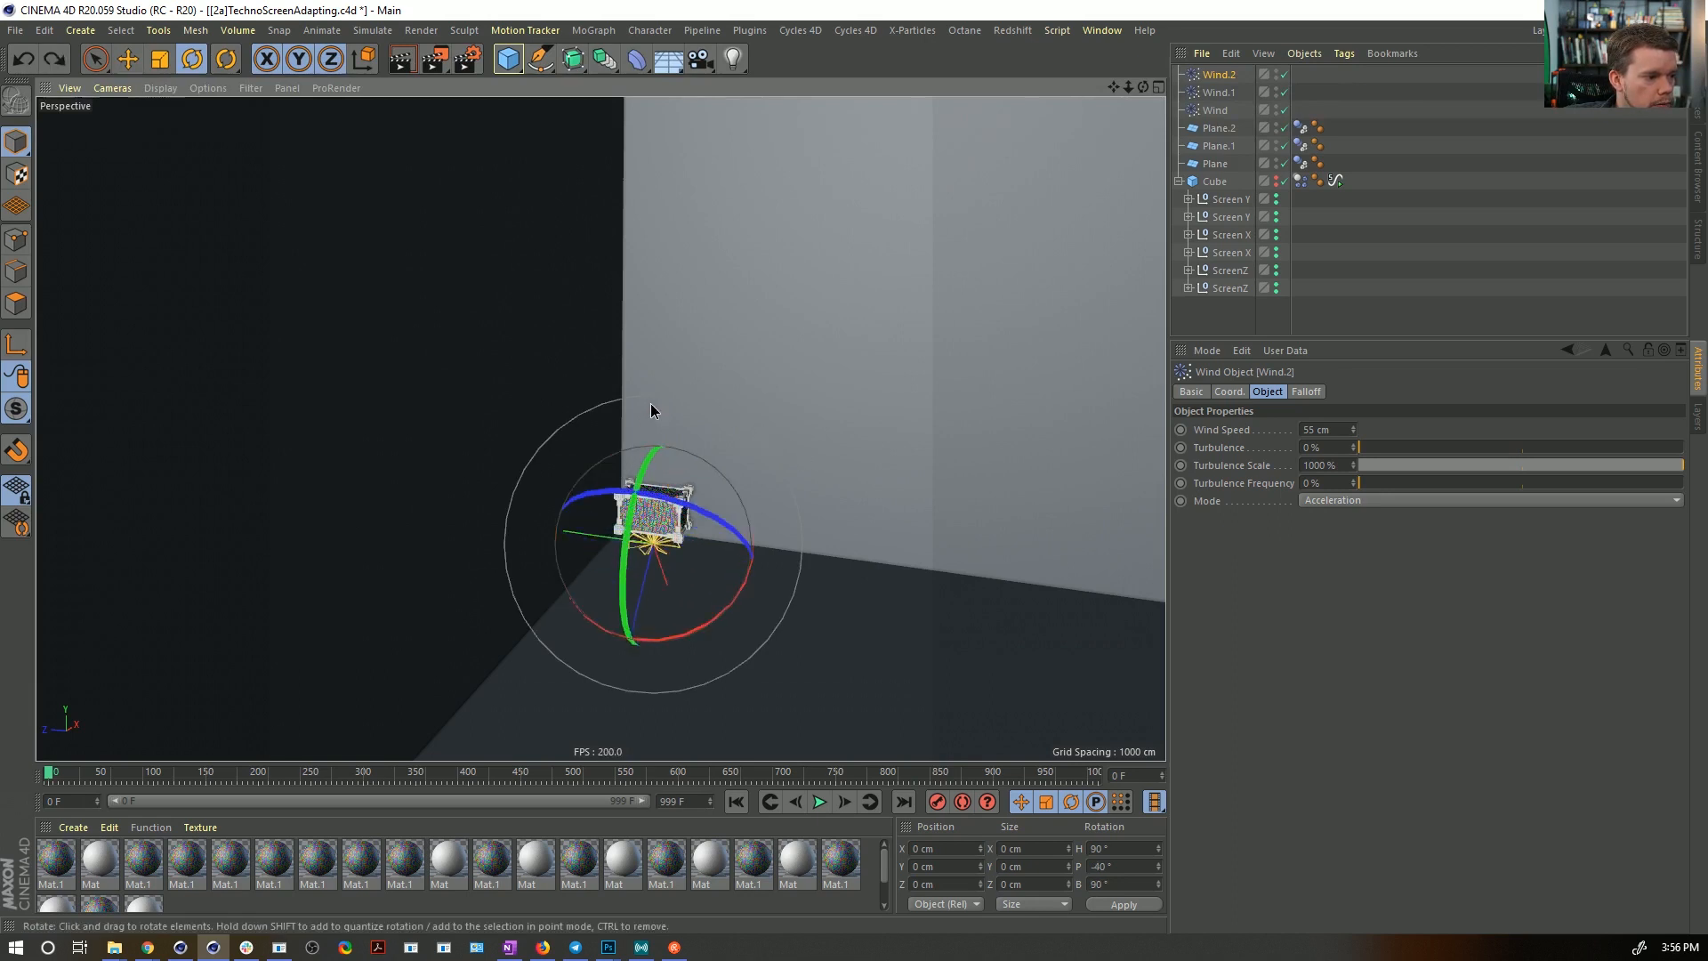
{"action": "mouse_move", "coordinate": [650, 410]}
{"action": "left_mouse_down"}
{"action": "mouse_move", "coordinate": [675, 365]}
{"action": "mouse_move", "coordinate": [674, 400]}
{"action": "left_mouse_up"}
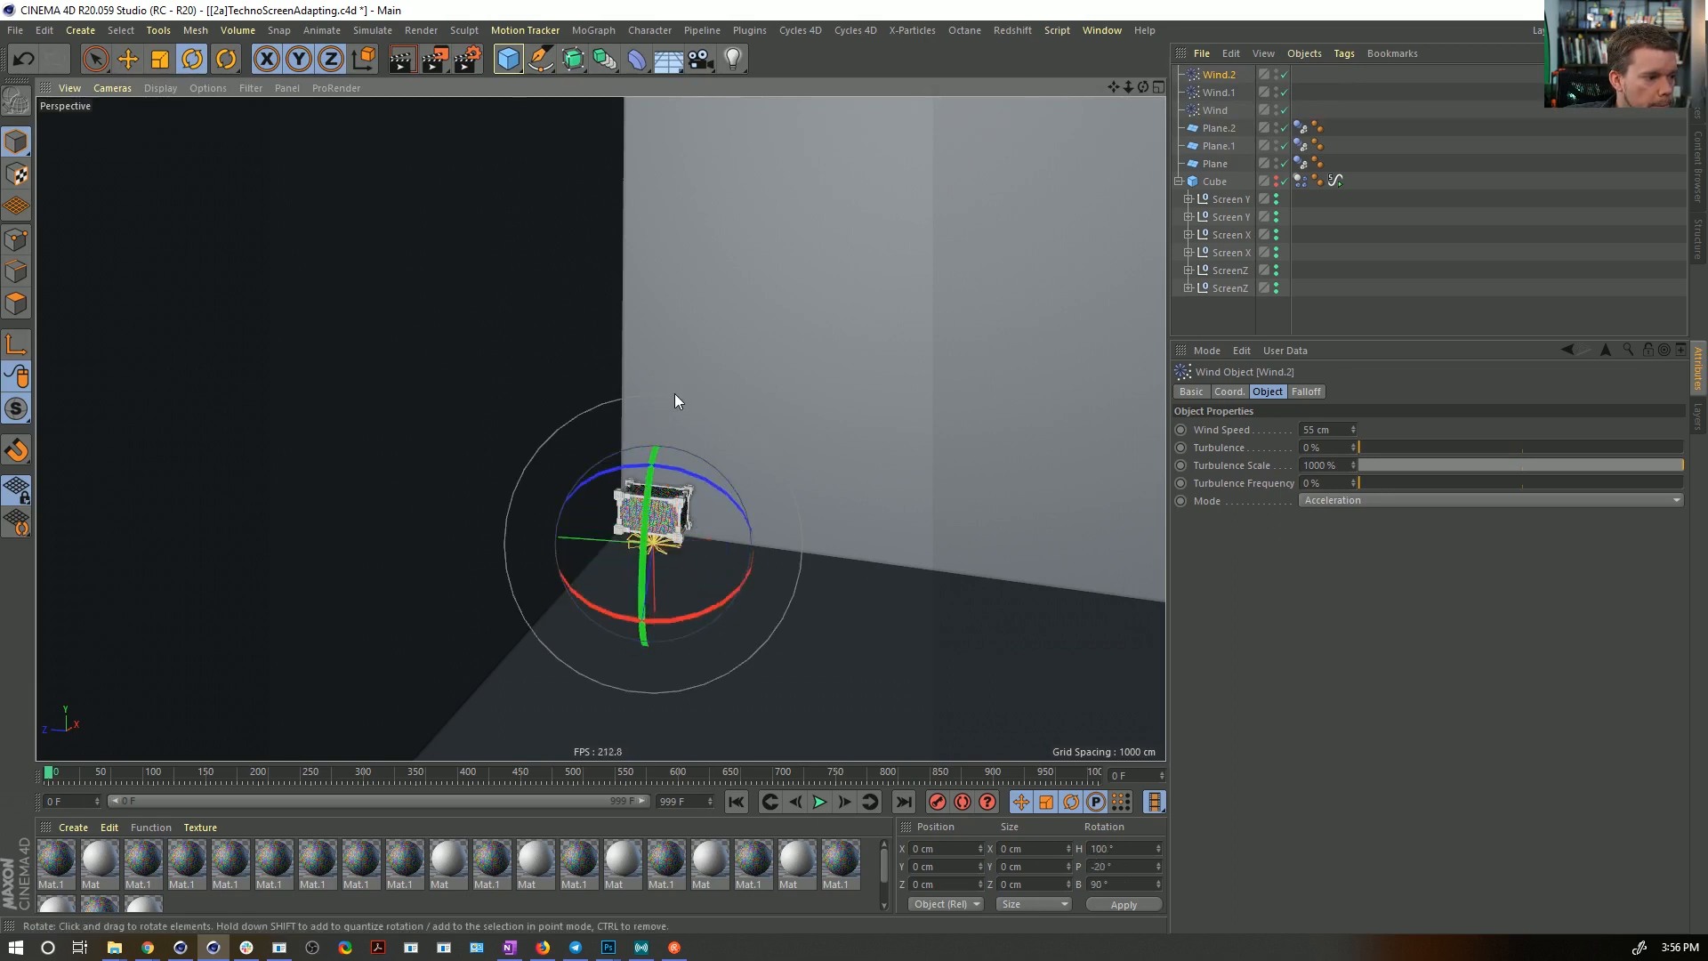
{"action": "left_click", "coordinate": [1124, 865]}
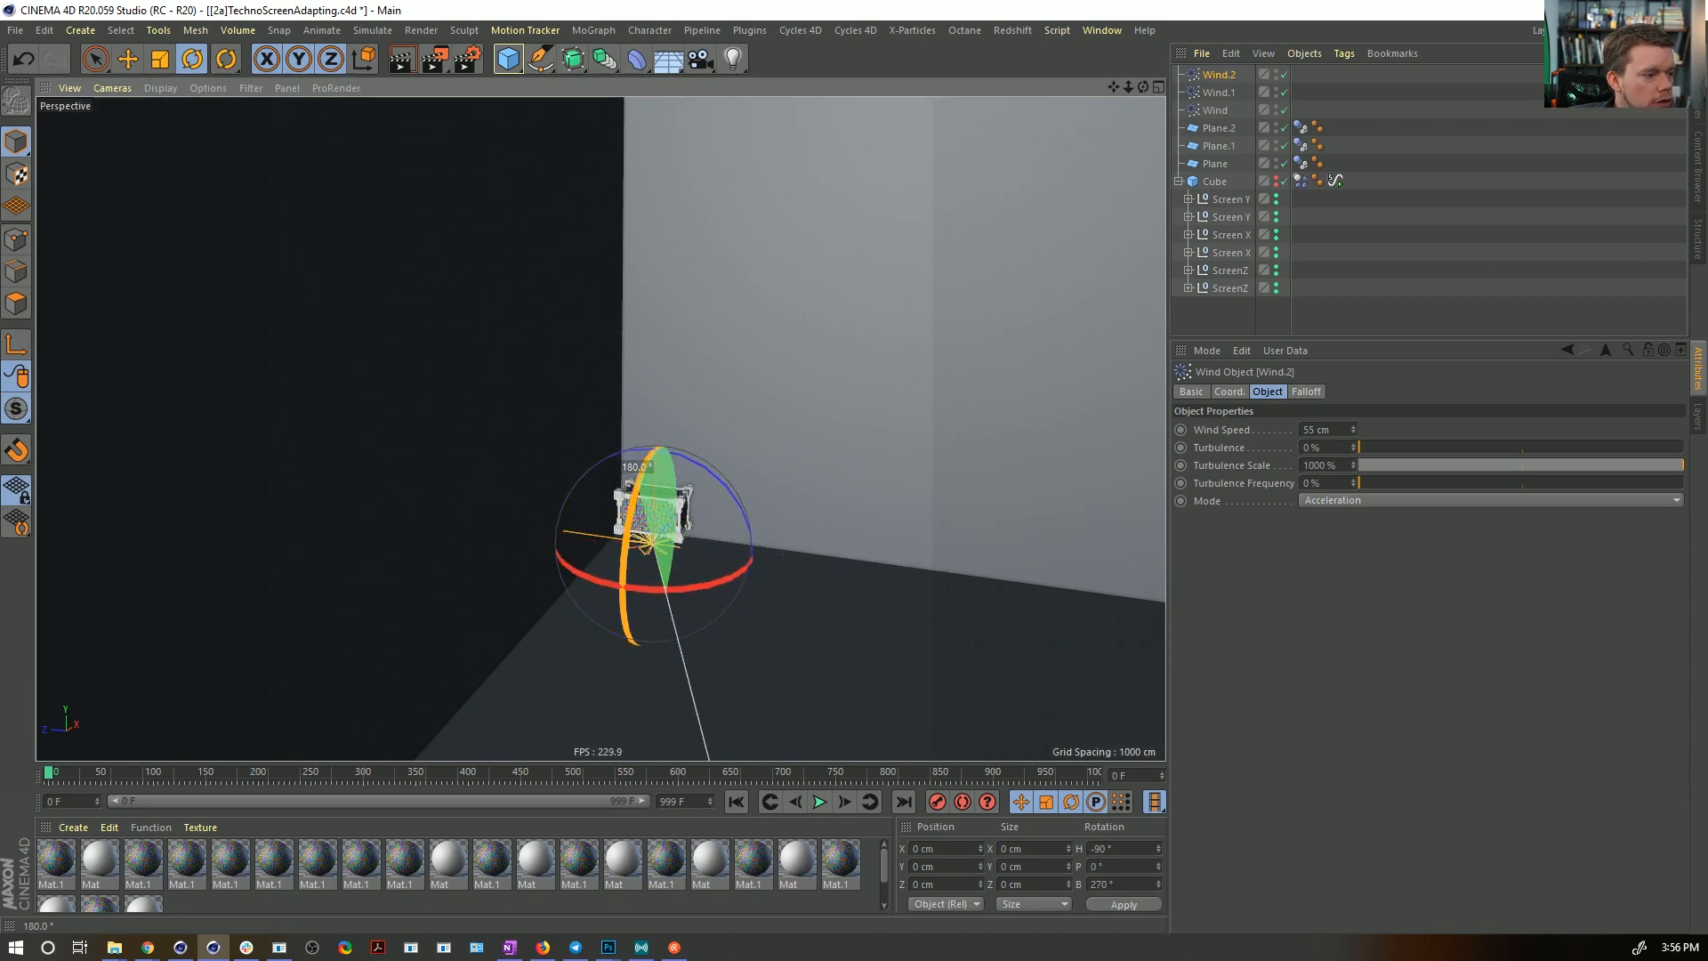
- Play the simulation from a new angle and check the force settings of the cube's Dynamics Body tag
{"action": "mouse_move", "coordinate": [767, 374]}
{"action": "left_mouse_down", "text": "alt"}
{"action": "mouse_move", "coordinate": [644, 293]}
{"action": "mouse_move", "coordinate": [716, 408]}
{"action": "left_mouse_up", "text": "alt"}
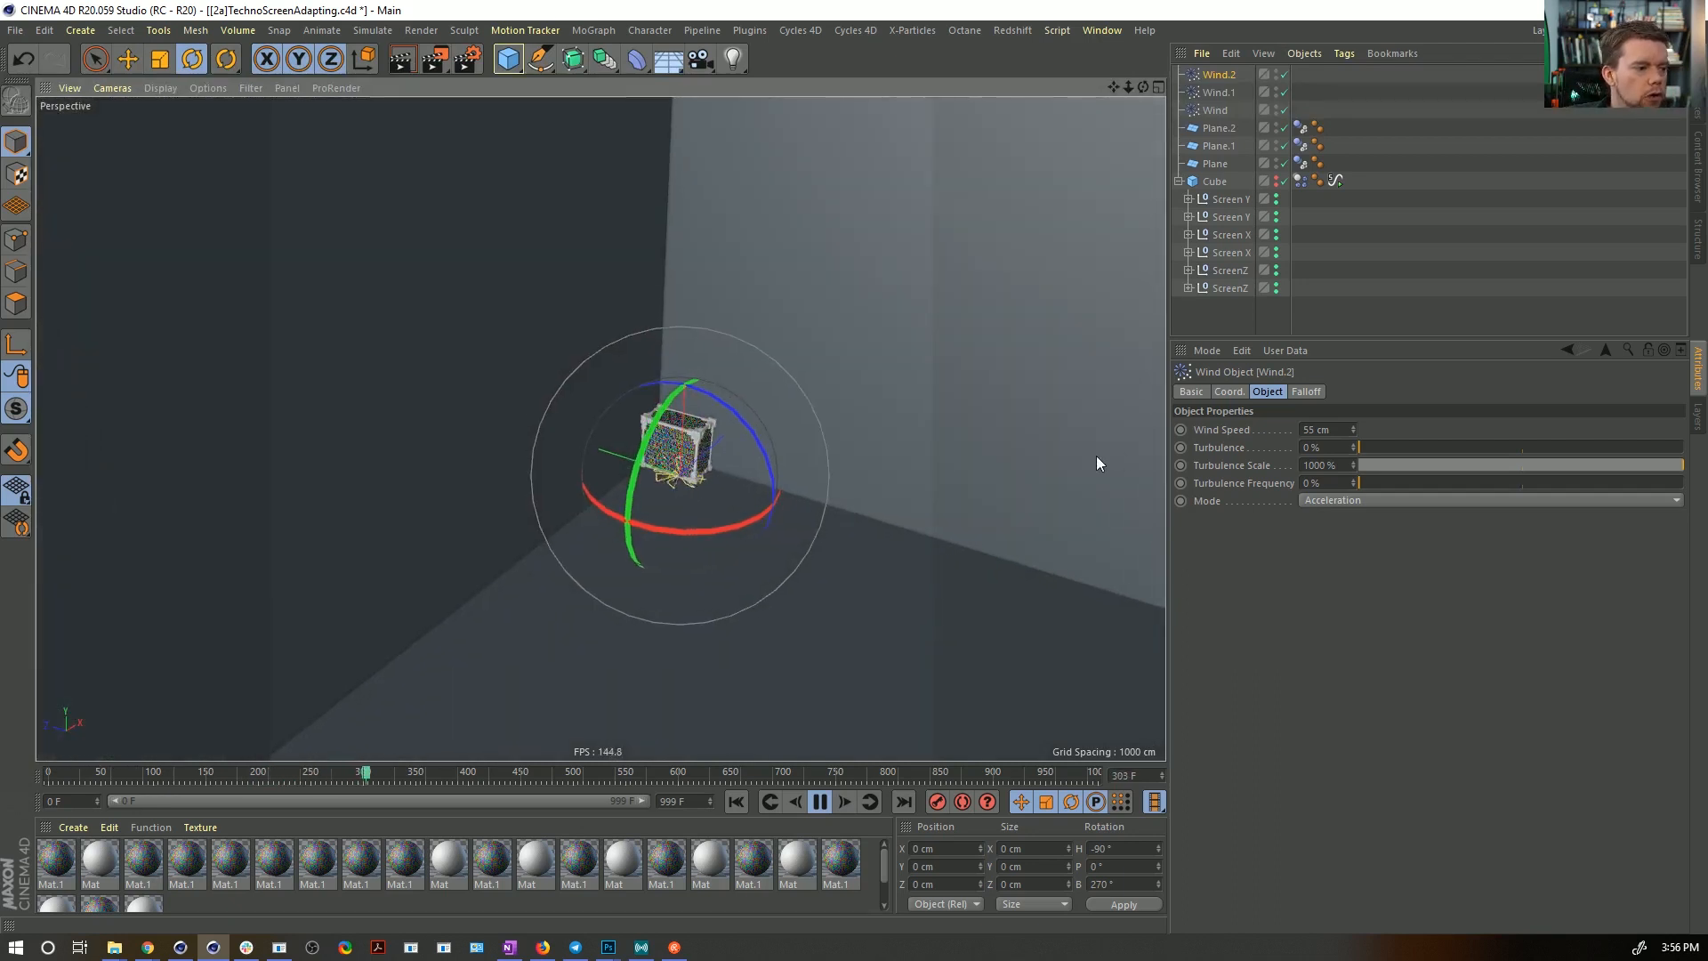
{"action": "left_click", "coordinate": [1300, 180]}
{"action": "left_click", "coordinate": [1405, 392]}
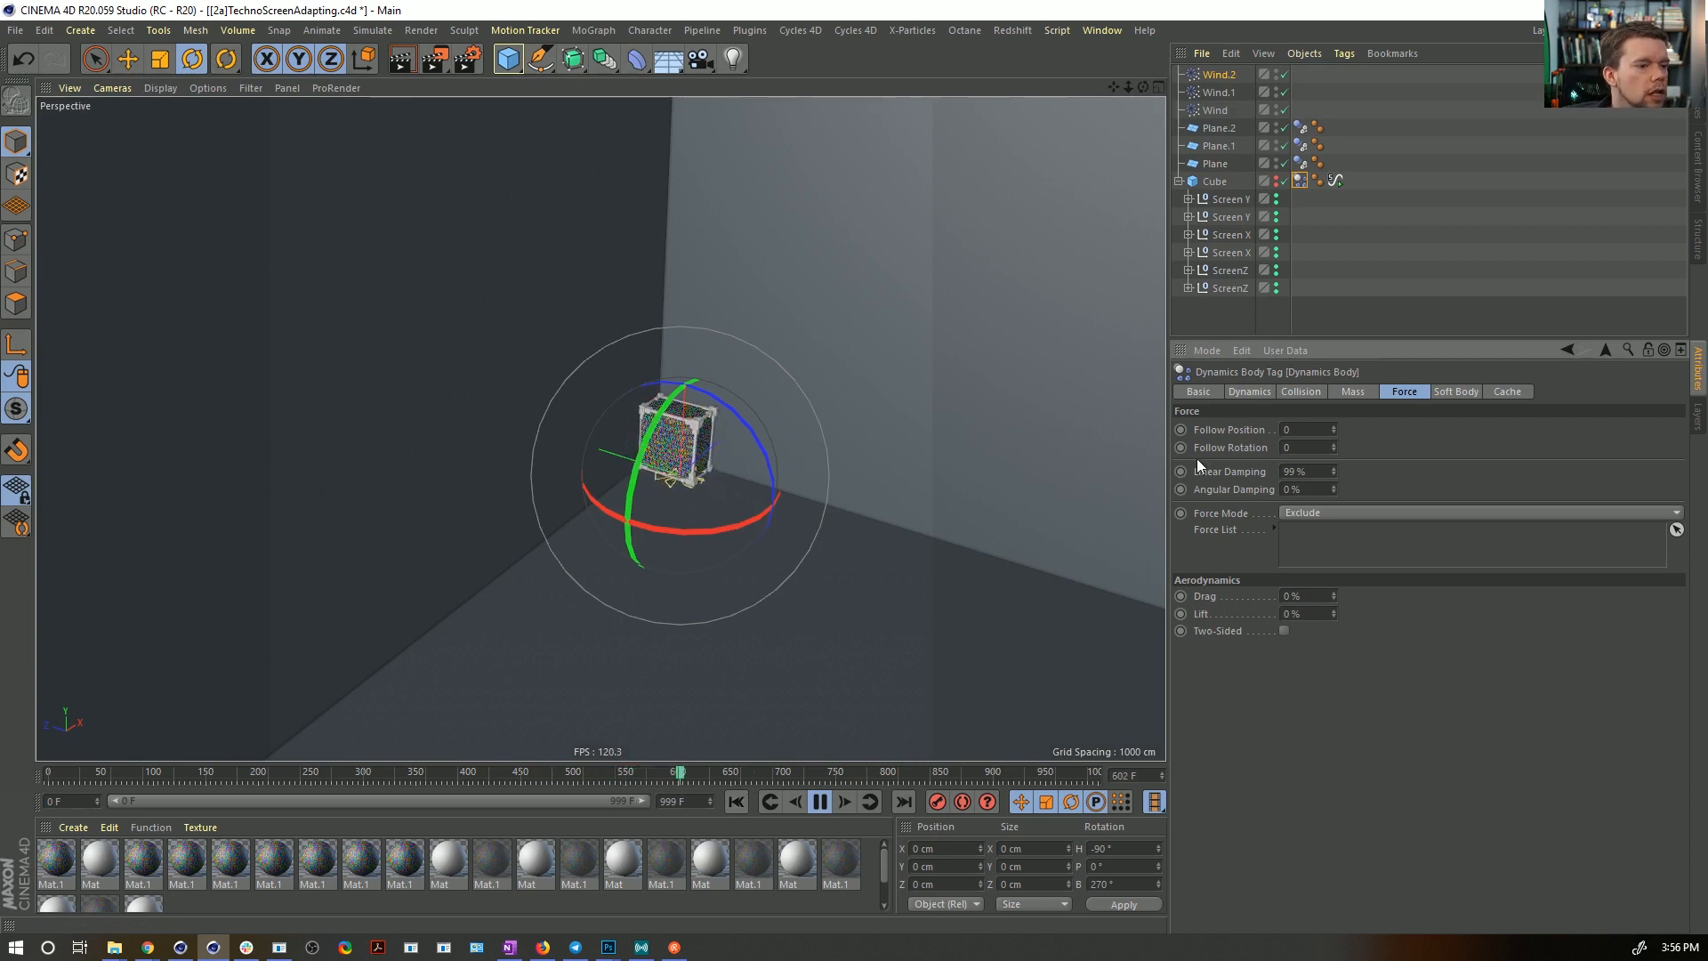
- Collapse the Cube hierarchy, move it to the head of the object list, and replay the simulation with its Signal tag's output open
{"action": "left_click", "coordinate": [1187, 181]}
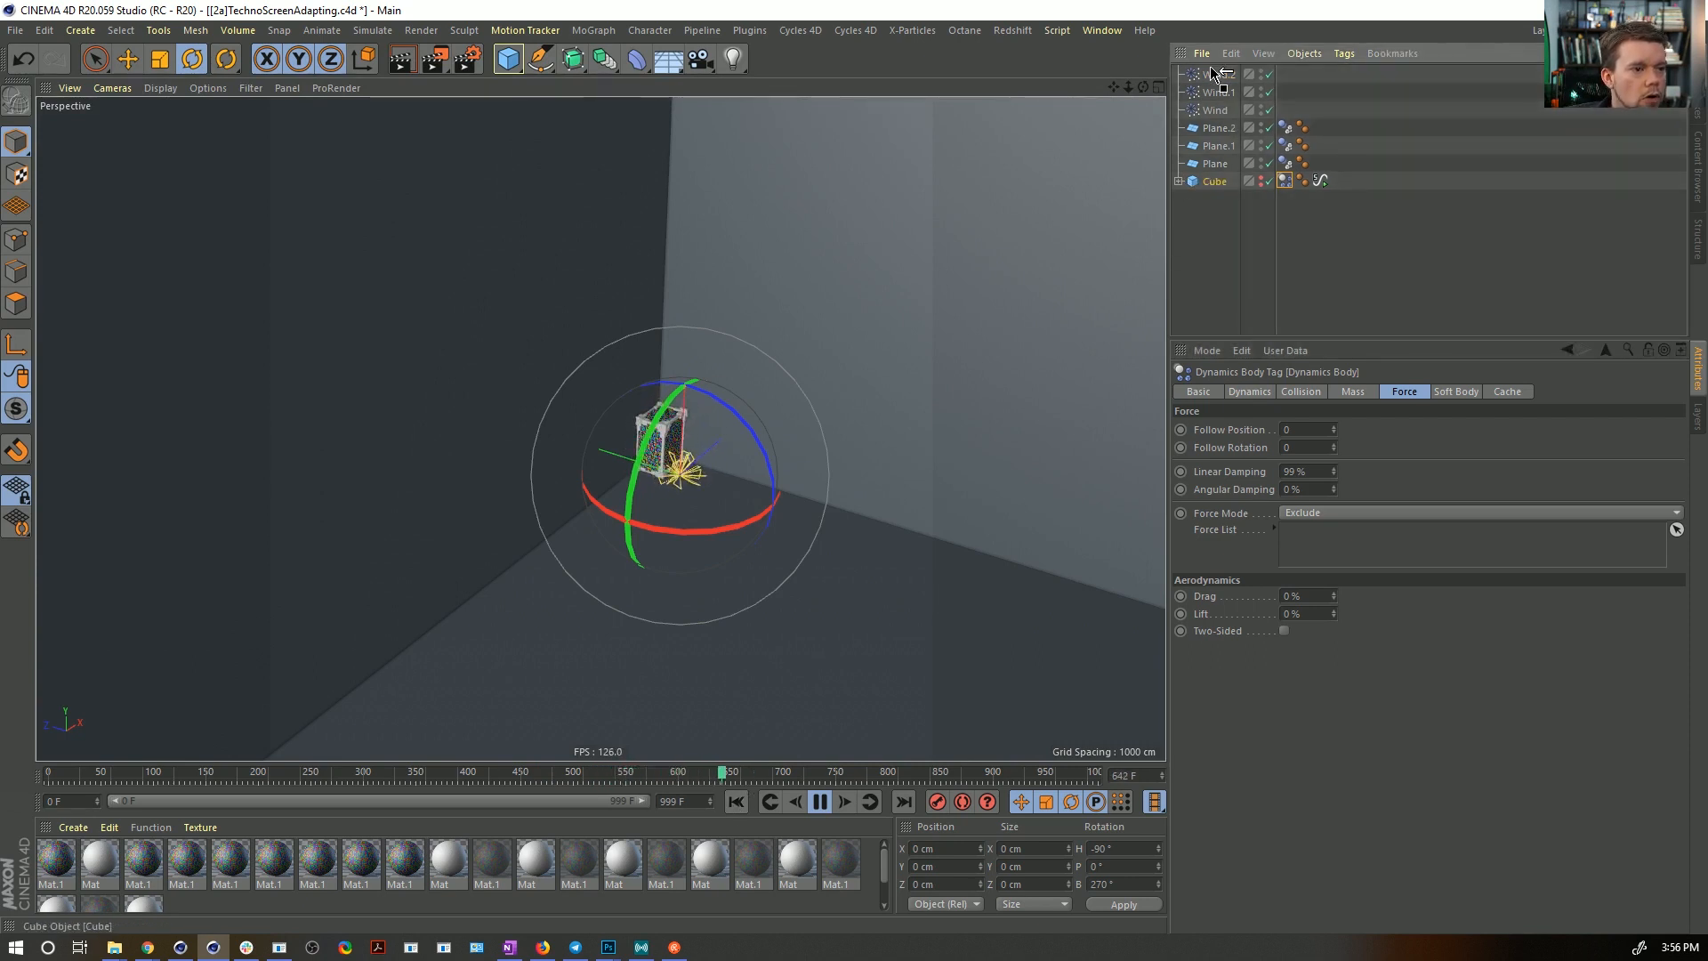
{"action": "left_click_drag", "start_coordinate": [1217, 73], "coordinate": [1215, 72]}
{"action": "left_click", "coordinate": [740, 801]}
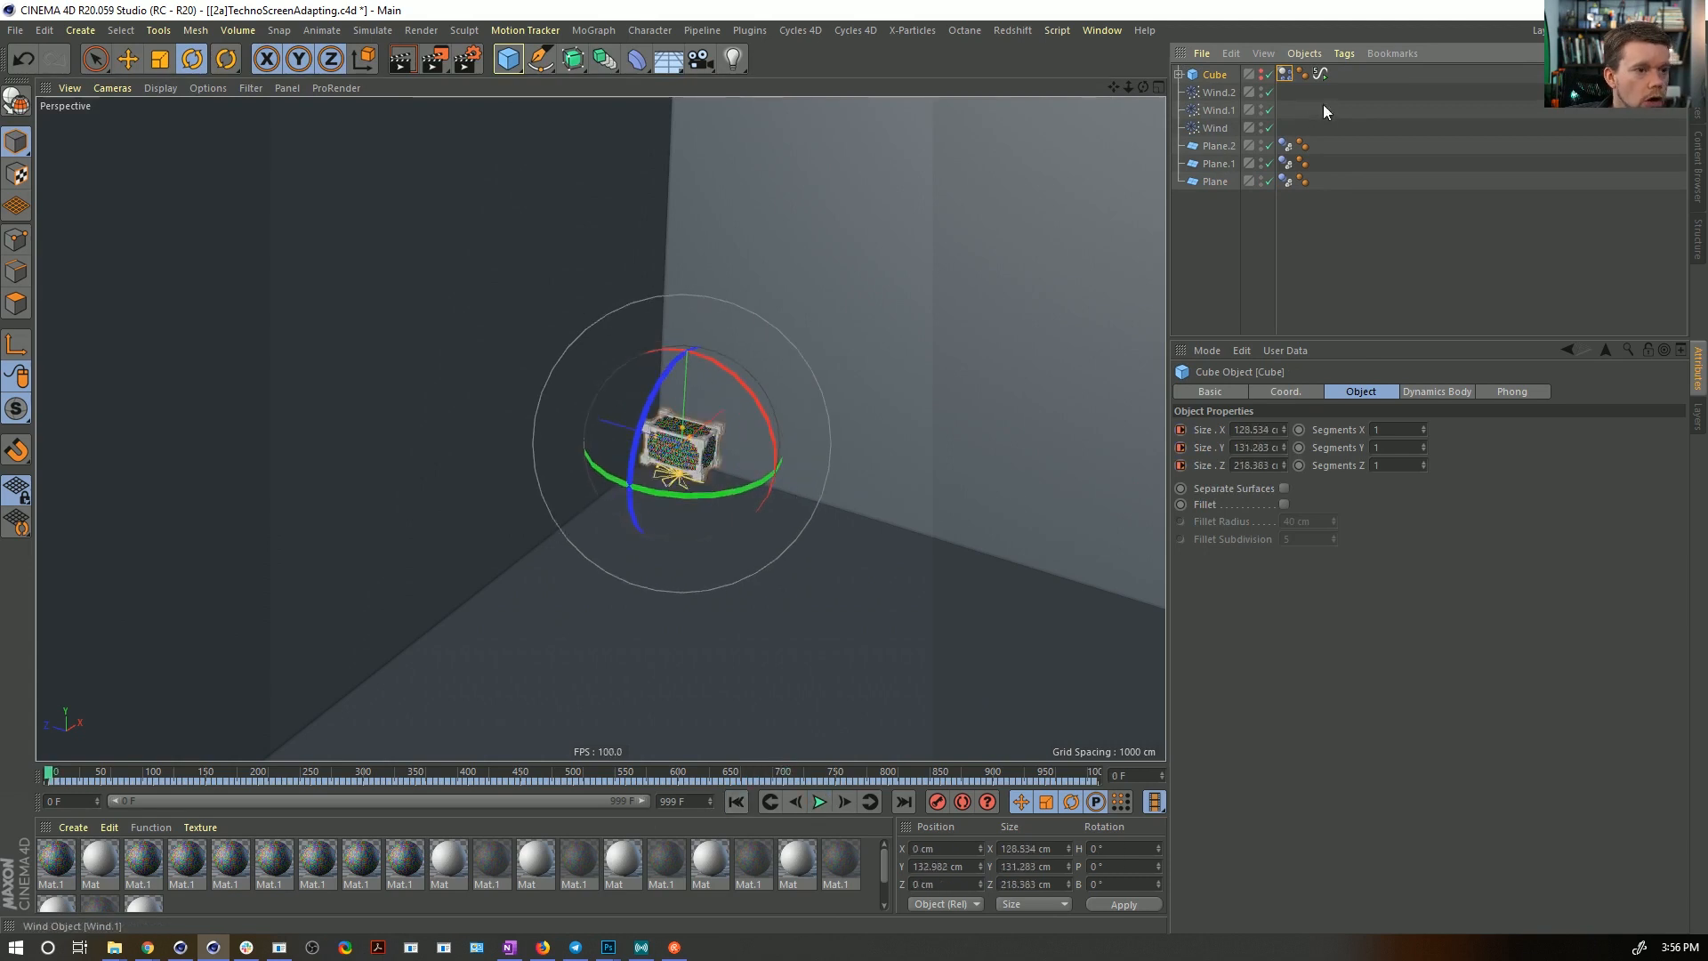
{"action": "left_click", "coordinate": [1321, 73]}
{"action": "left_click", "coordinate": [1551, 755]}
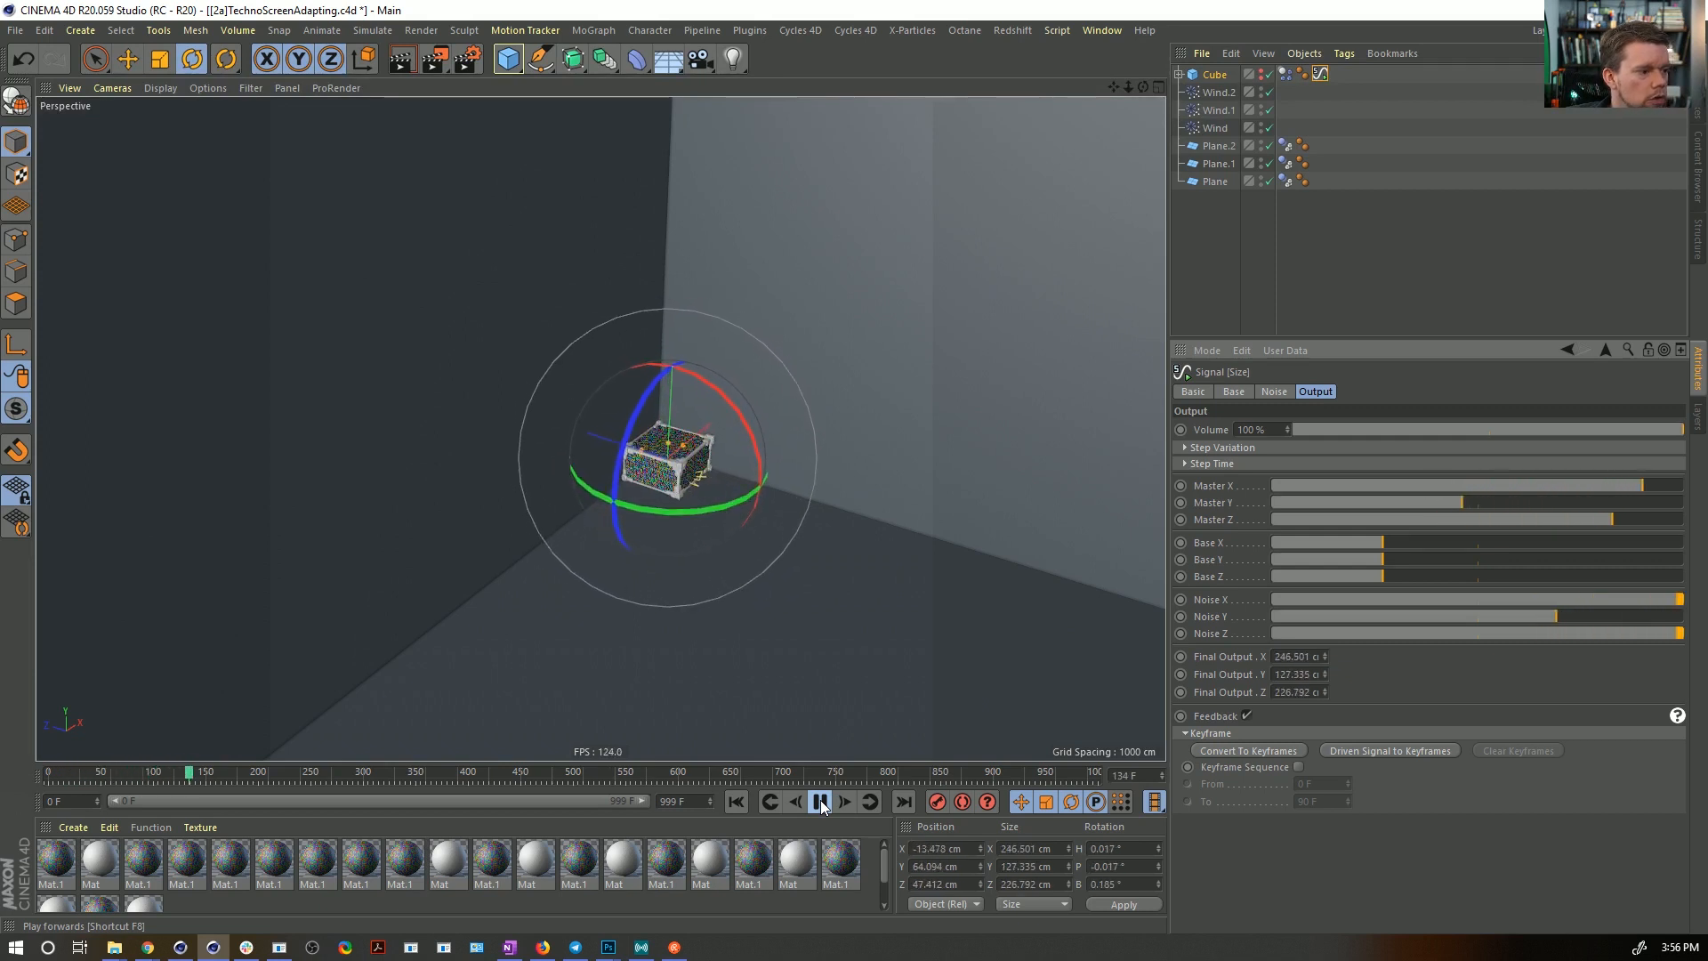
- Save the scene under the new name [2b]TechnoScreenAdapting.c4d
{"action": "key", "text": "ctrl+shift+s"}
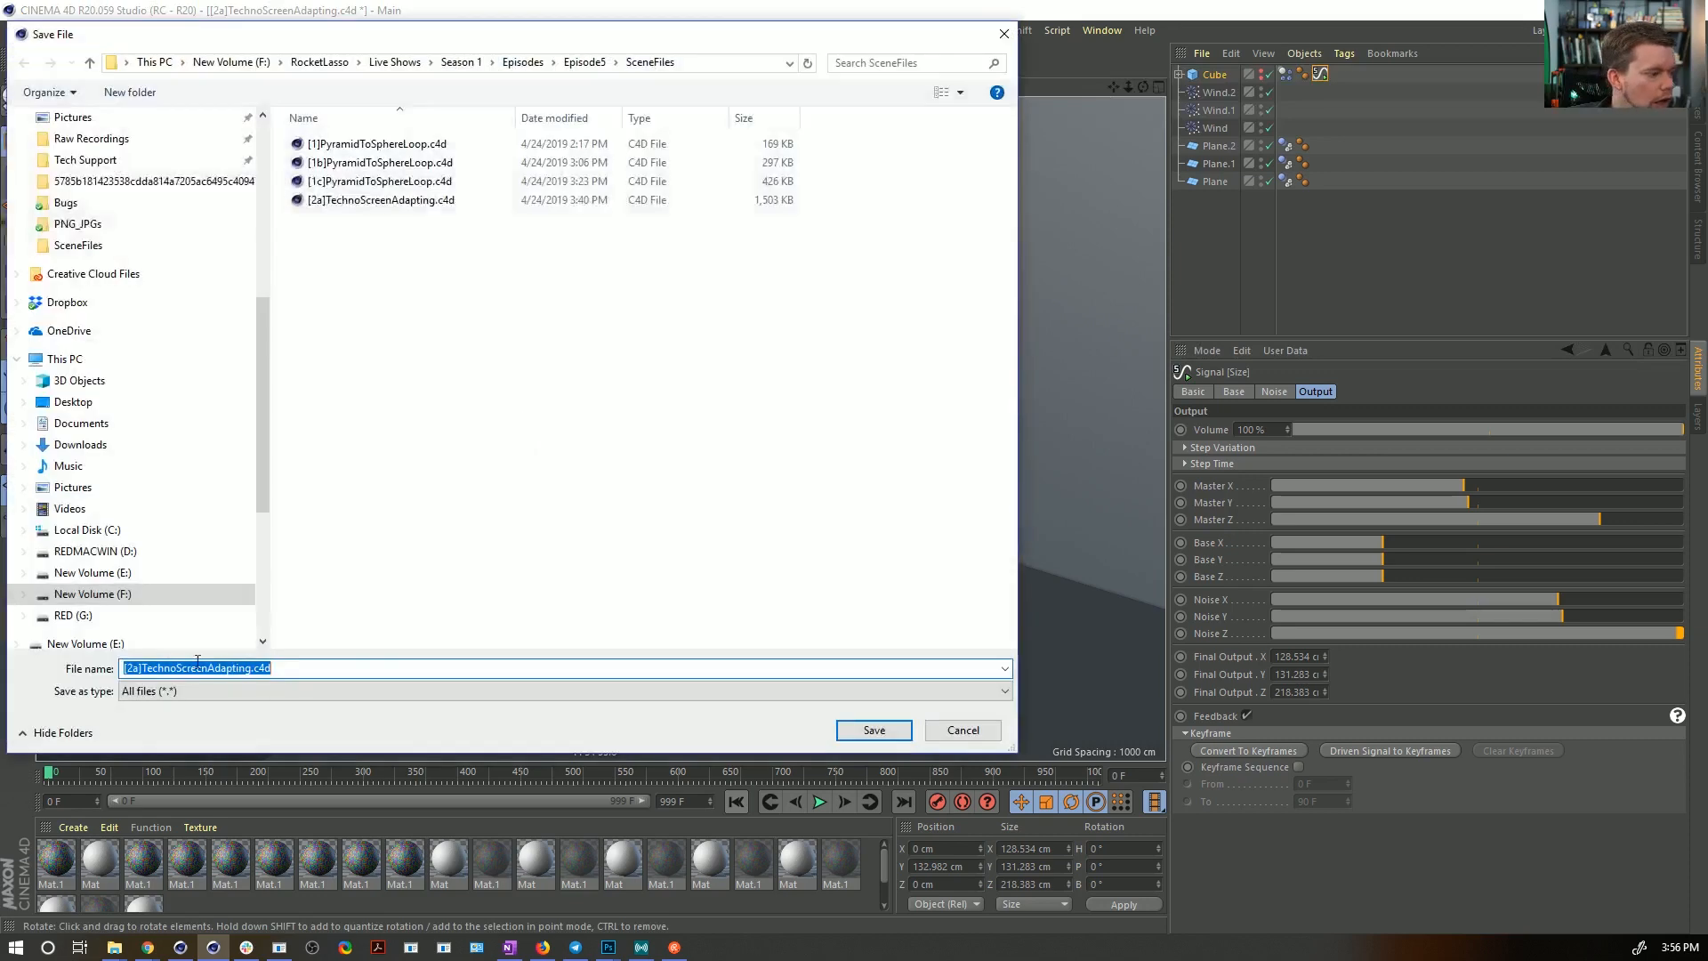
{"action": "type", "text": "b"}
{"action": "key", "text": "Return"}
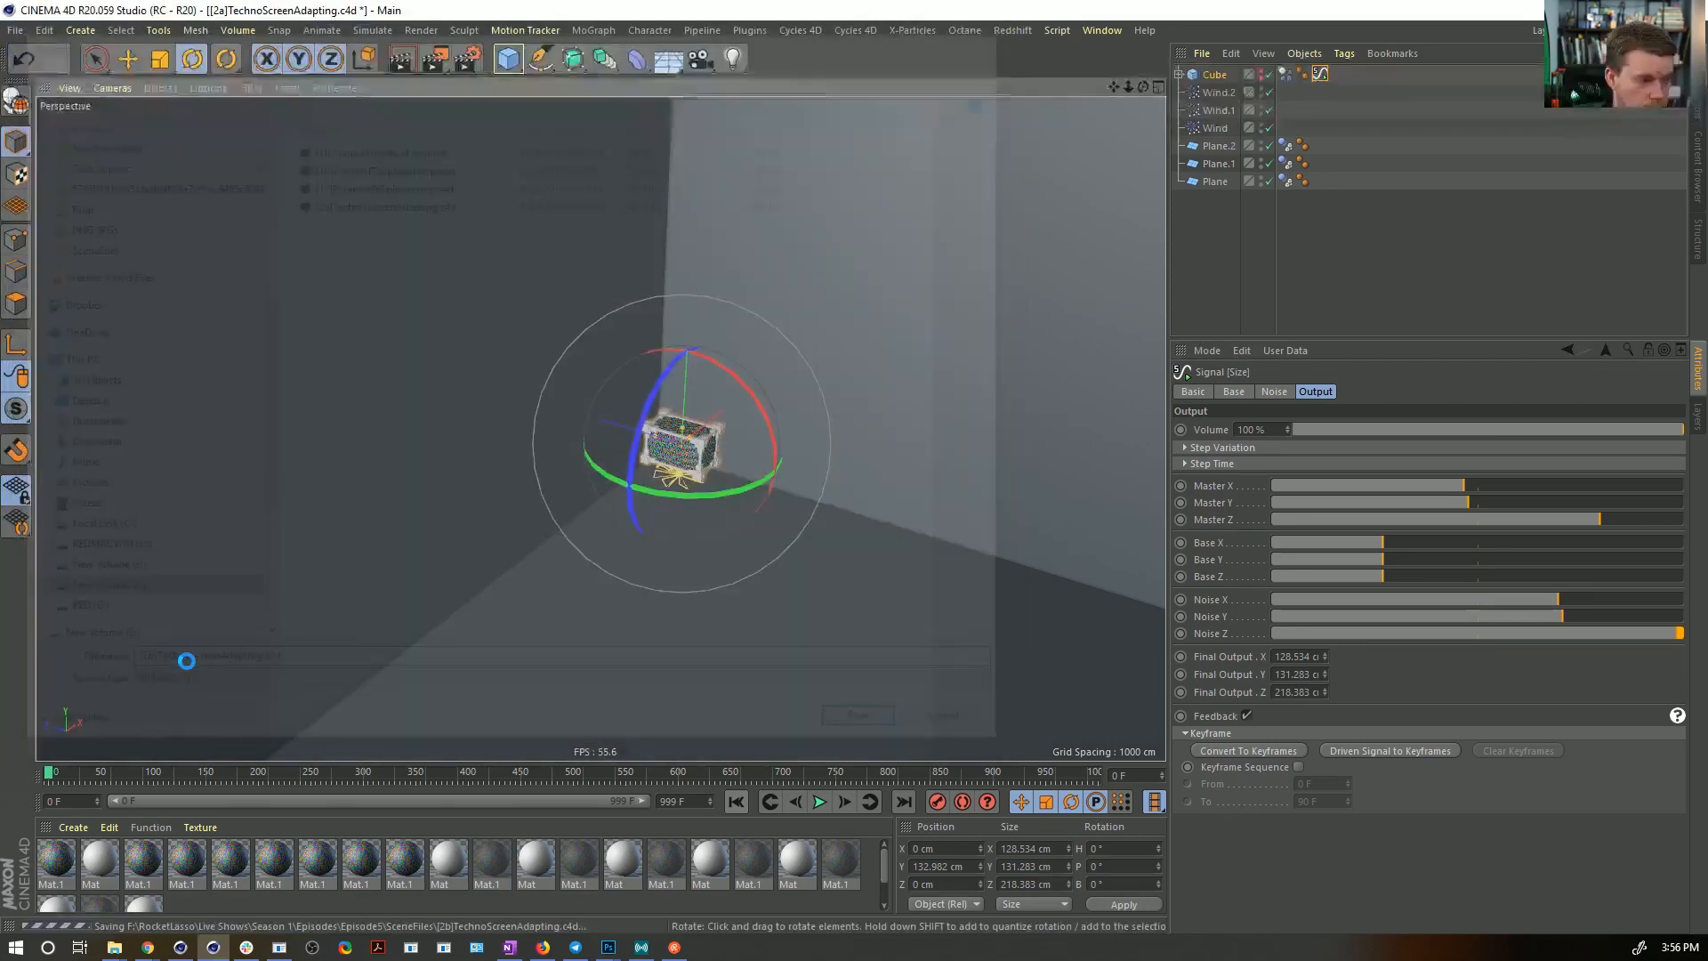
- Duplicate the cube three times and stack the copies above it at about Y 367, 657 and 955 cm
{"action": "left_click", "coordinate": [1207, 76]}
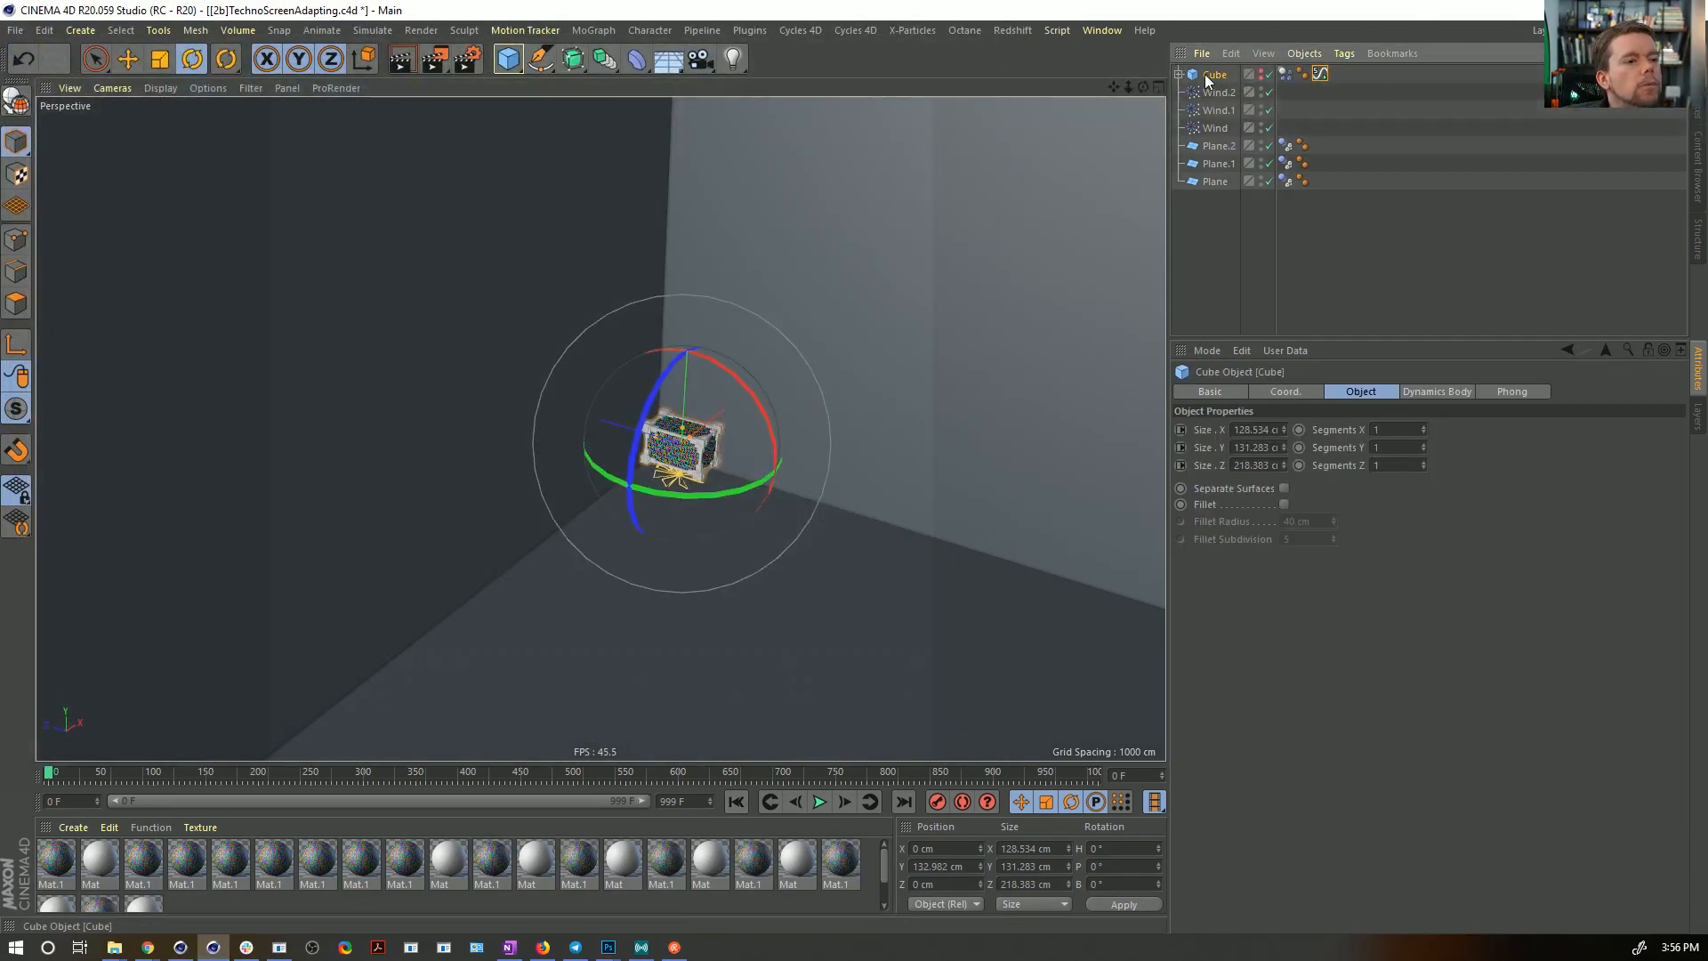
{"action": "key", "text": "e"}
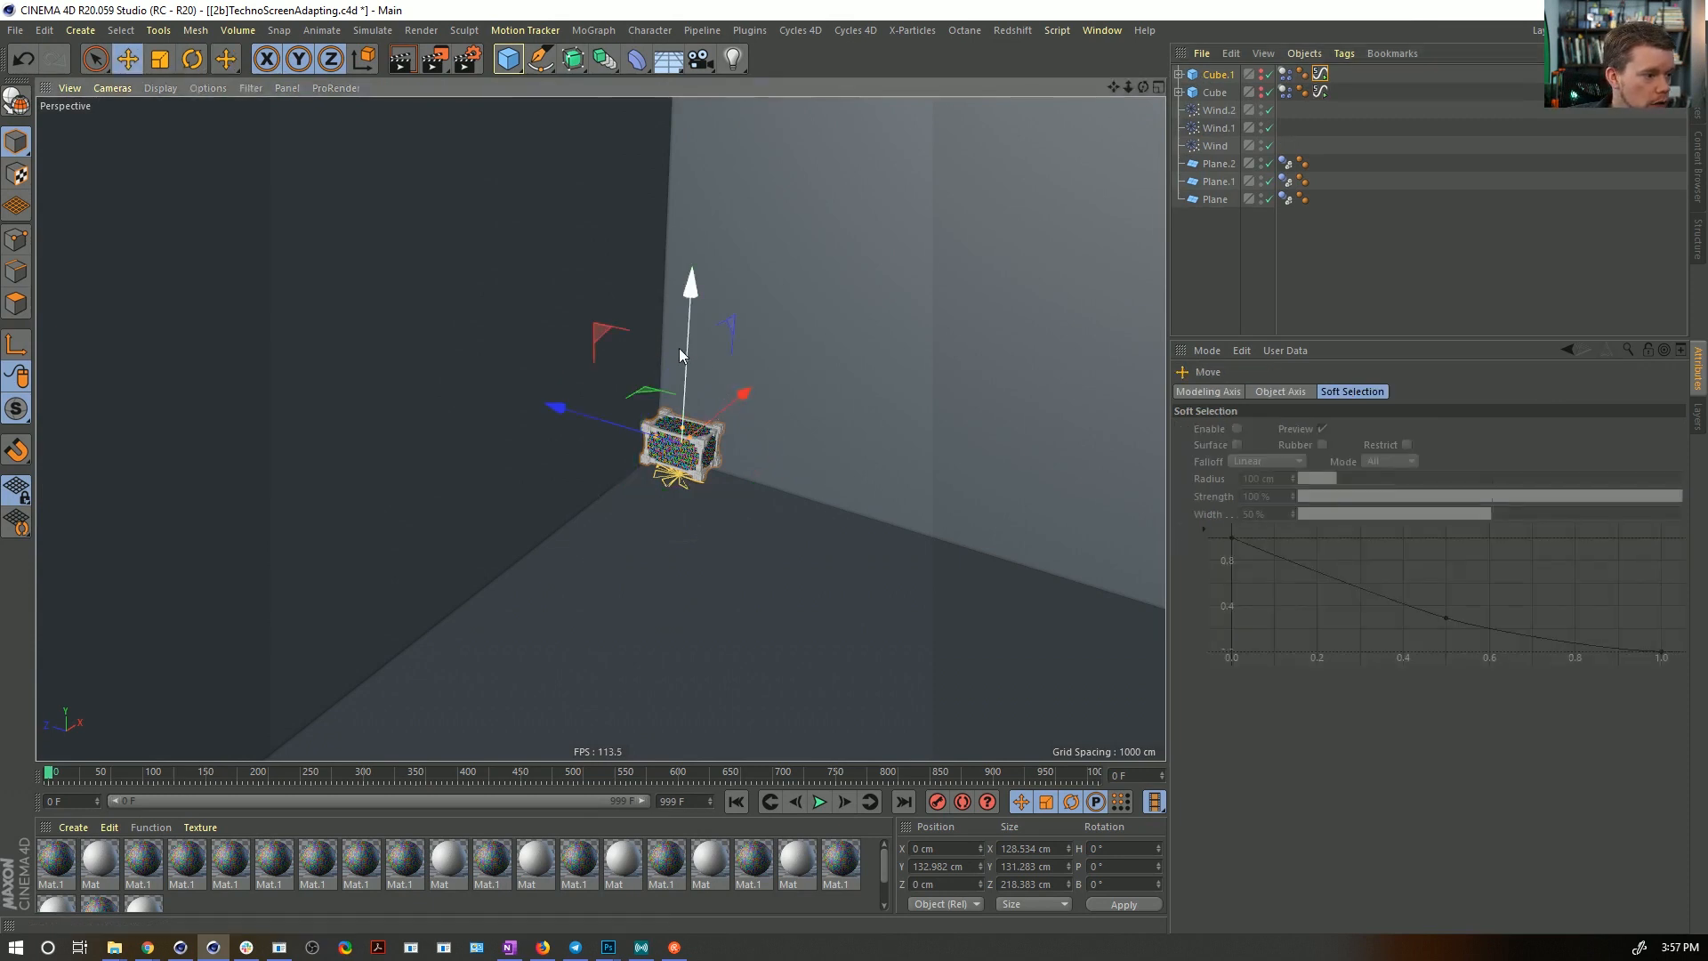
{"action": "key", "text": "ctrl+c"}
{"action": "key", "text": "ctrl+v"}
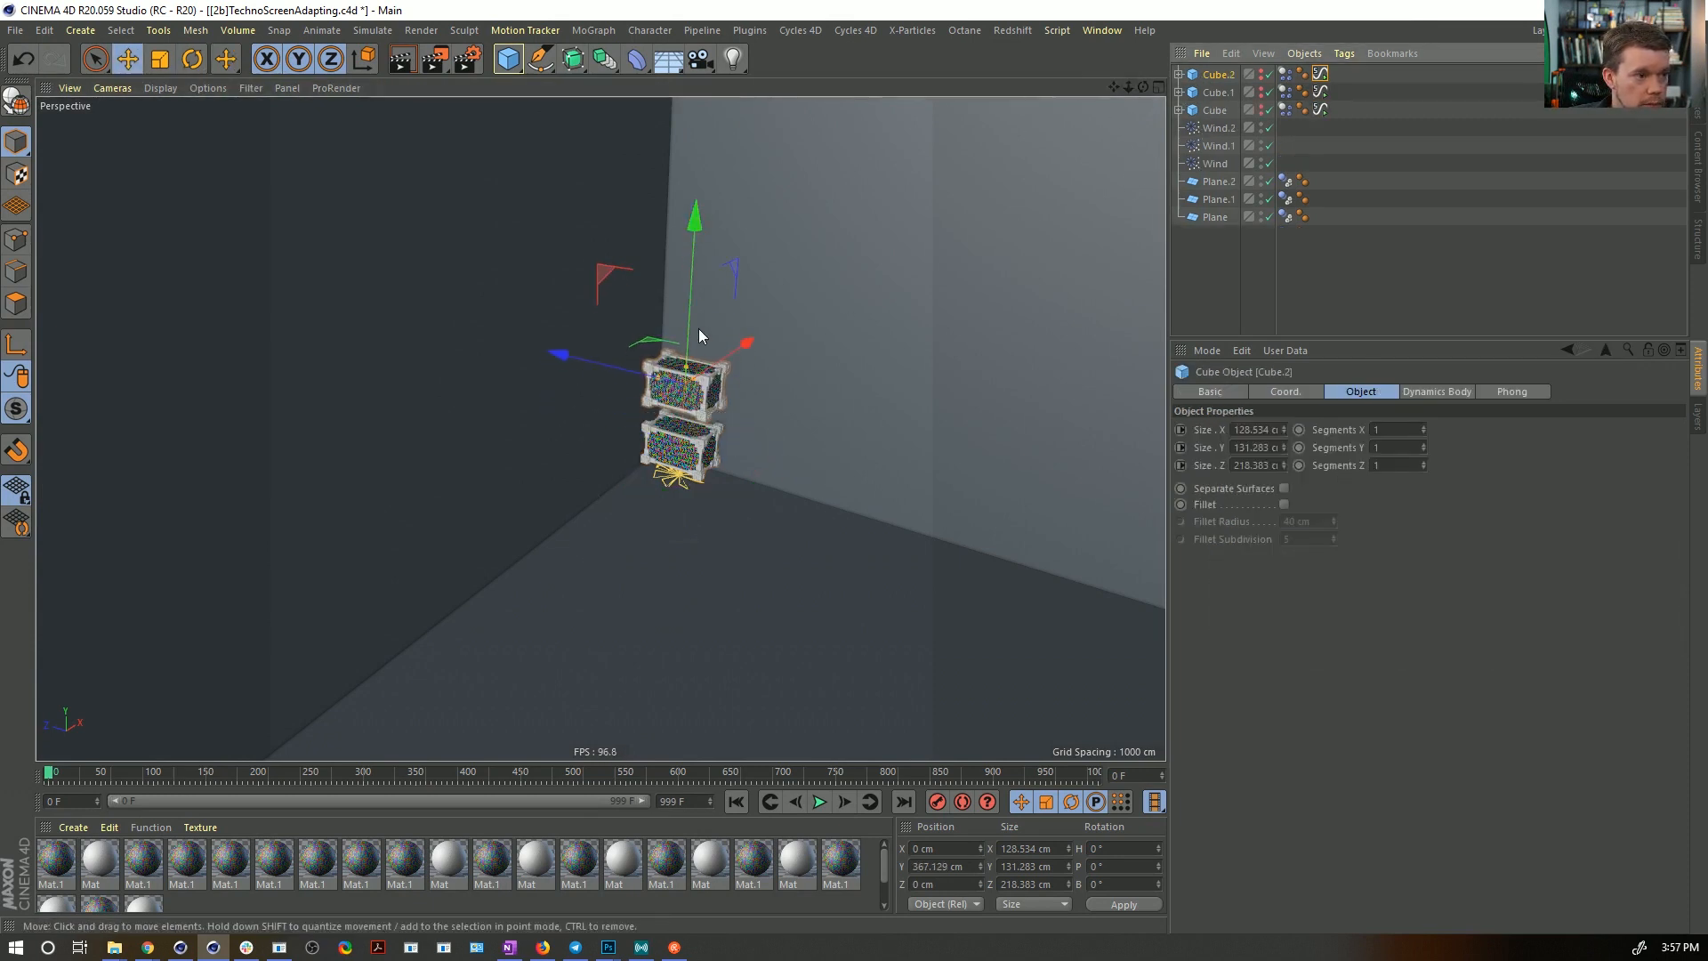
{"action": "key", "text": "ctrl+c"}
{"action": "key", "text": "ctrl+v"}
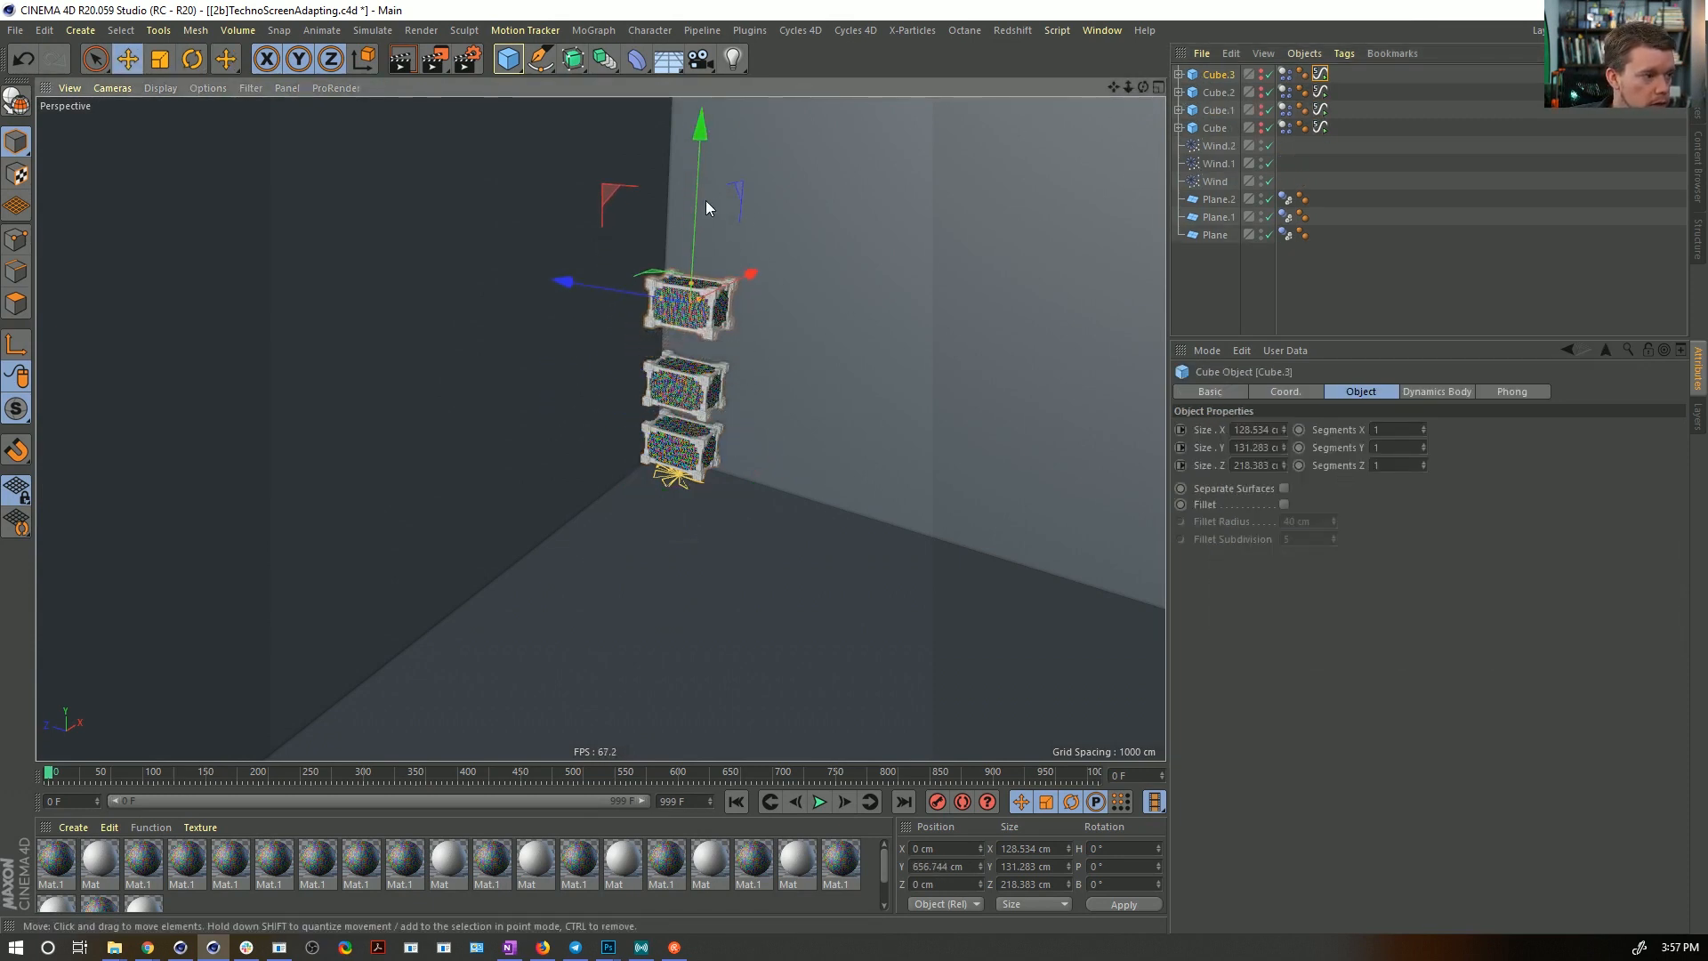
{"action": "left_click_drag", "start_coordinate": [706, 200], "coordinate": [712, 106]}
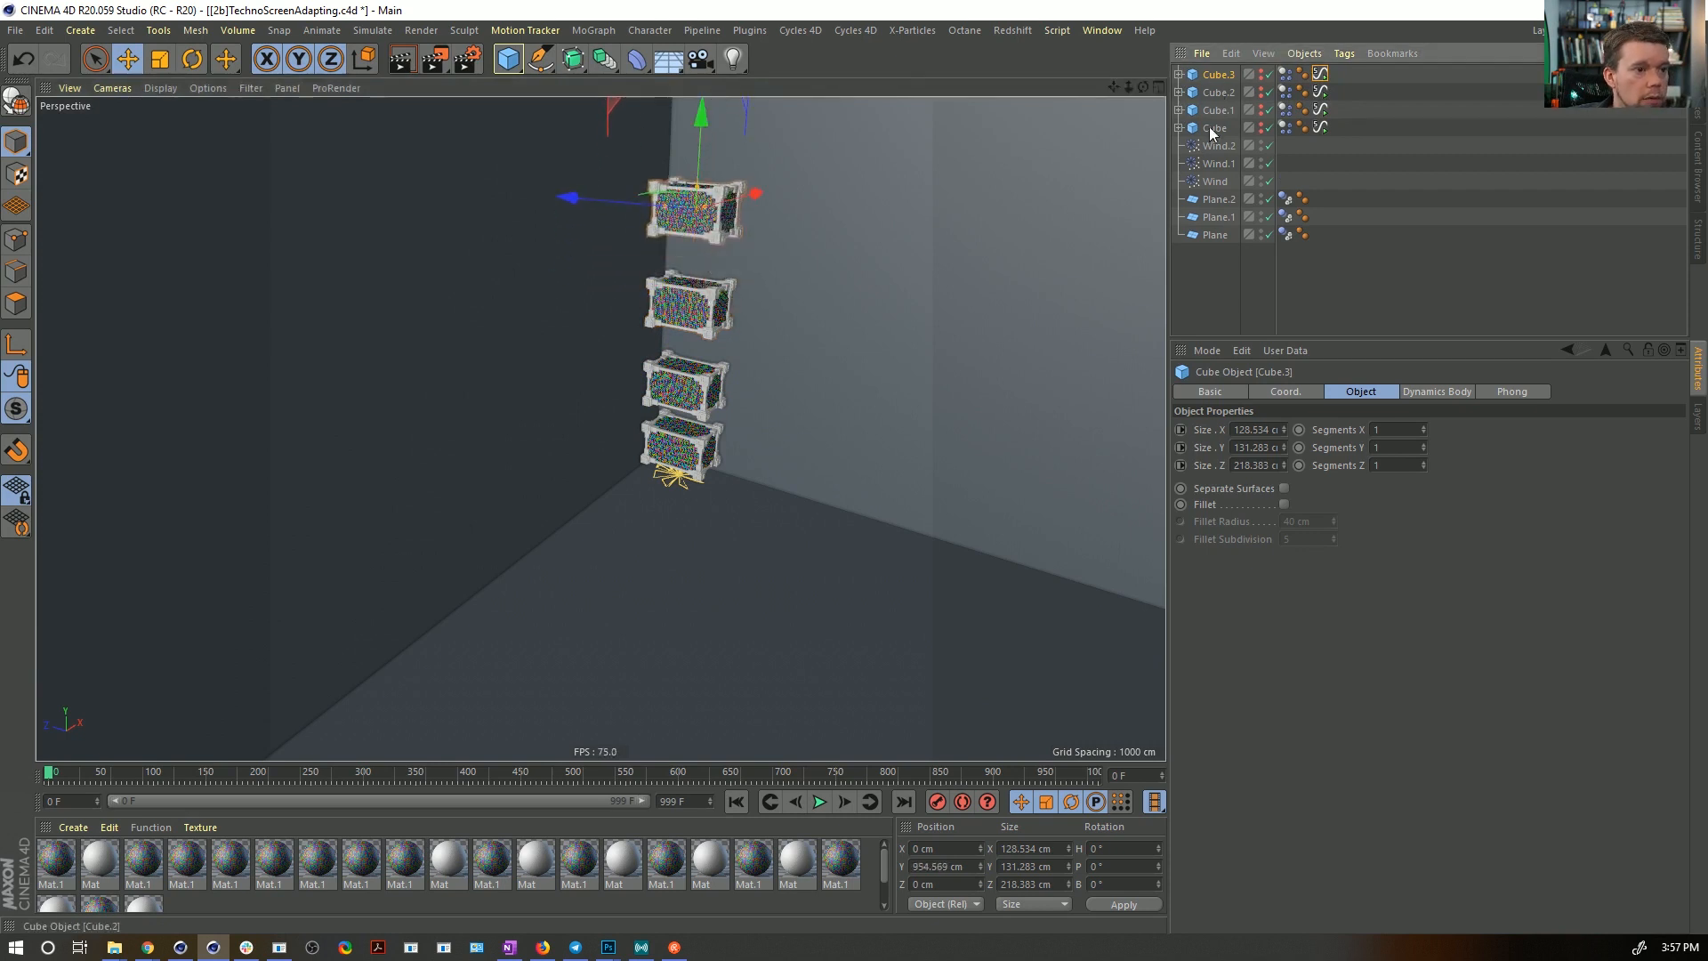
- Duplicate the four stacked cubes, place the copies beside the first stack, and play the simulation
{"action": "key", "text": "ctrl+c"}
{"action": "key", "text": "ctrl+v"}
{"action": "left_click_drag", "start_coordinate": [605, 316], "coordinate": [712, 348]}
{"action": "left_click", "coordinate": [1493, 322]}
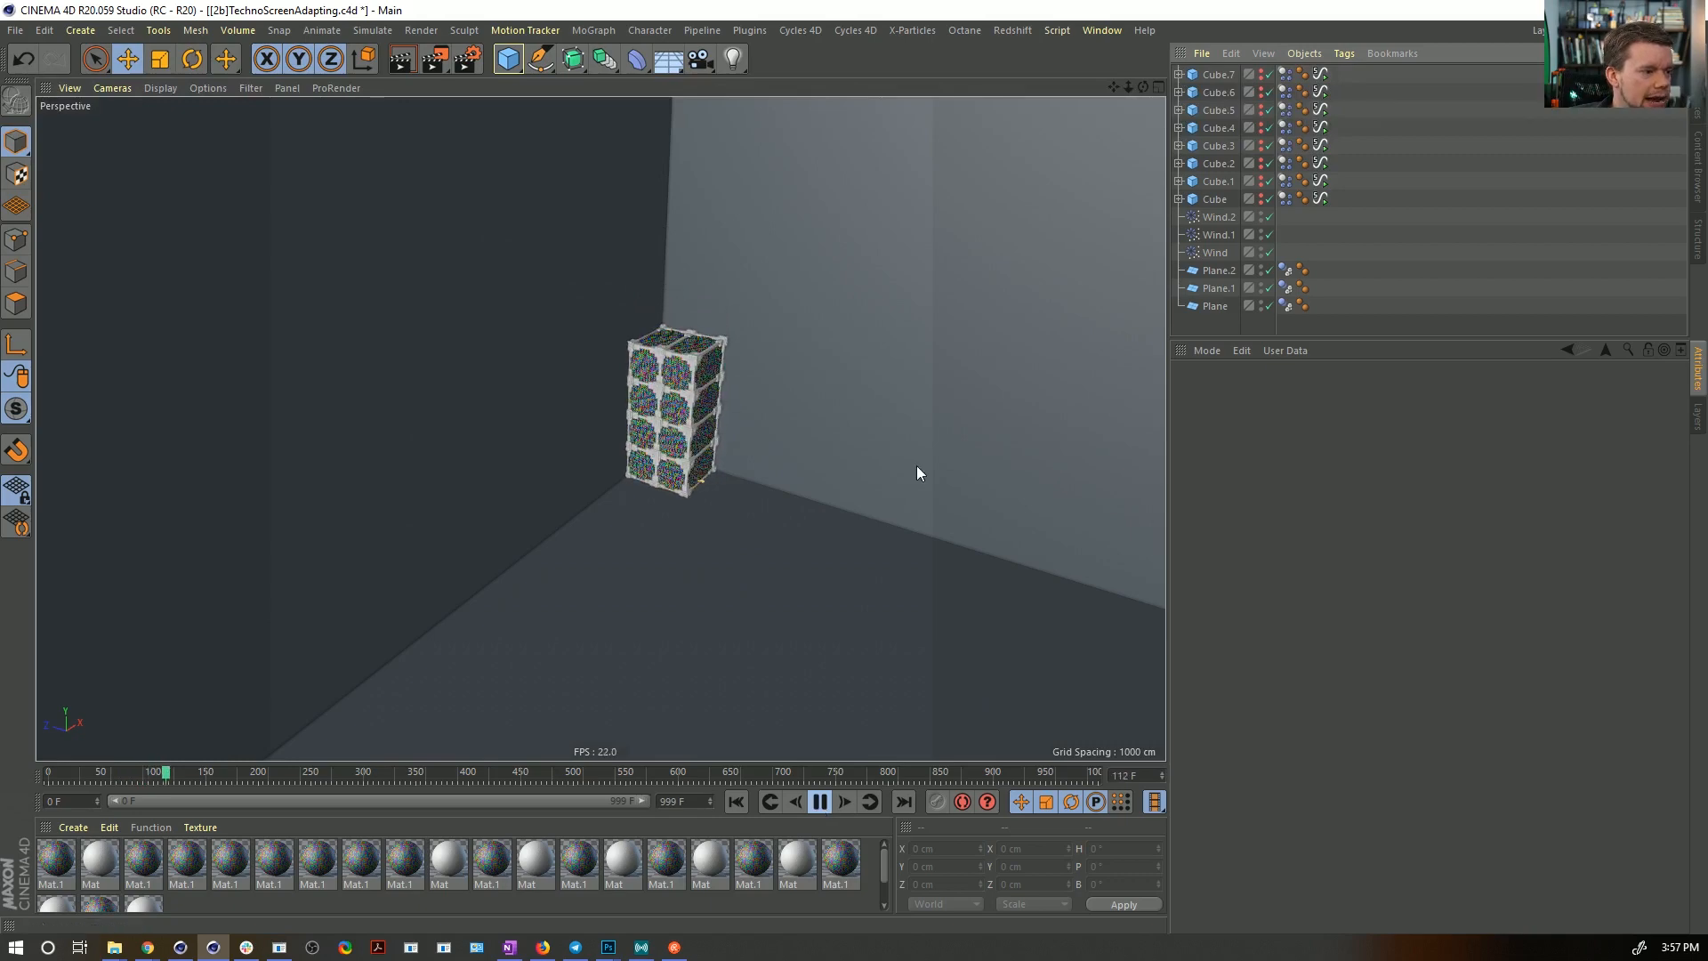
- Set the wind speed of all three Wind objects to 555 cm
{"action": "left_click", "coordinate": [1215, 217]}
{"action": "left_click", "coordinate": [1213, 252], "text": "shift"}
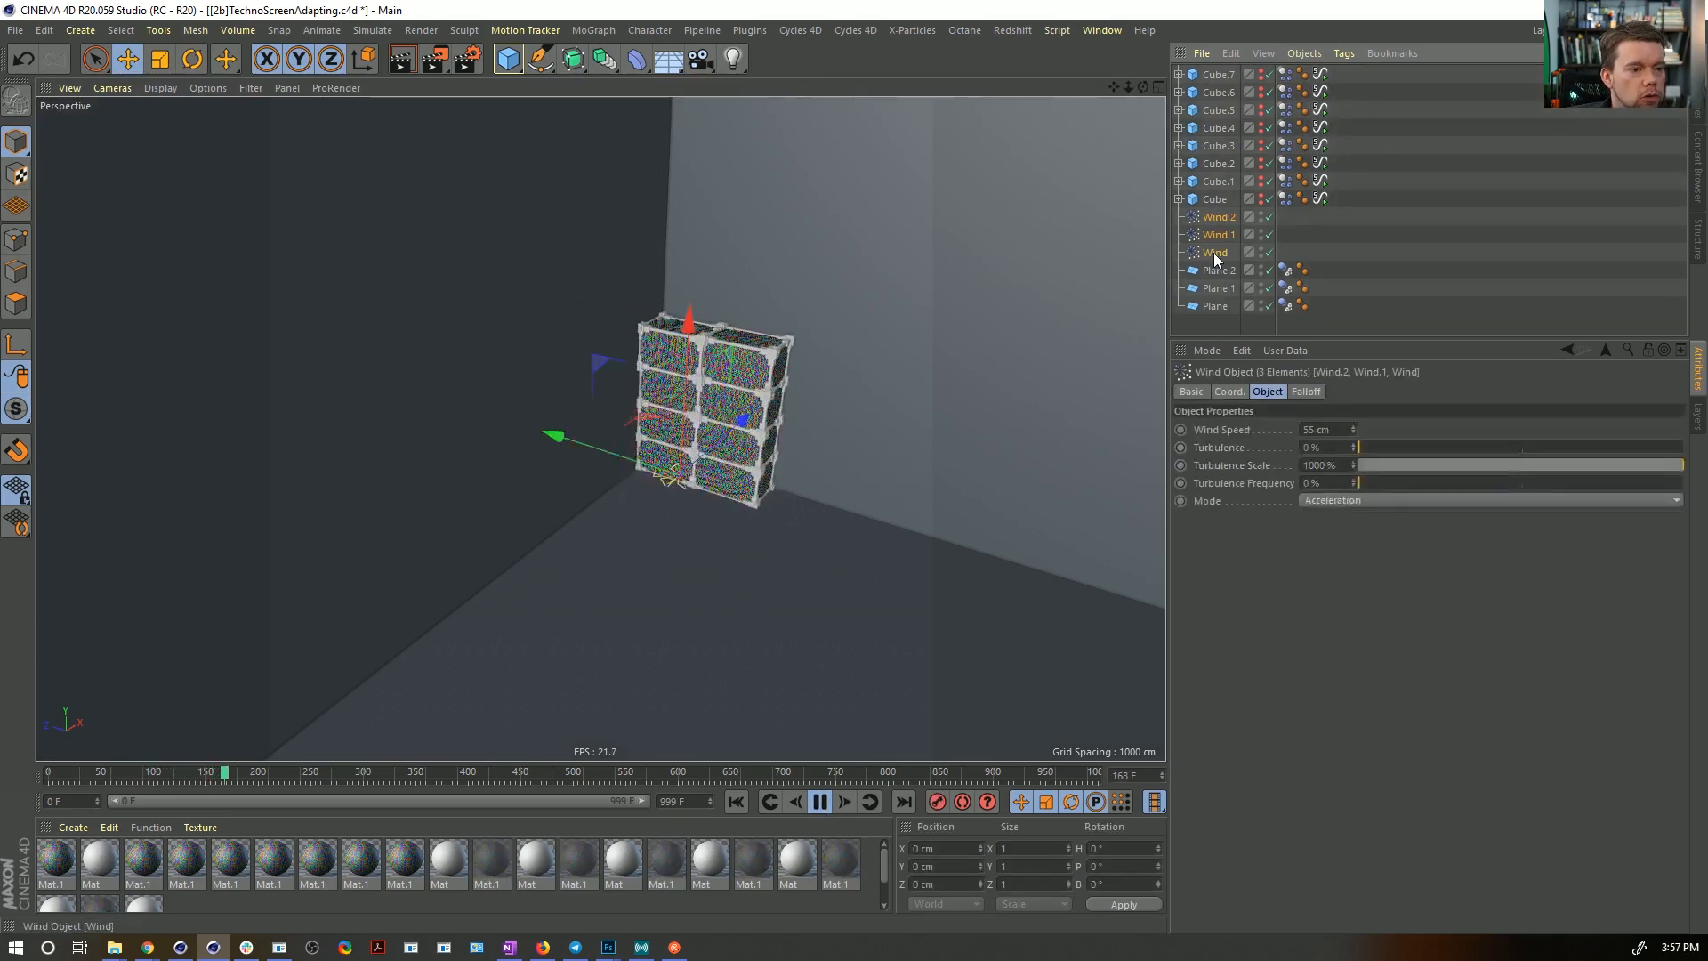
{"action": "left_click", "coordinate": [1311, 428]}
{"action": "type", "text": "5"}
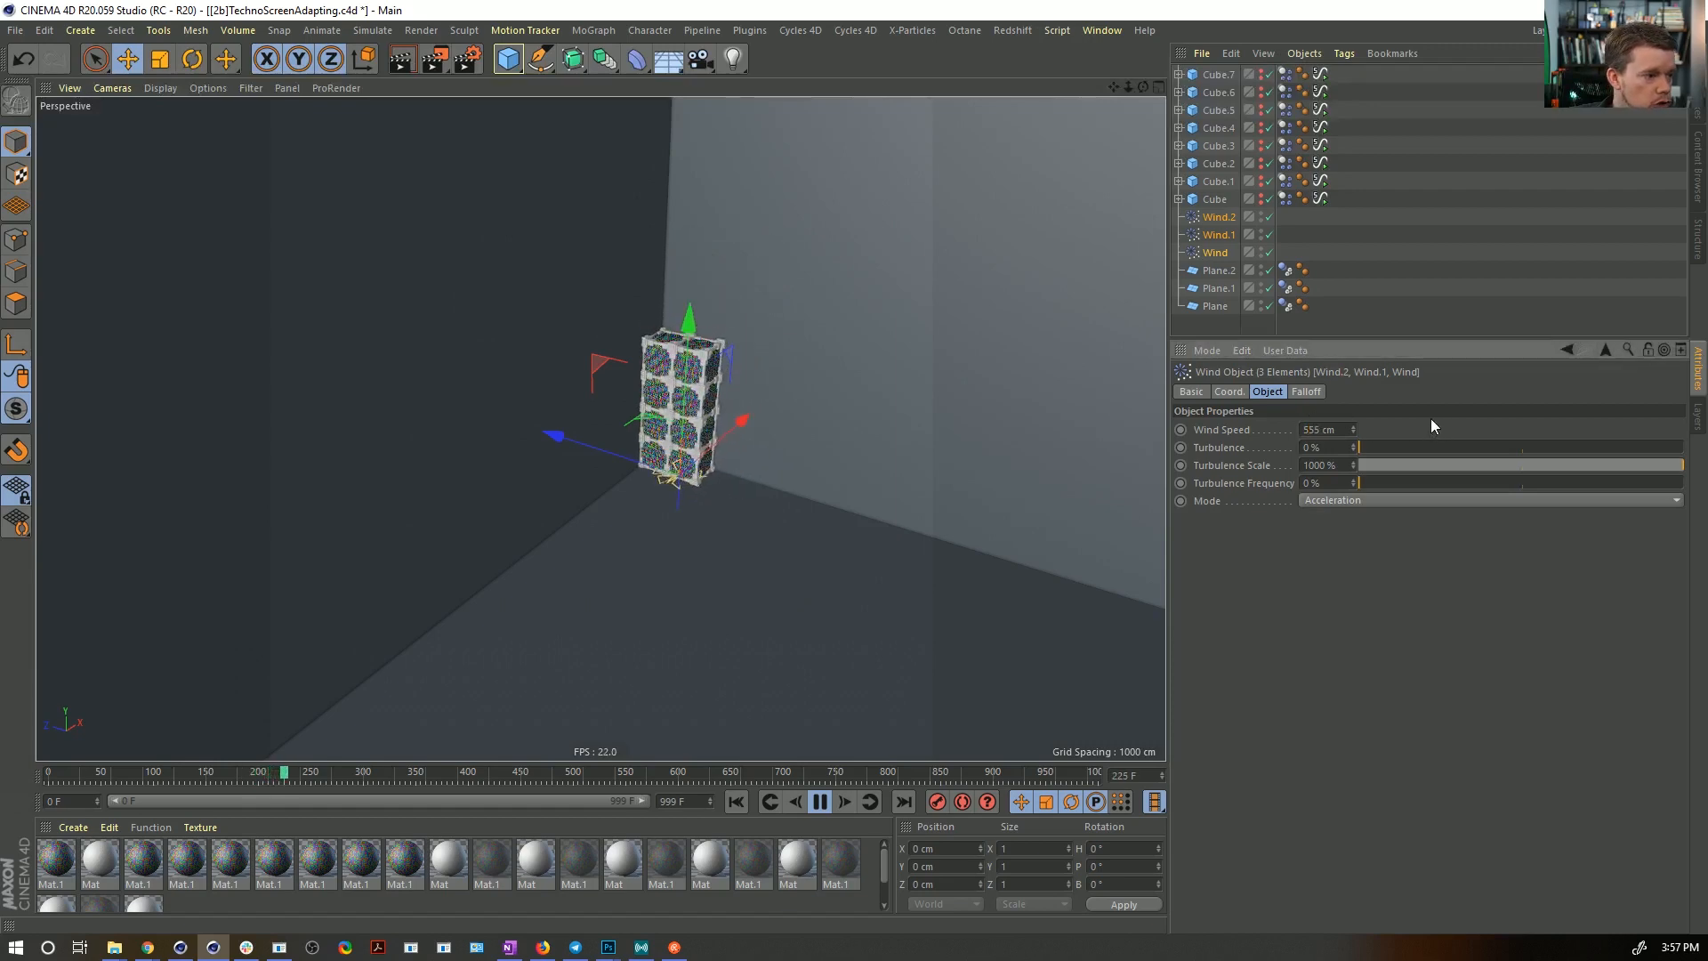
- Inspect the playing cube stacks up close and set the wind speed of all three Wind objects to 222 cm
{"action": "scroll", "coordinate": [922, 354], "scroll_direction": "up", "scroll_amount": 5}
{"action": "left_click_drag", "start_coordinate": [812, 394], "coordinate": [813, 393], "text": "alt"}
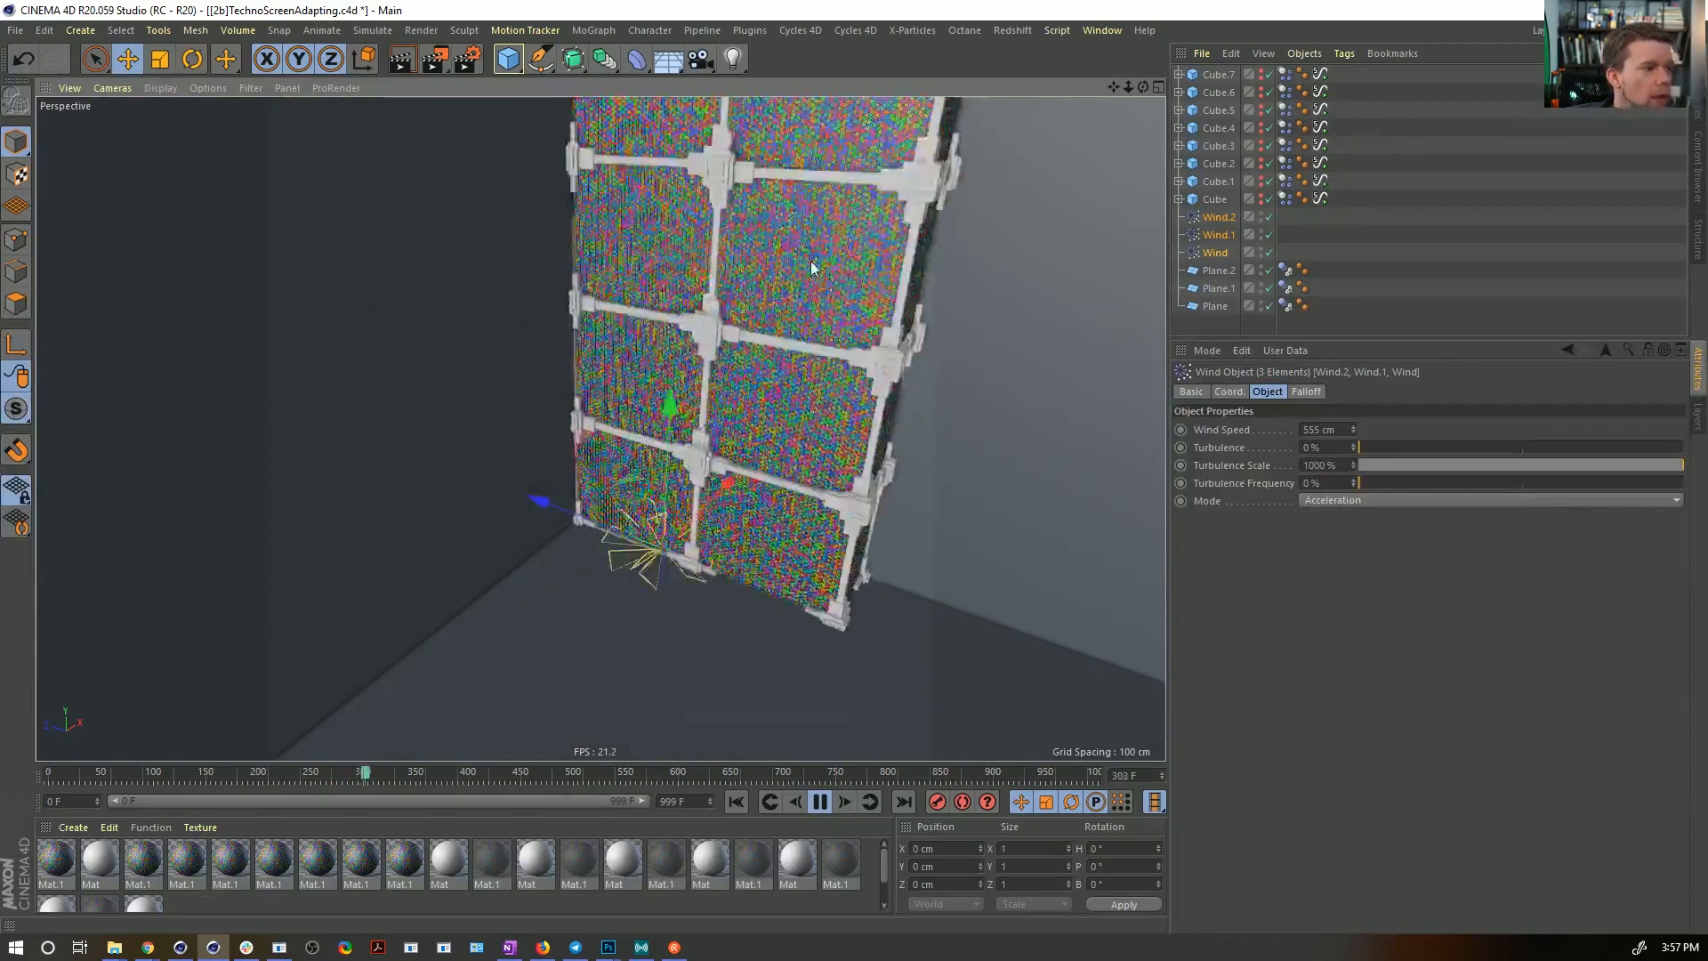
{"action": "scroll", "coordinate": [855, 185], "scroll_direction": "down", "scroll_amount": 5}
{"action": "mouse_move", "coordinate": [770, 254]}
{"action": "middle_mouse_down", "text": "alt"}
{"action": "mouse_move", "coordinate": [739, 351]}
{"action": "mouse_move", "coordinate": [767, 377]}
{"action": "middle_mouse_up", "text": "alt"}
{"action": "middle_click_drag", "start_coordinate": [802, 307], "coordinate": [776, 368], "text": "alt"}
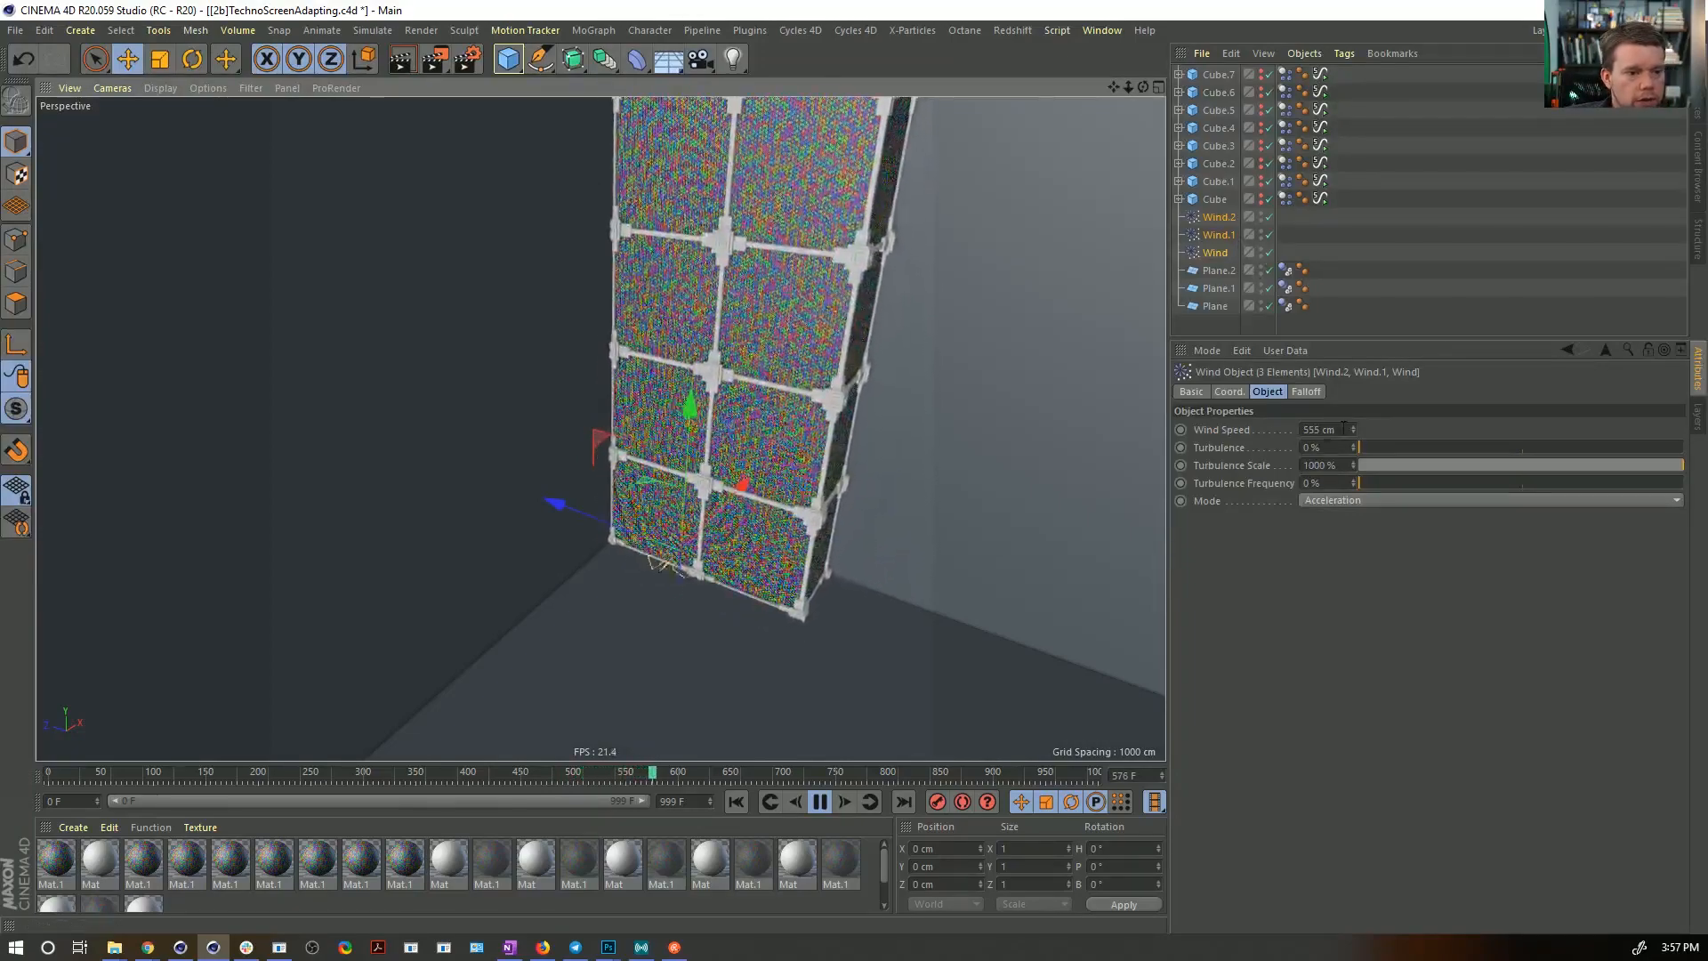
{"action": "left_click_drag", "start_coordinate": [1338, 431], "coordinate": [1259, 431]}
{"action": "type", "text": "222"}
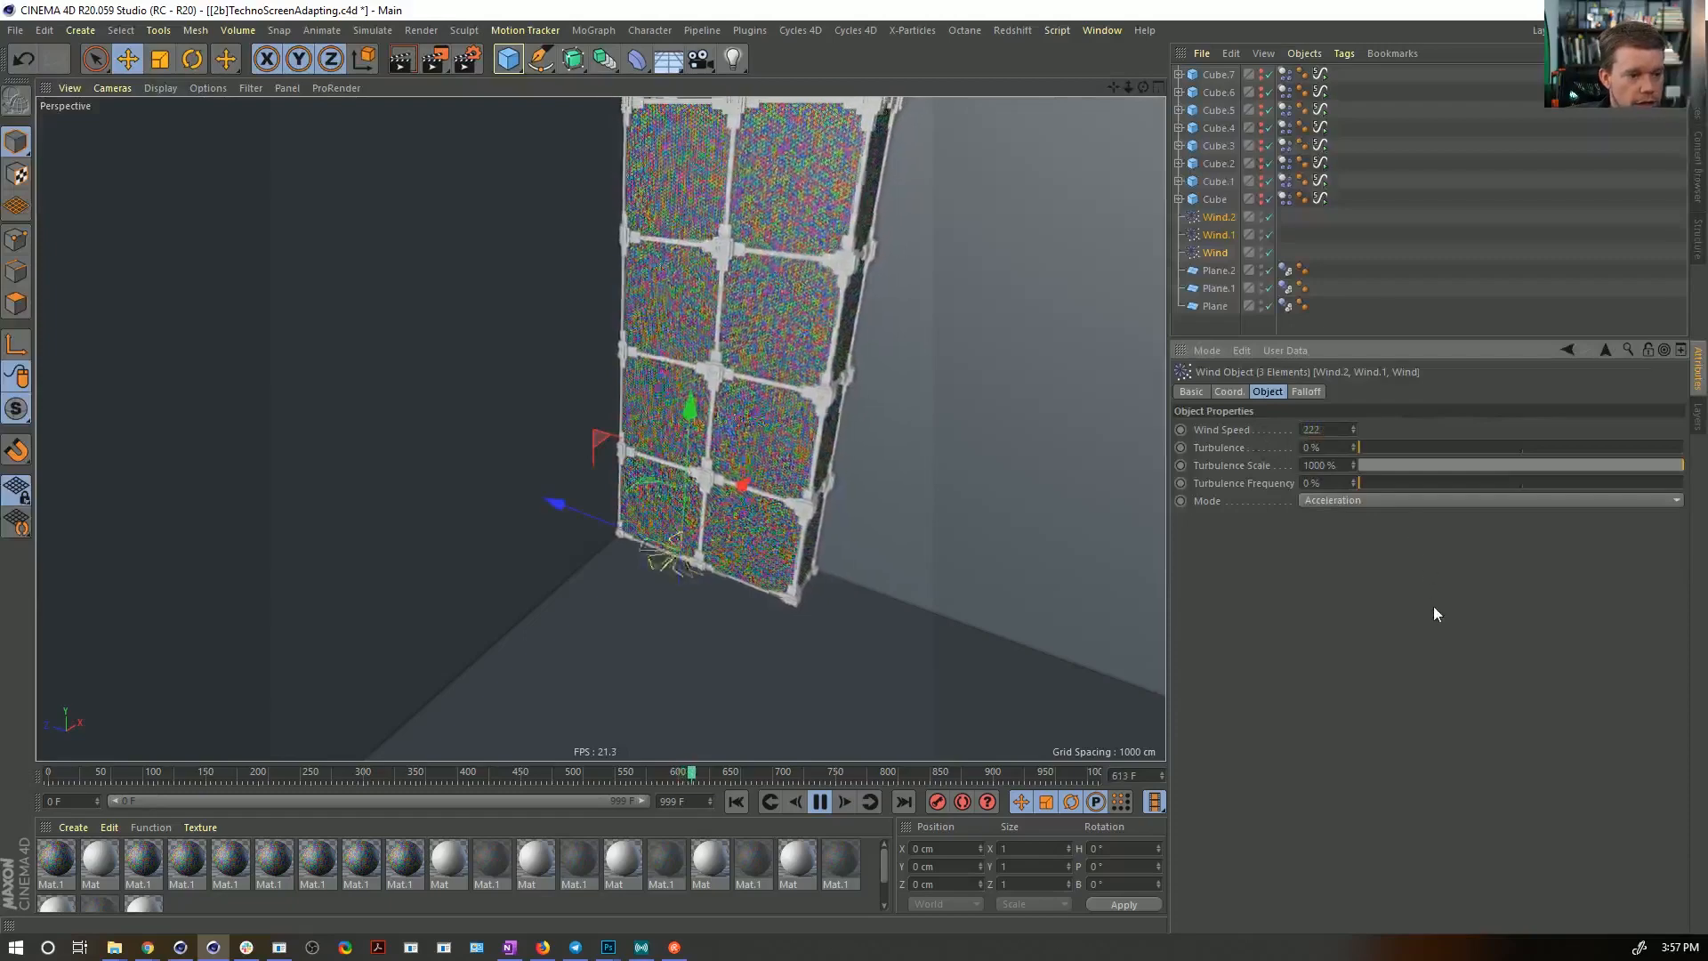
{"action": "key", "text": "Return"}
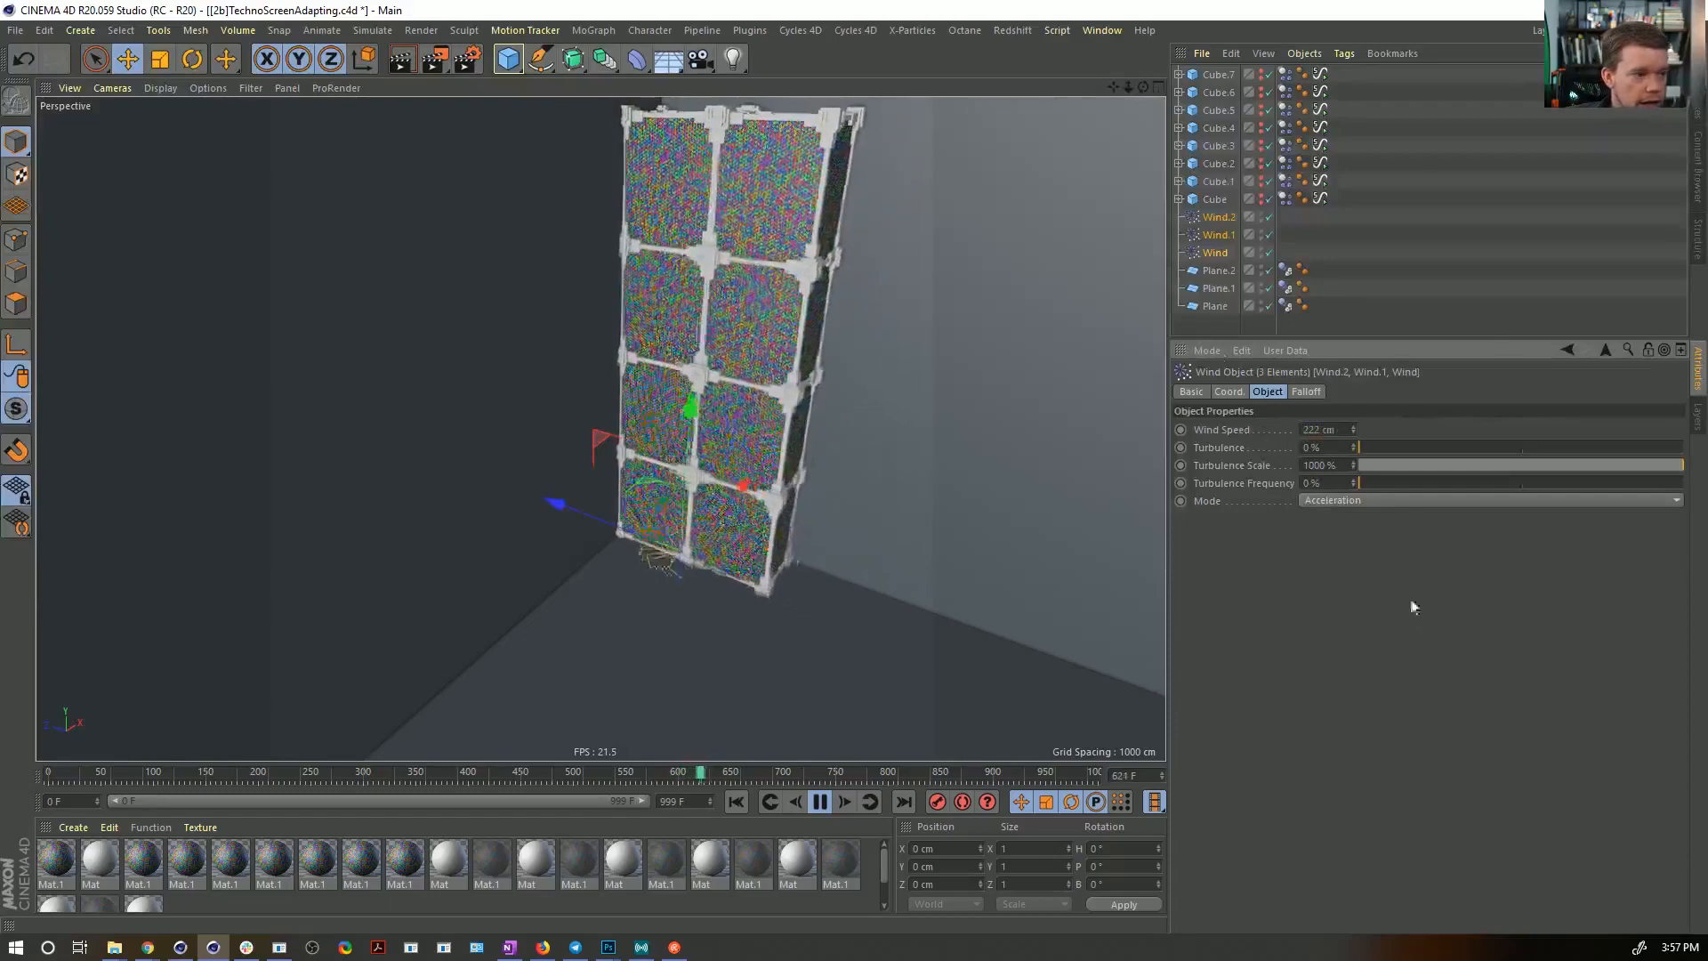
- Open the noise settings of all eight cubes' Signal tags together and rewind the simulation to the start
{"action": "left_click", "coordinate": [1319, 197]}
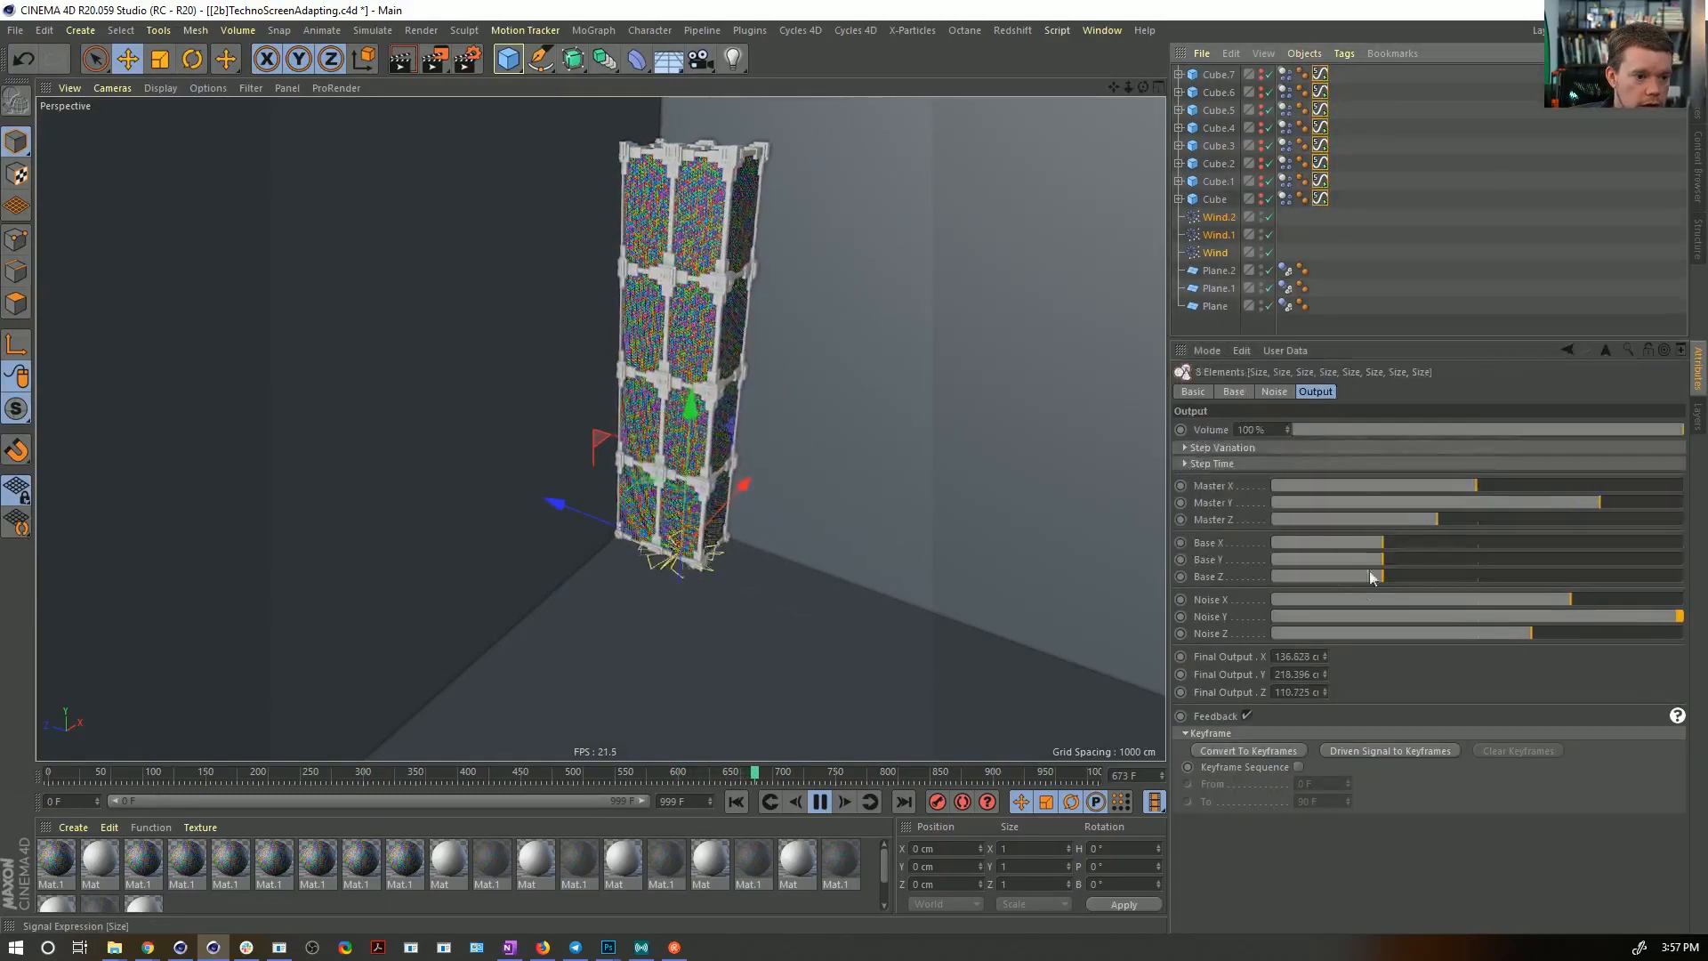
{"action": "left_click", "coordinate": [1282, 392]}
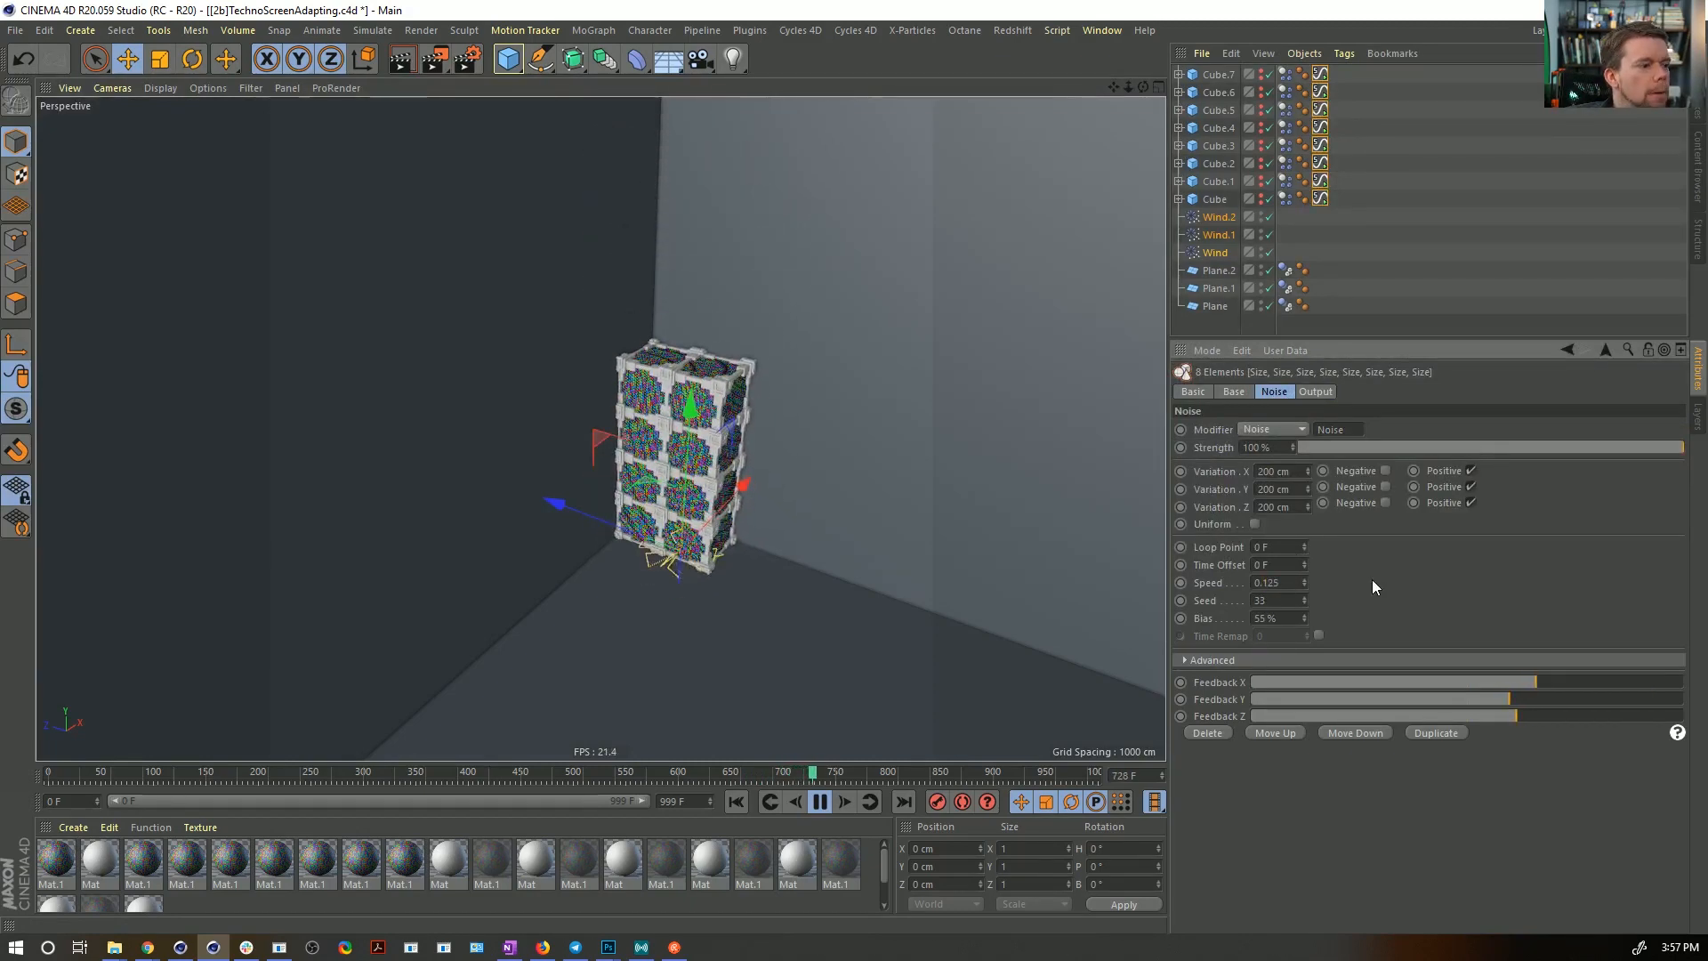
{"action": "left_click", "coordinate": [1325, 197], "text": "shift"}
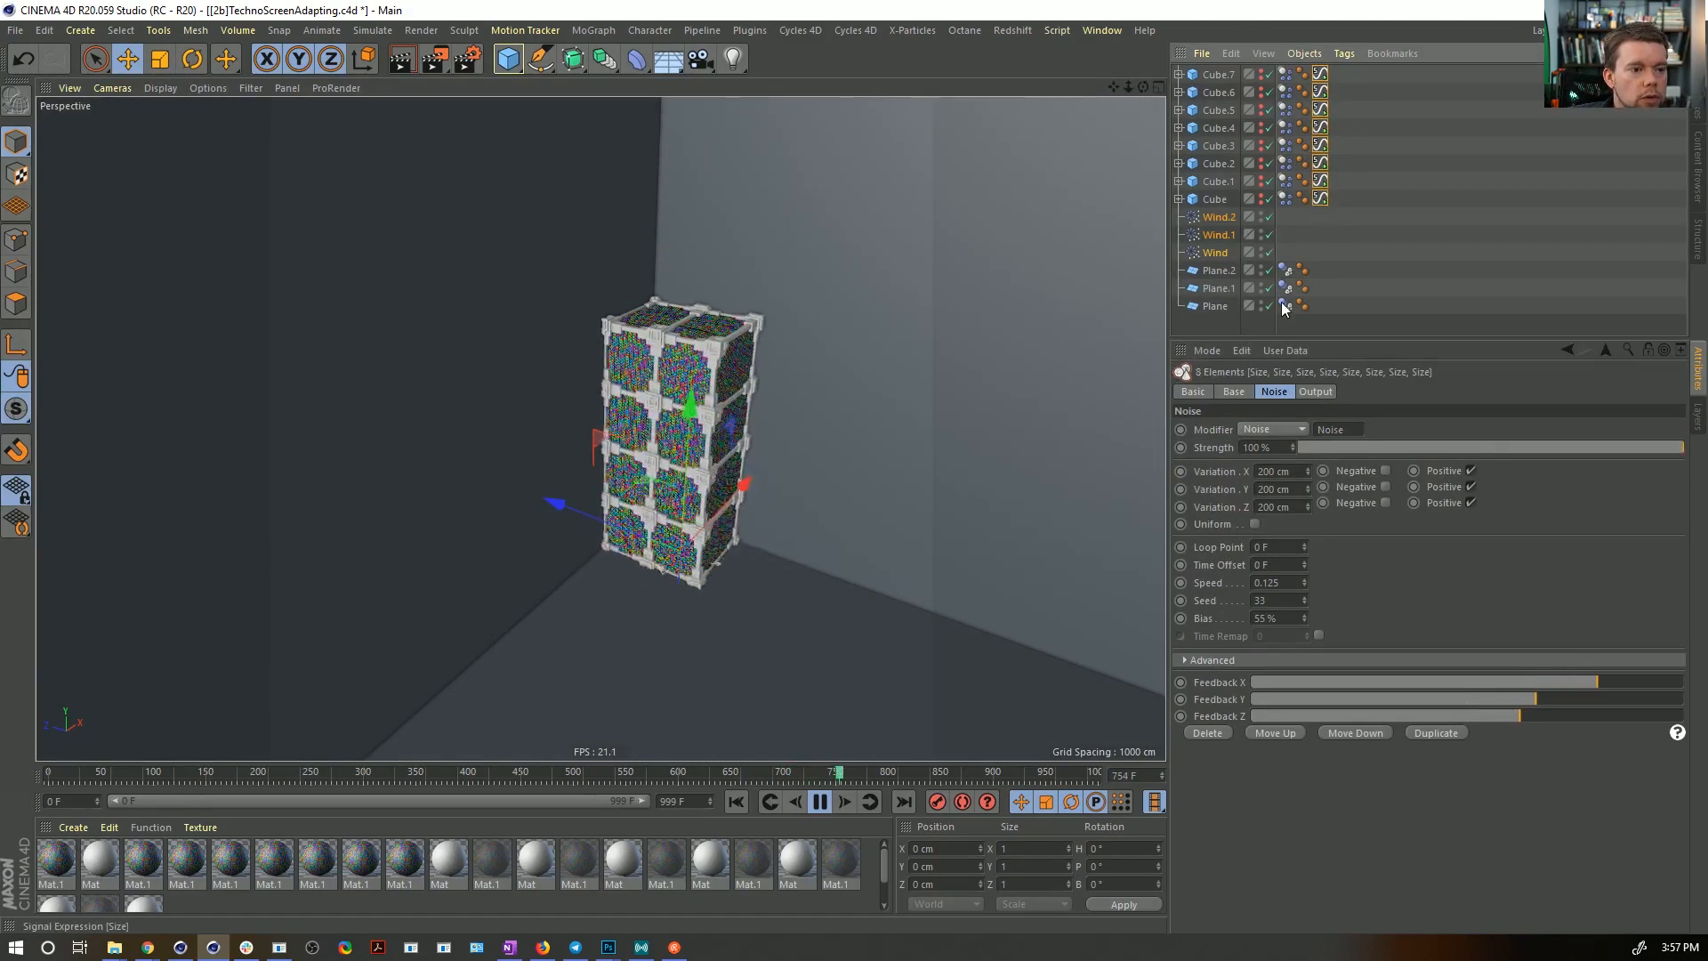
{"action": "left_click", "coordinate": [735, 802]}
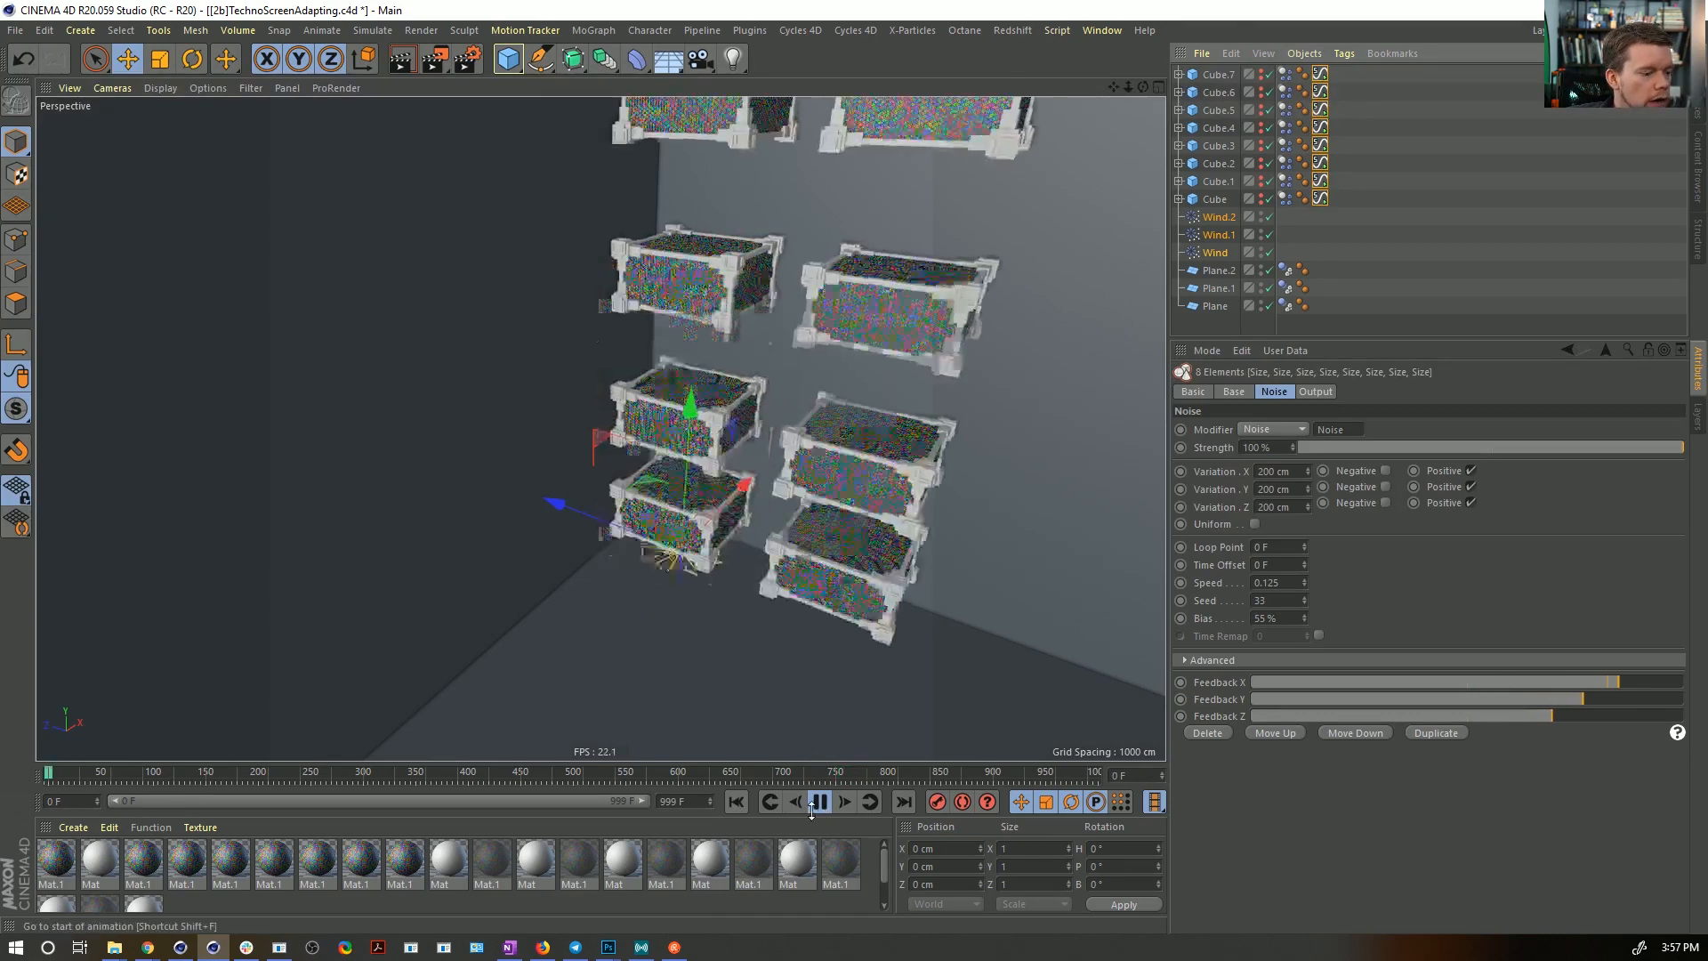
- Rewind the simulation and set the noise Seed of all eight cubes' Signal tags to num*1243 so each cube gets a different seed
{"action": "left_click", "coordinate": [819, 802]}
{"action": "left_click", "coordinate": [734, 804]}
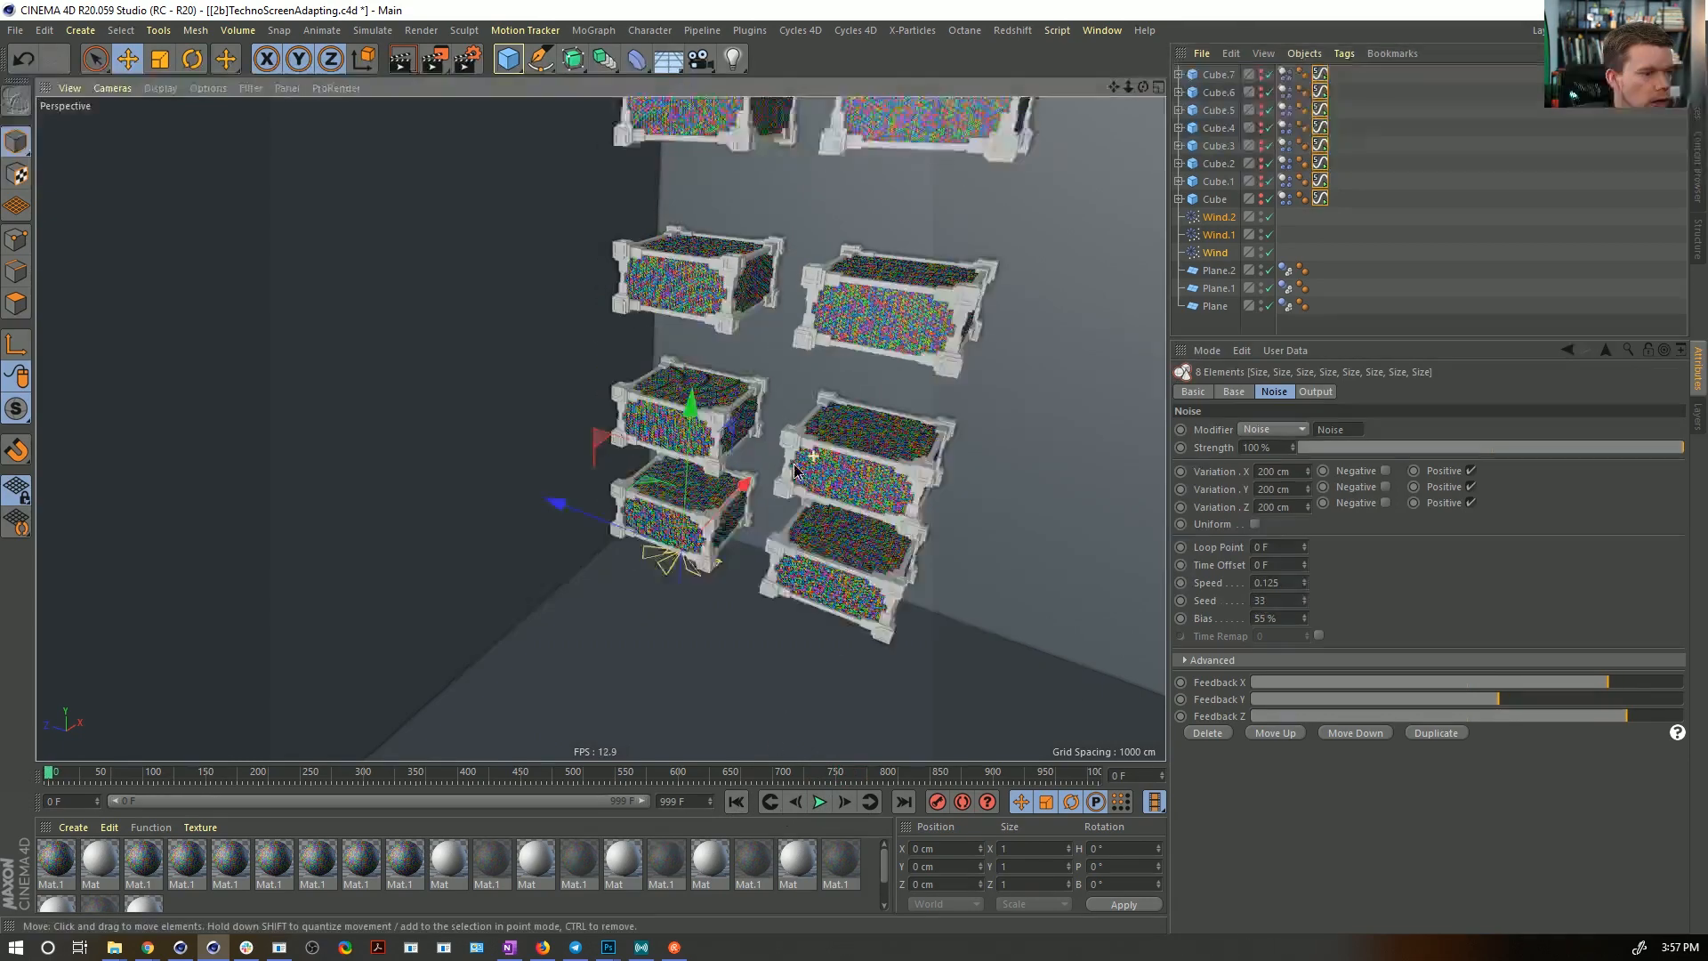
{"action": "right_click_drag", "start_coordinate": [812, 450], "coordinate": [599, 428], "text": "alt"}
{"action": "middle_click_drag", "start_coordinate": [599, 428], "coordinate": [578, 448], "text": "alt"}
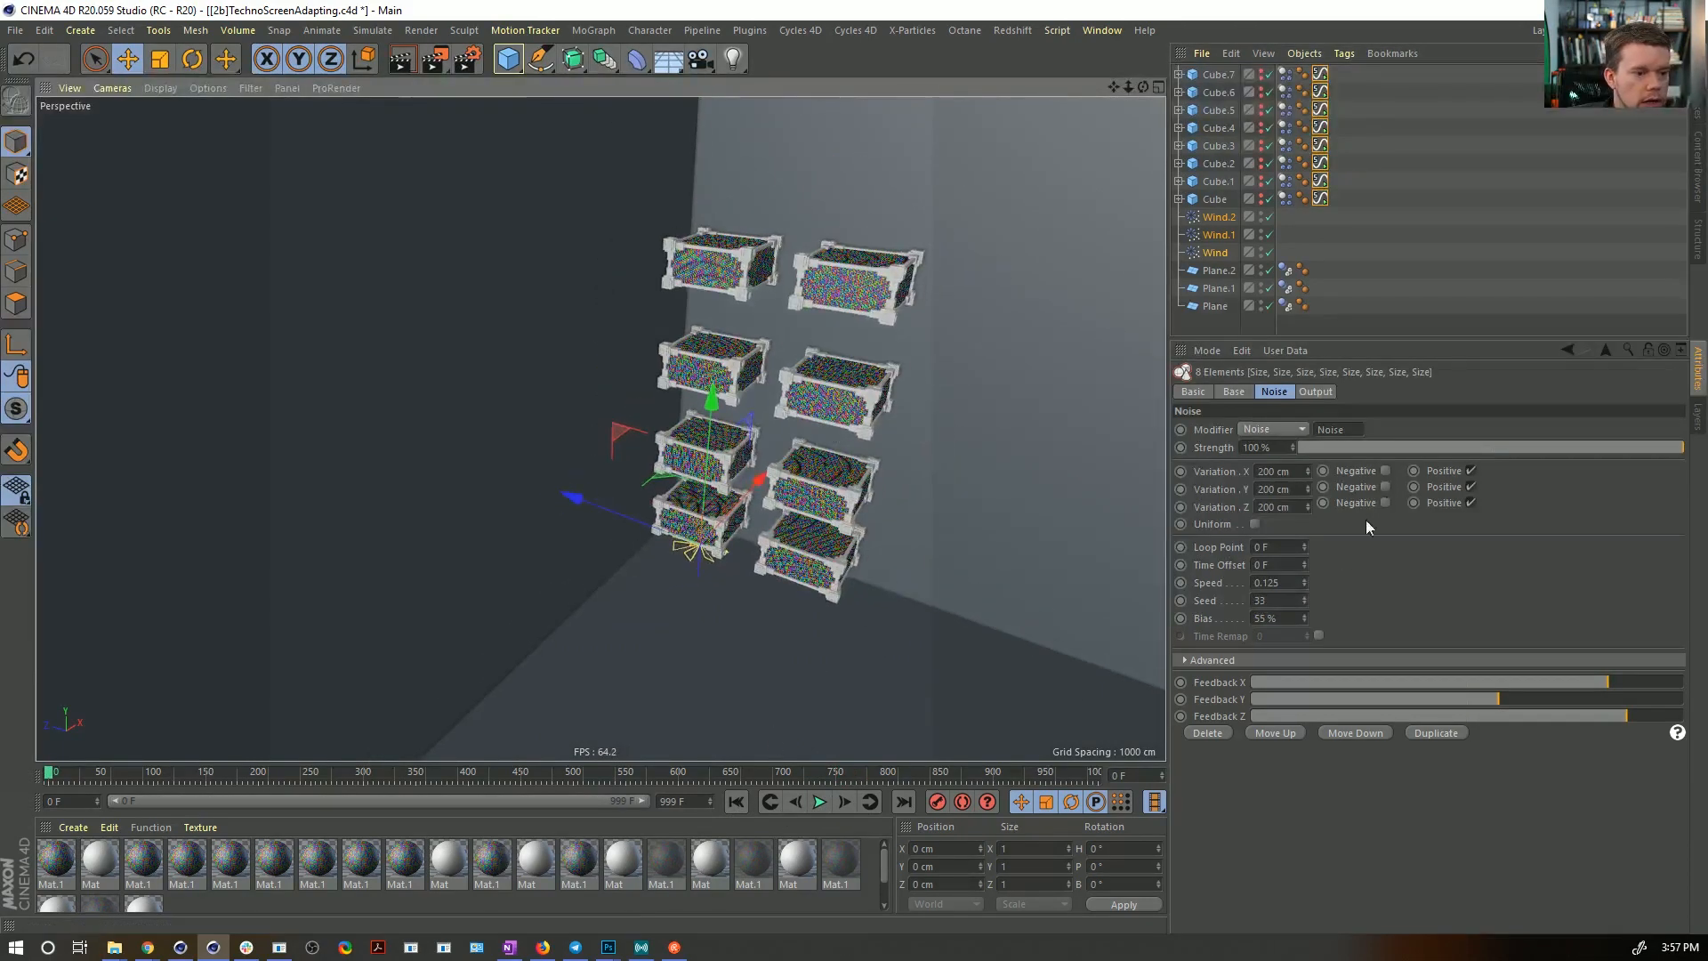
{"action": "left_click", "coordinate": [1294, 600]}
{"action": "type", "text": "num*124"}
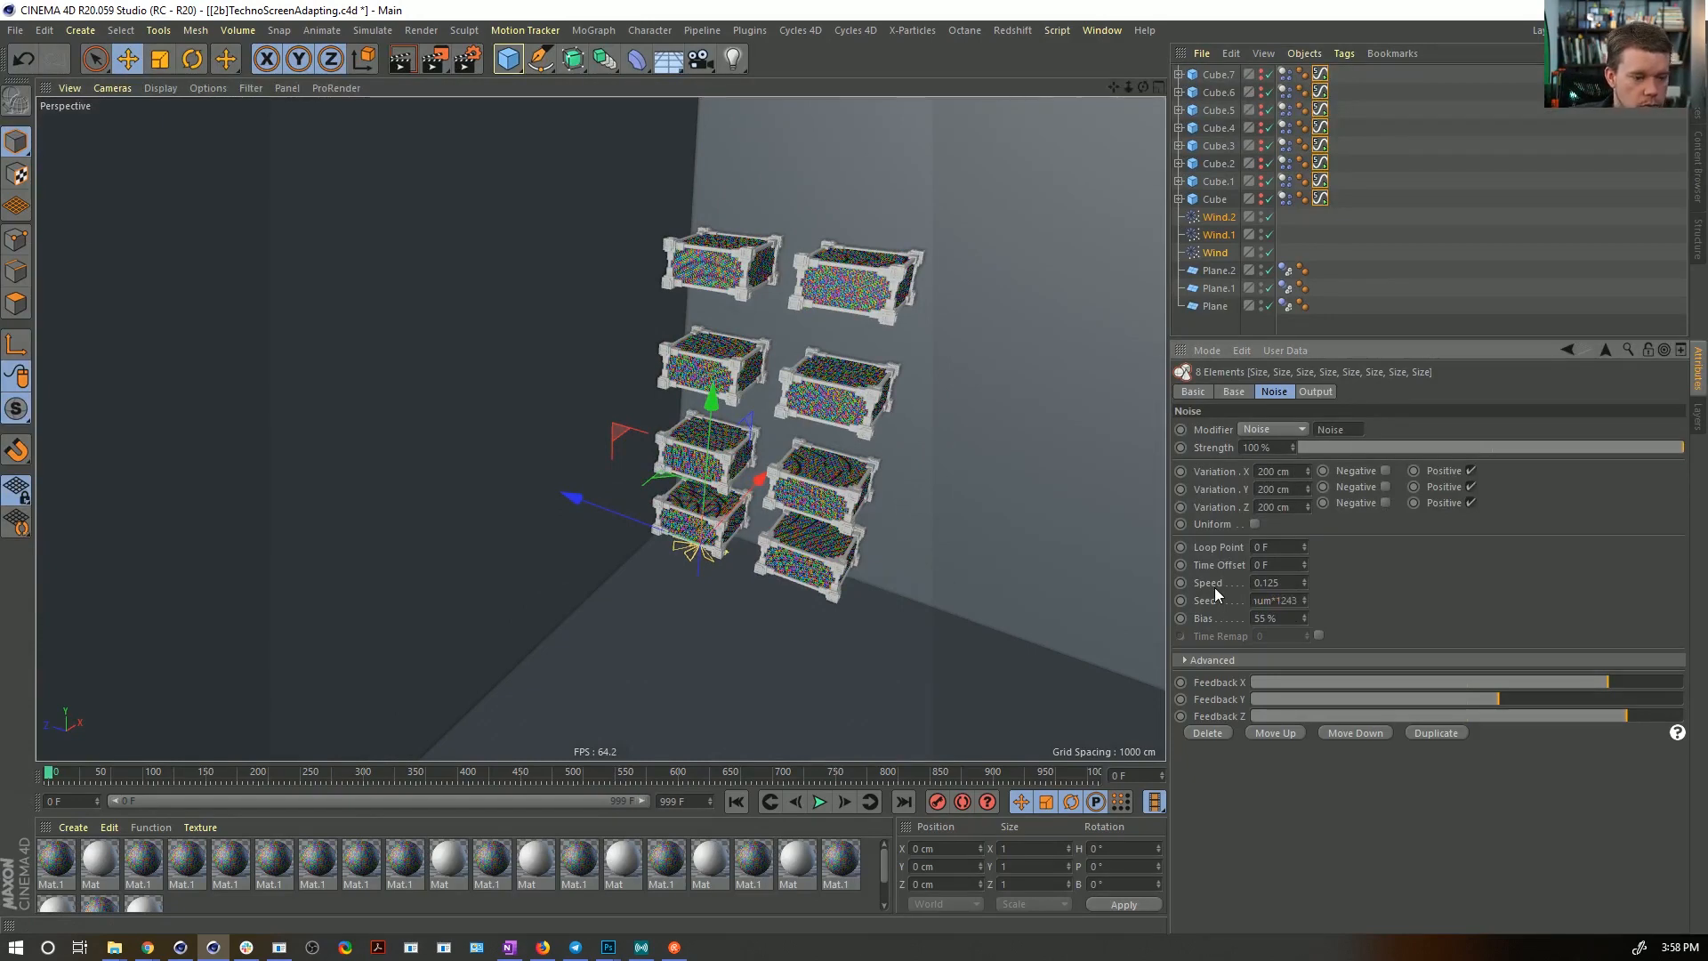
{"action": "key", "text": "Return"}
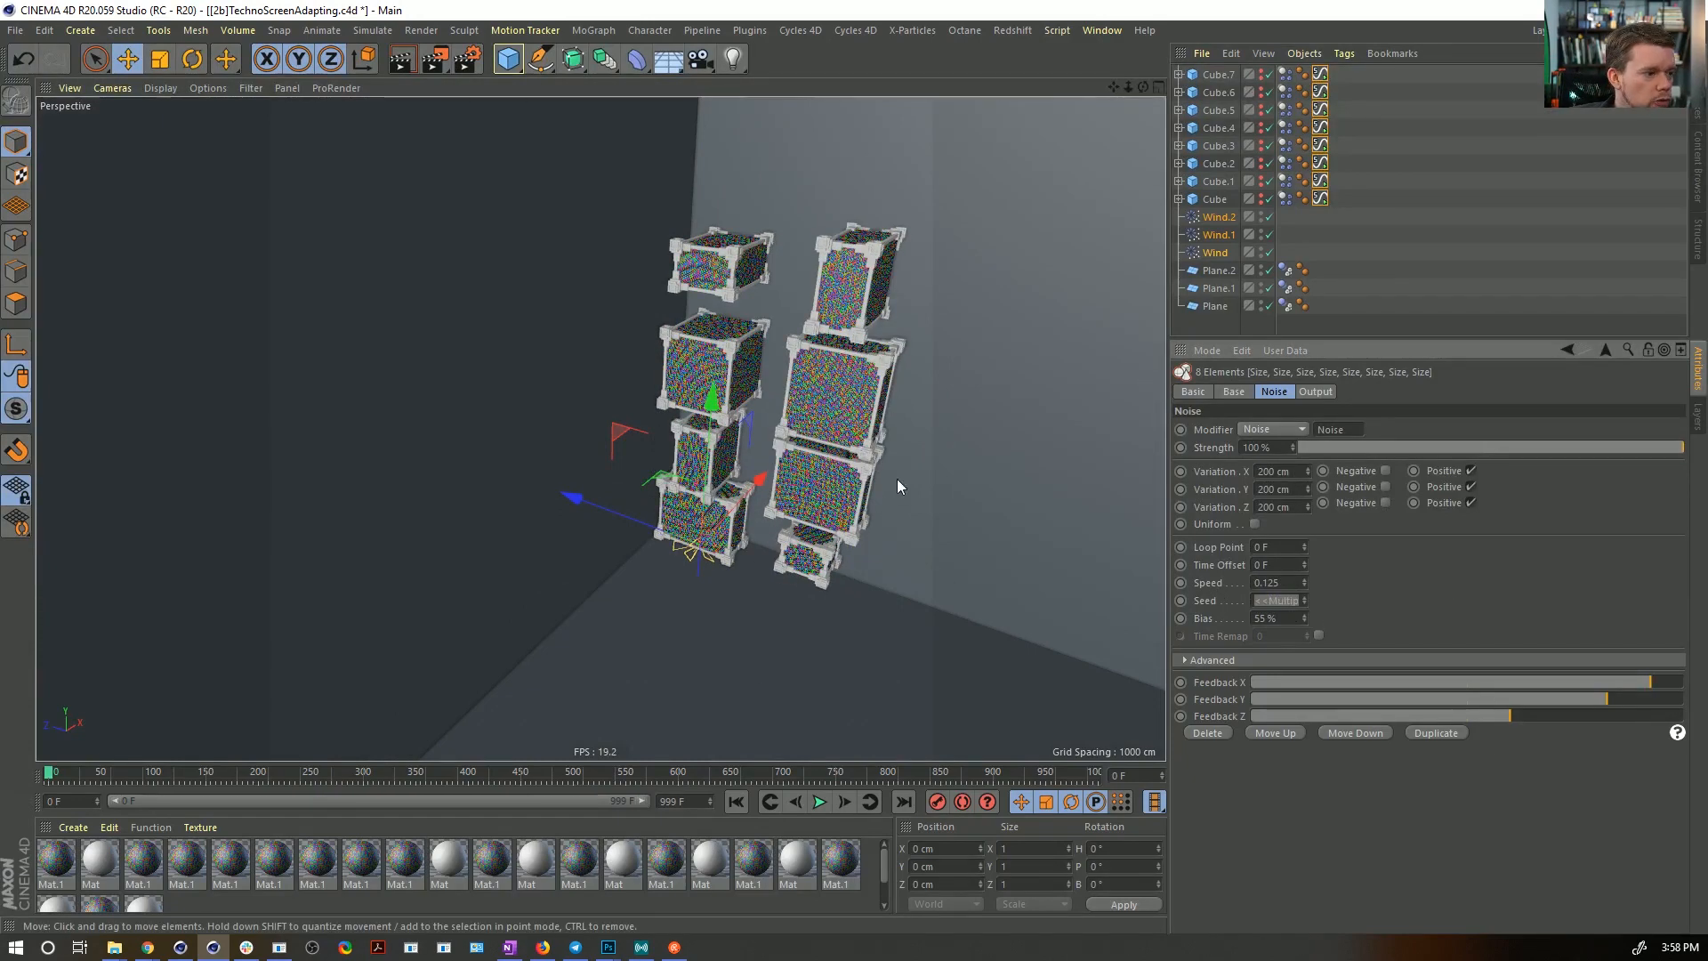
- Play the simulation from the start to check how the differently seeded cube stacks resize and push against each other
{"action": "right_click_drag", "start_coordinate": [897, 480], "coordinate": [965, 463], "text": "alt"}
{"action": "left_click_drag", "start_coordinate": [965, 462], "coordinate": [867, 534], "text": "alt"}
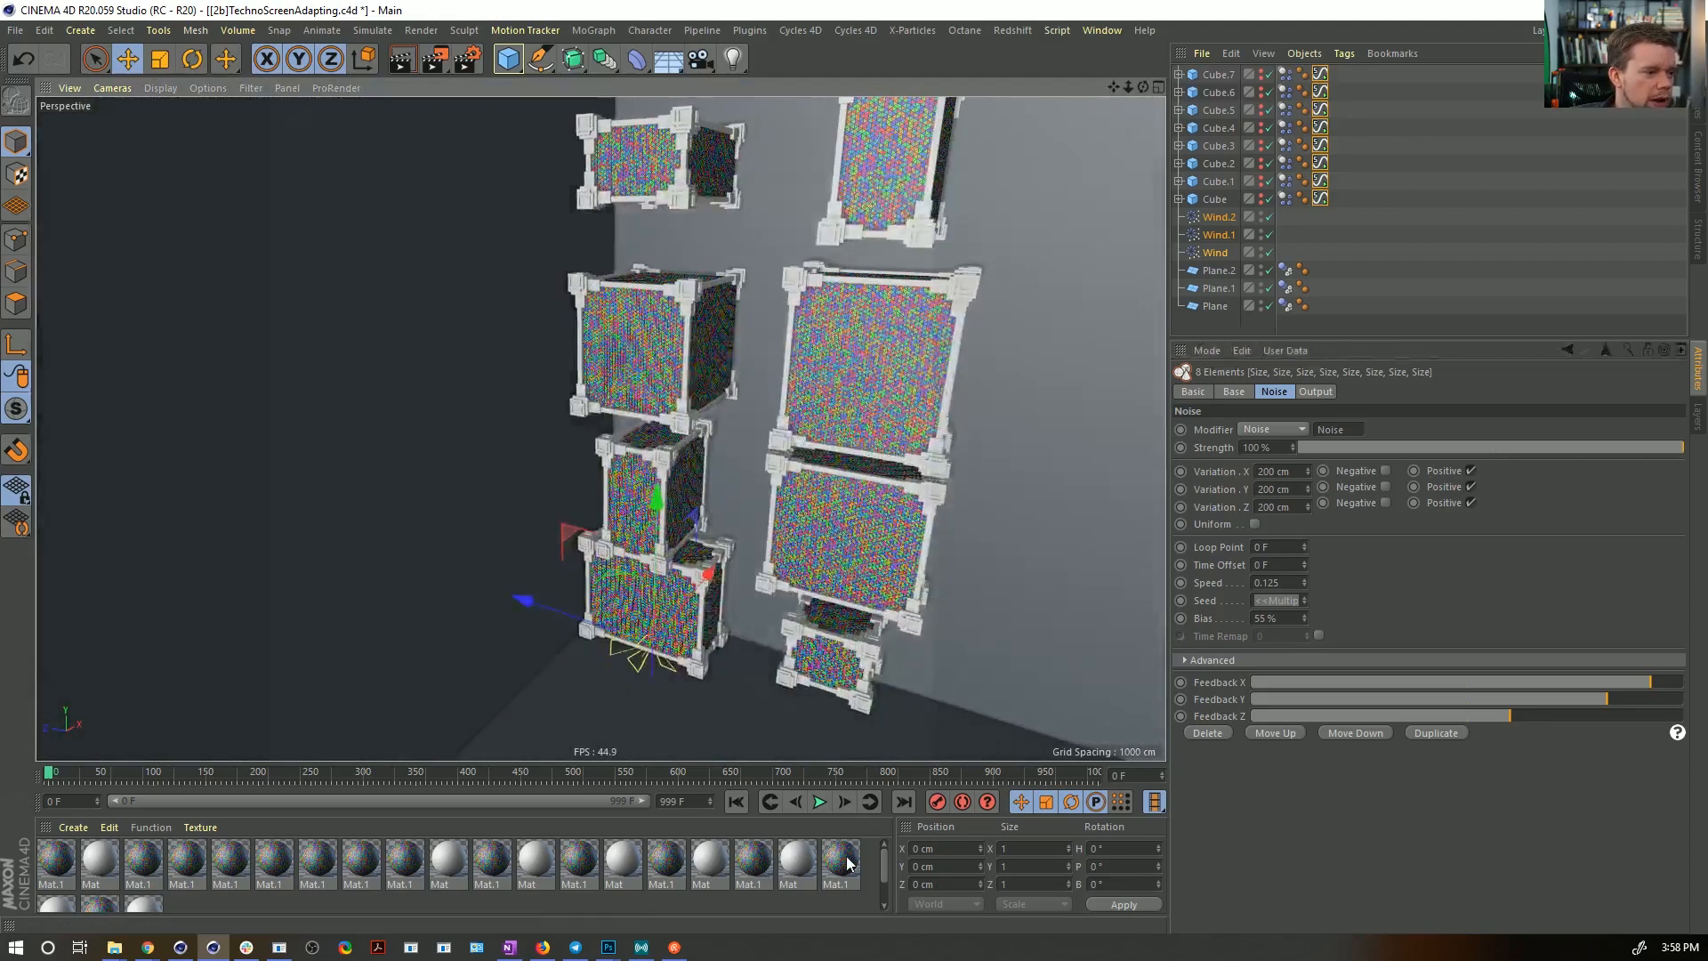
{"action": "left_click", "coordinate": [737, 805]}
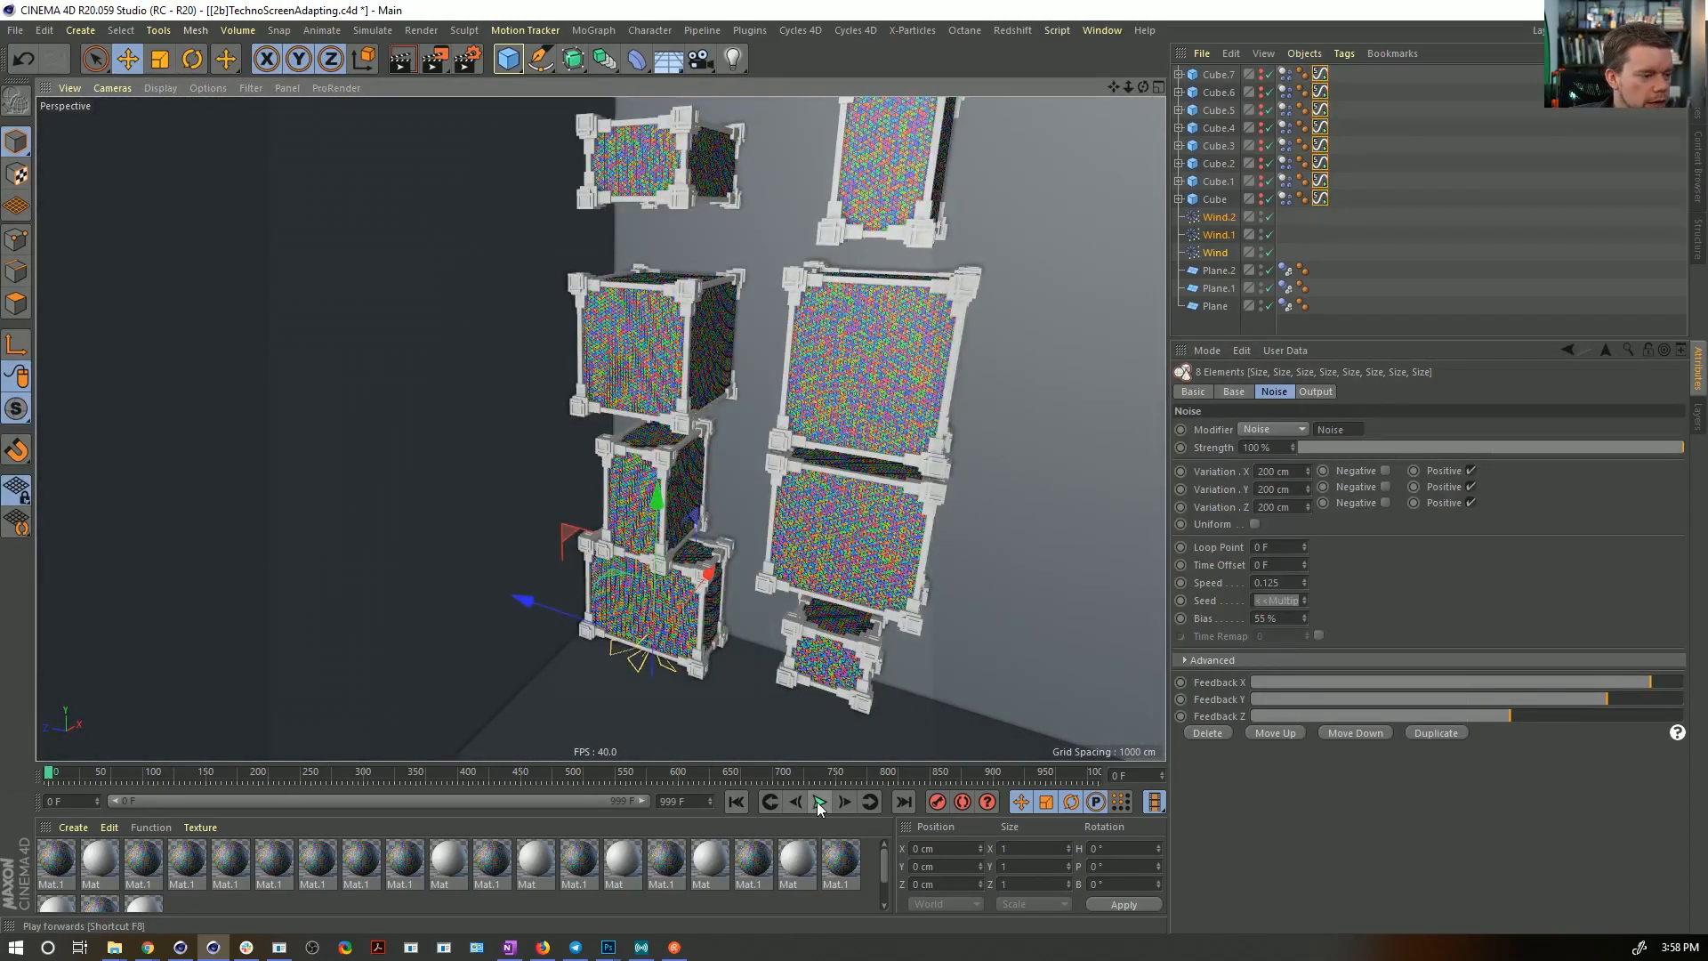
{"action": "left_click", "coordinate": [819, 803]}
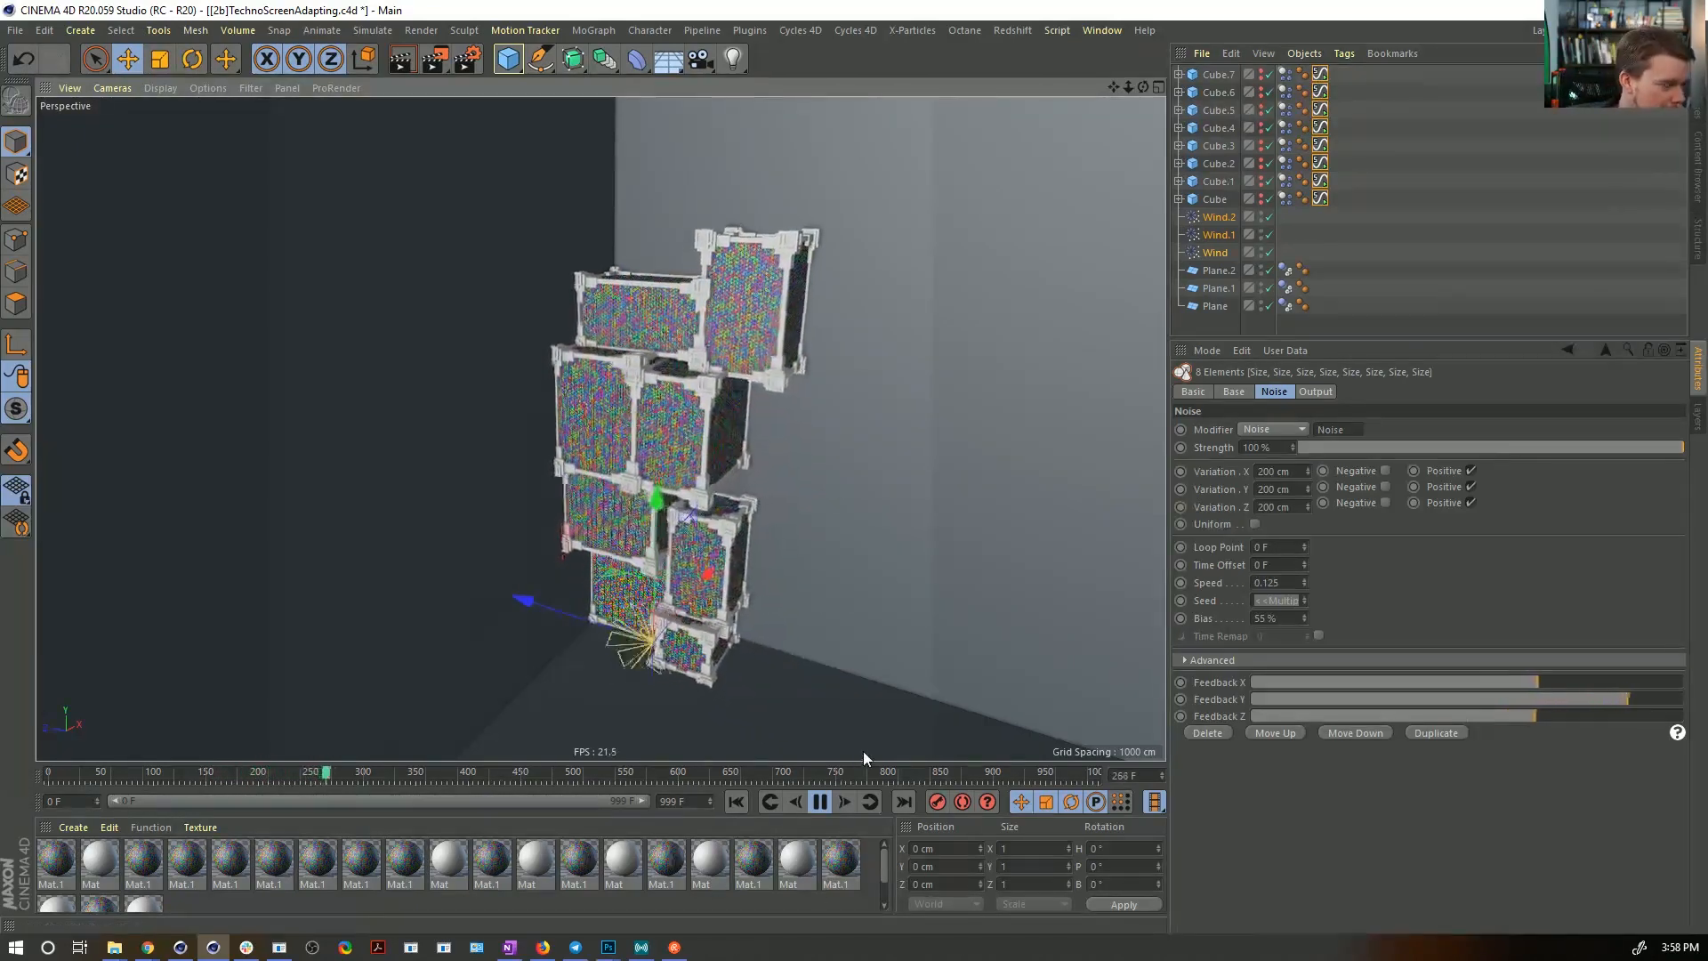
{"action": "left_click", "coordinate": [820, 801]}
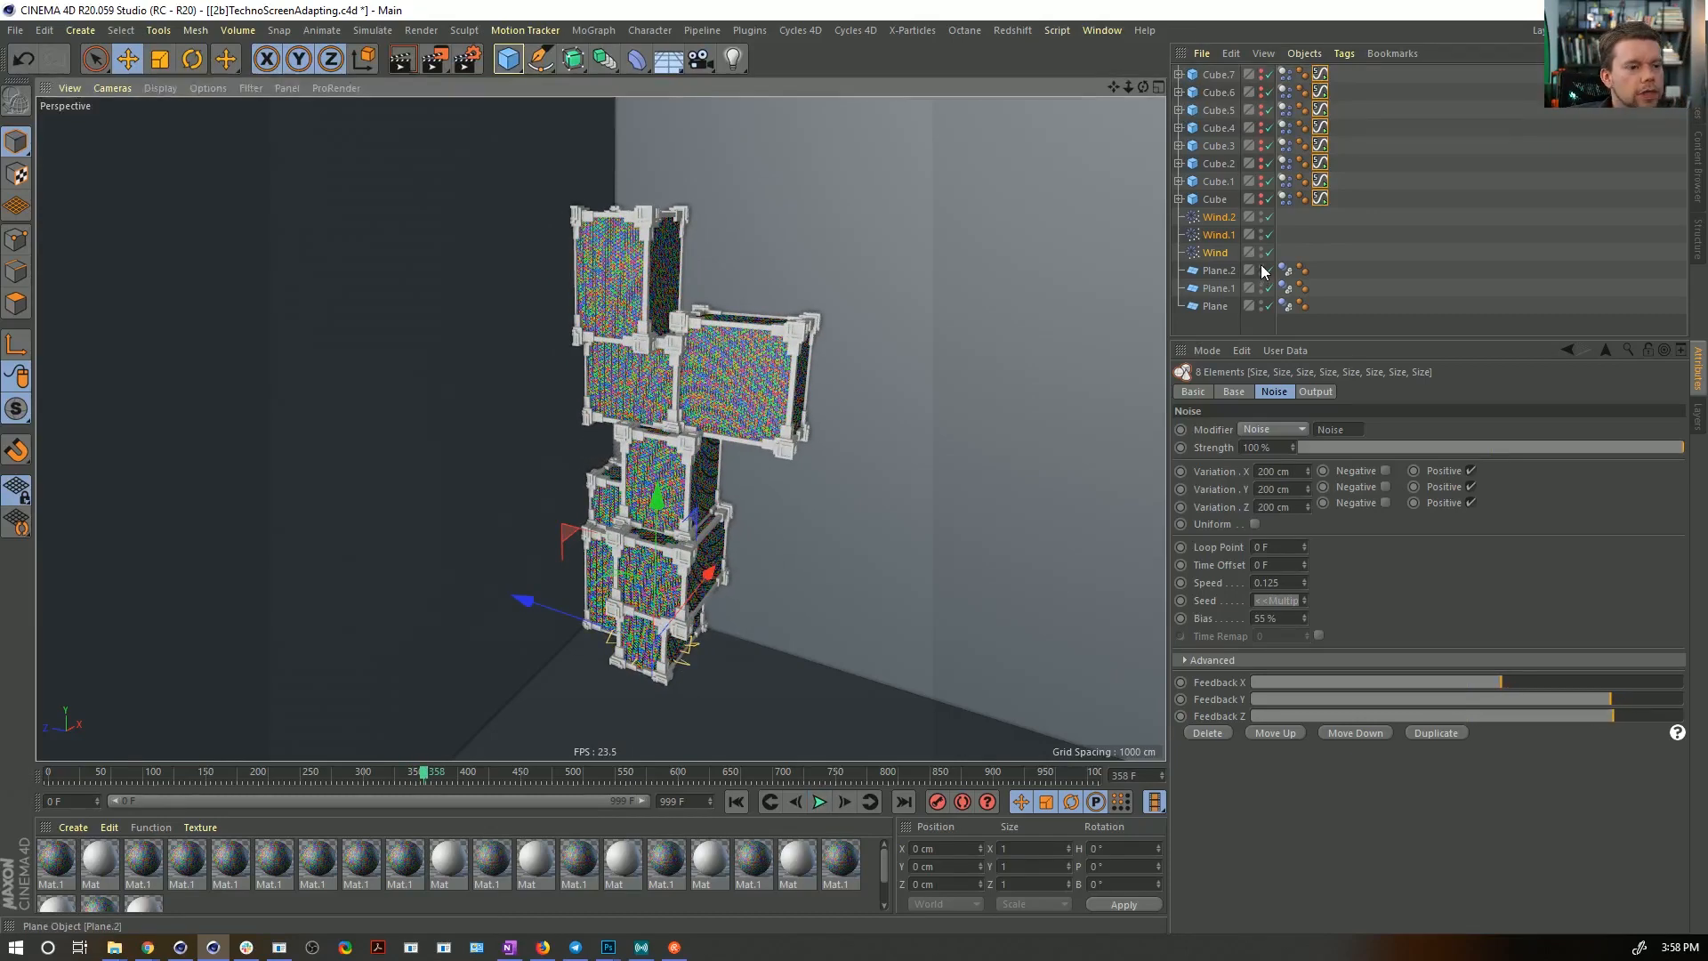
- Hide the ground plane and both wall planes in the viewport, play the simulation and inspect the paused cubes up close
{"action": "mouse_move", "coordinate": [1261, 267]}
{"action": "left_mouse_down"}
{"action": "mouse_move", "coordinate": [1261, 304]}
{"action": "mouse_move", "coordinate": [1261, 268]}
{"action": "left_mouse_up"}
{"action": "left_click", "coordinate": [1326, 307]}
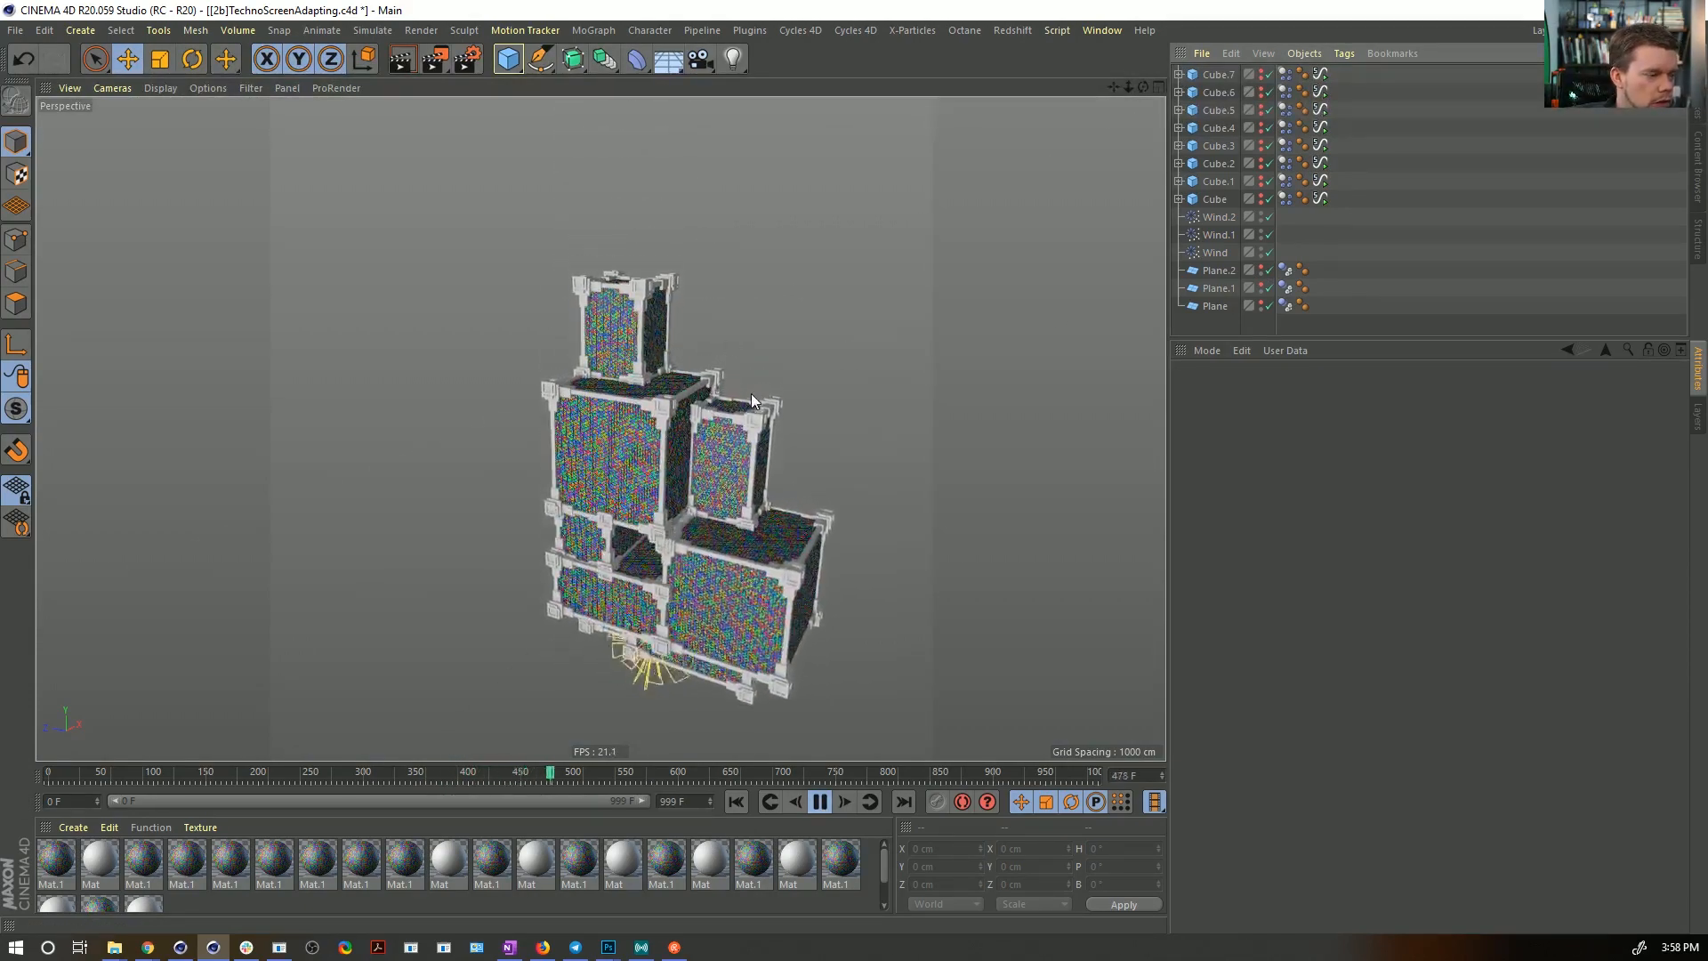
{"action": "left_click", "coordinate": [826, 808]}
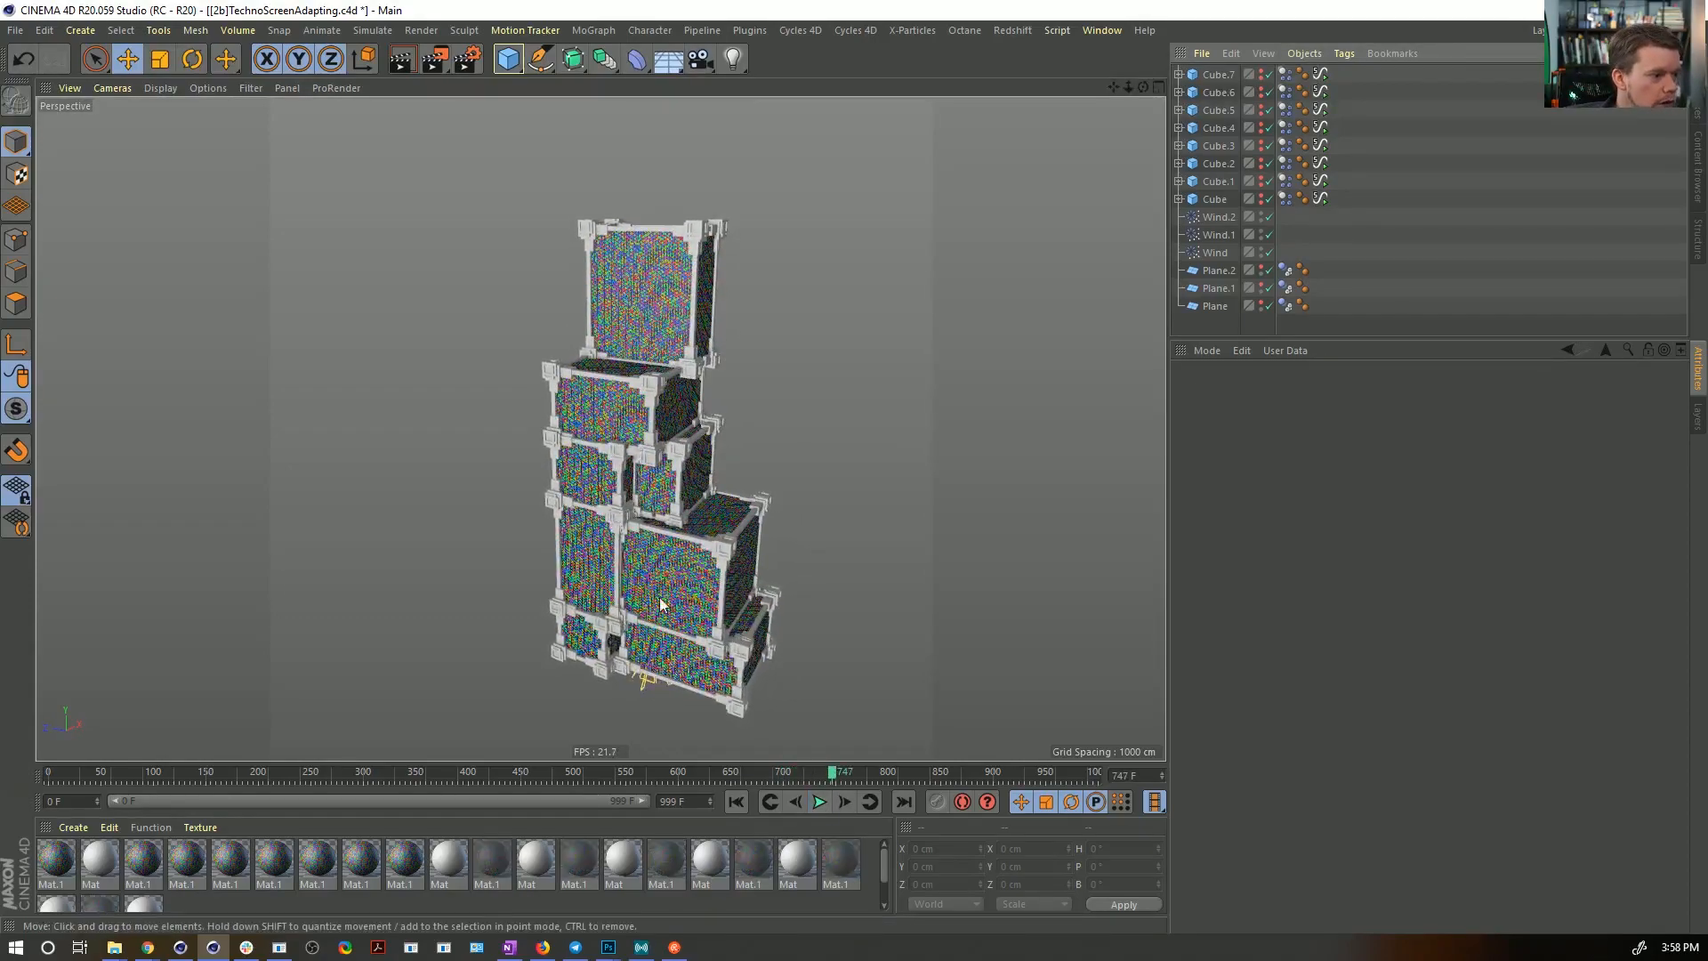
{"action": "right_click_drag", "start_coordinate": [673, 516], "coordinate": [800, 498], "text": "alt"}
{"action": "left_click_drag", "start_coordinate": [801, 498], "coordinate": [783, 512], "text": "alt"}
{"action": "right_click_drag", "start_coordinate": [783, 512], "coordinate": [669, 487], "text": "alt"}
{"action": "left_click_drag", "start_coordinate": [669, 487], "coordinate": [656, 496], "text": "alt"}
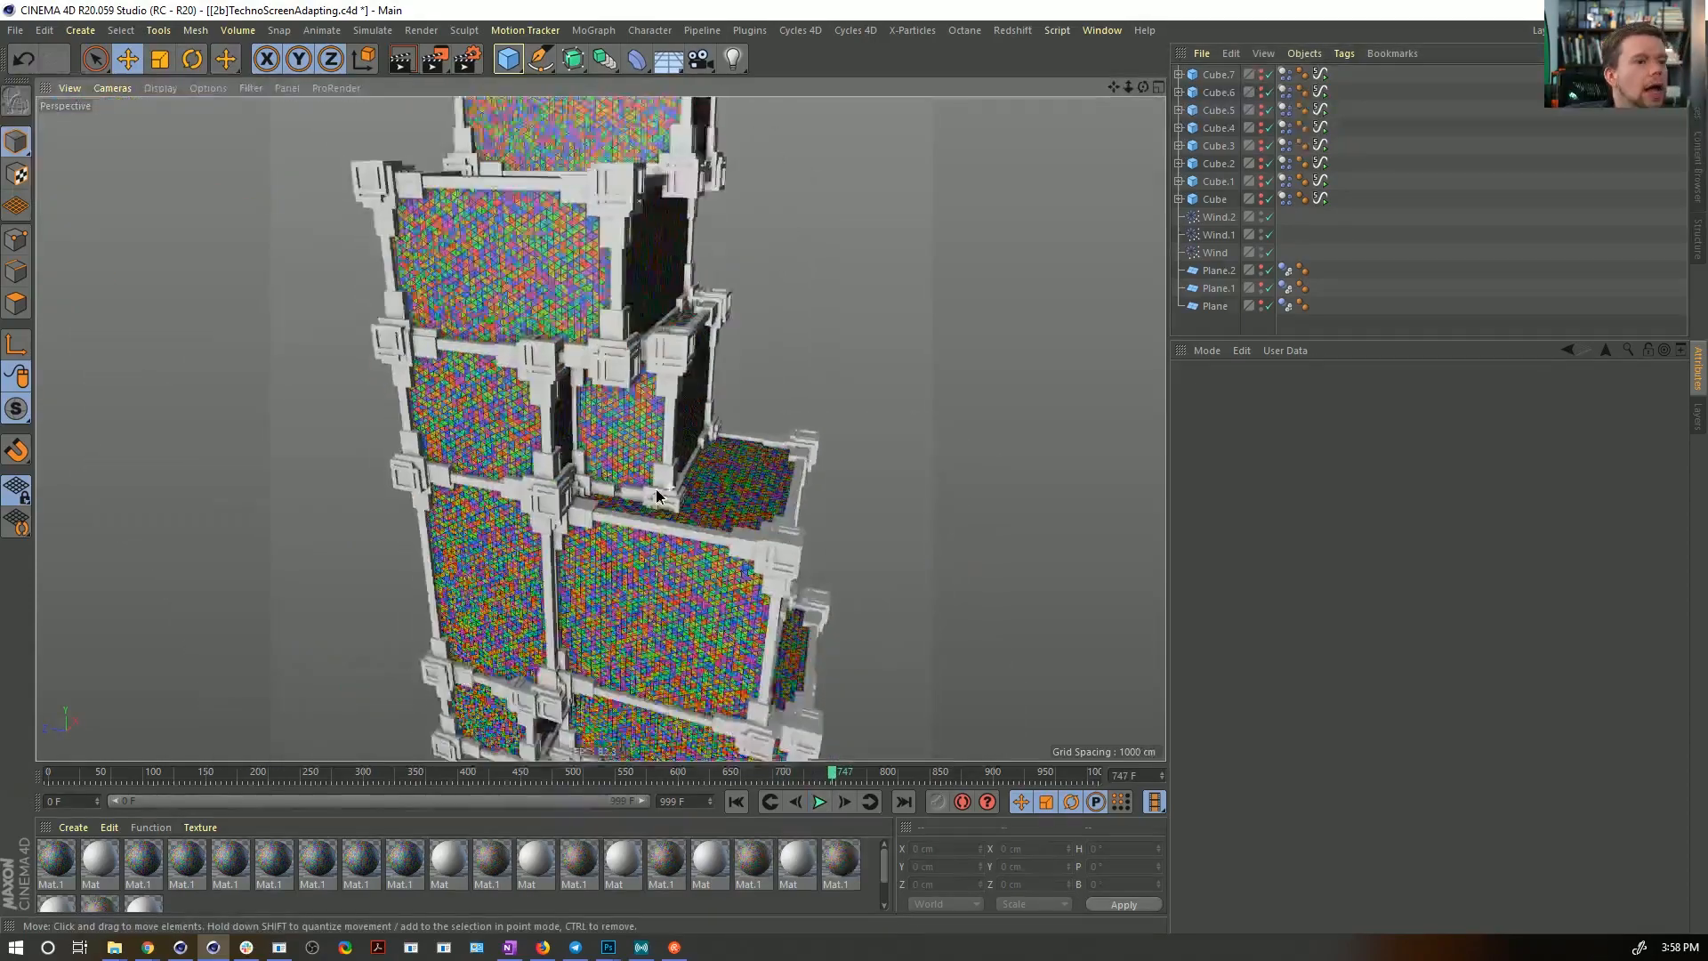
{"action": "right_click_drag", "start_coordinate": [656, 496], "coordinate": [582, 498], "text": "alt"}
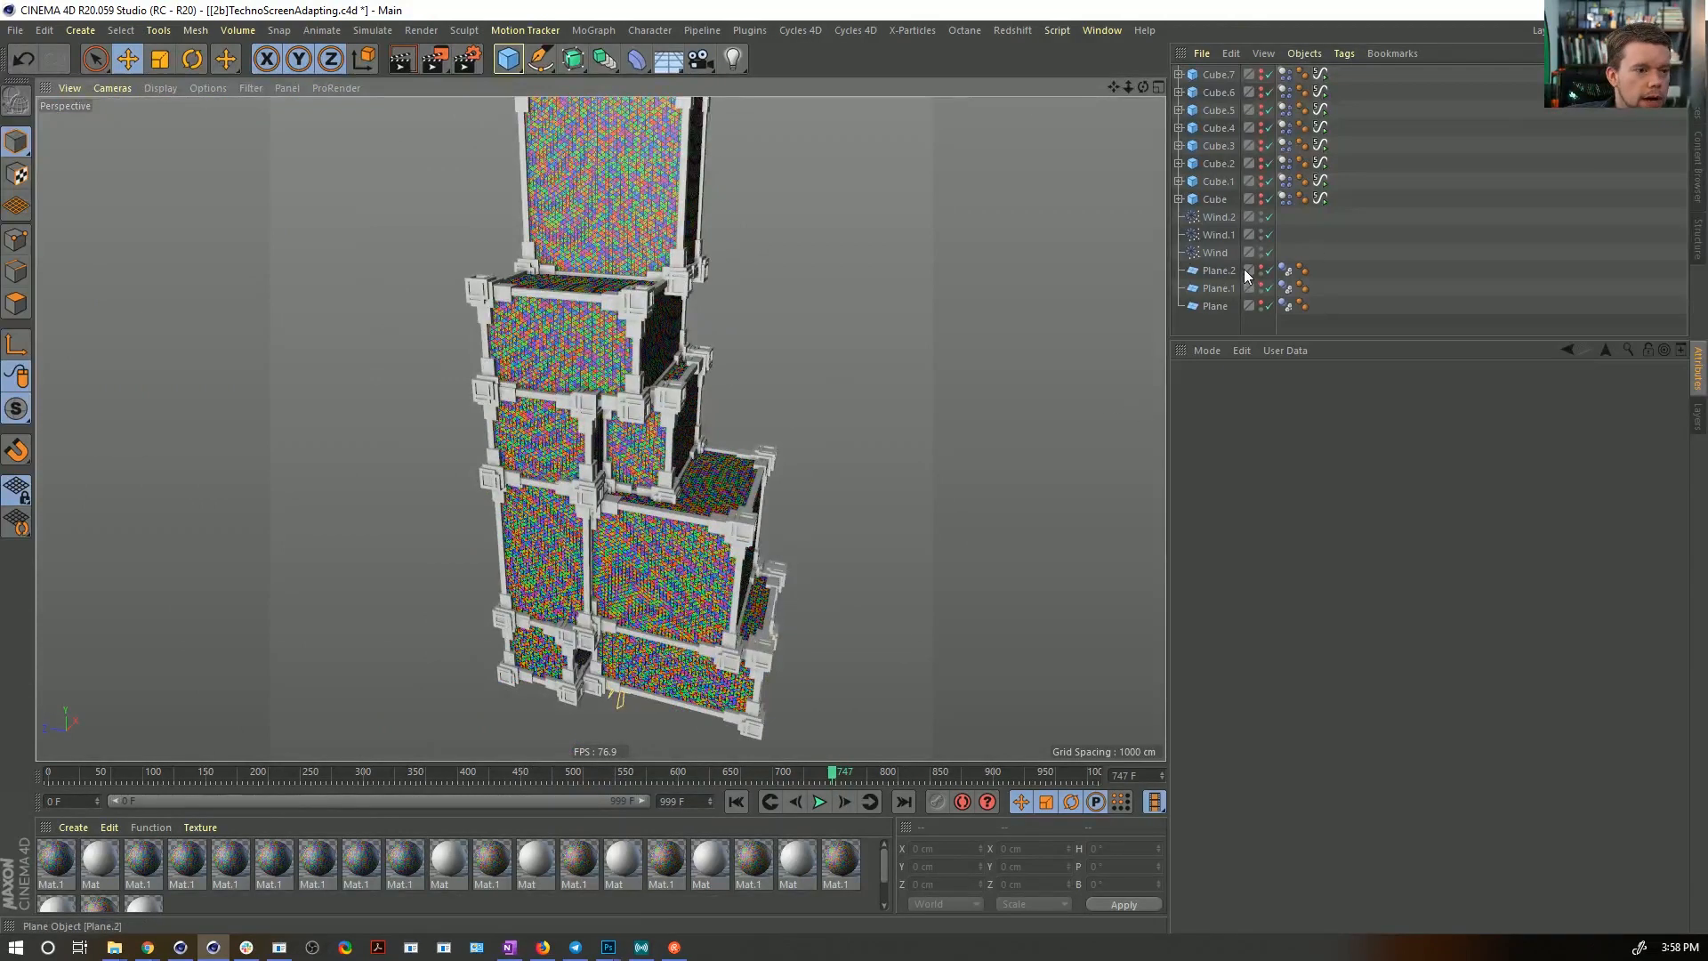
- Set the collision Margin of all eight cubes' Dynamics Body tags to 155 cm while replaying the simulation
{"action": "left_click_drag", "start_coordinate": [1284, 216], "coordinate": [1287, 72]}
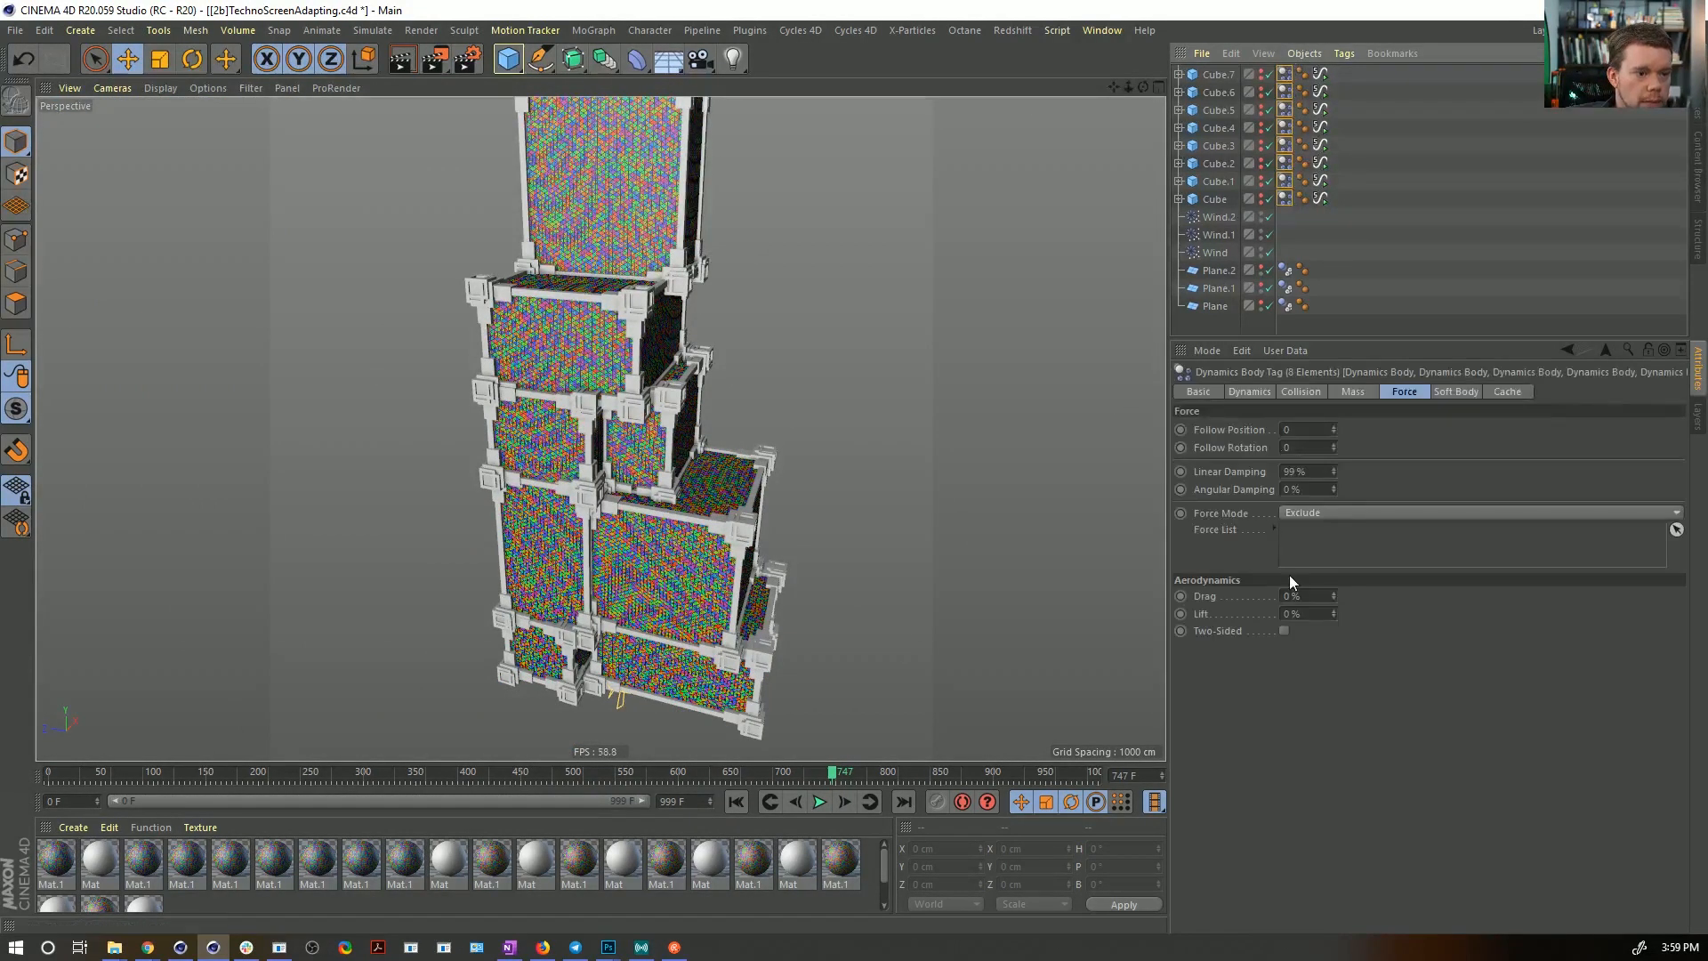
{"action": "left_click", "coordinate": [1307, 392]}
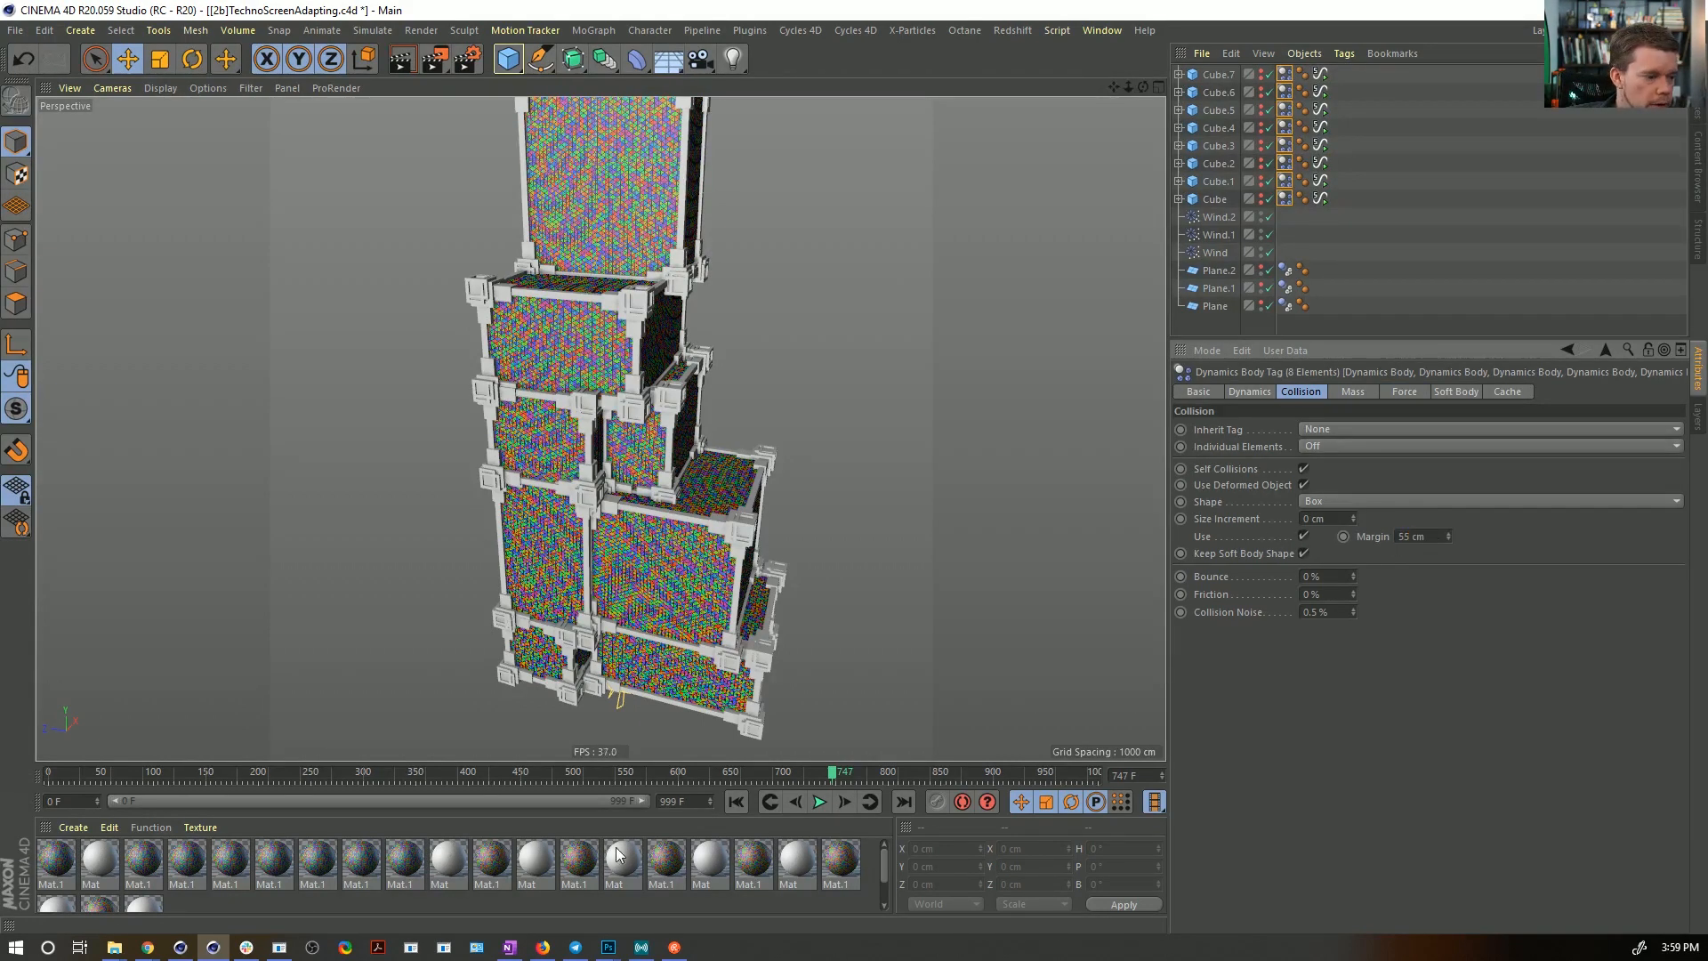
{"action": "left_click", "coordinate": [744, 803]}
{"action": "left_click", "coordinate": [819, 802]}
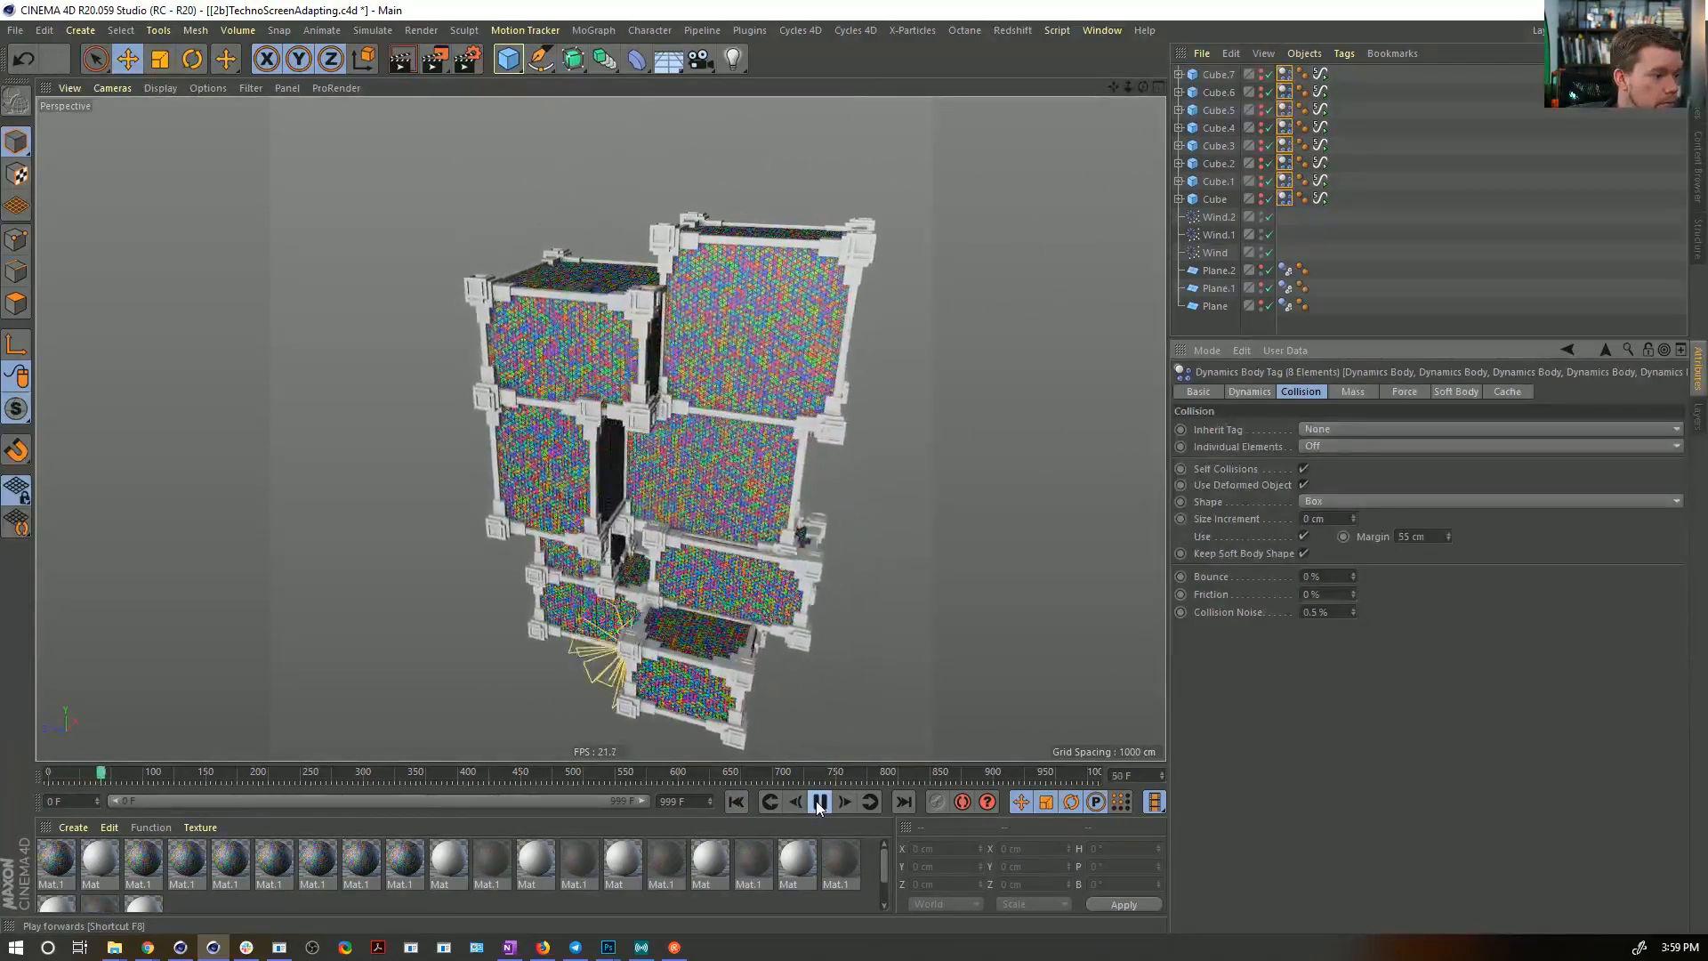
{"action": "left_click", "coordinate": [819, 802]}
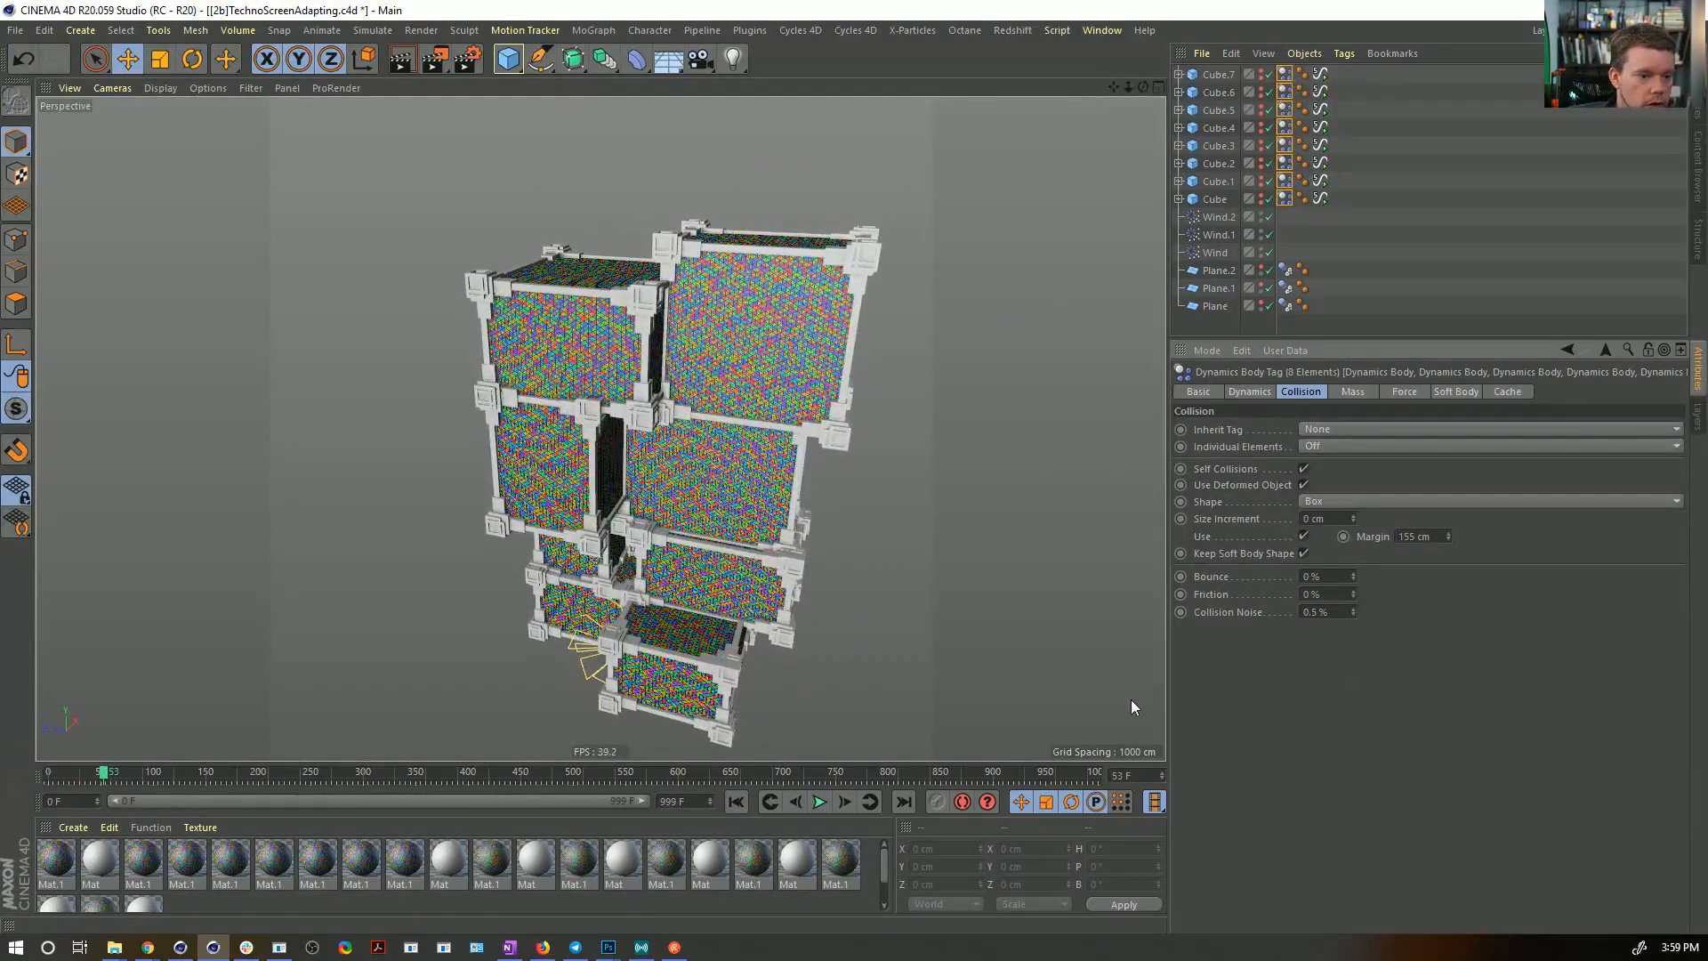
{"action": "left_click", "coordinate": [817, 805]}
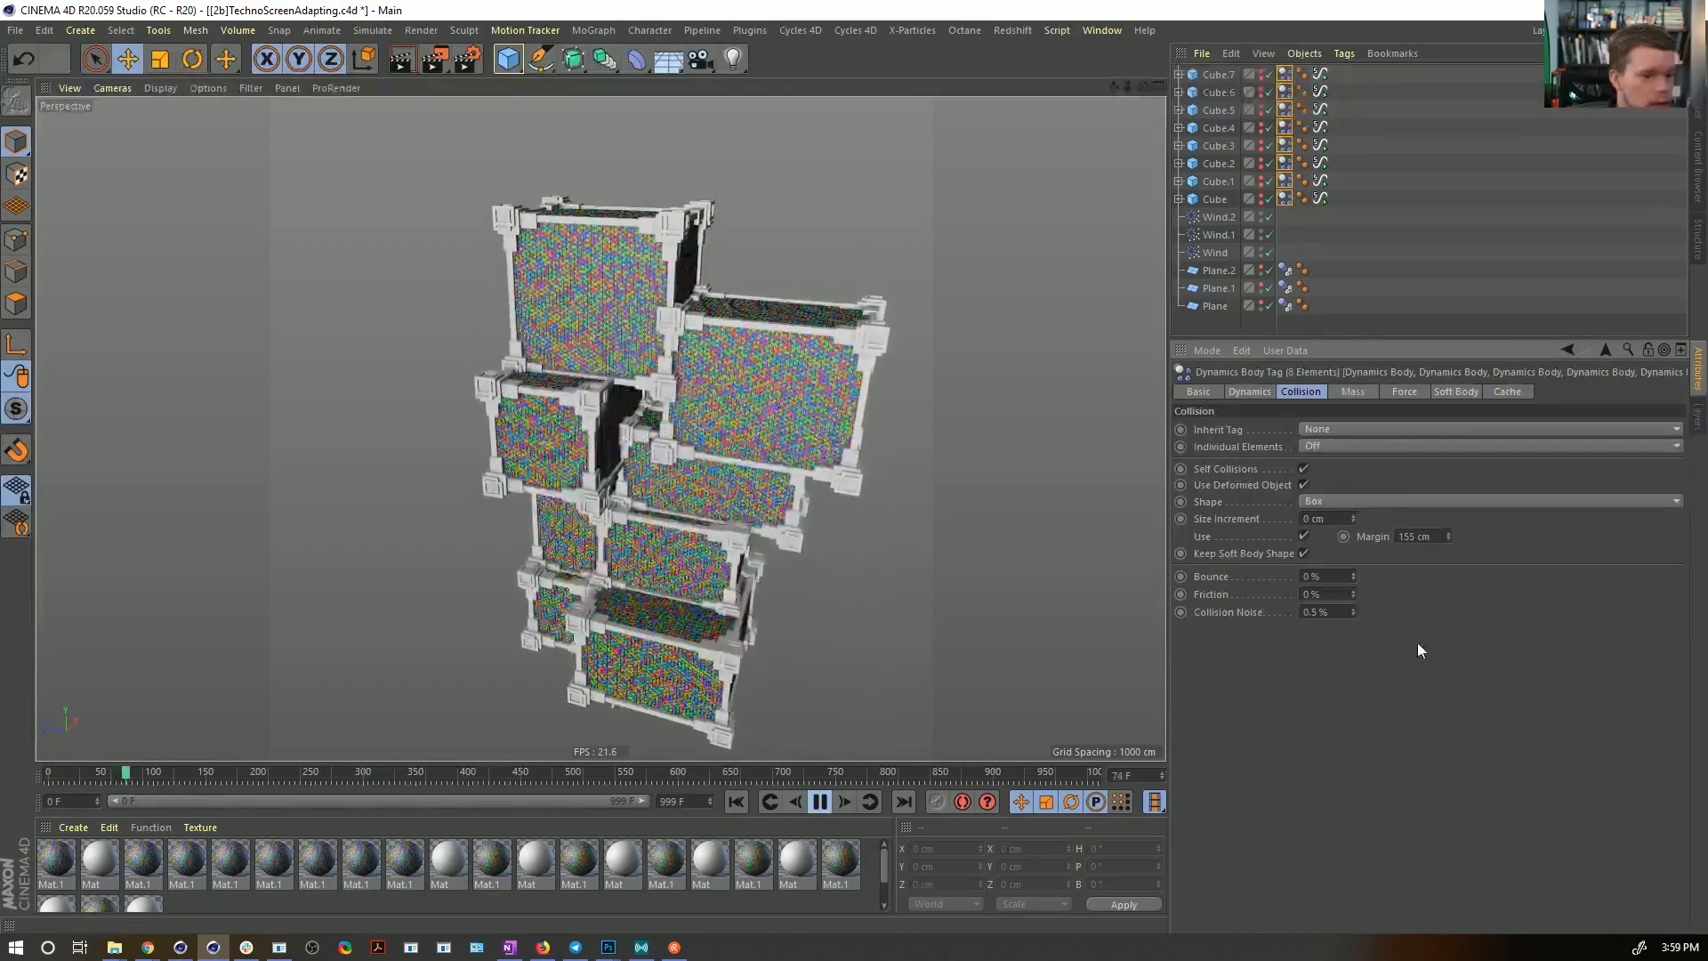
- Turn off the custom collision margin on all eight Dynamics Body tags and set their Size Increment to 15 cm
{"action": "left_click", "coordinate": [1304, 535]}
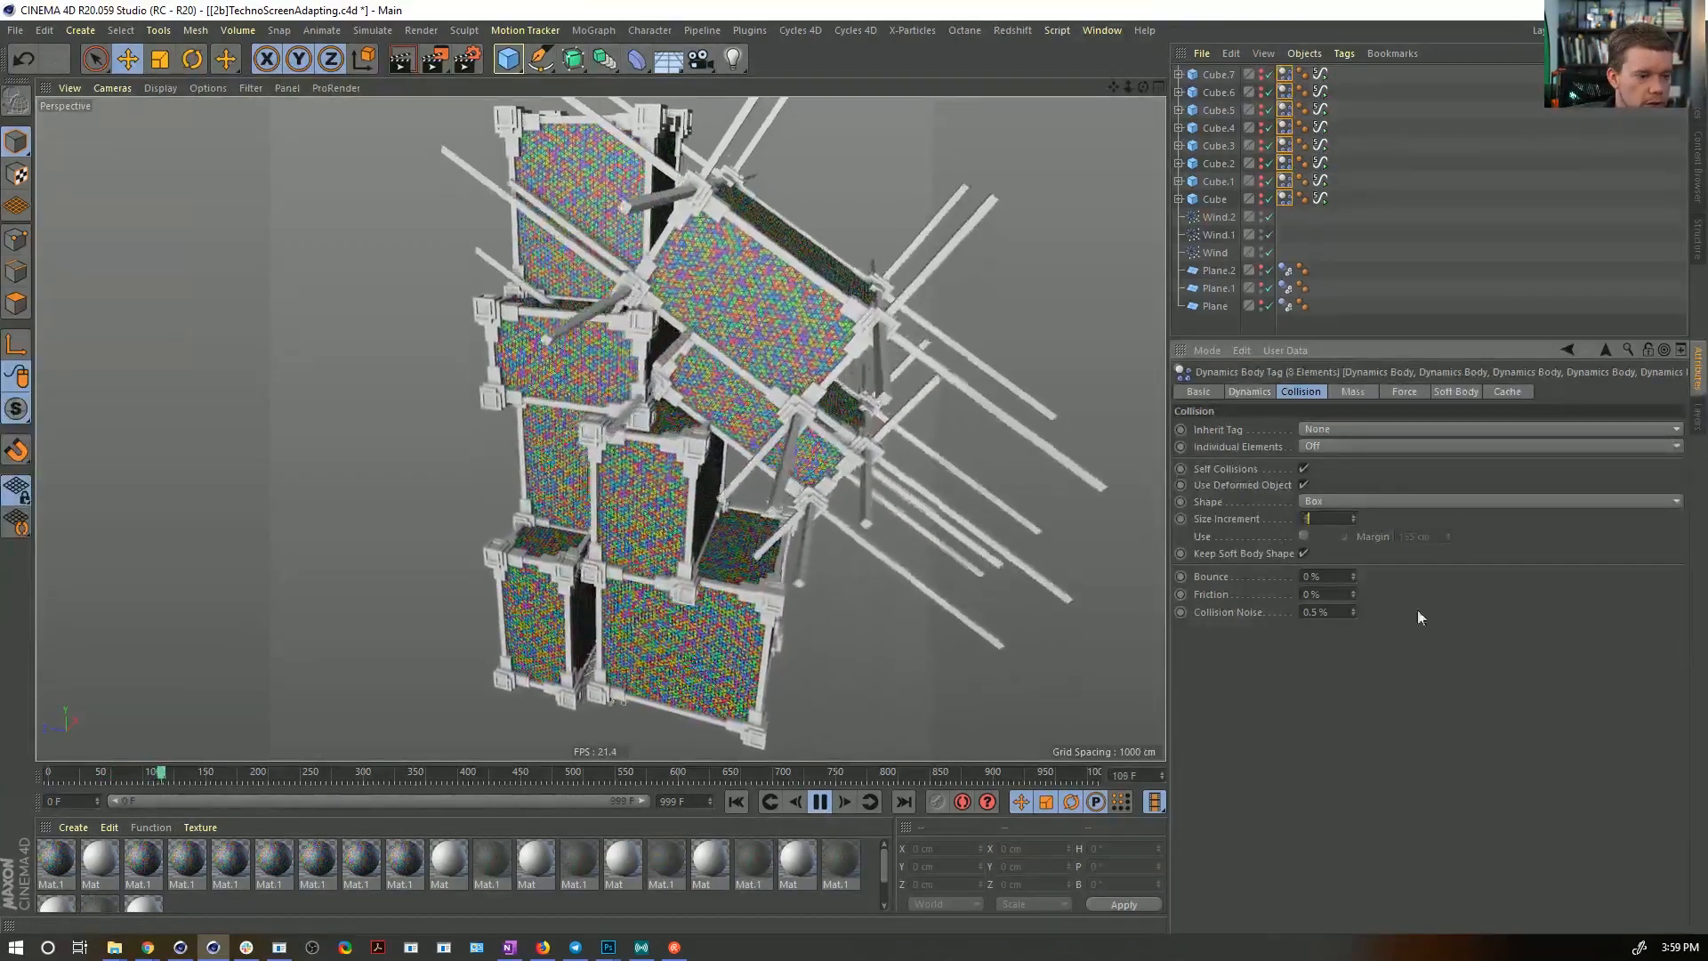
{"action": "key", "text": "ctrl+z"}
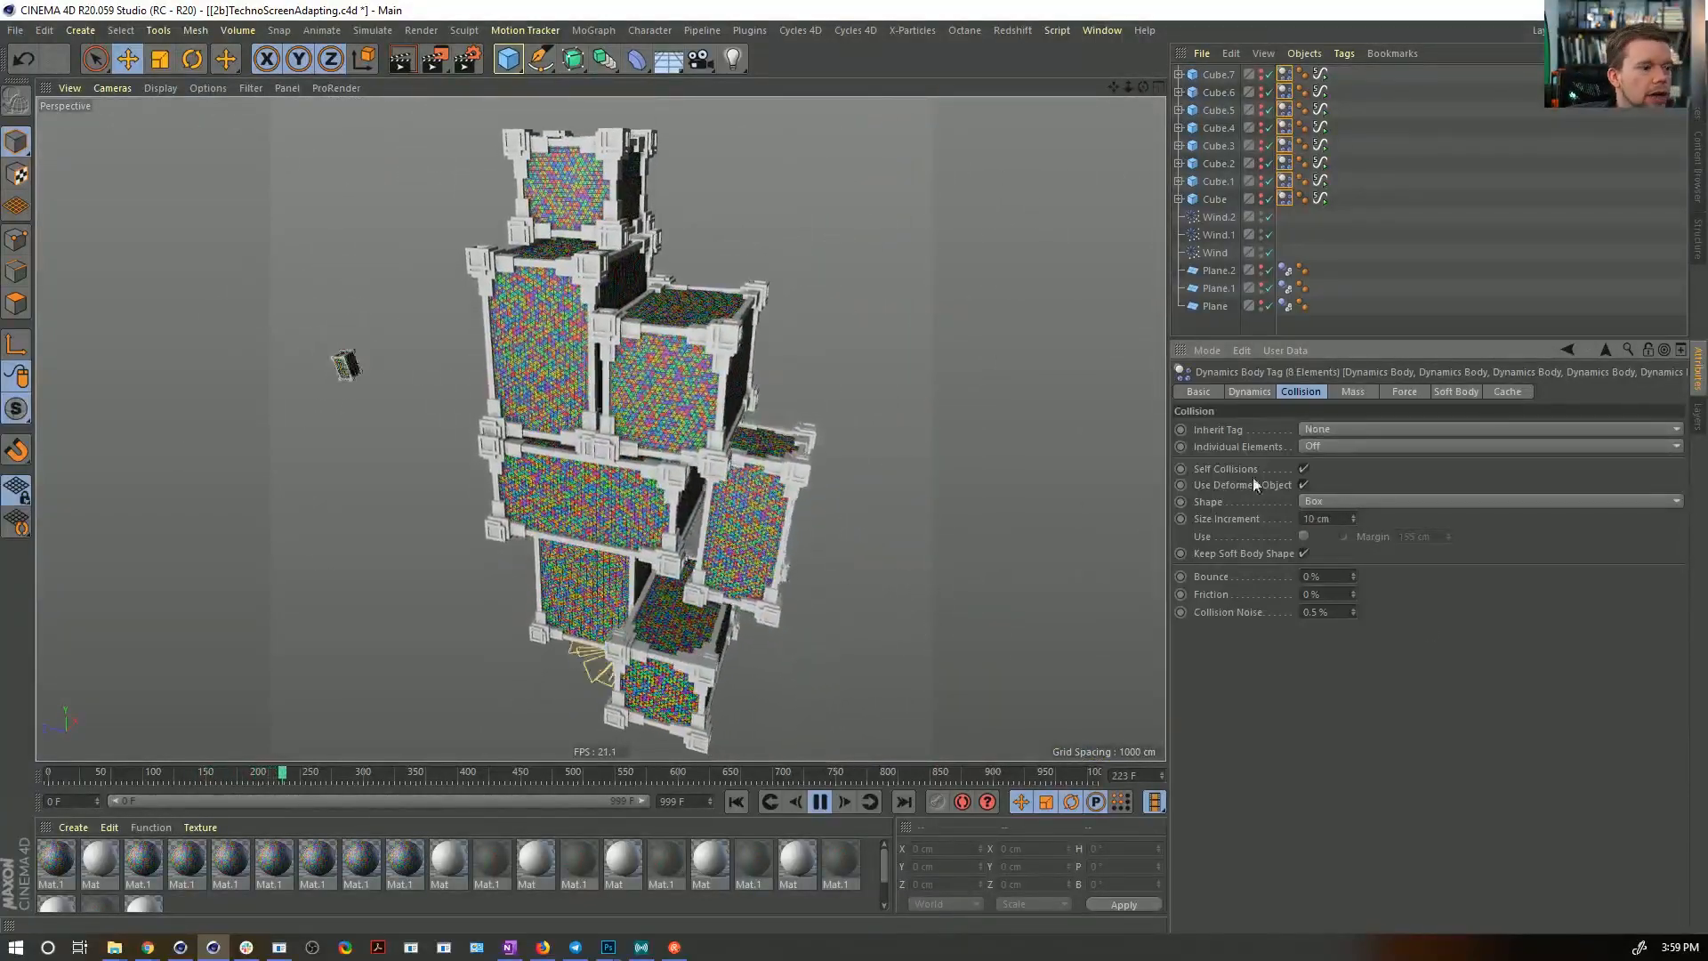
{"action": "left_click", "coordinate": [1354, 515]}
{"action": "left_click", "coordinate": [1353, 515]}
{"action": "left_click", "coordinate": [1354, 515]}
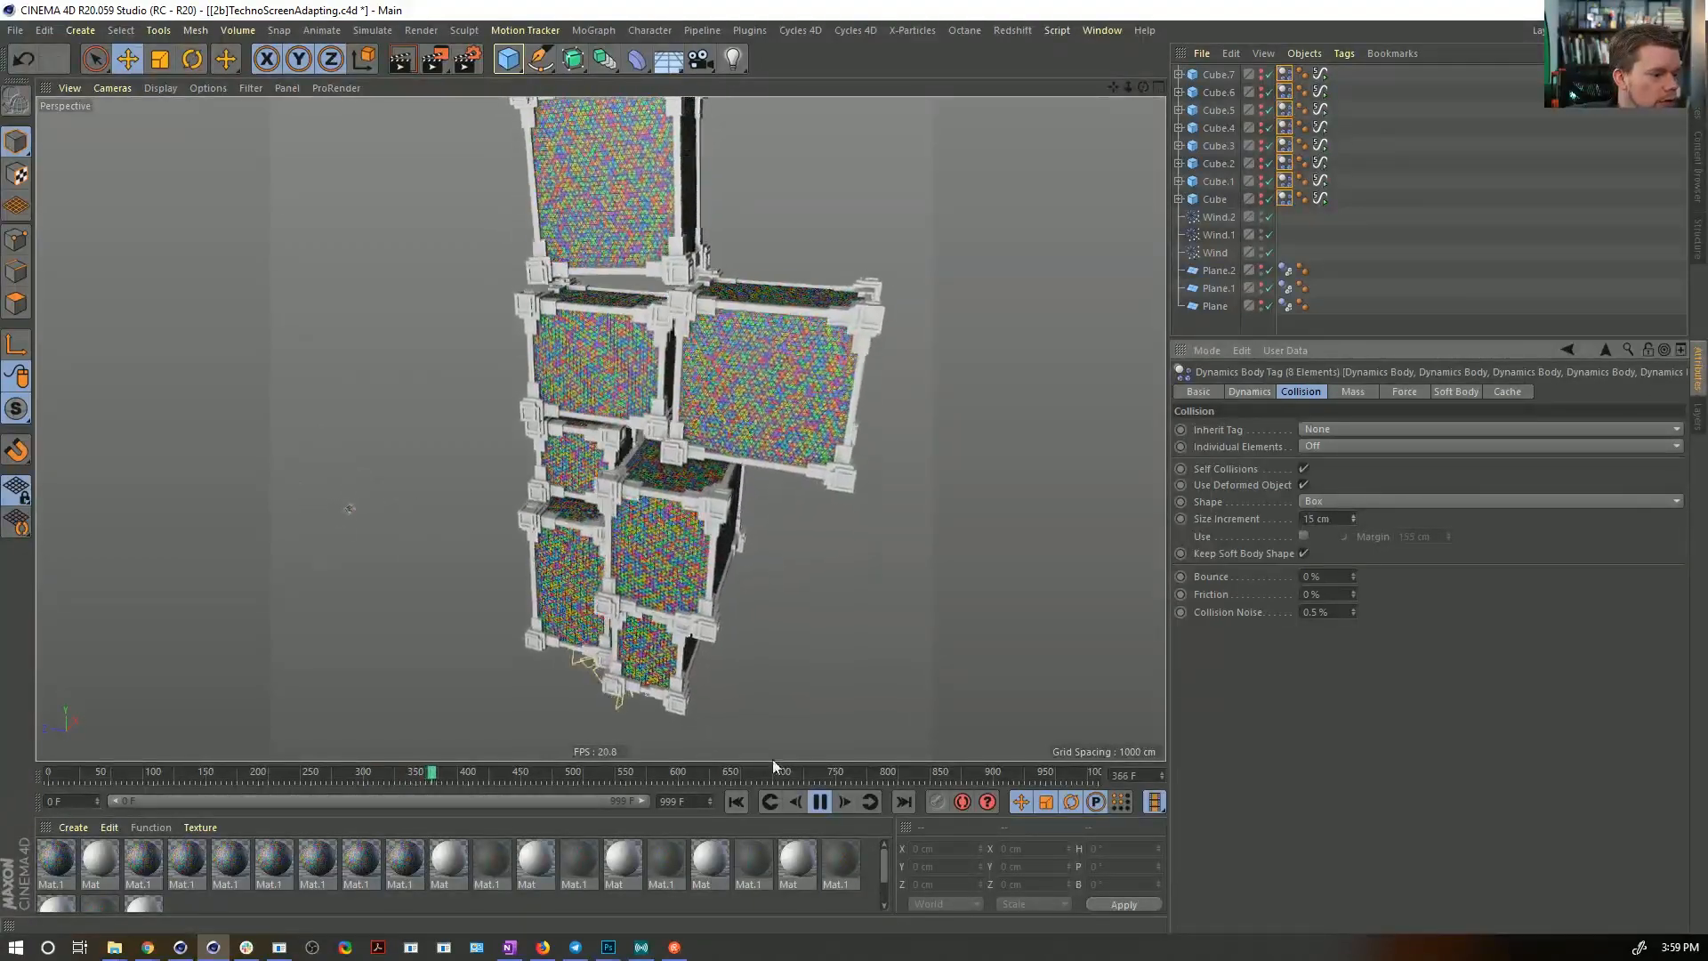
- Replay the simulation from the start to check the spacing between cubes, and rewind it
{"action": "left_click", "coordinate": [818, 803]}
{"action": "left_click", "coordinate": [737, 802]}
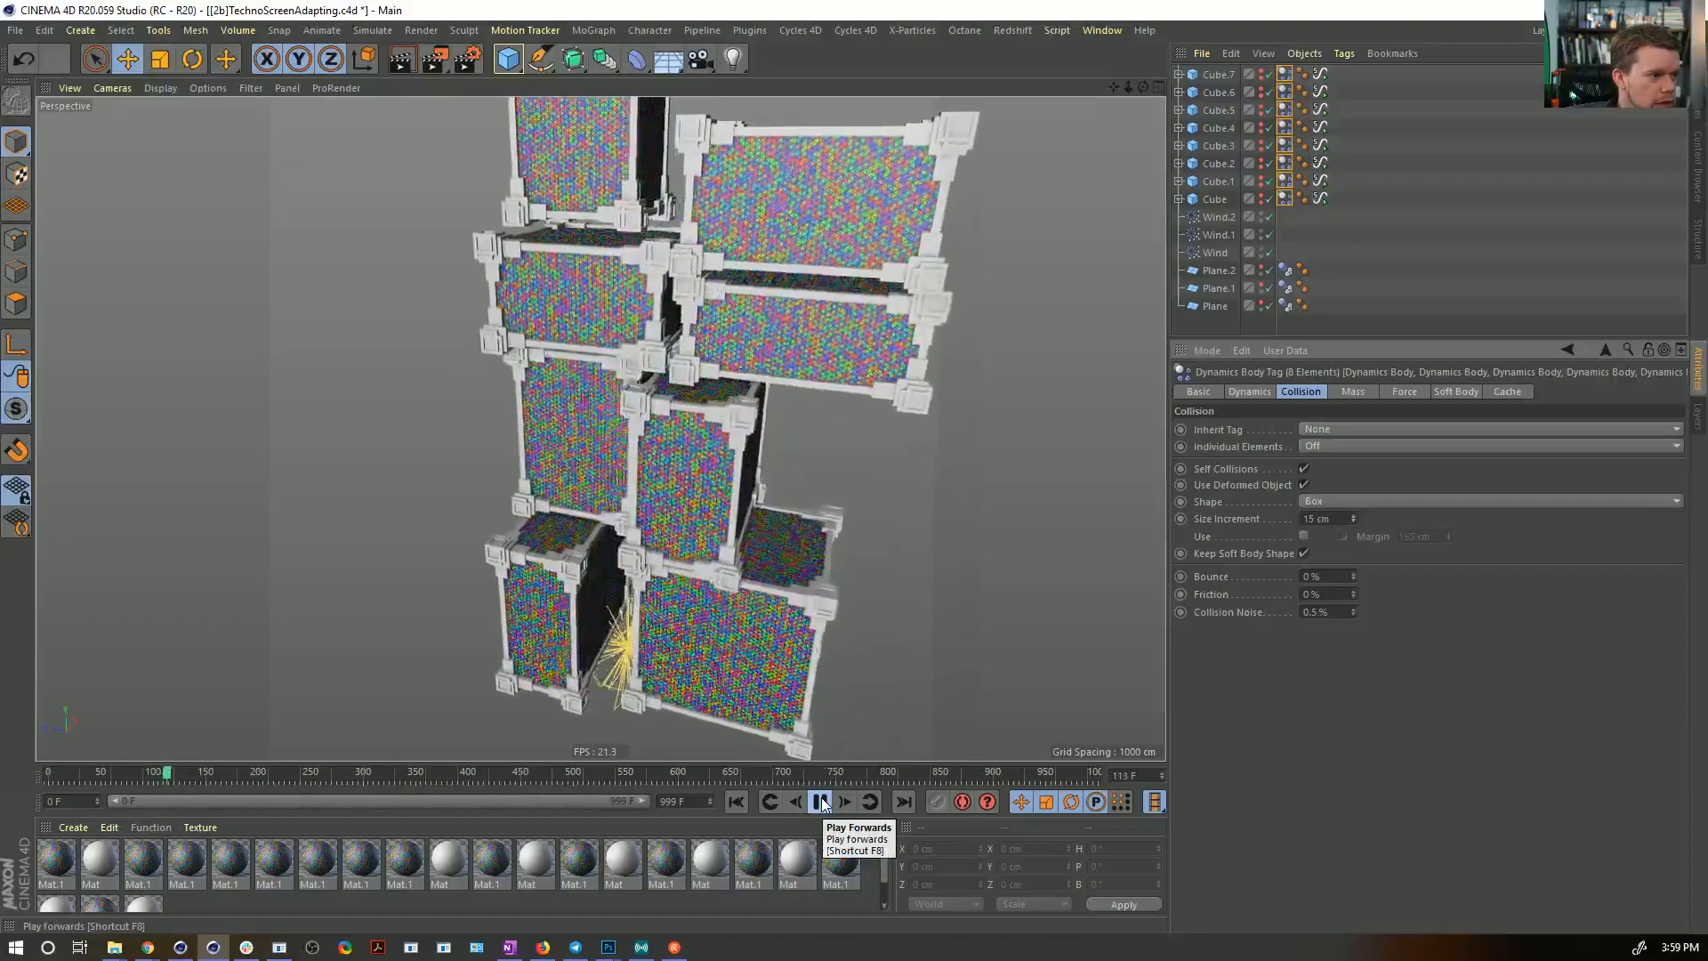
{"action": "scroll", "coordinate": [658, 451], "scroll_direction": "down", "scroll_amount": 5}
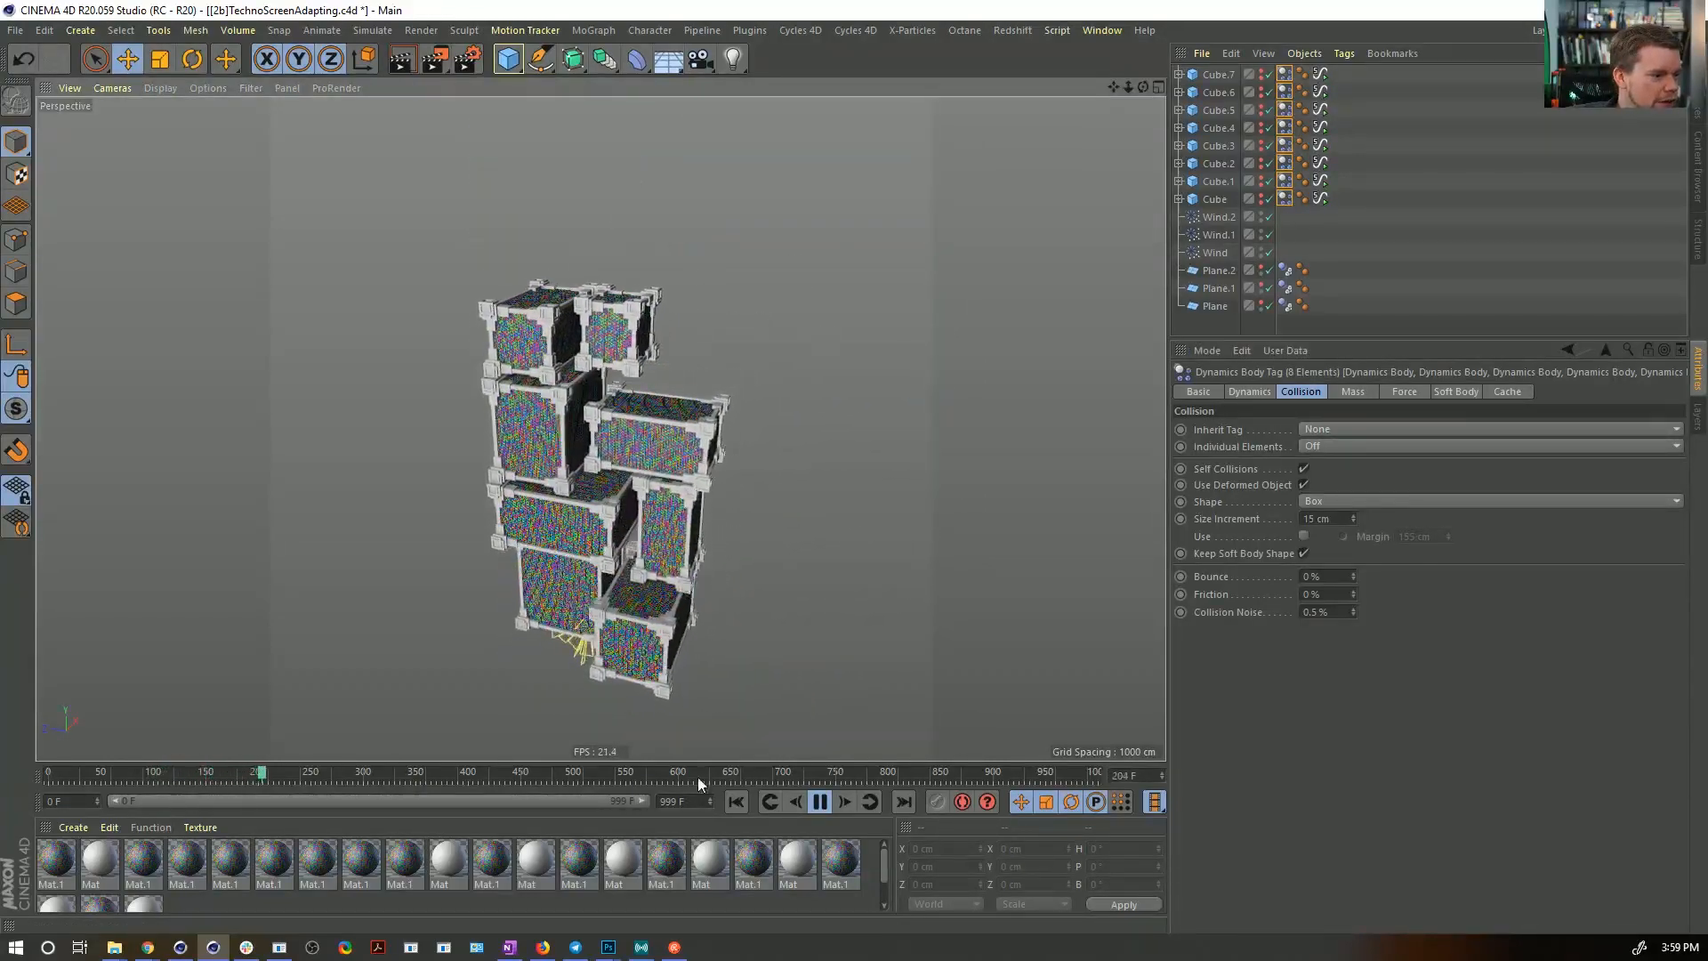
{"action": "left_click", "coordinate": [820, 803]}
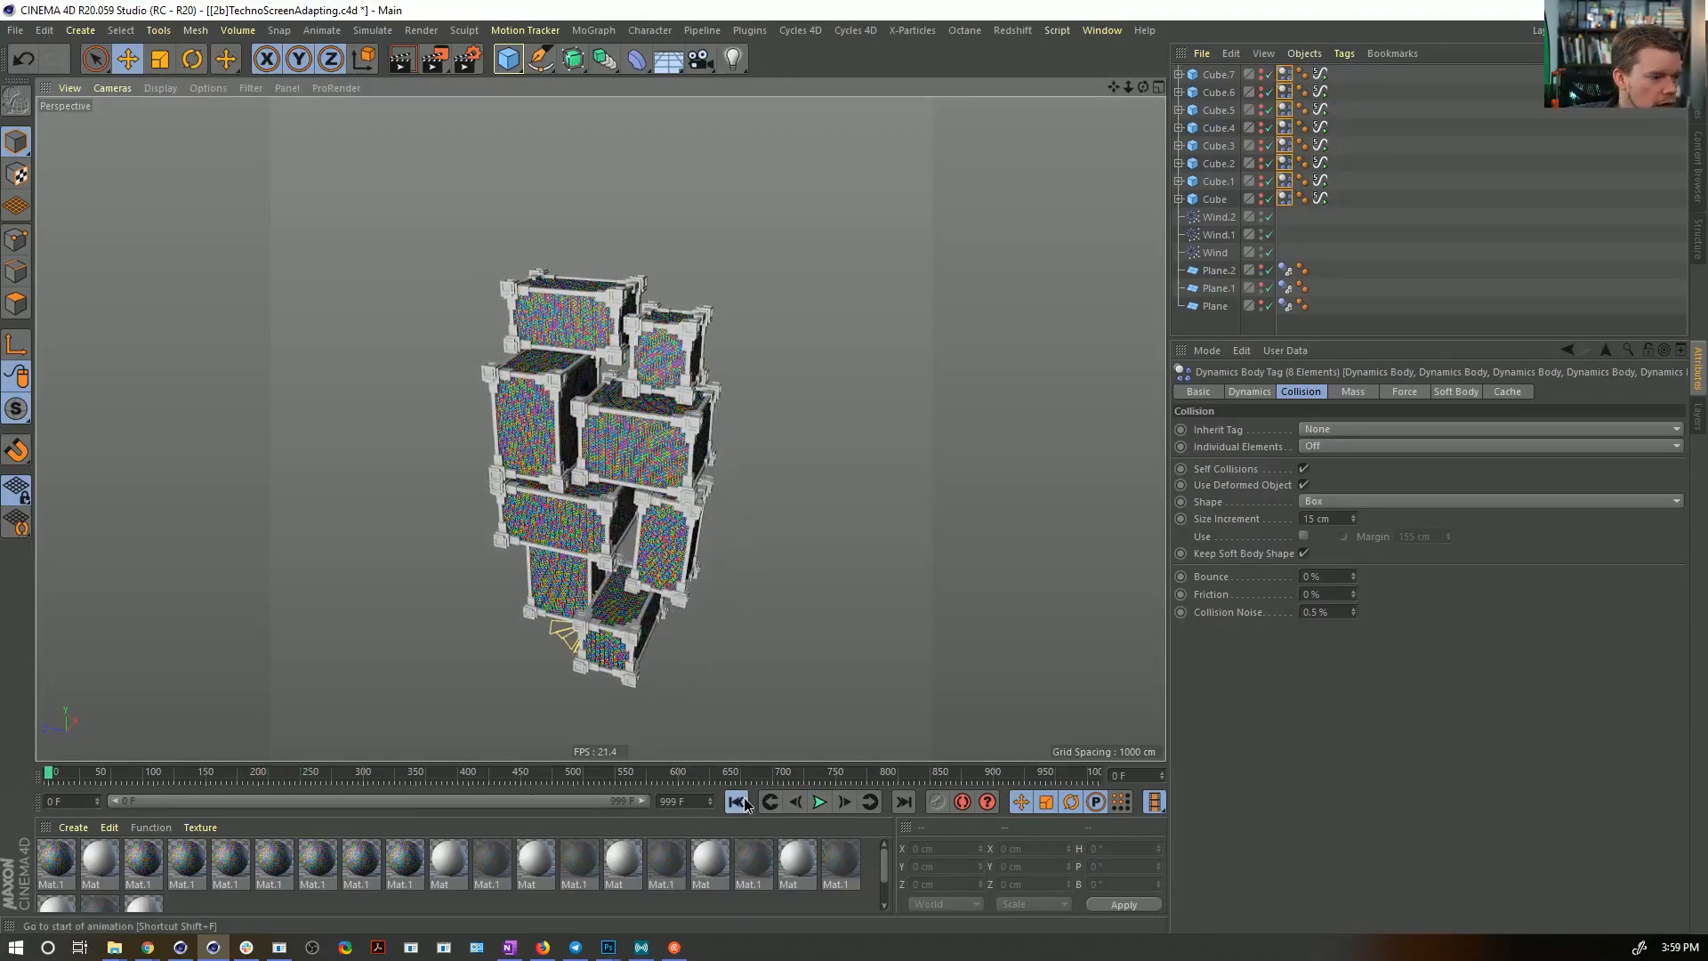
- Duplicate Cube.4 through Cube.7 and move the copies about 342 cm along Z to form a third stack
{"action": "left_click", "coordinate": [1217, 75]}
{"action": "left_click", "coordinate": [1224, 129], "text": "shift"}
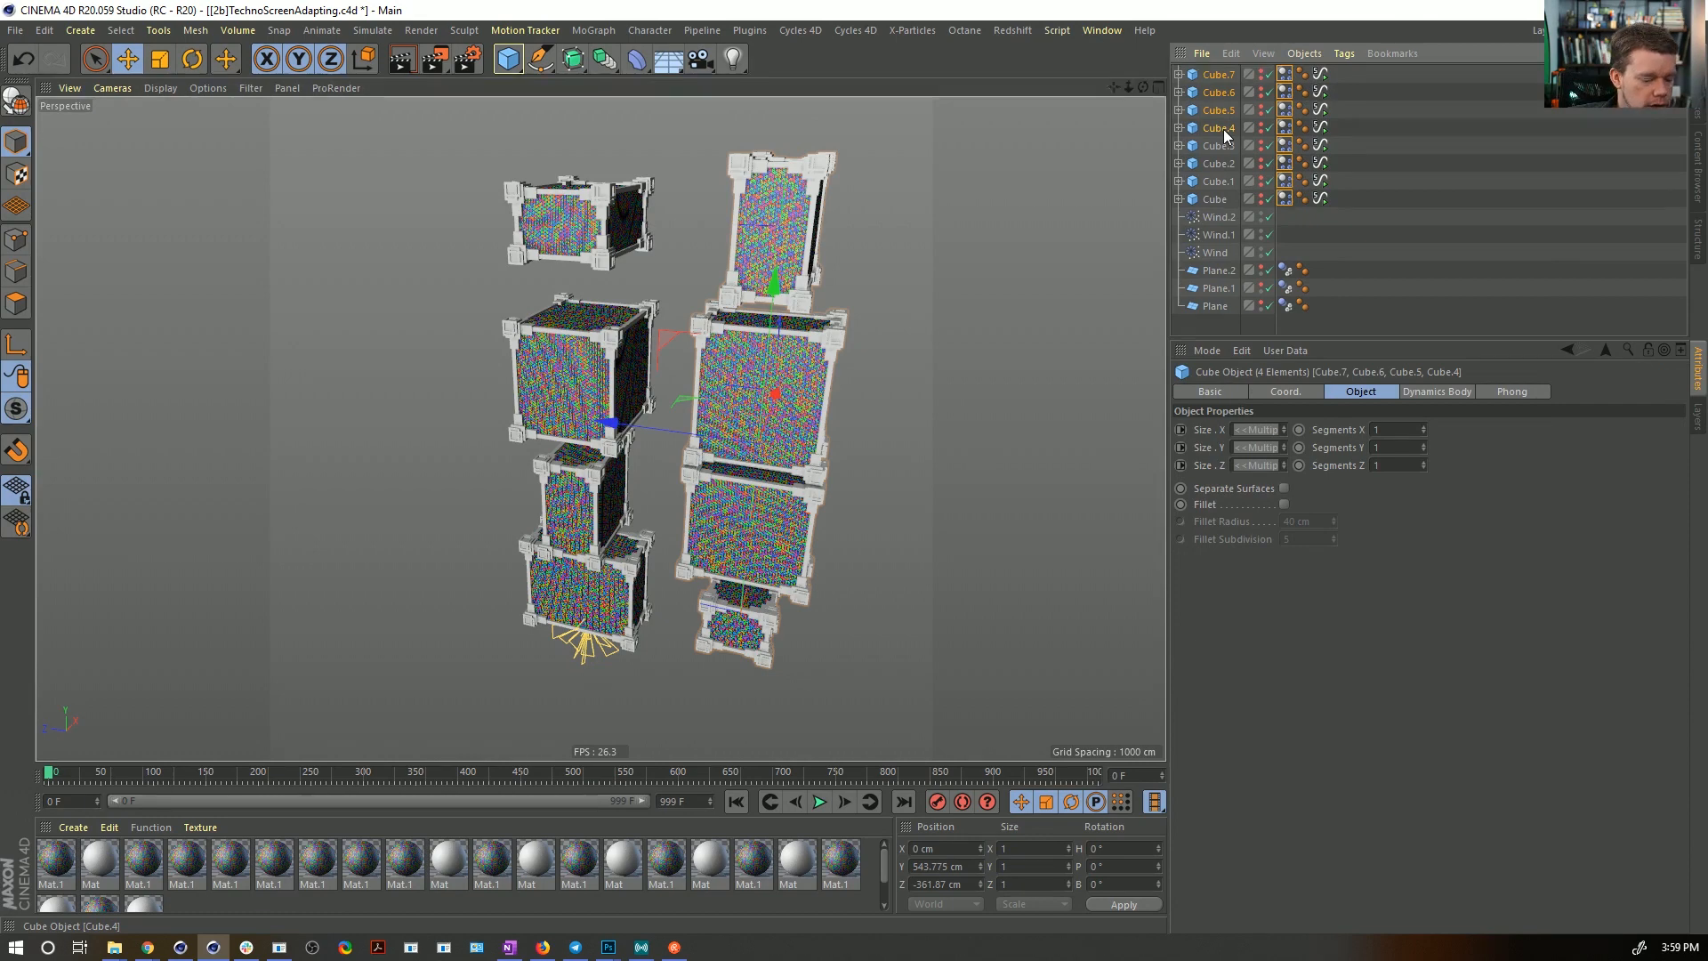
{"action": "key", "text": "ctrl+v"}
{"action": "left_click_drag", "start_coordinate": [634, 436], "coordinate": [816, 460]}
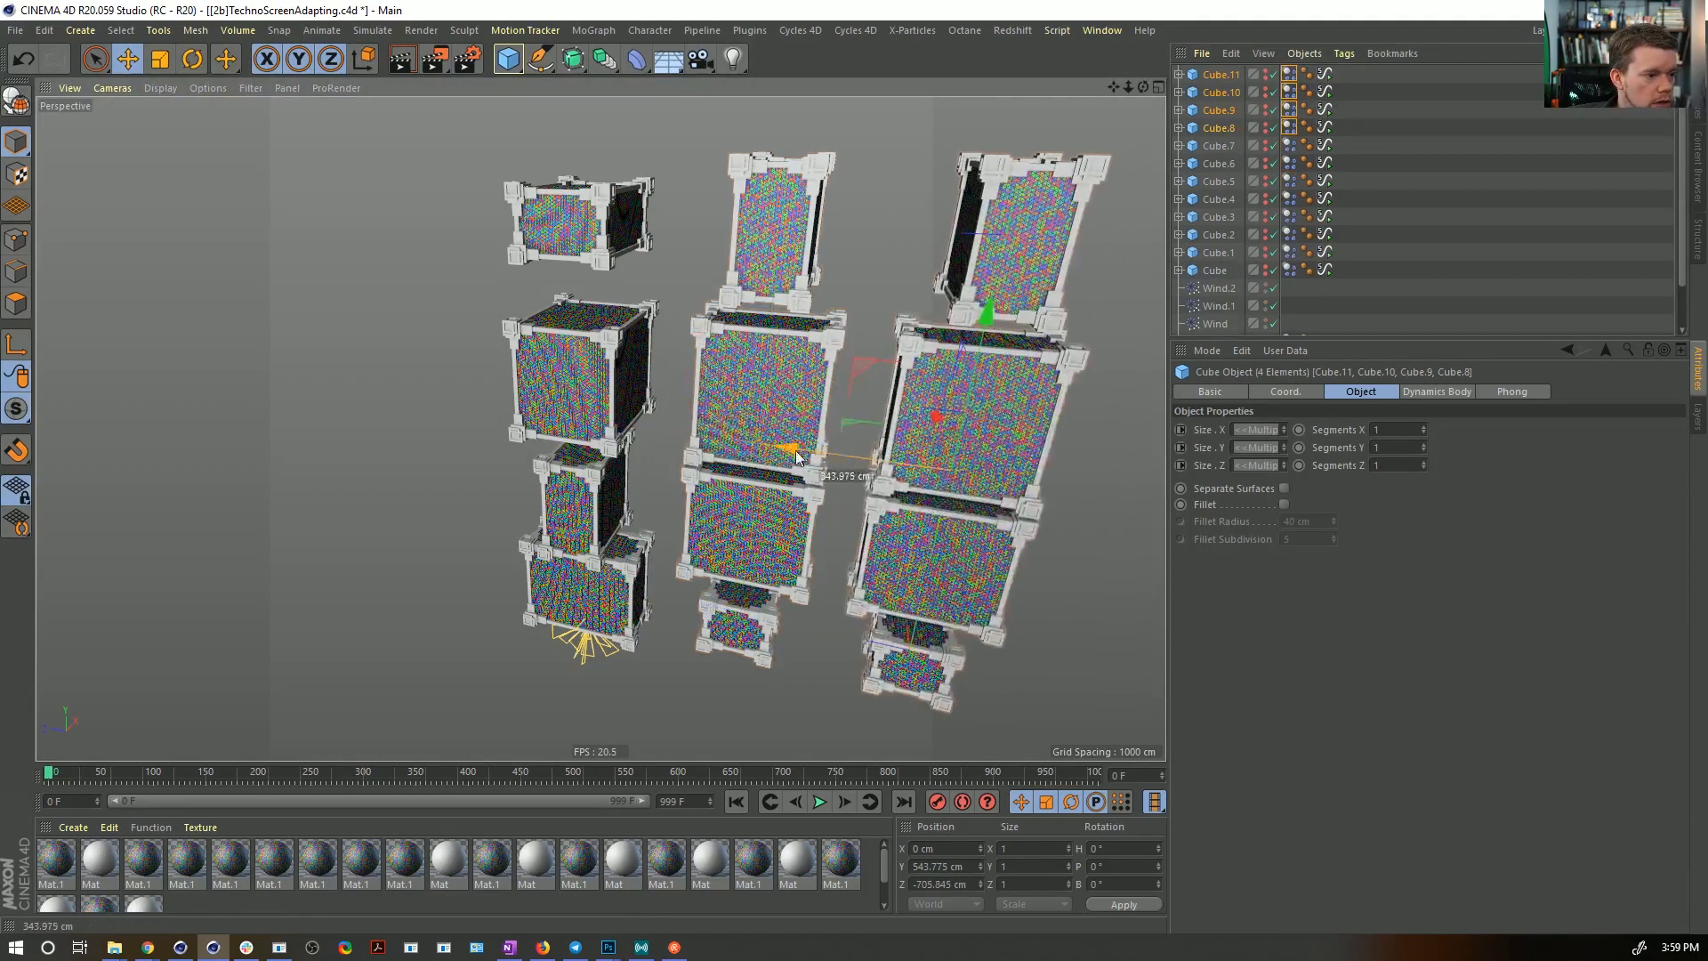
- Give the Signal tags of all twelve cubes new varied noise seeds and play the simulation
{"action": "left_click", "coordinate": [1324, 73]}
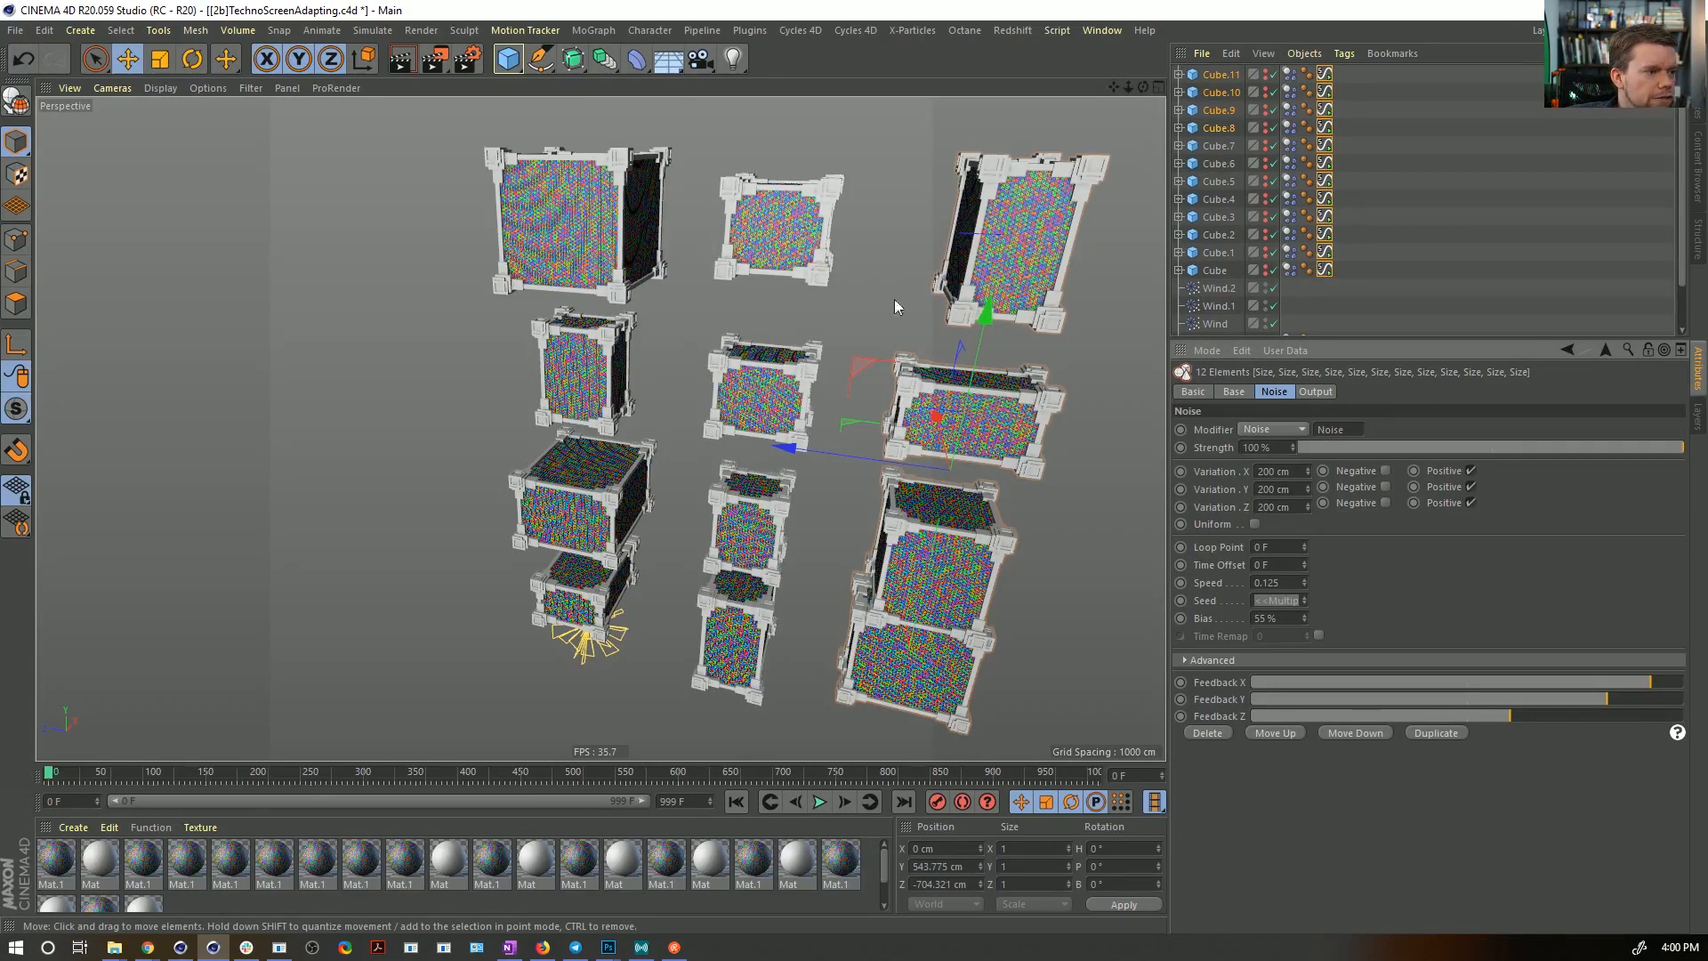
{"action": "left_click", "coordinate": [817, 802]}
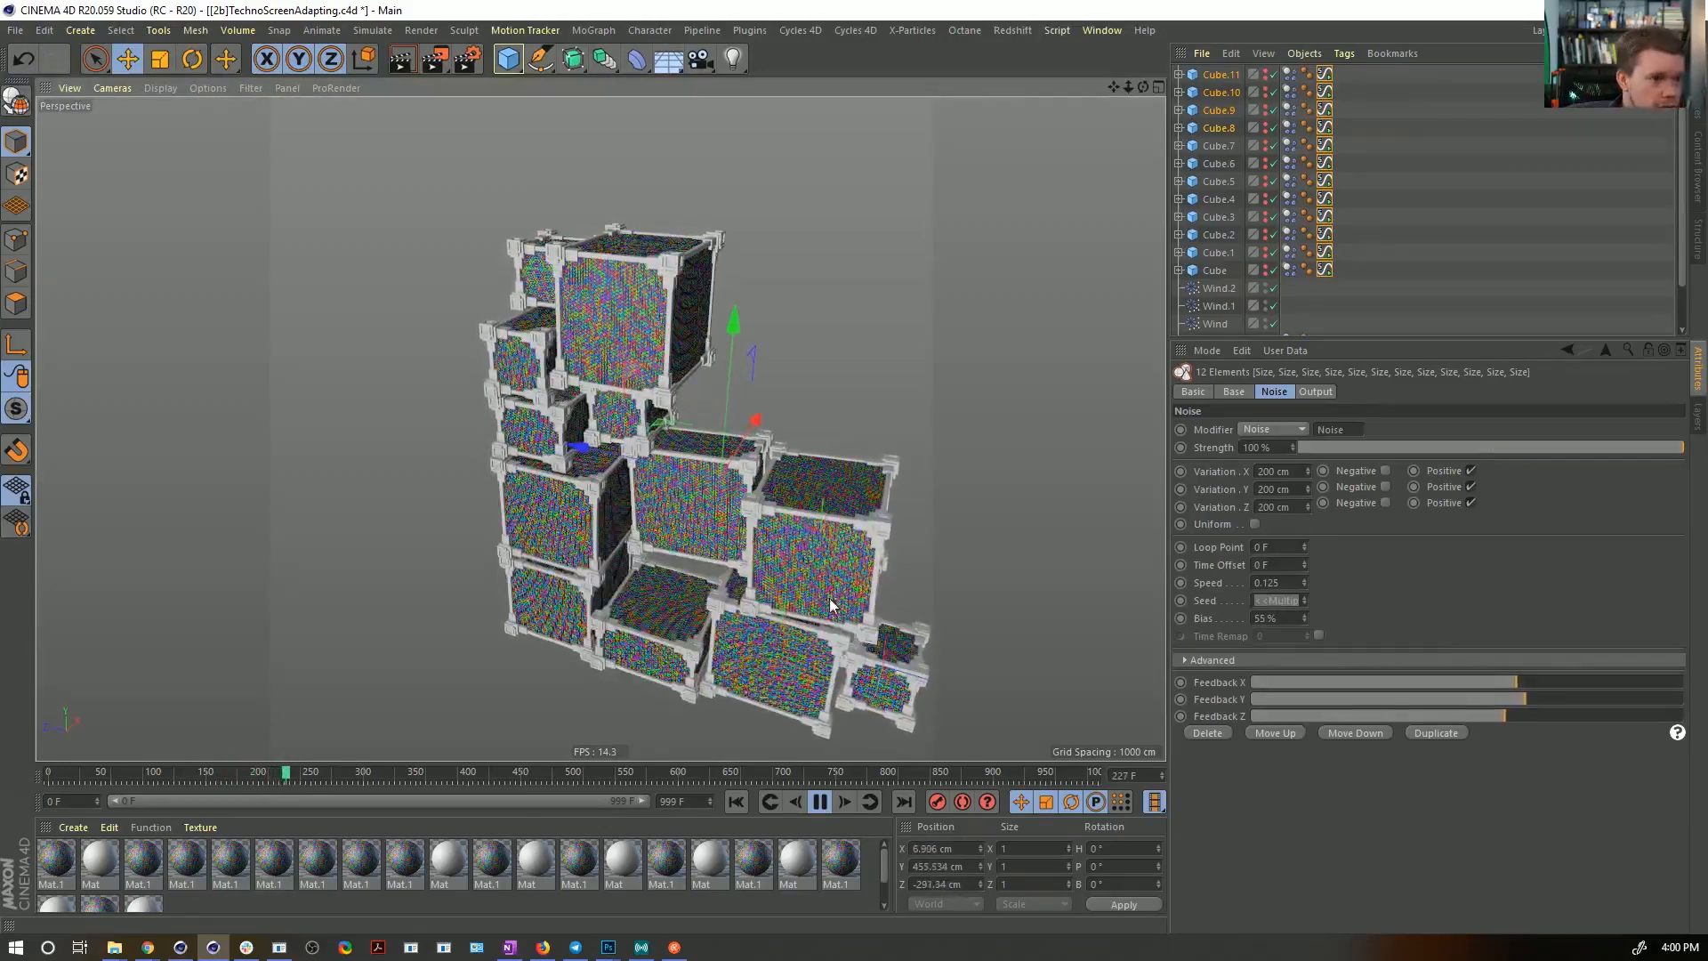
- Set the Follow Rotation force of all twelve cubes' Dynamics Body tags to 15 during playback
{"action": "left_click", "coordinate": [1288, 73]}
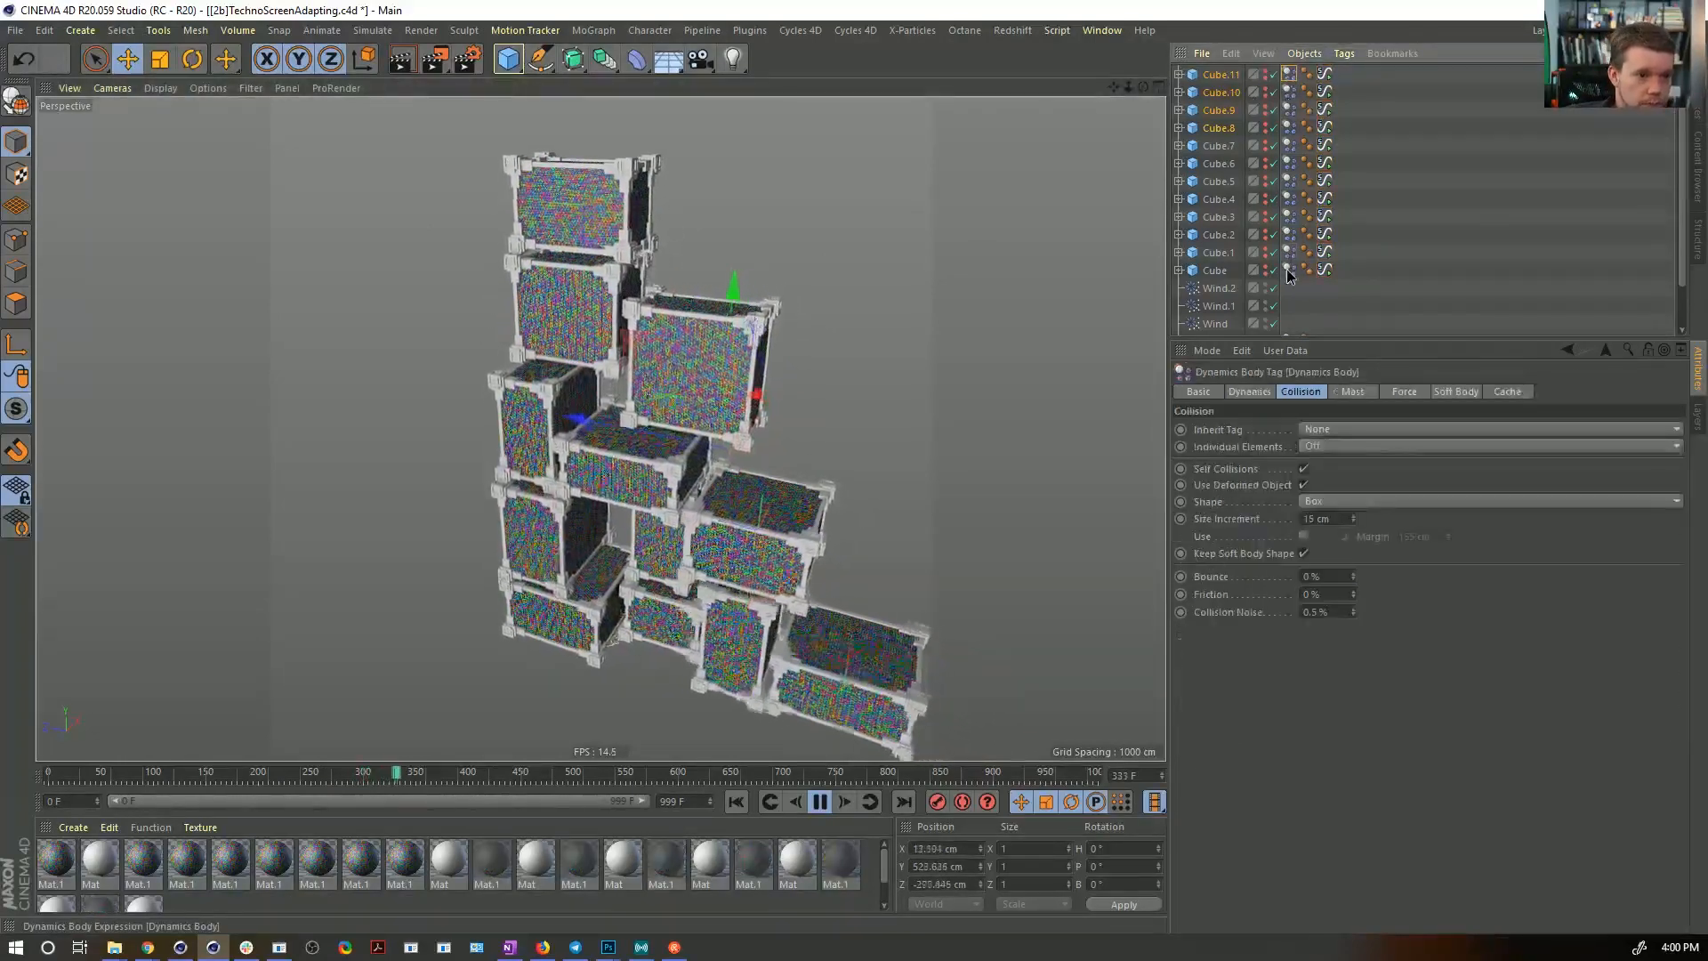
{"action": "left_click", "coordinate": [1402, 391]}
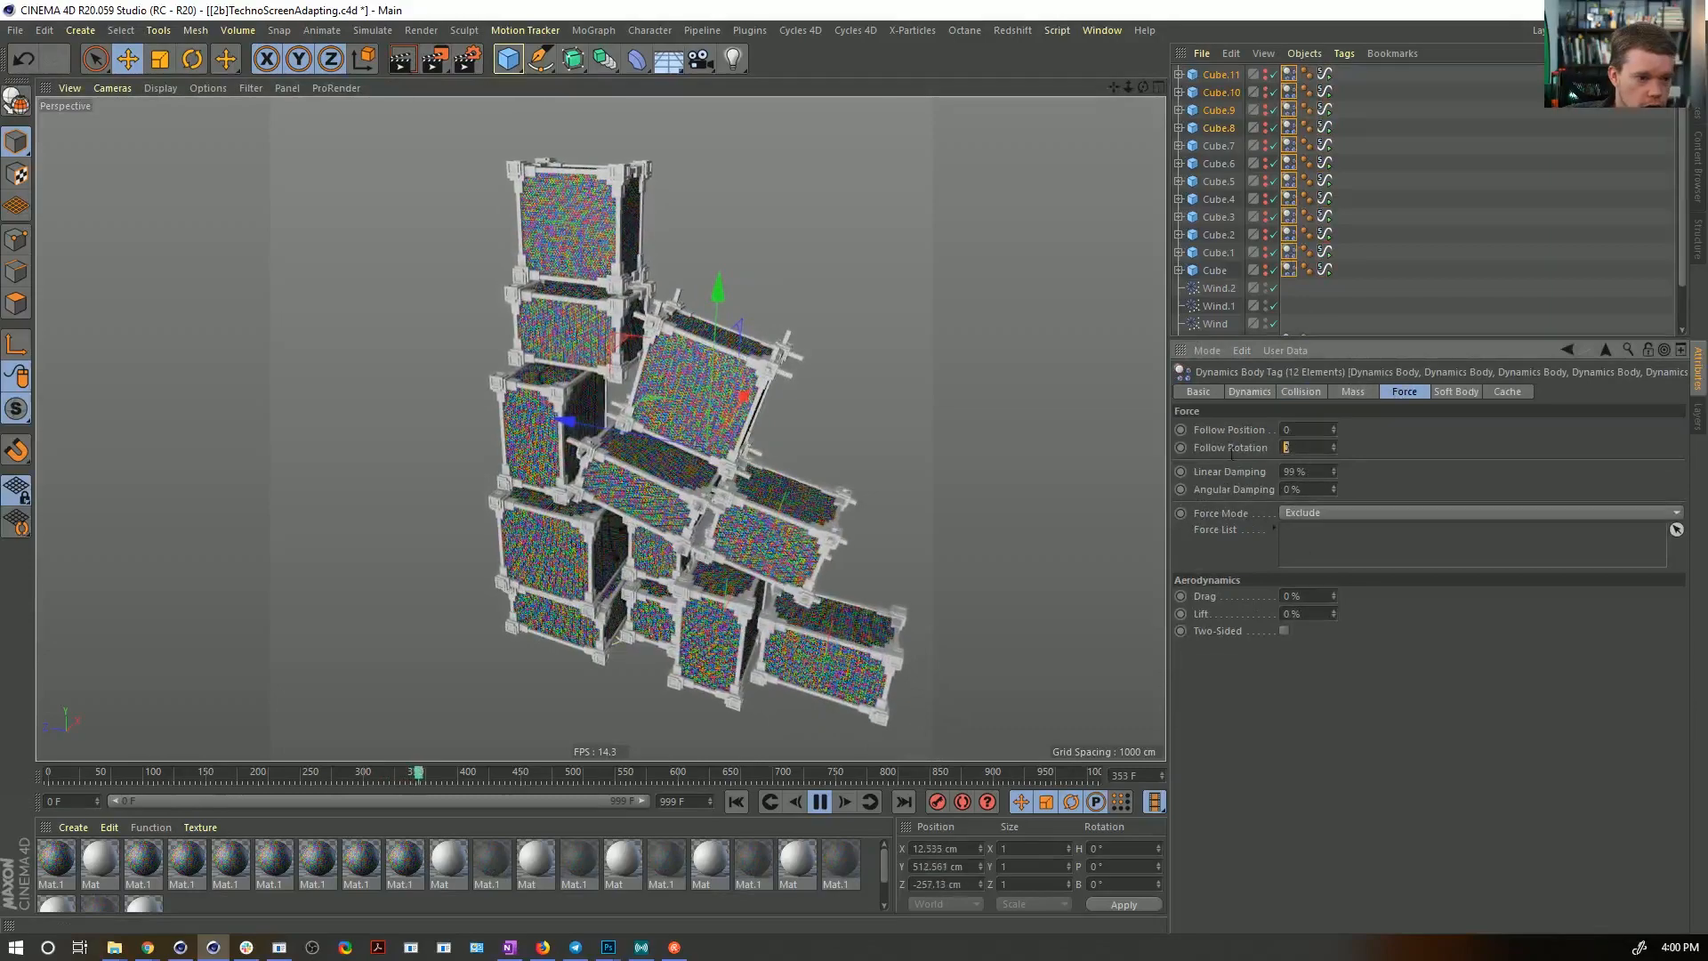
{"action": "type", "text": "15"}
{"action": "key", "text": "Return"}
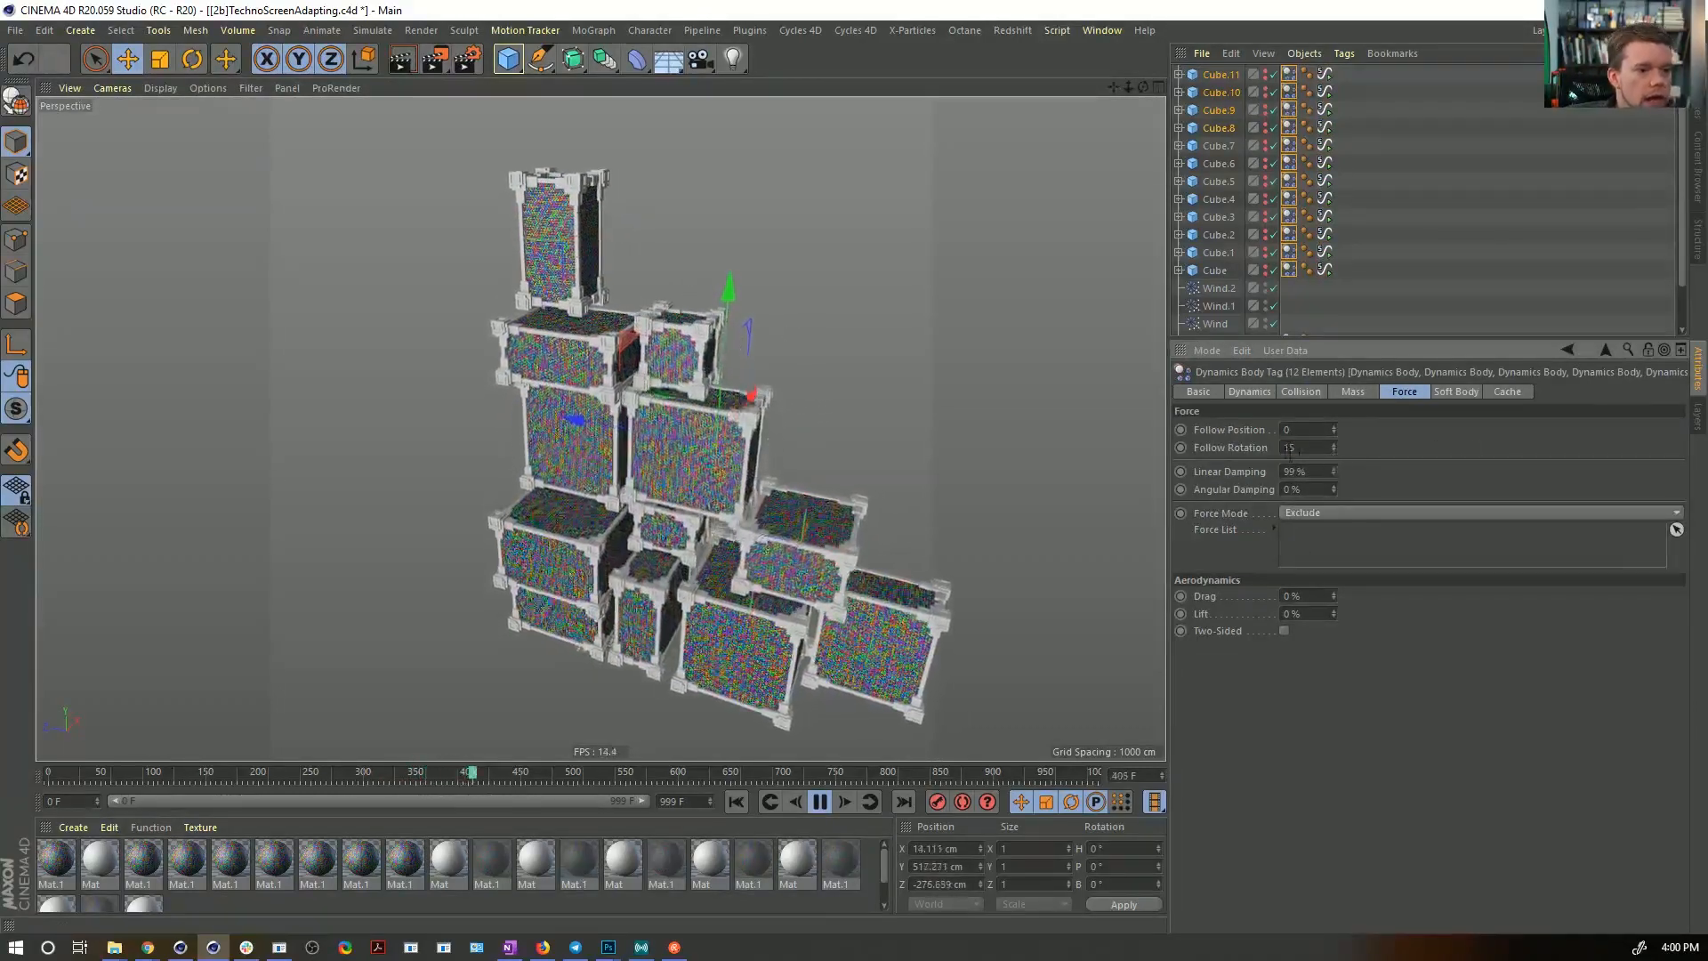
- Try Follow Rotation values of 55 and 15 on all twelve Dynamics Body tags, restarting the simulation to compare them
{"action": "left_click", "coordinate": [738, 802]}
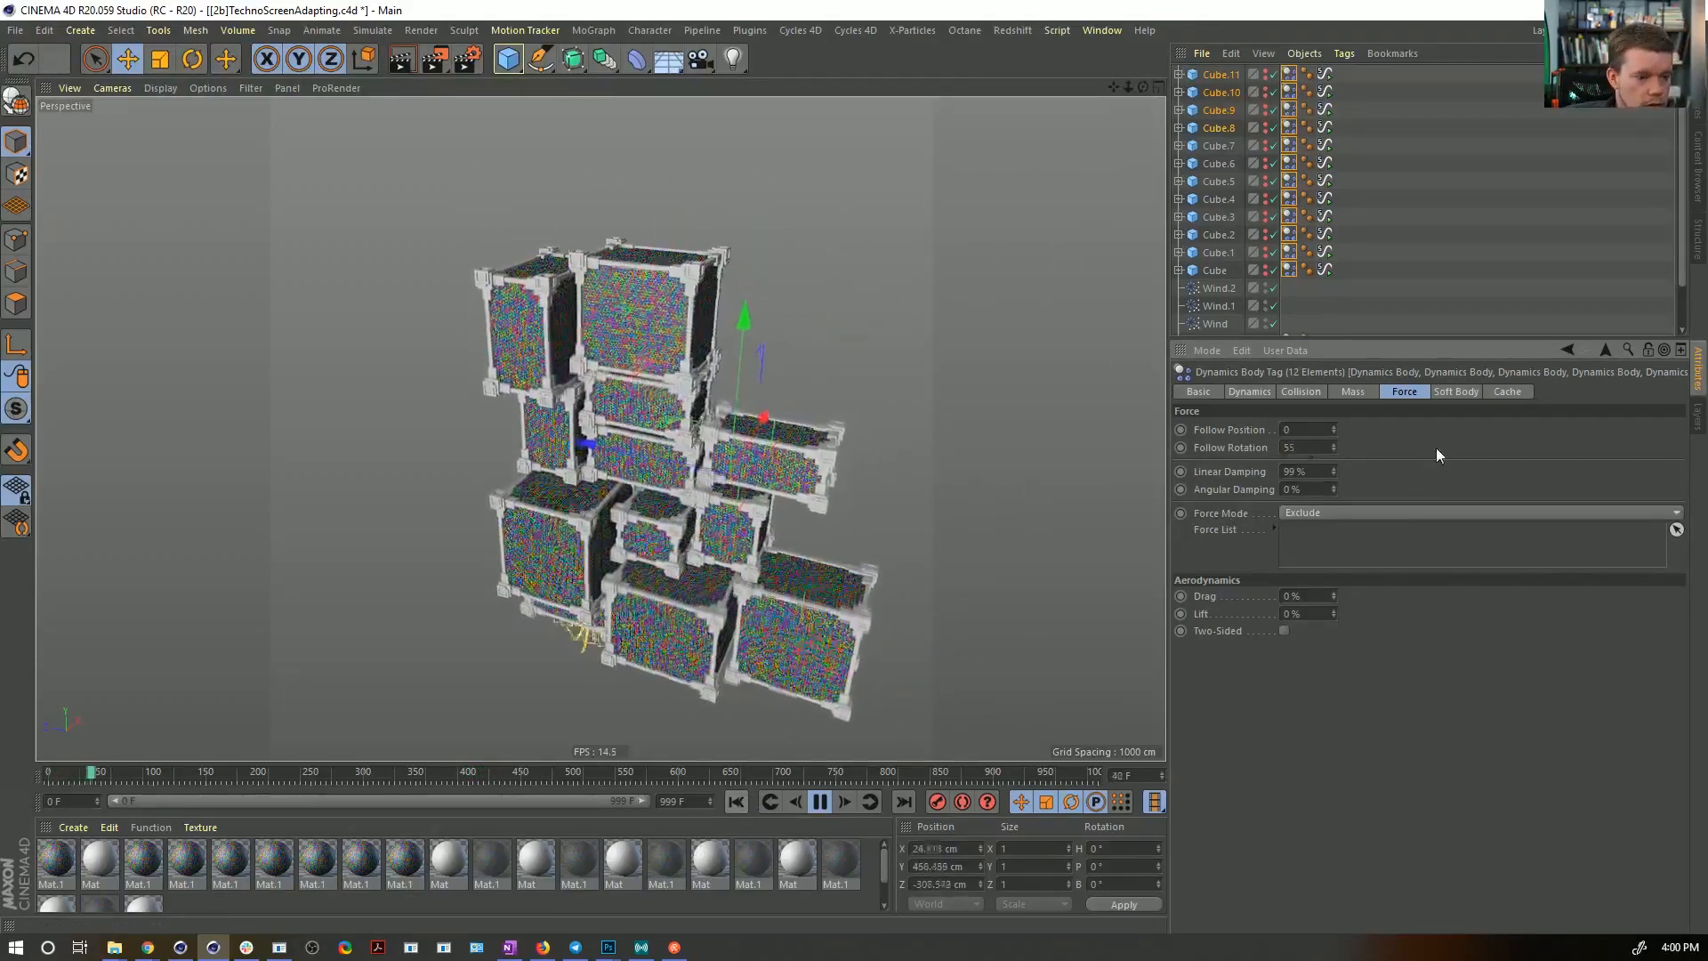
{"action": "double_click", "coordinate": [1315, 446]}
{"action": "type", "text": "15"}
{"action": "key", "text": "Return"}
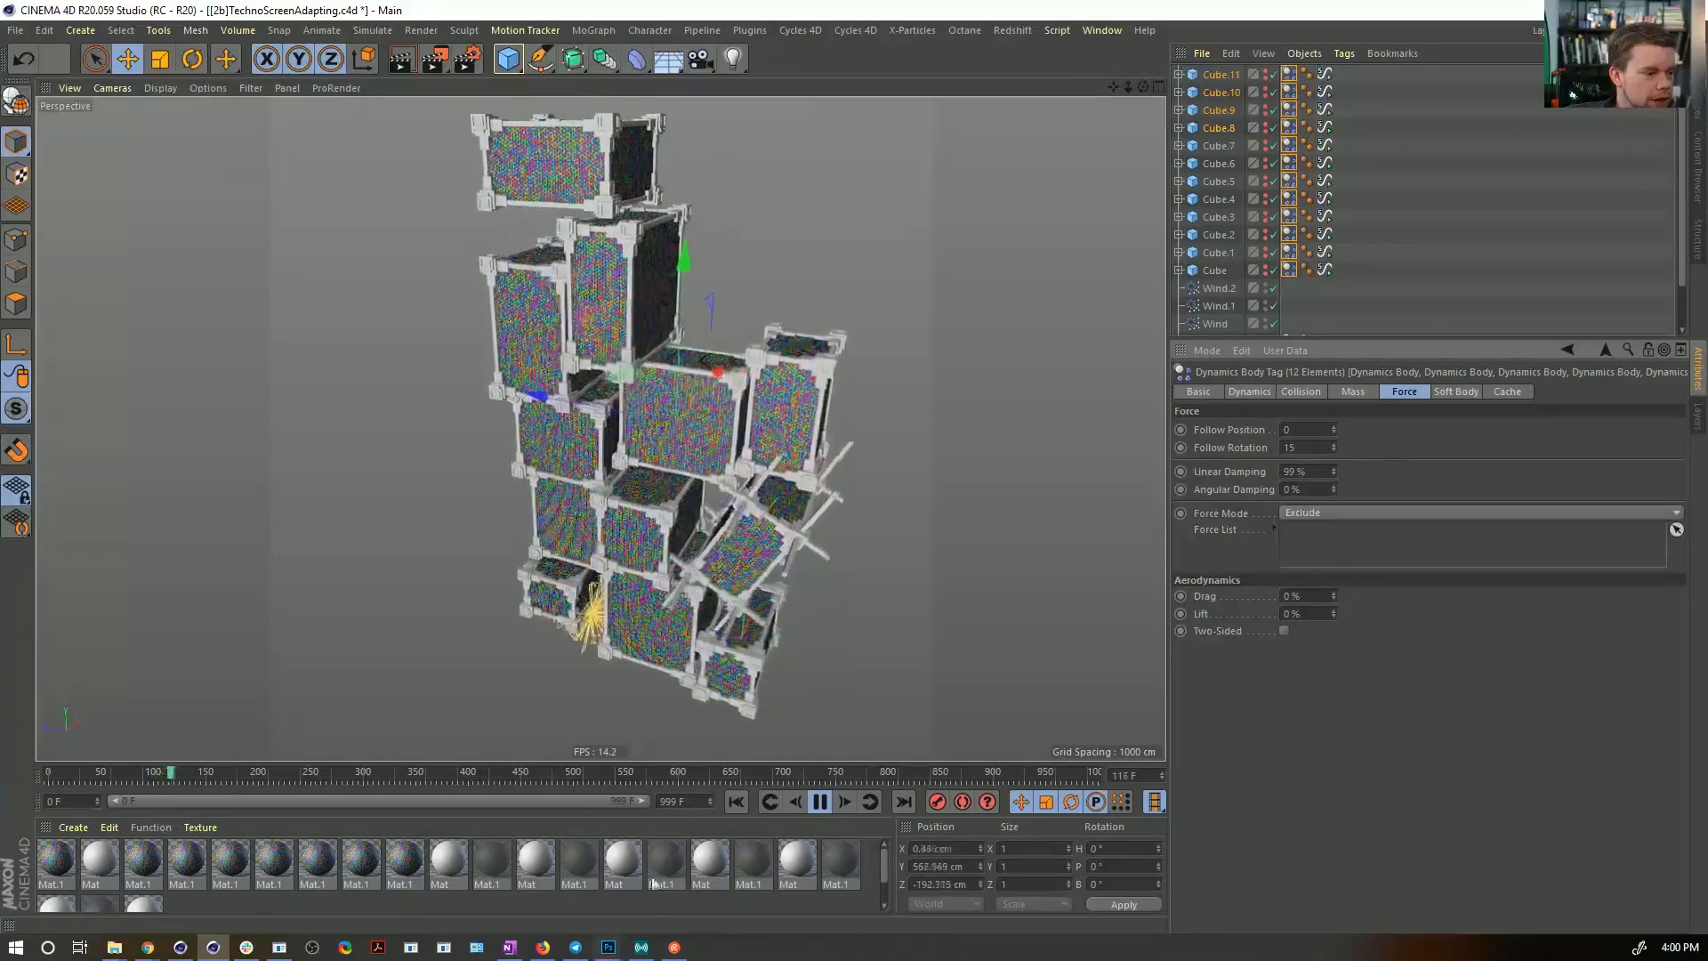
{"action": "left_click", "coordinate": [736, 801]}
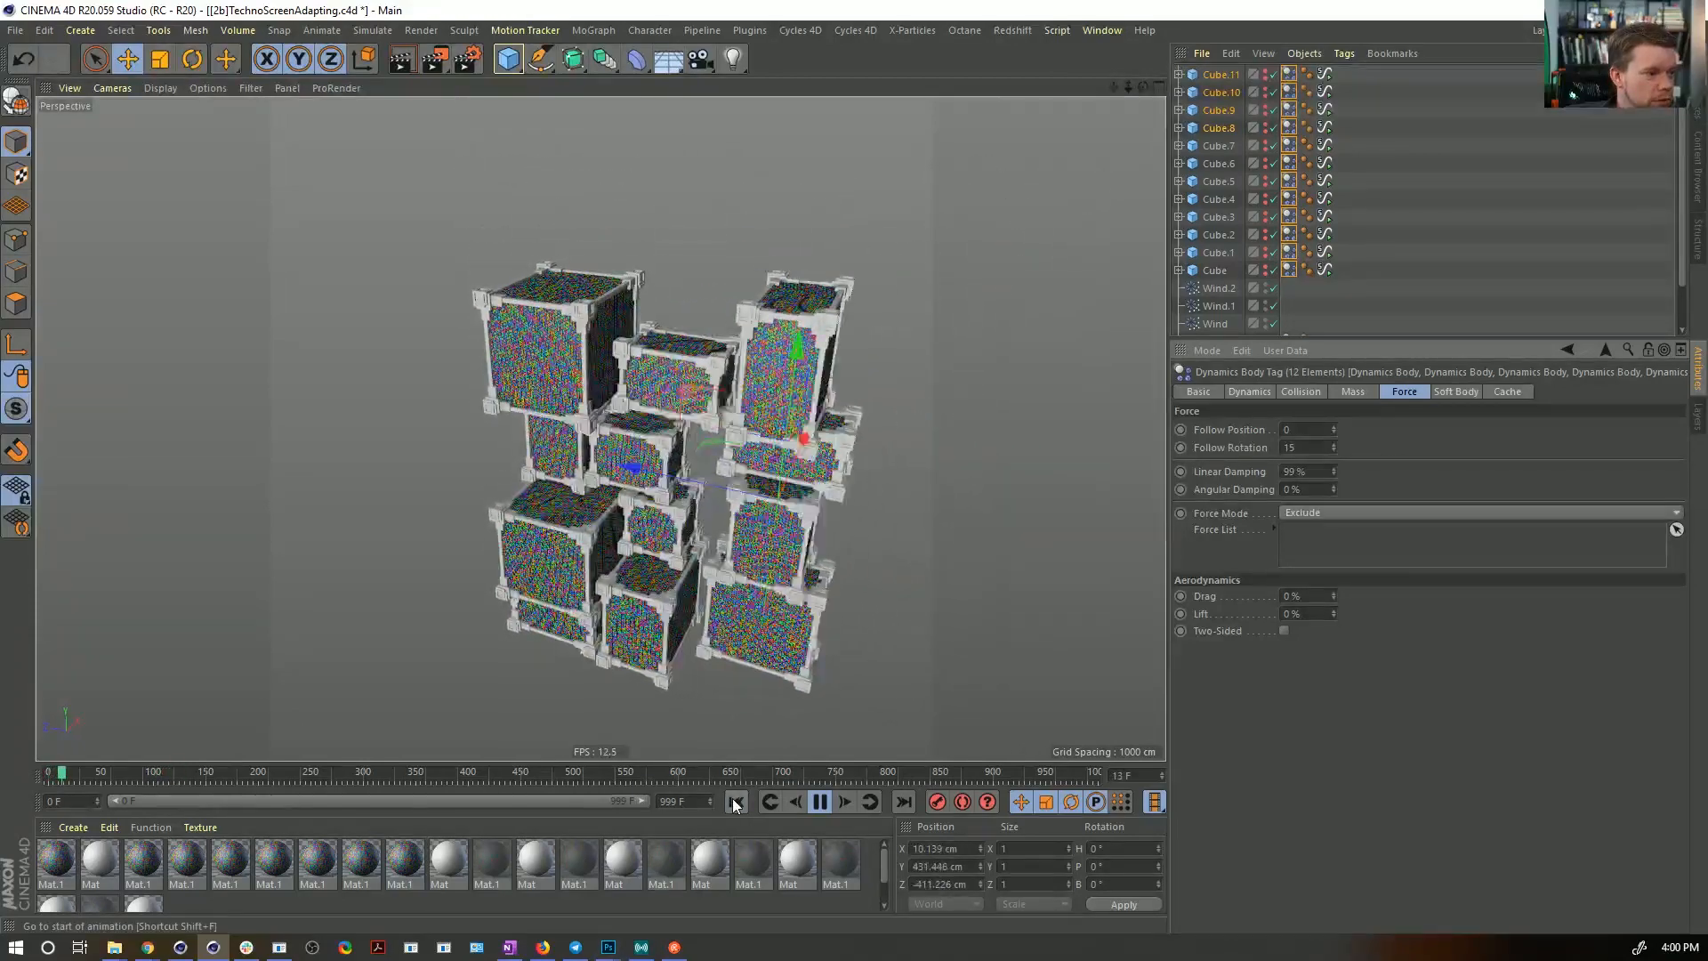
- Set Follow Rotation to 55 on all twelve Dynamics Body tags and let the simulation play
{"action": "double_click", "coordinate": [1304, 446]}
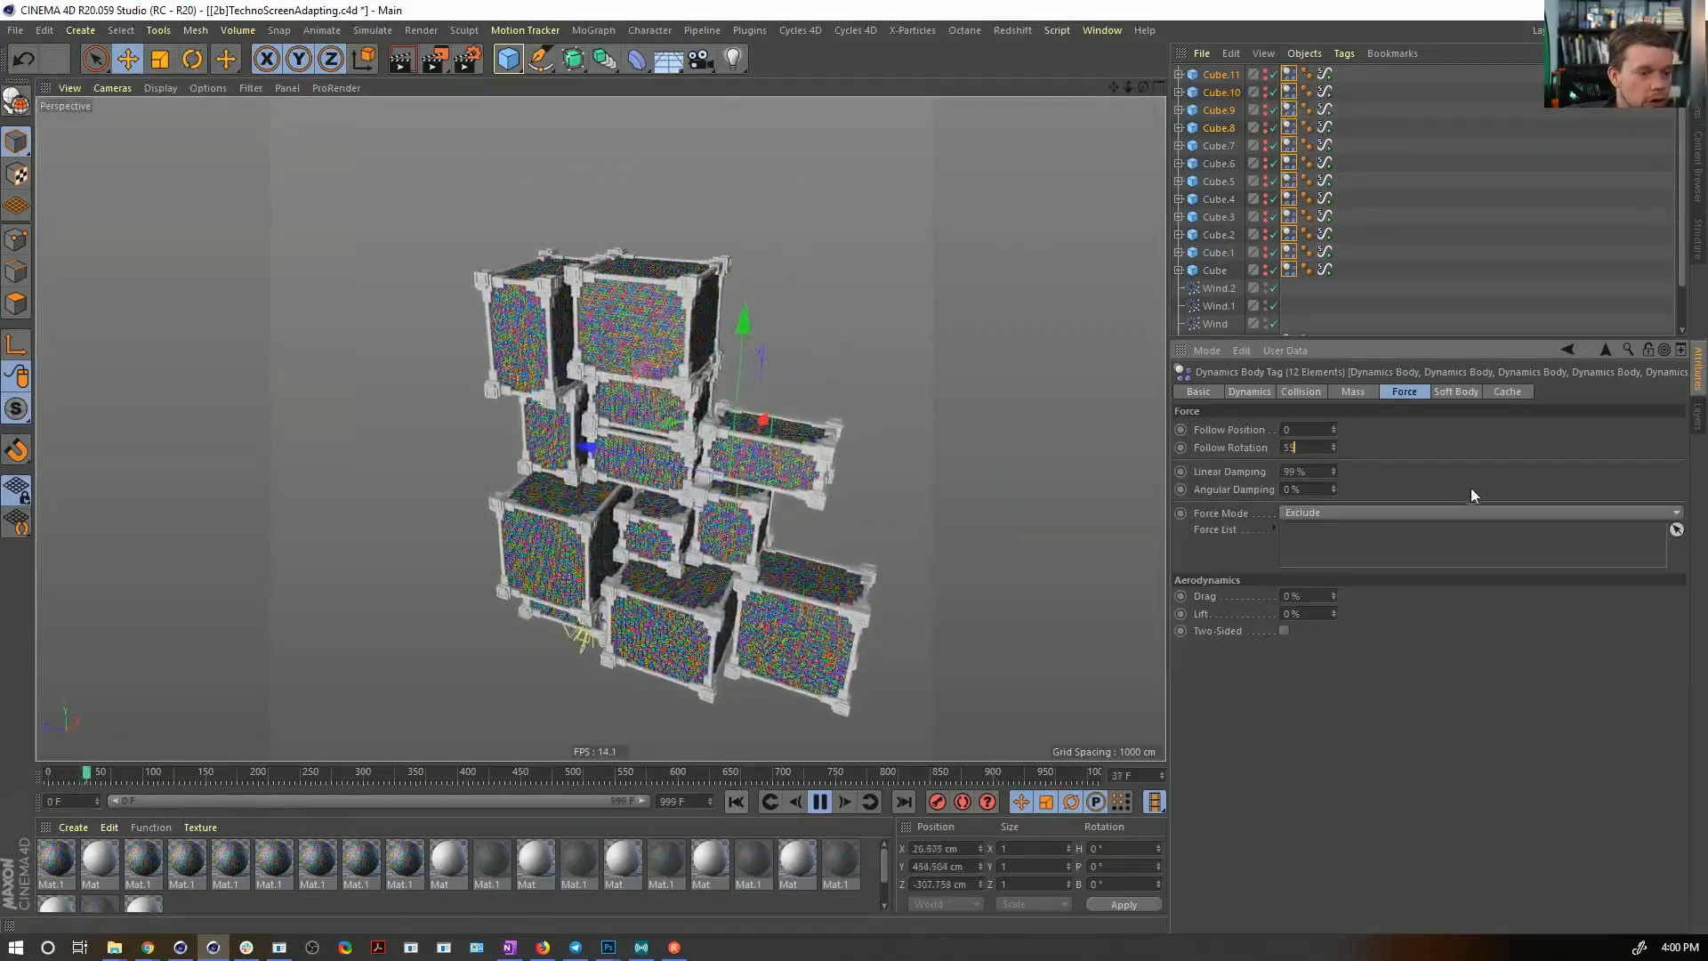
{"action": "type", "text": "55"}
{"action": "key", "text": "Return"}
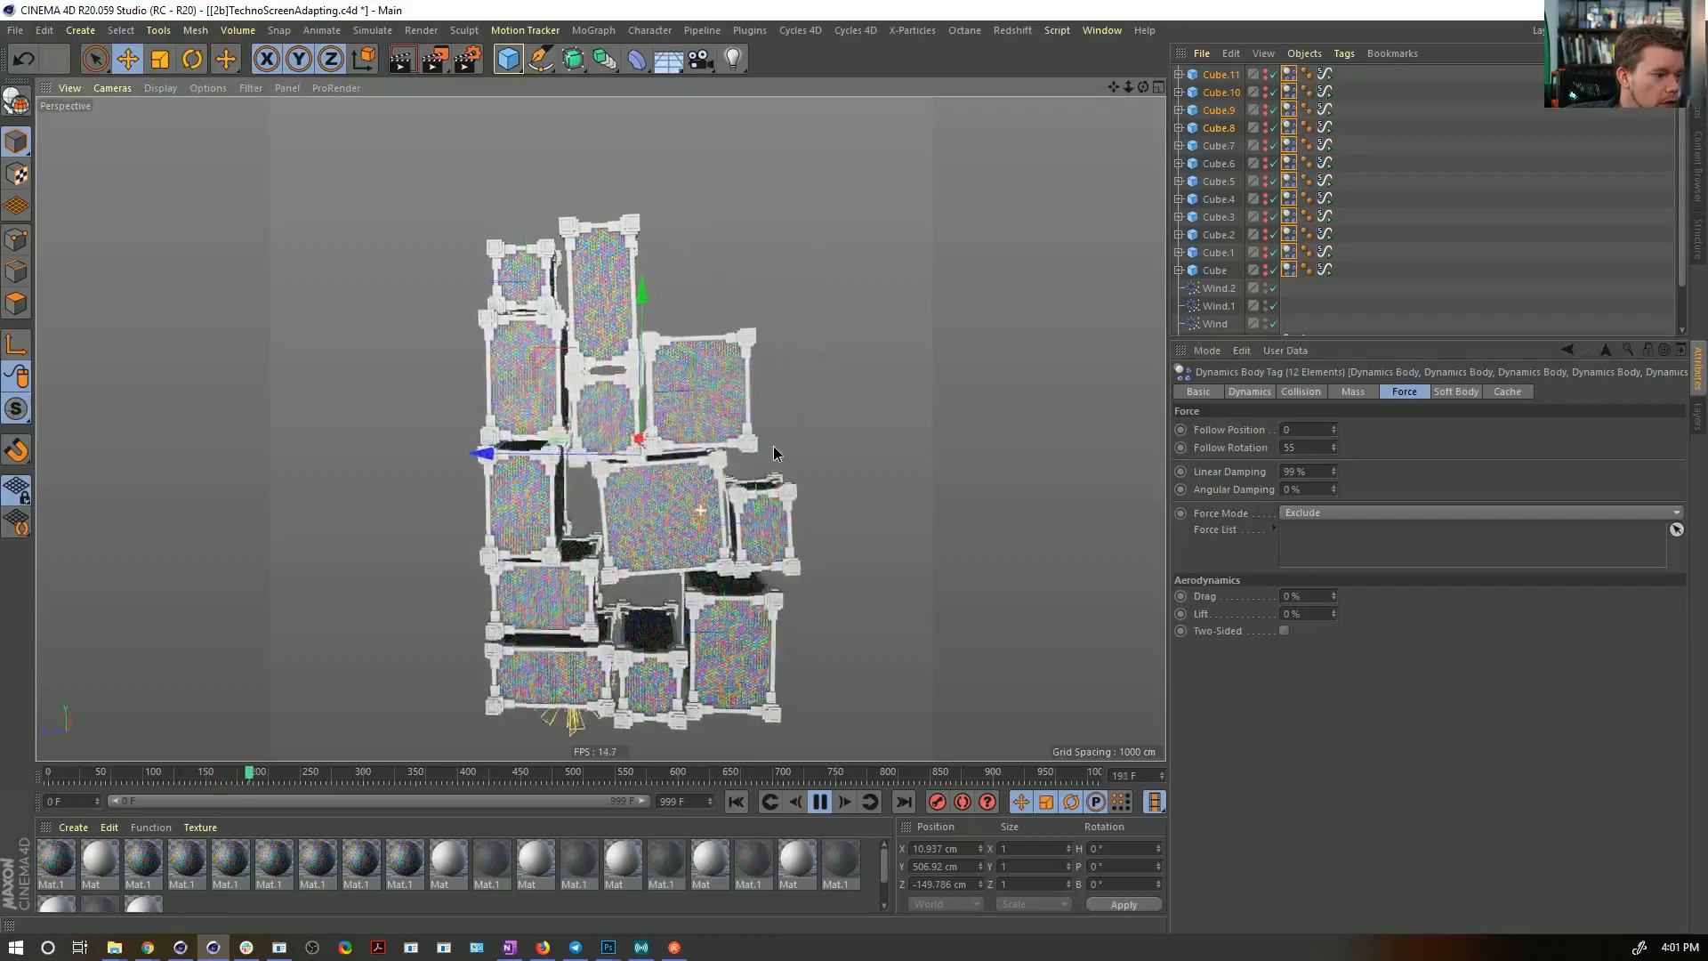
- Set Follow Rotation to 100 on all twelve Dynamics Body tags, replay the simulation from the start and rewind it
{"action": "left_click_drag", "start_coordinate": [1285, 449], "coordinate": [1380, 456]}
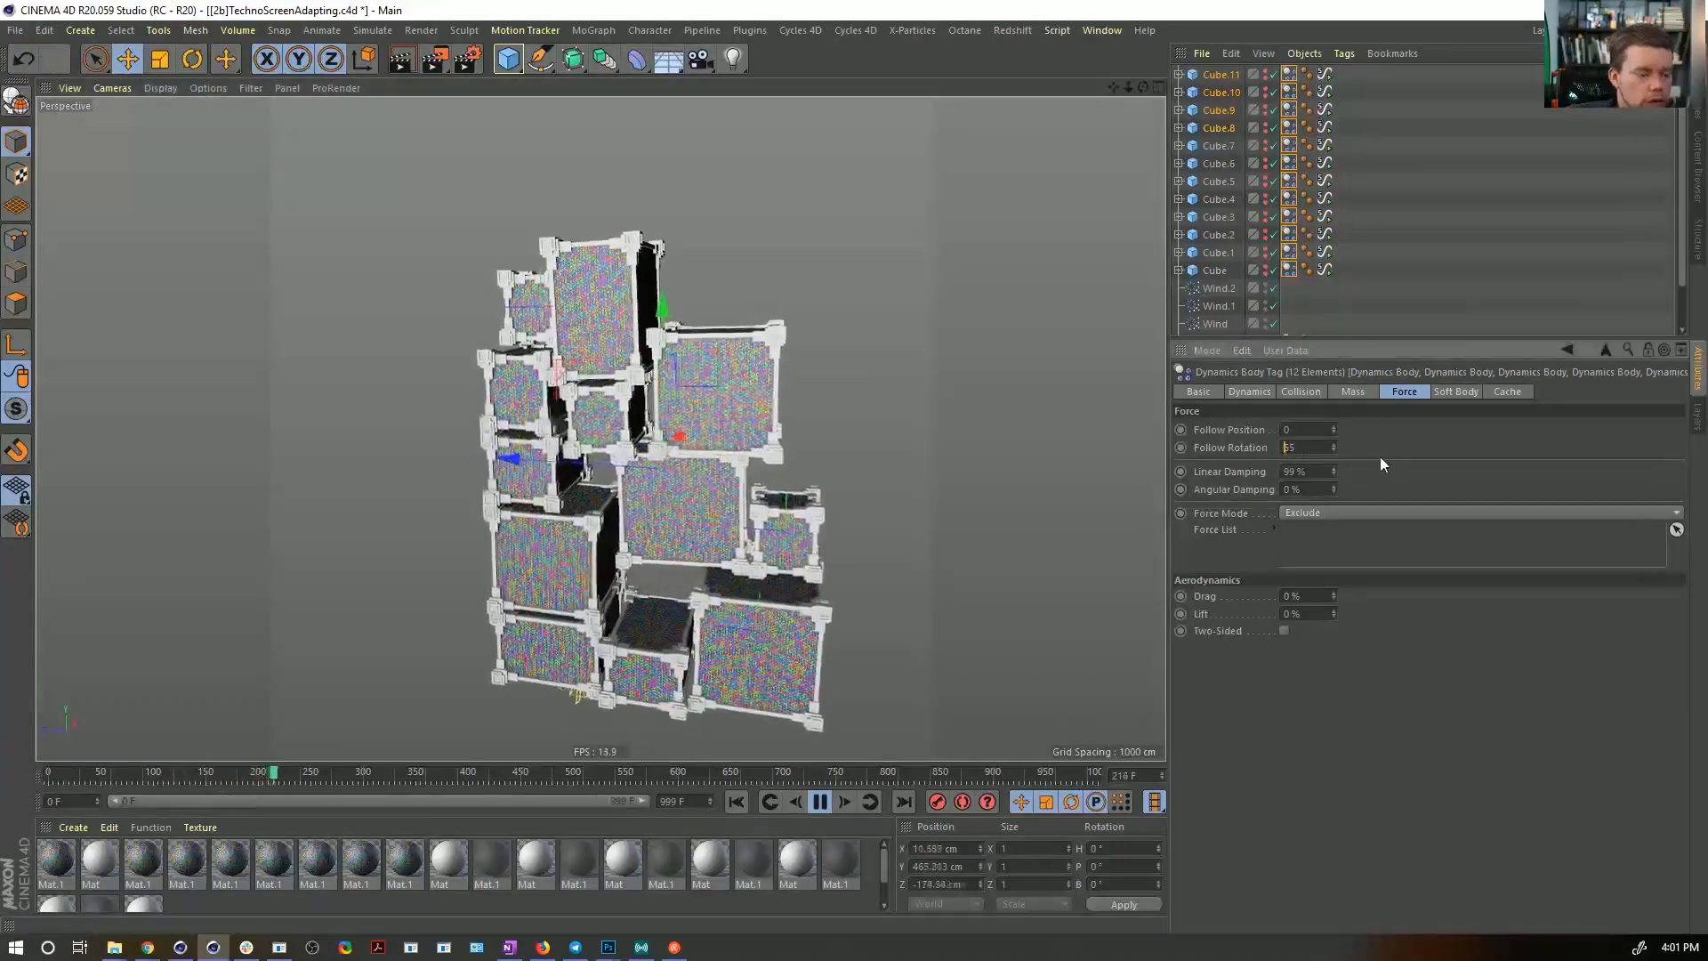
{"action": "type", "text": "100"}
{"action": "key", "text": "Return"}
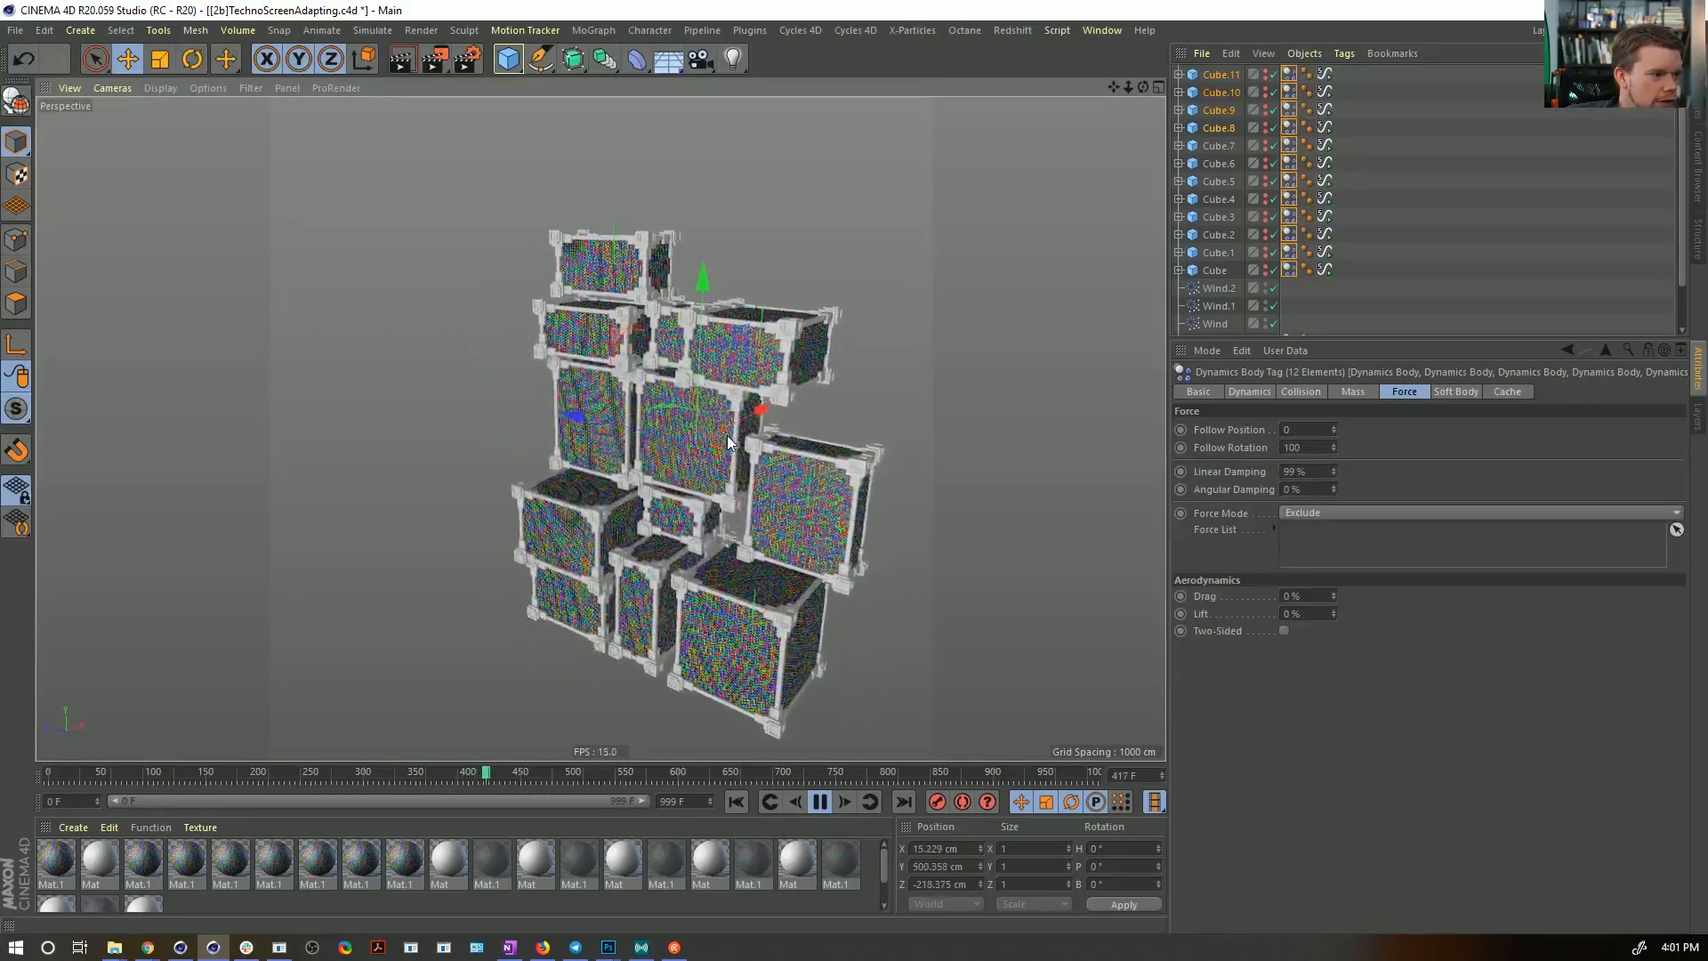
{"action": "key", "text": "F8"}
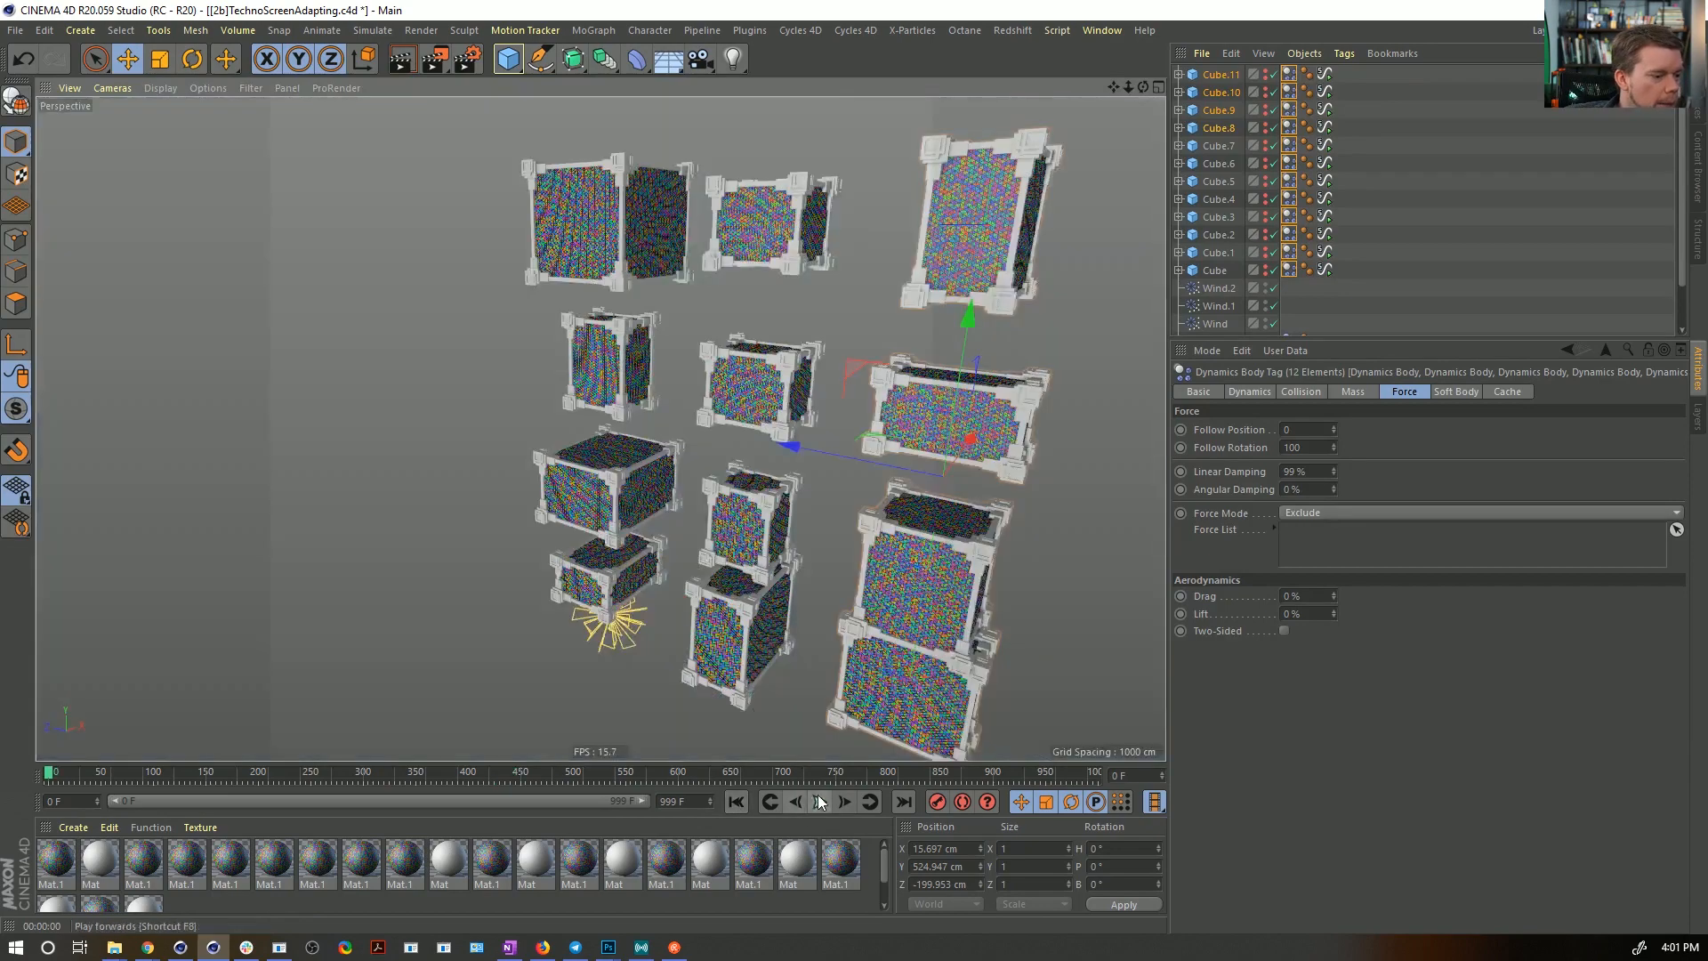
{"action": "left_click", "coordinate": [820, 801]}
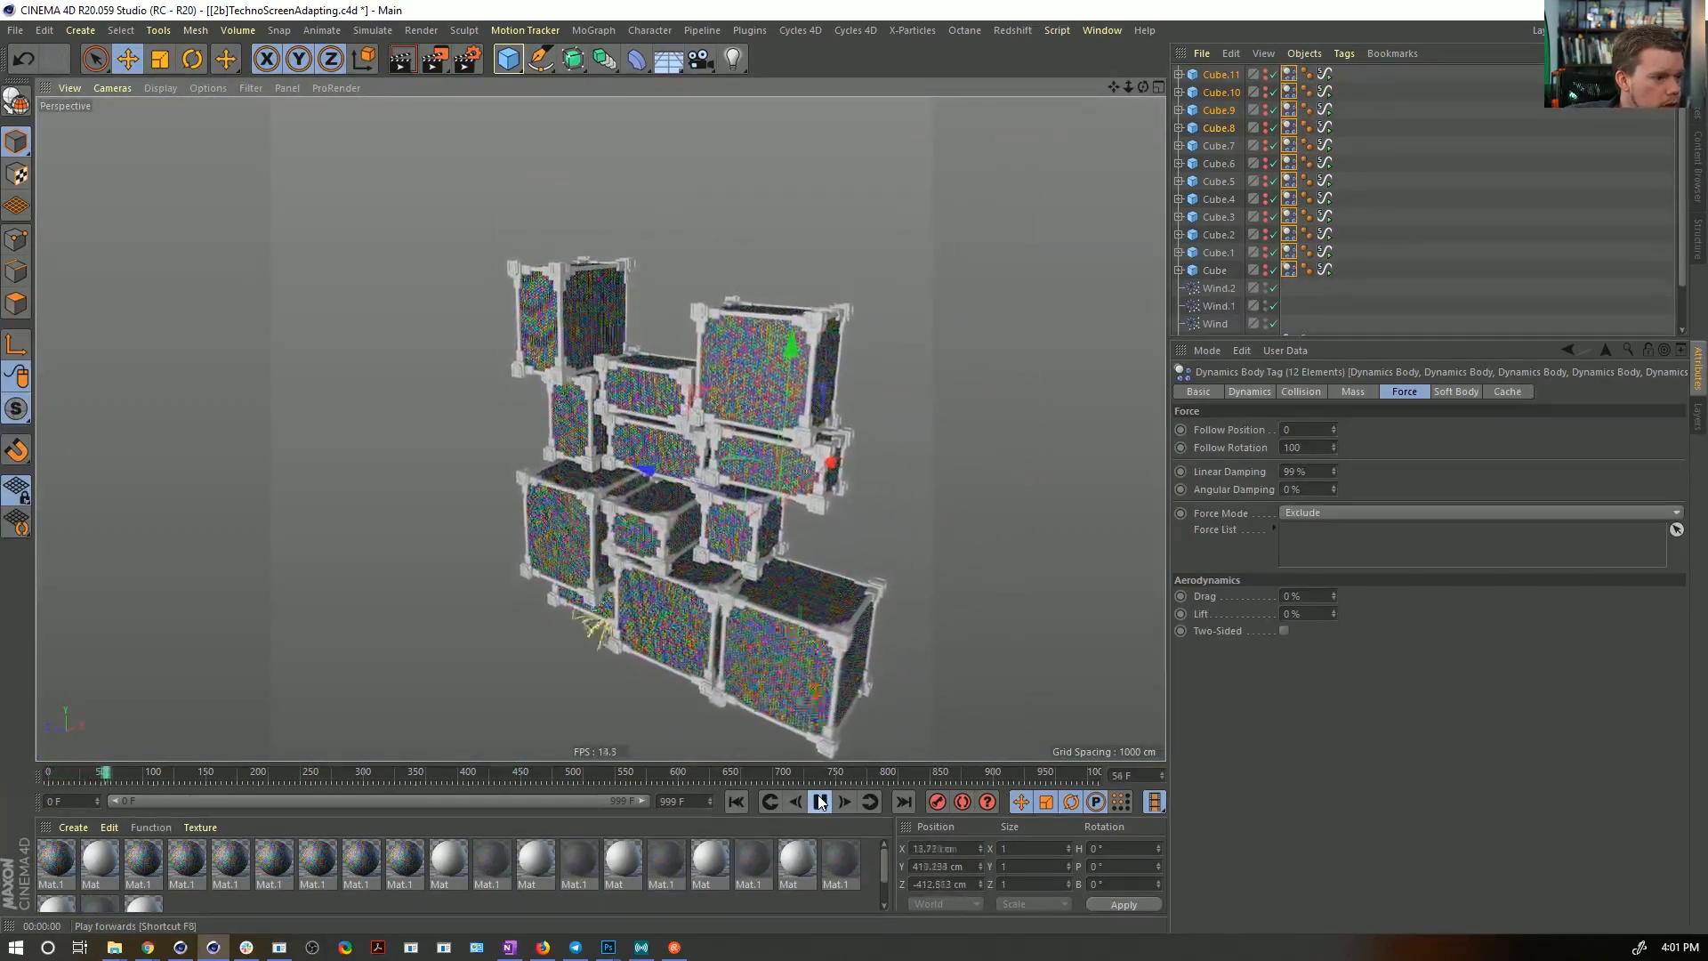
{"action": "left_click", "coordinate": [735, 801]}
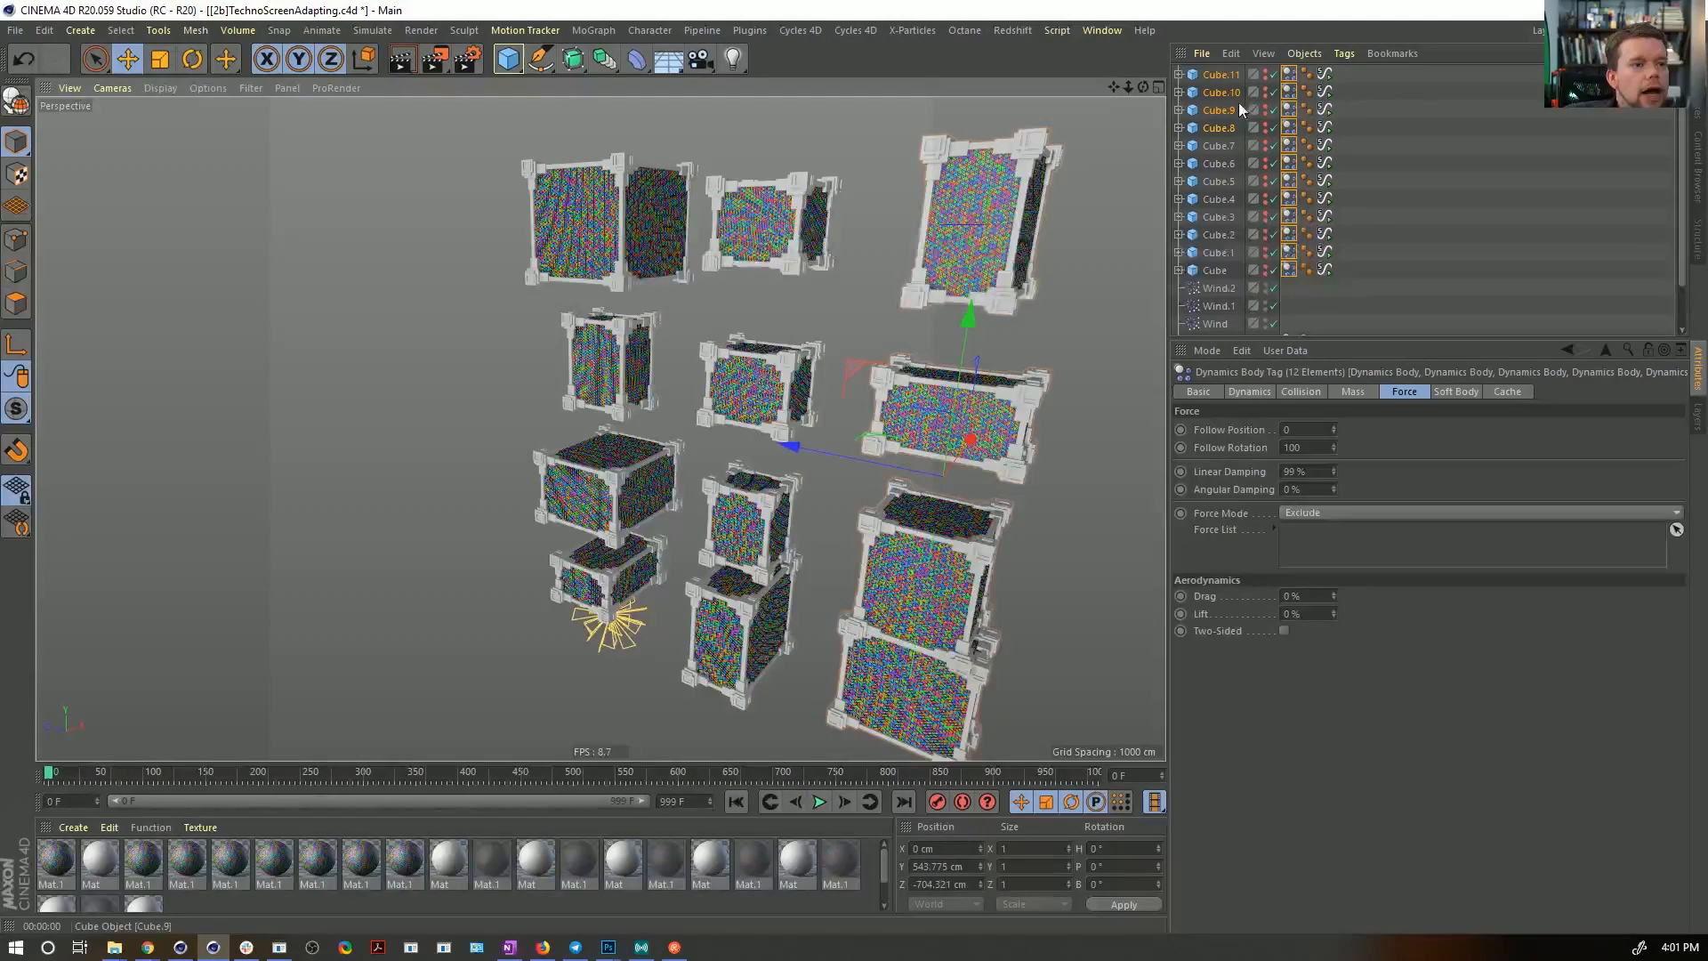
- Locate the edge cloner in the first cube's hierarchy and filter the object list by the name Cloner.Edge
{"action": "left_click", "coordinate": [1179, 271]}
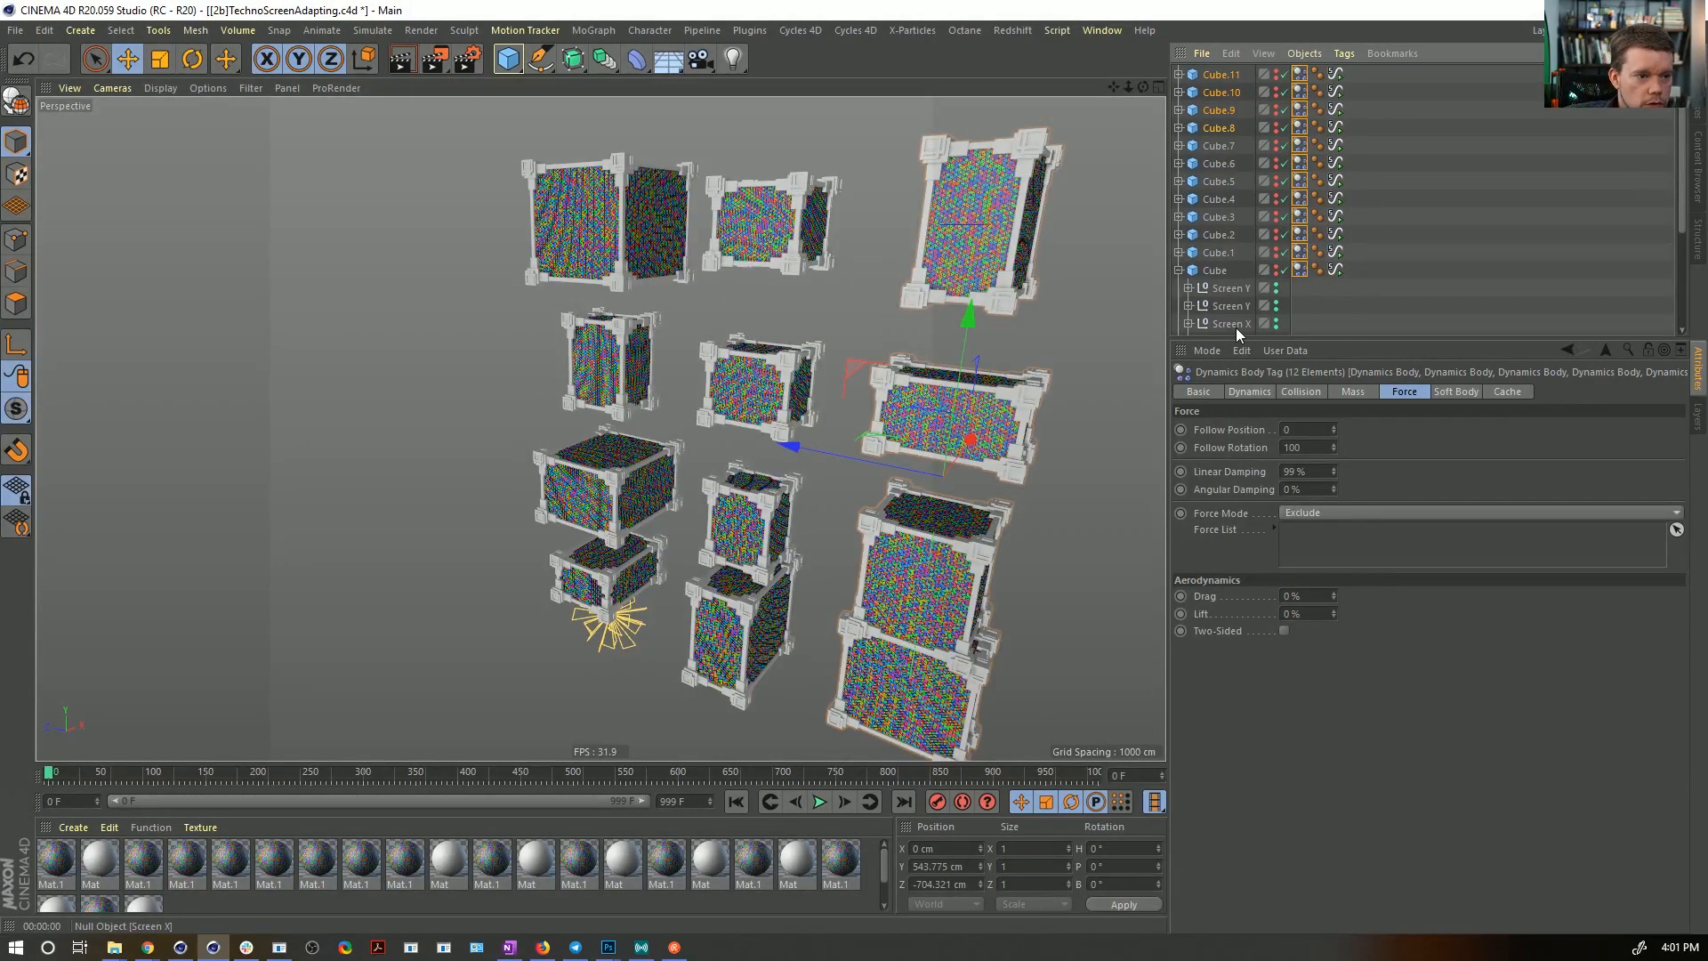
{"action": "left_click_drag", "start_coordinate": [1238, 339], "coordinate": [1263, 483]}
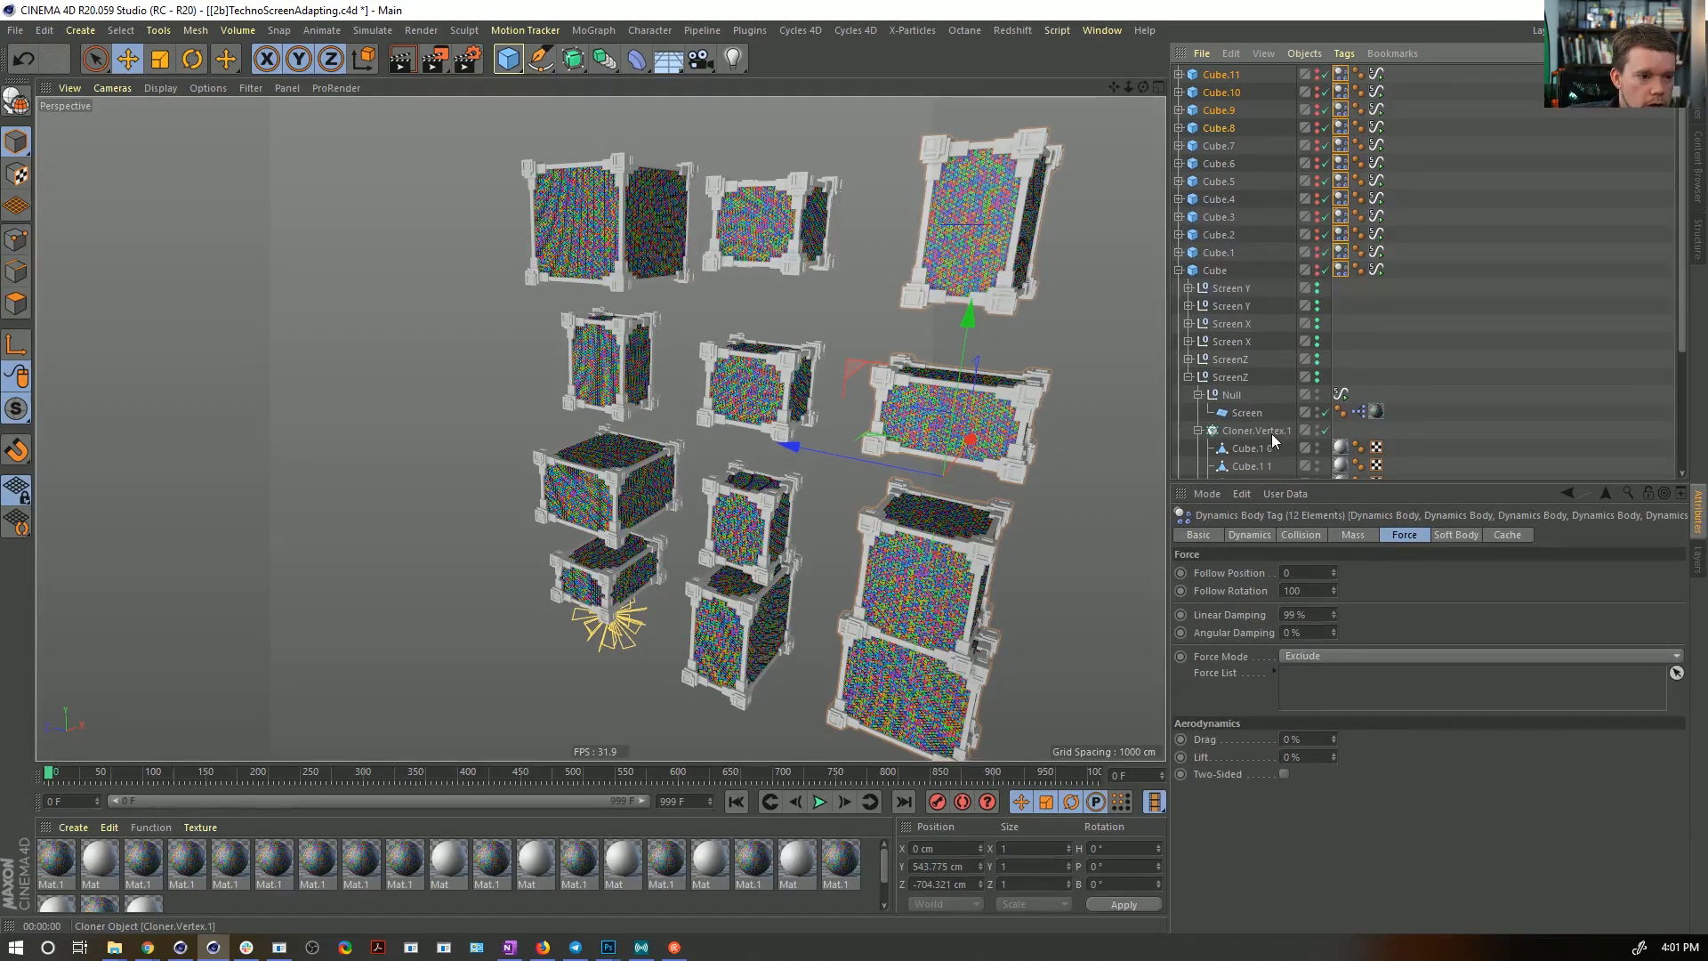
{"action": "scroll", "coordinate": [1262, 434], "scroll_direction": "down", "scroll_amount": 2}
{"action": "double_click", "coordinate": [1254, 413]}
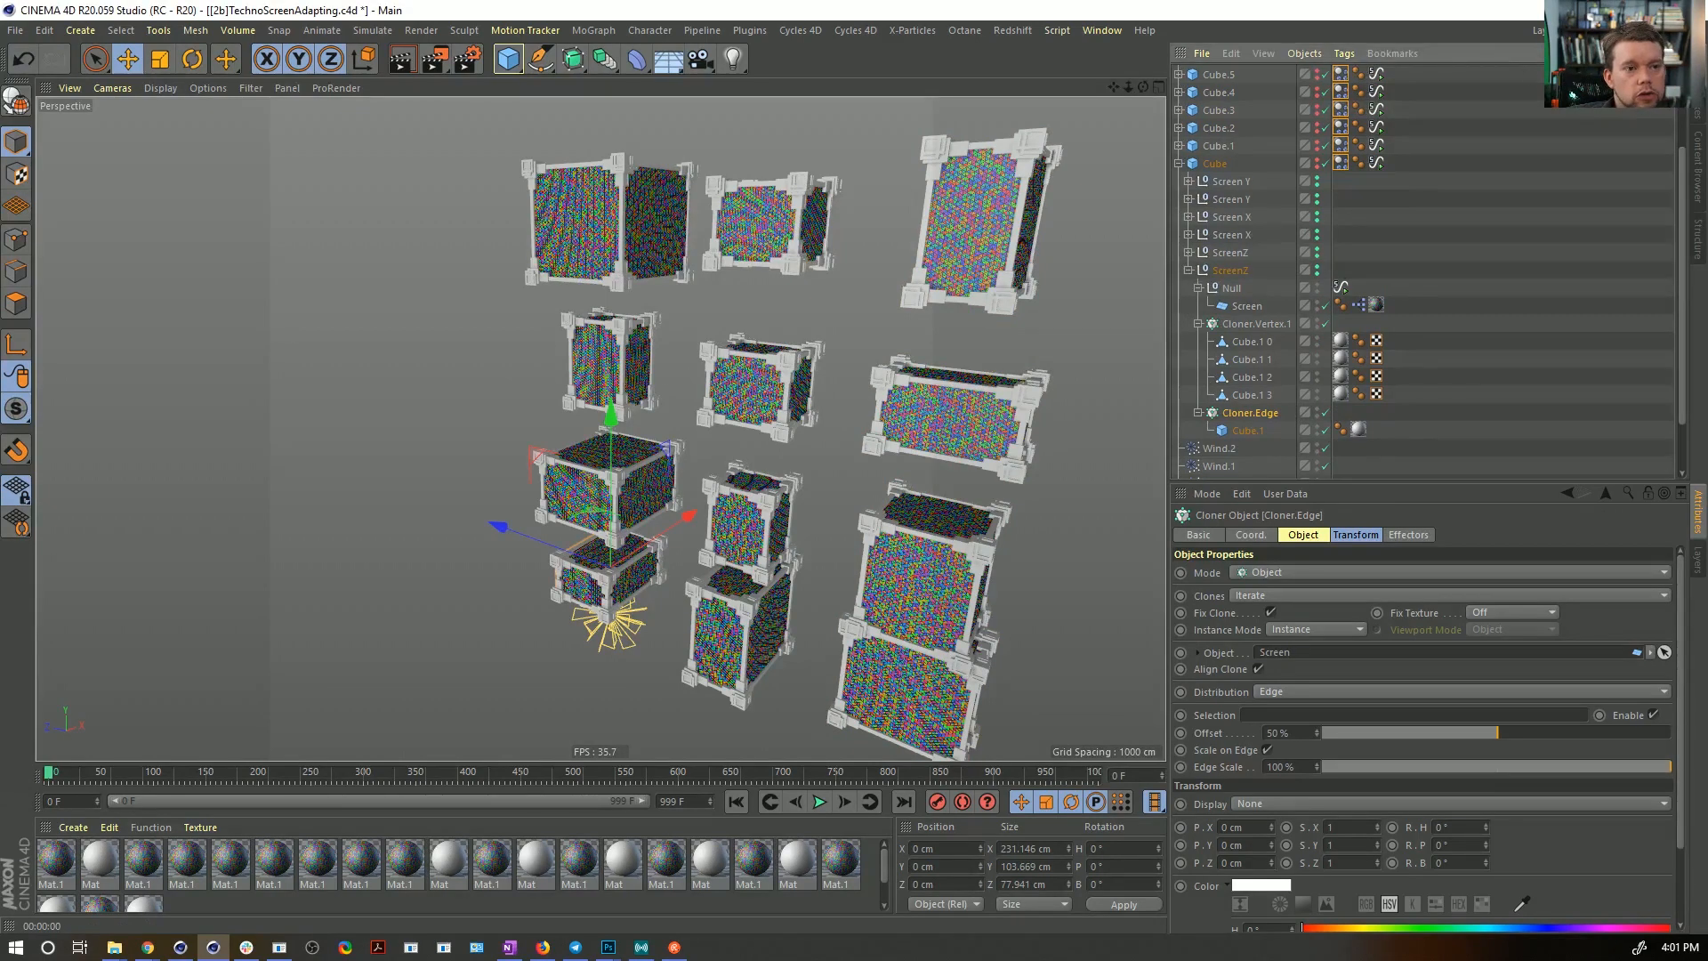
{"action": "key", "text": "ctrl+v"}
{"action": "key", "text": "ctrl+z"}
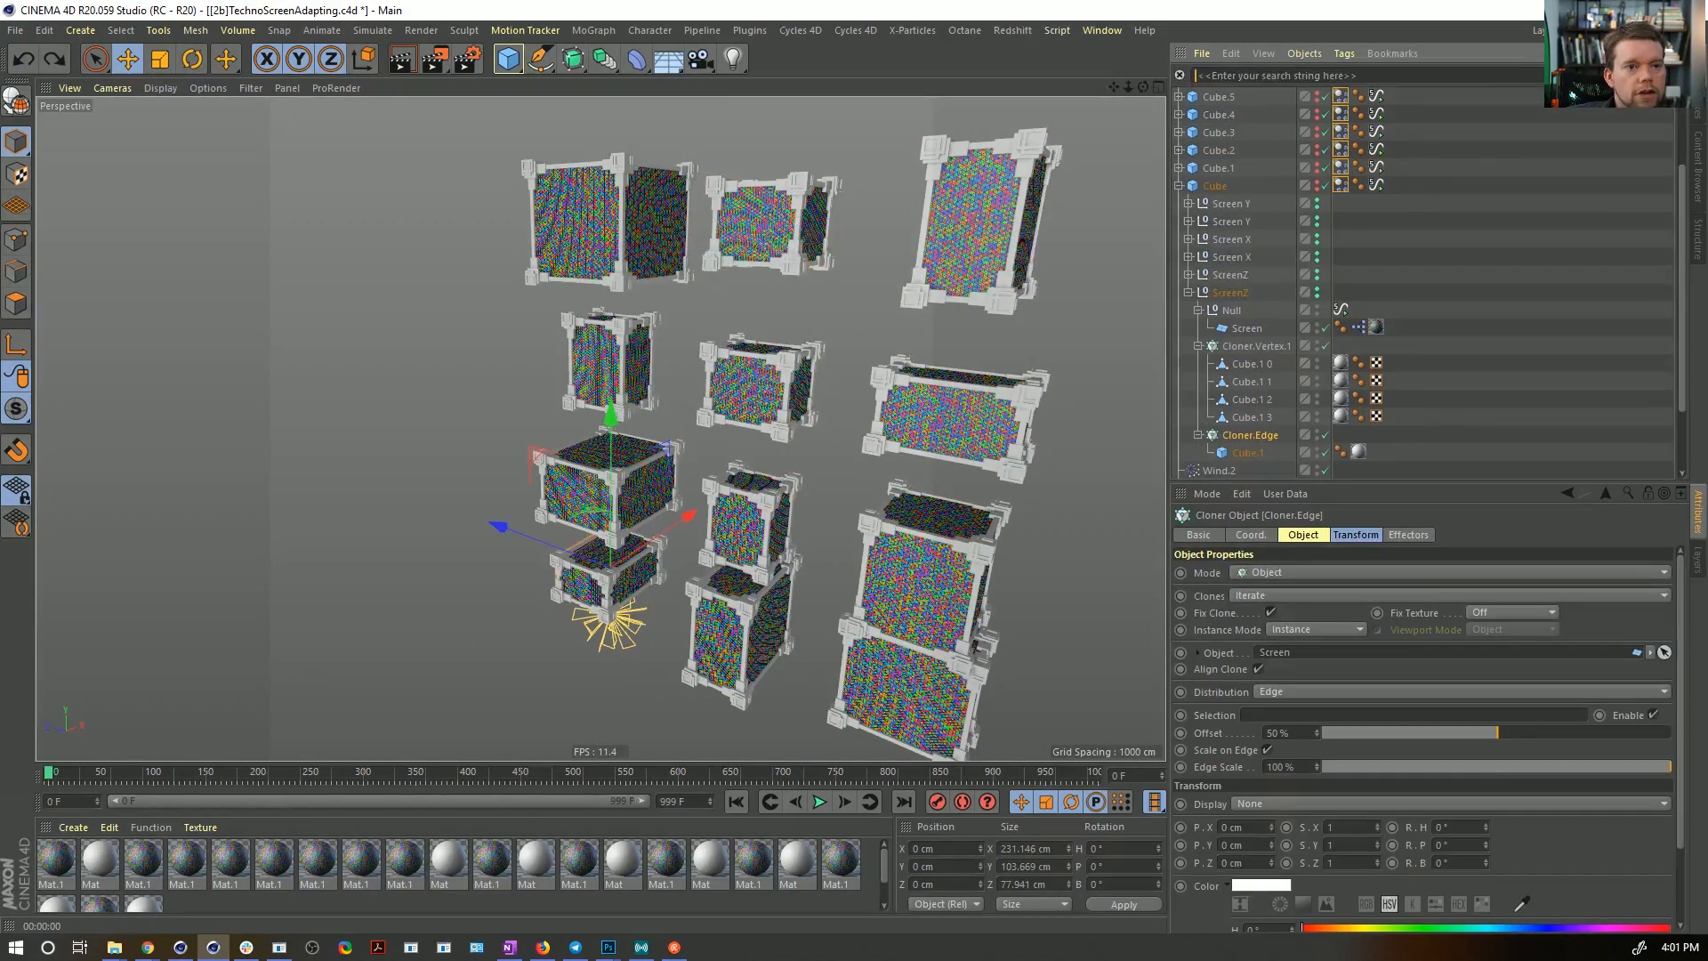
{"action": "key", "text": "ctrl+v"}
{"action": "key", "text": "ctrl+z"}
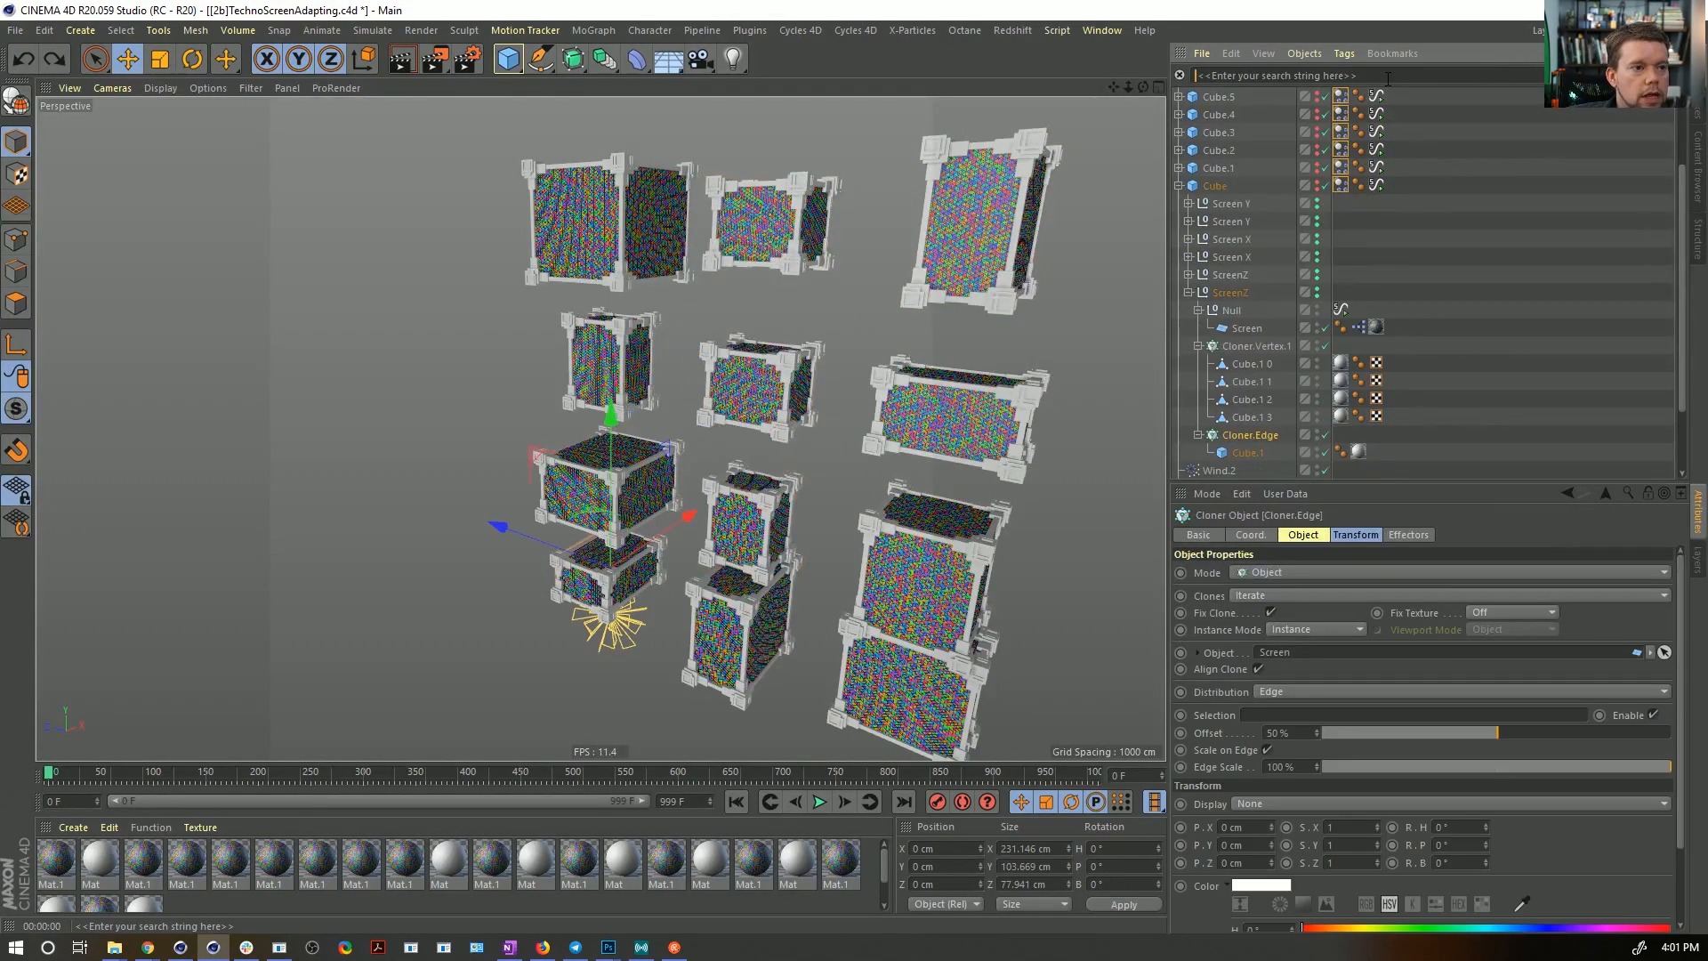
{"action": "left_click", "coordinate": [1387, 78]}
{"action": "type", "text": "Cloner.Edge"}
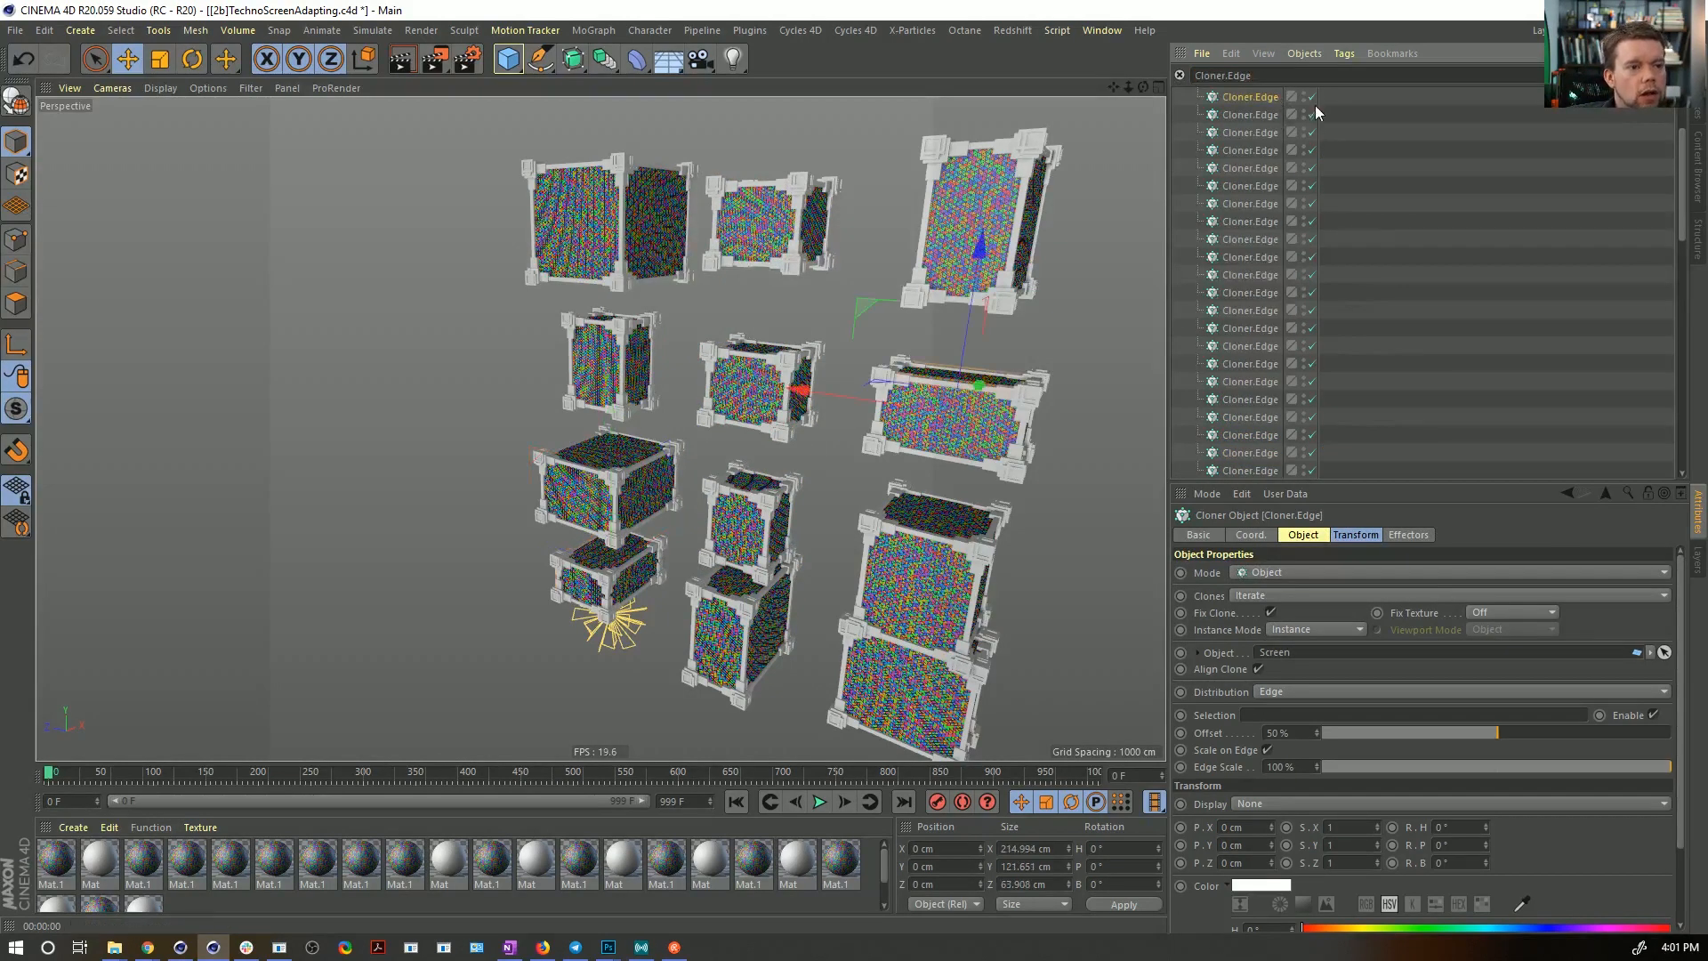
- Disable every Cloner.Edge object in the filtered list and play the simulation without the edge frames
{"action": "left_click_drag", "start_coordinate": [1319, 141], "coordinate": [1335, 557]}
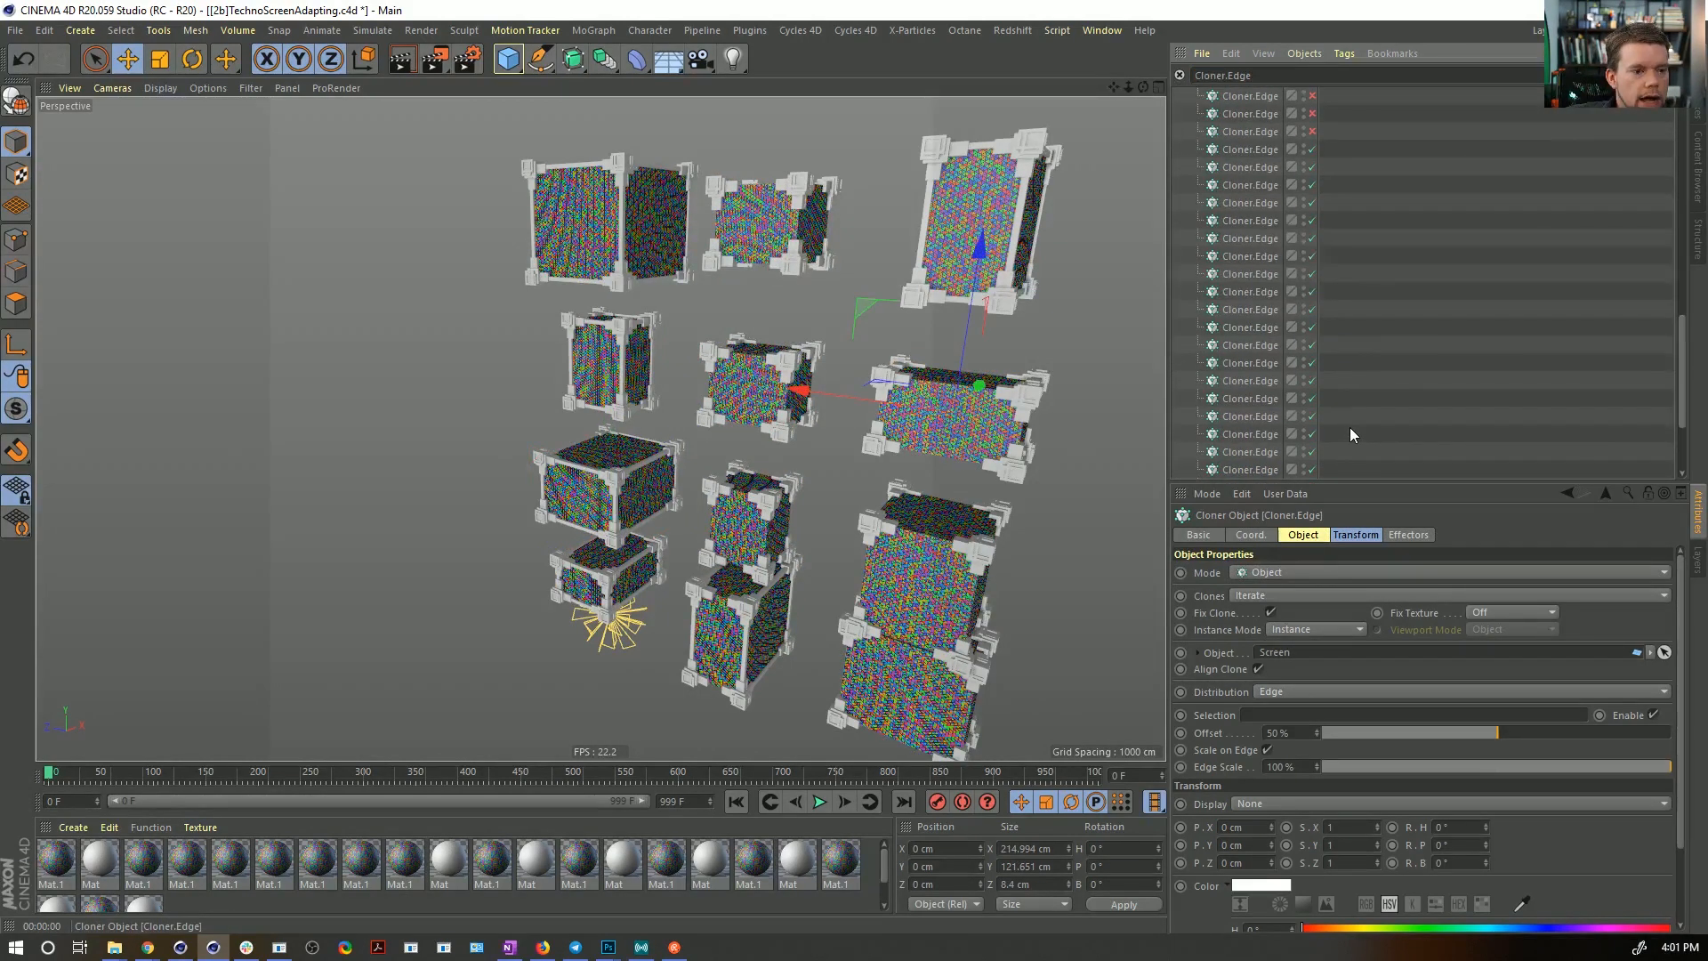
{"action": "left_click_drag", "start_coordinate": [1308, 153], "coordinate": [1361, 887]}
{"action": "left_click", "coordinate": [1372, 477]}
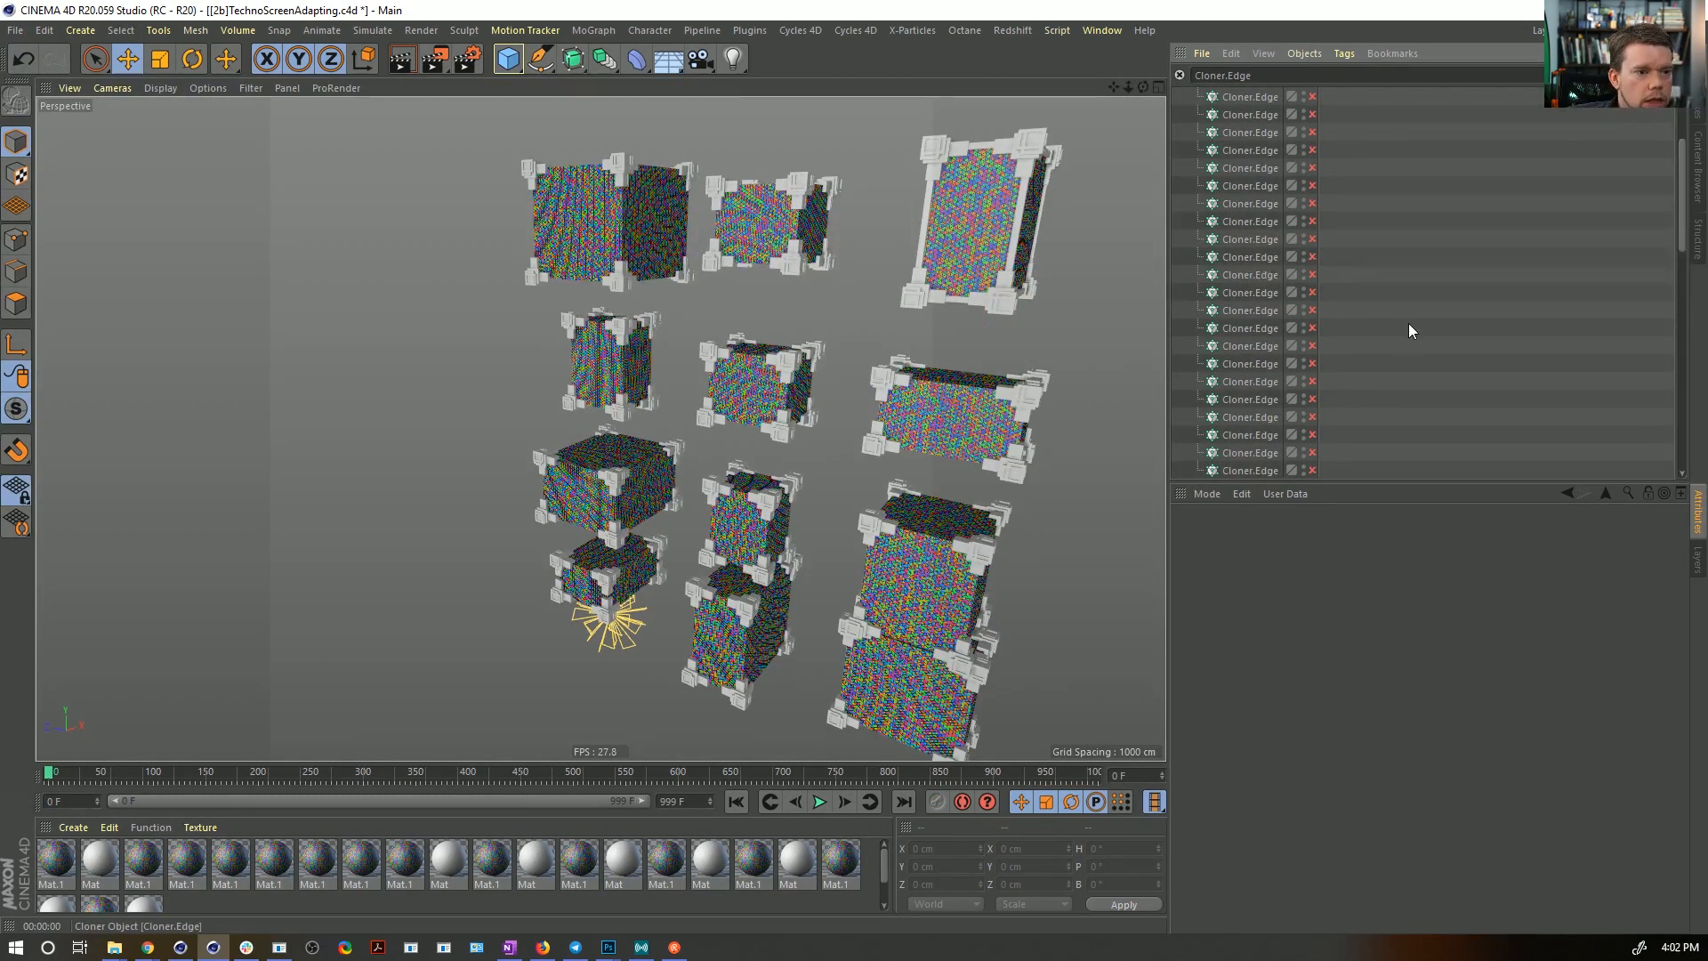
{"action": "left_click_drag", "start_coordinate": [1311, 98], "coordinate": [1315, 188]}
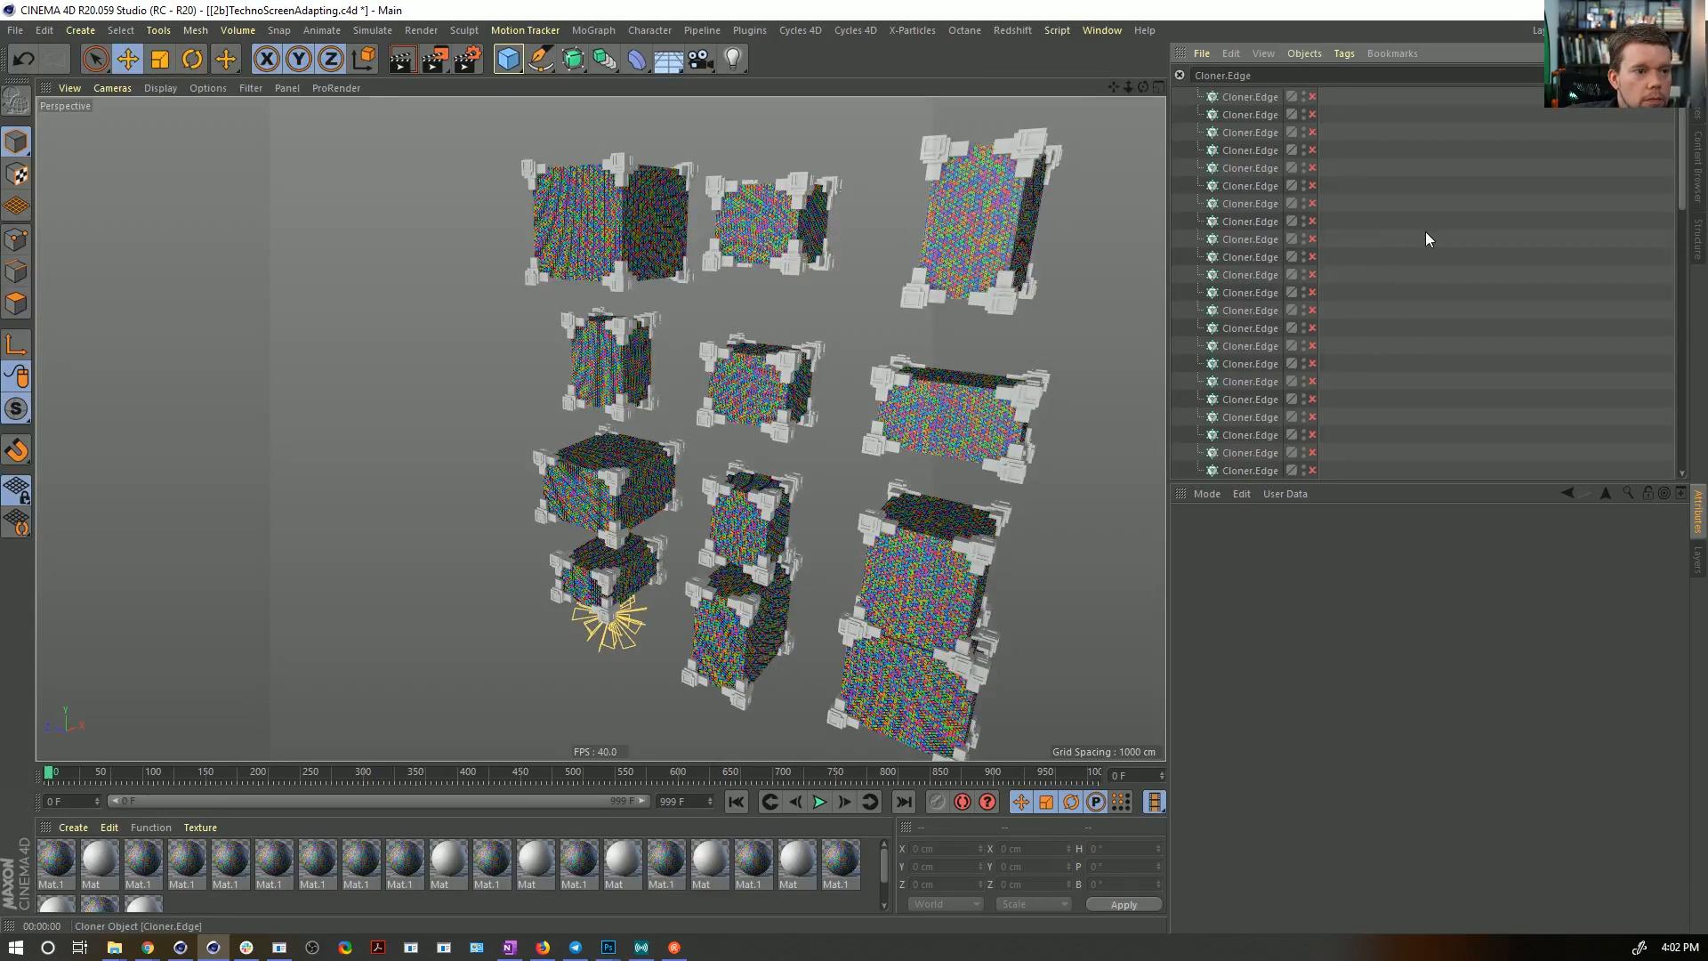
{"action": "left_click", "coordinate": [819, 801]}
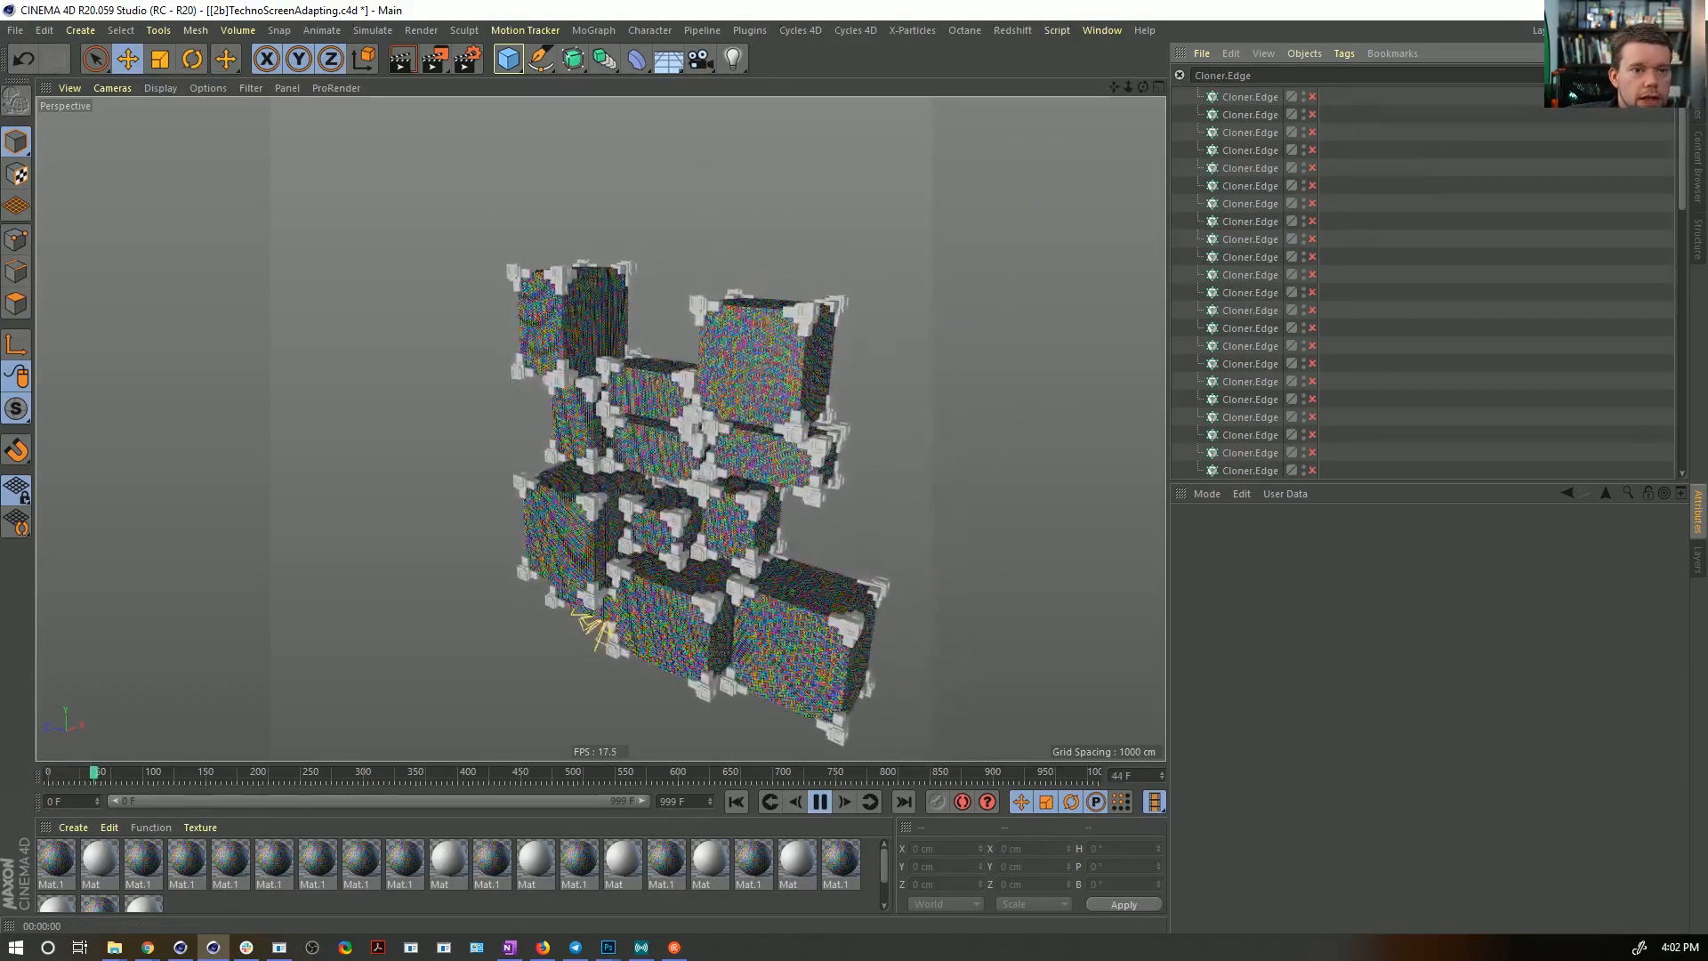
- Clear and close the object search, and remove all unused materials from the scene
{"action": "left_click", "coordinate": [1181, 76]}
{"action": "left_click", "coordinate": [1630, 54]}
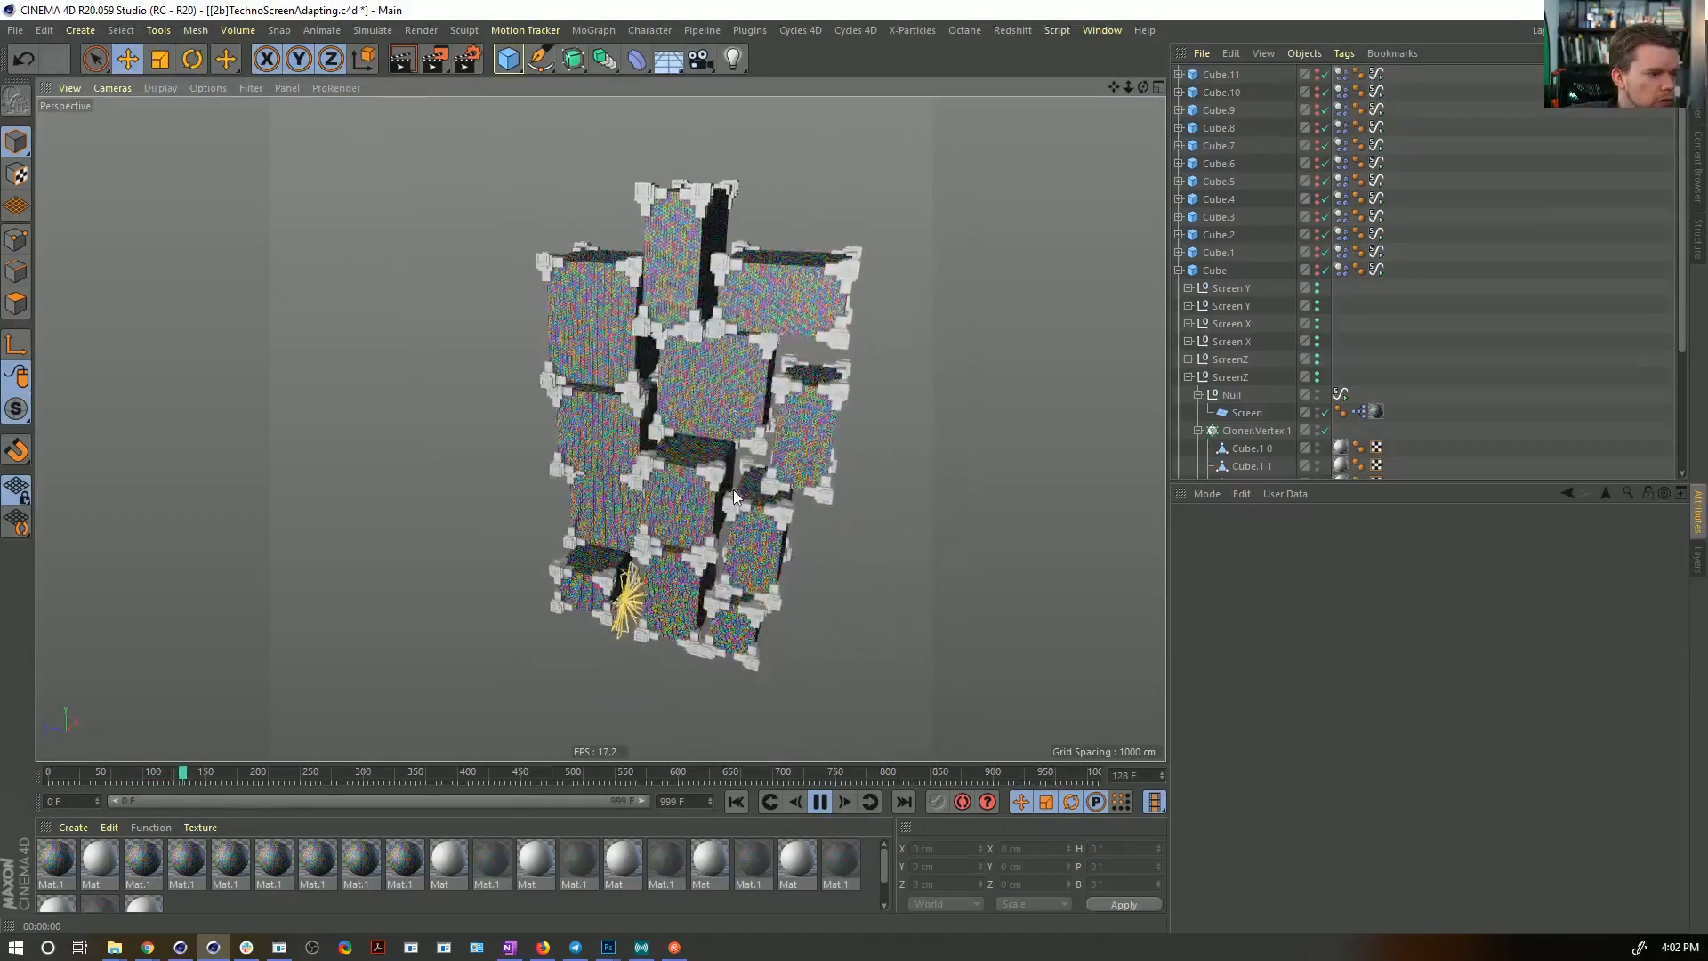
{"action": "left_click", "coordinate": [153, 827]}
{"action": "left_click", "coordinate": [201, 766]}
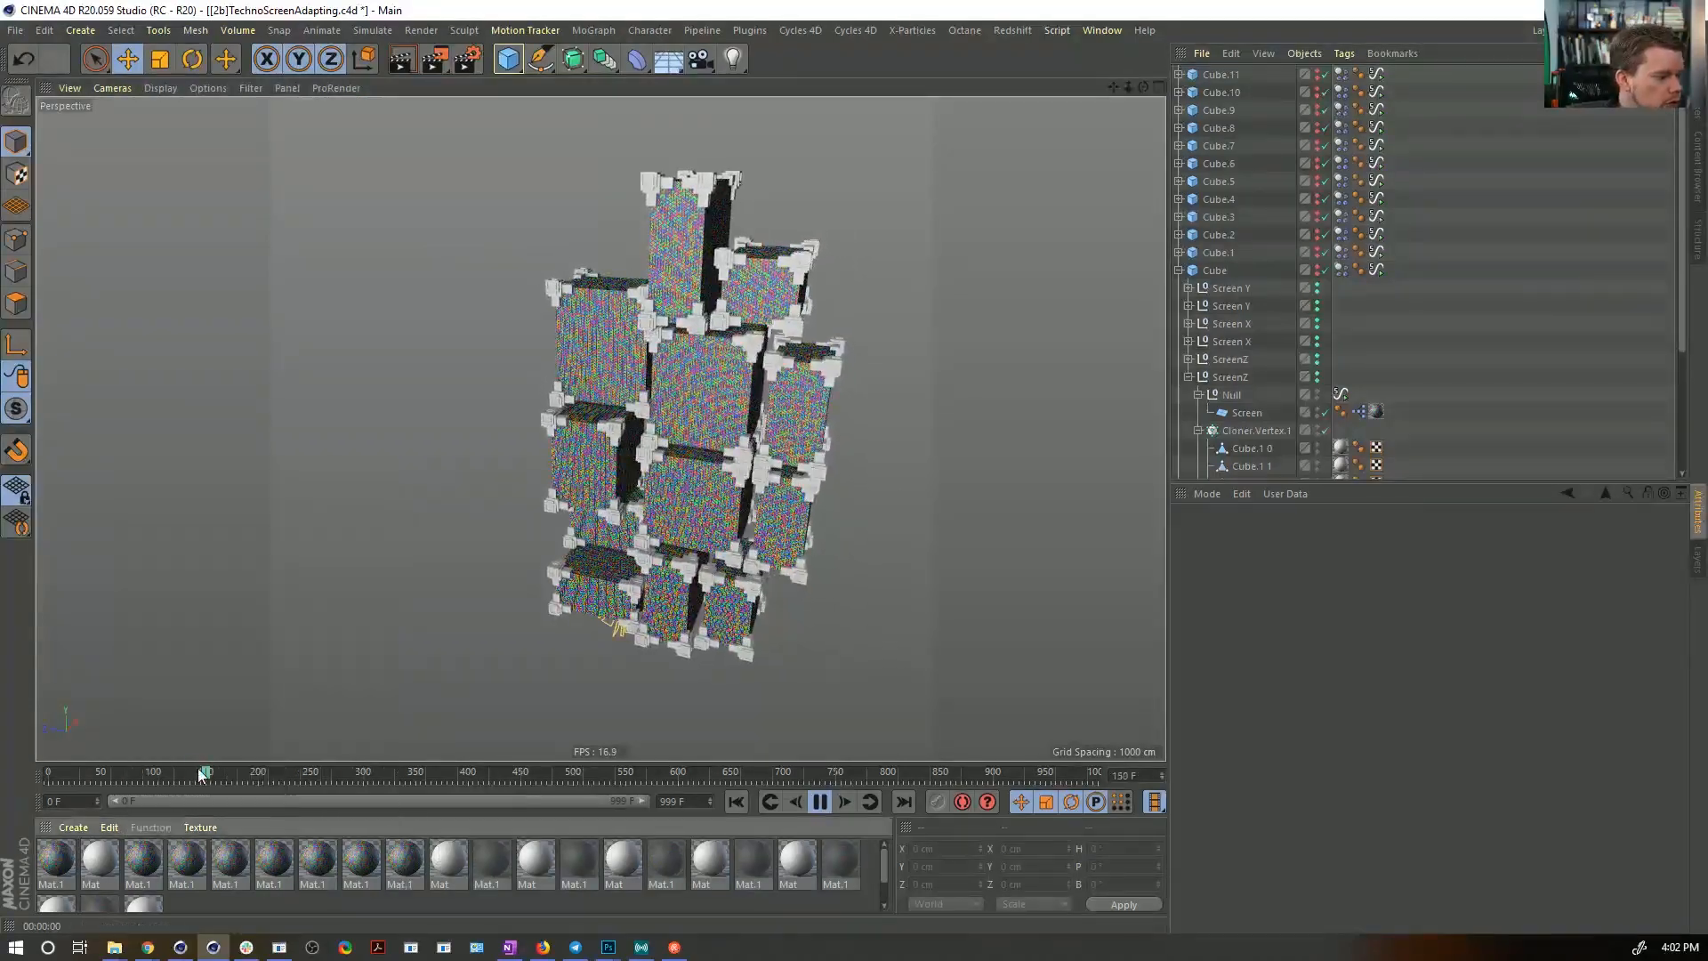
- Set the Tiles shader's Global Scale to 55% in all six Mat.1 materials, check the playback and rewind
{"action": "left_click", "coordinate": [491, 859]}
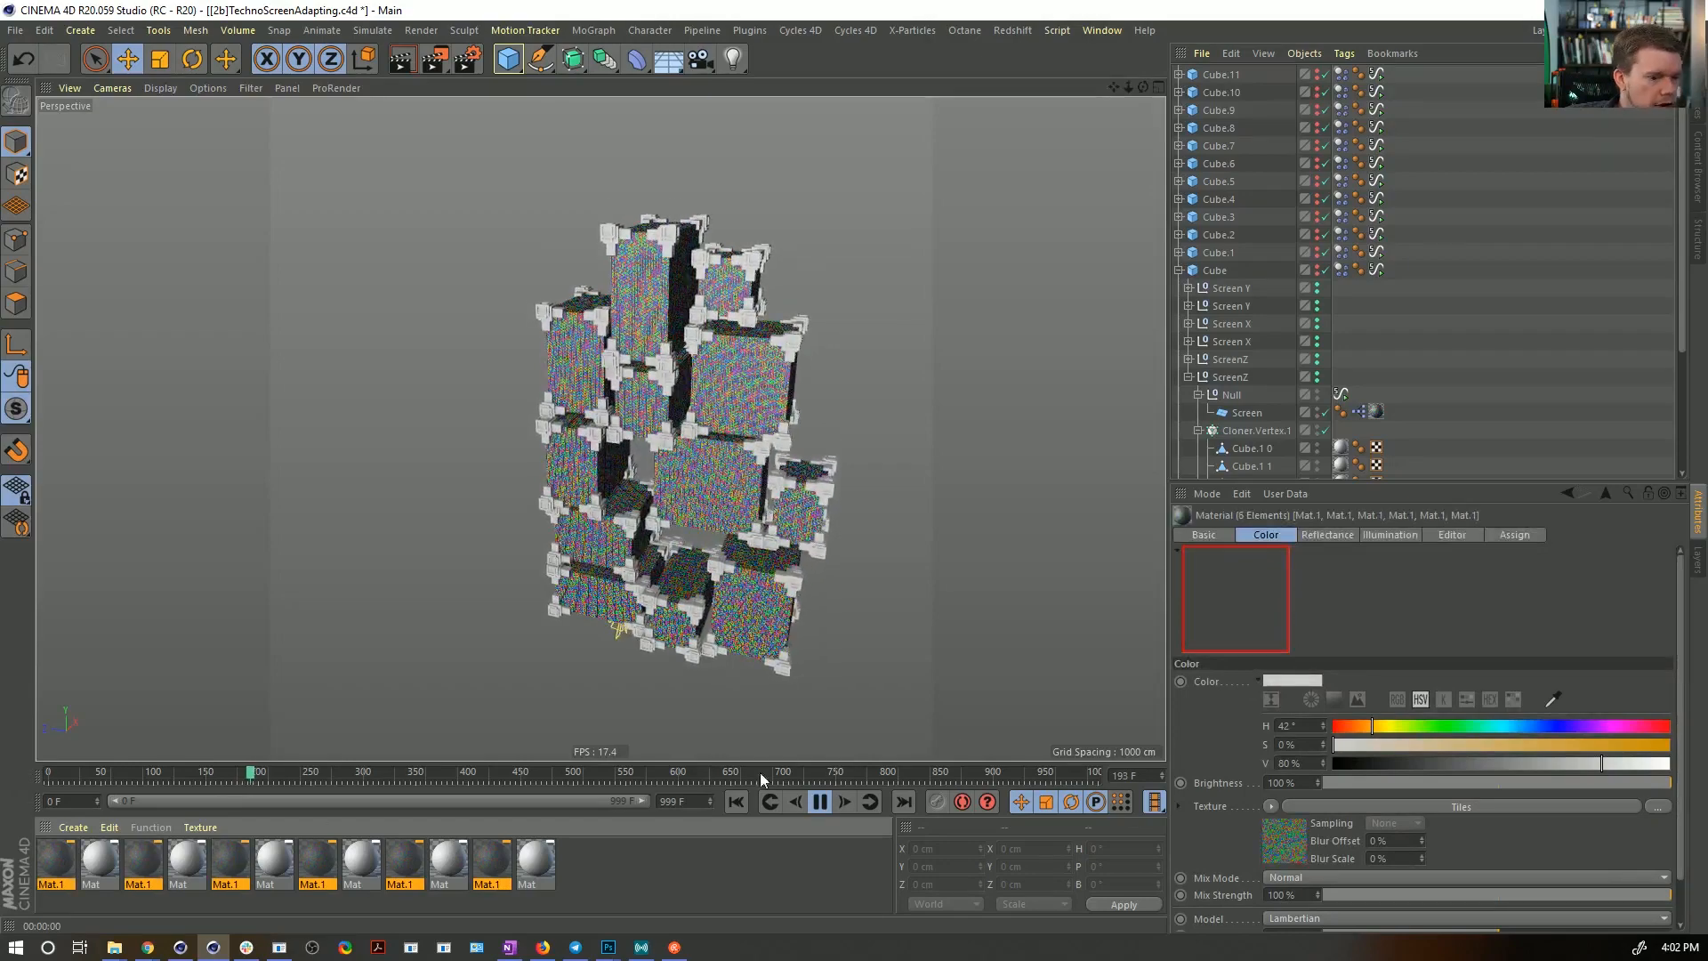
{"action": "left_click", "coordinate": [1300, 833]}
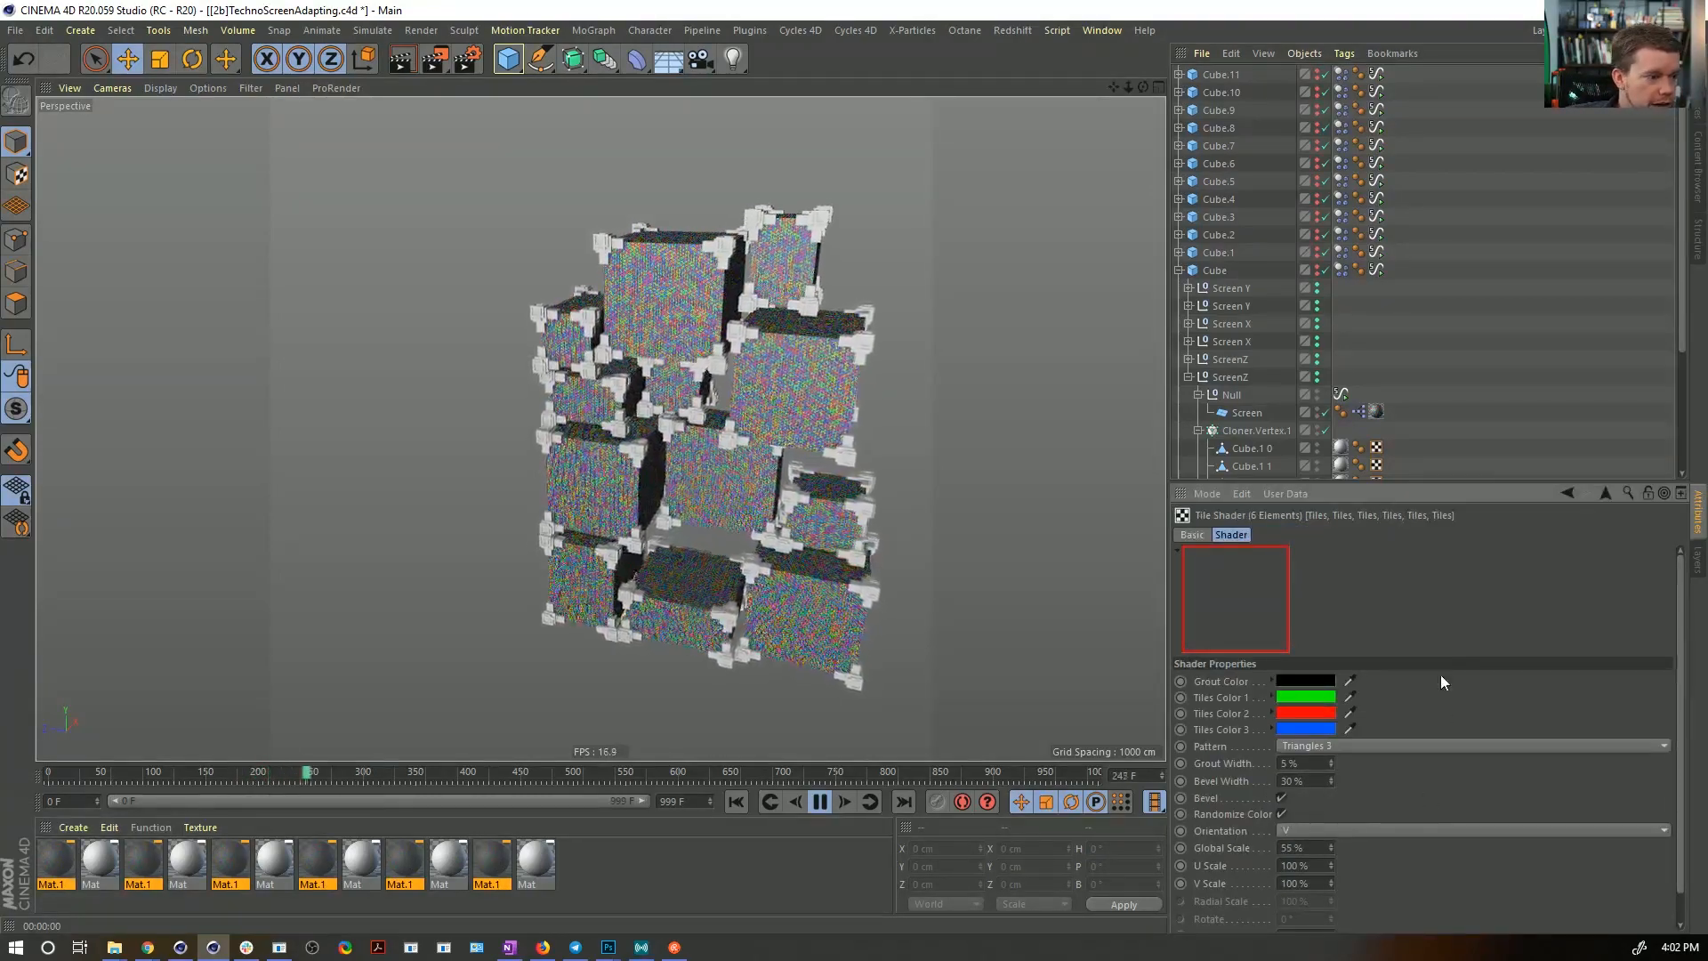
{"action": "left_click", "coordinate": [821, 803]}
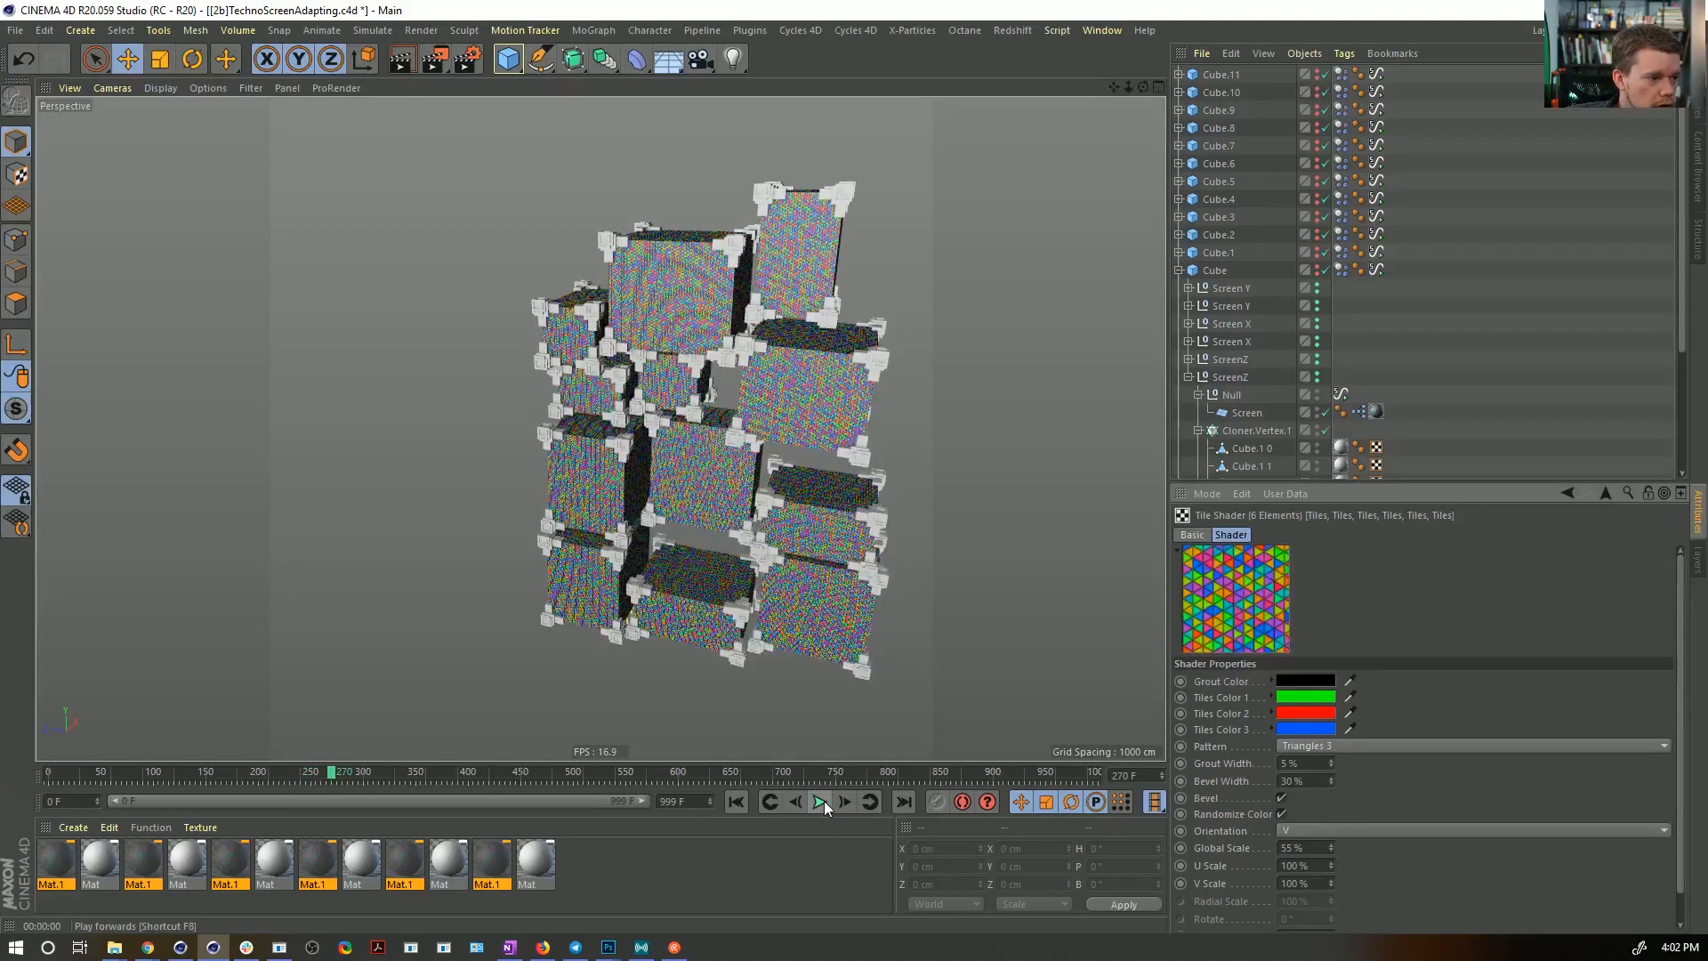
{"action": "left_click", "coordinate": [820, 803]}
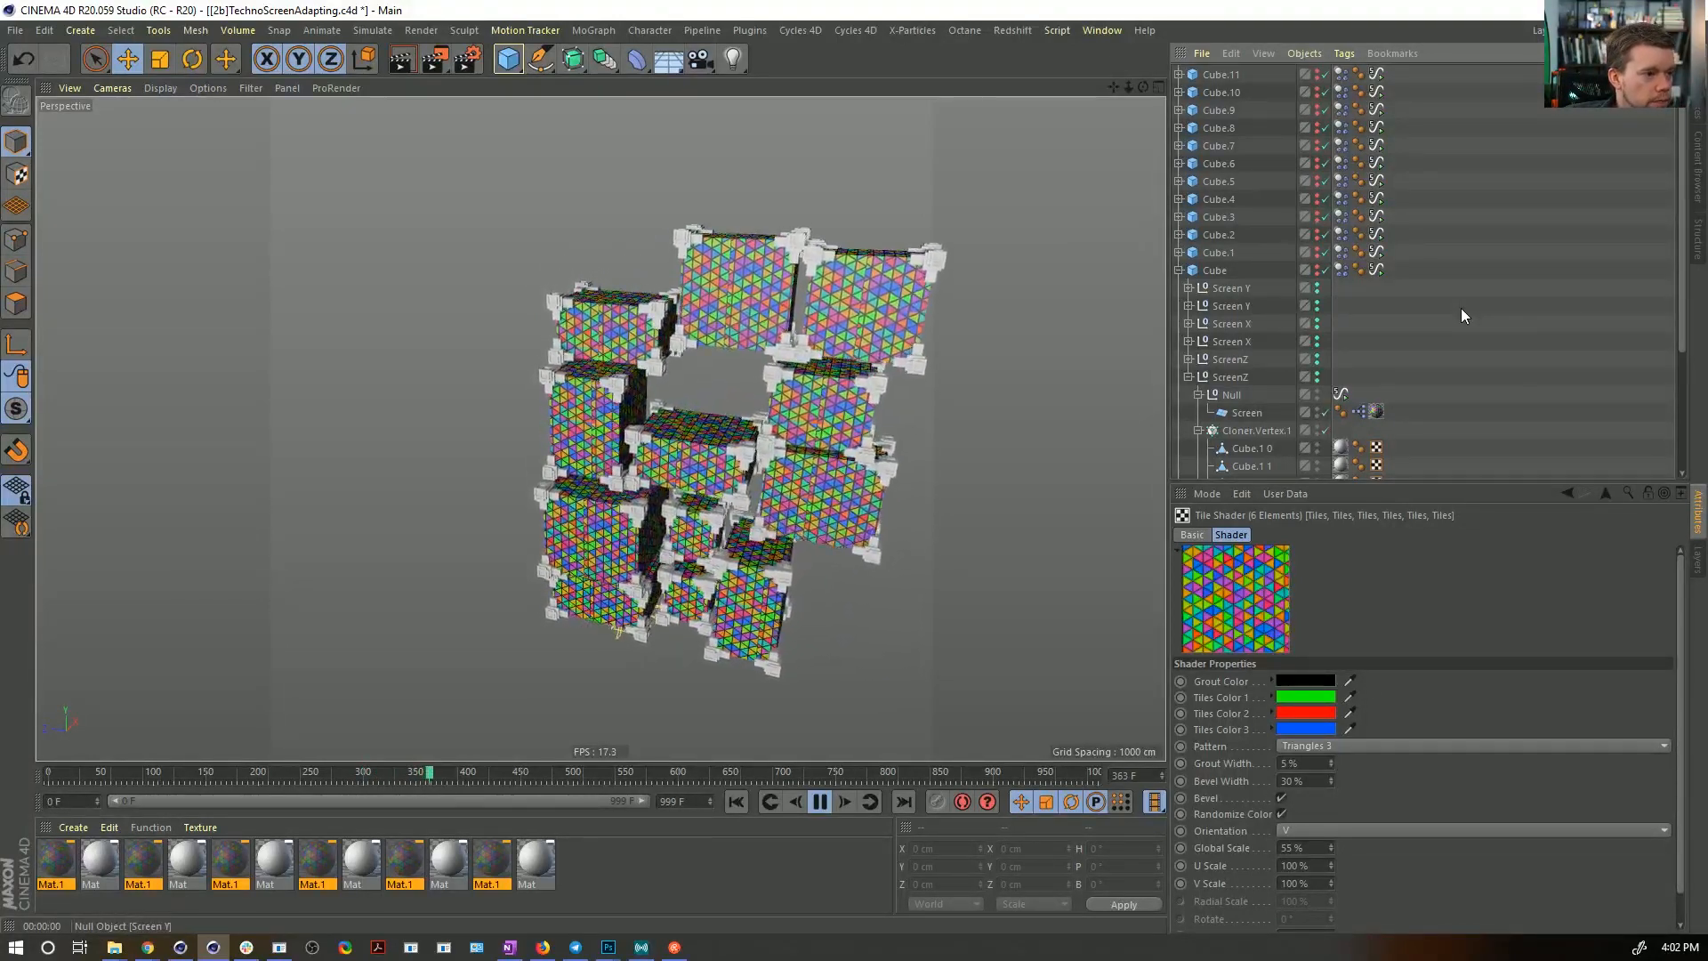
{"action": "left_click", "coordinate": [820, 801]}
{"action": "left_click", "coordinate": [819, 802]}
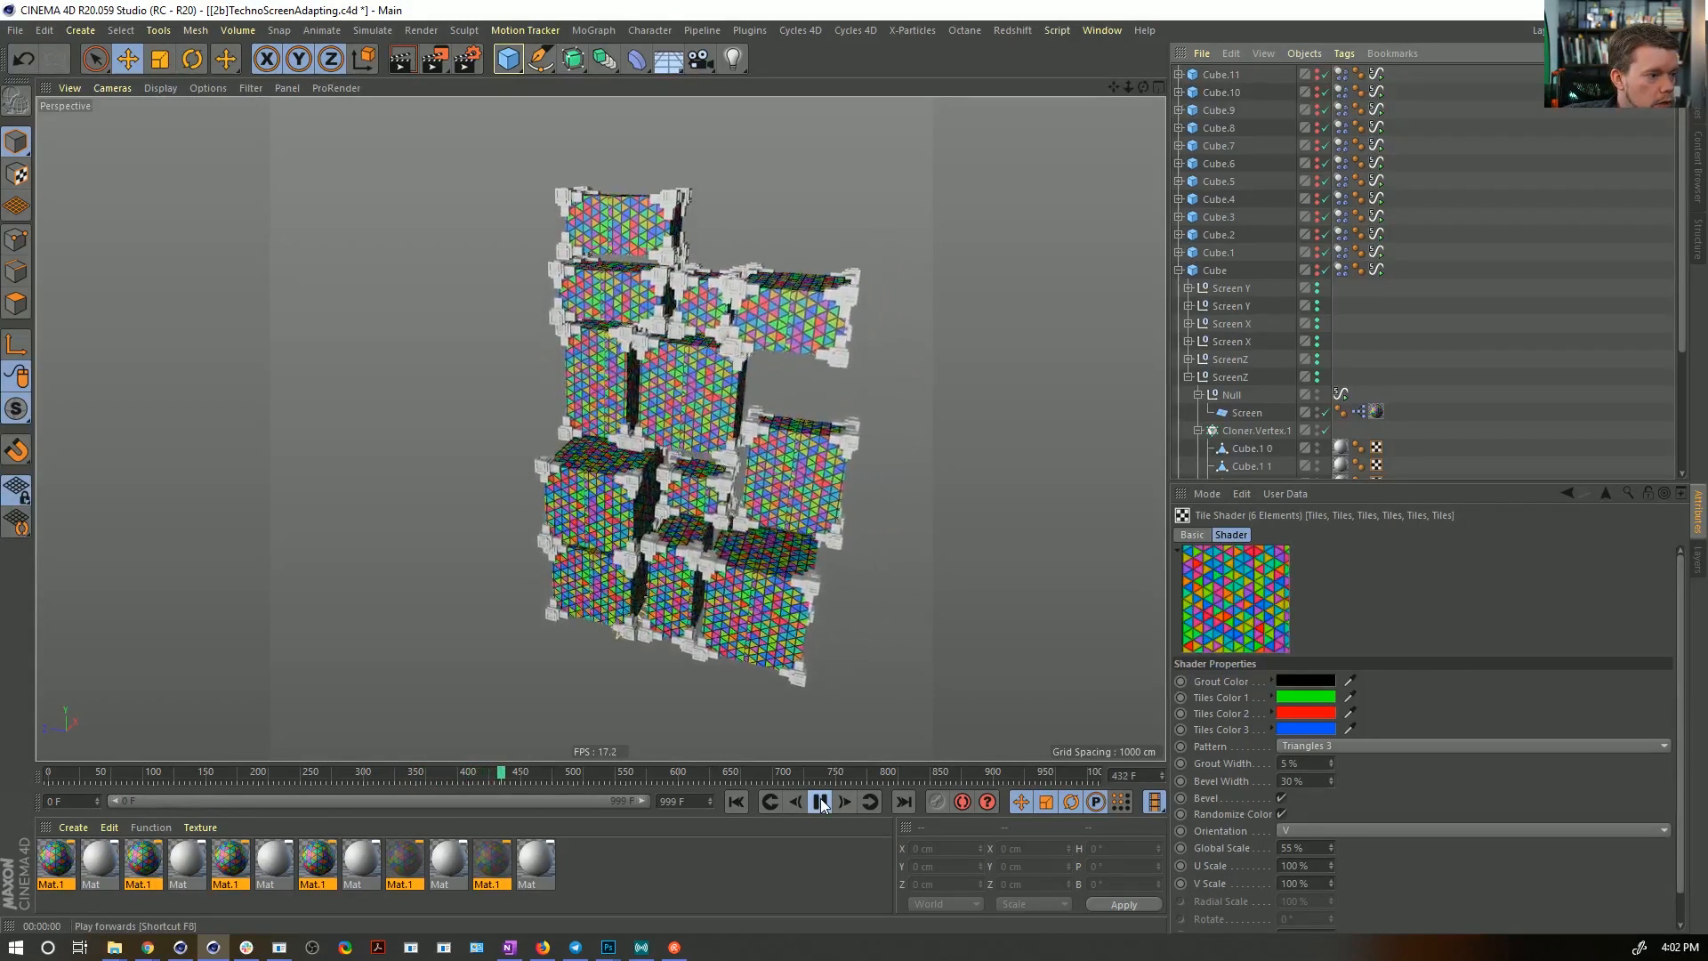
{"action": "left_click", "coordinate": [737, 803]}
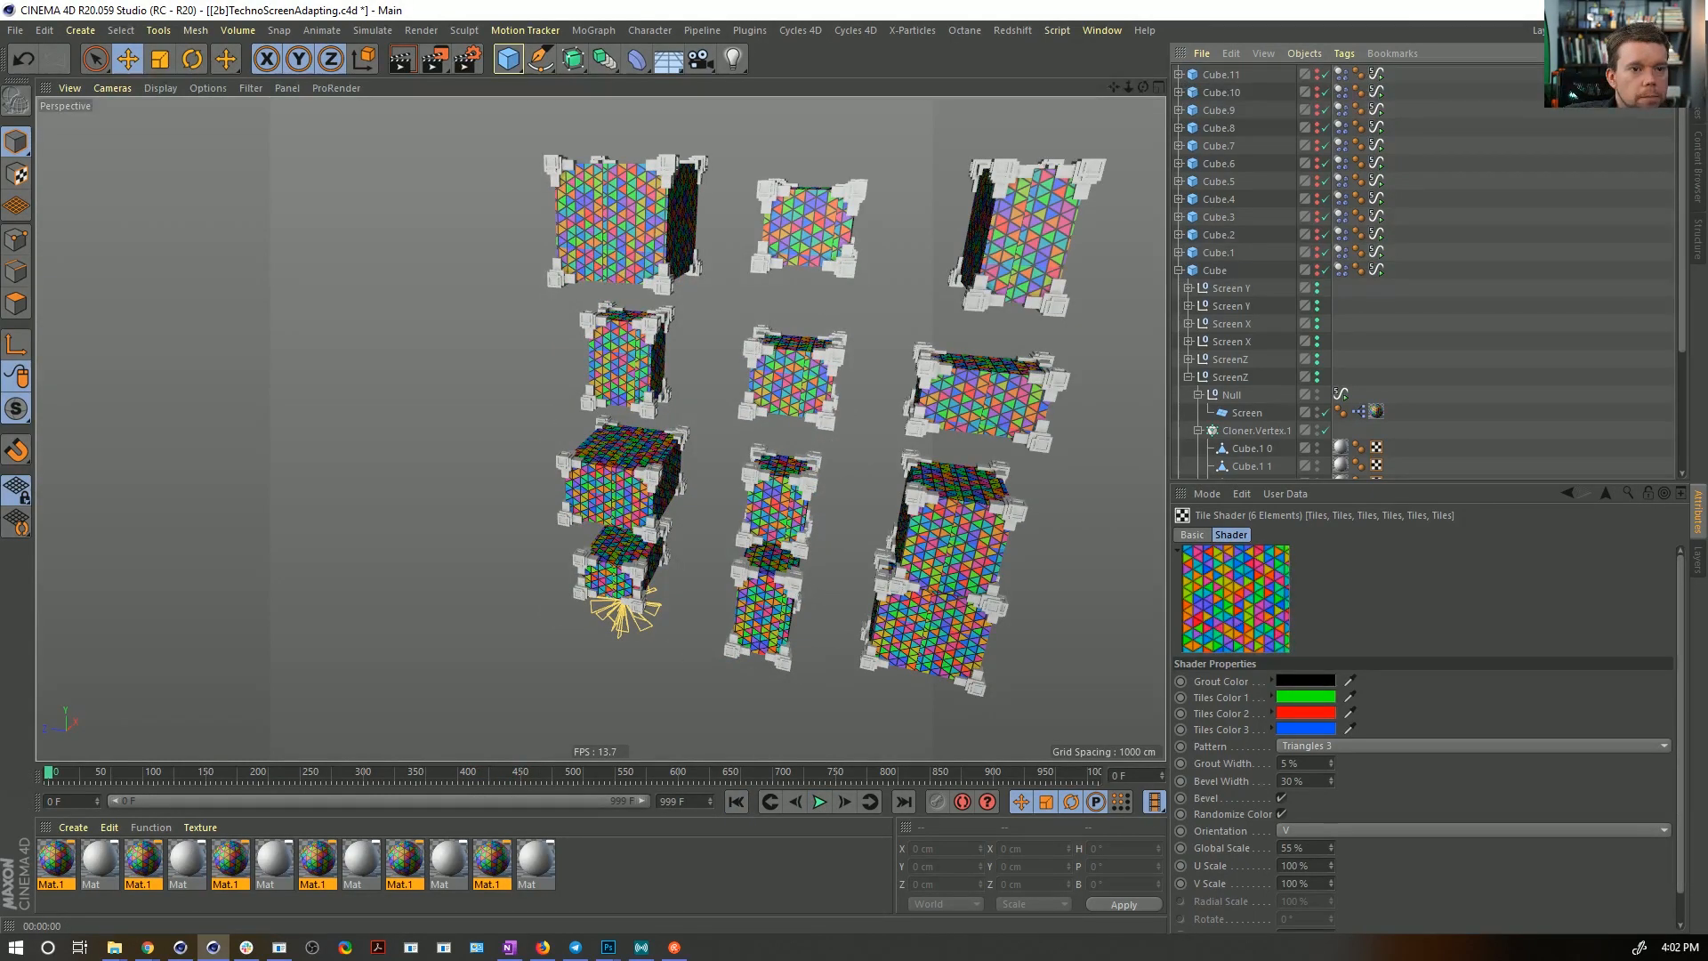
- Filter the objects by "edge", delete every Cloner.Edge object, play the simulation and clear the filter
{"action": "key", "text": "ctrl+v"}
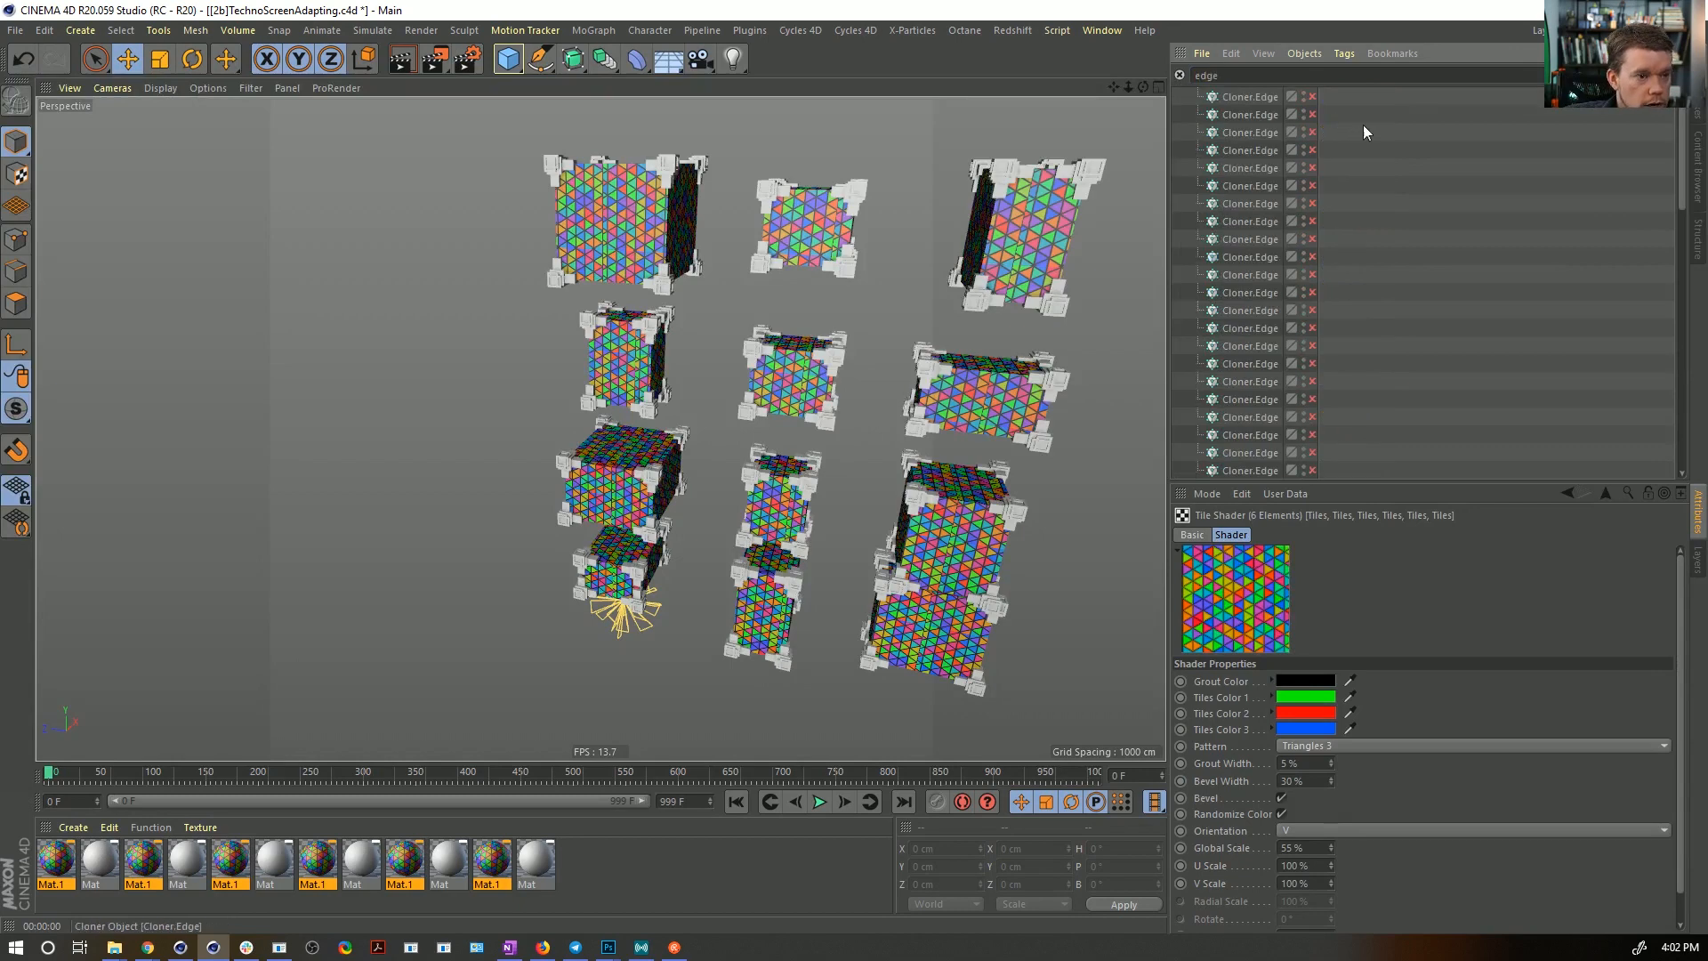
{"action": "left_click", "coordinate": [1254, 98]}
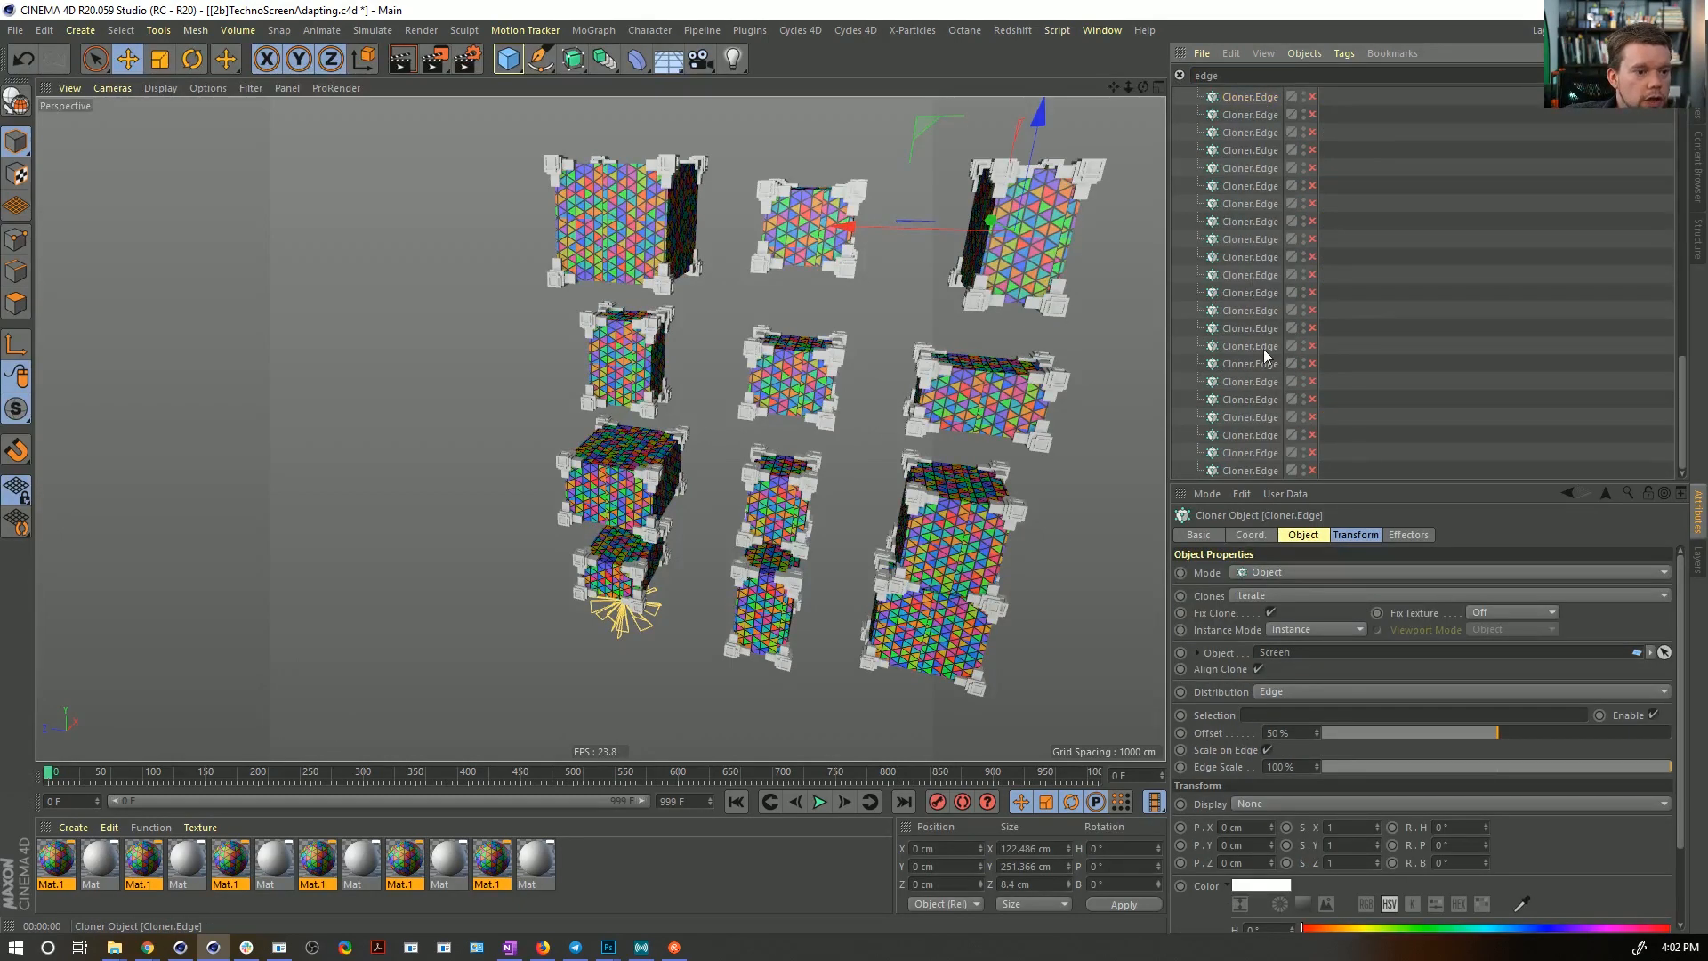
{"action": "key", "text": "Delete"}
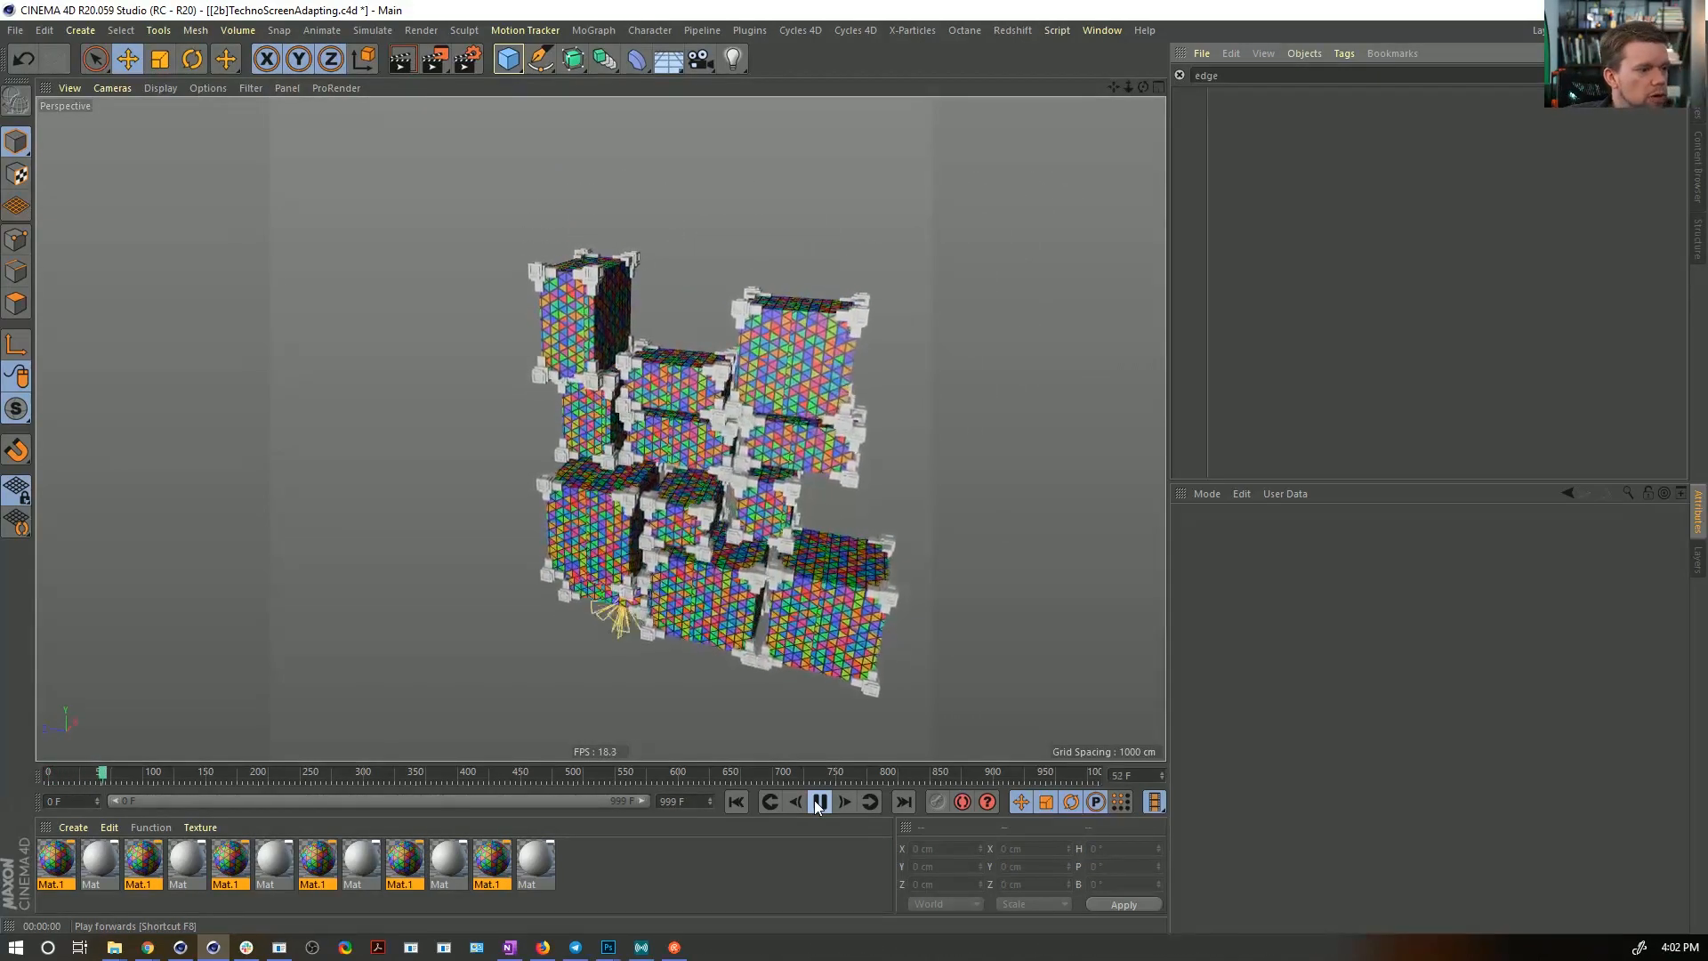
{"action": "left_click", "coordinate": [1180, 75]}
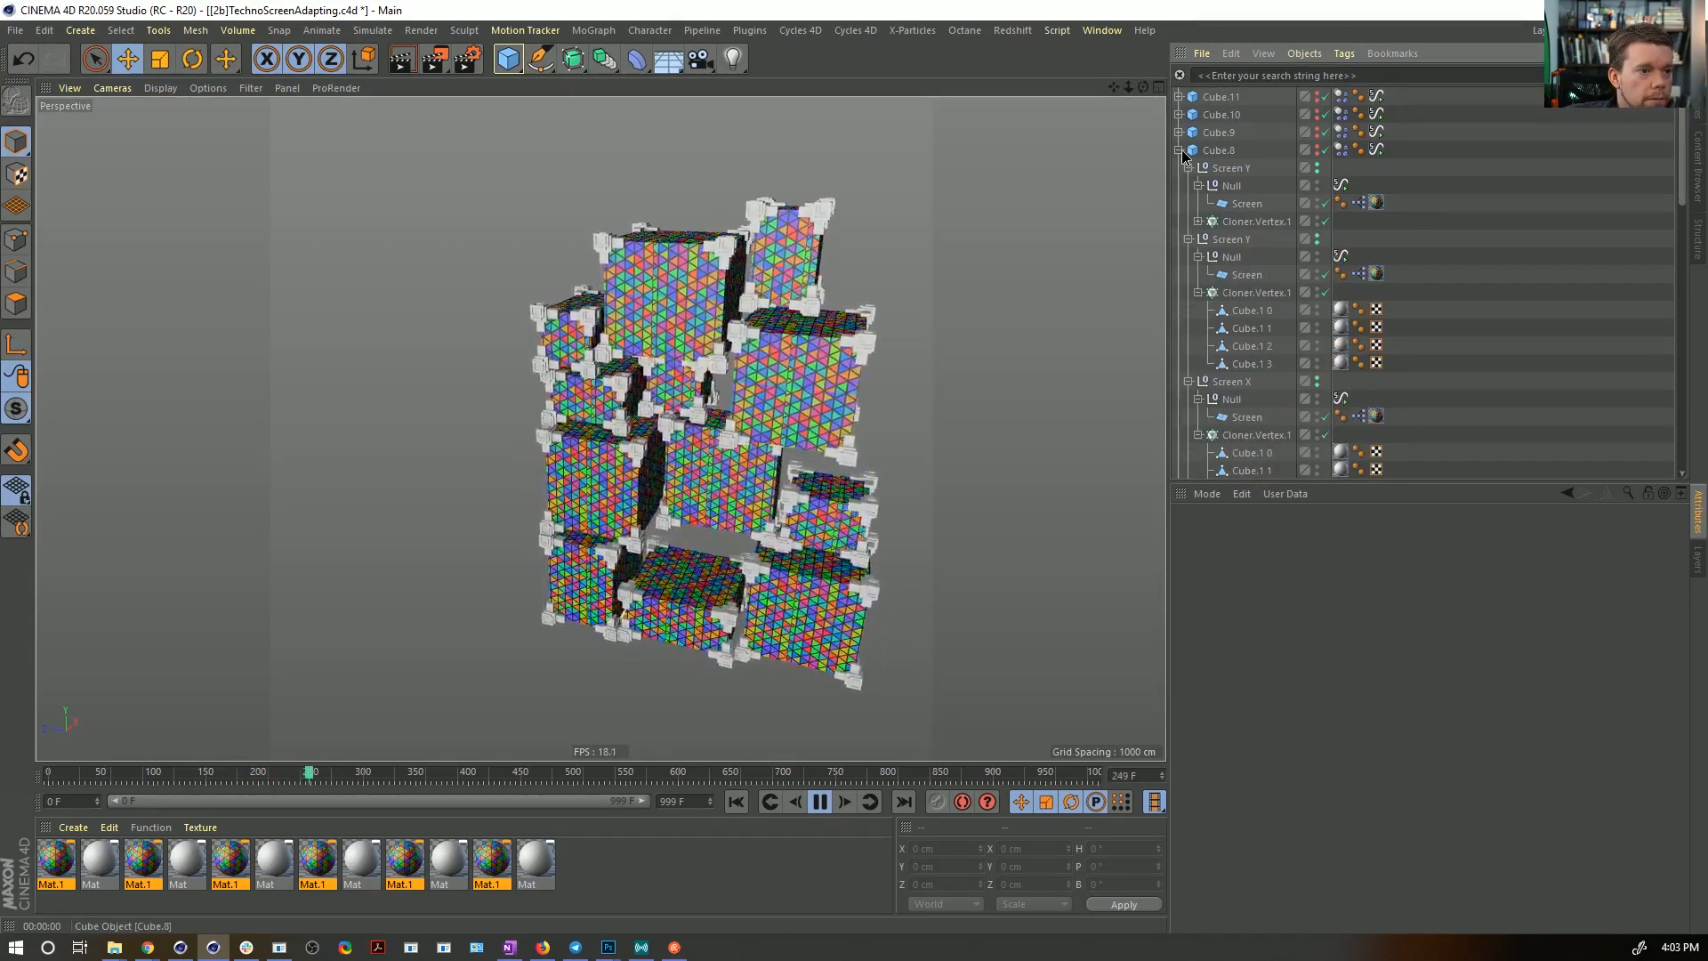
- Collapse the cube hierarchies, rewind, duplicate all twelve cubes and move the copies along Z beside the originals
{"action": "left_click", "coordinate": [1178, 293]}
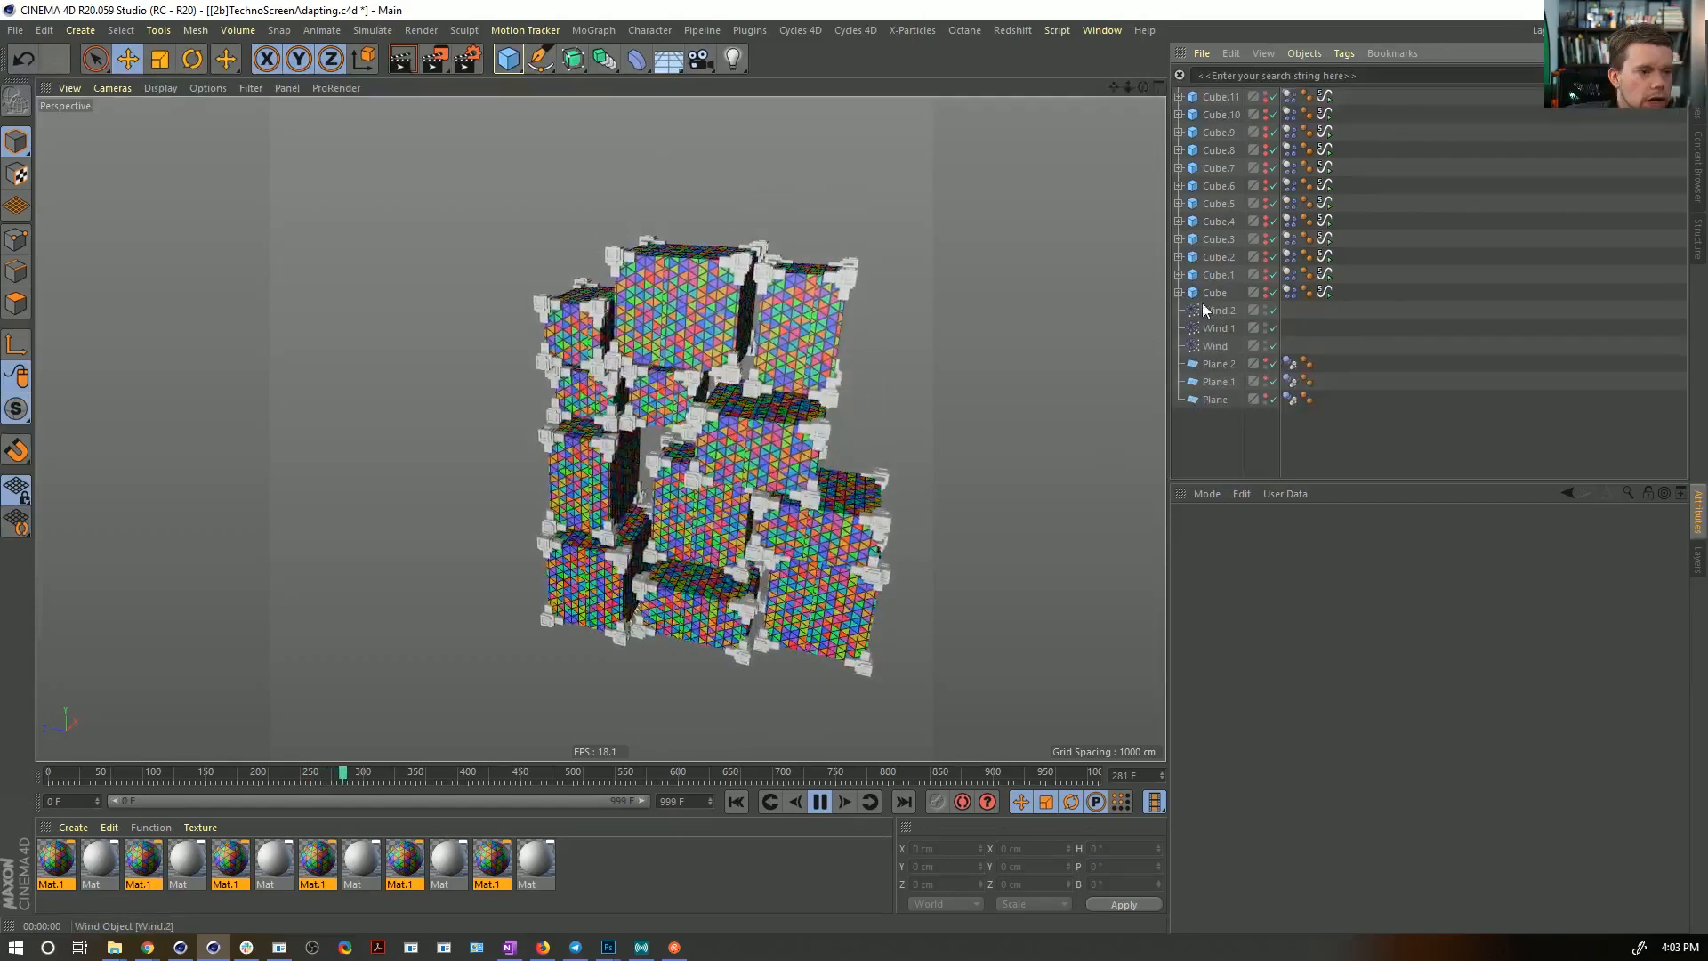
{"action": "left_click", "coordinate": [745, 801]}
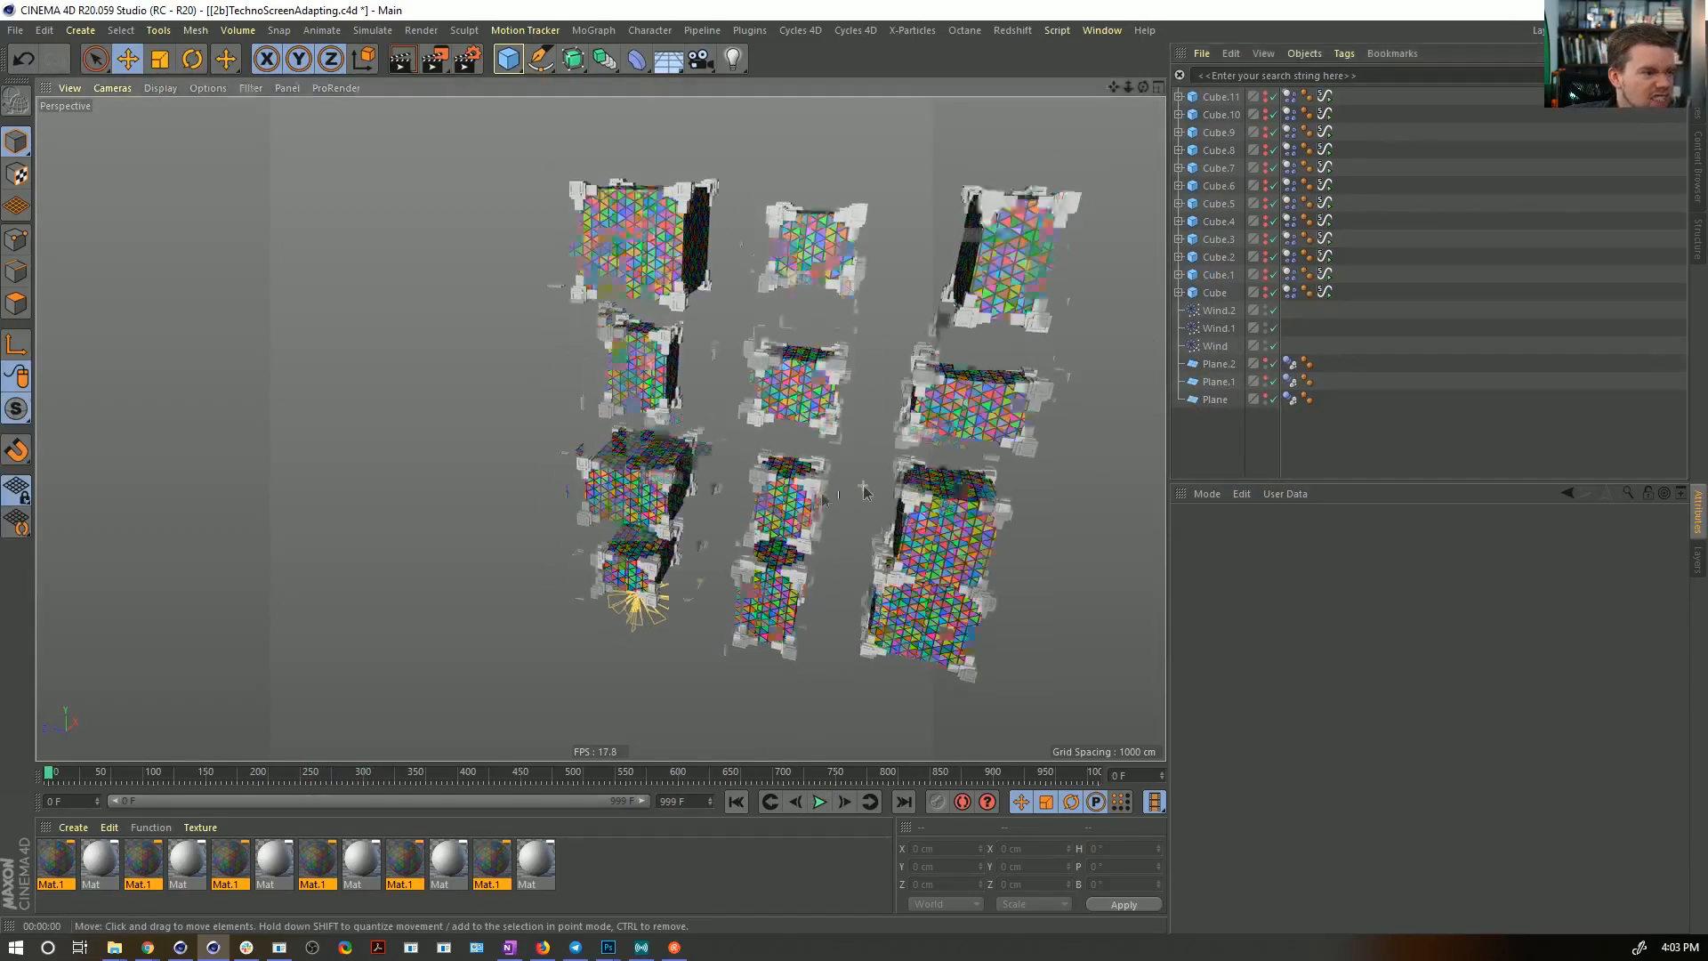
{"action": "left_click", "coordinate": [1242, 292]}
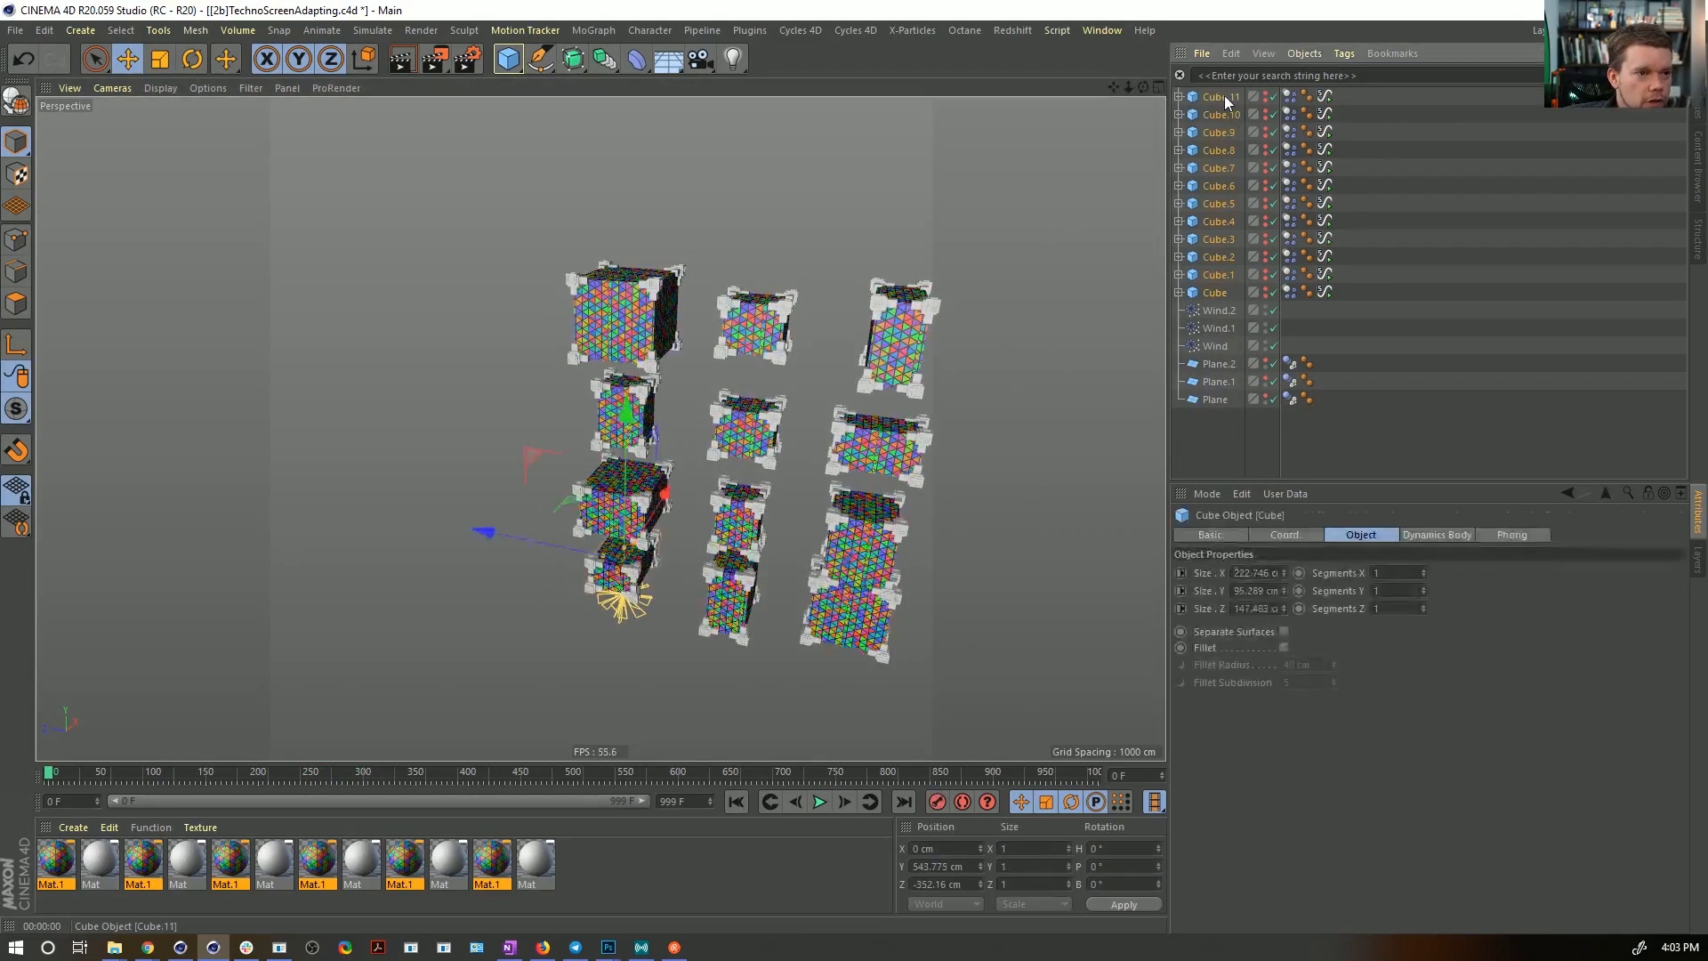
{"action": "key", "text": "ctrl+v"}
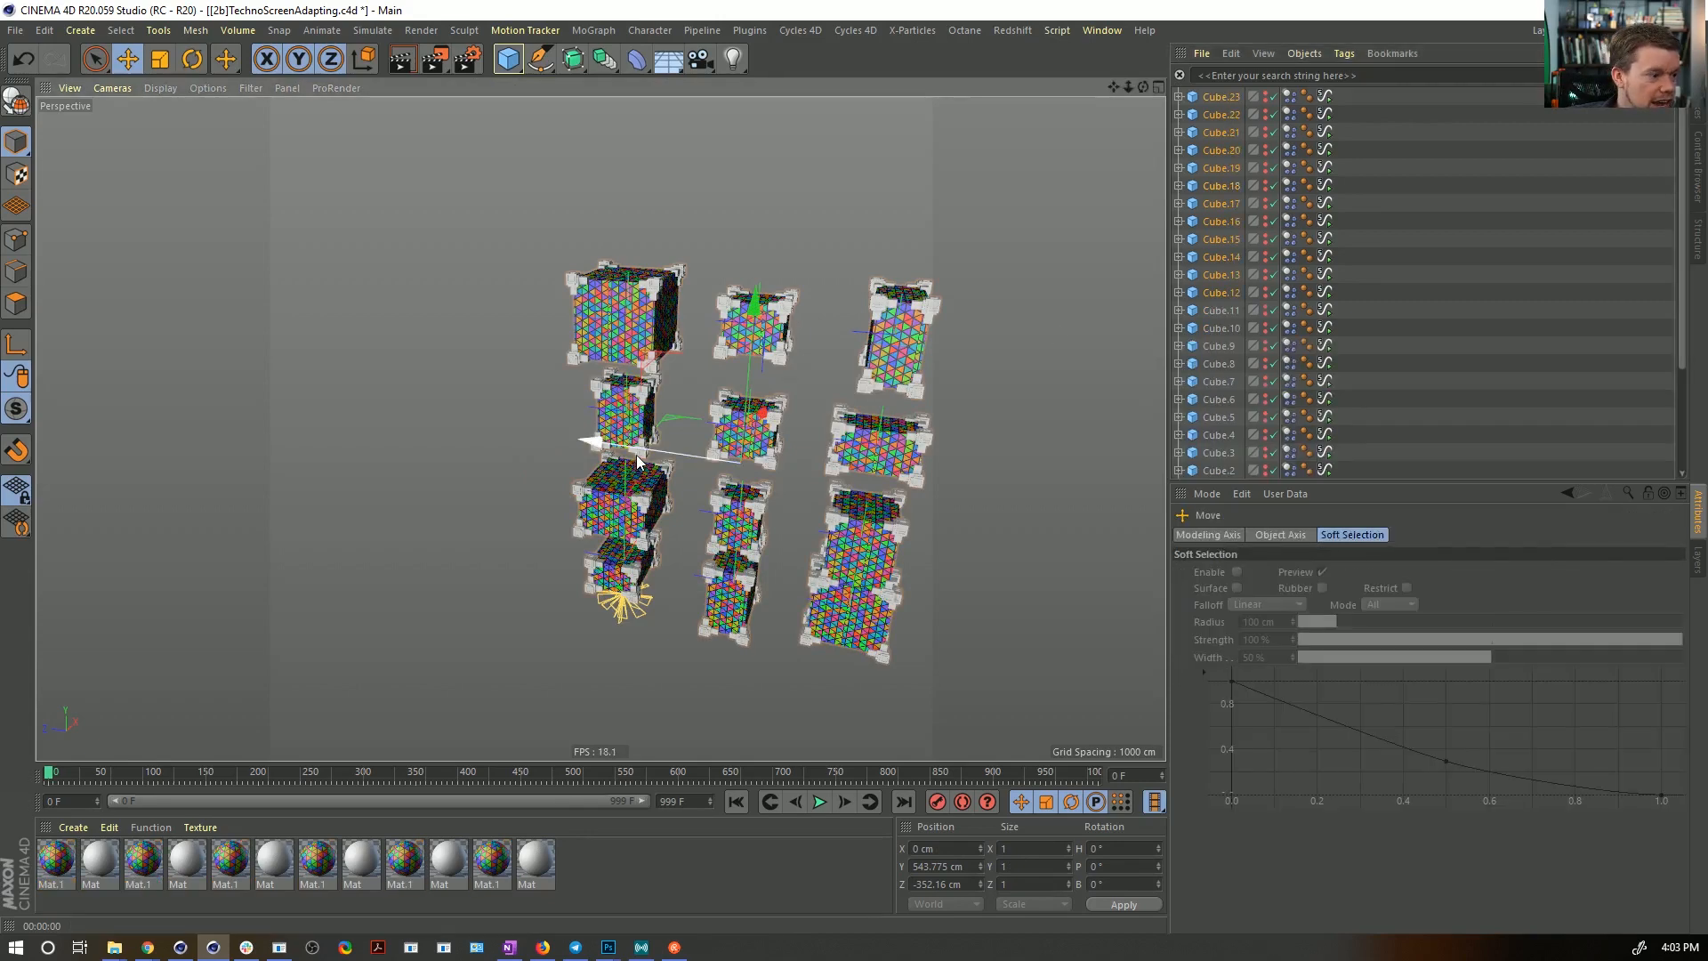
{"action": "left_click_drag", "start_coordinate": [637, 459], "coordinate": [738, 378]}
{"action": "left_click", "coordinate": [795, 644]}
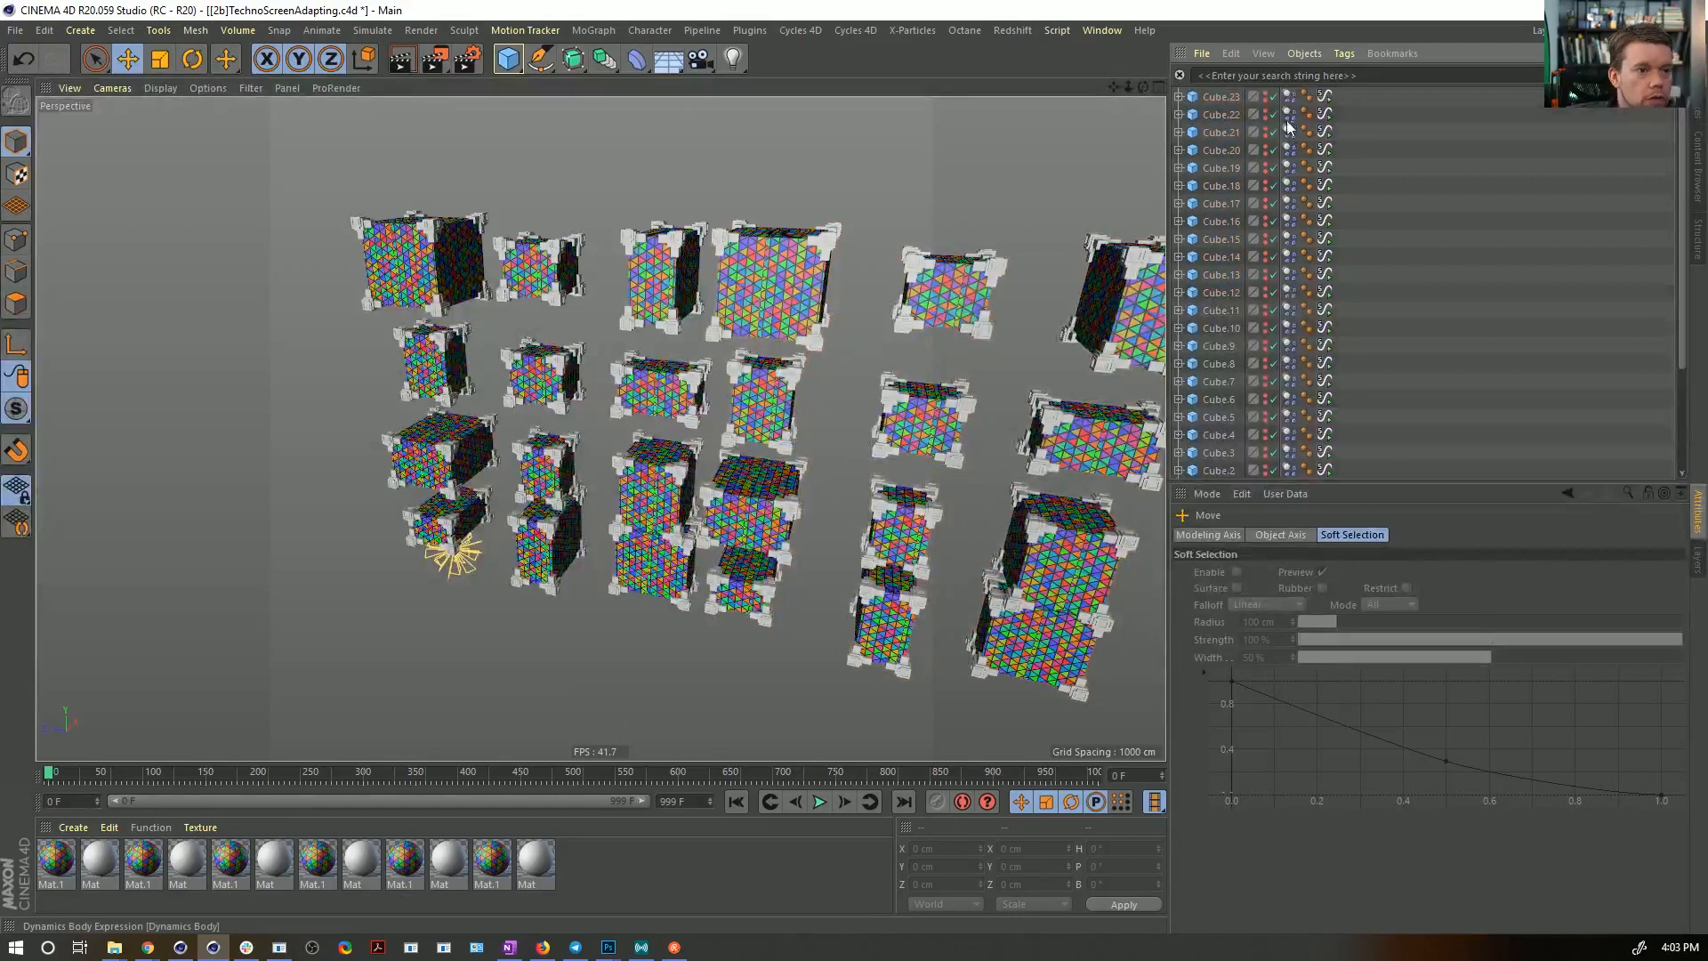
- Give the Signal tags of all 24 cubes new varied noise seeds and play the simulation
{"action": "left_click", "coordinate": [1325, 95]}
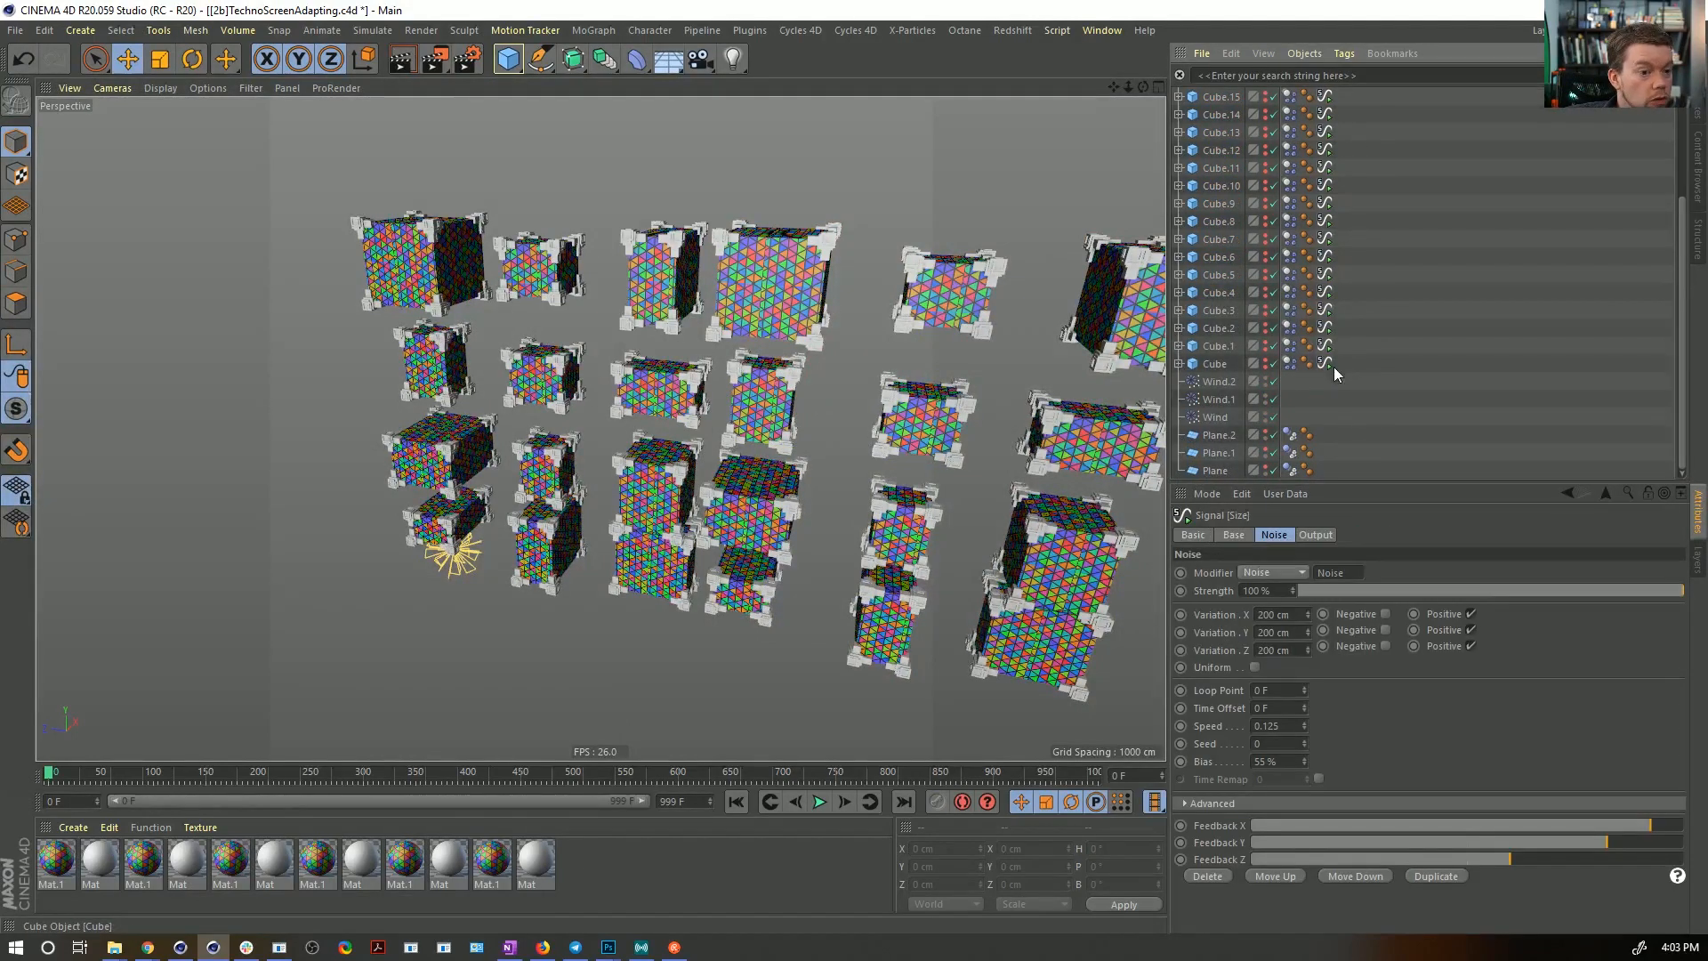
{"action": "left_click", "coordinate": [1332, 366], "text": "shift"}
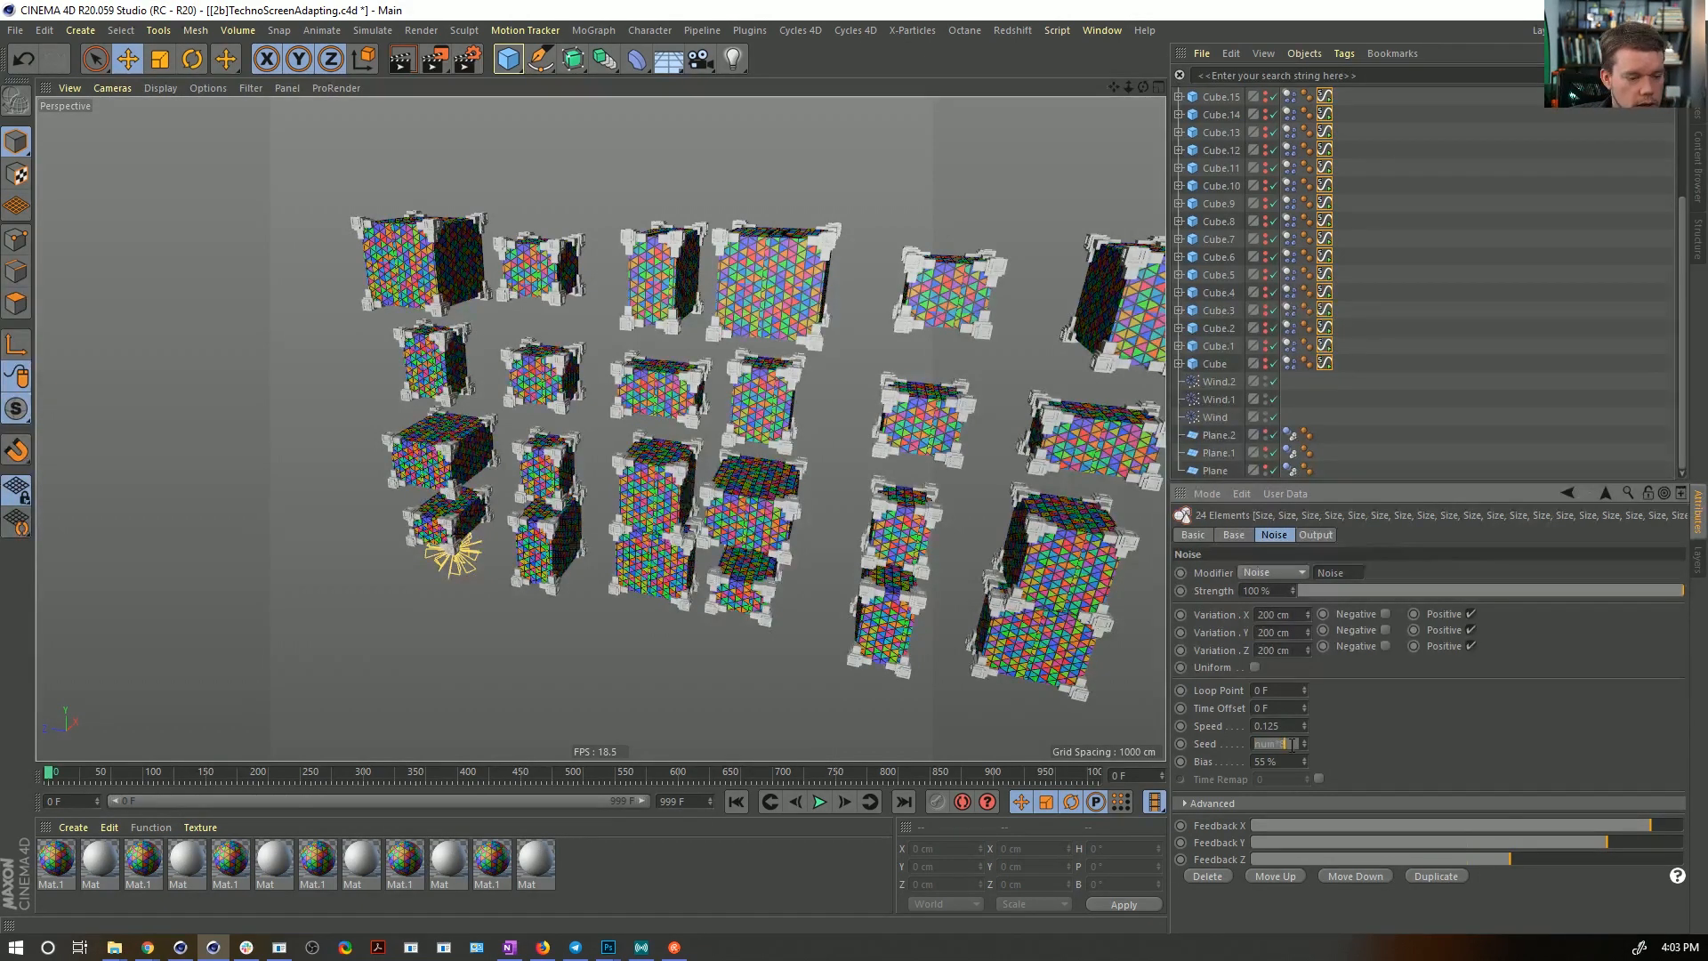
{"action": "key", "text": "Return"}
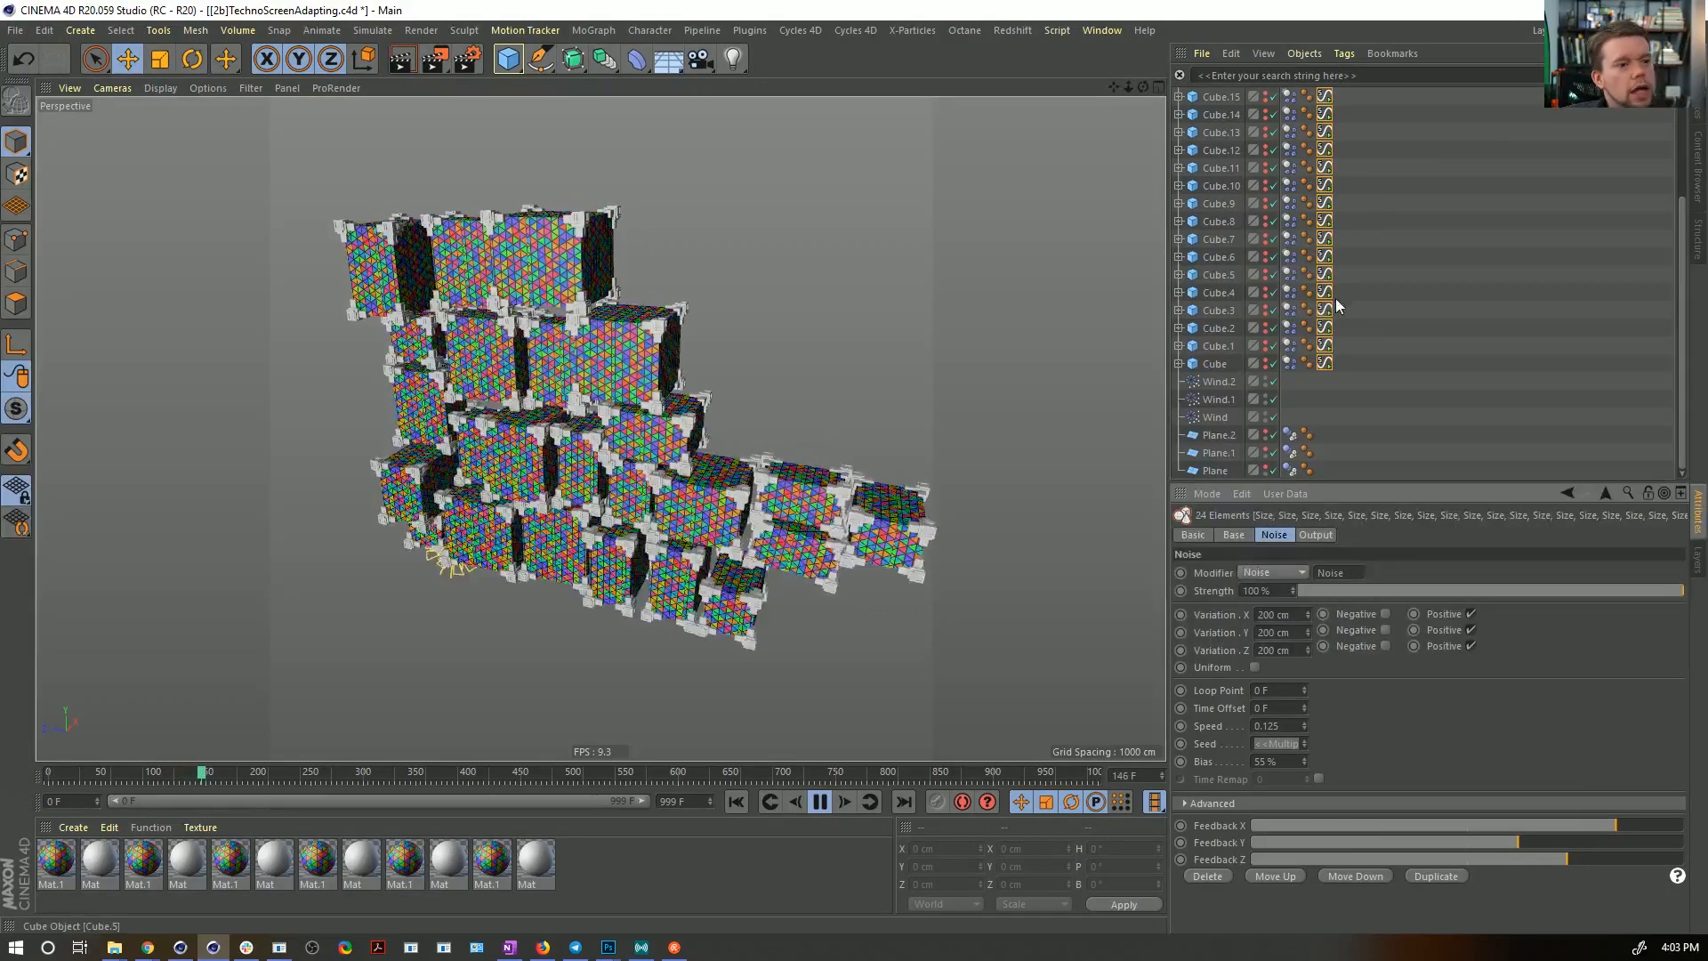
- Set Follow Rotation to 0 in the Dynamics Body tags of the cubes from Cube to Cube.15
{"action": "left_click", "coordinate": [1286, 363]}
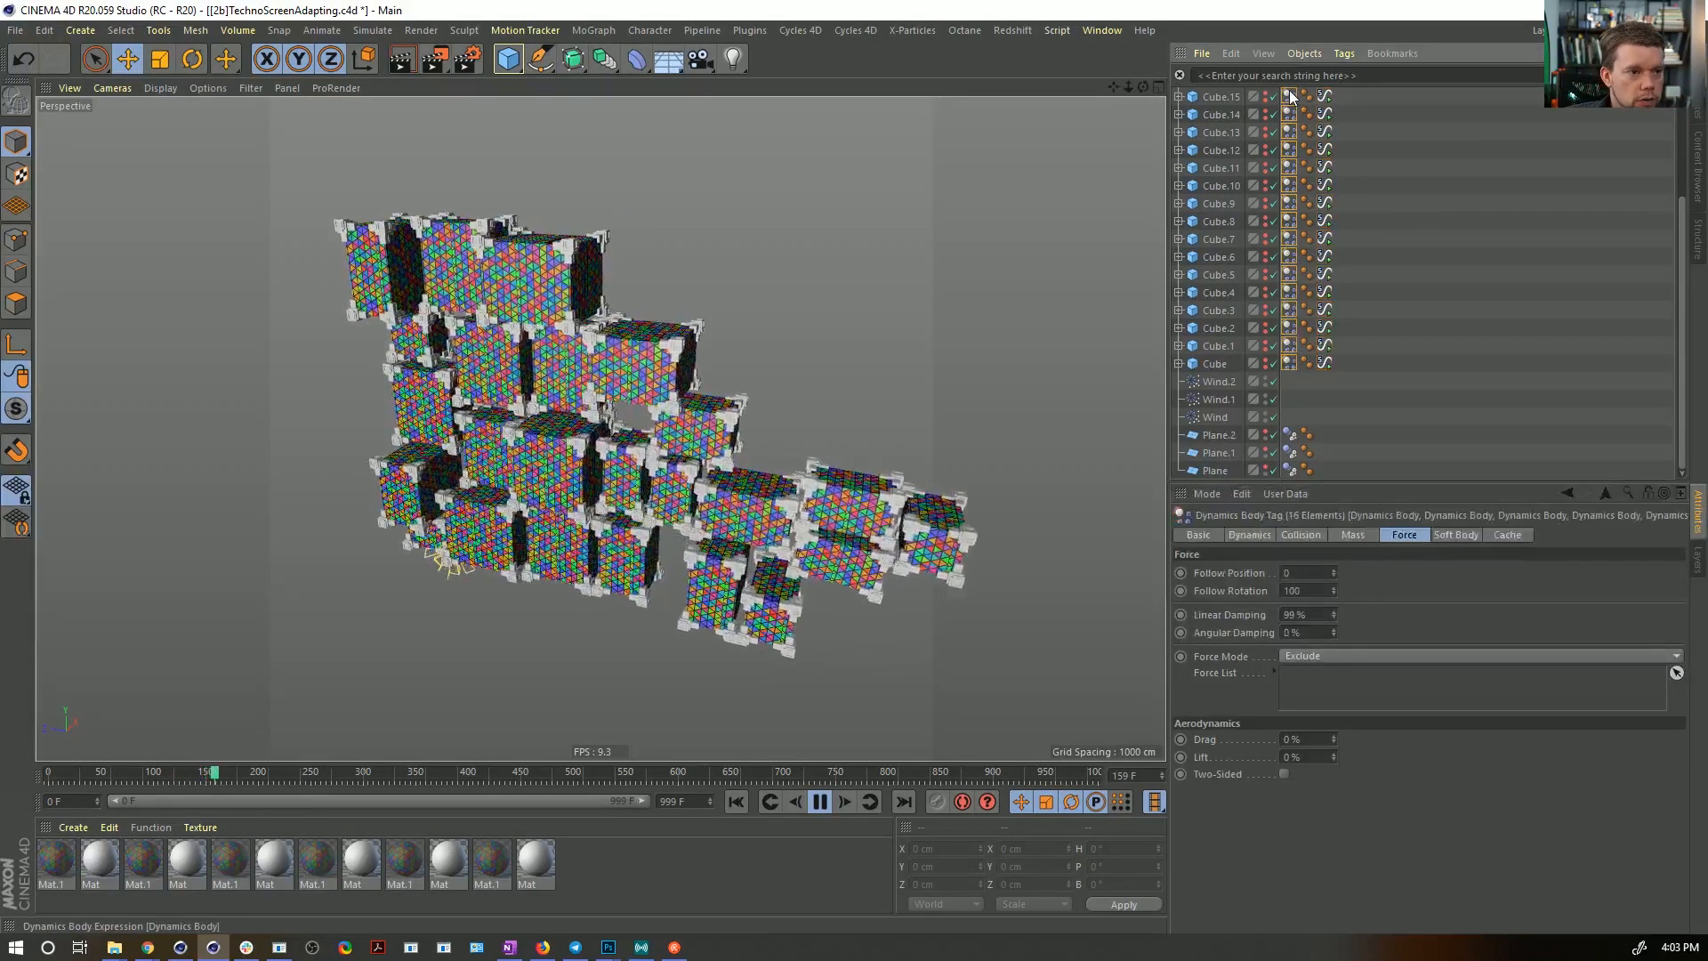
{"action": "double_click", "coordinate": [1293, 591]}
{"action": "type", "text": "0"}
{"action": "key", "text": "Return"}
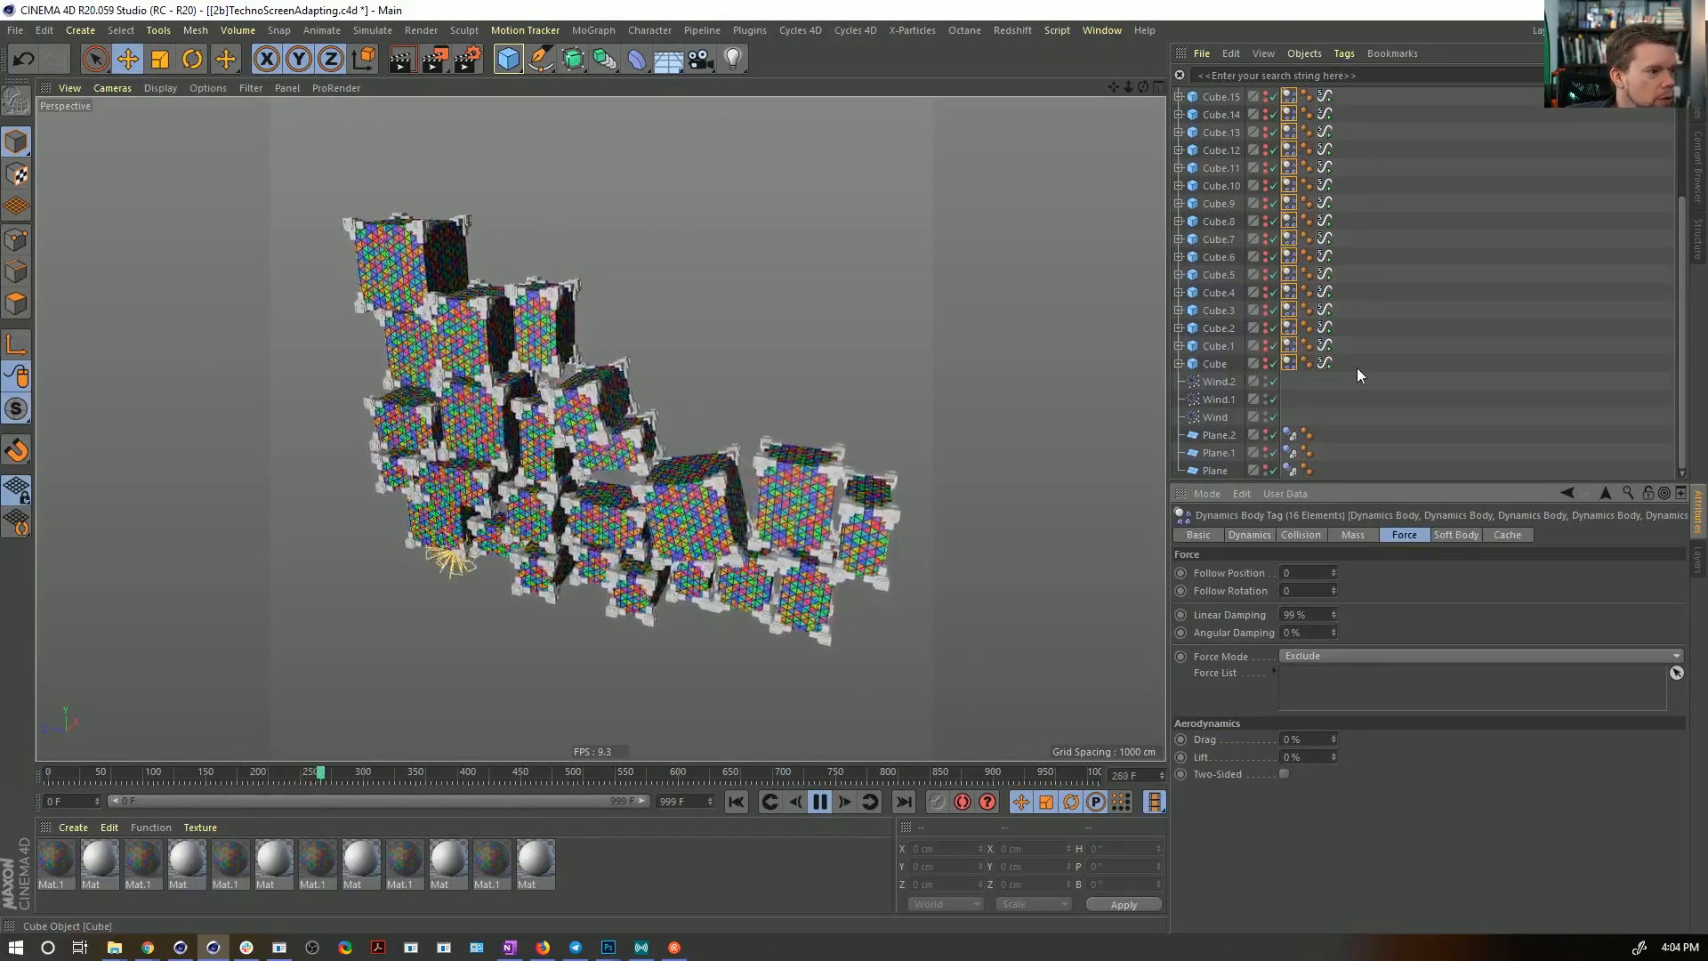
- Set the Bias to 25% and the X, Y and Z Variation to 500 cm in all 24 Signal tags, and restart the simulation
{"action": "left_click", "coordinate": [1324, 364]}
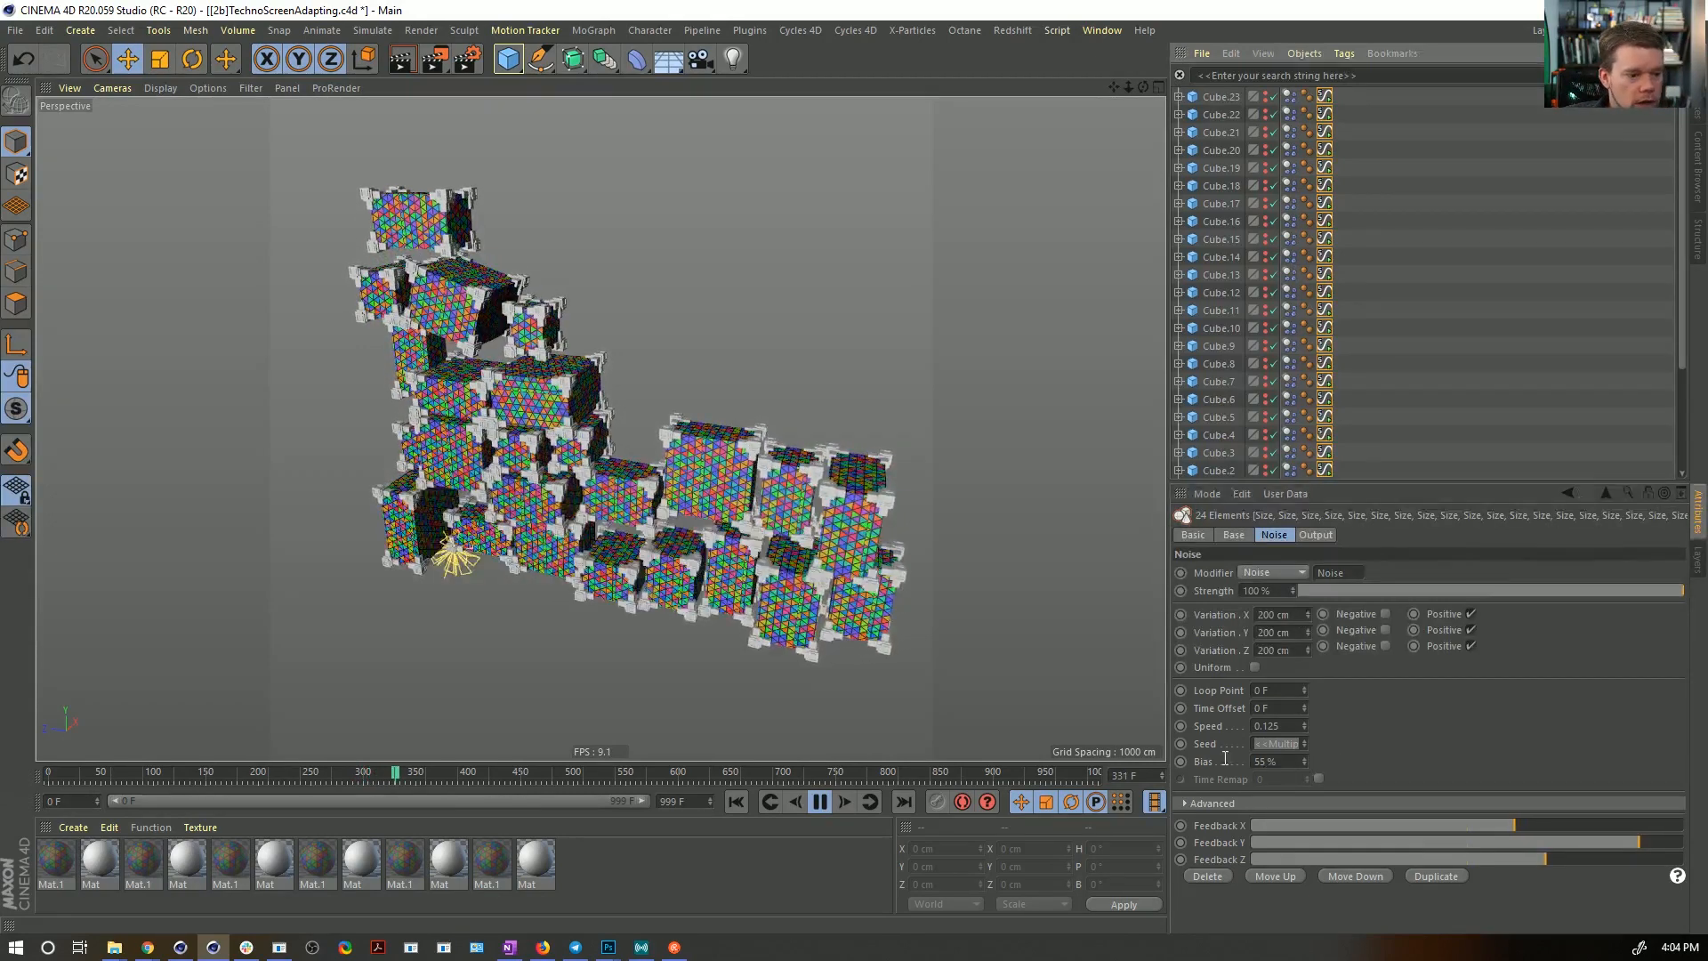
{"action": "key", "text": "Return"}
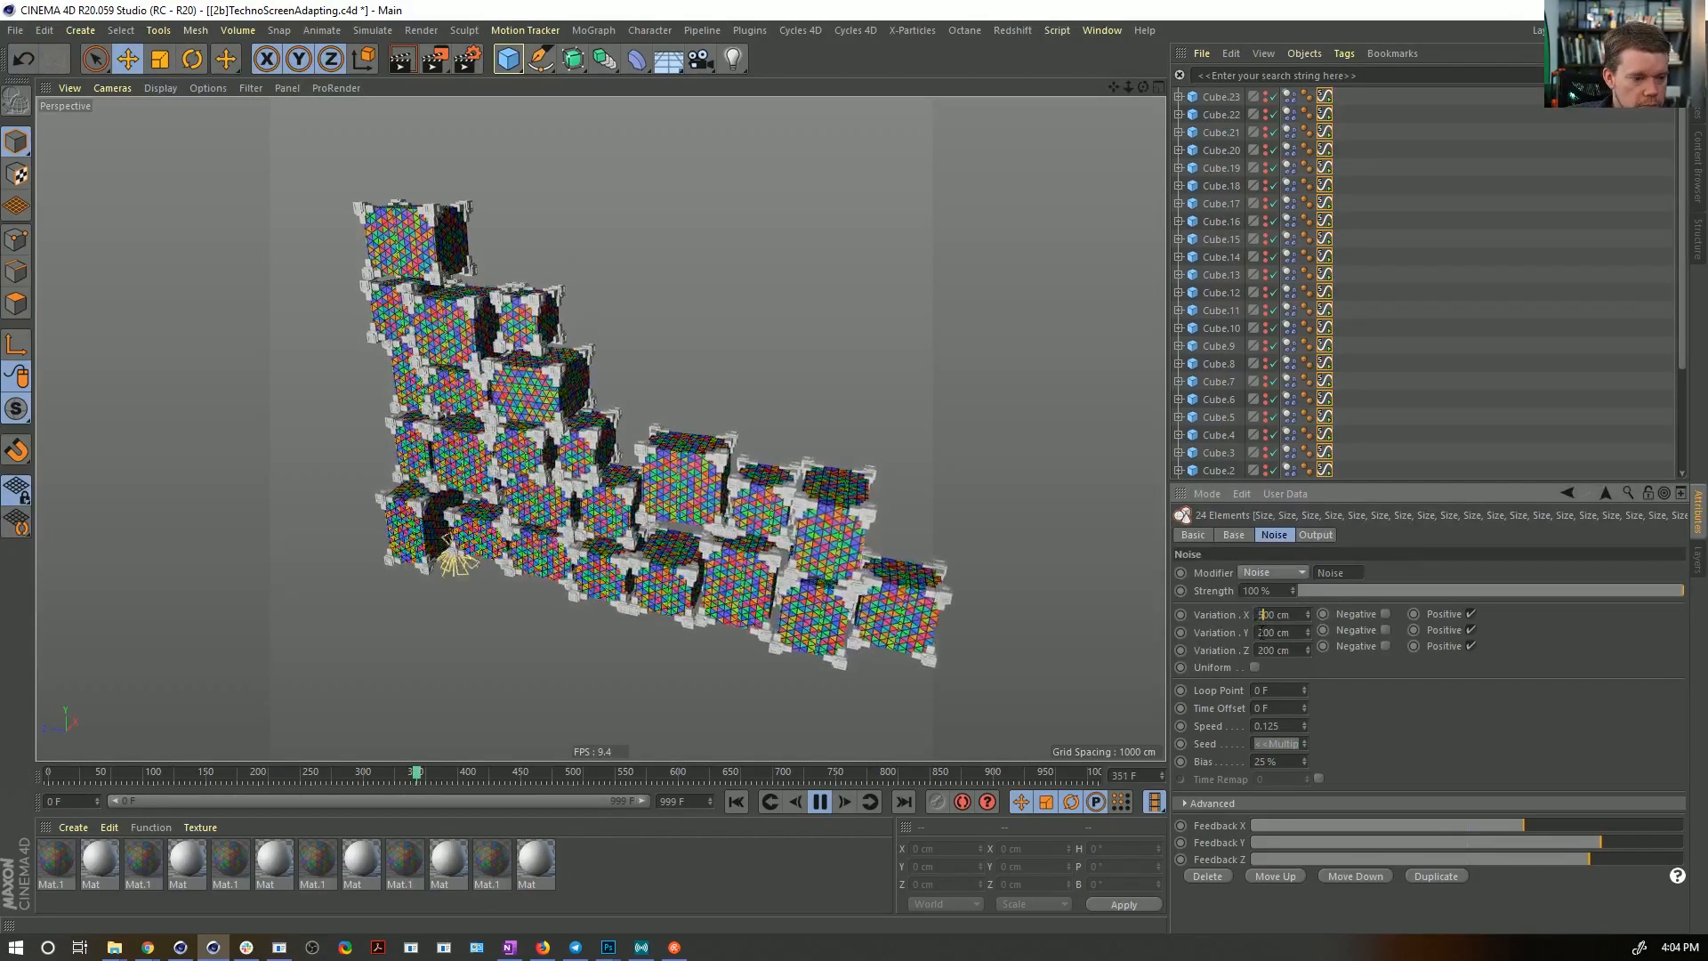
{"action": "type", "text": "5"}
{"action": "left_click_drag", "start_coordinate": [1256, 650], "coordinate": [1263, 650]}
{"action": "type", "text": "5"}
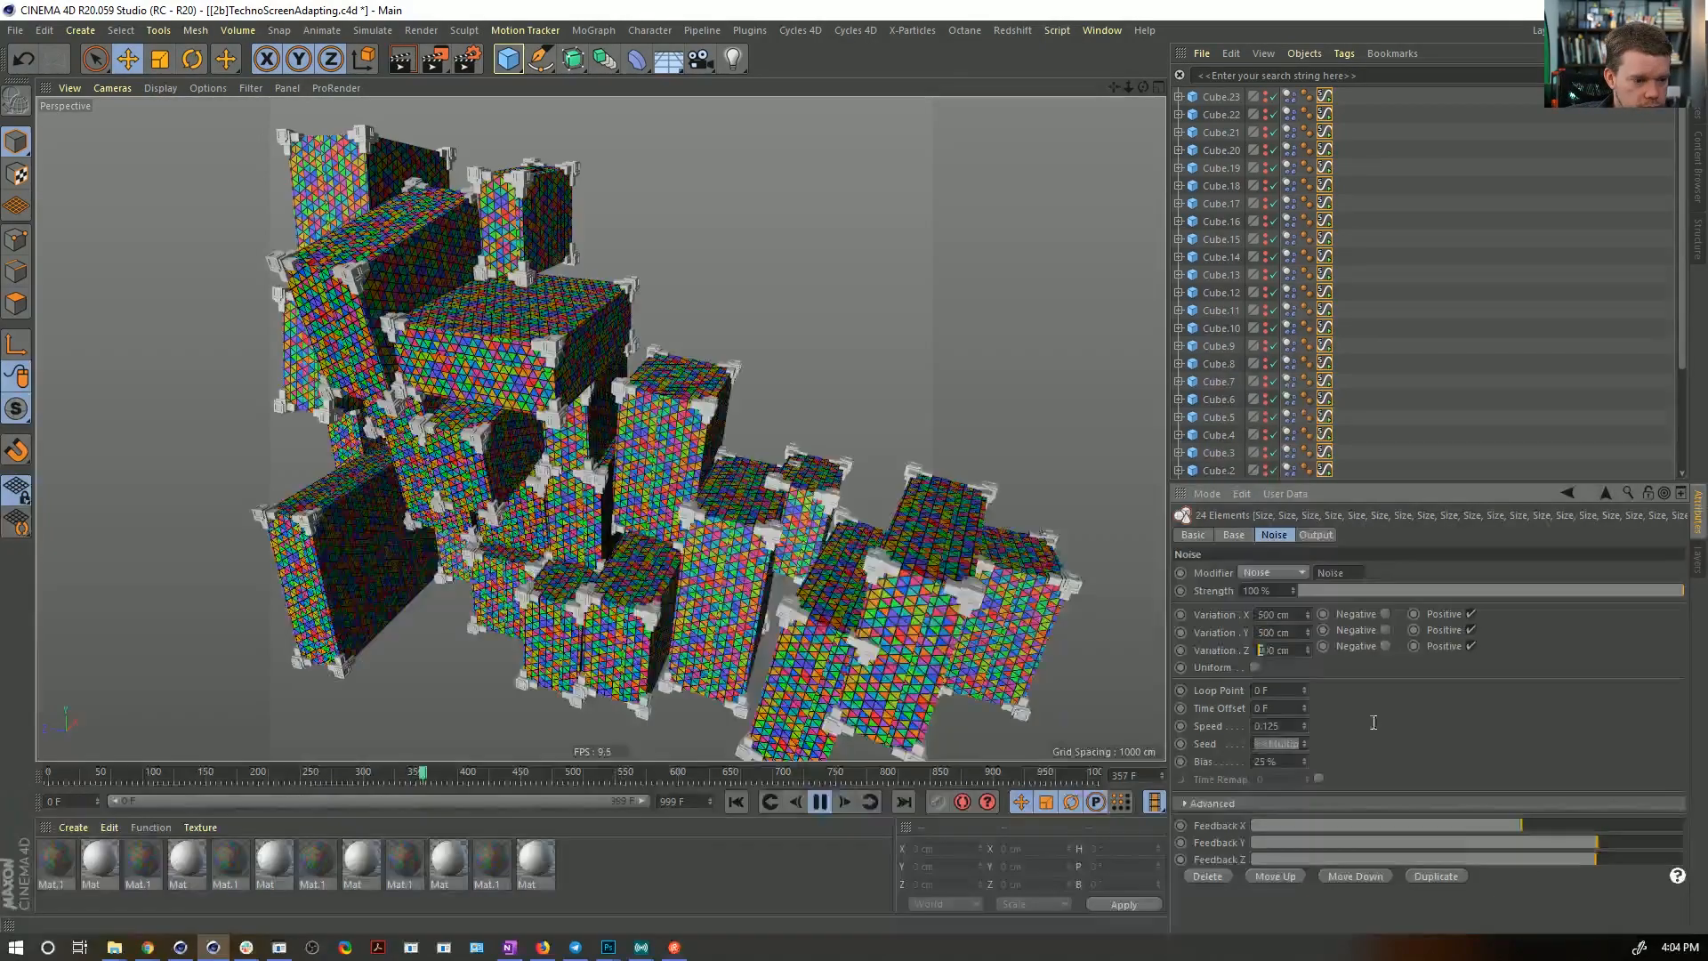
{"action": "key", "text": "Return"}
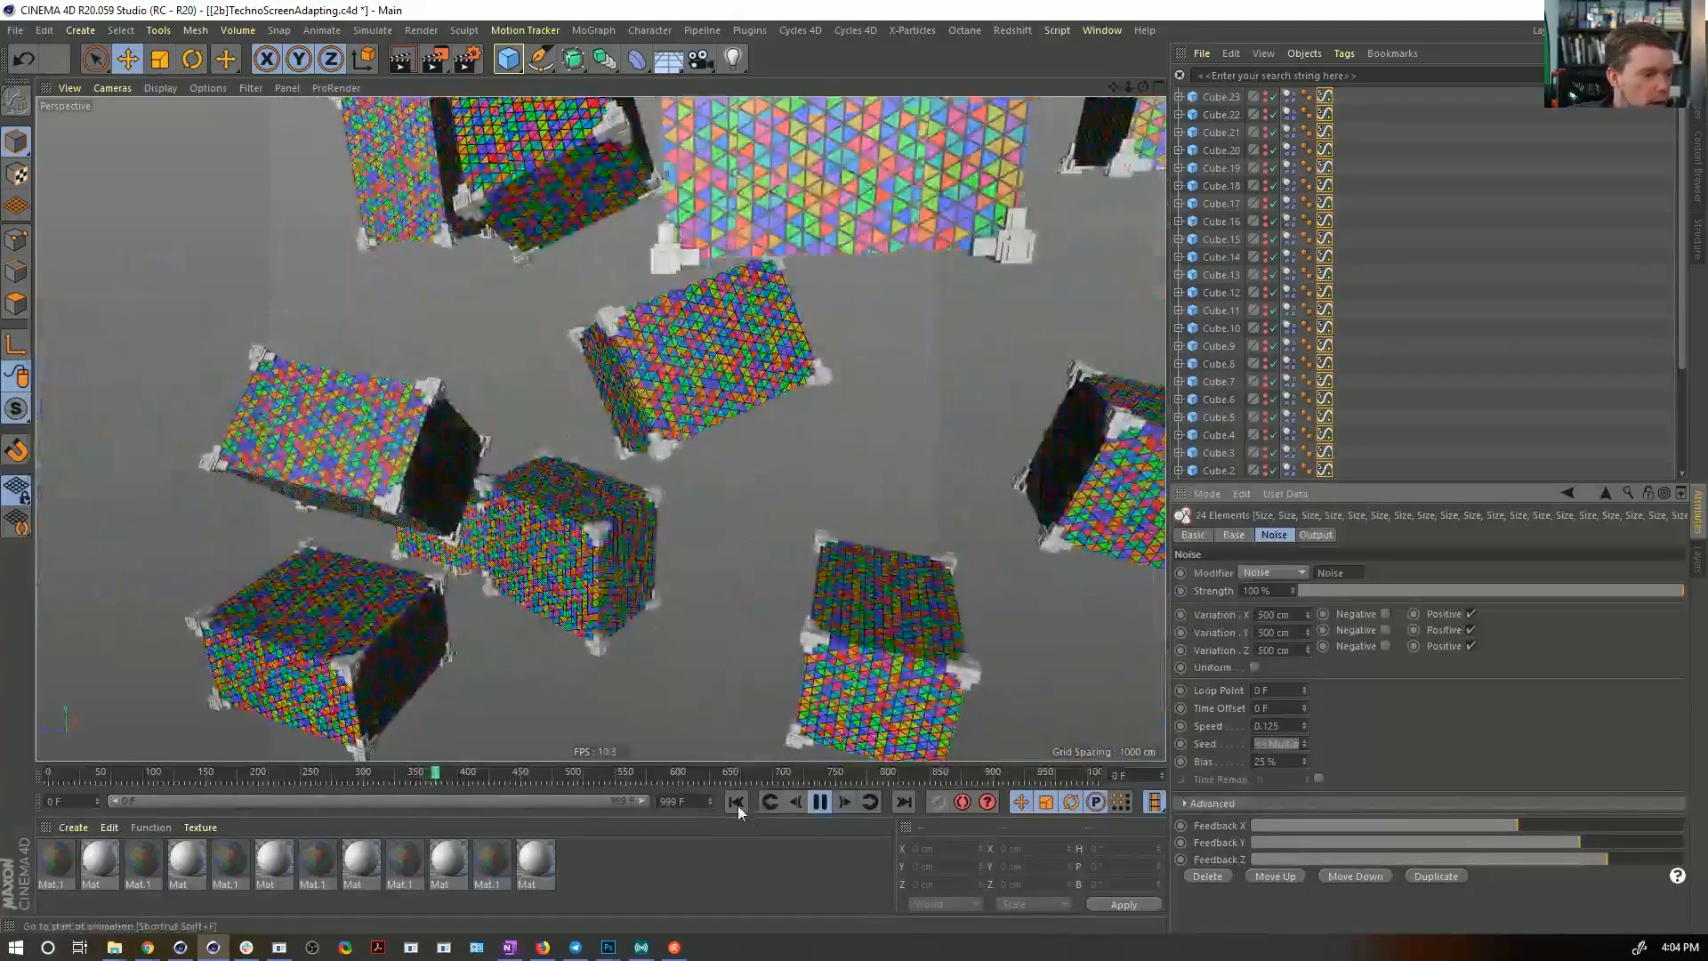
{"action": "left_click", "coordinate": [737, 803]}
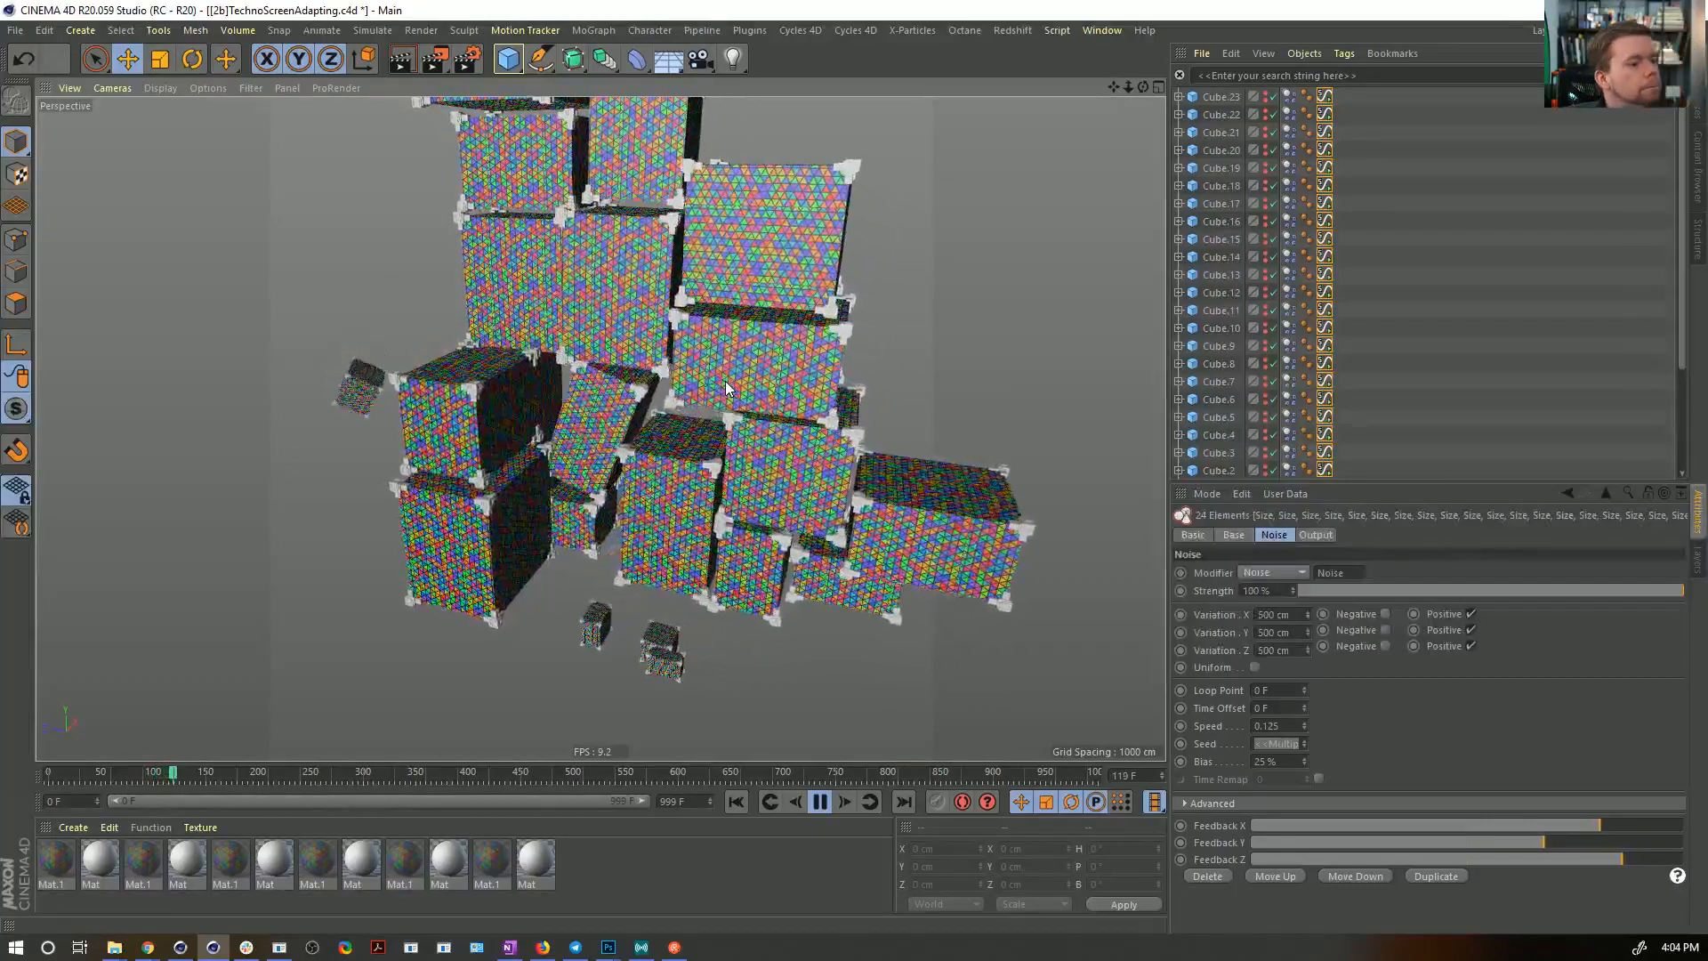
- Undo the Variation changes in the Signal tags, stop the playback and rewind to the first frame
{"action": "key", "text": "ctrl+z"}
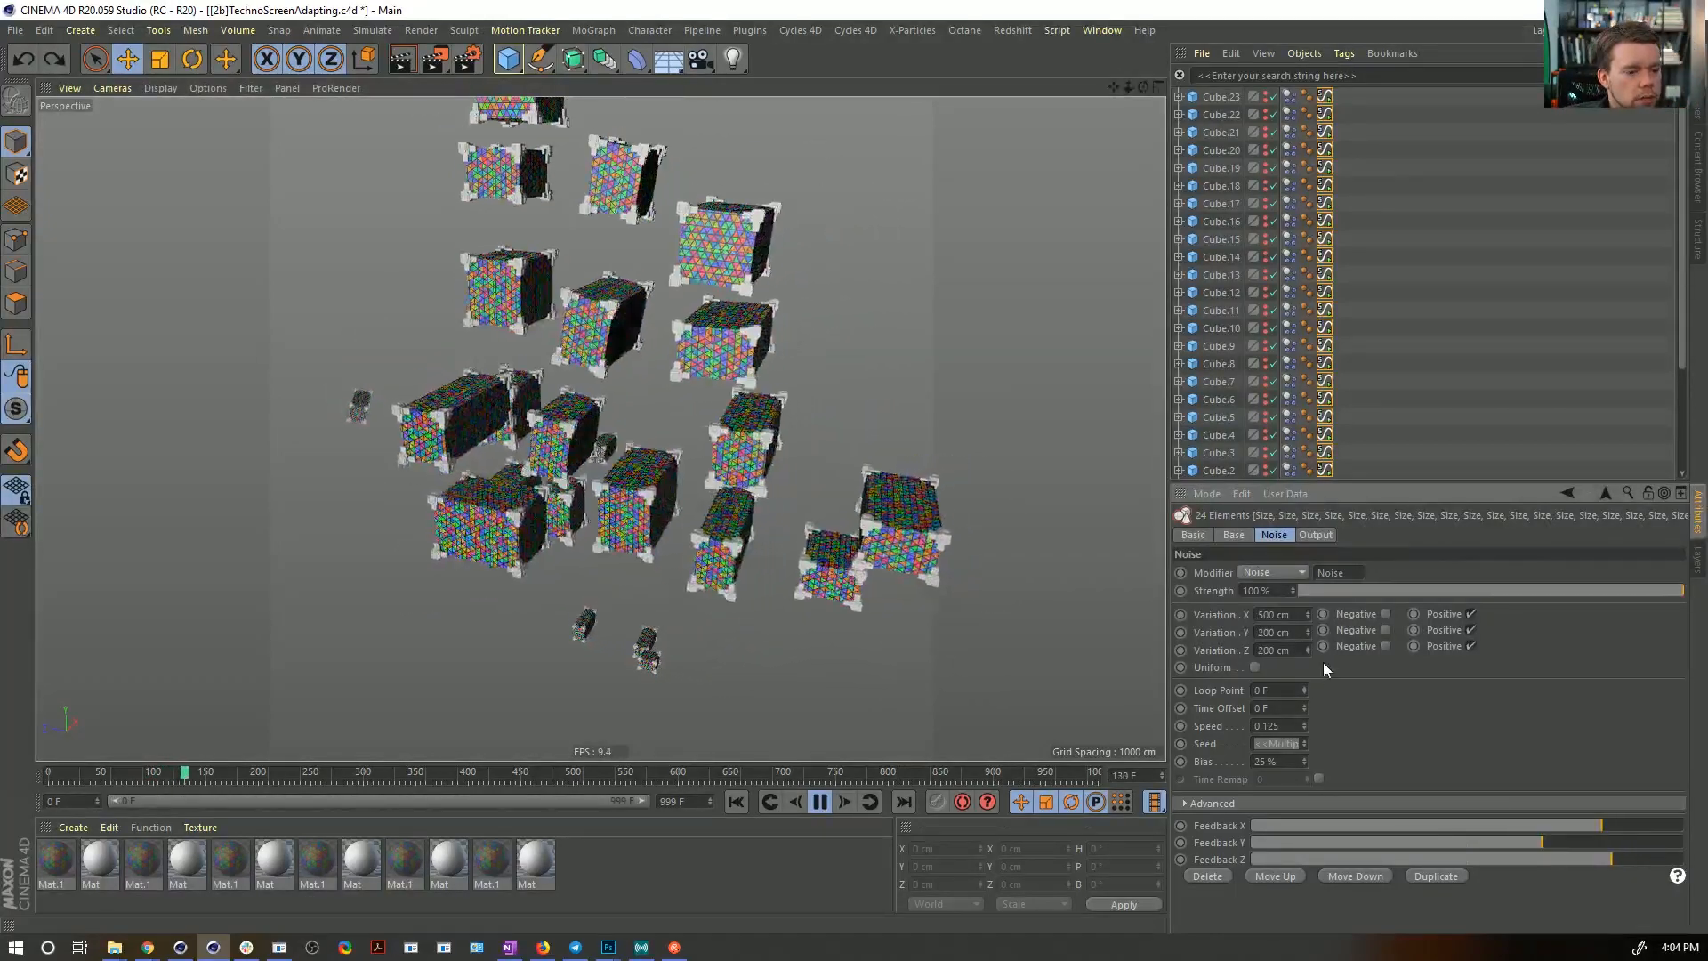
{"action": "key", "text": "ctrl+z"}
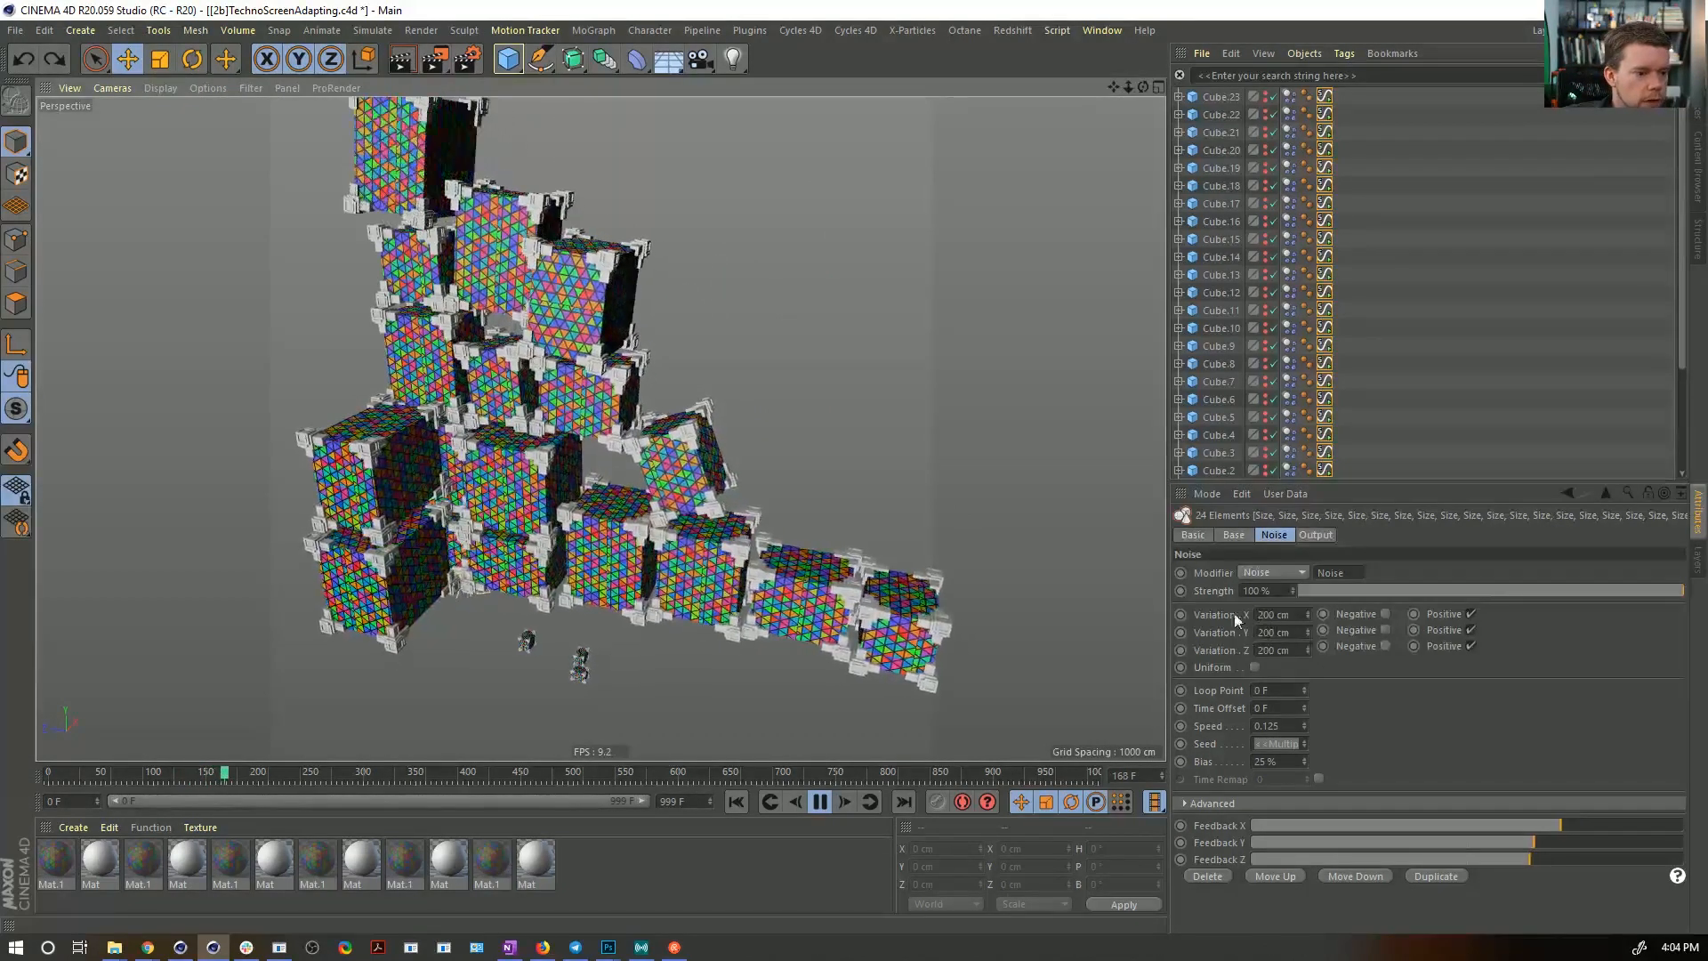
{"action": "left_click", "coordinate": [819, 802]}
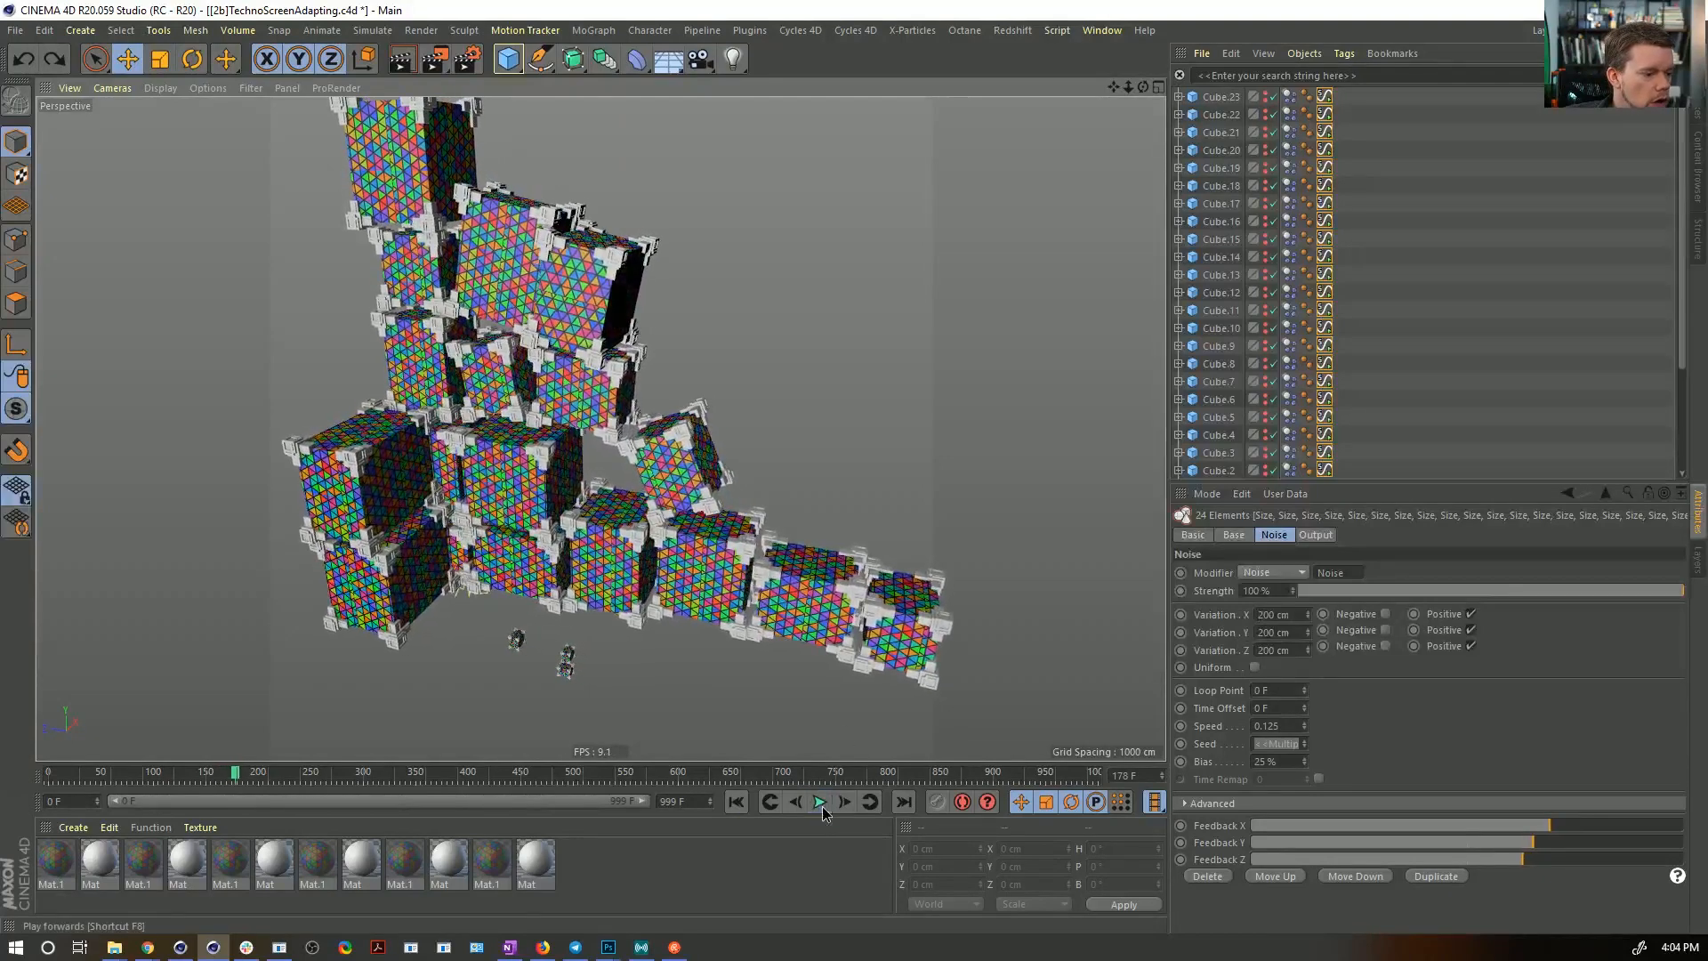
{"action": "left_click", "coordinate": [737, 801]}
- Set Variation X to 0 cm in the Signal tags of all 24 cubes and play the simulation
{"action": "left_click", "coordinate": [1218, 346]}
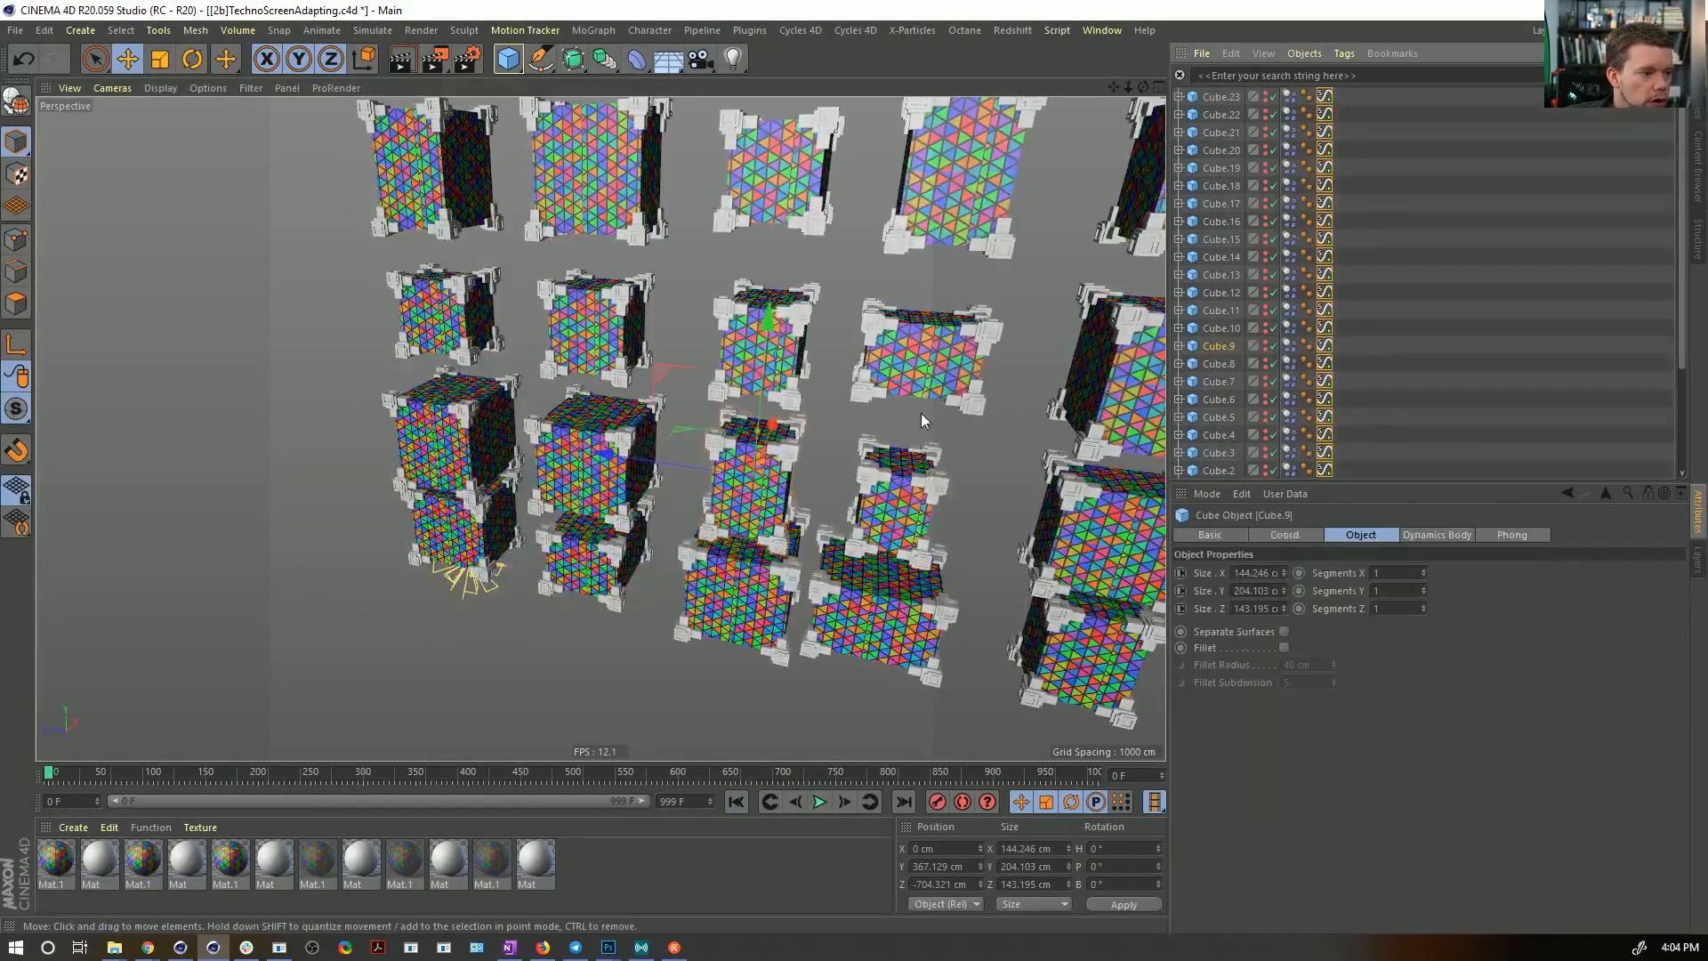
{"action": "left_click", "coordinate": [1303, 281]}
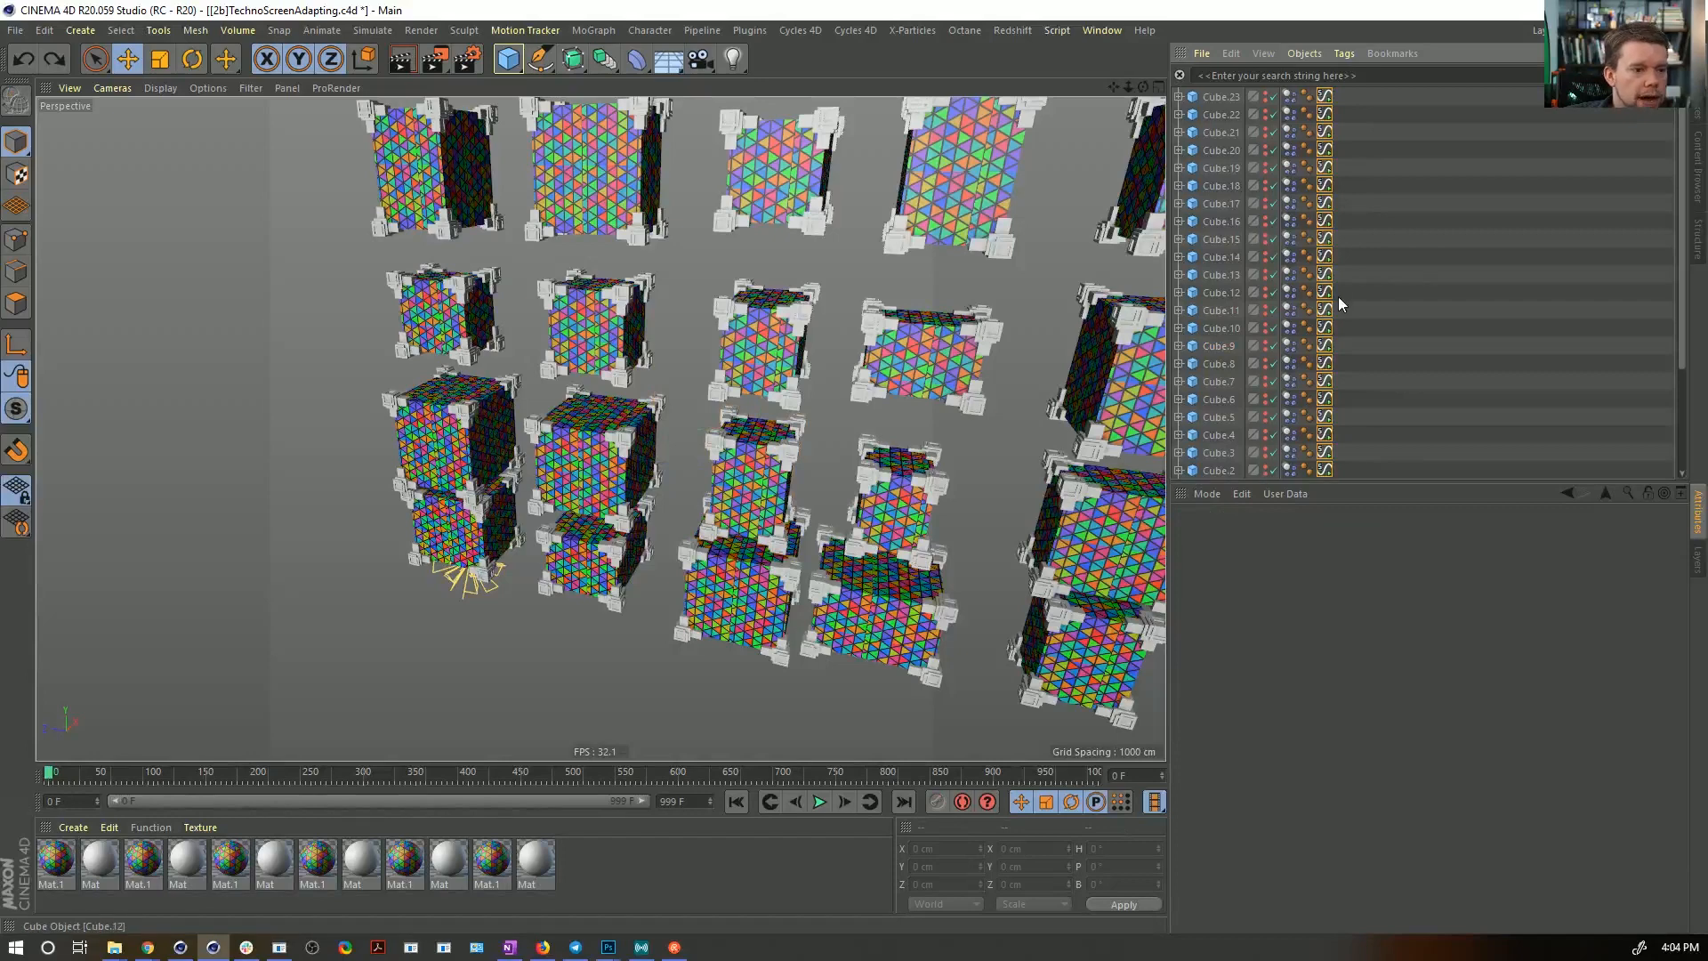
{"action": "left_click", "coordinate": [1325, 310]}
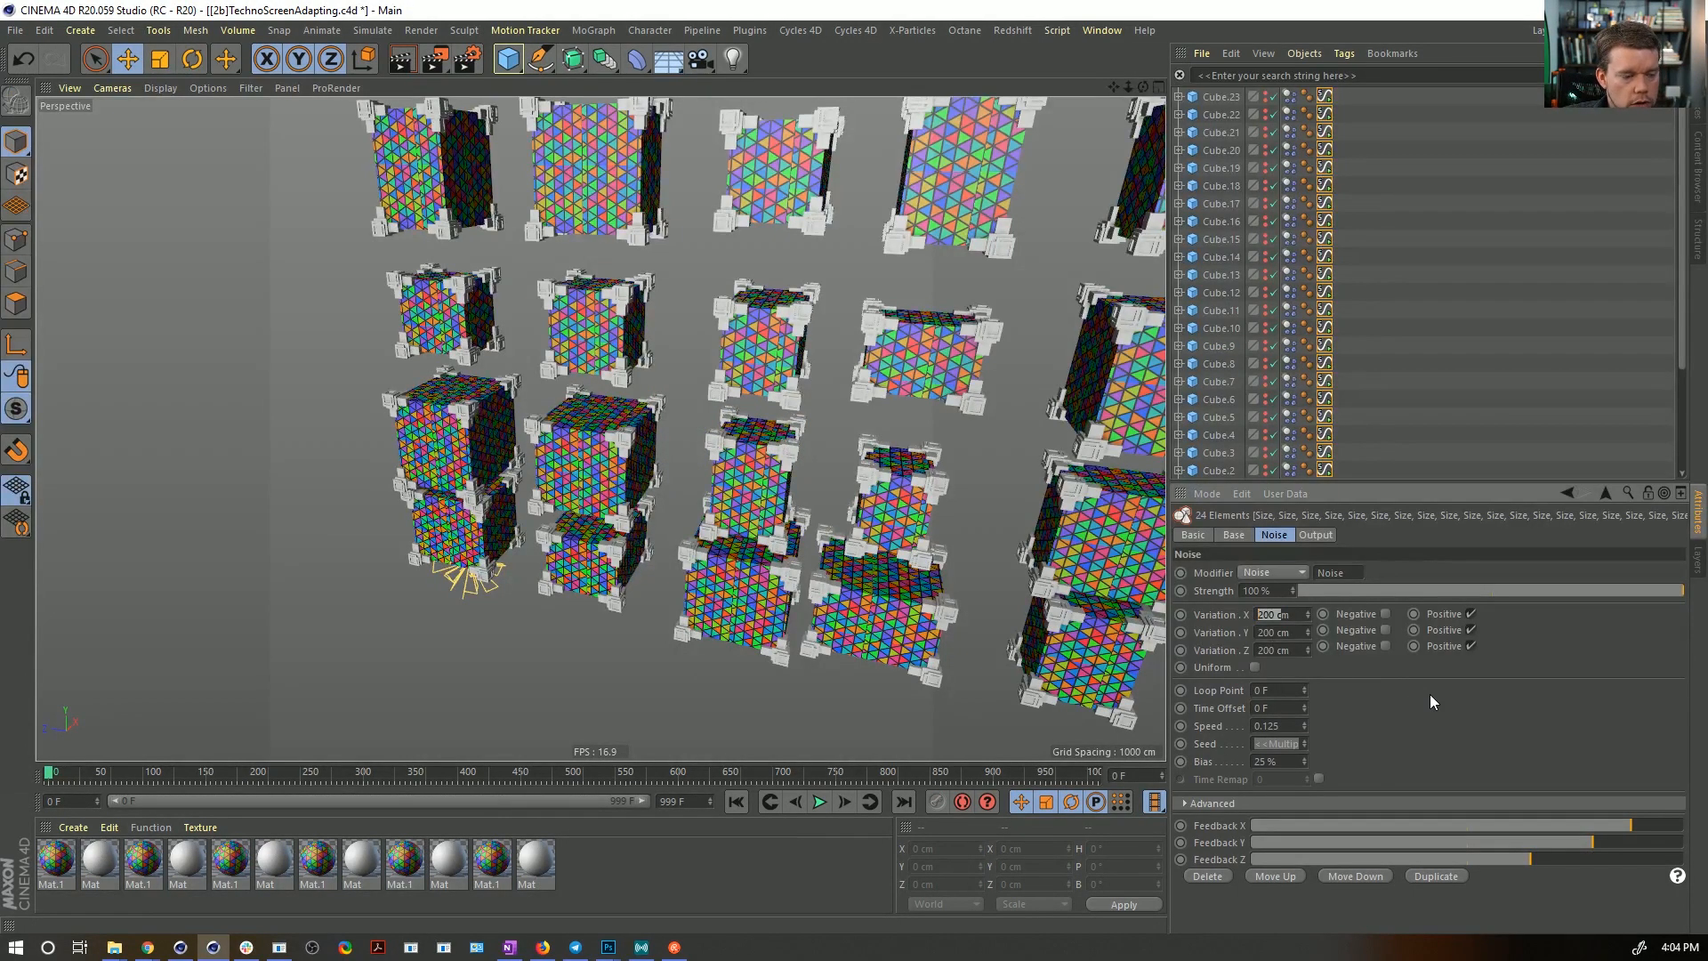
{"action": "type", "text": "0"}
{"action": "key", "text": "Return"}
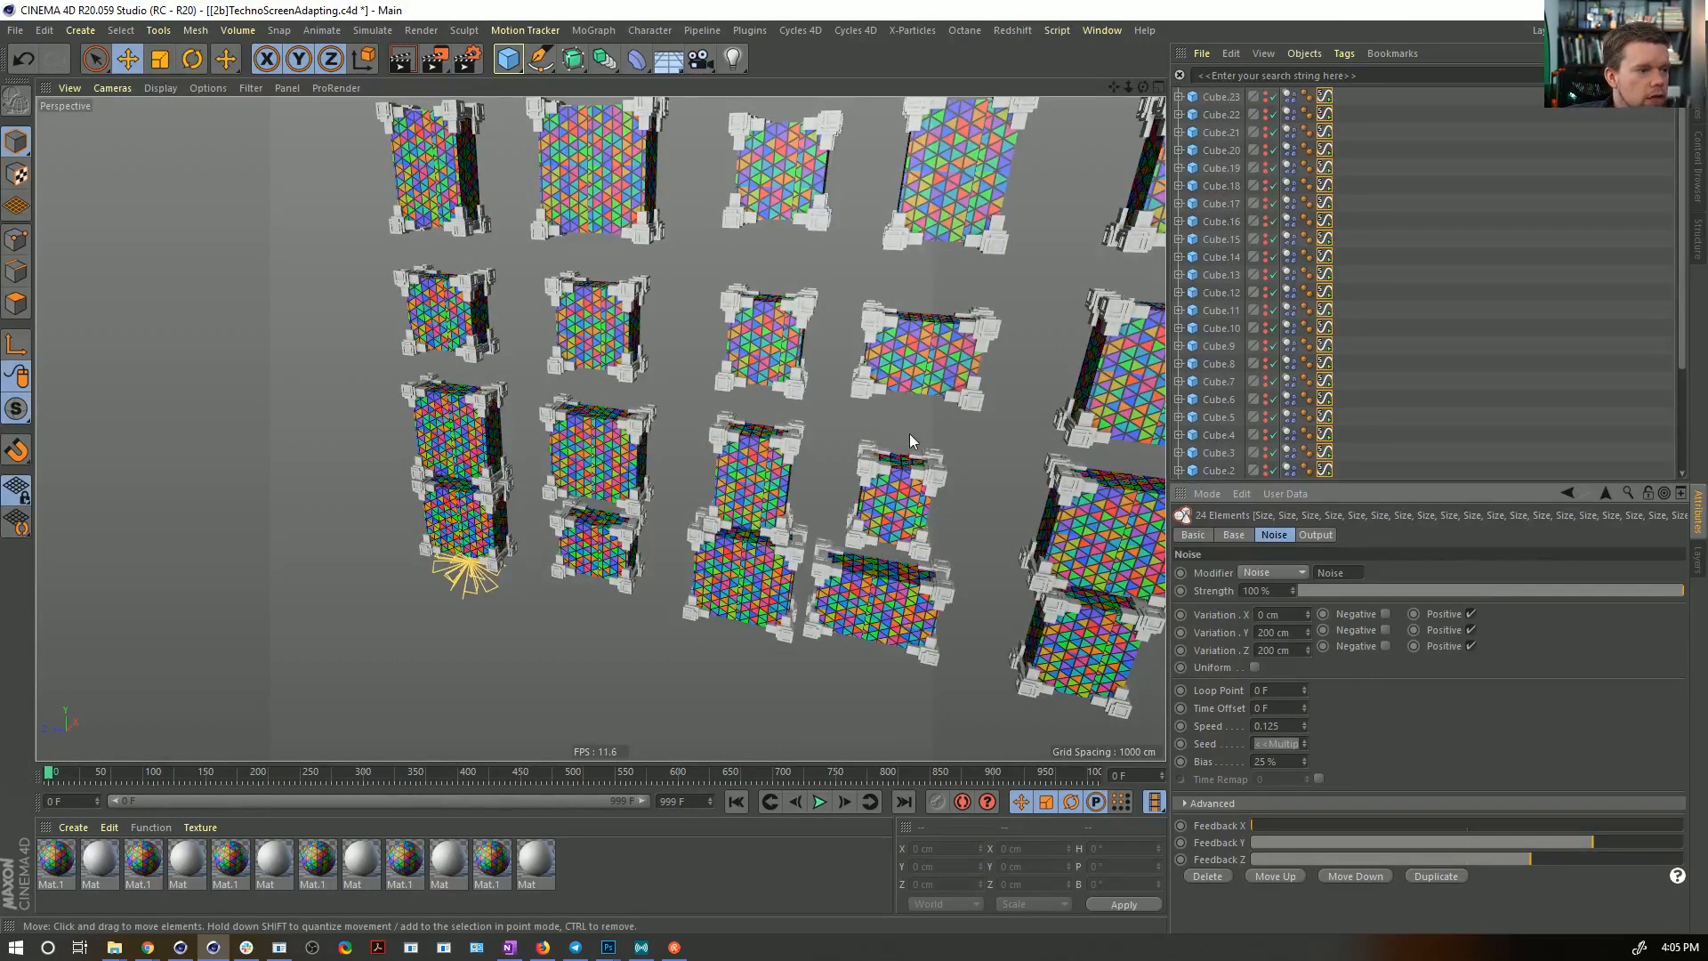
{"action": "left_click_drag", "start_coordinate": [909, 440], "coordinate": [825, 492], "text": "alt"}
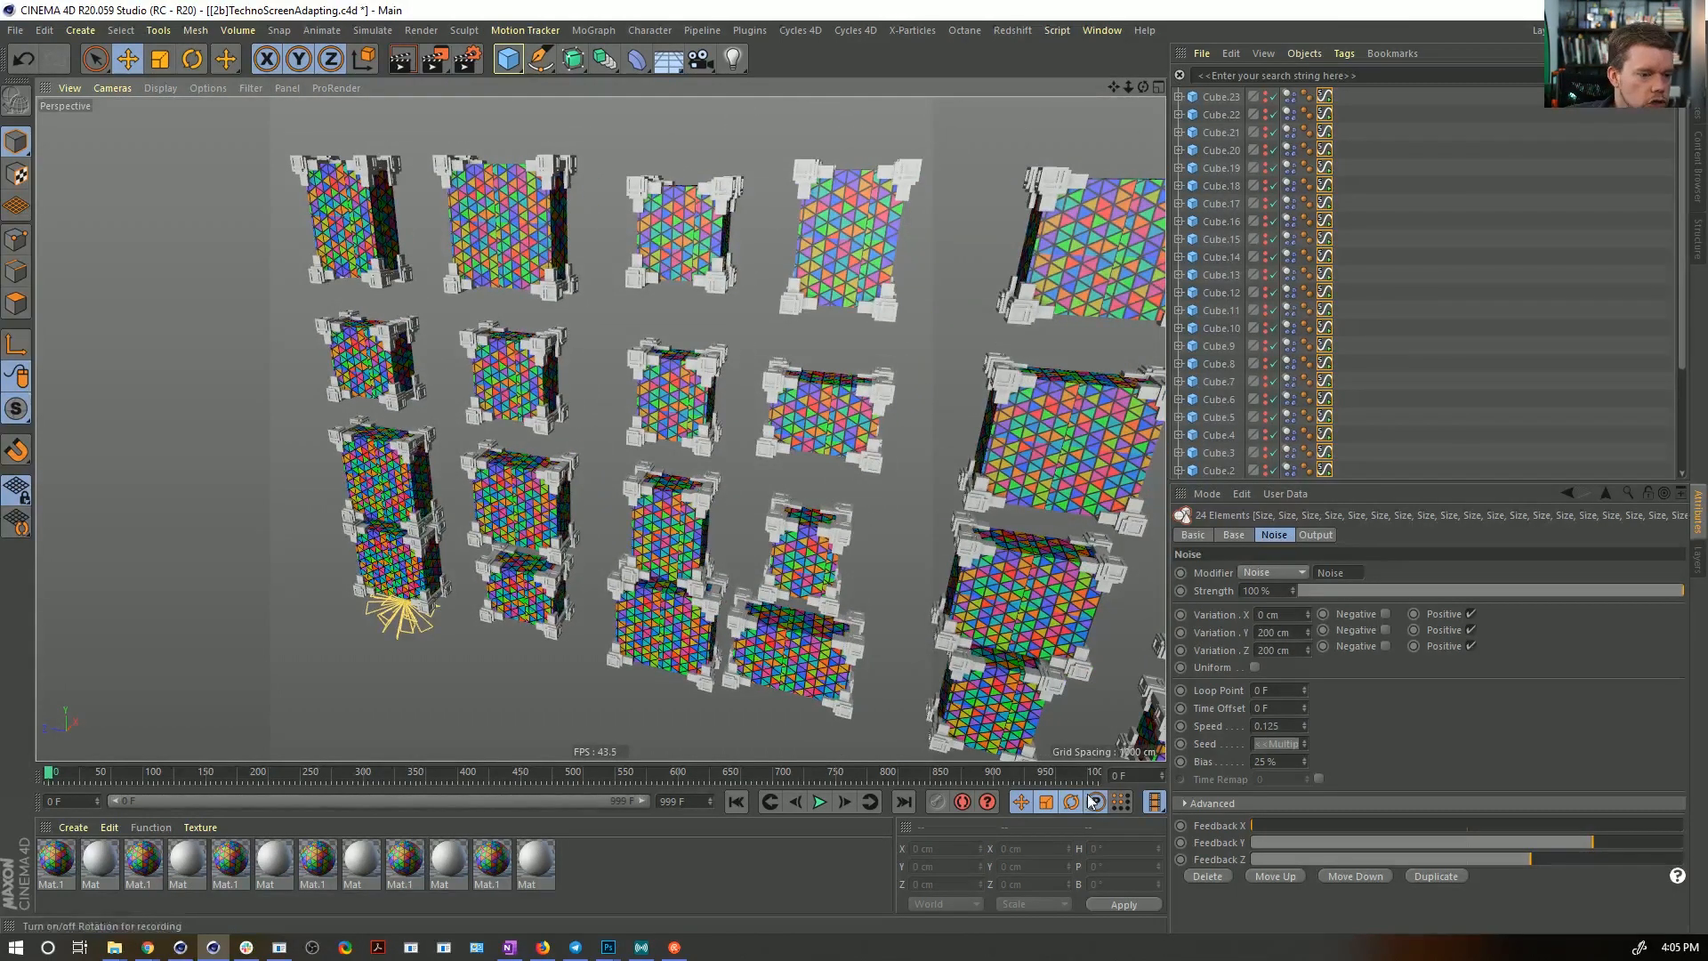
{"action": "left_click", "coordinate": [822, 803]}
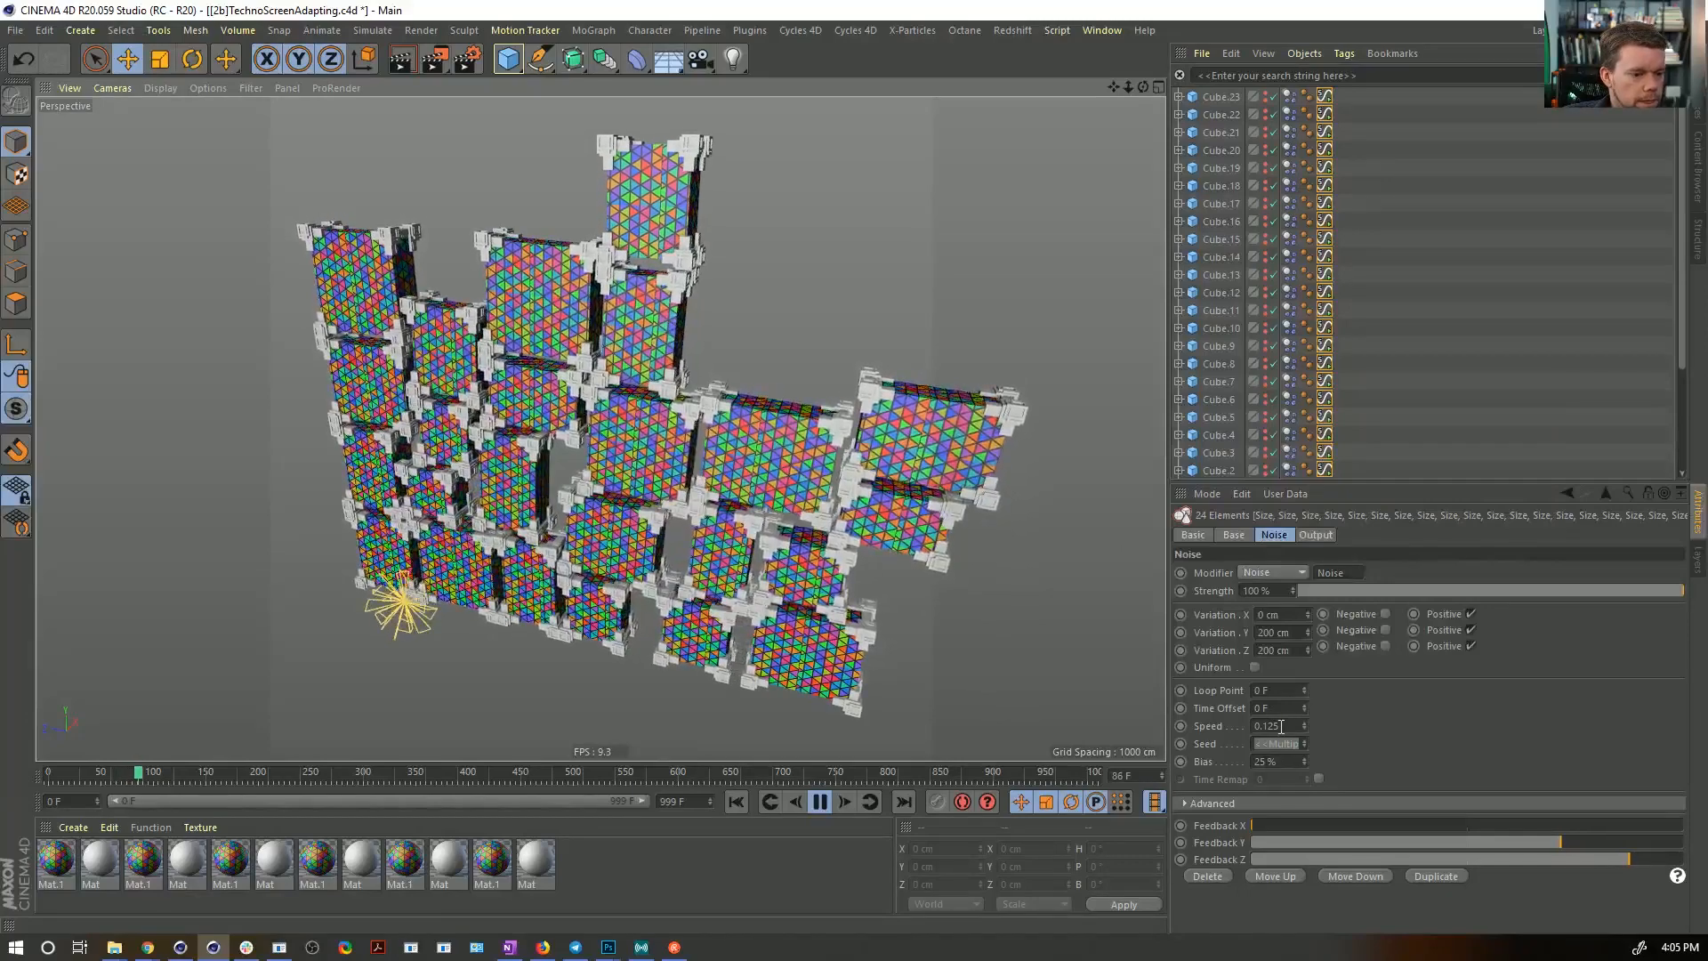
- Set the noise Speed to 0.2 in all 24 Signal tags, try a Bias of 55% and raise it to 75%
{"action": "type", "text": "2"}
{"action": "key", "text": "Return"}
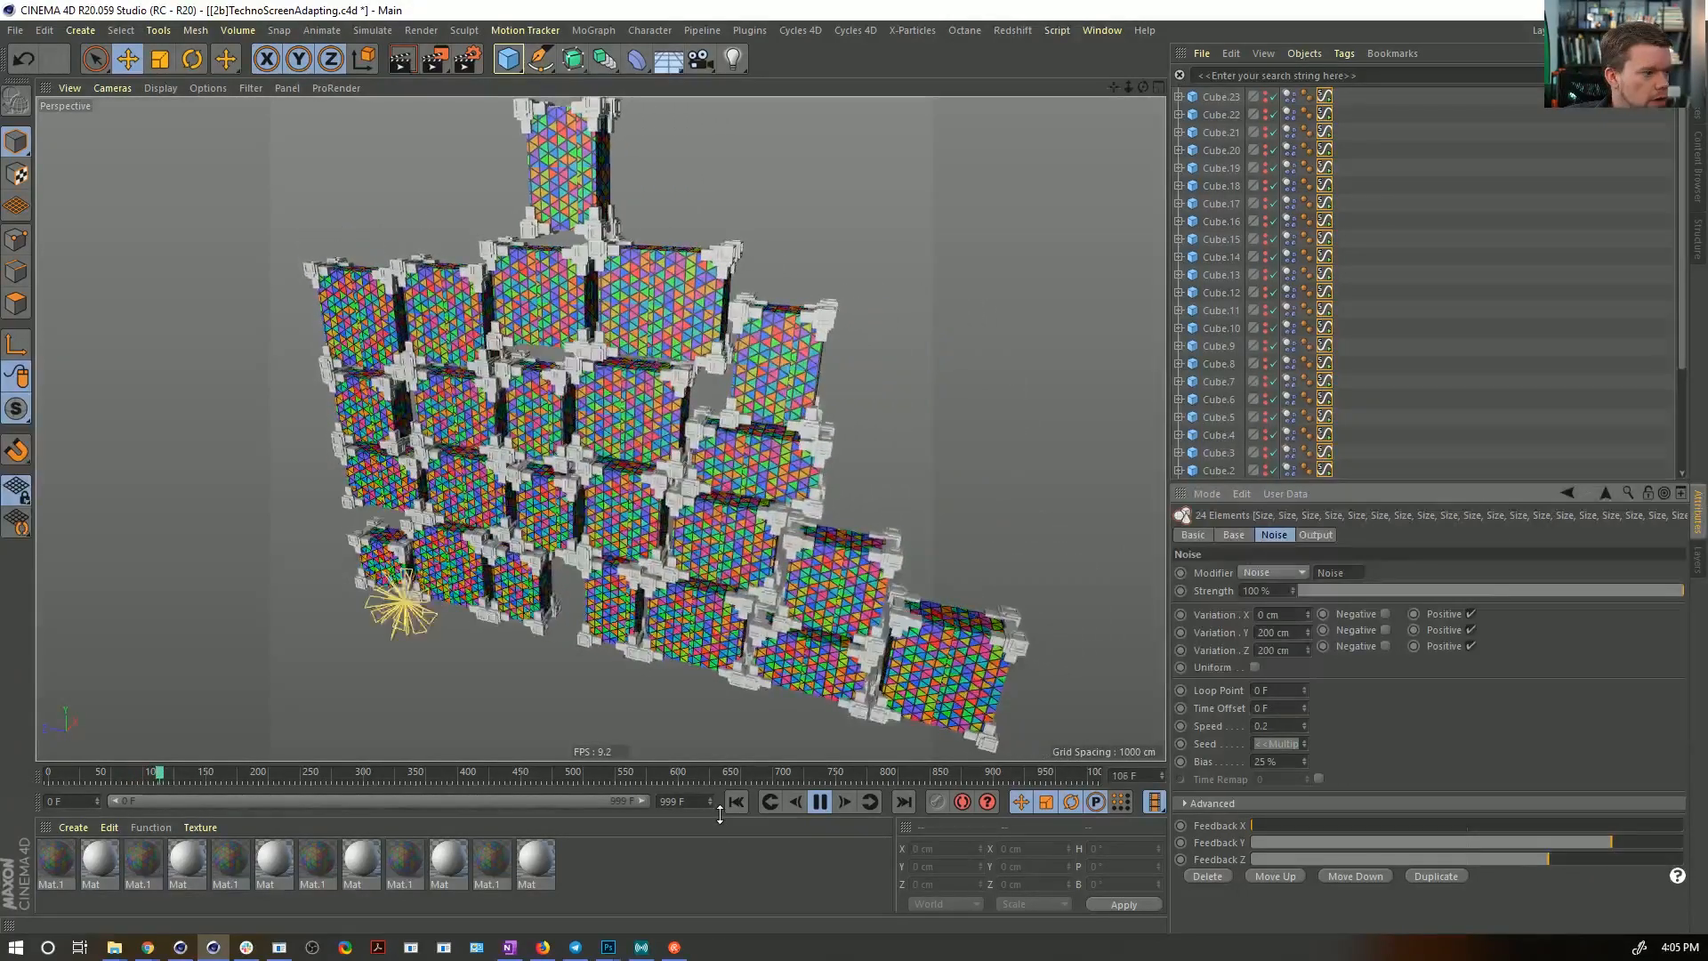
{"action": "double_click", "coordinate": [1280, 762]}
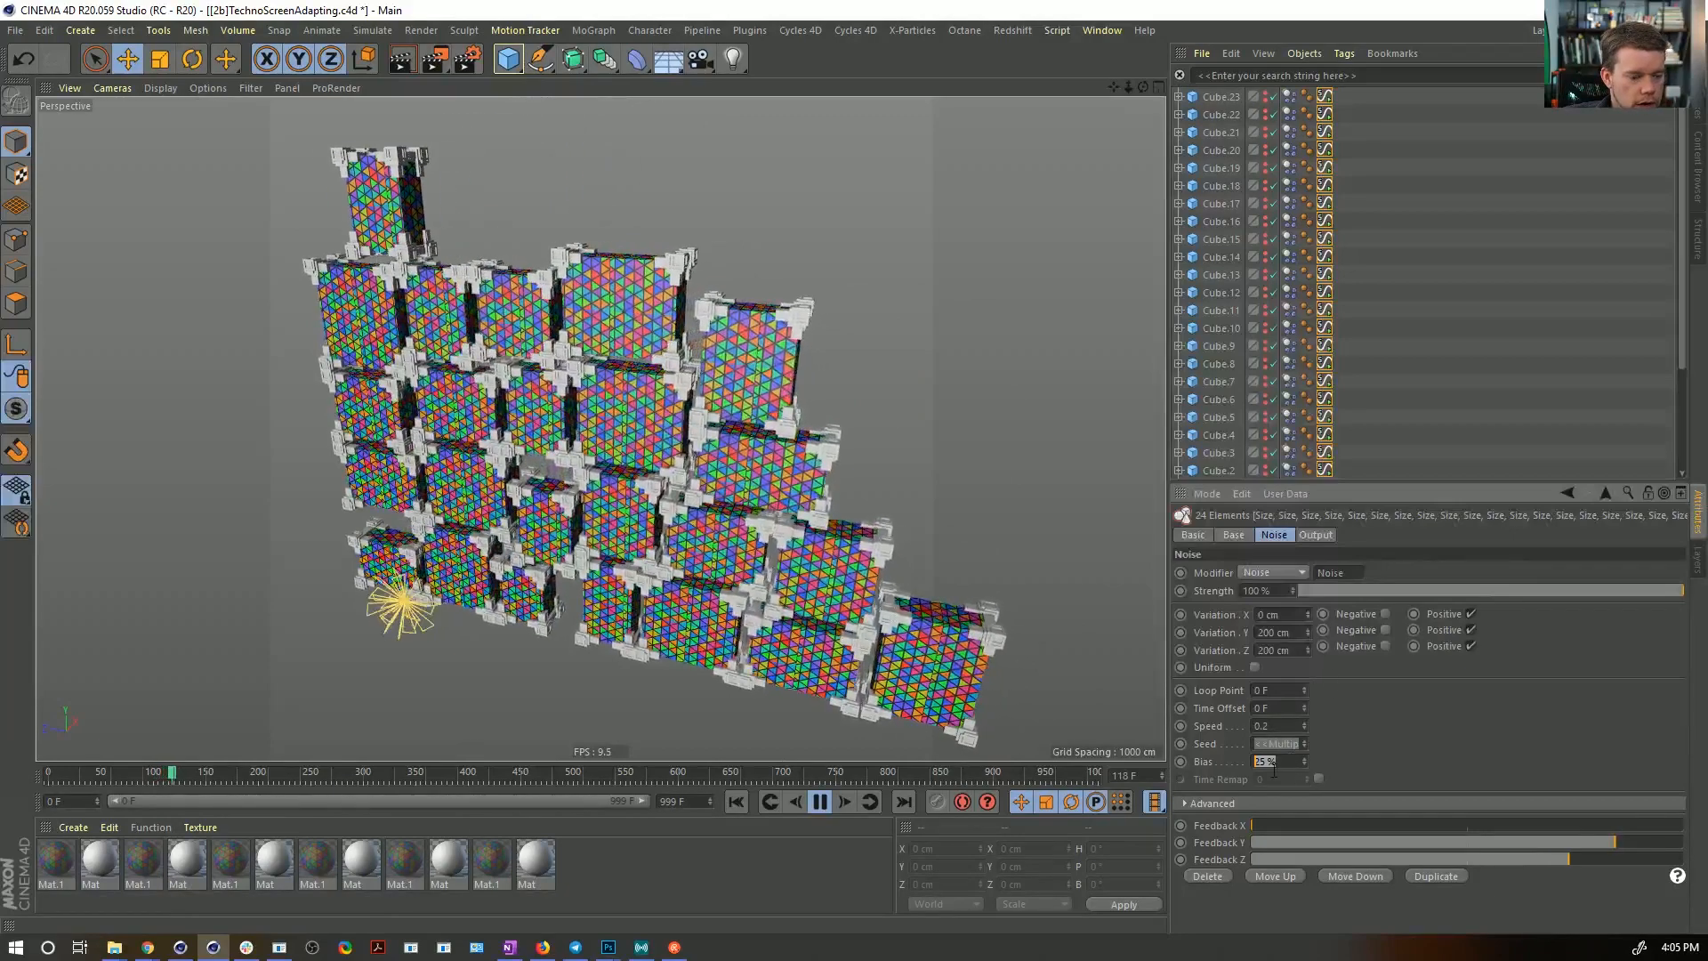
{"action": "type", "text": "55"}
{"action": "key", "text": "Return"}
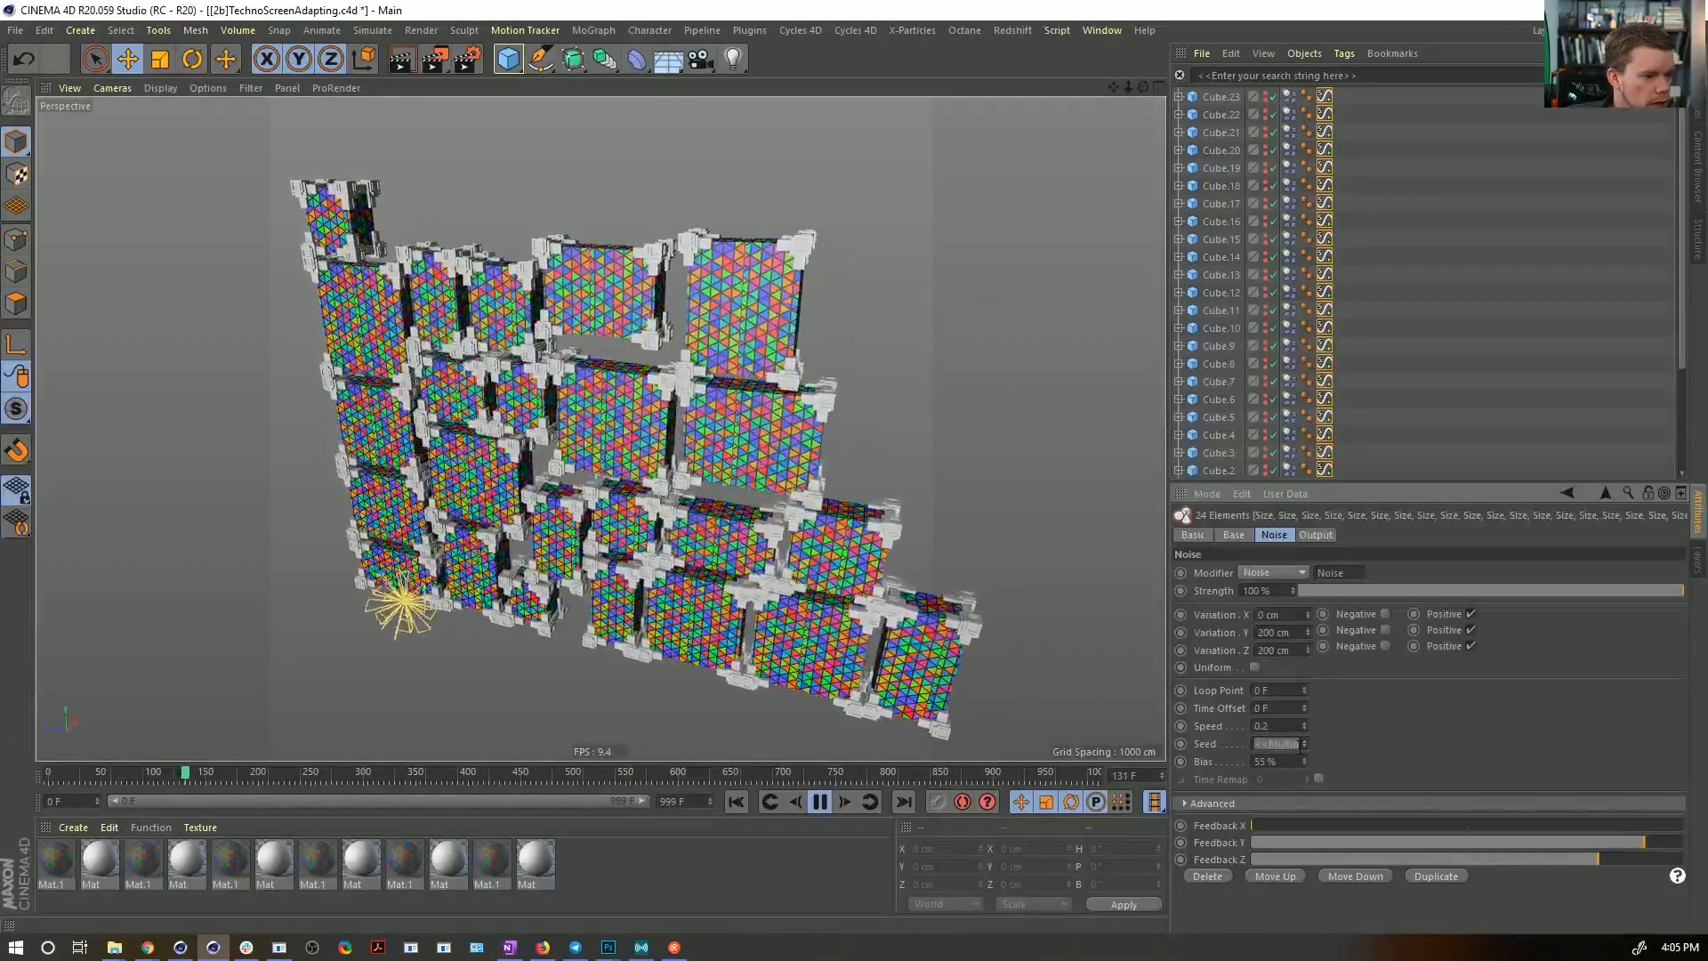
{"action": "left_click_drag", "start_coordinate": [1281, 761], "coordinate": [1211, 759]}
{"action": "type", "text": "75"}
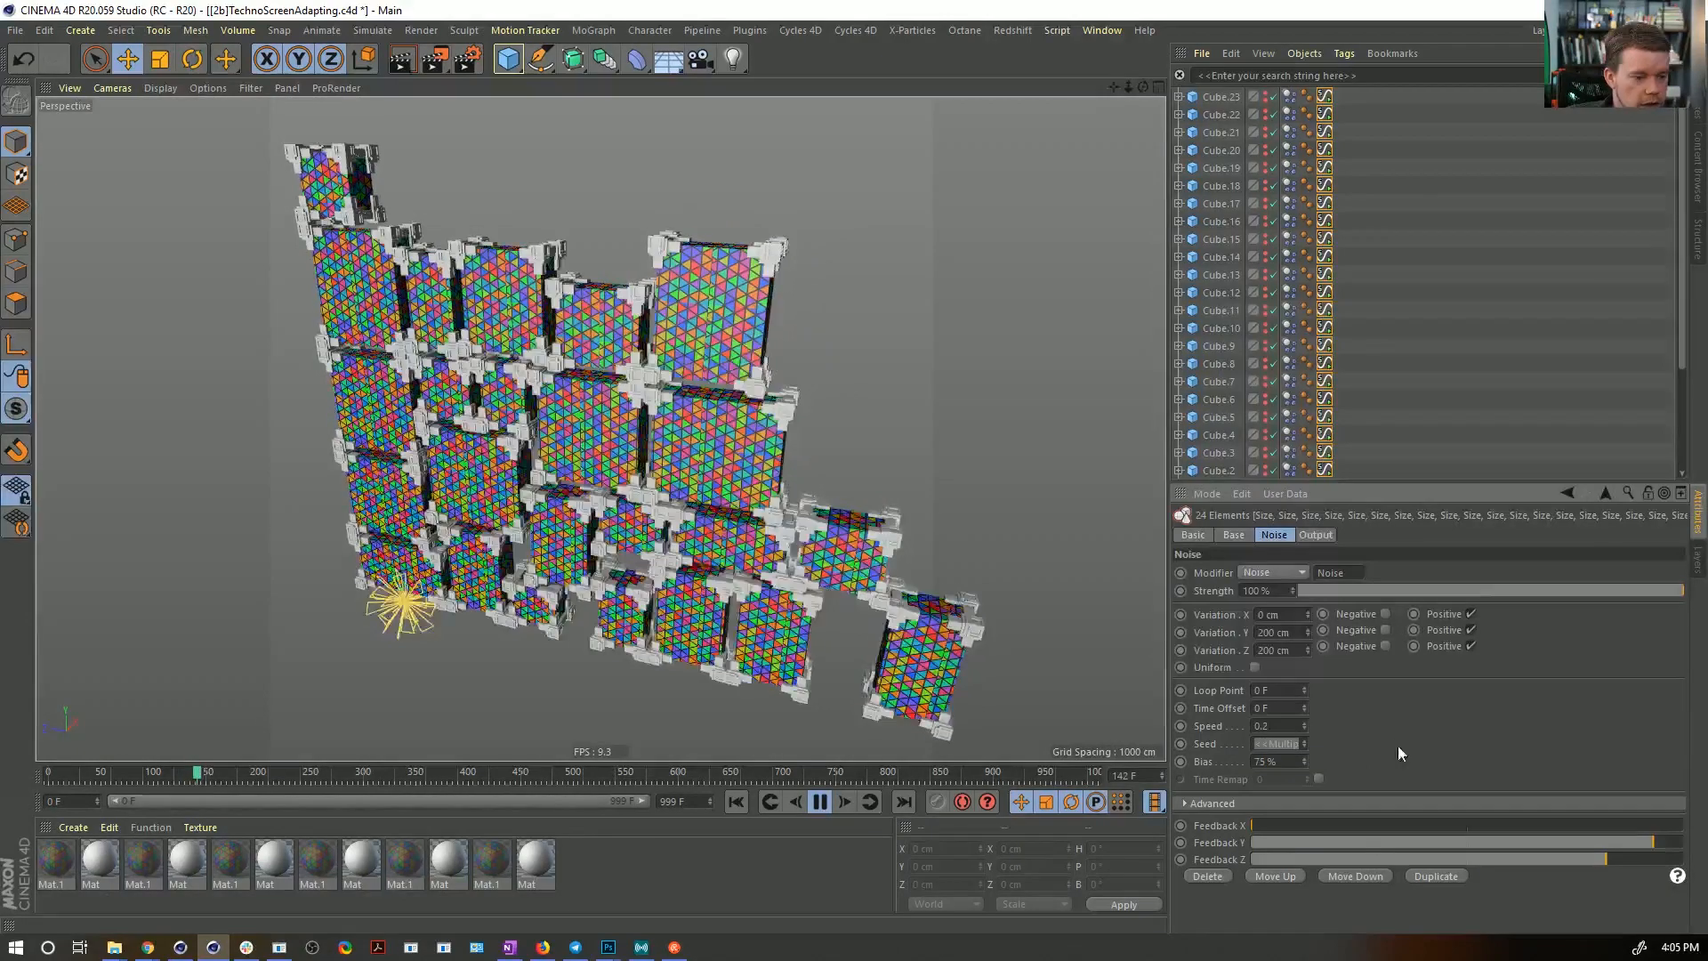
{"action": "key", "text": "Return"}
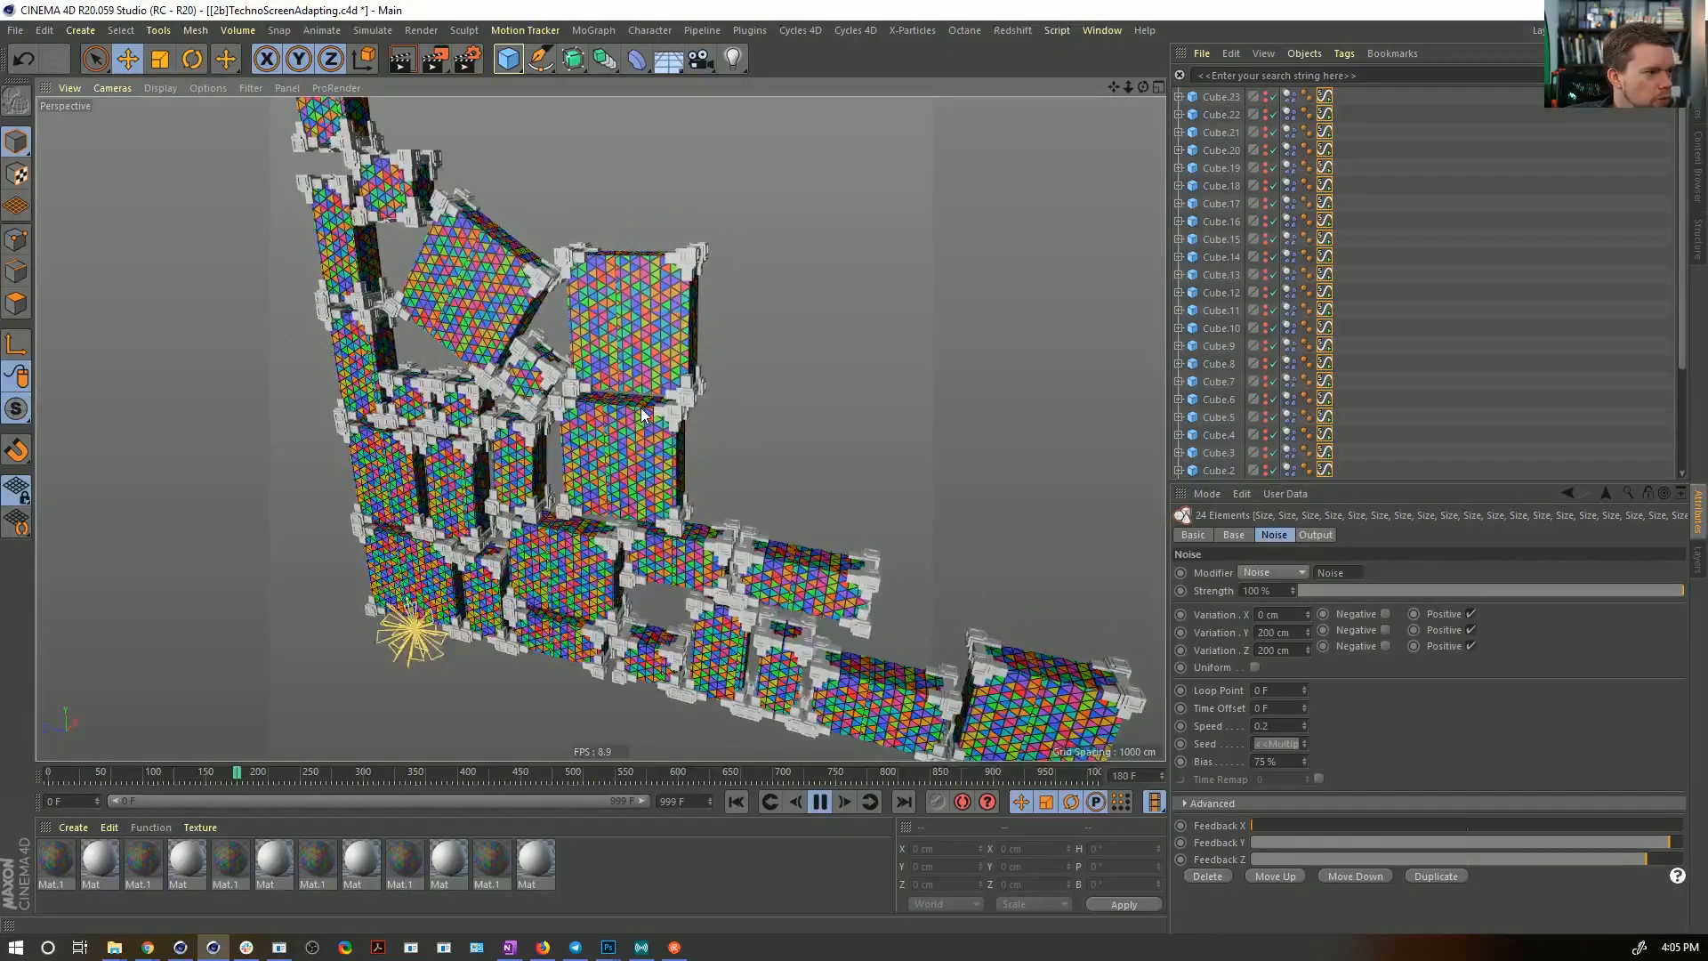
- Set Follow Rotation to 99 in the Dynamics Body tags of all 24 cubes
{"action": "left_click", "coordinate": [1290, 97]}
{"action": "scroll", "coordinate": [1307, 205], "scroll_direction": "down", "scroll_amount": 3}
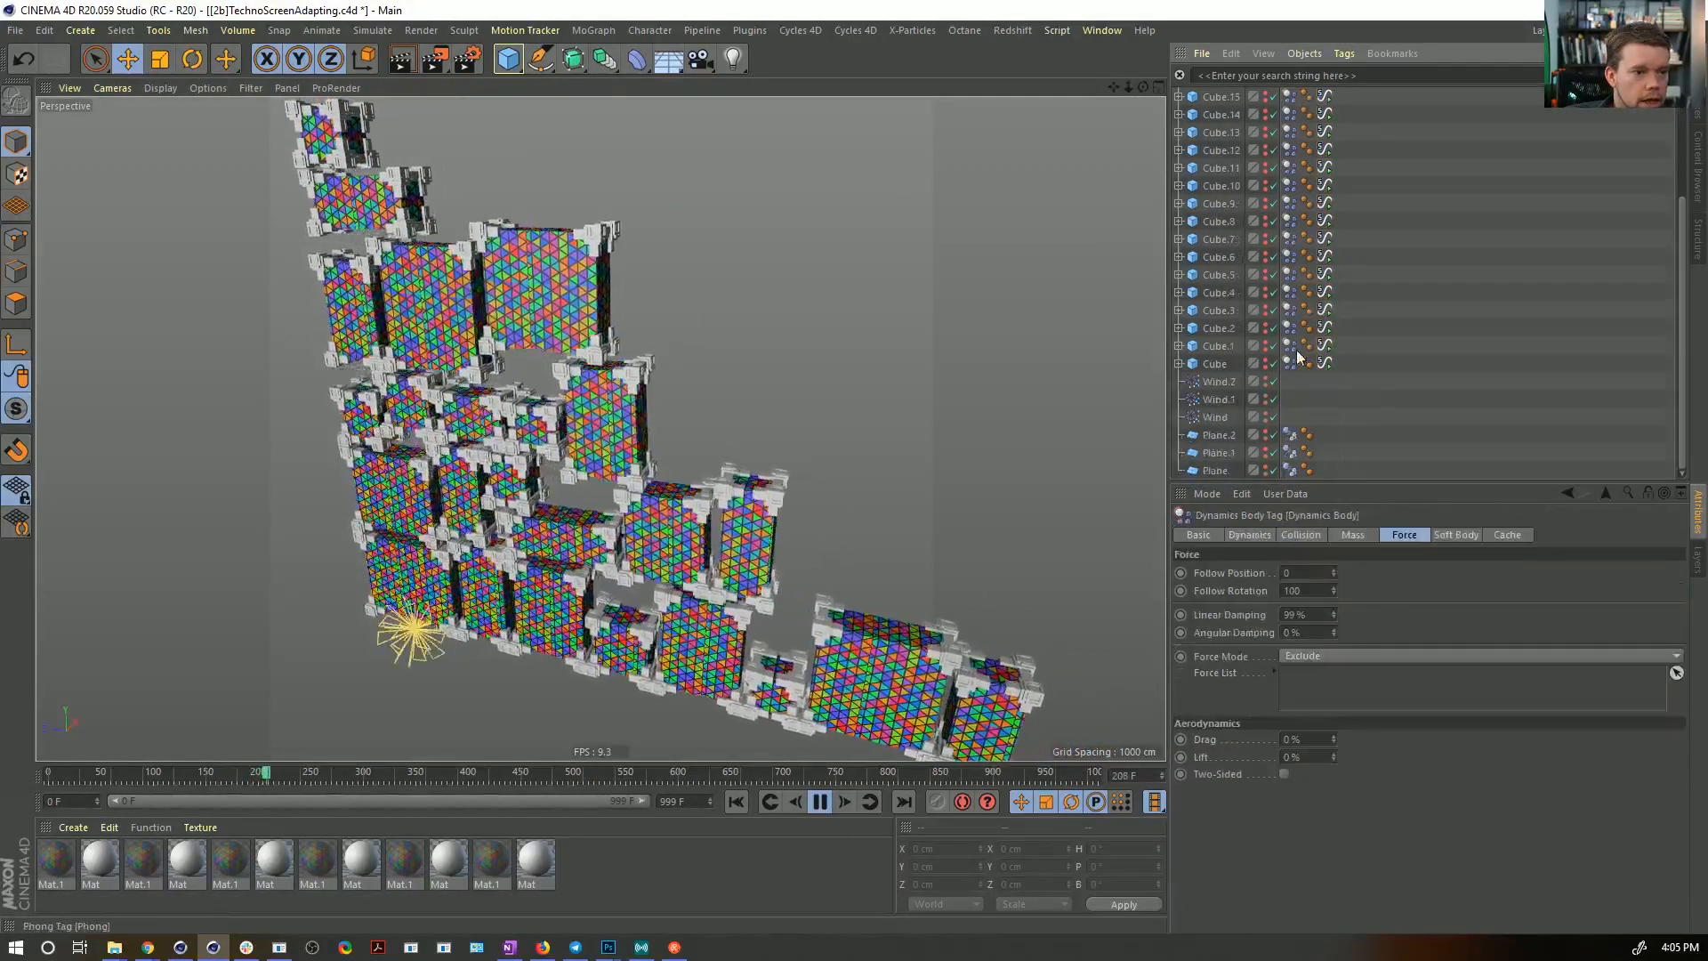
{"action": "left_click", "coordinate": [1313, 573]}
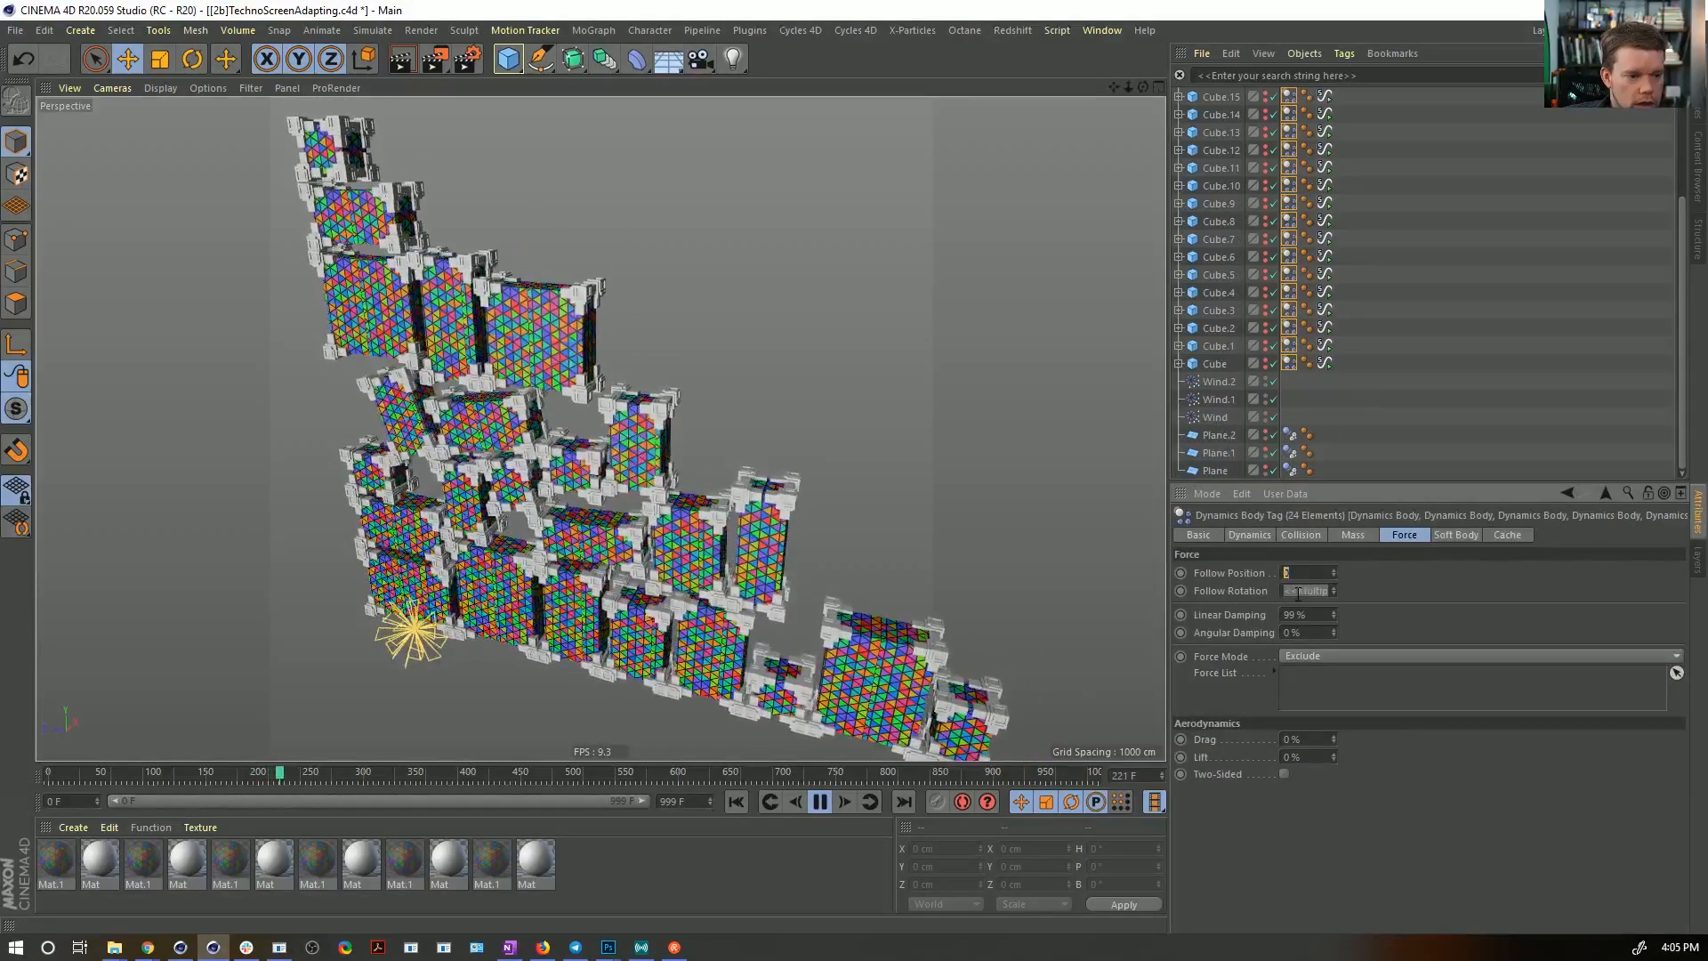
{"action": "type", "text": "99"}
{"action": "key", "text": "Return"}
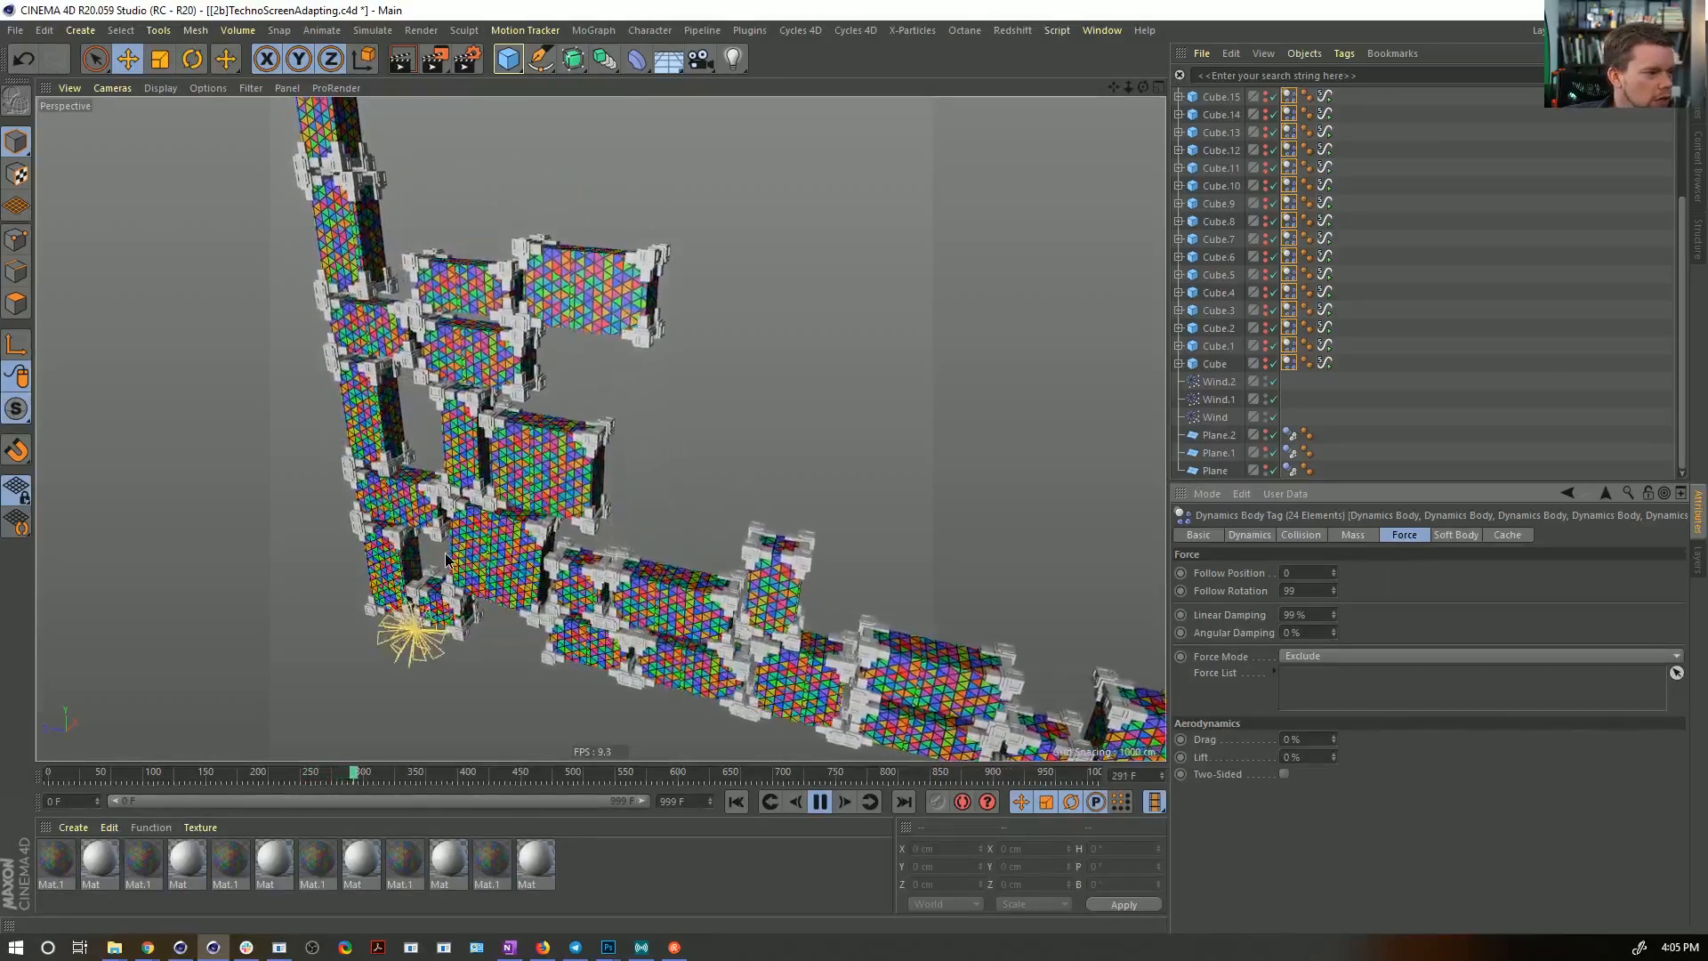
- Examine from several angles and distances how the resizing cubes pack against the walls and ground during playback
{"action": "left_click_drag", "start_coordinate": [534, 555], "coordinate": [565, 548], "text": "alt"}
{"action": "right_click_drag", "start_coordinate": [485, 535], "coordinate": [572, 515], "text": "alt"}
{"action": "mouse_move", "coordinate": [572, 515]}
{"action": "left_mouse_down", "text": "alt"}
{"action": "mouse_move", "coordinate": [597, 516]}
{"action": "mouse_move", "coordinate": [467, 526]}
{"action": "mouse_move", "coordinate": [592, 498]}
{"action": "left_mouse_up", "text": "alt"}
{"action": "scroll", "coordinate": [594, 495], "scroll_direction": "down", "scroll_amount": 10}
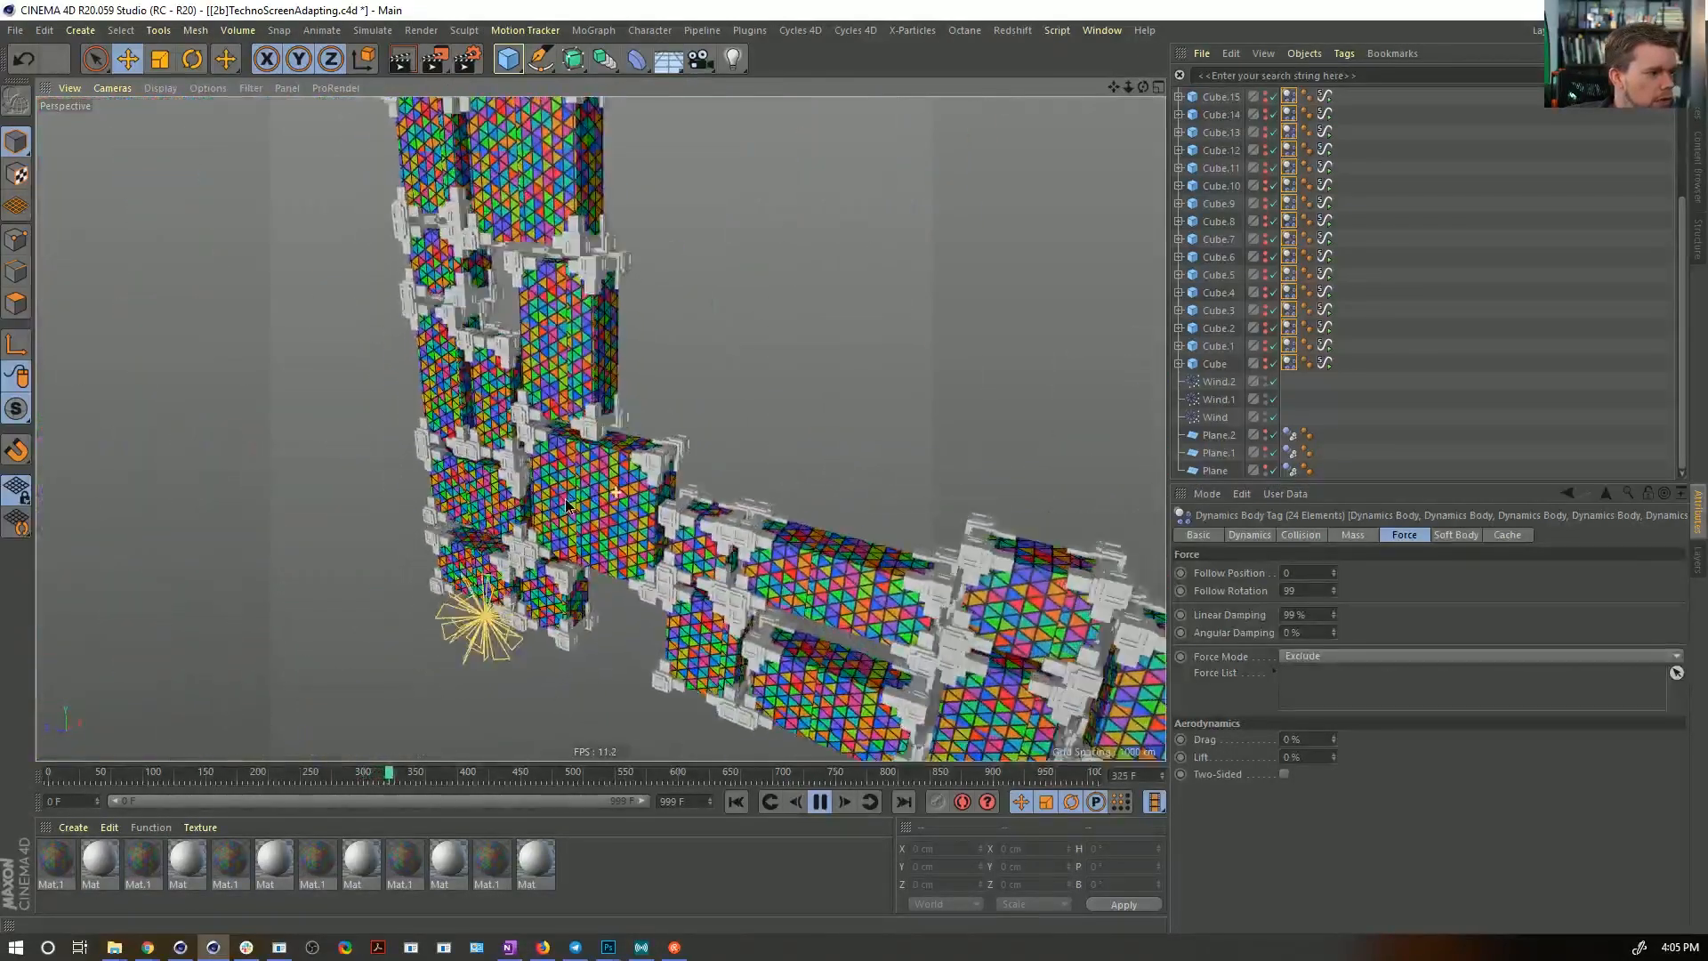
{"action": "scroll", "coordinate": [594, 496], "scroll_direction": "down", "scroll_amount": 3}
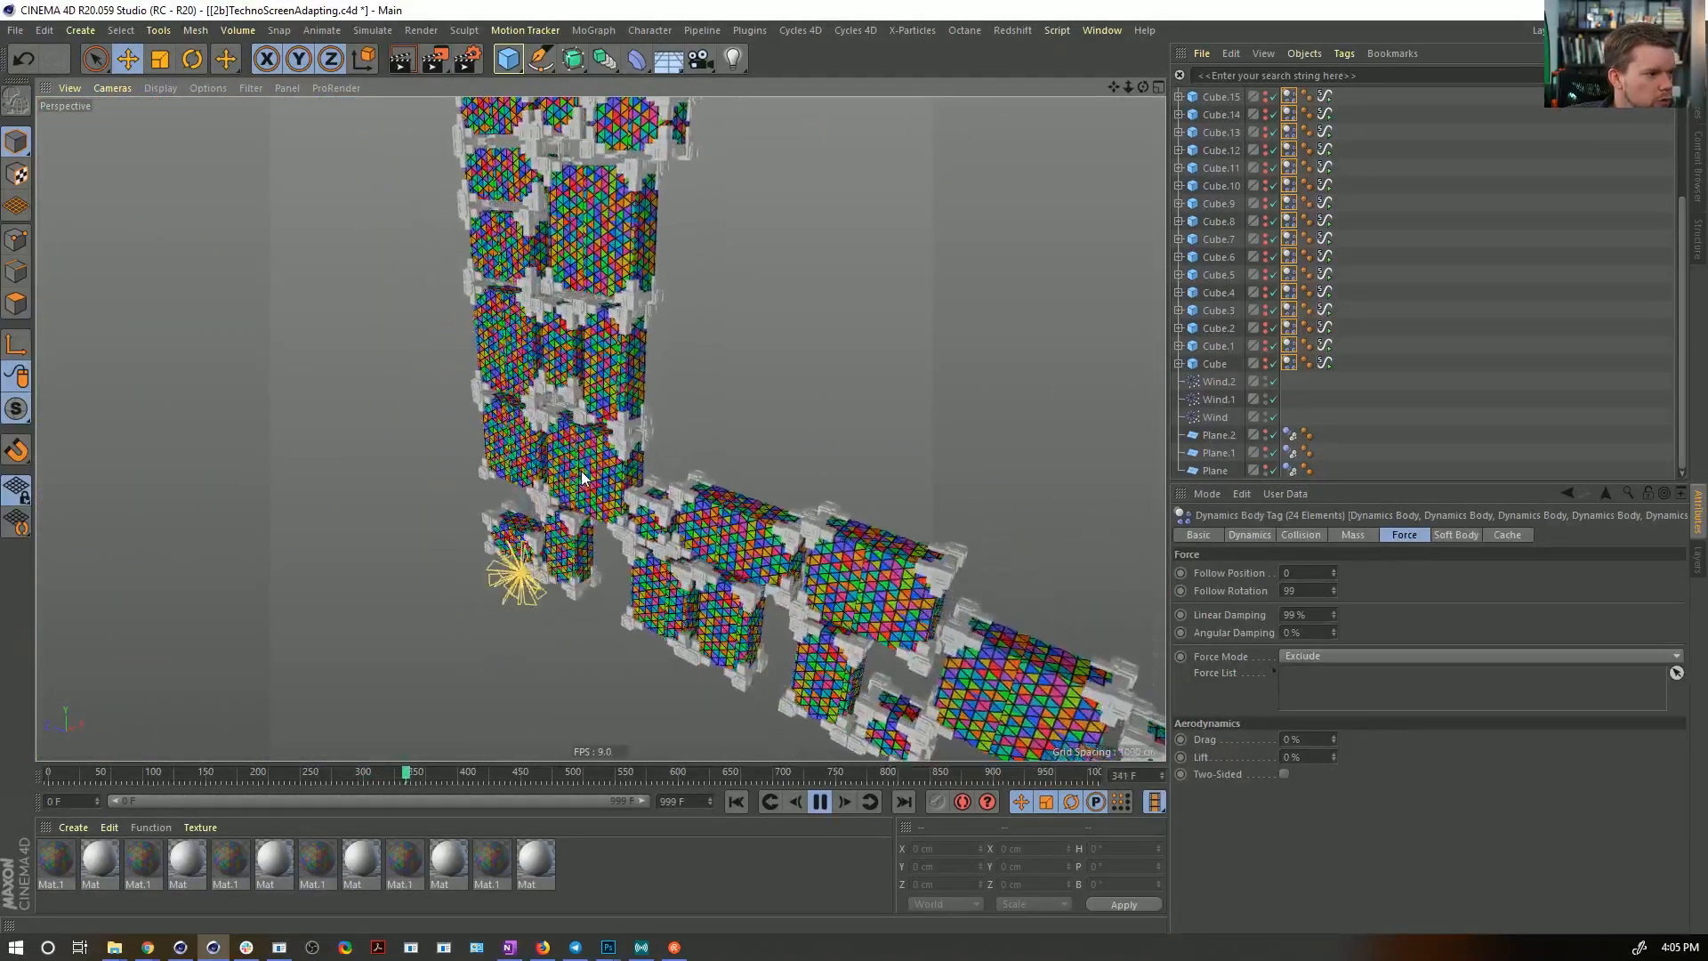
{"action": "left_click_drag", "start_coordinate": [649, 430], "coordinate": [562, 435], "text": "alt"}
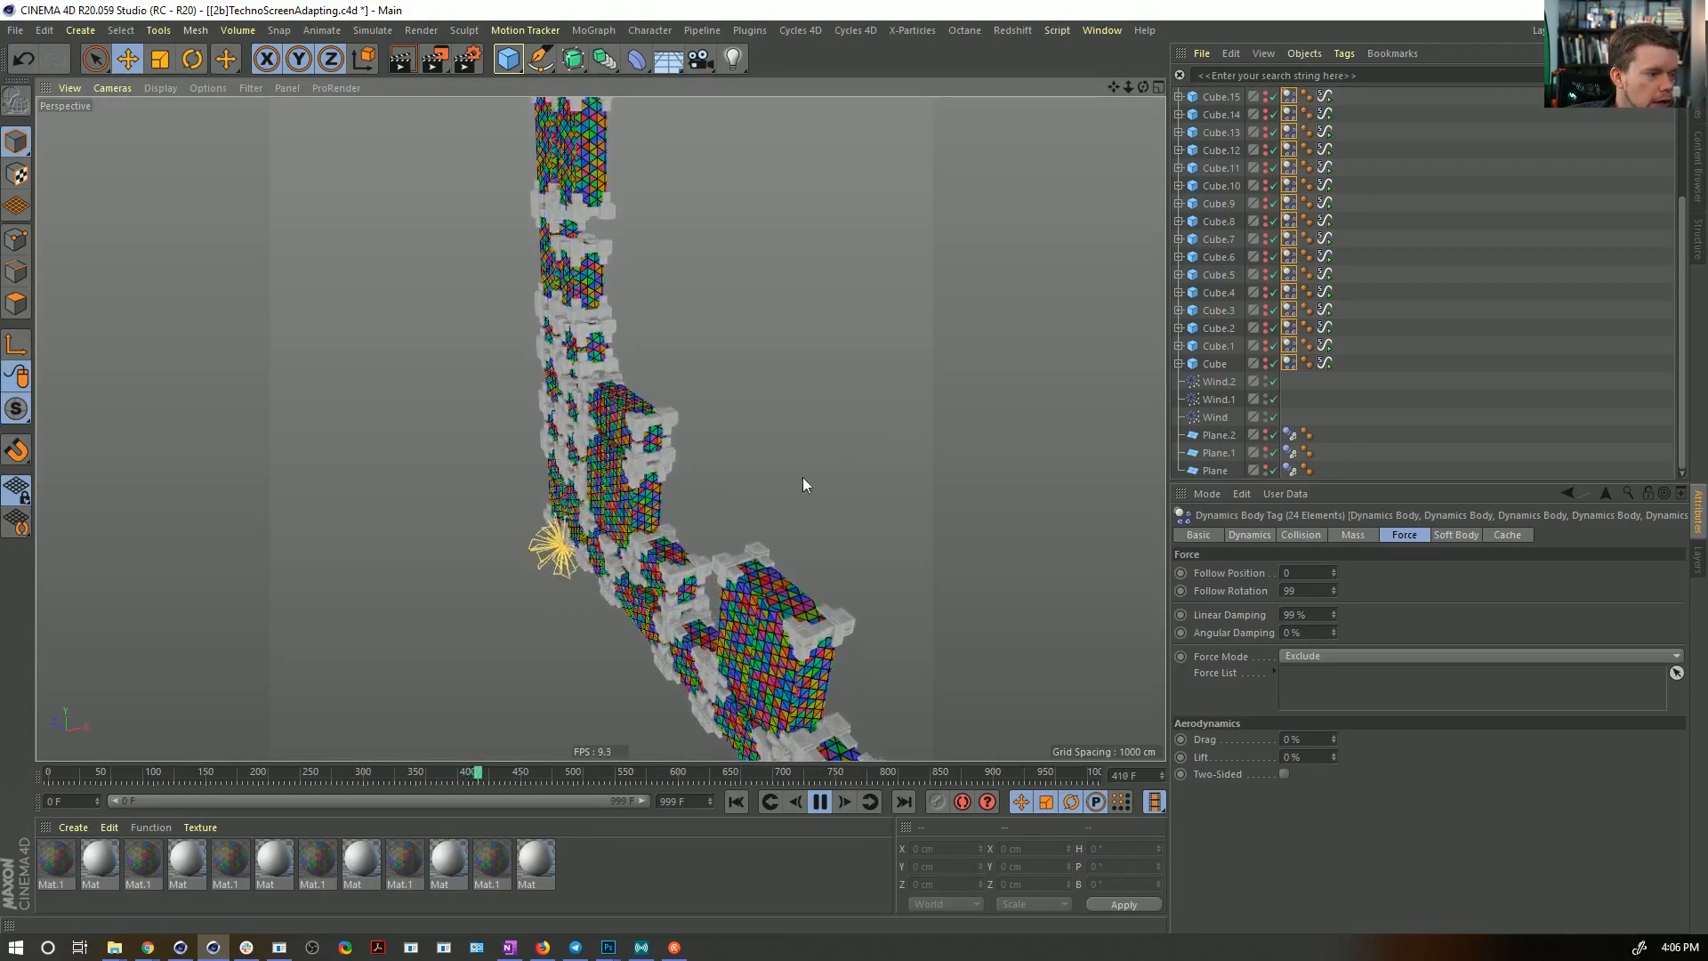
{"action": "left_click_drag", "start_coordinate": [626, 460], "coordinate": [564, 345], "text": "alt"}
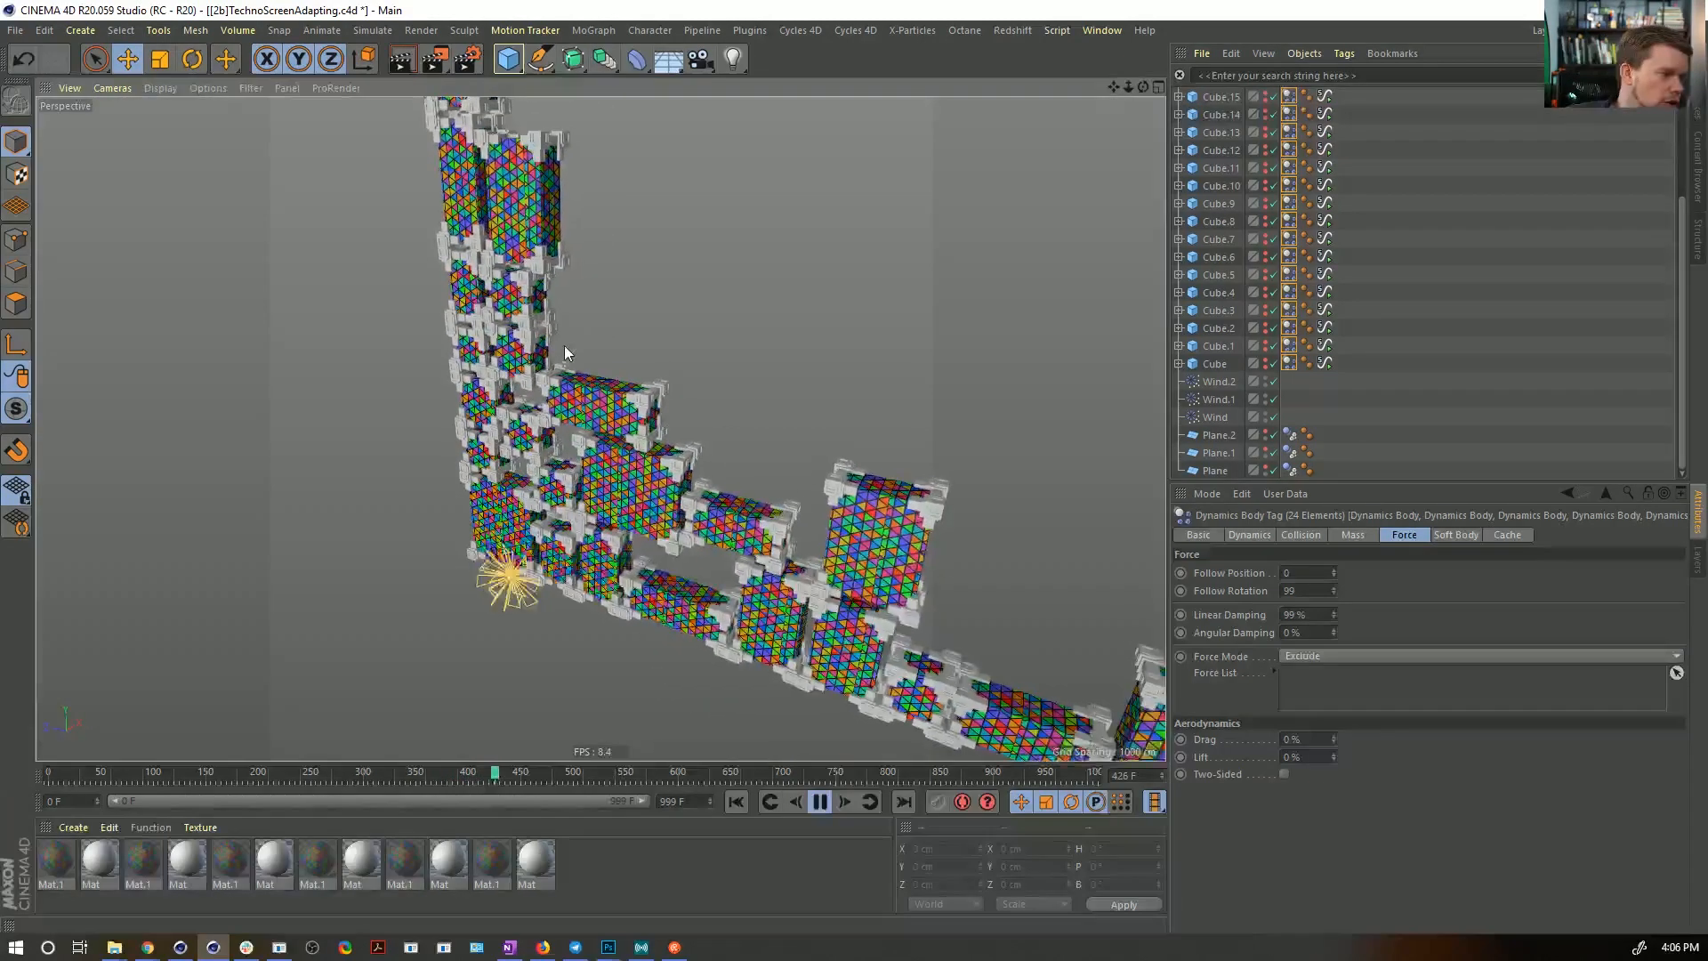
{"action": "left_click_drag", "start_coordinate": [788, 391], "coordinate": [1069, 369], "text": "alt"}
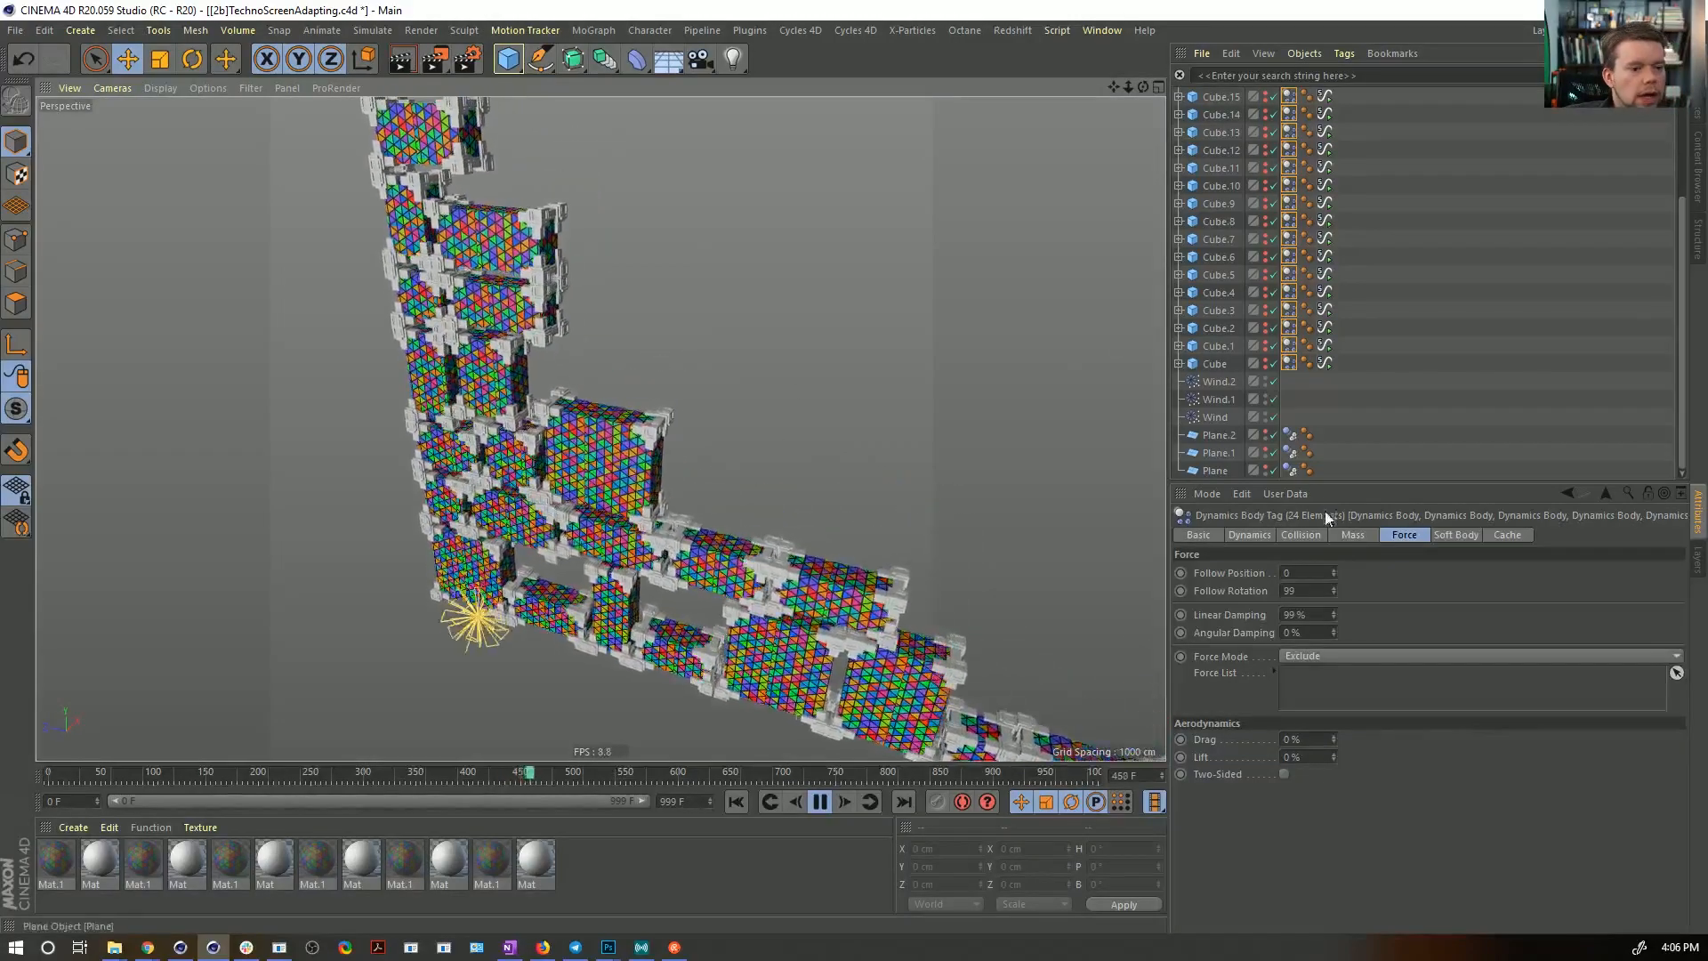
- Set Variation X to 200 cm in the Signal tags of all 24 cubes and stop the playback
{"action": "scroll", "coordinate": [1318, 357], "scroll_direction": "up", "scroll_amount": 3}
{"action": "left_click", "coordinate": [1327, 344]}
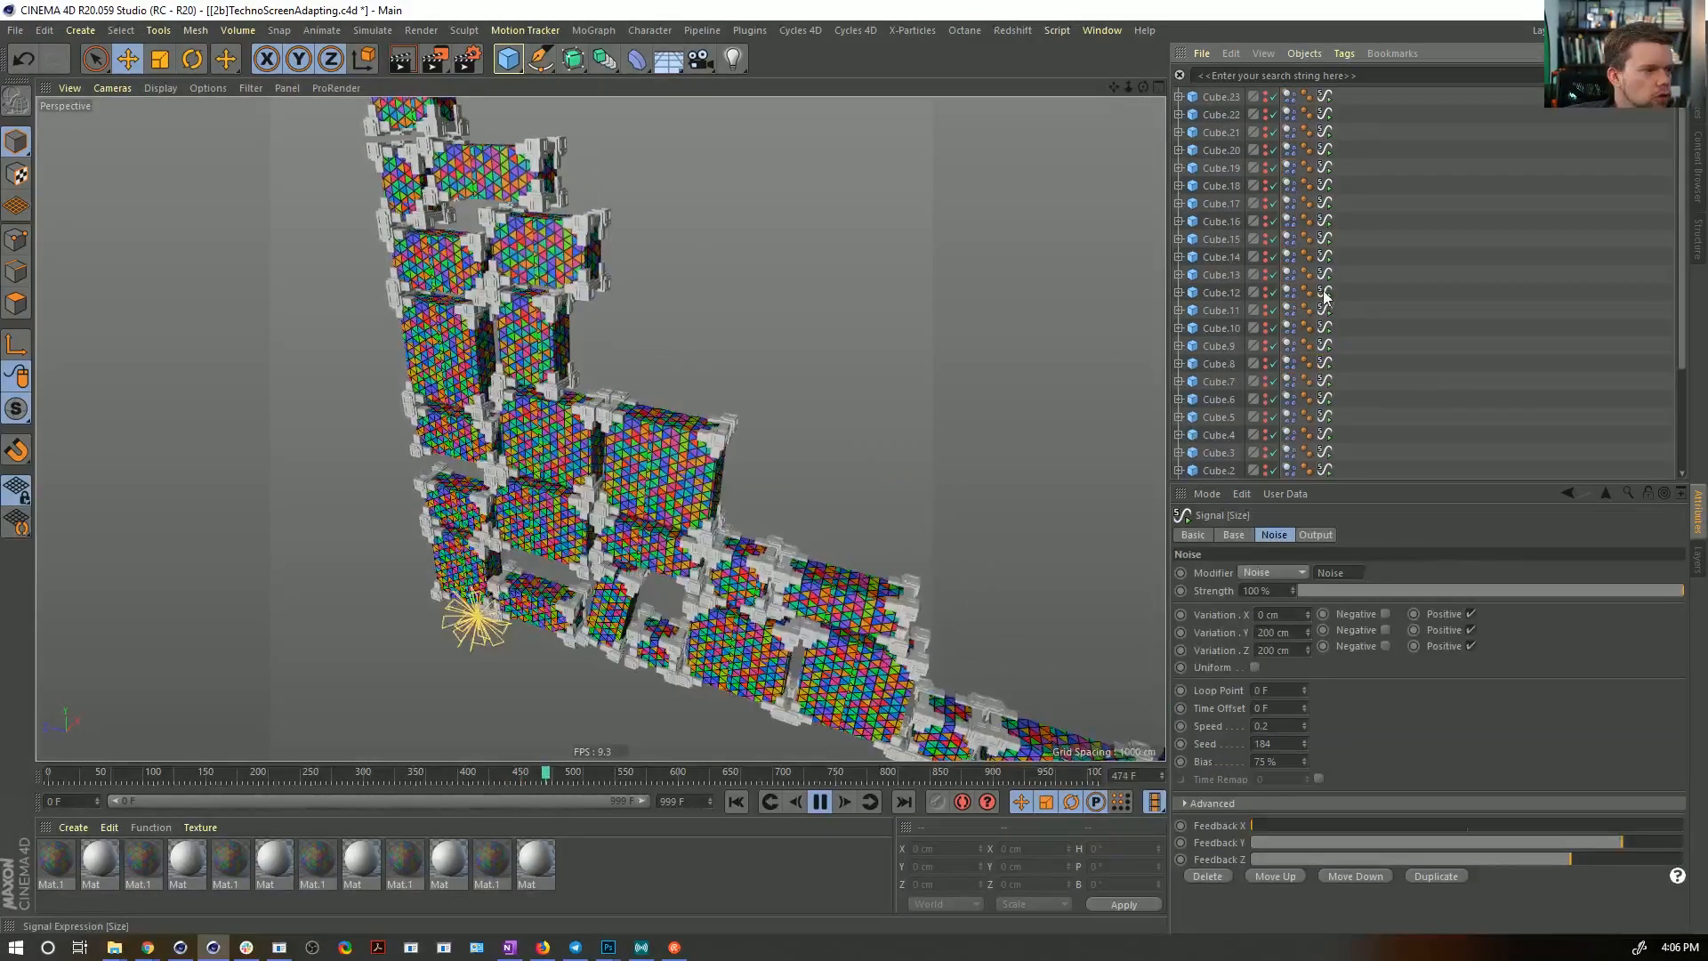
{"action": "left_click", "coordinate": [1325, 96], "text": "shift"}
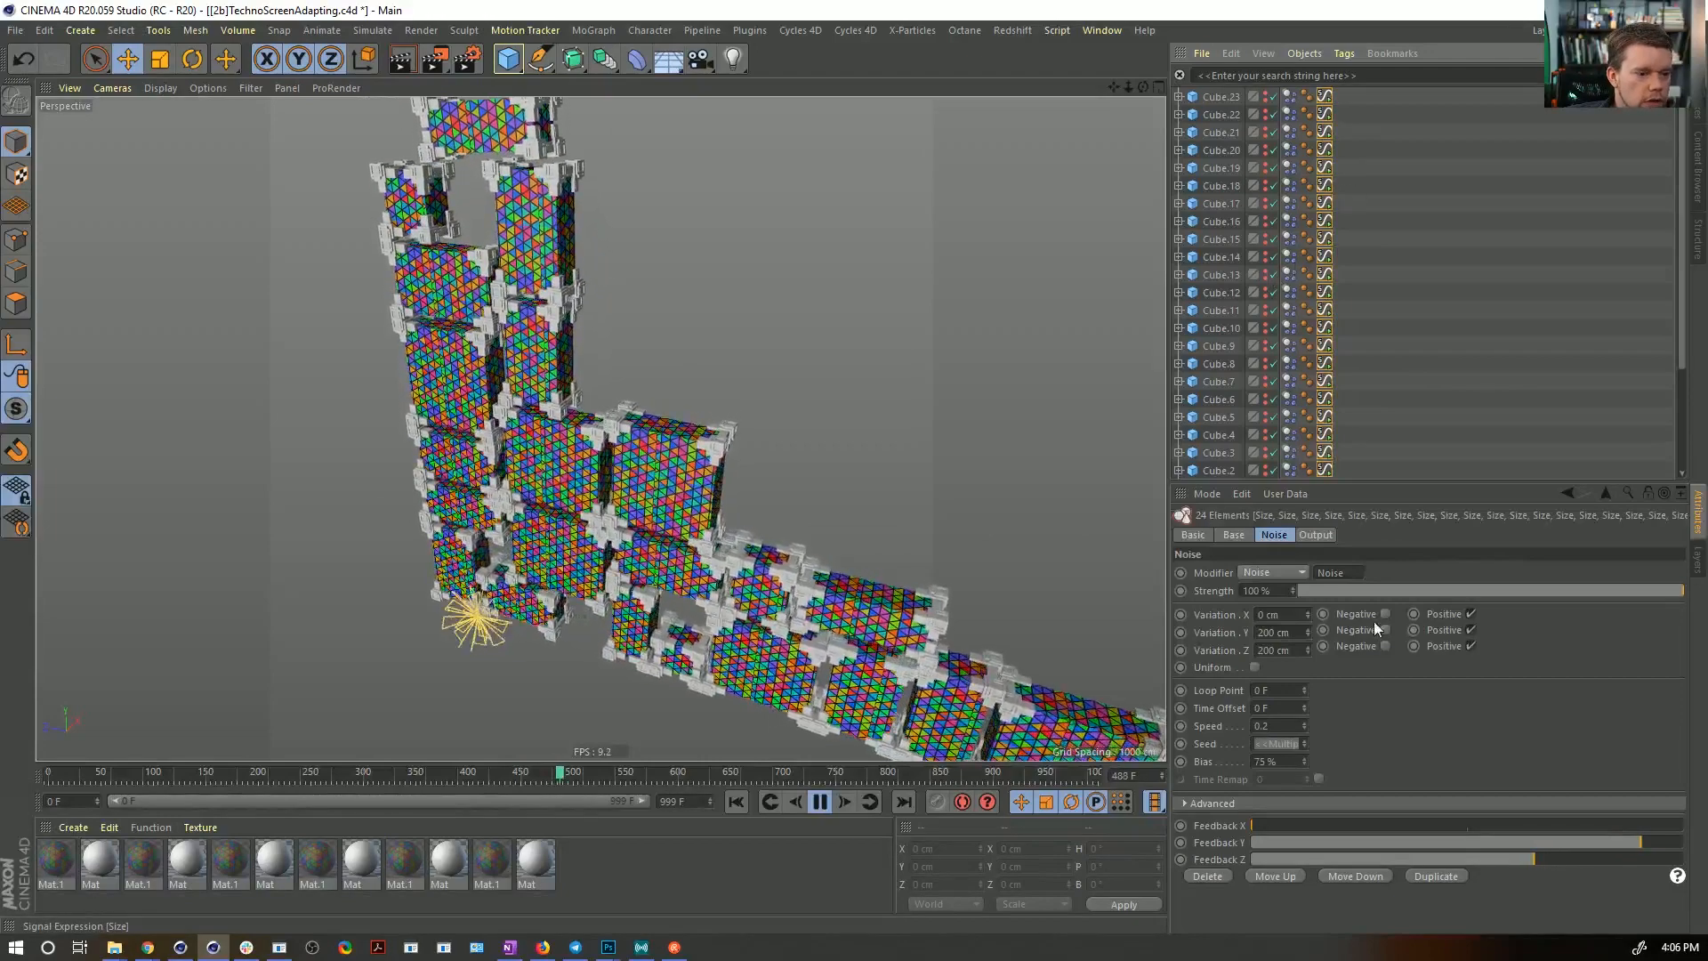
{"action": "left_click_drag", "start_coordinate": [1287, 615], "coordinate": [1194, 608]}
{"action": "type", "text": "200"}
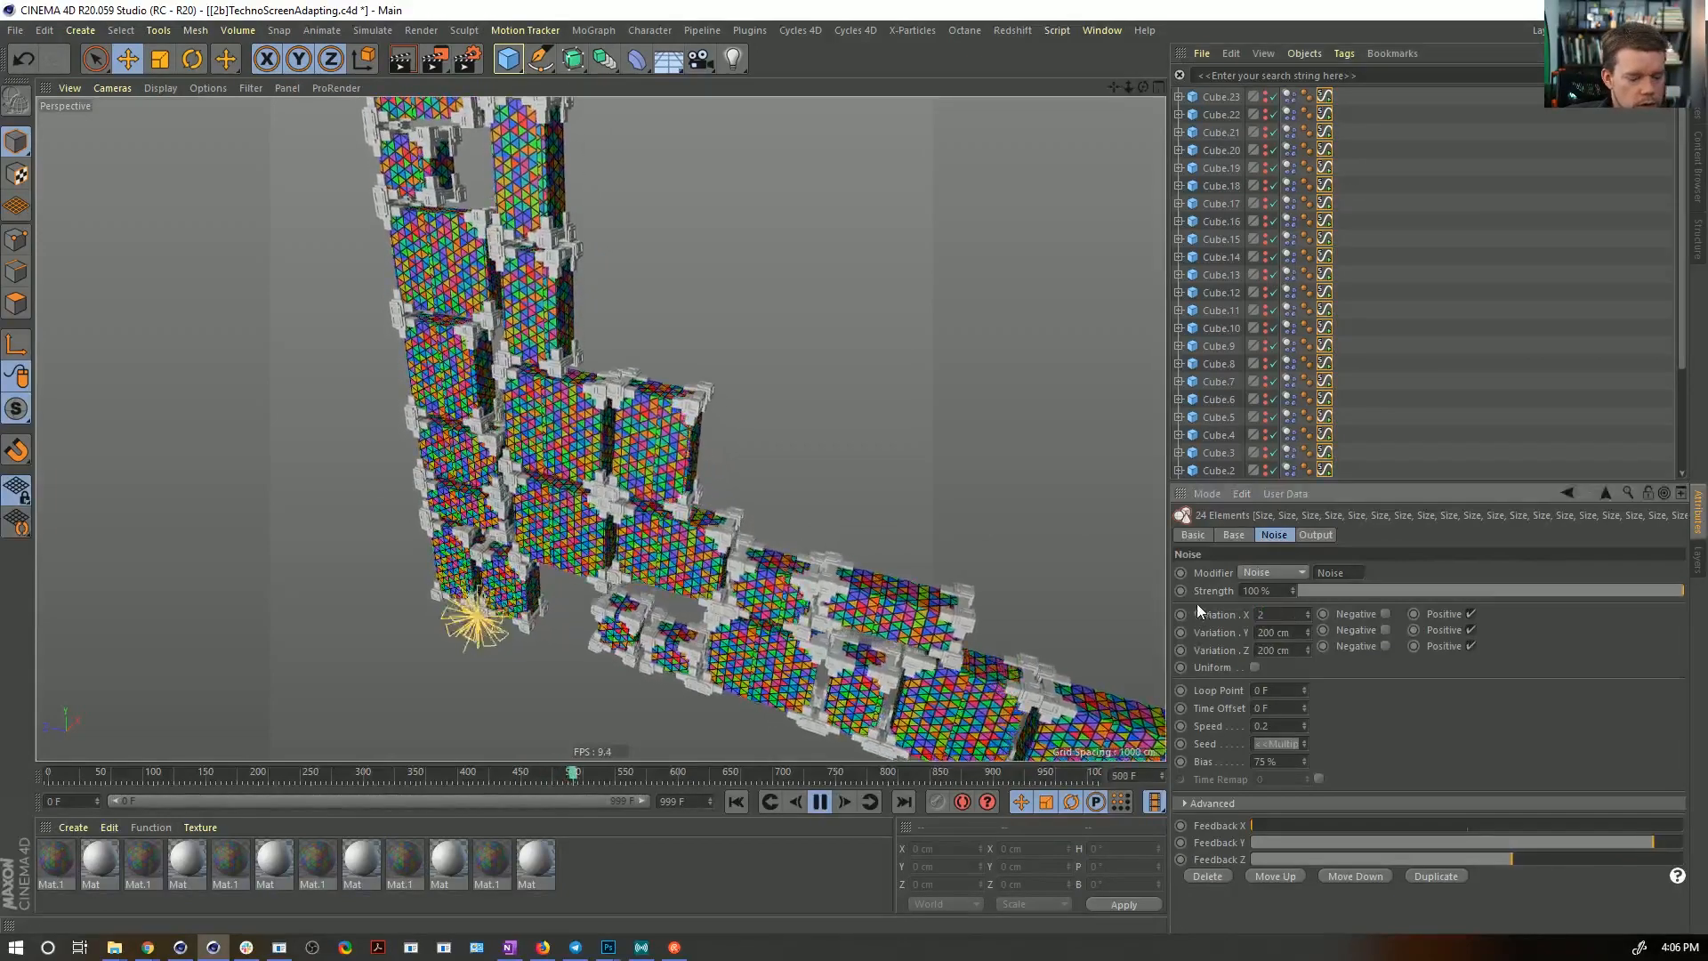
{"action": "key", "text": "Return"}
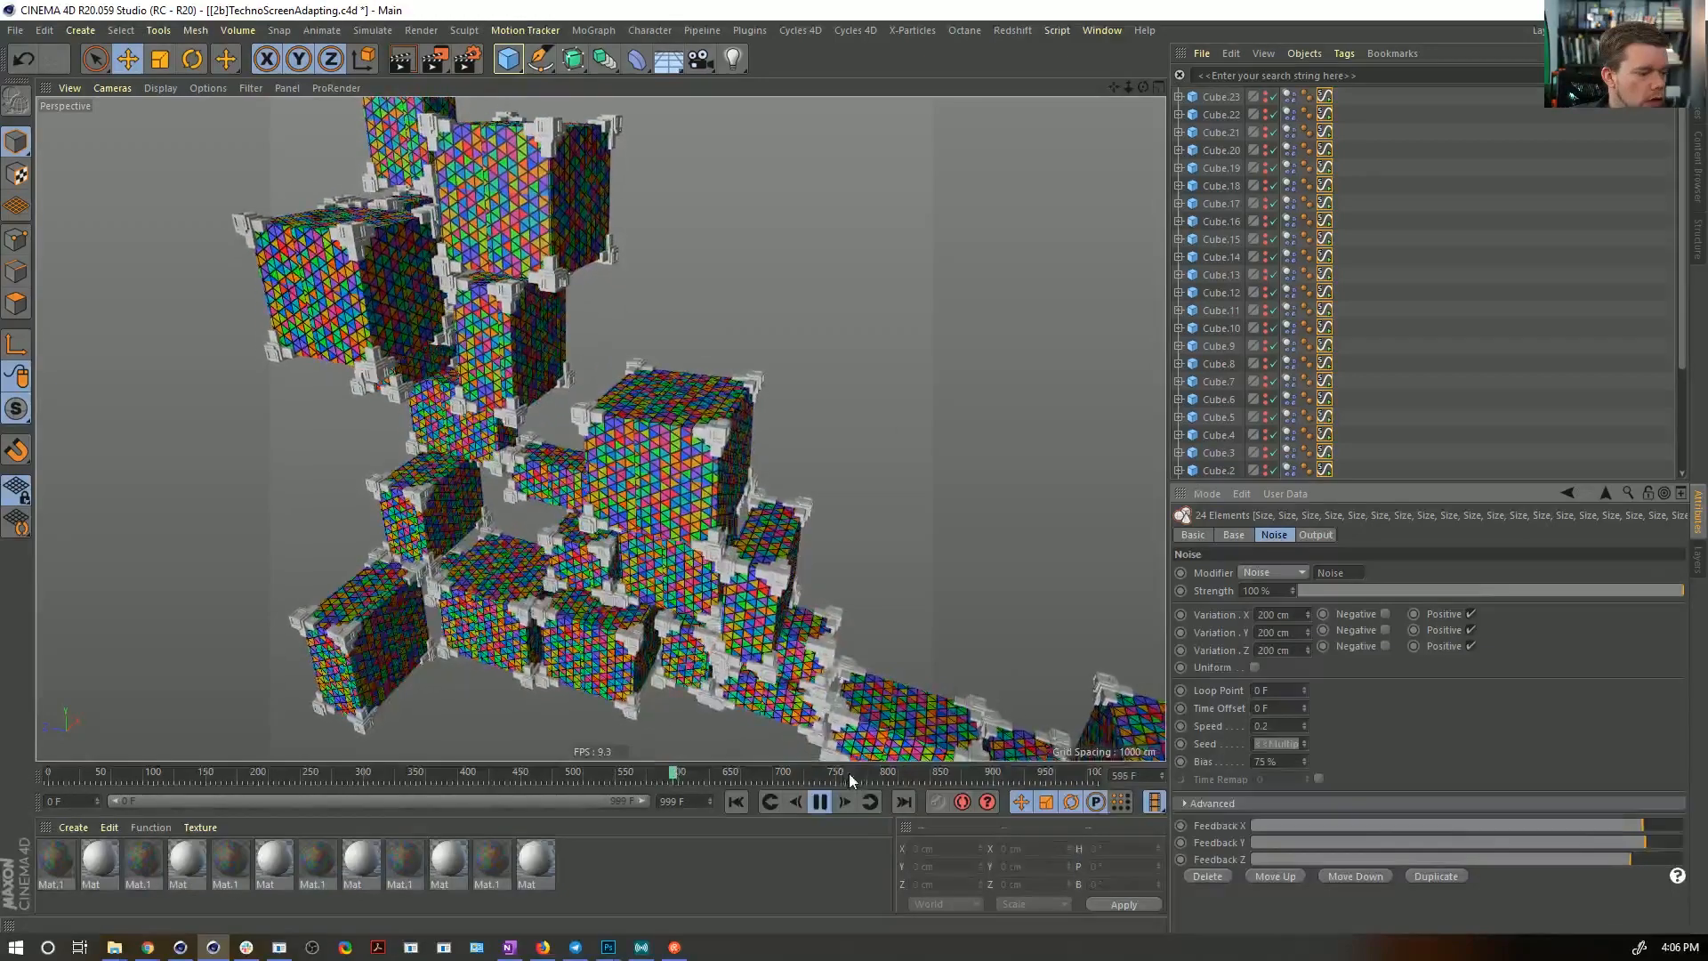
{"action": "left_click", "coordinate": [824, 799]}
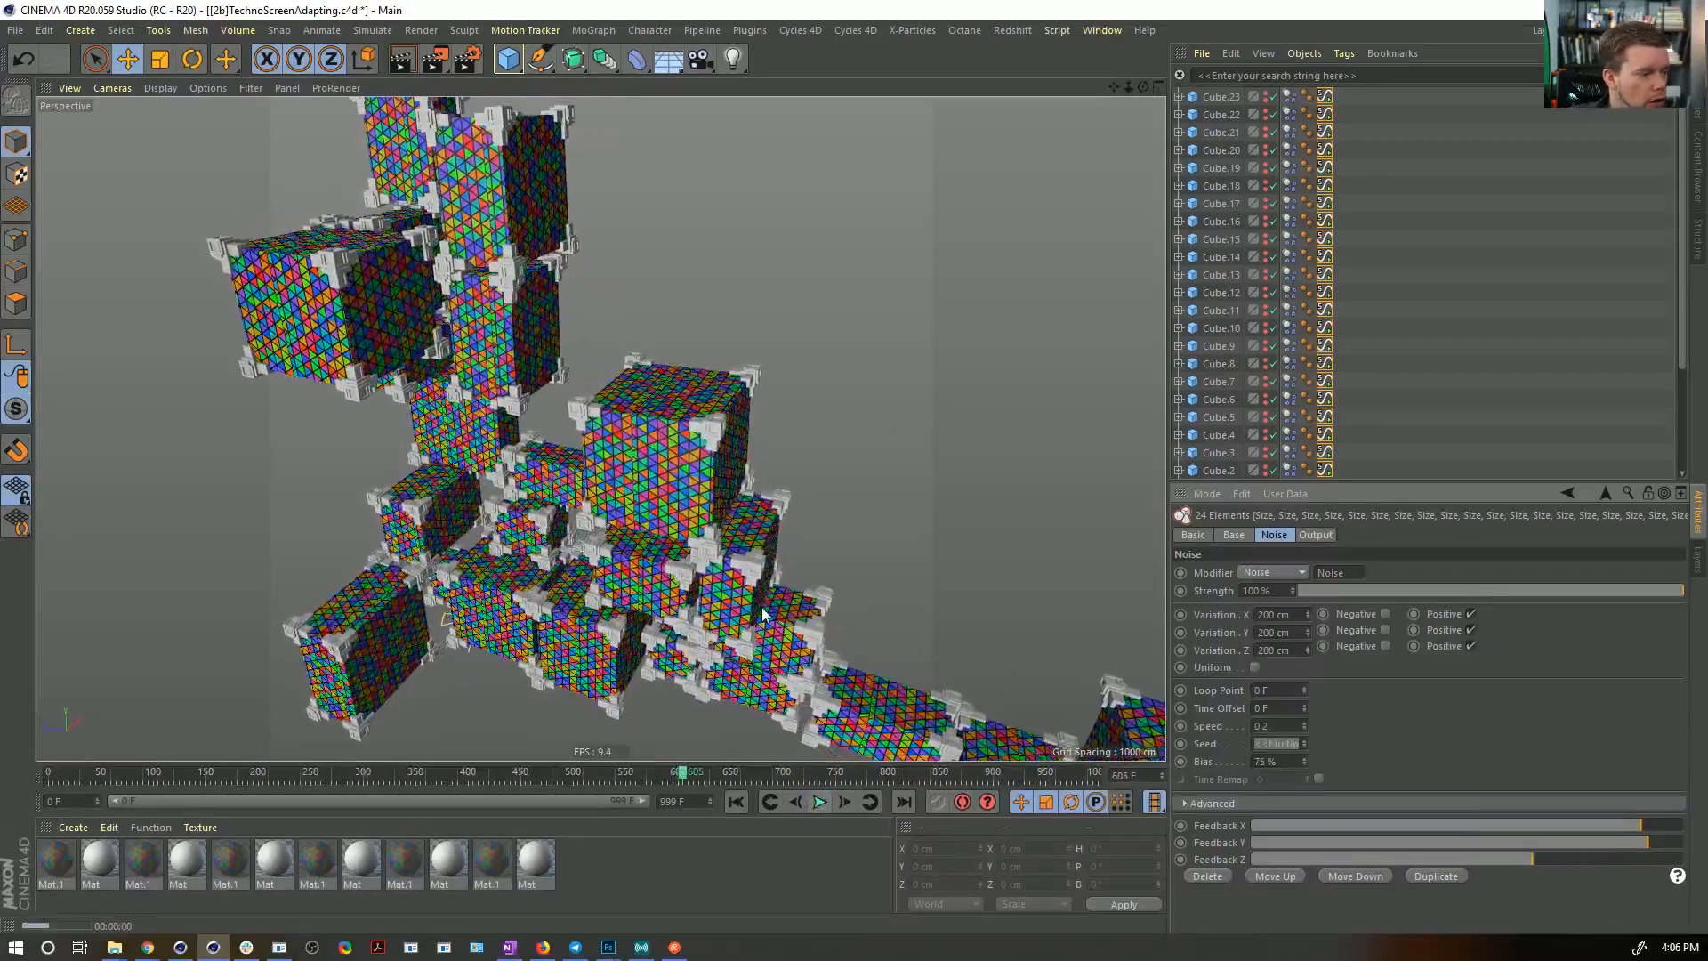
{"action": "scroll", "coordinate": [1374, 176], "scroll_direction": "down", "scroll_amount": 3}
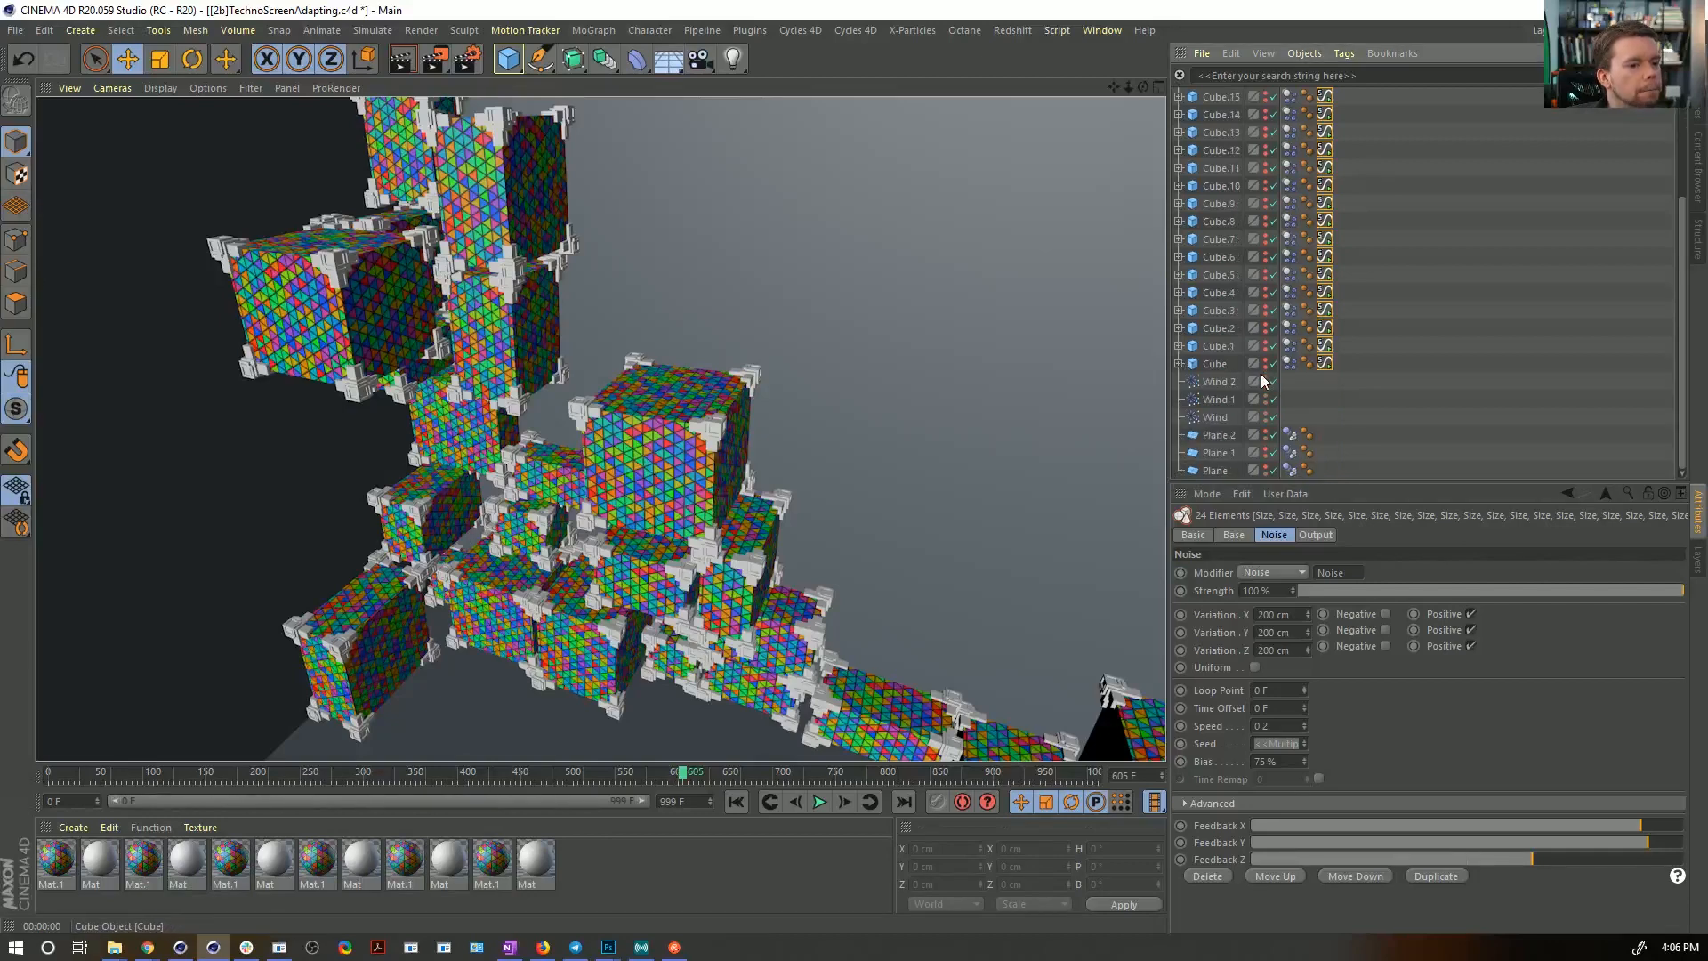
- Hide the ground plane and walls in the viewport, render the view and replay the simulation from the first frame
{"action": "left_click", "coordinate": [1265, 435]}
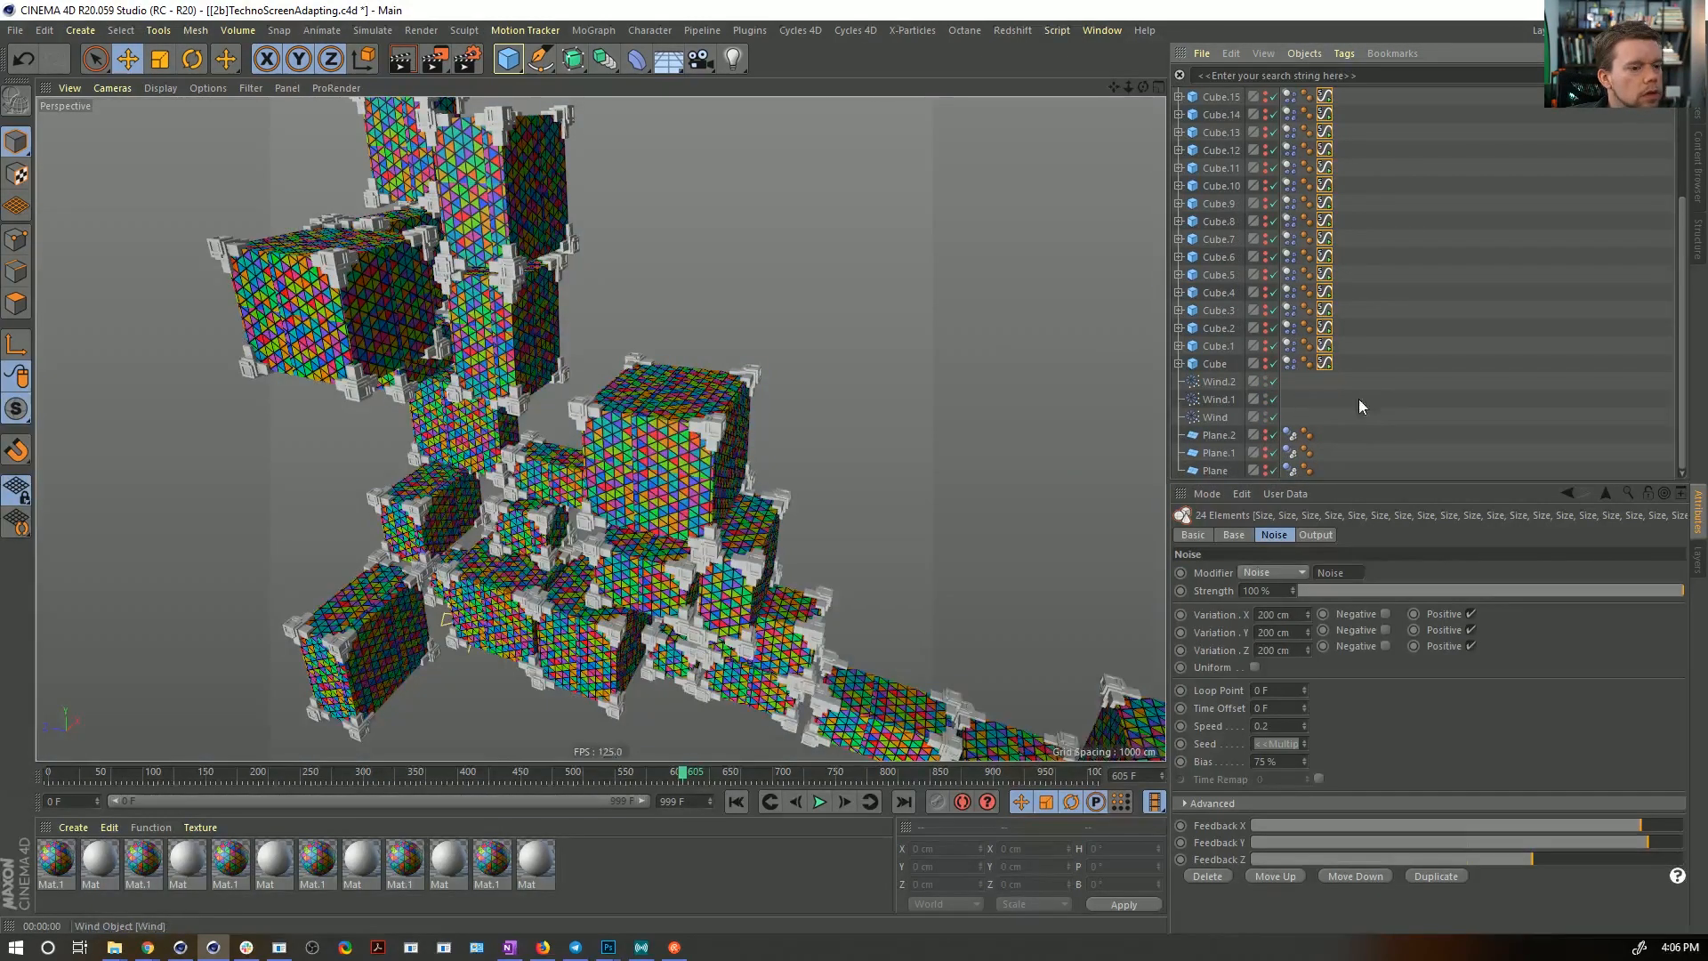
{"action": "key", "text": "ctrl+r"}
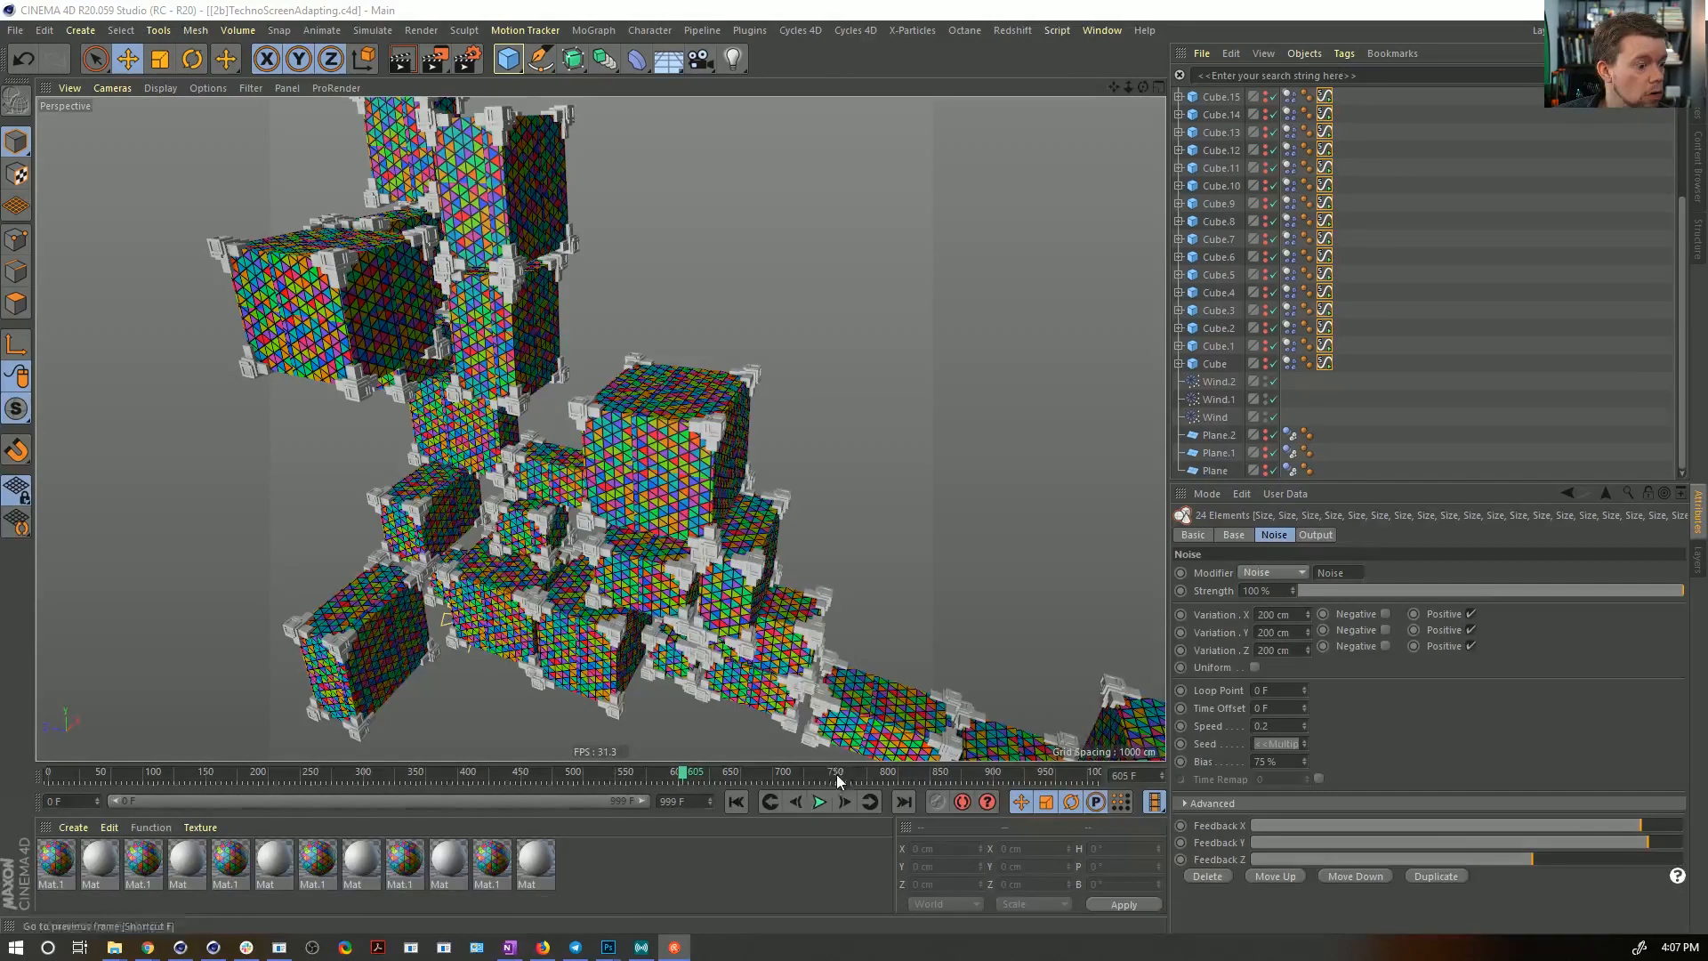
{"action": "left_click", "coordinate": [736, 802]}
{"action": "left_click", "coordinate": [819, 802]}
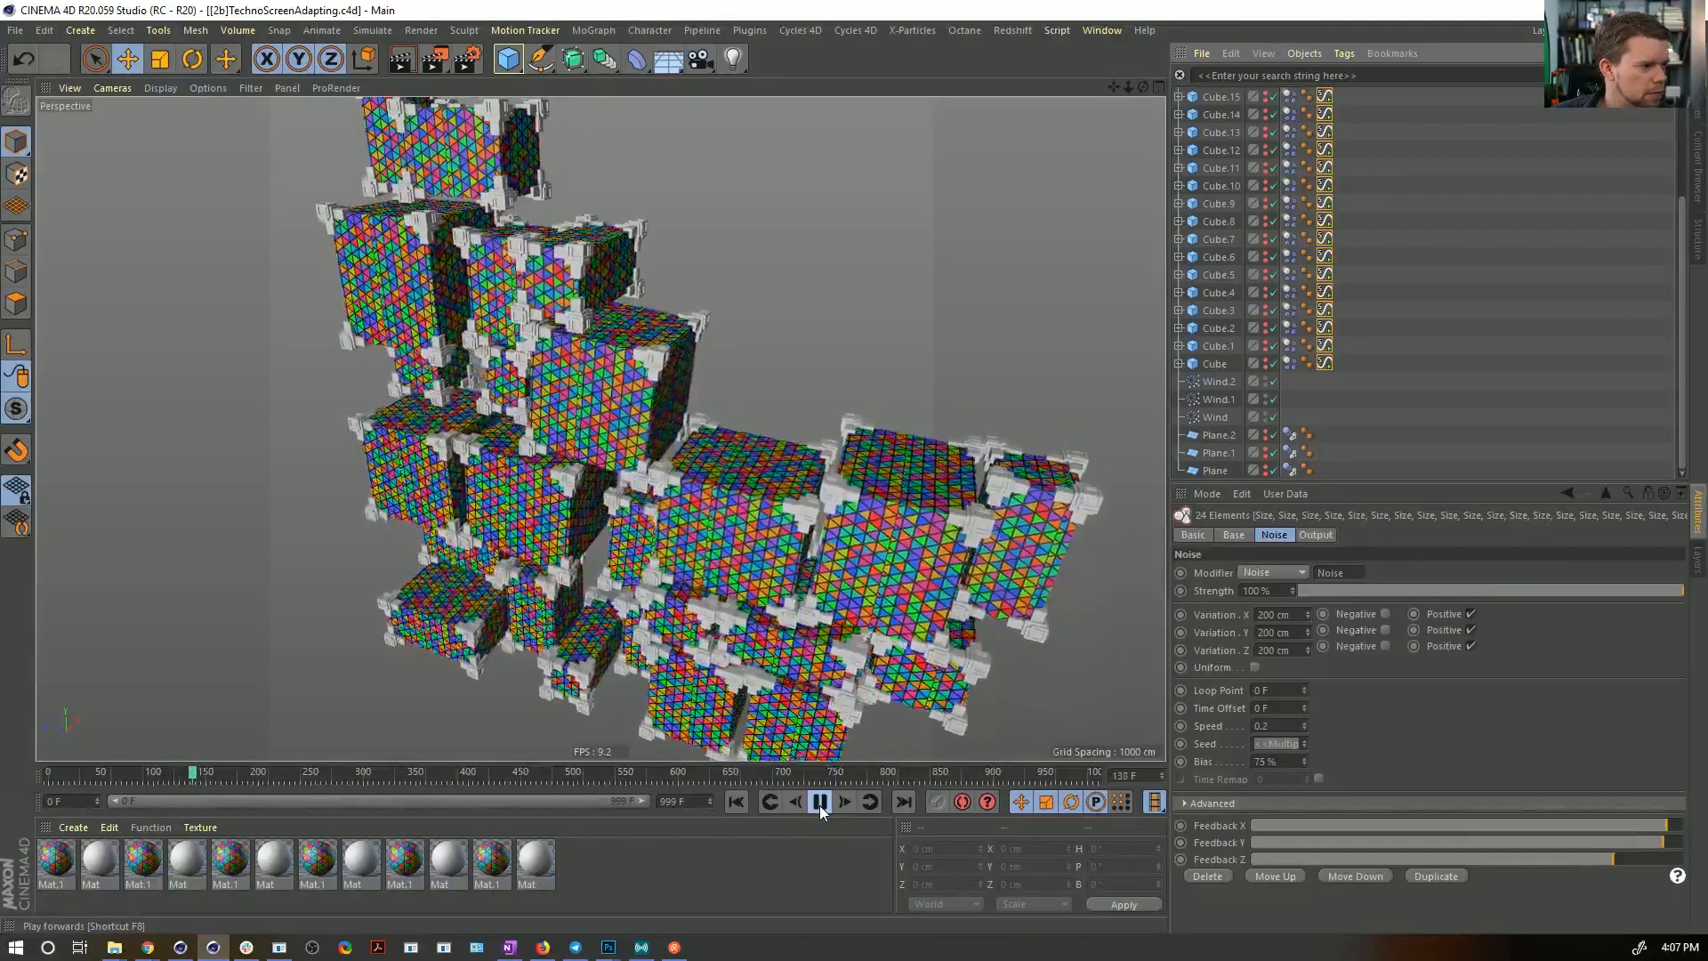
{"action": "left_click", "coordinate": [819, 802]}
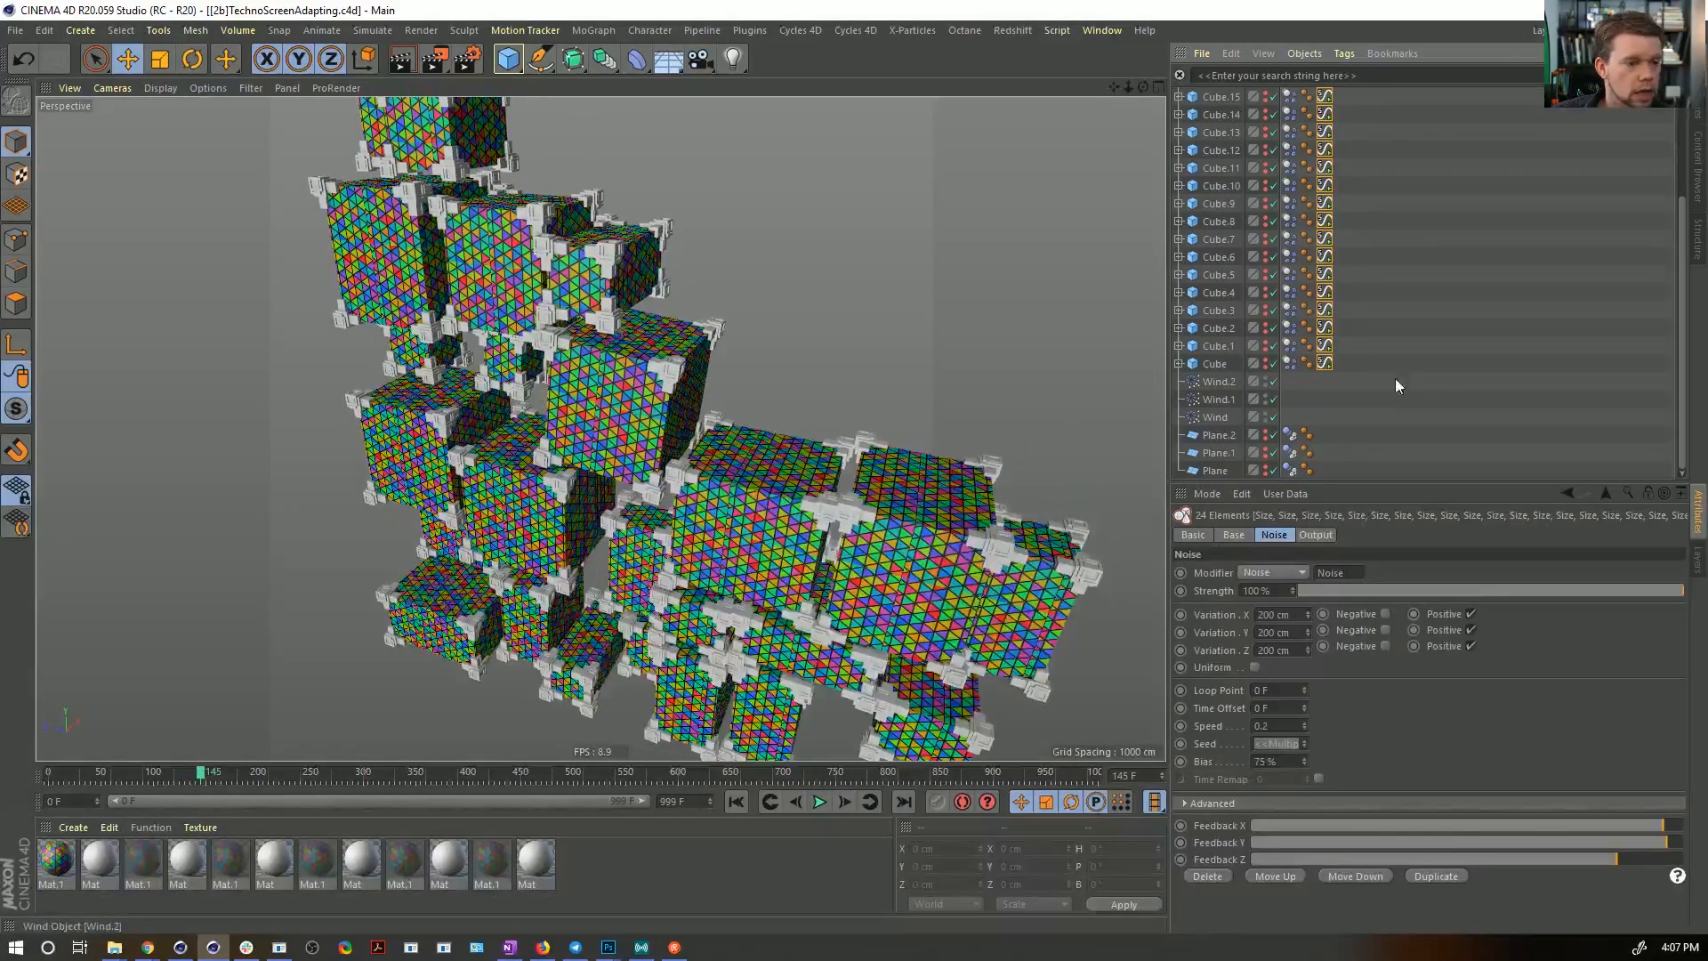
- Set Linear Damping to 99.9% in the Dynamics Body tags of all 24 cubes and replay the simulation from the start
{"action": "left_click", "coordinate": [1290, 363]}
{"action": "scroll", "coordinate": [1304, 313], "scroll_direction": "up", "scroll_amount": 3}
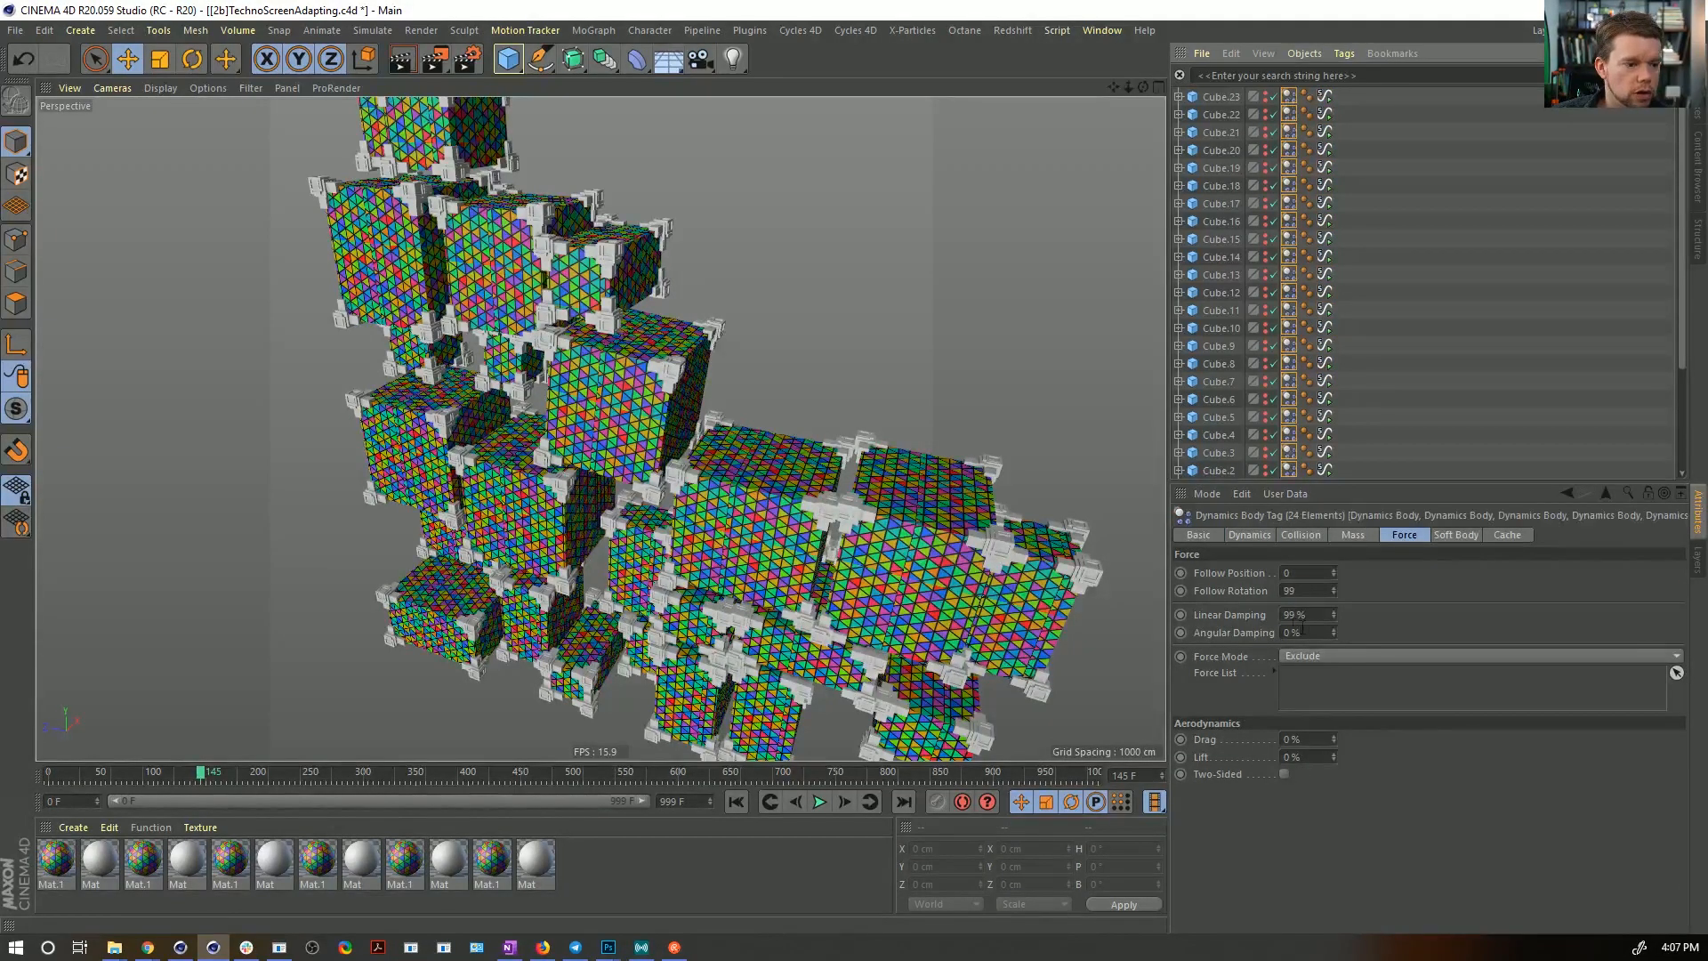
{"action": "left_click", "coordinate": [1323, 614]}
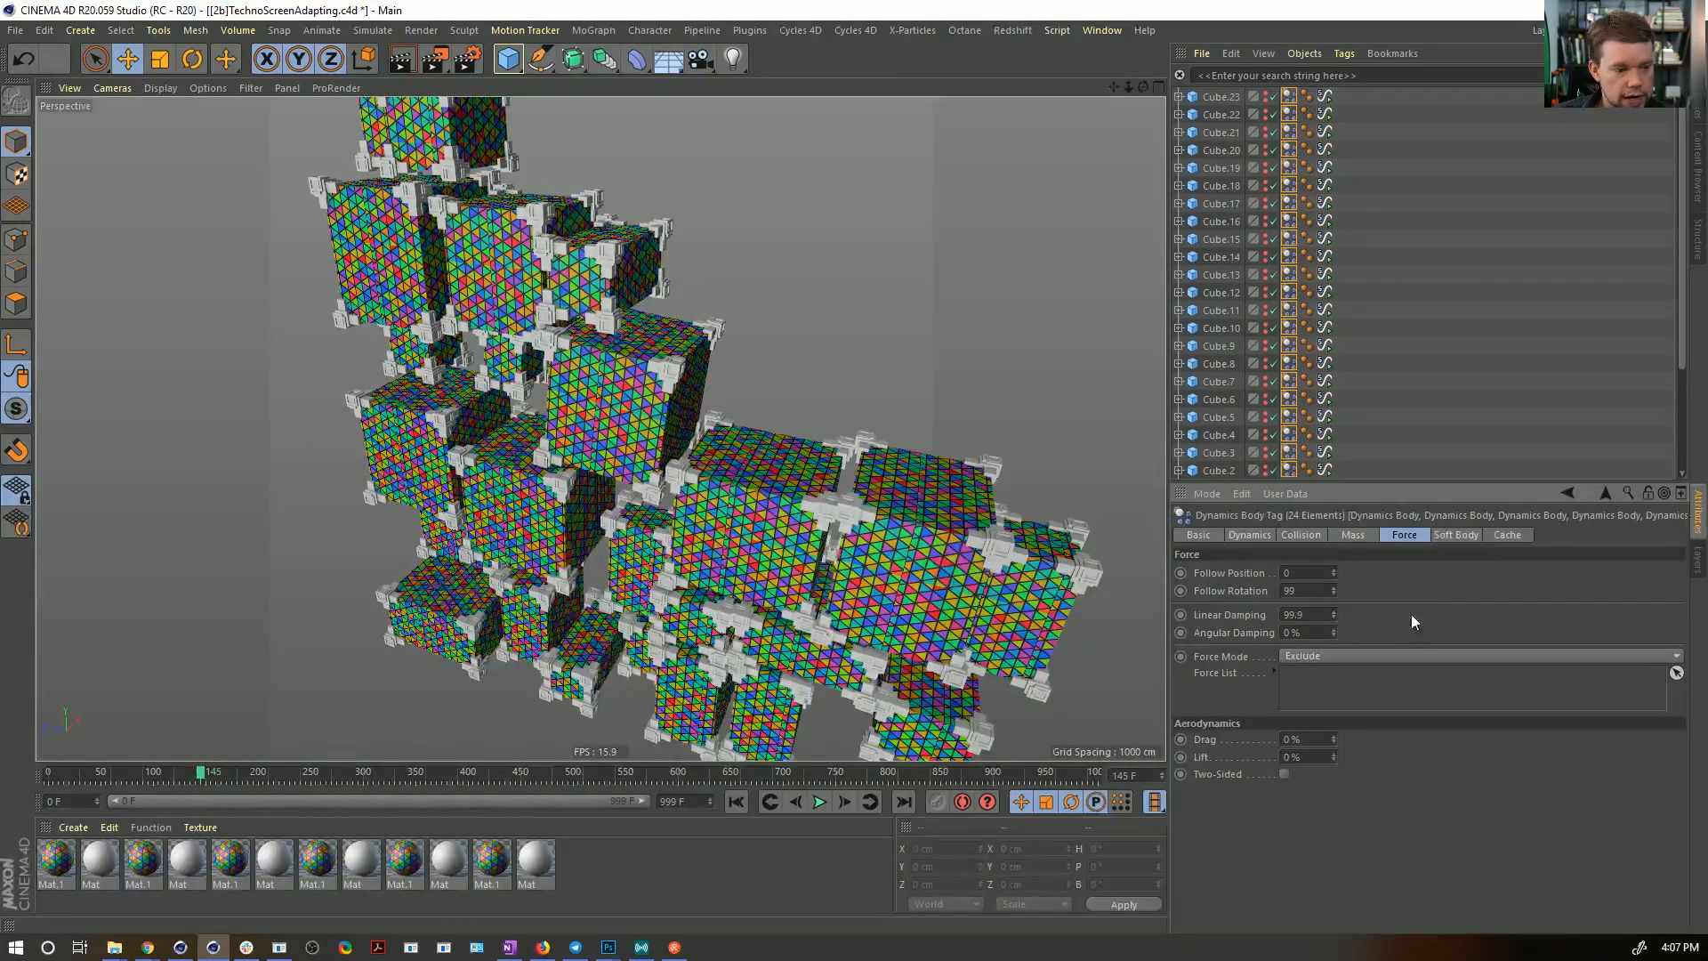
{"action": "left_click", "coordinate": [737, 802]}
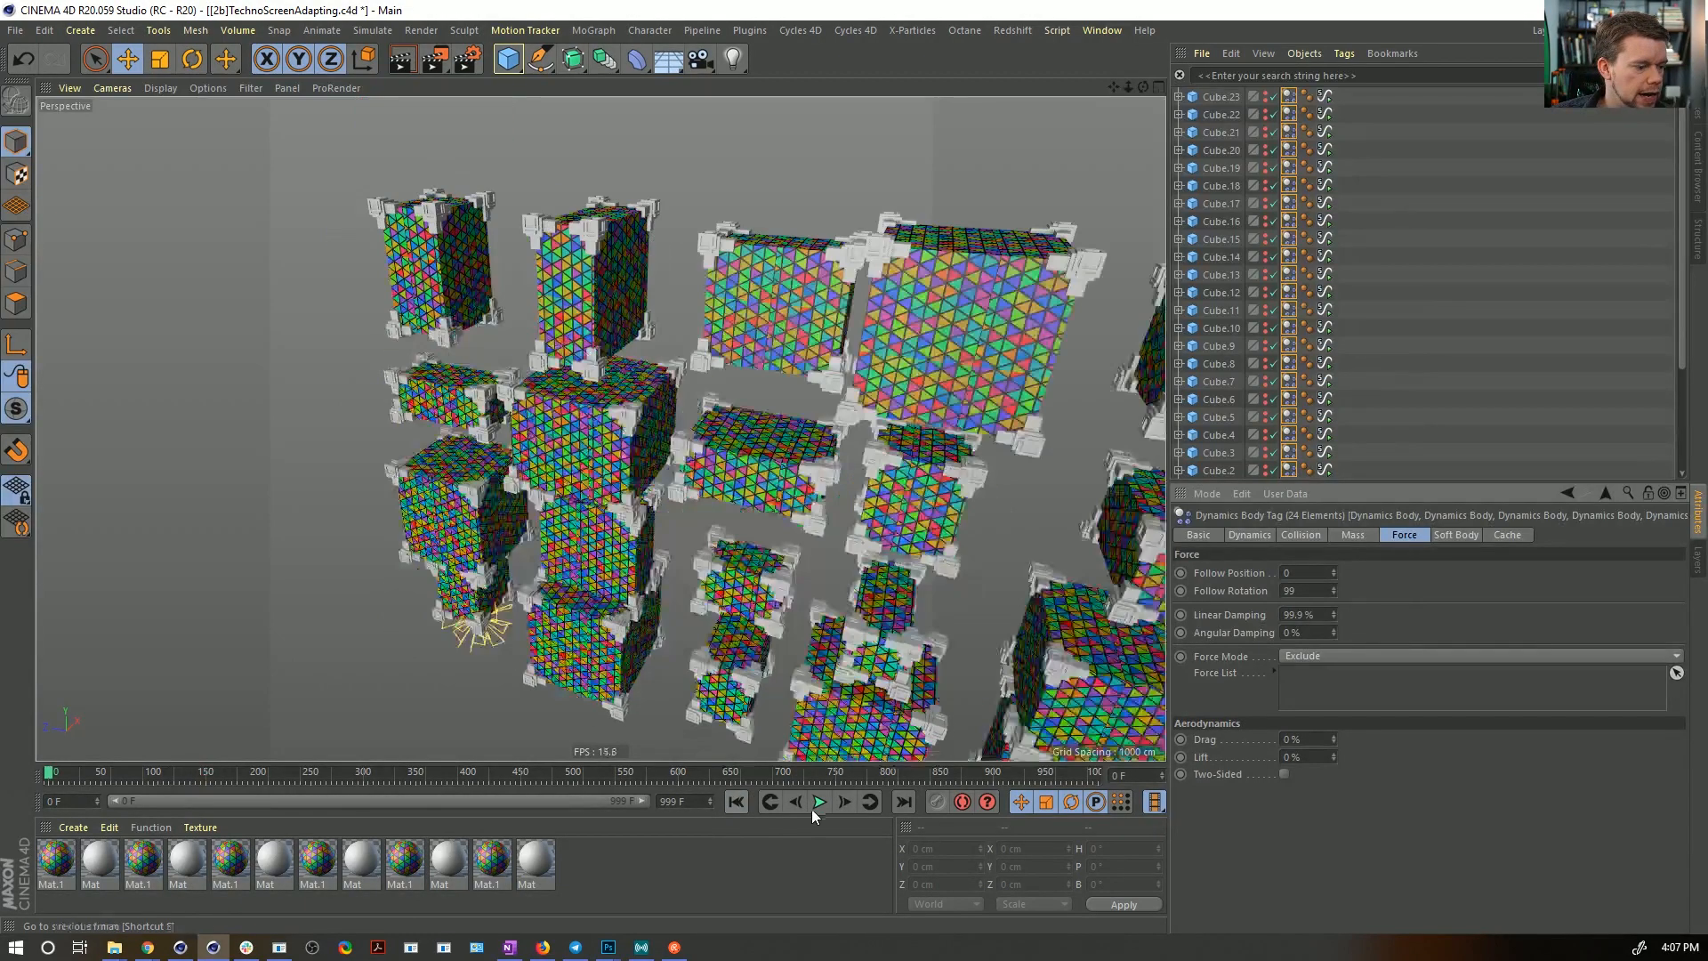
{"action": "left_click", "coordinate": [819, 802]}
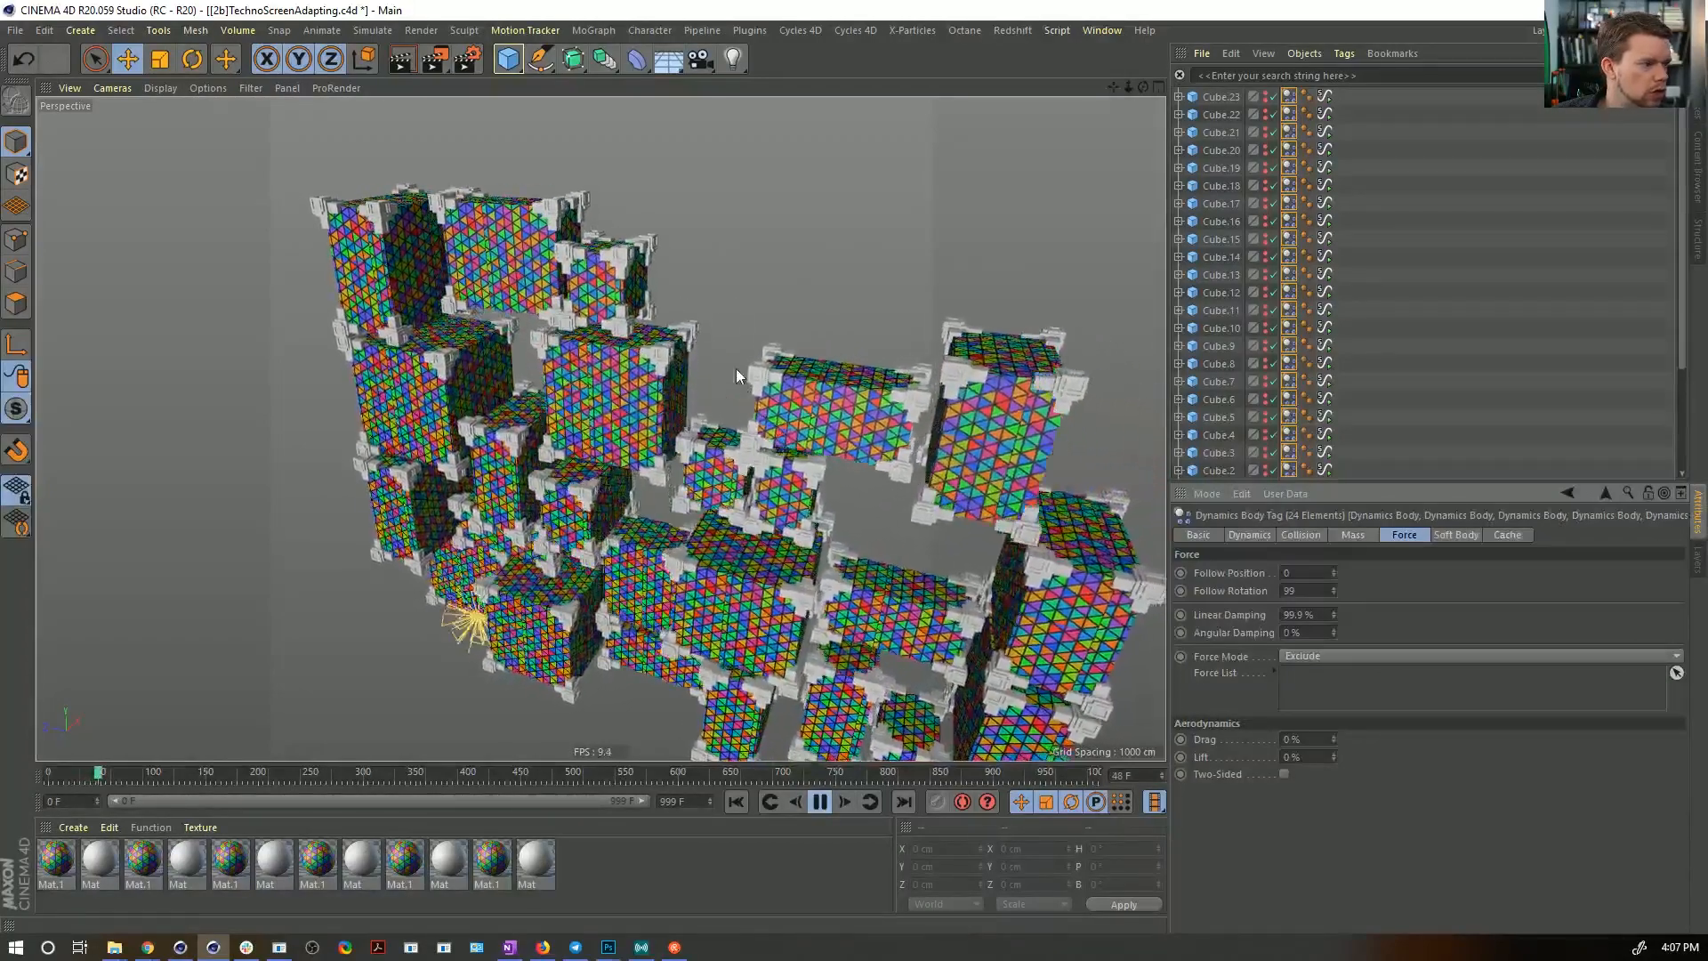
- Set the cubes' Angular Damping to 99.9%, and raise both their Angular and Linear Damping to 99.99% during playback
{"action": "left_click_drag", "start_coordinate": [1303, 633], "coordinate": [1218, 627]}
{"action": "type", "text": "99.9"}
{"action": "key", "text": "Return"}
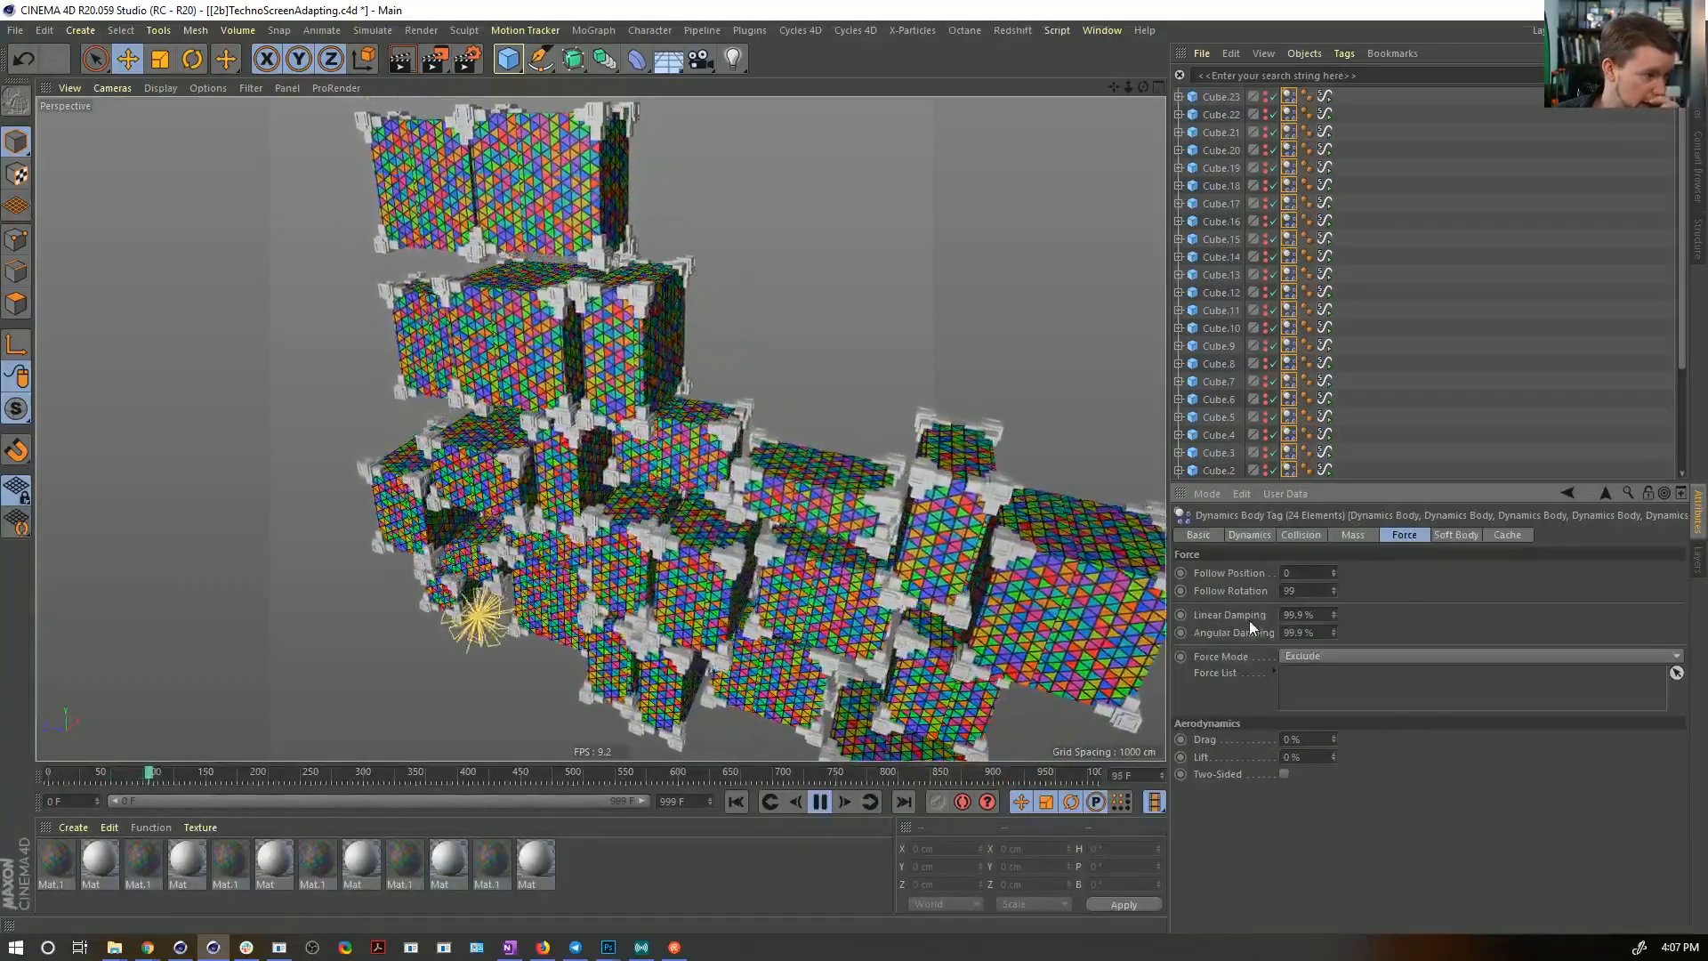
{"action": "left_click", "coordinate": [1299, 633]}
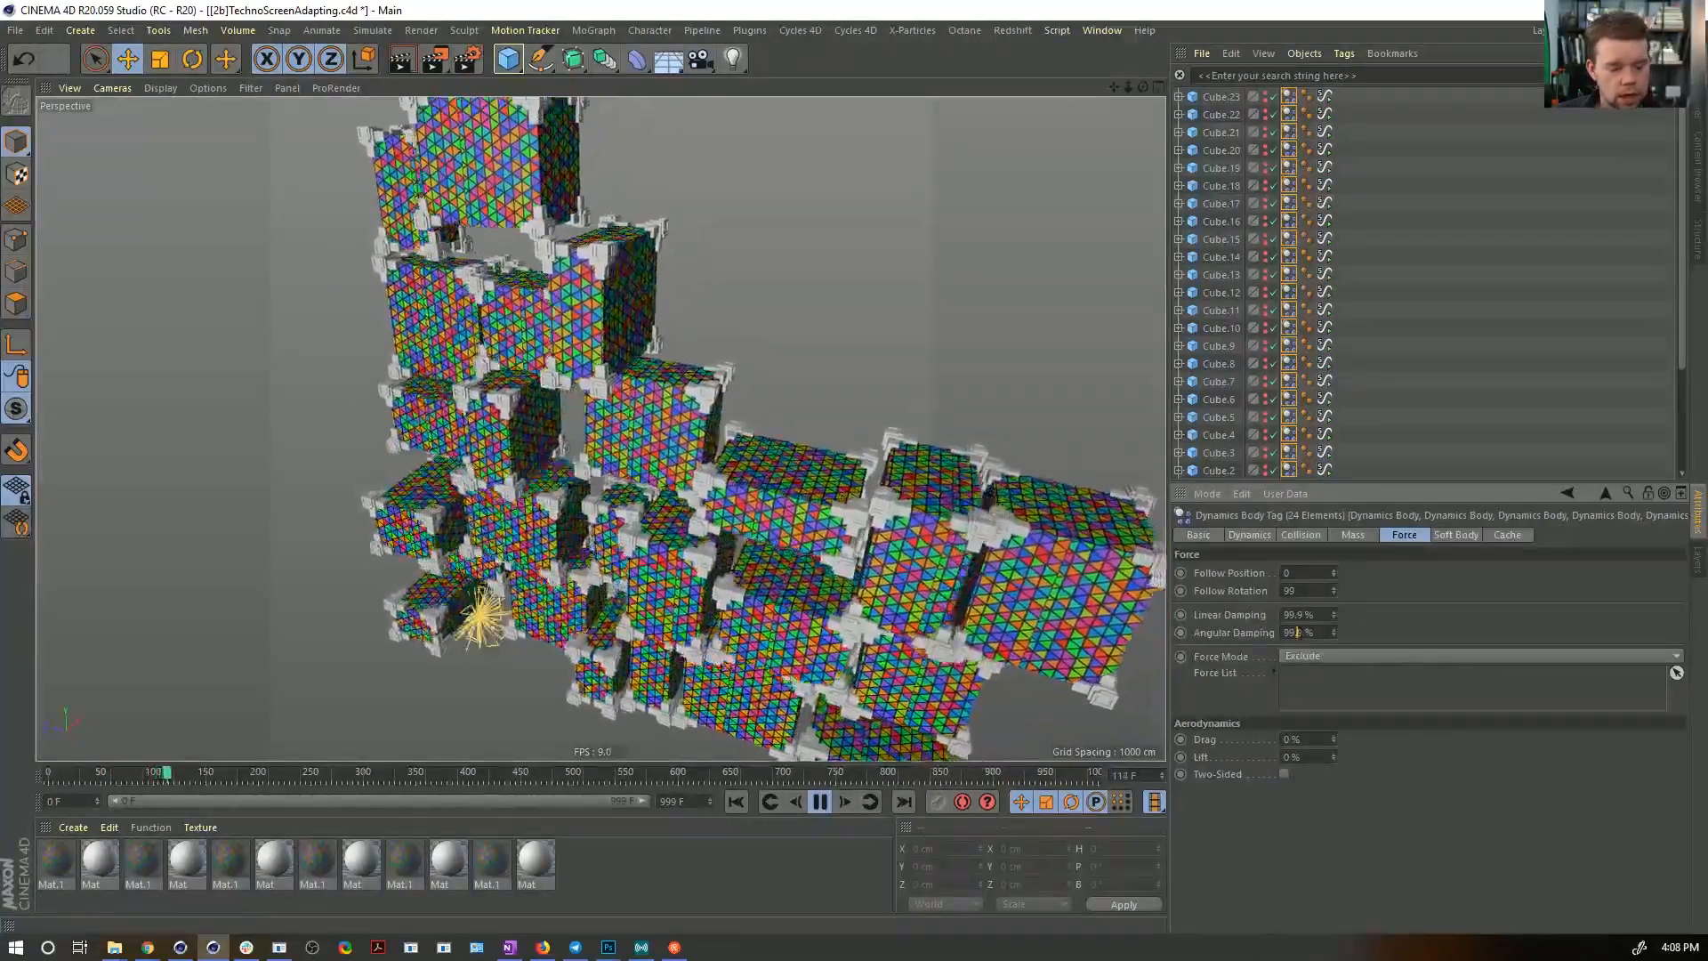
{"action": "type", "text": "9"}
{"action": "left_click", "coordinate": [1302, 614]}
{"action": "type", "text": "9"}
{"action": "key", "text": "Return"}
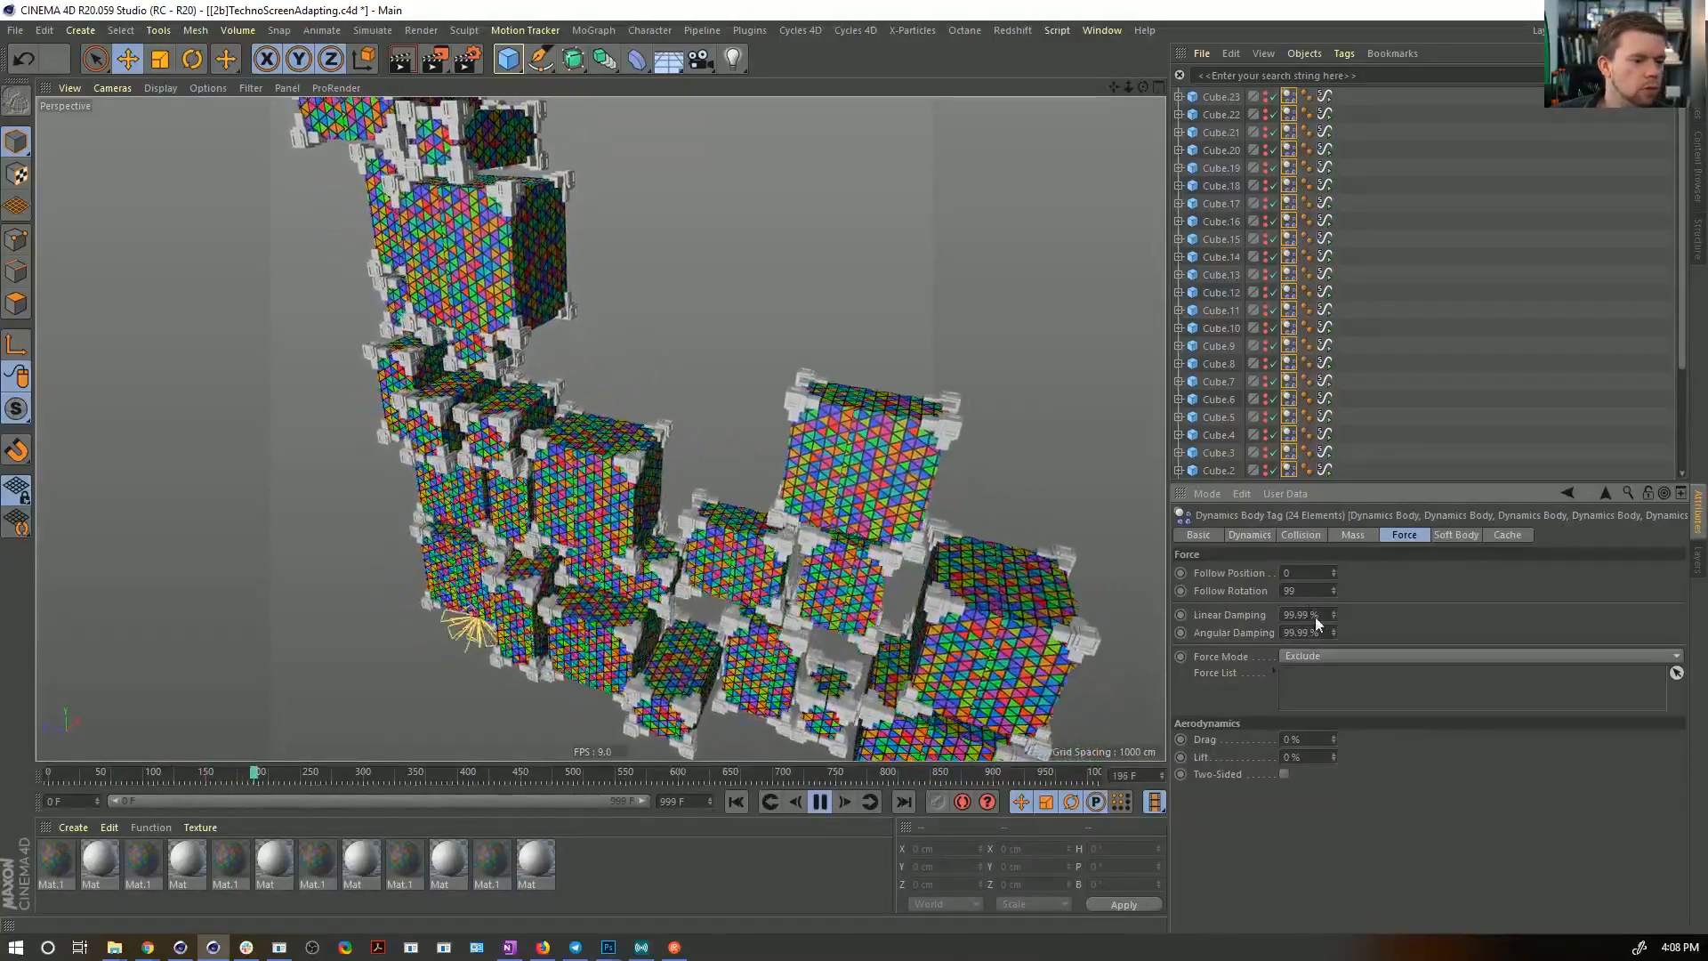
- Set the cubes' Linear Damping to 0%, stop the playback and rewind to the first frame
{"action": "left_click_drag", "start_coordinate": [1284, 615], "coordinate": [1361, 616]}
{"action": "type", "text": "0"}
{"action": "key", "text": "Return"}
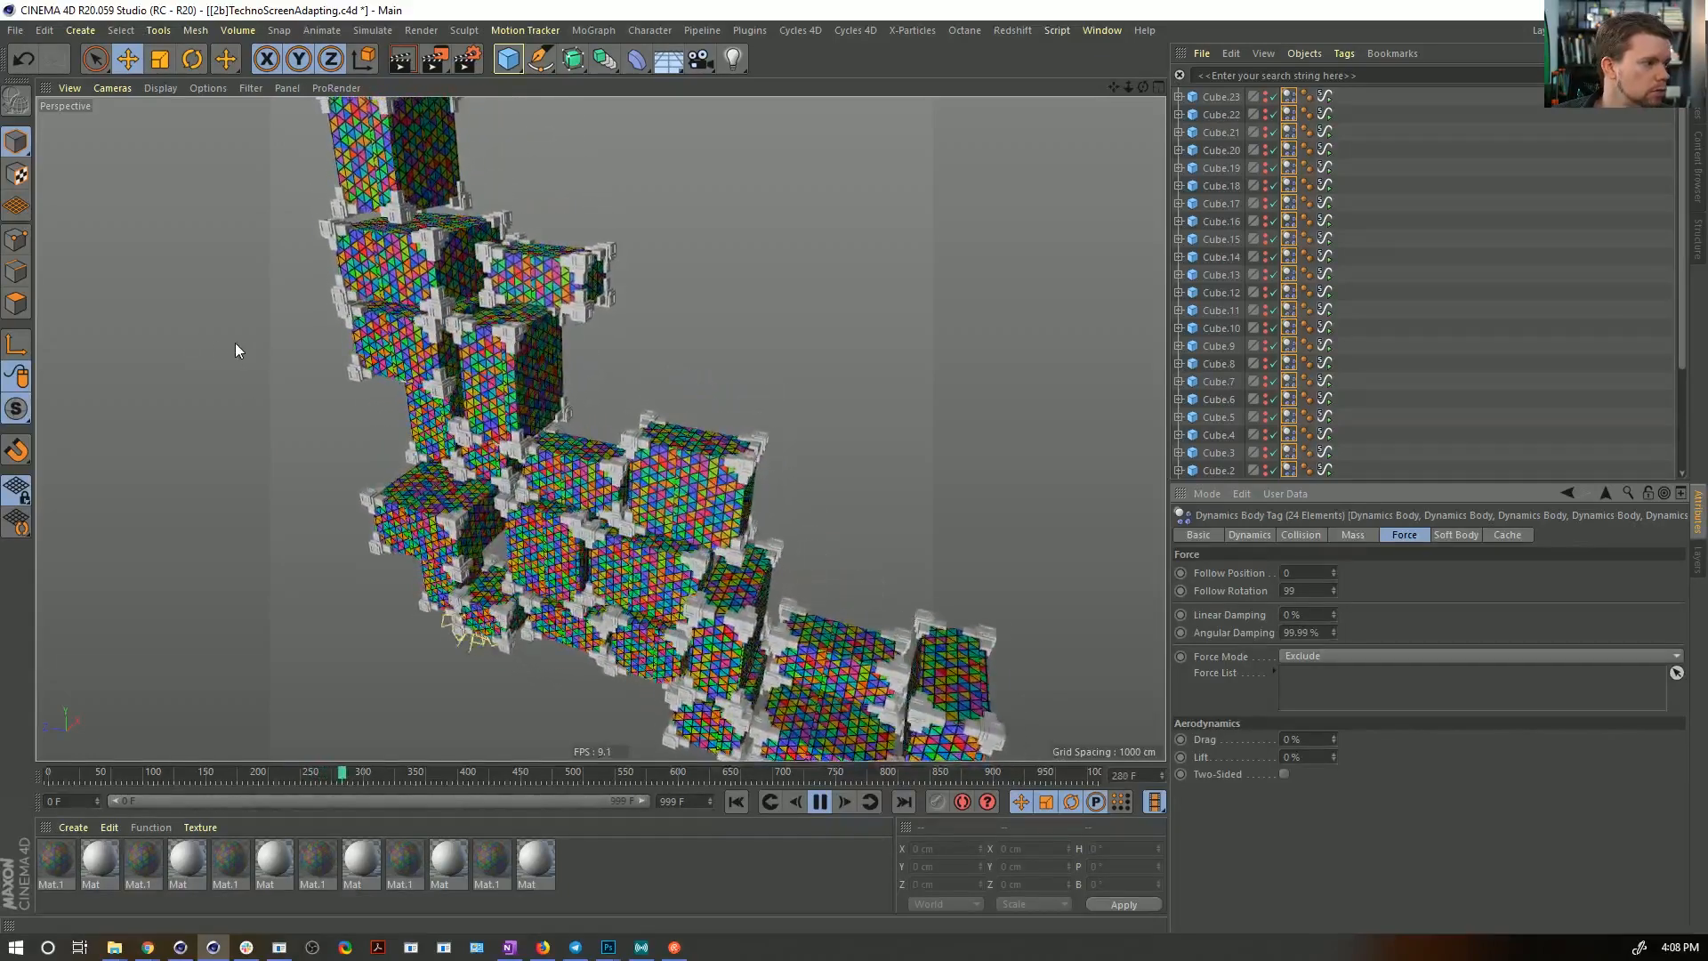
{"action": "left_click", "coordinate": [810, 798]}
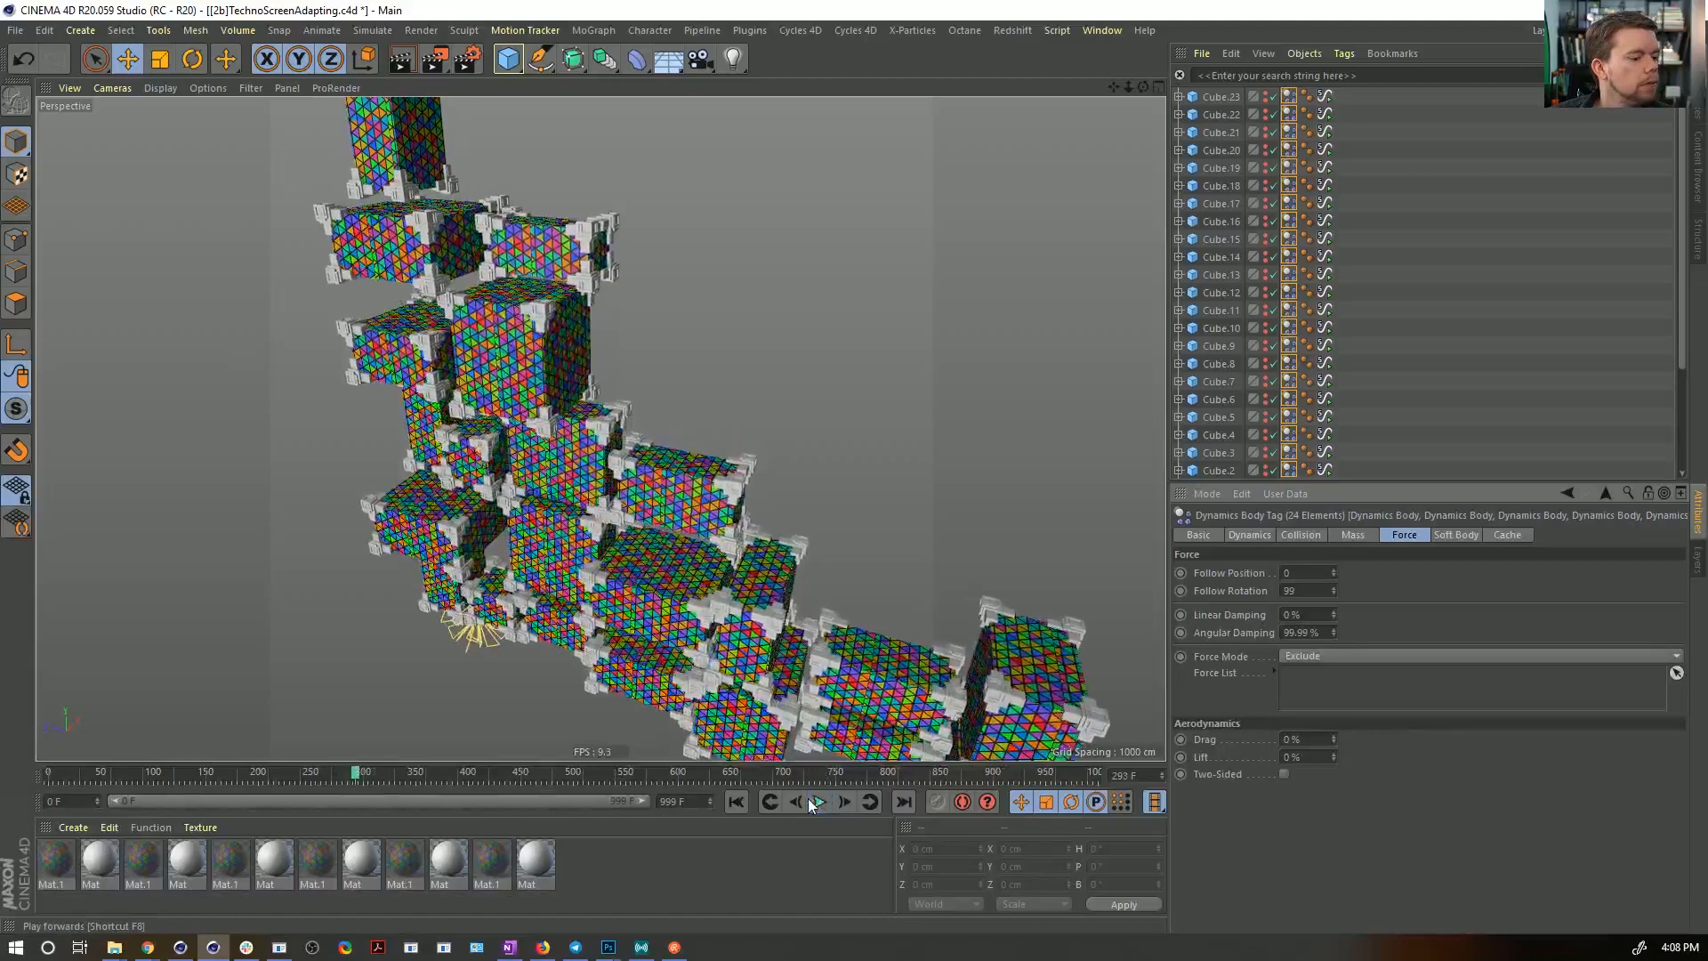
{"action": "left_click", "coordinate": [735, 801]}
{"action": "scroll", "coordinate": [836, 407], "scroll_direction": "down", "scroll_amount": 5}
{"action": "middle_click_drag", "start_coordinate": [811, 394], "coordinate": [585, 466], "text": "alt"}
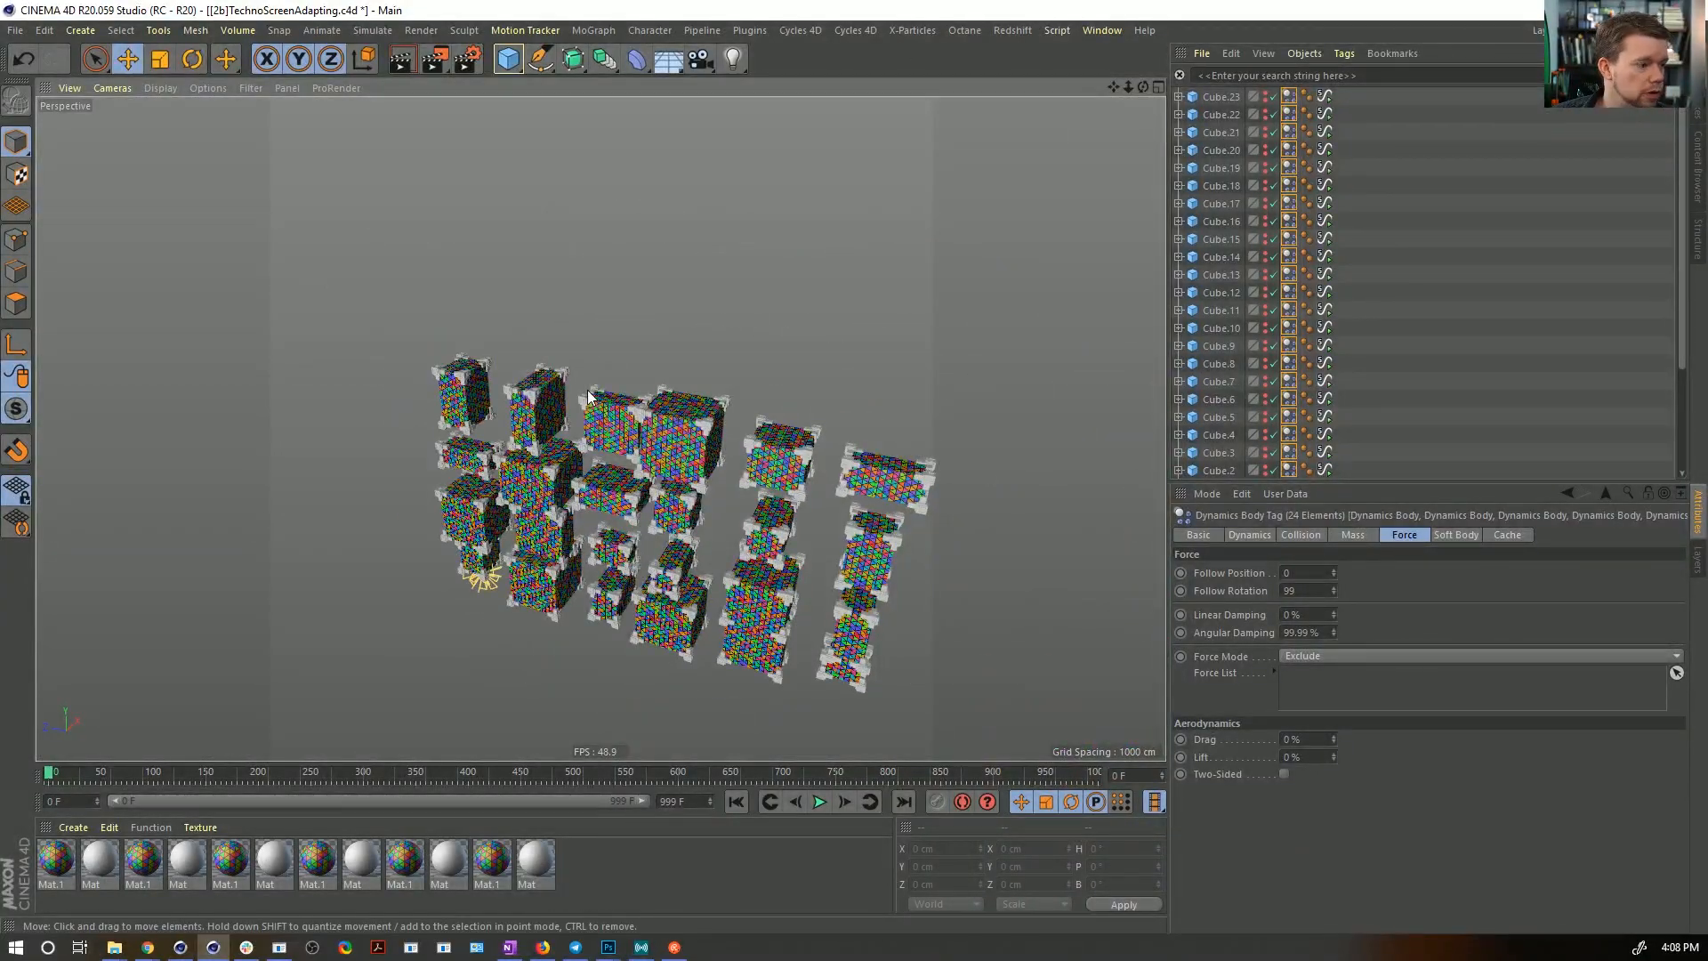
{"action": "scroll", "coordinate": [854, 703], "scroll_direction": "up", "scroll_amount": 5}
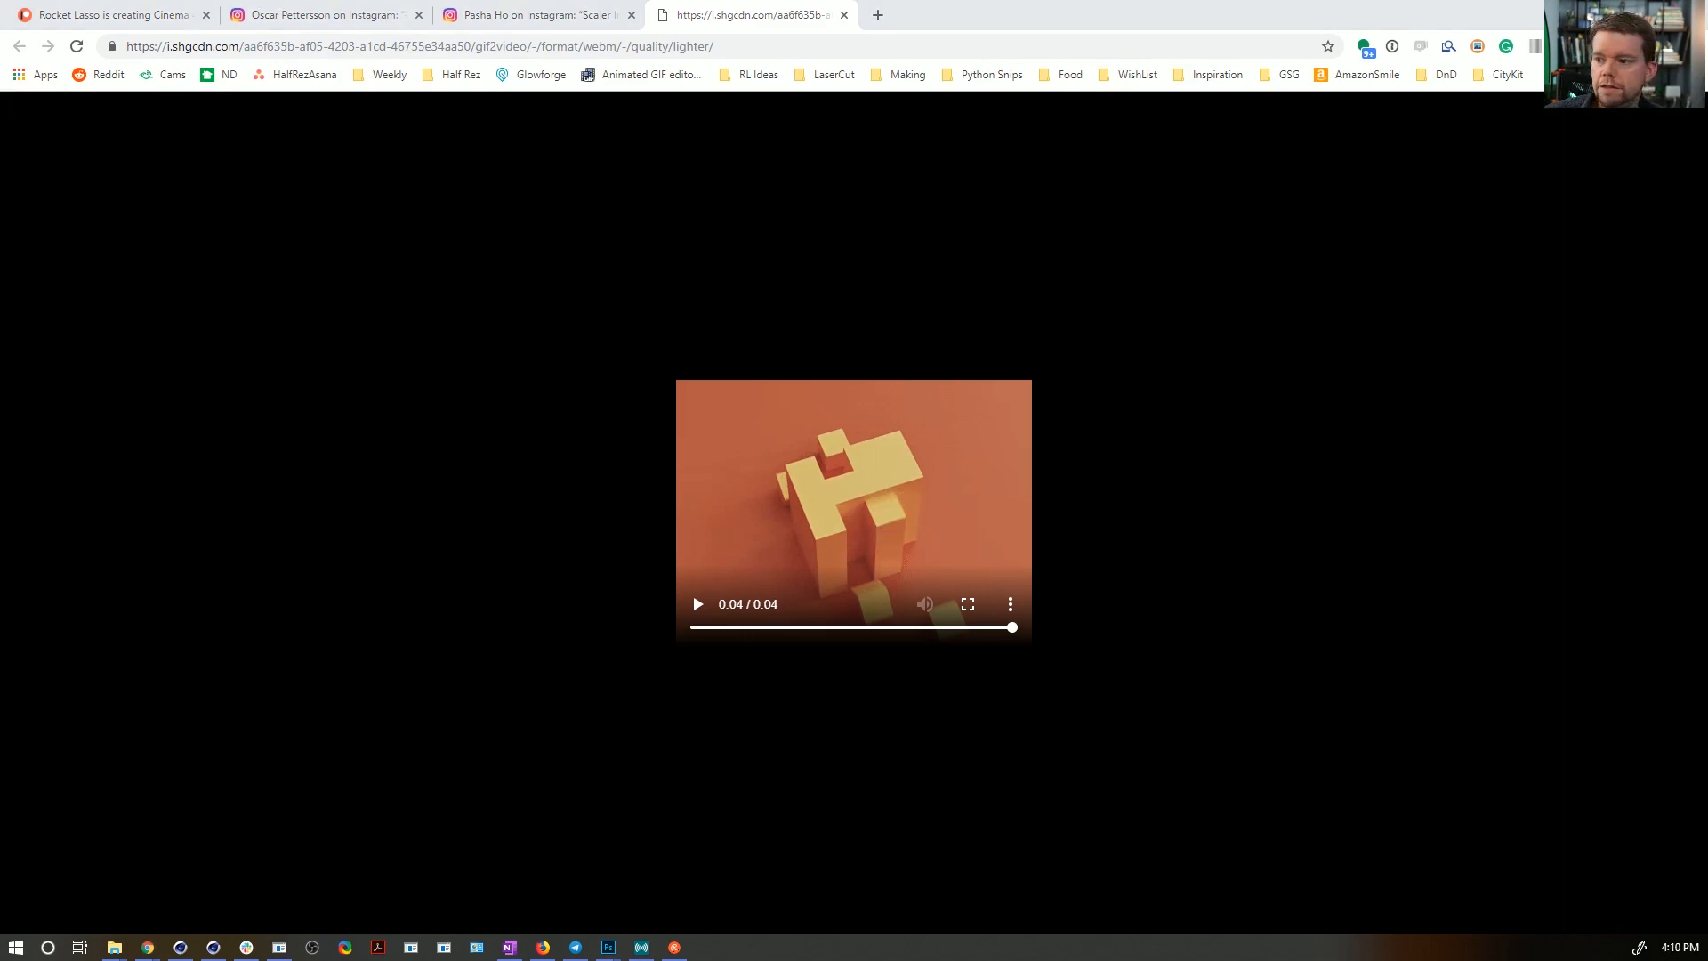
- In the browser, try to open the reference video's root site i.shgcdn.com, close that tab and return to Cinema 4D
{"action": "key", "text": "alt+Tab"}
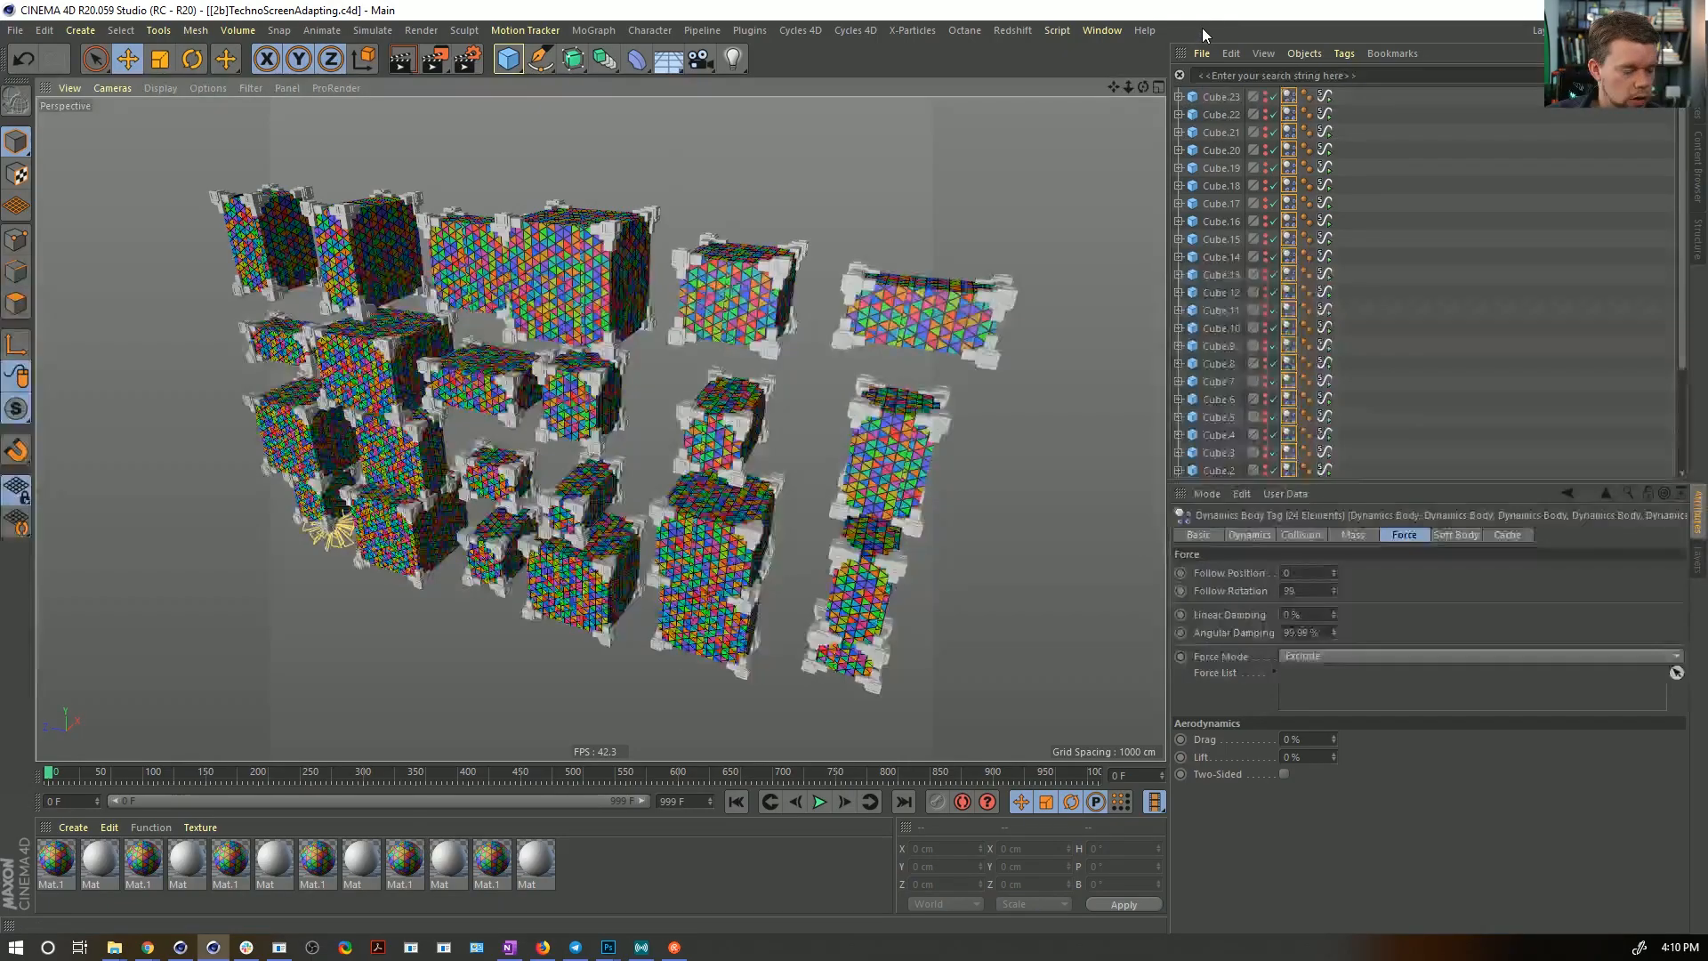
{"action": "key", "text": "alt+Tab"}
{"action": "key", "text": "alt+Tab"}
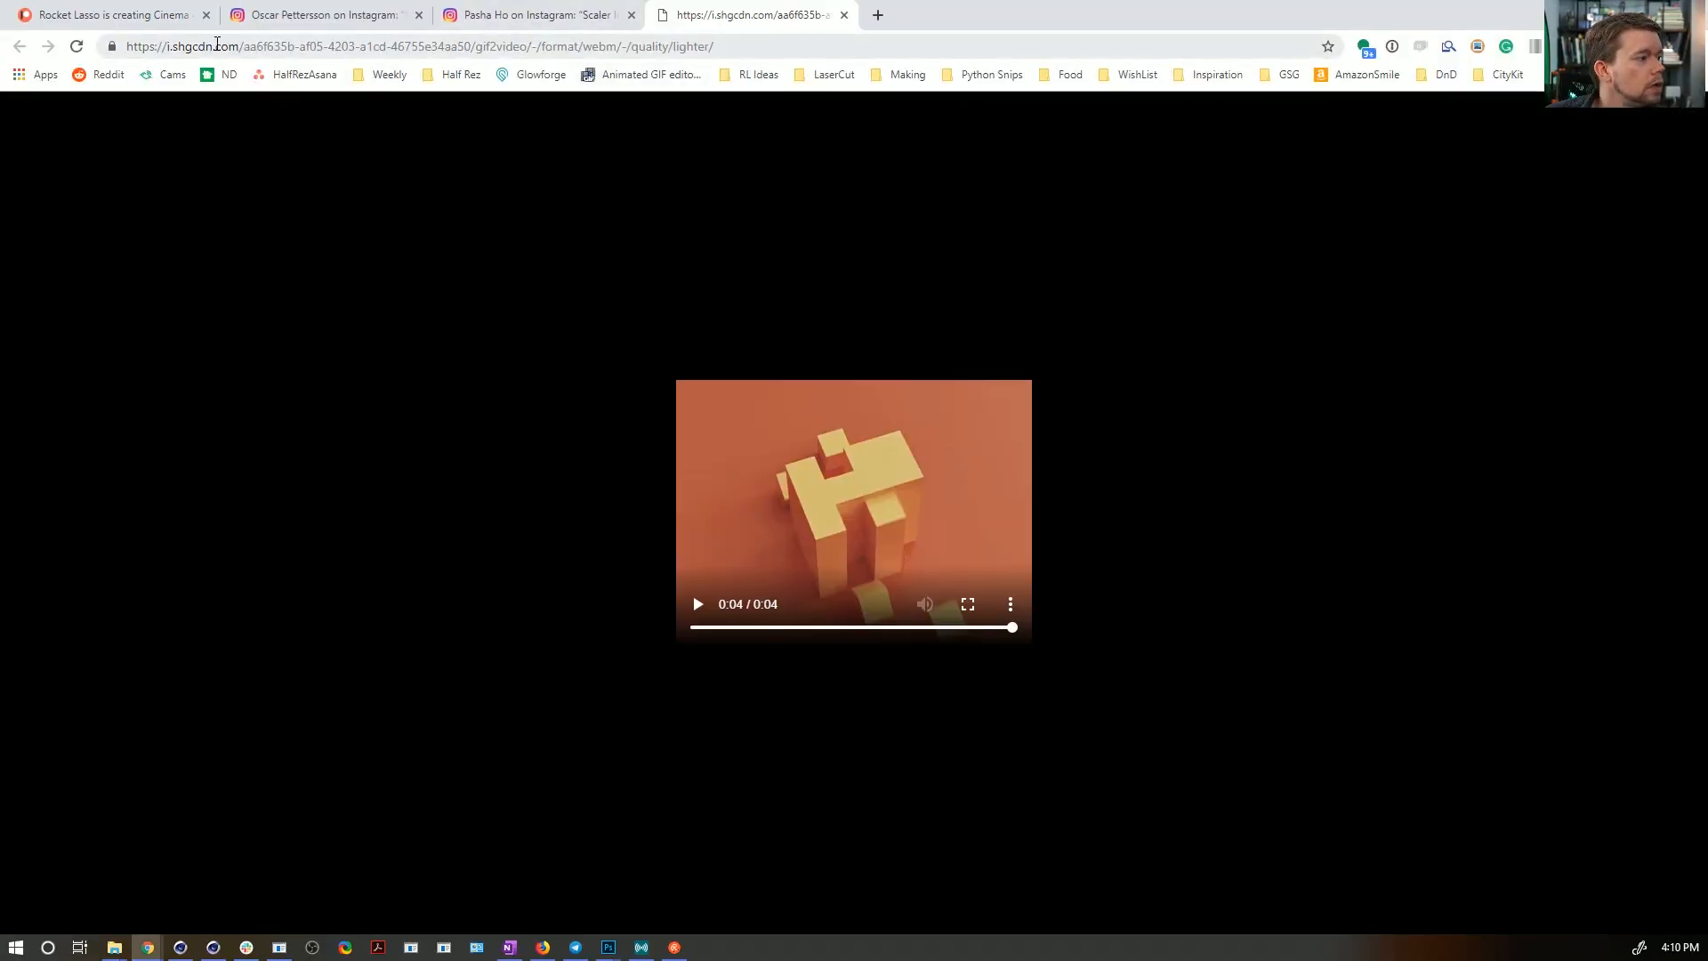
{"action": "left_click_drag", "start_coordinate": [239, 39], "coordinate": [926, 39]}
{"action": "key", "text": "Delete"}
{"action": "key", "text": "Return"}
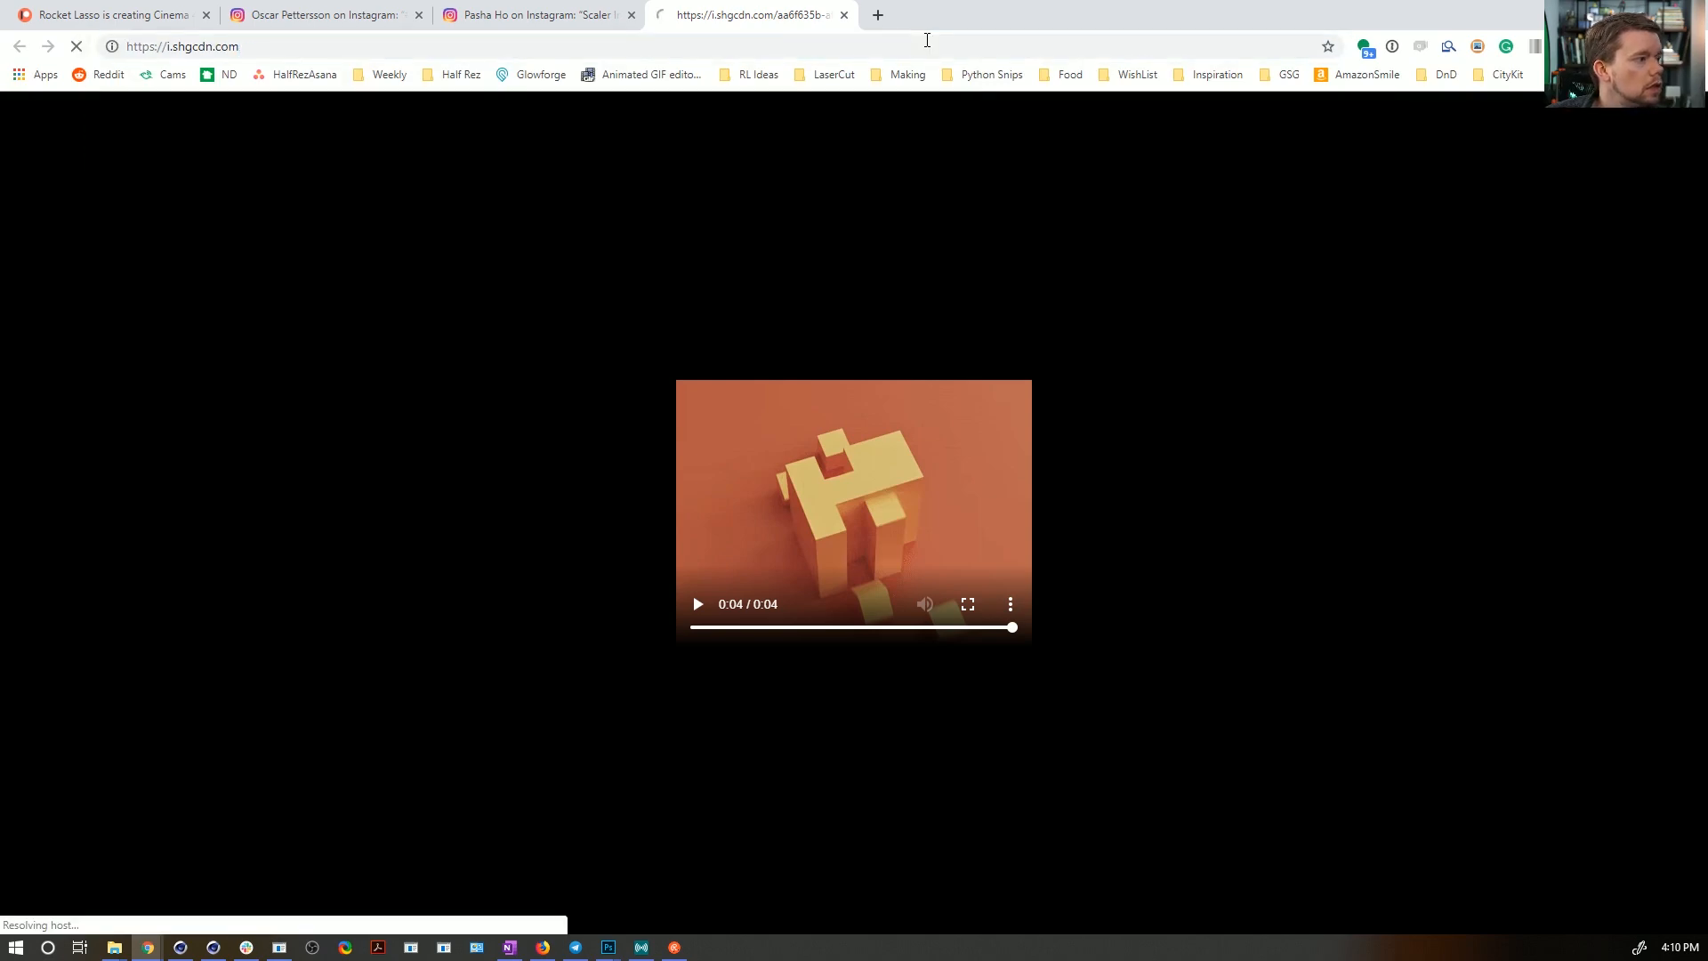
{"action": "left_click", "coordinate": [843, 15]}
{"action": "key", "text": "alt+Tab"}
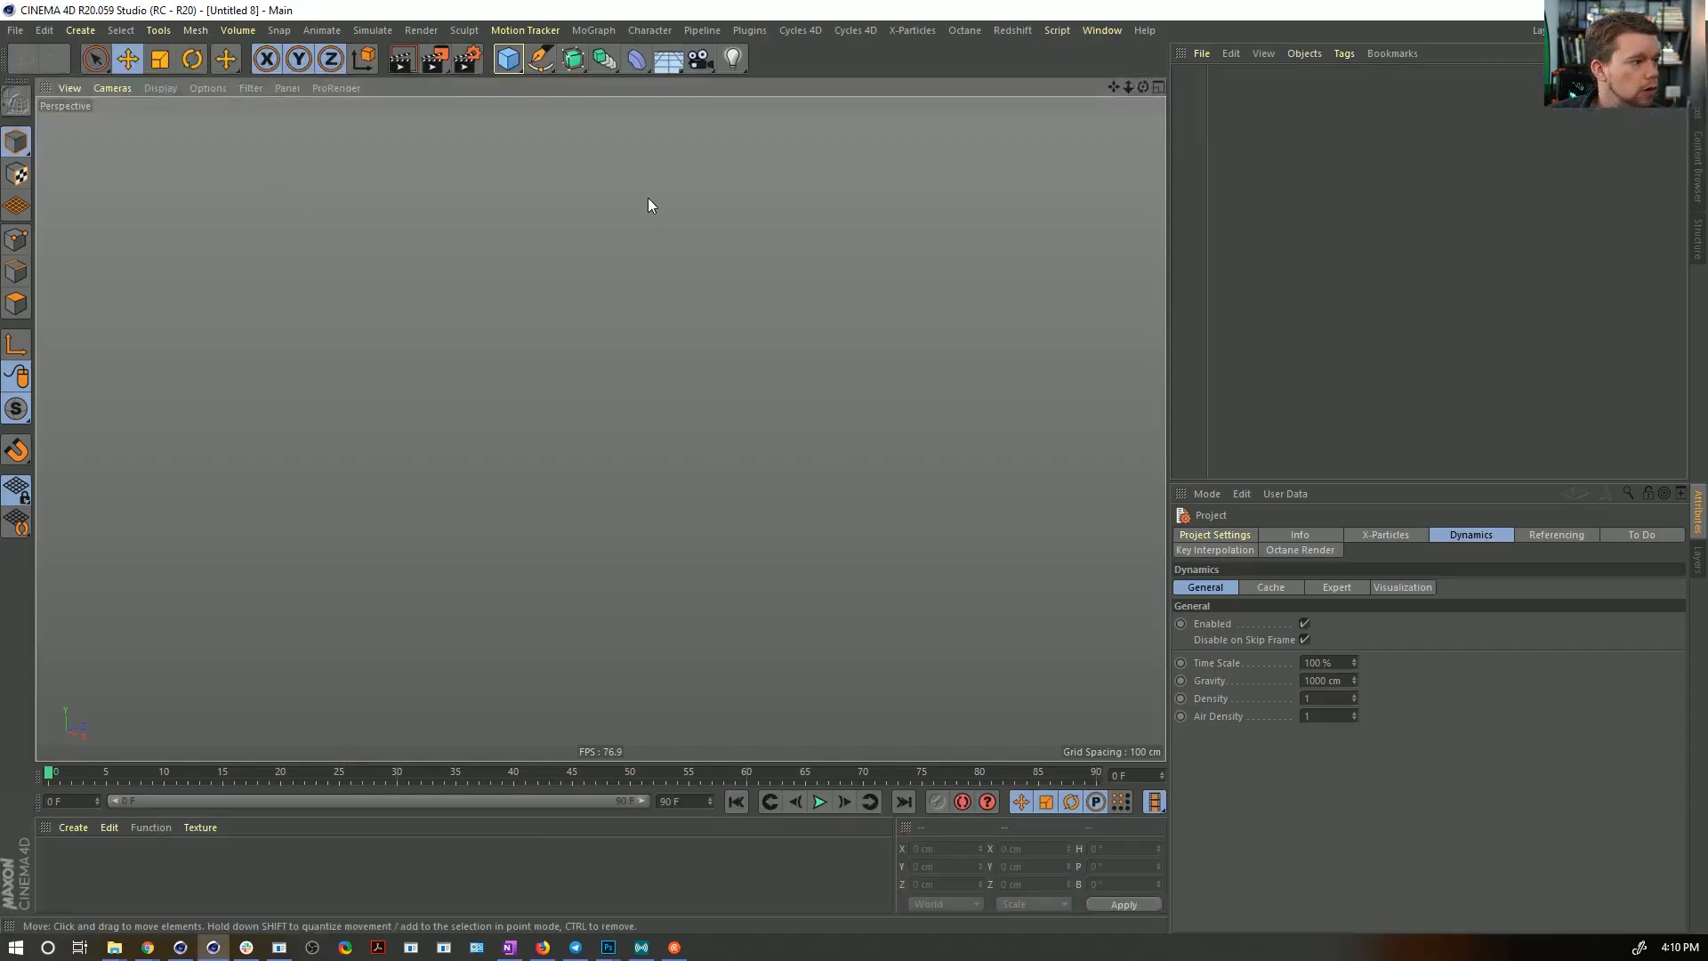
{"action": "left_click", "coordinate": [508, 58]}
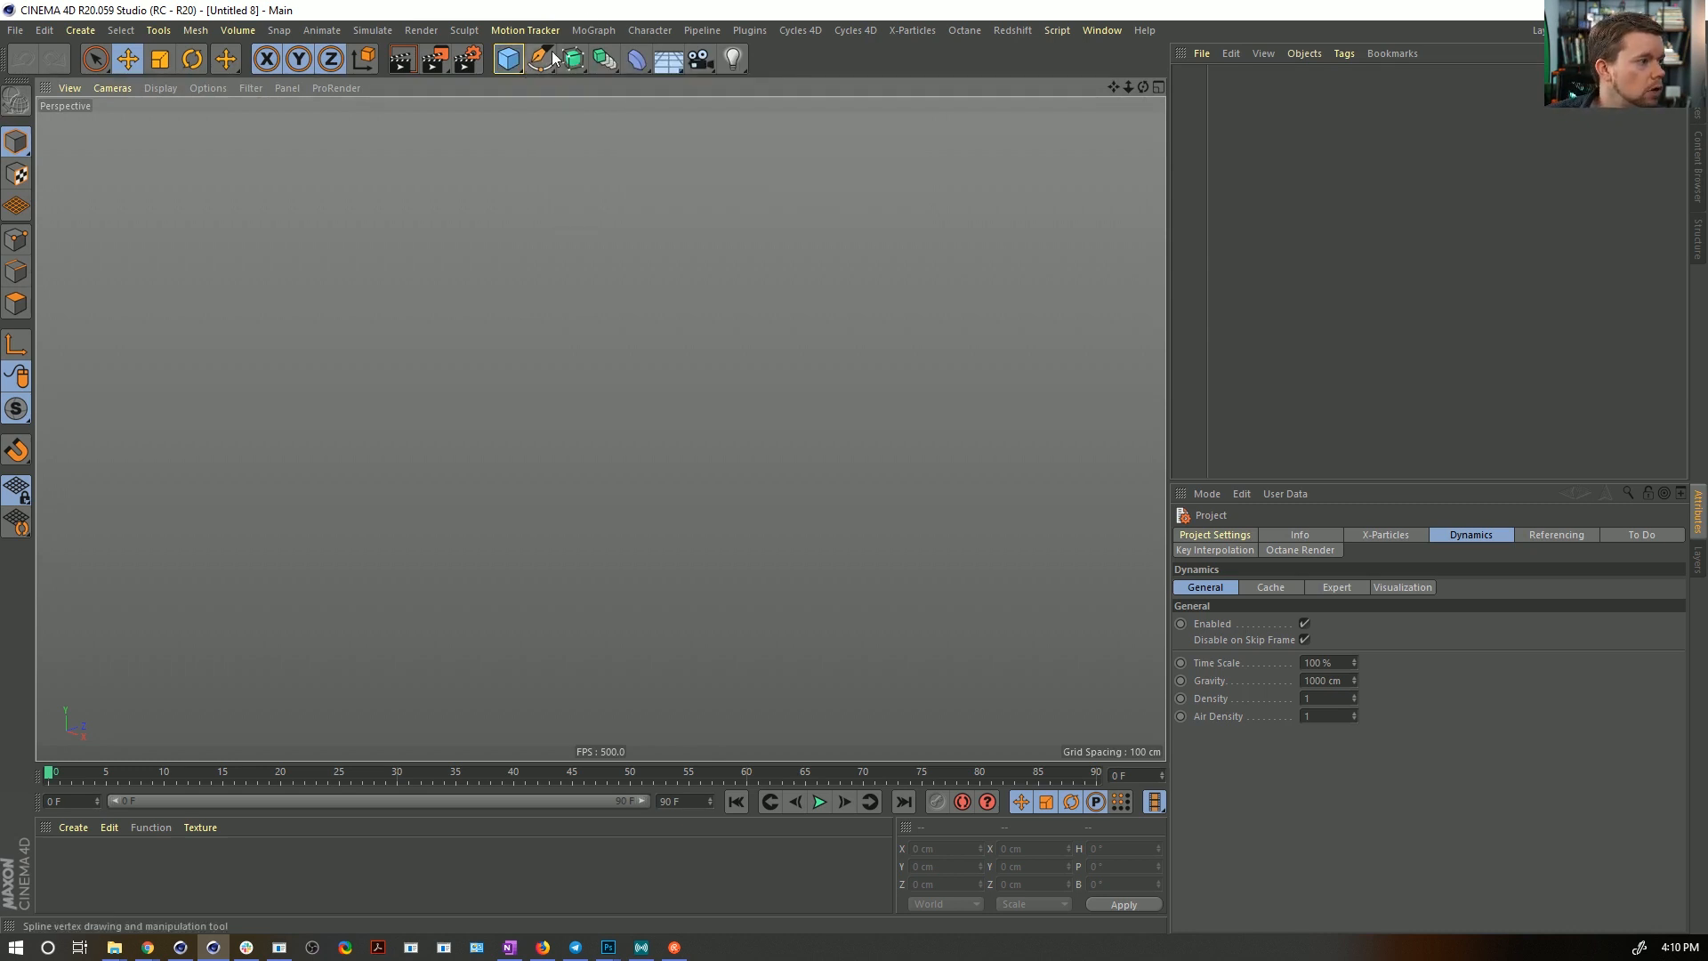
{"action": "left_click", "coordinate": [593, 30]}
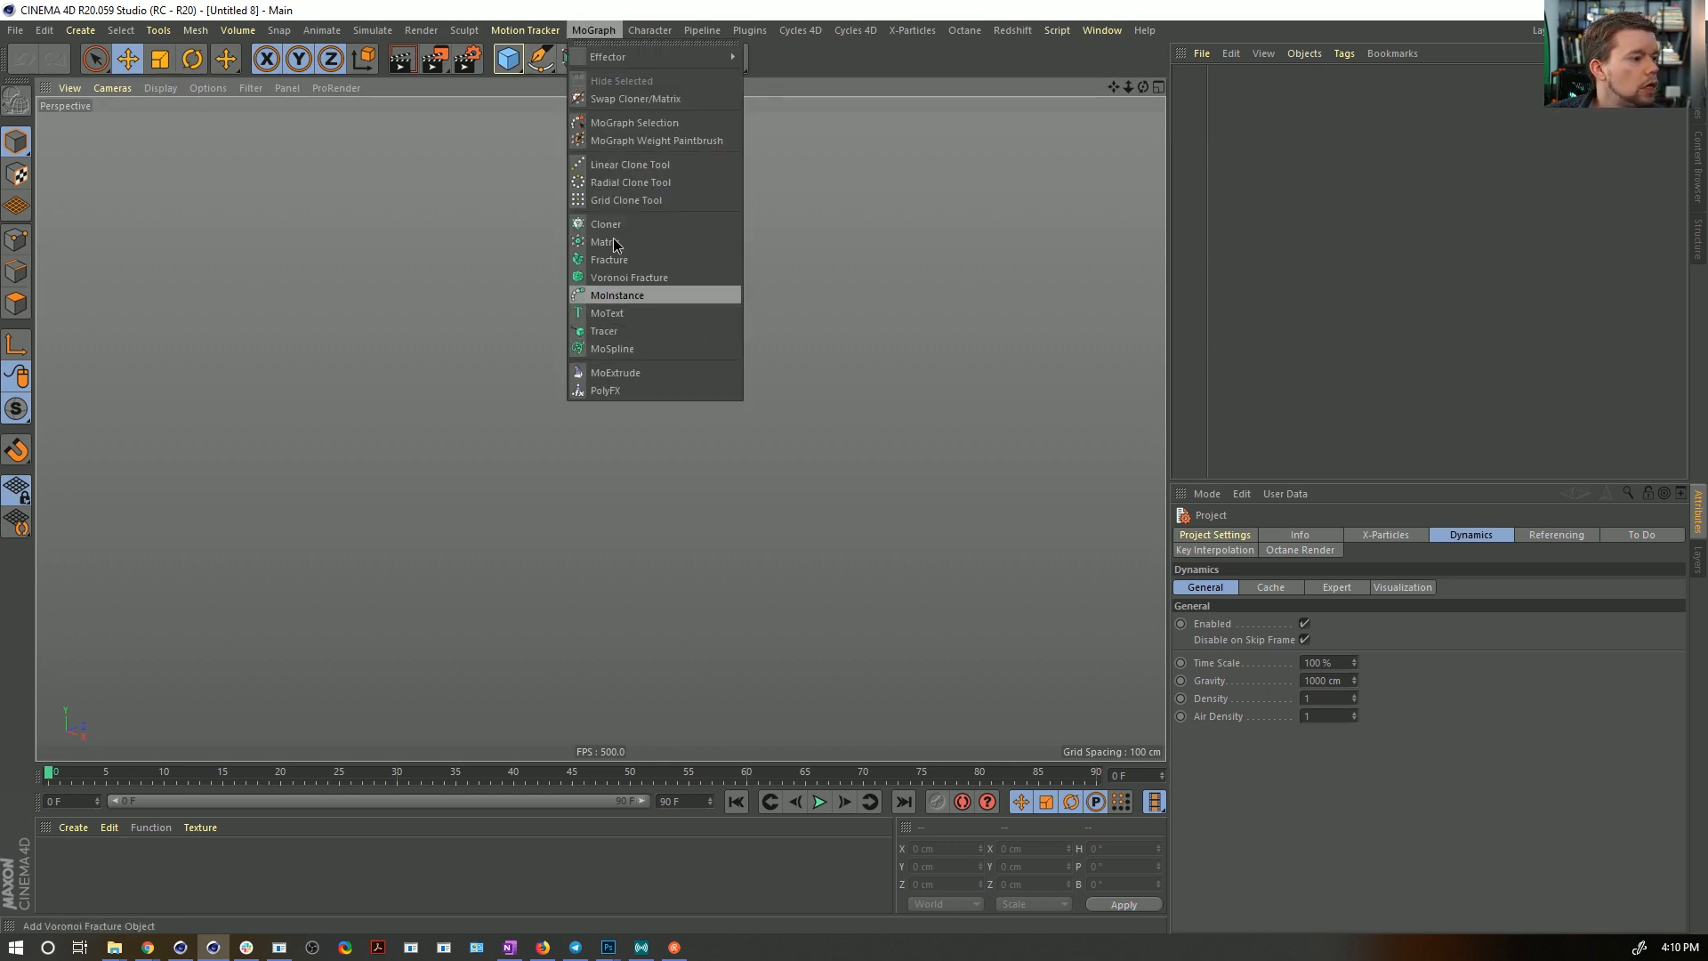
{"action": "mouse_move", "coordinate": [818, 36]}
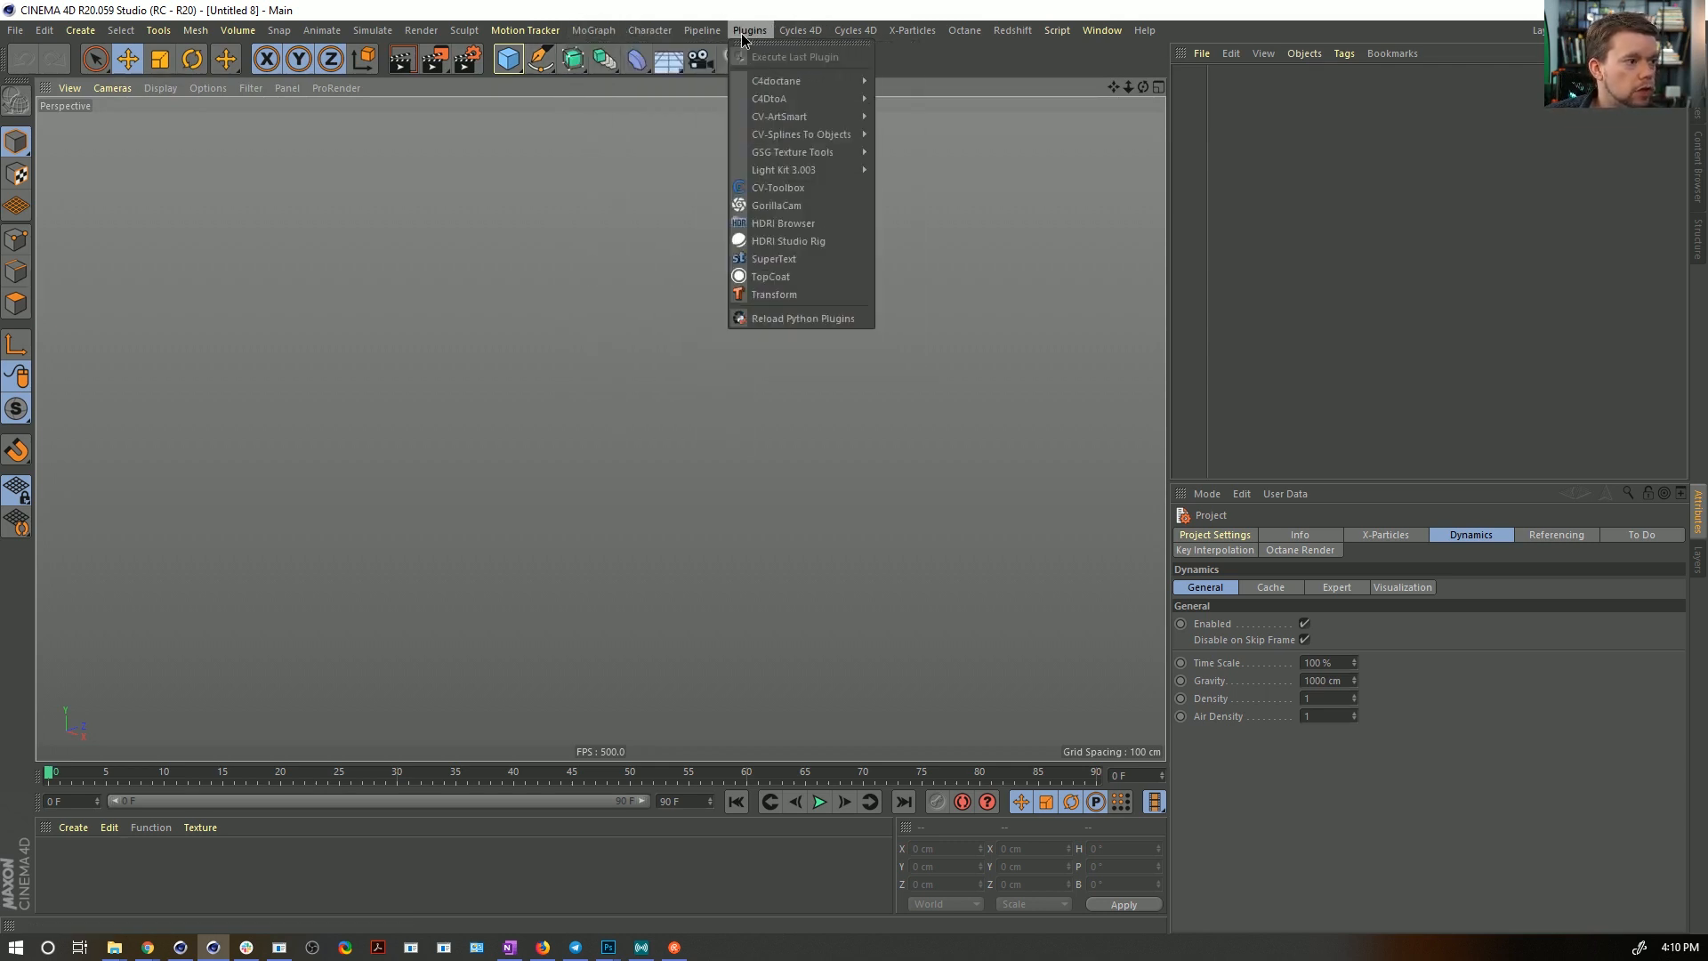
{"action": "mouse_move", "coordinate": [884, 27]}
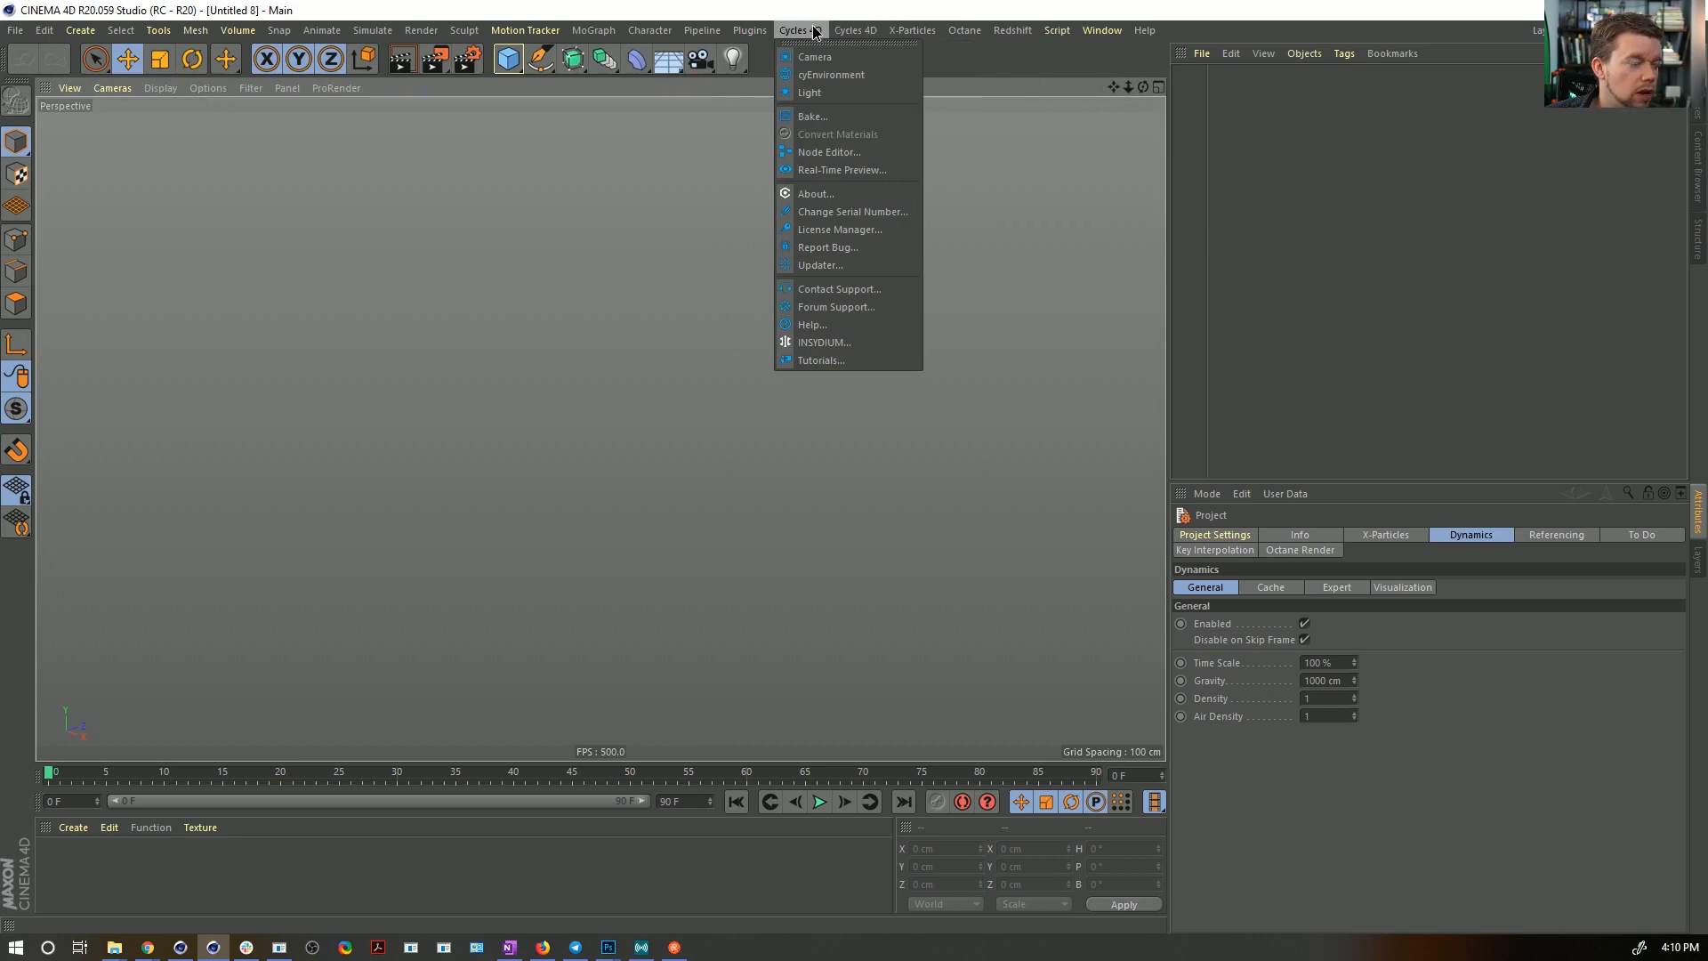
{"action": "left_click", "coordinate": [708, 30]}
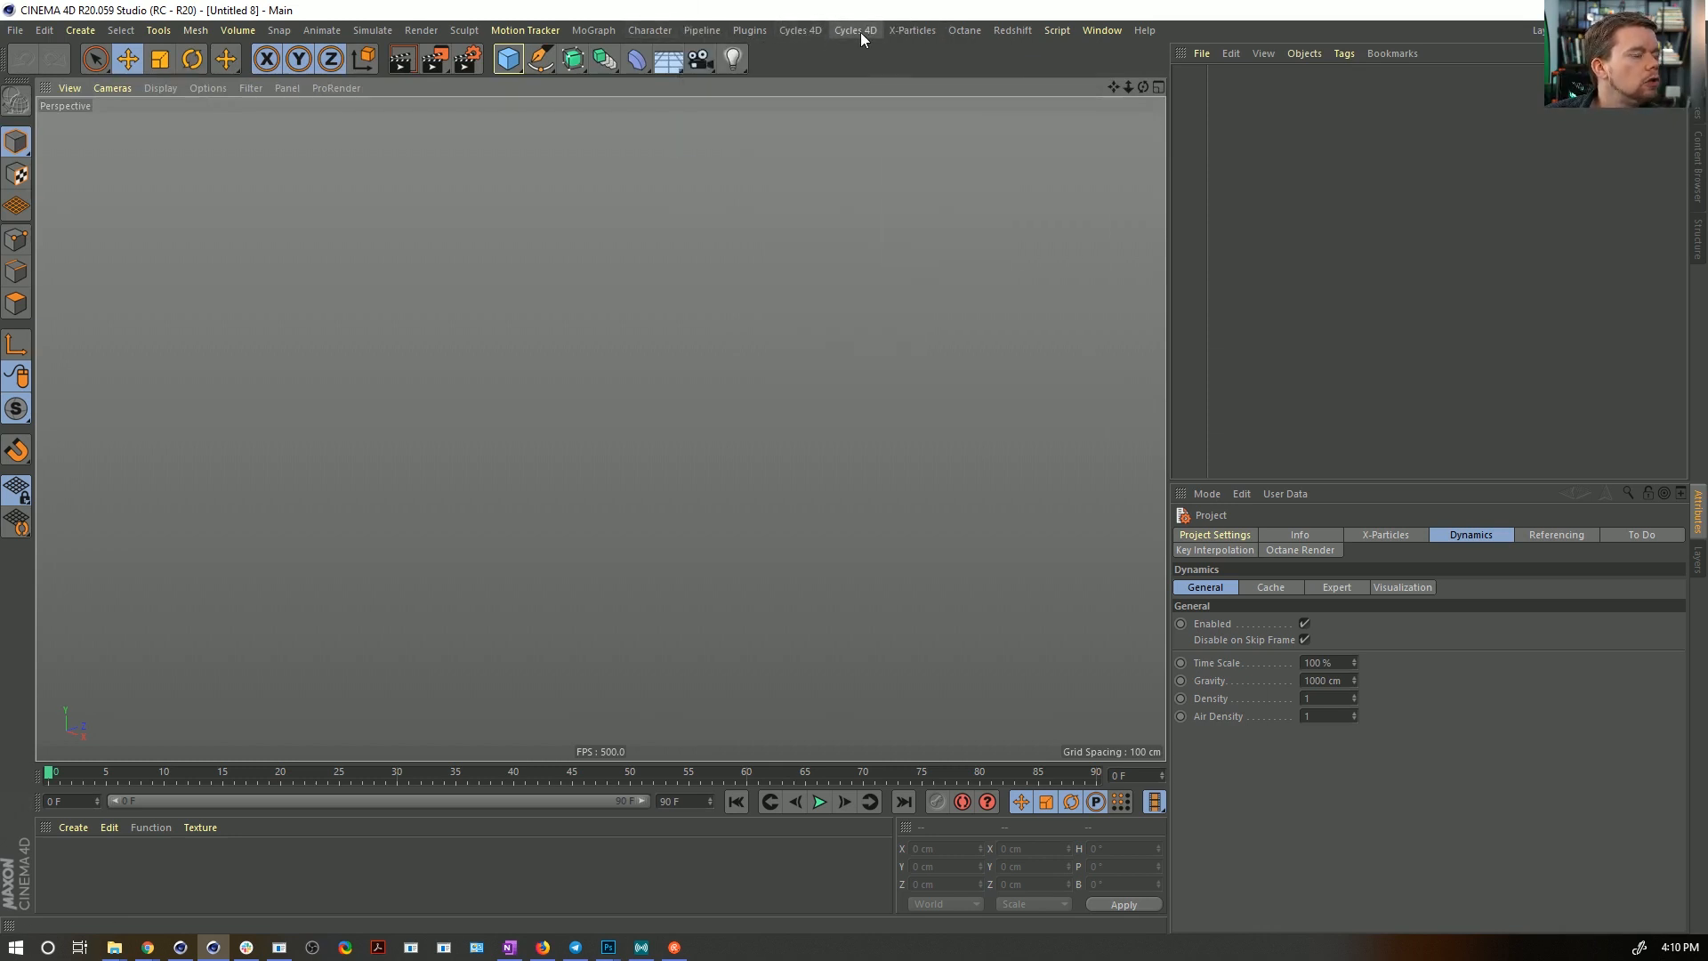
- Add a Joint object to the empty new scene
{"action": "left_click", "coordinate": [608, 30]}
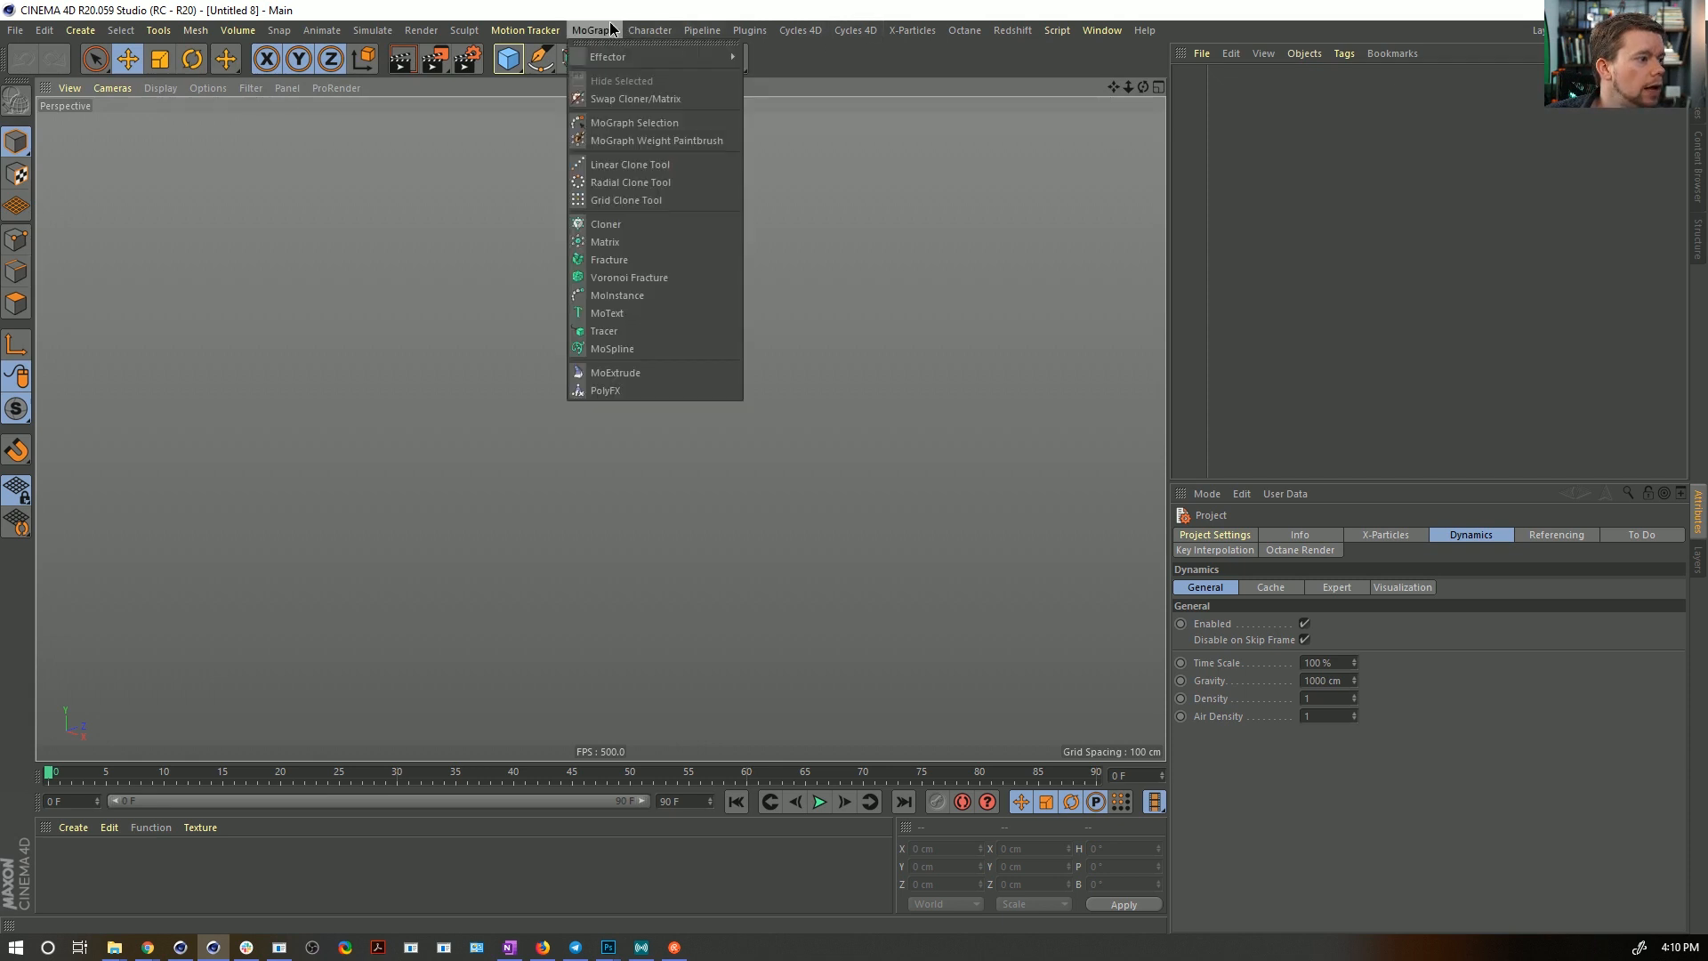
{"action": "mouse_move", "coordinate": [650, 30]}
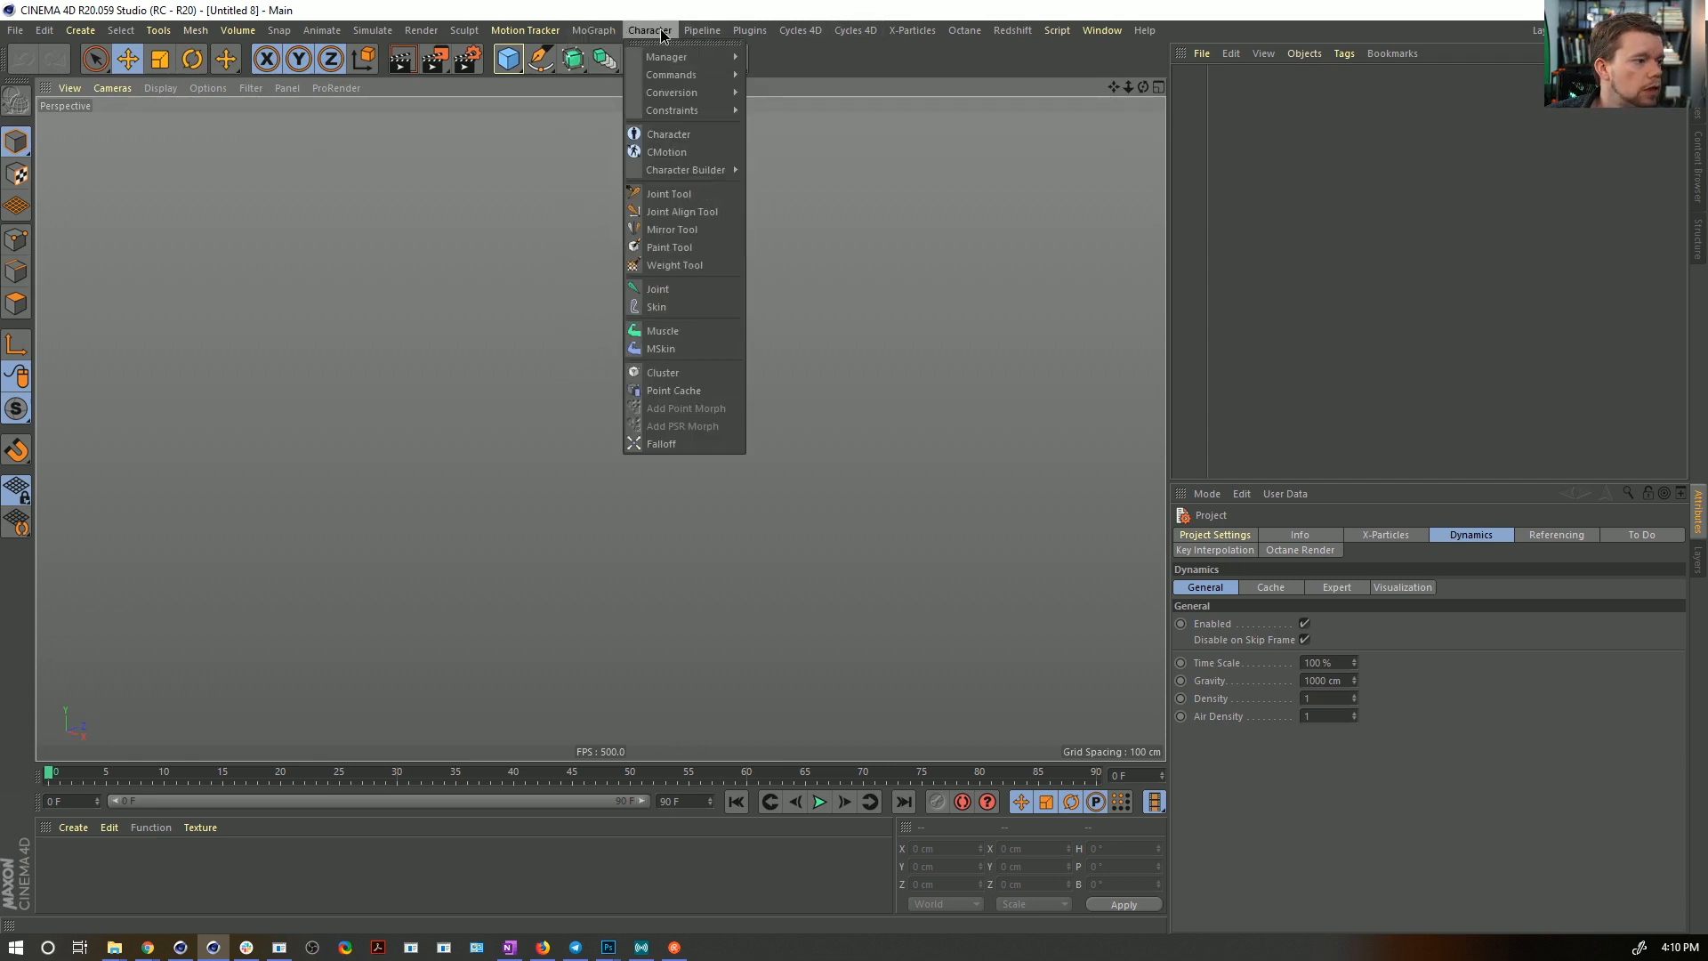
{"action": "left_click", "coordinate": [710, 292]}
{"action": "left_click_drag", "start_coordinate": [900, 504], "coordinate": [820, 512], "text": "alt"}
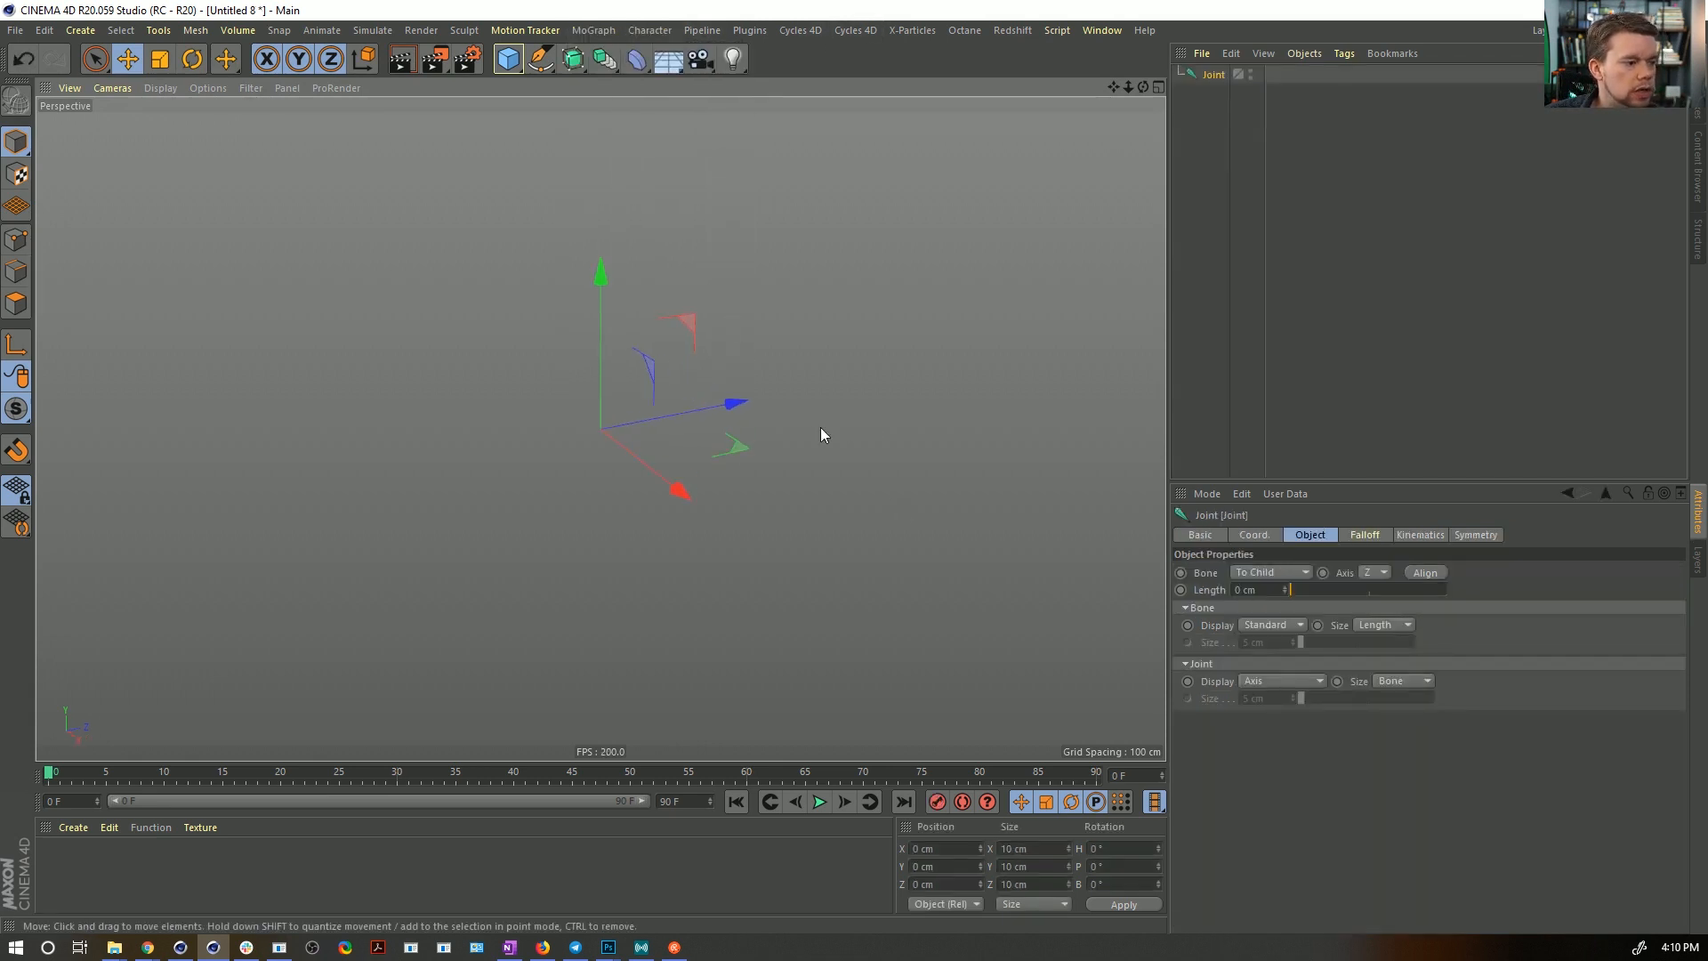
- Duplicate the joint repeatedly under itself to build a nested parent-child chain of 32 joints
{"action": "left_click_drag", "start_coordinate": [1210, 76], "coordinate": [1283, 201], "text": "ctrl"}
{"action": "key", "text": "ctrl+z"}
{"action": "left_click_drag", "start_coordinate": [1212, 77], "coordinate": [1347, 343], "text": "ctrl"}
- Select every joint in the chain and set the Length to 200 cm
{"action": "left_click", "coordinate": [1213, 77]}
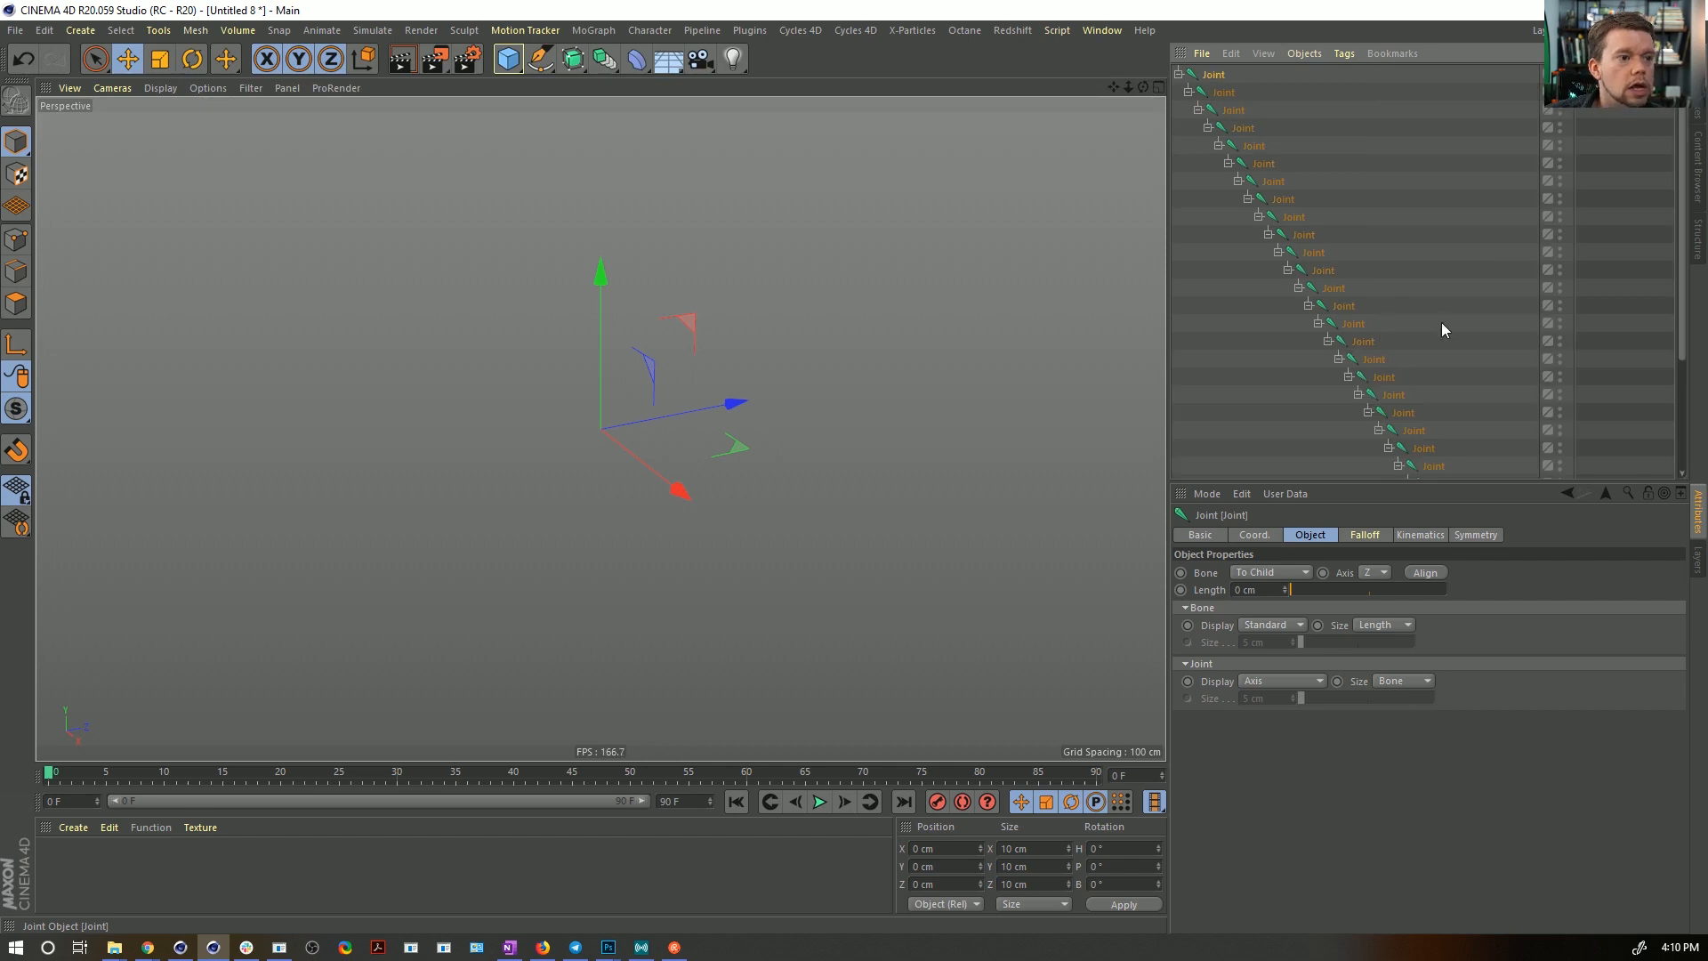
{"action": "scroll", "coordinate": [1443, 324], "scroll_direction": "down", "scroll_amount": 3}
{"action": "left_click", "coordinate": [1527, 470], "text": "shift"}
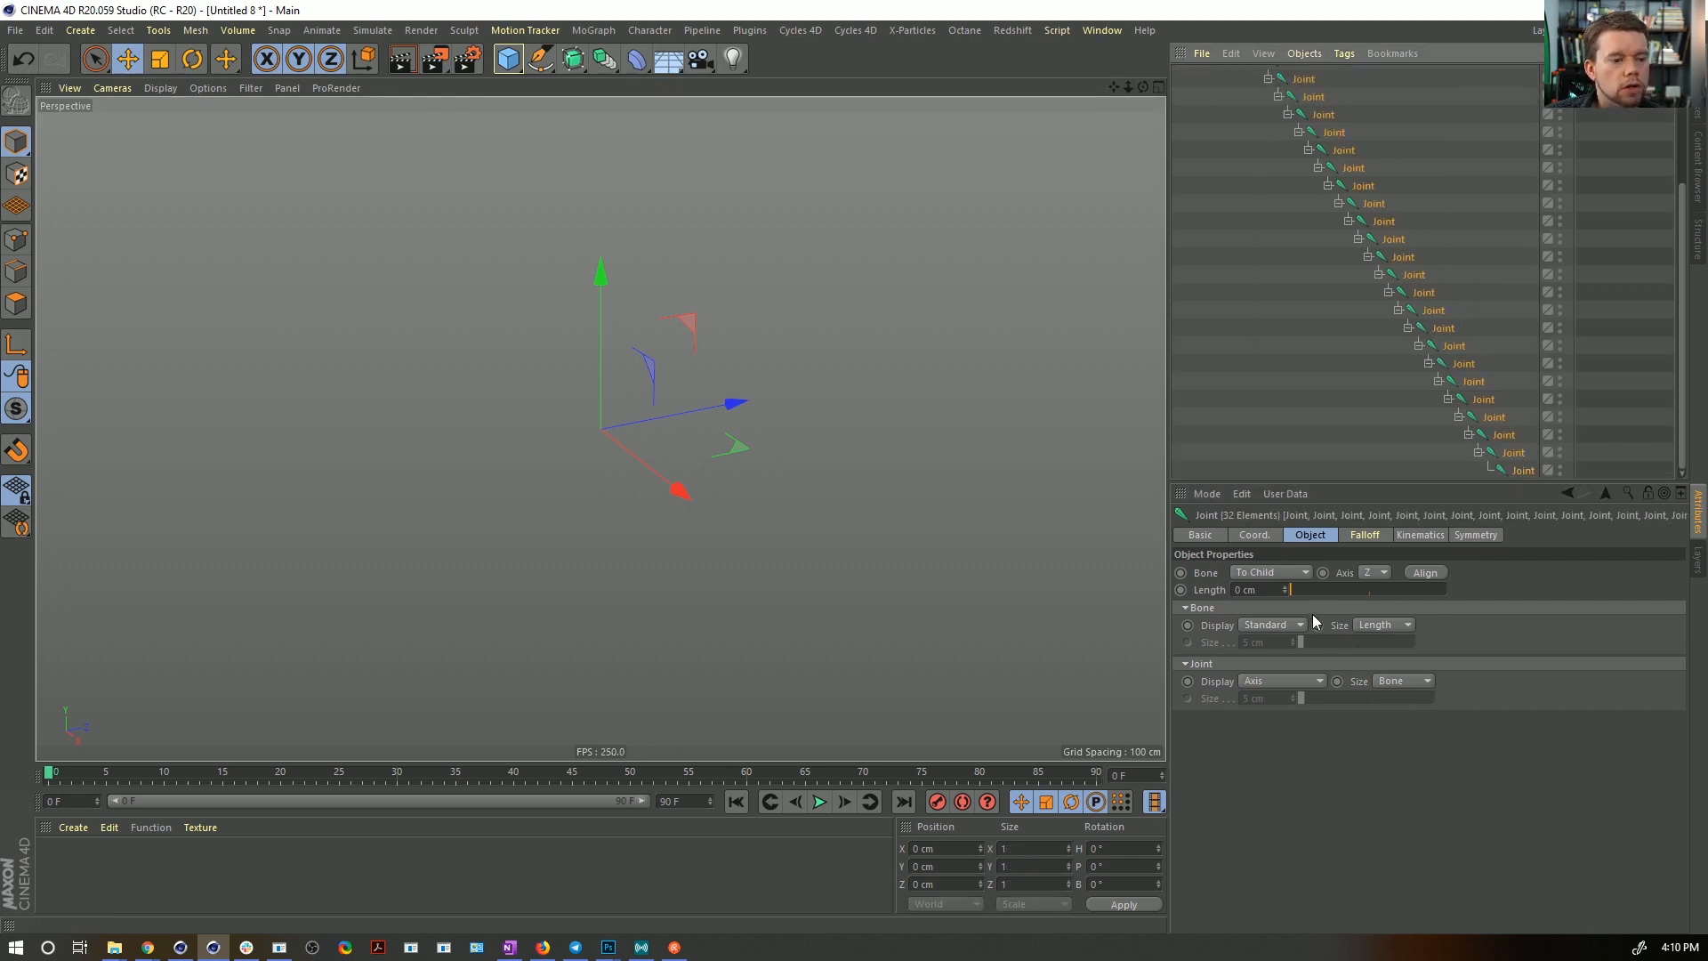
{"action": "double_click", "coordinate": [1253, 589]}
{"action": "type", "text": "200"}
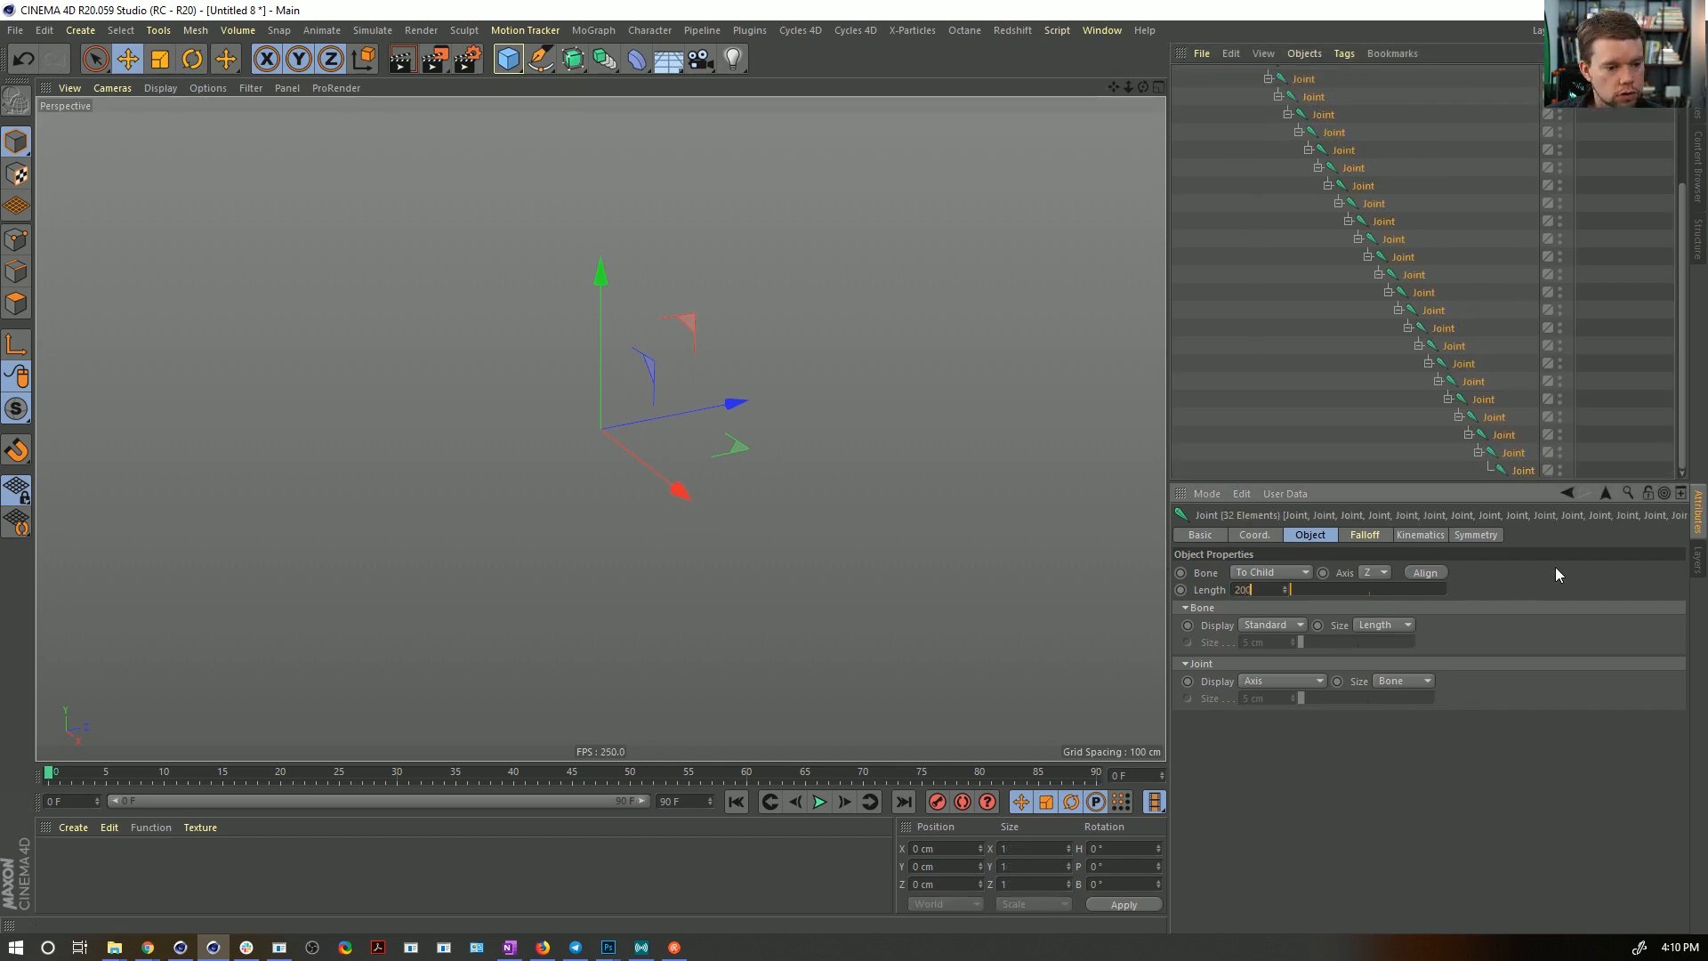
{"action": "key", "text": "Return"}
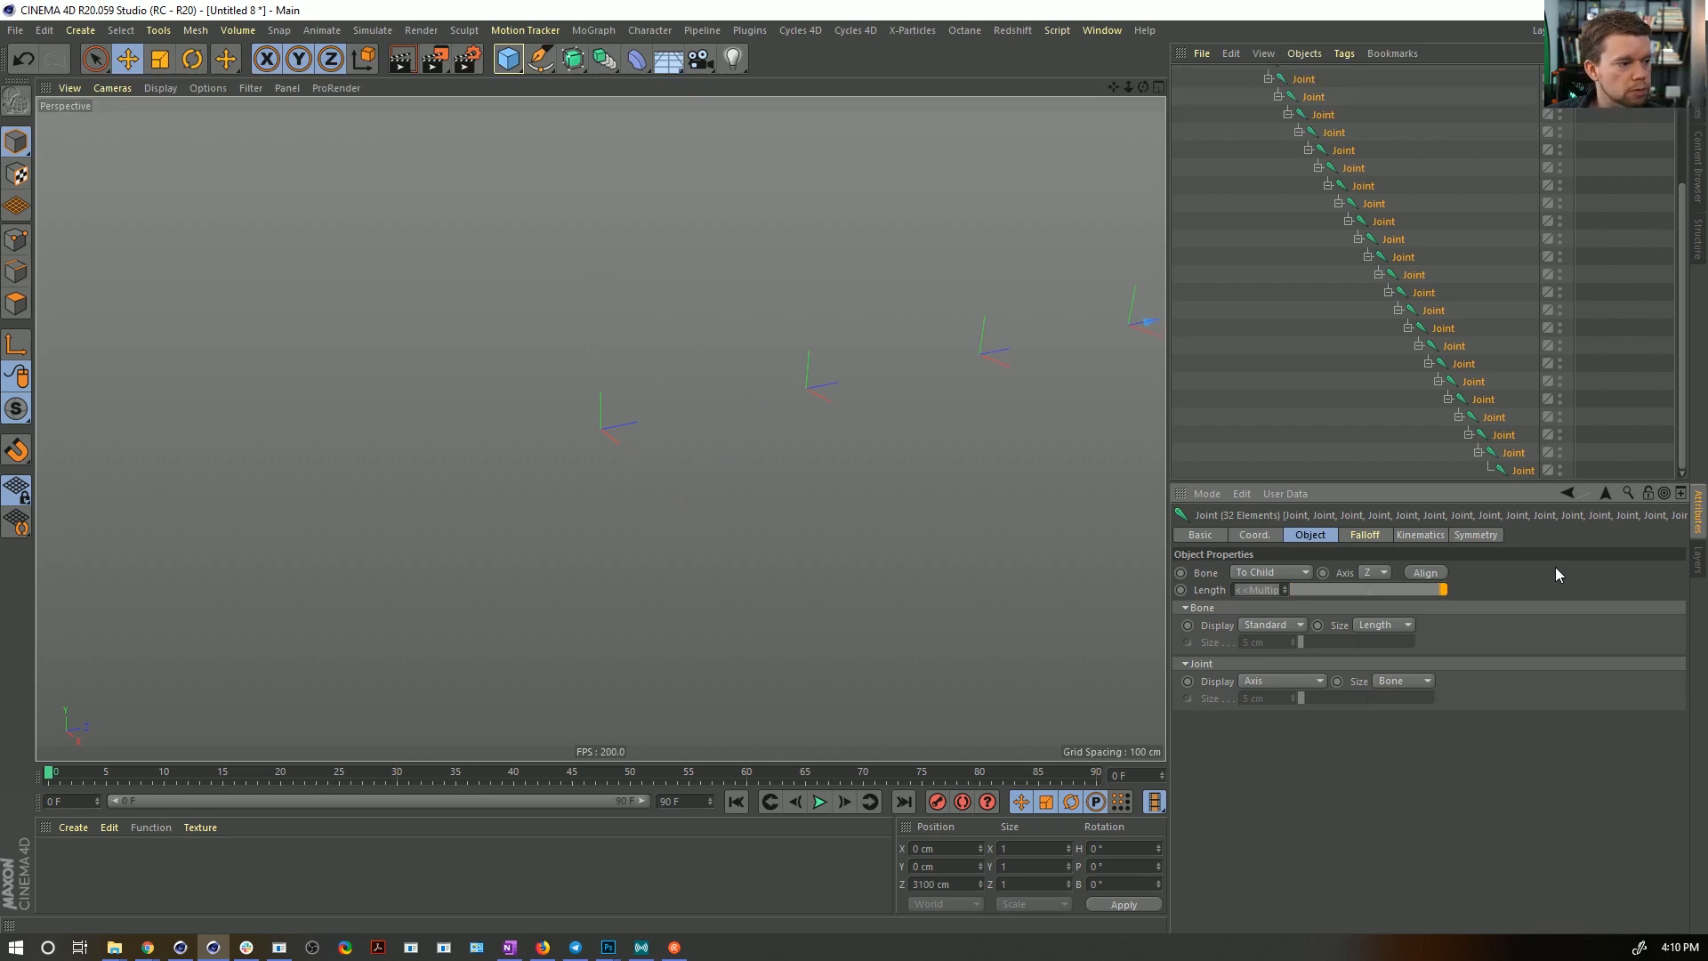
- Turn on the display of joints in the viewport and frame the whole chain
{"action": "left_click", "coordinate": [235, 88]}
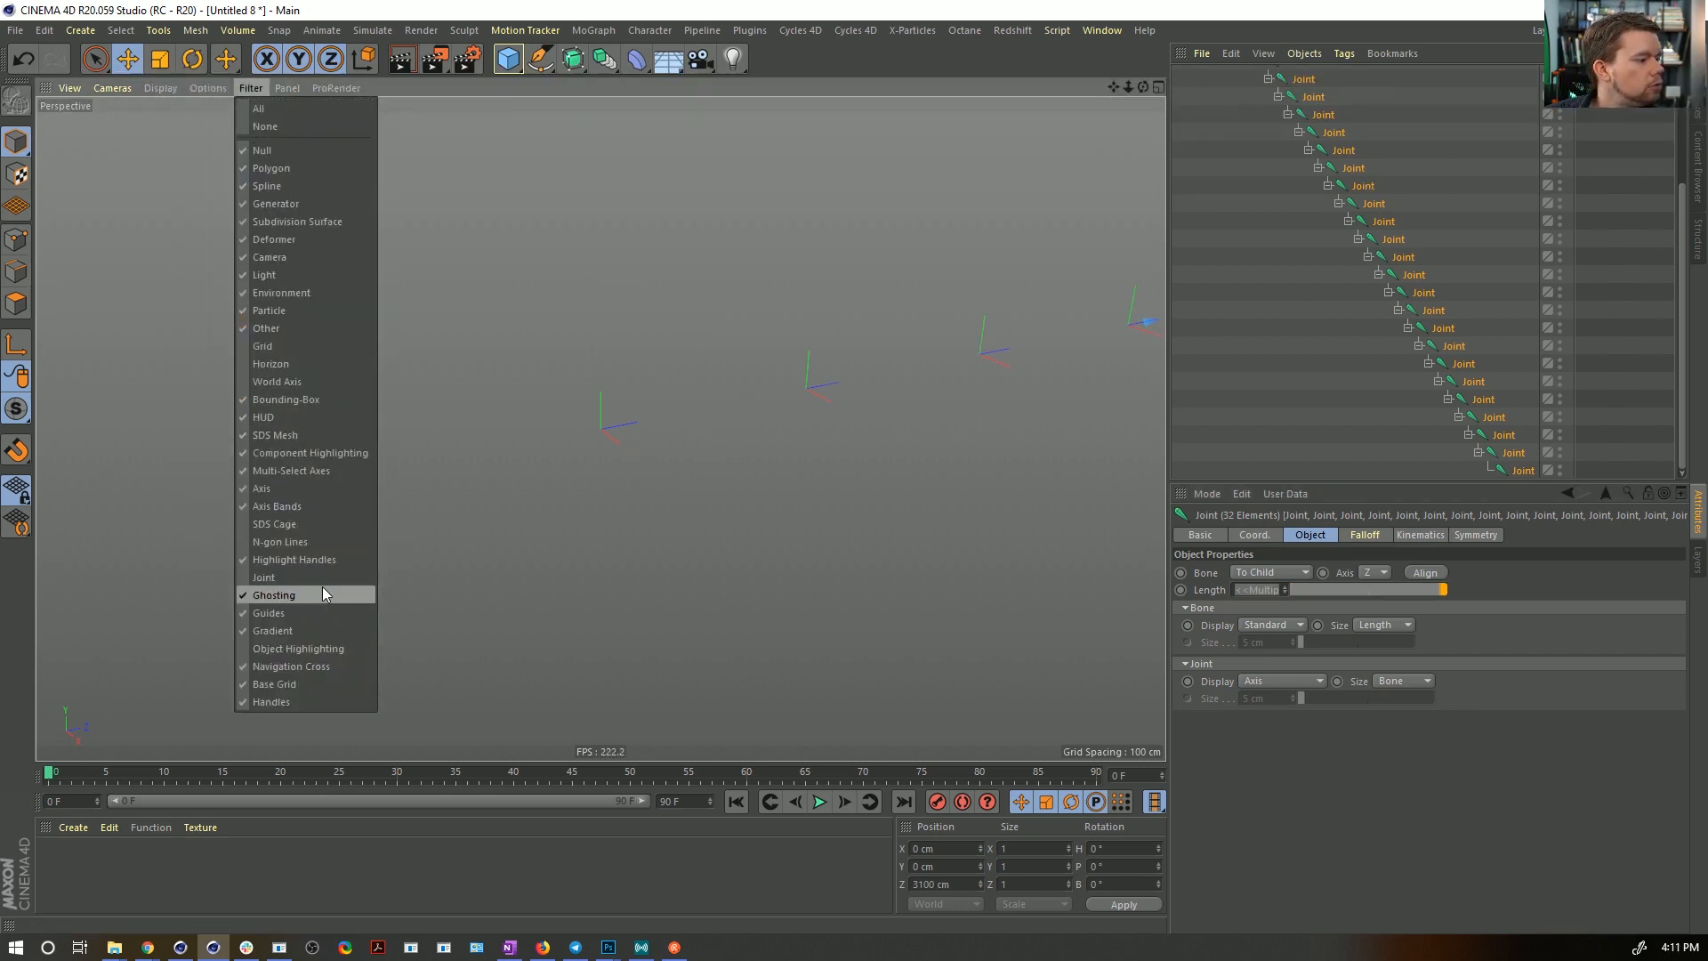
{"action": "left_click", "coordinate": [306, 577]}
{"action": "scroll", "coordinate": [613, 433], "scroll_direction": "down", "scroll_amount": 5}
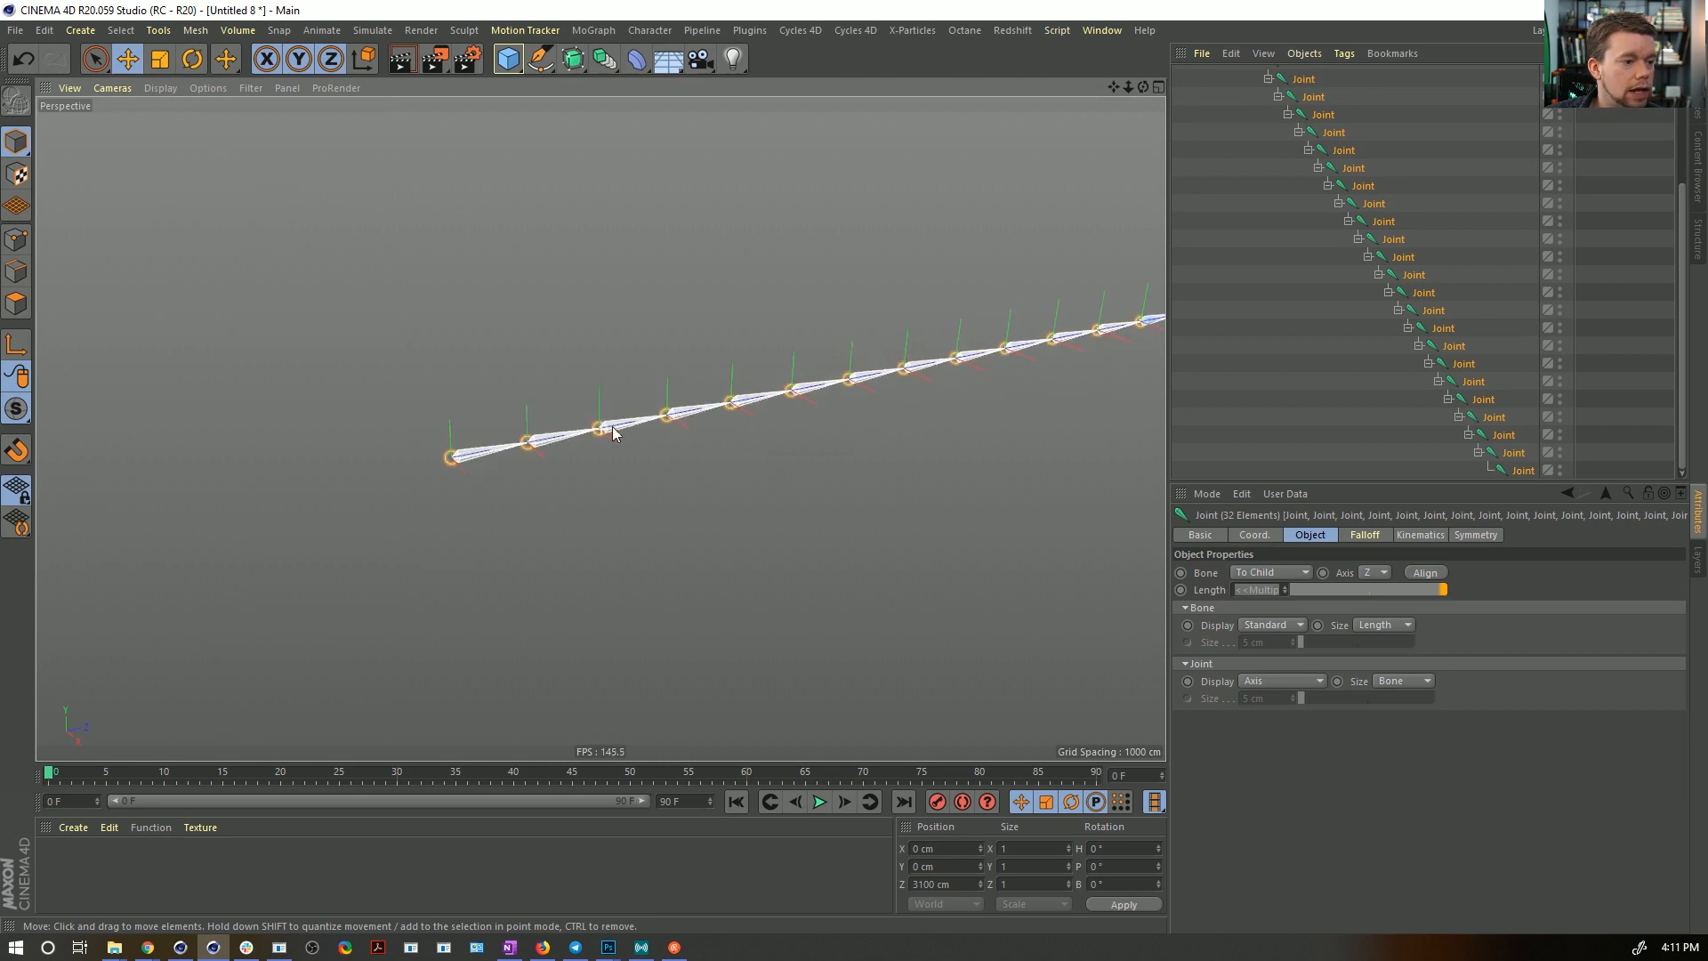
{"action": "scroll", "coordinate": [772, 427], "scroll_direction": "down", "scroll_amount": 5}
{"action": "middle_click_drag", "start_coordinate": [763, 382], "coordinate": [498, 427], "text": "alt"}
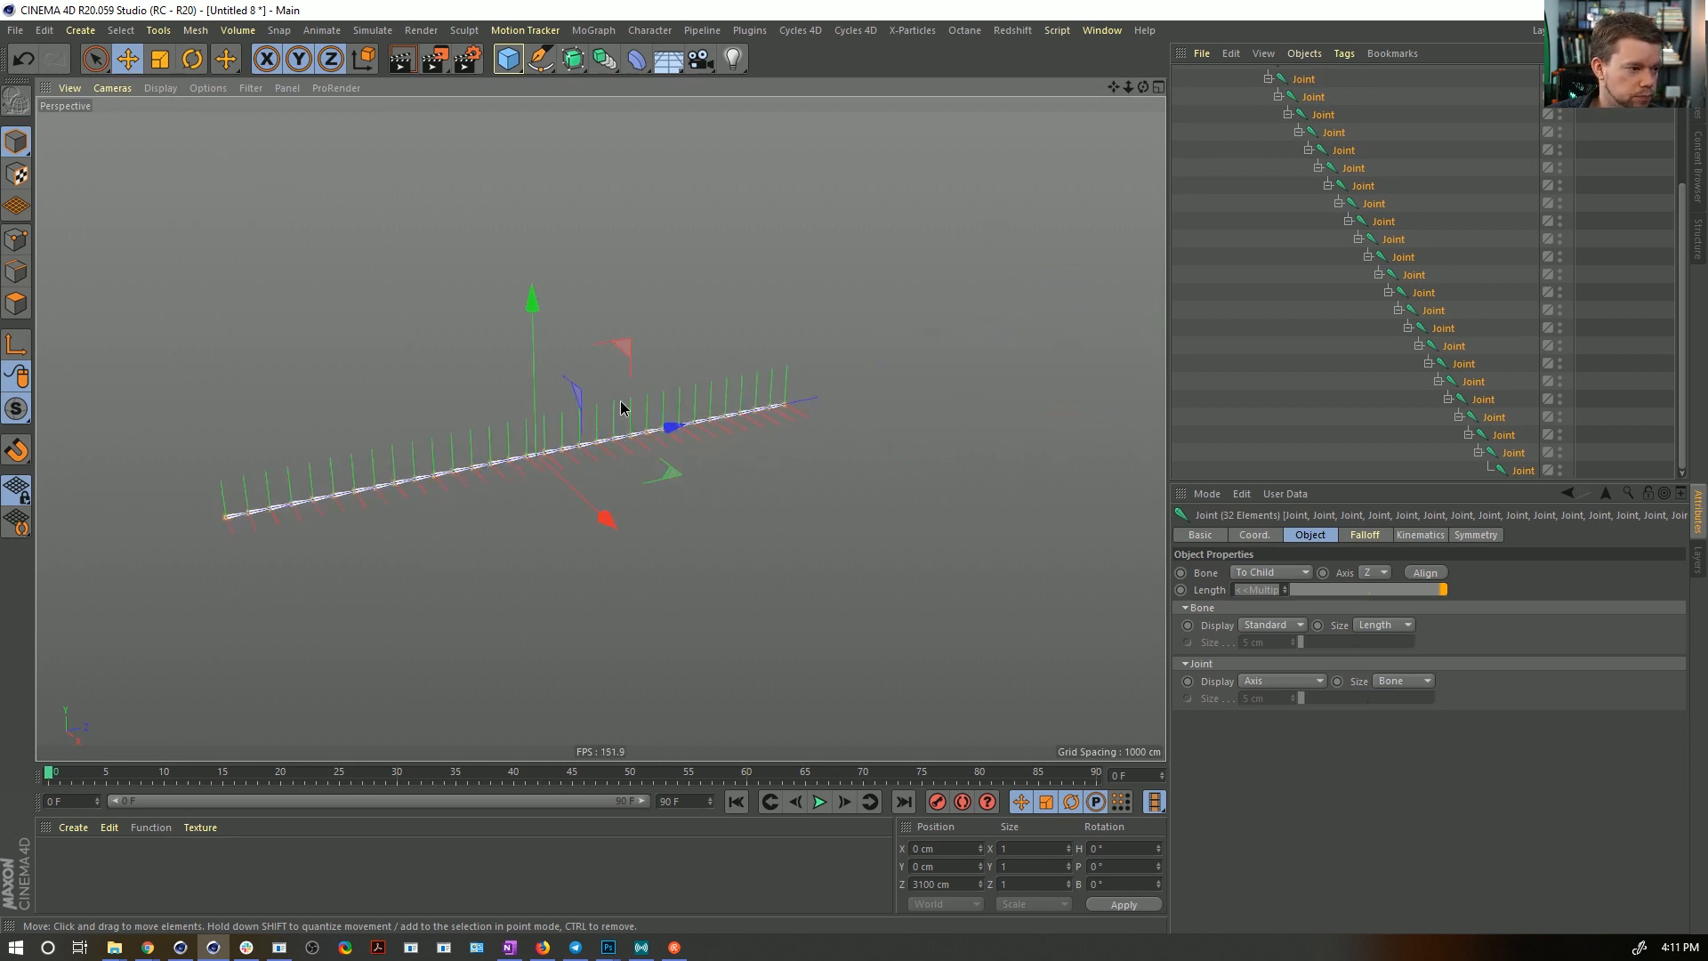
{"action": "middle_click_drag", "start_coordinate": [620, 408], "coordinate": [710, 370], "text": "alt"}
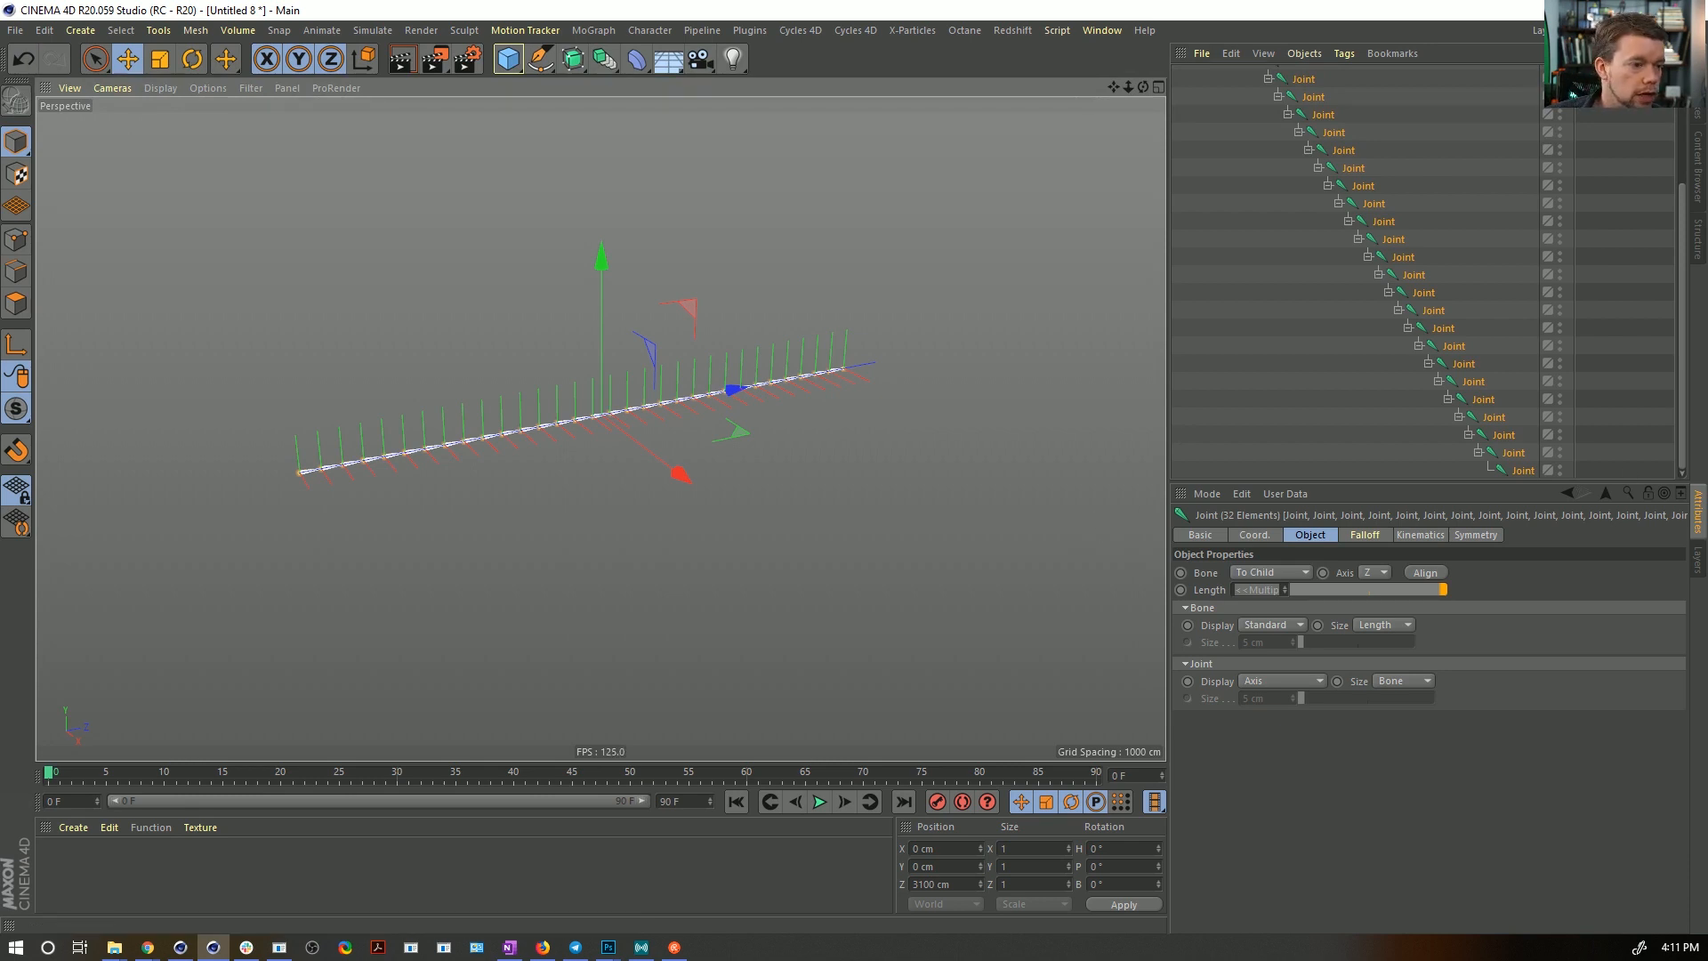
- Select all 32 joints in the chain and keyframe their pitch rotation at 0° on frame 0
{"action": "scroll", "coordinate": [1609, 258], "scroll_direction": "up", "scroll_amount": 3}
{"action": "left_click", "coordinate": [1610, 258]}
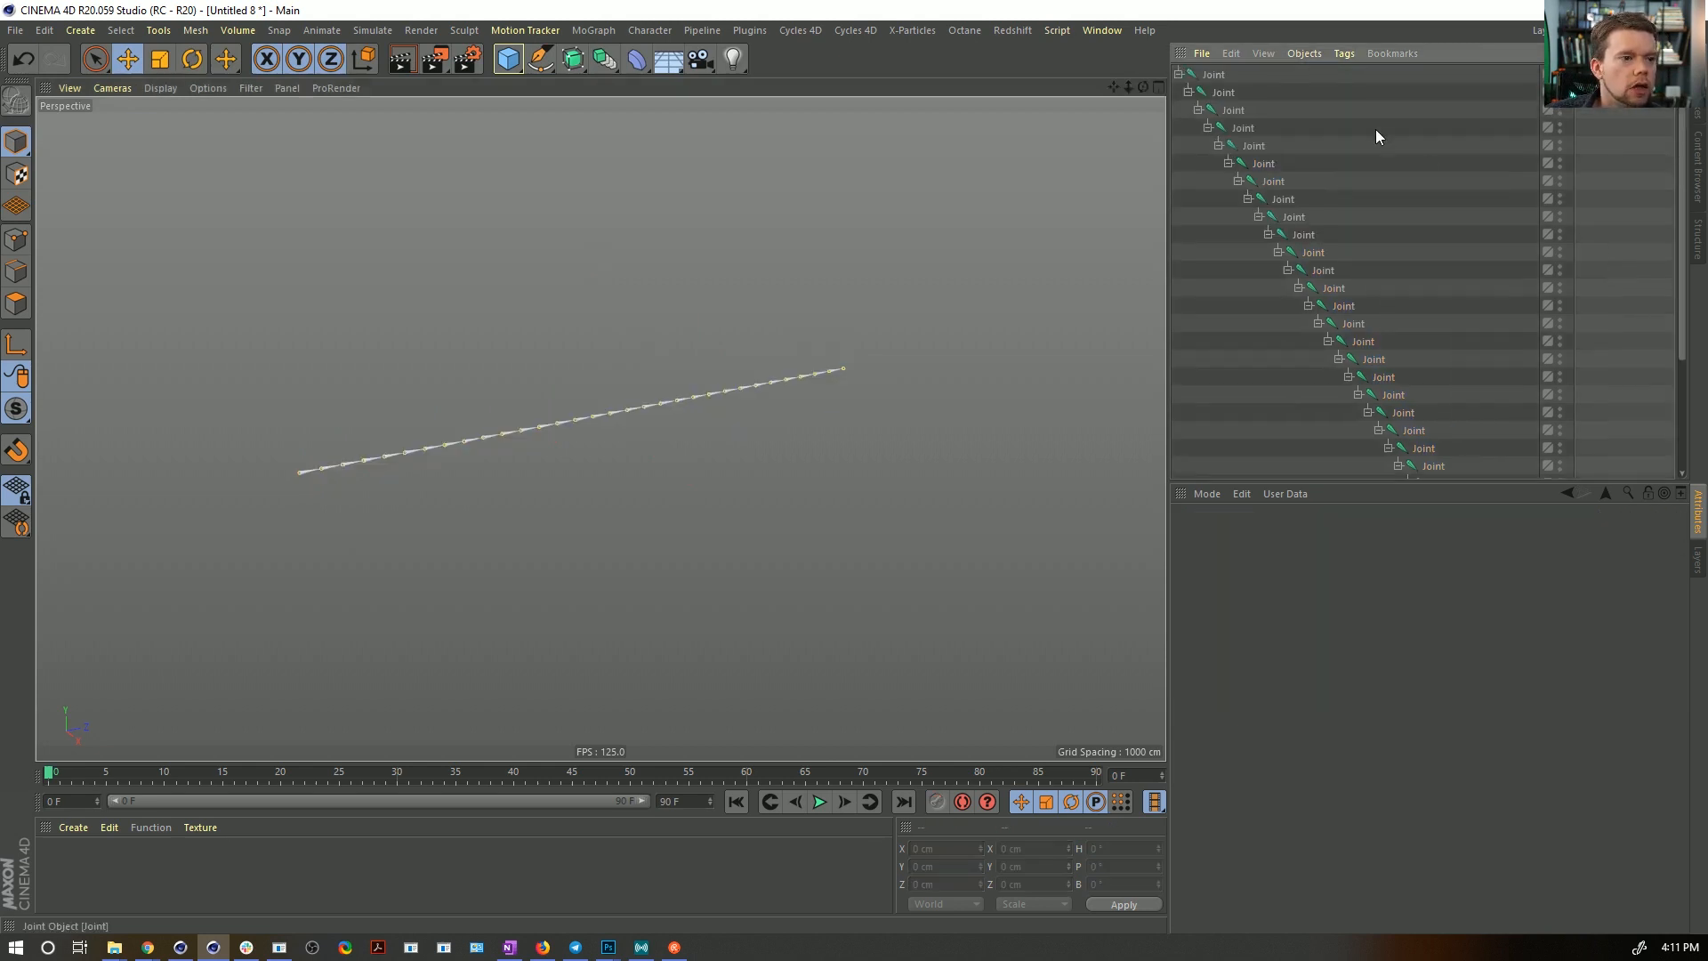
{"action": "left_click", "coordinate": [1212, 75]}
{"action": "scroll", "coordinate": [1423, 352], "scroll_direction": "down", "scroll_amount": 3}
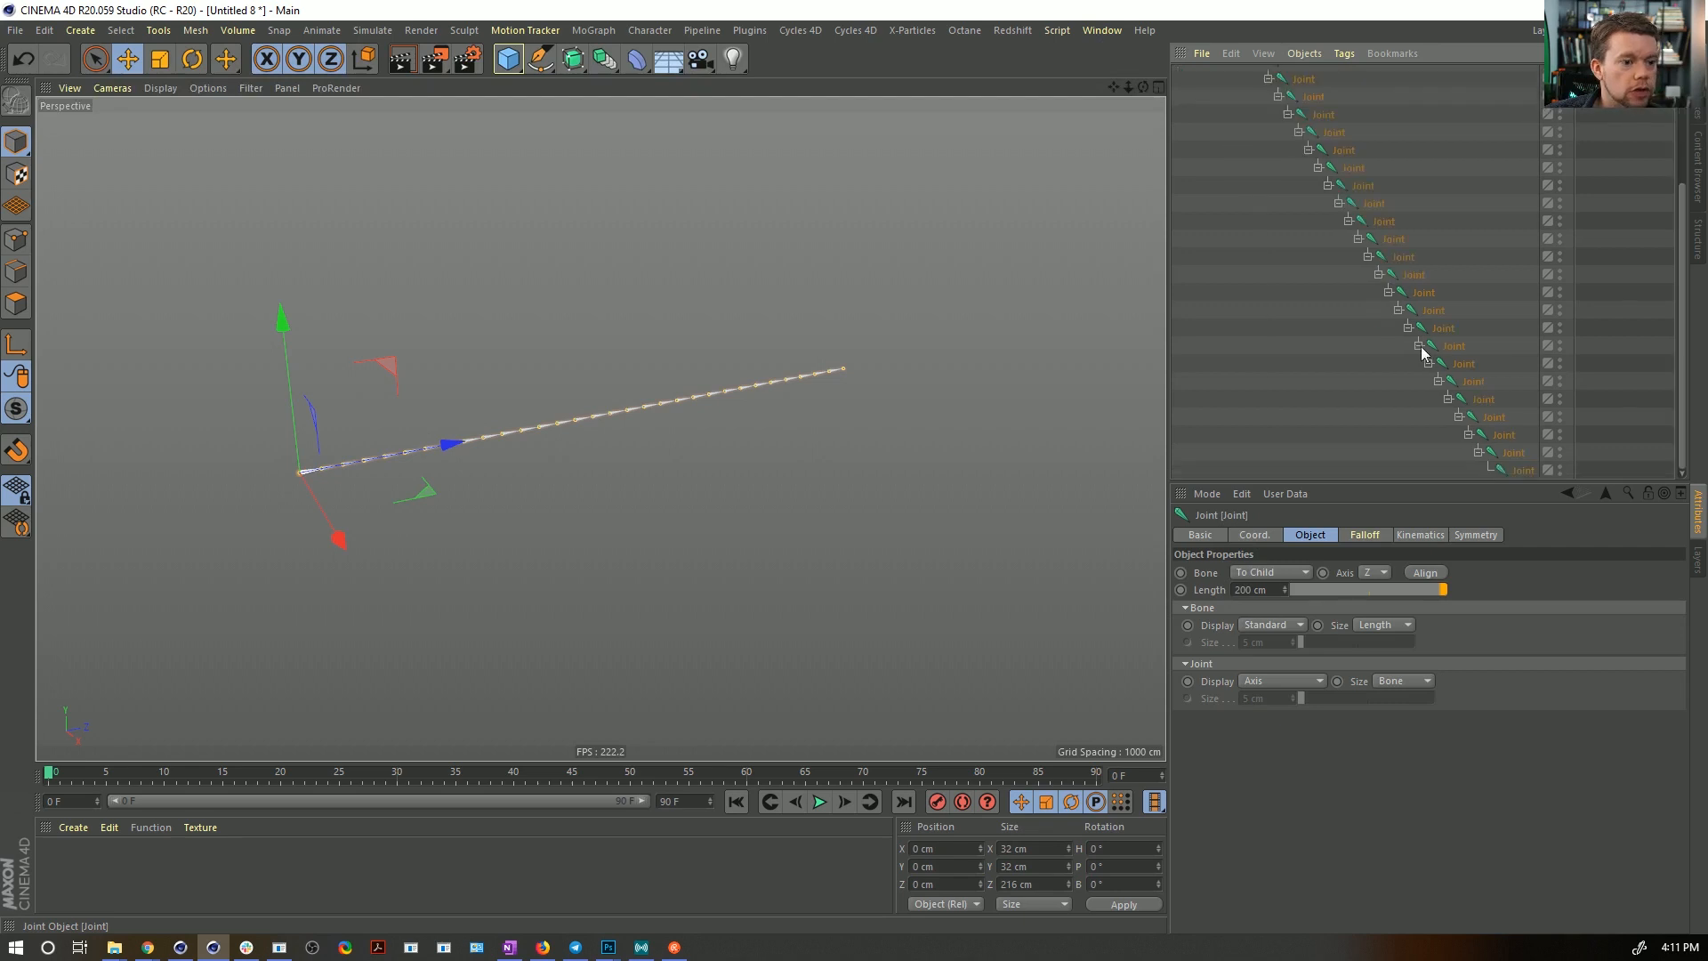
{"action": "left_click", "coordinate": [1521, 470], "text": "shift"}
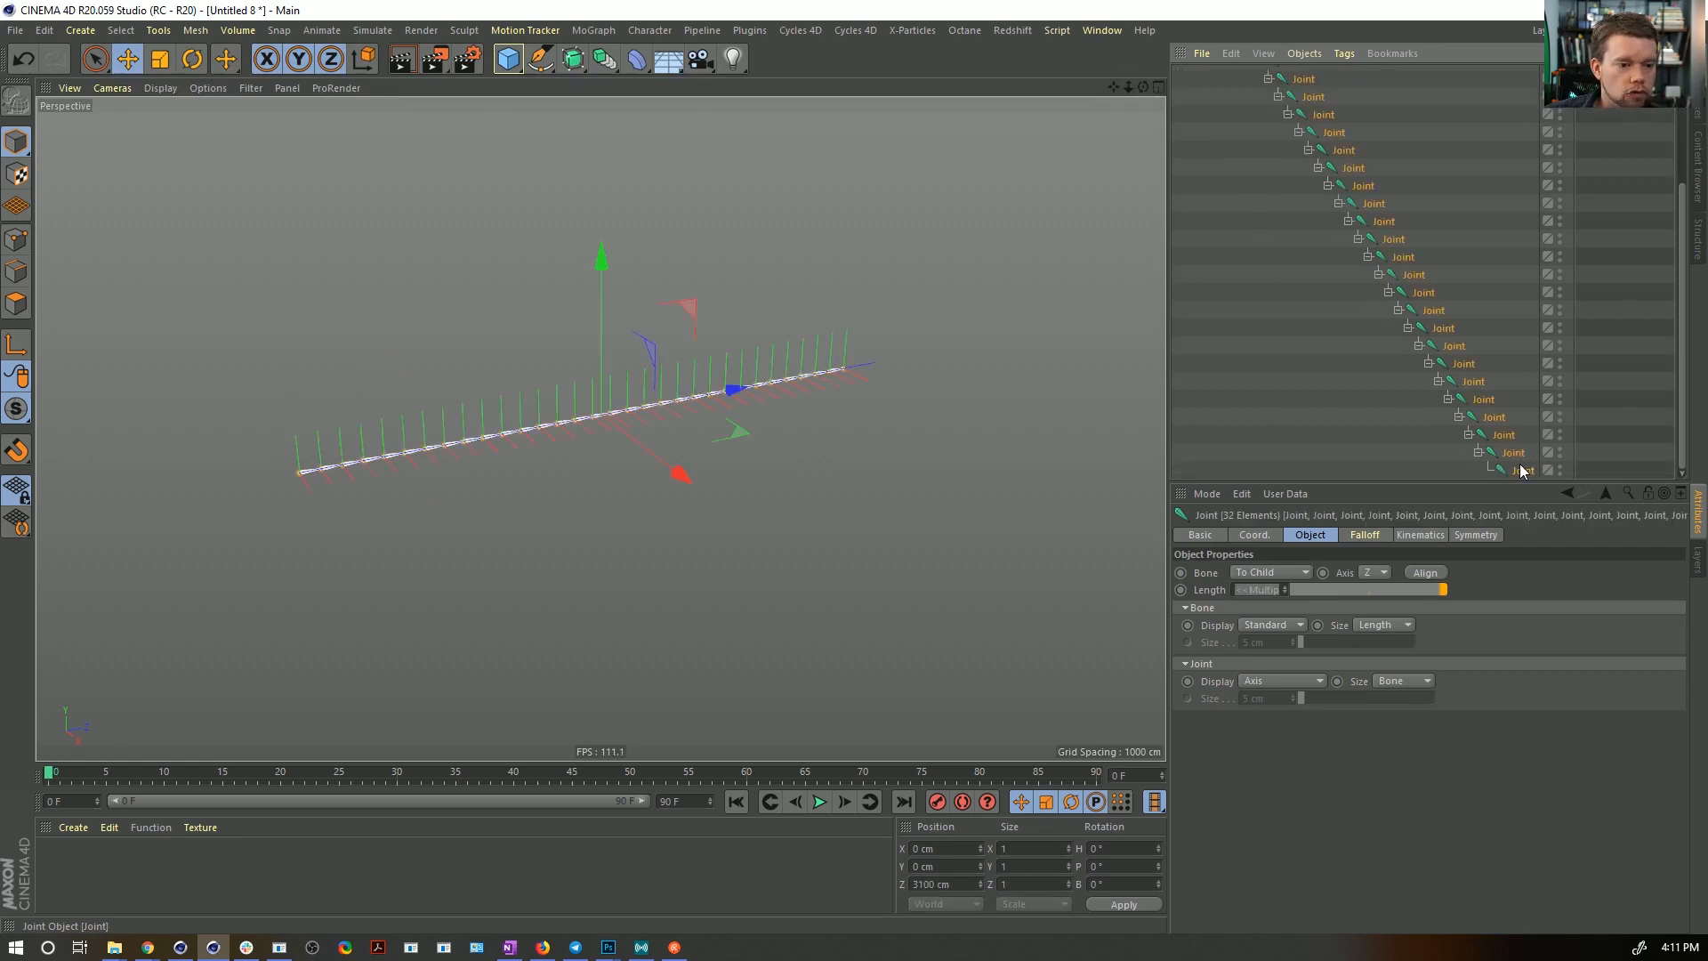
{"action": "left_click", "coordinate": [1255, 534]}
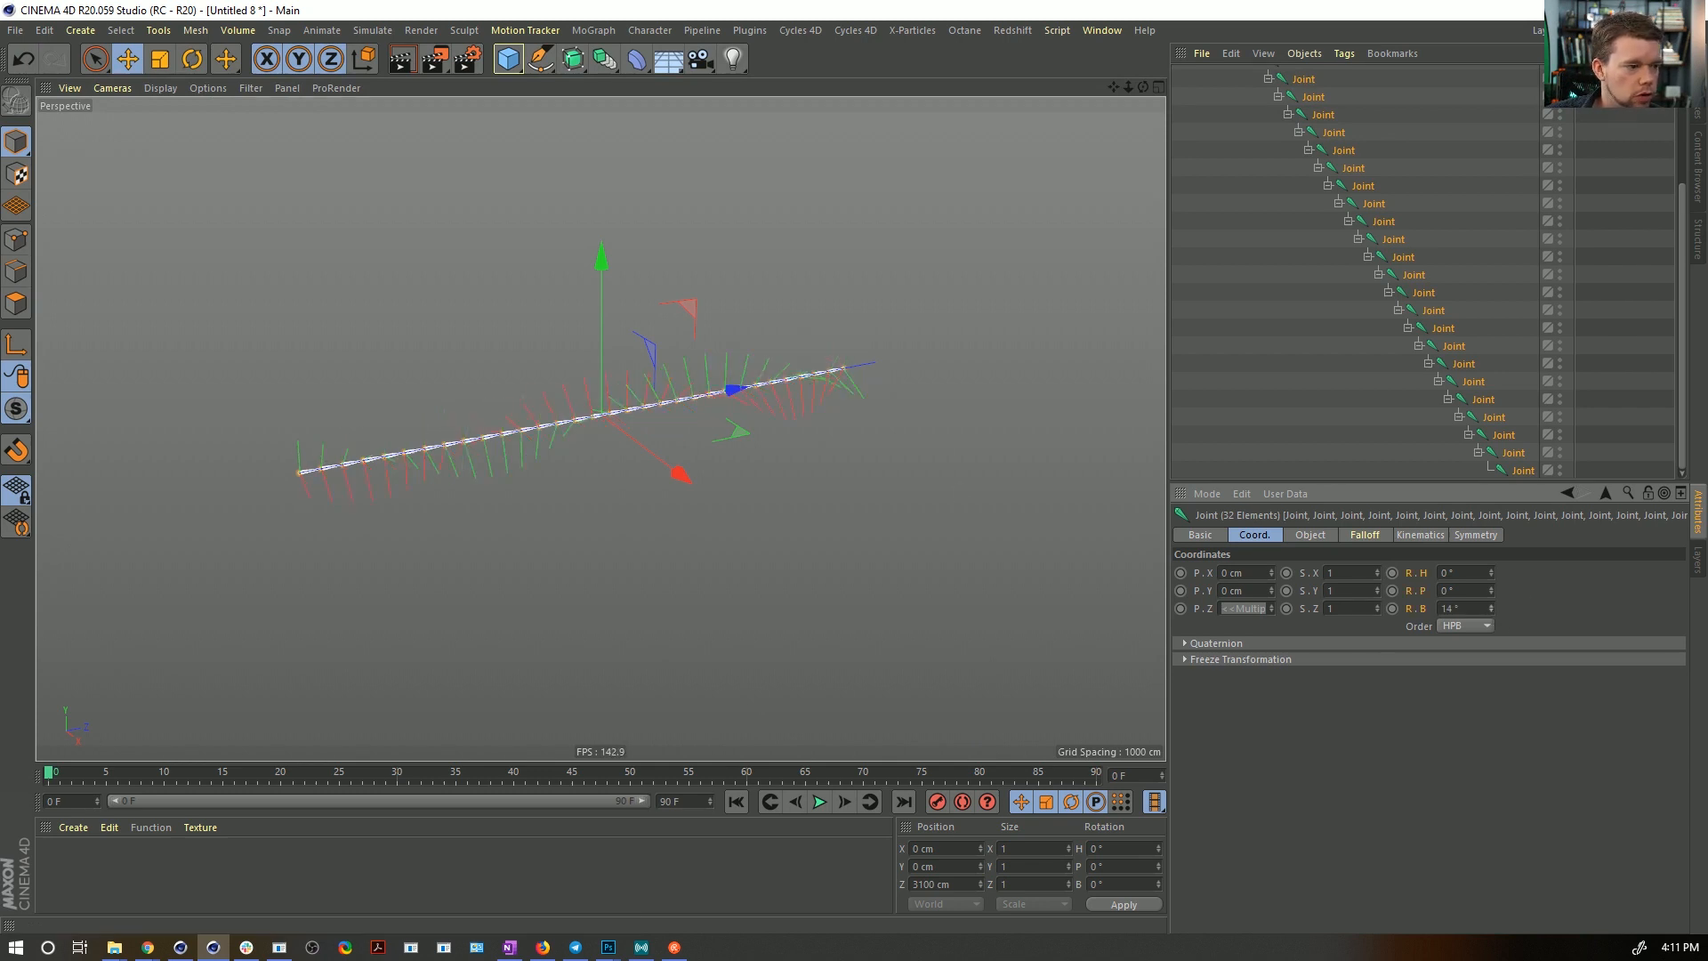
{"action": "mouse_move", "coordinate": [1491, 590]}
{"action": "left_mouse_down"}
{"action": "mouse_move", "coordinate": [1490, 558]}
{"action": "mouse_move", "coordinate": [1491, 594]}
{"action": "left_mouse_up"}
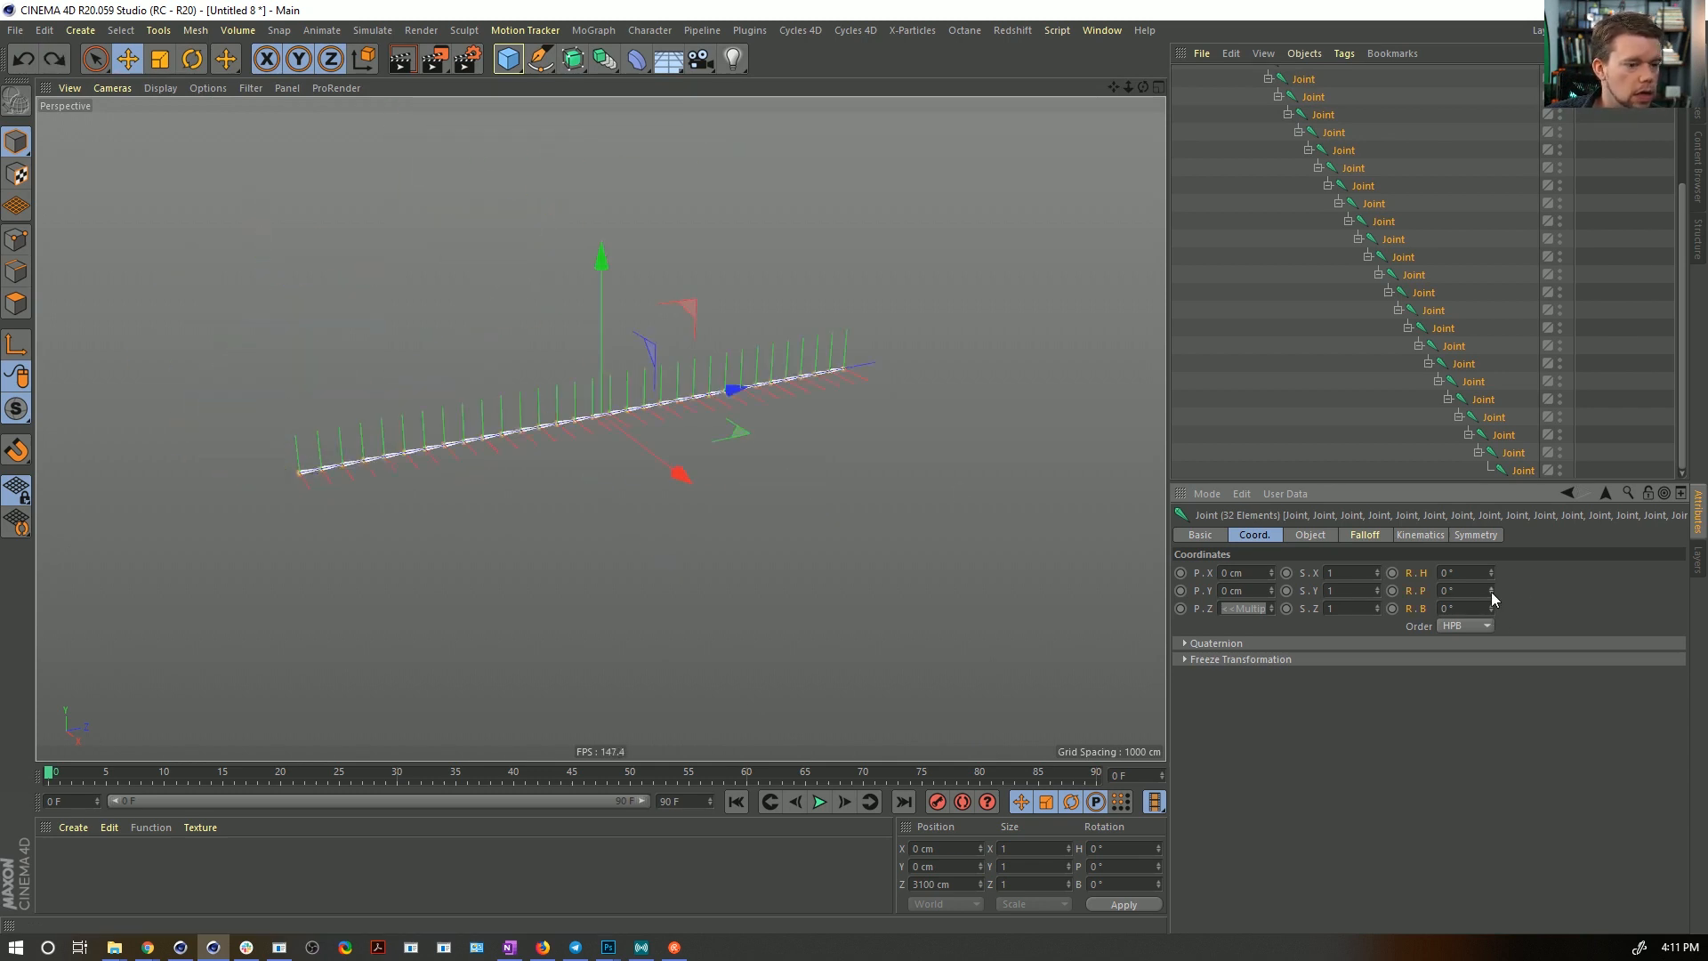
{"action": "left_click", "coordinate": [1392, 591], "text": "ctrl"}
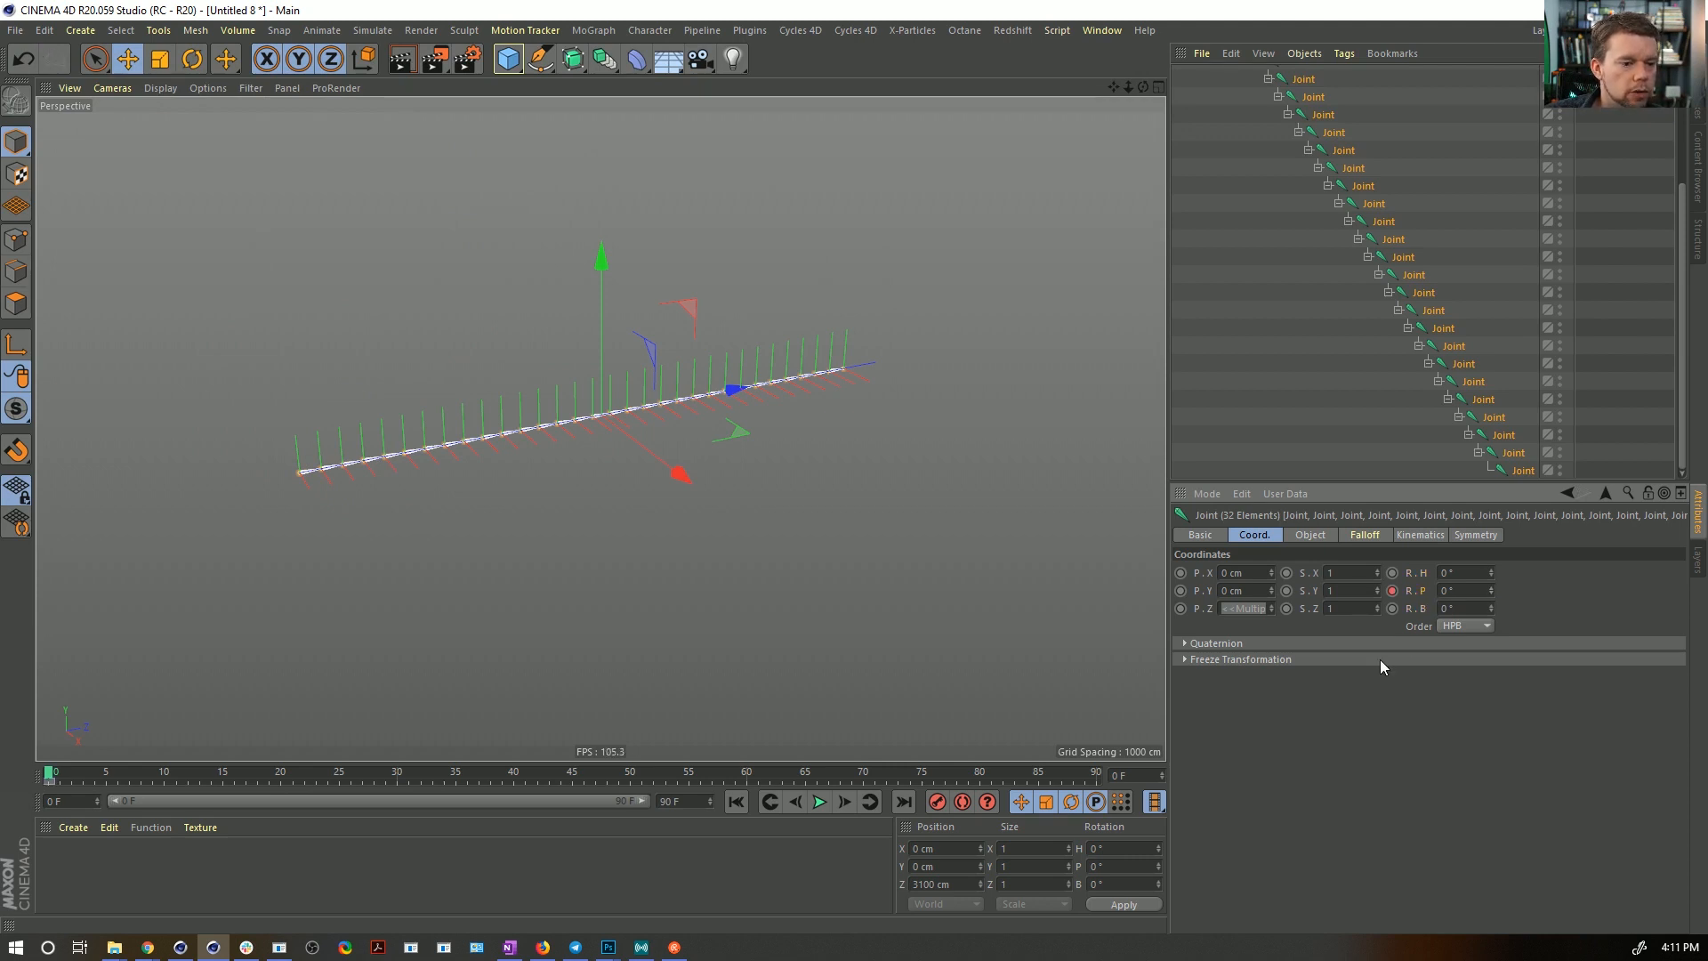
- At frame 30, set the pitch rotation of all joints to 90° and keyframe it
{"action": "left_click", "coordinate": [822, 803]}
{"action": "left_click", "coordinate": [822, 802]}
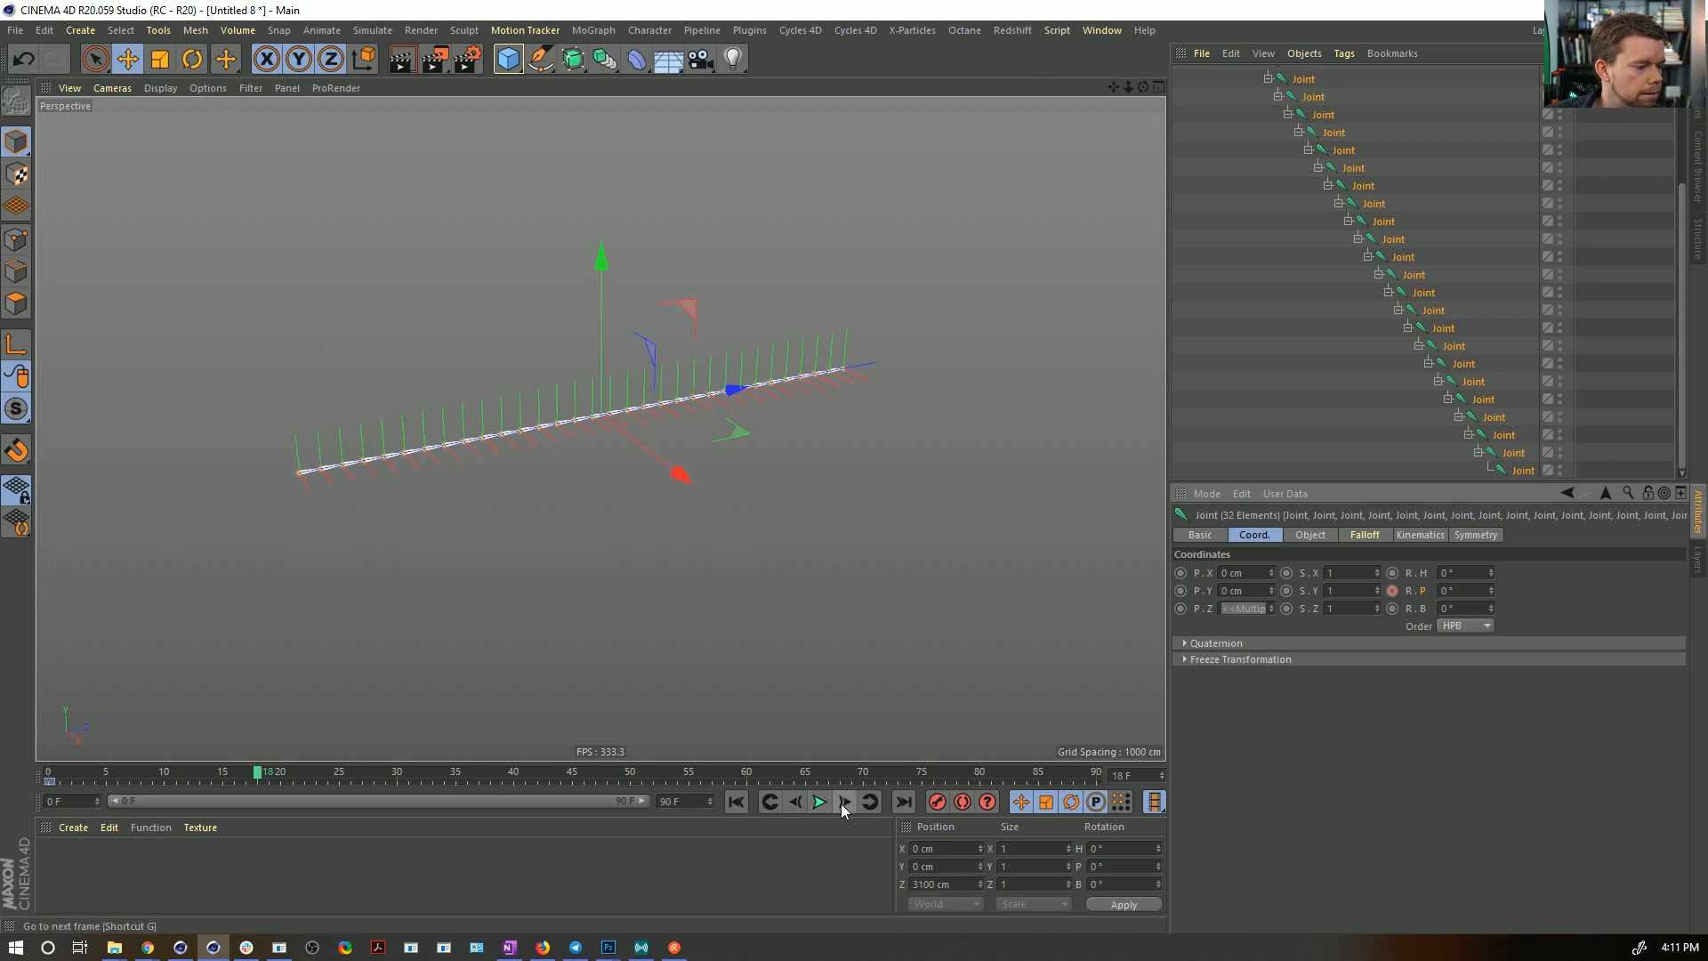
{"action": "left_click", "coordinate": [845, 802]}
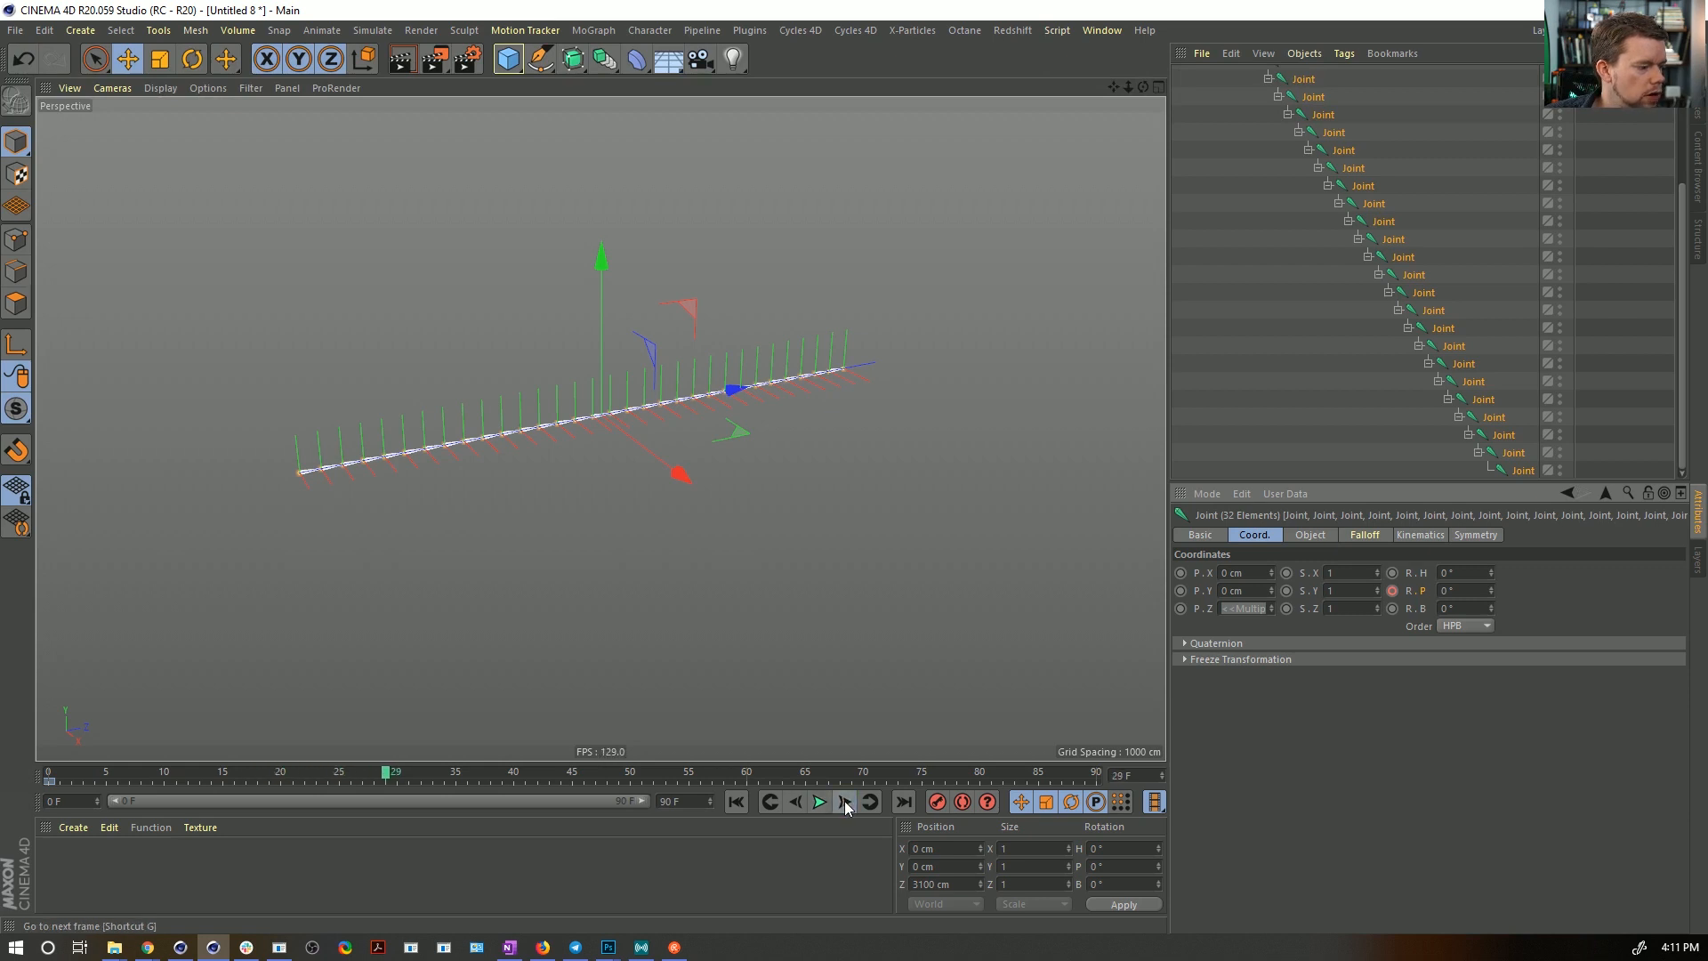
{"action": "left_click_drag", "start_coordinate": [1492, 595], "coordinate": [1478, 592]}
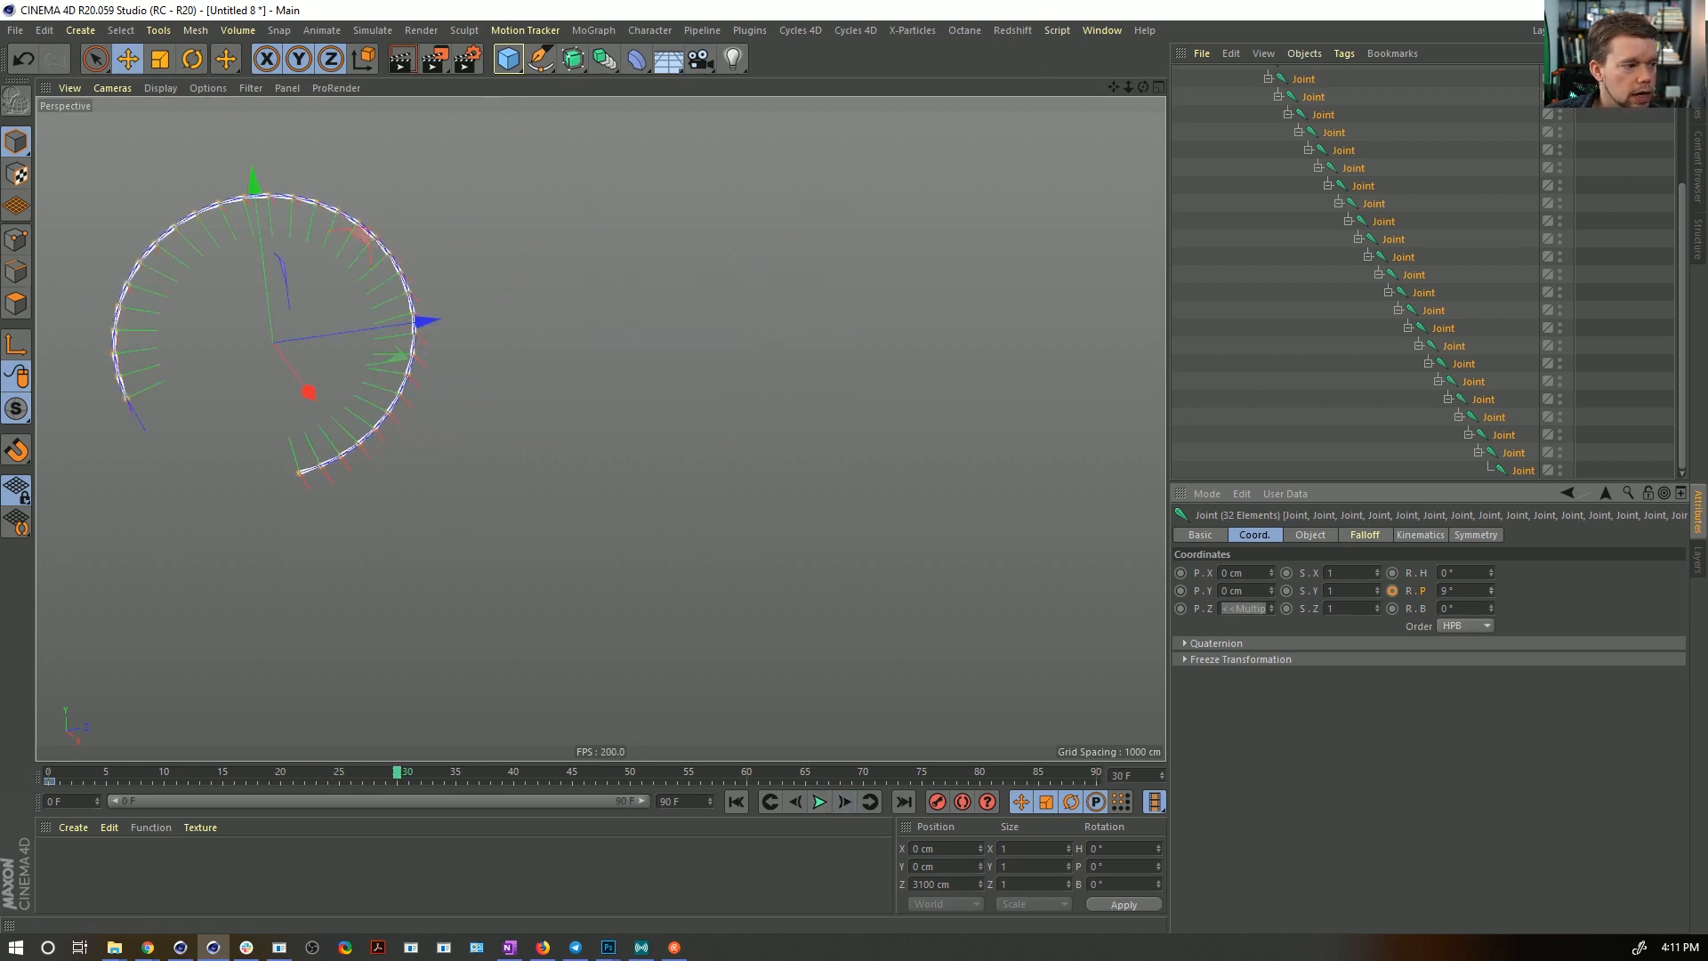
{"action": "left_click", "coordinate": [1468, 590]}
{"action": "type", "text": "90"}
{"action": "key", "text": "Return"}
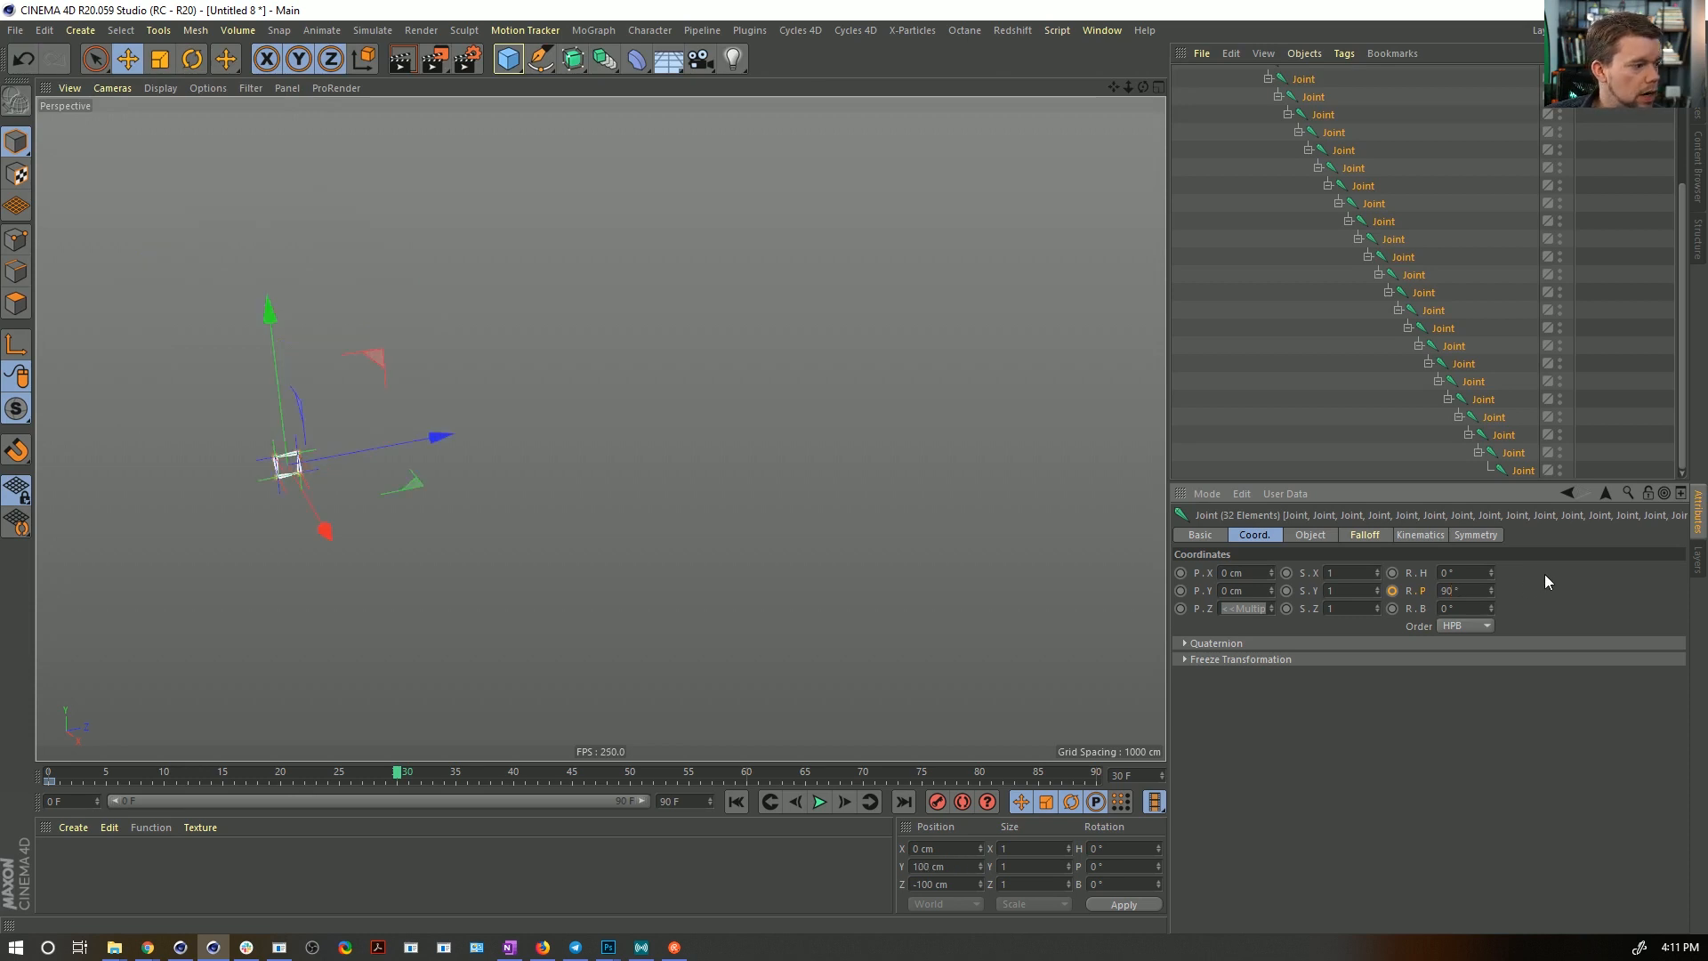
{"action": "scroll", "coordinate": [306, 466], "scroll_direction": "up", "scroll_amount": 3}
{"action": "right_click_drag", "start_coordinate": [632, 410], "coordinate": [587, 420], "text": "alt"}
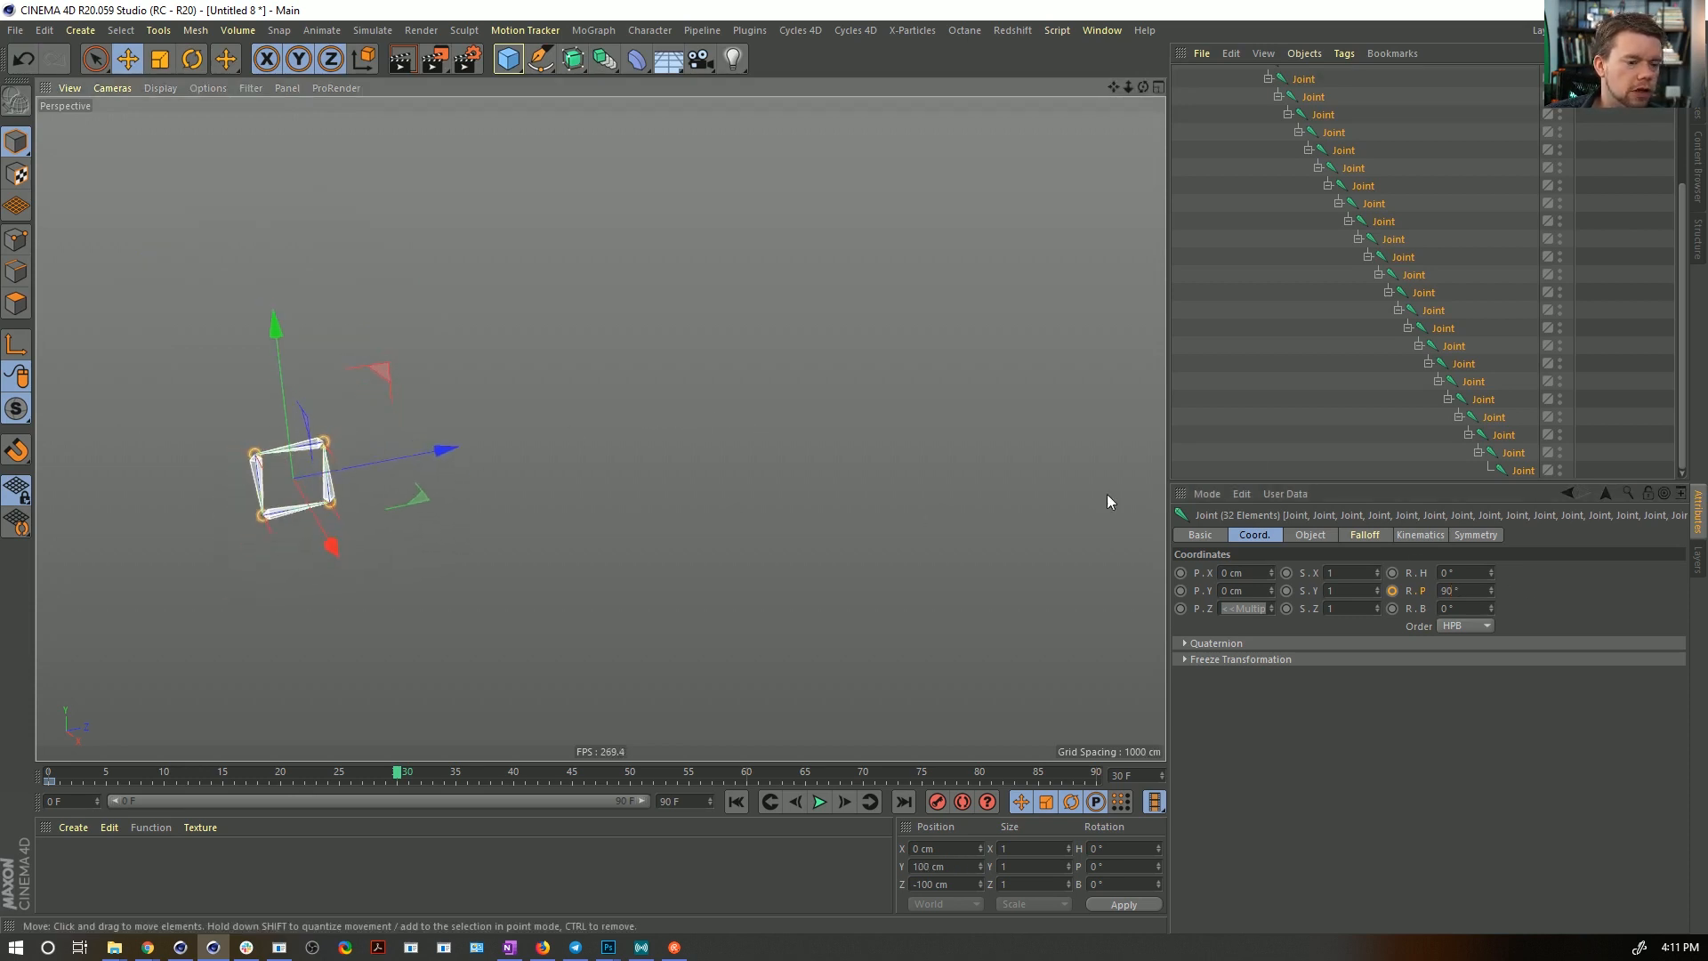
{"action": "left_click", "coordinate": [1392, 590]}
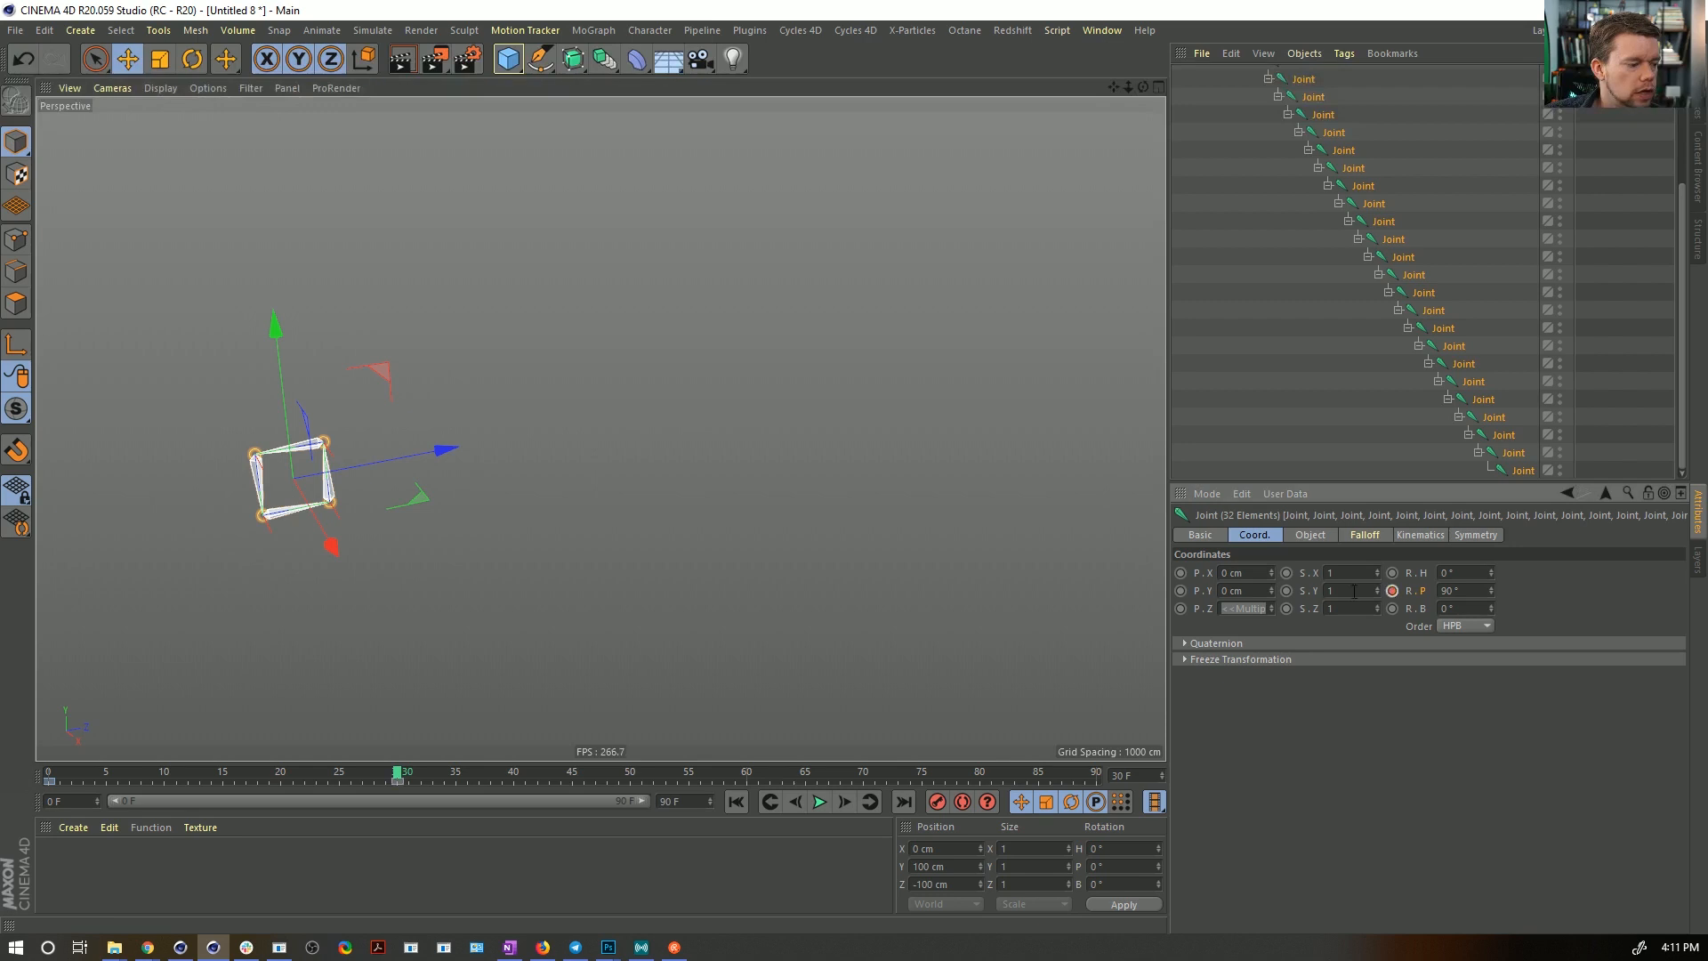
- Extend the project to 999 frames, preview the full range, and return to frame 0
{"action": "left_click", "coordinate": [674, 800]}
{"action": "type", "text": "999"}
{"action": "key", "text": "Return"}
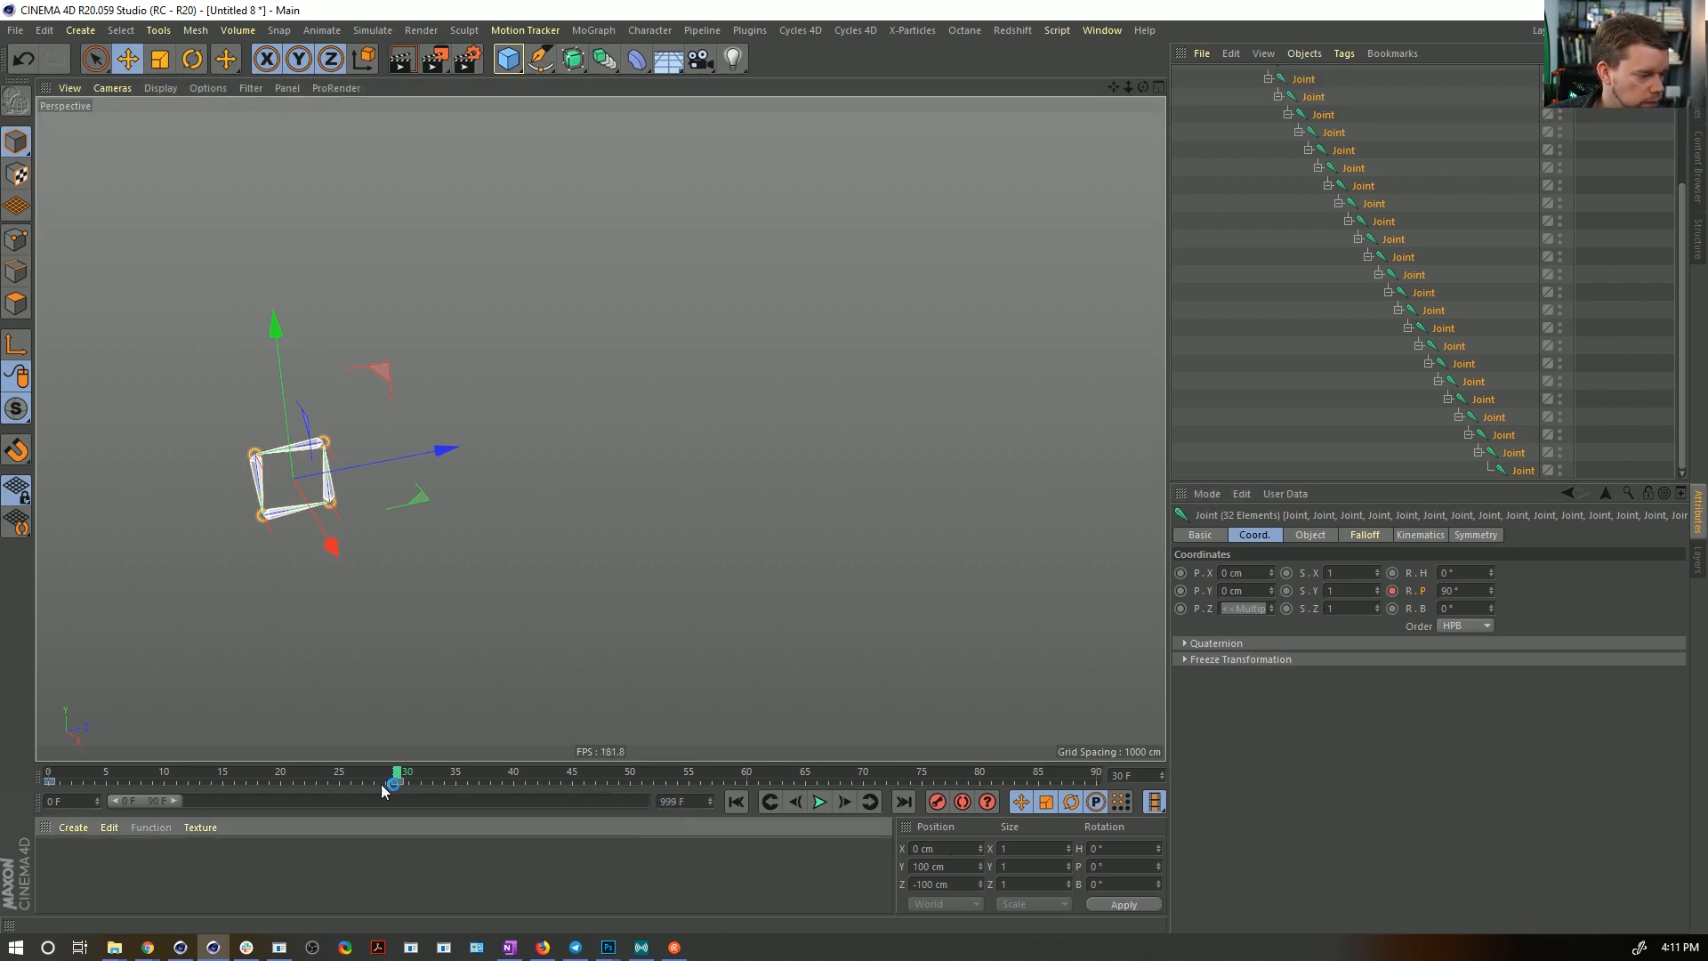
{"action": "left_click_drag", "start_coordinate": [175, 801], "coordinate": [788, 803]}
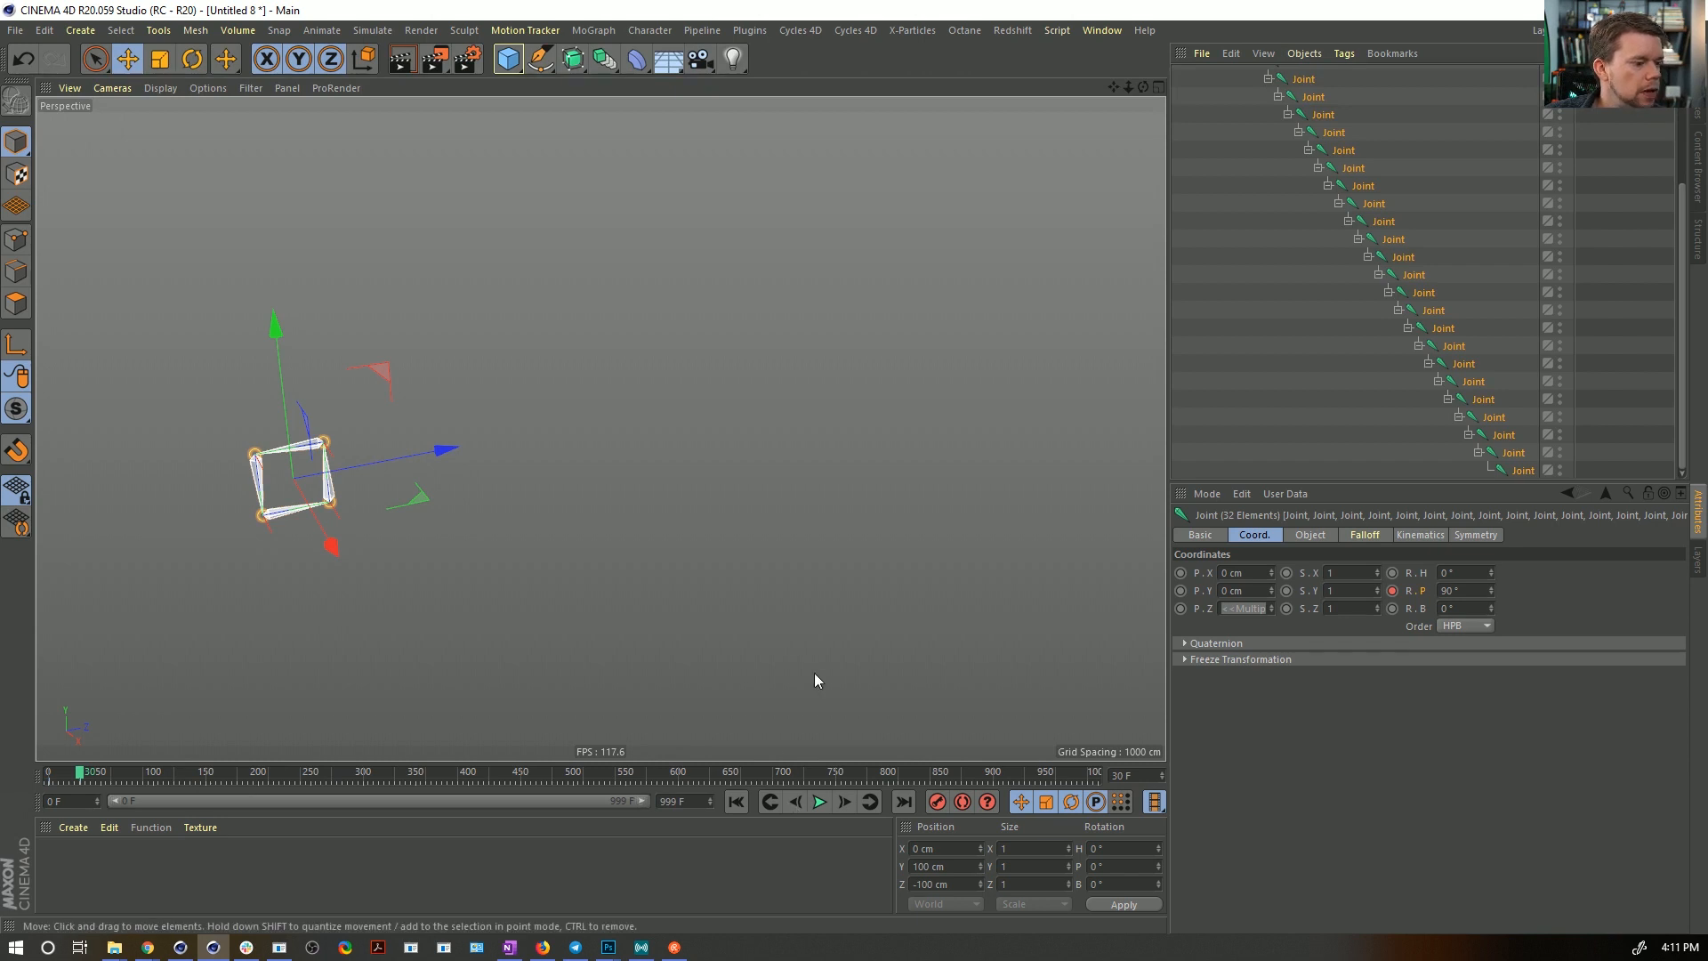
{"action": "left_click", "coordinate": [732, 810]}
- Add a Cube as a child of the last joint in the chain and reset its PSR
{"action": "scroll", "coordinate": [1005, 356], "scroll_direction": "down", "scroll_amount": 3}
{"action": "middle_click_drag", "start_coordinate": [1011, 347], "coordinate": [406, 537], "text": "alt"}
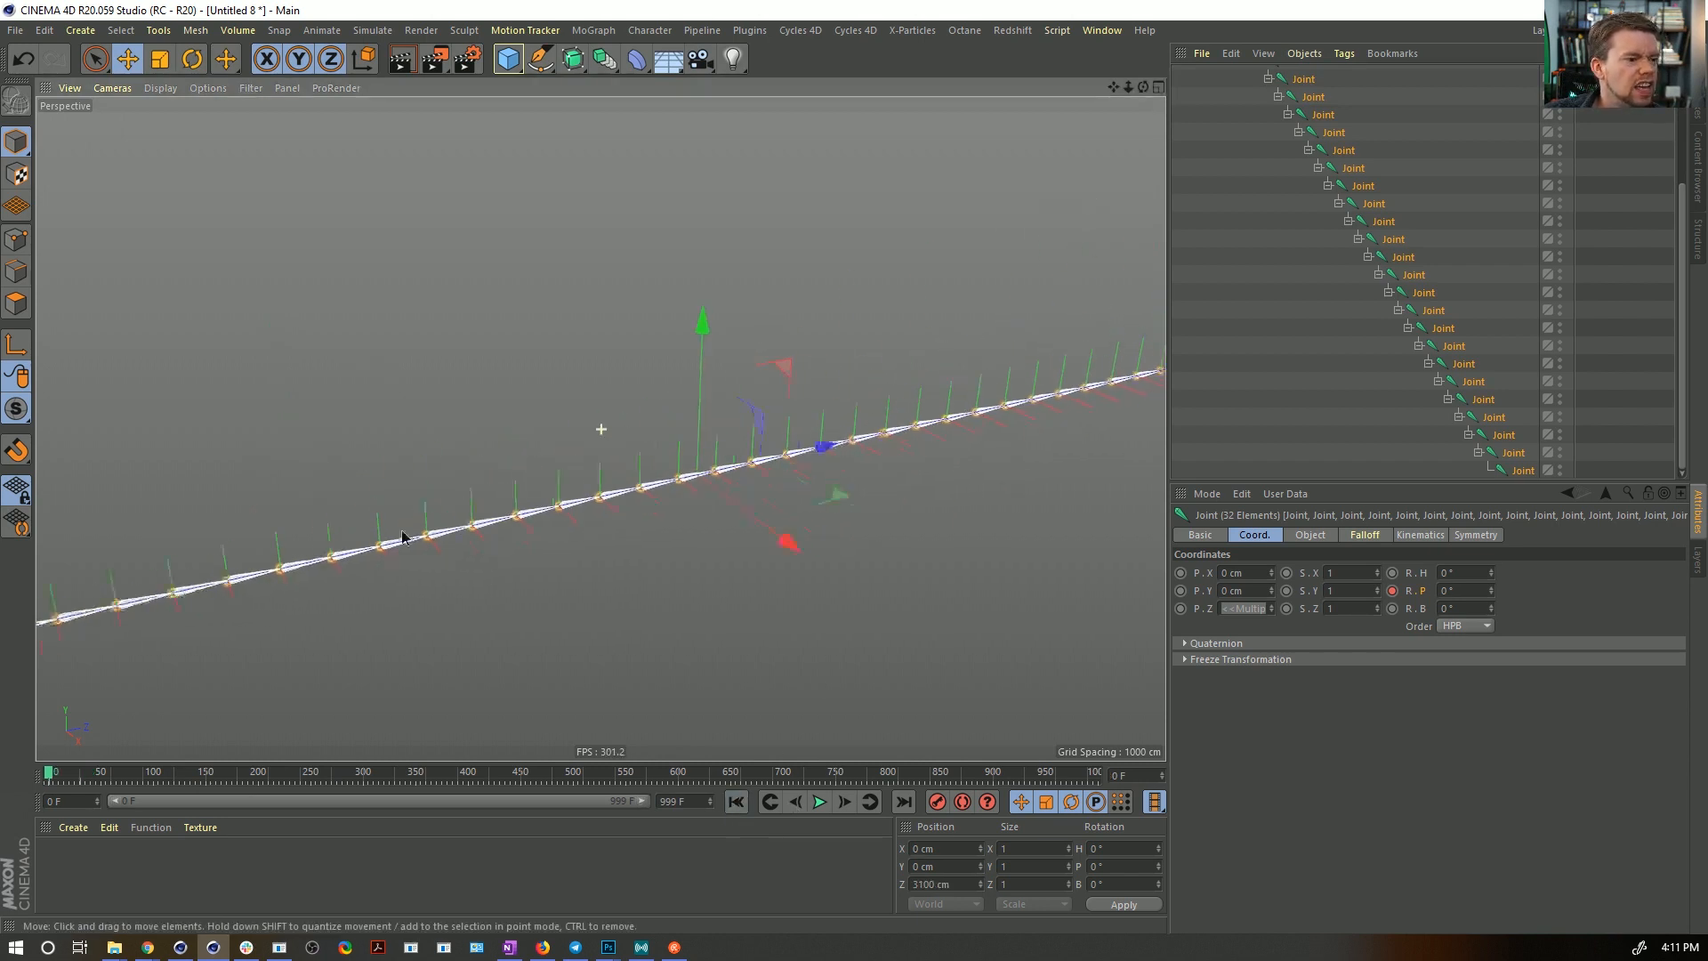
{"action": "scroll", "coordinate": [783, 465], "scroll_direction": "down", "scroll_amount": 3}
{"action": "middle_click_drag", "start_coordinate": [784, 465], "coordinate": [623, 523], "text": "alt"}
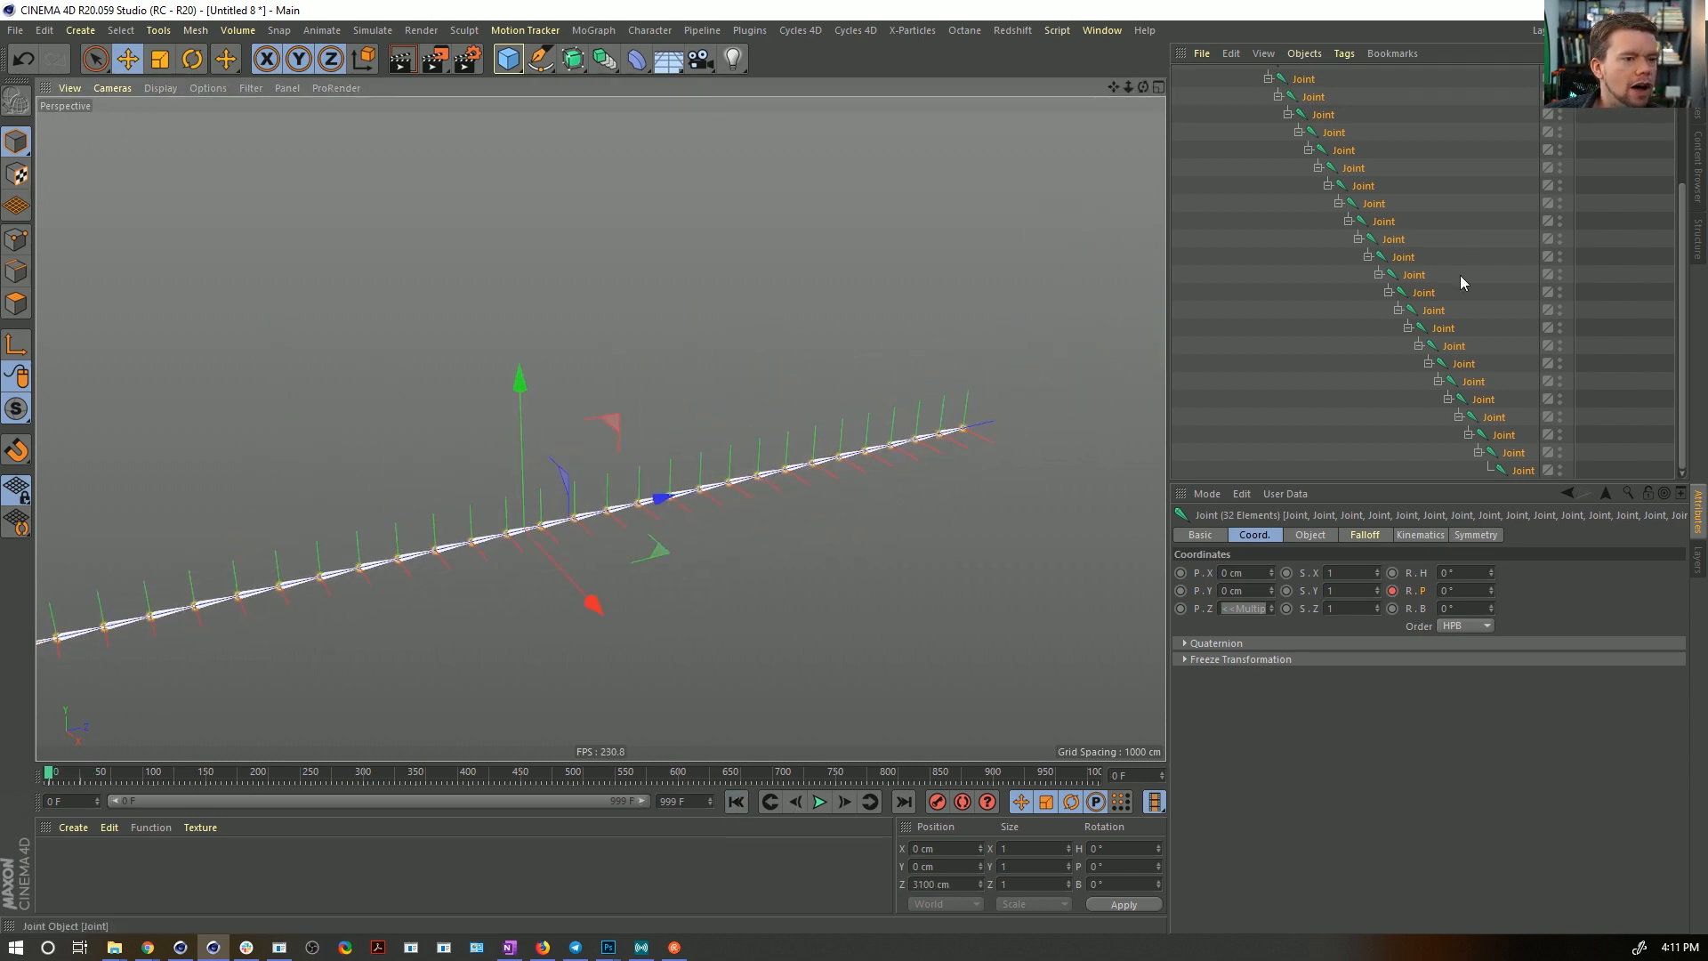
{"action": "left_click", "coordinate": [507, 59]}
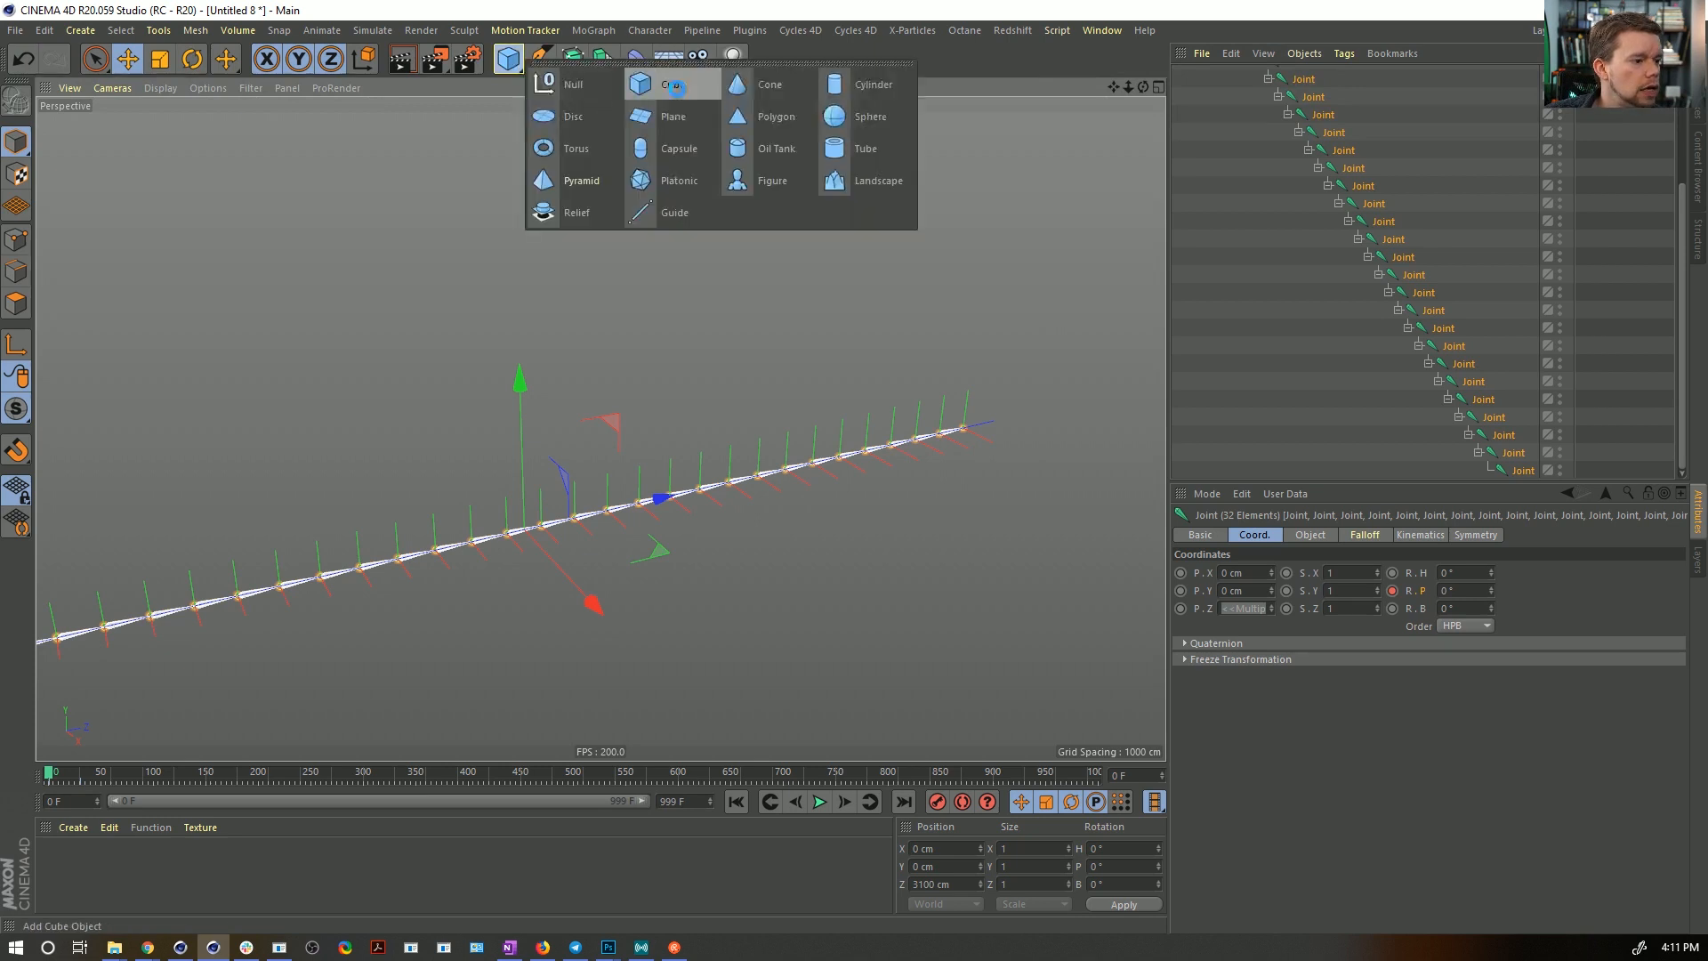
{"action": "left_click", "coordinate": [663, 84]}
{"action": "scroll", "coordinate": [1480, 351], "scroll_direction": "up", "scroll_amount": 3}
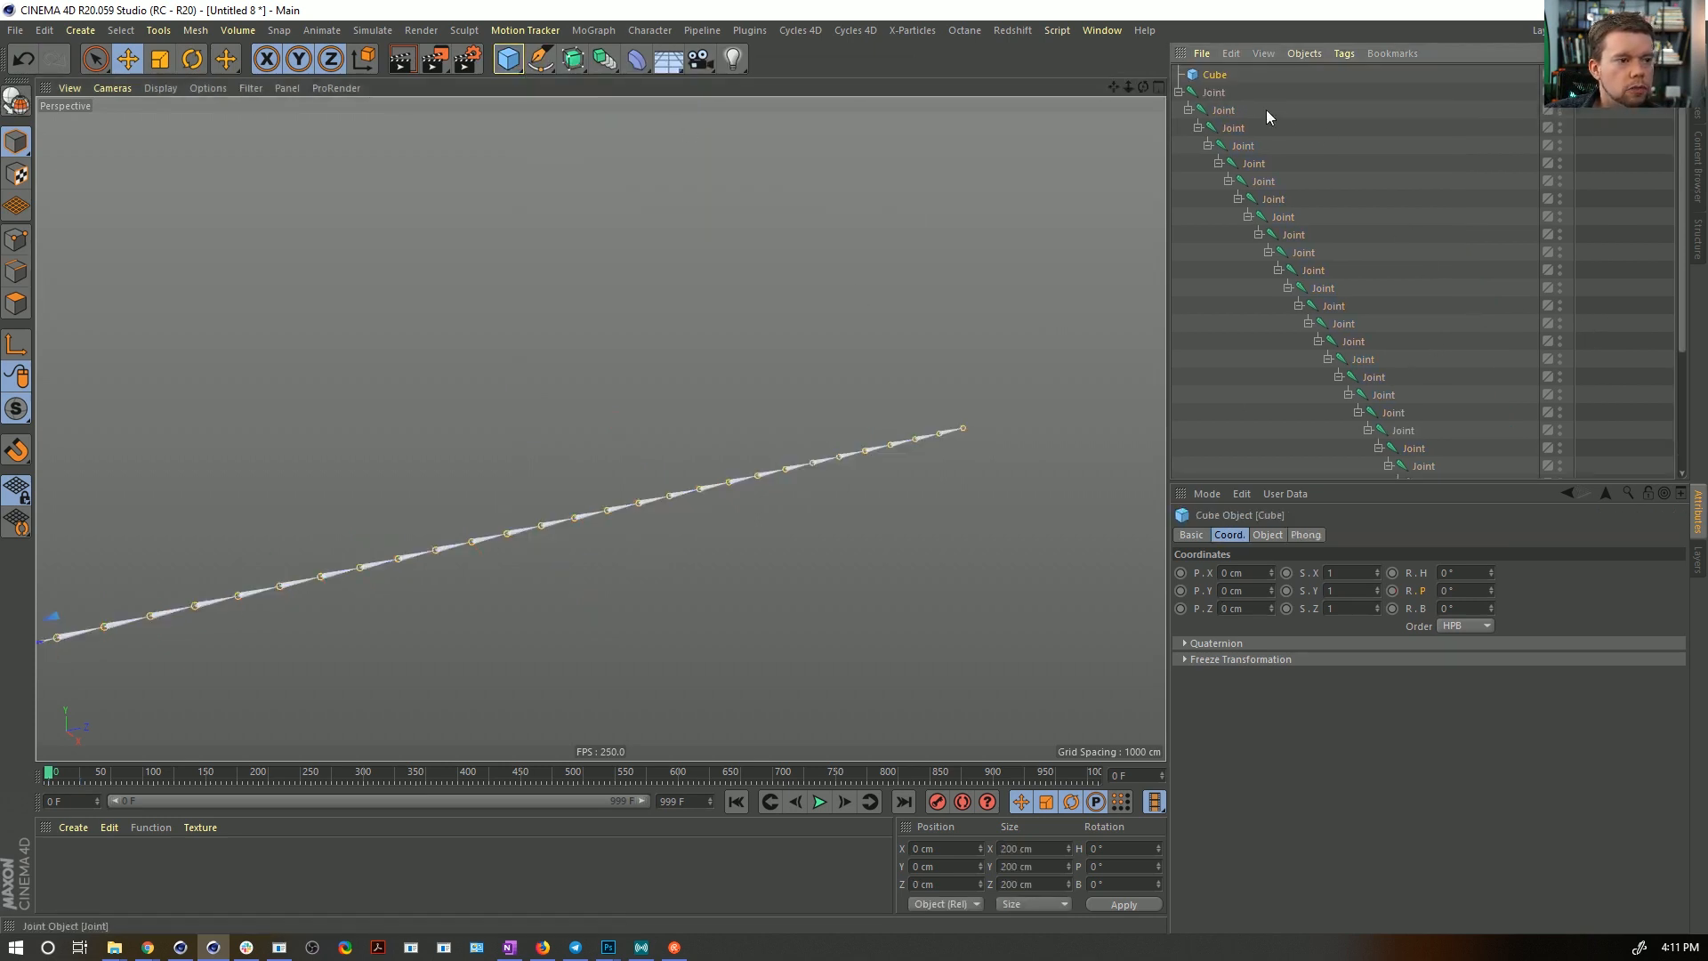
{"action": "left_click_drag", "start_coordinate": [1212, 74], "coordinate": [1523, 472]}
{"action": "key", "text": "shift+c"}
{"action": "type", "text": "psr"}
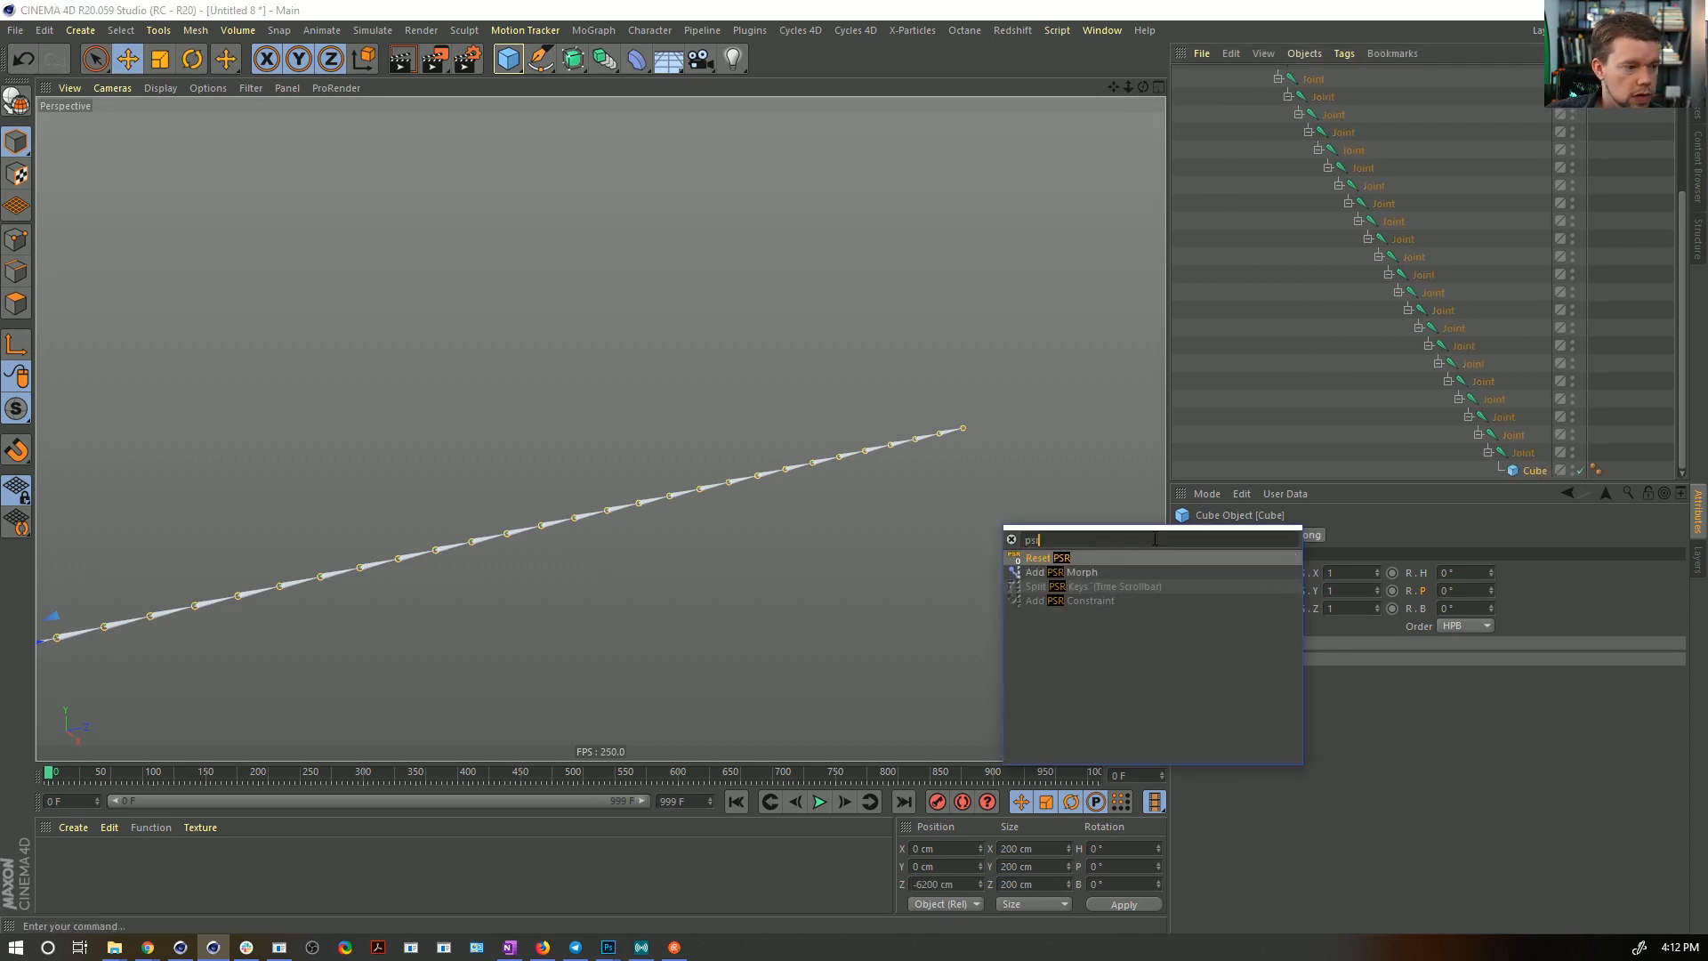
{"action": "key", "text": "Return"}
{"action": "scroll", "coordinate": [991, 424], "scroll_direction": "up", "scroll_amount": 3}
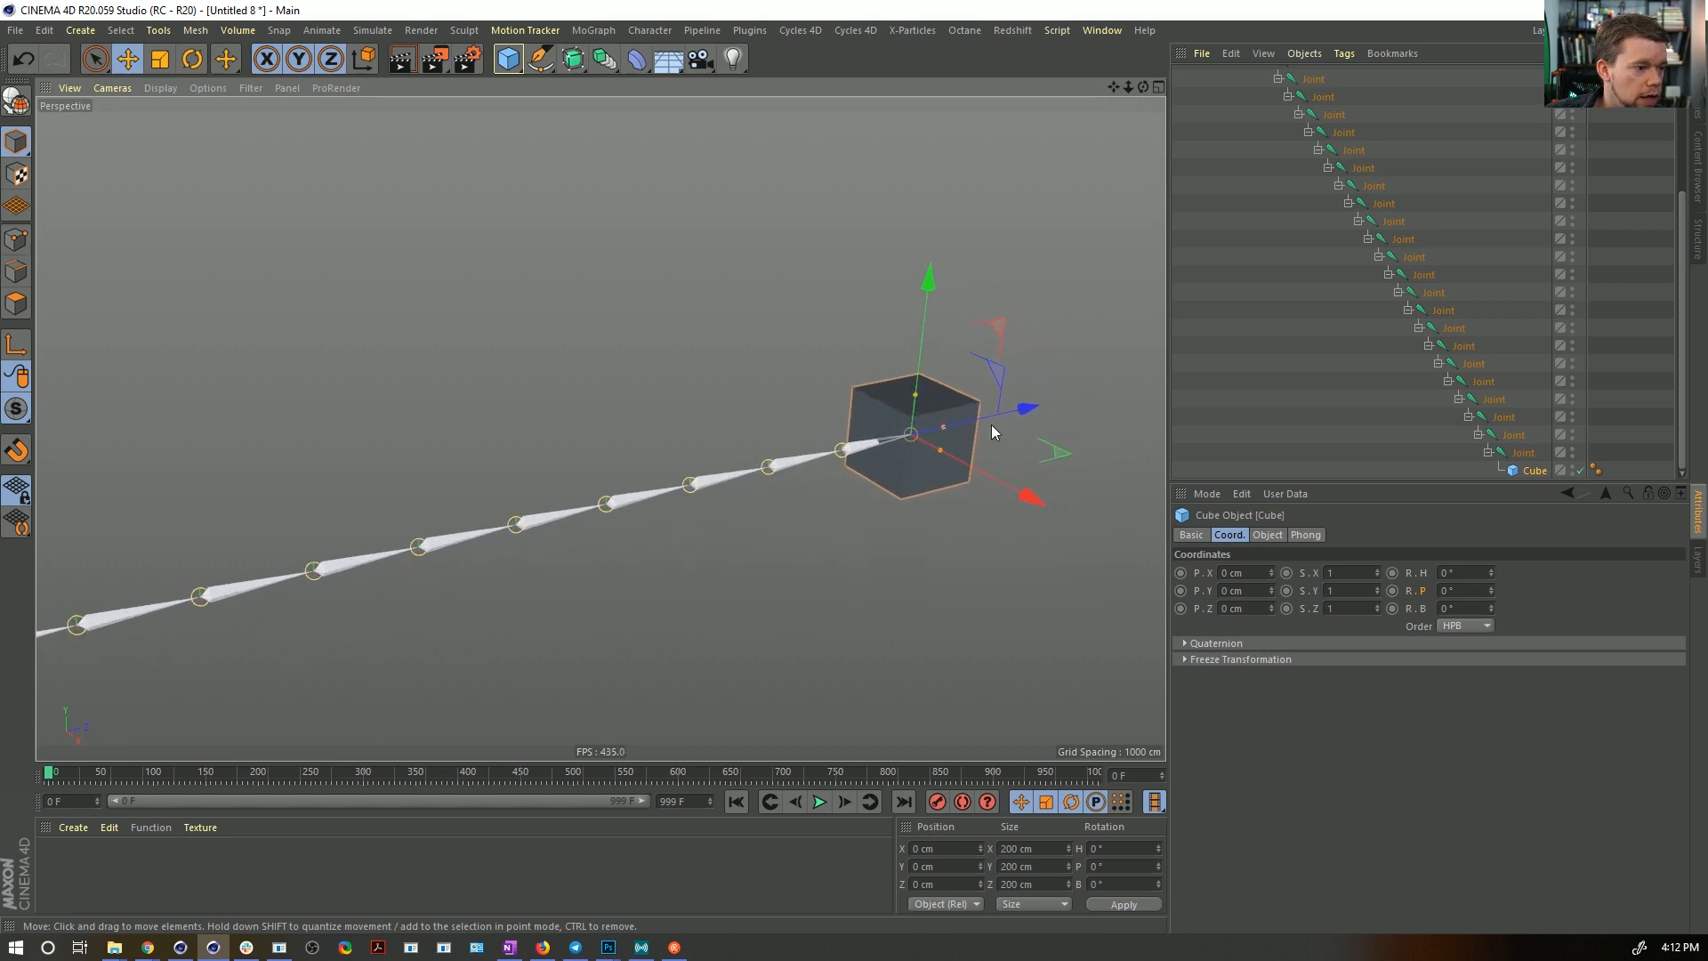
- Move the cube to 100 cm in Y and 100 cm in Z relative to the last joint
{"action": "left_click_drag", "start_coordinate": [901, 438], "coordinate": [852, 404], "text": "alt"}
{"action": "left_click_drag", "start_coordinate": [1010, 333], "coordinate": [943, 262]}
{"action": "key", "text": "ctrl+z"}
{"action": "left_click_drag", "start_coordinate": [1076, 392], "coordinate": [1113, 393], "text": "shift"}
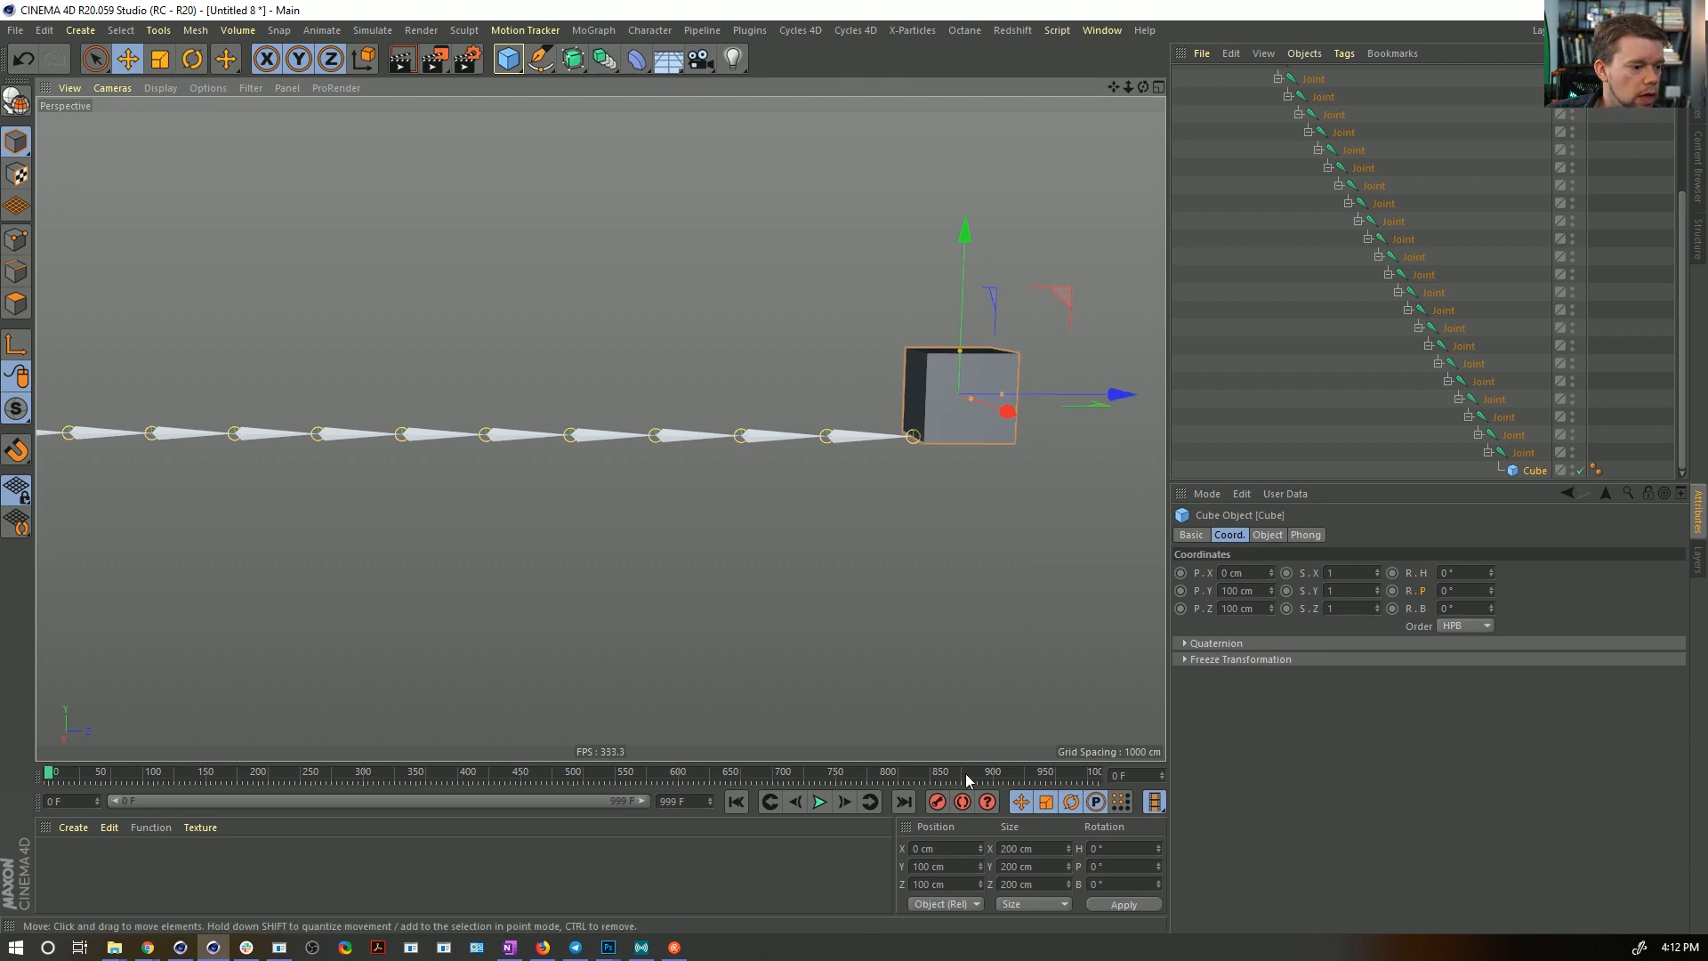
- Advance the animation two frames to check how the chain carries the cube, and return to frame 0
{"action": "left_click", "coordinate": [846, 802]}
{"action": "left_click", "coordinate": [846, 802]}
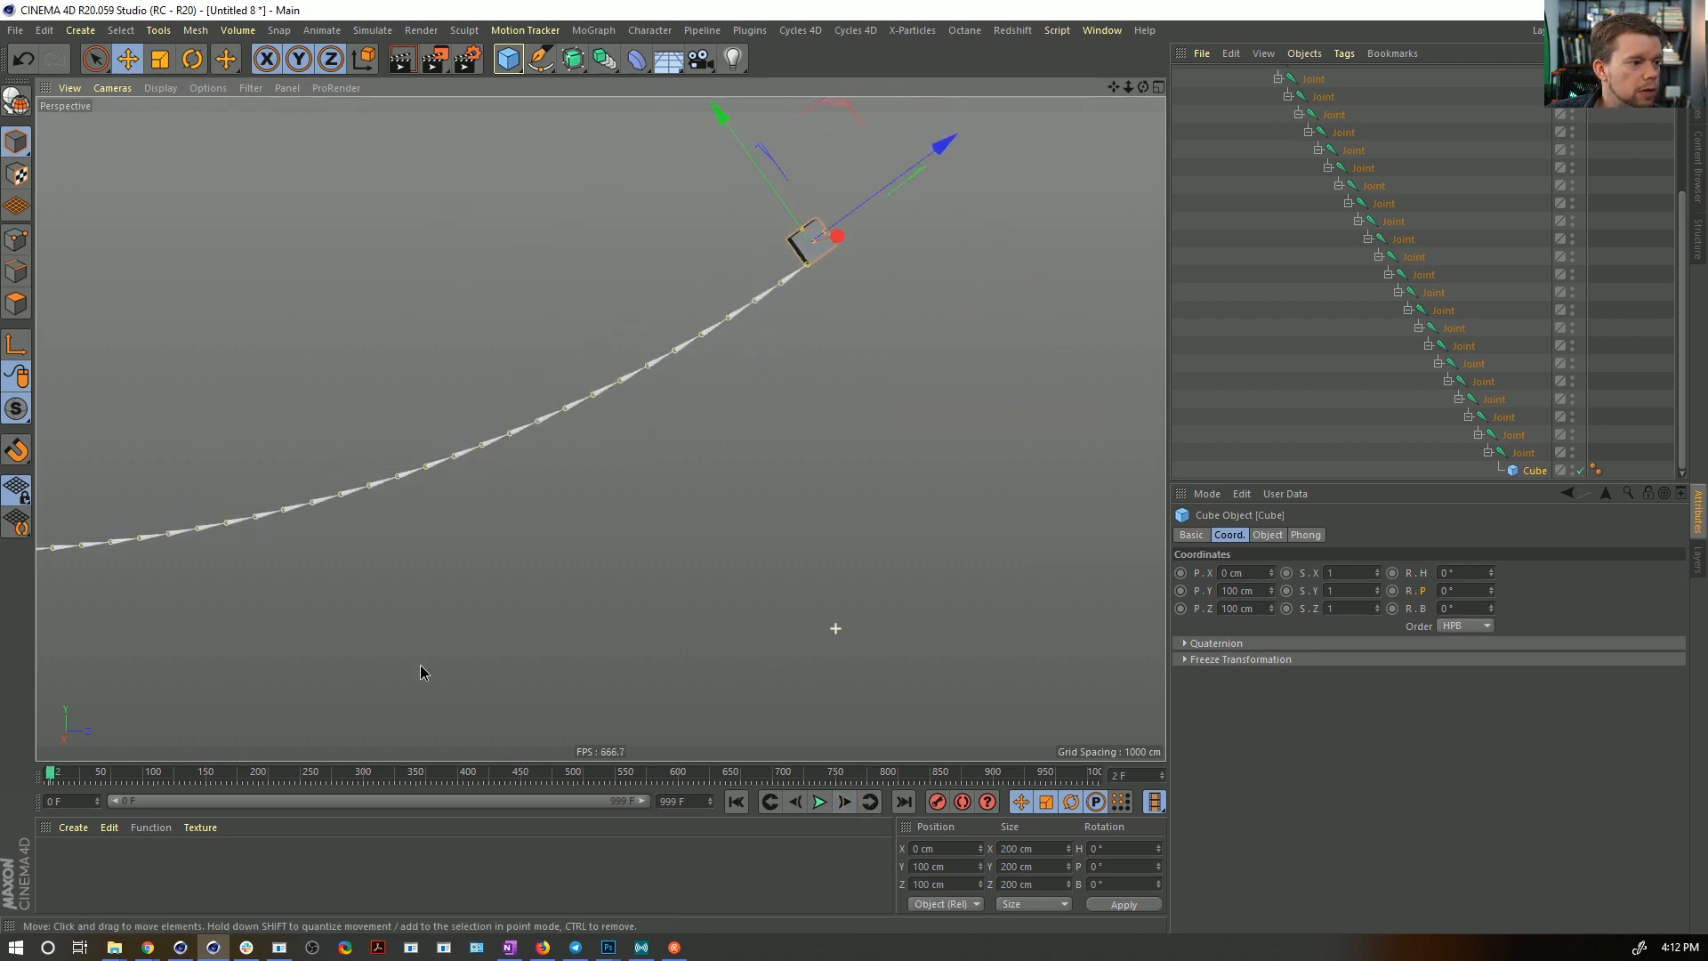
{"action": "left_click", "coordinate": [735, 802]}
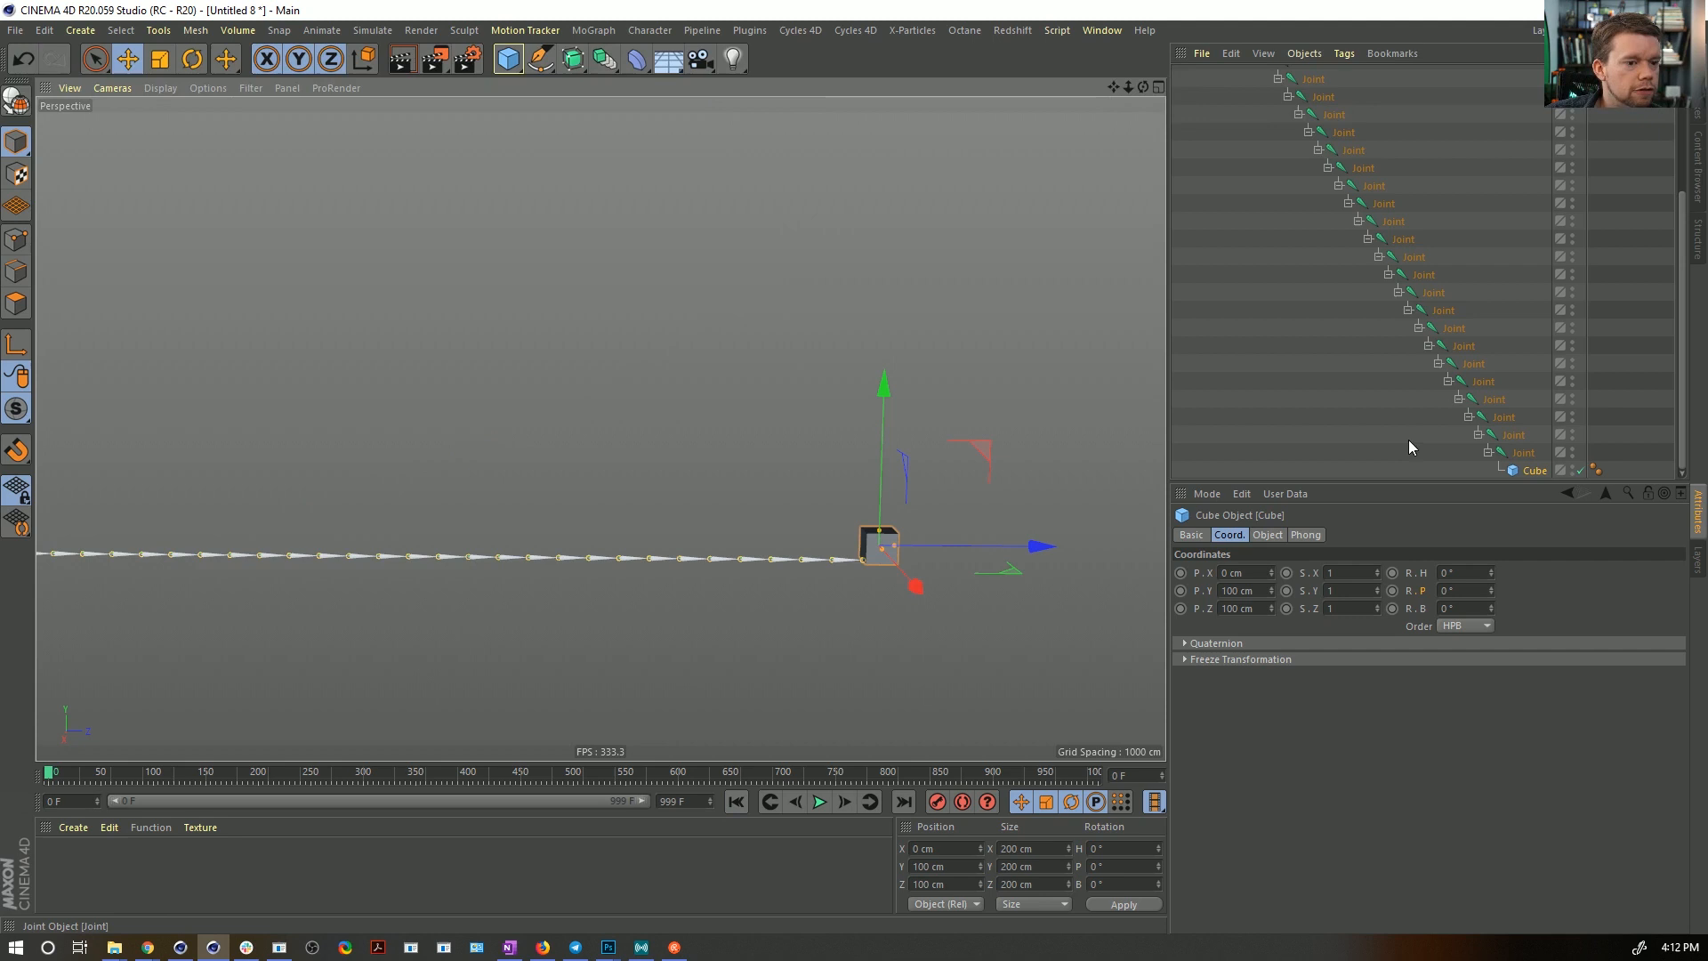
- Select every joint from the last to the first and open the Timeline as a Dope Sheet
{"action": "left_click", "coordinate": [1521, 452]}
{"action": "scroll", "coordinate": [1459, 382], "scroll_direction": "up", "scroll_amount": 5}
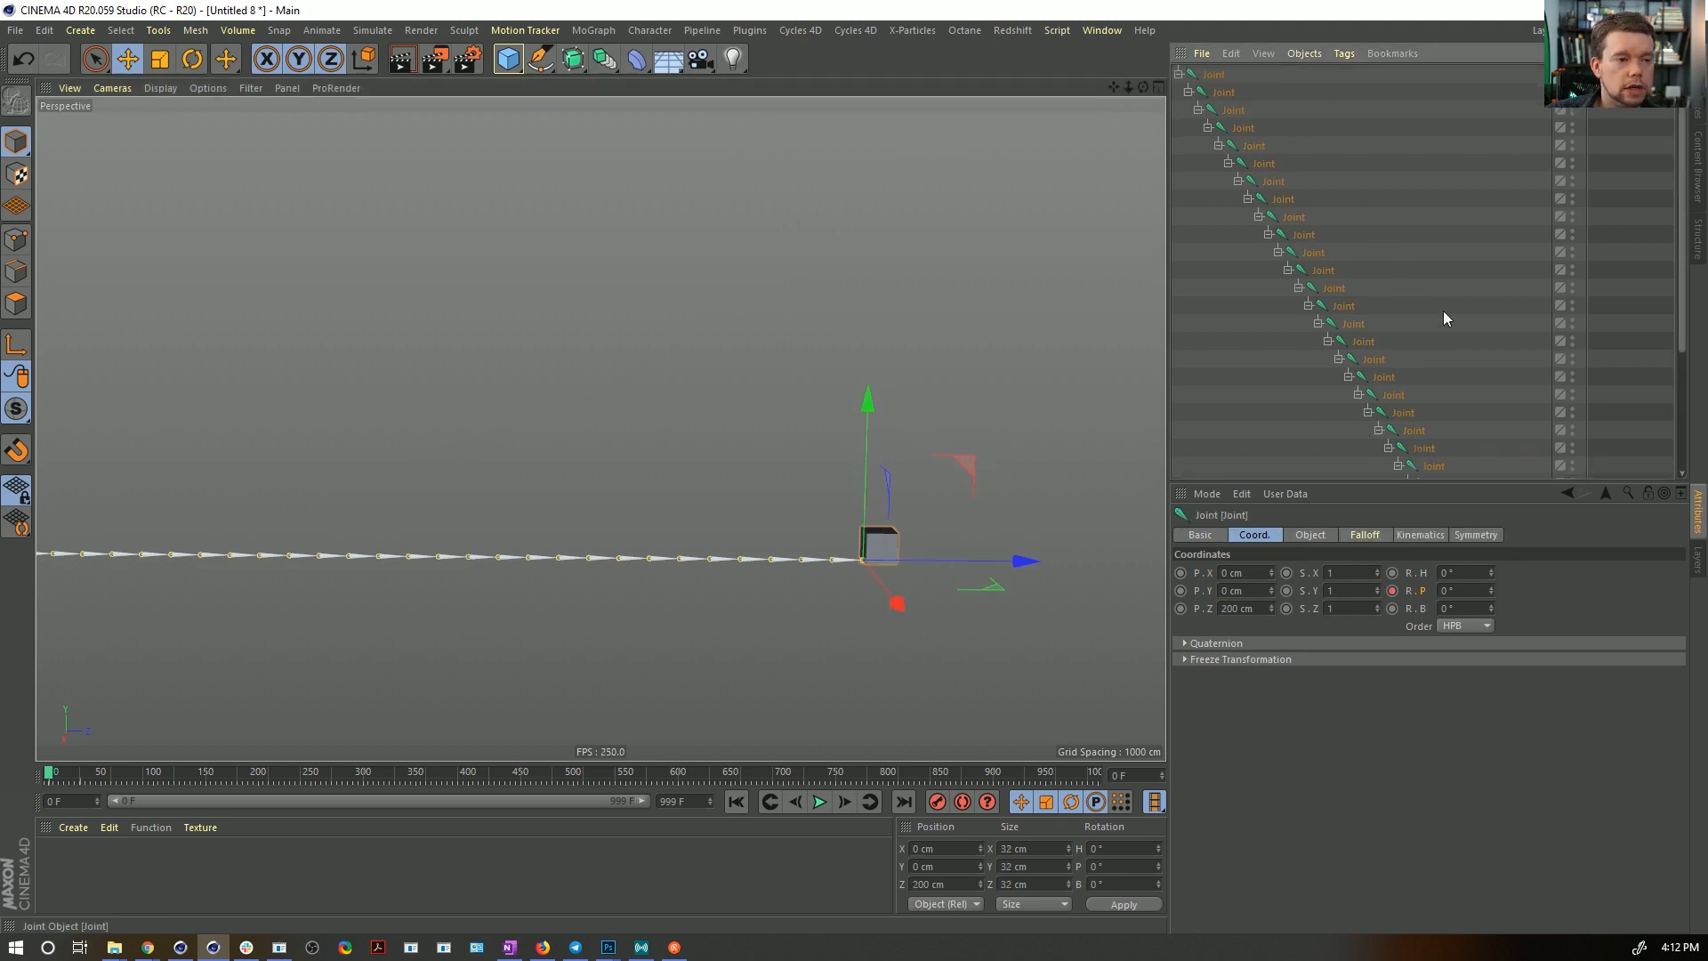
{"action": "left_click", "coordinate": [1217, 76], "text": "shift"}
{"action": "left_click", "coordinate": [1101, 32]}
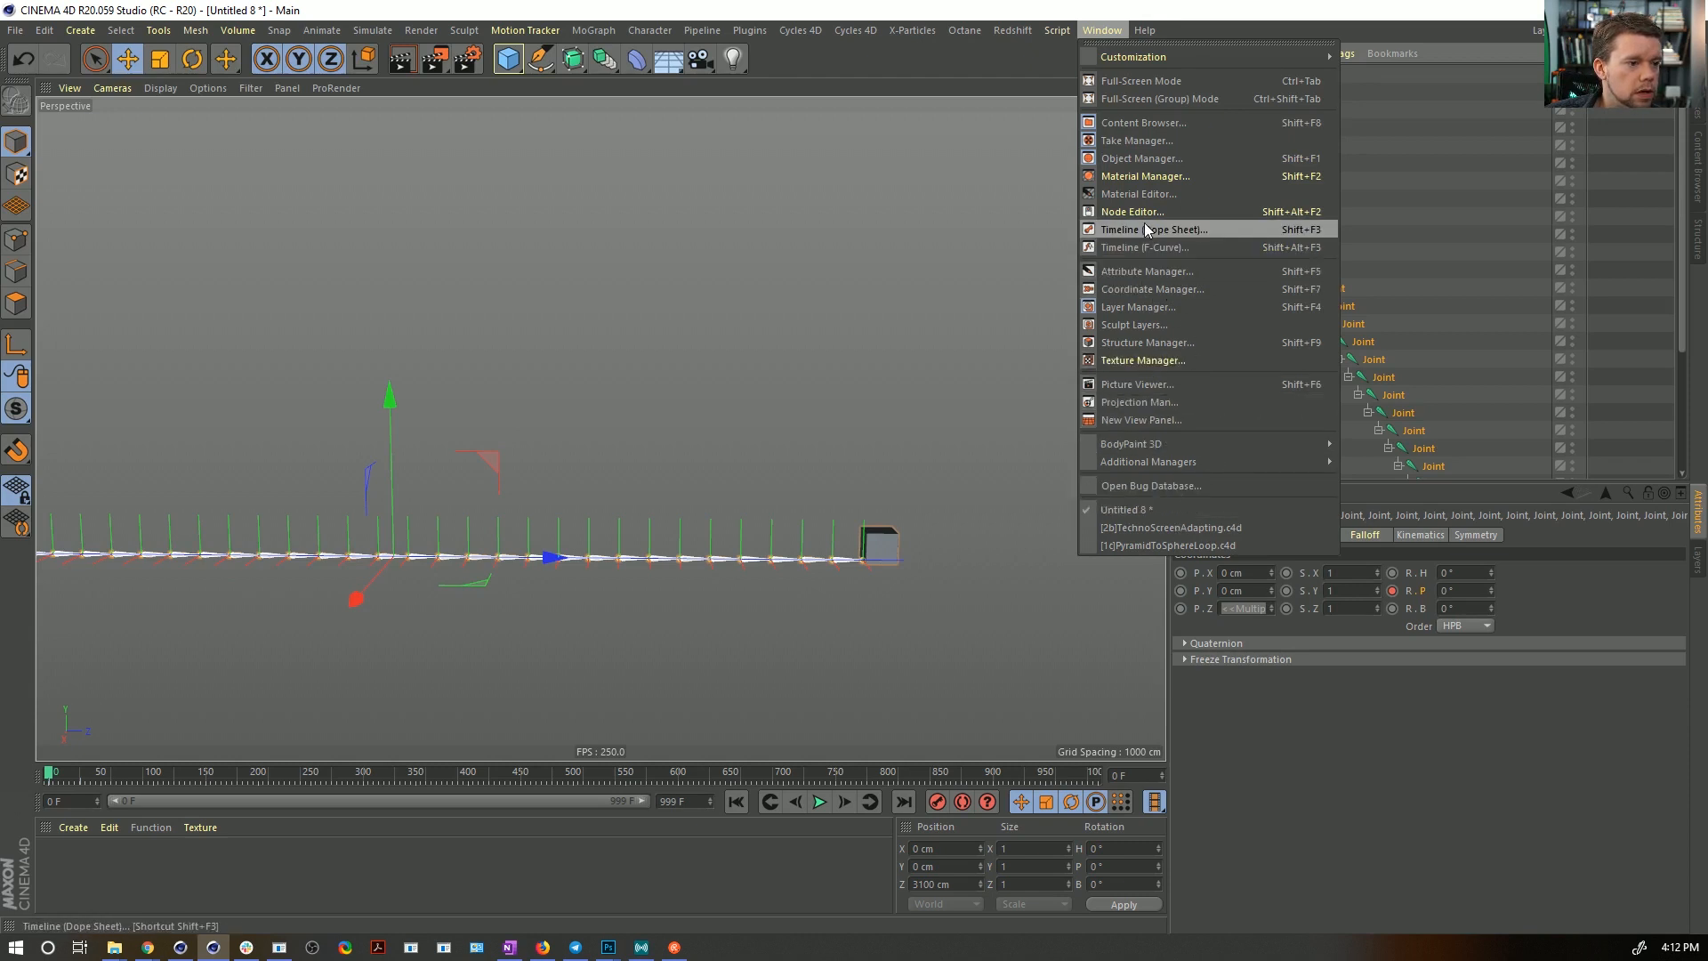
{"action": "left_click", "coordinate": [1192, 230]}
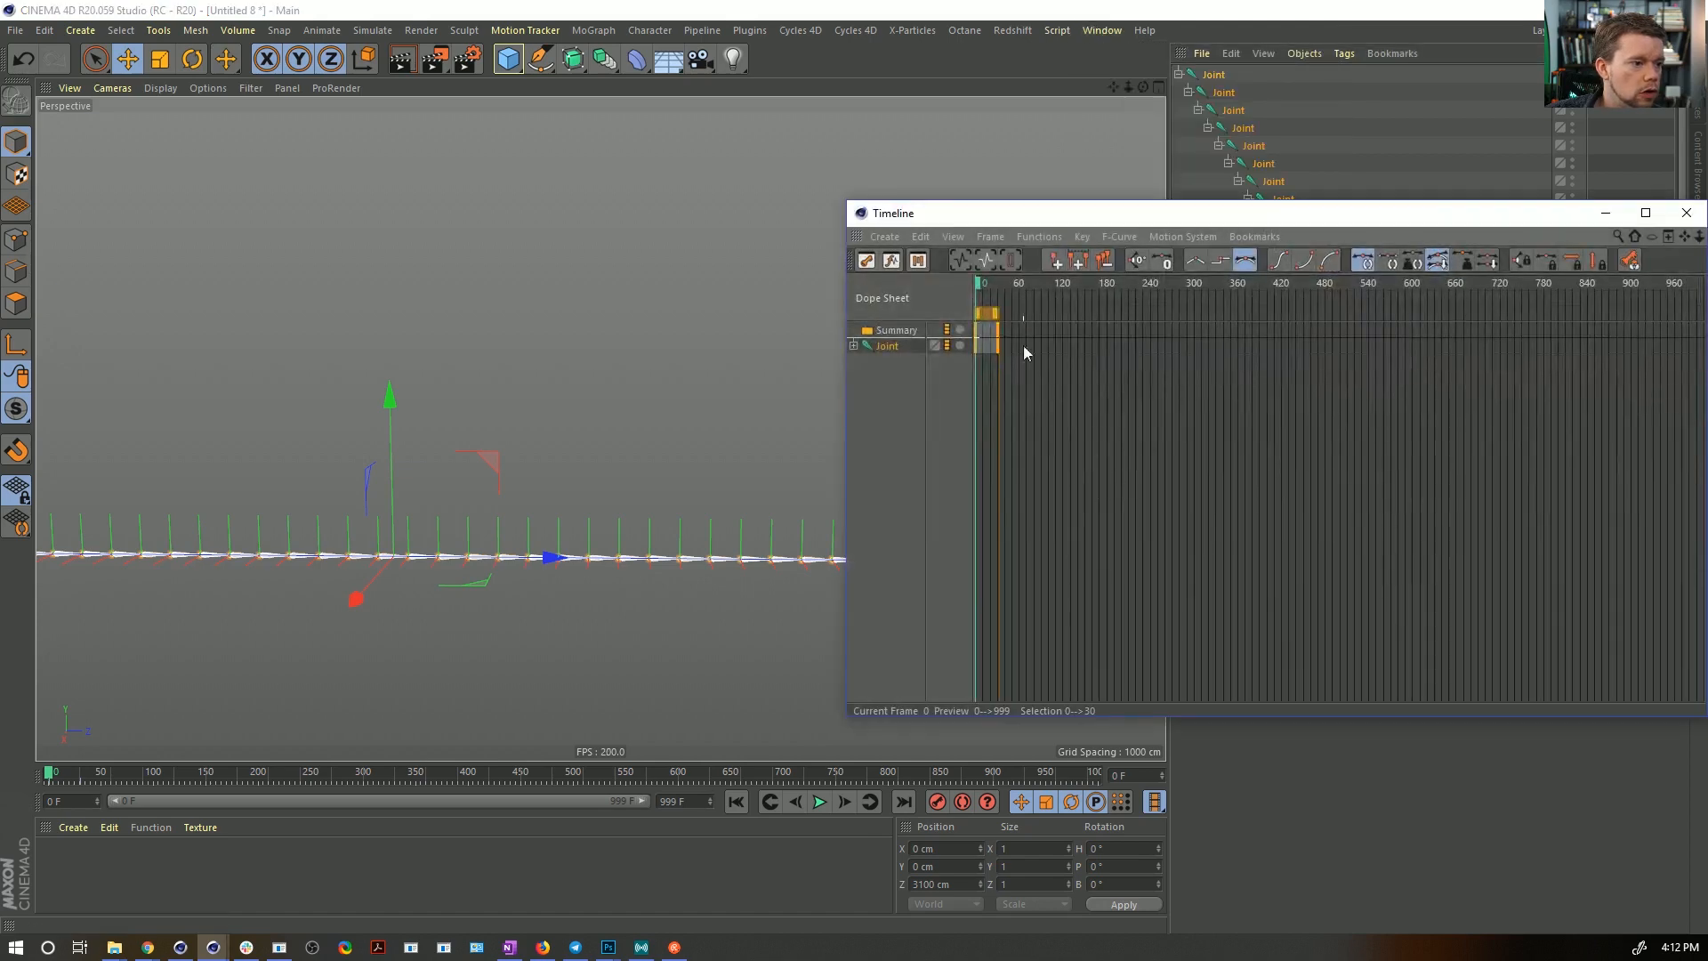
- Expand the whole joint hierarchy in the Dope Sheet and enlarge the Timeline window to show more rotation tracks
{"action": "left_click", "coordinate": [854, 346], "text": "ctrl"}
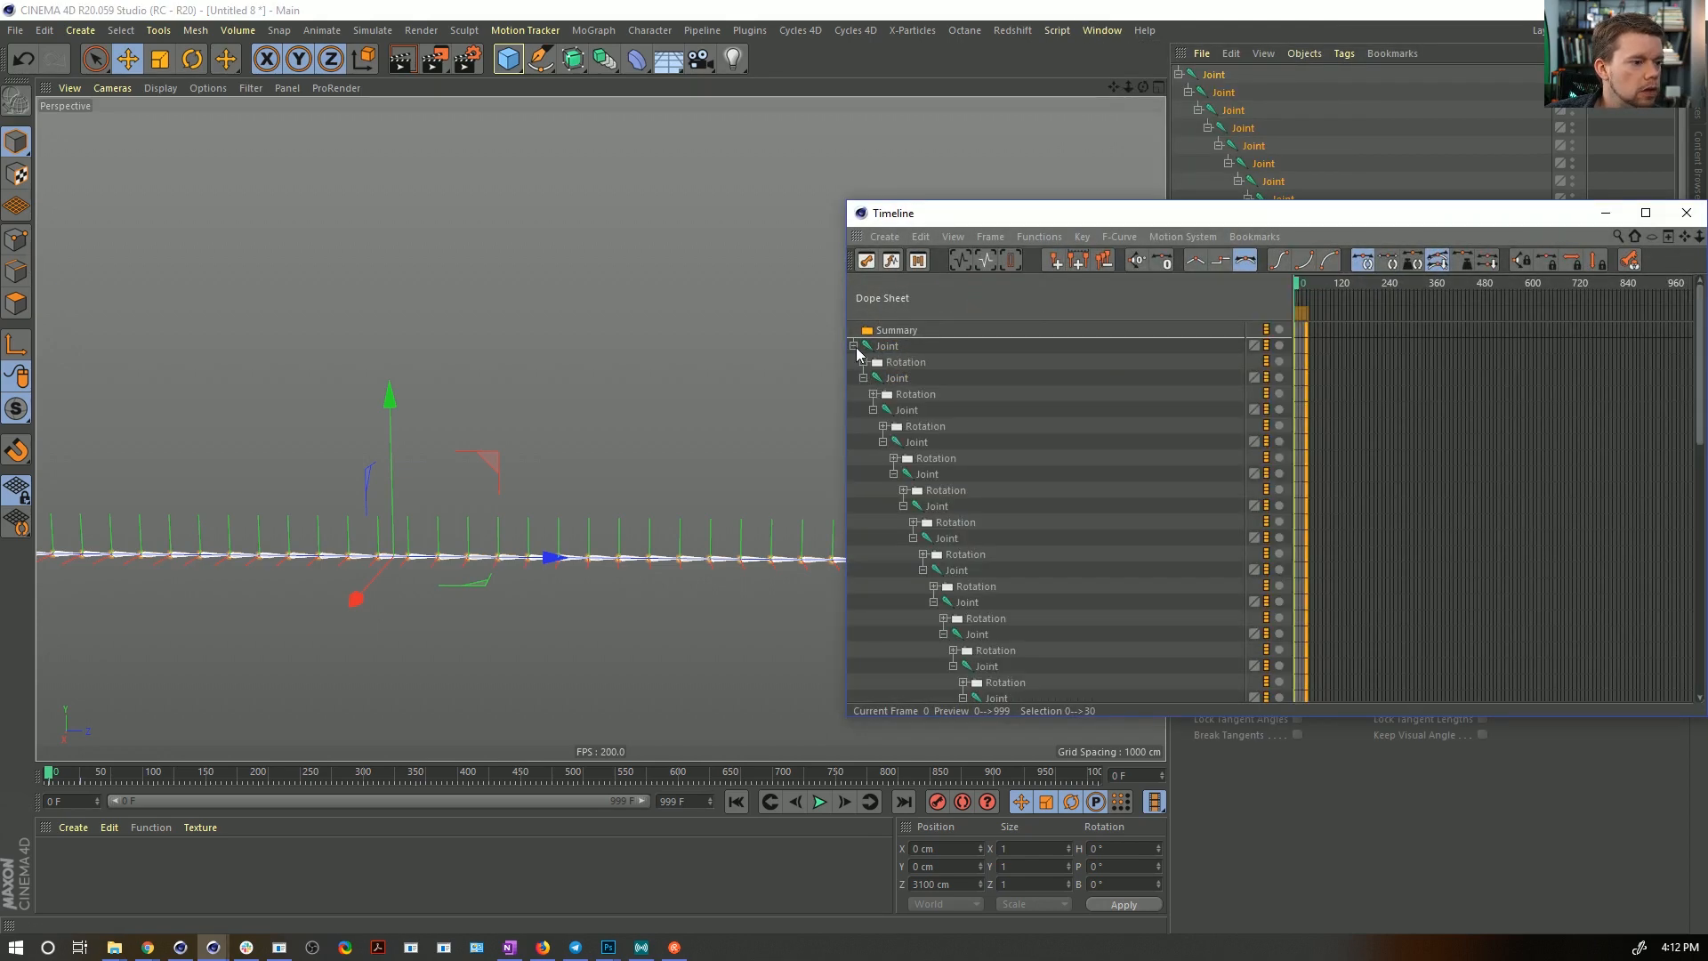
{"action": "left_click_drag", "start_coordinate": [1227, 215], "coordinate": [998, 159]}
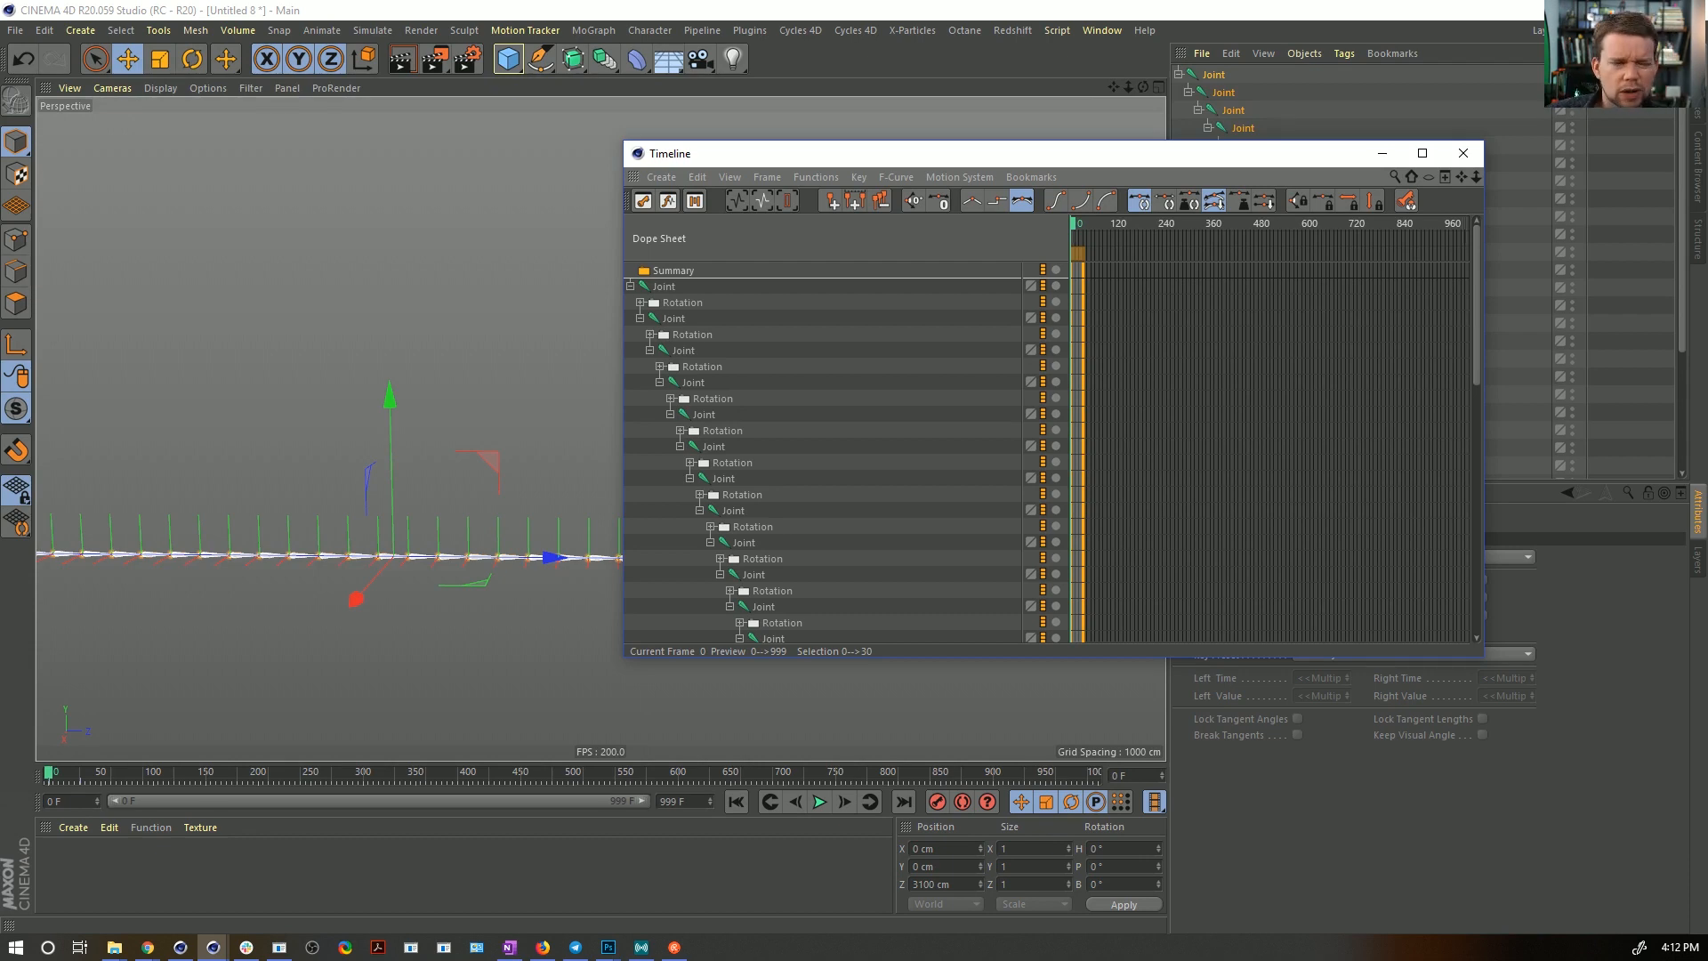
{"action": "left_click_drag", "start_coordinate": [791, 156], "coordinate": [483, 126]}
{"action": "left_click_drag", "start_coordinate": [1176, 628], "coordinate": [1541, 840]}
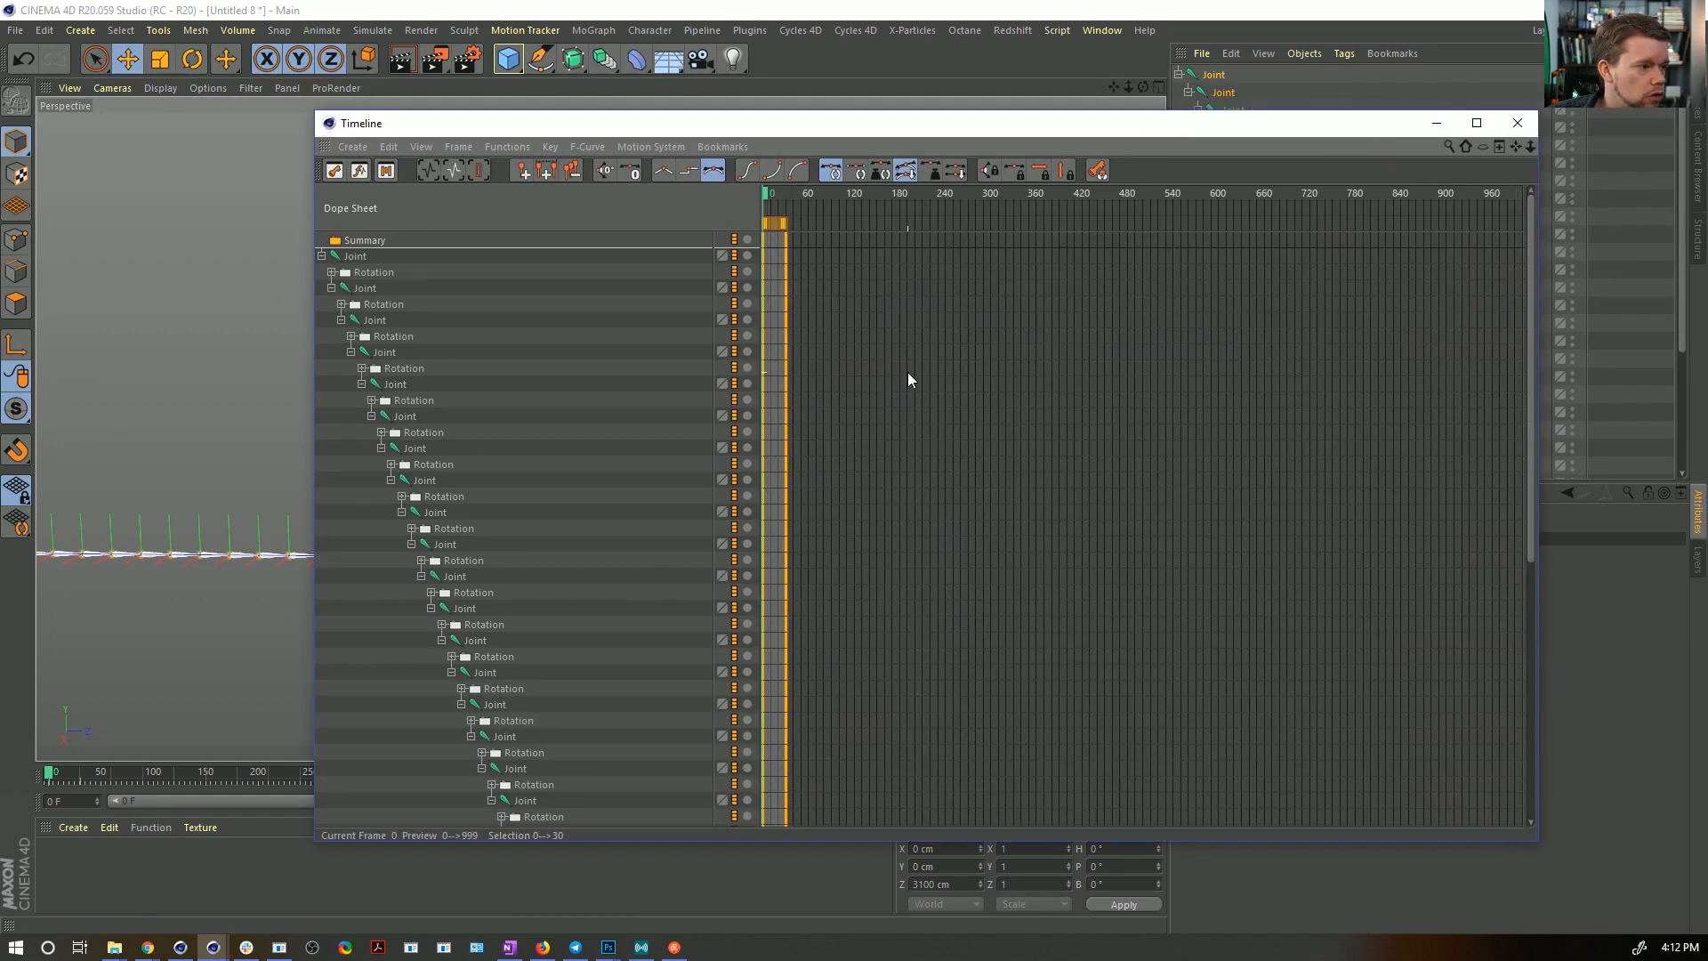
{"action": "right_click", "coordinate": [772, 222]}
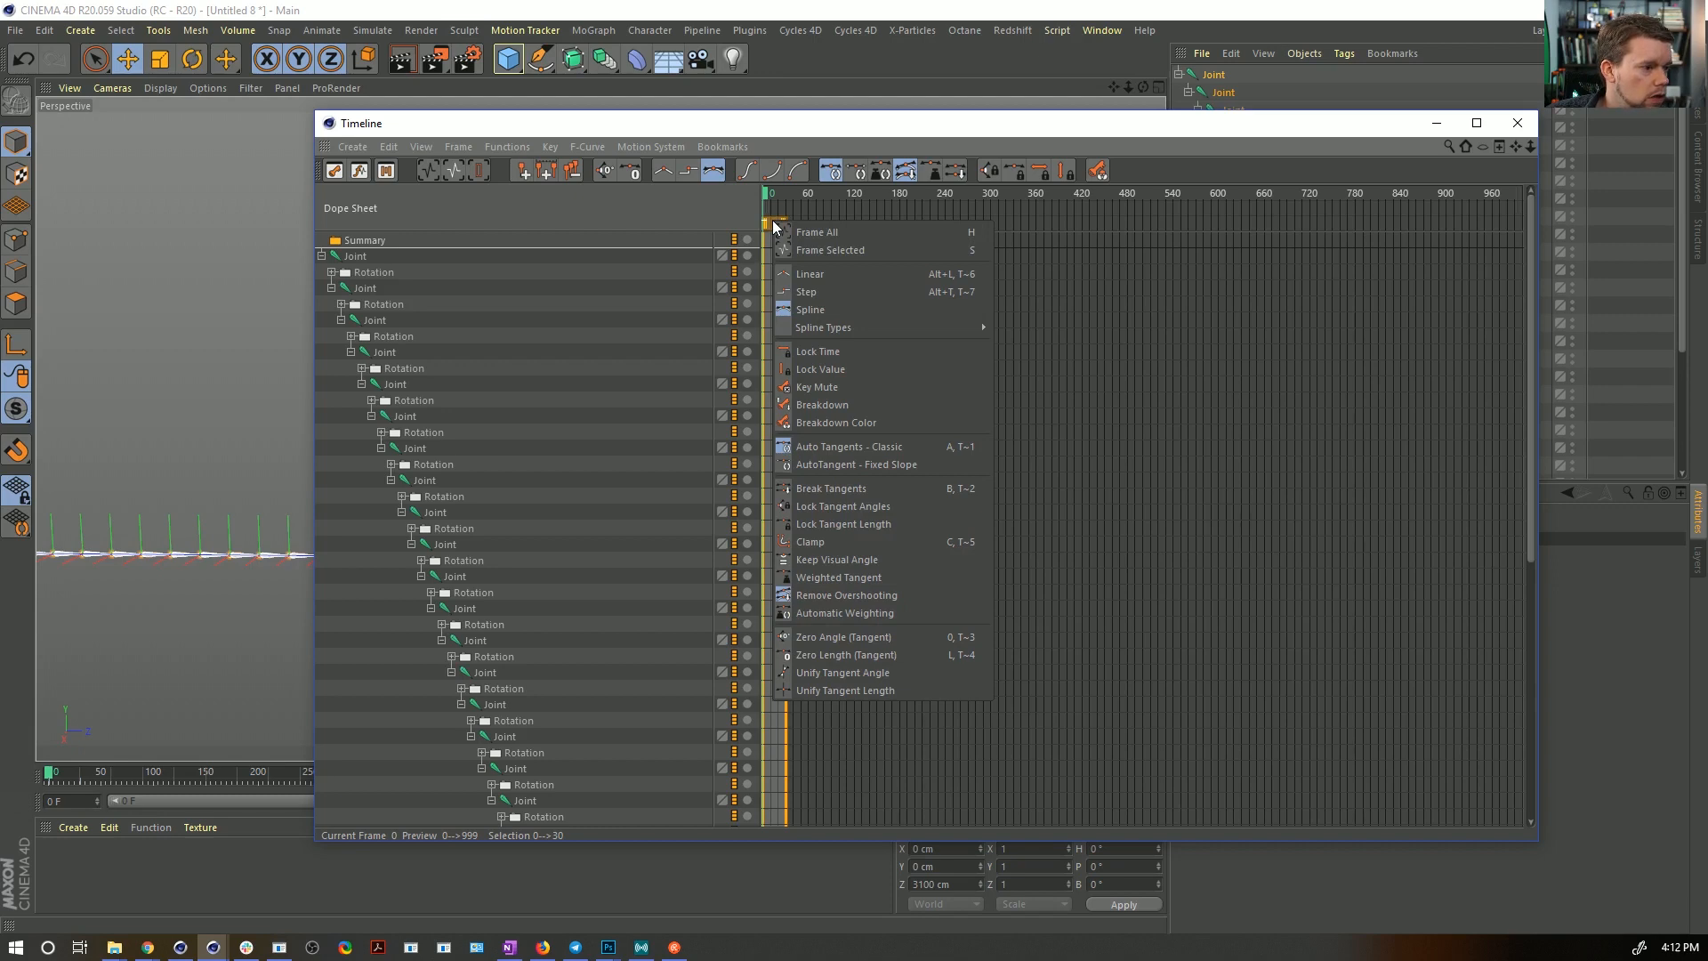
{"action": "left_click", "coordinate": [514, 146]}
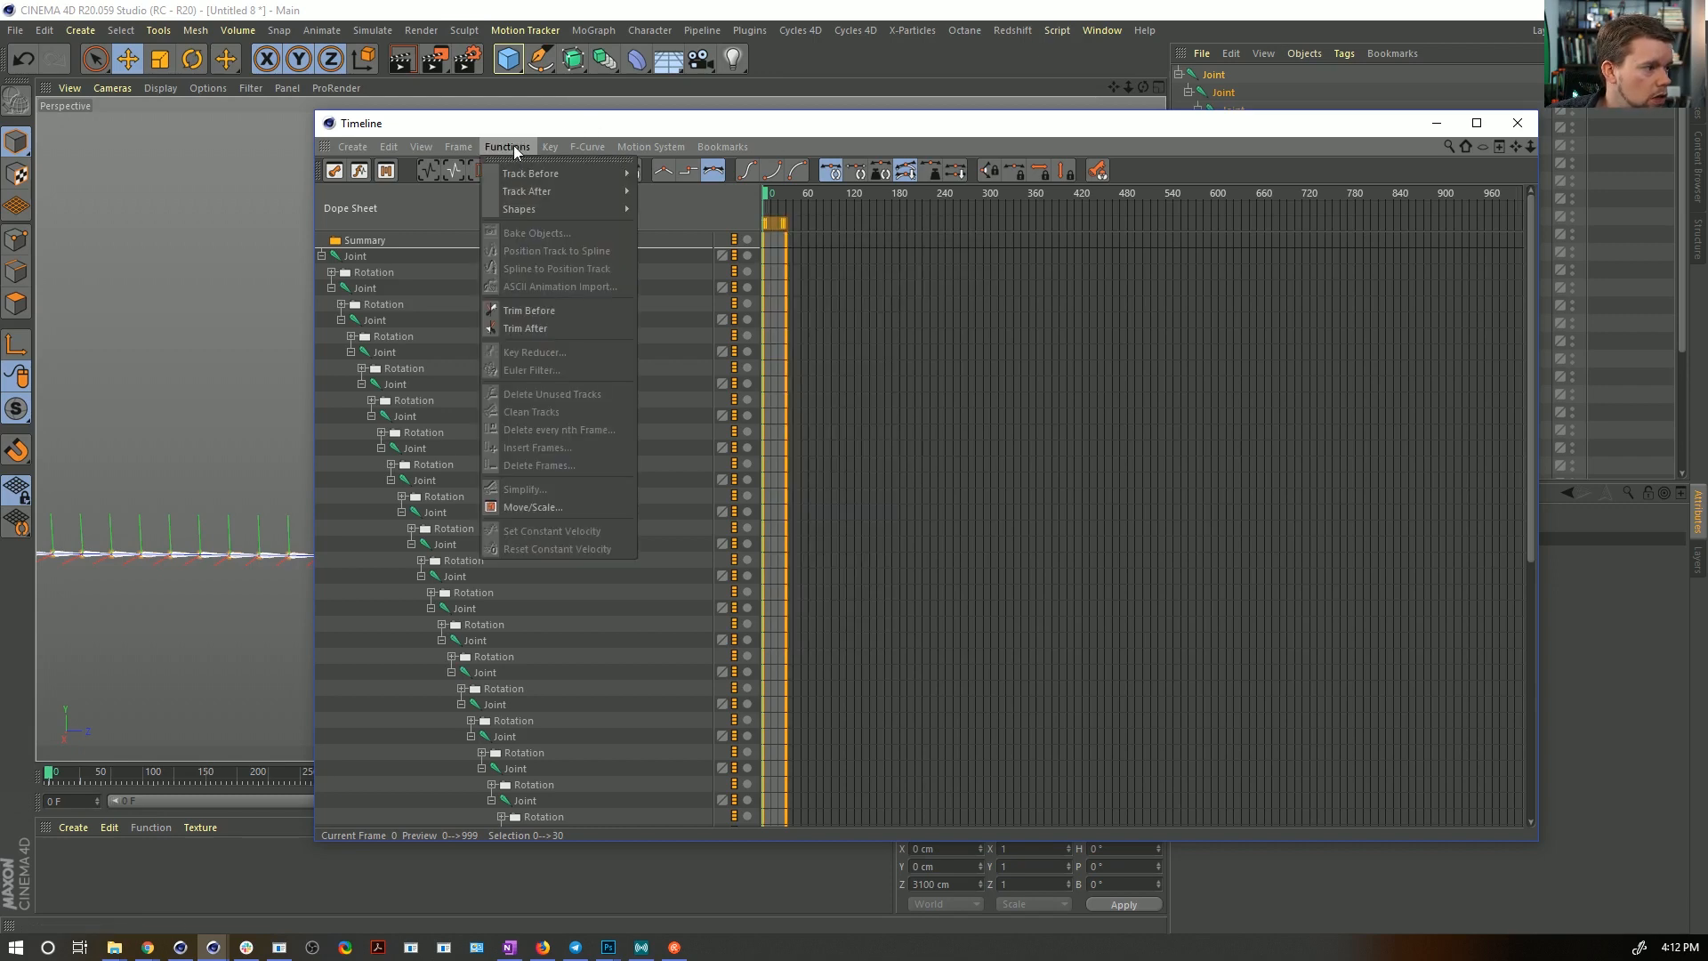
{"action": "mouse_move", "coordinate": [532, 178]}
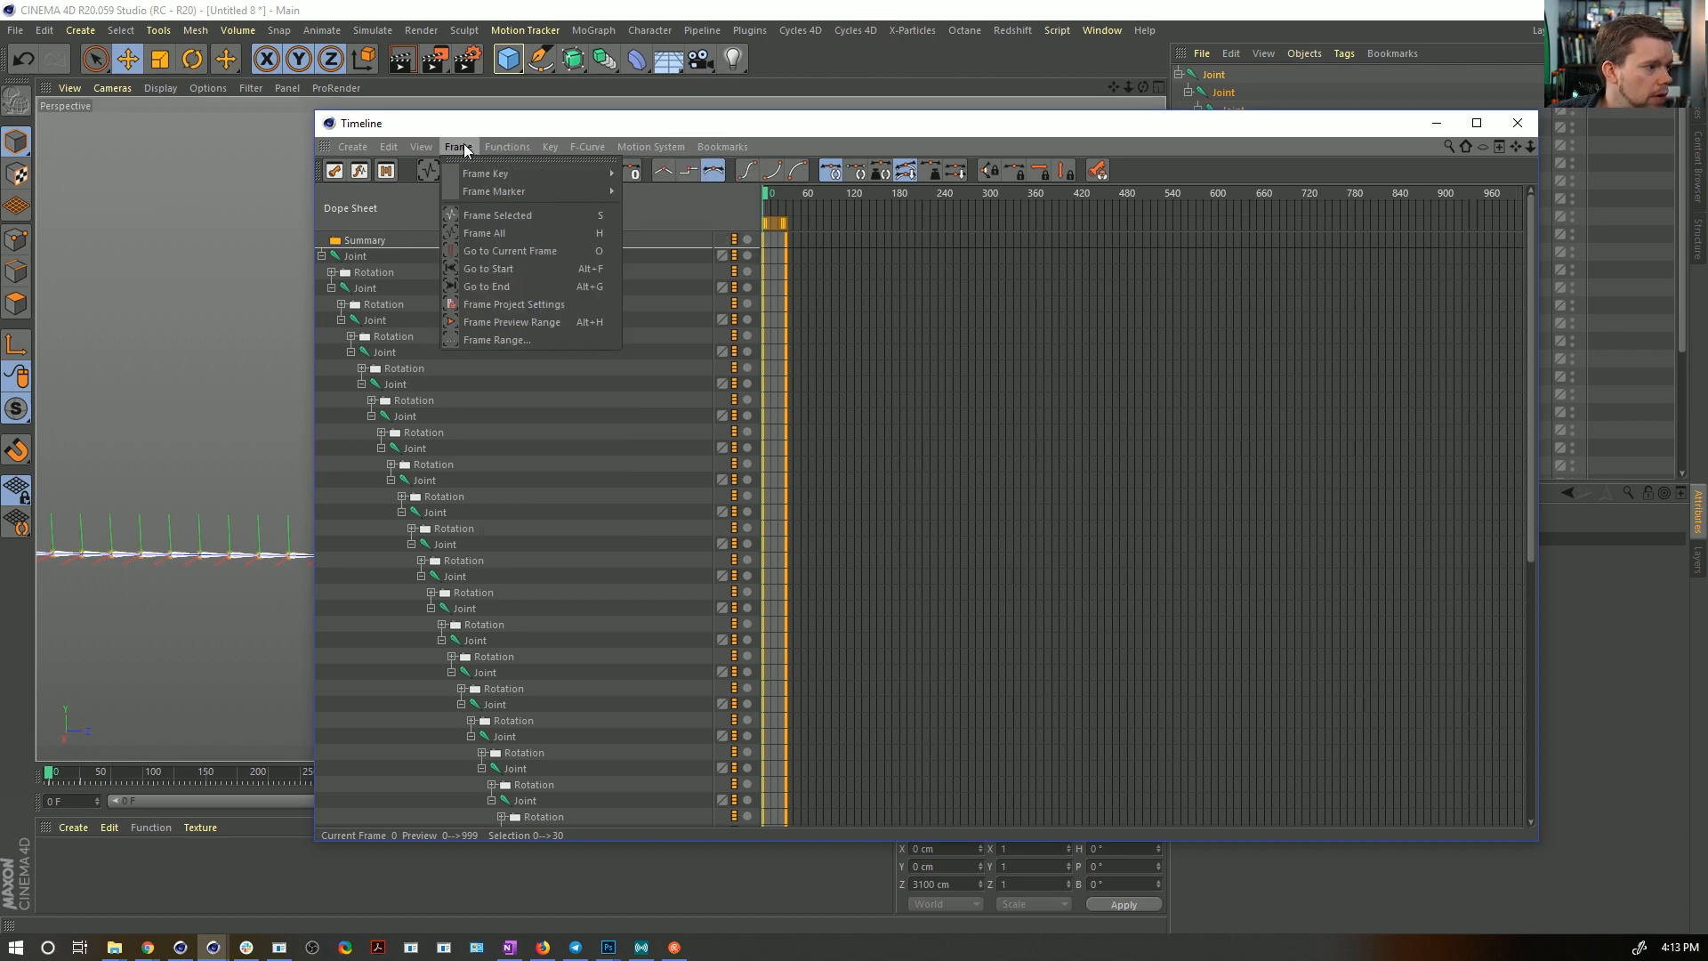
{"action": "mouse_move", "coordinate": [433, 144]}
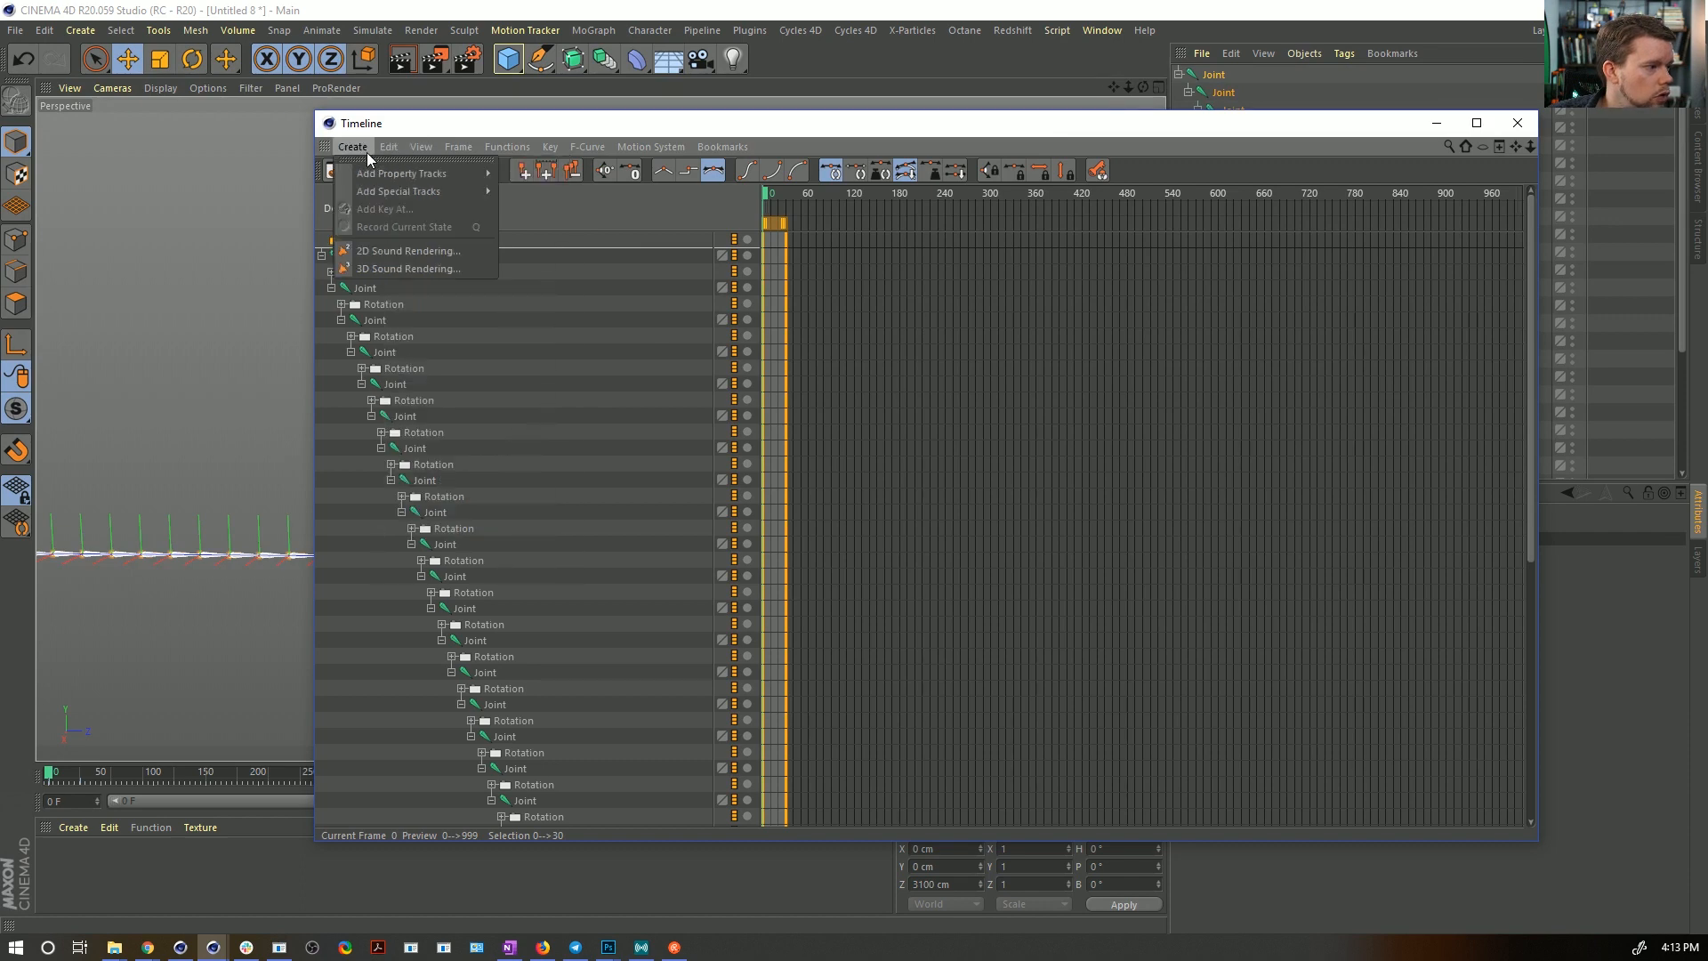
{"action": "mouse_move", "coordinate": [493, 151]}
{"action": "mouse_move", "coordinate": [571, 149]}
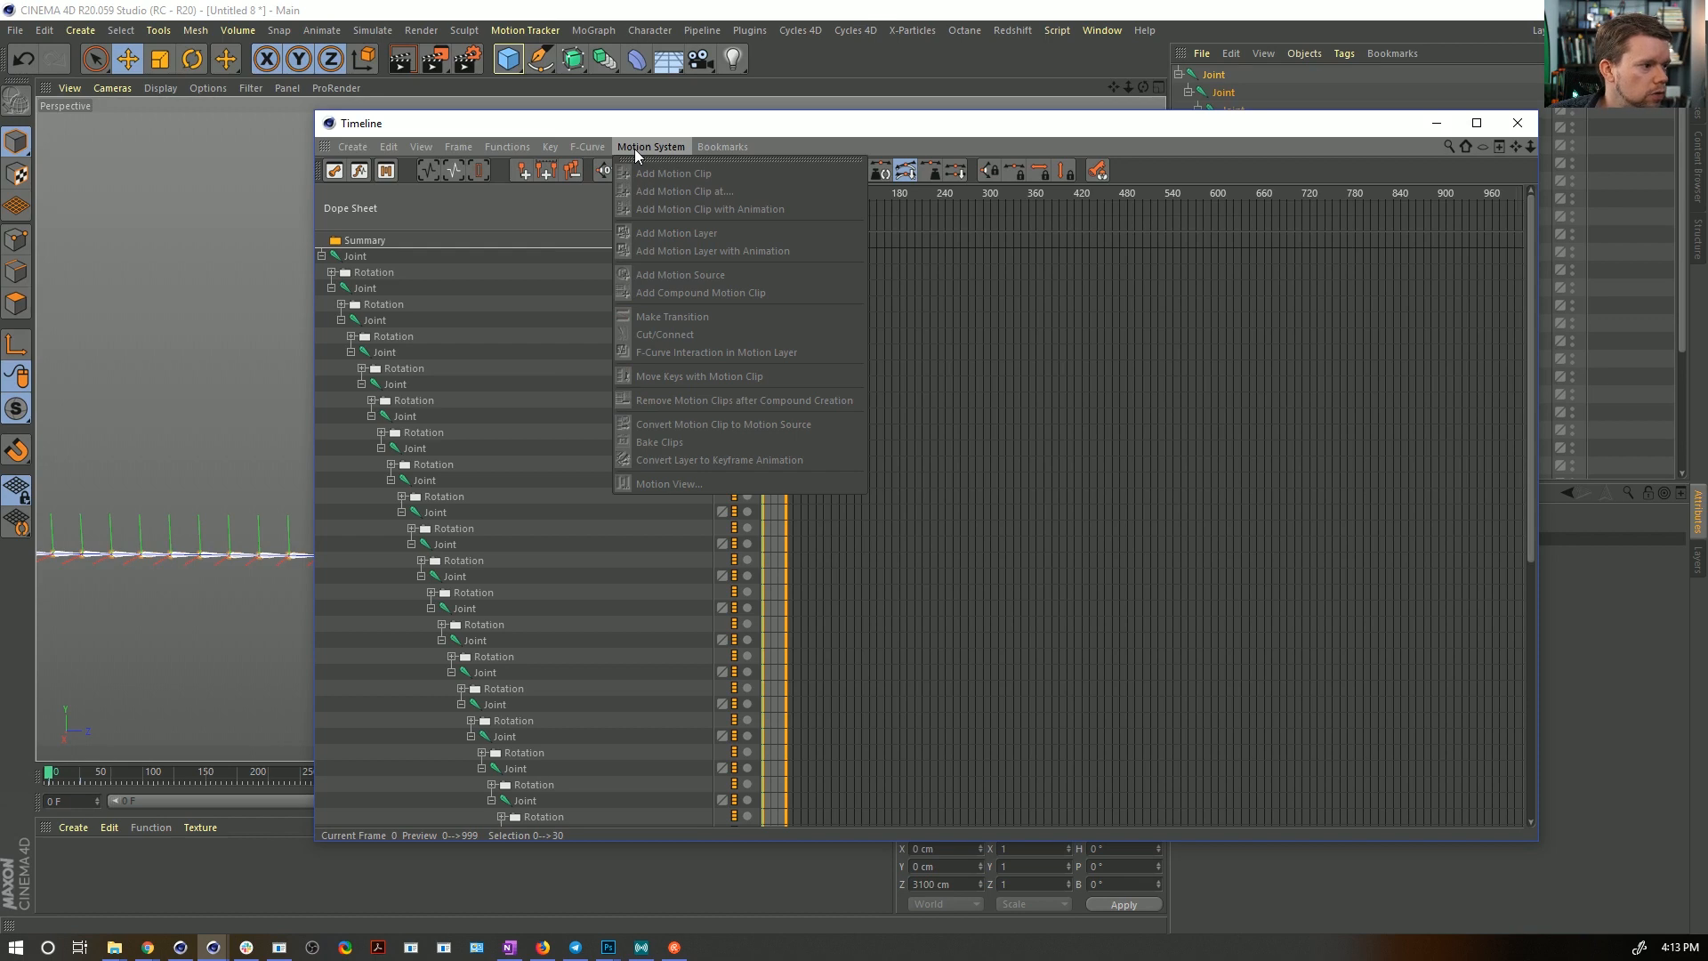
{"action": "mouse_move", "coordinate": [648, 146]}
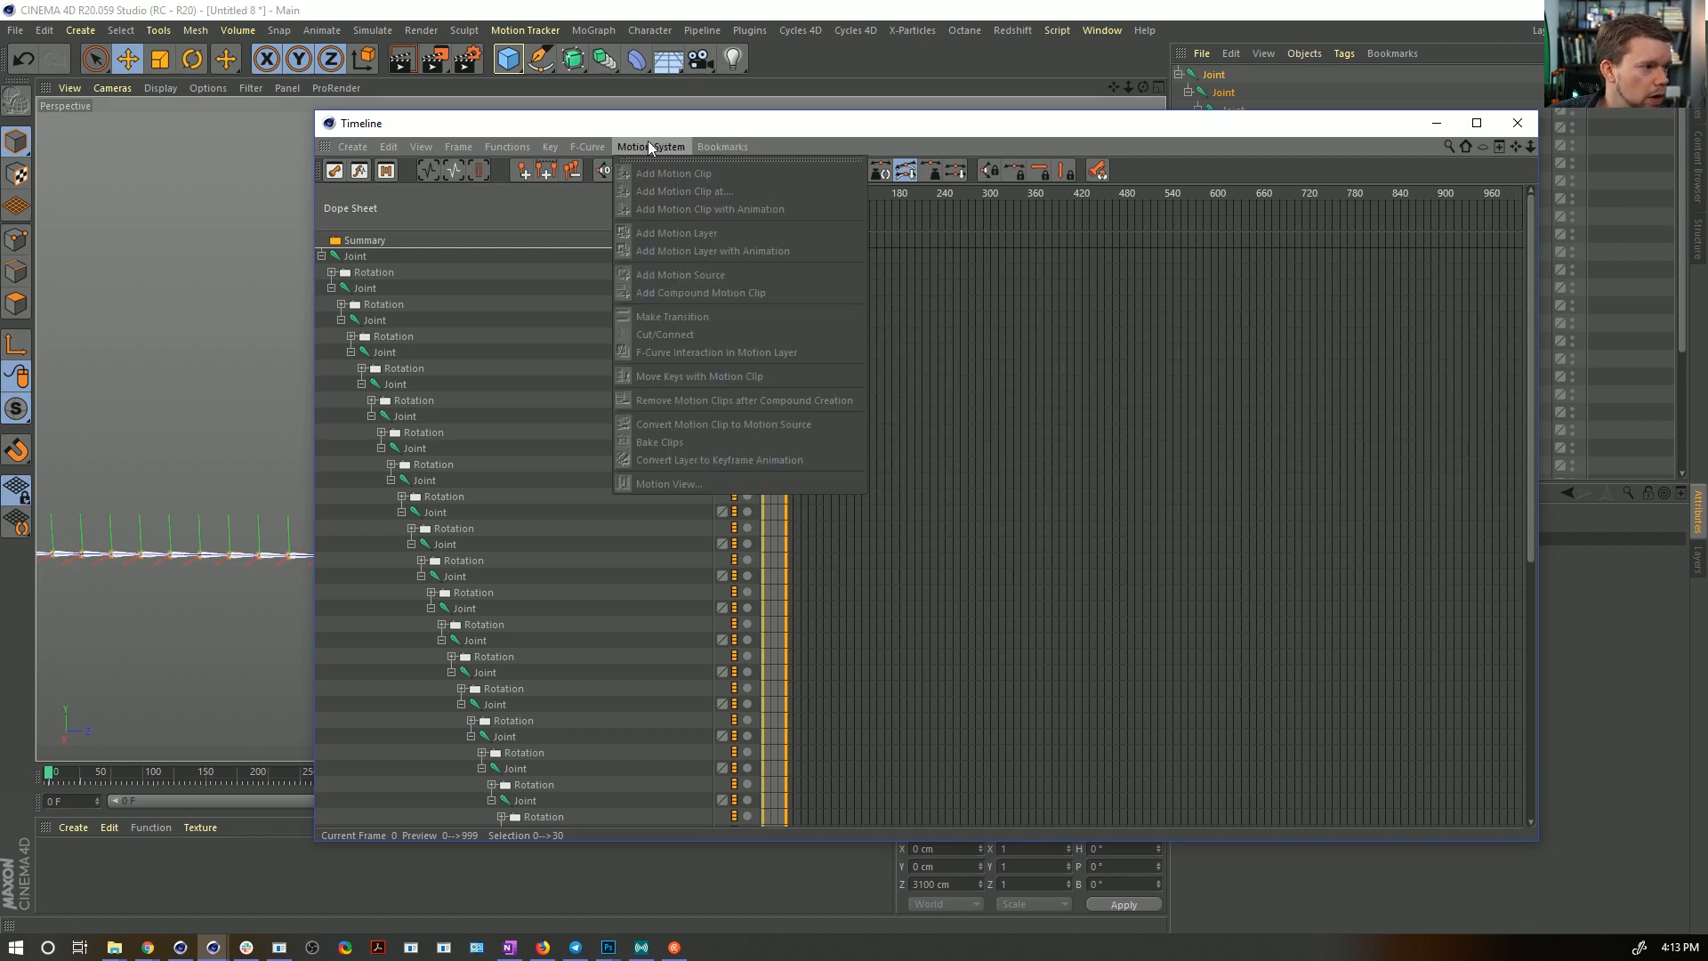
- Stagger the rotation keys, moving the second joint's to frames 31–61 and all deeper joints' to 62–92, and close the Timeline
{"action": "left_click", "coordinate": [901, 367]}
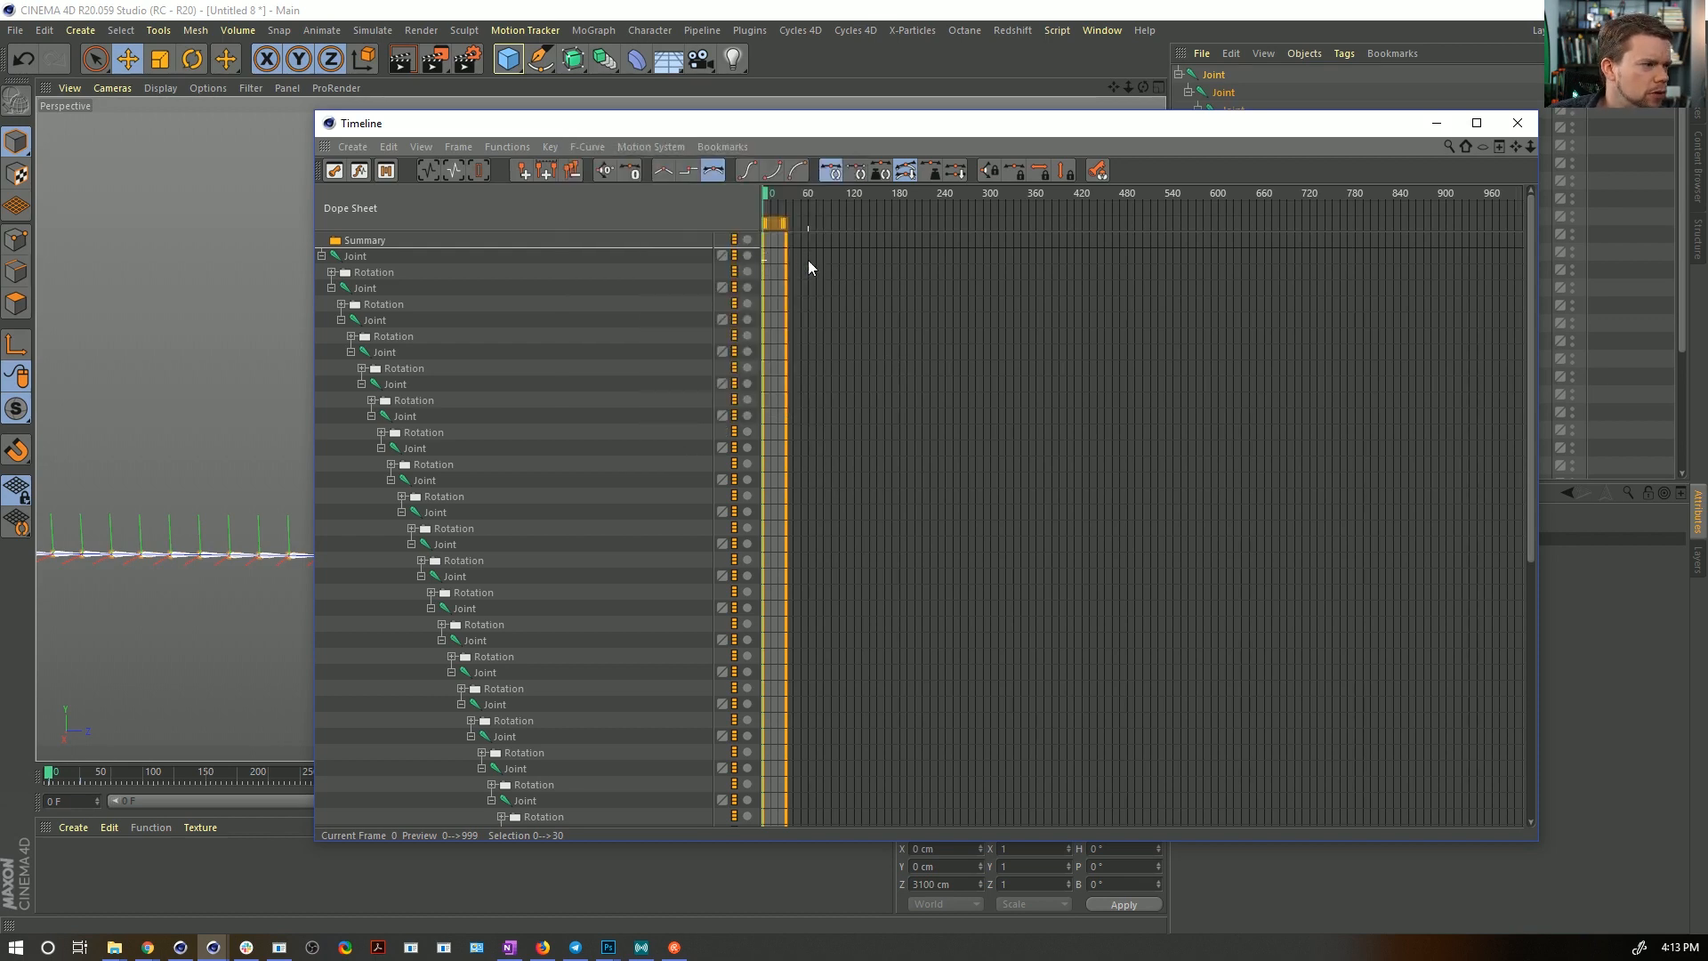
{"action": "left_click", "coordinate": [369, 289]}
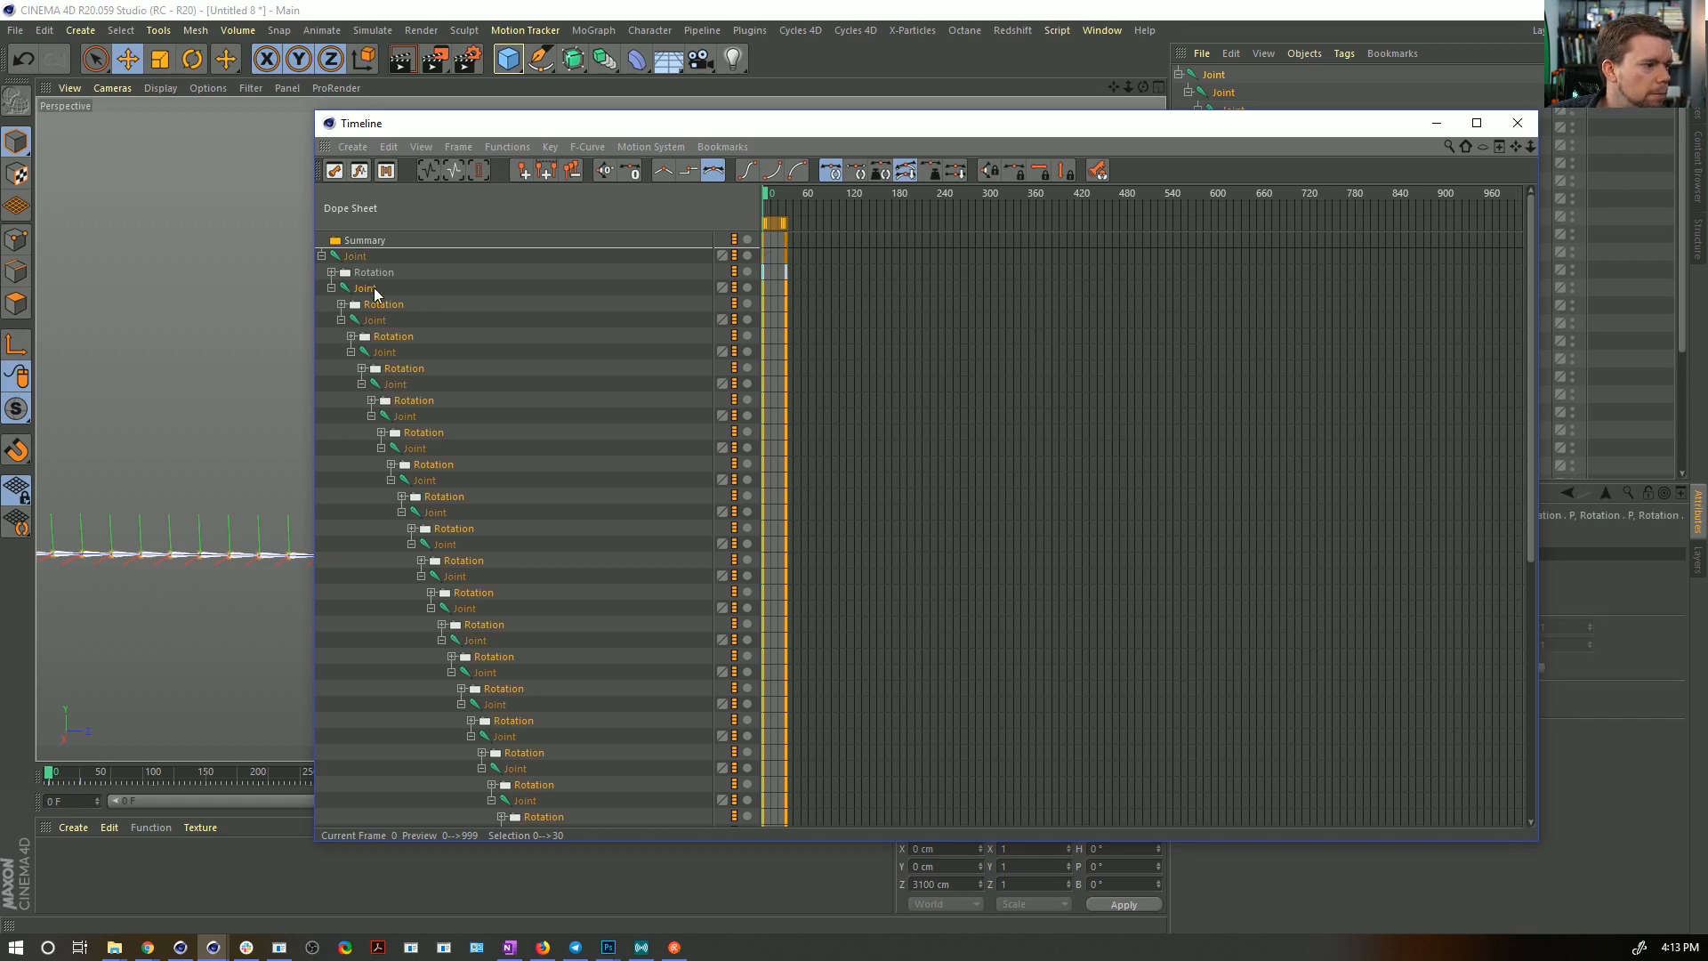
{"action": "left_click_drag", "start_coordinate": [774, 222], "coordinate": [796, 224]}
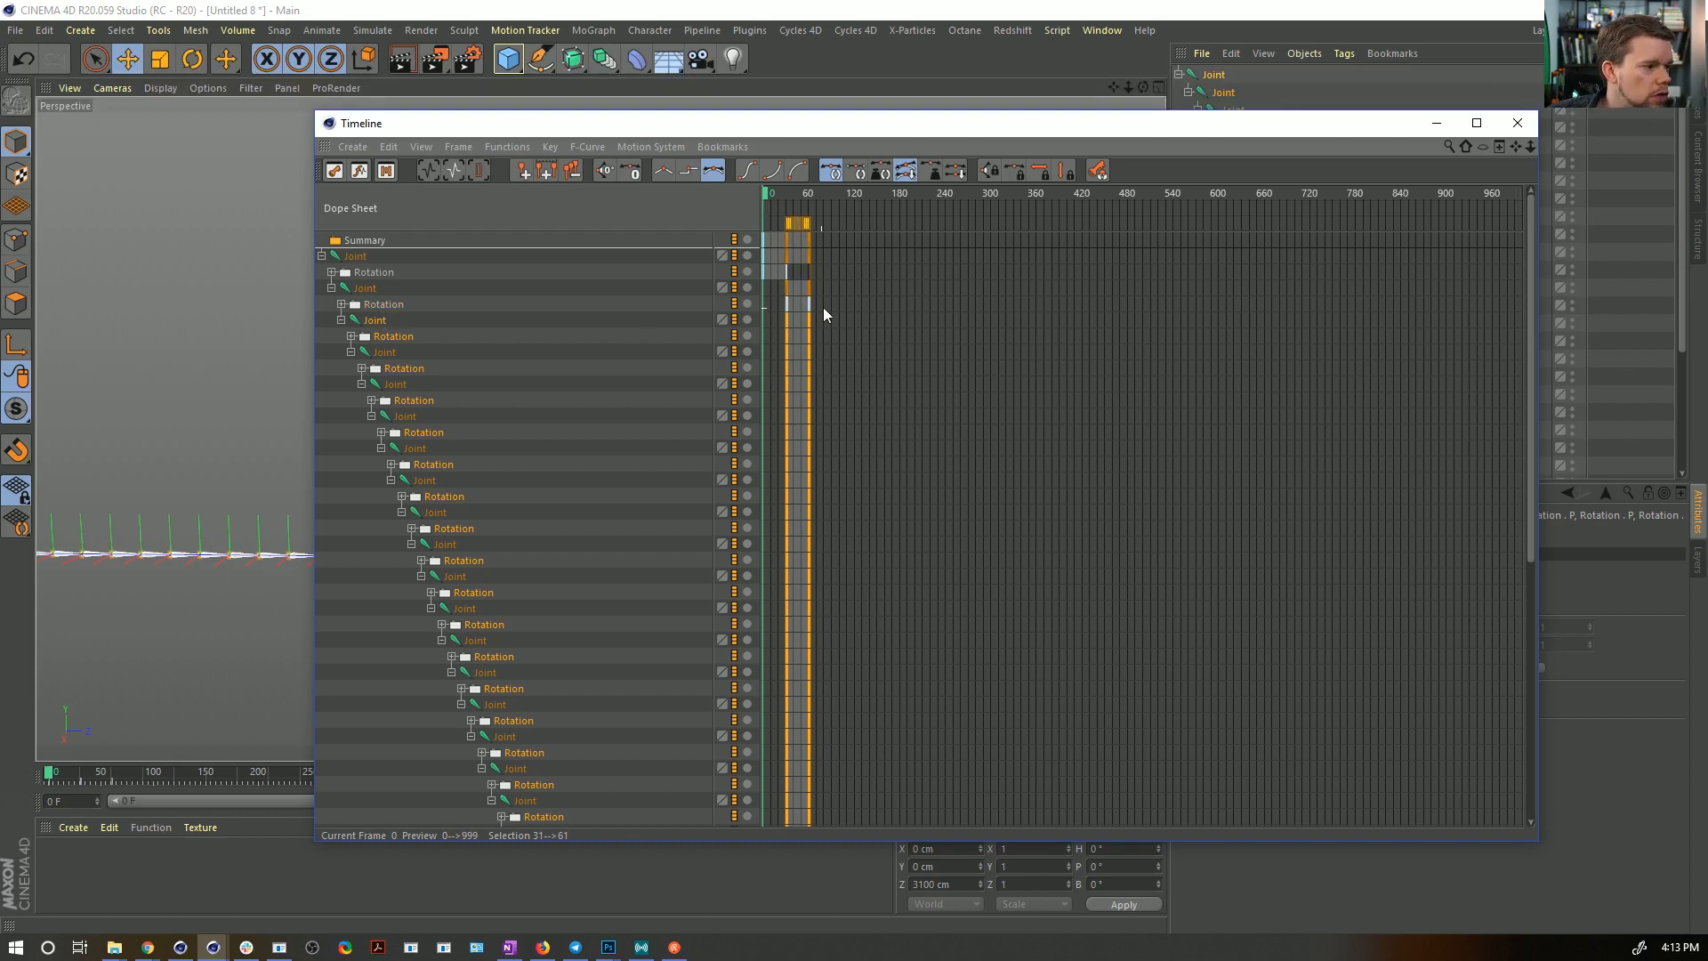
{"action": "left_click", "coordinate": [794, 228]}
{"action": "left_click_drag", "start_coordinate": [796, 224], "coordinate": [835, 233]}
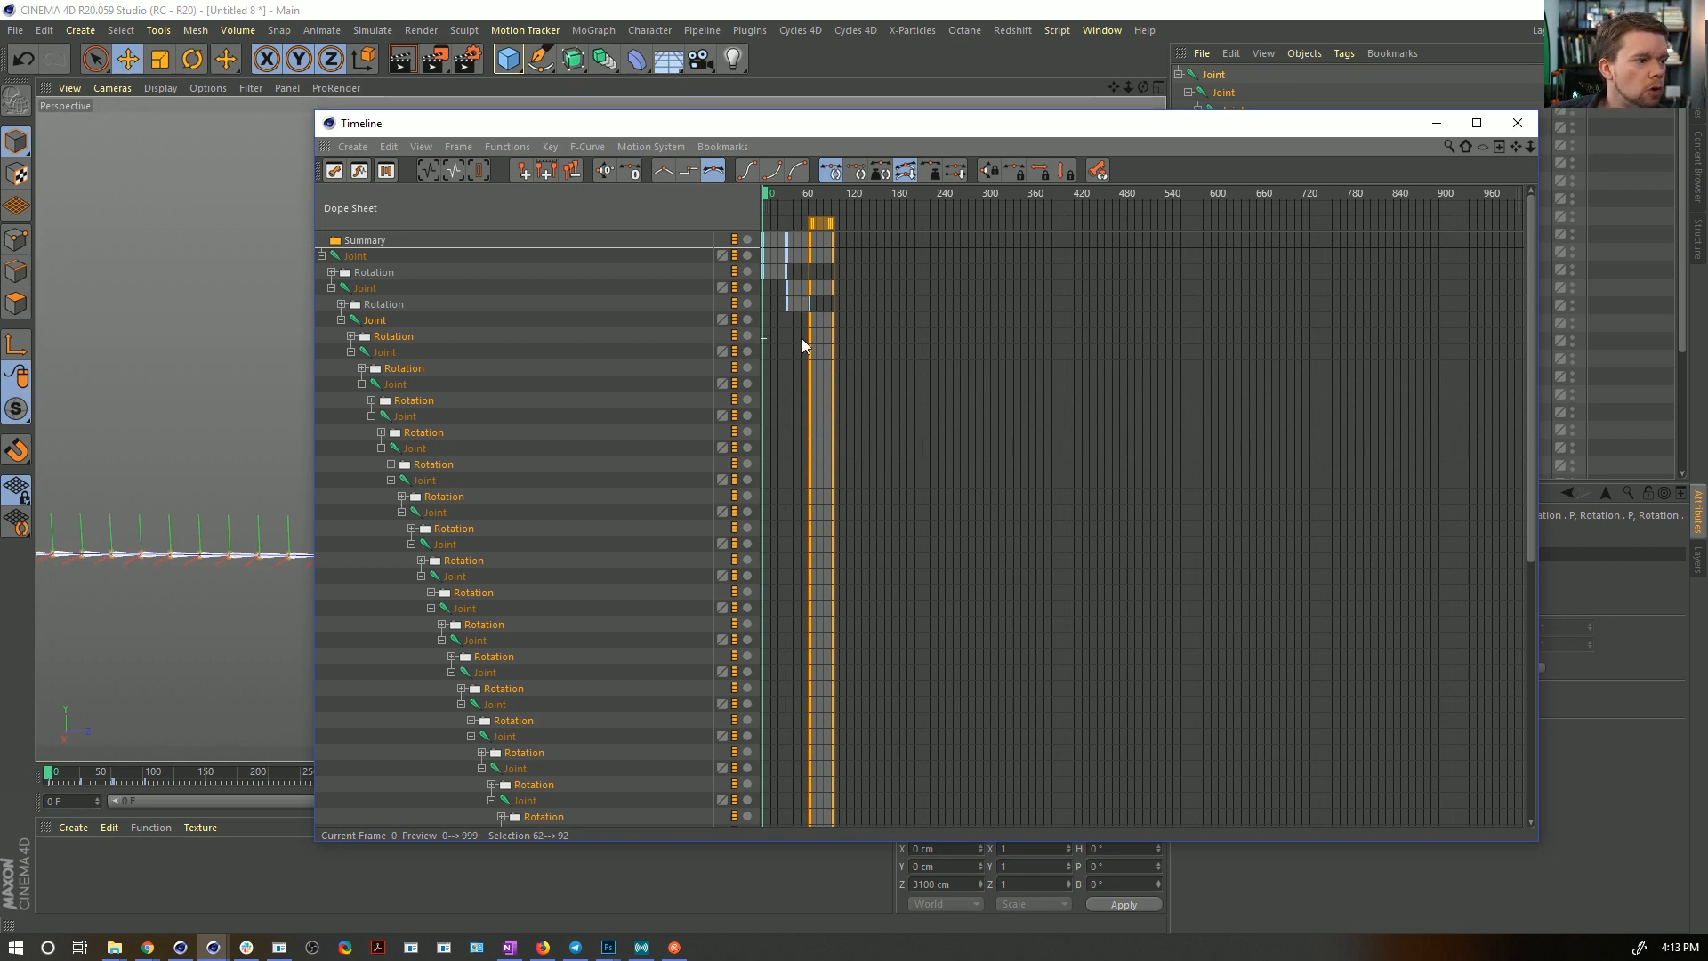
{"action": "left_click_drag", "start_coordinate": [820, 276], "coordinate": [747, 276]}
{"action": "left_click", "coordinate": [1516, 122]}
- Add a Signal tag to the first joint and assign the joint's pitch rotation (R.P) to it
{"action": "left_click", "coordinate": [1204, 72]}
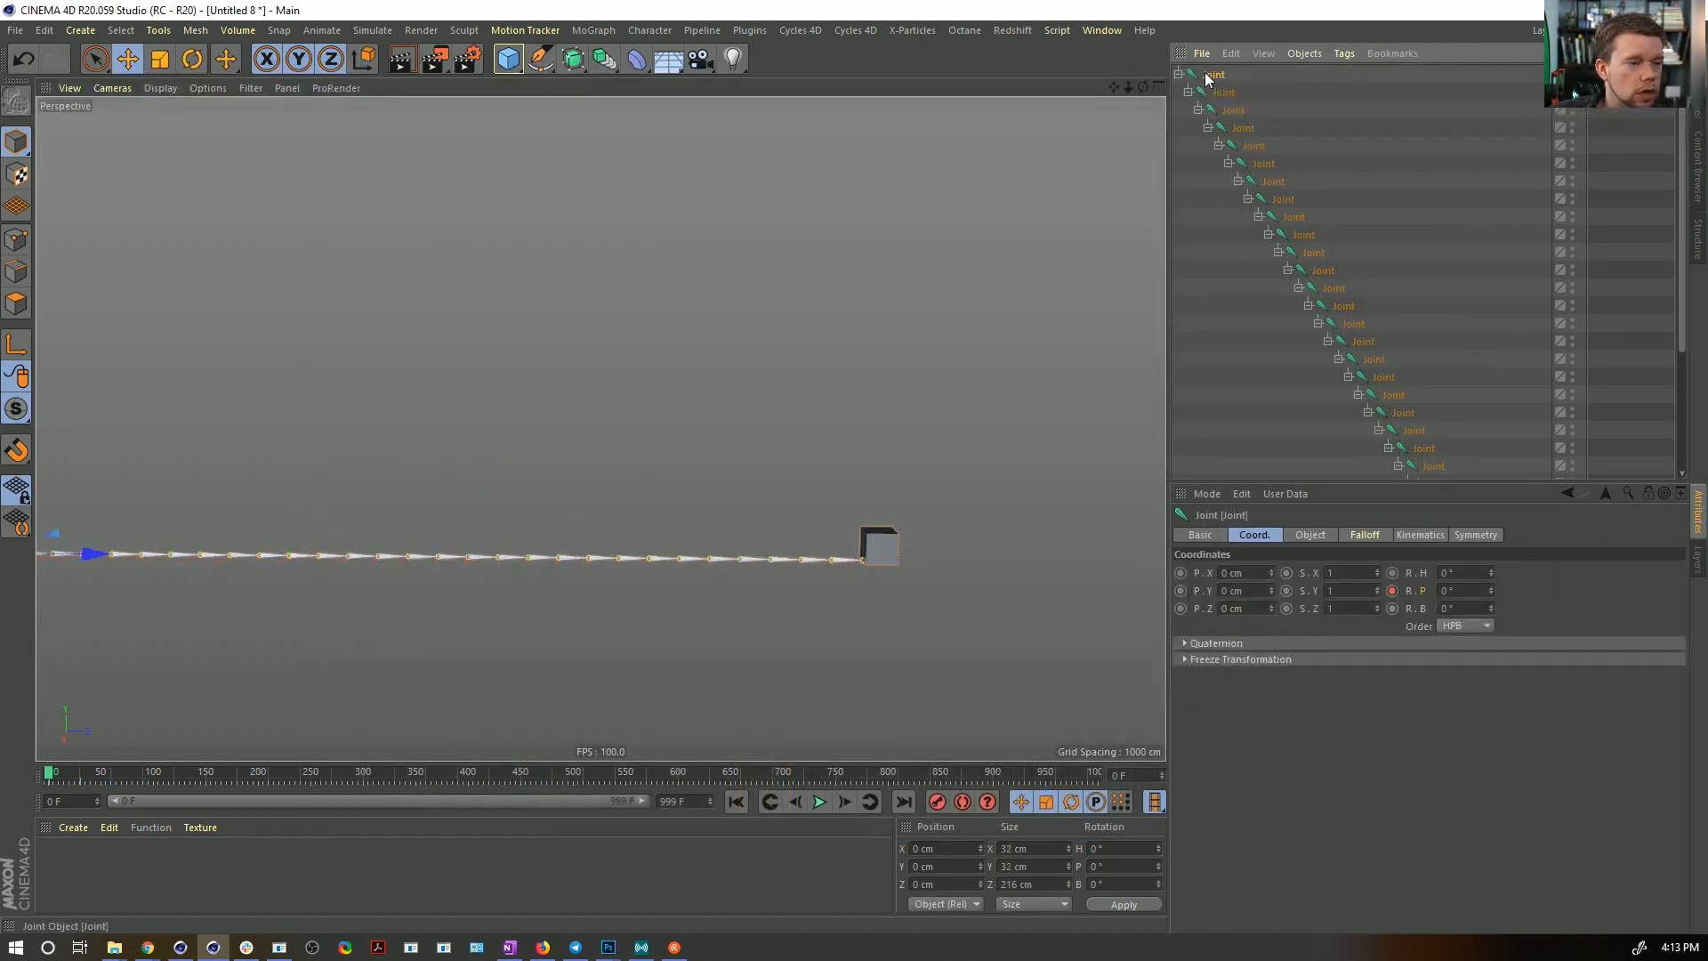
{"action": "right_click", "coordinate": [1205, 72]}
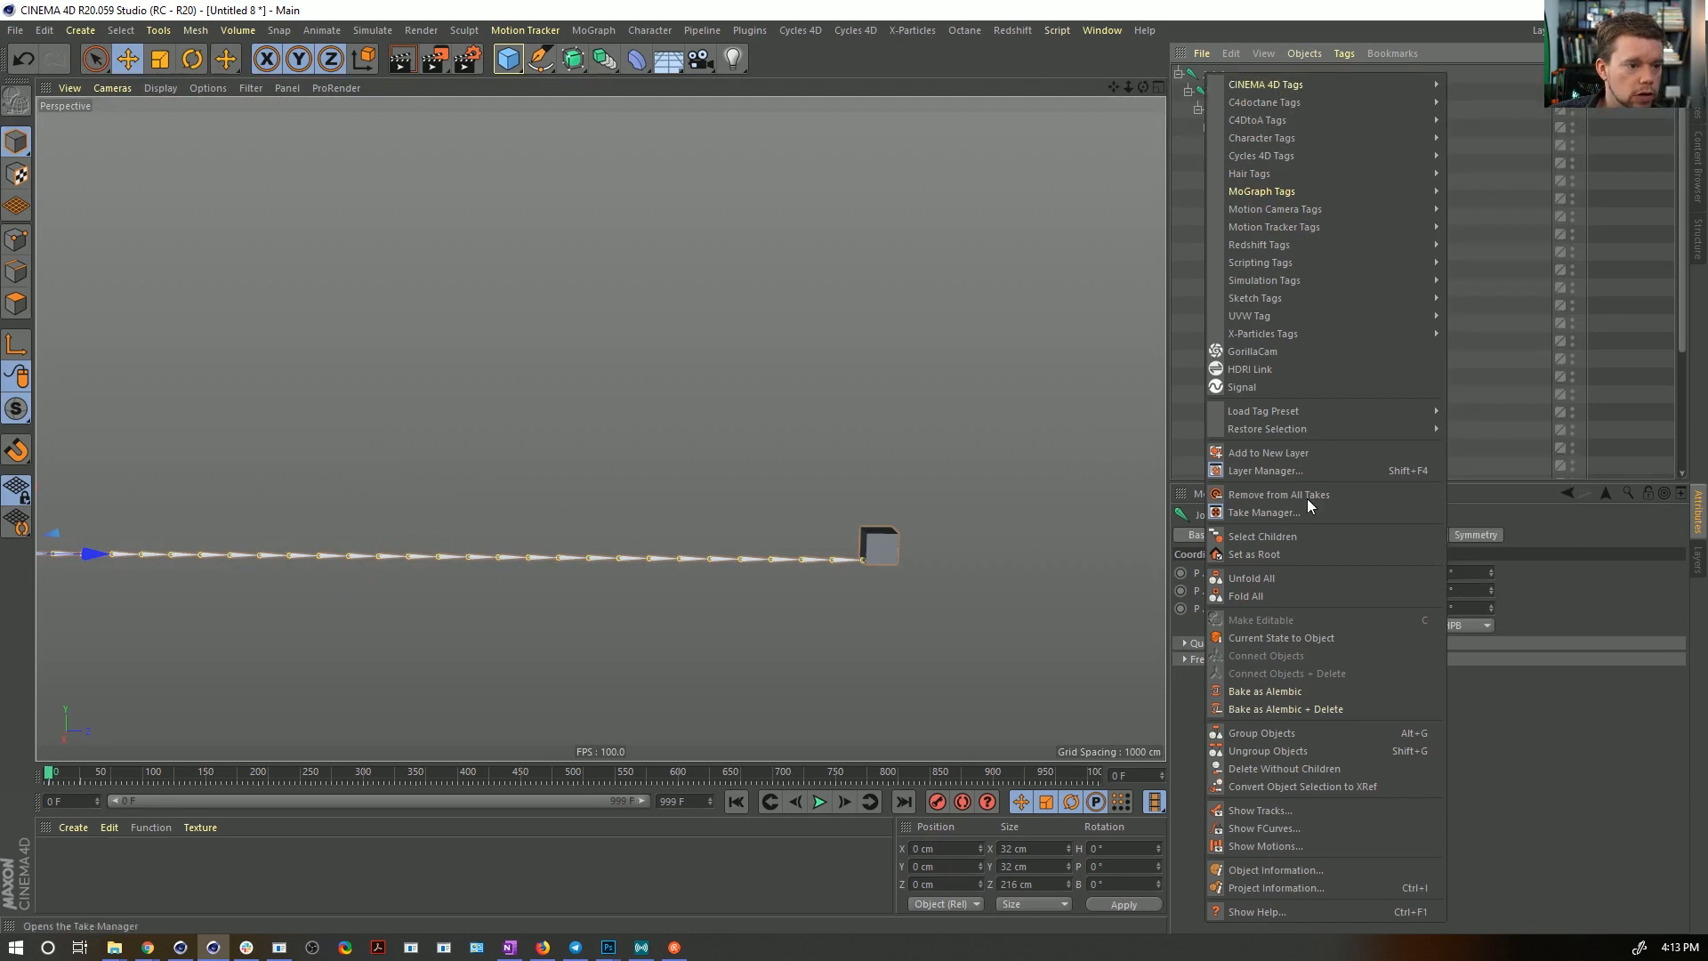
{"action": "left_click", "coordinate": [1242, 387]}
{"action": "left_click", "coordinate": [1215, 78]}
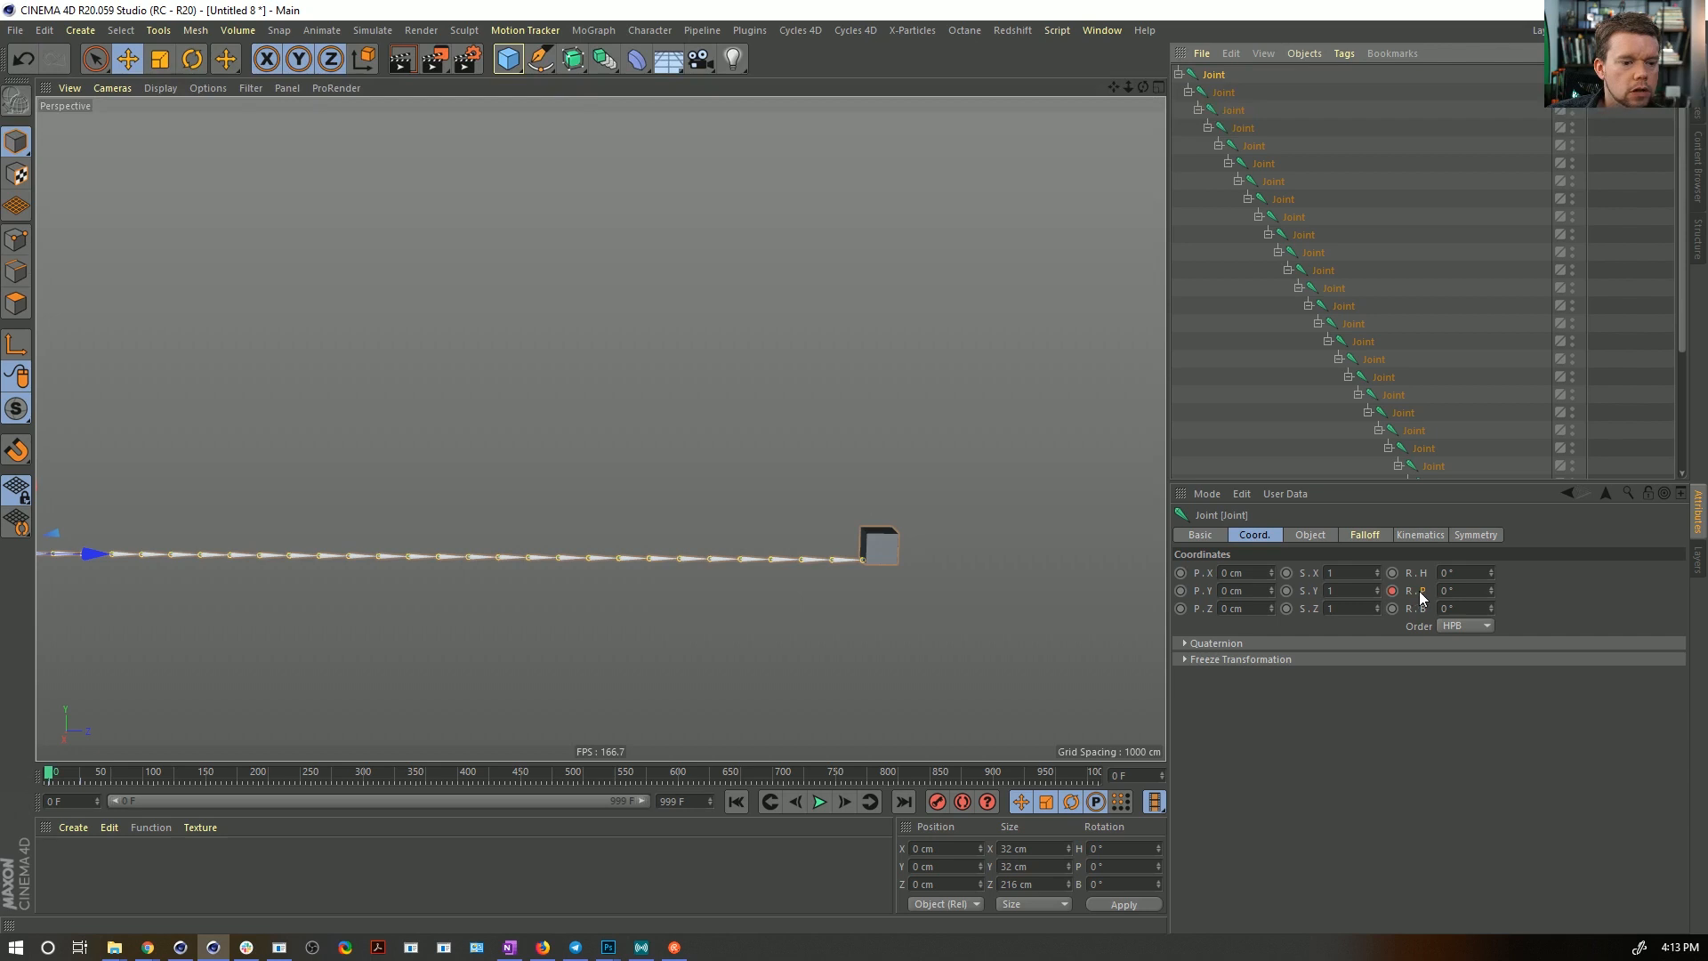
{"action": "left_click_drag", "start_coordinate": [1420, 594], "coordinate": [1537, 82]}
{"action": "left_click", "coordinate": [1596, 75]}
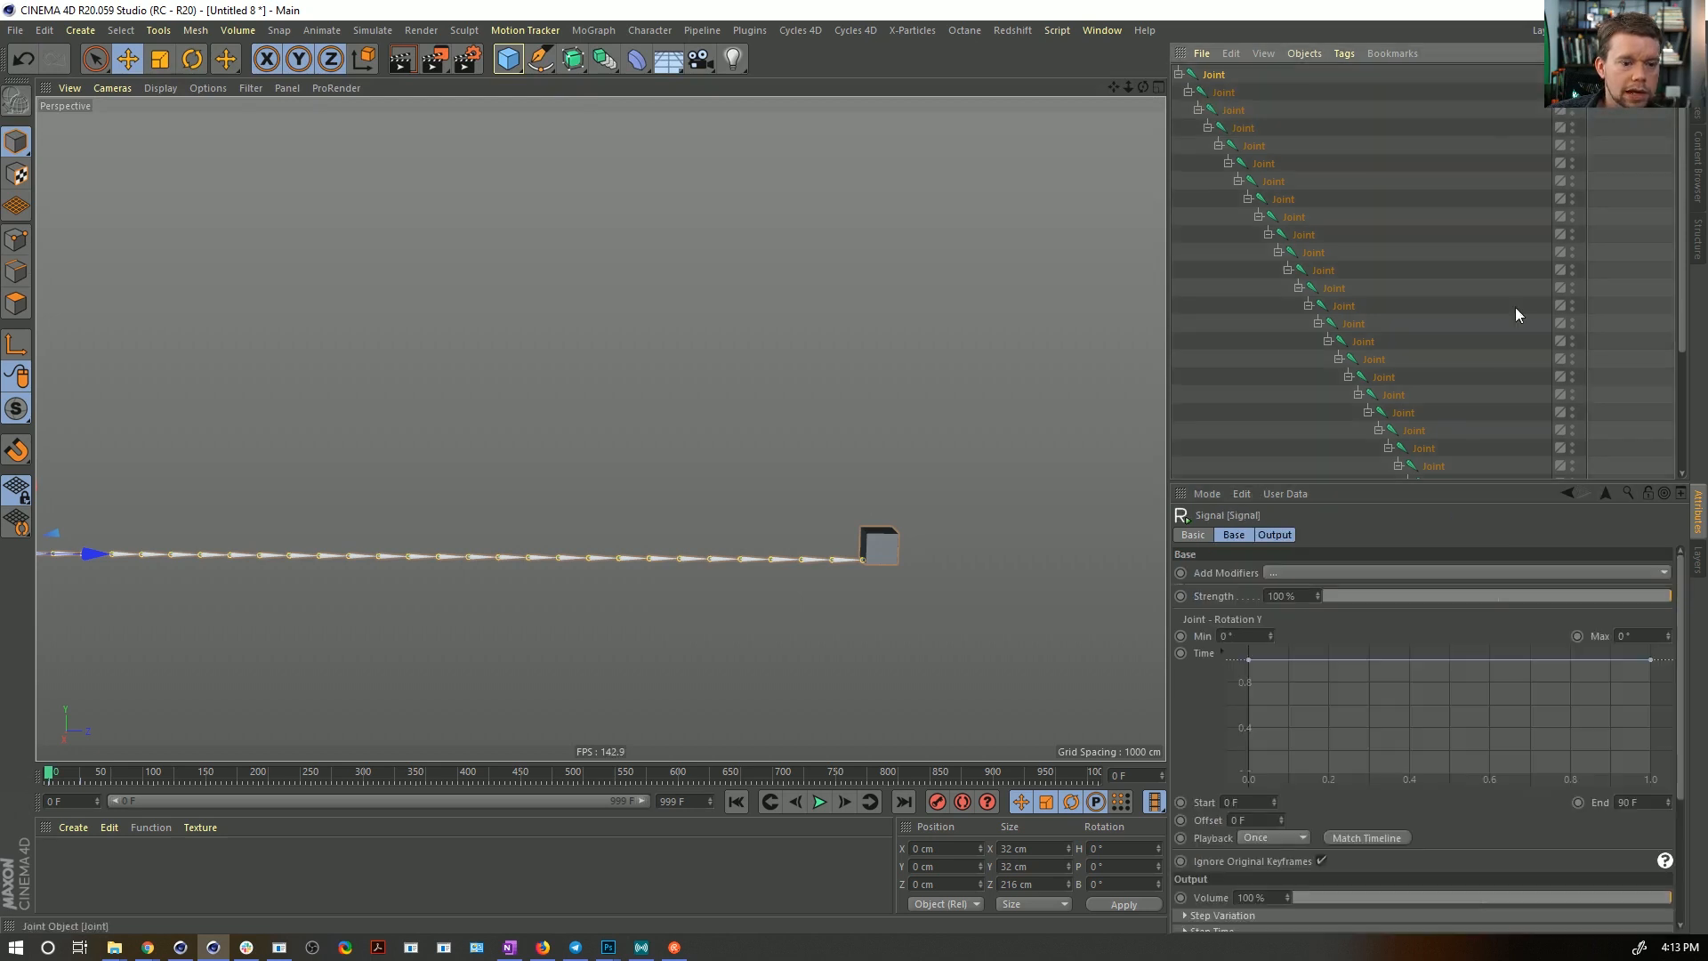
- Make the Signal tag's time curve a rising linear ramp, with a maximum of 90° and an end frame of 30
{"action": "right_click", "coordinate": [1341, 713]}
{"action": "mouse_move", "coordinate": [1379, 804]}
{"action": "left_click", "coordinate": [1512, 798]}
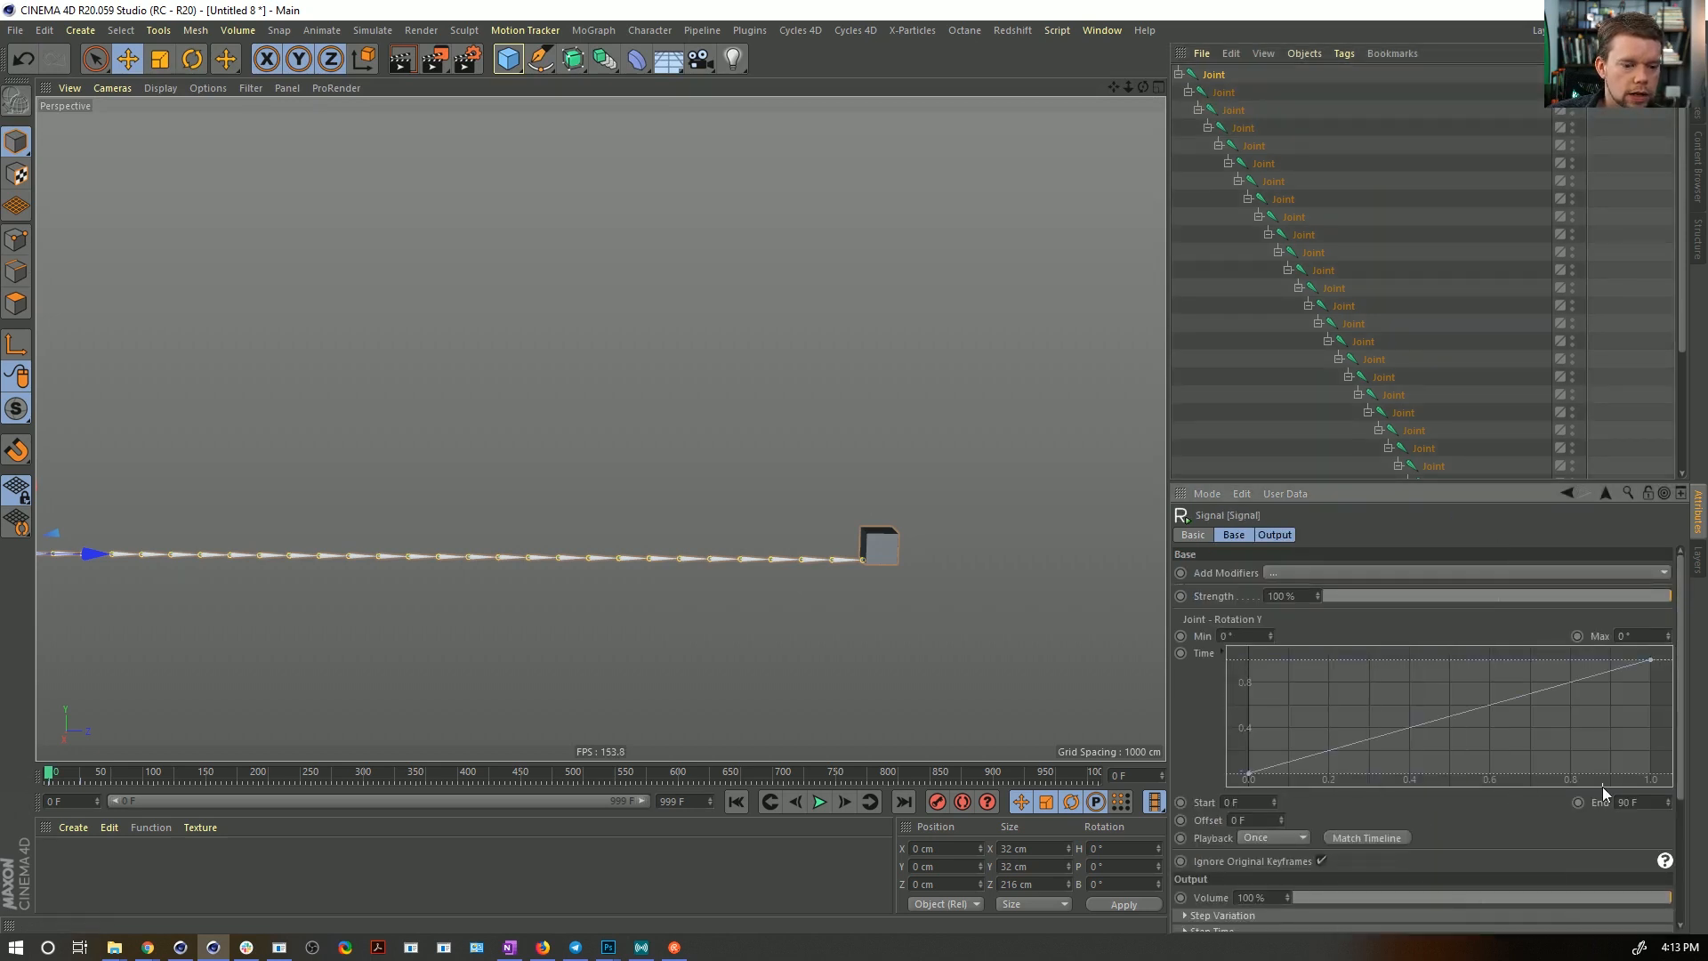
{"action": "left_click_drag", "start_coordinate": [1650, 636], "coordinate": [1575, 615]}
{"action": "type", "text": "90"}
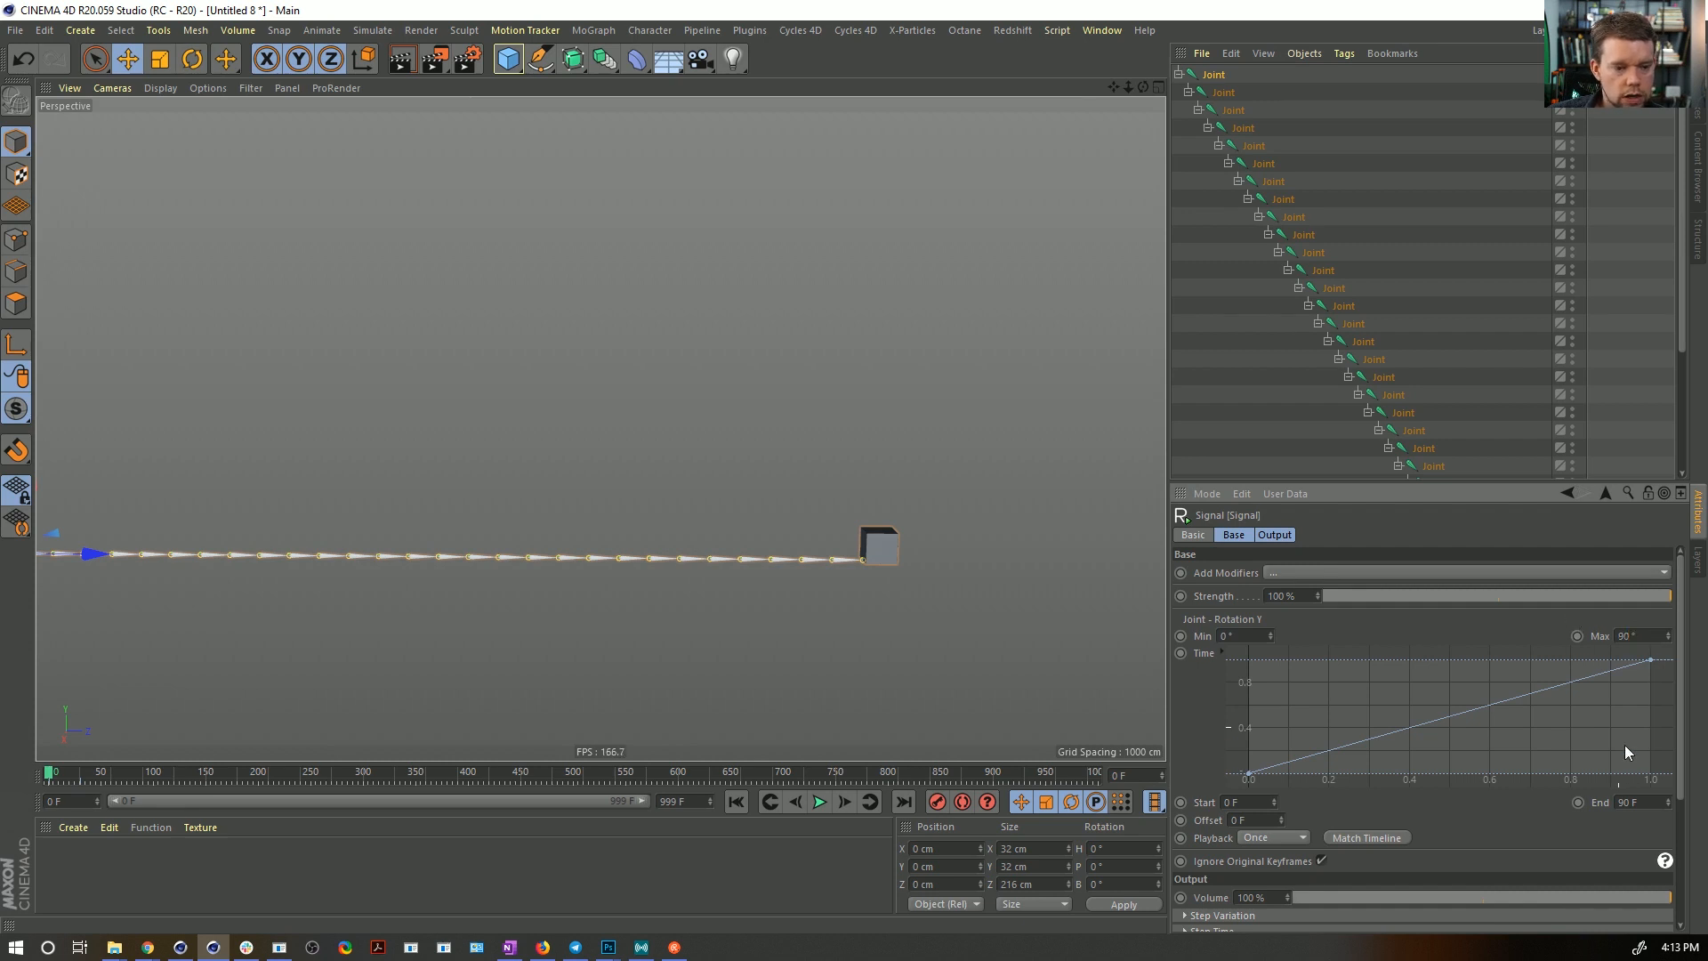
{"action": "left_click_drag", "start_coordinate": [1649, 802], "coordinate": [1501, 797]}
{"action": "type", "text": "30"}
{"action": "key", "text": "Return"}
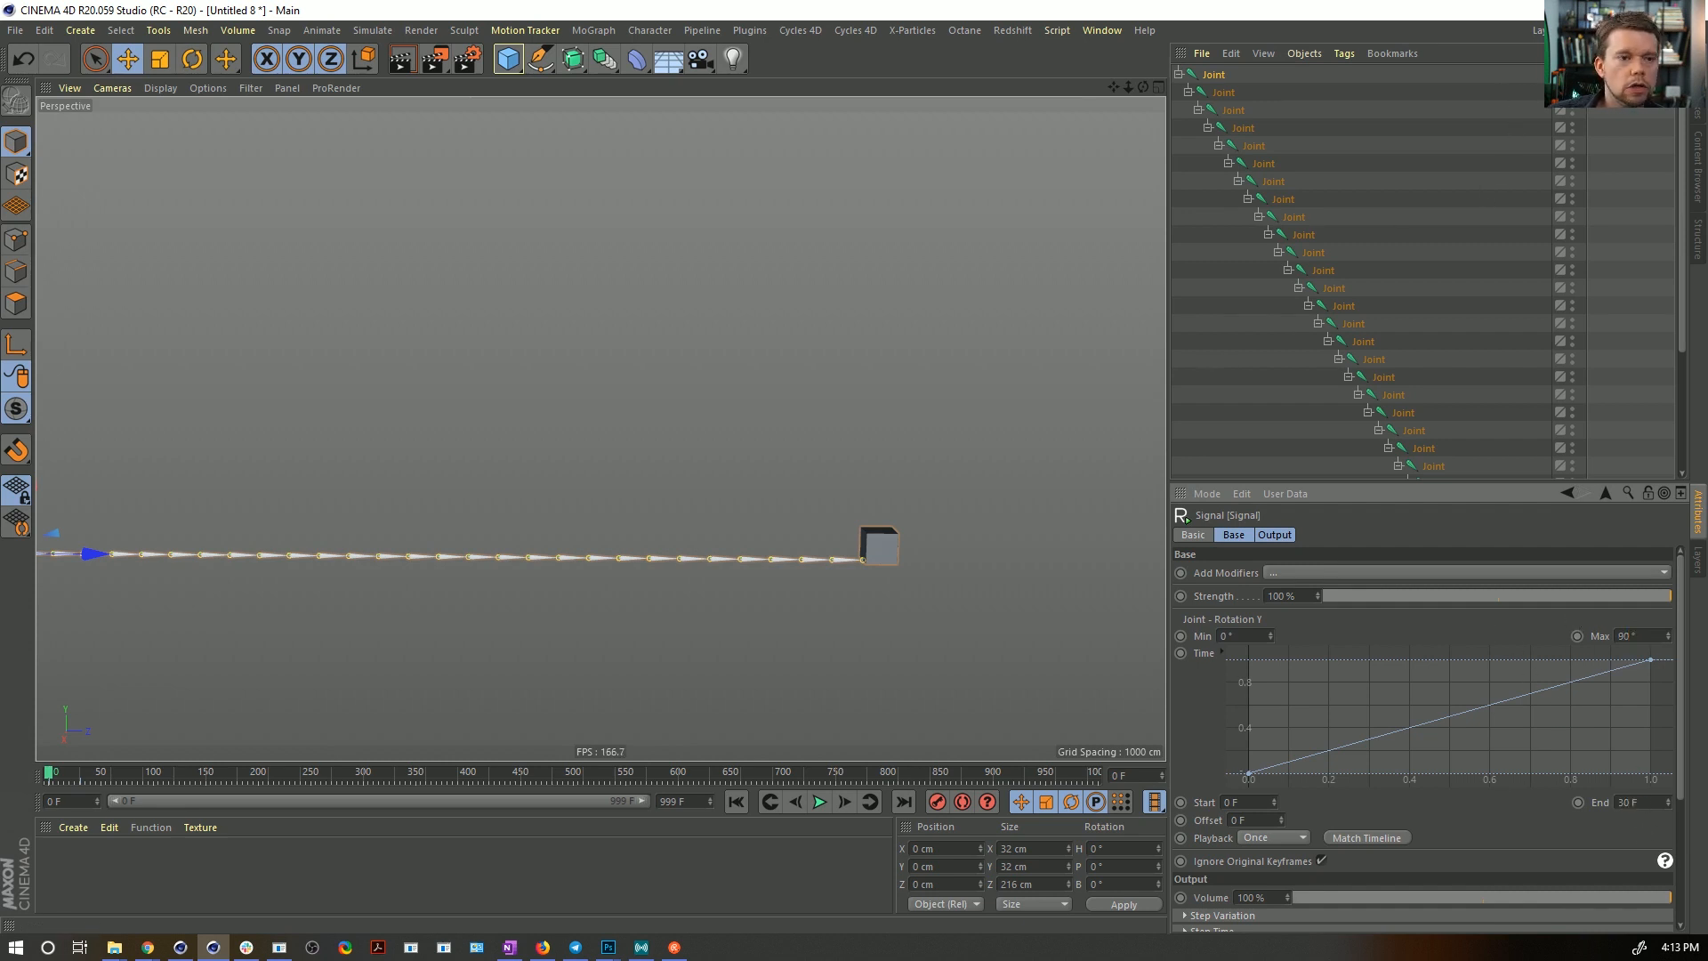
- Copy the first joint's Signal tag to all its children and remove the copy from the cube
{"action": "right_click", "coordinate": [1588, 75]}
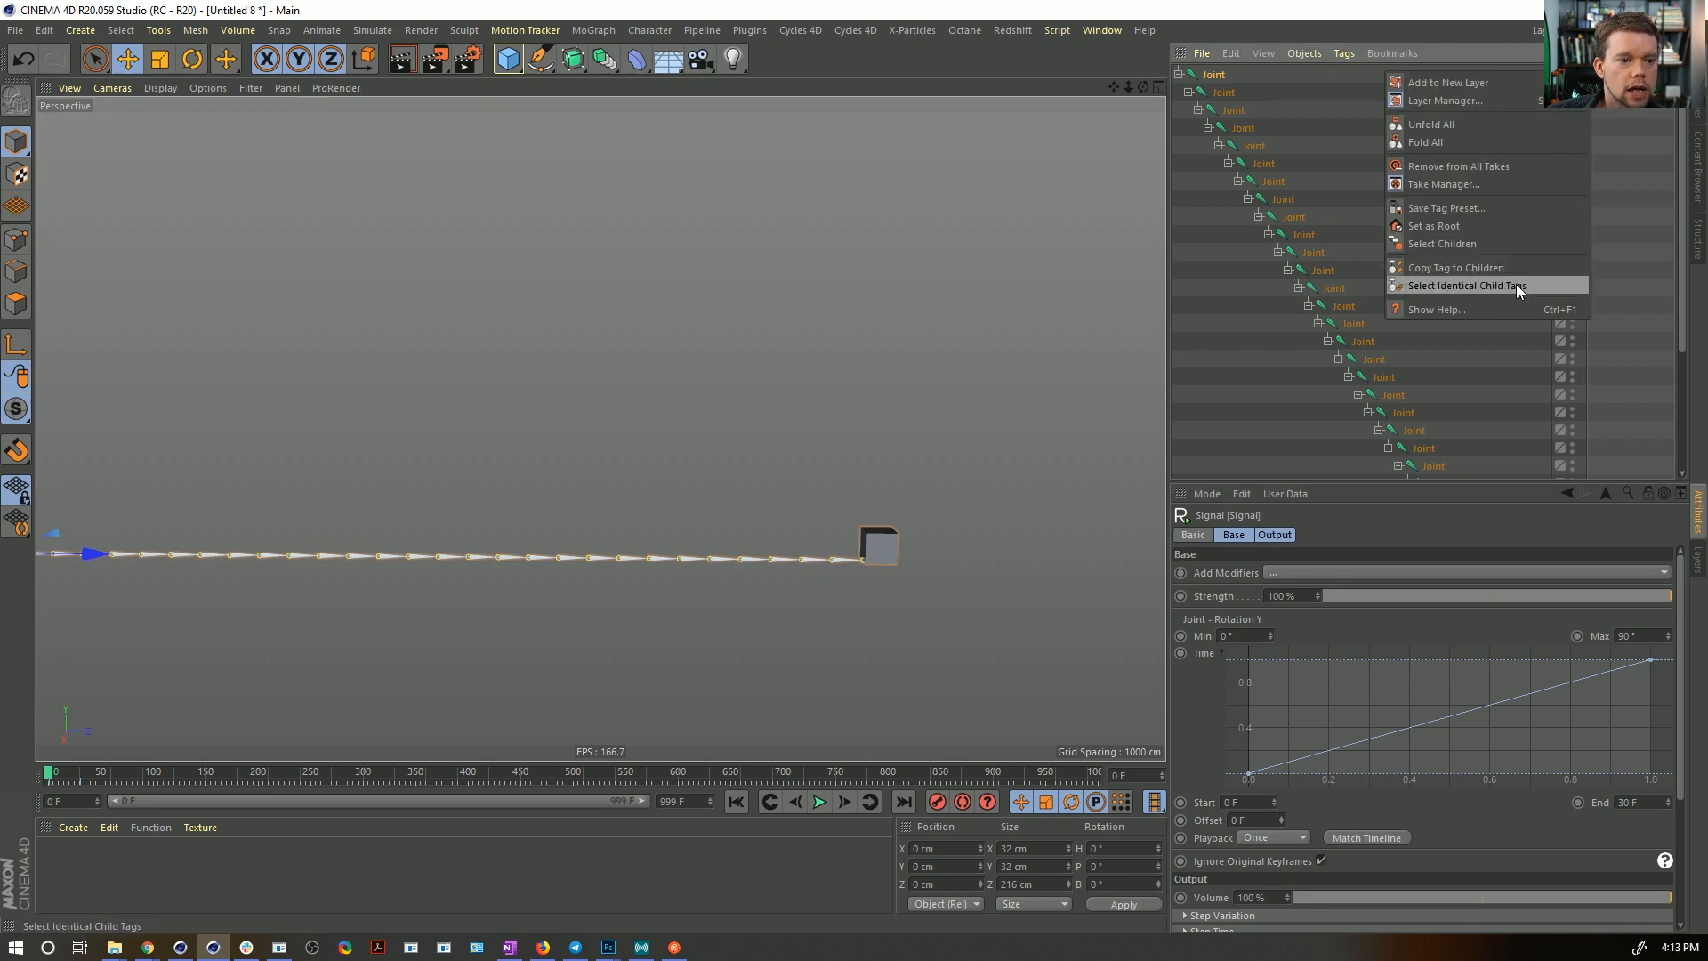
{"action": "left_click", "coordinate": [1487, 267]}
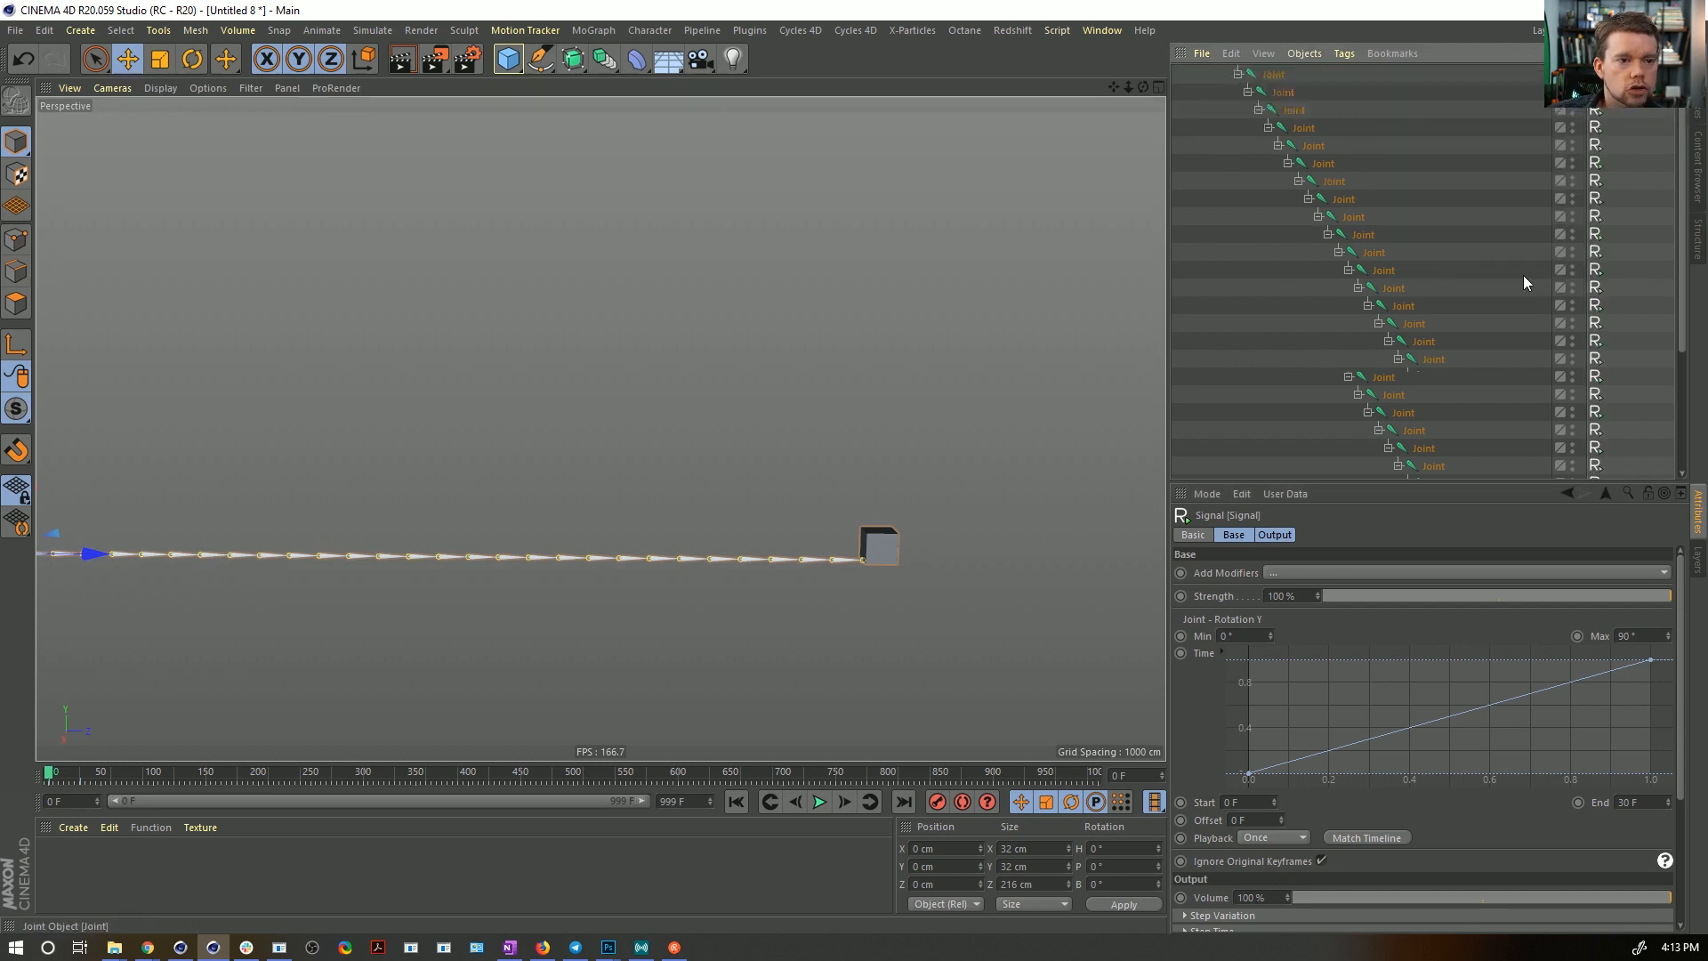
{"action": "scroll", "coordinate": [1522, 275], "scroll_direction": "down", "scroll_amount": 5}
{"action": "key", "text": "Delete"}
{"action": "left_click", "coordinate": [1545, 466]}
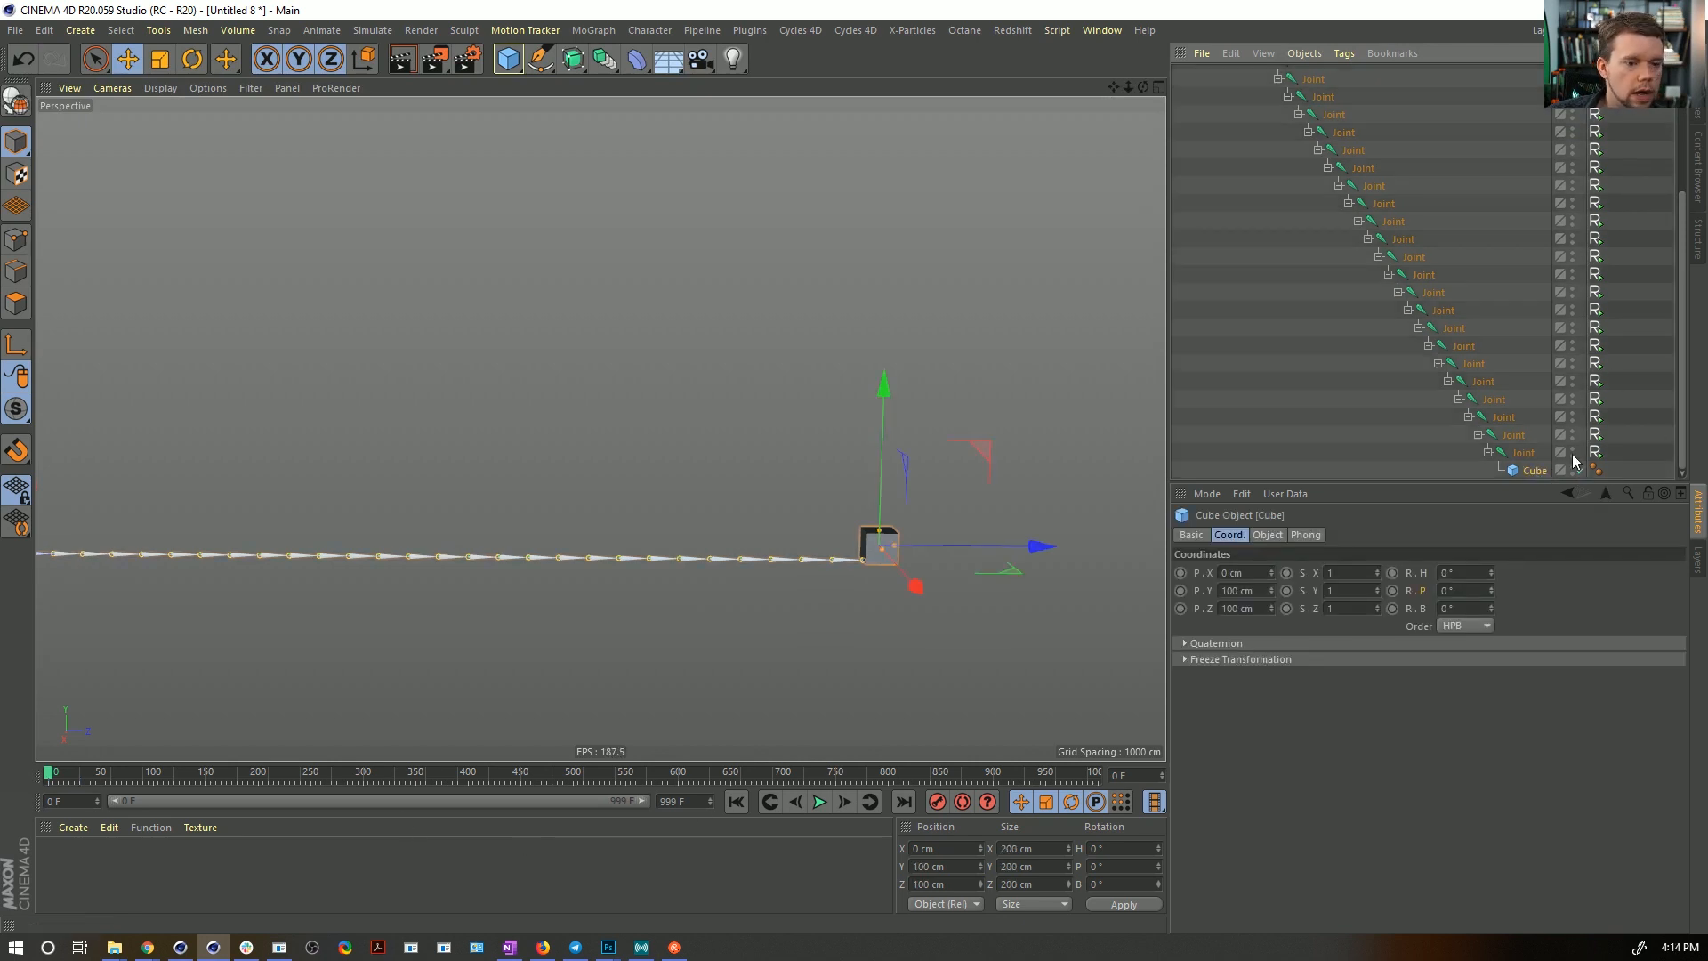
- Select every joint from the last to the first and advance to frame 1 to examine how the chain curls
{"action": "left_click", "coordinate": [1508, 457]}
{"action": "scroll", "coordinate": [1503, 458], "scroll_direction": "up", "scroll_amount": 4}
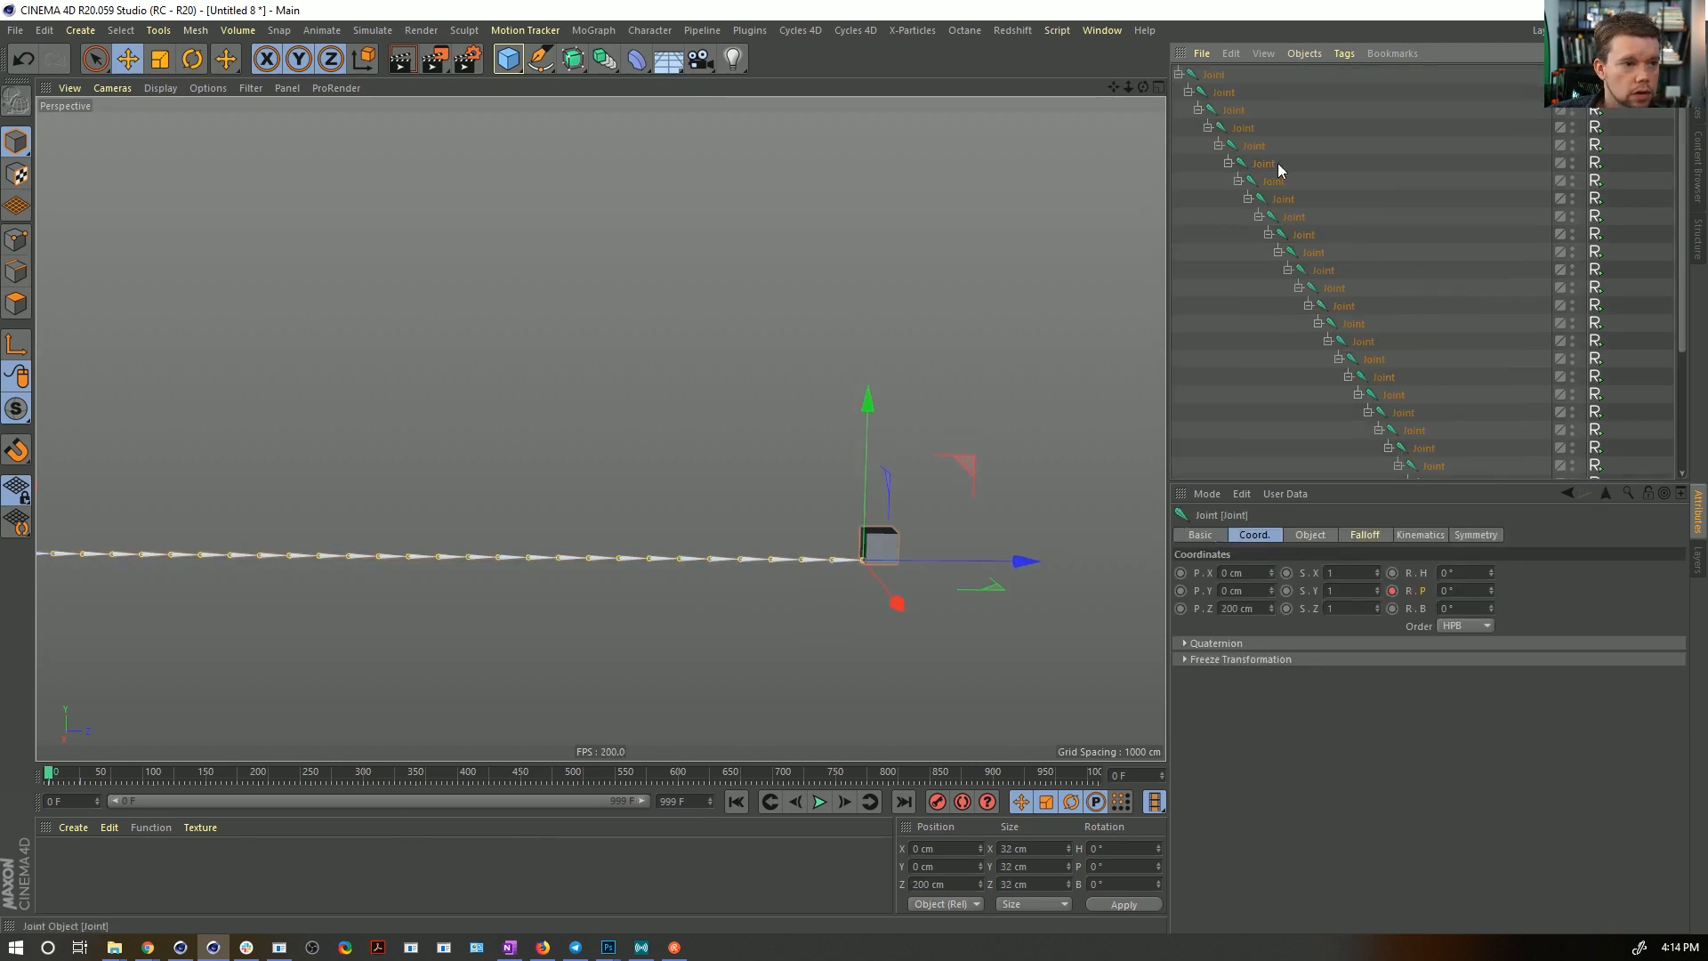
{"action": "left_click", "coordinate": [1212, 76], "text": "shift"}
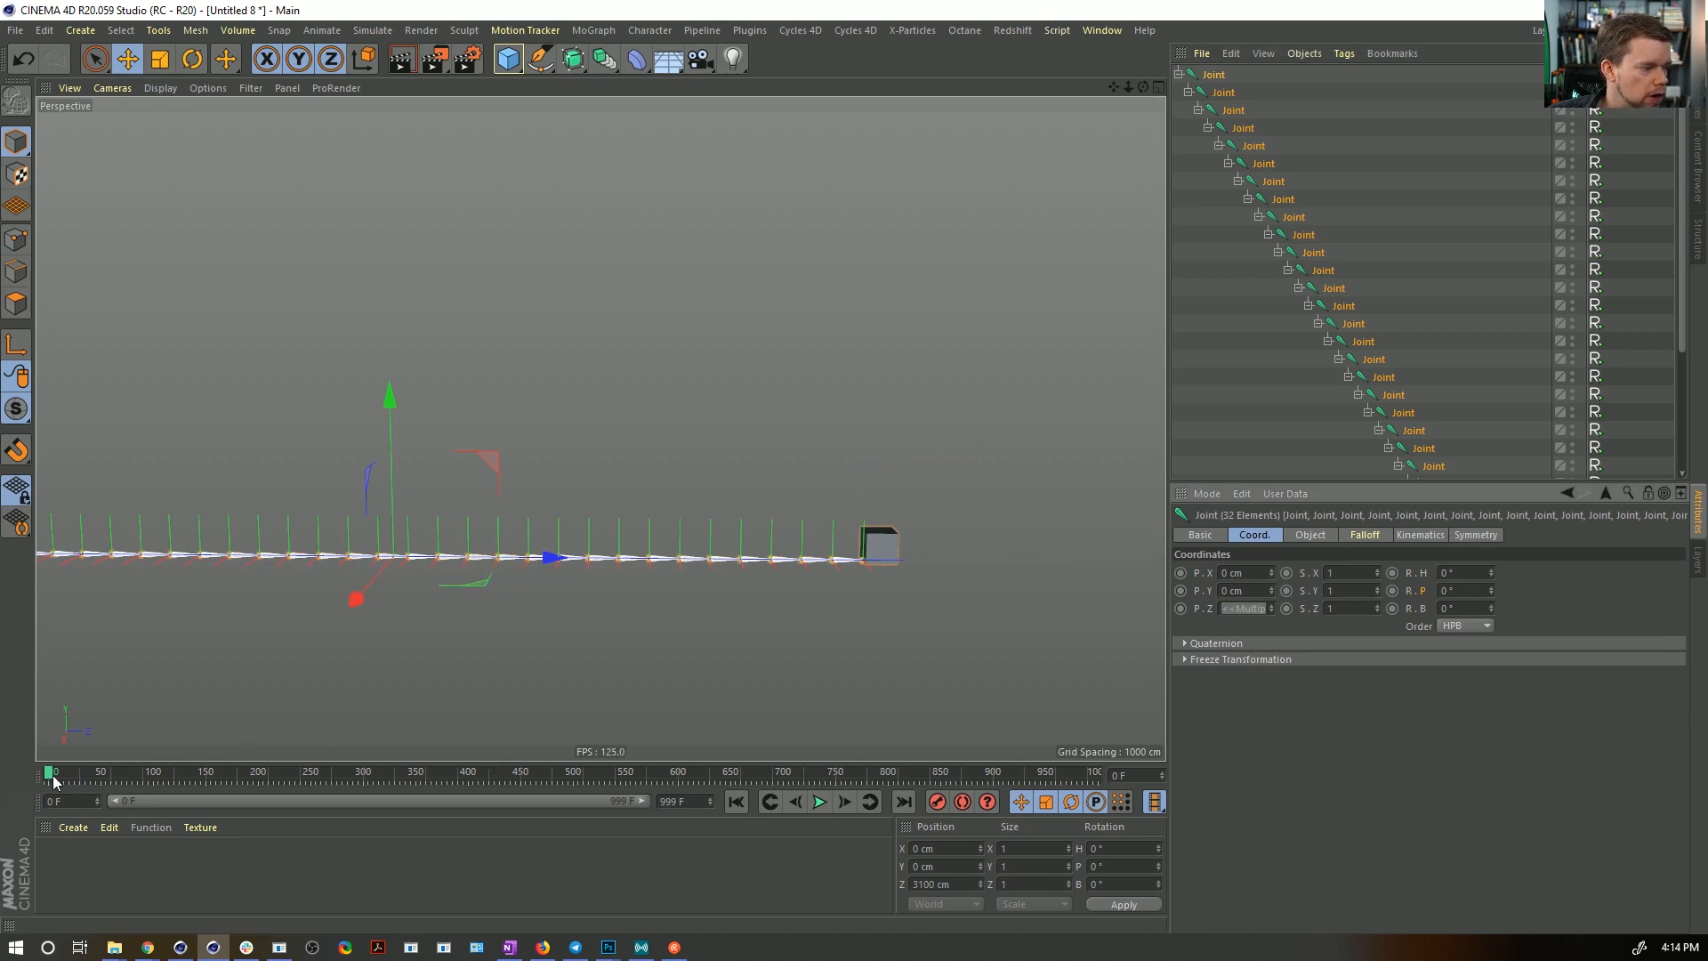
{"action": "left_click_drag", "start_coordinate": [51, 777], "coordinate": [48, 773]}
{"action": "left_click", "coordinate": [842, 802]}
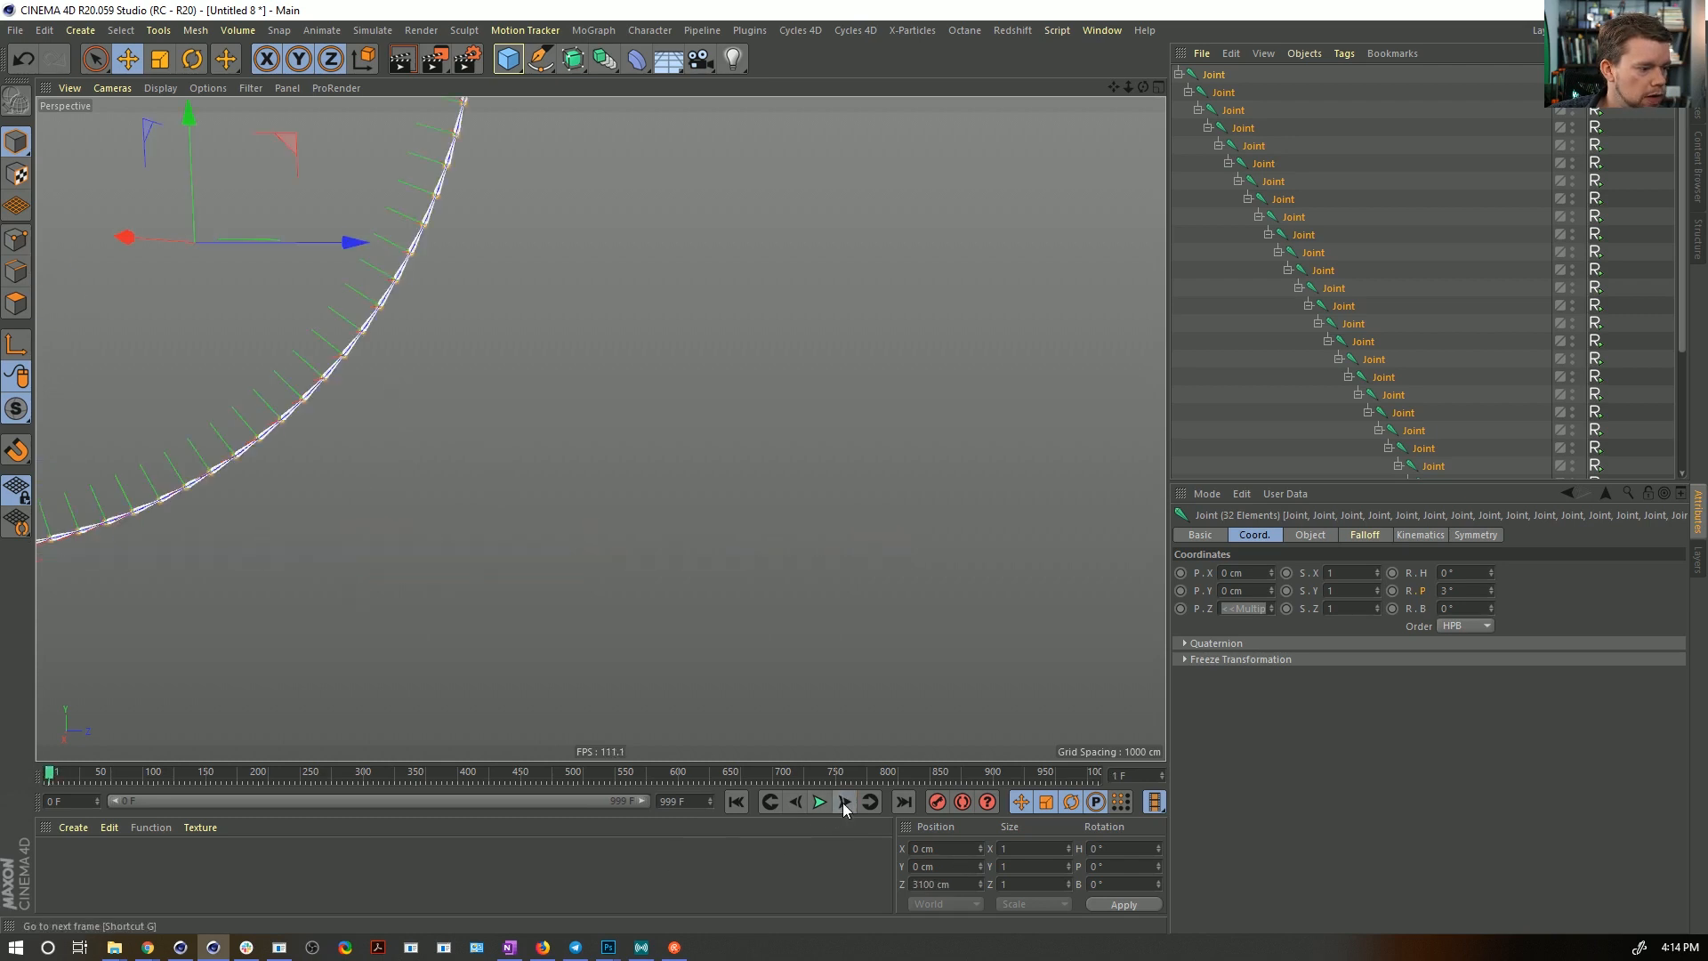
{"action": "middle_click_drag", "start_coordinate": [526, 427], "coordinate": [676, 493], "text": "alt"}
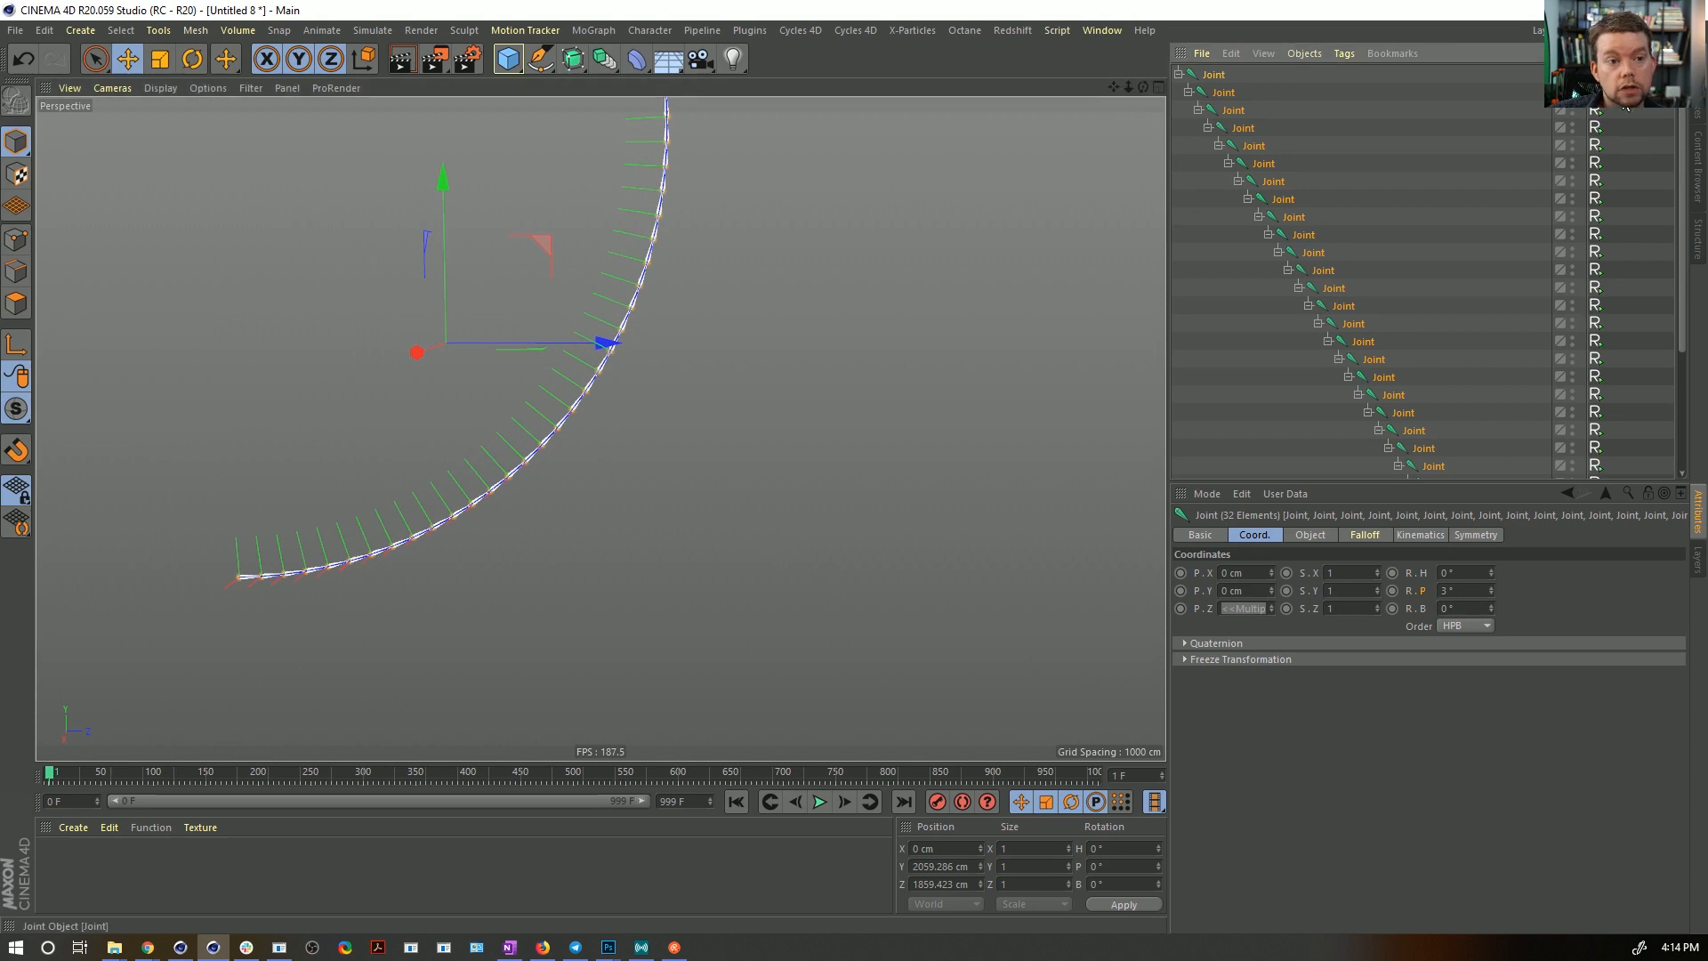
- Select the Signal tags of all 32 joints together
{"action": "left_click", "coordinate": [1595, 252]}
{"action": "scroll", "coordinate": [1642, 283], "scroll_direction": "down", "scroll_amount": 4}
{"action": "left_click", "coordinate": [1596, 453], "text": "shift"}
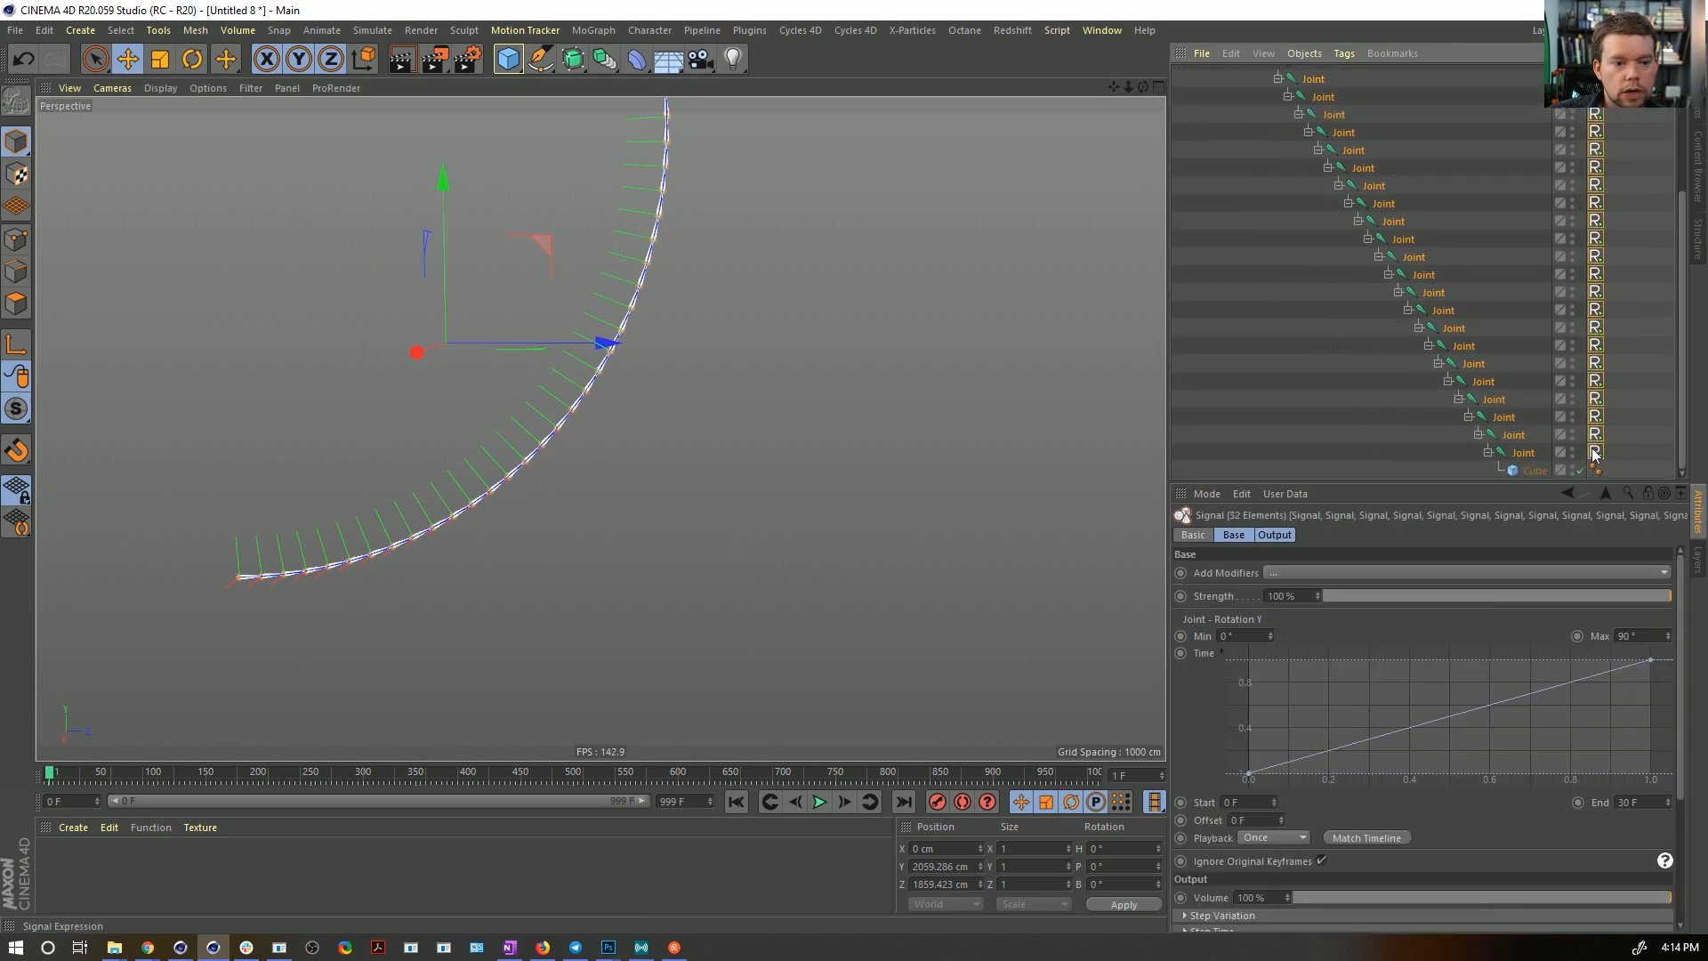
- Try staggering the joints by setting the selected Signal tags' offset to 30*num
{"action": "double_click", "coordinate": [1252, 819]}
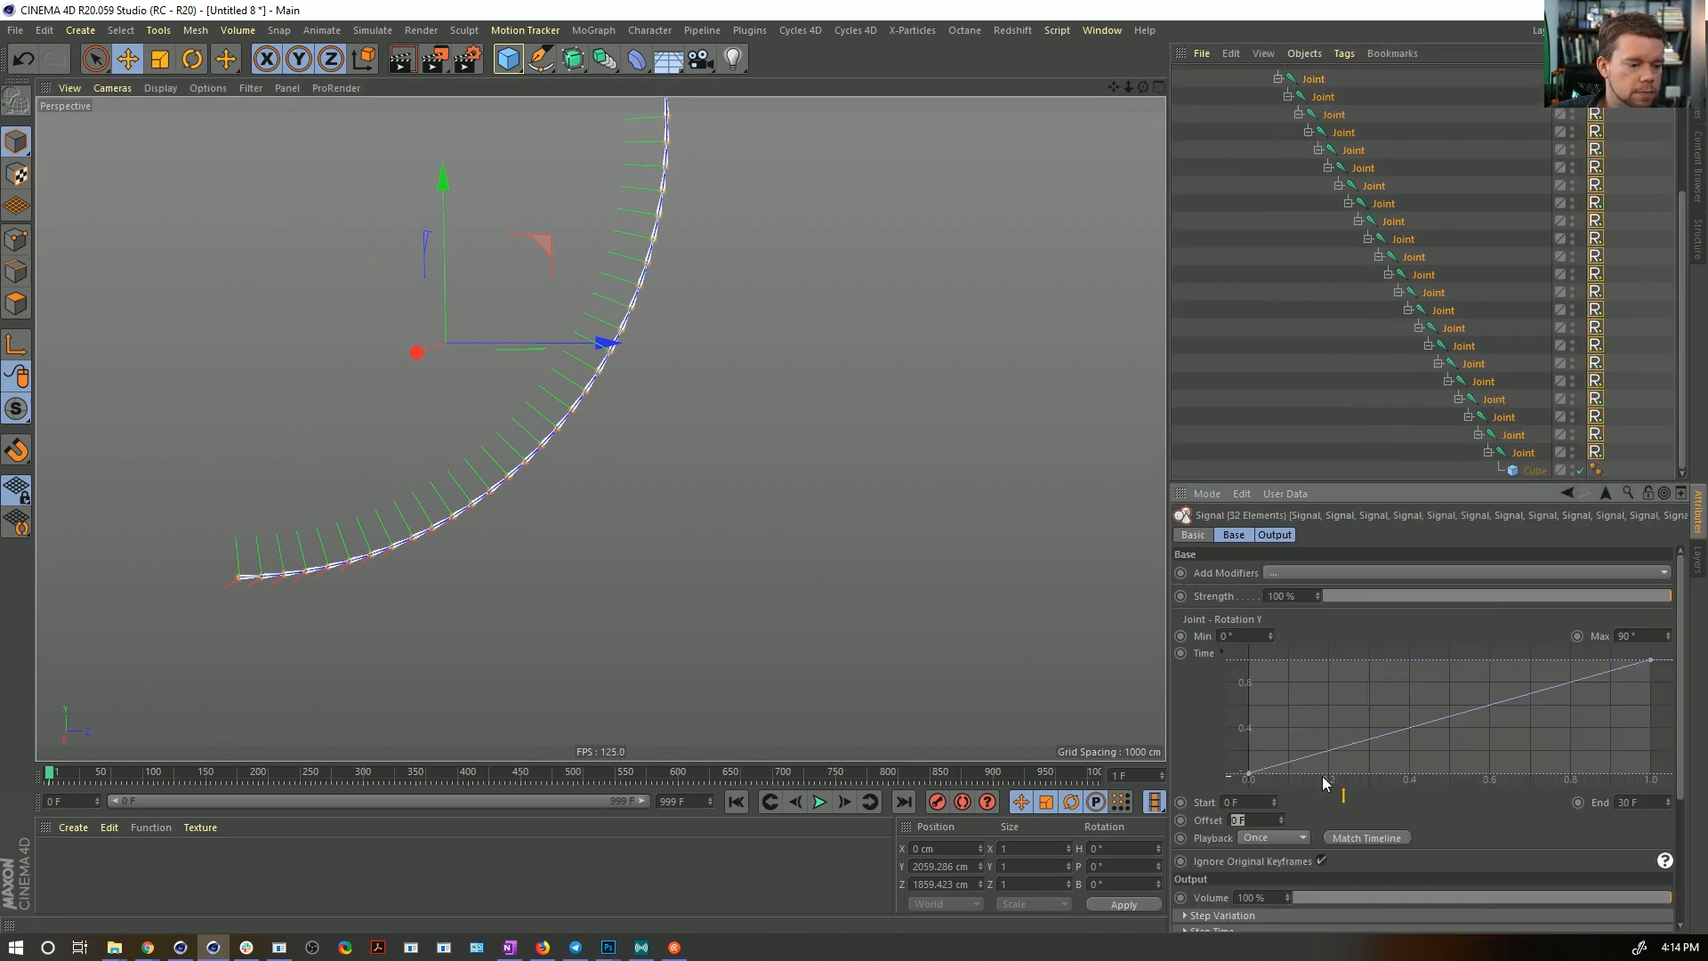
{"action": "type", "text": "30"}
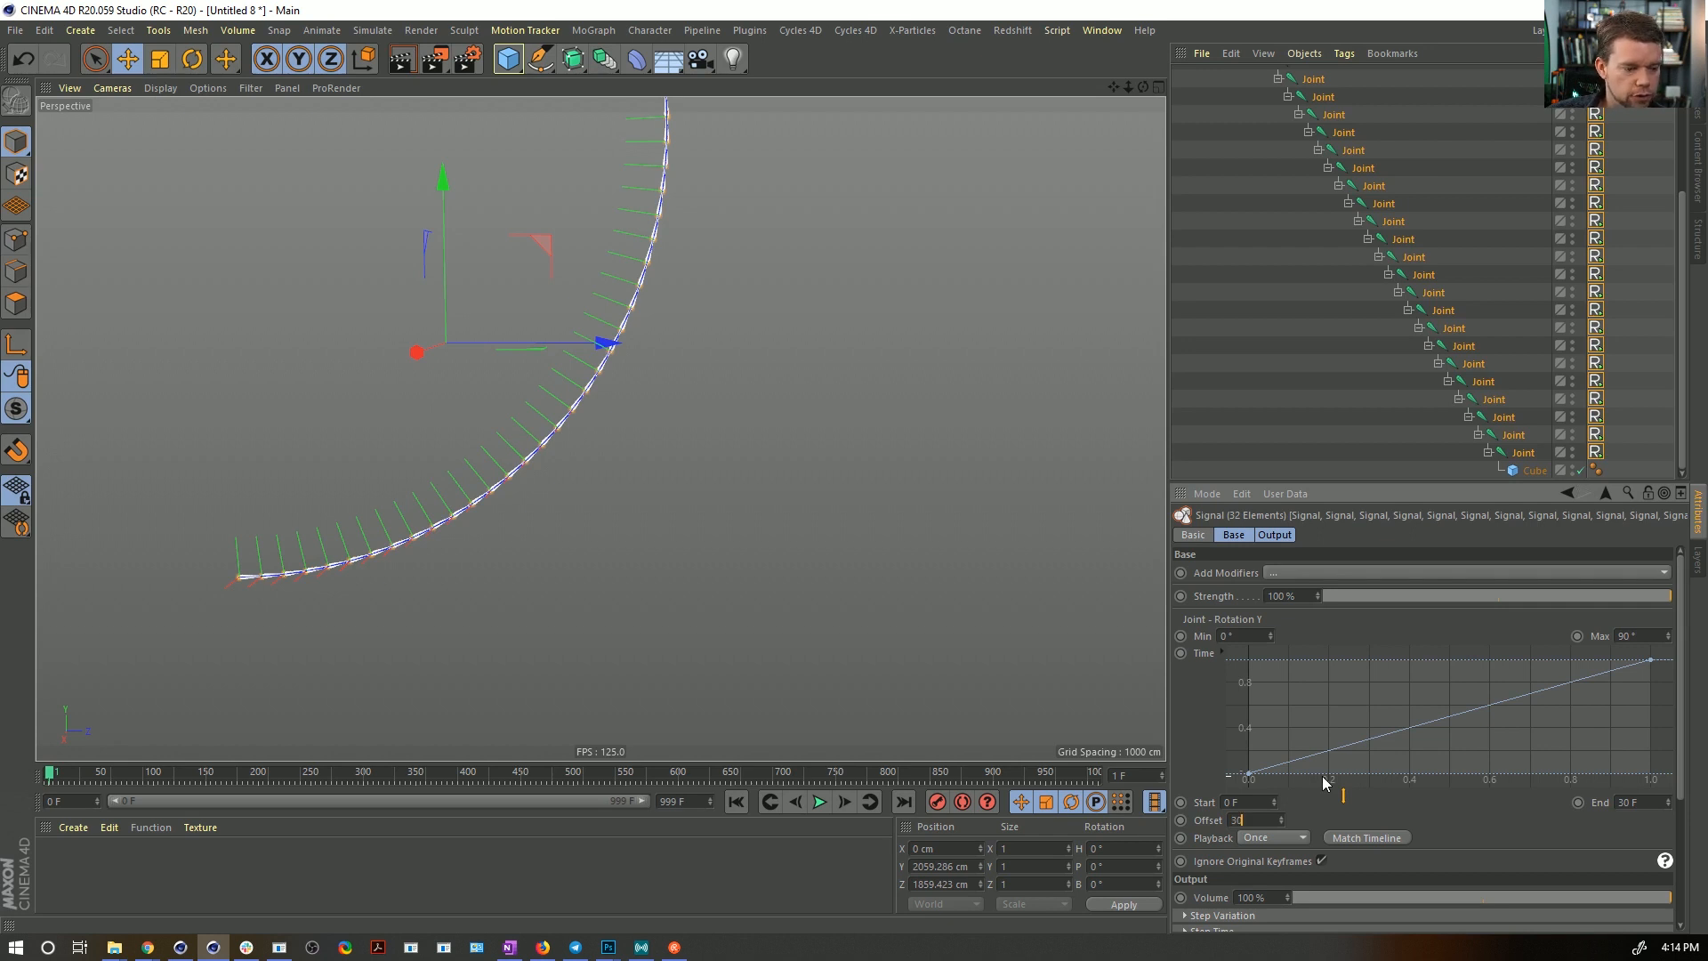
{"action": "type", "text": "*nu"}
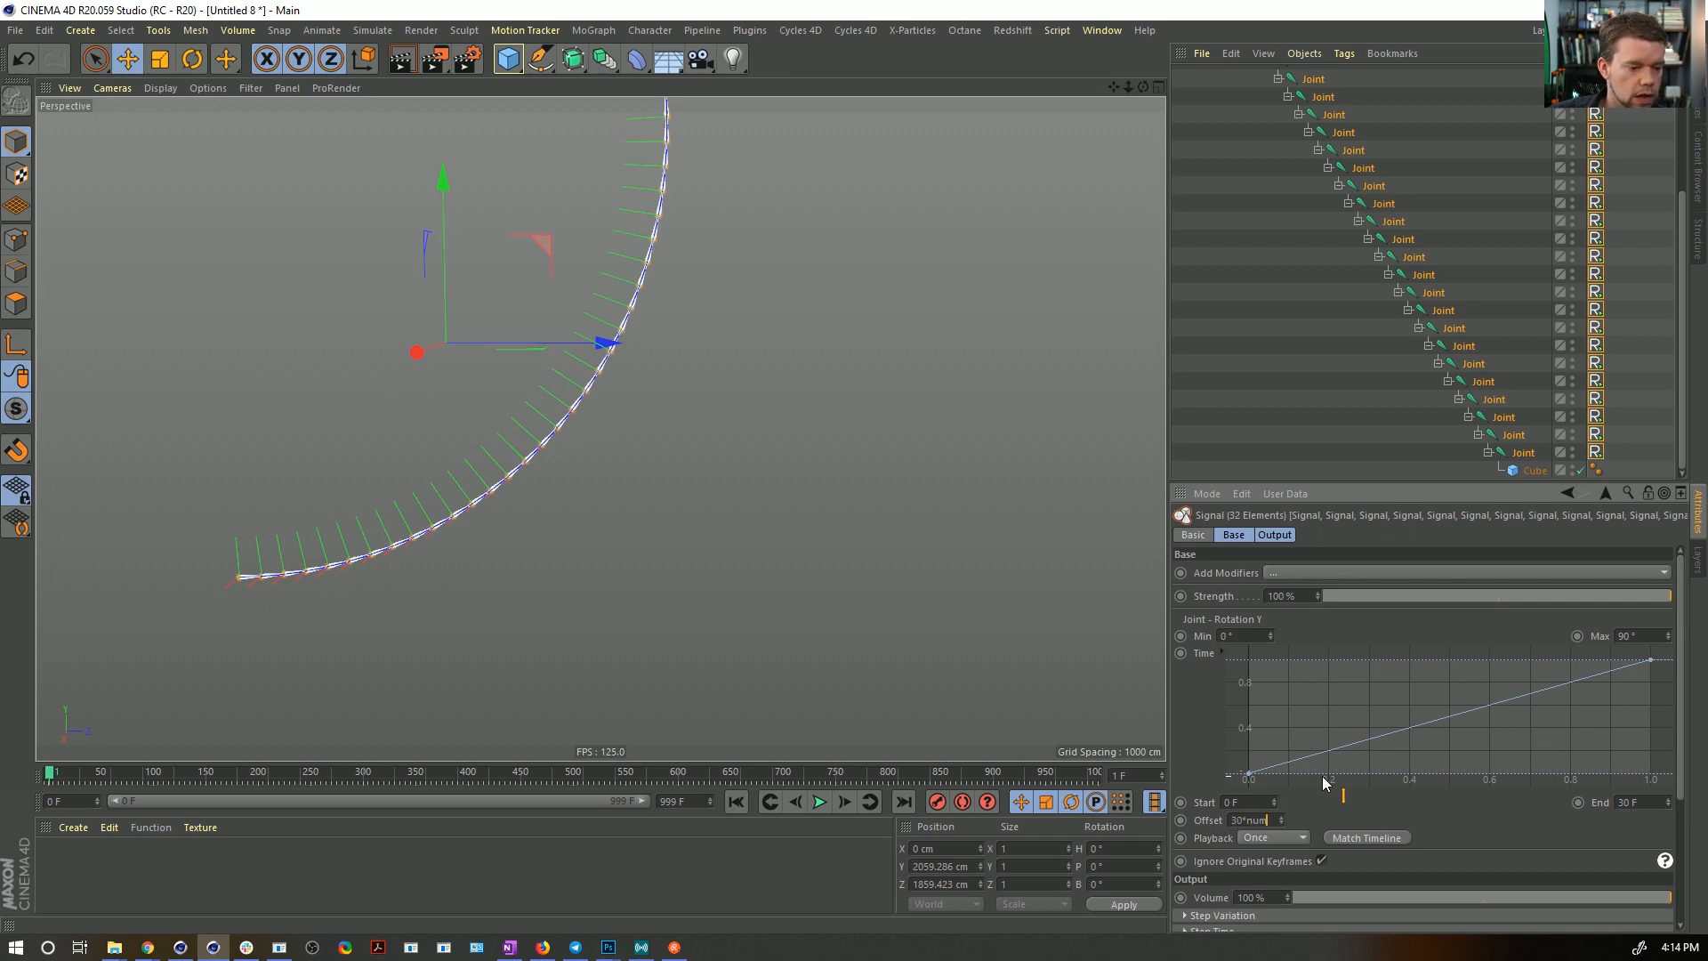
{"action": "type", "text": "m"}
{"action": "key", "text": "Return"}
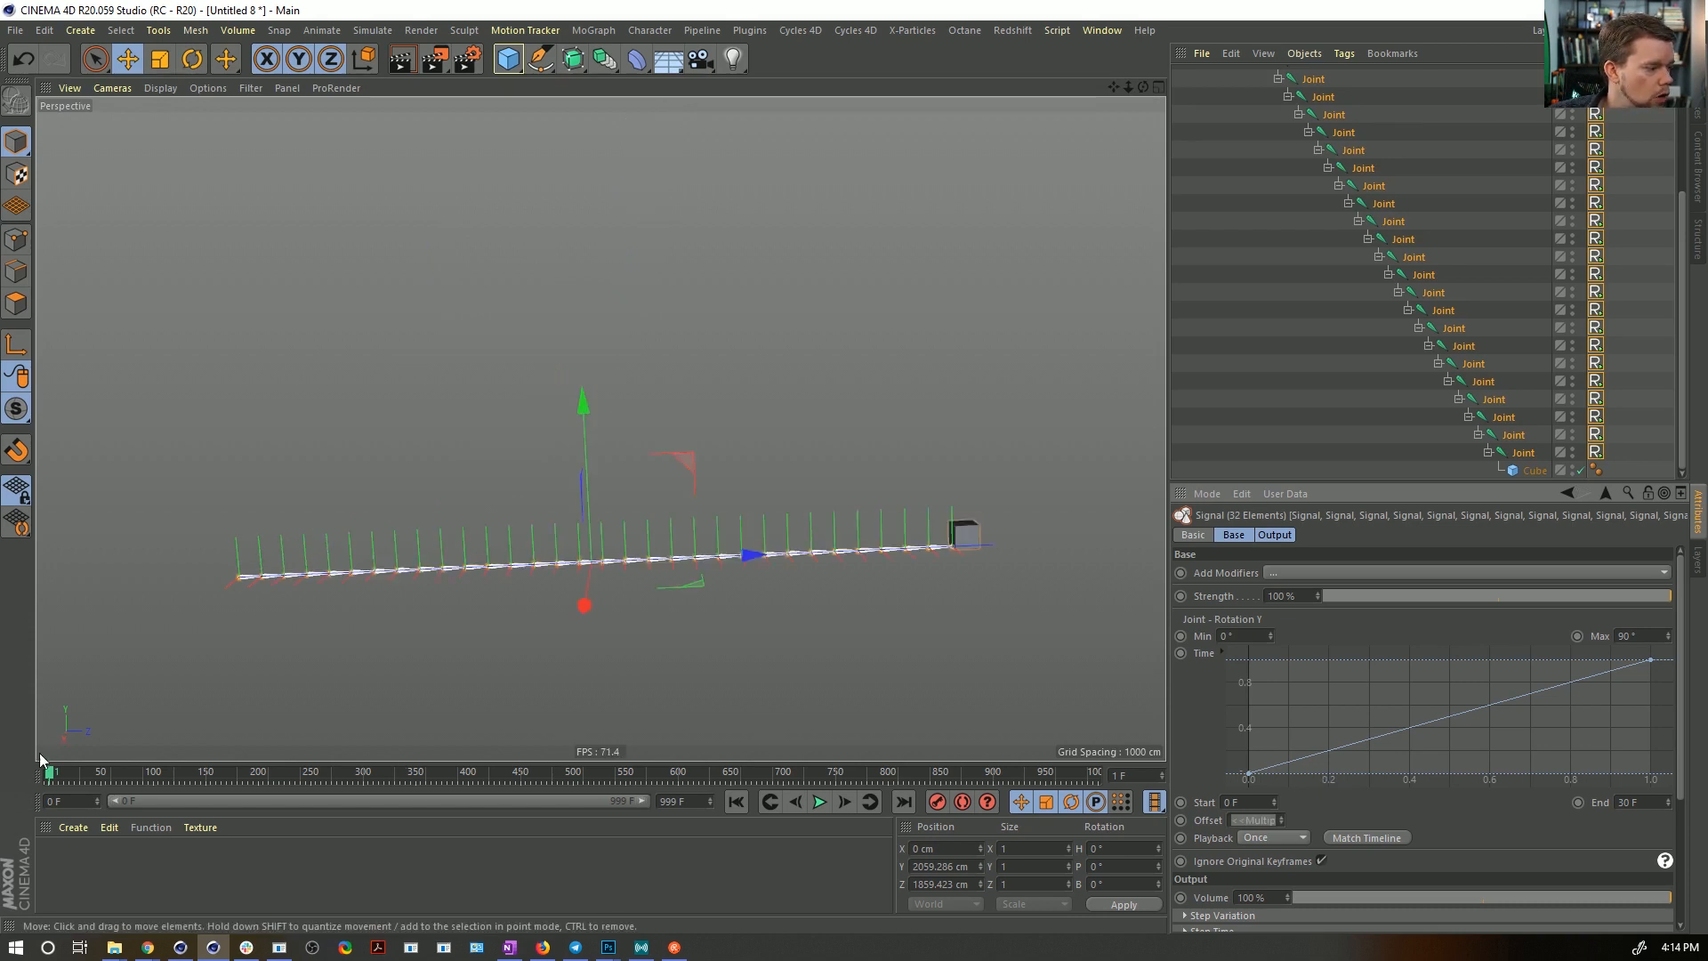
- Scrub the animation to frame 109 to check the staggered curl, and undo the offset change
{"action": "left_click", "coordinate": [53, 777]}
{"action": "left_click_drag", "start_coordinate": [53, 776], "coordinate": [156, 263]}
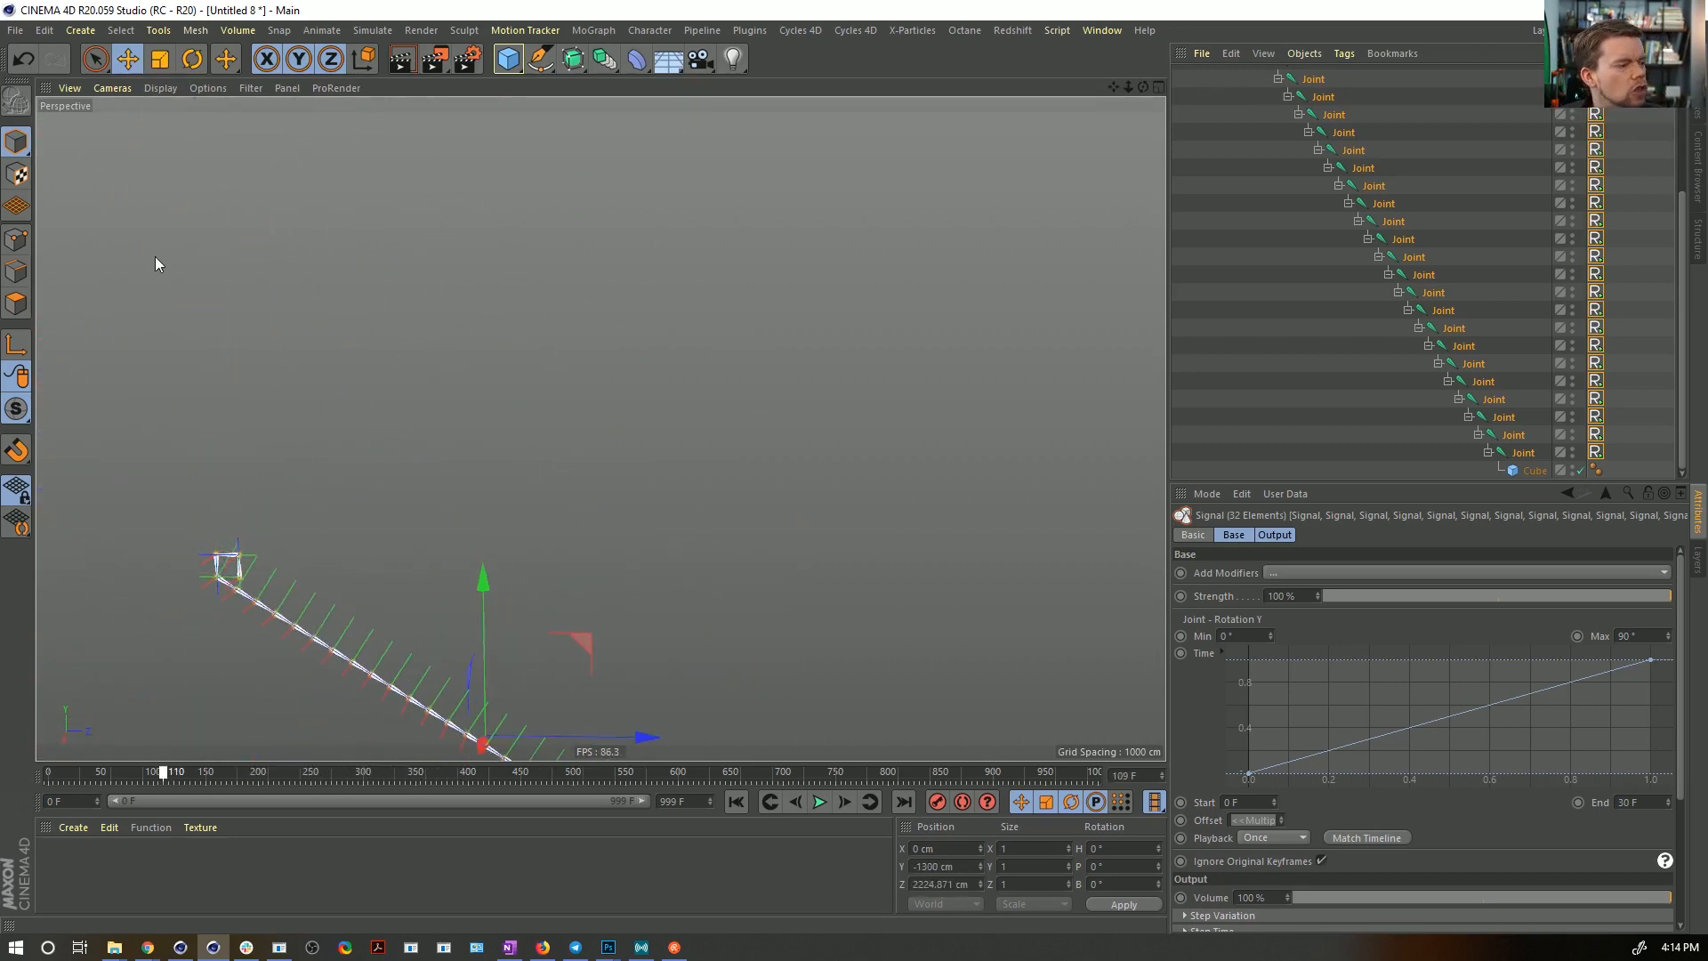
{"action": "key", "text": "ctrl+z"}
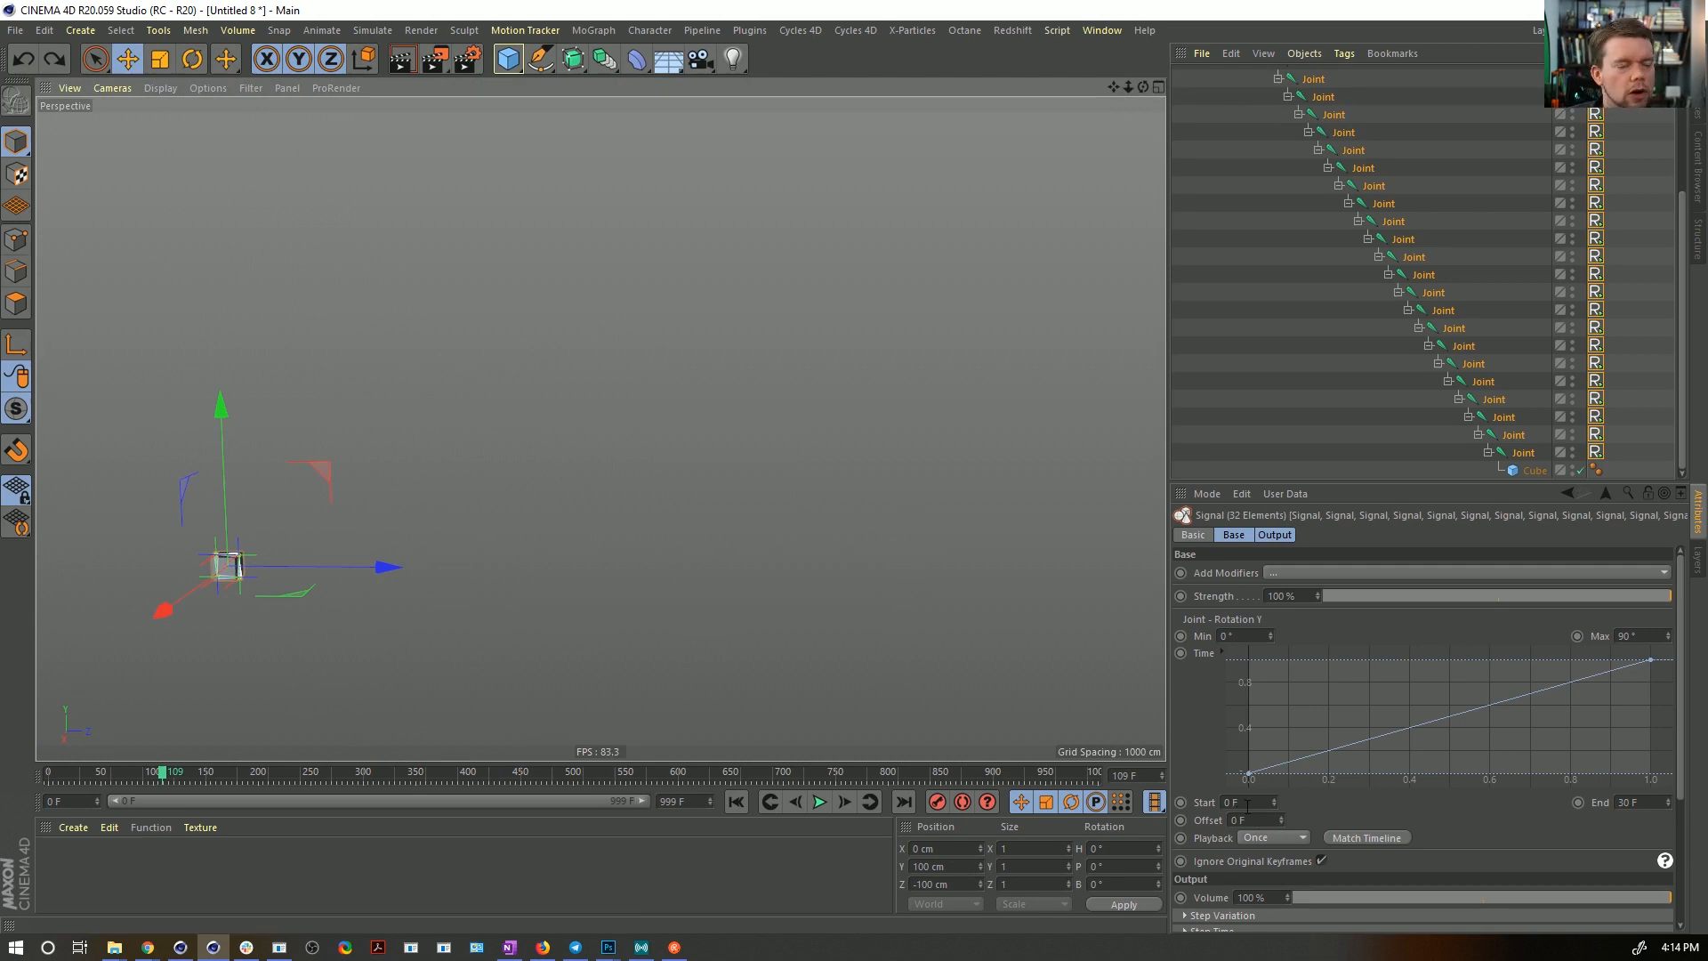
- Set the selected Signal tags' offset to (num*-1)*30 and scrub the animation back to frame 0
{"action": "double_click", "coordinate": [1238, 819]}
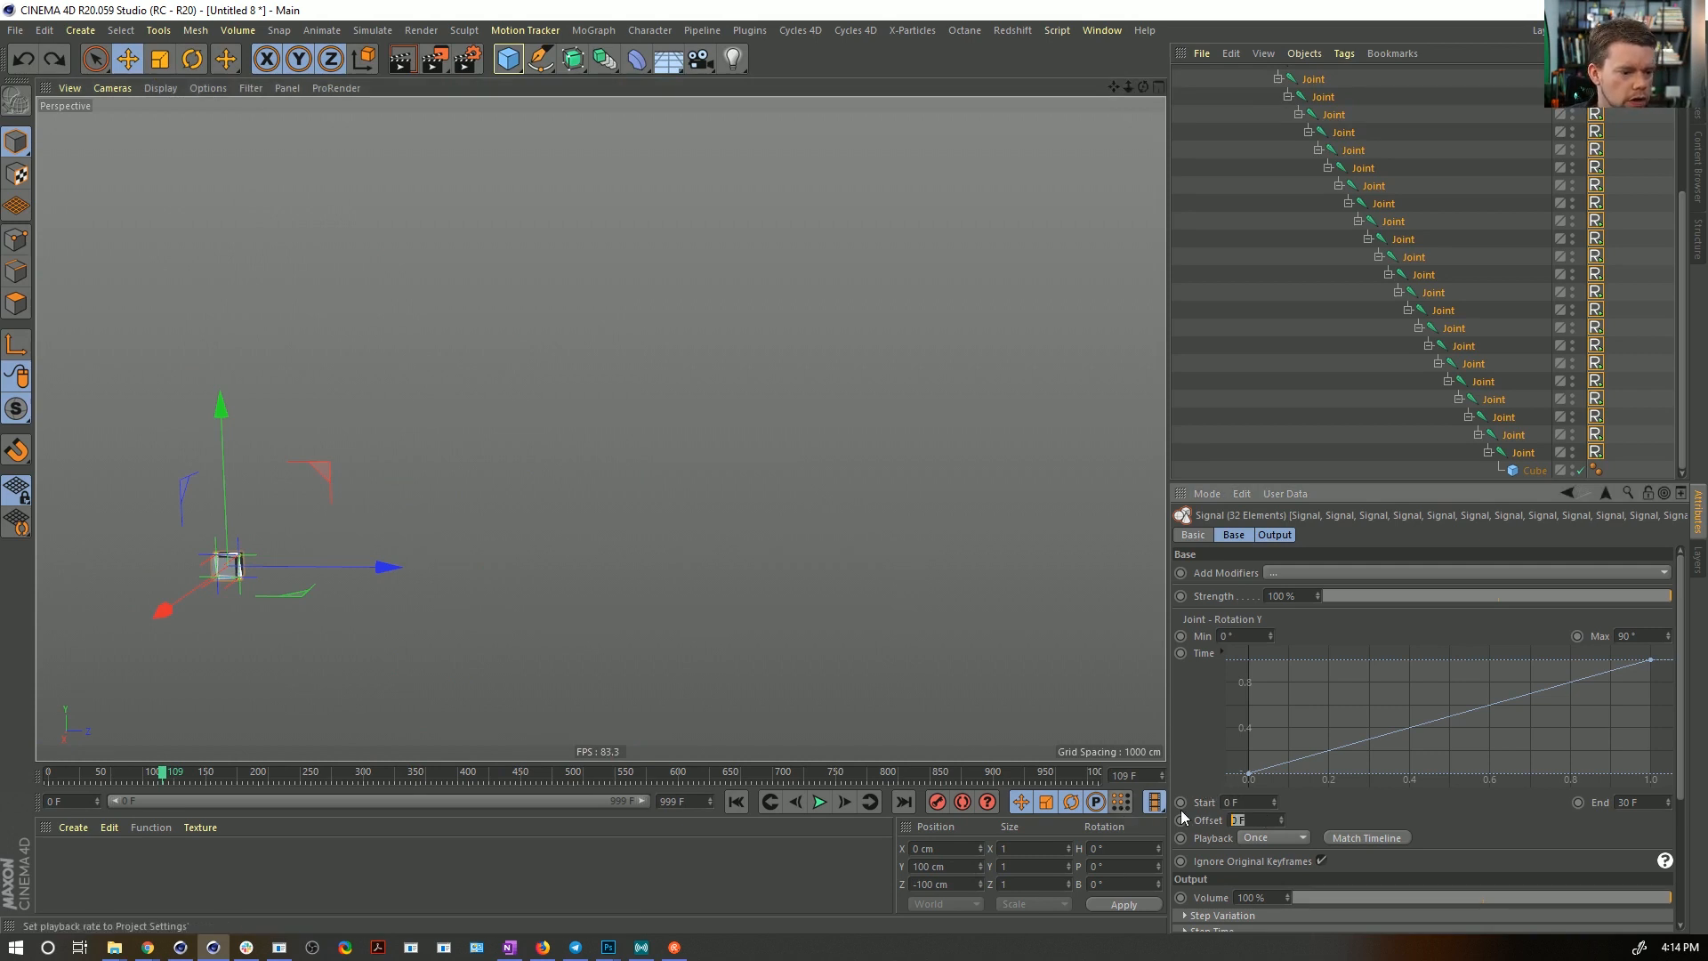
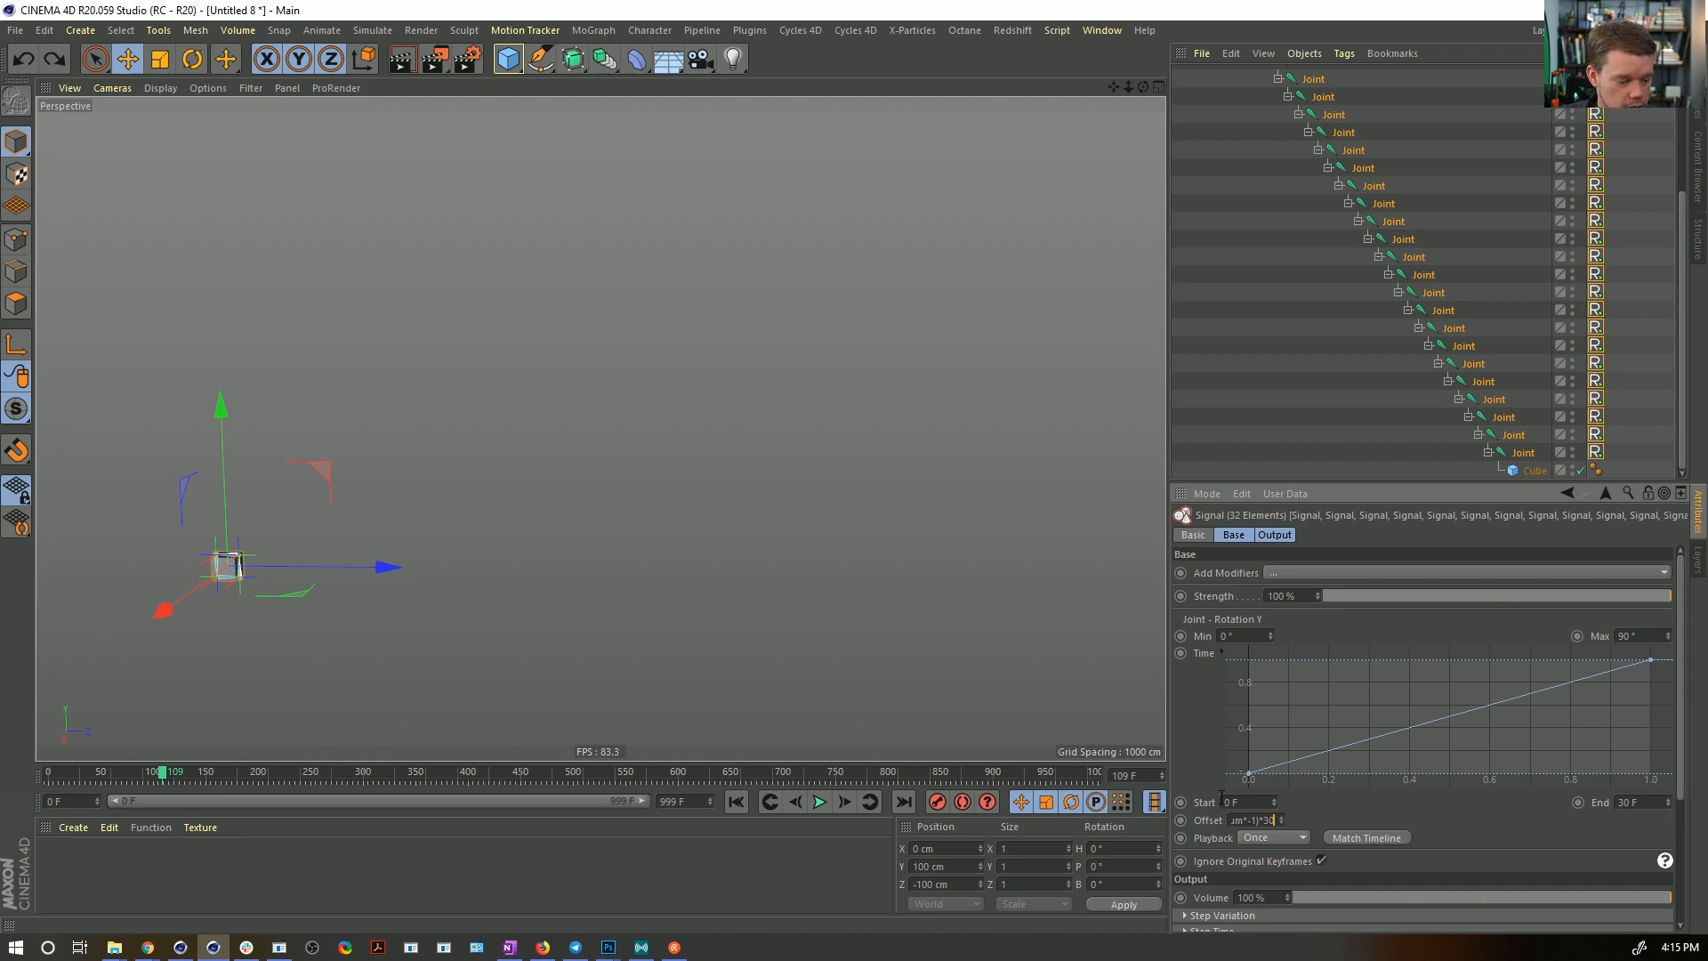
{"action": "key", "text": "ctrl+a"}
{"action": "key", "text": "Return"}
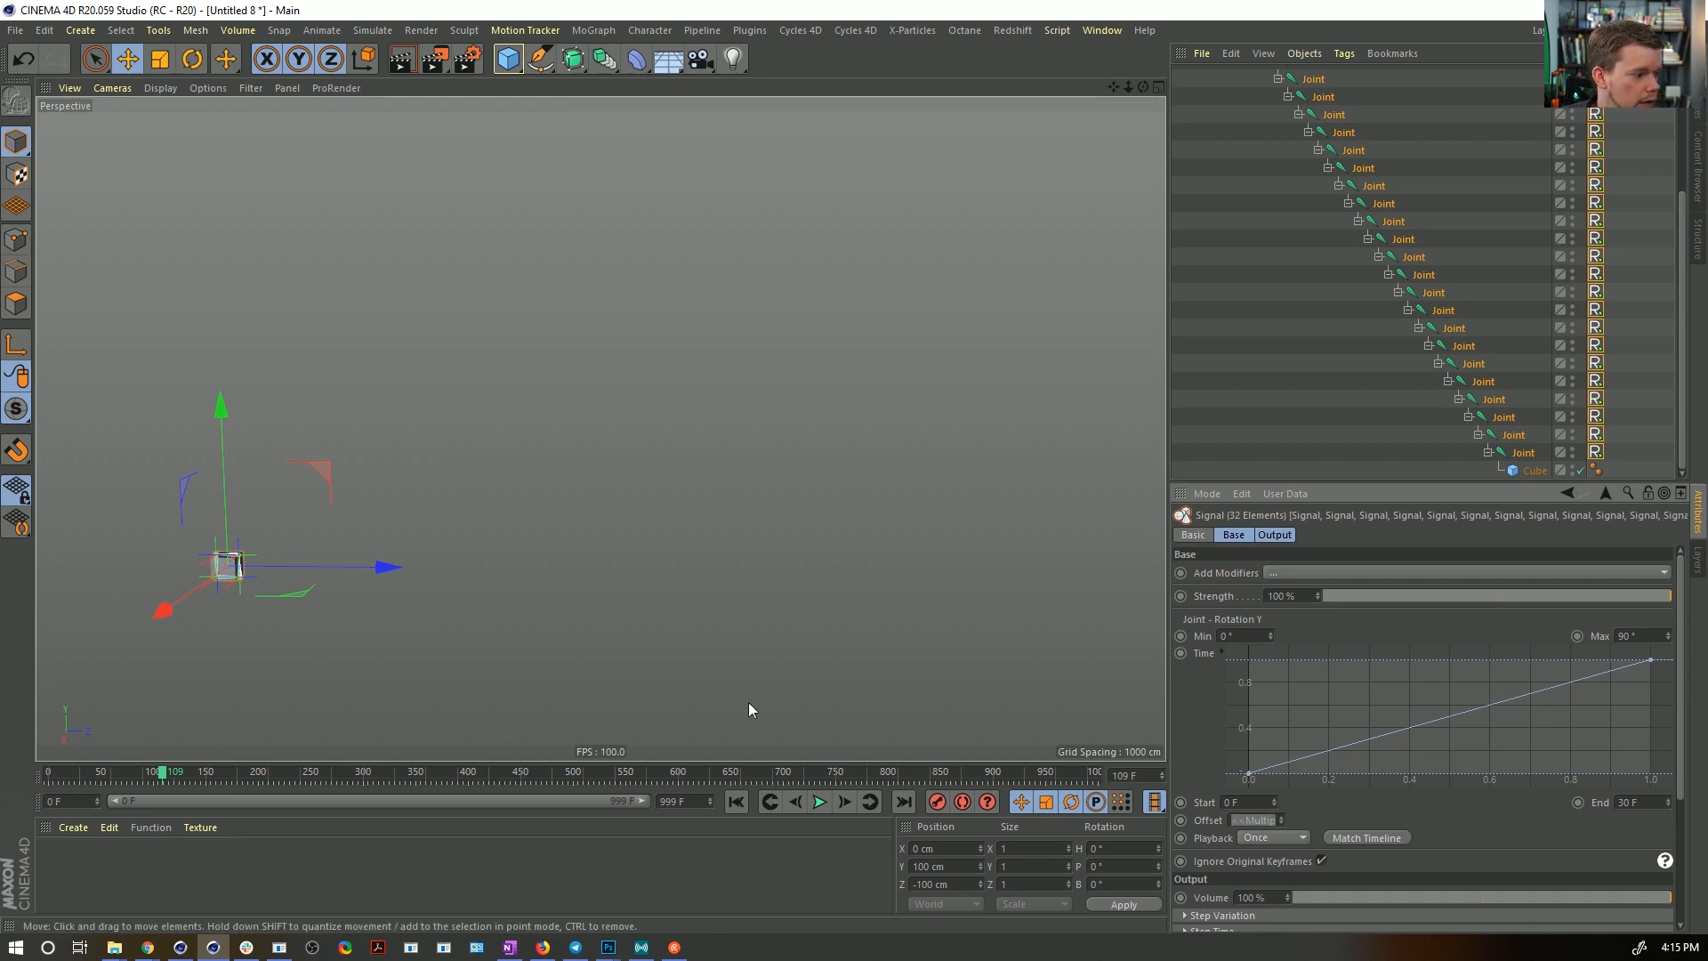
{"action": "left_click", "coordinate": [81, 777]}
{"action": "left_click_drag", "start_coordinate": [81, 776], "coordinate": [4, 753]}
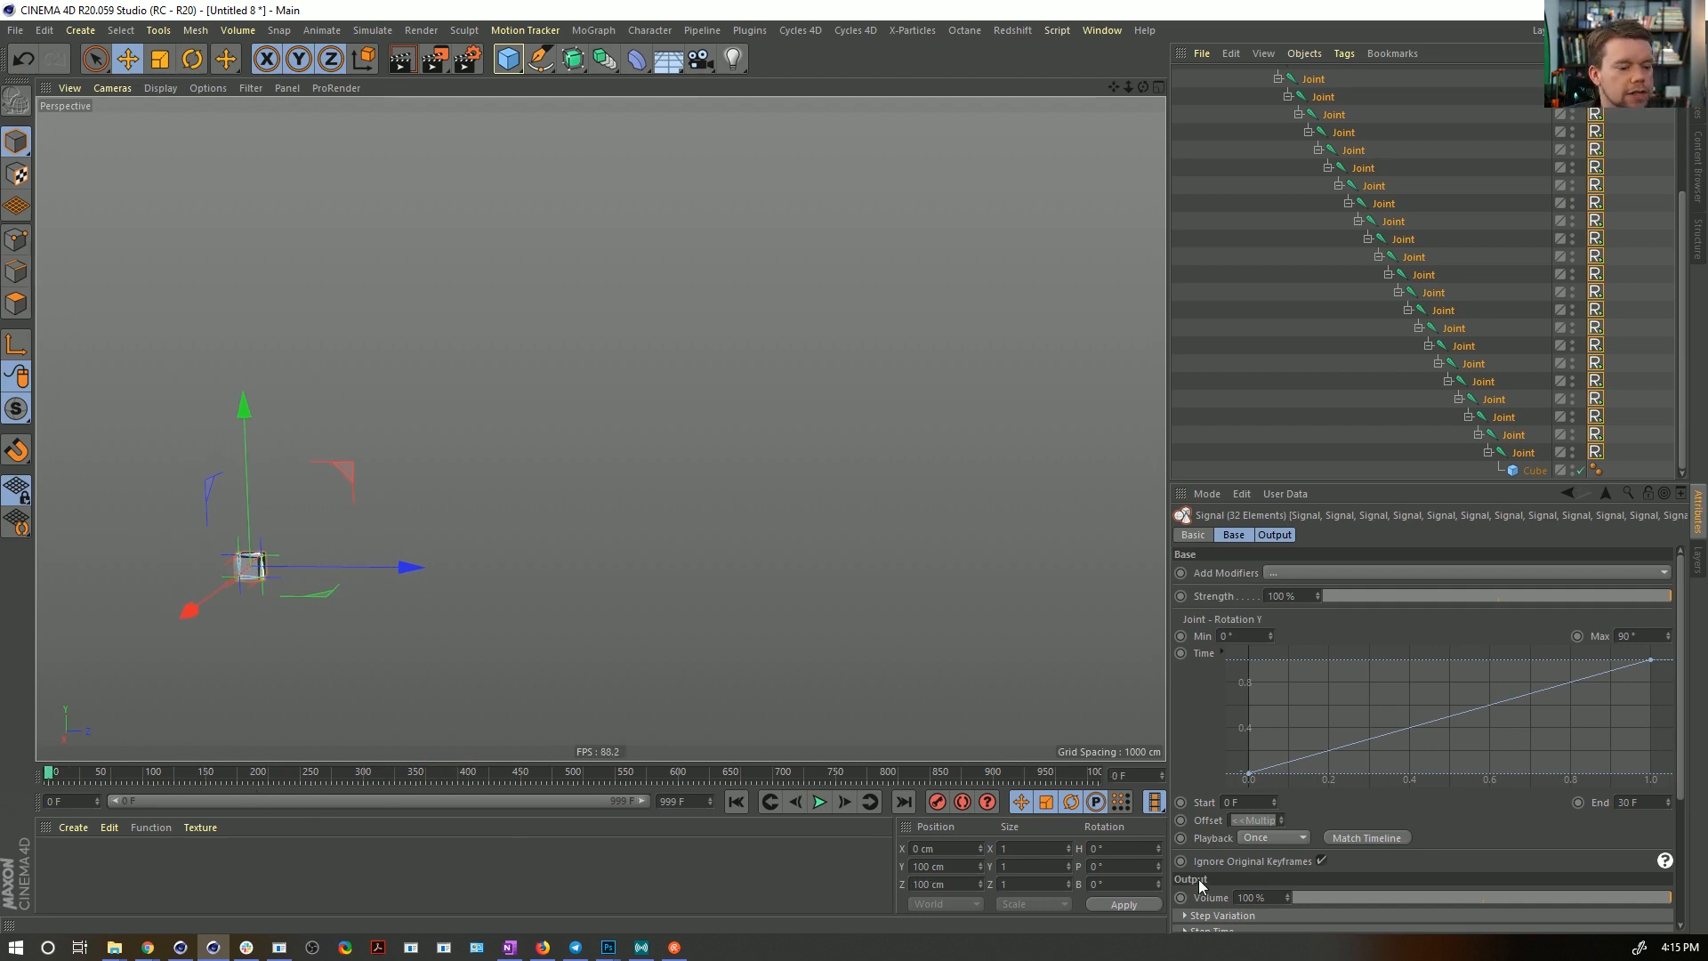
- Set the project's start frame to -999, extend the preview range to it, and scrub back to frame -933
{"action": "left_click", "coordinate": [1253, 820]}
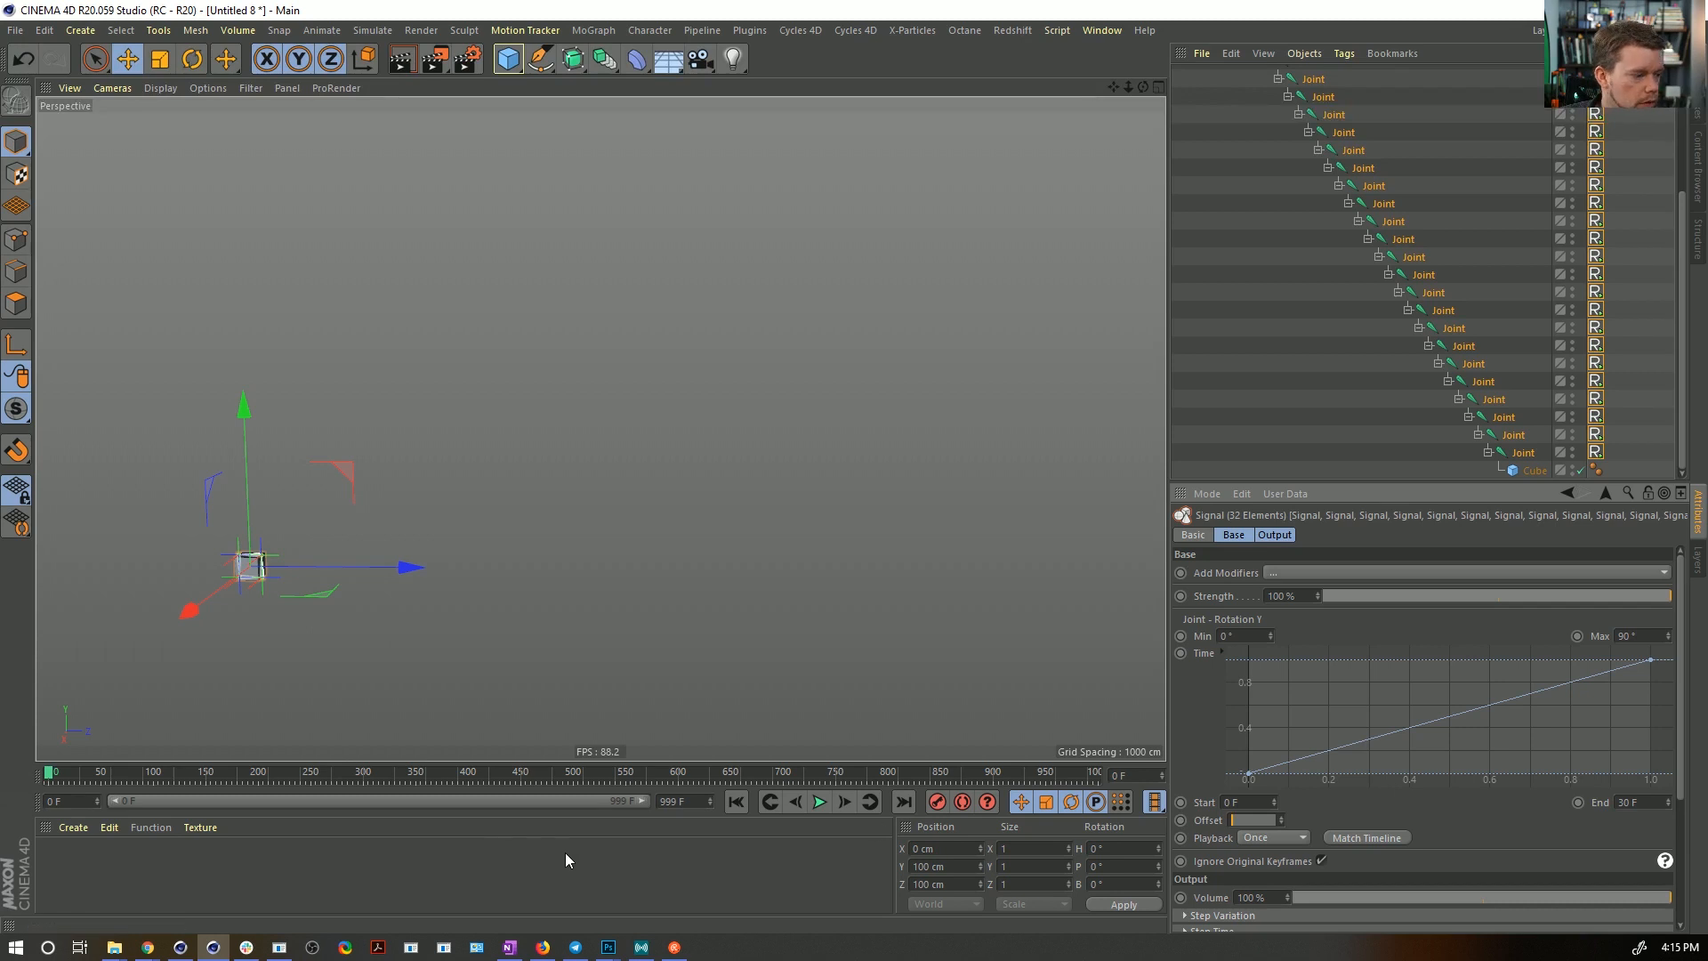
{"action": "left_click", "coordinate": [71, 800]}
{"action": "type", "text": "-999"}
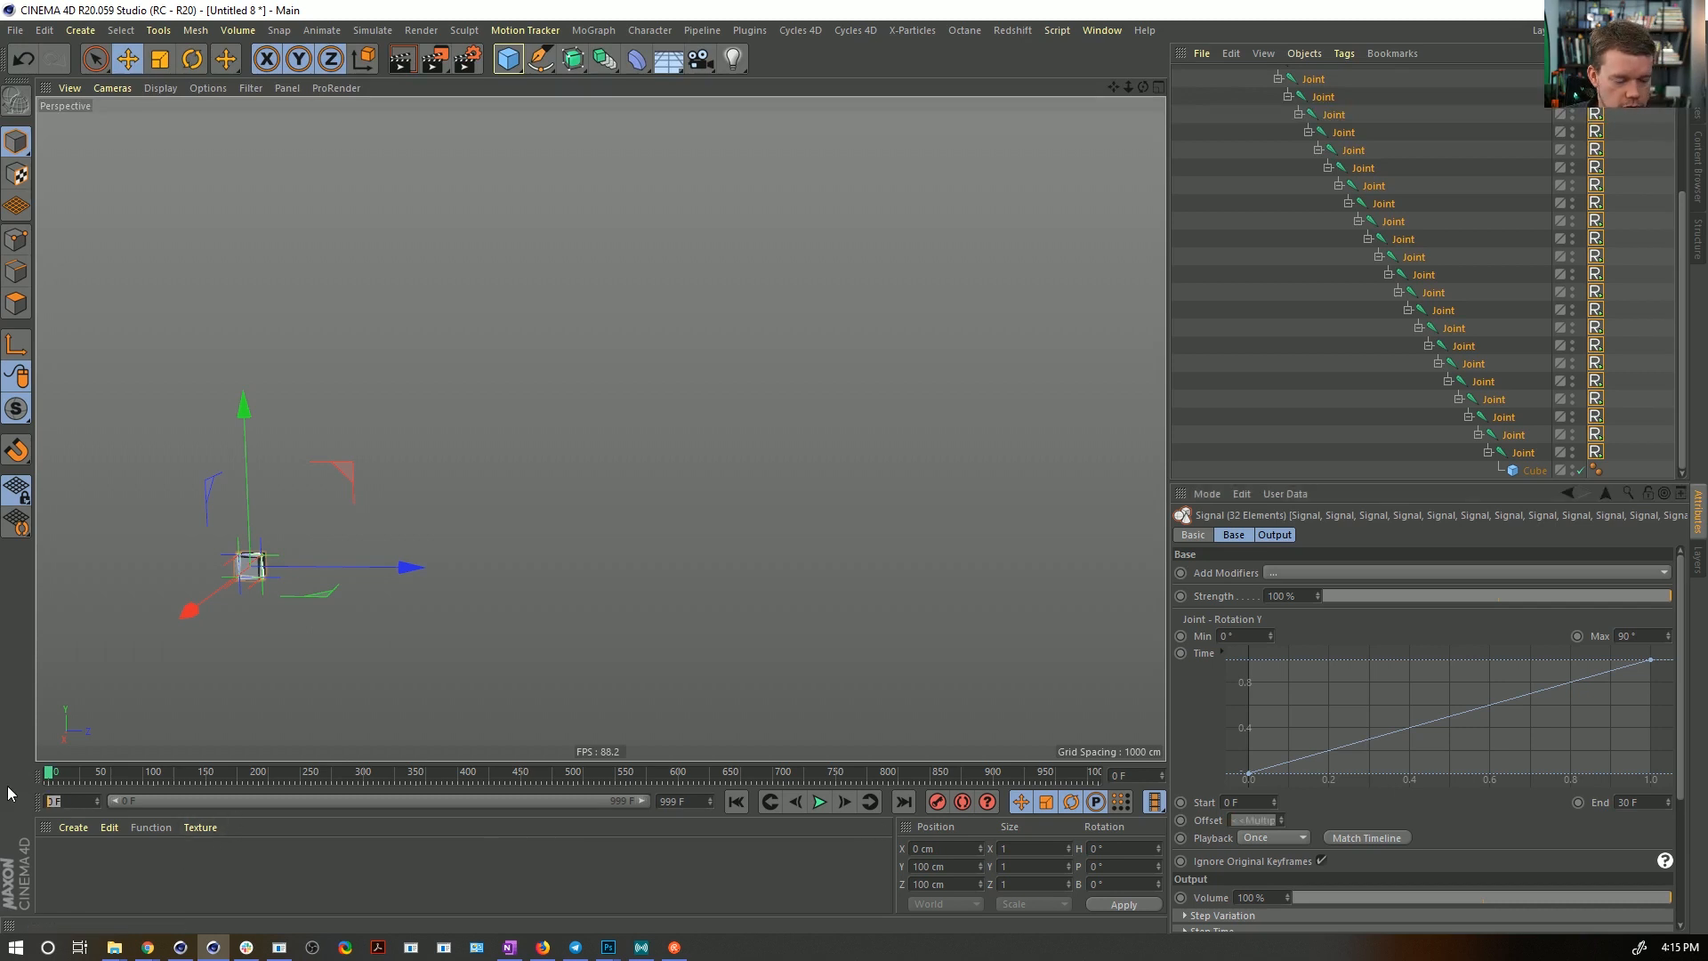
{"action": "left_click", "coordinate": [334, 850]}
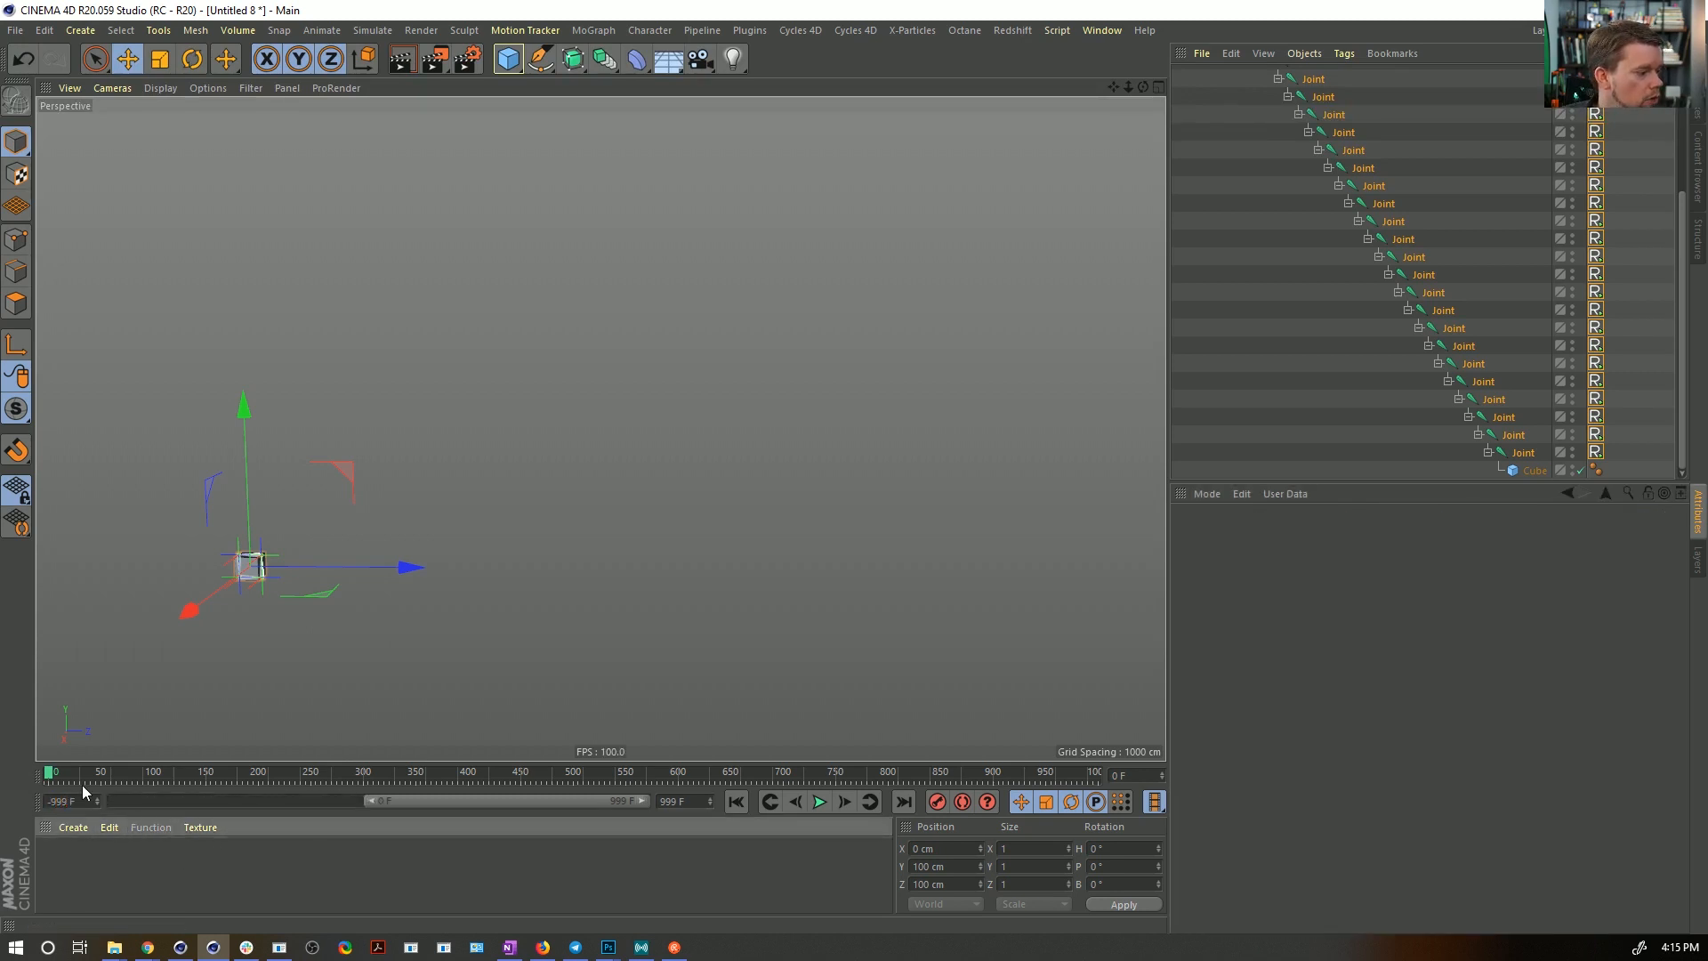
{"action": "left_click_drag", "start_coordinate": [371, 801], "coordinate": [3, 800]}
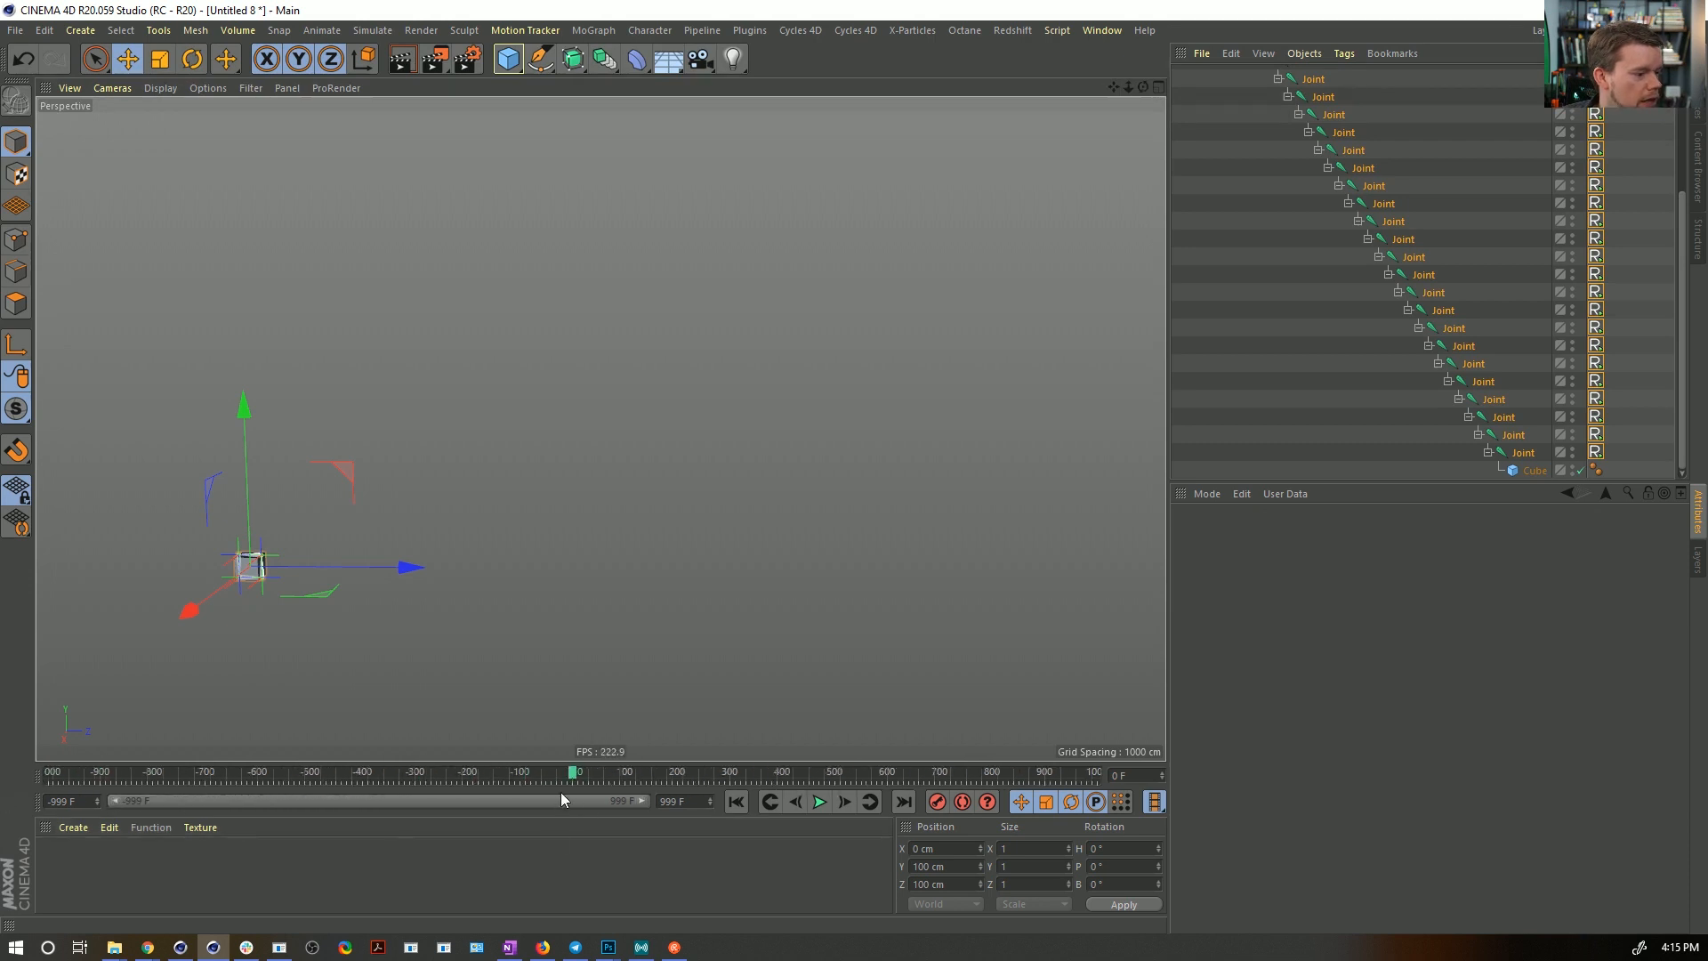
{"action": "left_click_drag", "start_coordinate": [556, 772], "coordinate": [82, 781]}
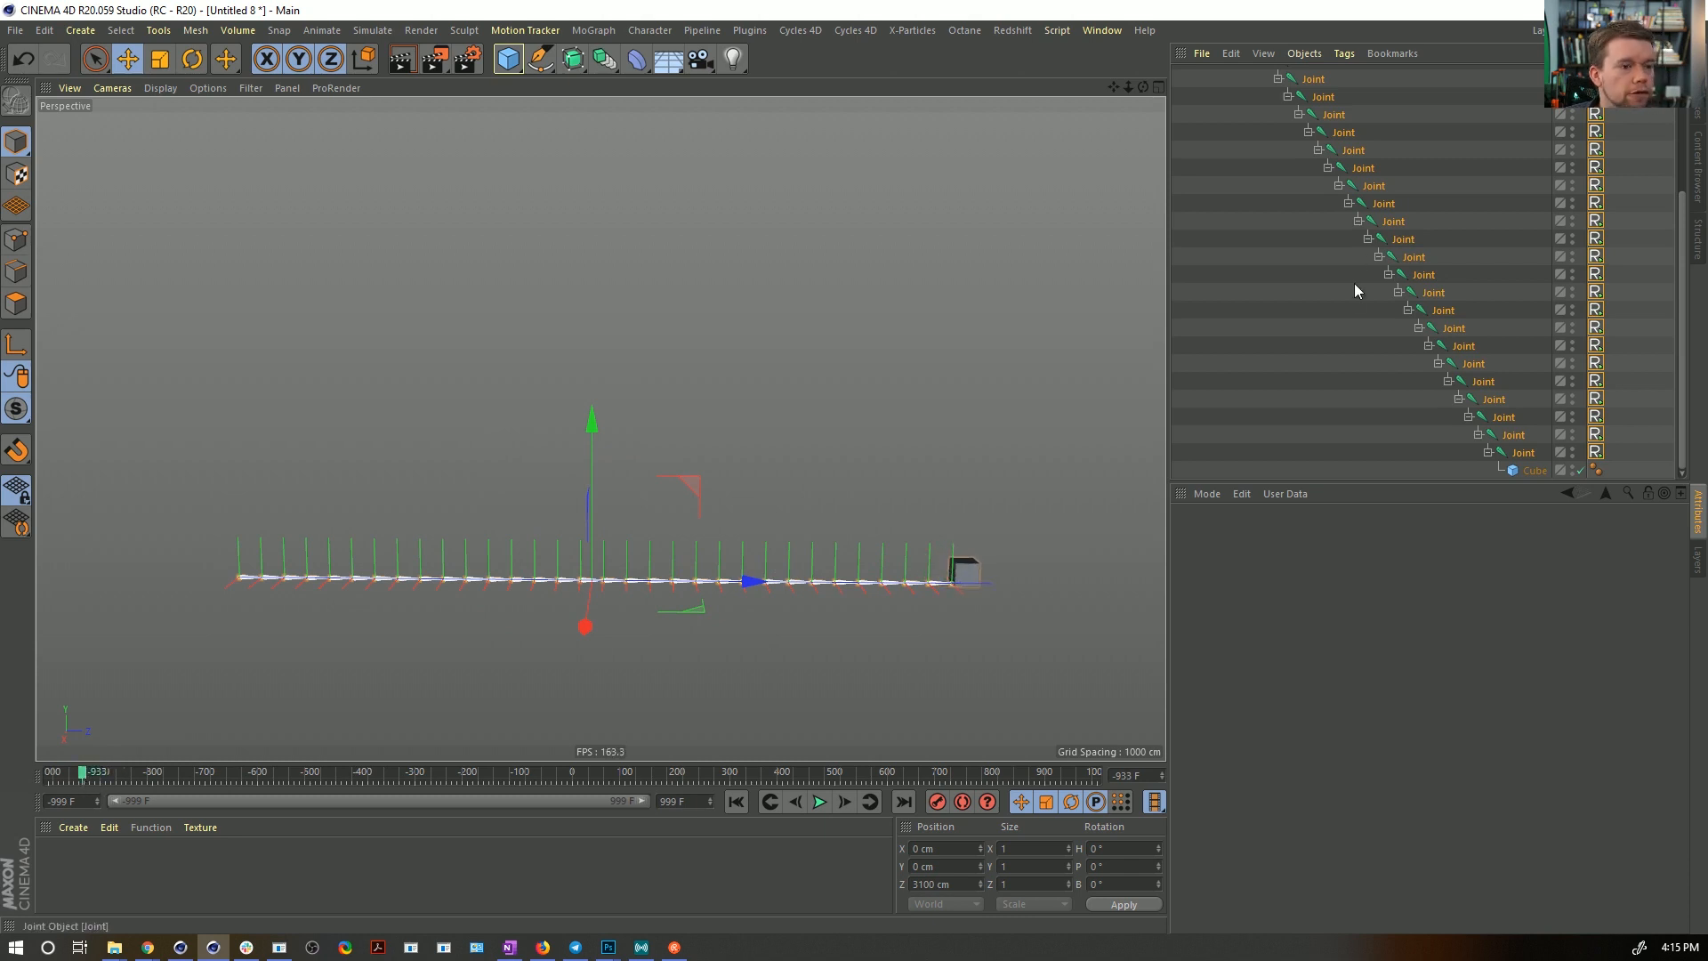
- Shift the offsets of all selected joint Signal tags by a common amount so the curl starts at frame 0
{"action": "left_click", "coordinate": [1597, 456], "text": "ctrl"}
{"action": "left_click", "coordinate": [1597, 455], "text": "ctrl"}
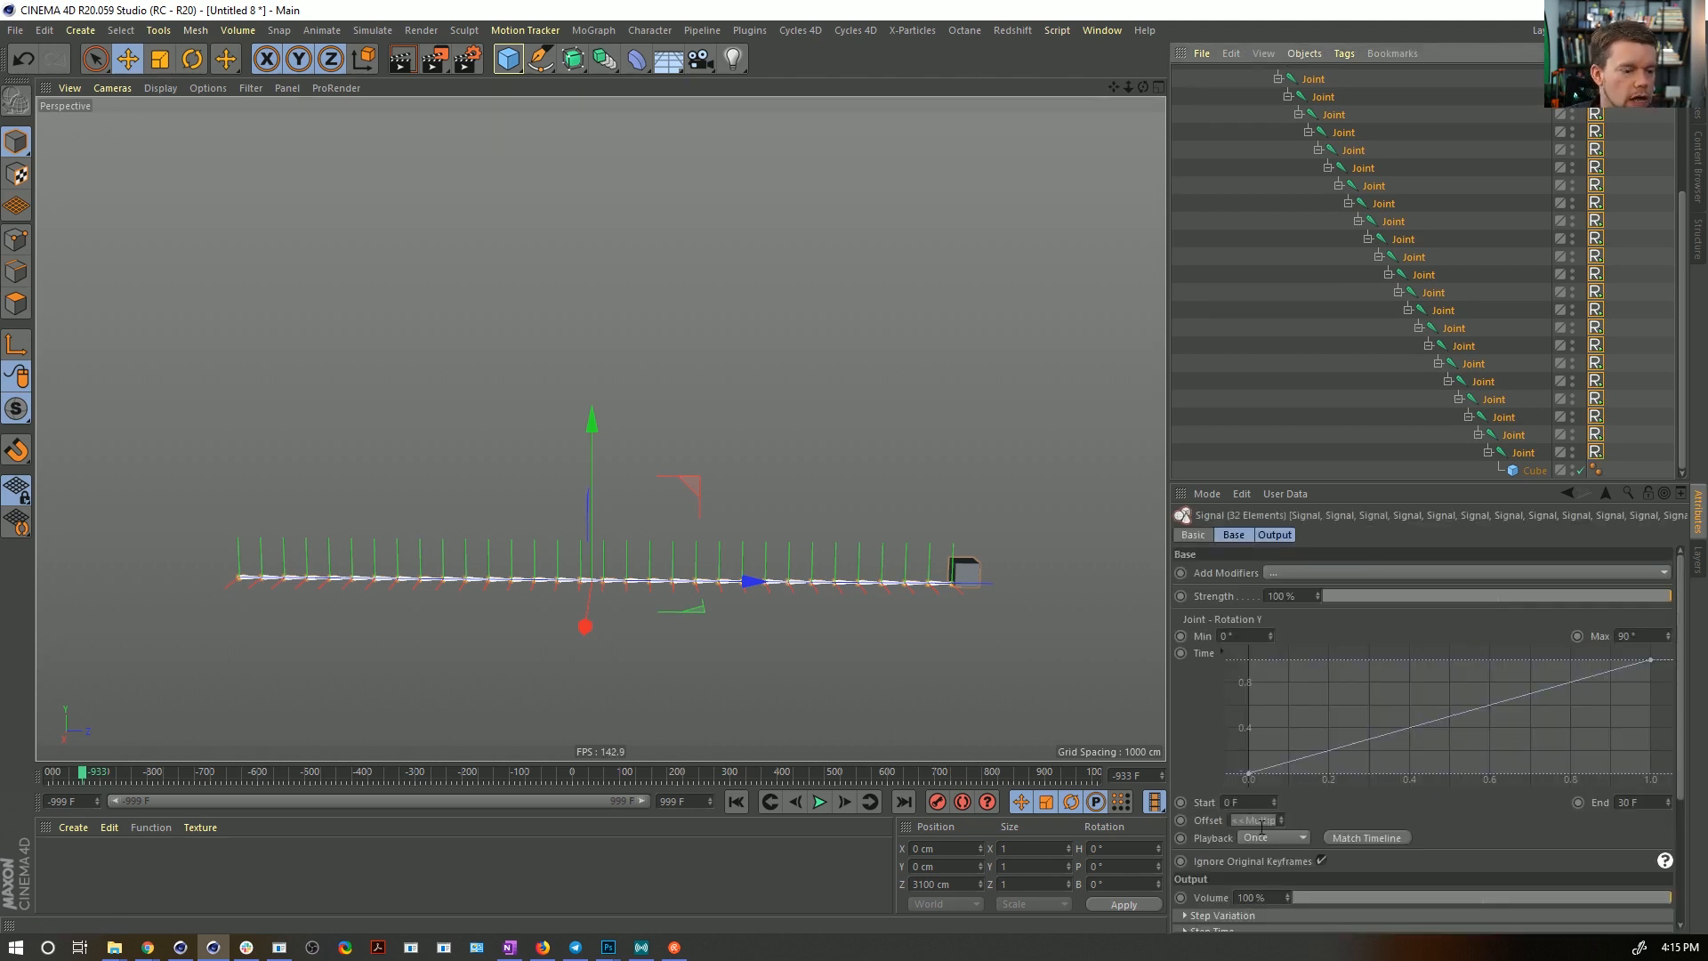
{"action": "left_click", "coordinate": [1254, 821]}
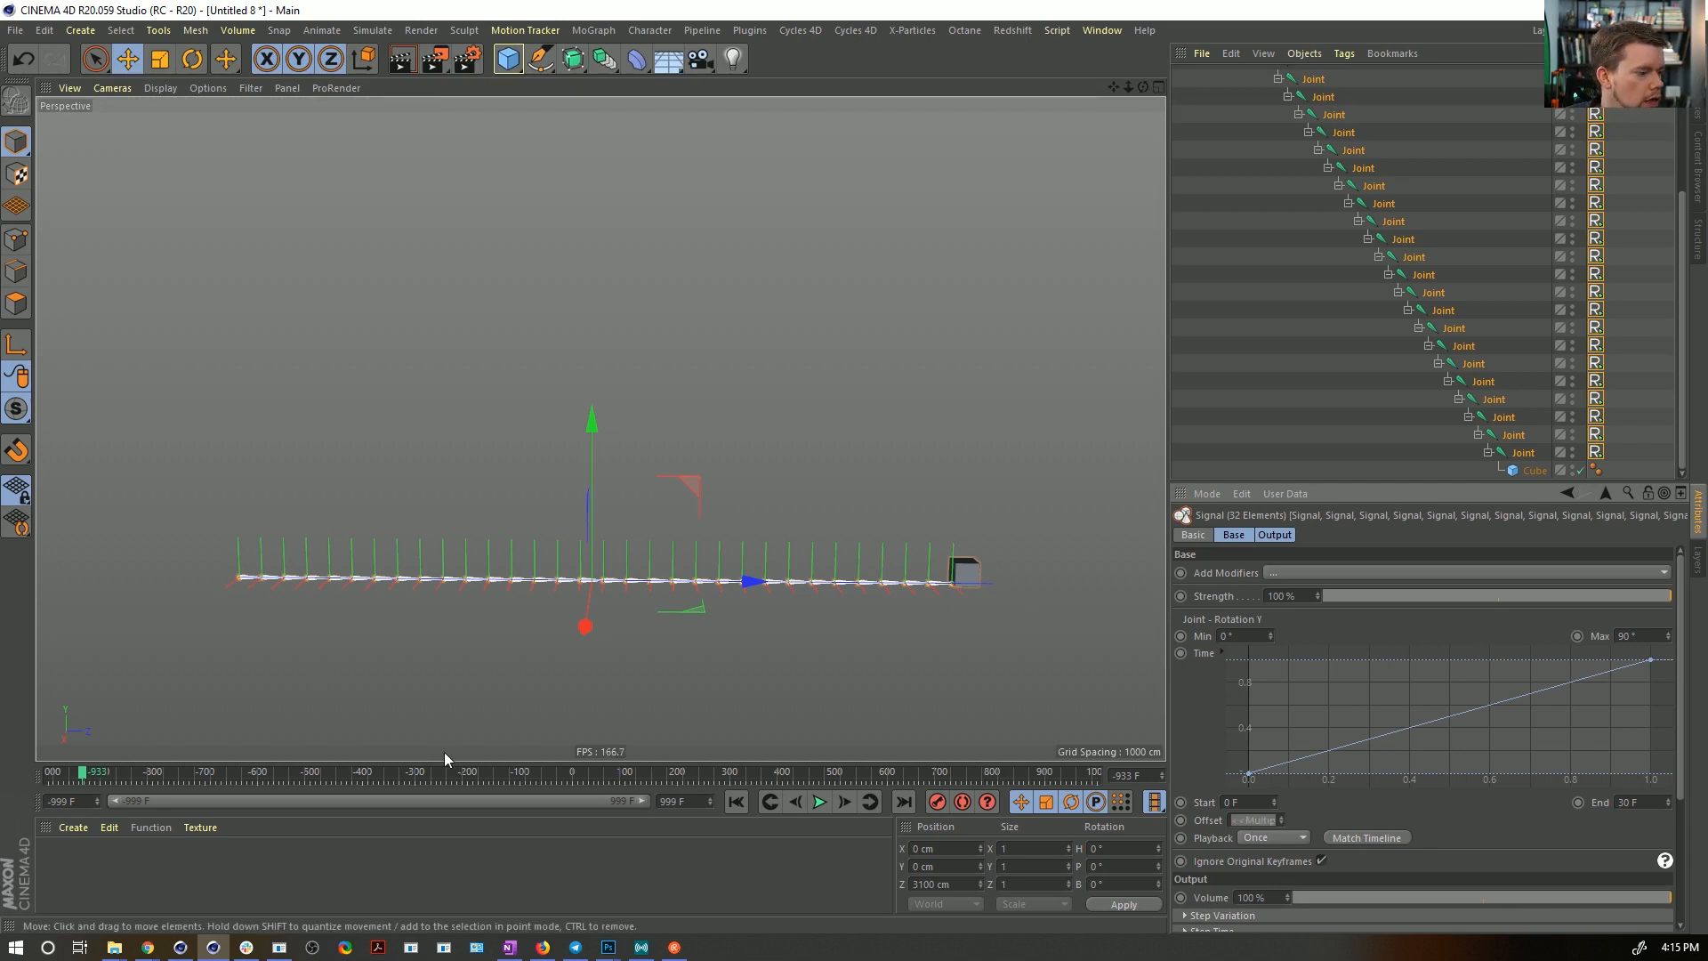
- Set the project's start frame to 0 and move the playhead to frame 0
{"action": "left_click", "coordinate": [82, 799]}
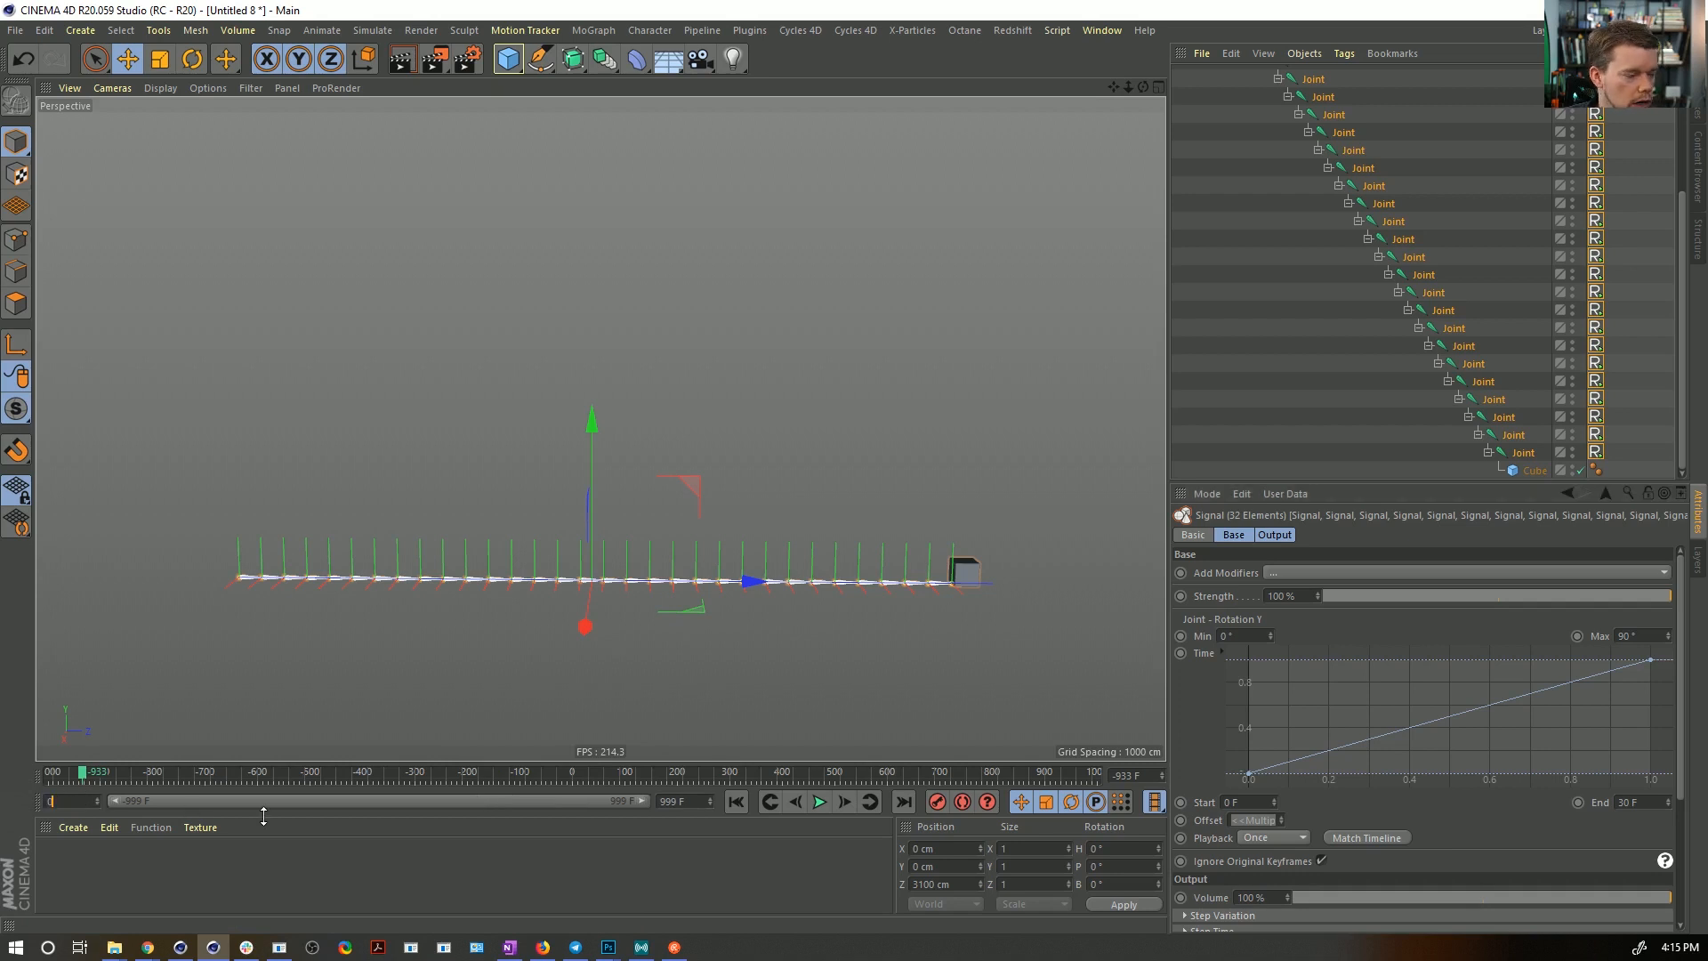
{"action": "type", "text": "0"}
{"action": "key", "text": "Return"}
{"action": "left_click_drag", "start_coordinate": [51, 777], "coordinate": [1, 772]}
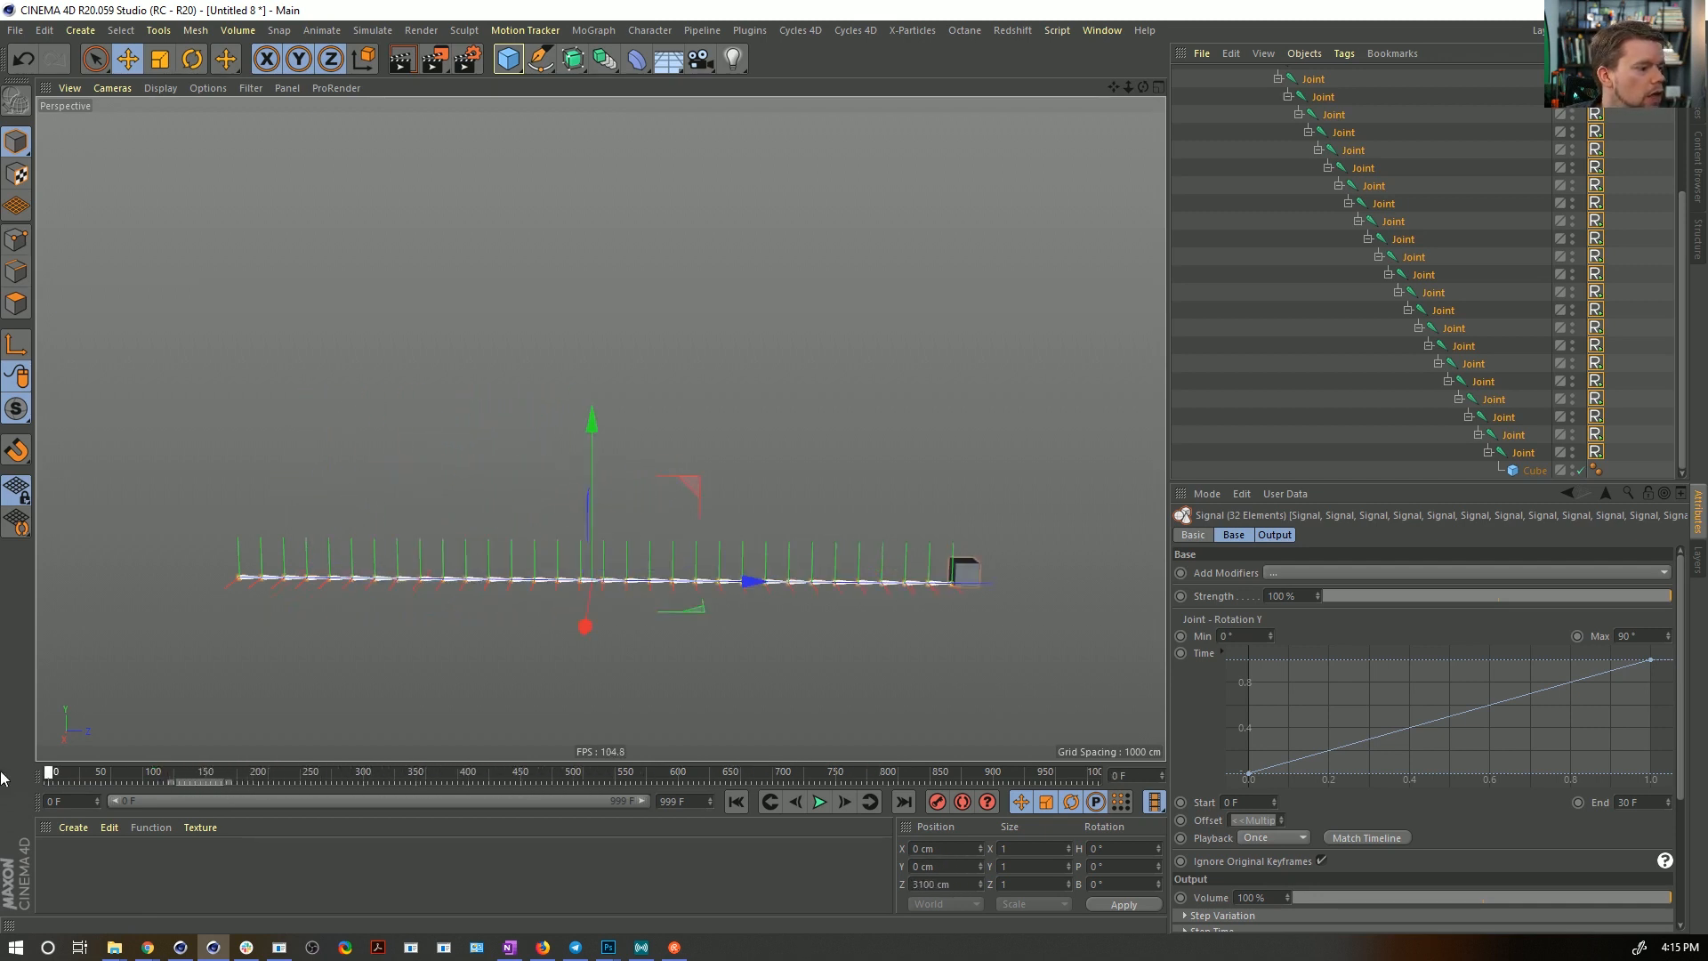
- Deselect the joints, play the animation to check the cube's roll along the chain, and return to frame 0
{"action": "left_click", "coordinate": [1626, 297]}
{"action": "scroll", "coordinate": [1512, 228], "scroll_direction": "up", "scroll_amount": 3}
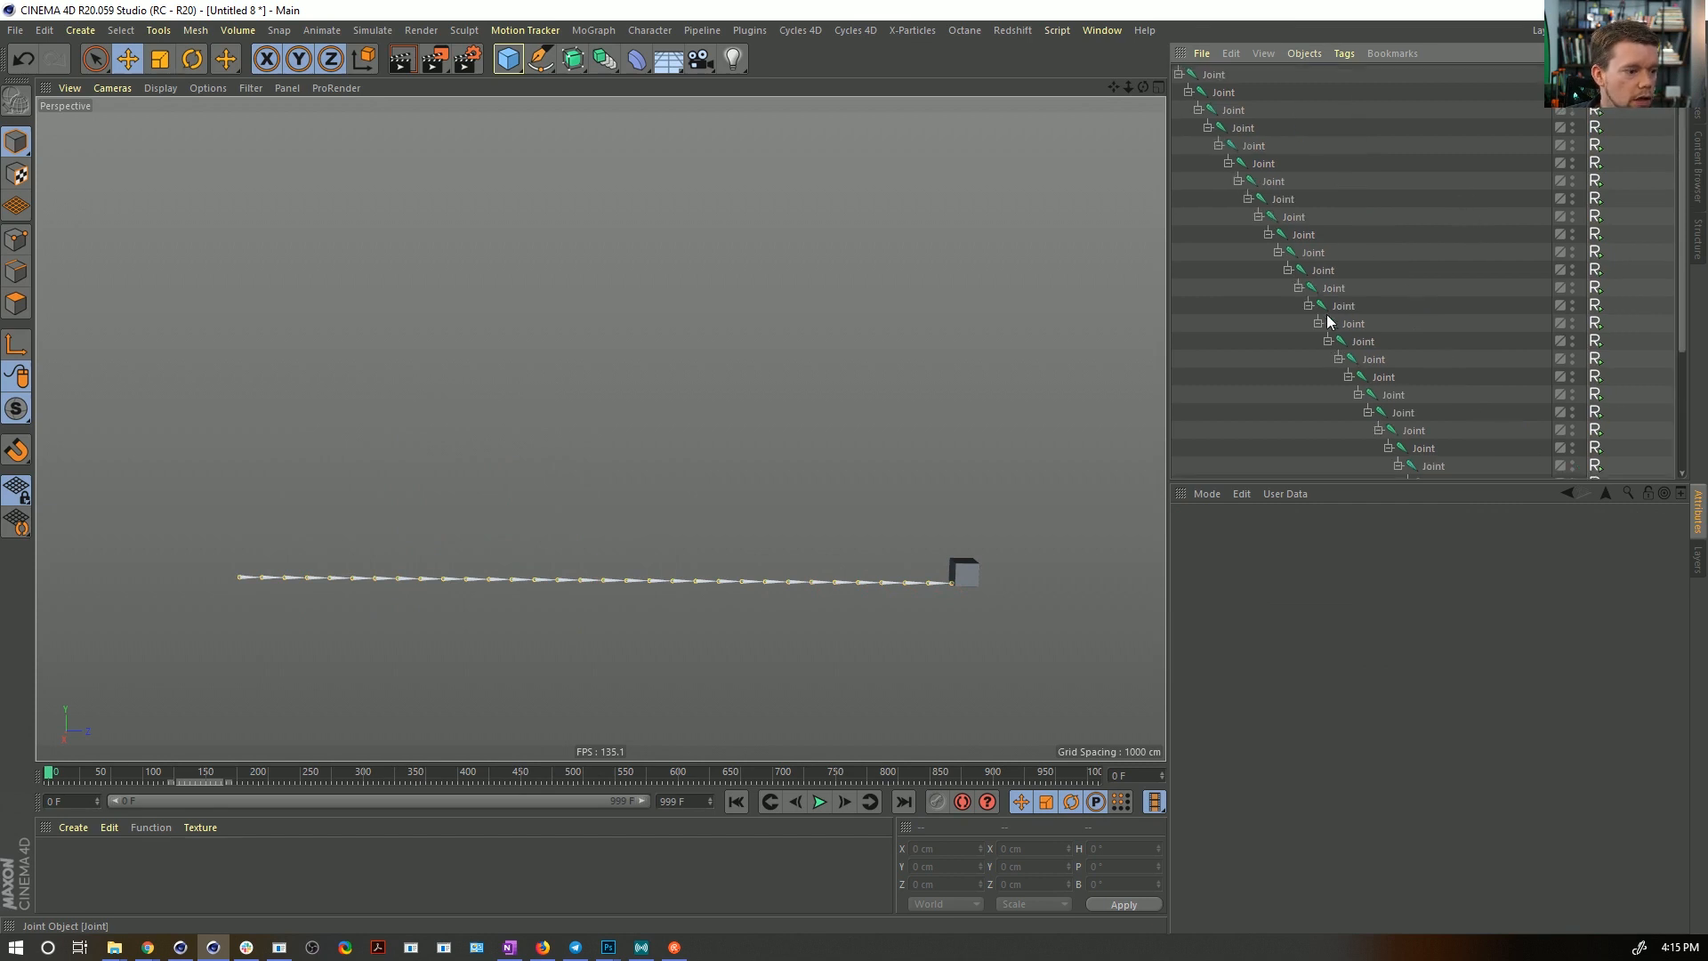
{"action": "left_click", "coordinate": [940, 602]}
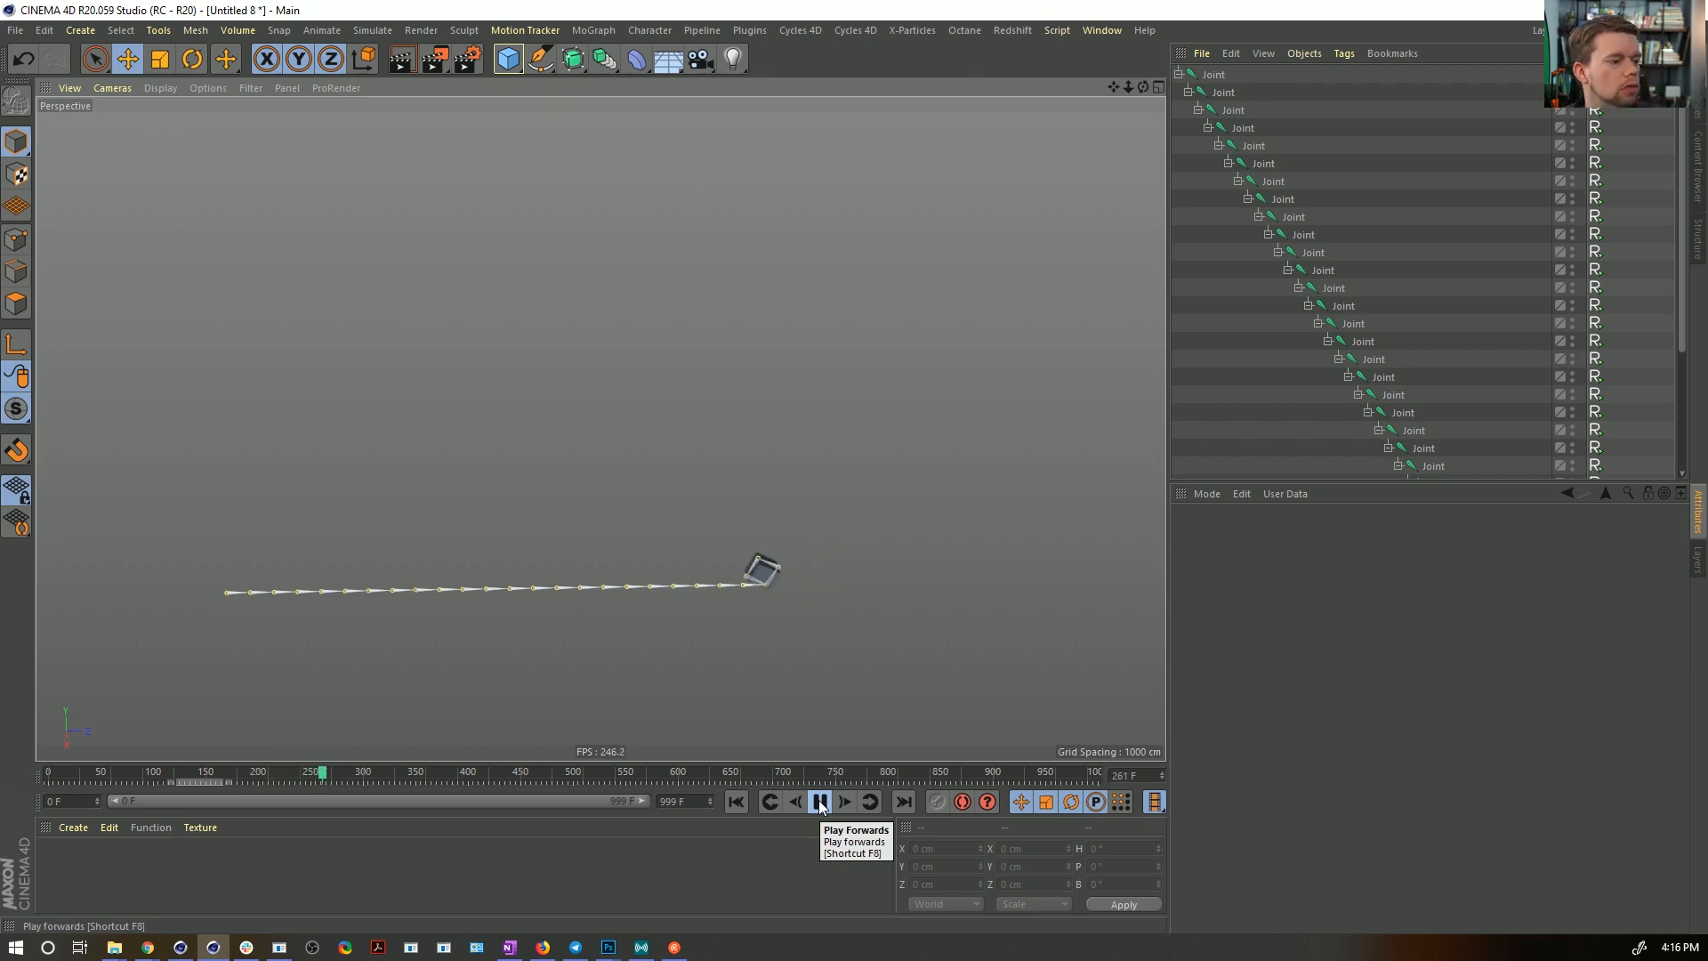
{"action": "left_click", "coordinate": [819, 803]}
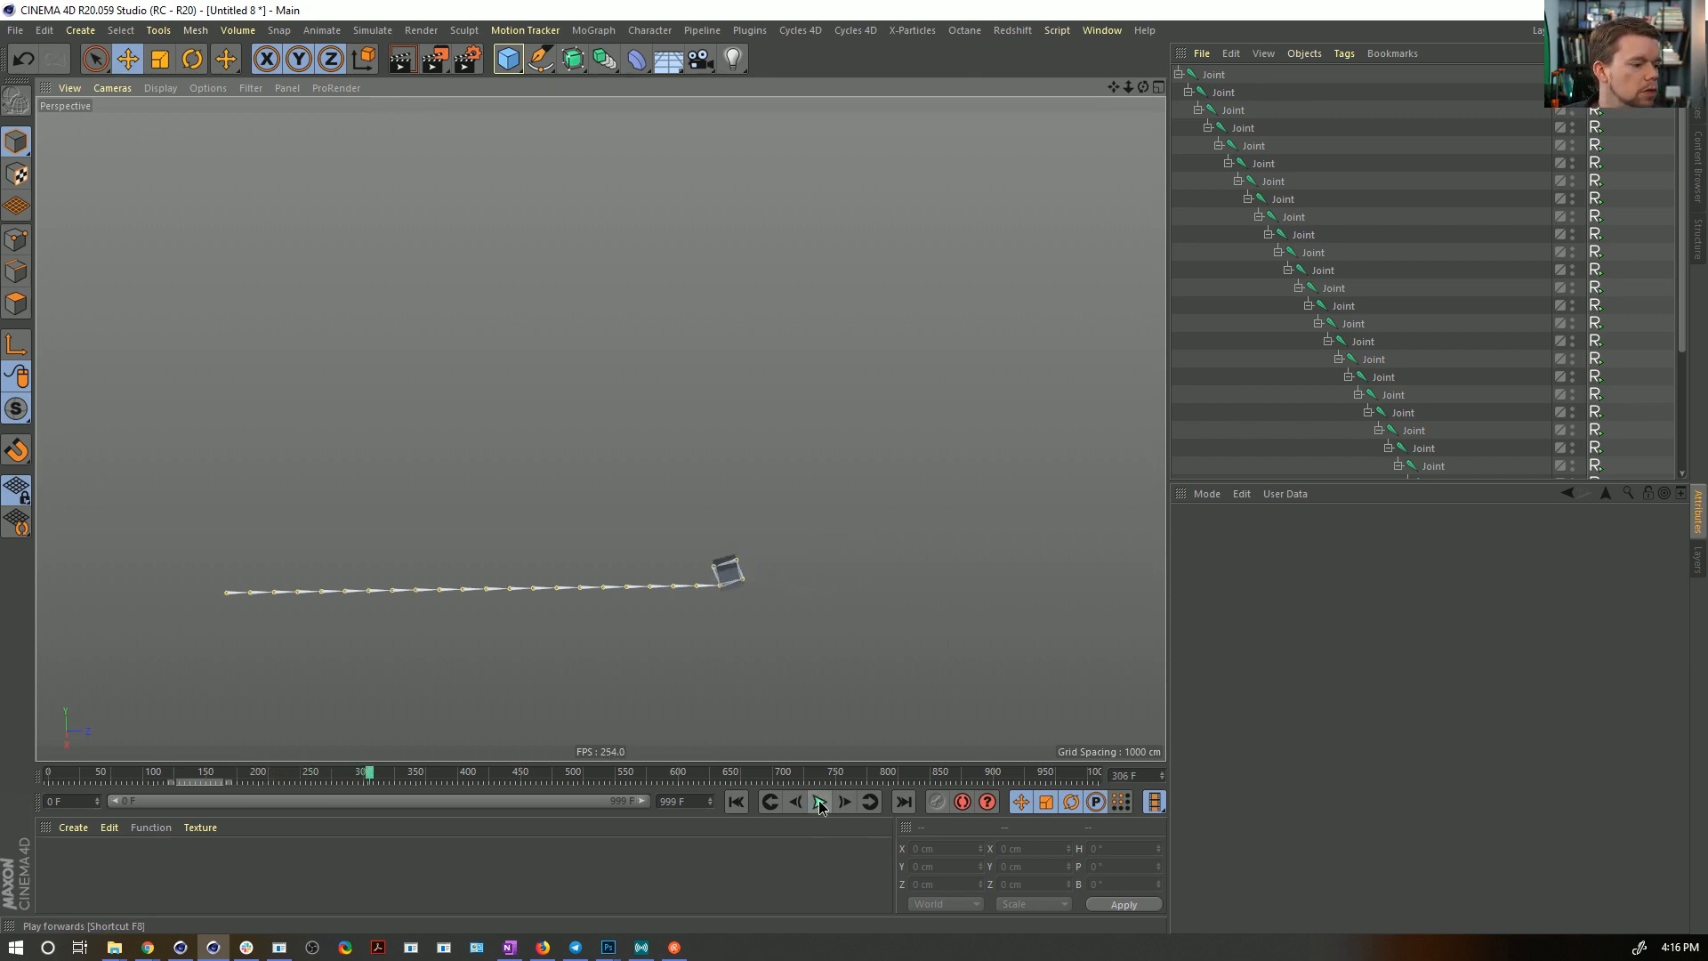
{"action": "left_click", "coordinate": [736, 801]}
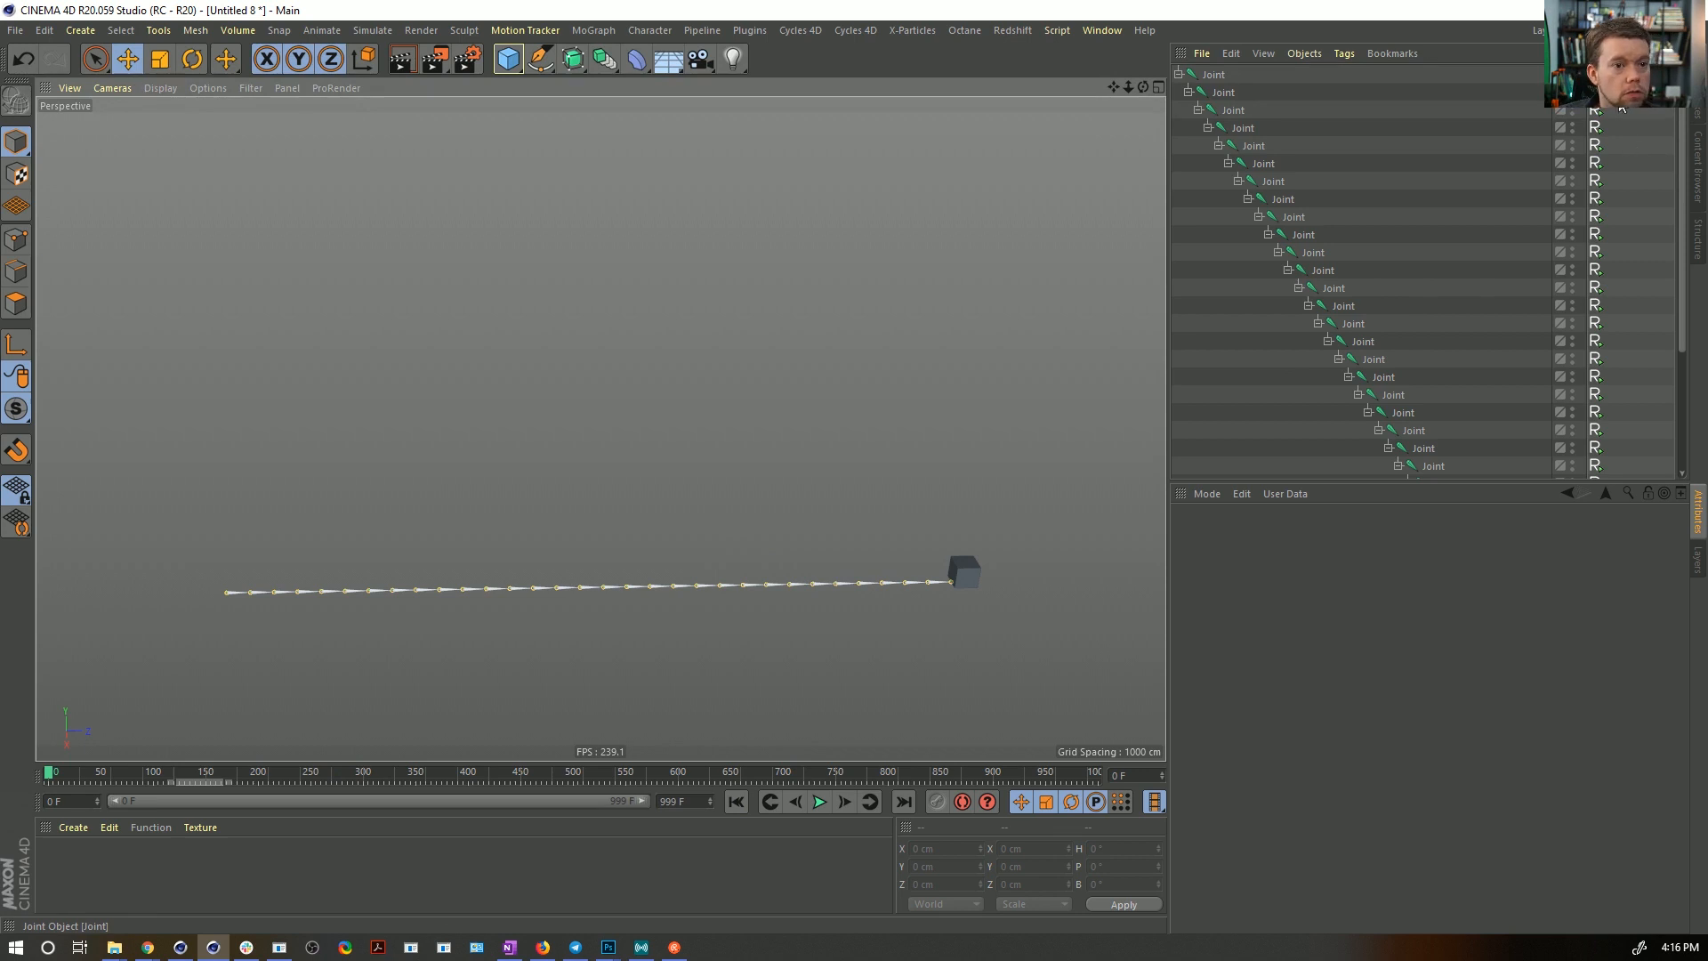
- Reselect all the joints' Signal tags, try an End of 15 F in playback, and set their End to 5 F
{"action": "left_click", "coordinate": [1622, 107]}
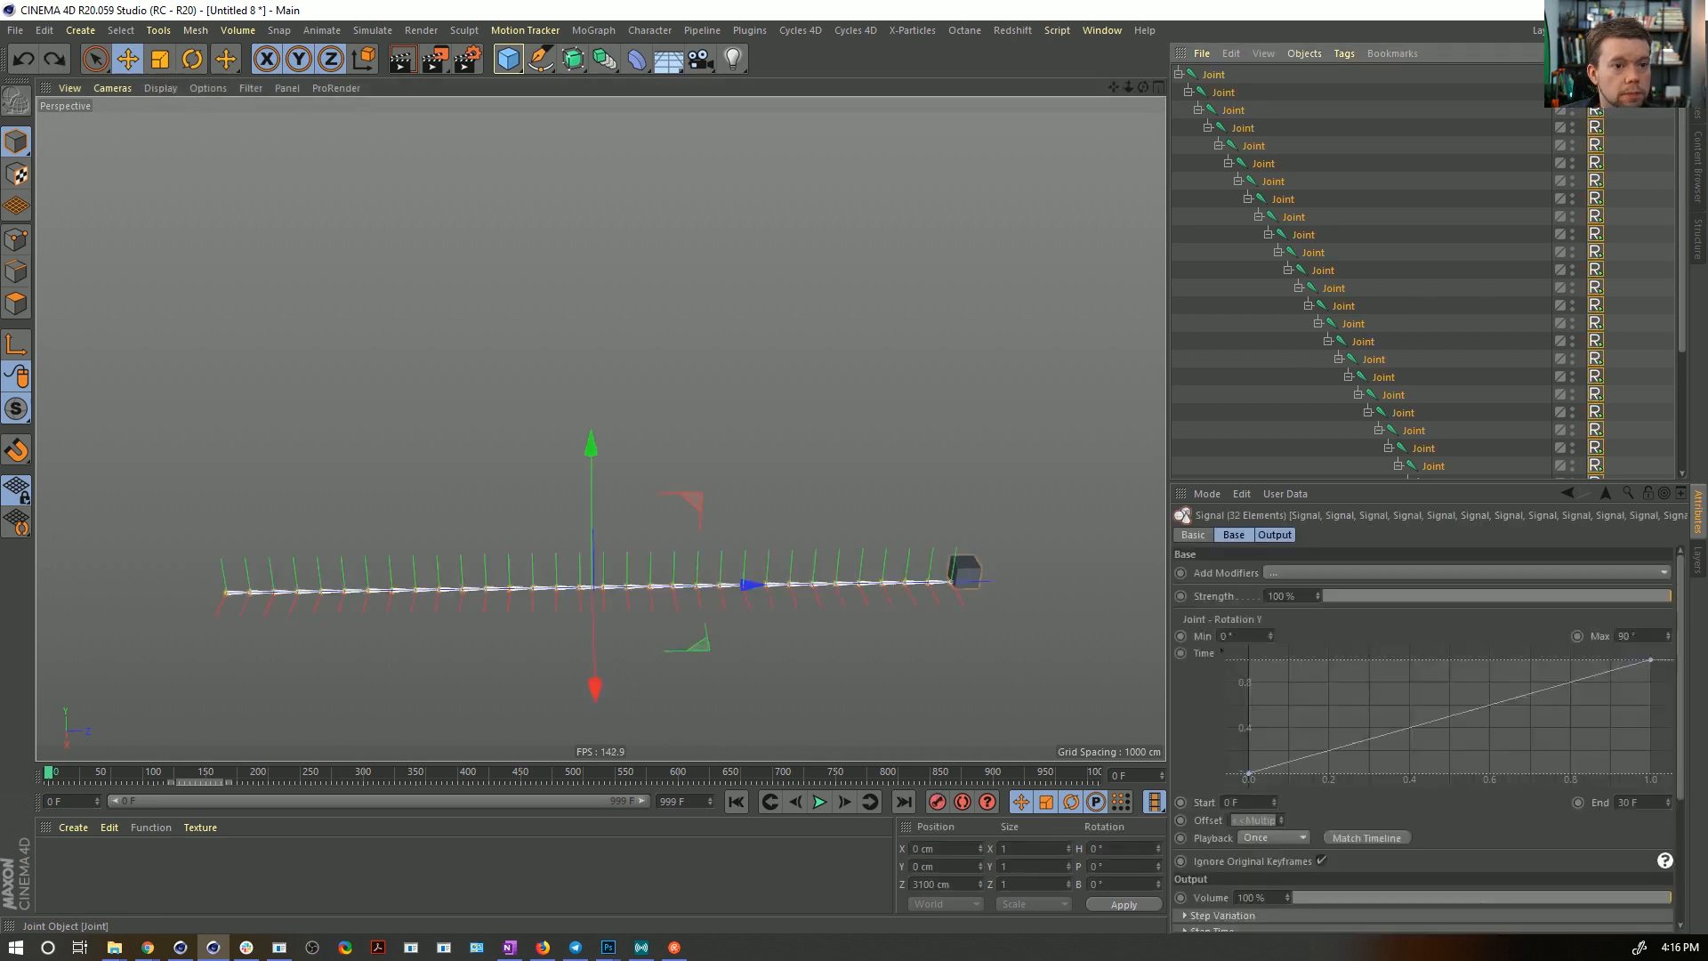
{"action": "left_click", "coordinate": [1643, 800]}
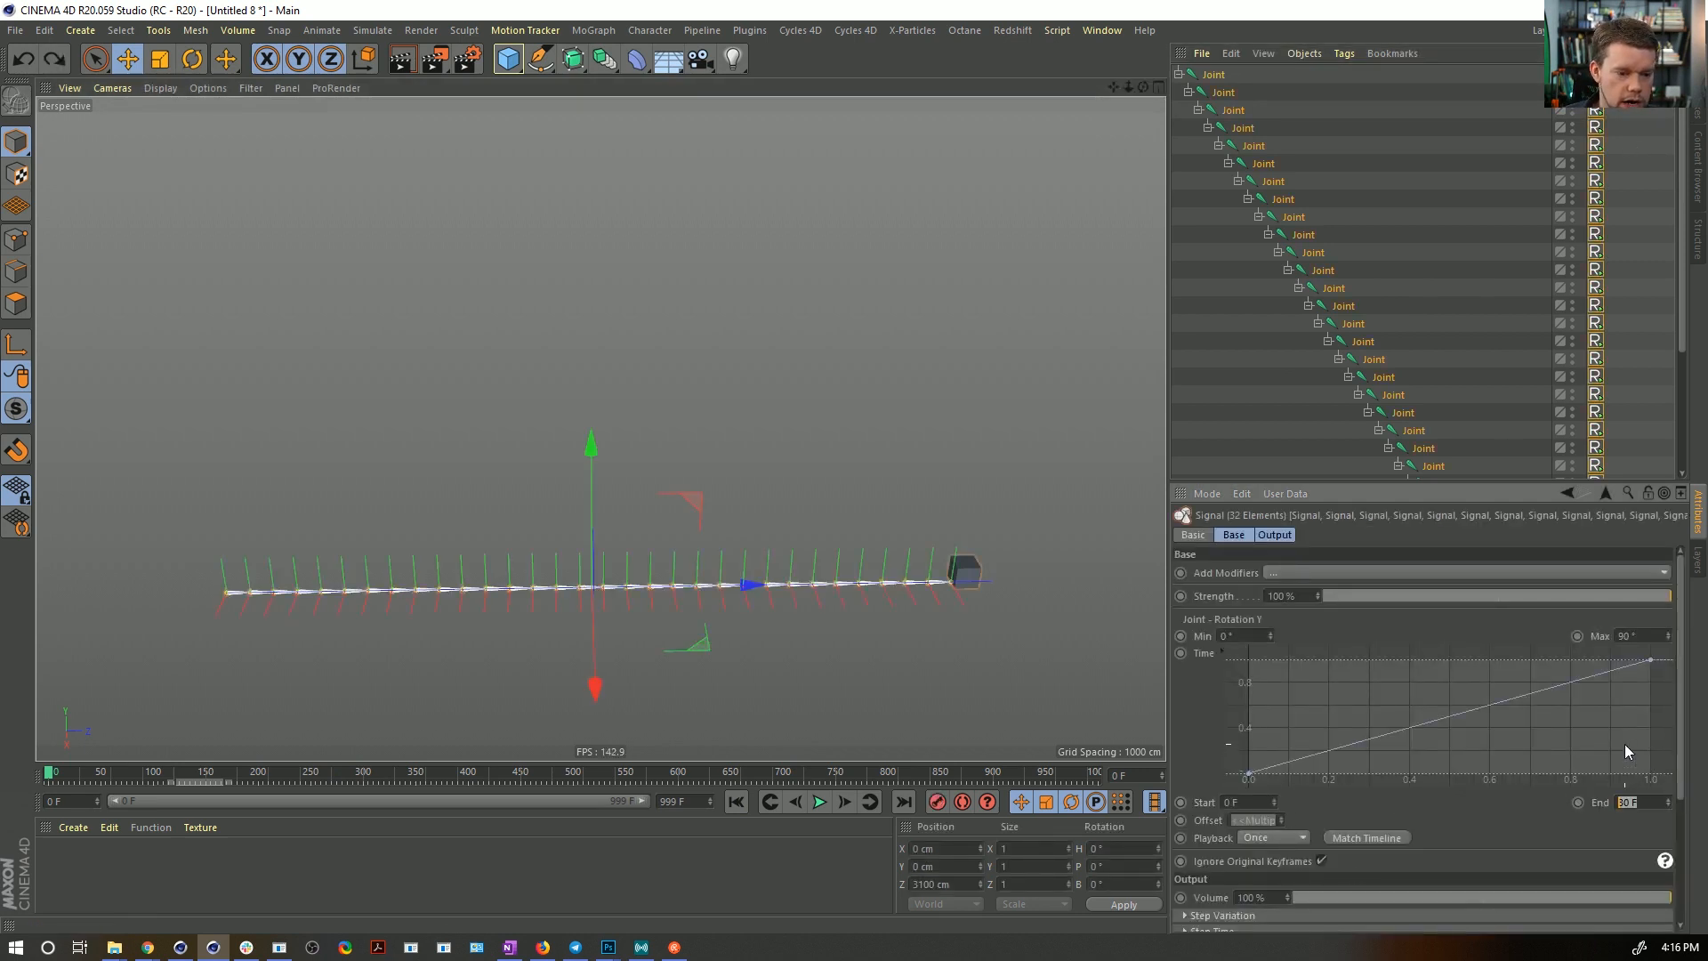
{"action": "type", "text": "15"}
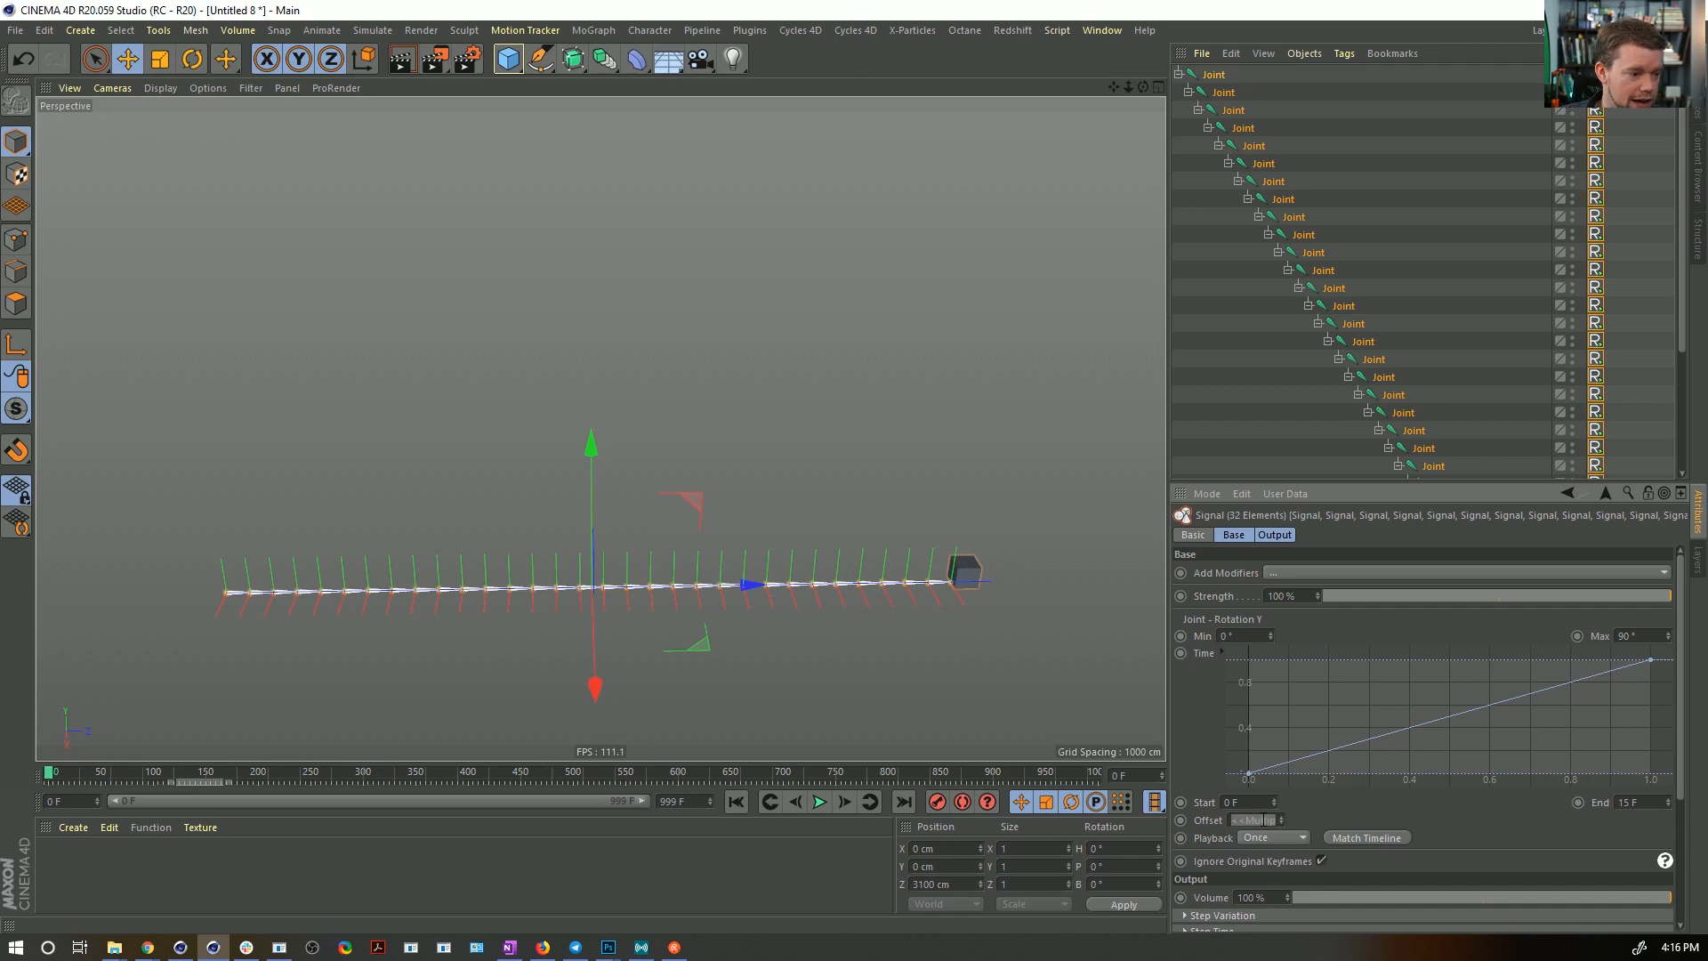
{"action": "left_click", "coordinate": [818, 802]}
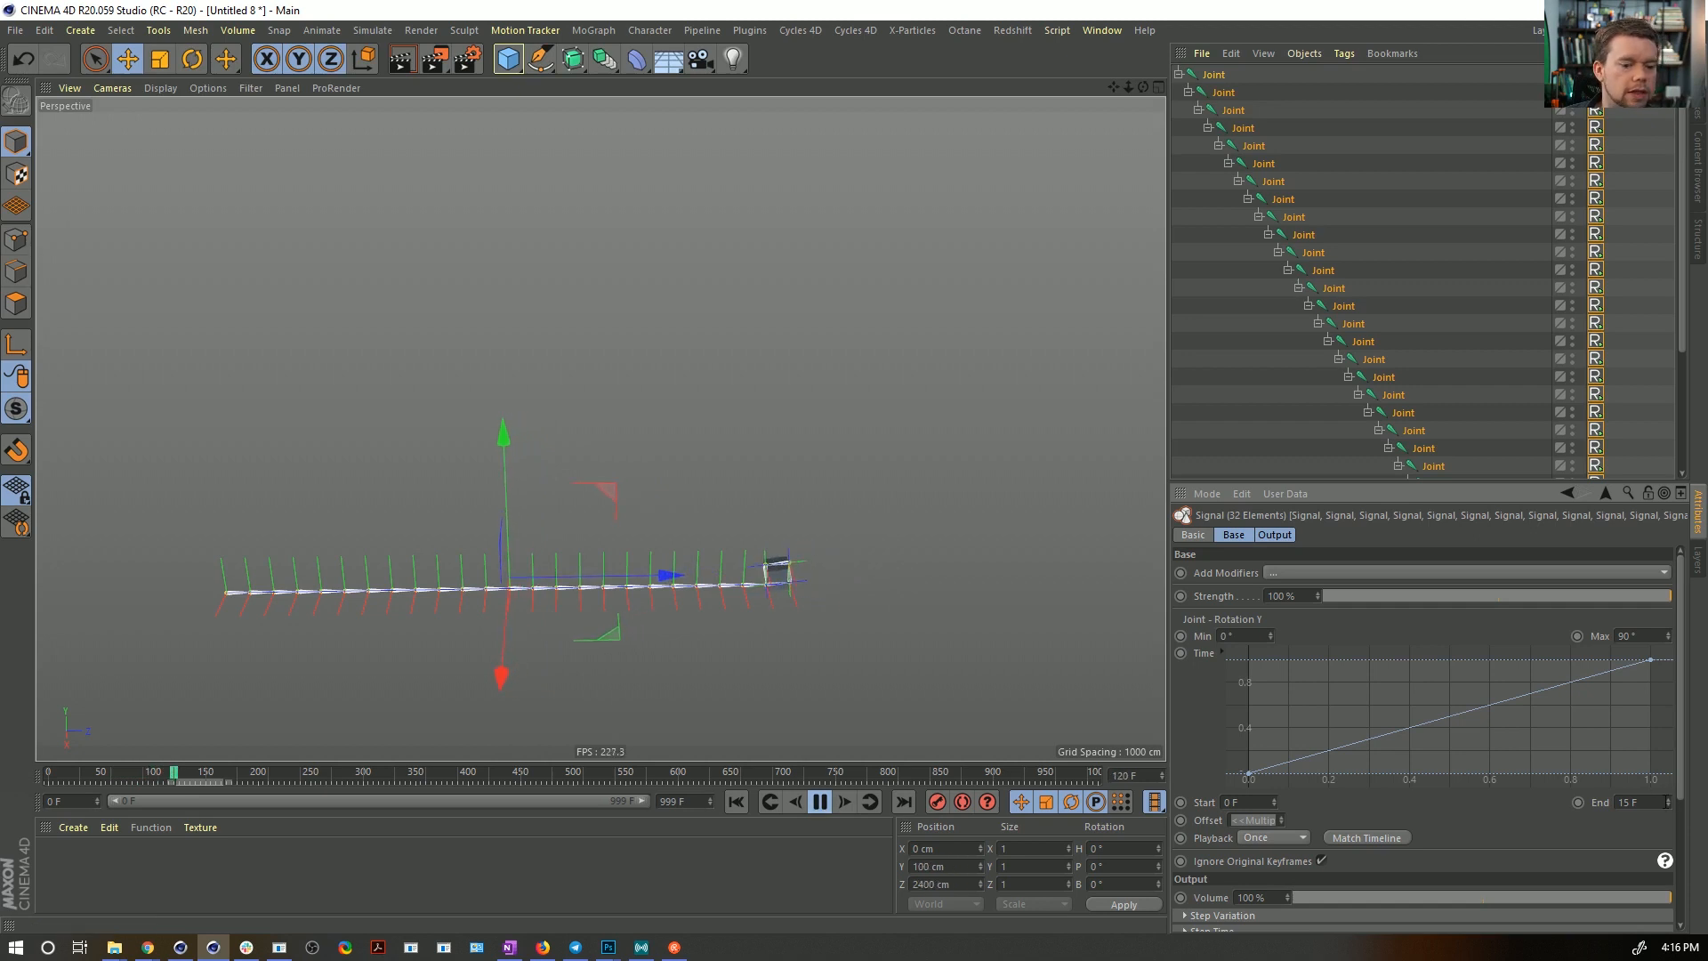
{"action": "left_click", "coordinate": [1628, 802]}
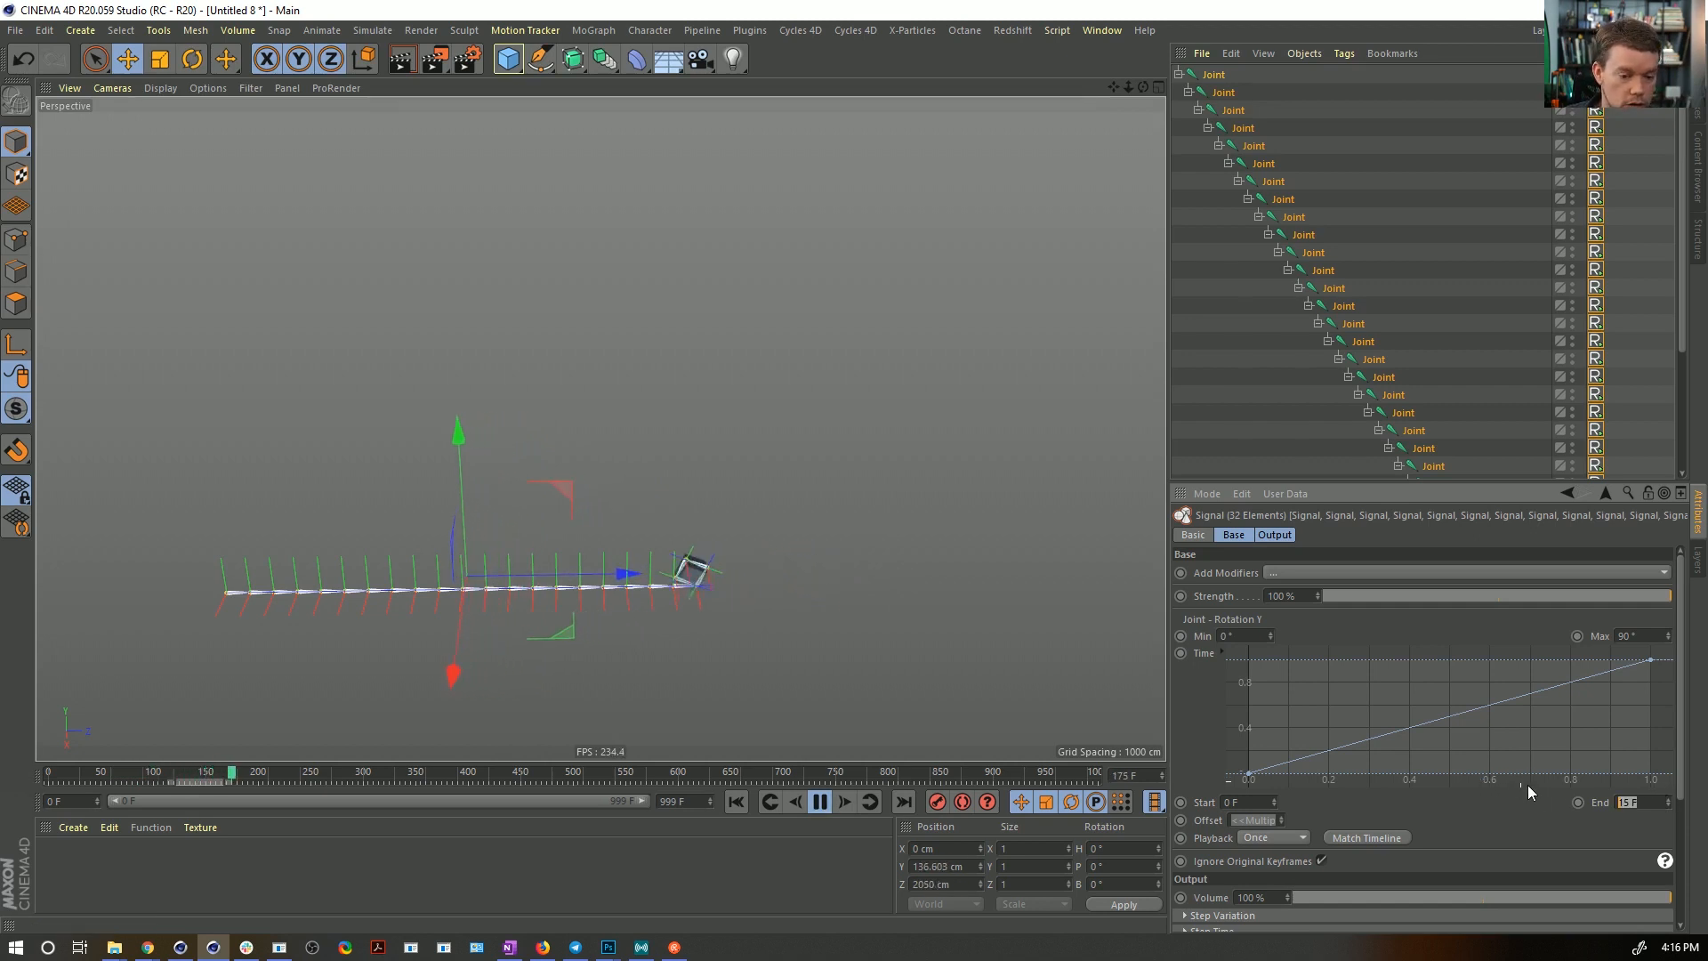
{"action": "type", "text": "5"}
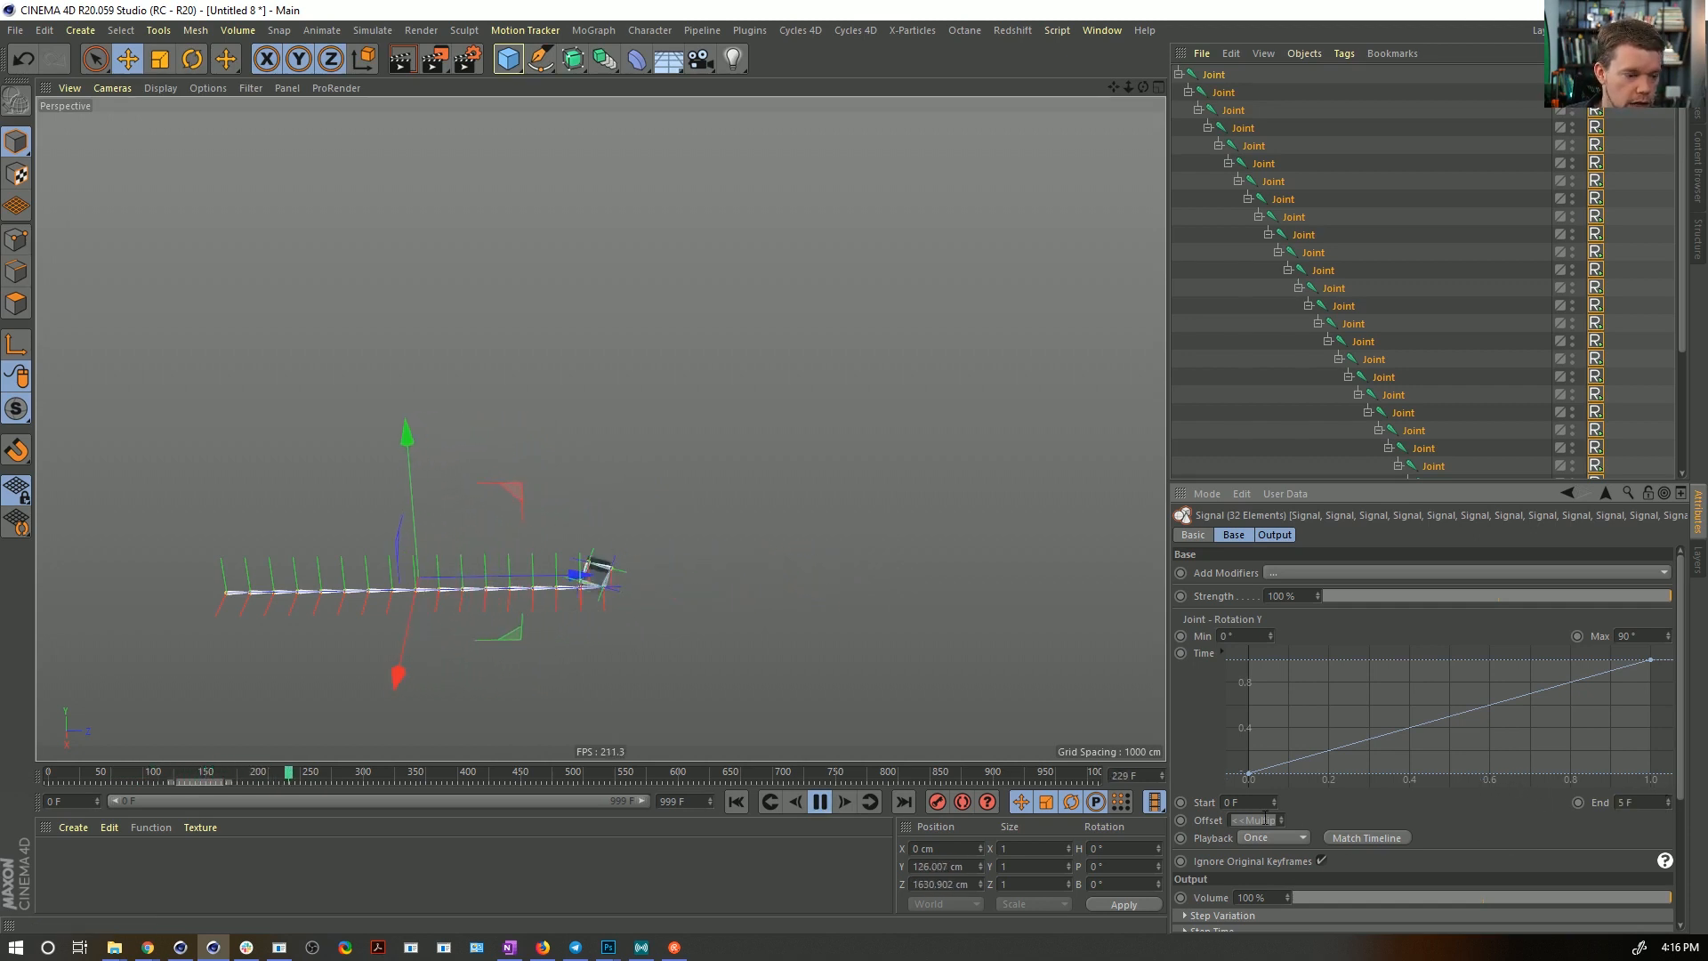
- Scale the selected Signal tags' offsets proportionally with an expression starting with x, to match the shorter curl per joint
{"action": "left_click", "coordinate": [1264, 819]}
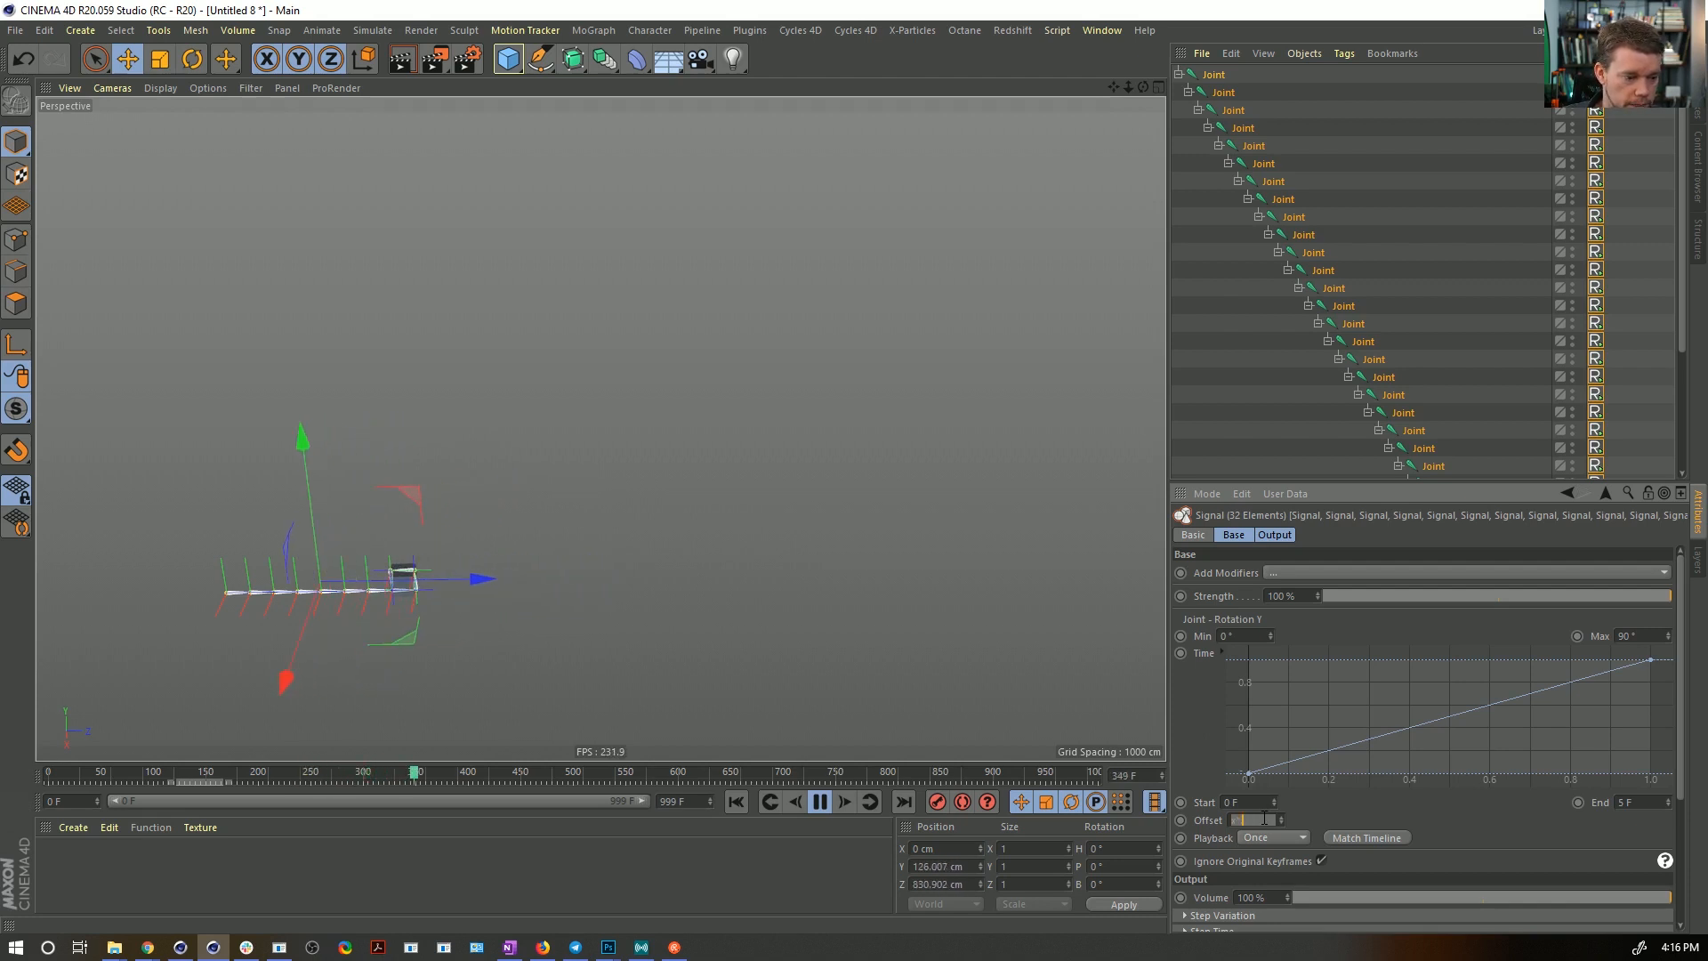
{"action": "type", "text": "x*("}
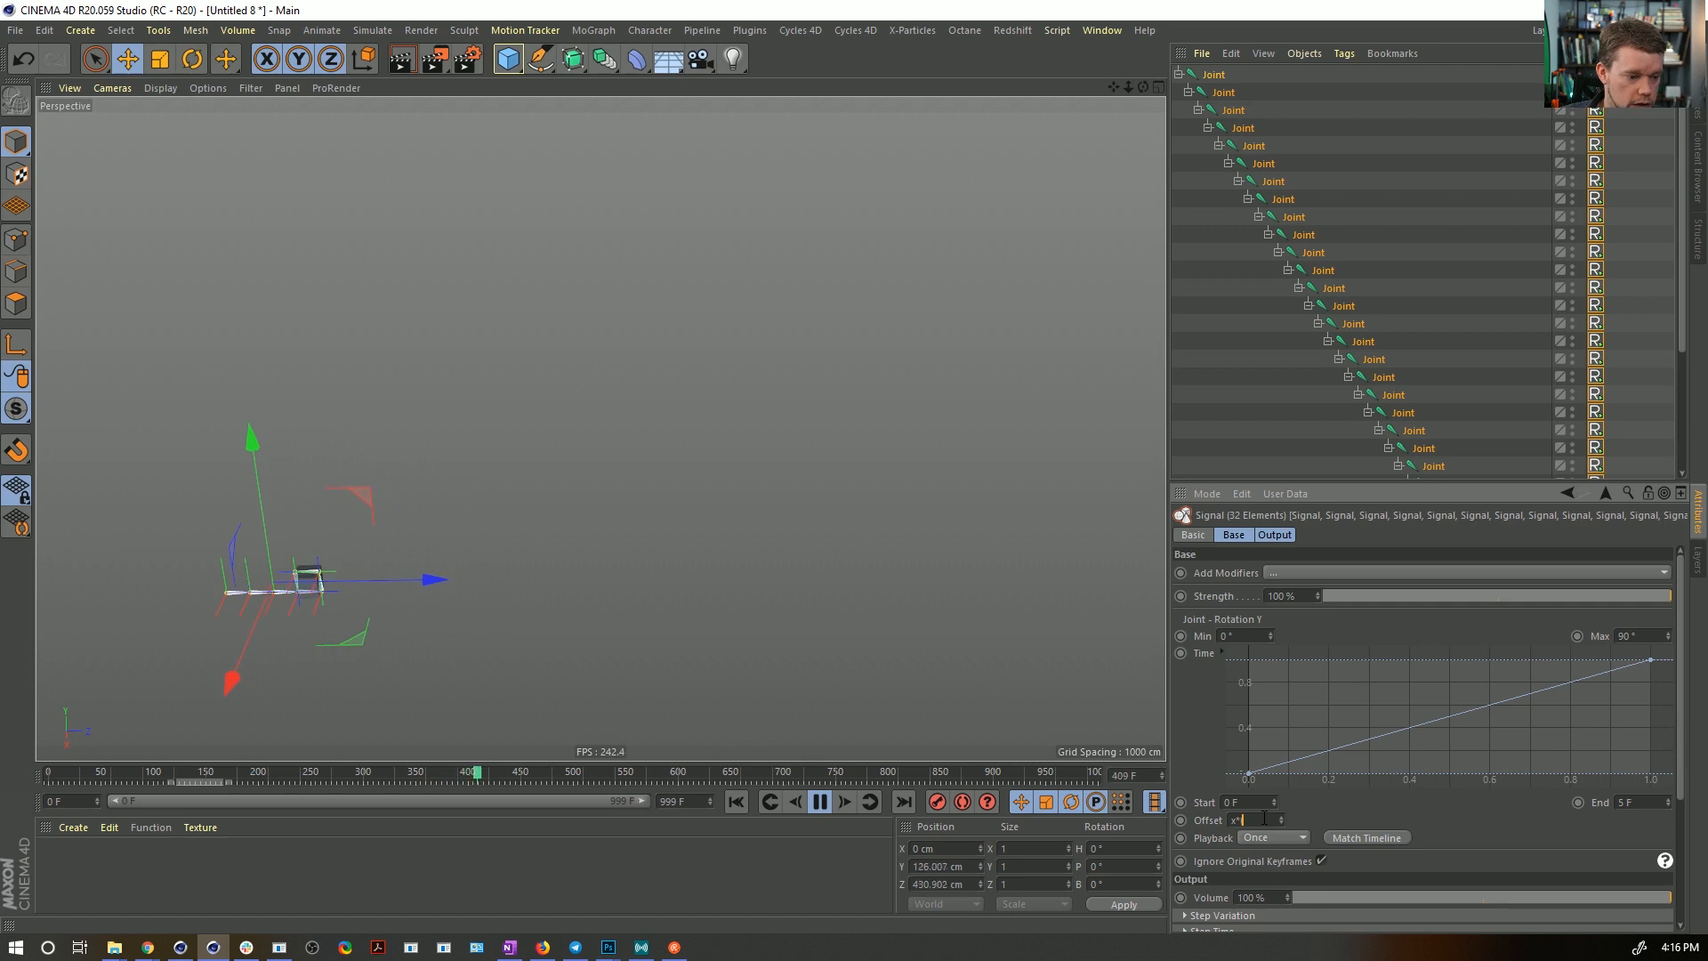
{"action": "key", "text": "BackSpace"}
{"action": "type", "text": "3"}
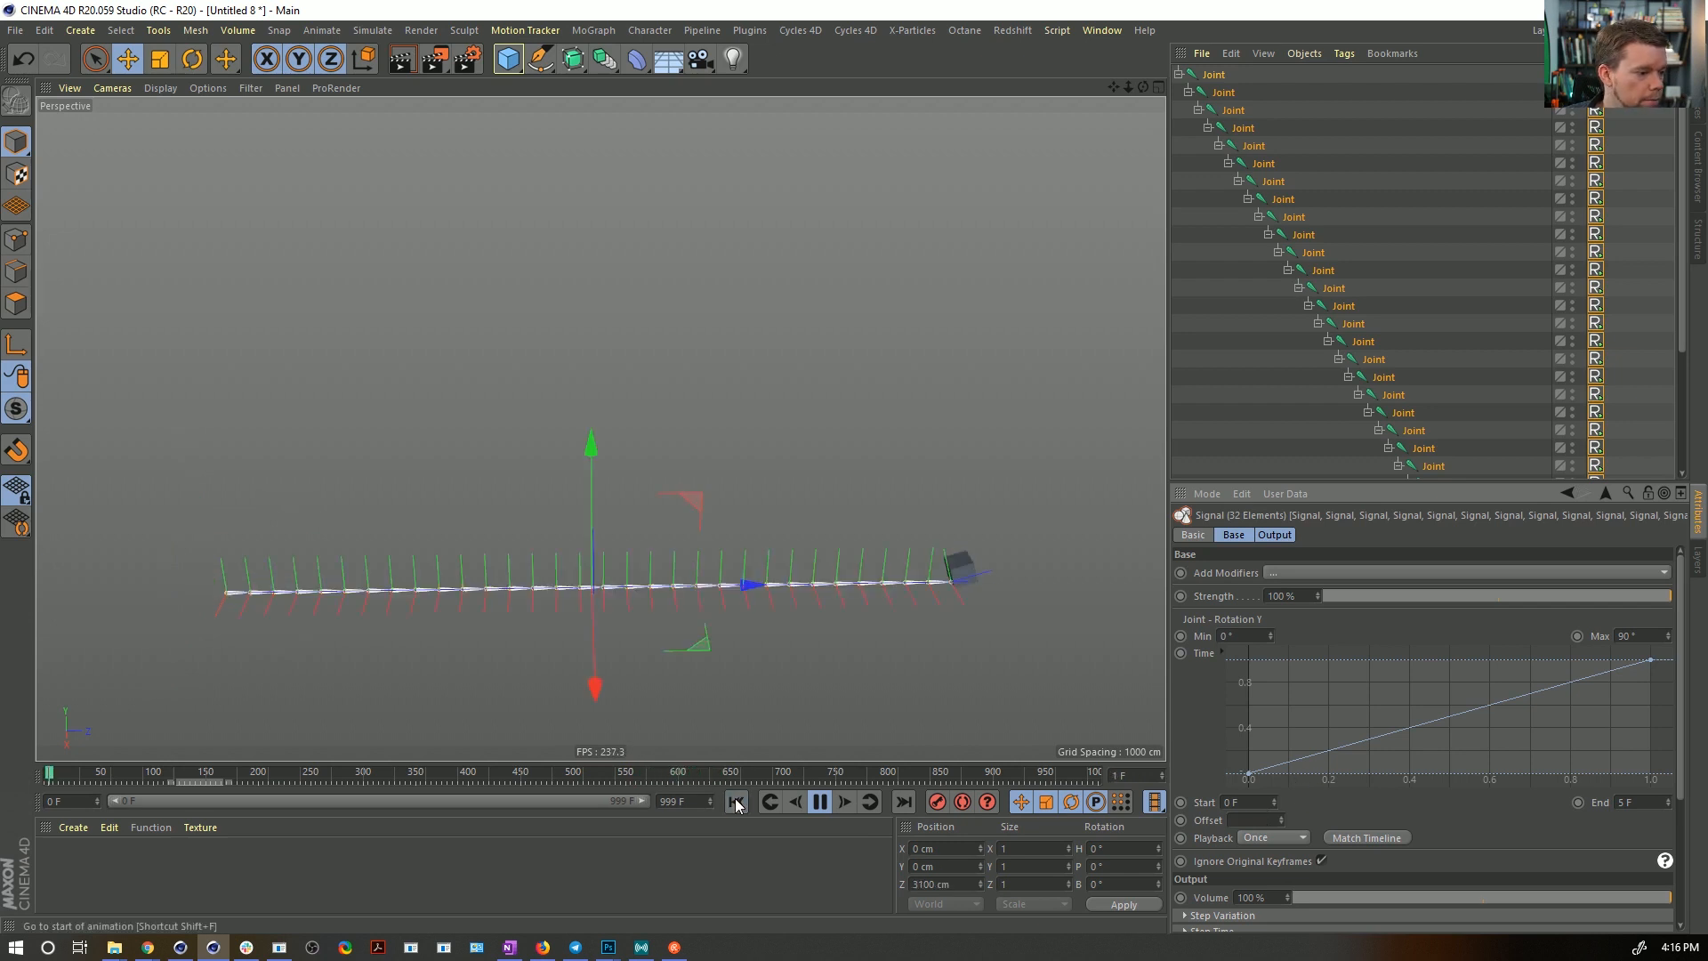
- Deselect the tags, hide the joints in the viewport and replay the animation from the start with only the cube showing
{"action": "left_click", "coordinate": [1614, 314]}
{"action": "left_click", "coordinate": [208, 88]}
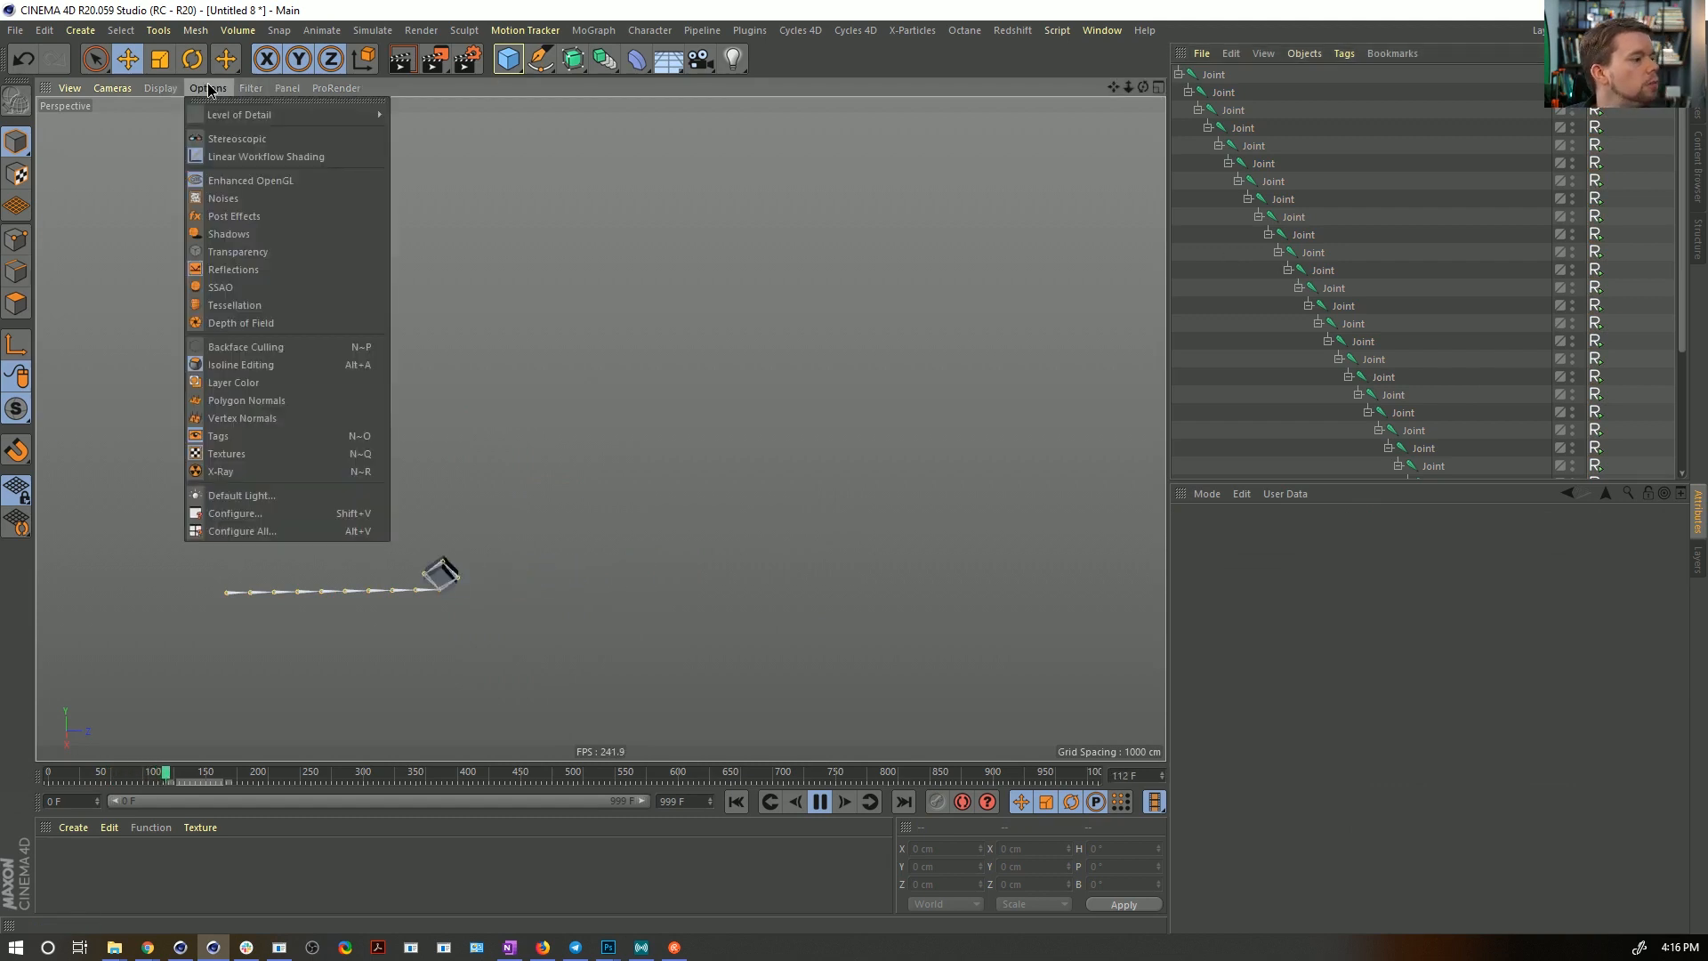
{"action": "mouse_move", "coordinate": [261, 88]}
{"action": "left_click", "coordinate": [267, 577]}
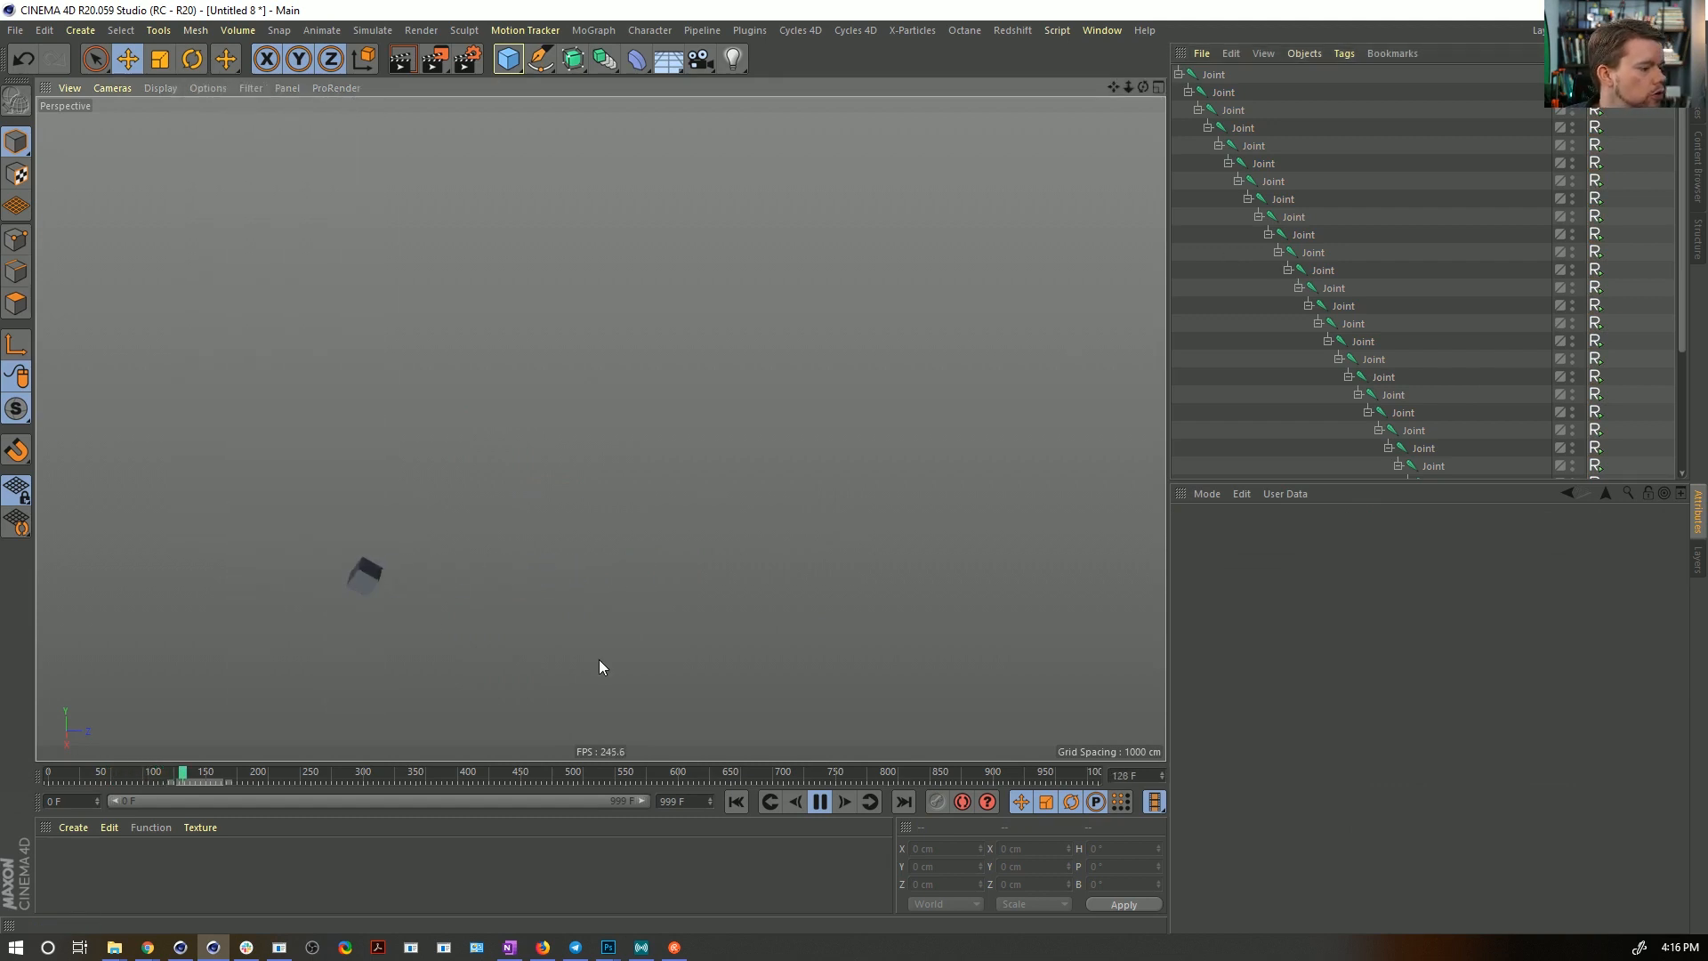
{"action": "left_click", "coordinate": [736, 802]}
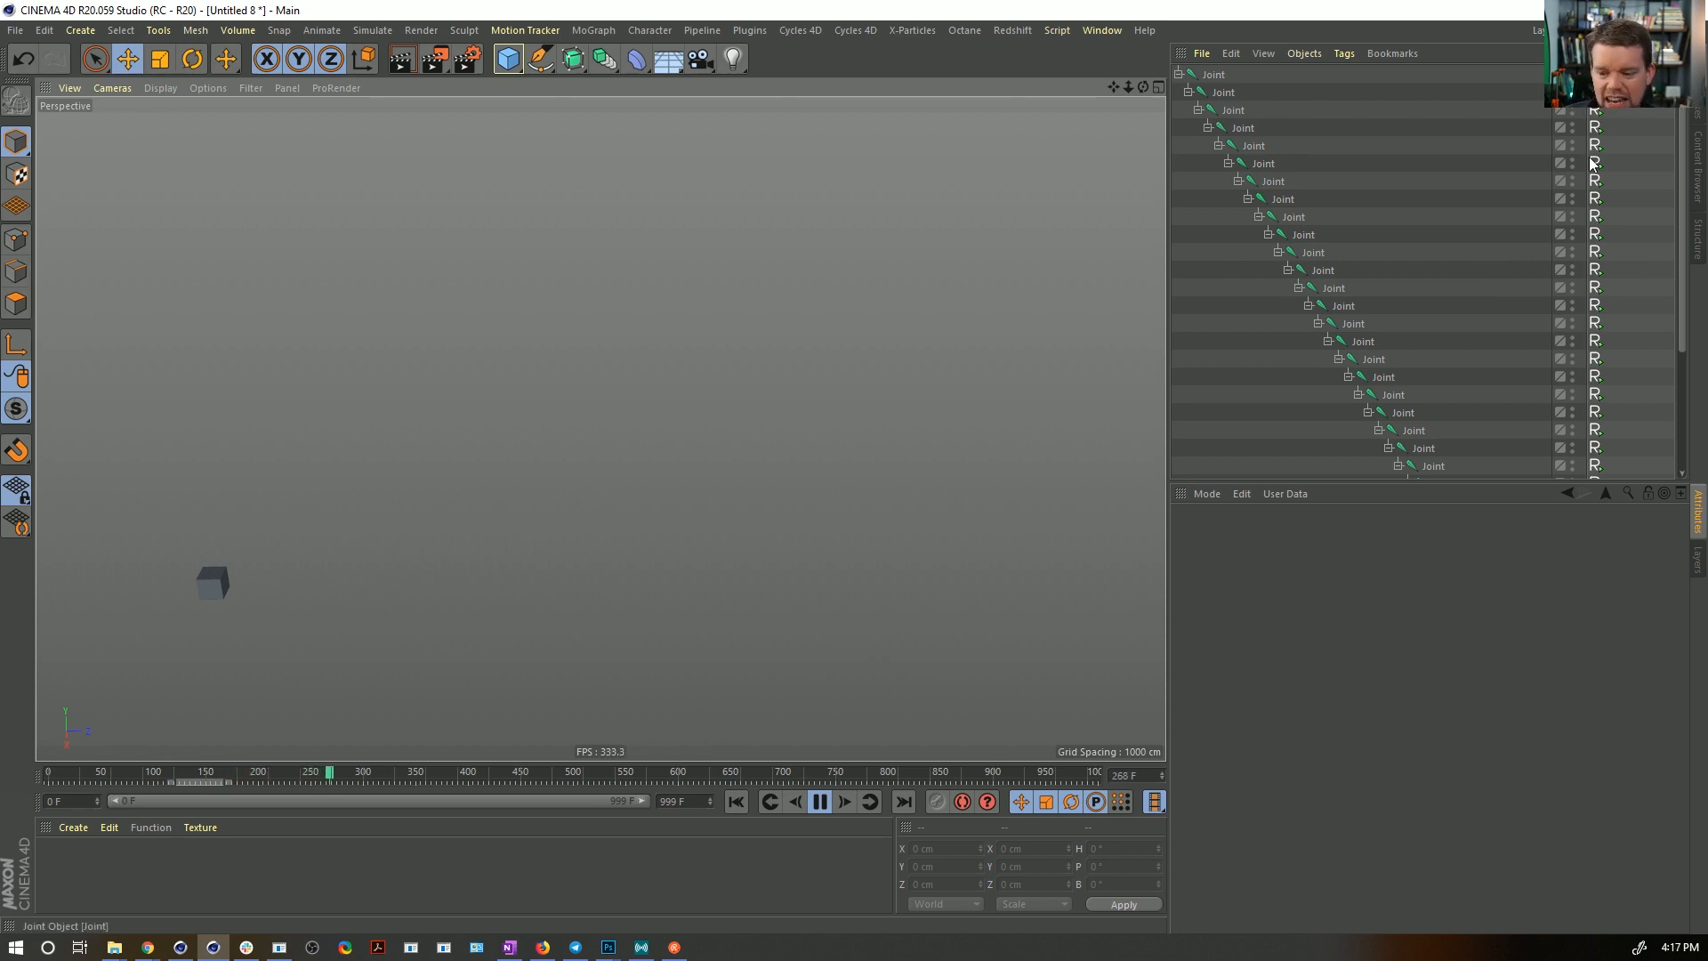
- Inspect one joint's Signal tag settings, check the dope sheet timeline for keyframes, and close it
{"action": "left_click", "coordinate": [1592, 110]}
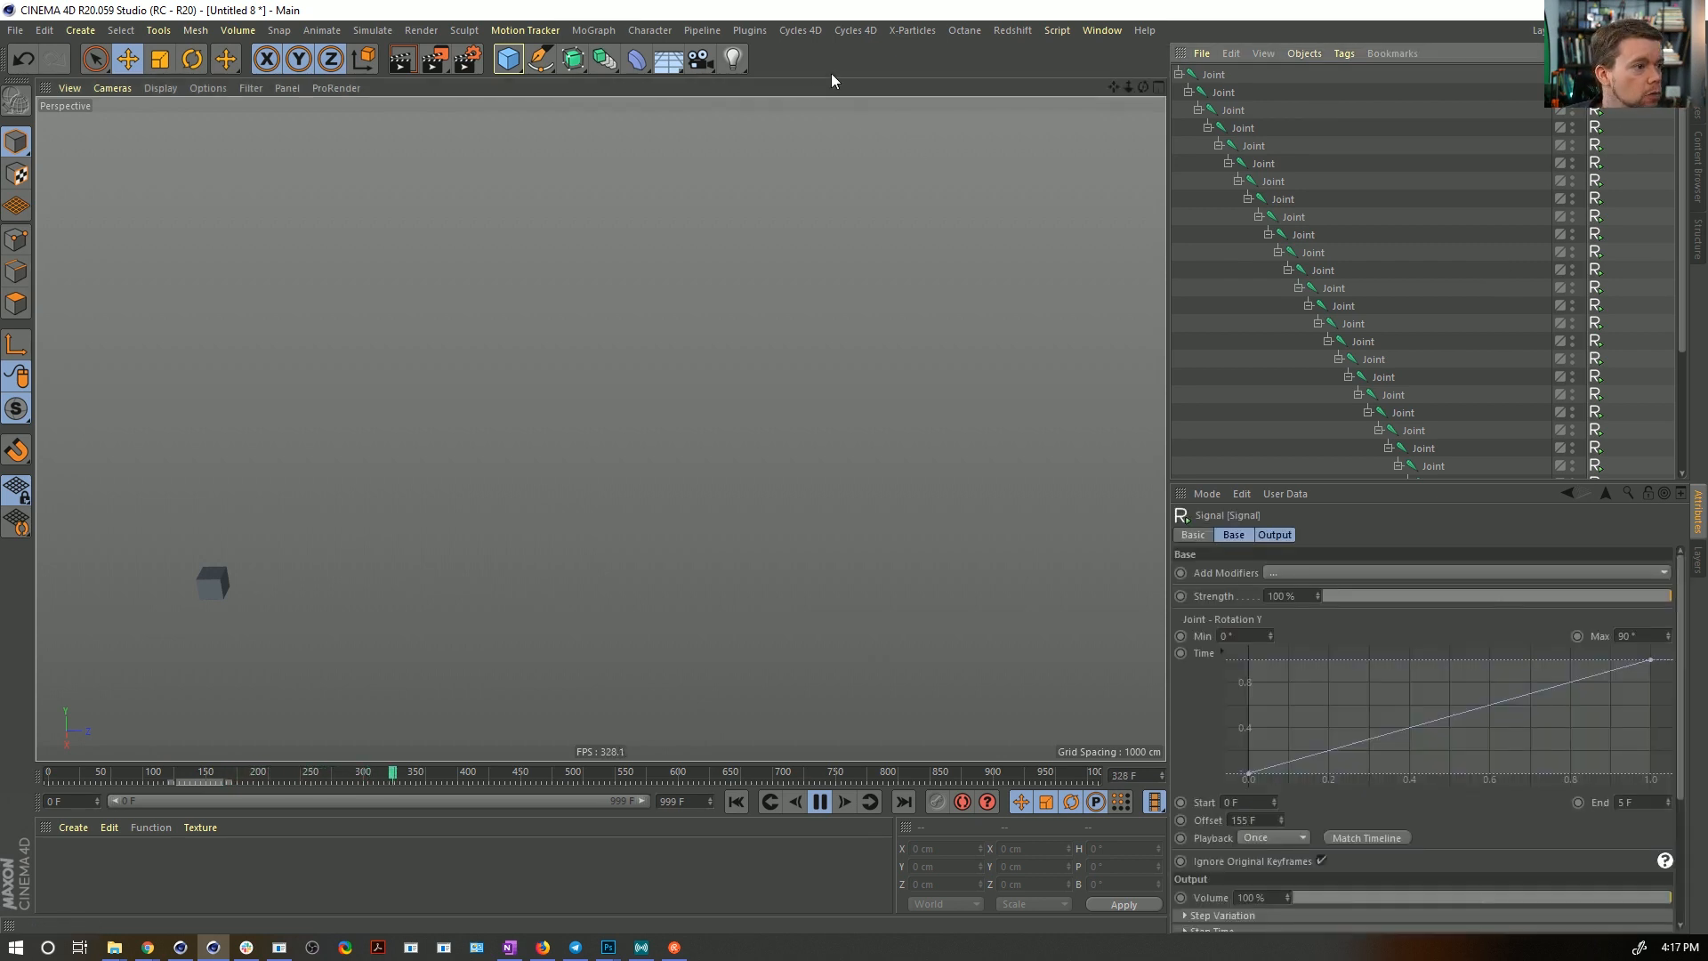
{"action": "left_click", "coordinate": [1100, 31]}
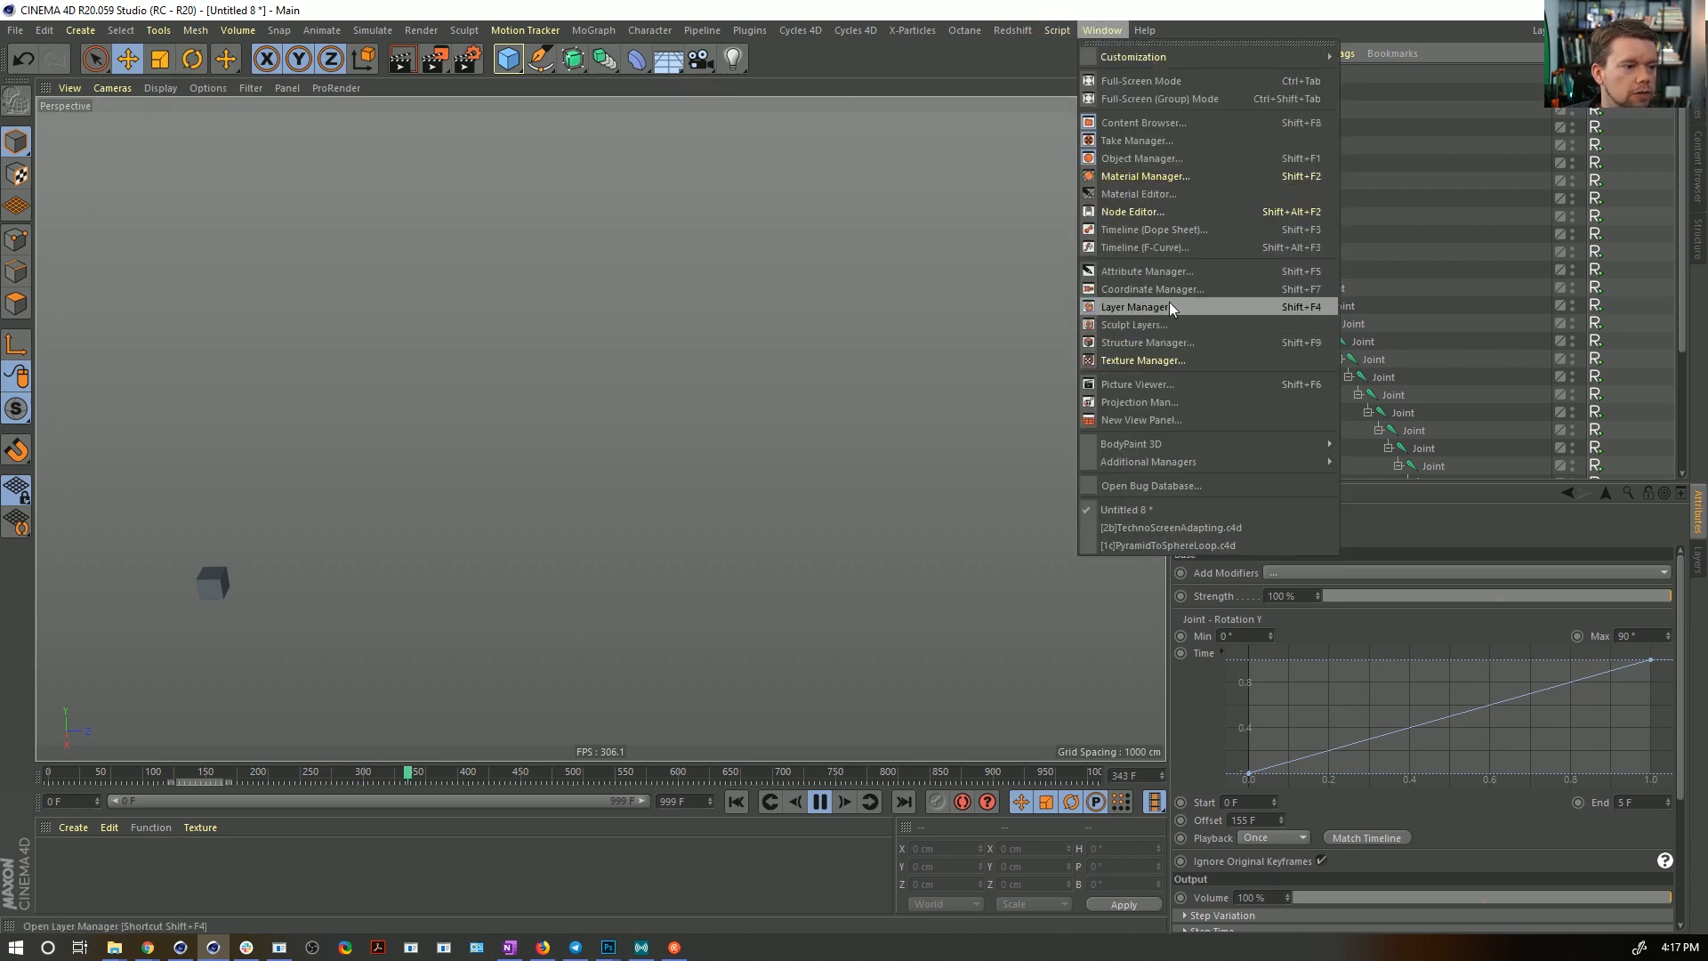
{"action": "left_click", "coordinate": [1201, 229]}
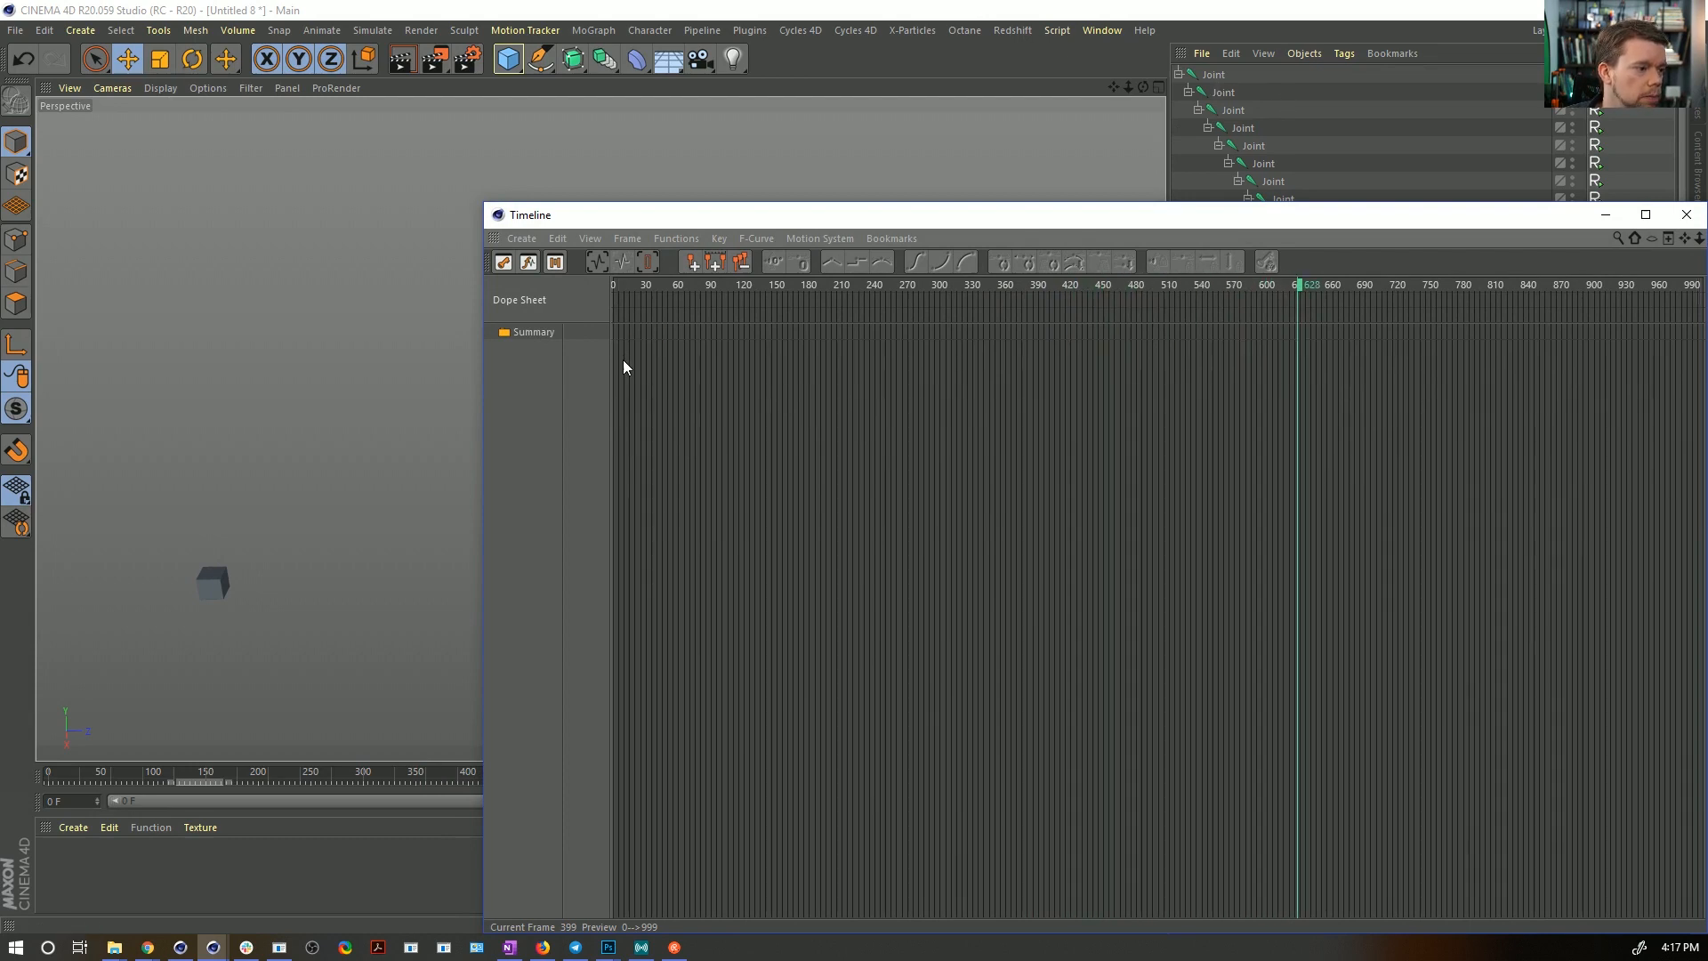
{"action": "left_click", "coordinate": [1686, 214]}
- Replay the cube's roll from frame 0 and stop playback
{"action": "left_click", "coordinate": [731, 802]}
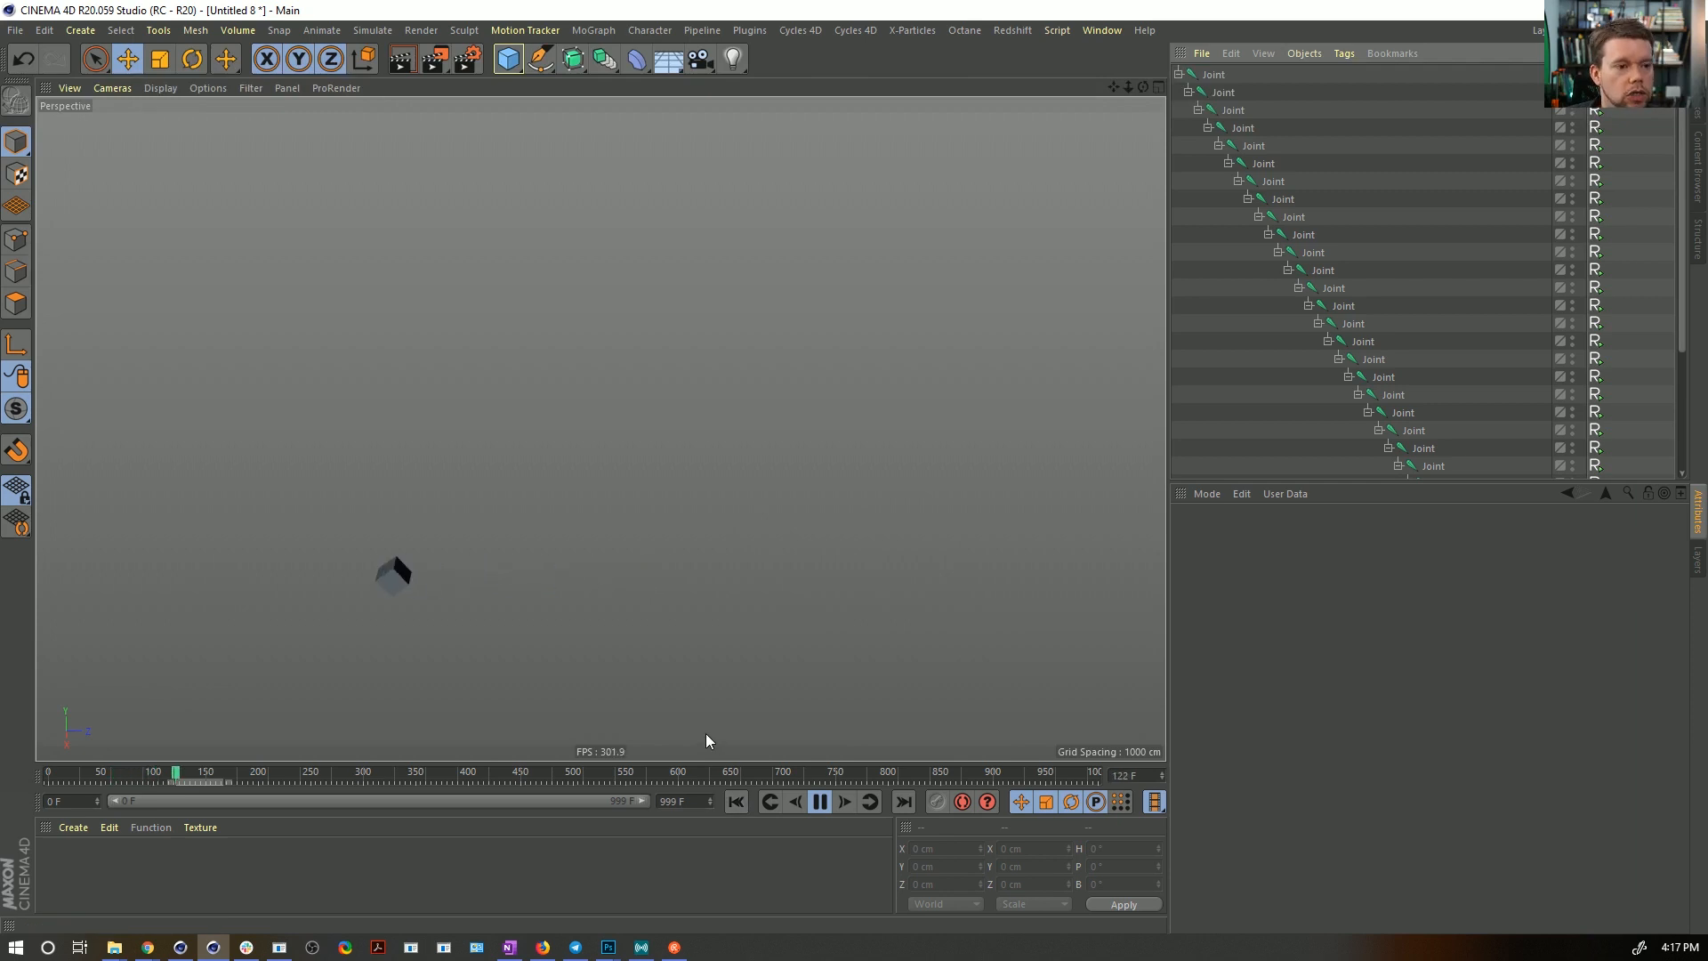
{"action": "left_click", "coordinate": [736, 800]}
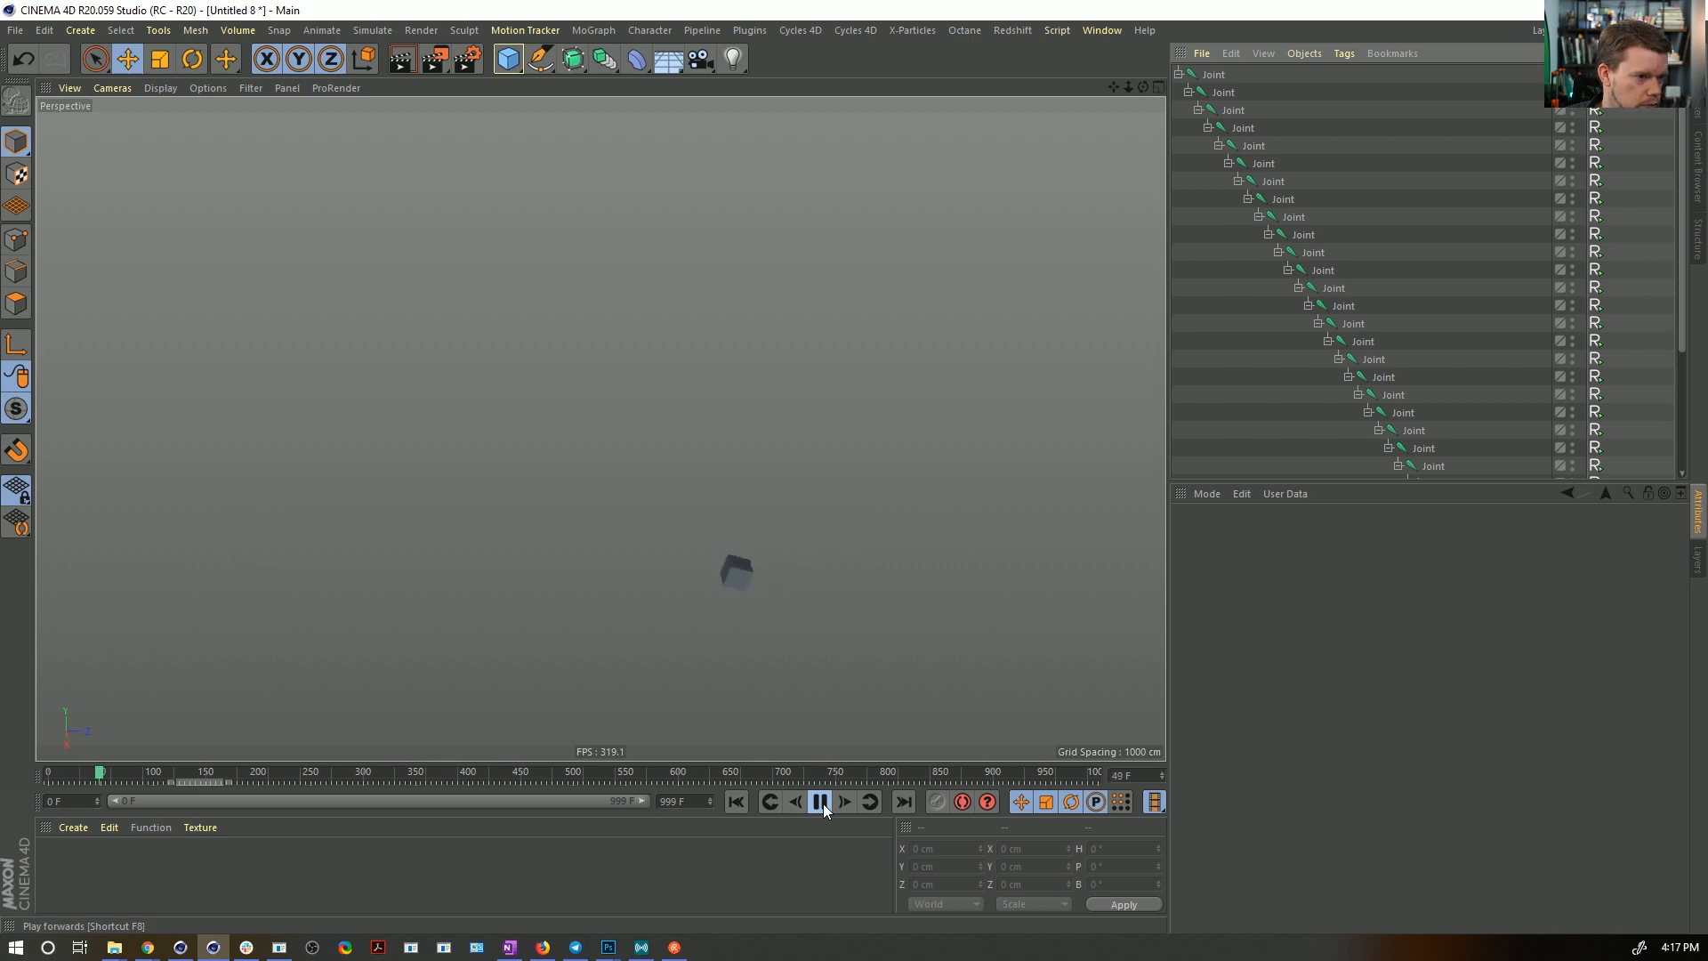
{"action": "left_click", "coordinate": [824, 803]}
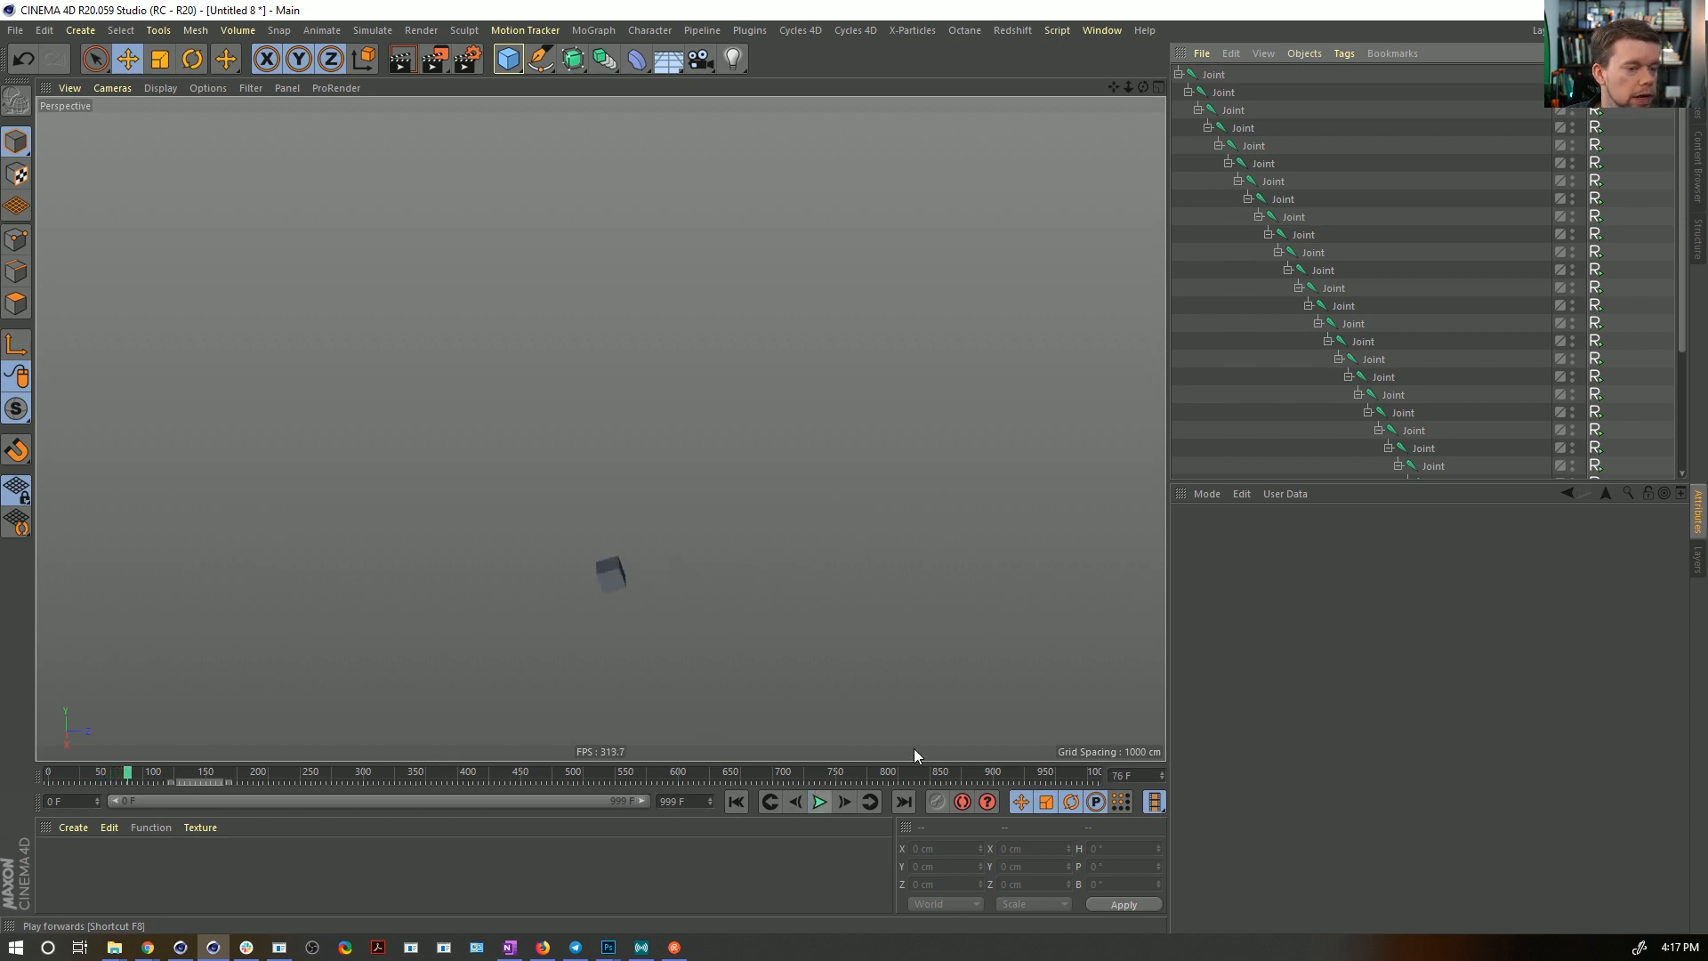
- Show the joints in the viewport again, replay the curl, and scrub the animation back to frame 0
{"action": "left_click", "coordinate": [208, 88]}
{"action": "mouse_move", "coordinate": [250, 88]}
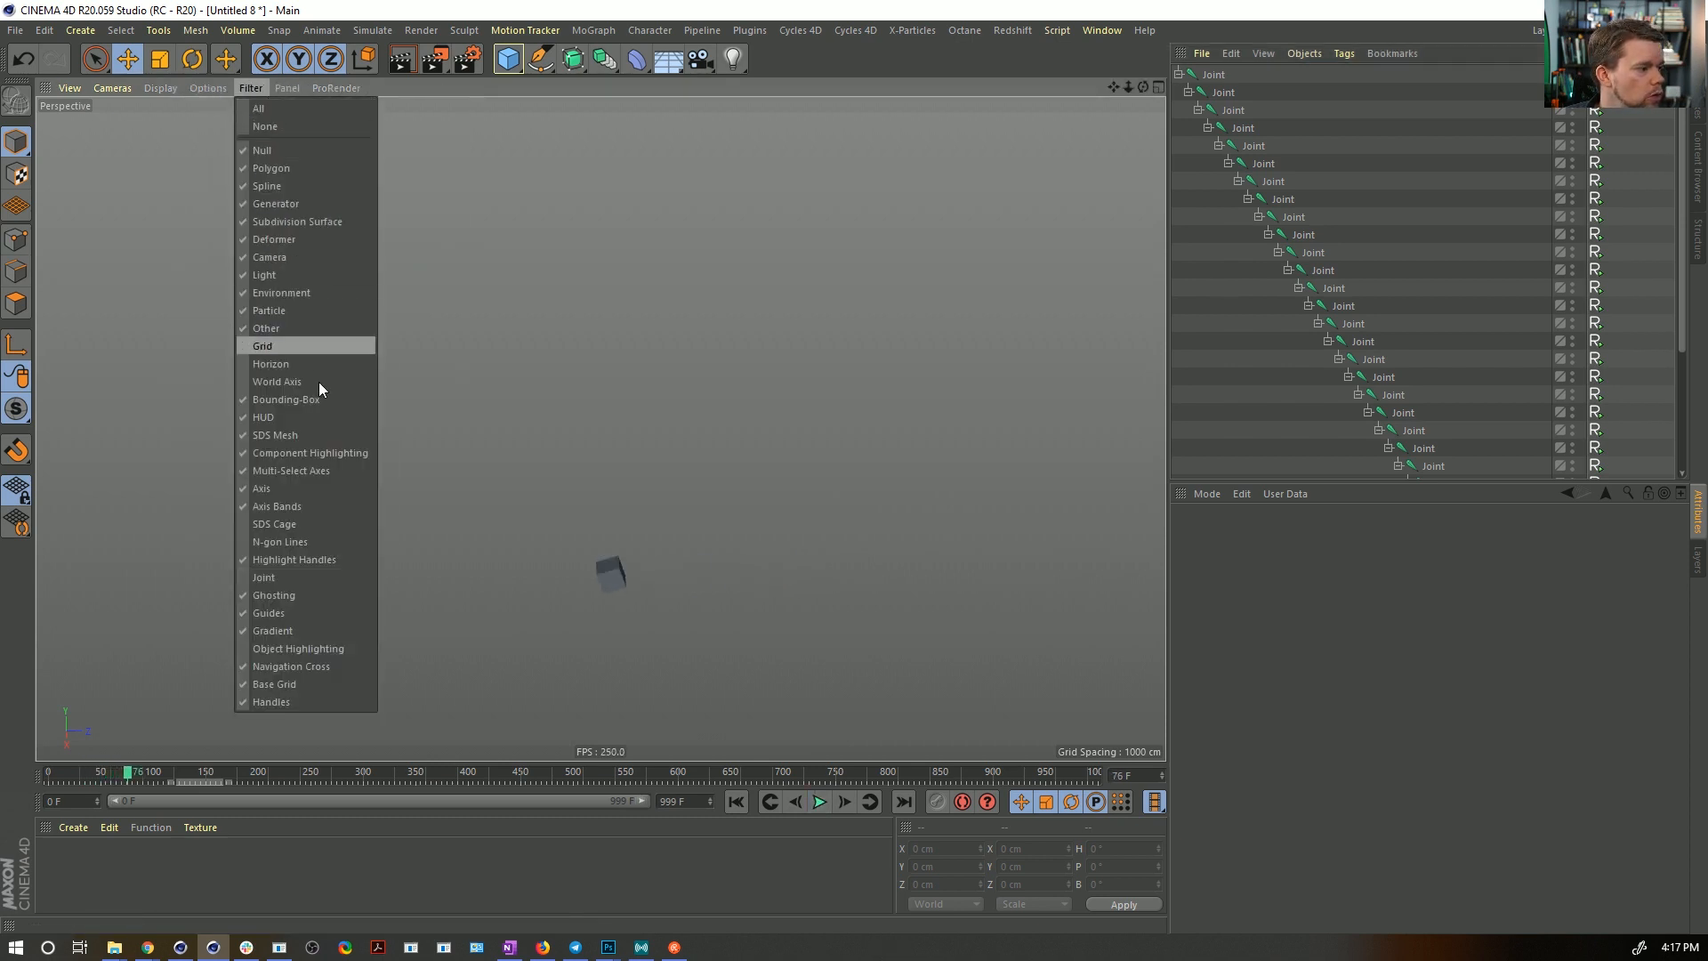
{"action": "left_click", "coordinate": [313, 580]}
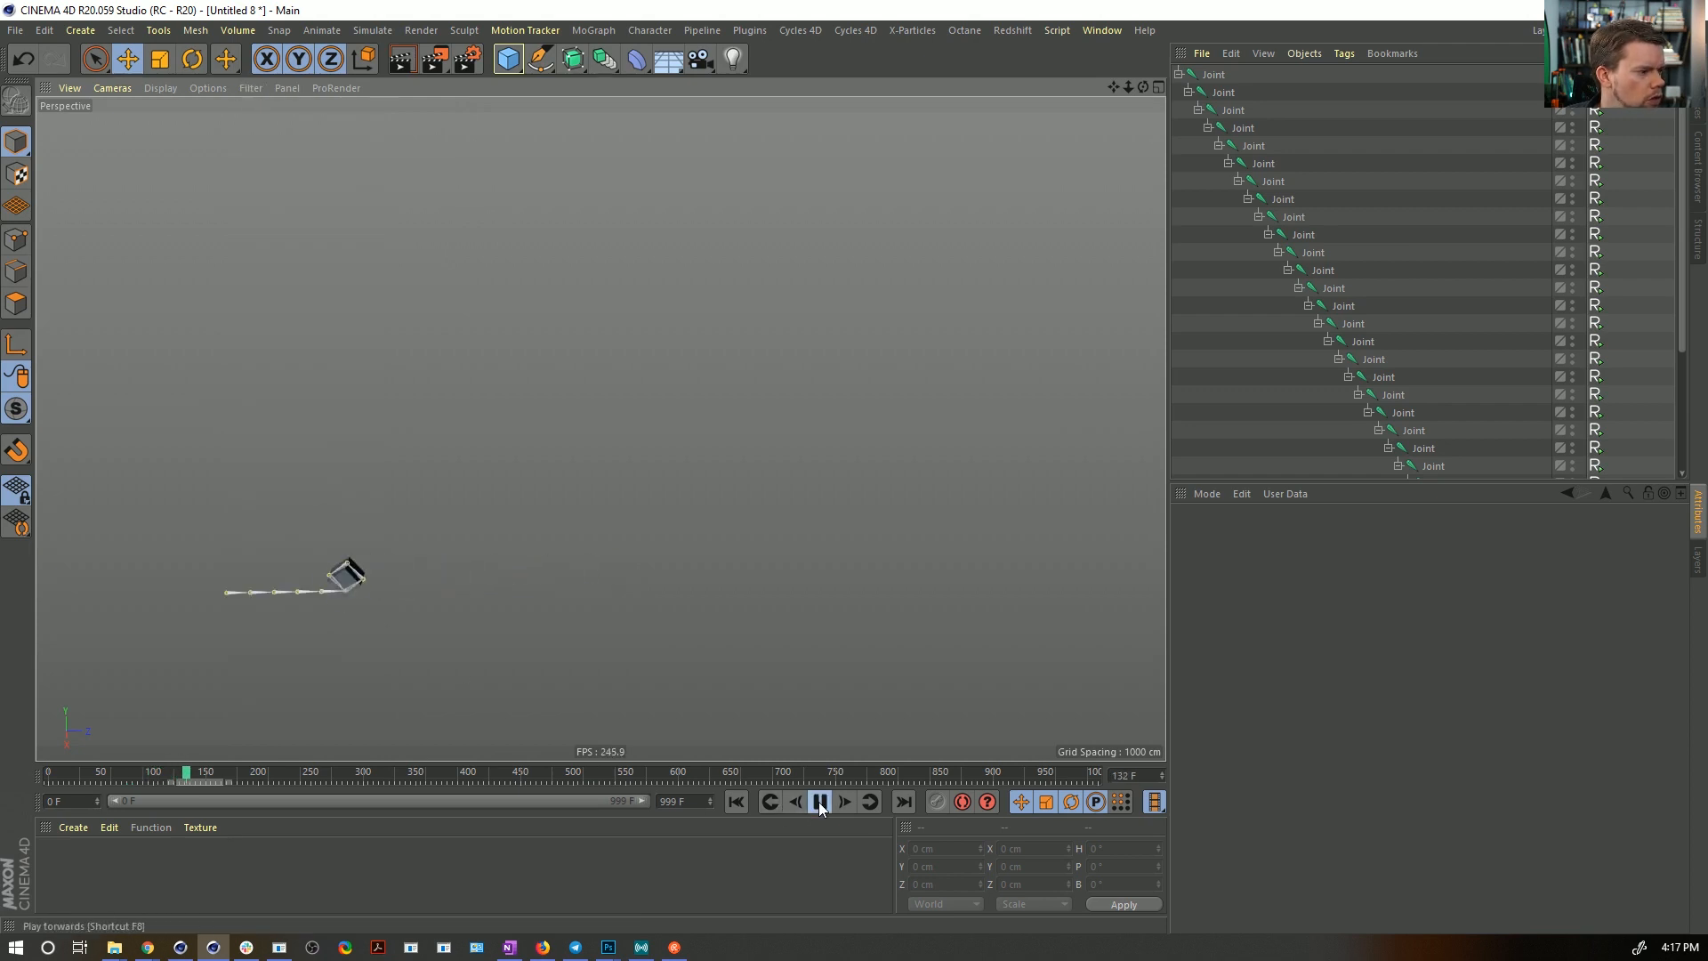
{"action": "left_click", "coordinate": [737, 800]}
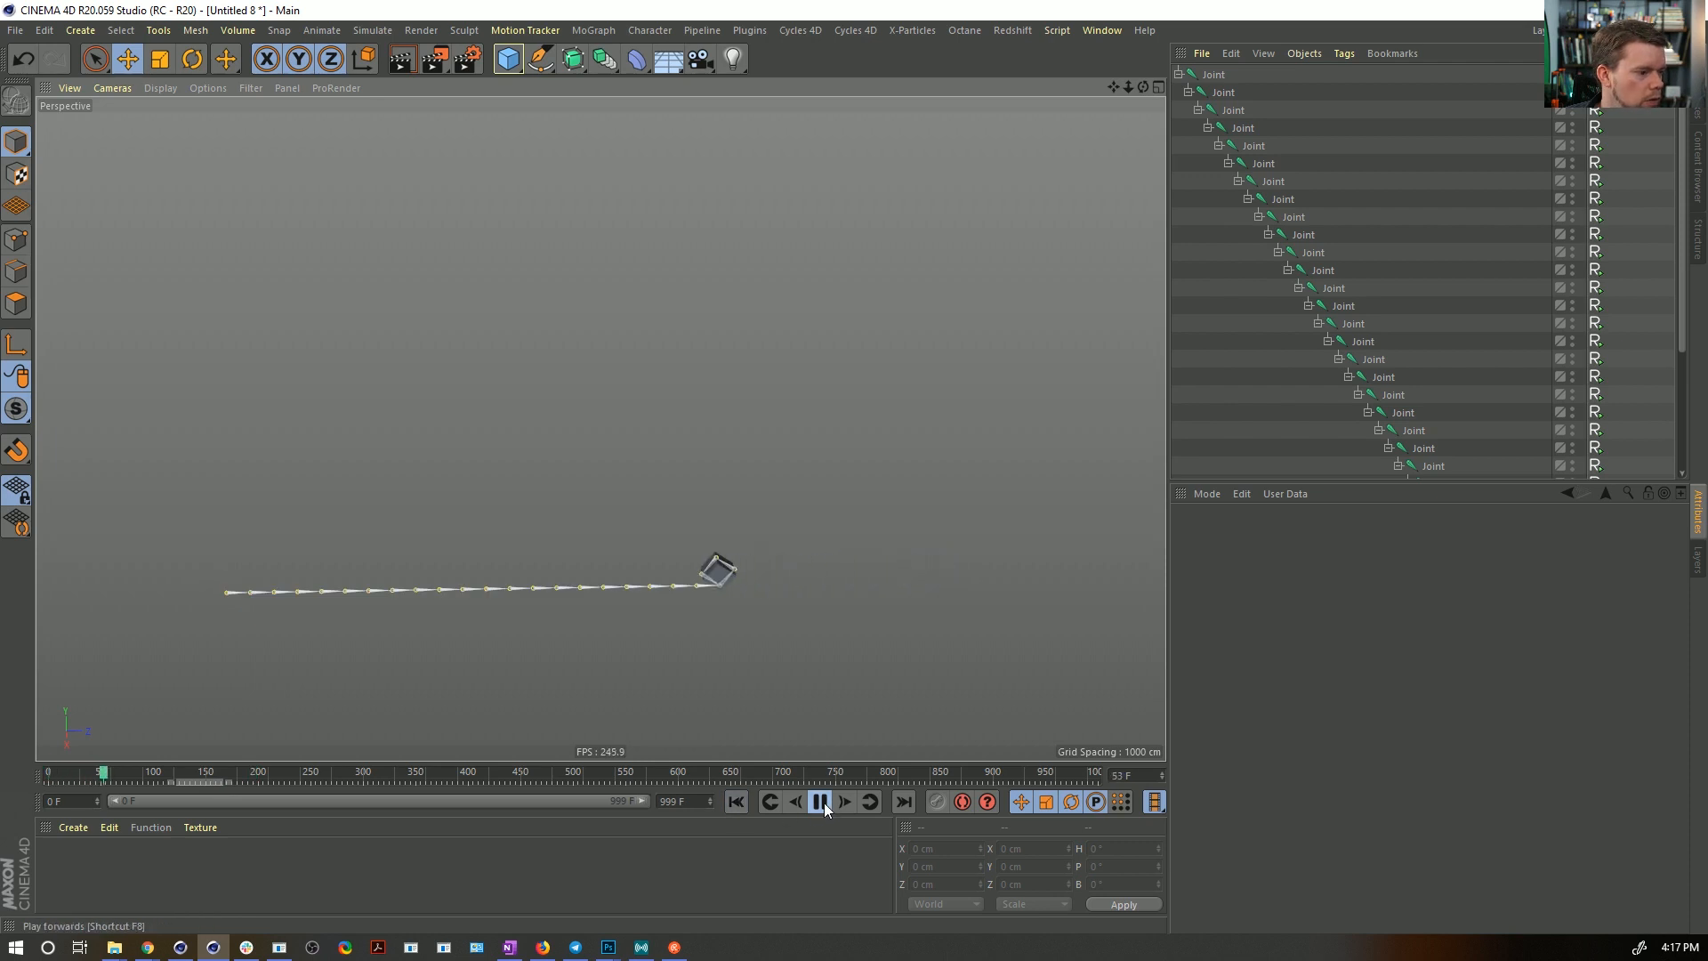
{"action": "left_click", "coordinate": [821, 802]}
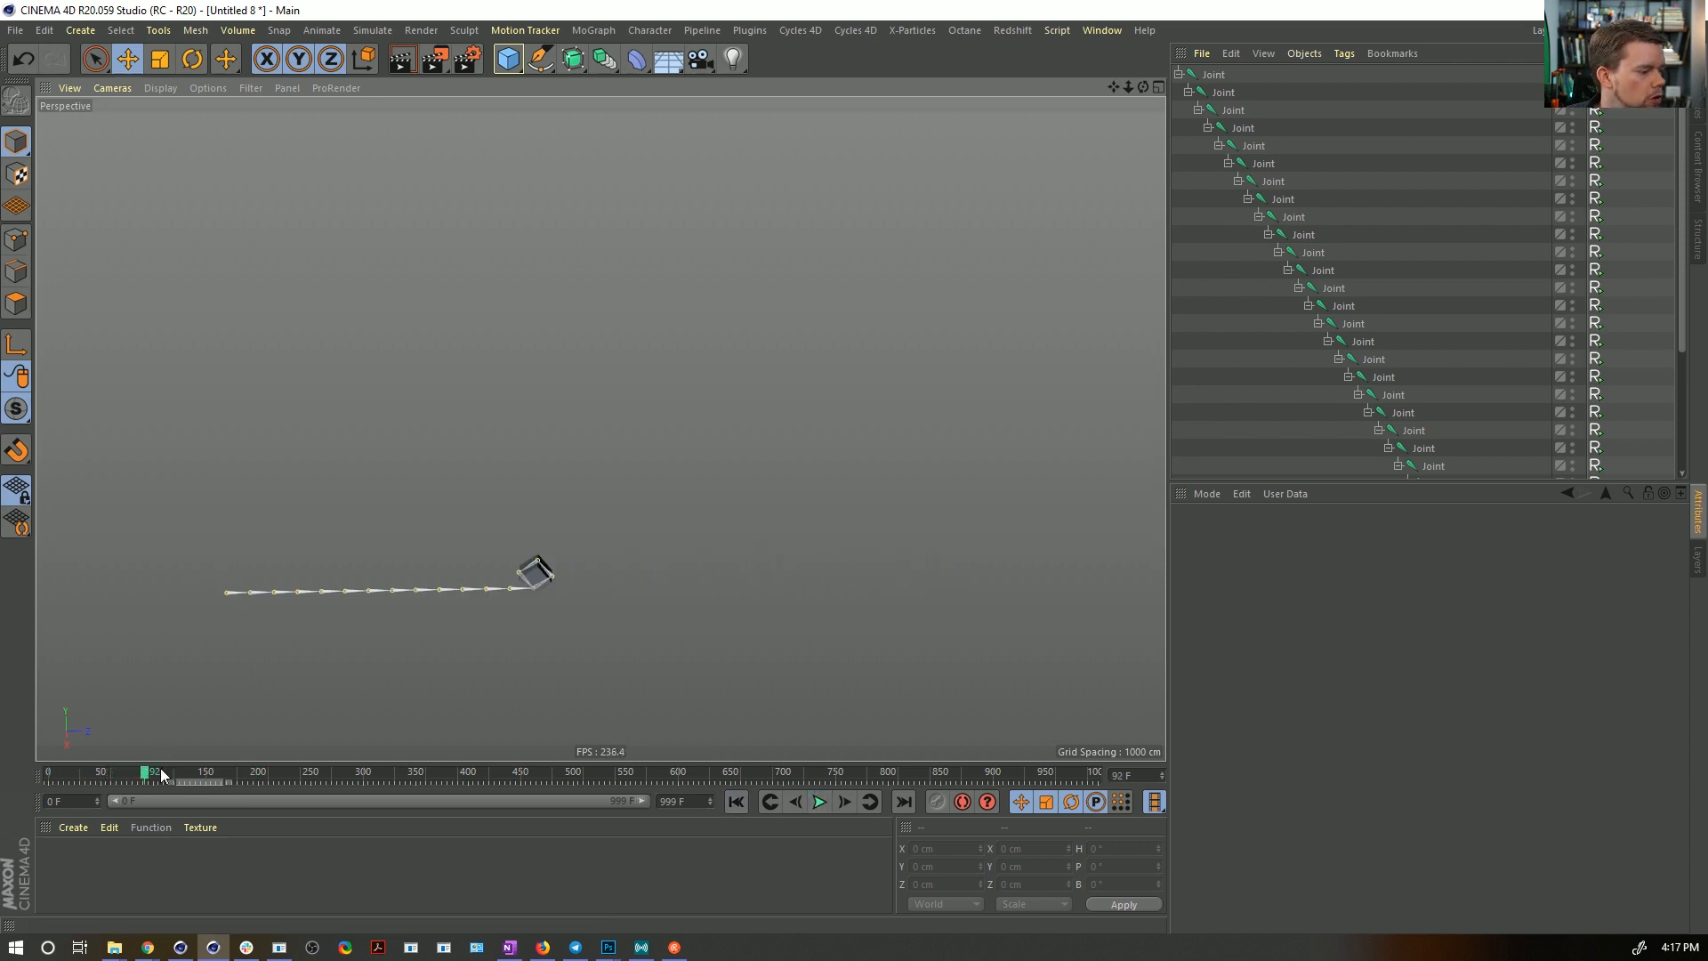
{"action": "left_click_drag", "start_coordinate": [151, 772], "coordinate": [46, 753]}
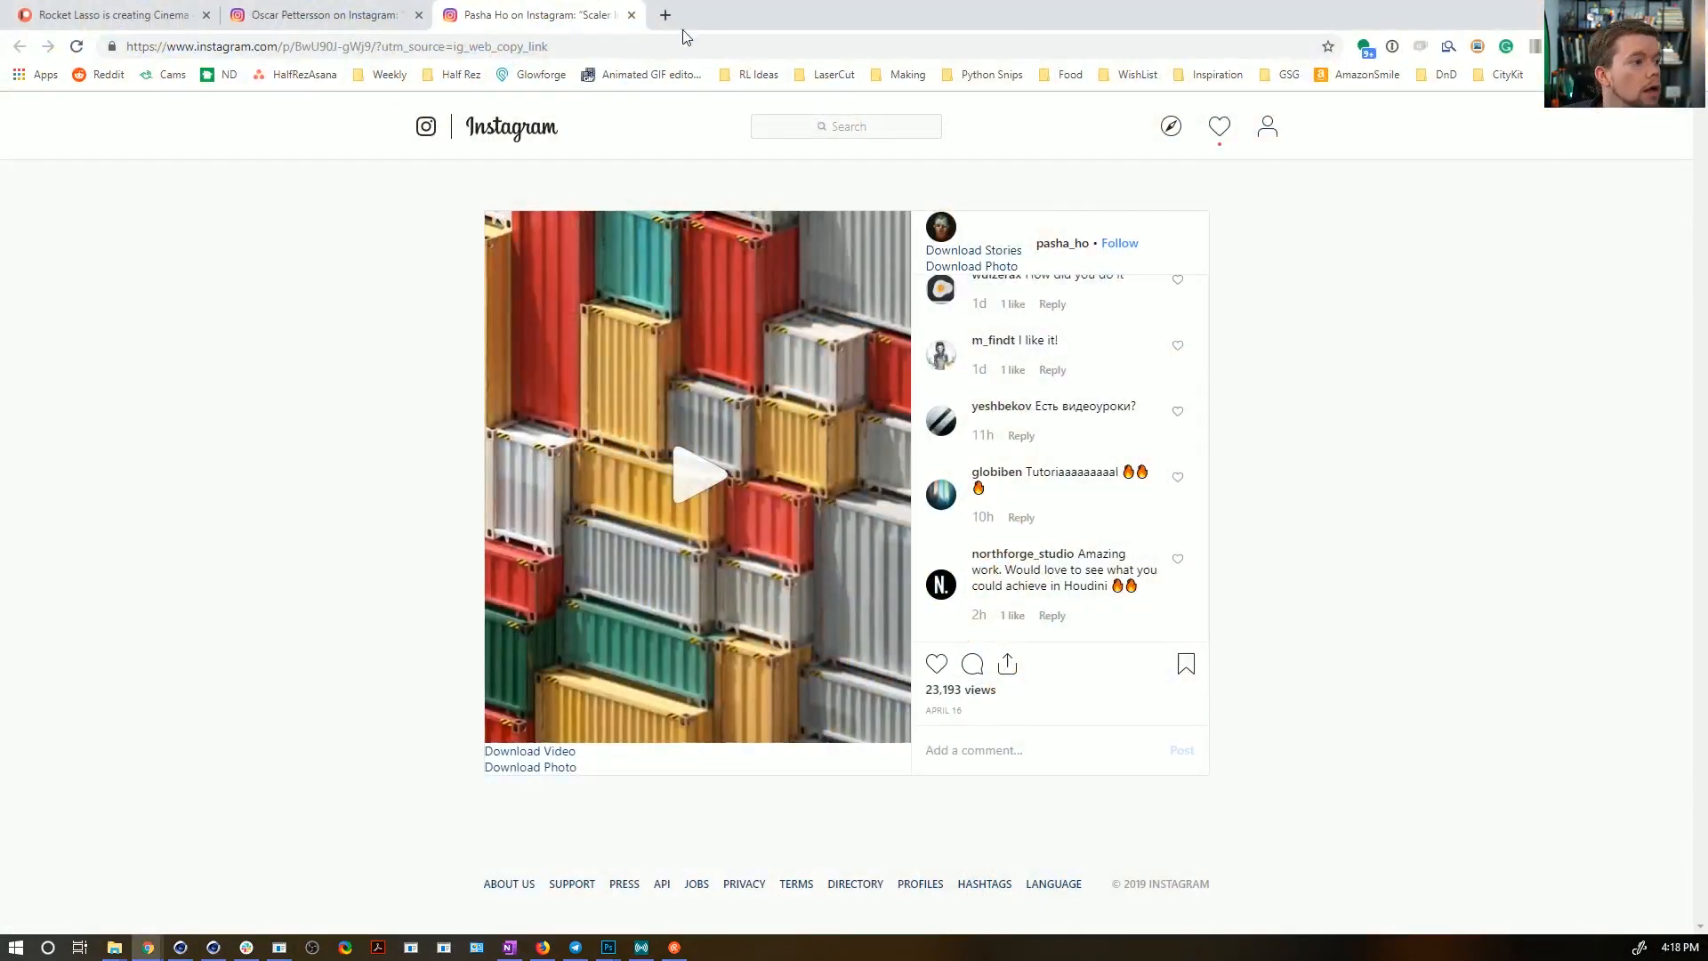
- Switch to the Chrome browser and search Google in a new tab for "Rollit plugin c4d"
{"action": "left_click", "coordinate": [665, 15]}
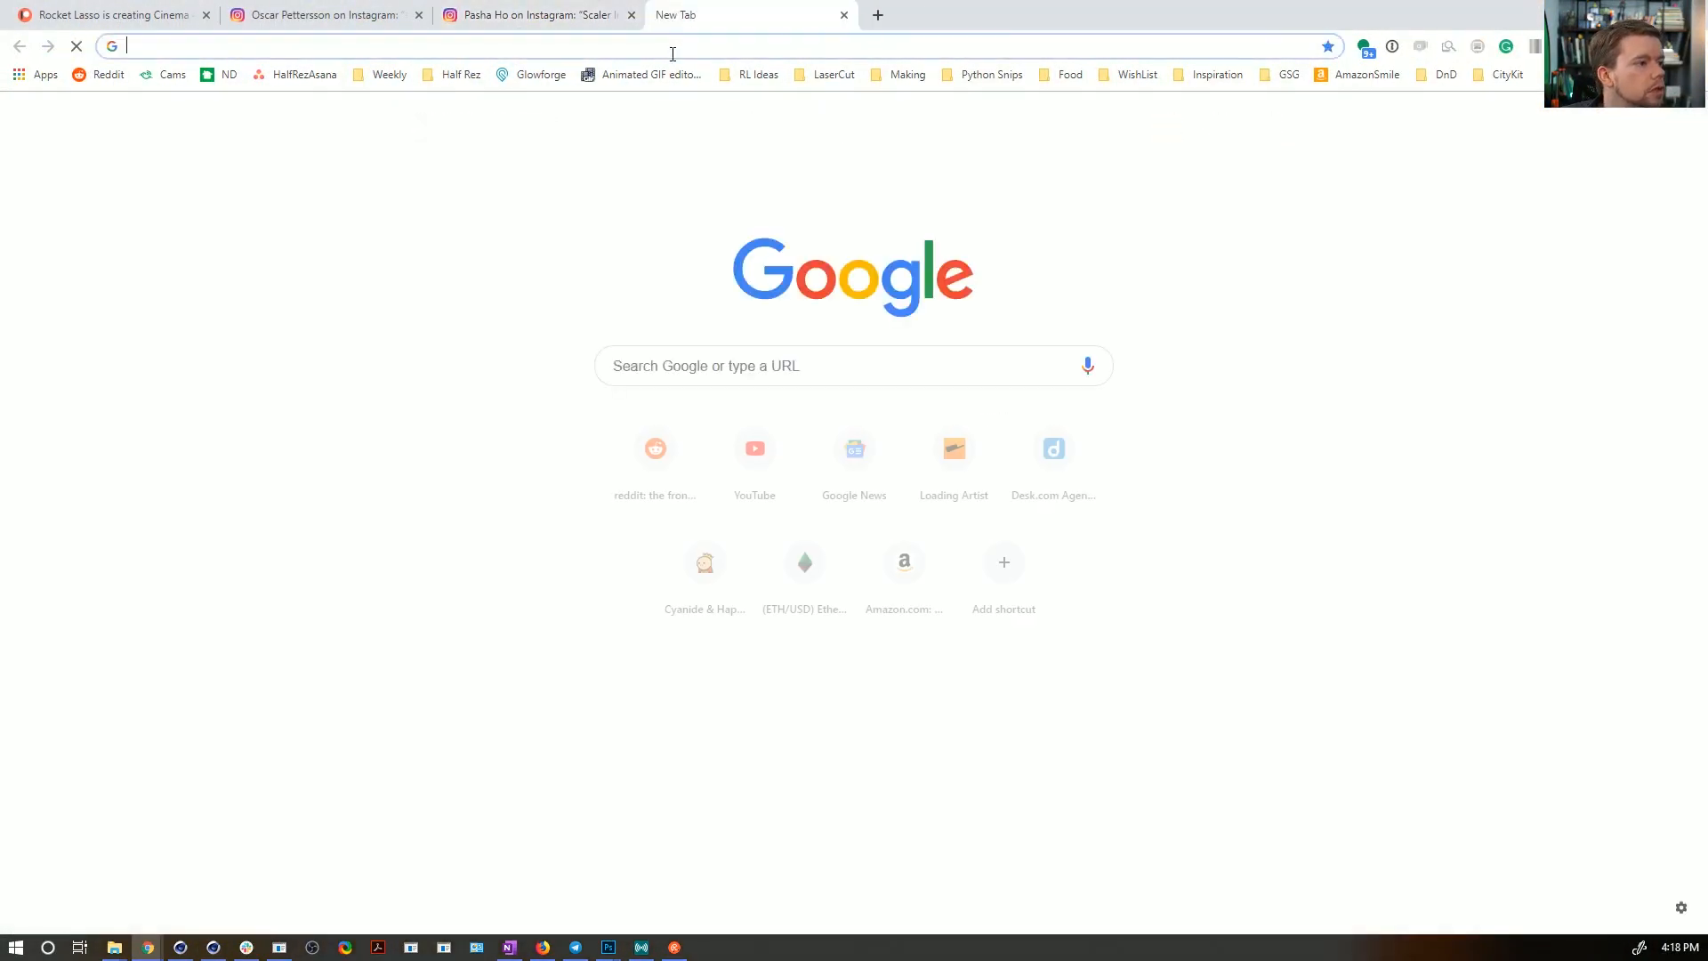
{"action": "type", "text": "Rollit"}
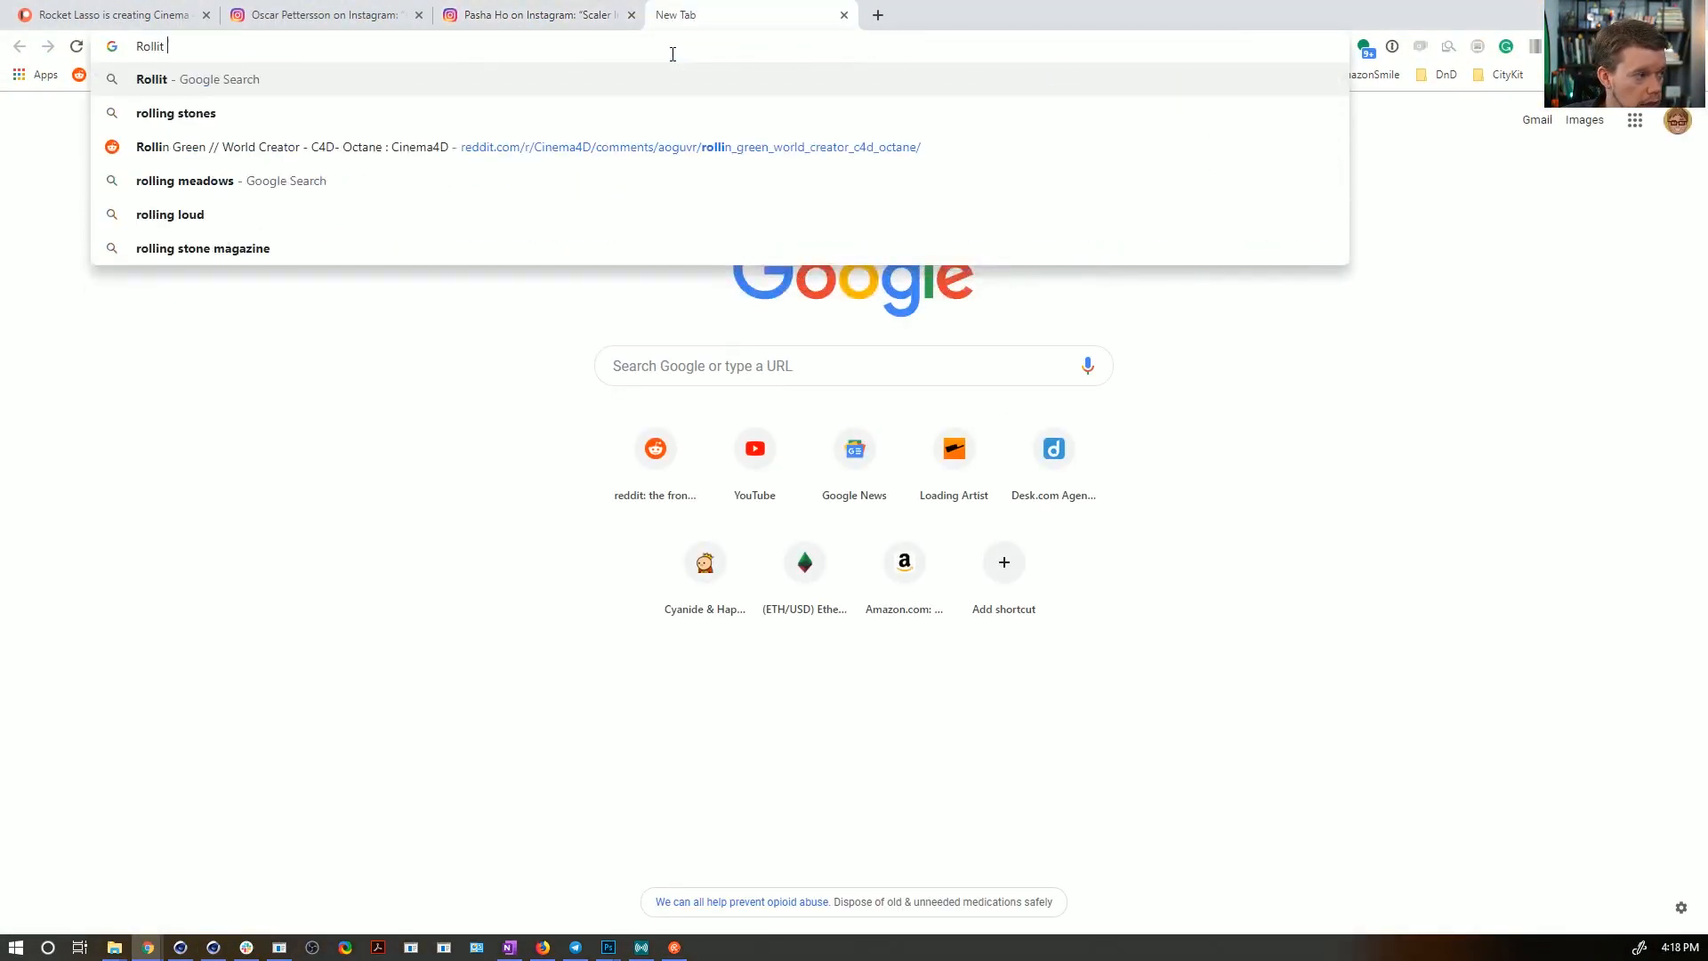
{"action": "type", "text": " plugin c4d"}
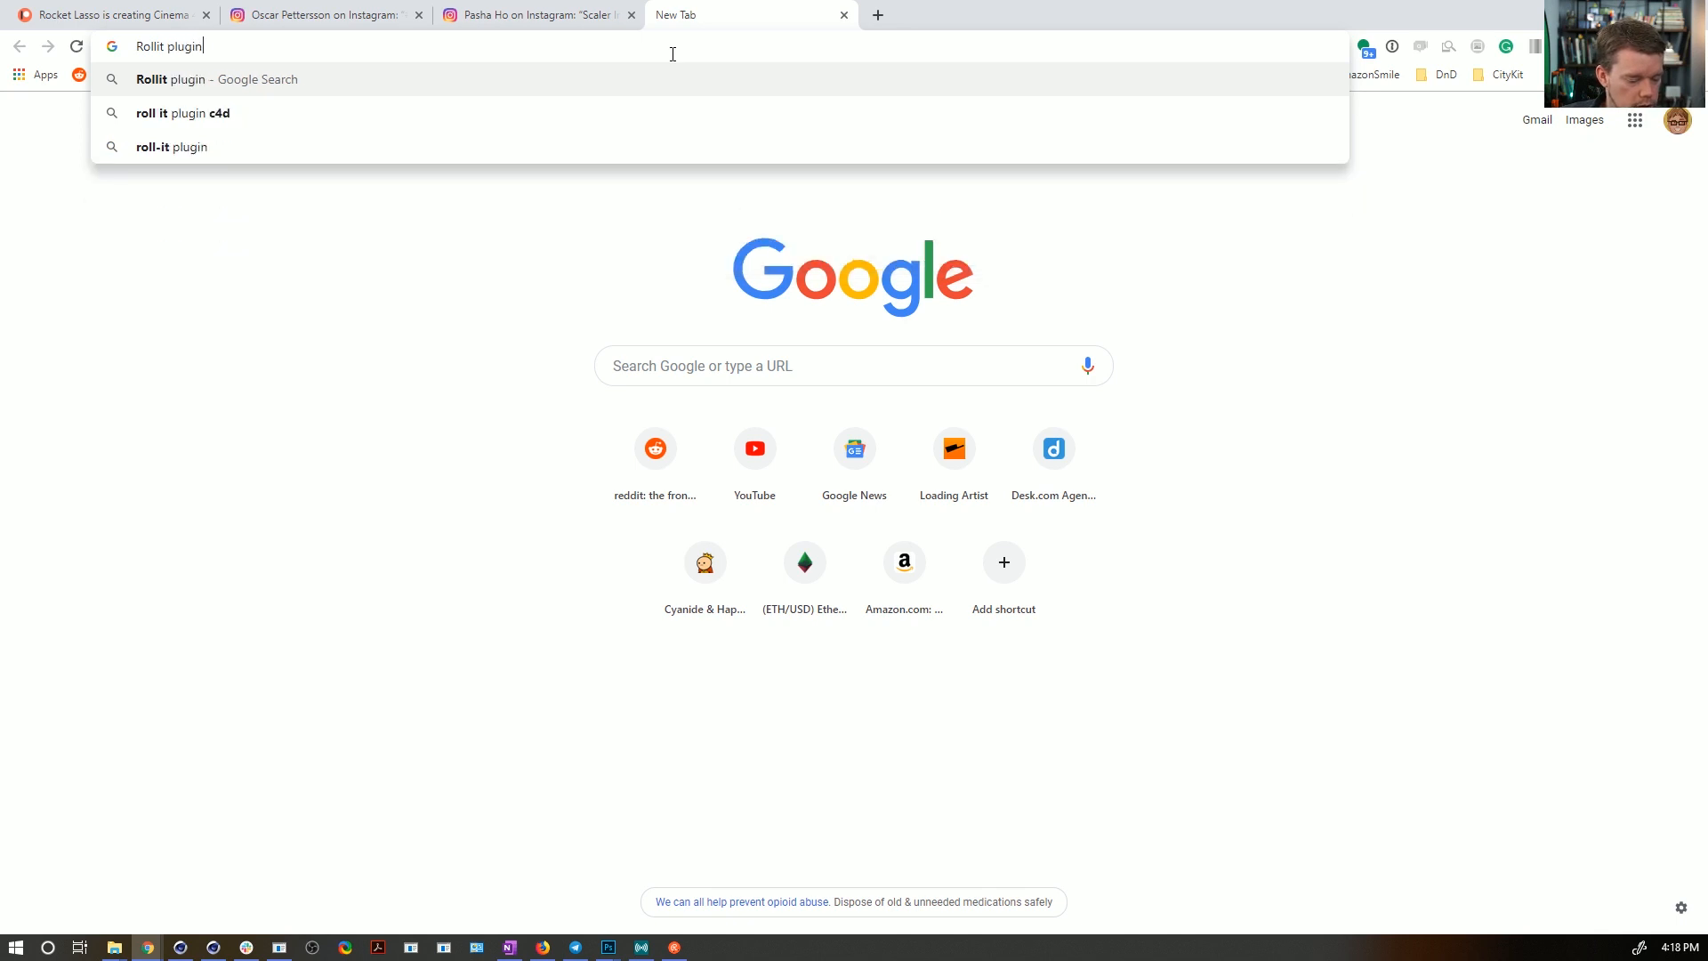
{"action": "key", "text": "Return"}
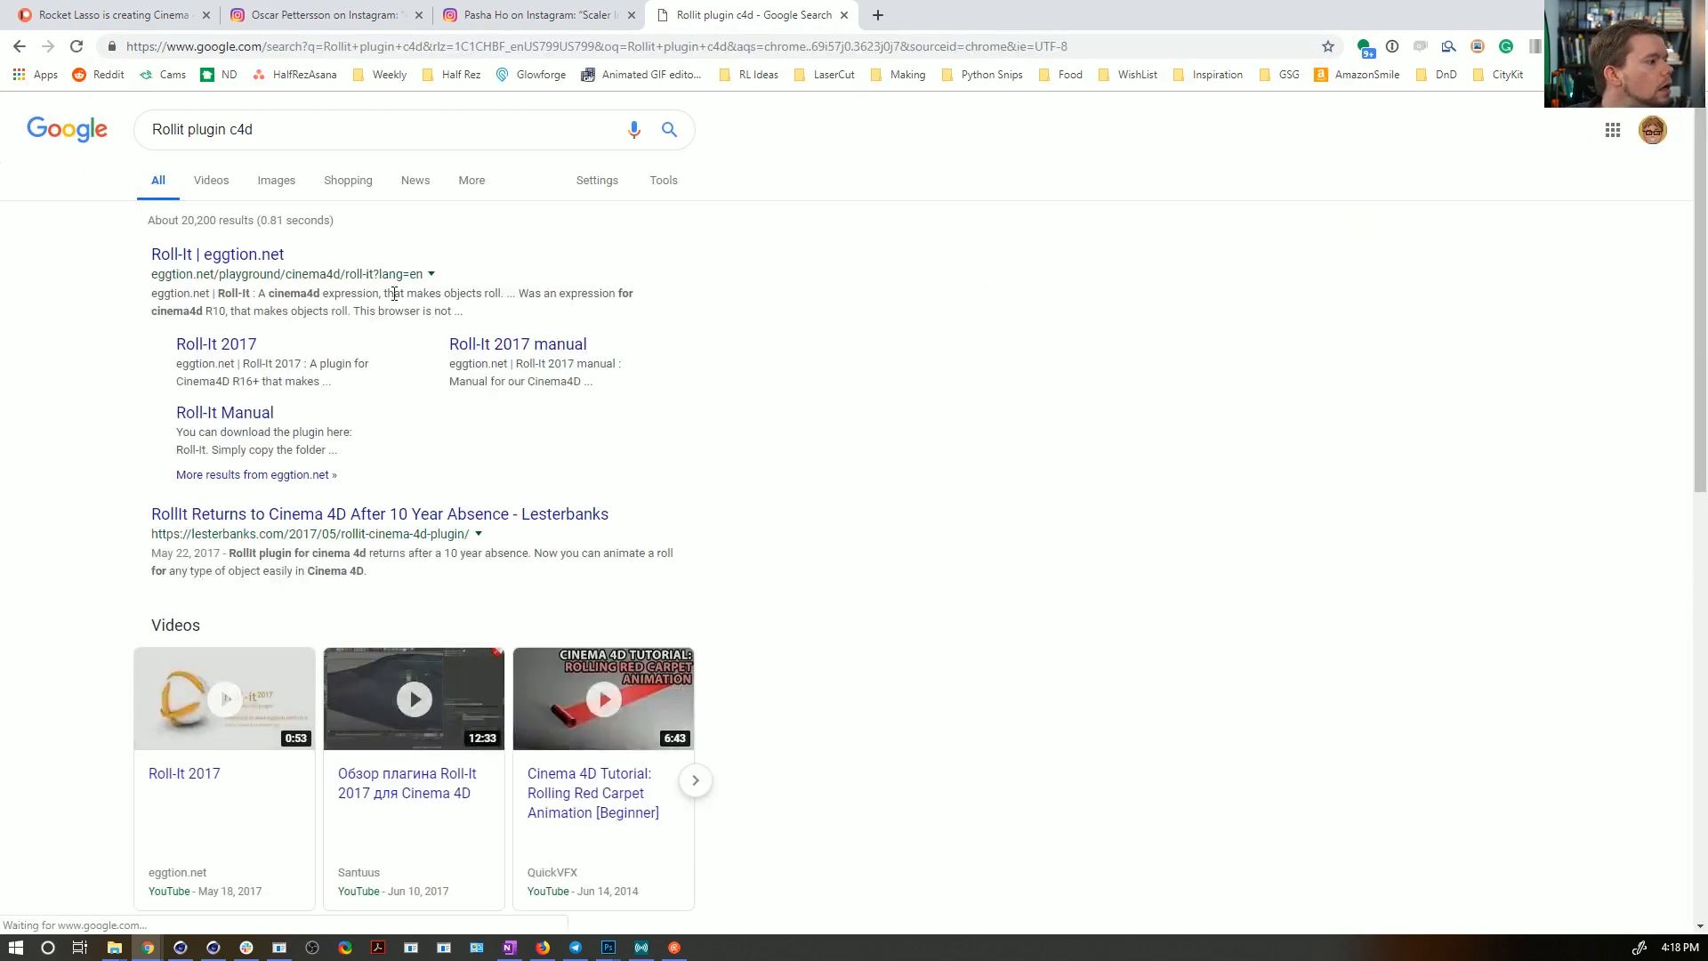
- Open the Roll-It page on eggtion.net from the search results and skim through its demo video
{"action": "left_click", "coordinate": [267, 257]}
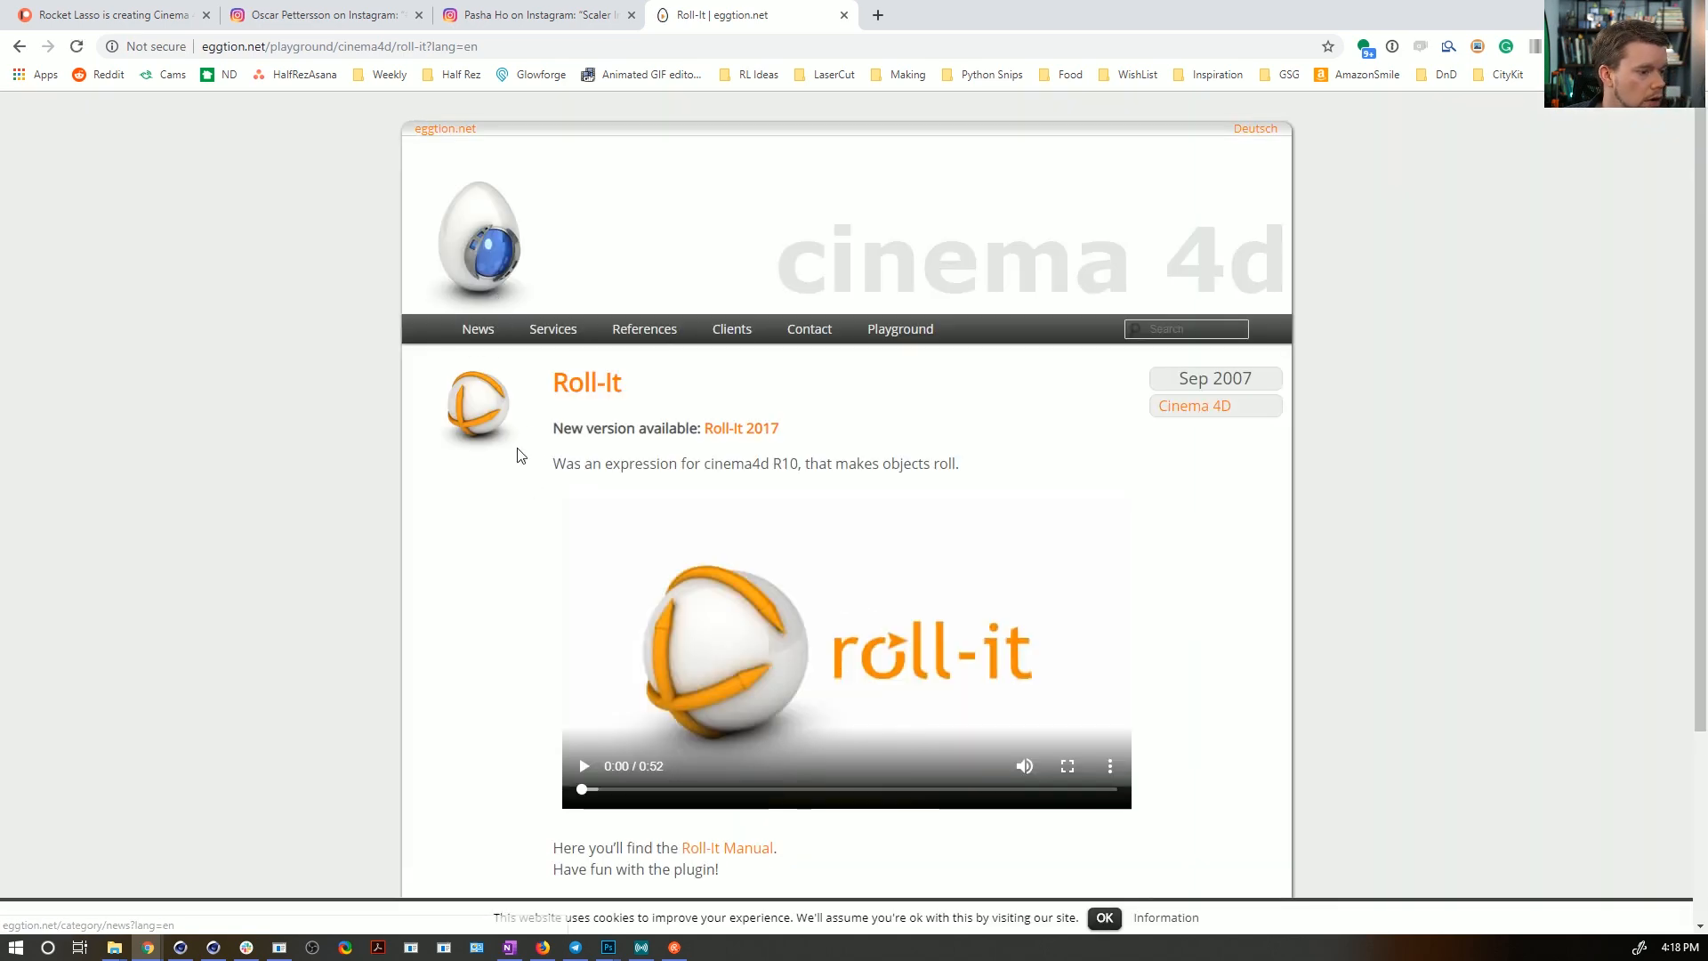
{"action": "scroll", "coordinate": [532, 455], "scroll_direction": "down", "scroll_amount": 3}
{"action": "scroll", "coordinate": [537, 457], "scroll_direction": "up", "scroll_amount": 3}
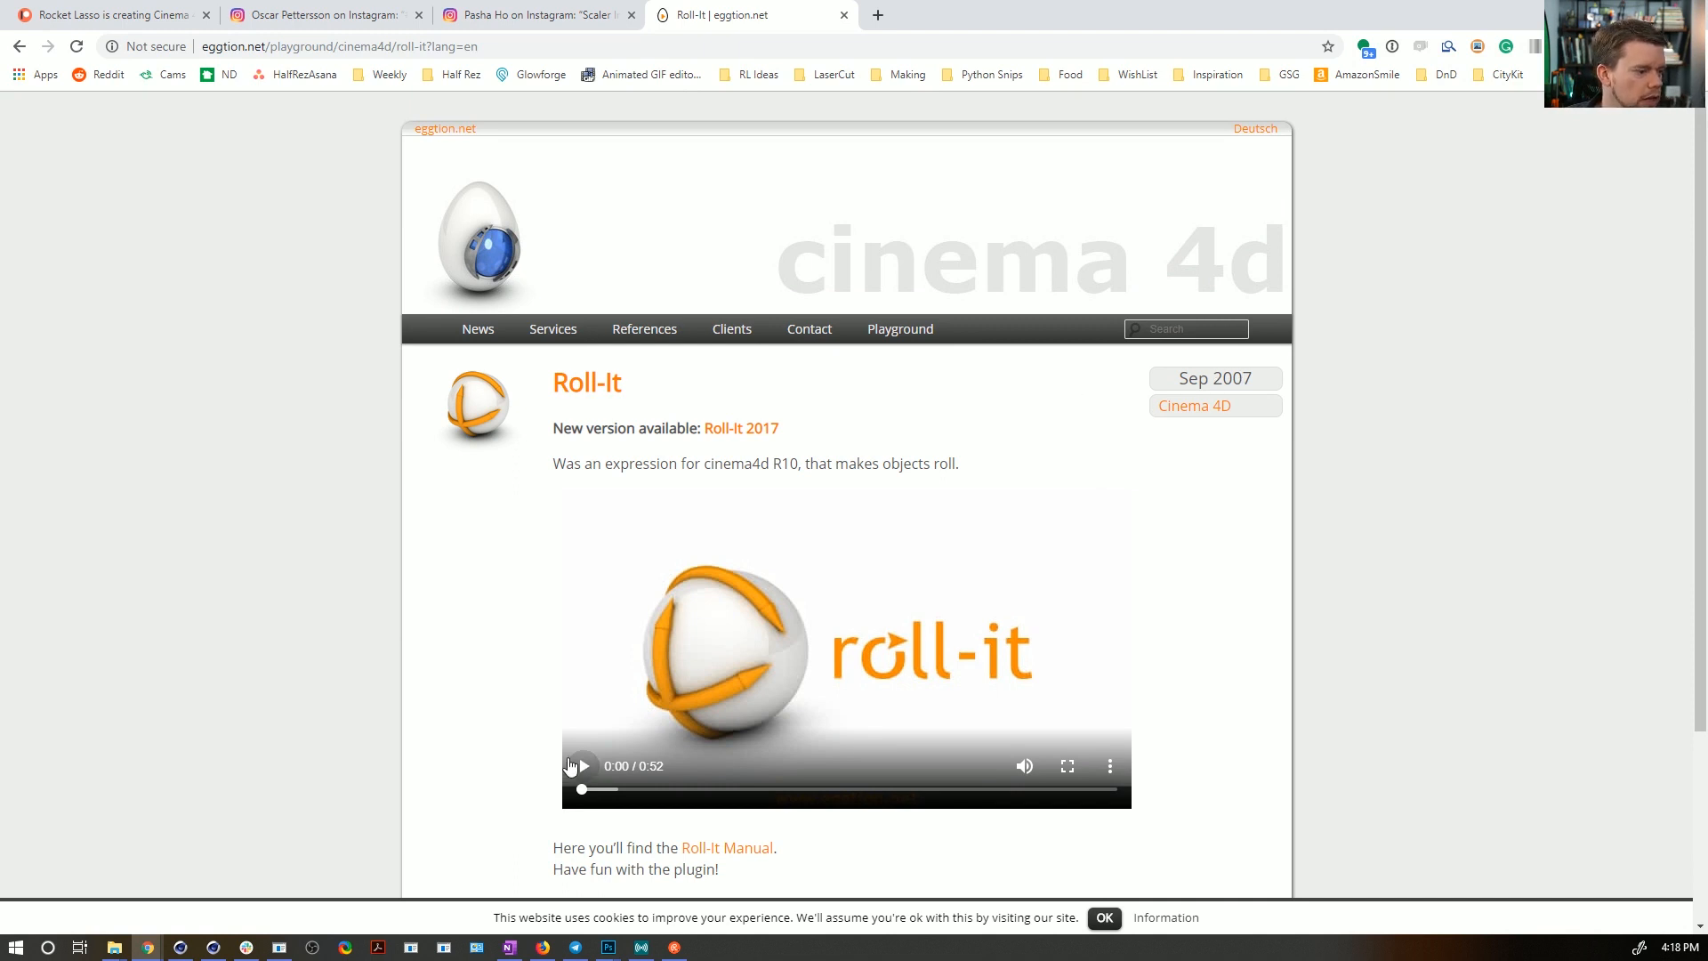
{"action": "left_click_drag", "start_coordinate": [620, 789], "coordinate": [845, 794]}
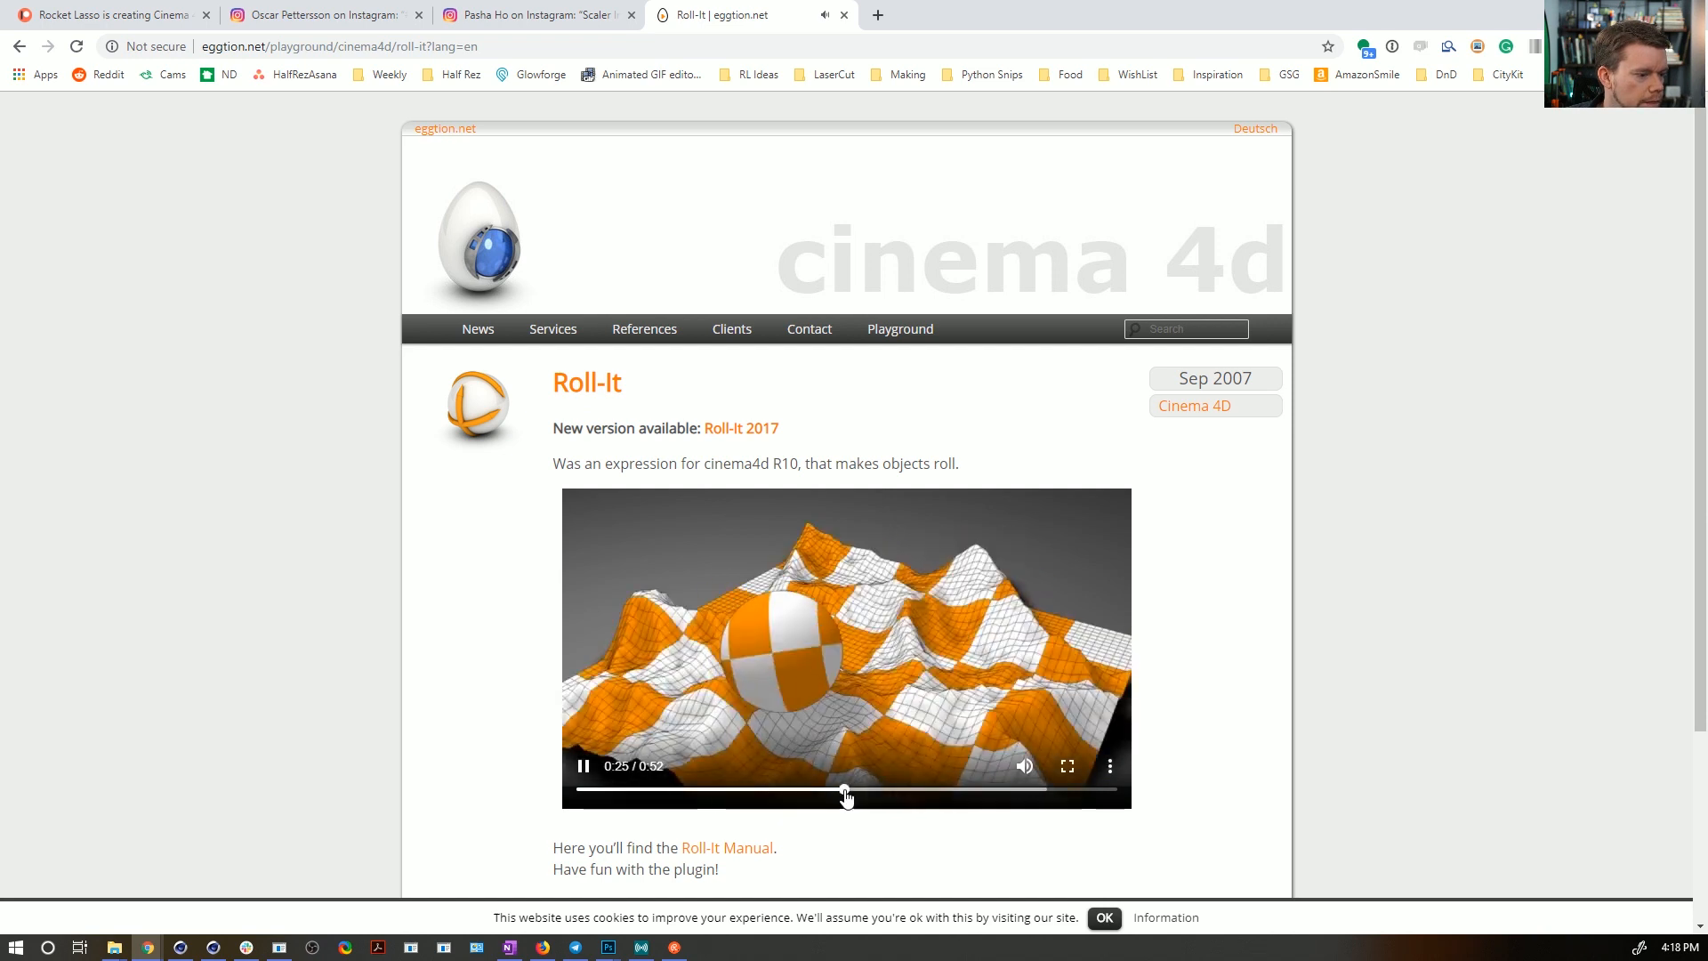
{"action": "left_click", "coordinate": [812, 789]}
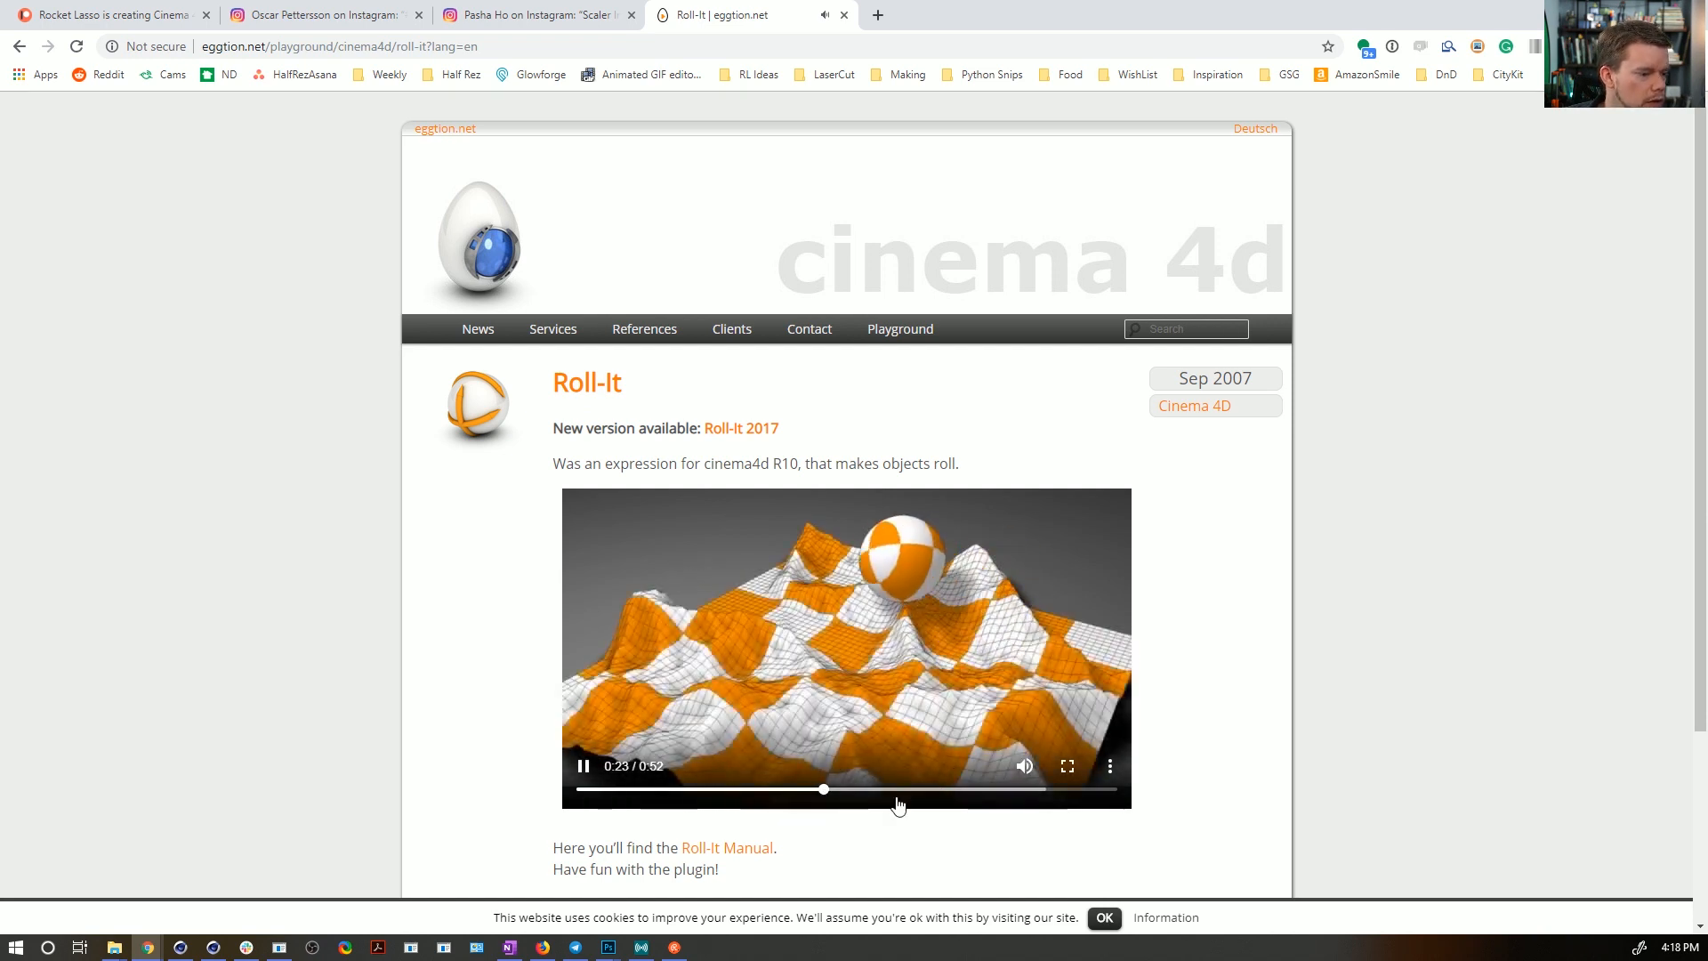
{"action": "left_click", "coordinate": [941, 789]}
{"action": "left_click", "coordinate": [1018, 790]}
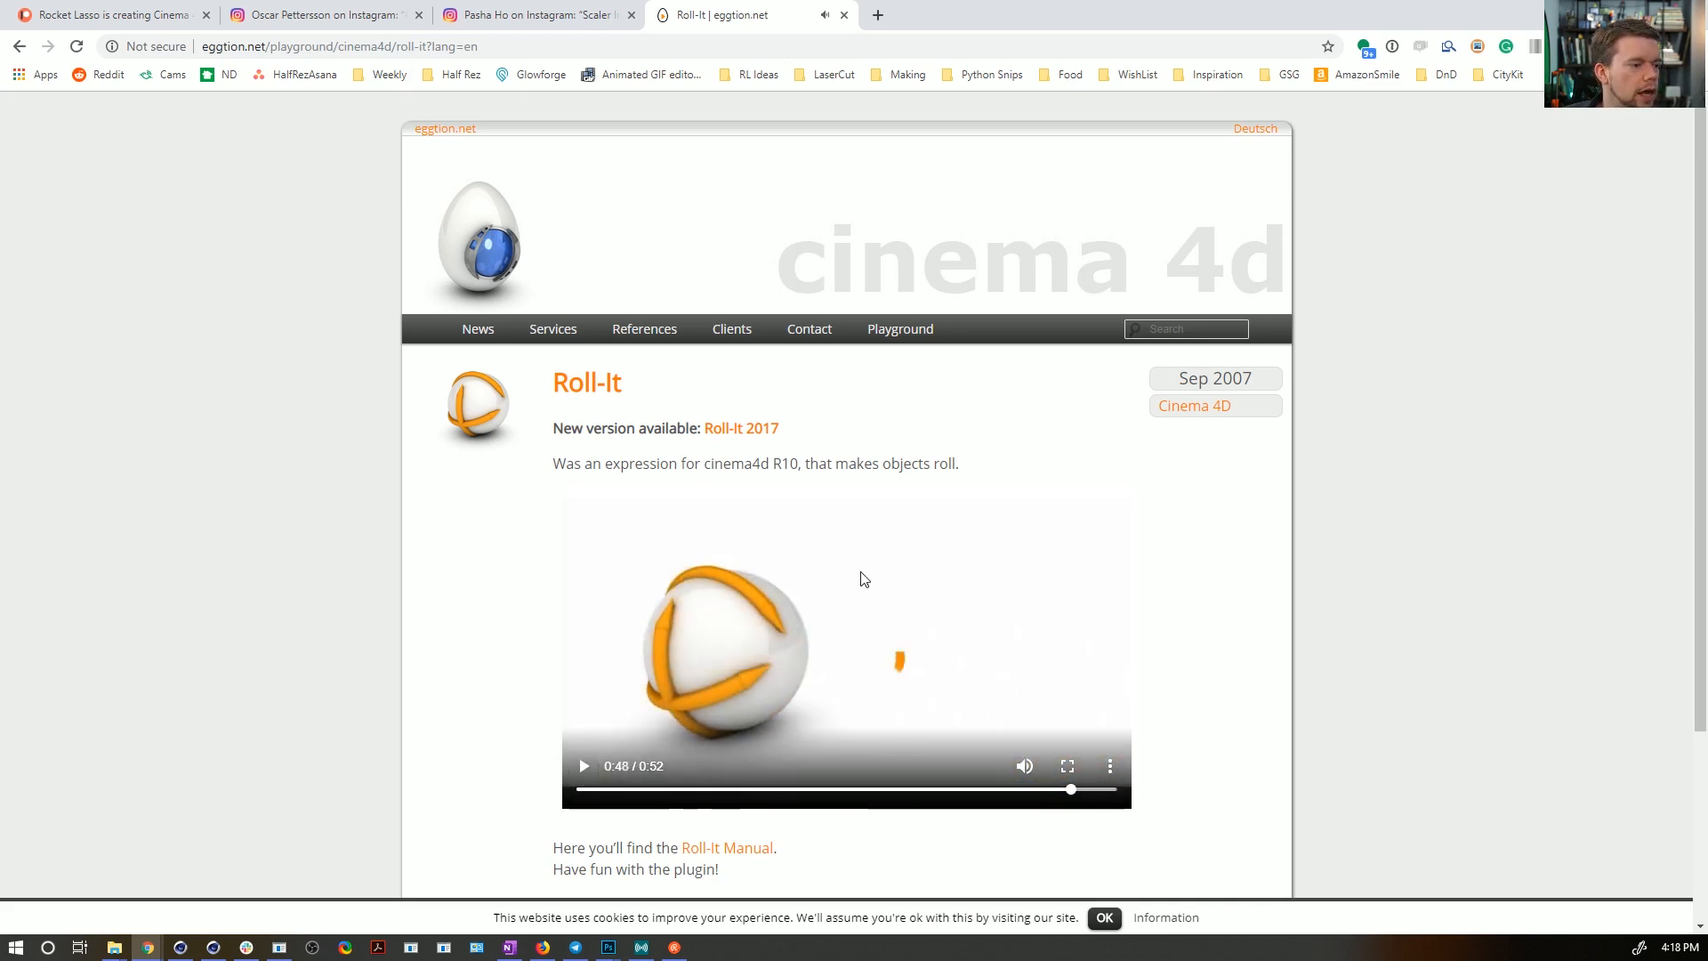
{"action": "scroll", "coordinate": [686, 649], "scroll_direction": "down", "scroll_amount": 3}
{"action": "scroll", "coordinate": [686, 655], "scroll_direction": "up", "scroll_amount": 3}
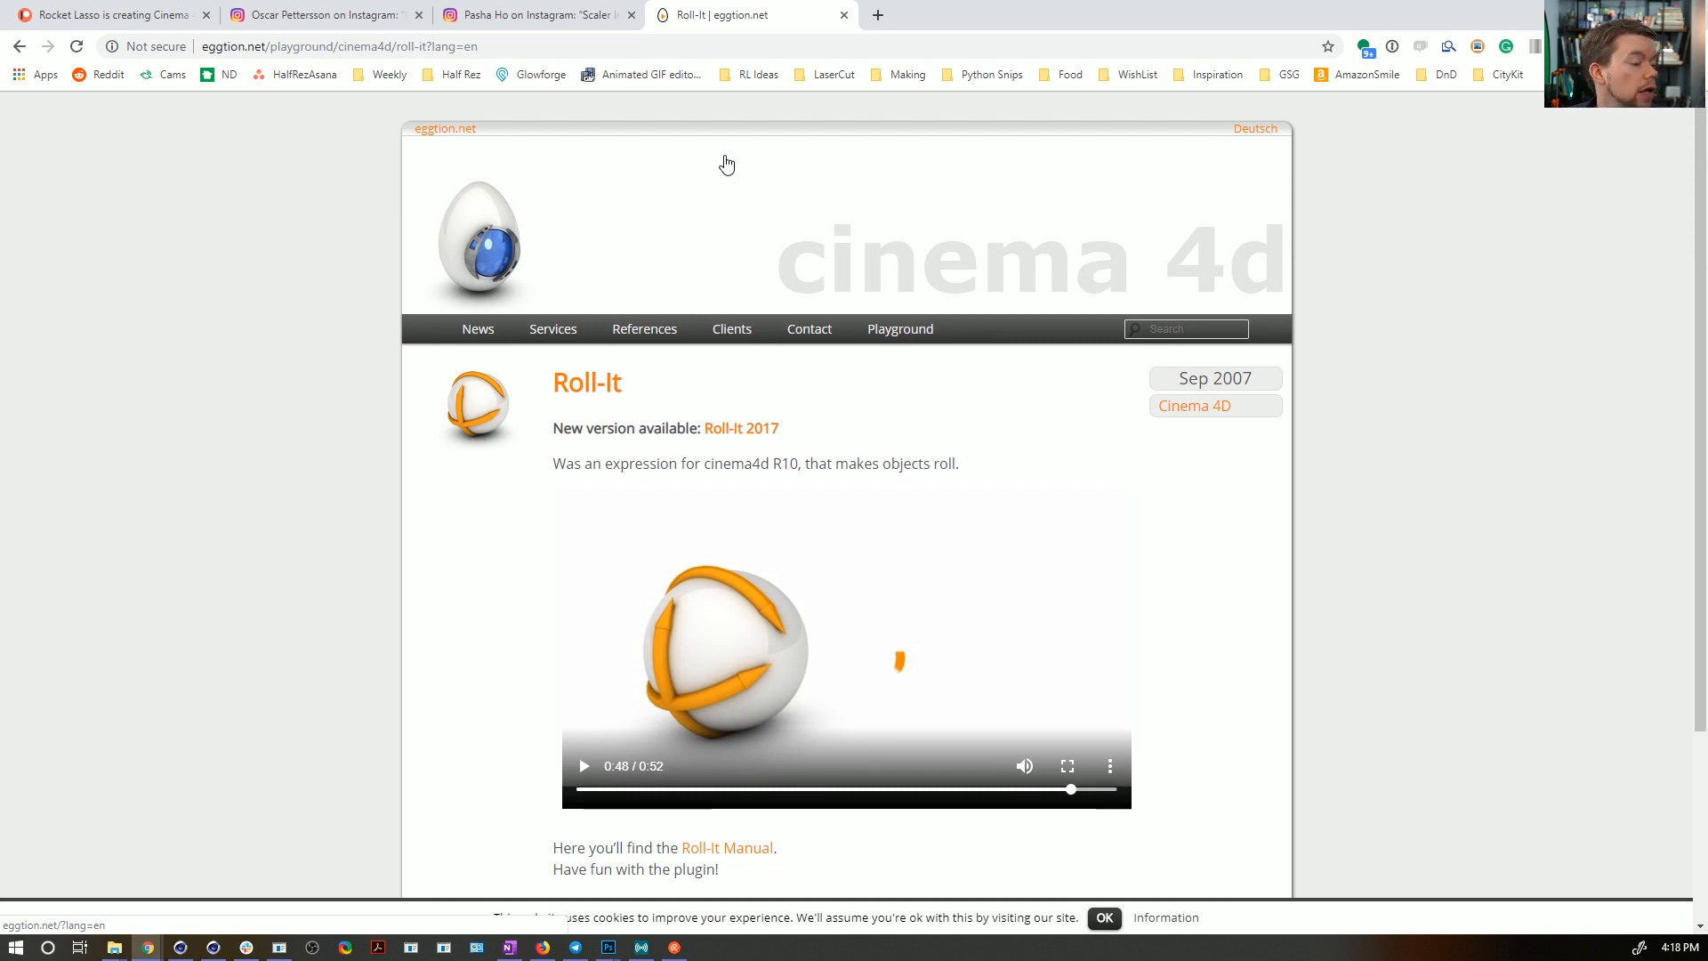
- Switch back to Cinema 4D and save the scene as [3]RollingCube.c4d in Episode5's SceneFiles folder
{"action": "key", "text": "alt+Tab"}
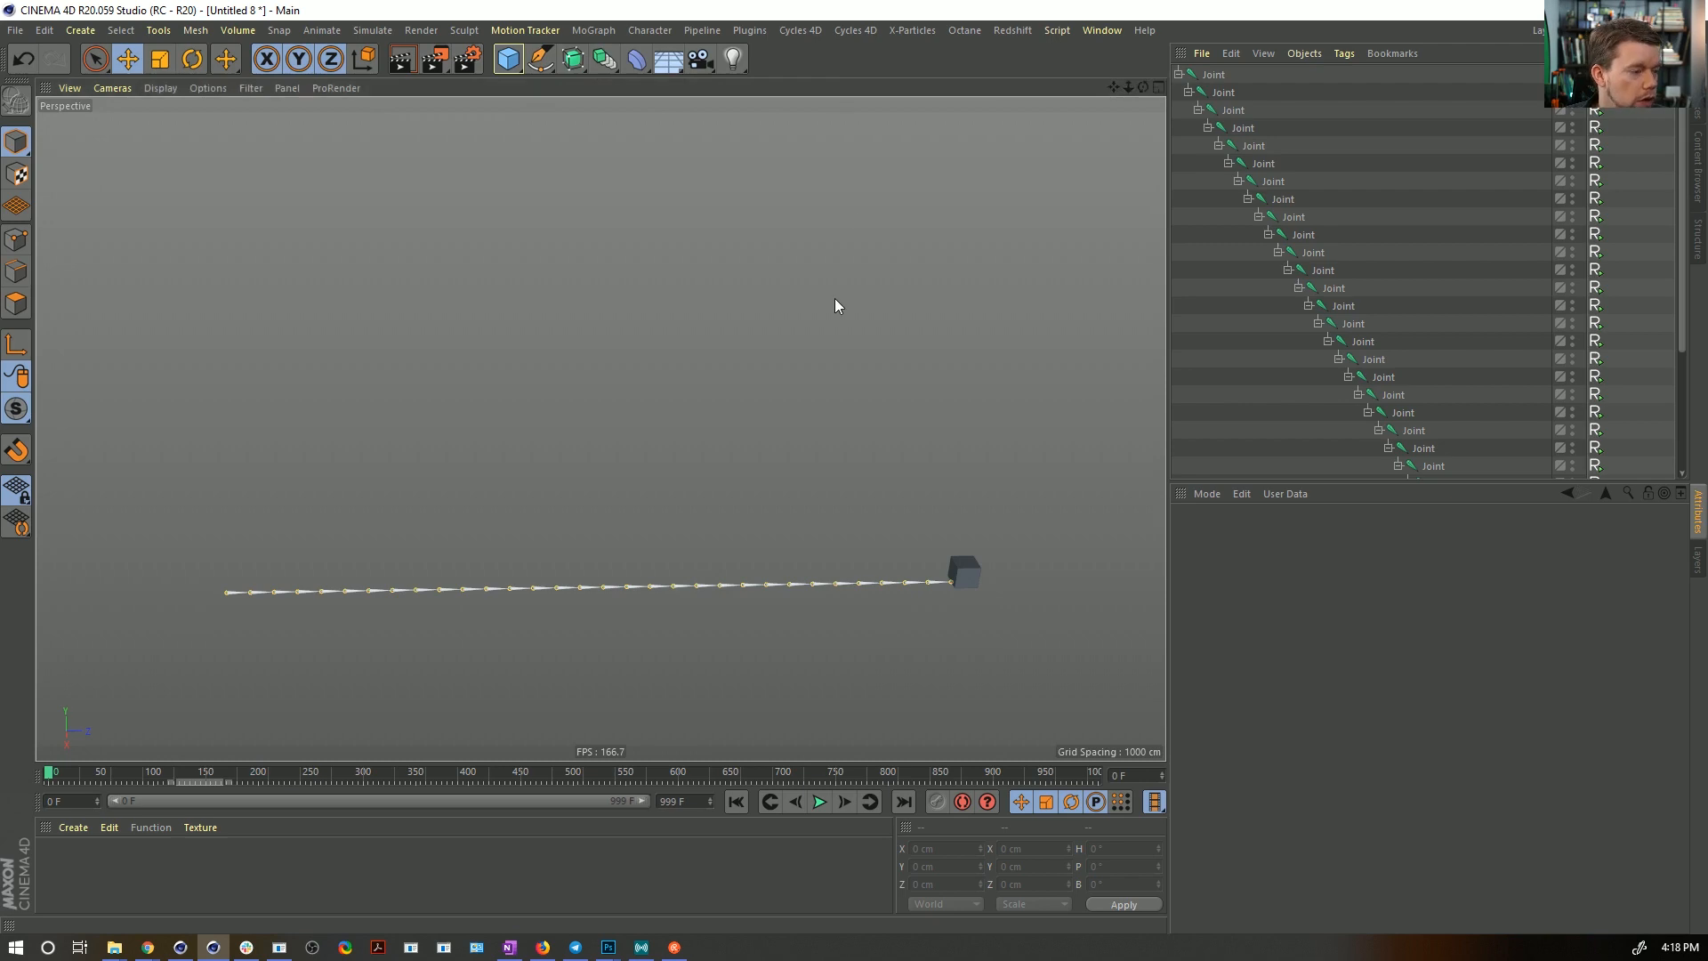
{"action": "key", "text": "ctrl+s"}
{"action": "left_click", "coordinate": [369, 218]}
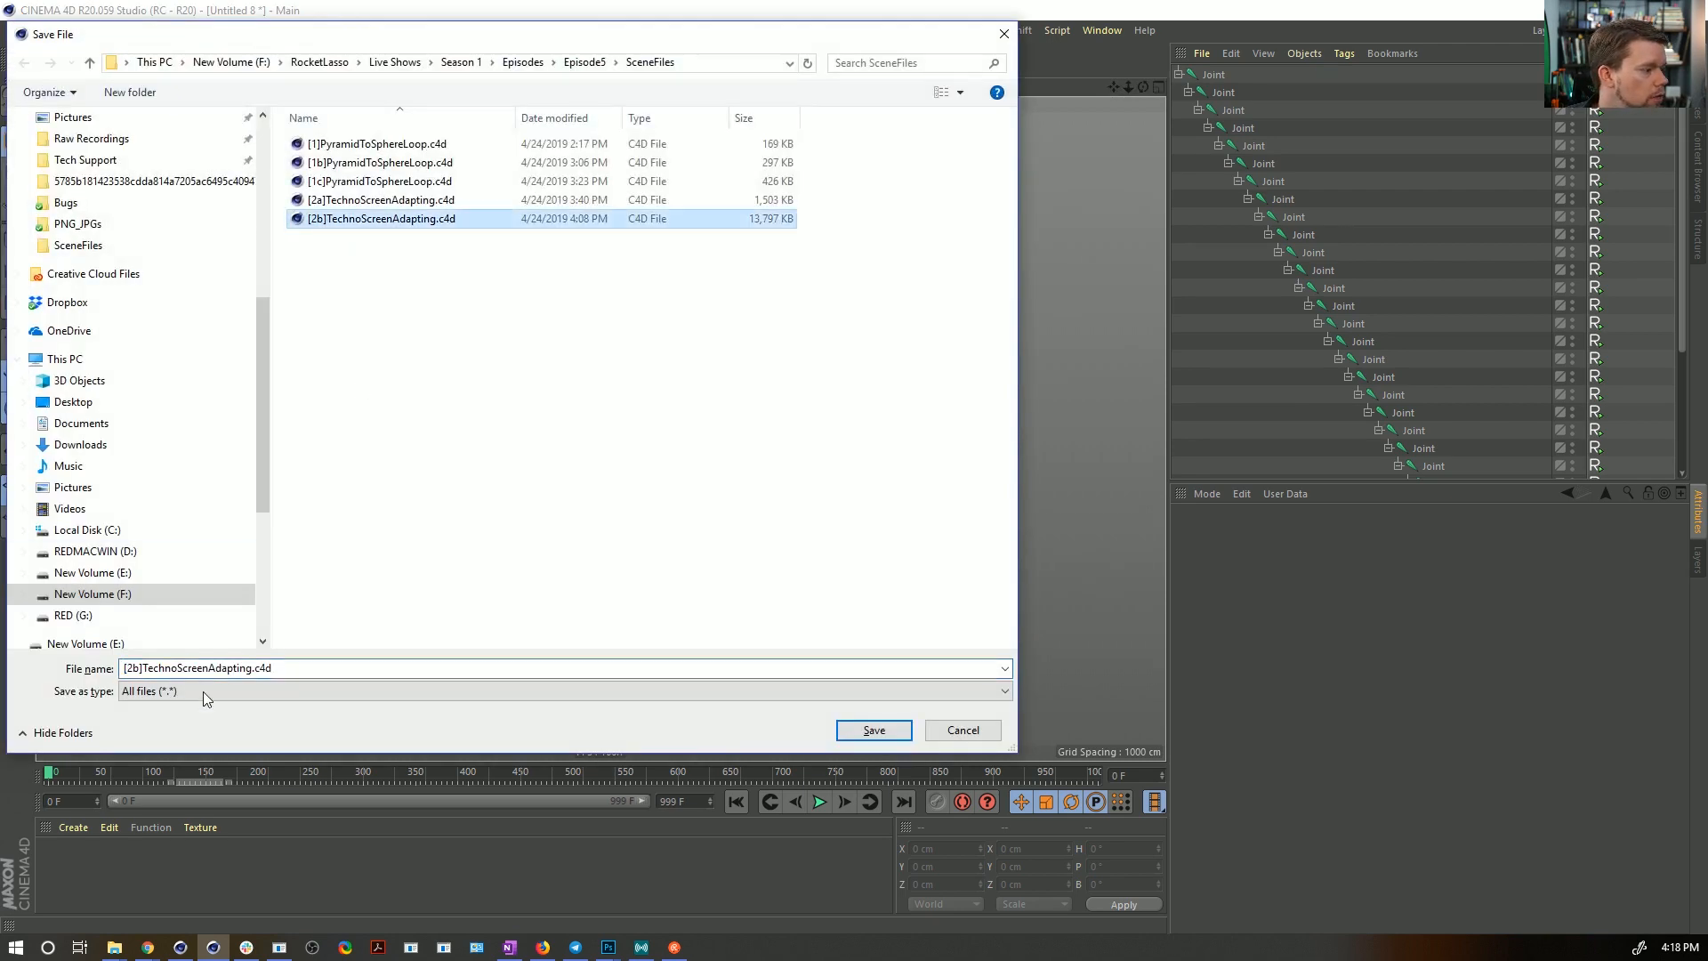
{"action": "left_click", "coordinate": [136, 668]}
{"action": "left_click", "coordinate": [135, 668]}
{"action": "key", "text": "BackSpace"}
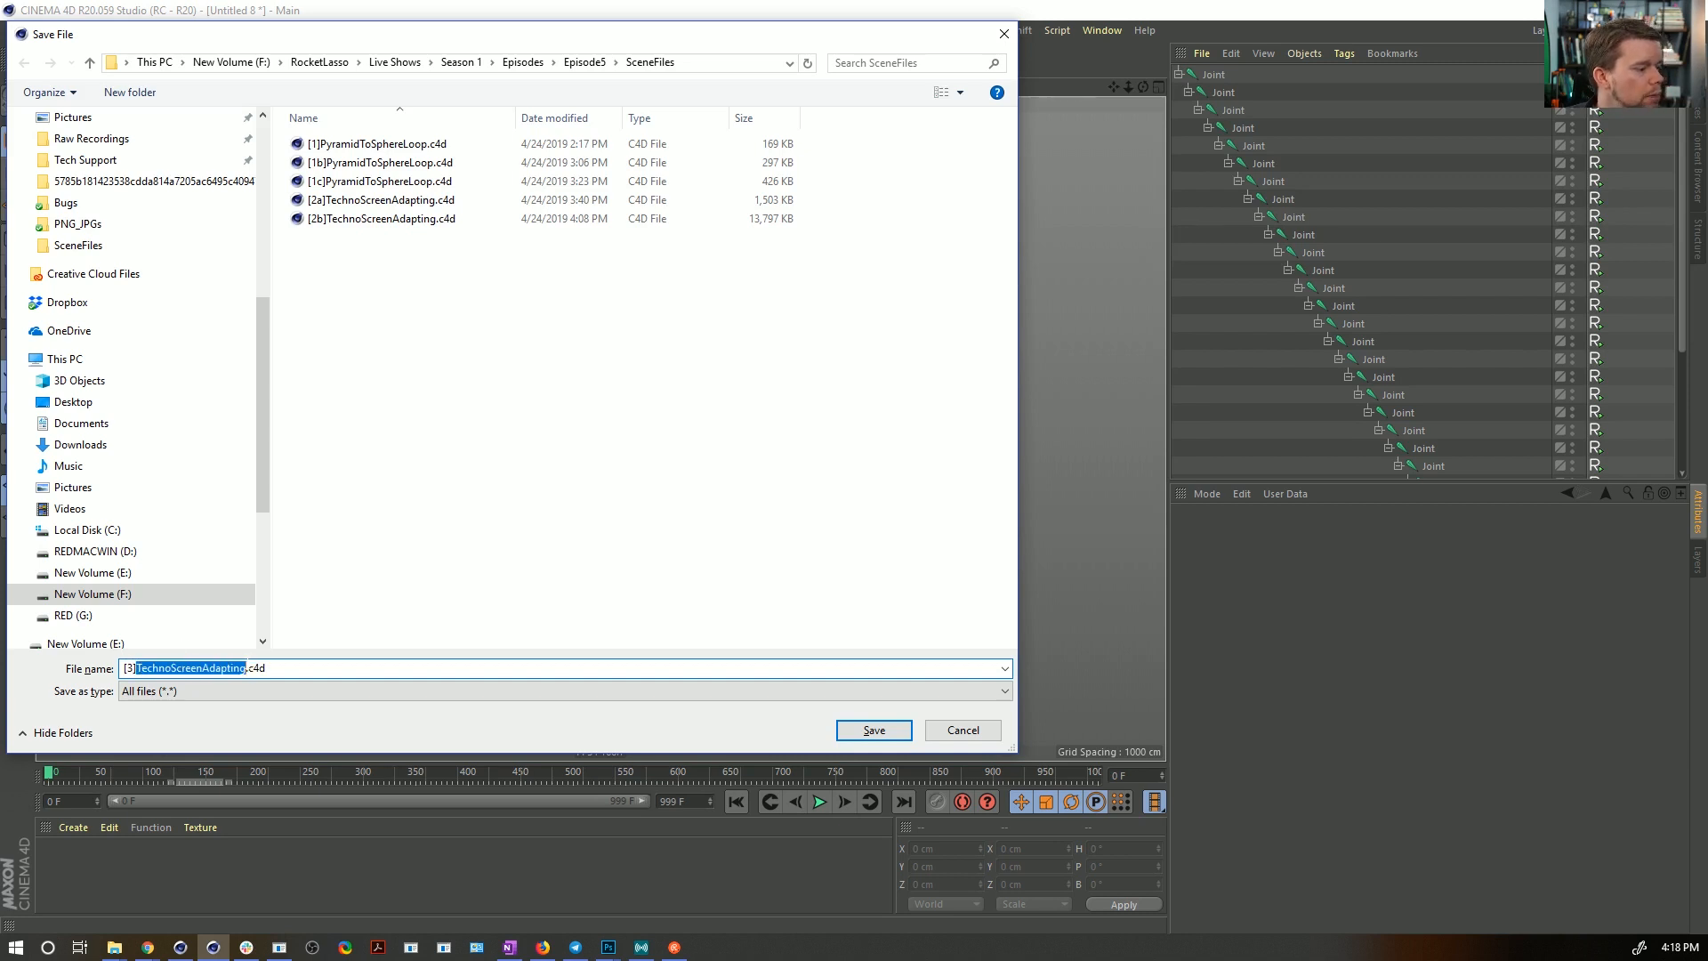
{"action": "type", "text": "RollingCube"}
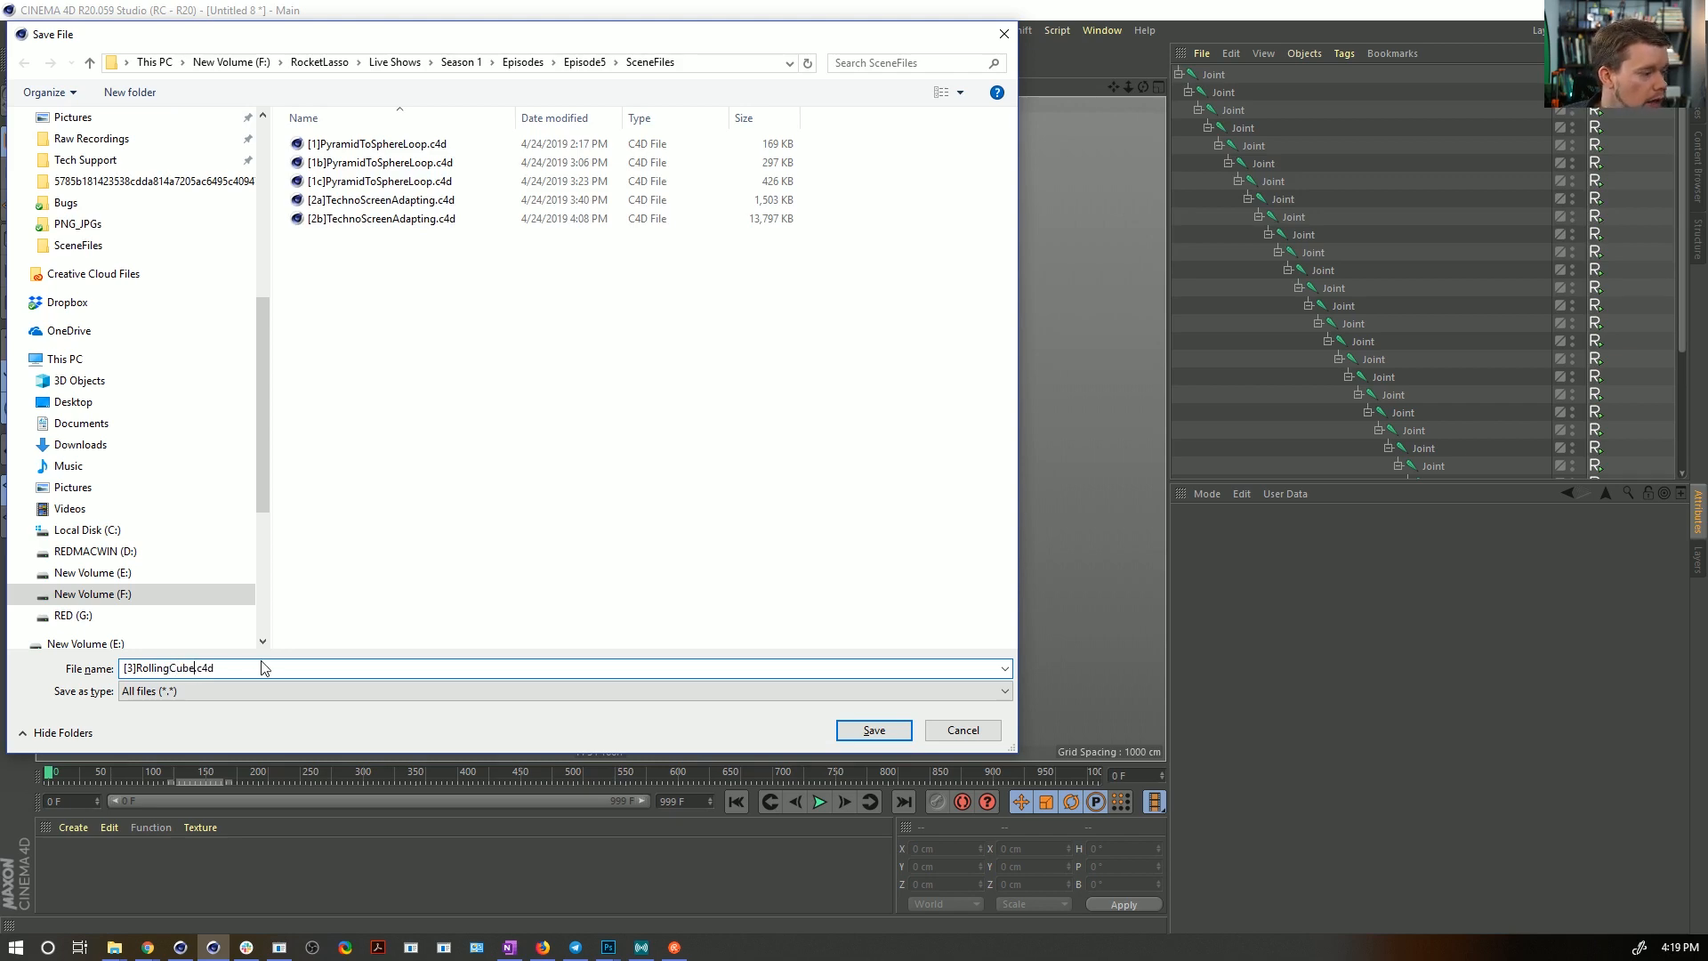
{"action": "left_click", "coordinate": [900, 731]}
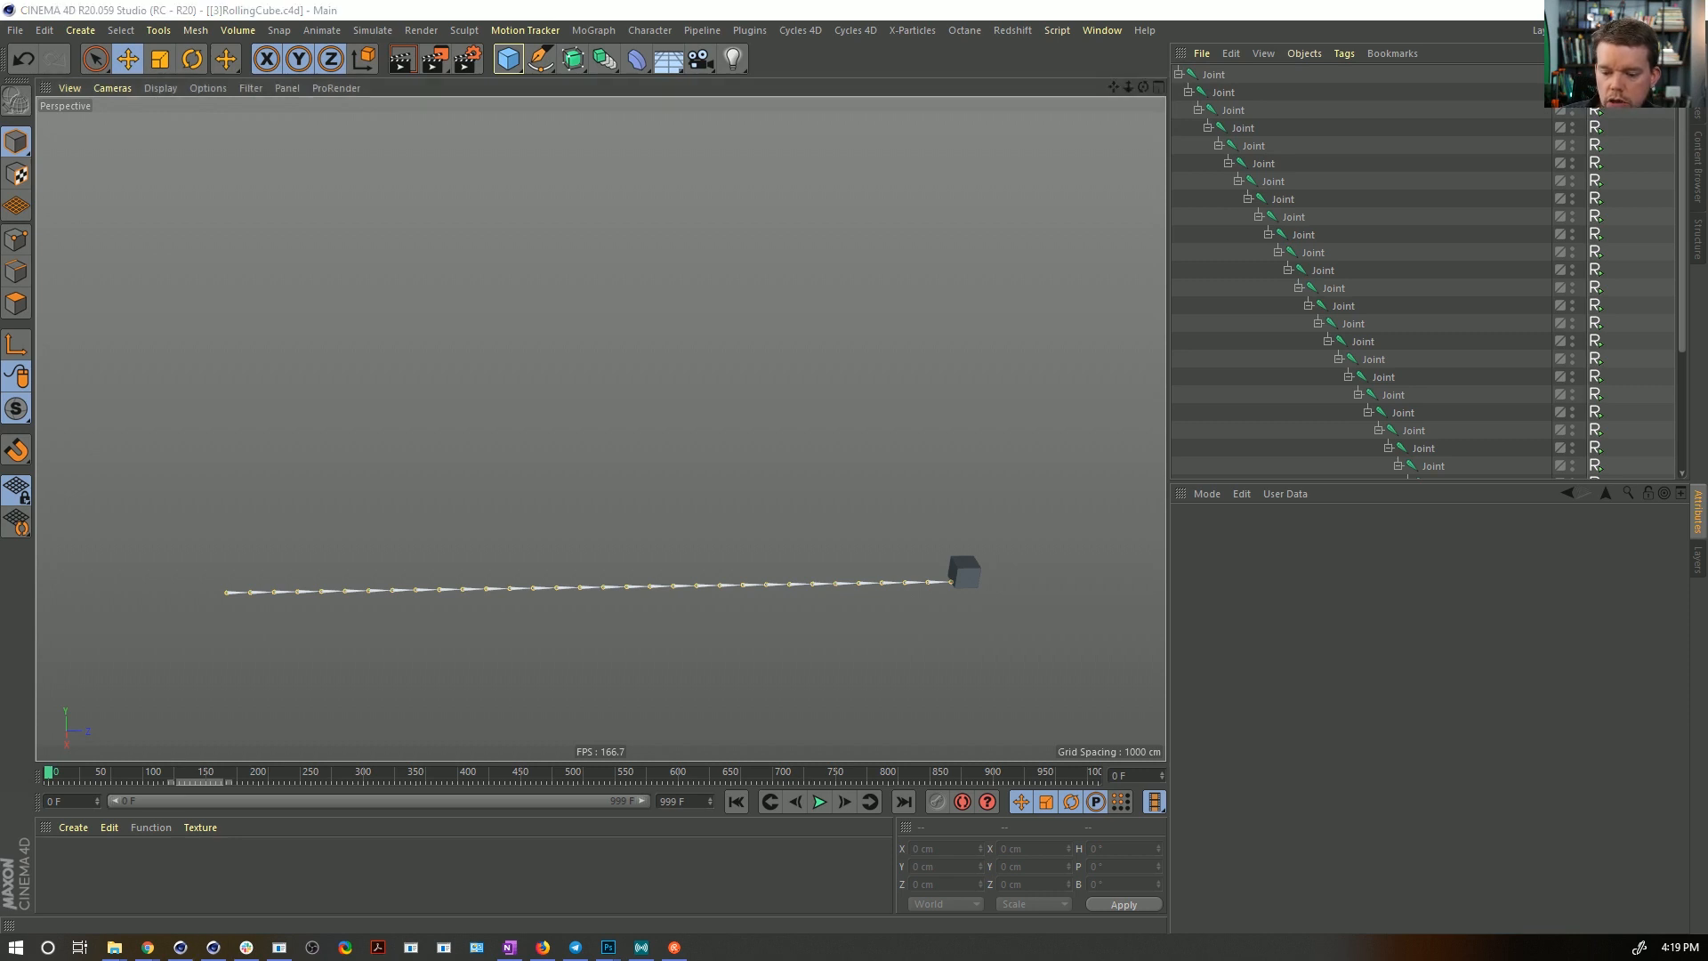
- Switch to Chrome and look over the Rocket Lasso Patreon page's overview, membership tiers and recent posts
{"action": "key", "text": "alt+Tab"}
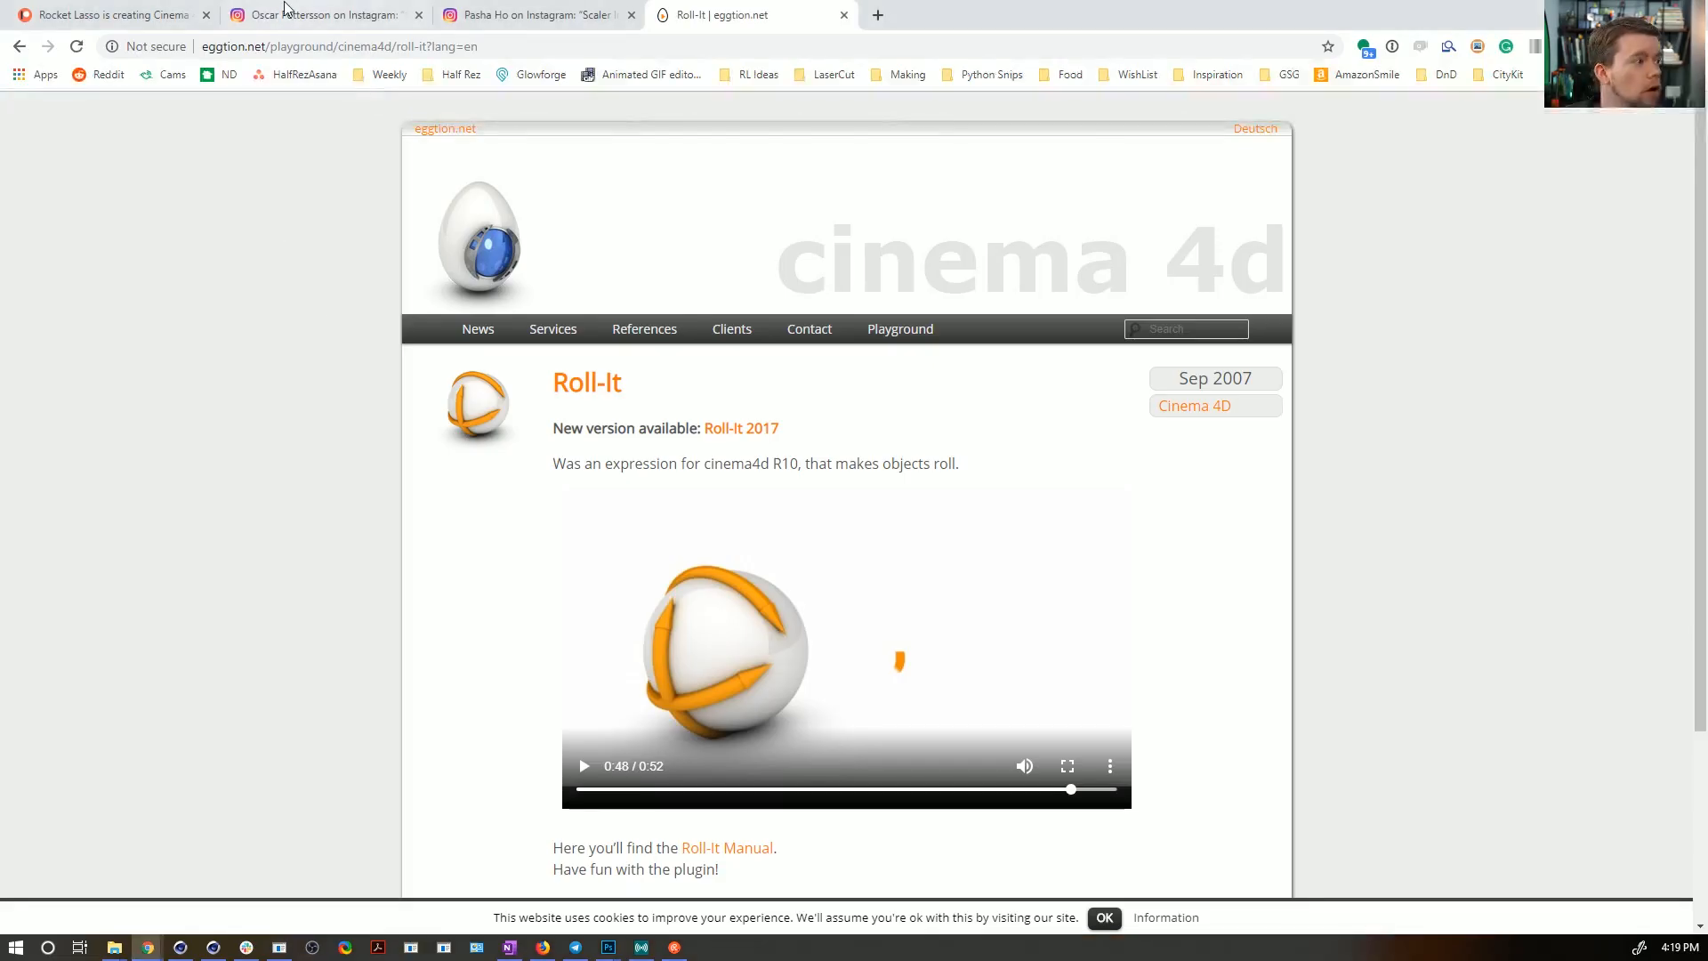
{"action": "left_click", "coordinate": [123, 19]}
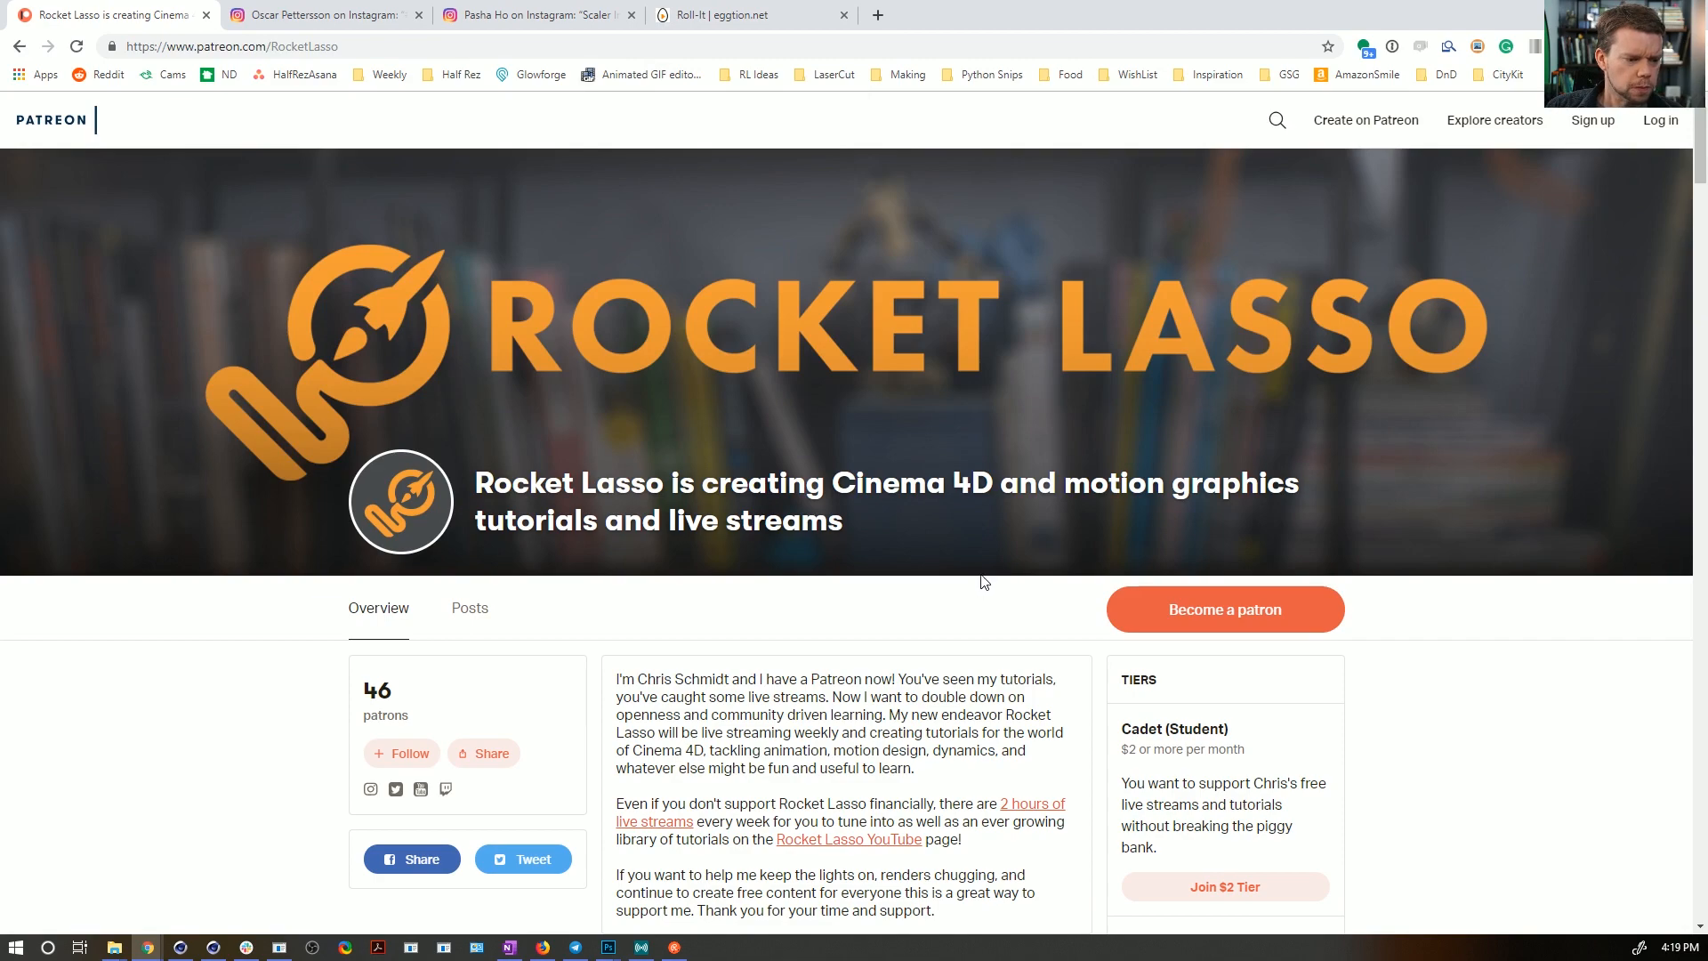
{"action": "scroll", "coordinate": [983, 582], "scroll_direction": "down", "scroll_amount": 5}
{"action": "scroll", "coordinate": [1045, 530], "scroll_direction": "up", "scroll_amount": 4}
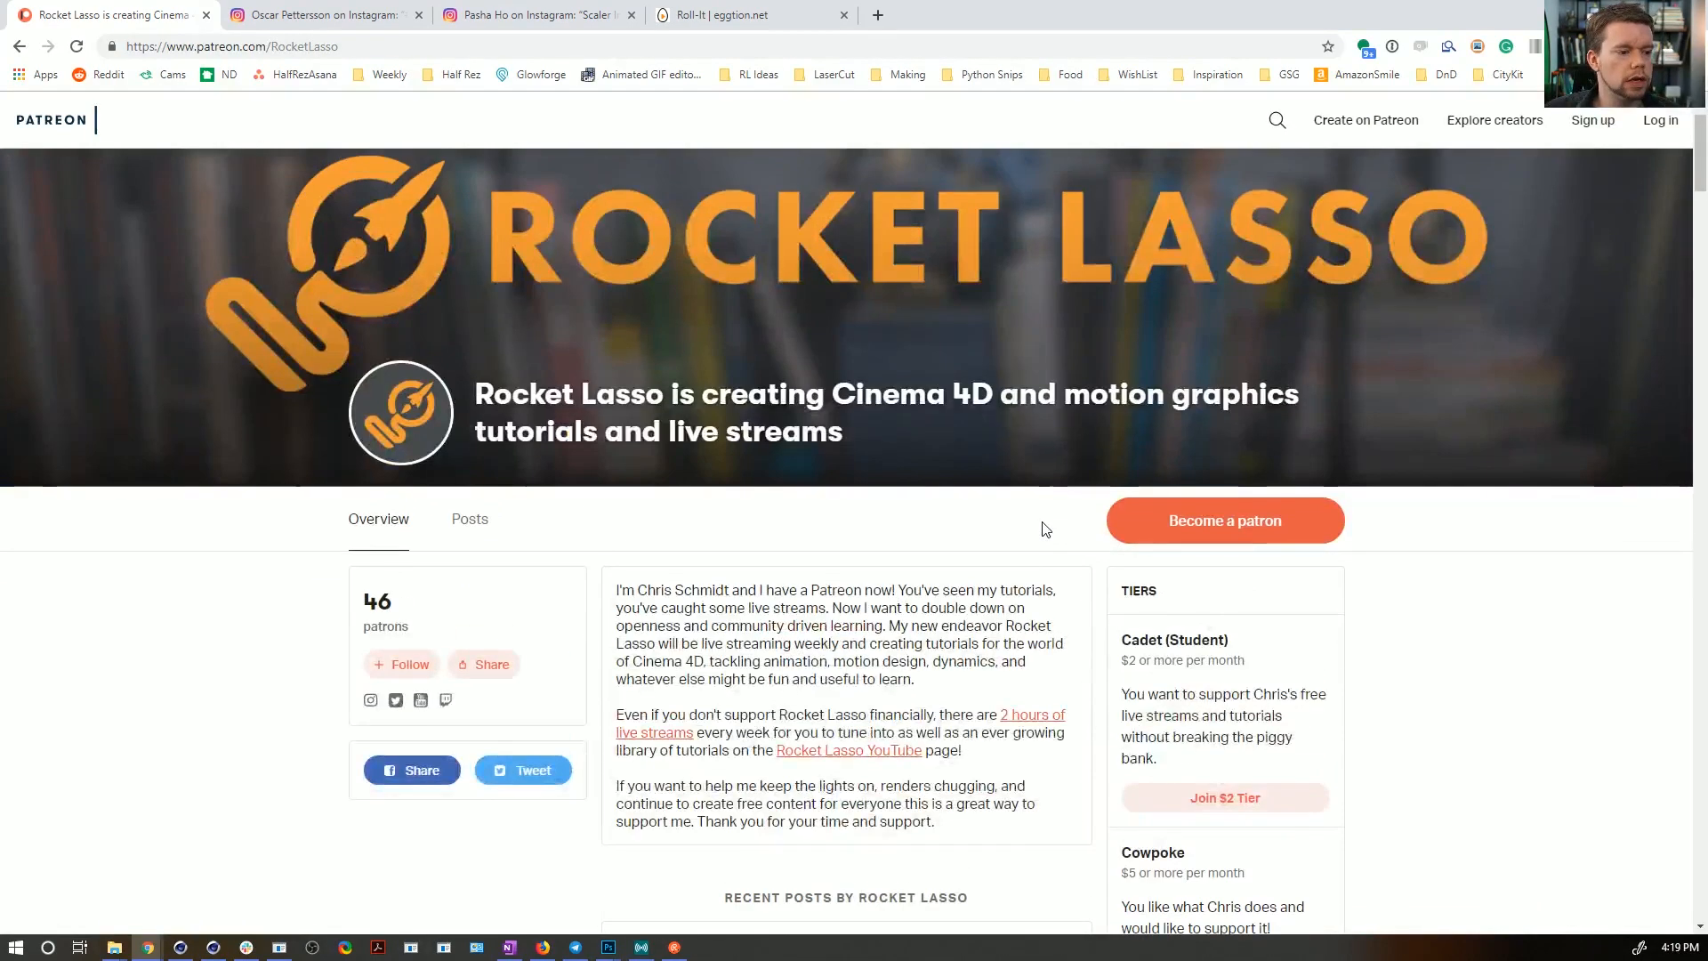
{"action": "scroll", "coordinate": [1045, 530], "scroll_direction": "down", "scroll_amount": 5}
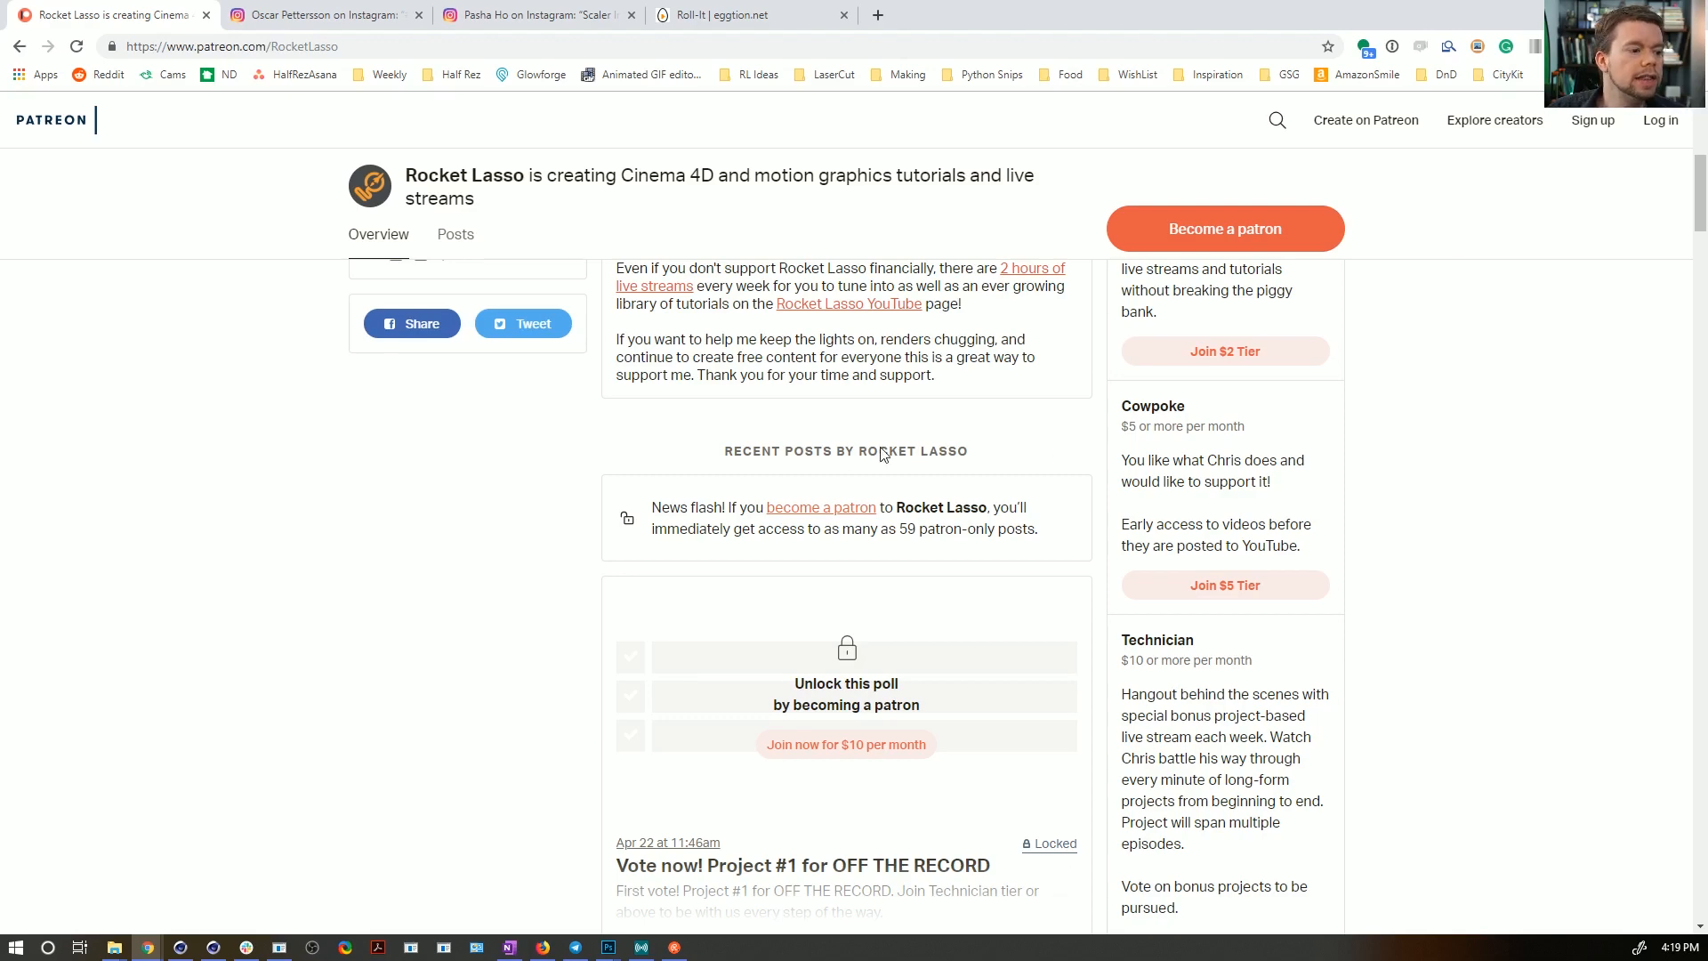
{"action": "scroll", "coordinate": [845, 458], "scroll_direction": "down", "scroll_amount": 2}
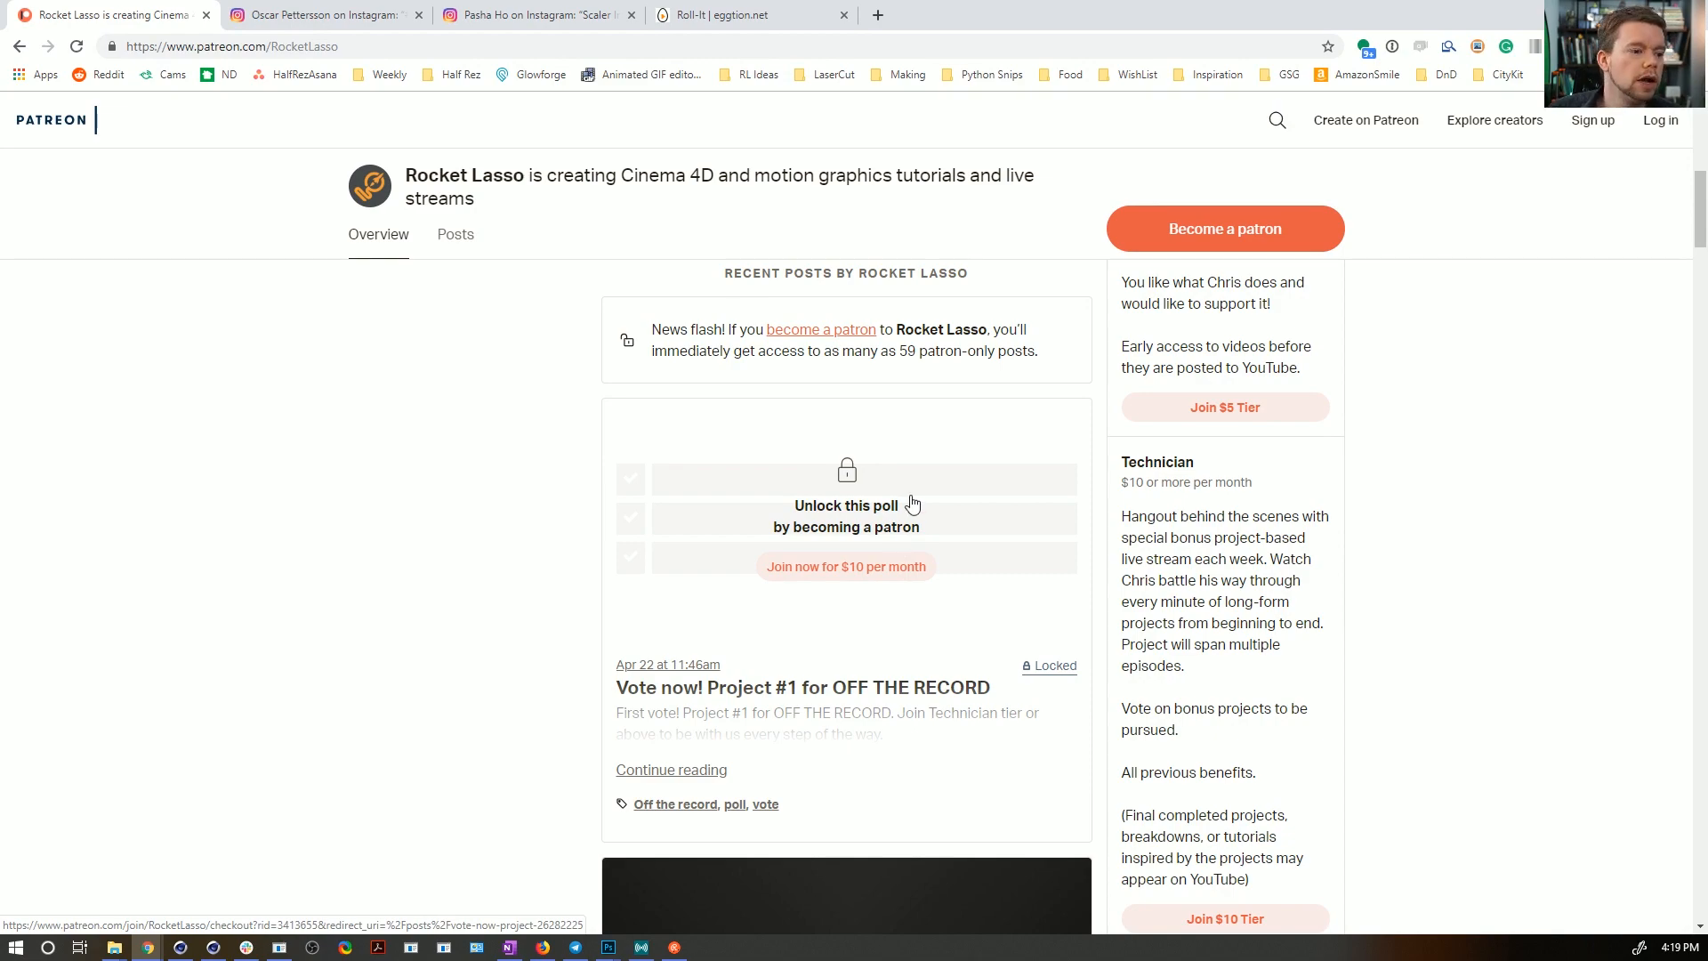
{"action": "scroll", "coordinate": [899, 542], "scroll_direction": "down", "scroll_amount": 5}
{"action": "scroll", "coordinate": [836, 542], "scroll_direction": "up", "scroll_amount": 3}
{"action": "scroll", "coordinate": [836, 543], "scroll_direction": "up", "scroll_amount": 10}
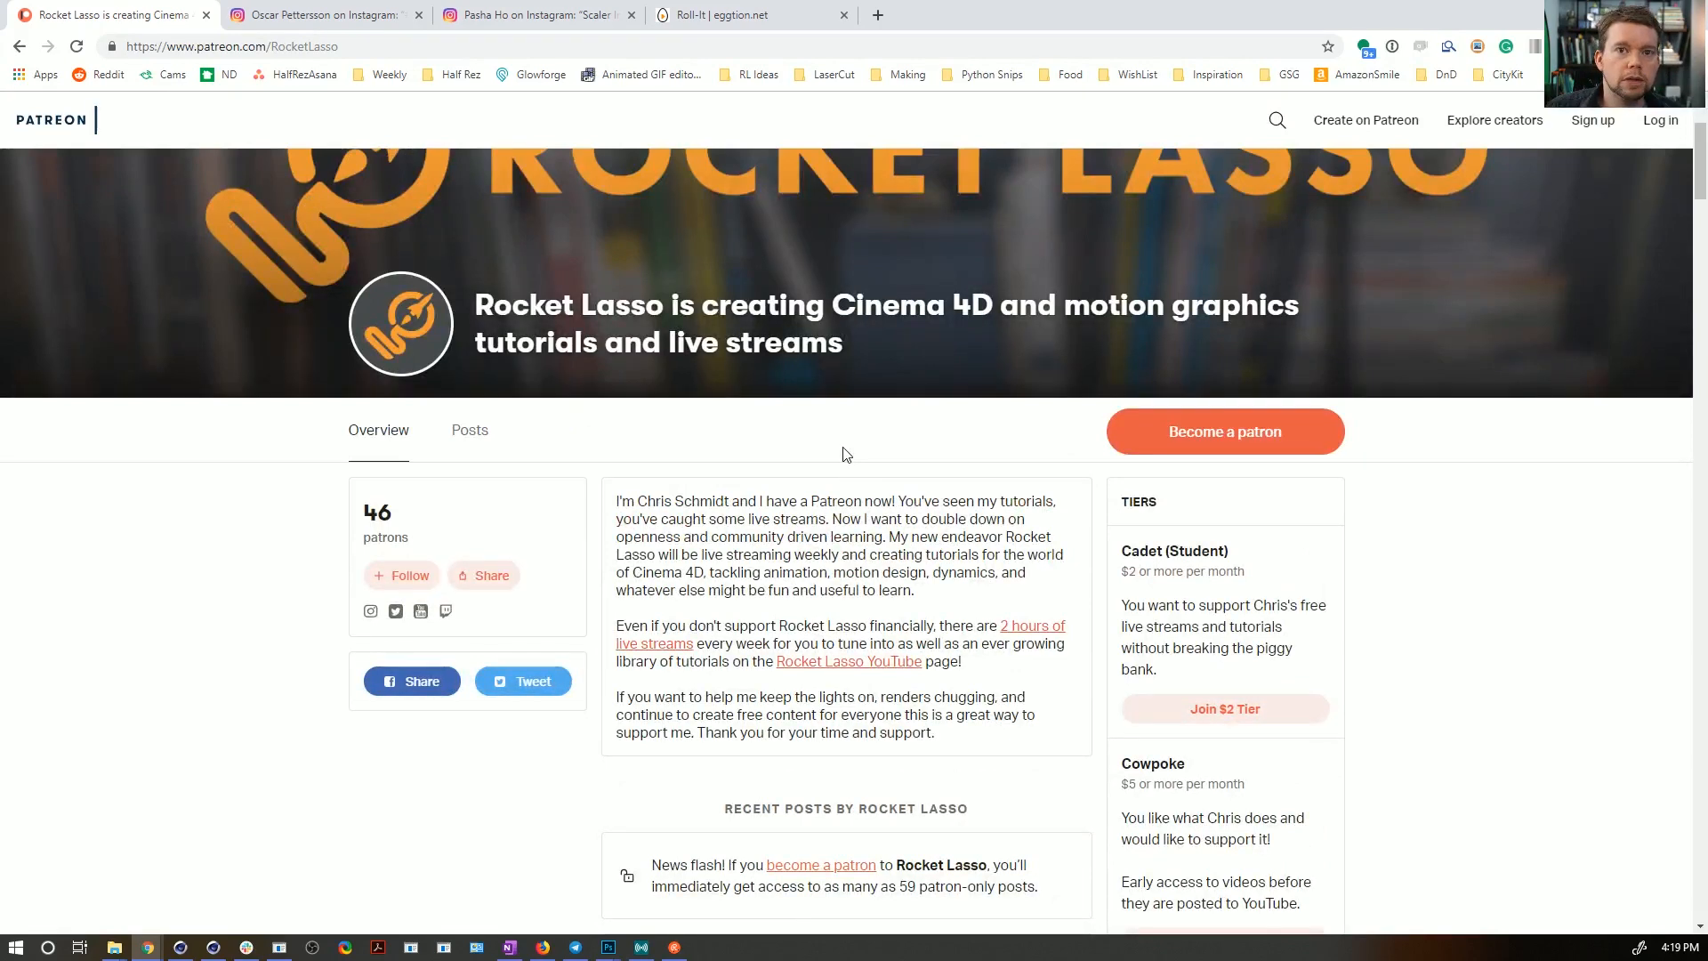
{"action": "scroll", "coordinate": [847, 445], "scroll_direction": "up", "scroll_amount": 2}
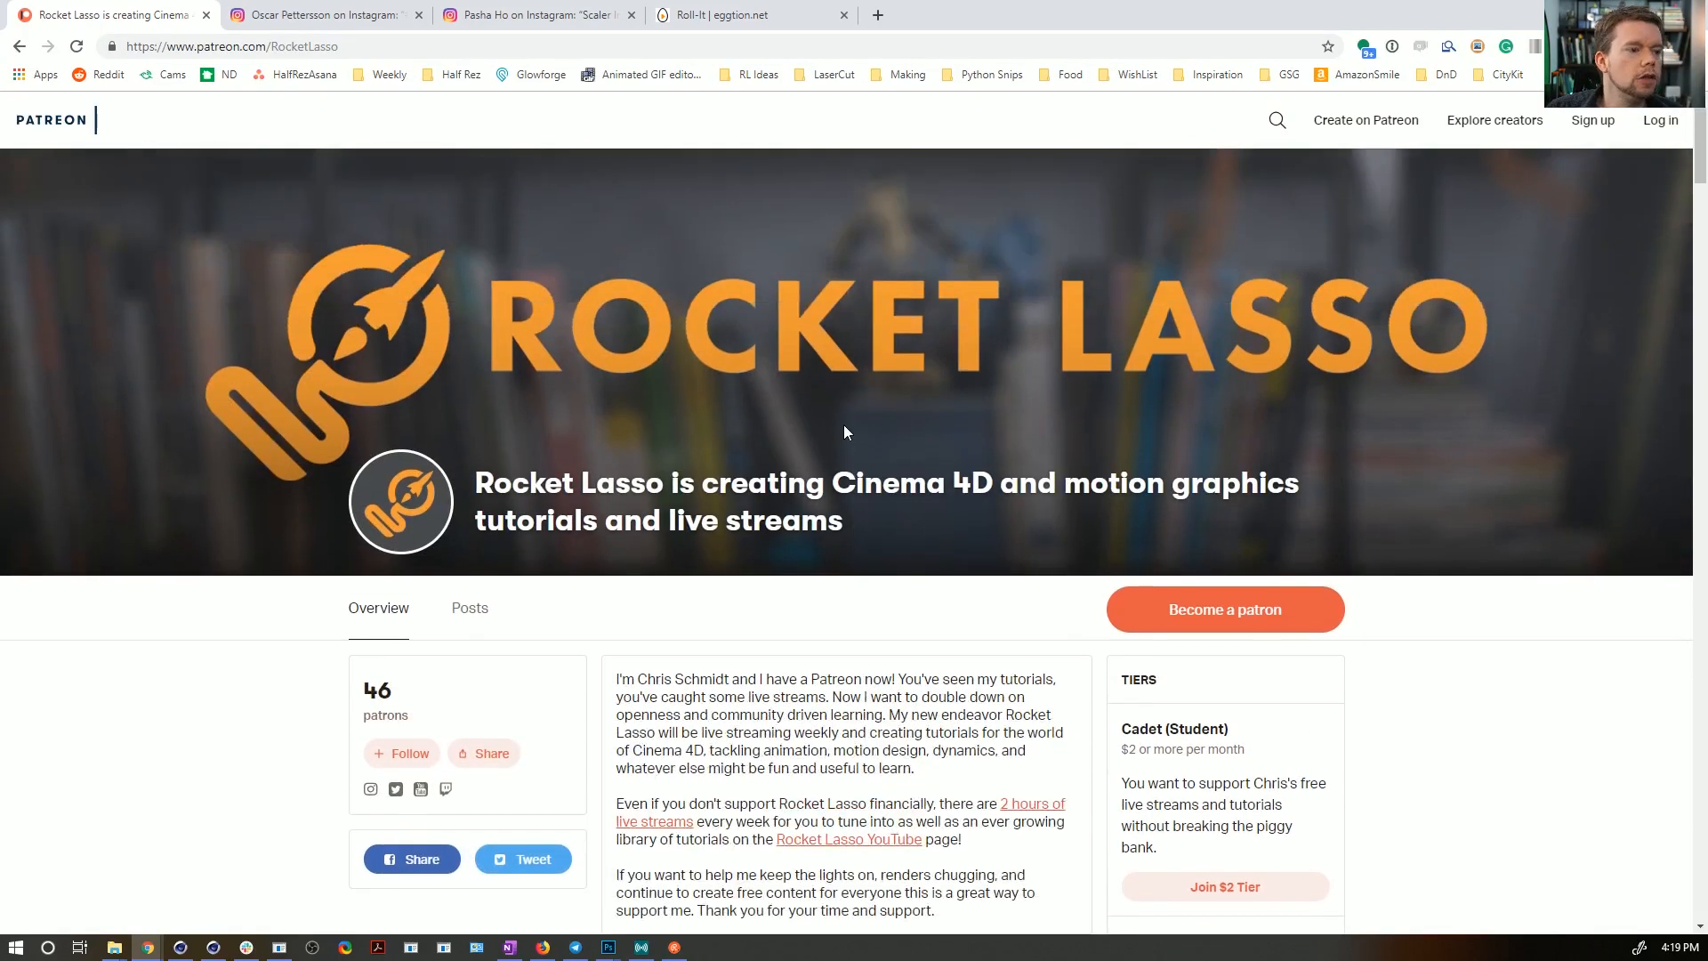